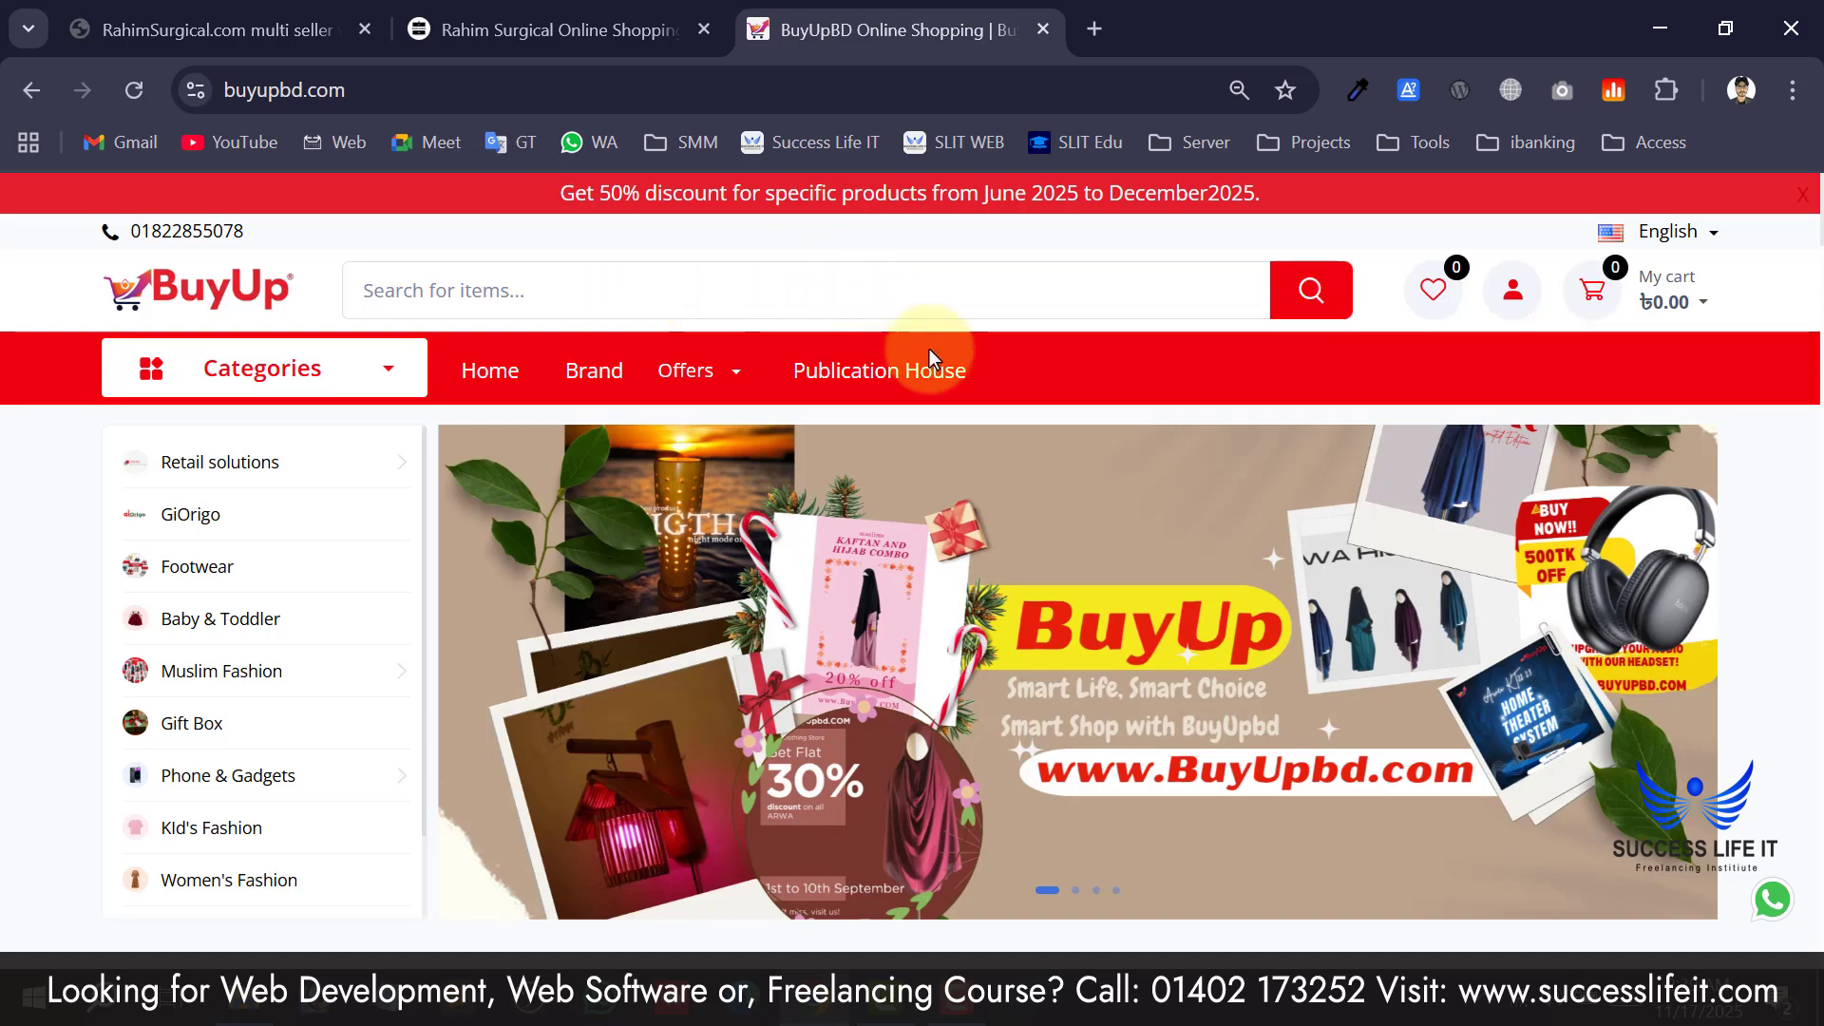
# Scroll the BuyUpBD home page past deals, categories, brands and product sections to the footer.
pyautogui.scroll(-10, 929, 350)
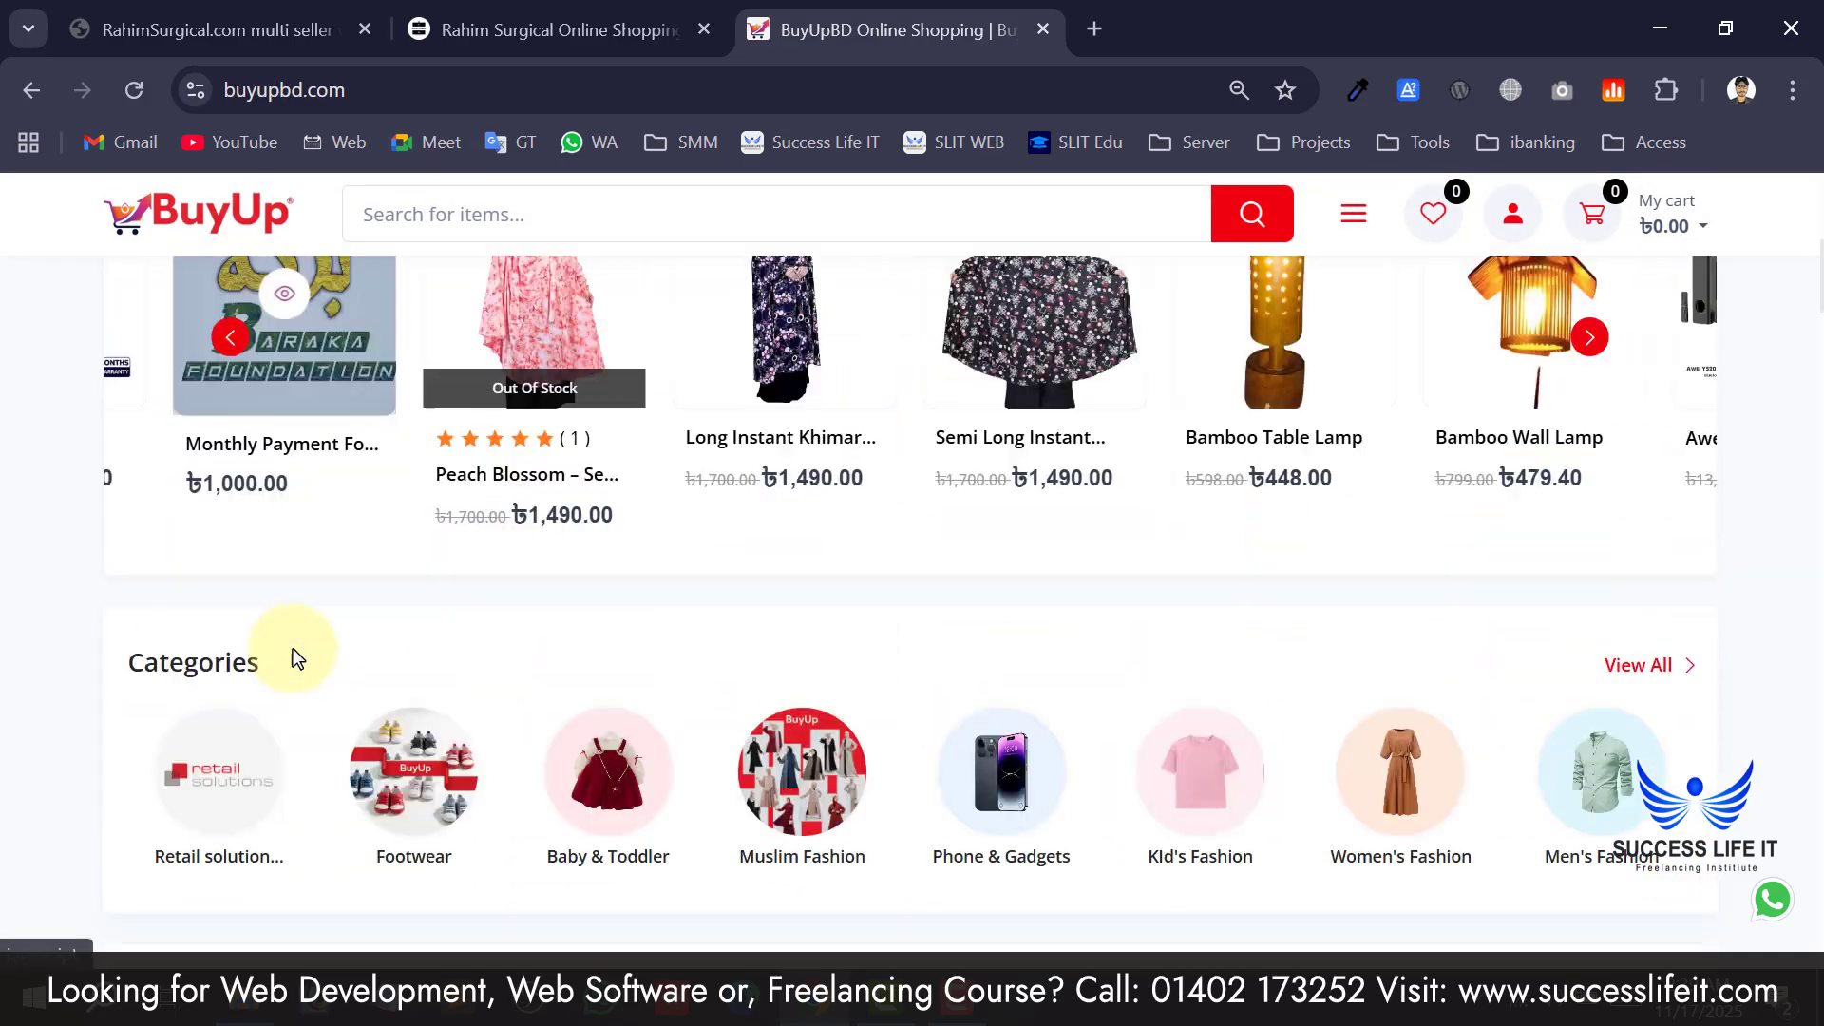
pyautogui.scroll(-10, 293, 648)
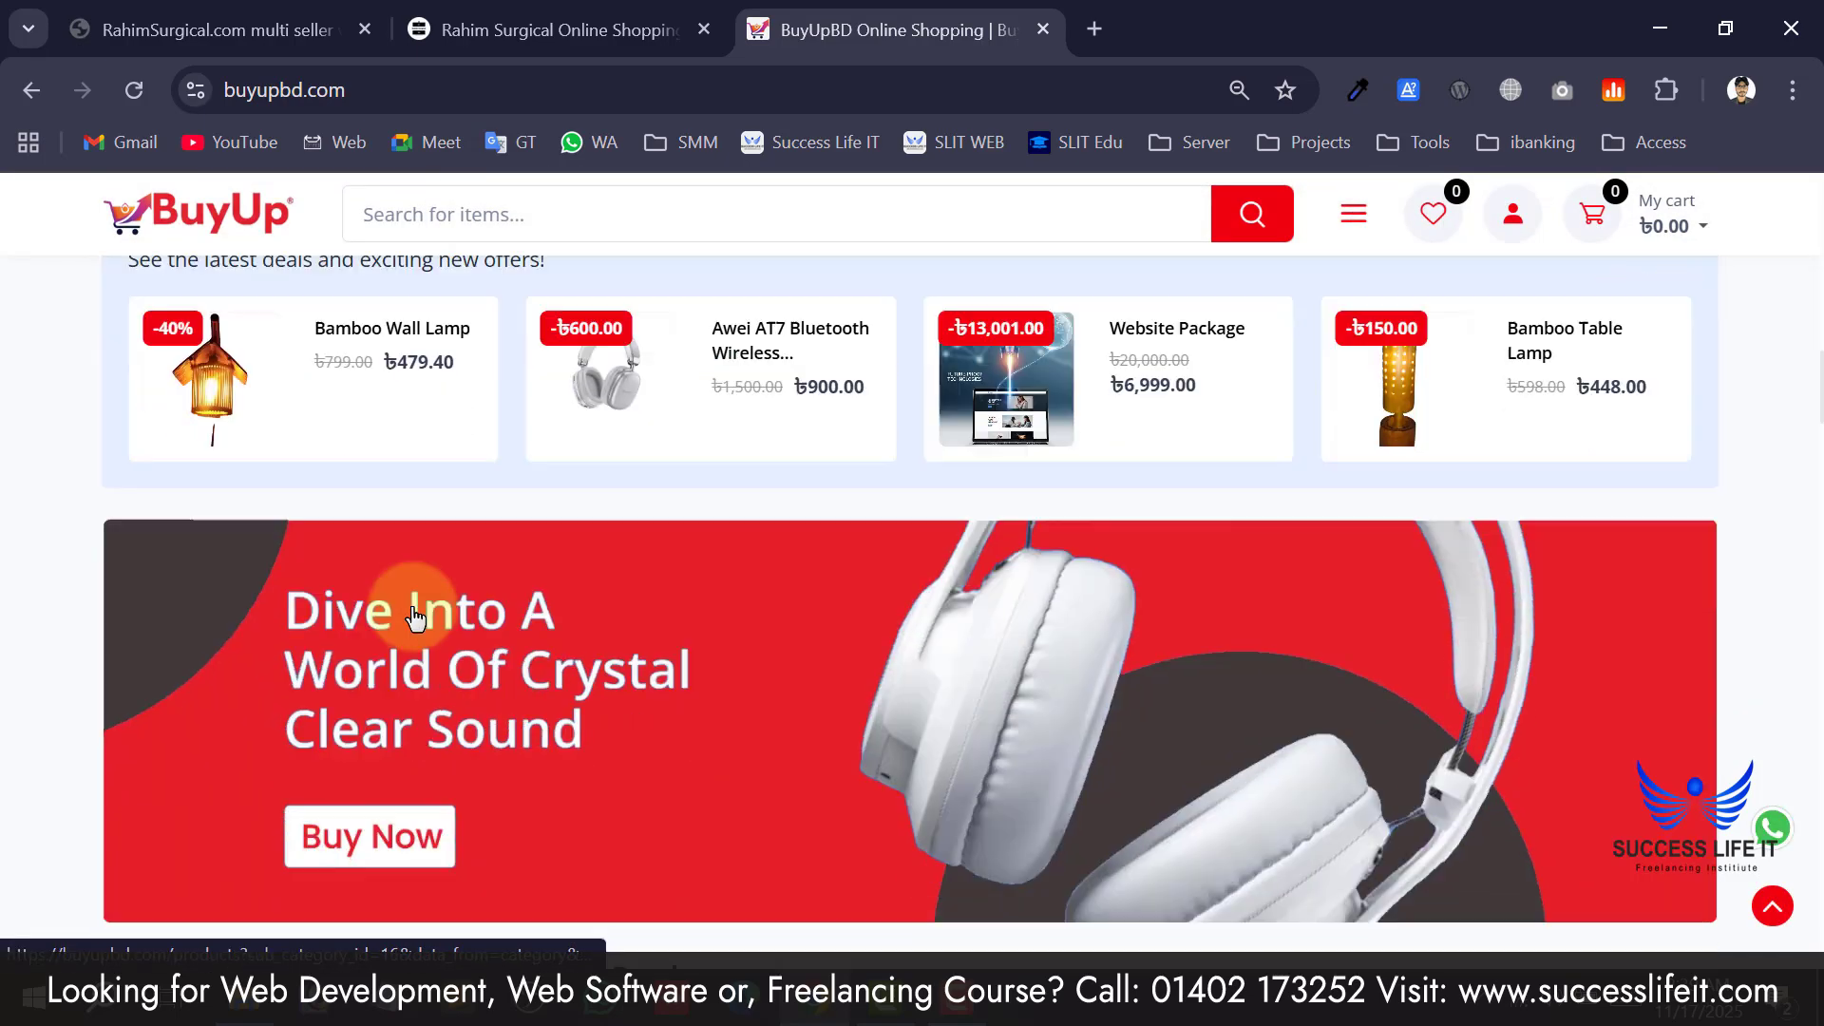
pyautogui.scroll(-15, 414, 616)
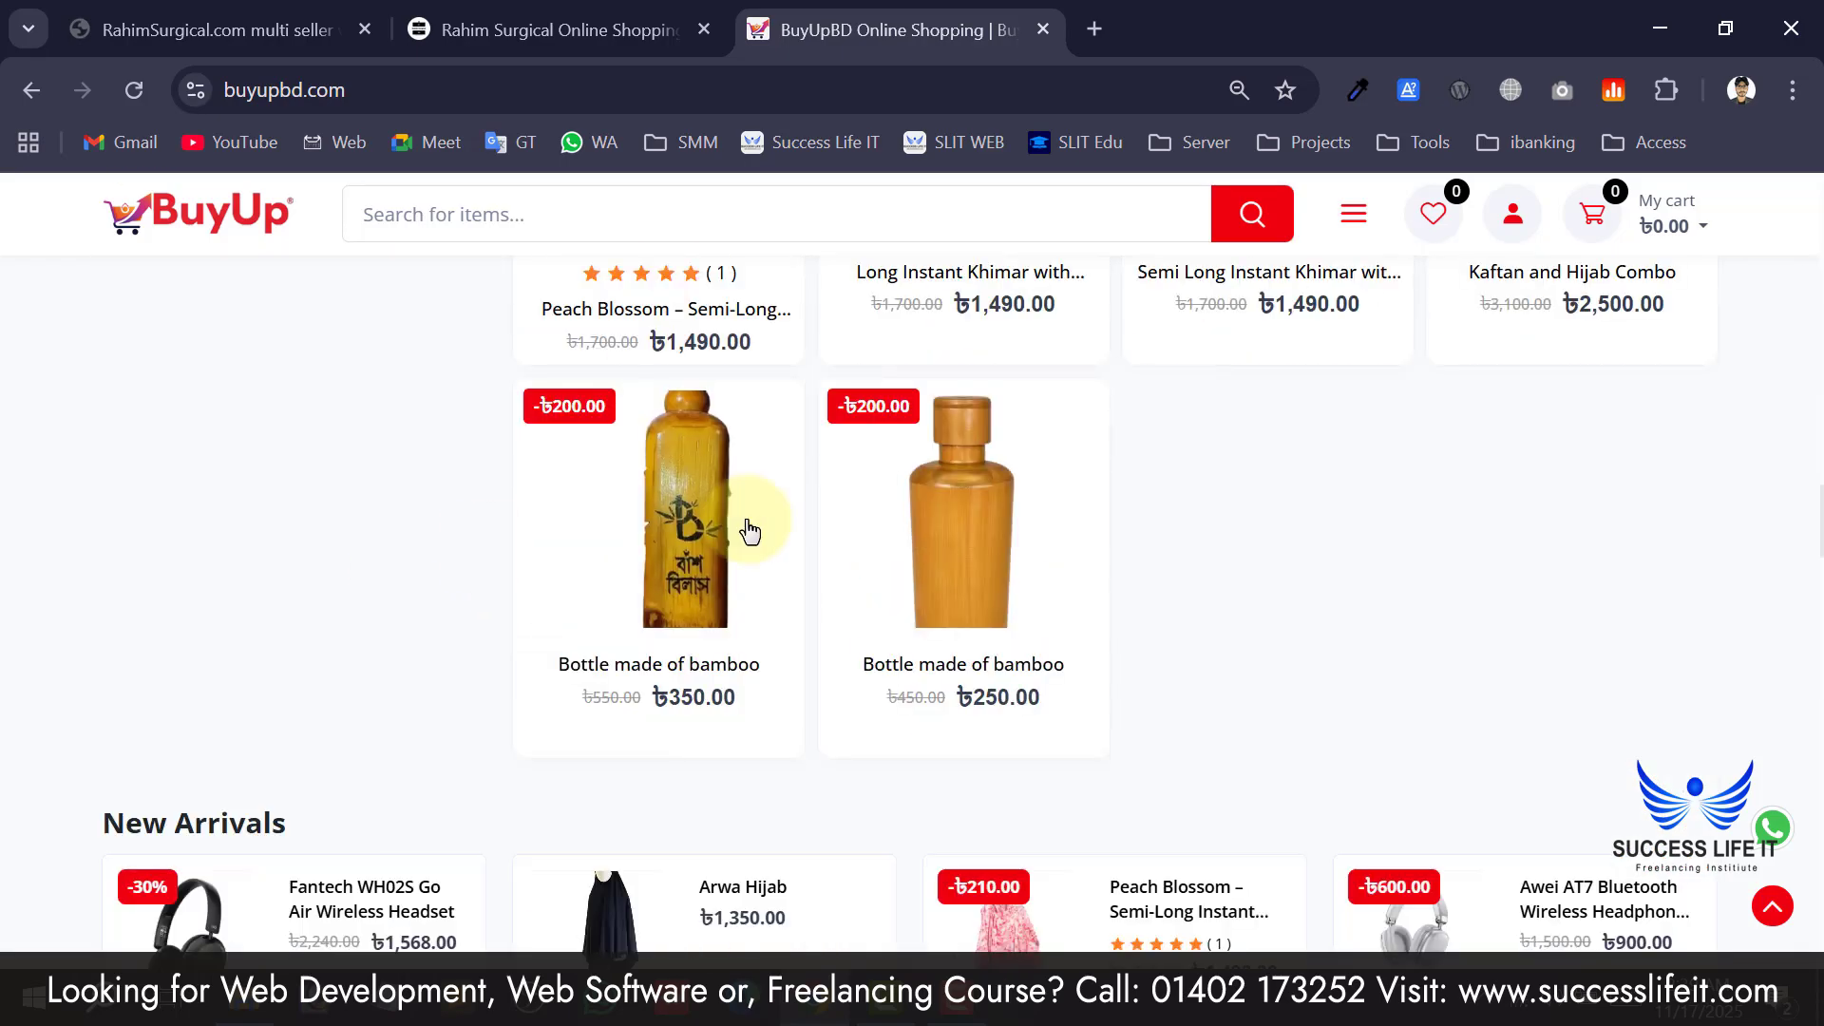
pyautogui.scroll(-15, 751, 532)
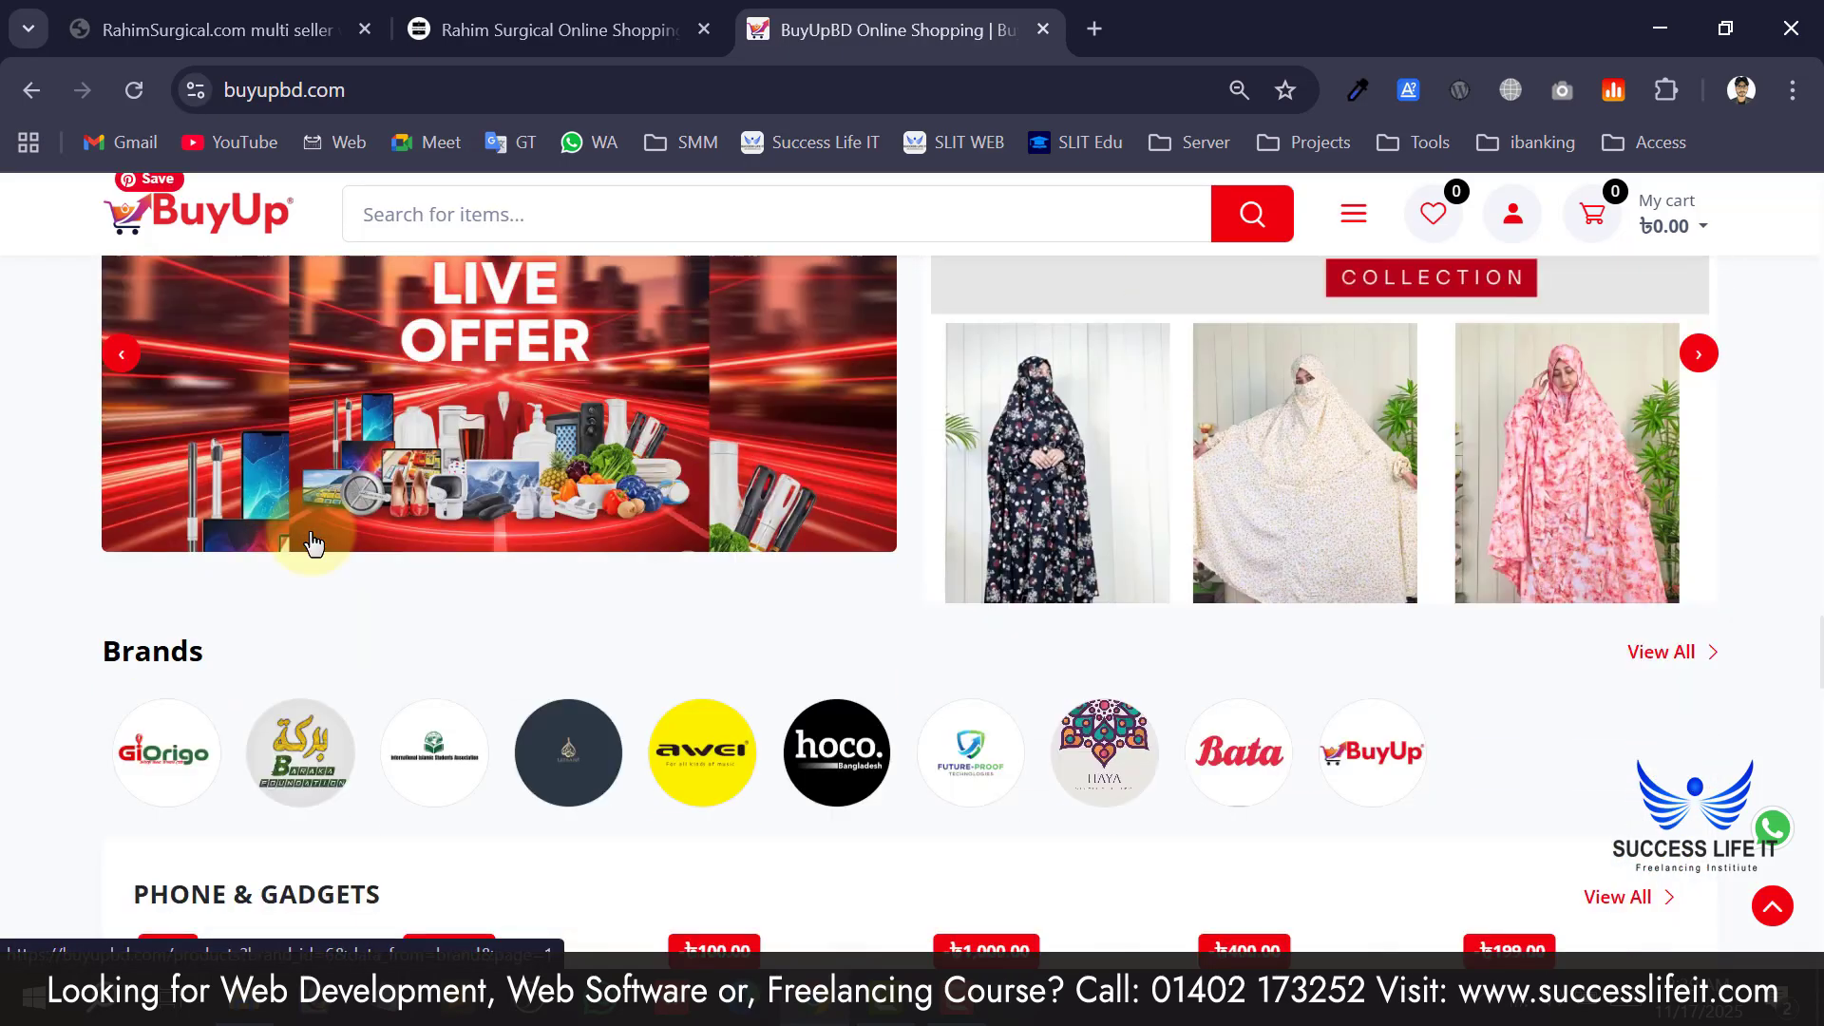
pyautogui.scroll(-10, 314, 545)
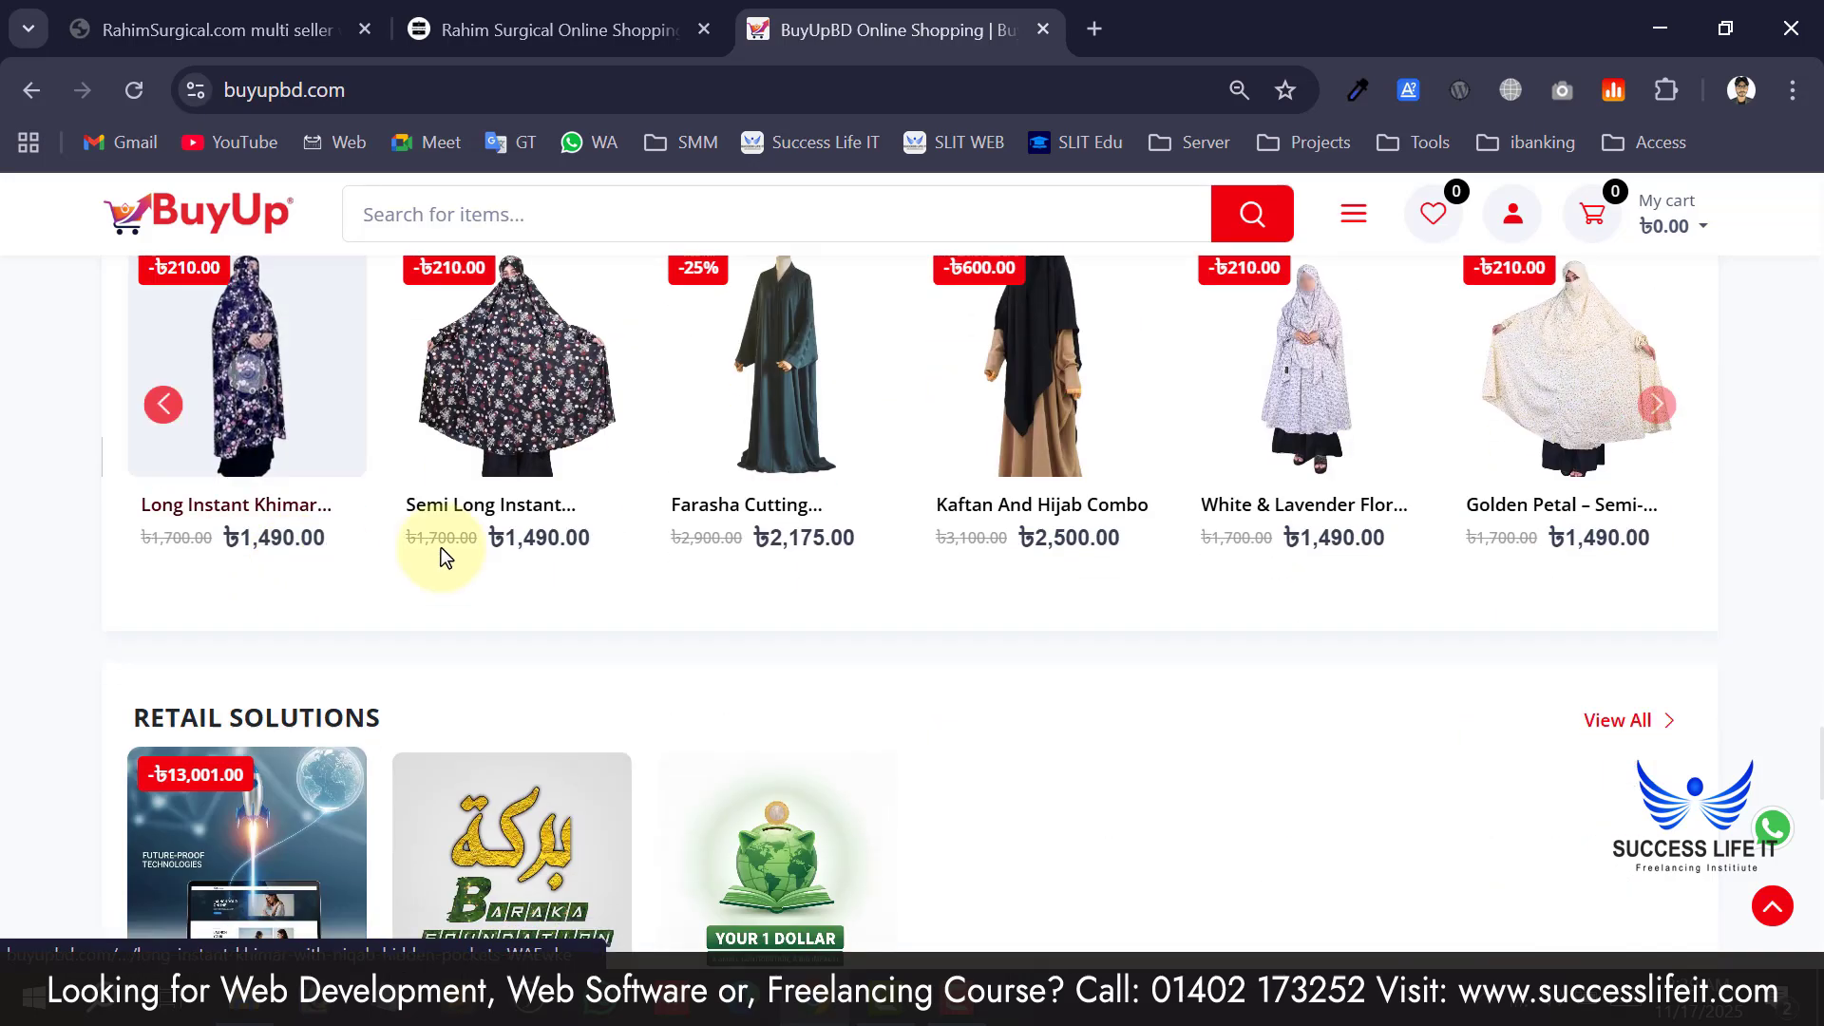
pyautogui.scroll(-15, 444, 556)
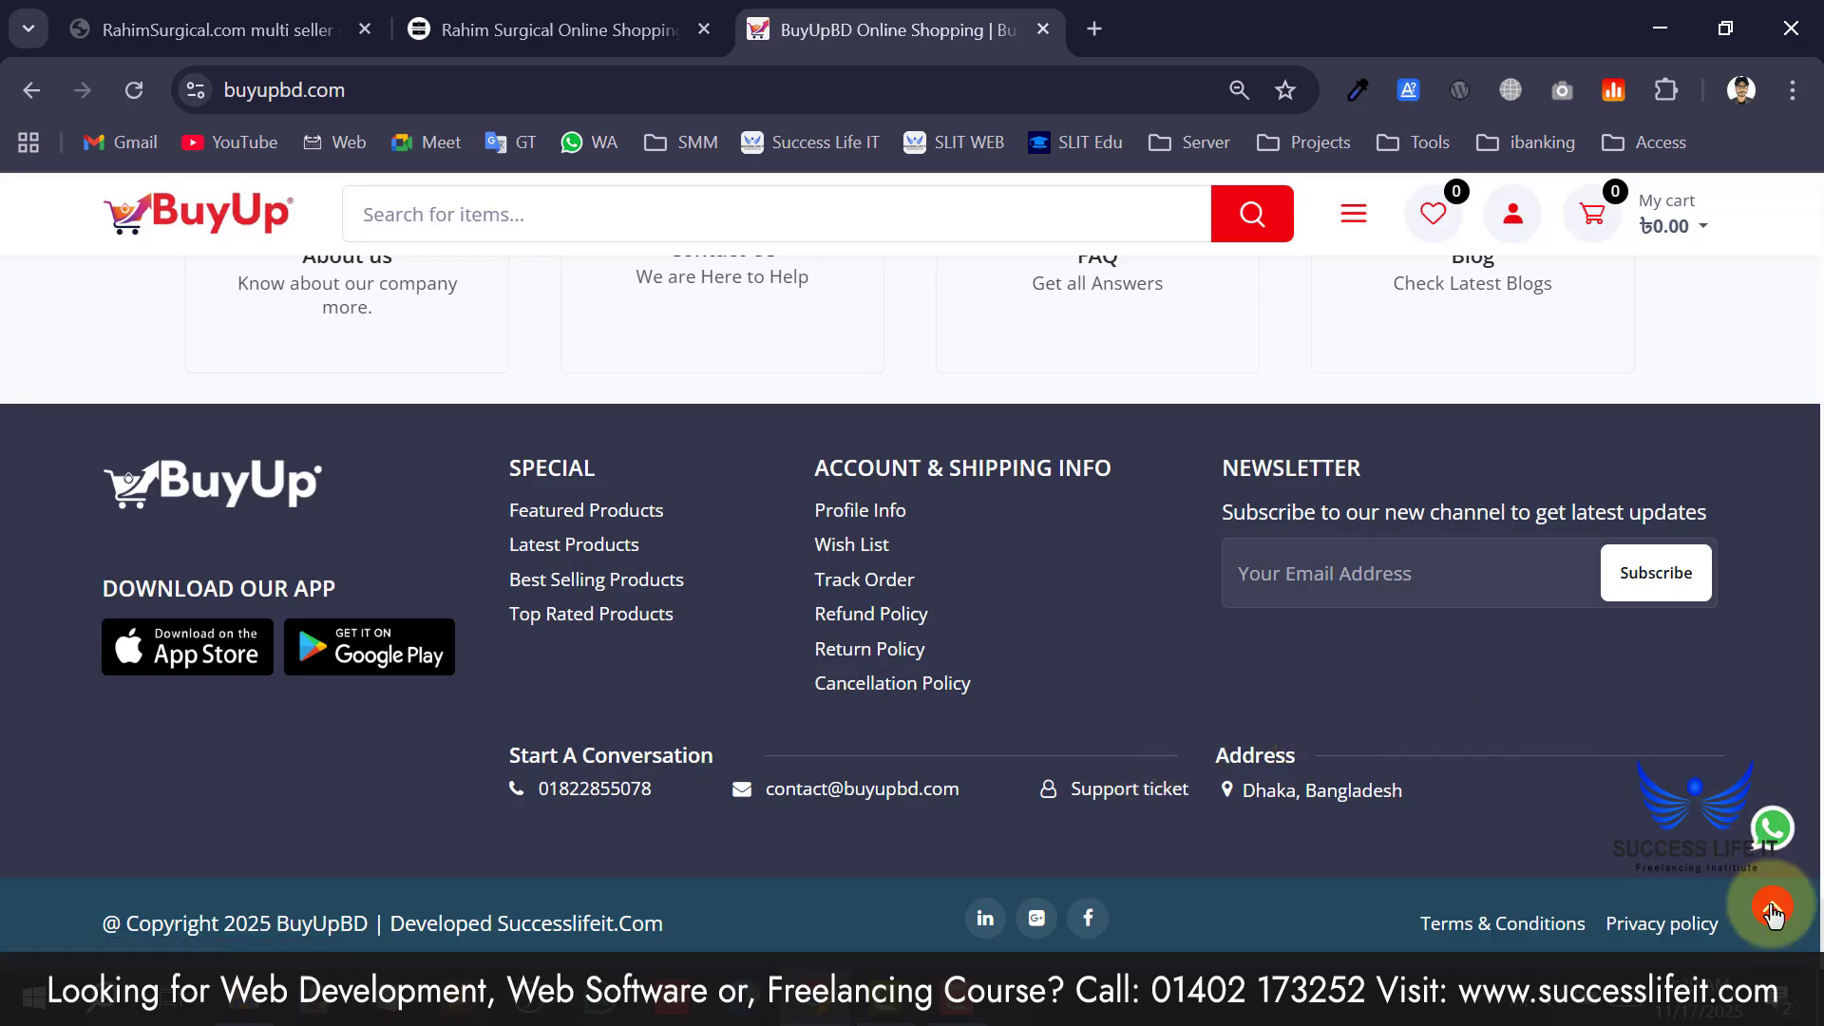
# Jump back to the top of the home page with the red back-to-top arrow.
pyautogui.click(1773, 914)
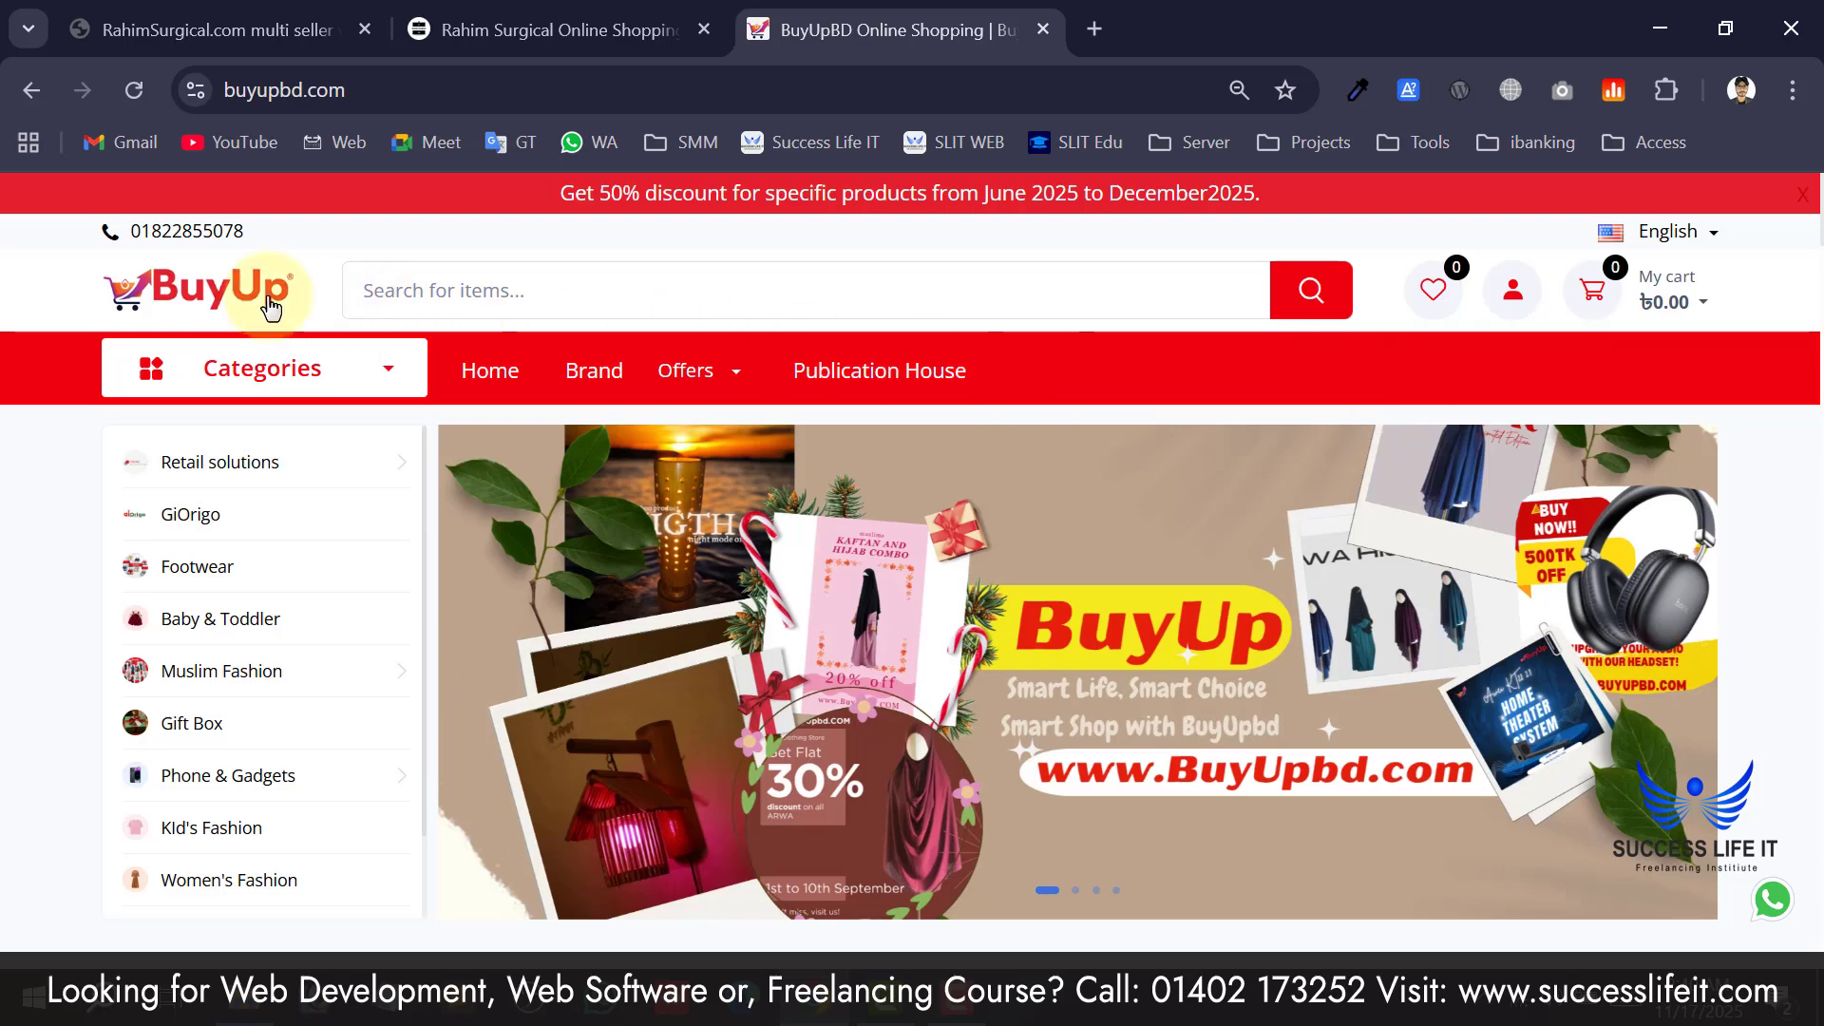
pyautogui.scroll(-5, 50, 403)
pyautogui.scroll(6, 112, 475)
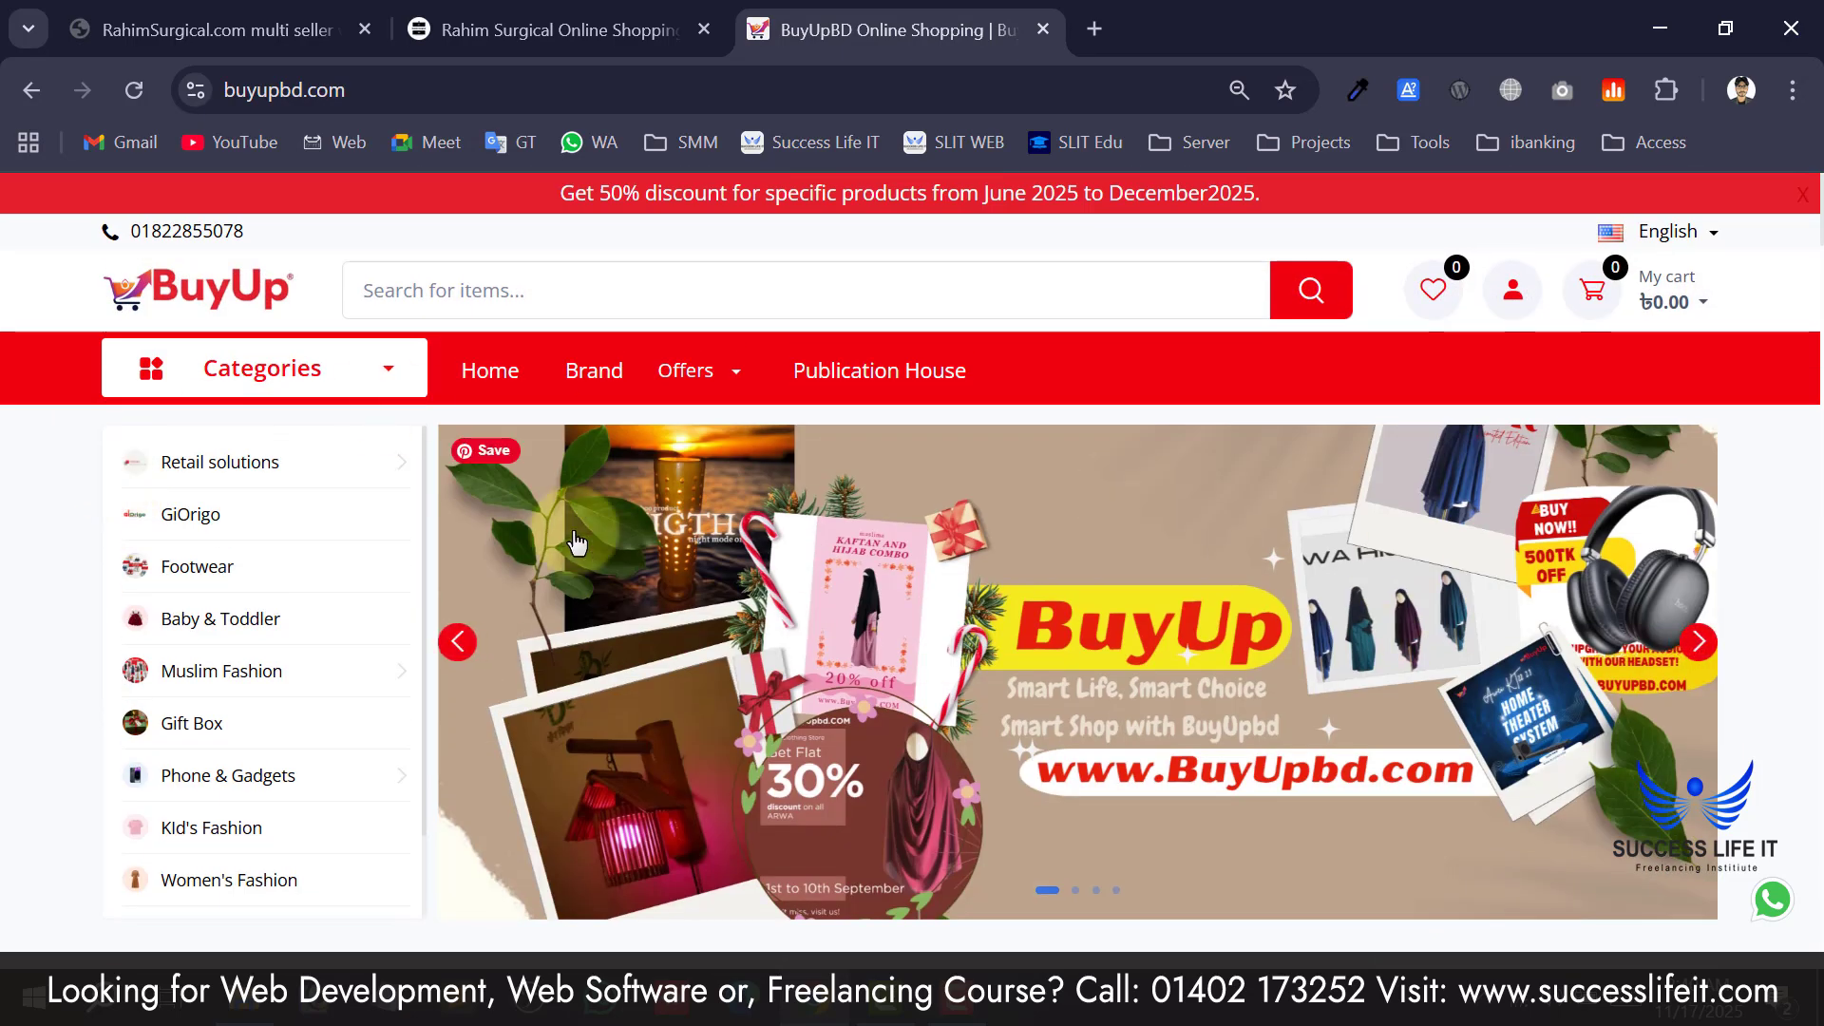
pyautogui.scroll(-2, 384, 643)
pyautogui.scroll(2, 363, 714)
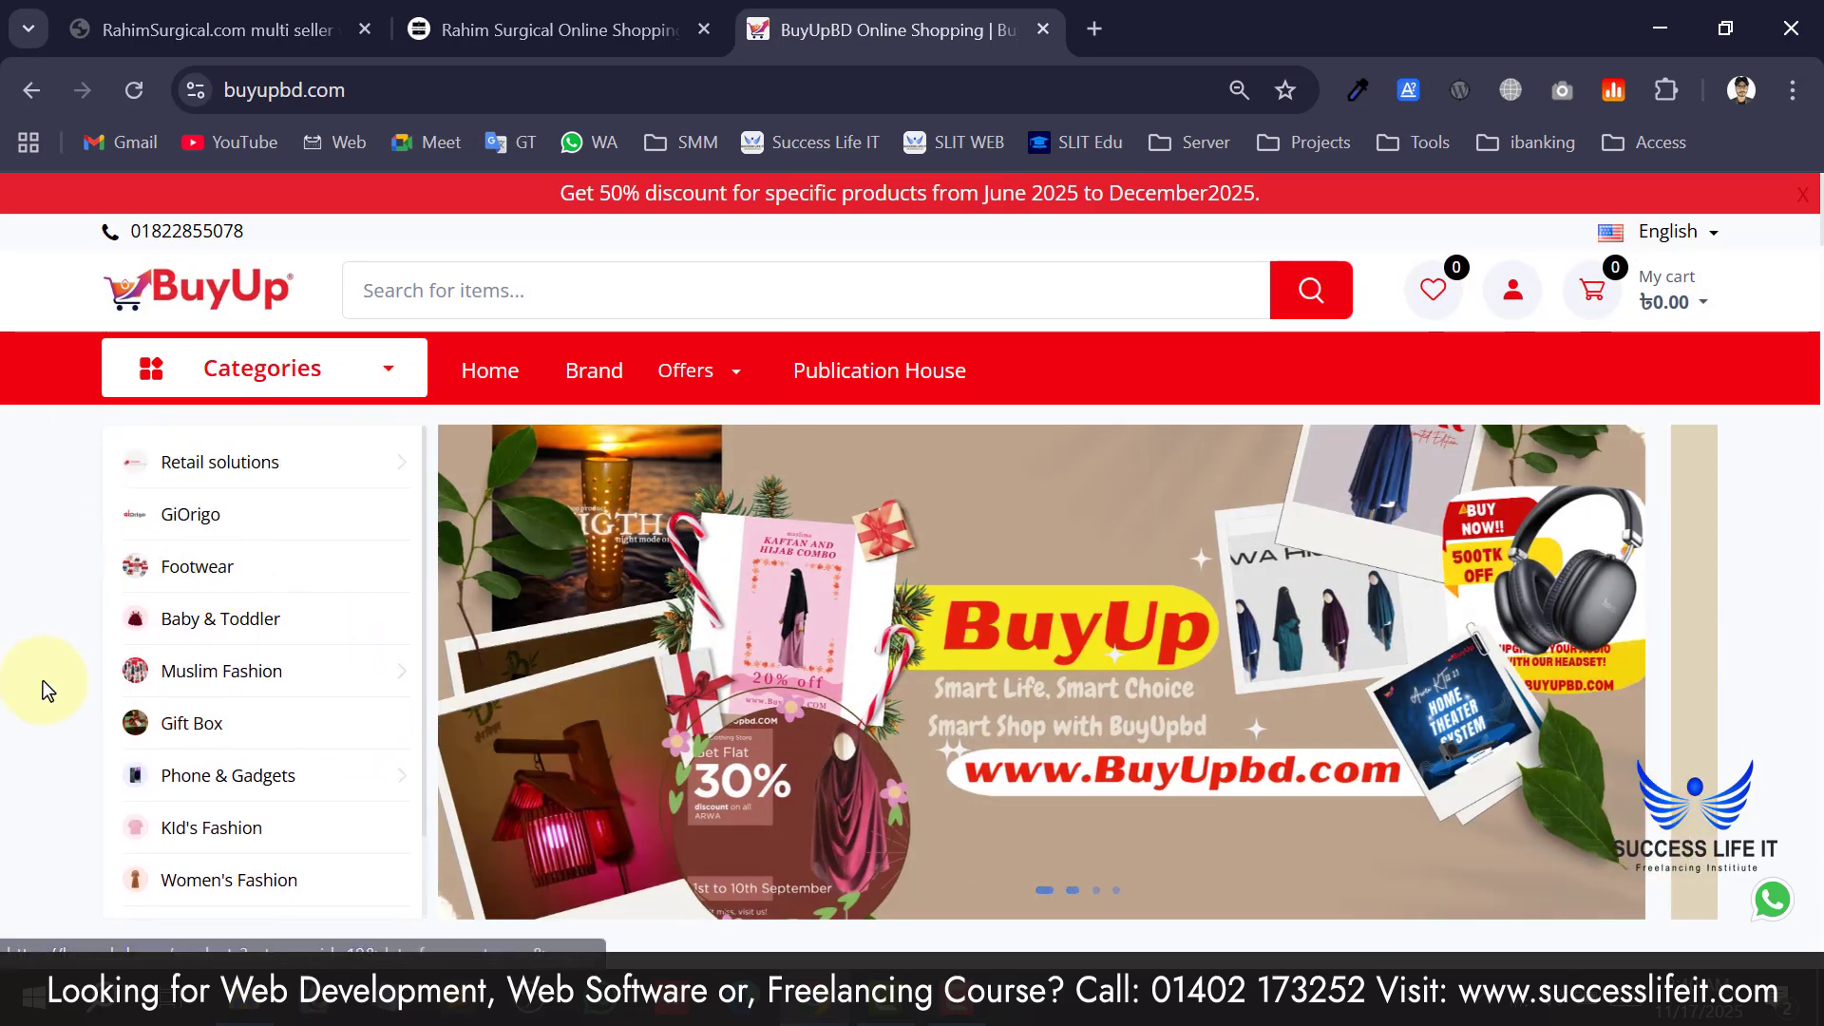
pyautogui.scroll(-2, 39, 733)
pyautogui.scroll(2, 40, 734)
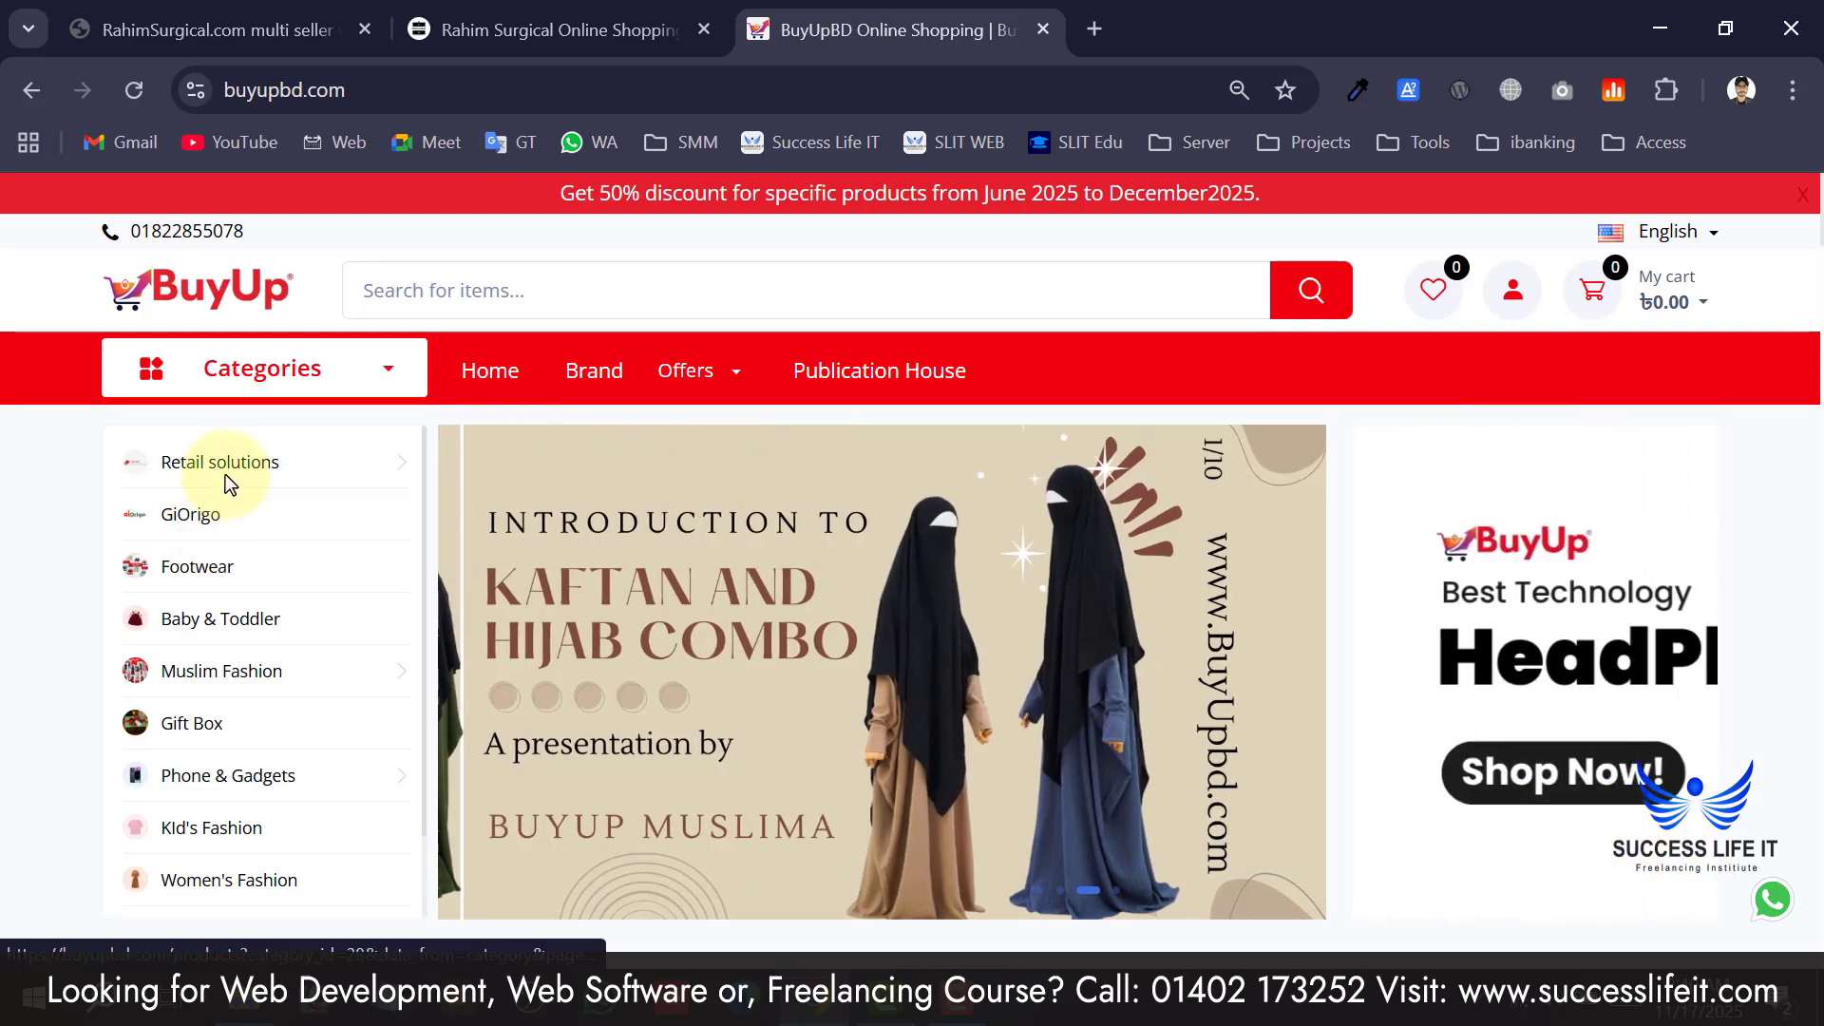
# Browse from the Retail solutions category down through Featured Deal to Latest Products.
pyautogui.moveTo(235, 475)
pyautogui.scroll(-5, 99, 669)
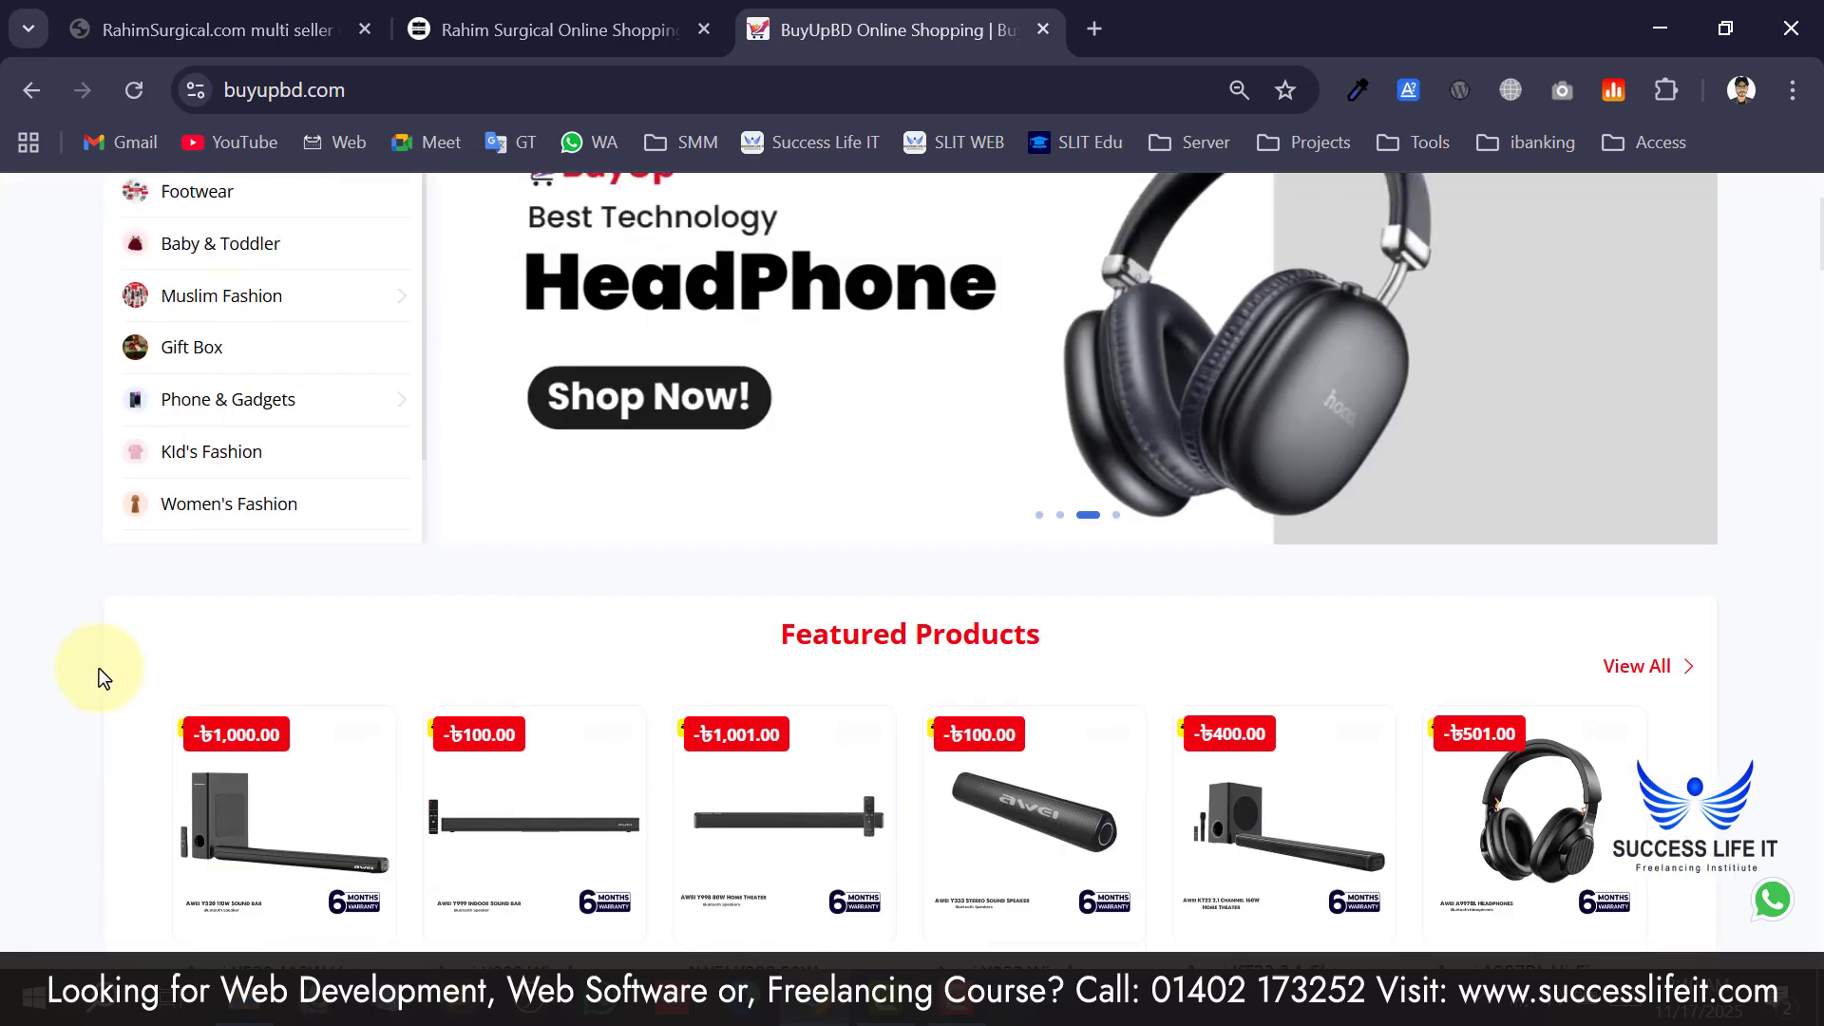
pyautogui.scroll(-6, 1038, 593)
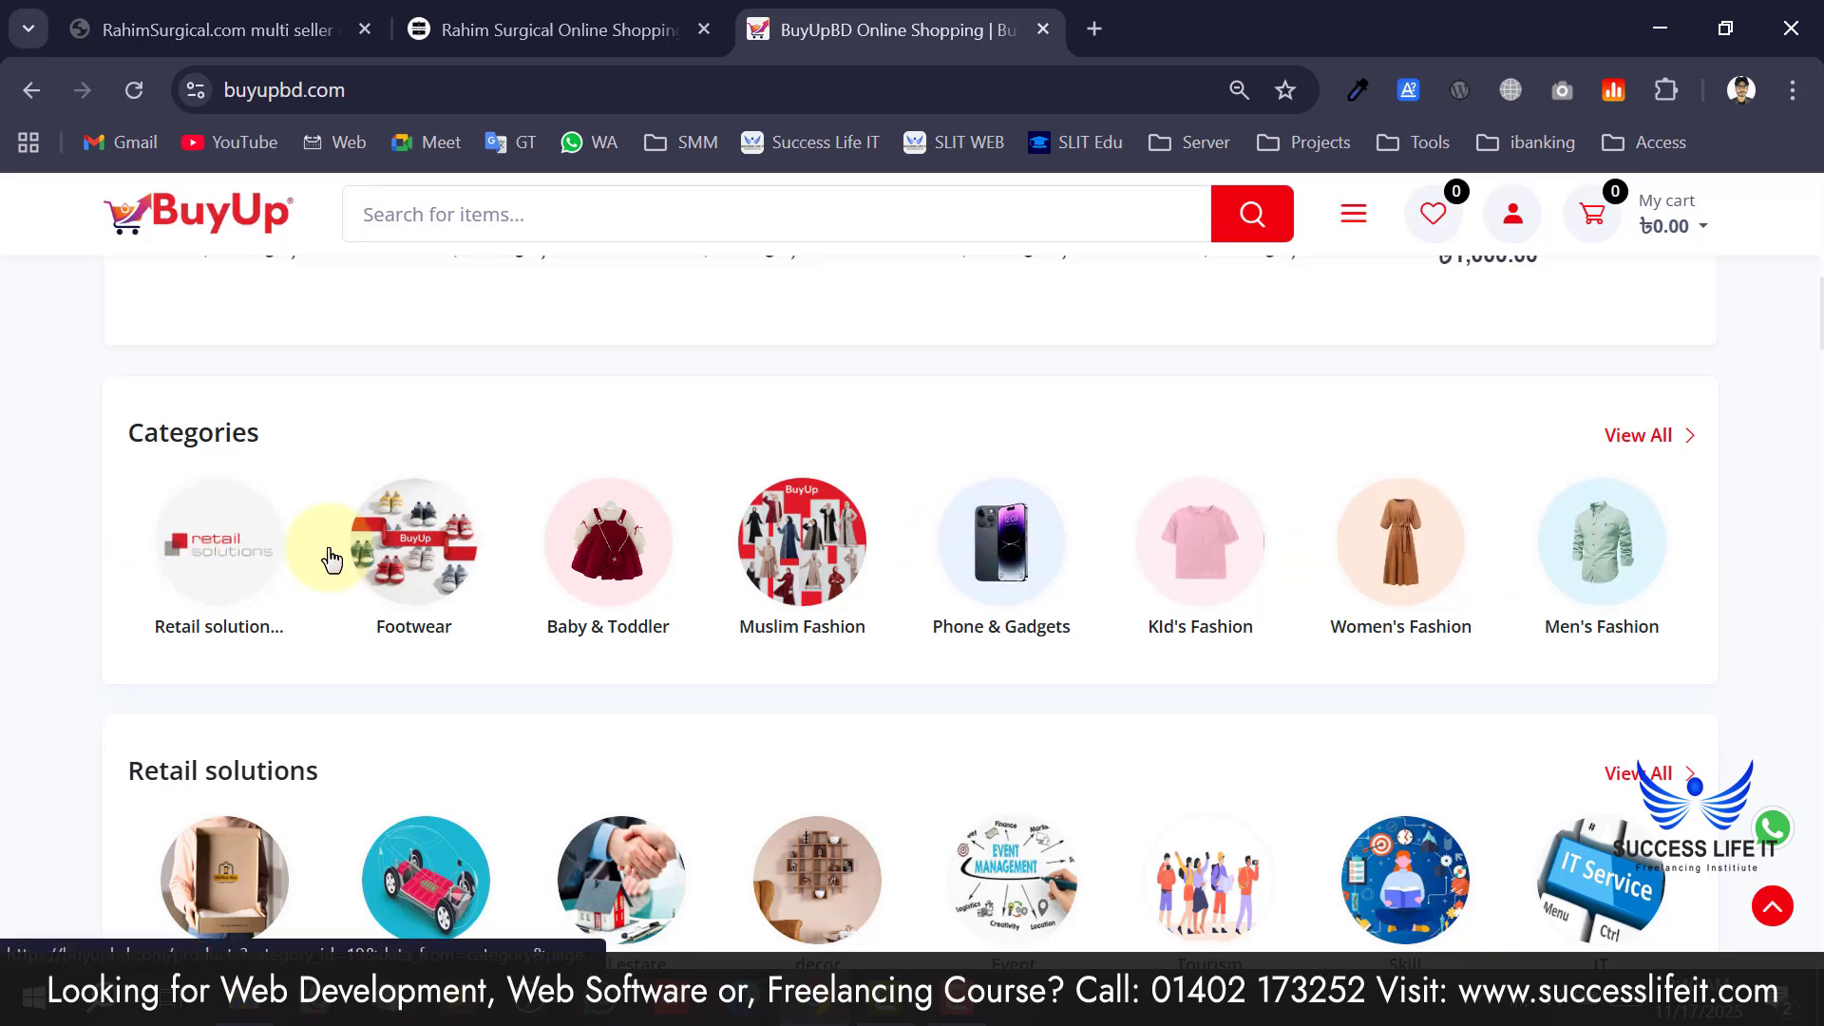
pyautogui.scroll(-2, 274, 567)
pyautogui.scroll(2, 274, 567)
pyautogui.scroll(-4, 601, 523)
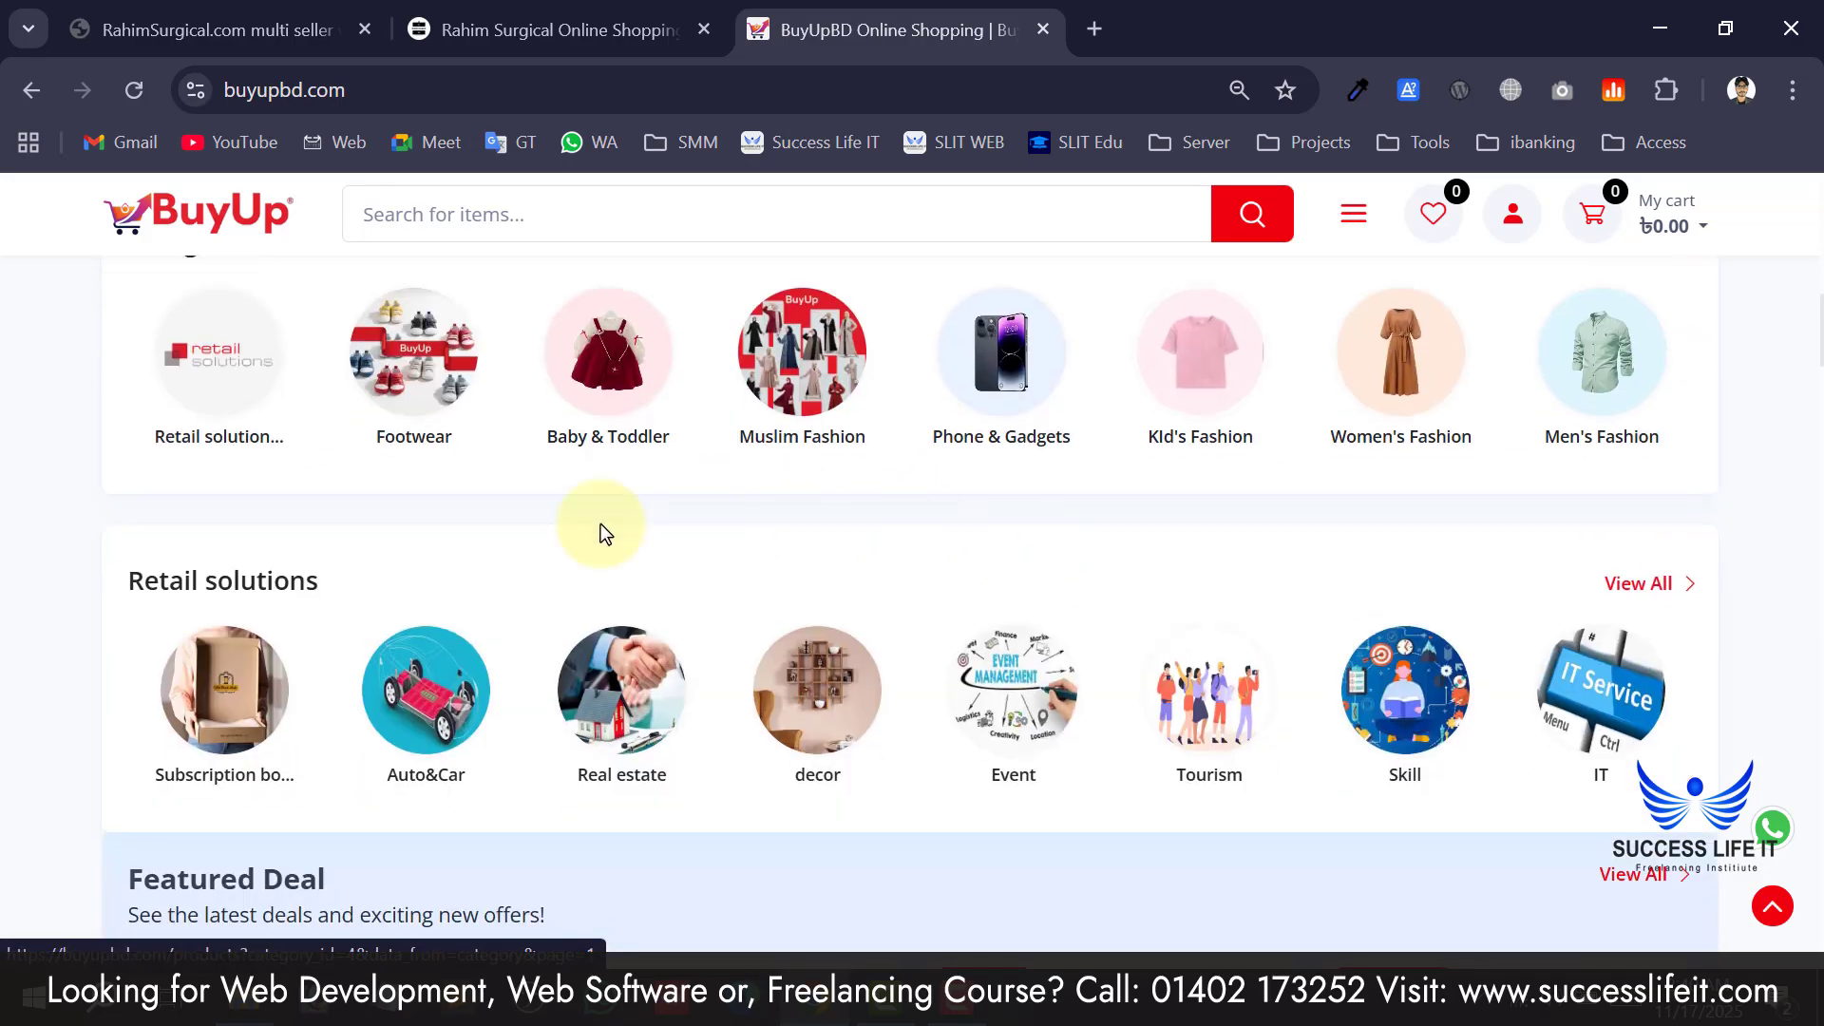
pyautogui.scroll(-5, 808, 700)
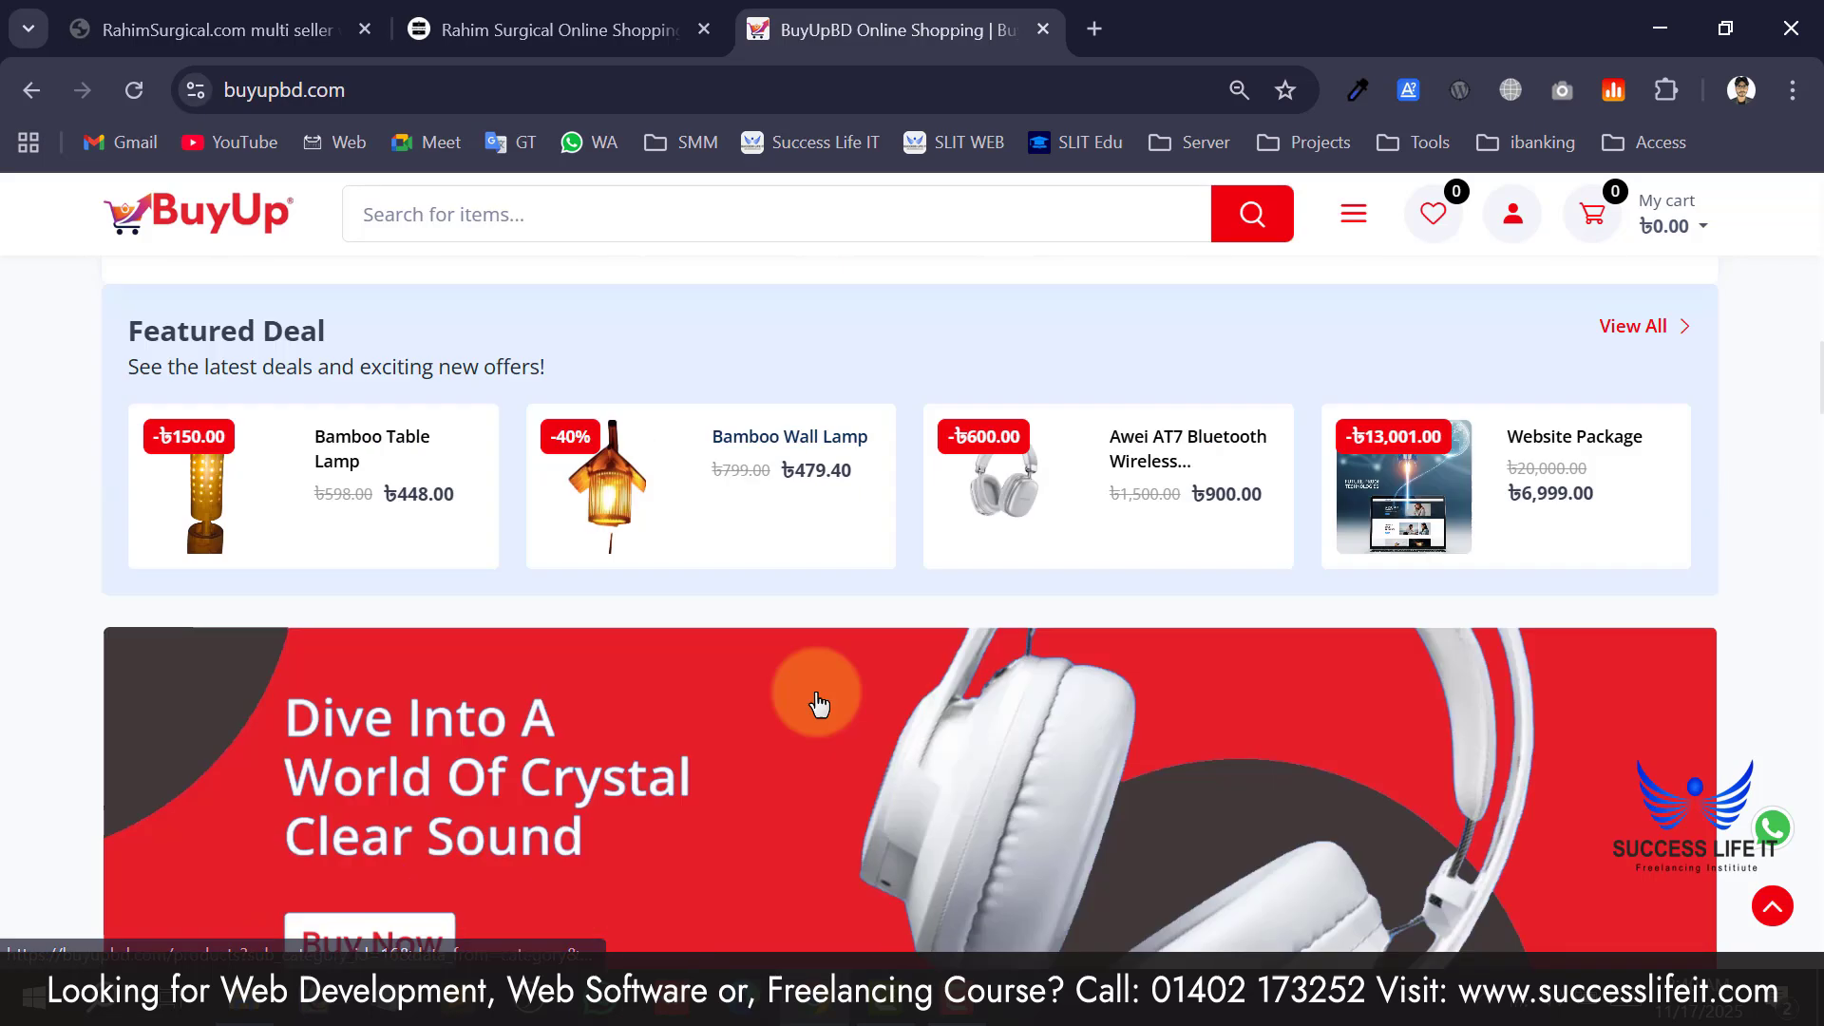
pyautogui.scroll(3, 796, 701)
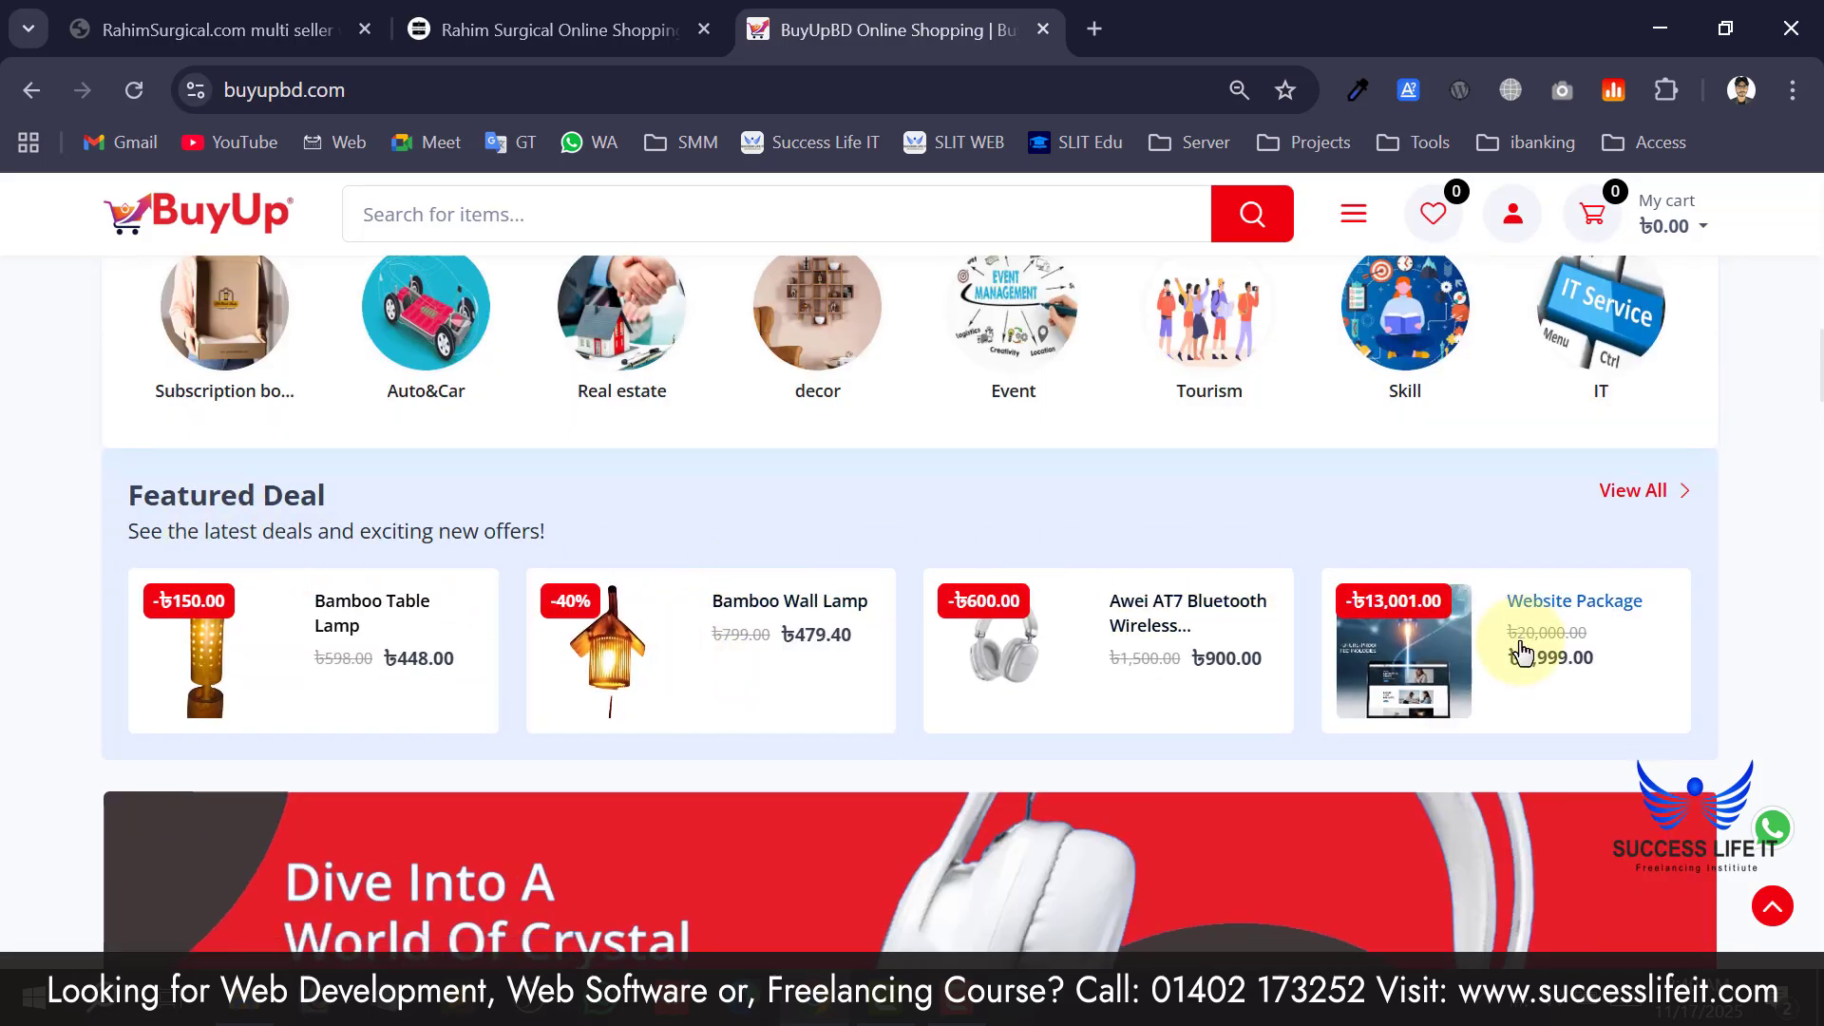
pyautogui.scroll(-6, 988, 577)
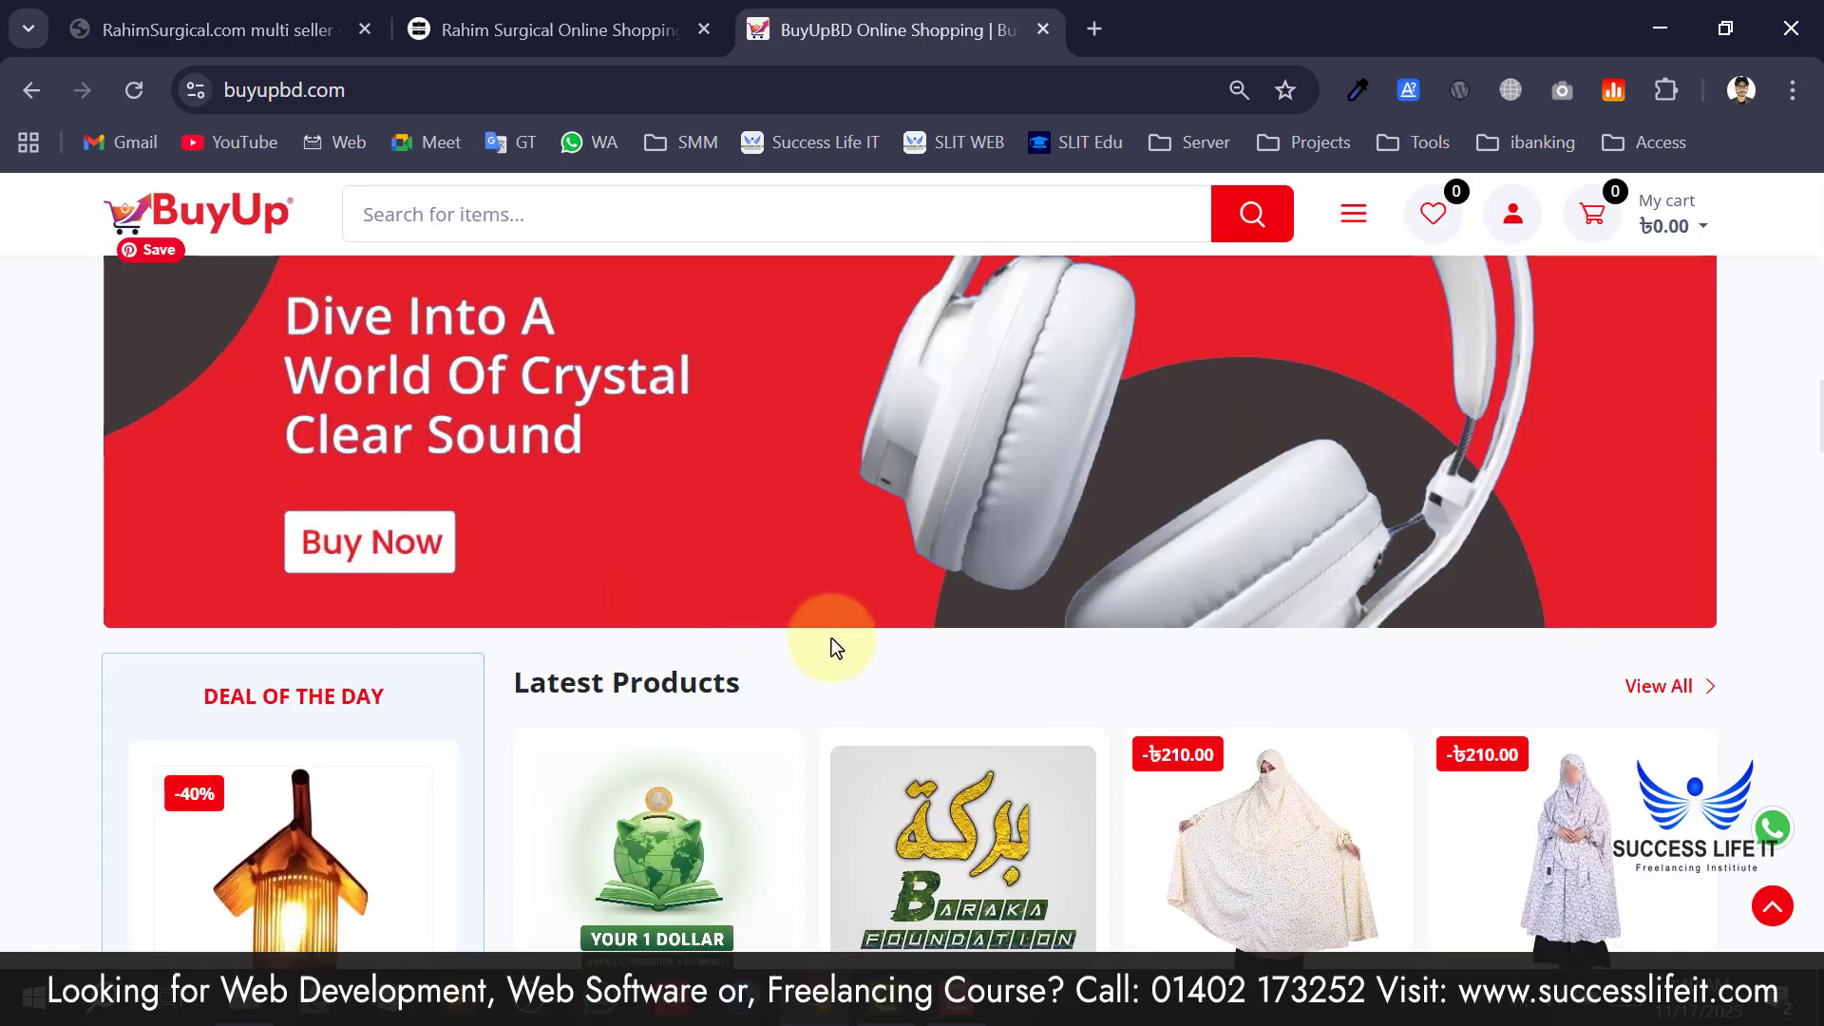
pyautogui.scroll(2, 830, 636)
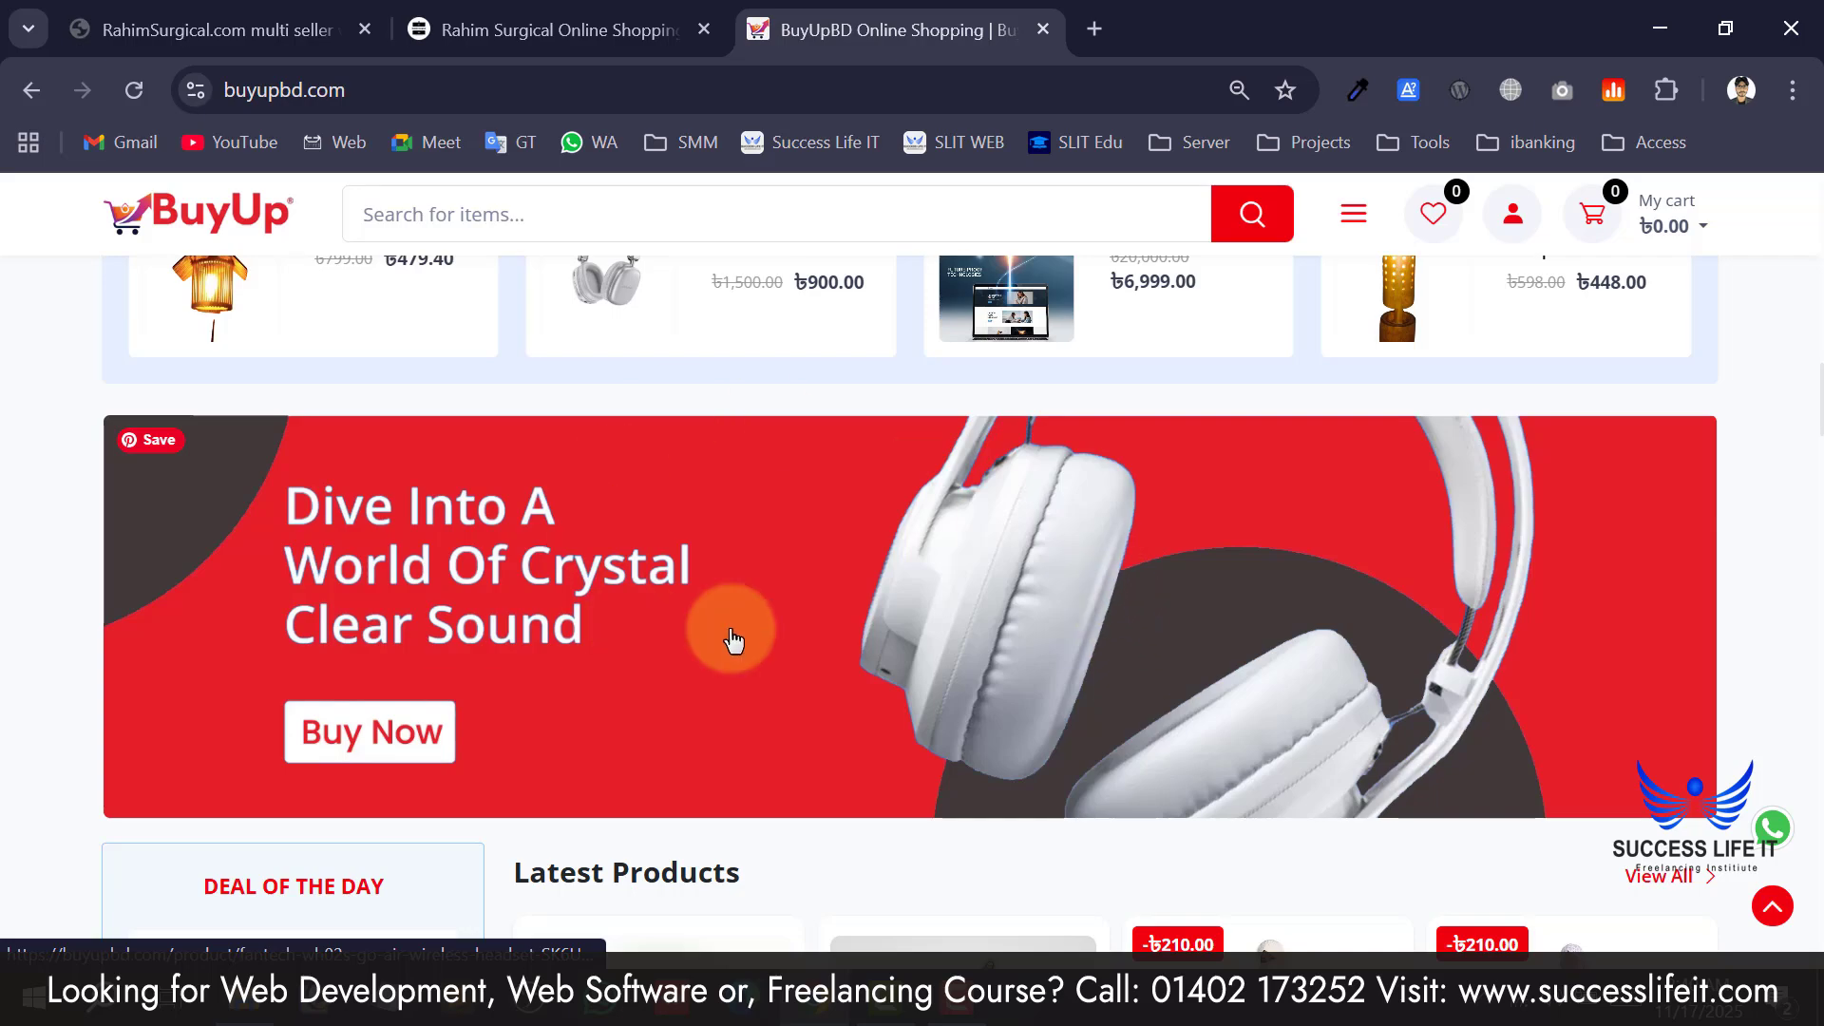
pyautogui.scroll(-2, 861, 518)
pyautogui.scroll(-4, 815, 509)
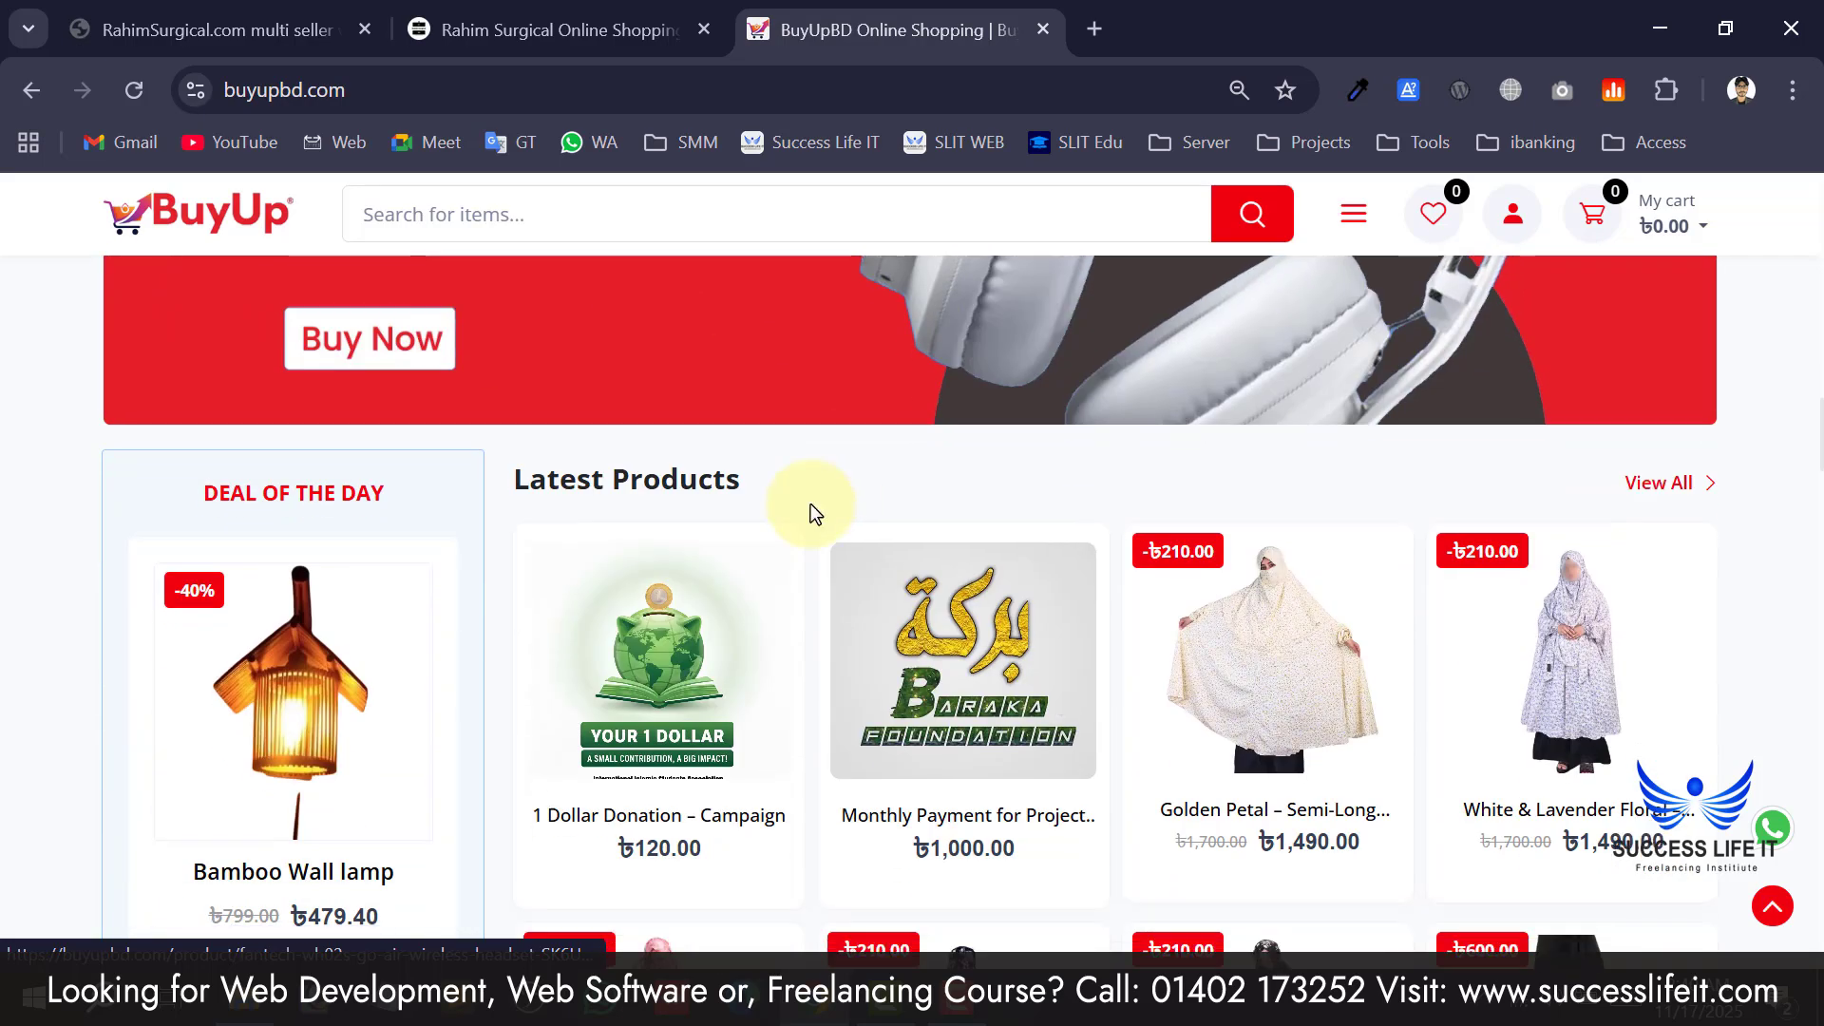
pyautogui.scroll(3, 358, 611)
pyautogui.scroll(-1, 844, 560)
pyautogui.scroll(-2, 844, 560)
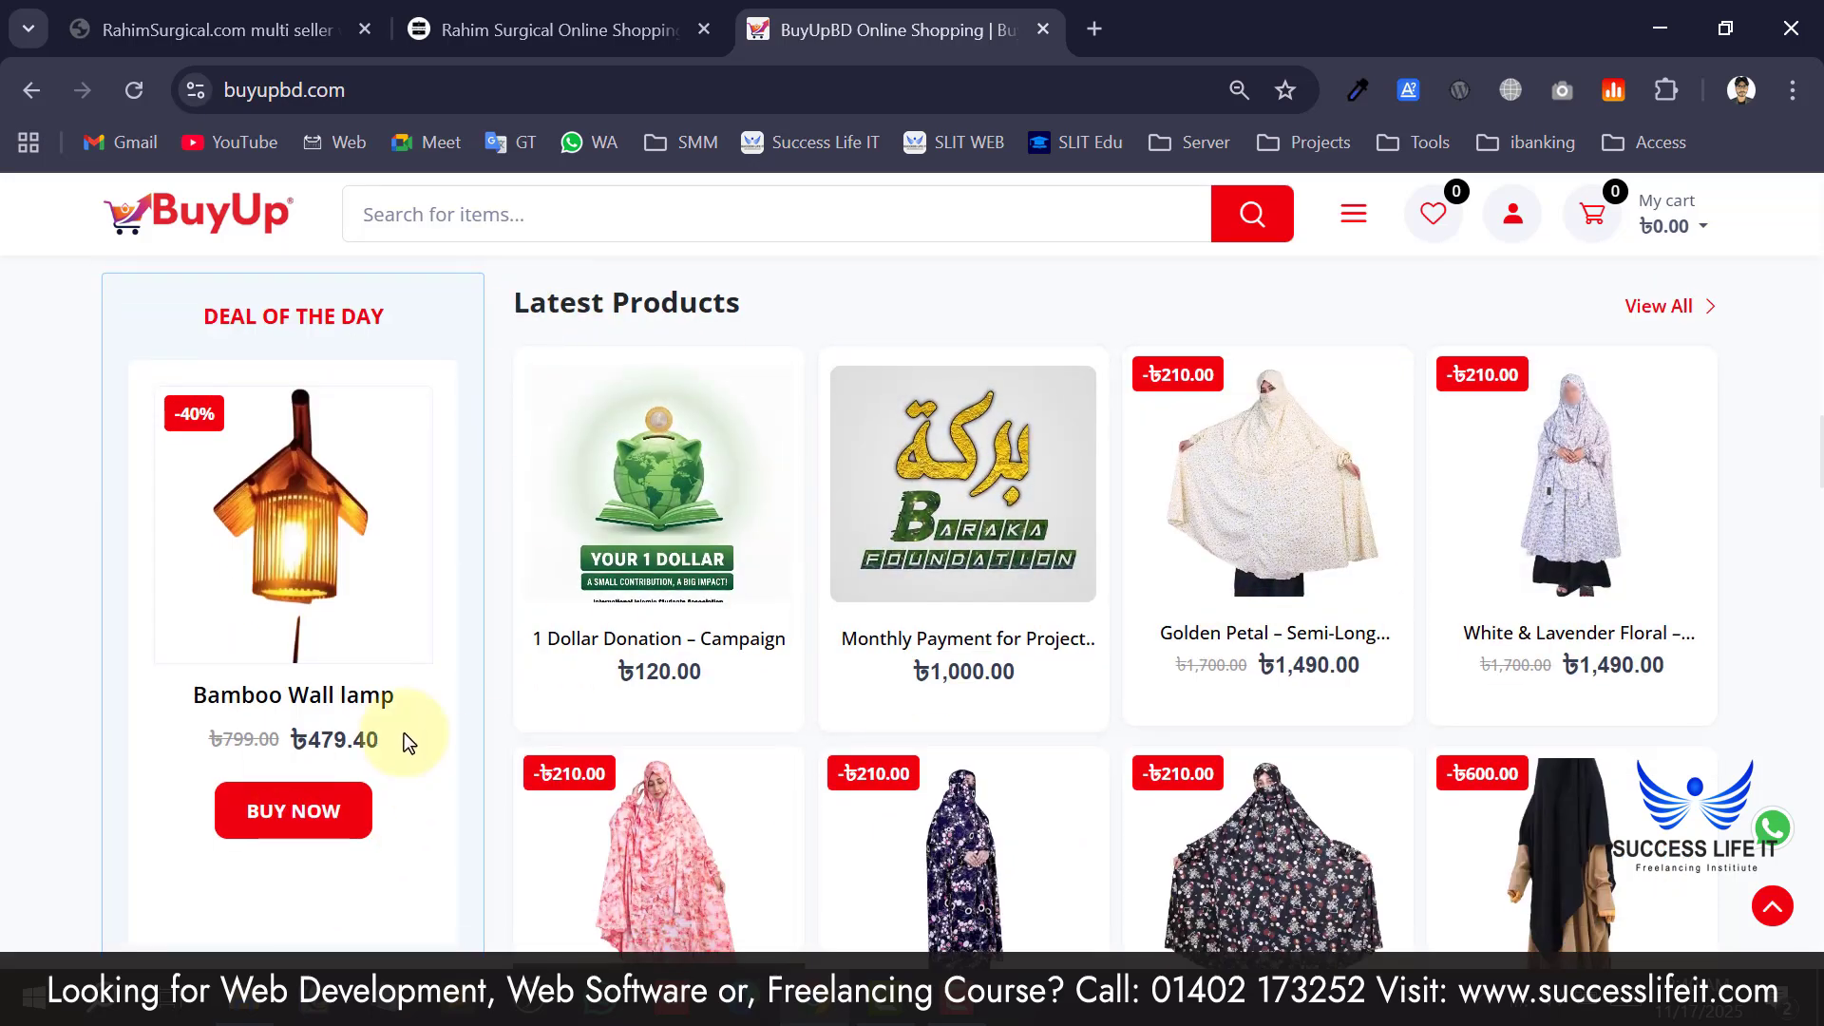
pyautogui.scroll(-2, 223, 730)
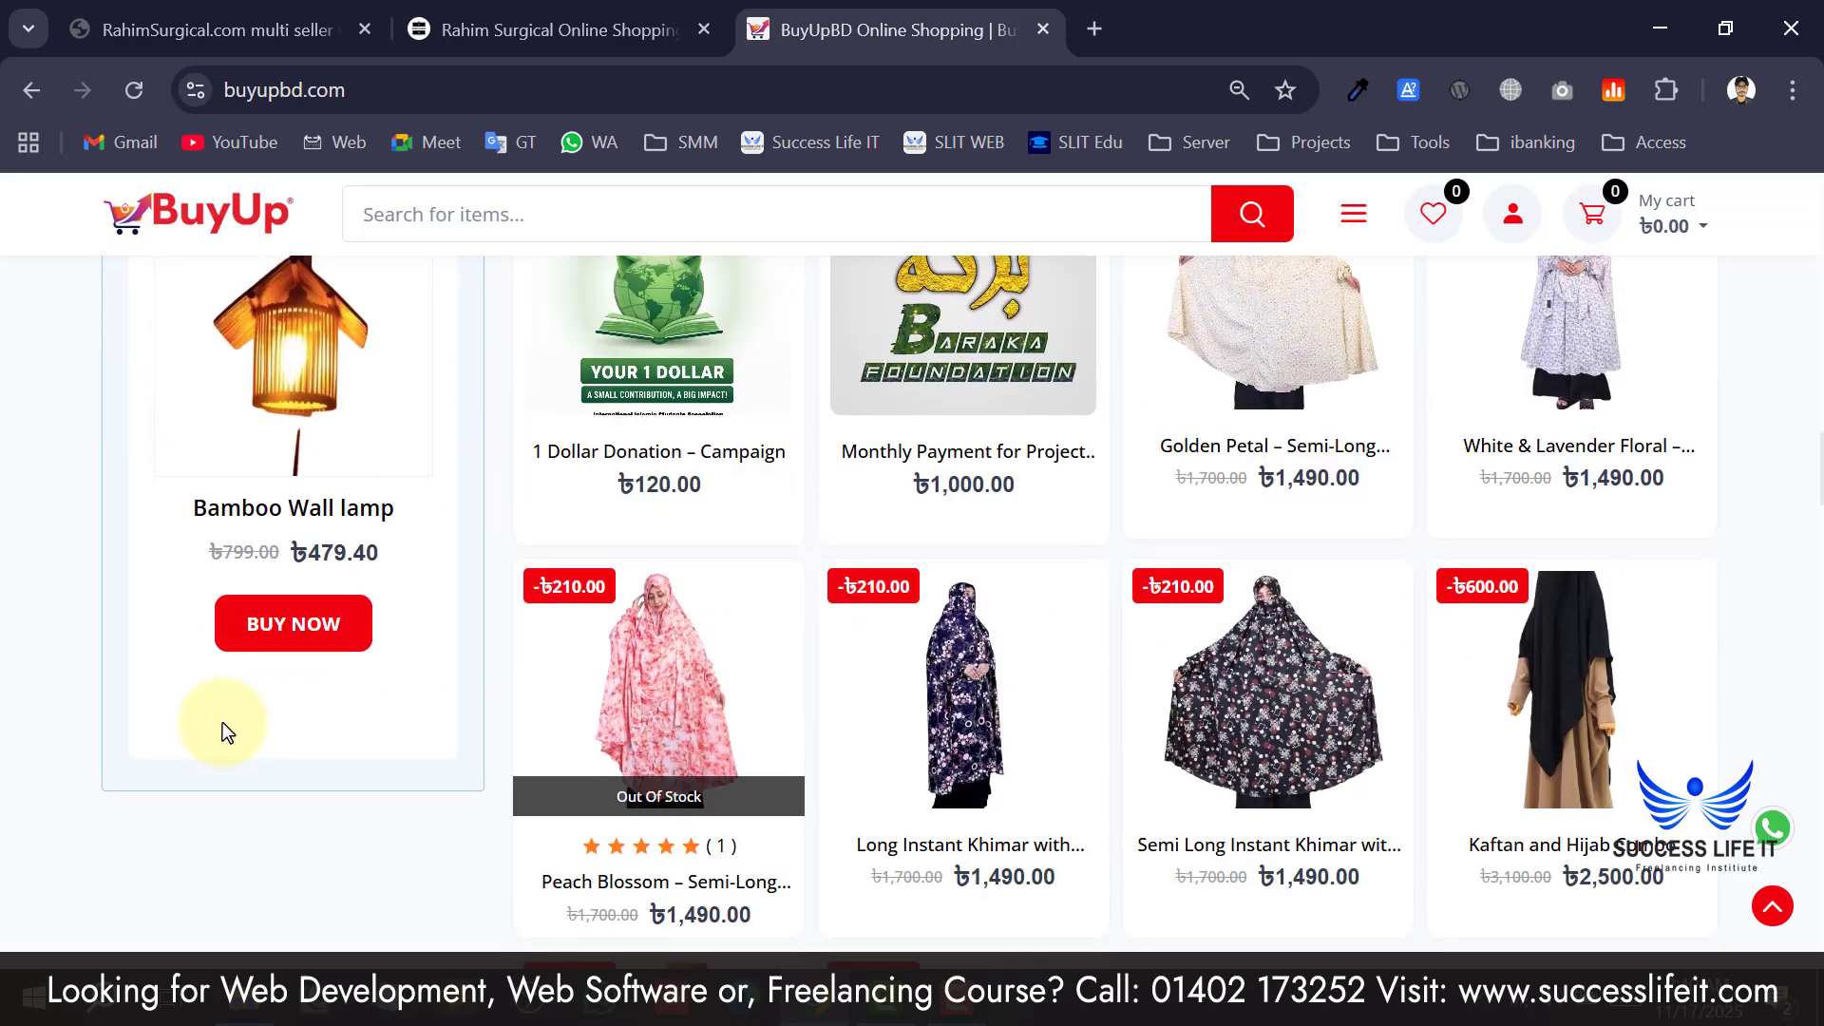
pyautogui.scroll(2, 222, 730)
pyautogui.scroll(-5, 1178, 686)
pyautogui.scroll(-15, 1174, 684)
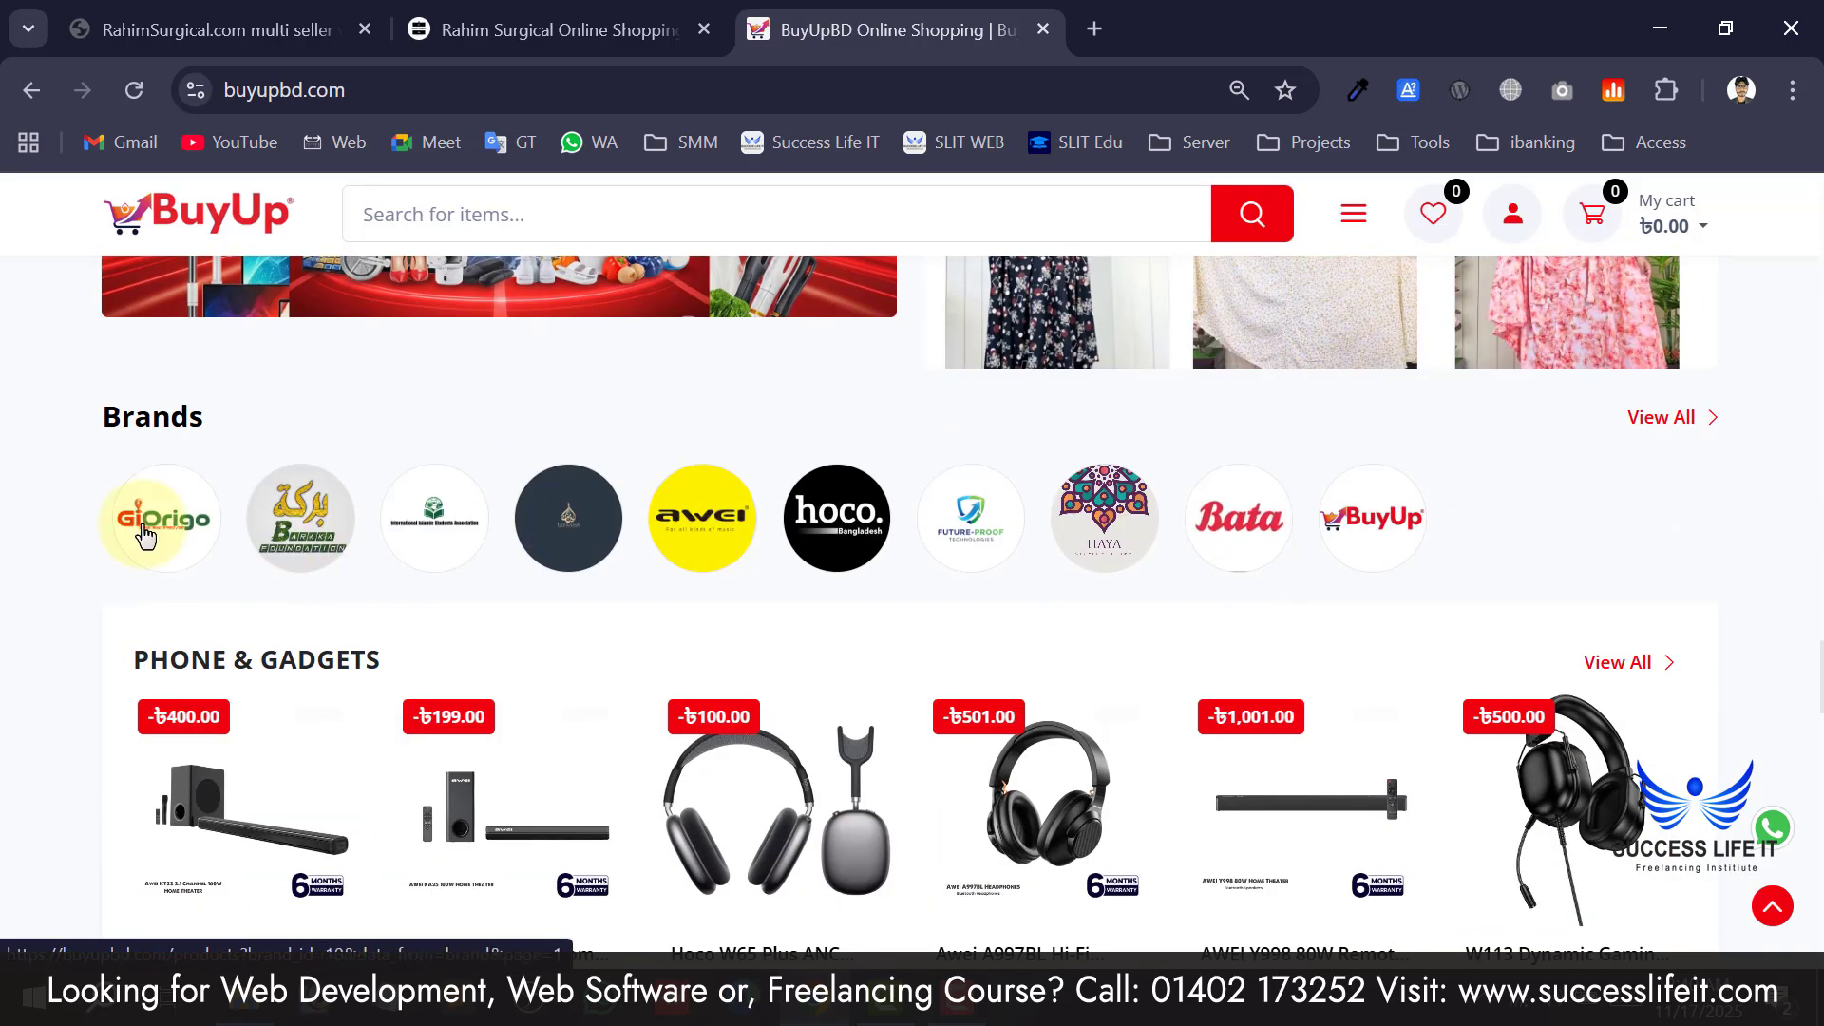
pyautogui.scroll(5, 1503, 533)
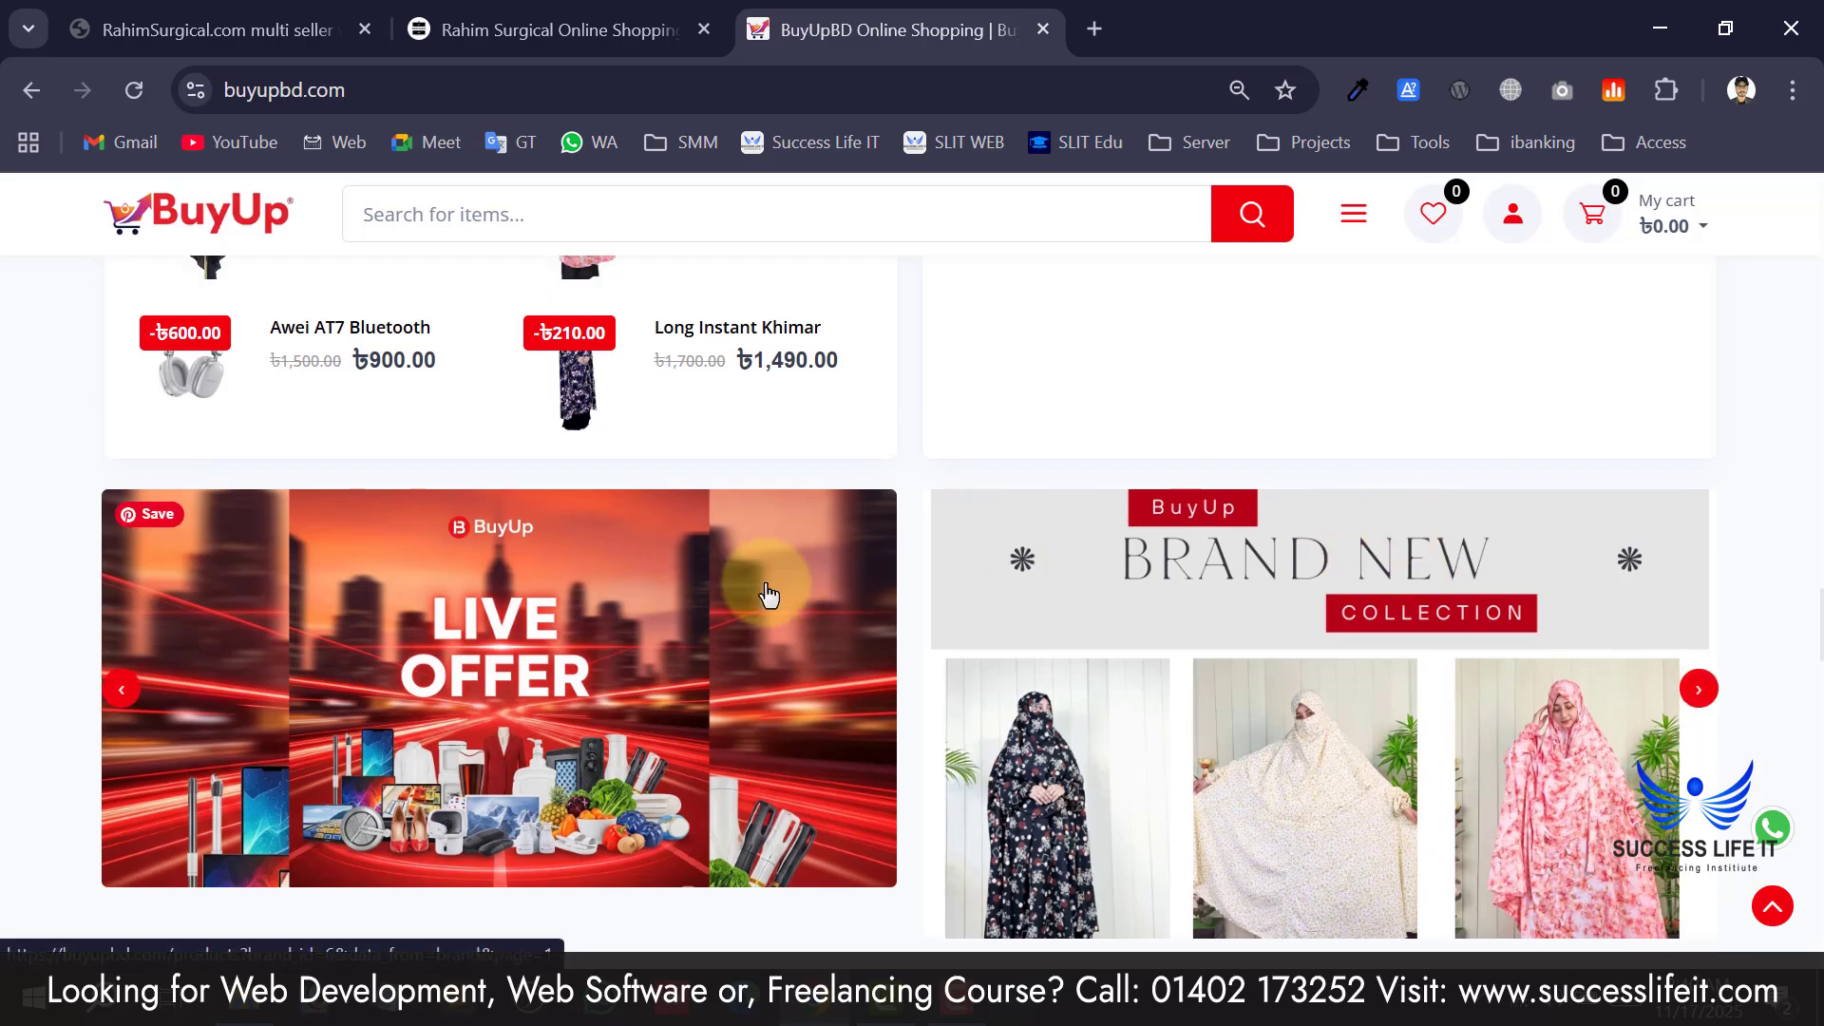
pyautogui.moveTo(1232, 611); pyautogui.dragTo(603, 652)
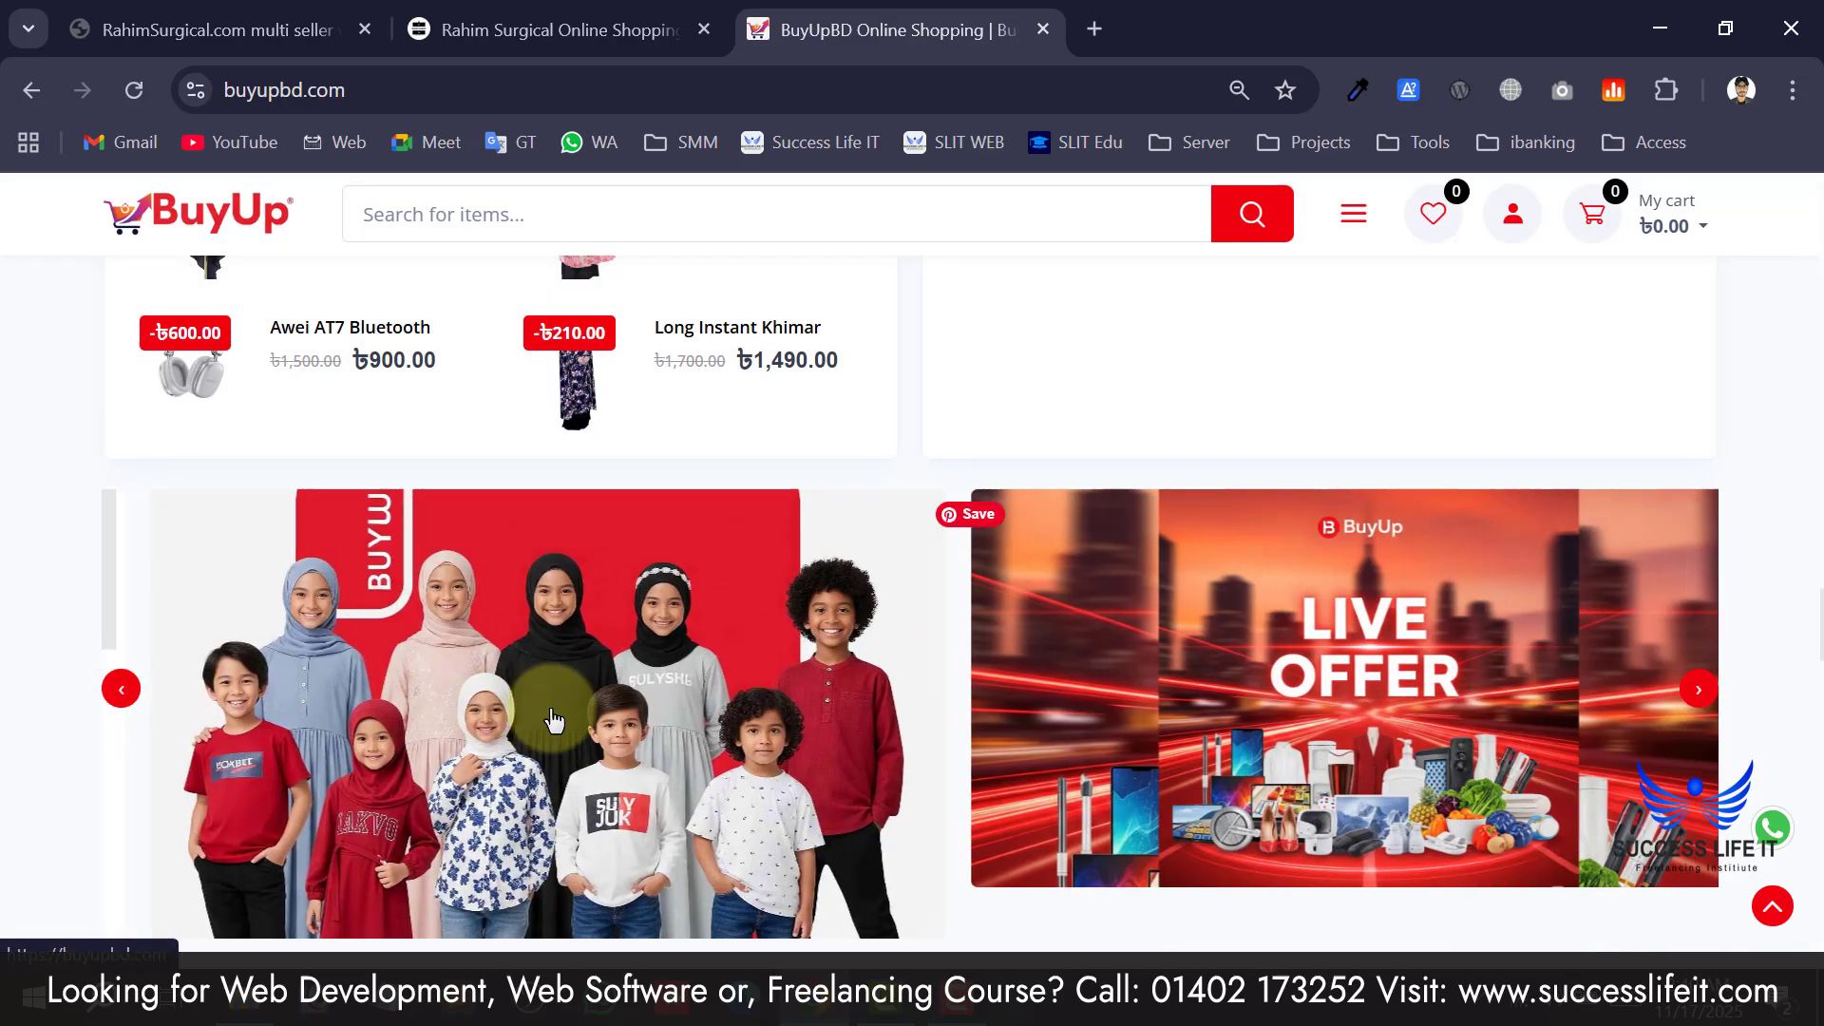
pyautogui.scroll(-9, 1176, 701)
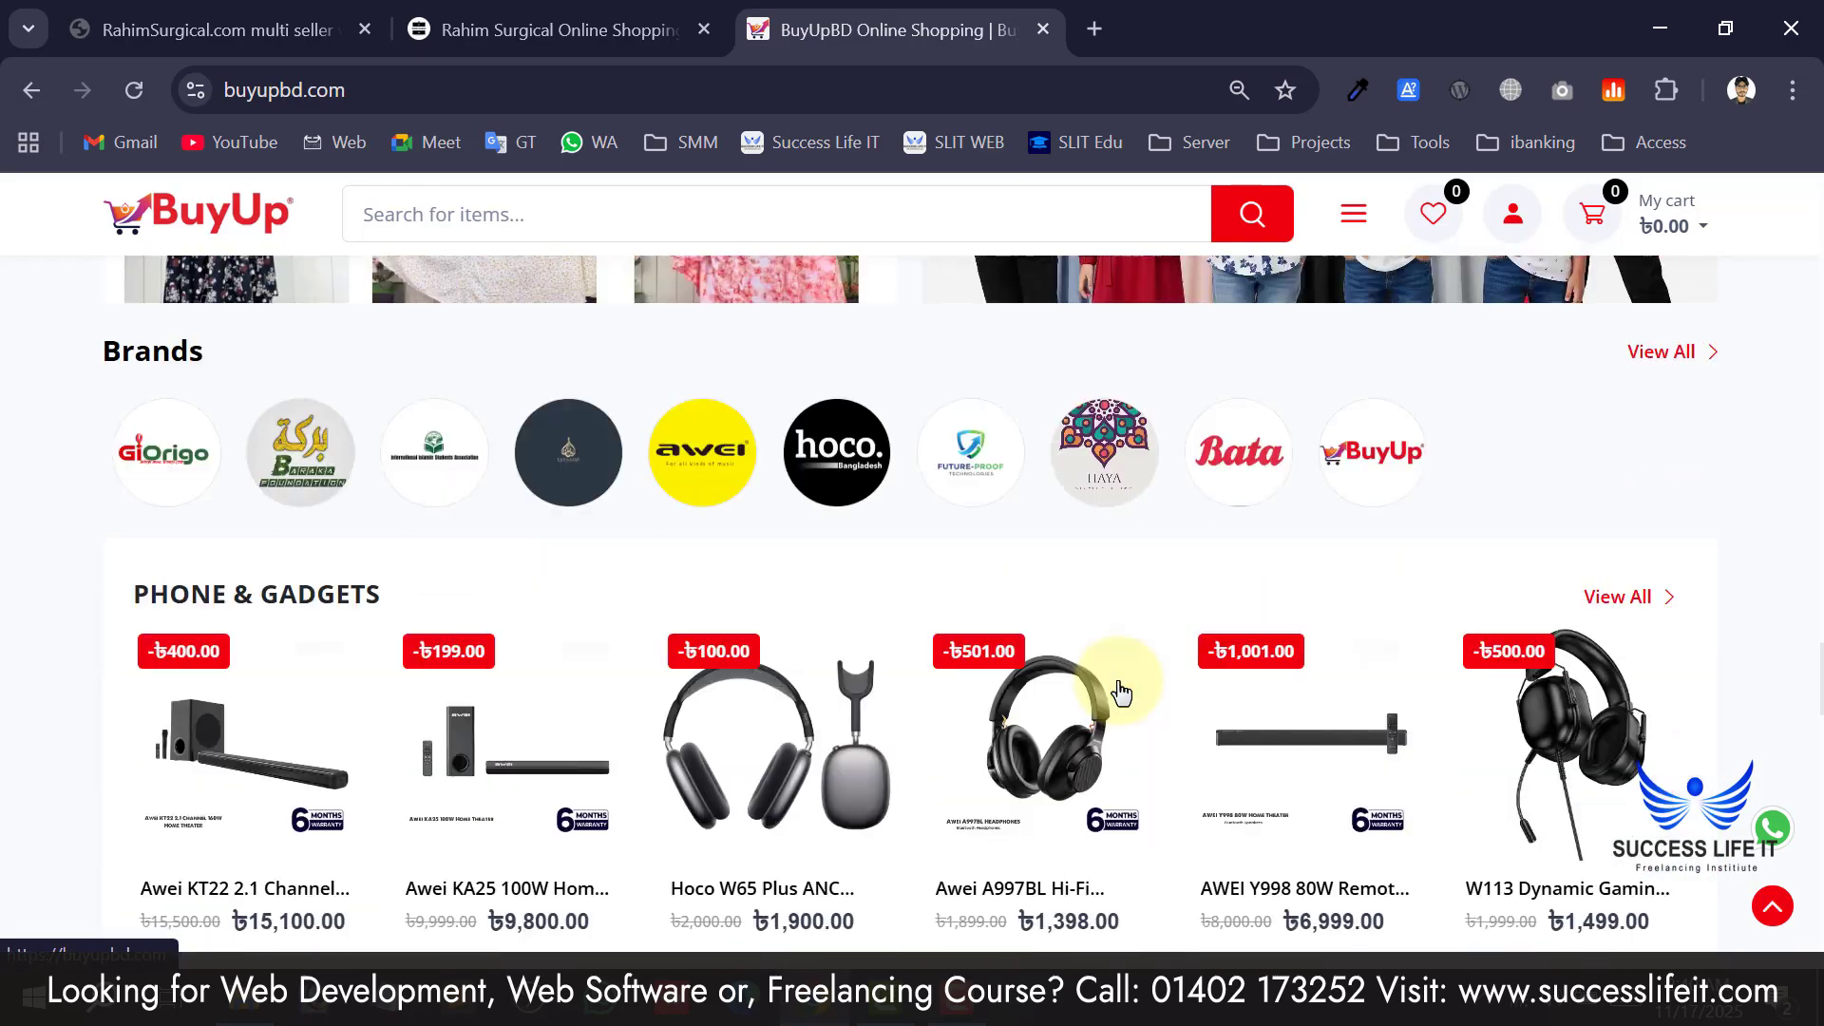
pyautogui.scroll(-5, 448, 509)
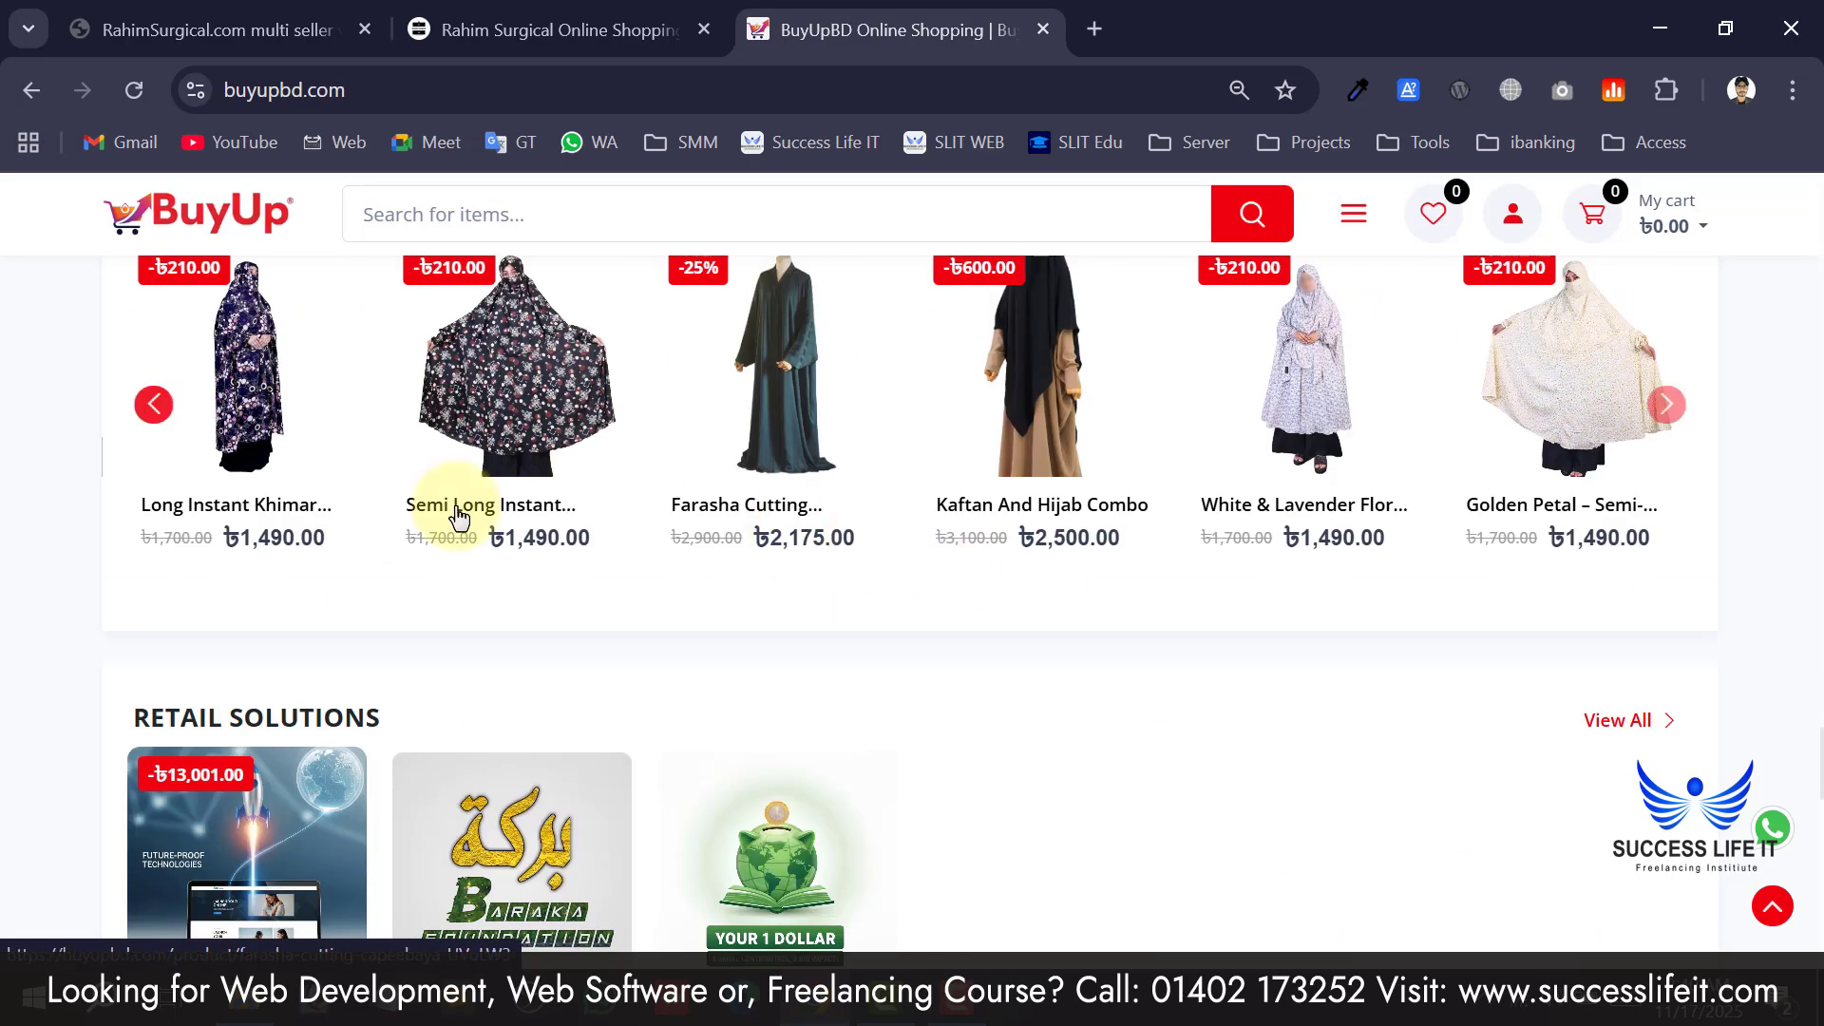
pyautogui.scroll(5, 456, 517)
pyautogui.scroll(-3, 415, 700)
pyautogui.scroll(6, 412, 700)
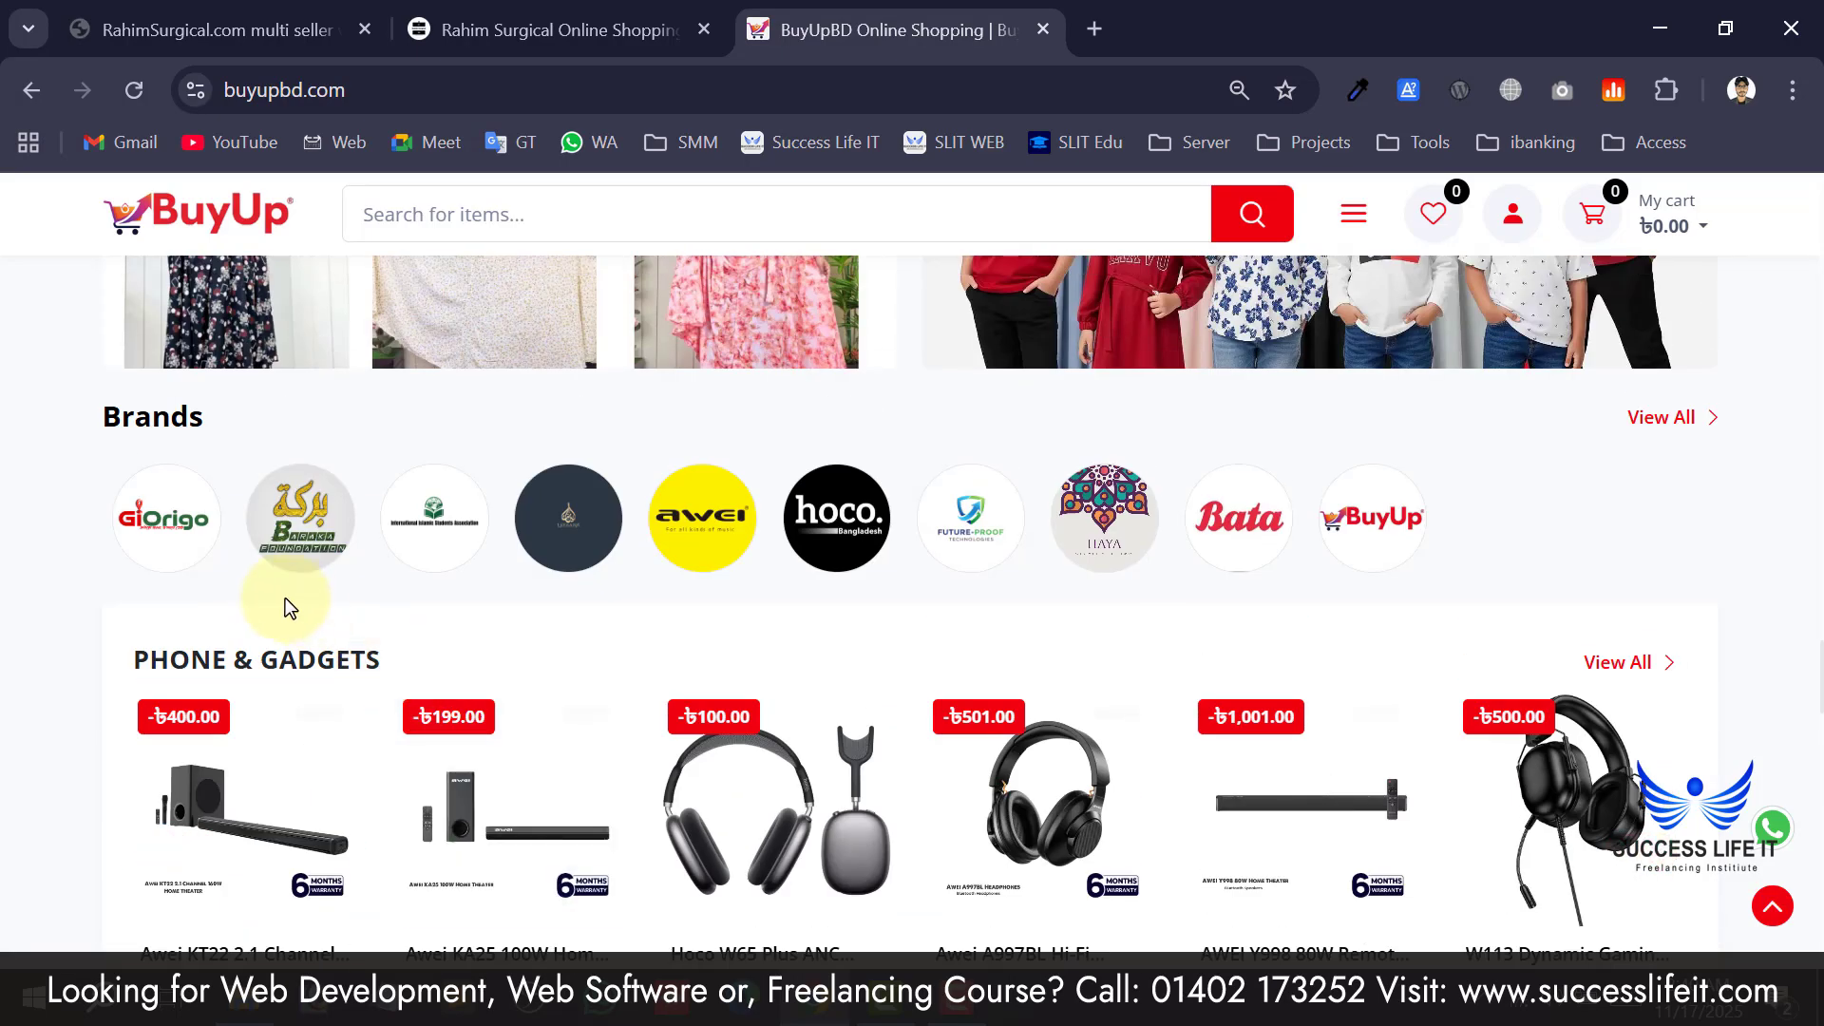
pyautogui.scroll(-3, 285, 598)
pyautogui.scroll(2, 277, 598)
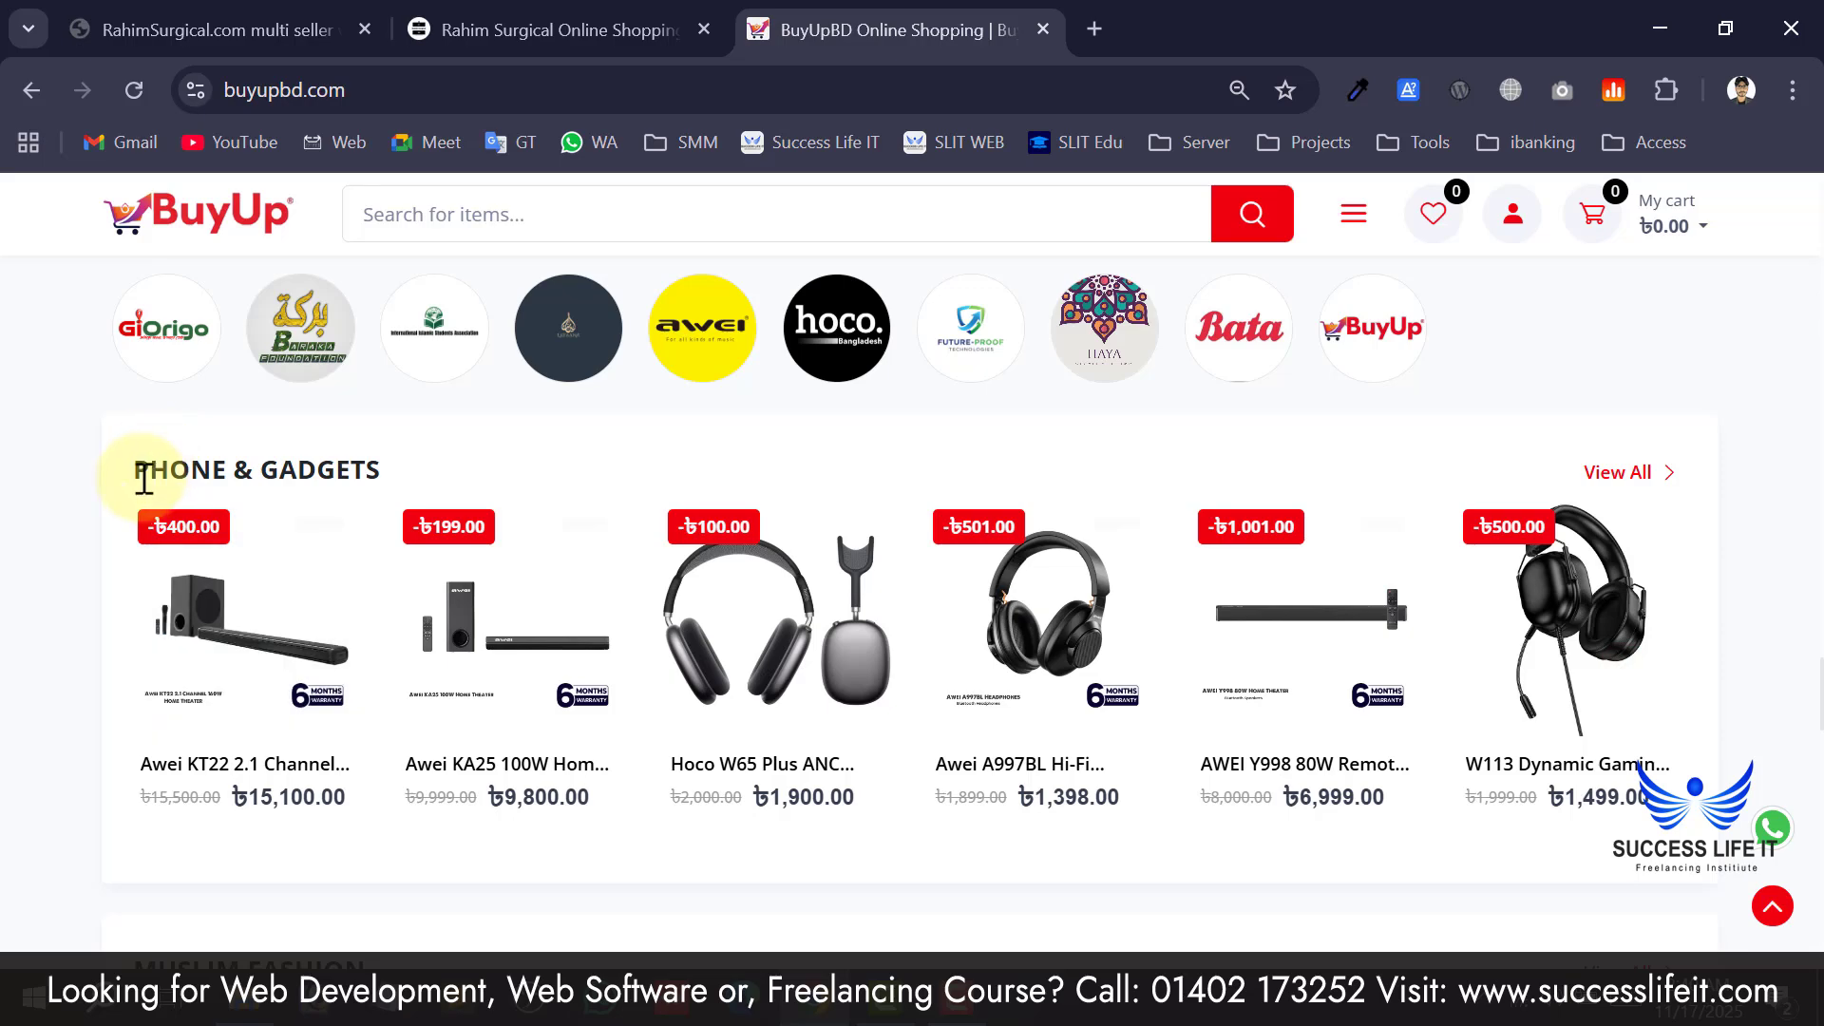
pyautogui.moveTo(140, 471); pyautogui.dragTo(366, 466)
pyautogui.scroll(-4, 276, 532)
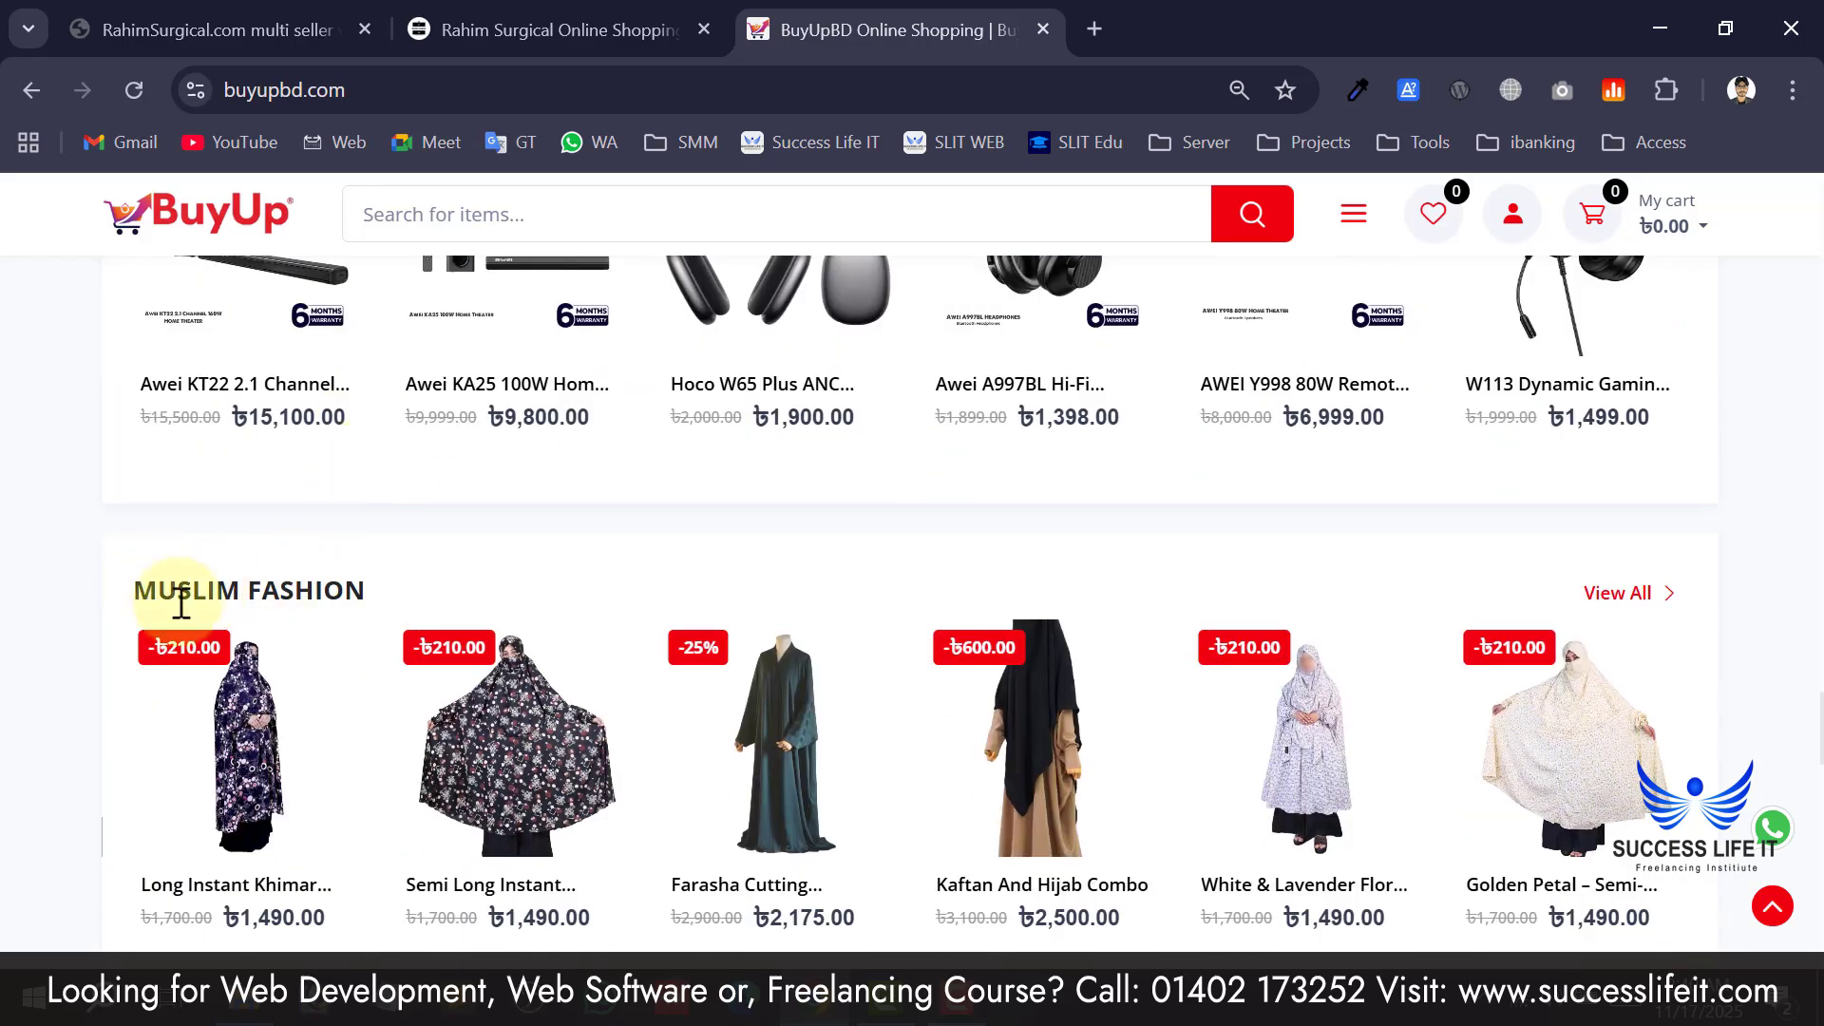
pyautogui.moveTo(188, 580); pyautogui.dragTo(373, 579)
pyautogui.scroll(-7, 373, 585)
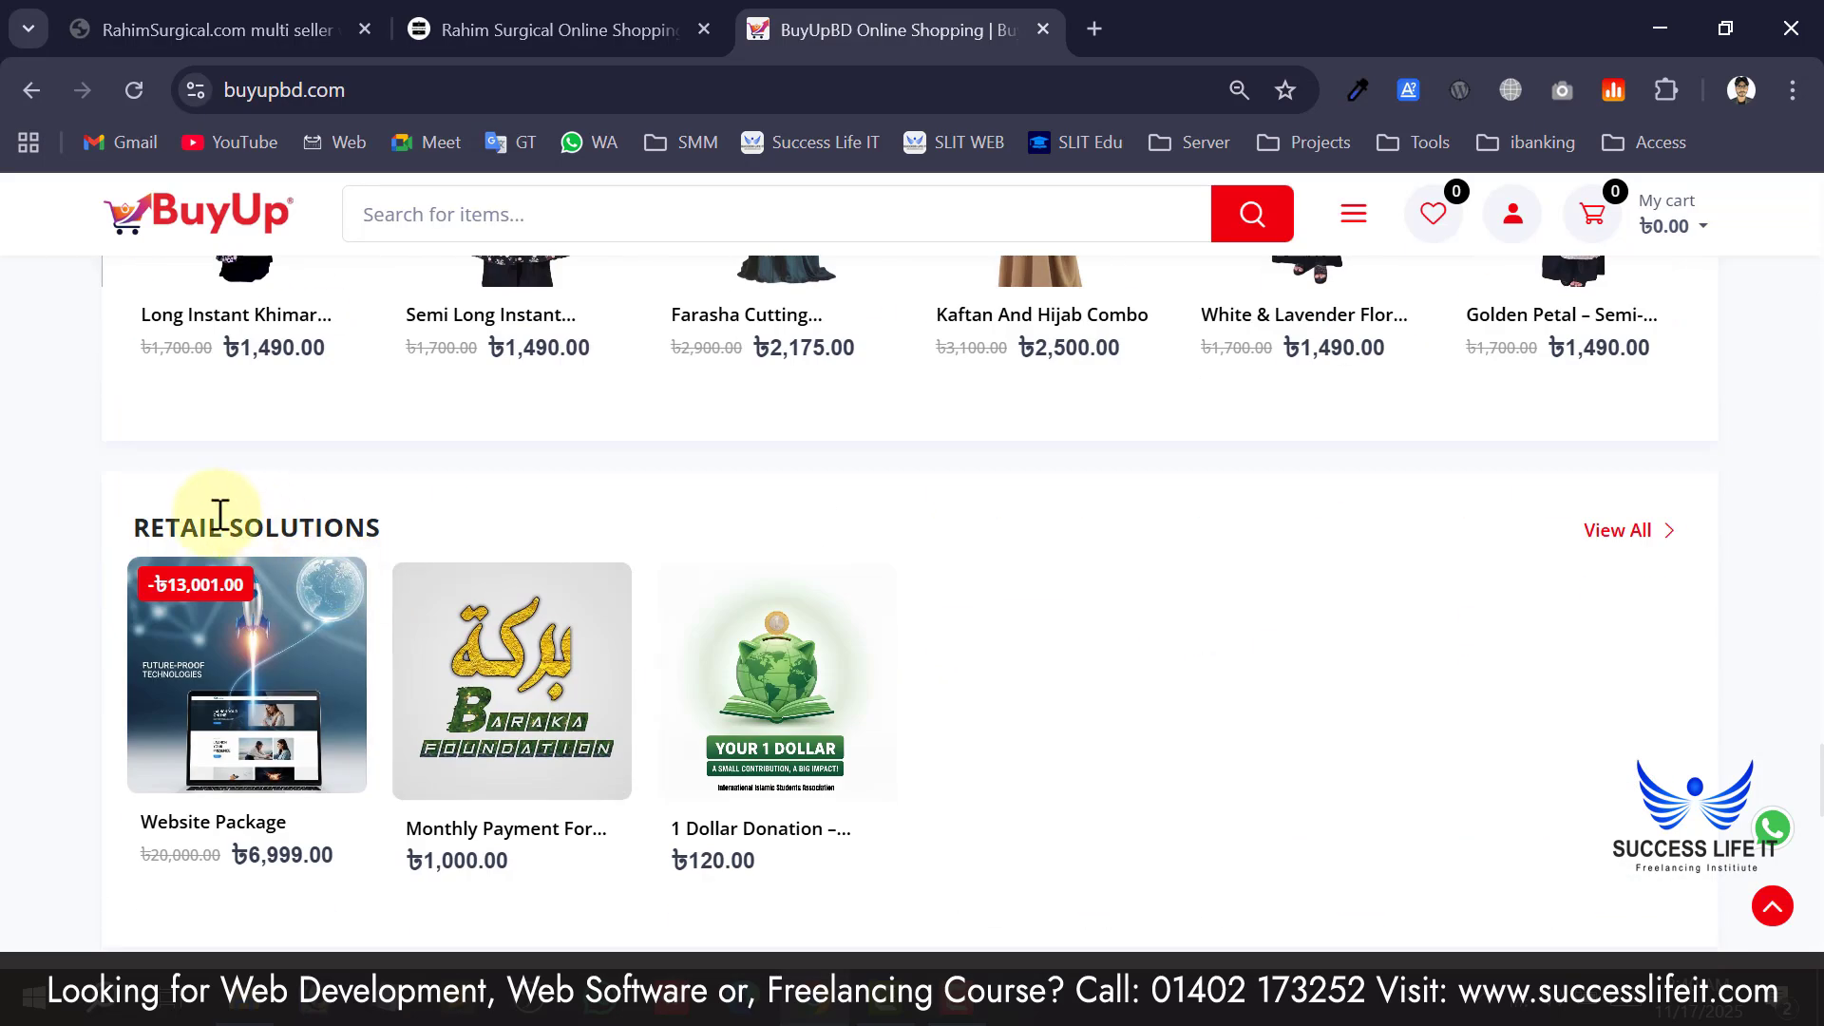
pyautogui.scroll(5, 228, 521)
pyautogui.scroll(2, 366, 452)
pyautogui.scroll(-13, 326, 480)
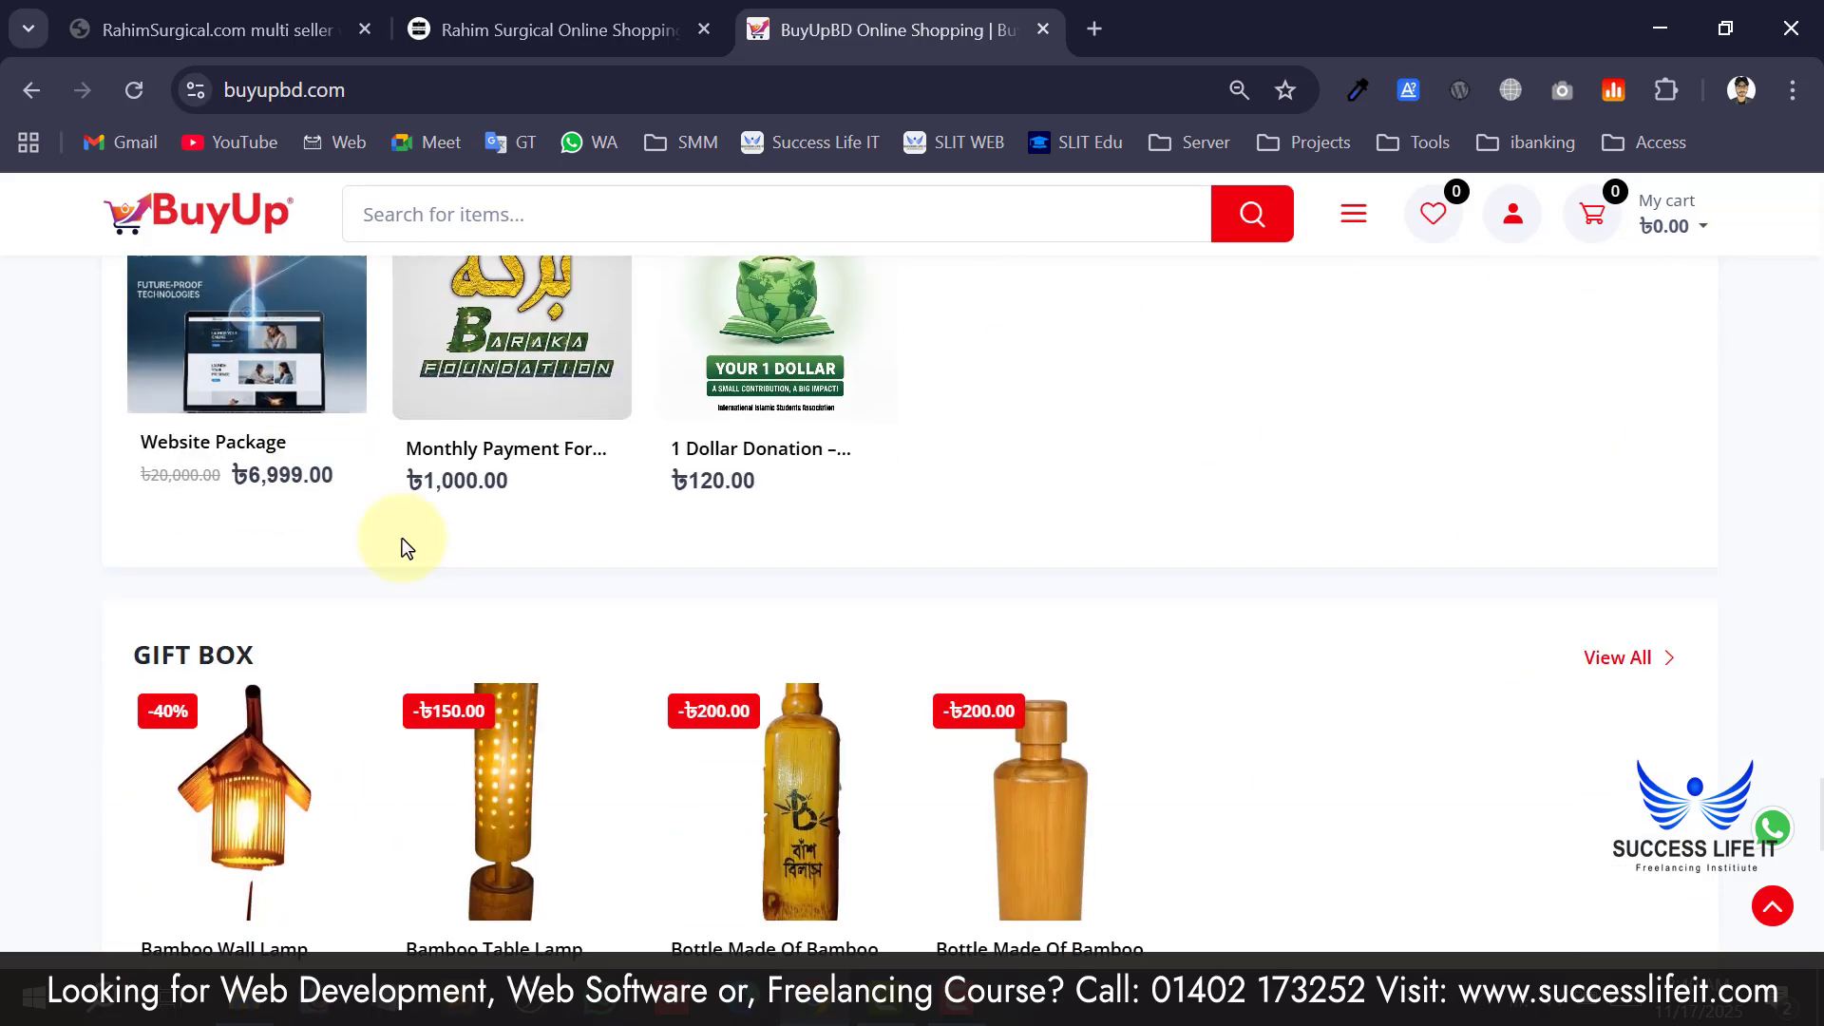
pyautogui.scroll(2, 403, 549)
pyautogui.scroll(-10, 285, 652)
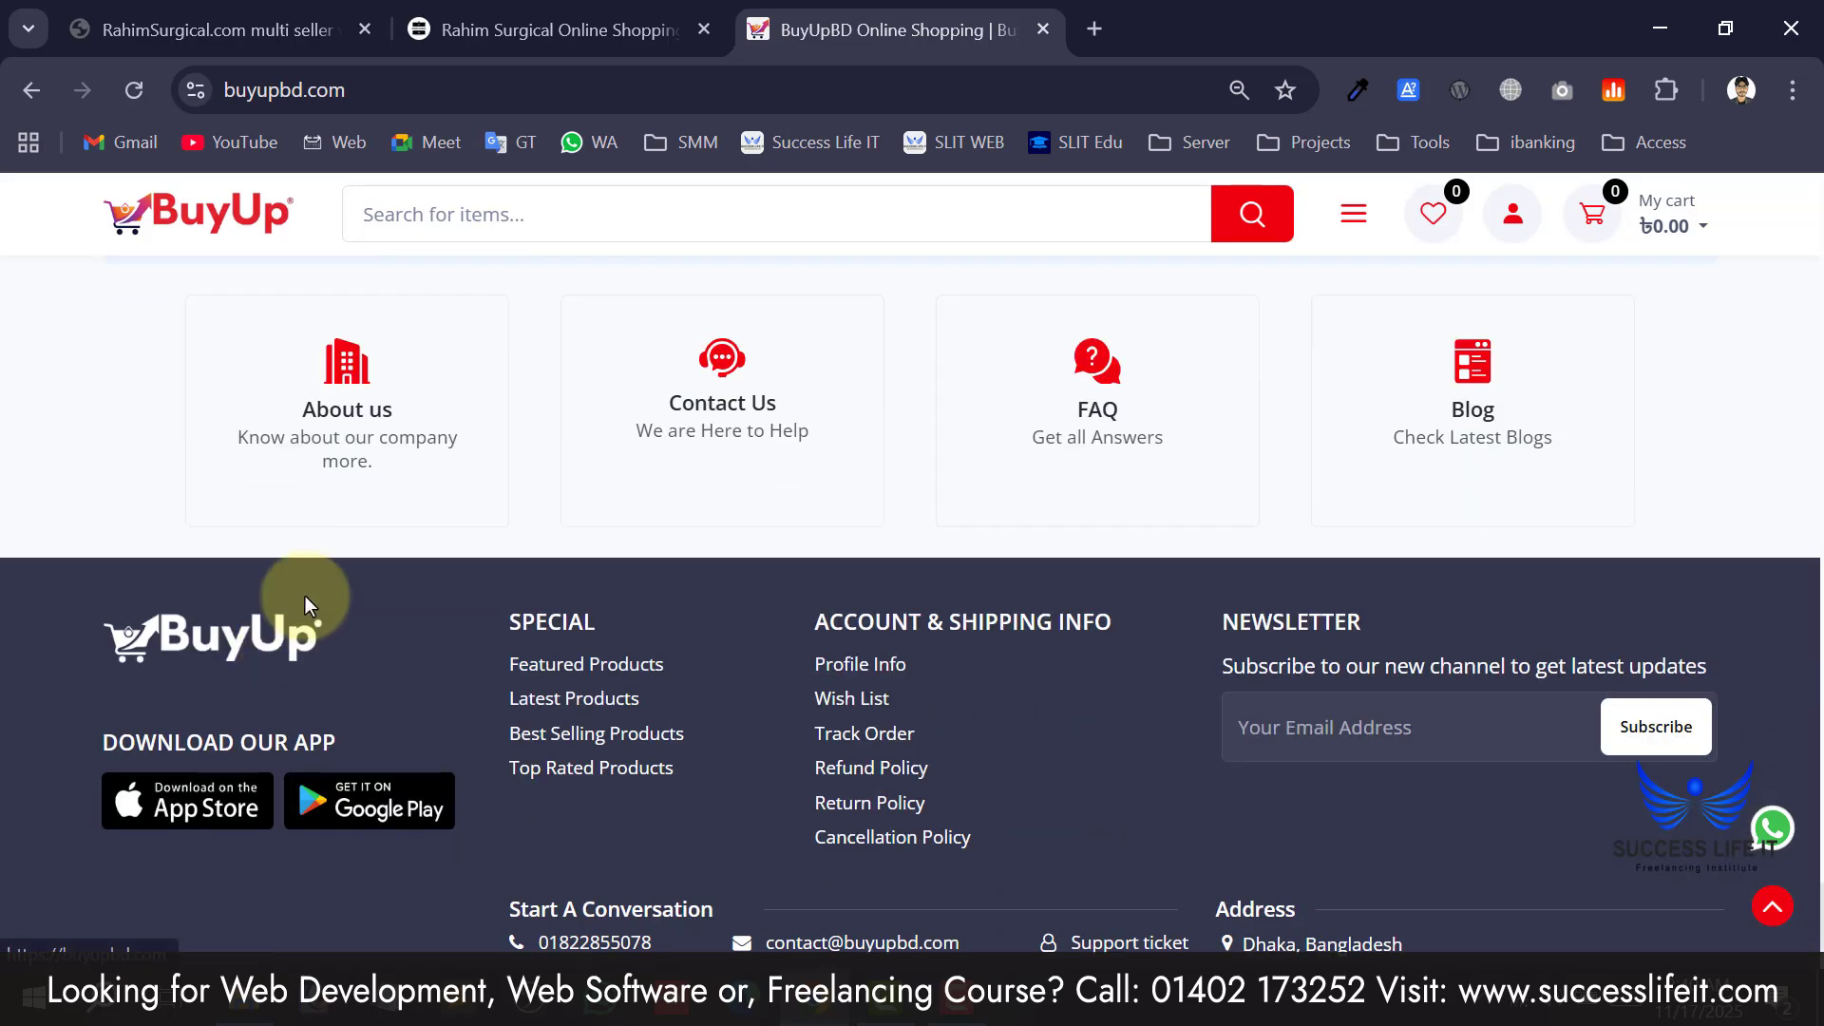
pyautogui.scroll(4, 305, 599)
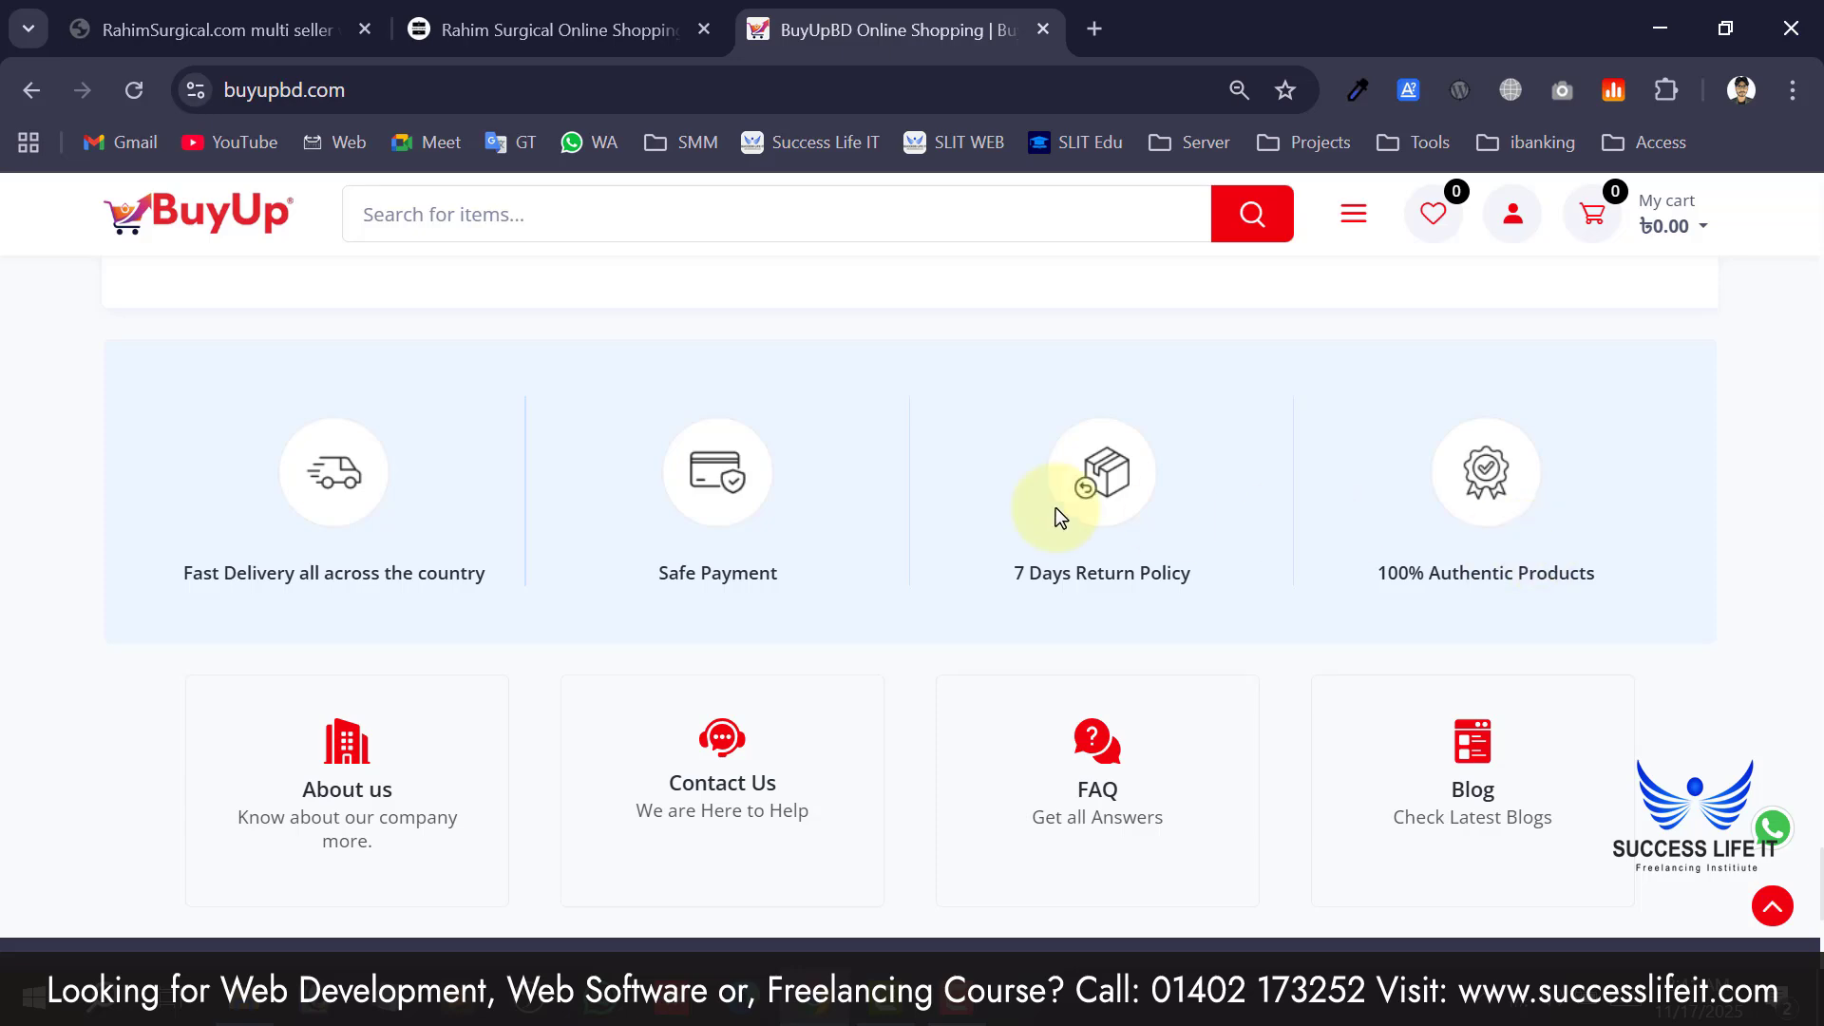
pyautogui.scroll(-4, 481, 537)
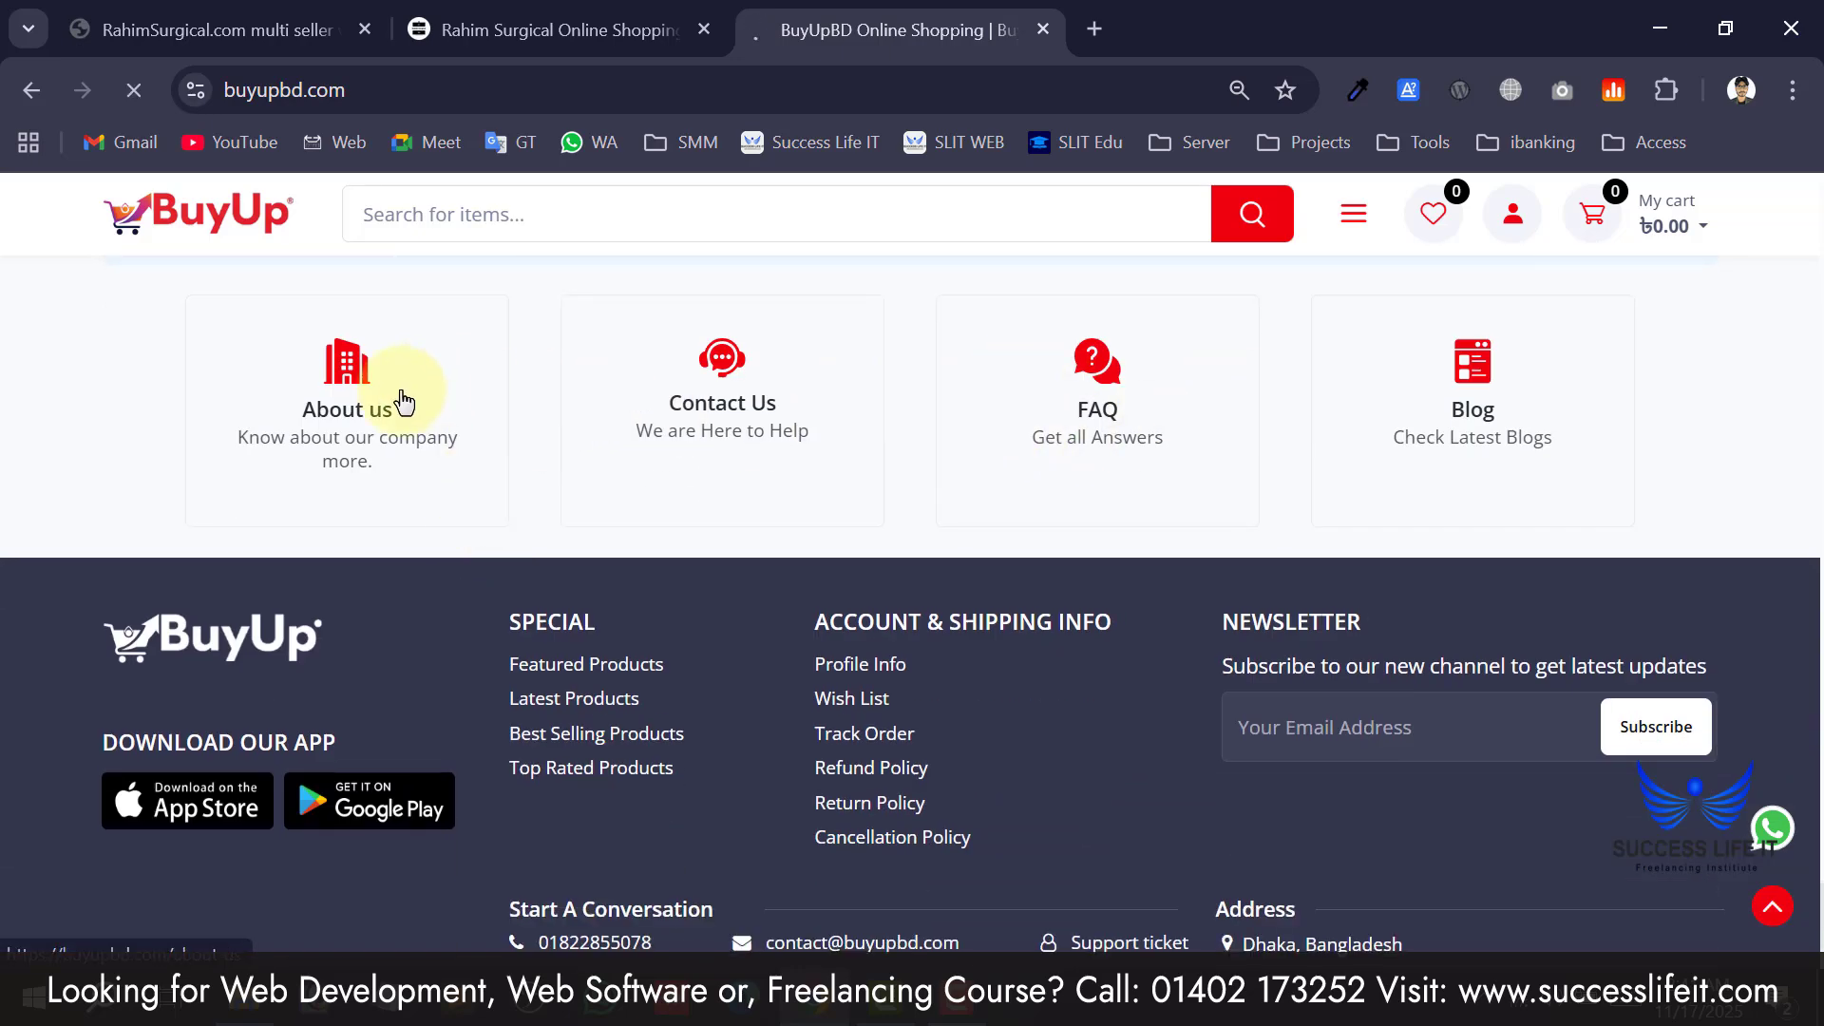
# Look over the About us page, then open and scroll through the Blog page.
pyautogui.scroll(-8, 522, 561)
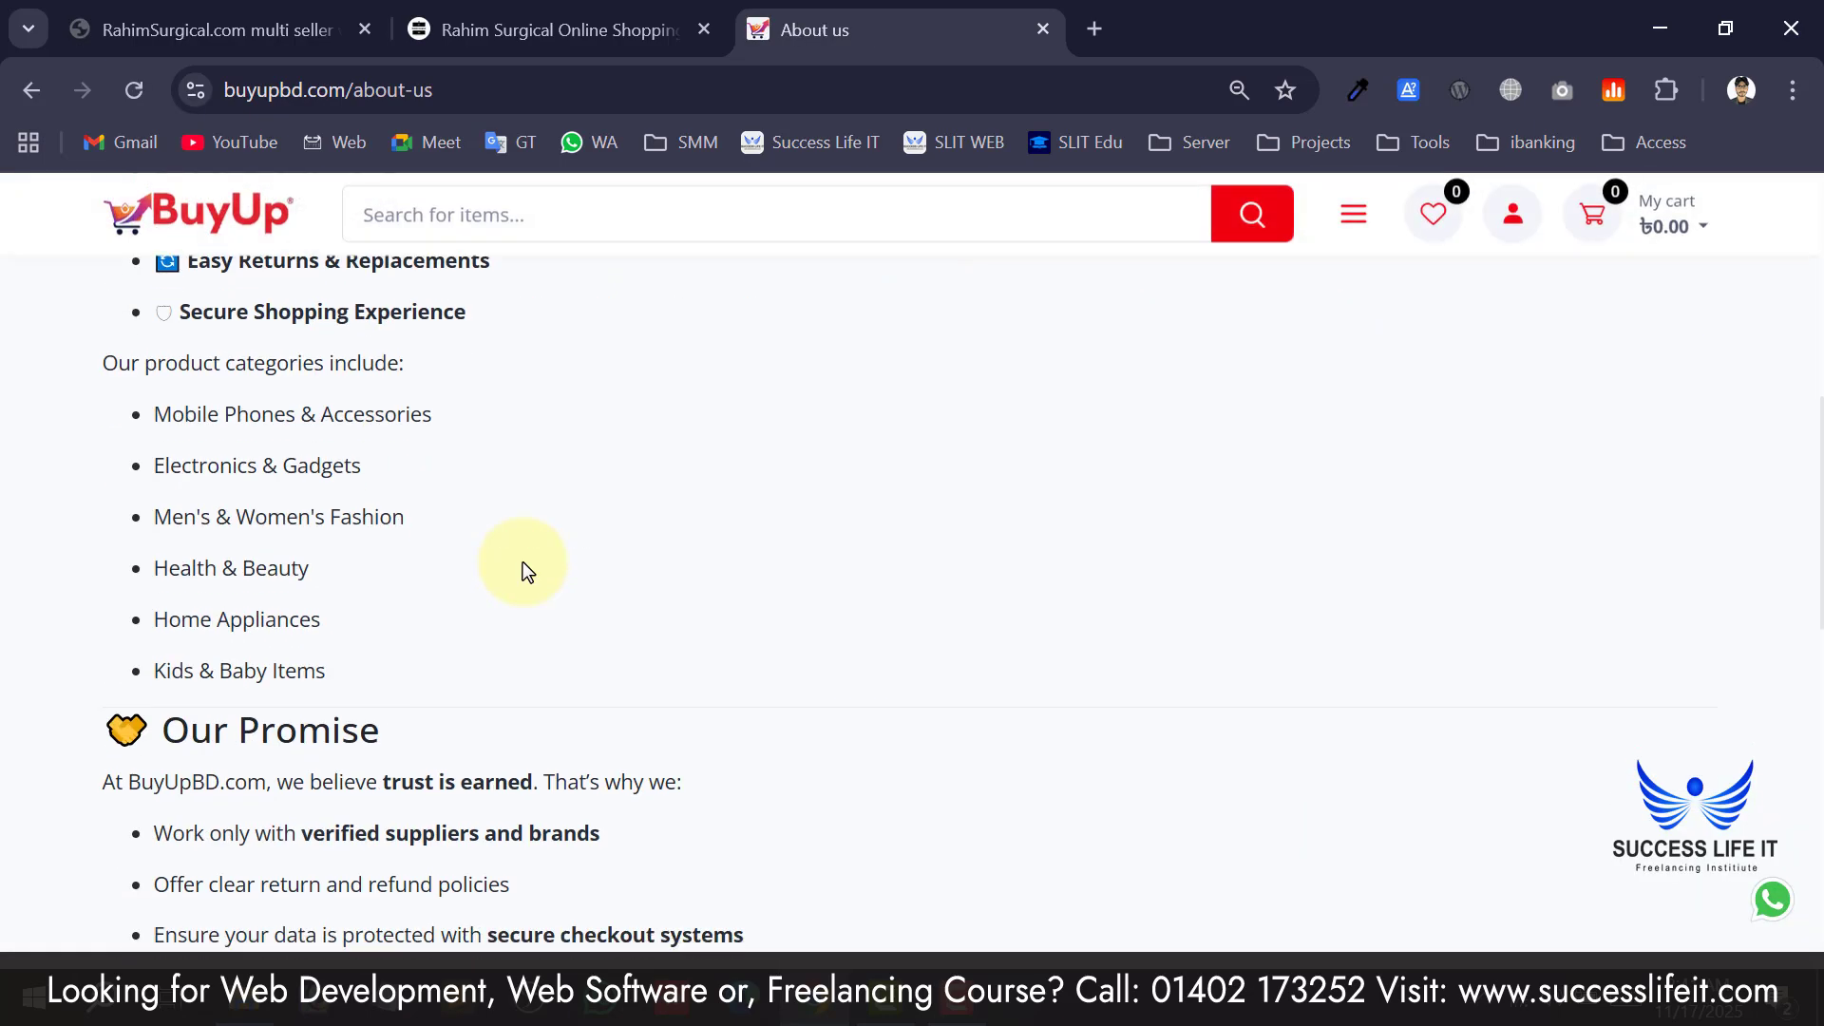
pyautogui.scroll(-10, 528, 571)
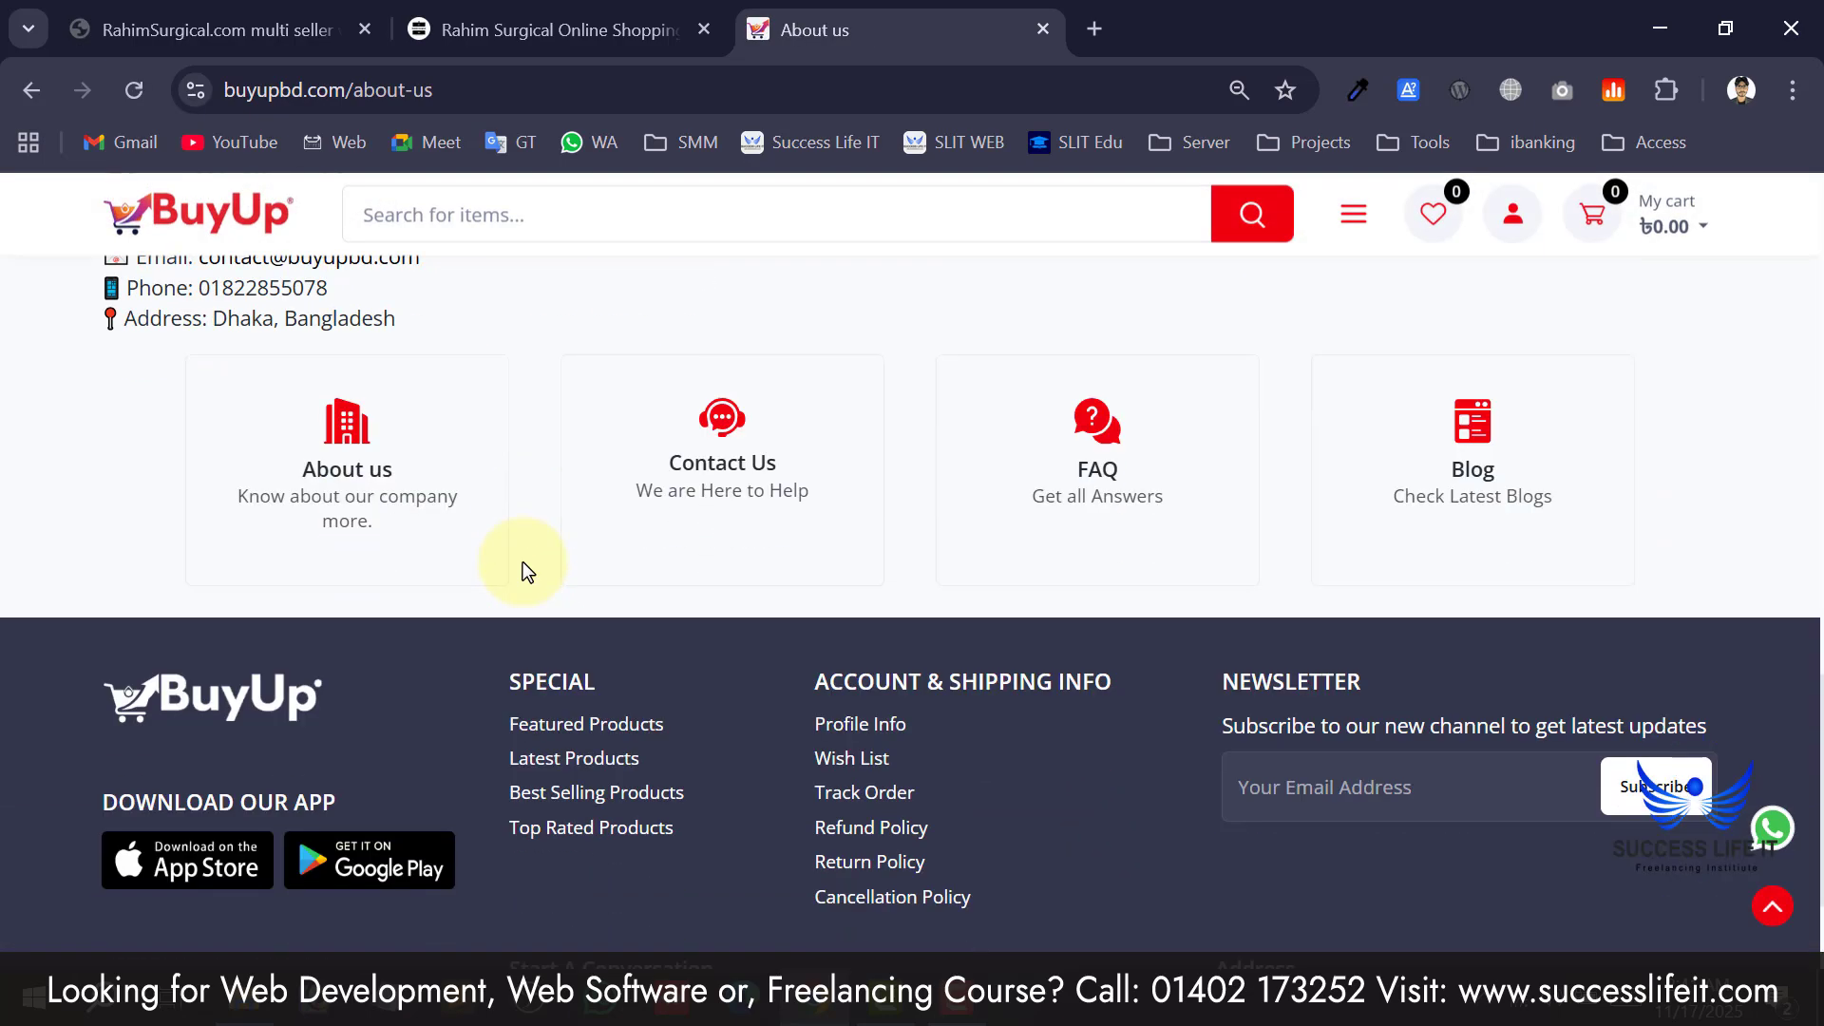
pyautogui.click(1484, 469)
pyautogui.scroll(-4, 845, 551)
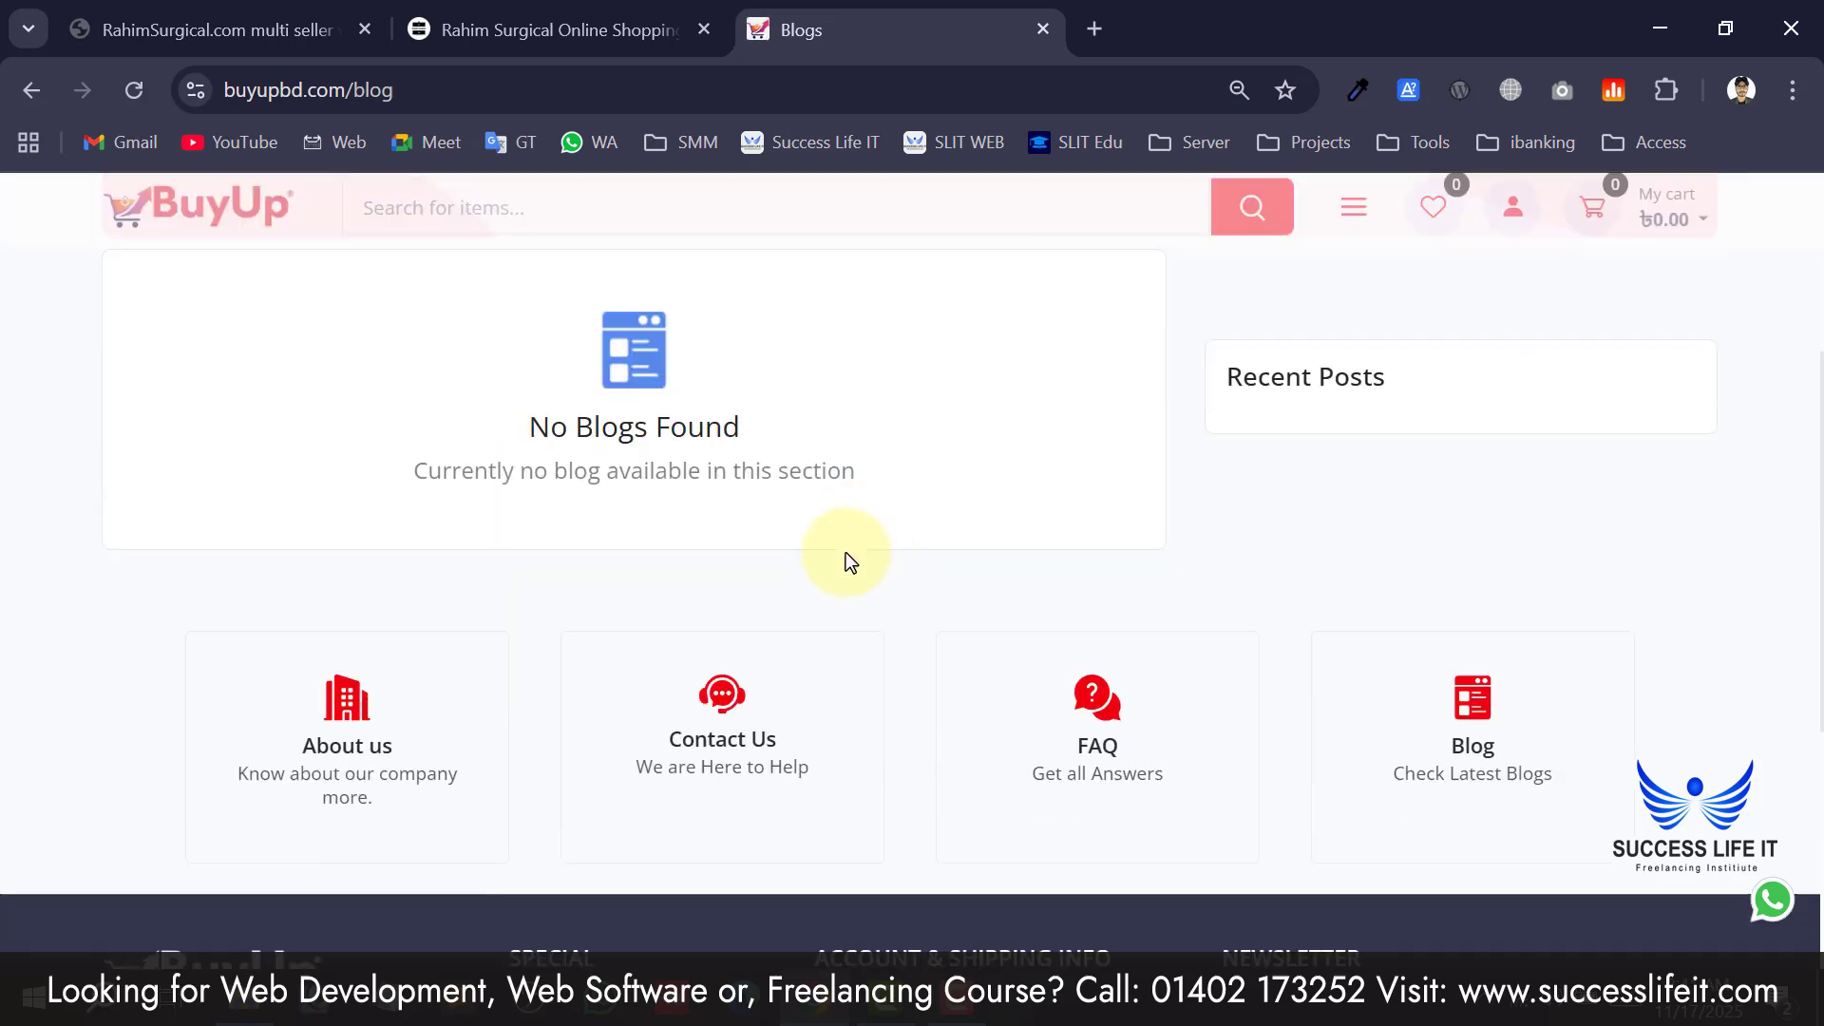
pyautogui.scroll(4, 631, 447)
pyautogui.scroll(-8, 583, 570)
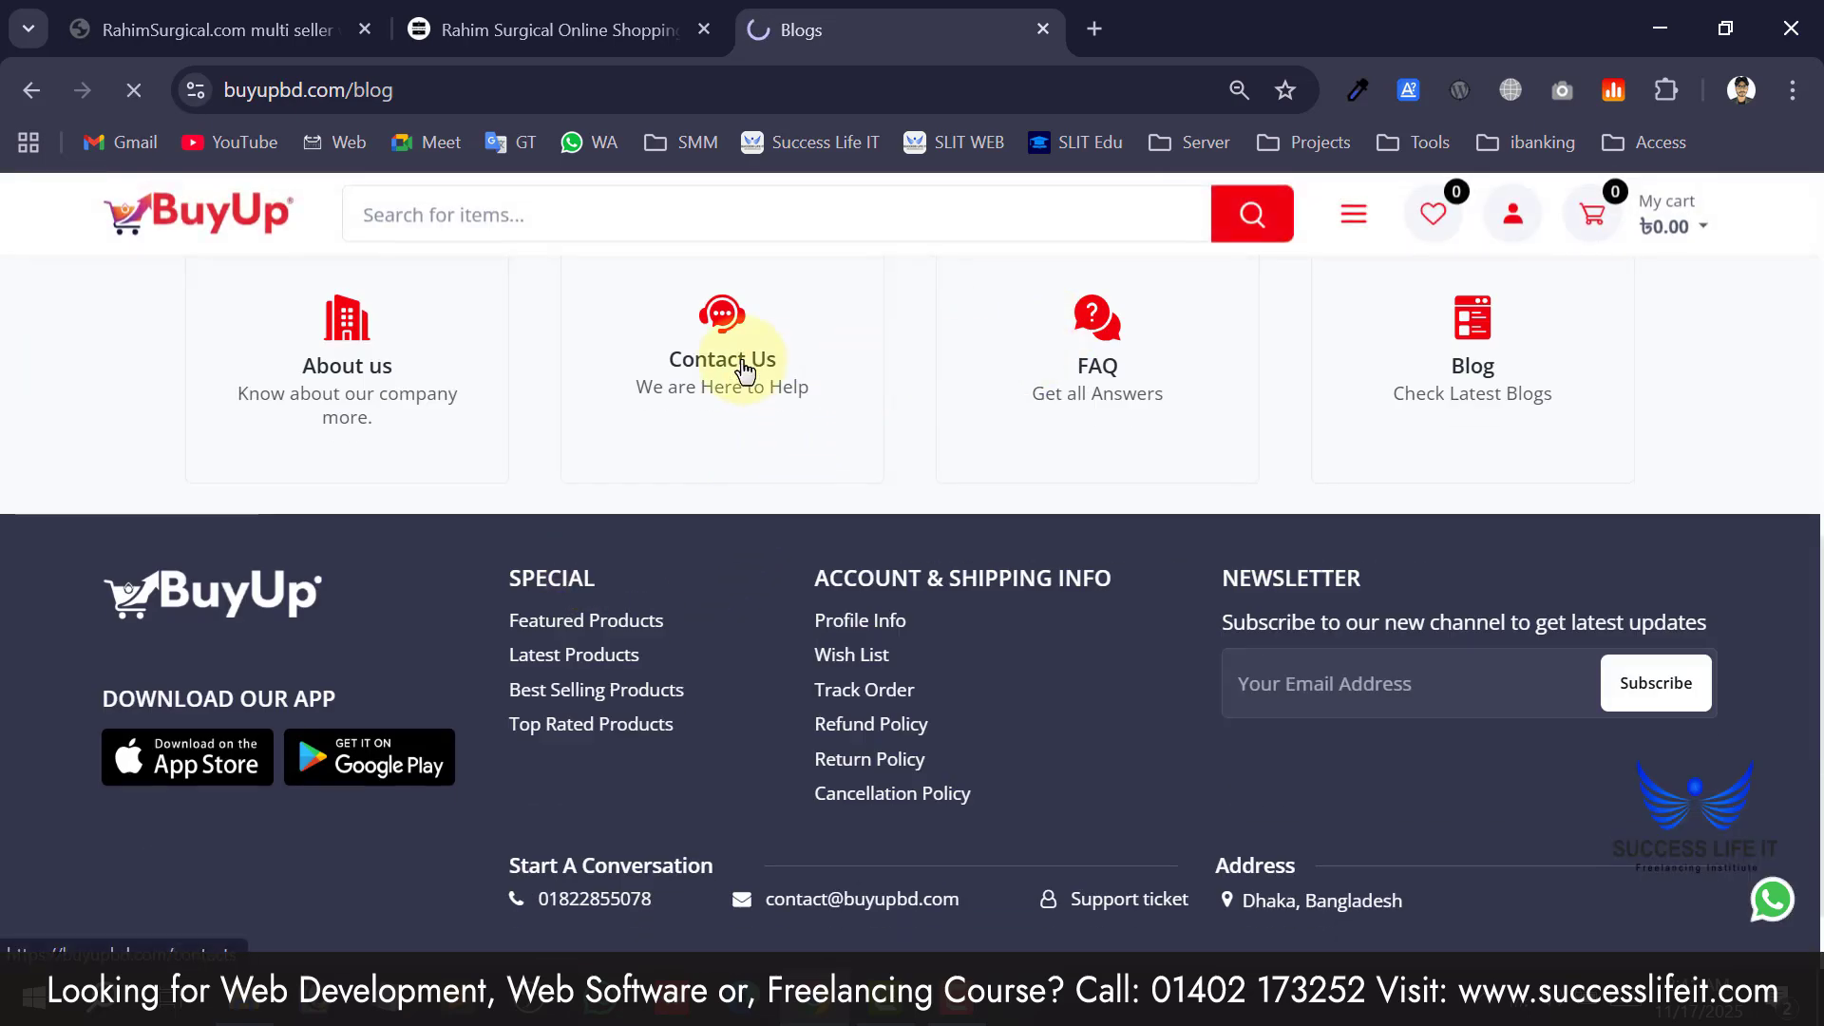
pyautogui.scroll(-8, 1064, 617)
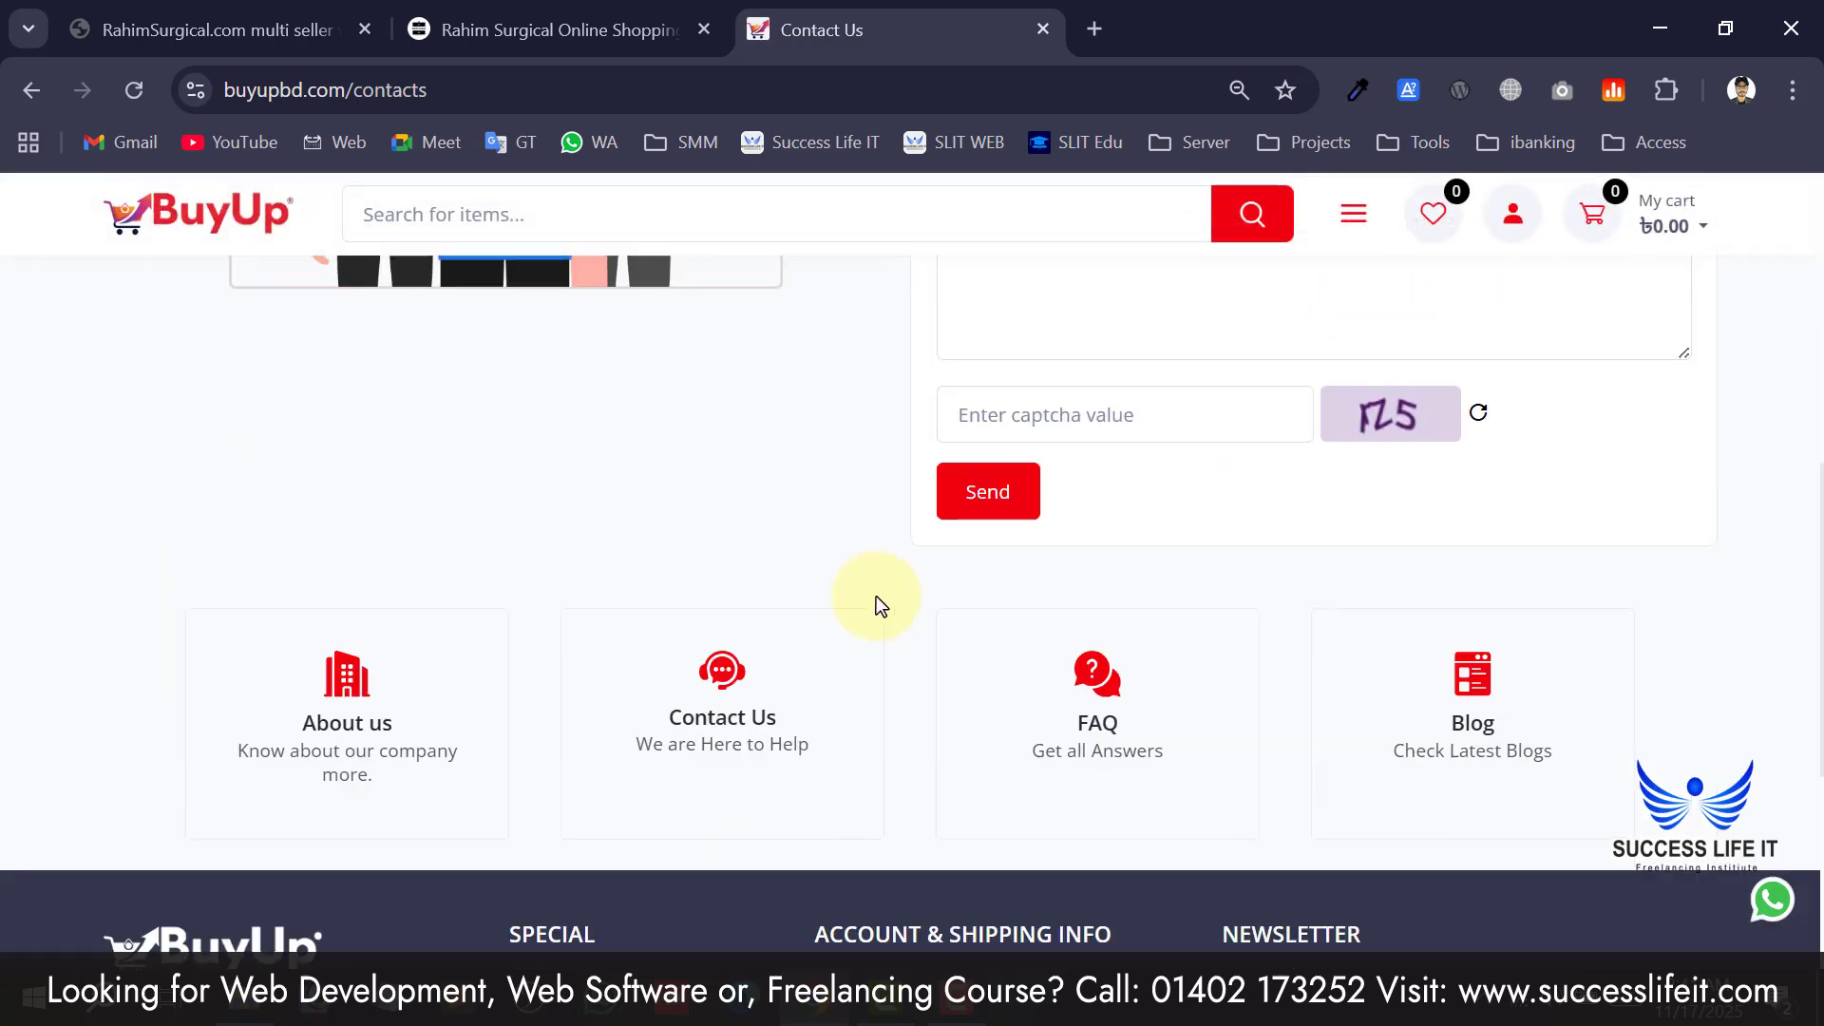
pyautogui.scroll(6, 944, 623)
# Review the Contact Us send-a-message form, its help cards and the footer links.
pyautogui.click(1058, 544)
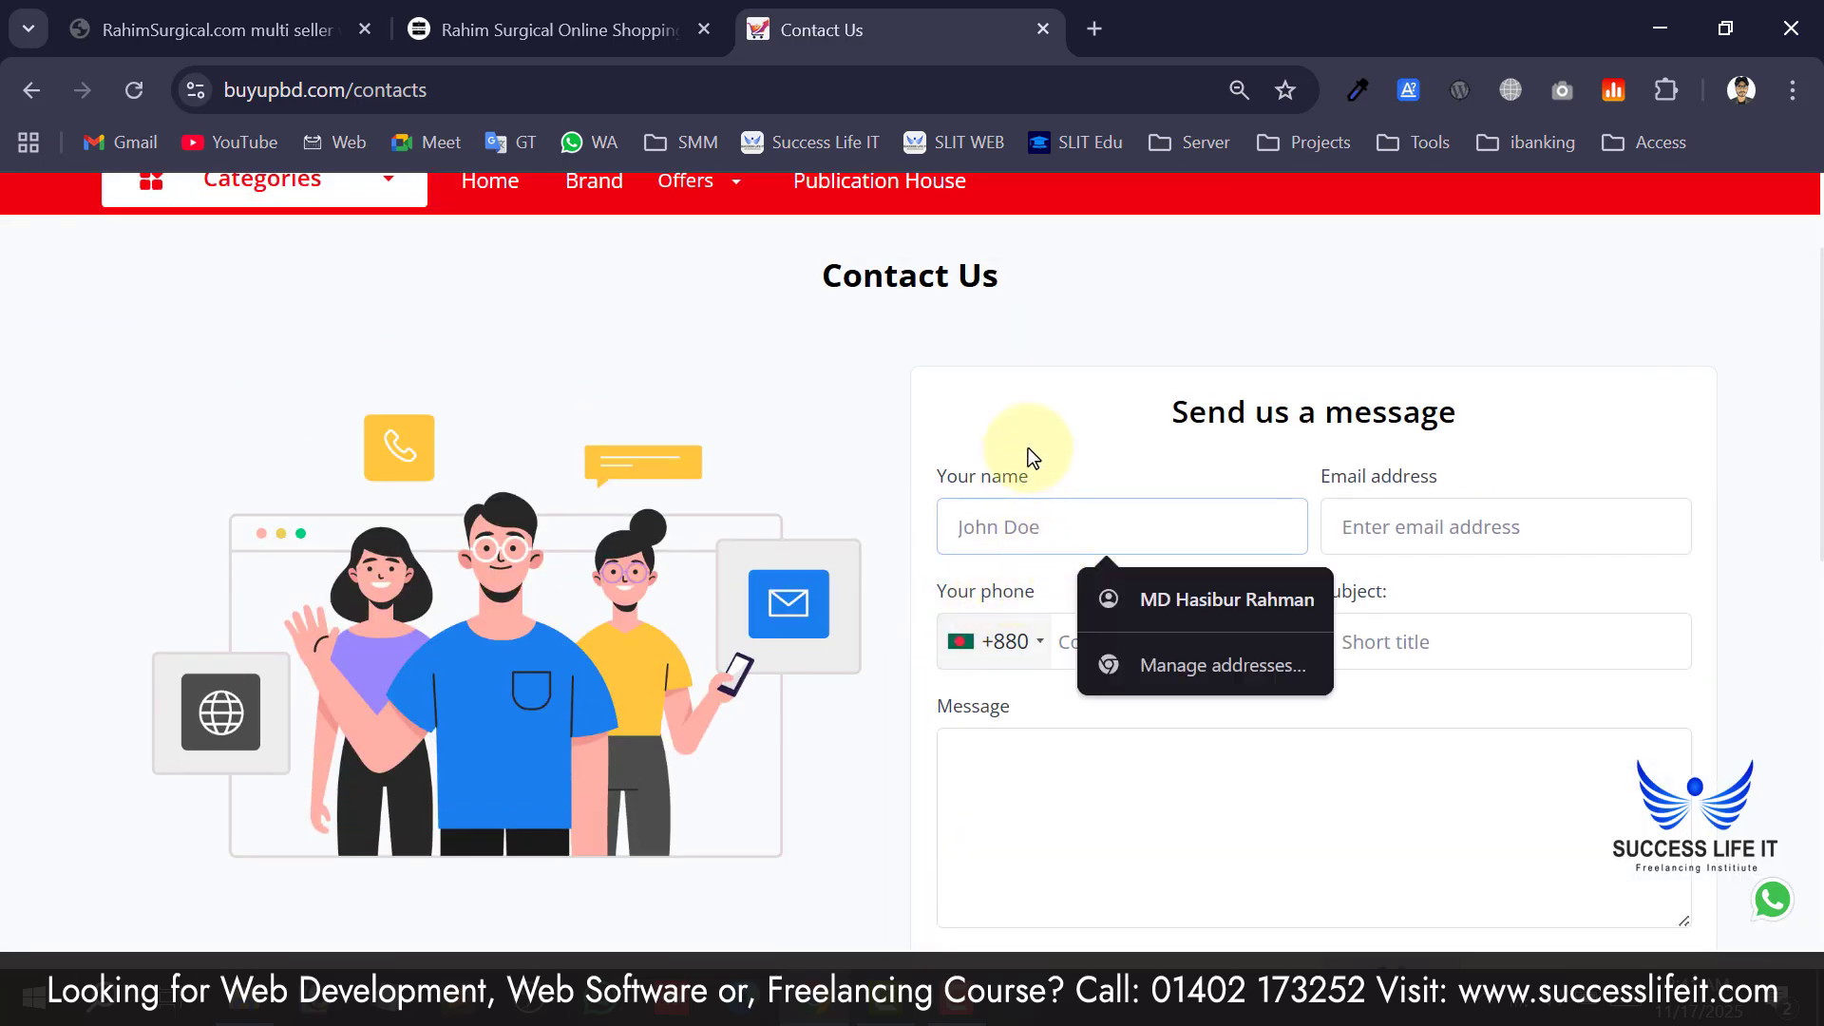
pyautogui.click(1166, 706)
pyautogui.scroll(-10, 1338, 675)
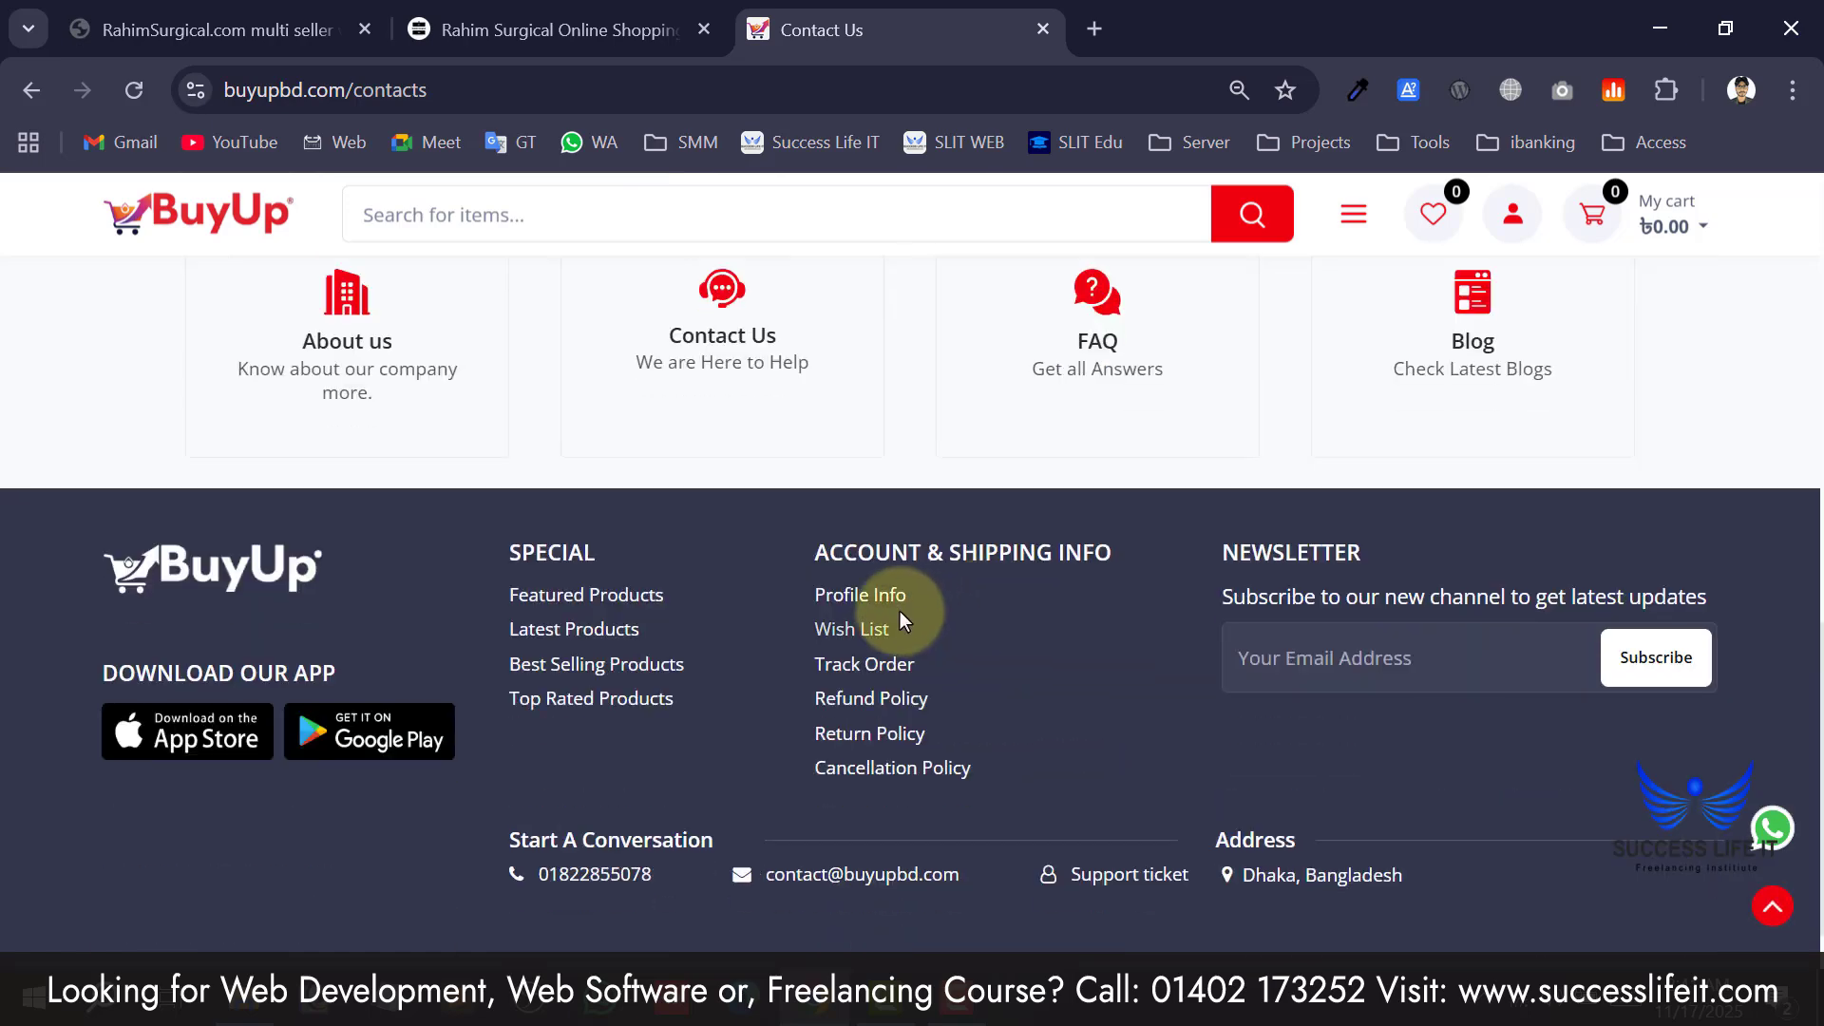
pyautogui.scroll(-2, 247, 586)
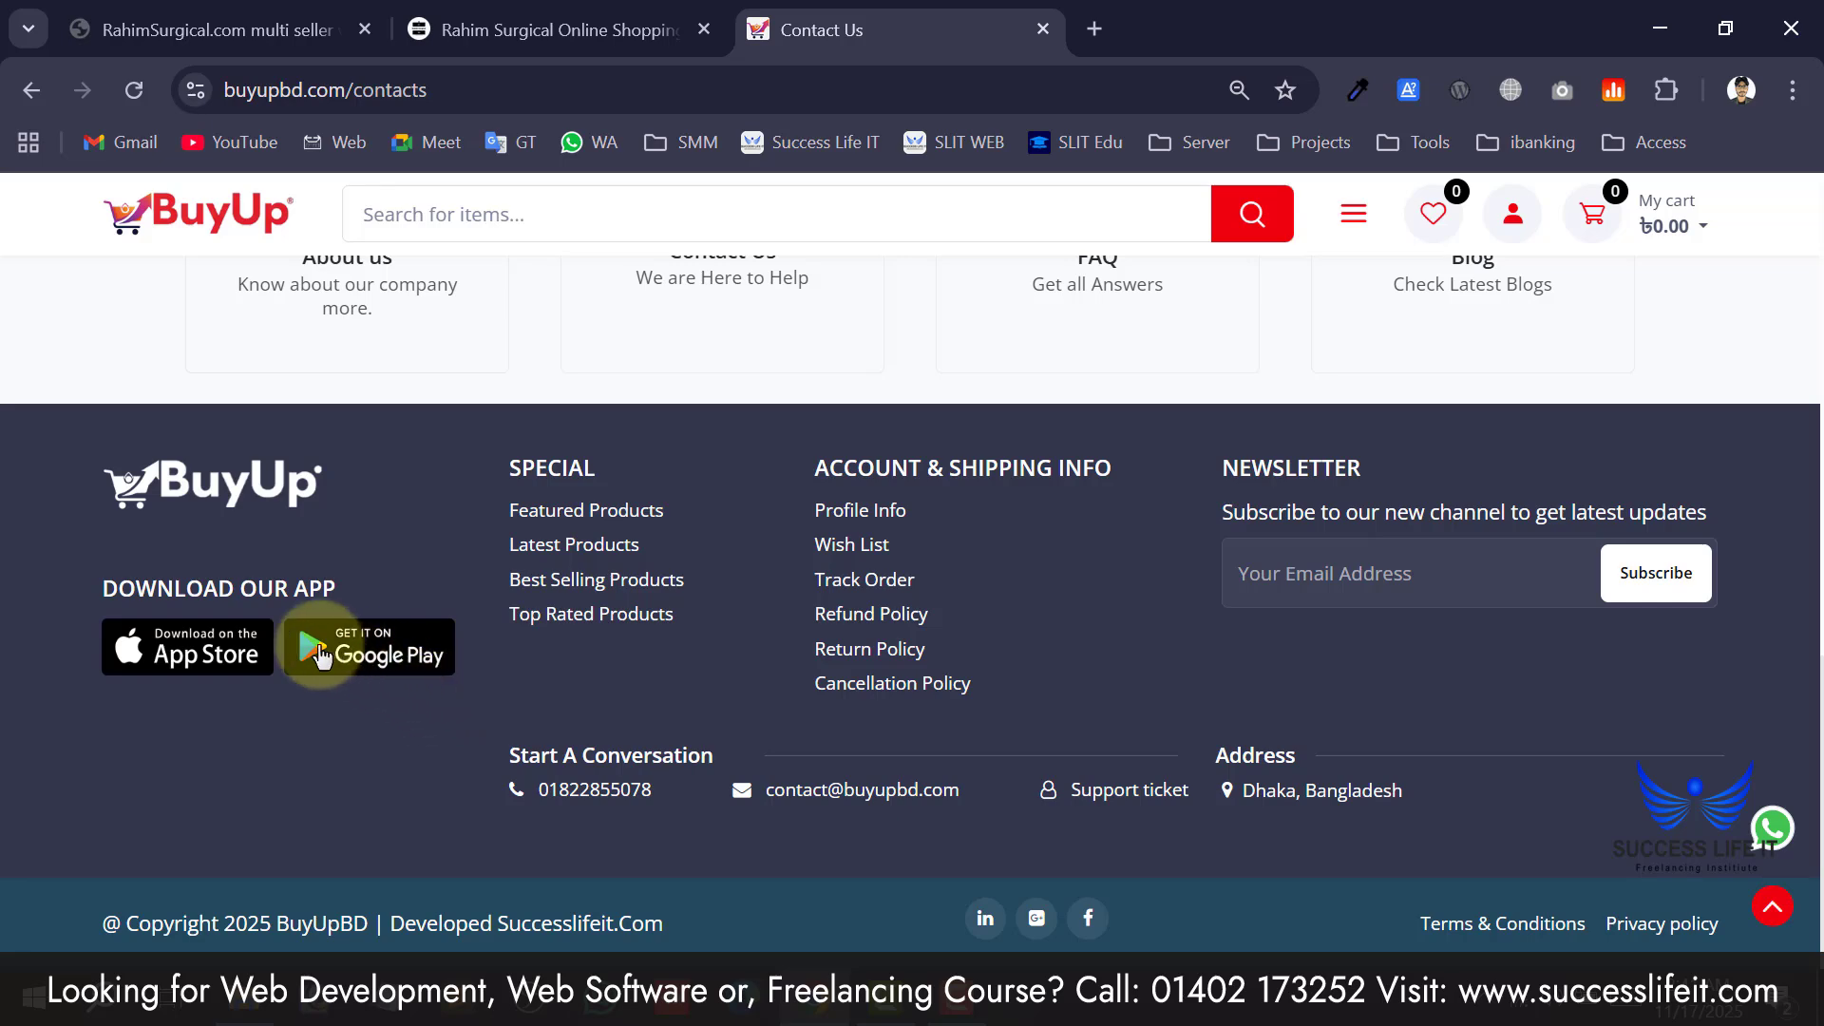
pyautogui.scroll(6, 431, 538)
pyautogui.scroll(6, 437, 539)
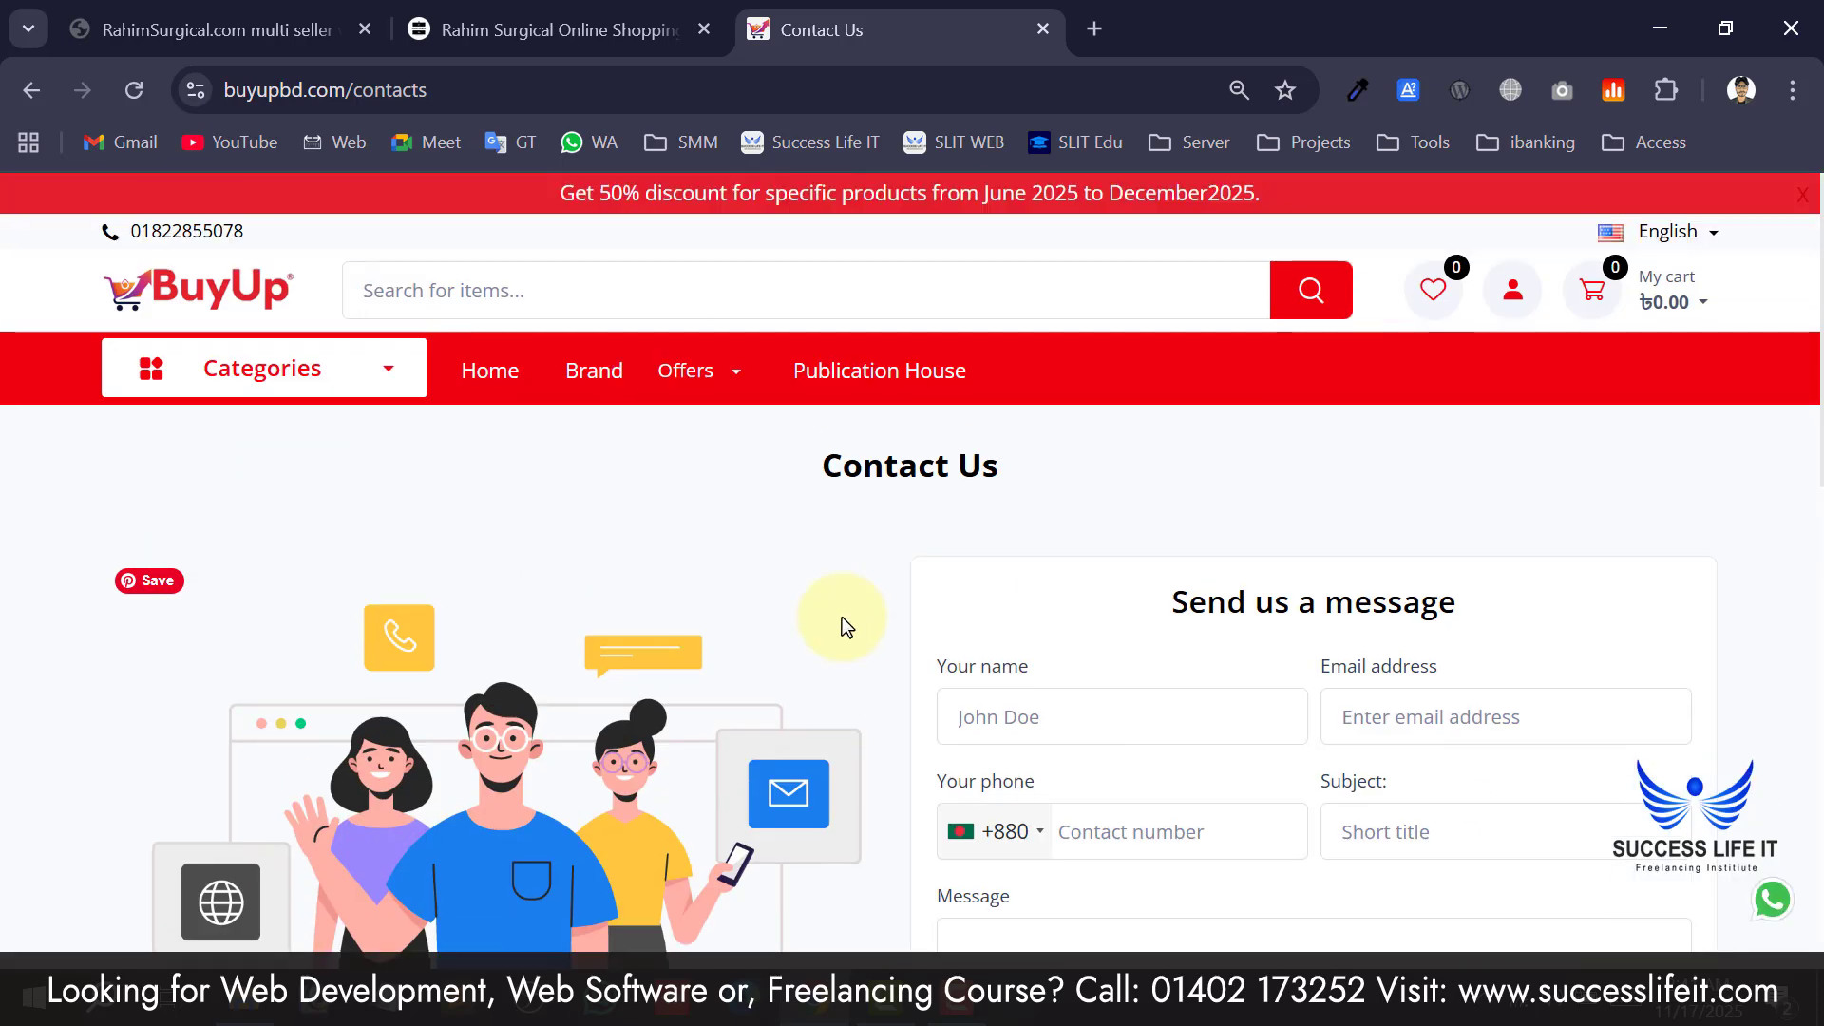
pyautogui.scroll(-10, 841, 617)
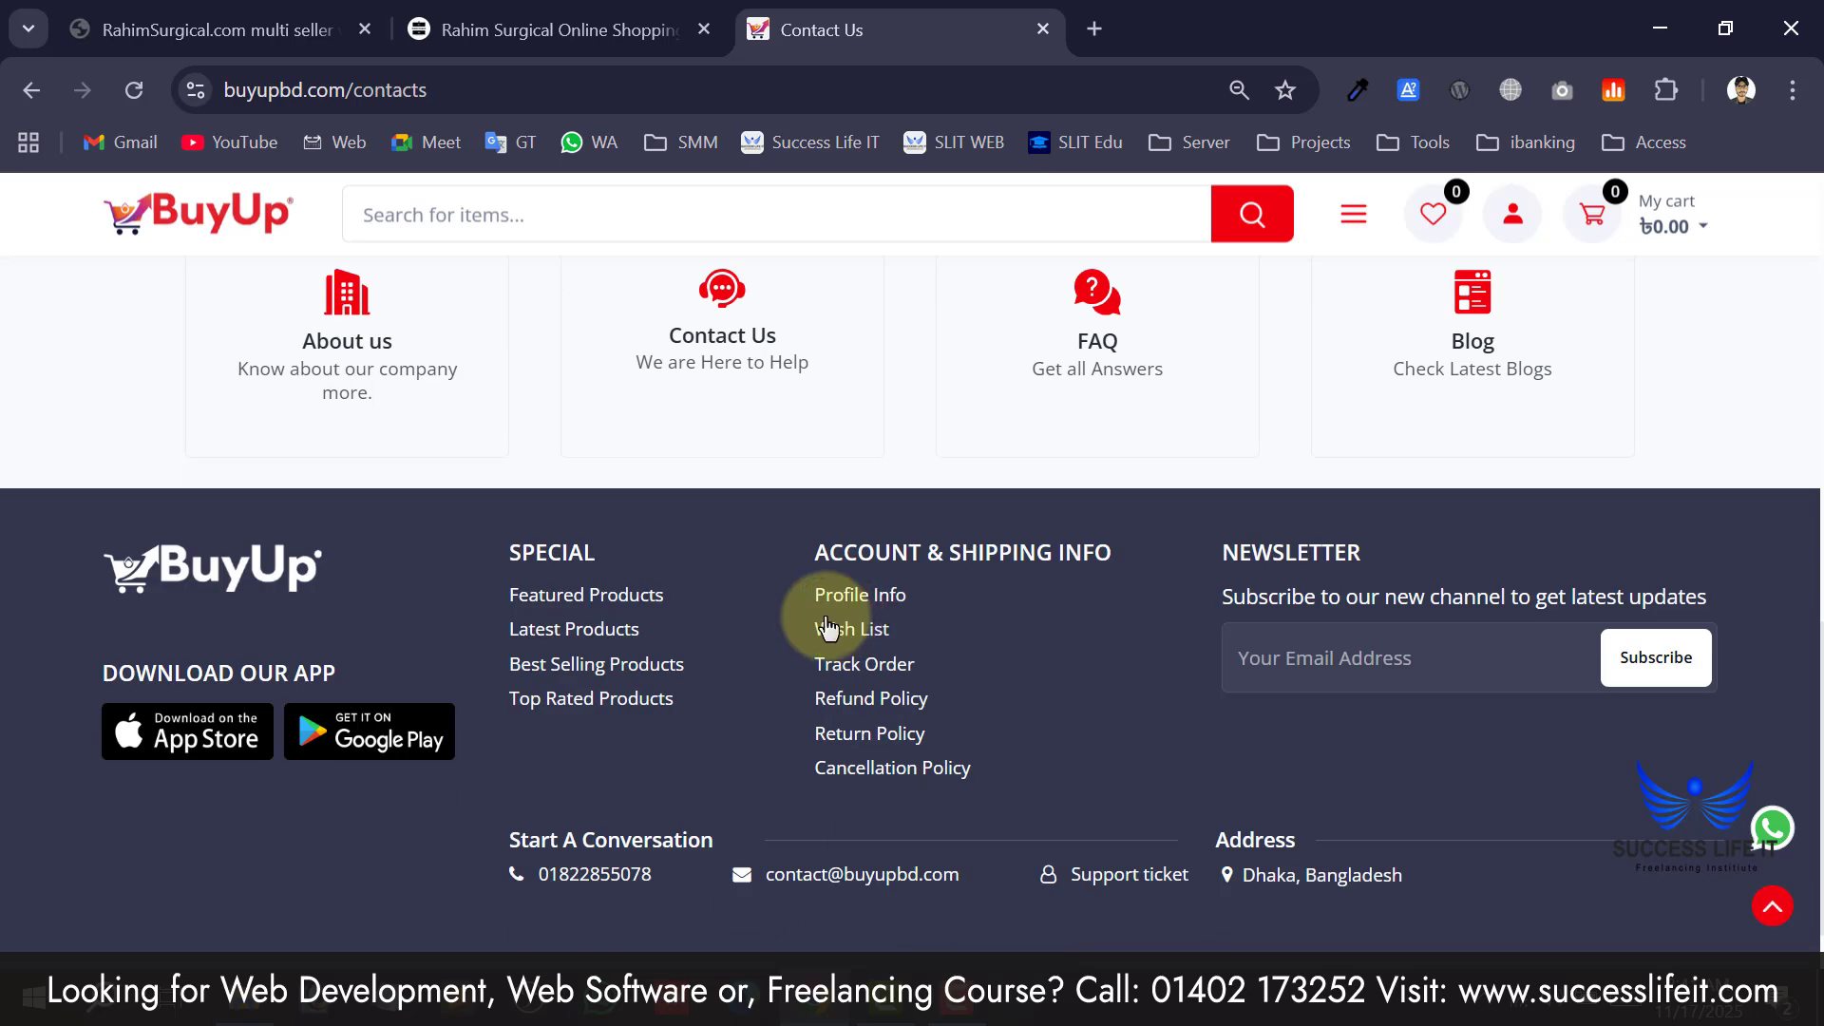
pyautogui.scroll(3, 668, 608)
pyautogui.scroll(-4, 668, 608)
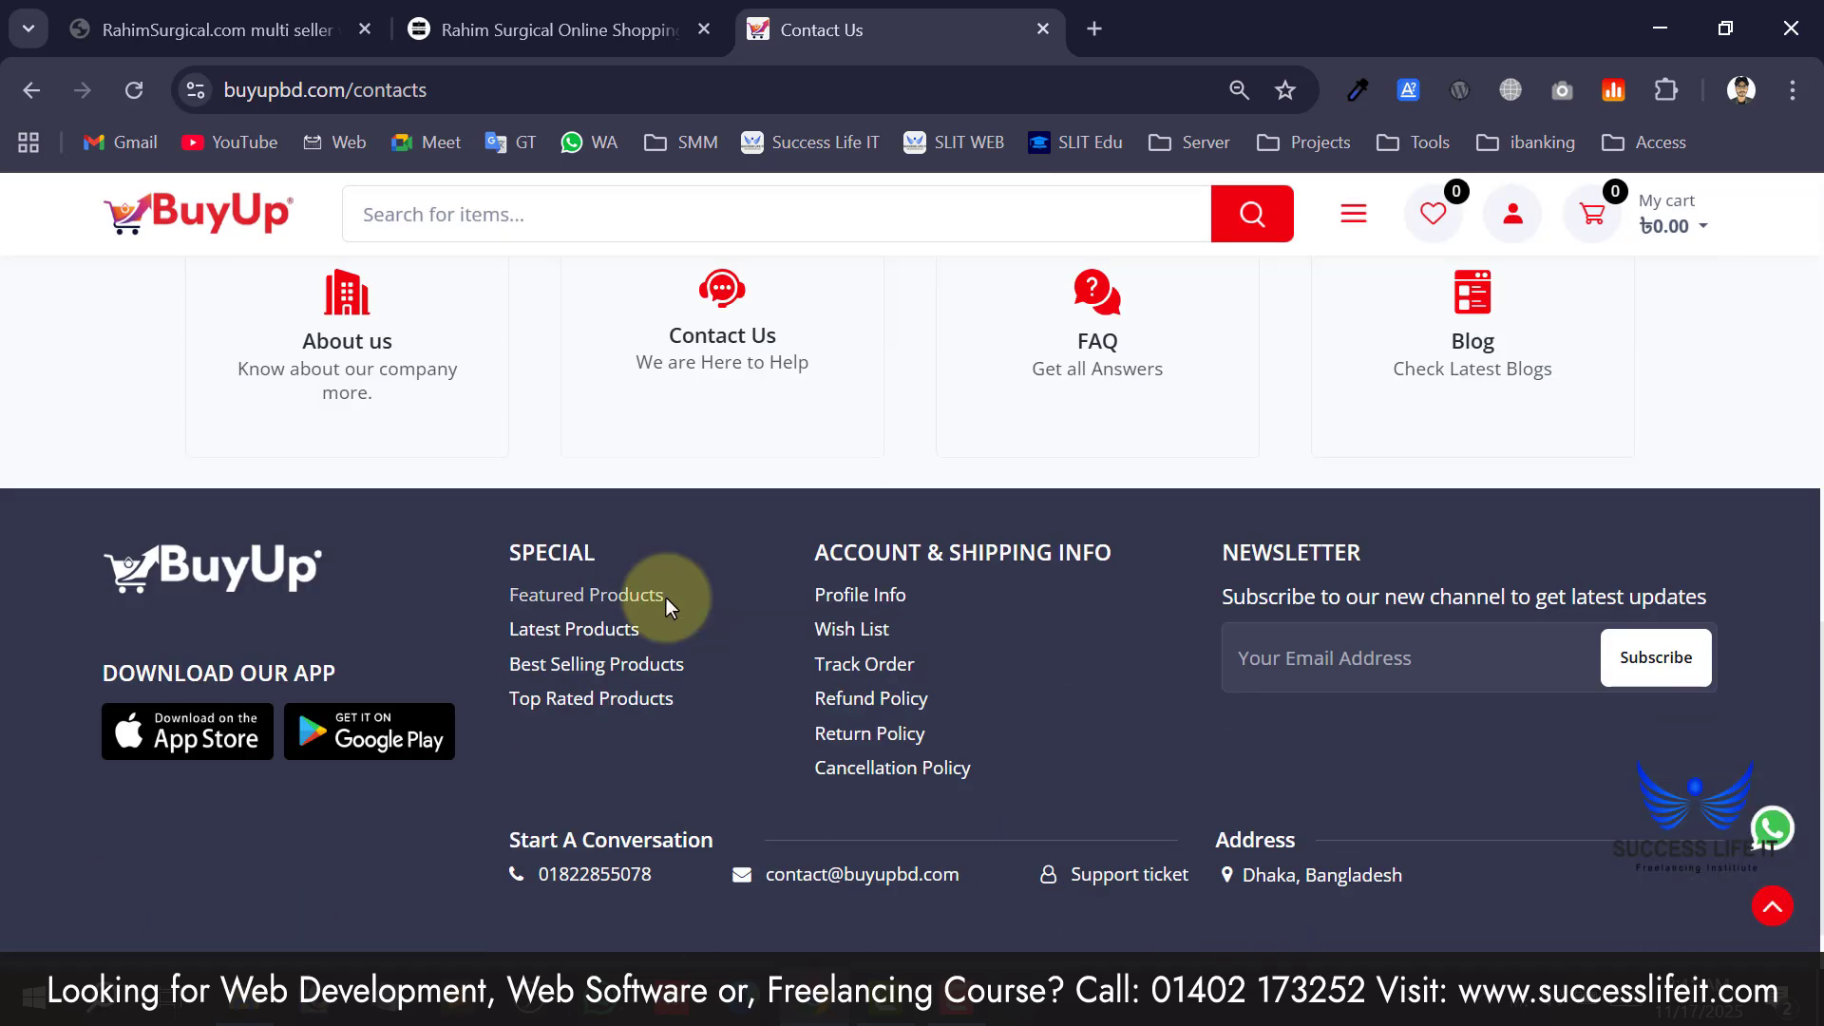
pyautogui.scroll(2, 668, 608)
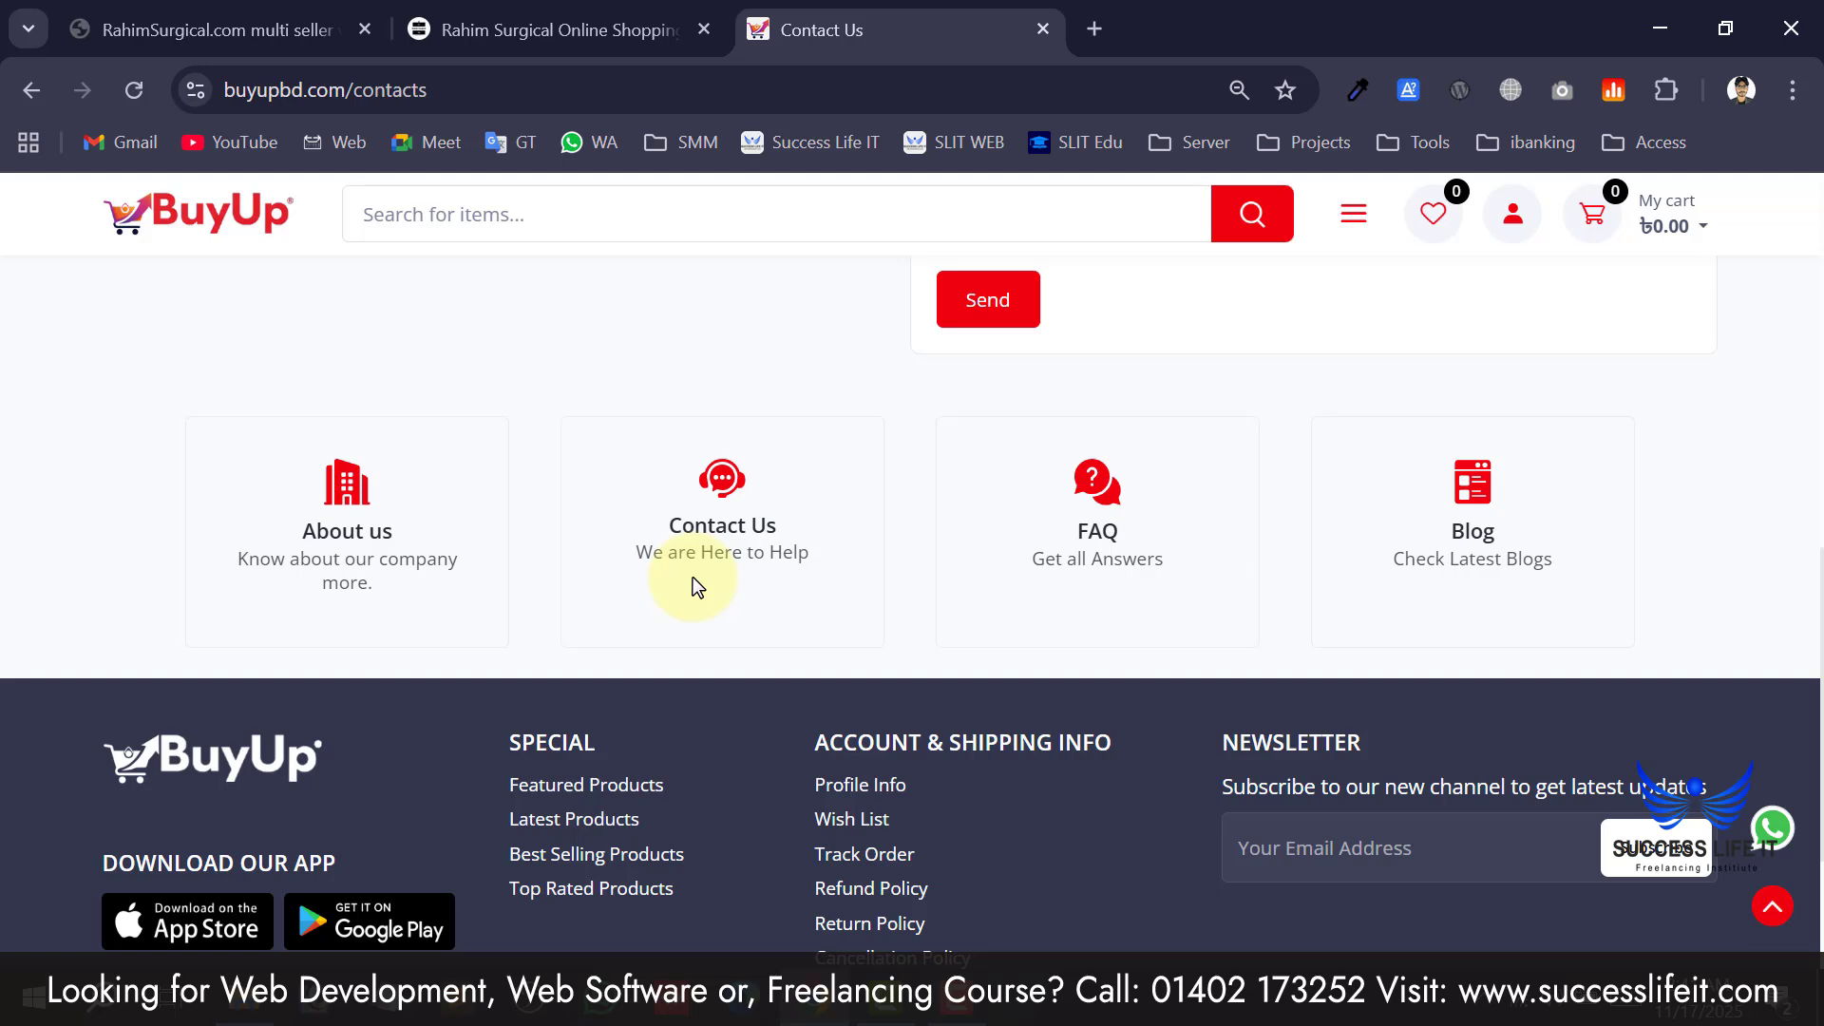
pyautogui.scroll(-2, 722, 574)
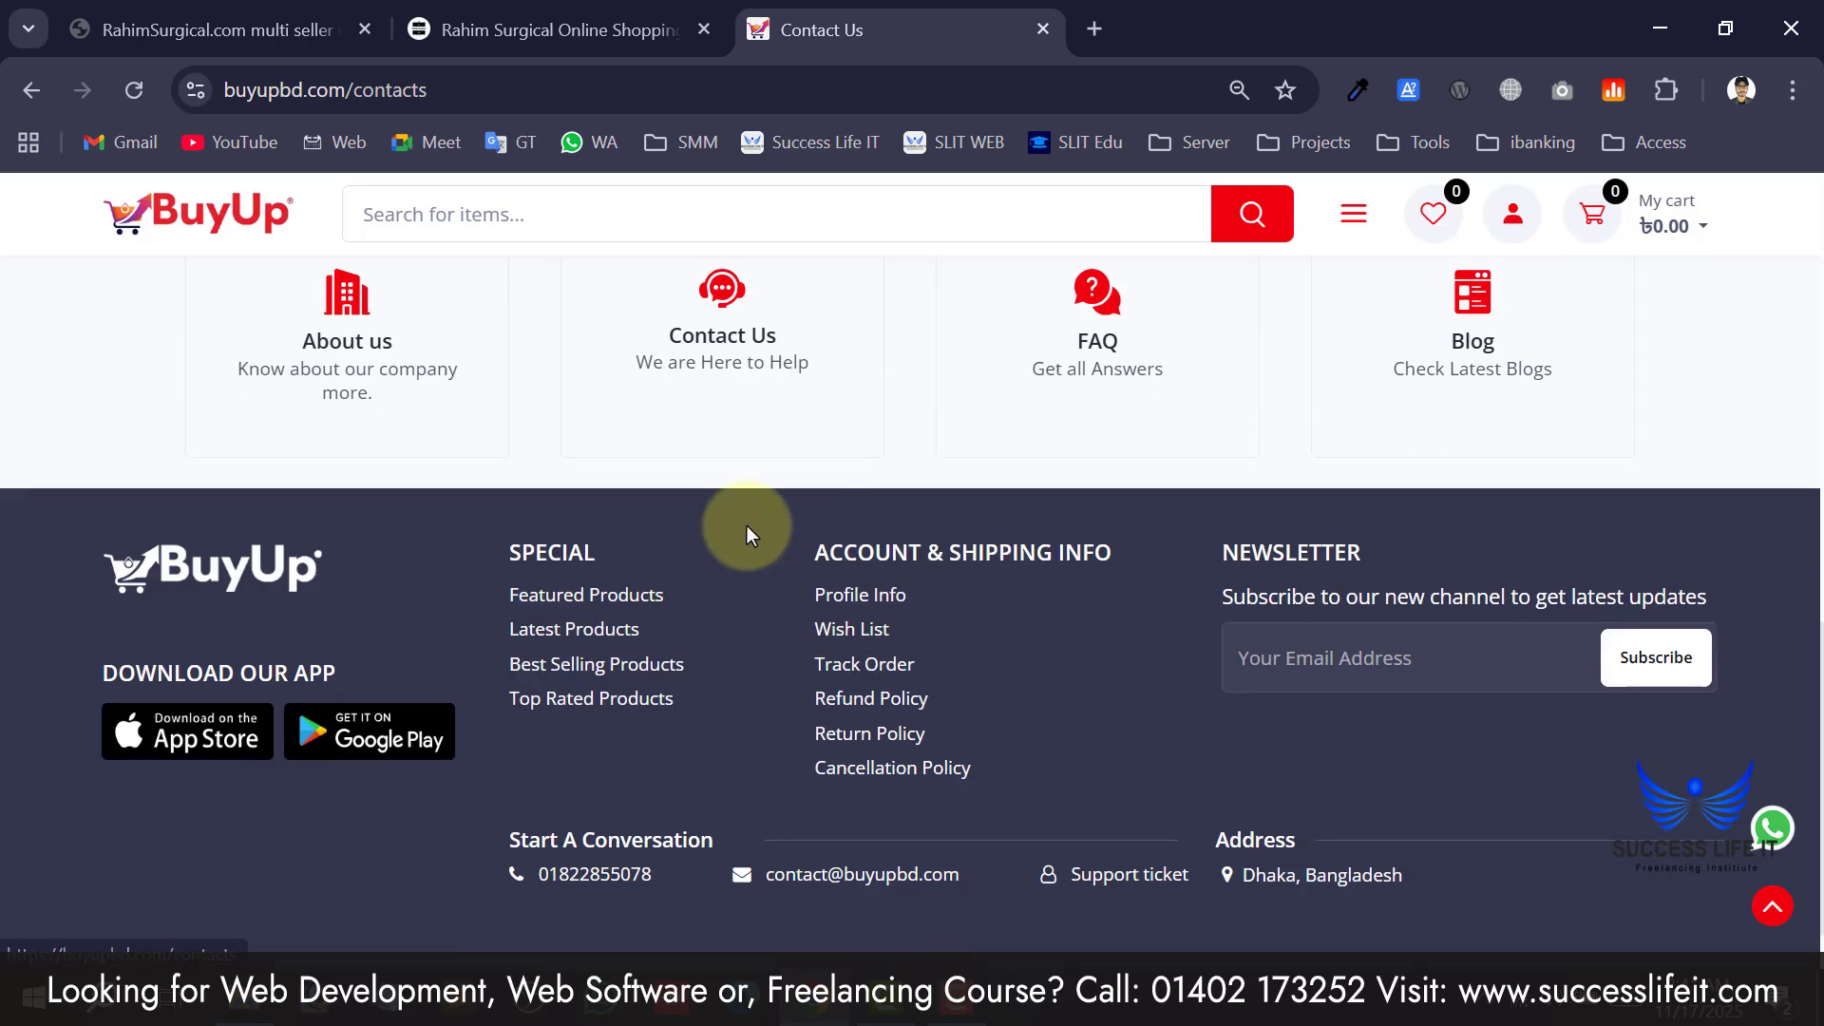
pyautogui.scroll(10, 747, 527)
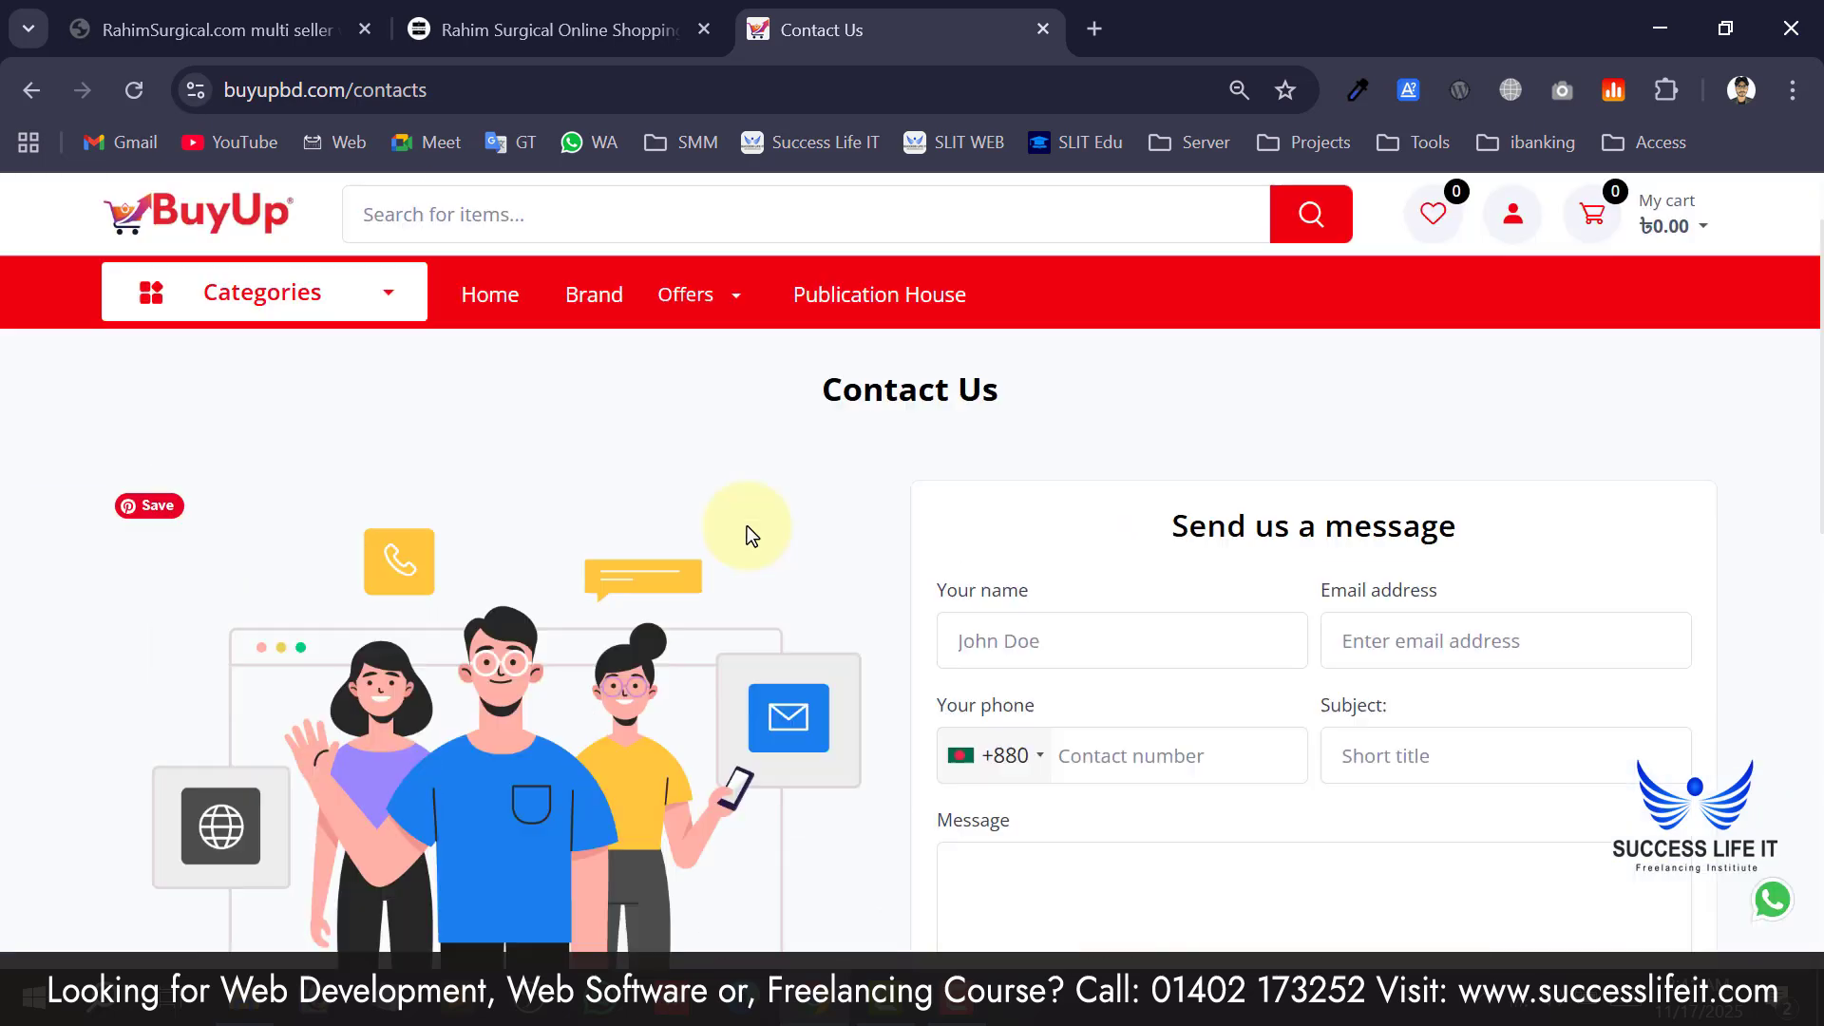
pyautogui.scroll(-3, 788, 535)
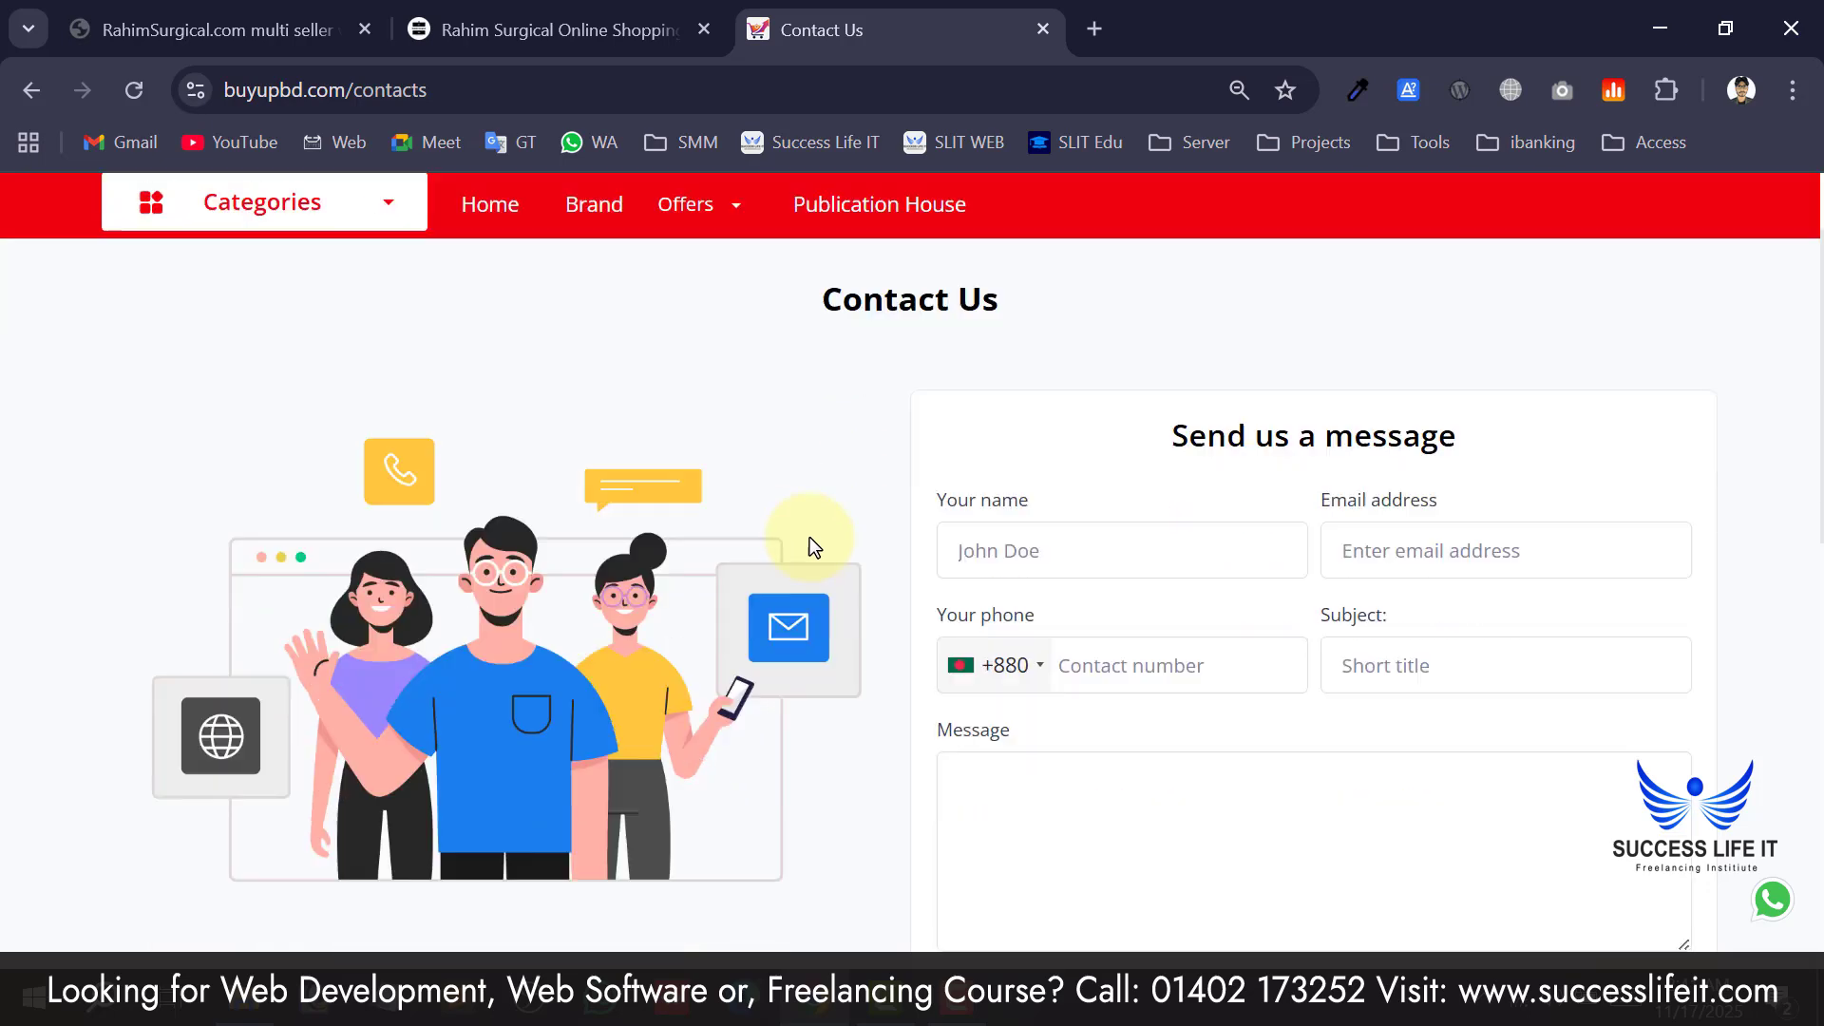
pyautogui.scroll(-8, 863, 644)
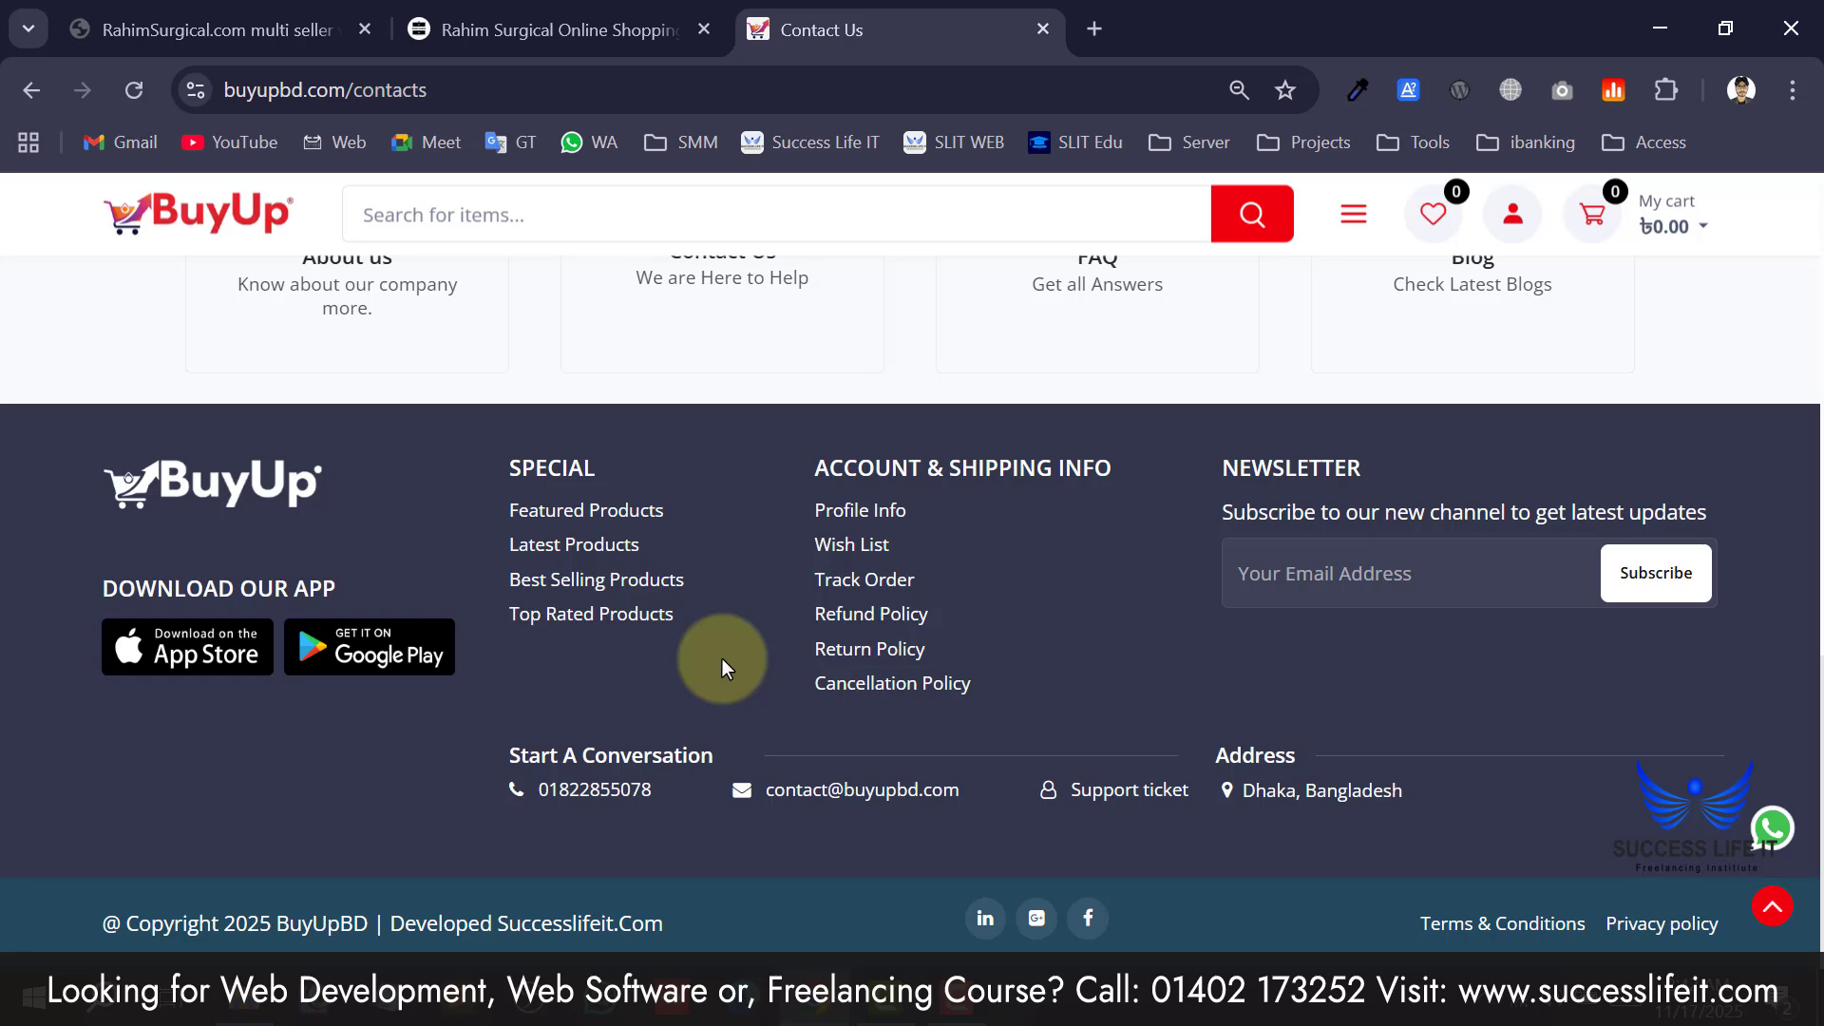
# Launch Notepad and jot down User app, Seller app and Delivary app.
pyautogui.press('super+r')
pyautogui.write('notepad')
pyautogui.press('Return')
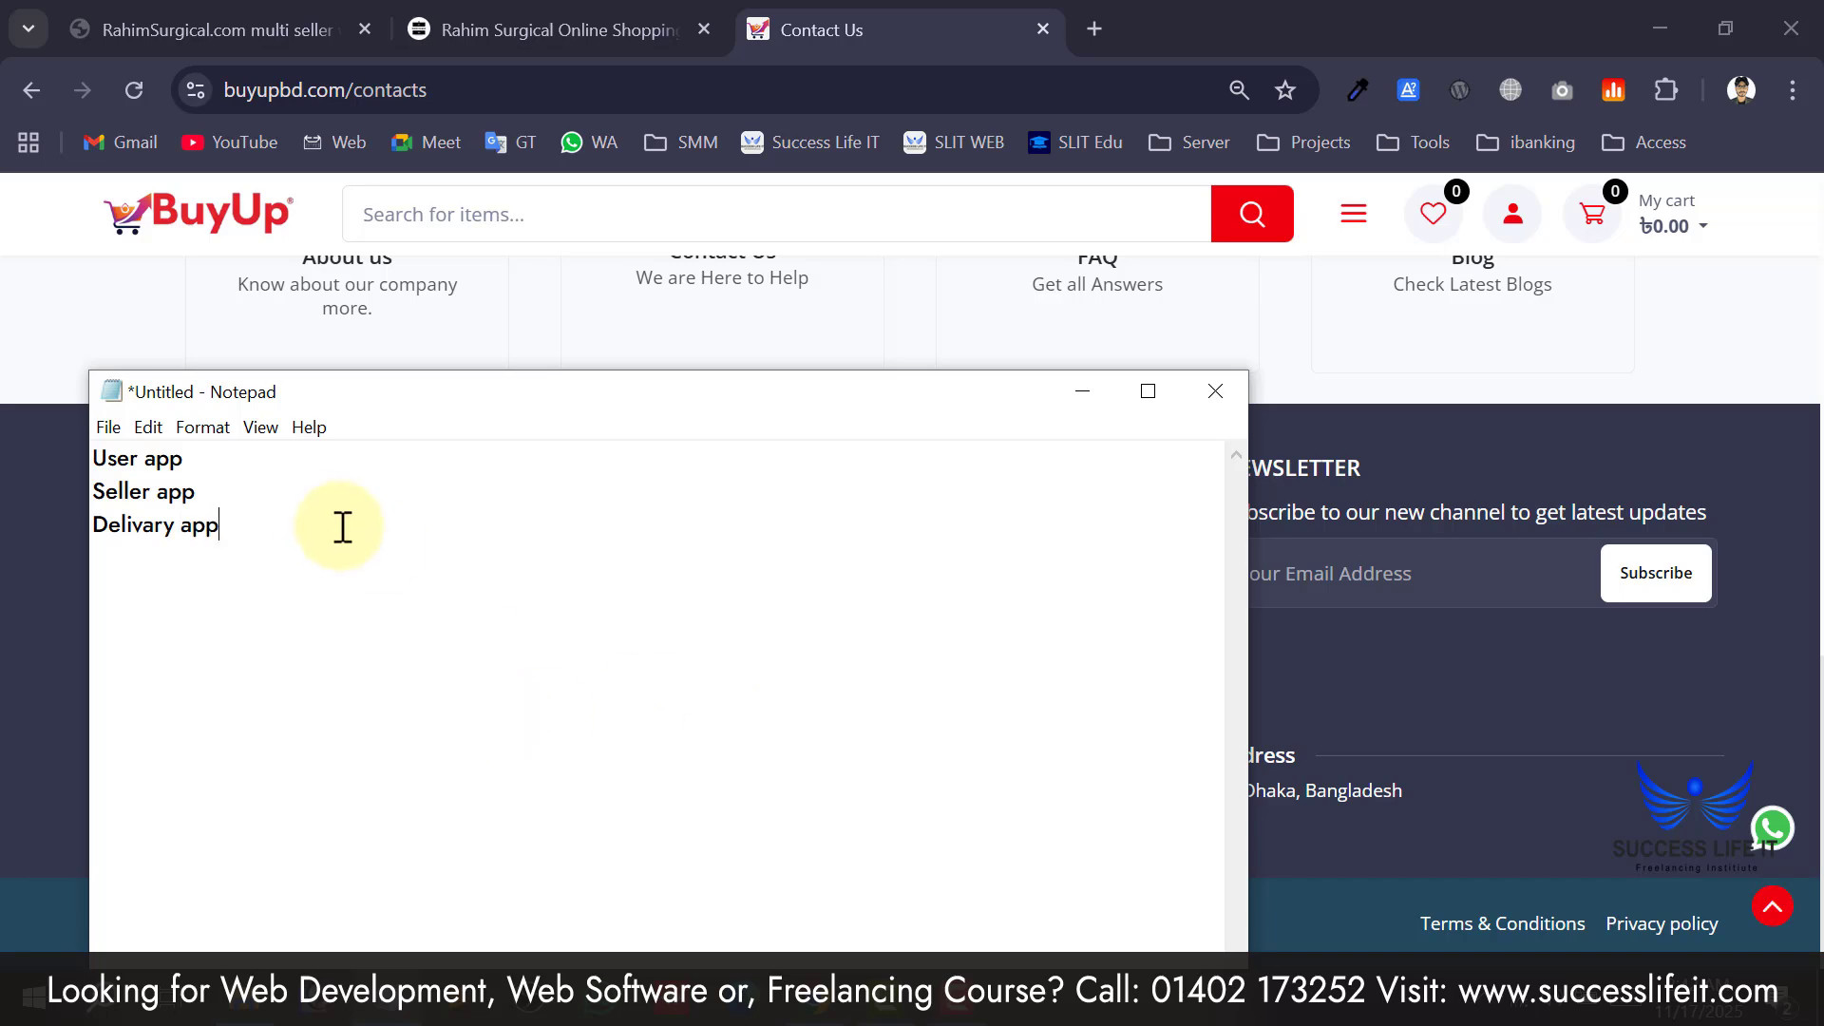
# Bring the BuyUpBD Contact Us page in Chrome back to the front.
pyautogui.moveTo(342, 525); pyautogui.dragTo(29, 456)
pyautogui.click(9, 480)
pyautogui.scroll(3, 498, 697)
pyautogui.scroll(-3, 504, 697)
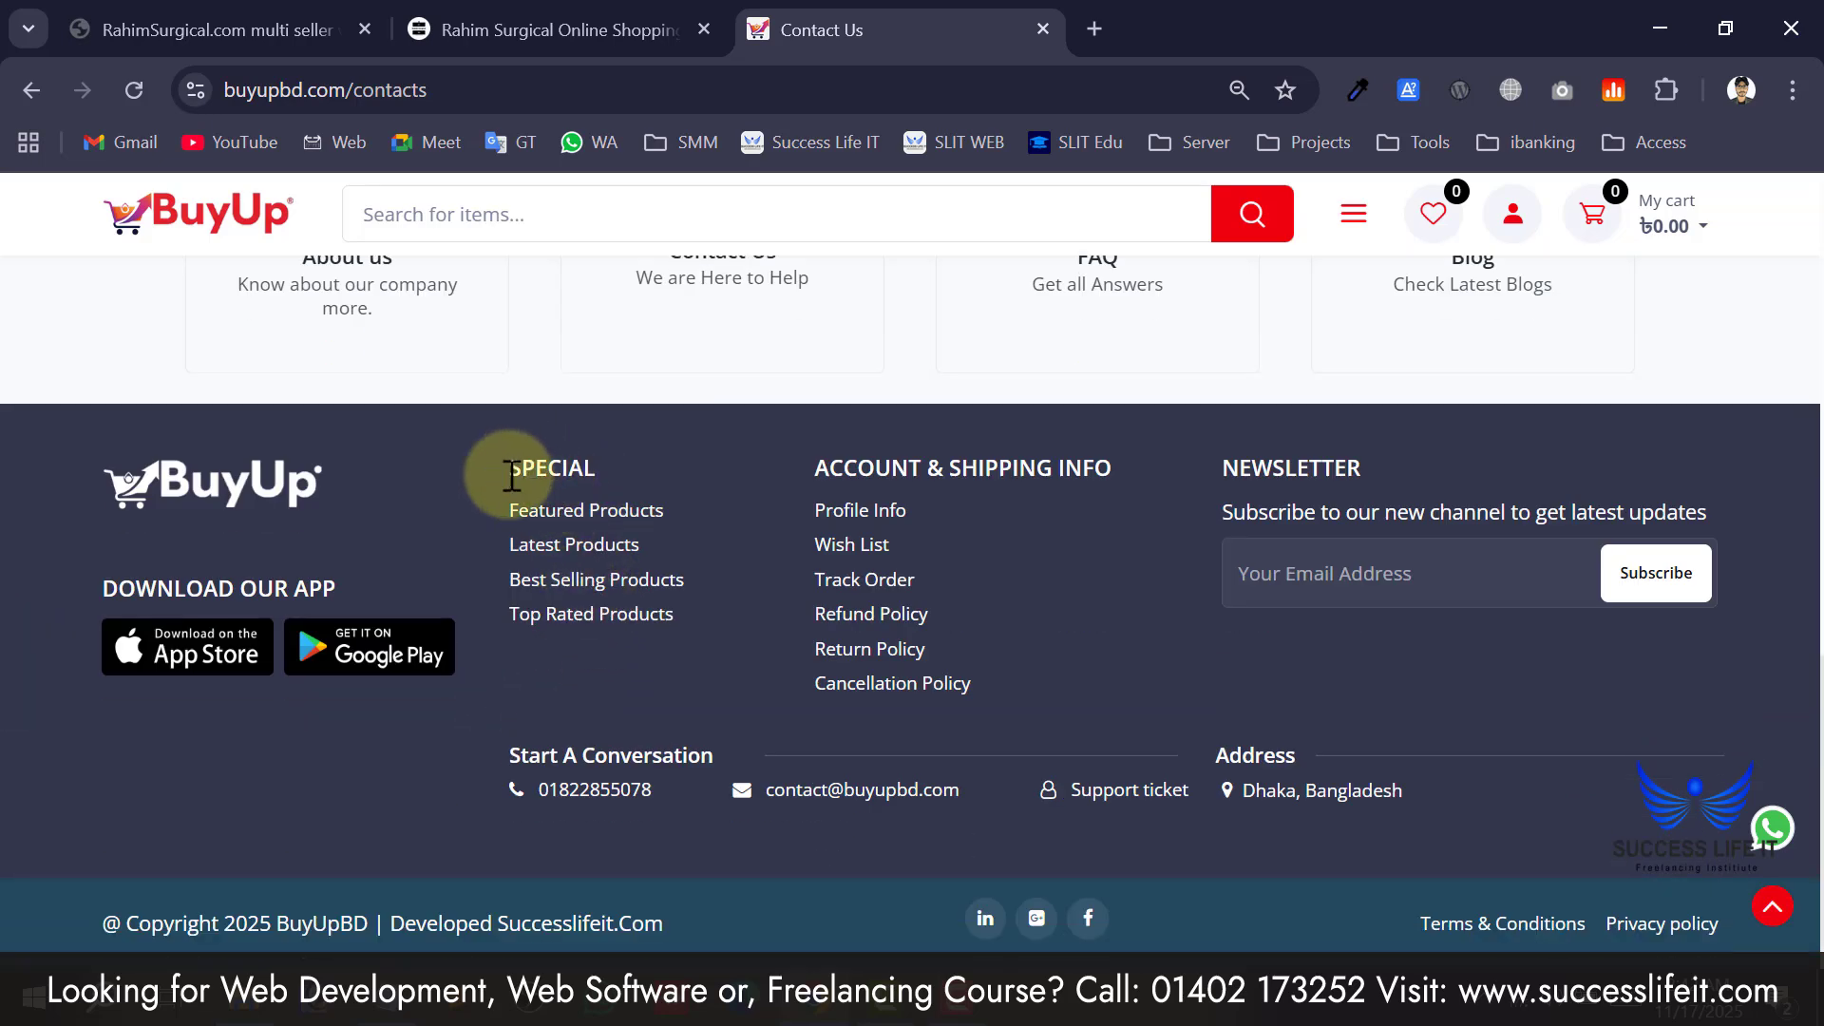
# Highlight the SPECIAL and ACCOUNT & SHIPPING INFO footer headings, then open the customer profile sign-in.
pyautogui.moveTo(503, 469); pyautogui.dragTo(568, 468)
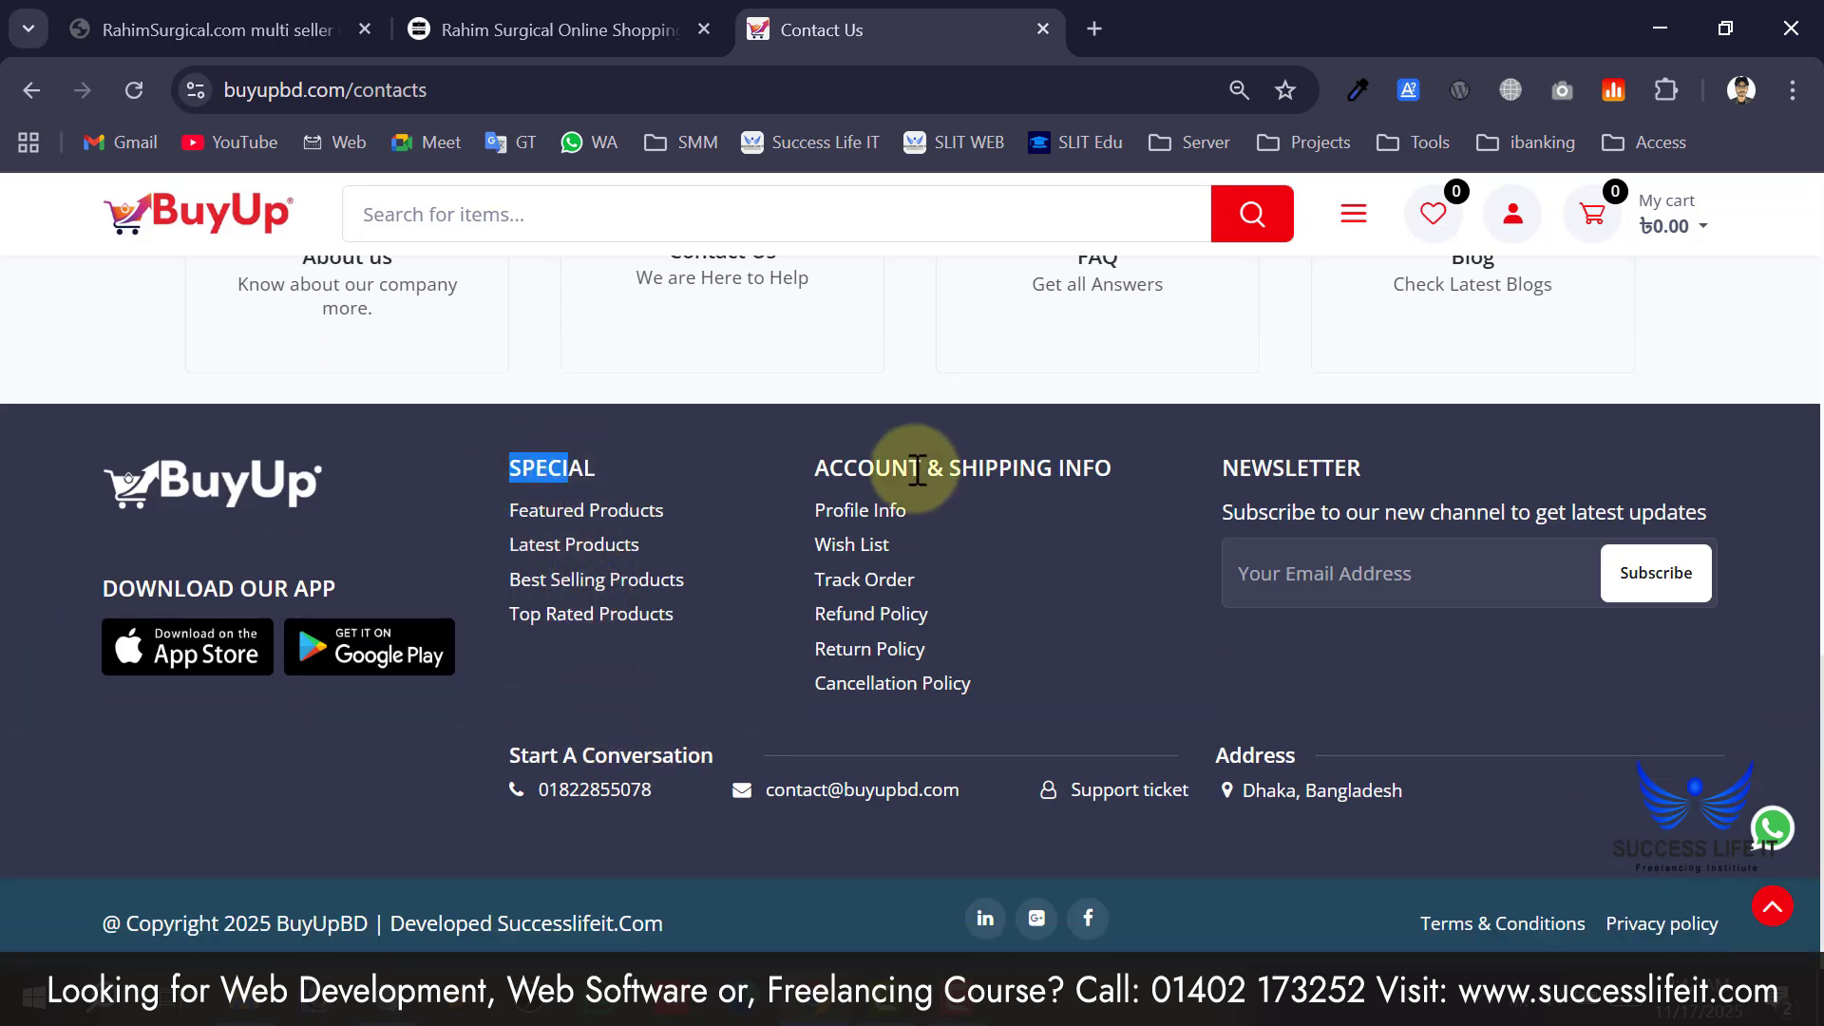
pyautogui.moveTo(875, 468); pyautogui.dragTo(1028, 500)
pyautogui.click(1028, 504)
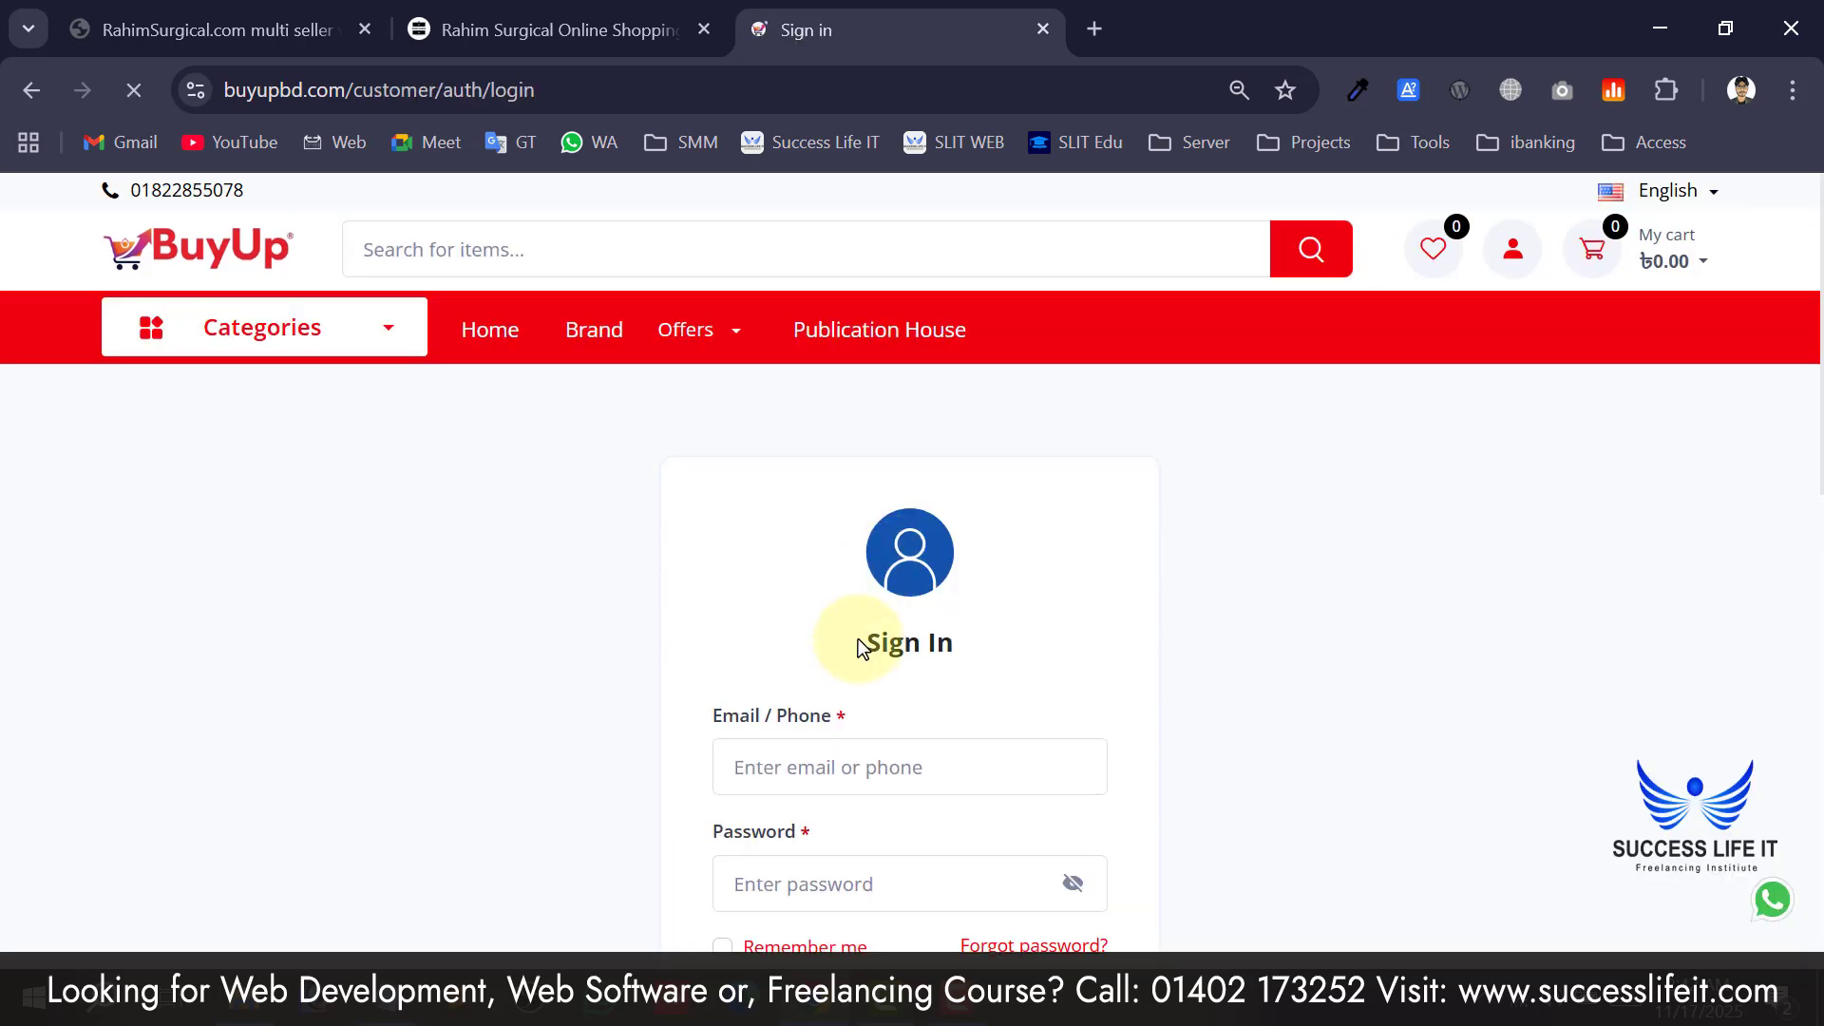
# Look over the Track Order form's Order id and phone fields, then return home via the BuyUp logo.
pyautogui.scroll(-10, 836, 640)
pyautogui.scroll(-2, 909, 784)
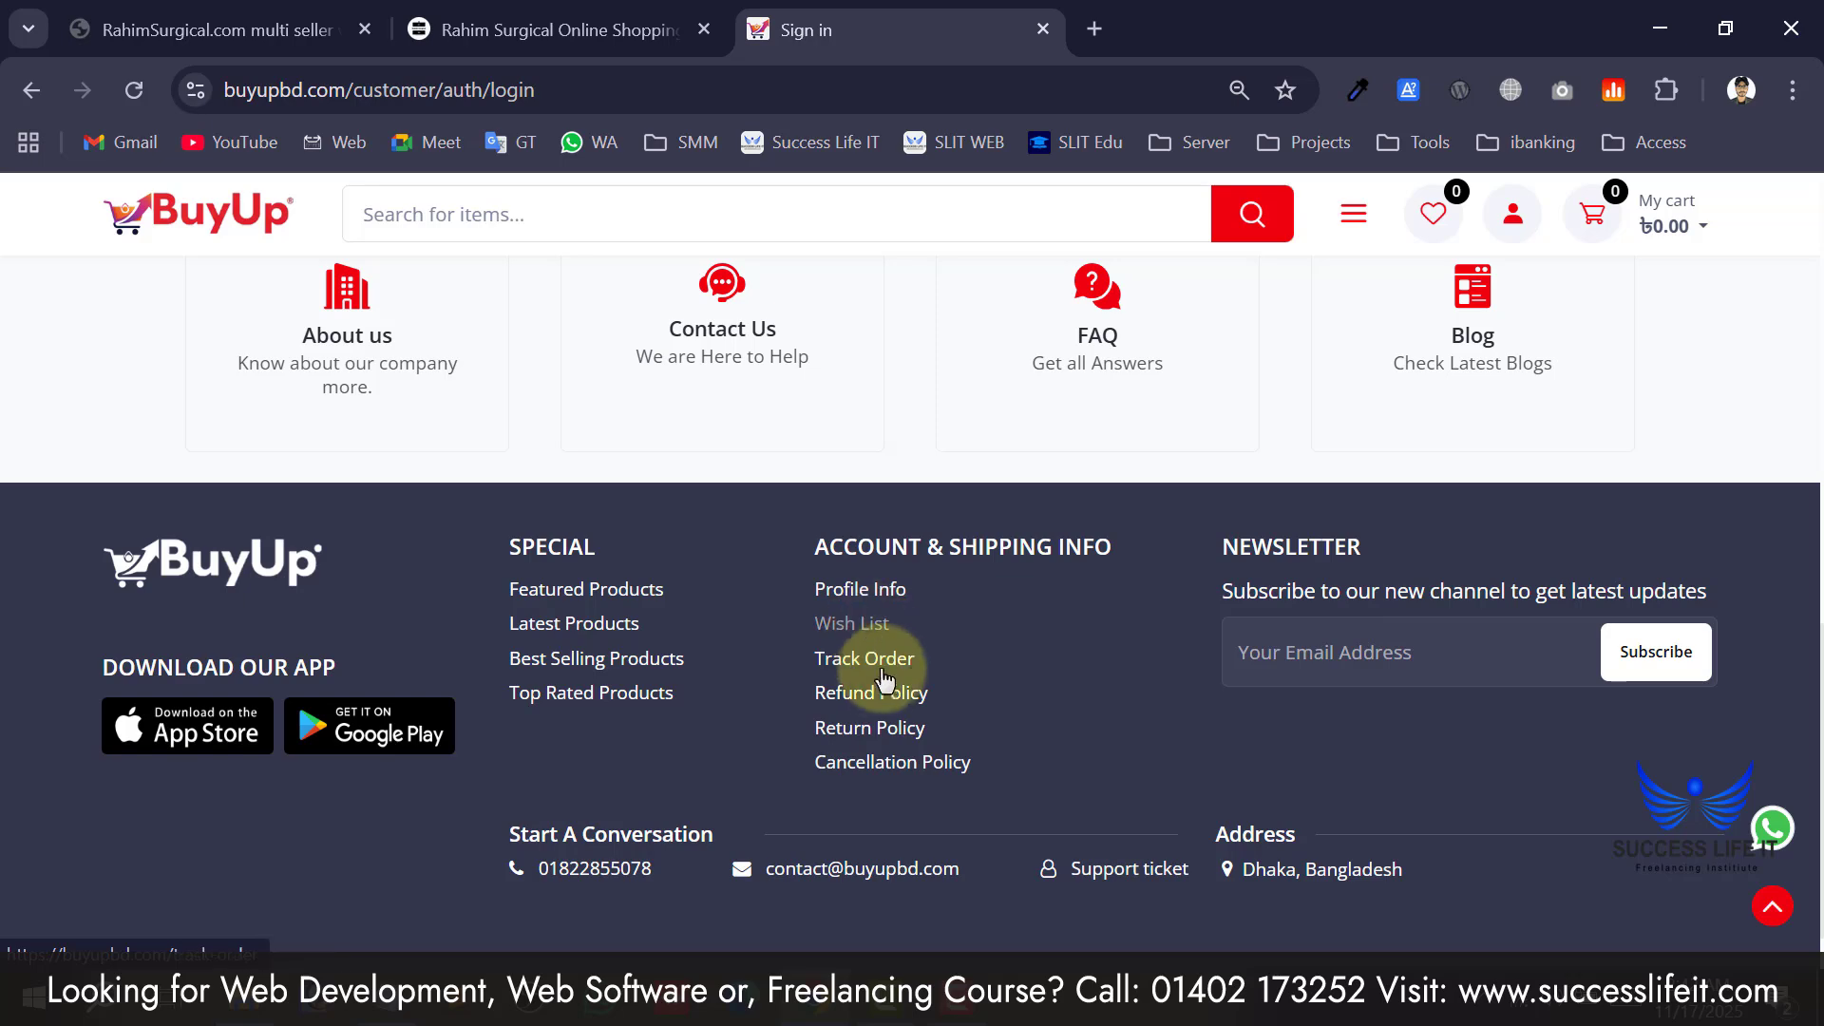
pyautogui.click(874, 667)
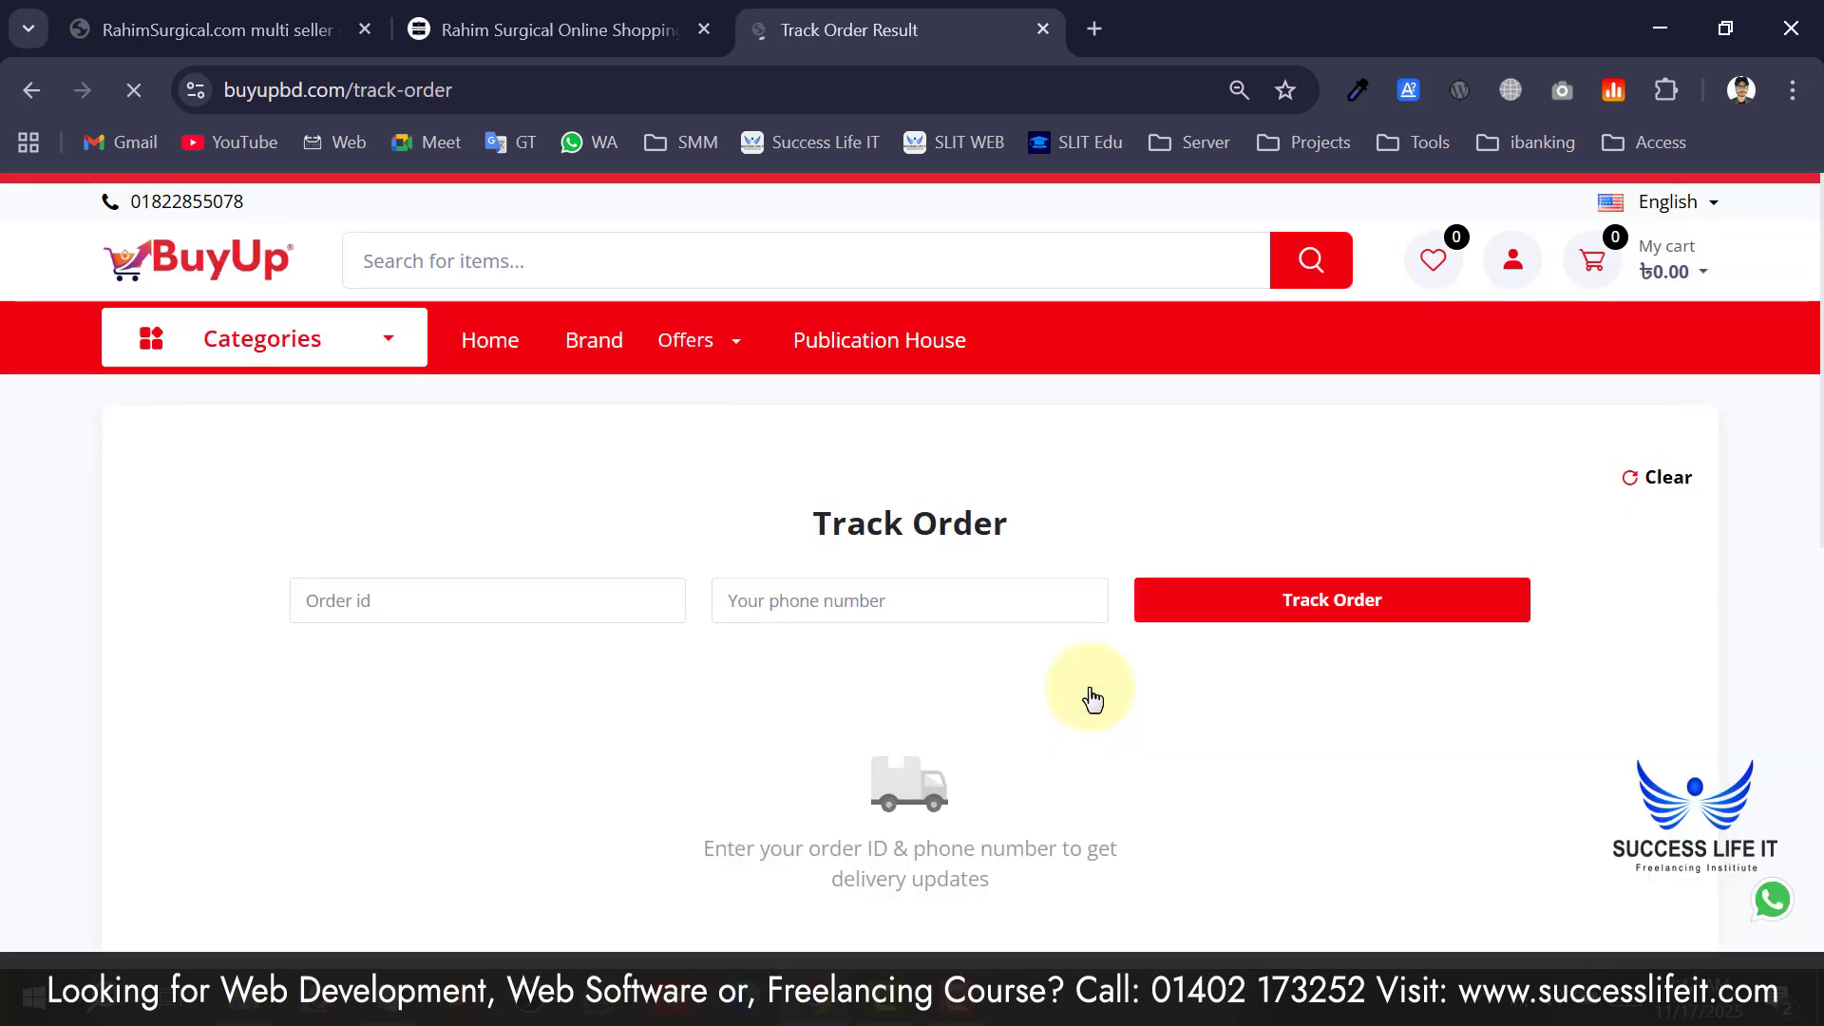
pyautogui.scroll(-1, 1002, 677)
pyautogui.click(444, 456)
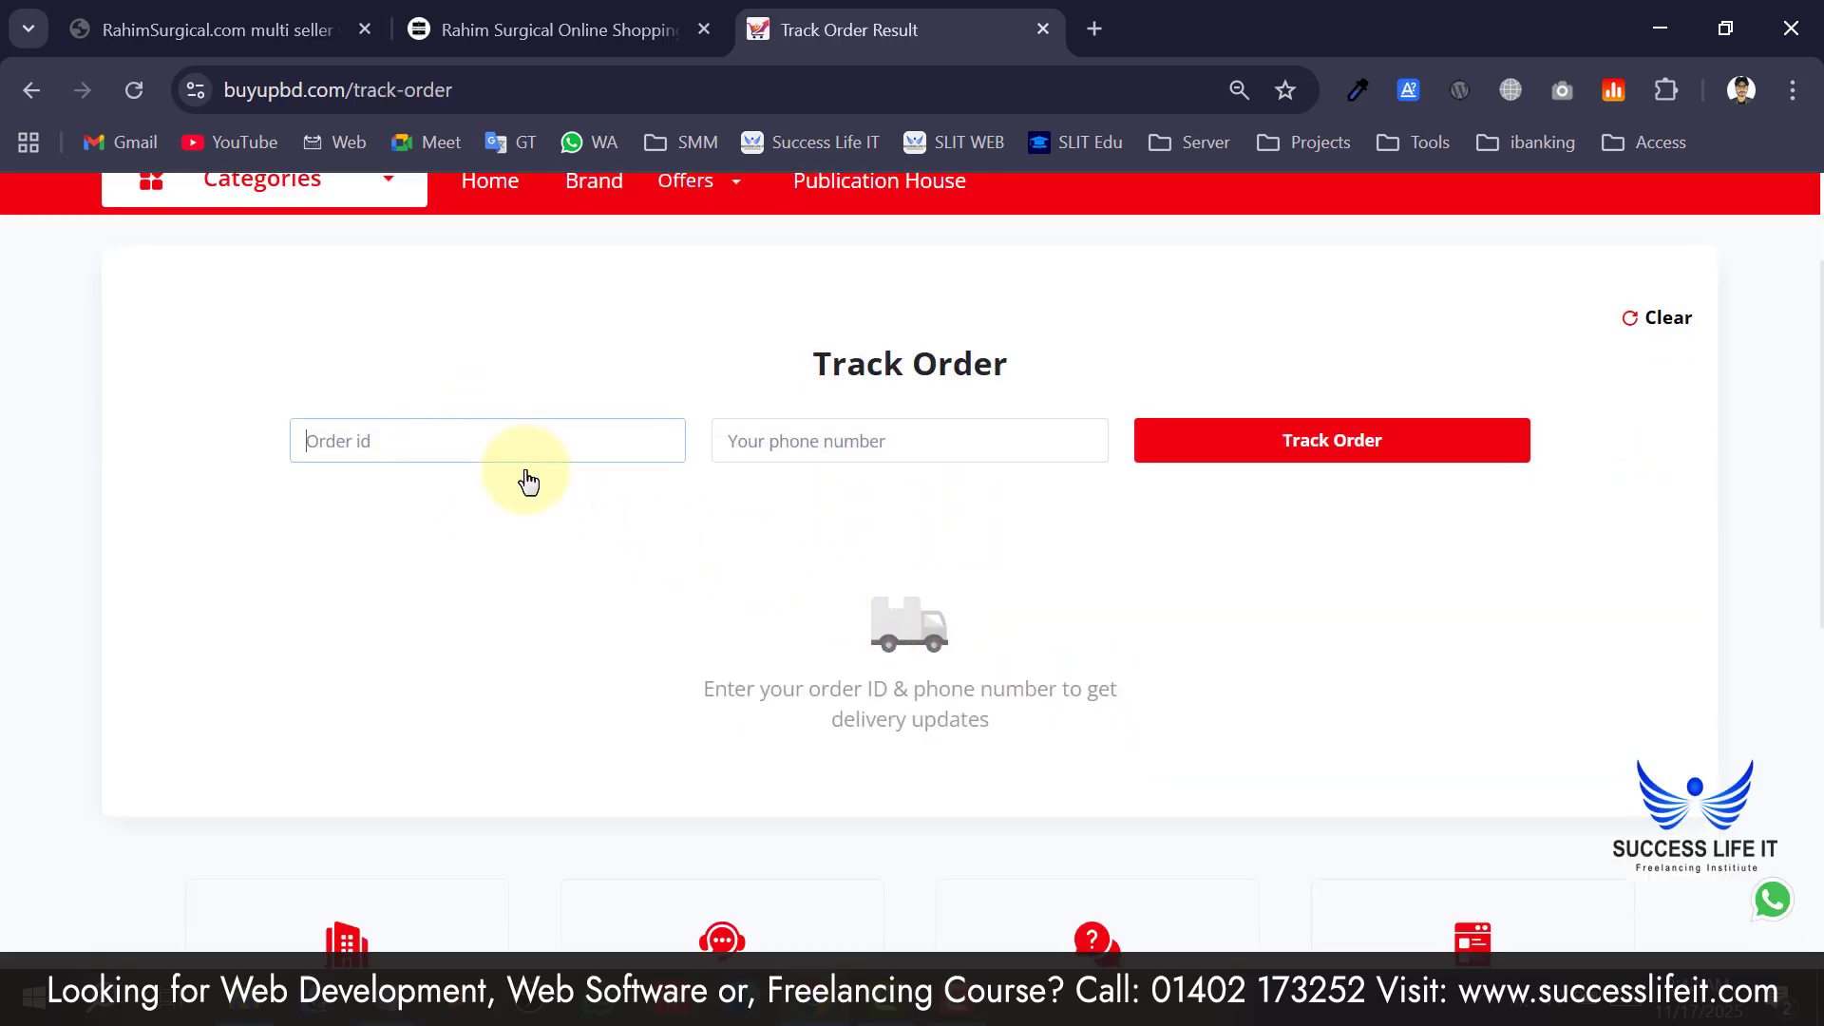
pyautogui.click(806, 448)
pyautogui.scroll(-4, 1105, 627)
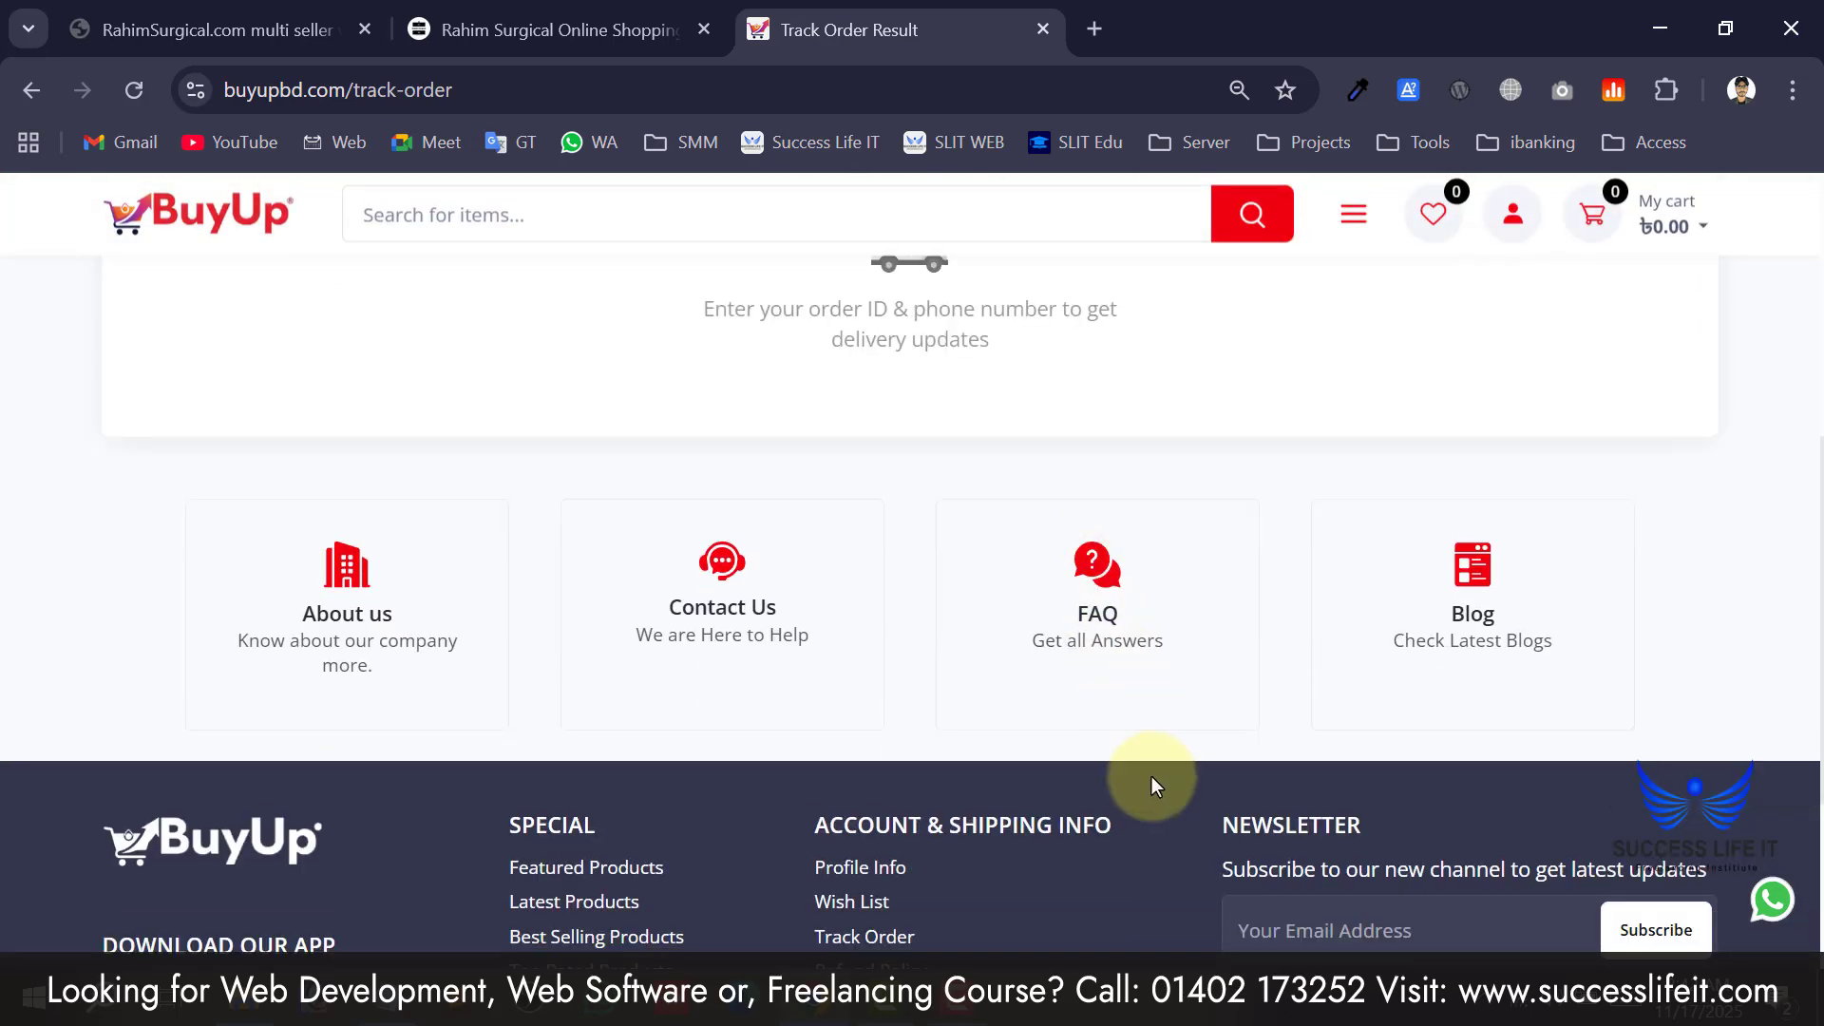
pyautogui.scroll(-4, 1152, 777)
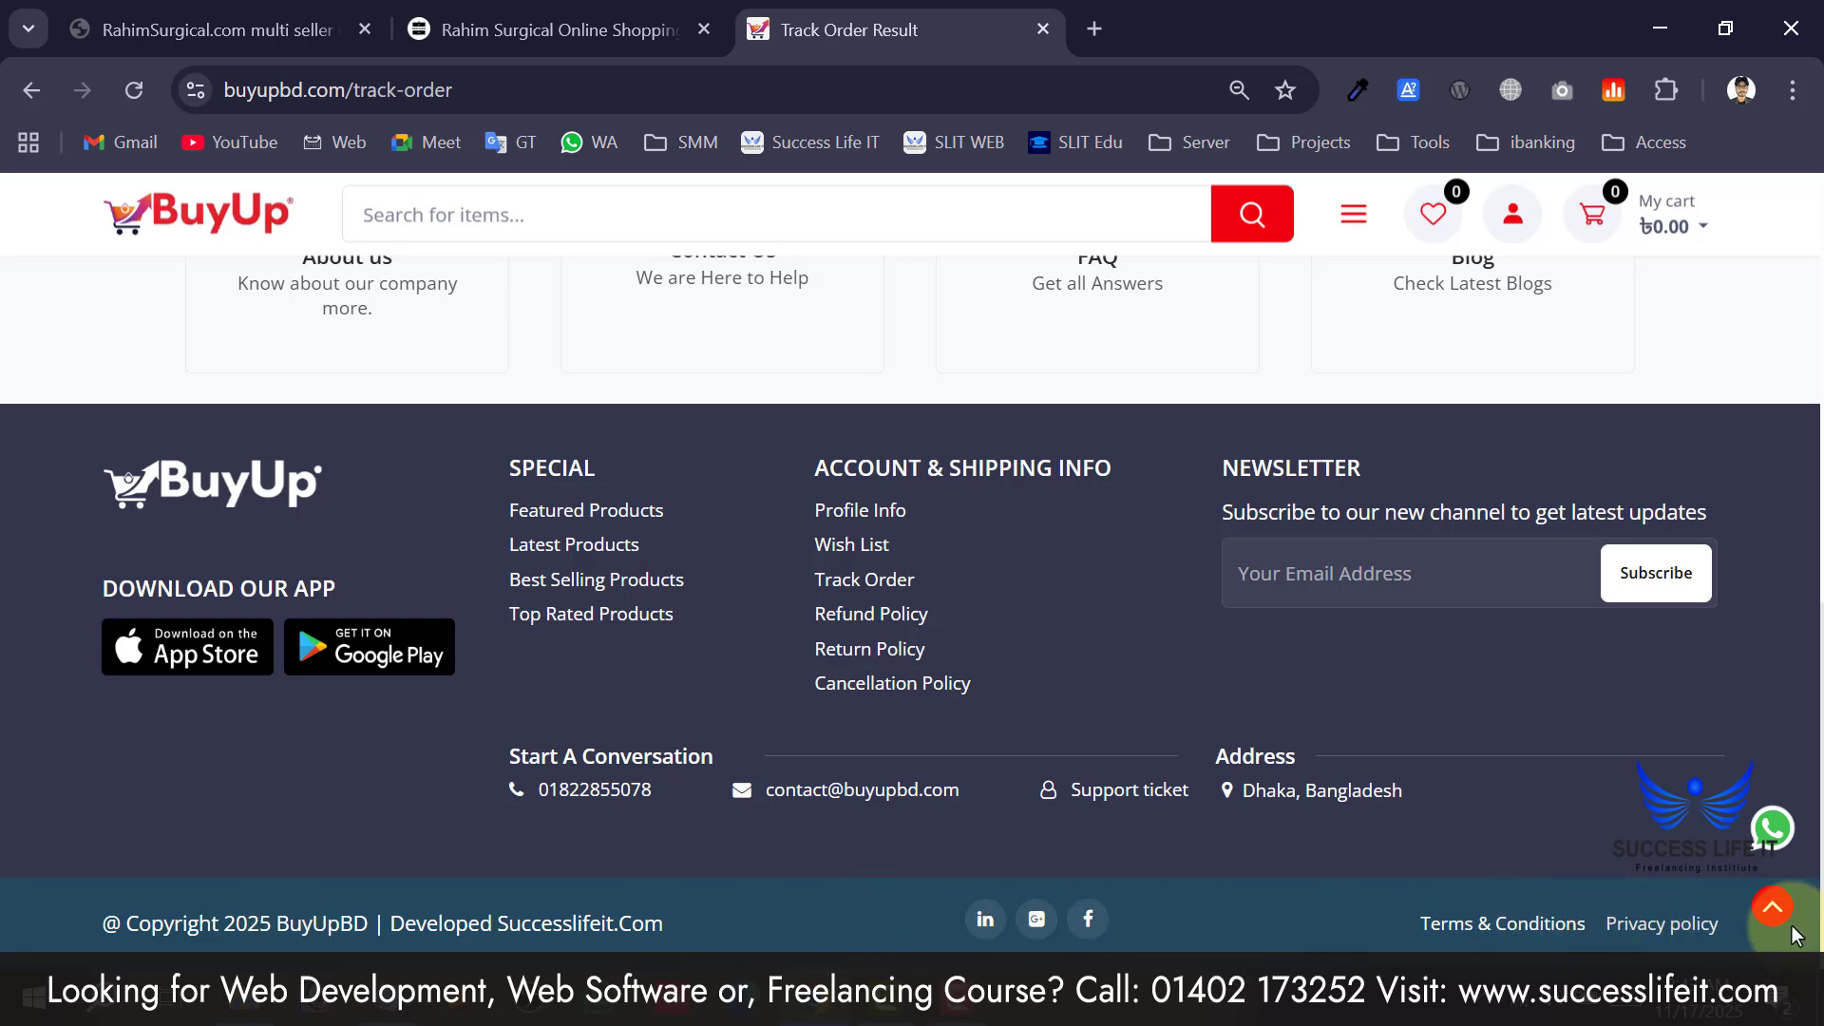
pyautogui.click(1771, 906)
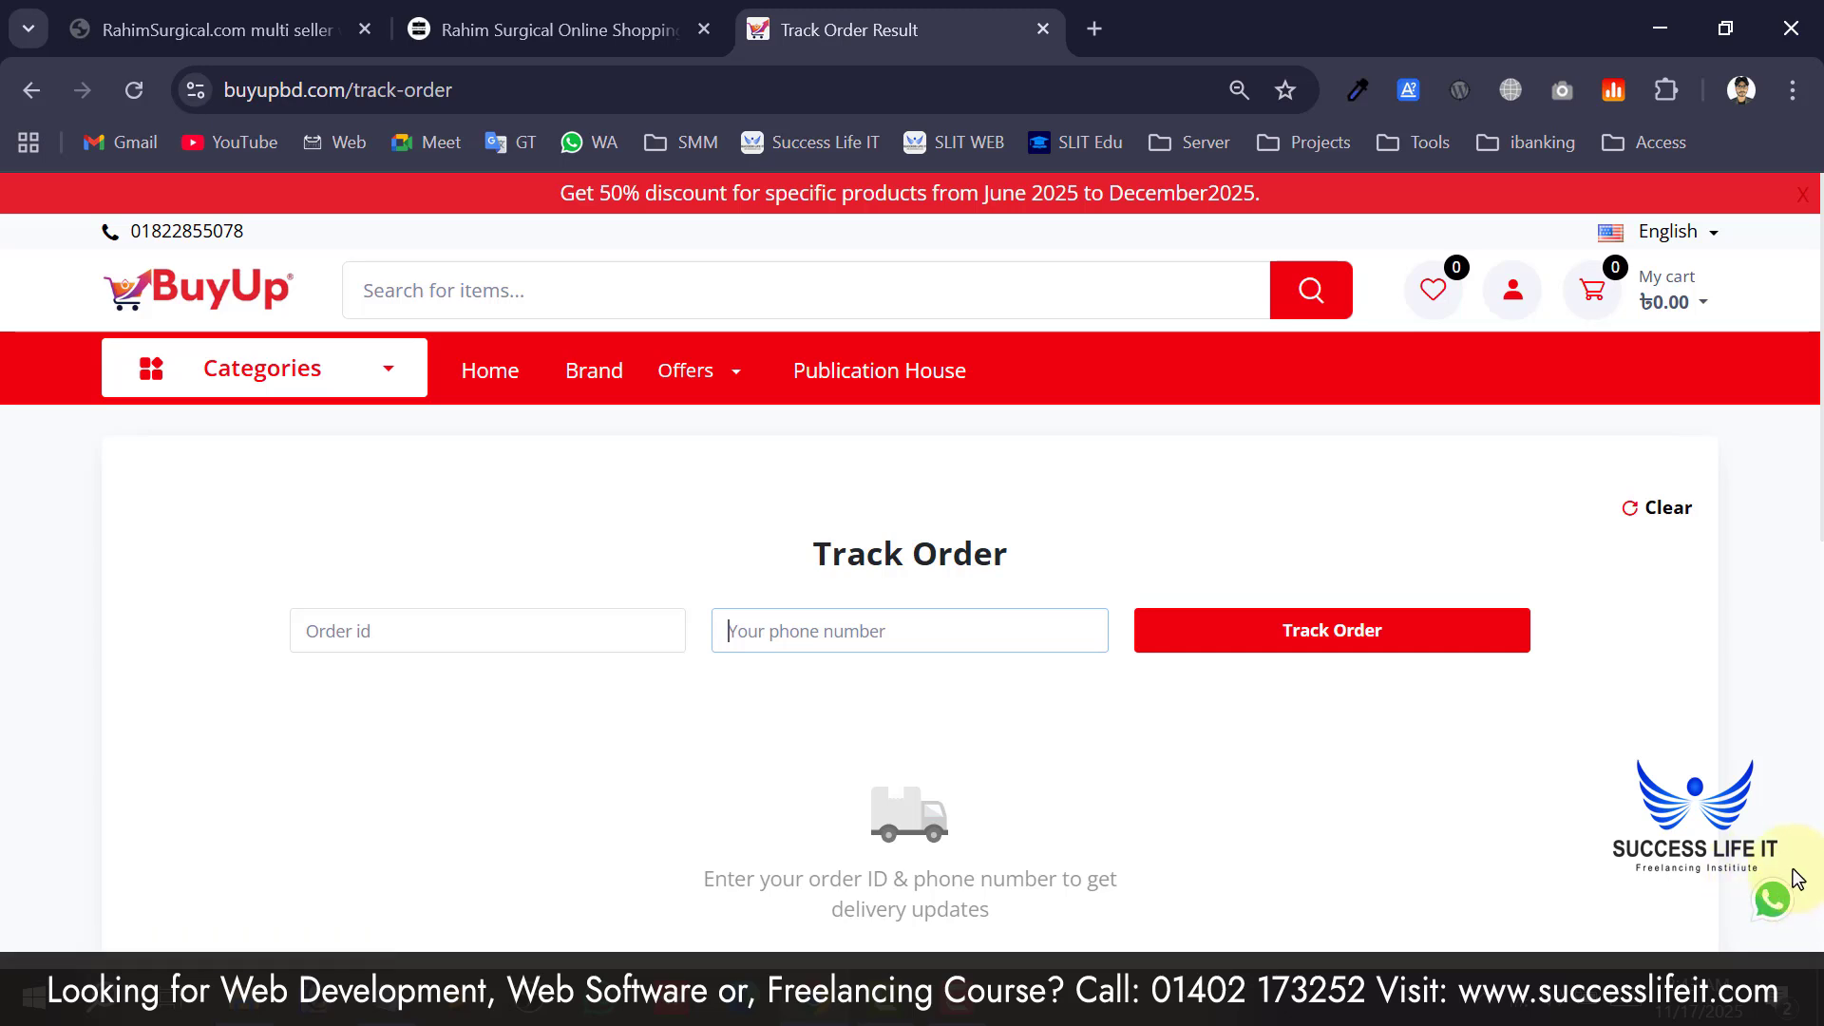
pyautogui.click(129, 290)
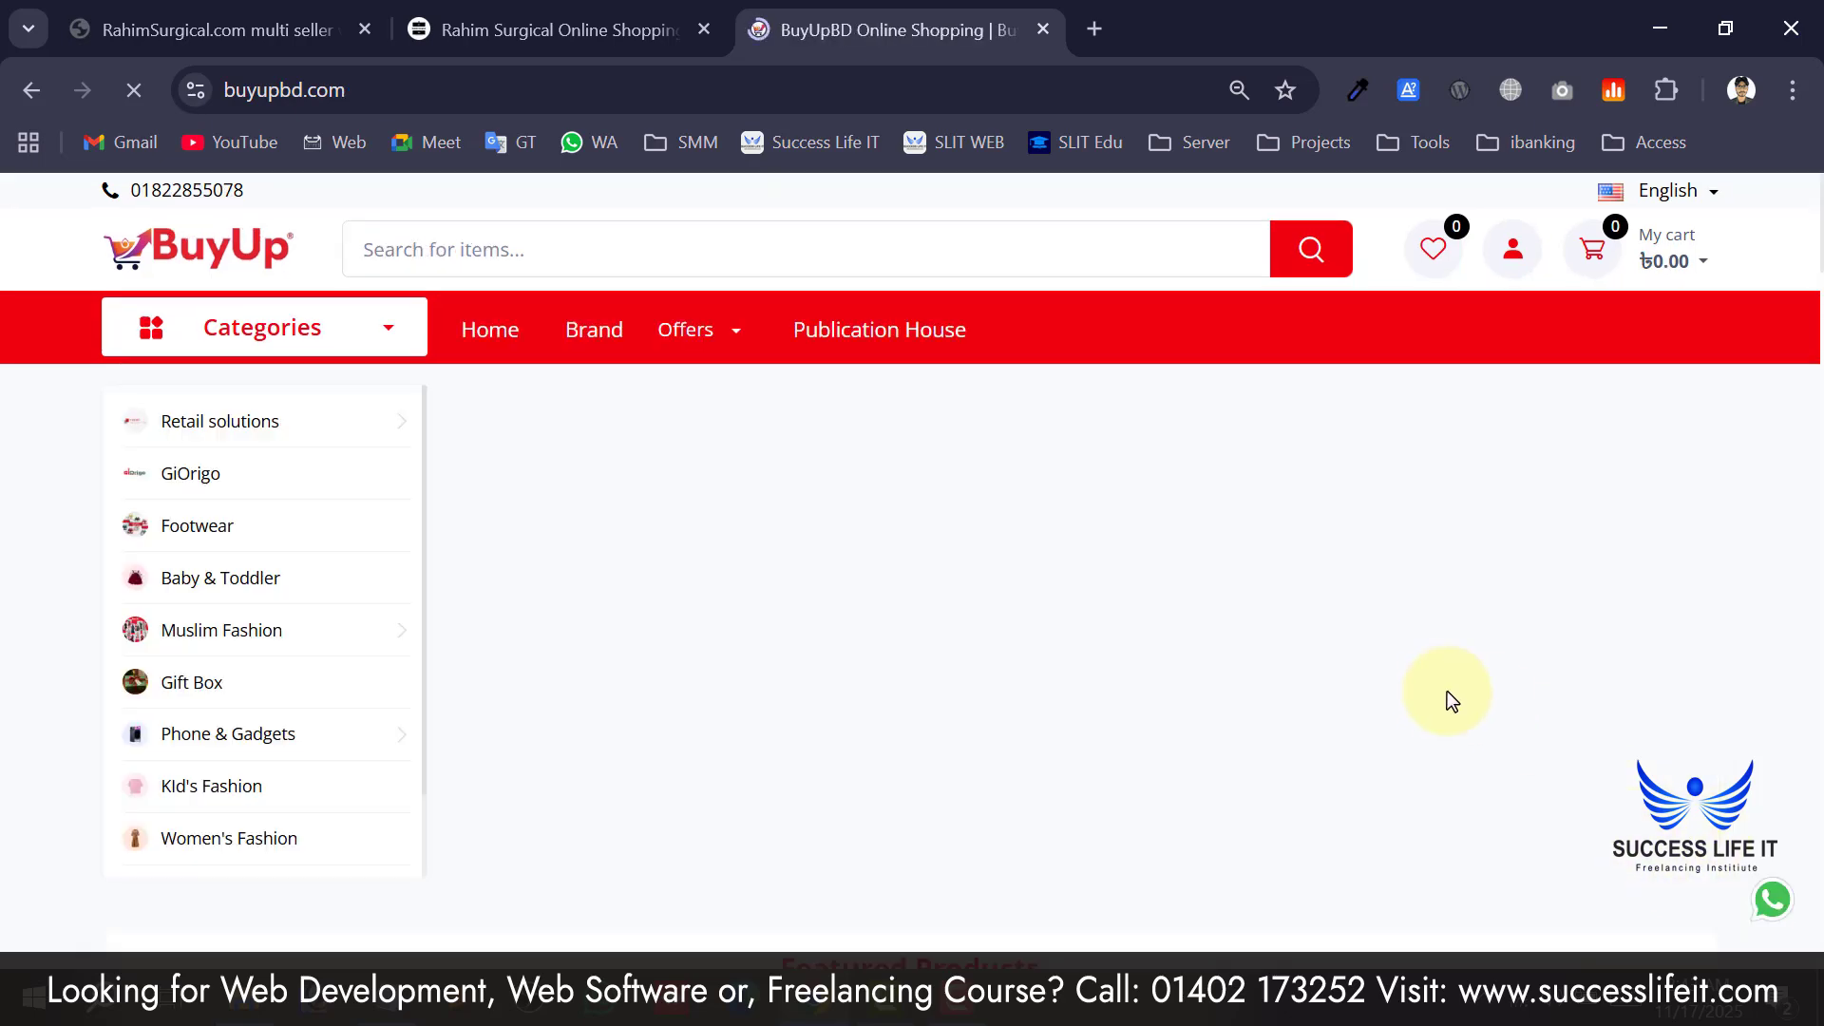
# Close the promo popup and open the Semi Long Instant Khimar product page, priced ৳1,490.00.
pyautogui.scroll(-4, 1442, 692)
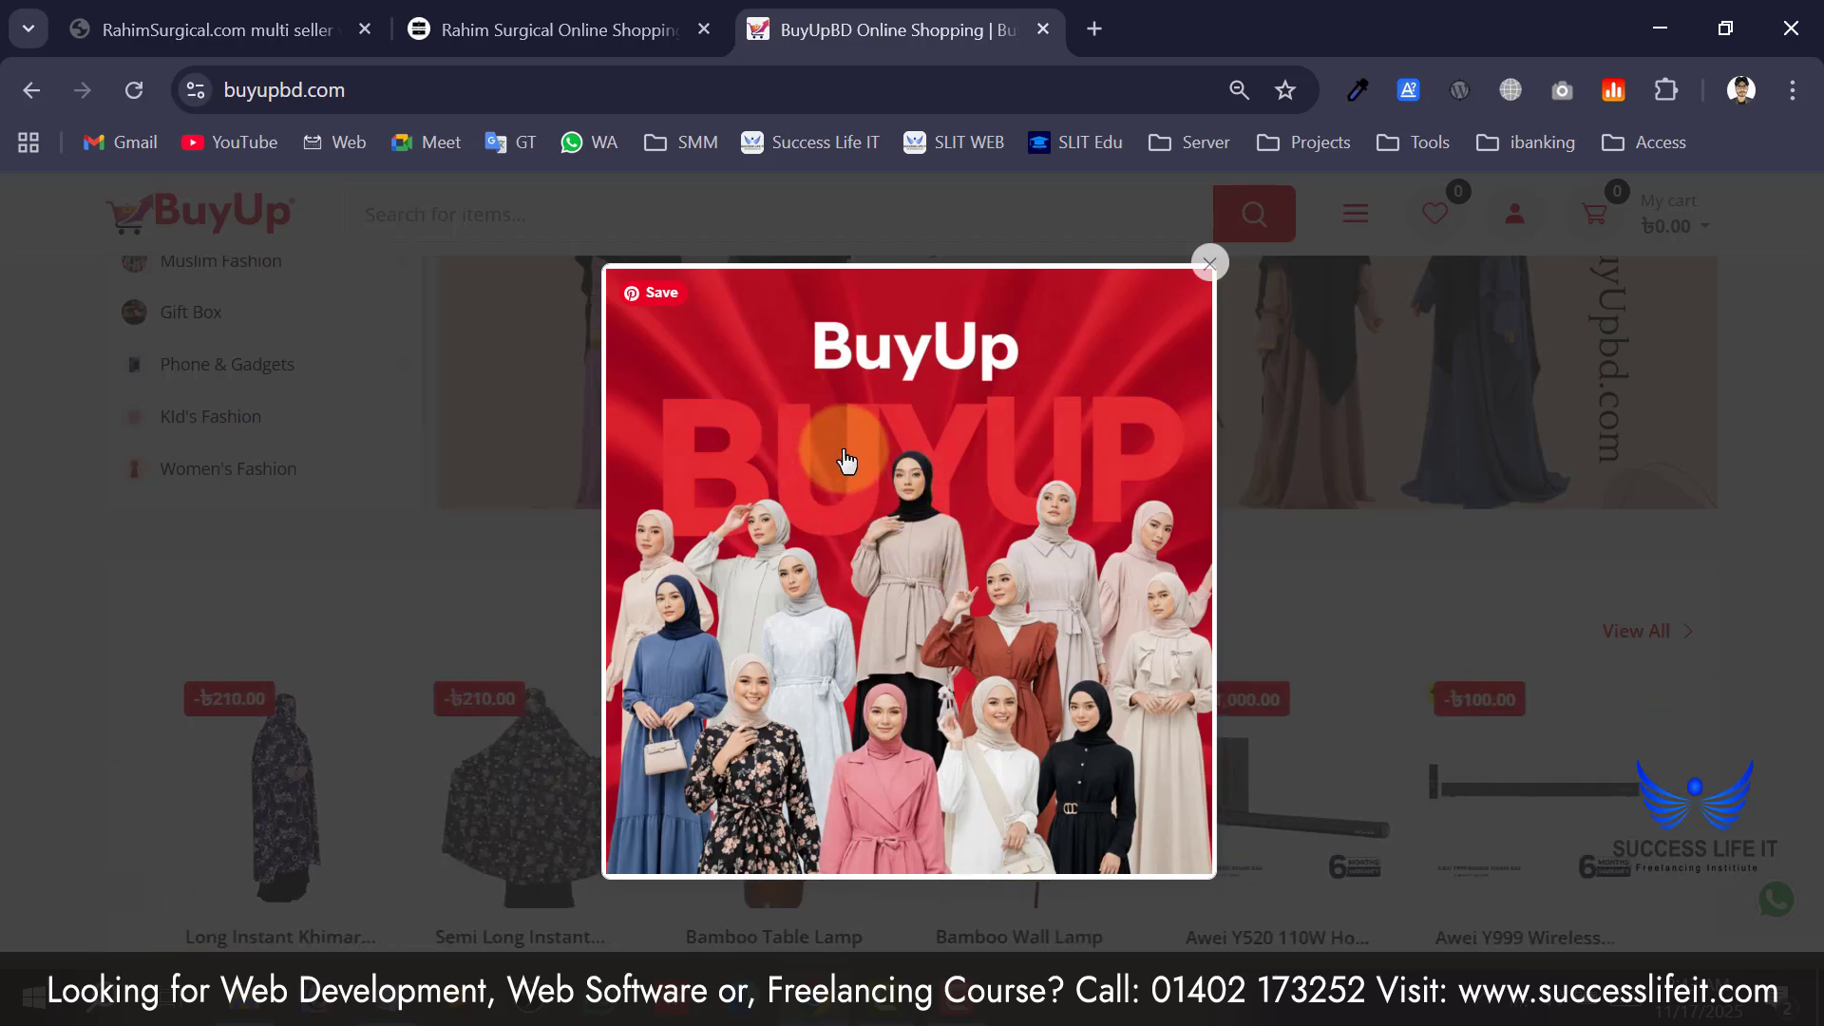
pyautogui.click(1218, 276)
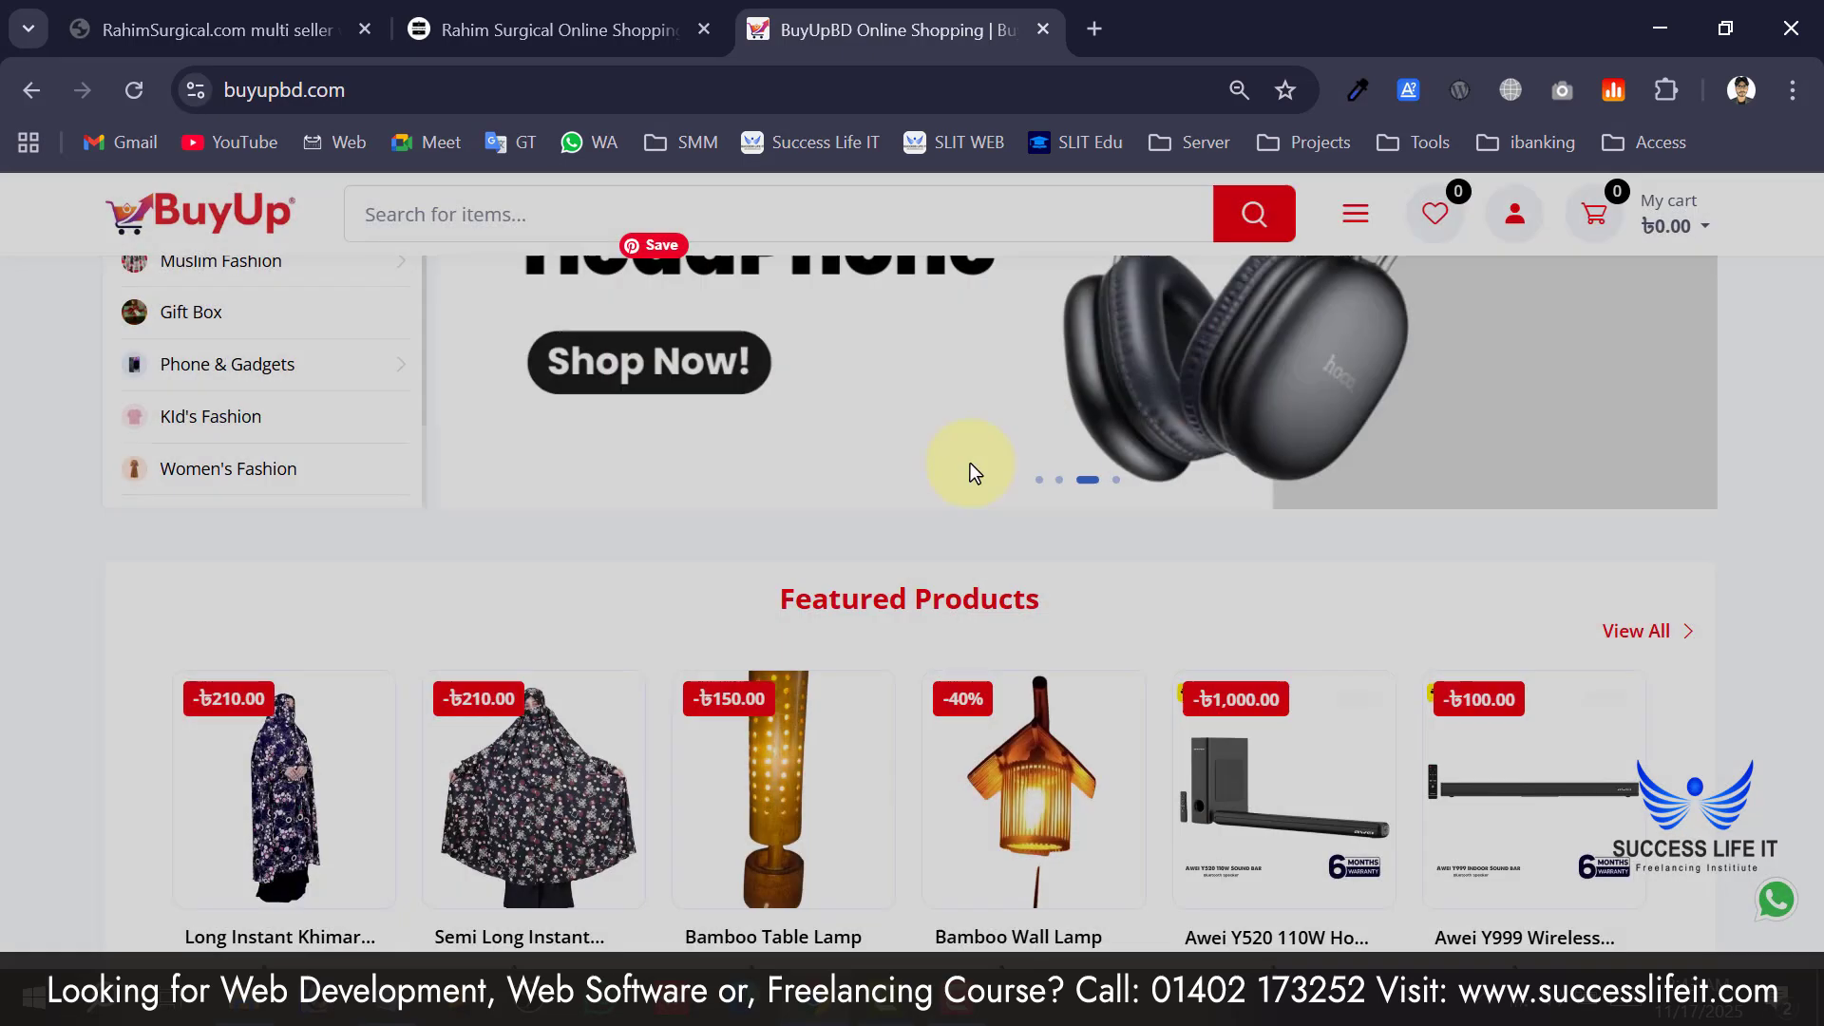
pyautogui.scroll(-10, 898, 522)
pyautogui.scroll(-15, 735, 619)
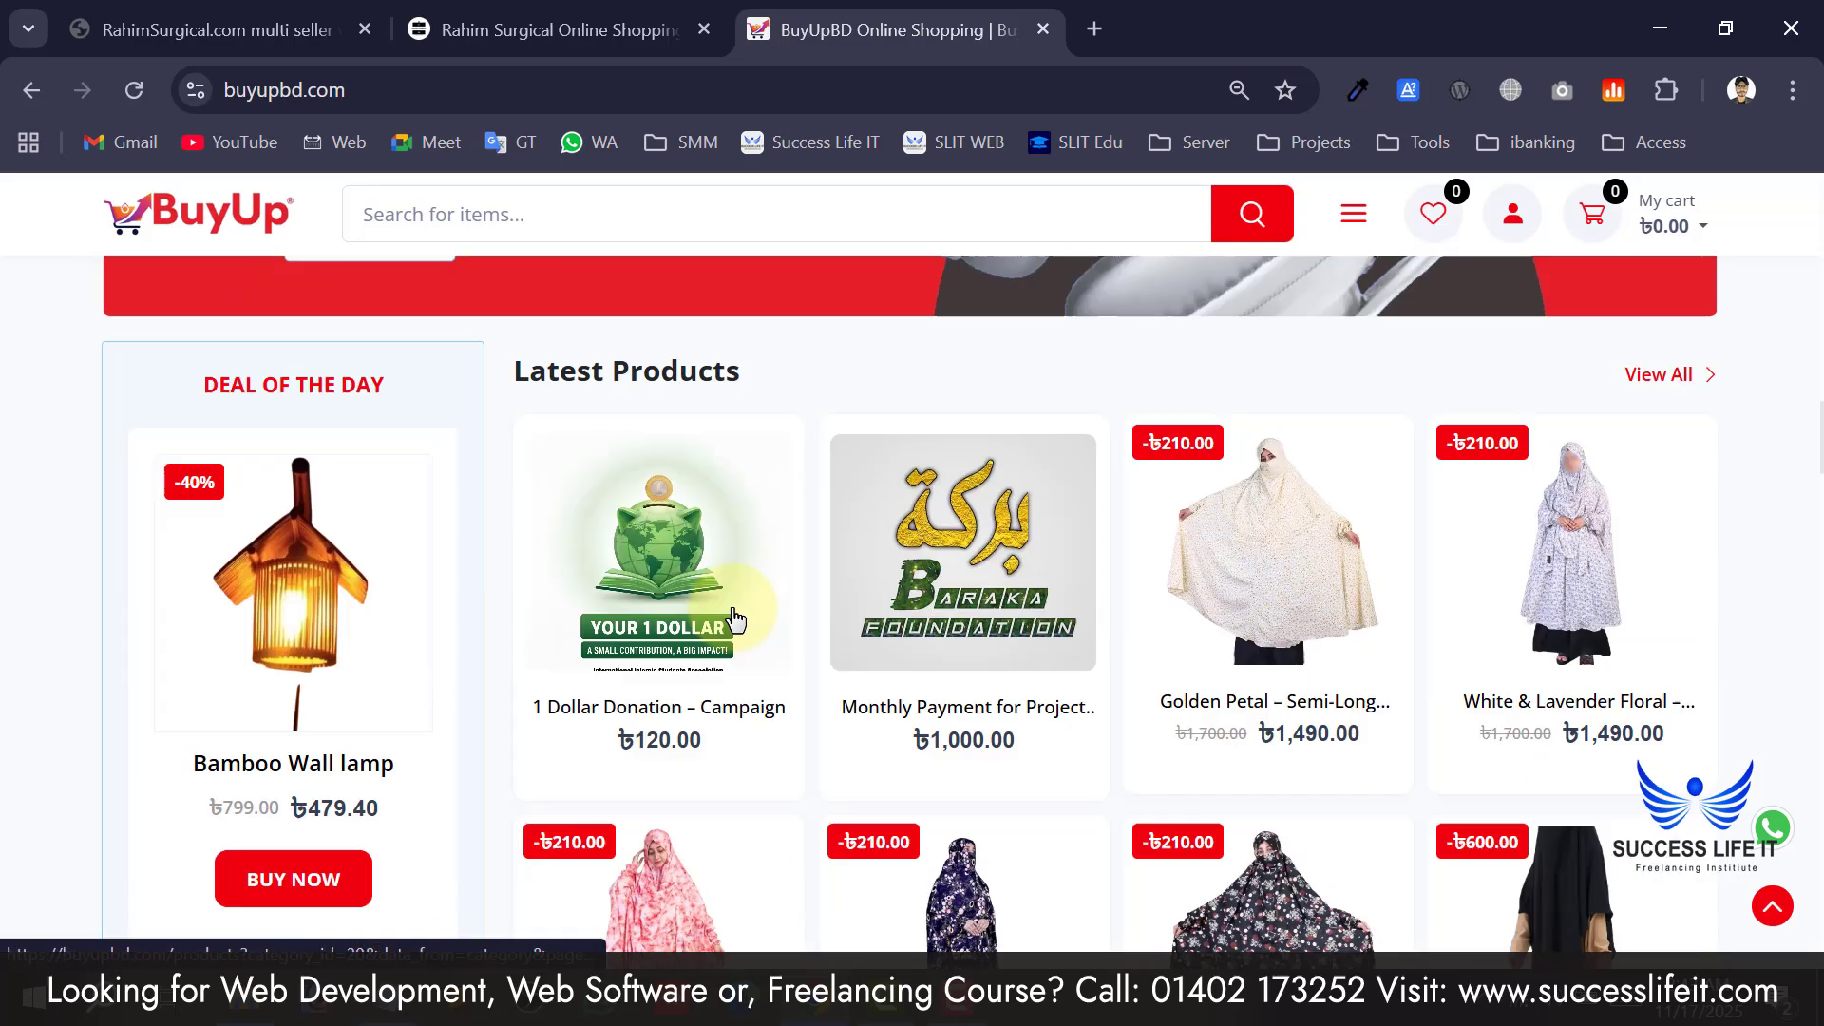
pyautogui.click(1212, 433)
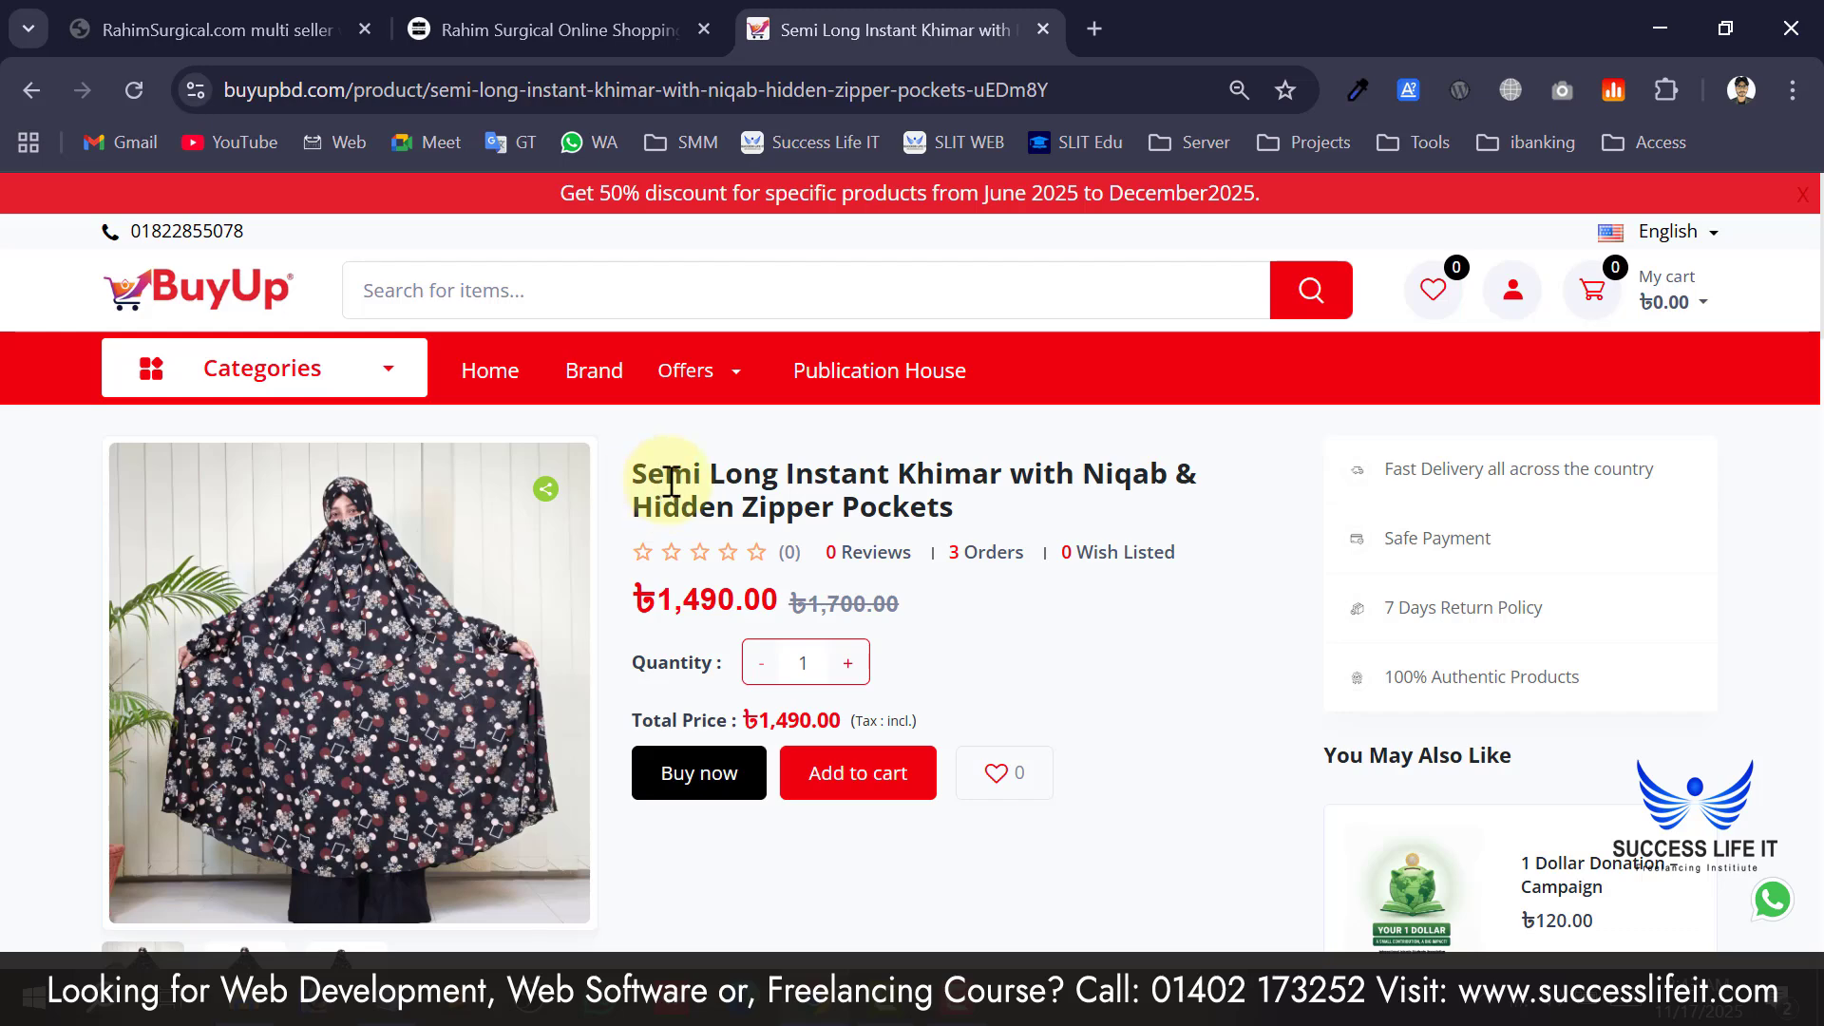
pyautogui.scroll(-2, 671, 483)
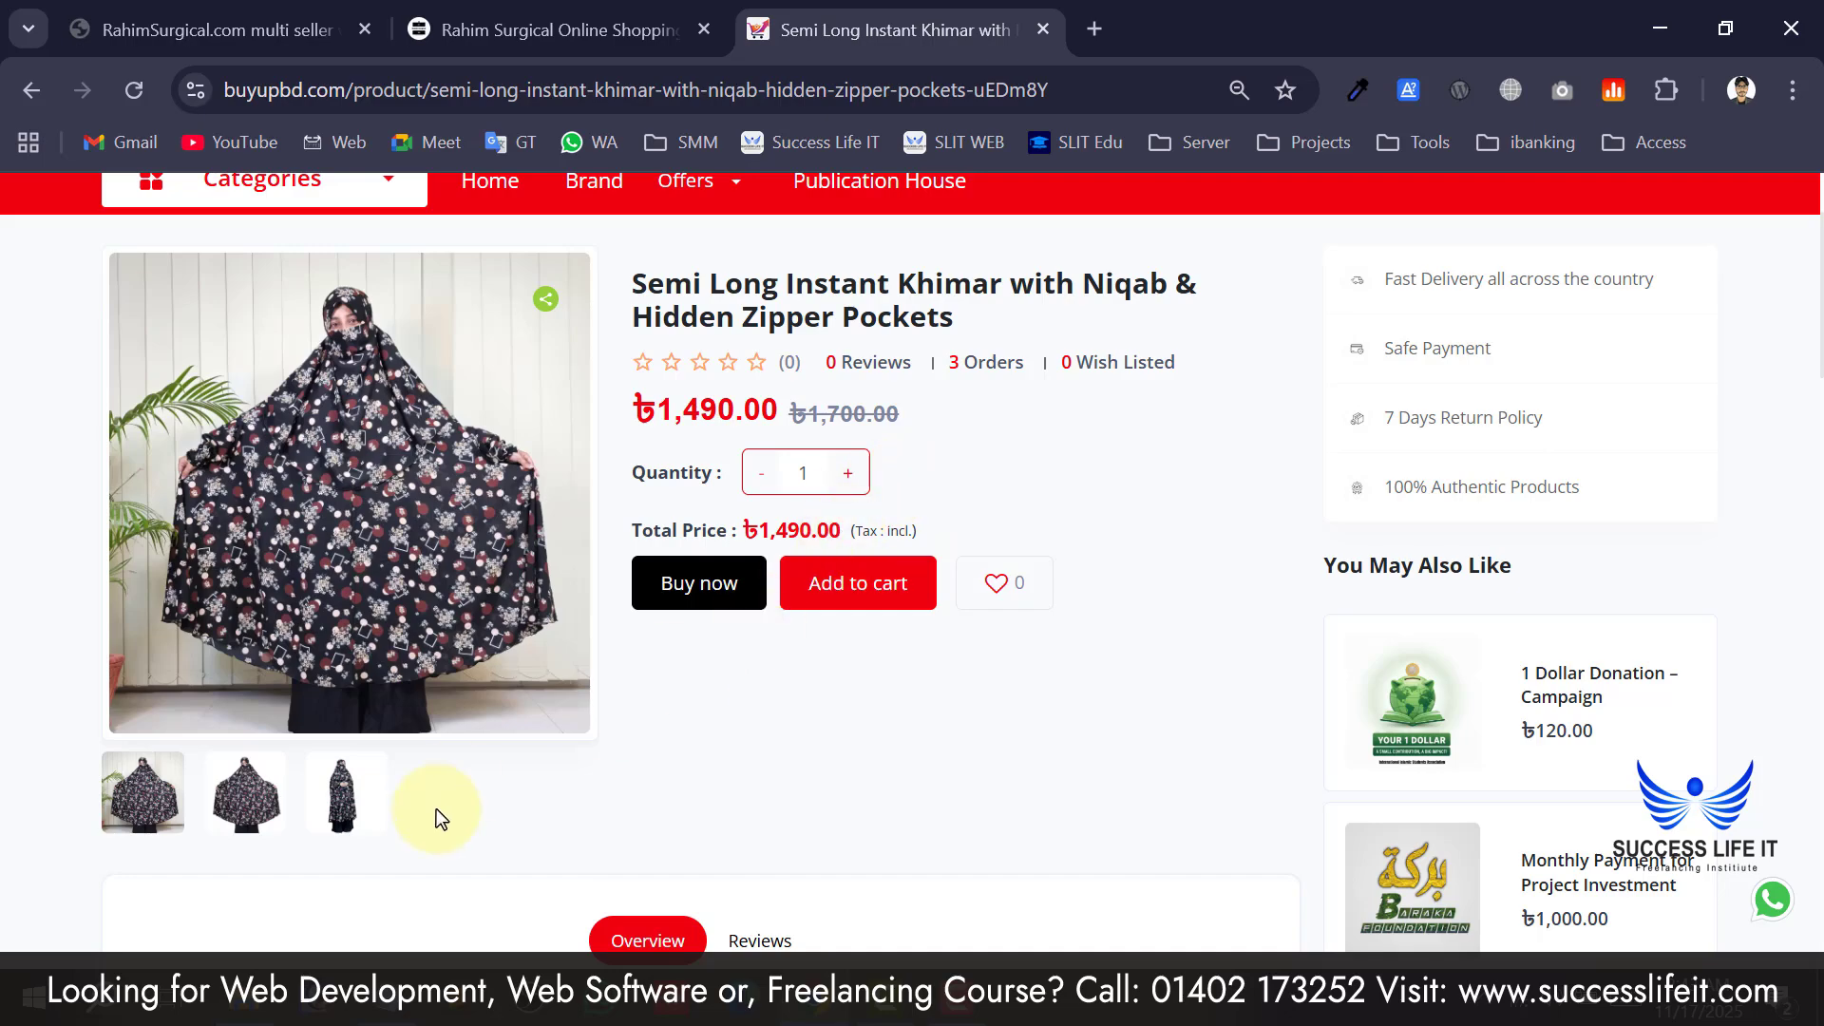
pyautogui.click(249, 798)
pyautogui.click(353, 789)
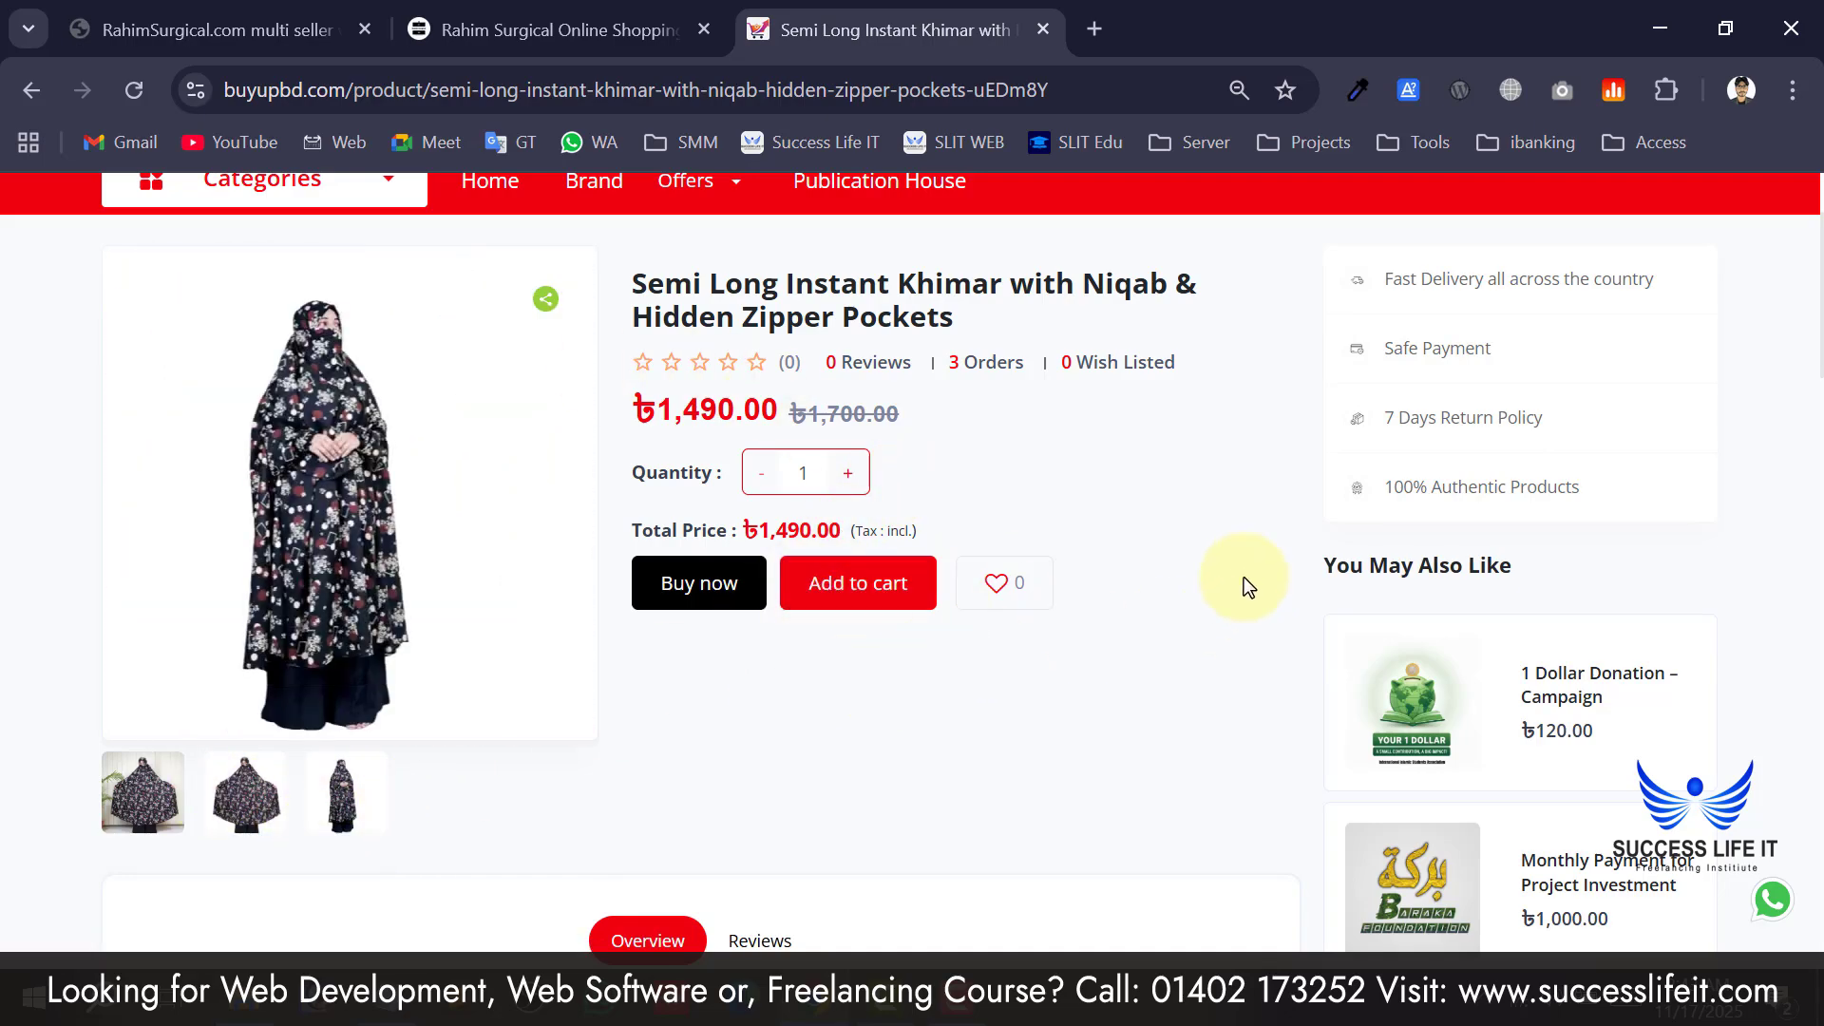
pyautogui.scroll(-6, 1245, 578)
pyautogui.moveTo(358, 521); pyautogui.dragTo(488, 665)
pyautogui.scroll(-4, 276, 486)
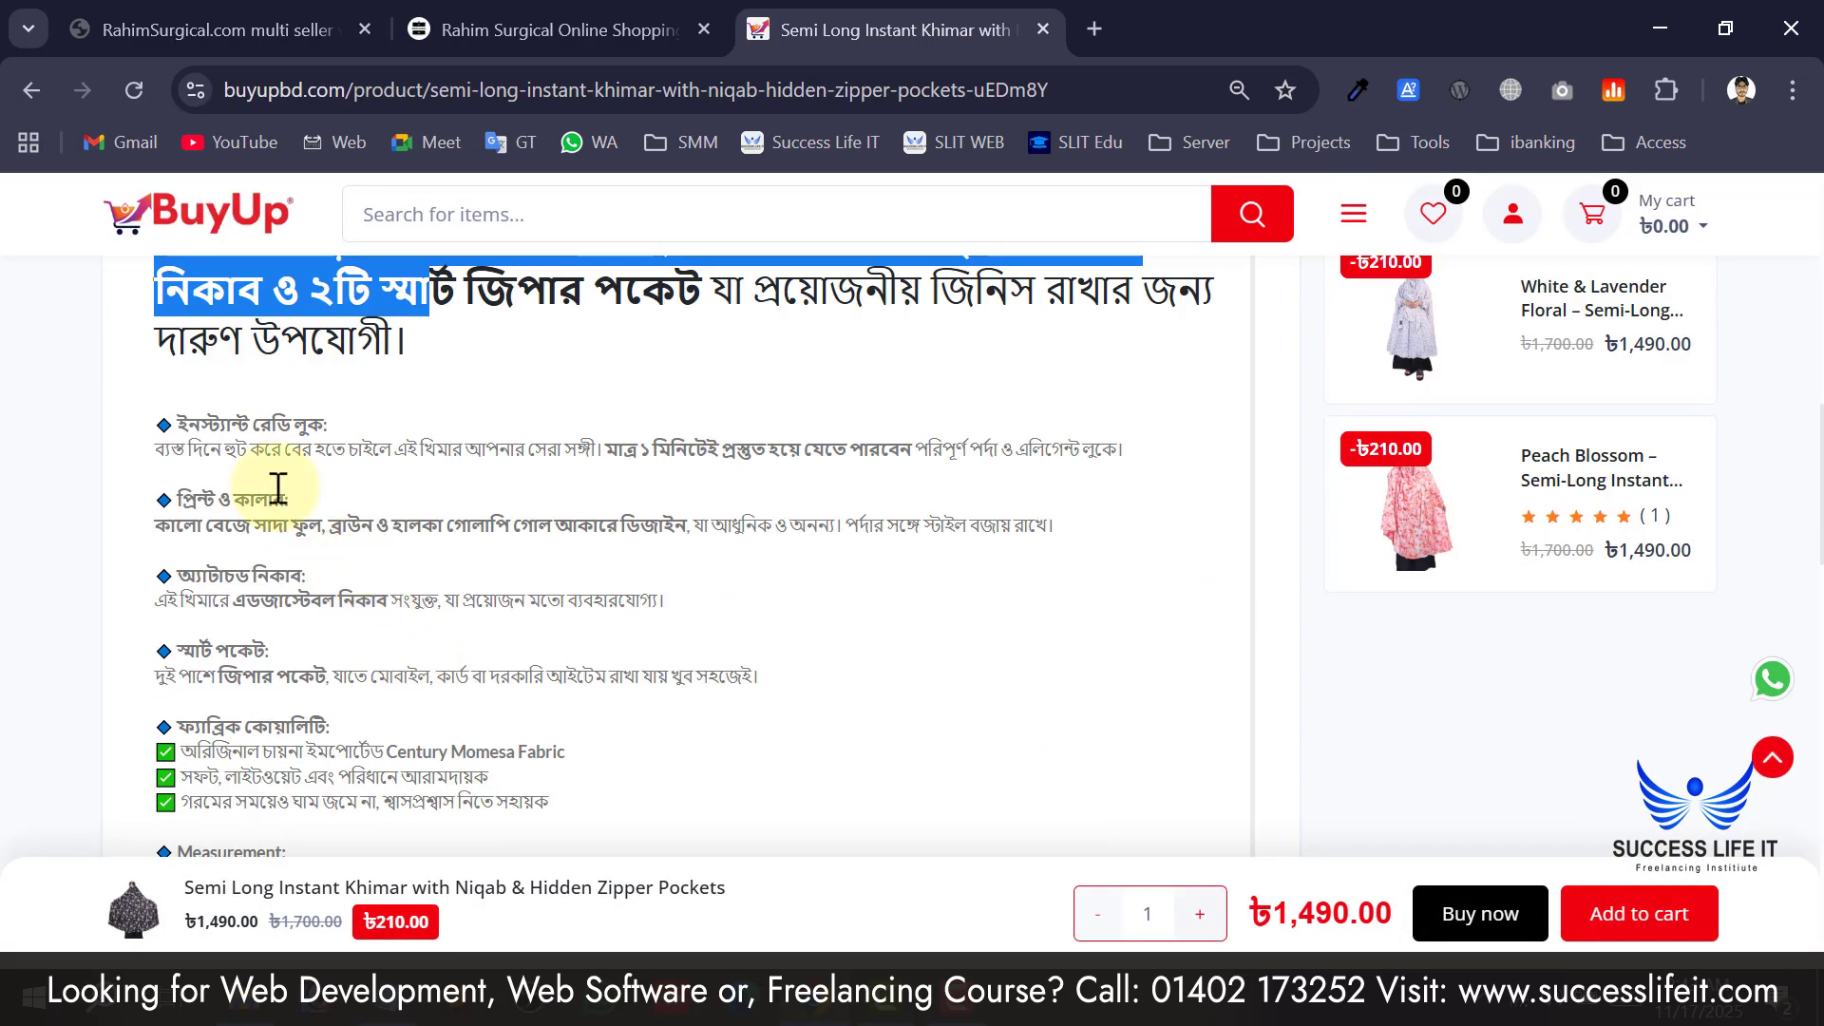
pyautogui.moveTo(278, 487); pyautogui.dragTo(407, 720)
pyautogui.scroll(-6, 406, 715)
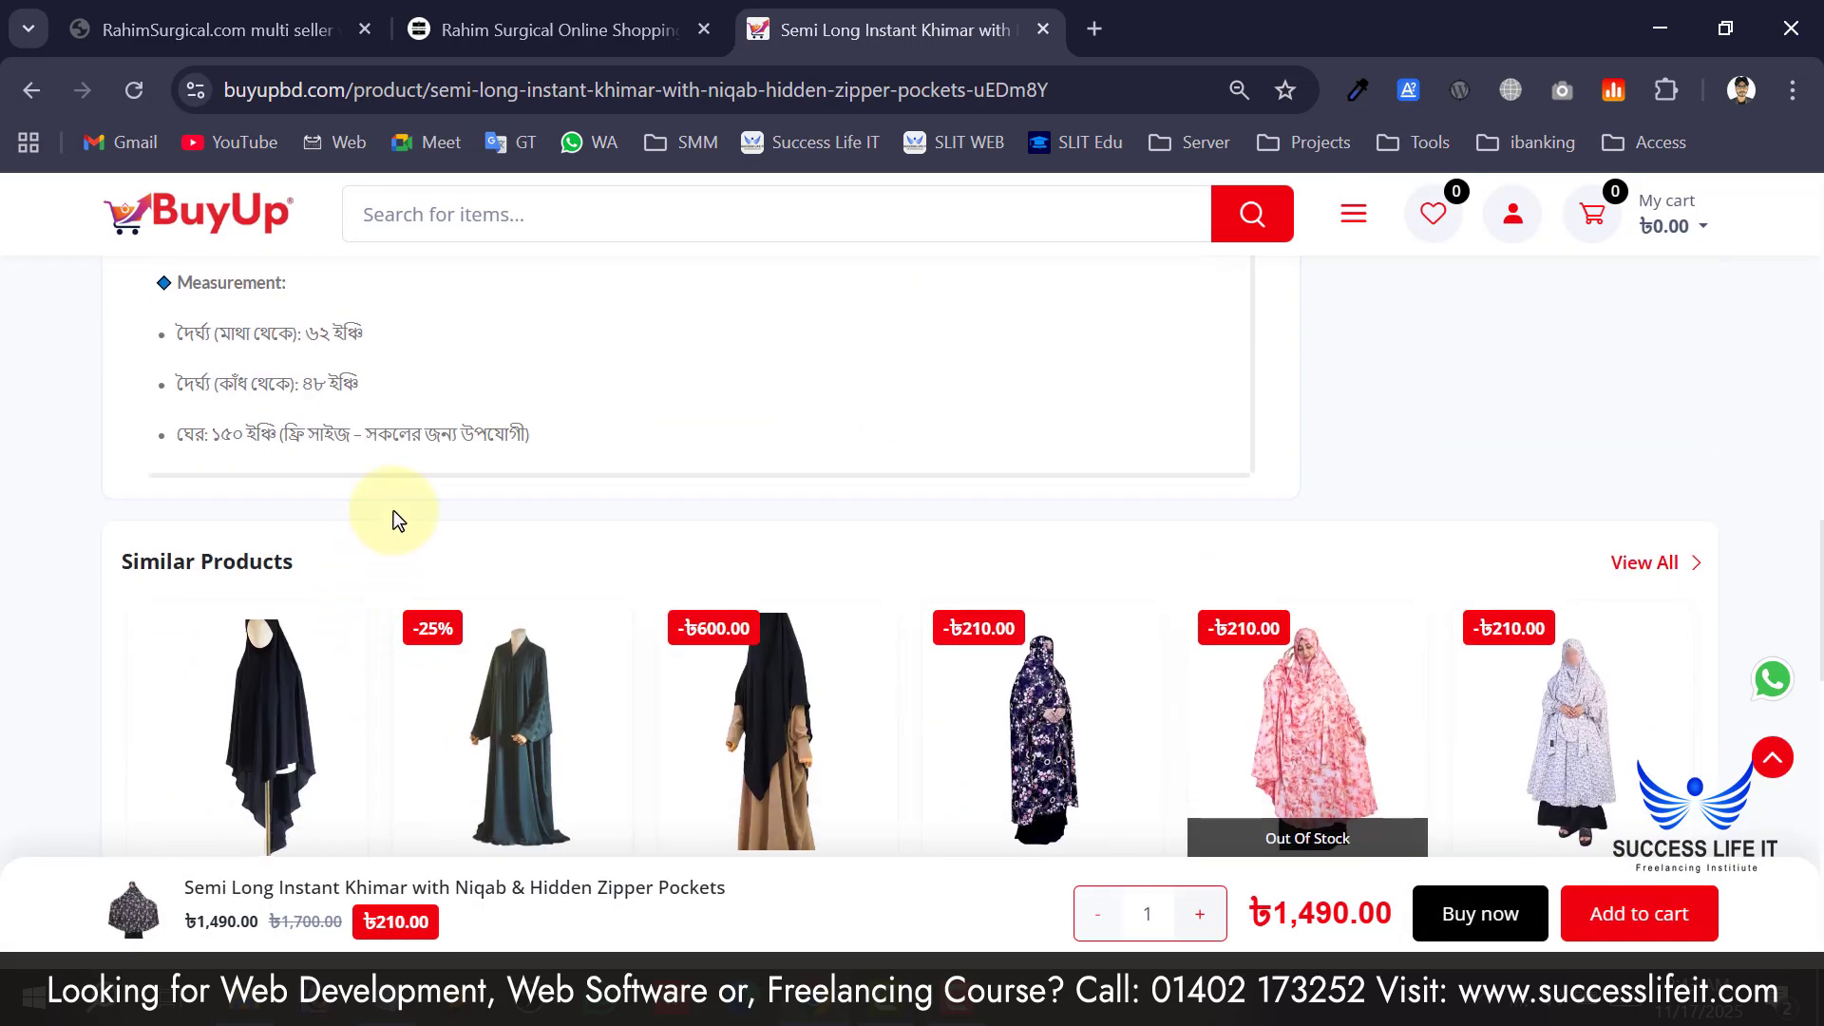
pyautogui.scroll(5, 684, 693)
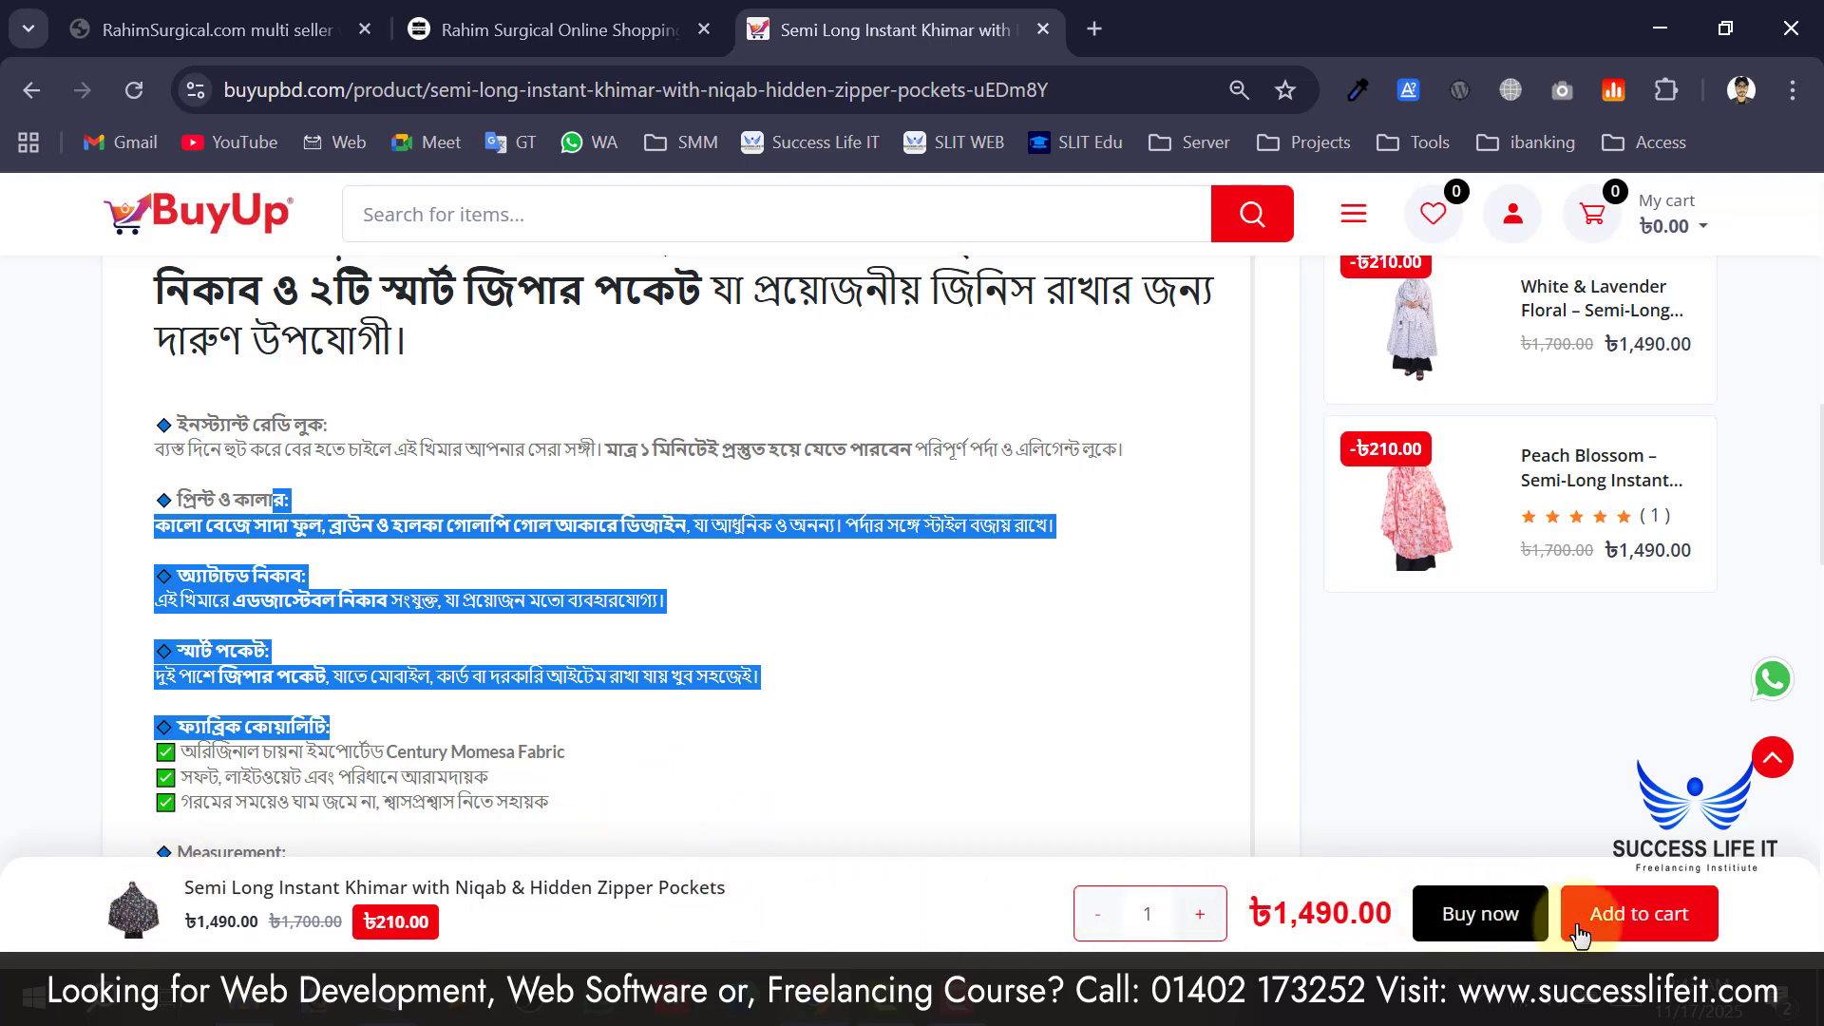
pyautogui.click(1481, 914)
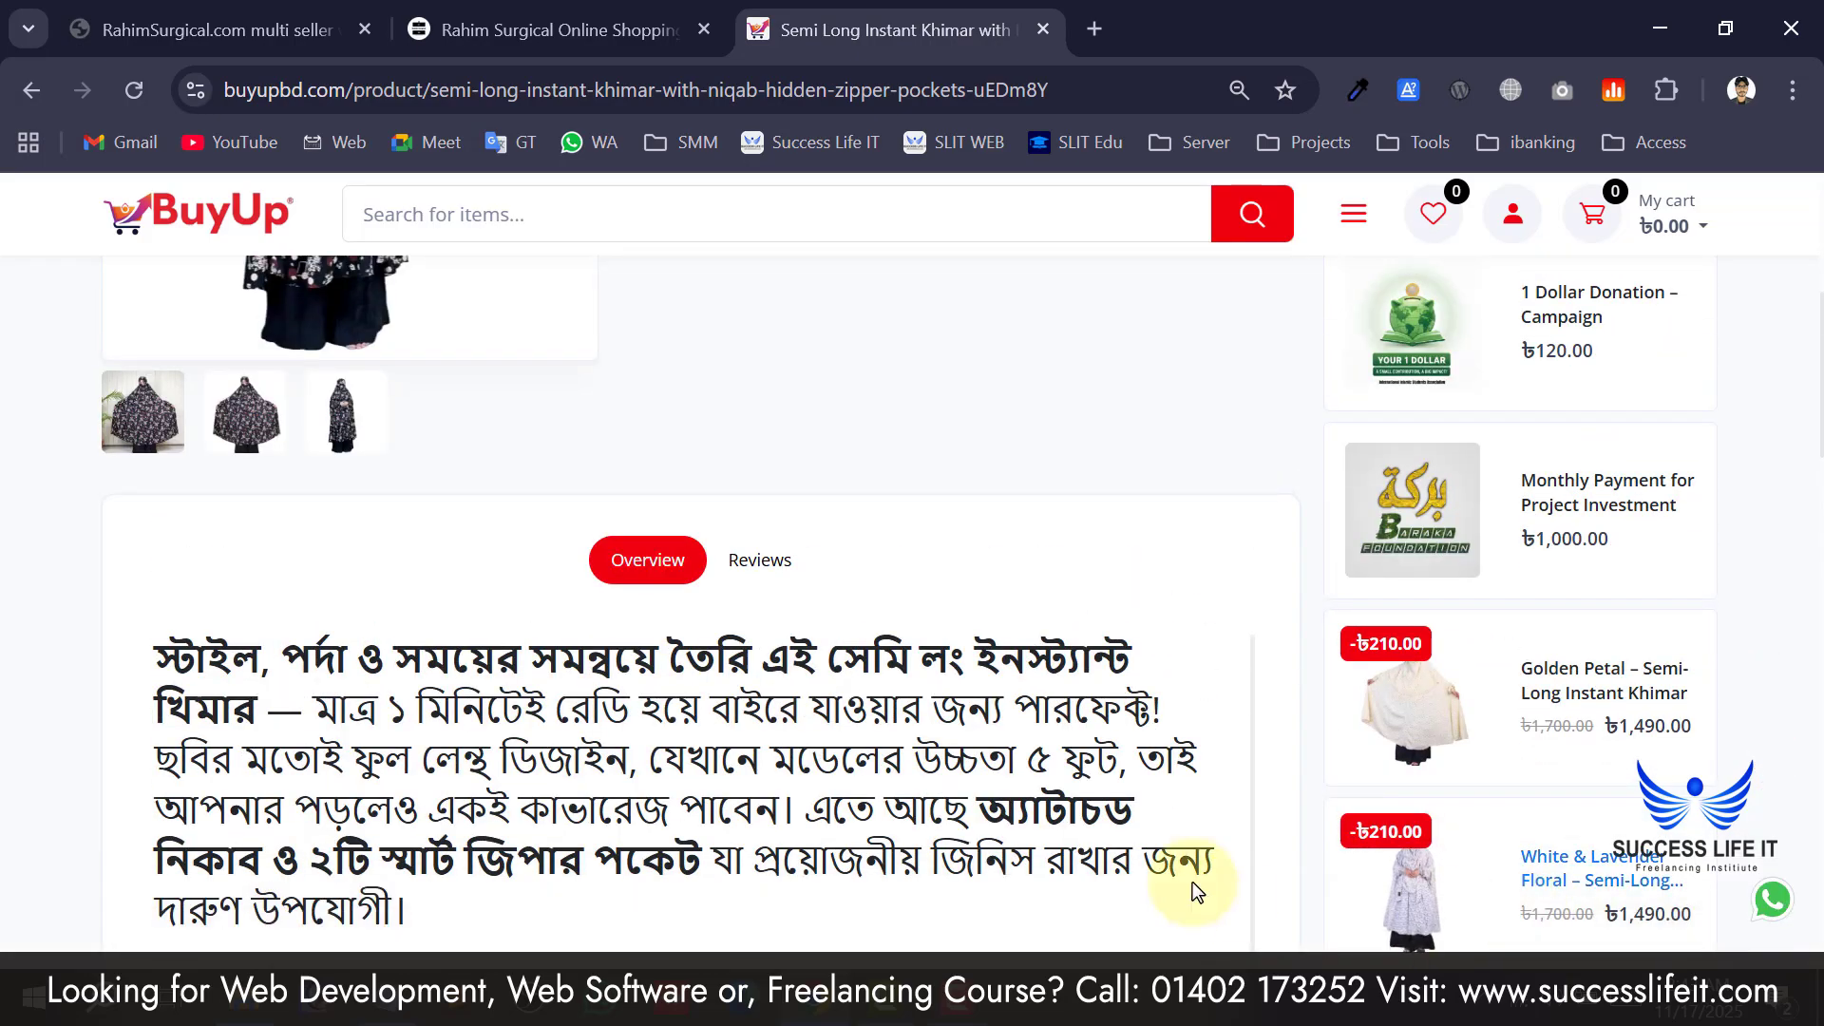
pyautogui.scroll(-10, 1189, 878)
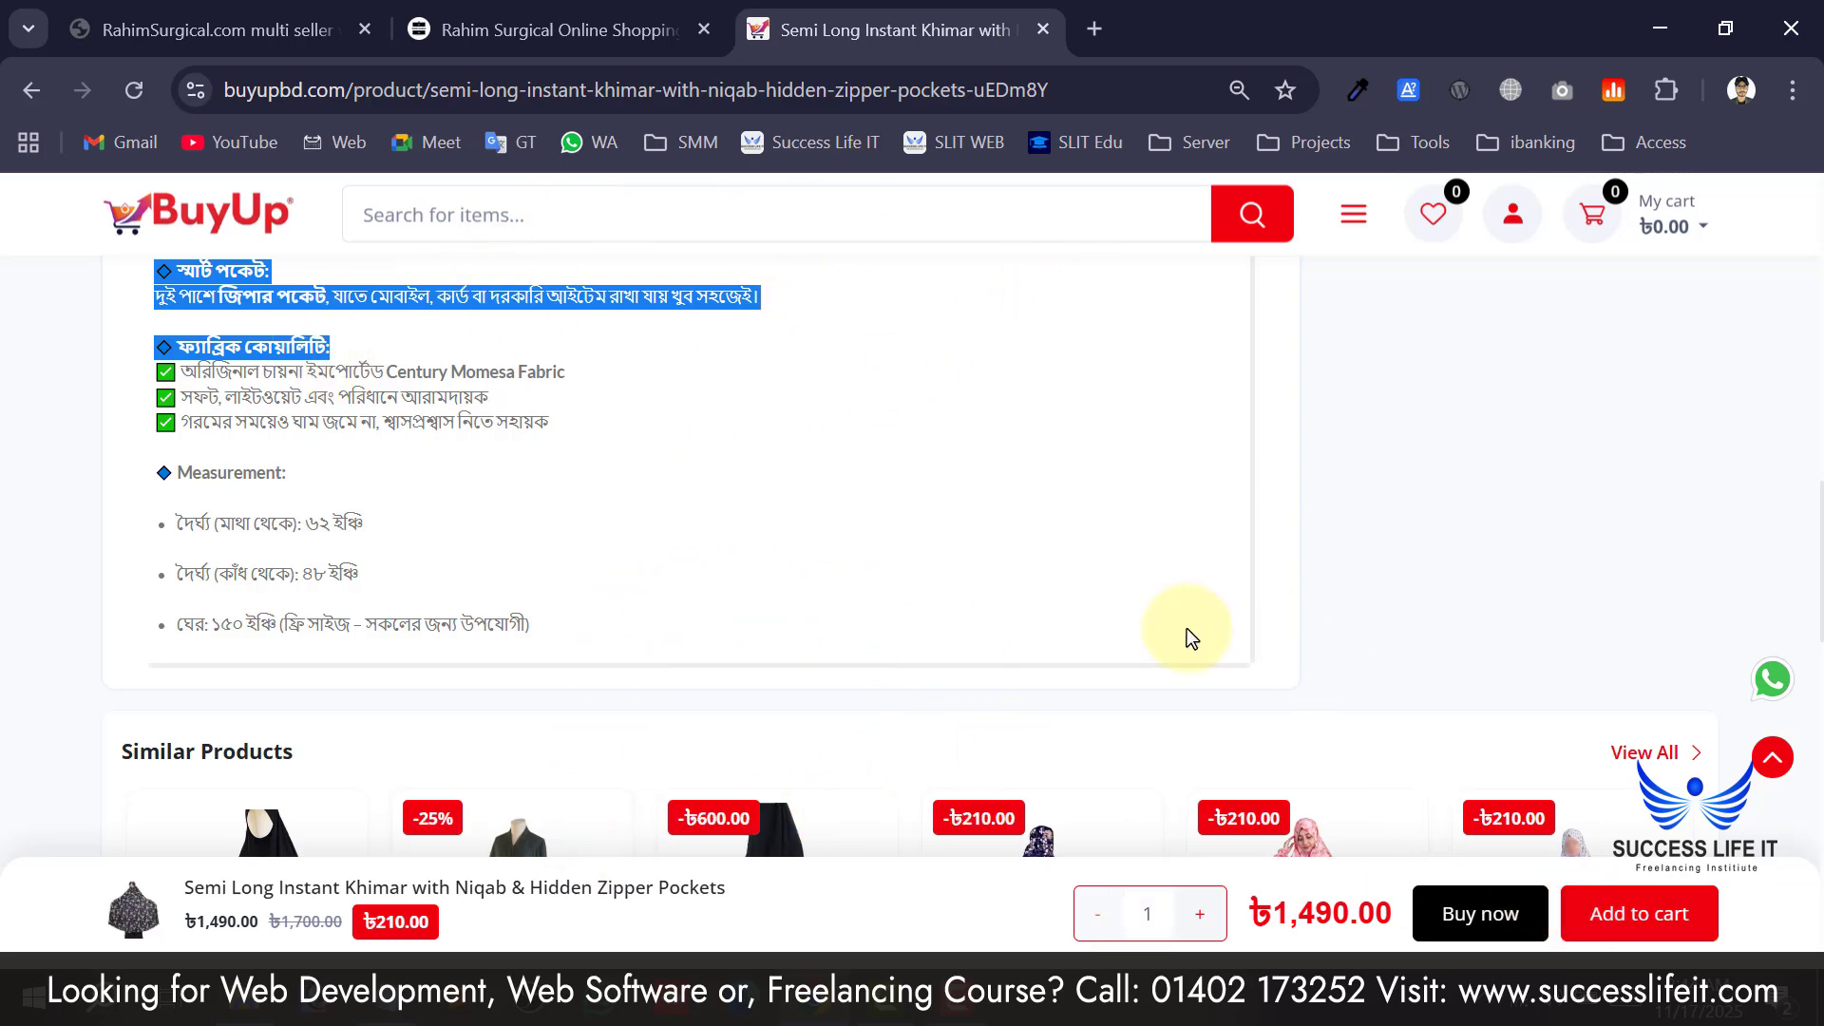
pyautogui.scroll(-4, 1188, 629)
pyautogui.scroll(15, 1188, 629)
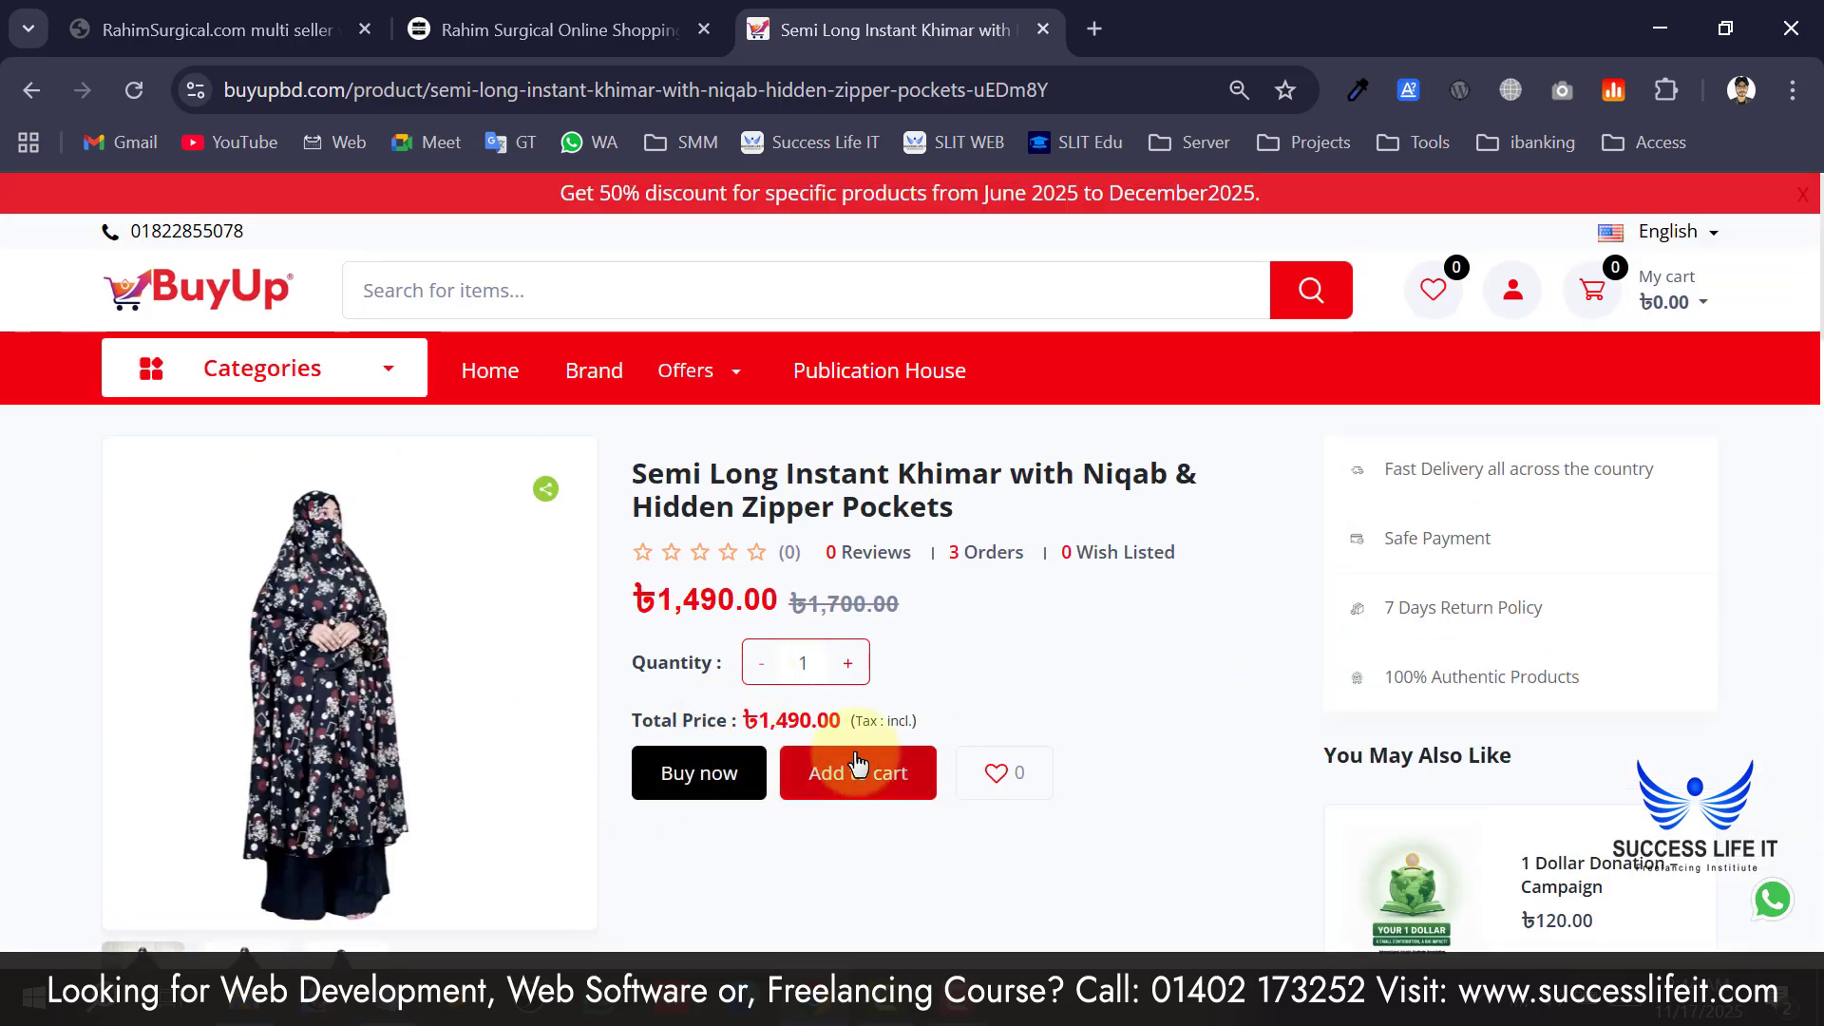
pyautogui.scroll(-4, 640, 680)
pyautogui.scroll(-12, 646, 689)
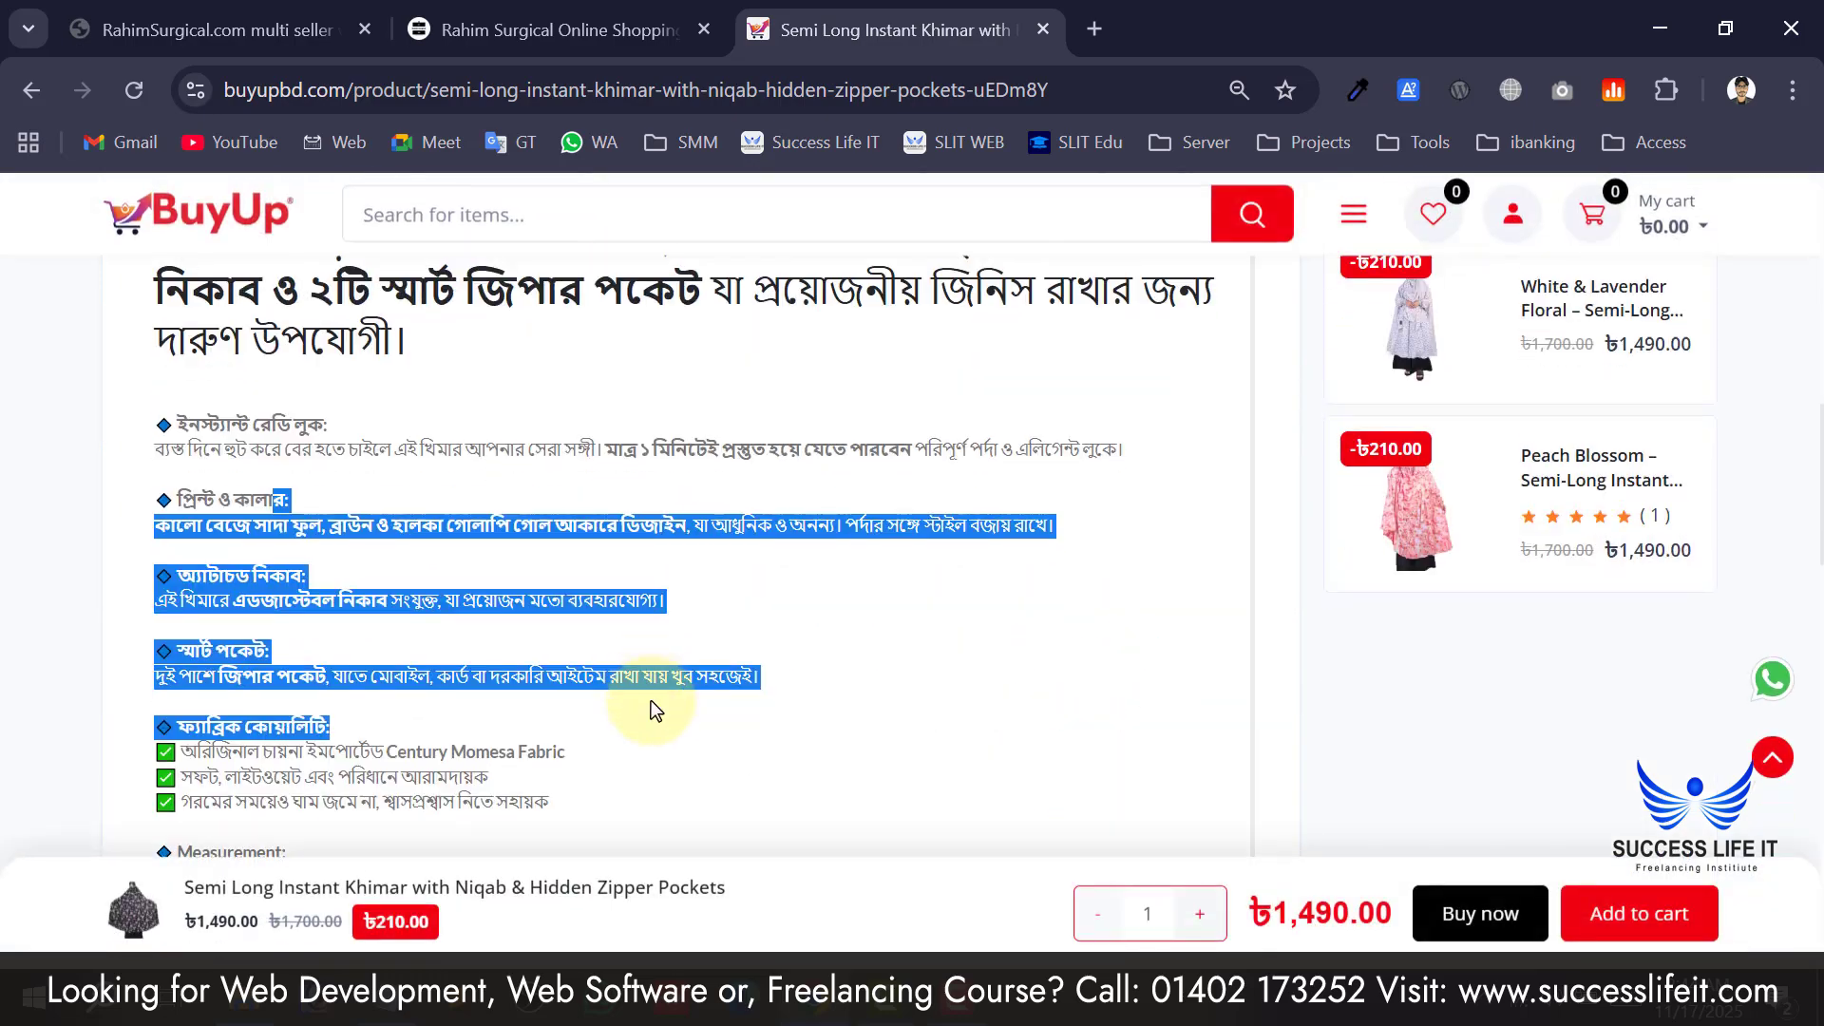
pyautogui.scroll(1, 989, 746)
pyautogui.scroll(8, 849, 662)
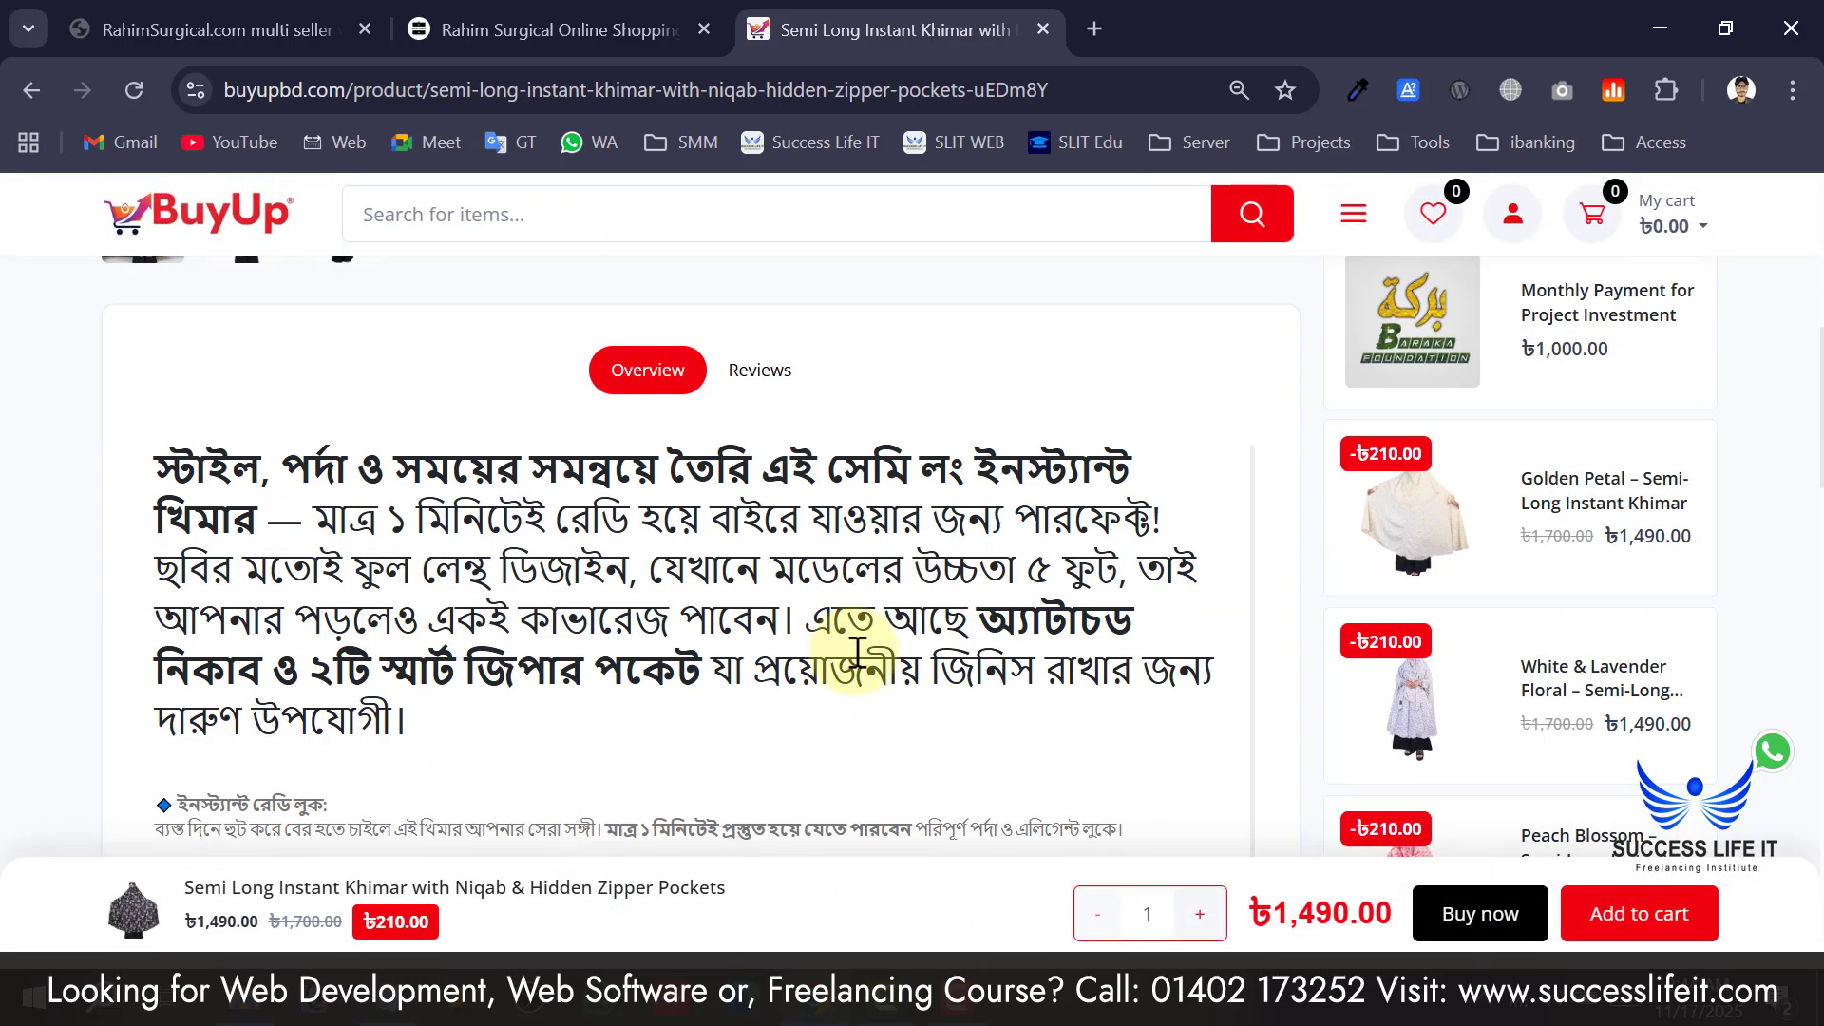
pyautogui.scroll(6, 860, 651)
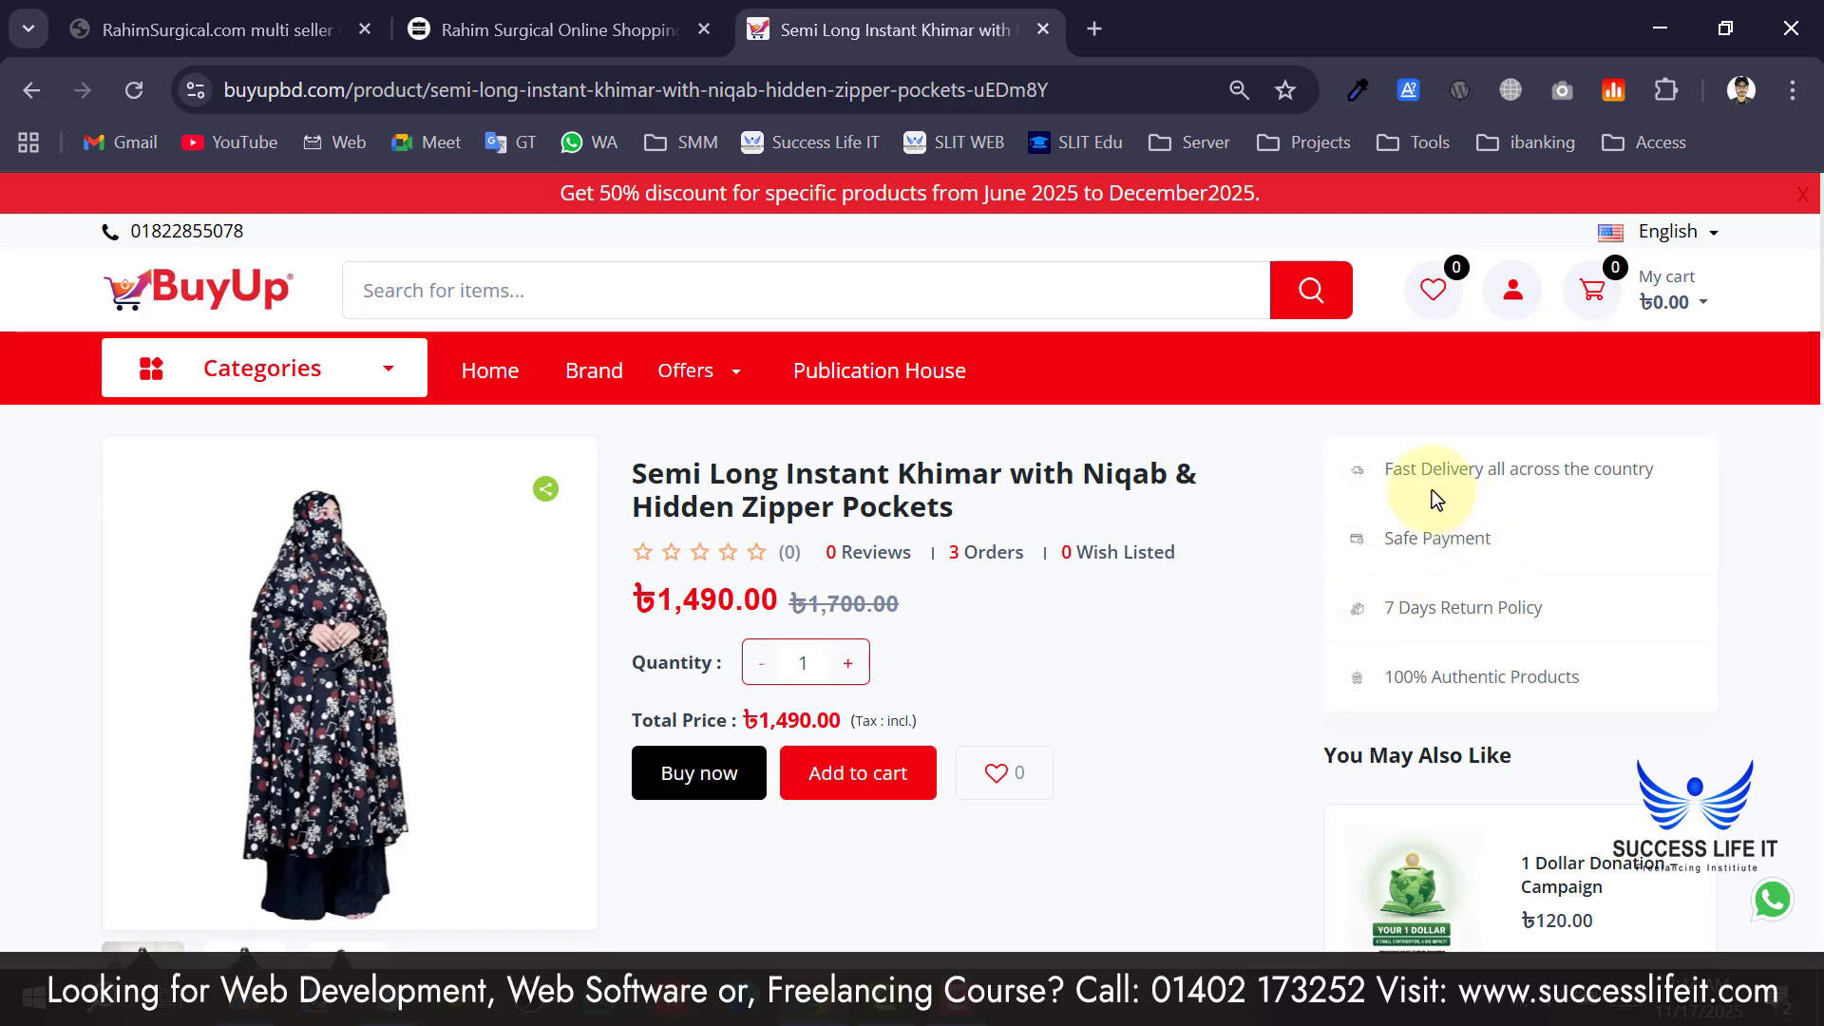
pyautogui.moveTo(1392, 472); pyautogui.dragTo(1529, 656)
pyautogui.click(1511, 632)
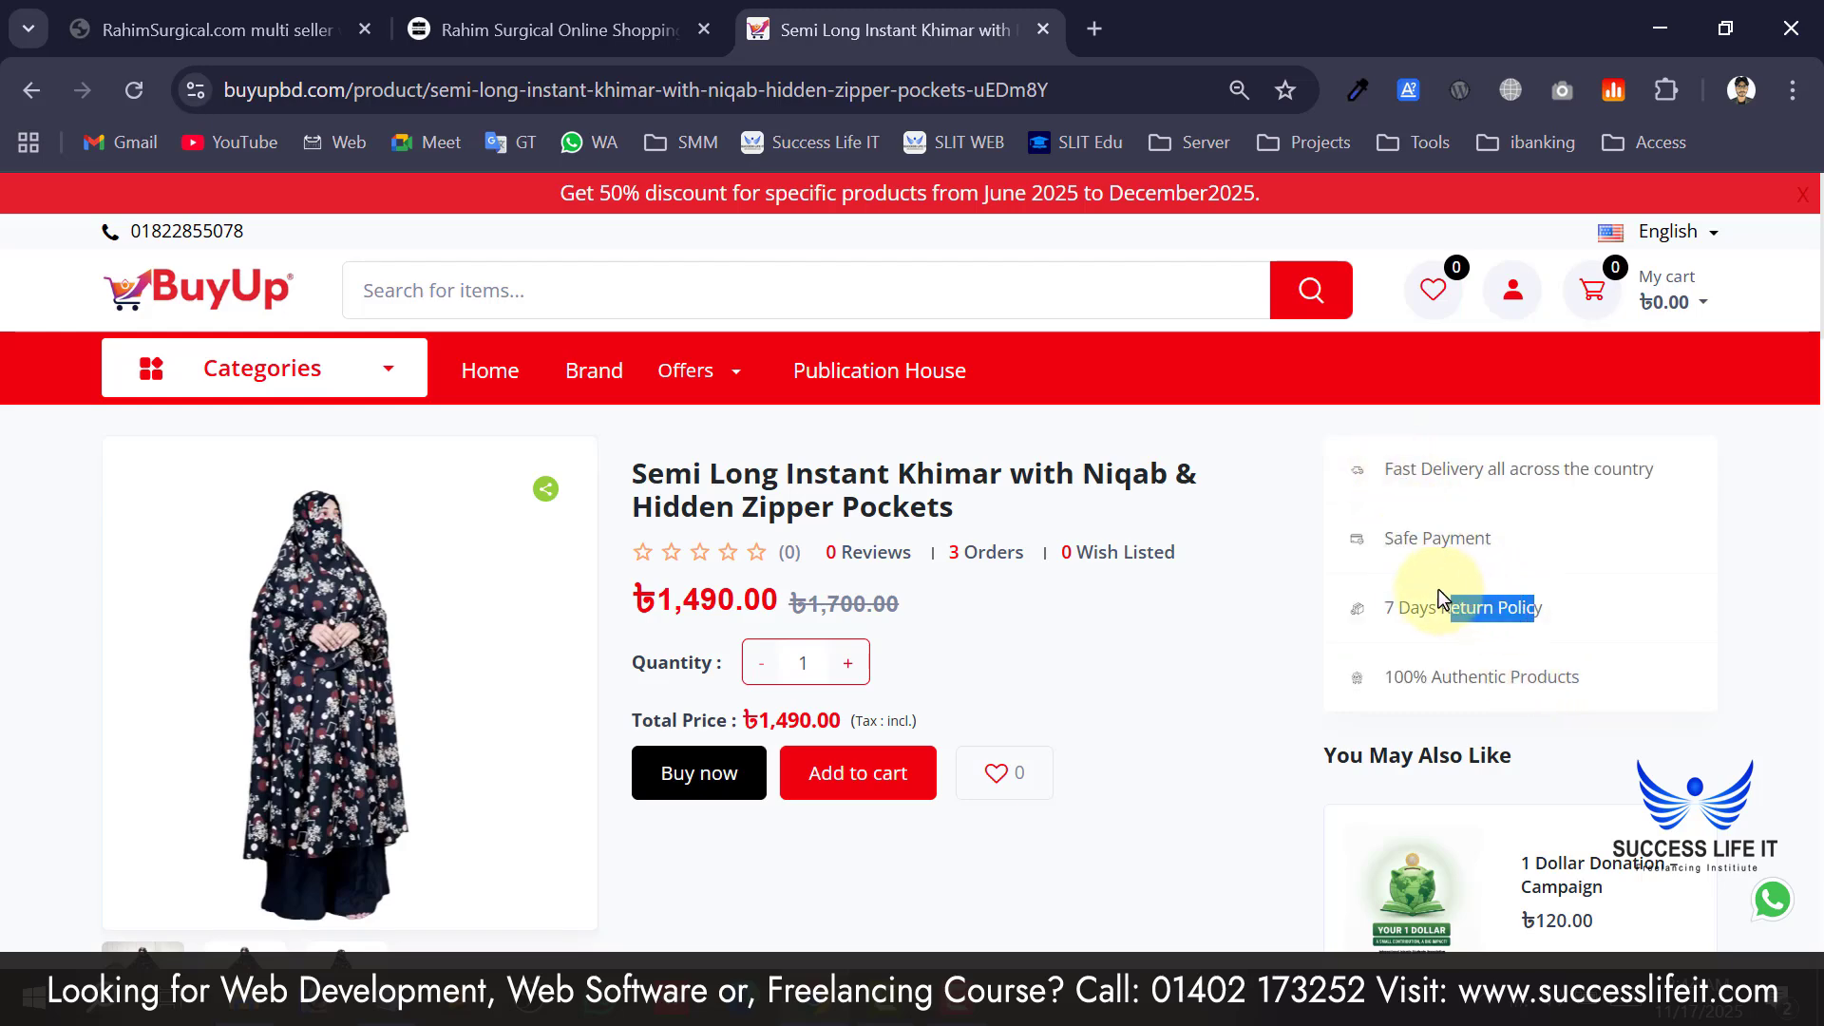
pyautogui.click(1439, 589)
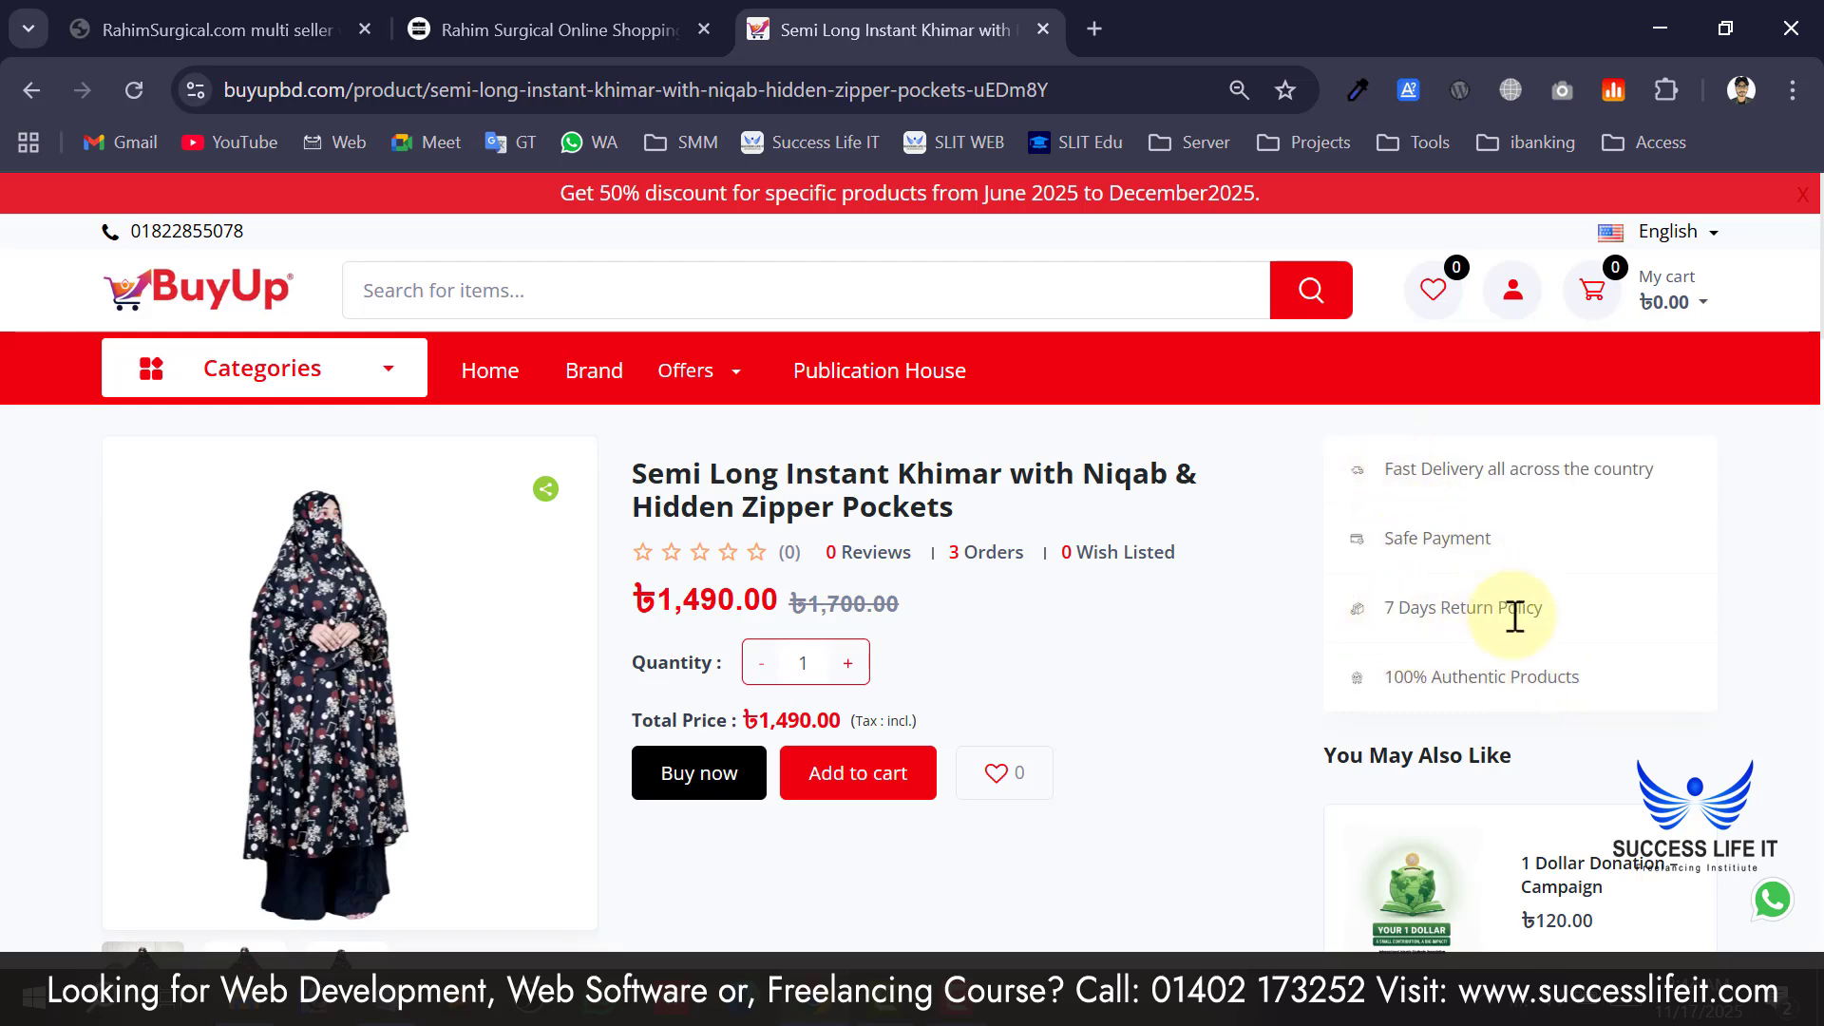
pyautogui.moveTo(1509, 613); pyautogui.dragTo(1437, 589)
pyautogui.click(1428, 543)
pyautogui.moveTo(1494, 678); pyautogui.dragTo(1431, 677)
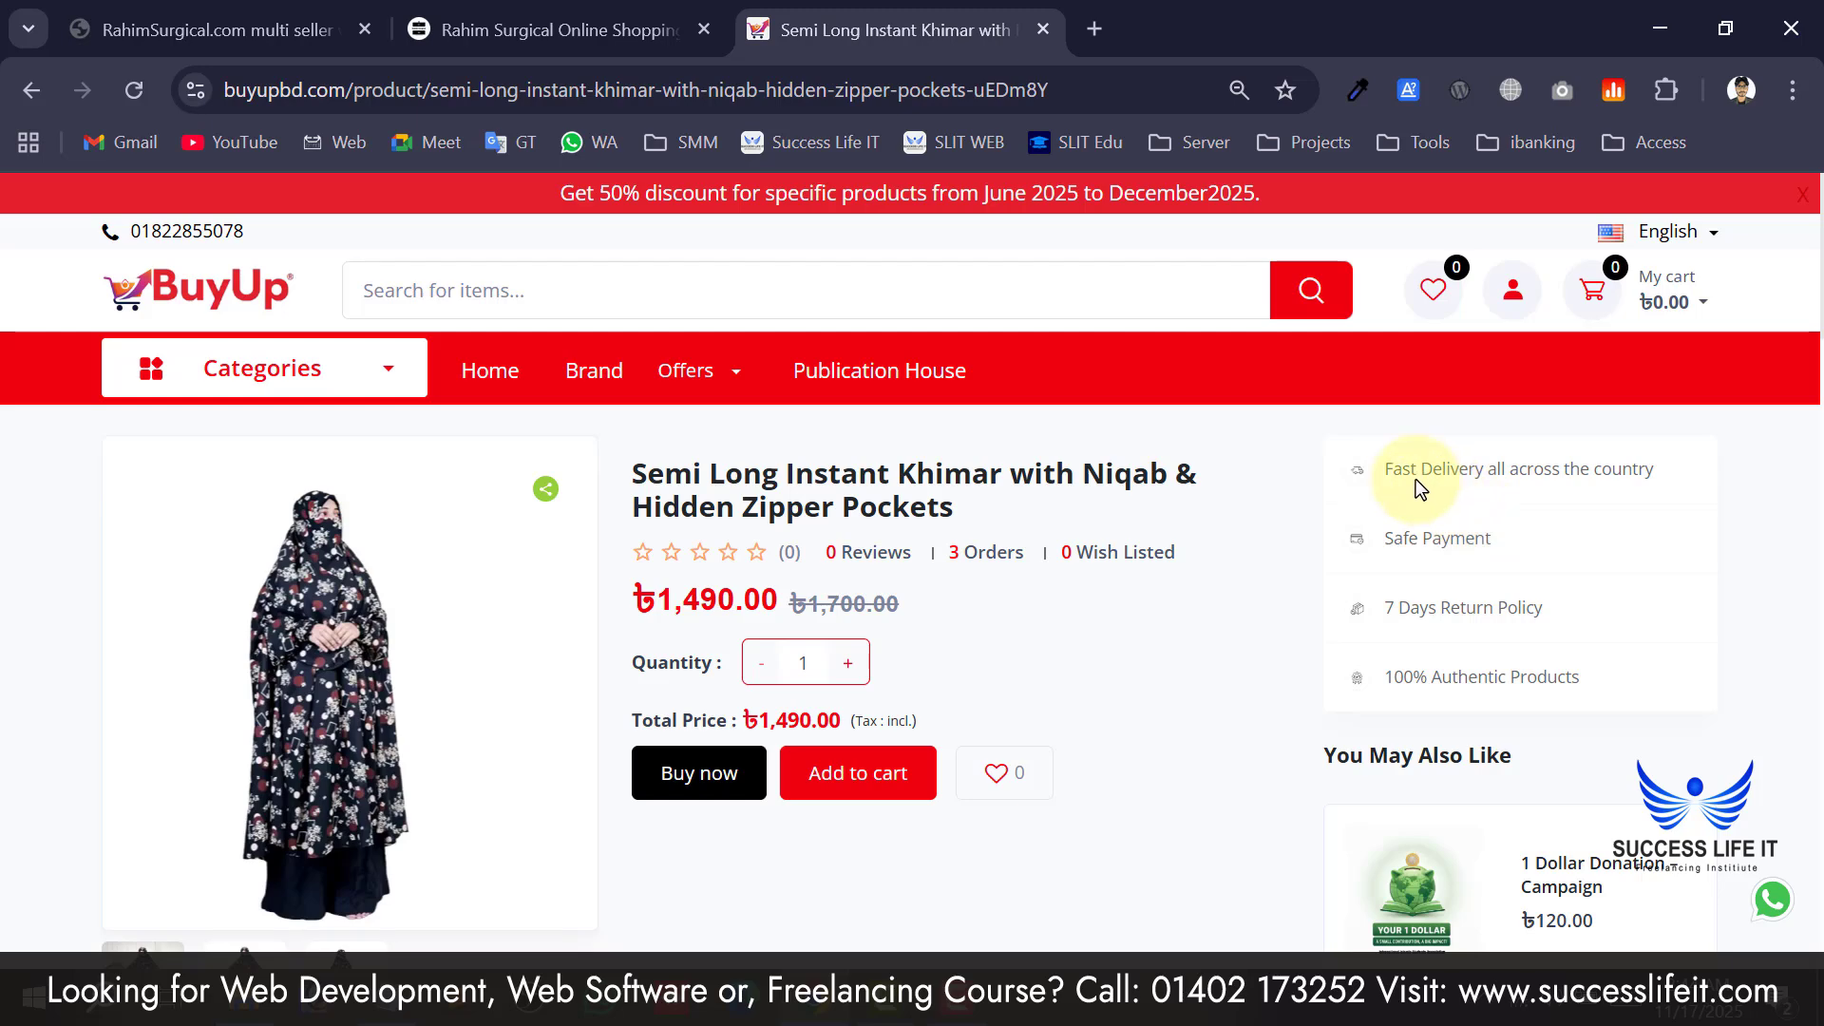
pyautogui.moveTo(1421, 475); pyautogui.dragTo(1564, 498)
pyautogui.scroll(-2, 1176, 674)
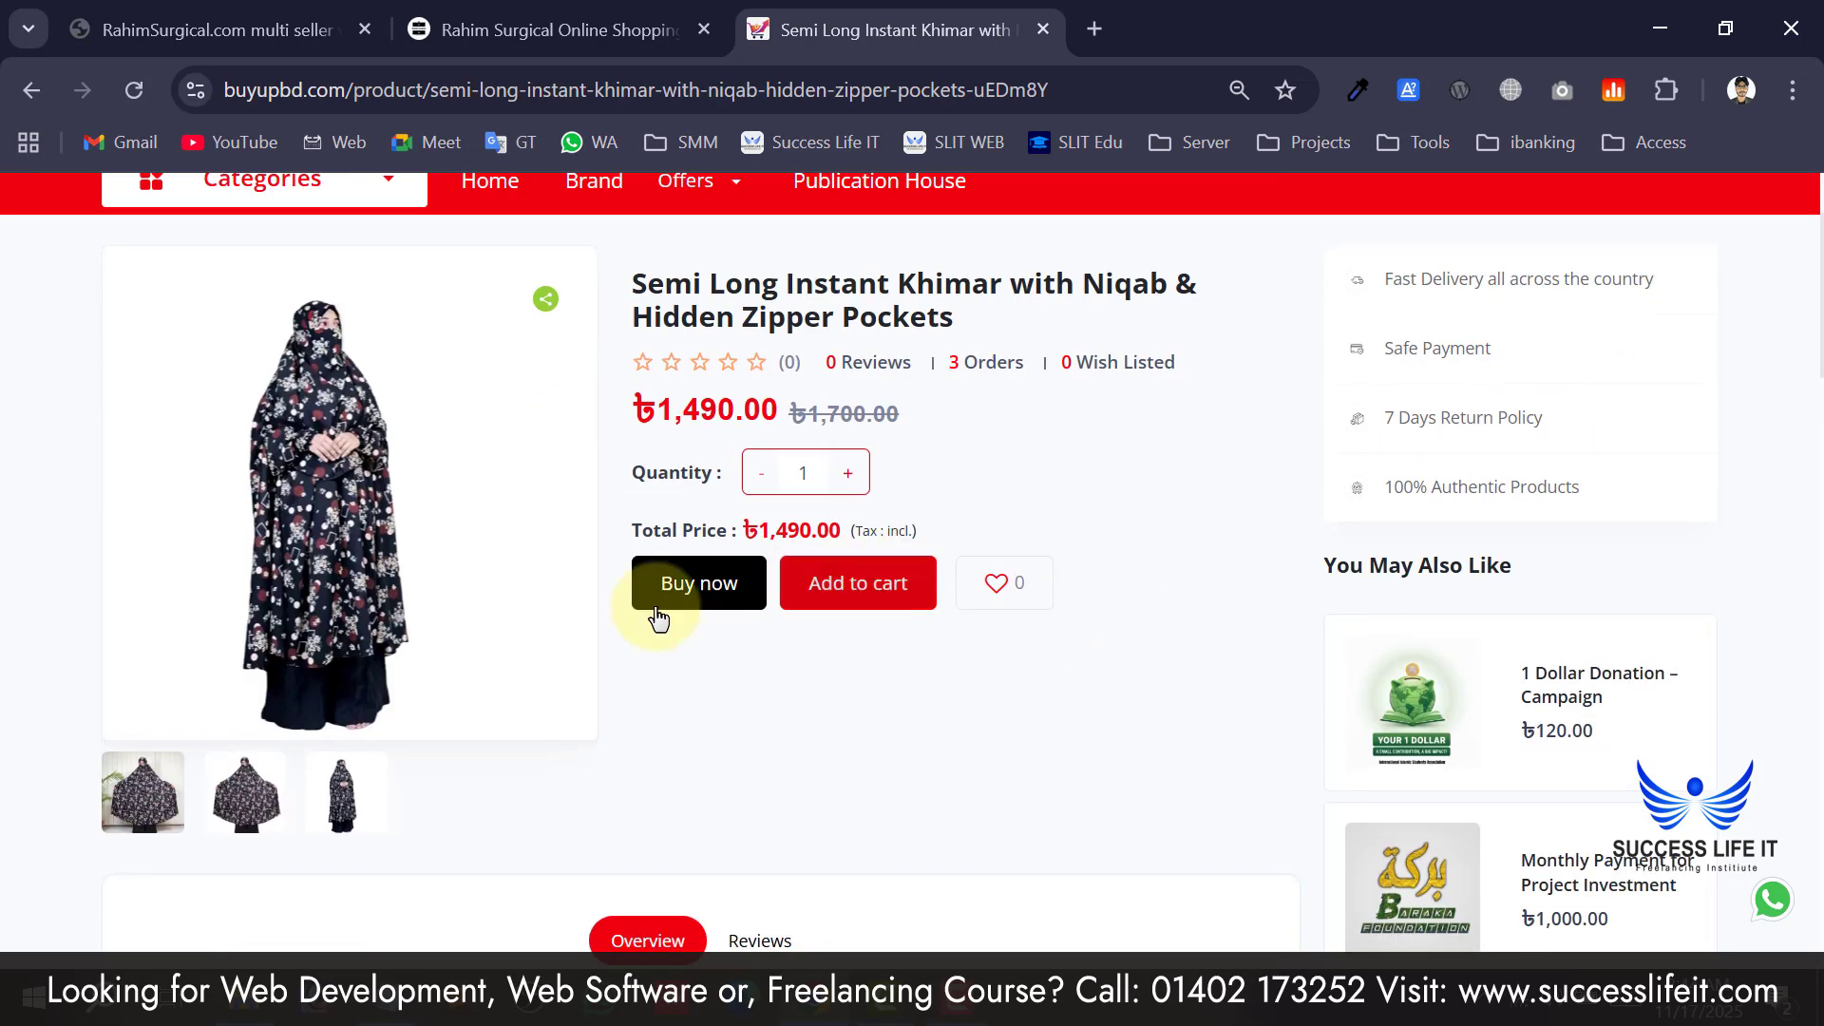
# Start buying the khimar and toggle the checkout's create-an-account option on and off, leaving it off.
pyautogui.click(833, 579)
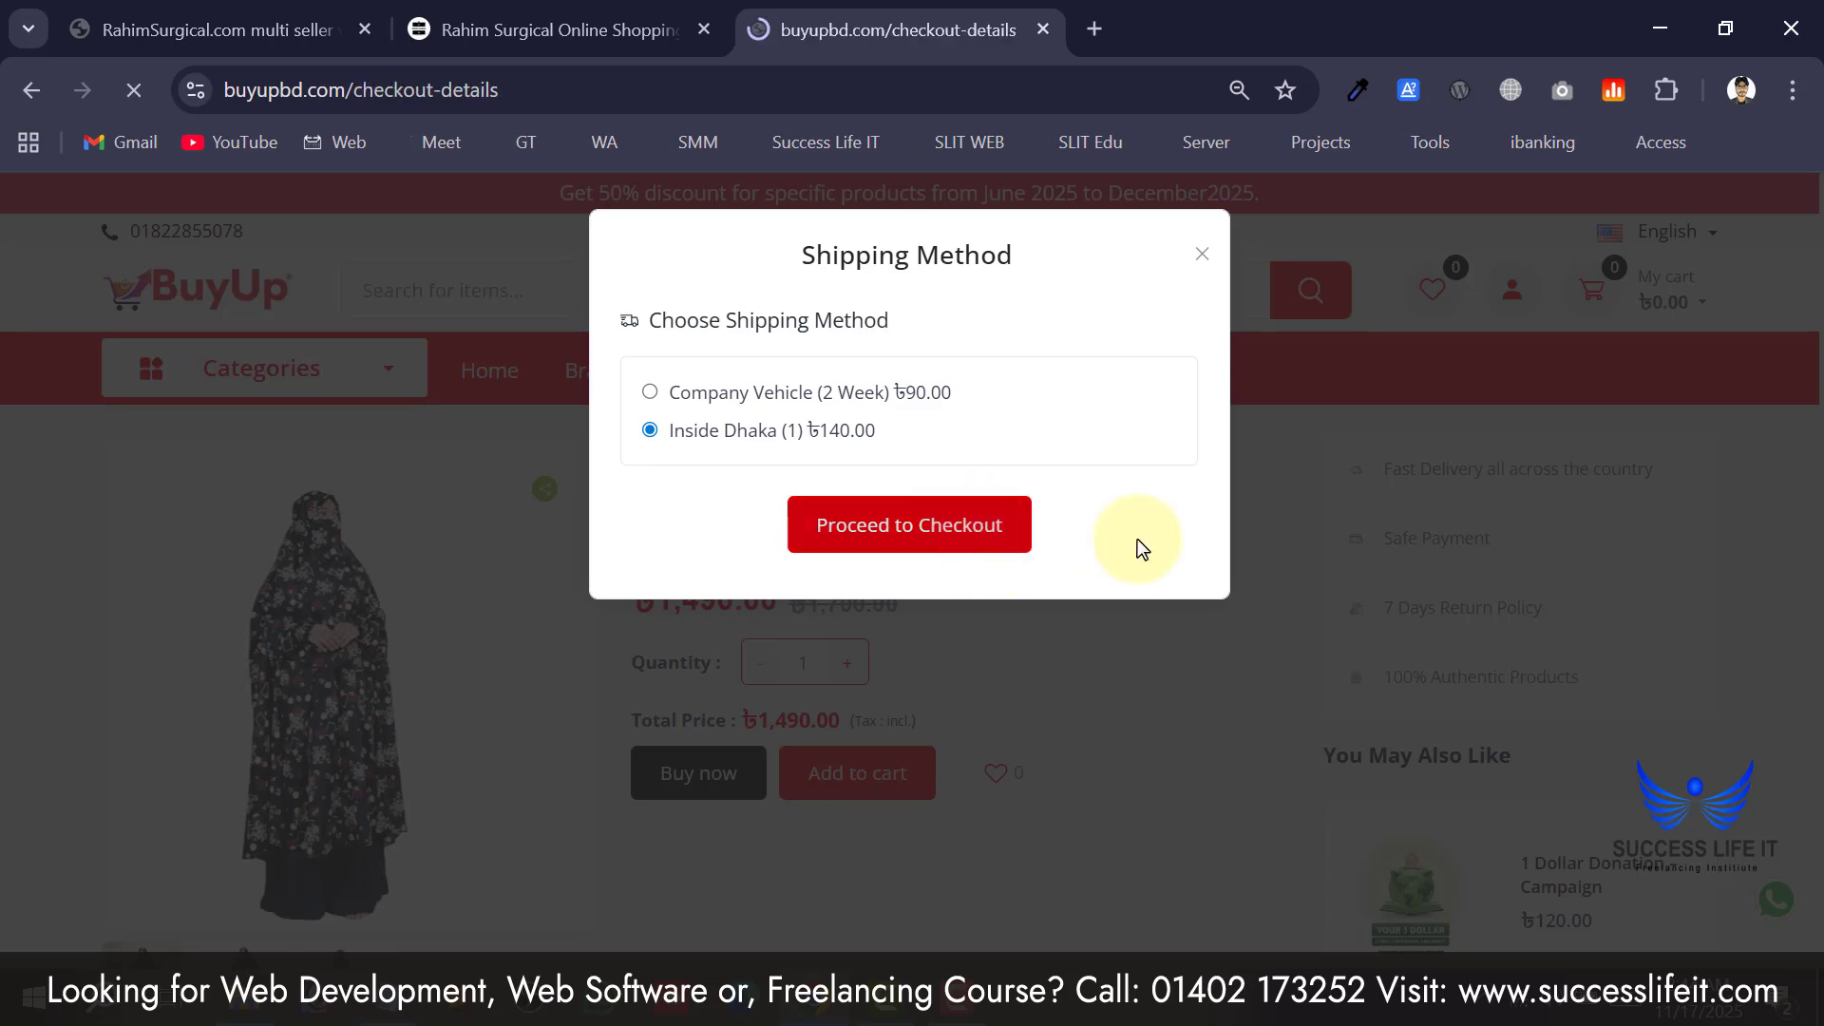
pyautogui.scroll(-4, 470, 574)
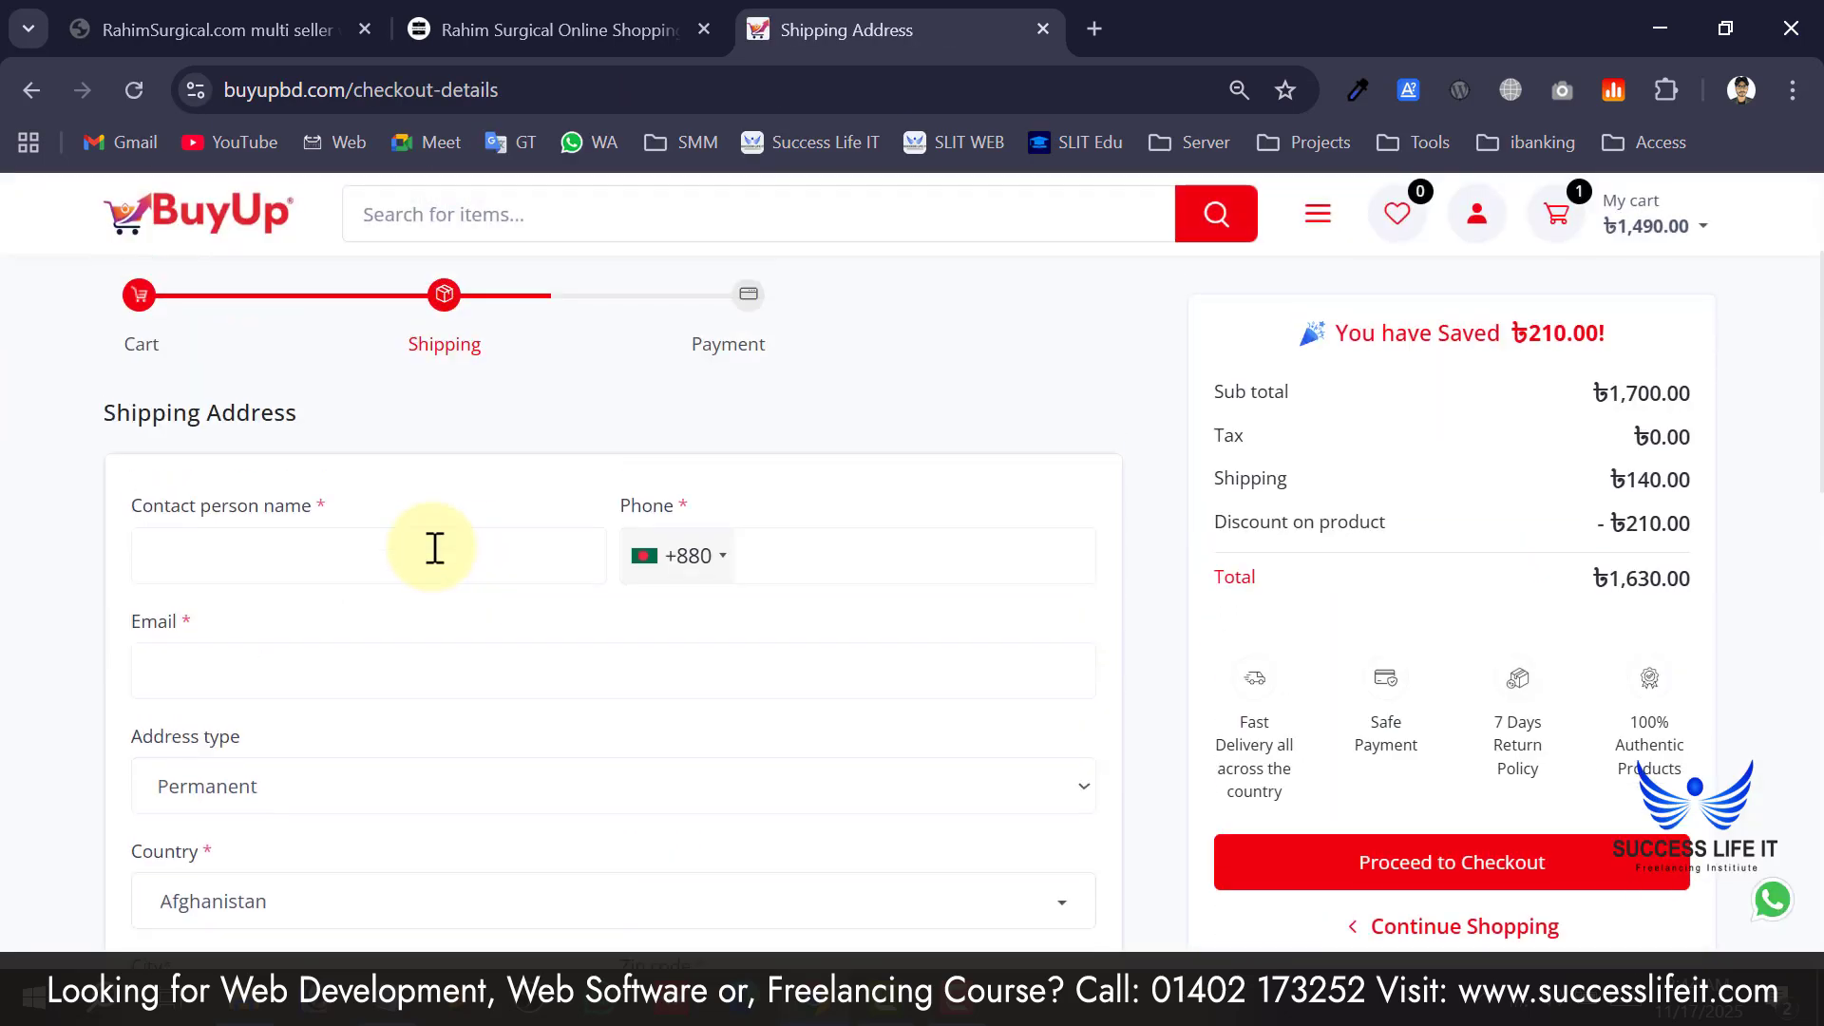
pyautogui.scroll(-10, 352, 437)
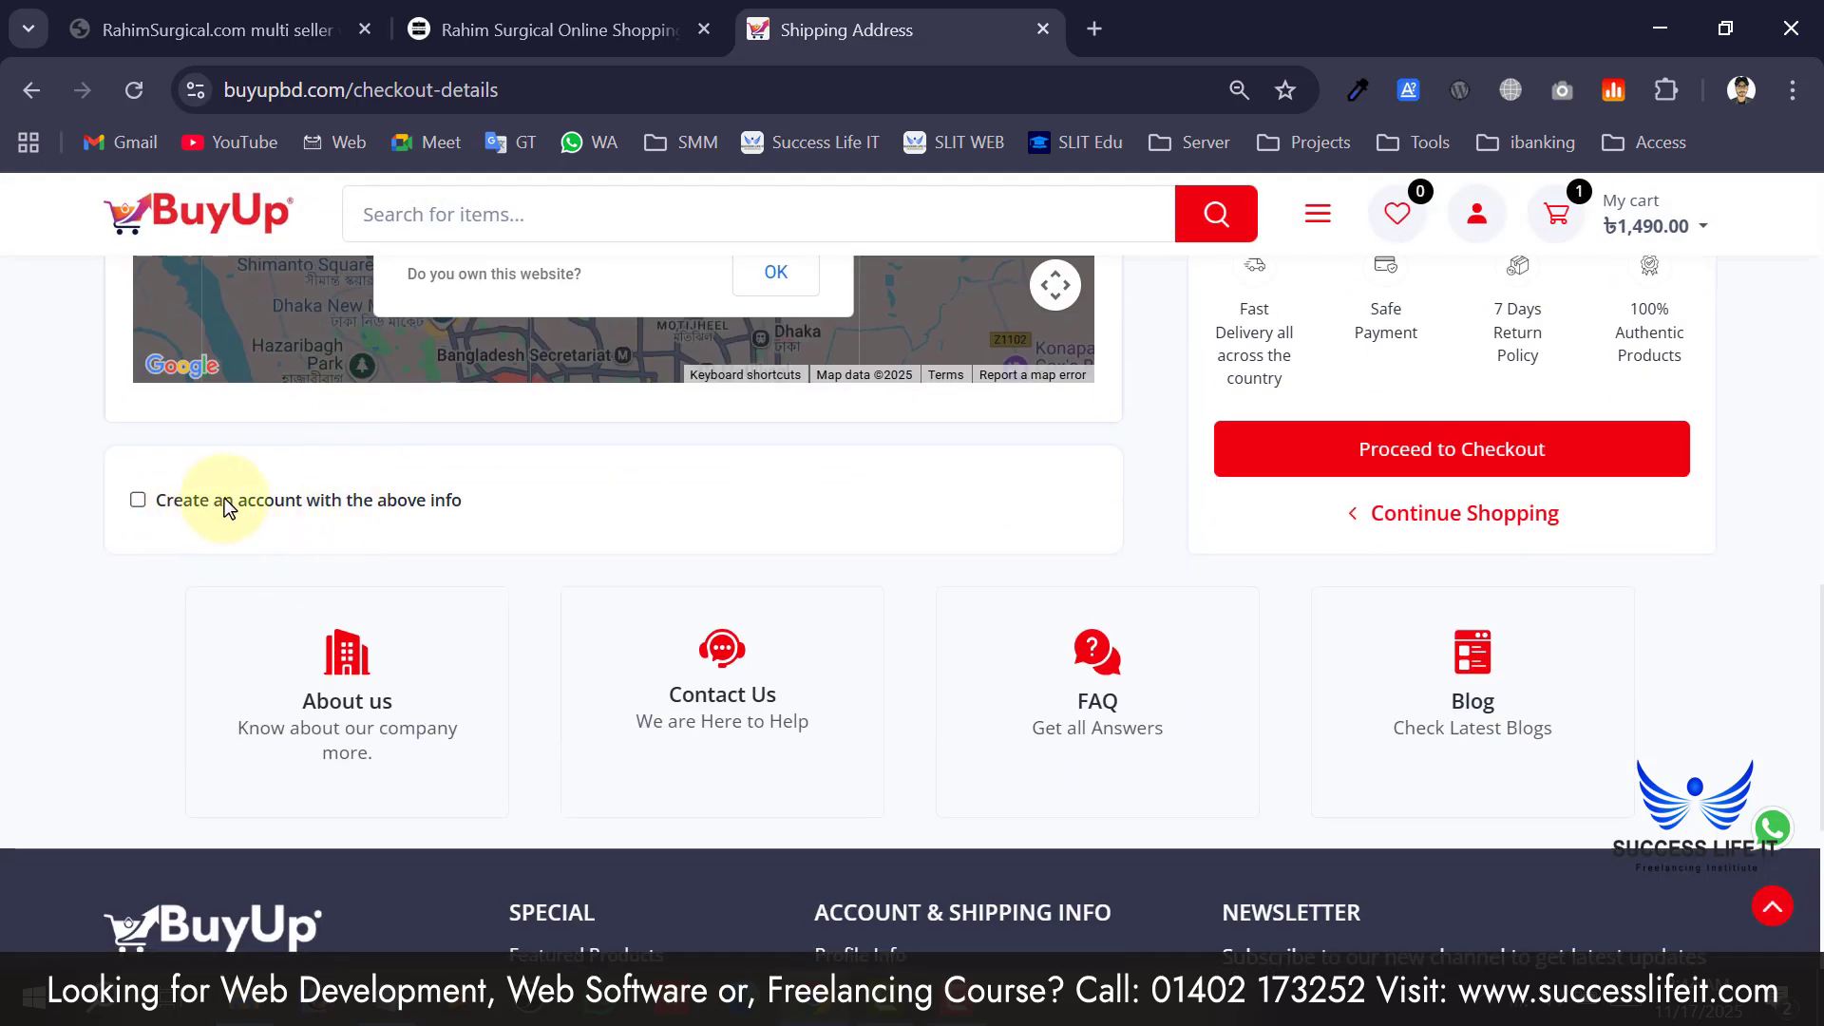
pyautogui.click(183, 503)
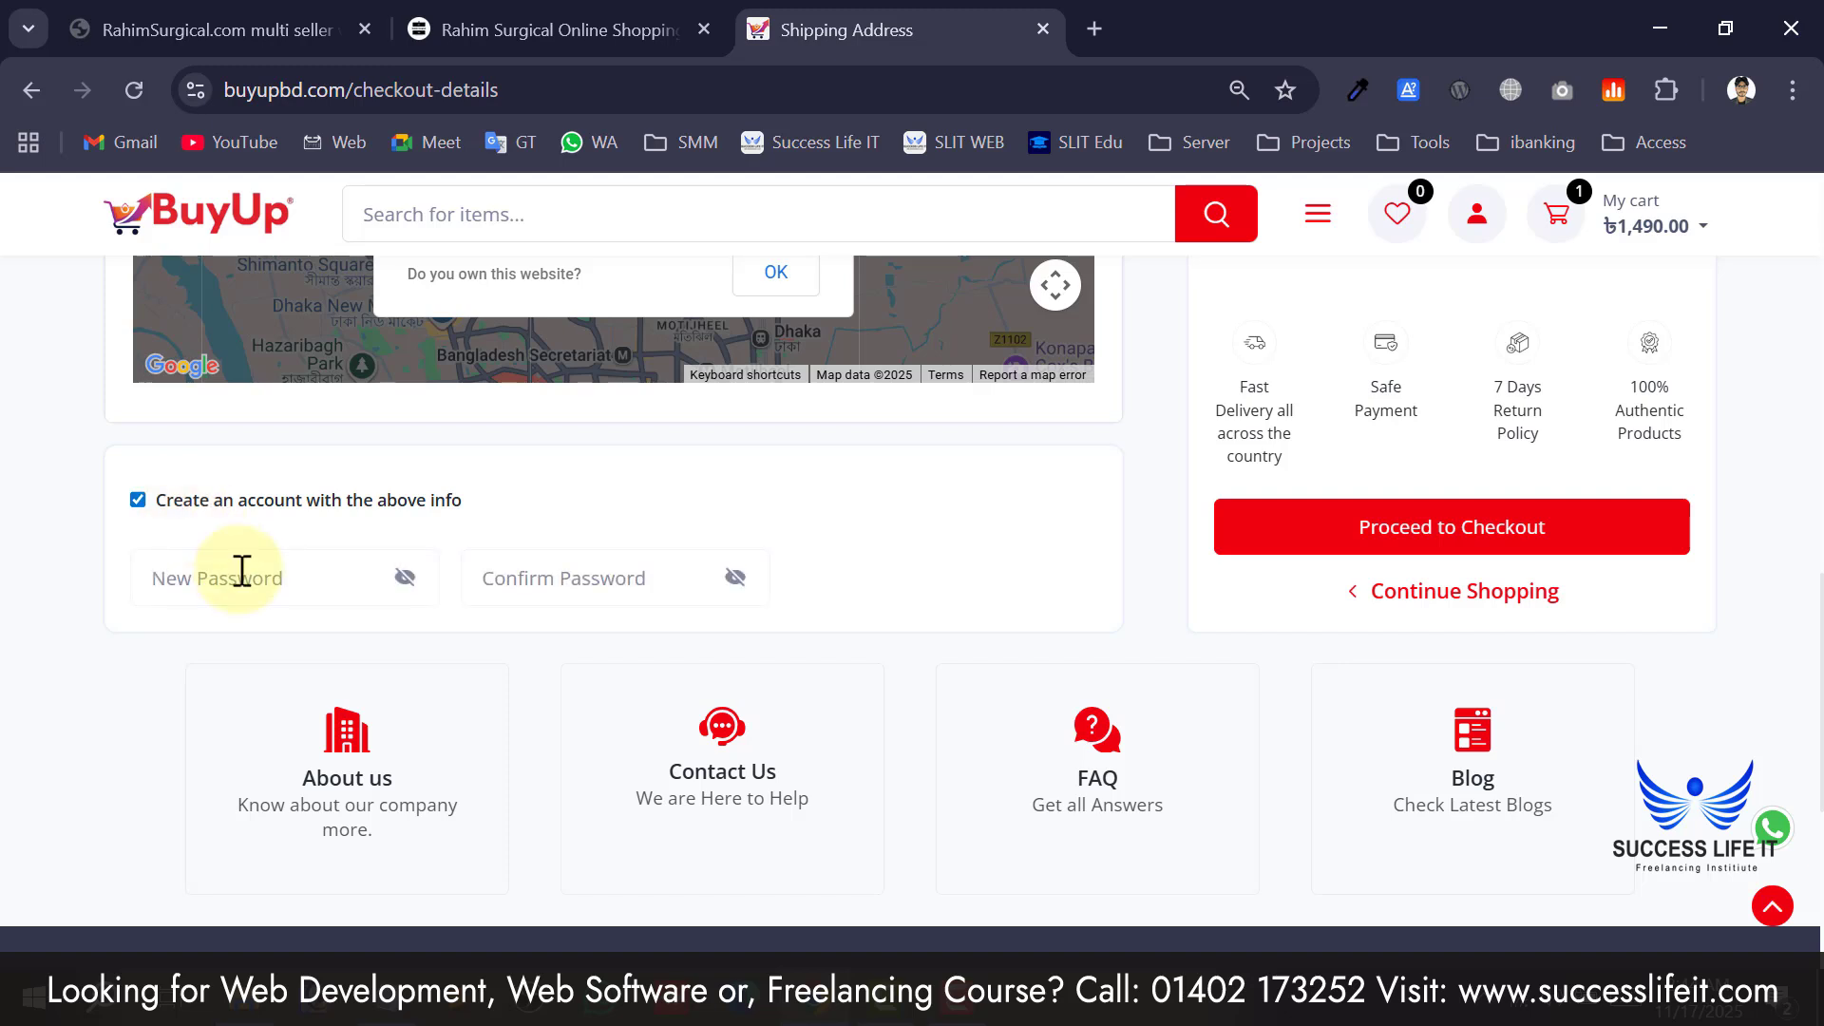
pyautogui.click(176, 510)
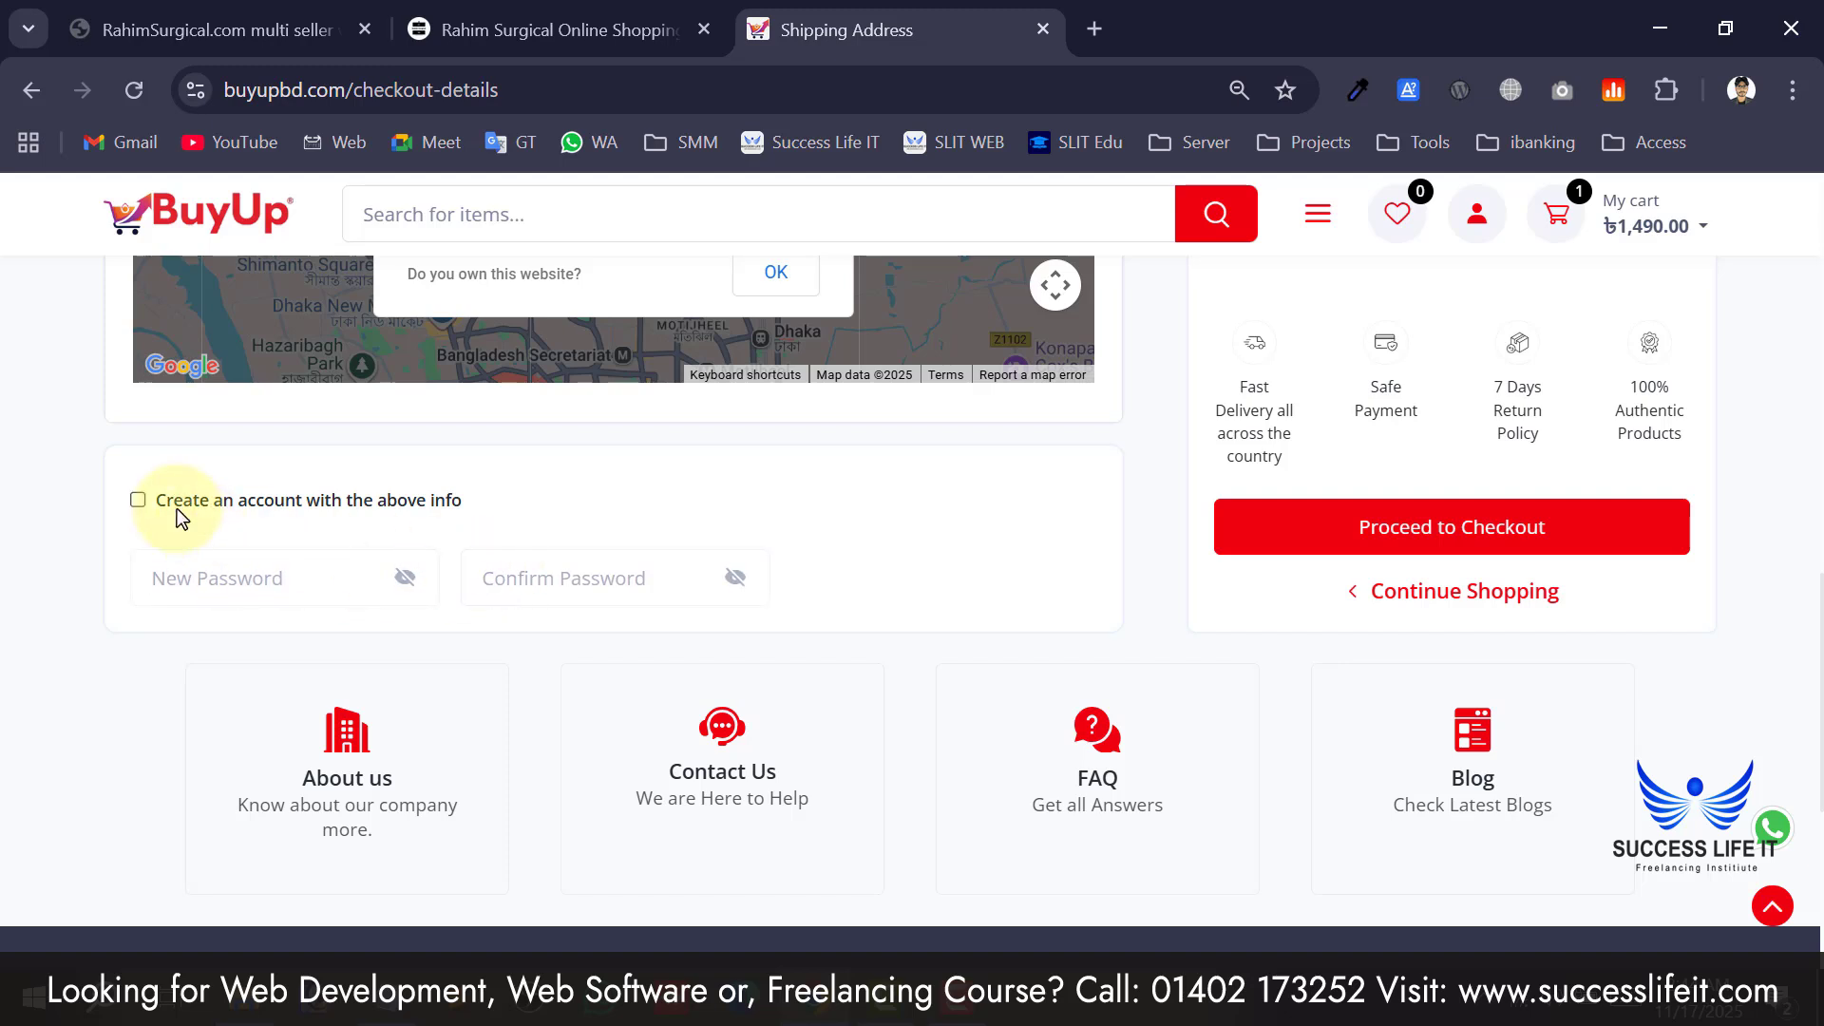
pyautogui.click(266, 503)
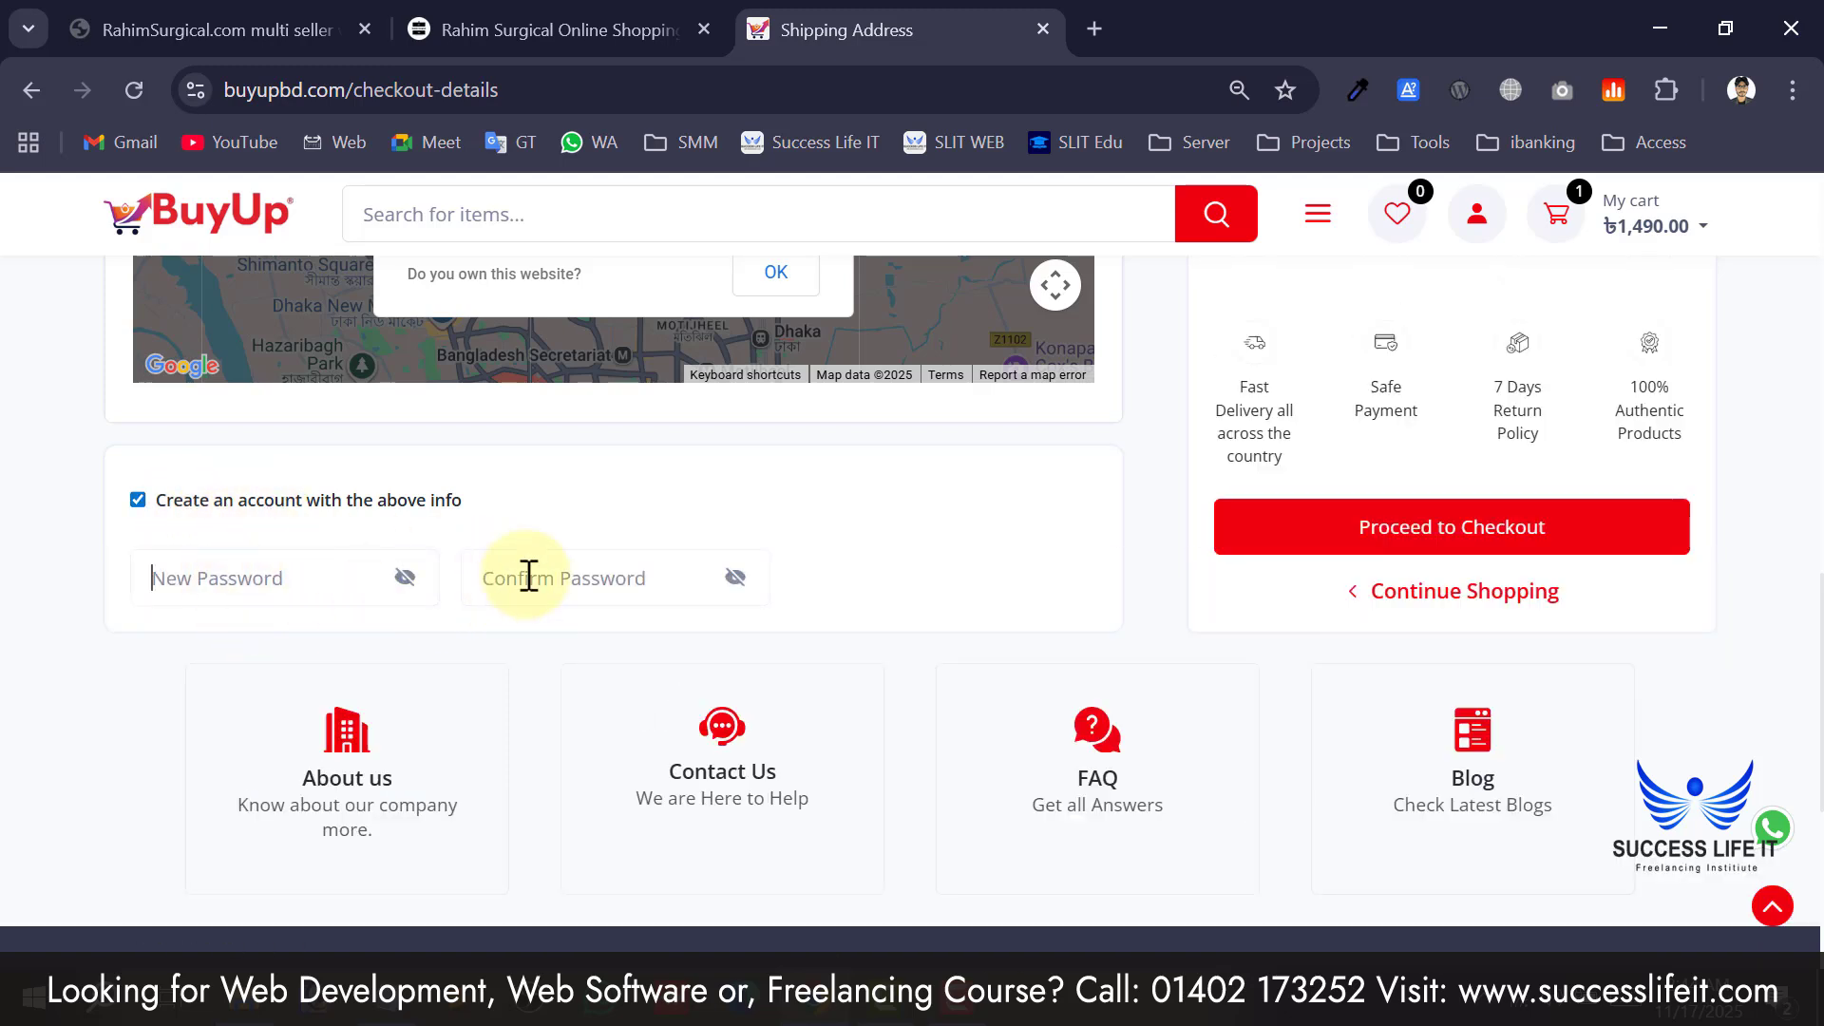
pyautogui.click(171, 513)
# Review the order summary, highlighting the discount line and the amount saved.
pyautogui.scroll(4, 333, 533)
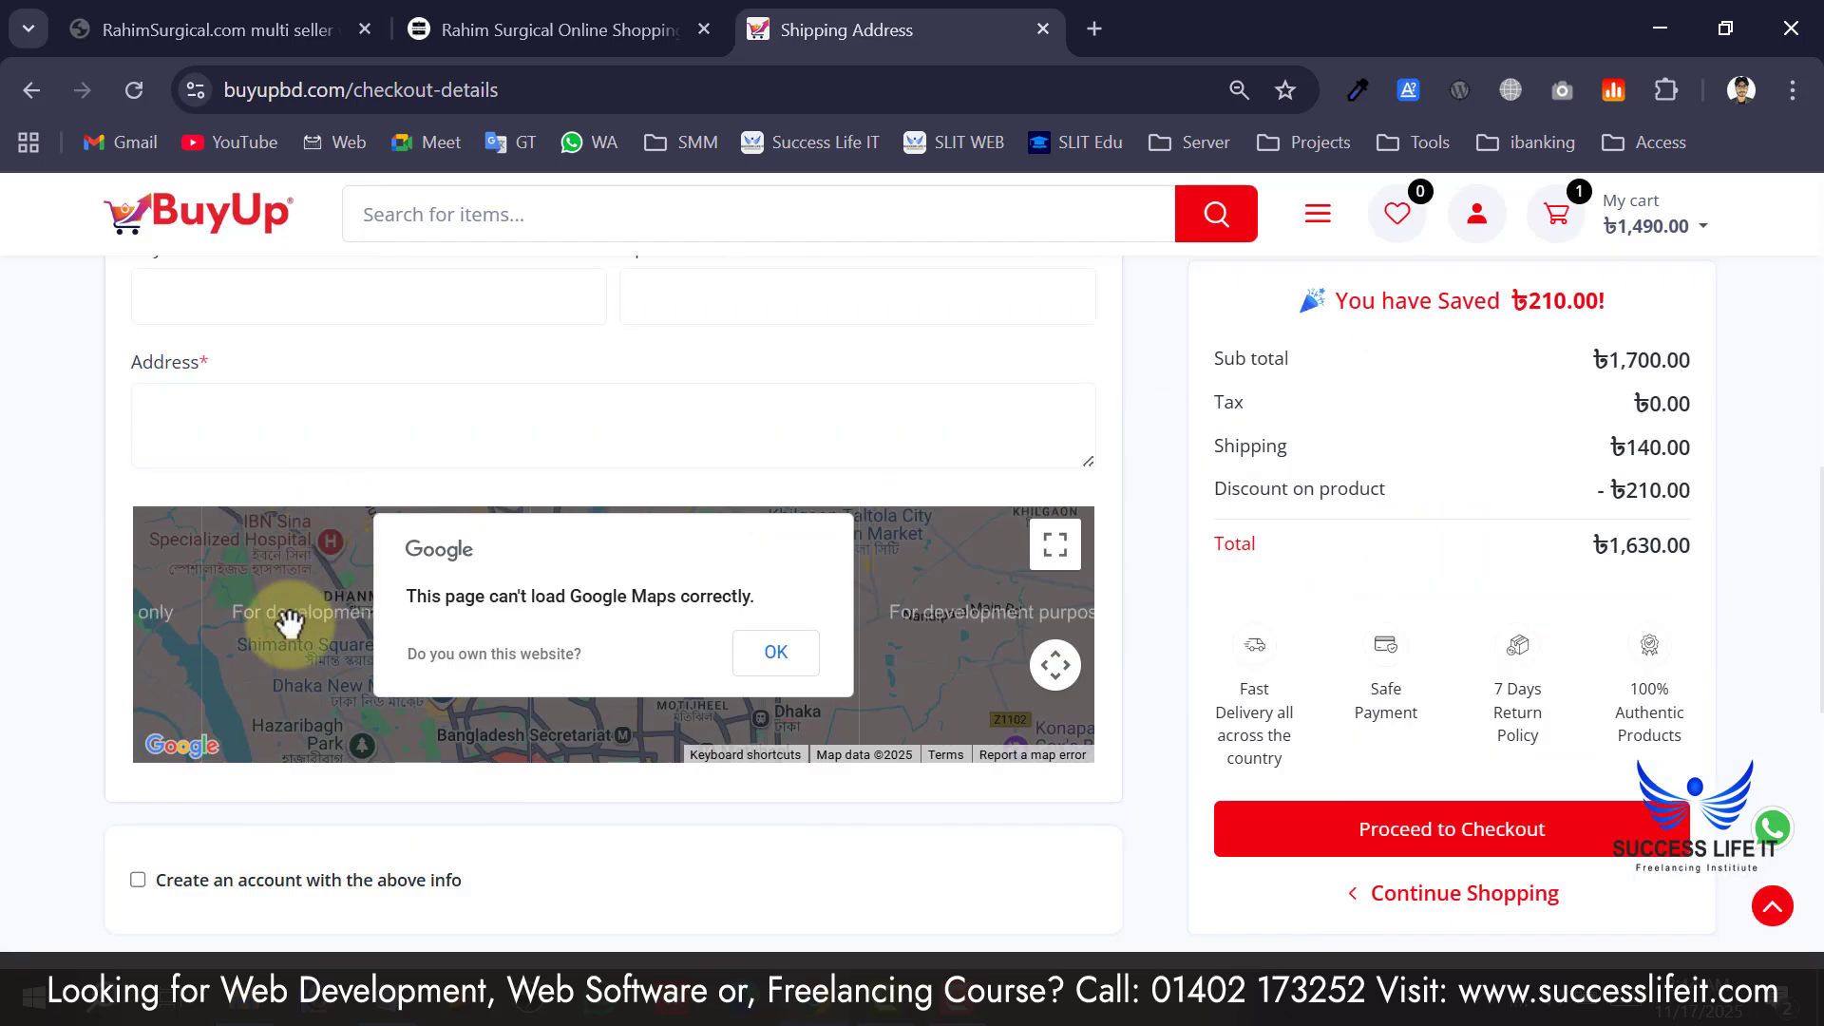
pyautogui.scroll(-2, 293, 617)
pyautogui.scroll(12, 293, 616)
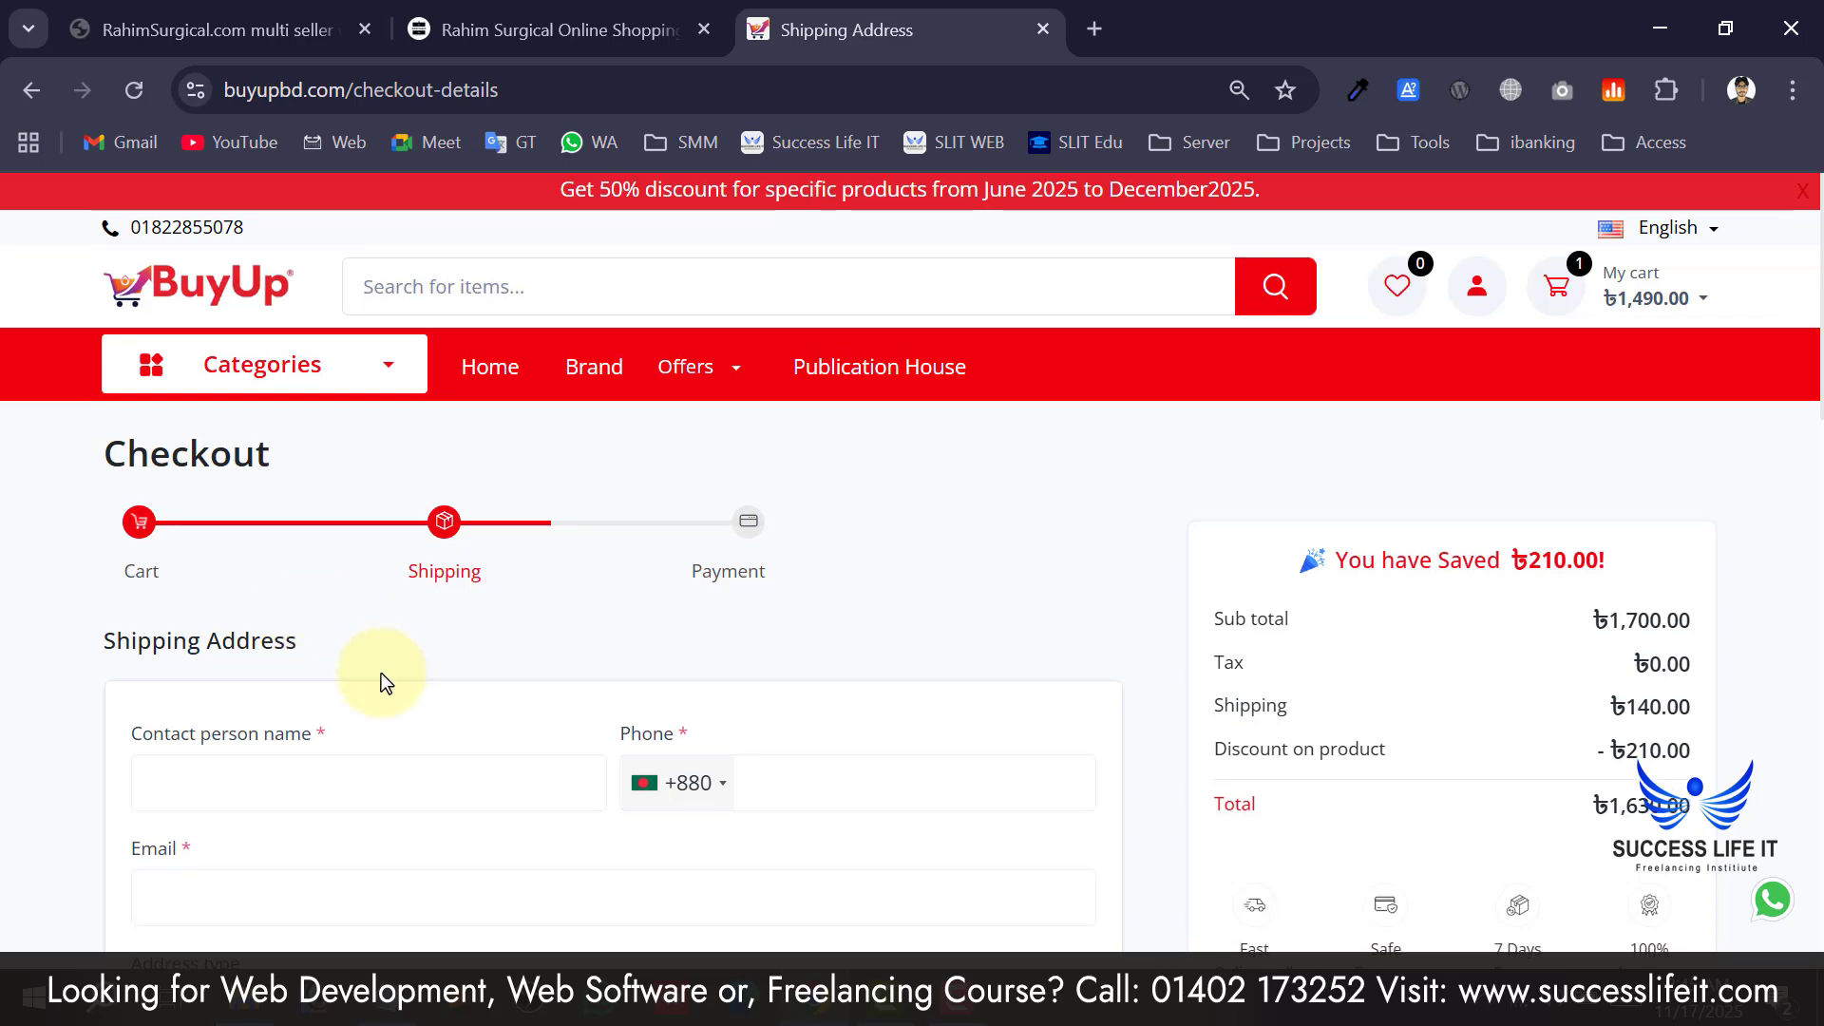
pyautogui.scroll(-6, 378, 677)
pyautogui.scroll(2, 297, 520)
pyautogui.scroll(2, 244, 712)
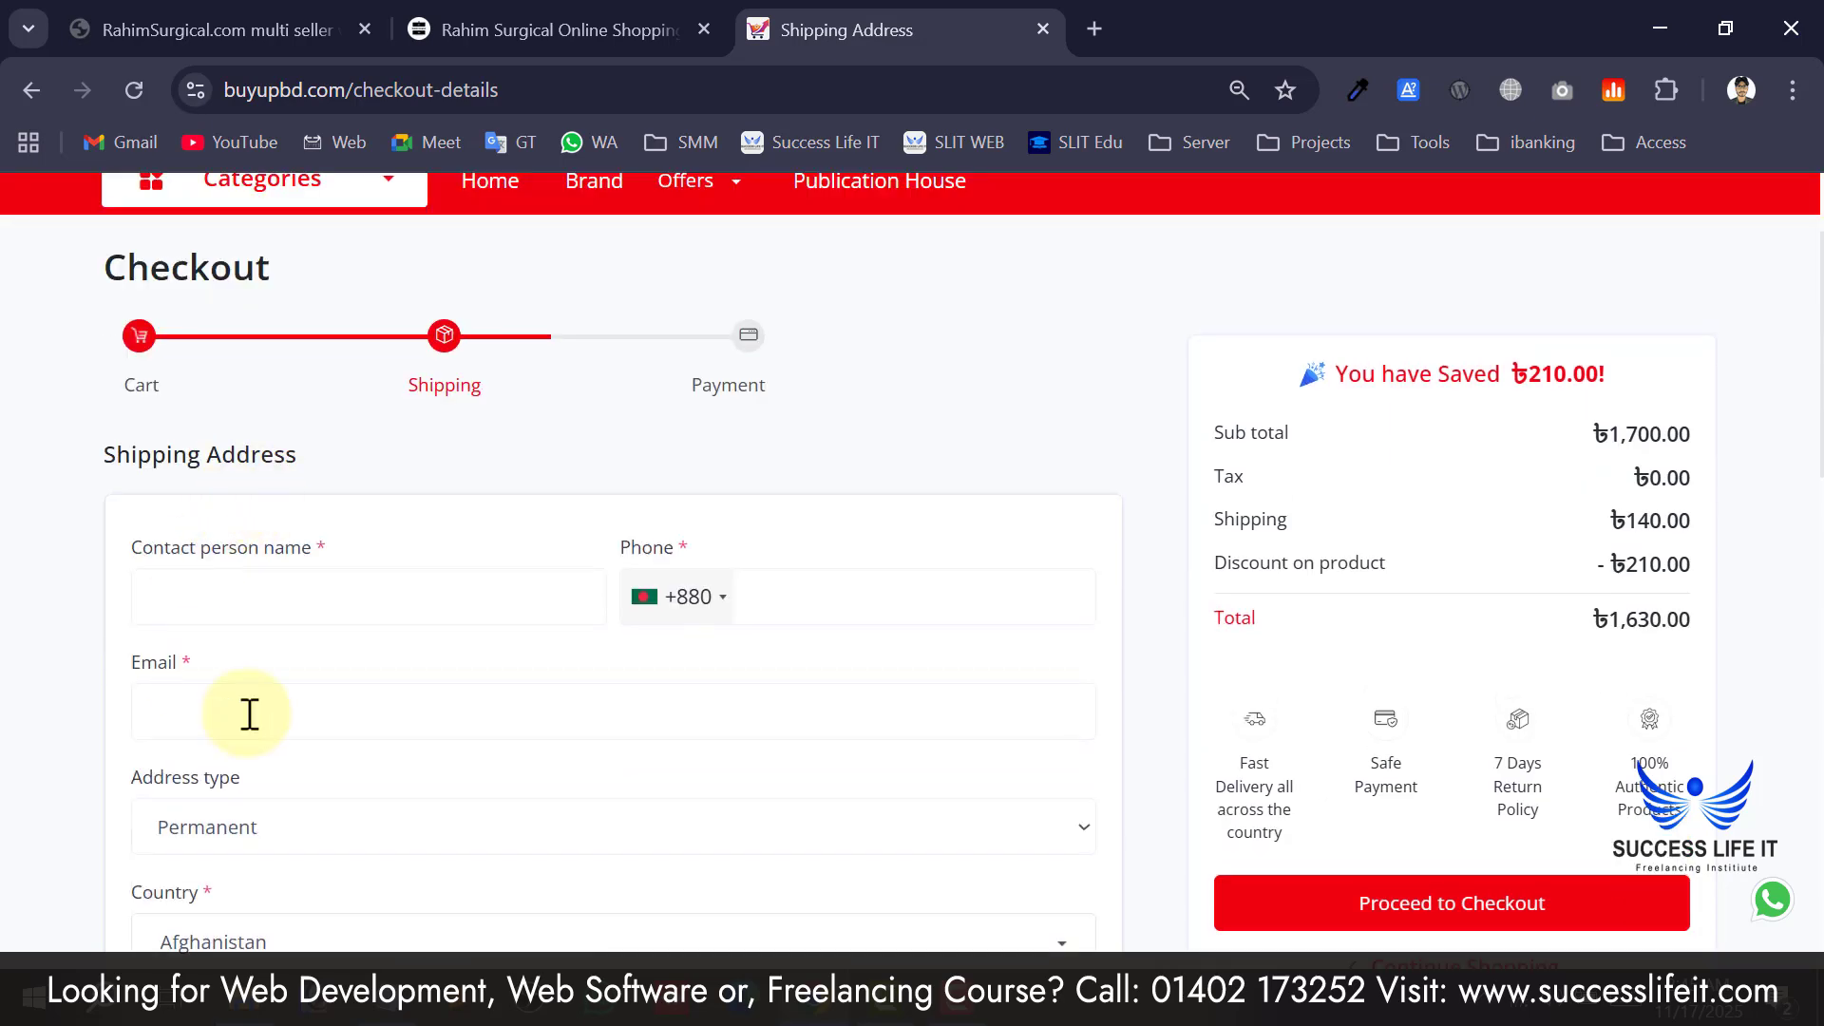
pyautogui.scroll(-10, 375, 693)
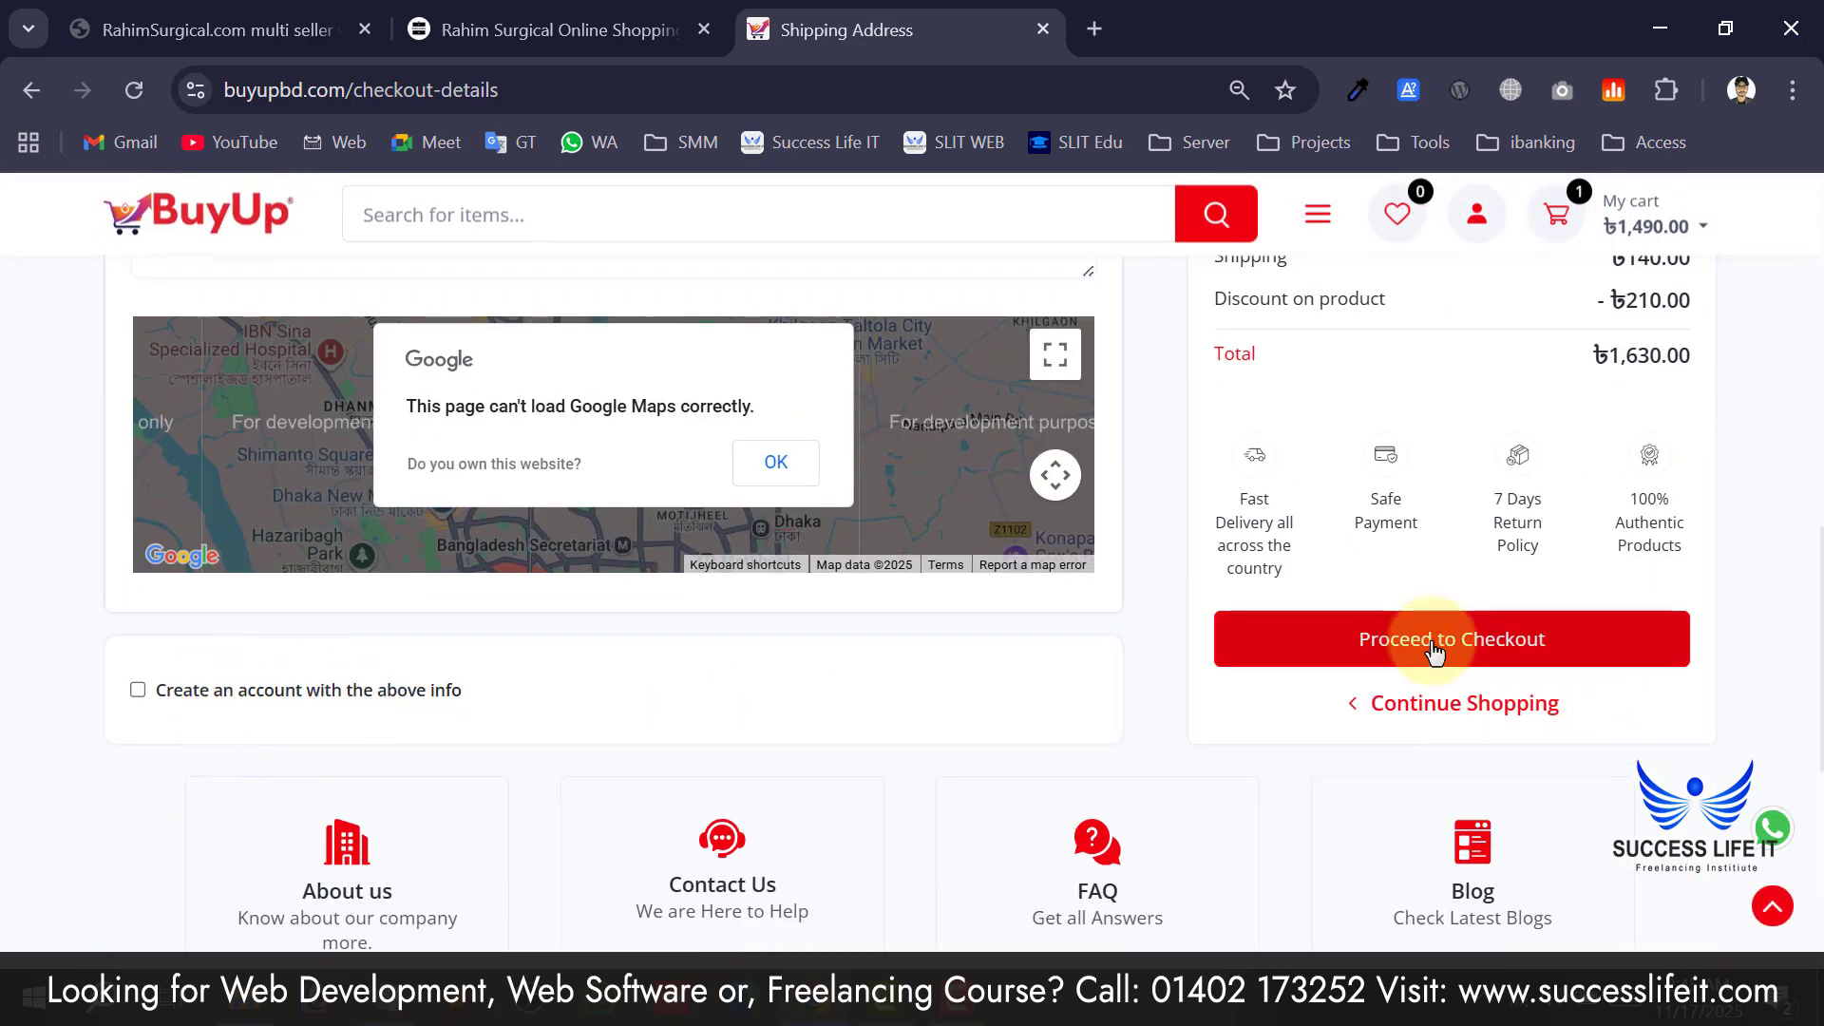
pyautogui.scroll(4, 1380, 602)
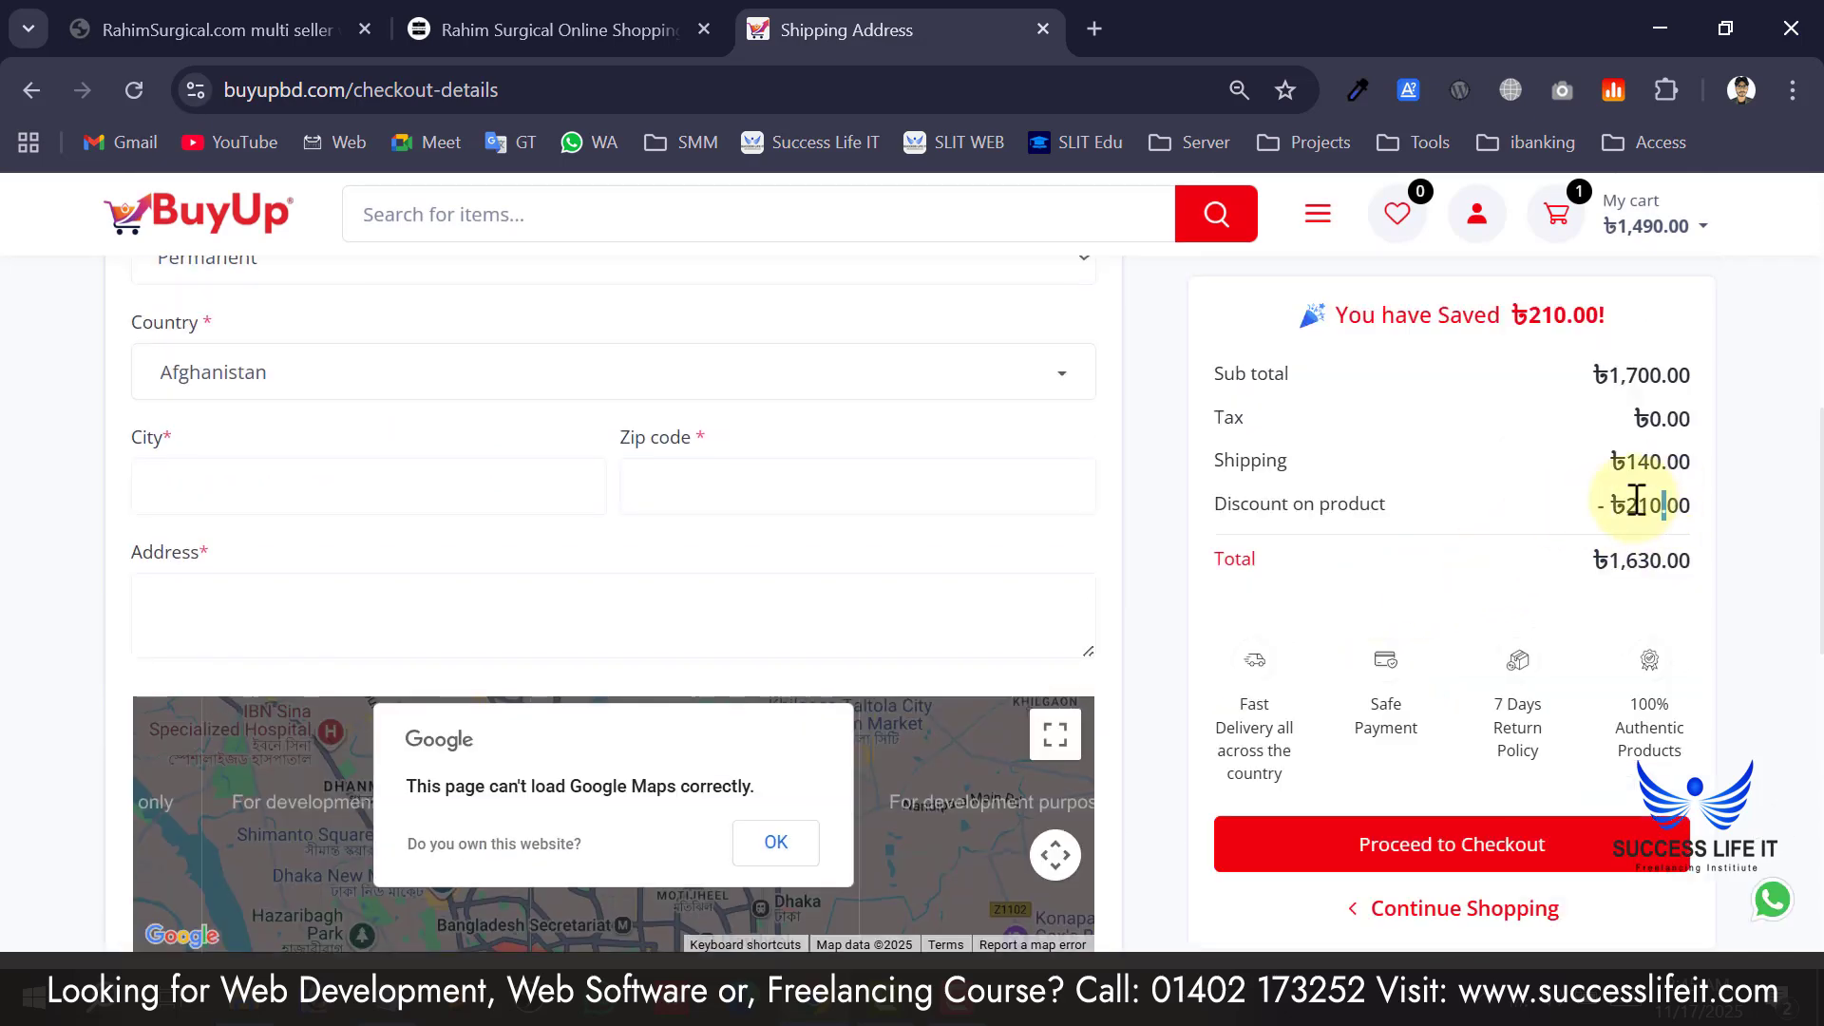
pyautogui.moveTo(1636, 501); pyautogui.dragTo(1610, 505)
pyautogui.moveTo(1369, 504); pyautogui.dragTo(1192, 503)
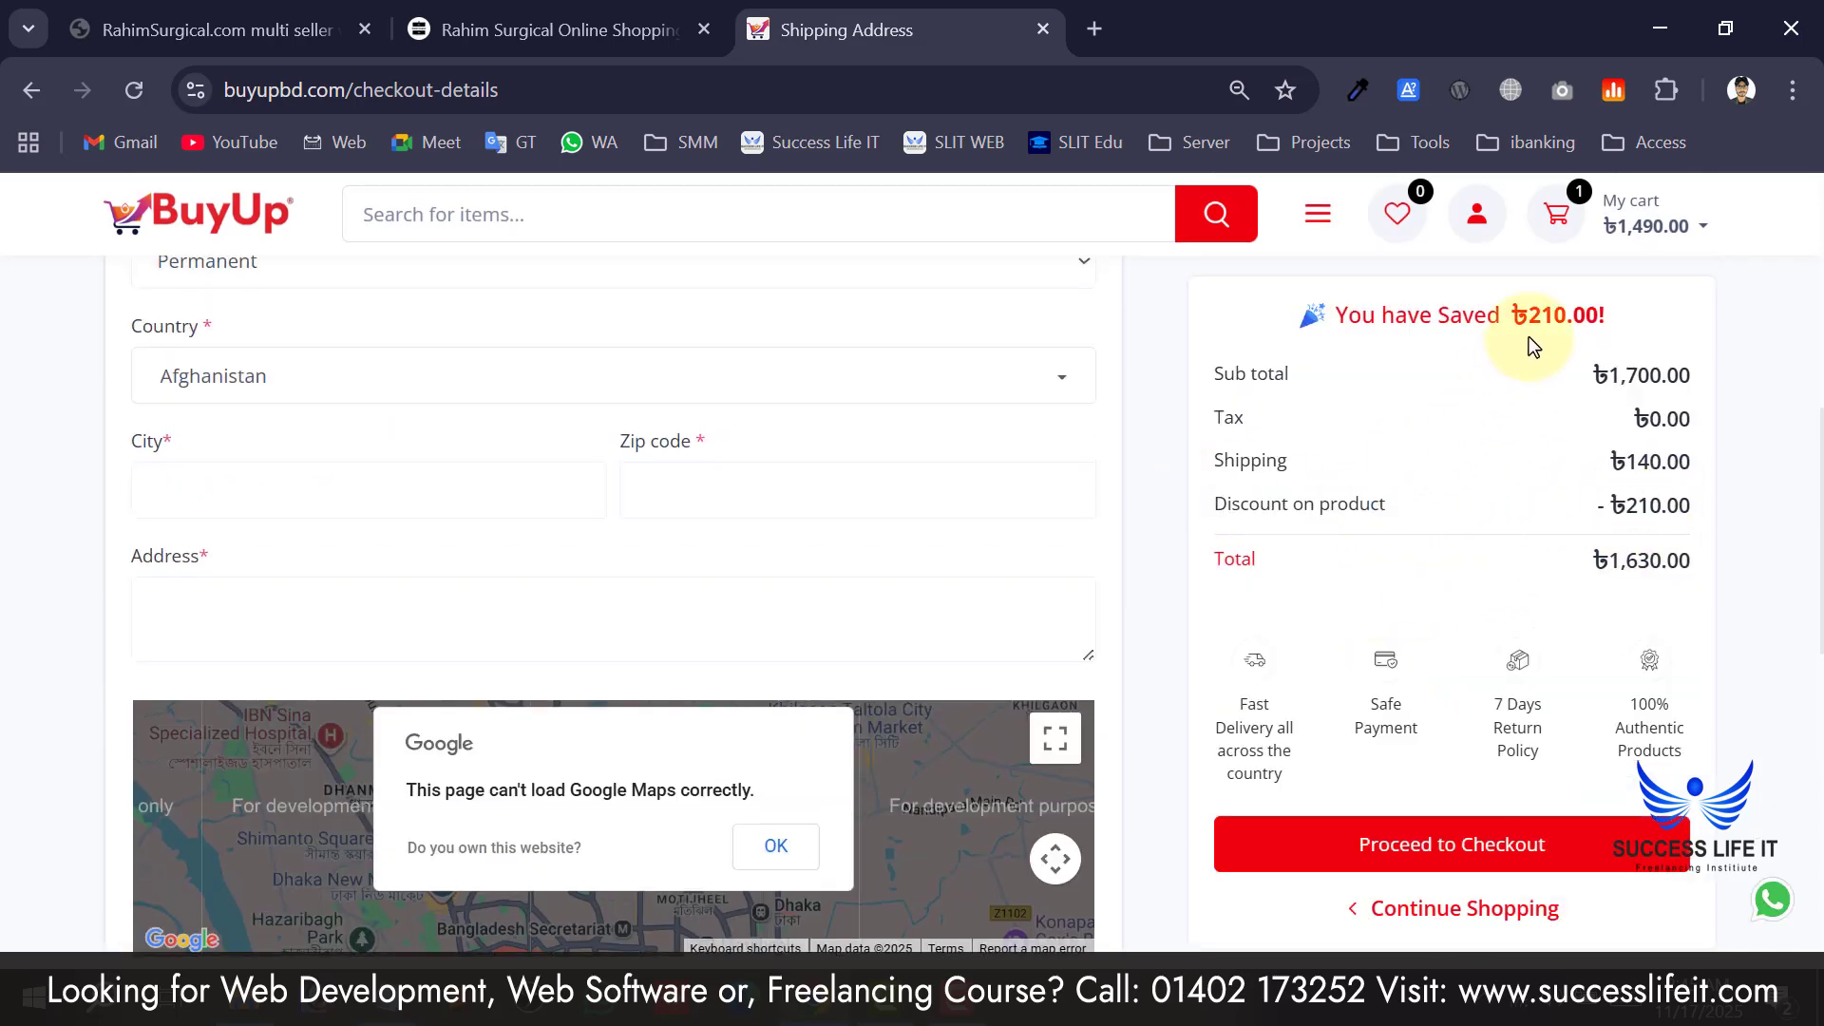
pyautogui.scroll(2, 1417, 414)
pyautogui.scroll(-2, 1542, 618)
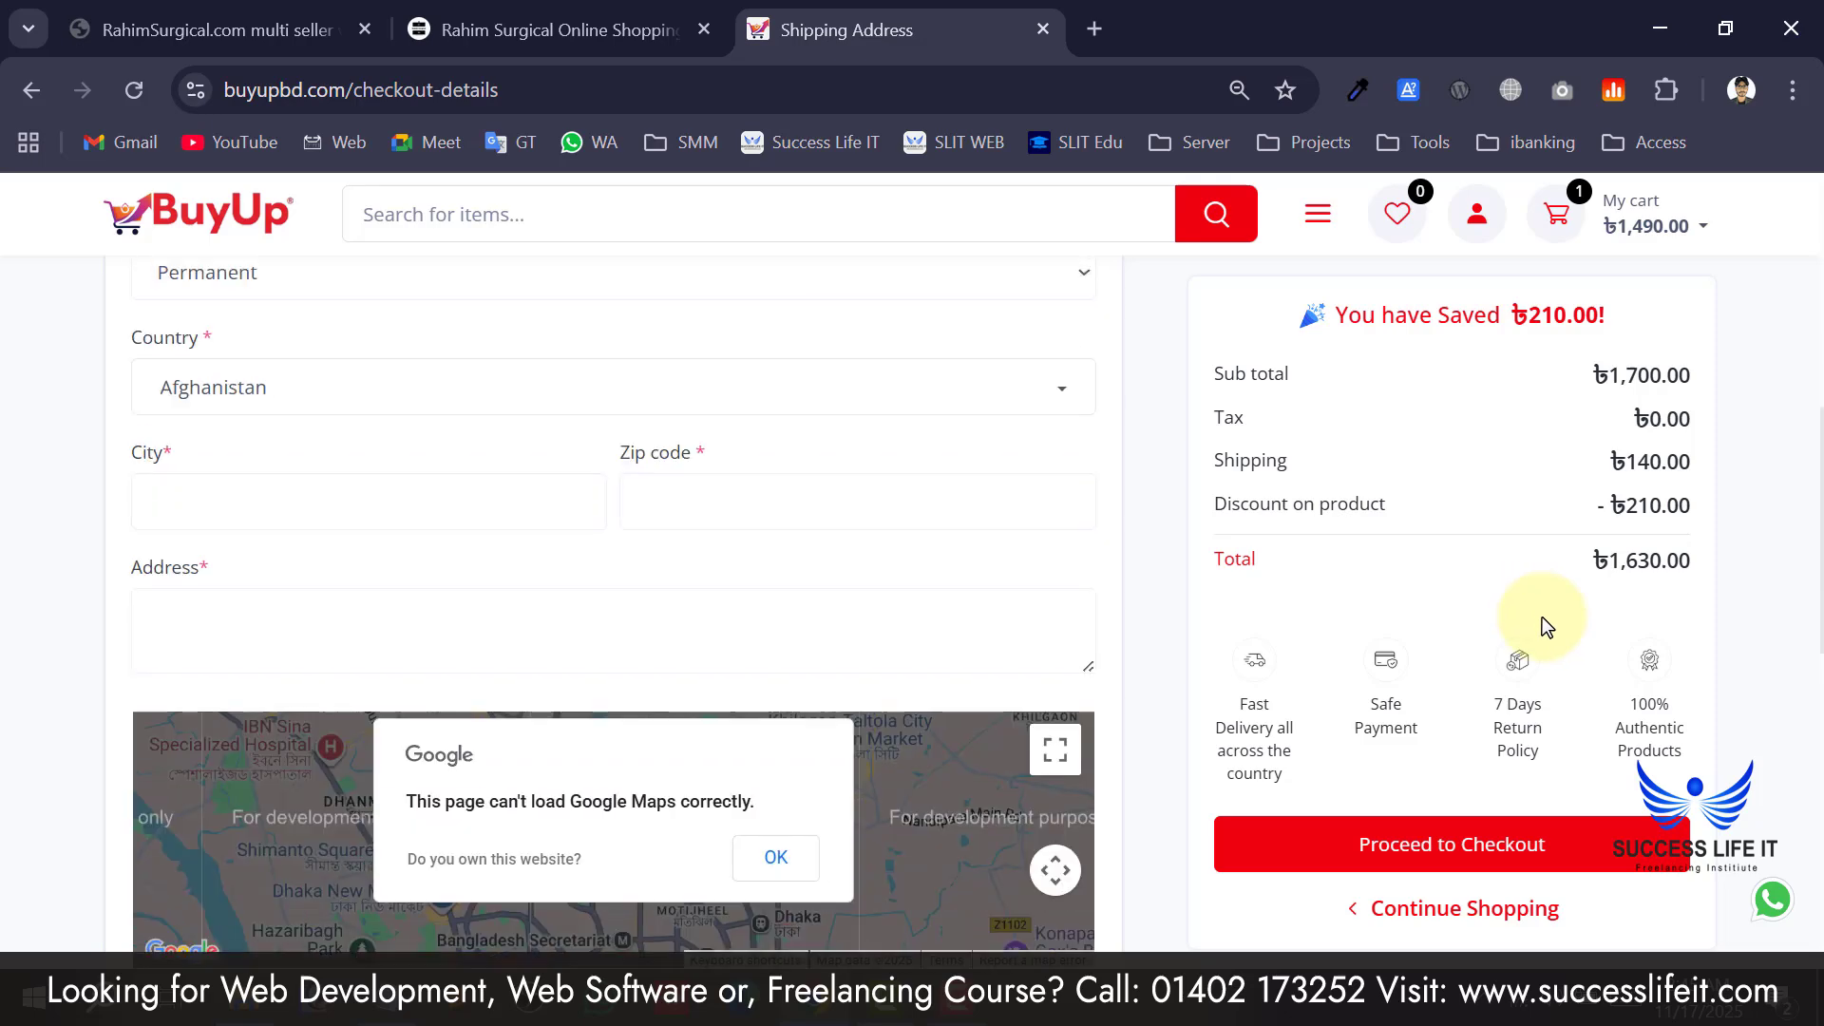
pyautogui.scroll(2, 1527, 399)
pyautogui.moveTo(1514, 323); pyautogui.dragTo(1607, 319)
pyautogui.scroll(-2, 1321, 769)
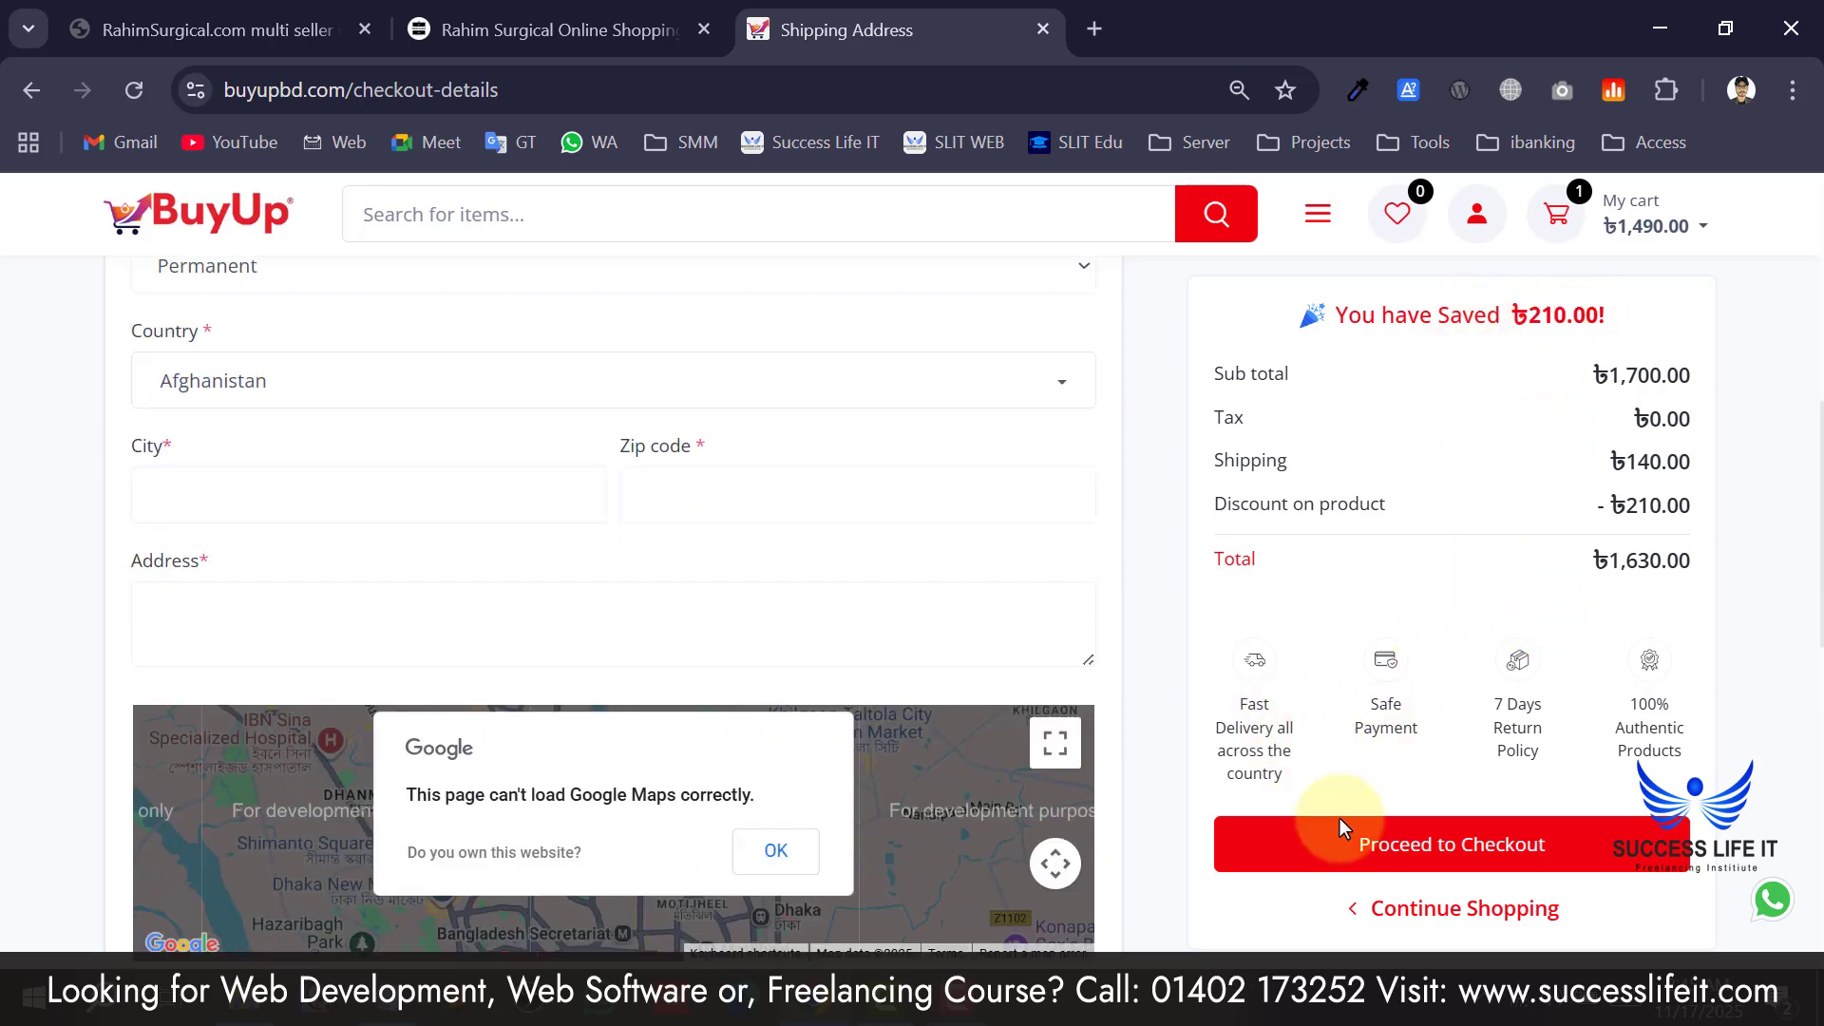
# Try Proceed to Checkout with the shipping address empty, then return to the homepage via the logo.
pyautogui.click(1463, 853)
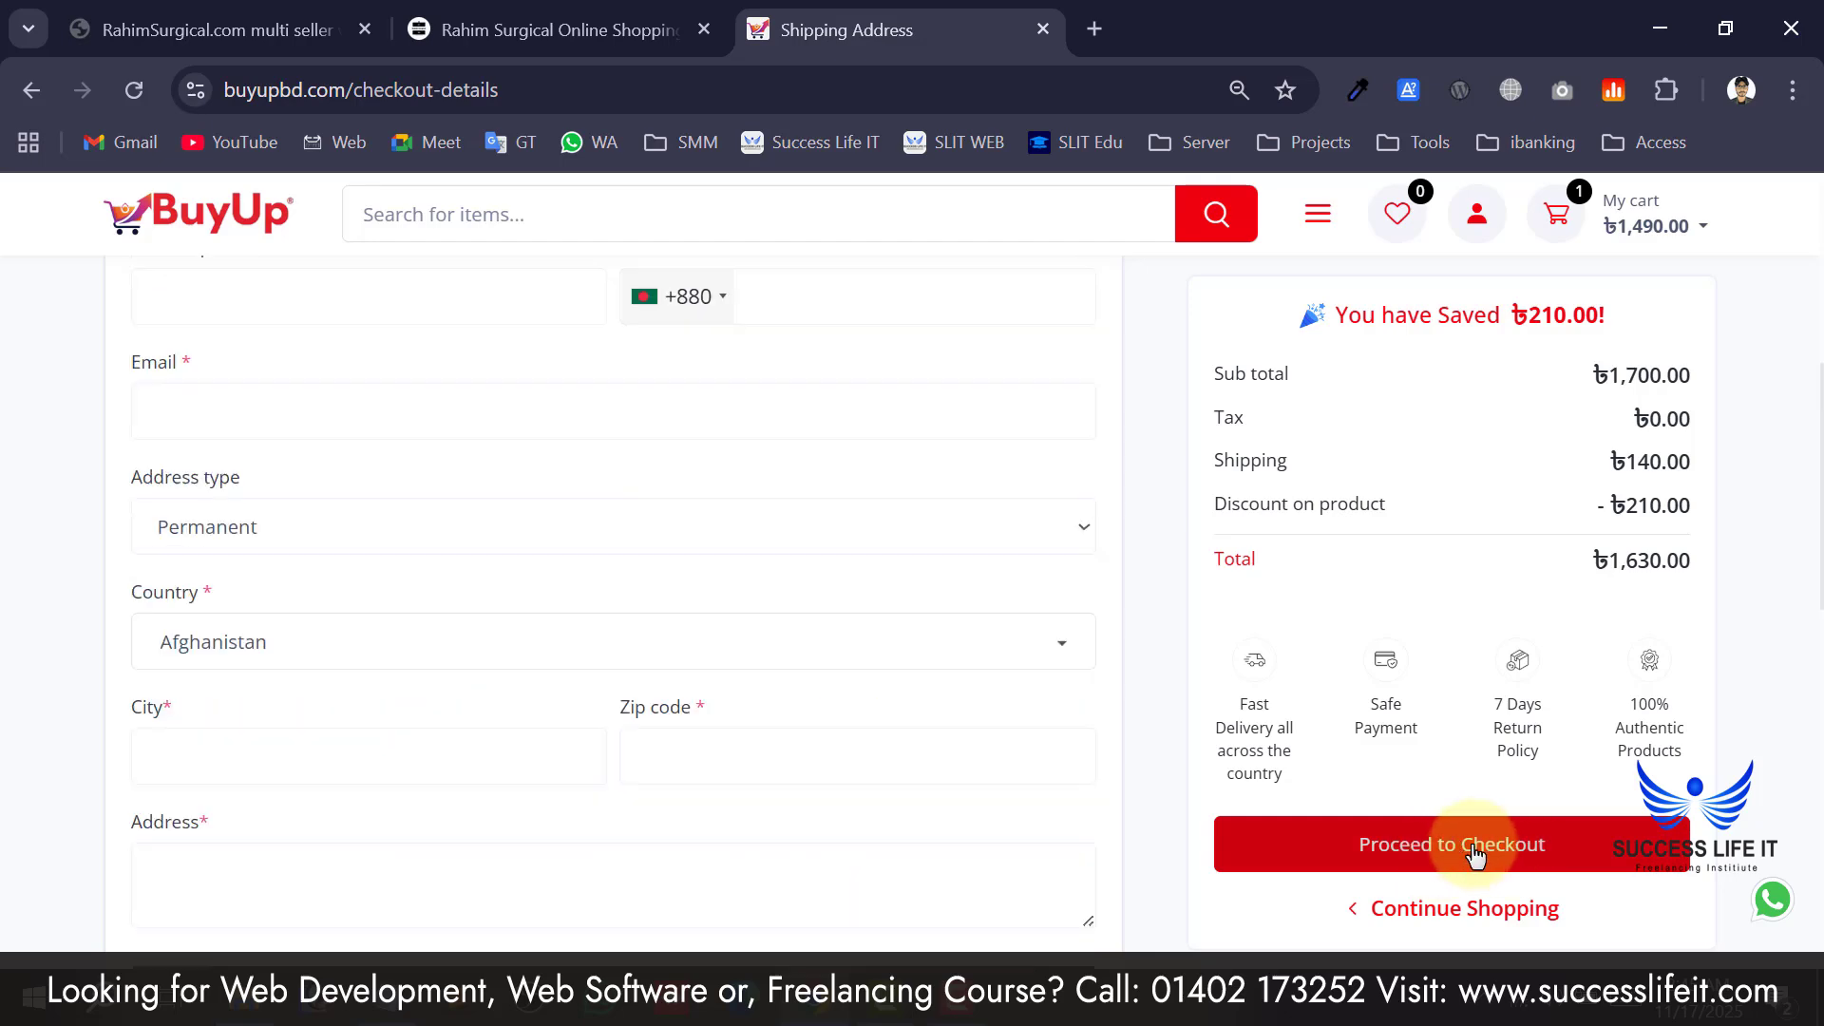
pyautogui.scroll(-4, 1365, 604)
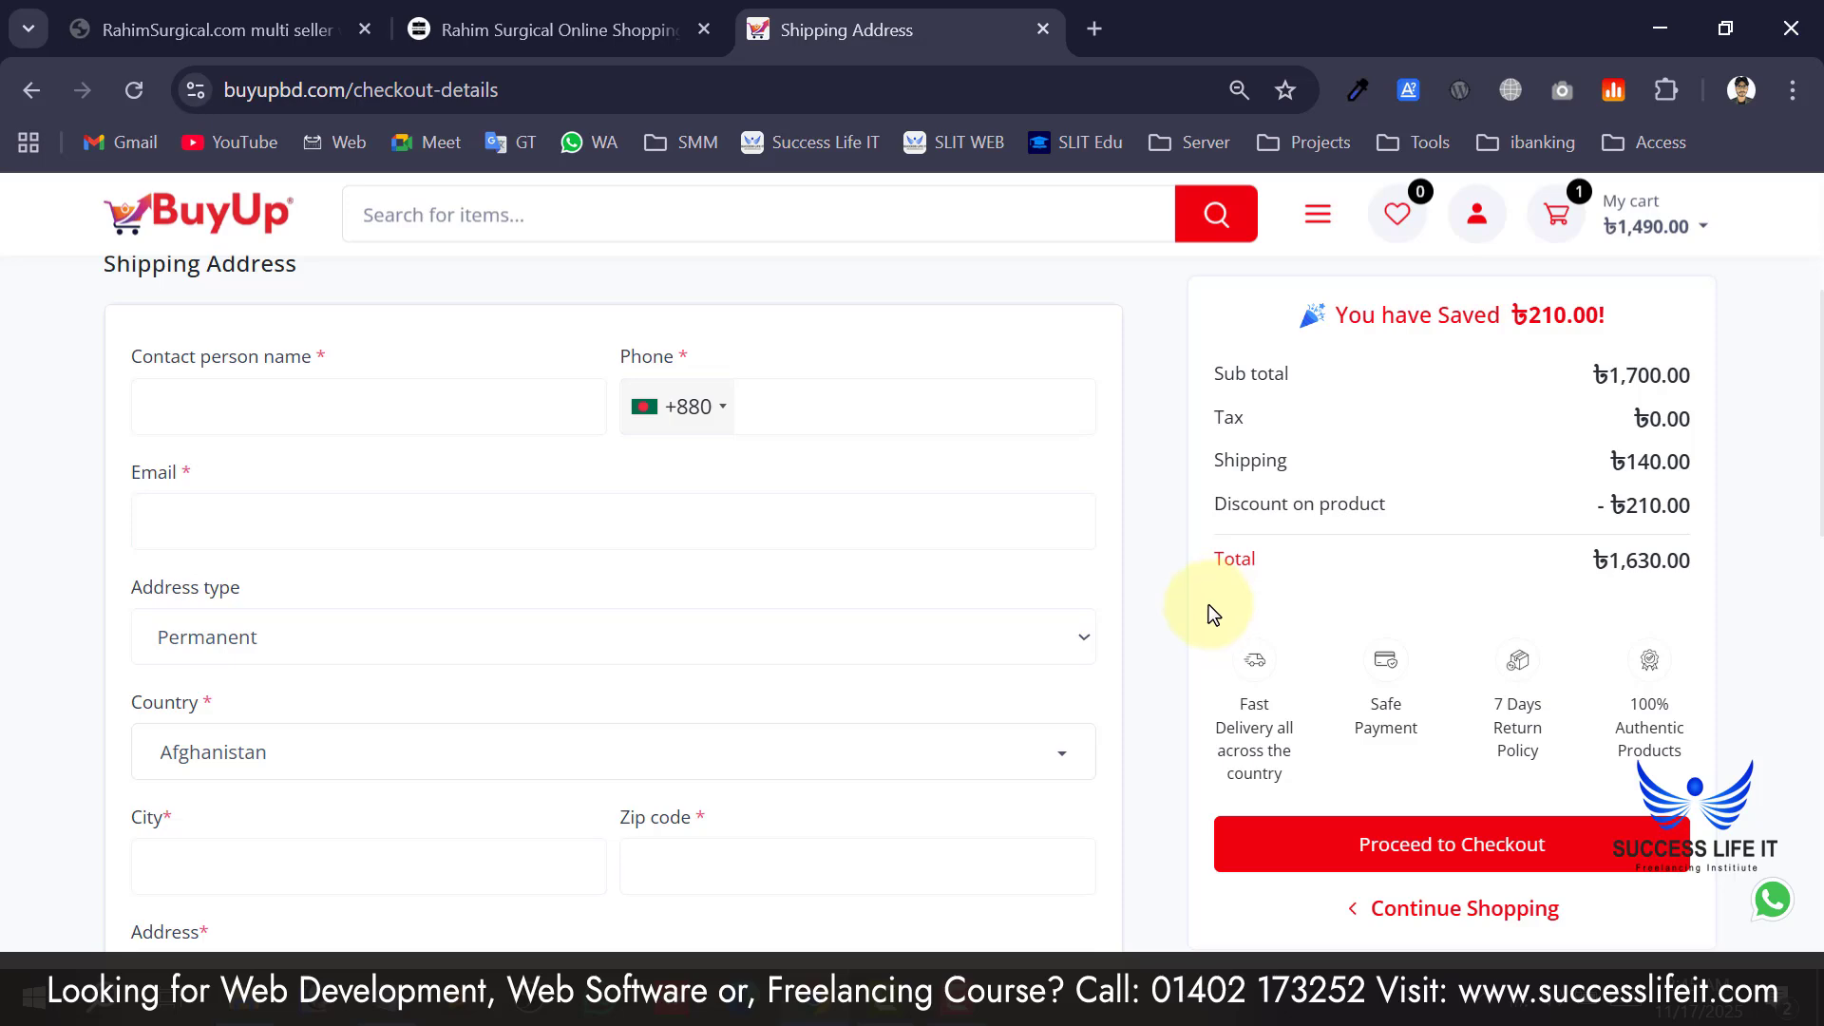
pyautogui.scroll(4, 1206, 602)
pyautogui.click(184, 300)
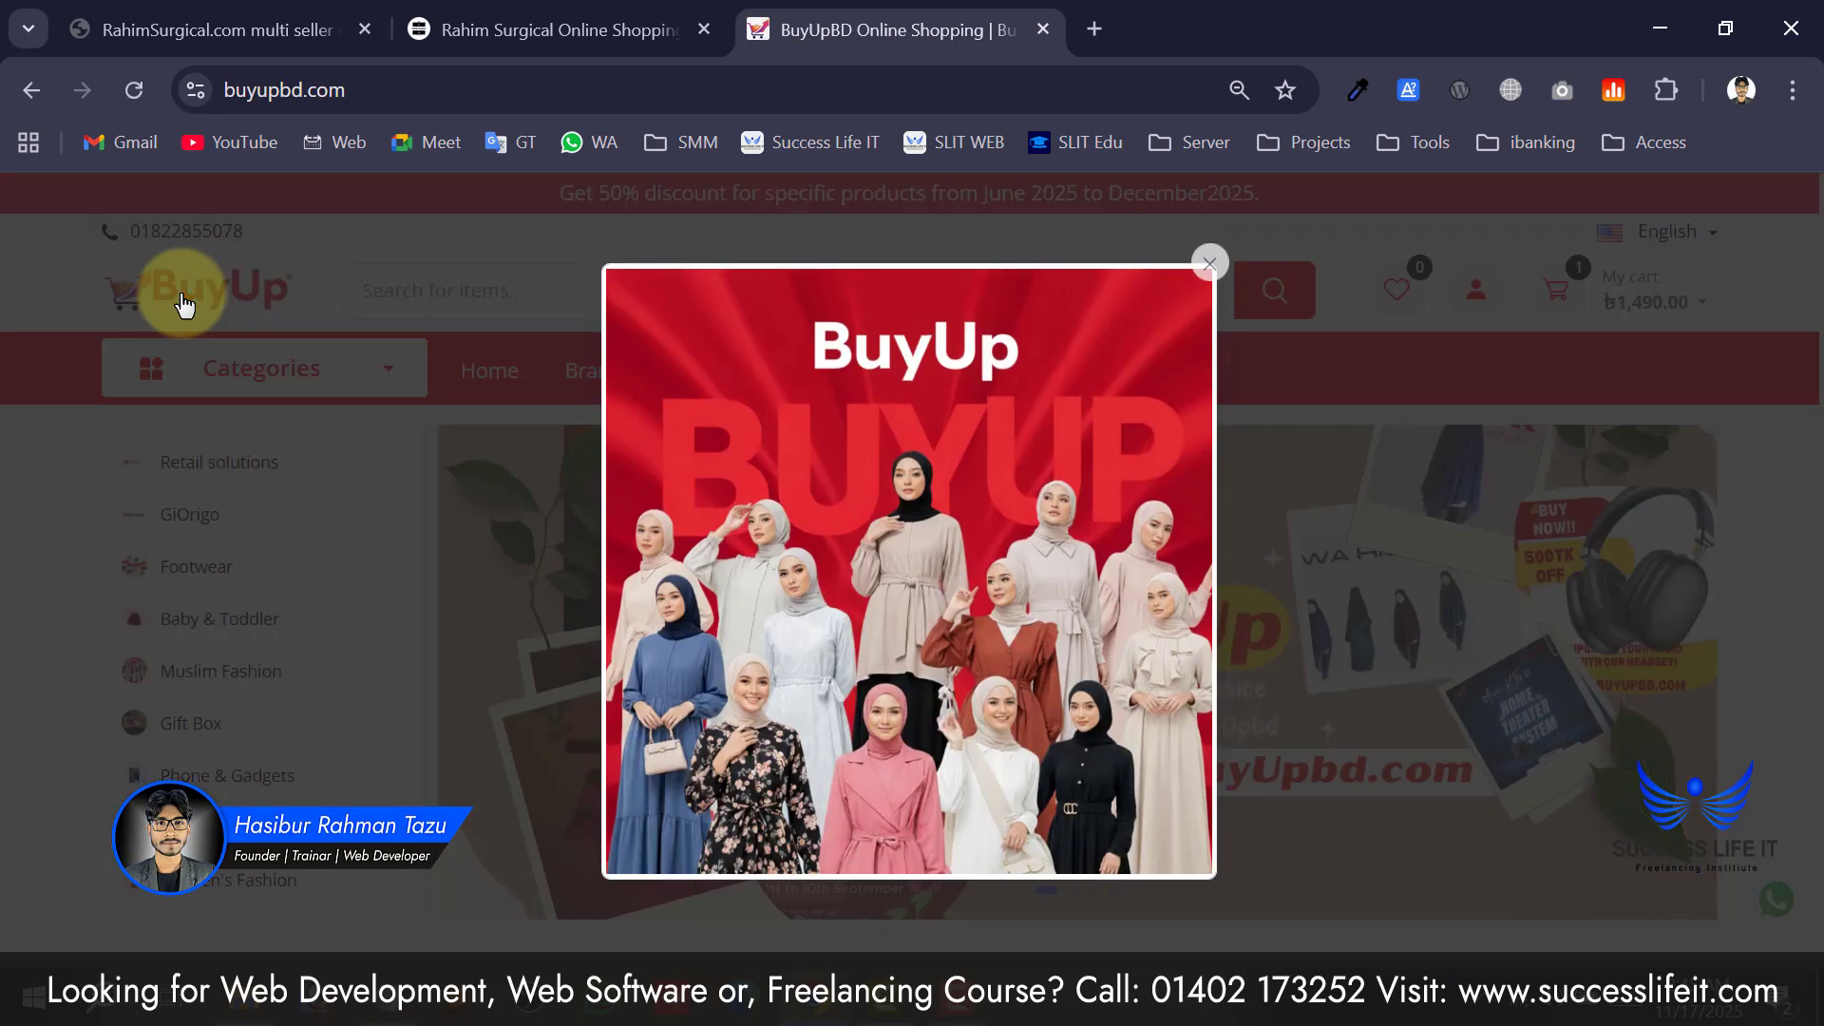
# Close the promo popup, browse the homepage sections, and highlight the 50% discount announcement.
pyautogui.click(1208, 264)
pyautogui.scroll(-10, 842, 595)
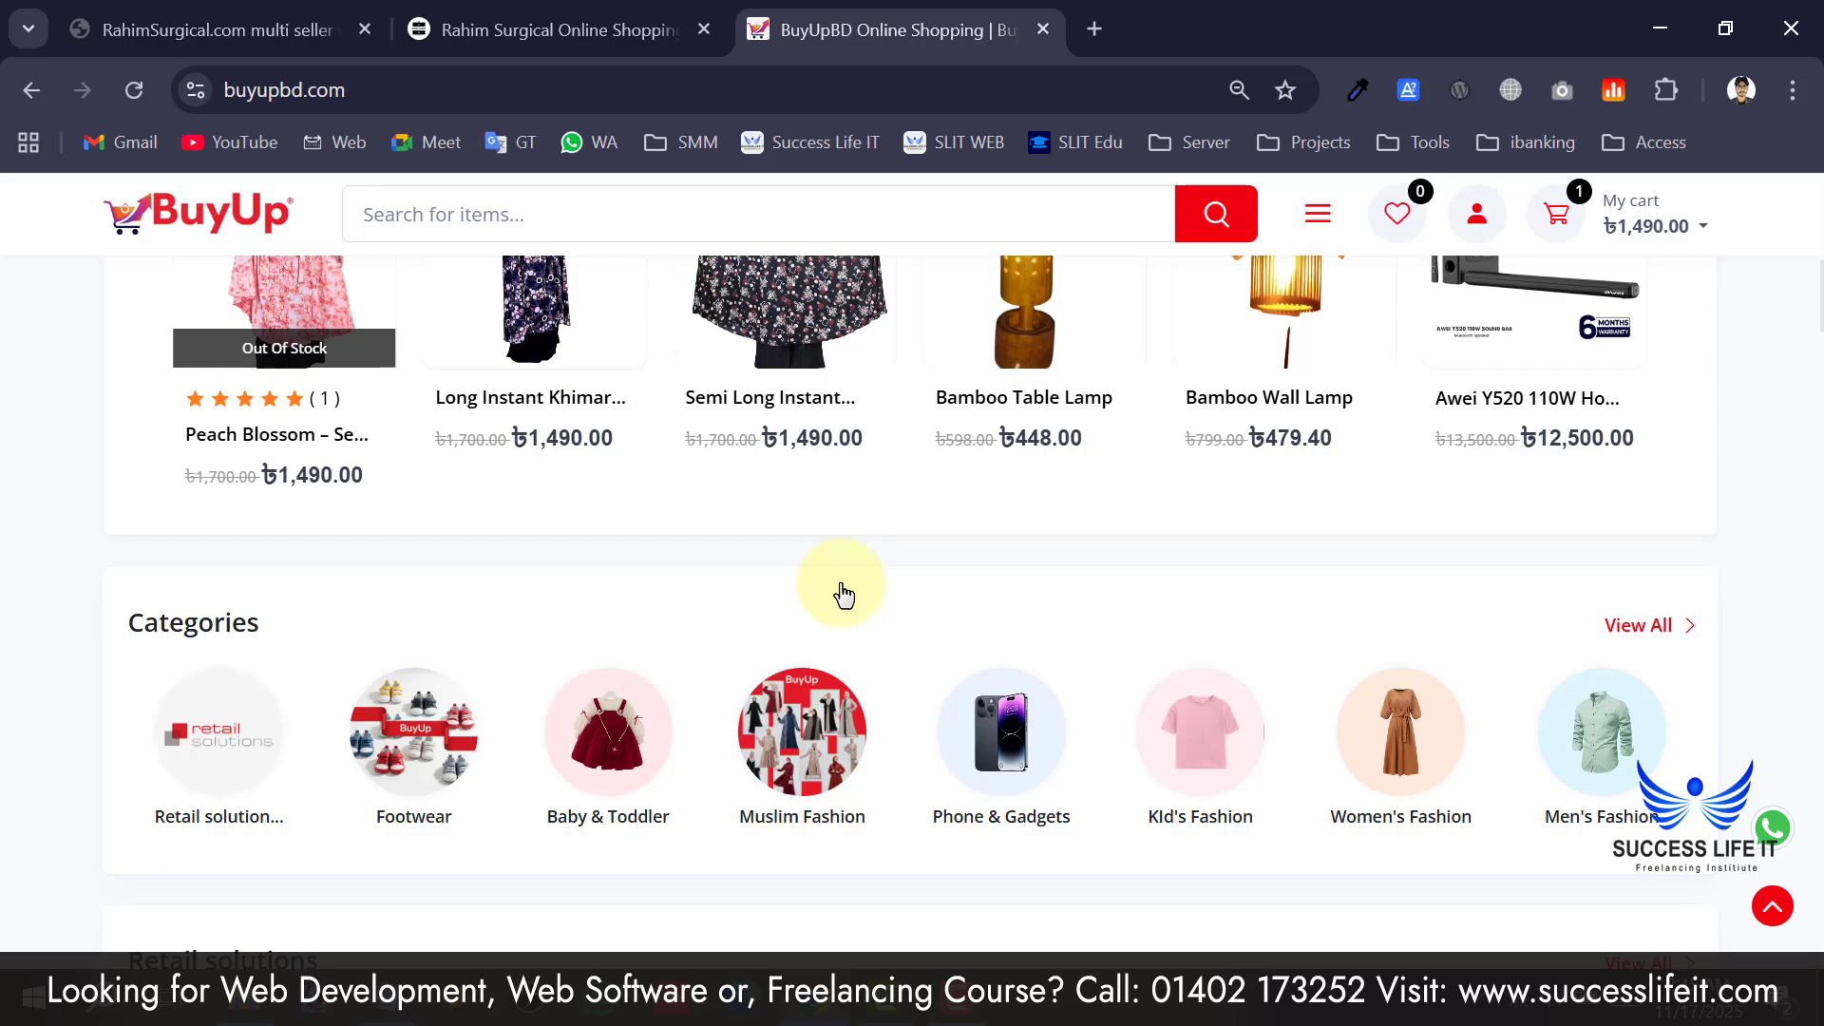
pyautogui.scroll(10, 843, 596)
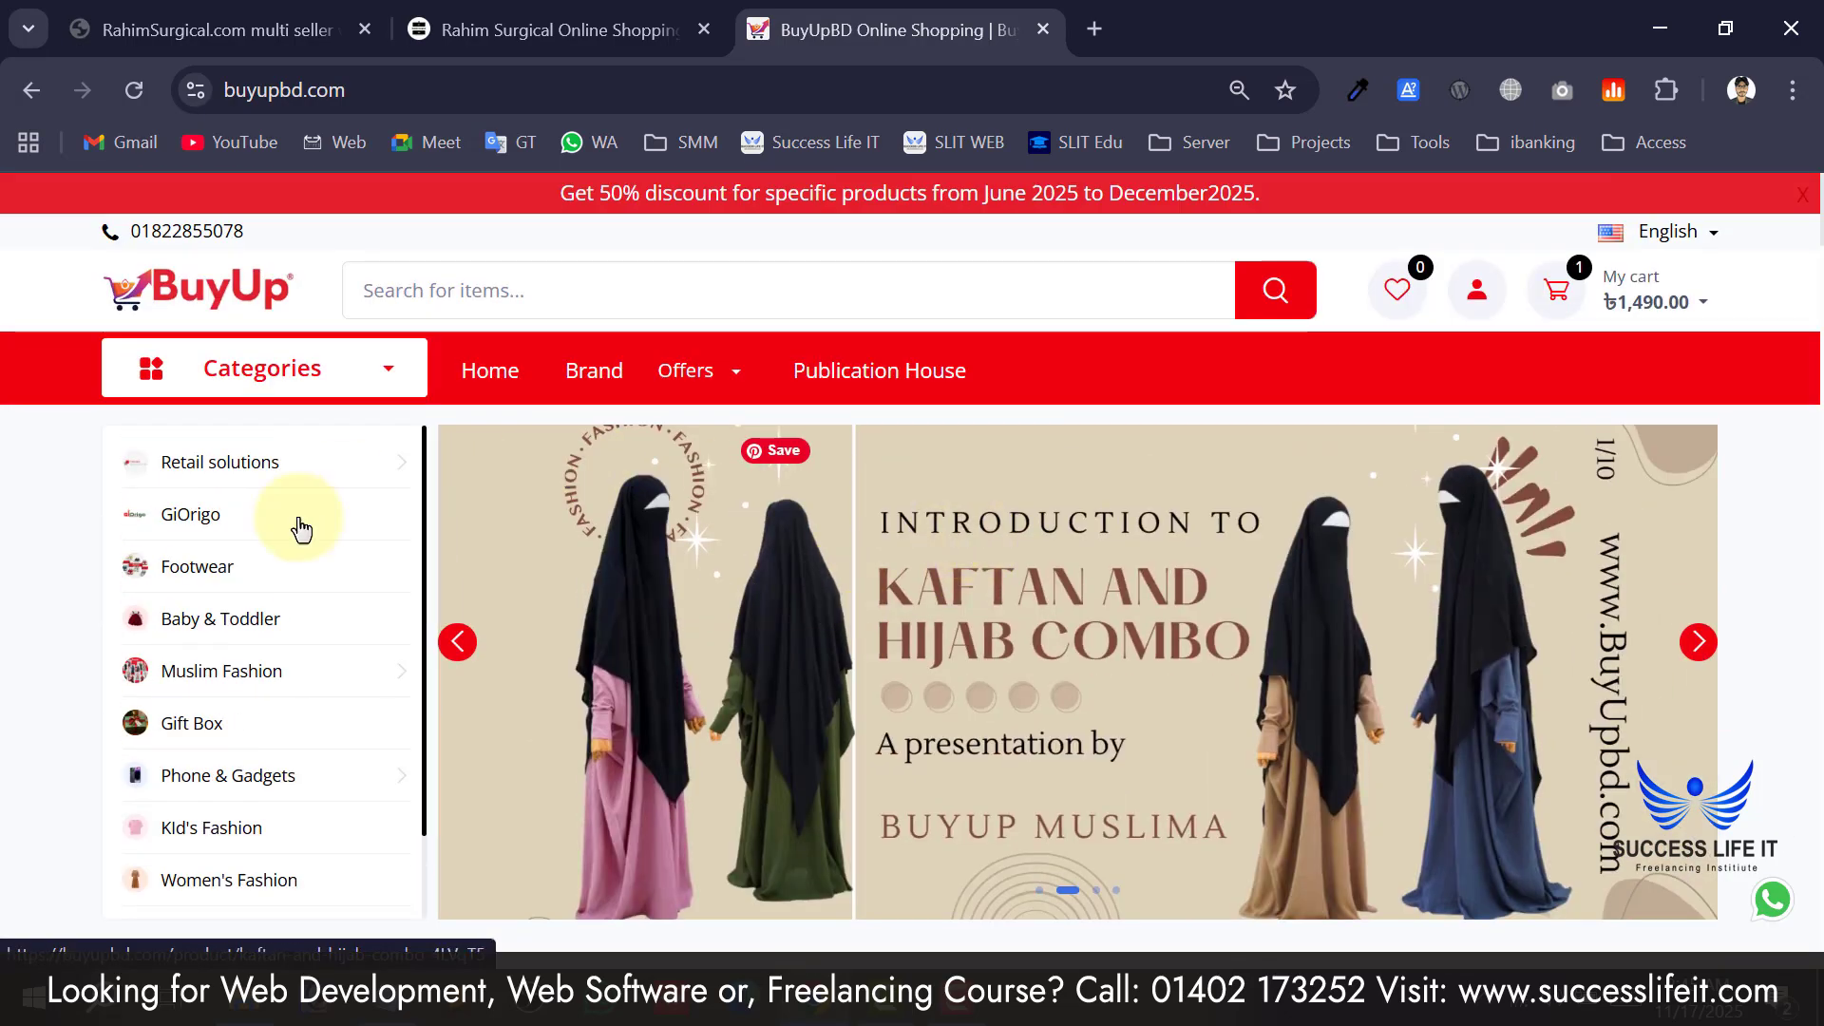
pyautogui.scroll(-4, 7, 650)
pyautogui.scroll(-20, 7, 650)
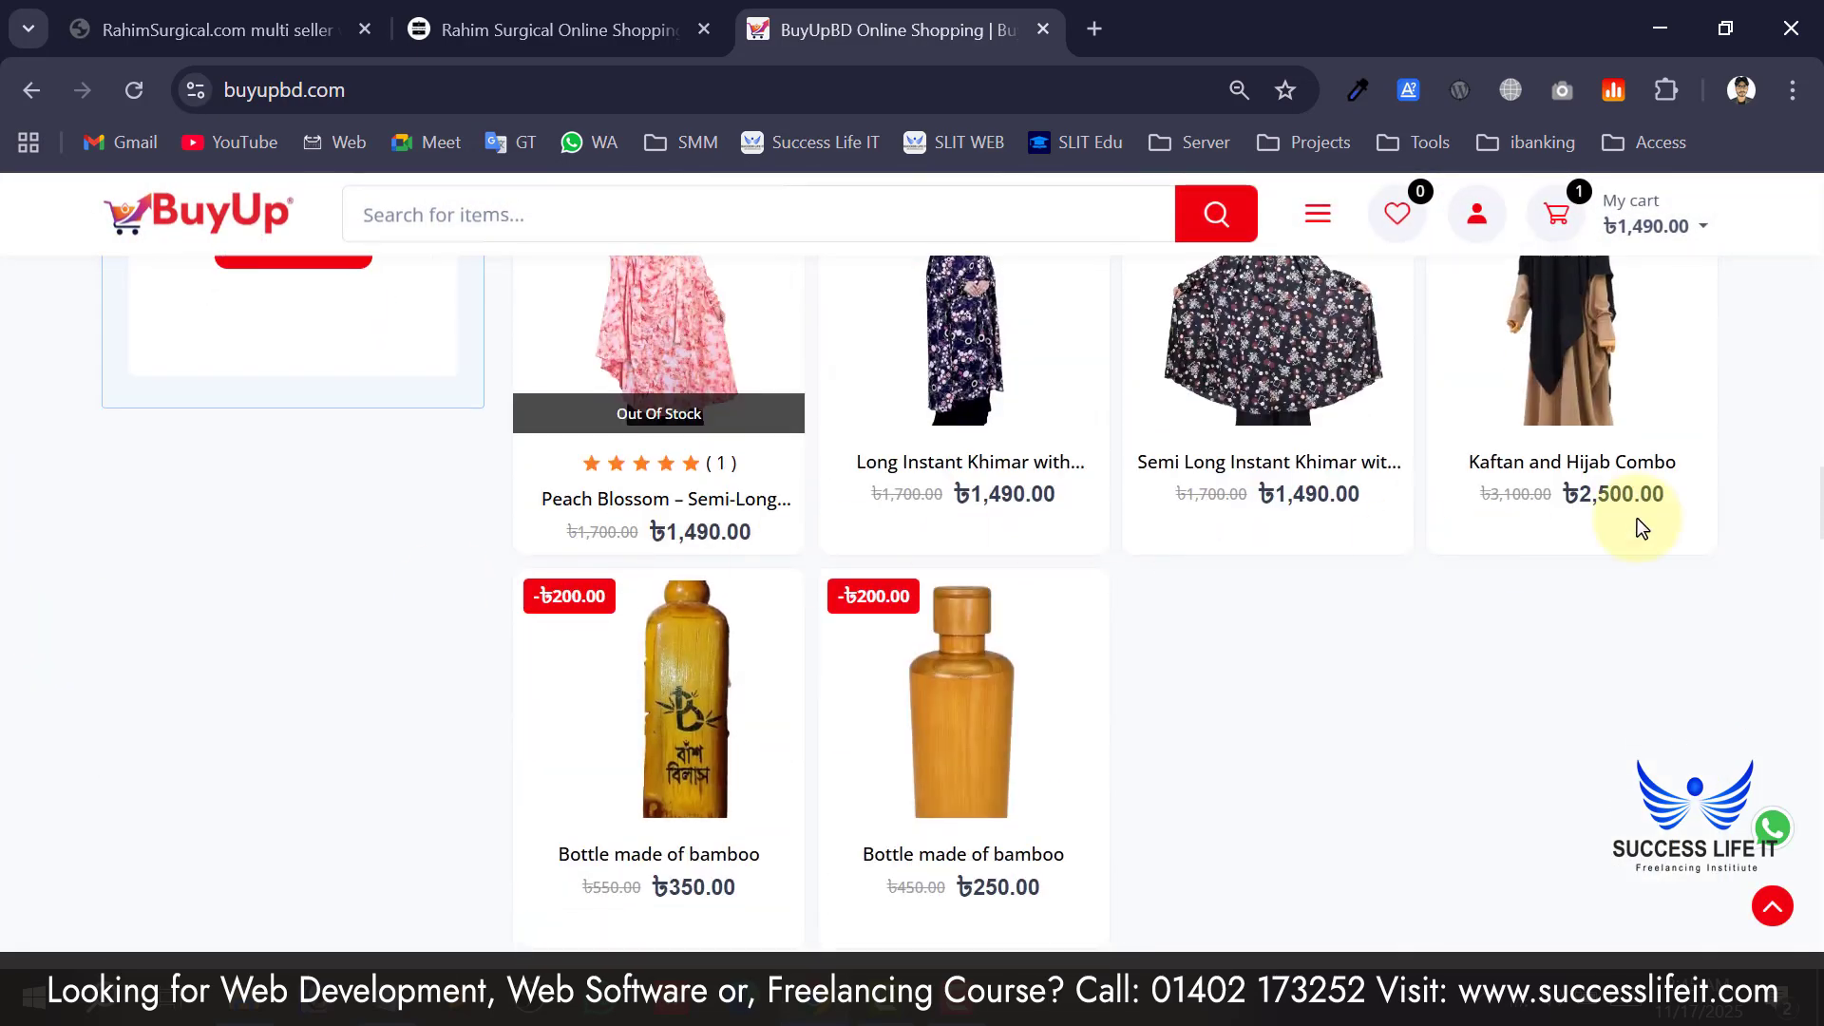
pyautogui.scroll(-9, 680, 484)
pyautogui.scroll(11, 1103, 480)
pyautogui.scroll(15, 1095, 493)
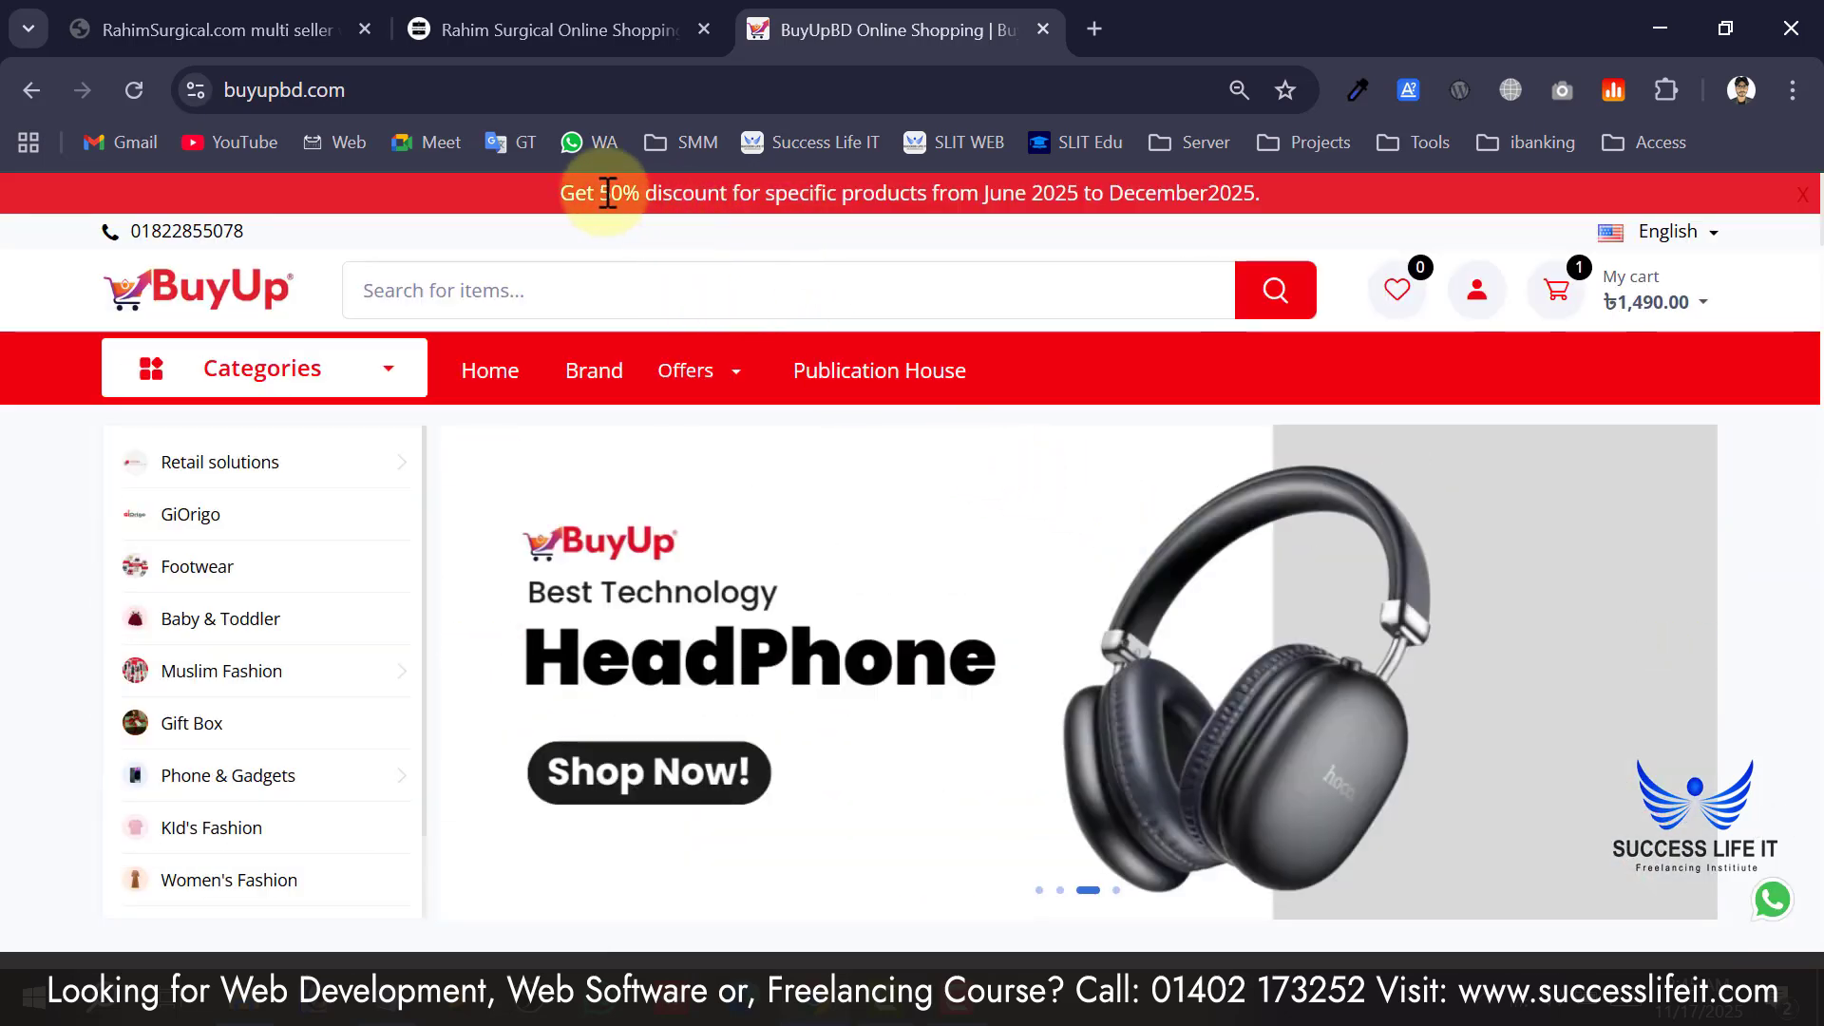
pyautogui.moveTo(601, 193); pyautogui.dragTo(680, 211)
# Switch the storefront to Bengali and back to English, then reveal the account's Sign in/Sign up options.
pyautogui.click(704, 230)
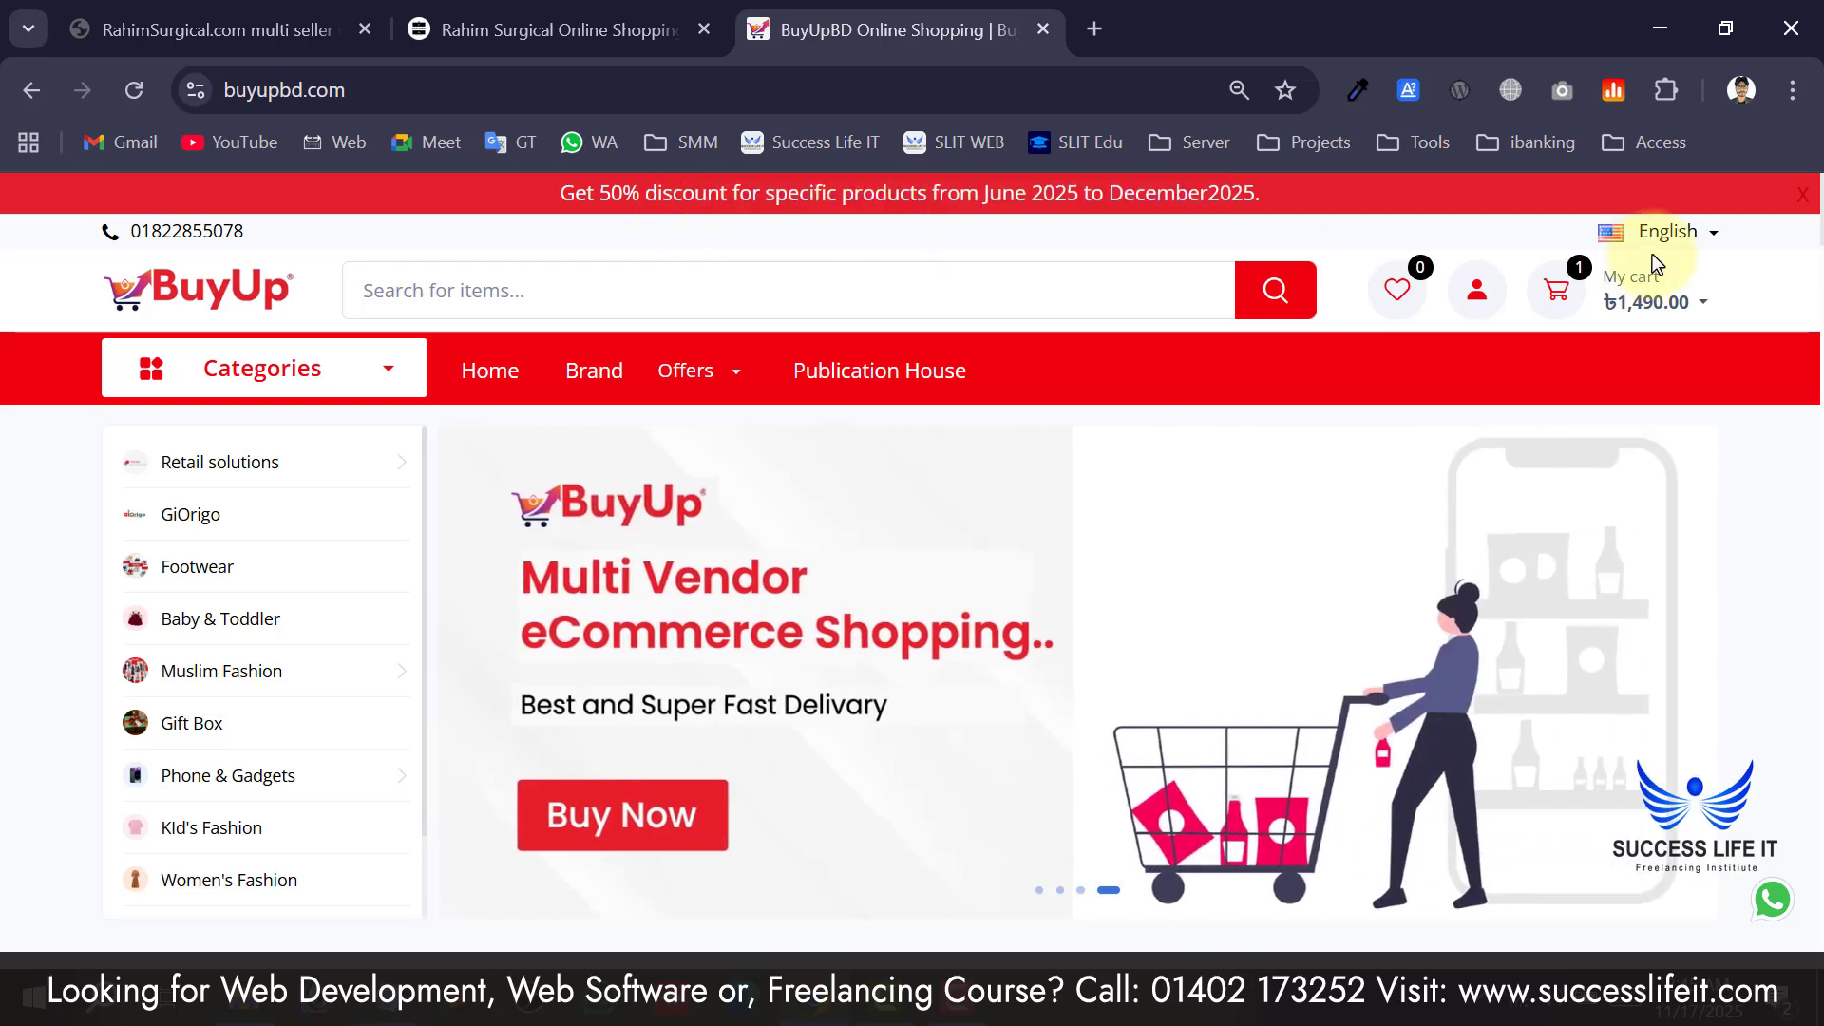
pyautogui.click(1657, 249)
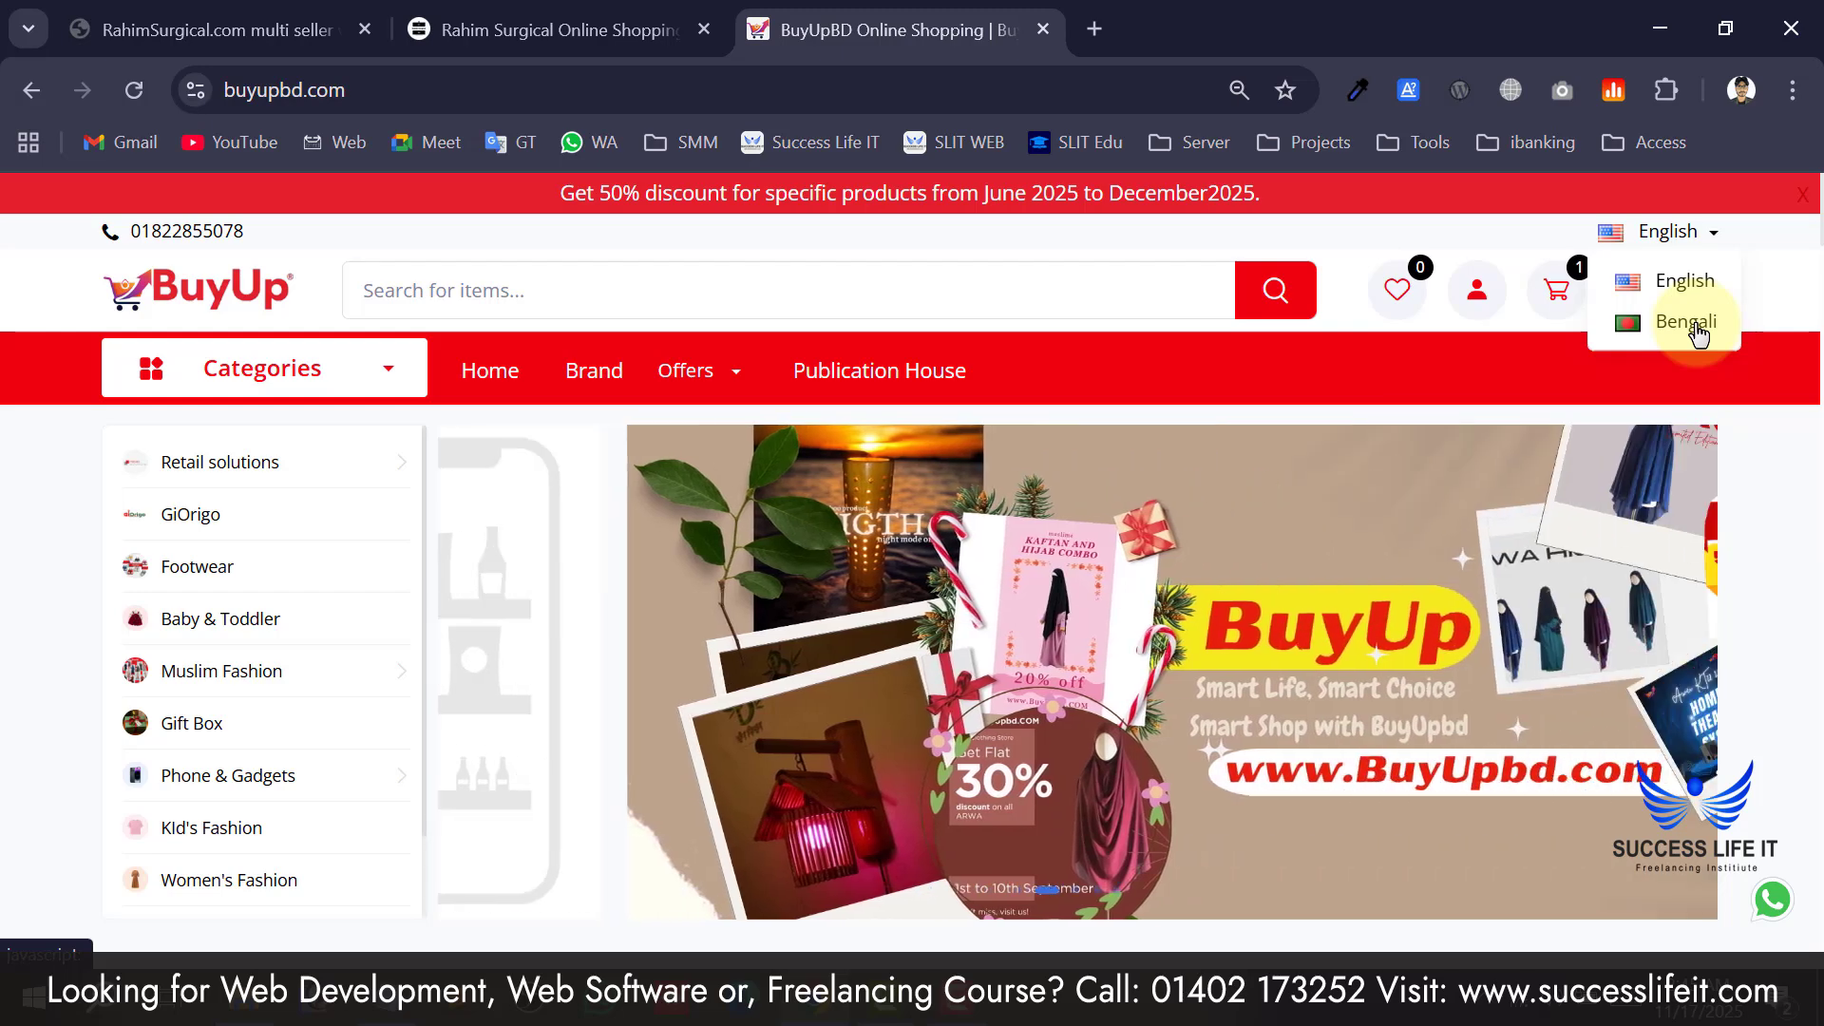
pyautogui.click(1697, 325)
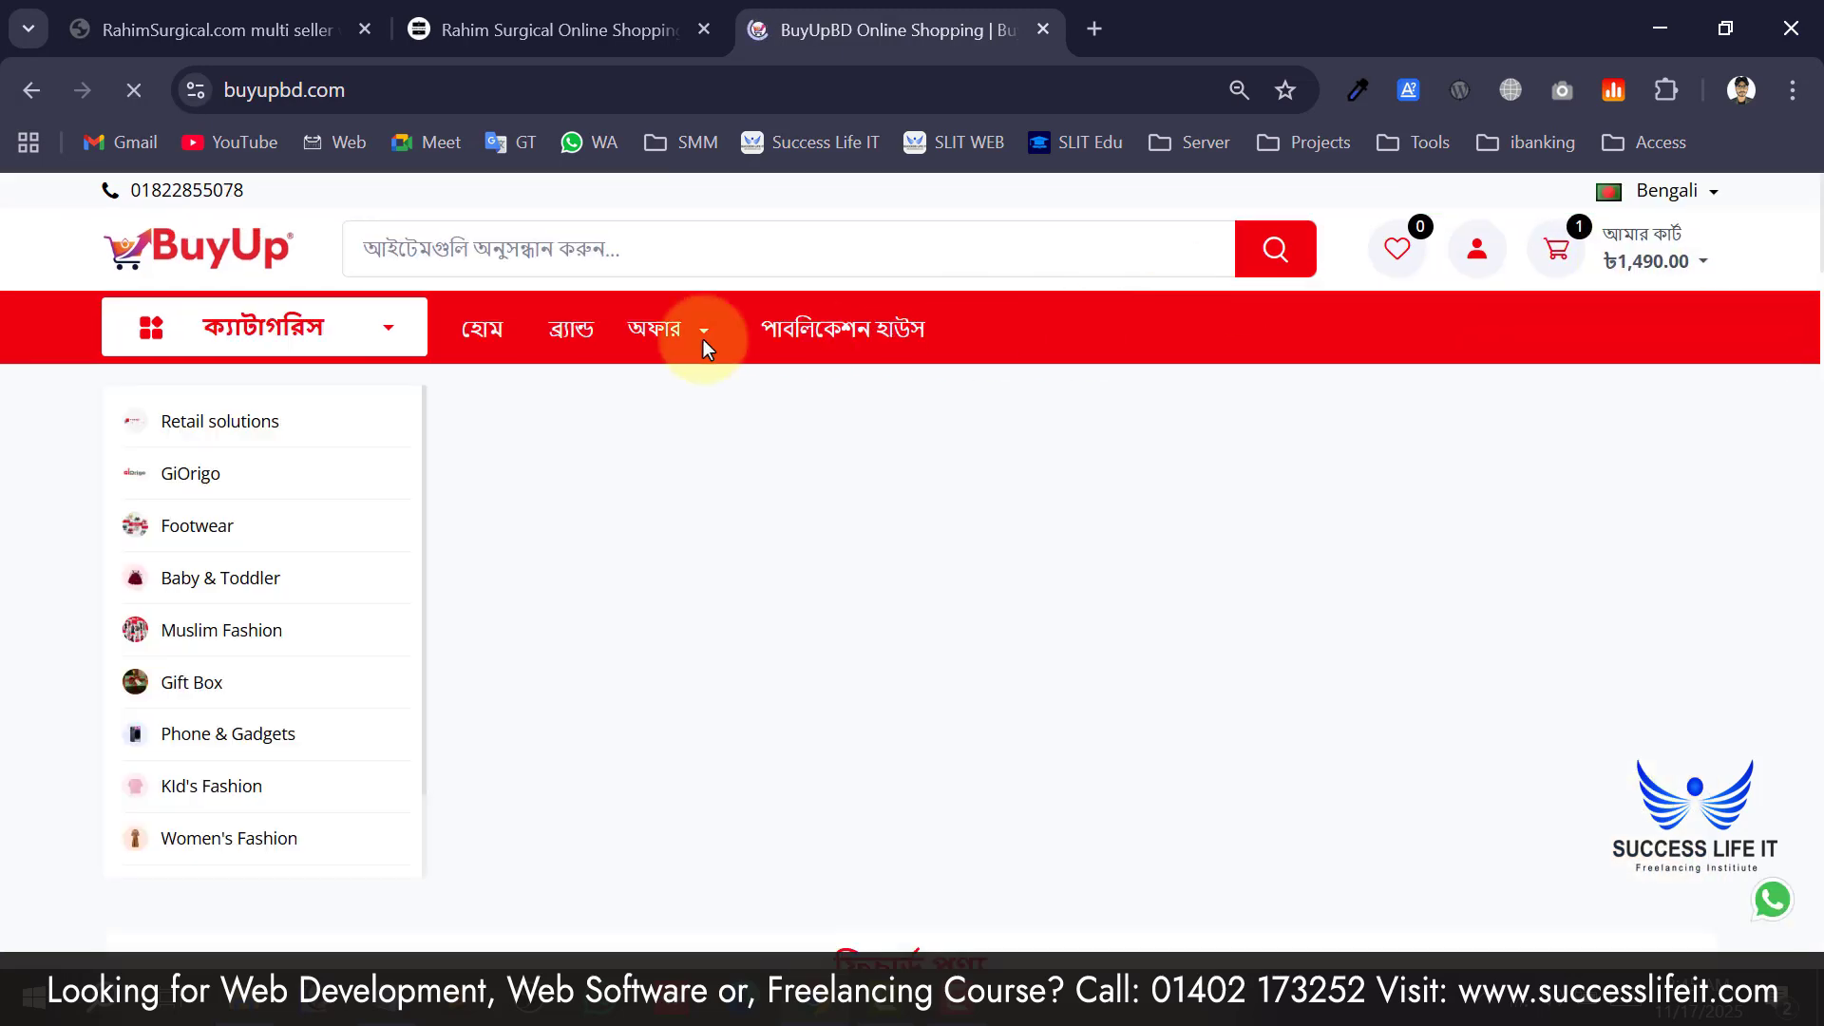
pyautogui.scroll(-5, 1128, 305)
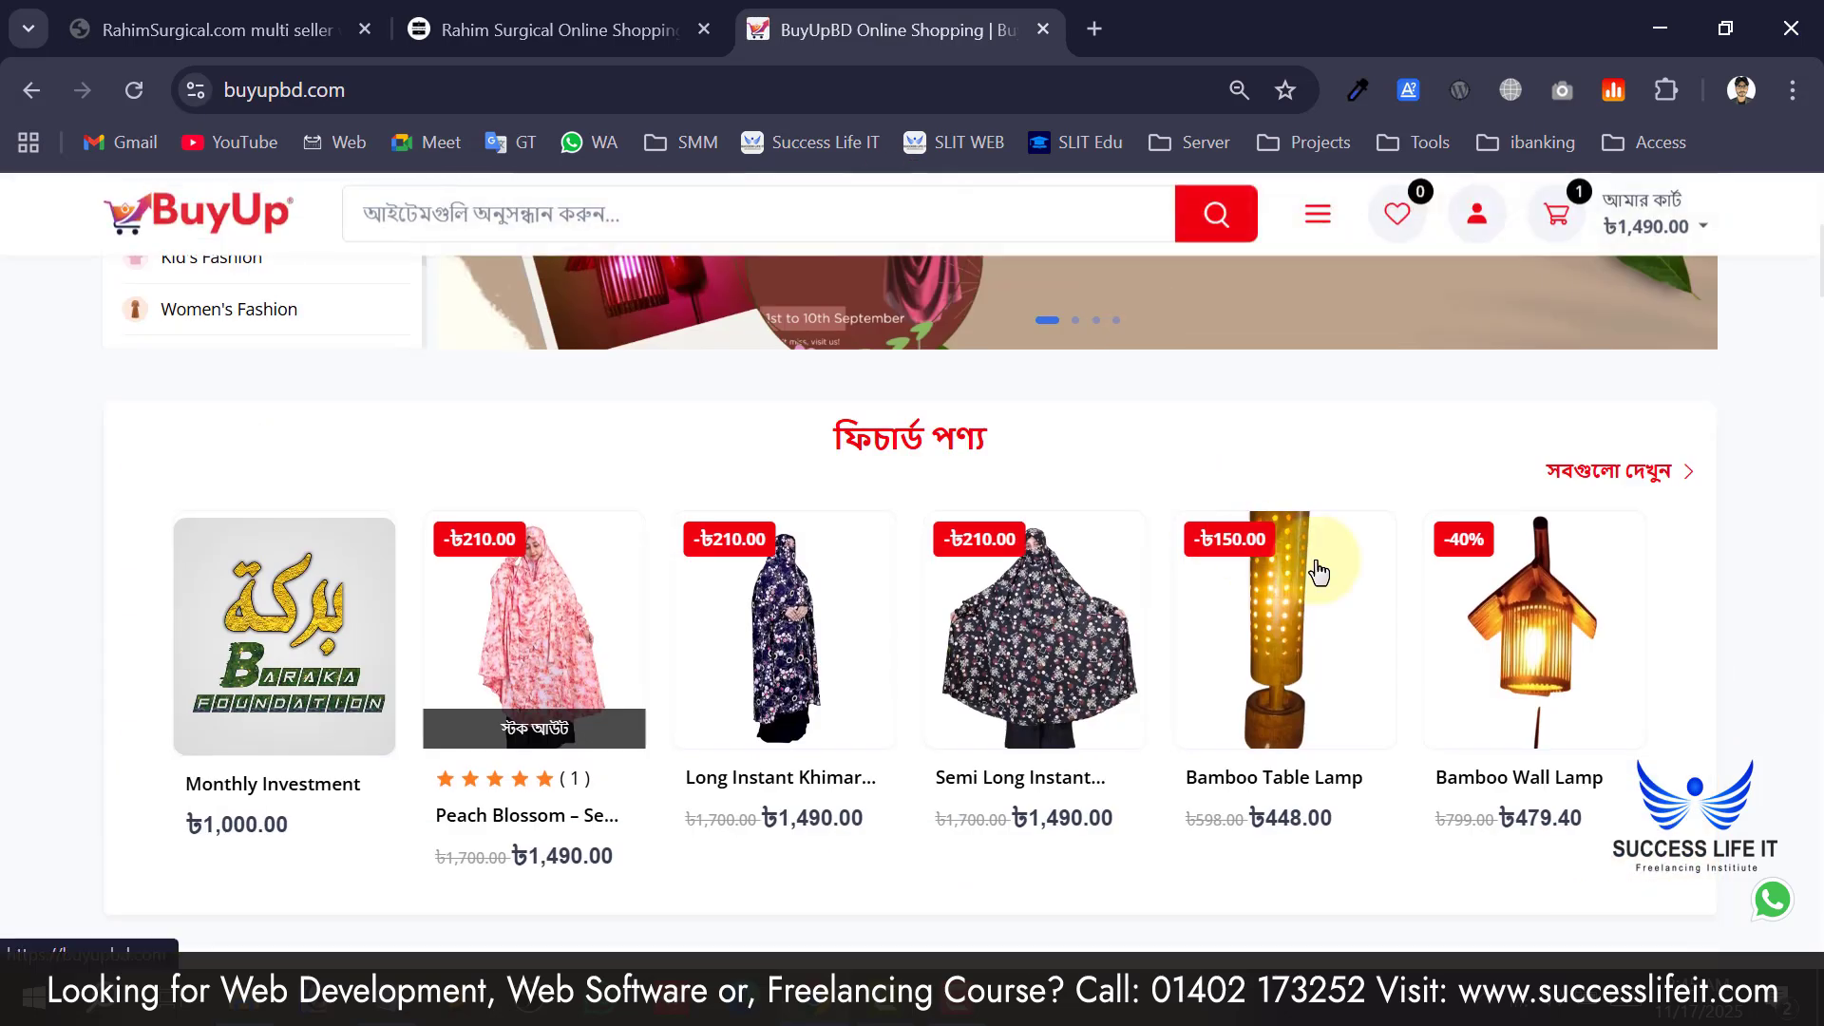
pyautogui.scroll(5, 1263, 410)
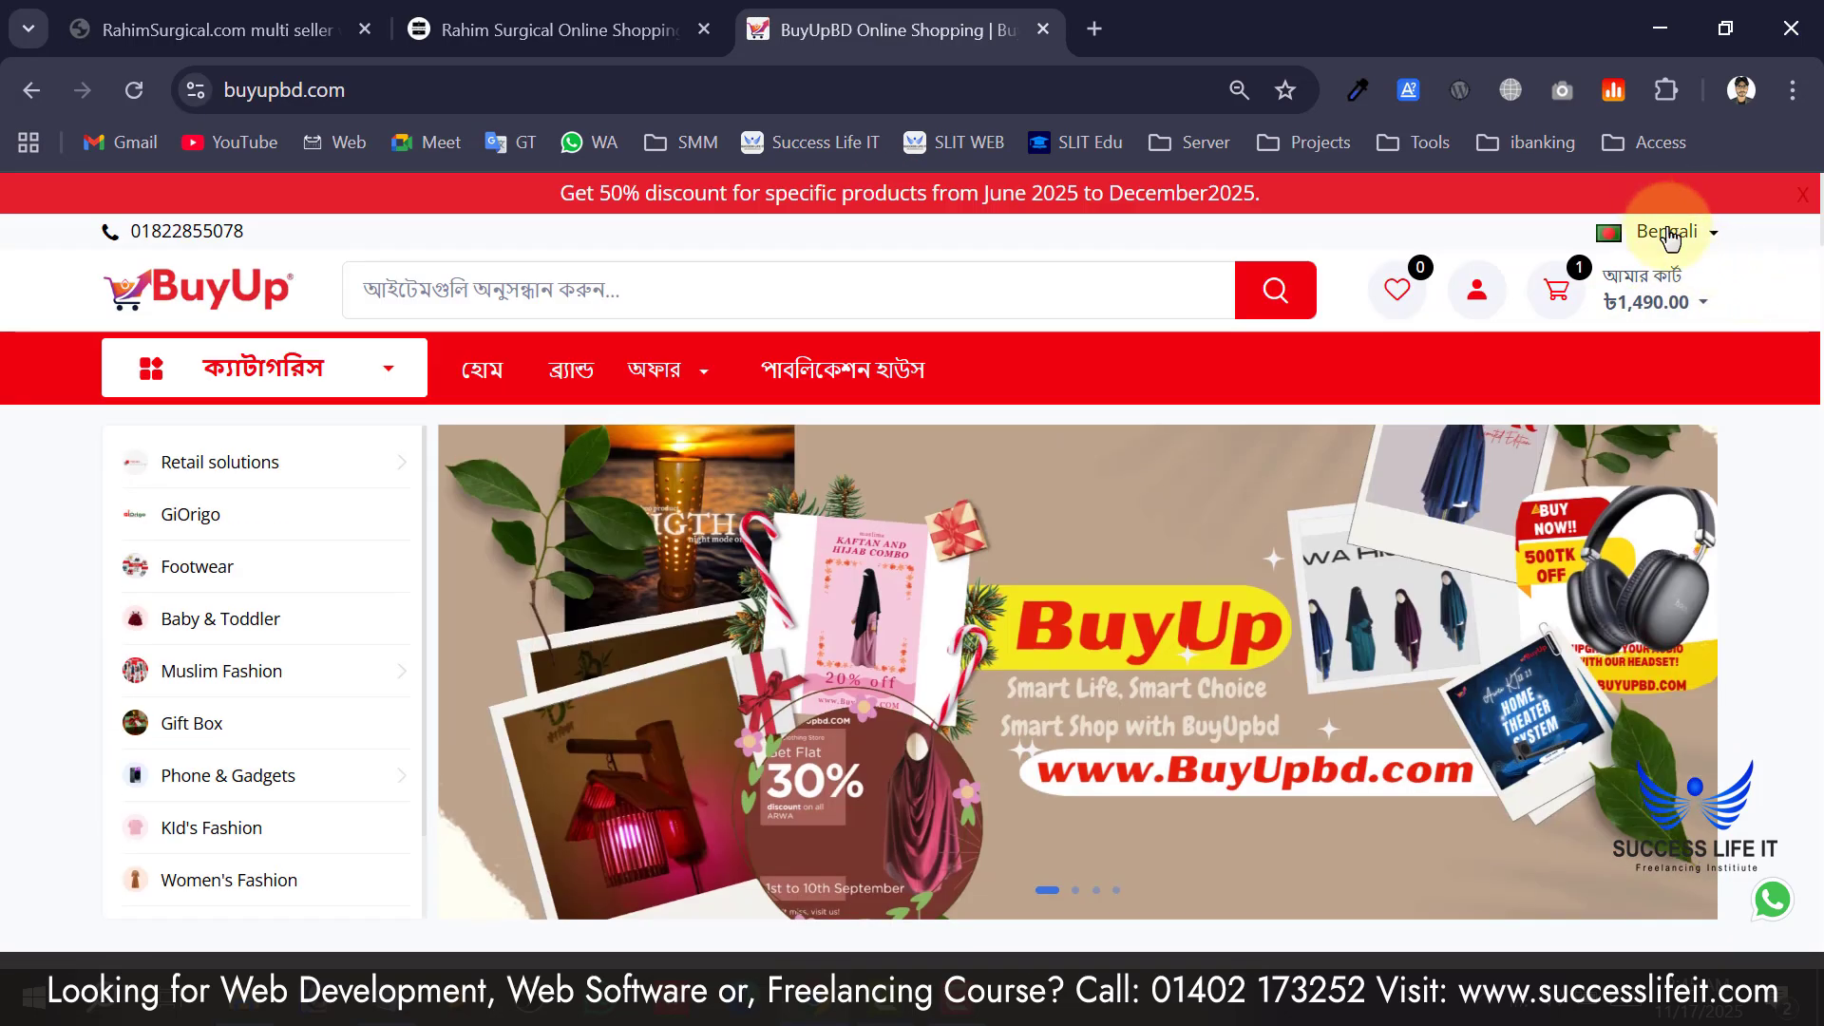
pyautogui.click(1671, 239)
pyautogui.click(1658, 300)
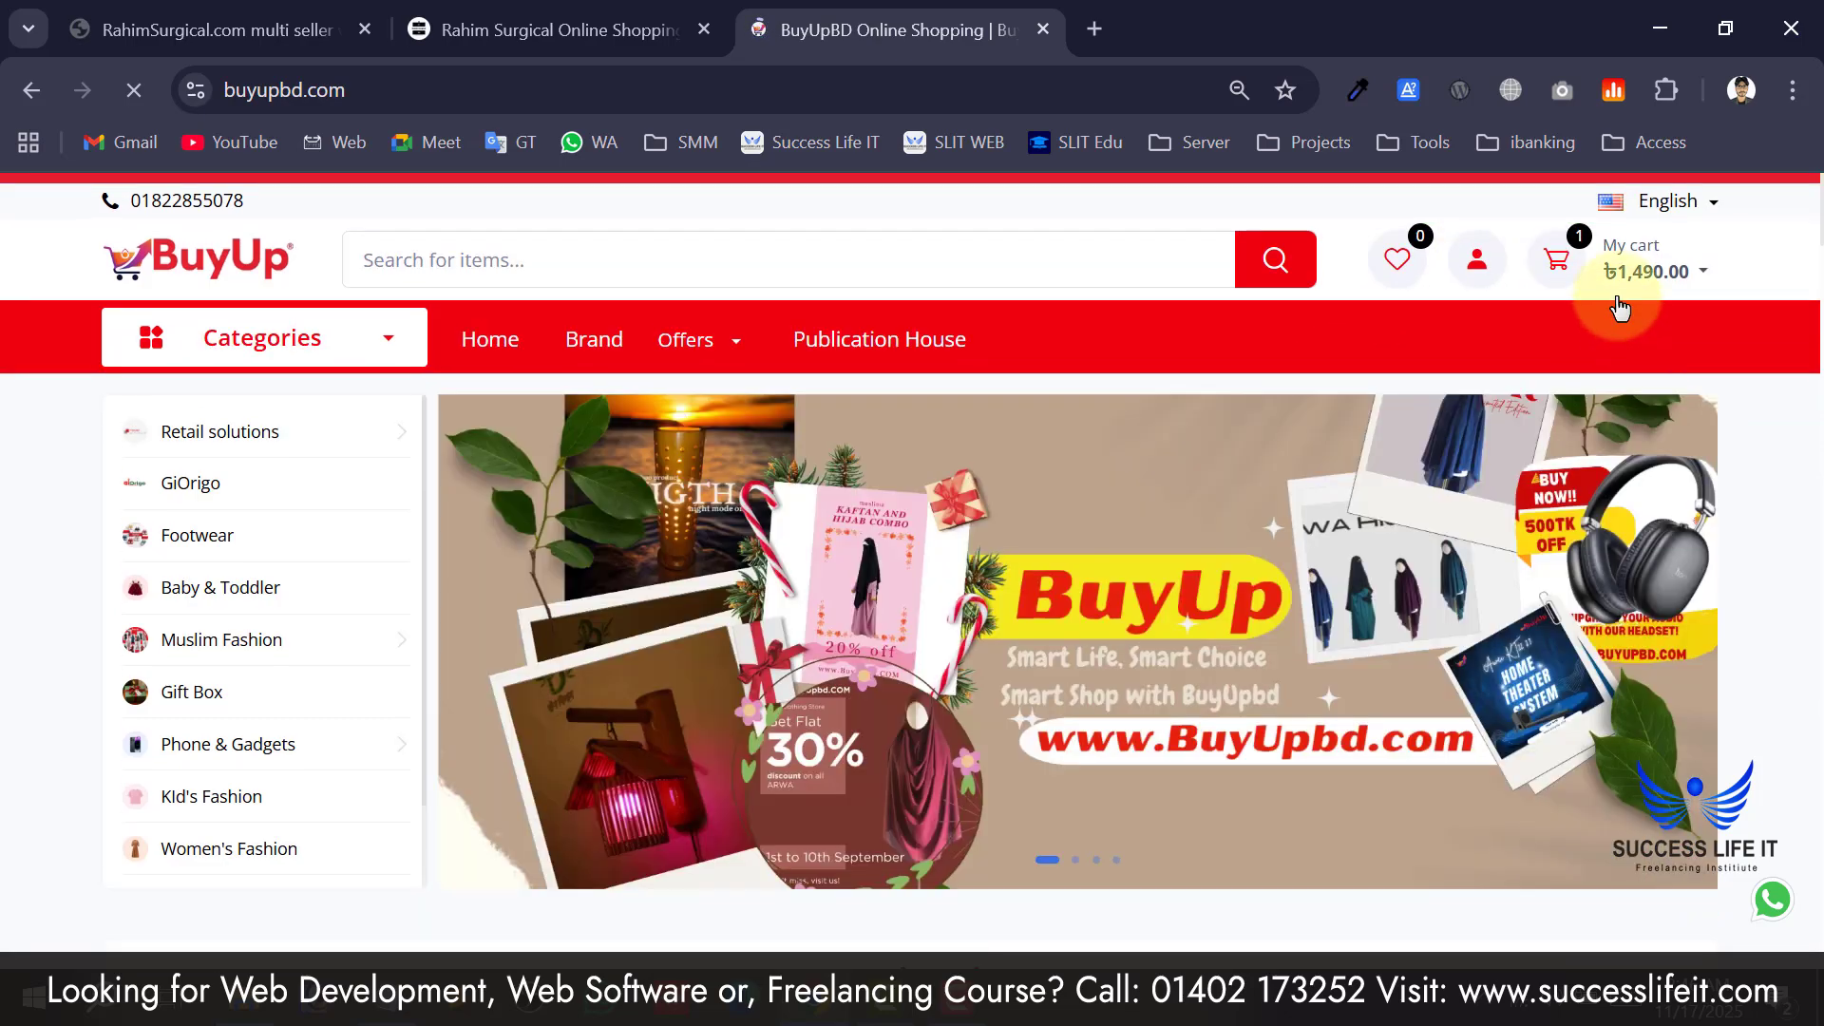
pyautogui.moveTo(1620, 306)
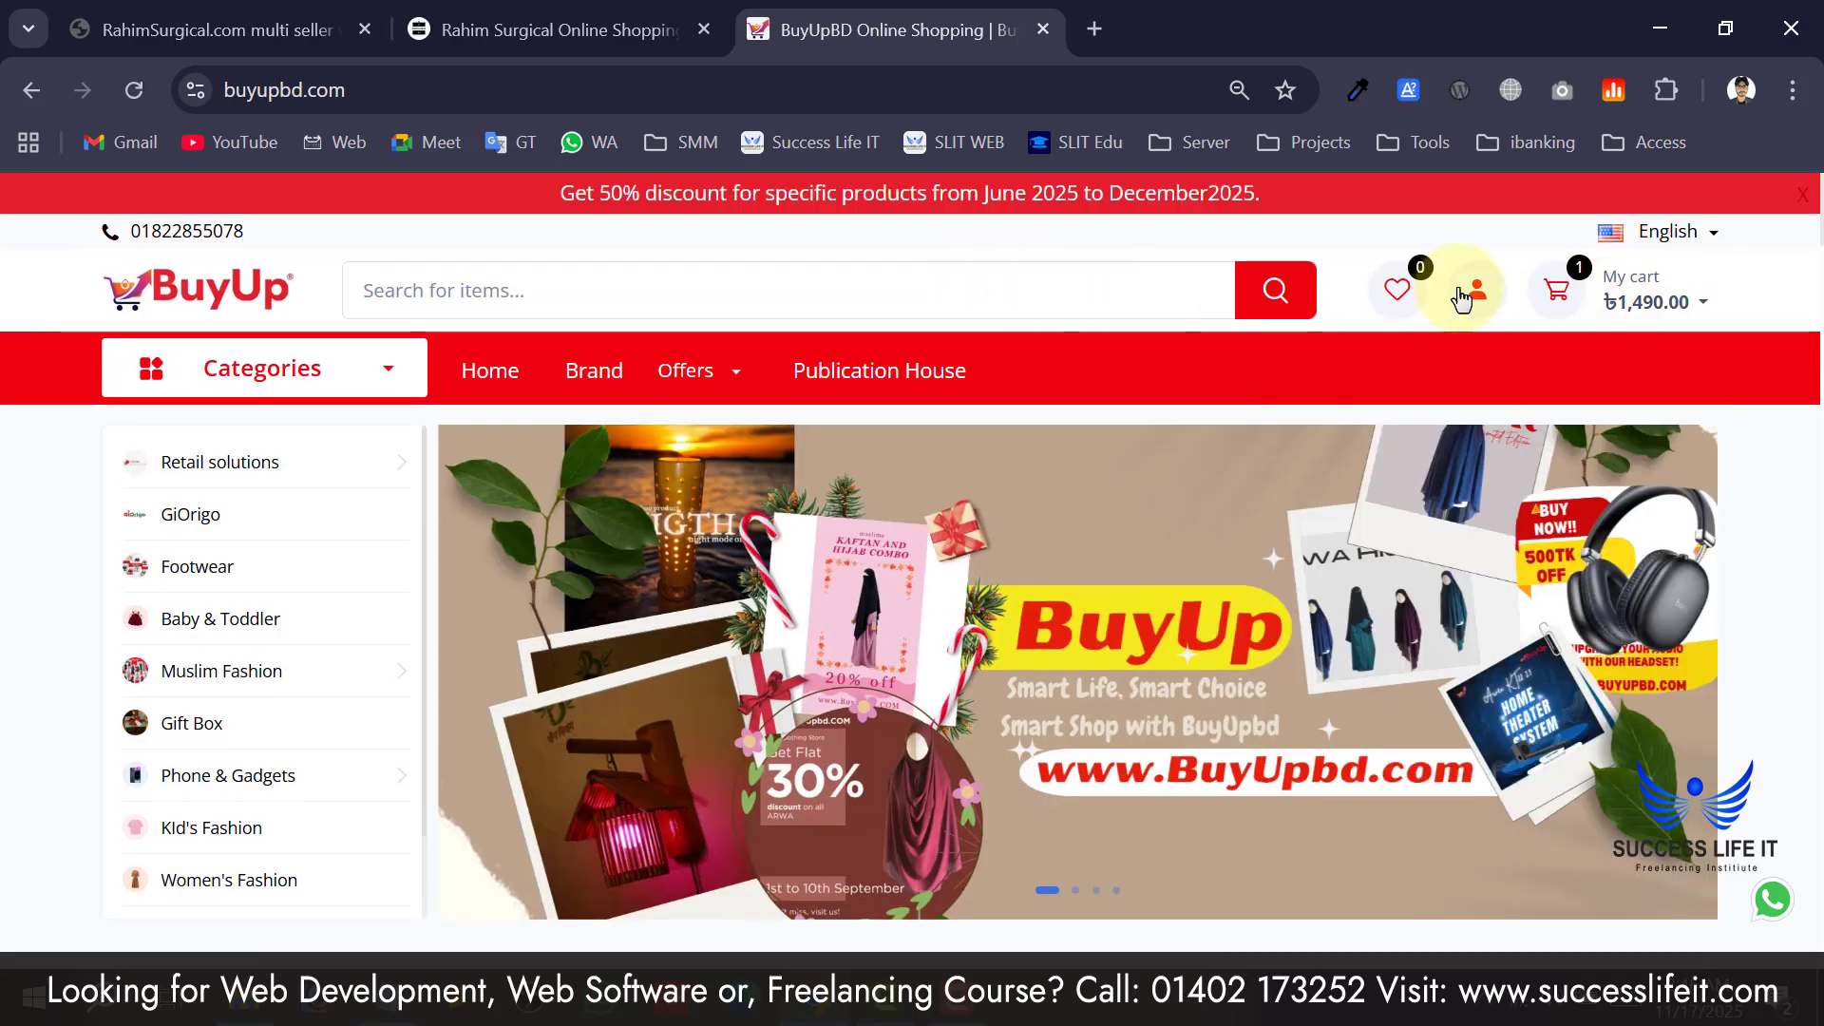
pyautogui.moveTo(1476, 300)
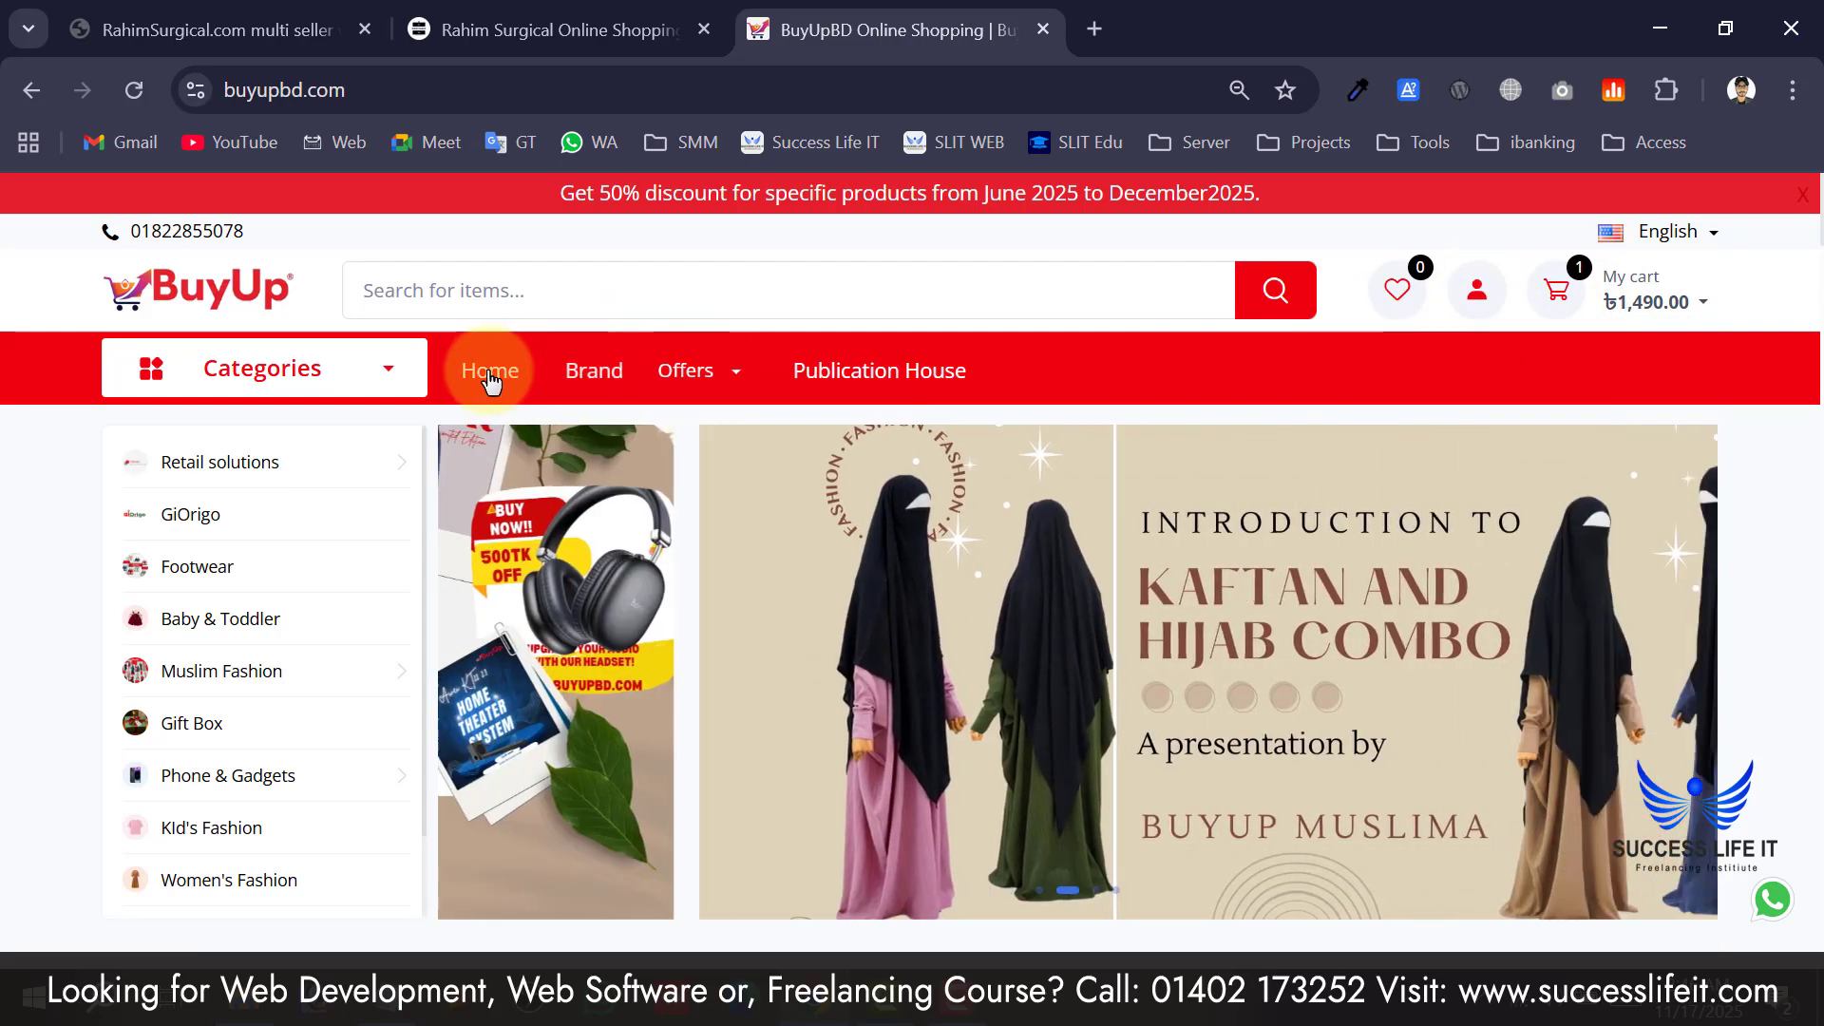
pyautogui.moveTo(590, 370)
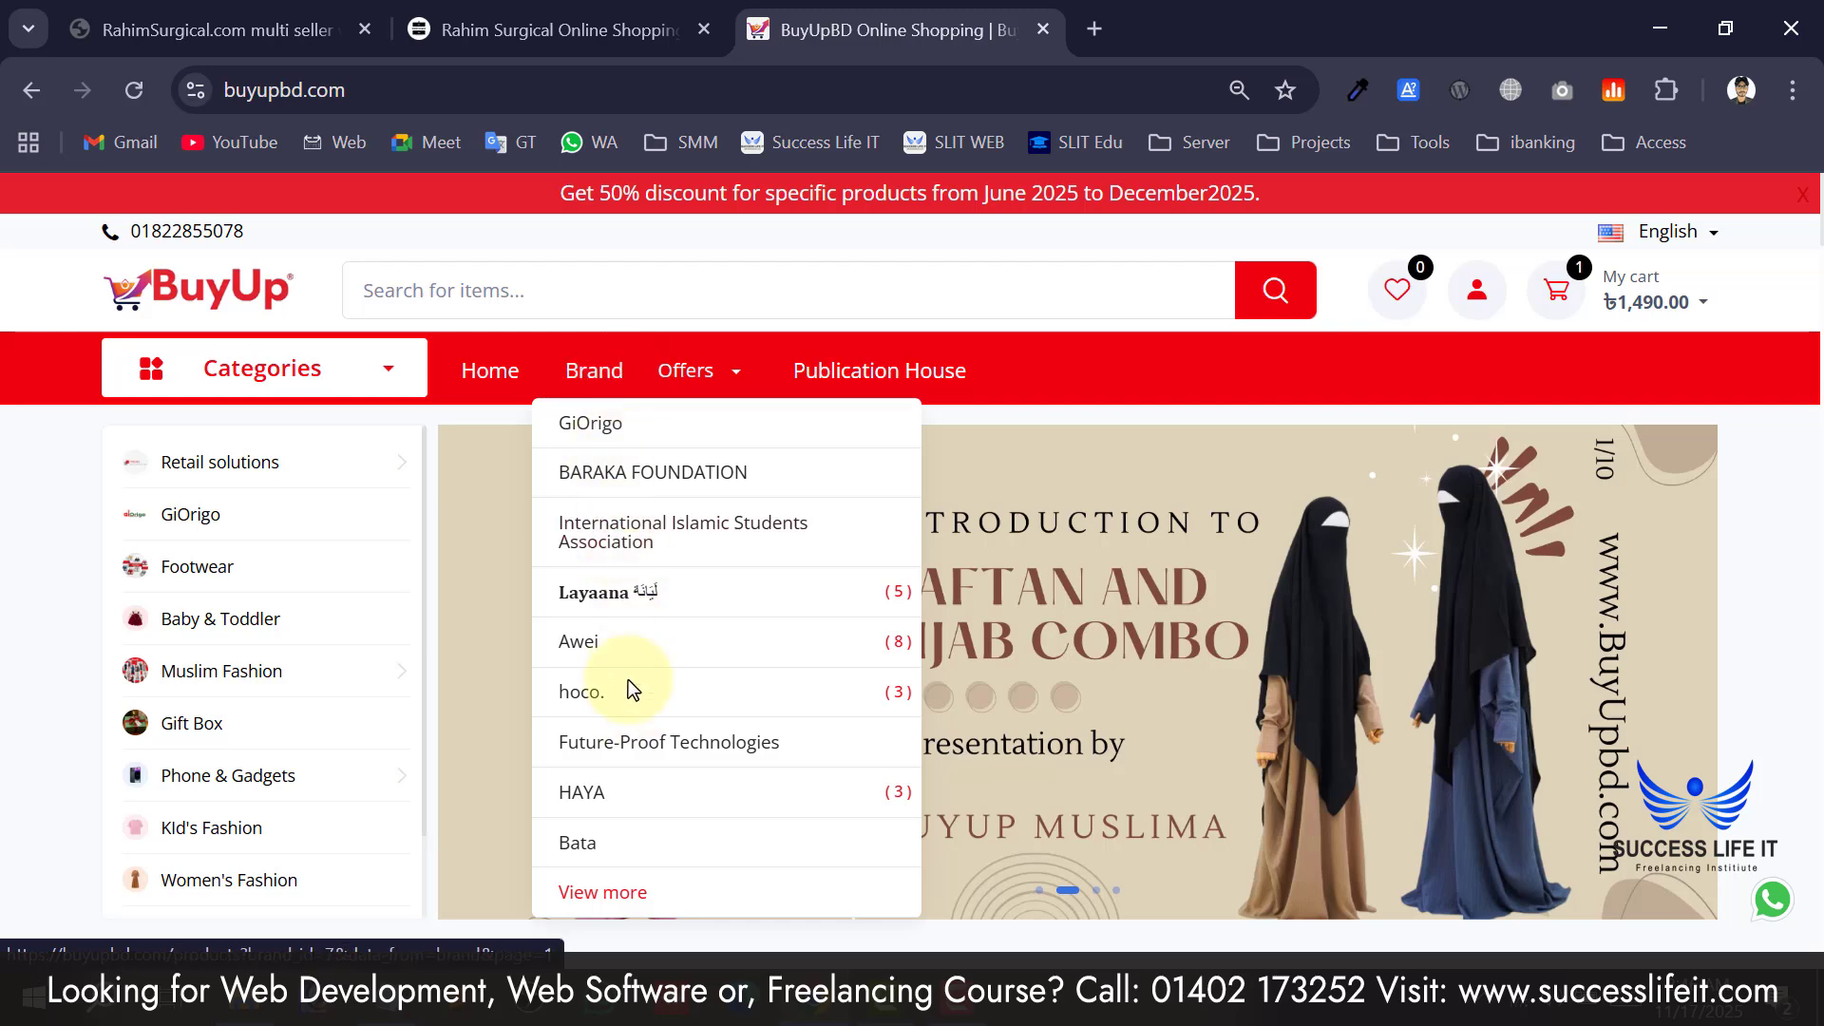
pyautogui.moveTo(692, 376)
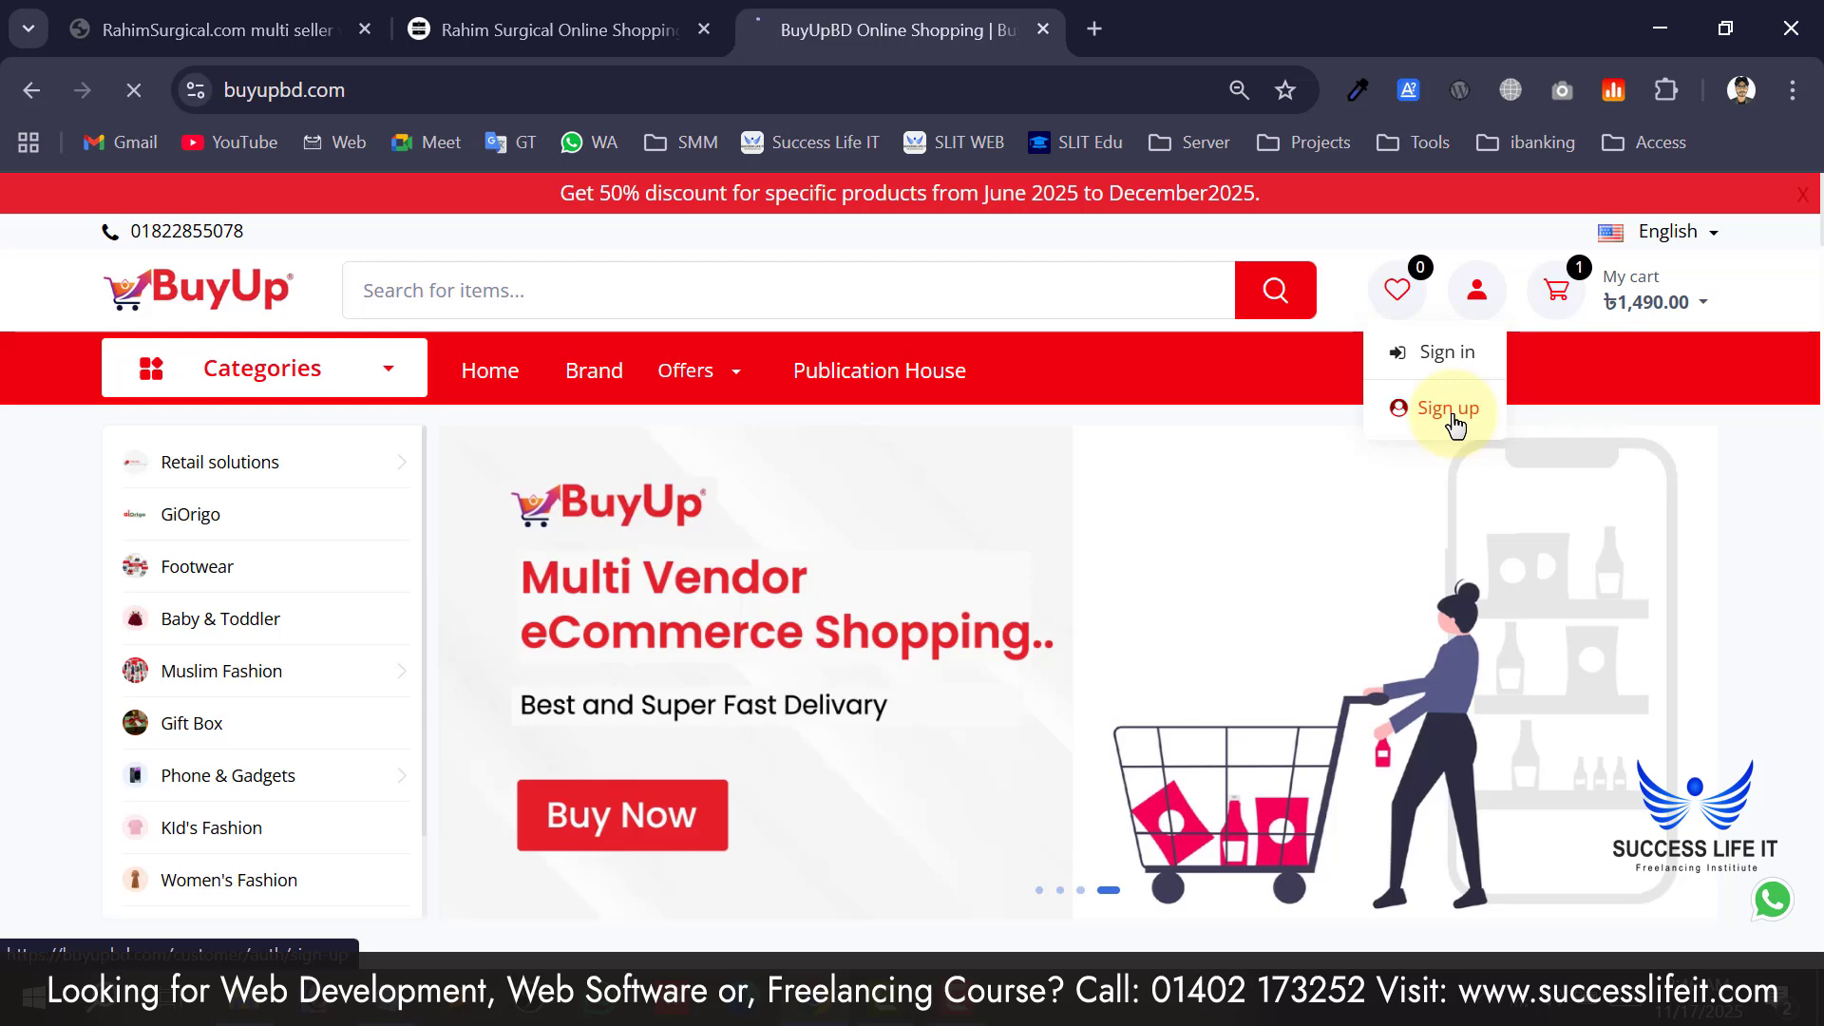
# Open the customer registration form and click into its name fields.
pyautogui.click(1449, 409)
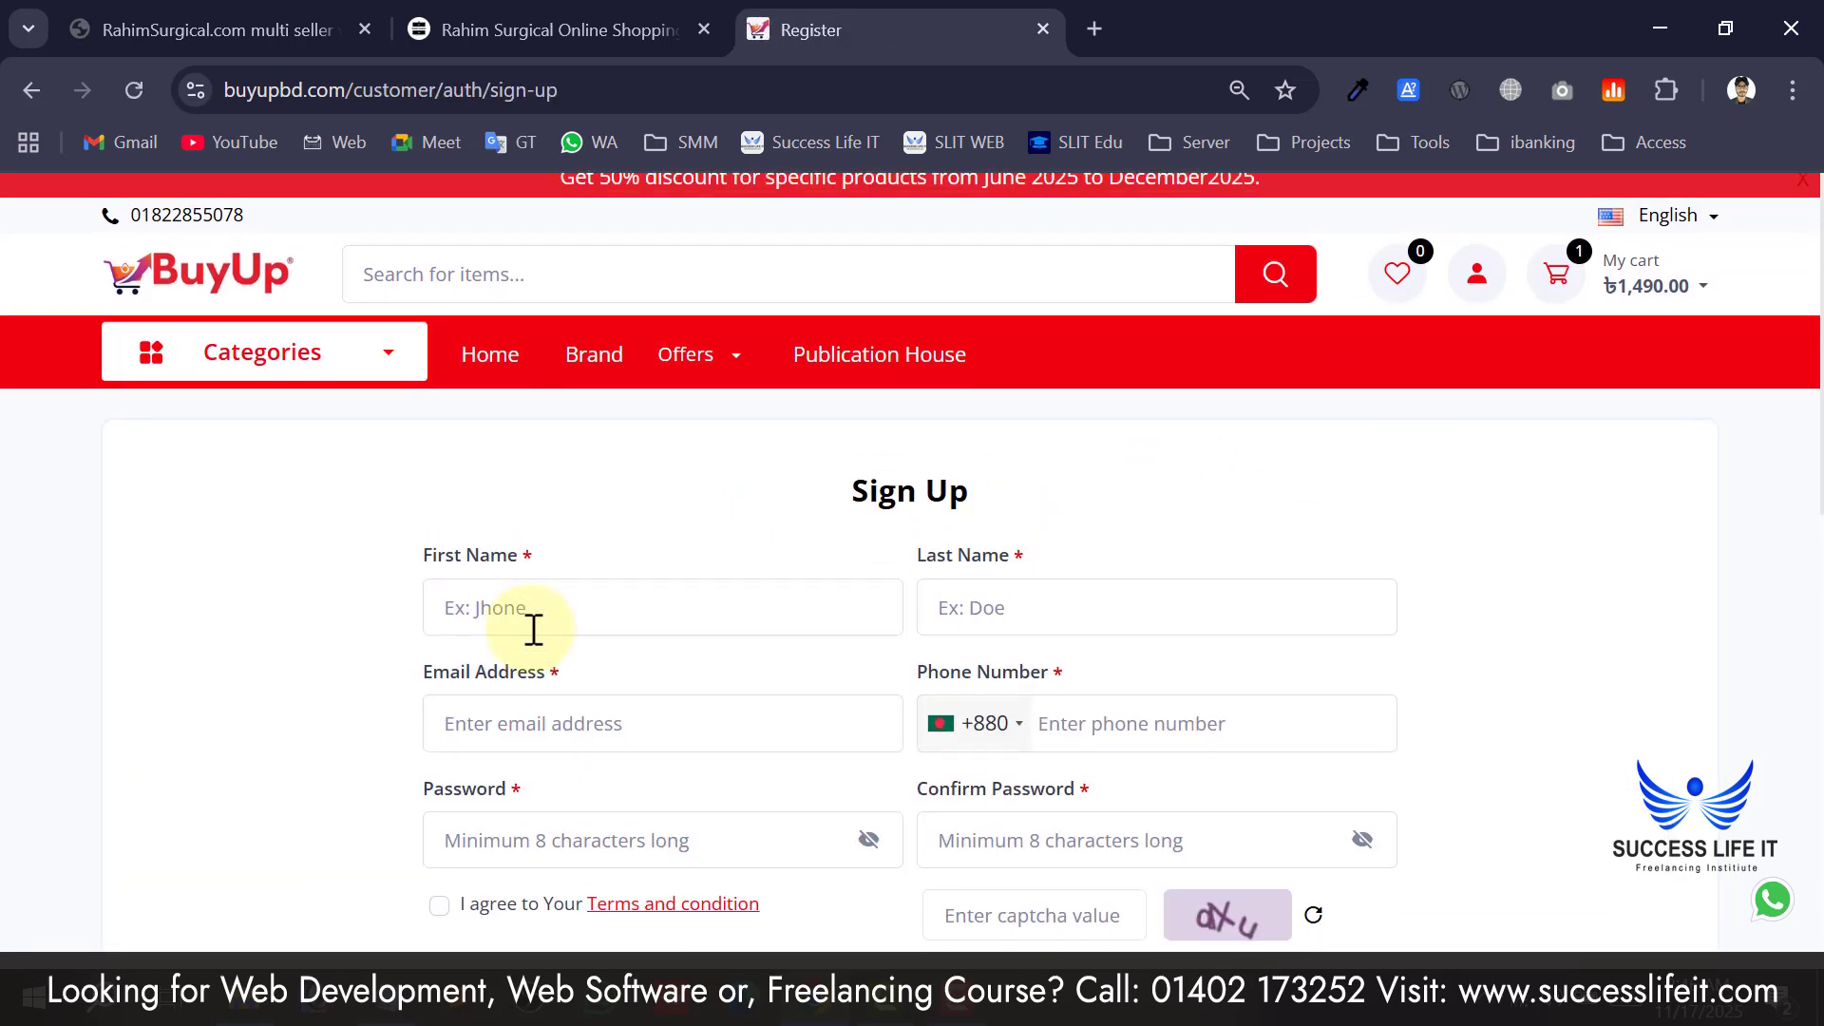
pyautogui.scroll(-2, 865, 504)
pyautogui.click(1099, 453)
pyautogui.click(1060, 351)
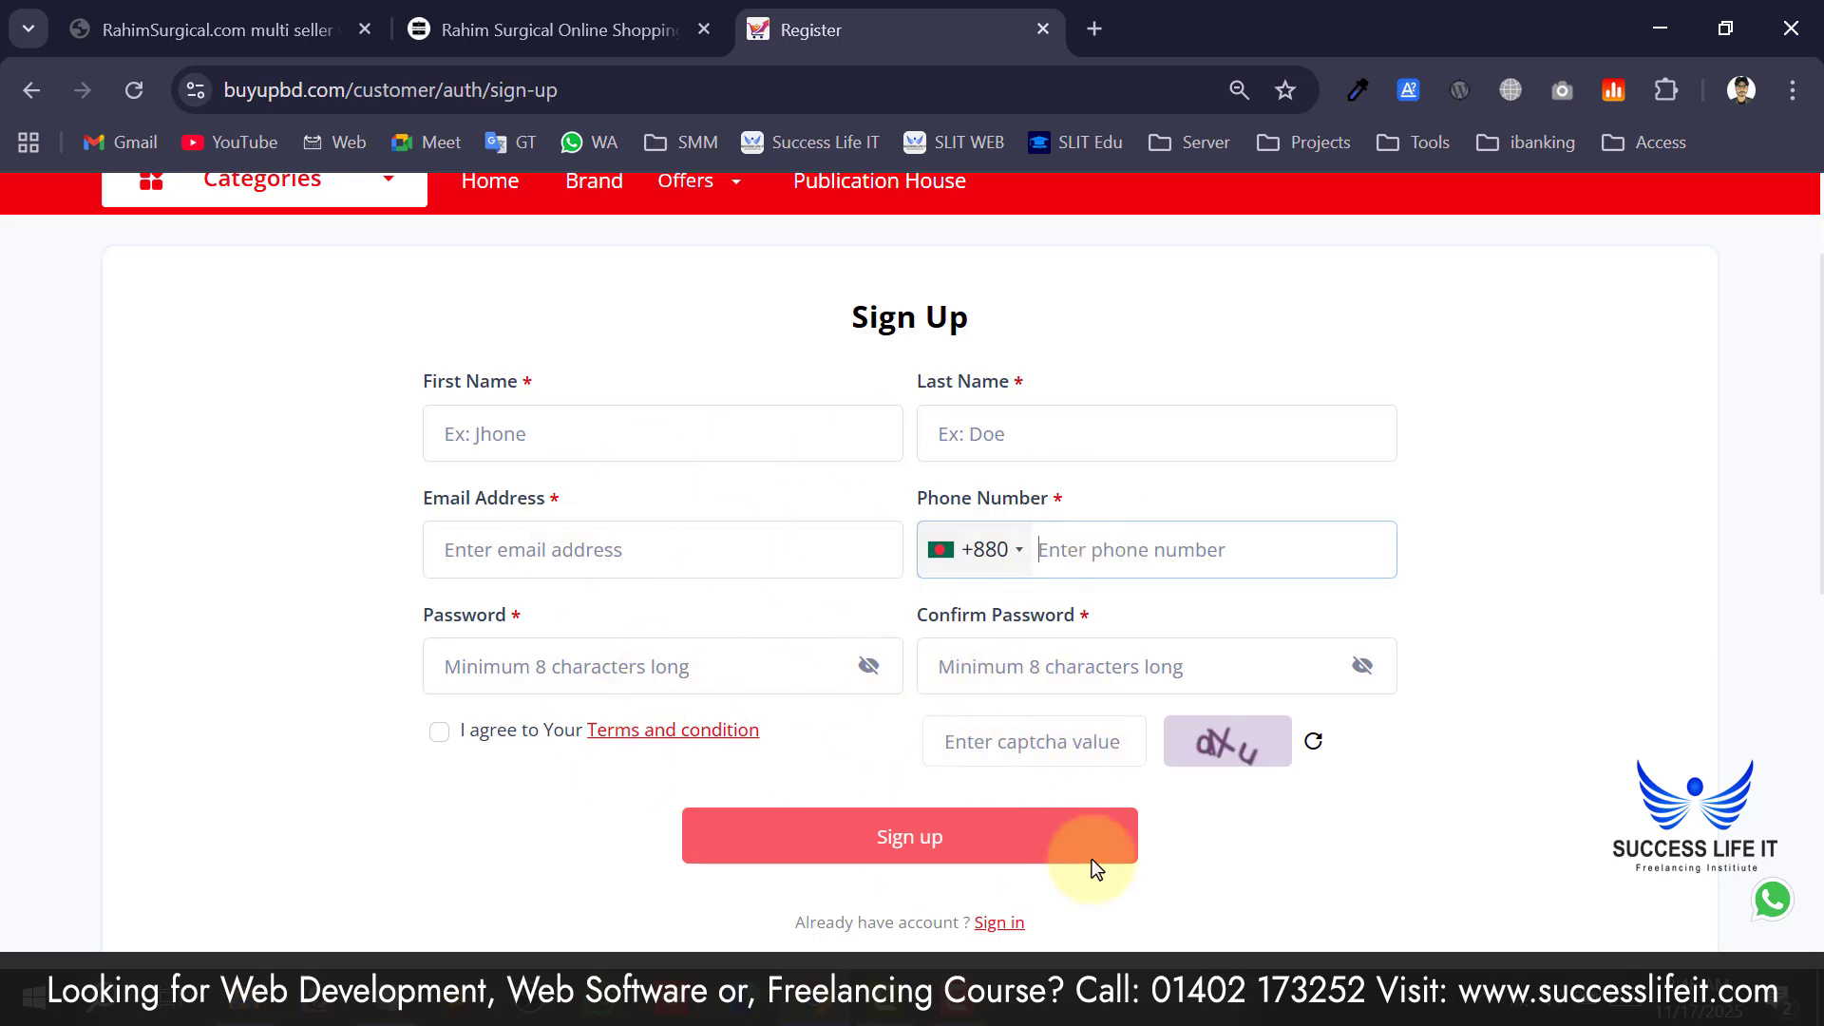
# Switch to the customer sign-in page and scroll through it.
pyautogui.click(995, 924)
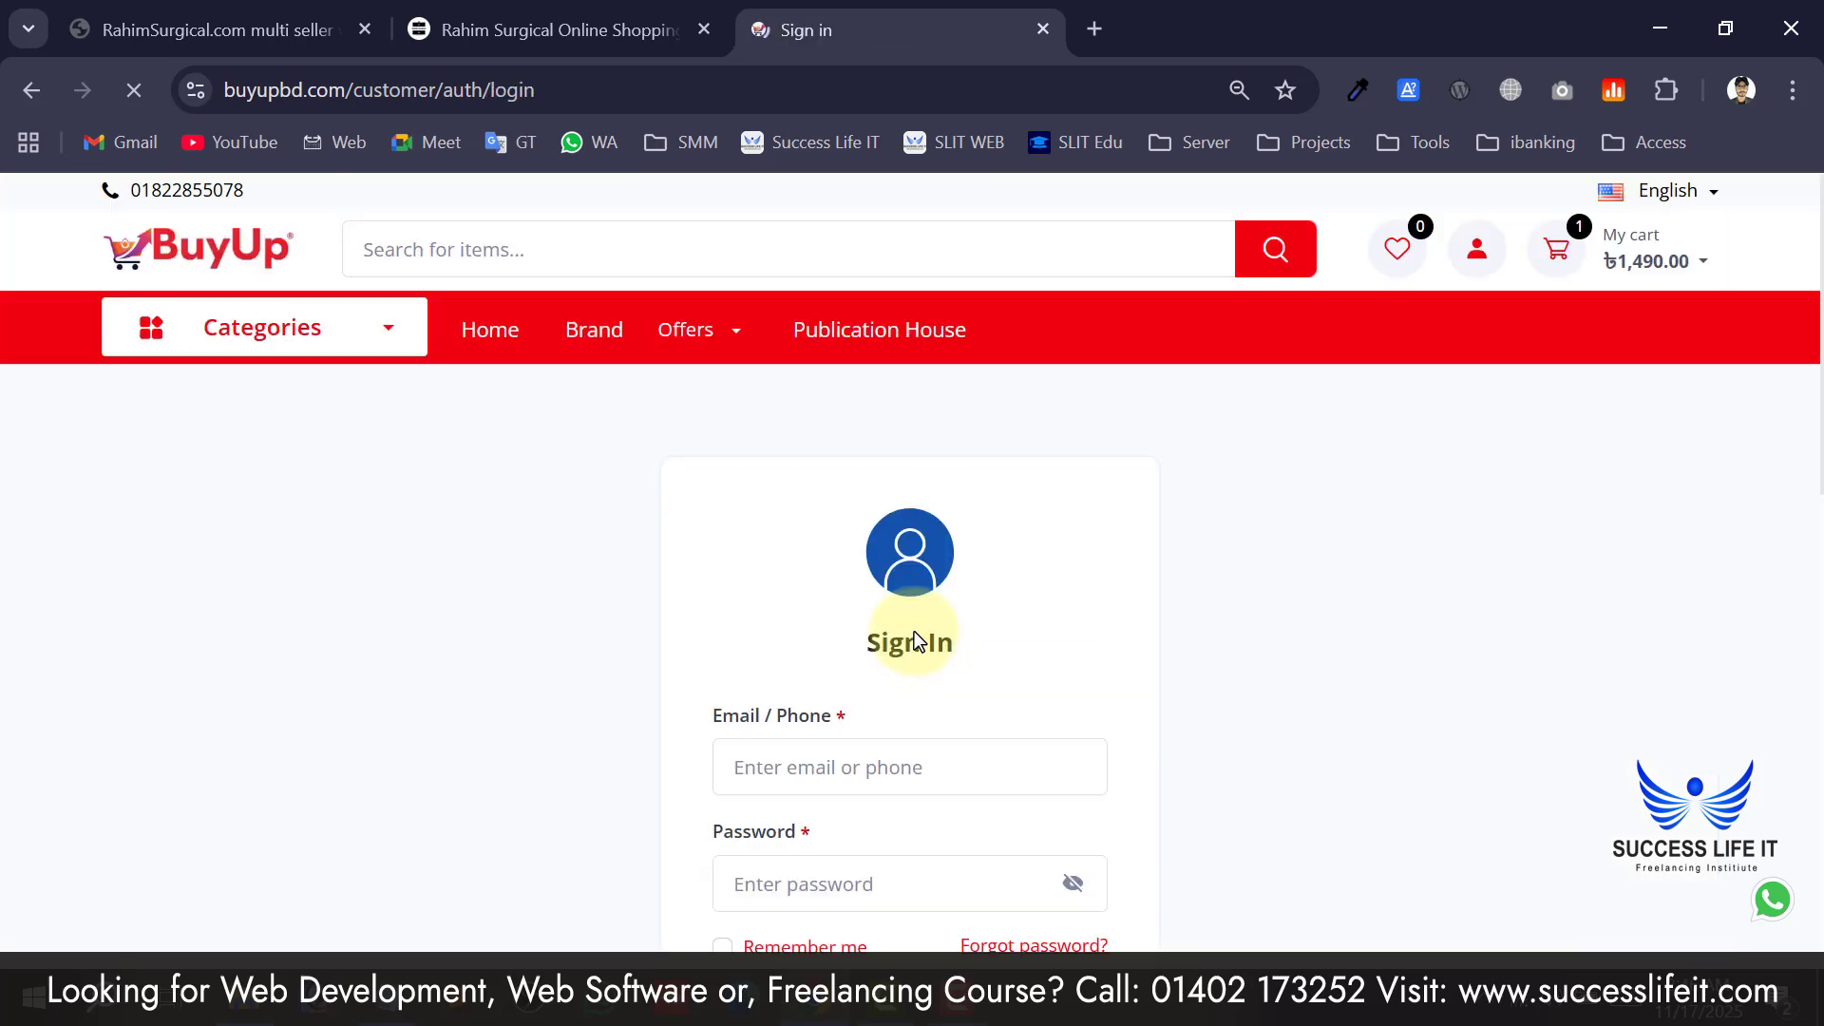
pyautogui.scroll(-7, 819, 665)
pyautogui.scroll(7, 830, 521)
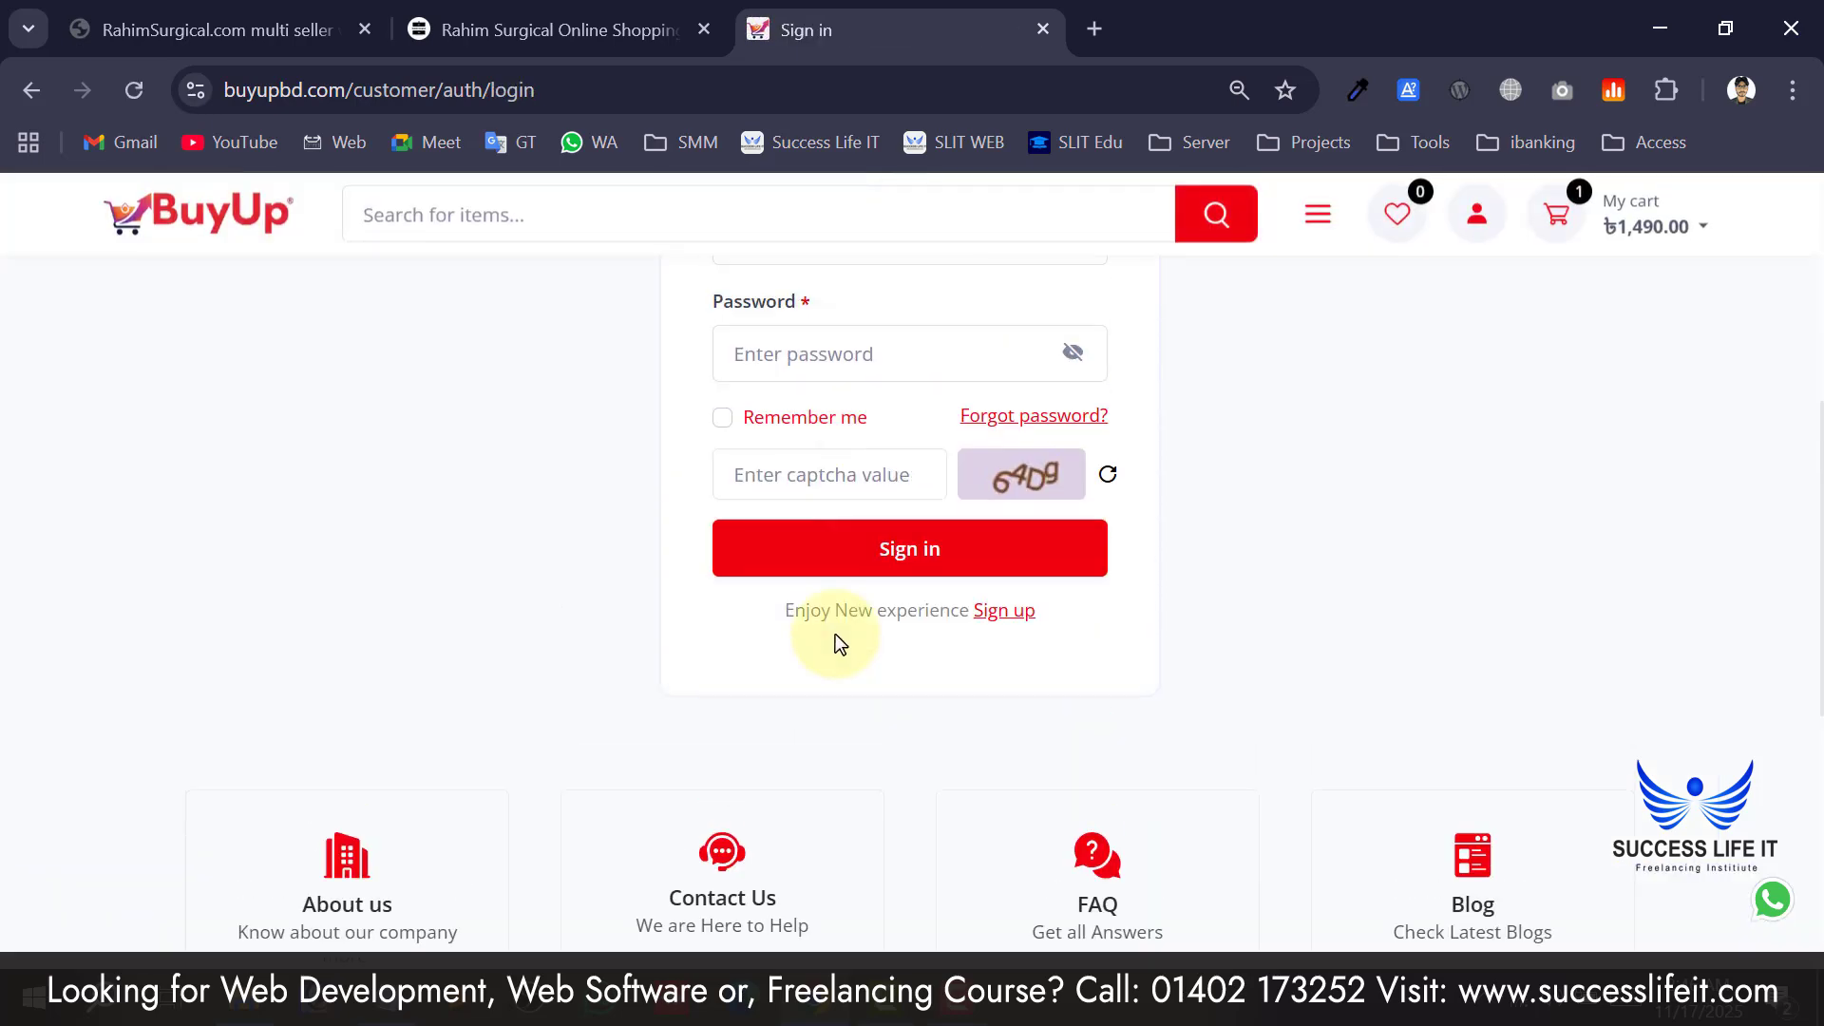
pyautogui.scroll(-8, 316, 435)
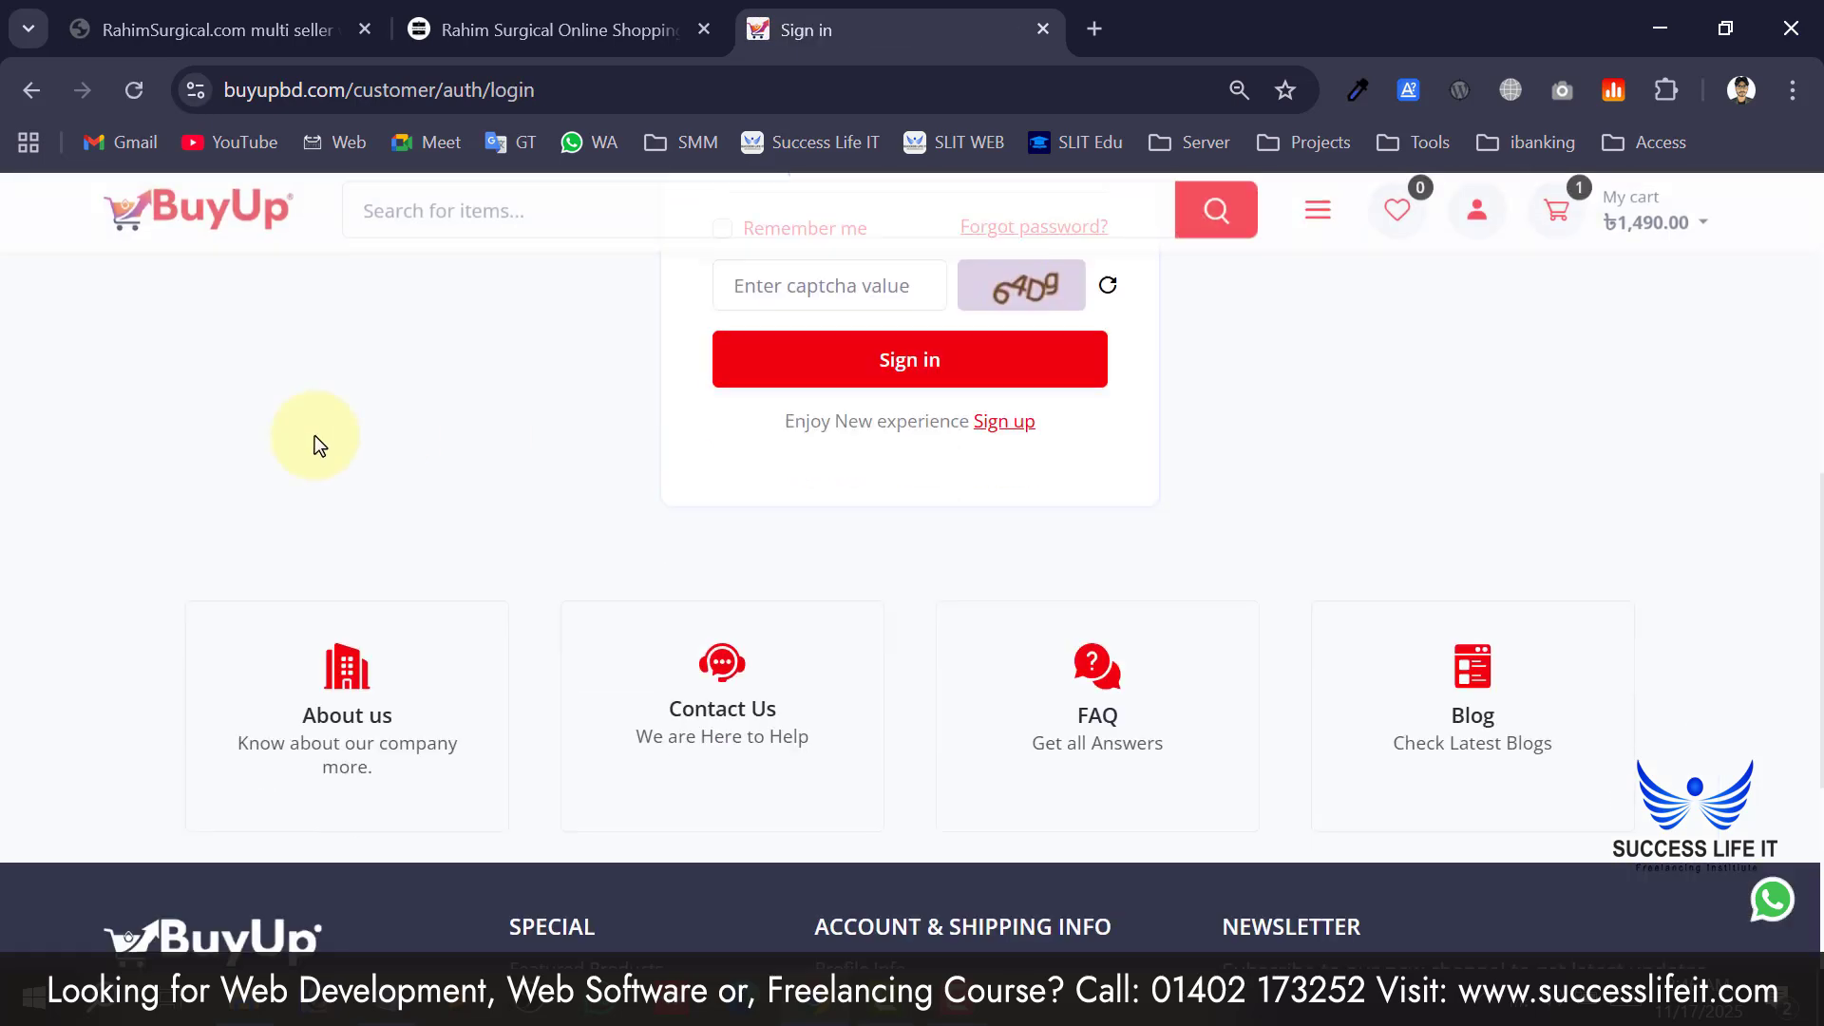
pyautogui.scroll(7, 315, 435)
pyautogui.scroll(2, 363, 395)
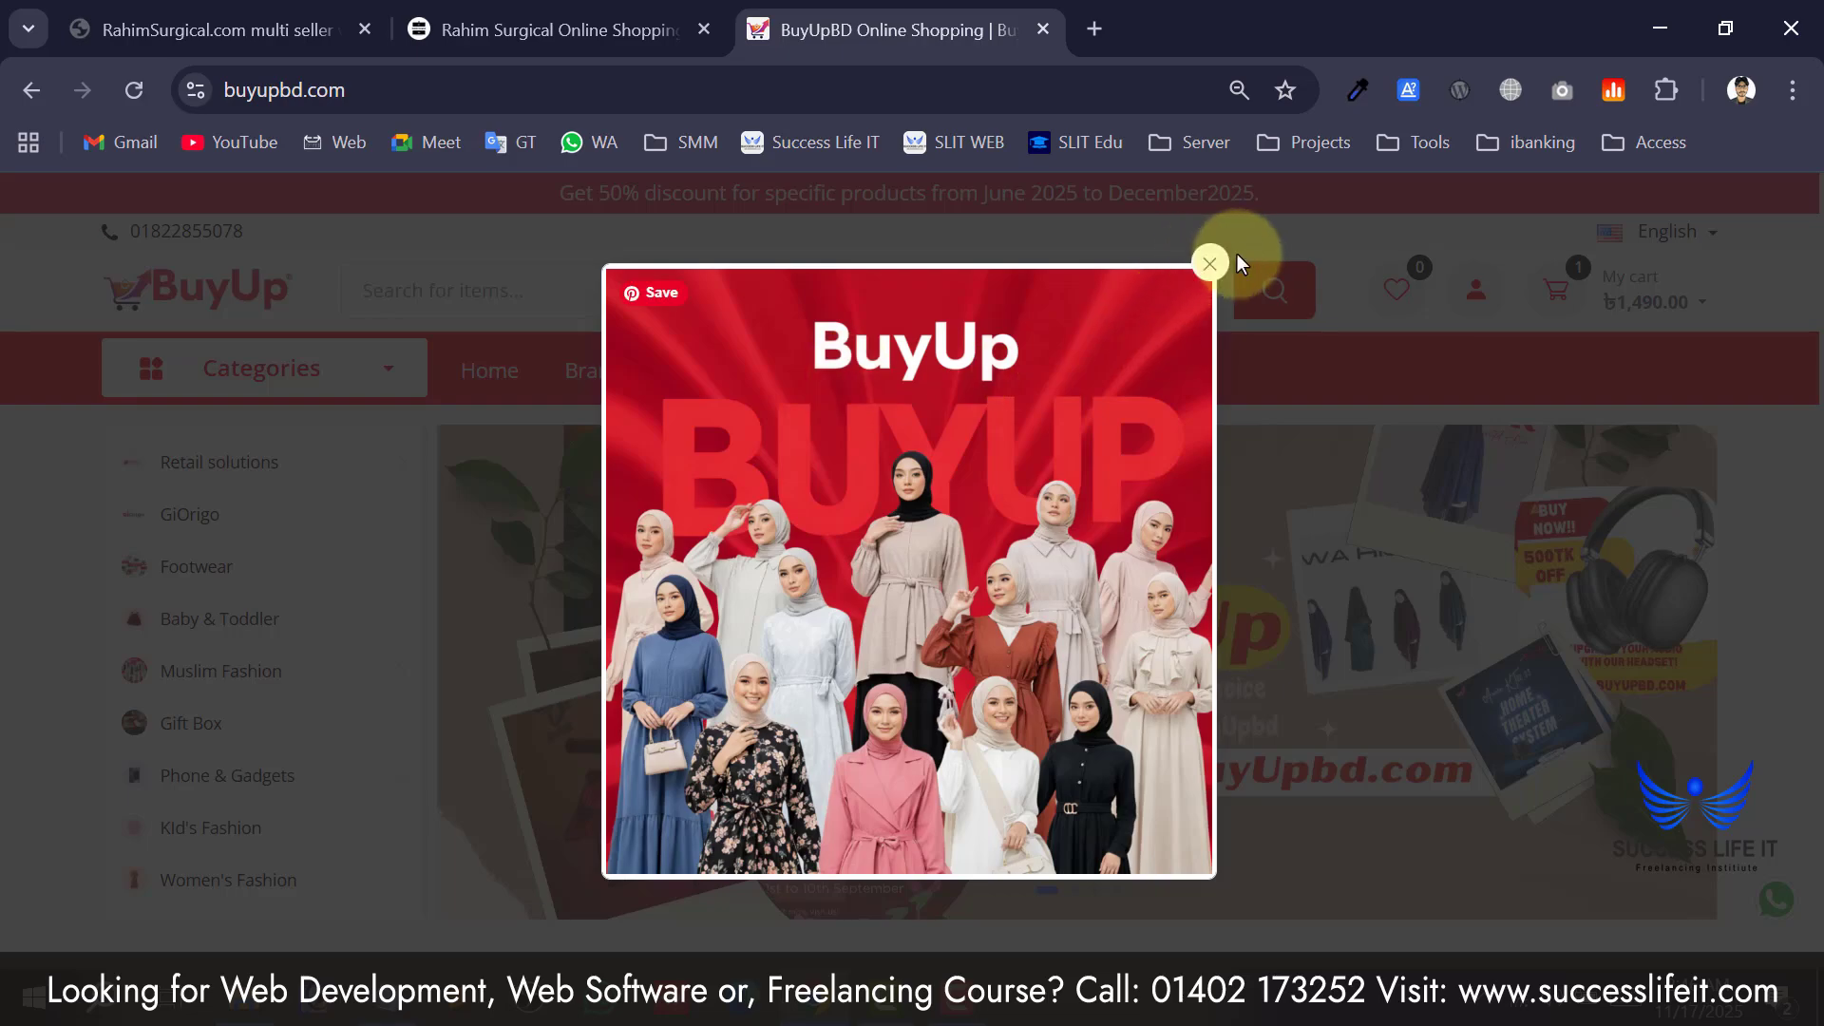
# Close the BuyUpBD promo popup, skim its homepage products, then return to the Rahim Surgical tab.
pyautogui.click(1207, 265)
pyautogui.scroll(-10, 530, 521)
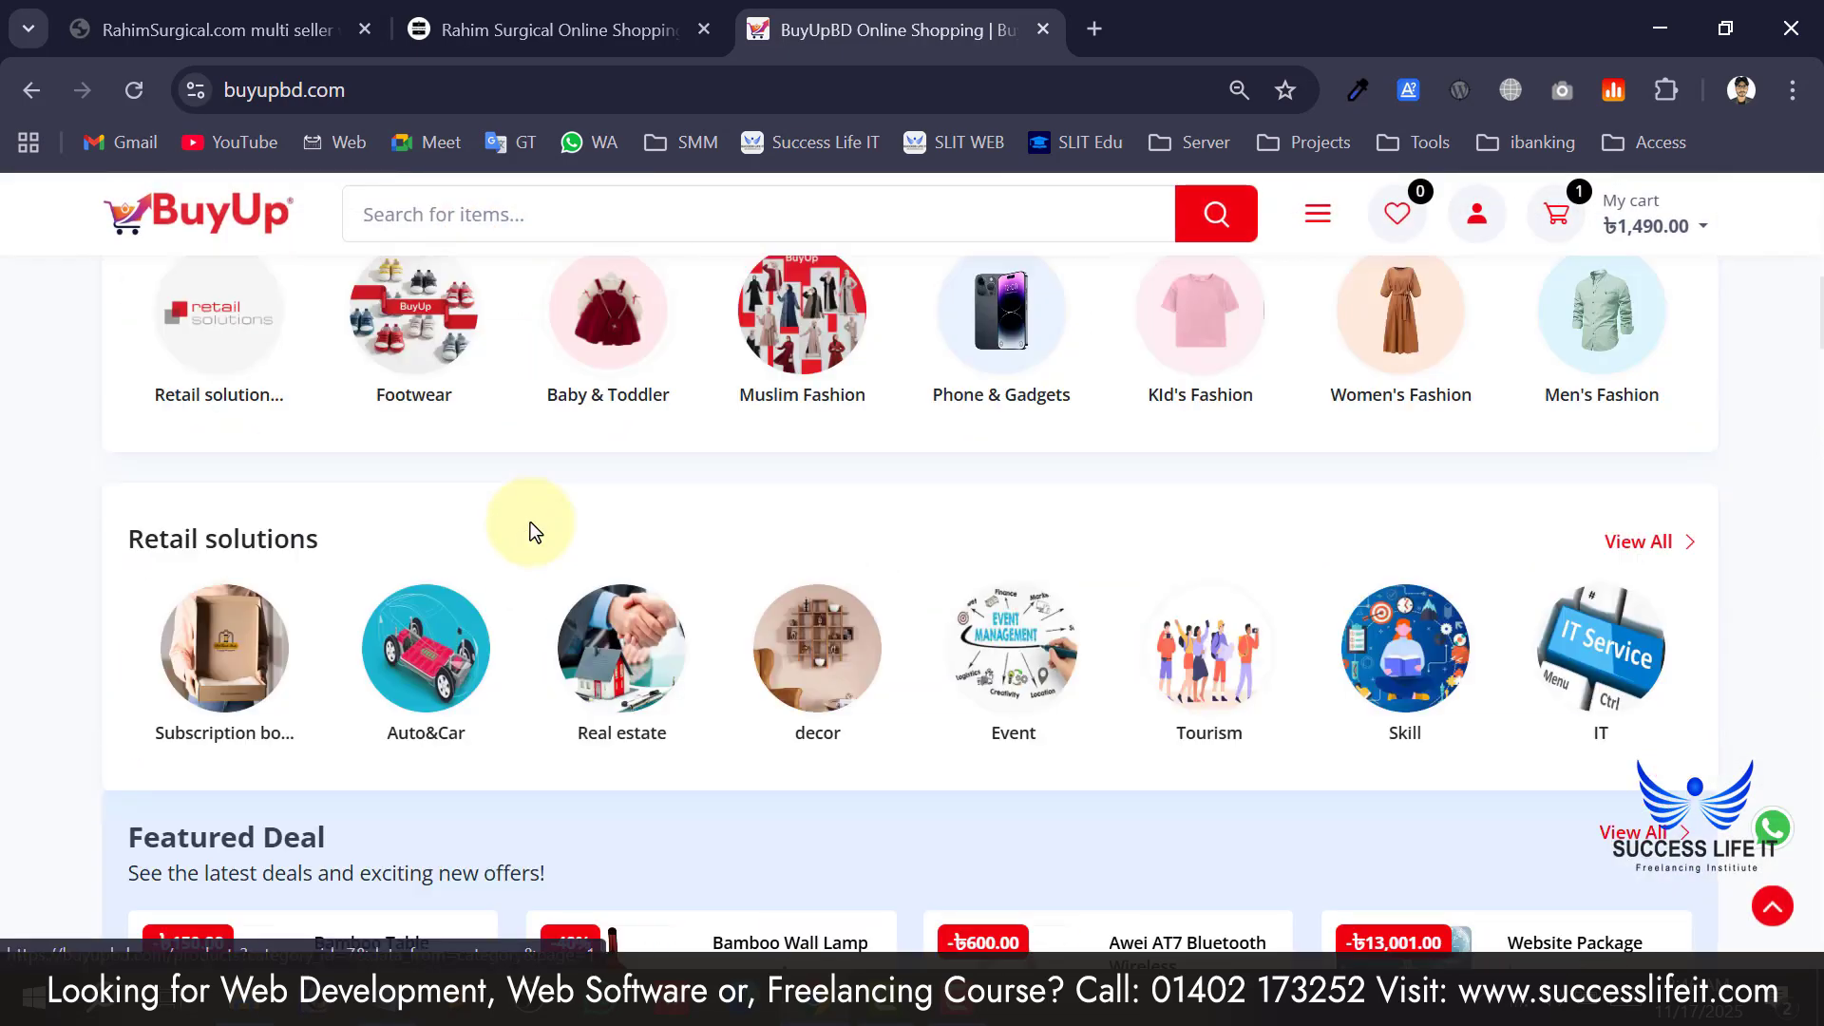
pyautogui.scroll(-15, 530, 532)
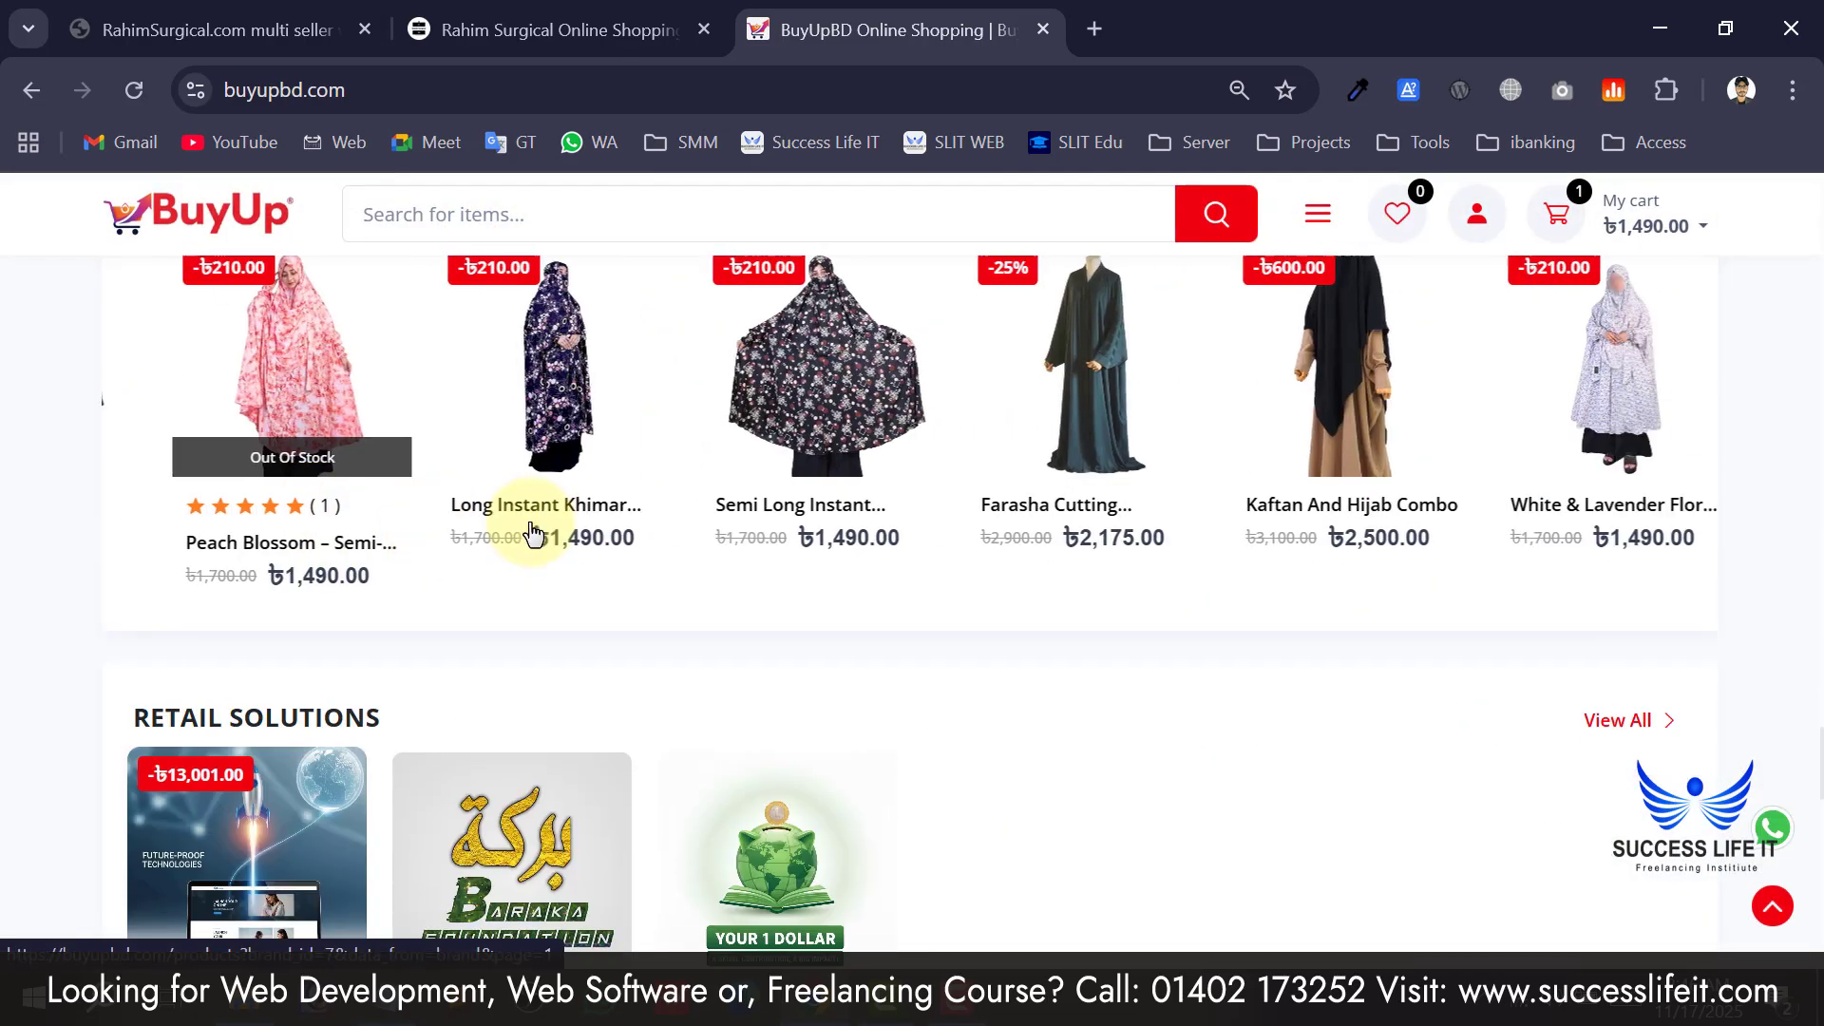
pyautogui.scroll(-5, 530, 522)
pyautogui.scroll(10, 555, 516)
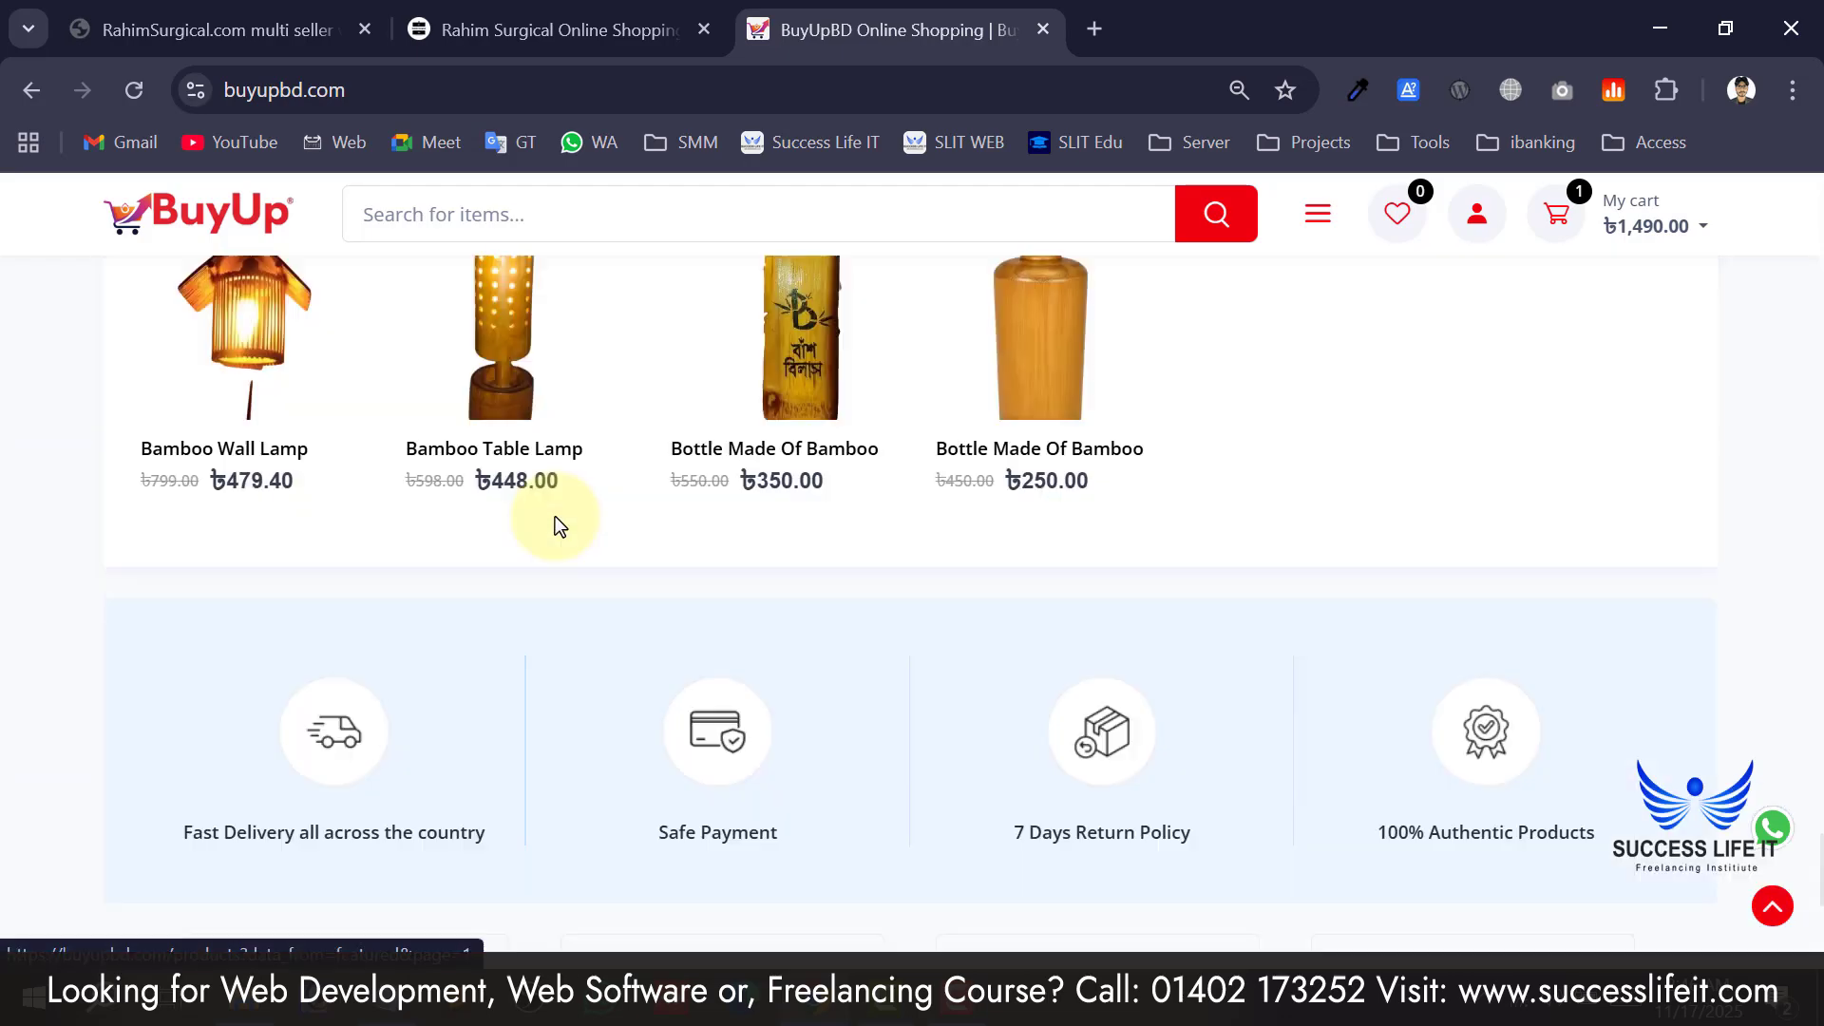
pyautogui.scroll(10, 555, 516)
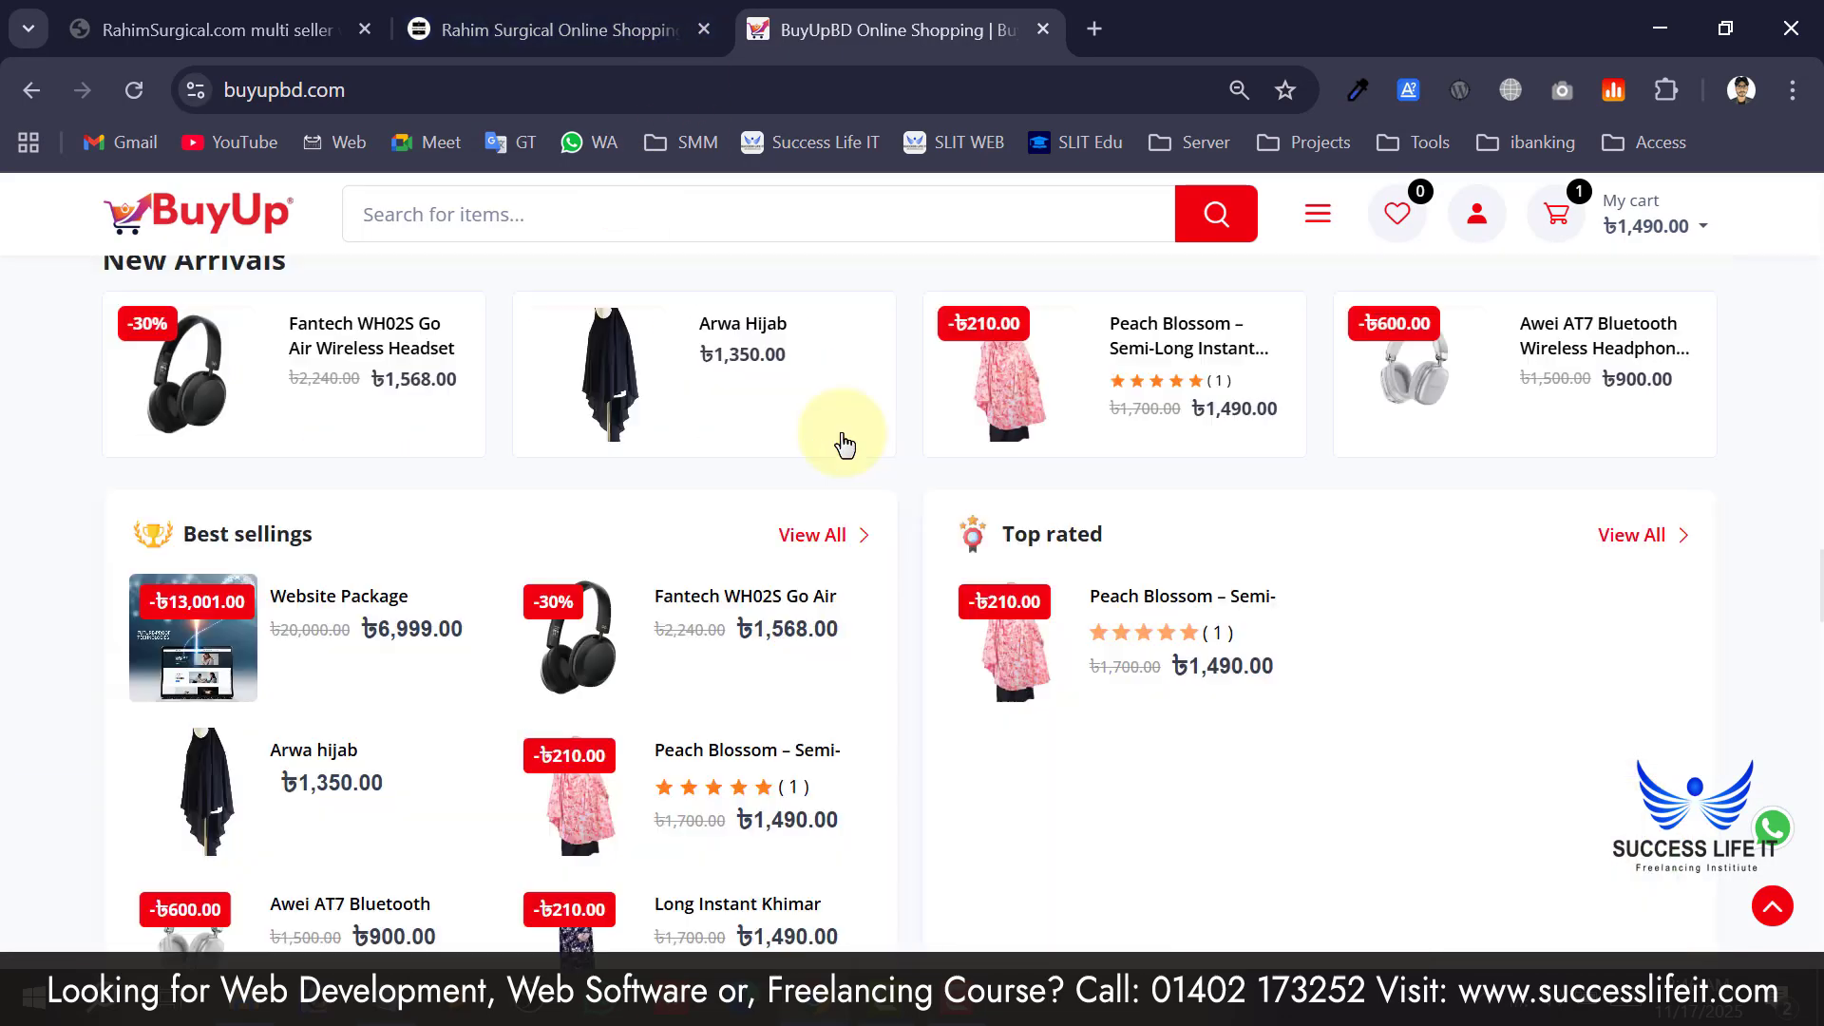
pyautogui.scroll(5, 846, 444)
pyautogui.click(560, 29)
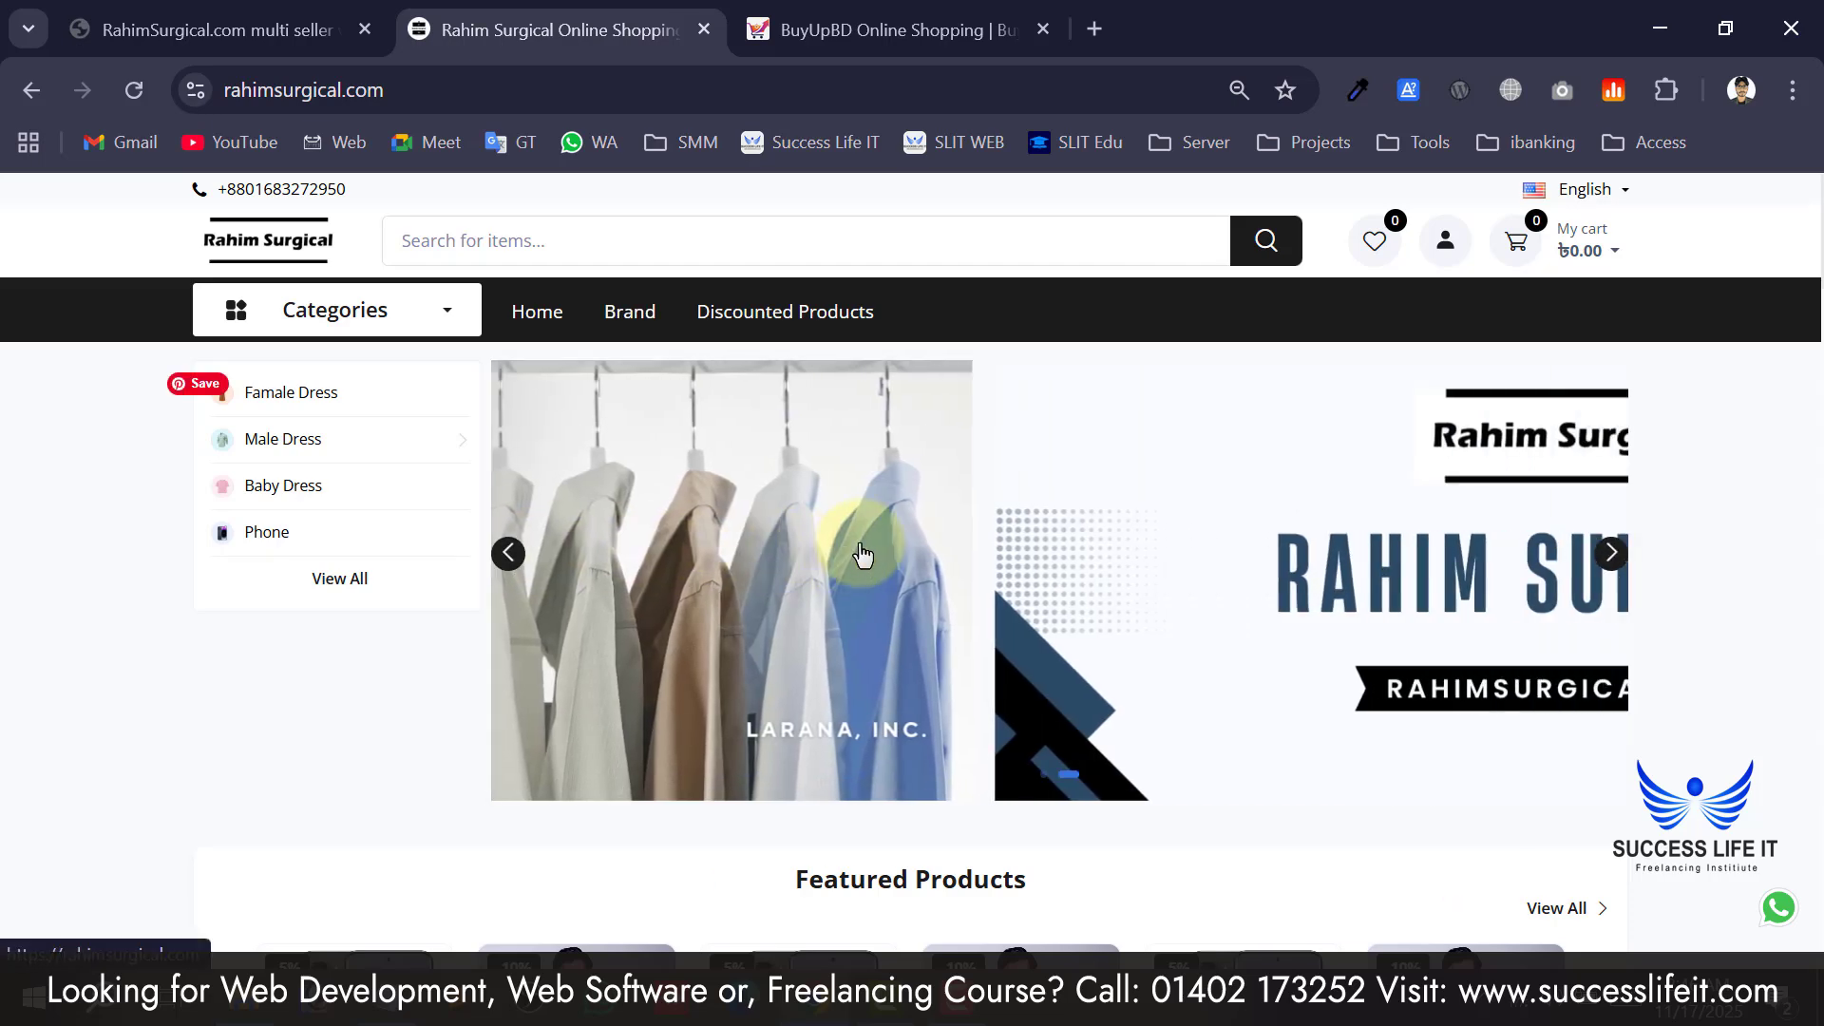
# Close the BuyUpBD tab, scroll the Rahim Surgical homepage, and advance the banner to the next slide.
pyautogui.middleClick(863, 8)
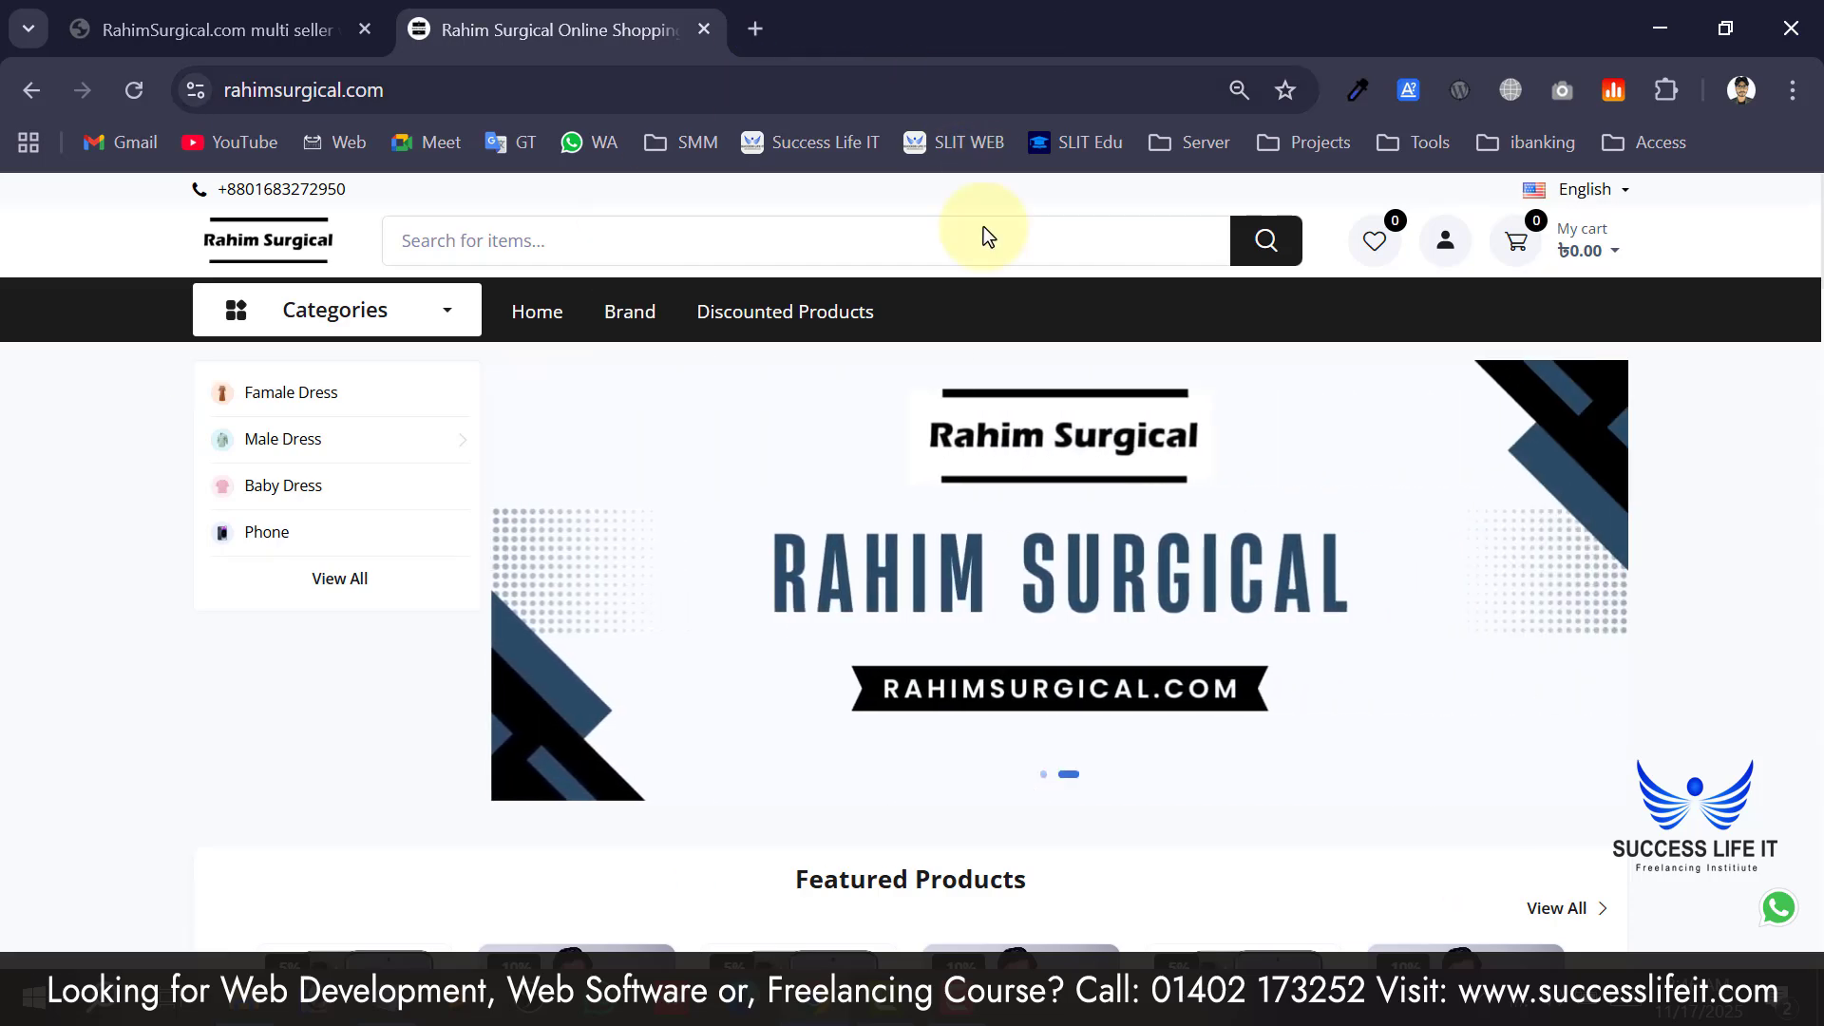
pyautogui.scroll(-15, 480, 674)
pyautogui.scroll(-20, 492, 651)
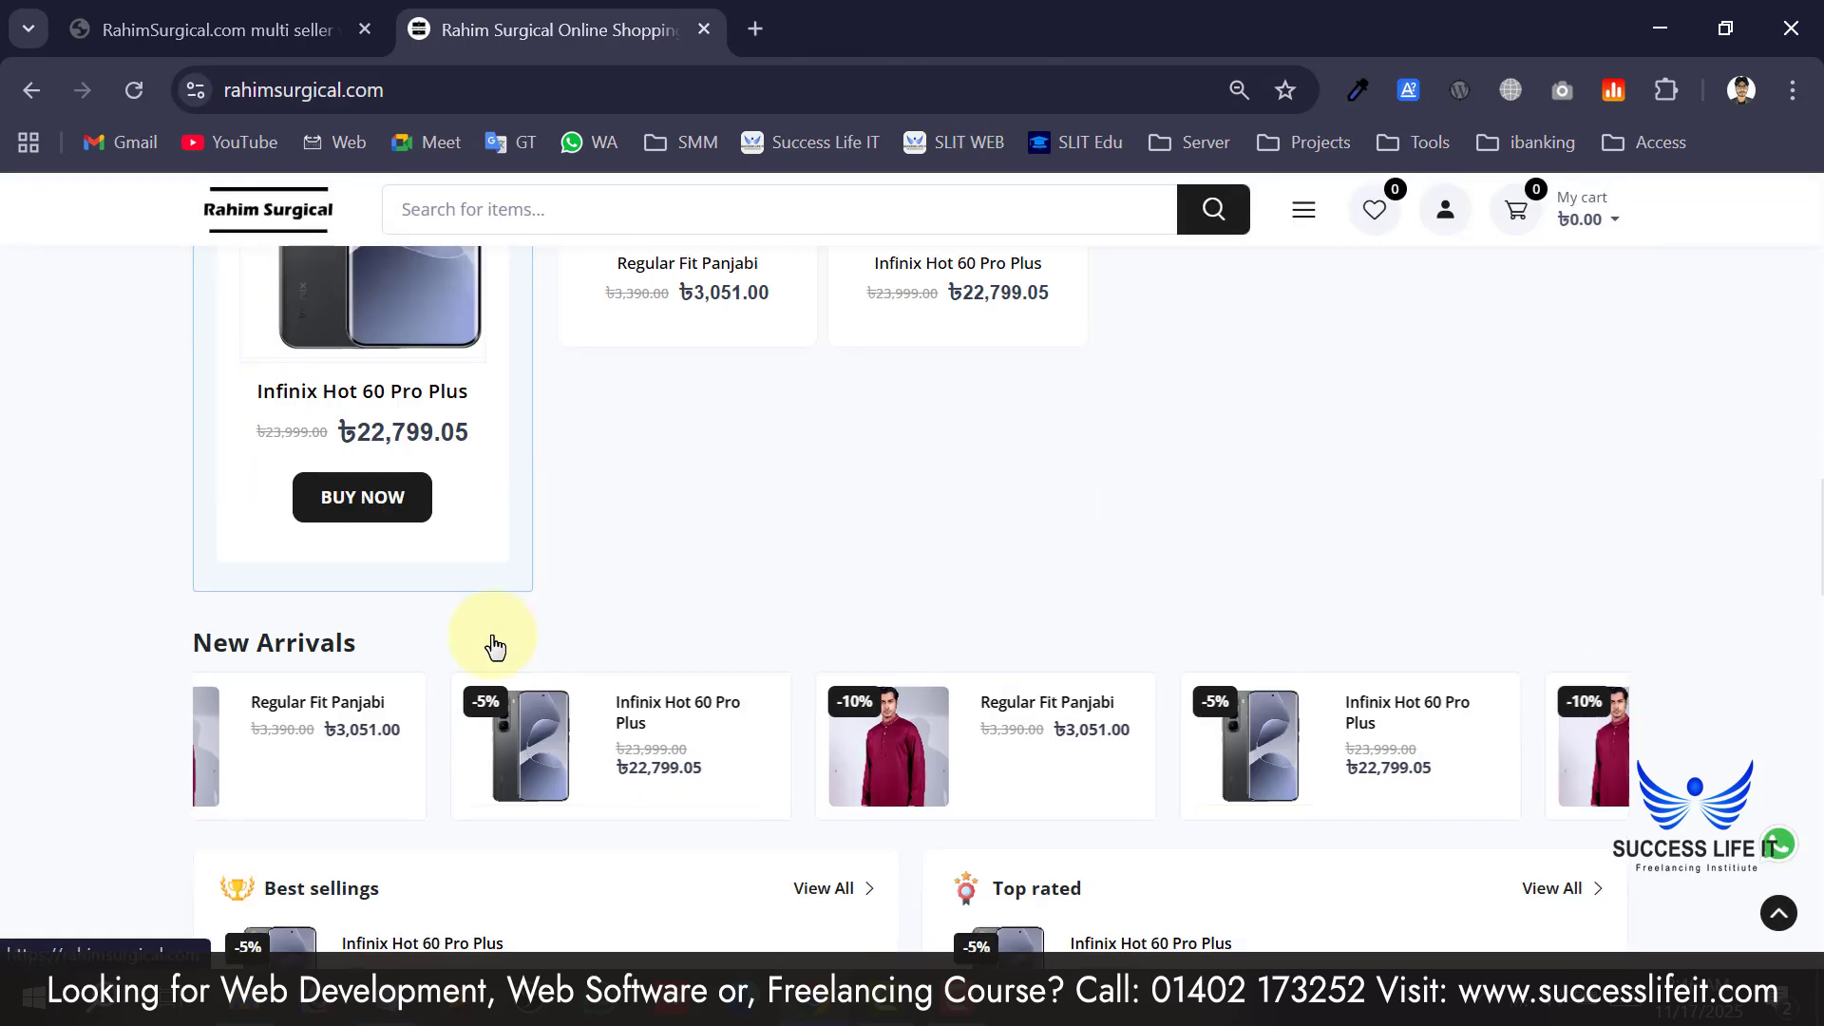
pyautogui.scroll(20, 492, 646)
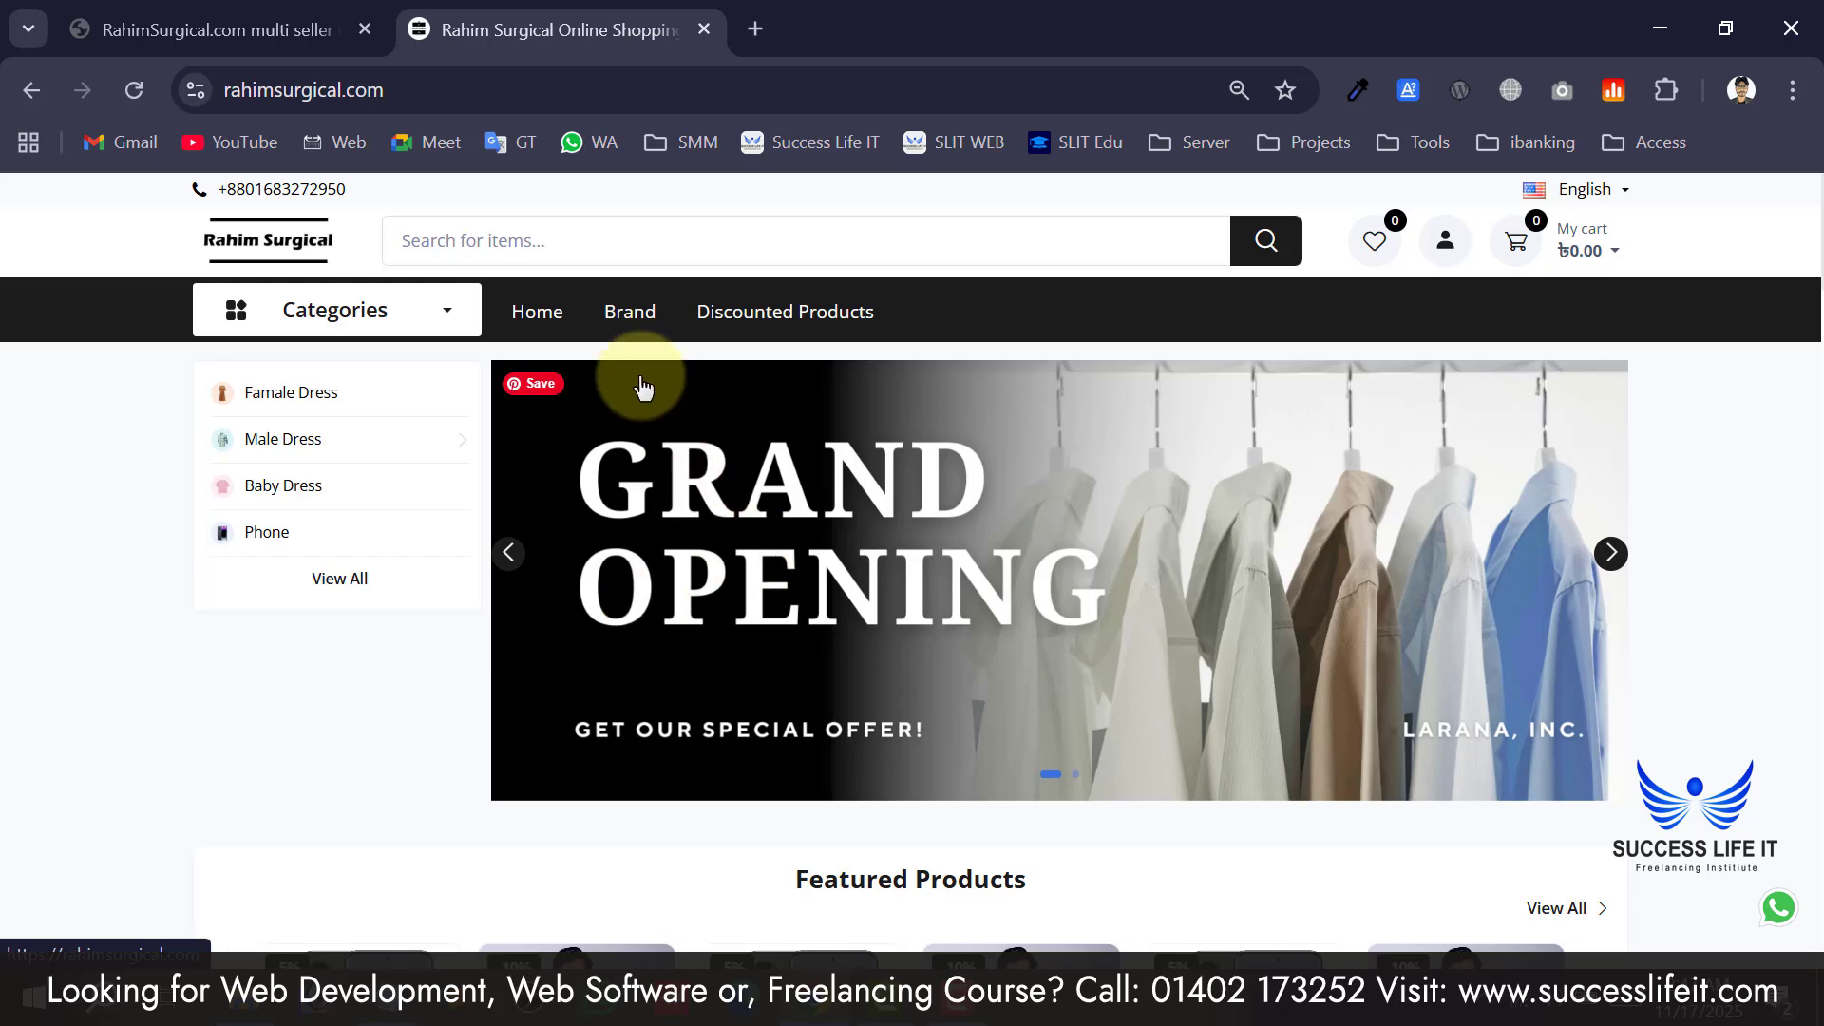
pyautogui.click(1609, 555)
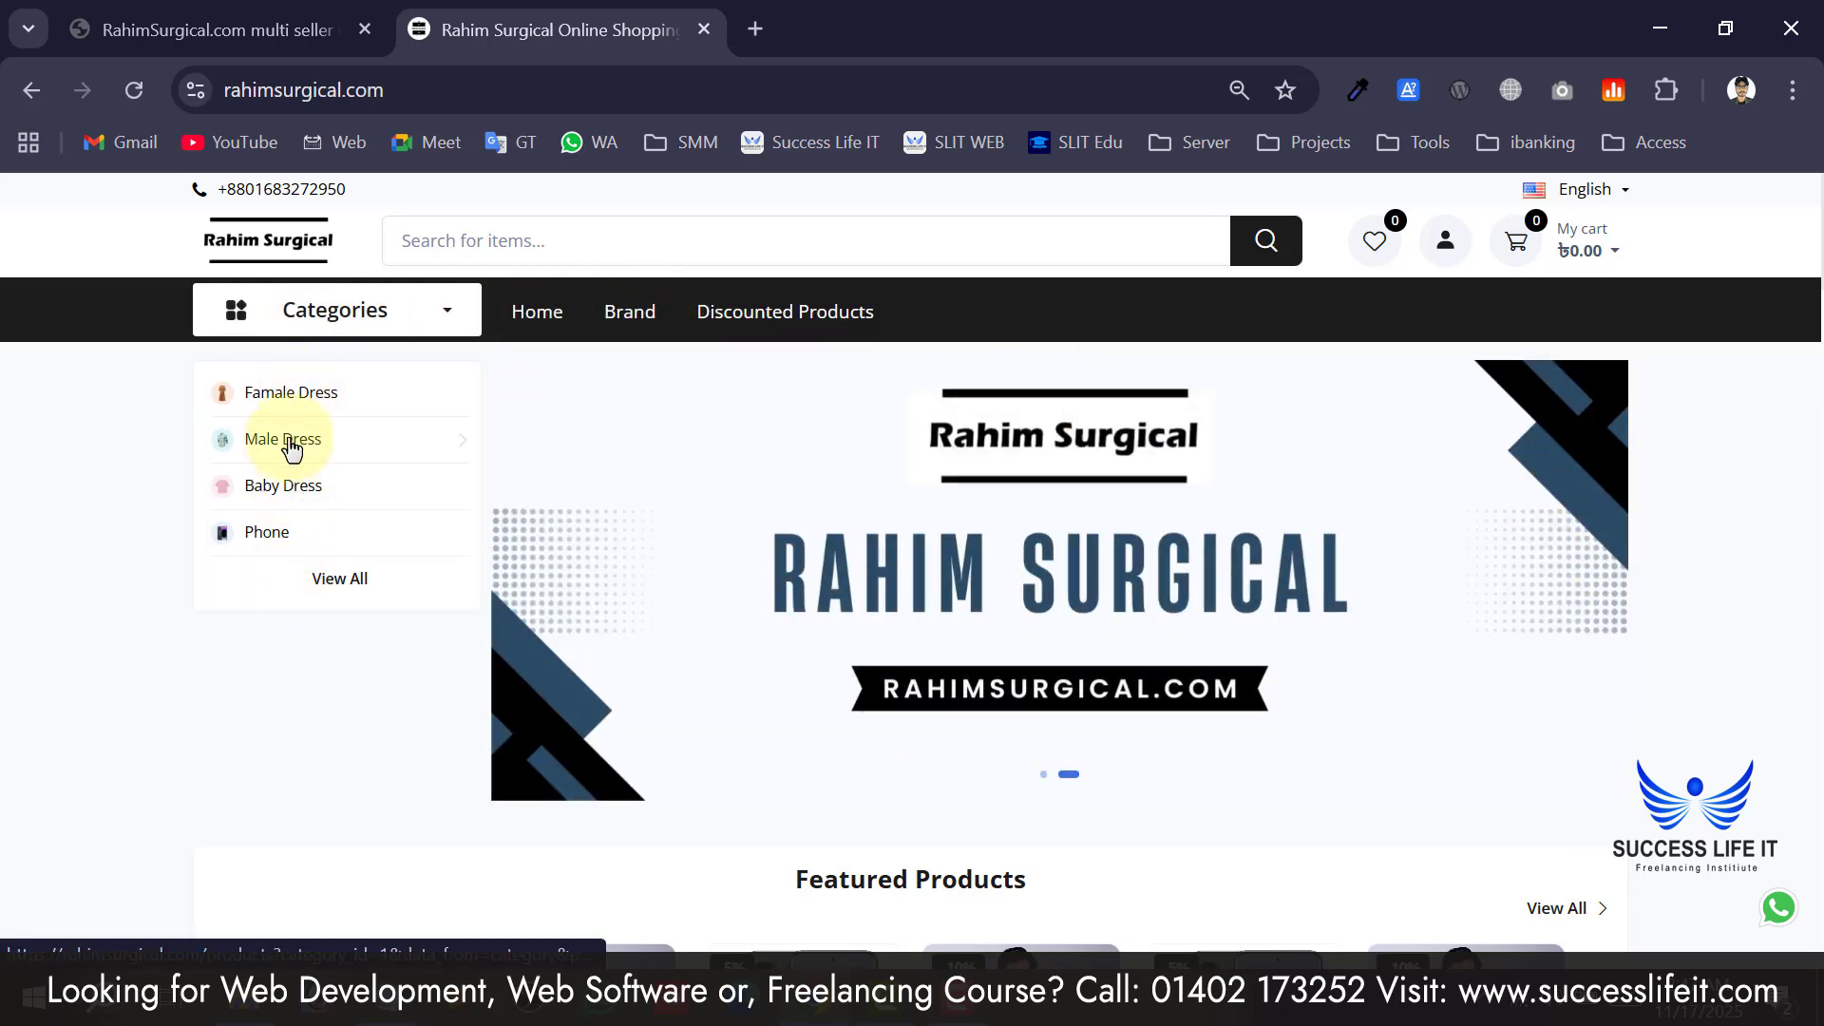
# On the Infinix Hot 60 Pro Plus page, try White, Violet and teal, then choose green.
pyautogui.scroll(-8, 602, 370)
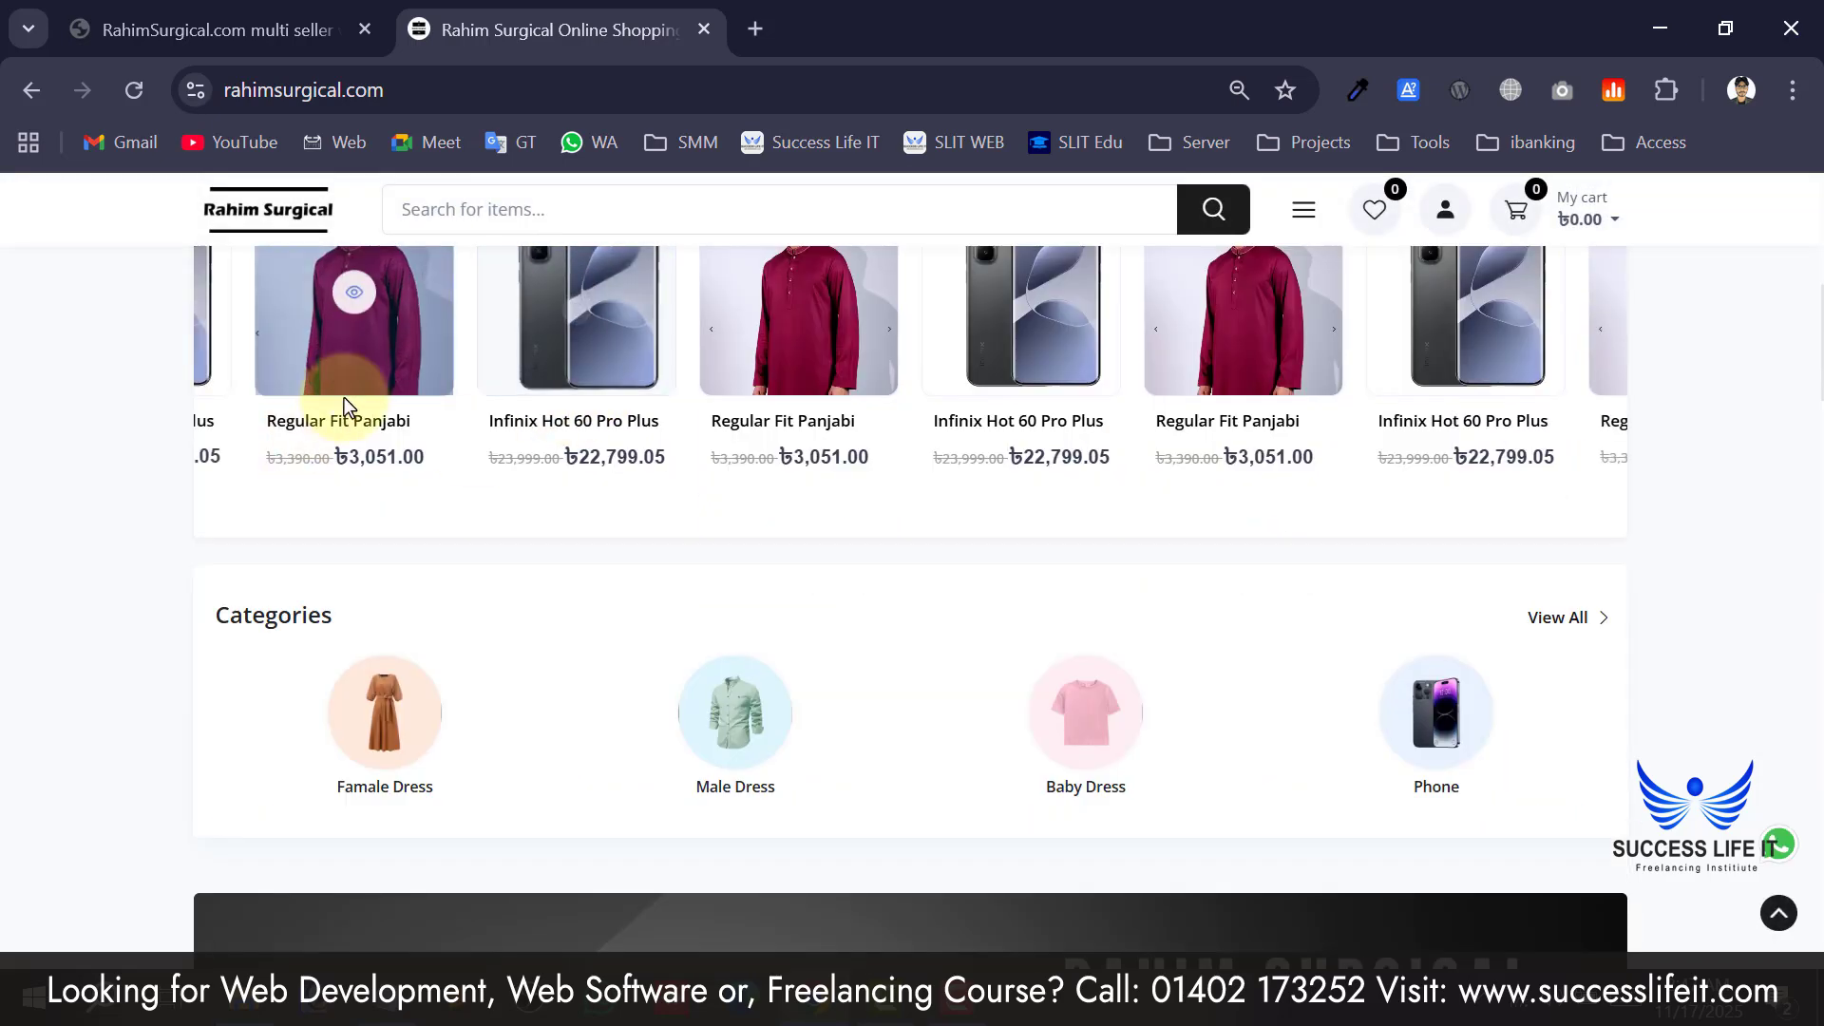
pyautogui.scroll(-8, 699, 572)
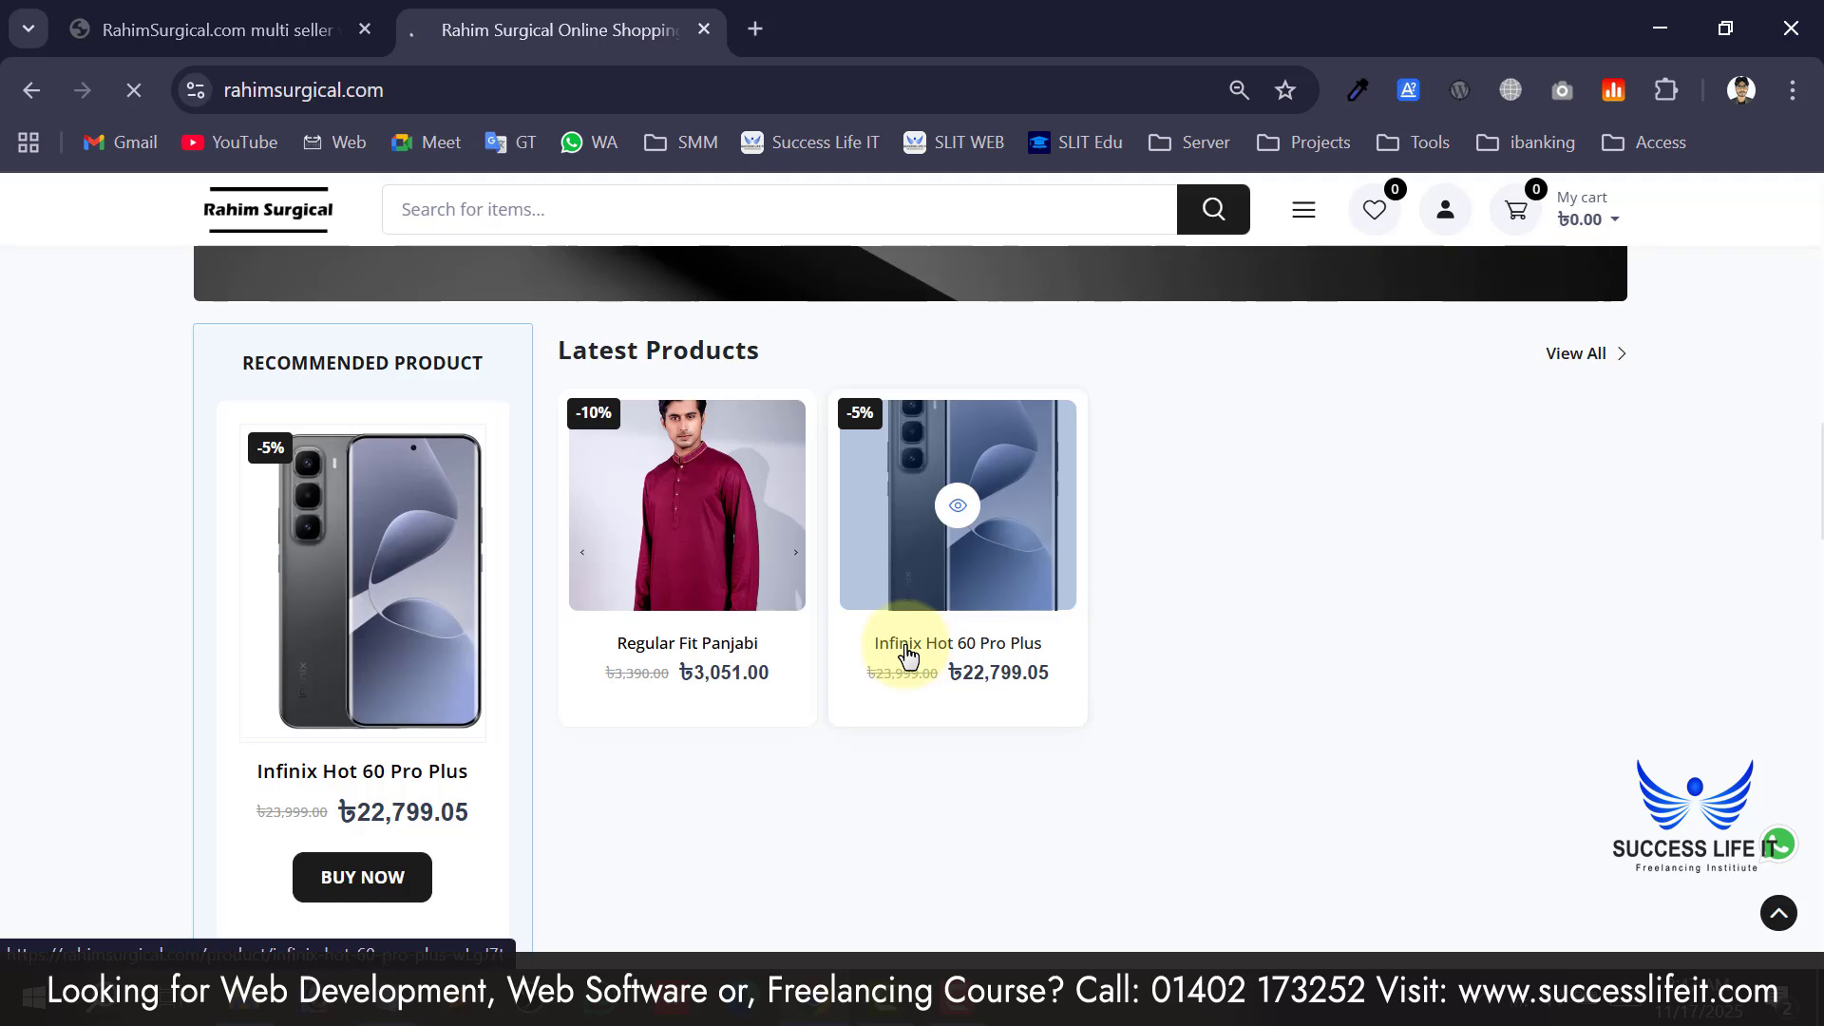
pyautogui.scroll(-2, 684, 570)
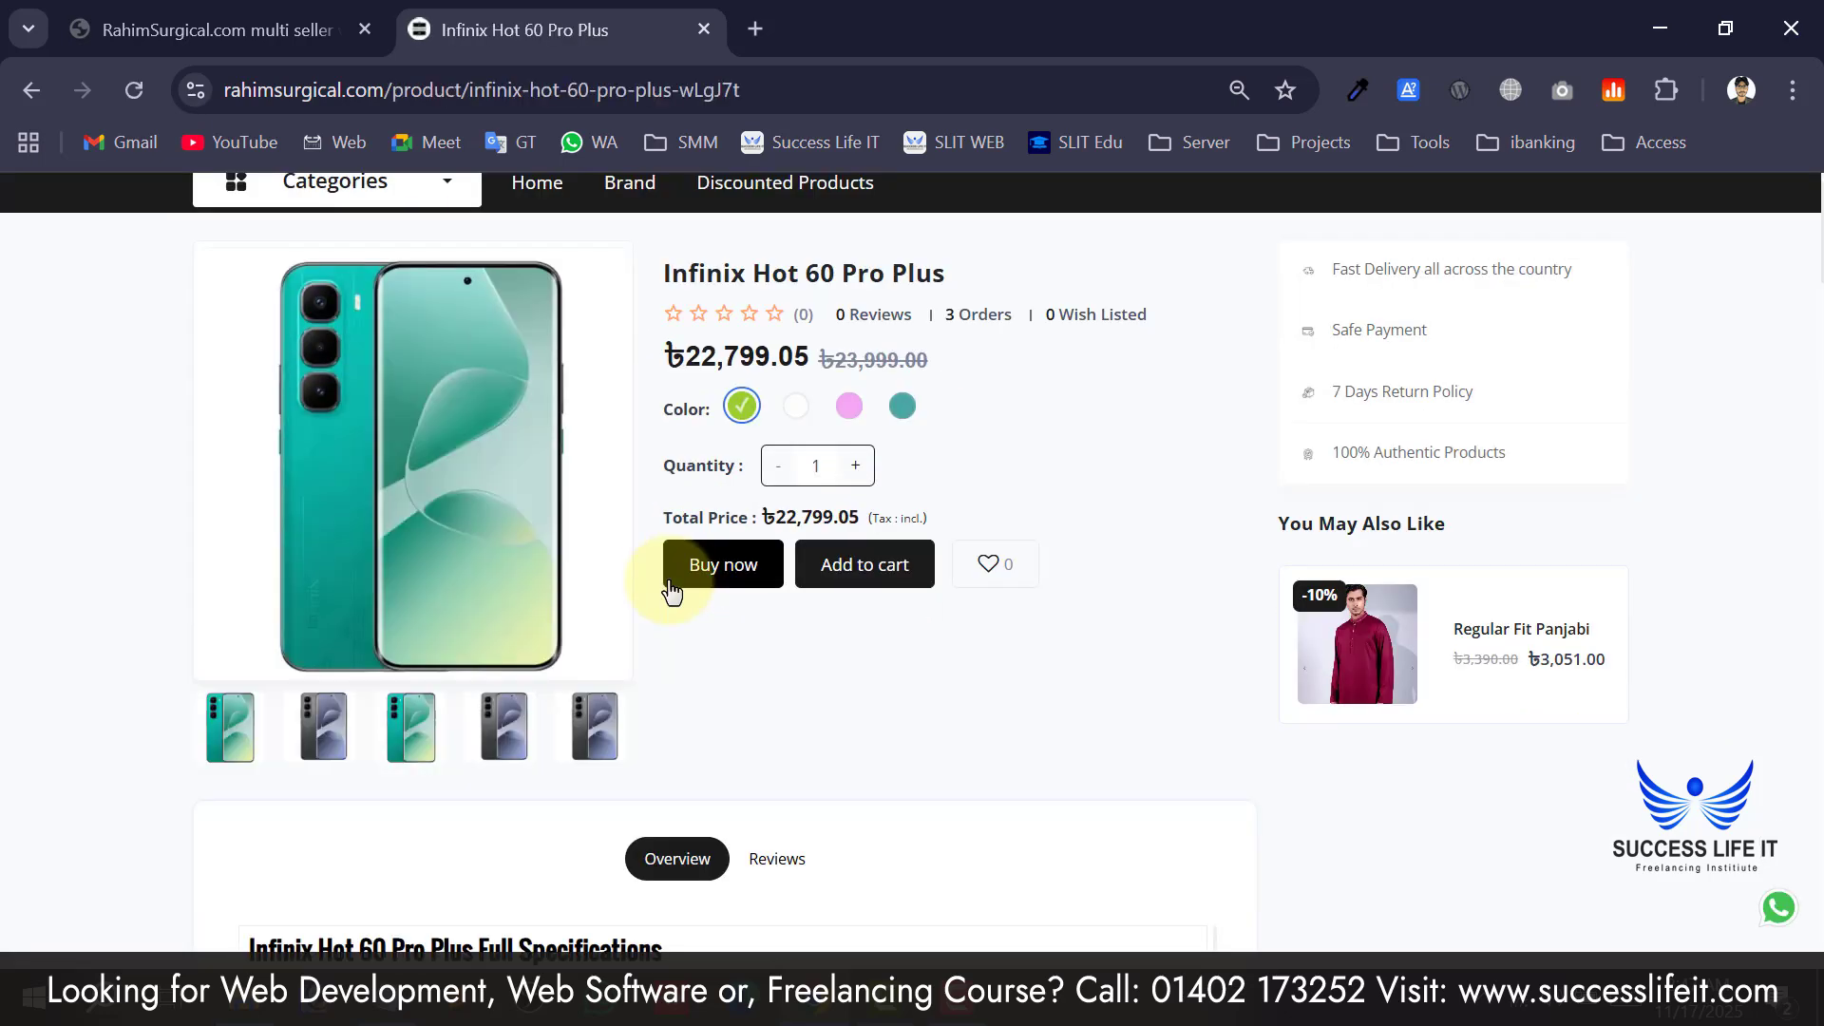
pyautogui.click(797, 347)
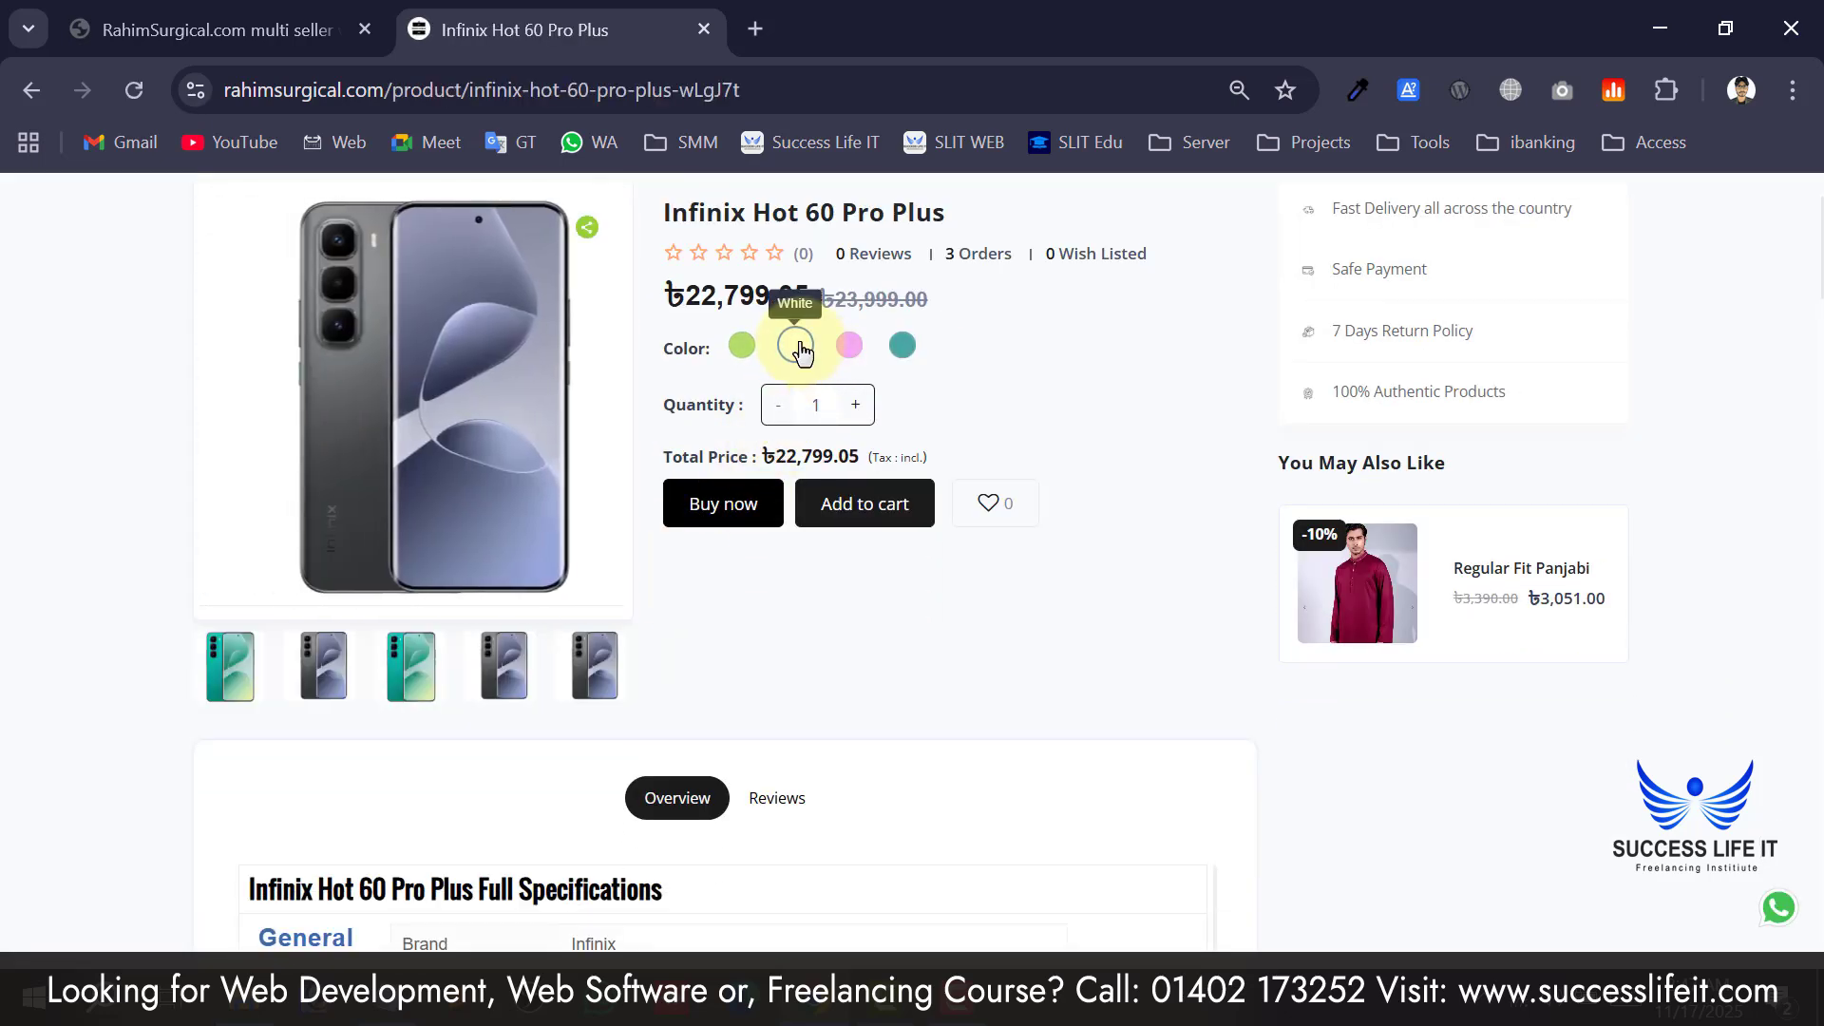
pyautogui.click(860, 348)
pyautogui.click(903, 346)
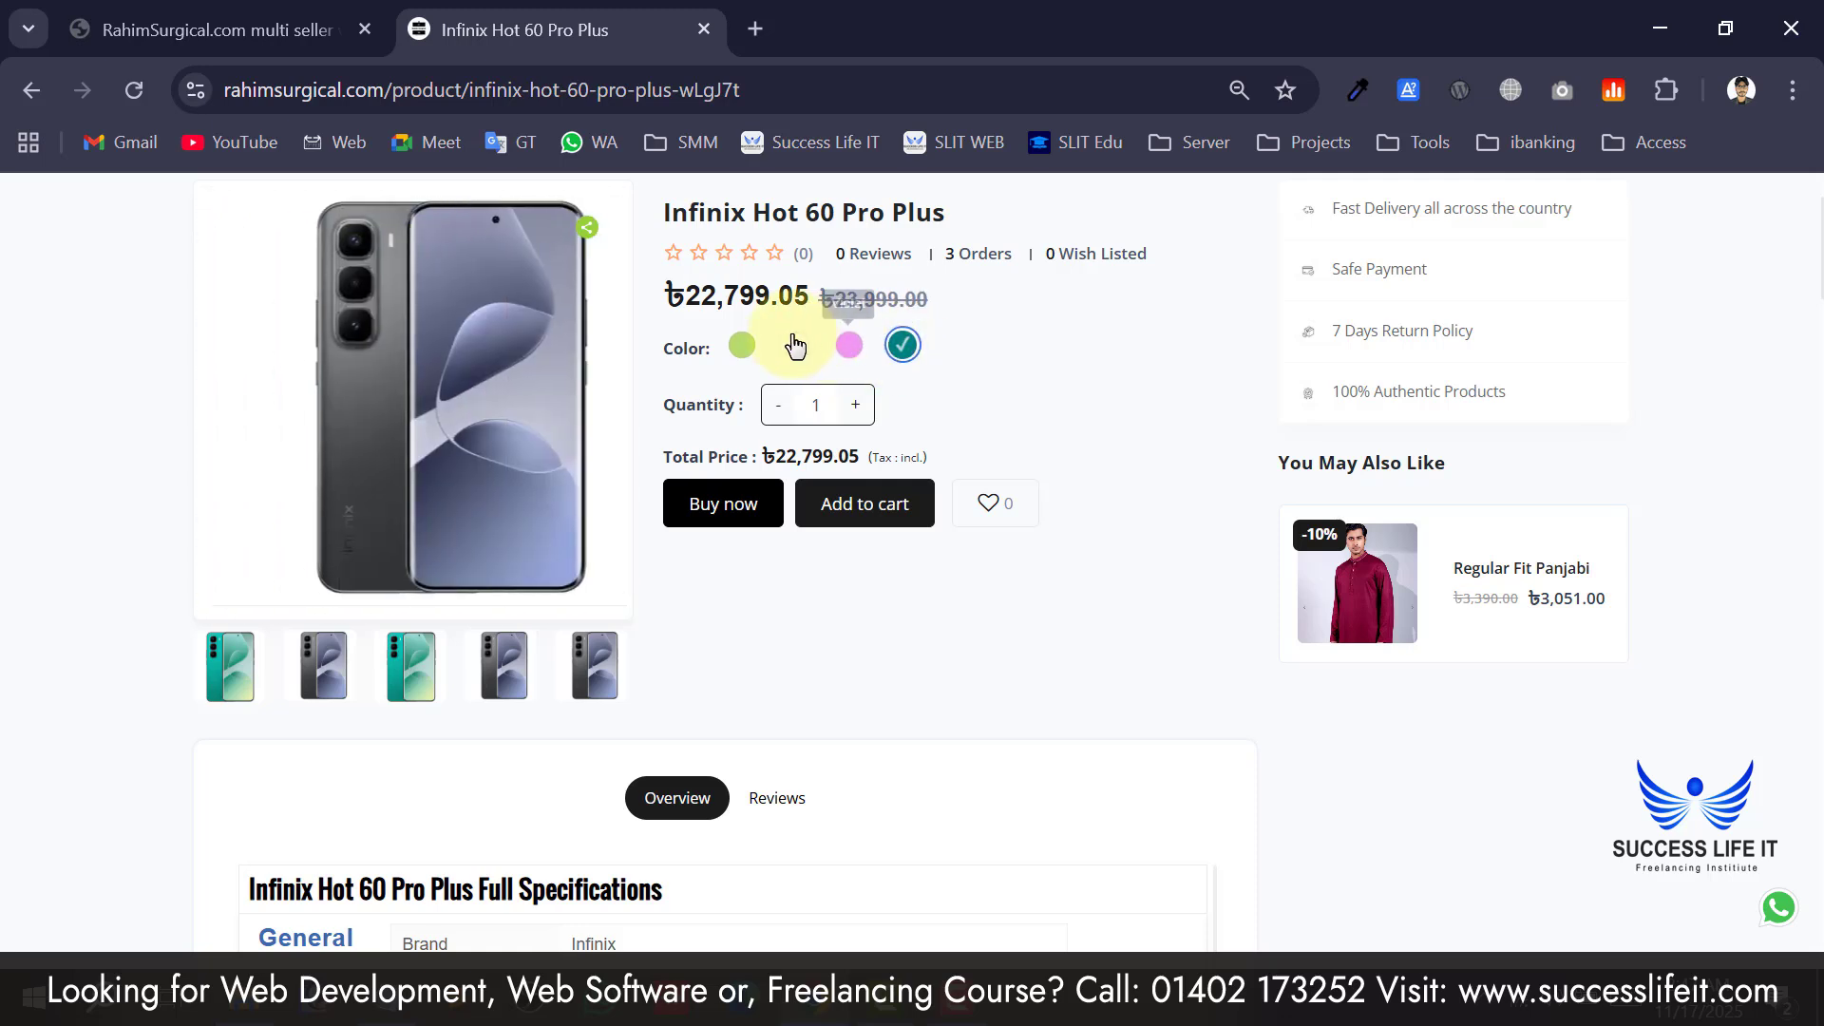
pyautogui.click(740, 347)
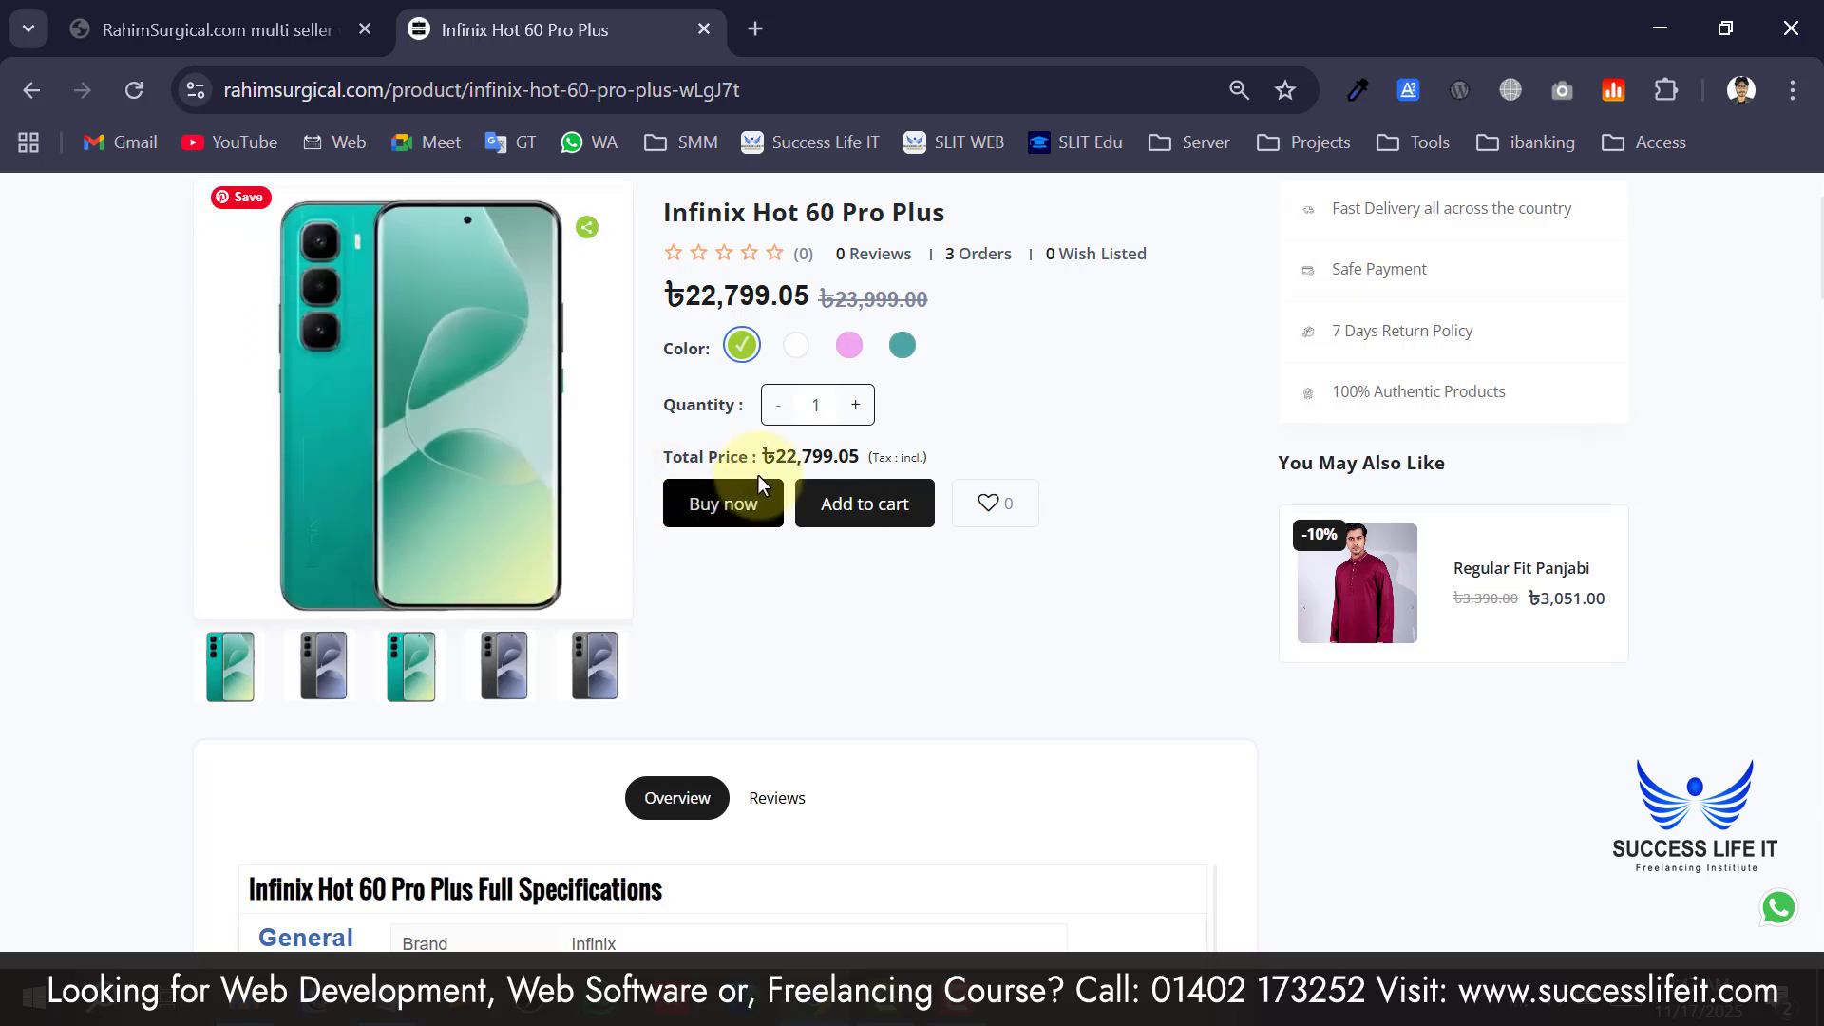
# Buy the Infinix phone now and look over the checkout shipping form.
pyautogui.click(746, 524)
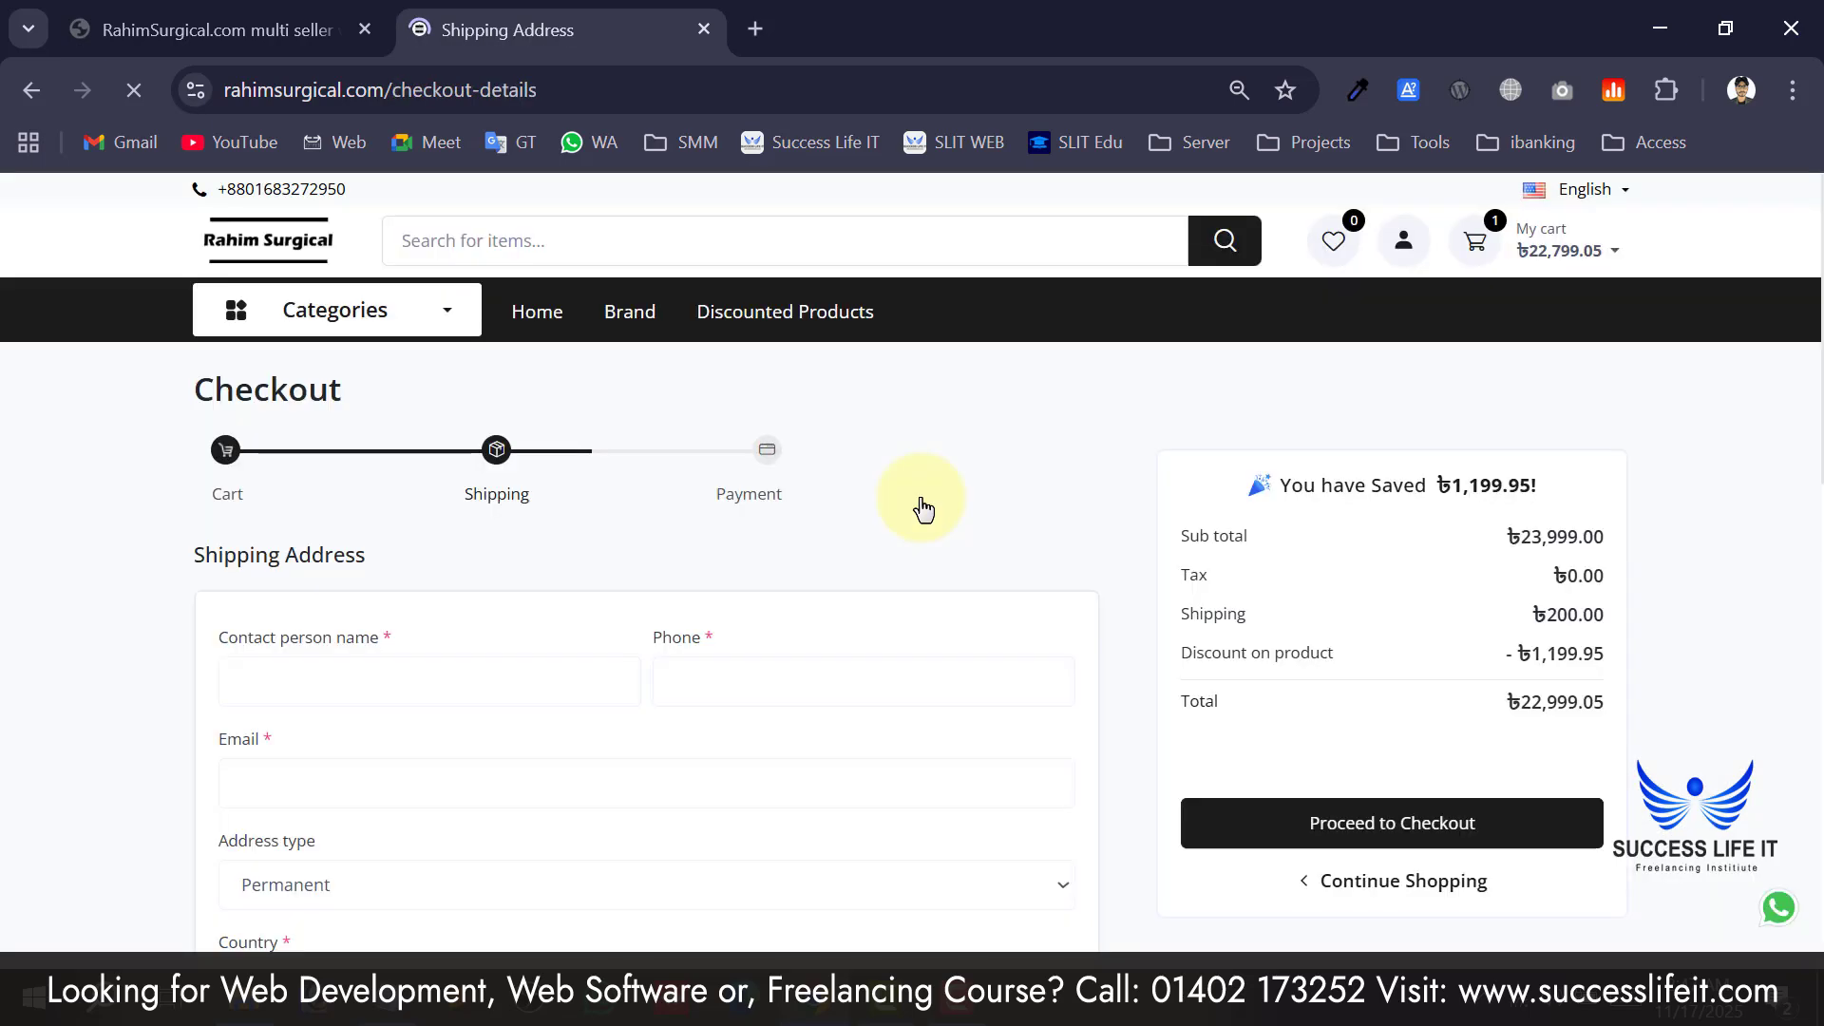
pyautogui.scroll(-2, 265, 476)
pyautogui.scroll(-8, 334, 519)
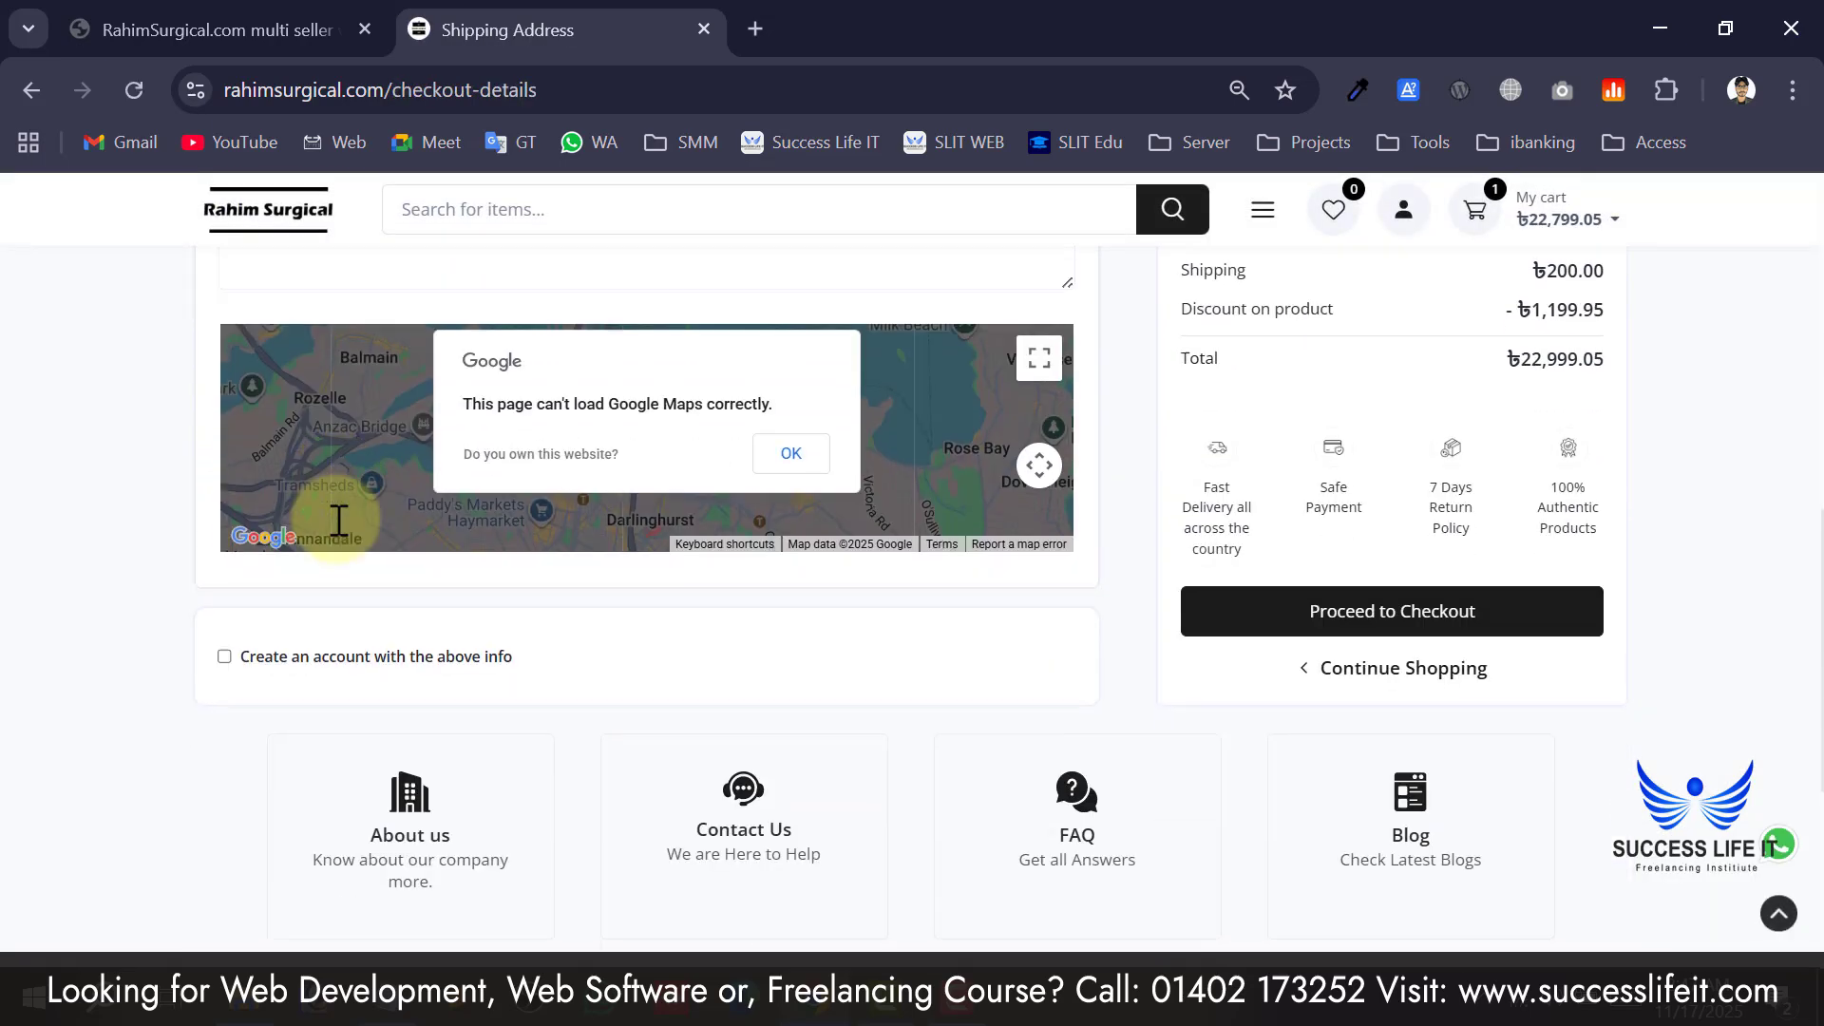
pyautogui.scroll(4, 596, 654)
pyautogui.scroll(7, 1380, 699)
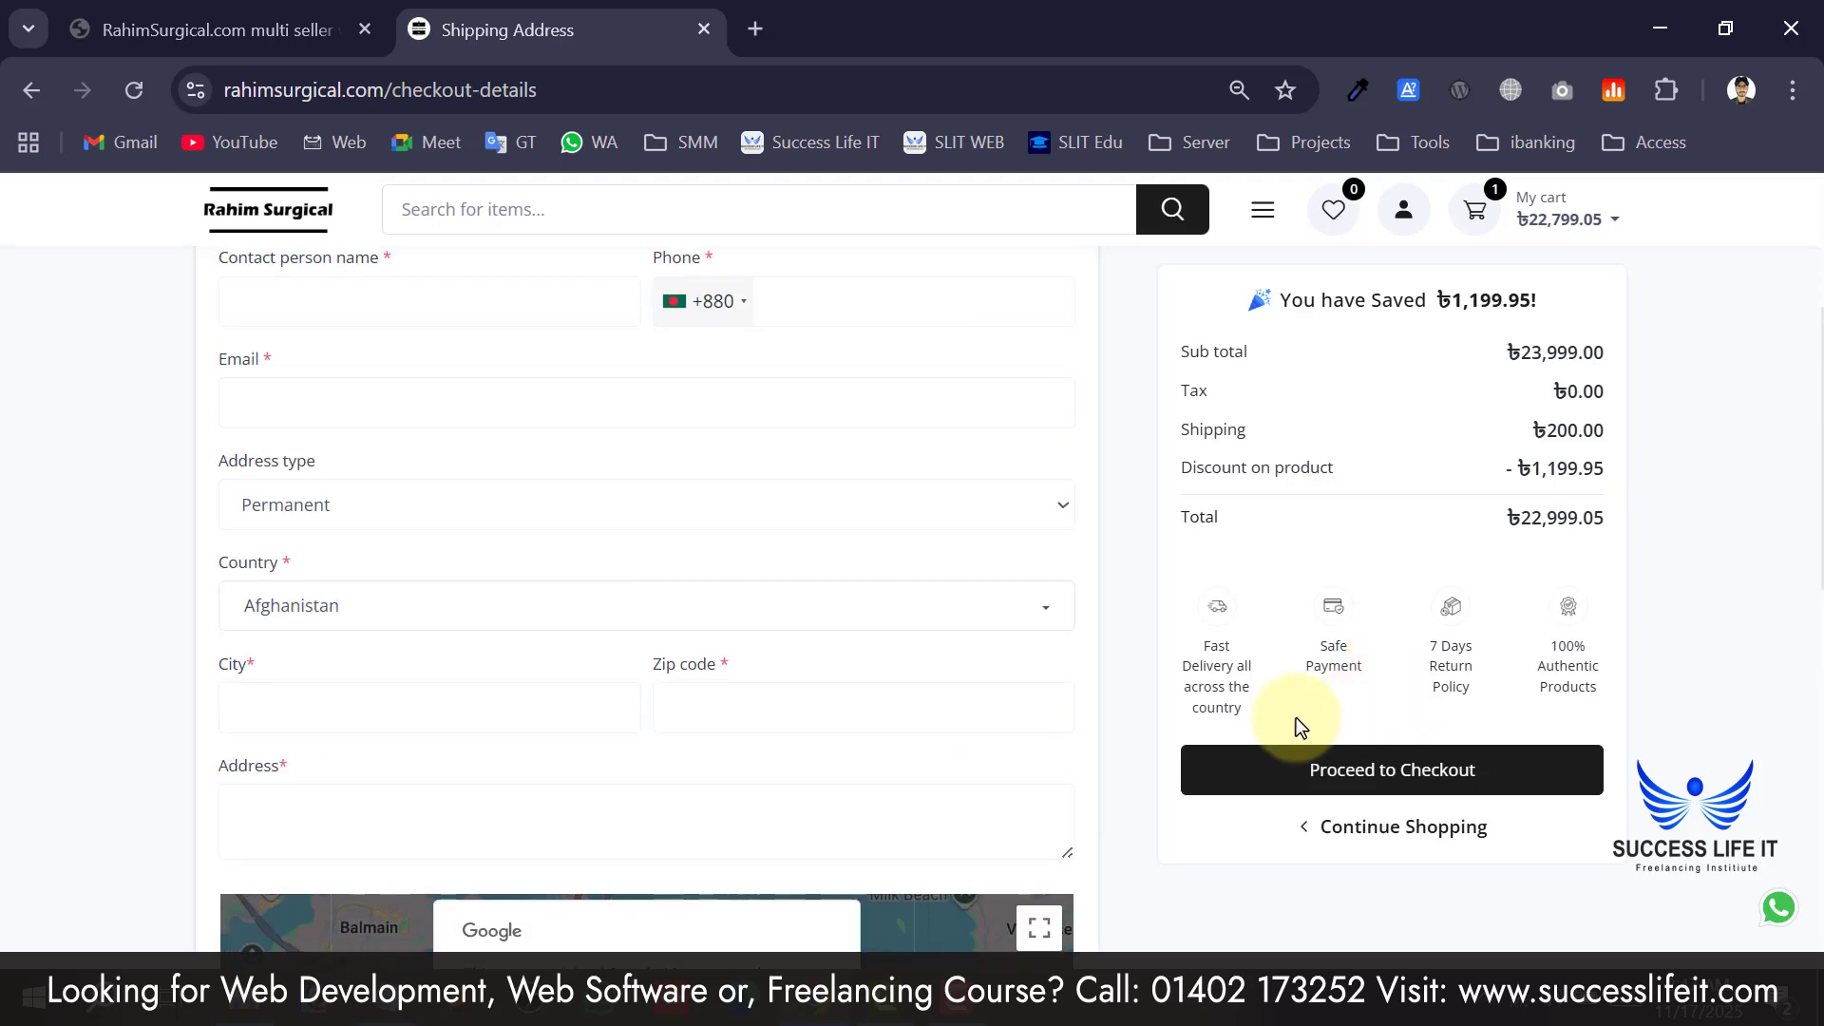
# Go back to the Rahim Surgical homepage via the store logo.
pyautogui.click(264, 249)
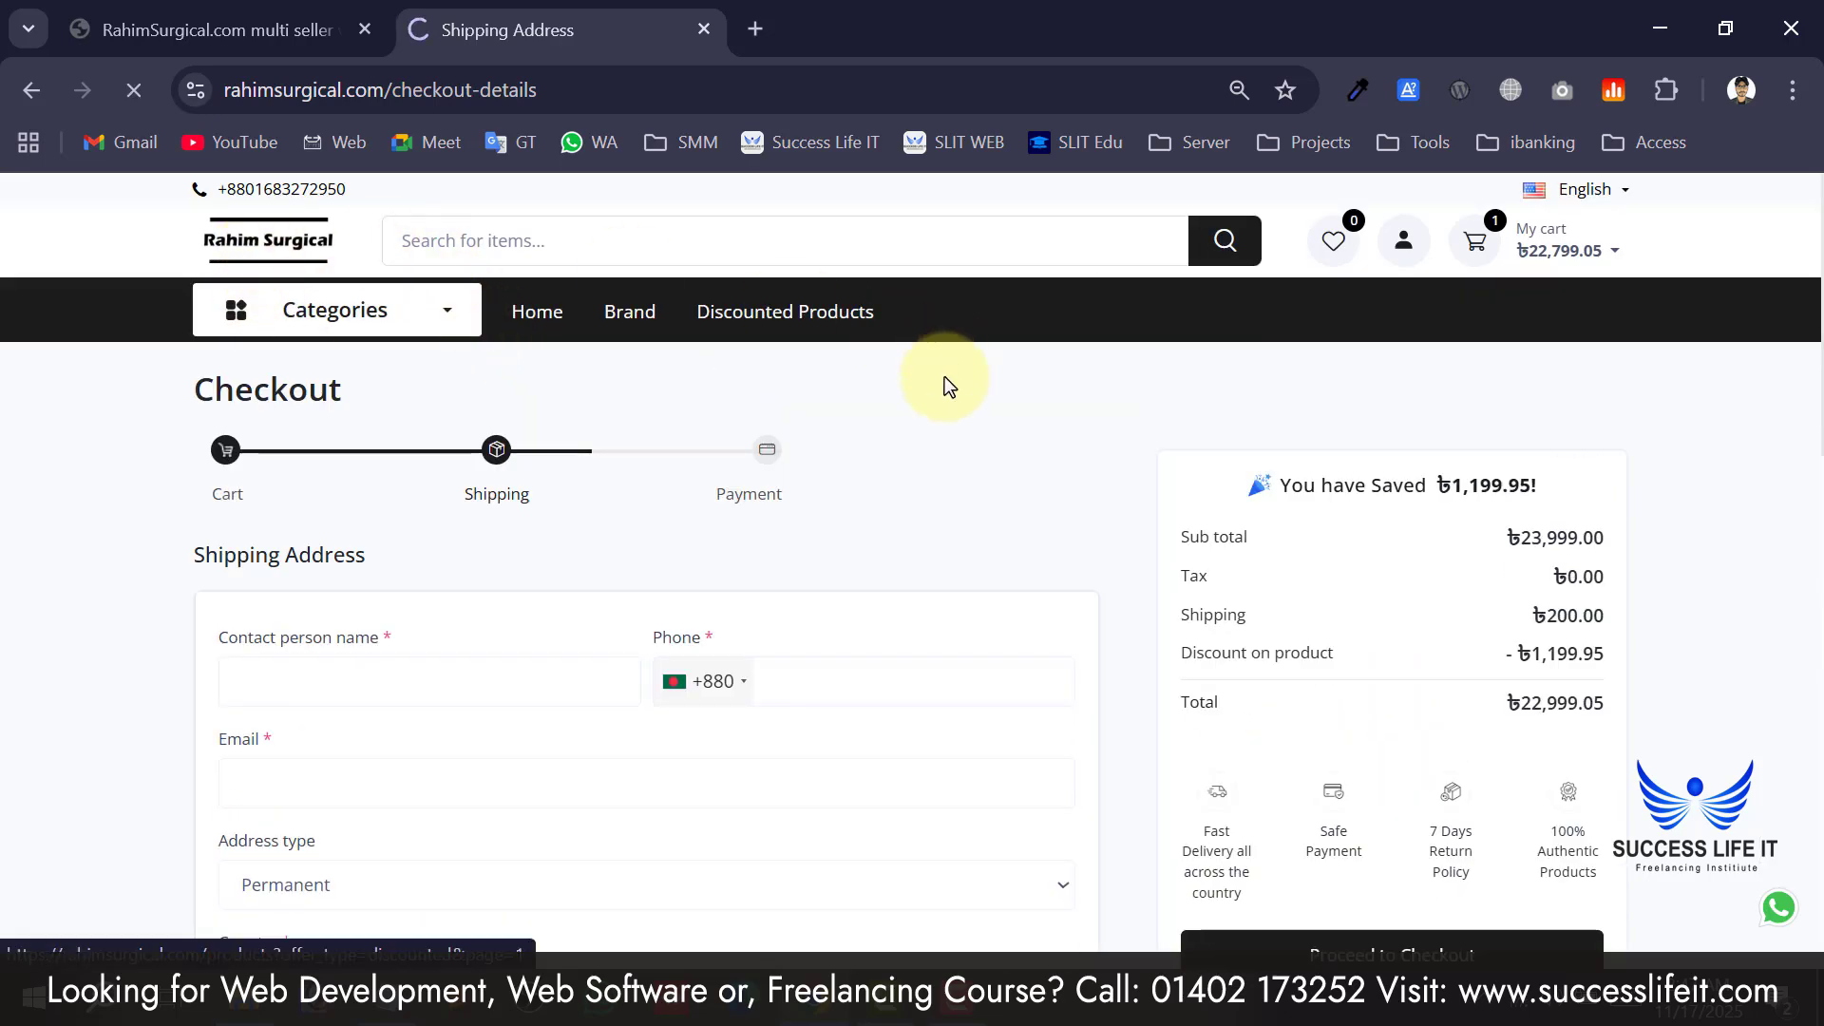
pyautogui.scroll(-5, 828, 599)
pyautogui.scroll(-2, 1376, 541)
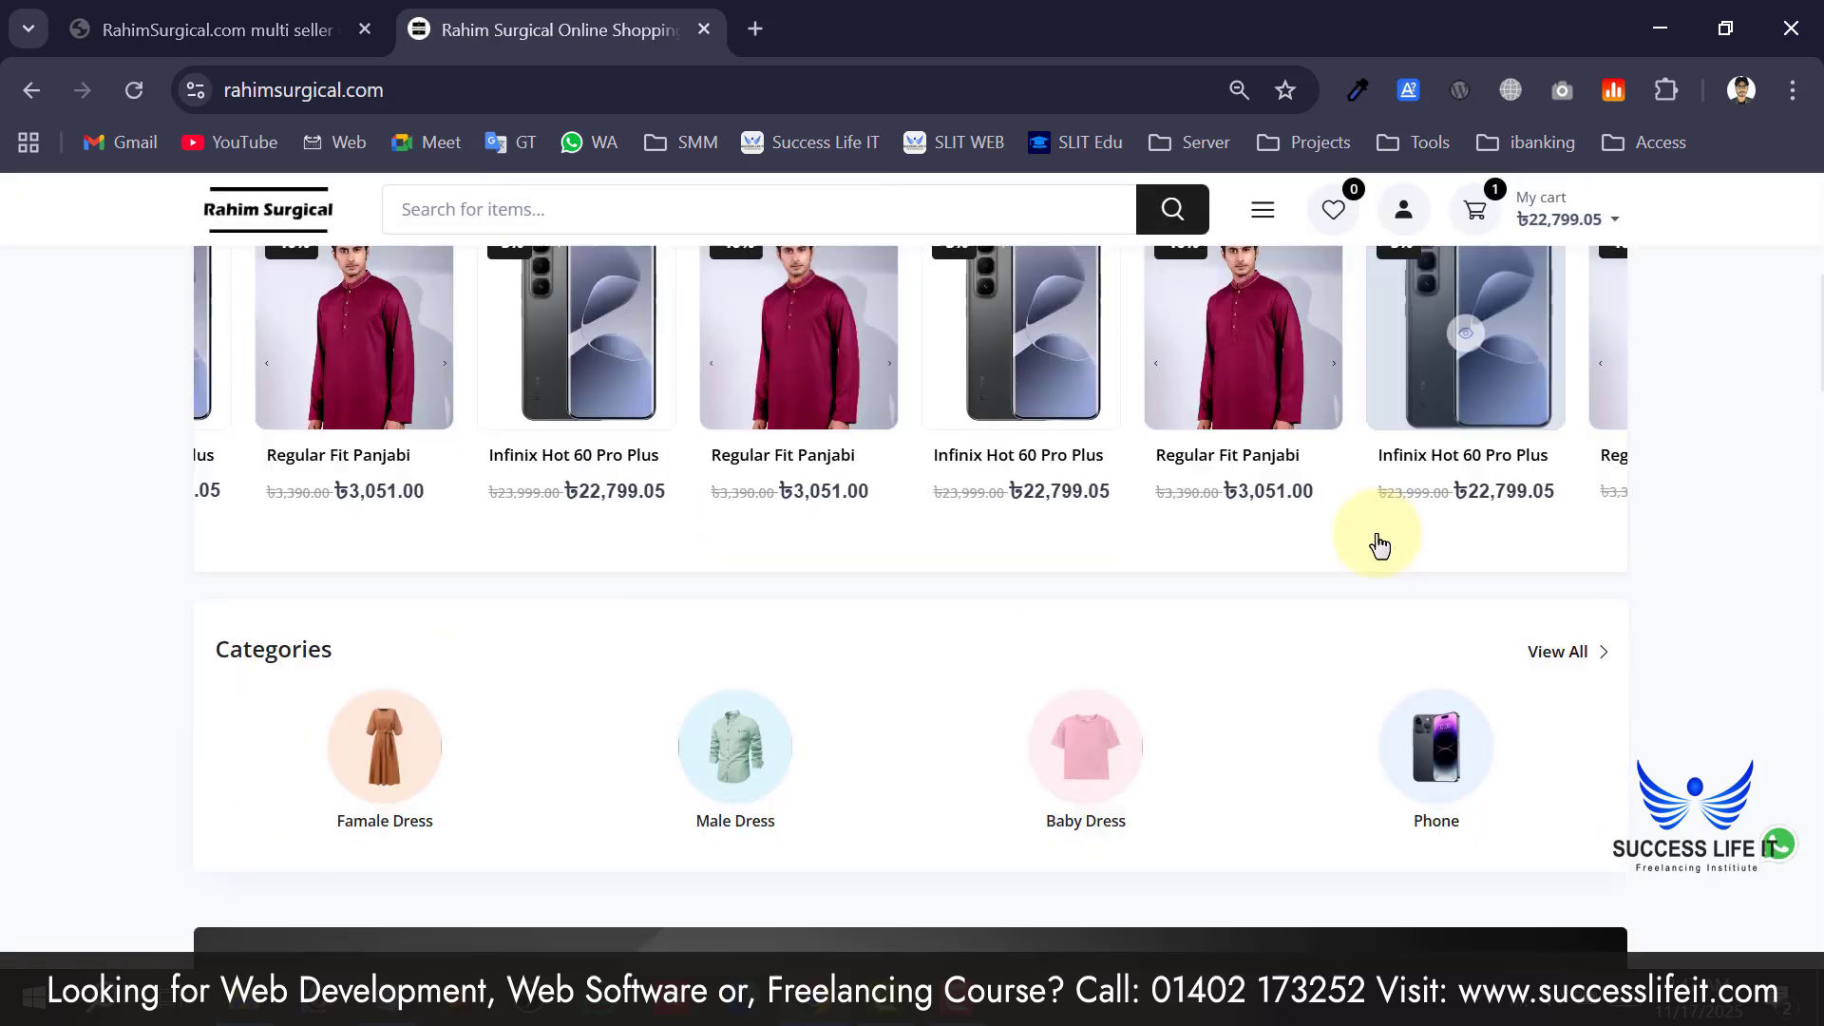
pyautogui.scroll(8, 1377, 541)
# Open the account options and bring up the customer Sign in page.
pyautogui.click(1387, 233)
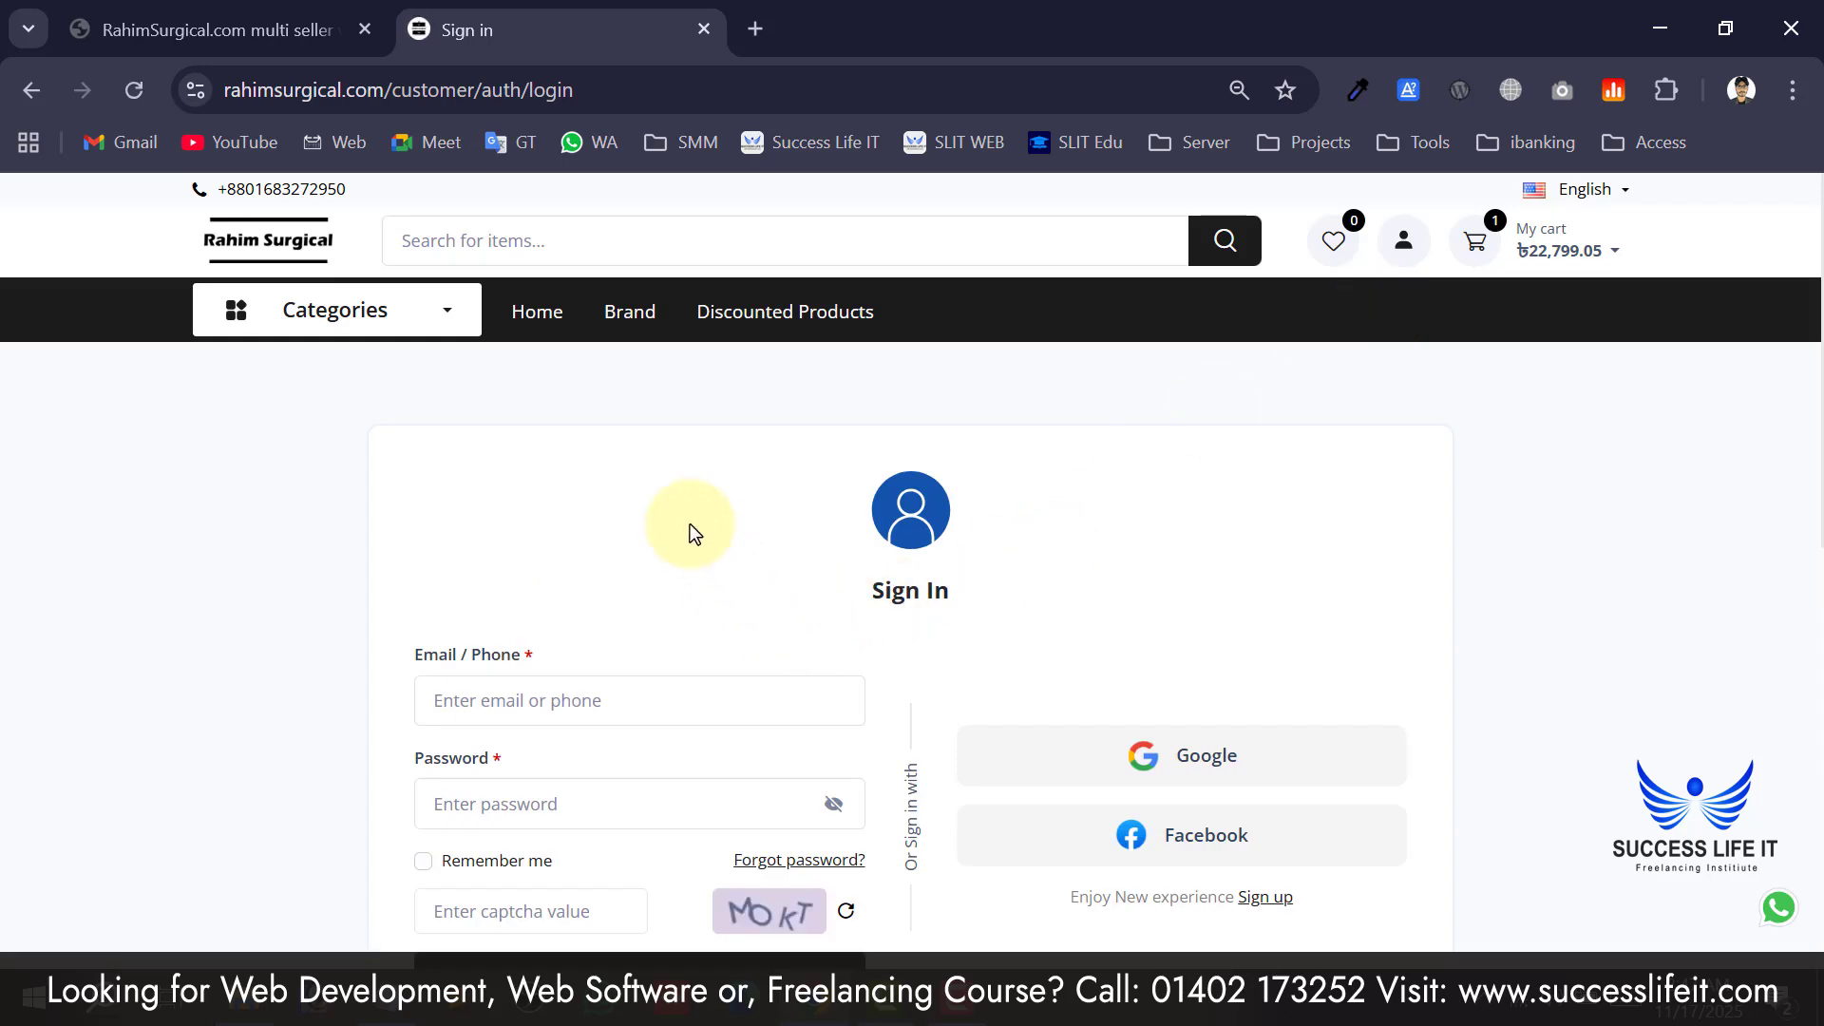
pyautogui.scroll(-4, 690, 528)
pyautogui.scroll(2, 674, 521)
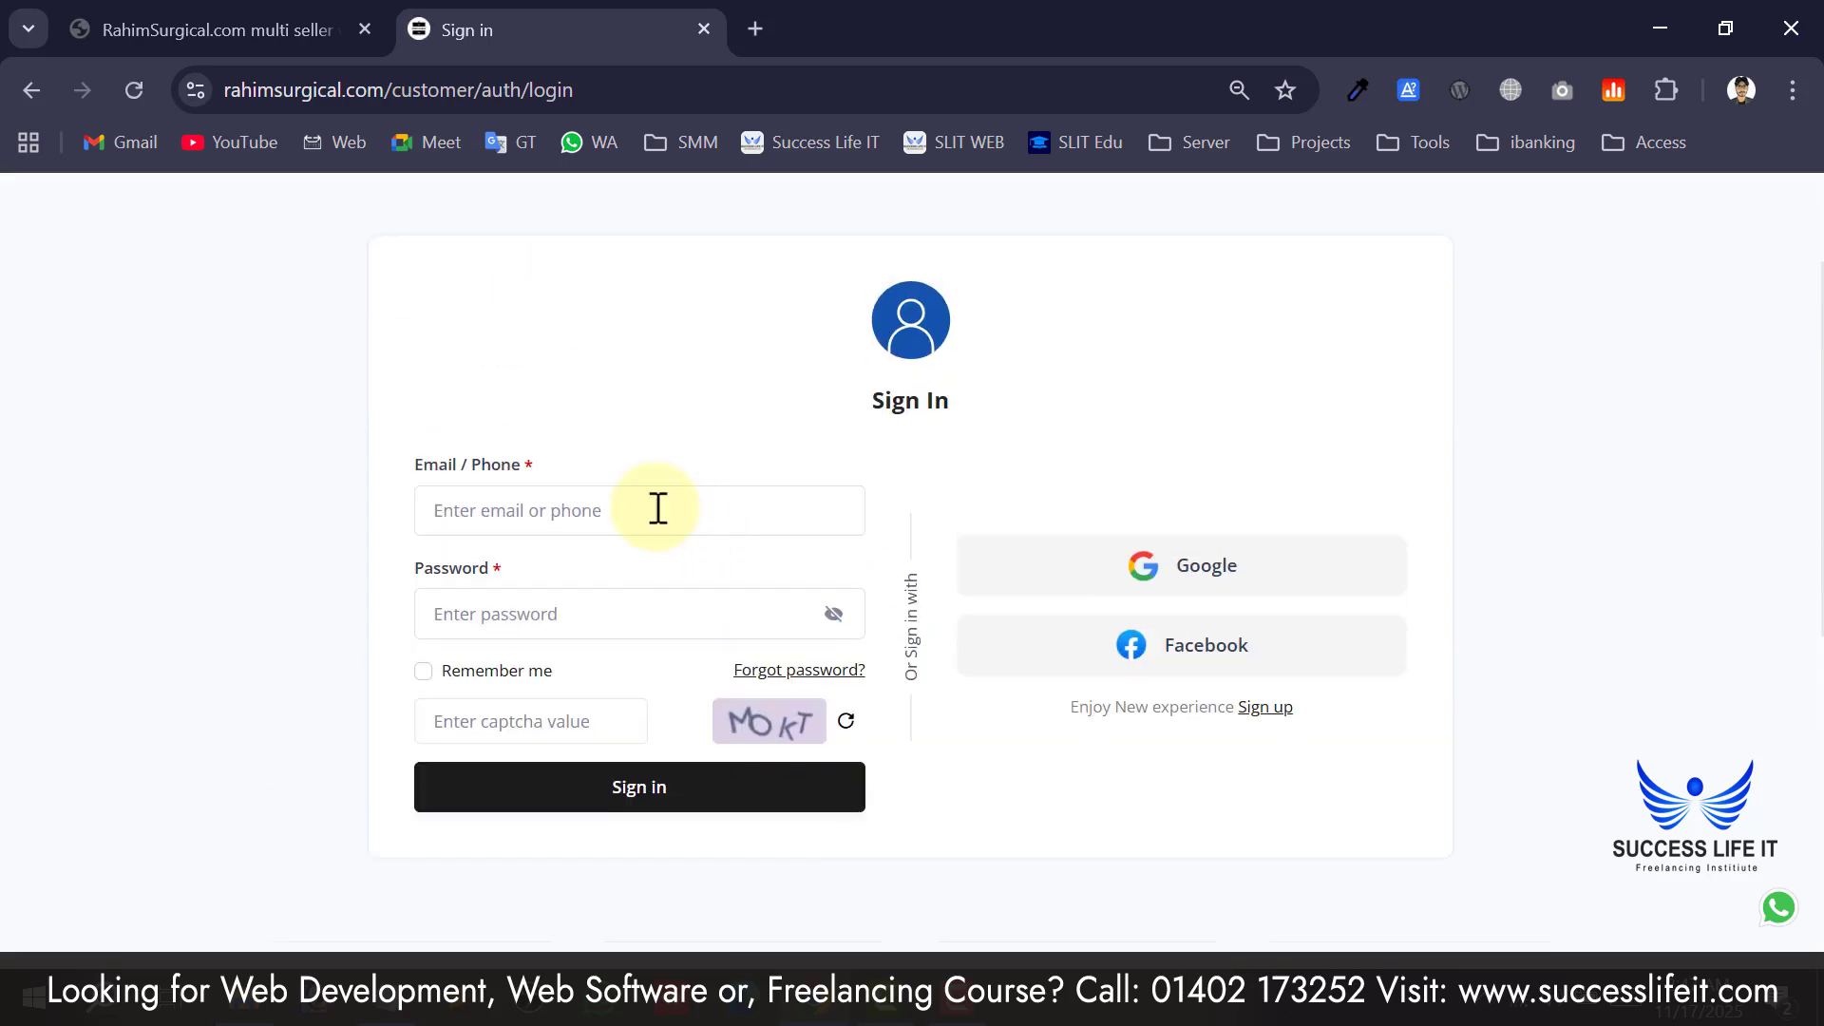
pyautogui.scroll(2, 635, 504)
pyautogui.scroll(-2, 570, 542)
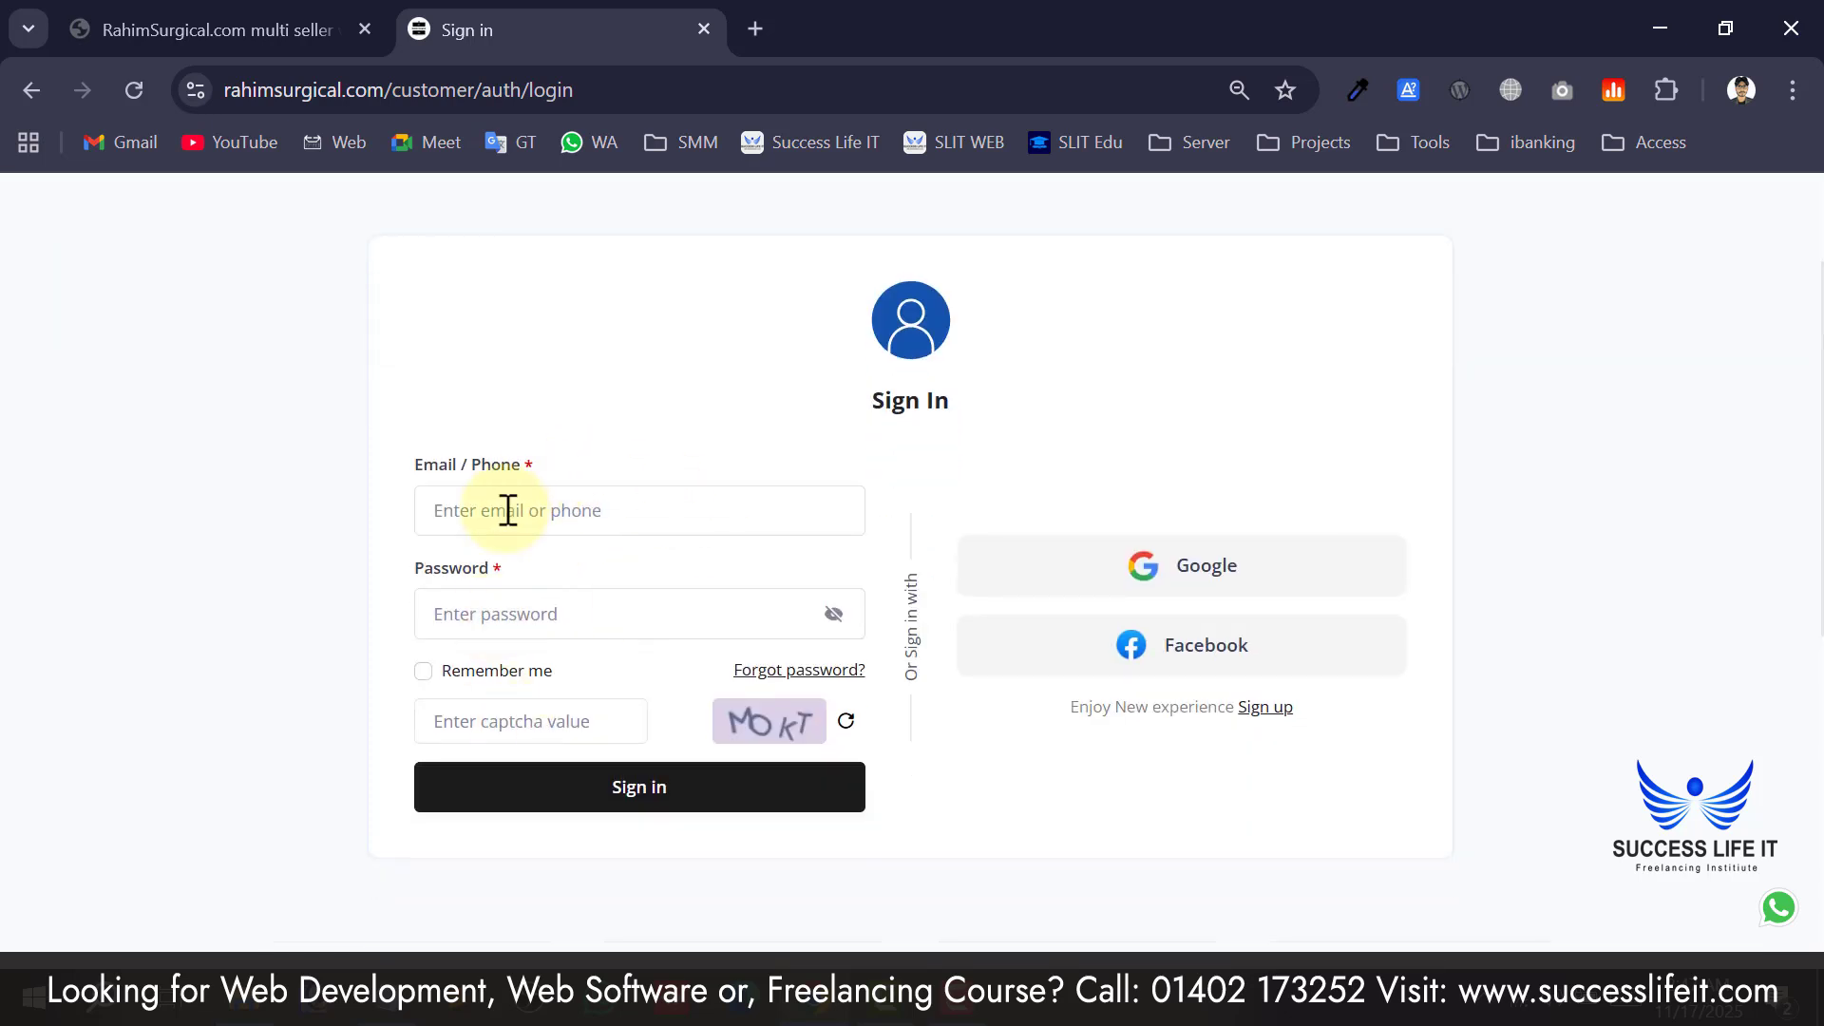
# Enter the account email or phone, the password and the captcha, then sign in.
pyautogui.click(508, 511)
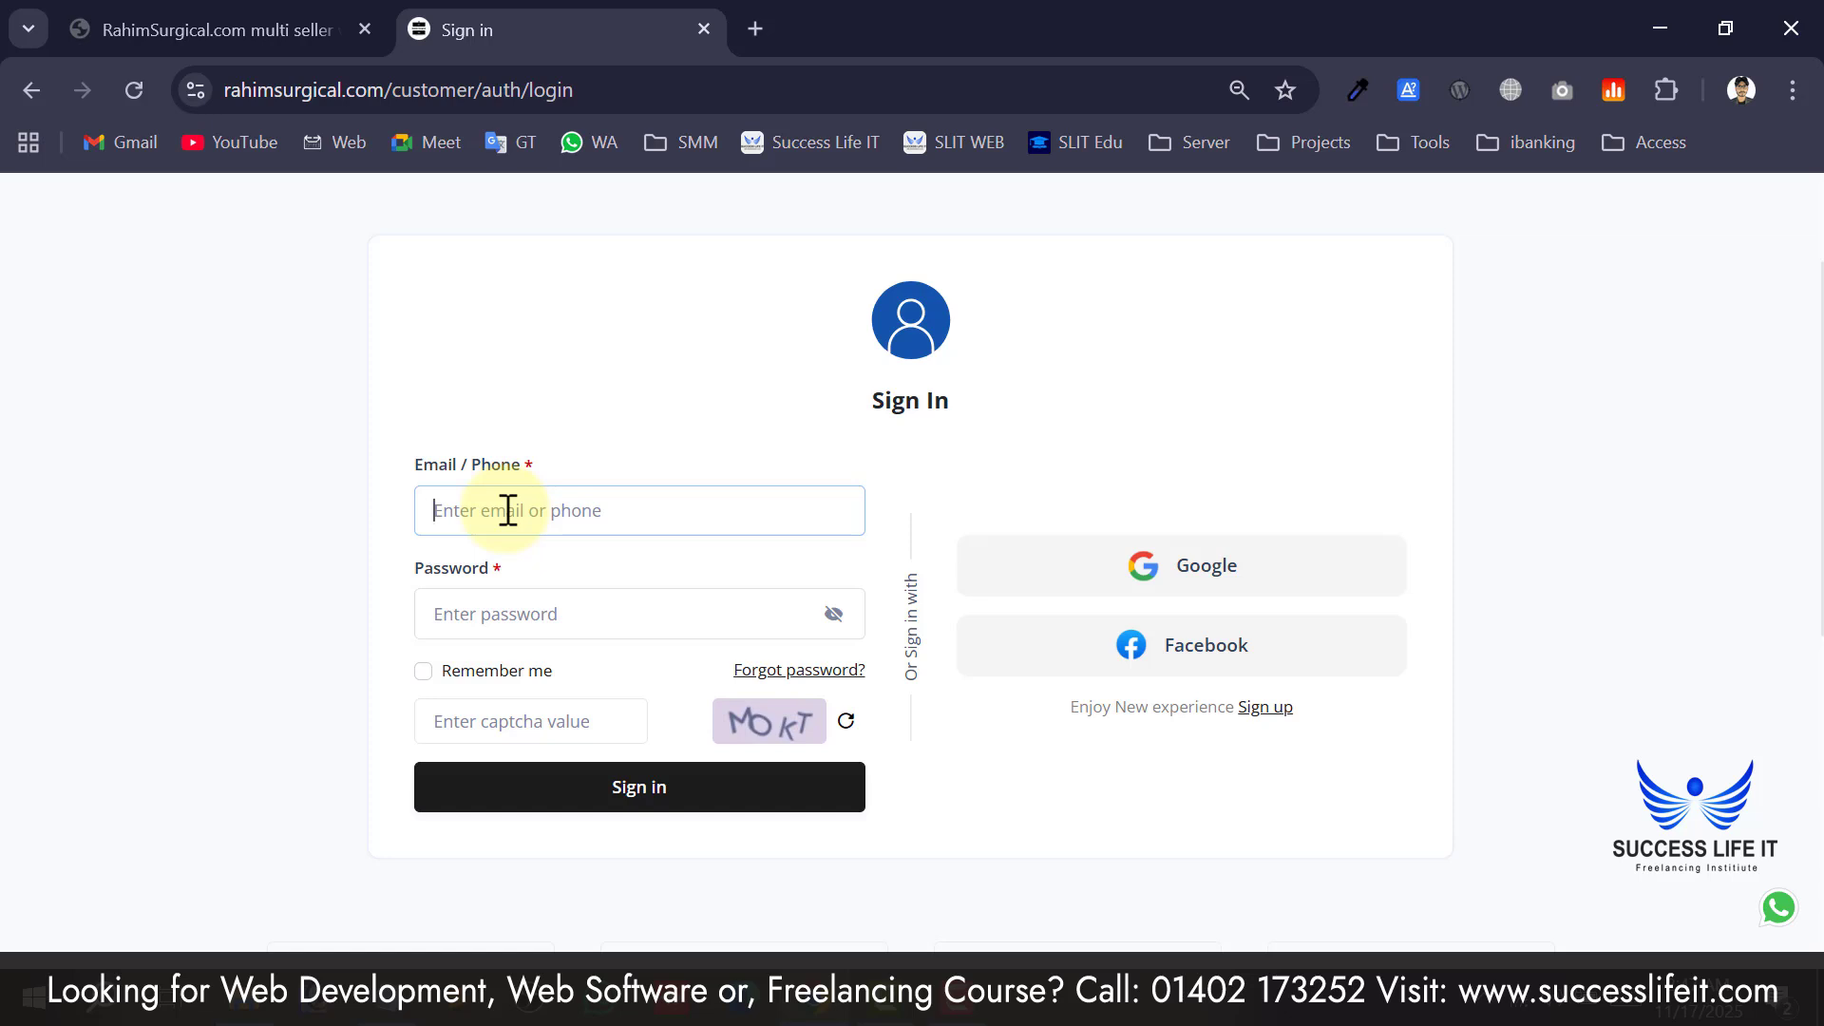
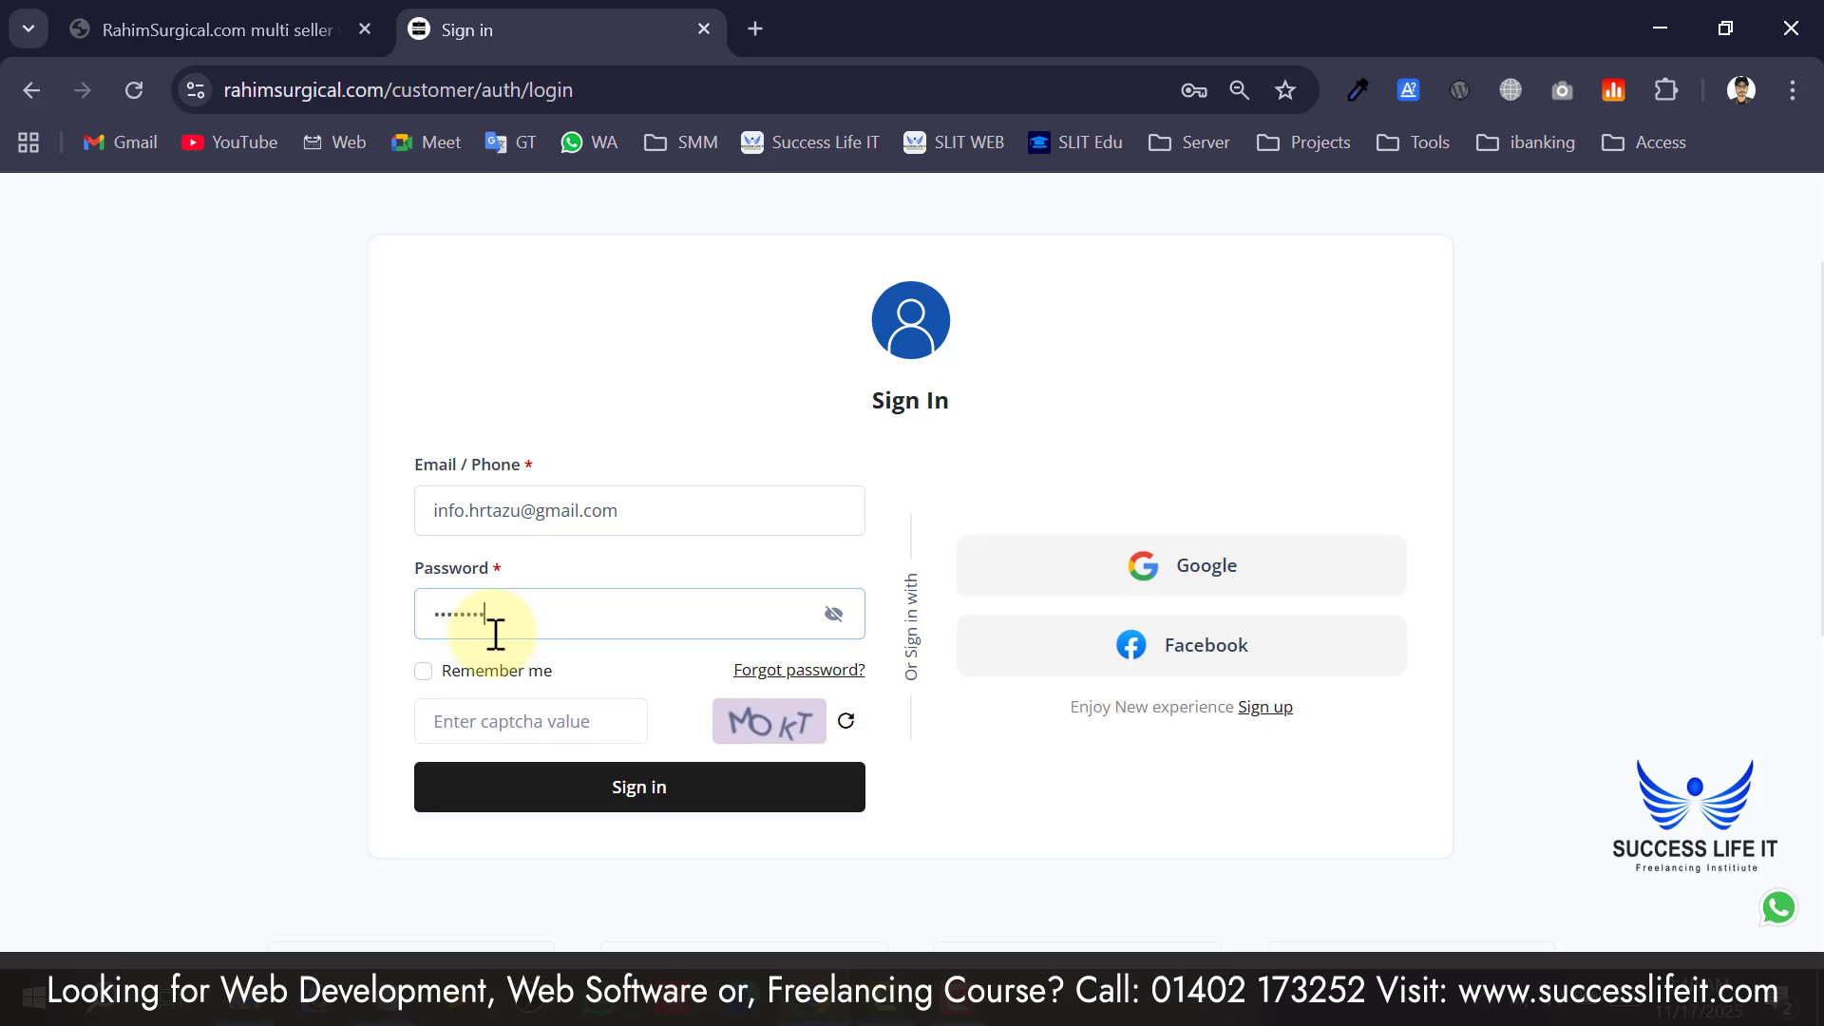
pyautogui.click(528, 725)
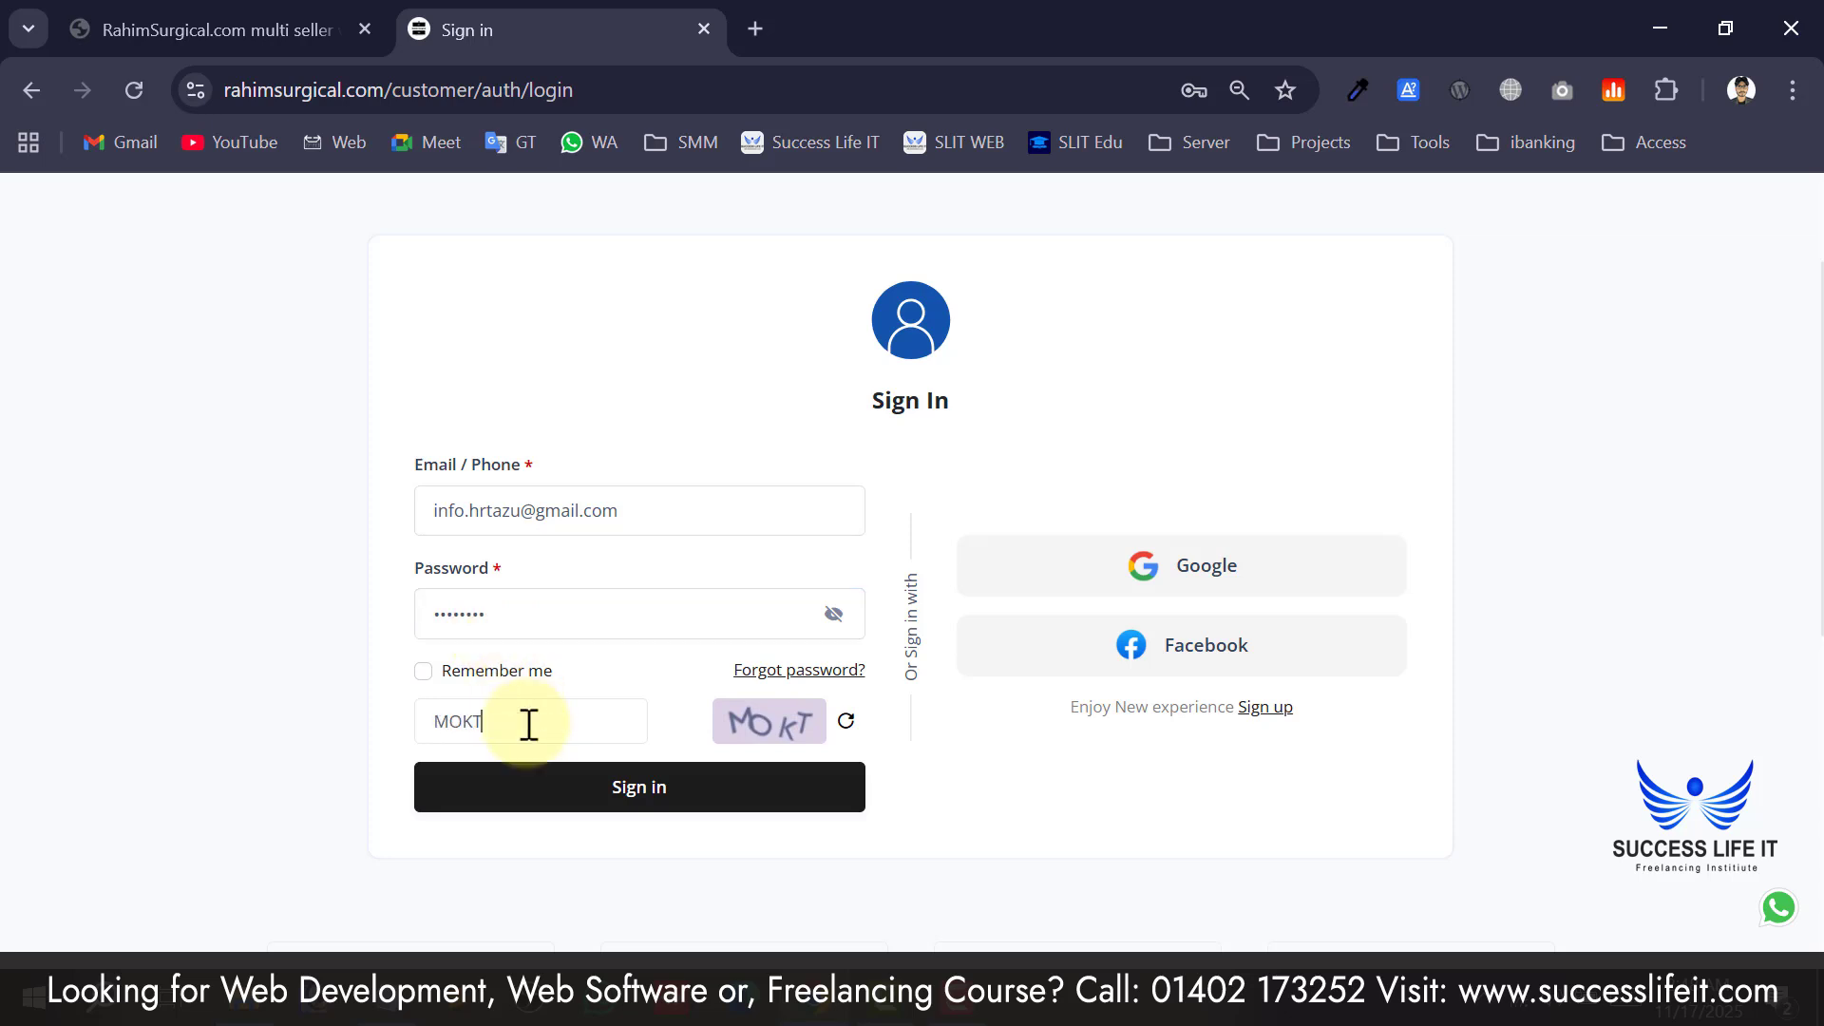
pyautogui.click(616, 810)
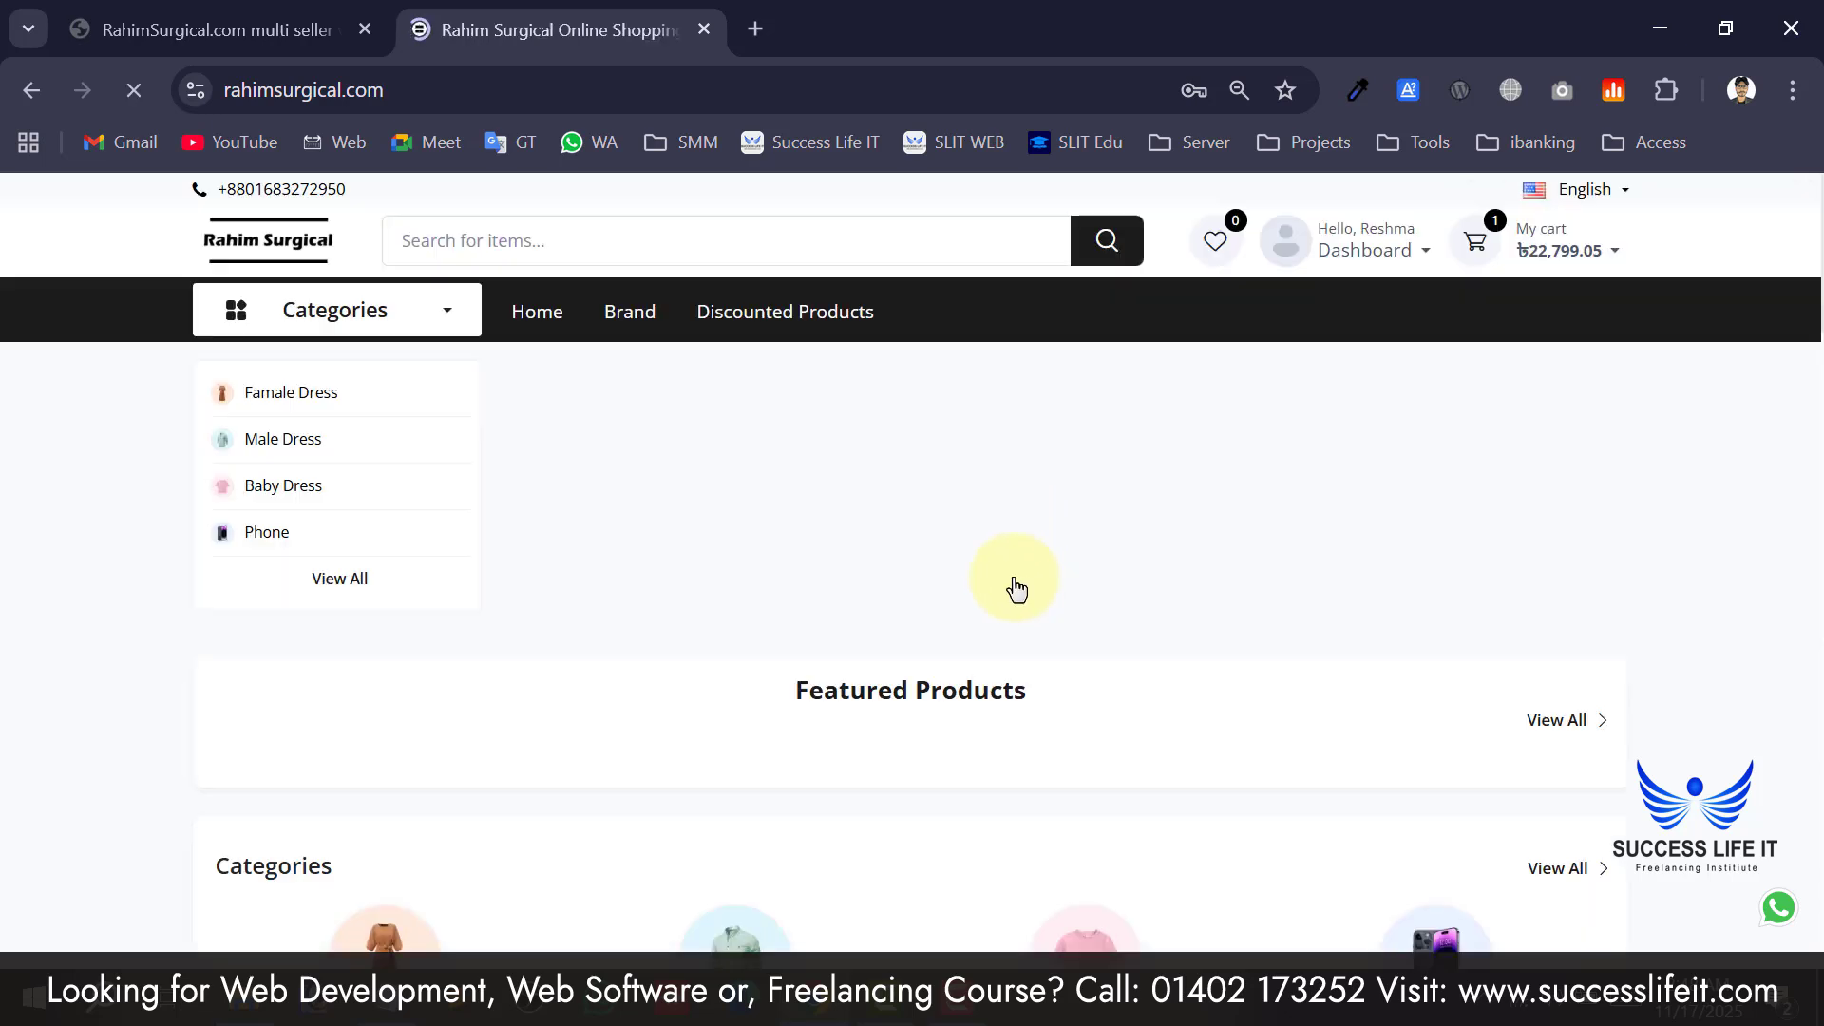
# Open the account menu with the orders and logout options.
pyautogui.scroll(-4, 470, 630)
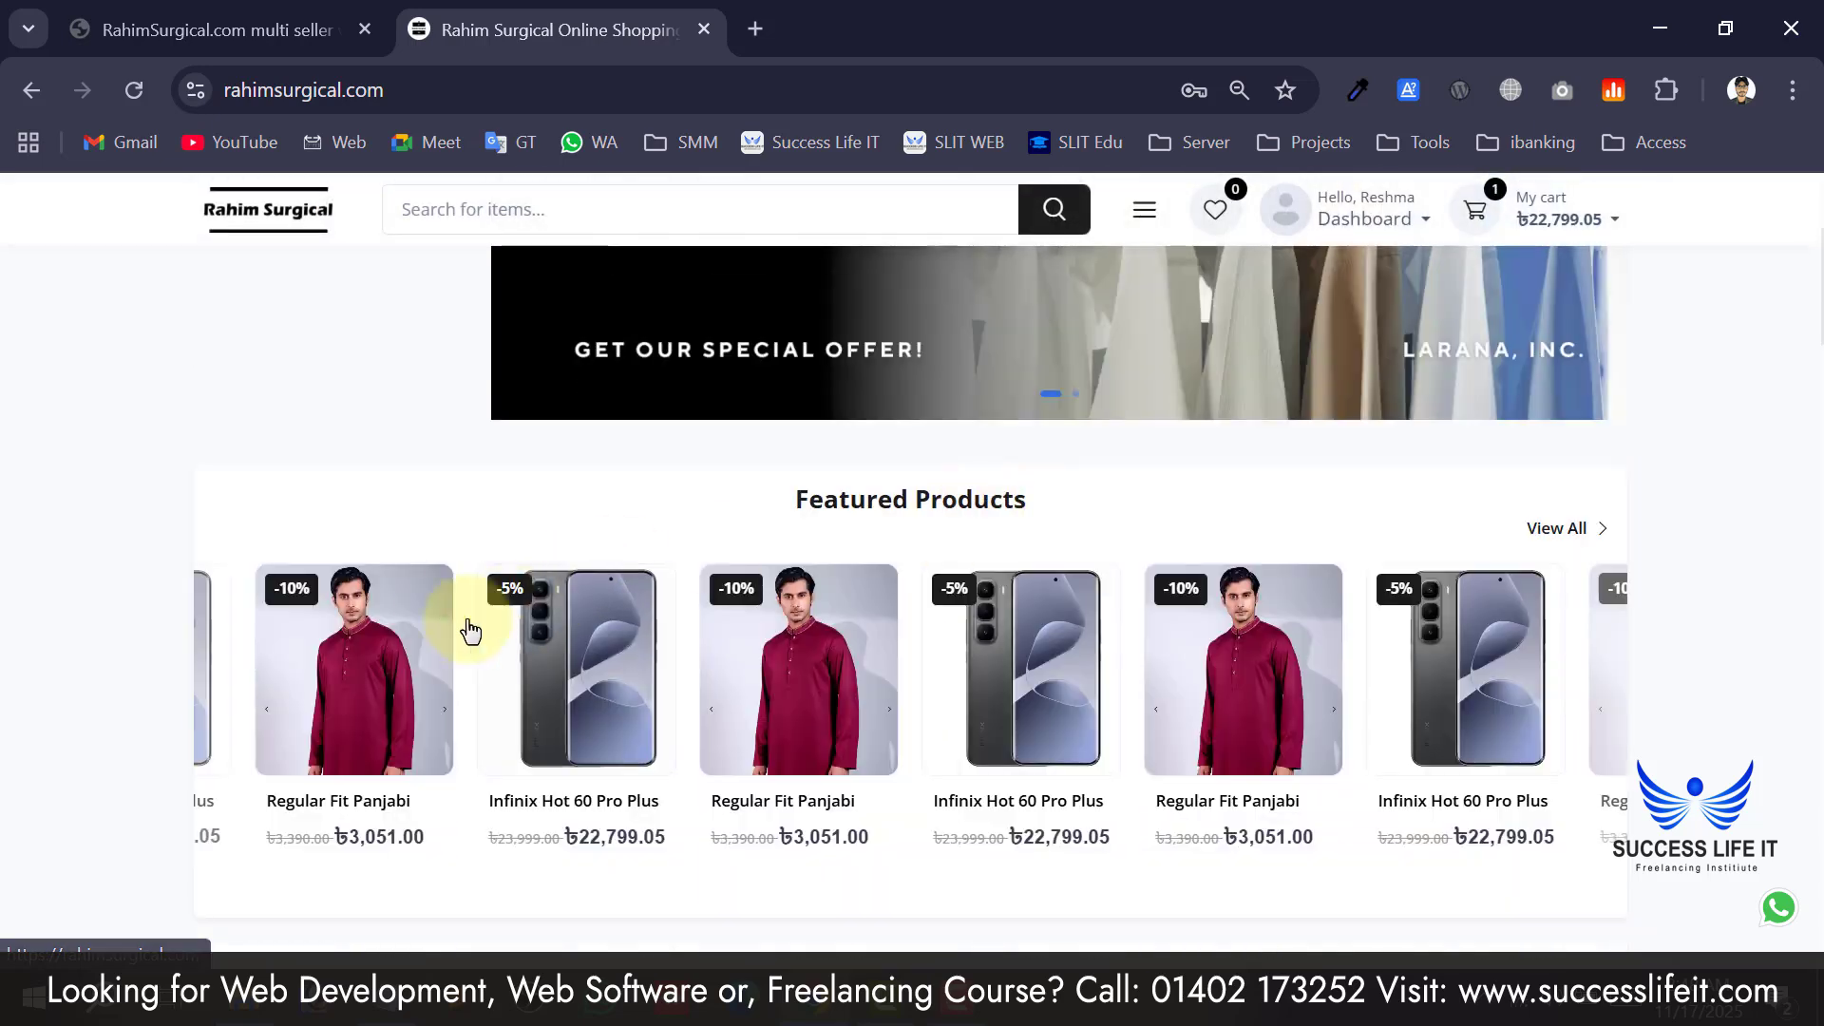
pyautogui.scroll(5, 1307, 595)
pyautogui.click(1354, 252)
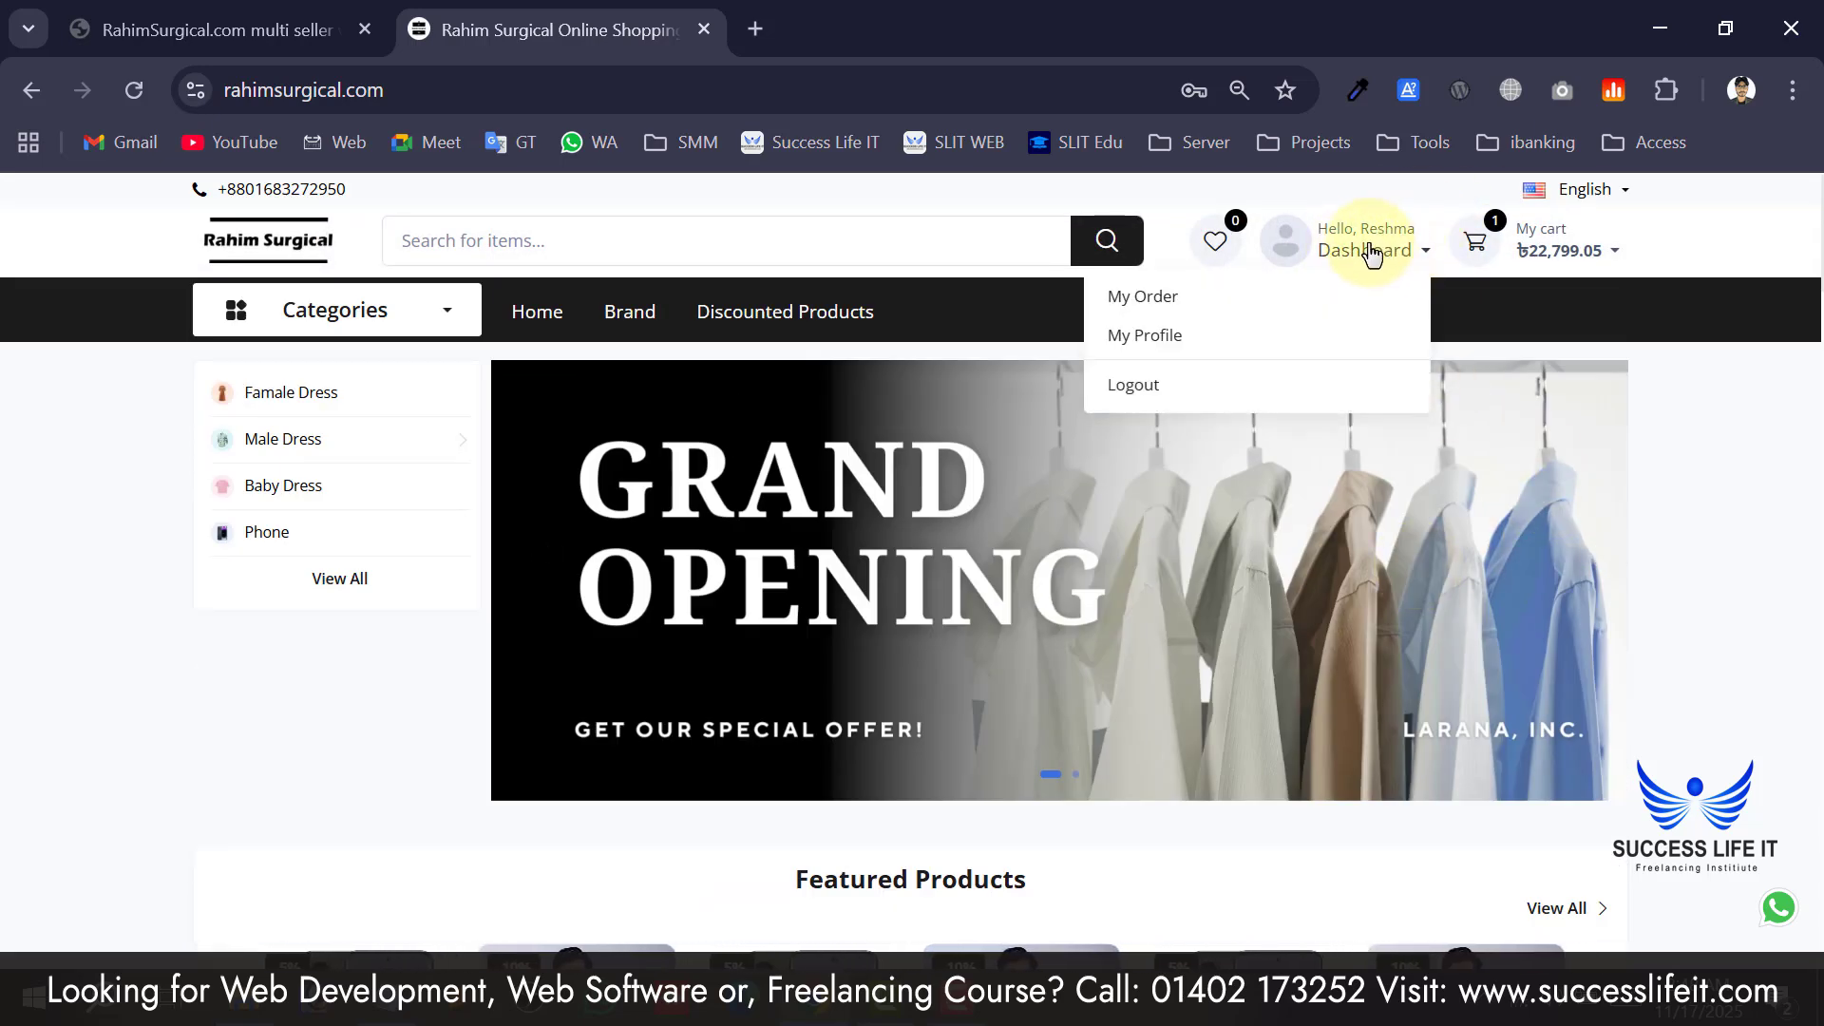
# Set Chrome's page zoom to 90%.
pyautogui.click(1793, 89)
pyautogui.click(1716, 726)
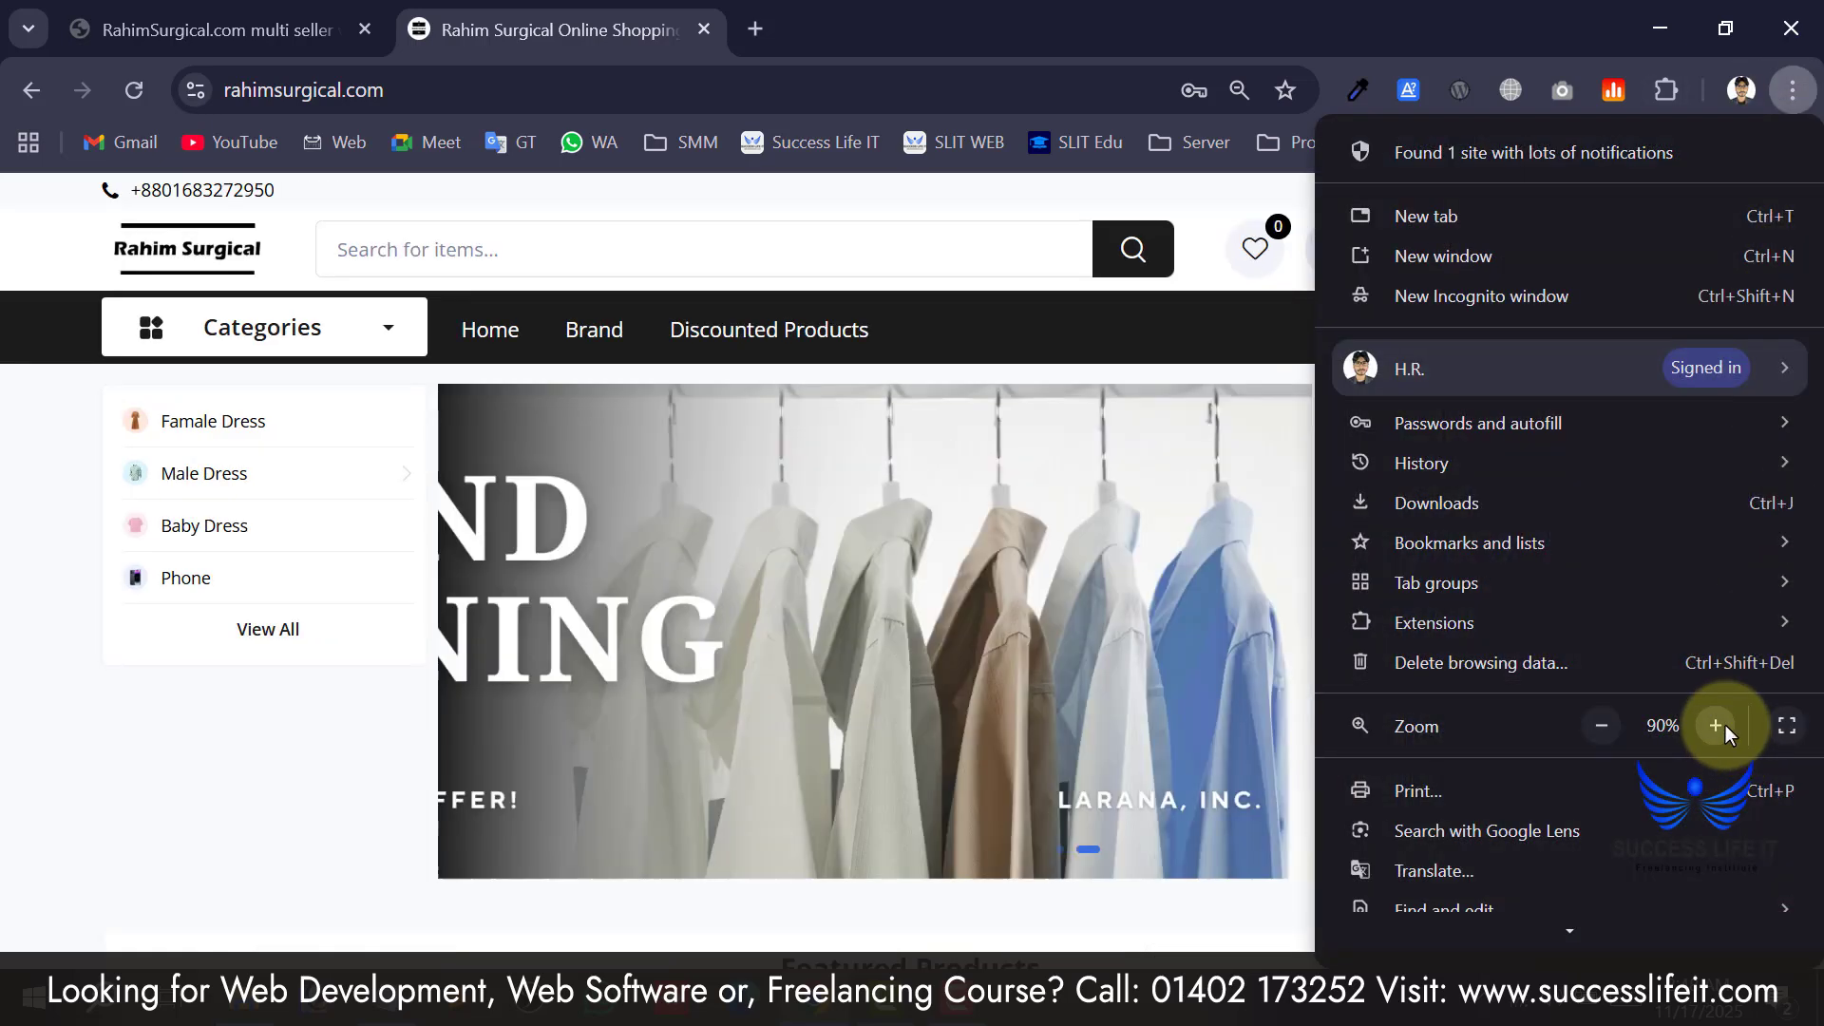
pyautogui.click(1716, 726)
pyautogui.click(1602, 726)
pyautogui.click(1069, 538)
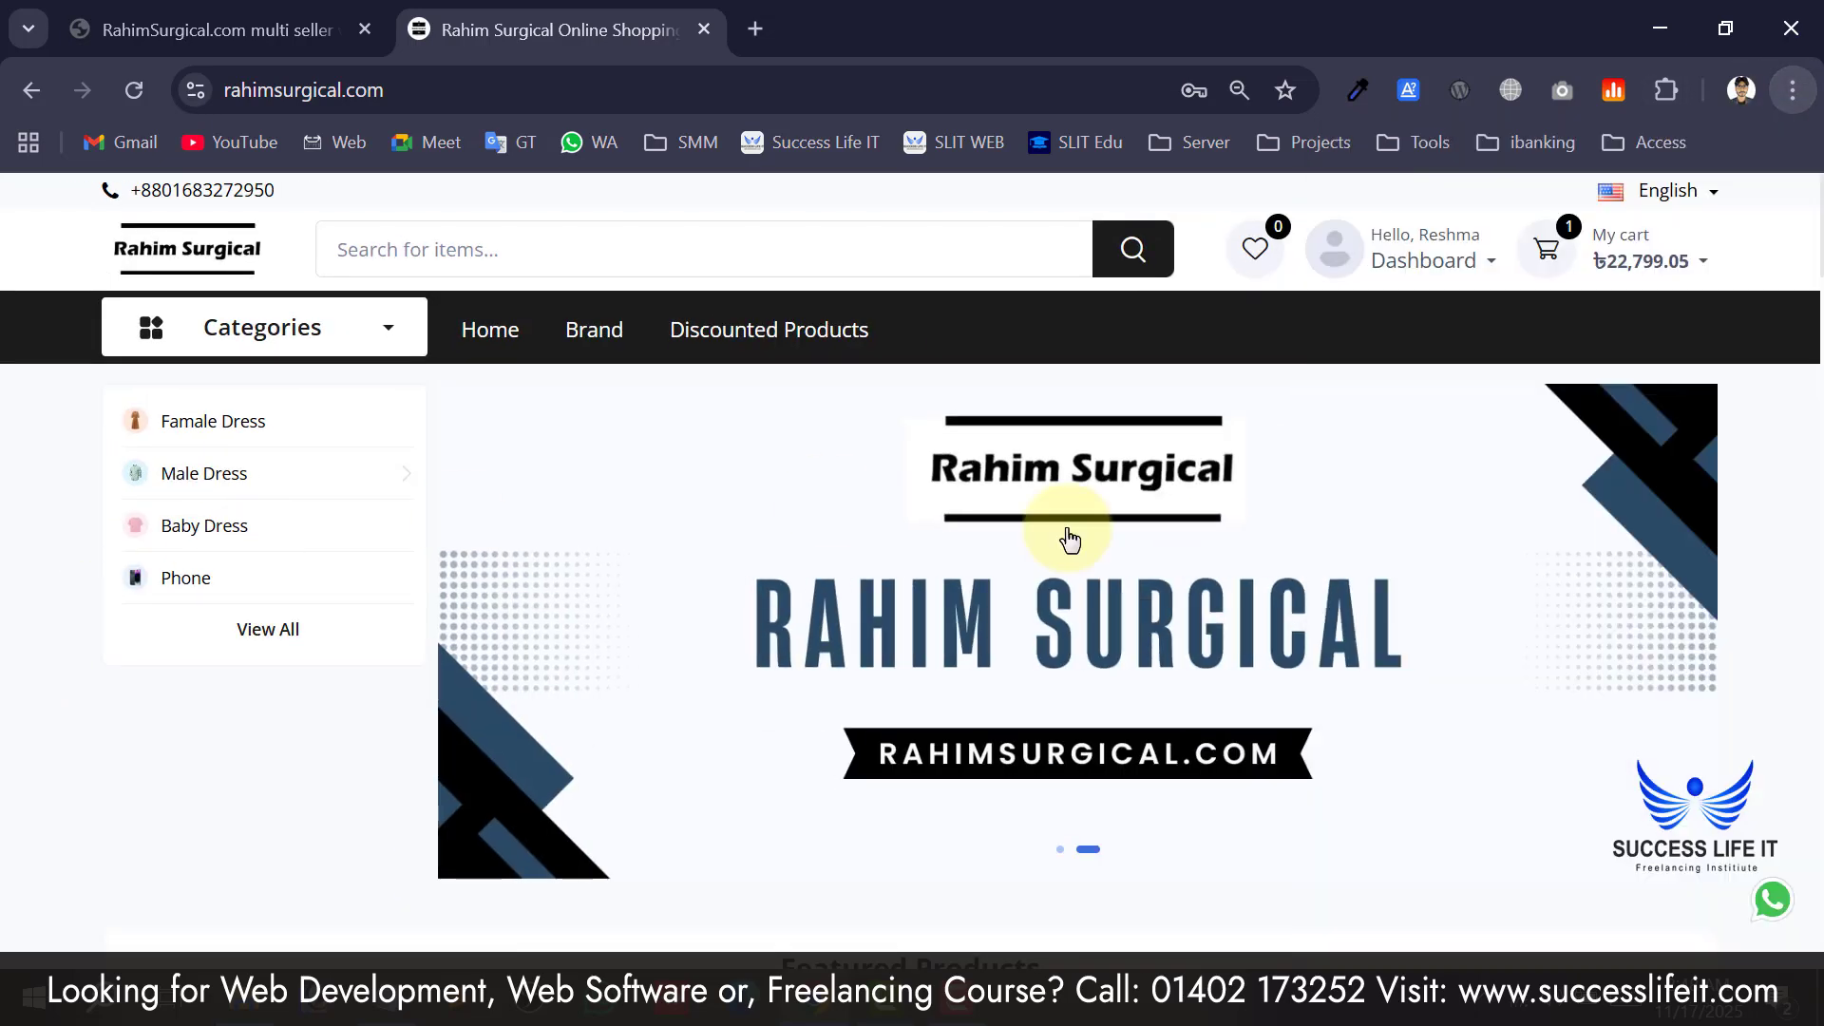
pyautogui.moveTo(1420, 263)
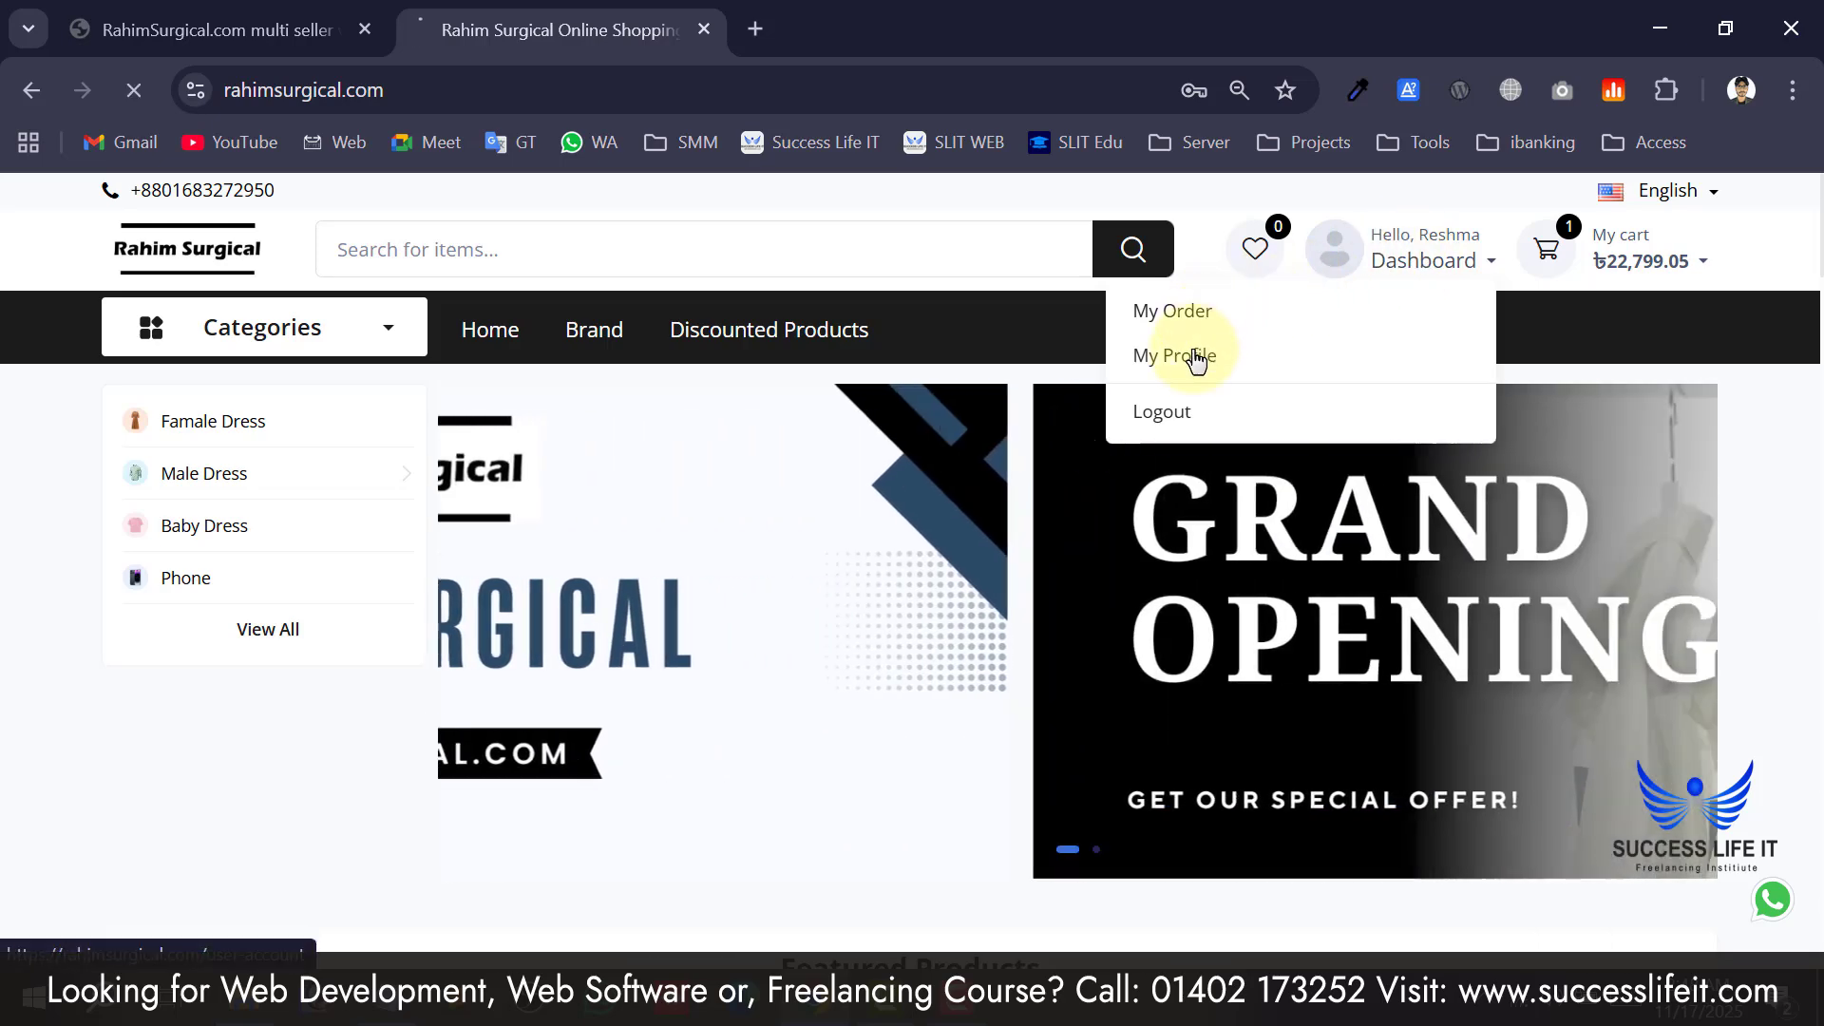
# Open My Profile and look over the name, phone, email and password fields.
pyautogui.click(1194, 356)
pyautogui.scroll(-2, 883, 565)
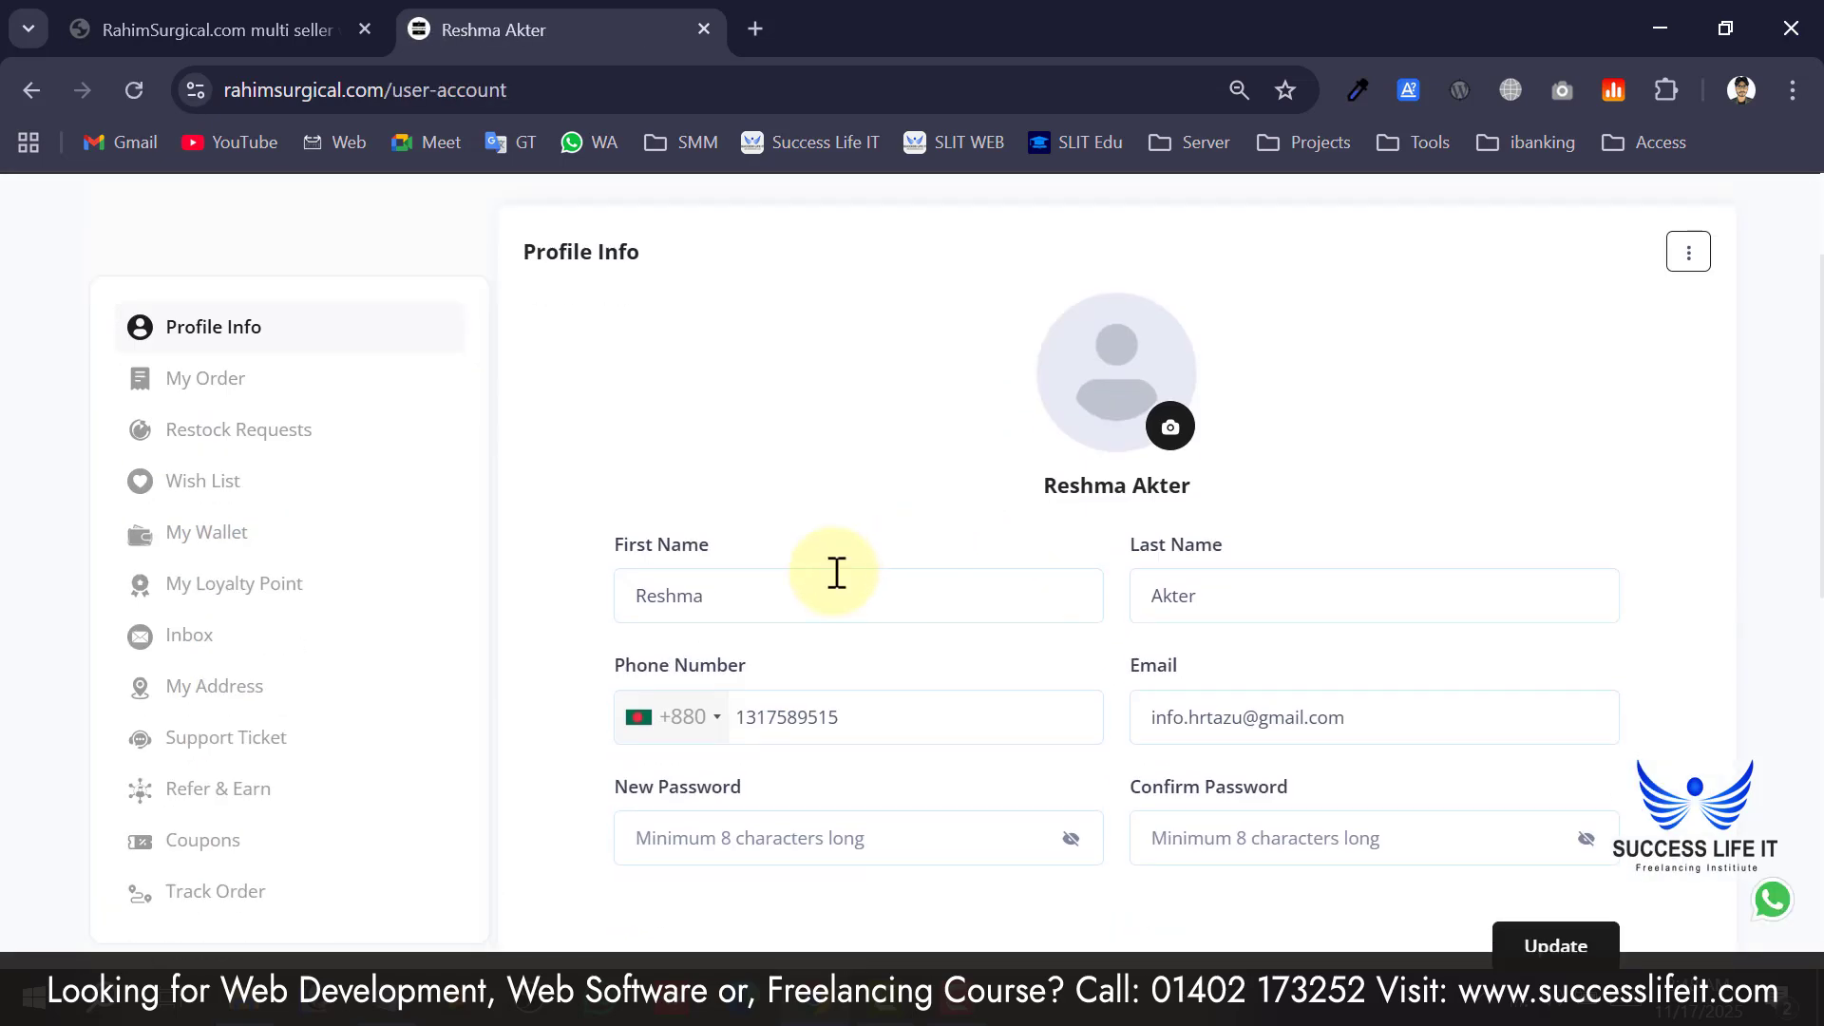
pyautogui.scroll(-6, 893, 494)
pyautogui.scroll(6, 933, 522)
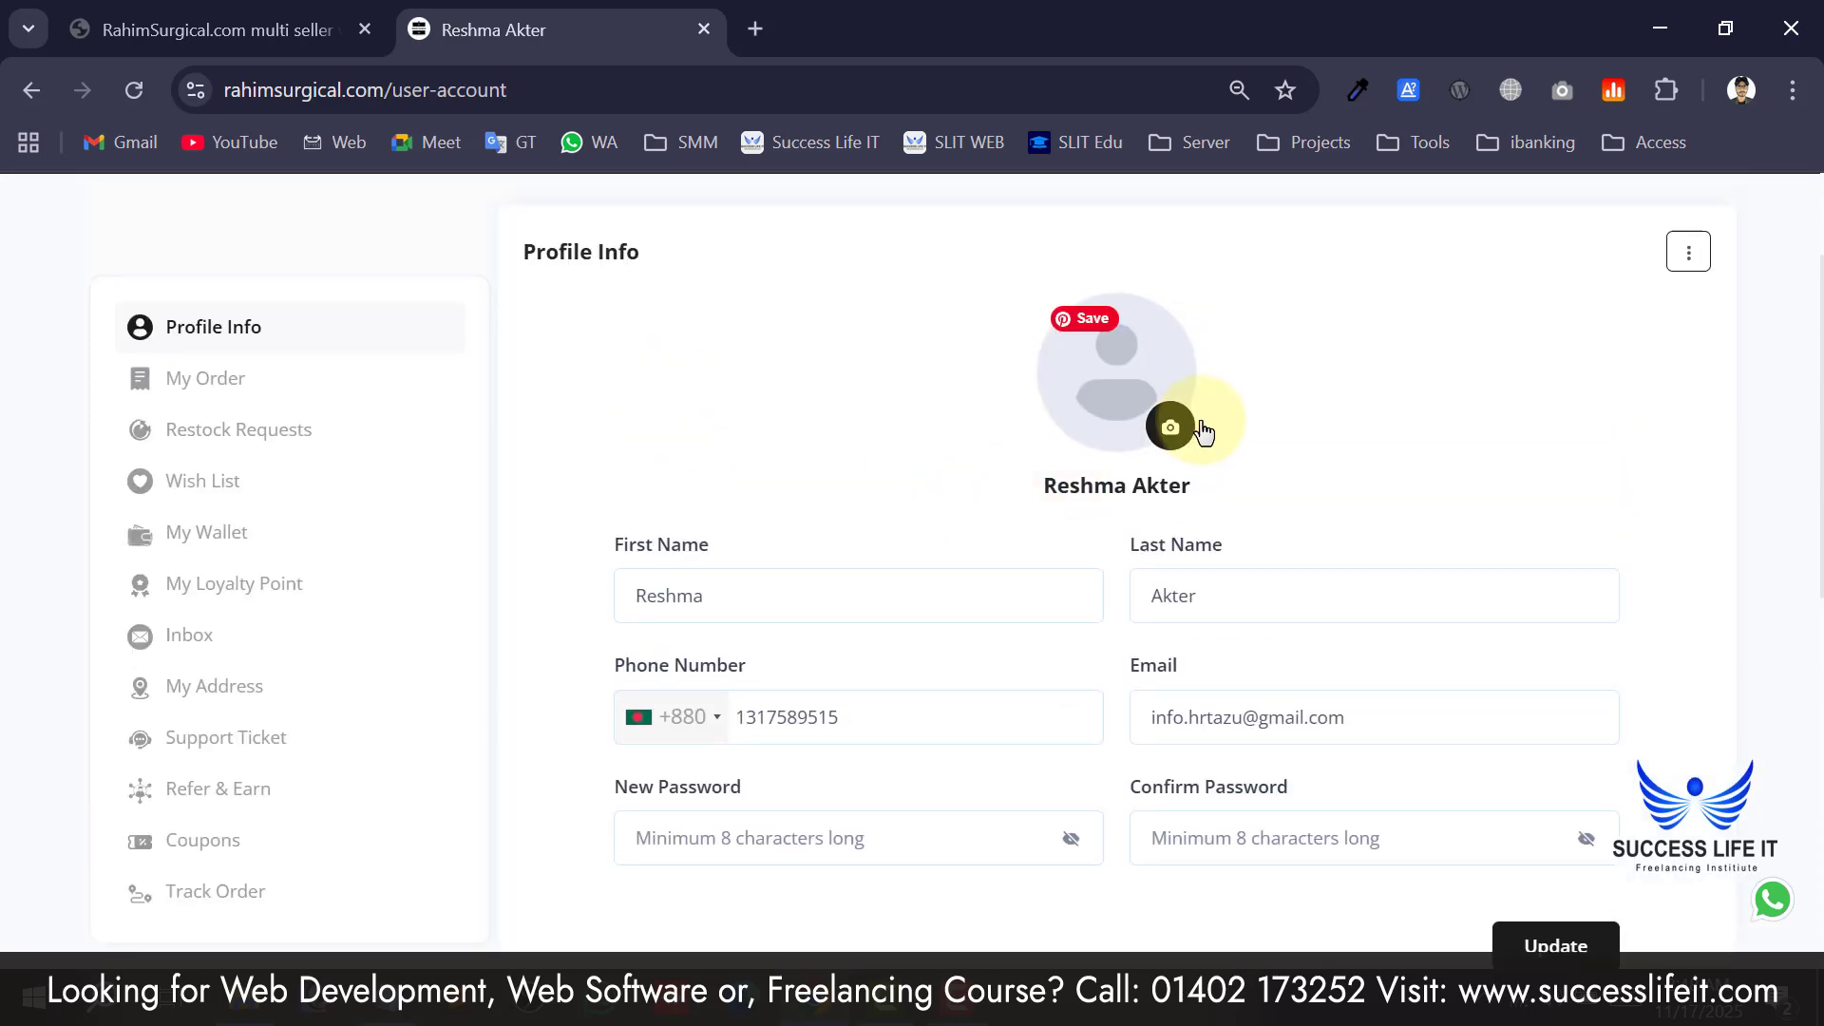
pyautogui.scroll(-2, 874, 618)
pyautogui.scroll(4, 1149, 671)
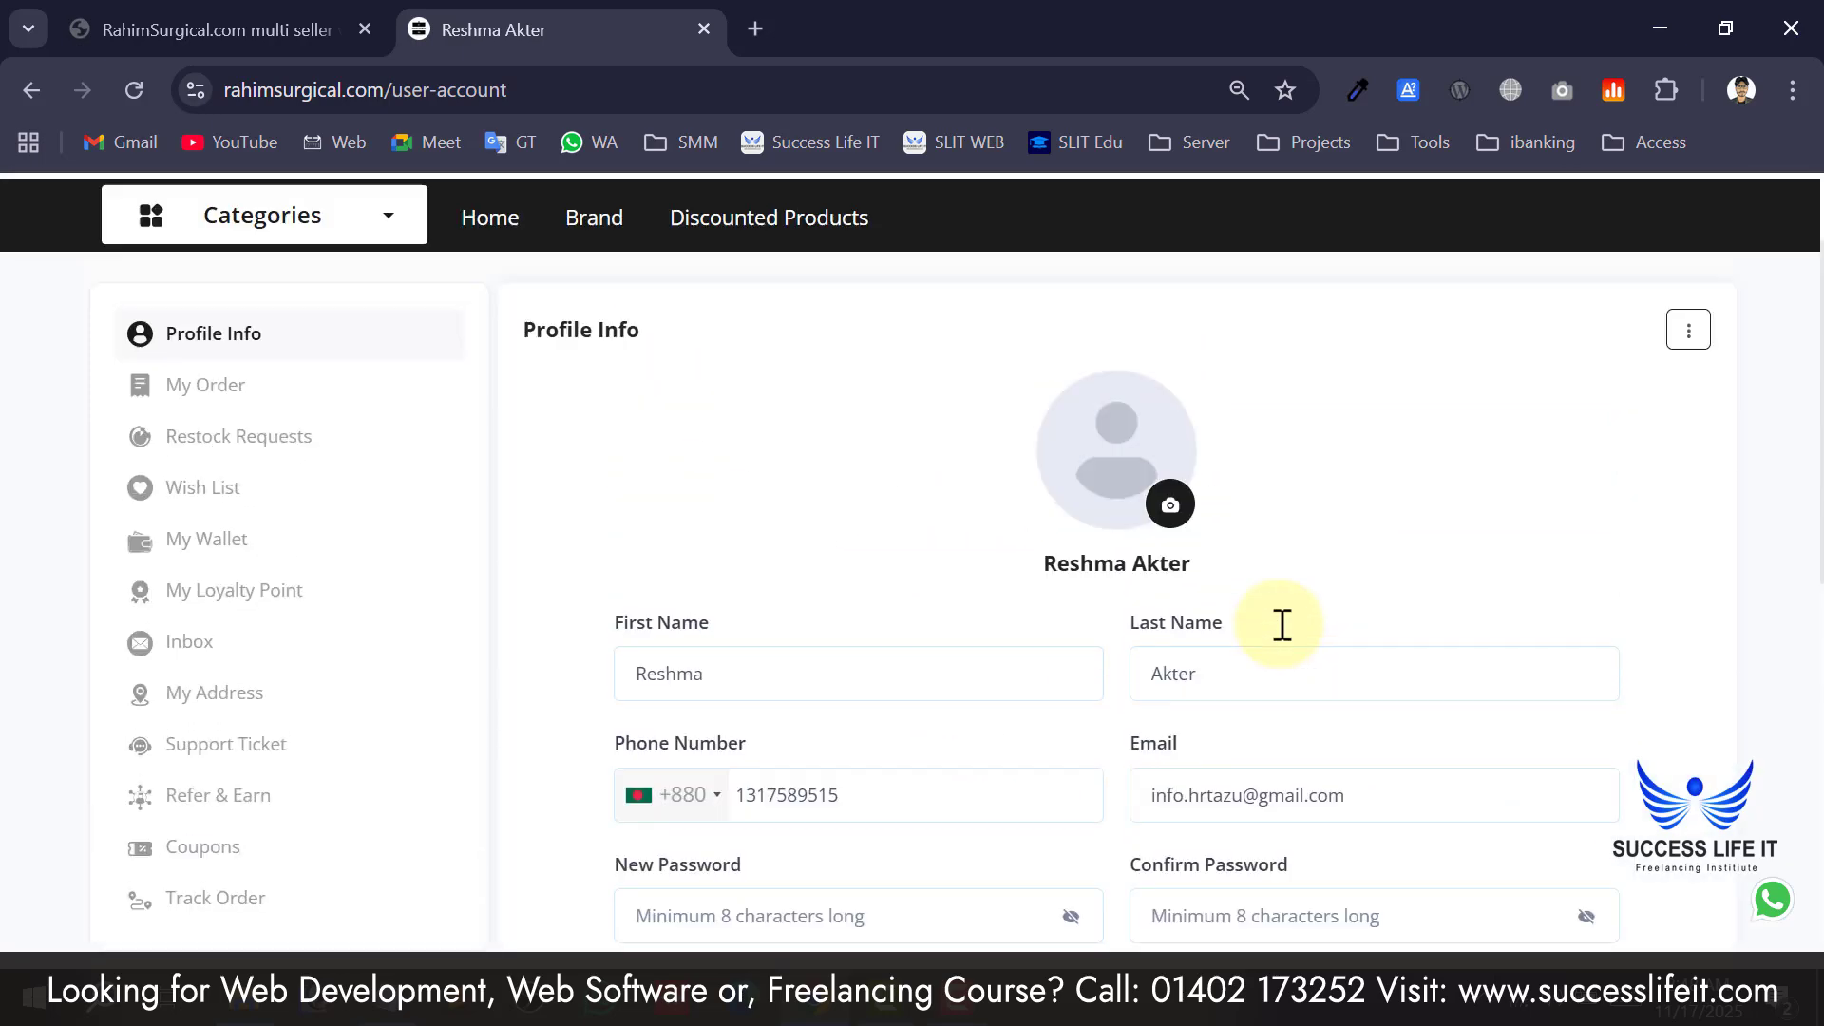
# Open the profile's kebab menu to reveal the Delete account option.
pyautogui.click(1688, 441)
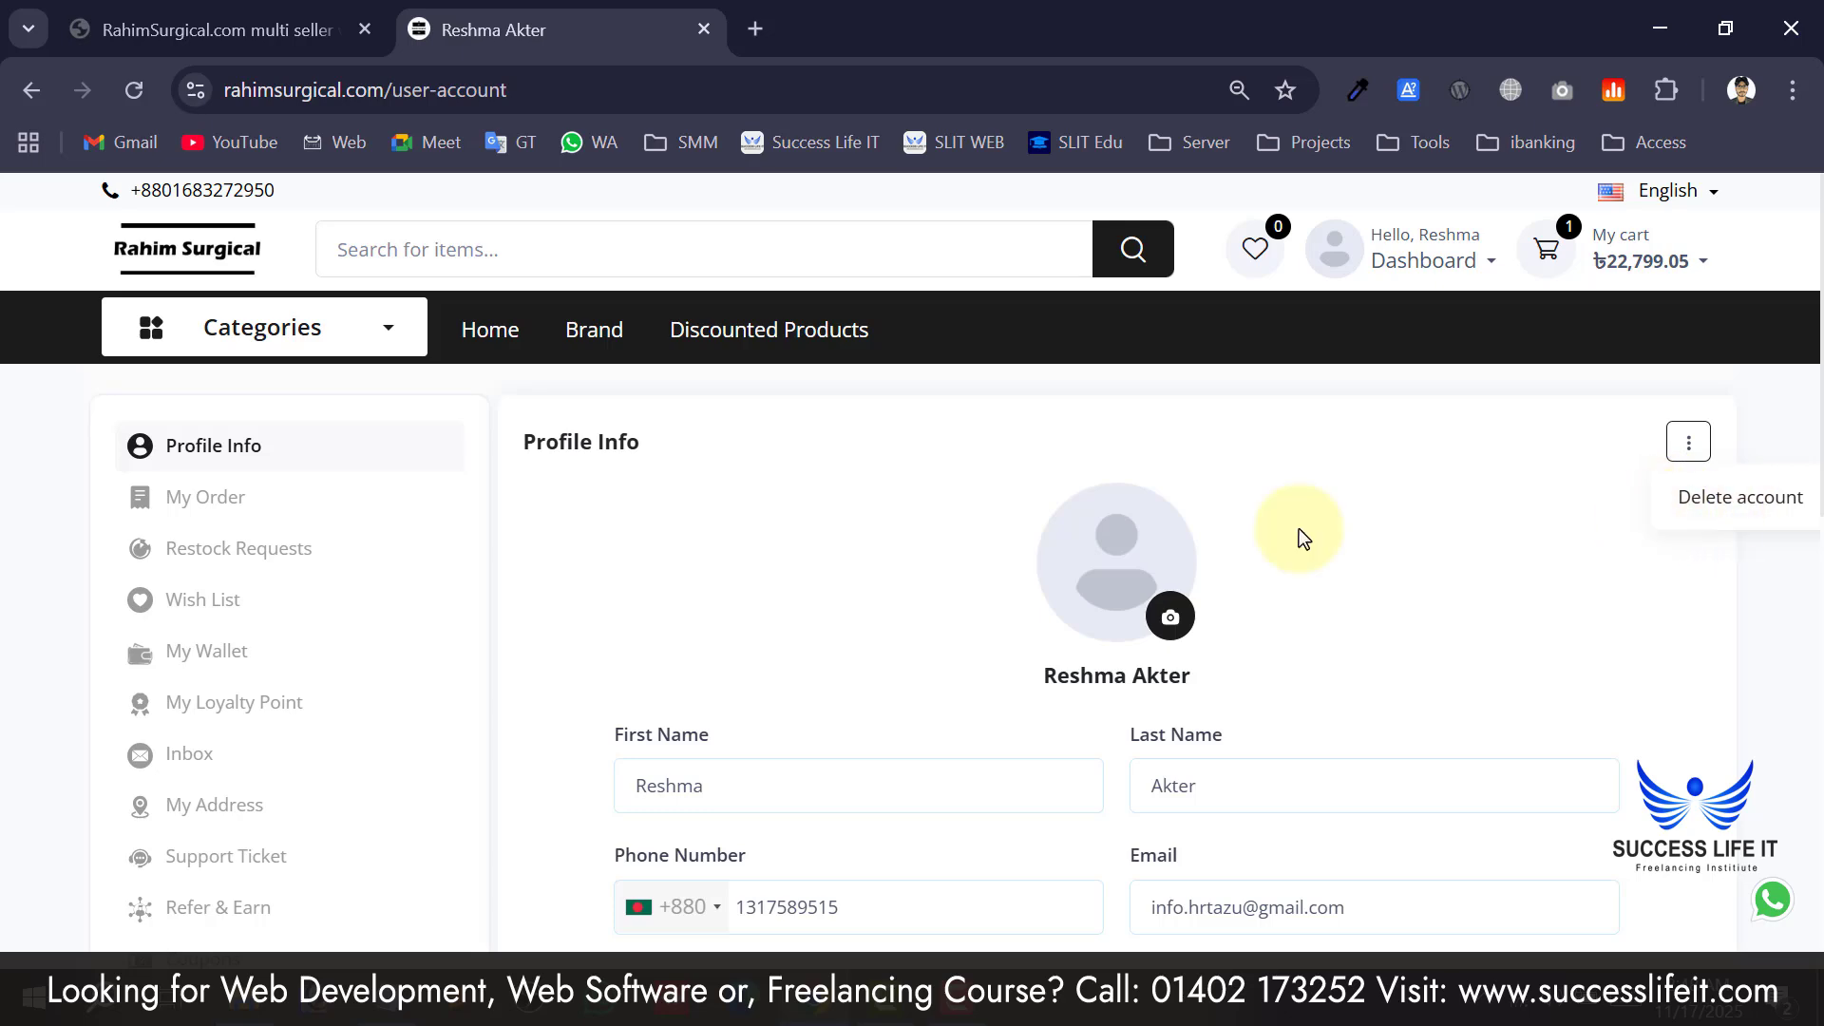
pyautogui.scroll(-4, 756, 695)
pyautogui.scroll(4, 781, 562)
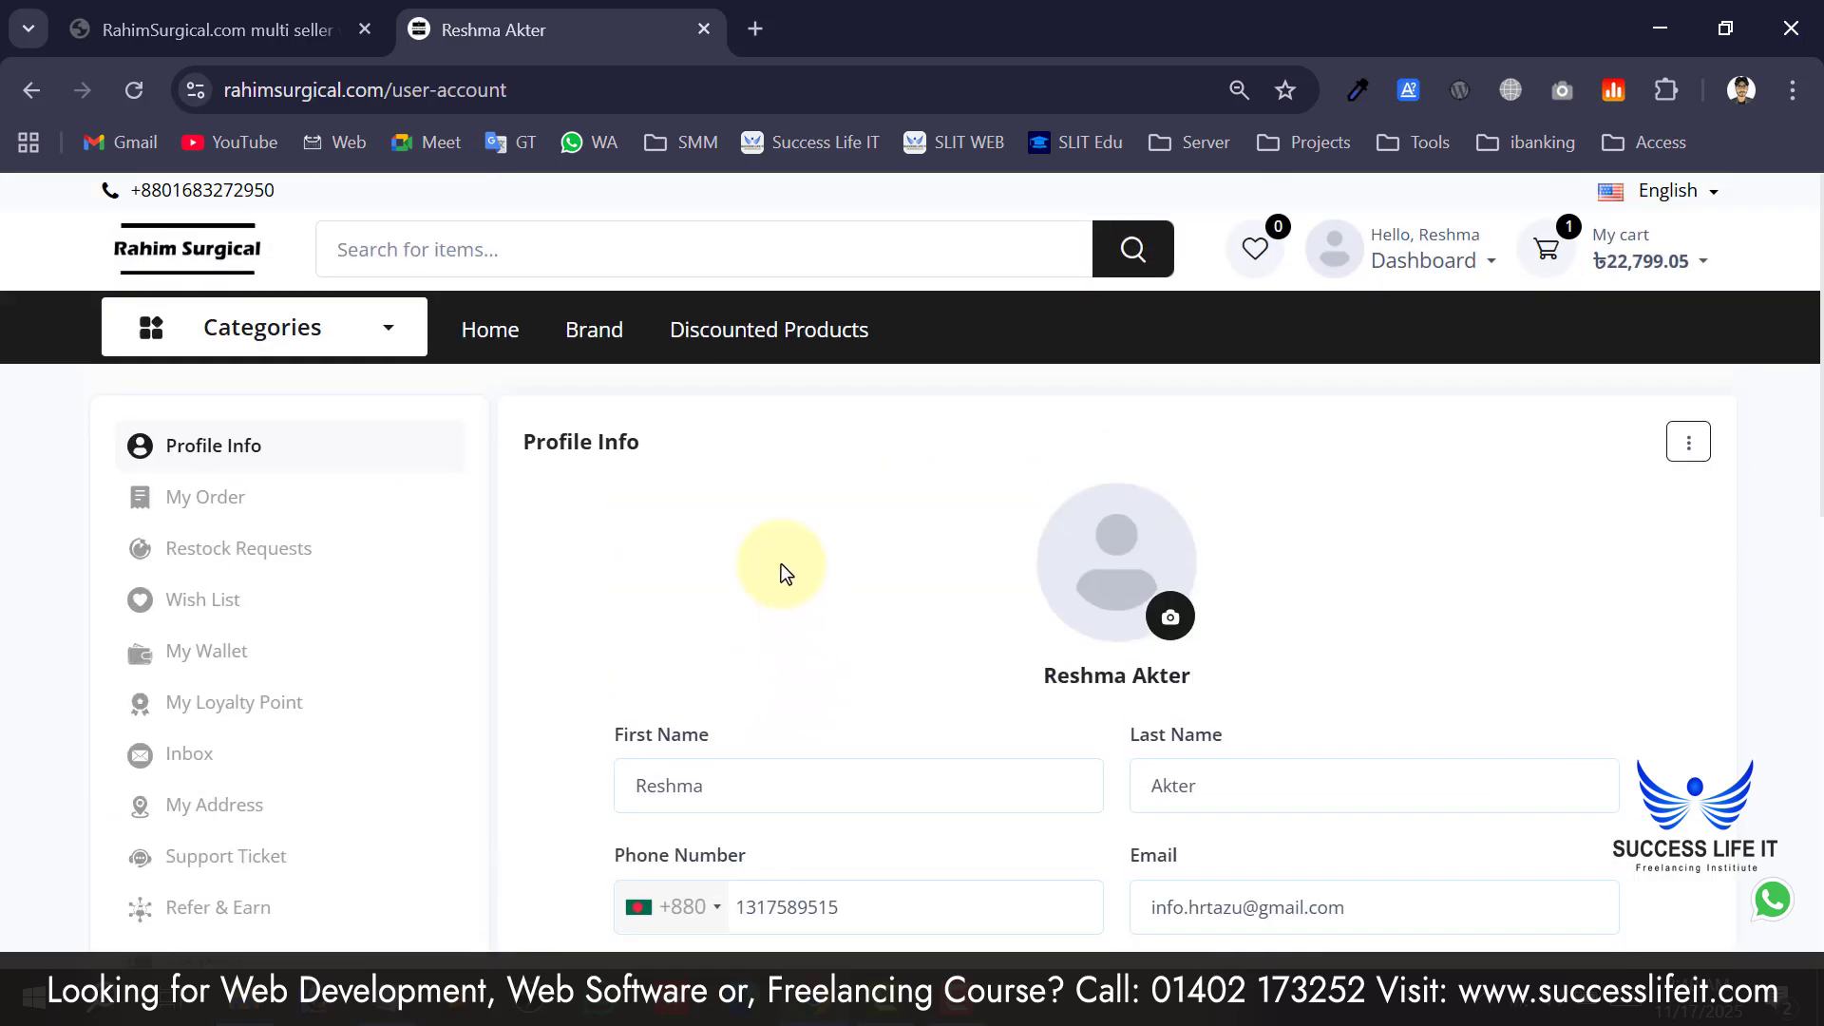
pyautogui.scroll(-1, 205, 563)
pyautogui.scroll(-5, 545, 704)
pyautogui.scroll(5, 551, 656)
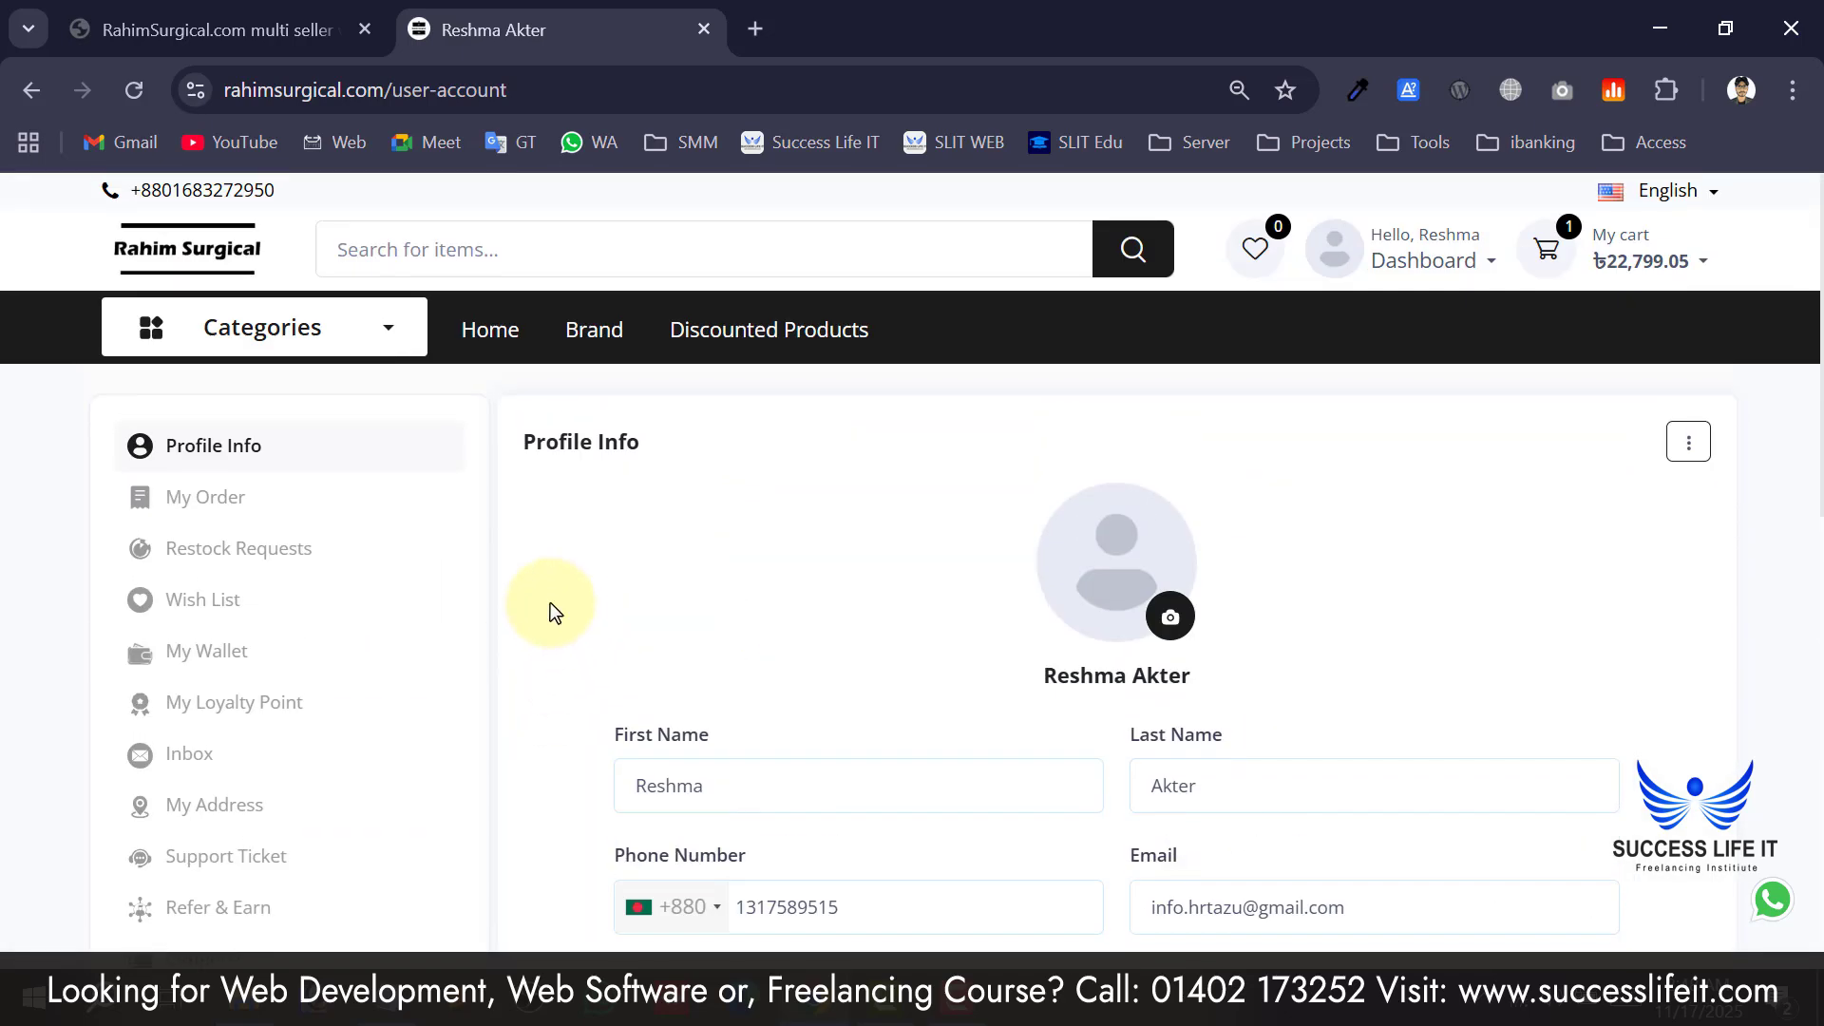
pyautogui.scroll(-2, 852, 643)
pyautogui.scroll(2, 851, 643)
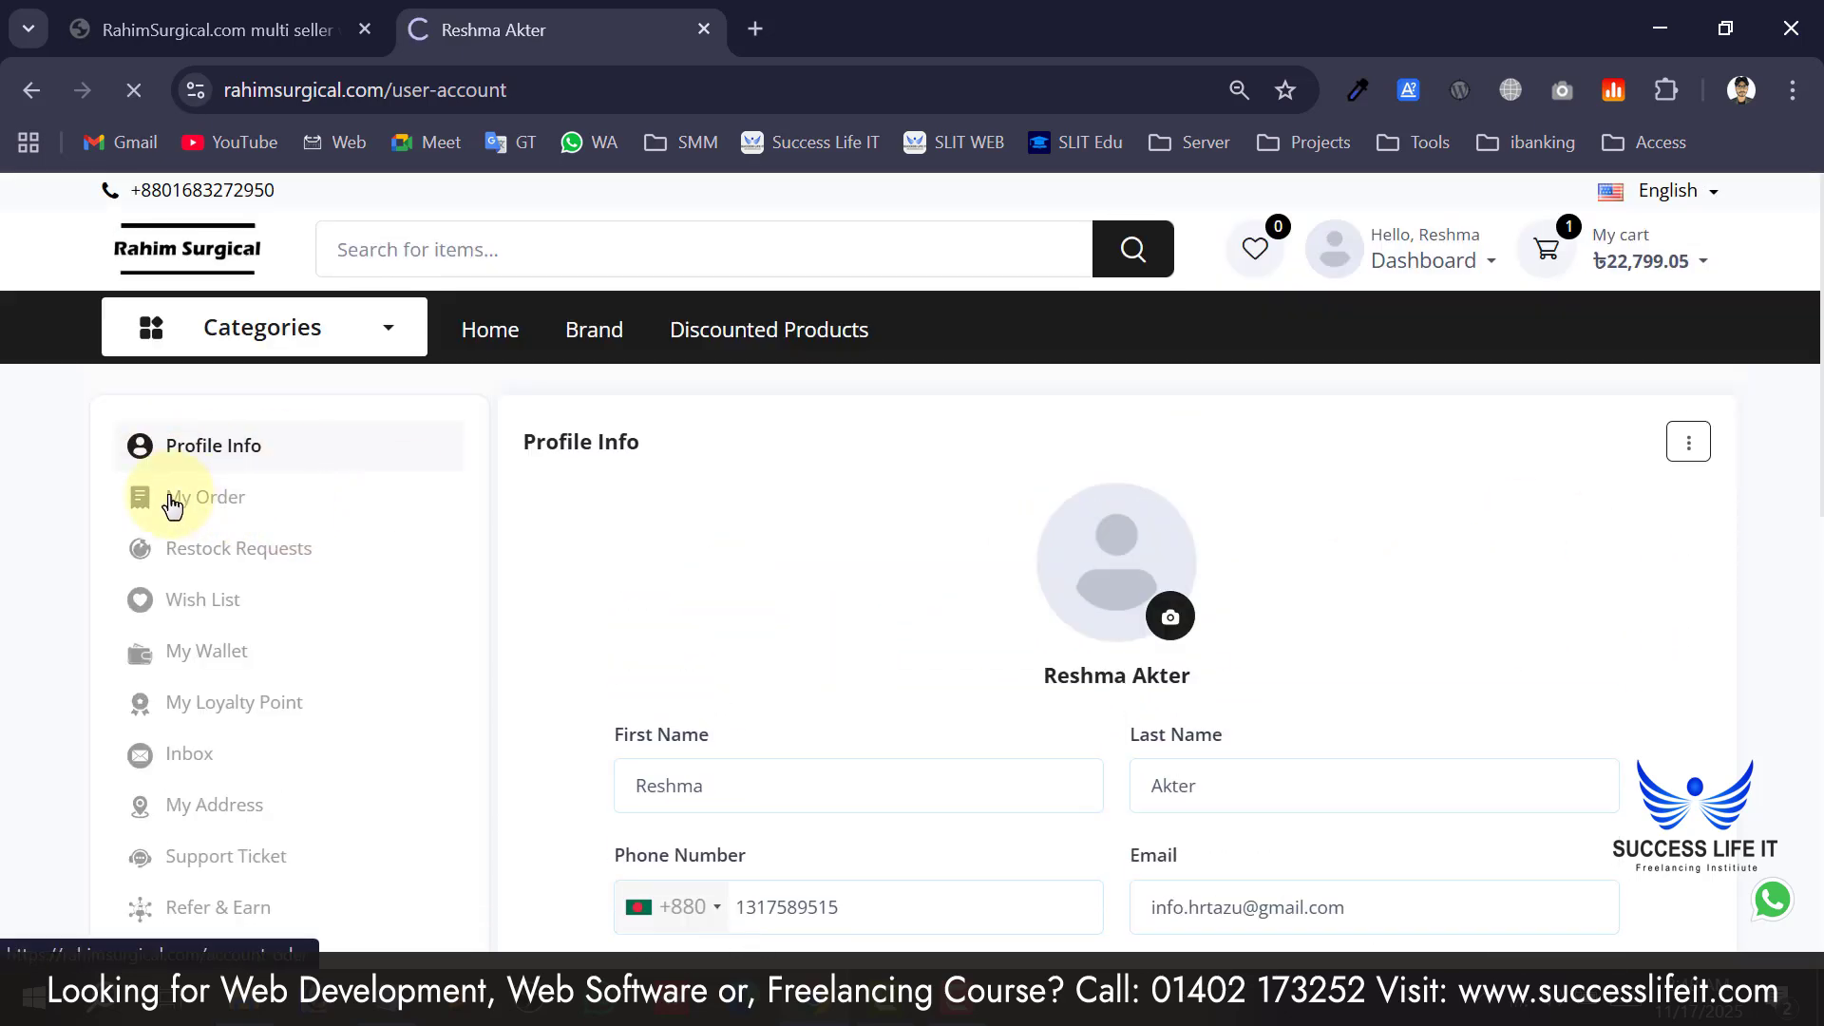
# Review the My Order list, highlighting both orders' Pending status (৳3,251.00 and ৳22,899.05).
pyautogui.scroll(-3, 893, 544)
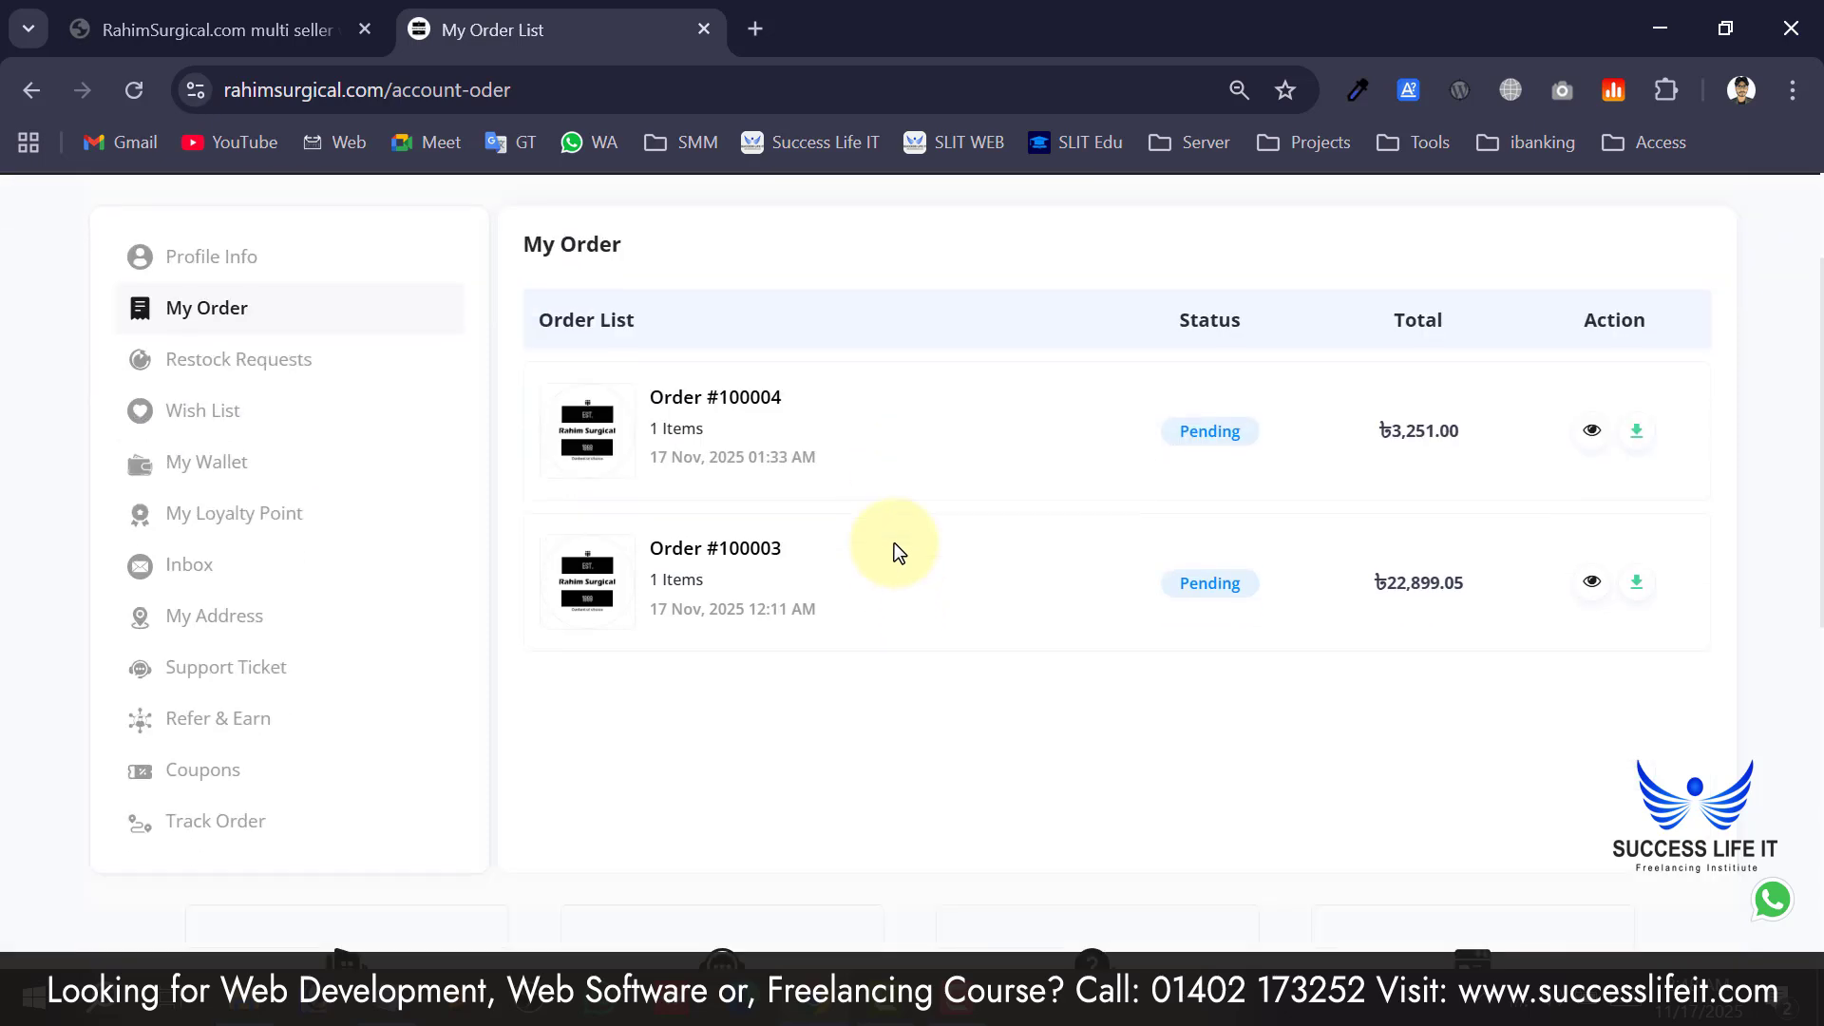
pyautogui.scroll(3, 893, 544)
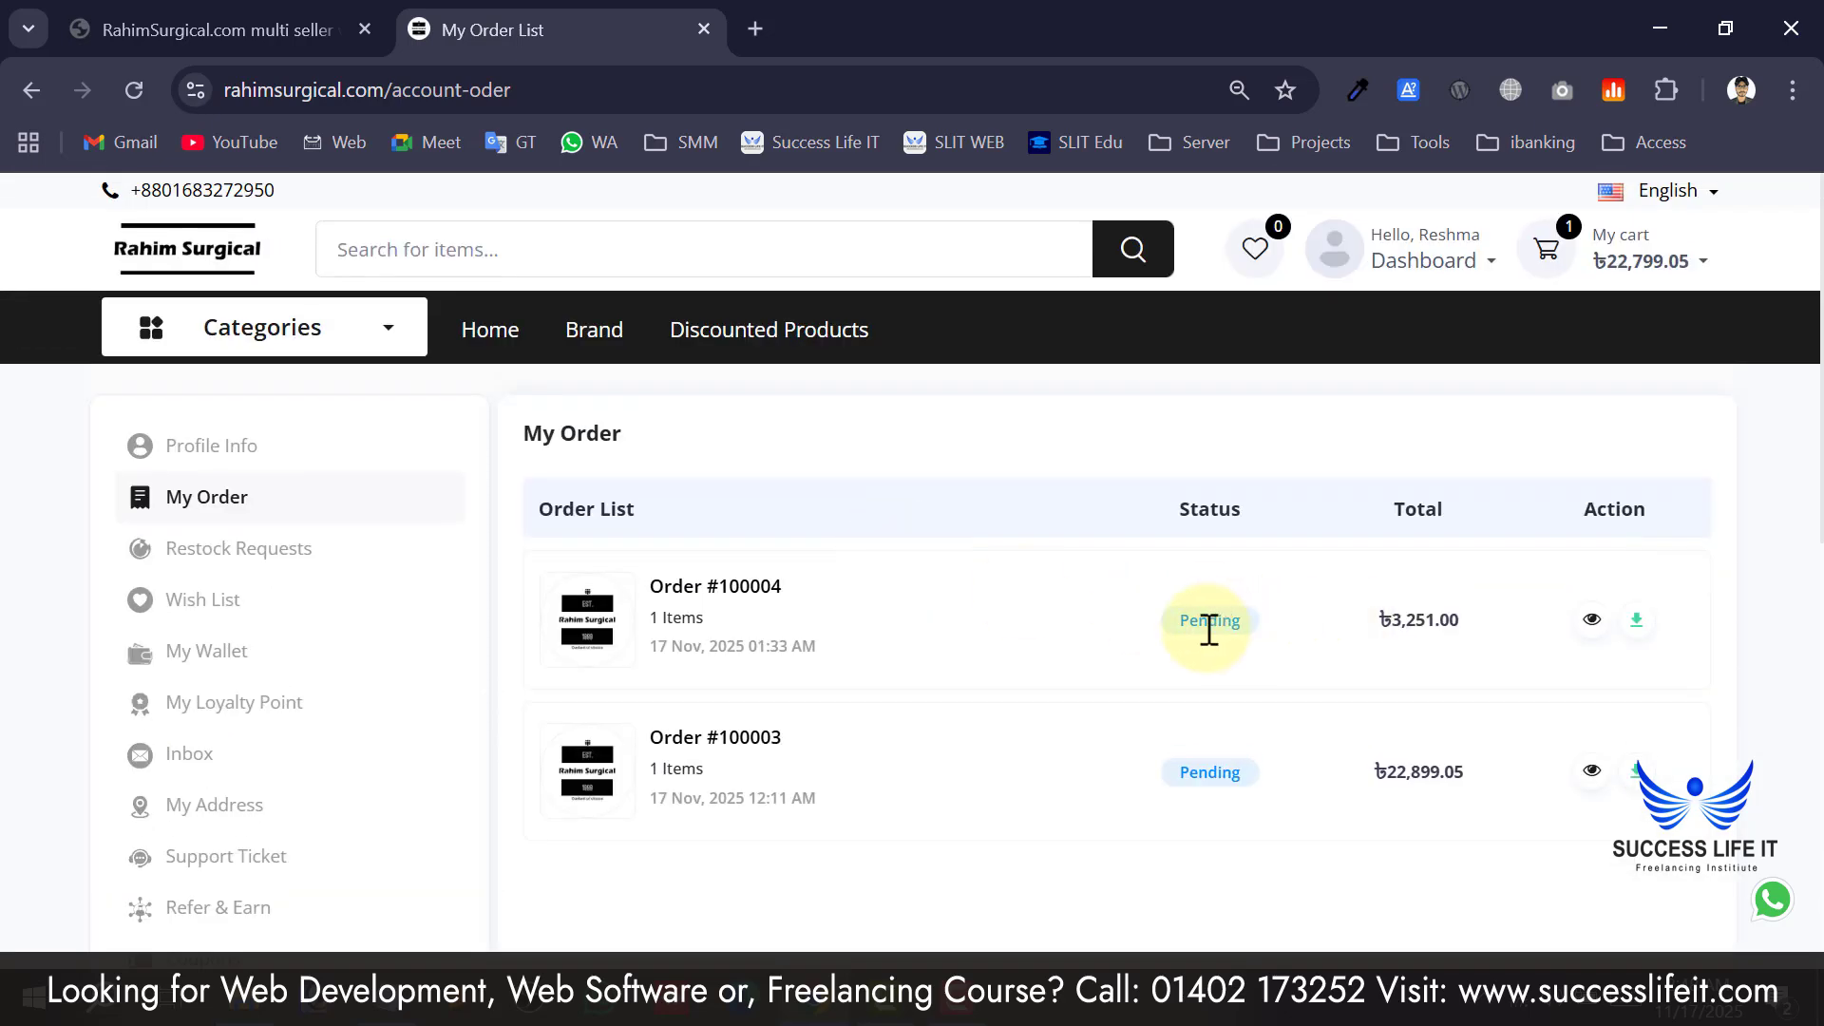
pyautogui.moveTo(1254, 624); pyautogui.dragTo(1160, 619)
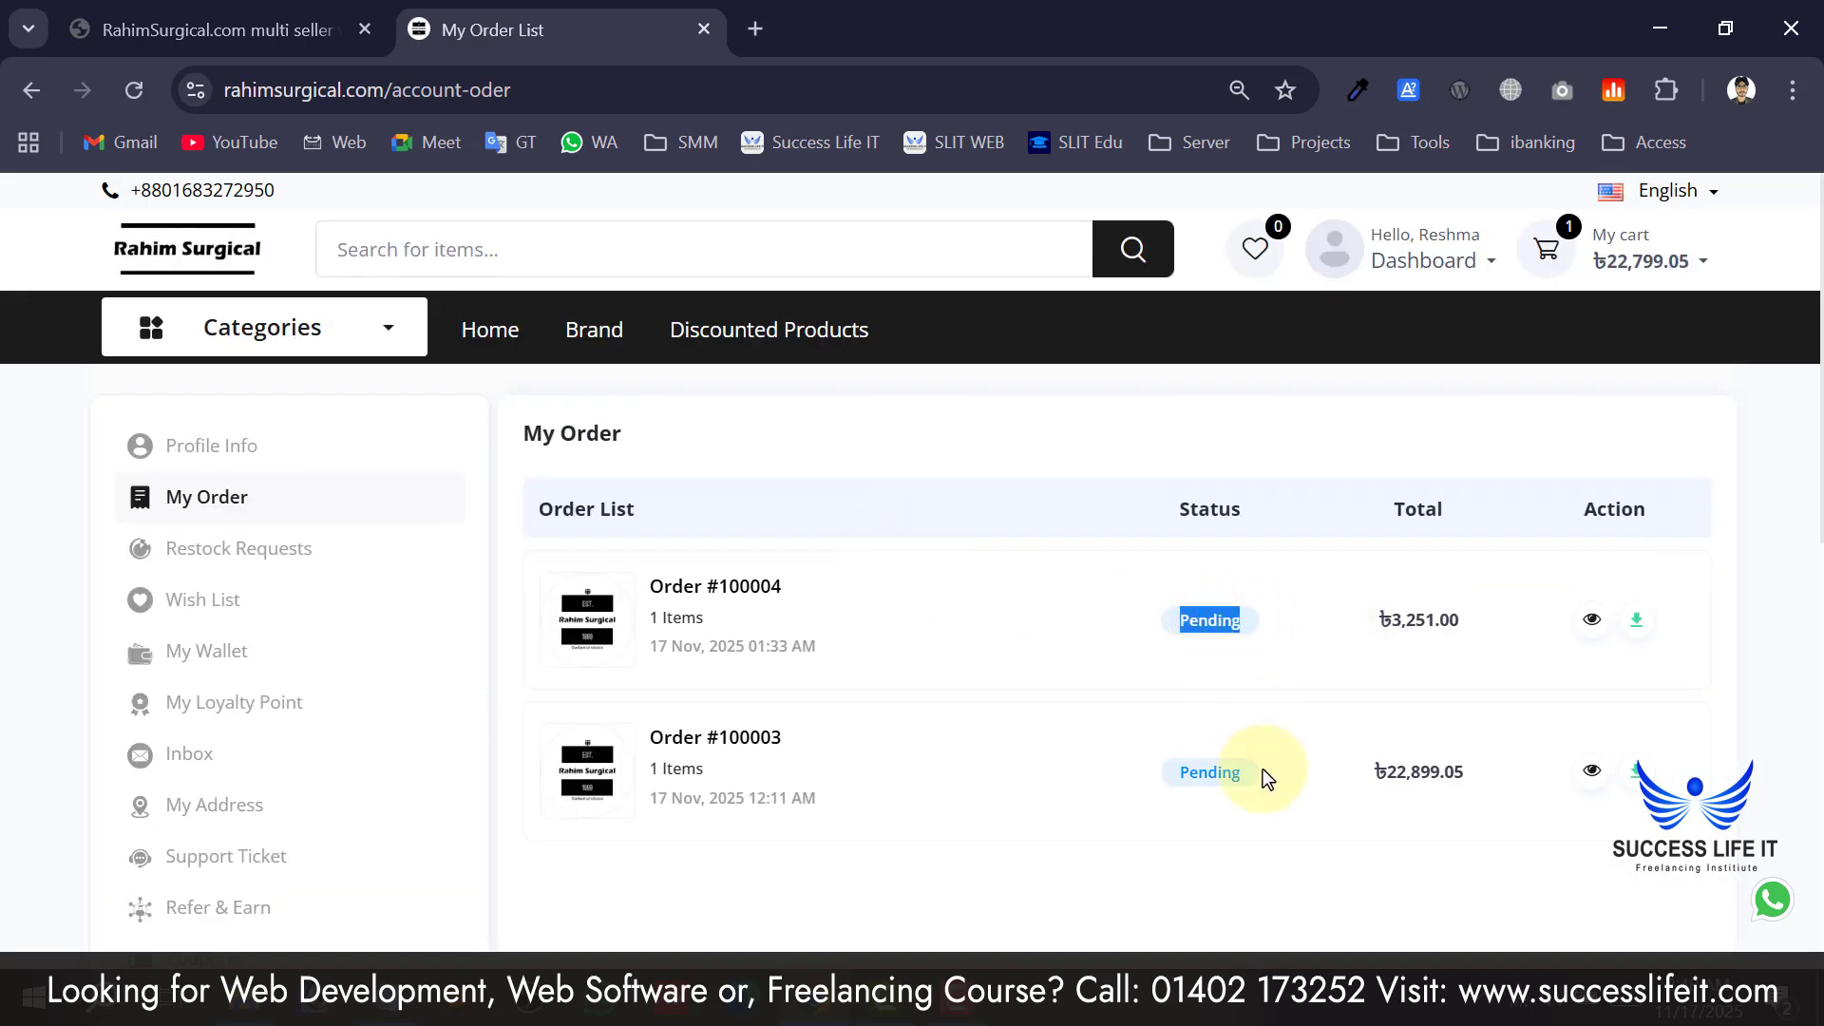
pyautogui.moveTo(1267, 778); pyautogui.dragTo(1176, 774)
pyautogui.click(1210, 623)
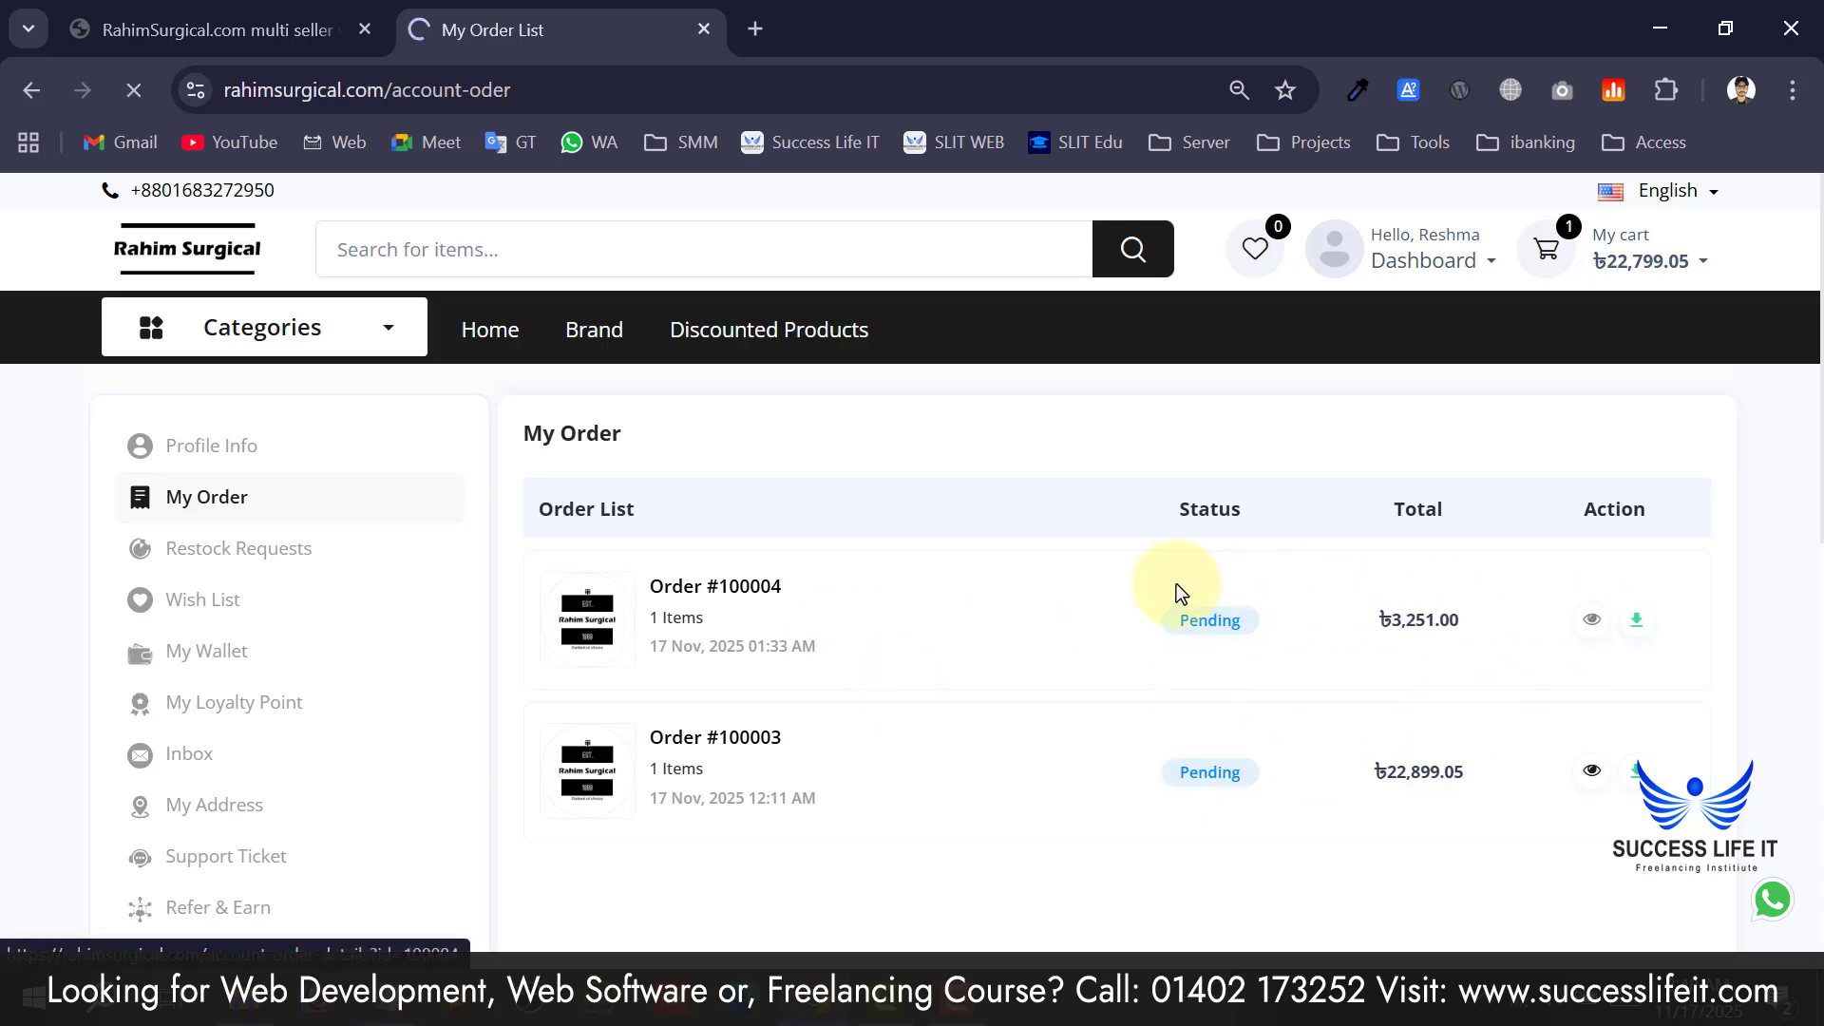
# Review the newer order's Payment Info and Shipping Address sections.
pyautogui.scroll(-2, 731, 584)
pyautogui.scroll(2, 735, 669)
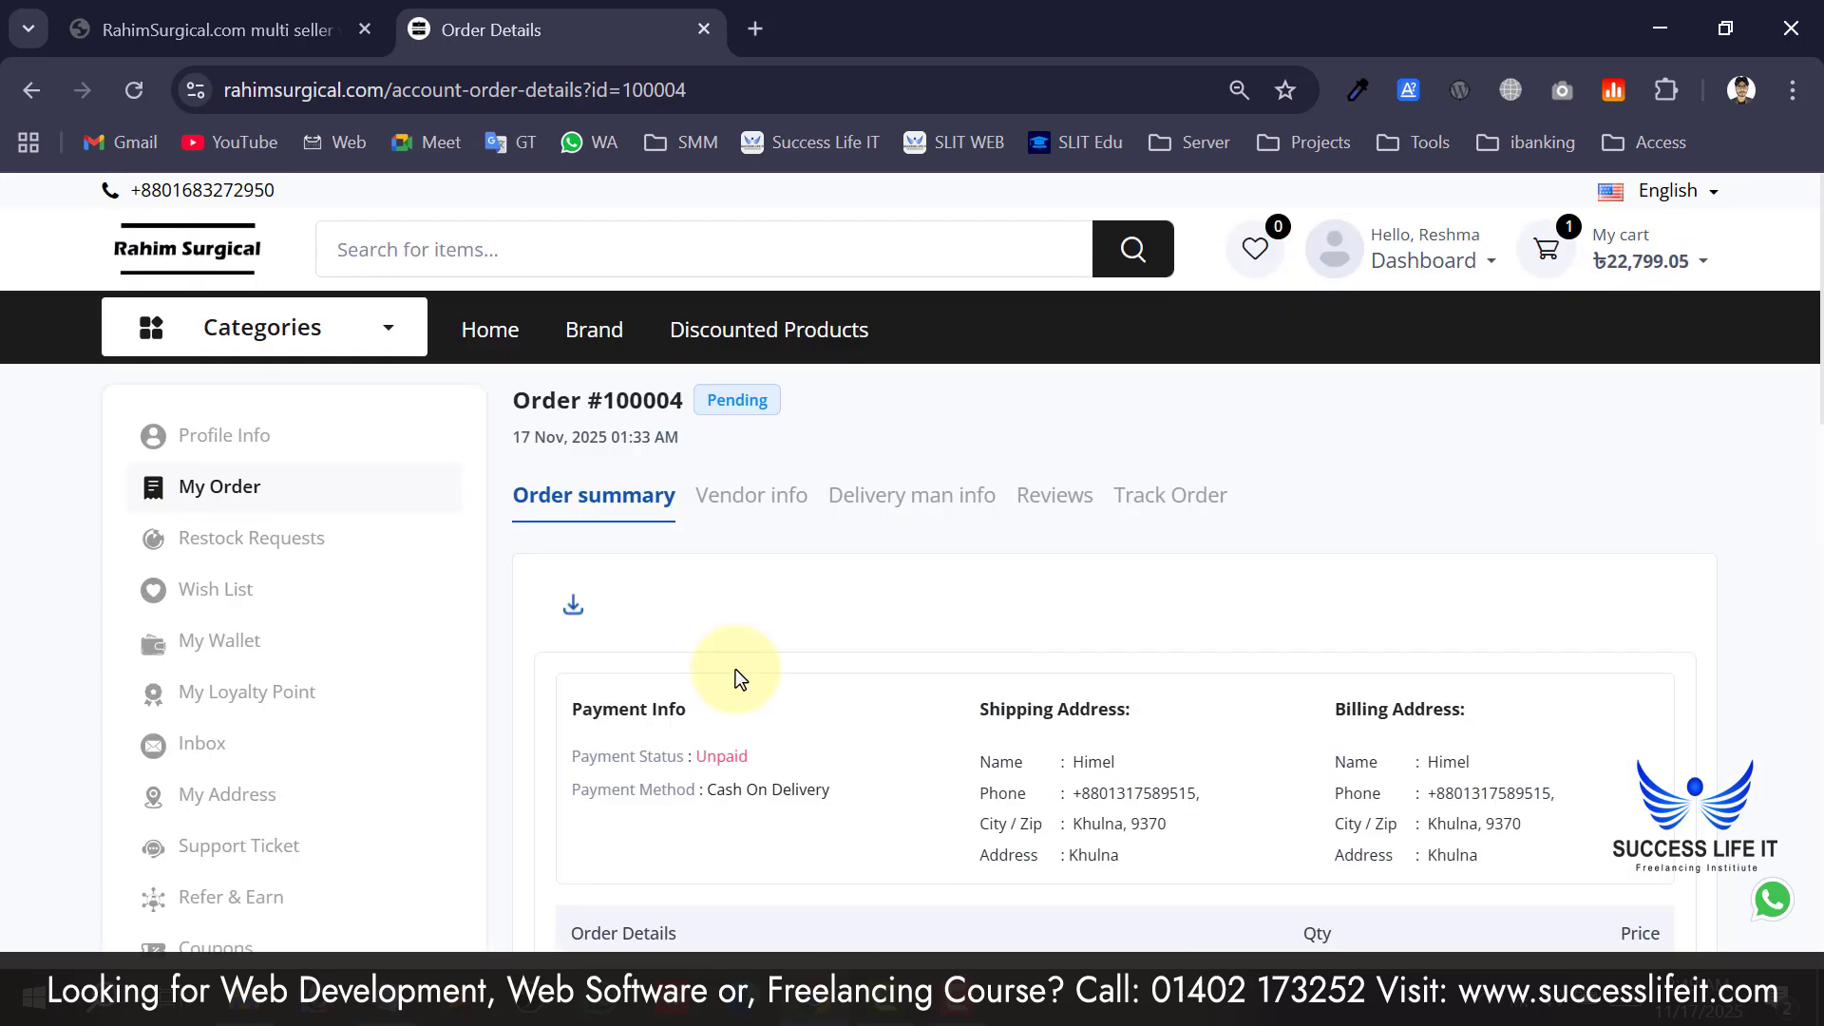
pyautogui.scroll(-3, 763, 680)
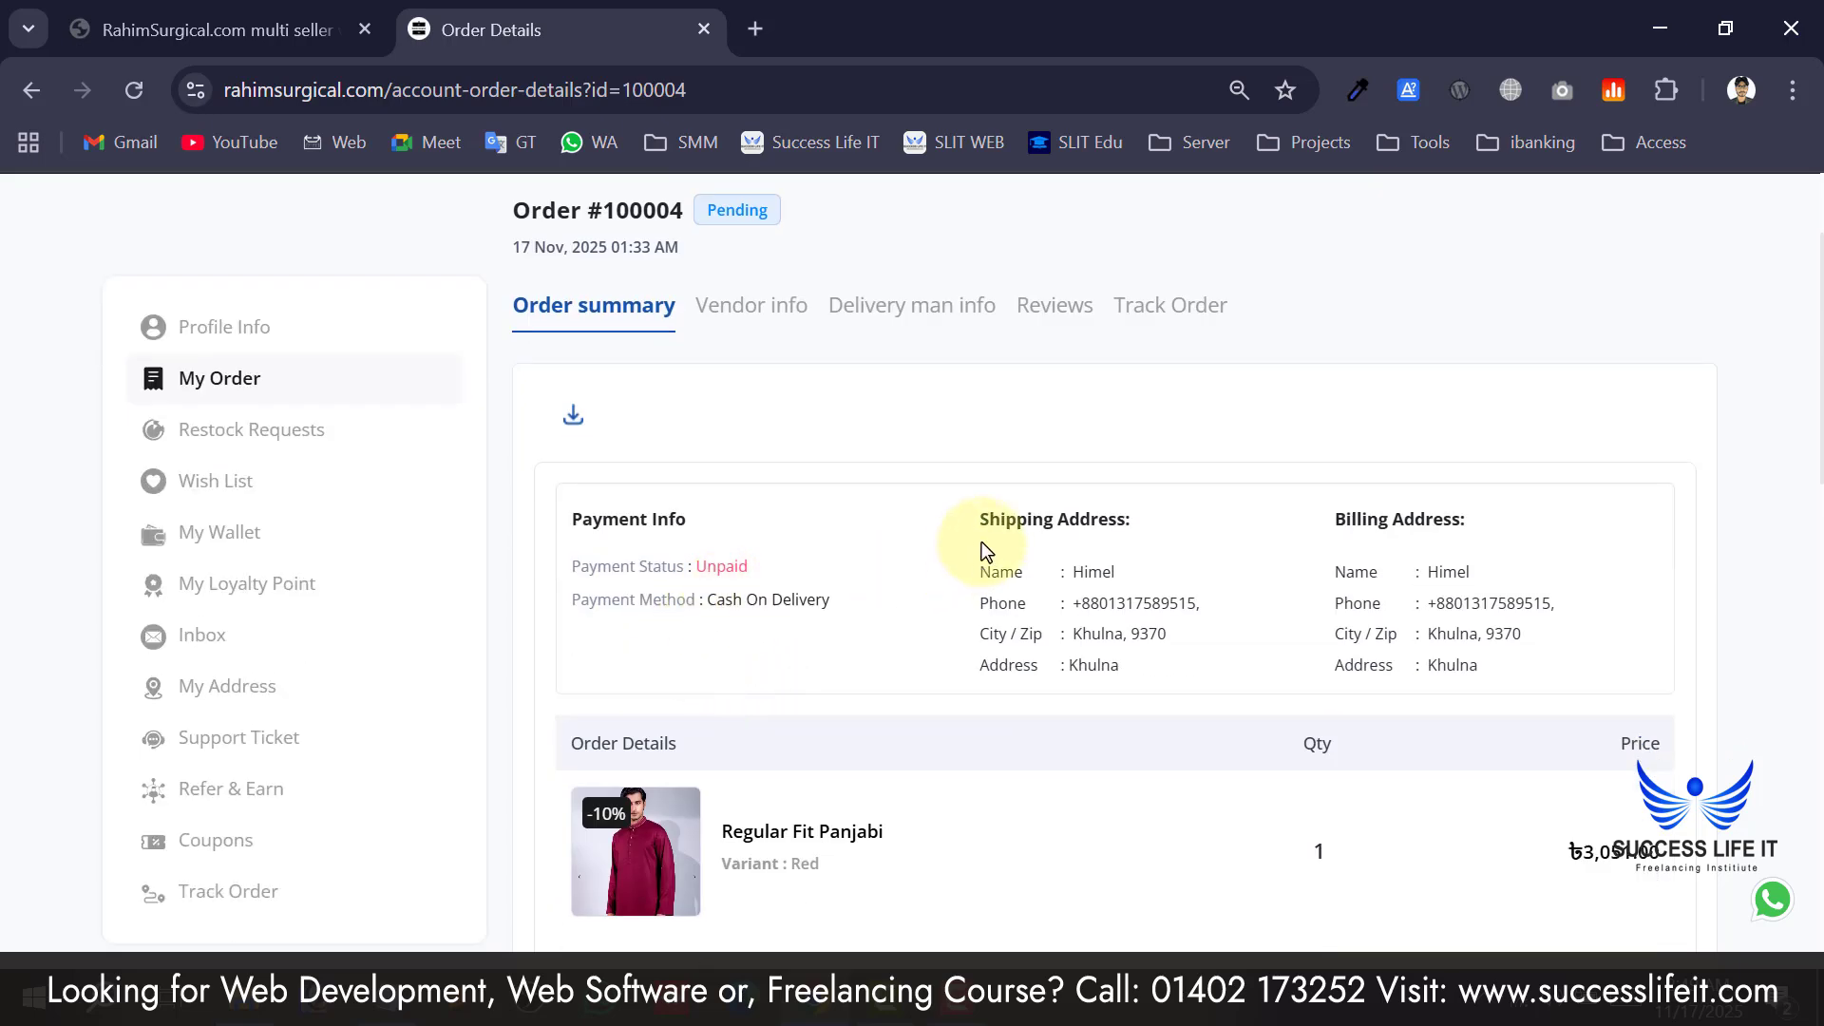
pyautogui.moveTo(640, 525); pyautogui.dragTo(758, 597)
pyautogui.click(771, 604)
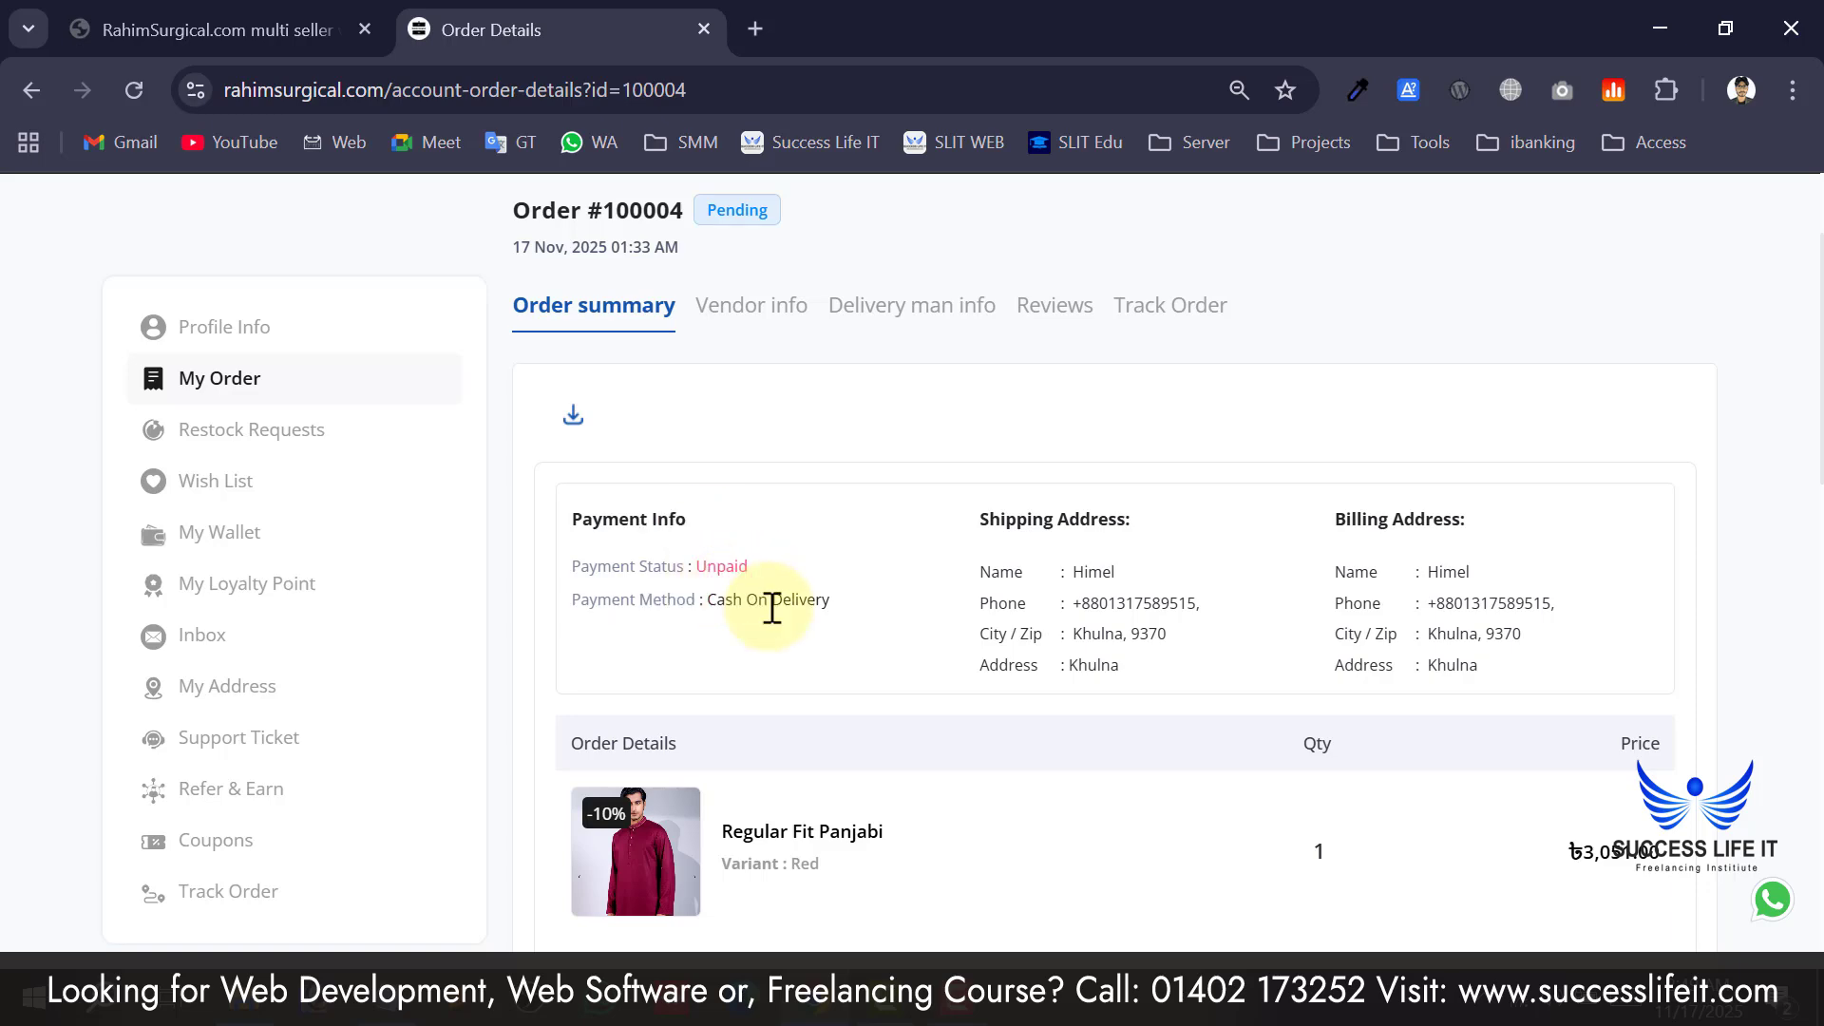
pyautogui.moveTo(1024, 530); pyautogui.dragTo(1160, 568)
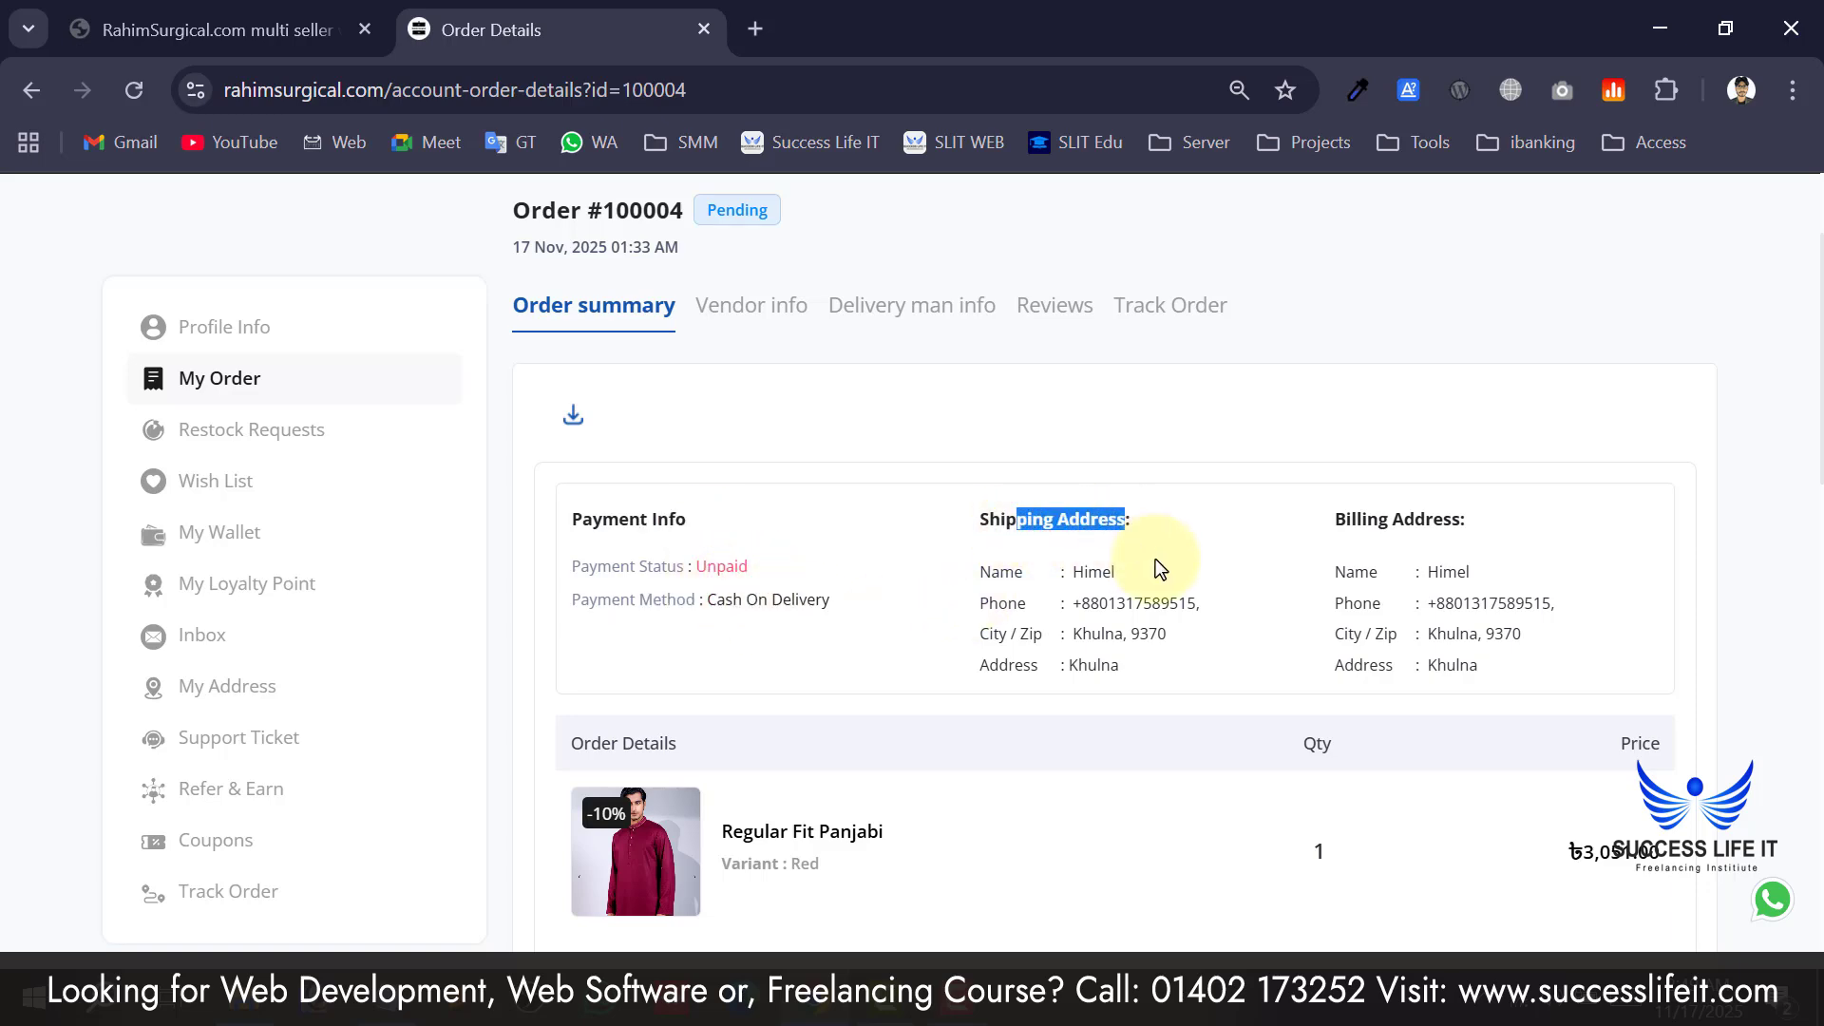
pyautogui.moveTo(1358, 534); pyautogui.dragTo(1449, 525)
# Check the Regular Fit Panjabi item and totals: ৳3,051.00 subtotal, ৳200.00 shipping, ৳3,251.00 total.
pyautogui.scroll(-4, 1046, 572)
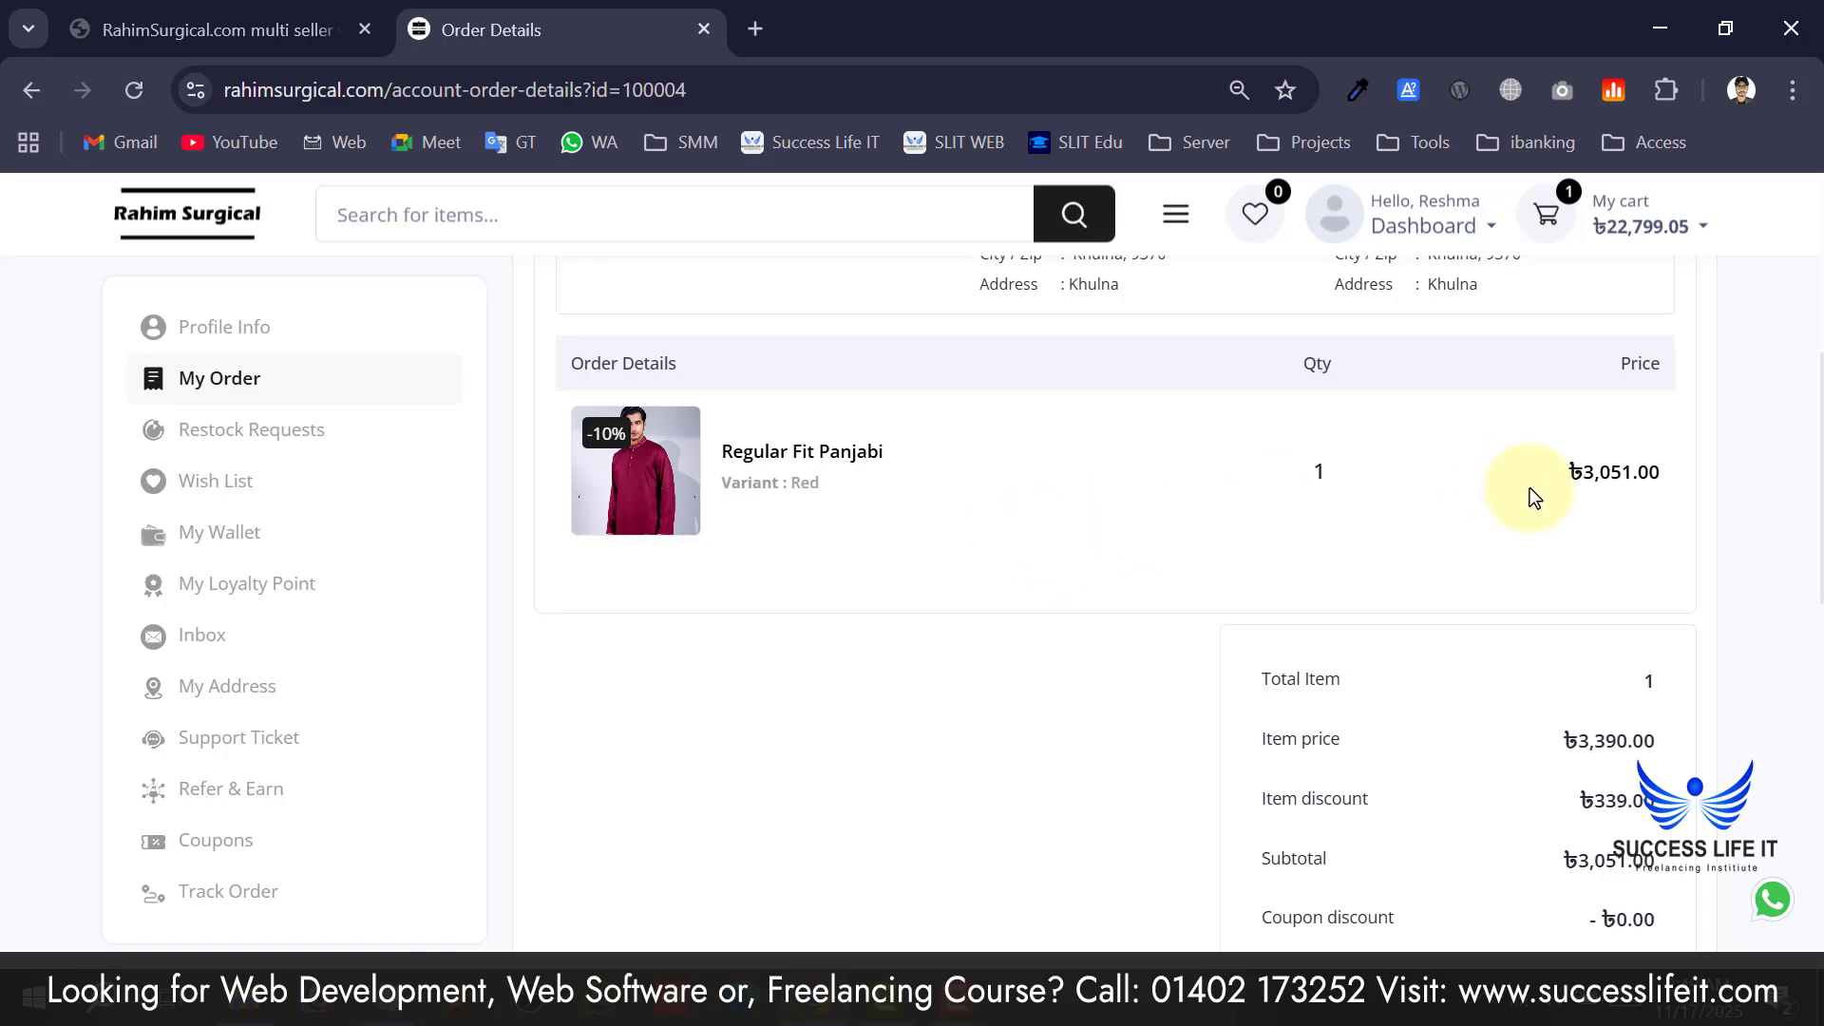
pyautogui.scroll(-2, 1531, 496)
pyautogui.scroll(-2, 1548, 532)
pyautogui.moveTo(1601, 361); pyautogui.dragTo(1669, 655)
pyautogui.click(1503, 684)
pyautogui.scroll(-4, 1501, 680)
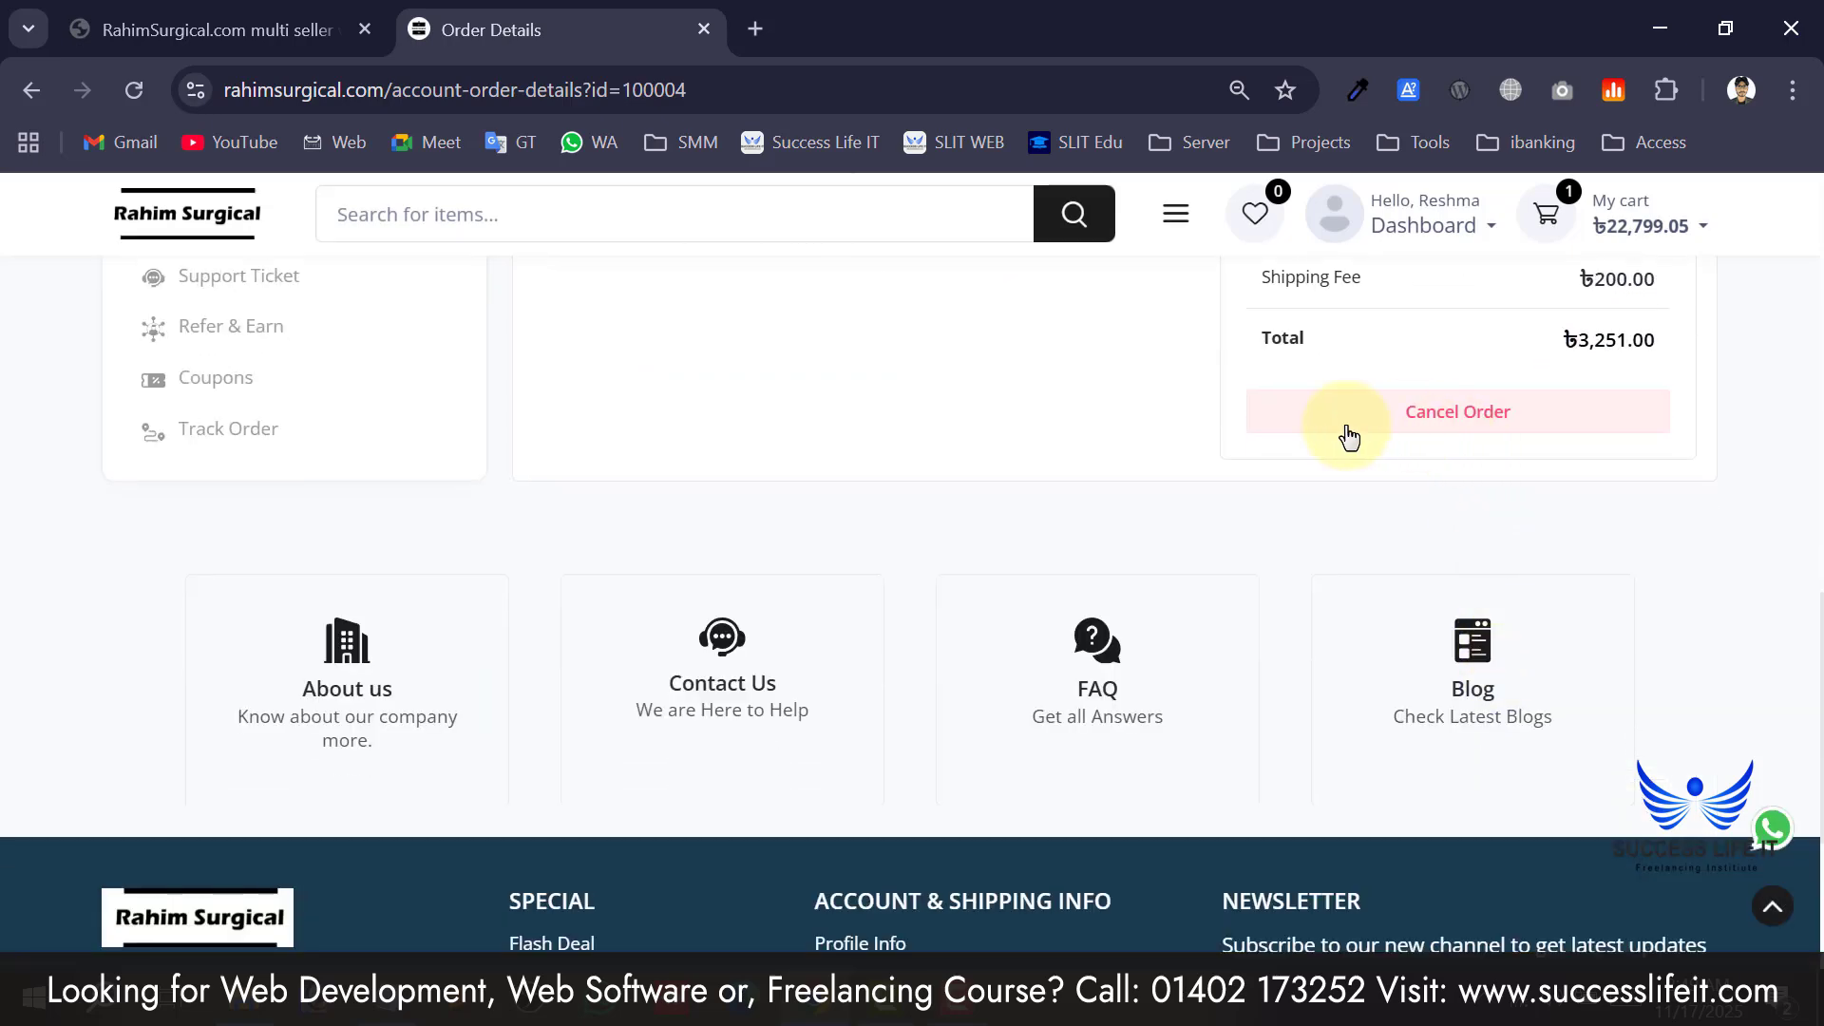
pyautogui.scroll(4, 1344, 435)
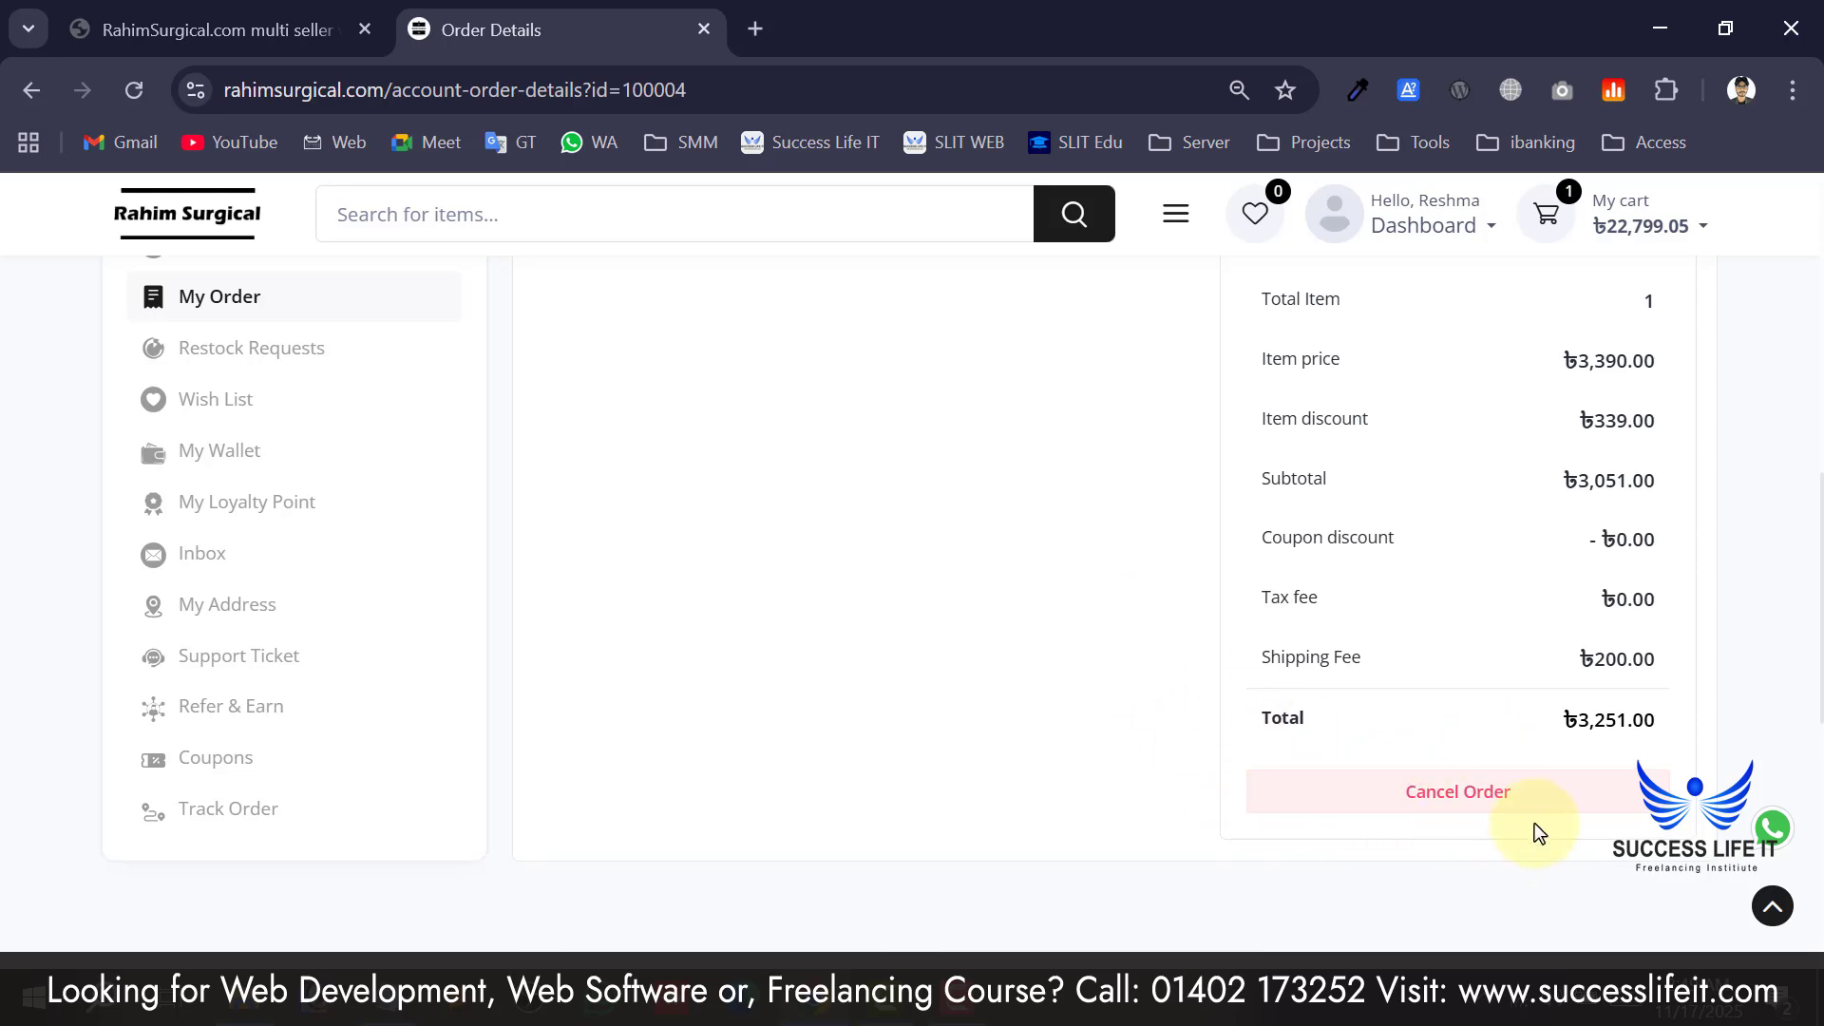
pyautogui.scroll(1, 1365, 793)
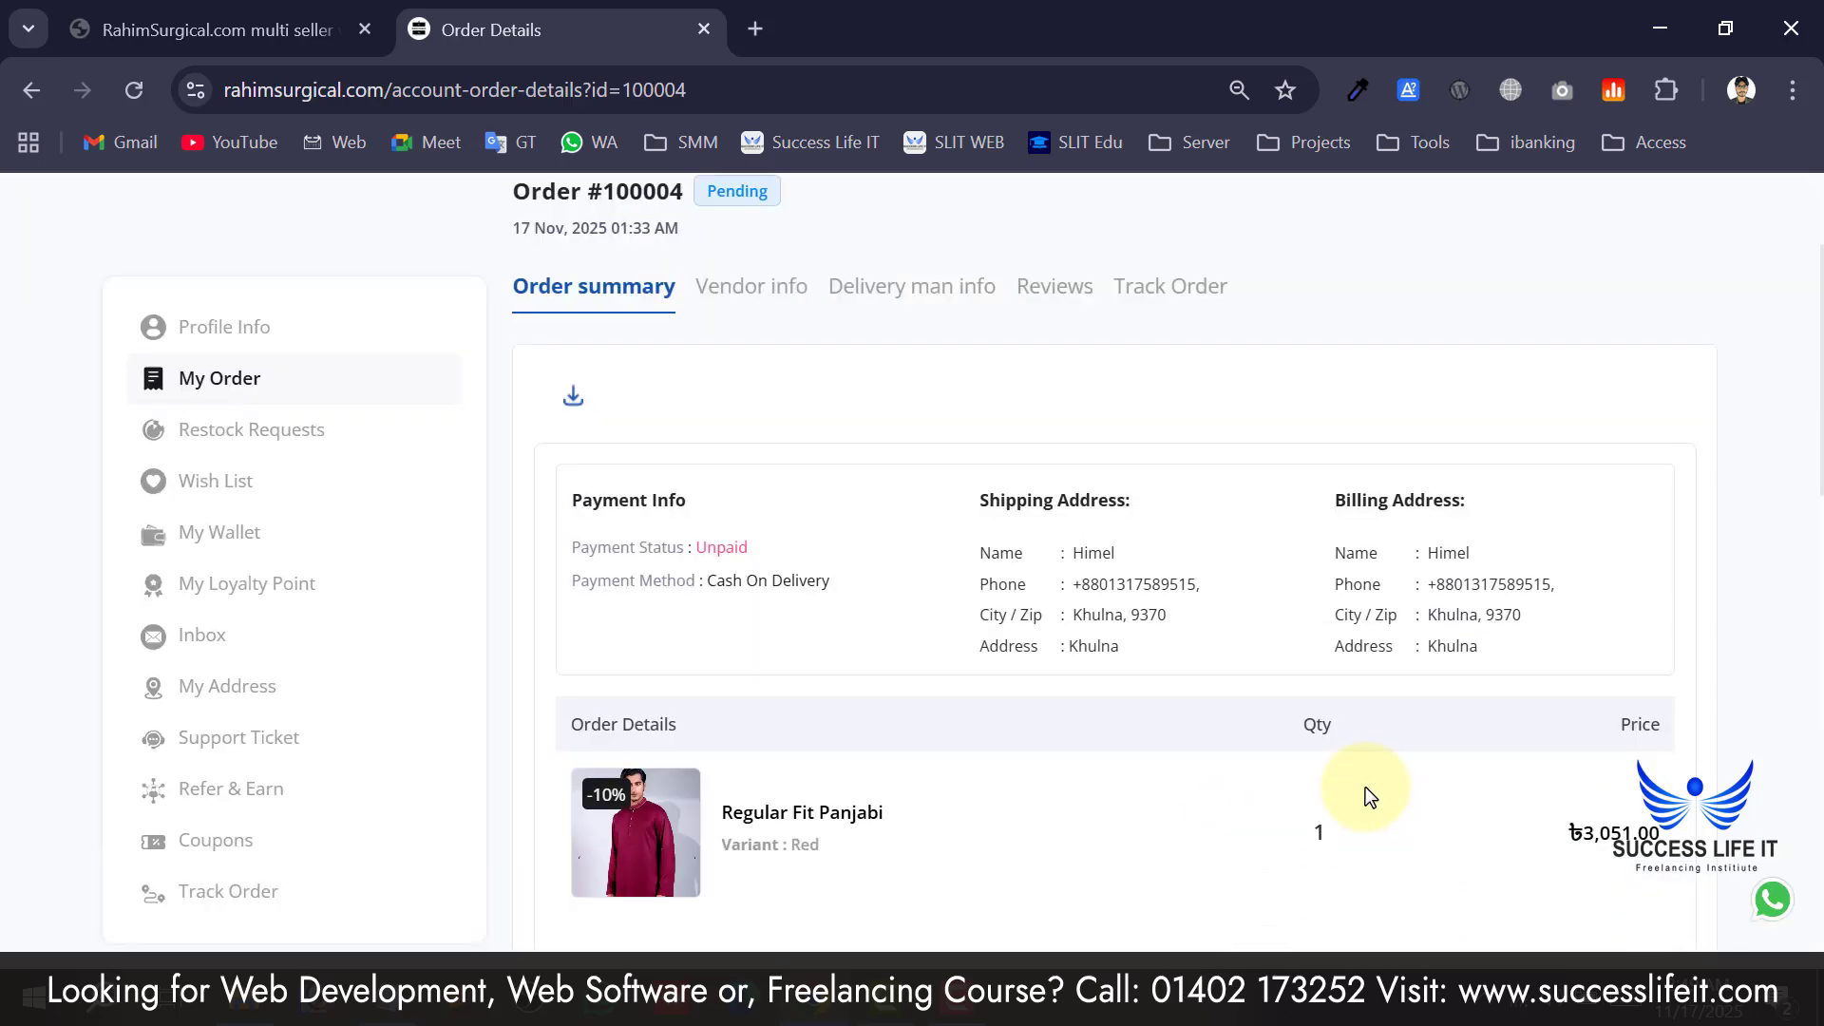
pyautogui.scroll(3, 976, 718)
pyautogui.scroll(-10, 976, 718)
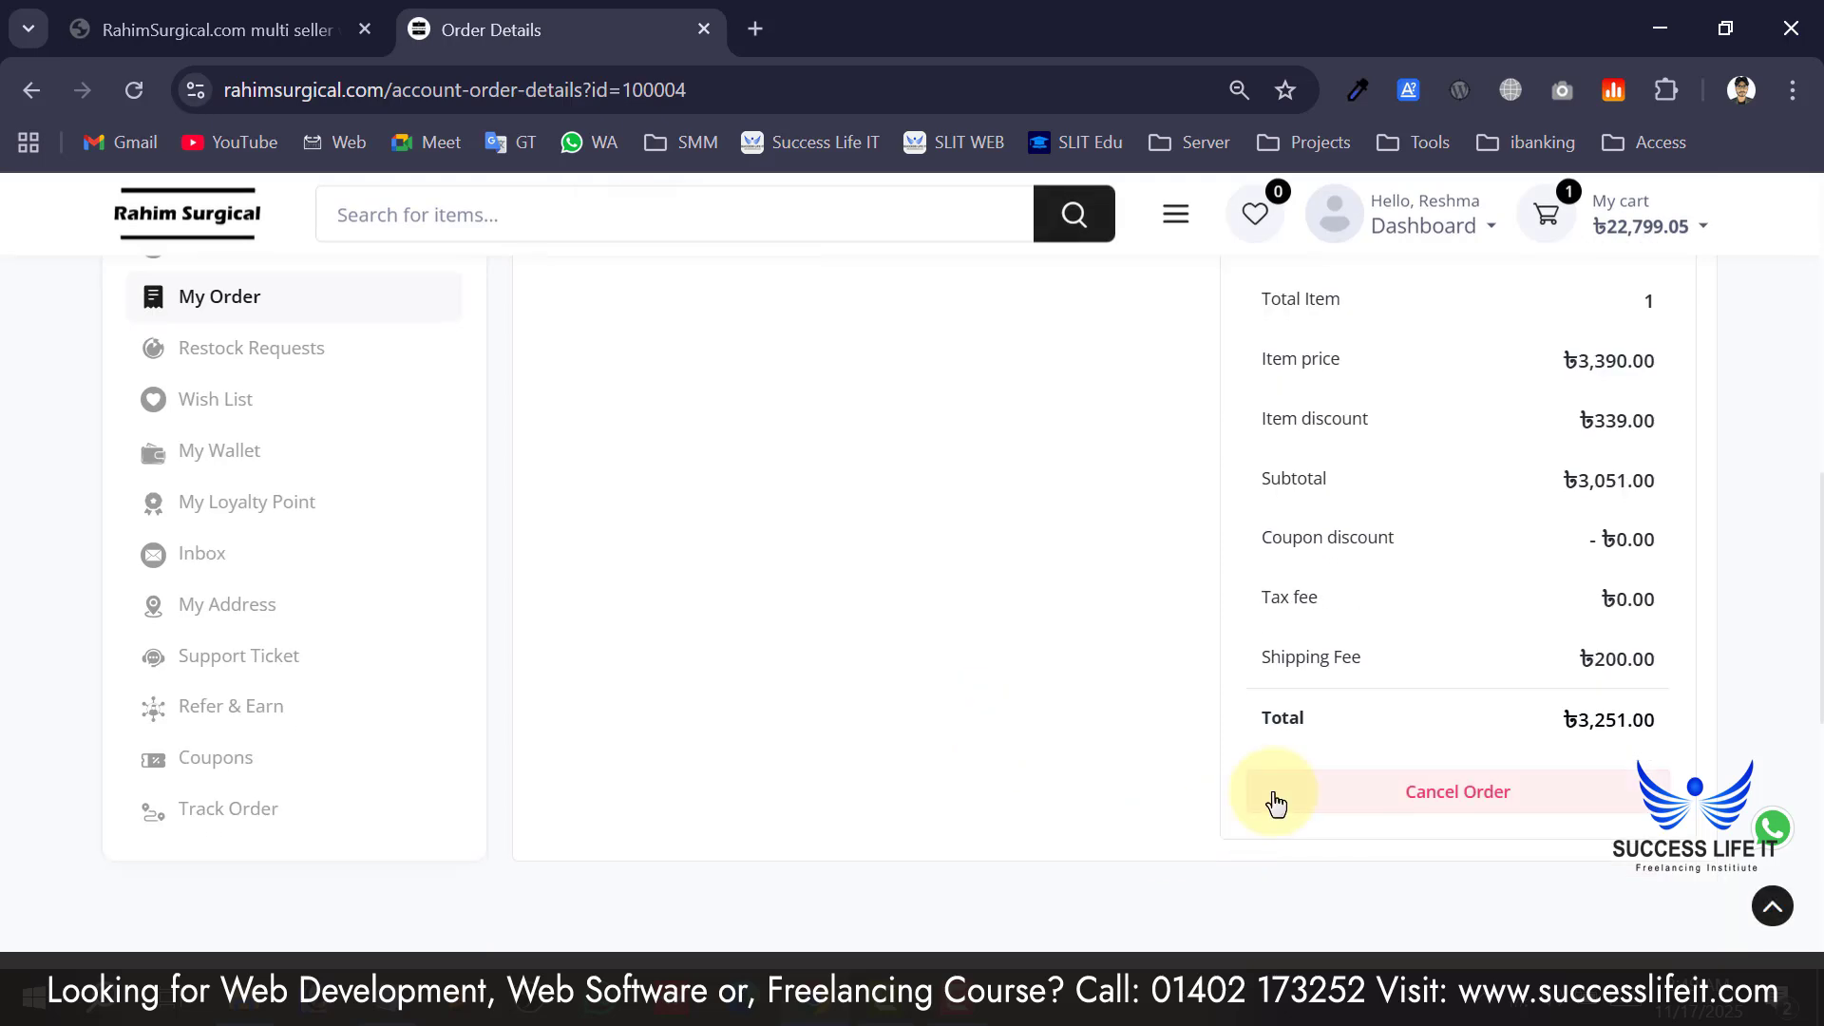
pyautogui.scroll(5, 1275, 803)
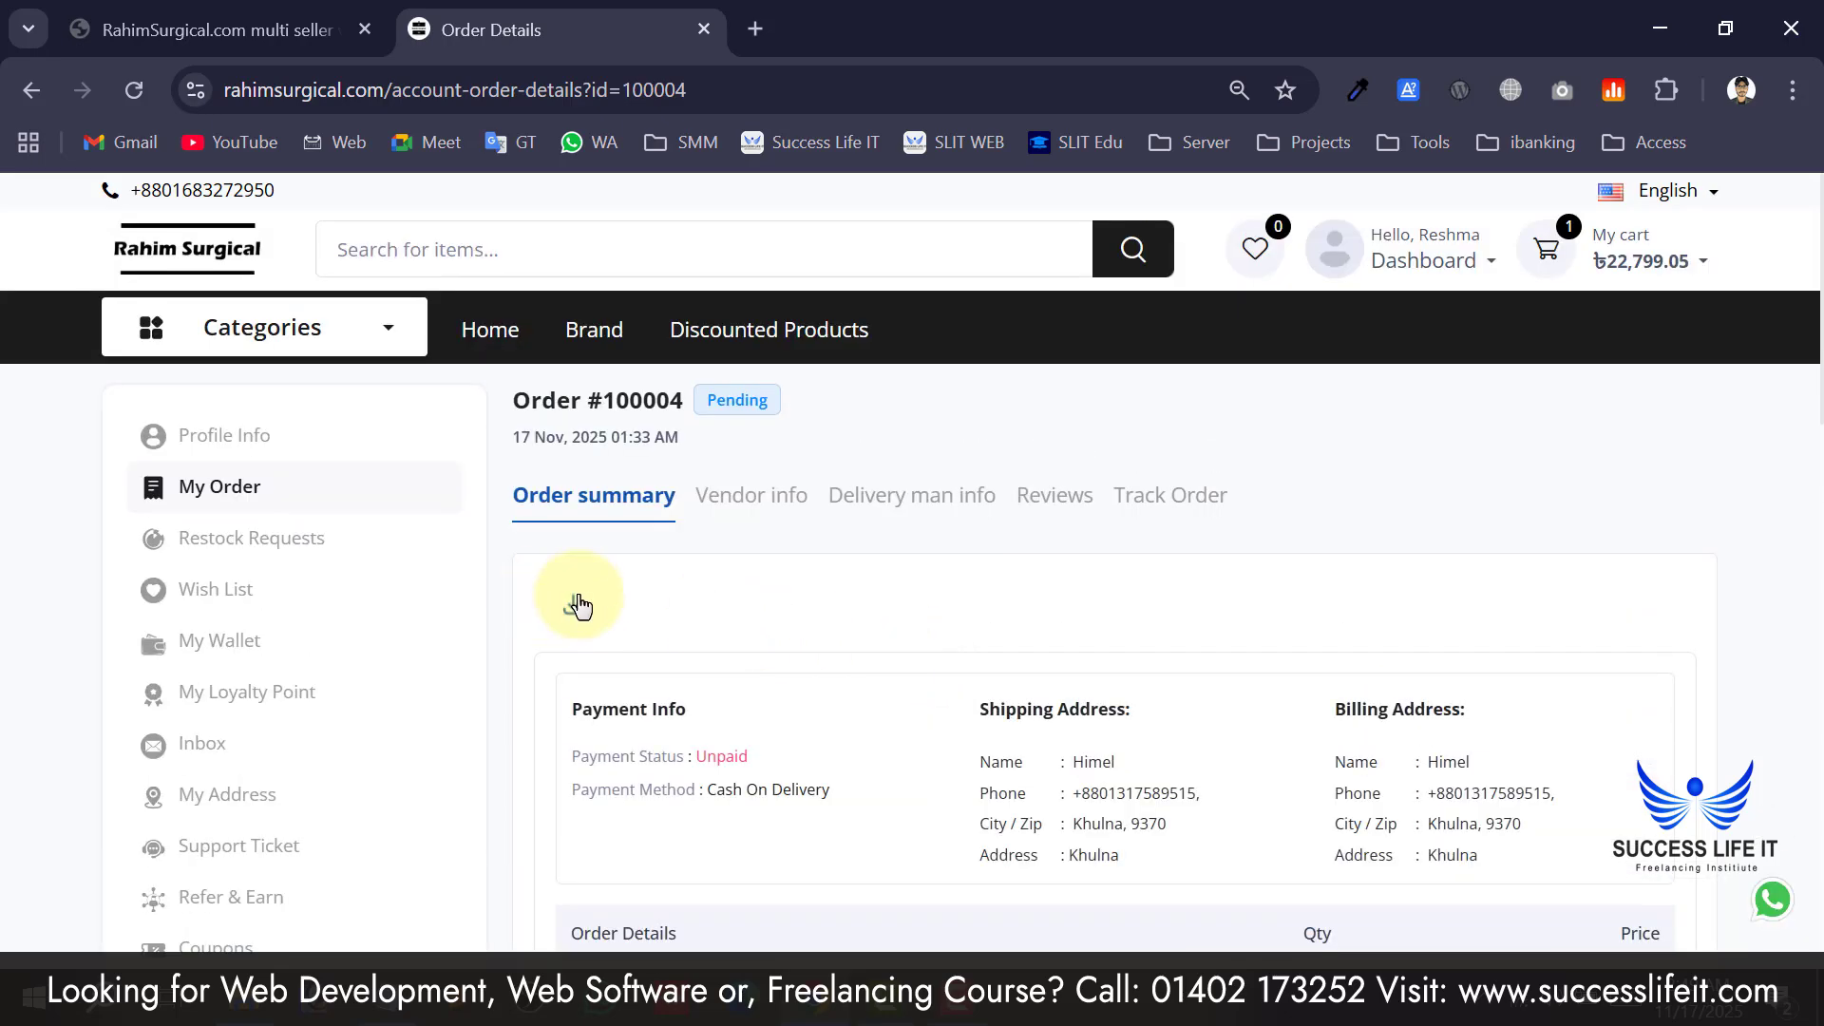
pyautogui.scroll(-2, 579, 605)
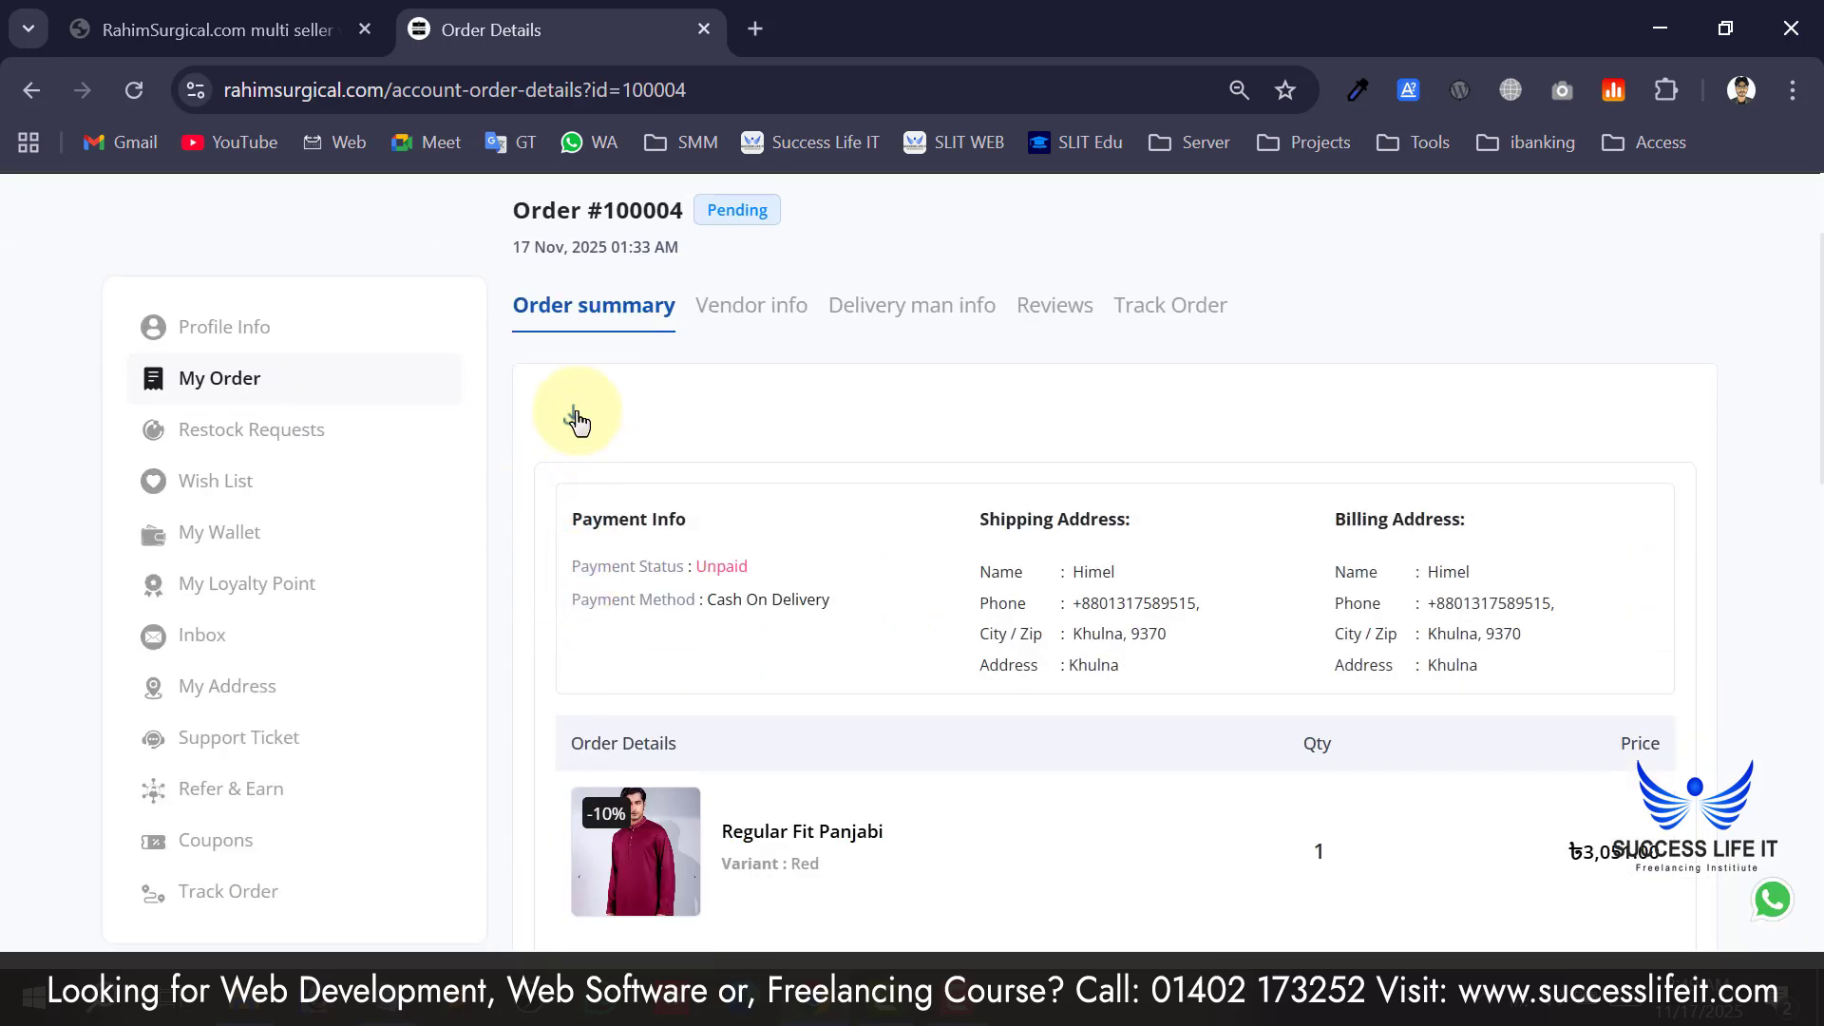
# Download the order #100004 invoice as a PDF and open it in Chrome.
pyautogui.click(574, 417)
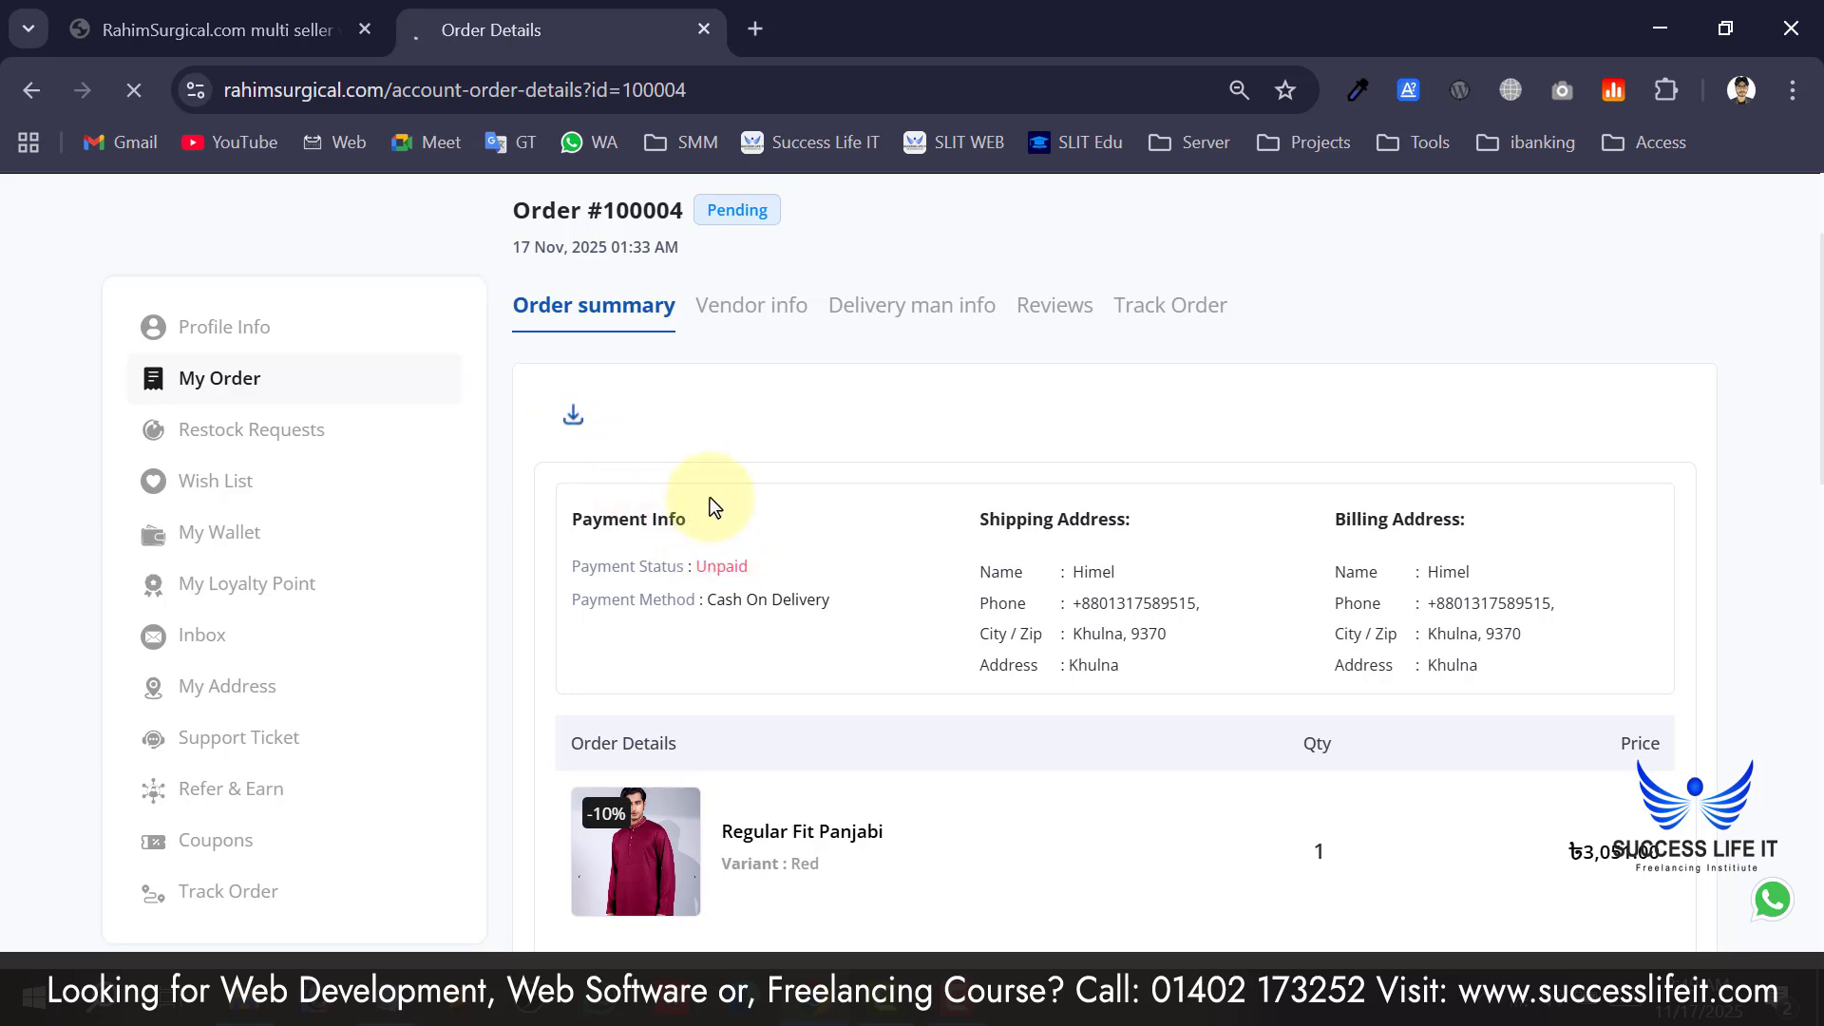
pyautogui.moveTo(1669, 168)
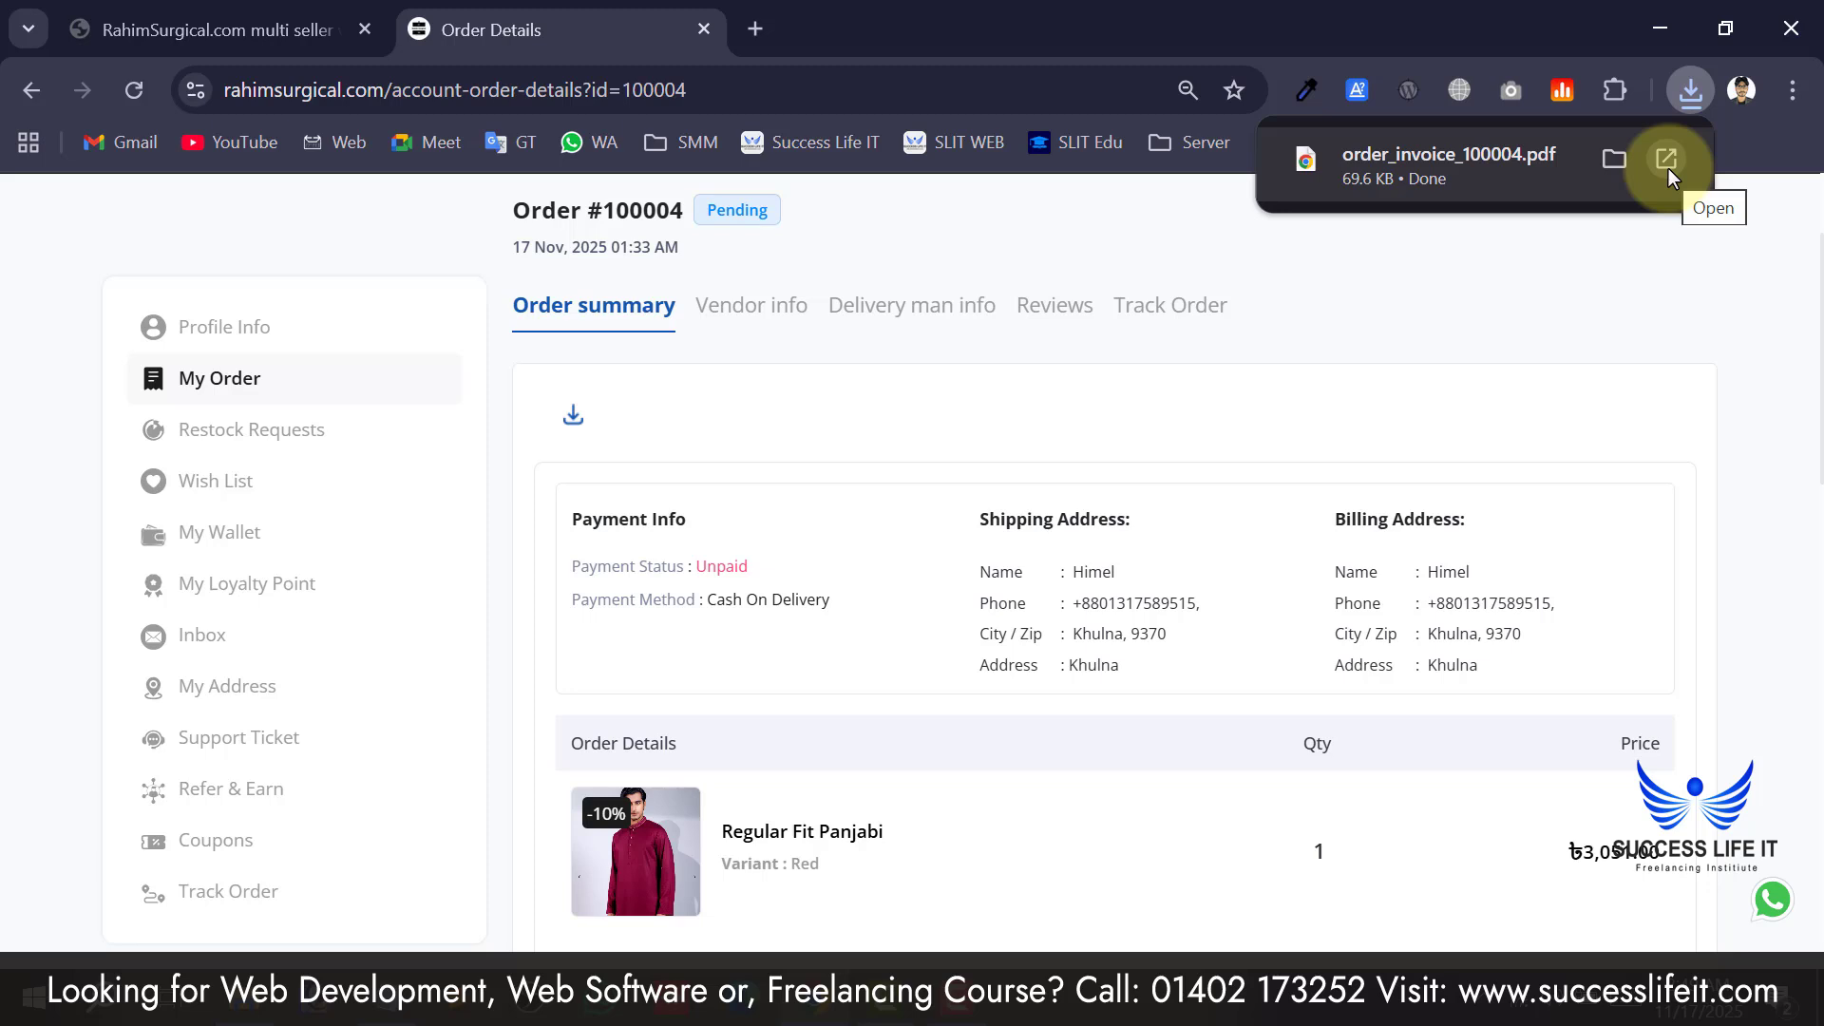
pyautogui.click(1669, 169)
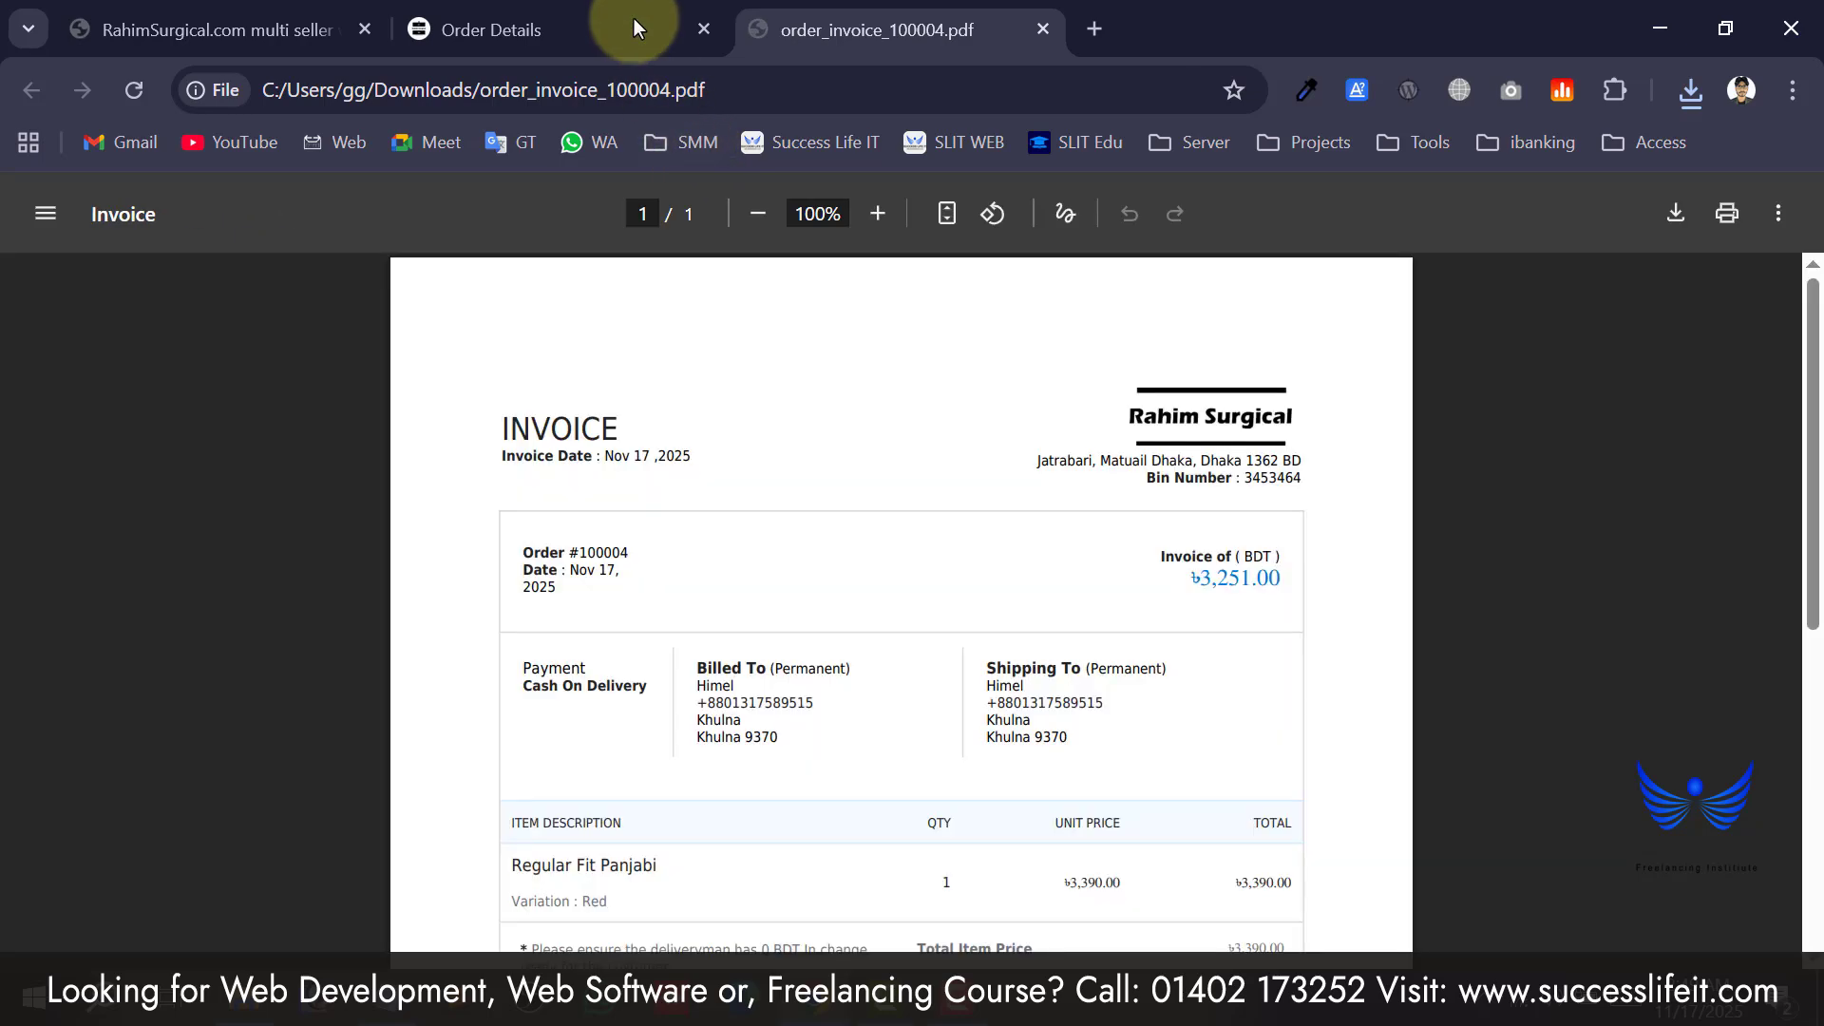
pyautogui.click(634, 28)
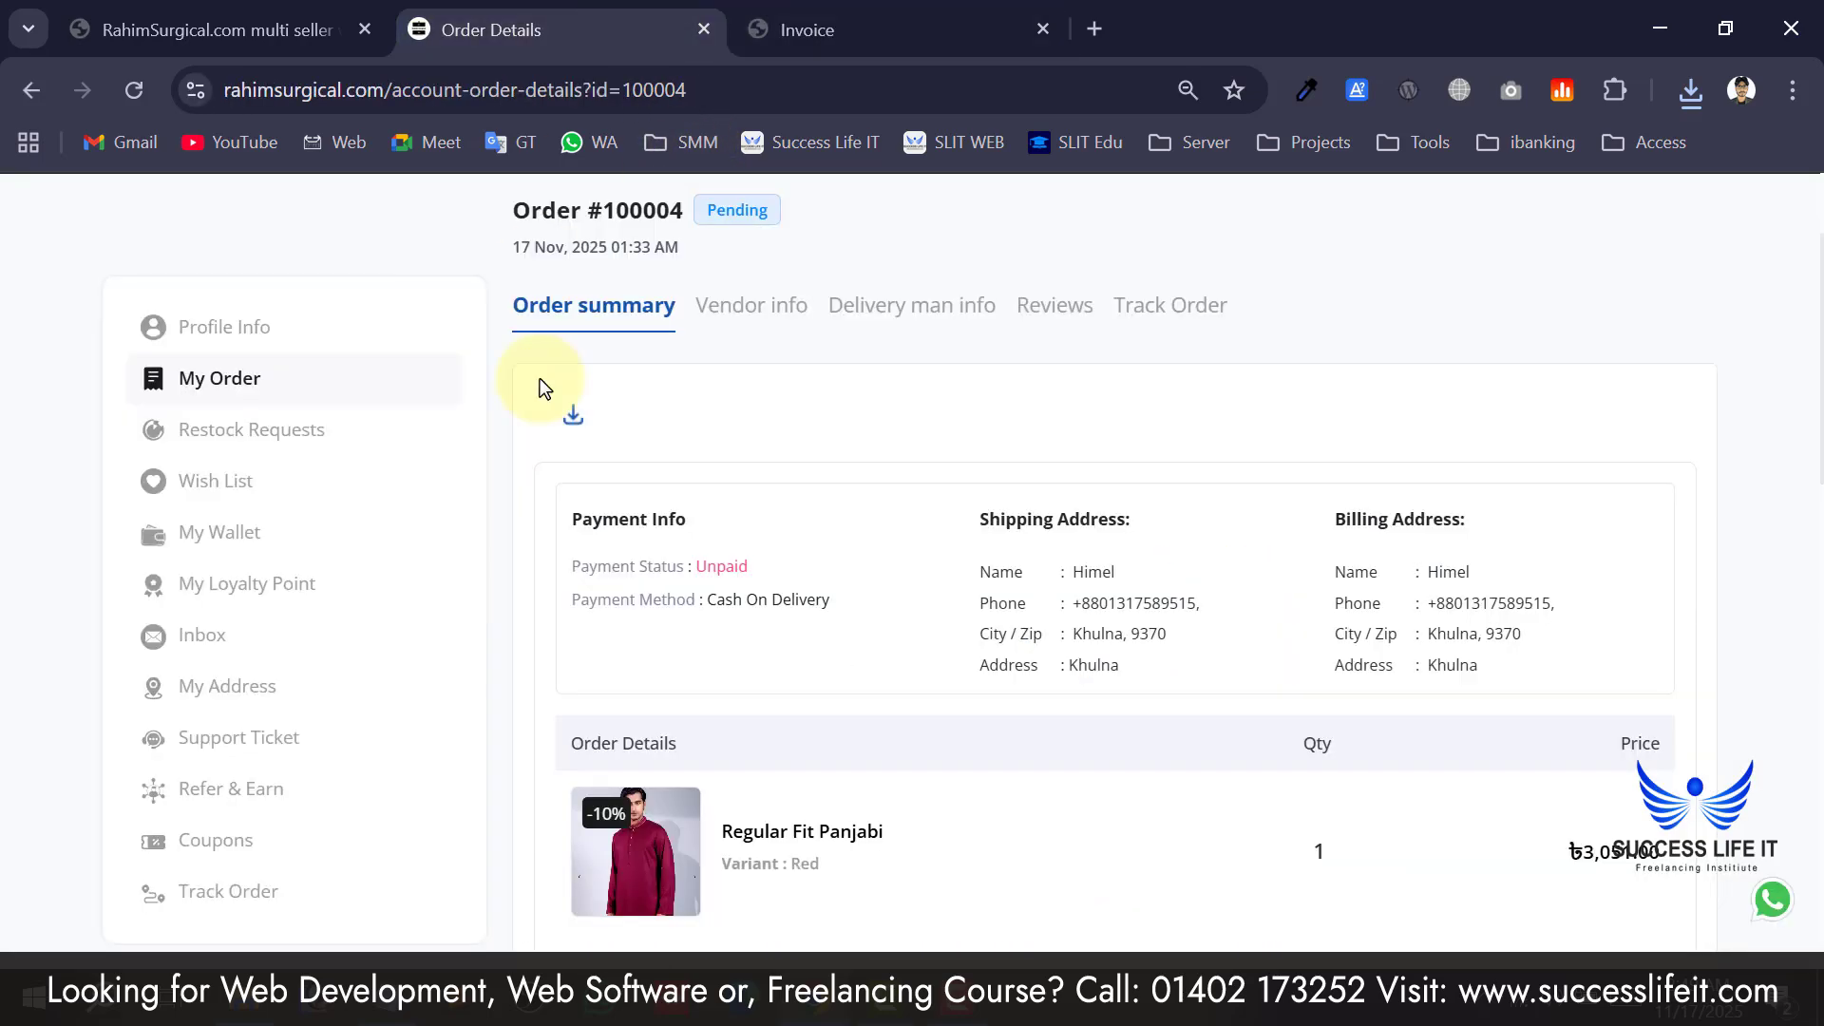
pyautogui.click(798, 26)
# Read through the invoice to its ৳3,251.00 total, then return to the order details.
pyautogui.scroll(-2, 477, 461)
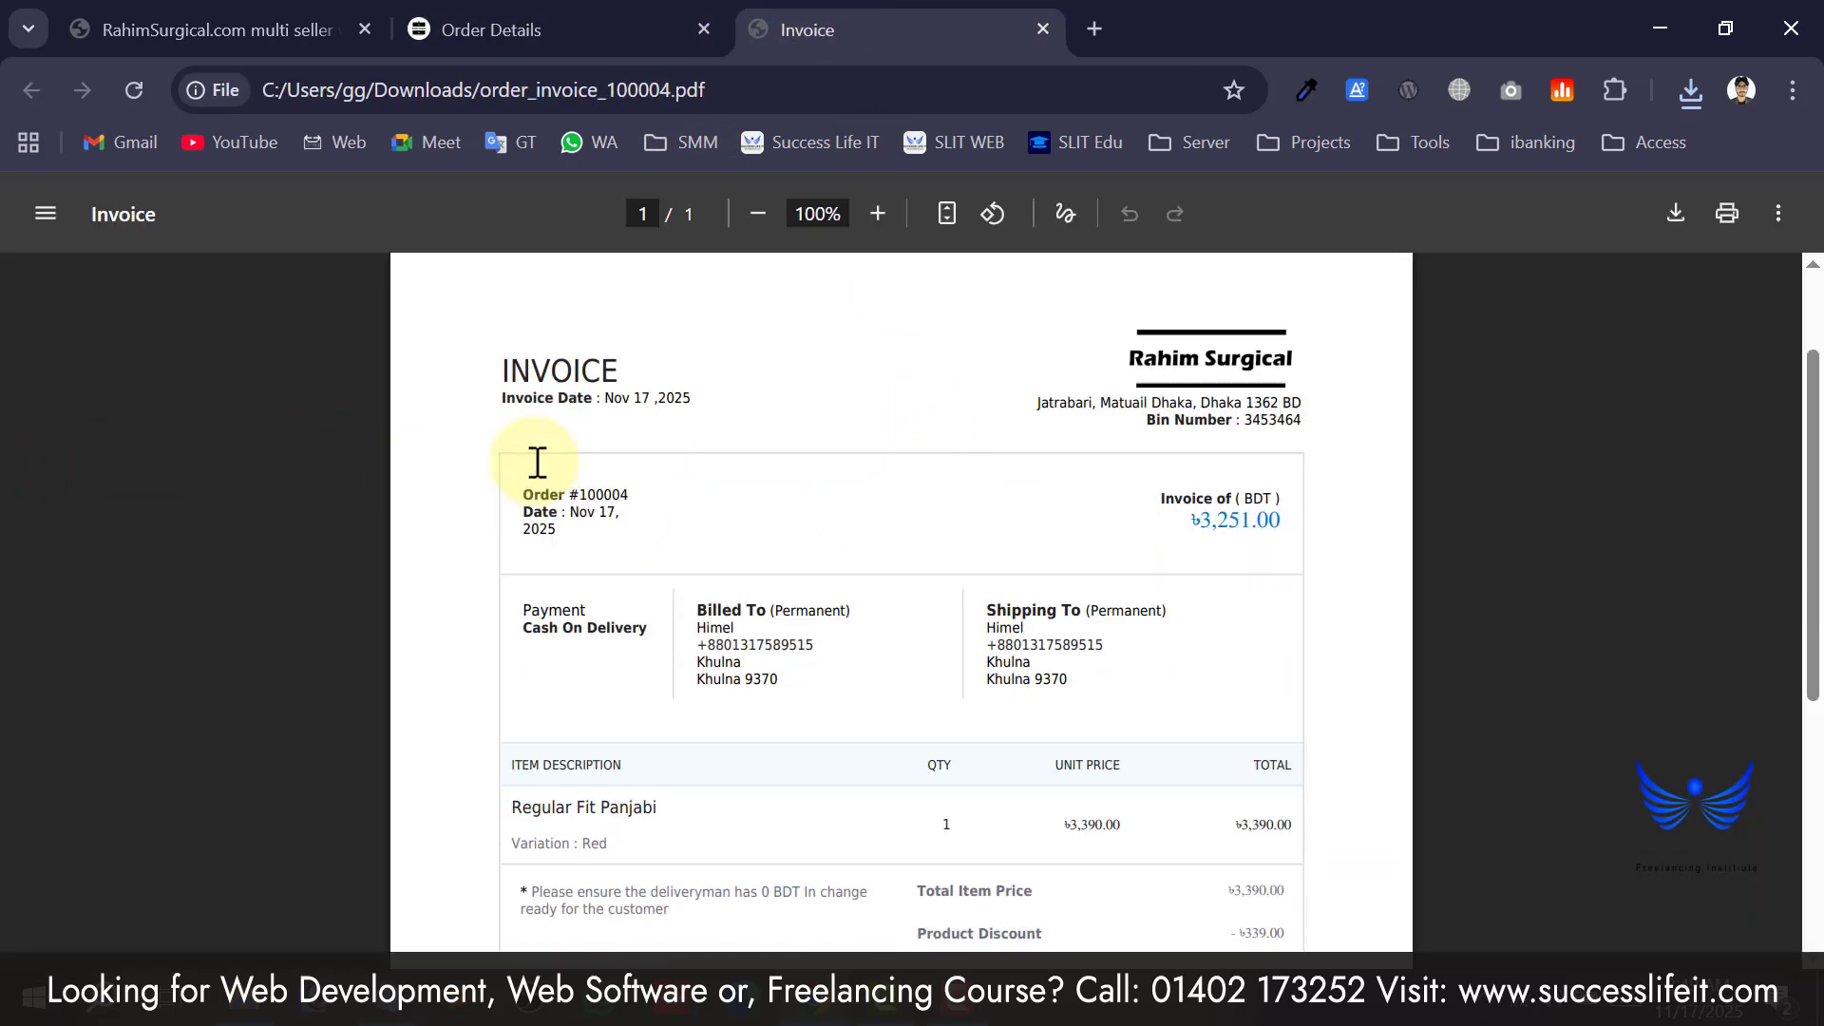
pyautogui.scroll(2, 567, 466)
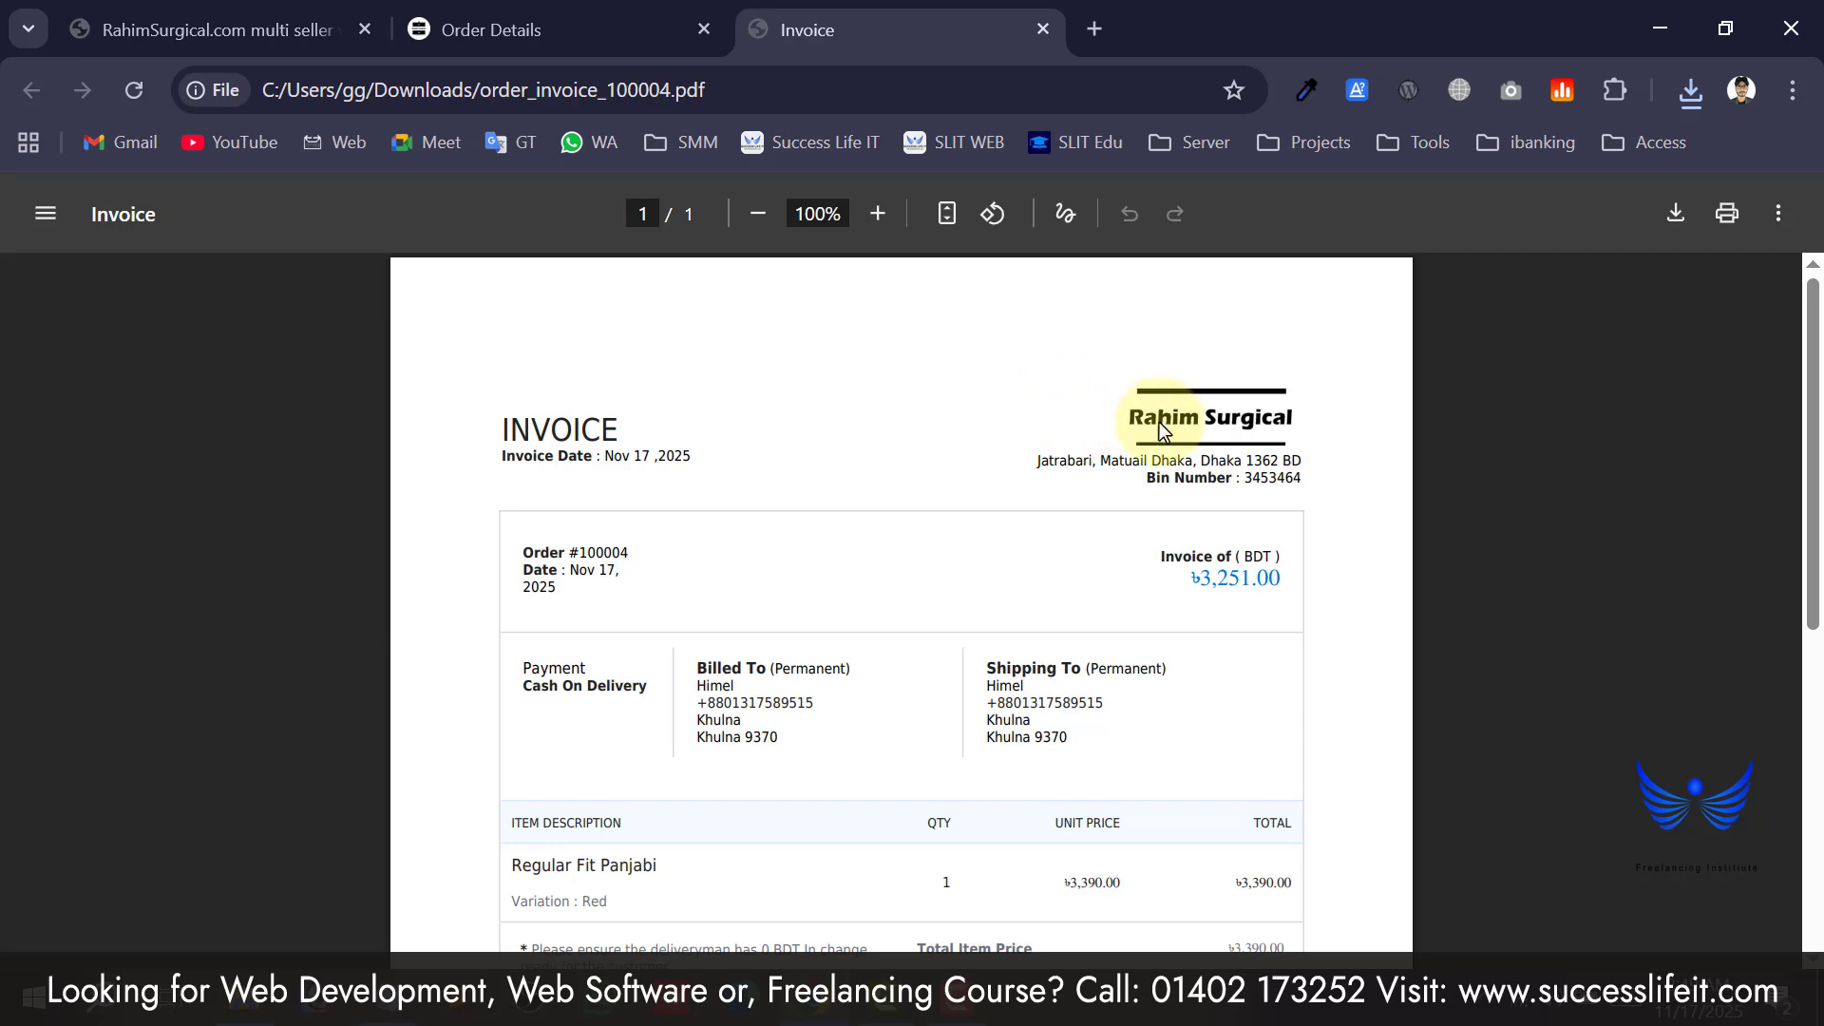
pyautogui.scroll(-2, 855, 590)
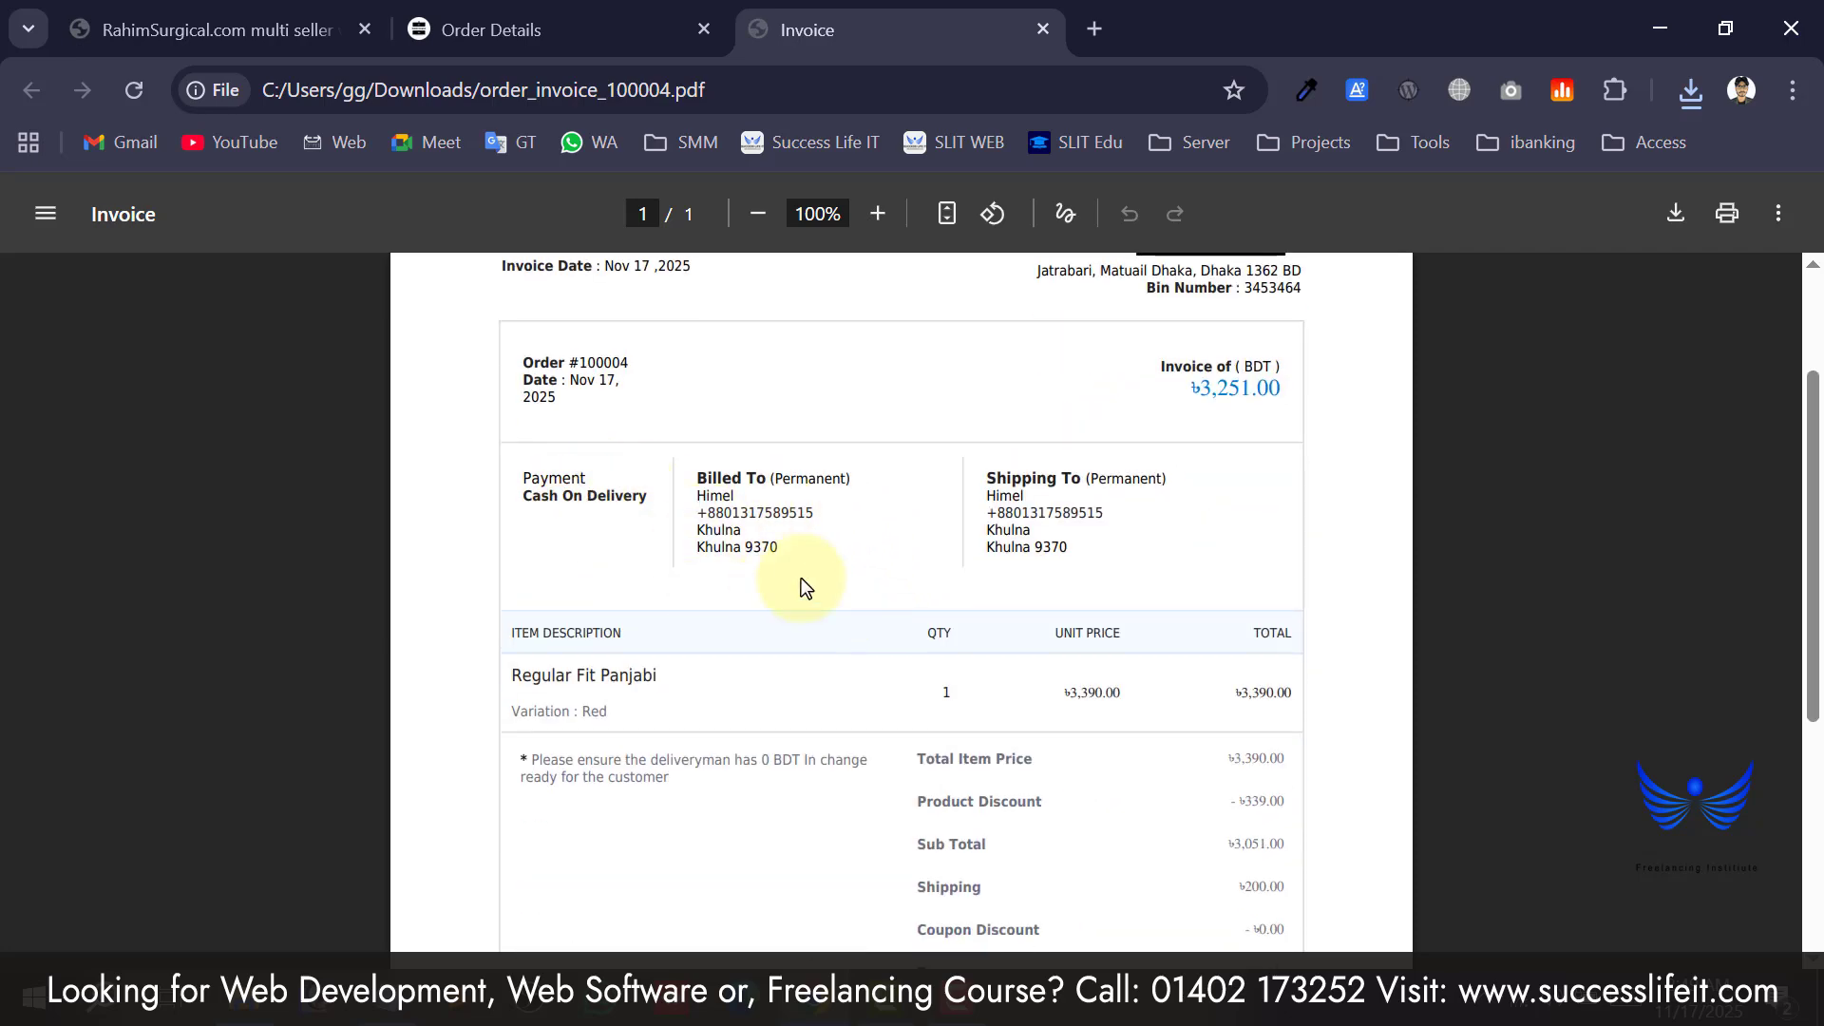
pyautogui.scroll(-5, 659, 522)
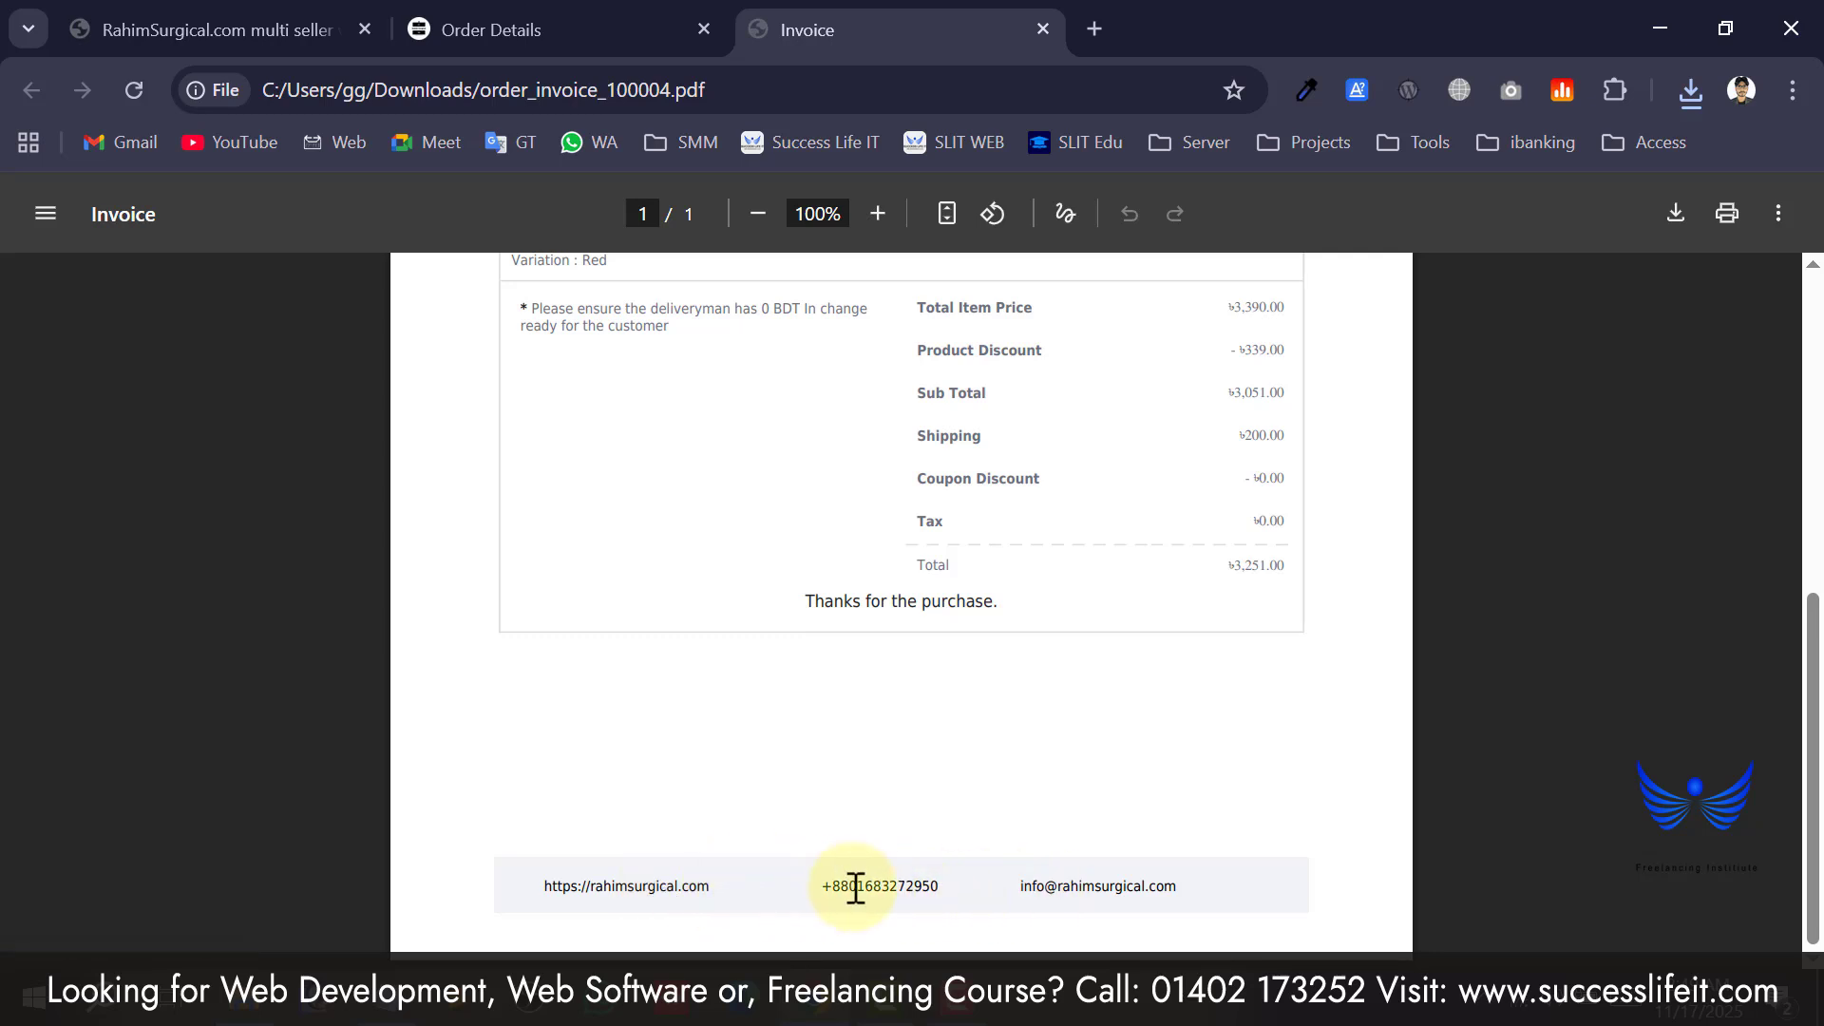
pyautogui.scroll(10, 1140, 898)
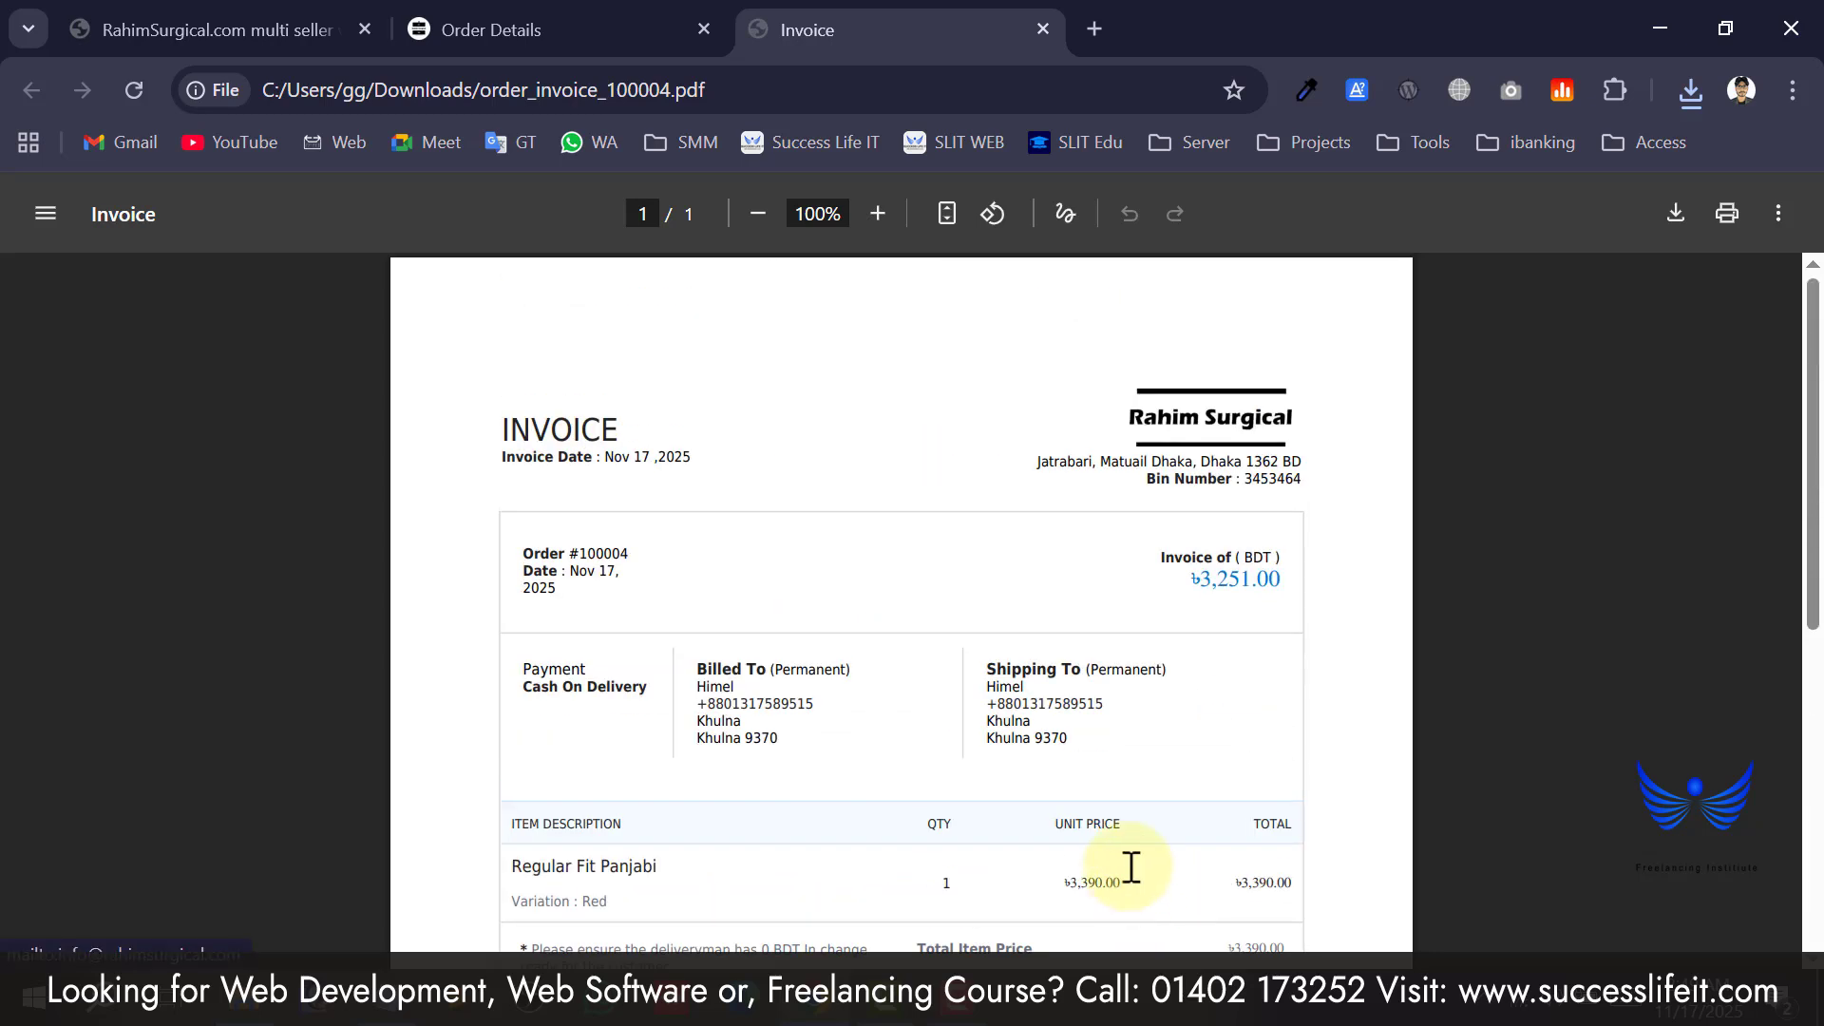
pyautogui.scroll(-10, 914, 617)
pyautogui.scroll(10, 914, 623)
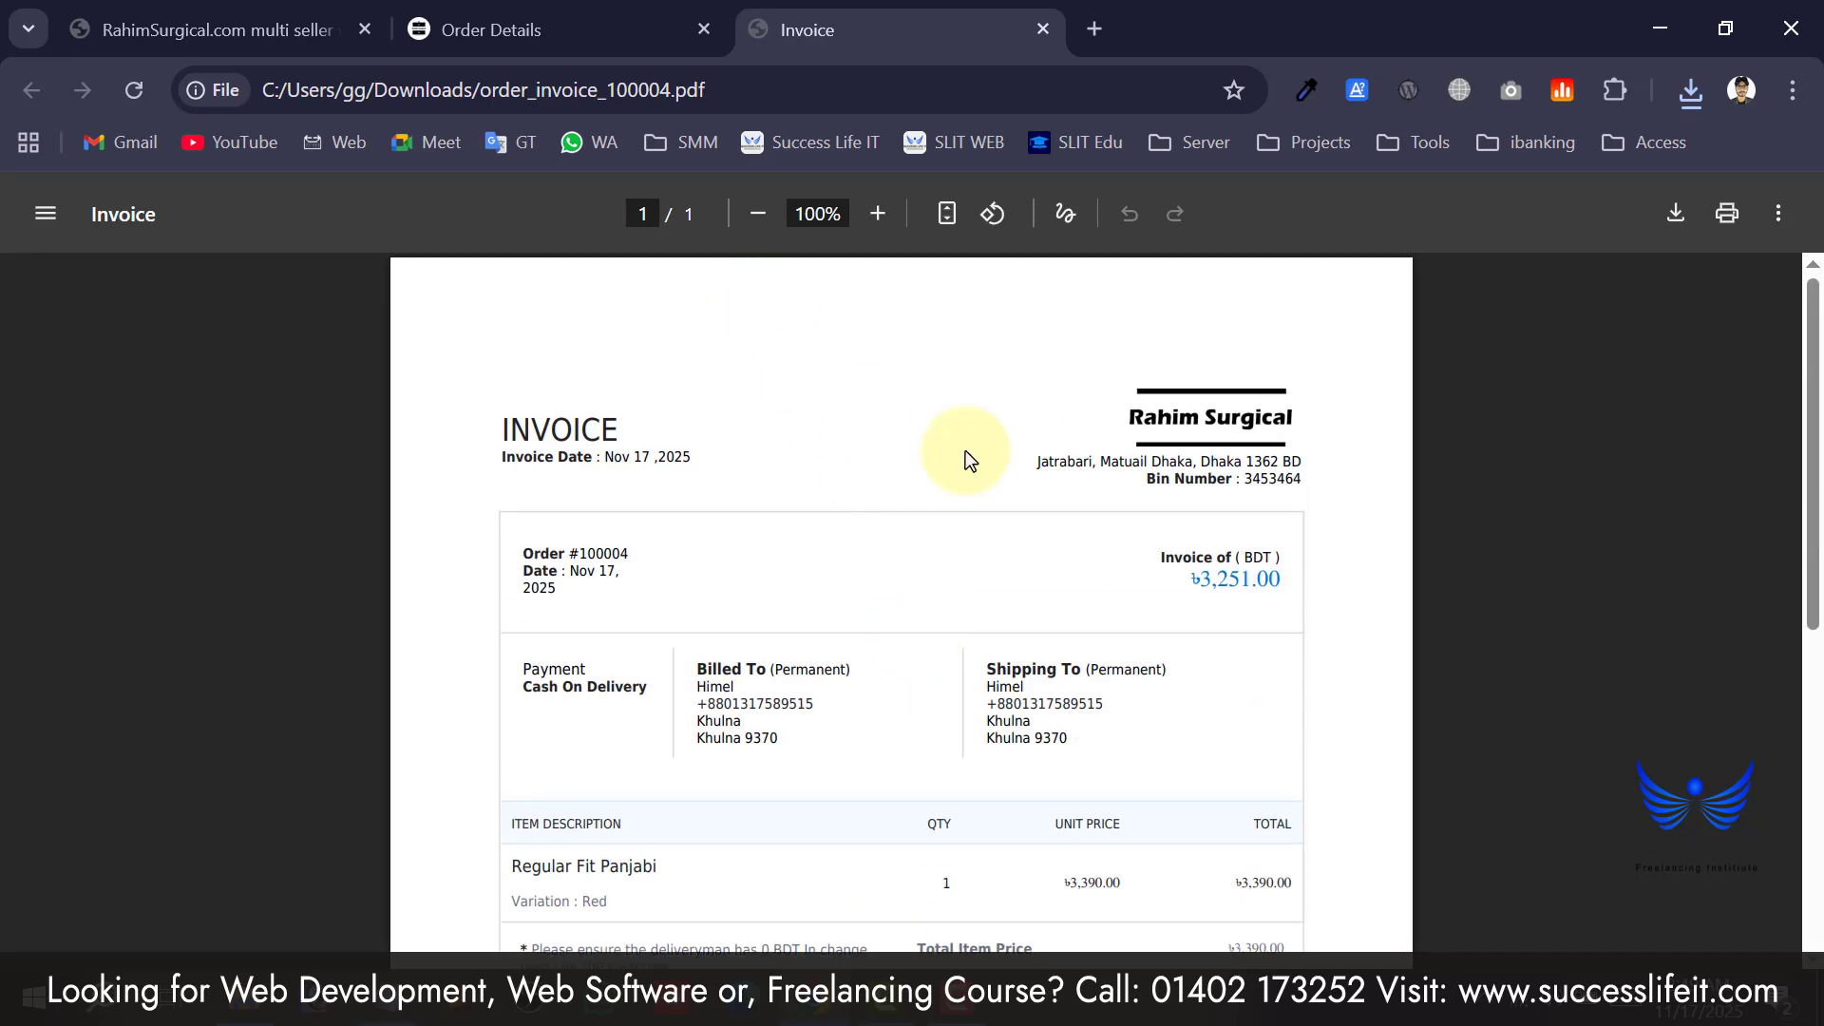
pyautogui.moveTo(1276, 583); pyautogui.dragTo(997, 517)
pyautogui.click(734, 388)
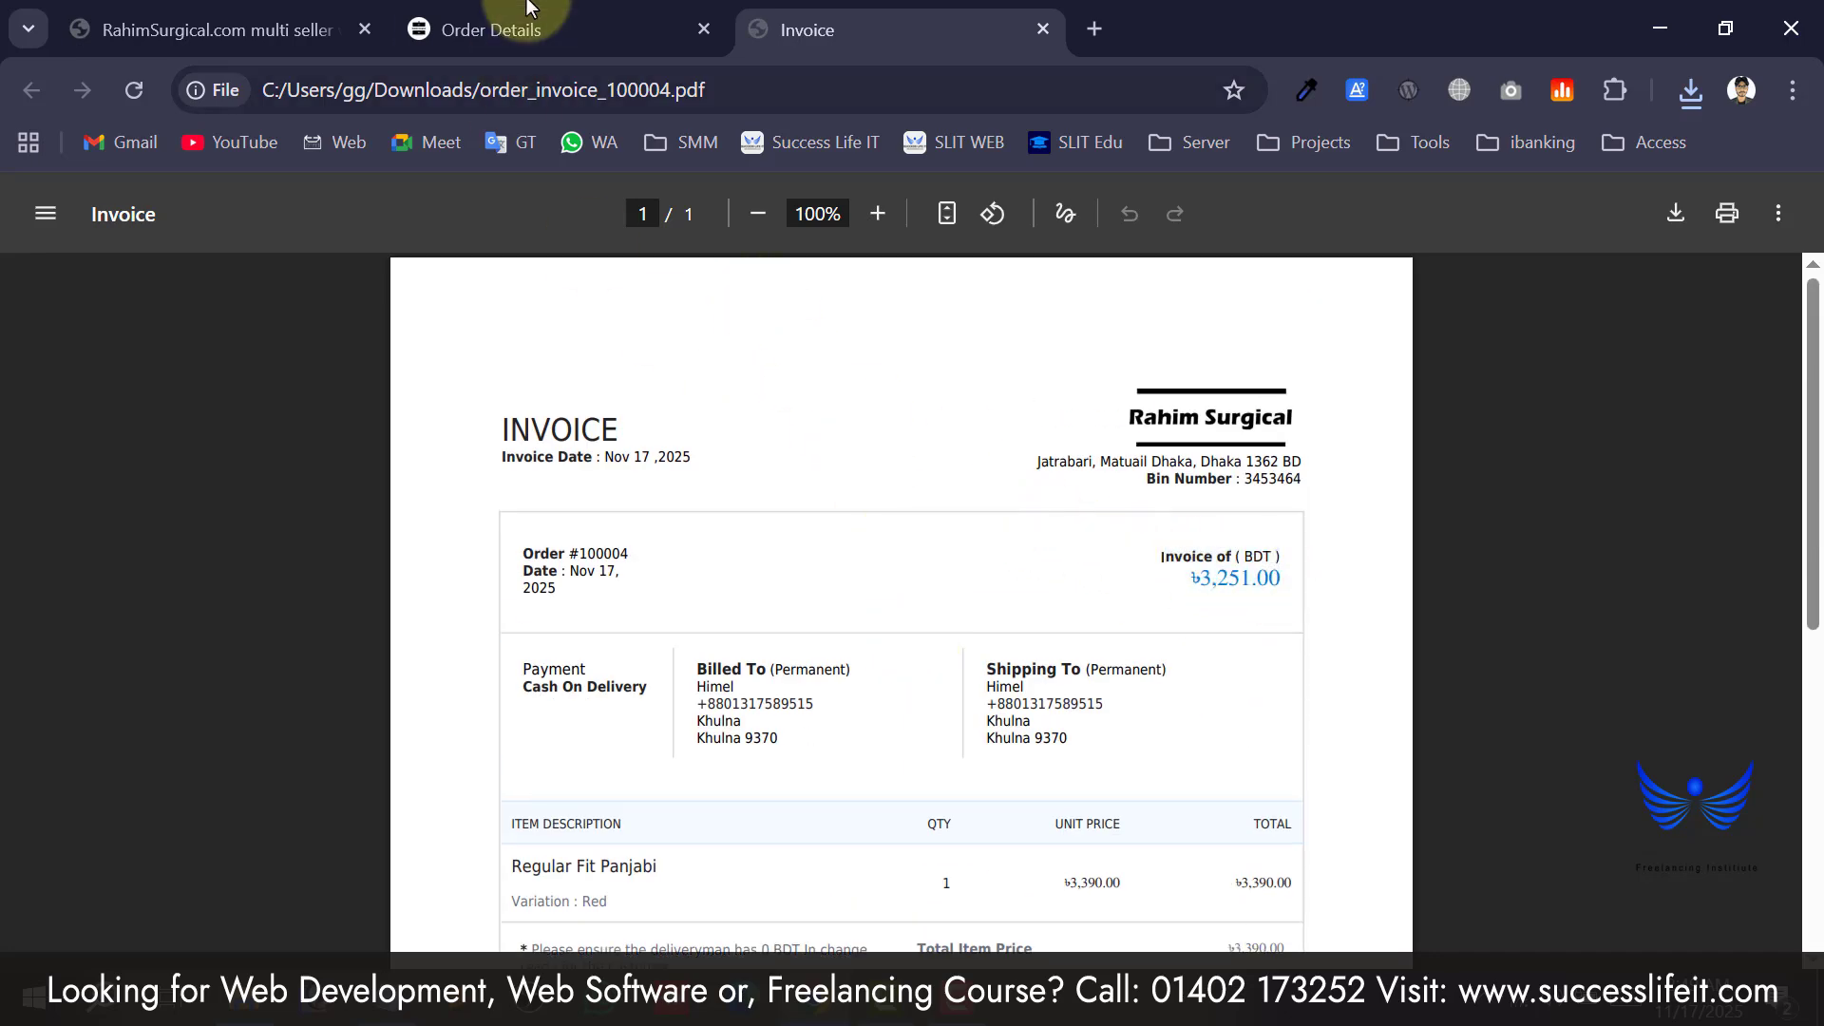
pyautogui.click(530, 19)
# Close the invoice PDF and view order #100004's vendor info: Rahim Surgical, 0.0 rating, 0 reviews.
pyautogui.click(1043, 29)
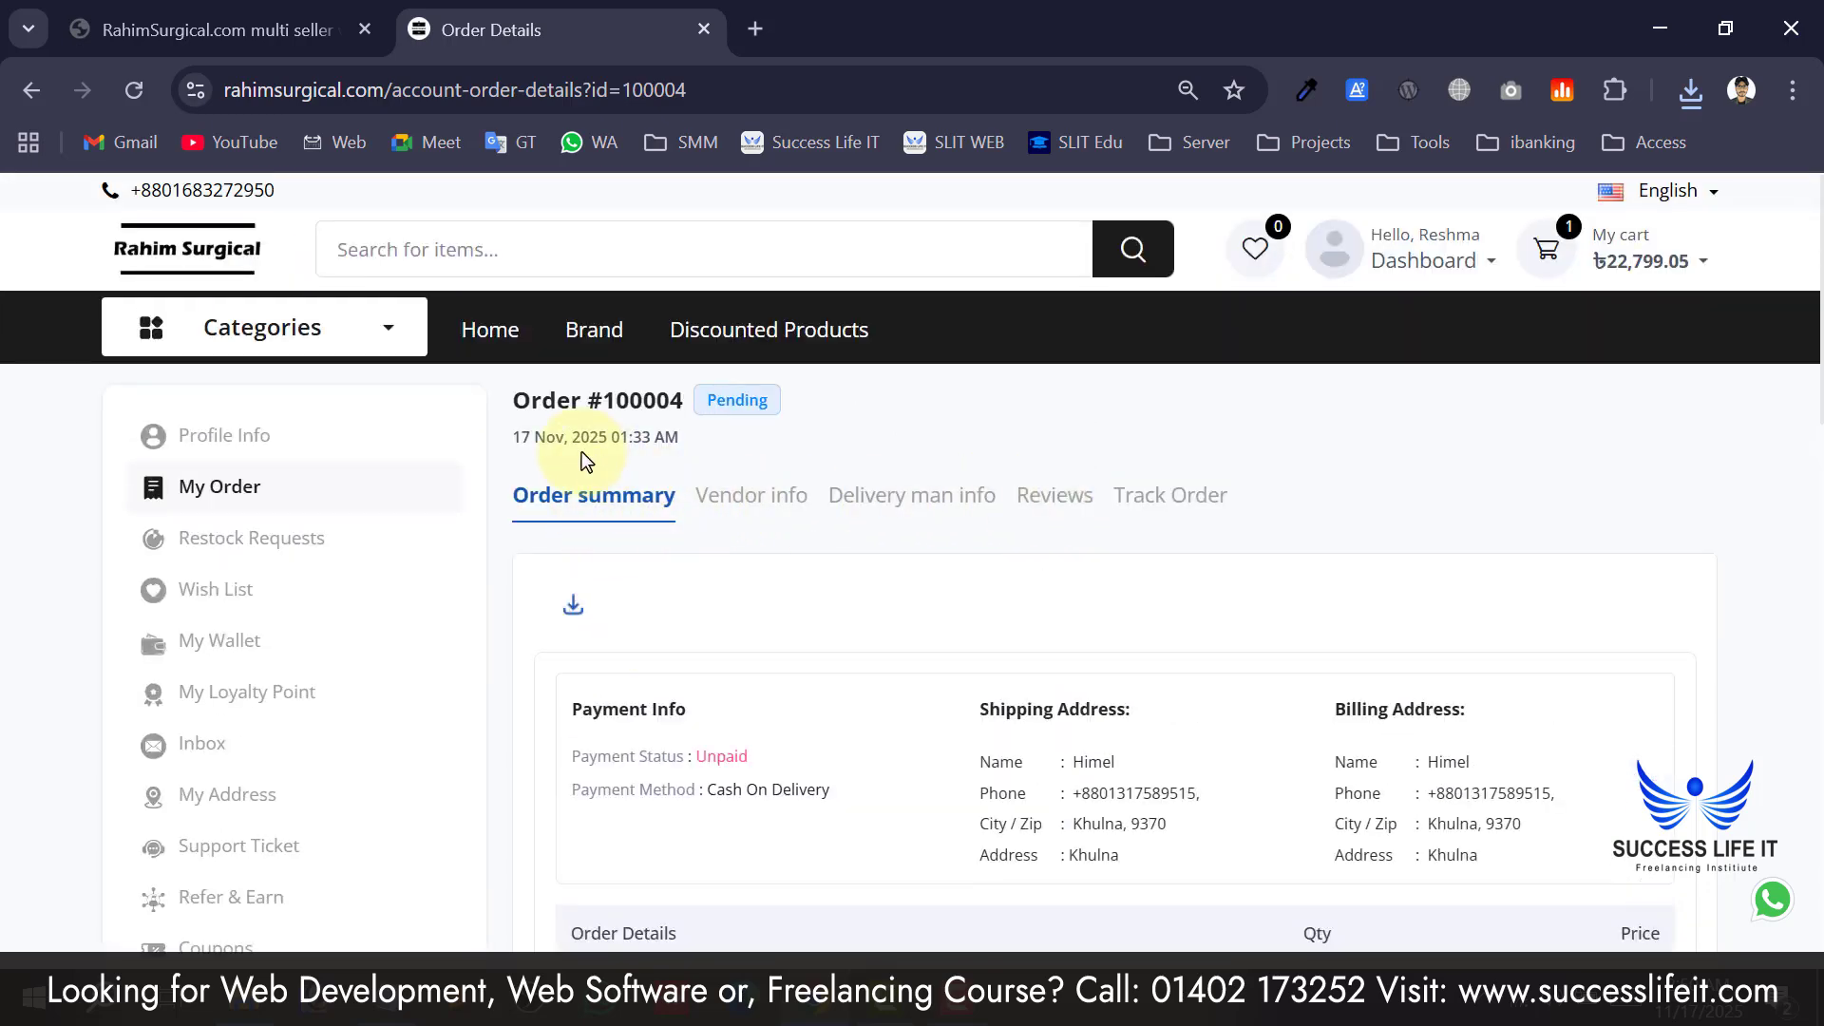
pyautogui.moveTo(665, 438); pyautogui.dragTo(671, 400)
pyautogui.click(466, 432)
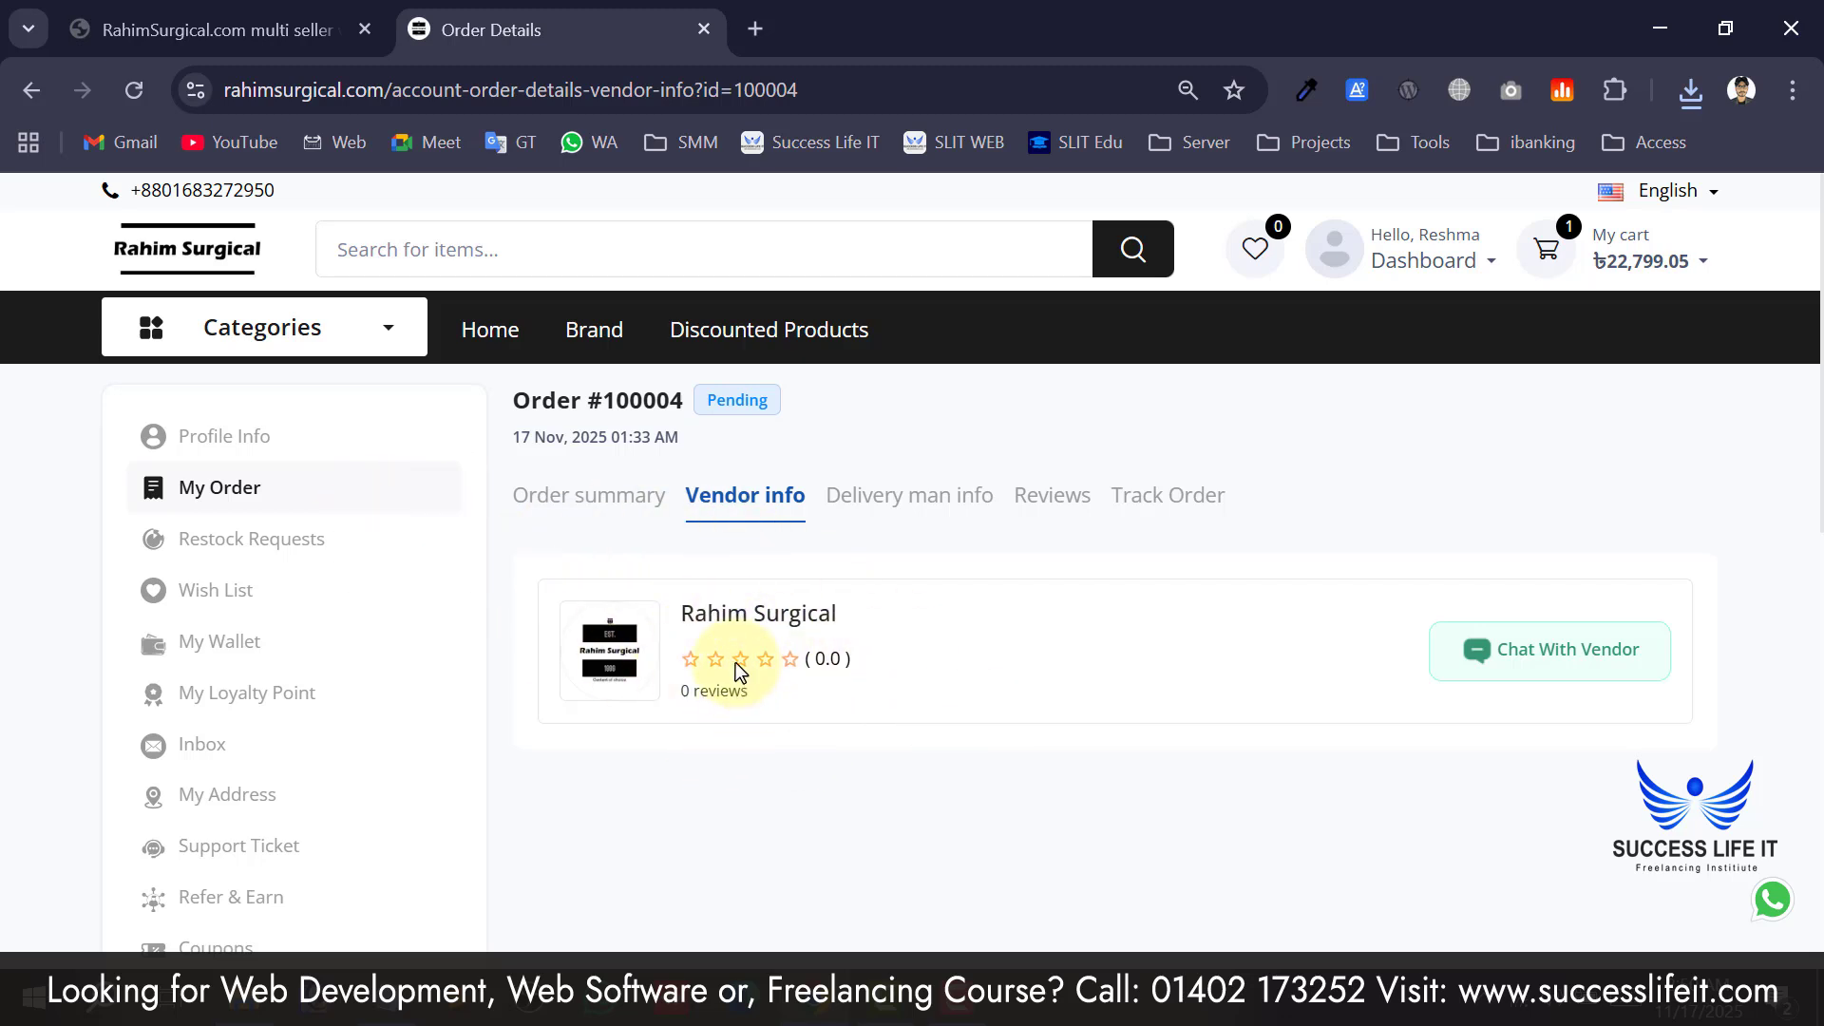
pyautogui.moveTo(692, 613); pyautogui.dragTo(829, 618)
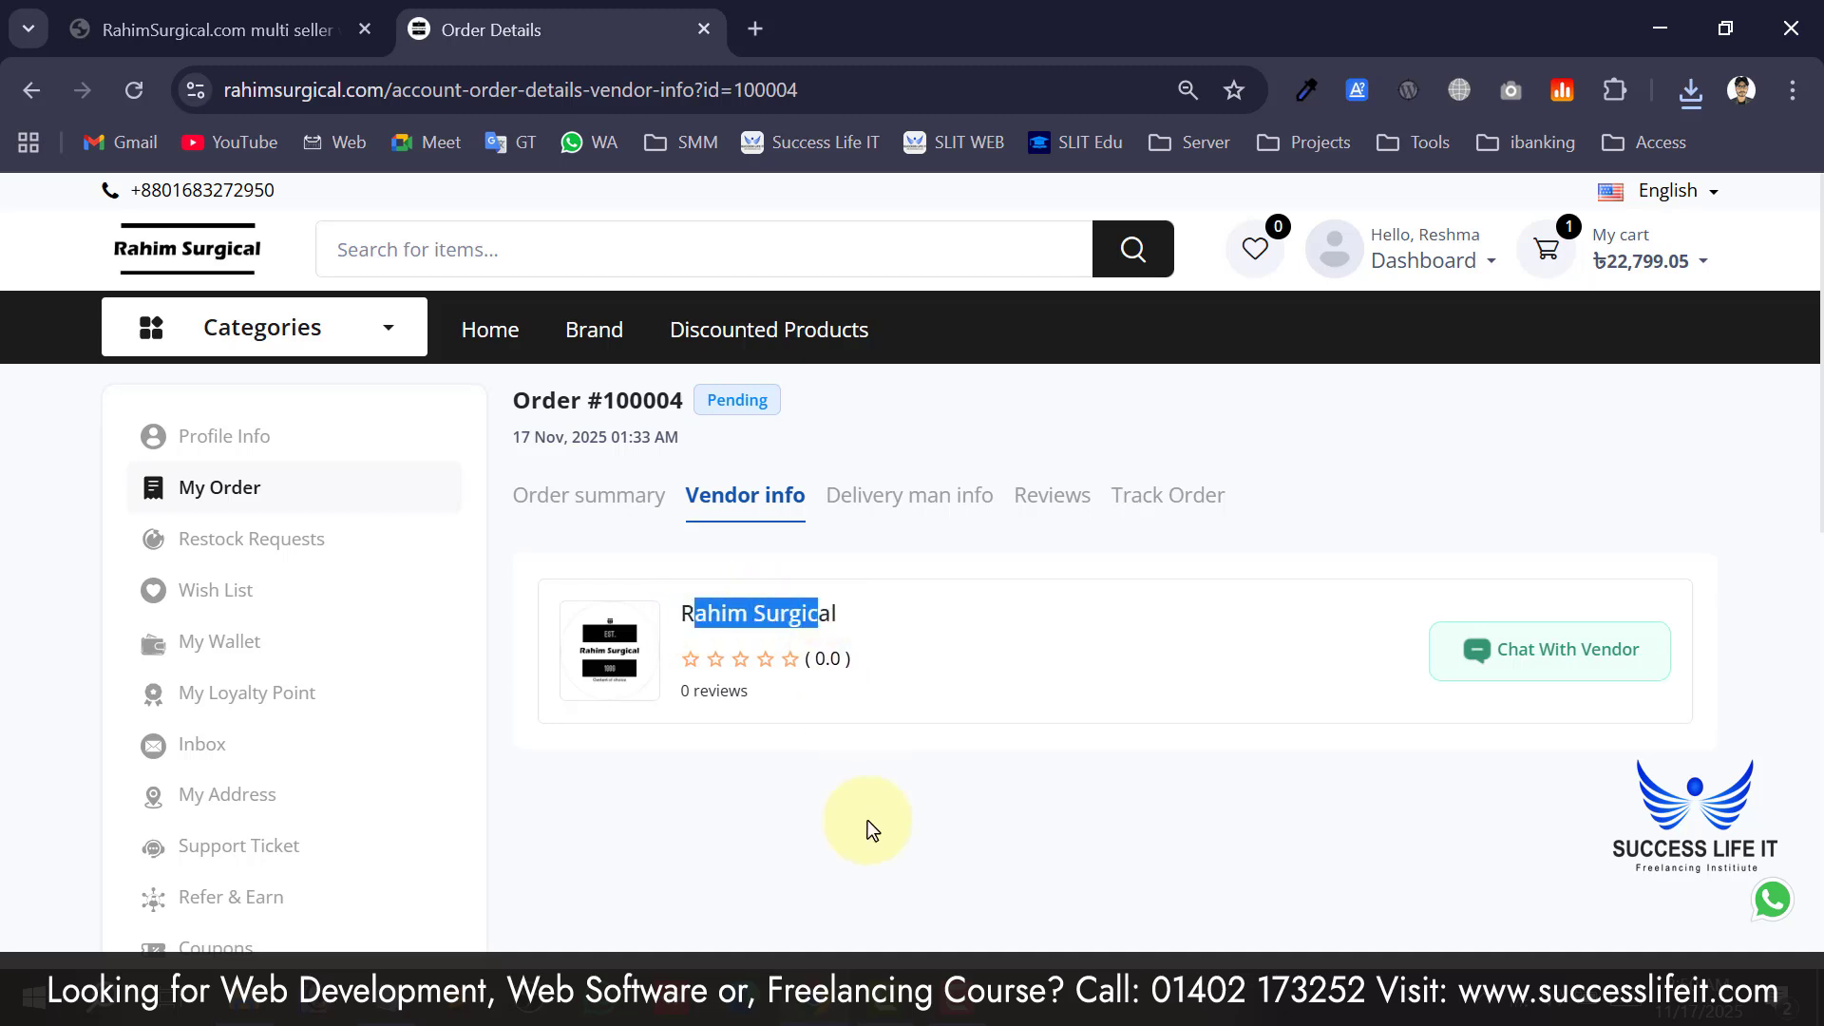
pyautogui.click(845, 745)
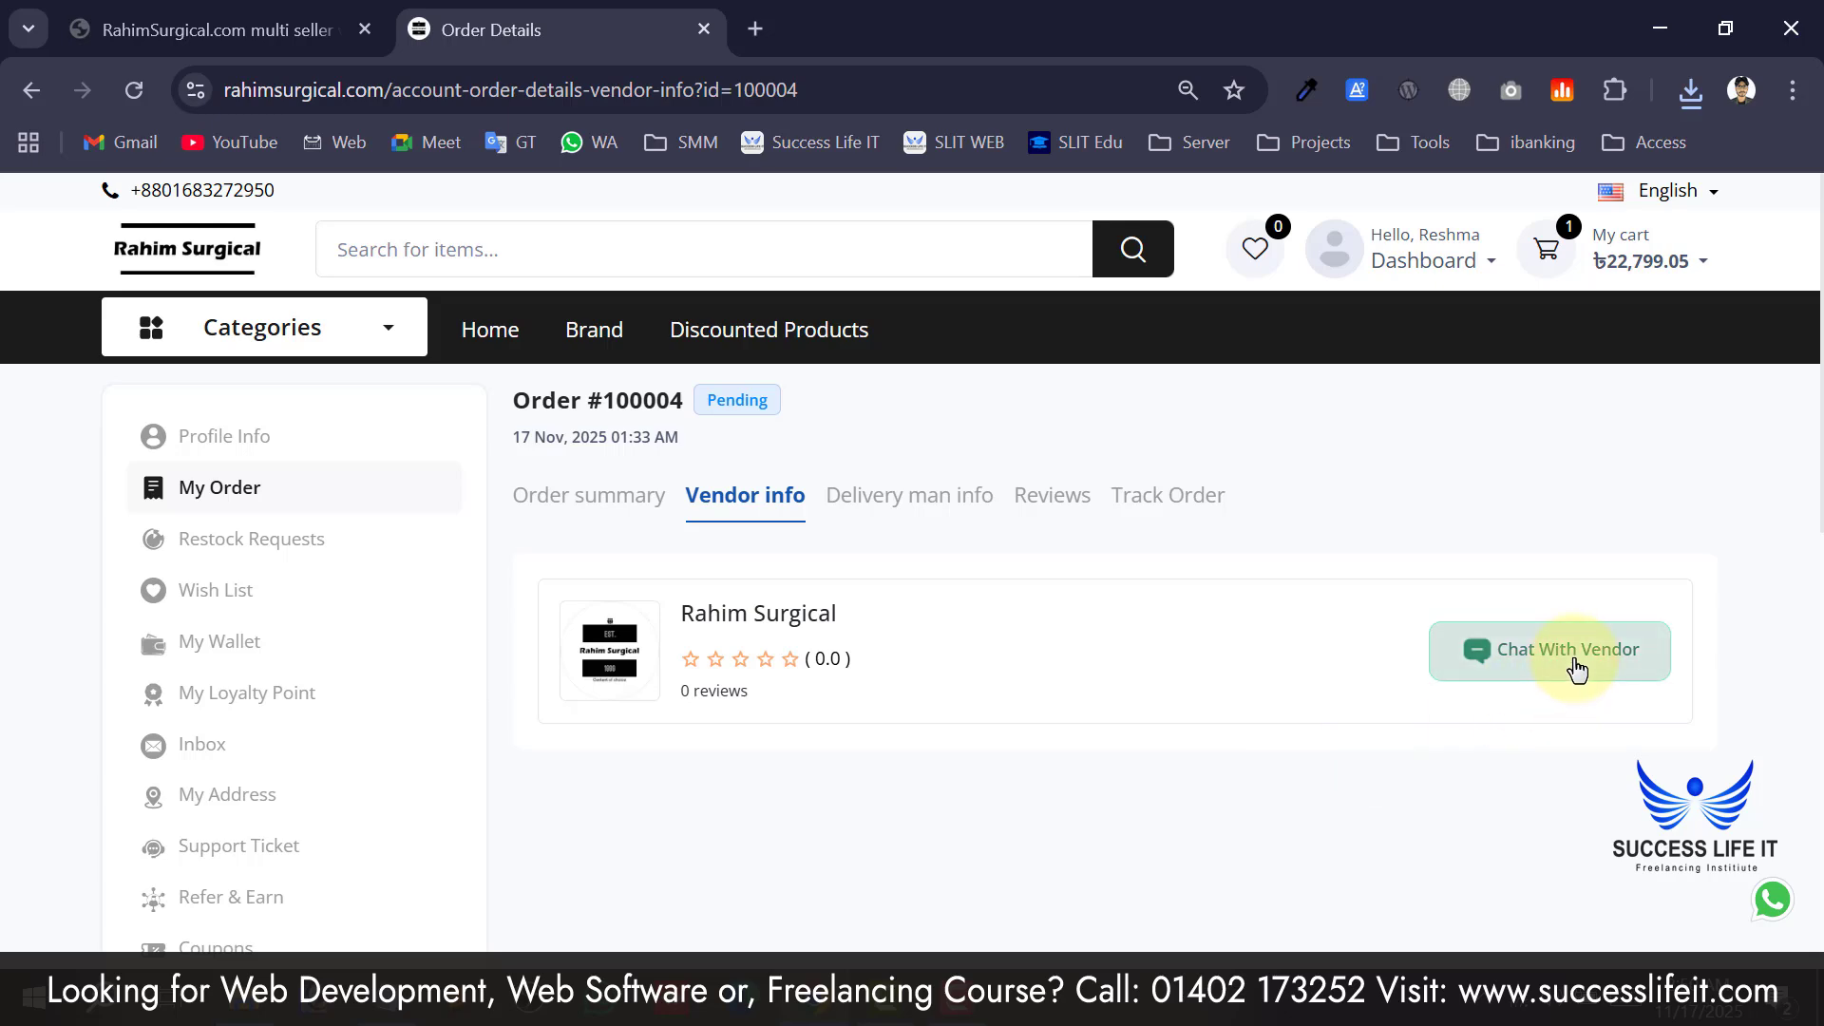
# Open and close the vendor chat, then view order #100004's empty delivery man info.
pyautogui.click(1522, 677)
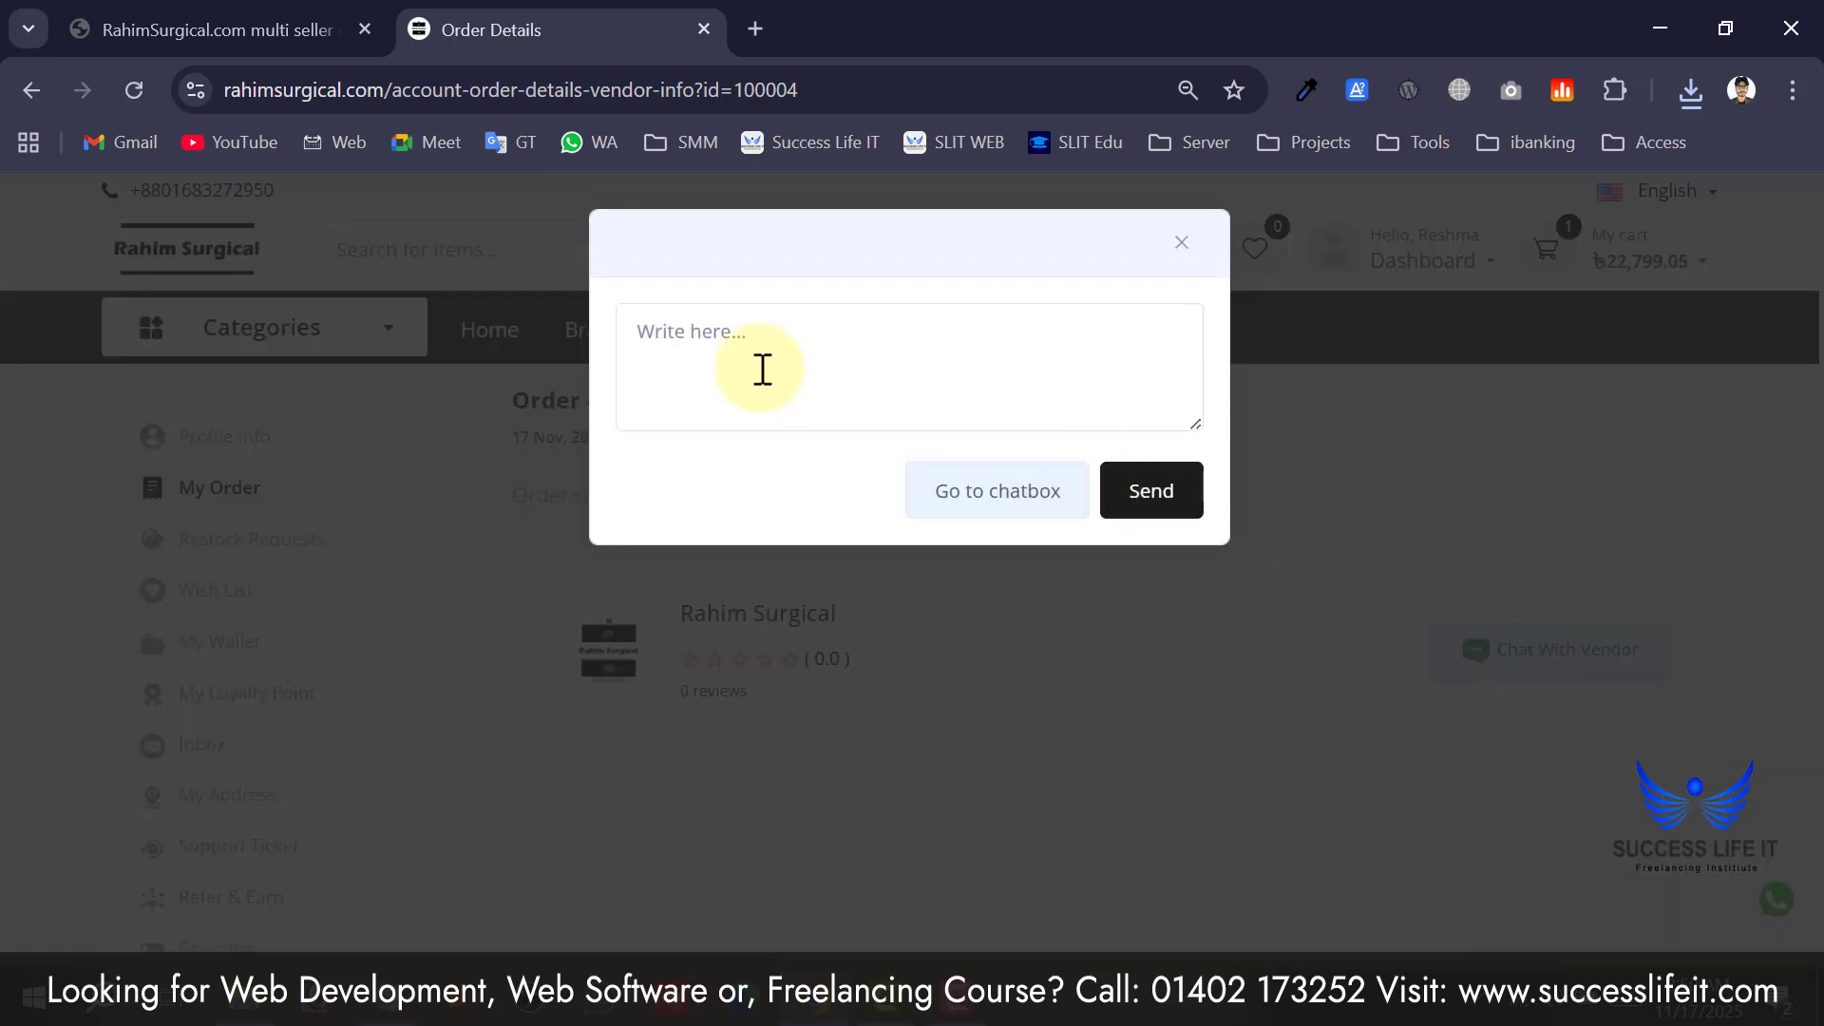
pyautogui.click(1182, 244)
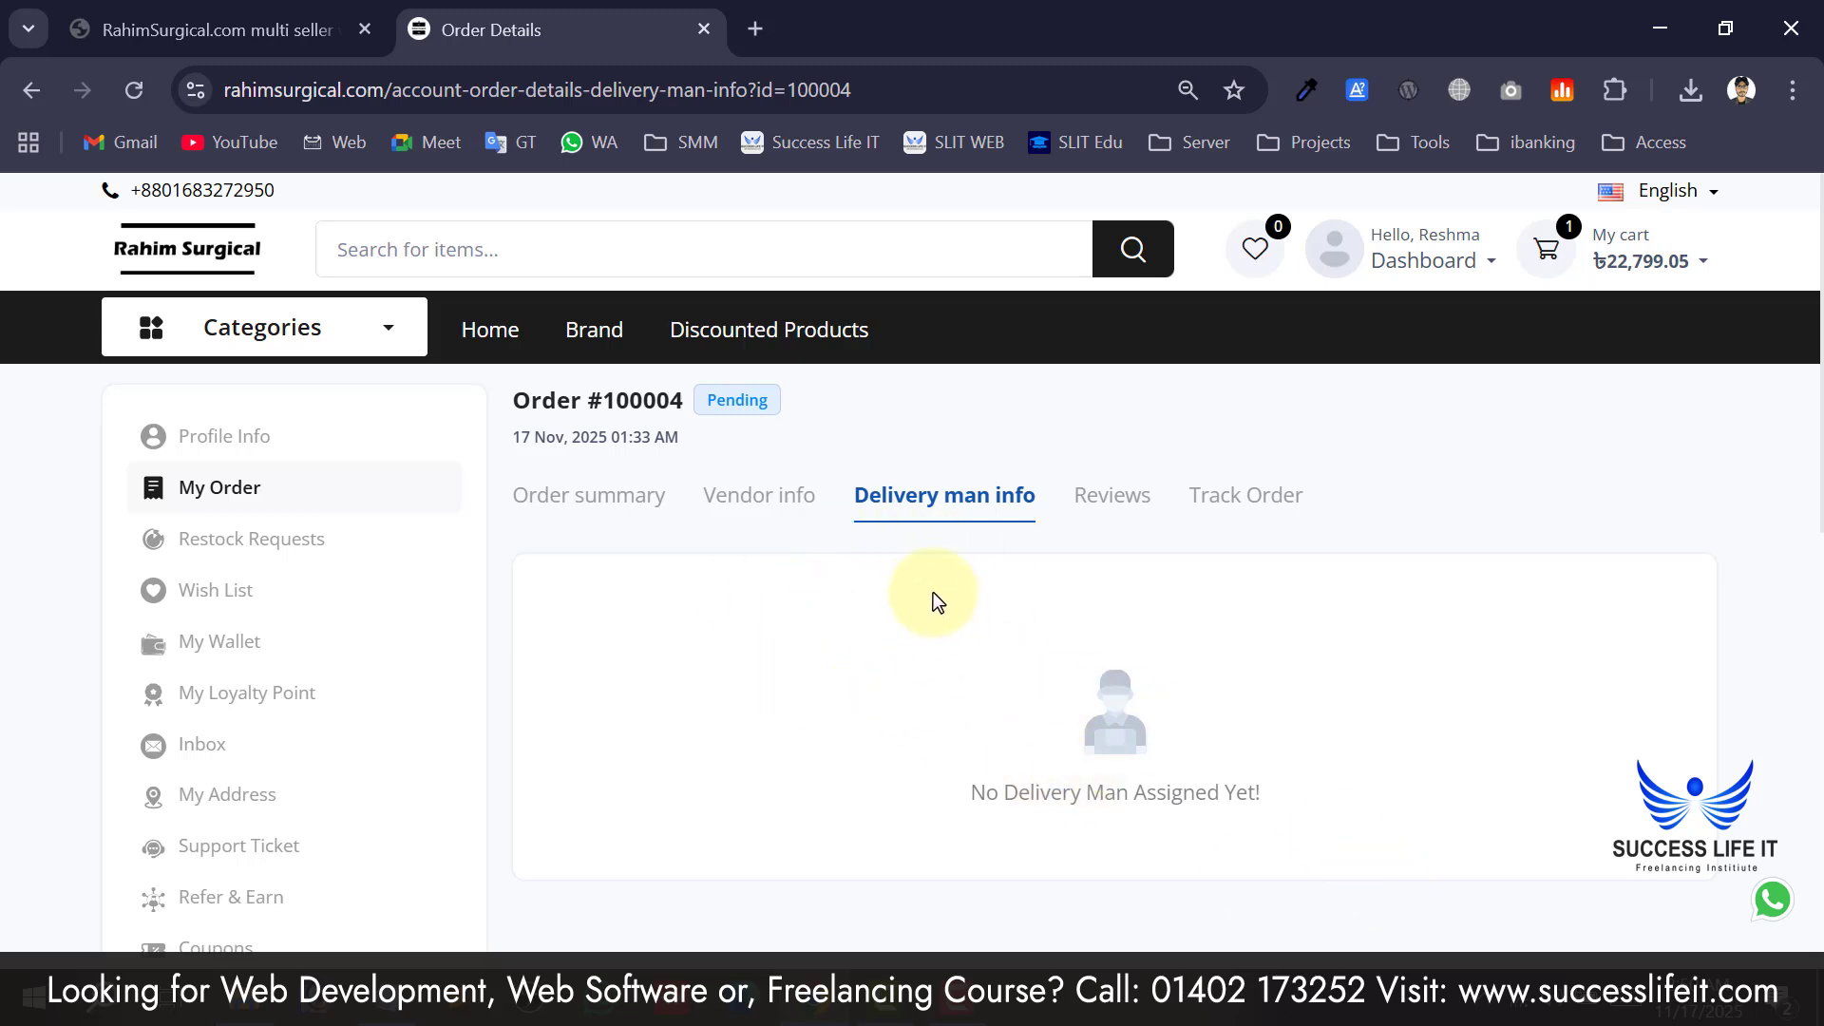
# Note the 'No Delivery Man Assigned Yet!' message and bring up order #100004's Track Order timeline.
pyautogui.moveTo(1236, 794); pyautogui.dragTo(1030, 795)
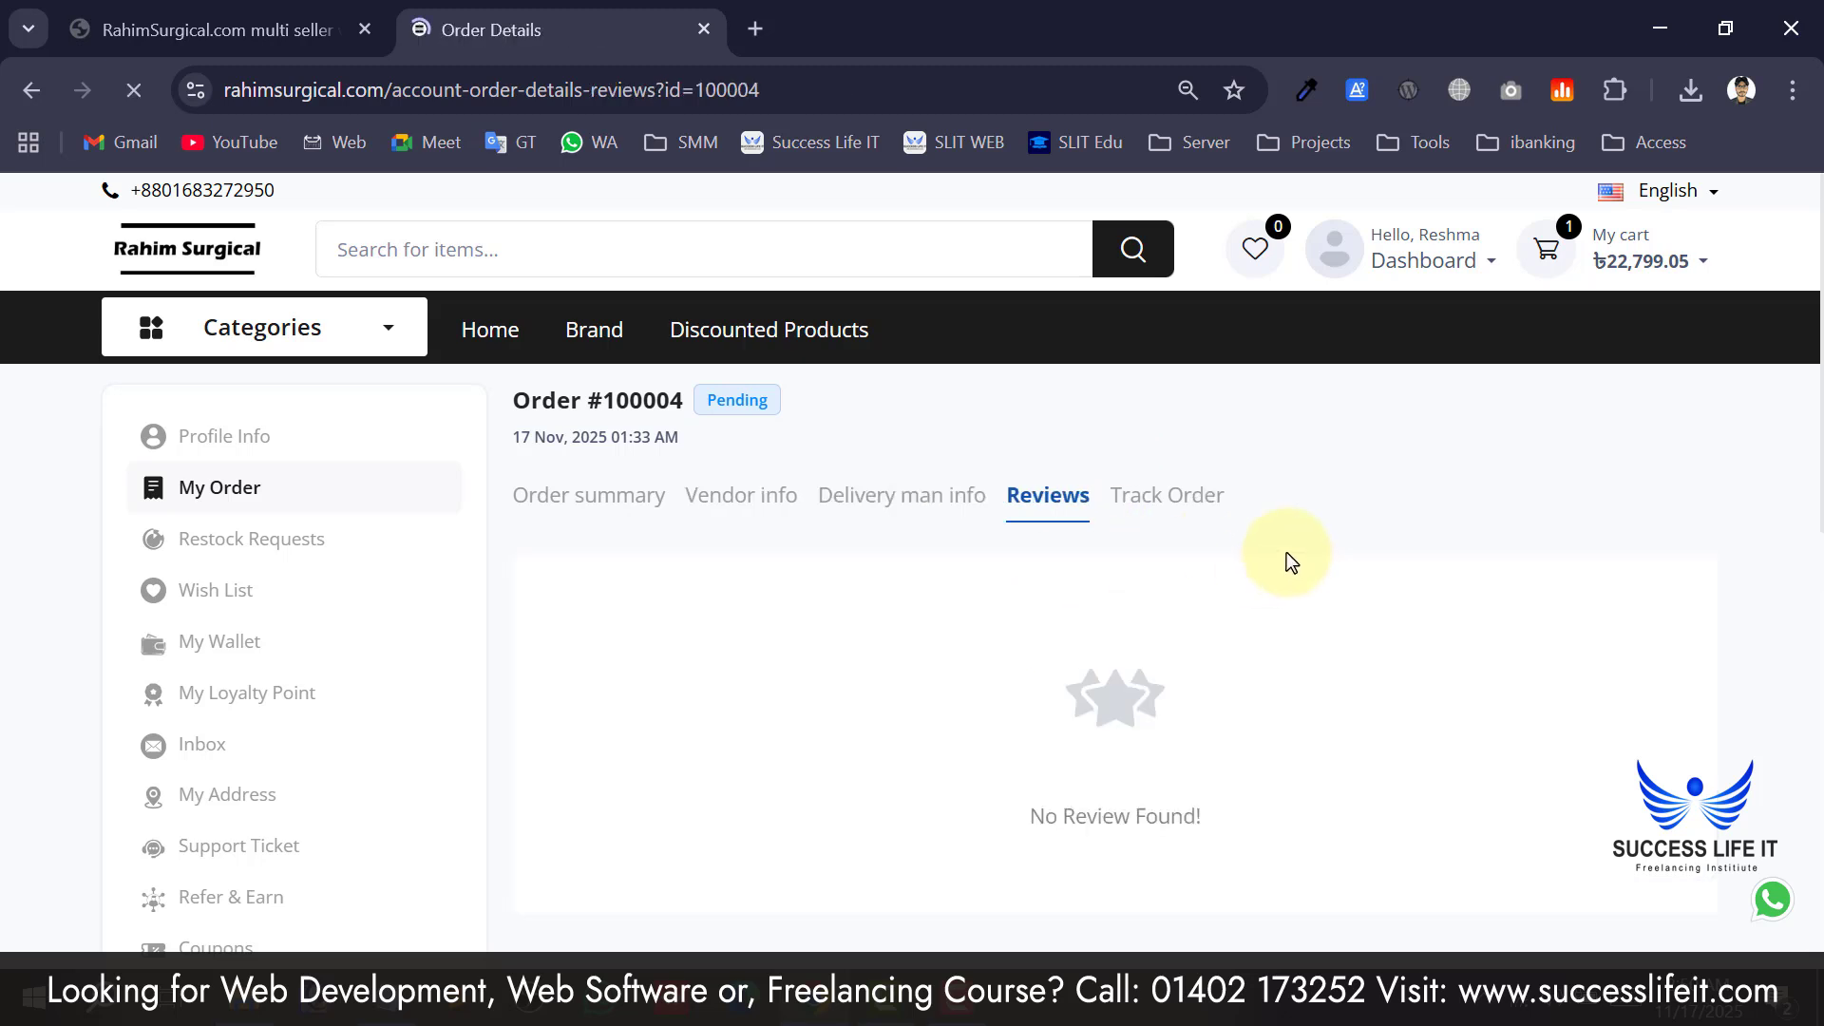
pyautogui.click(1158, 498)
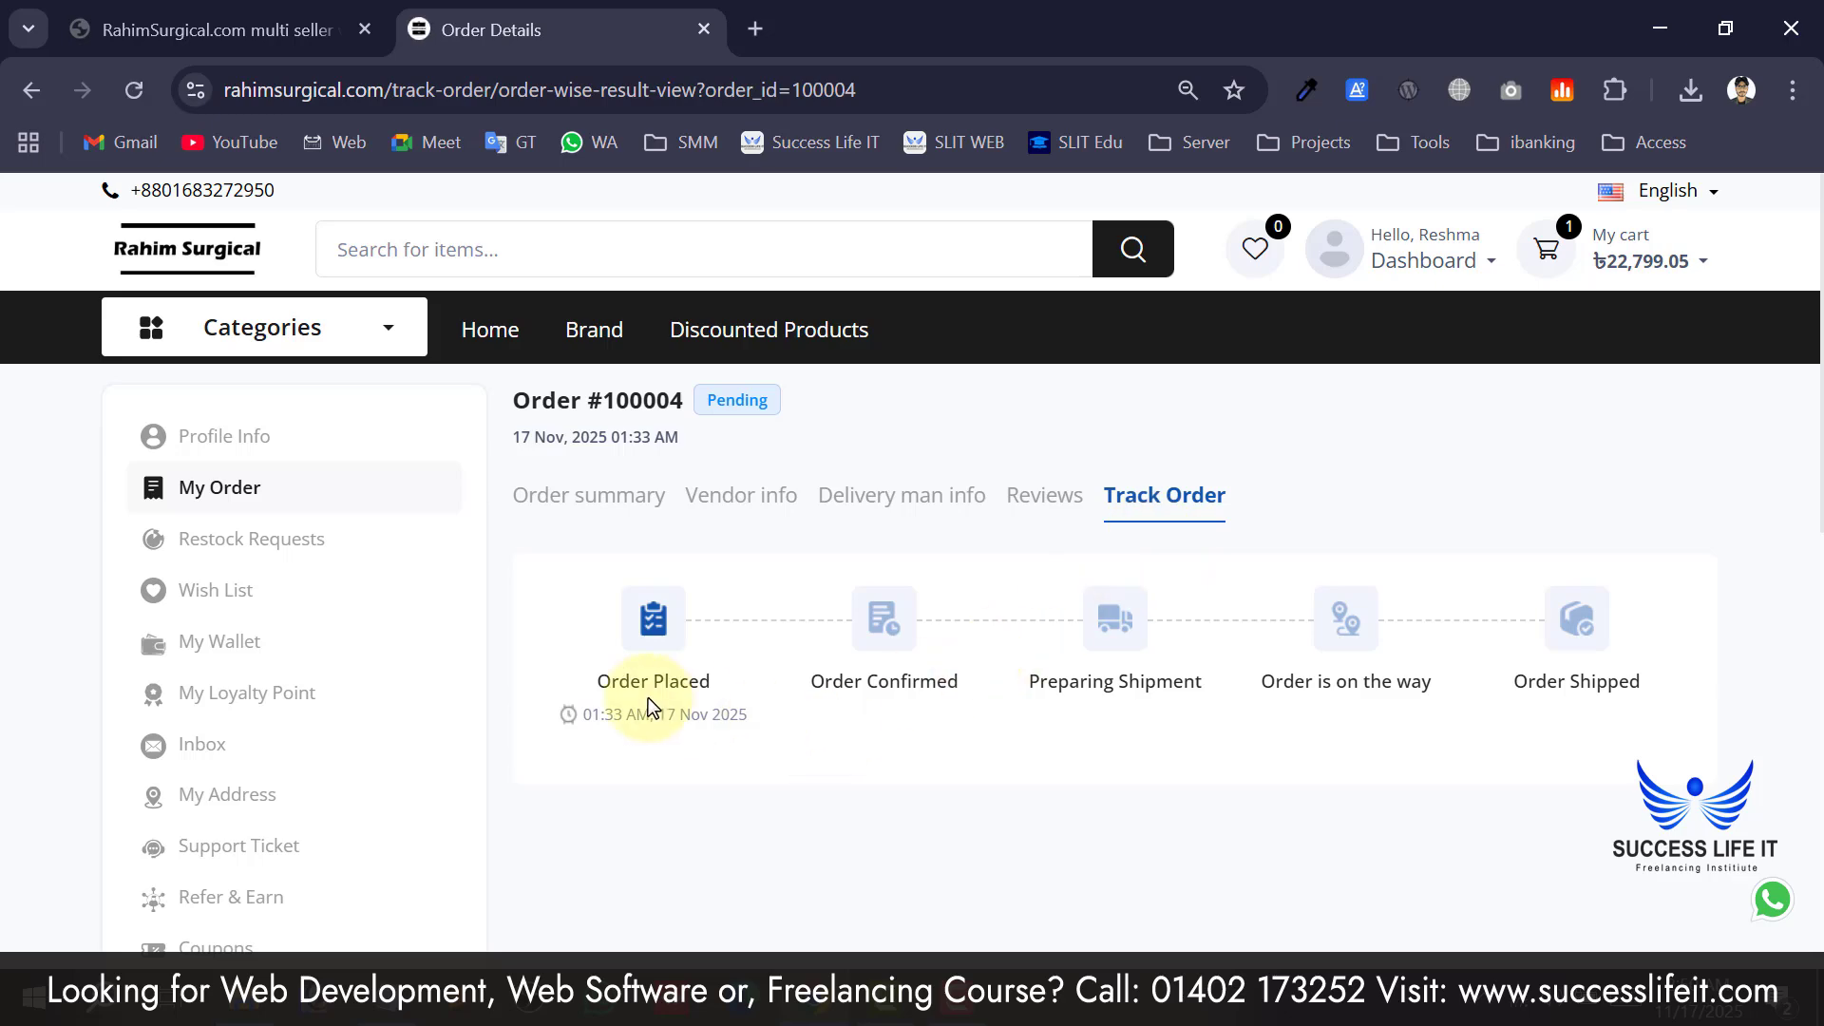
pyautogui.scroll(-2, 659, 676)
pyautogui.scroll(2, 659, 672)
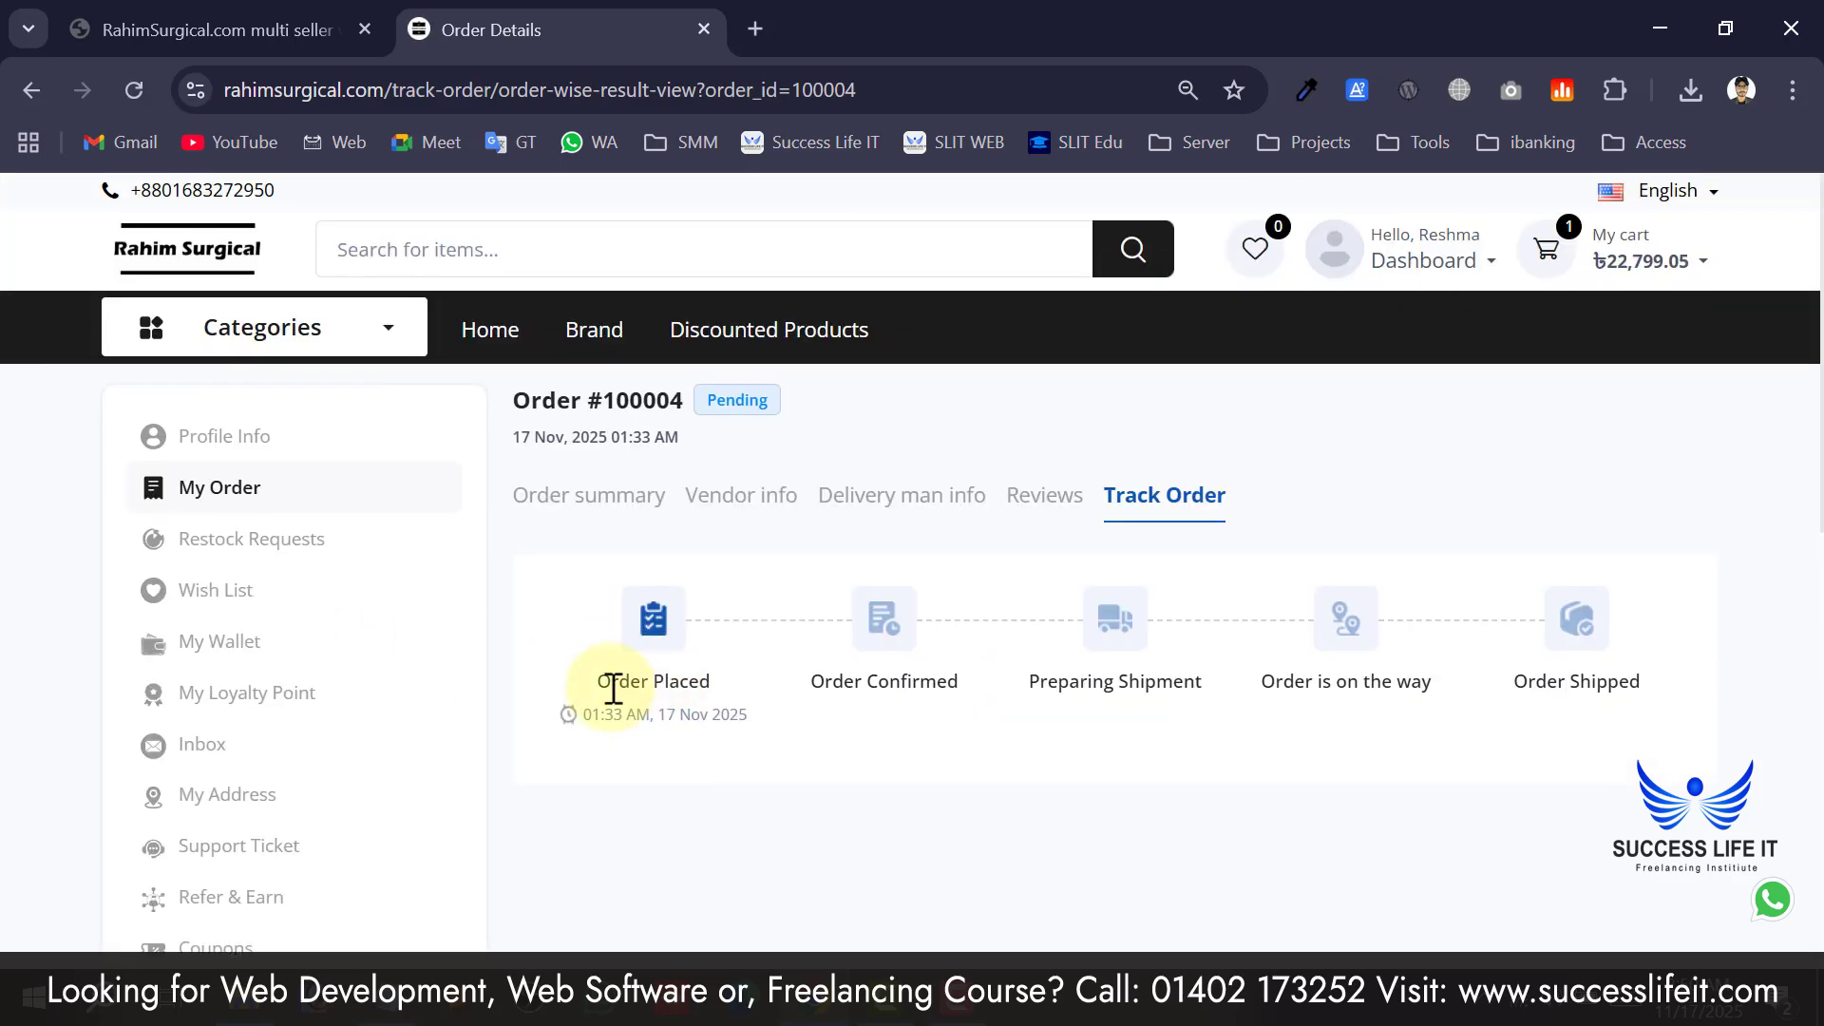
# Review the timeline steps: Order Placed at 01:33 AM, 17 Nov 2025; later steps pending.
pyautogui.moveTo(589, 691); pyautogui.dragTo(1384, 689)
pyautogui.click(740, 692)
pyautogui.click(1241, 689)
pyautogui.click(1320, 686)
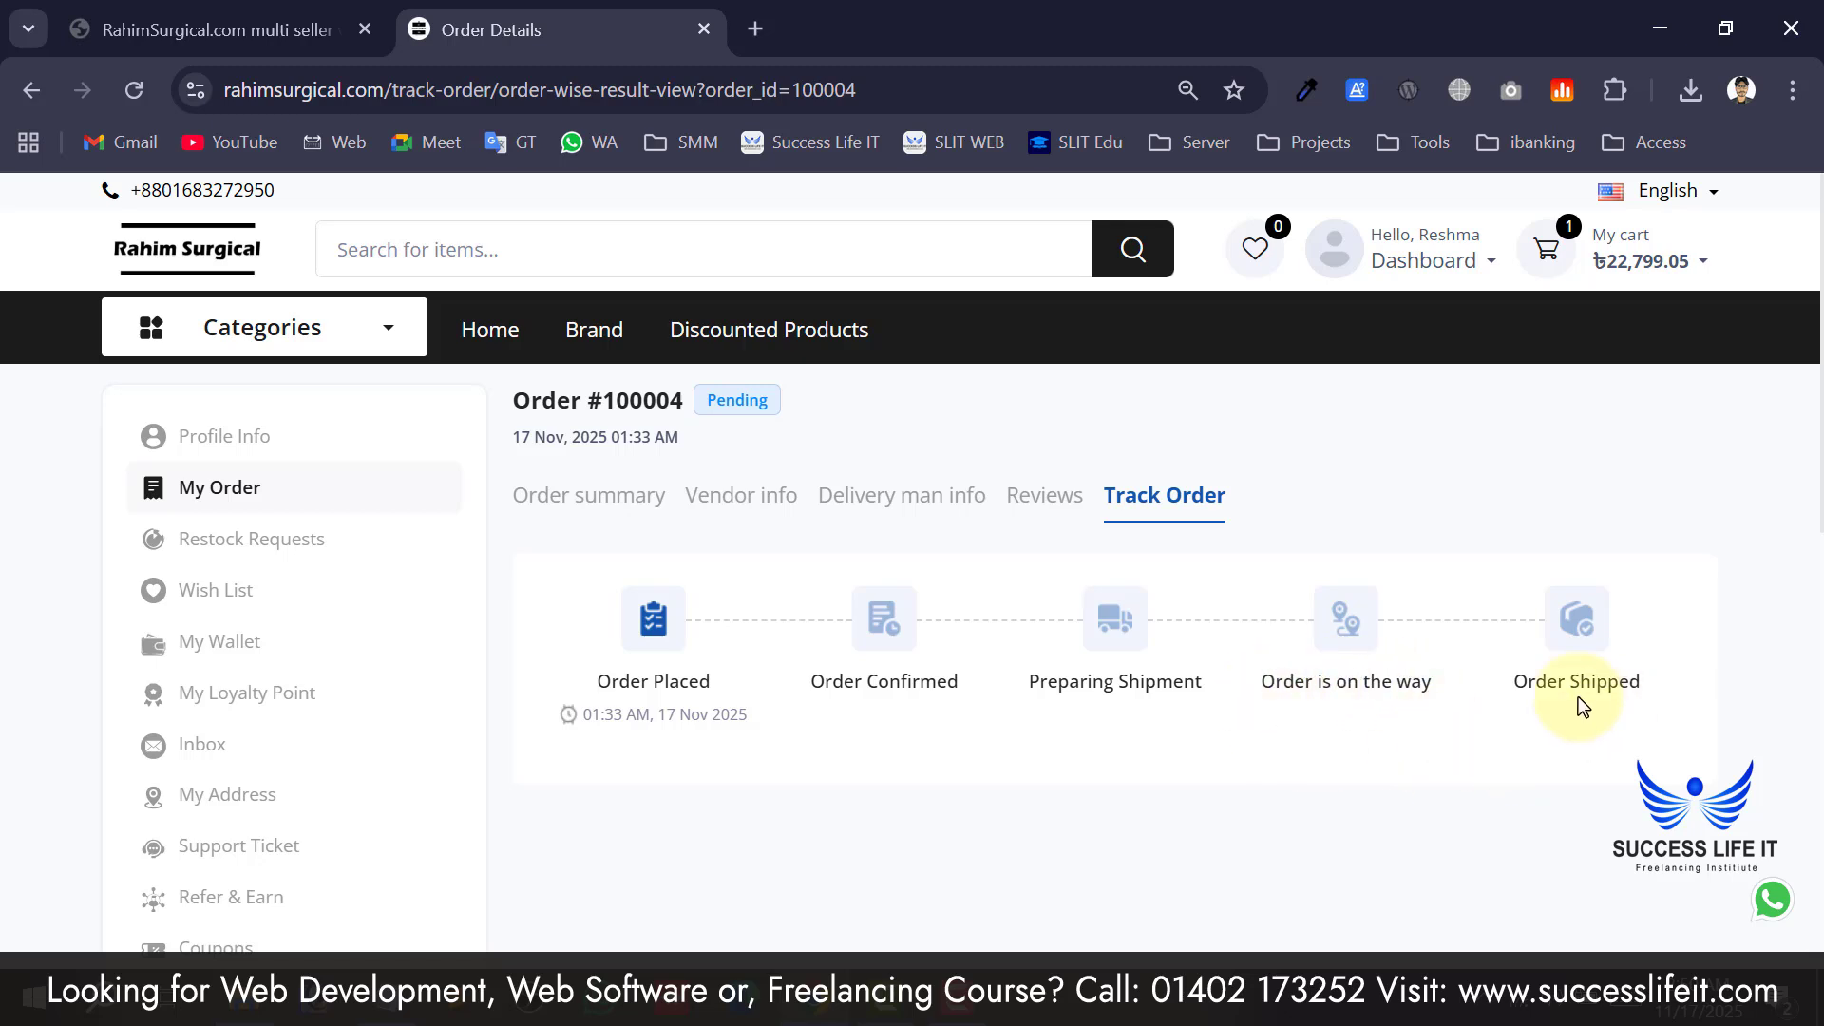
pyautogui.moveTo(1510, 684)
pyautogui.mouseDown()
pyautogui.moveTo(1633, 684)
pyautogui.moveTo(1498, 690)
pyautogui.mouseUp()
pyautogui.click(1633, 684)
pyautogui.click(1173, 637)
pyautogui.scroll(-2, 1002, 703)
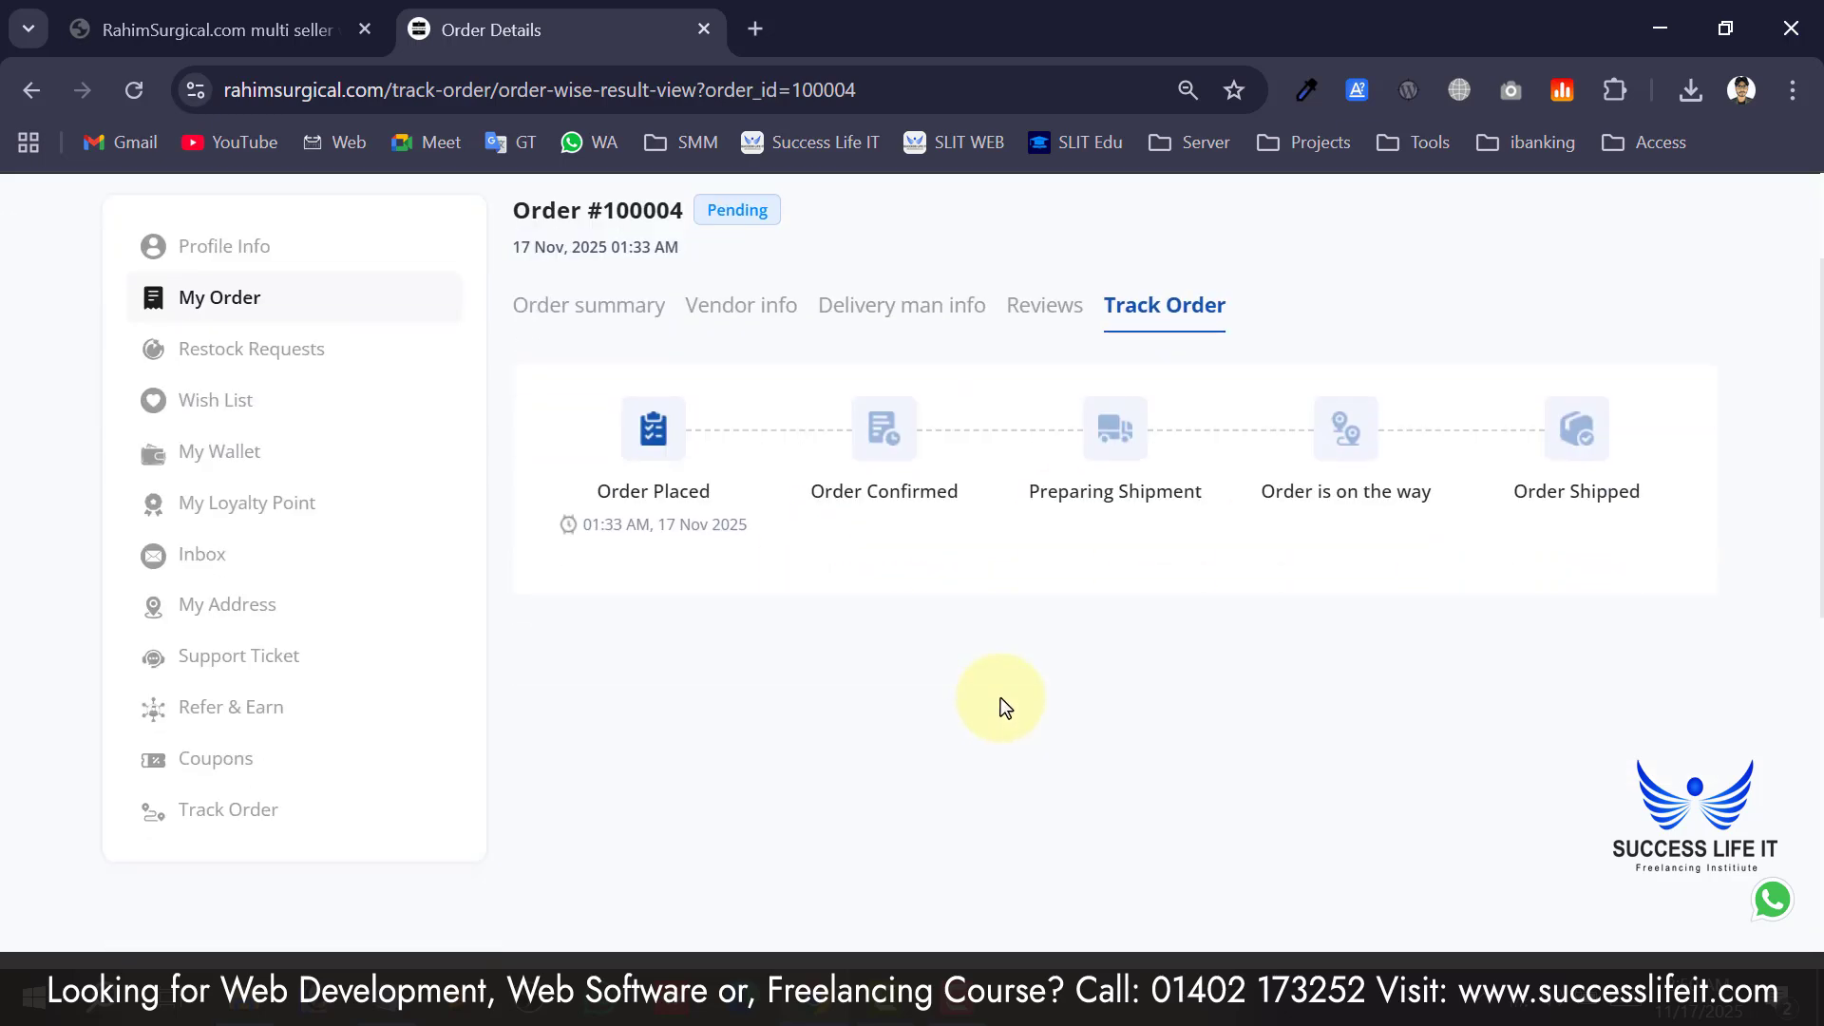
pyautogui.moveTo(749, 529); pyautogui.dragTo(601, 523)
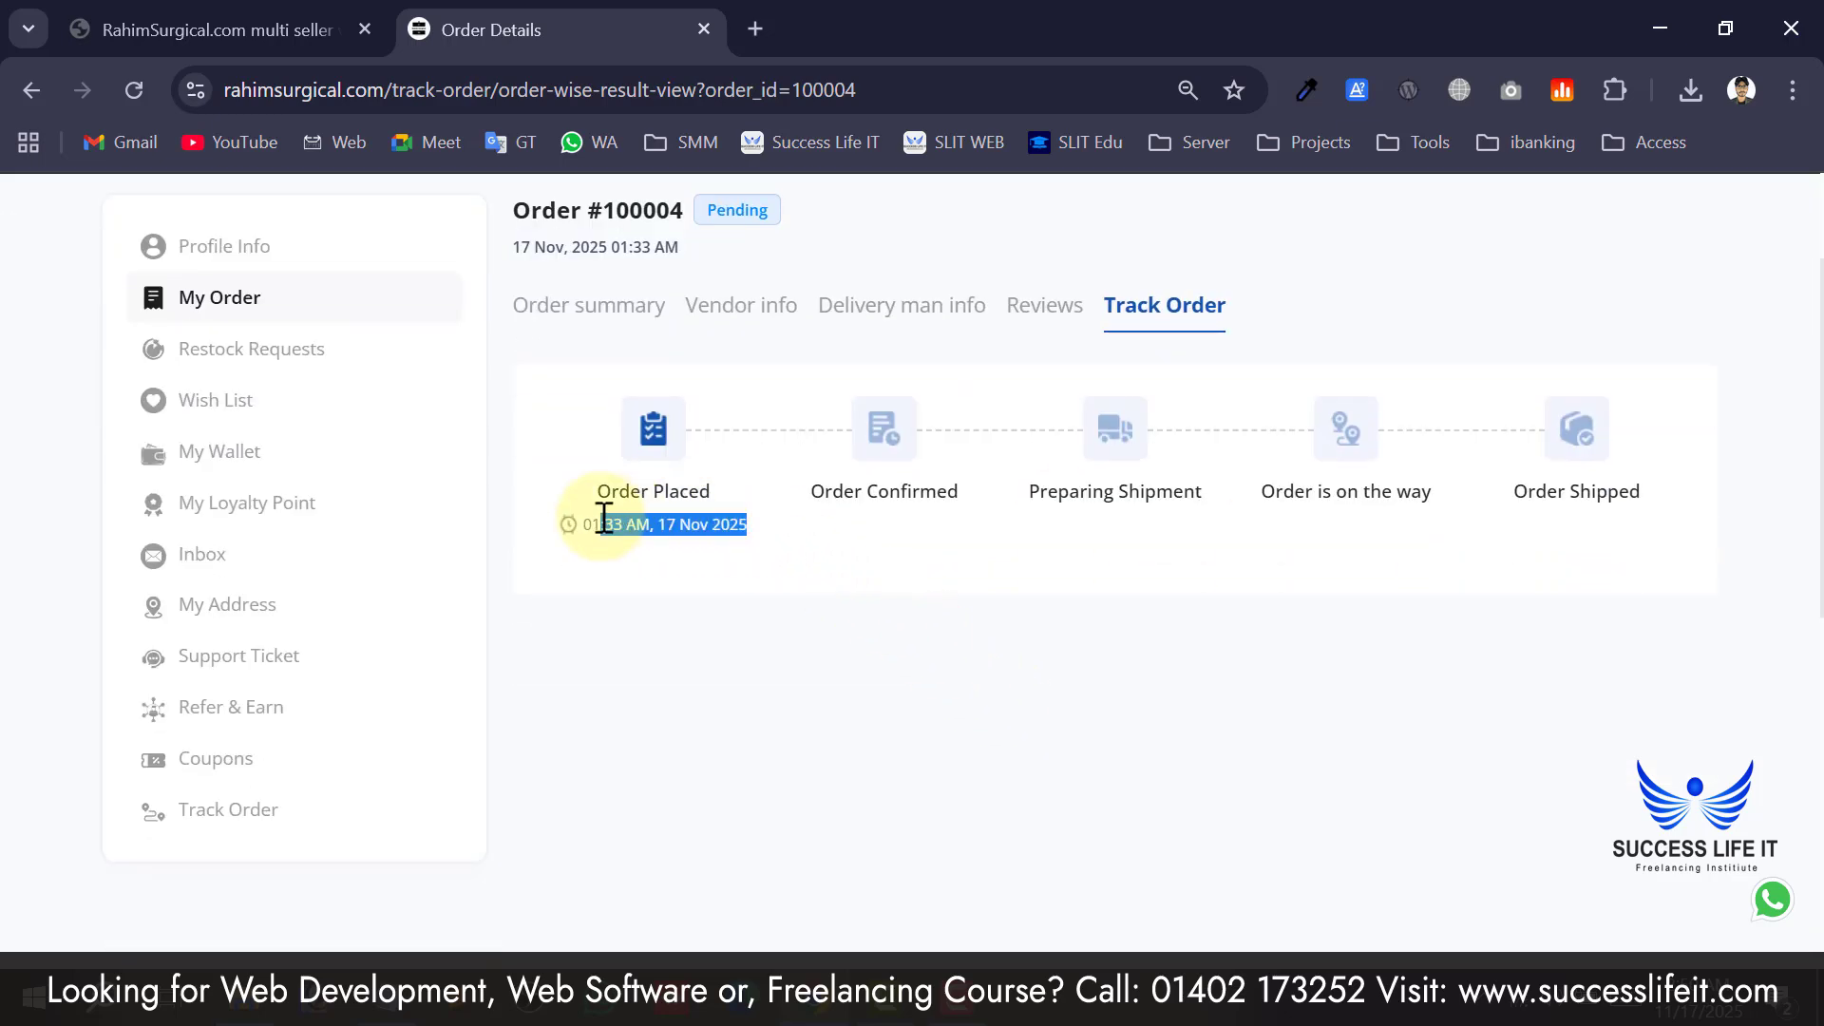
pyautogui.scroll(2, 855, 509)
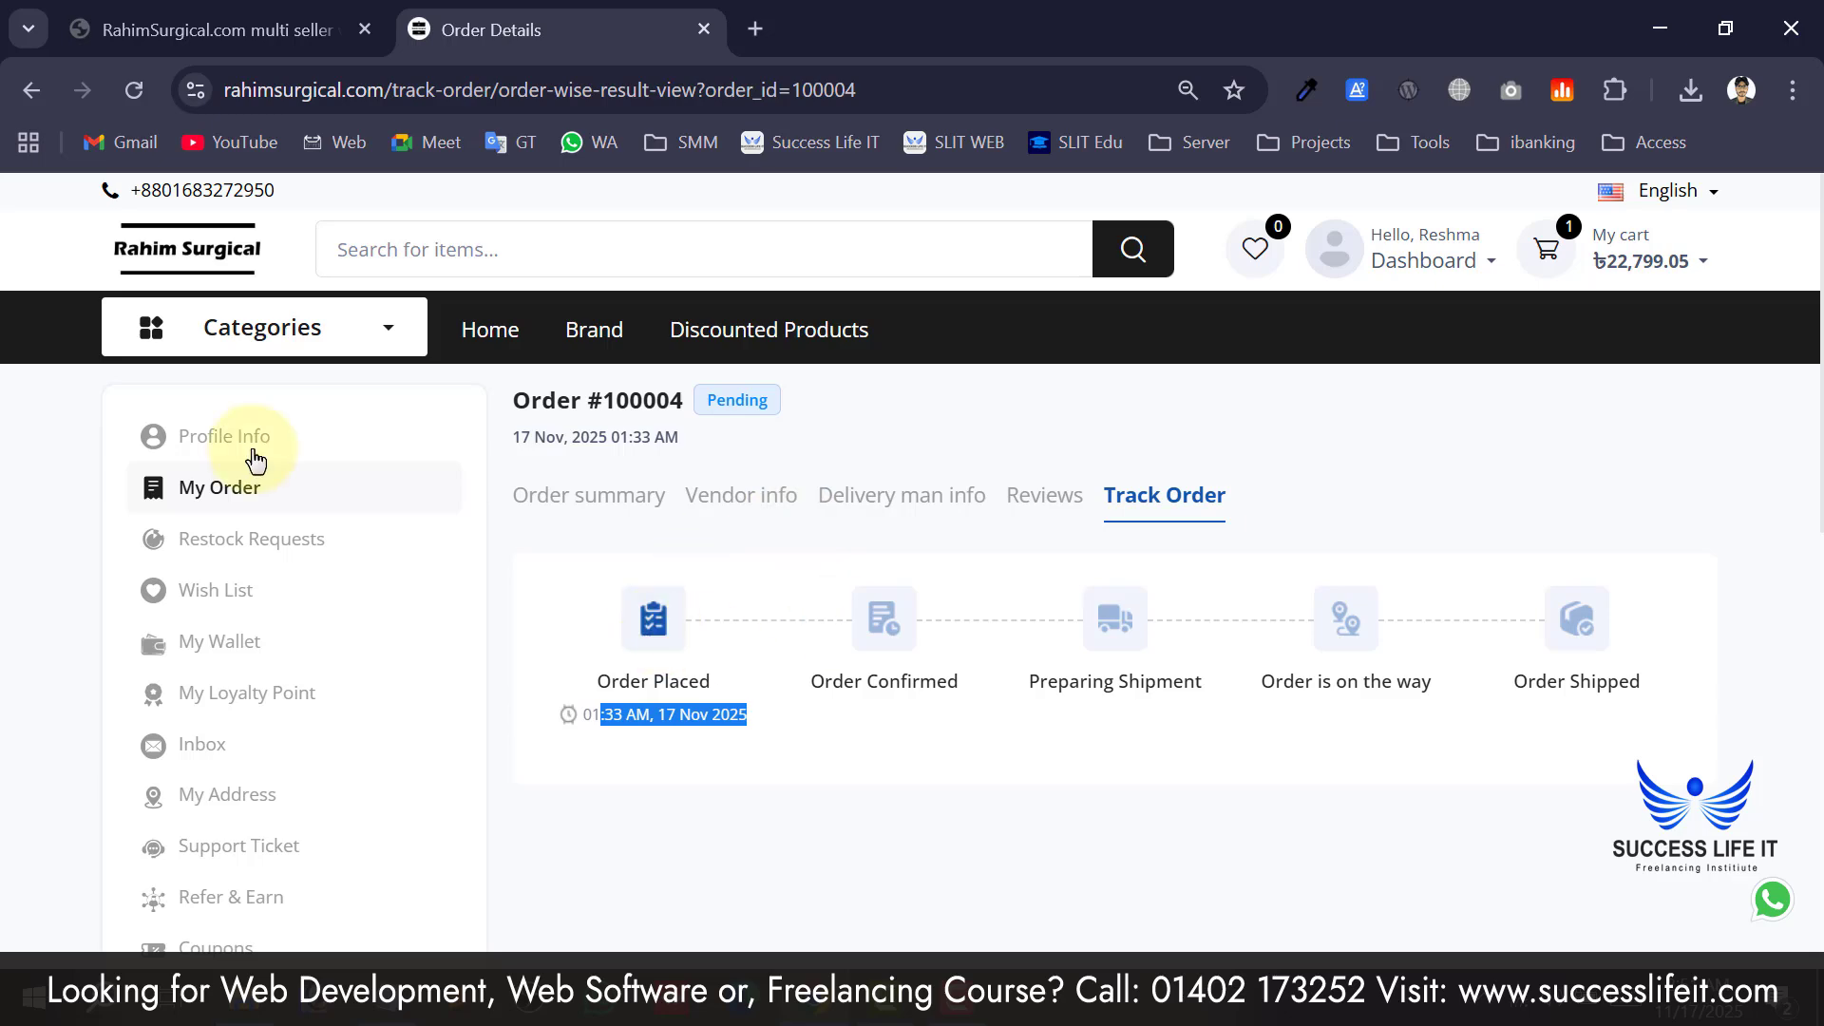
pyautogui.click(676, 716)
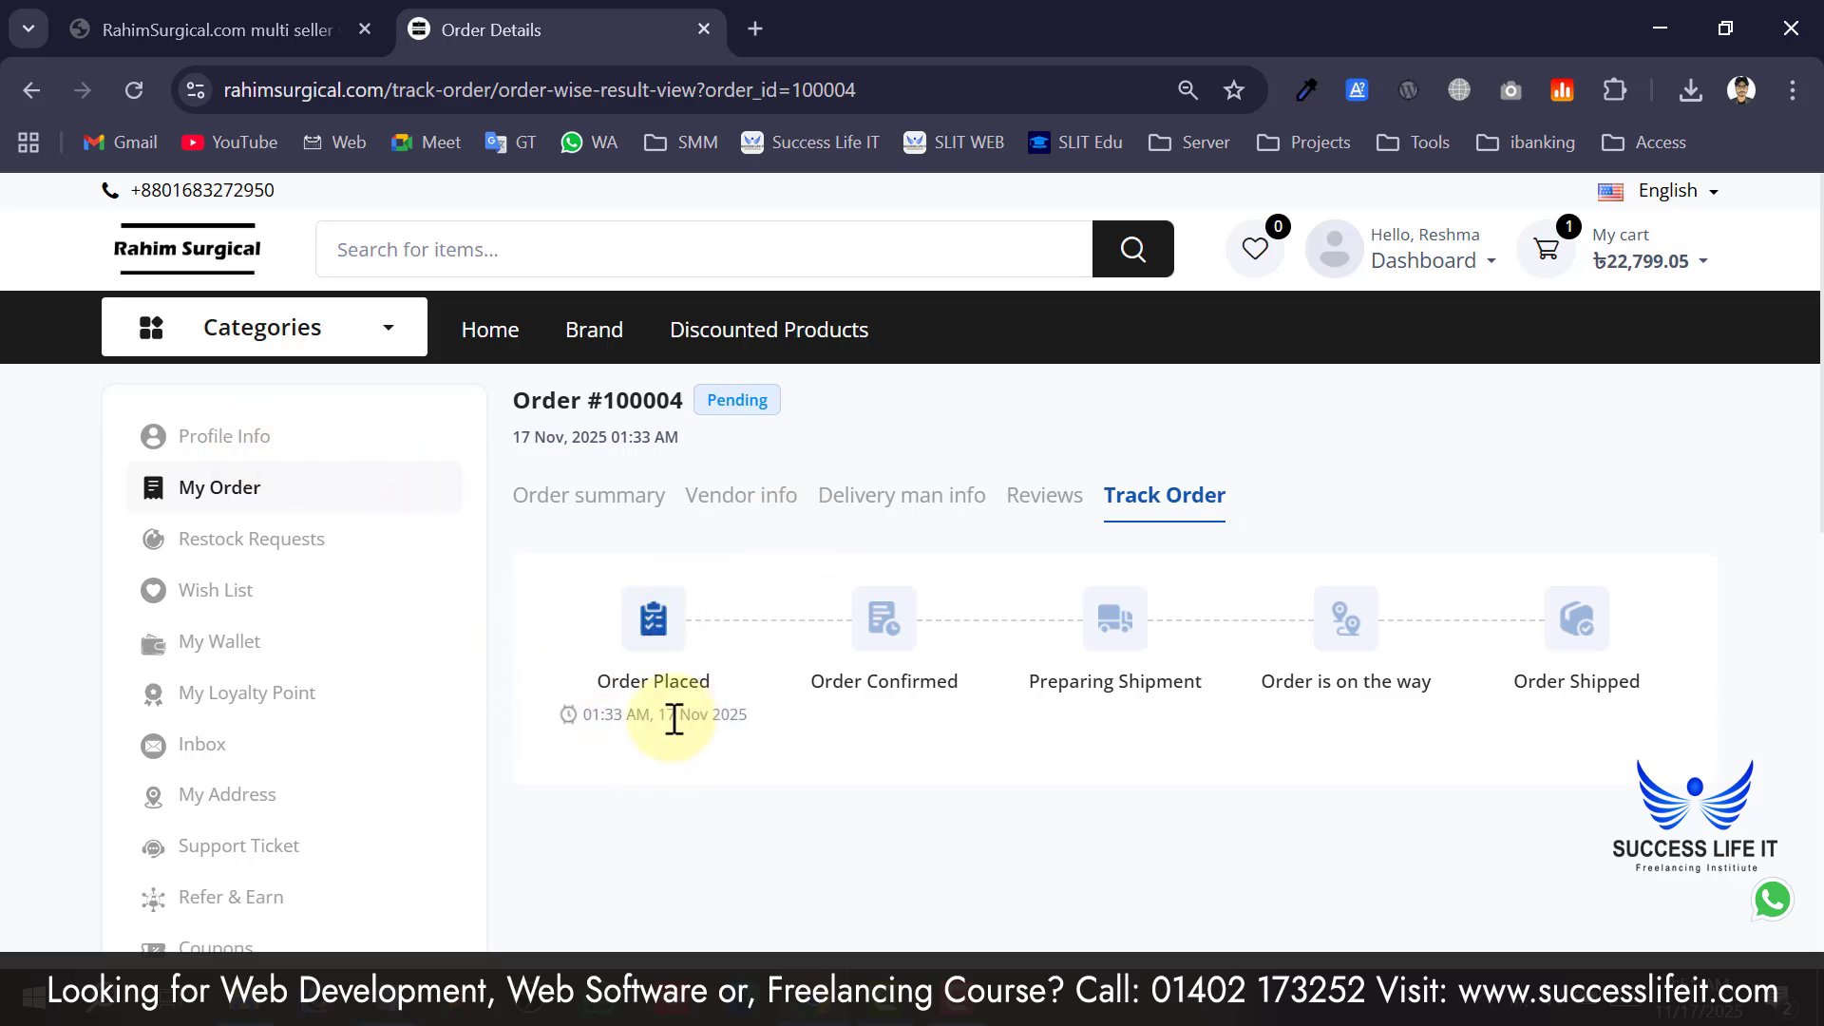
# Scroll through the empty Restock Requests and Wishlist pages, then My Wallet's empty Transaction History.
pyautogui.scroll(-2, 619, 720)
pyautogui.scroll(2, 722, 708)
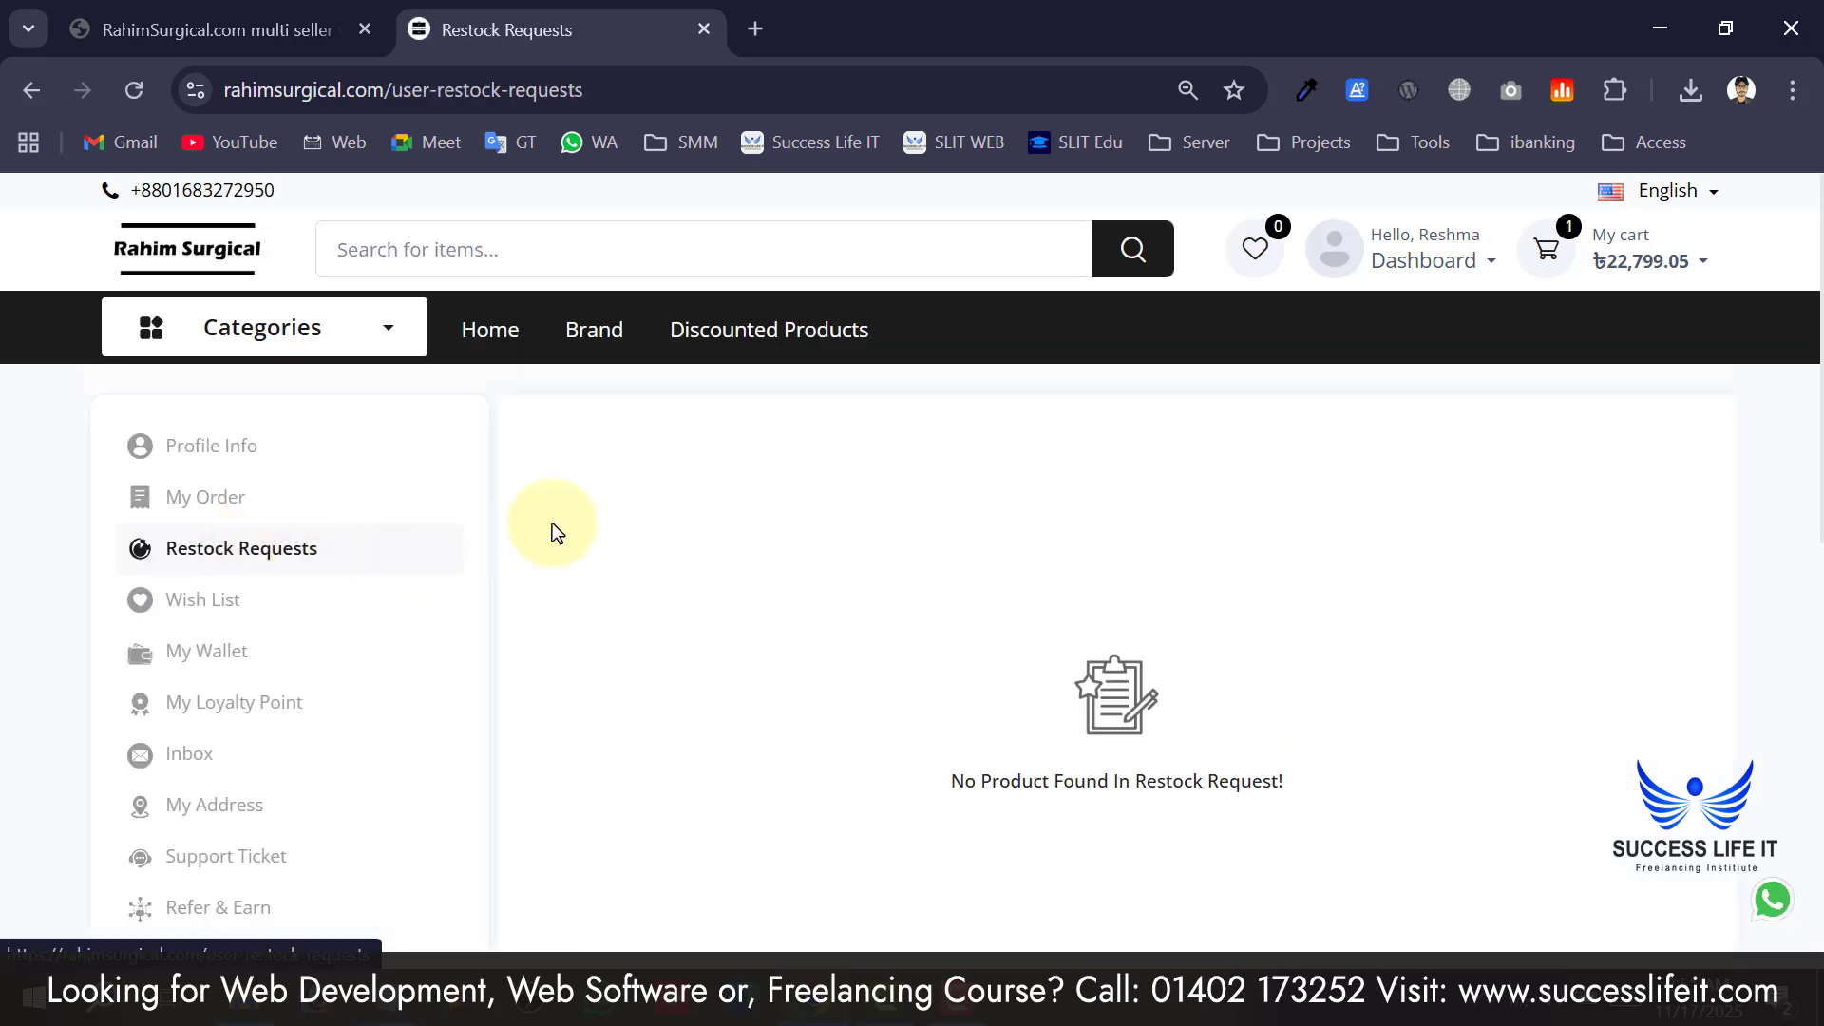
pyautogui.scroll(-6, 743, 510)
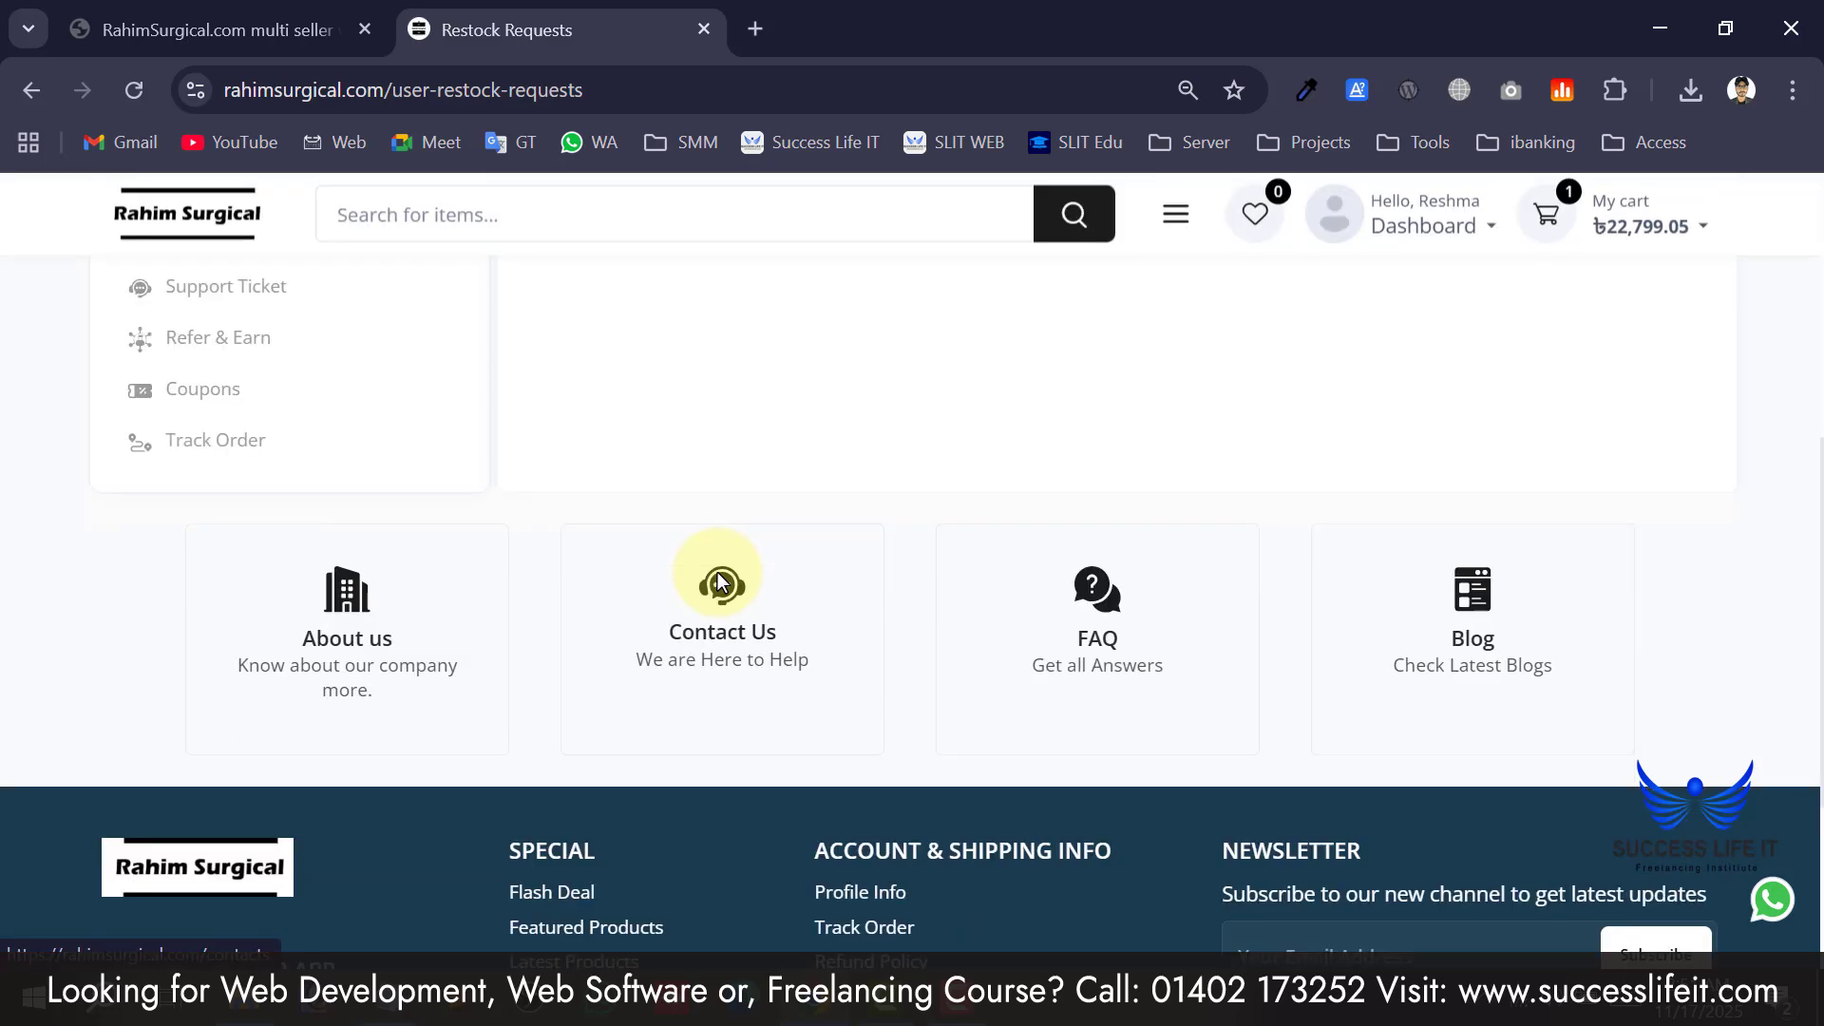
pyautogui.scroll(4, 717, 573)
pyautogui.scroll(2, 717, 573)
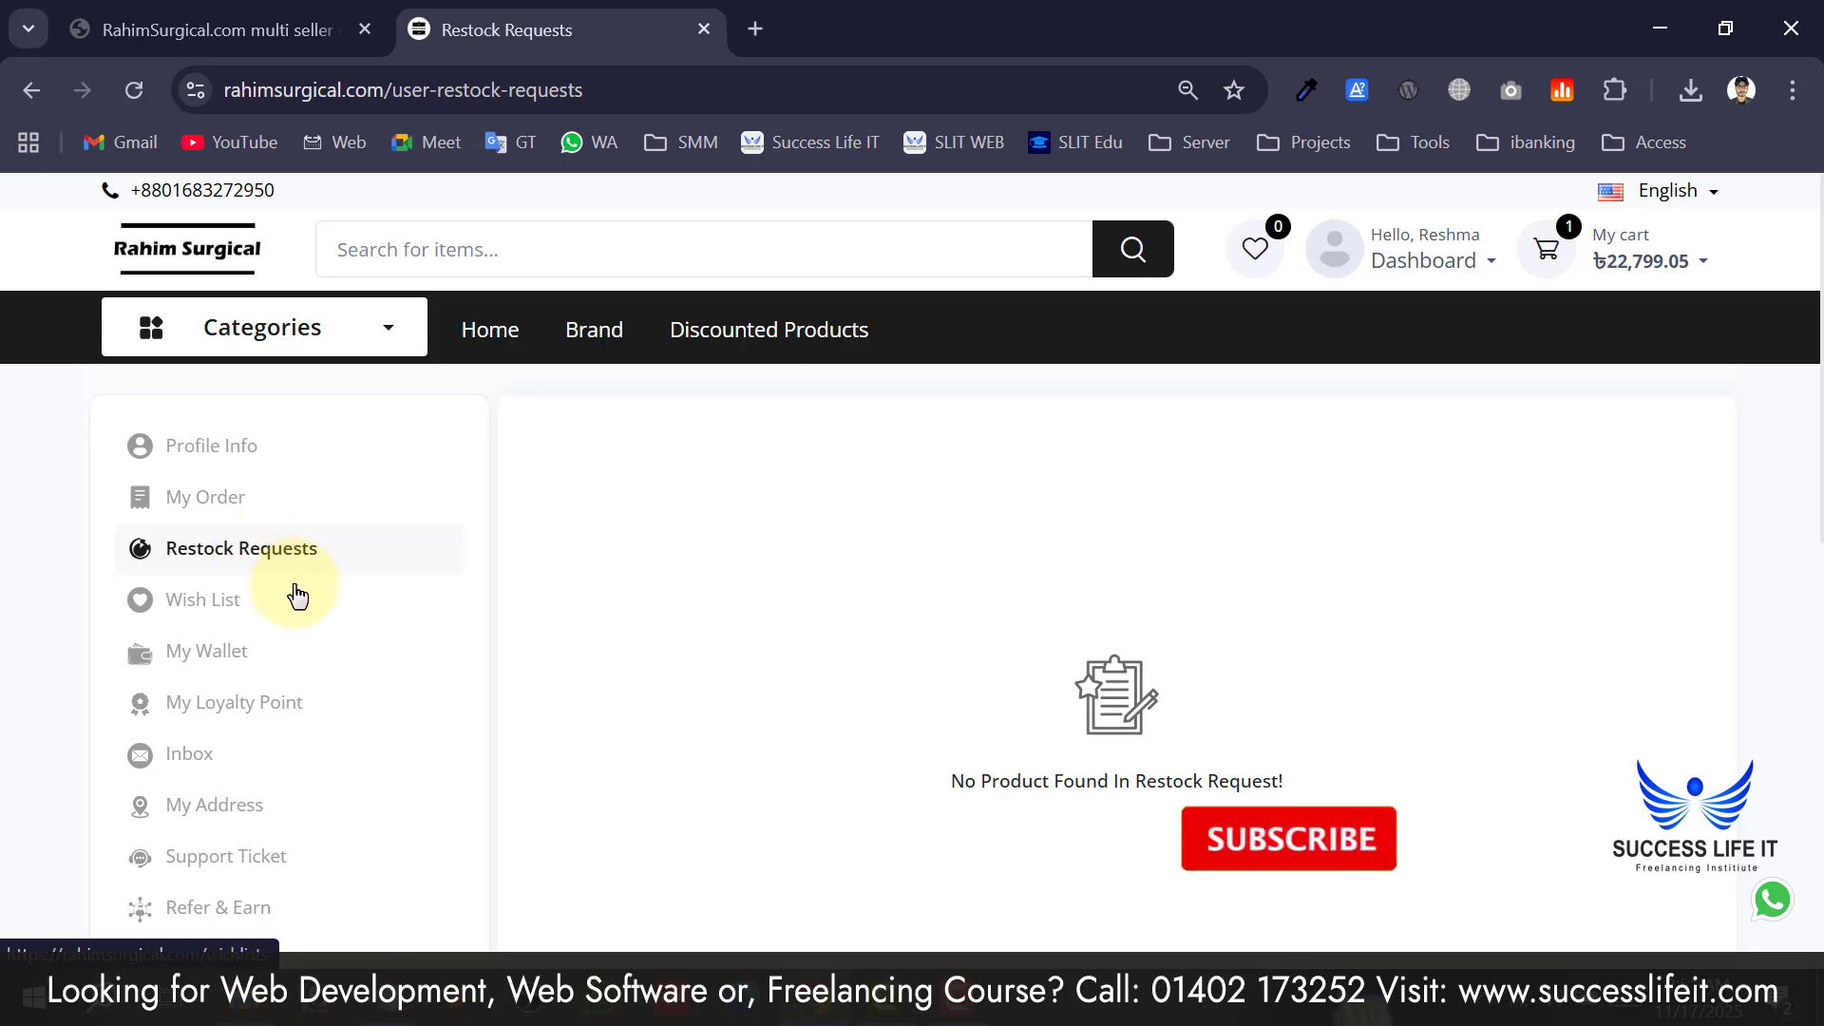
pyautogui.scroll(-2, 223, 399)
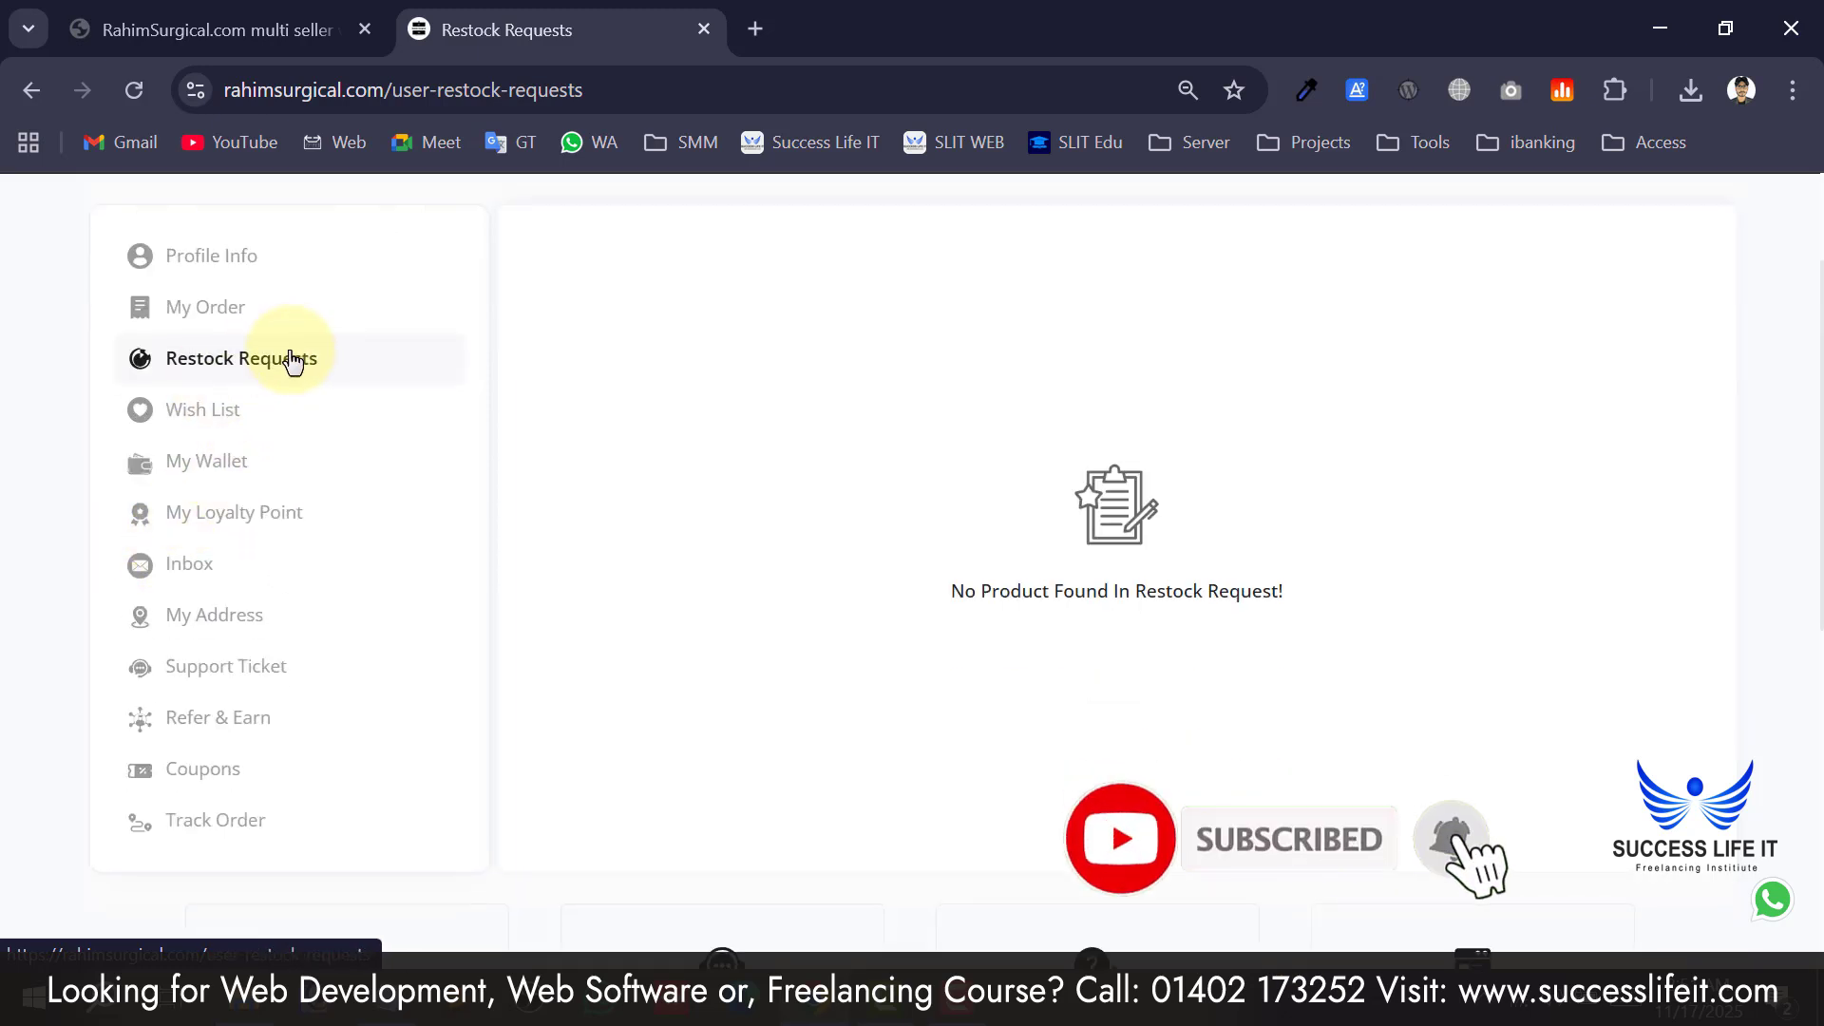
pyautogui.scroll(2, 258, 466)
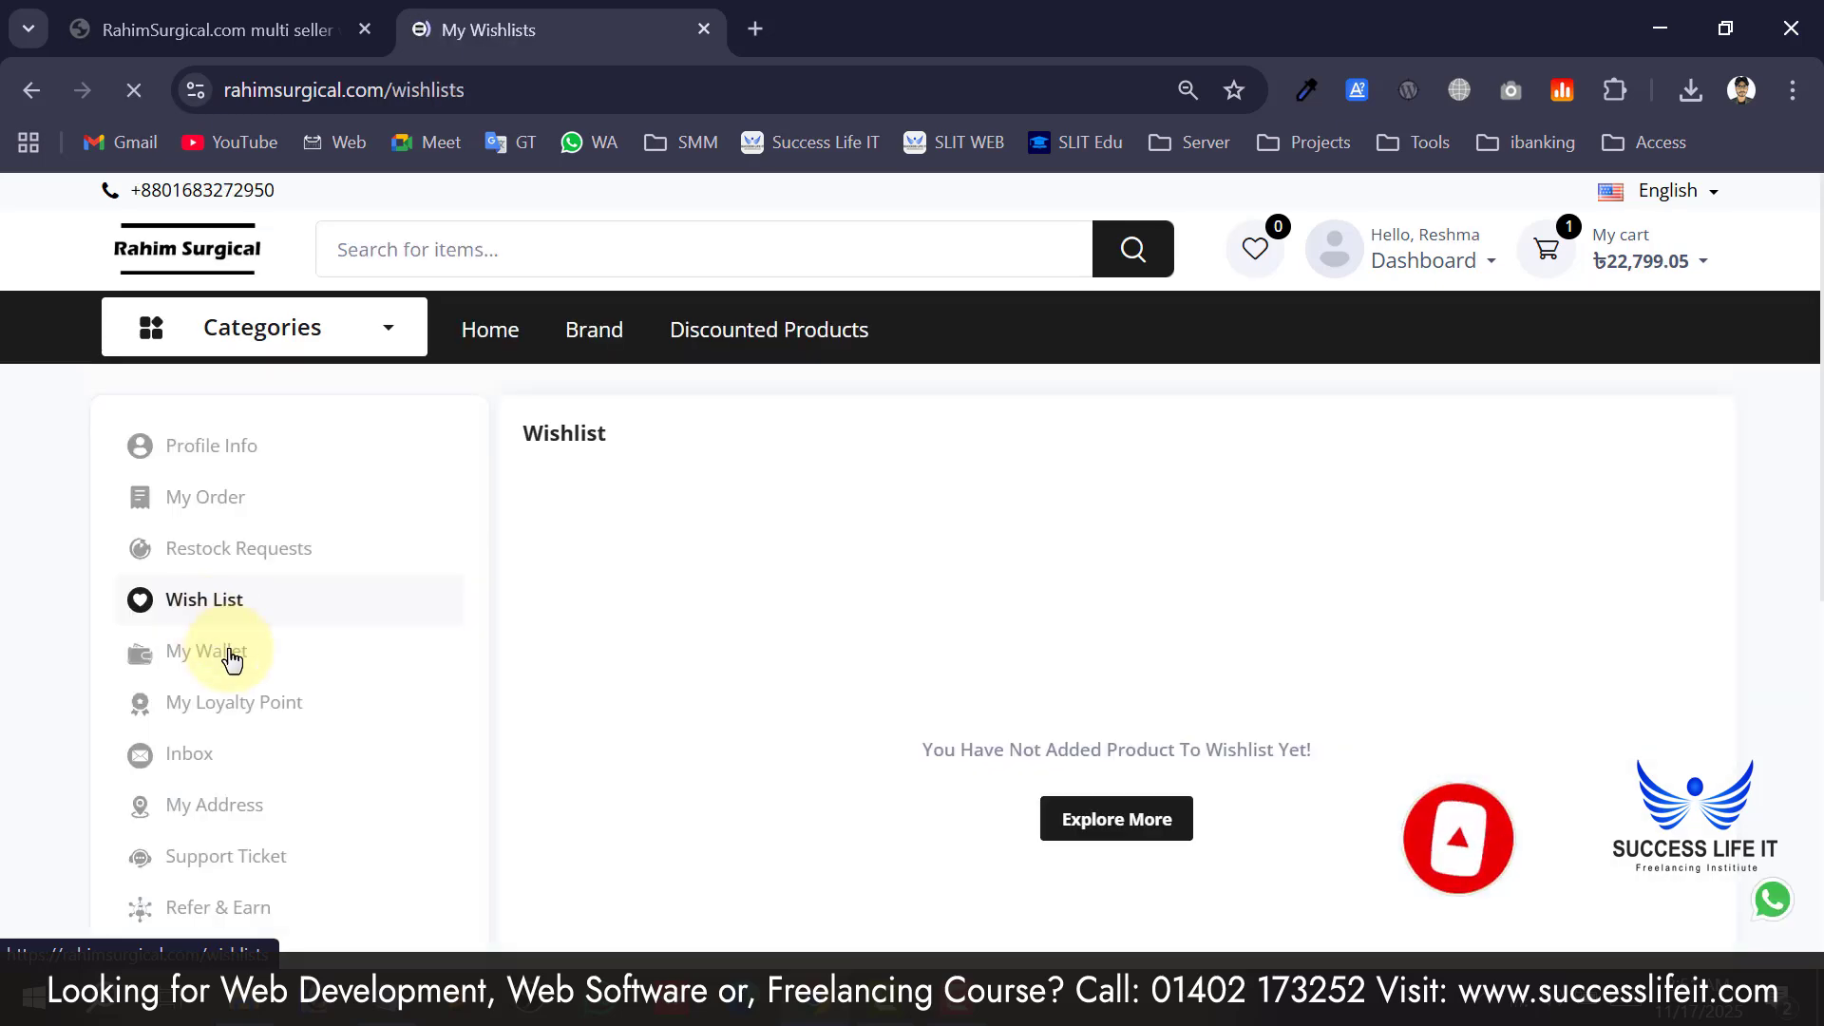
pyautogui.scroll(-2, 232, 660)
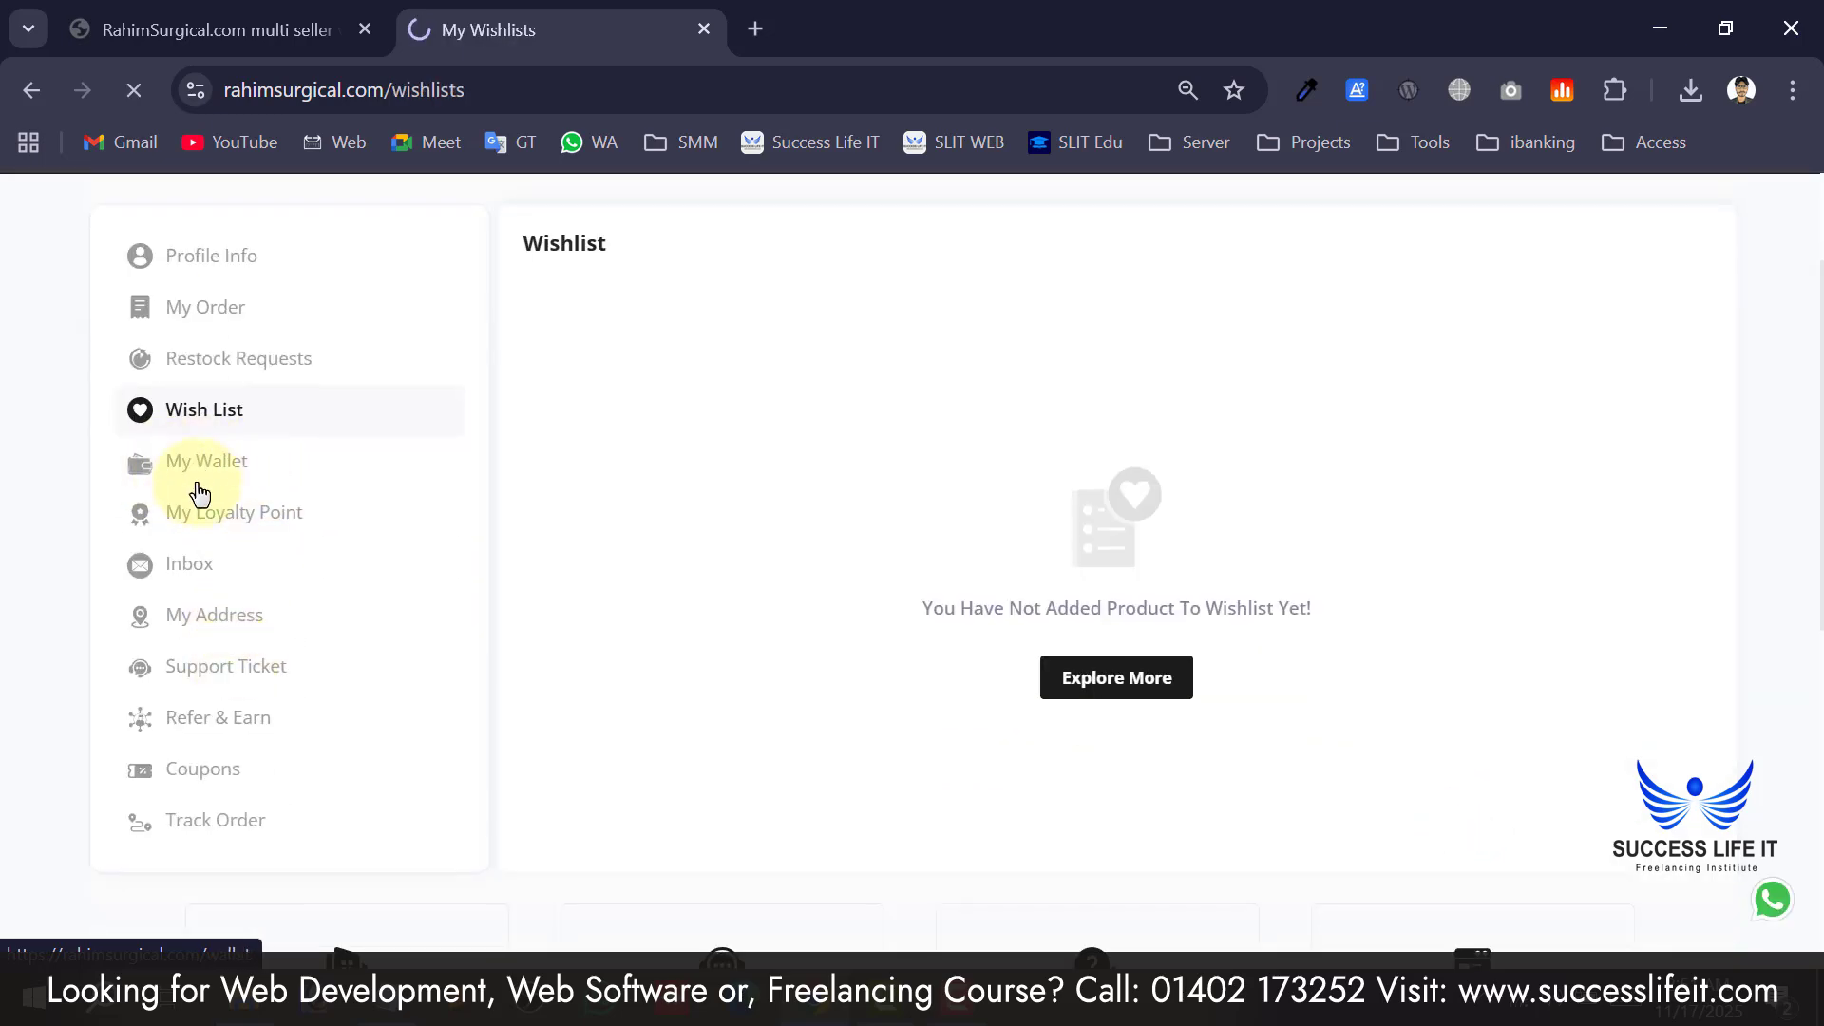
pyautogui.scroll(-4, 897, 530)
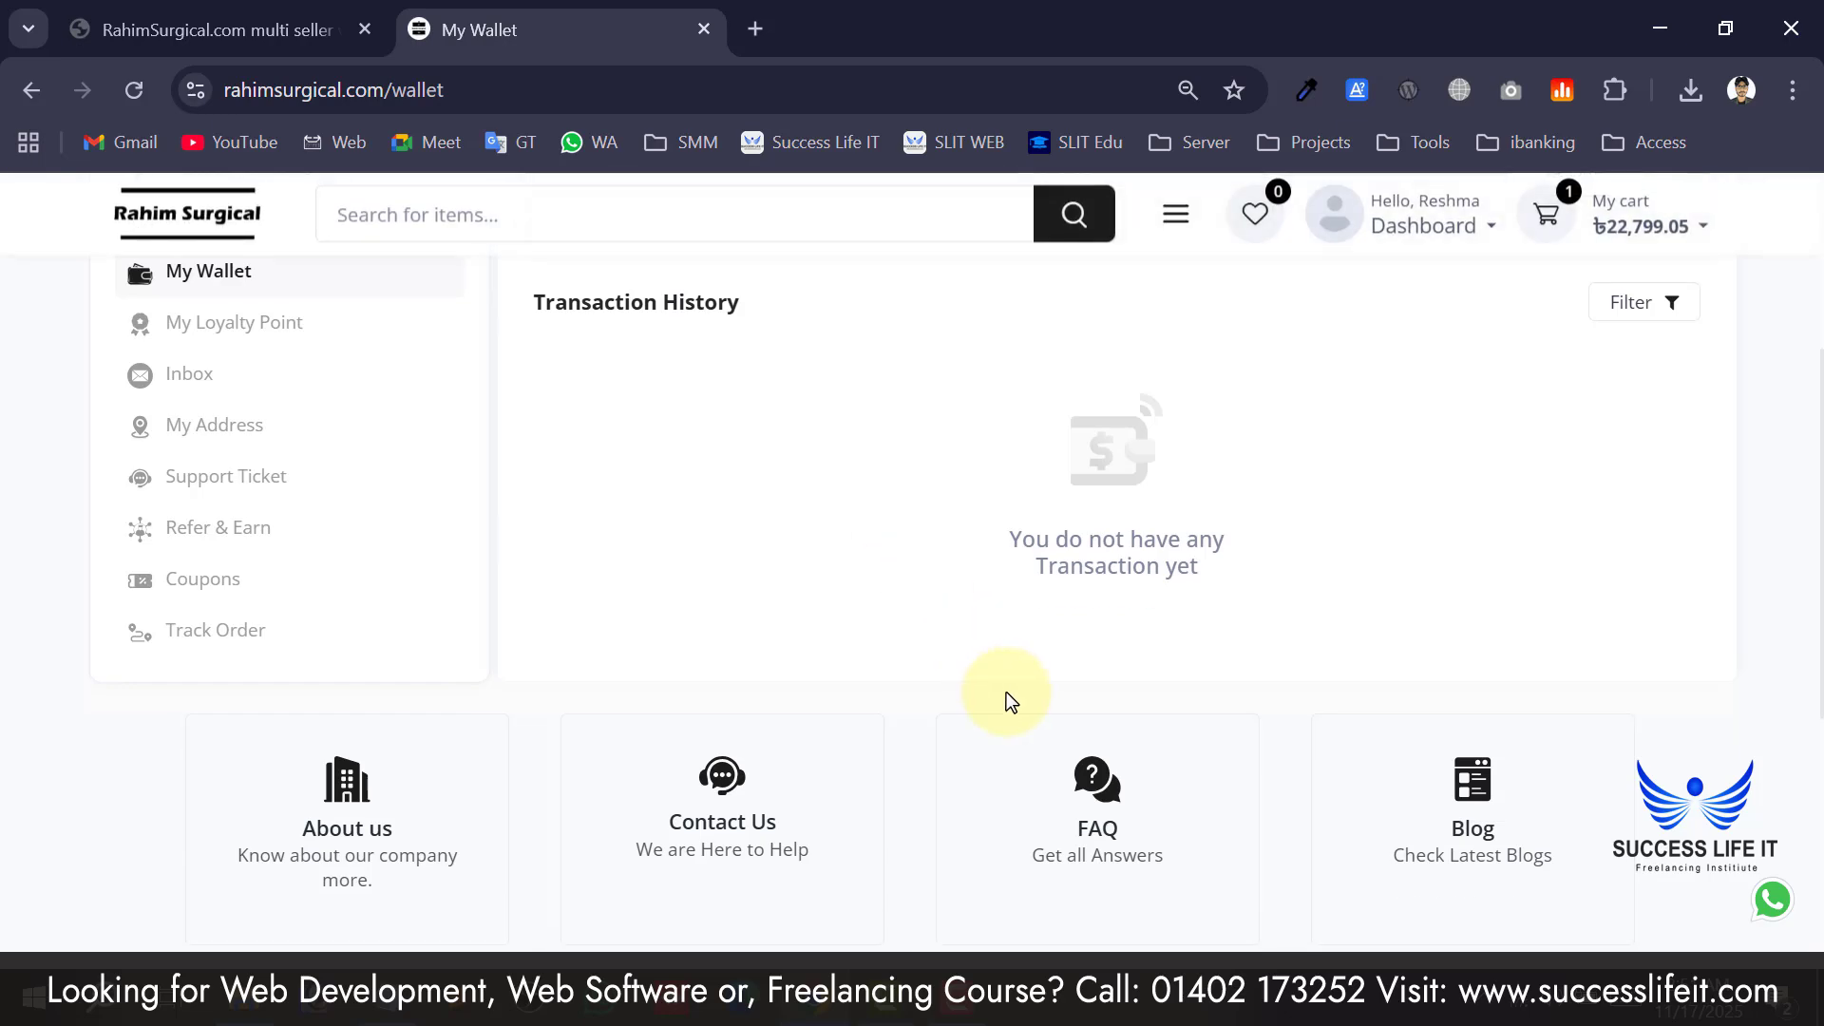
# Note the ৳0.00 wallet balance and try Add Fund, which offers no payment gateway.
pyautogui.scroll(4, 1006, 692)
pyautogui.moveTo(1129, 555)
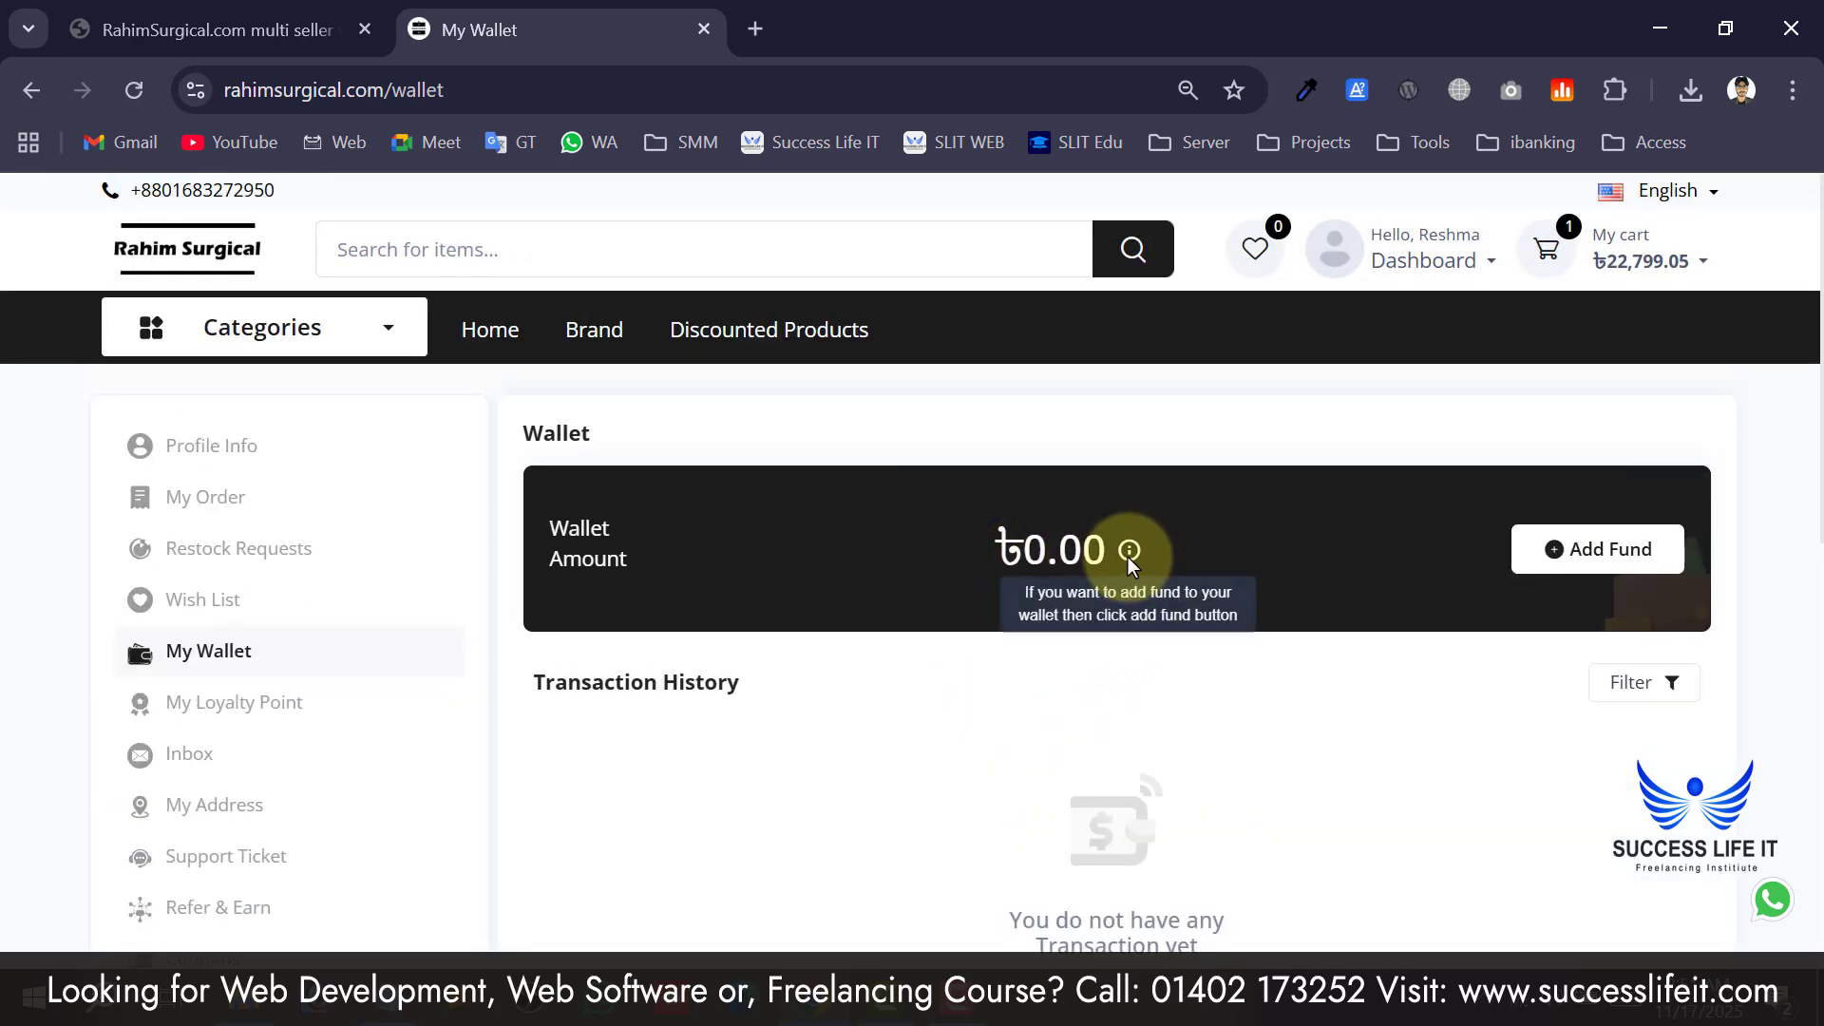
pyautogui.moveTo(1059, 551); pyautogui.dragTo(998, 551)
pyautogui.click(1650, 549)
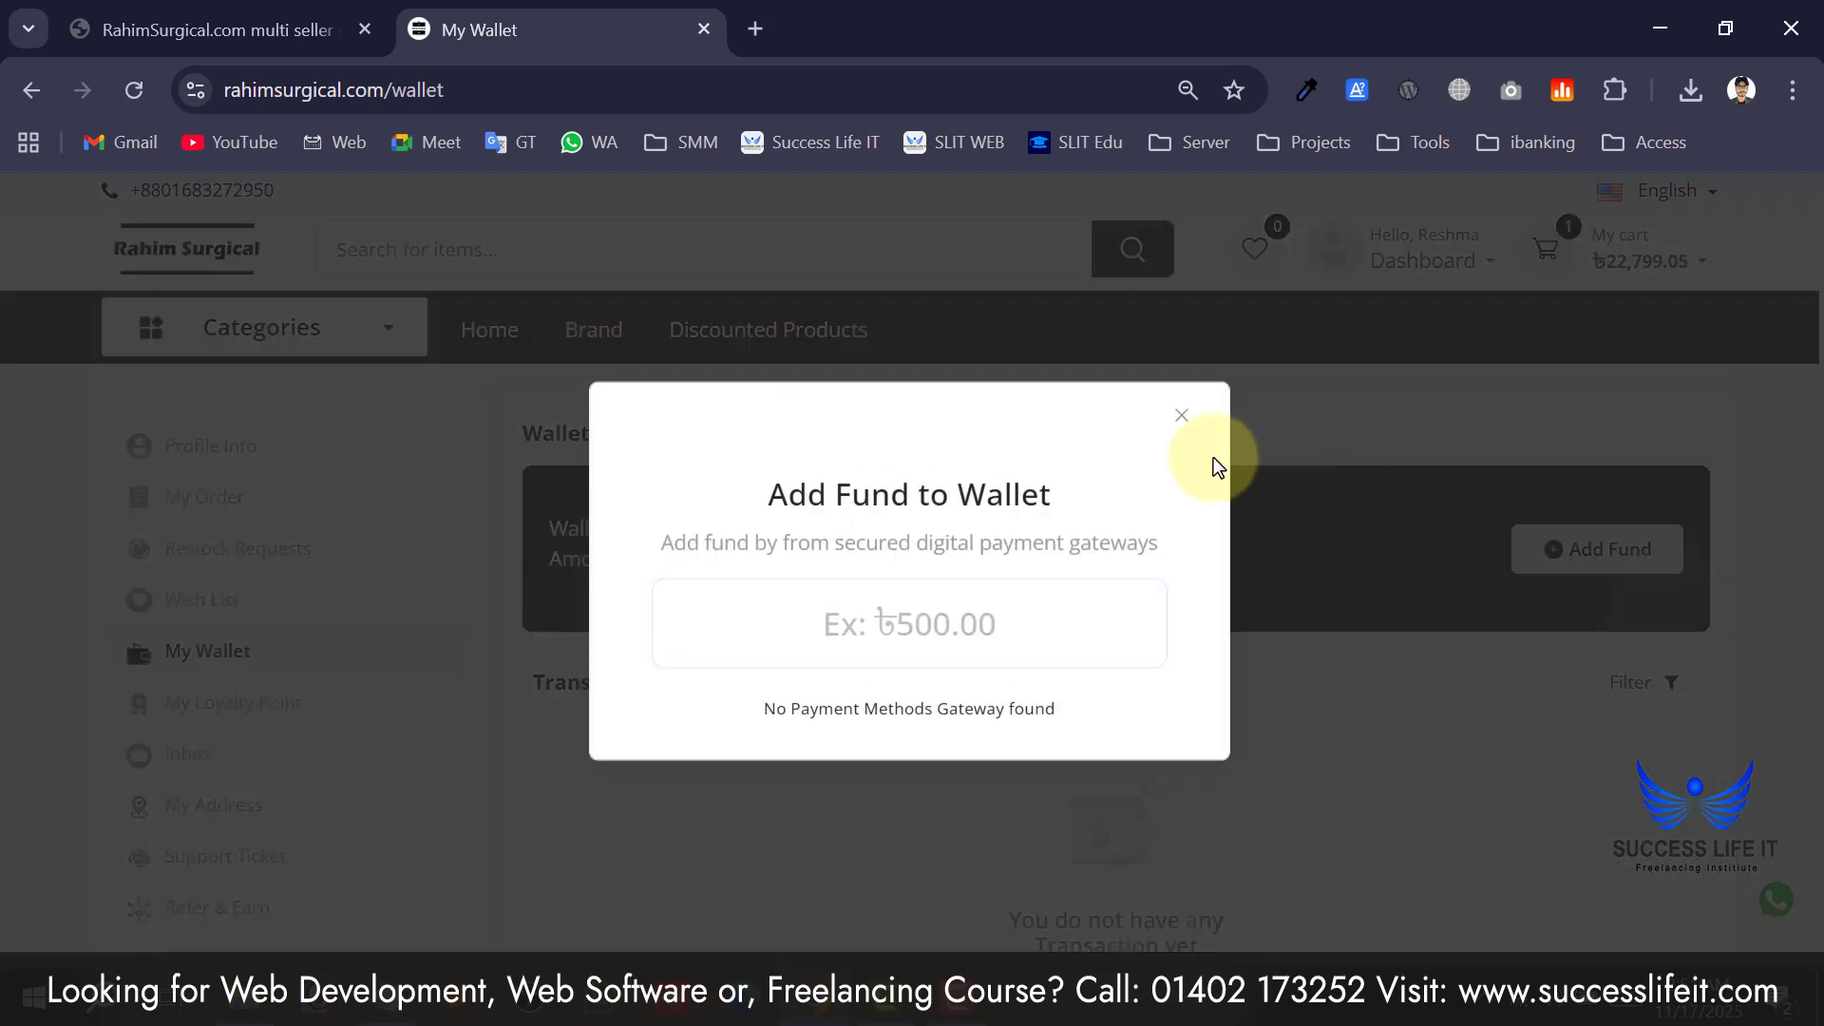
pyautogui.click(859, 634)
pyautogui.click(1182, 417)
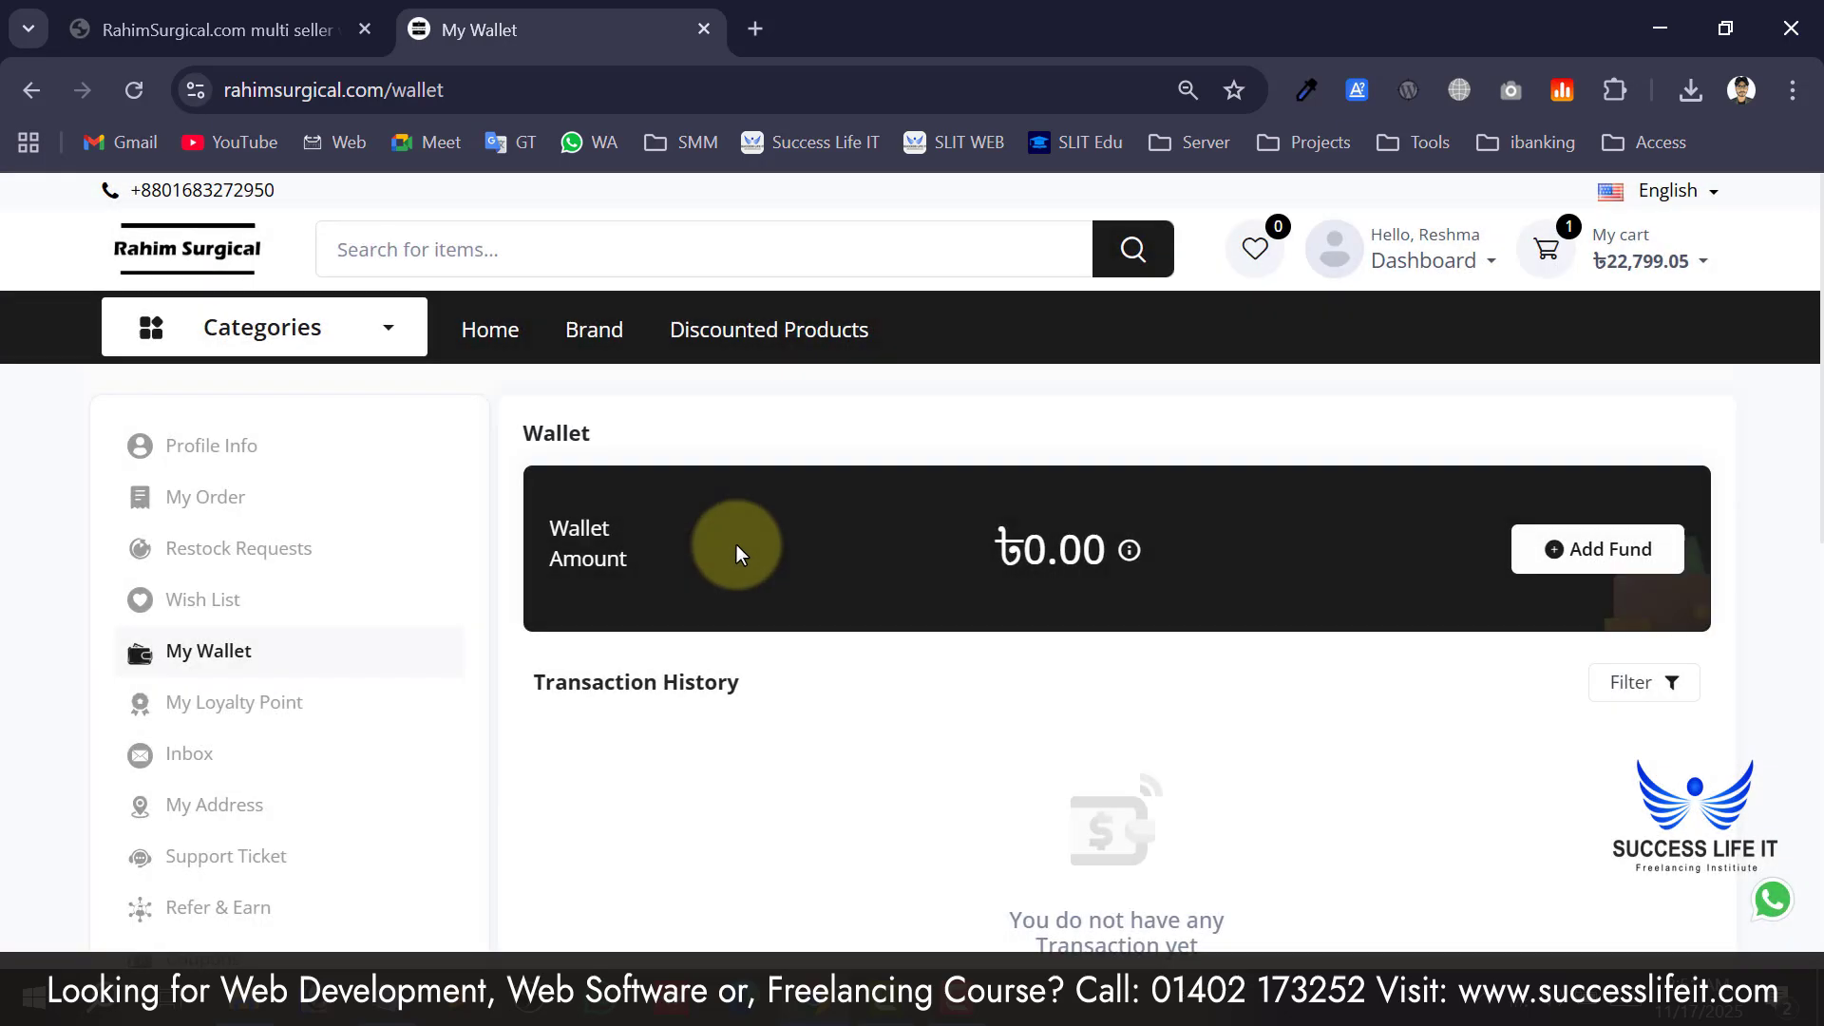
# Go to the My Loyalty Point page showing 0 total points.
pyautogui.scroll(-4, 708, 556)
pyautogui.scroll(2, 570, 537)
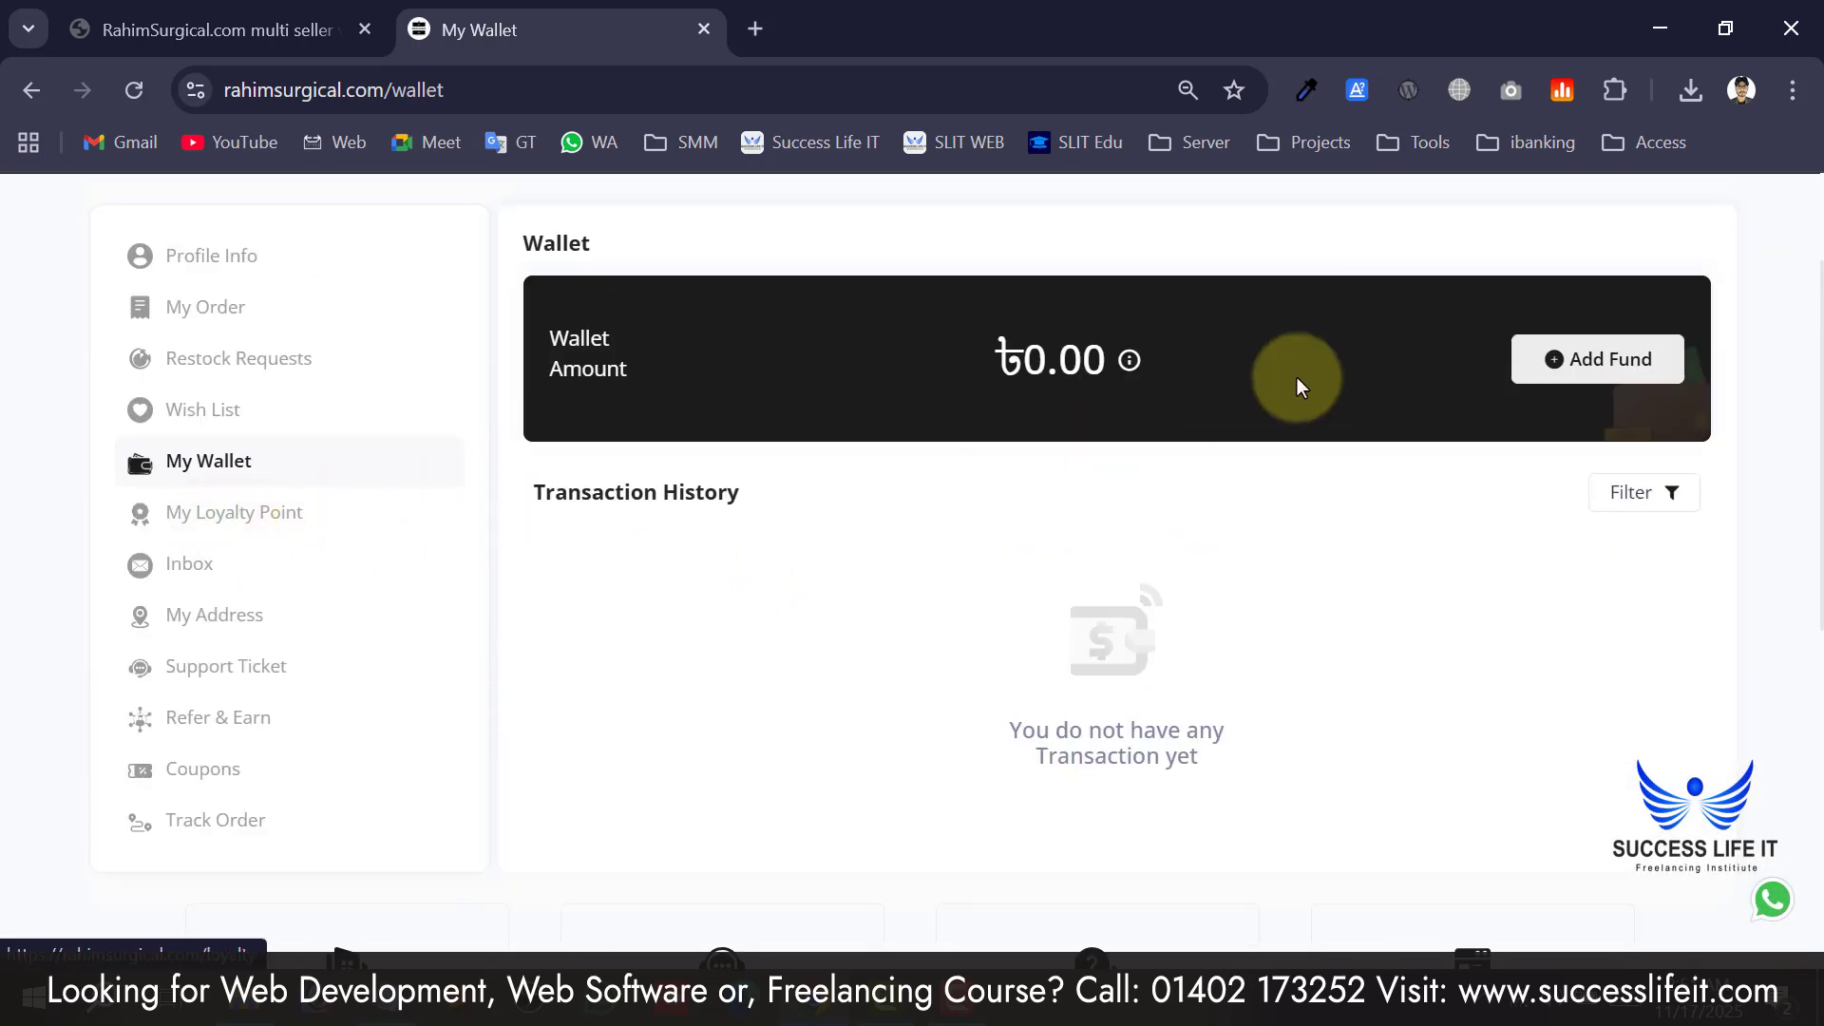
pyautogui.click(246, 538)
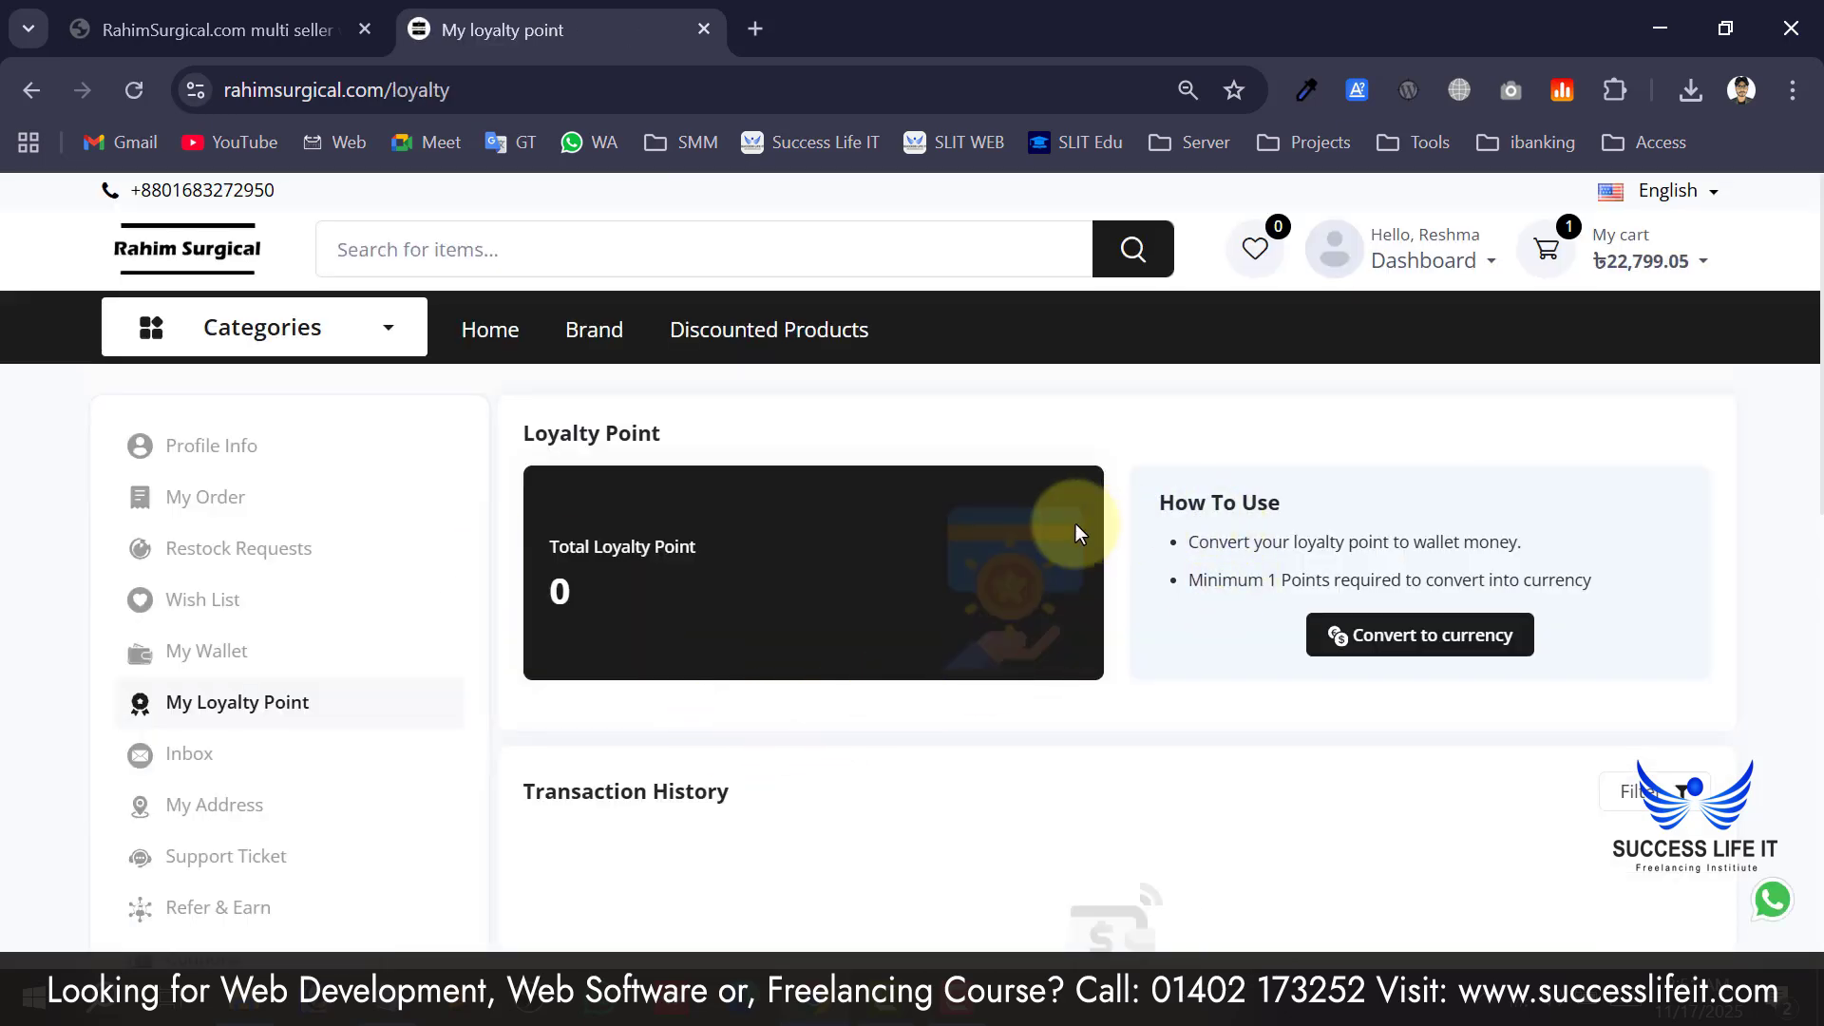
# Try converting the 0 loyalty points to currency, refused as insufficient, then go to the Inbox.
pyautogui.scroll(-5, 424, 560)
pyautogui.scroll(5, 836, 620)
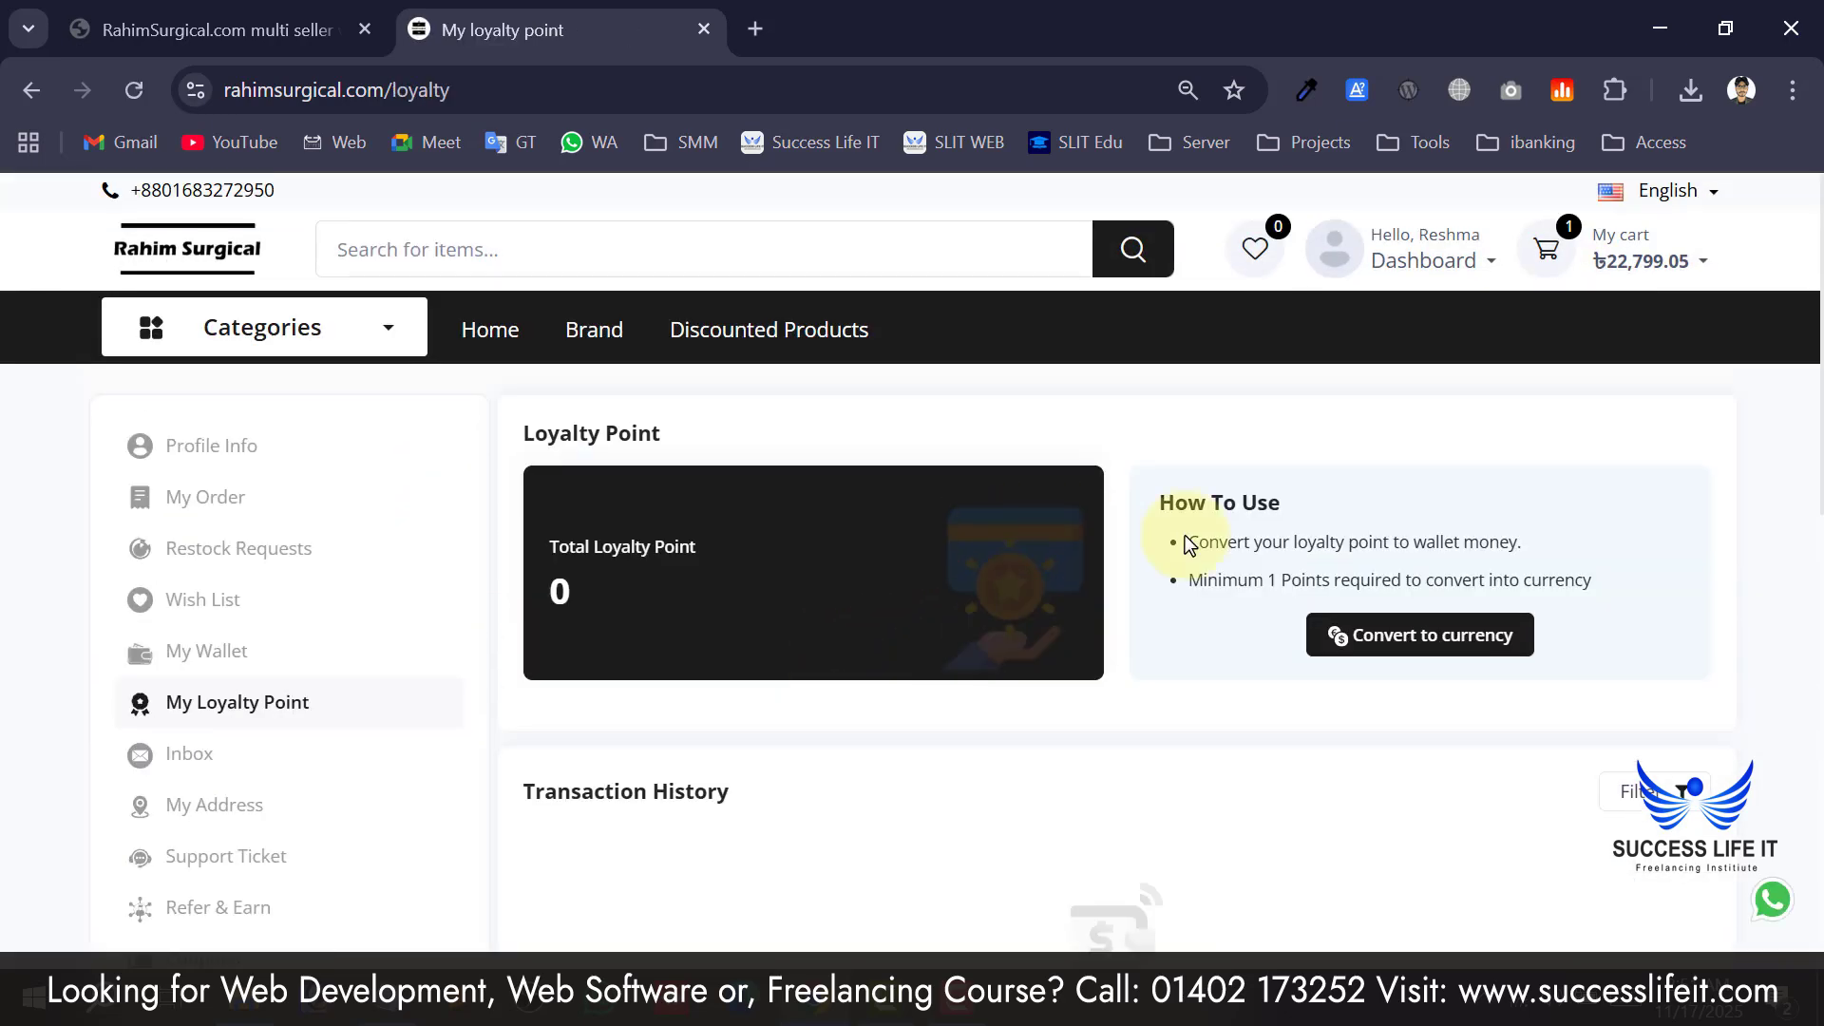
pyautogui.moveTo(1400, 532); pyautogui.dragTo(1189, 497)
pyautogui.click(1189, 495)
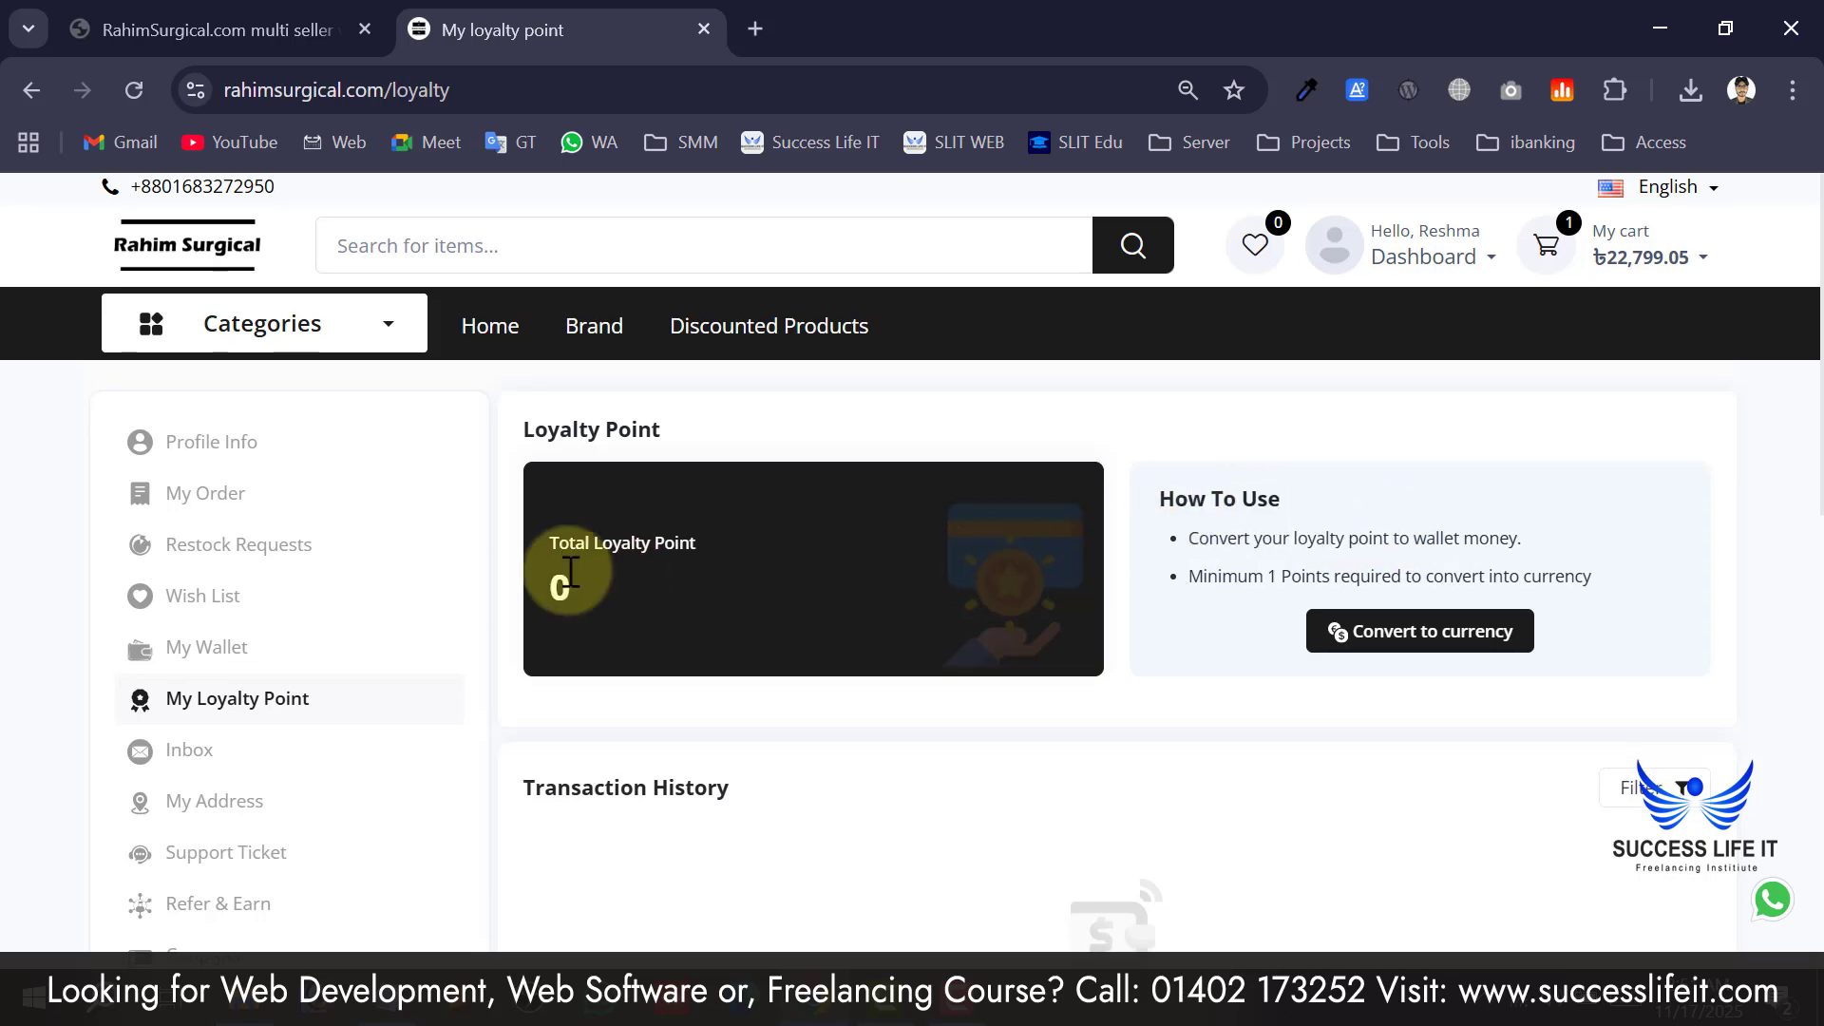
pyautogui.scroll(-4, 521, 560)
pyautogui.scroll(3, 524, 553)
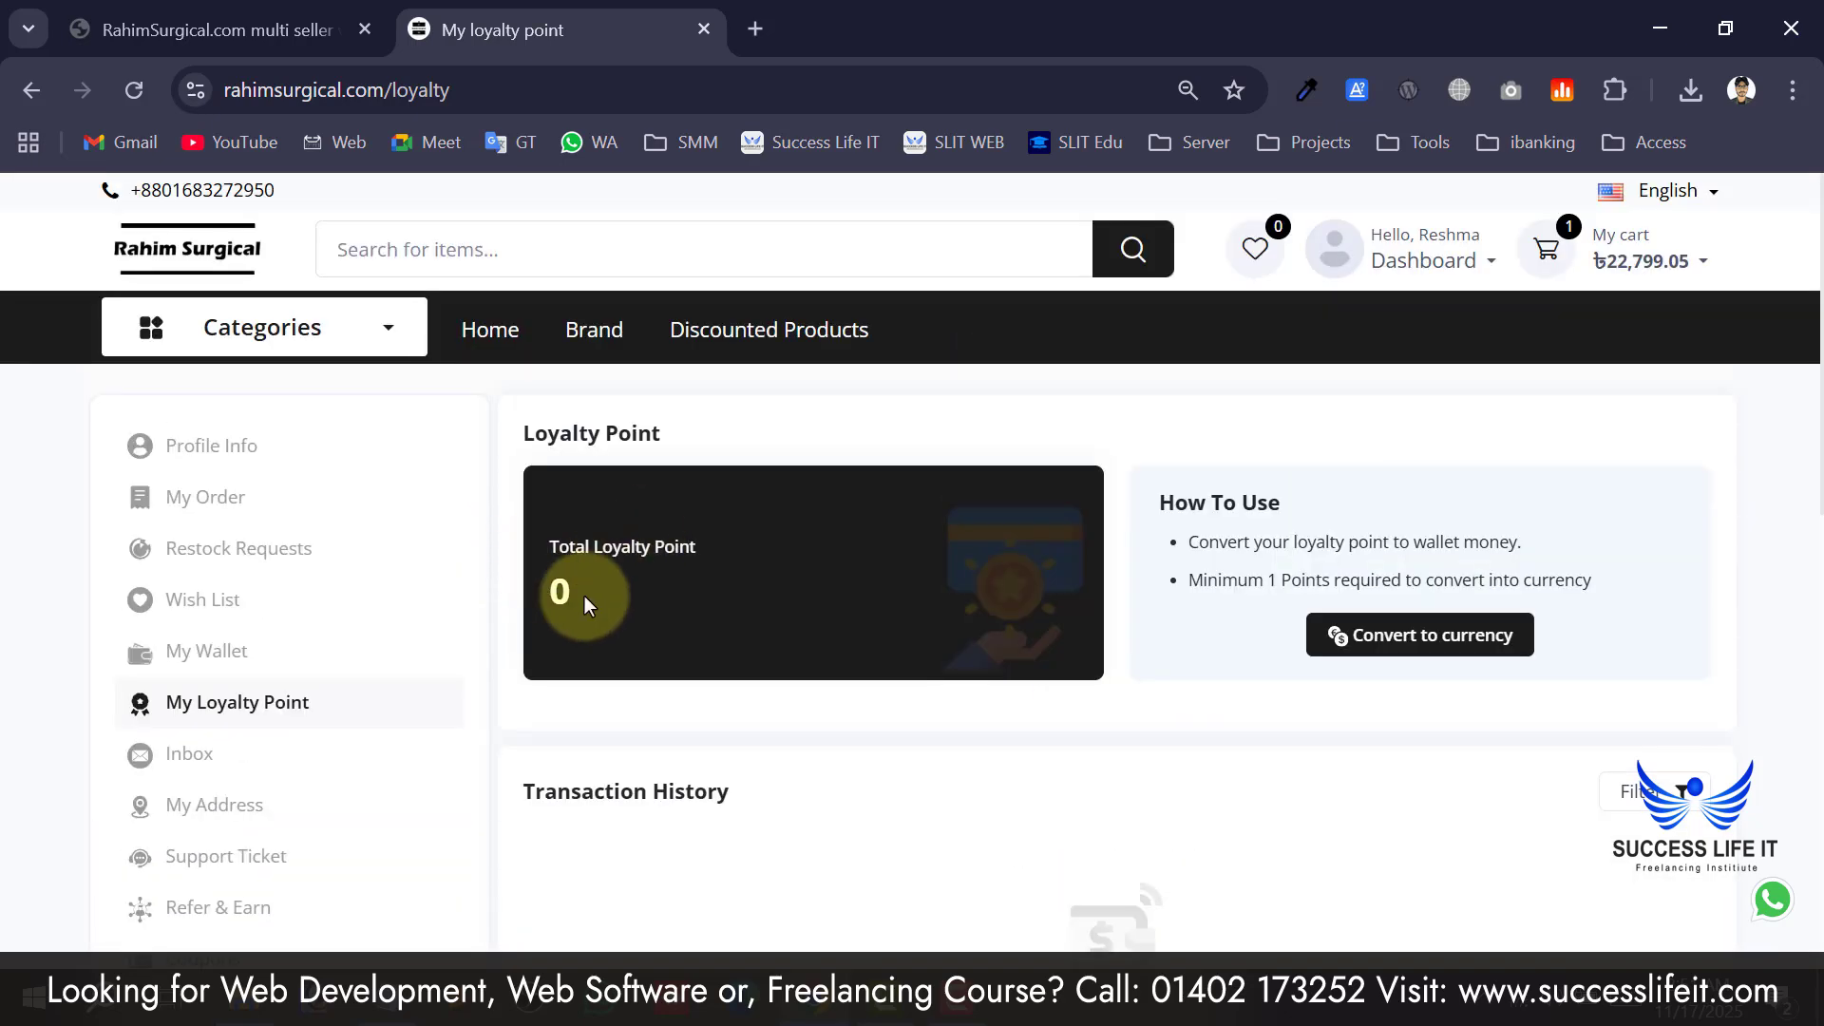
pyautogui.scroll(-2, 584, 596)
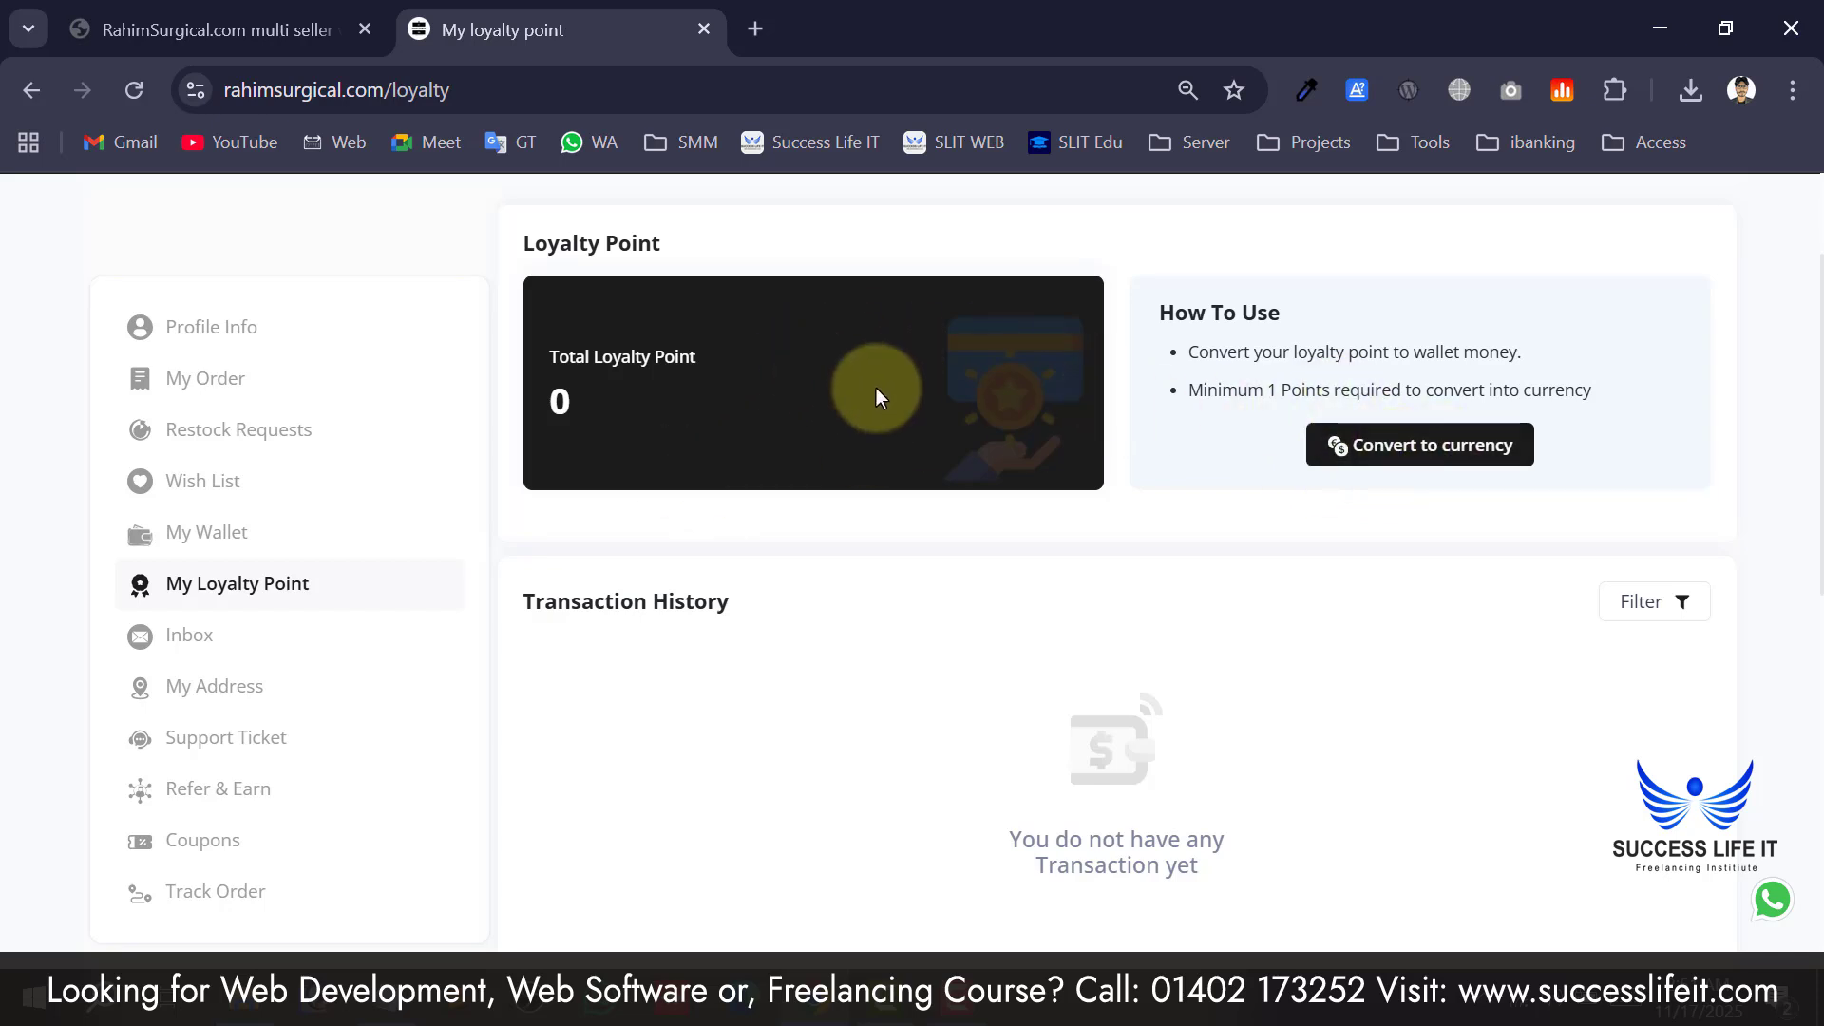
pyautogui.moveTo(1208, 389); pyautogui.dragTo(1393, 387)
pyautogui.click(1416, 452)
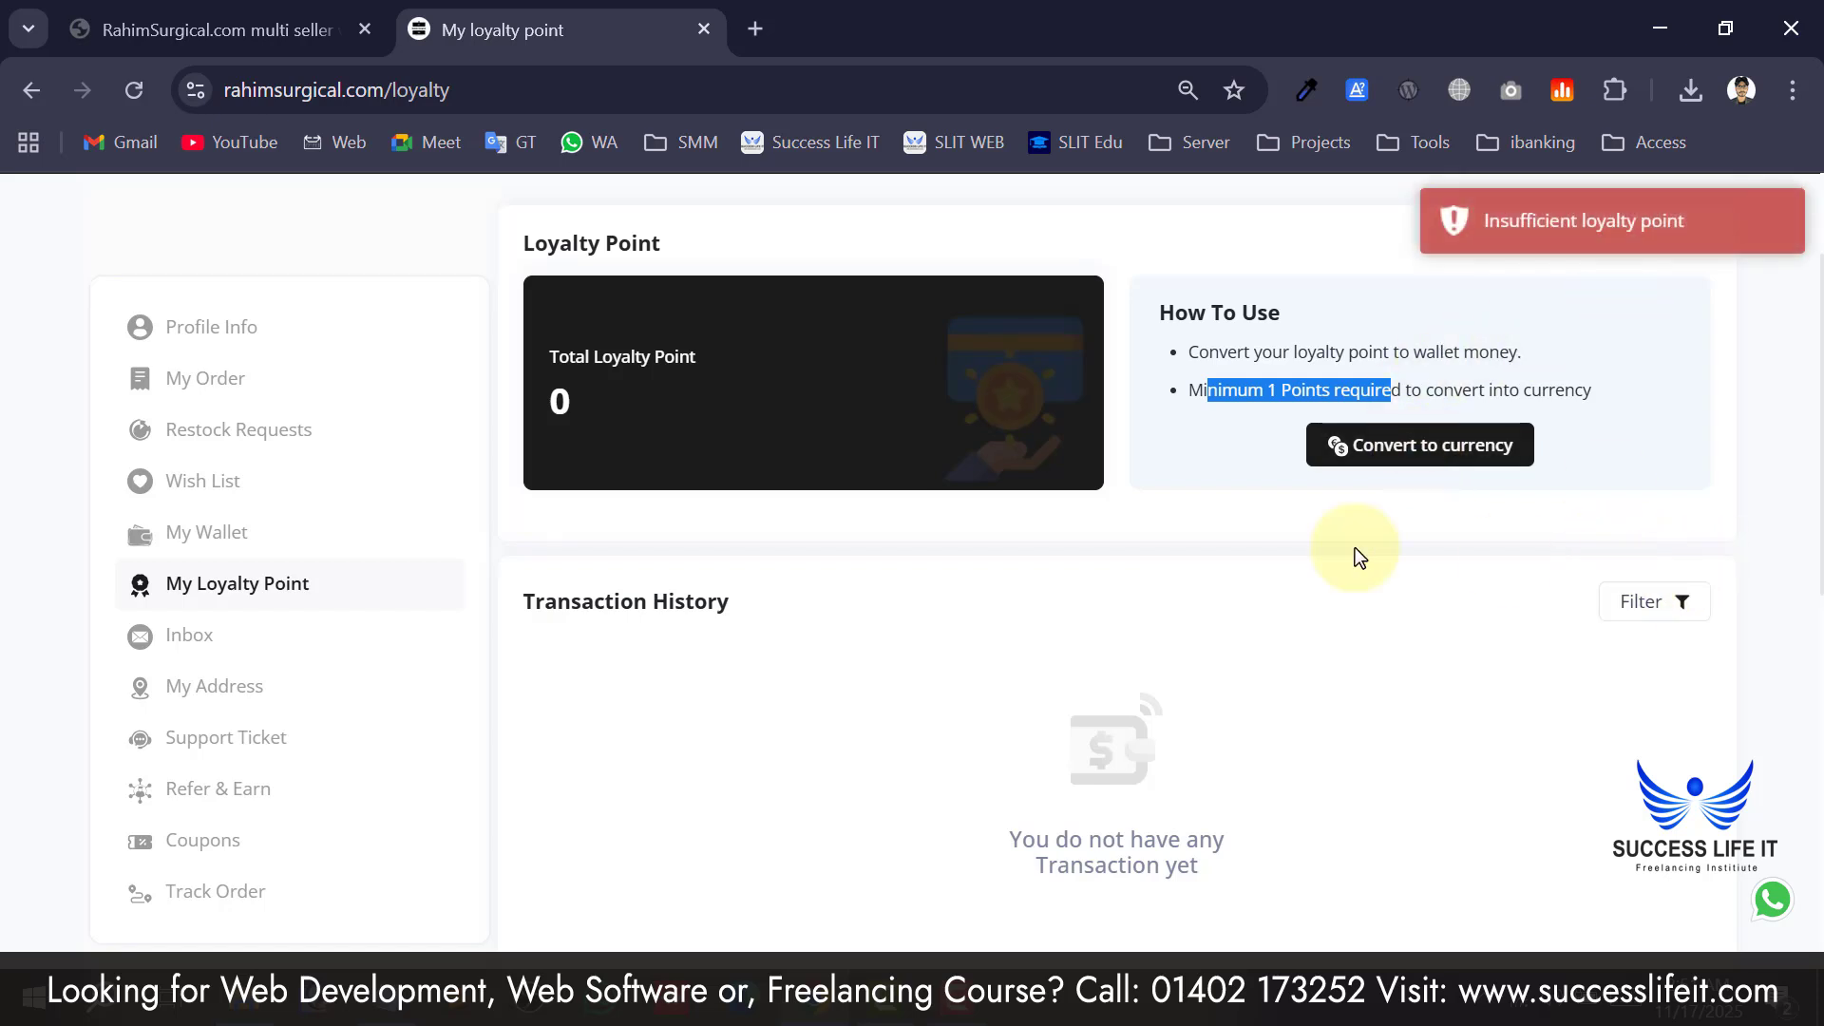
pyautogui.click(260, 644)
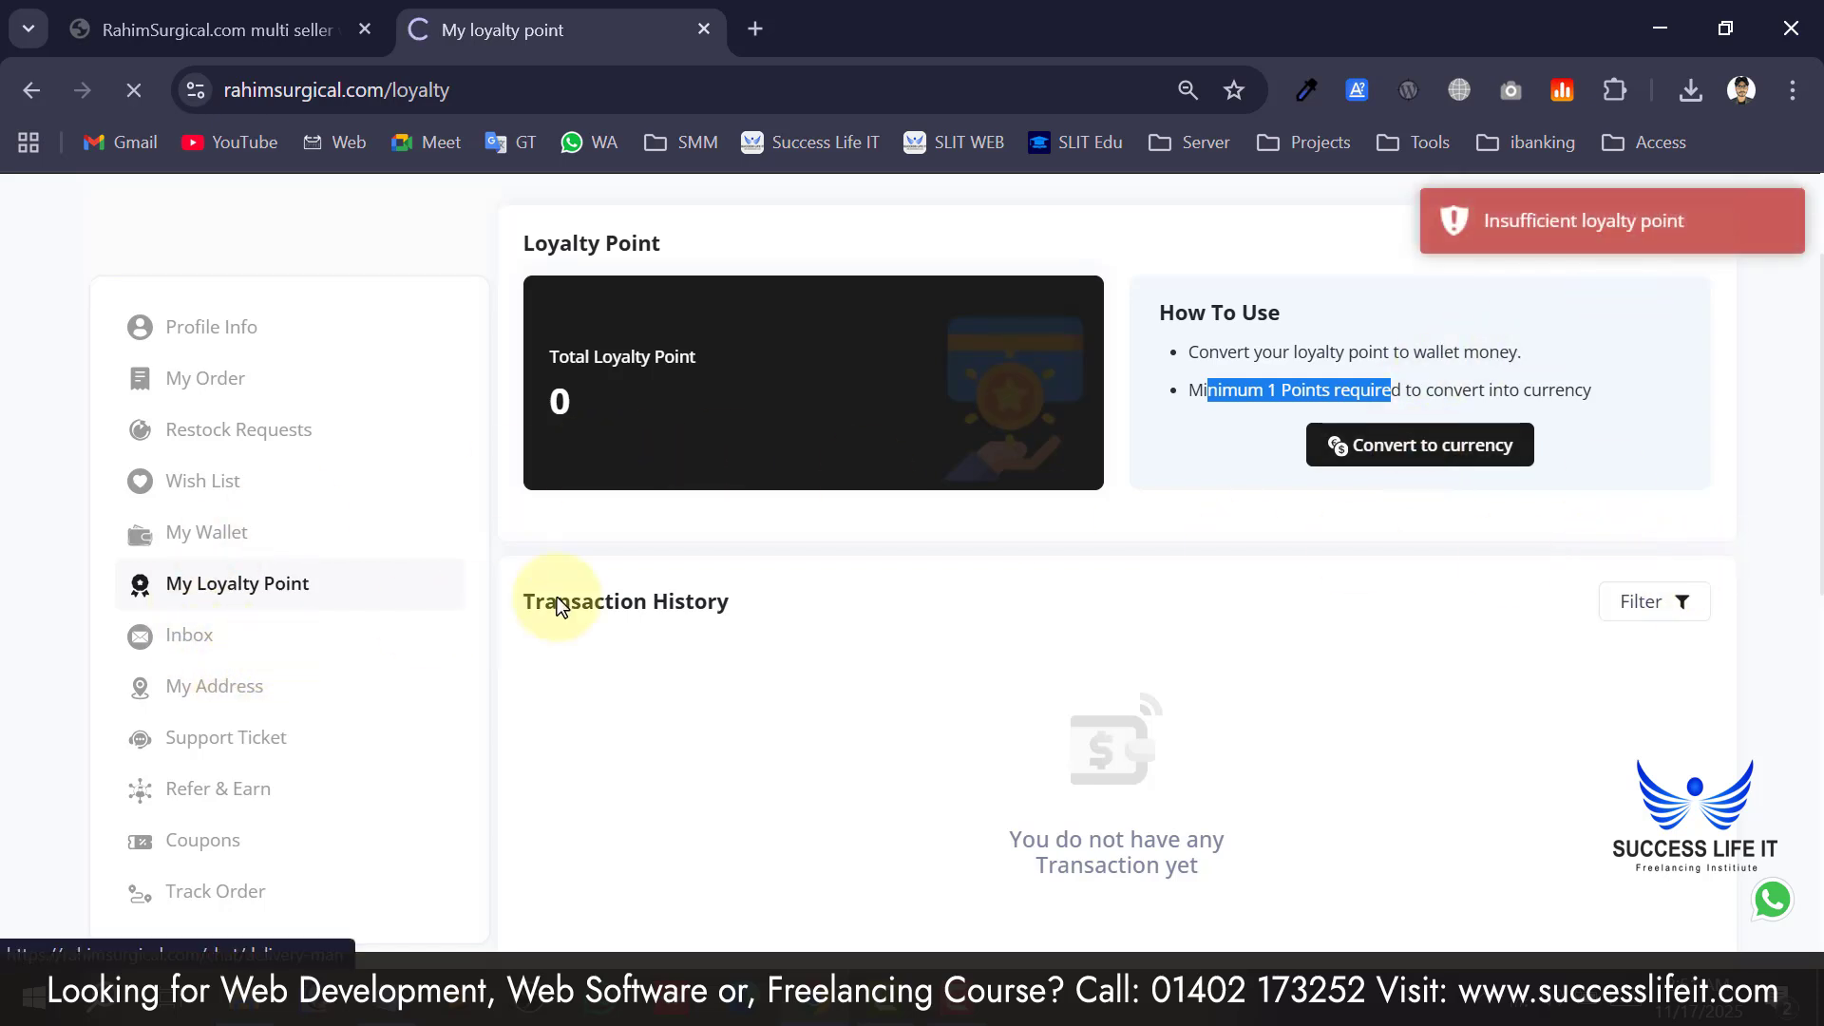
# Check the inbox chat search, then review the Refer & Earn heading and personal referral code.
pyautogui.click(714, 513)
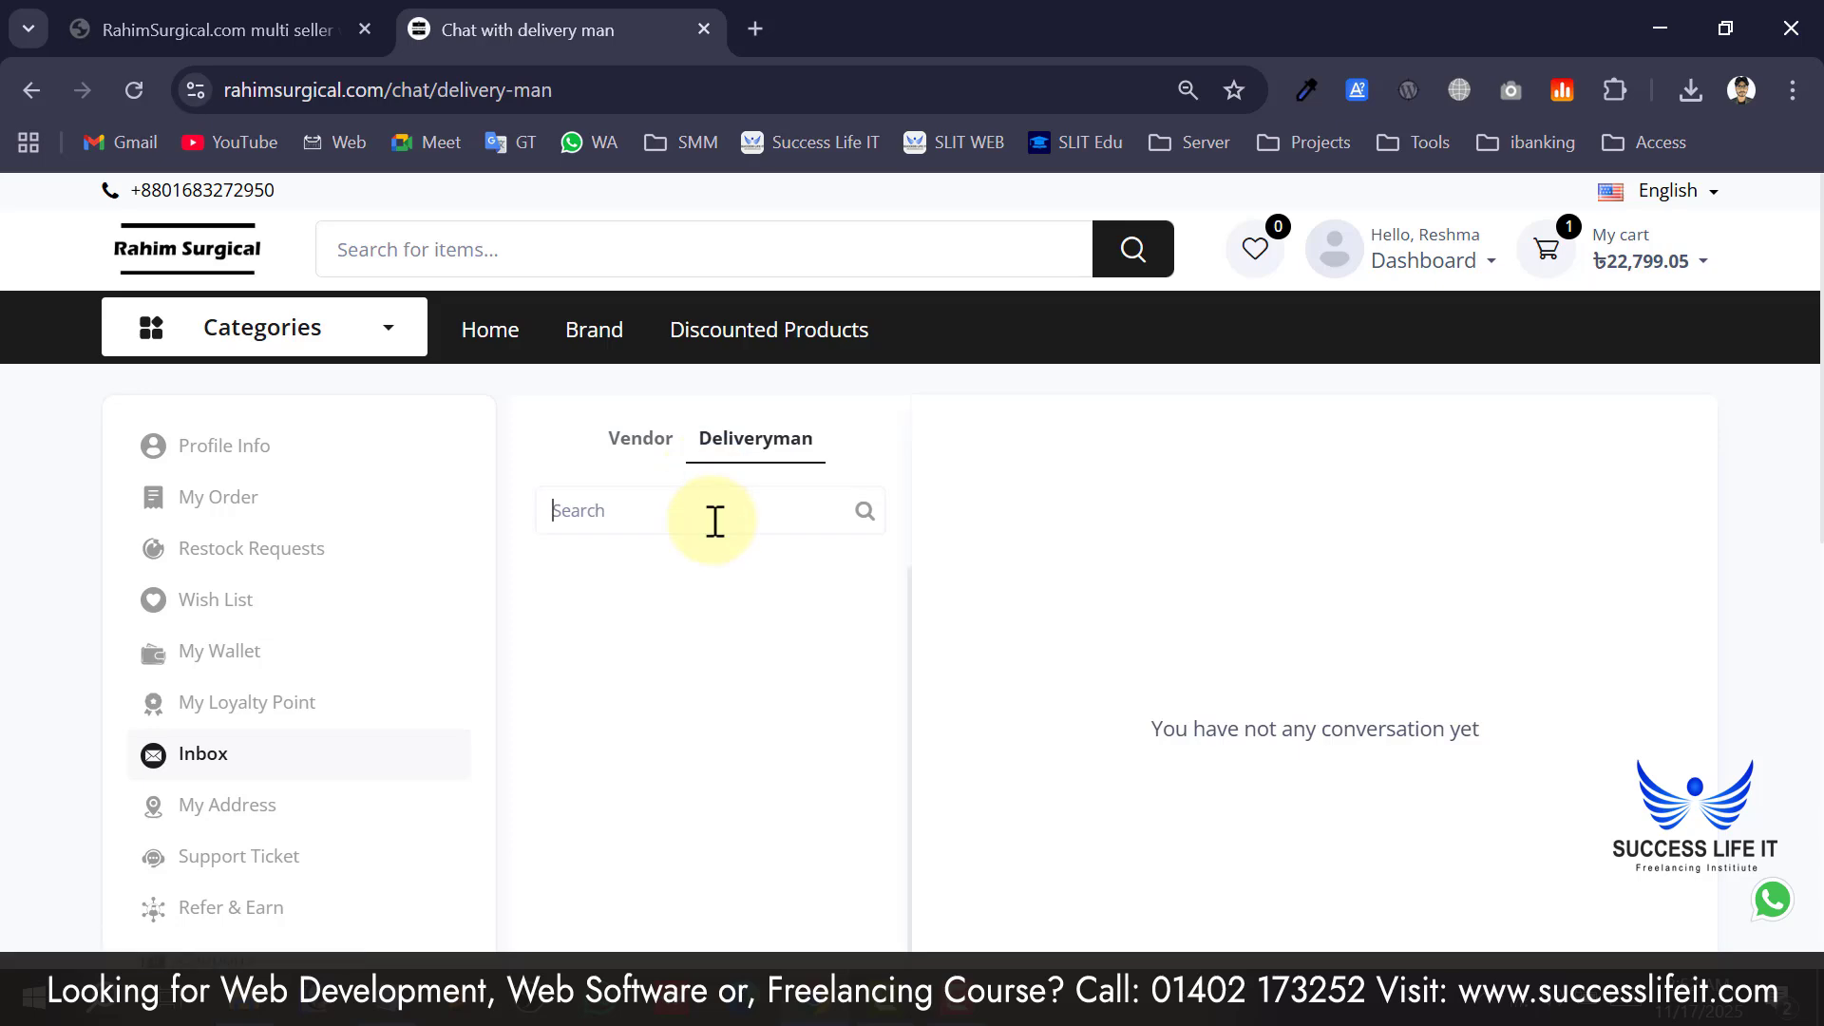
pyautogui.scroll(-4, 688, 703)
pyautogui.scroll(2, 688, 702)
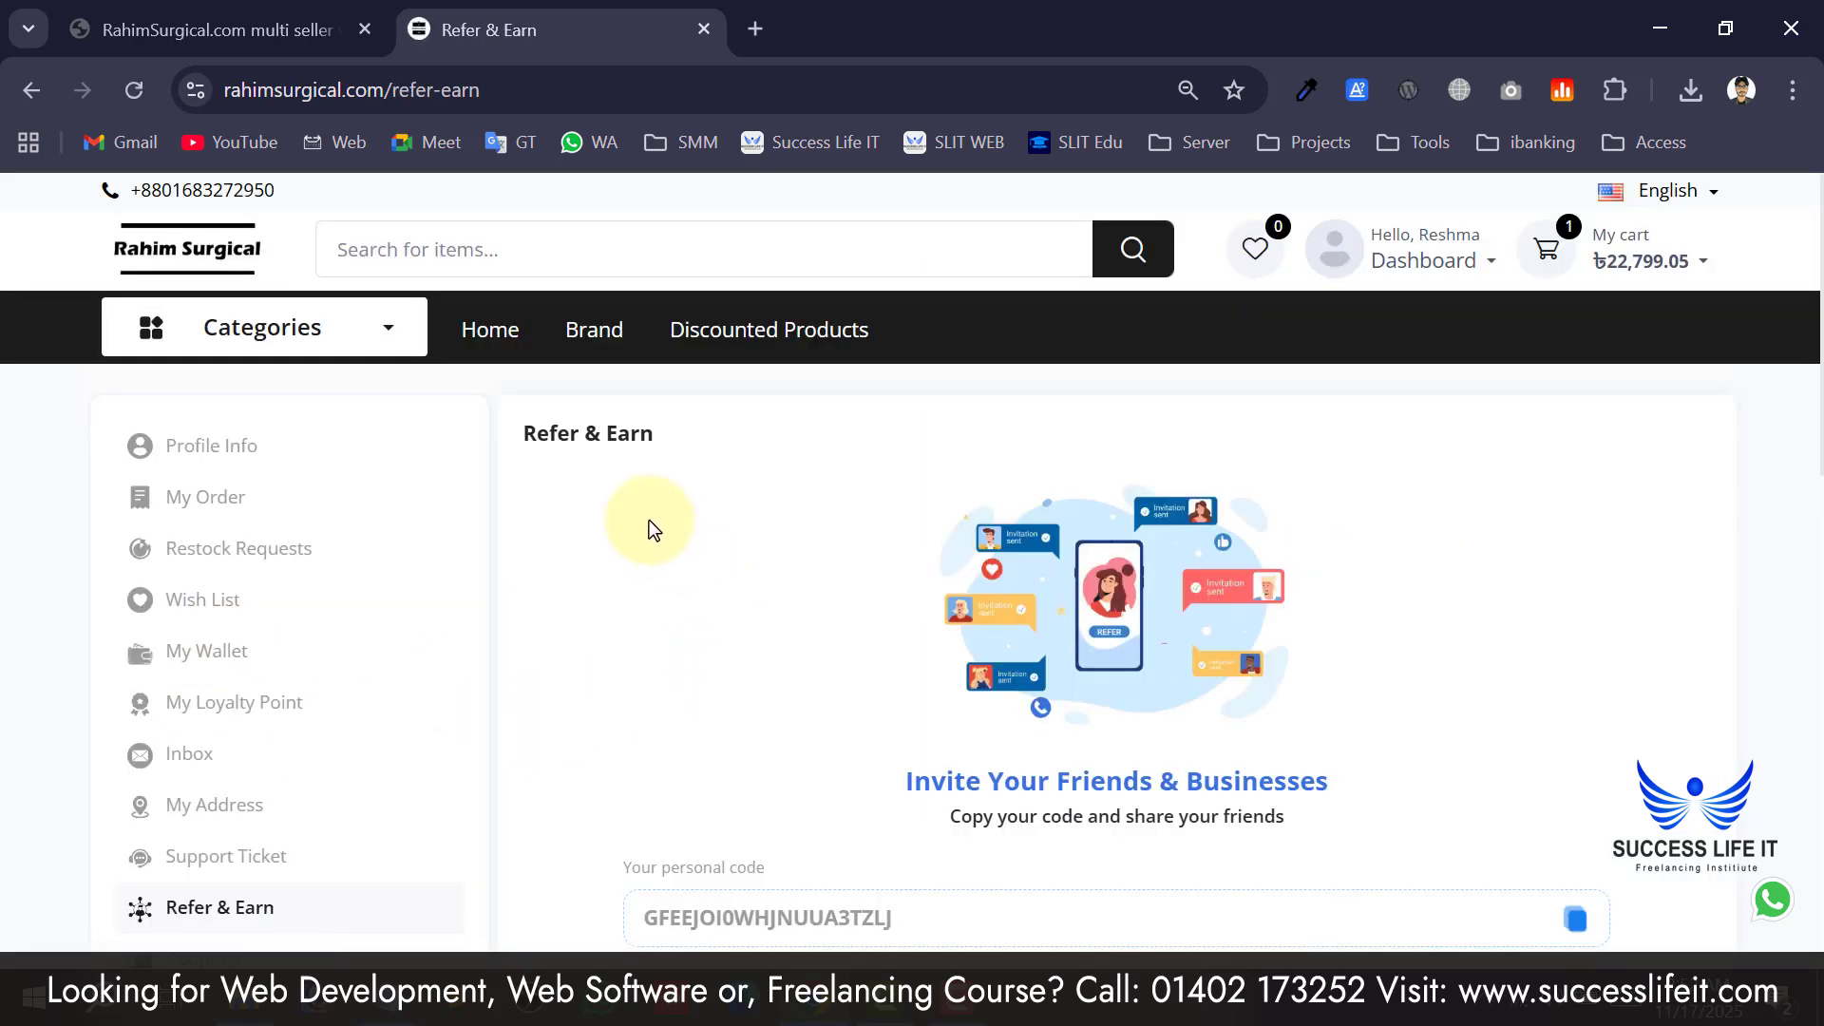
pyautogui.moveTo(525, 433); pyautogui.dragTo(662, 435)
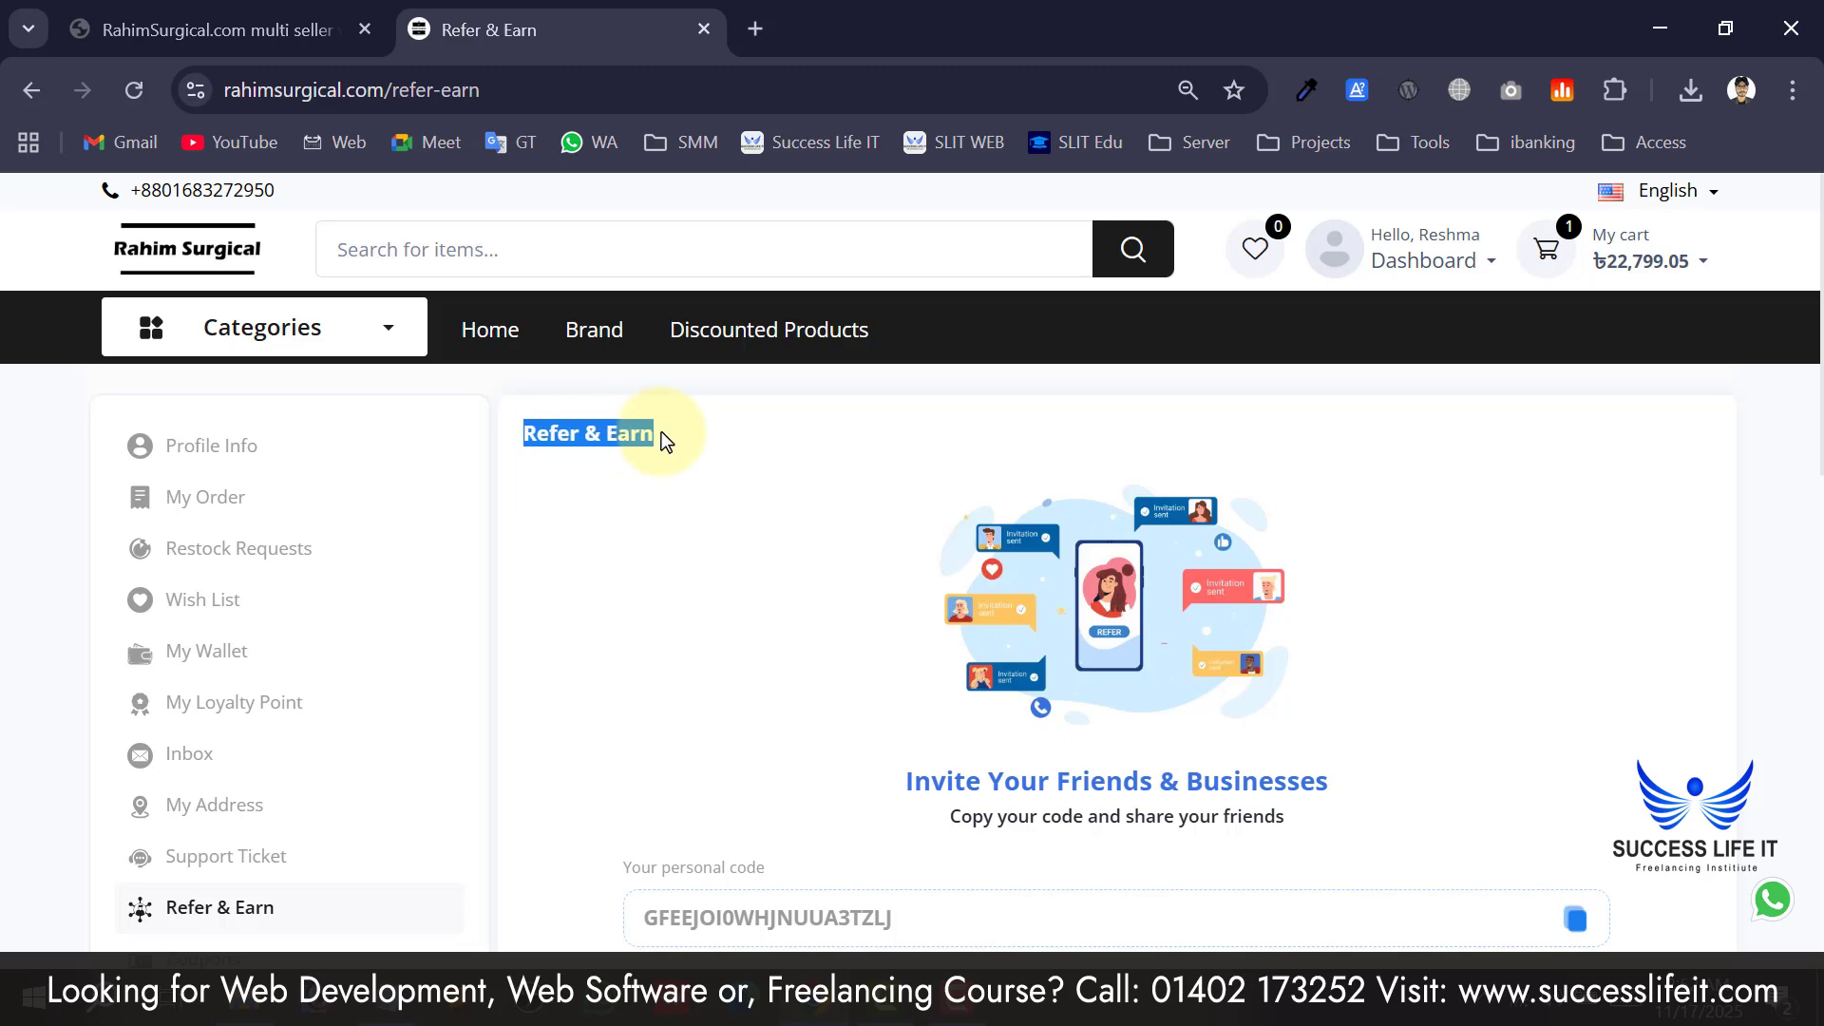
pyautogui.scroll(-2, 662, 508)
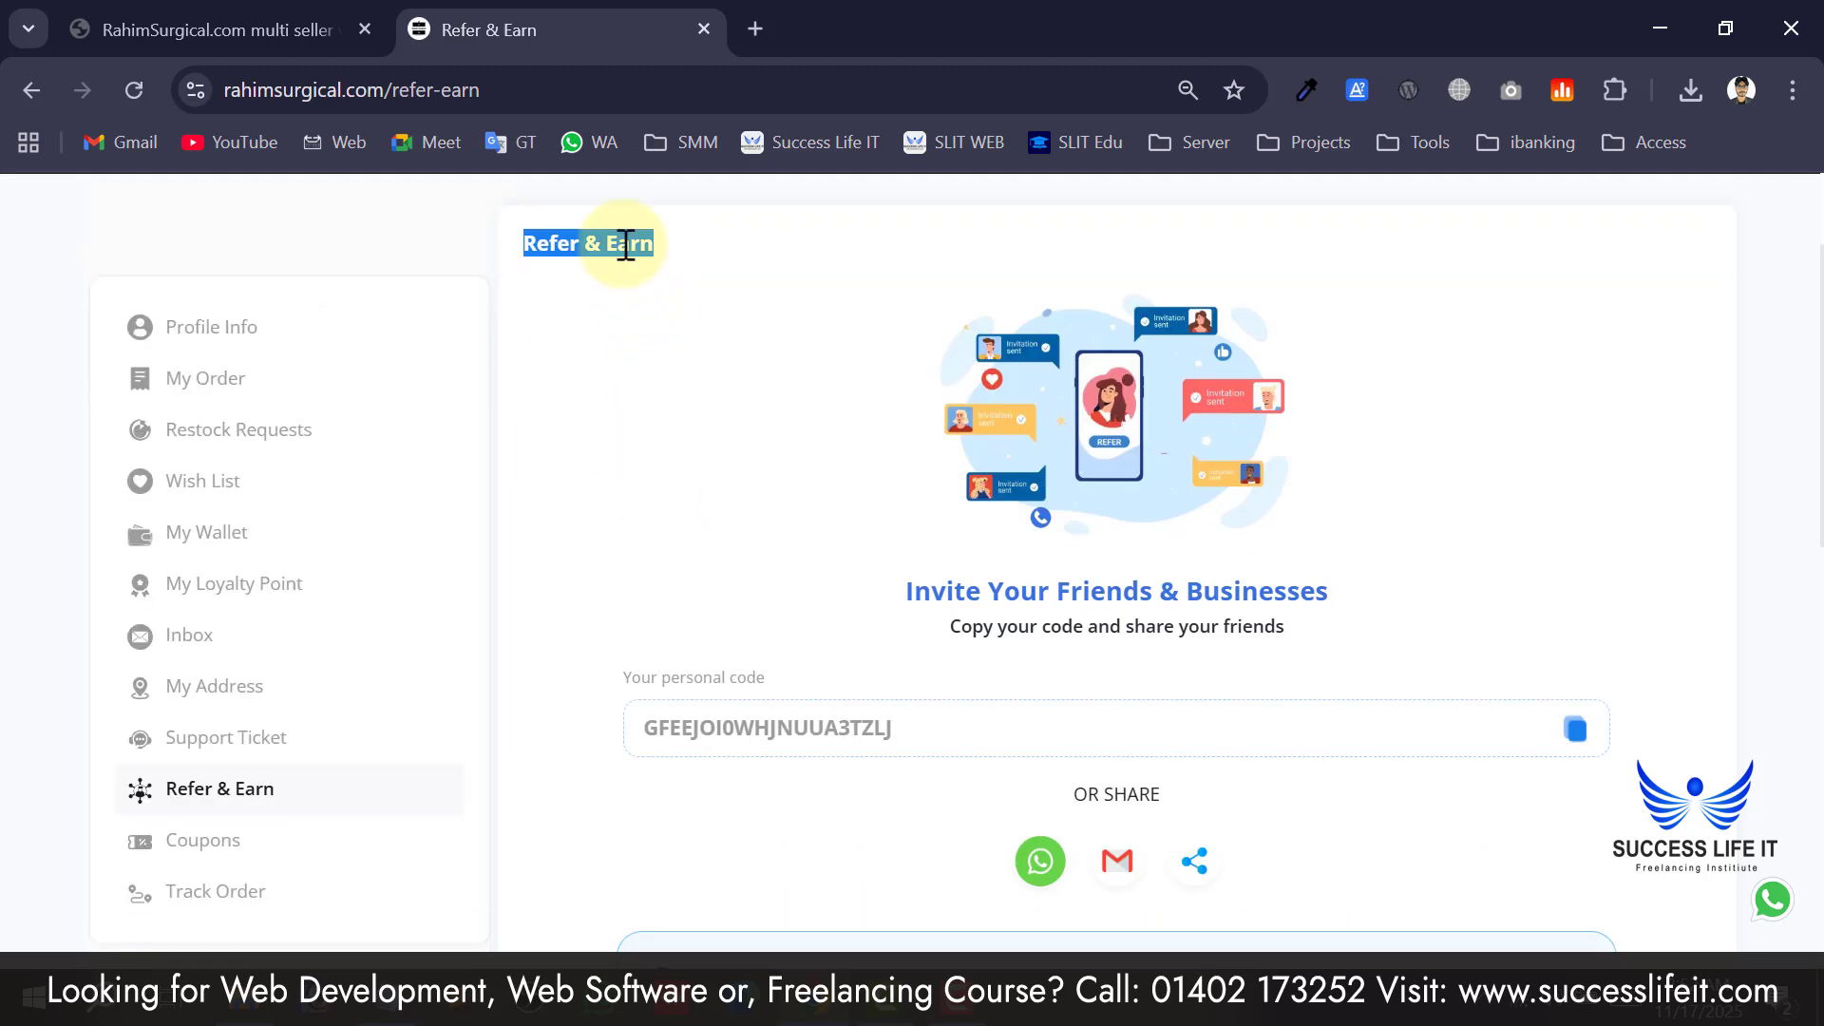
pyautogui.click(583, 503)
pyautogui.moveTo(988, 726); pyautogui.dragTo(595, 729)
pyautogui.click(576, 673)
# Copy the personal referral code to the clipboard.
pyautogui.scroll(2, 583, 661)
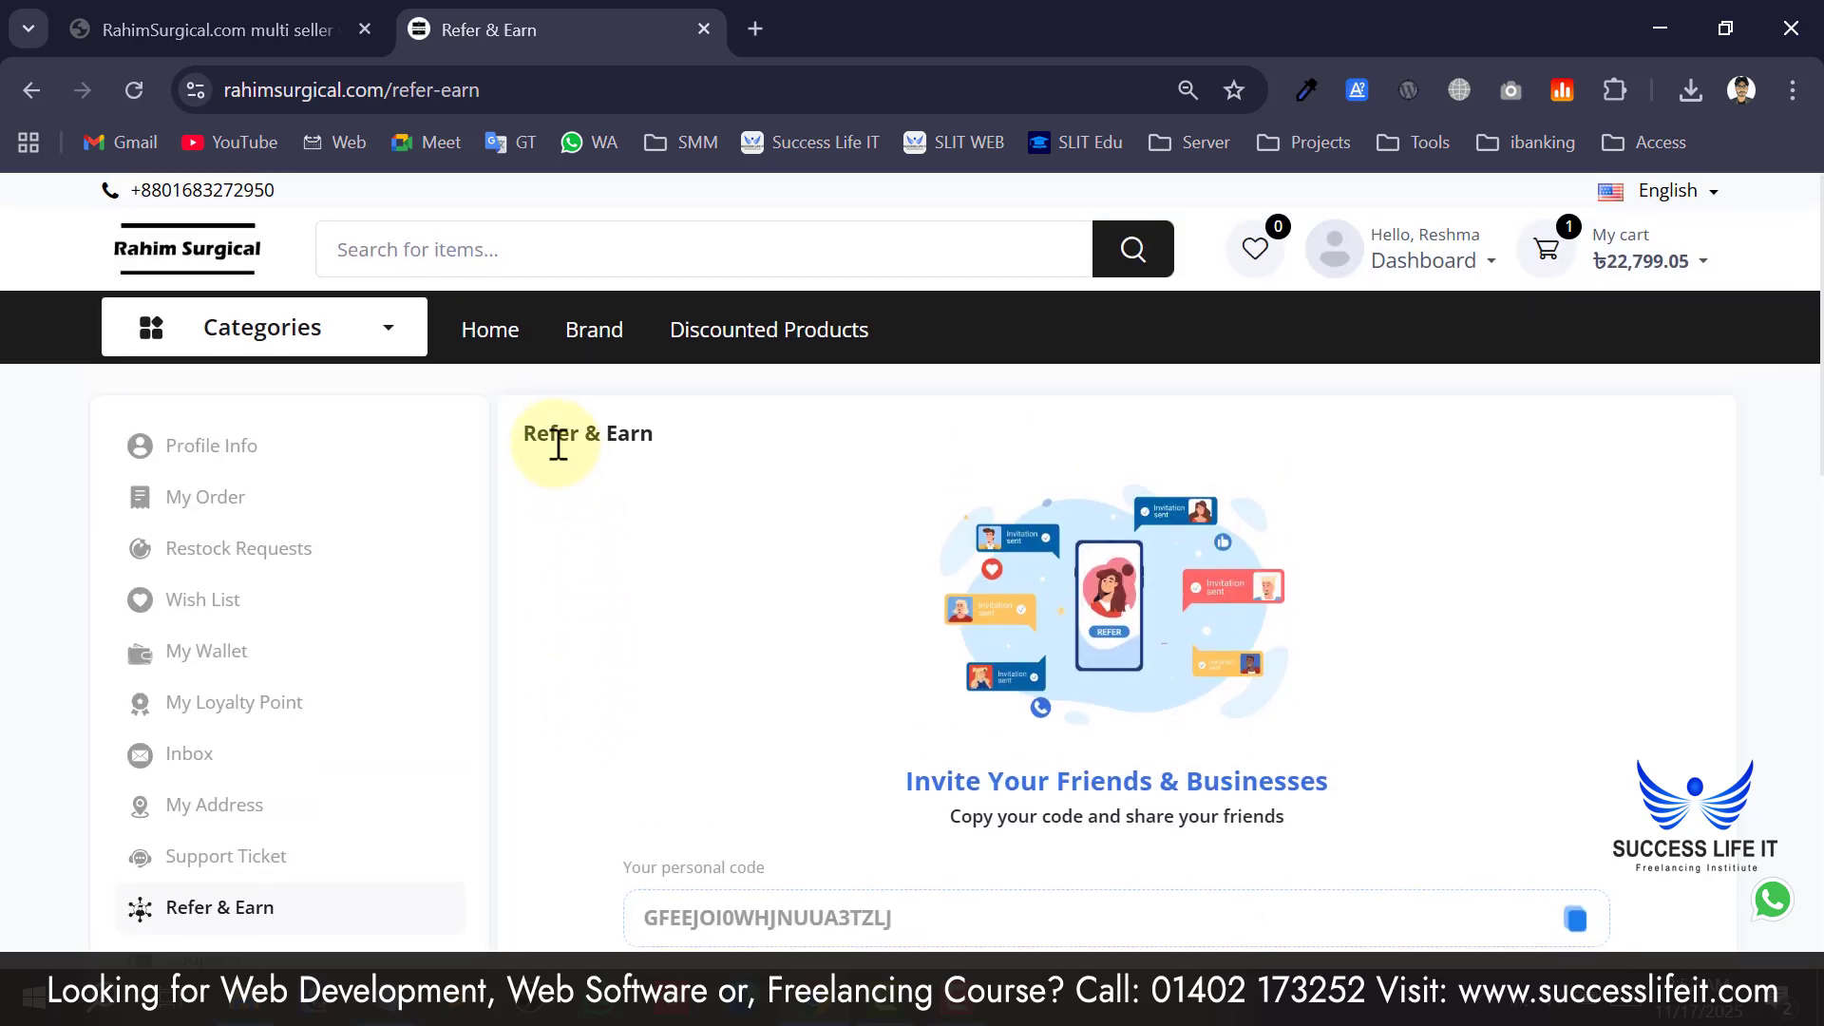
pyautogui.moveTo(528, 430); pyautogui.dragTo(606, 424)
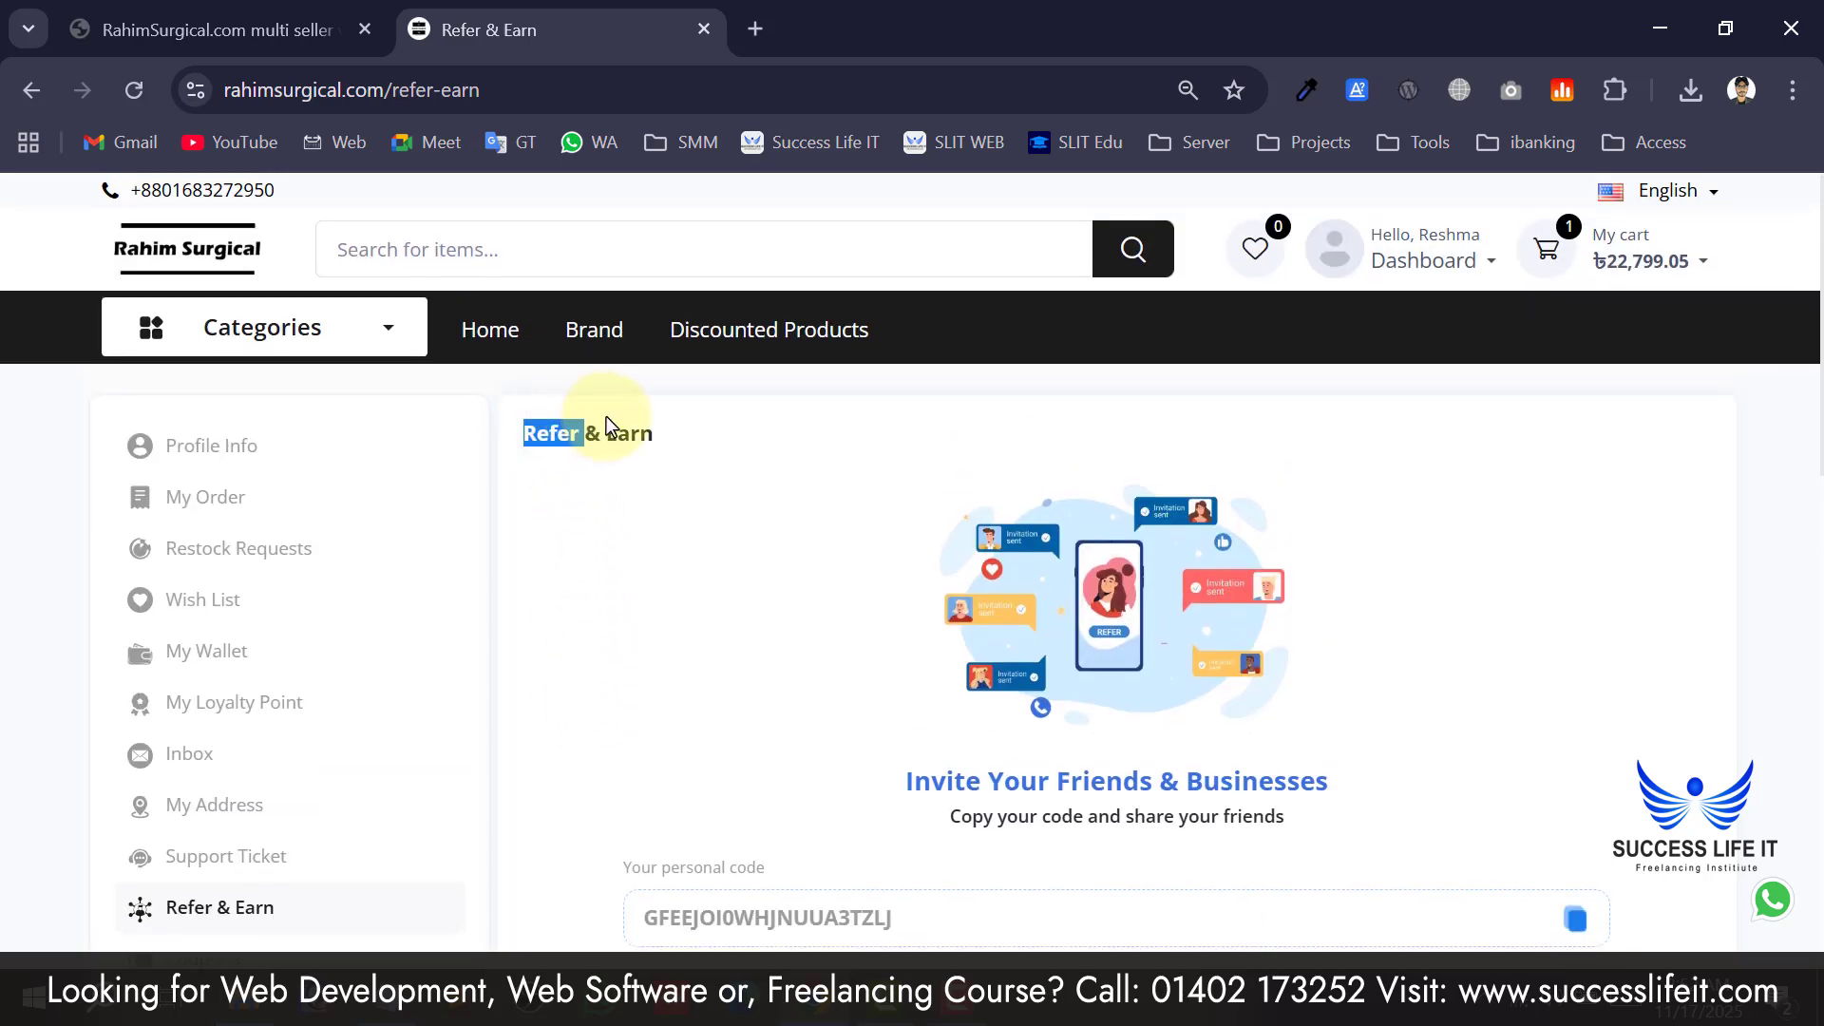
pyautogui.click(711, 510)
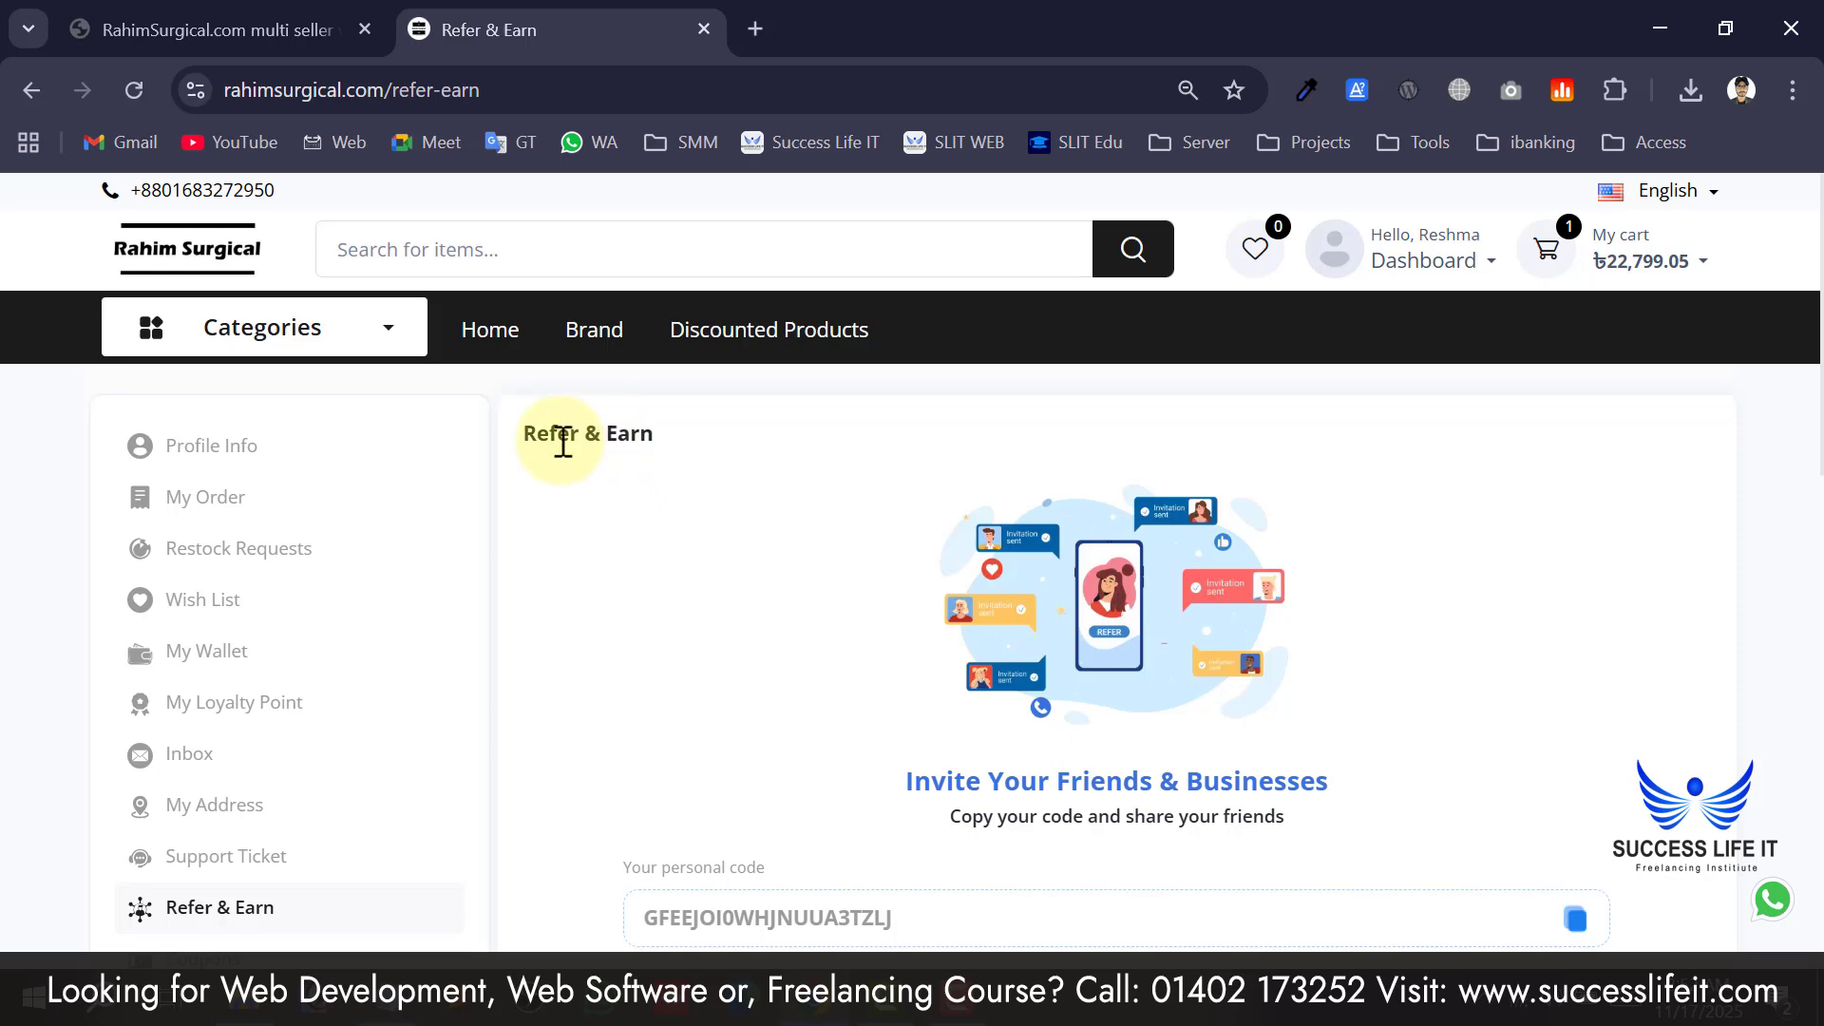
pyautogui.moveTo(572, 444)
pyautogui.mouseDown()
pyautogui.moveTo(611, 425)
pyautogui.moveTo(563, 439)
pyautogui.mouseUp()
pyautogui.scroll(-4, 571, 456)
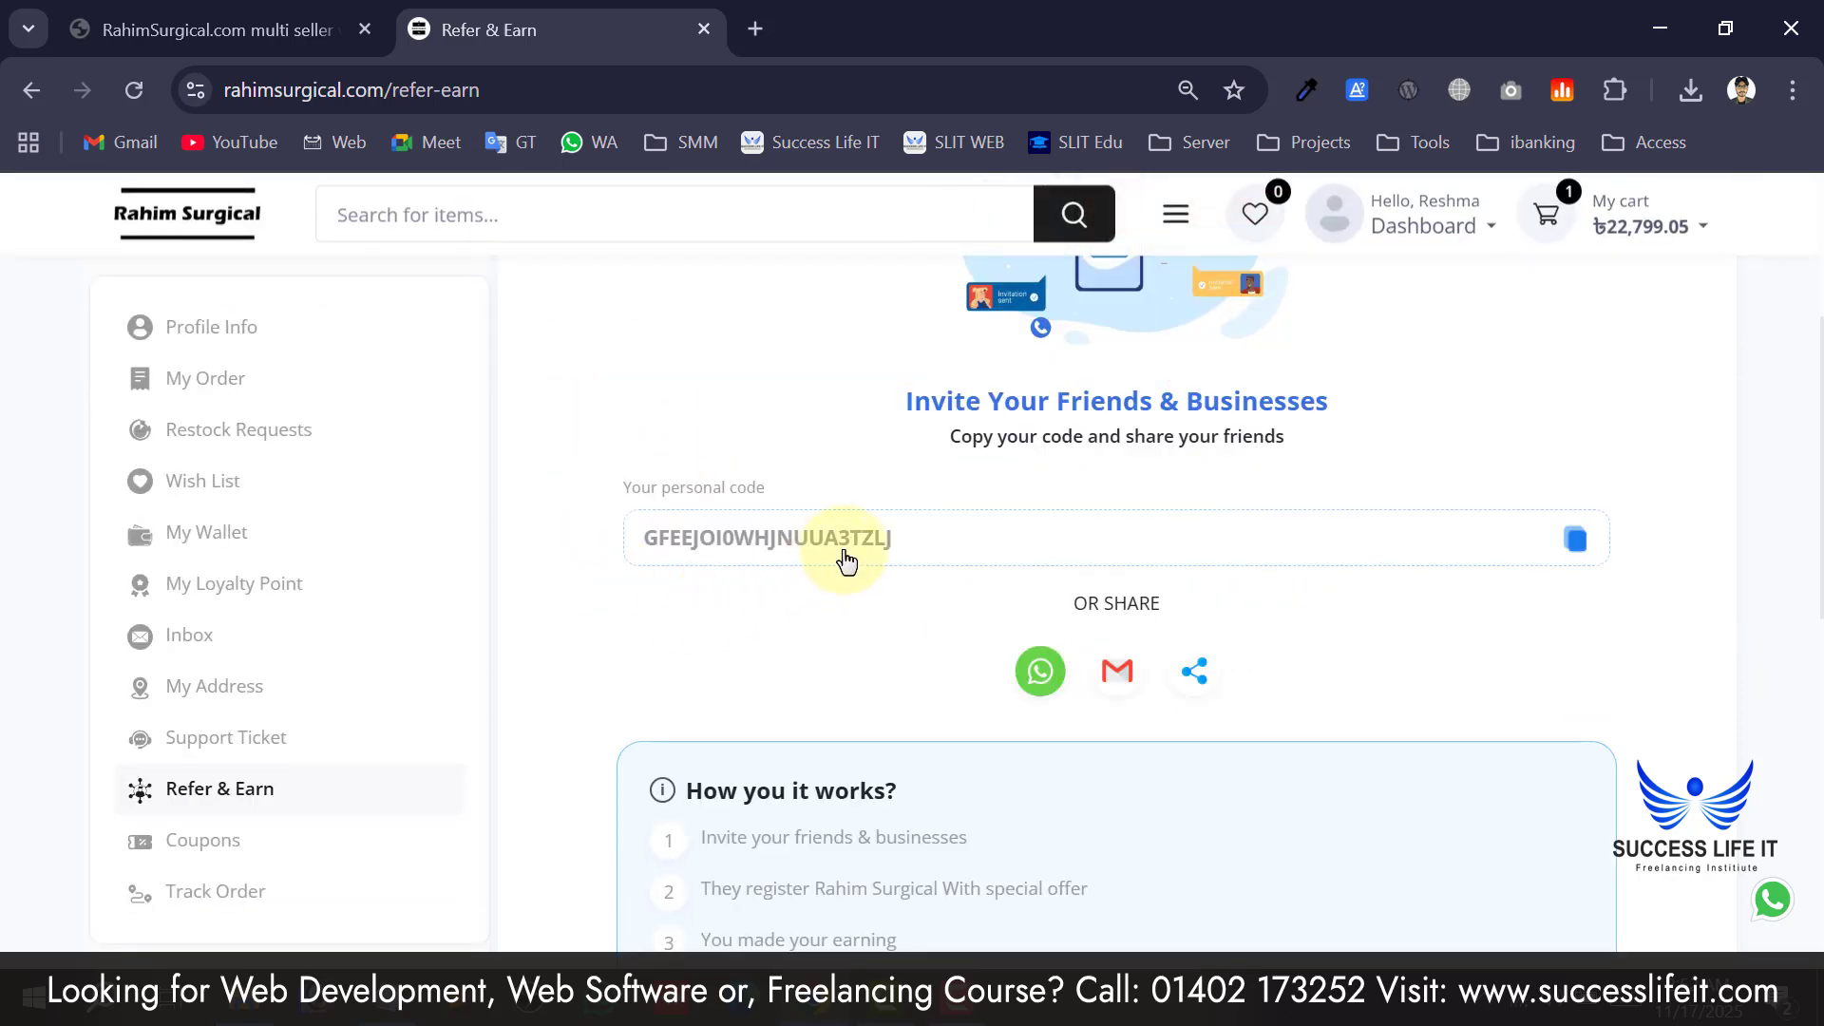
pyautogui.scroll(4, 819, 624)
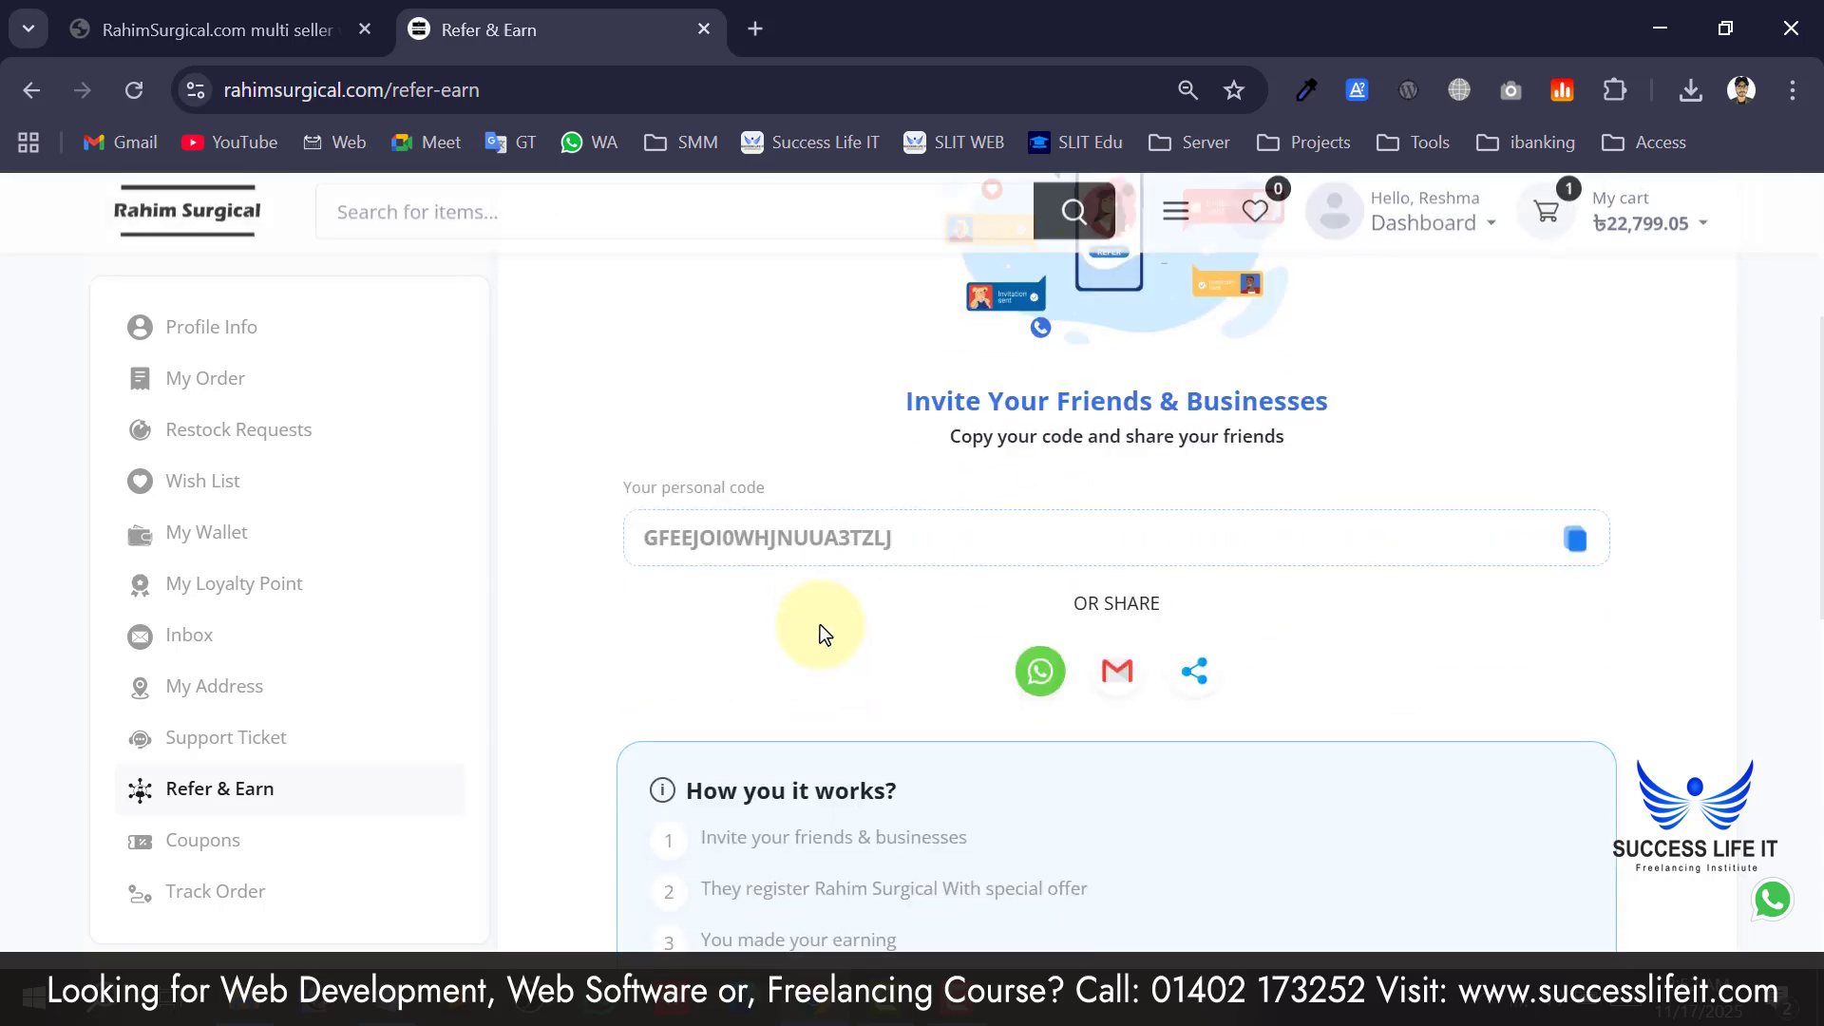
pyautogui.scroll(-4, 819, 624)
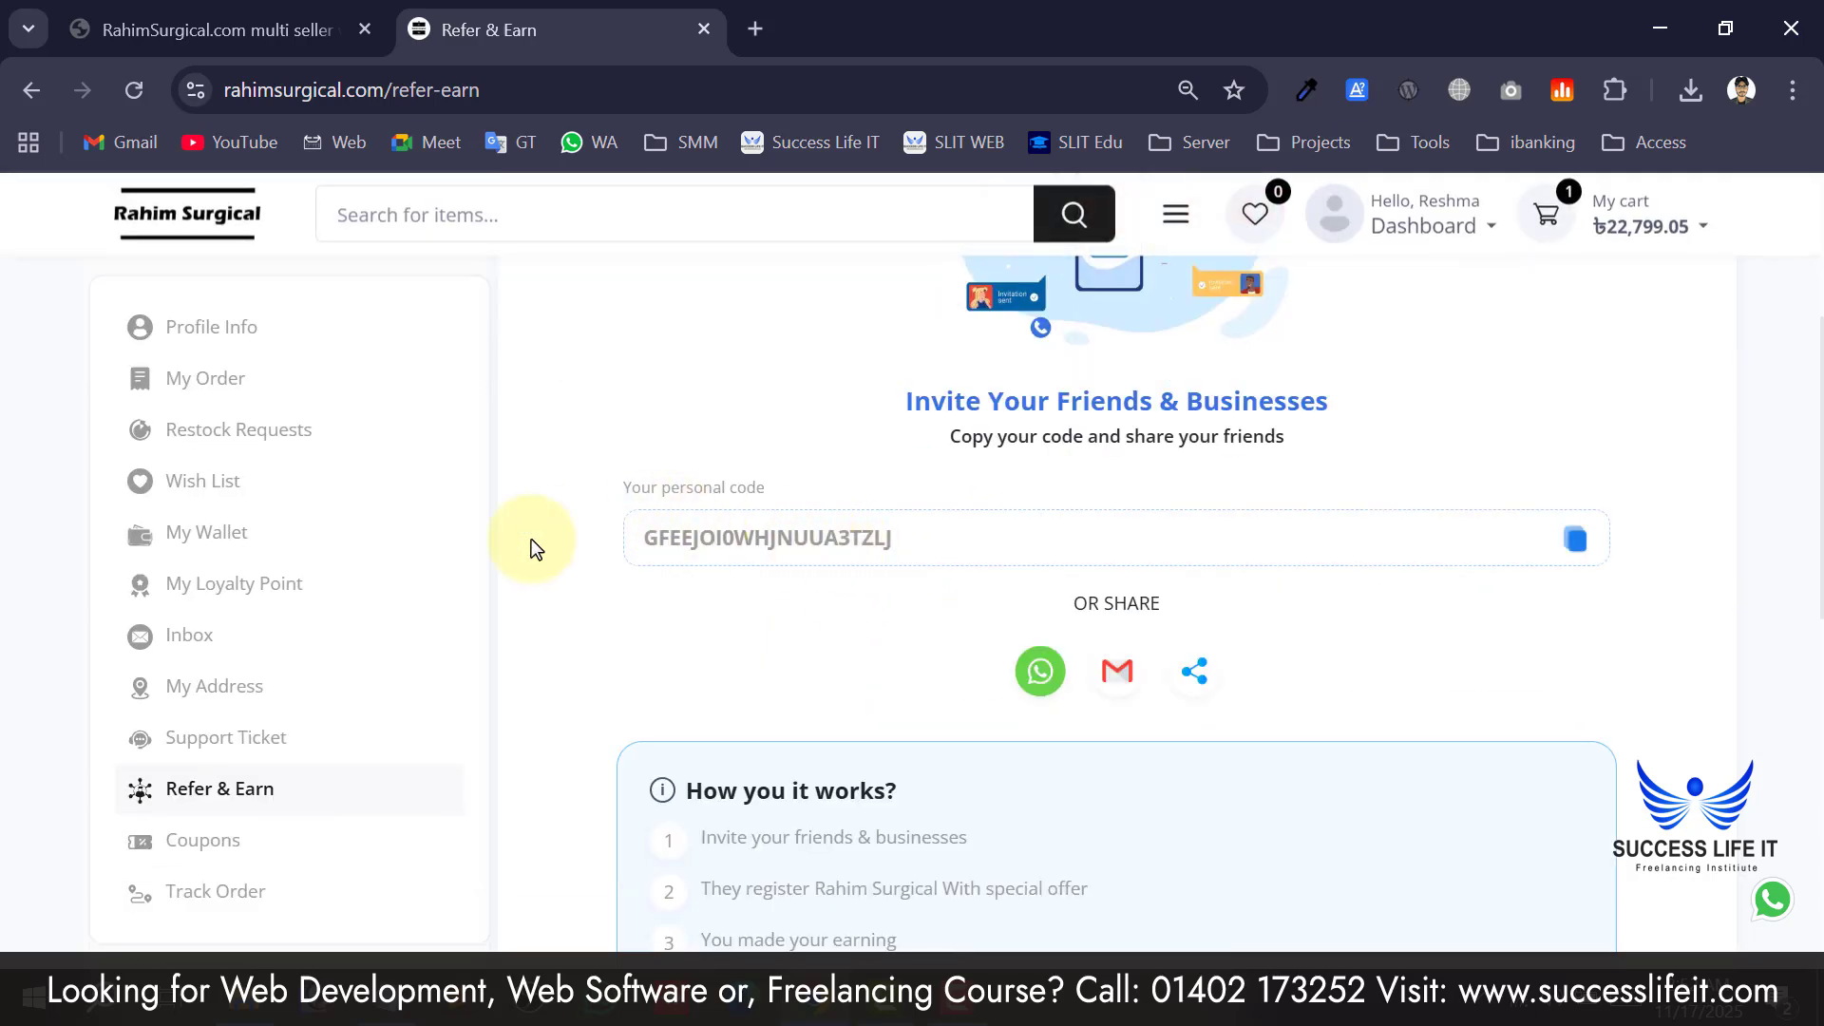
pyautogui.scroll(4, 990, 543)
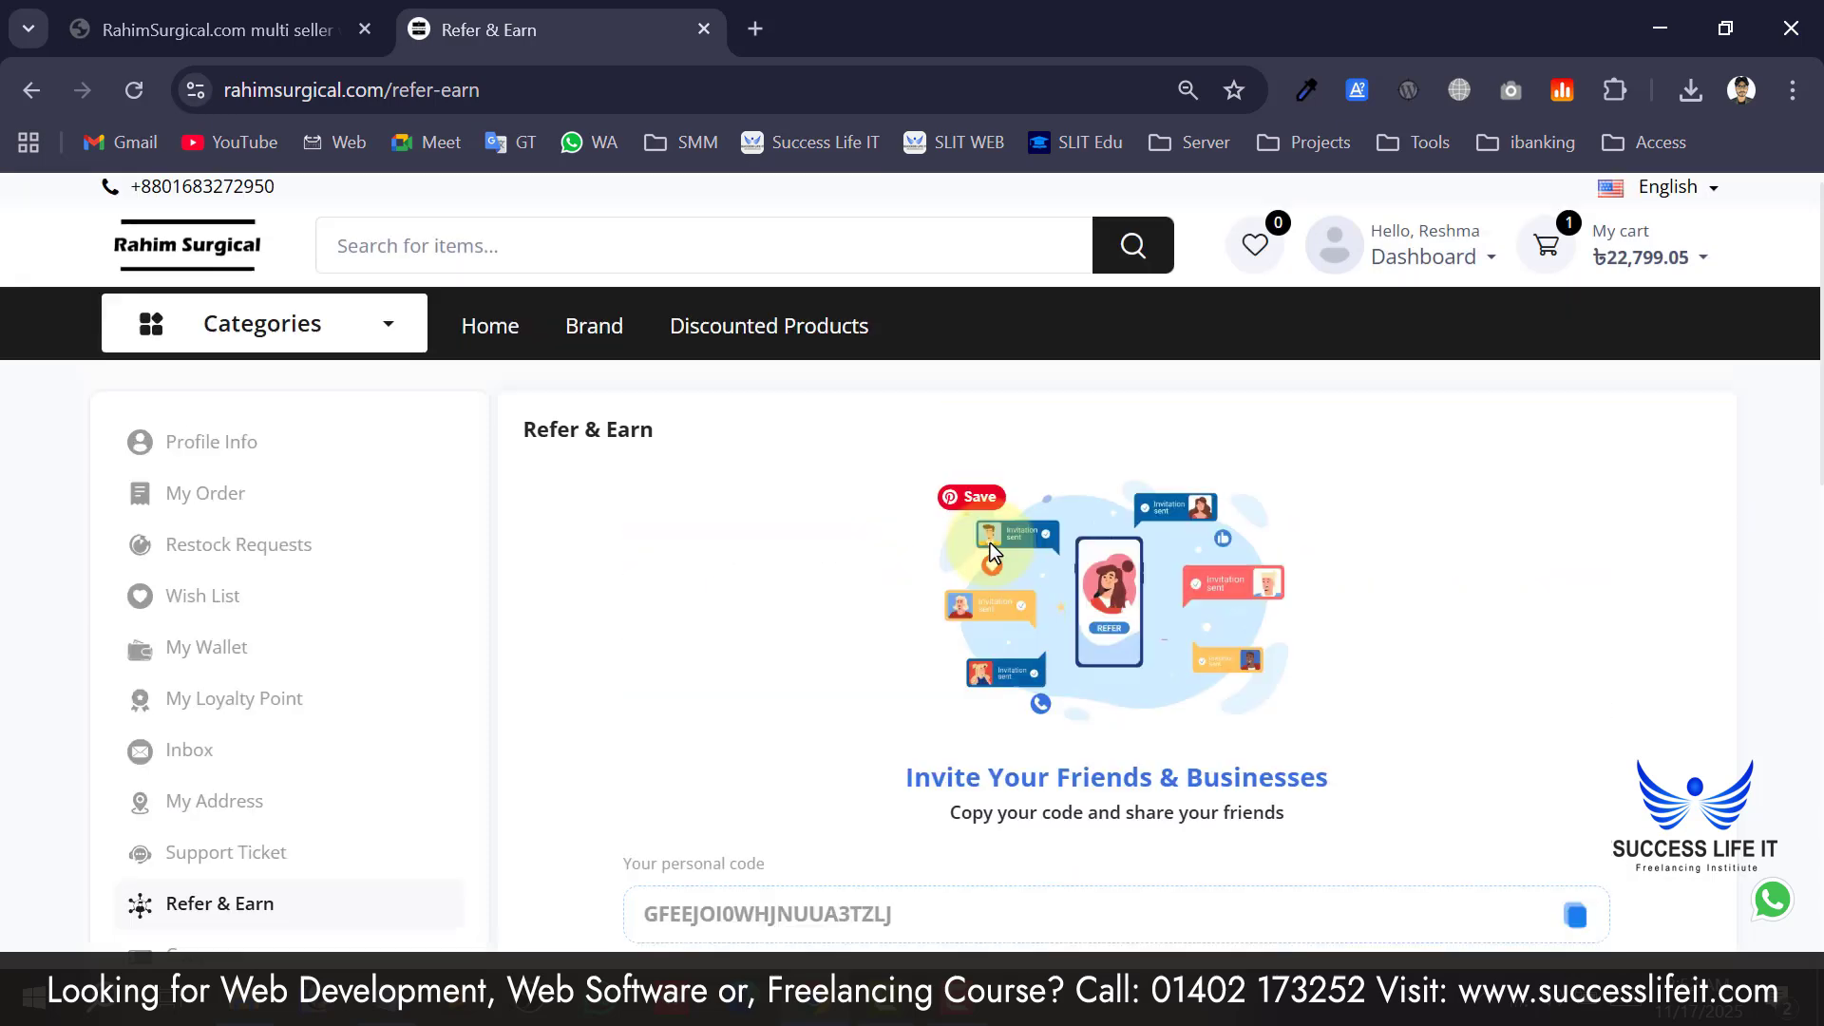
pyautogui.scroll(-4, 587, 518)
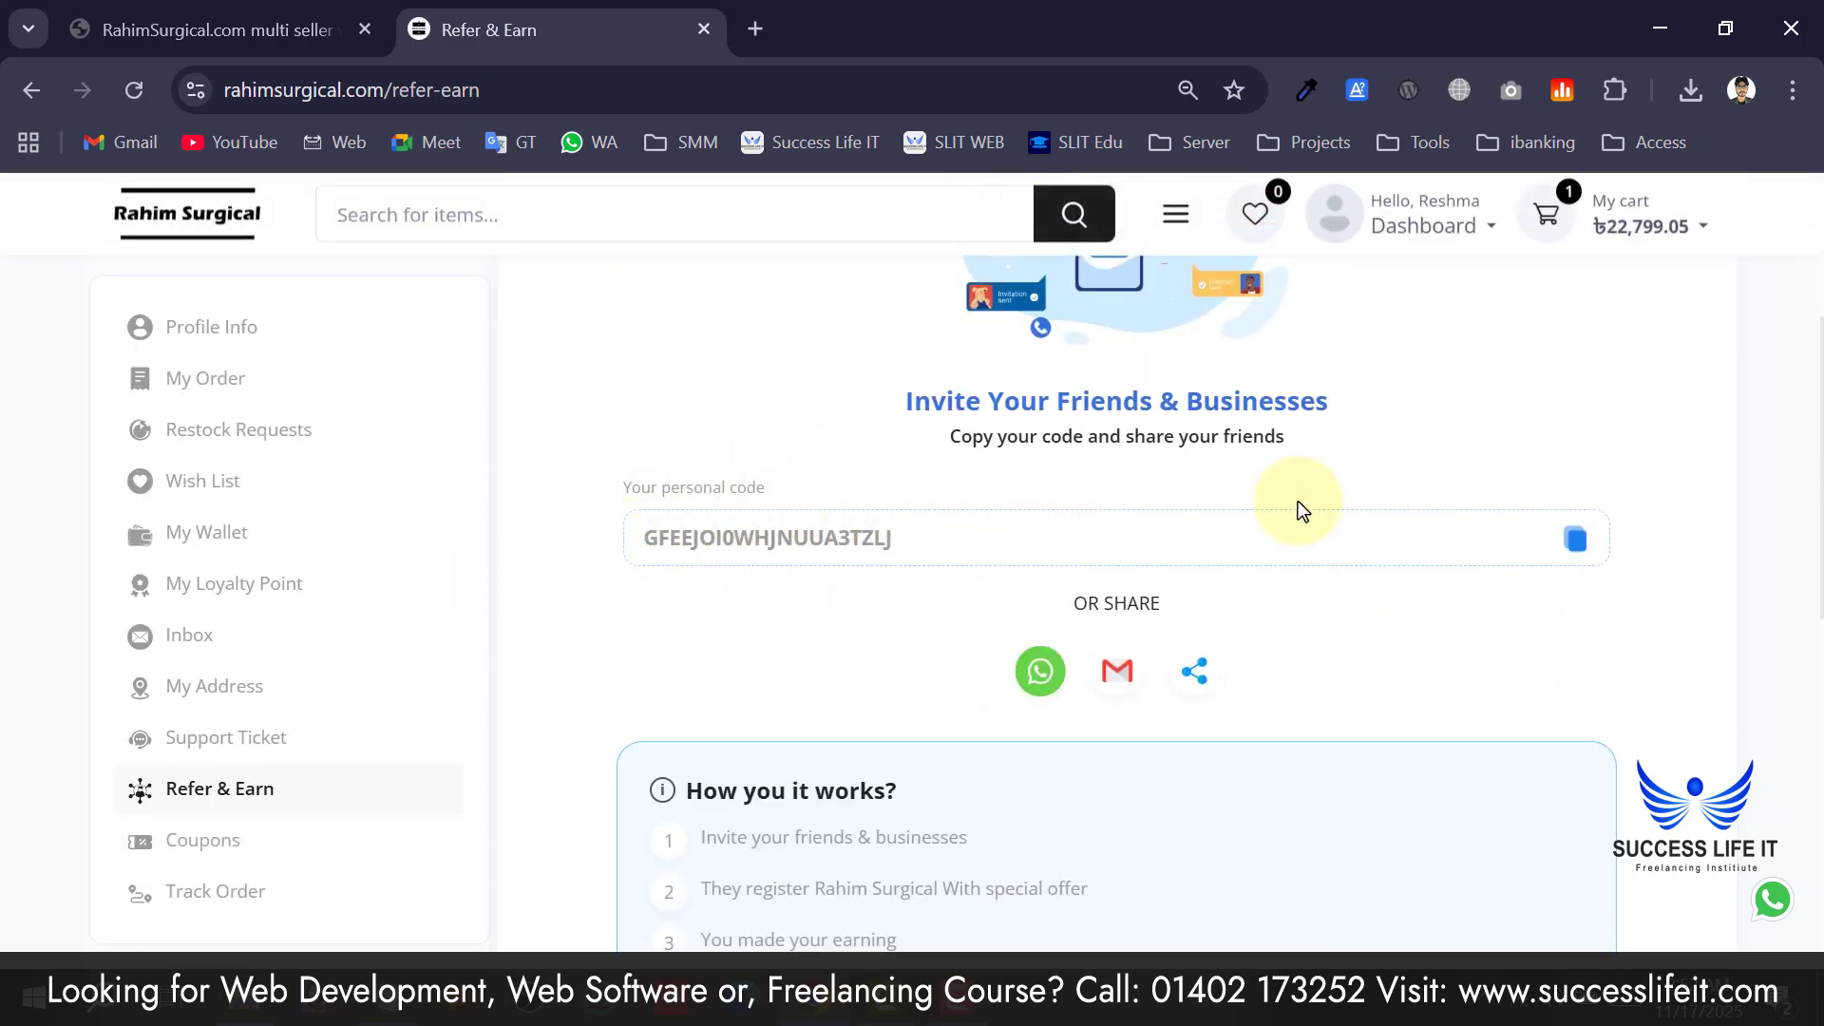
pyautogui.click(1575, 540)
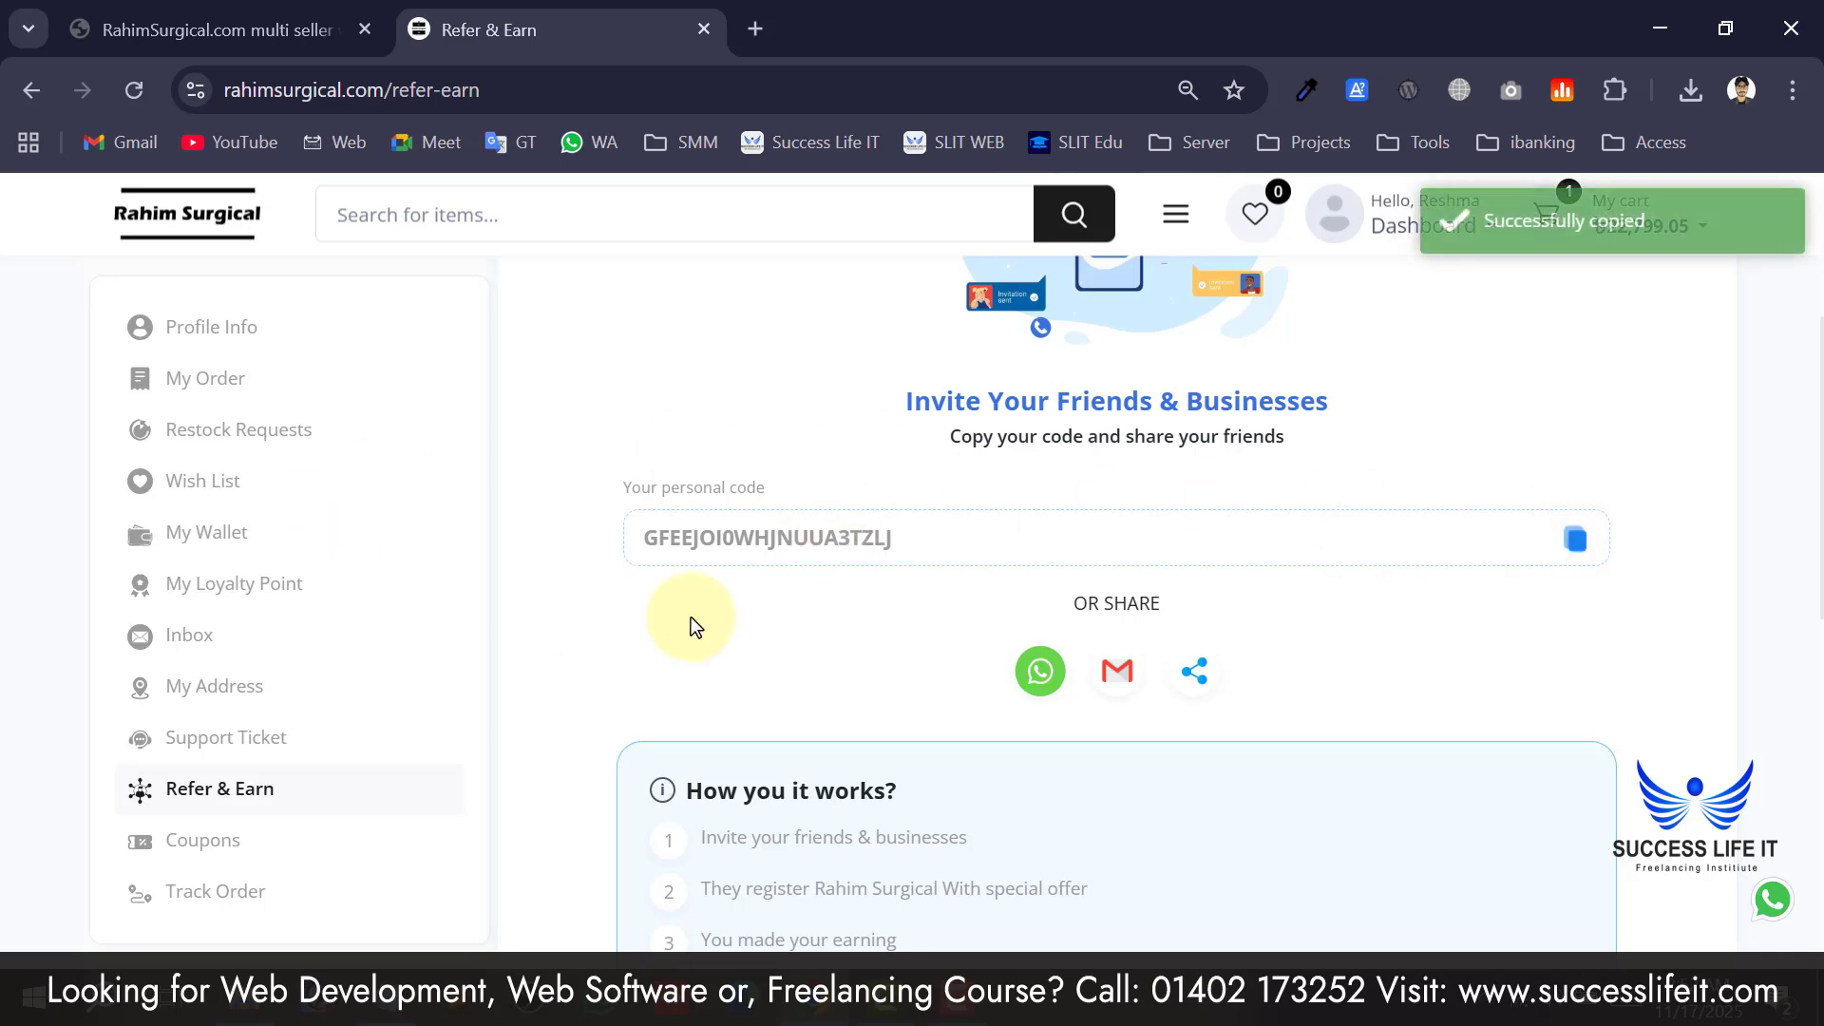
# Scroll through the Refer & Earn how-it-works steps.
pyautogui.scroll(-2, 847, 611)
pyautogui.scroll(2, 839, 436)
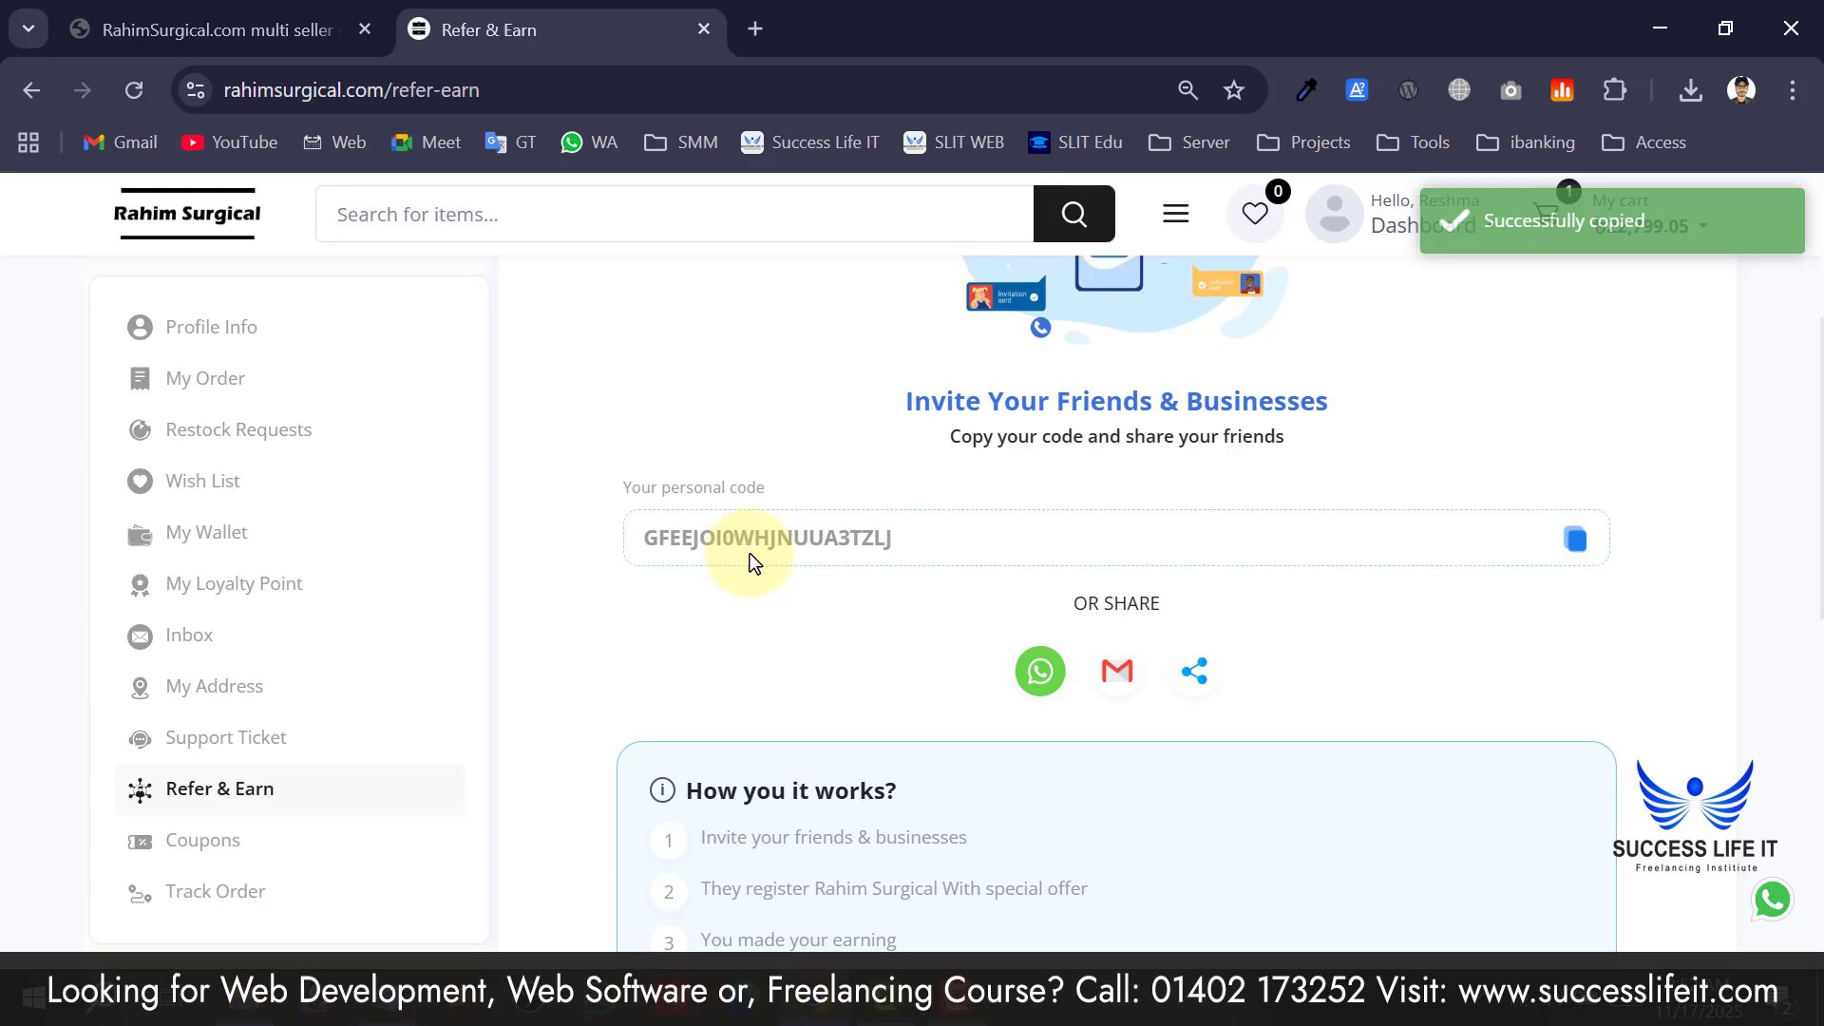
pyautogui.scroll(4, 770, 558)
pyautogui.scroll(-4, 770, 548)
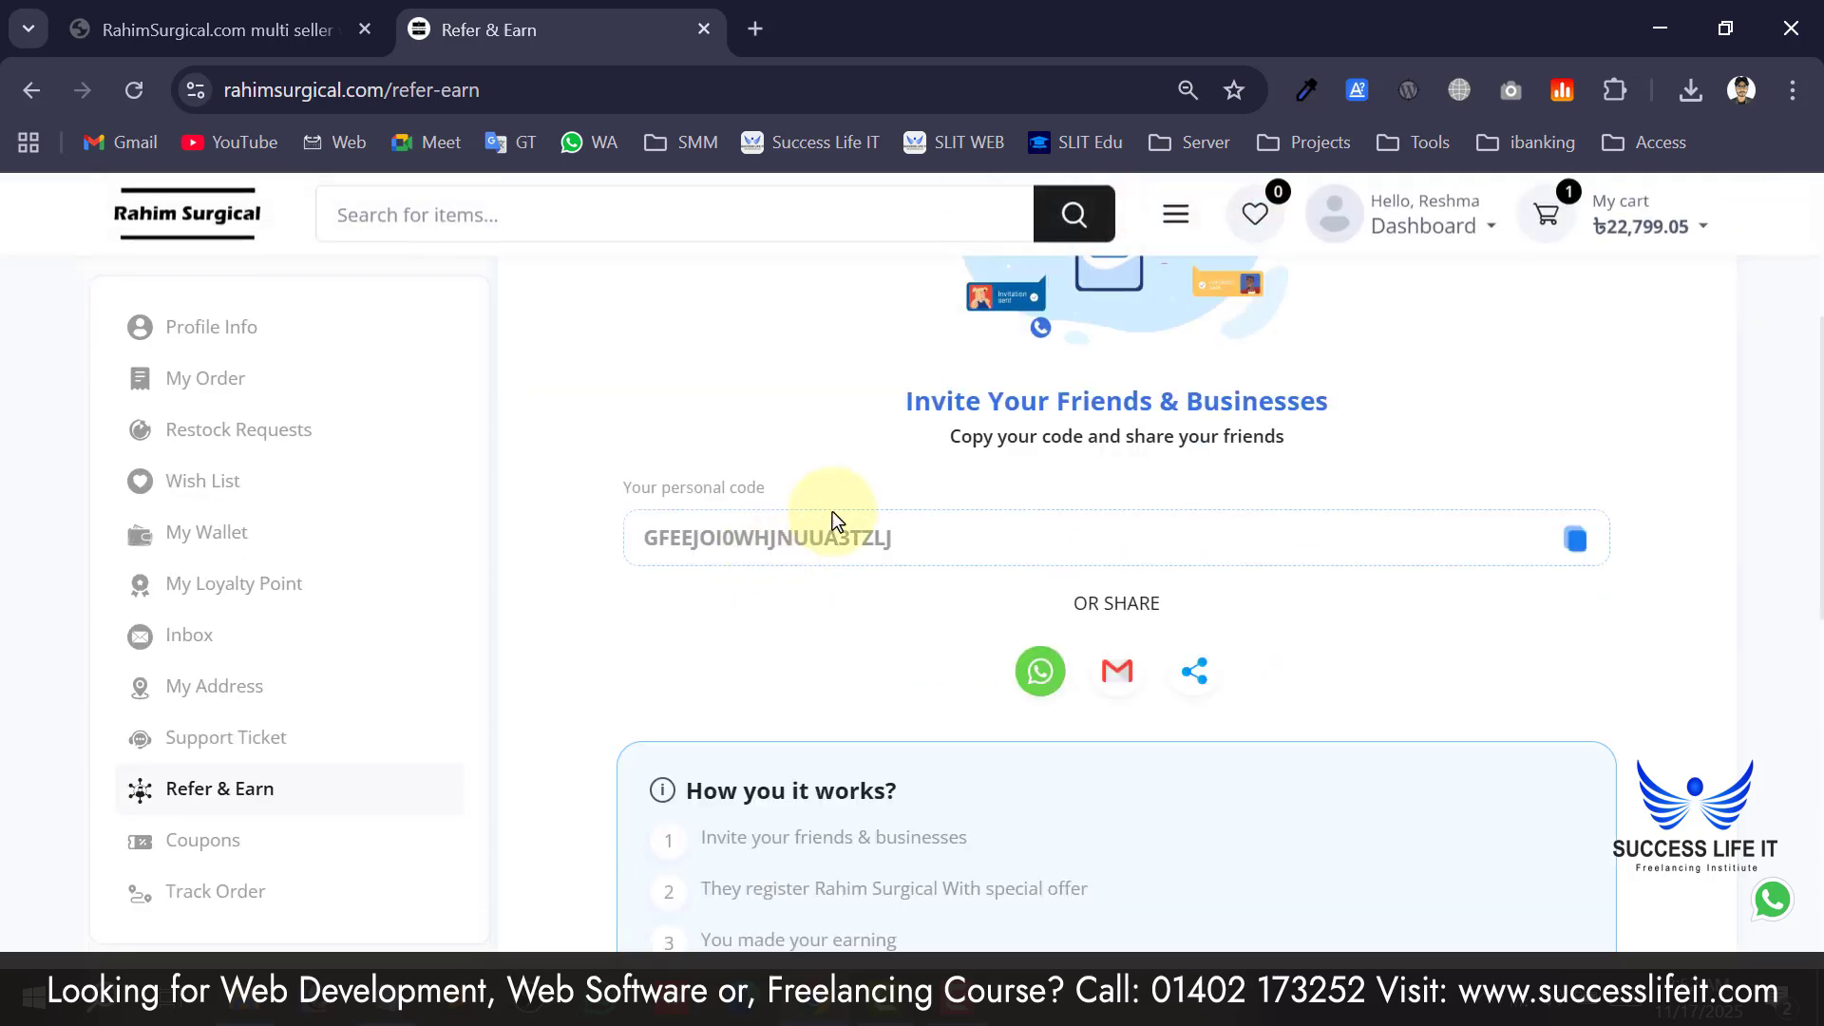
pyautogui.scroll(-4, 1039, 652)
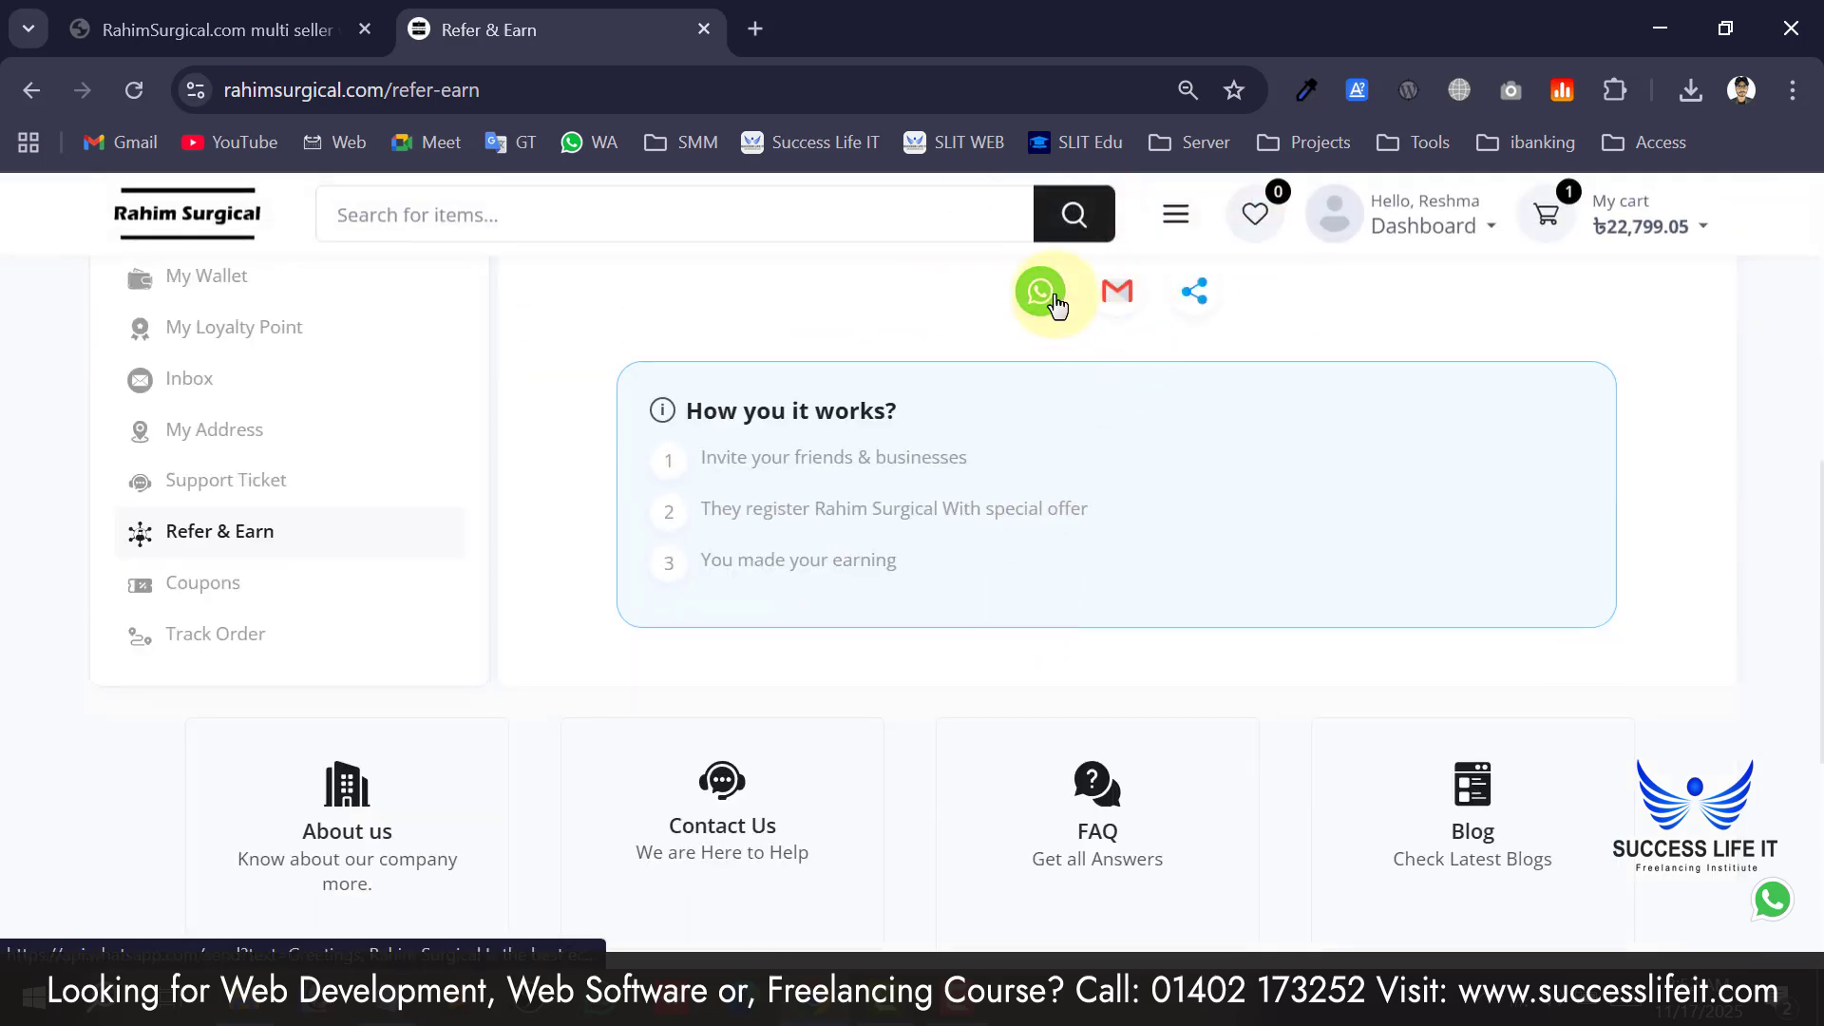
pyautogui.scroll(2, 1055, 299)
pyautogui.scroll(2, 869, 493)
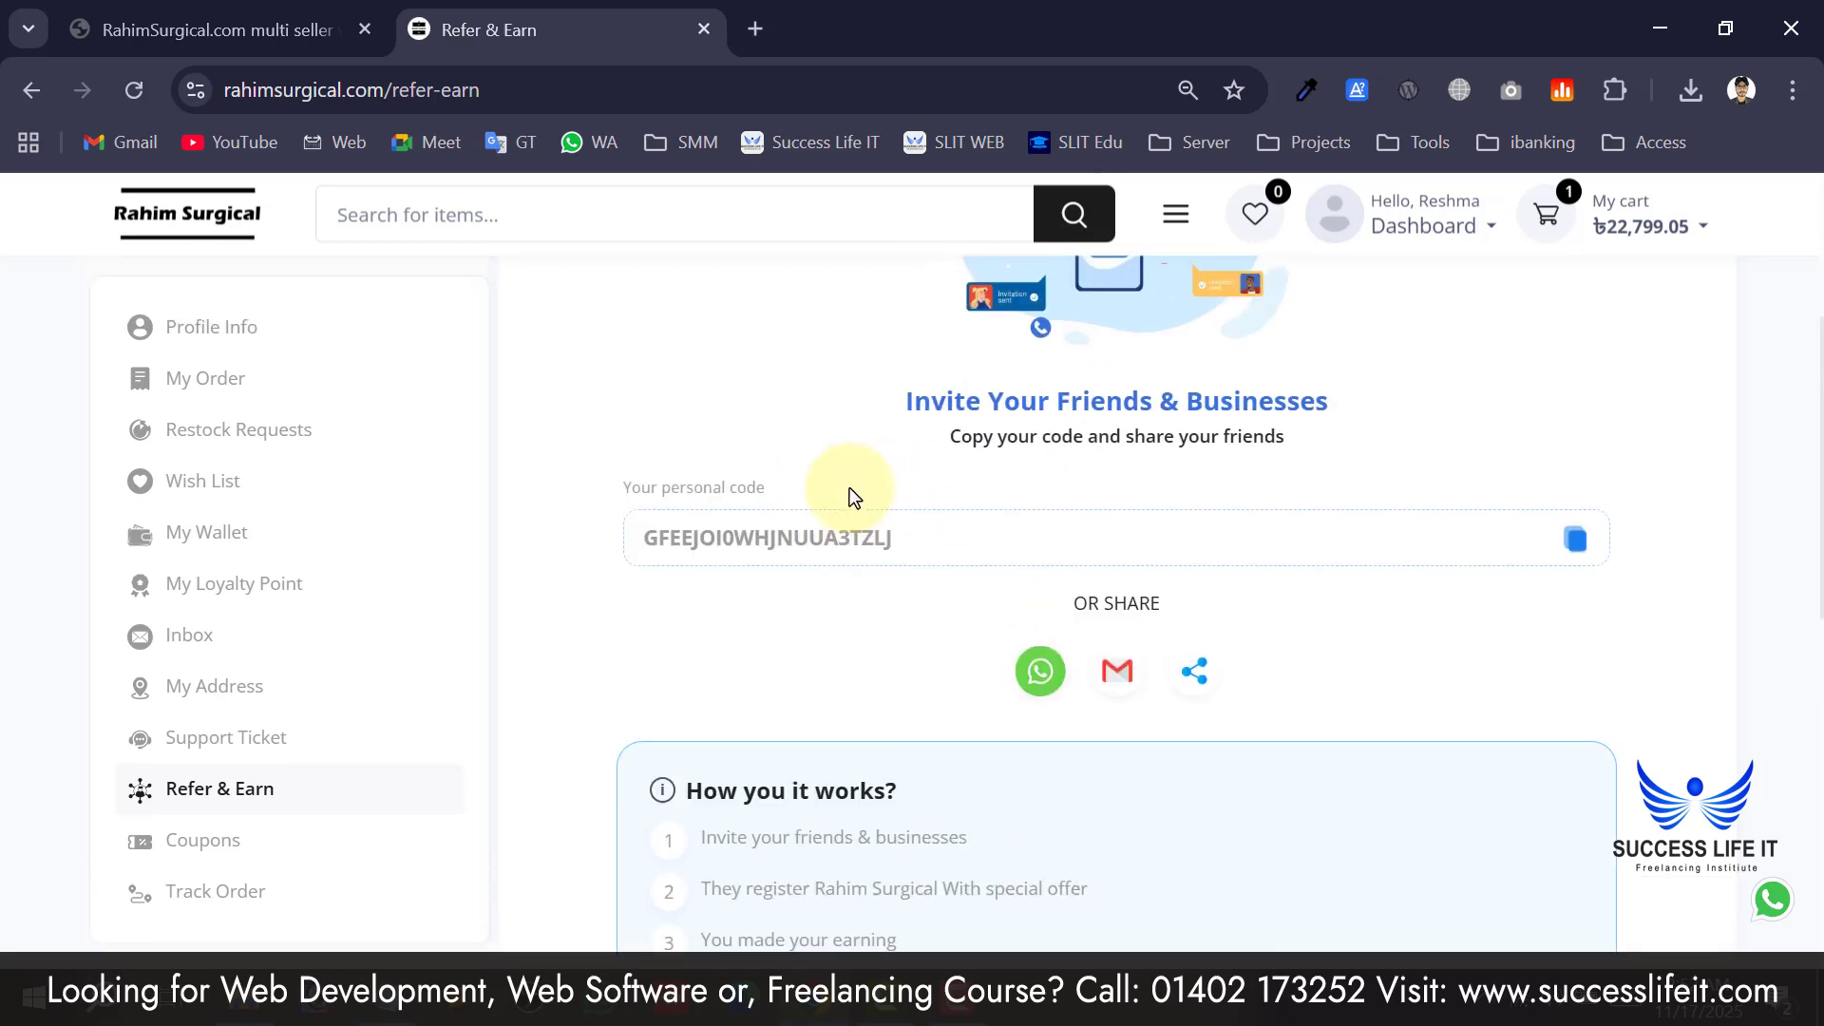
pyautogui.scroll(-2, 916, 589)
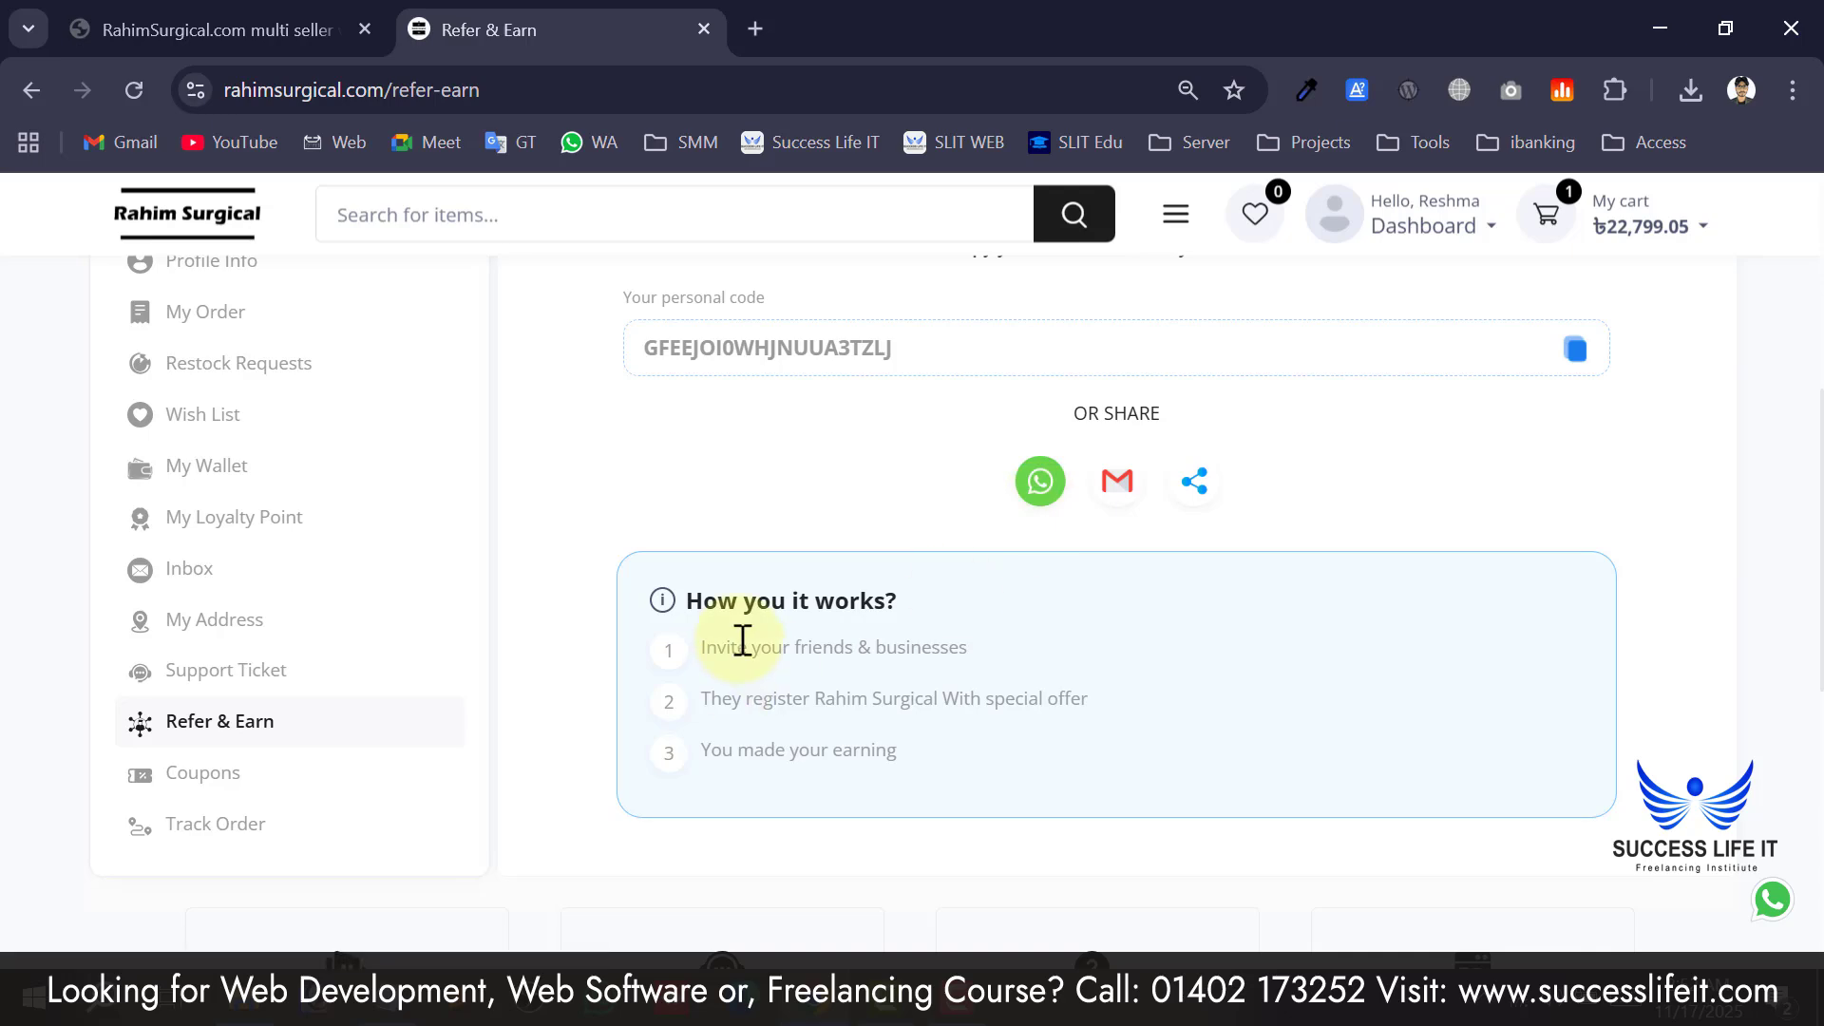
pyautogui.moveTo(739, 647); pyautogui.dragTo(897, 649)
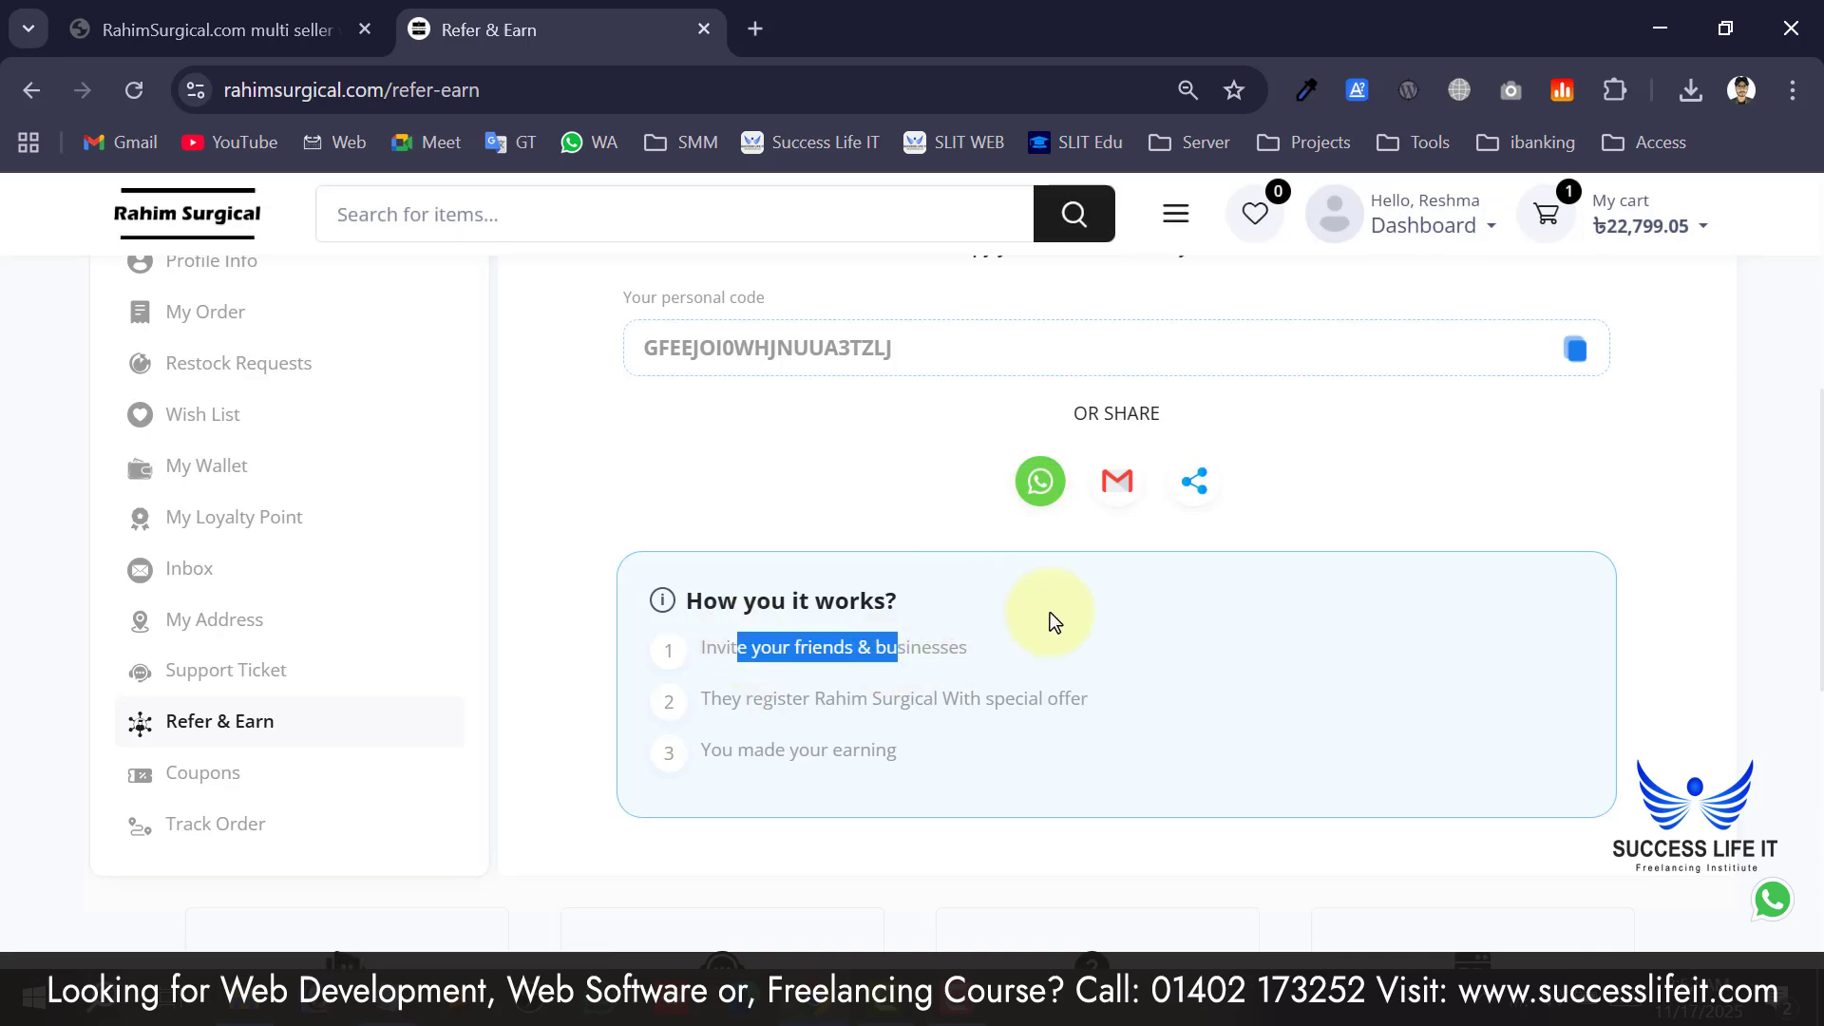
# Copy the referral share link and load it in the address bar with Paste and go.
pyautogui.click(1194, 485)
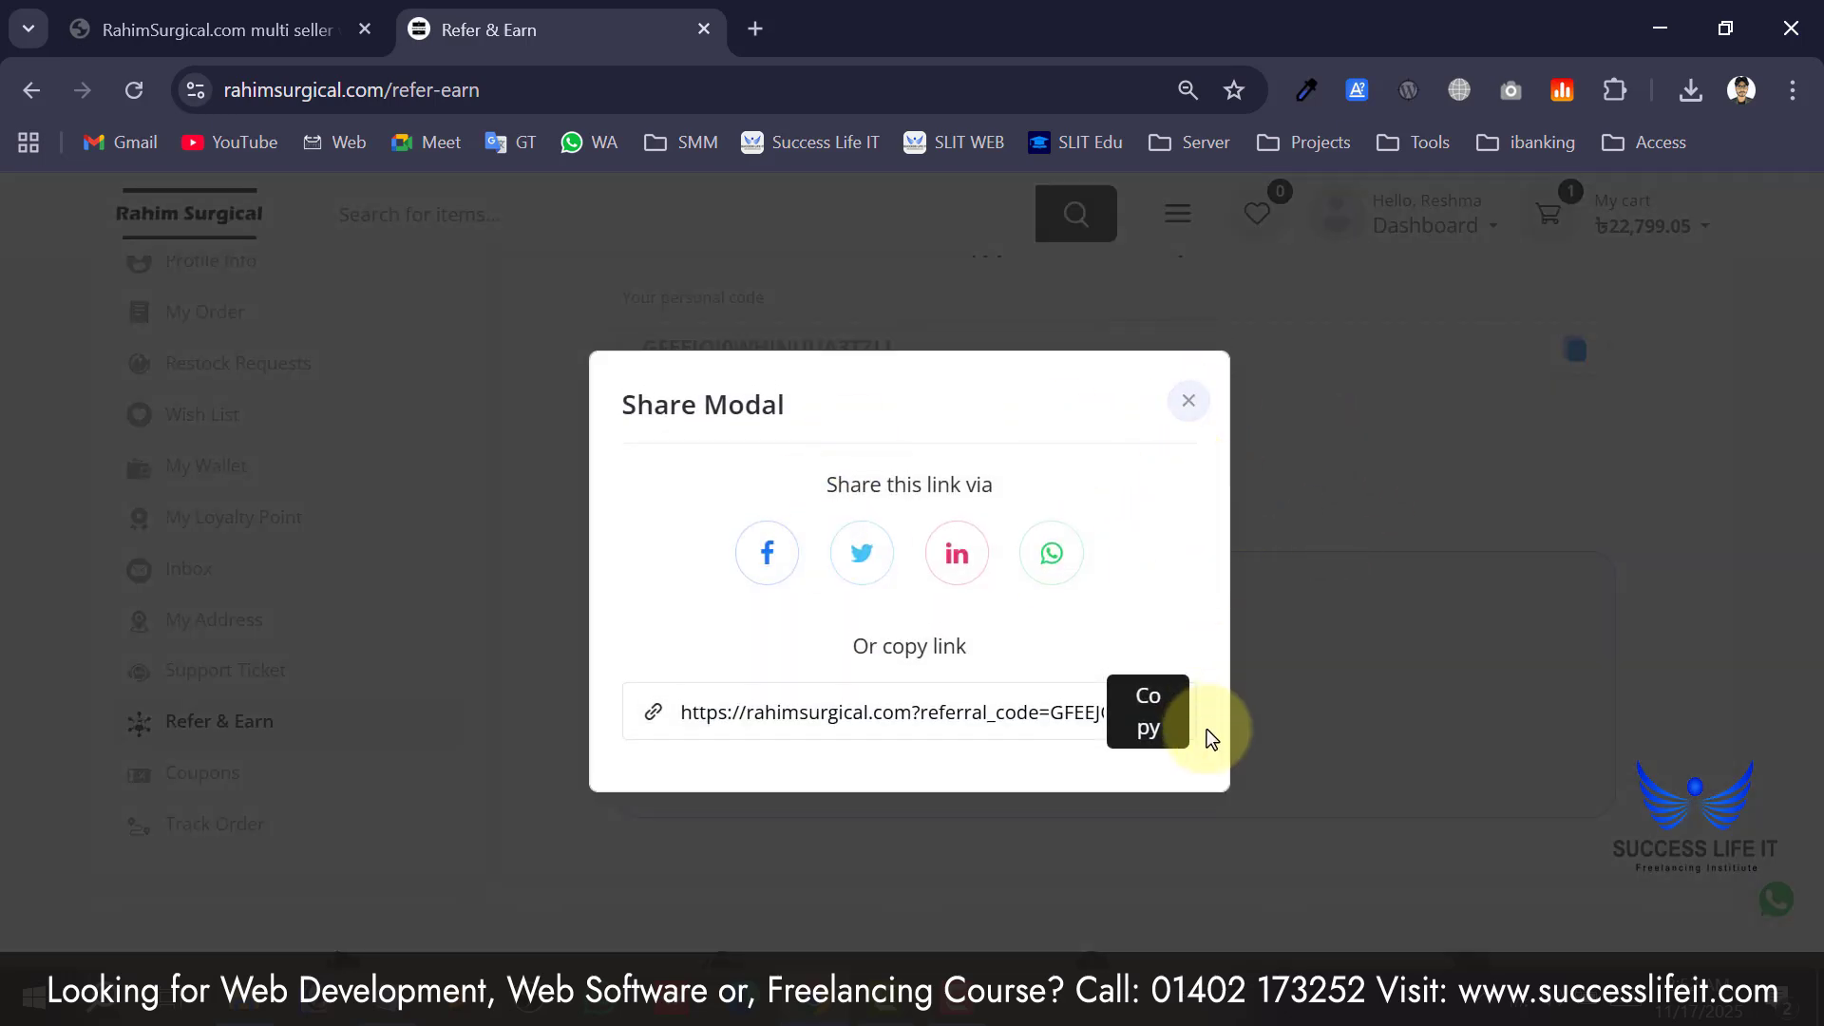
pyautogui.click(1121, 744)
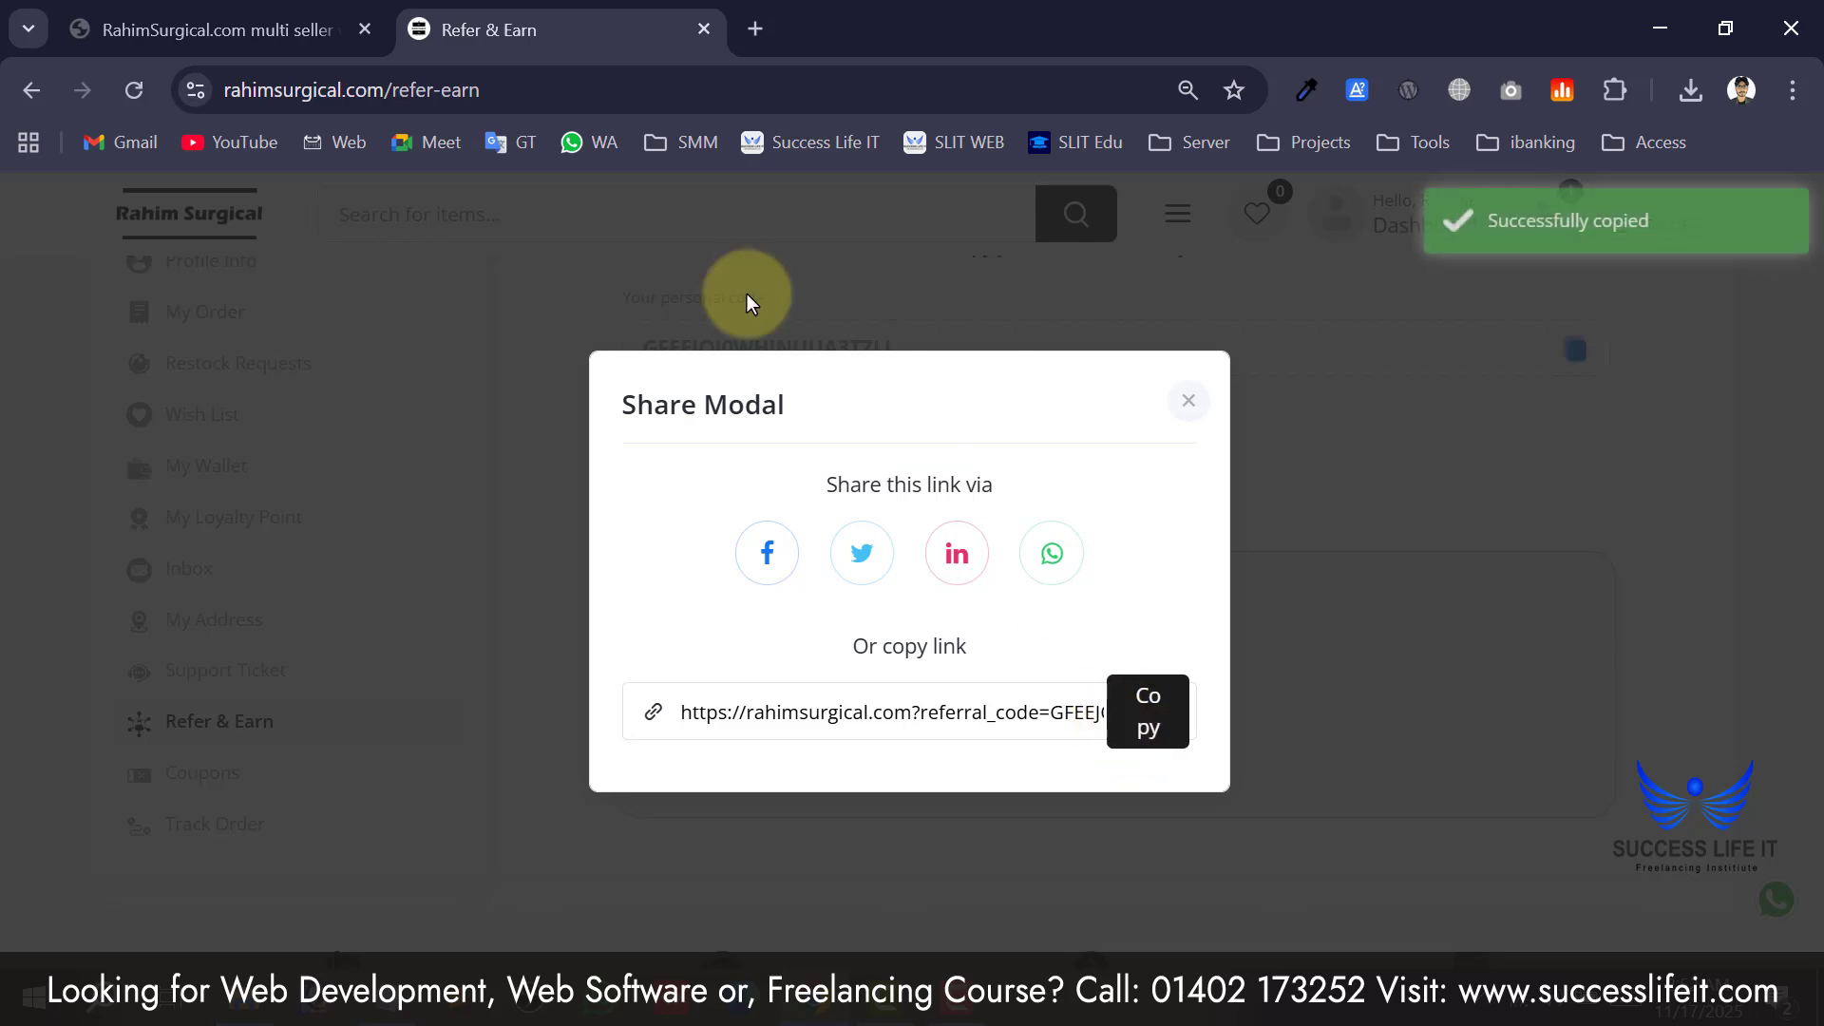
pyautogui.click(597, 83)
pyautogui.rightClick(597, 84)
pyautogui.click(721, 426)
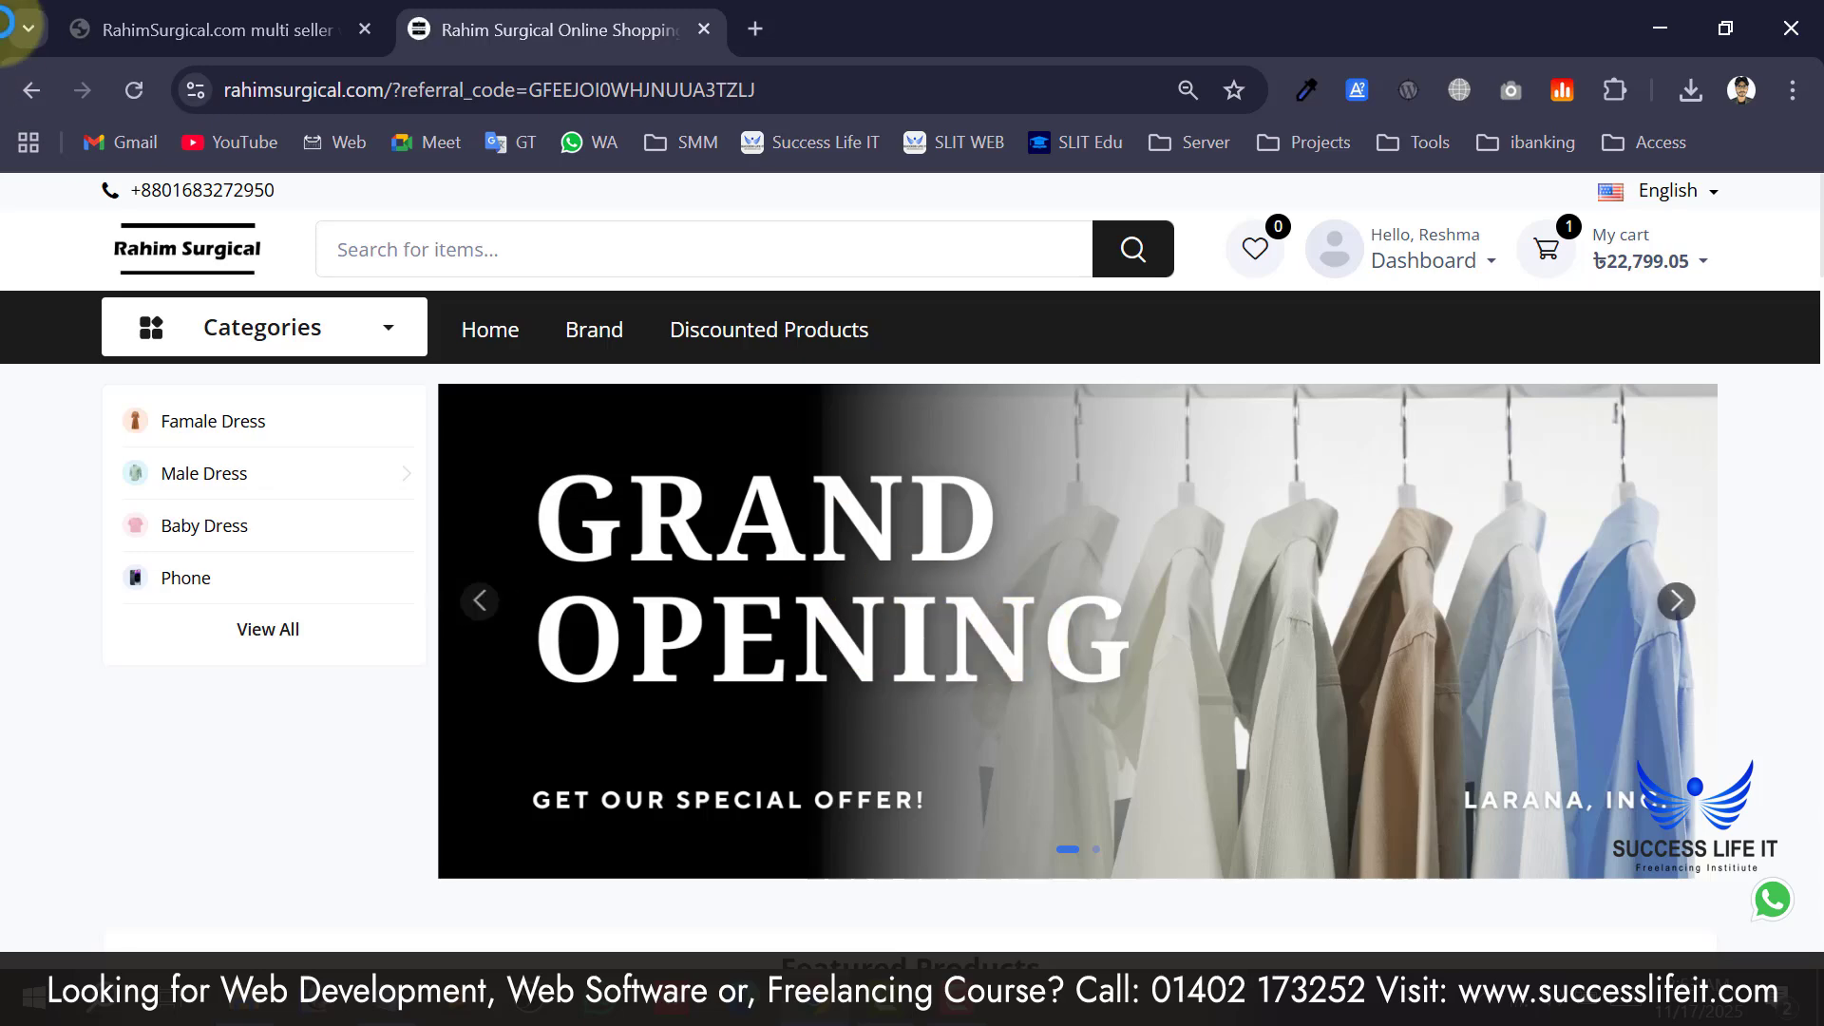
# Return to Refer & Earn, close the Share Modal, and go to the empty Coupons page.
pyautogui.click(31, 89)
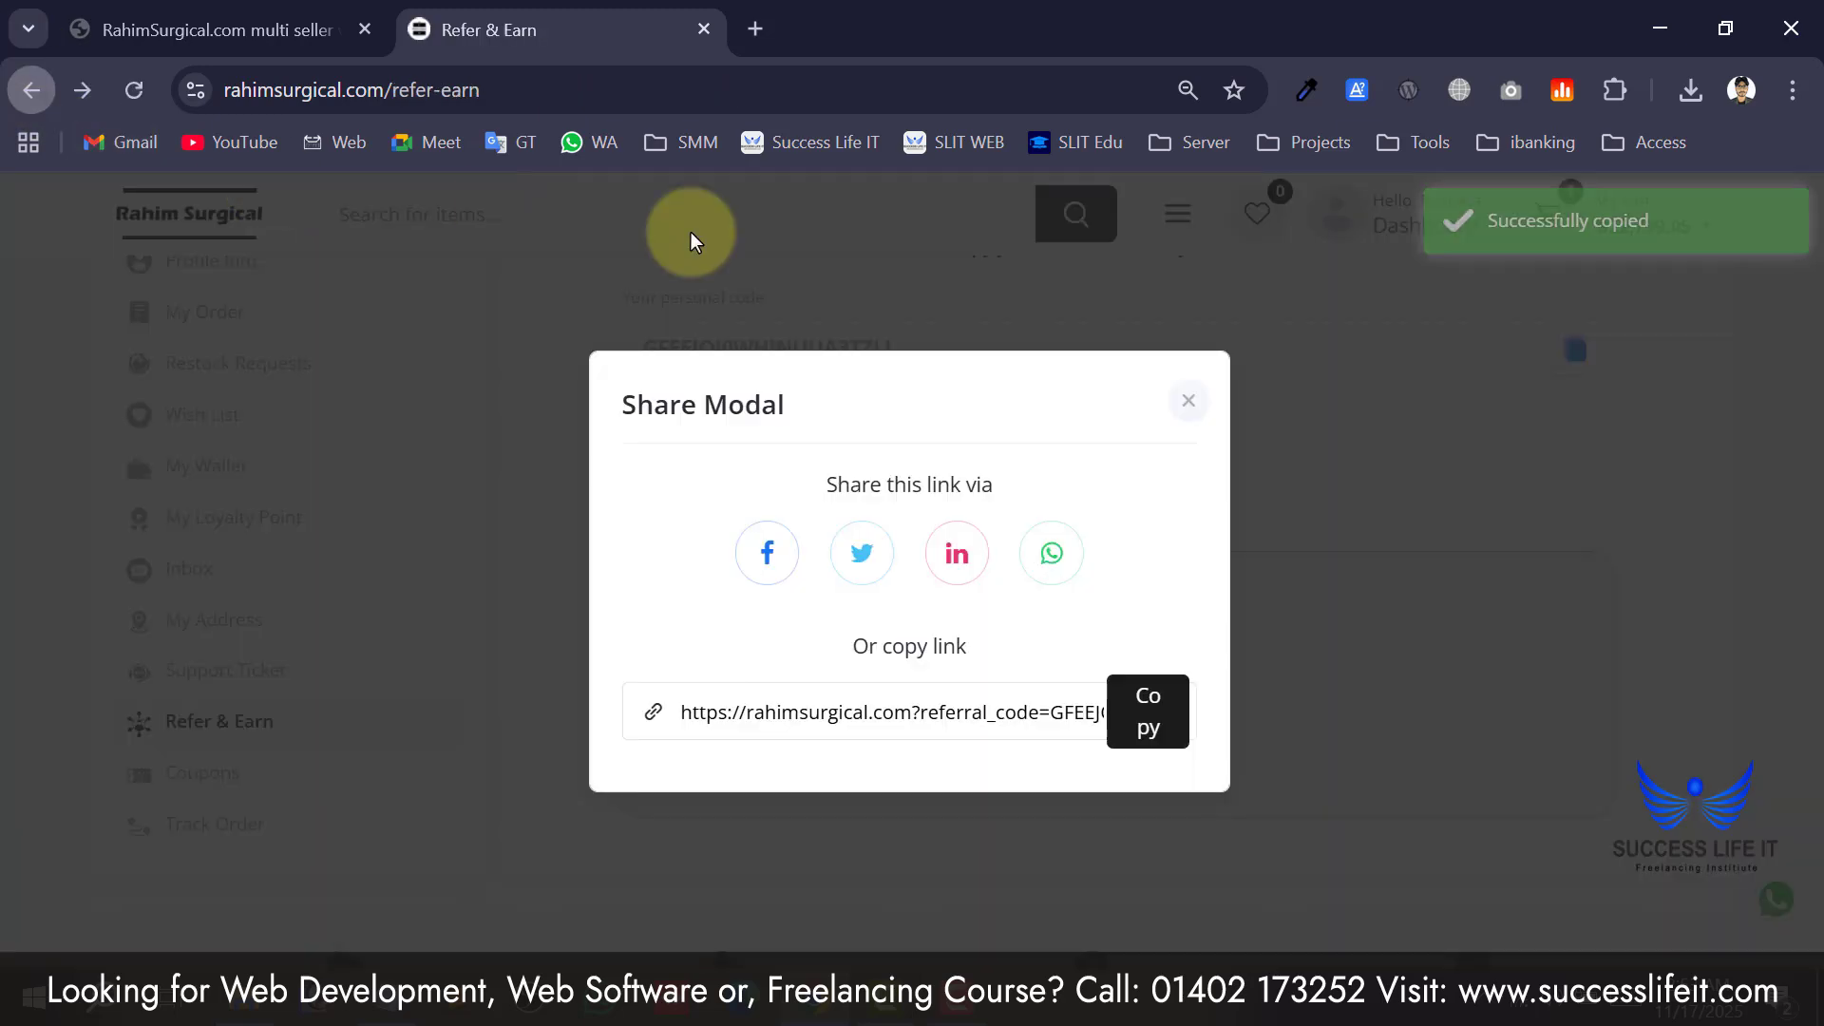
pyautogui.click(1188, 406)
pyautogui.click(247, 777)
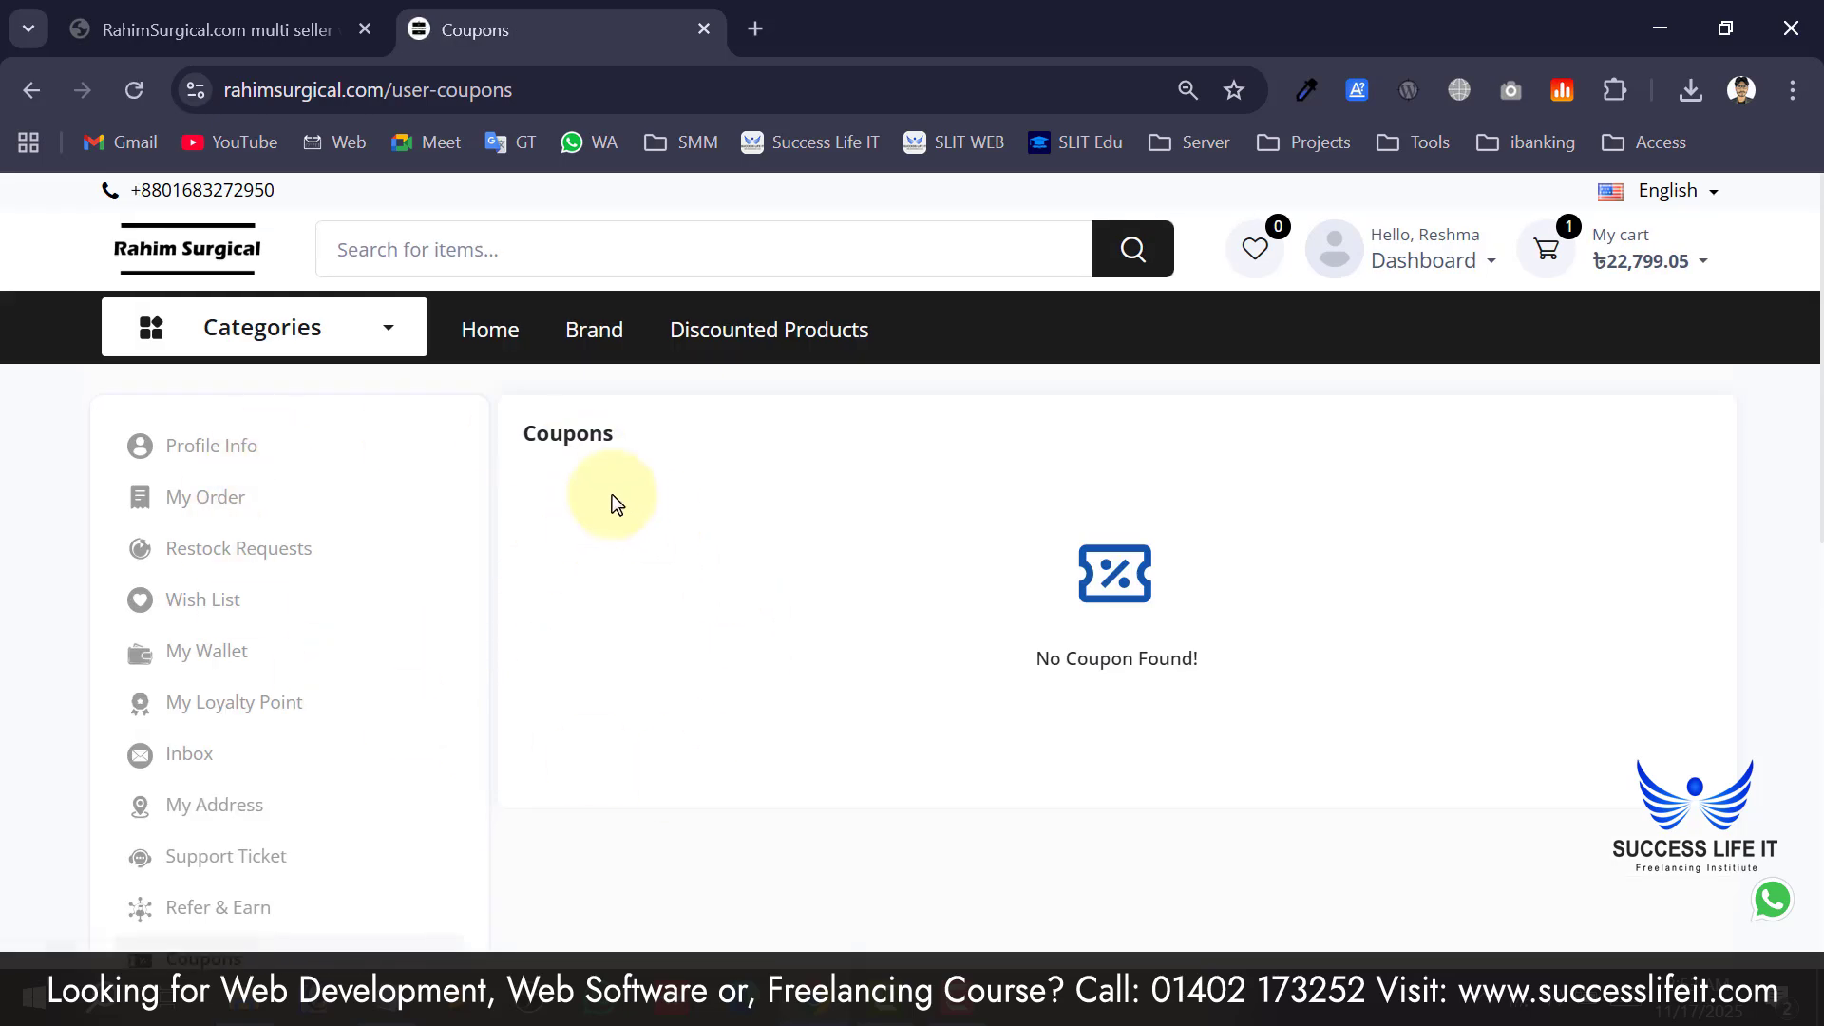
# Glance at the Track Order form, go back, and list My Orders: pending 100004 and 100003.
pyautogui.scroll(-2, 551, 446)
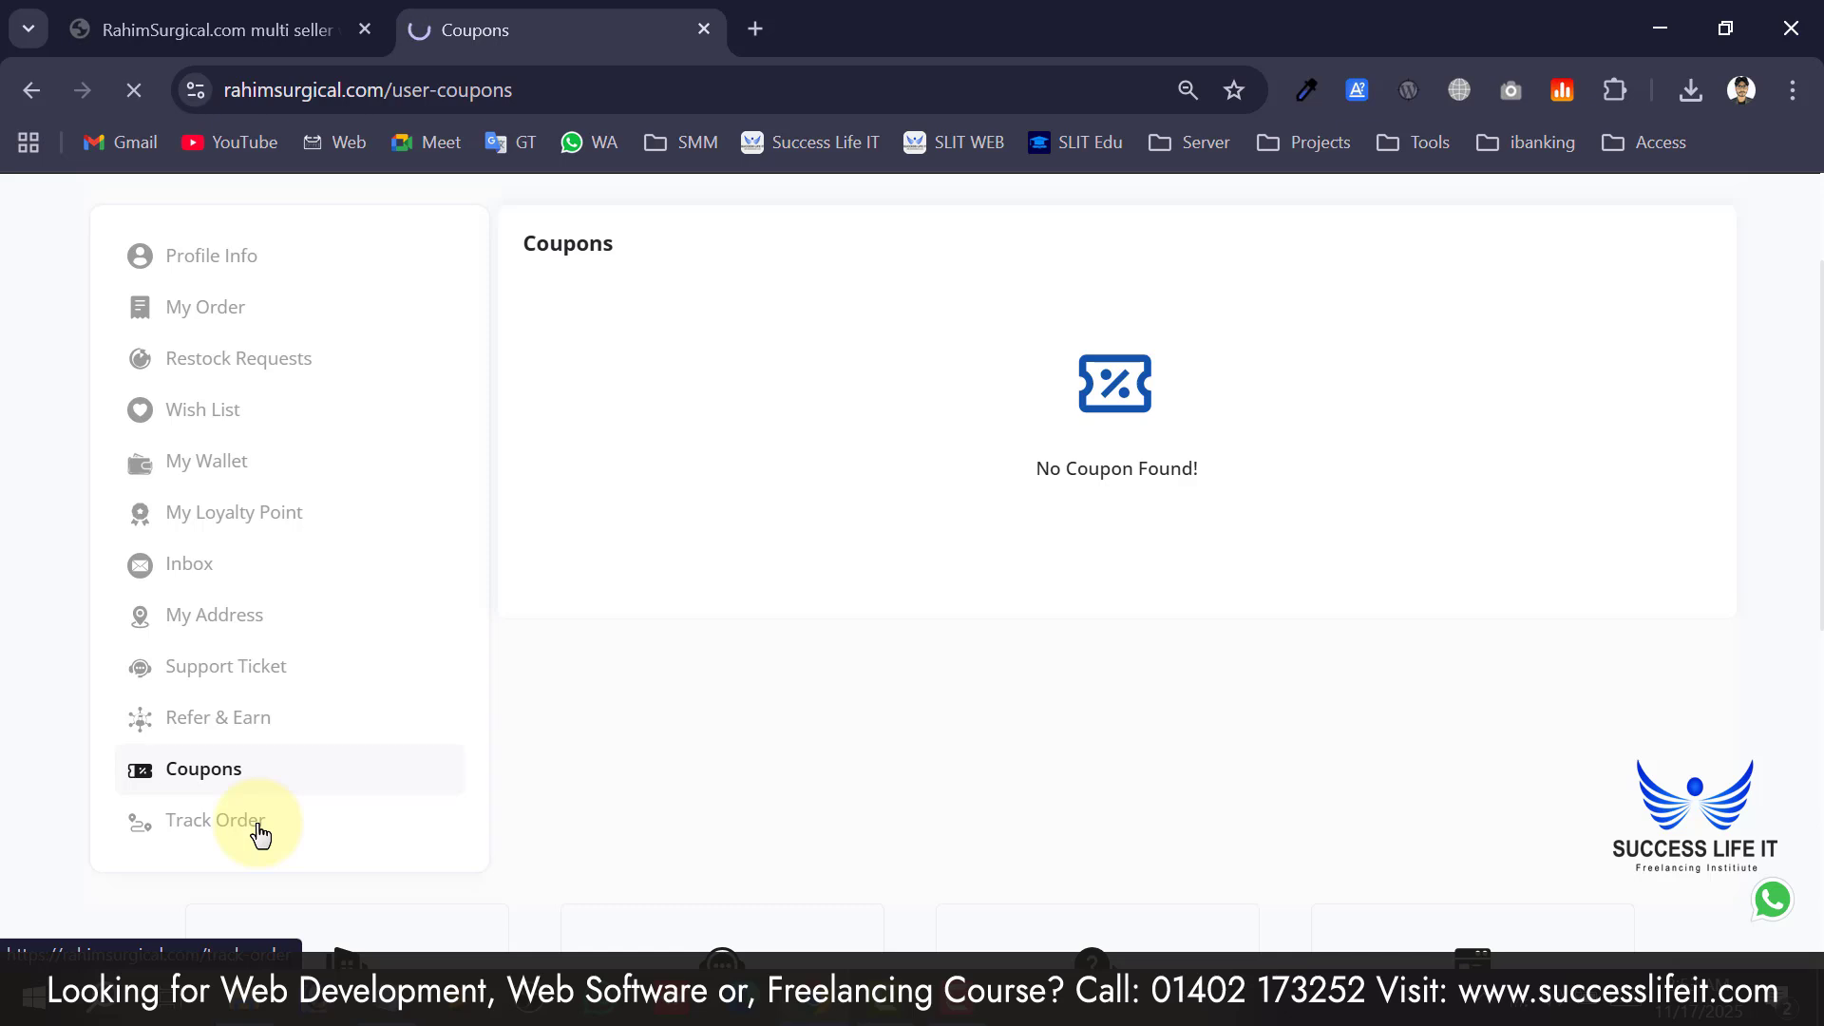
pyautogui.click(796, 603)
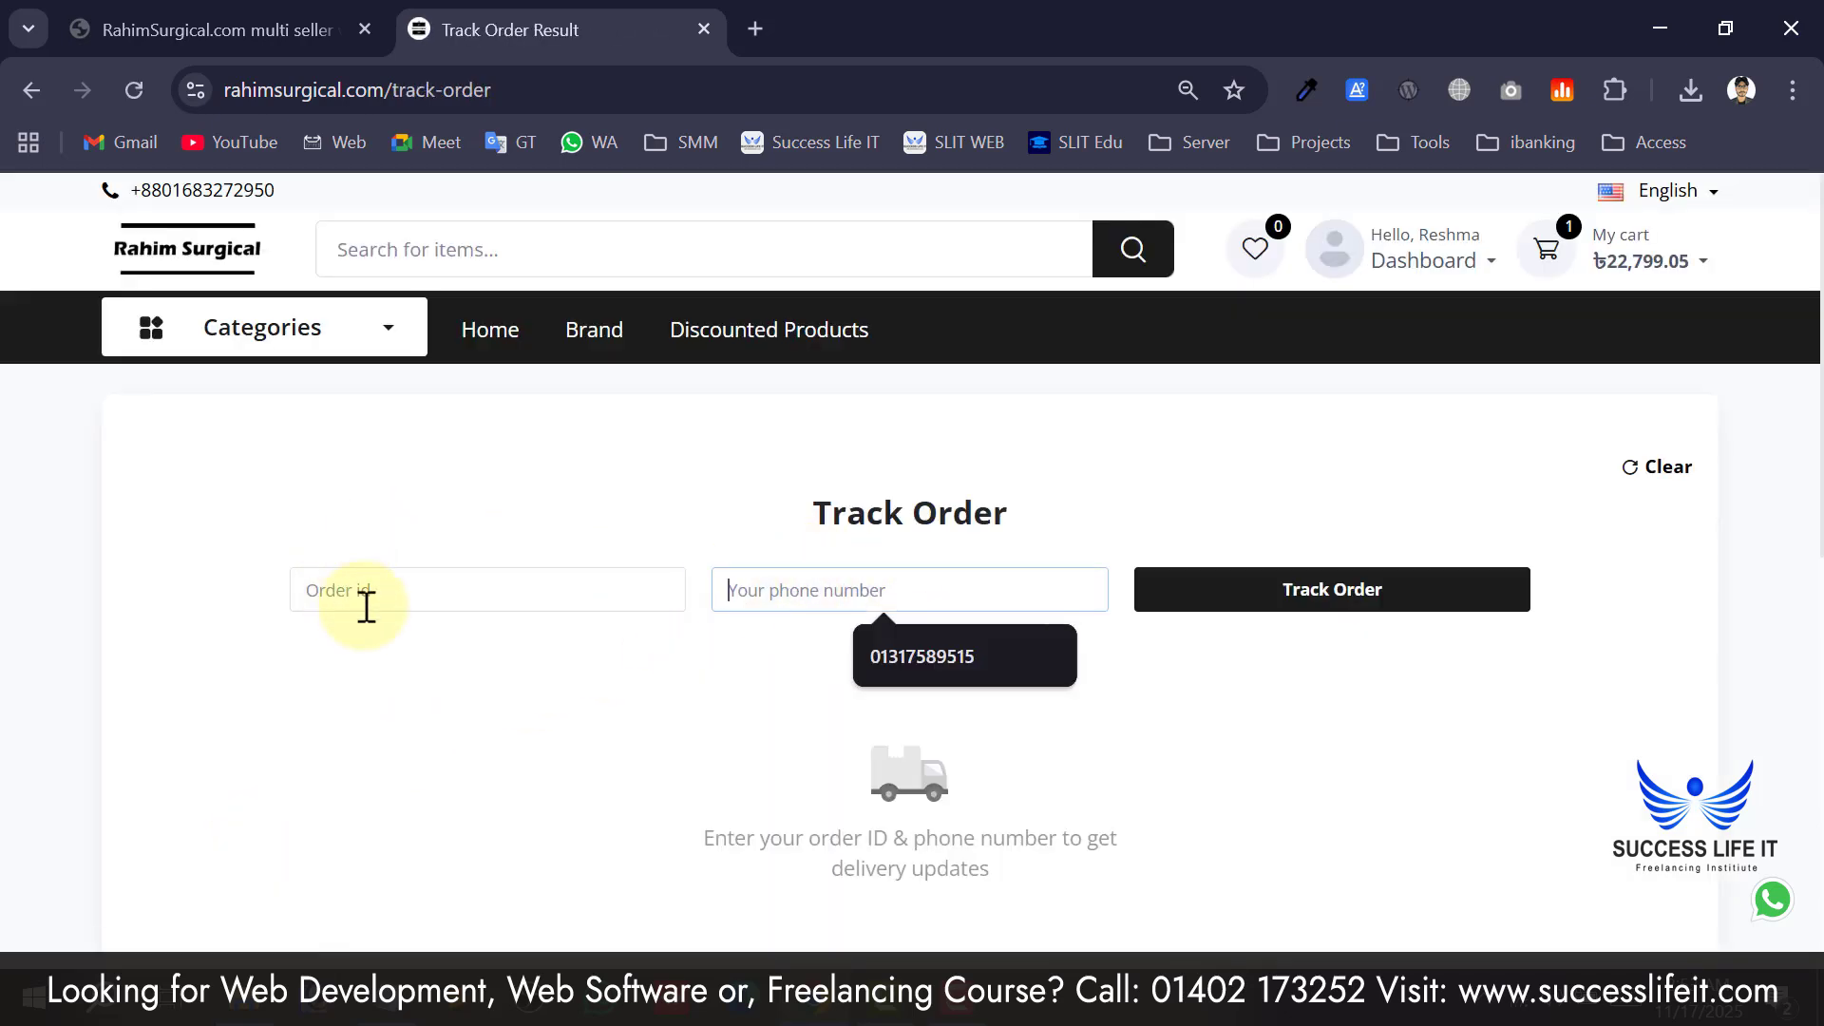
pyautogui.click(28, 92)
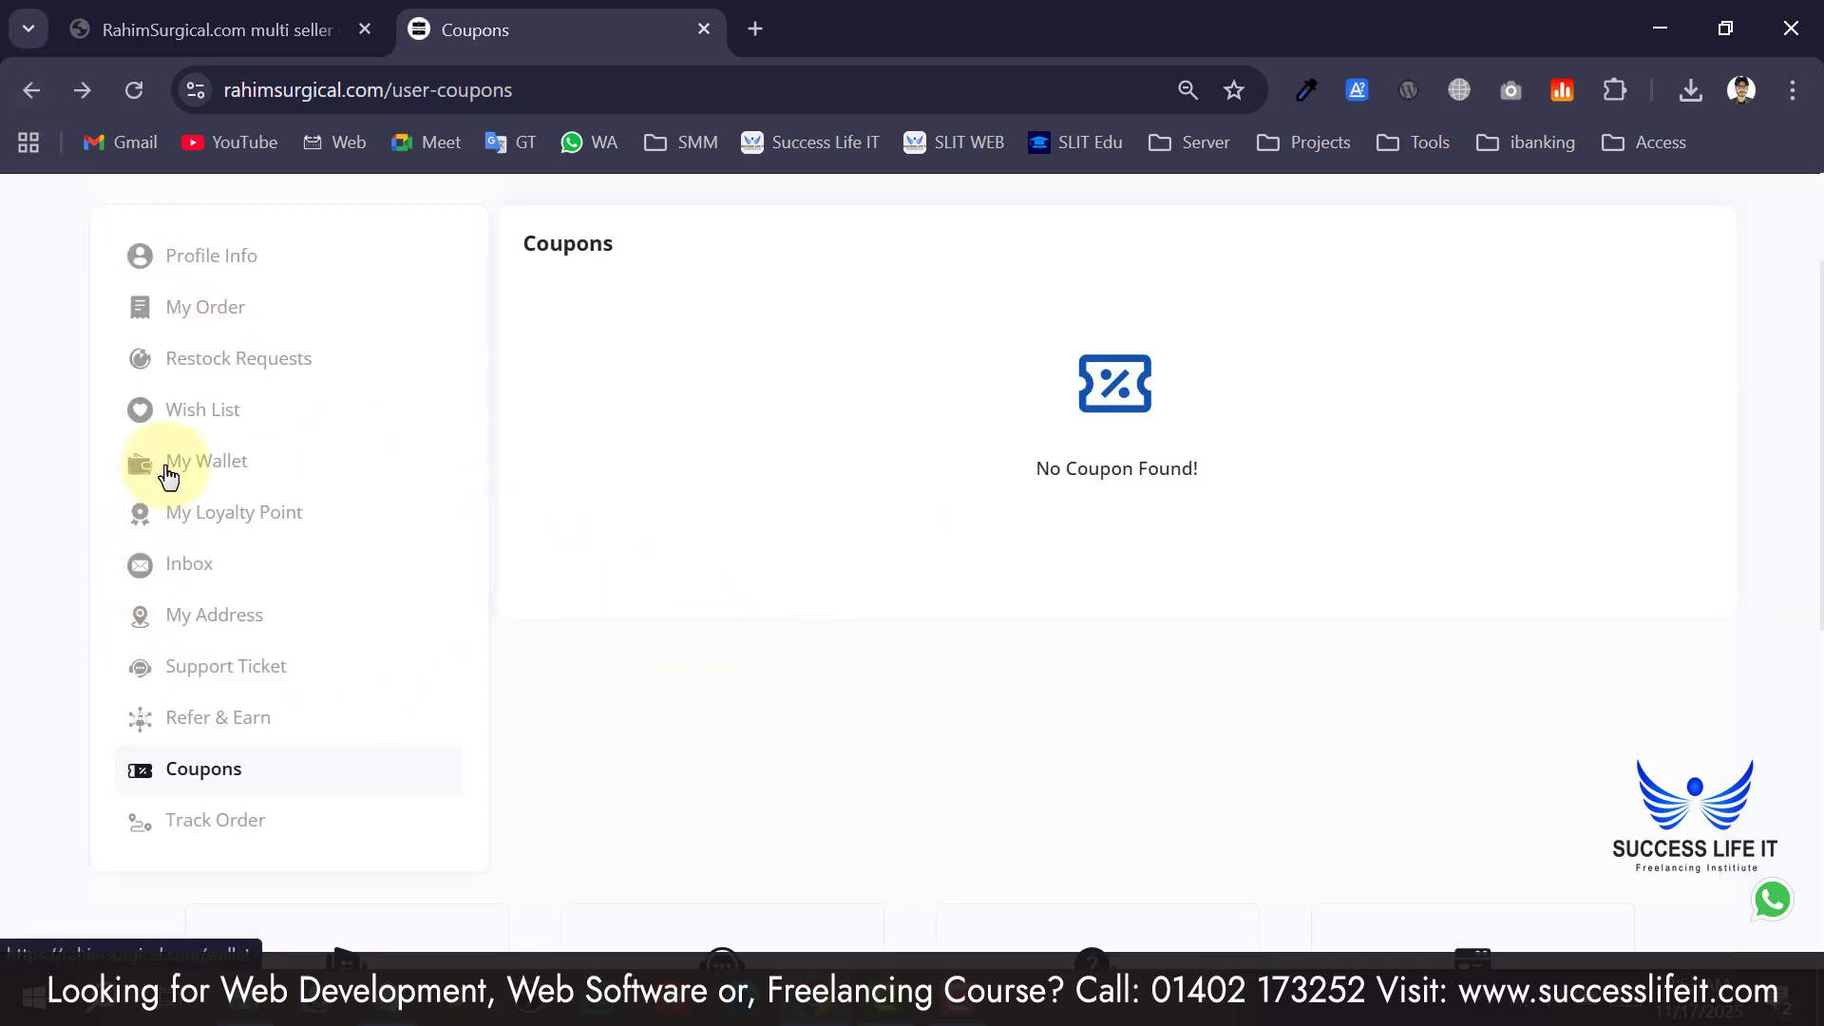
pyautogui.click(251, 498)
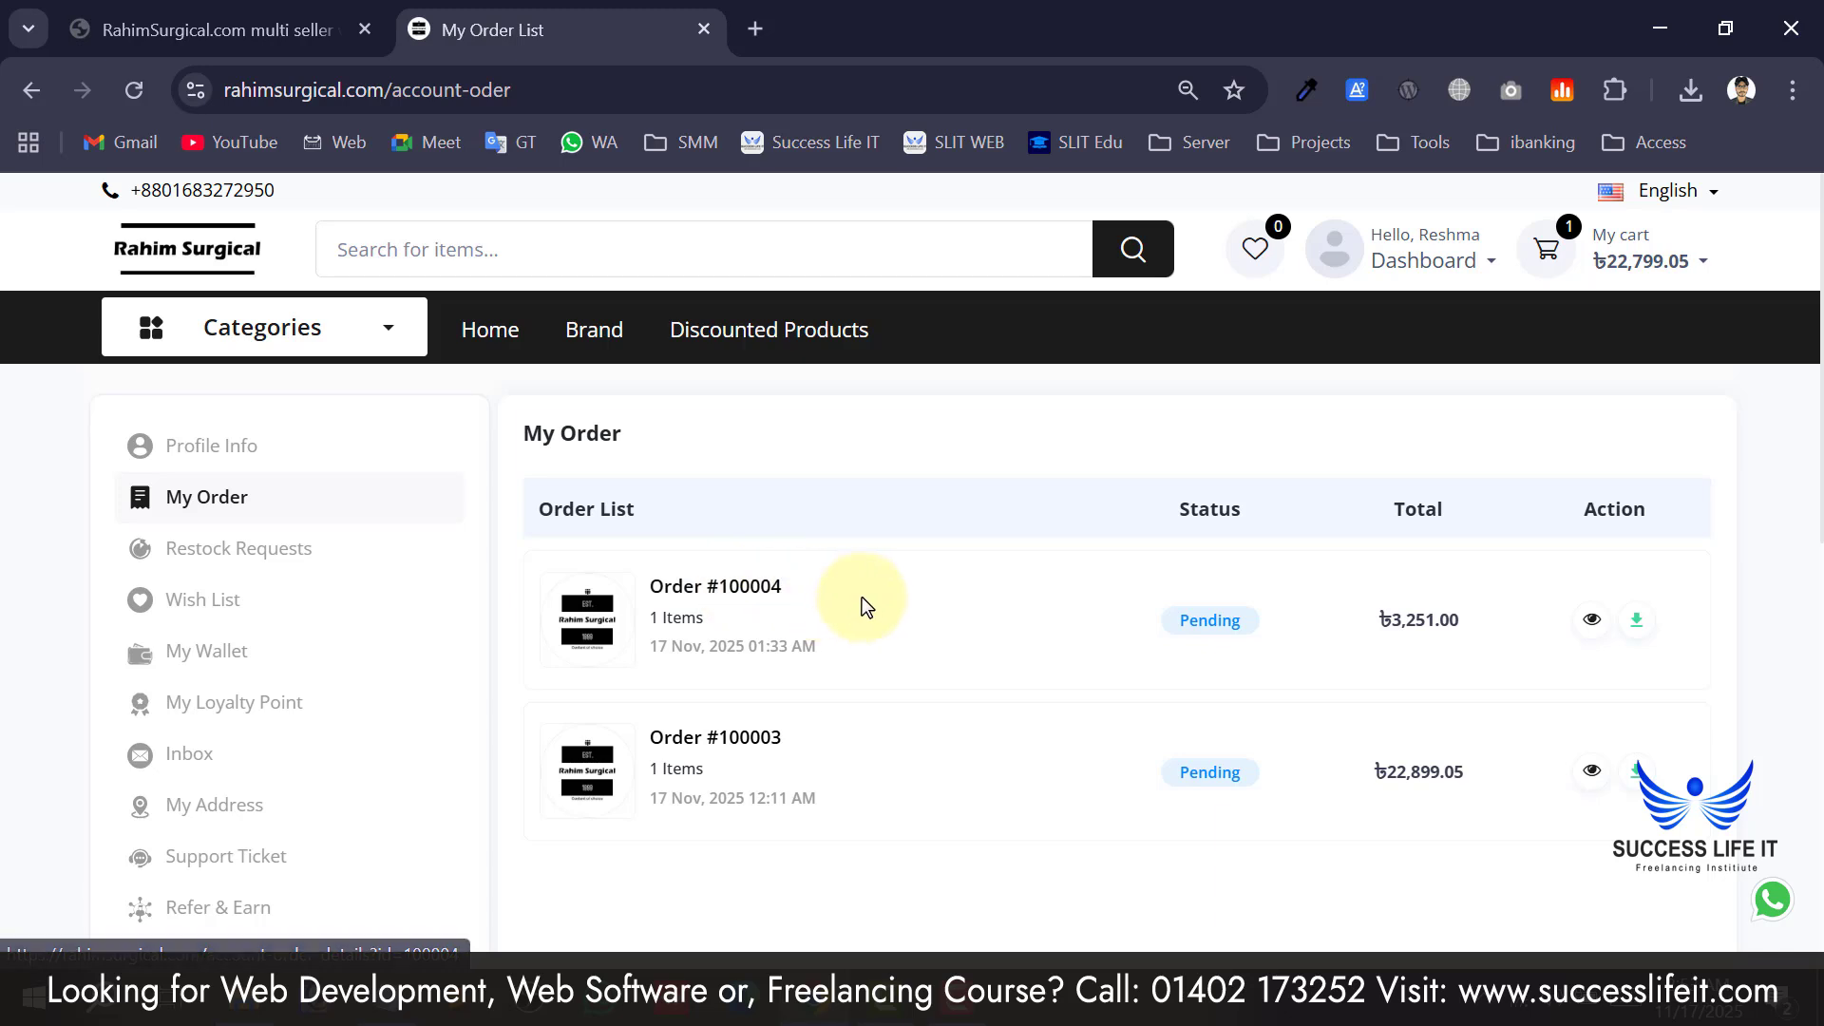
# Select order number 100004, flip to the PDF tab and back, then reach the empty Track Order form.
pyautogui.tripleClick(796, 597)
pyautogui.moveTo(797, 589); pyautogui.dragTo(732, 590)
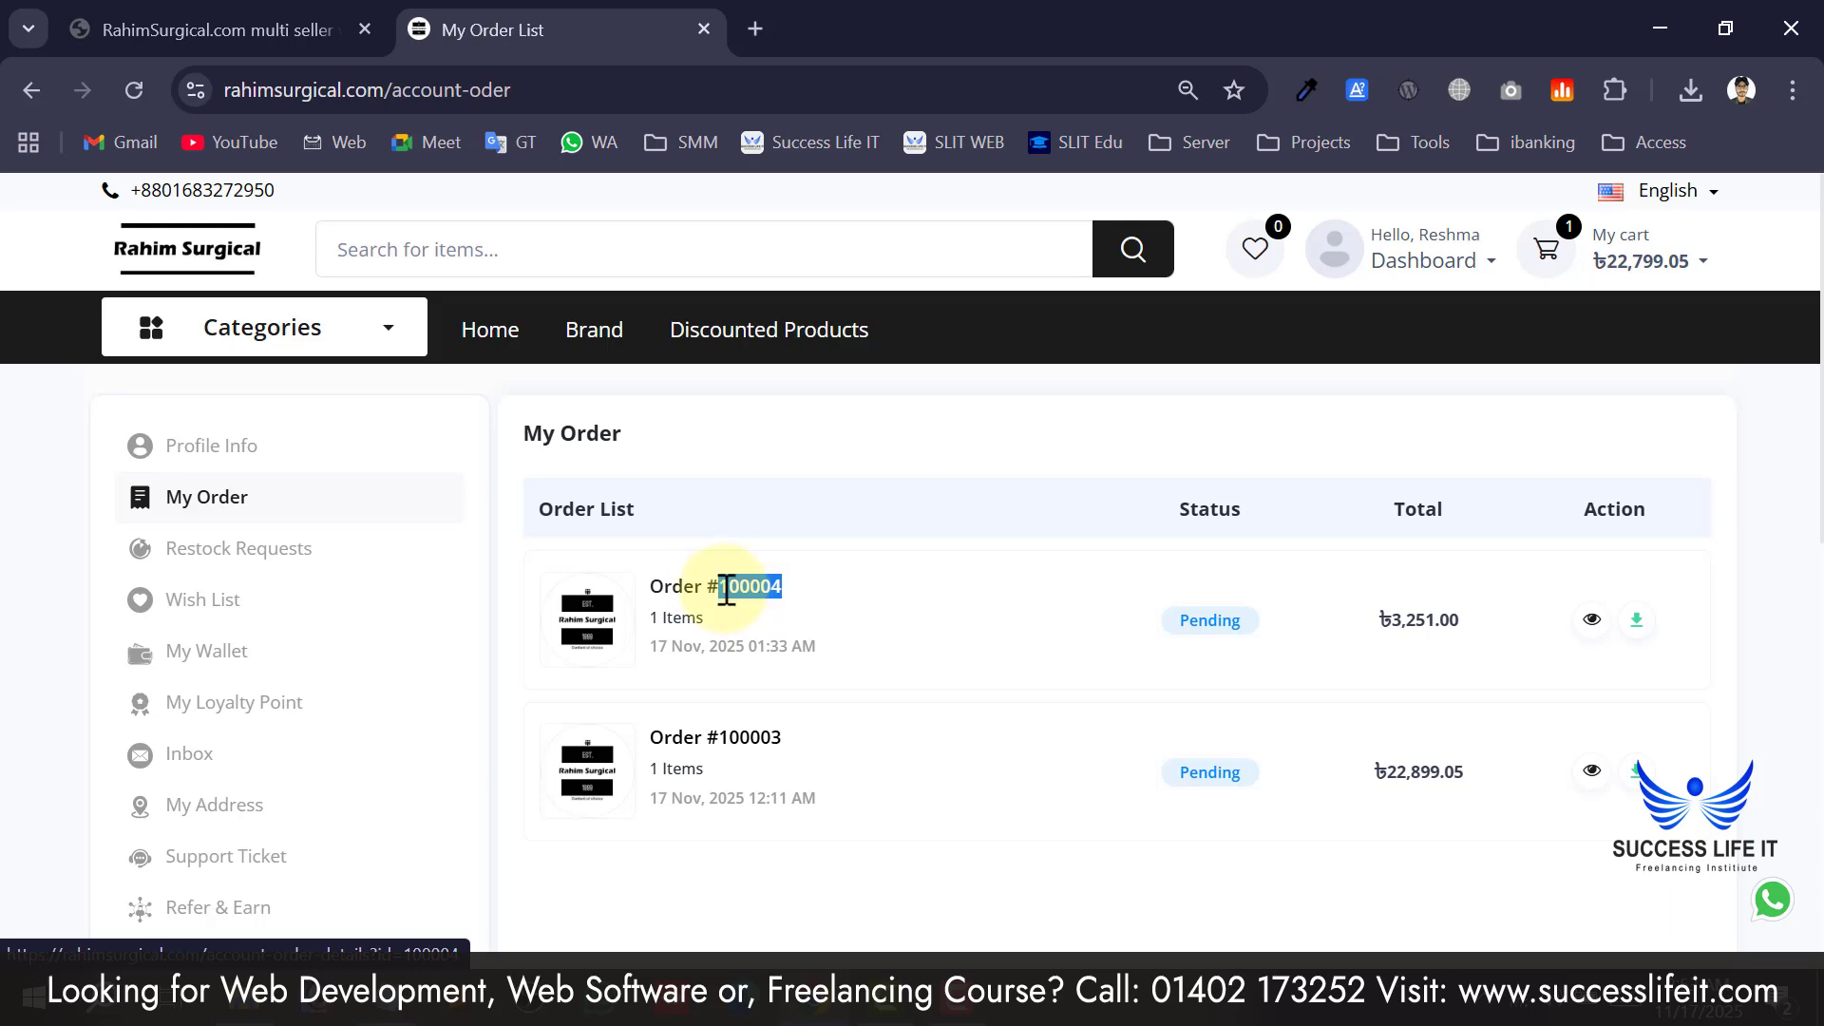
pyautogui.click(333, 29)
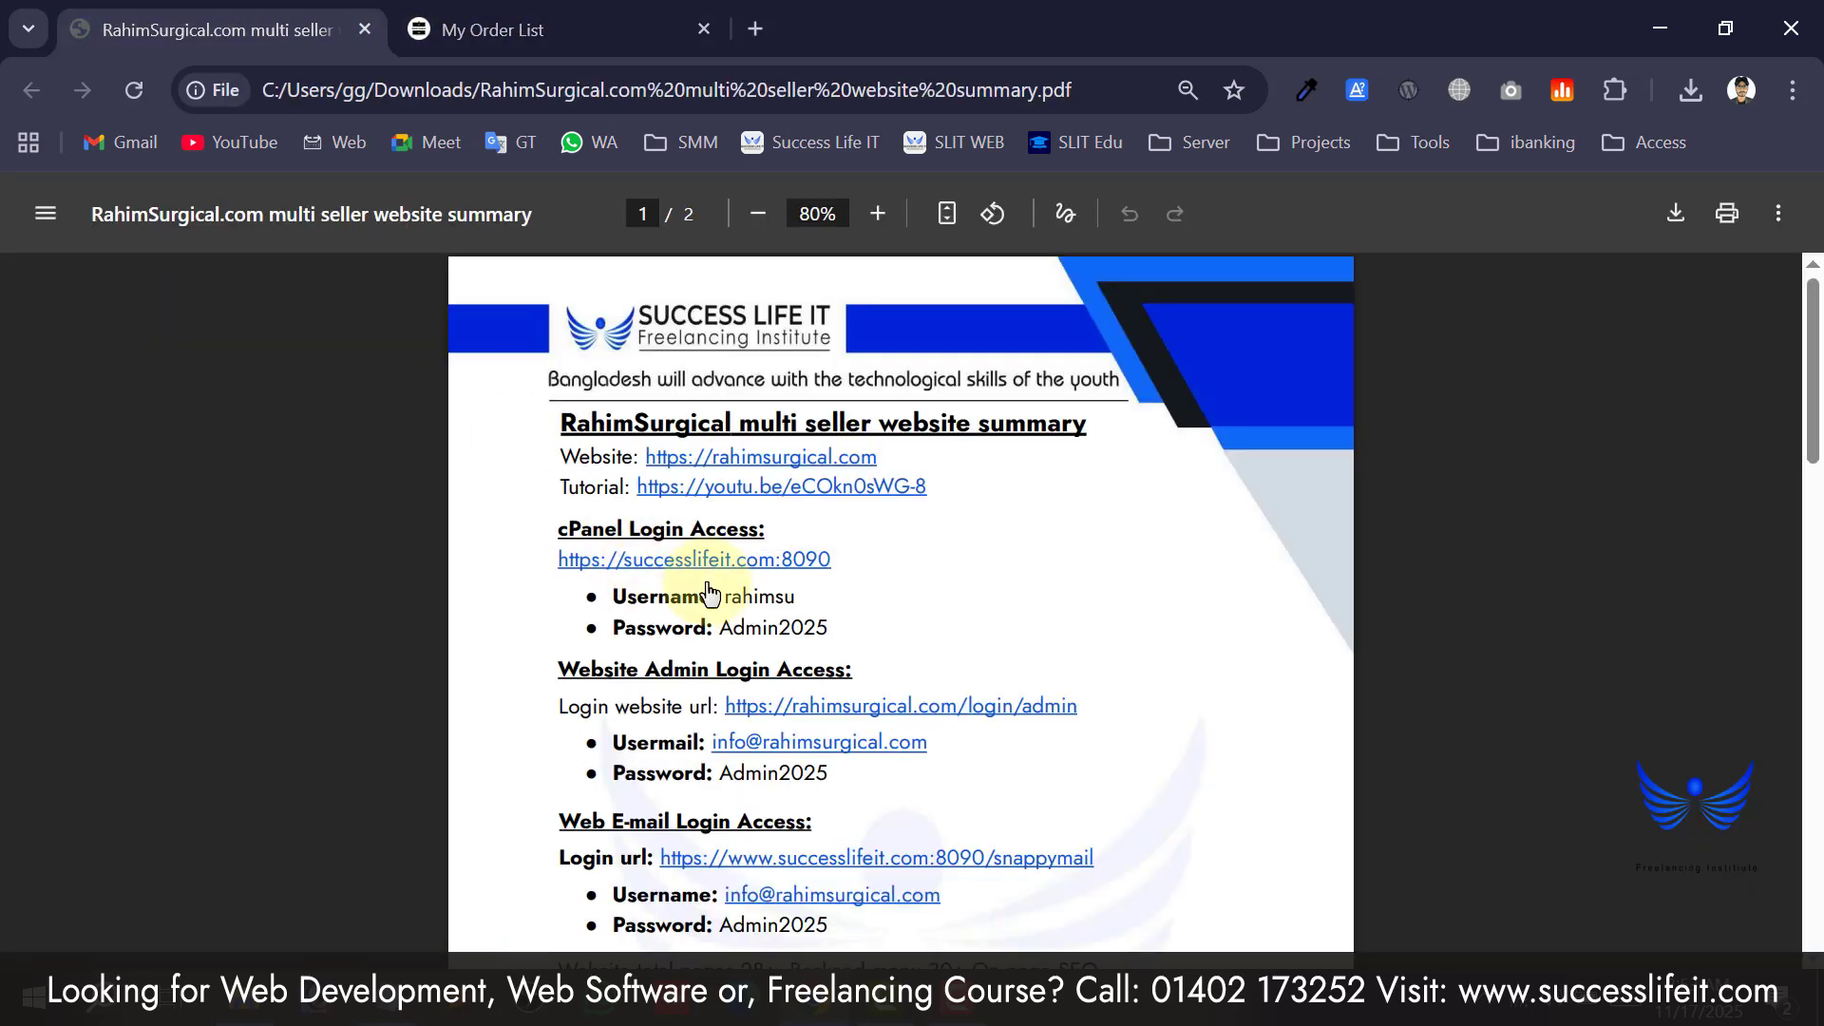
pyautogui.click(594, 11)
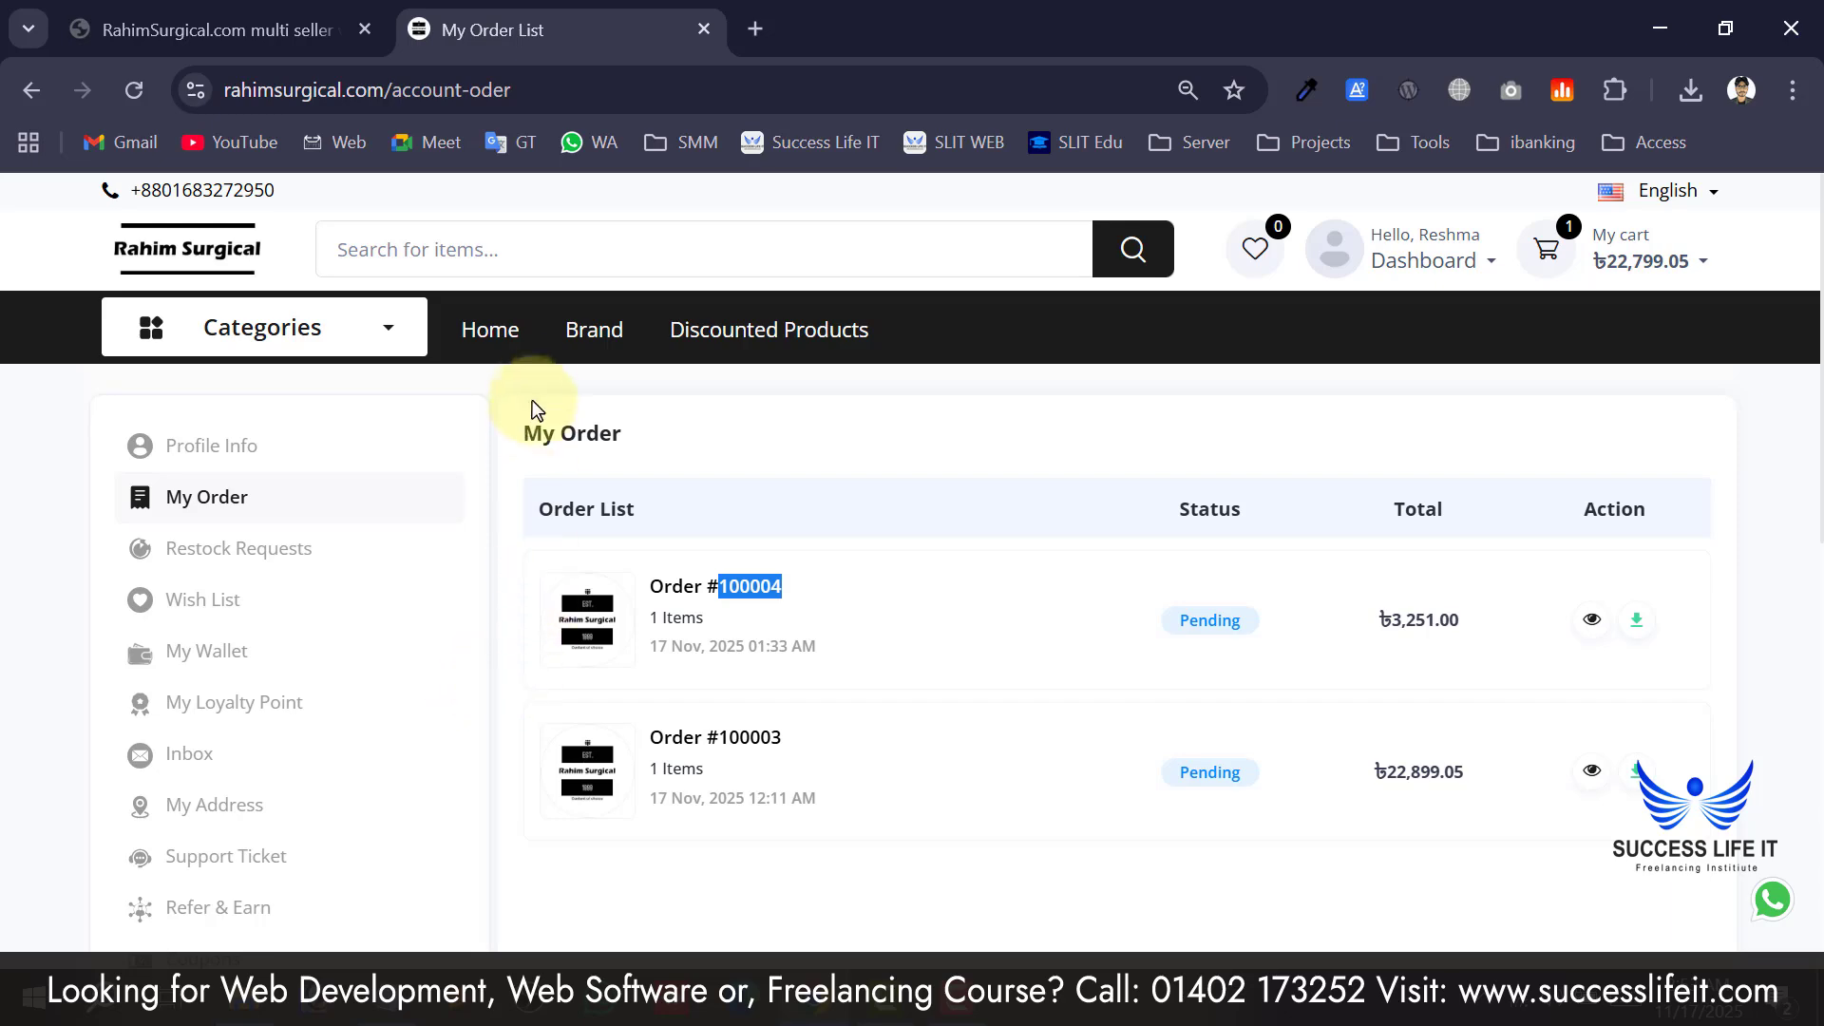
pyautogui.scroll(-4, 354, 574)
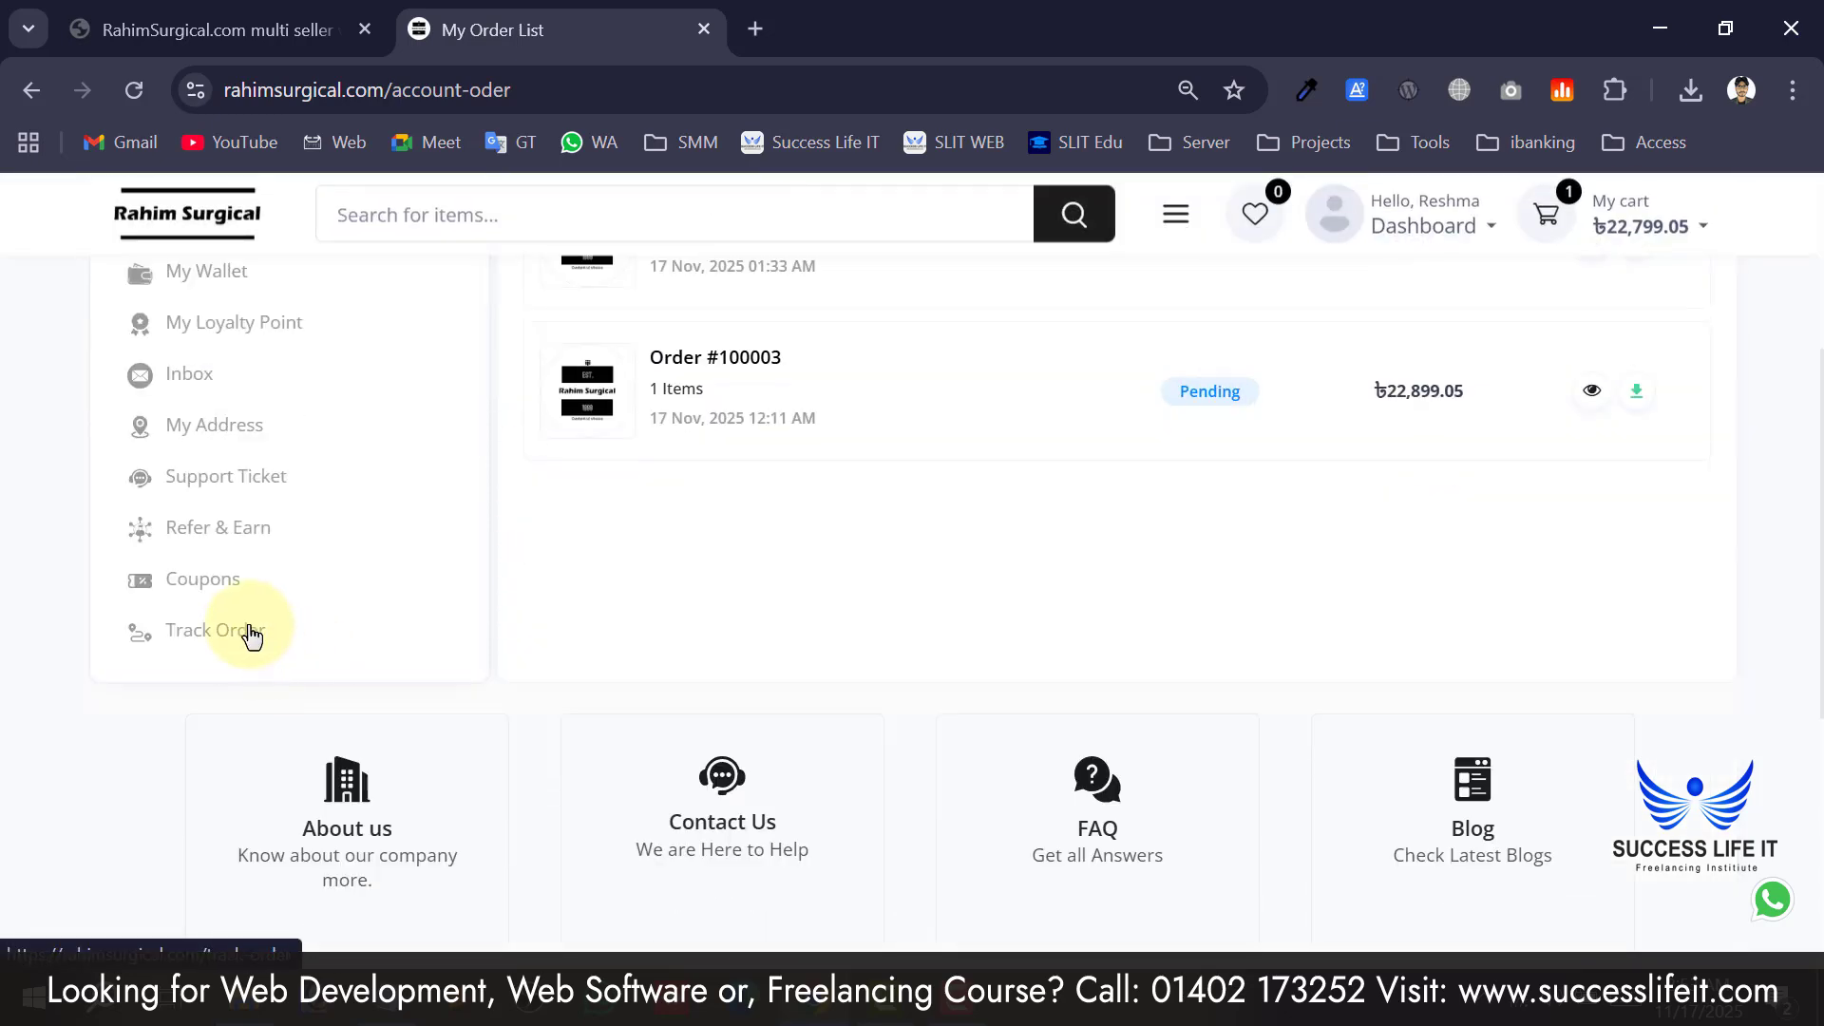
pyautogui.click(251, 643)
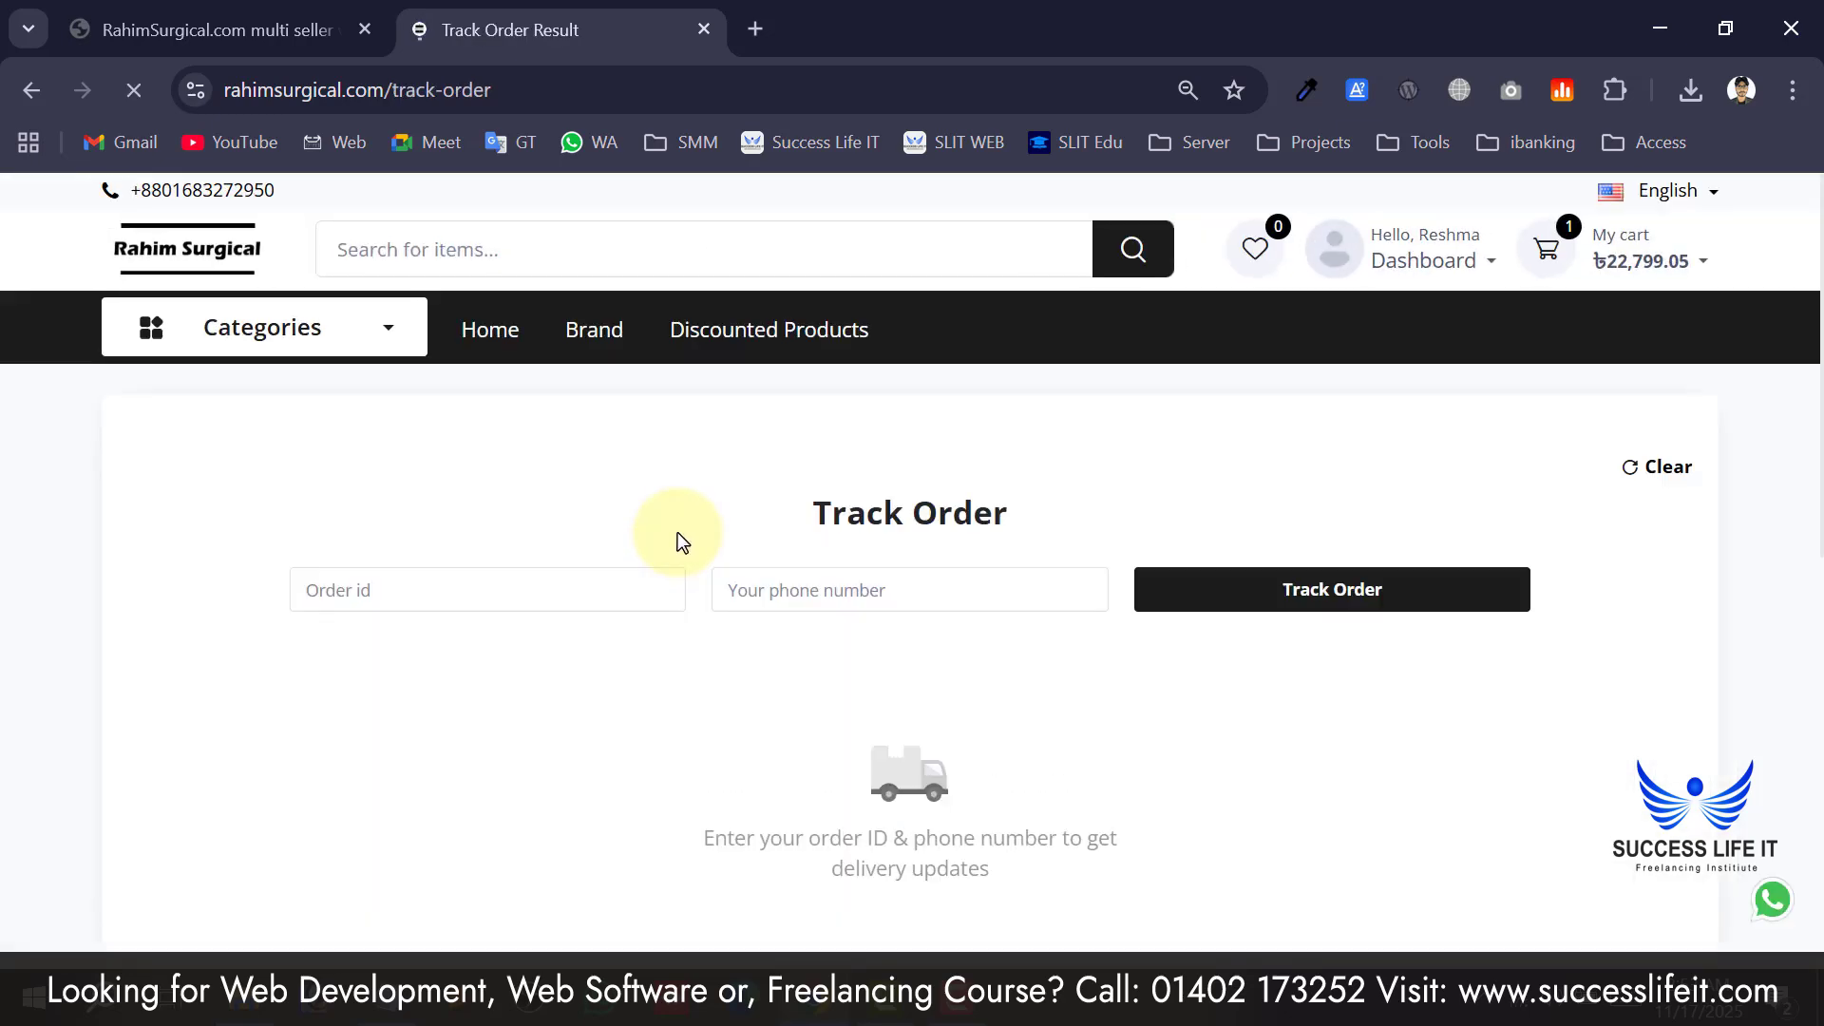
# Look up order 100004 using the customer's saved phone number.
pyautogui.click(492, 602)
pyautogui.write('100004')
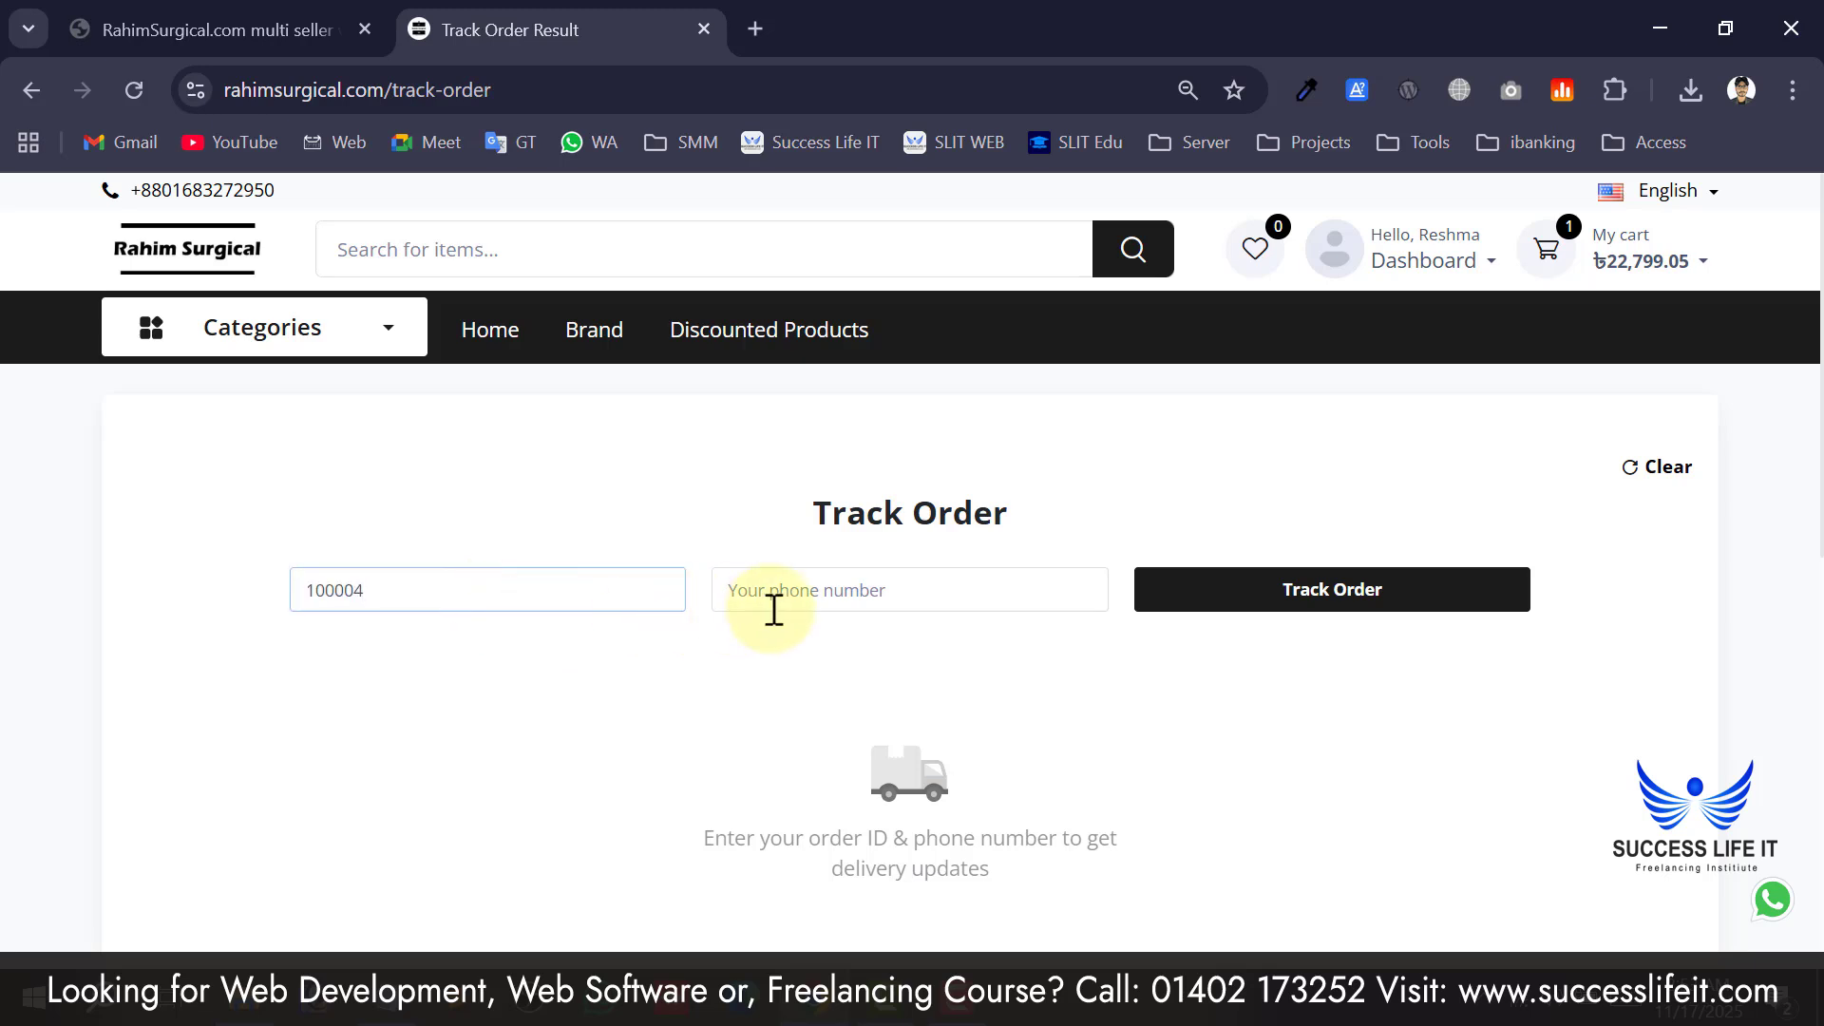
pyautogui.click(784, 604)
pyautogui.click(912, 652)
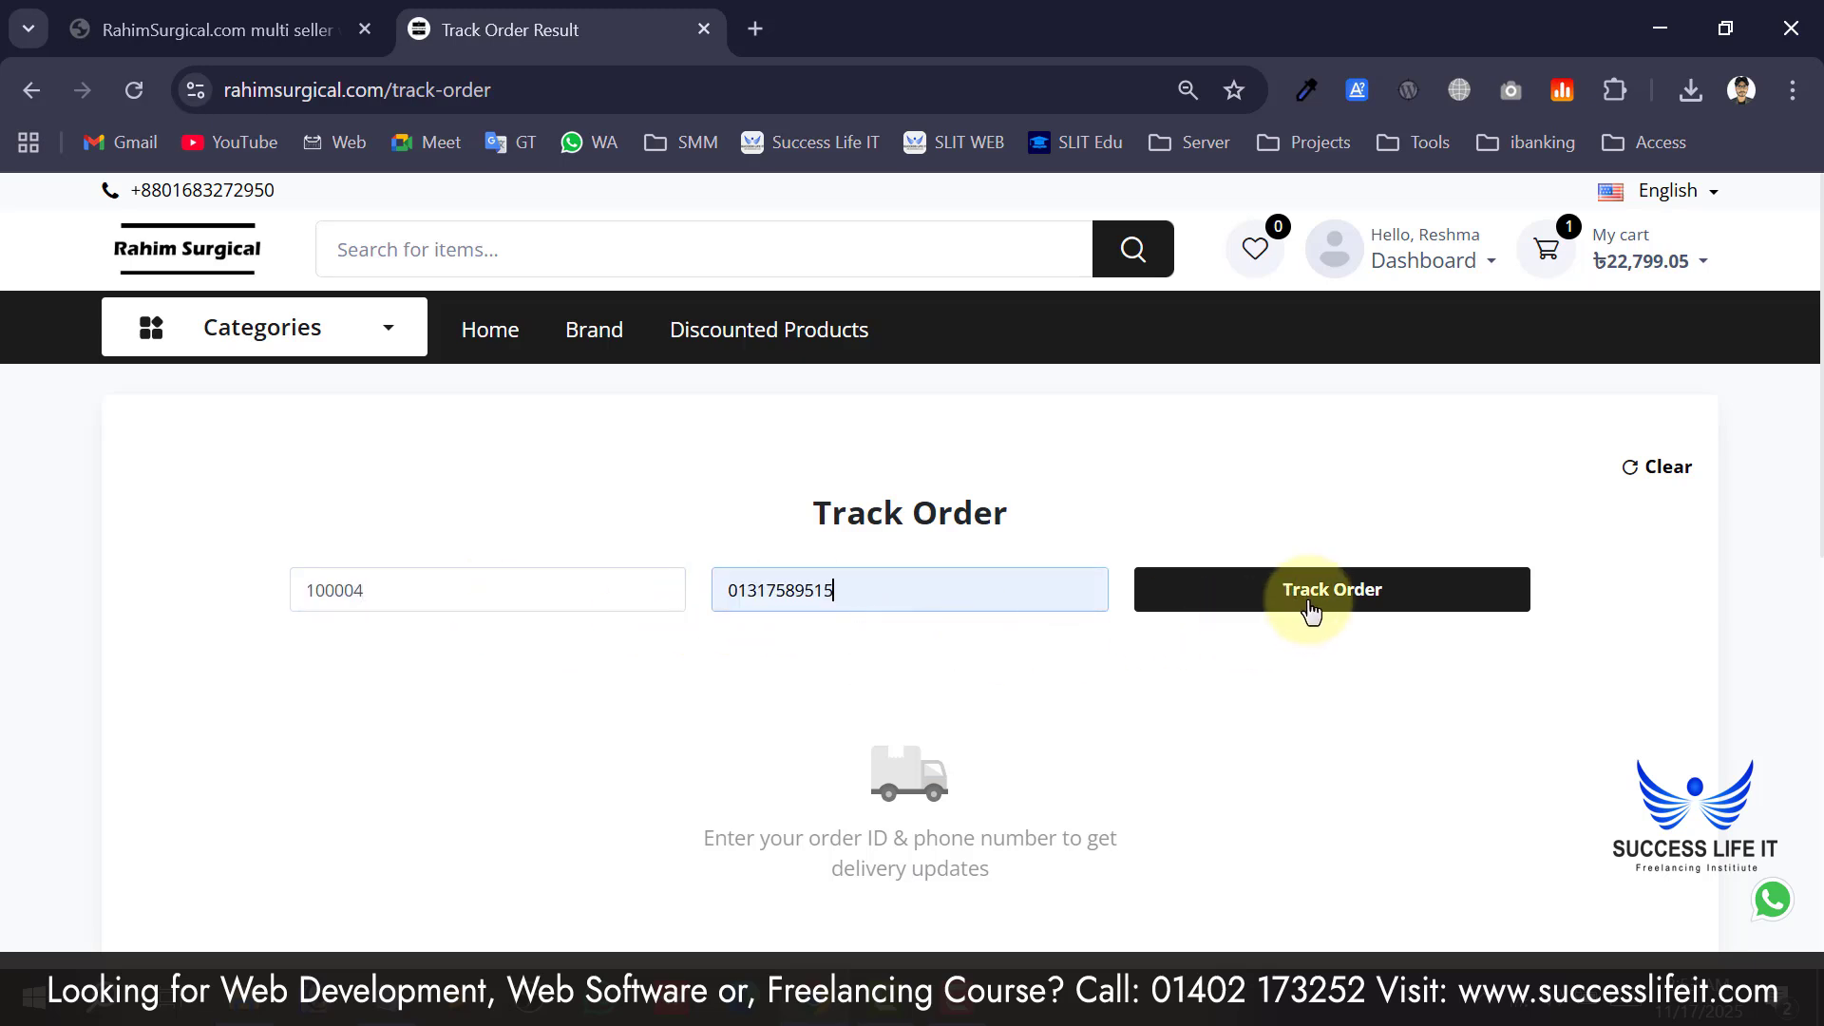
pyautogui.click(1312, 611)
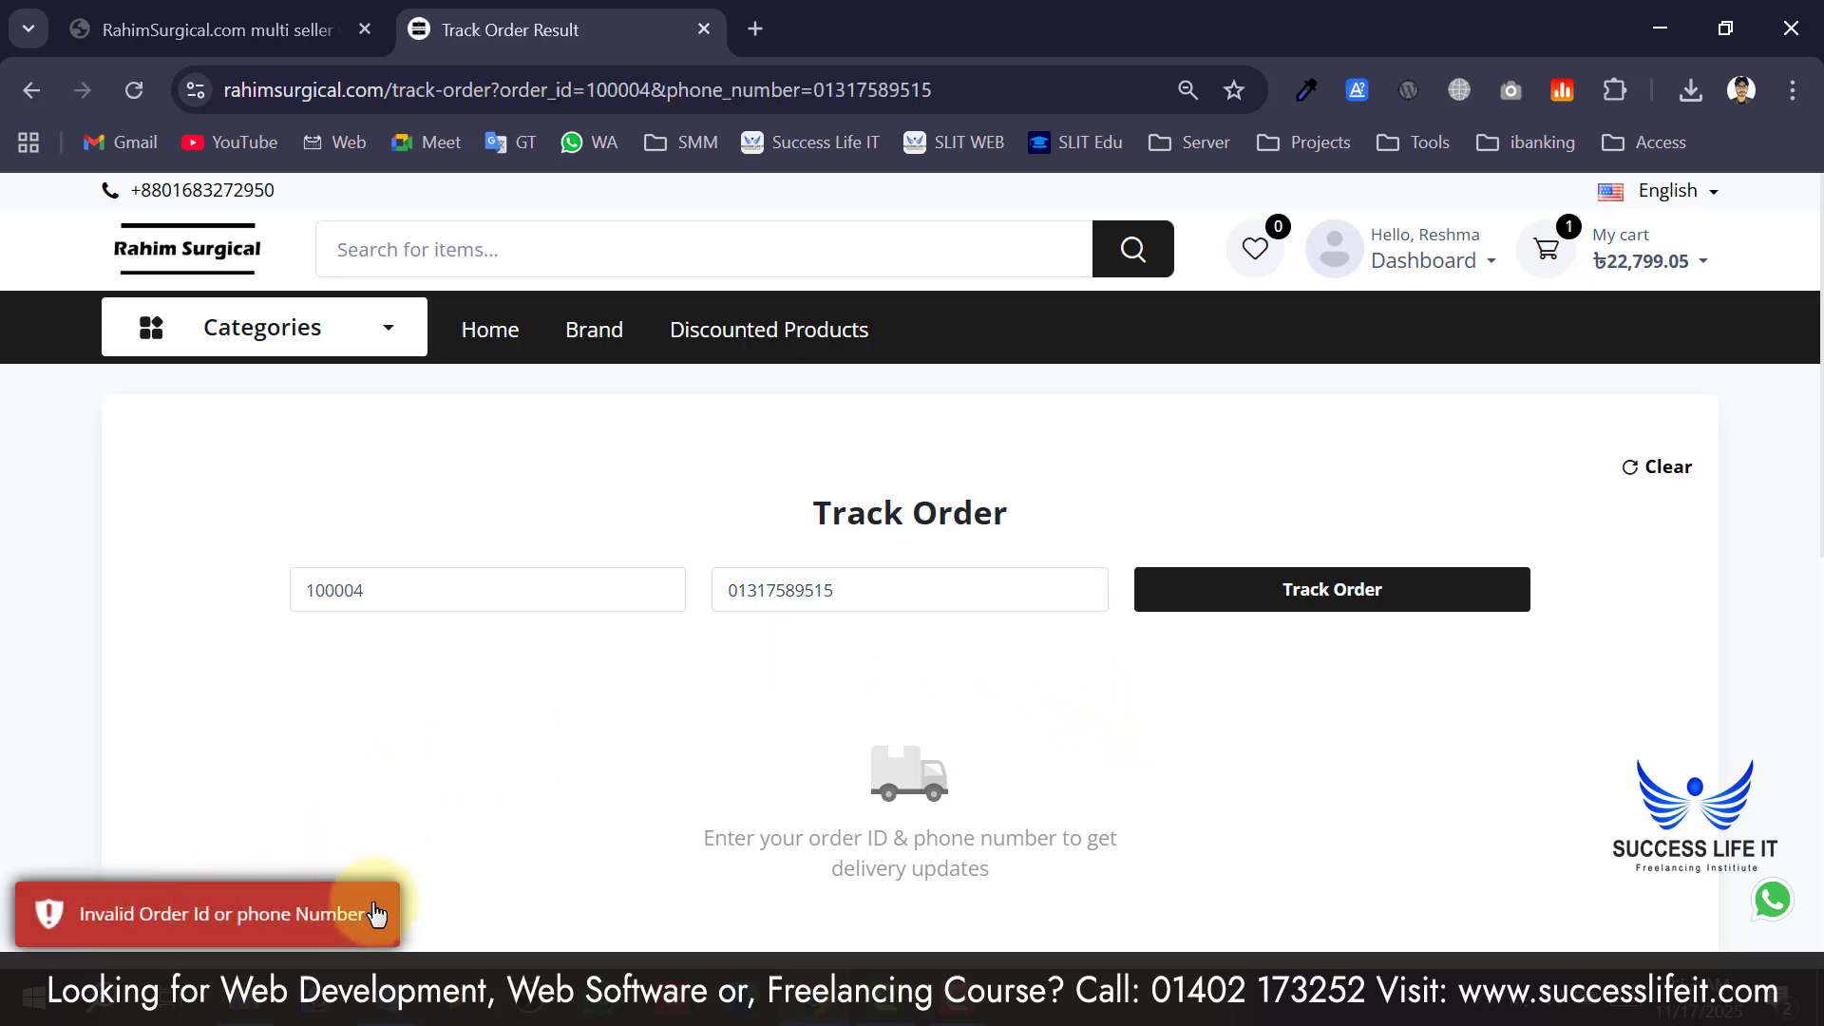
# Edit the phone number field to include the +880 country code.
pyautogui.click(717, 599)
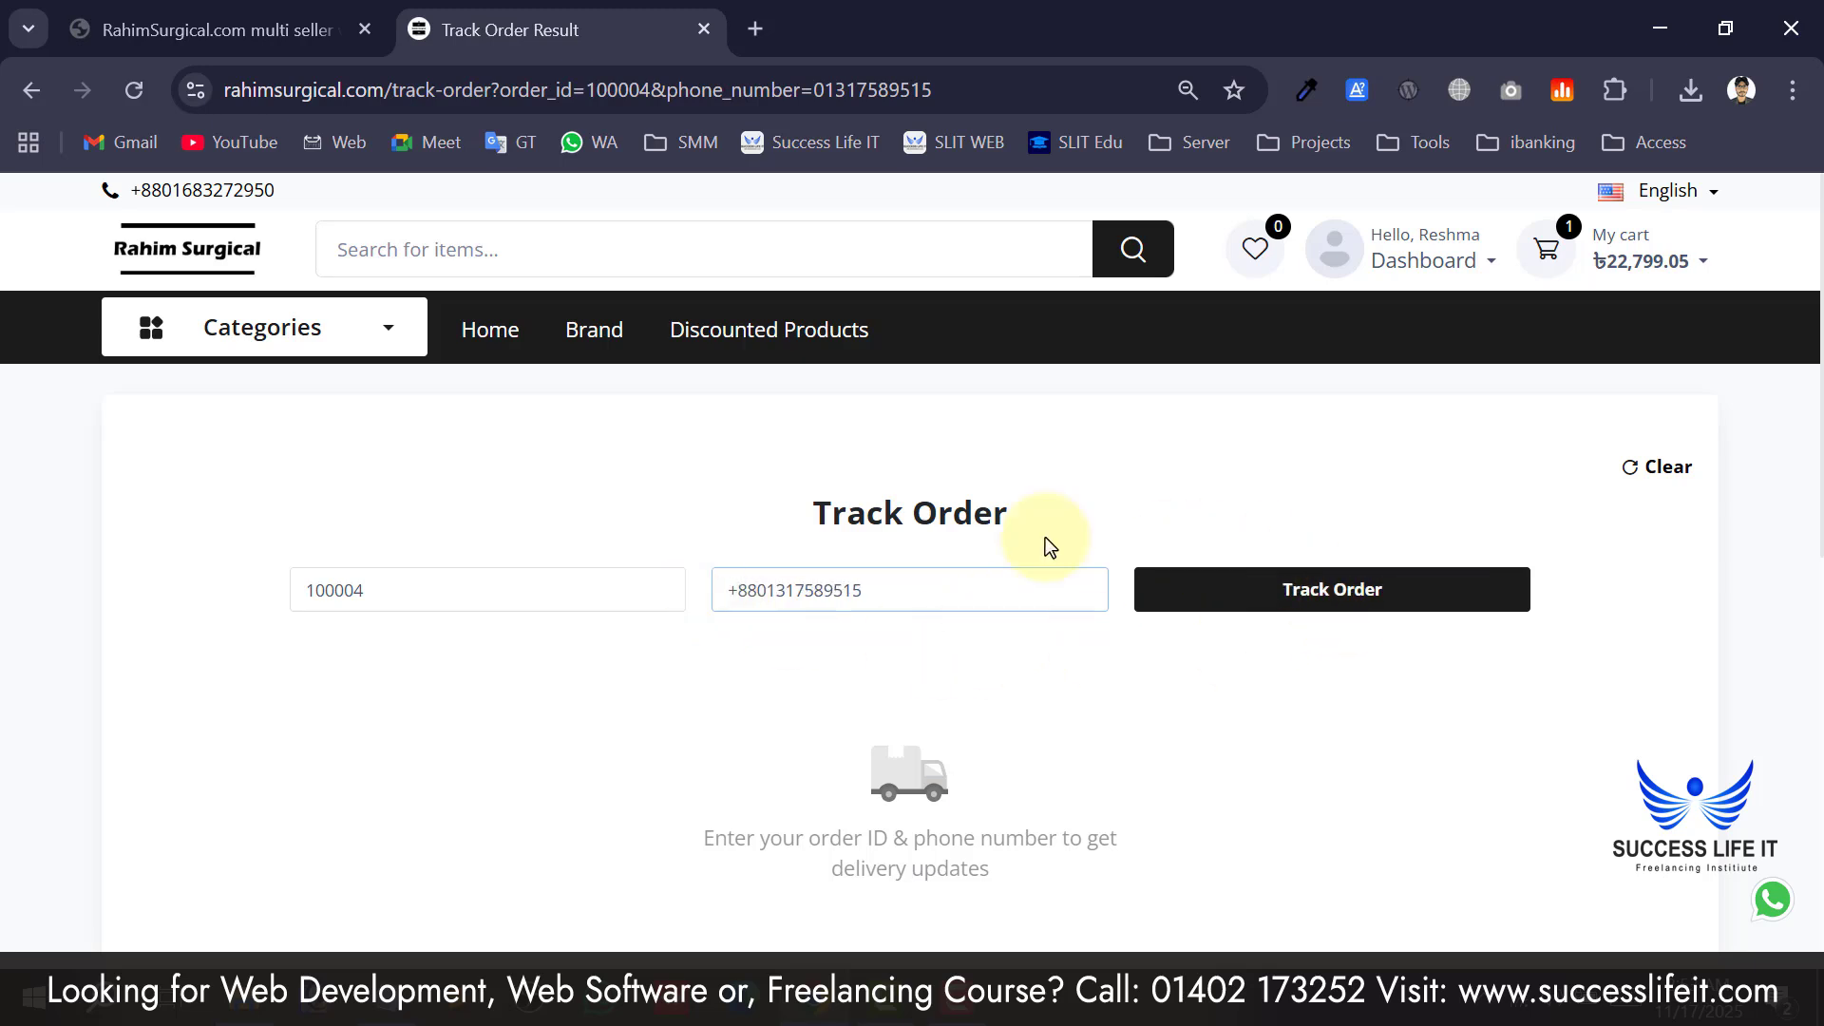
pyautogui.moveTo(896, 581); pyautogui.dragTo(692, 582)
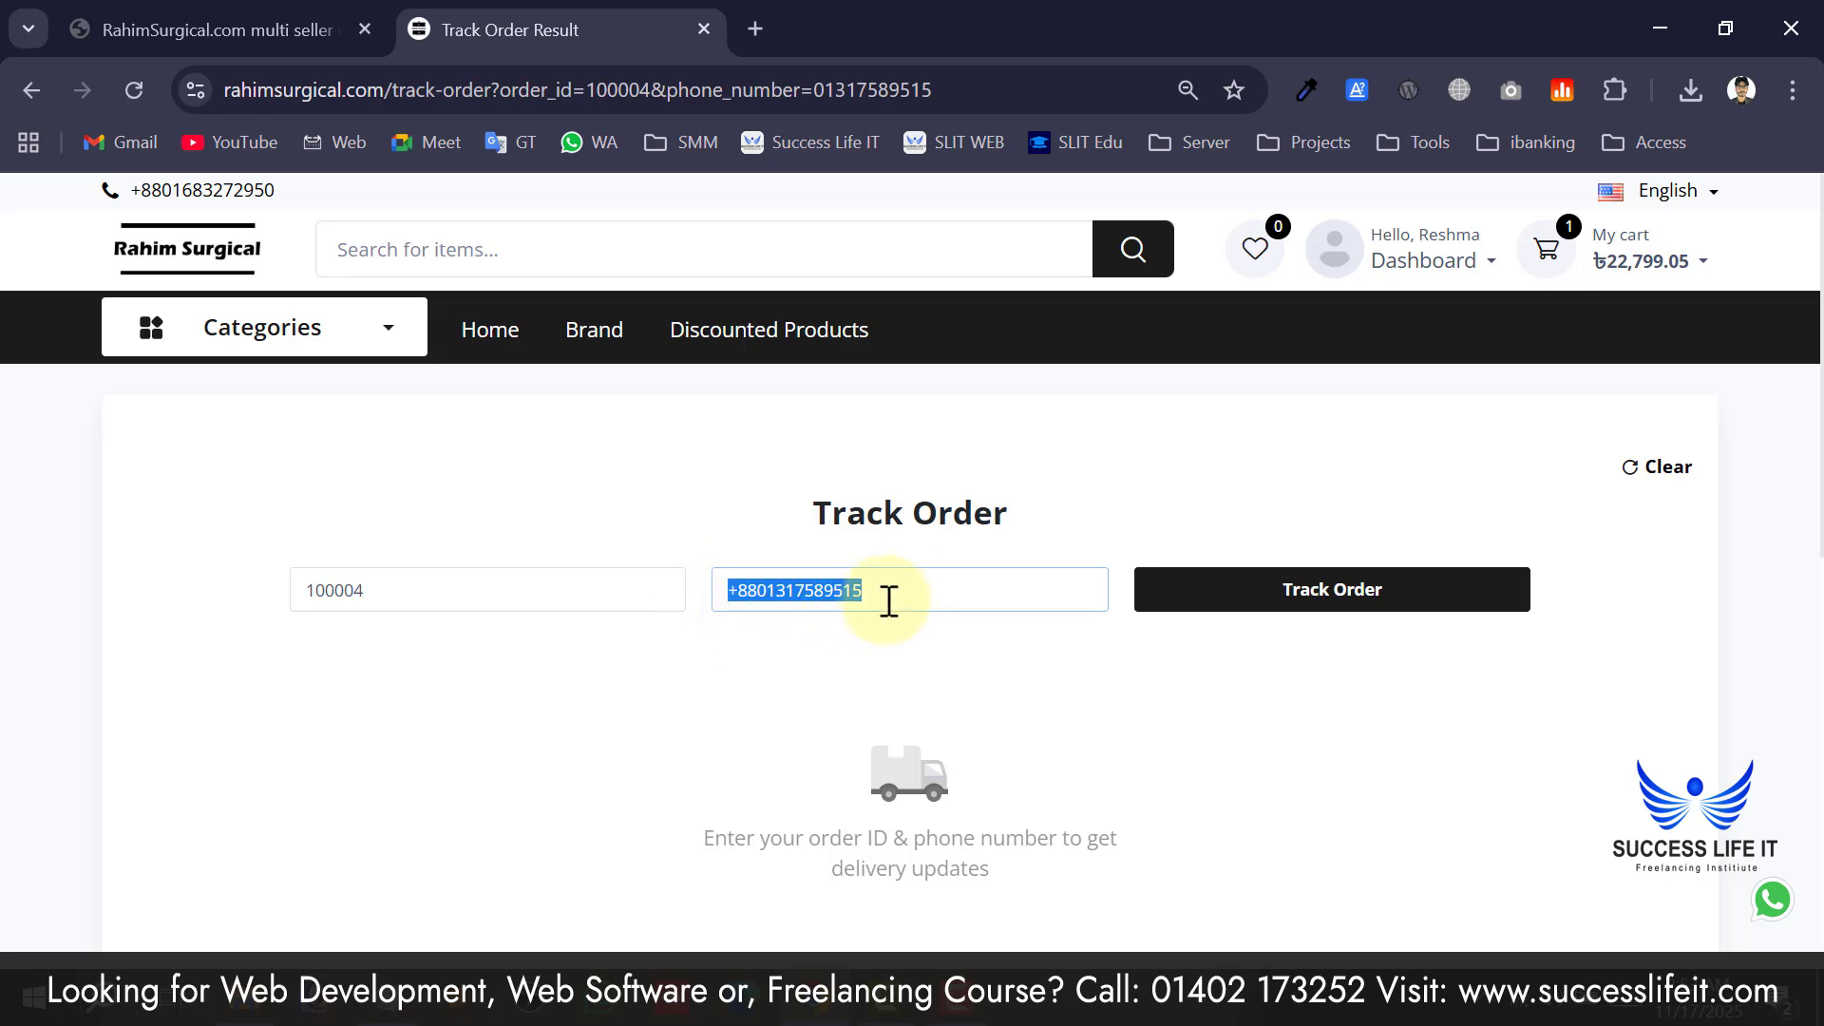
pyautogui.click(939, 590)
pyautogui.moveTo(939, 590); pyautogui.dragTo(655, 595)
pyautogui.click(700, 660)
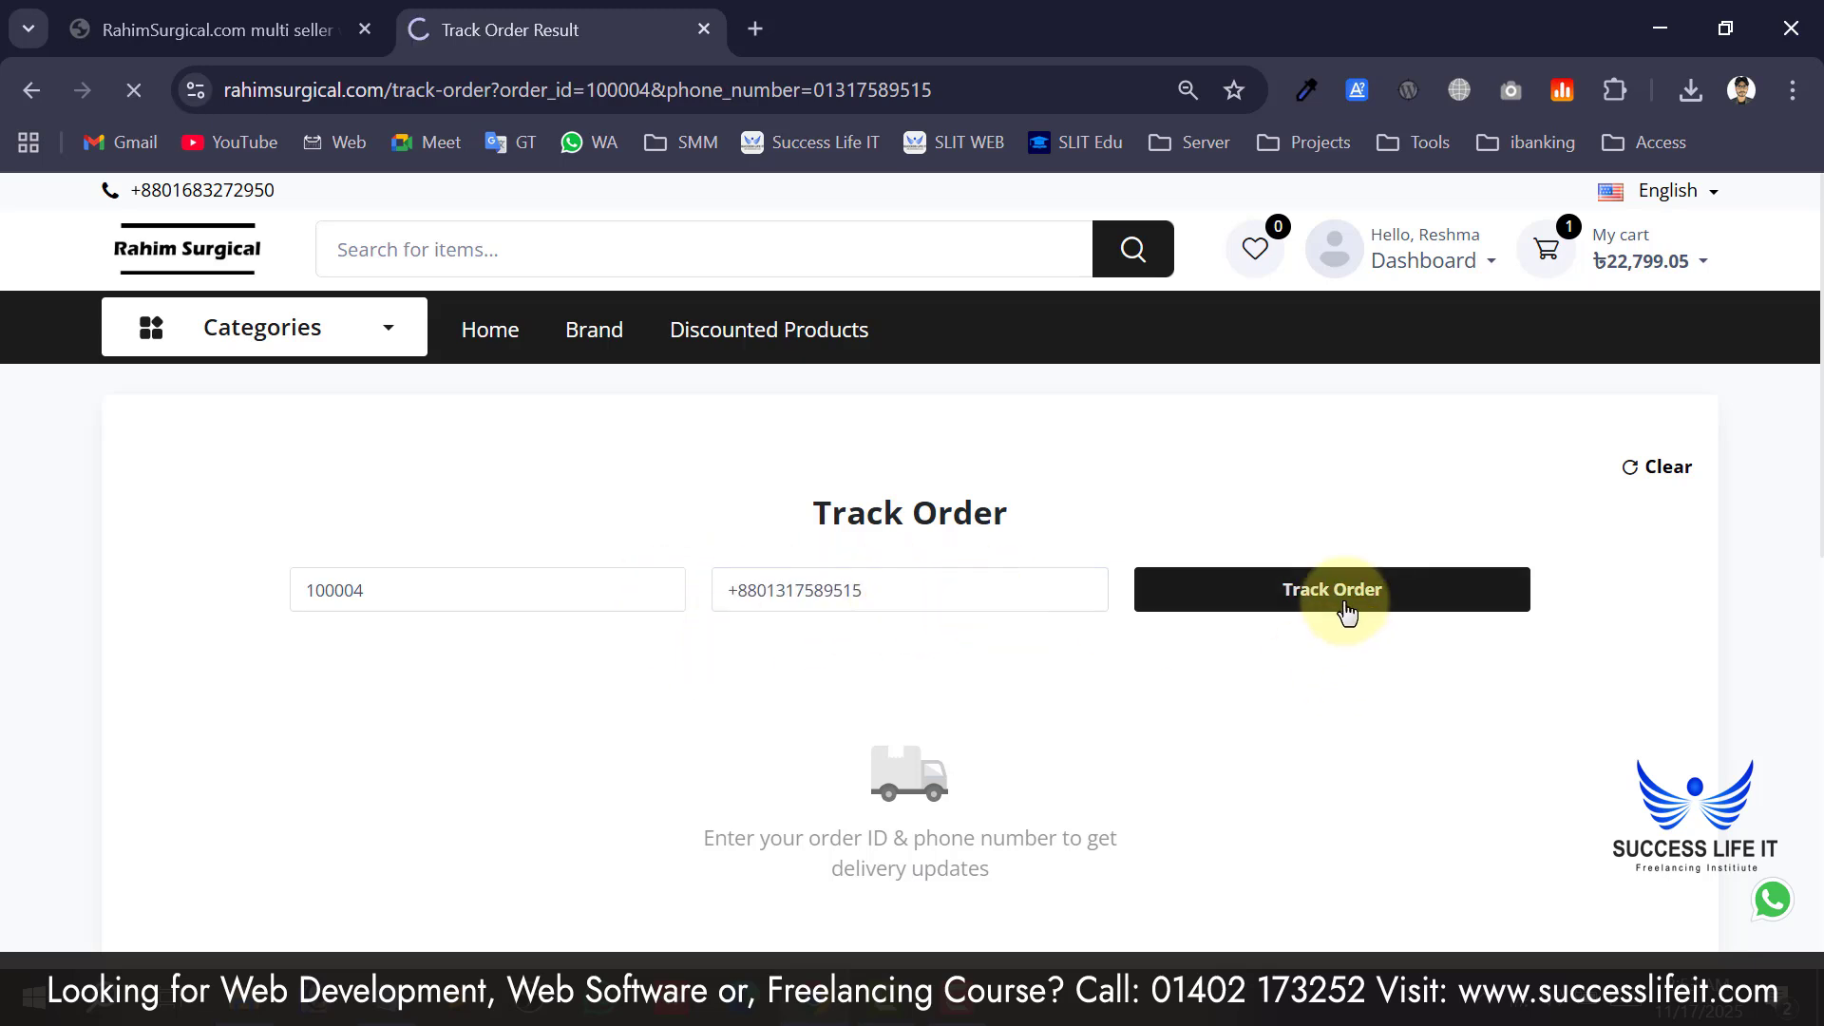
pyautogui.scroll(-4, 689, 608)
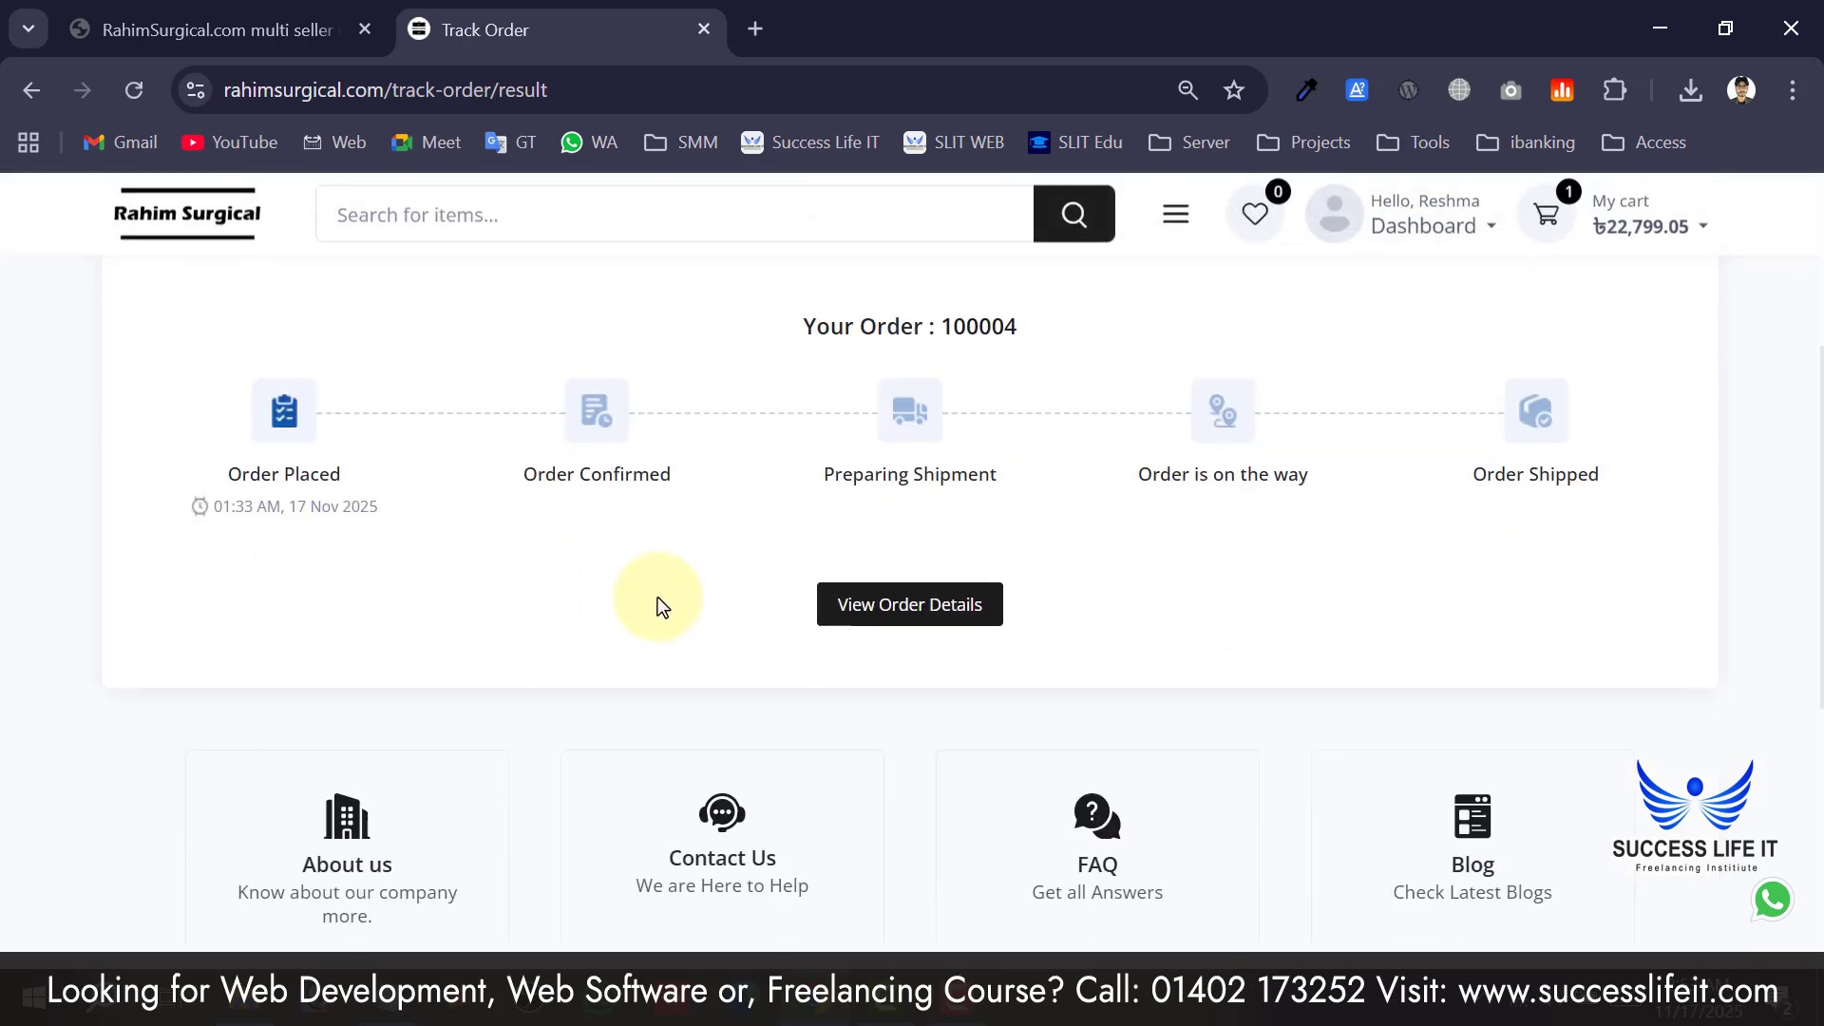
pyautogui.scroll(2, 662, 608)
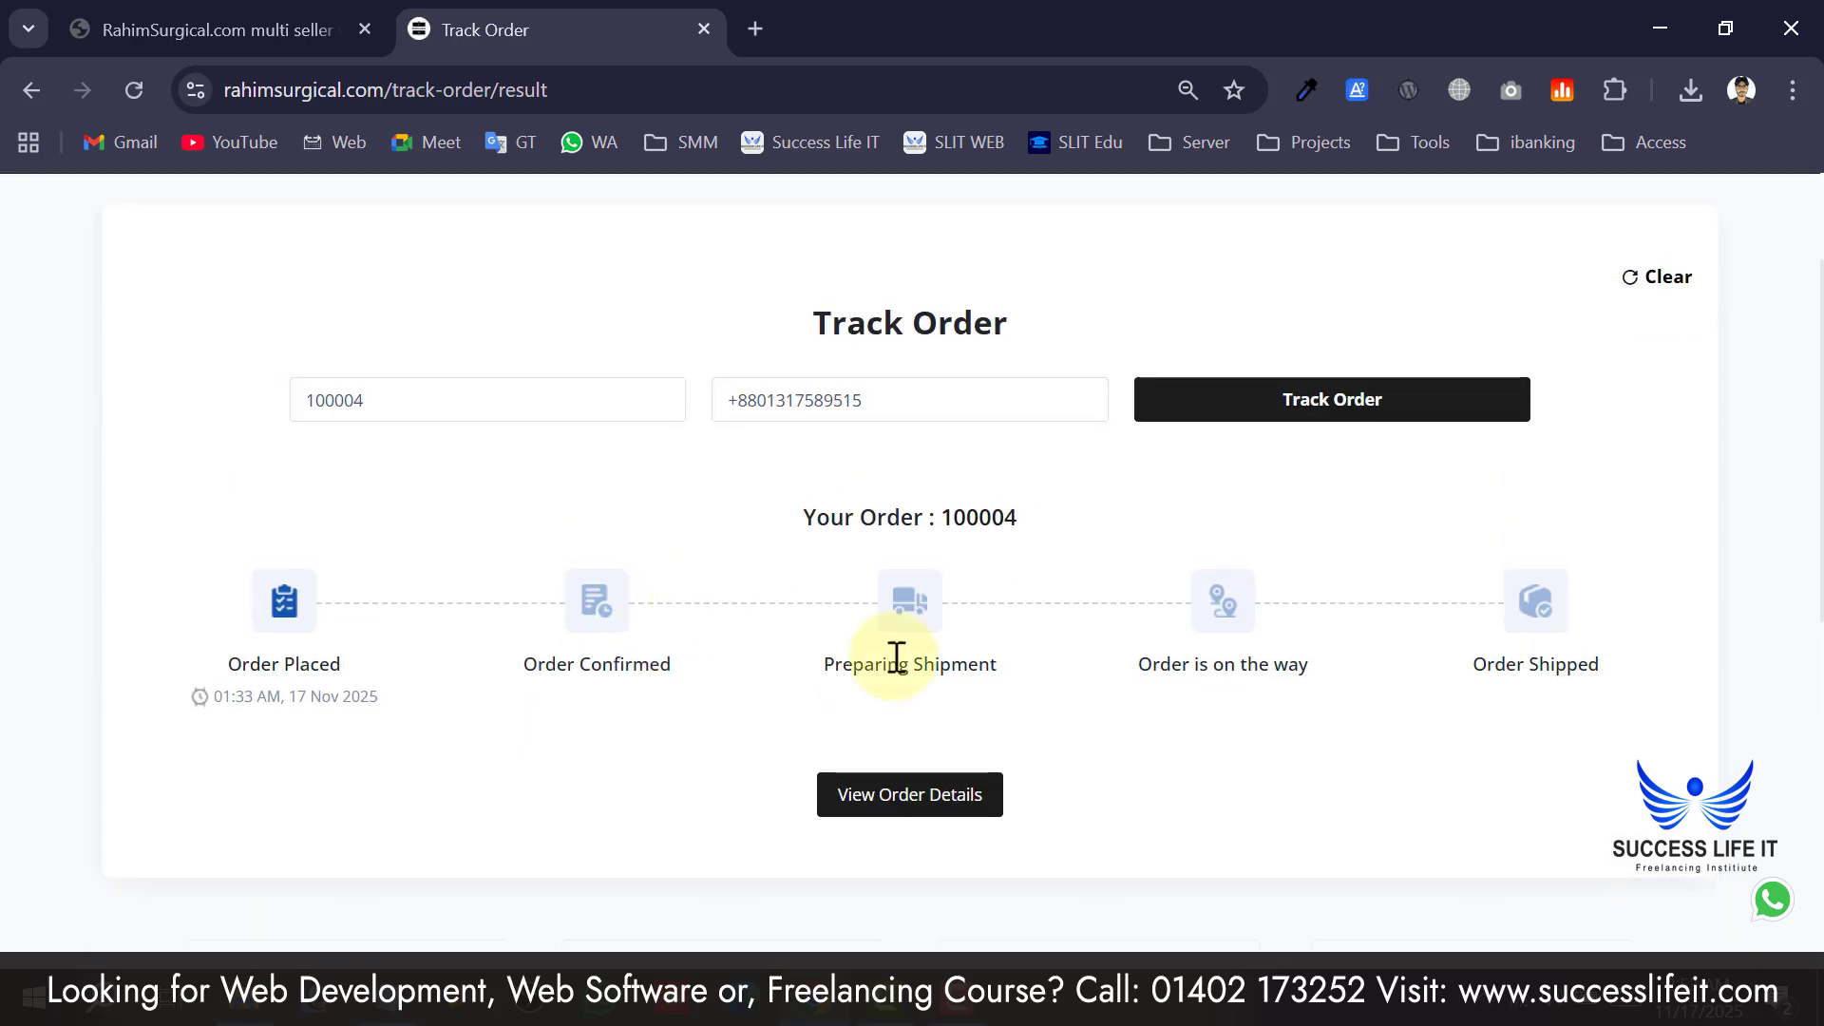
# Highlight the order date and the Order Confirmed and Preparing Shipment timeline steps.
pyautogui.doubleClick(297, 697)
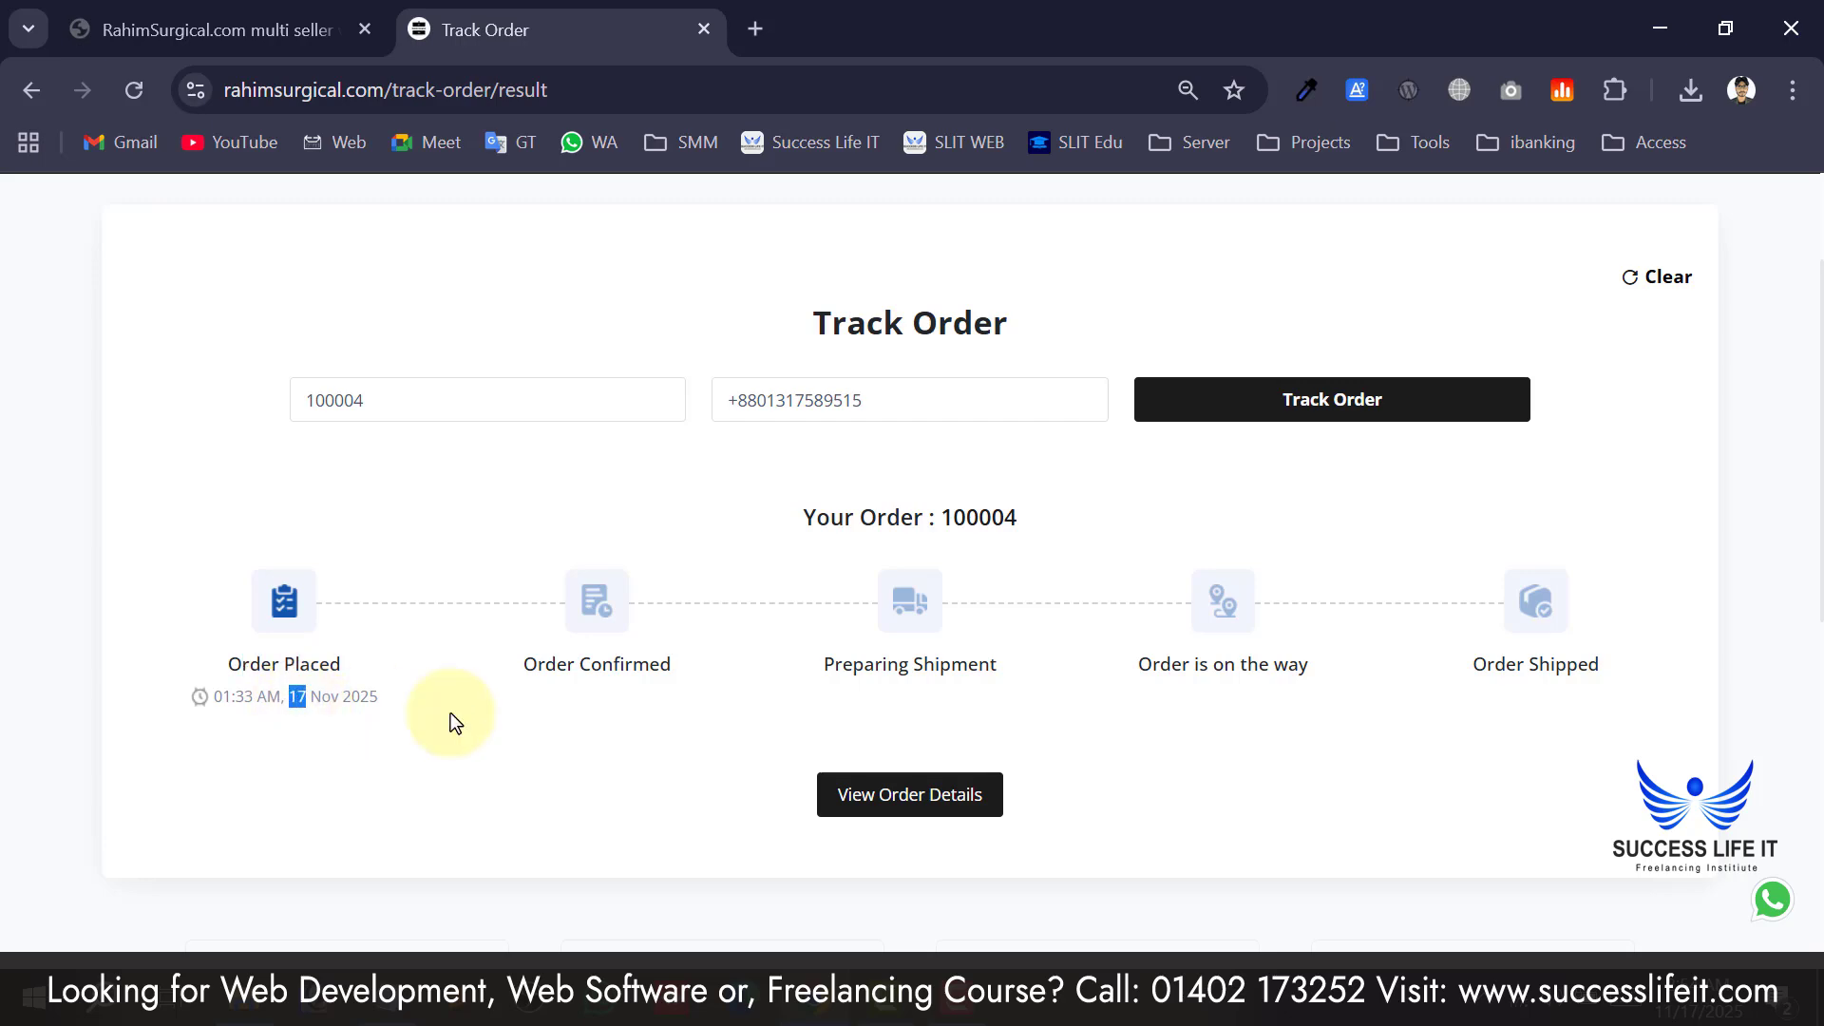
pyautogui.moveTo(569, 676); pyautogui.dragTo(665, 677)
pyautogui.moveTo(874, 665); pyautogui.dragTo(1018, 669)
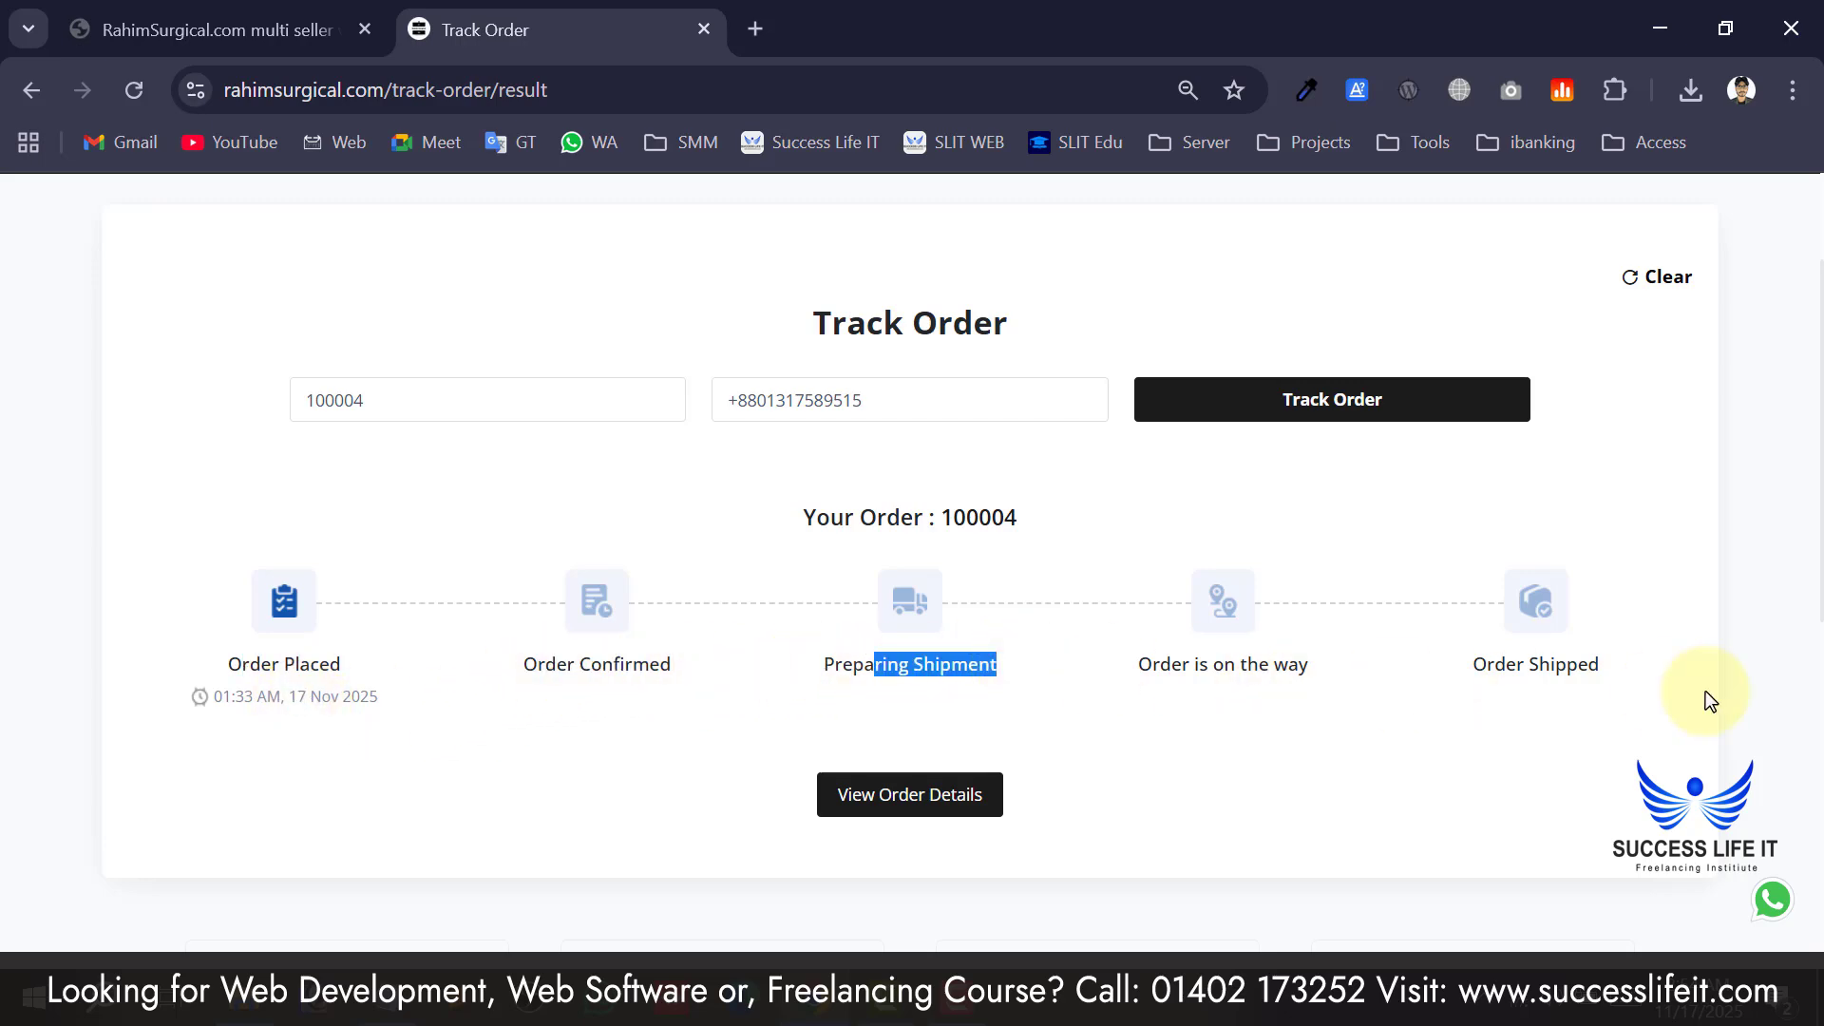
pyautogui.click(1405, 704)
pyautogui.scroll(2, 827, 661)
pyautogui.scroll(-2, 827, 660)
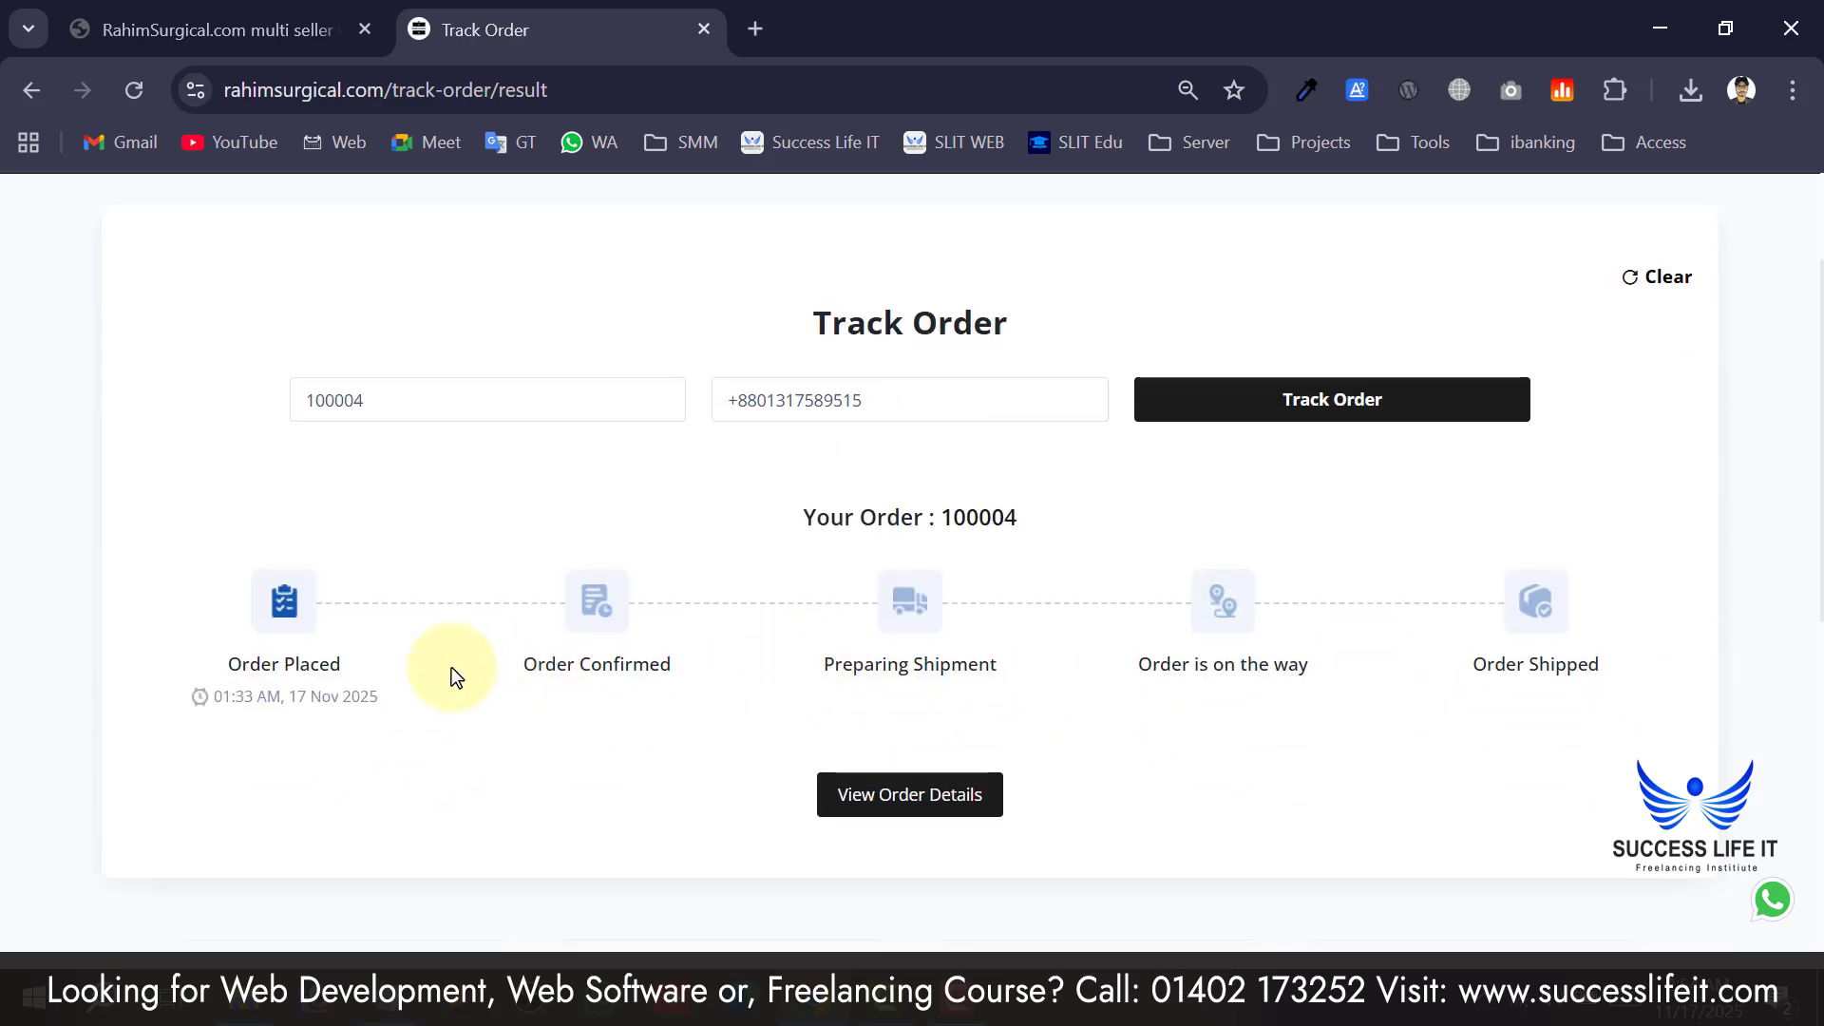
pyautogui.scroll(-2, 453, 667)
# View order 100004's full details, noting its discount and total, then close them.
pyautogui.click(938, 619)
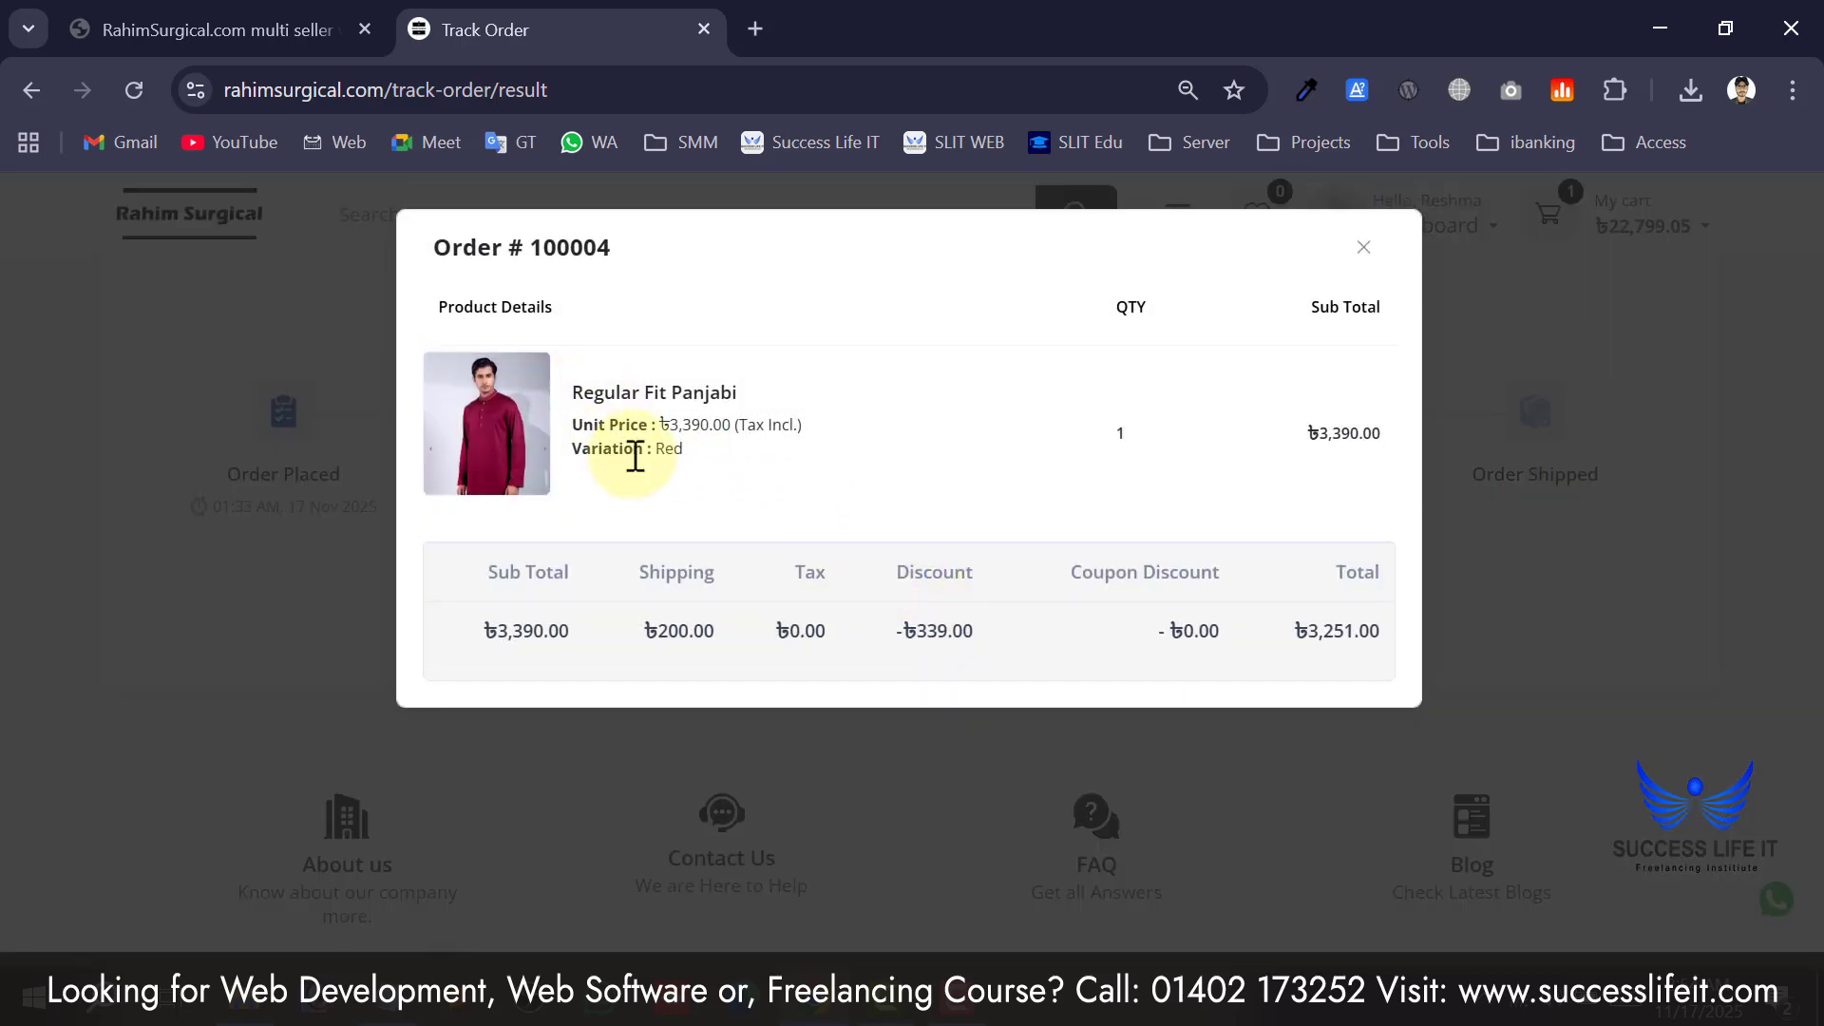
pyautogui.moveTo(1377, 642); pyautogui.dragTo(1156, 419)
pyautogui.click(1363, 247)
pyautogui.scroll(5, 1035, 491)
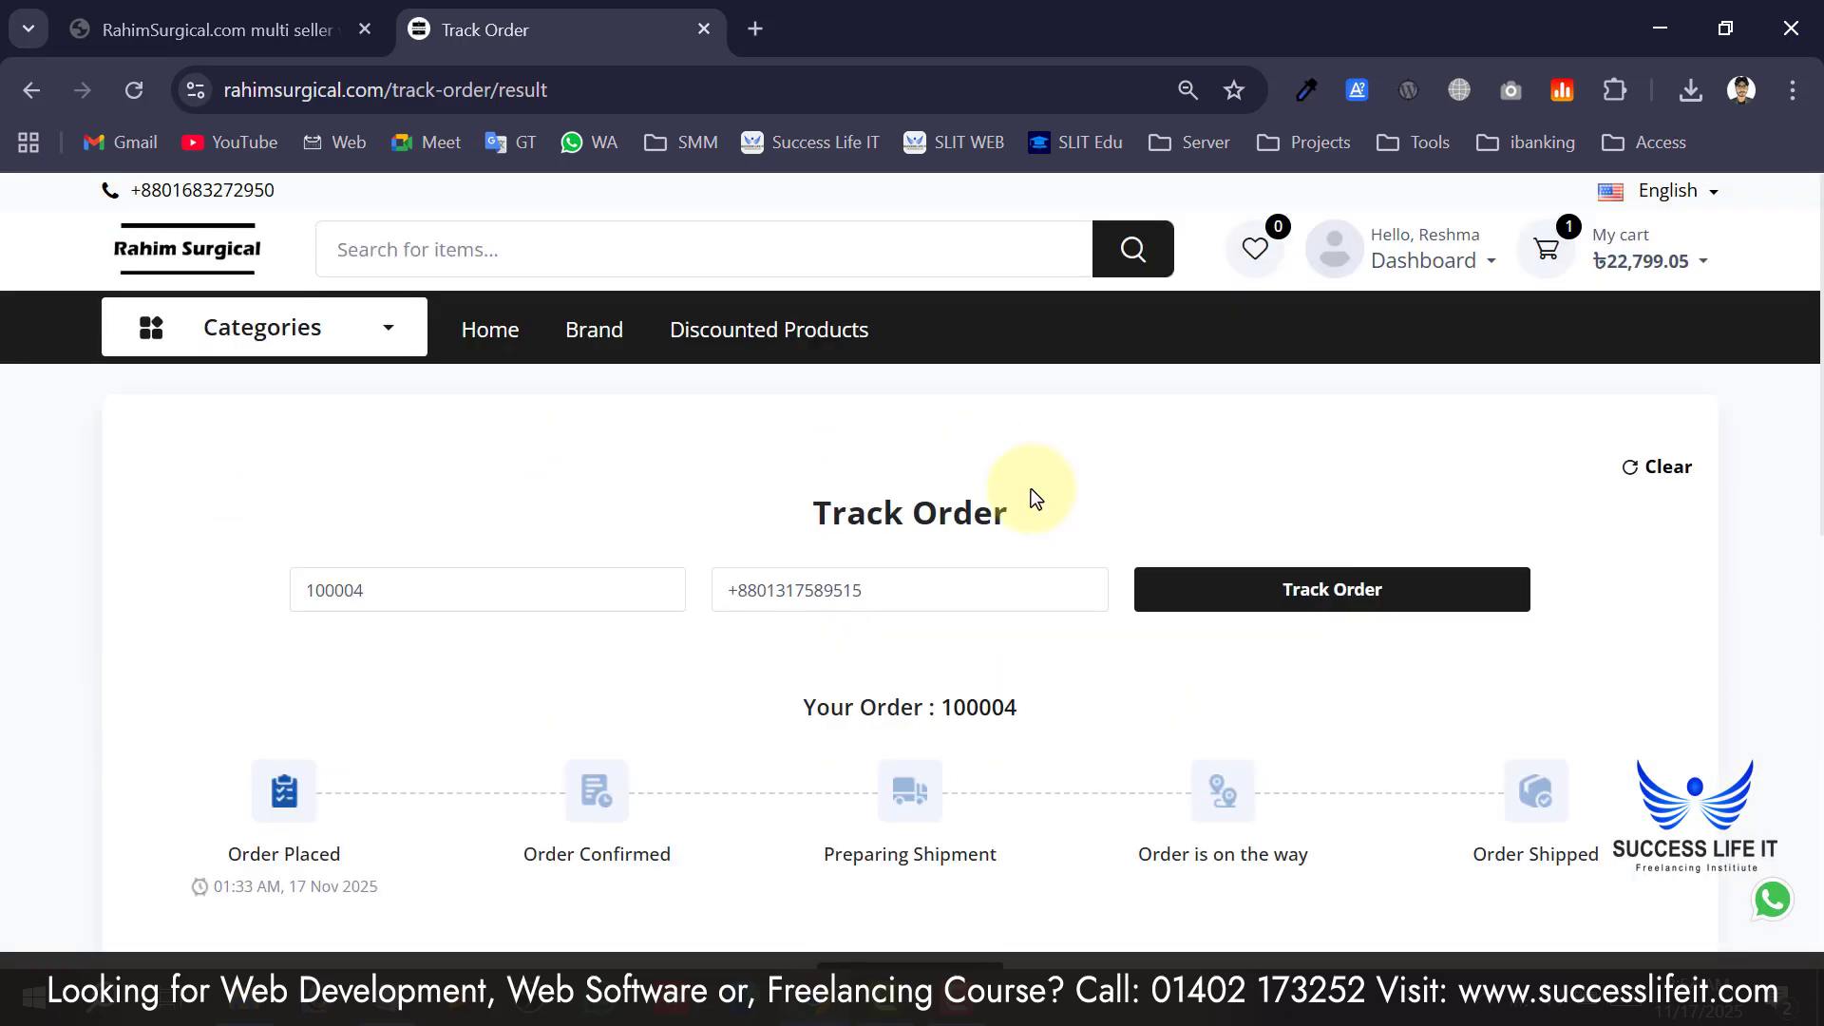
# Return to the storefront home page and log out via the Dashboard menu.
pyautogui.click(144, 267)
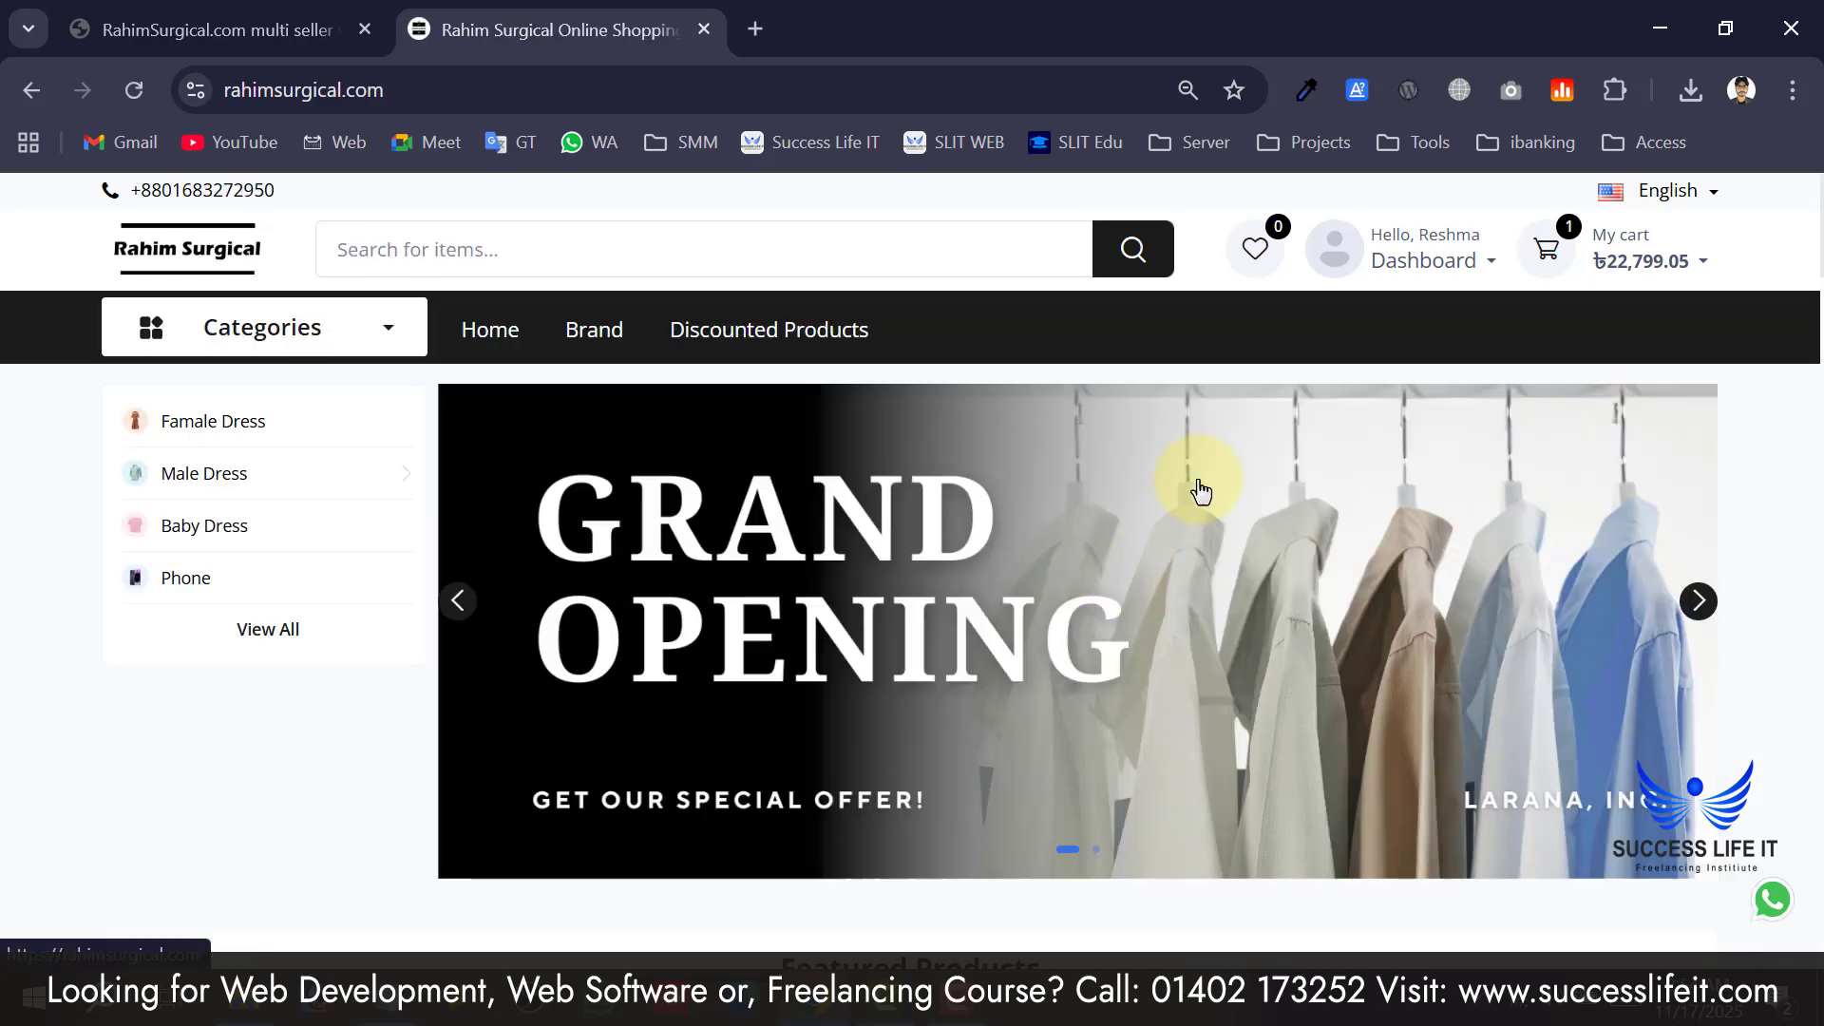
pyautogui.scroll(-8, 1195, 490)
pyautogui.scroll(10, 313, 456)
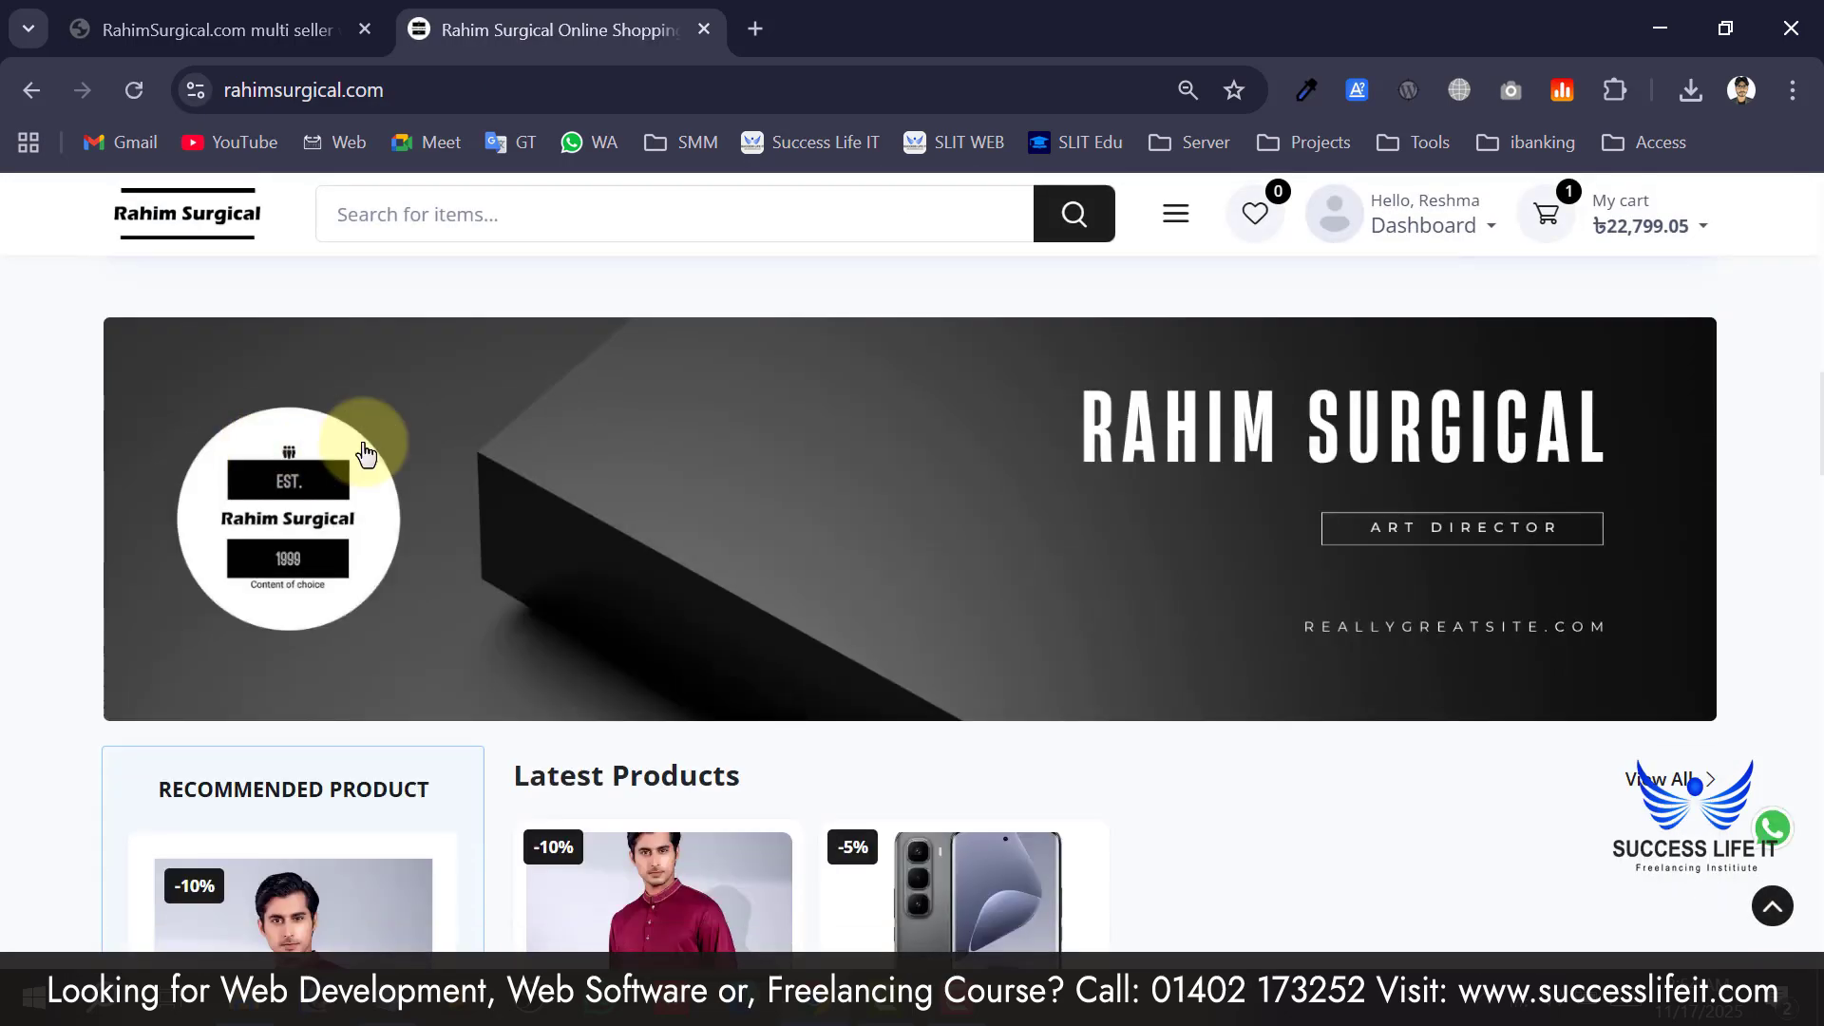
pyautogui.scroll(-10, 495, 466)
pyautogui.scroll(-15, 494, 466)
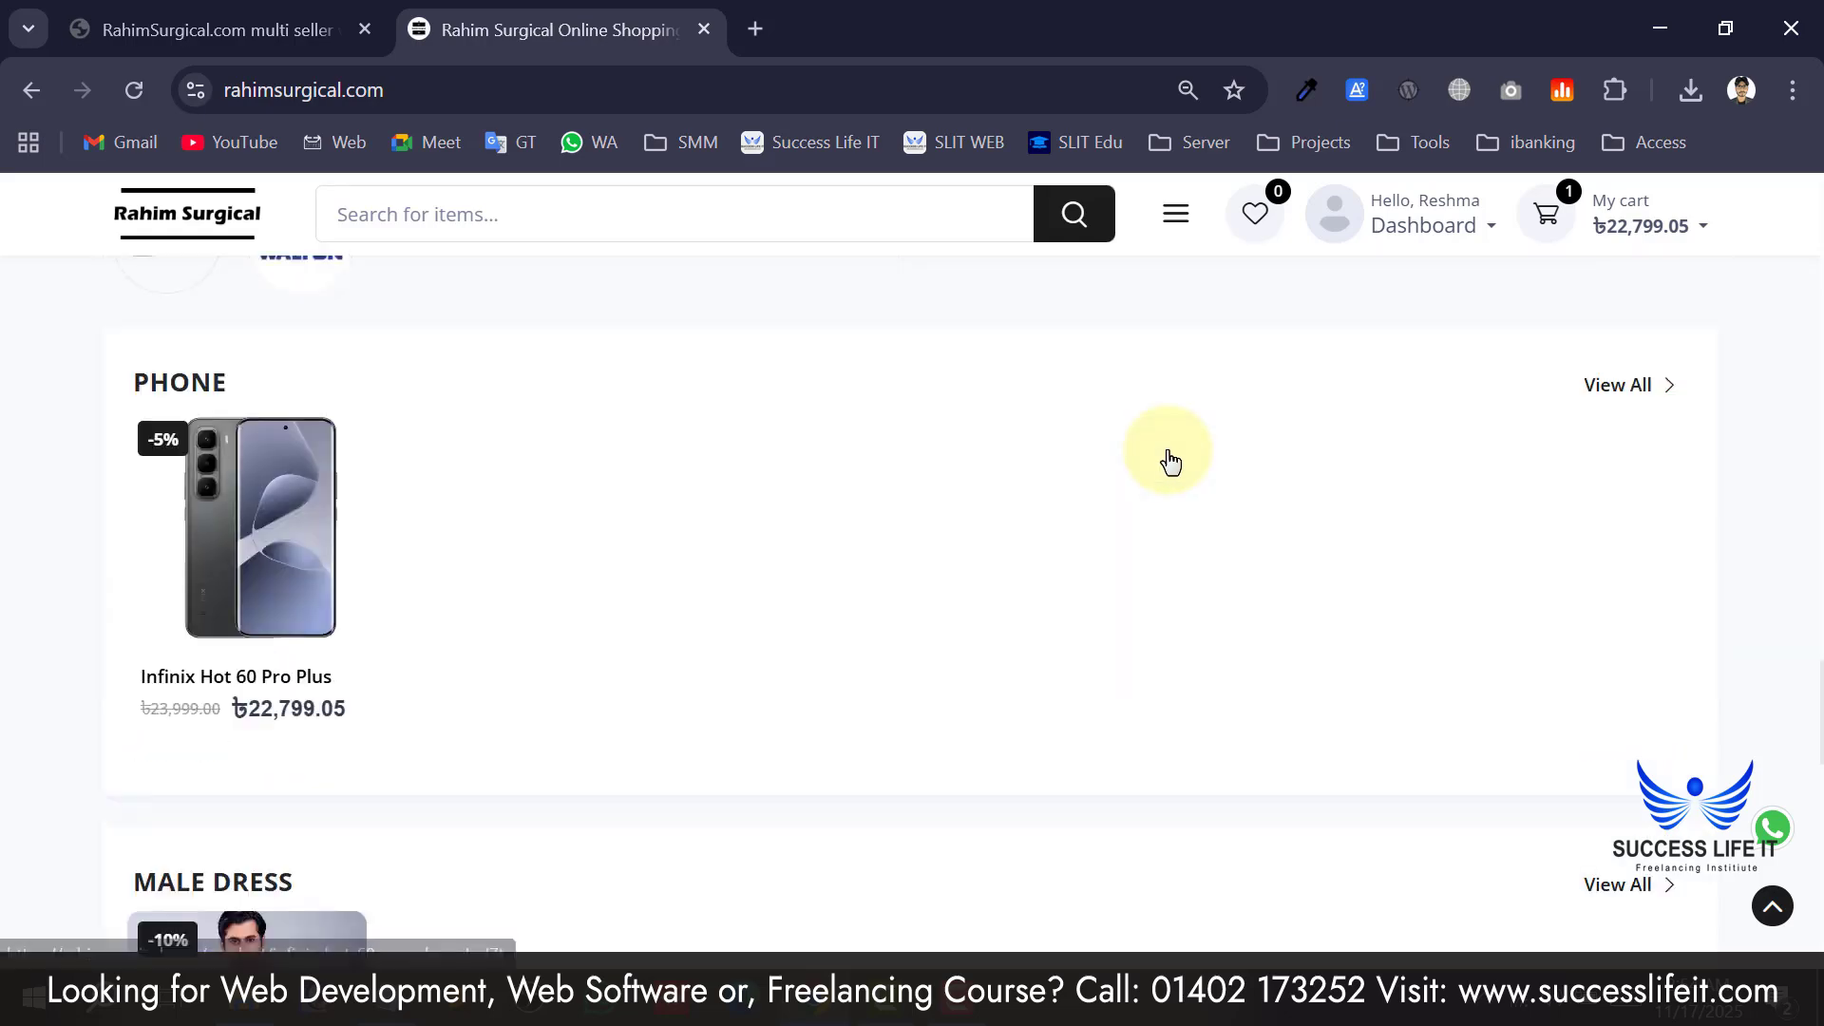
pyautogui.scroll(8, 1038, 570)
pyautogui.scroll(15, 1165, 566)
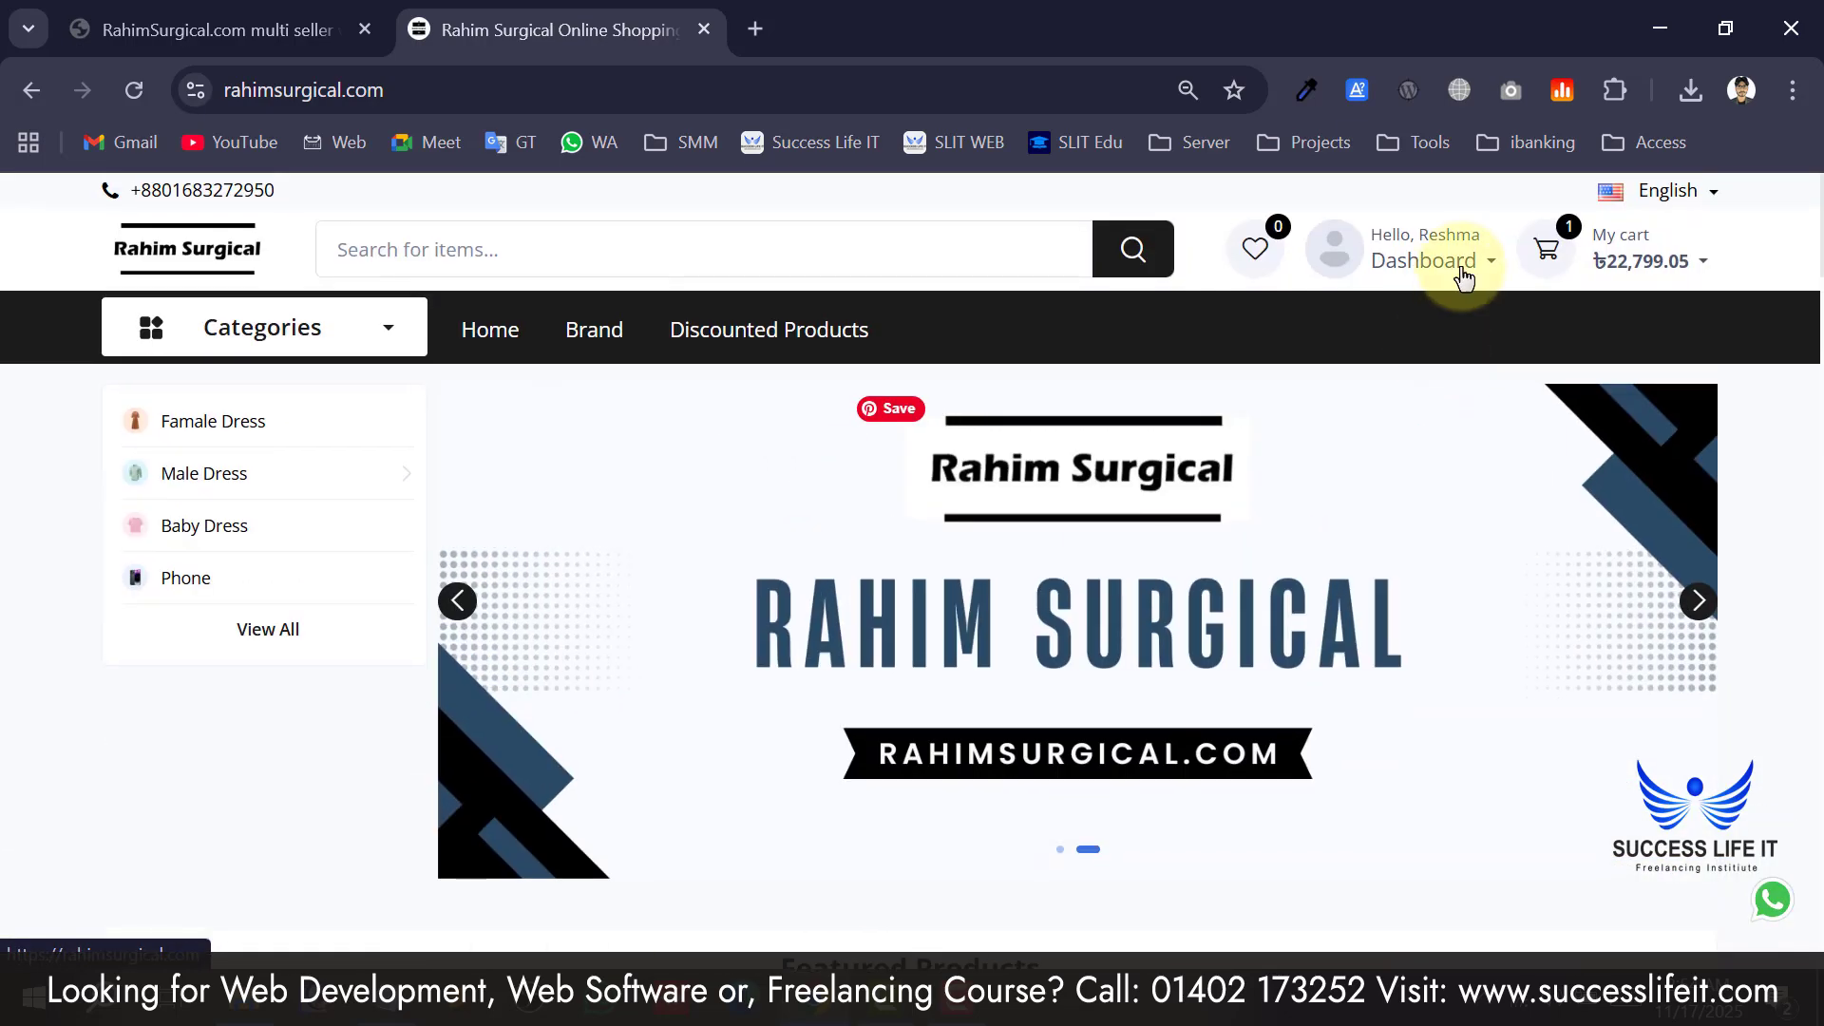
pyautogui.click(1463, 278)
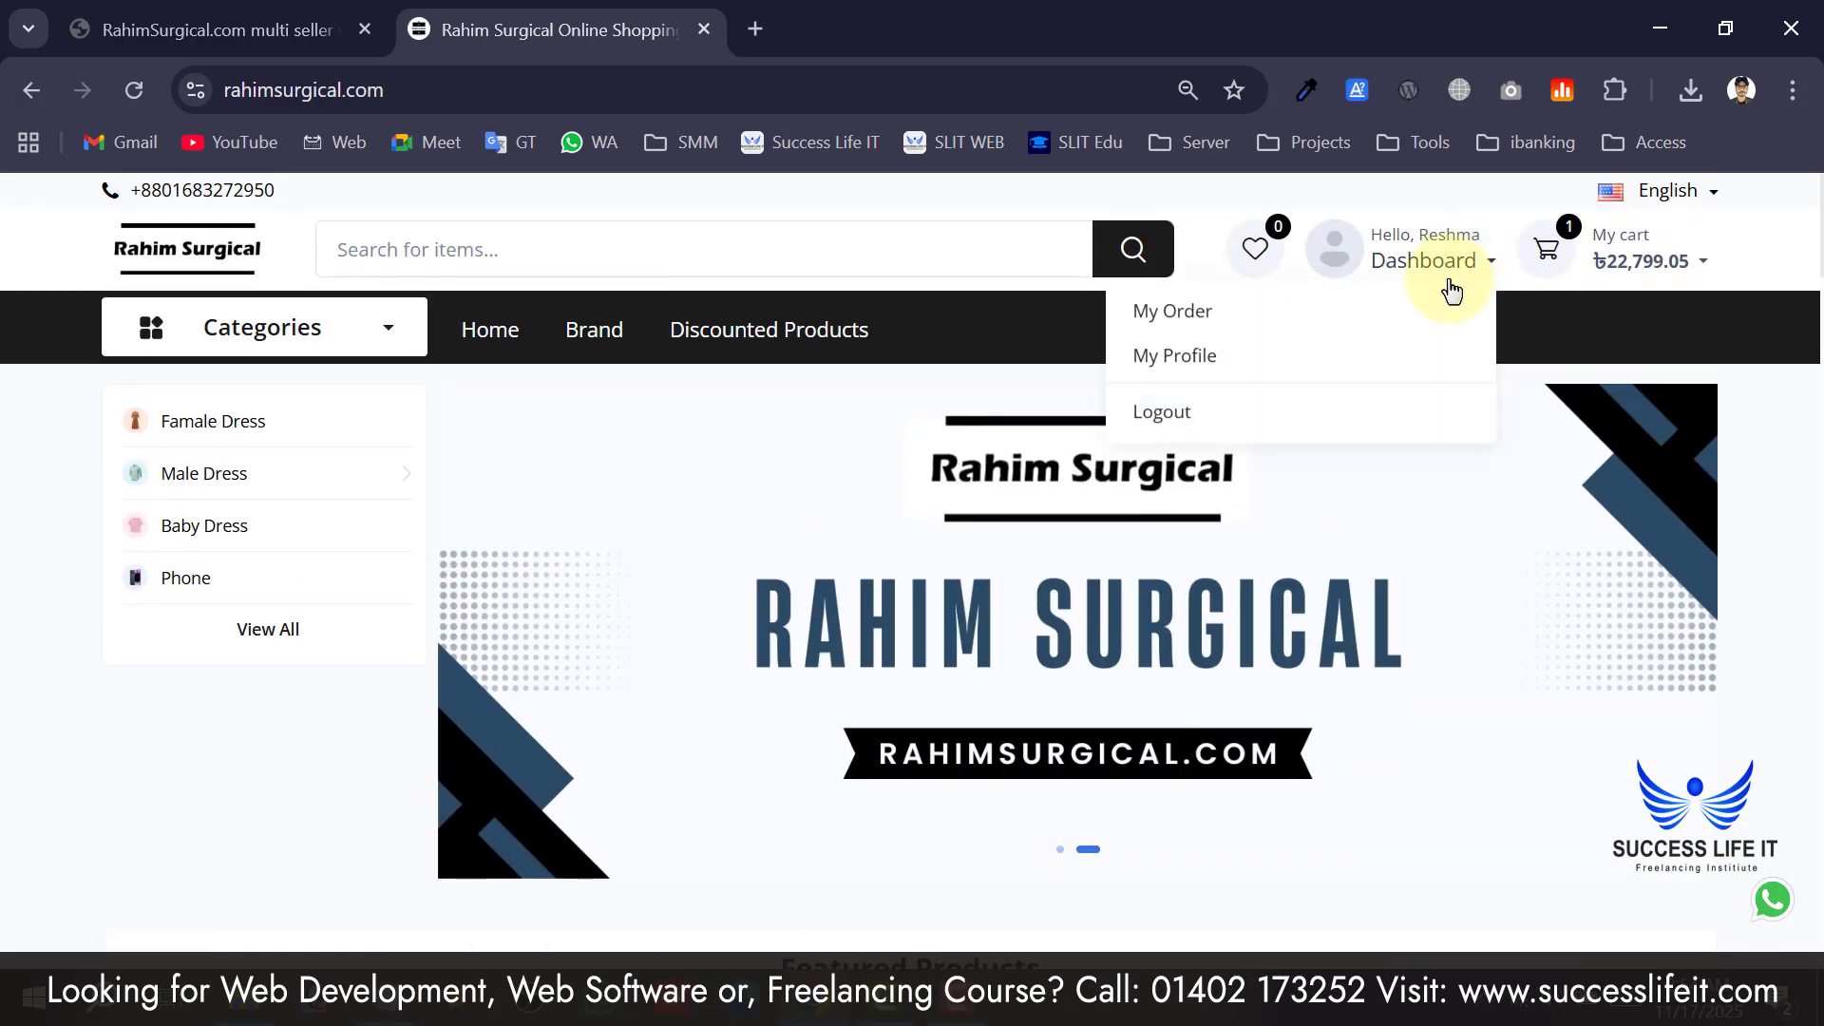
pyautogui.click(1243, 424)
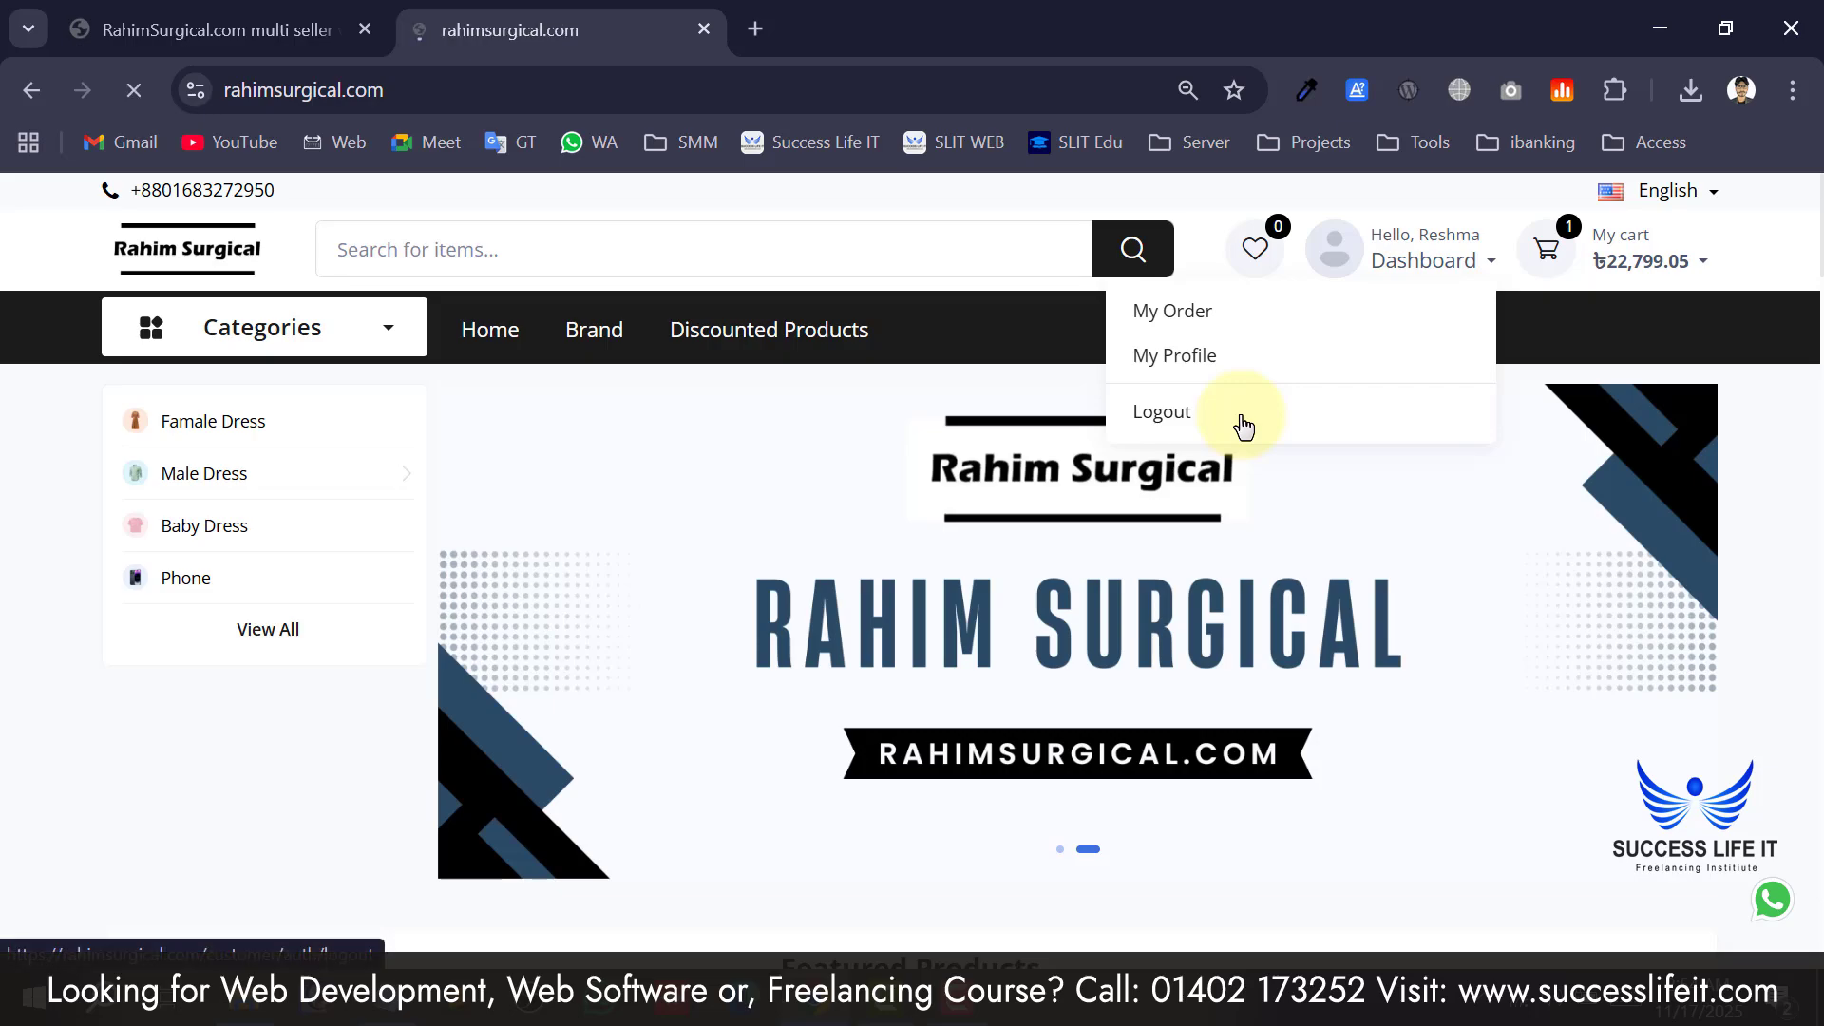
# Browse the logged-out home page and jump back to the top.
pyautogui.scroll(-8, 352, 452)
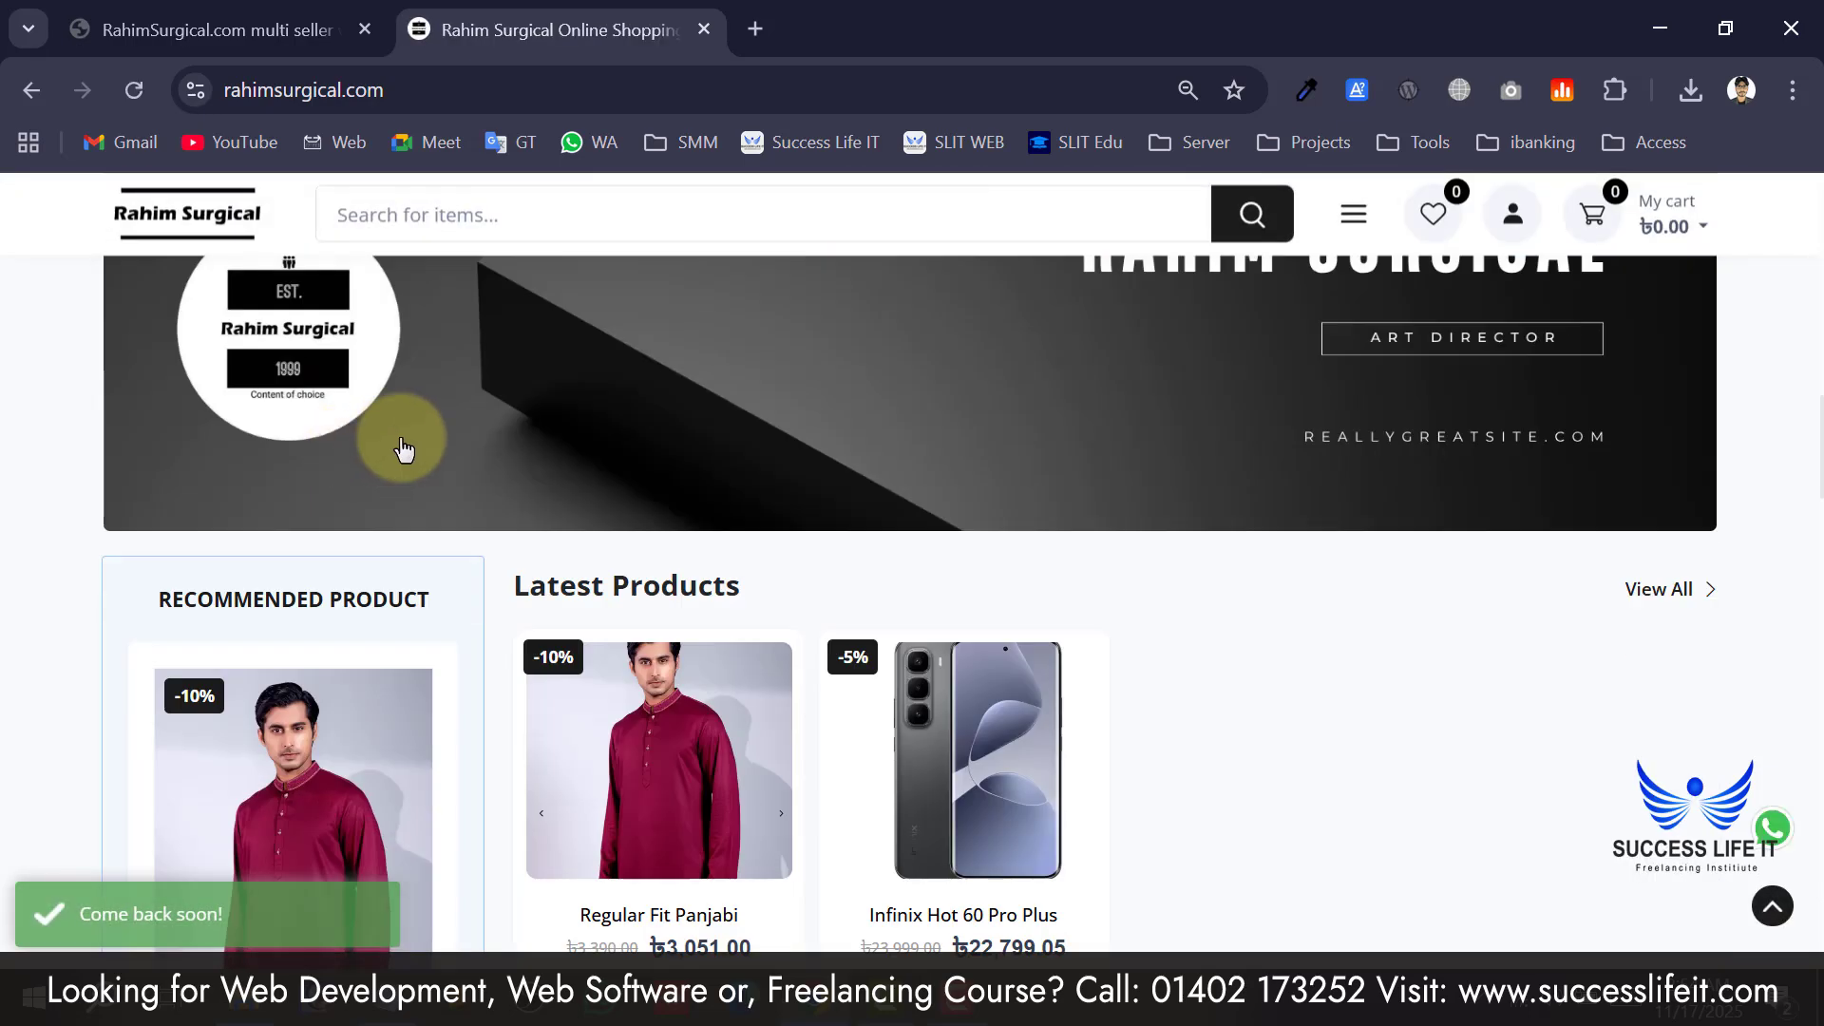
pyautogui.scroll(-15, 404, 446)
pyautogui.scroll(5, 956, 519)
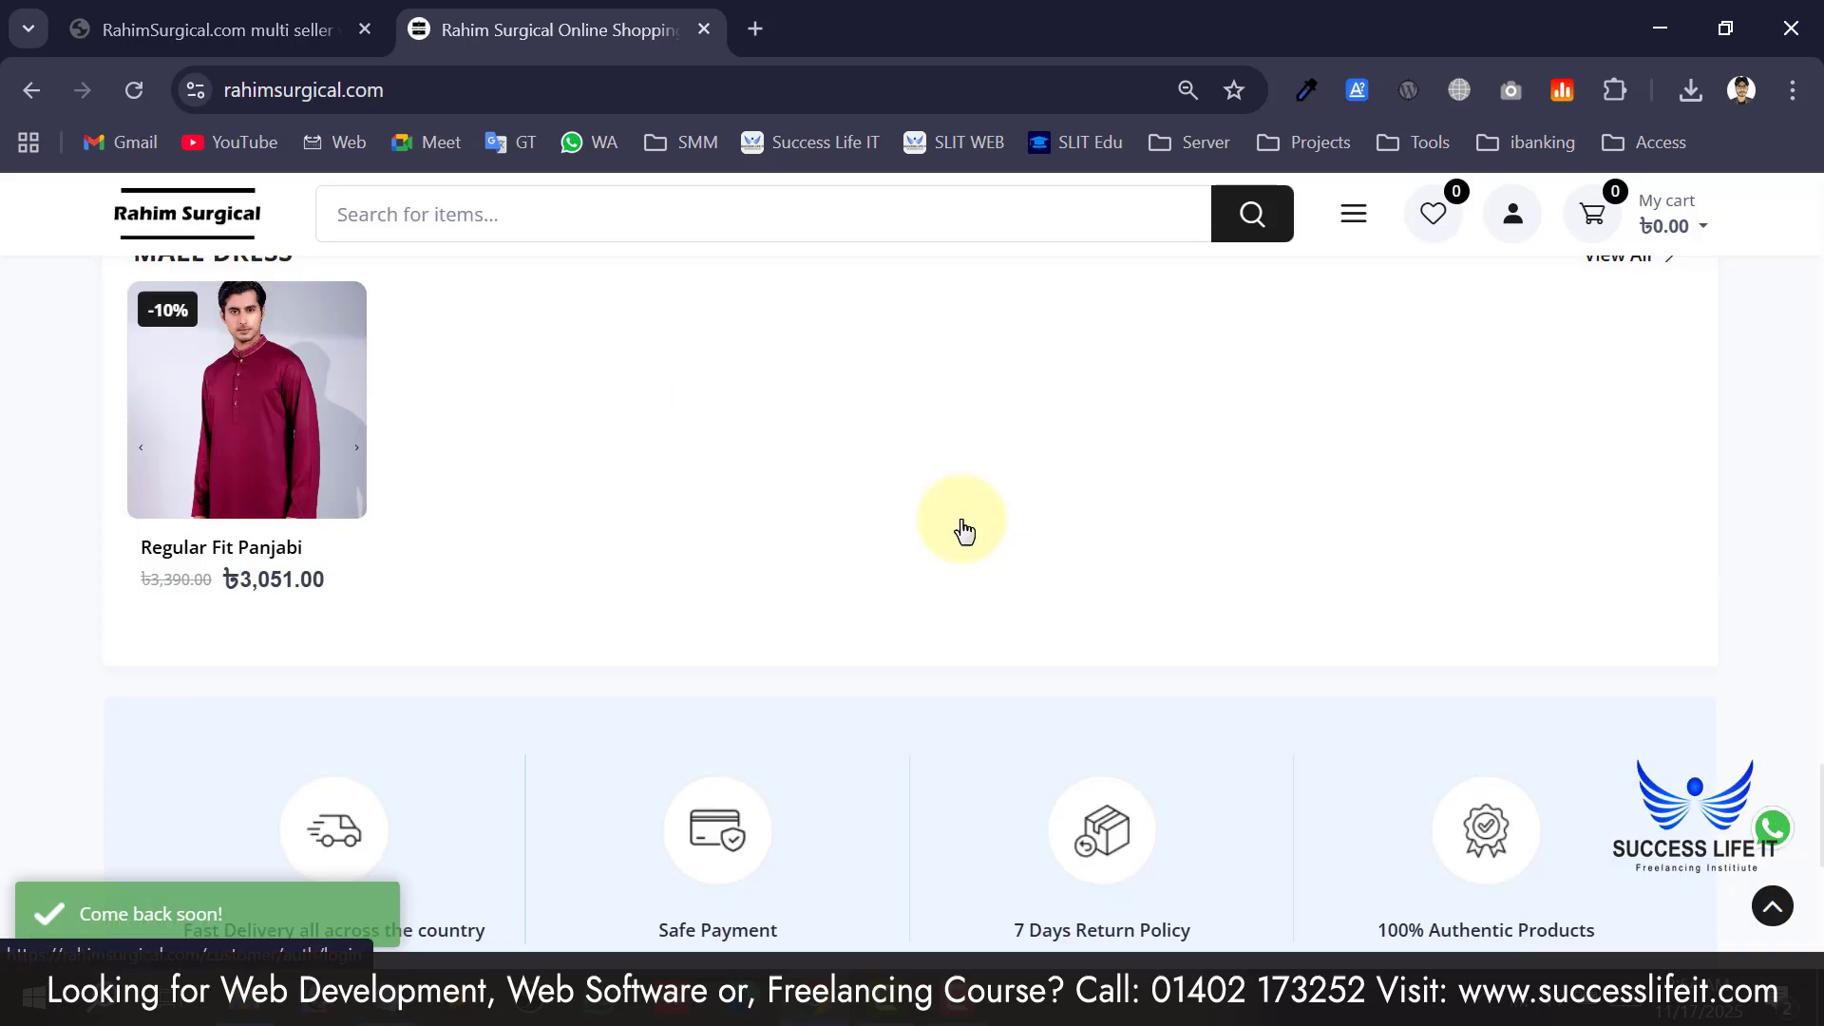
pyautogui.scroll(10, 961, 530)
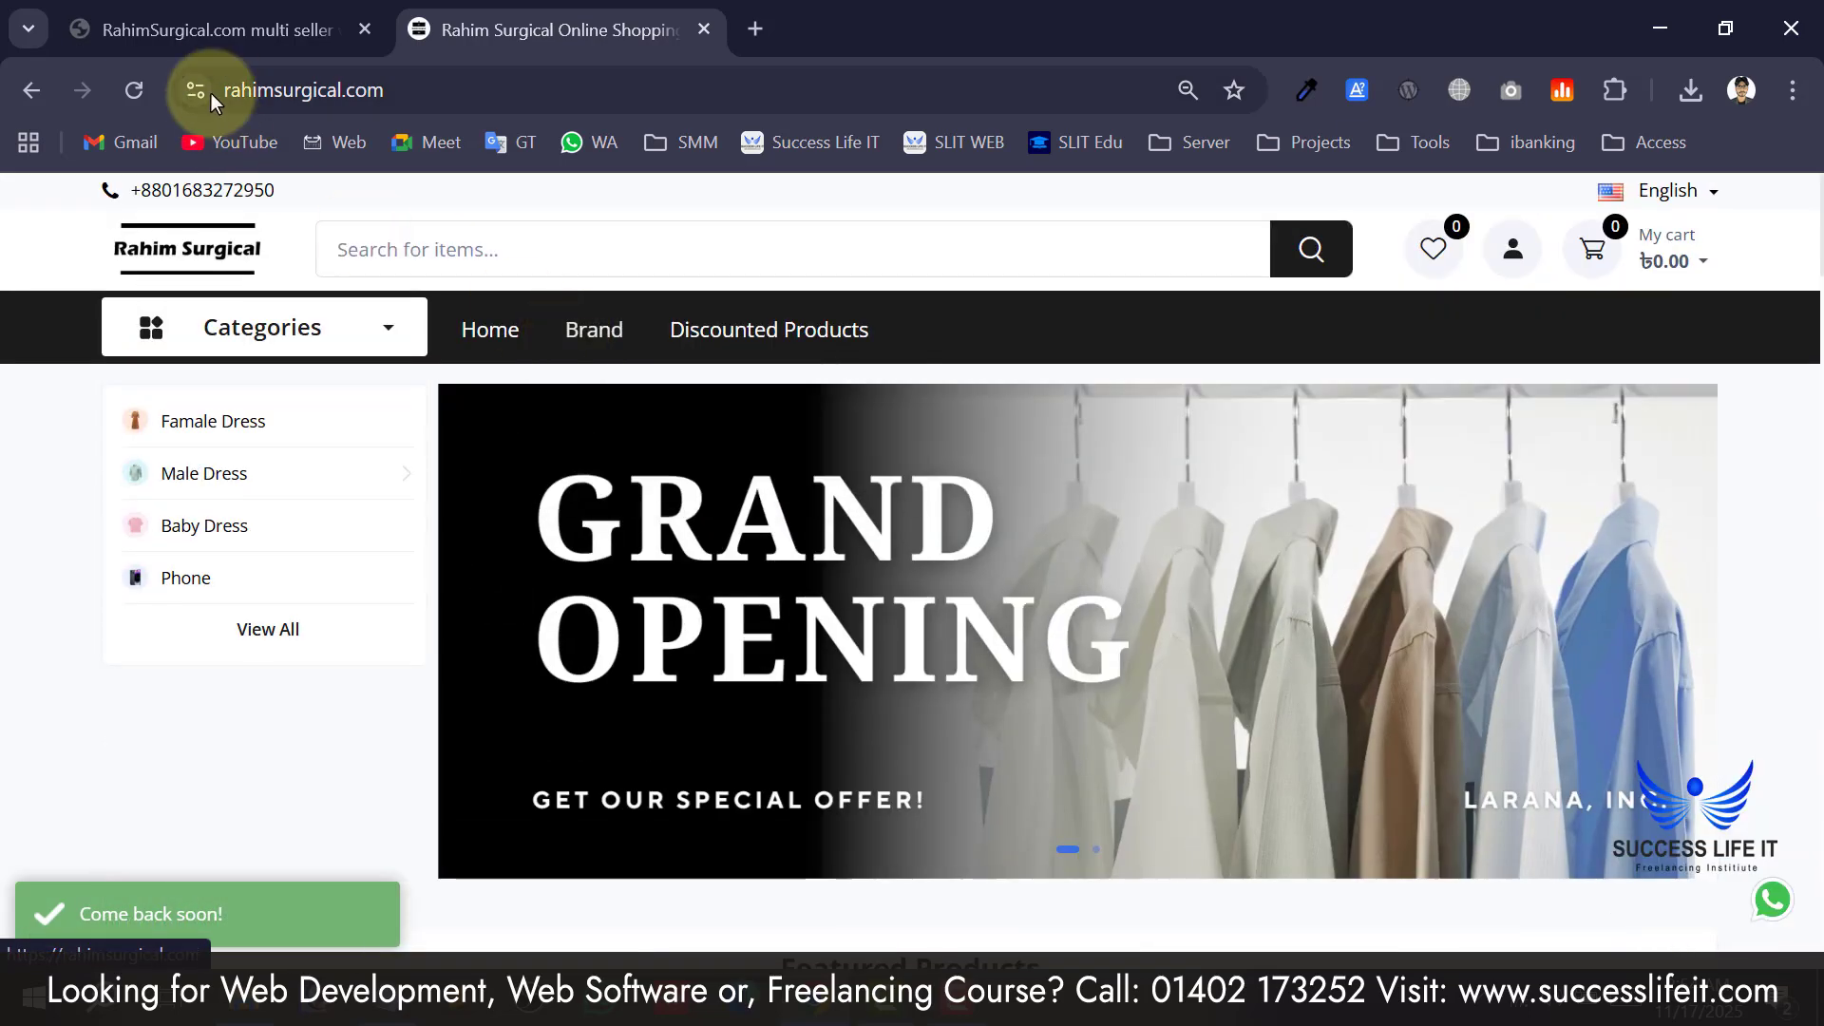
pyautogui.scroll(-5, 672, 428)
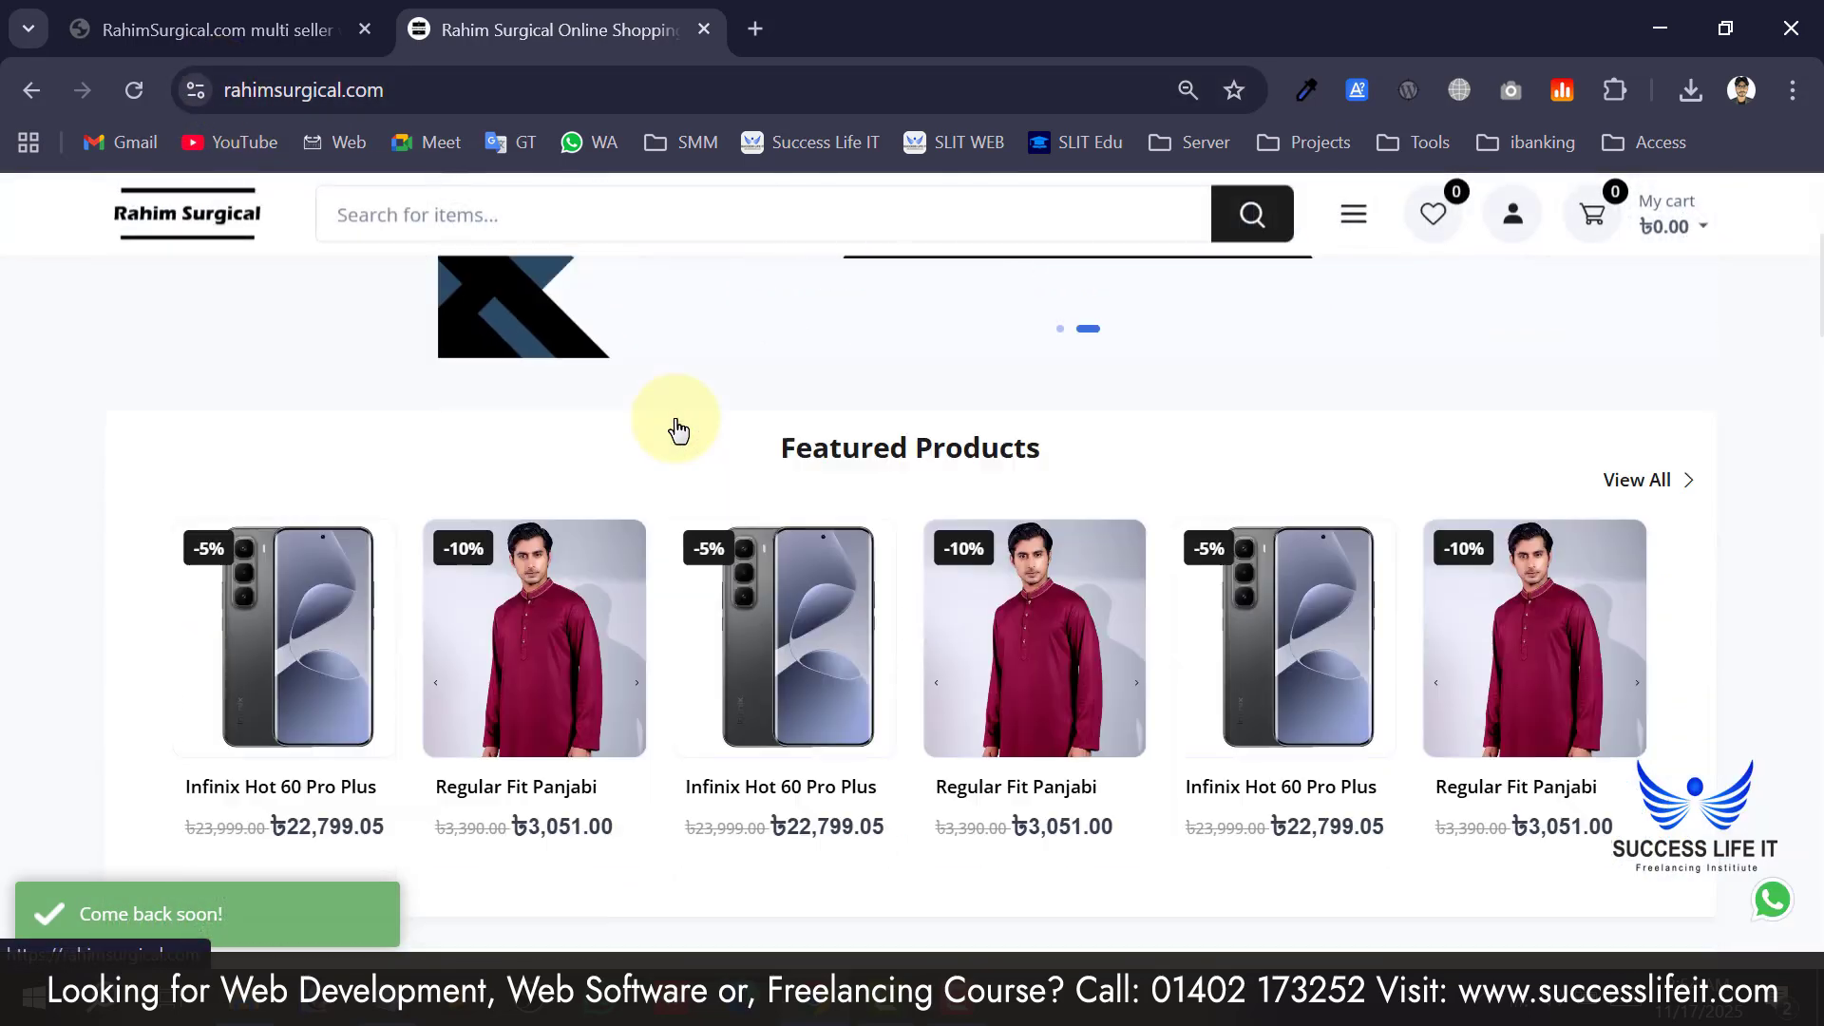
pyautogui.scroll(-2, 677, 427)
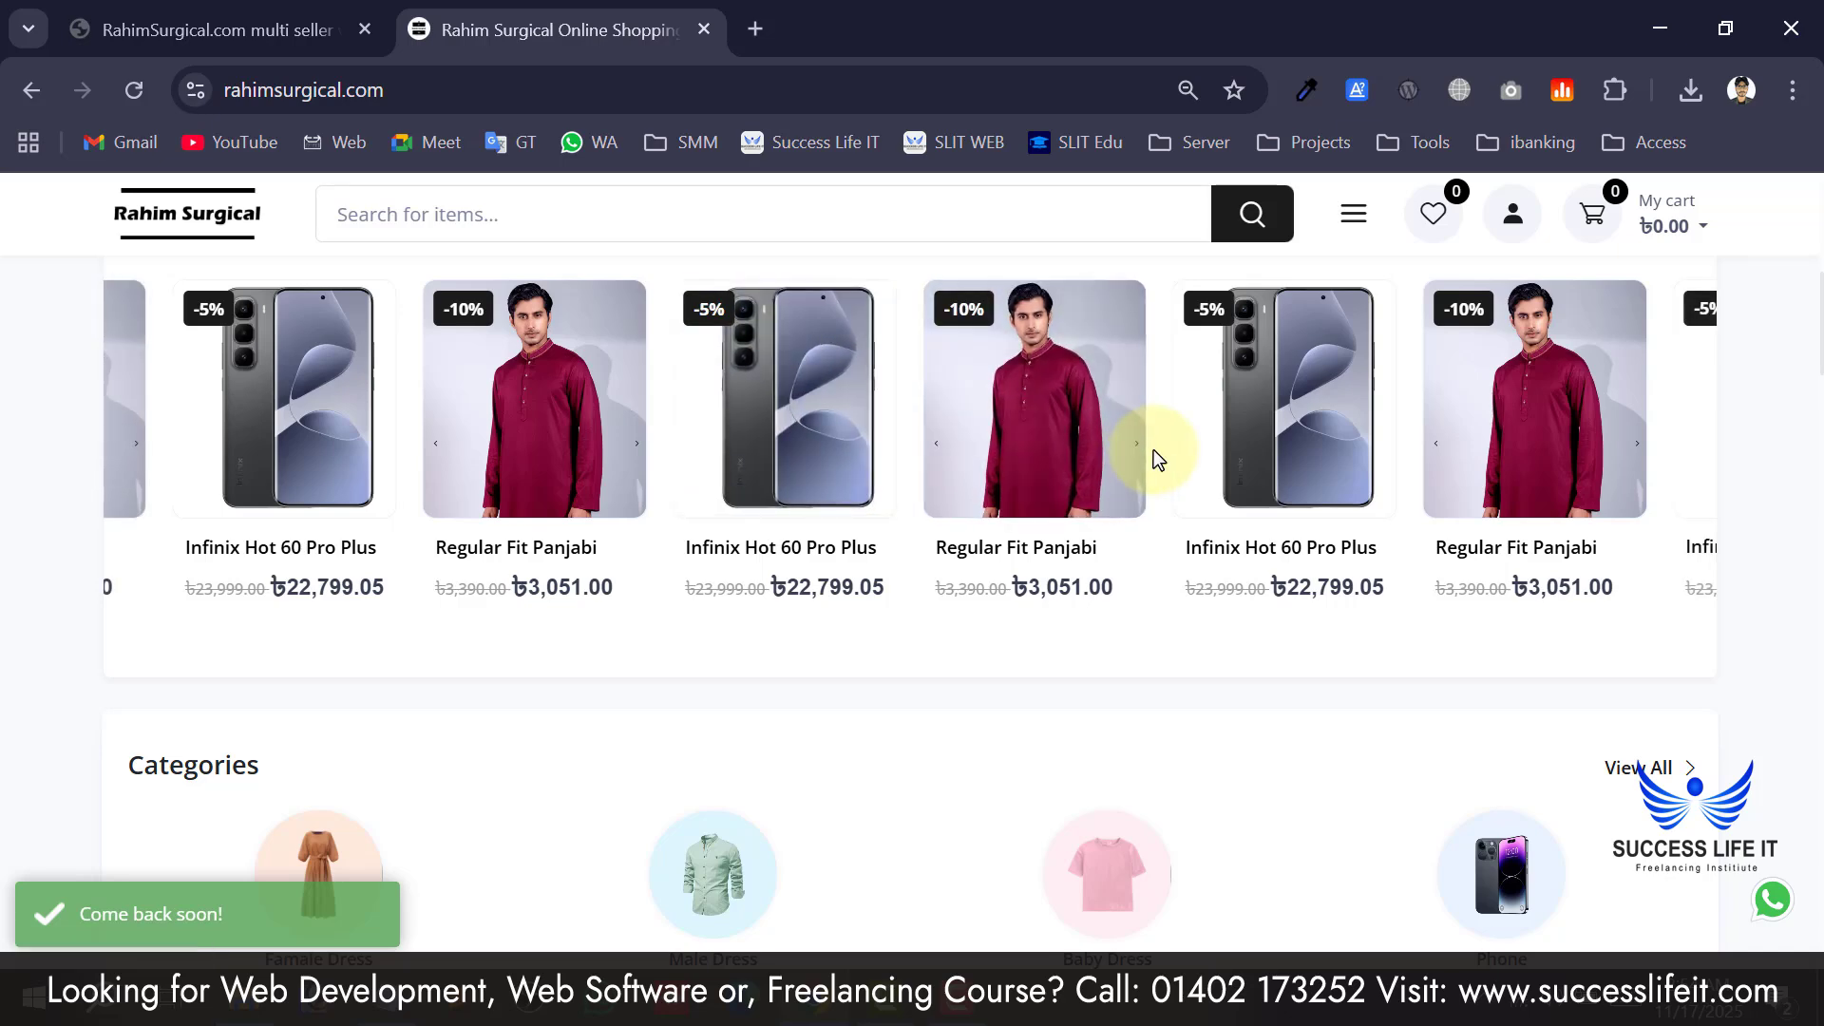
pyautogui.scroll(-10, 1153, 448)
pyautogui.scroll(-15, 651, 582)
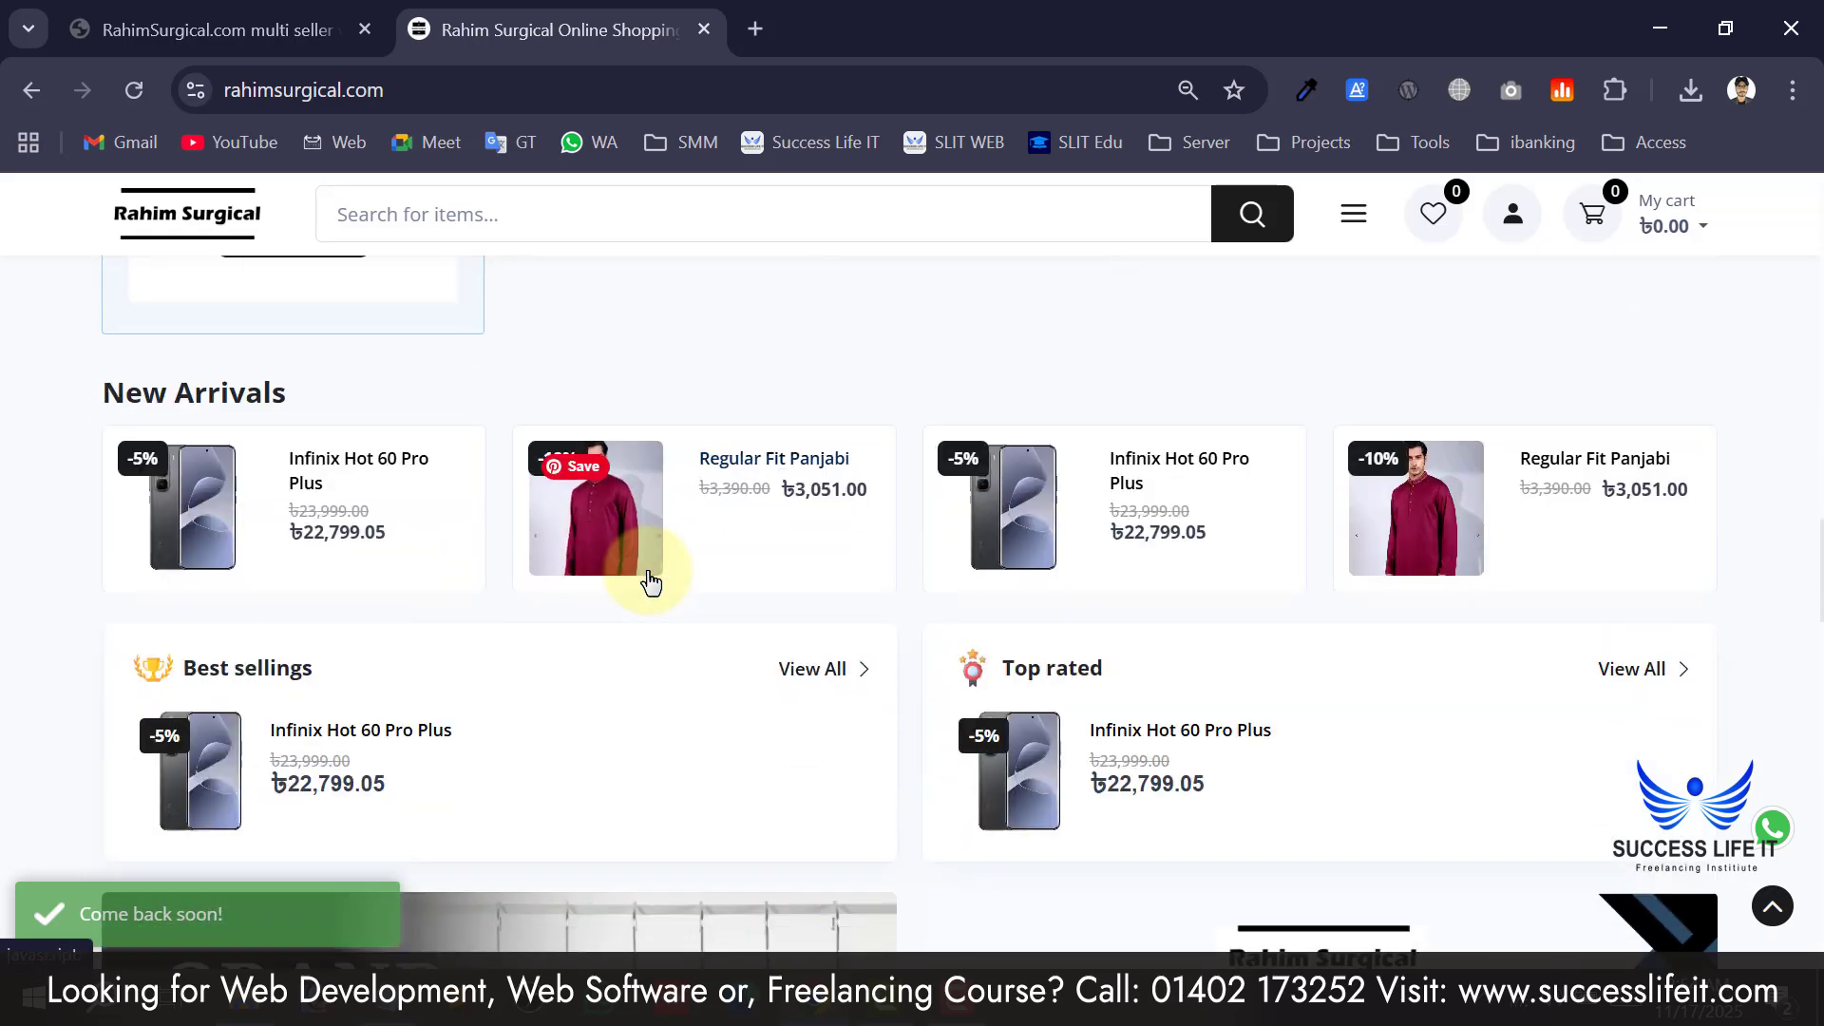
pyautogui.scroll(-12, 693, 551)
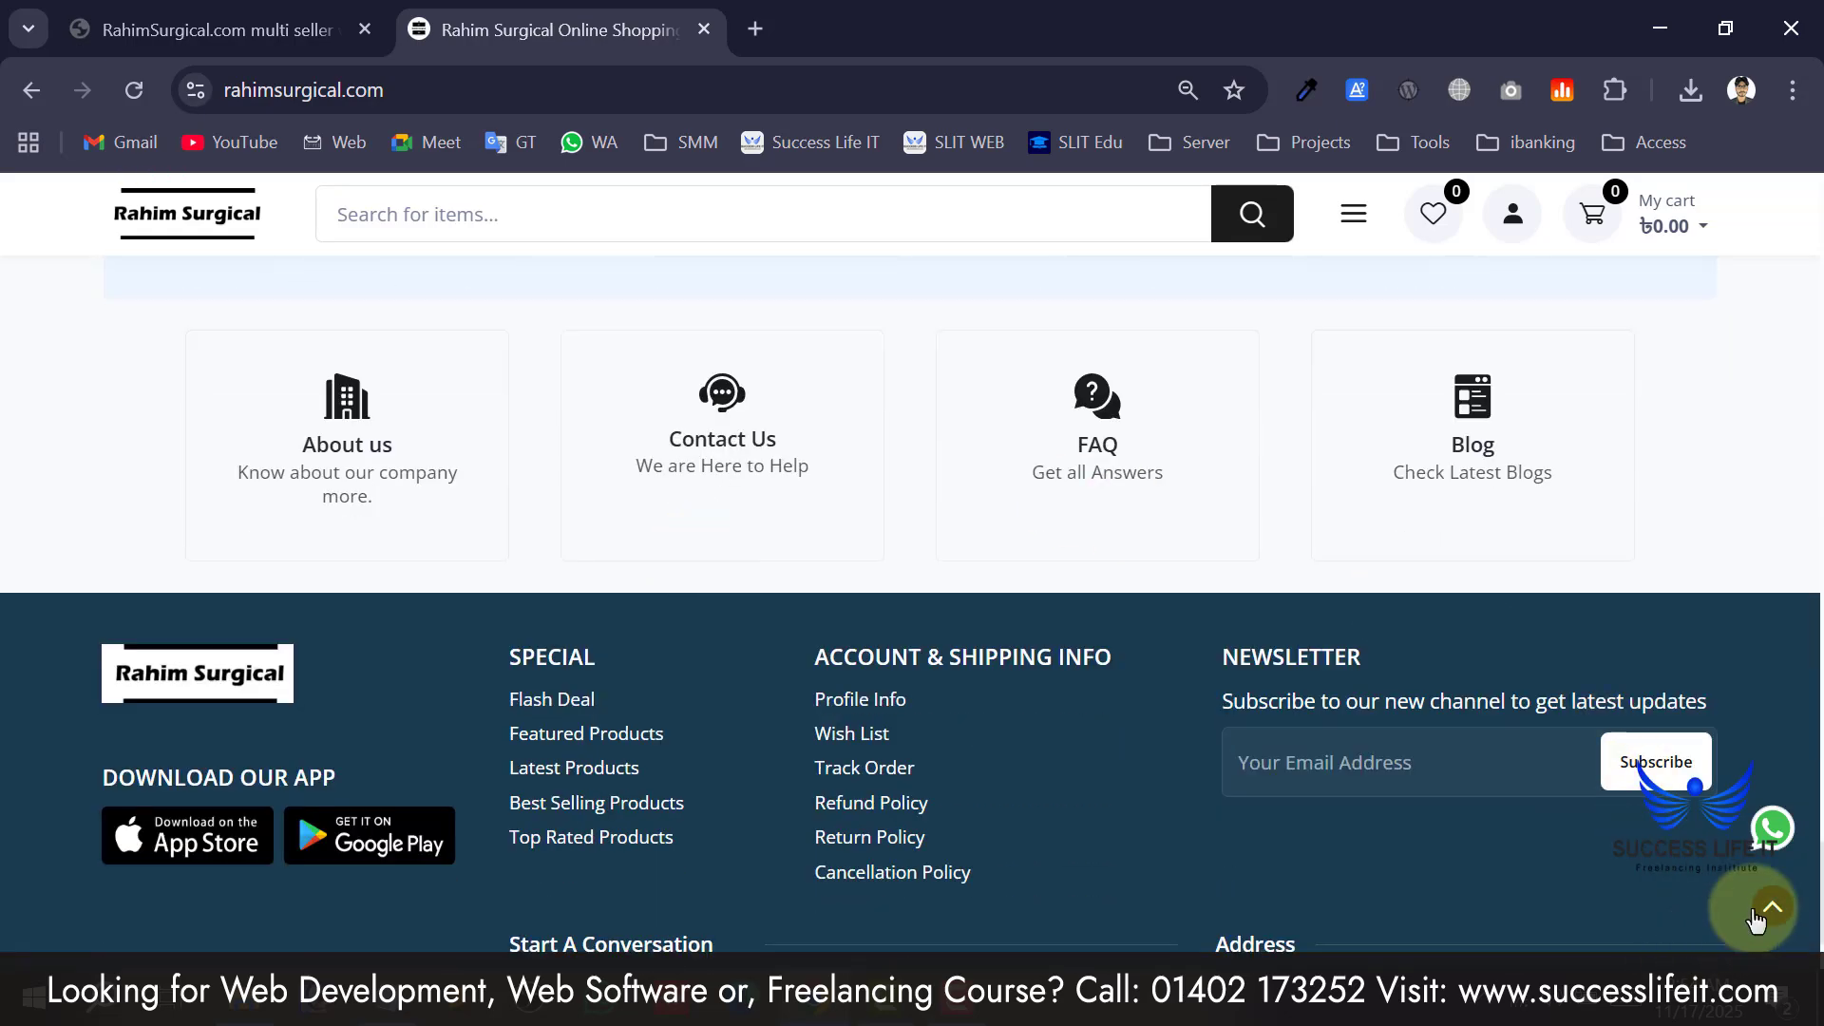
pyautogui.click(1756, 917)
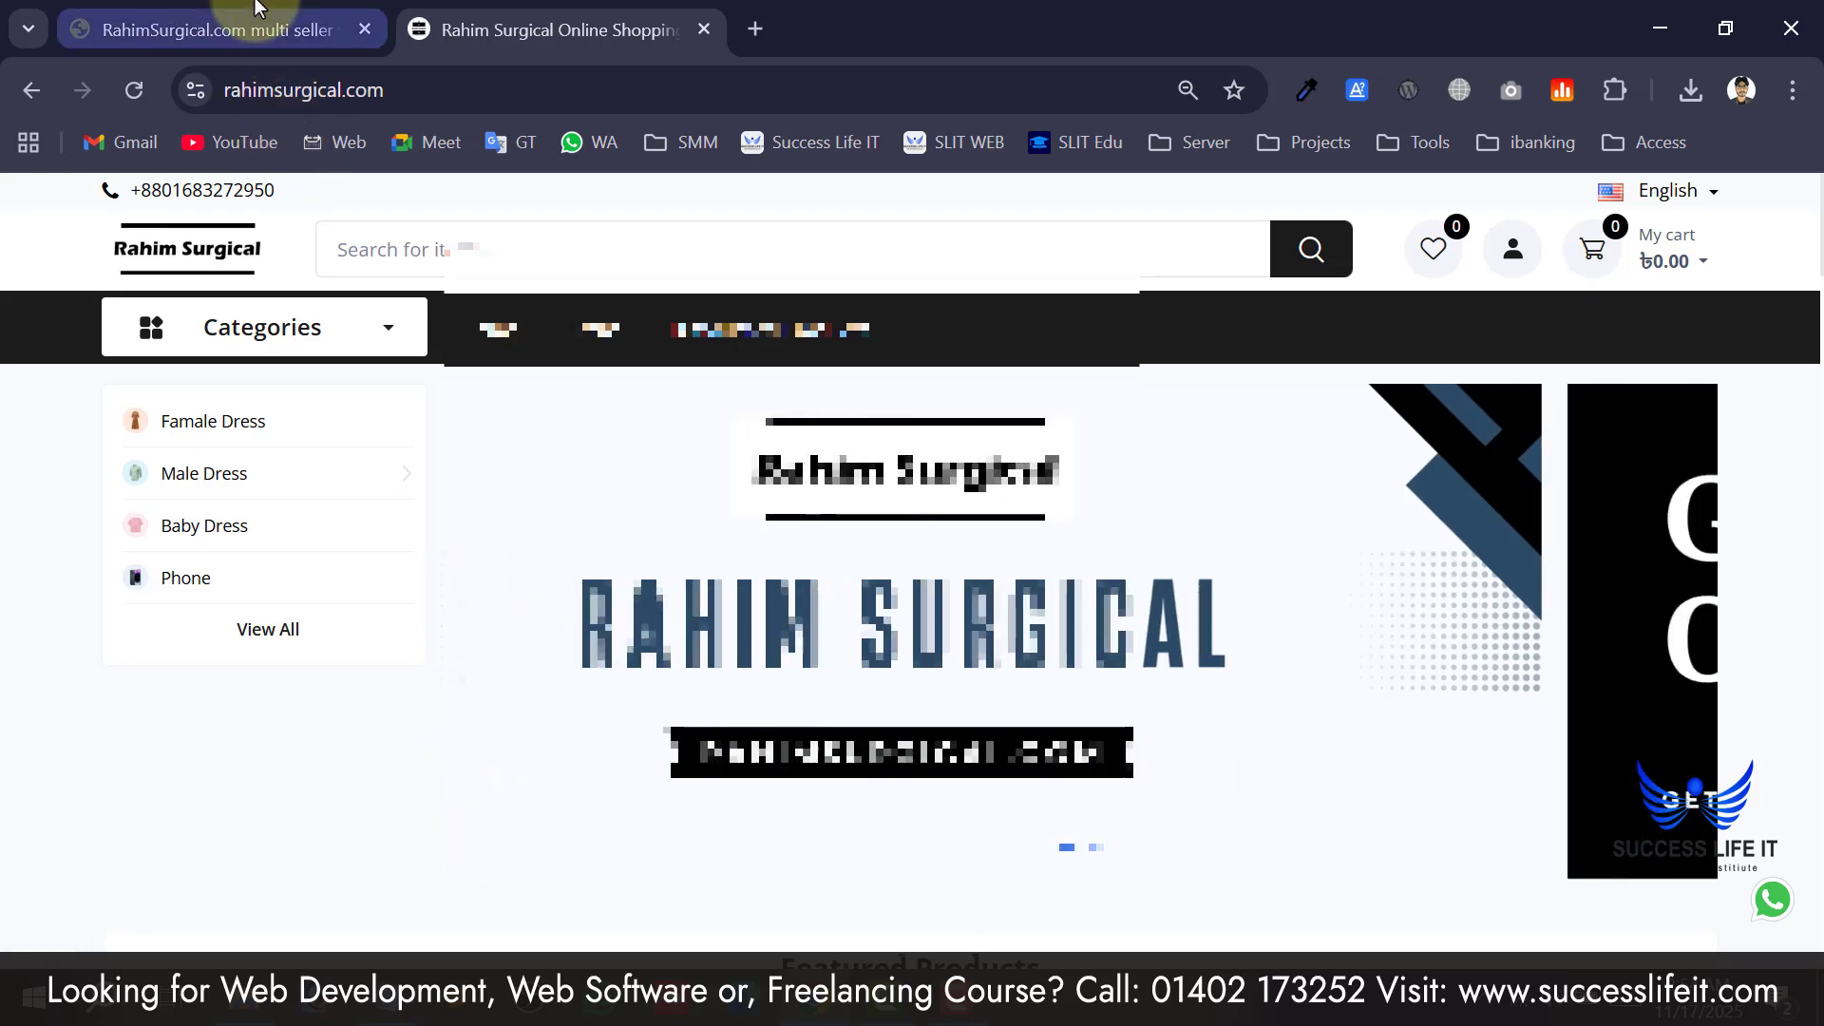
pyautogui.click(228, 30)
pyautogui.scroll(-15, 852, 465)
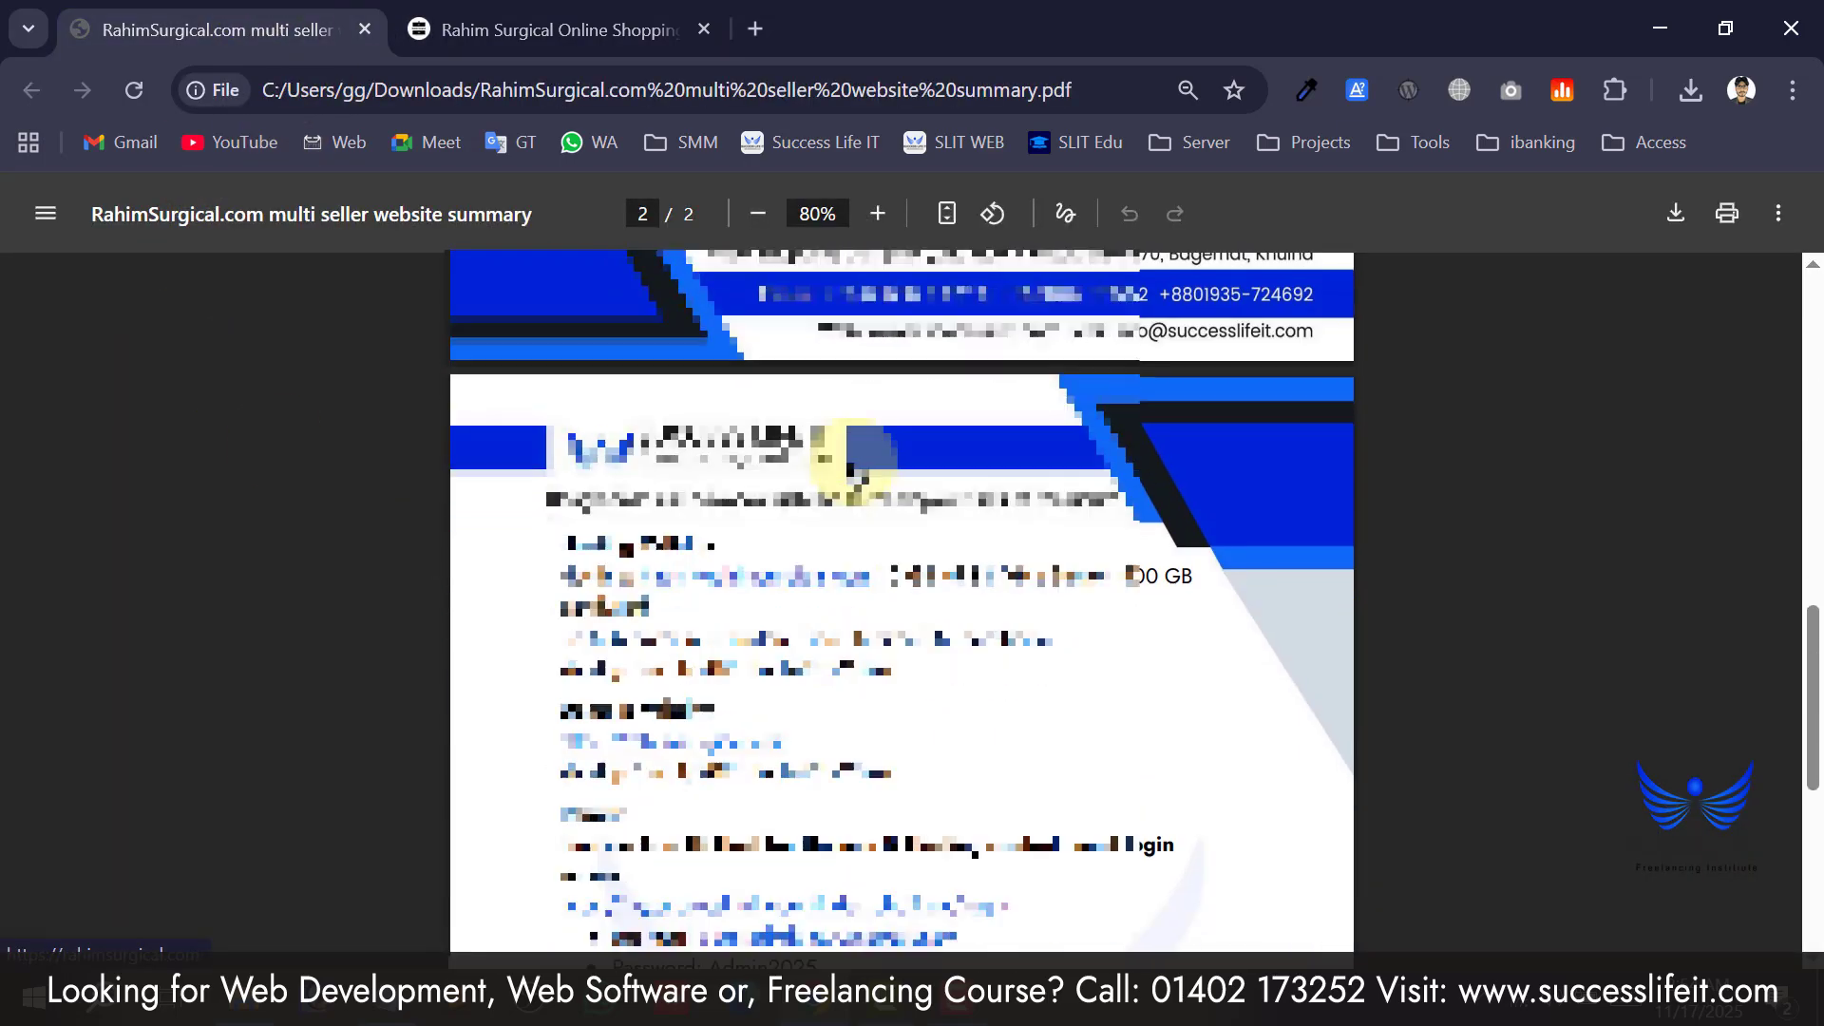
pyautogui.scroll(10, 860, 475)
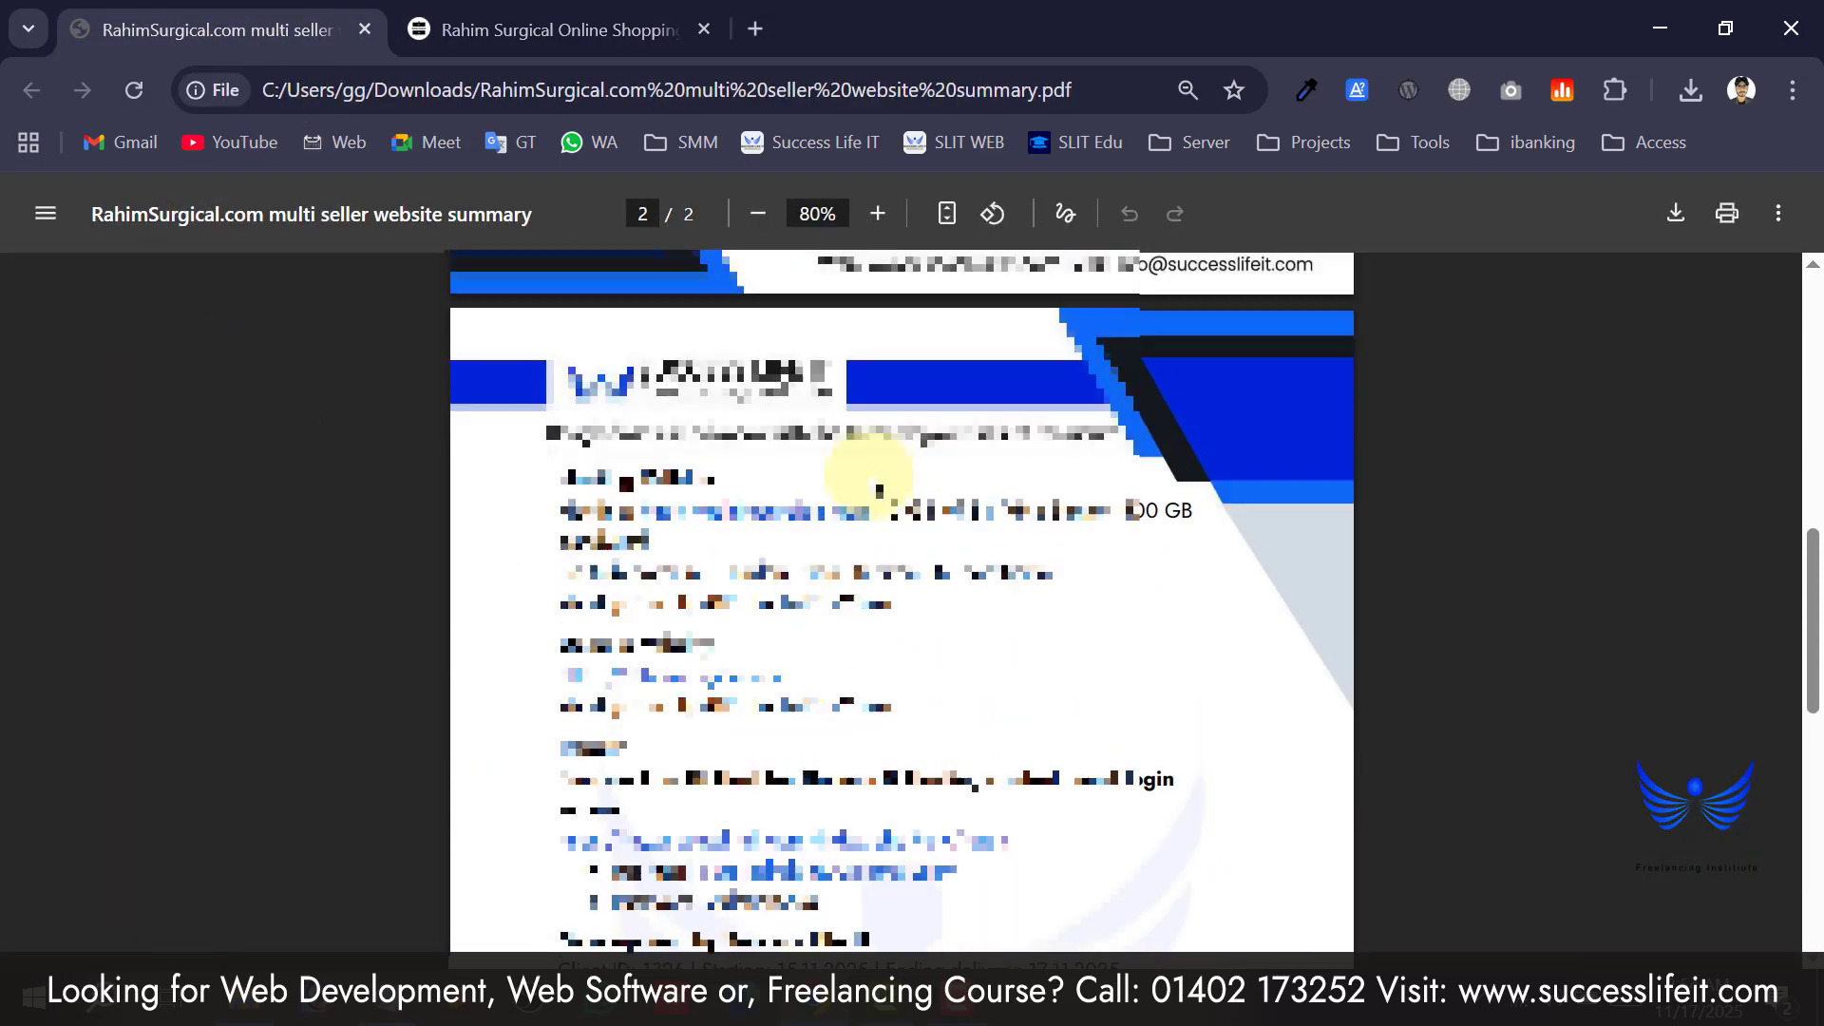
pyautogui.scroll(10, 869, 480)
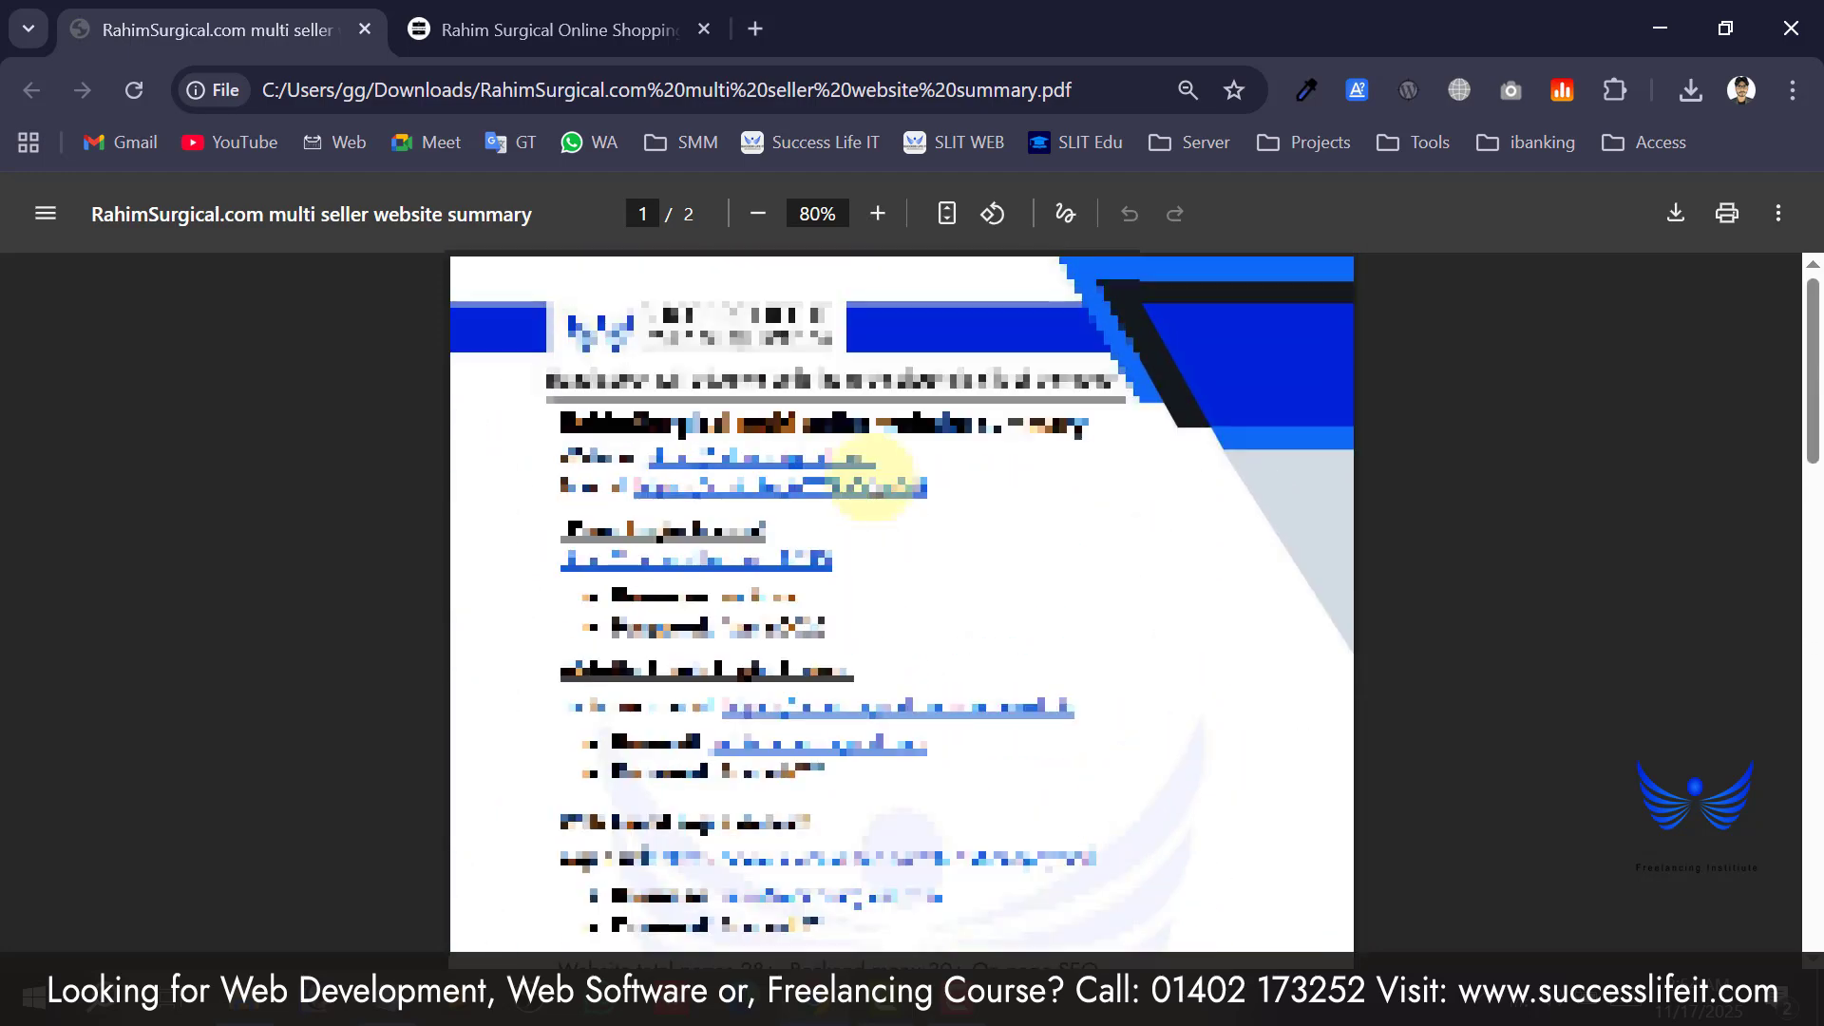
pyautogui.click(551, 30)
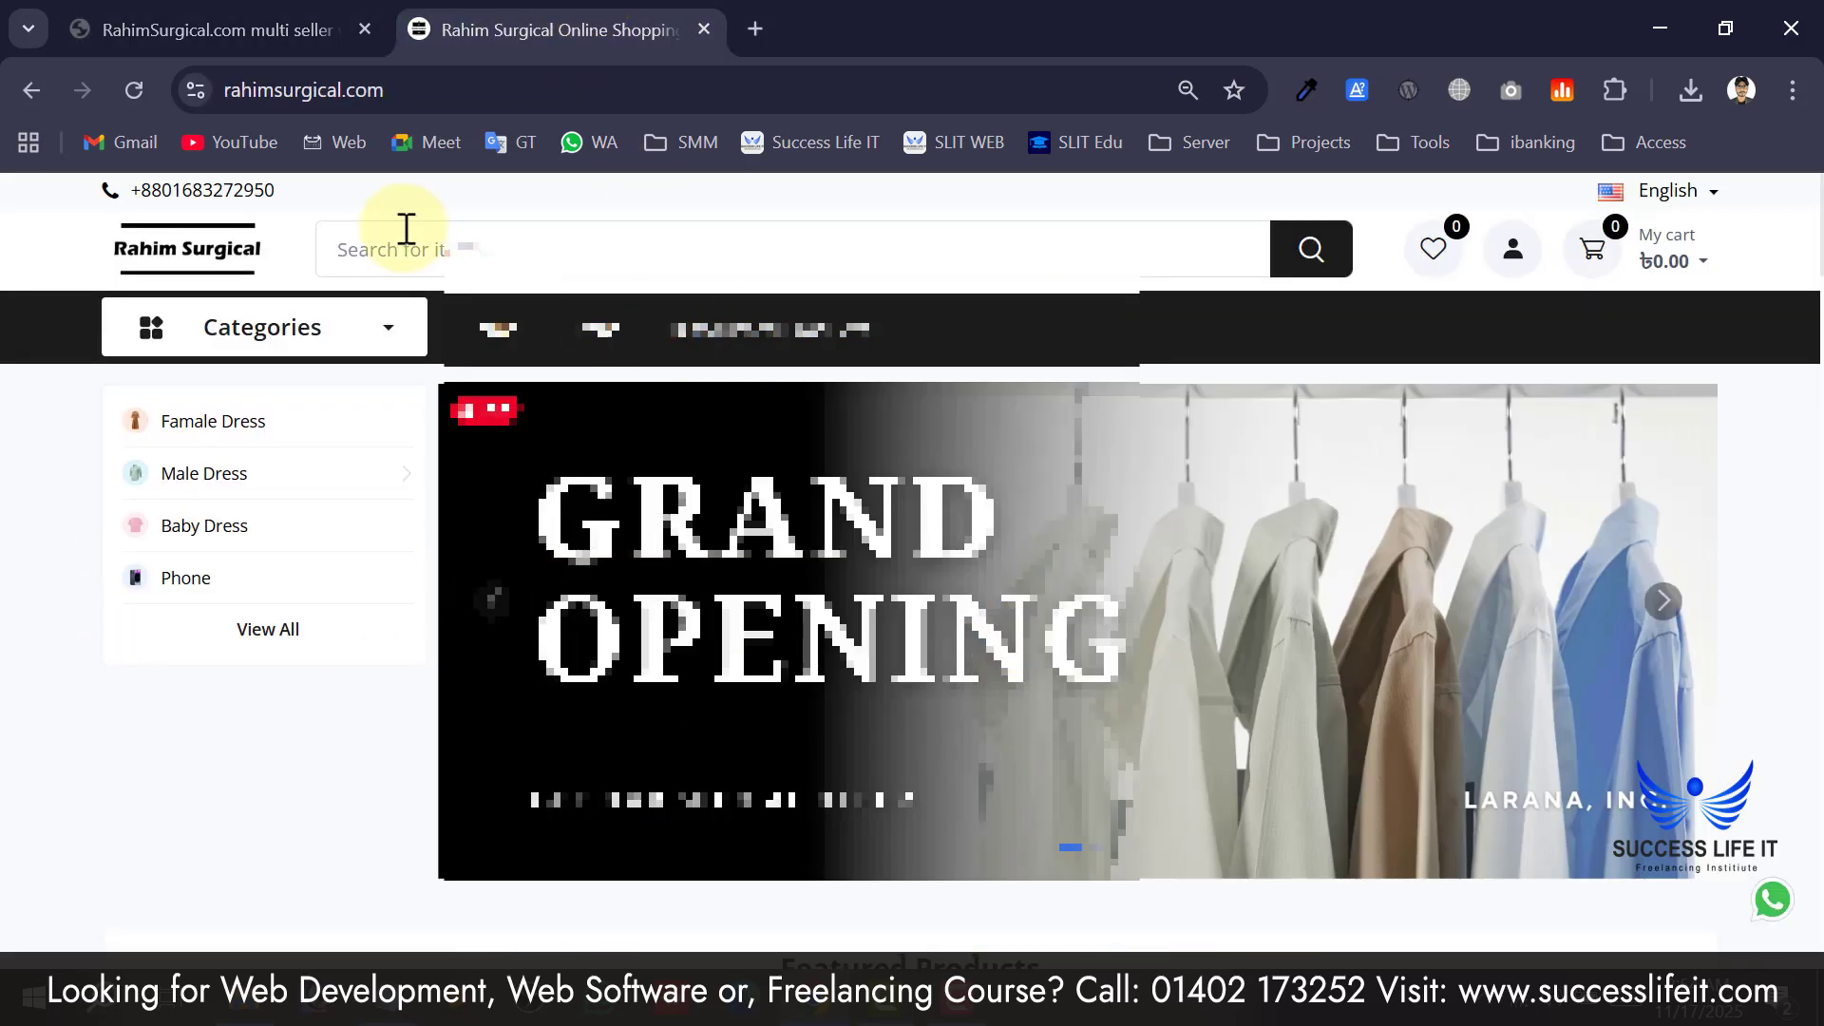
# Load the Admin Login page by appending /login/admin to the site address.
pyautogui.click(518, 89)
pyautogui.click(613, 85)
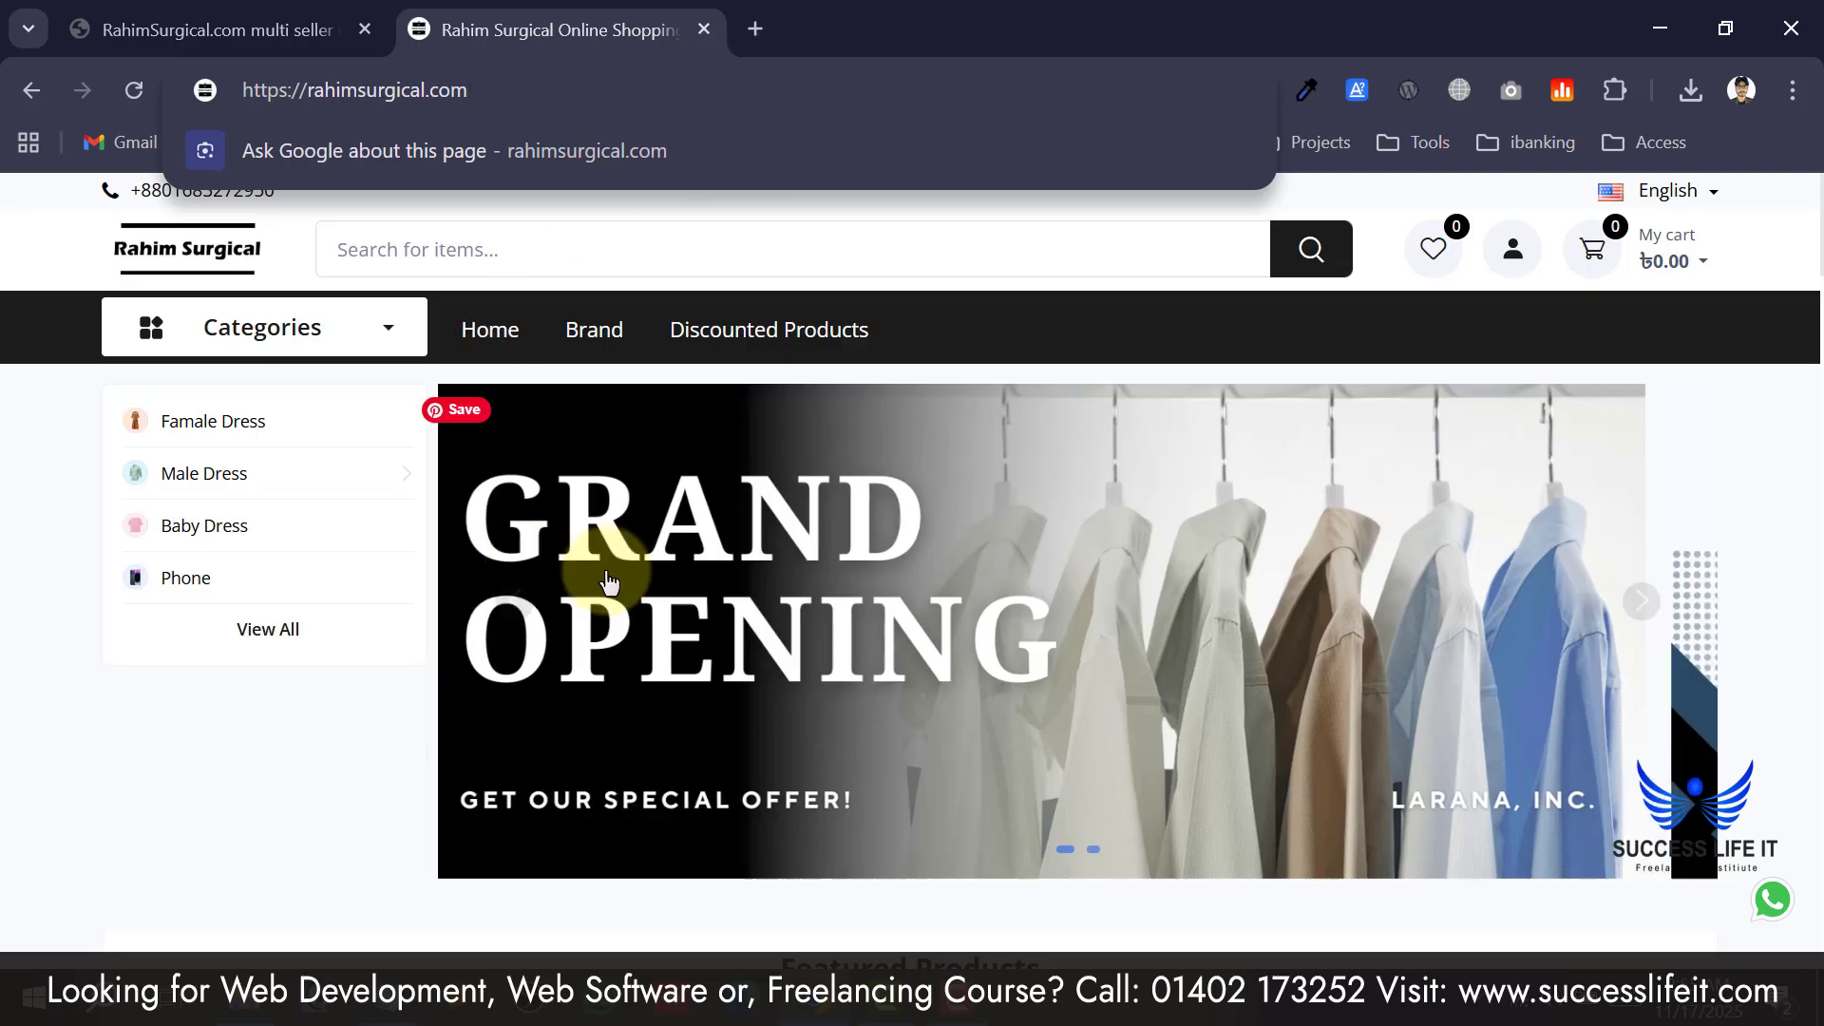
pyautogui.scroll(-5, 676, 562)
pyautogui.scroll(5, 676, 562)
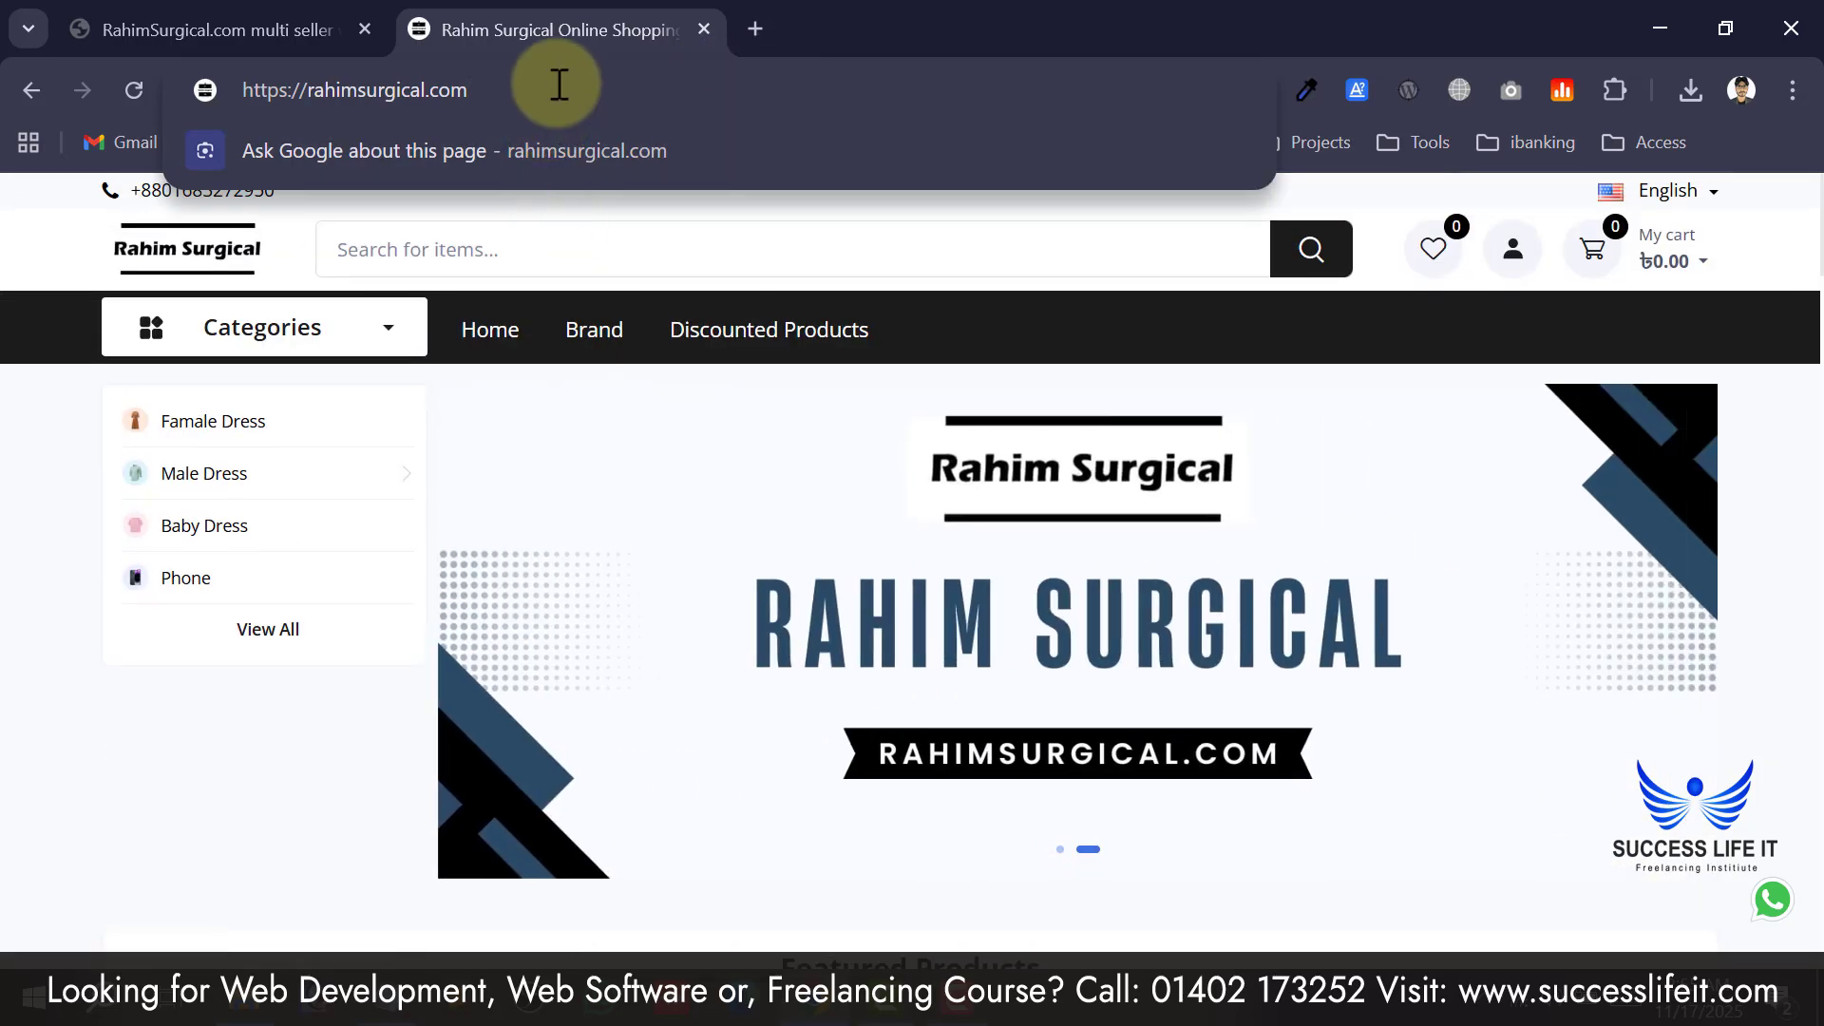
pyautogui.write('/')
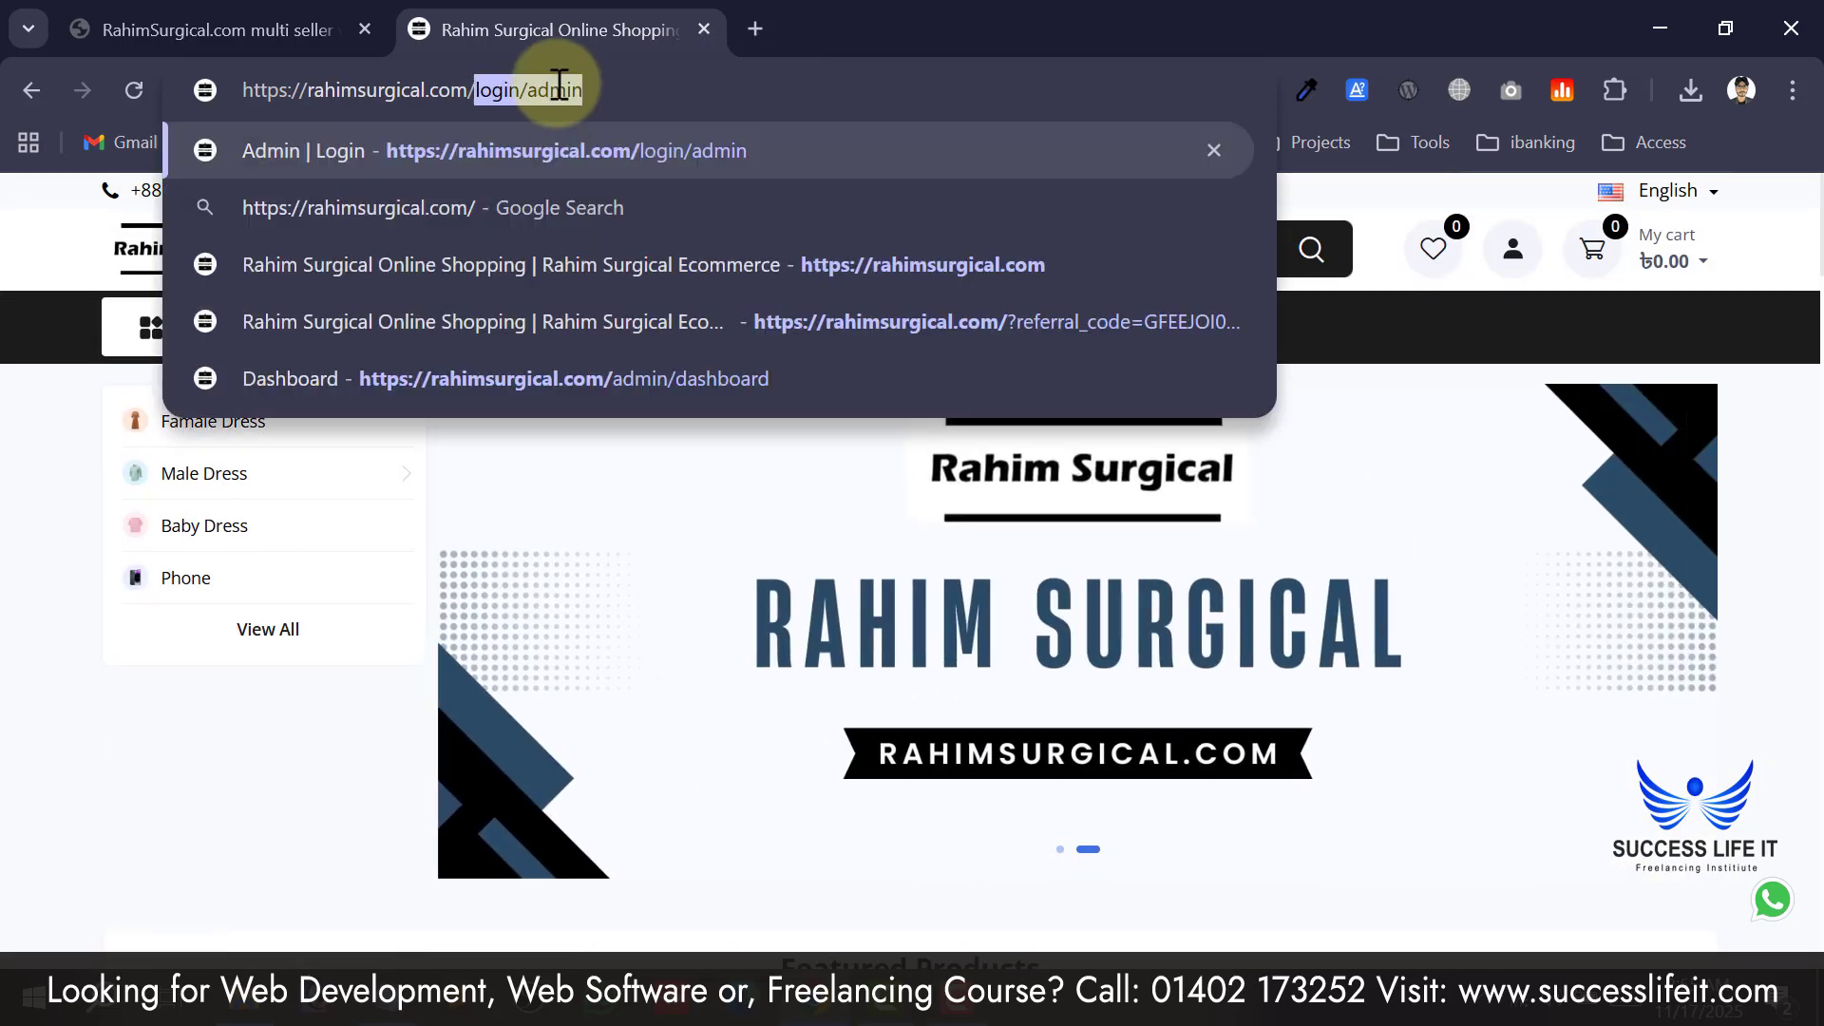
pyautogui.click(559, 88)
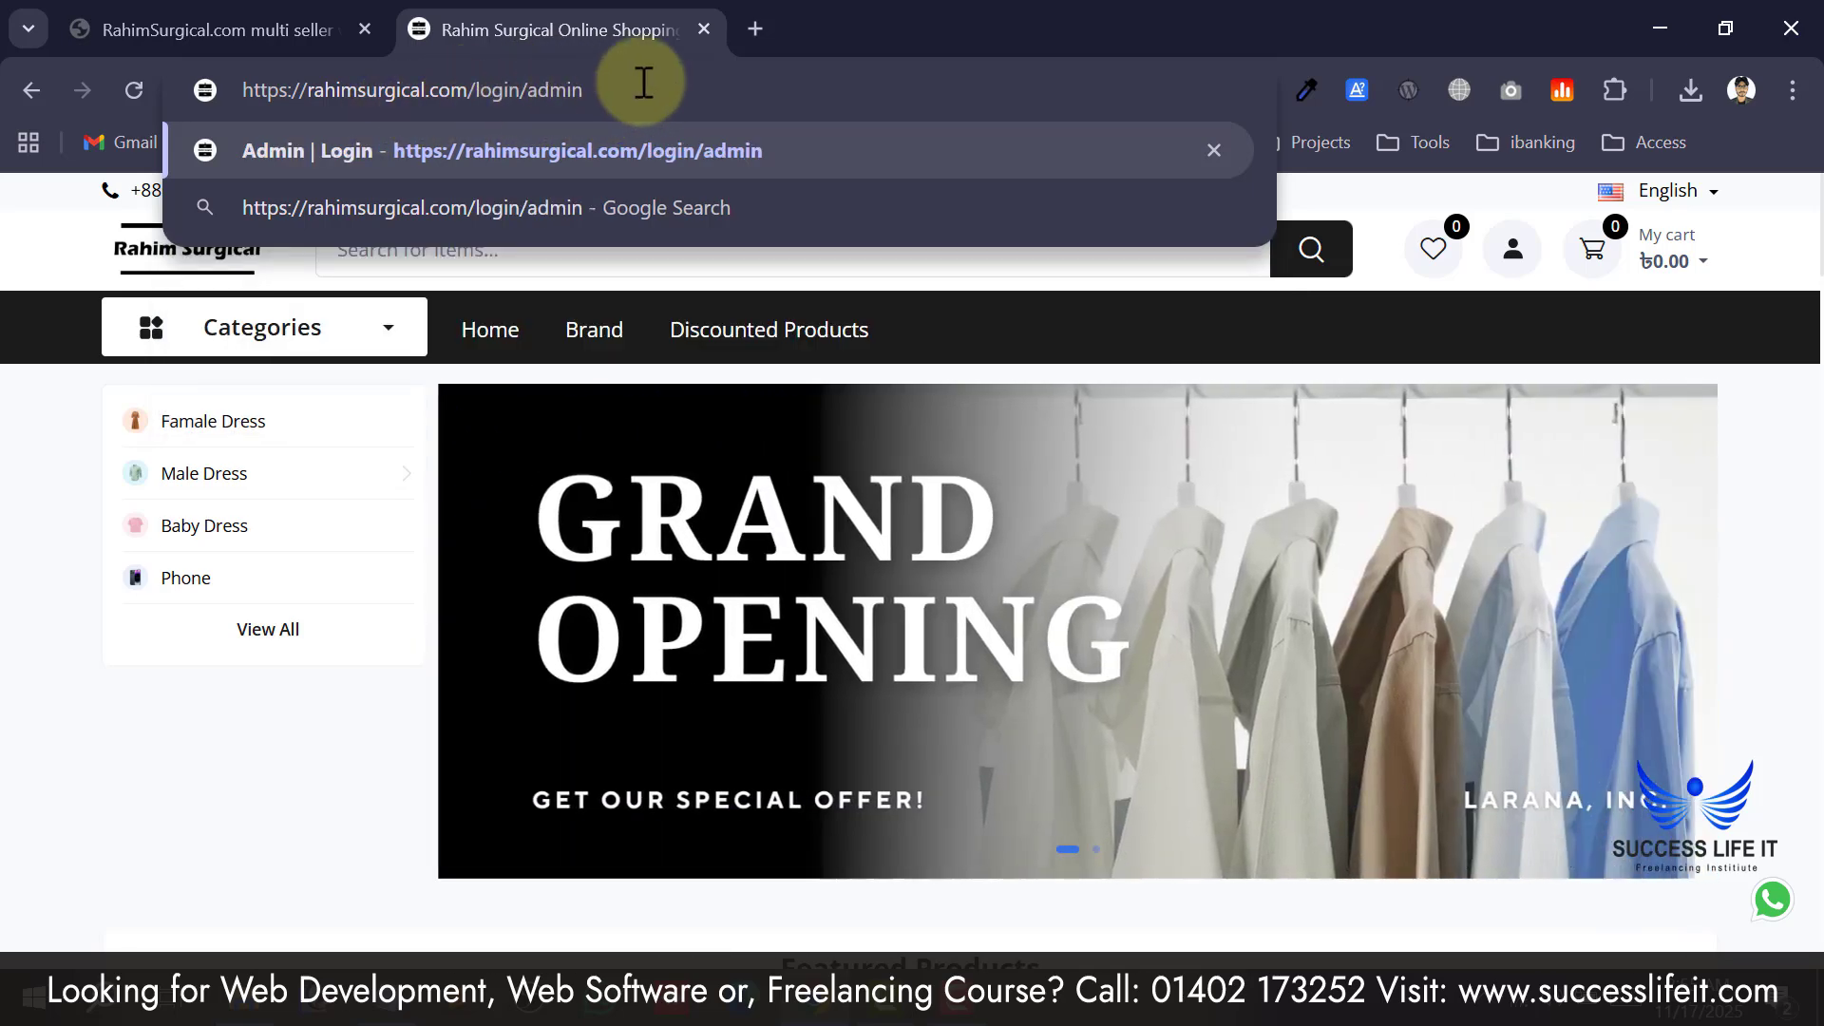
pyautogui.moveTo(584, 90)
pyautogui.mouseDown()
pyautogui.moveTo(263, 76)
pyautogui.moveTo(611, 73)
pyautogui.mouseUp()
pyautogui.press('Return')
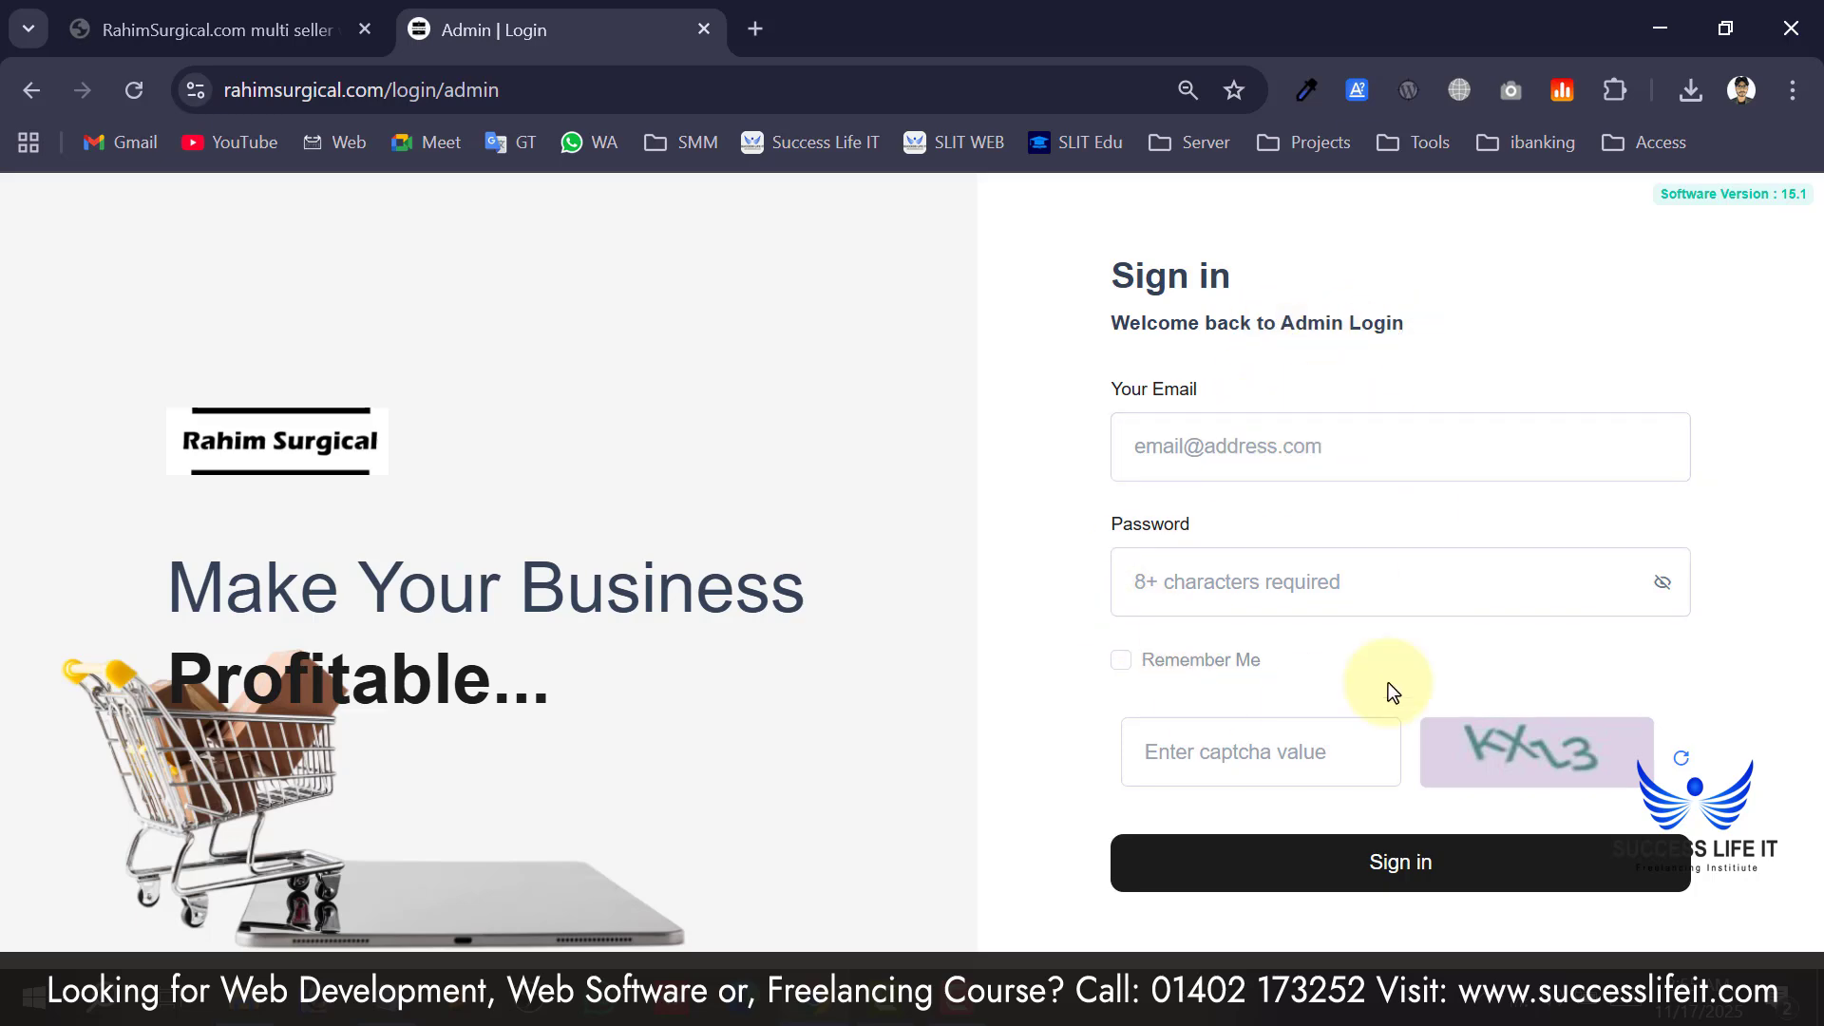
# Copy the store's contact e-mail from the storefront footer into the admin Email field.
pyautogui.click(1270, 446)
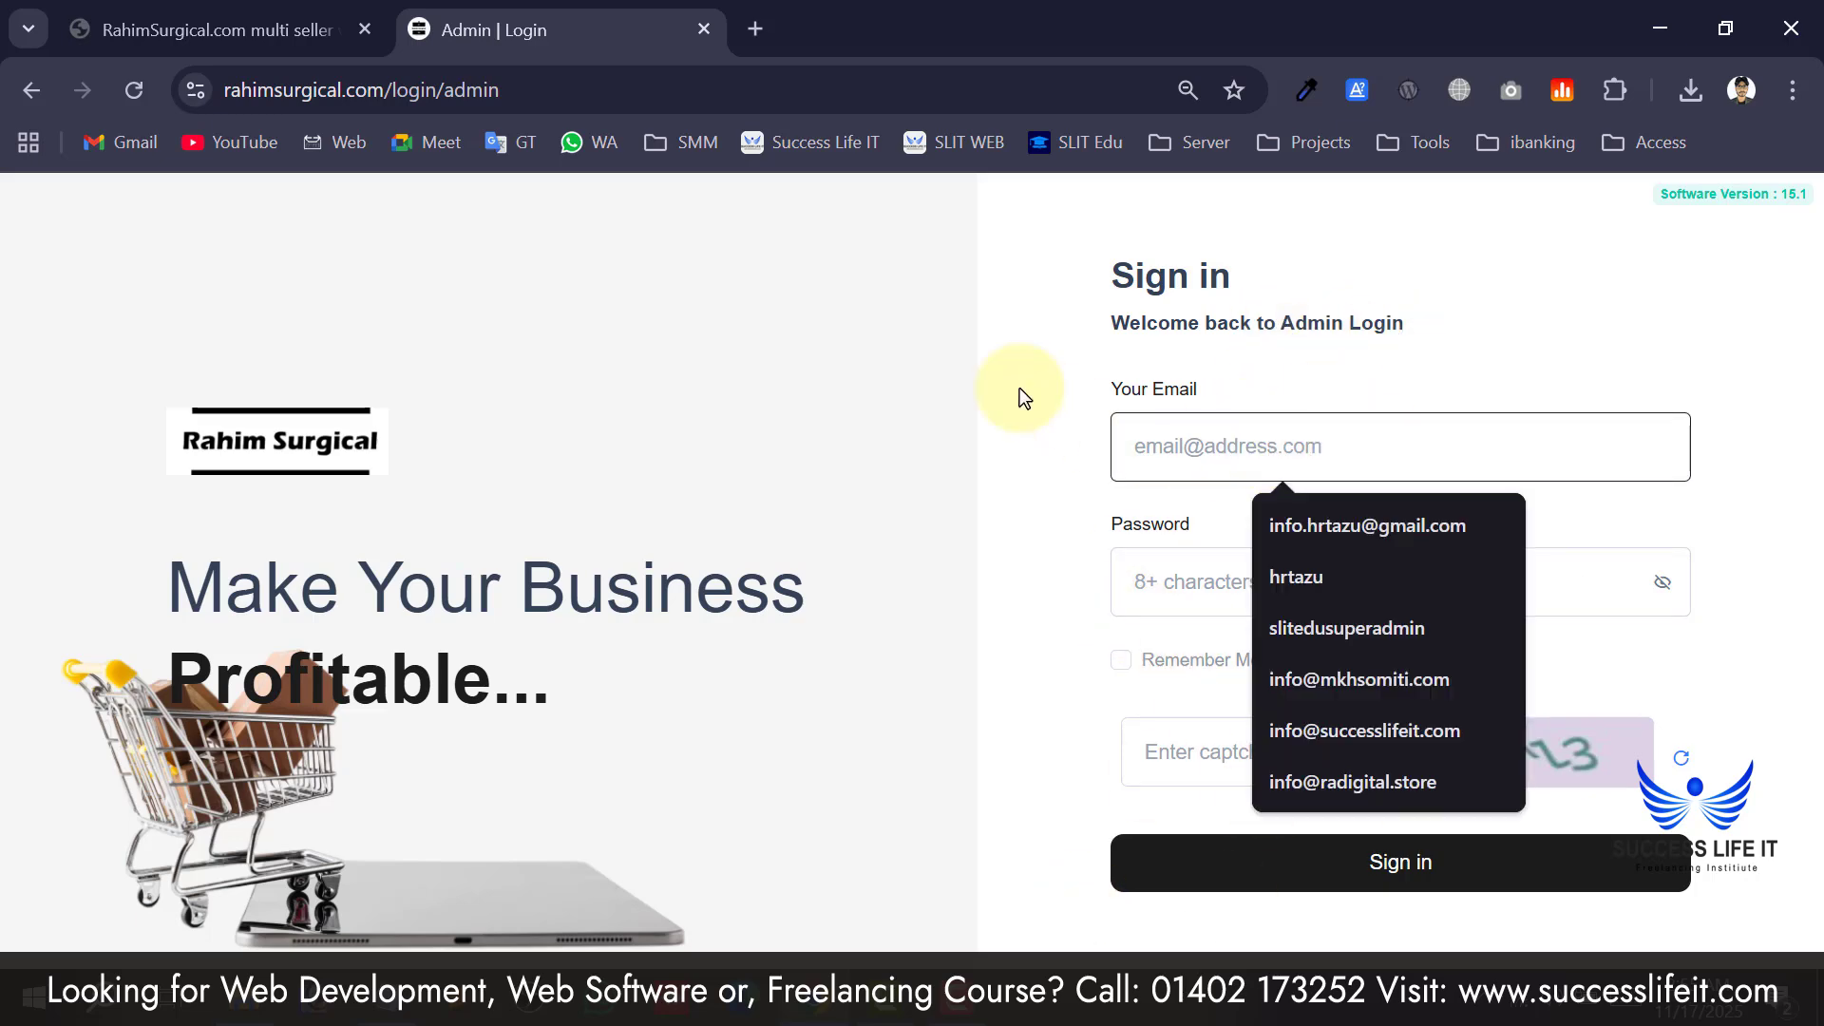
pyautogui.click(1148, 329)
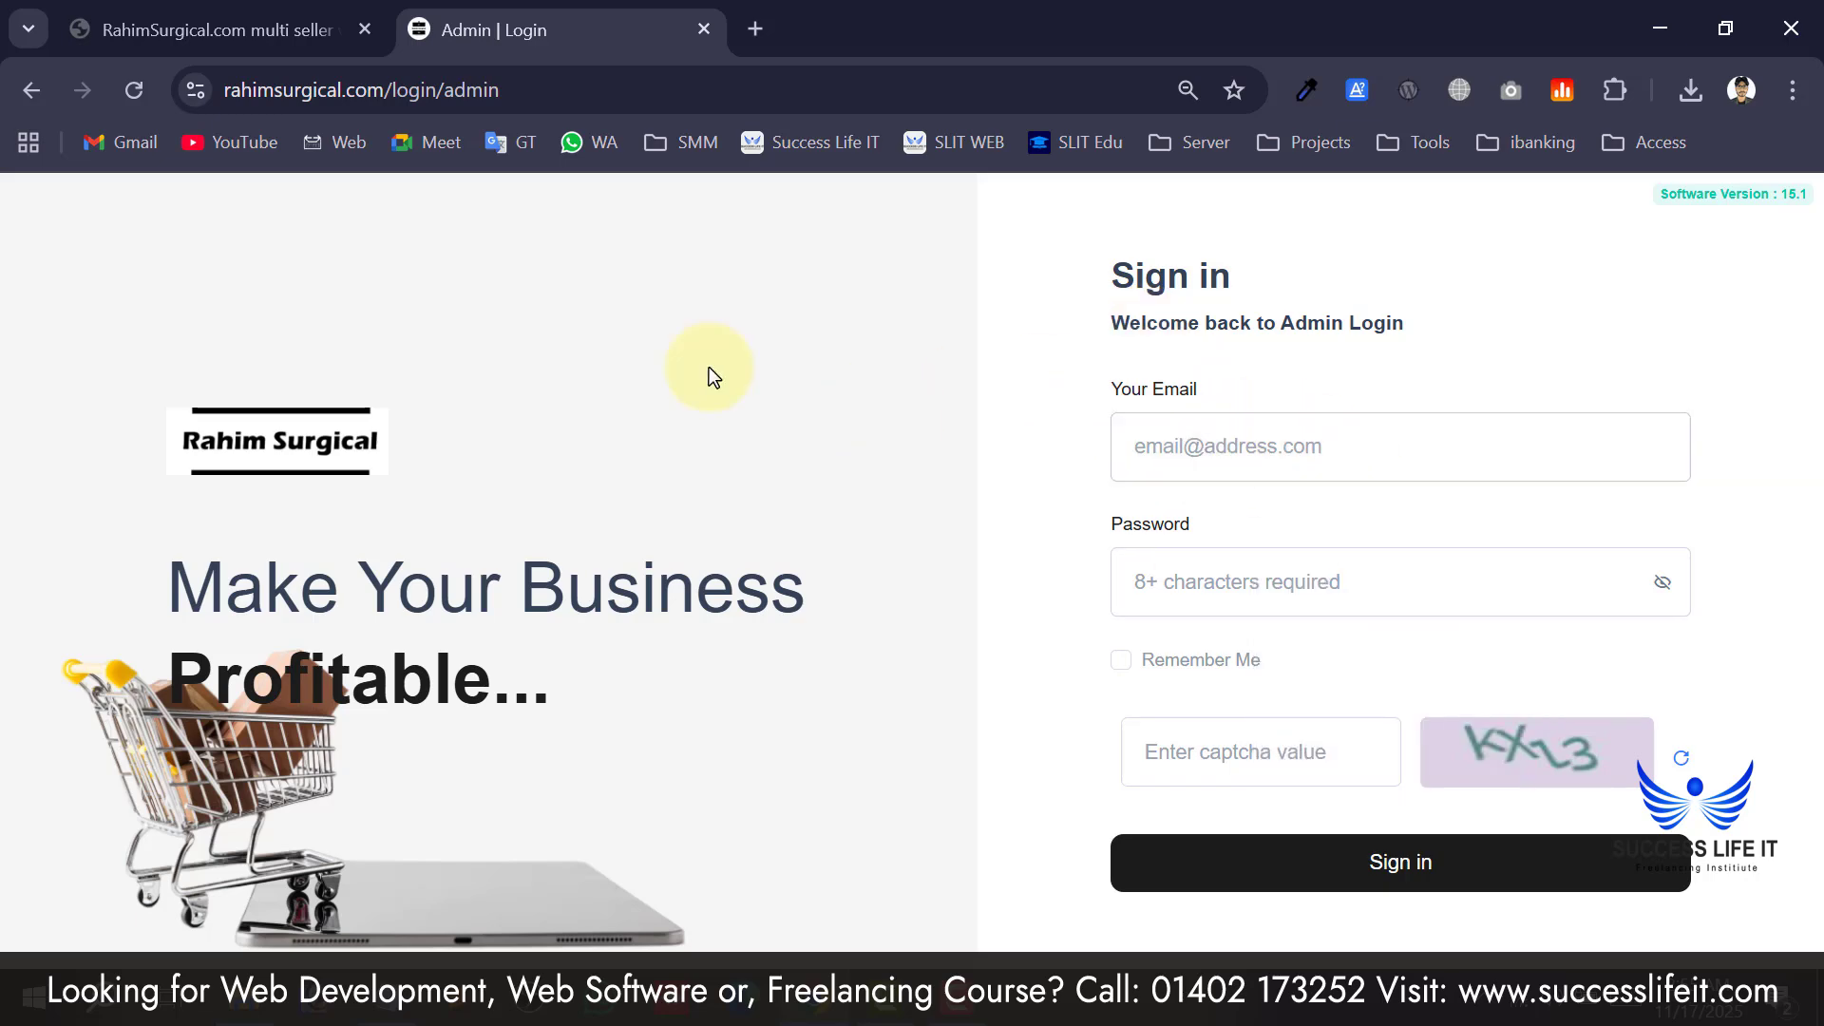
pyautogui.click(244, 494)
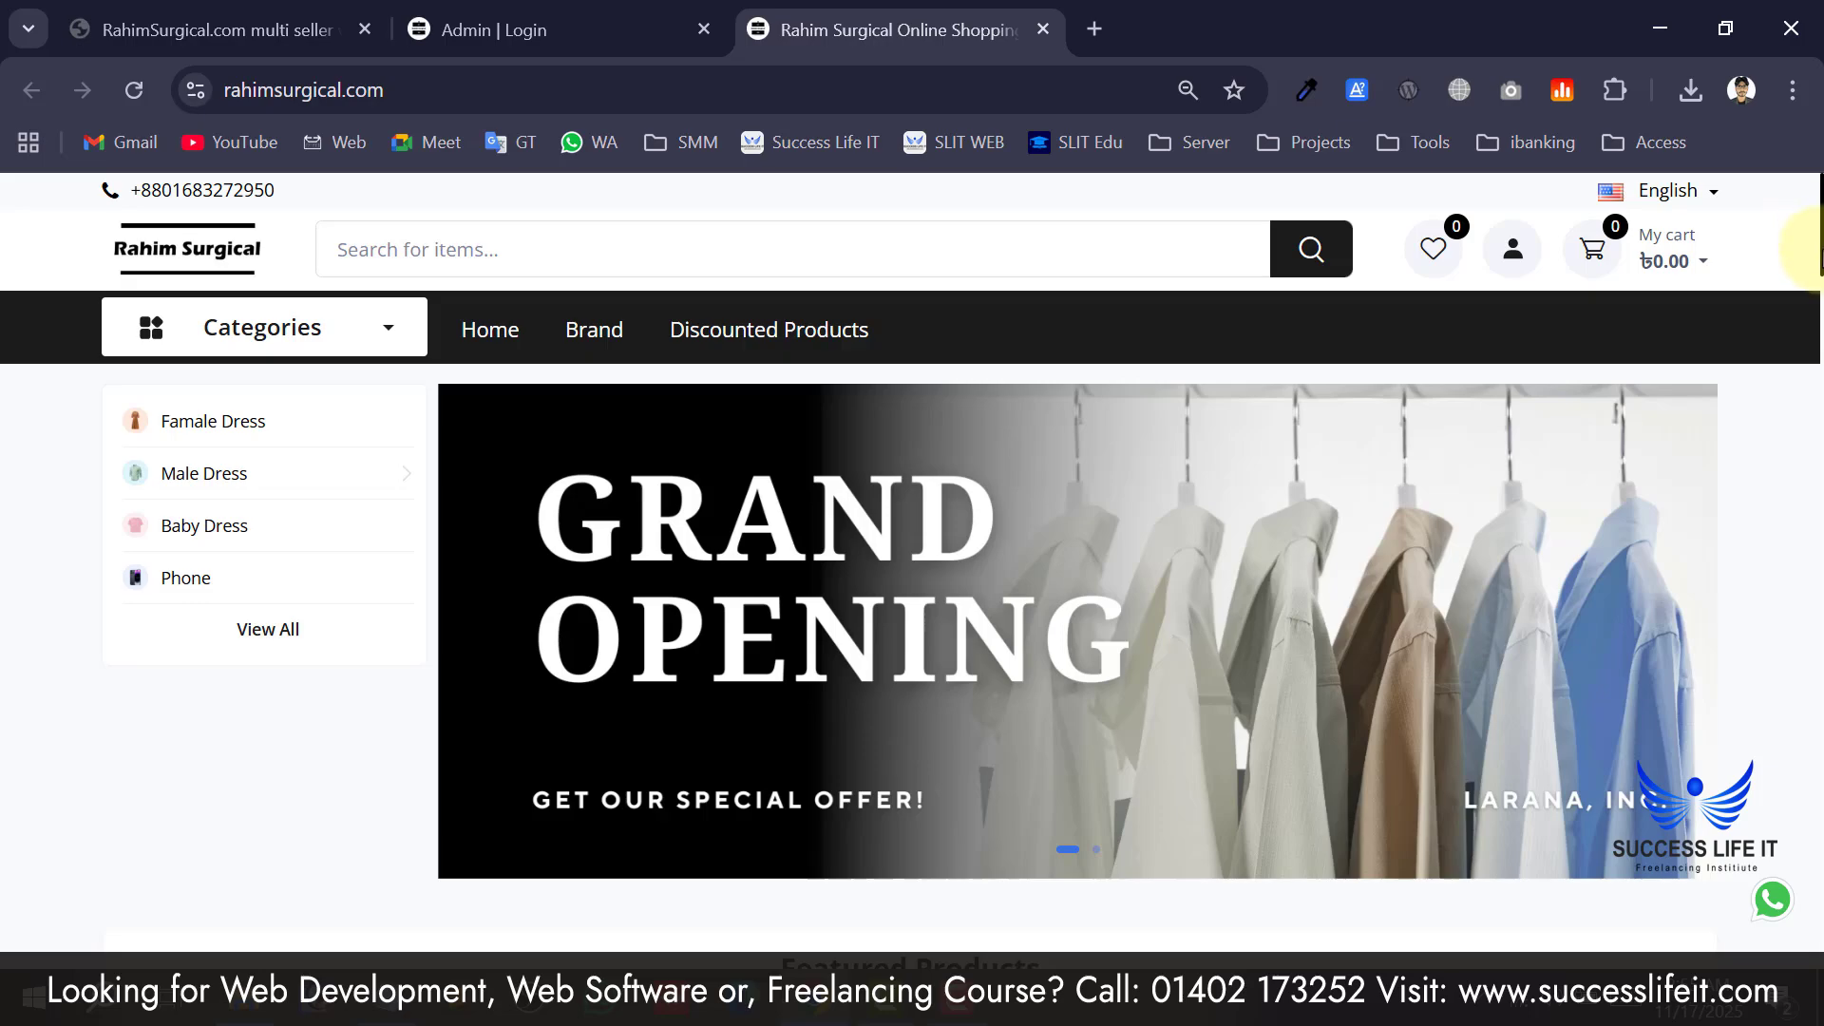
pyautogui.scroll(-15, 1792, 603)
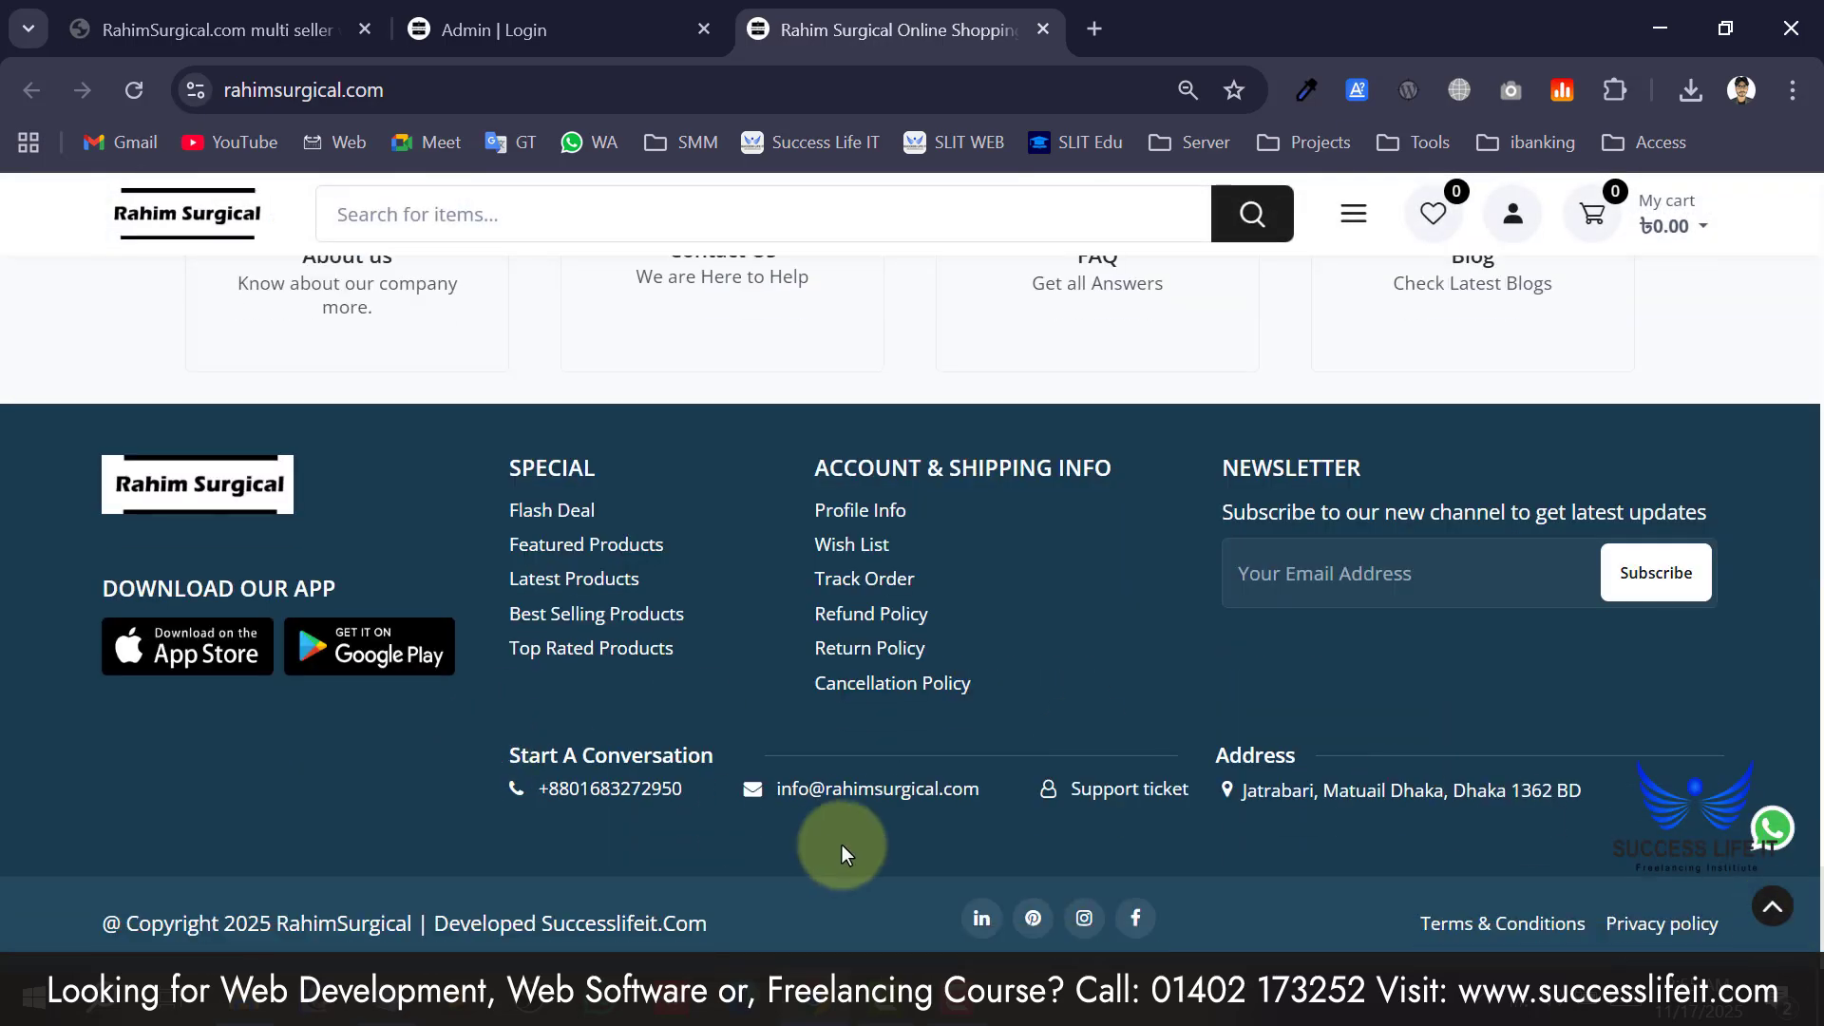
pyautogui.rightClick(888, 793)
pyautogui.click(960, 700)
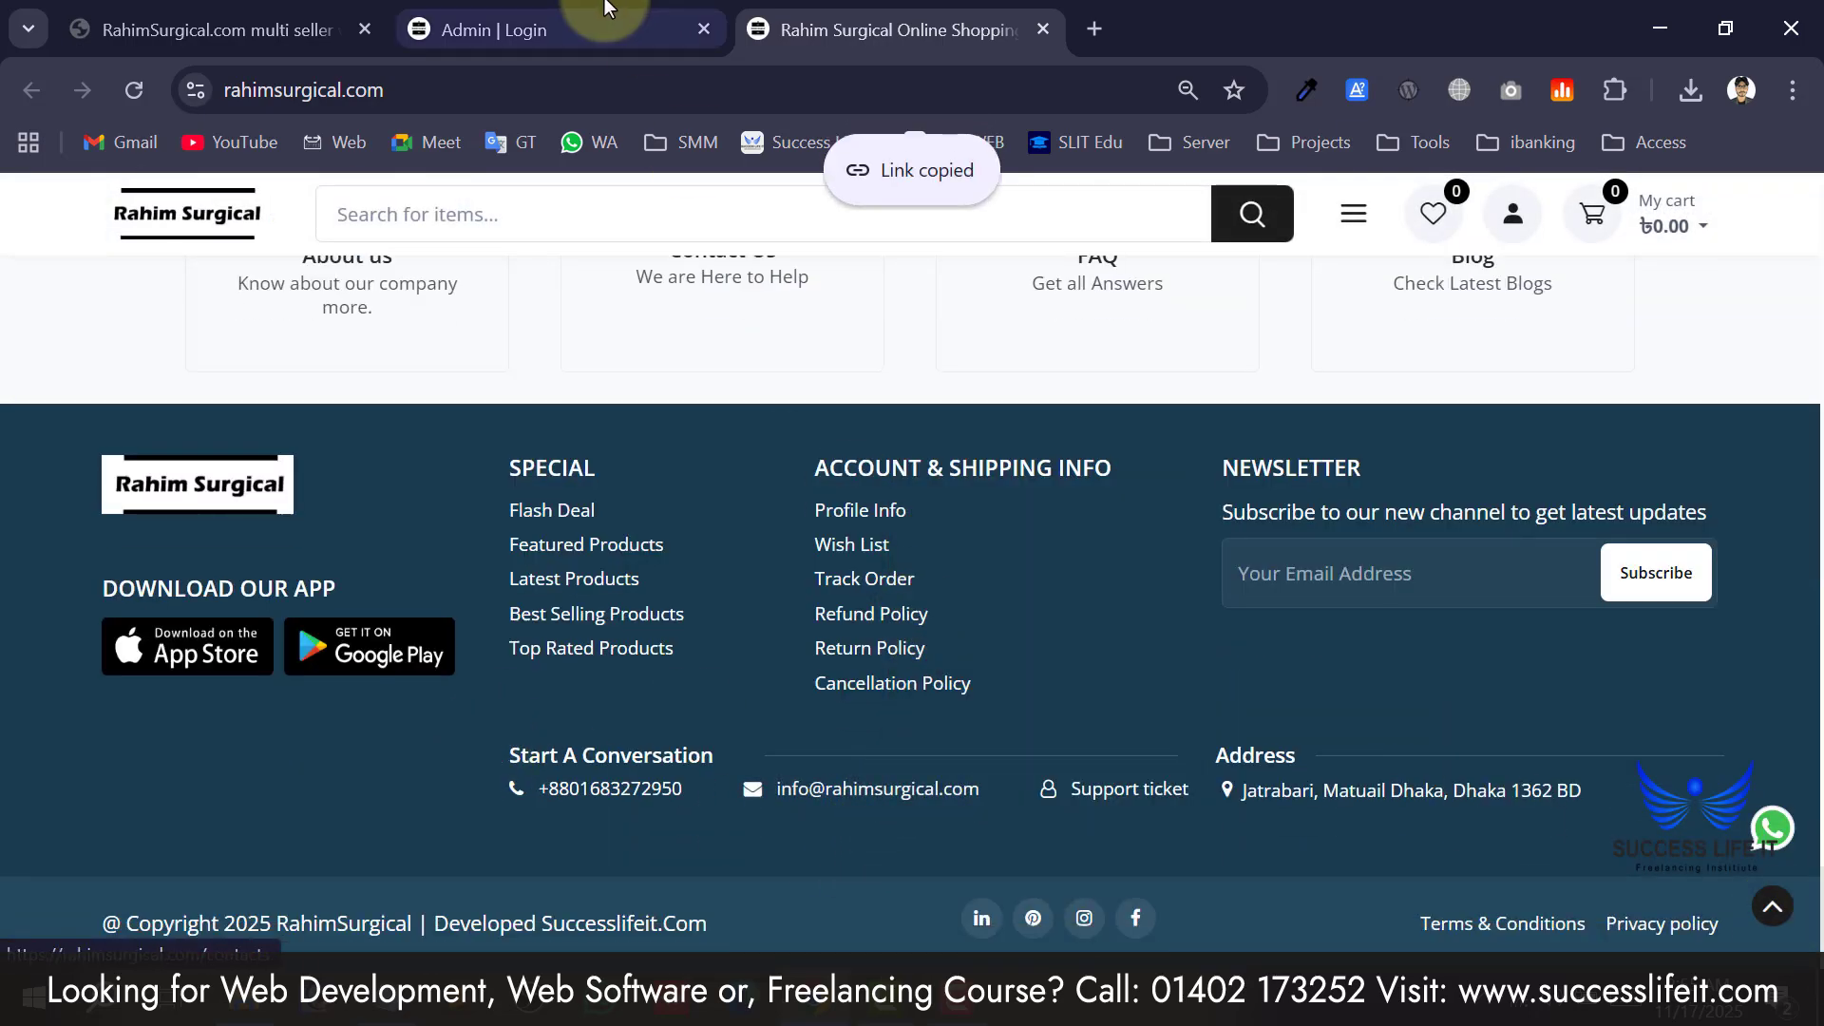
pyautogui.click(608, 8)
pyautogui.click(1343, 448)
pyautogui.hotkey('ctrl', 'v')
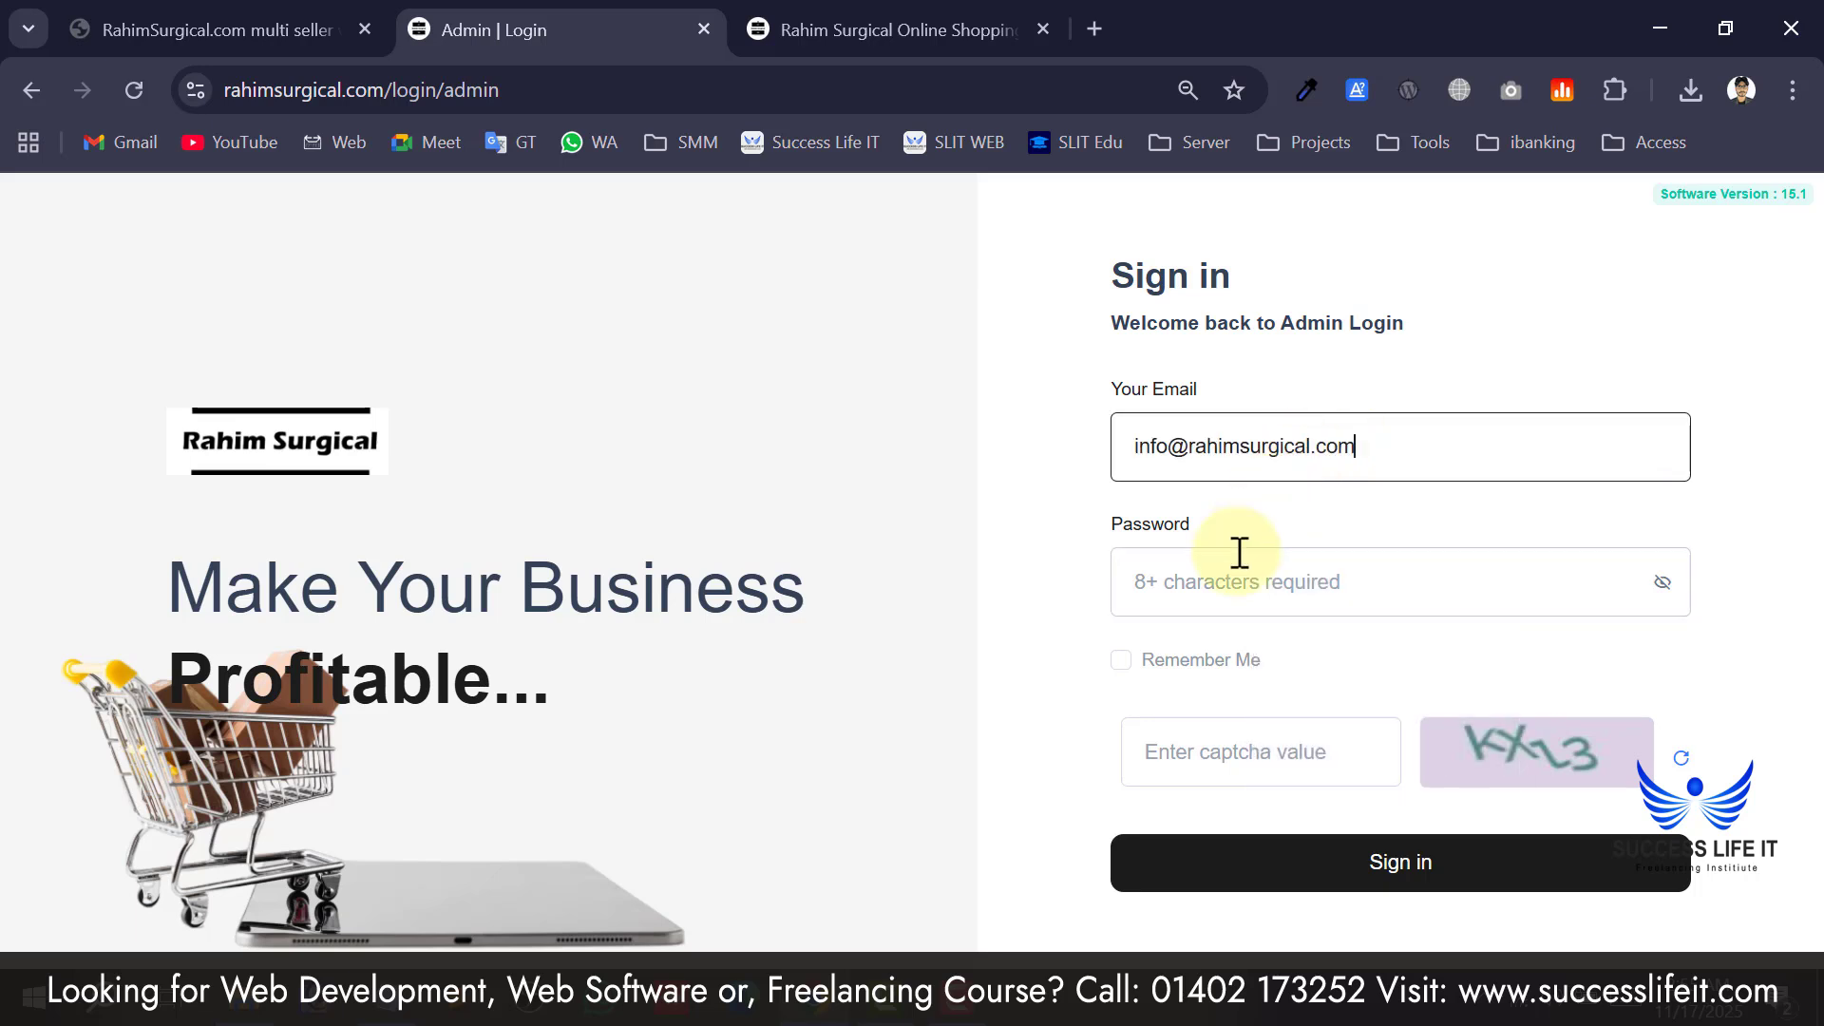
pyautogui.click(1238, 553)
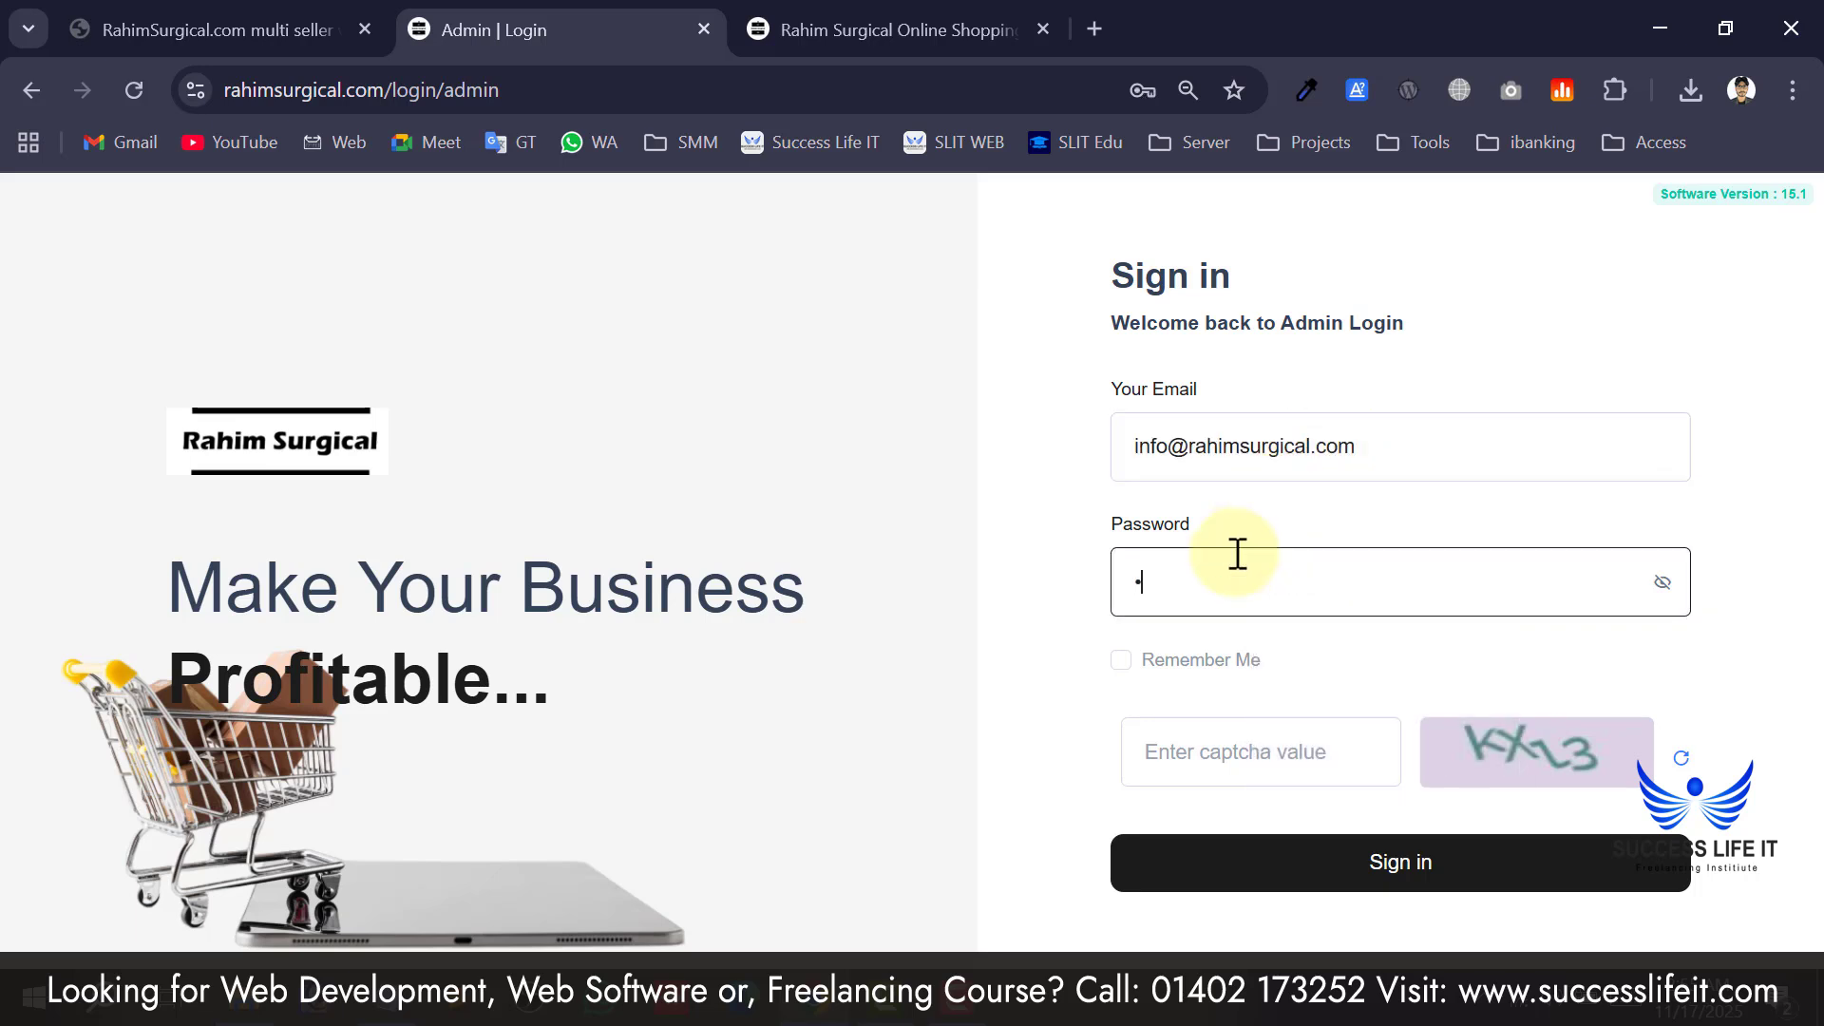
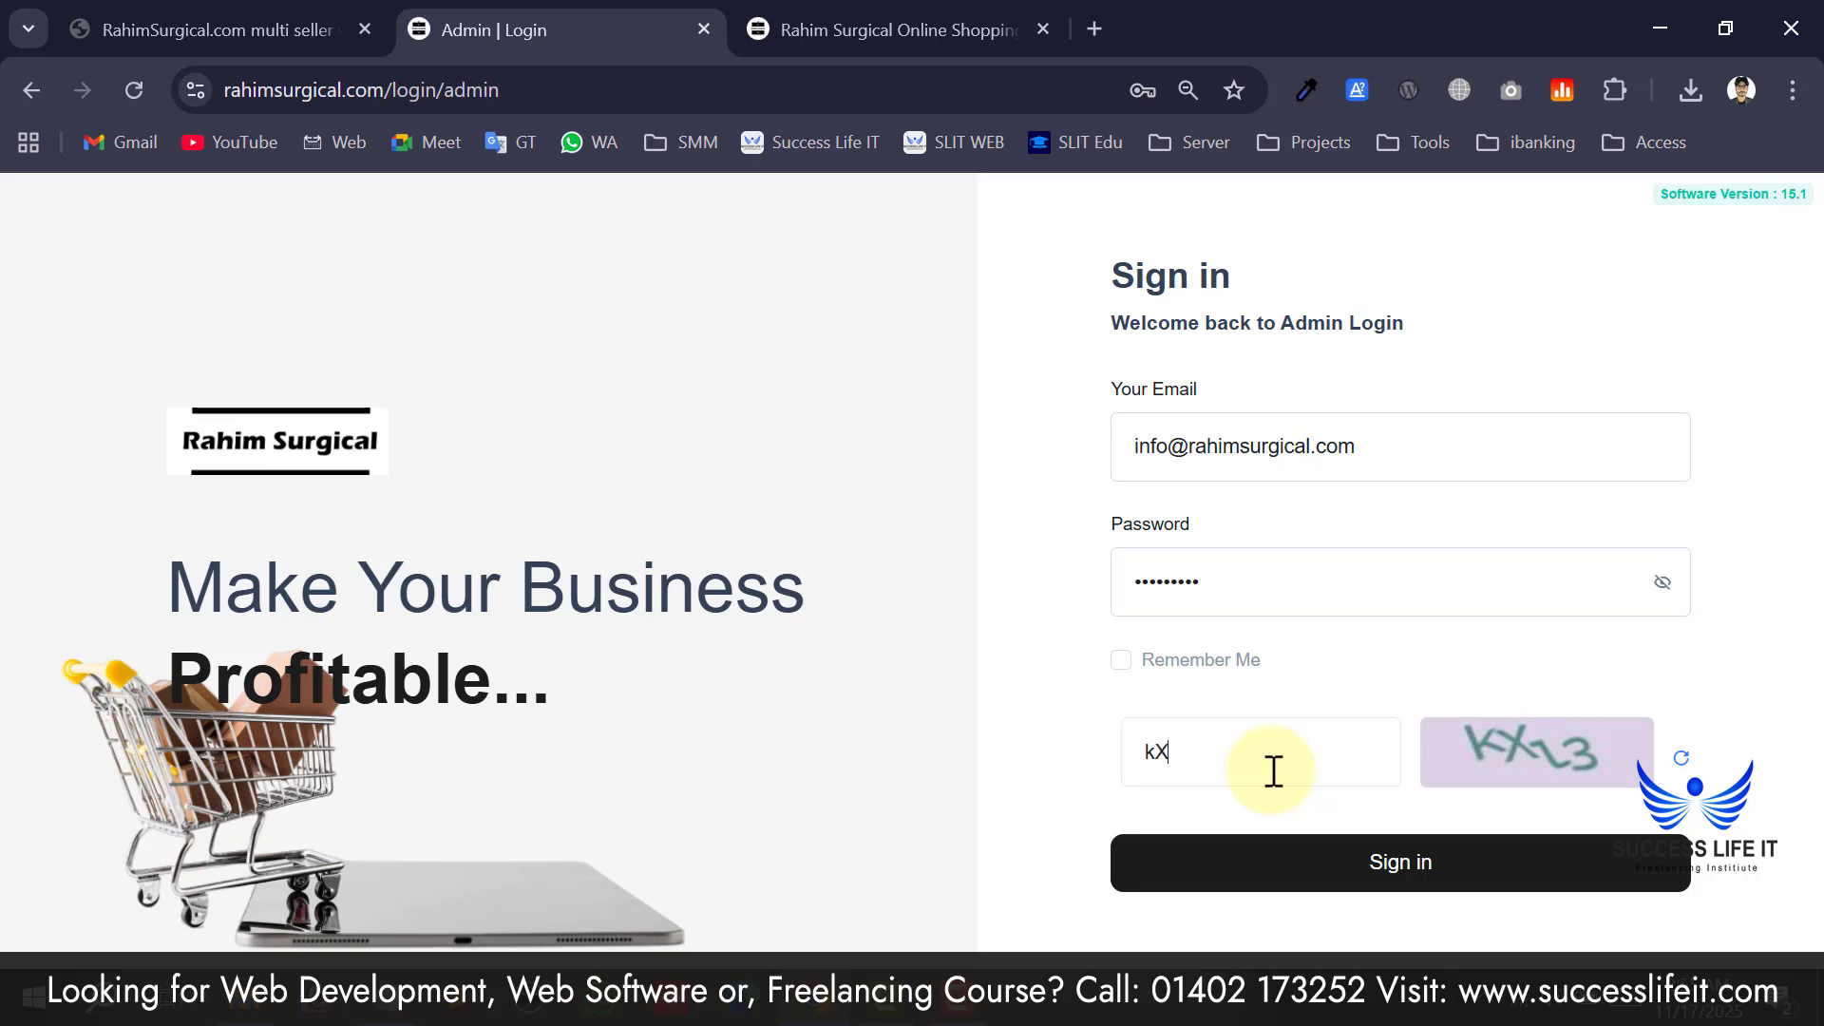
# Refresh the captcha and replace the old captcha entry with the newly shown code.
pyautogui.click(1677, 779)
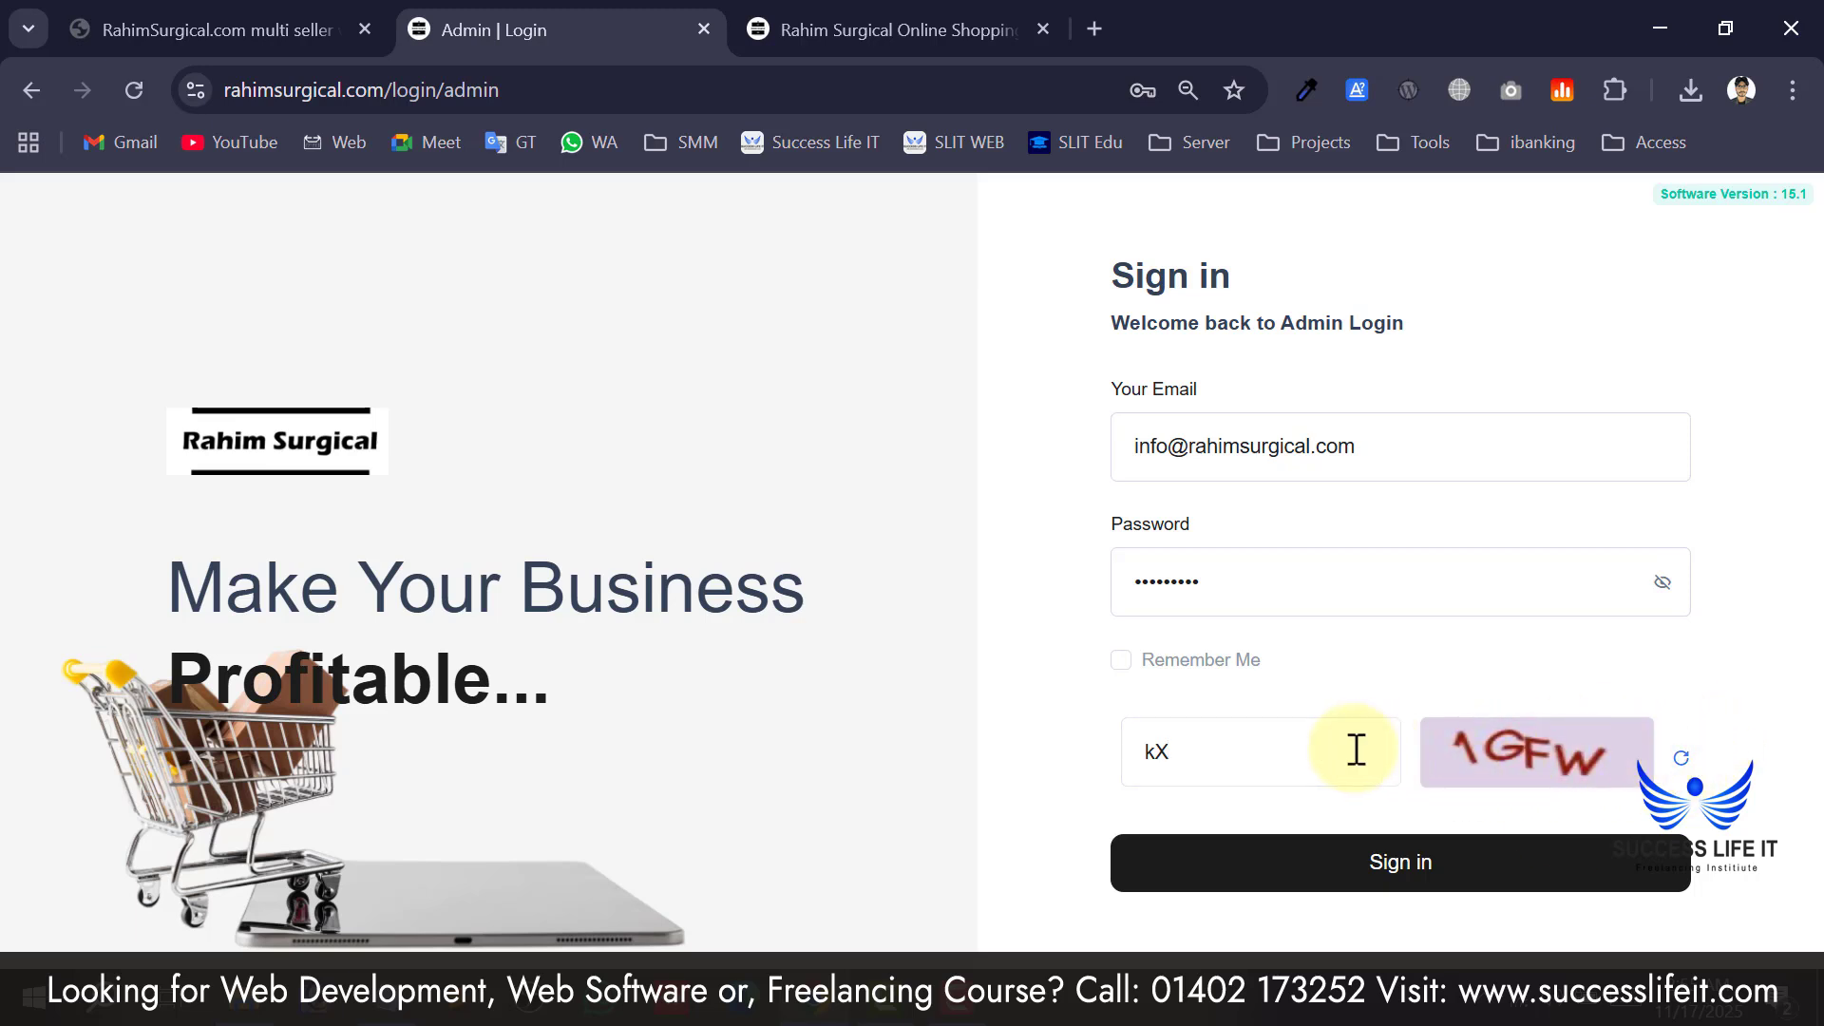
pyautogui.moveTo(1352, 748); pyautogui.dragTo(1040, 760)
pyautogui.write('1')
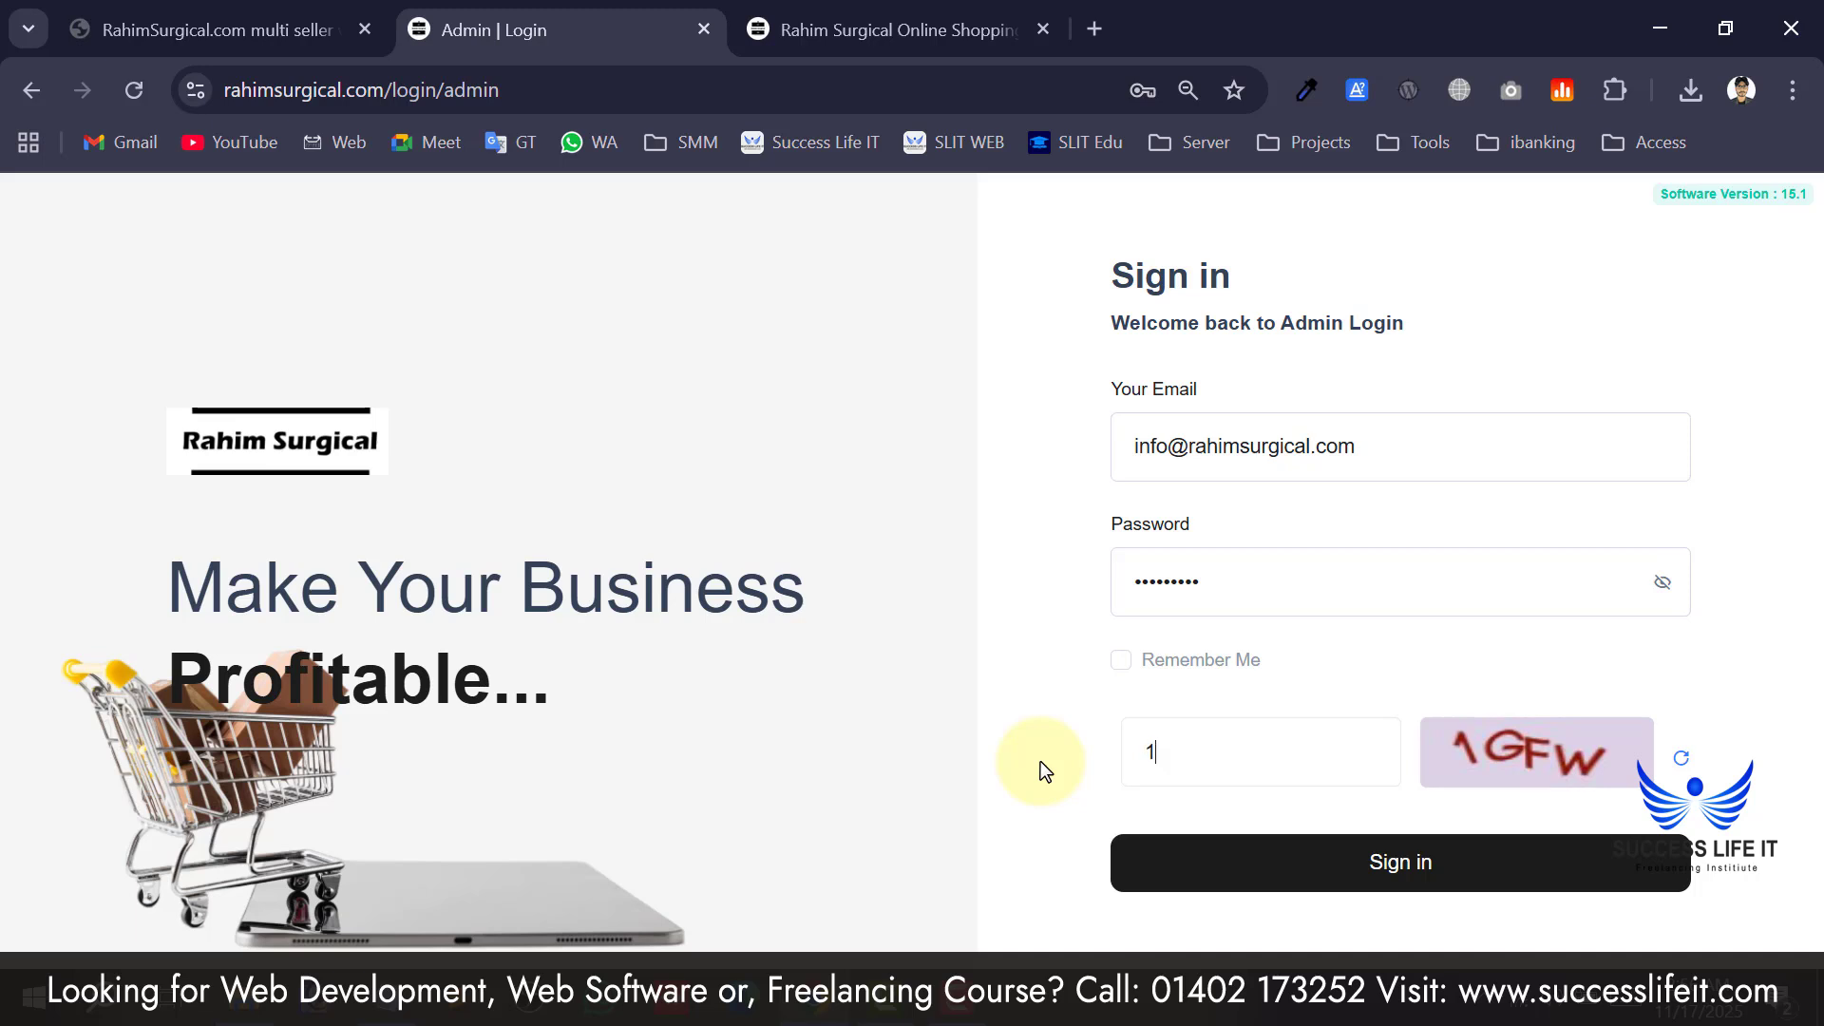
pyautogui.write('GFW')
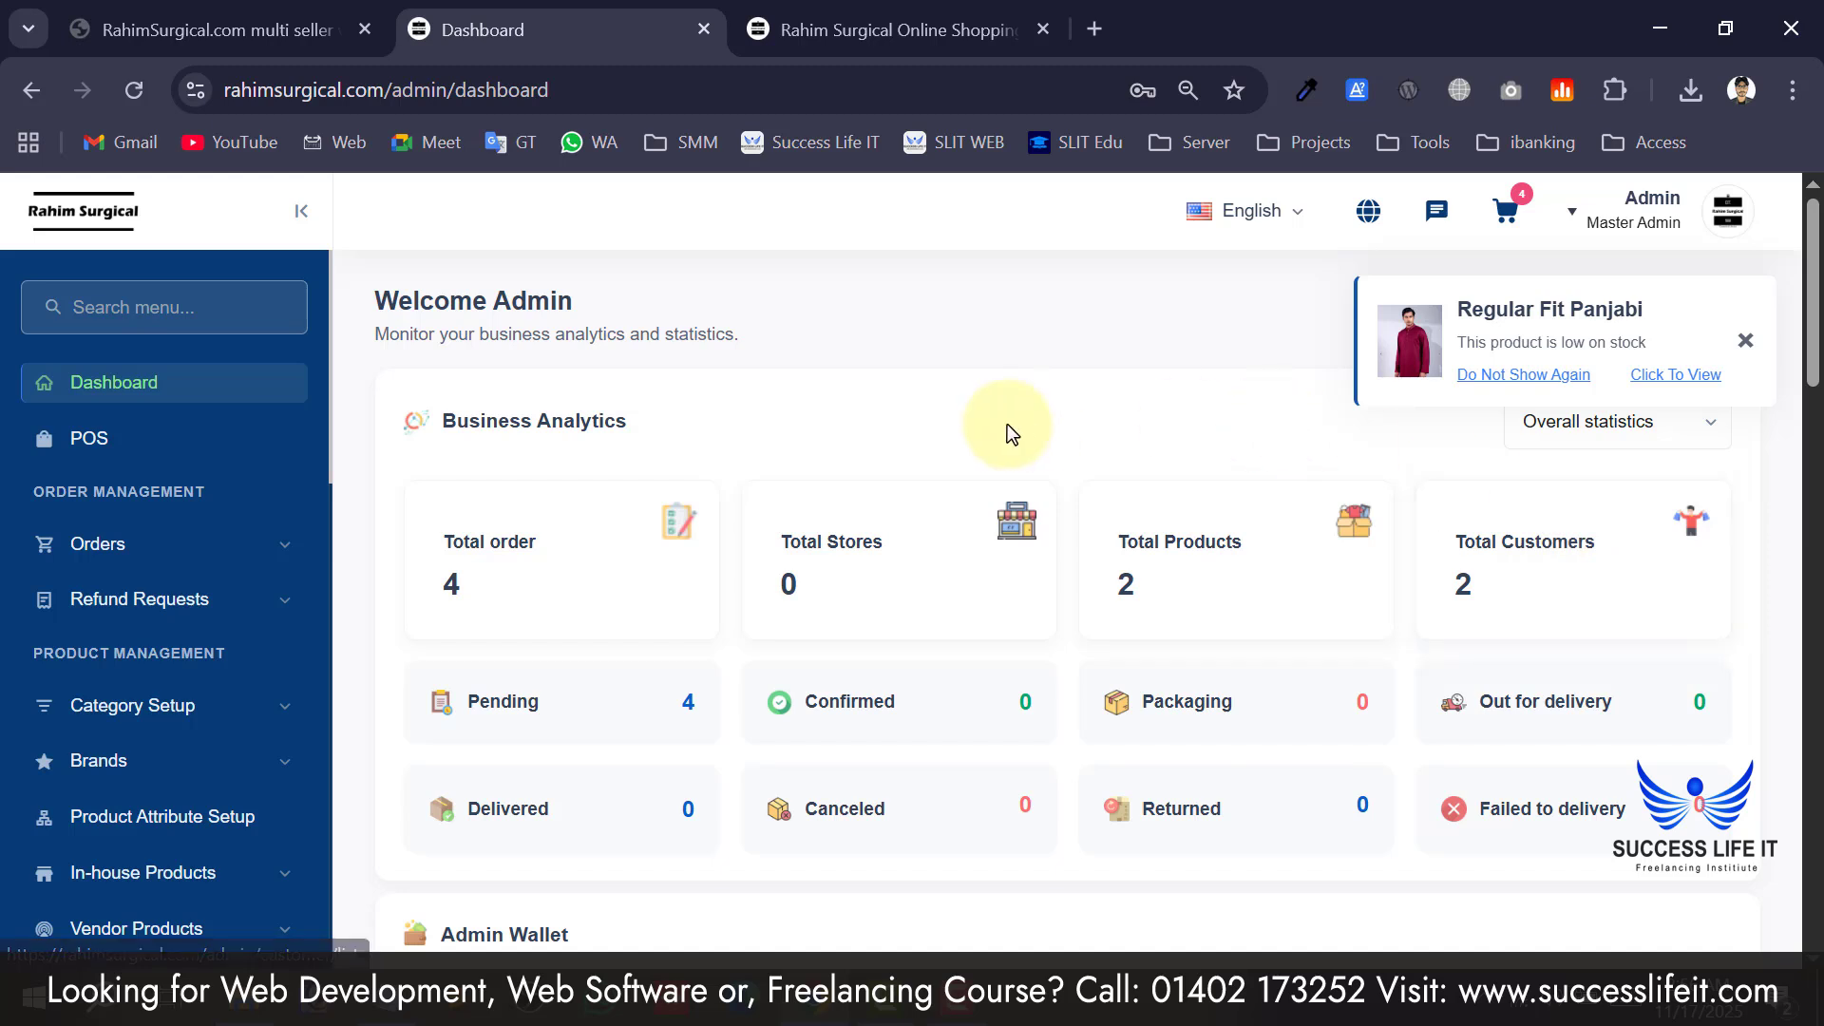
# Close the Regular Fit Panjabi low-stock notification and scroll through the dashboard.
pyautogui.click(1745, 340)
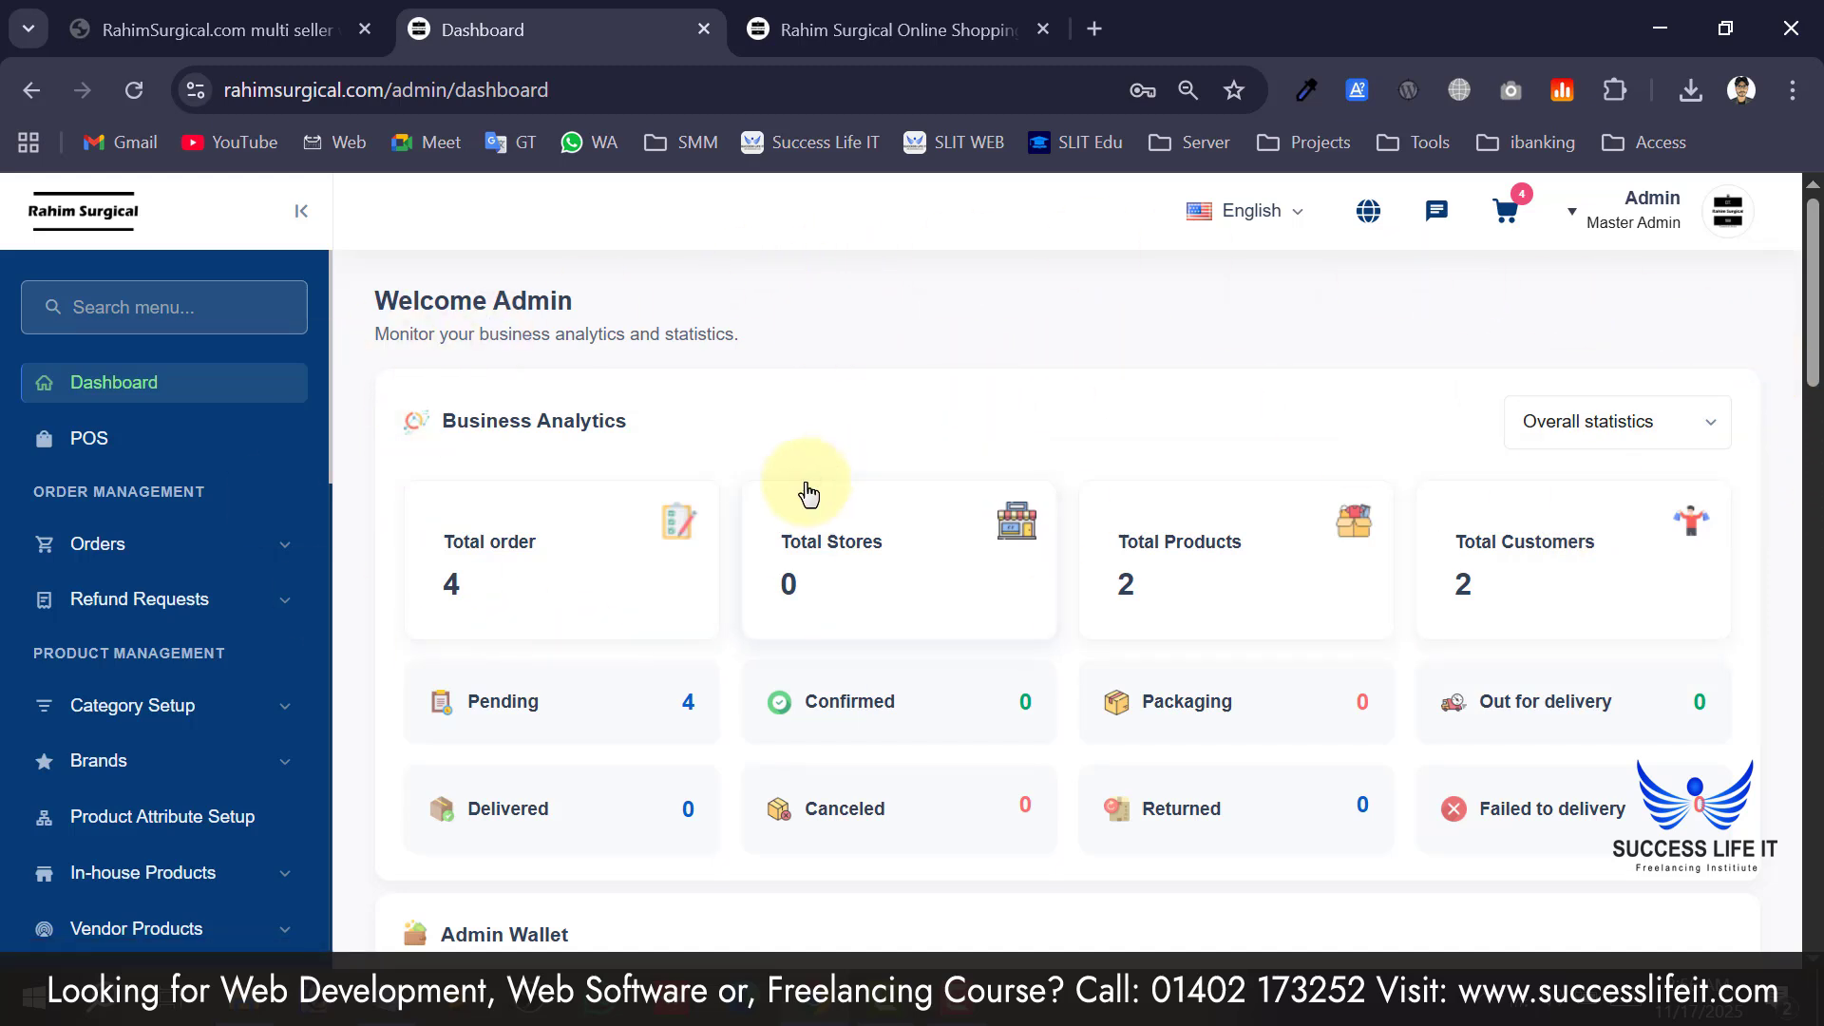
pyautogui.scroll(-2, 982, 337)
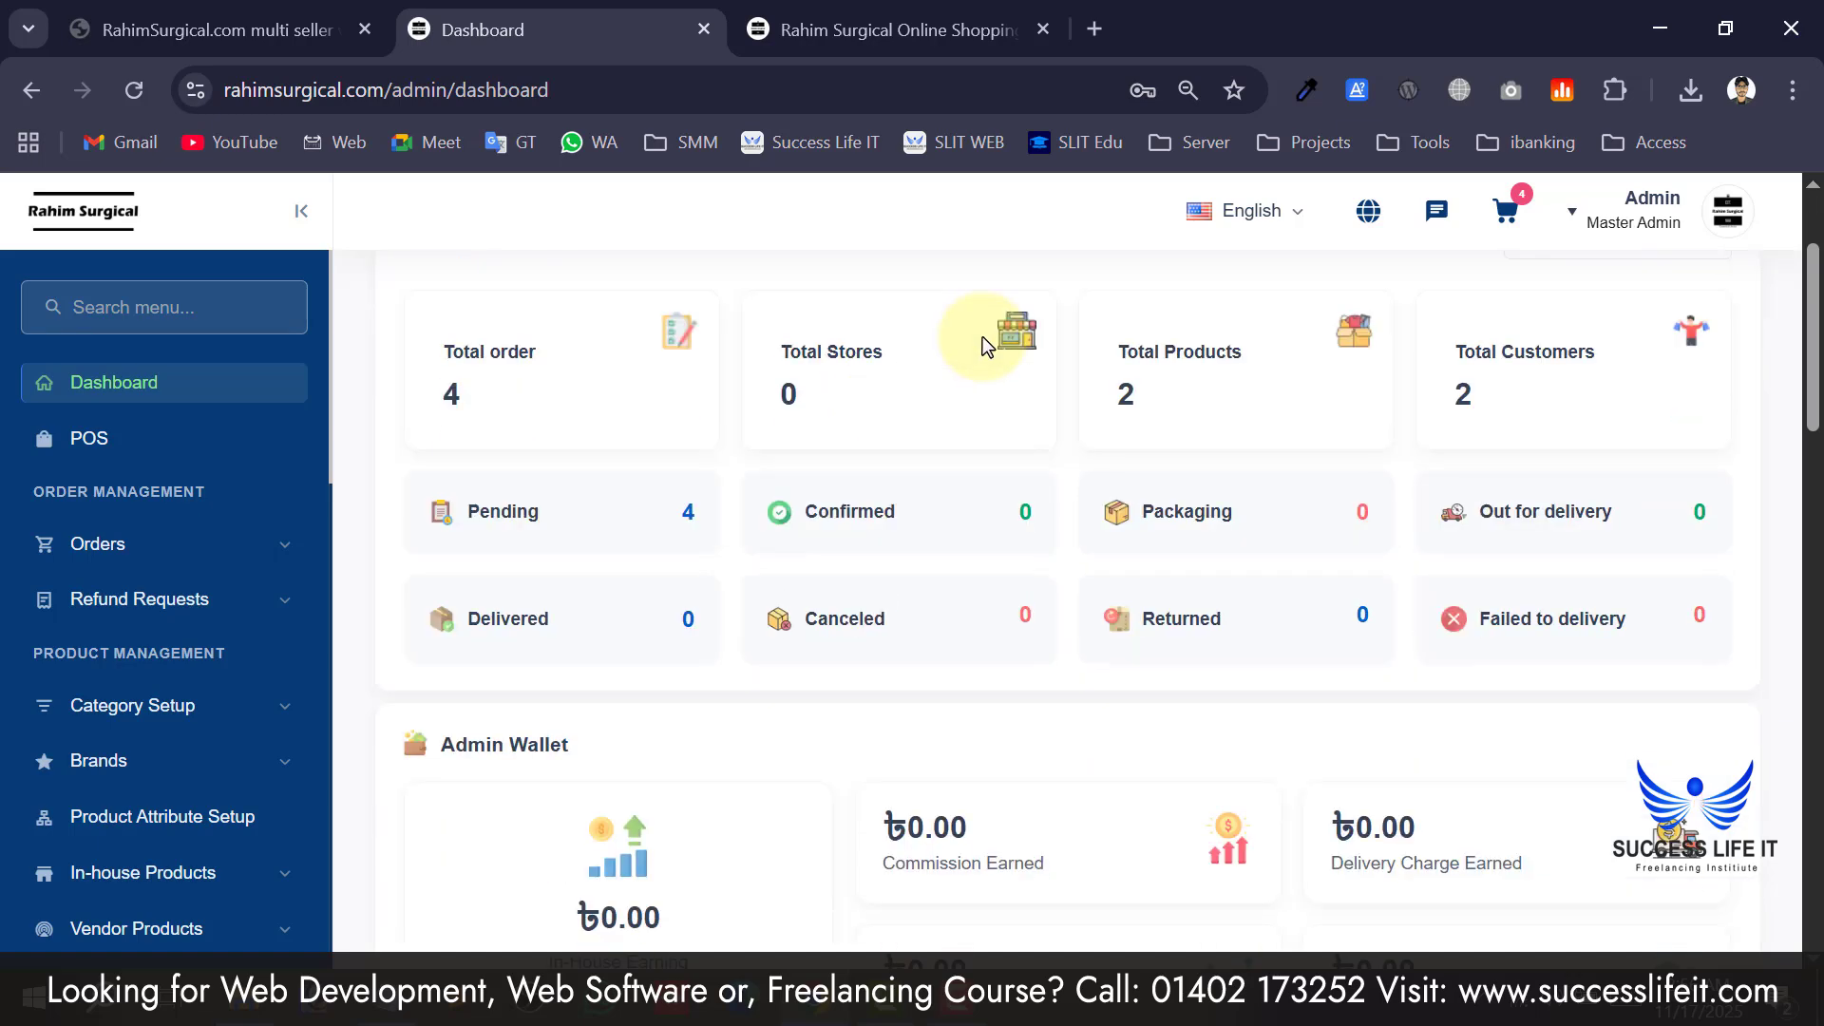
pyautogui.scroll(2, 982, 336)
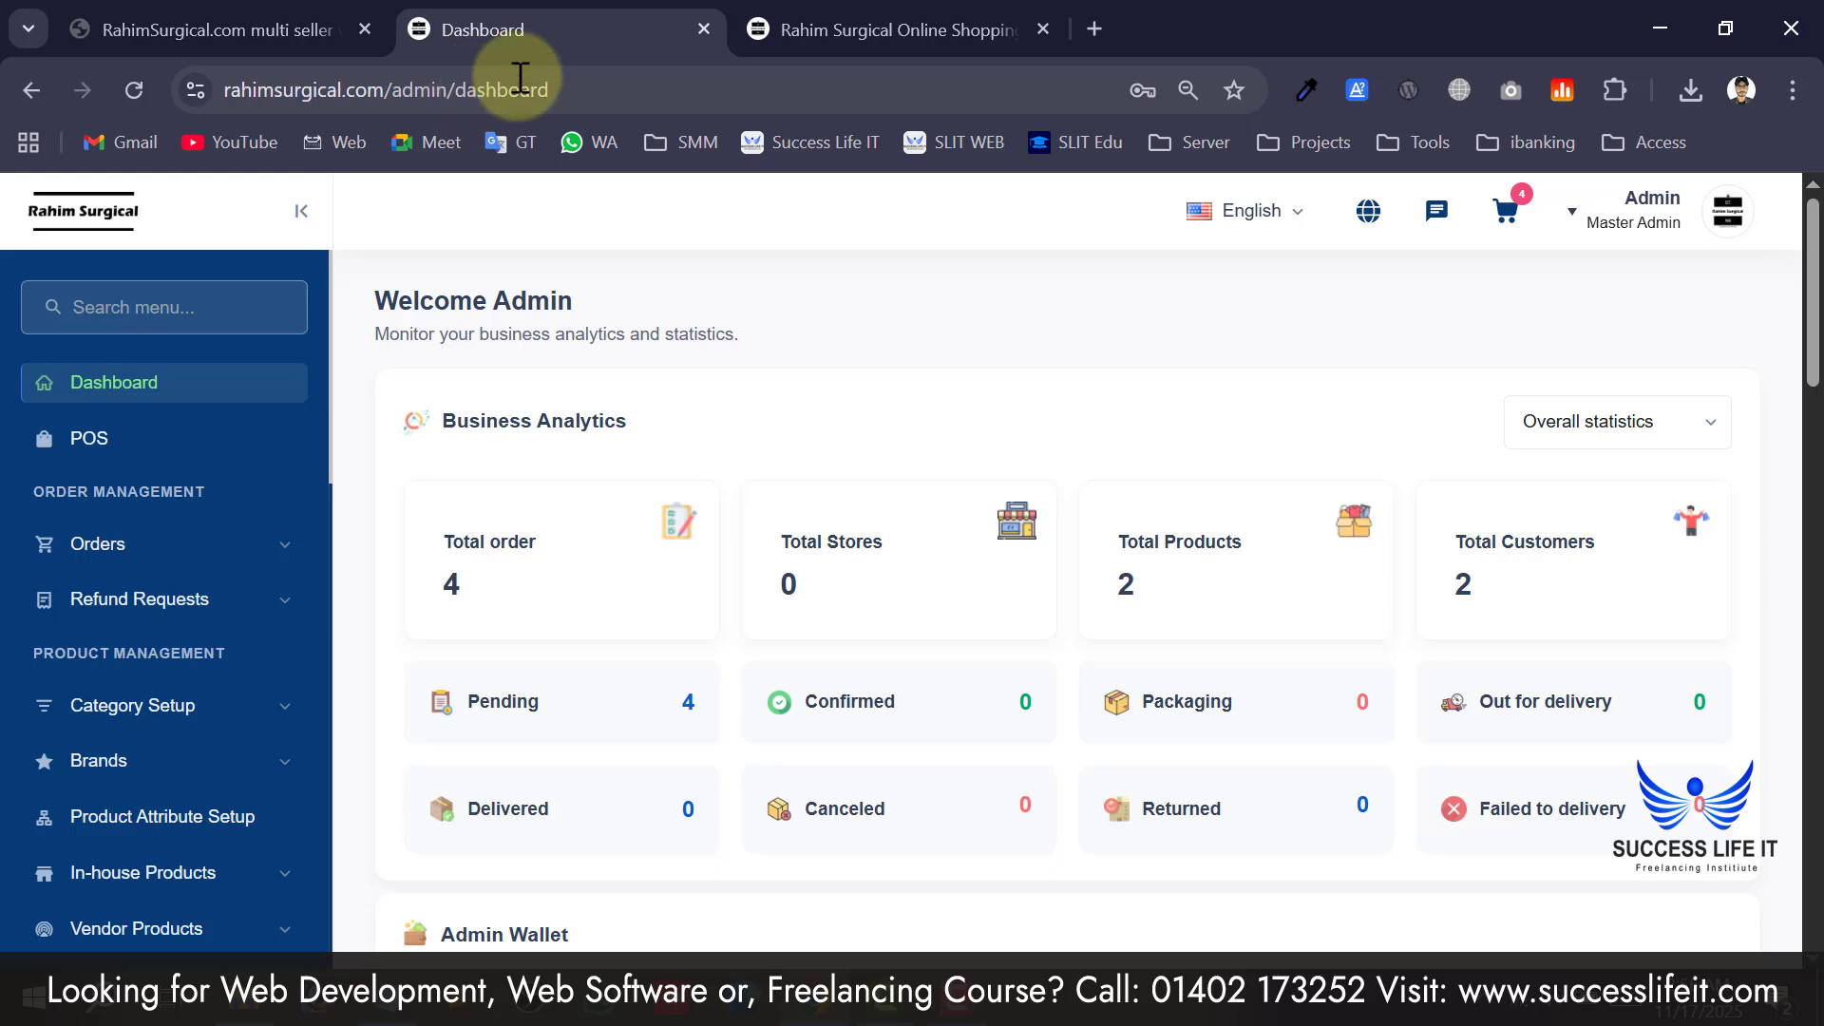
# Copy the admin dashboard address from Chrome into the Notepad notes.
pyautogui.click(537, 1005)
pyautogui.click(416, 544)
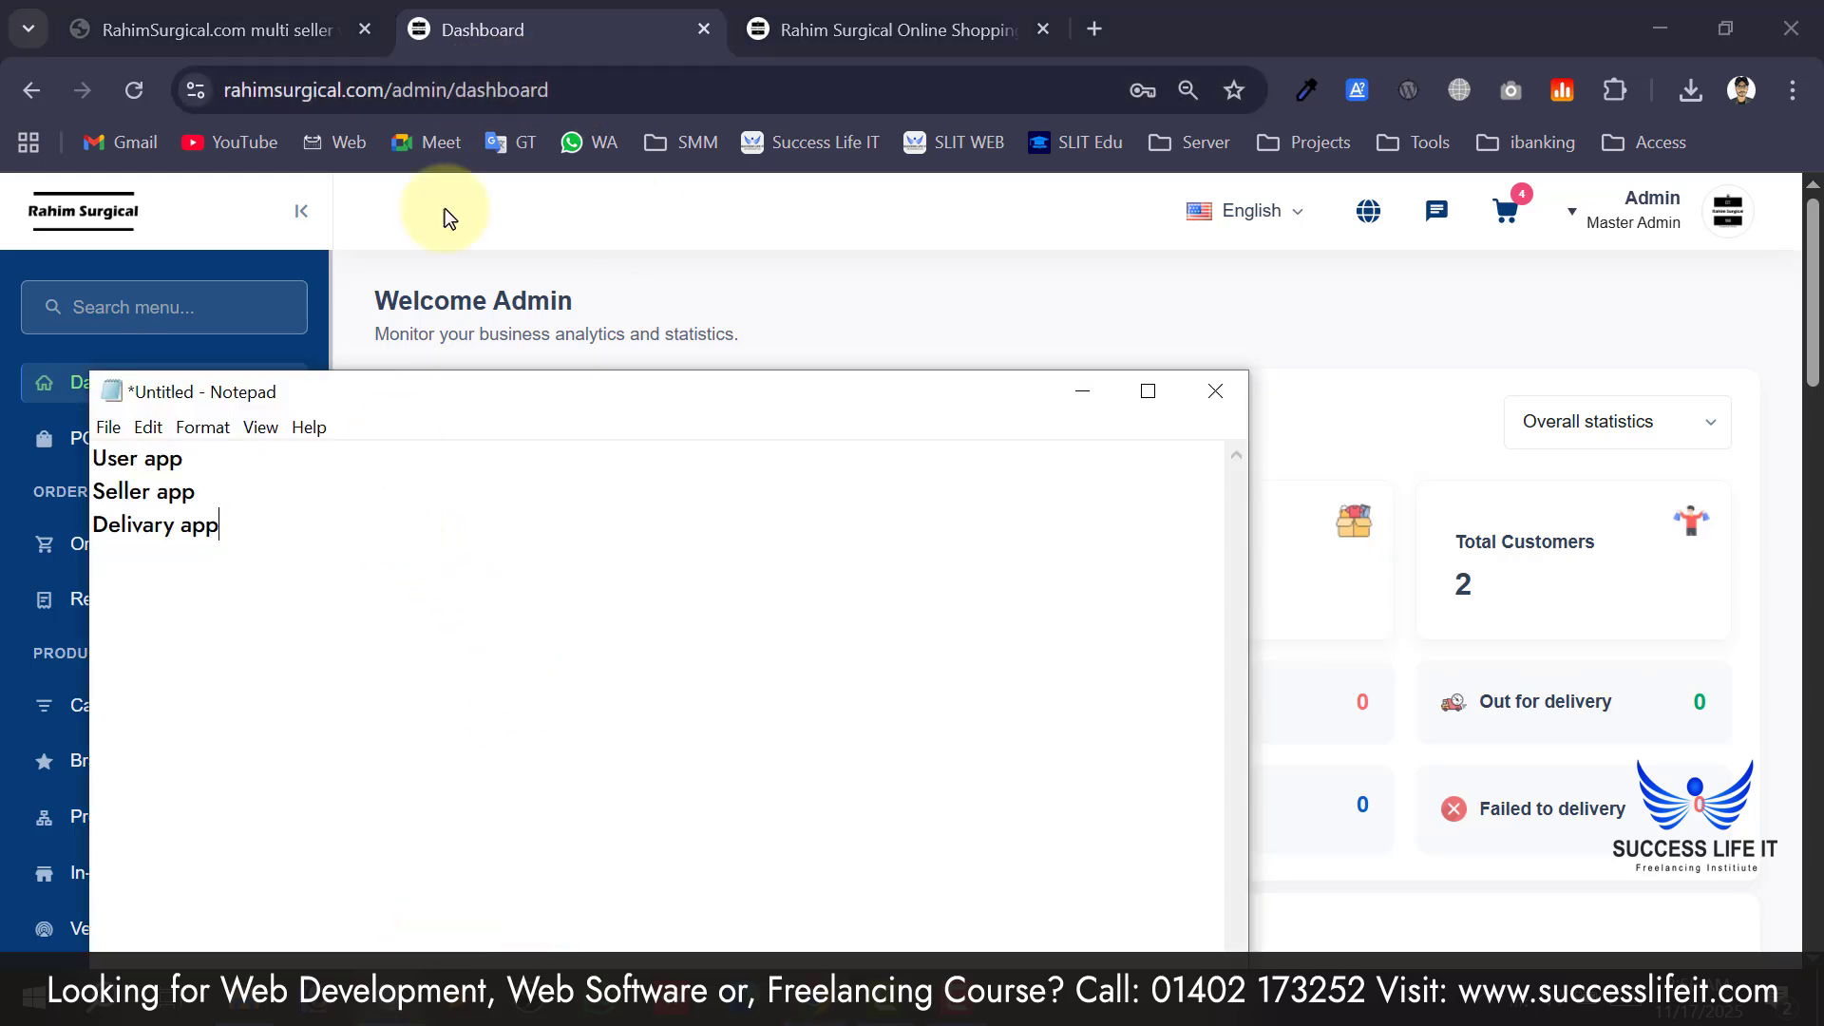
pyautogui.moveTo(450, 89); pyautogui.dragTo(66, 90)
pyautogui.hotkey('ctrl', 'c')
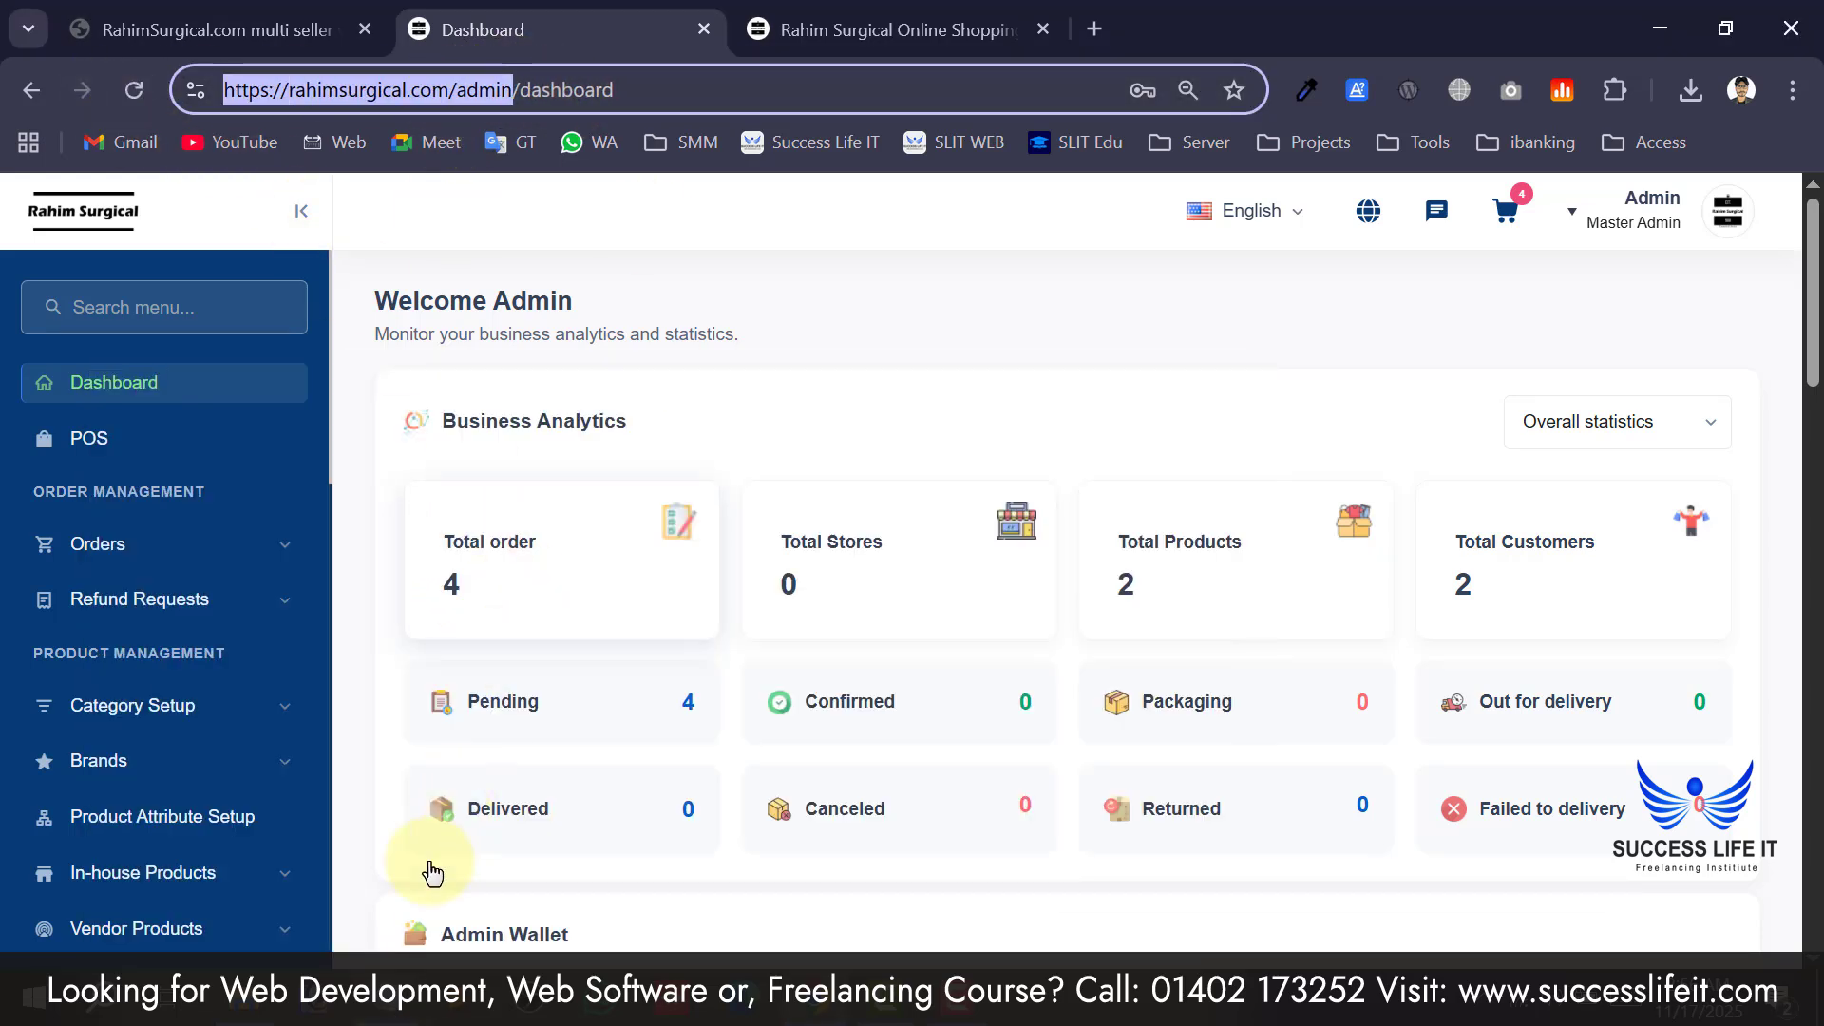
pyautogui.click(536, 1005)
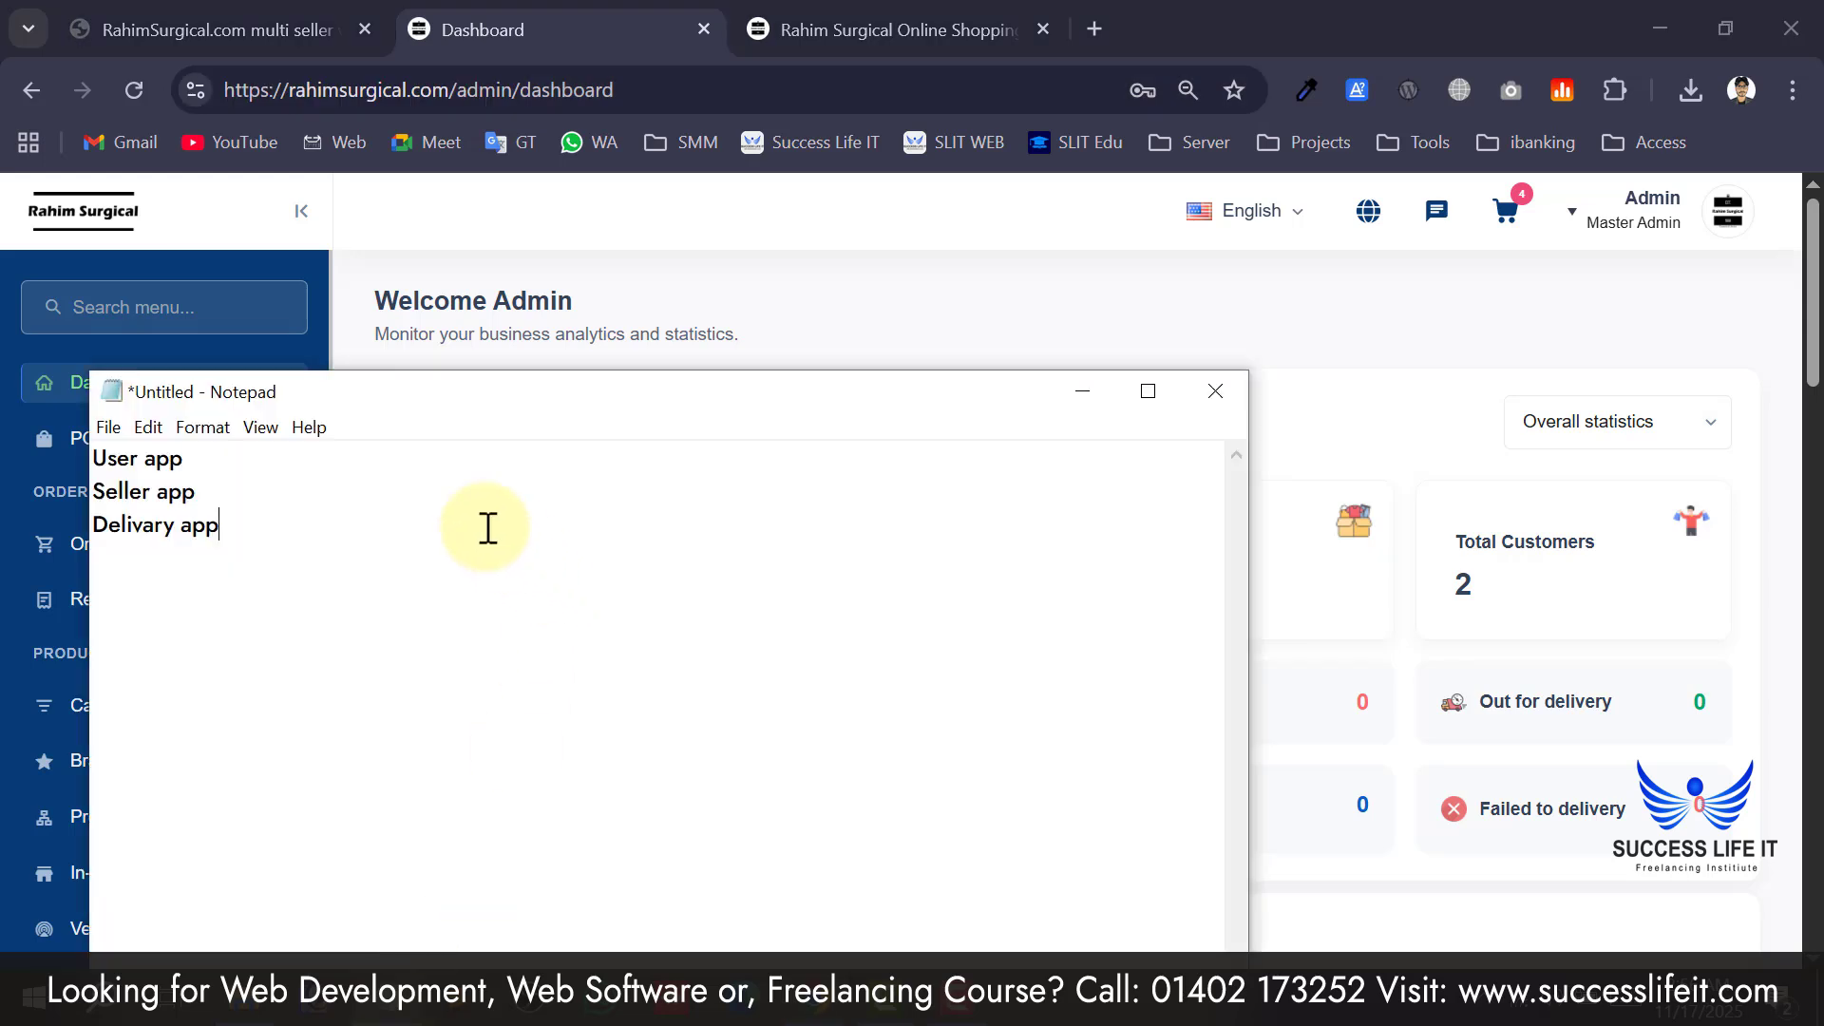
pyautogui.hotkey('ctrl', 'v')
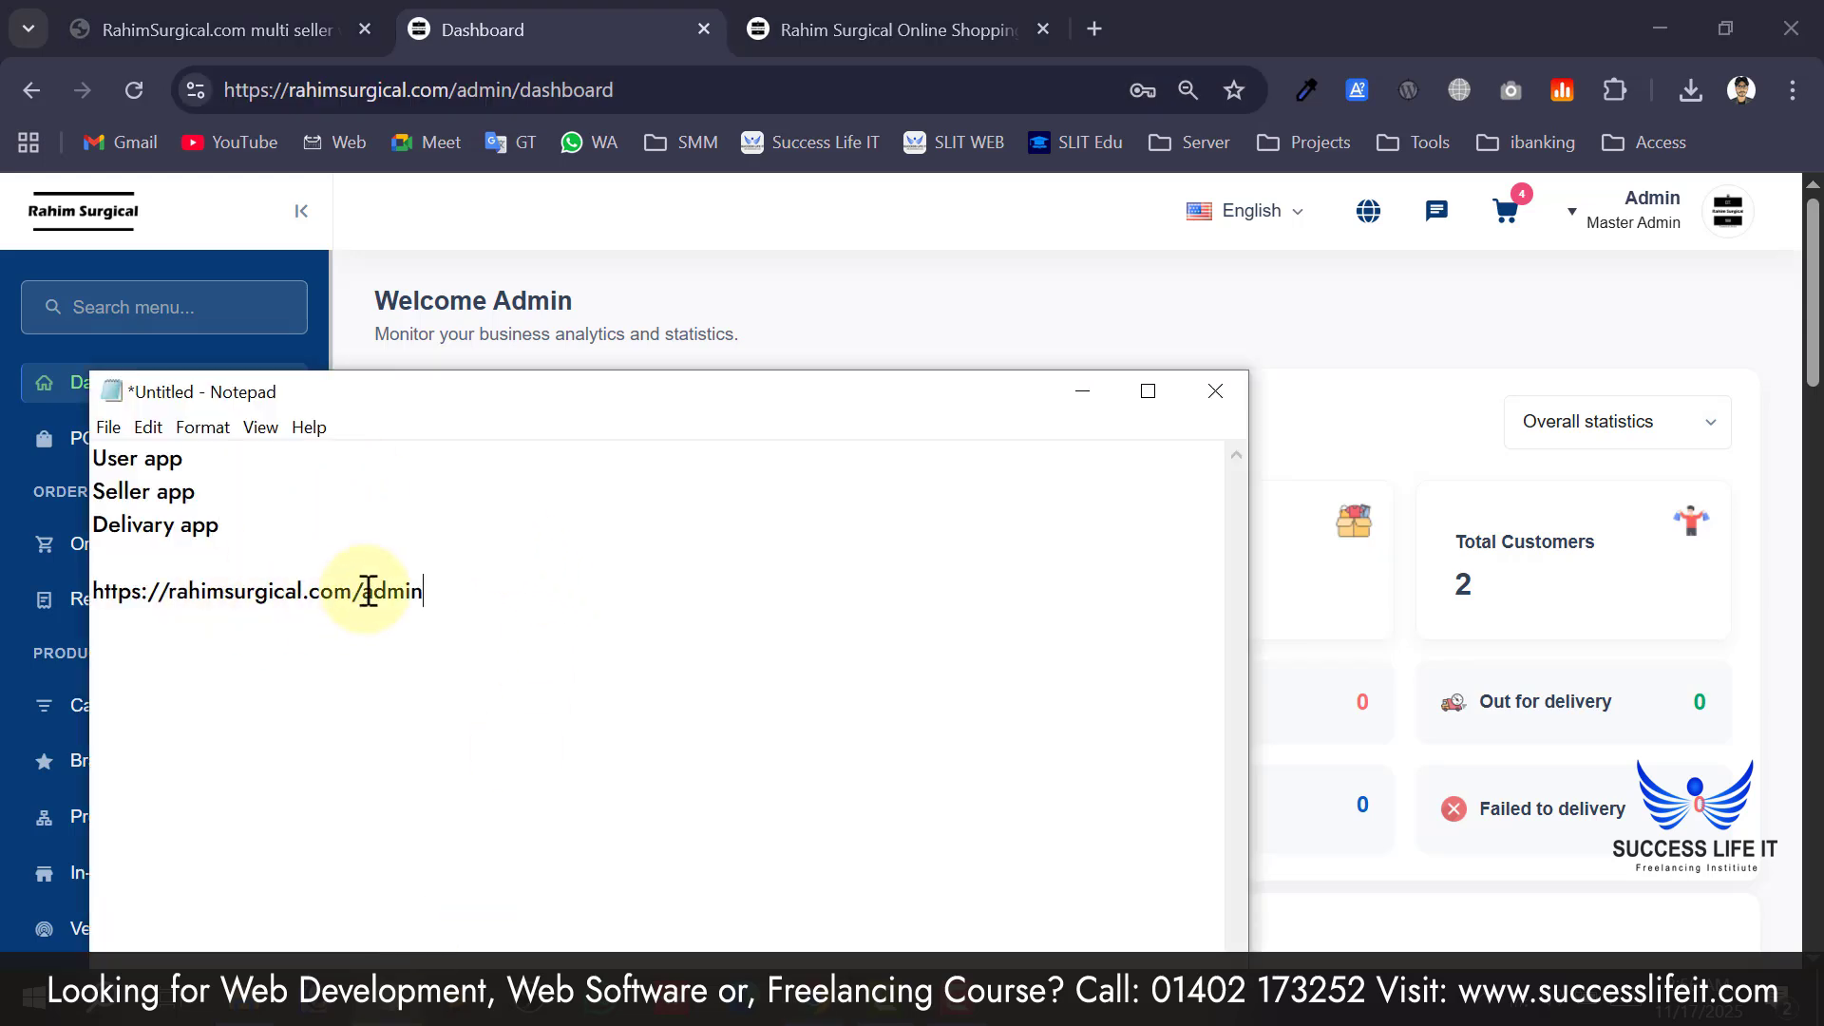
pyautogui.click(367, 591)
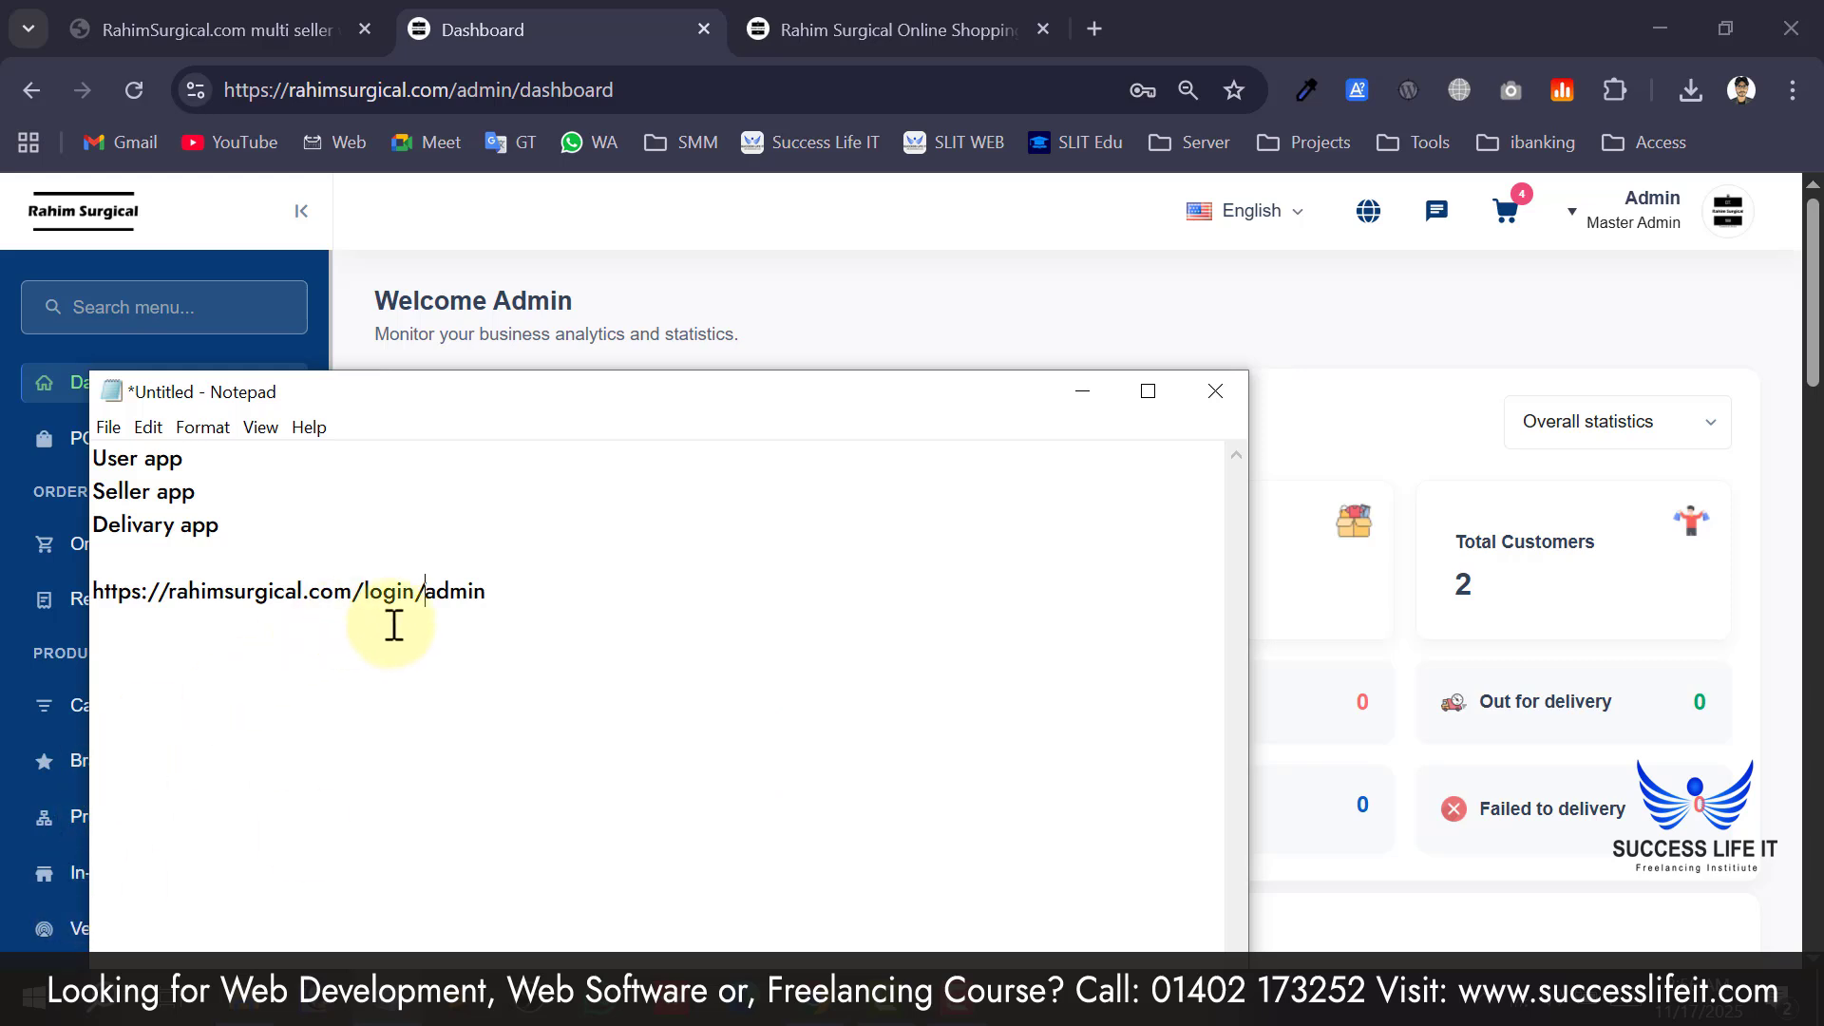
pyautogui.moveTo(487, 591); pyautogui.dragTo(92, 594)
pyautogui.hotkey('ctrl', 'c')
pyautogui.click(498, 593)
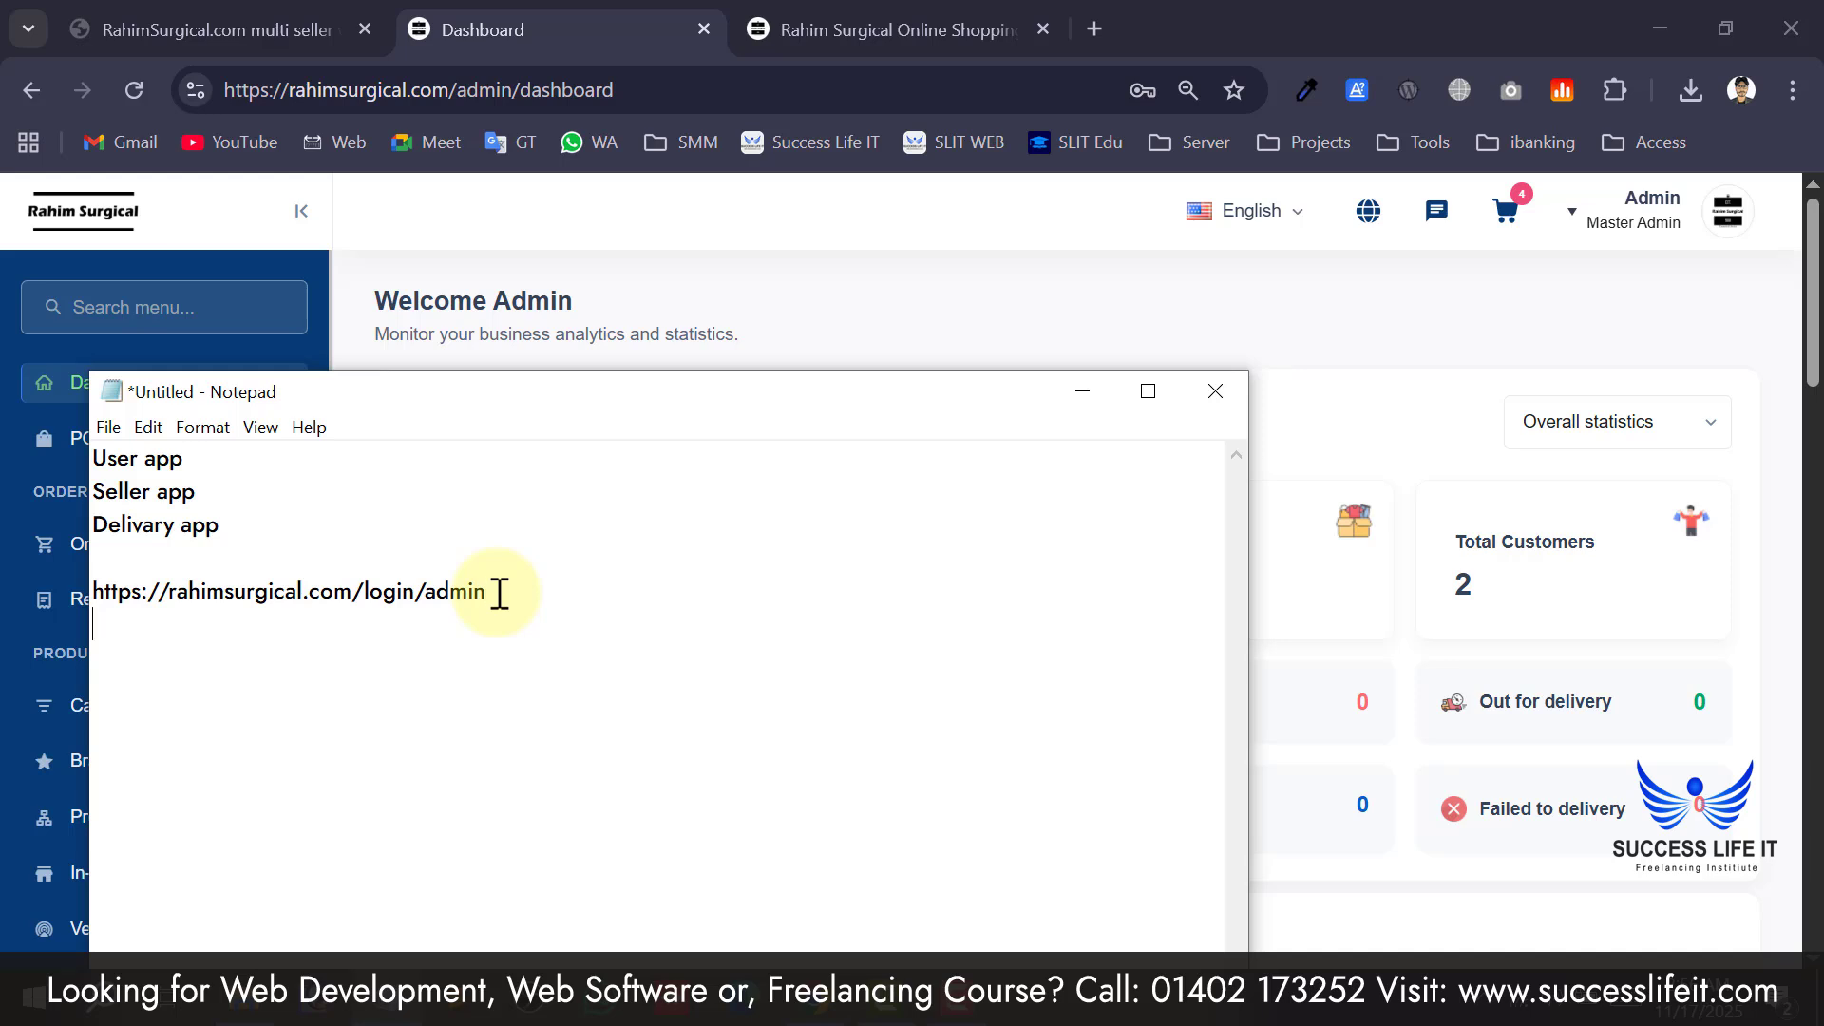
pyautogui.hotkey('ctrl', 'v')
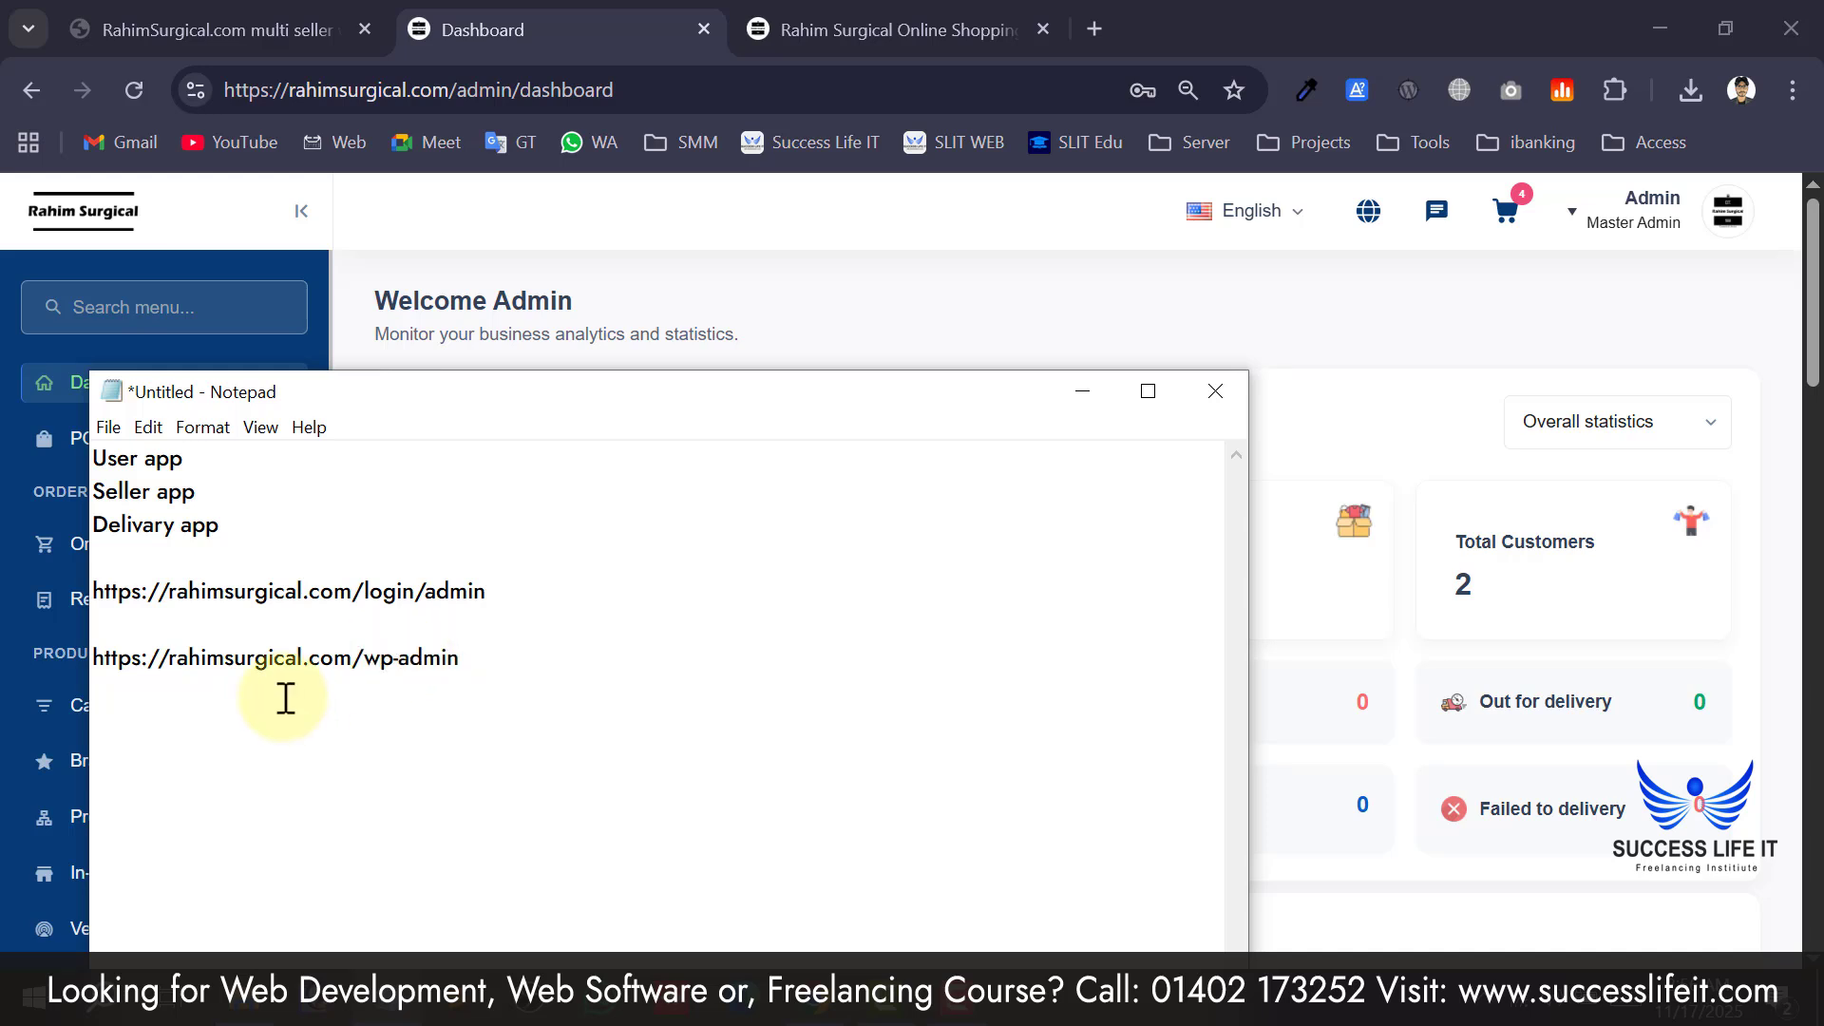
# Point out the /wp-admin and login paths in the two noted addresses, then recheck the dashboard.
pyautogui.moveTo(522, 652); pyautogui.dragTo(85, 652)
pyautogui.click(169, 657)
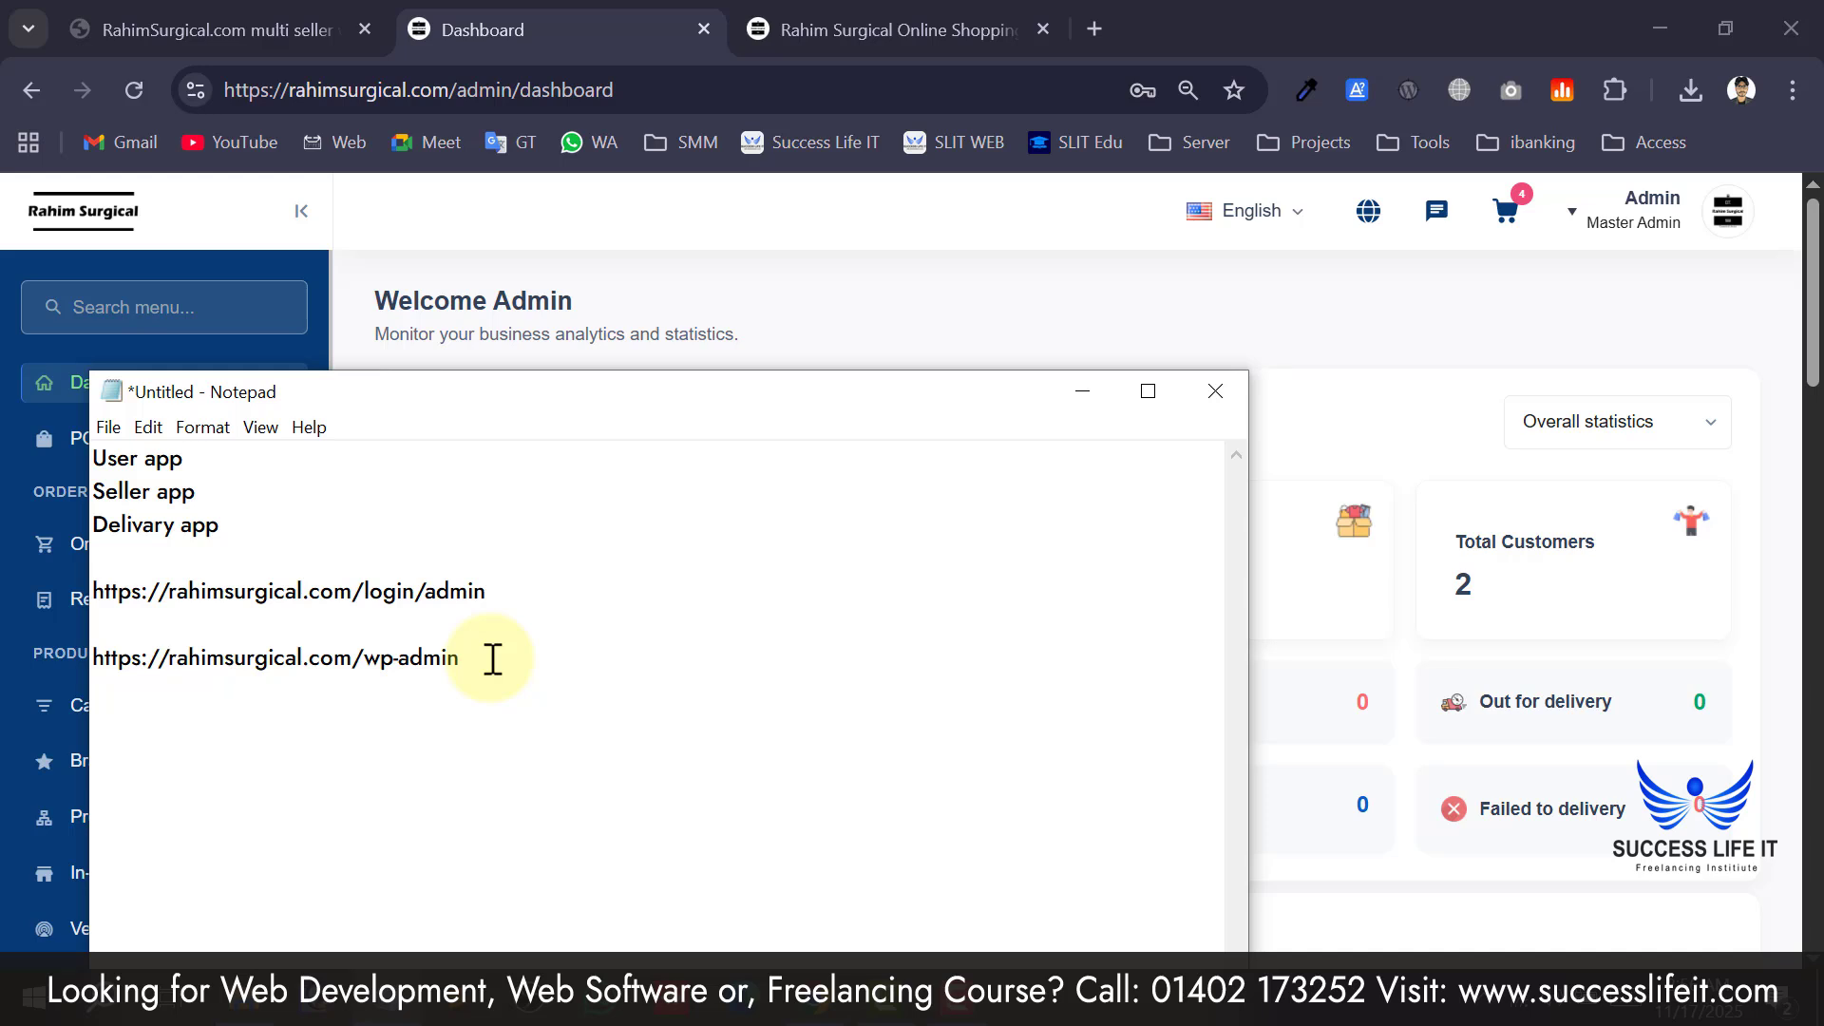
pyautogui.moveTo(497, 662); pyautogui.dragTo(105, 662)
pyautogui.click(359, 654)
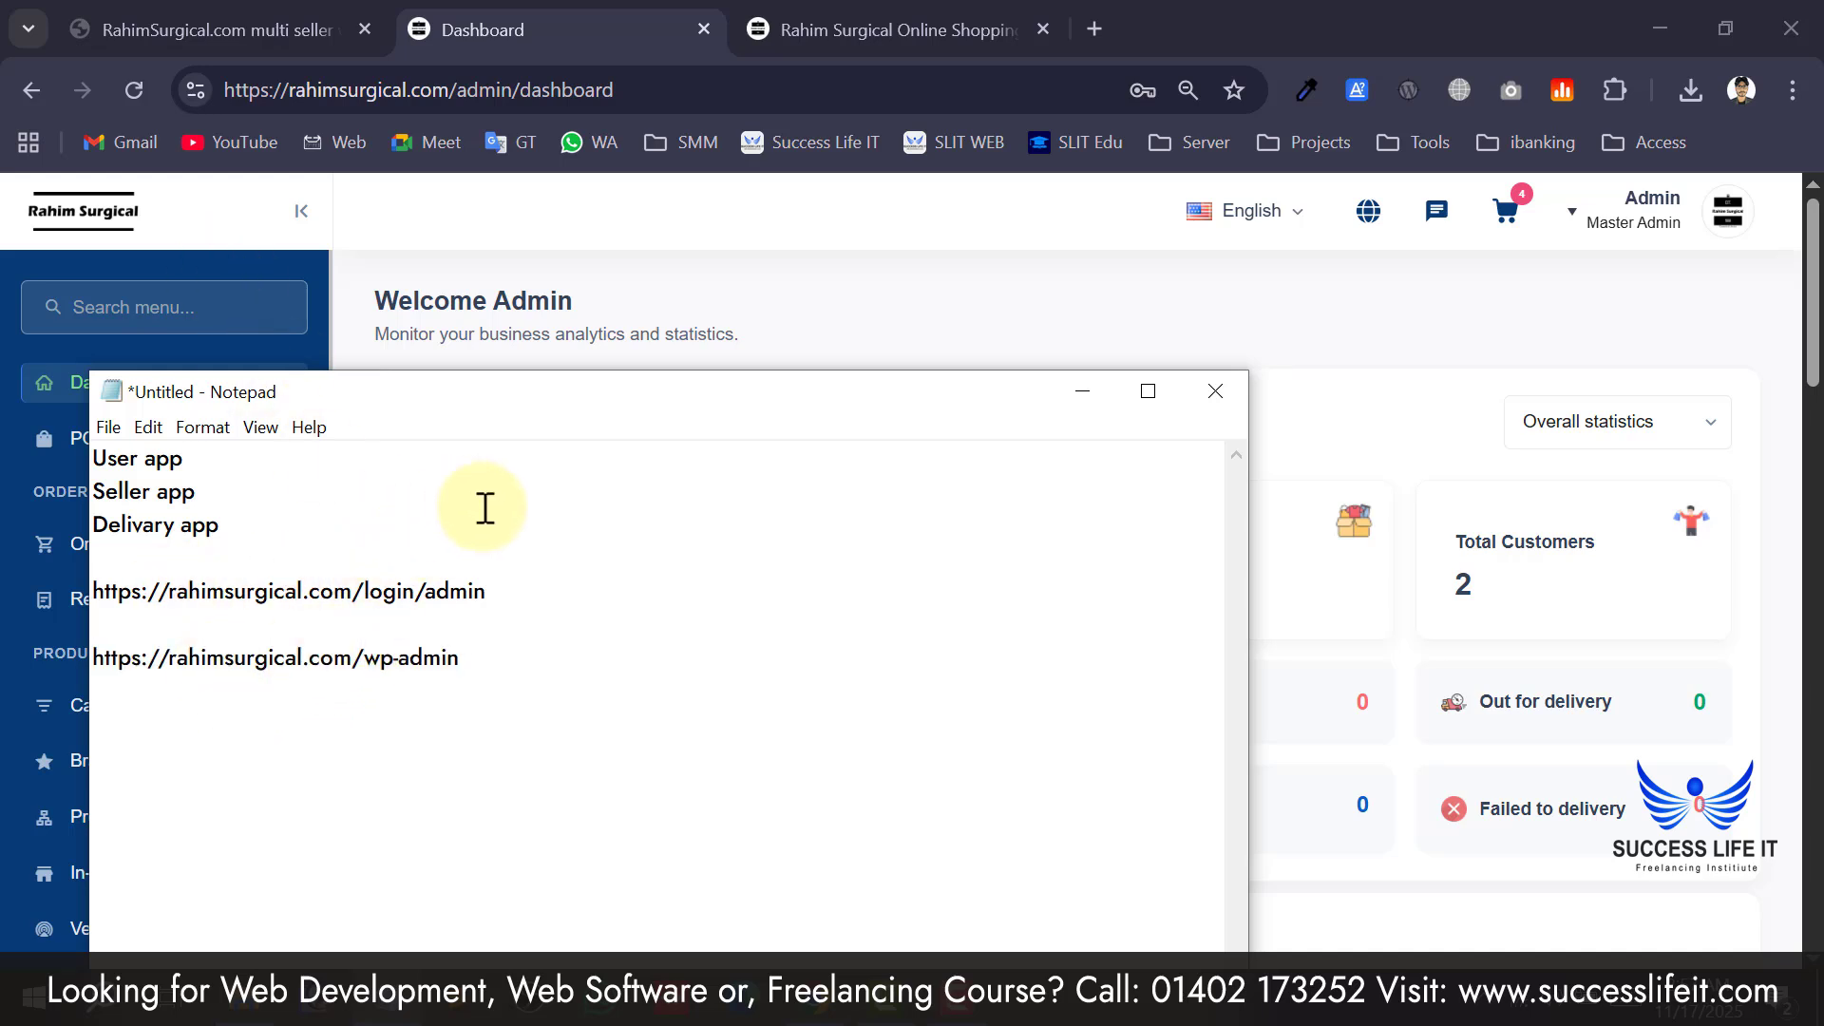
pyautogui.moveTo(368, 596); pyautogui.dragTo(447, 591)
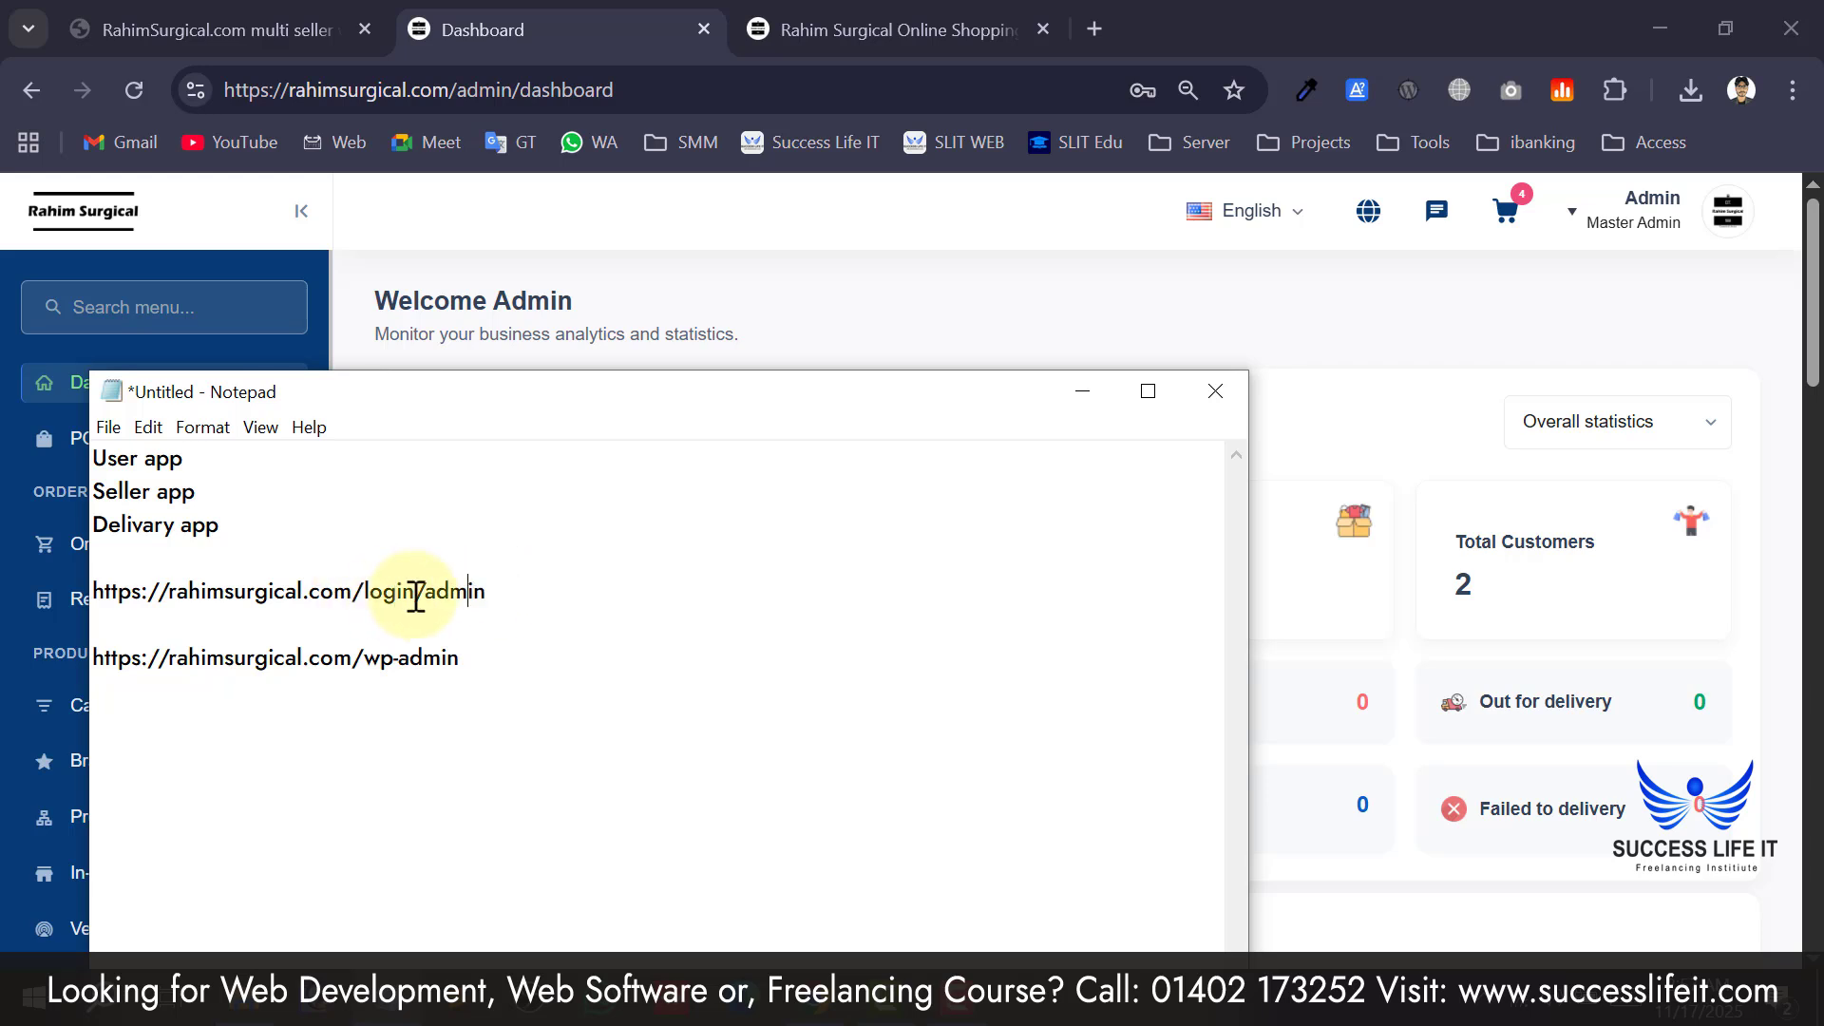
pyautogui.moveTo(158, 593); pyautogui.dragTo(487, 593)
pyautogui.click(988, 301)
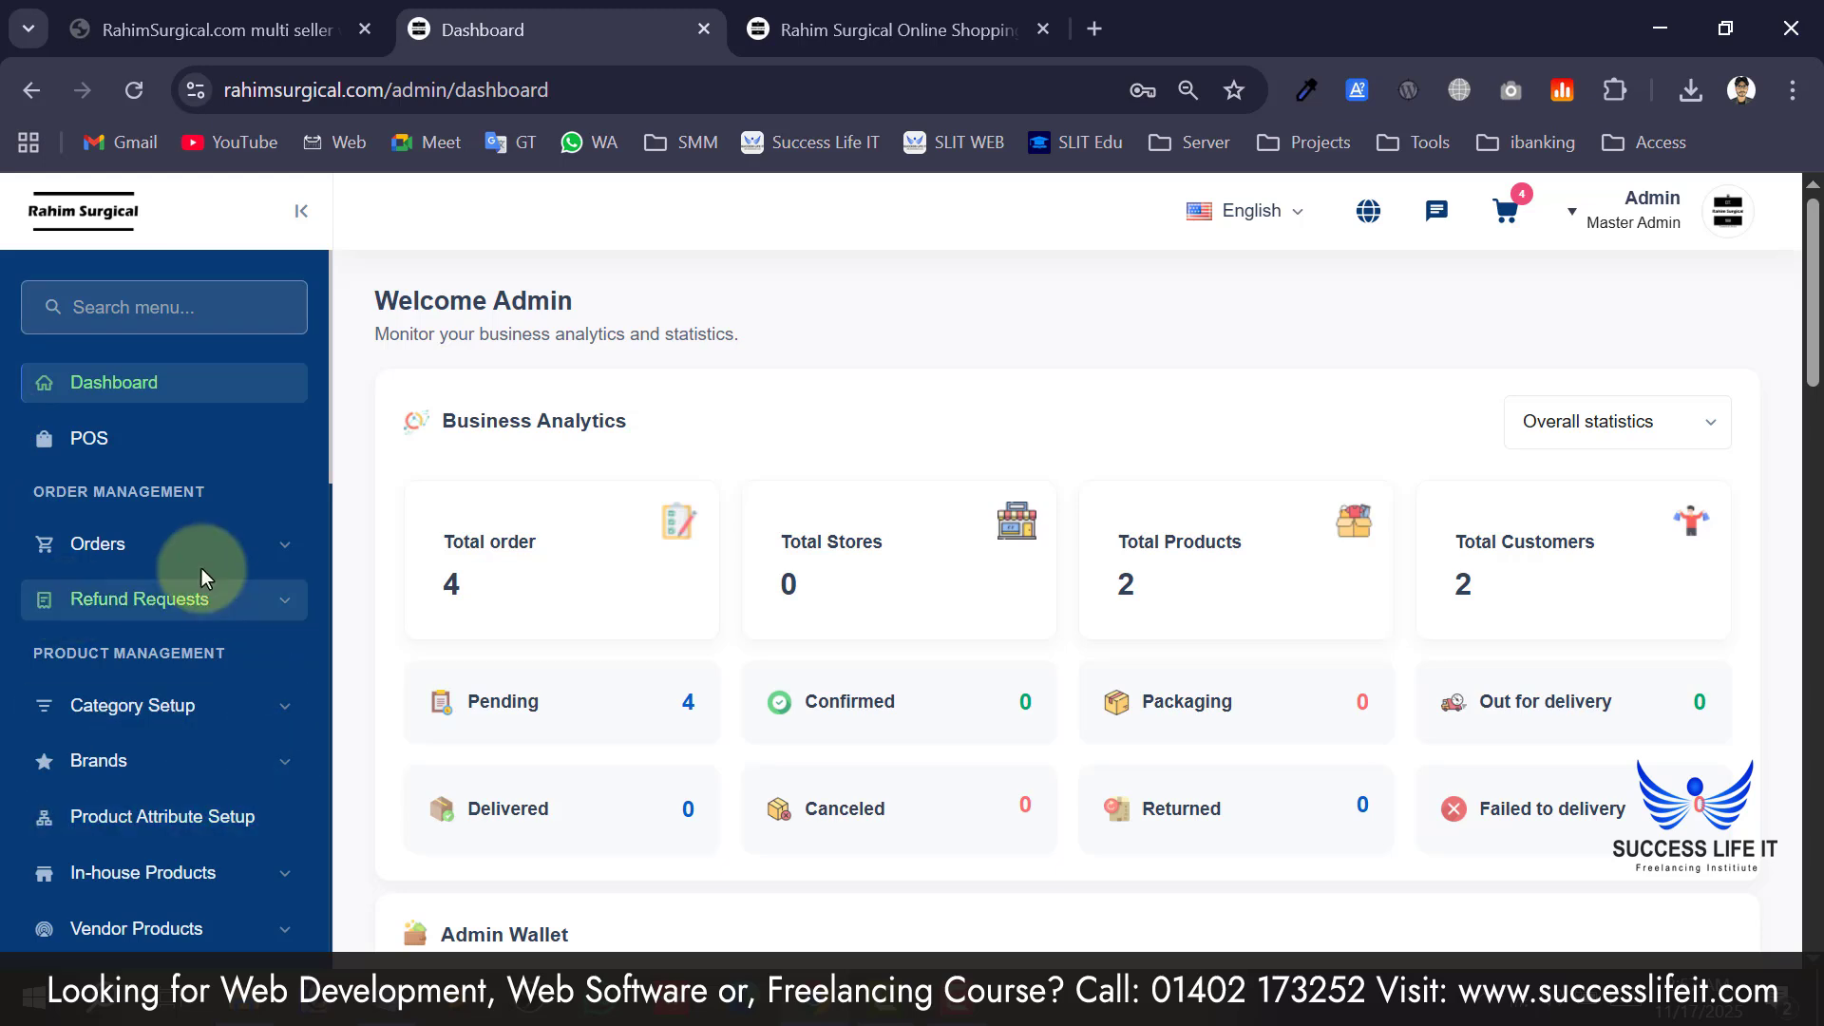
pyautogui.scroll(-6, 136, 693)
pyautogui.scroll(6, 136, 694)
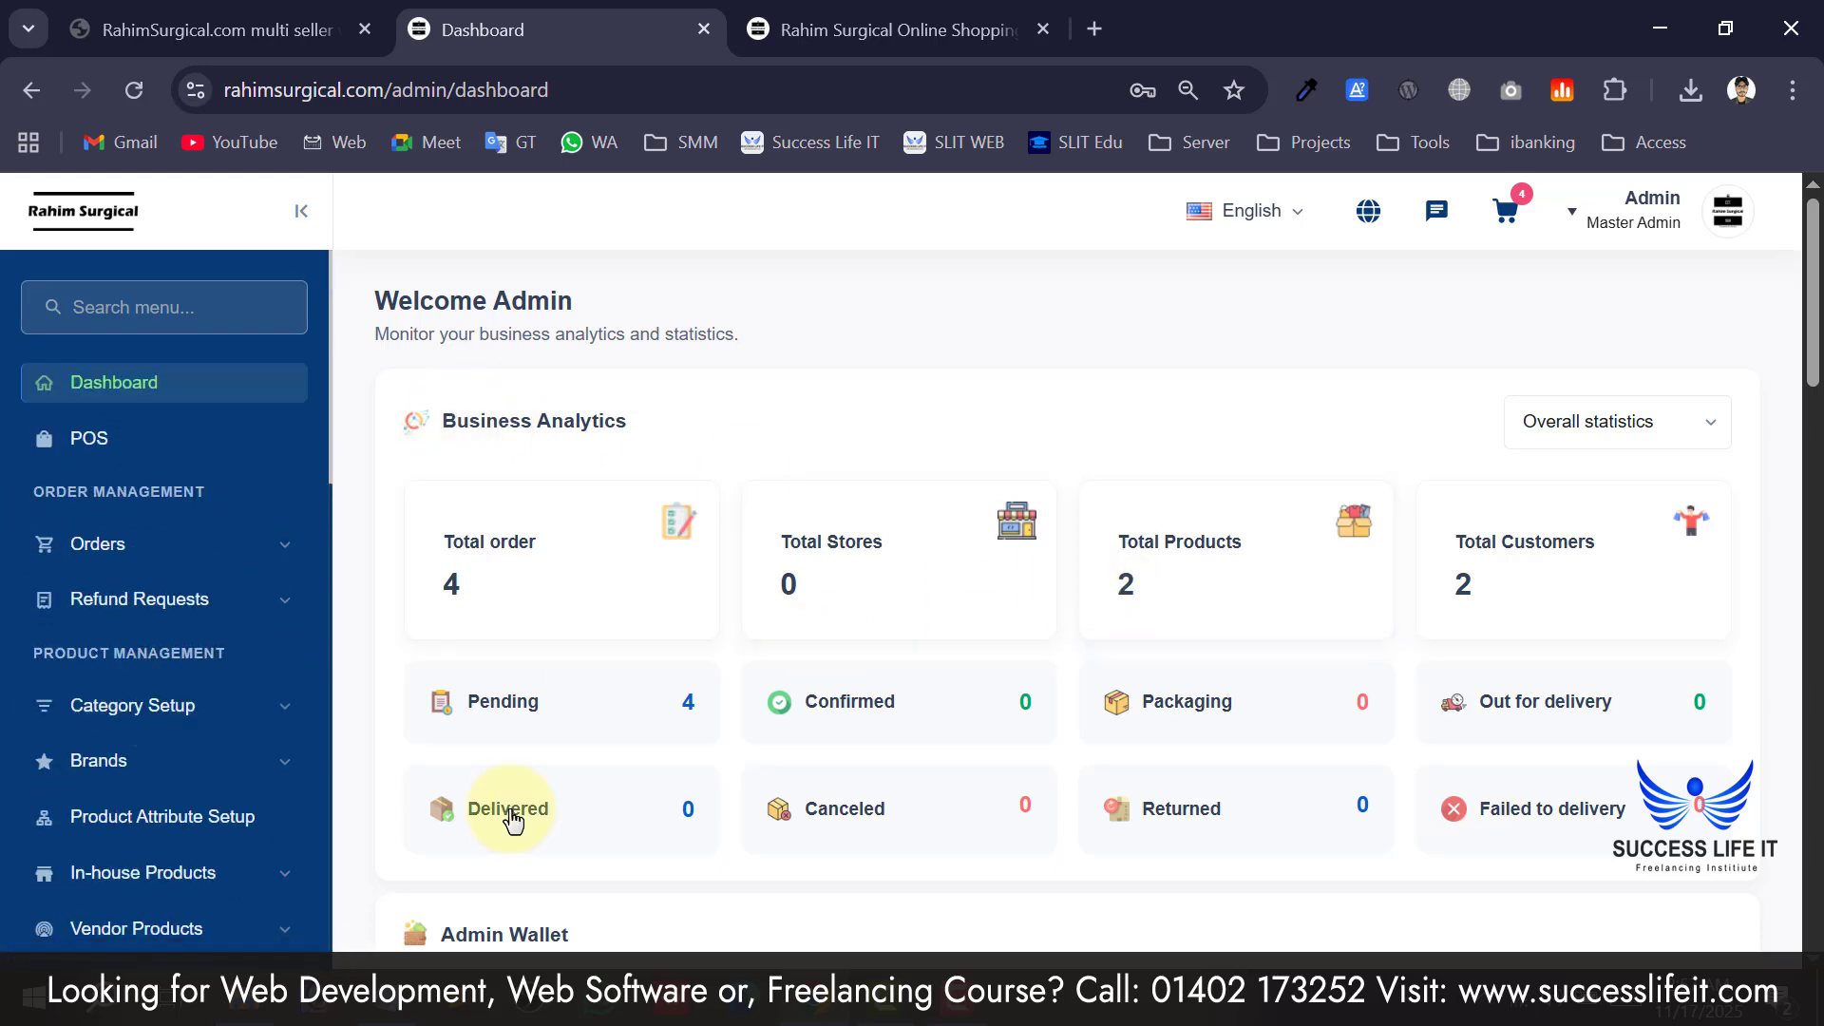
# Highlight admin and wp-admin at the ends of the noted addresses, then return to Chrome.
pyautogui.hotkey('alt', 'Tab')
pyautogui.click(417, 592)
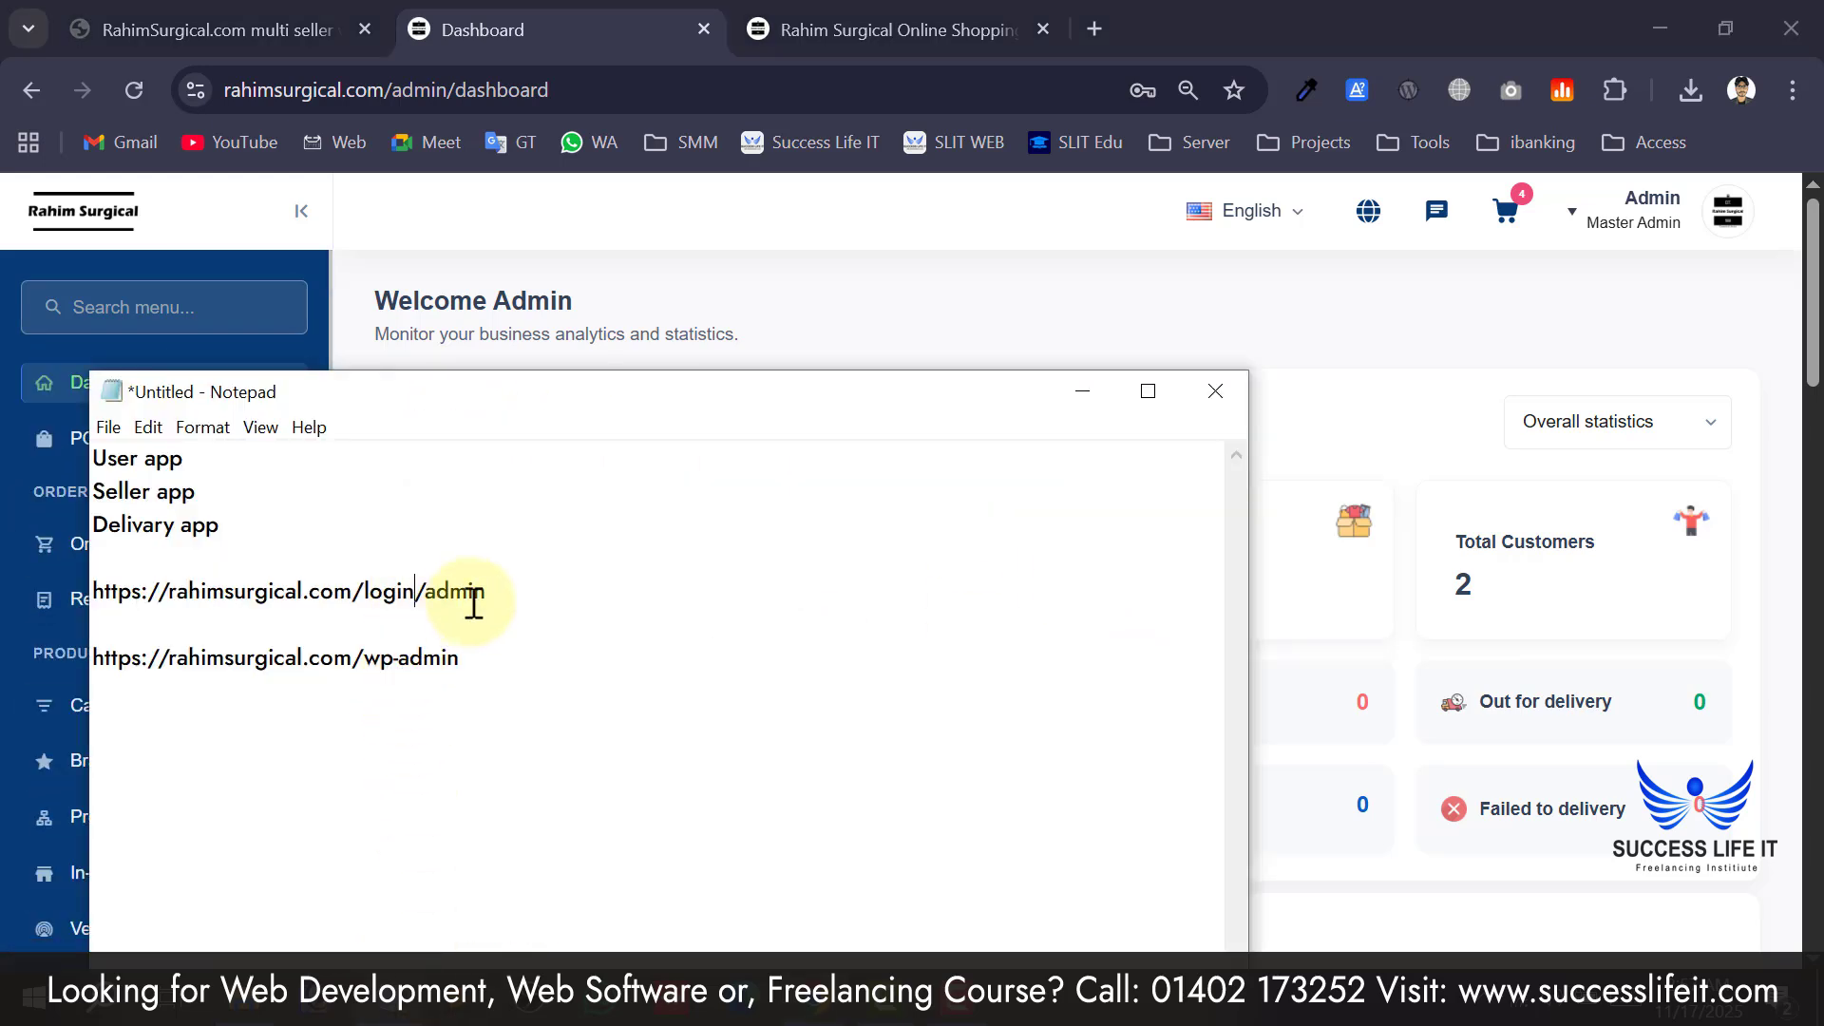
pyautogui.moveTo(427, 592); pyautogui.dragTo(504, 592)
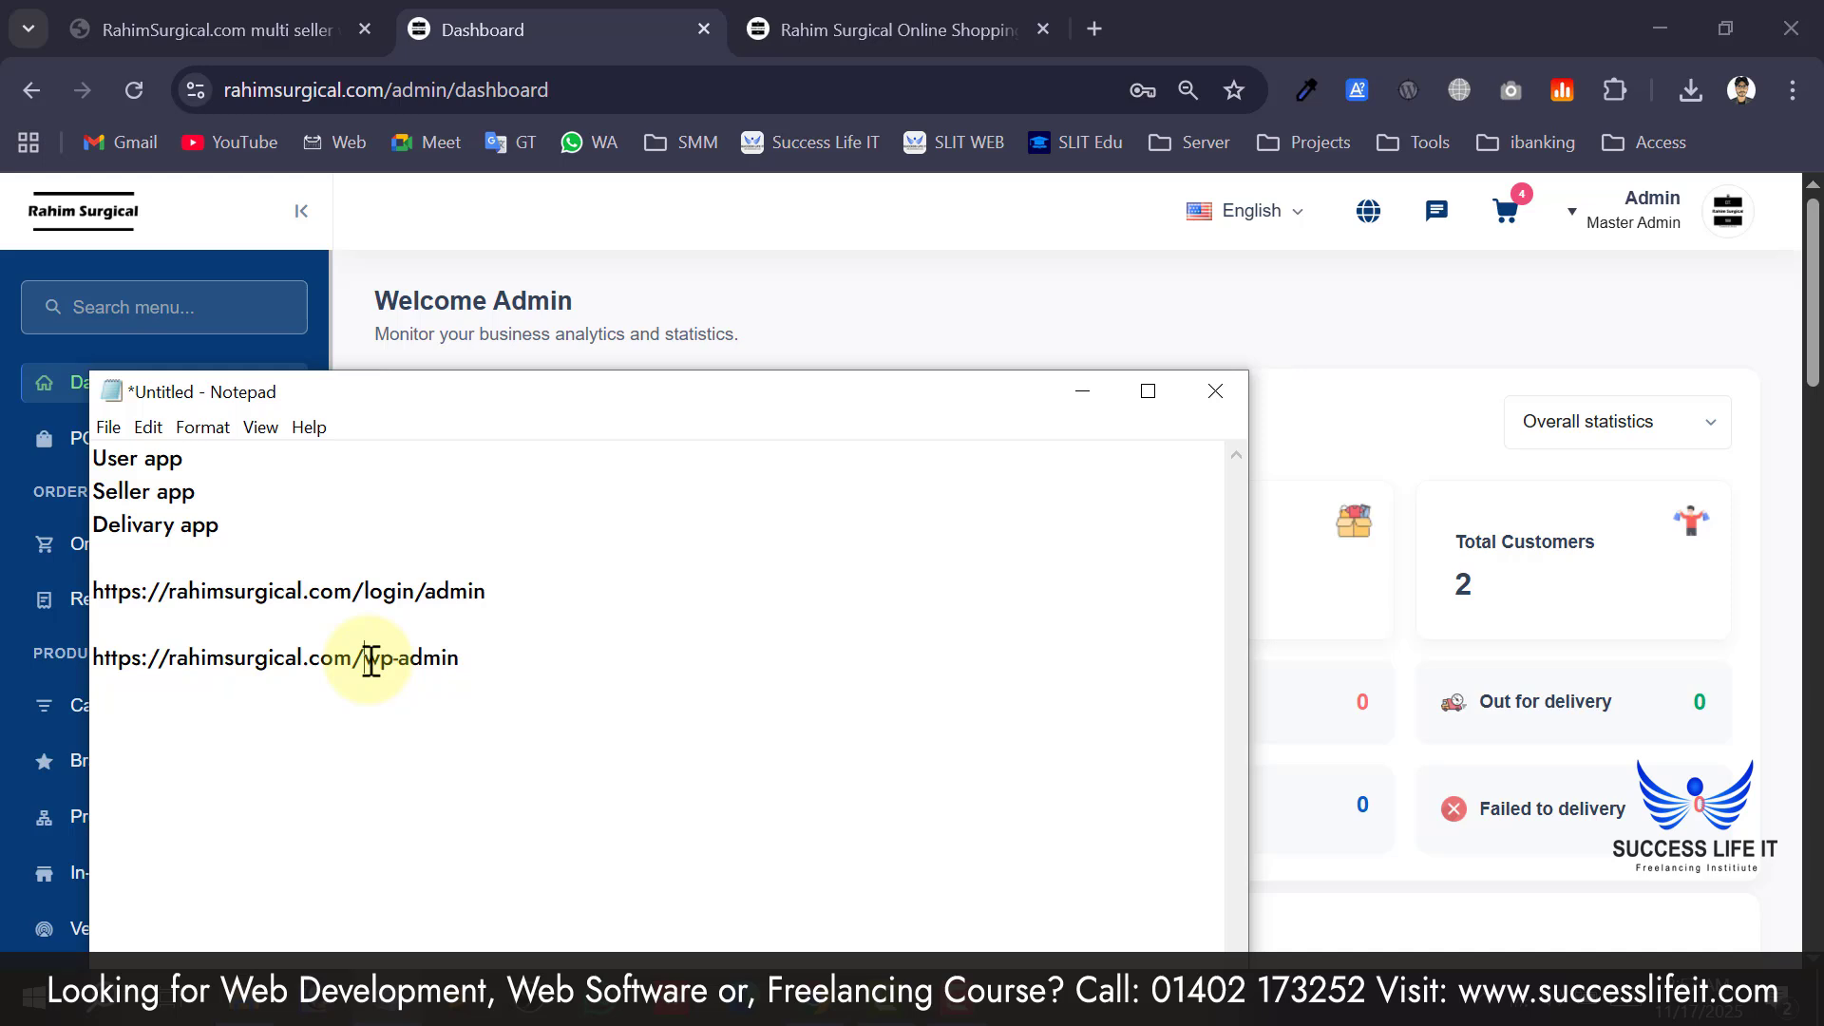
pyautogui.moveTo(471, 655); pyautogui.dragTo(362, 655)
pyautogui.click(451, 591)
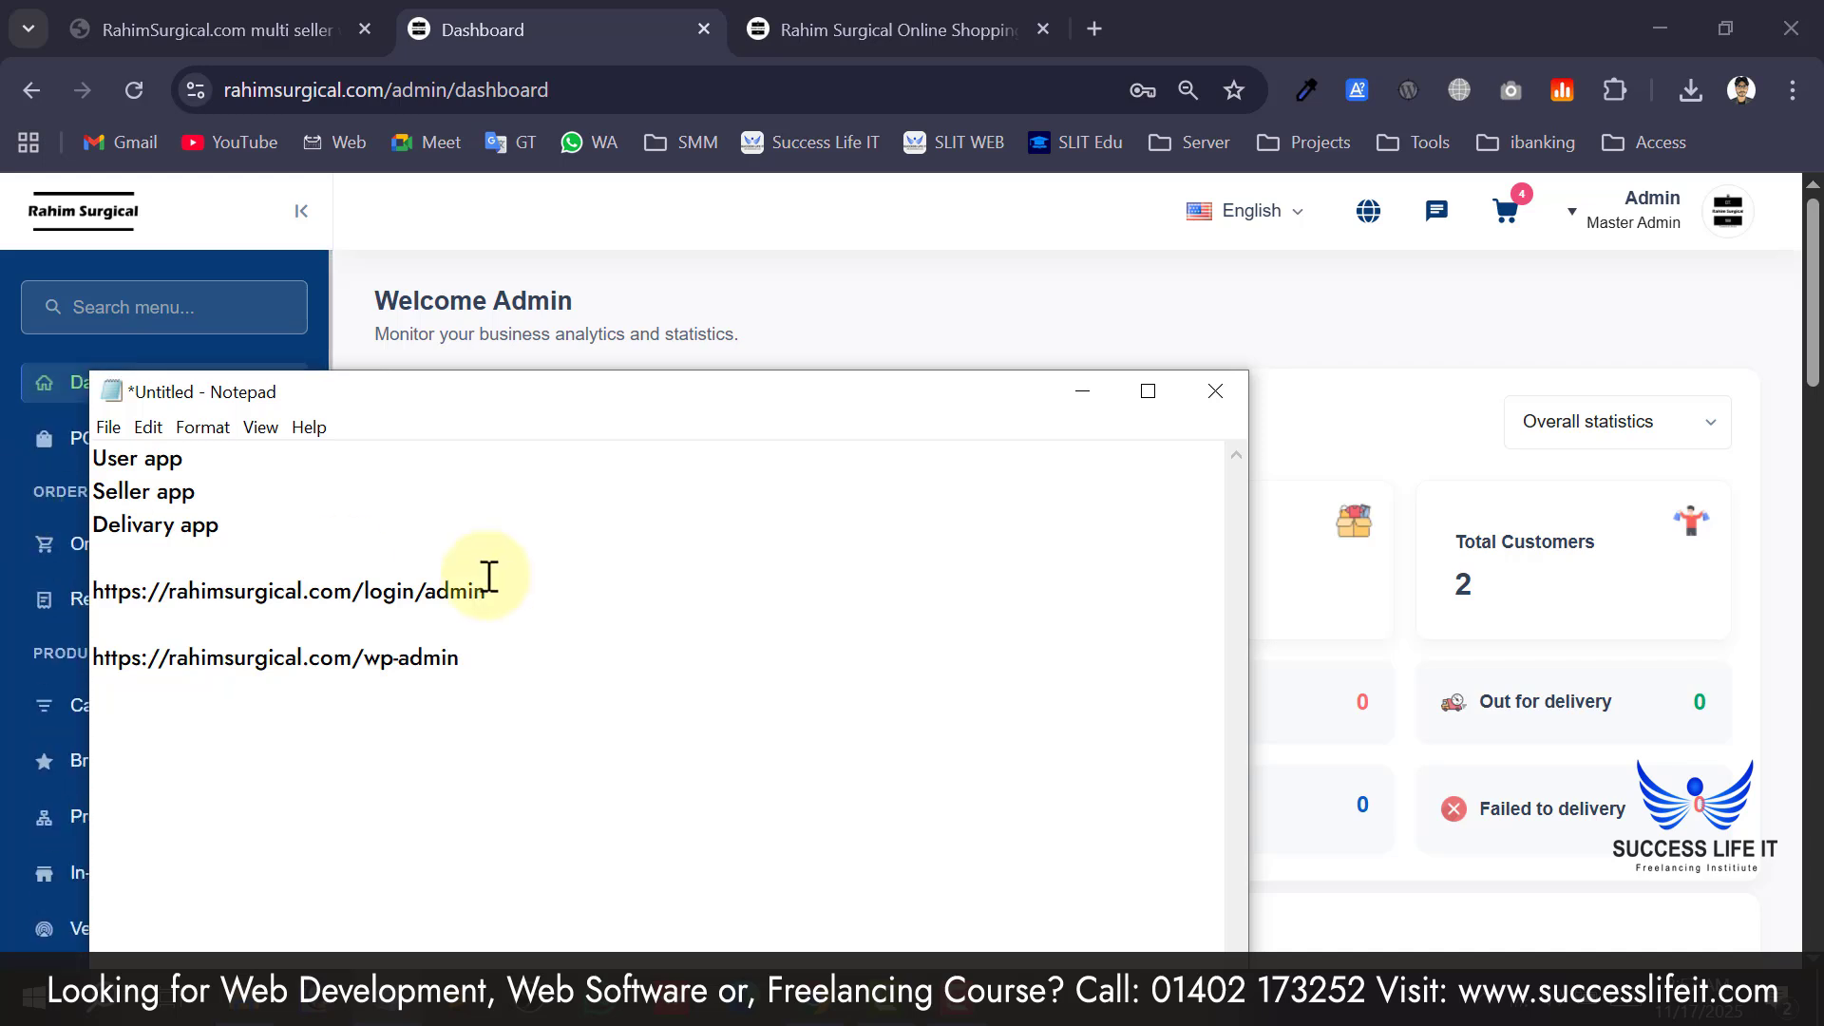
pyautogui.doubleClick(451, 591)
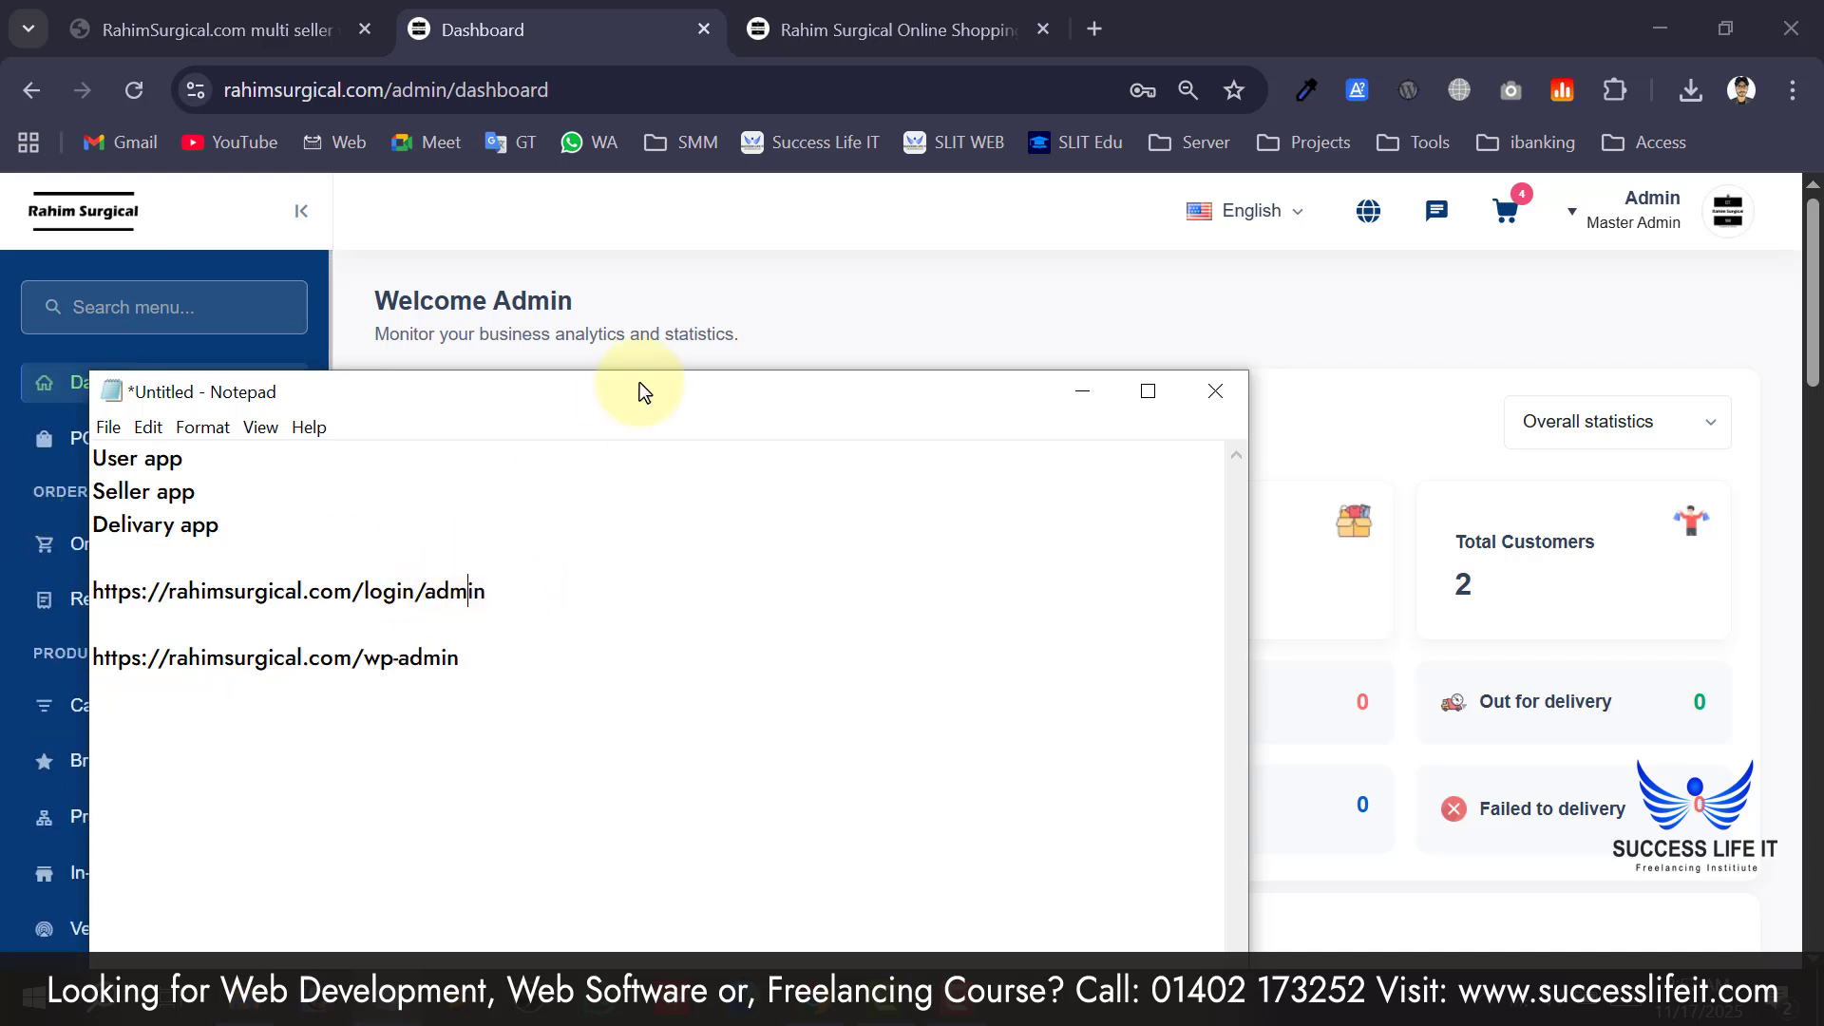
pyautogui.click(691, 316)
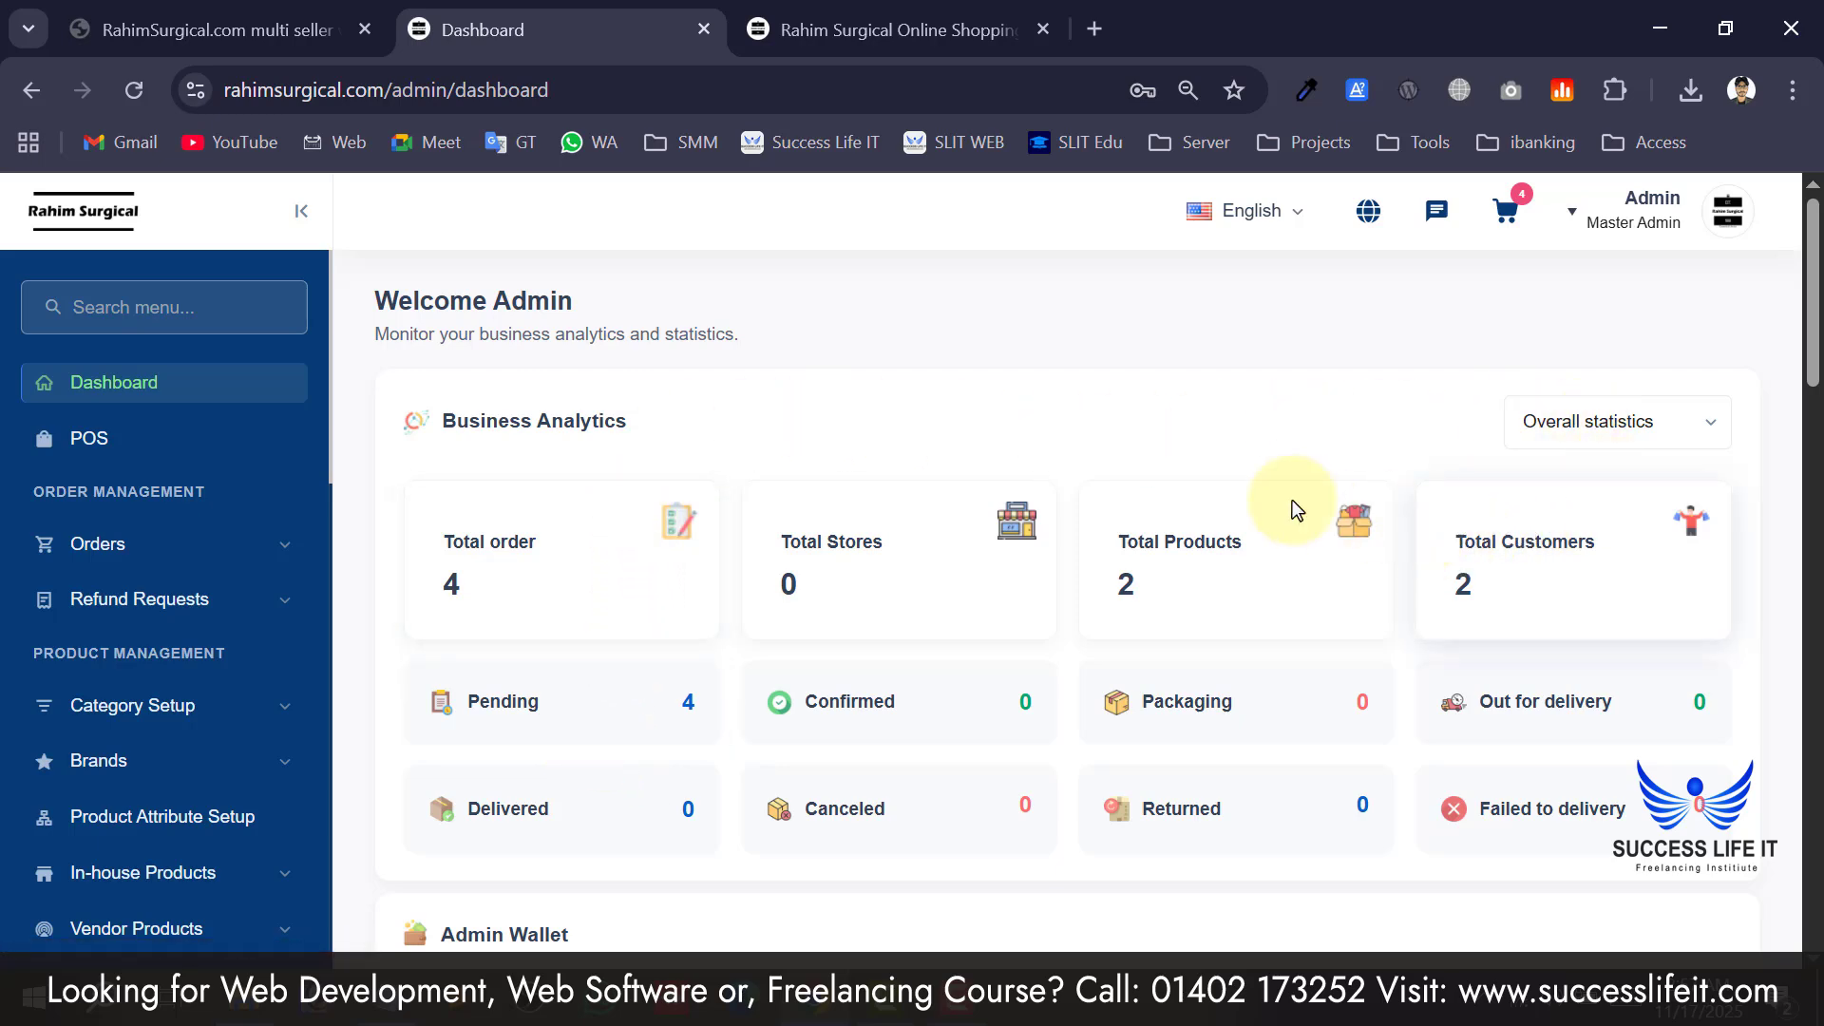
pyautogui.scroll(-2, 583, 533)
pyautogui.scroll(2, 602, 681)
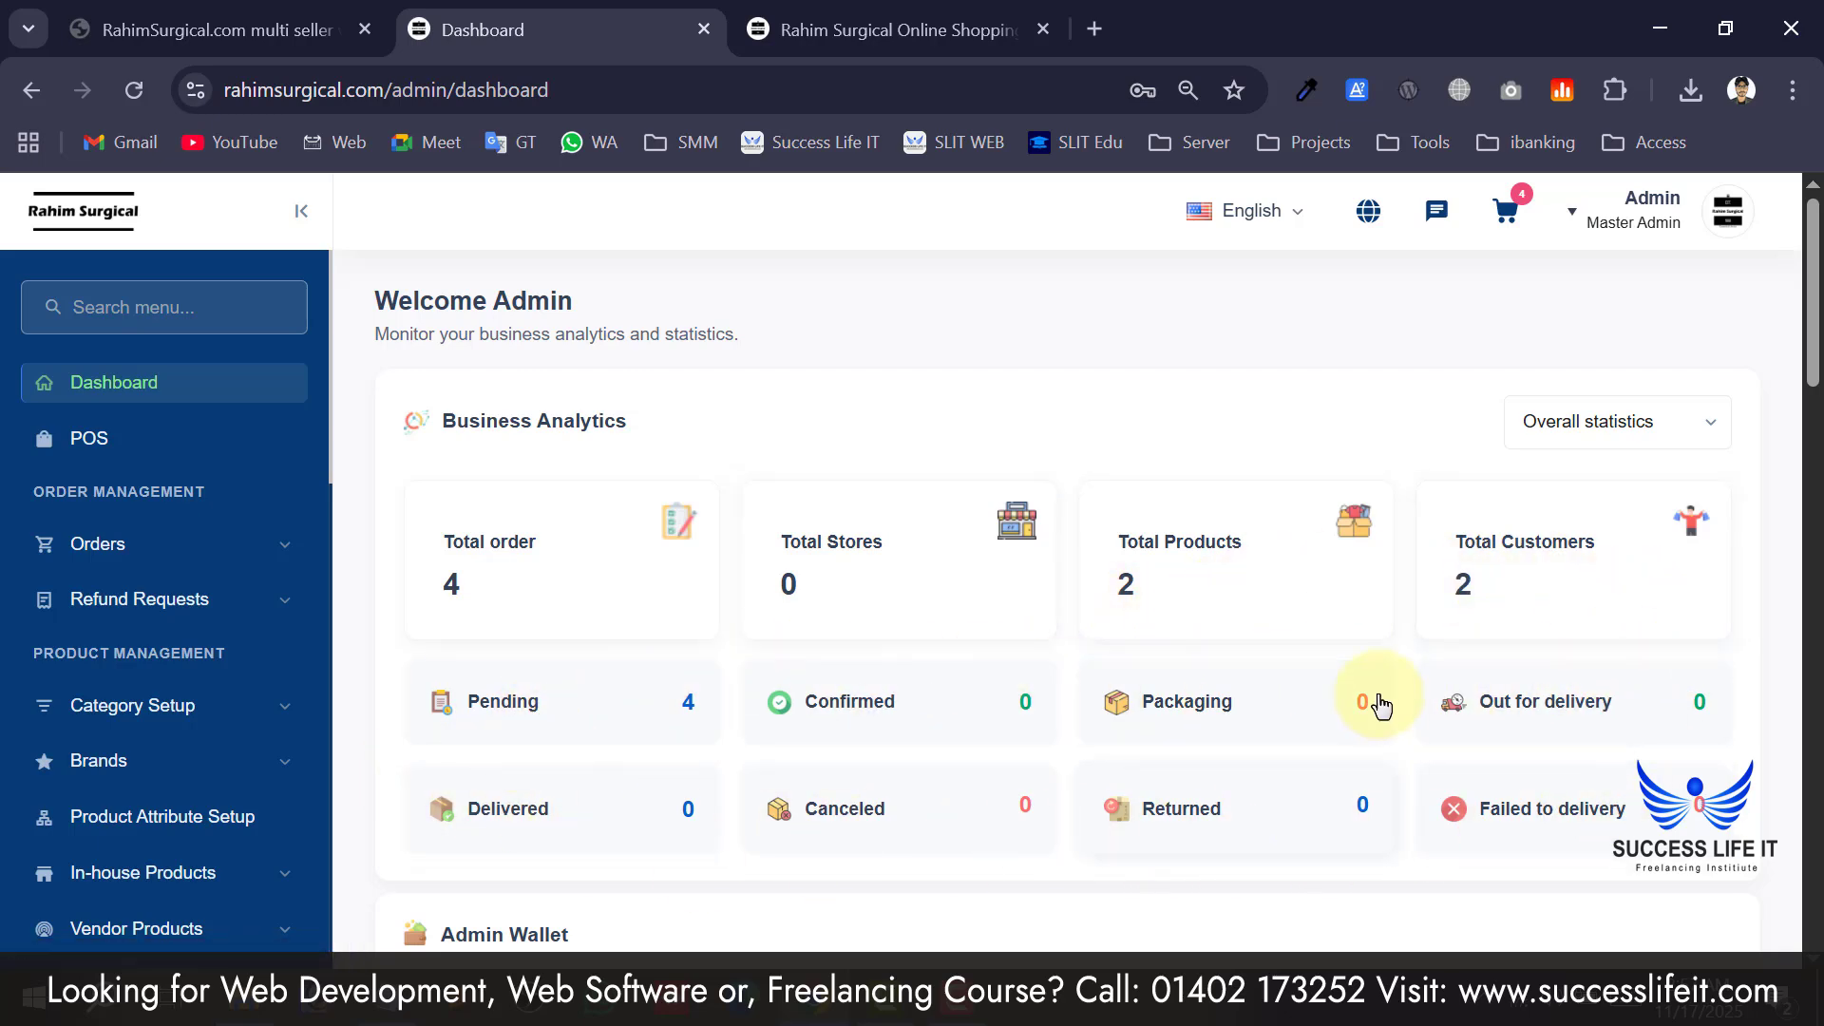
pyautogui.scroll(-2, 1091, 640)
pyautogui.scroll(-2, 1474, 561)
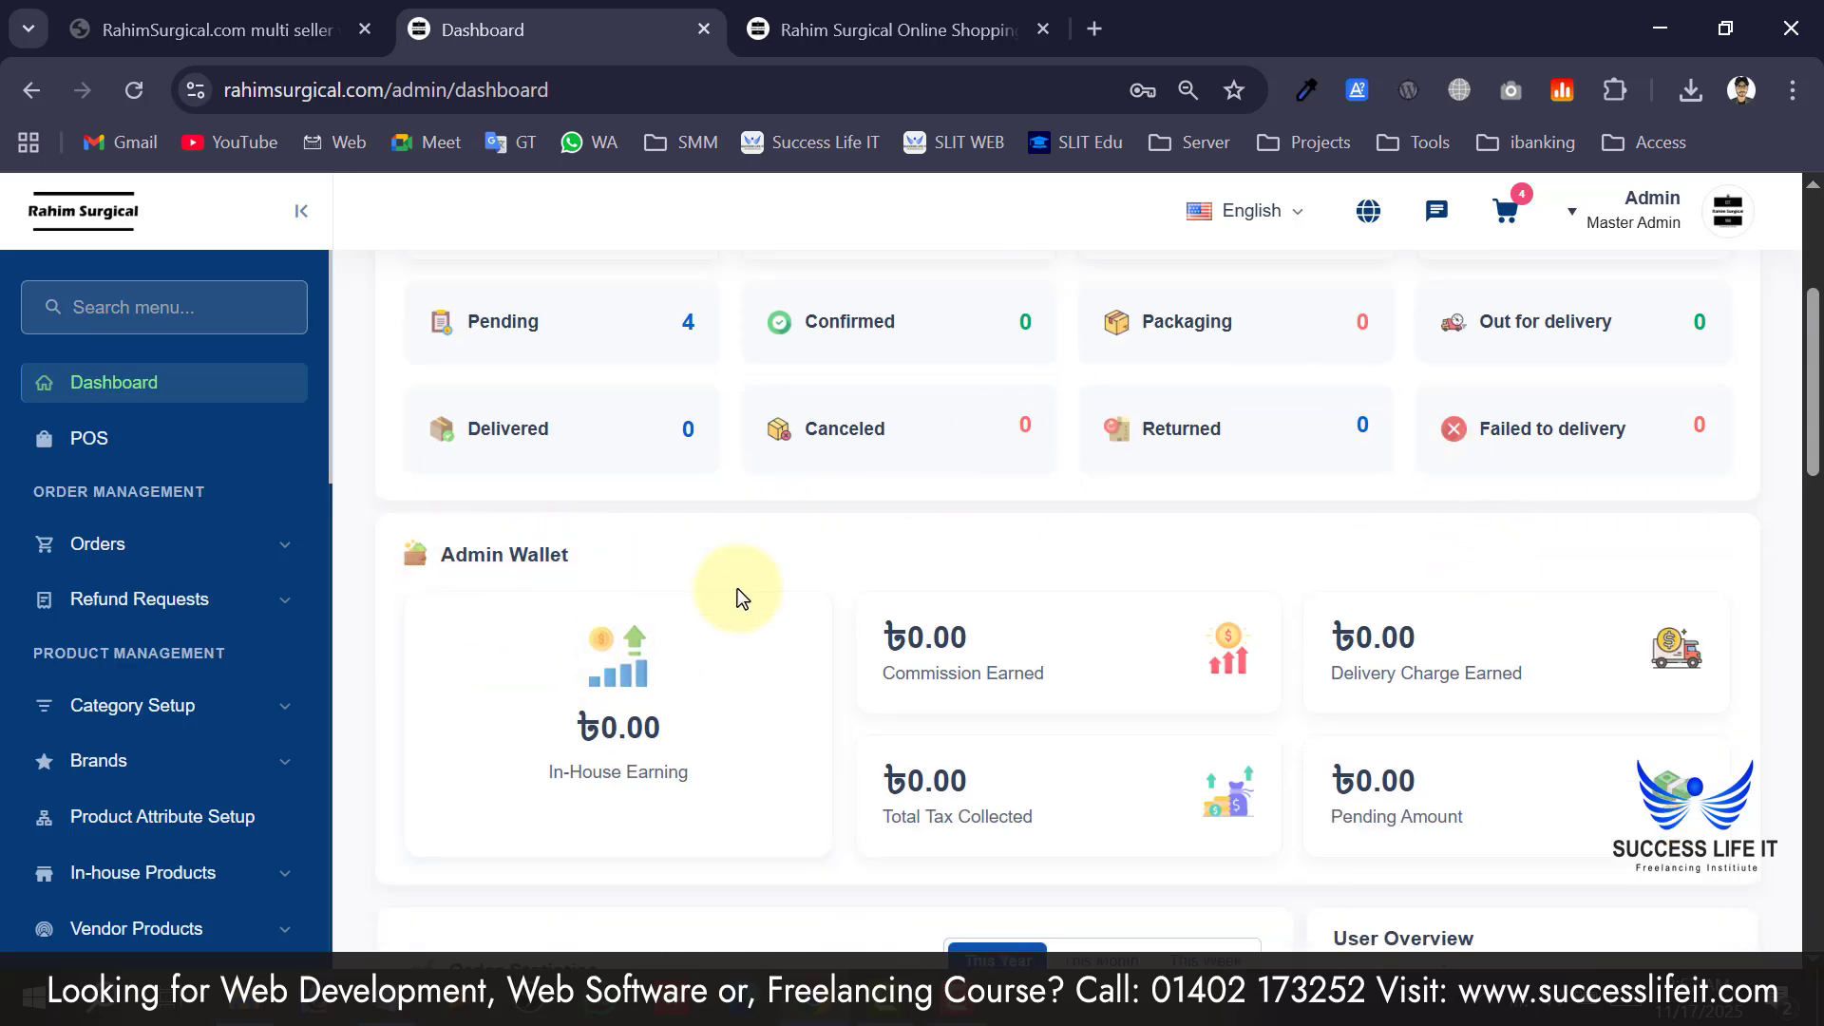
pyautogui.scroll(-2, 1064, 691)
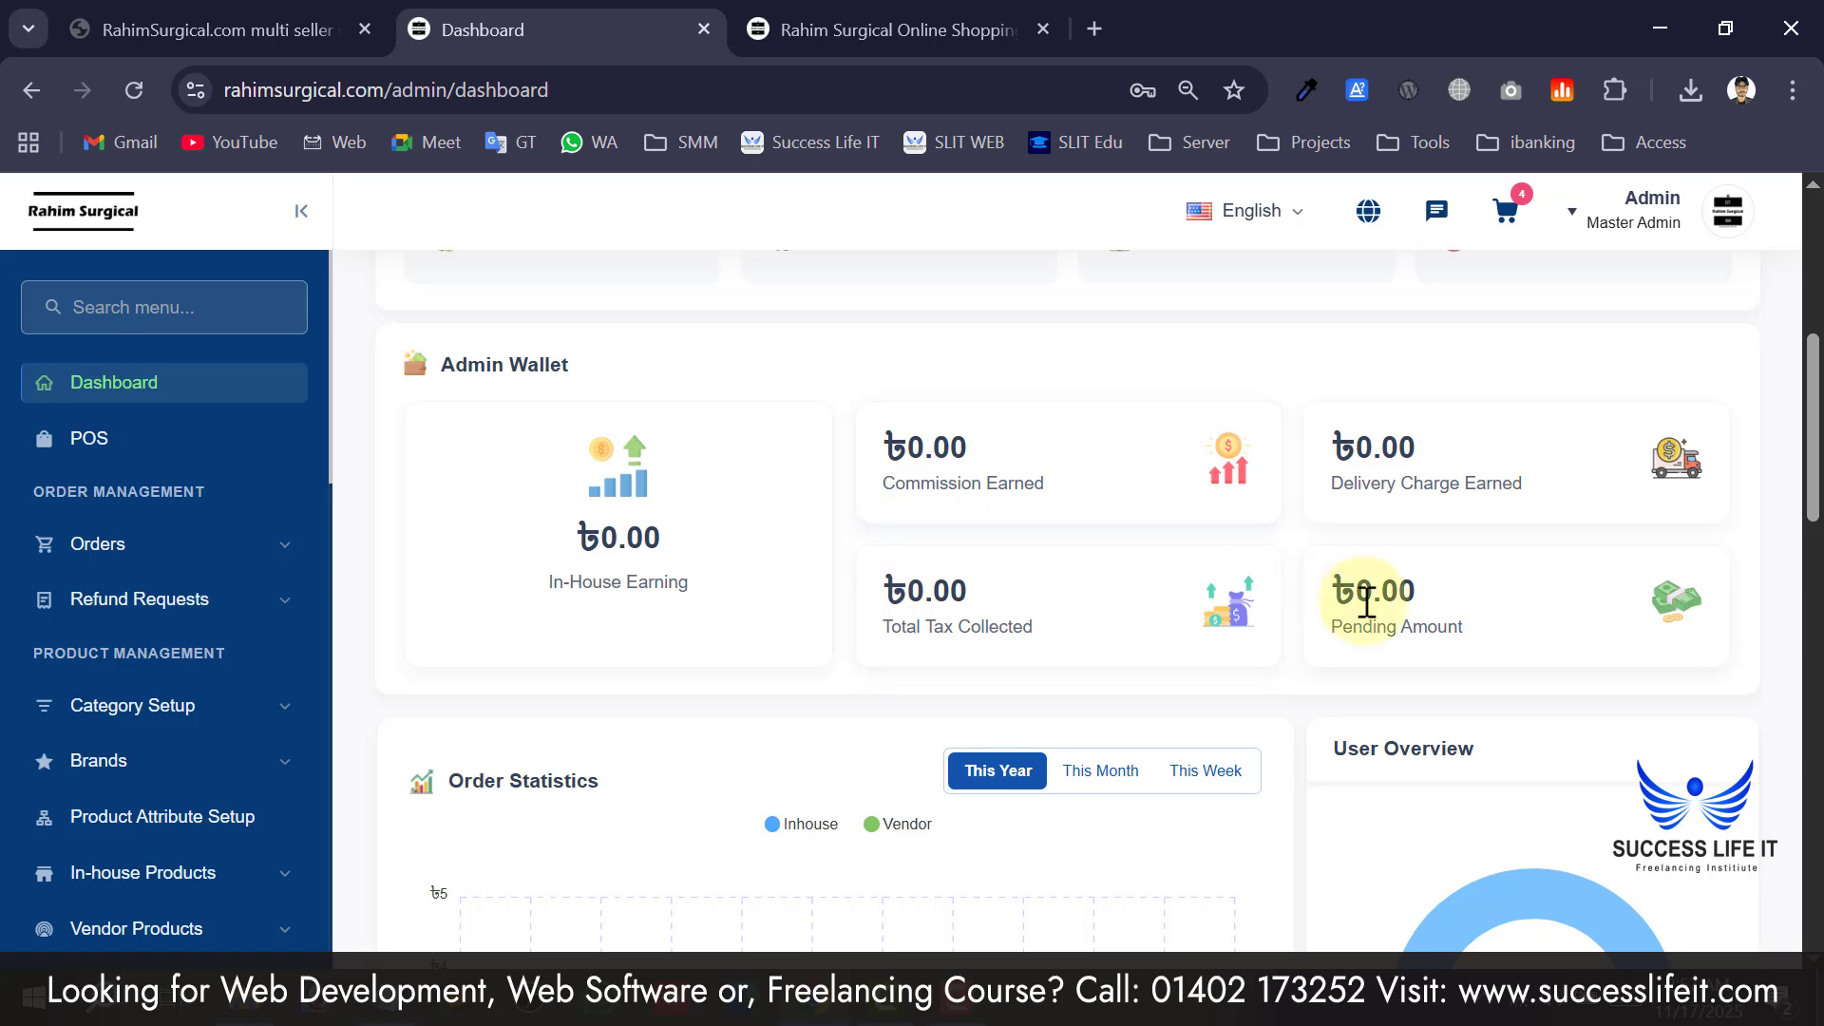
pyautogui.scroll(-5, 1348, 622)
pyautogui.scroll(1, 892, 618)
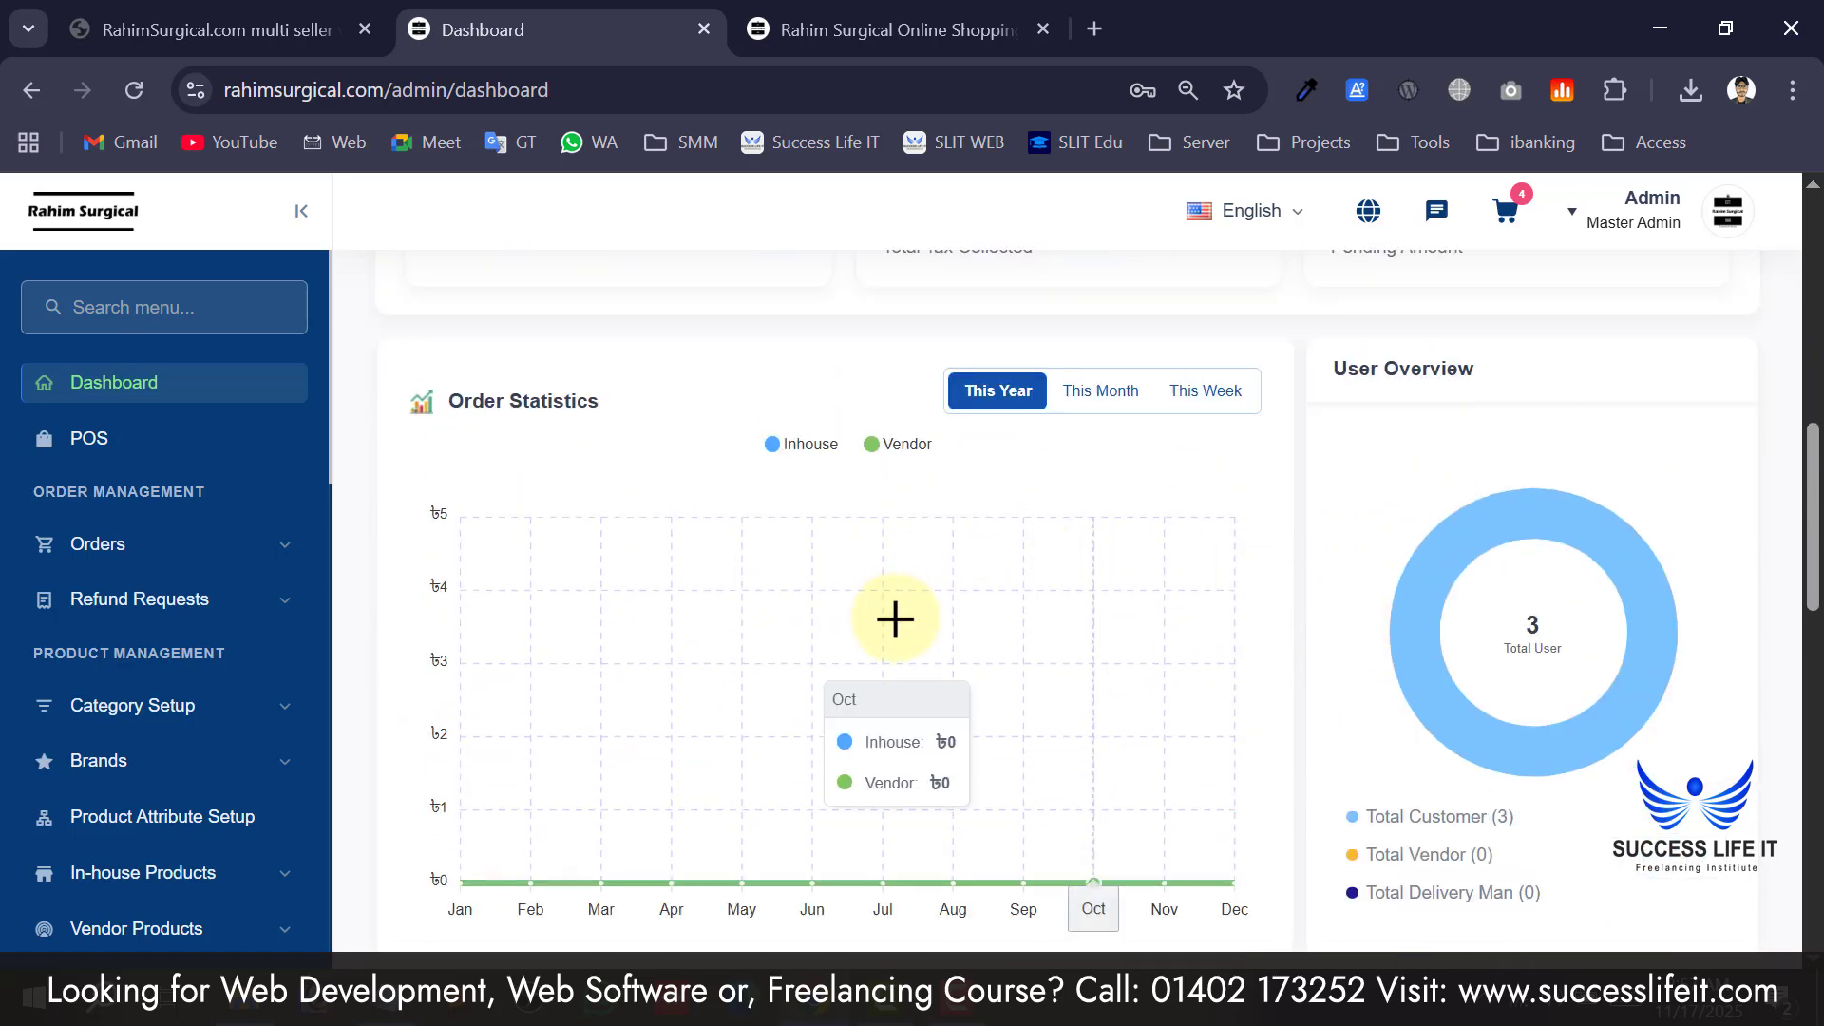
pyautogui.scroll(-2, 691, 696)
pyautogui.scroll(-5, 1372, 659)
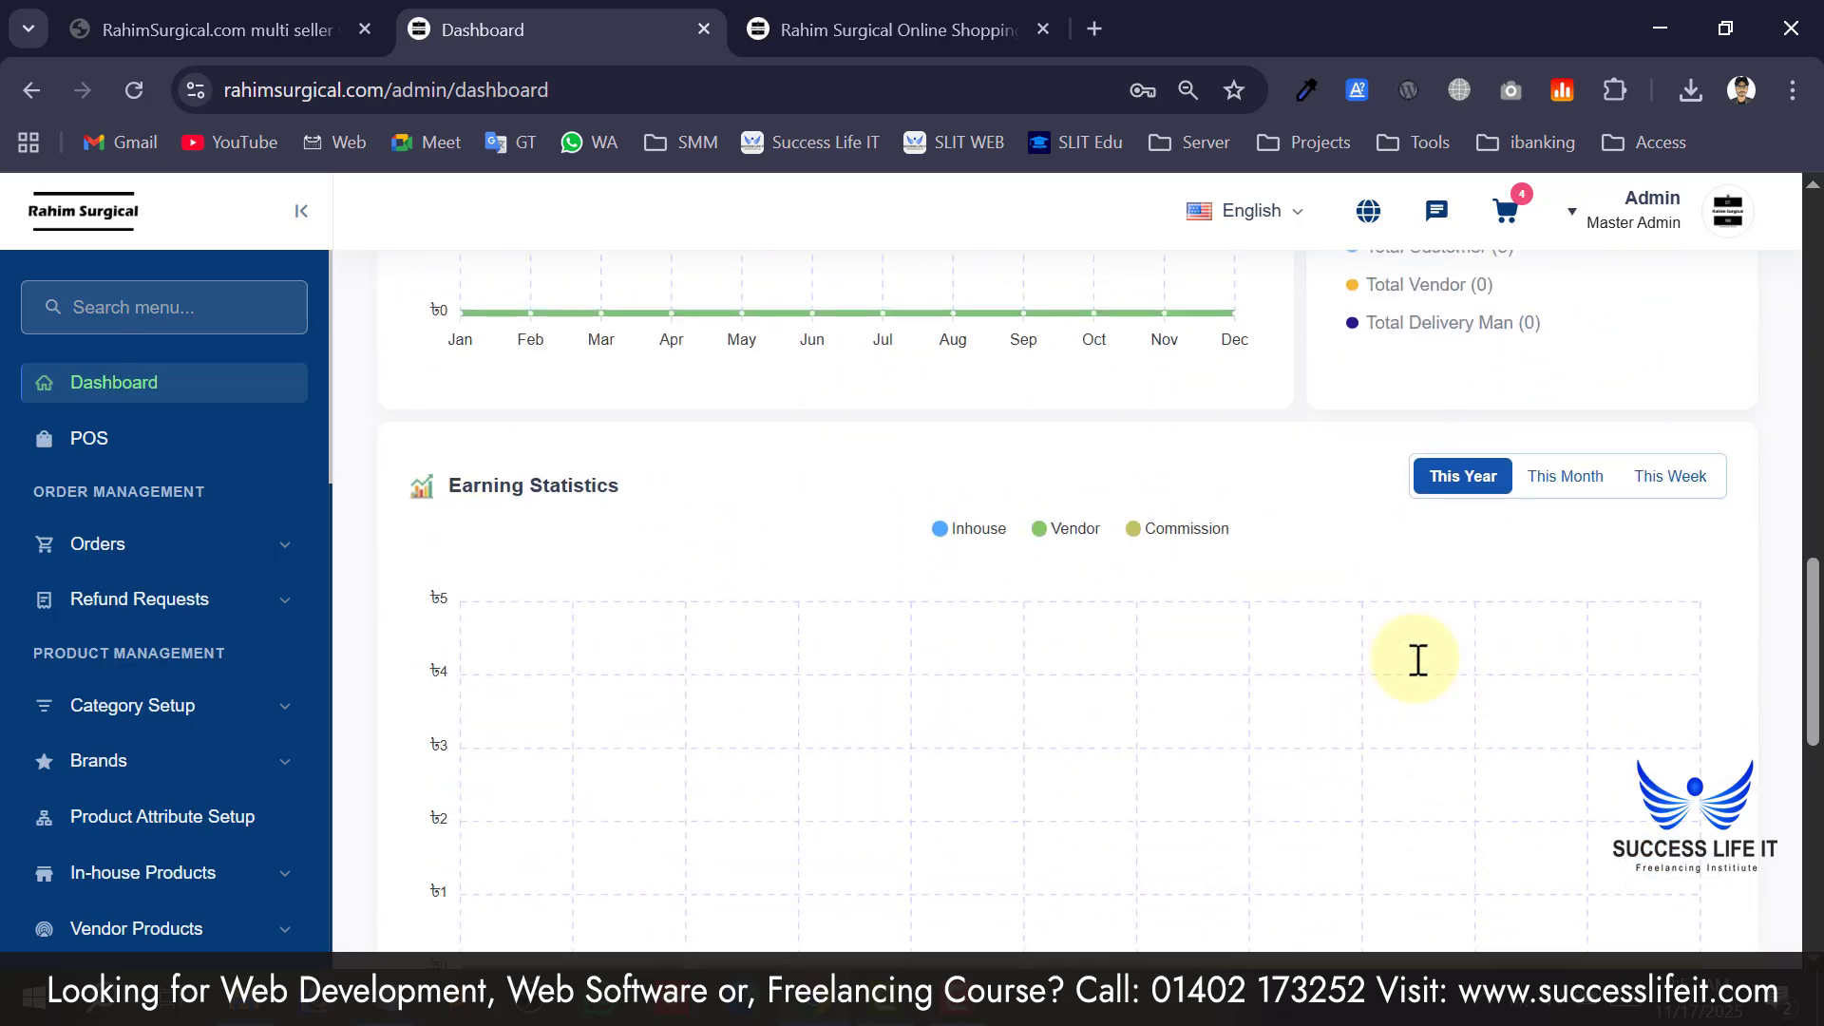
pyautogui.scroll(-6, 1026, 712)
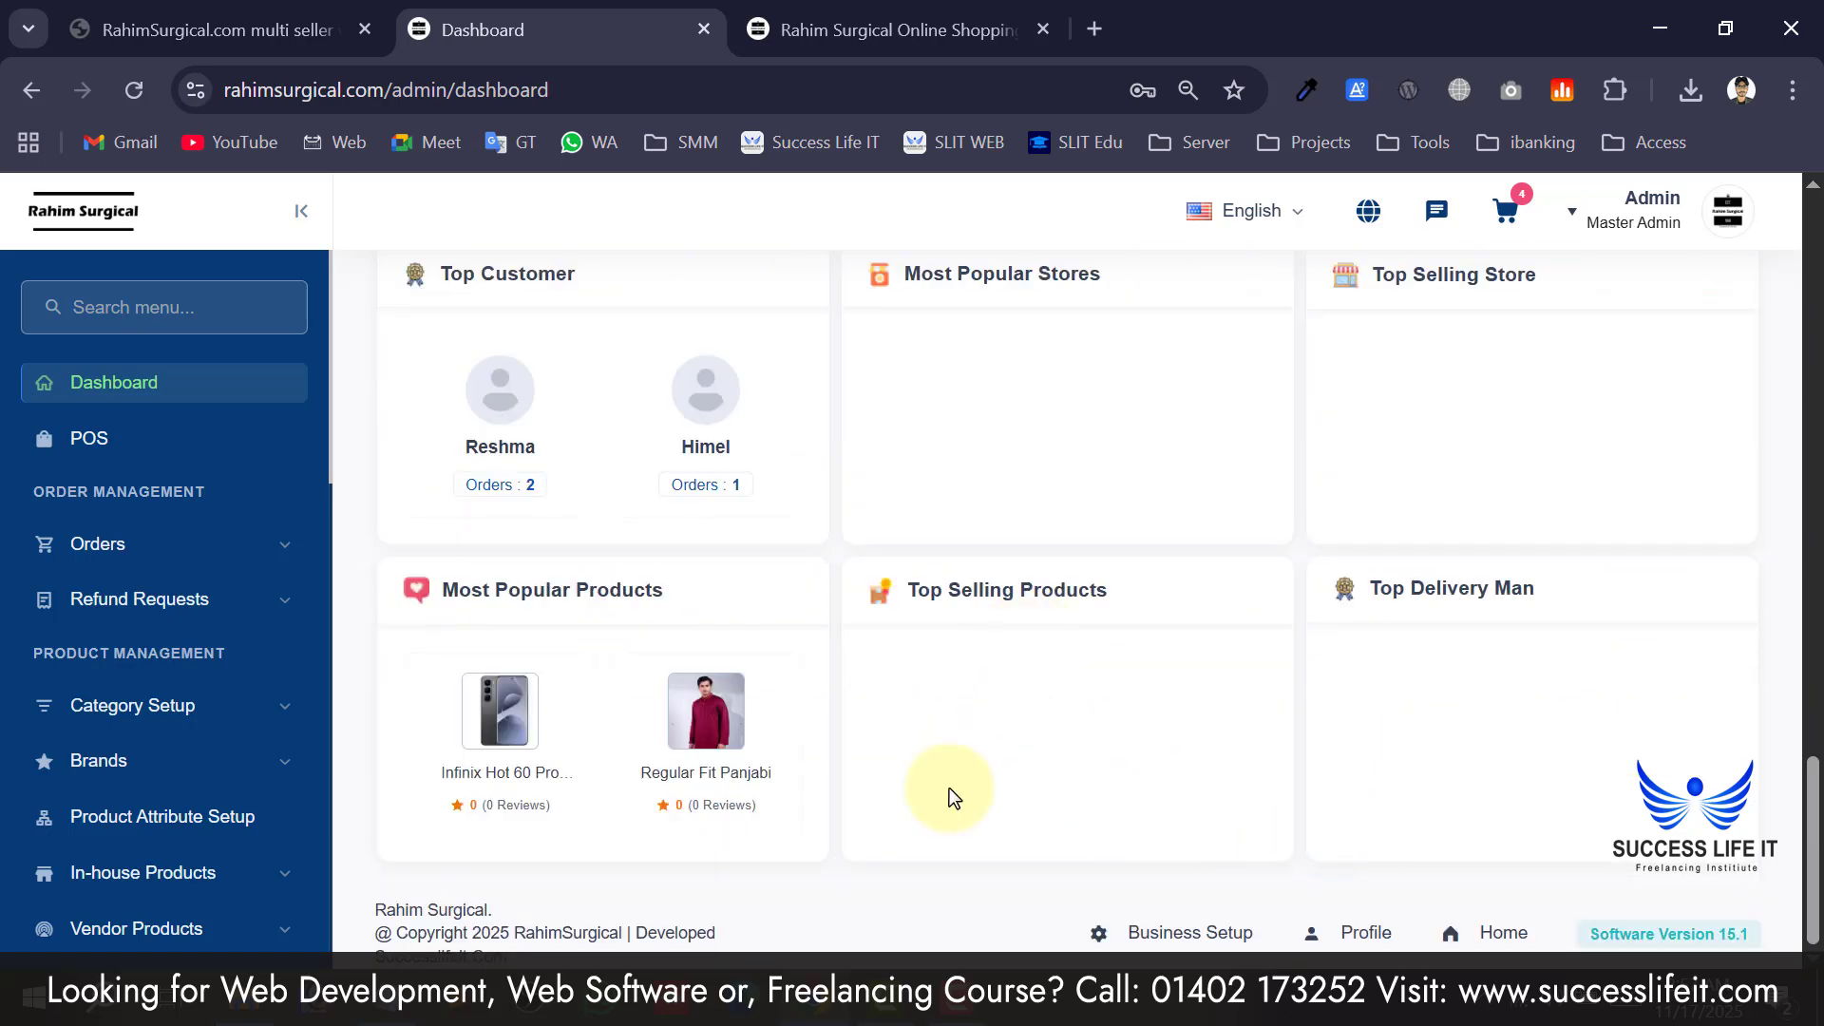
pyautogui.scroll(6, 1280, 627)
pyautogui.scroll(12, 1330, 656)
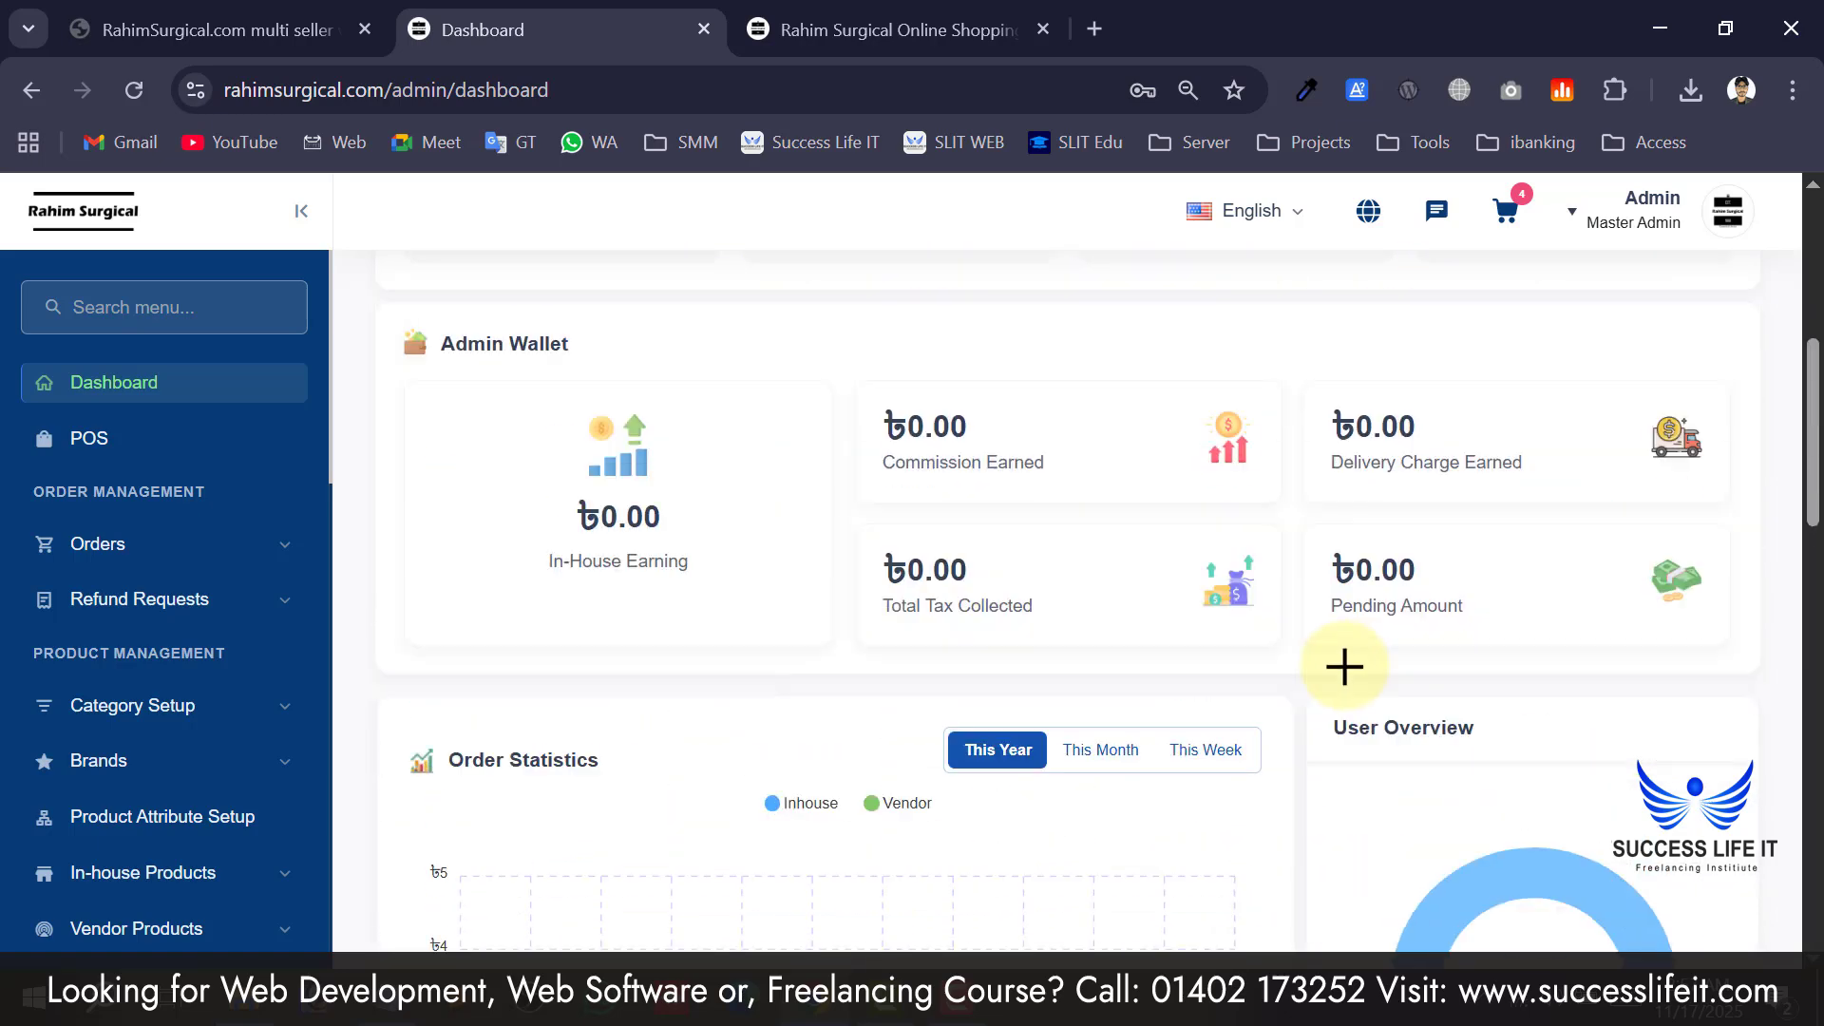
pyautogui.click(1581, 418)
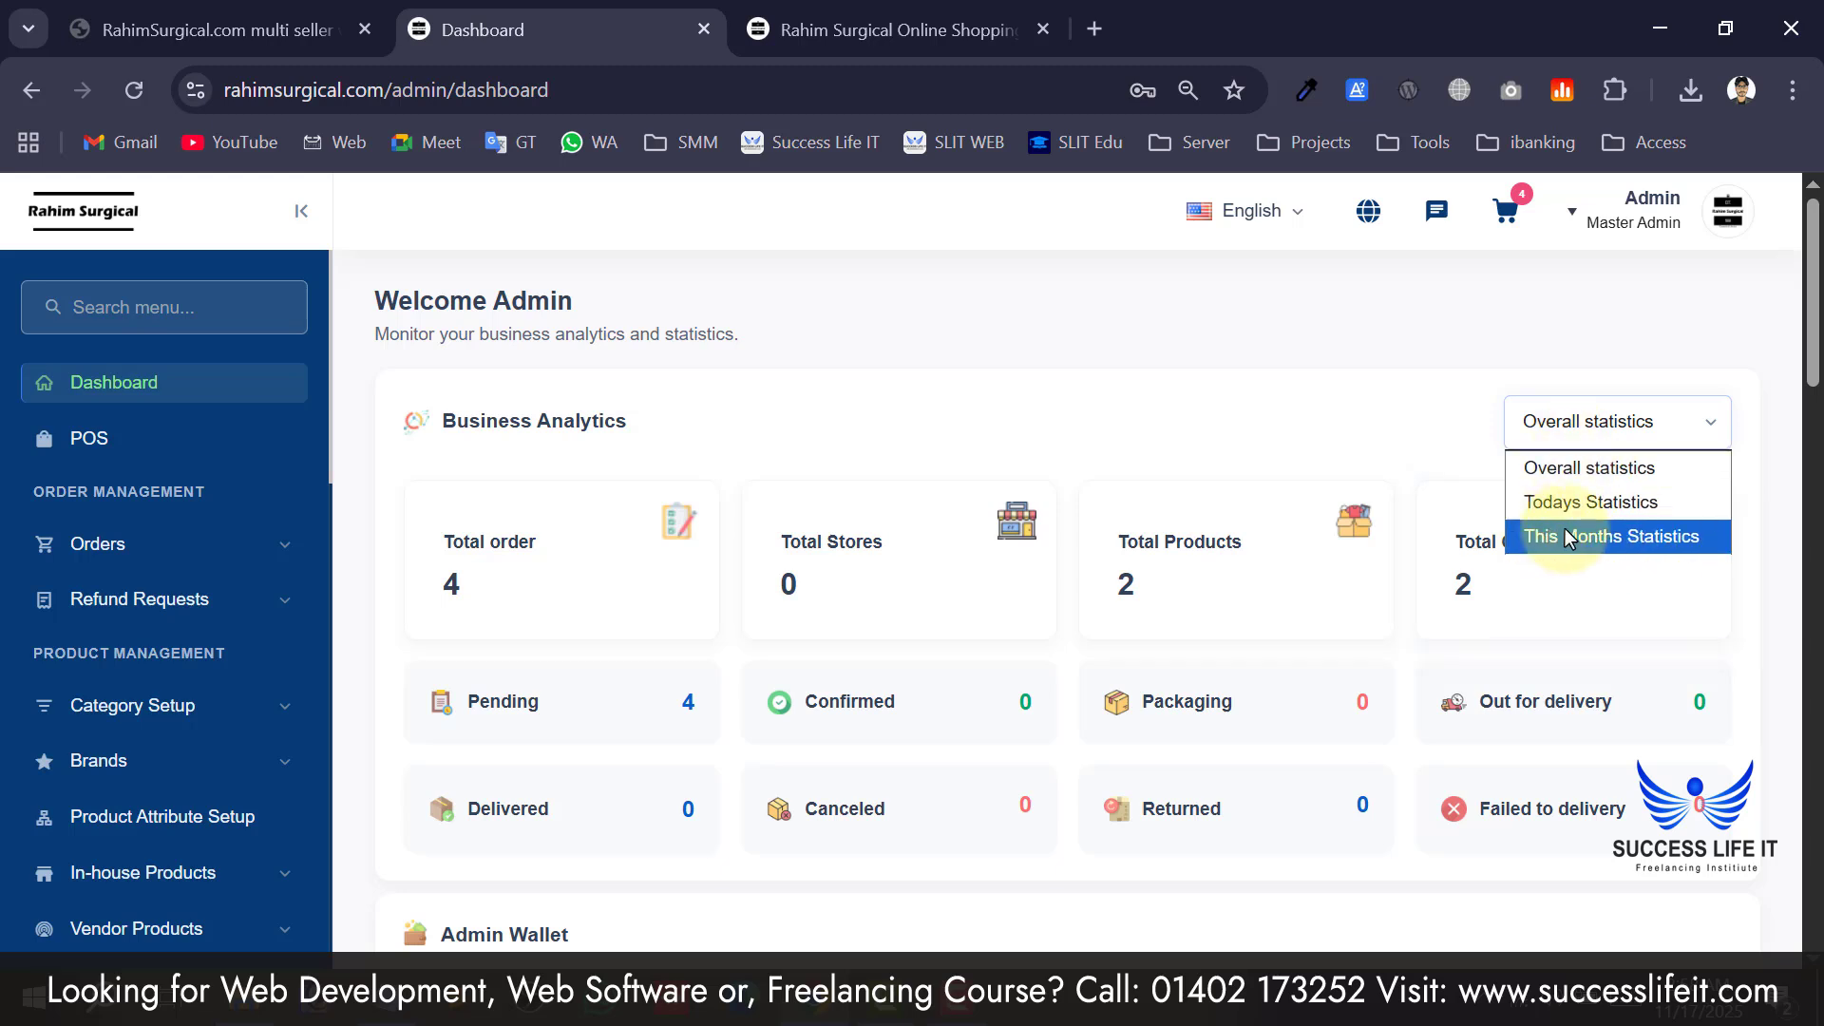
pyautogui.click(1127, 357)
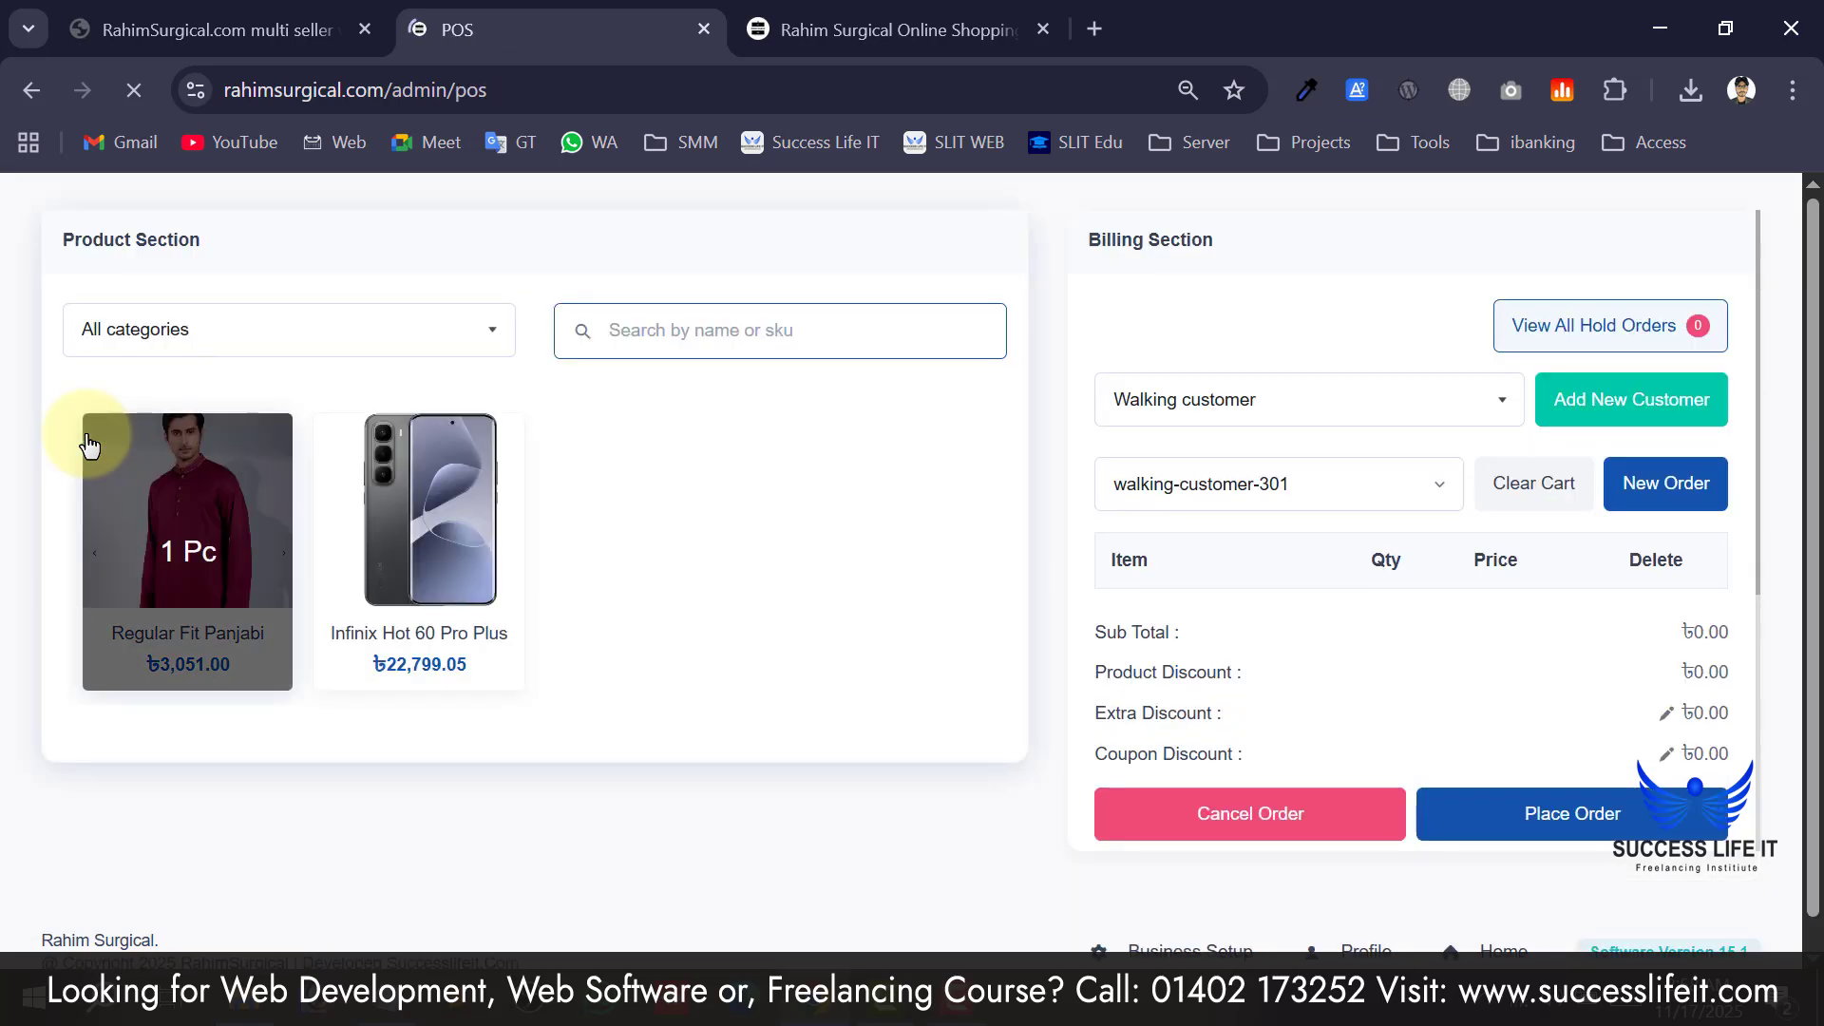
# Add the Infinix Hot 60 Pro Plus to the POS cart.
pyautogui.scroll(1, 157, 422)
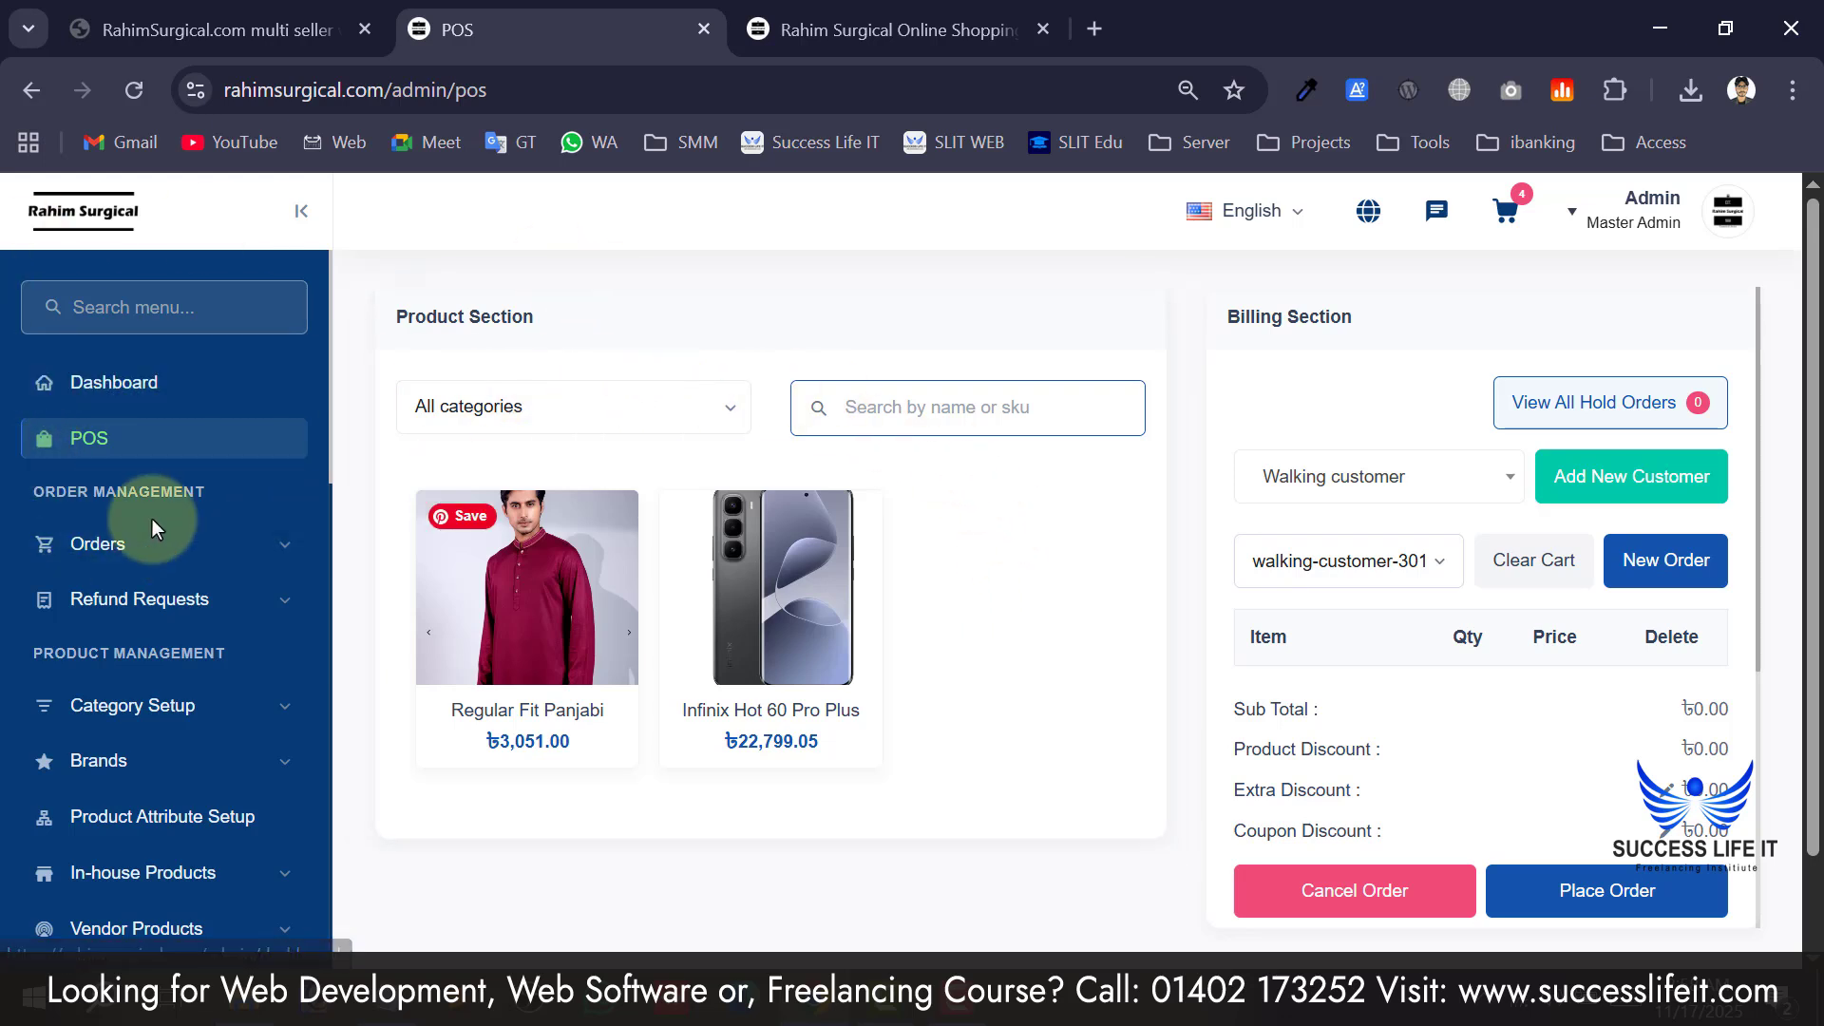
pyautogui.scroll(-5, 157, 760)
pyautogui.scroll(5, 152, 817)
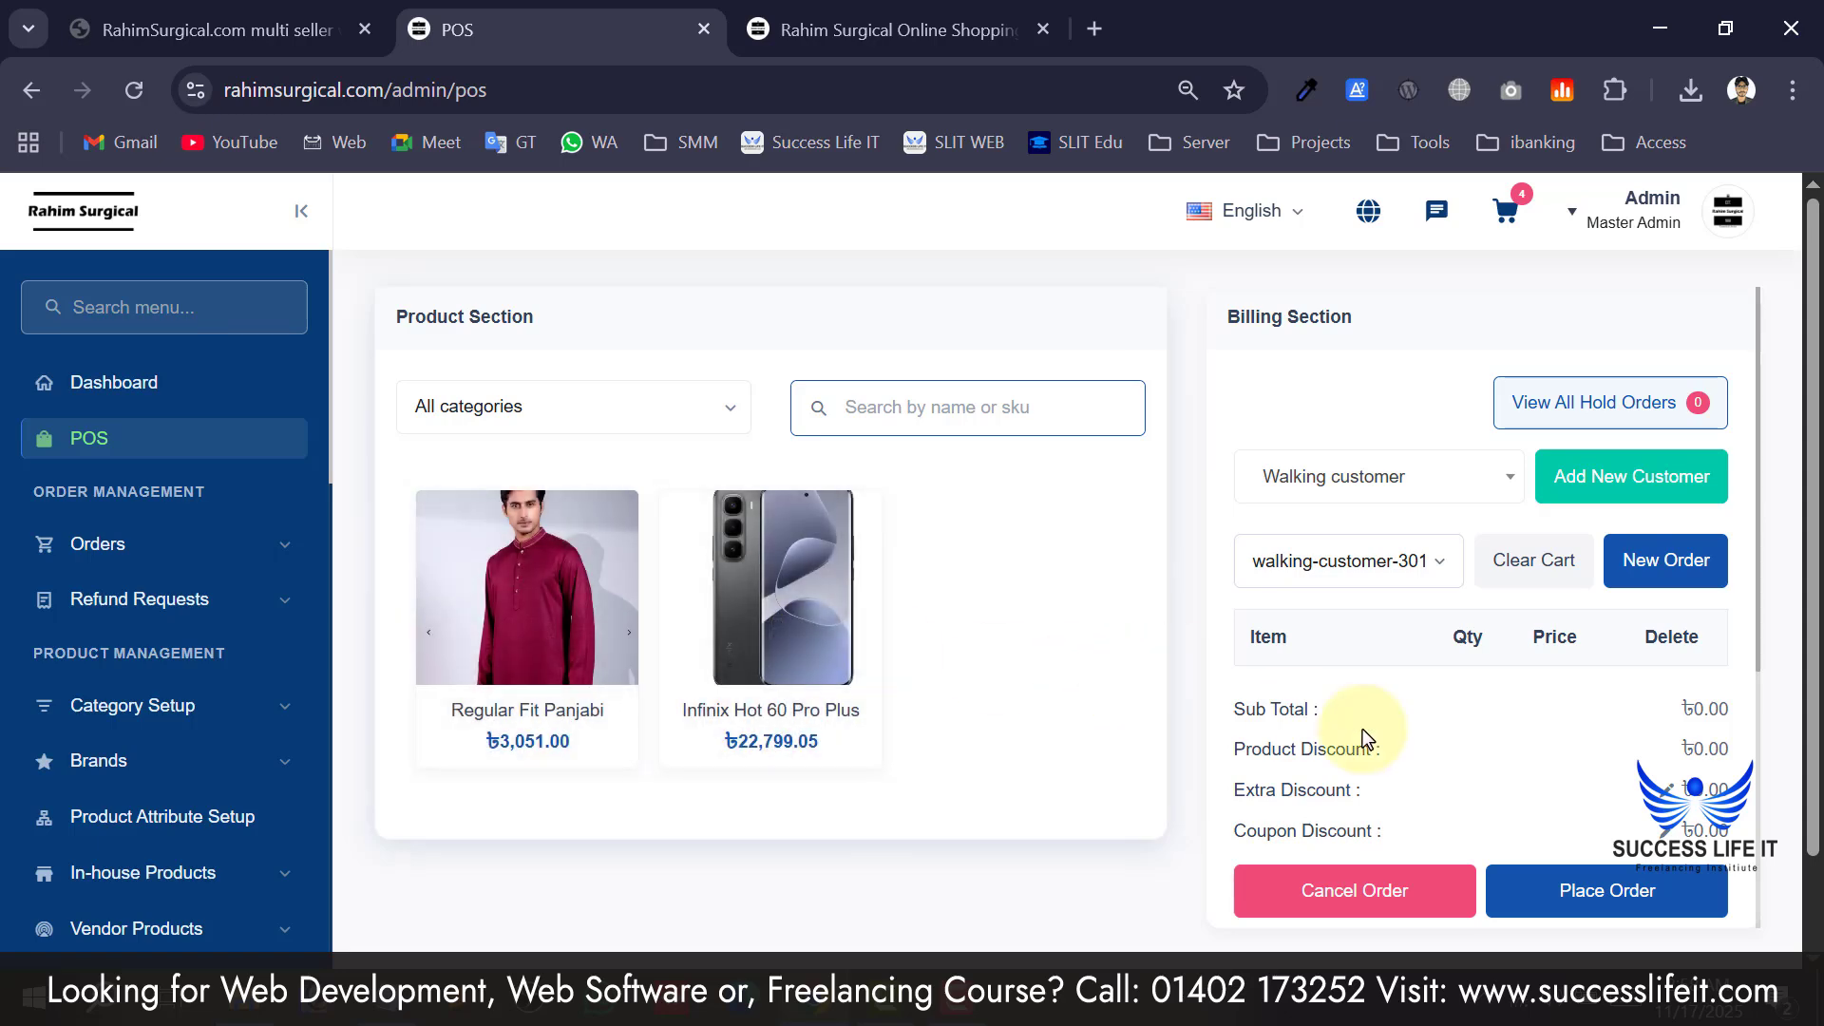
pyautogui.scroll(-5, 1363, 728)
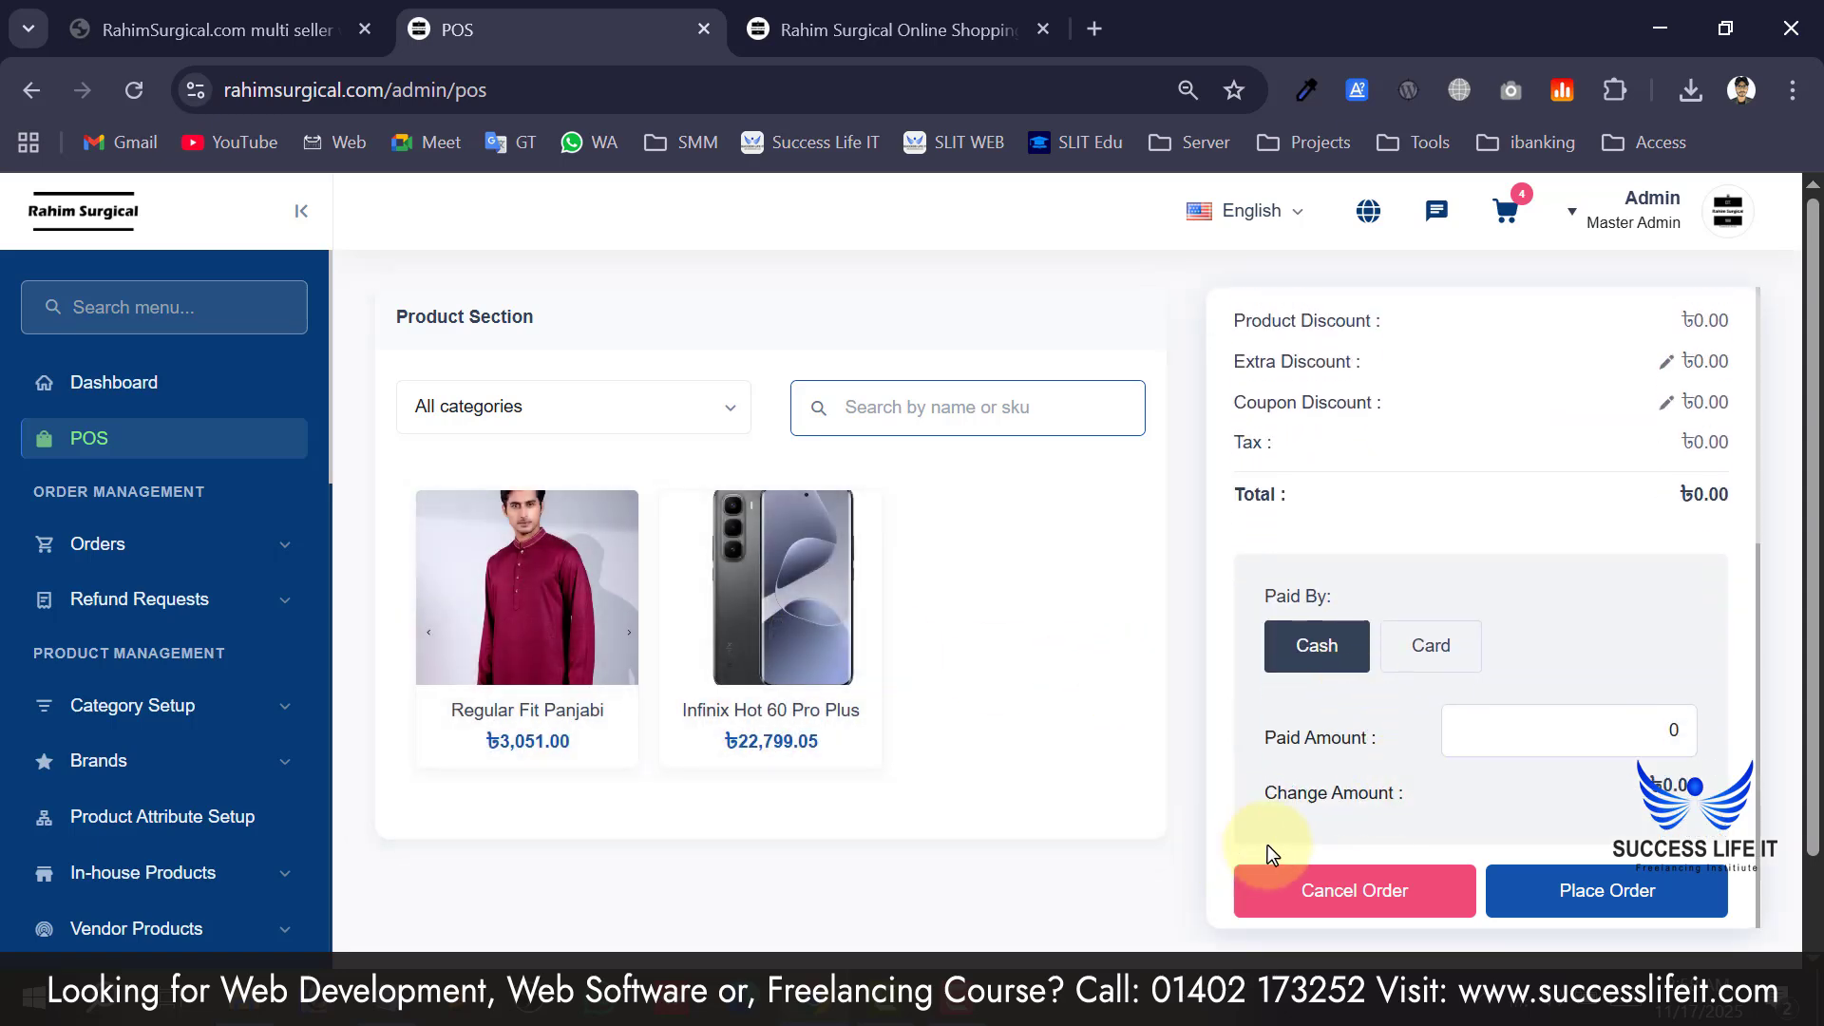
pyautogui.scroll(5, 1267, 846)
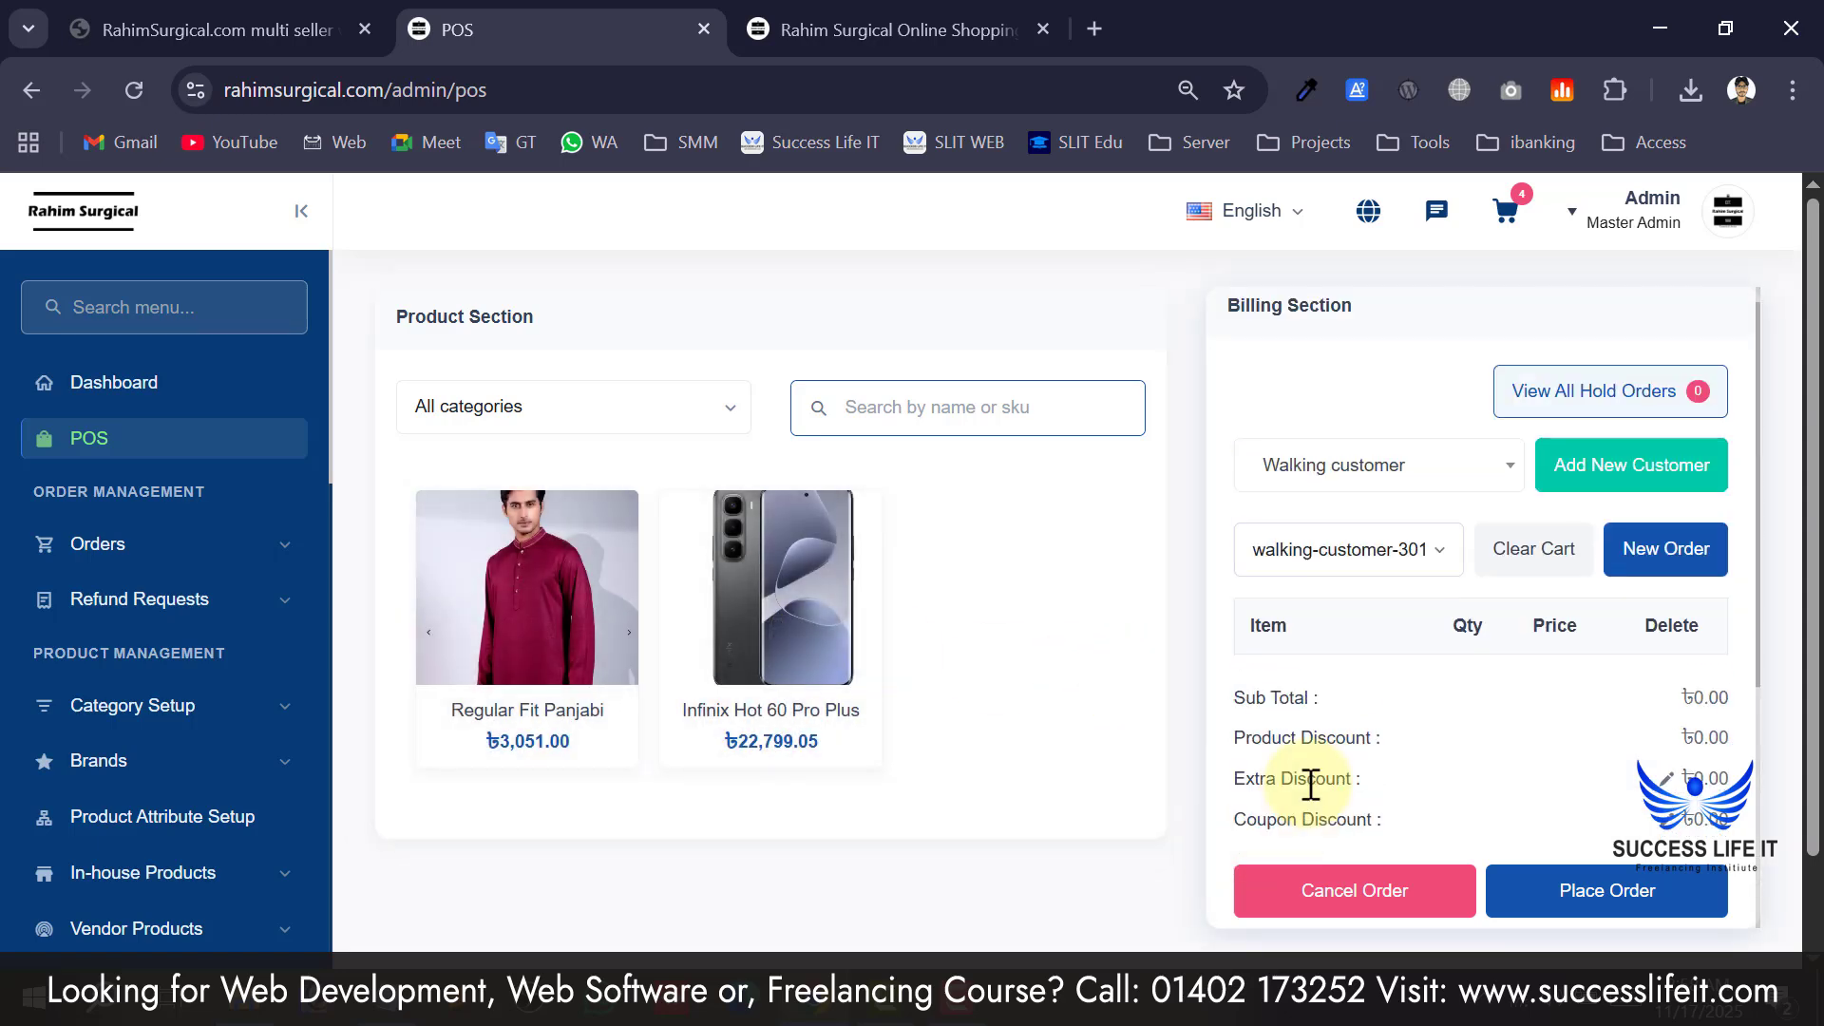
pyautogui.click(755, 652)
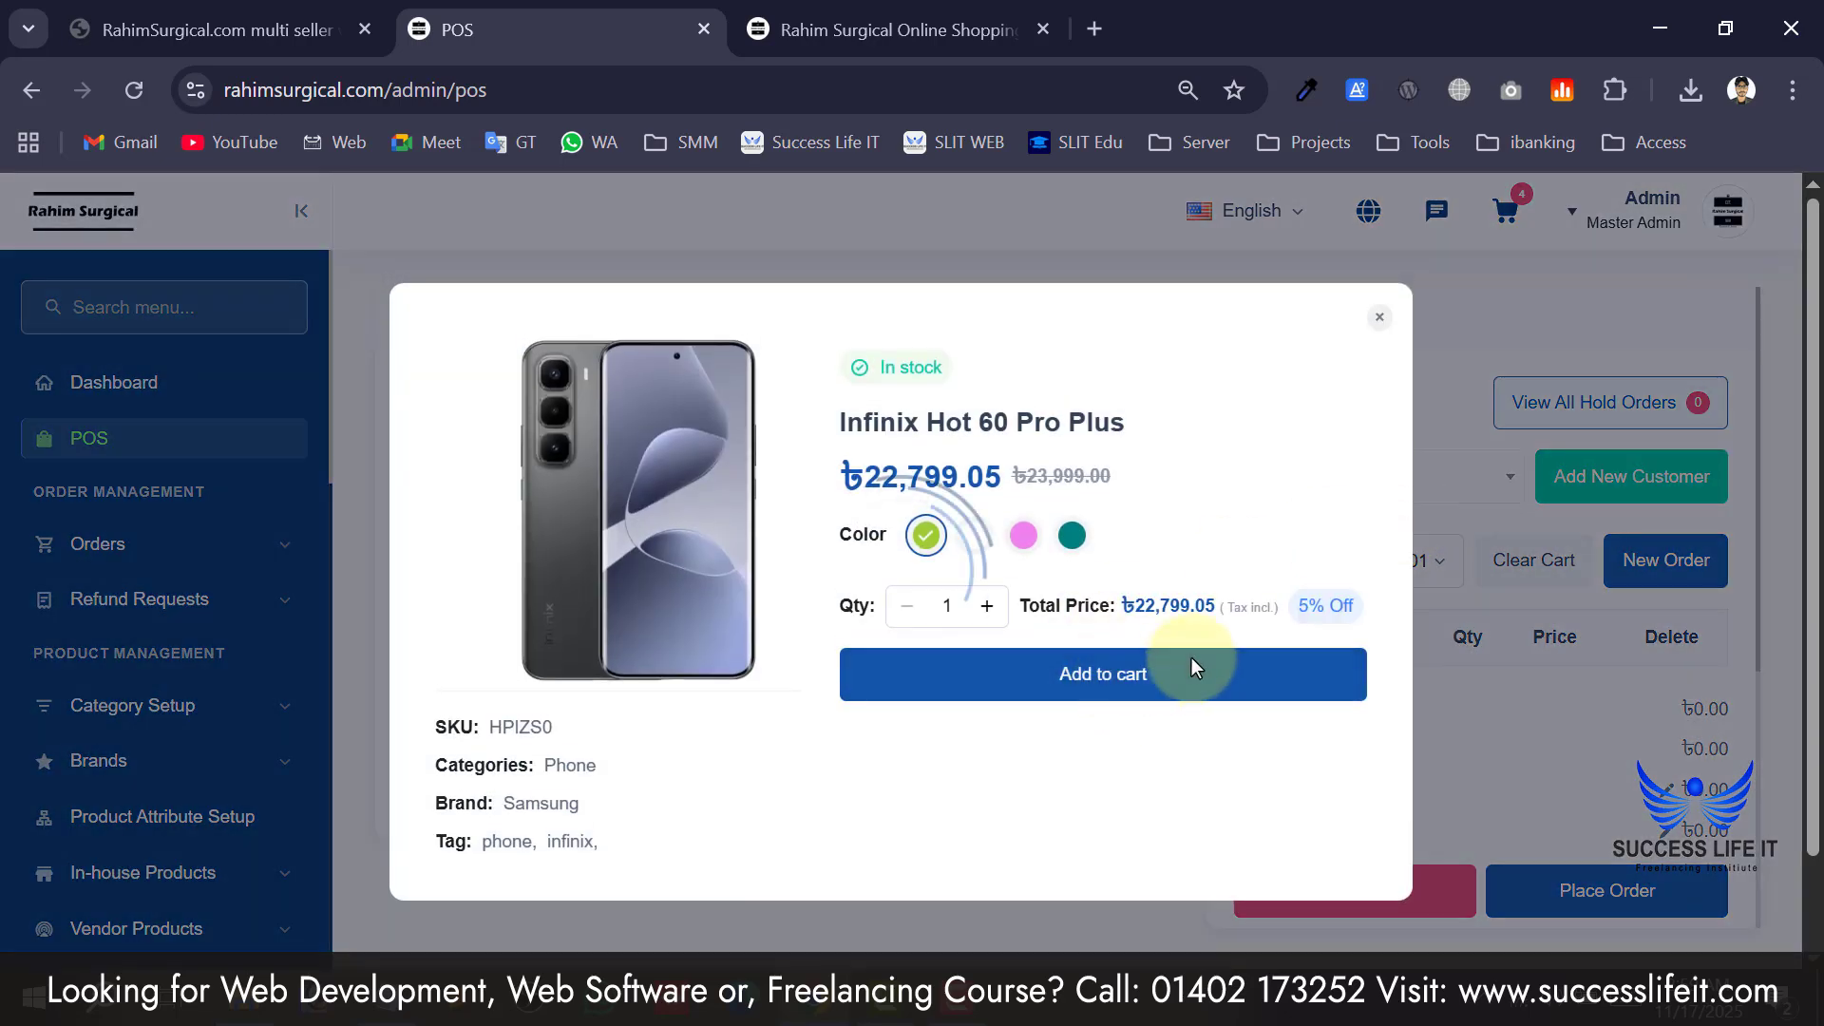
pyautogui.click(1194, 665)
pyautogui.click(1433, 580)
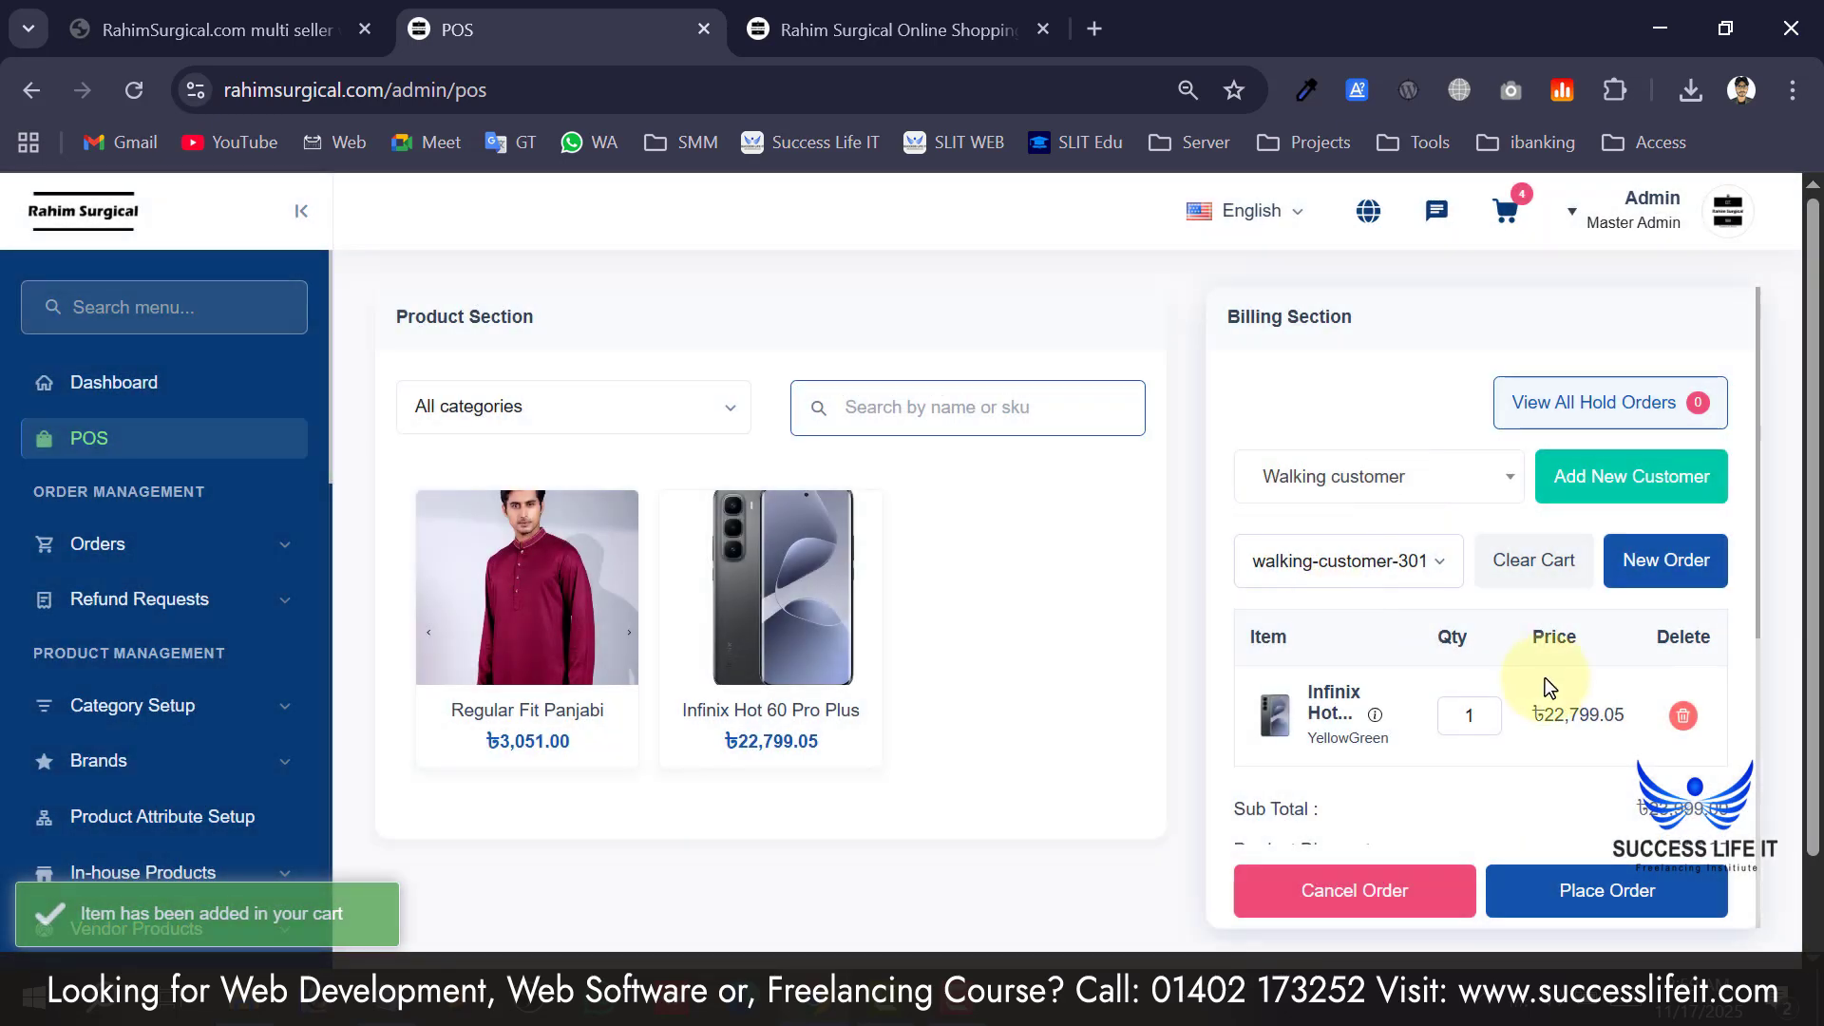
# Check the held orders, then close the Add New Customer form without saving.
pyautogui.click(1415, 561)
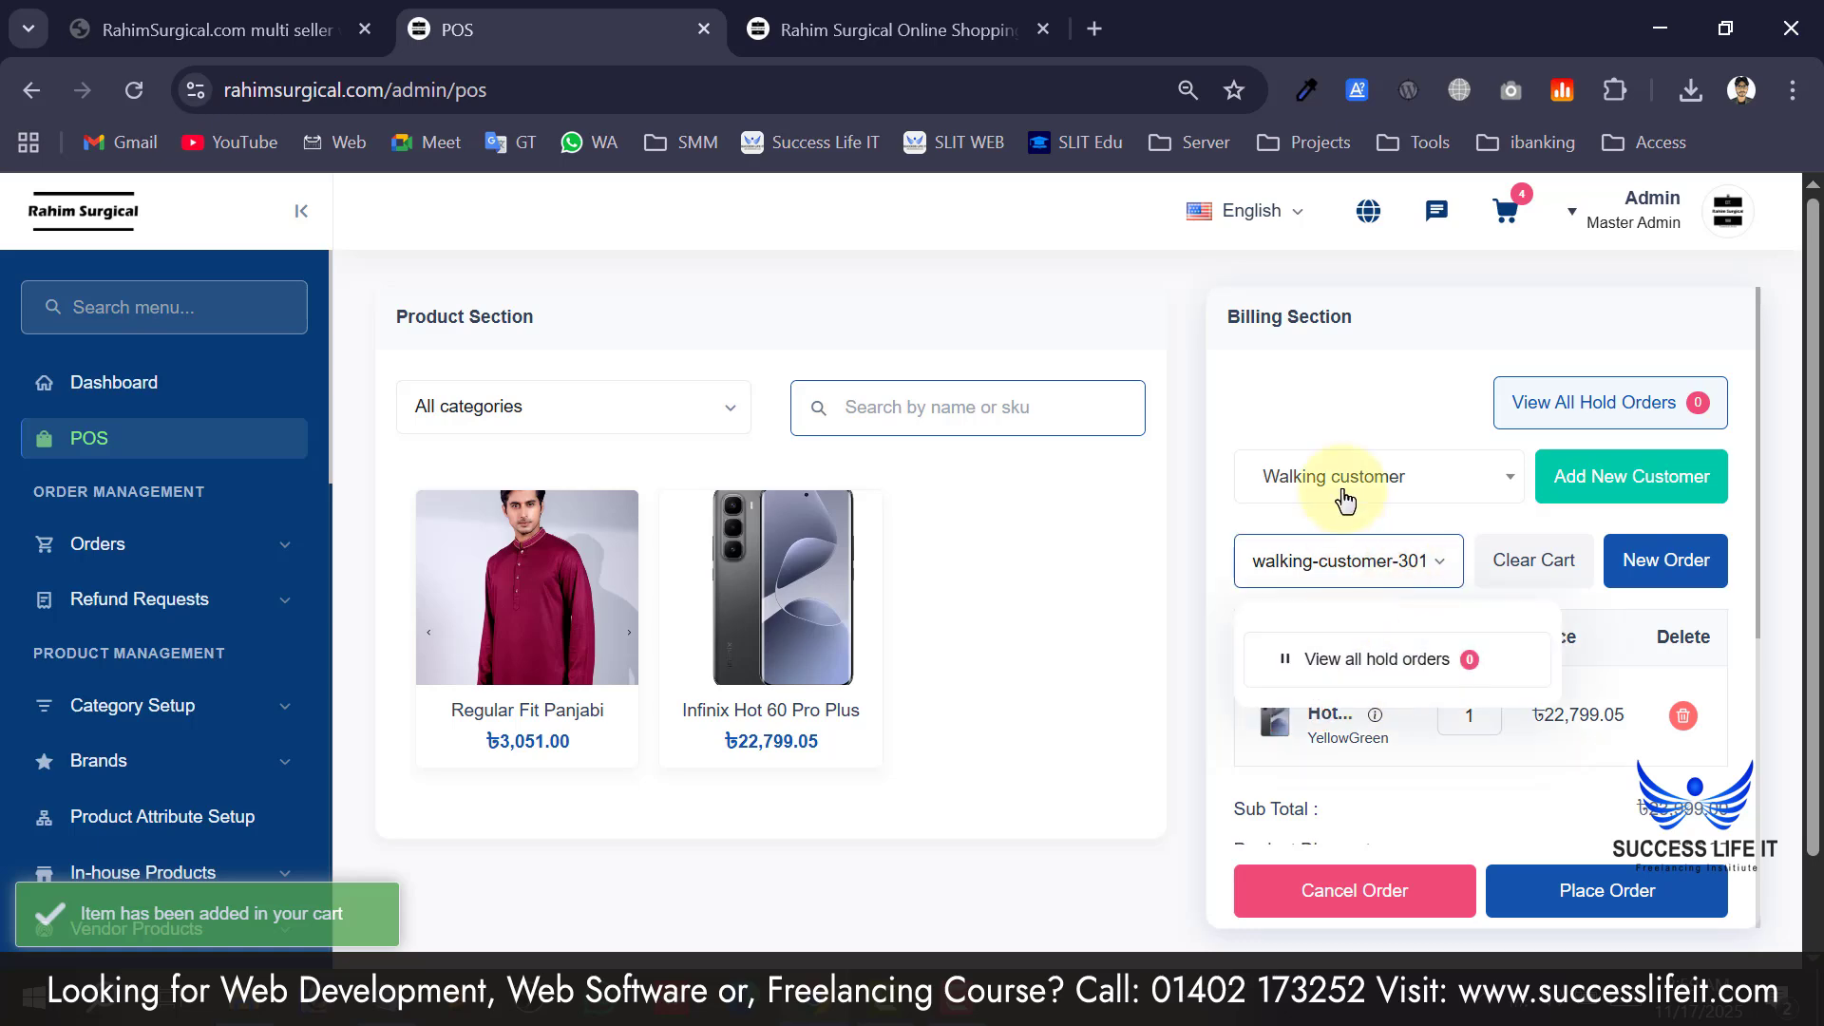
pyautogui.click(1619, 475)
pyautogui.click(674, 371)
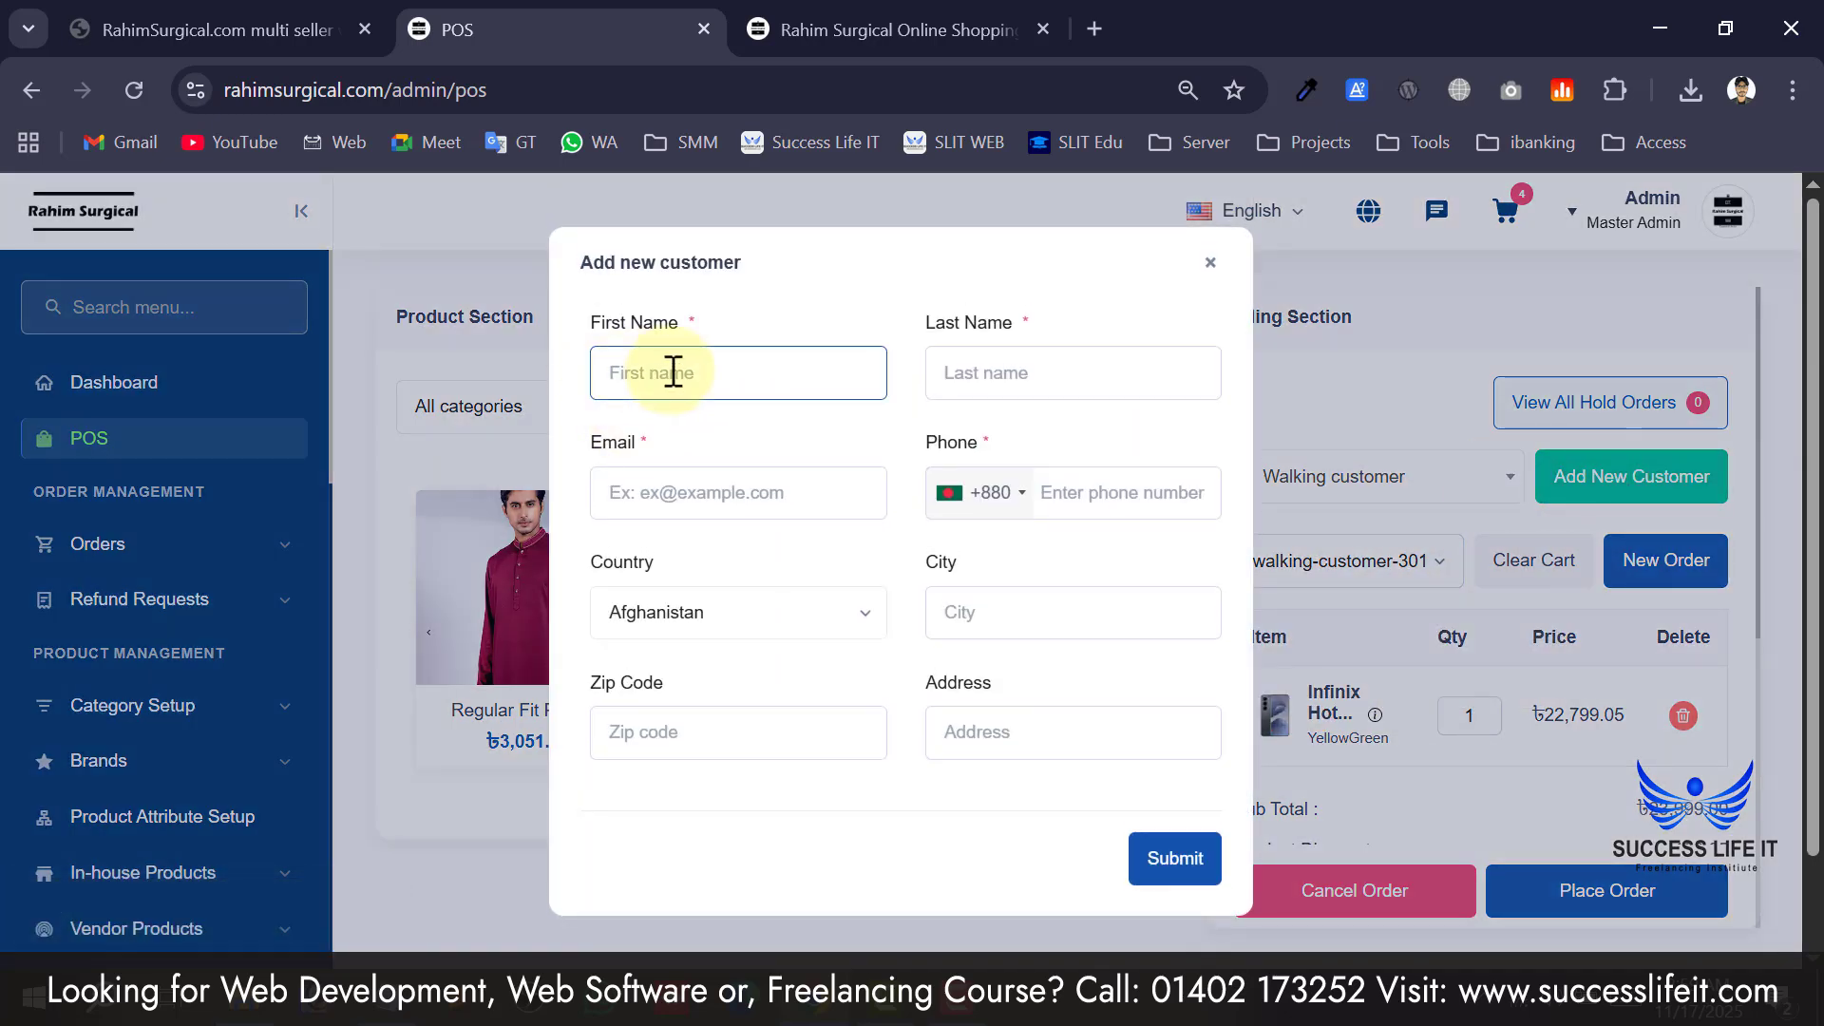
pyautogui.click(994, 378)
pyautogui.click(688, 466)
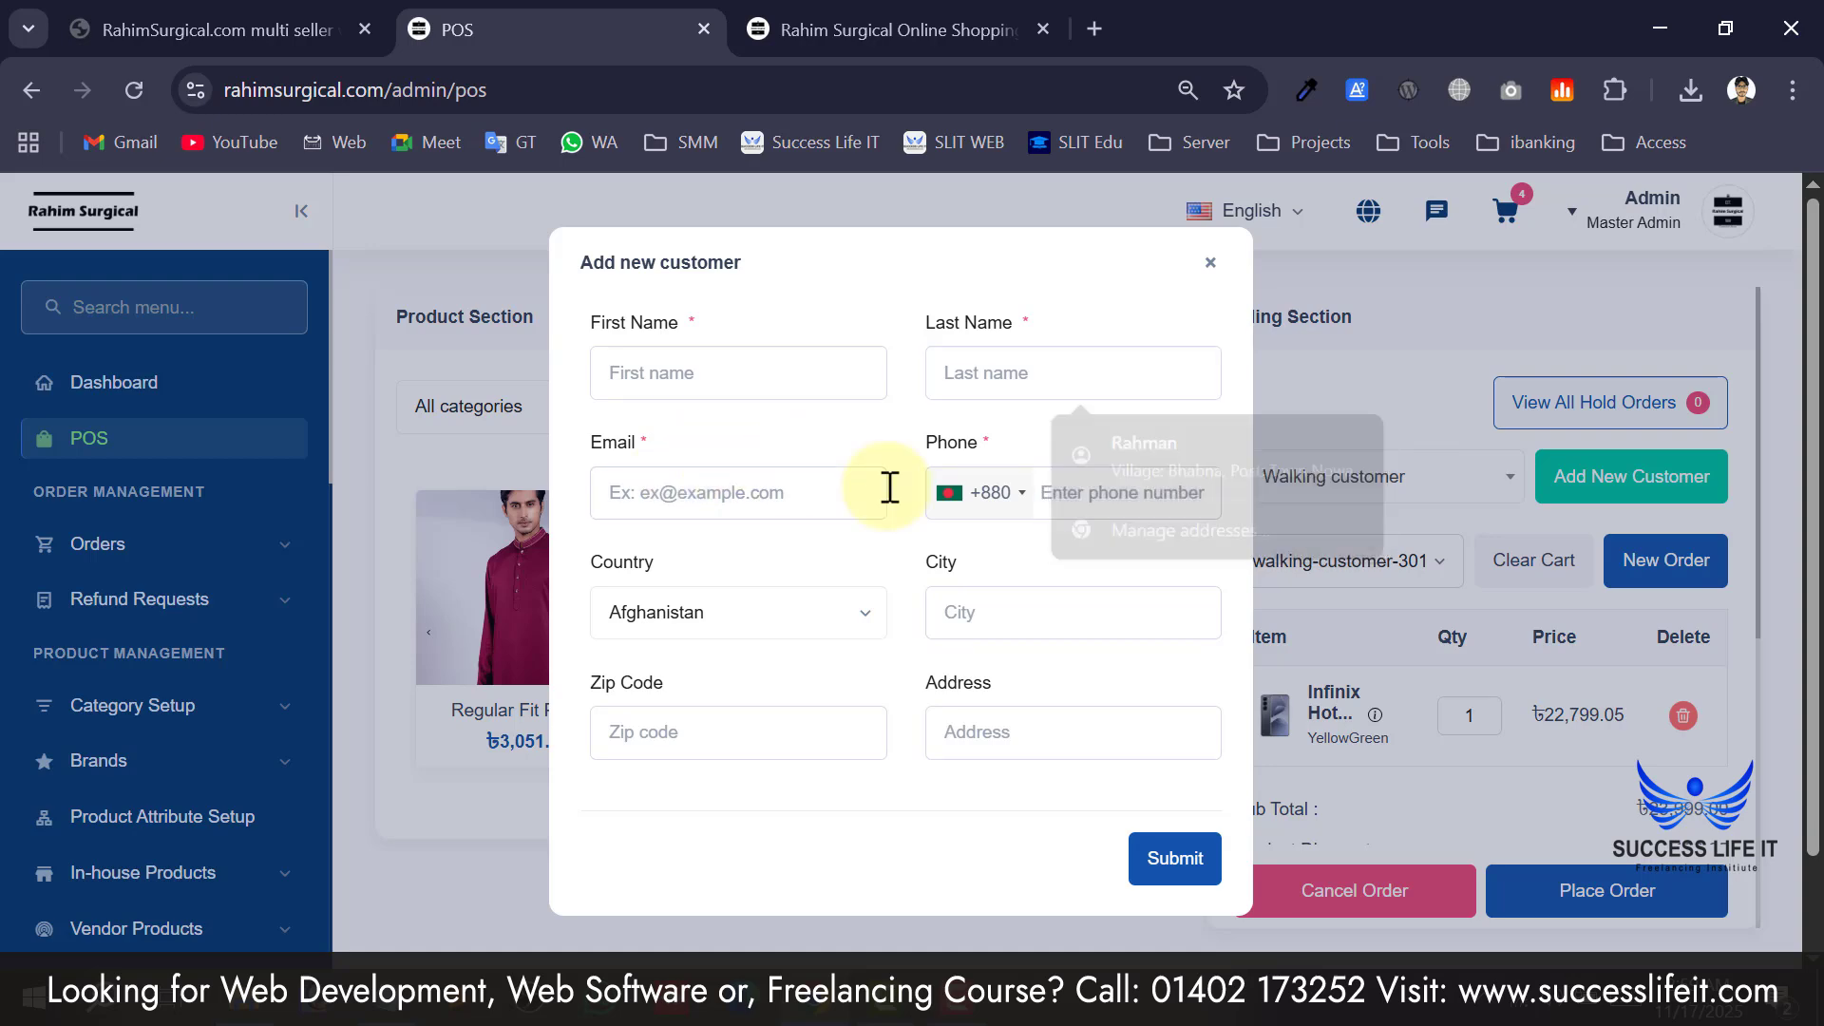
pyautogui.click(1210, 264)
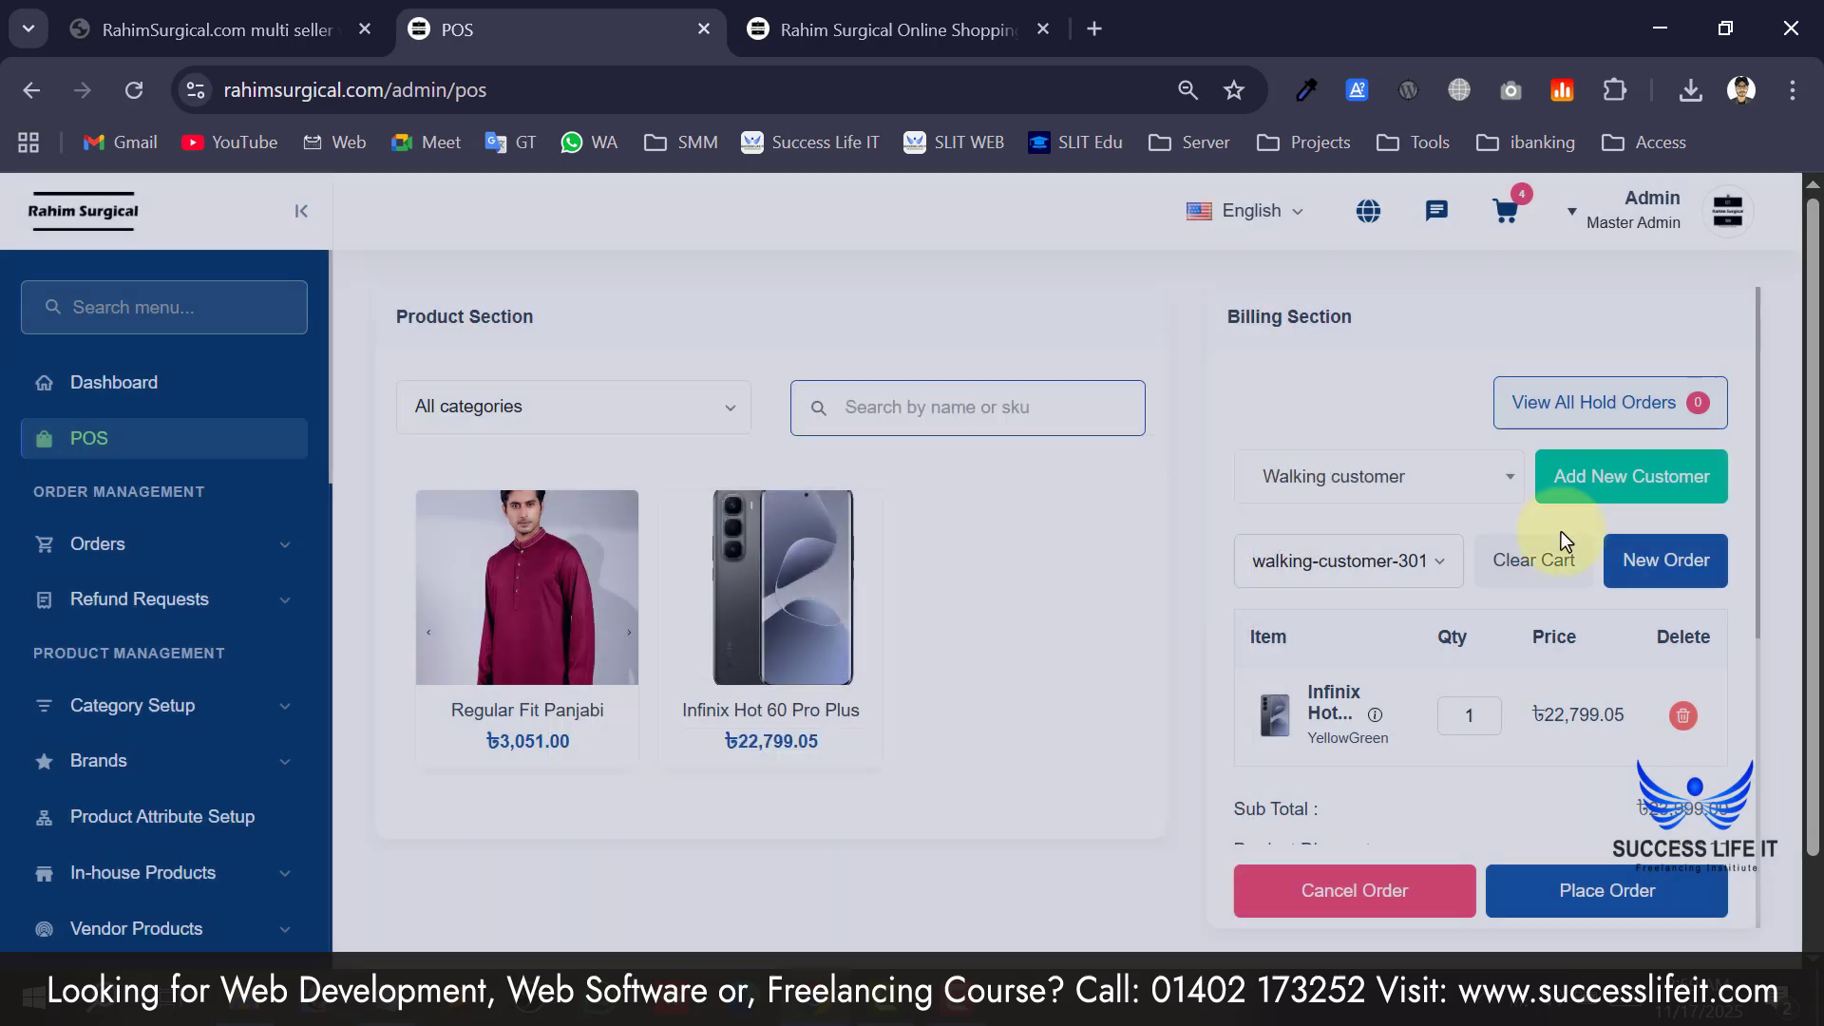
# Place the order for the cart, glance at the online shop tab, and return to the POS.
pyautogui.scroll(-6, 1370, 783)
pyautogui.scroll(-1, 1669, 880)
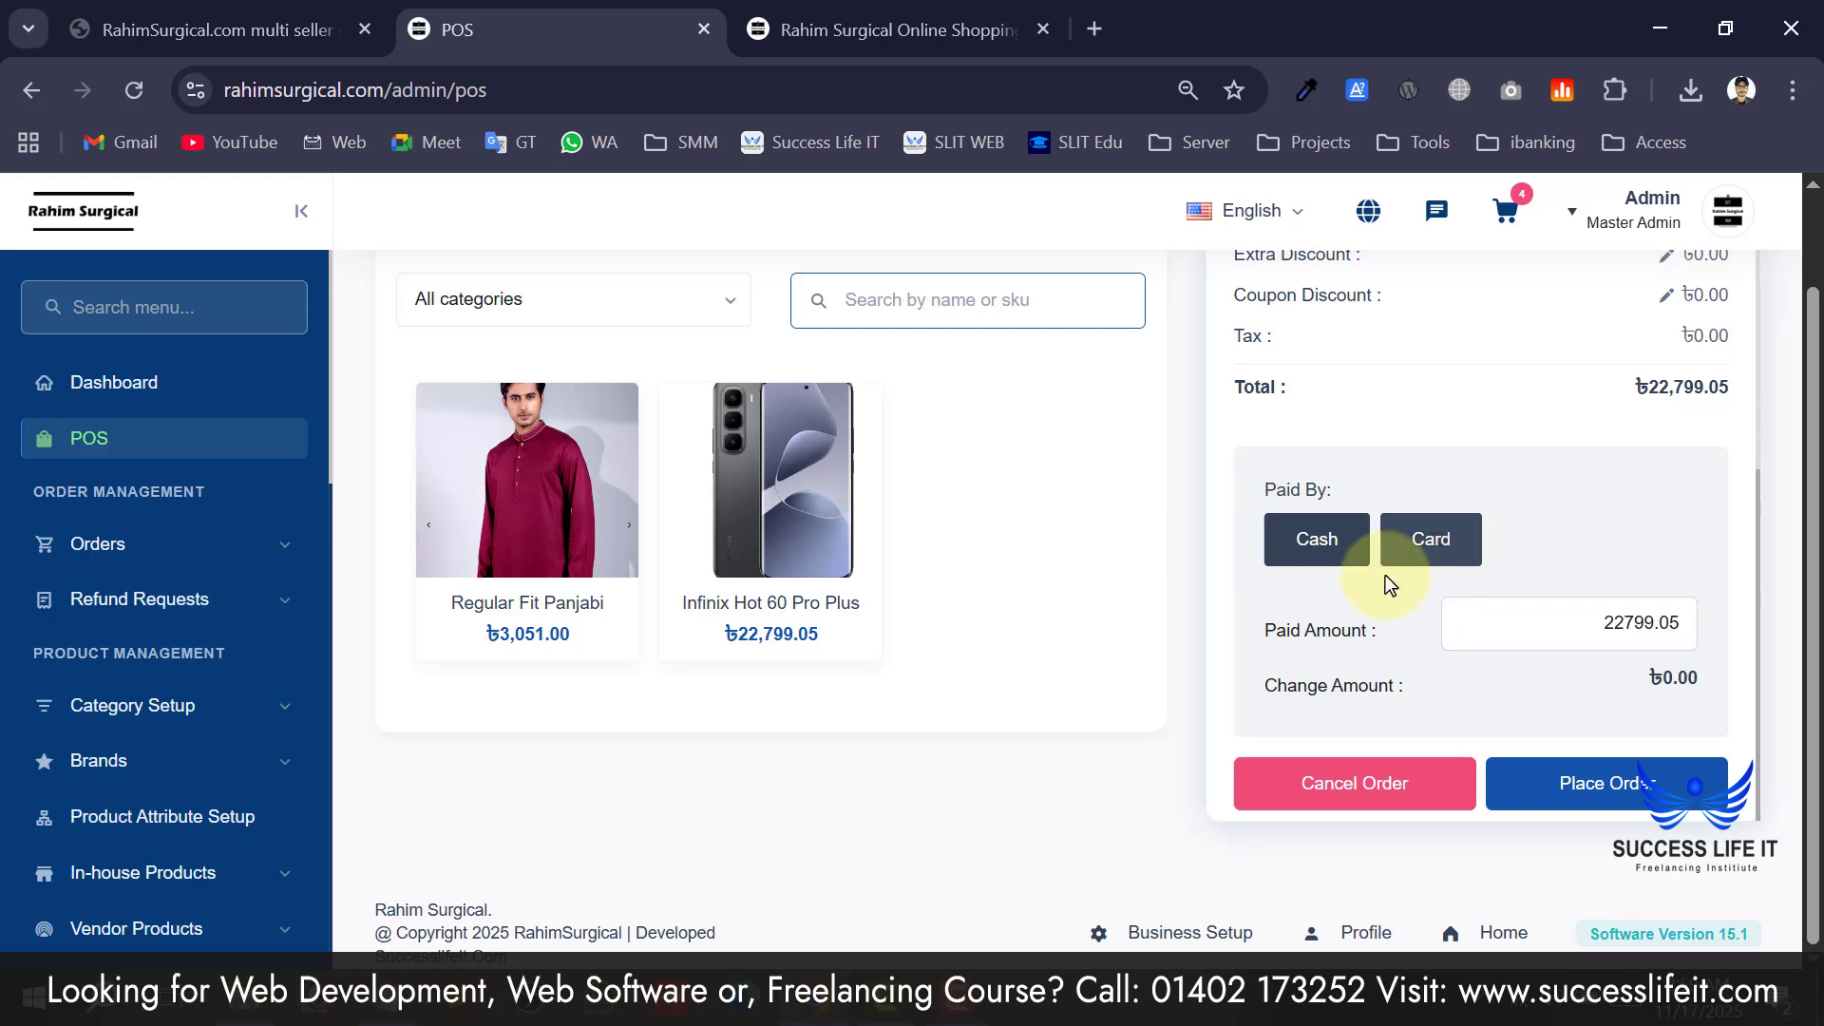
pyautogui.click(1634, 813)
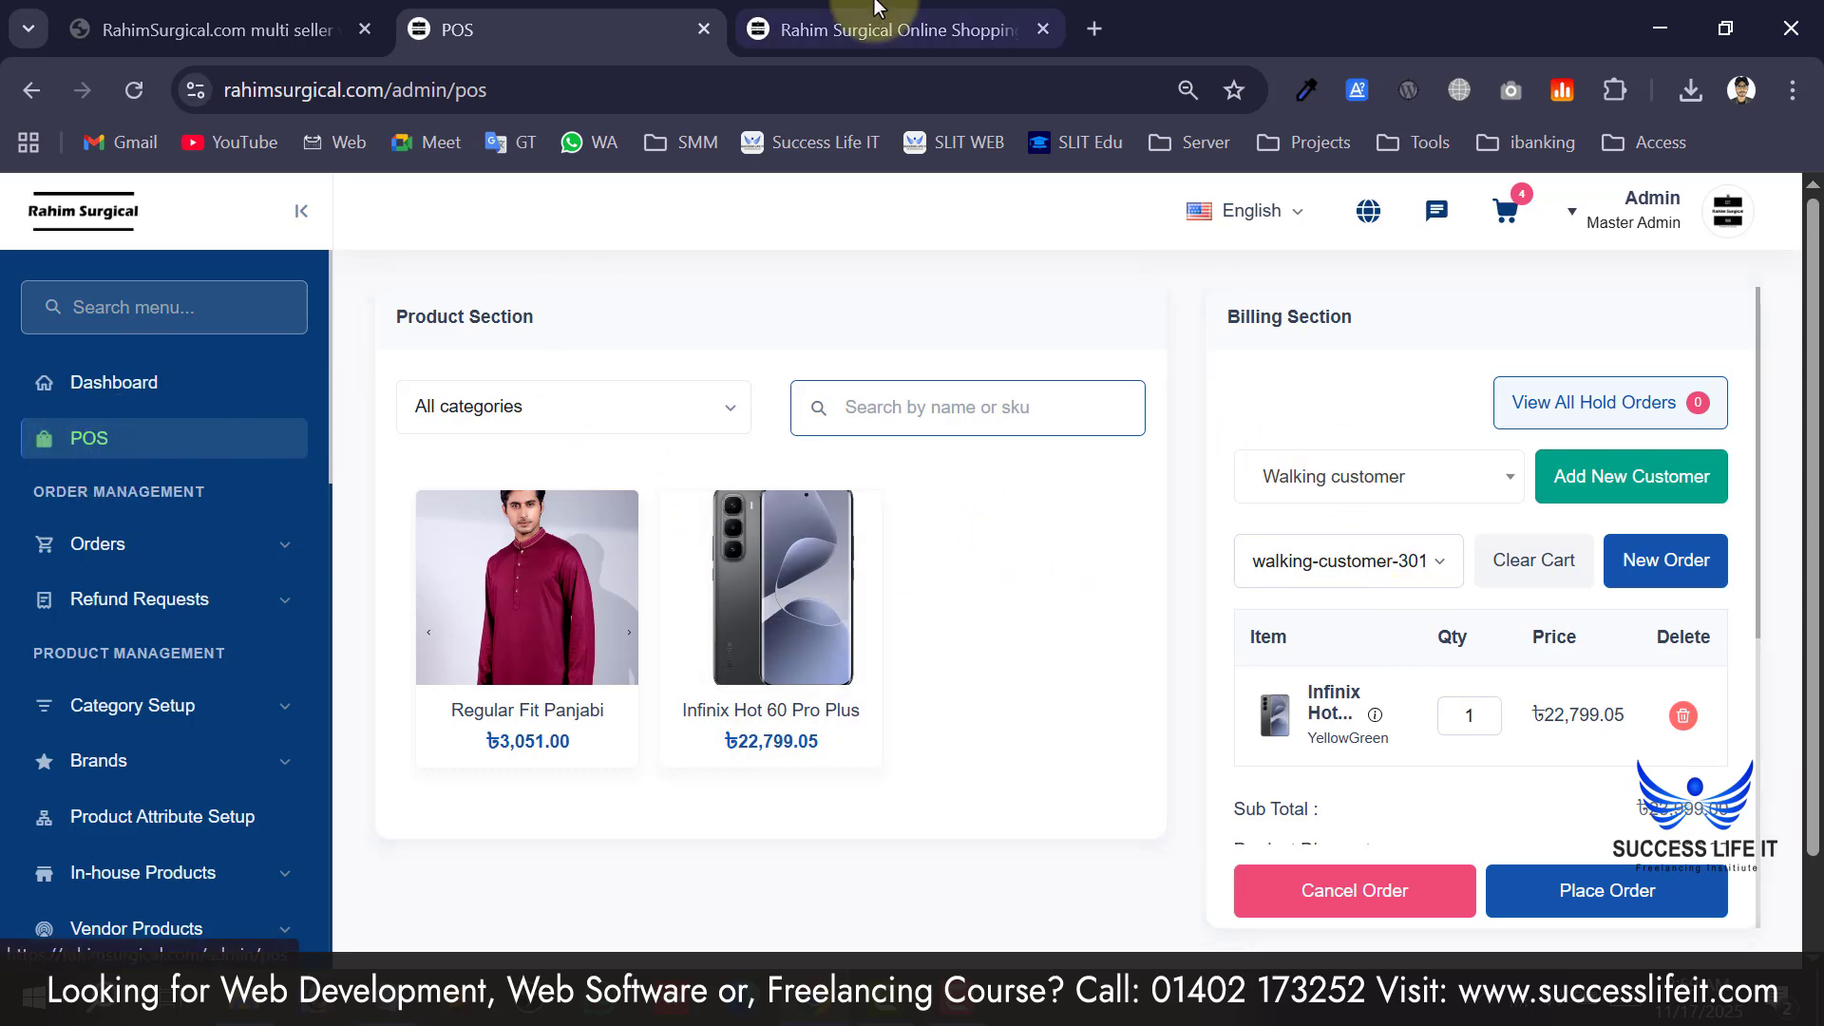
pyautogui.click(884, 29)
pyautogui.scroll(10, 857, 518)
pyautogui.scroll(15, 857, 511)
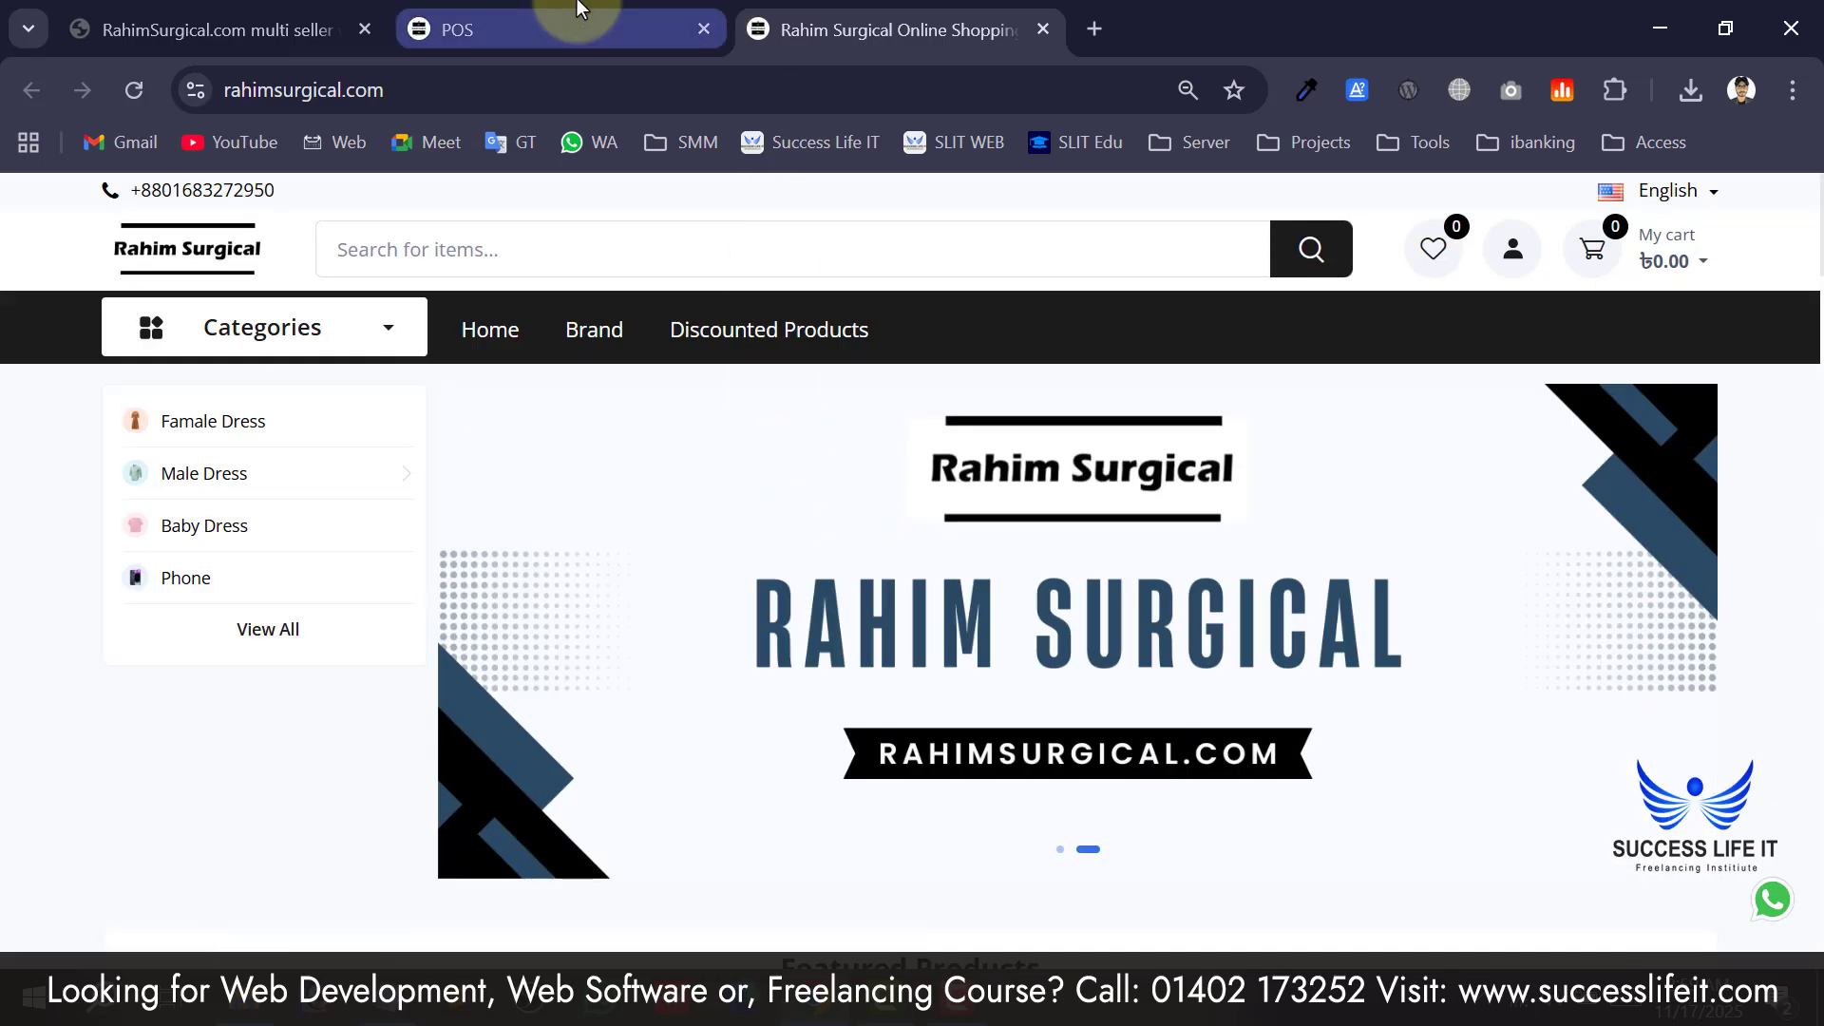
pyautogui.click(608, 29)
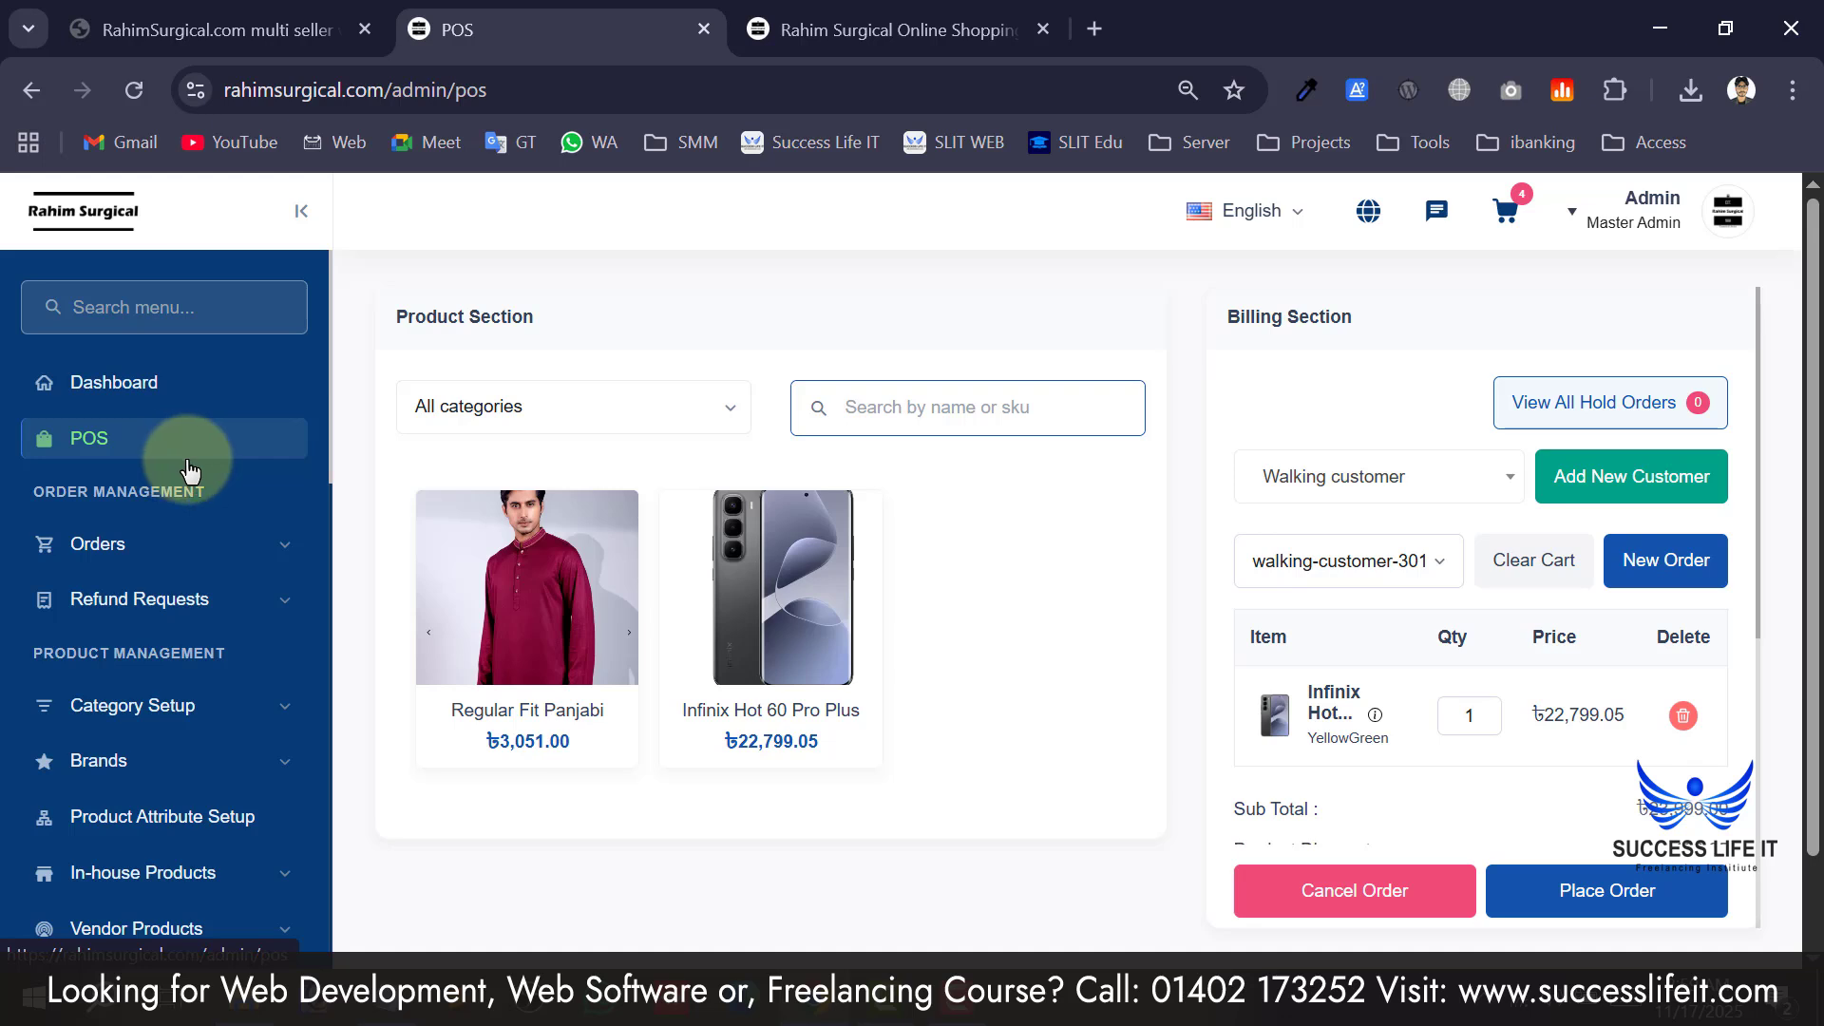
pyautogui.moveTo(36, 498); pyautogui.dragTo(218, 496)
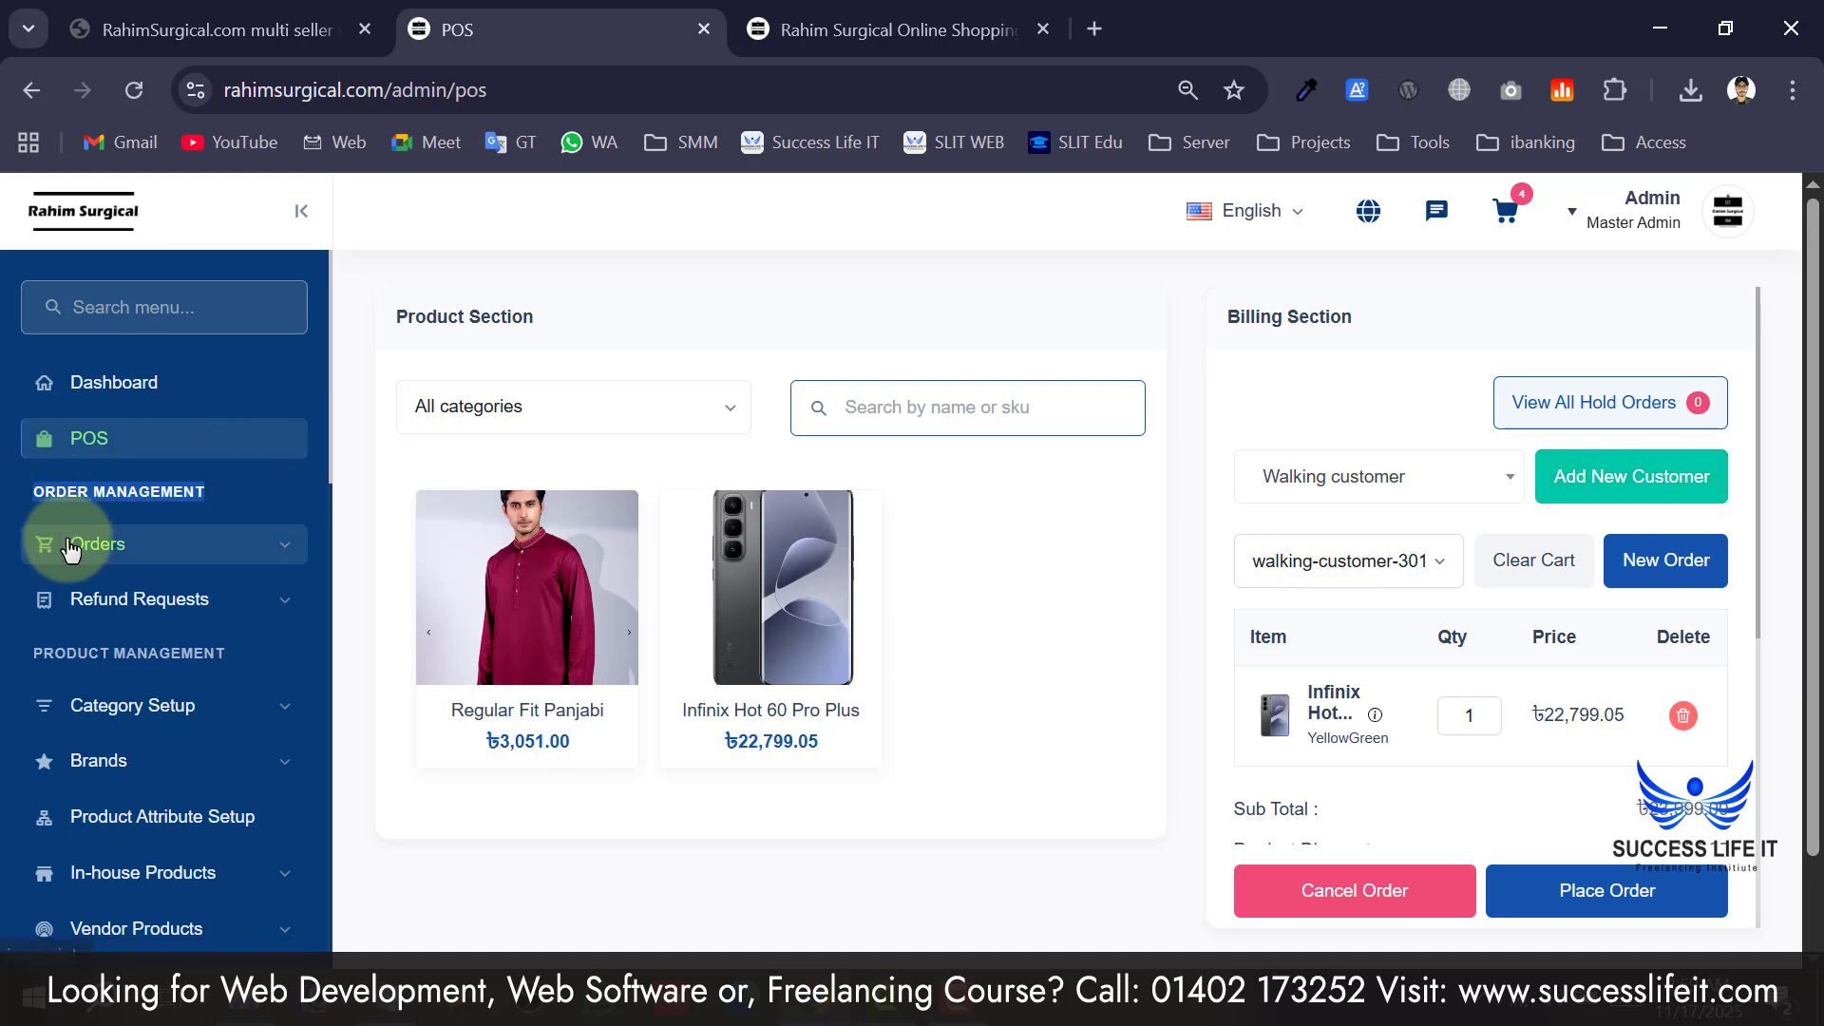
# Expand Orders and inspect the Order Type and Store filters, keeping Store on Inhouse.
pyautogui.click(147, 546)
pyautogui.scroll(-2, 116, 722)
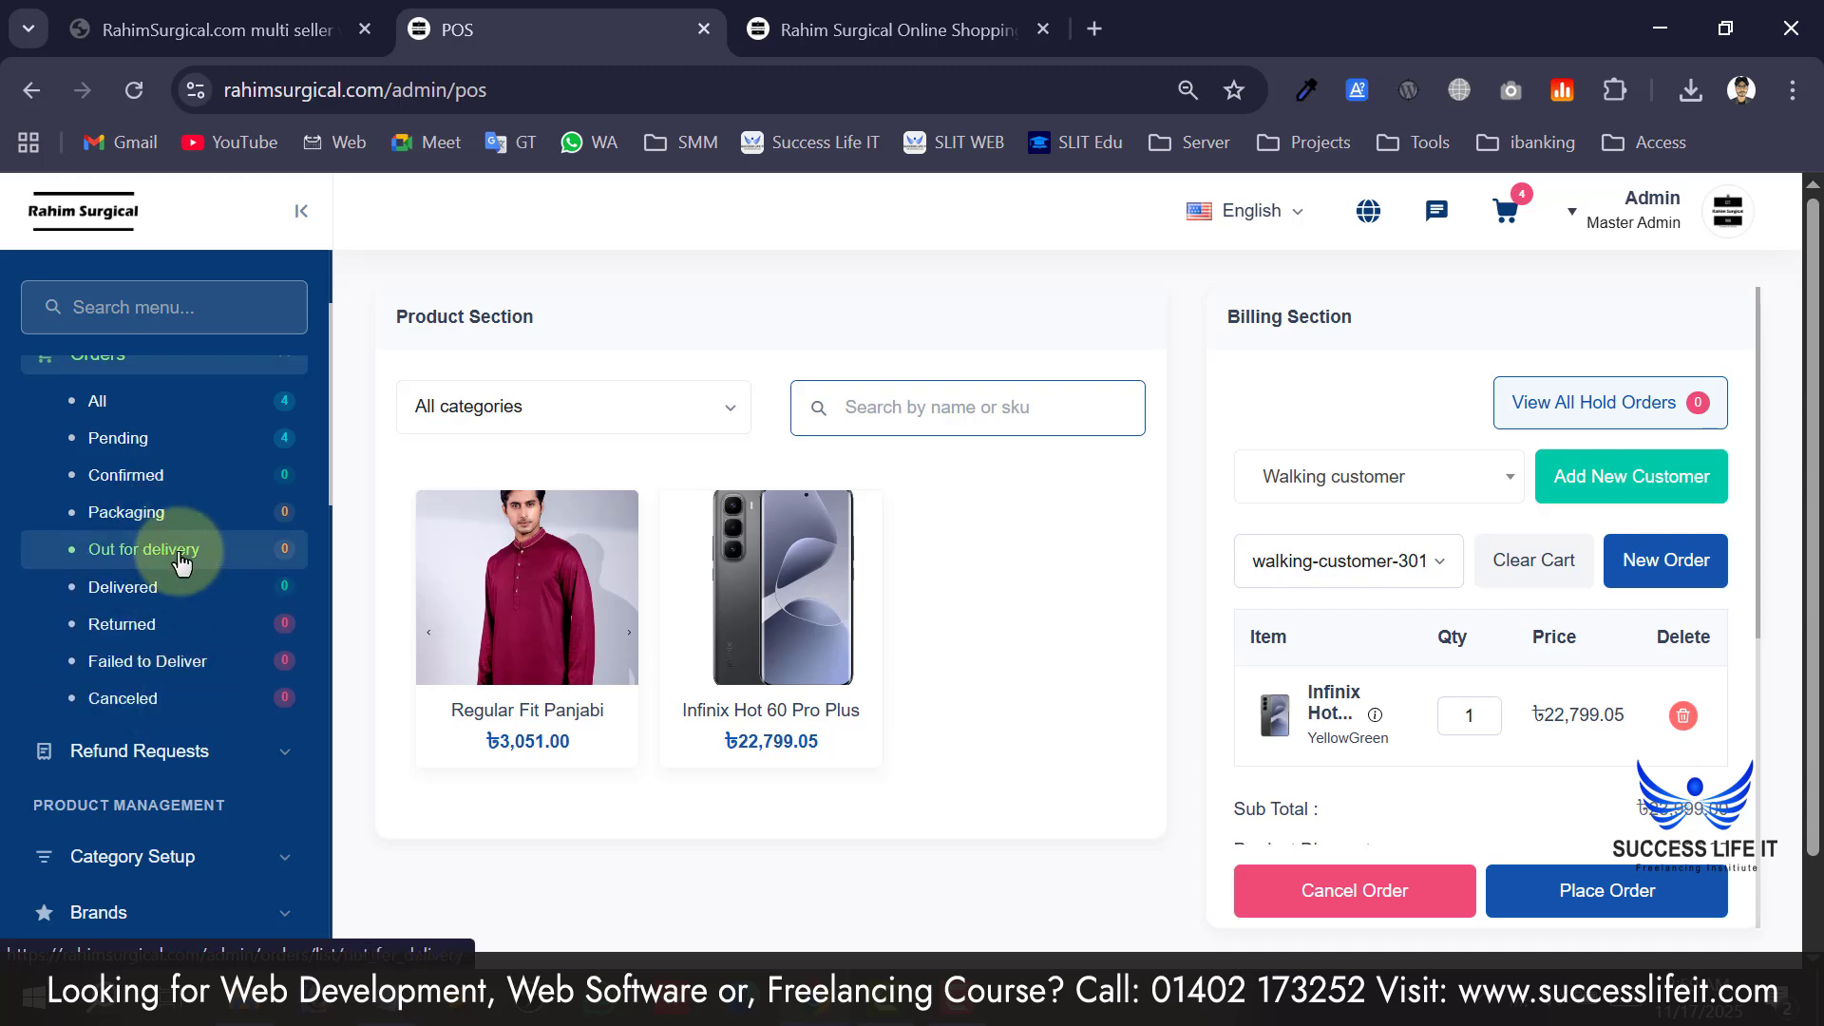
pyautogui.scroll(2, 175, 571)
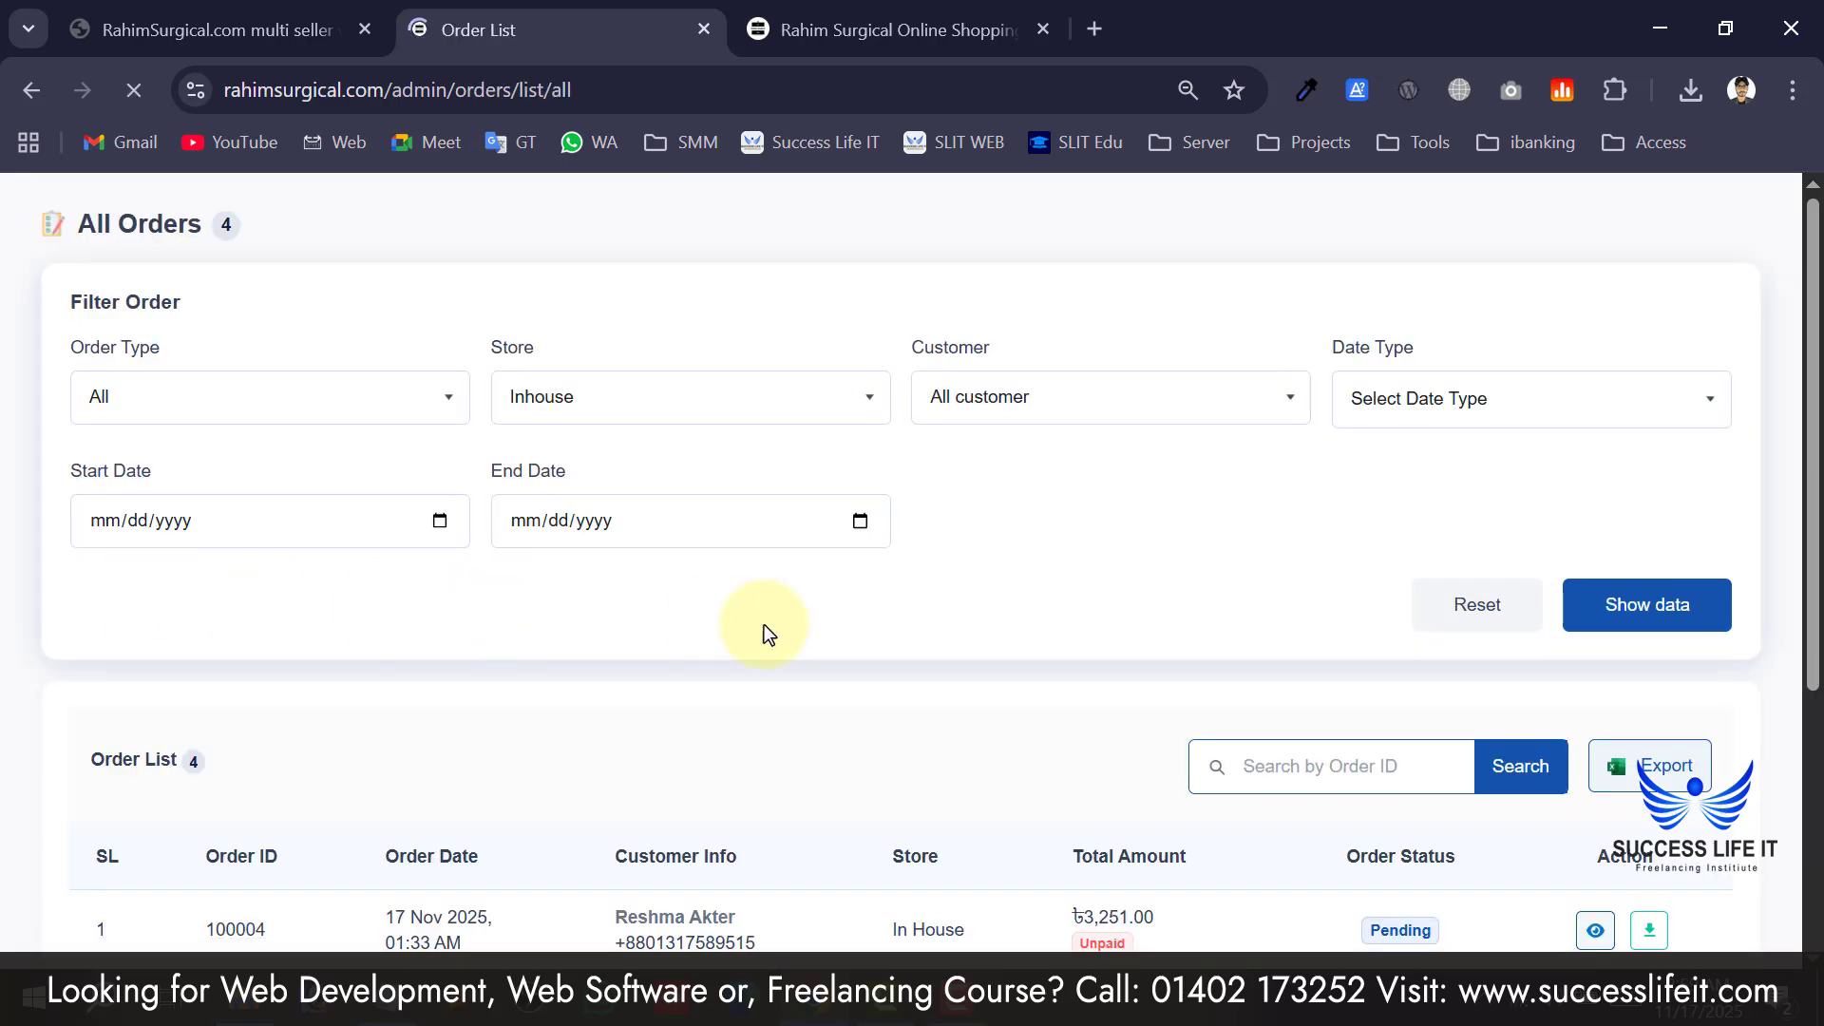
pyautogui.click(618, 473)
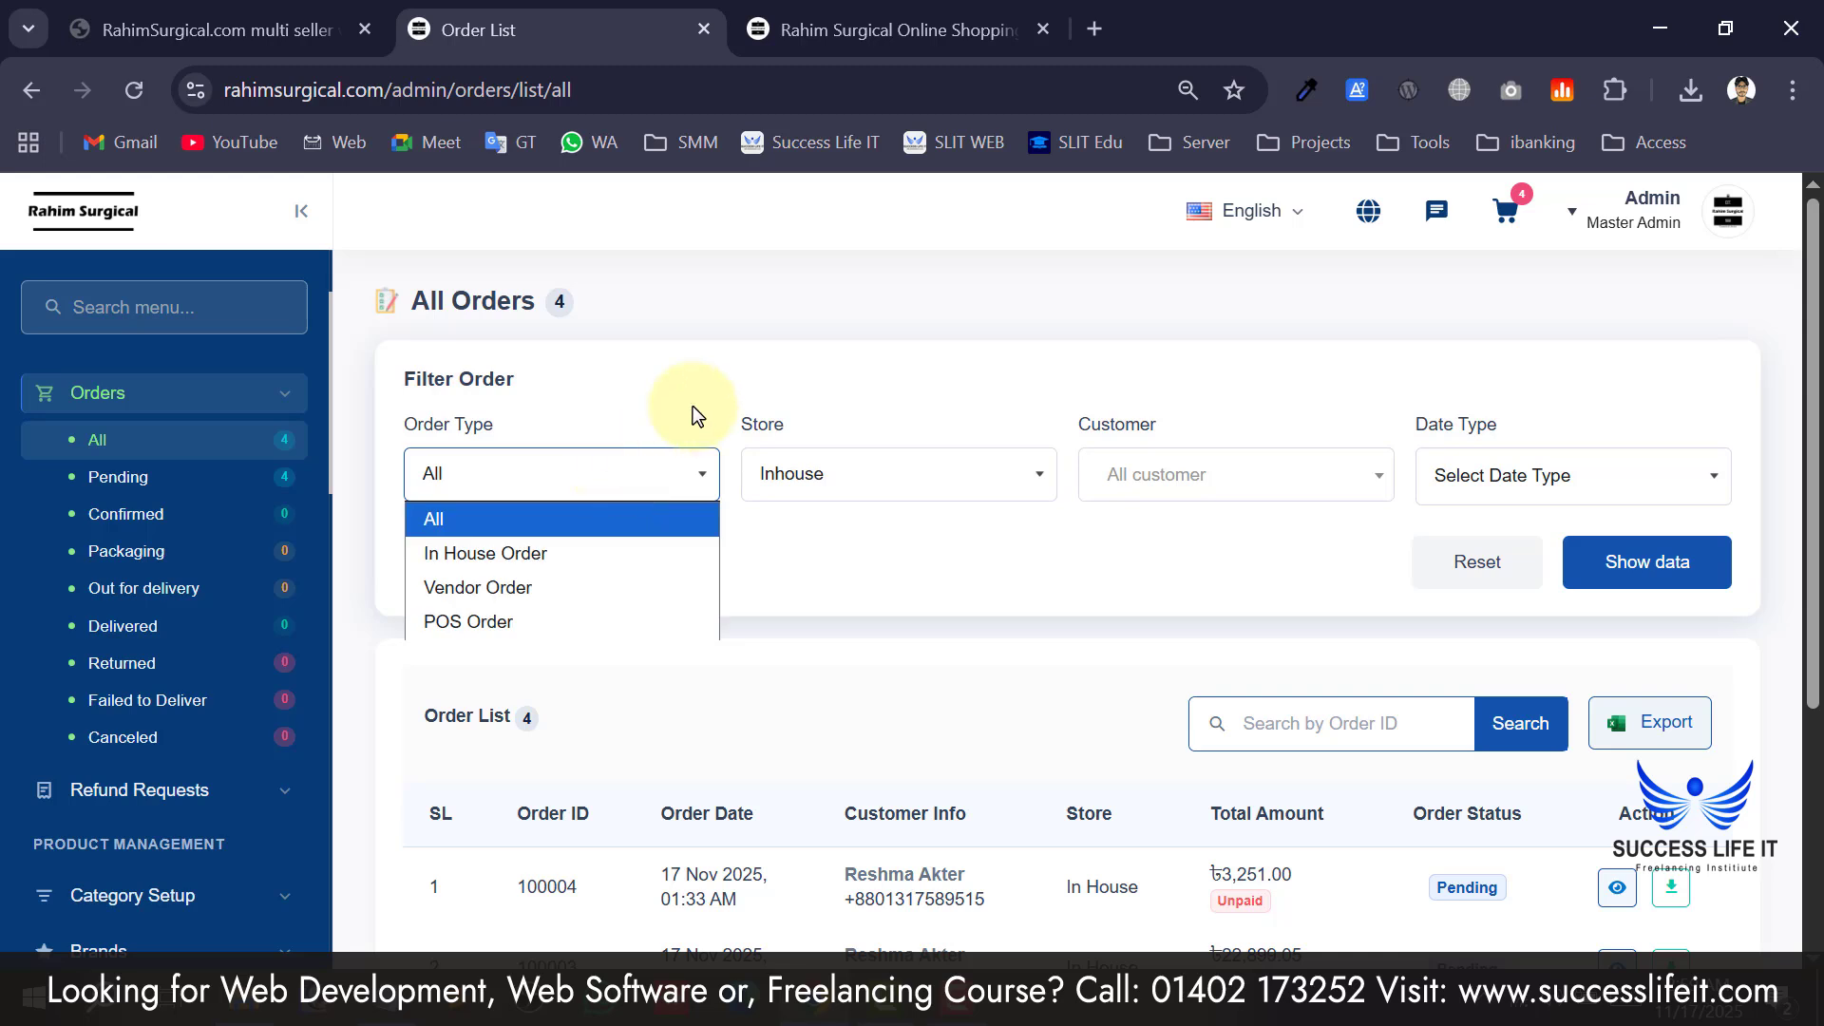
pyautogui.click(926, 584)
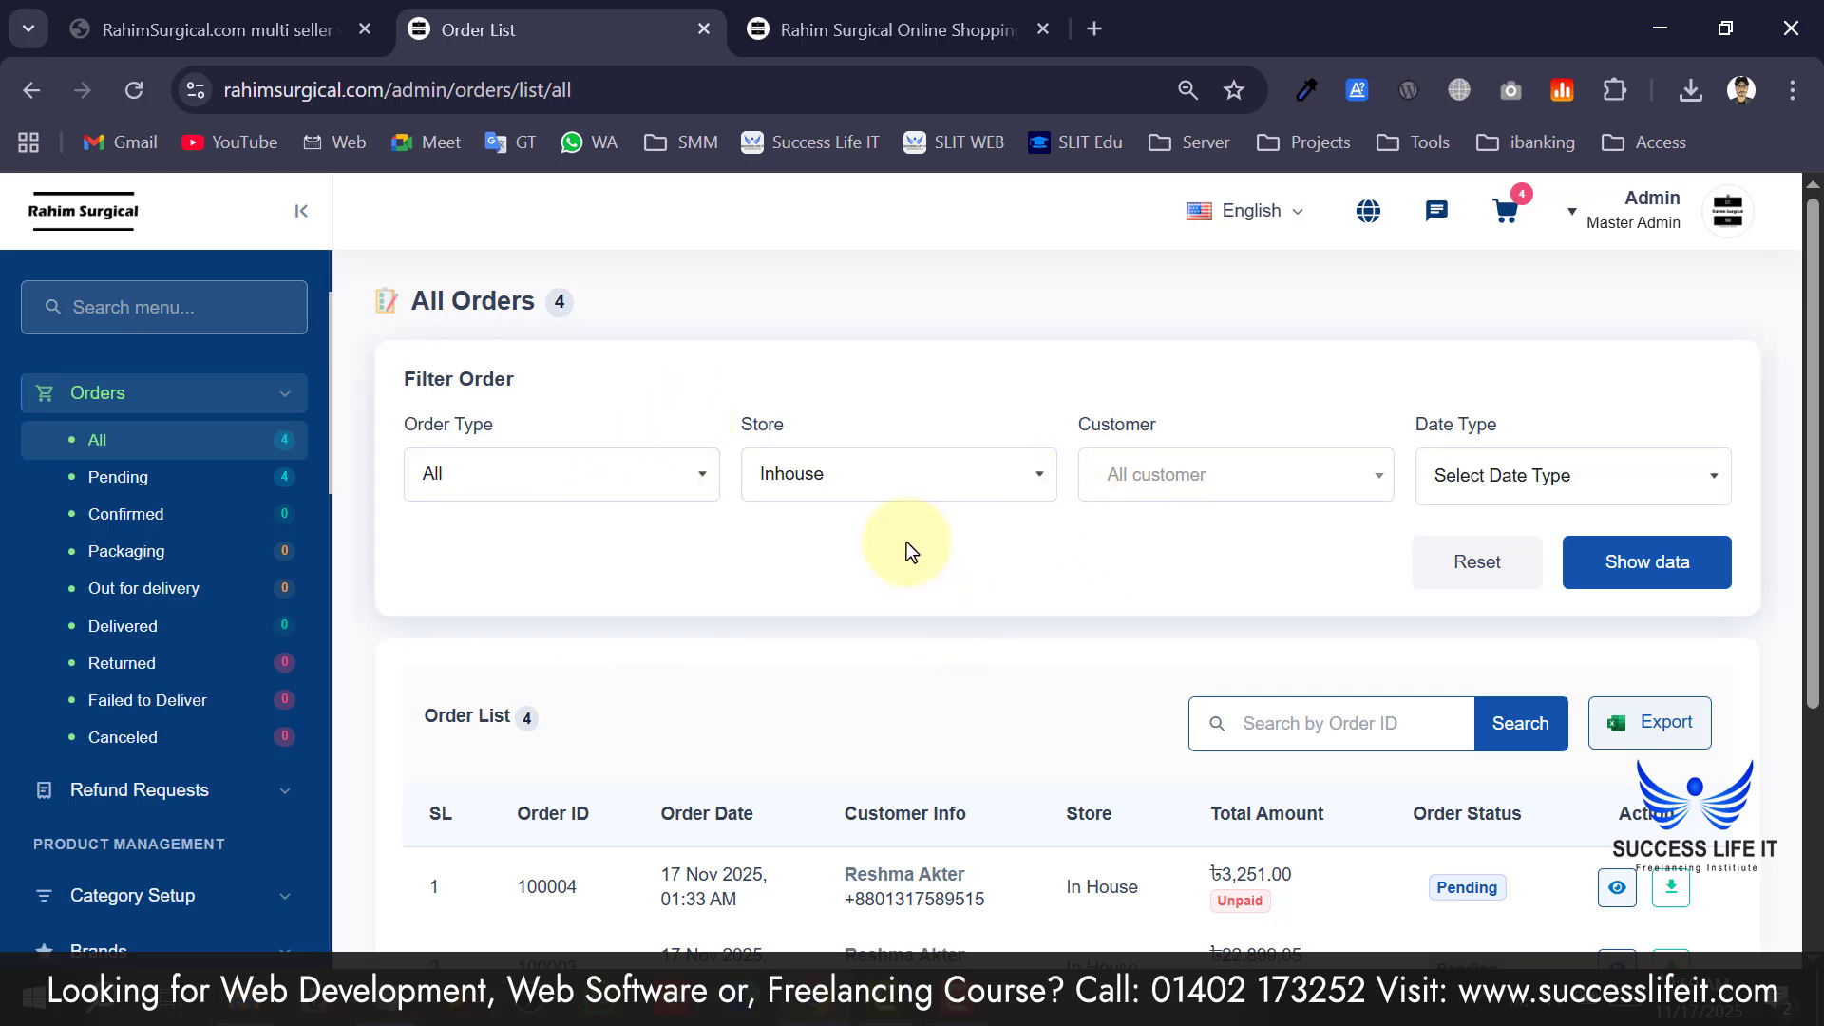
pyautogui.click(892, 473)
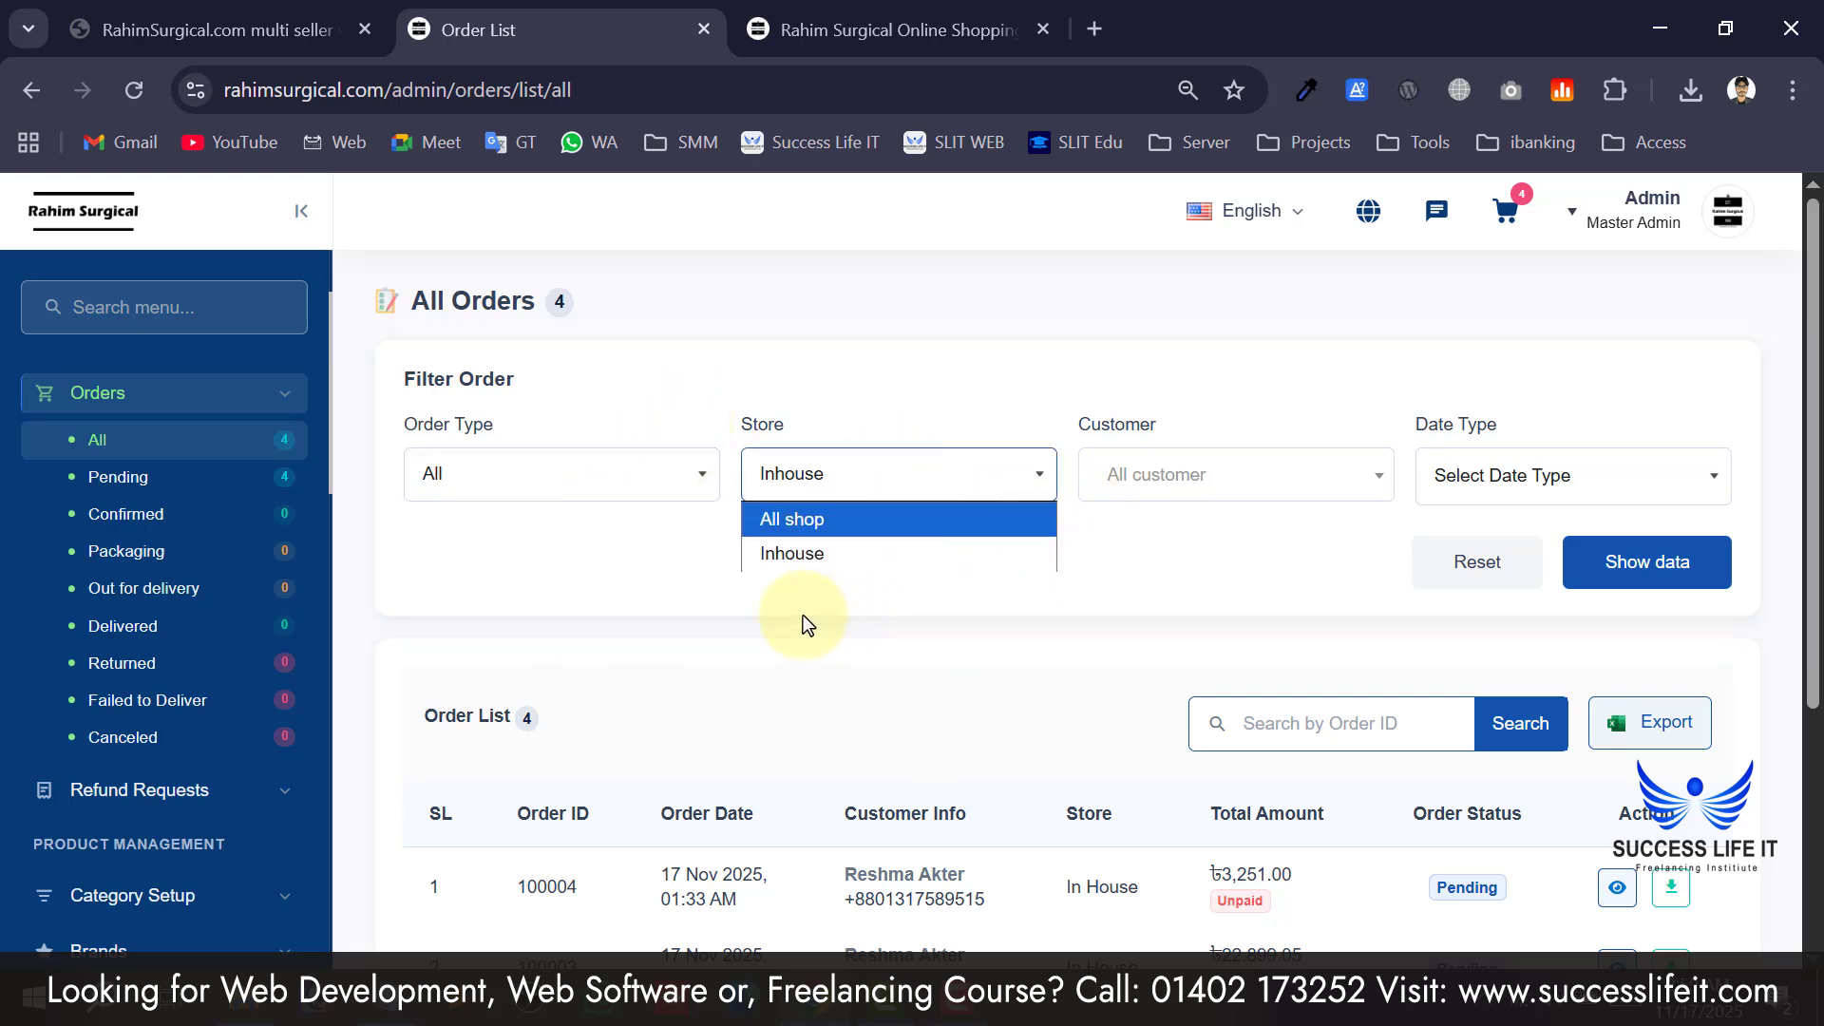
pyautogui.click(589, 555)
pyautogui.click(893, 462)
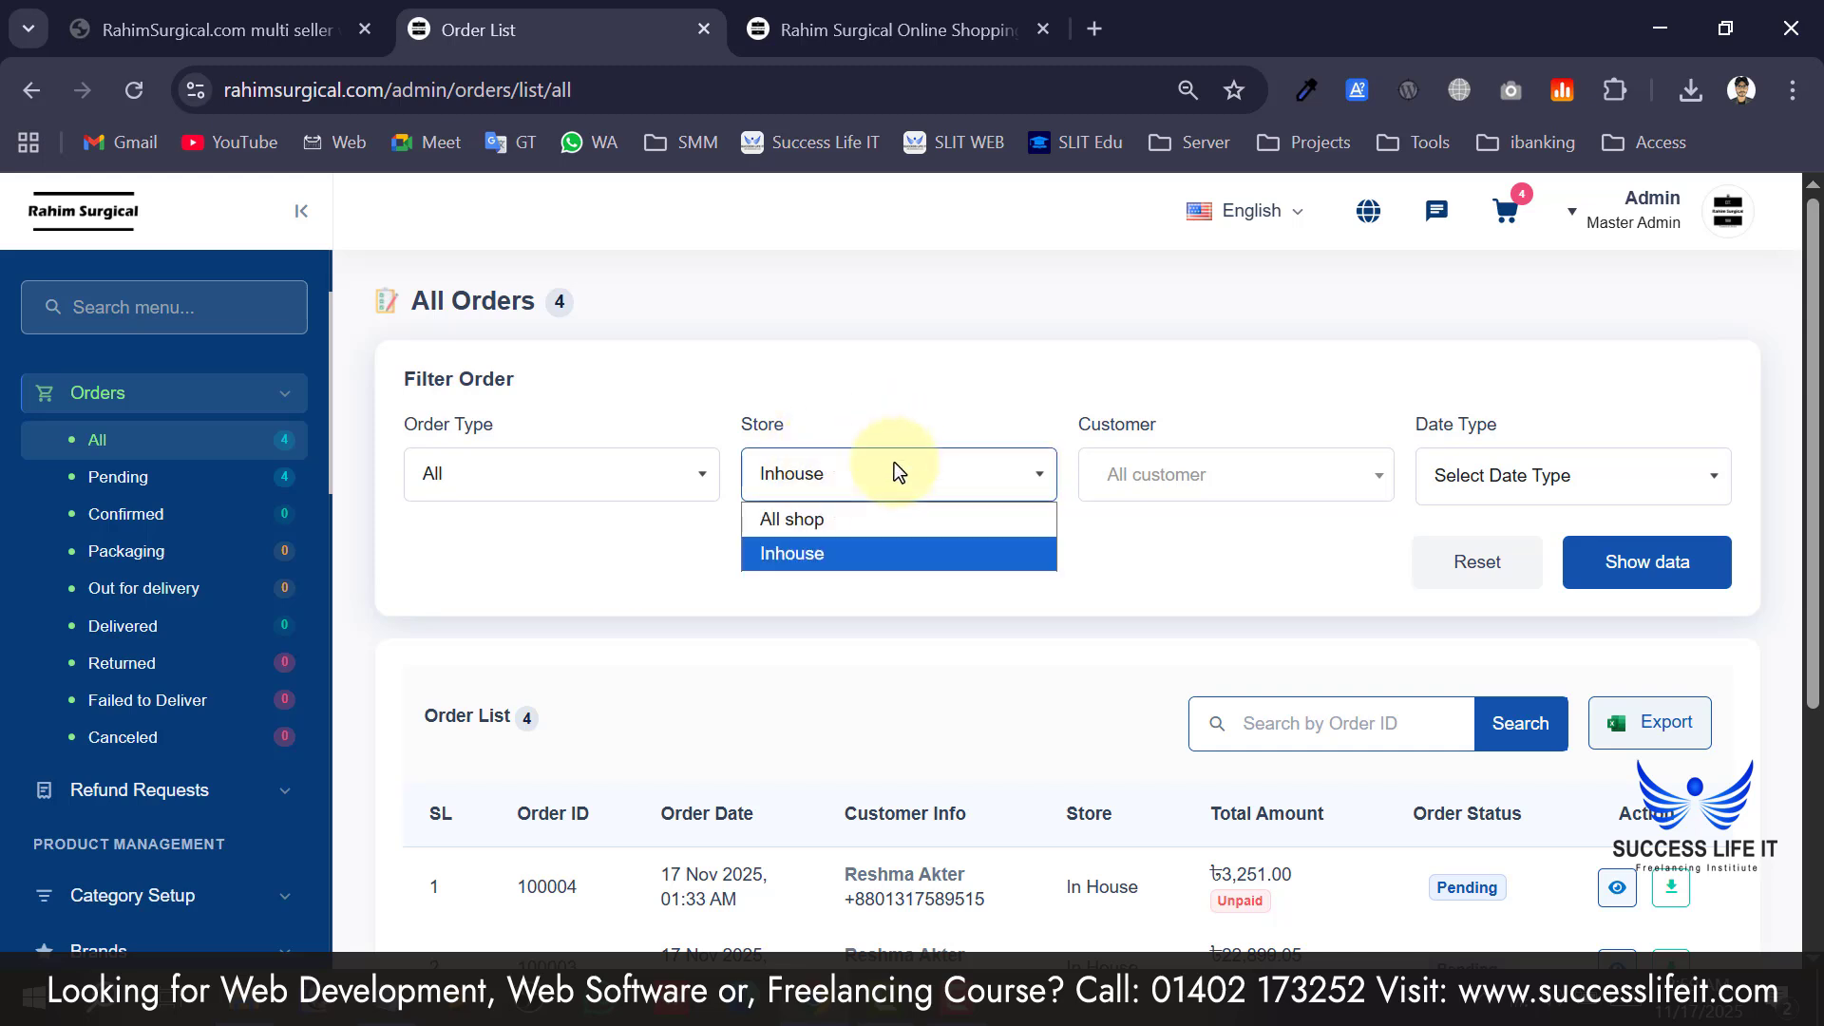
pyautogui.click(819, 591)
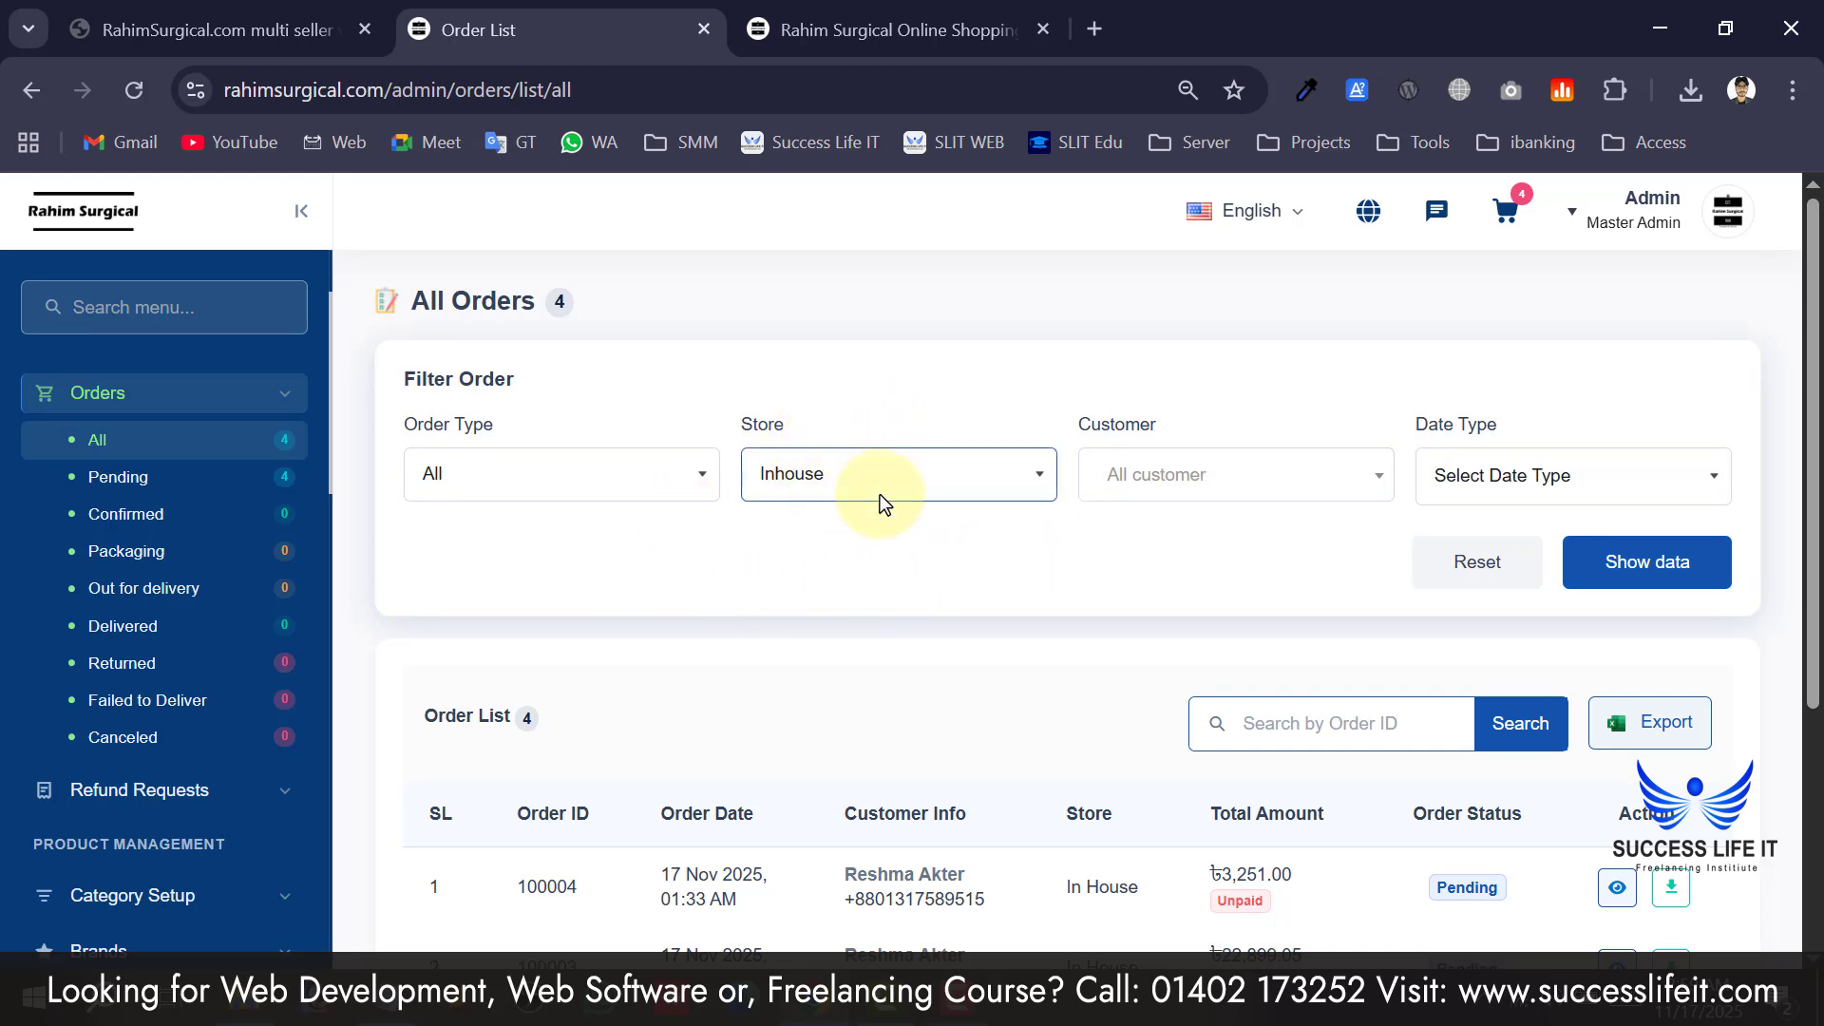
# Look through the Customer filter list without choosing, then scroll the four orders.
pyautogui.click(1169, 479)
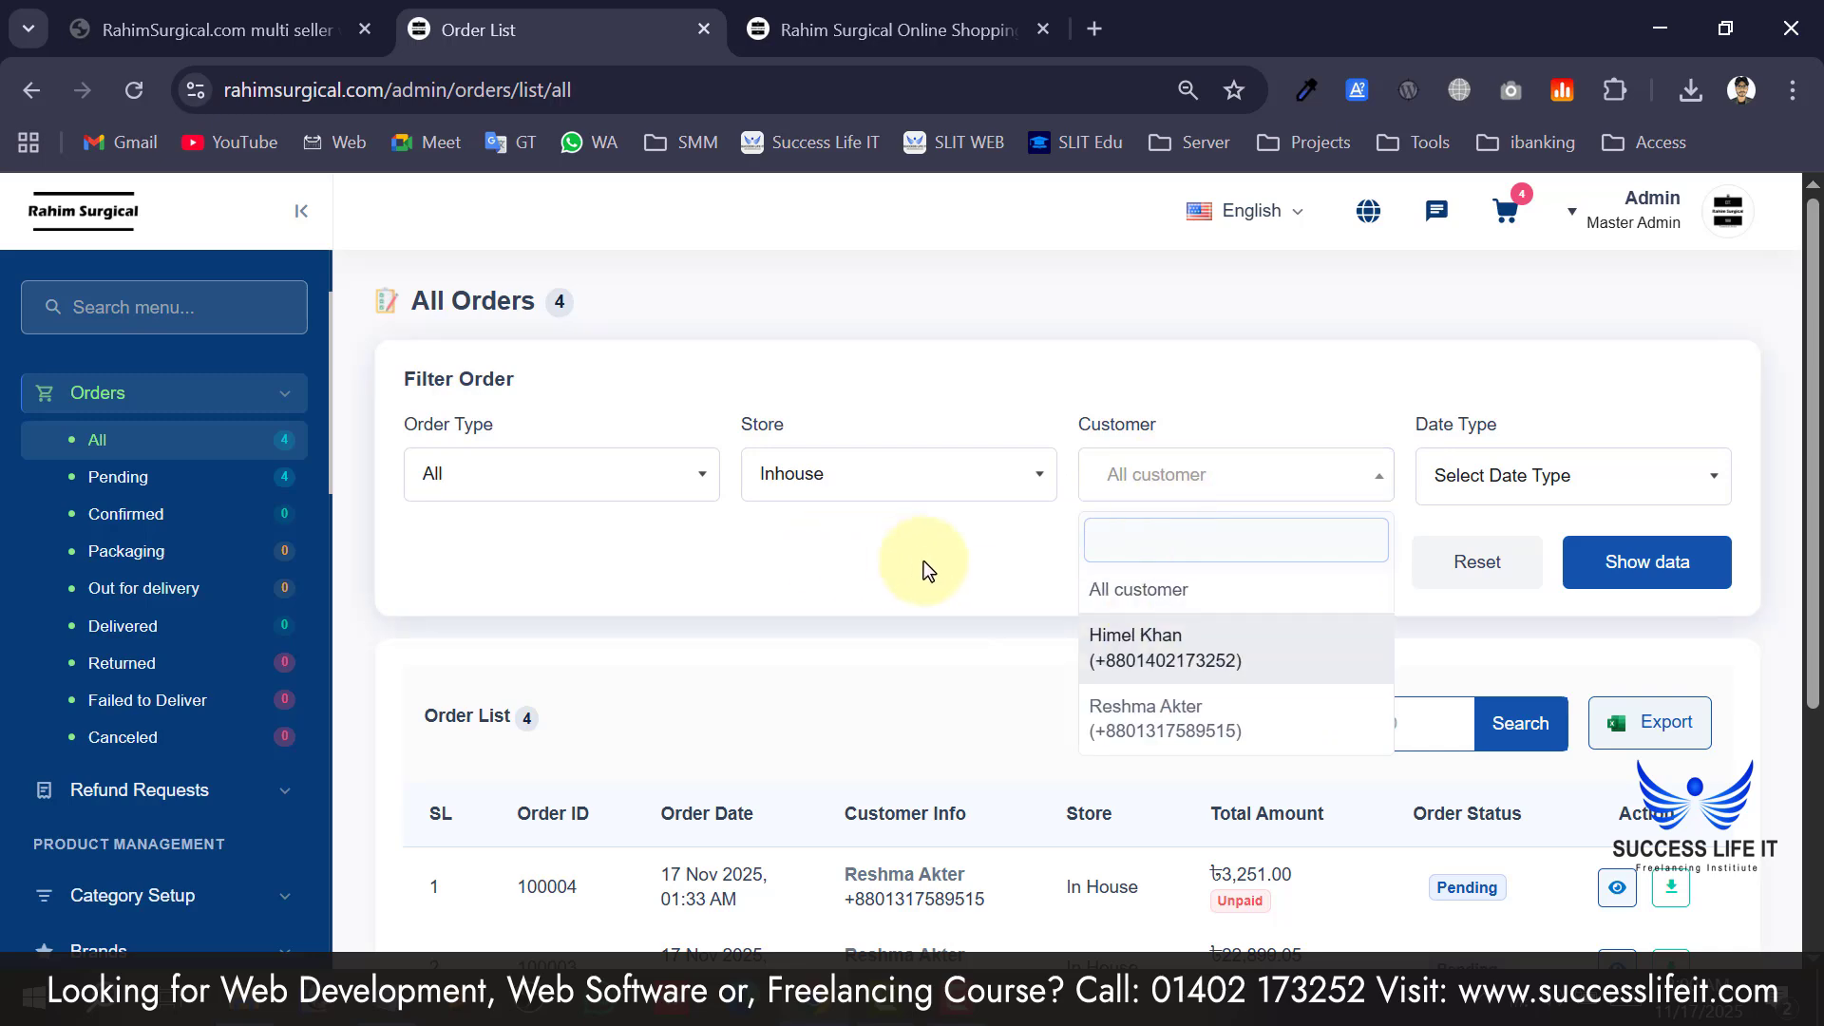
pyautogui.click(1000, 596)
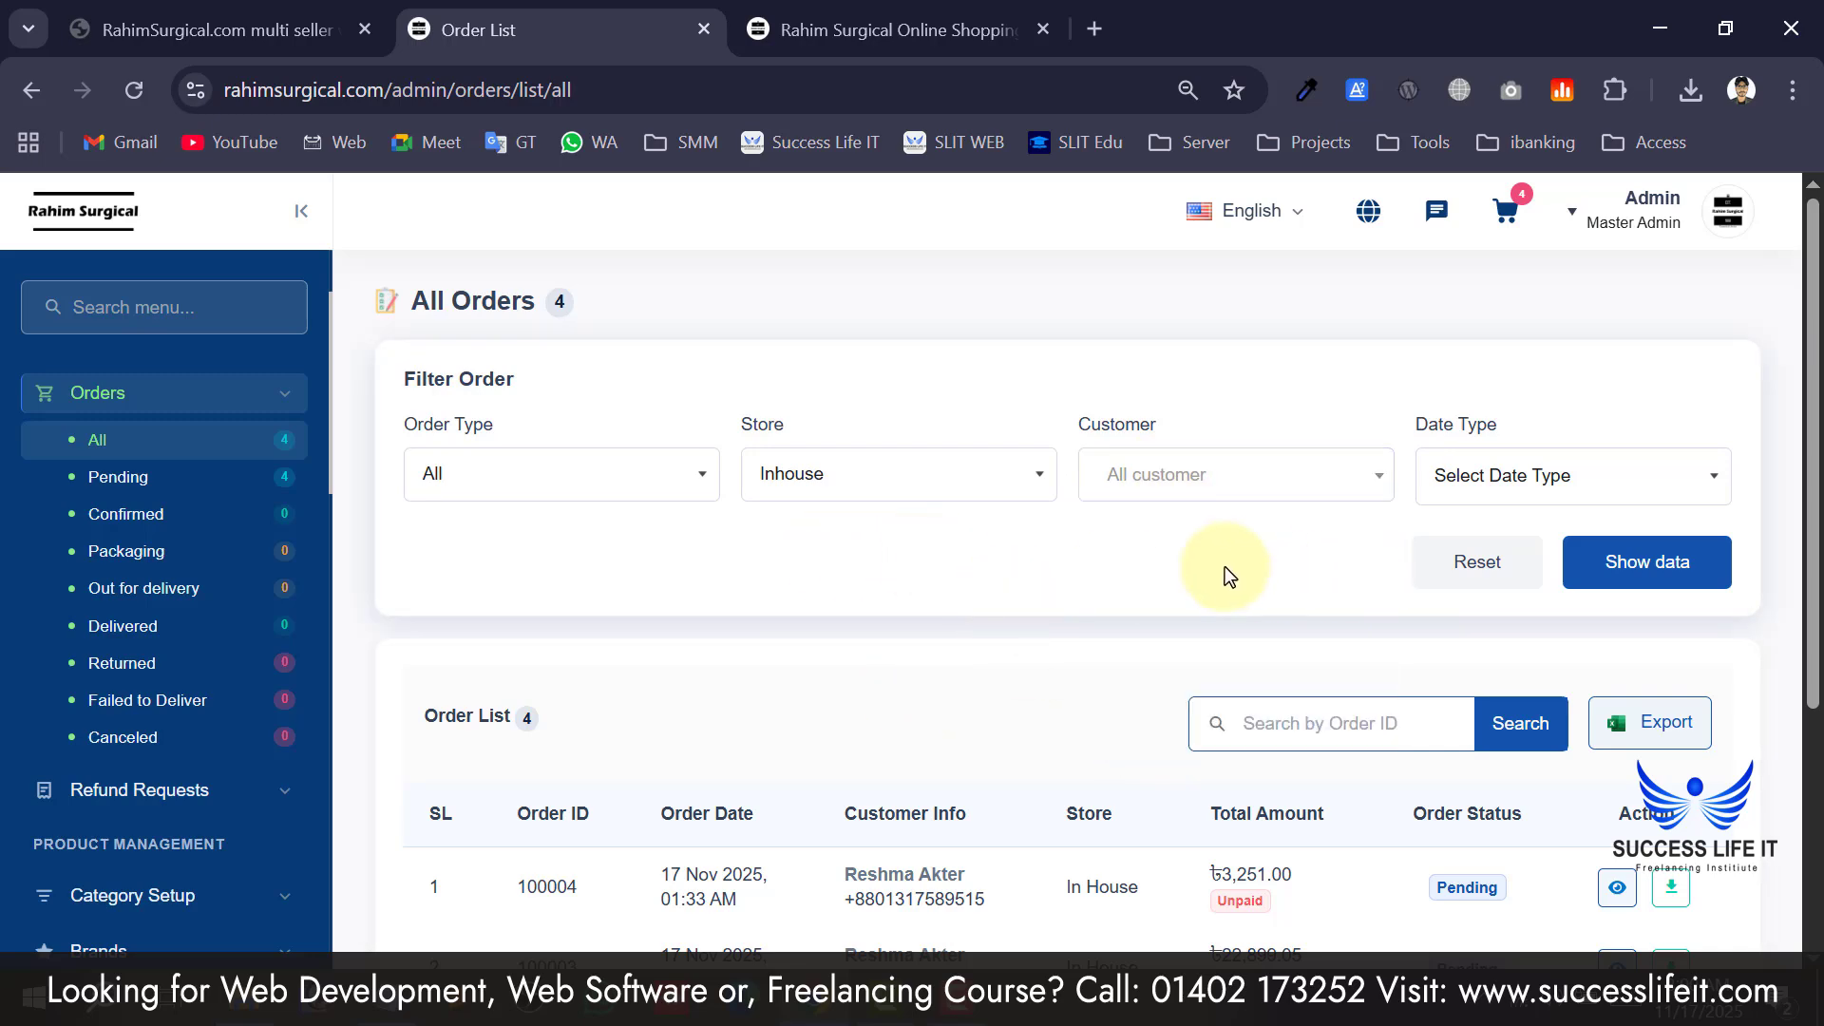
pyautogui.scroll(-2, 732, 559)
pyautogui.scroll(2, 648, 527)
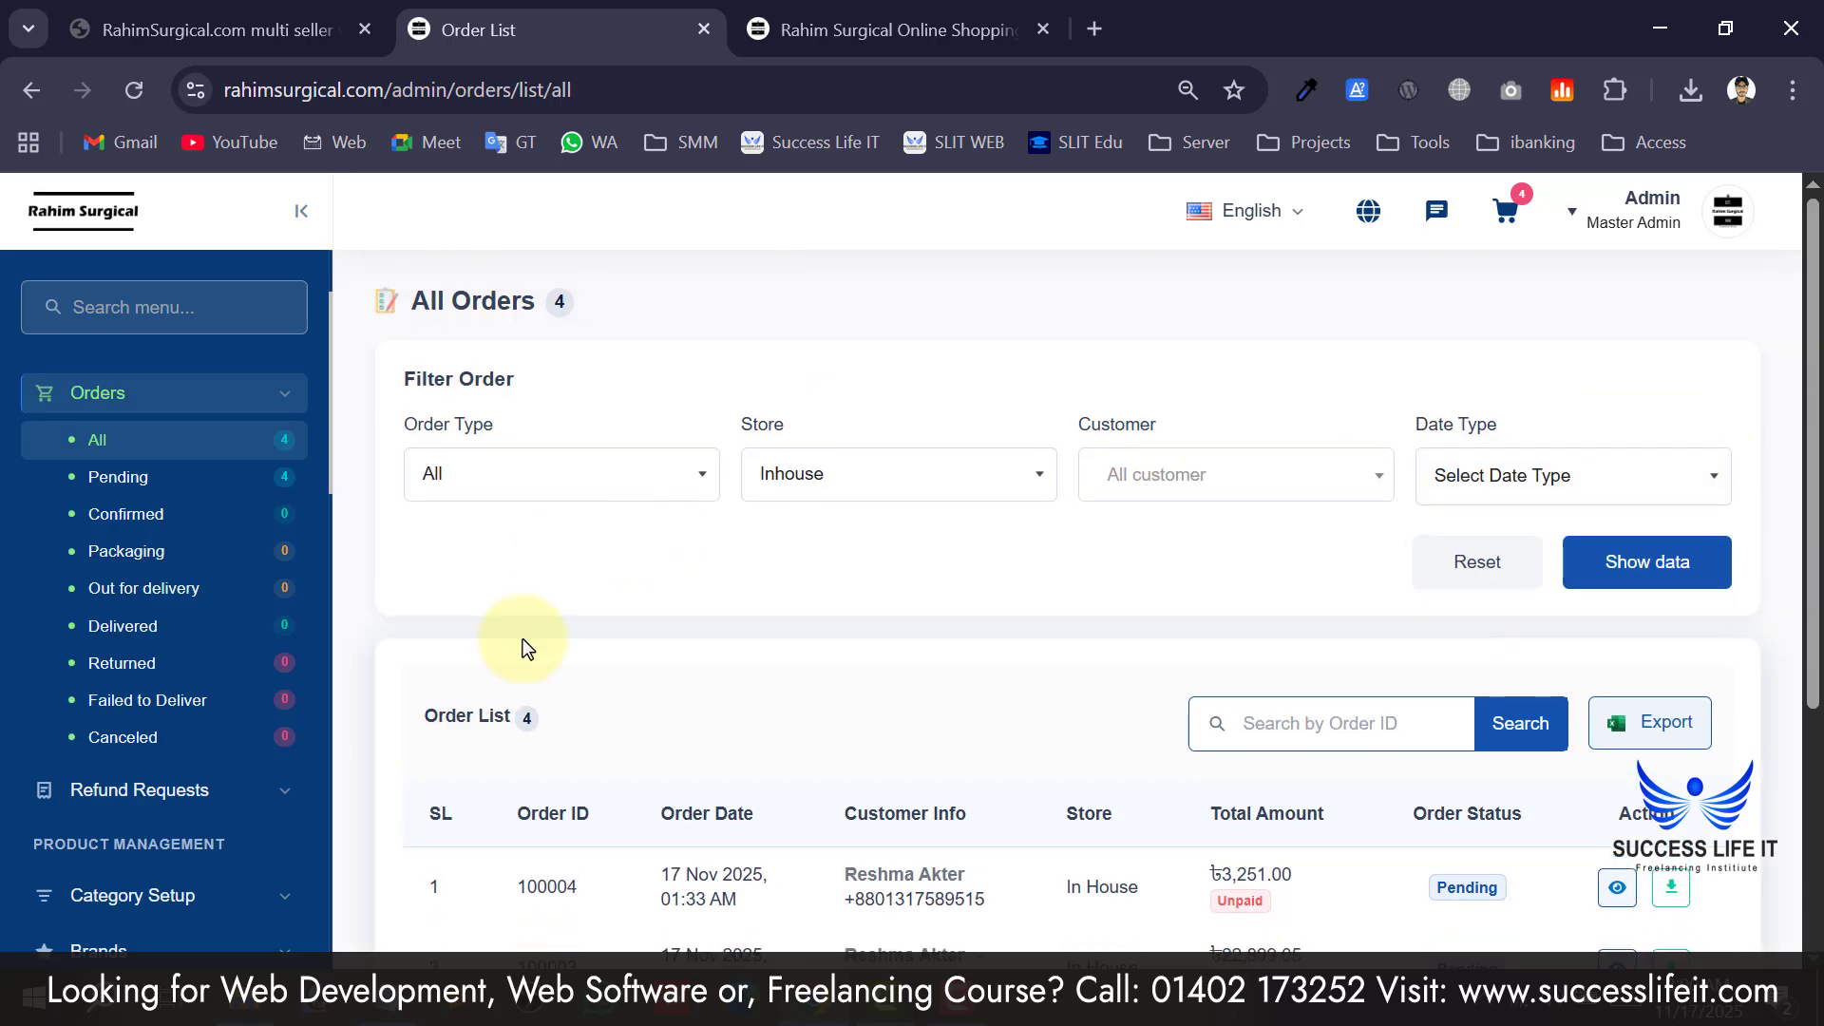
pyautogui.scroll(-4, 523, 646)
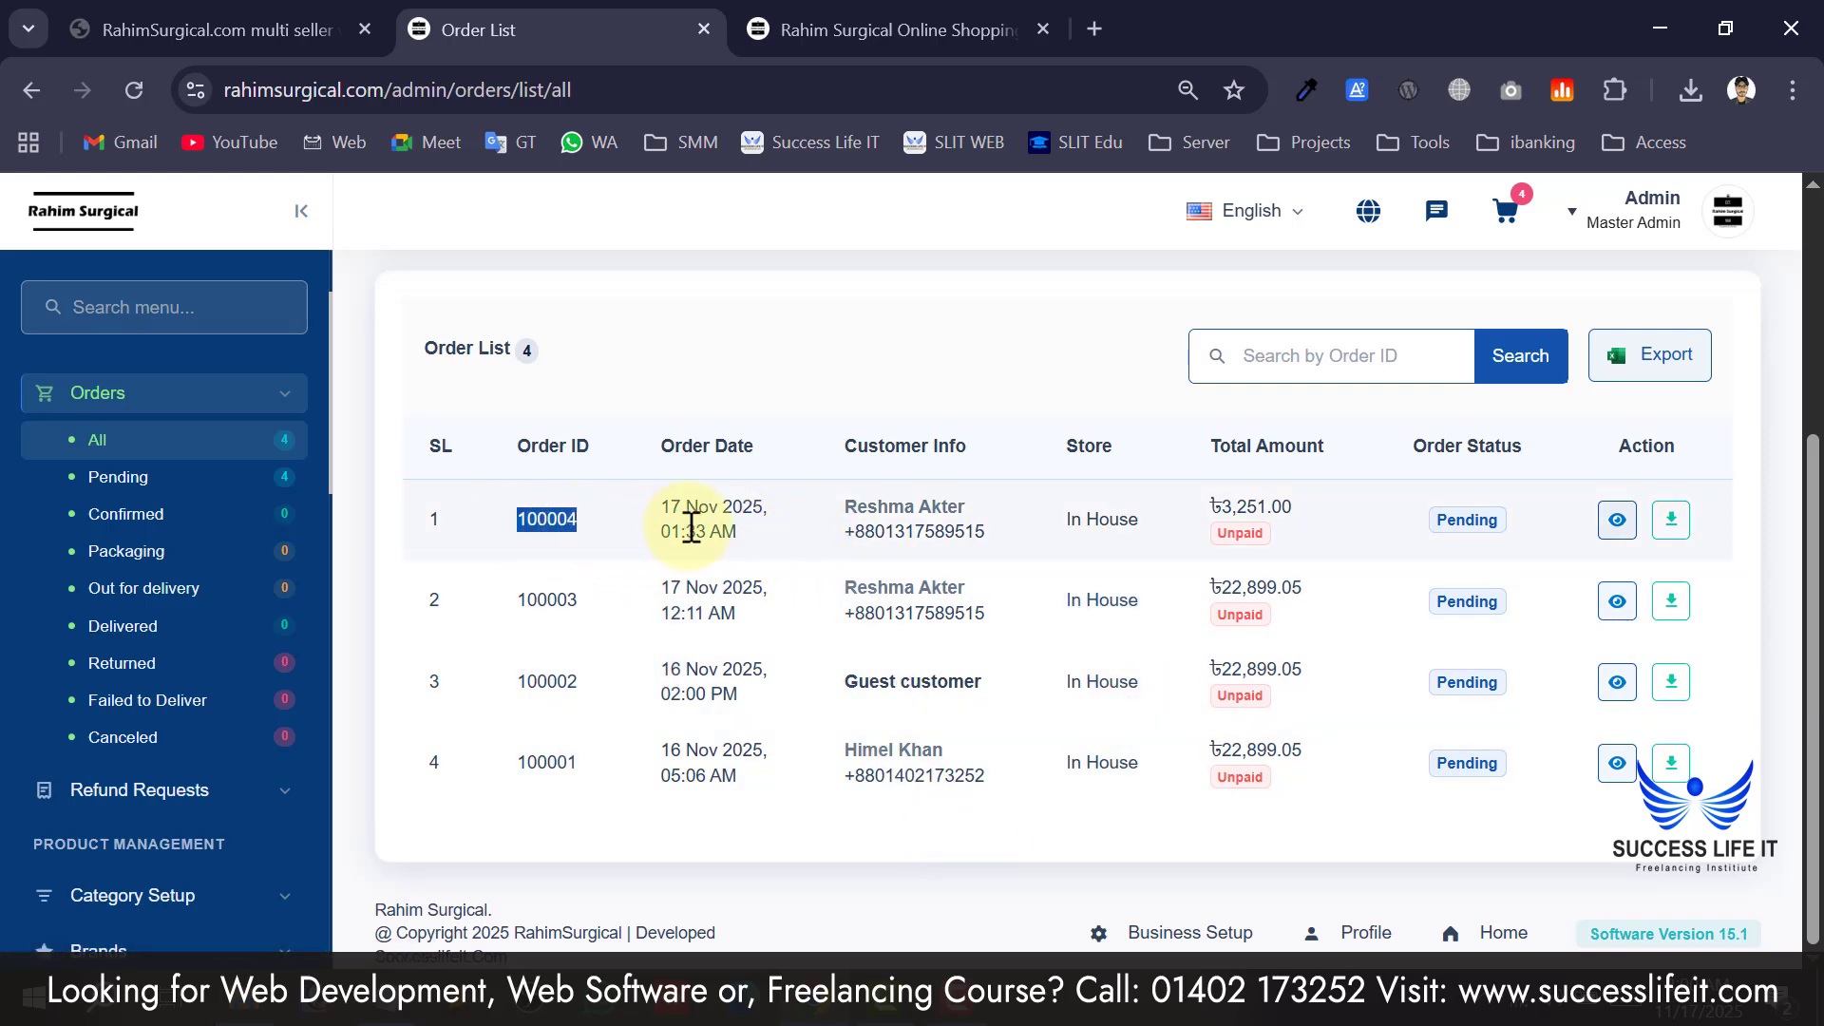
pyautogui.moveTo(654, 516); pyautogui.dragTo(814, 530)
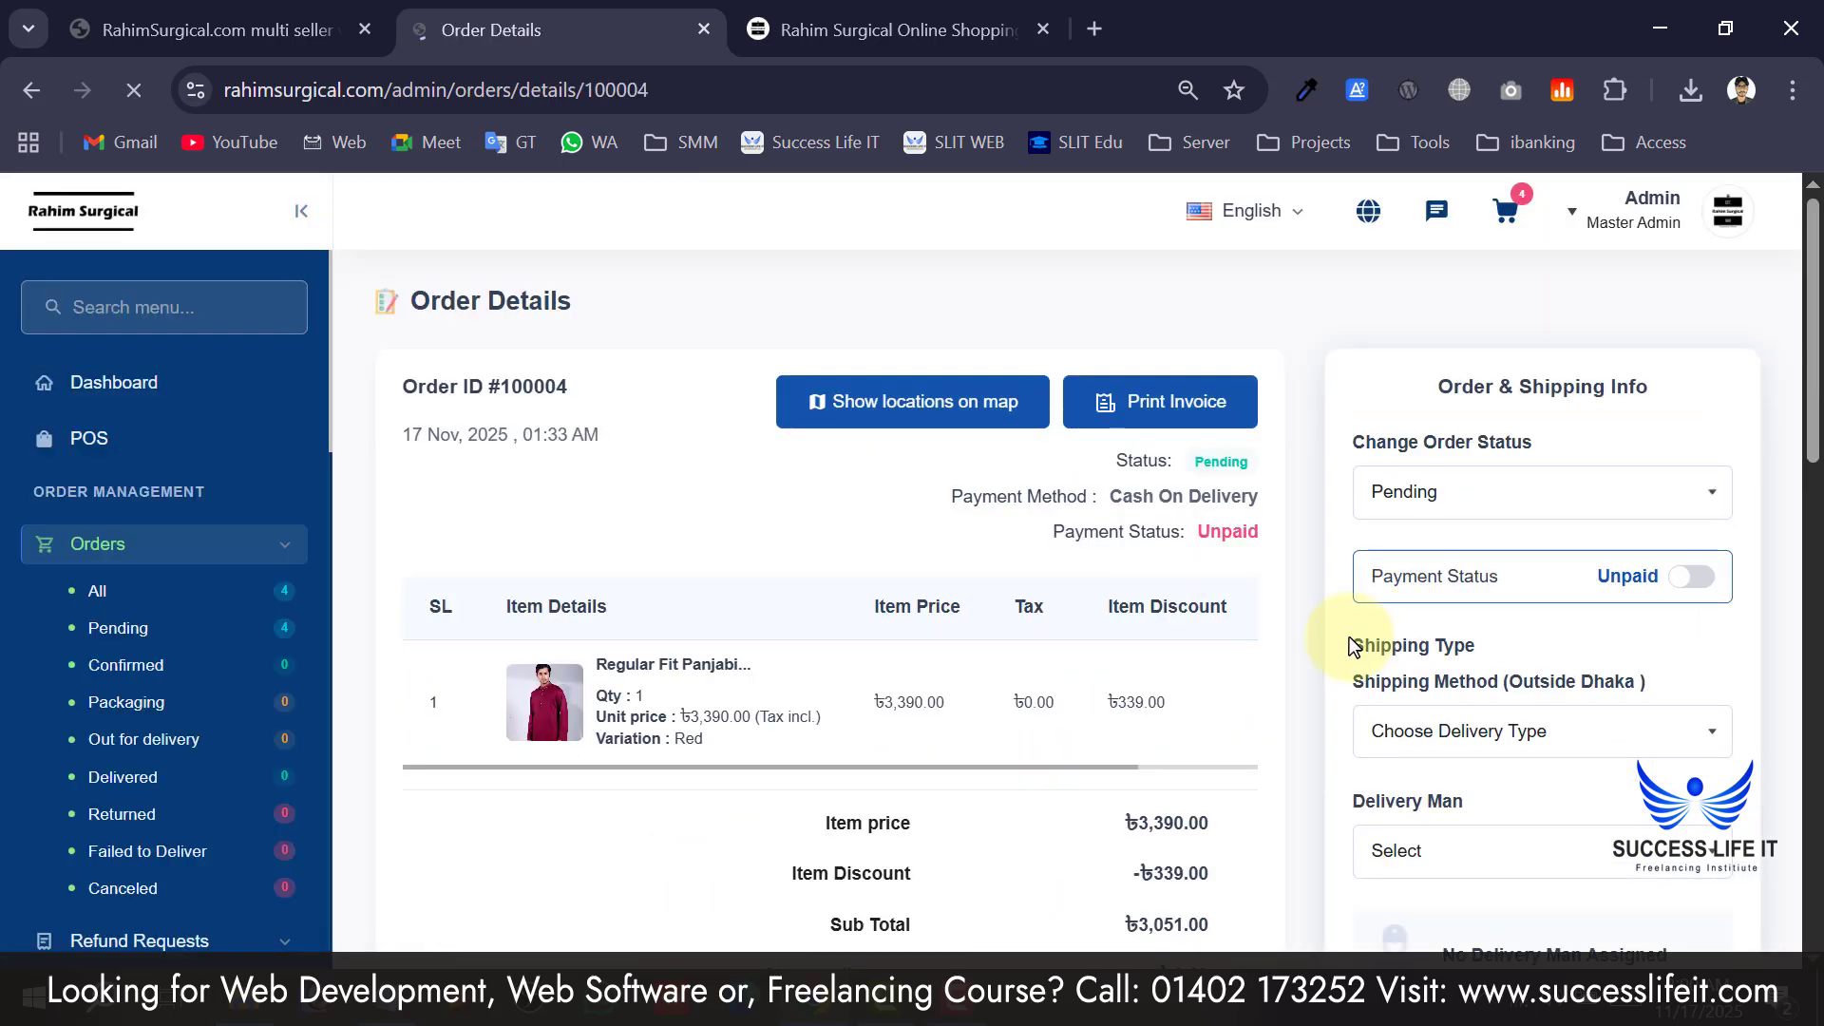
pyautogui.moveTo(424, 434); pyautogui.dragTo(594, 436)
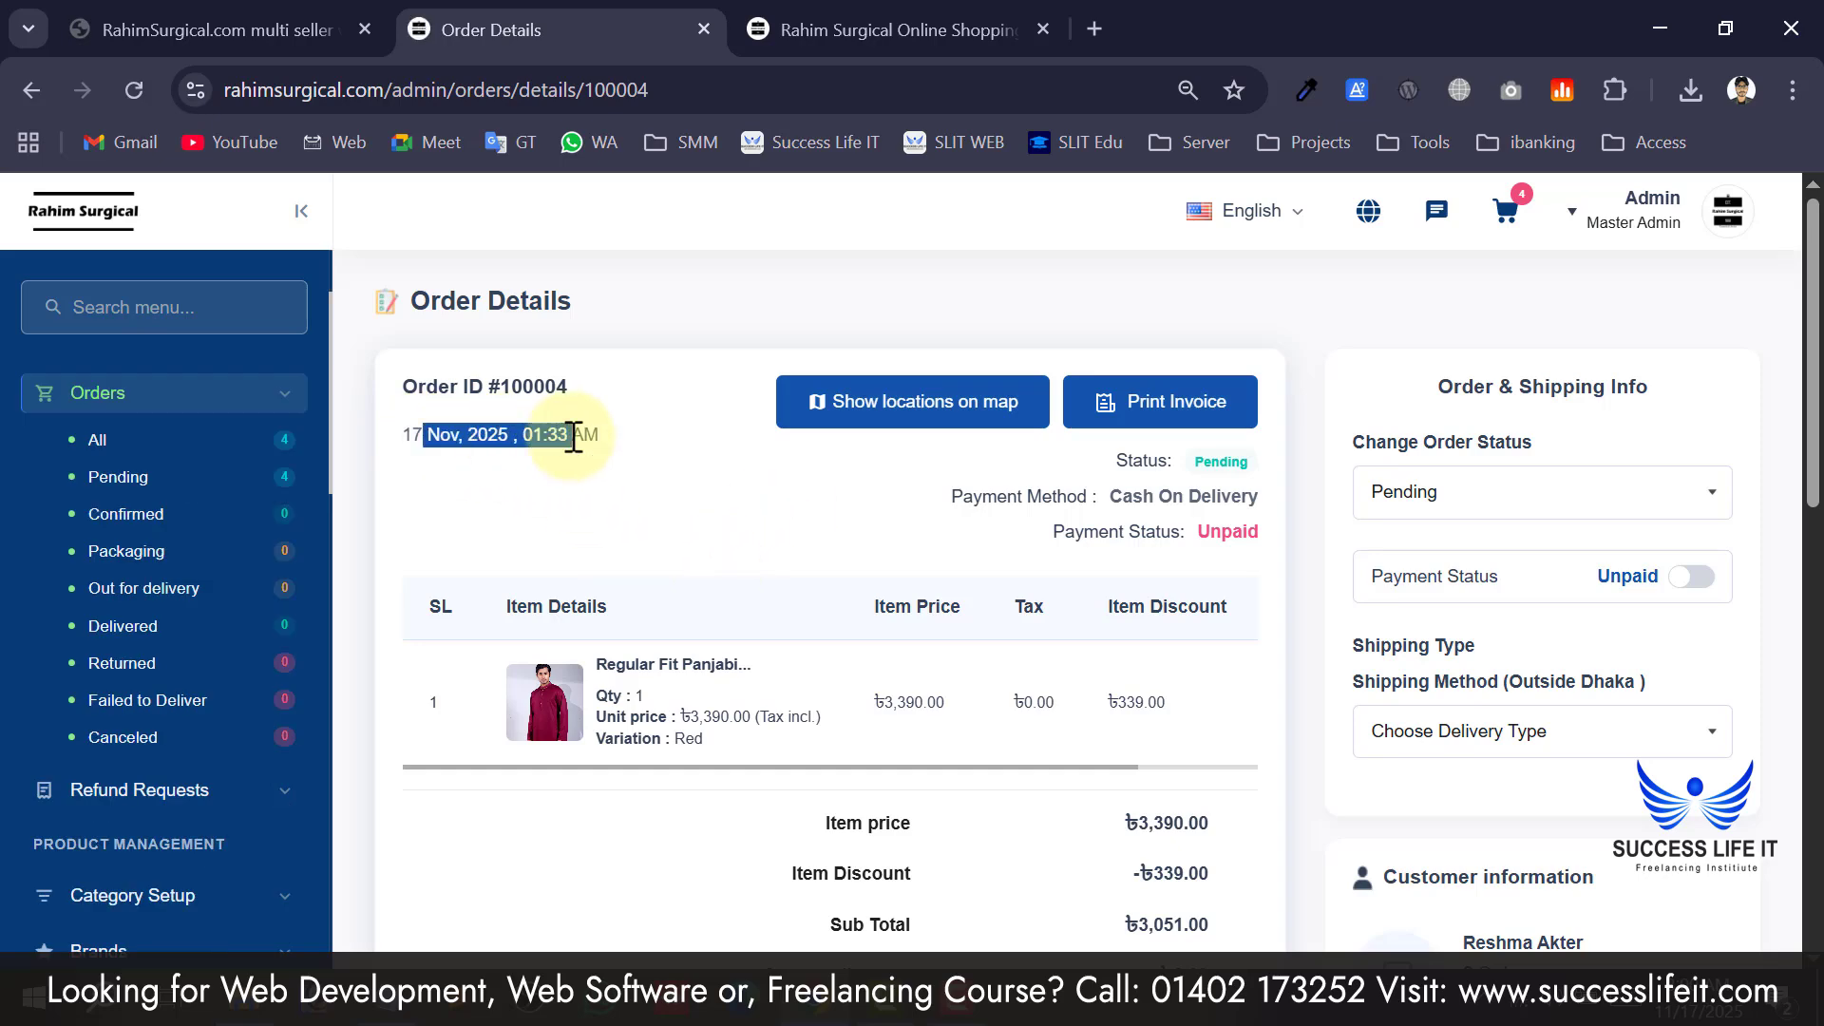
pyautogui.moveTo(1109, 496); pyautogui.dragTo(1187, 532)
pyautogui.scroll(-8, 1005, 642)
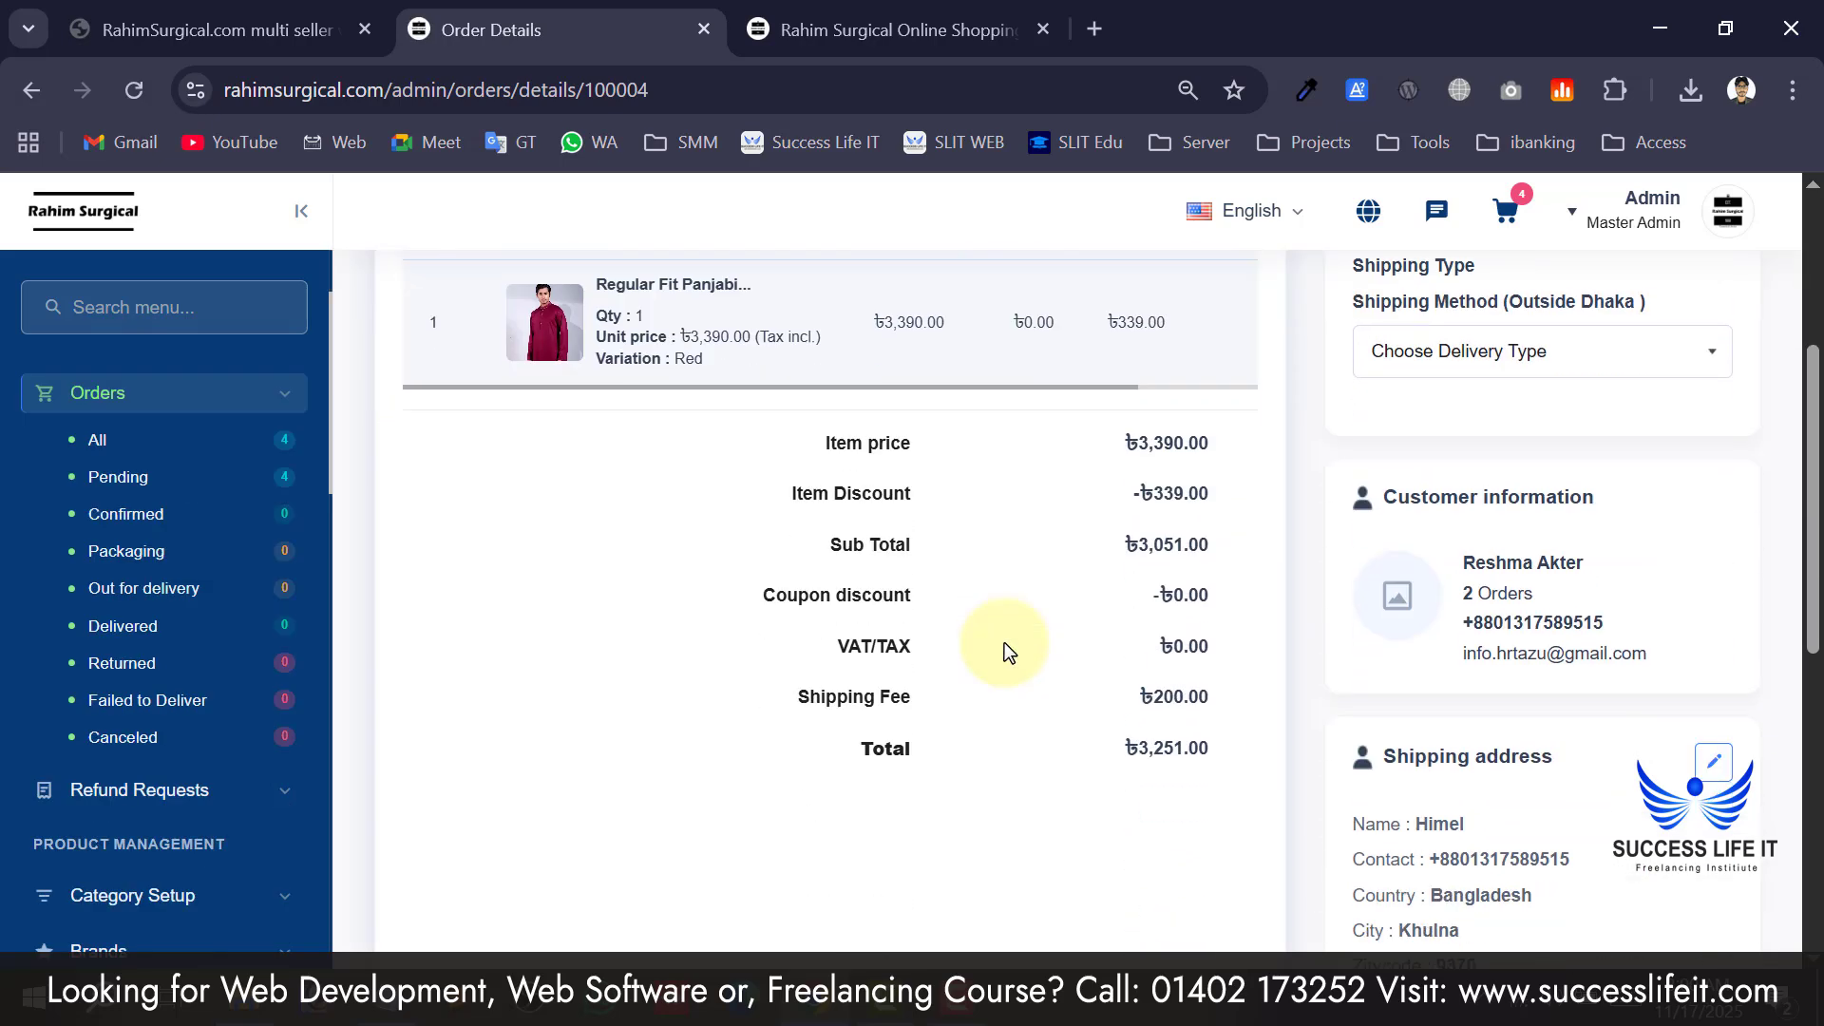
pyautogui.scroll(8, 1095, 553)
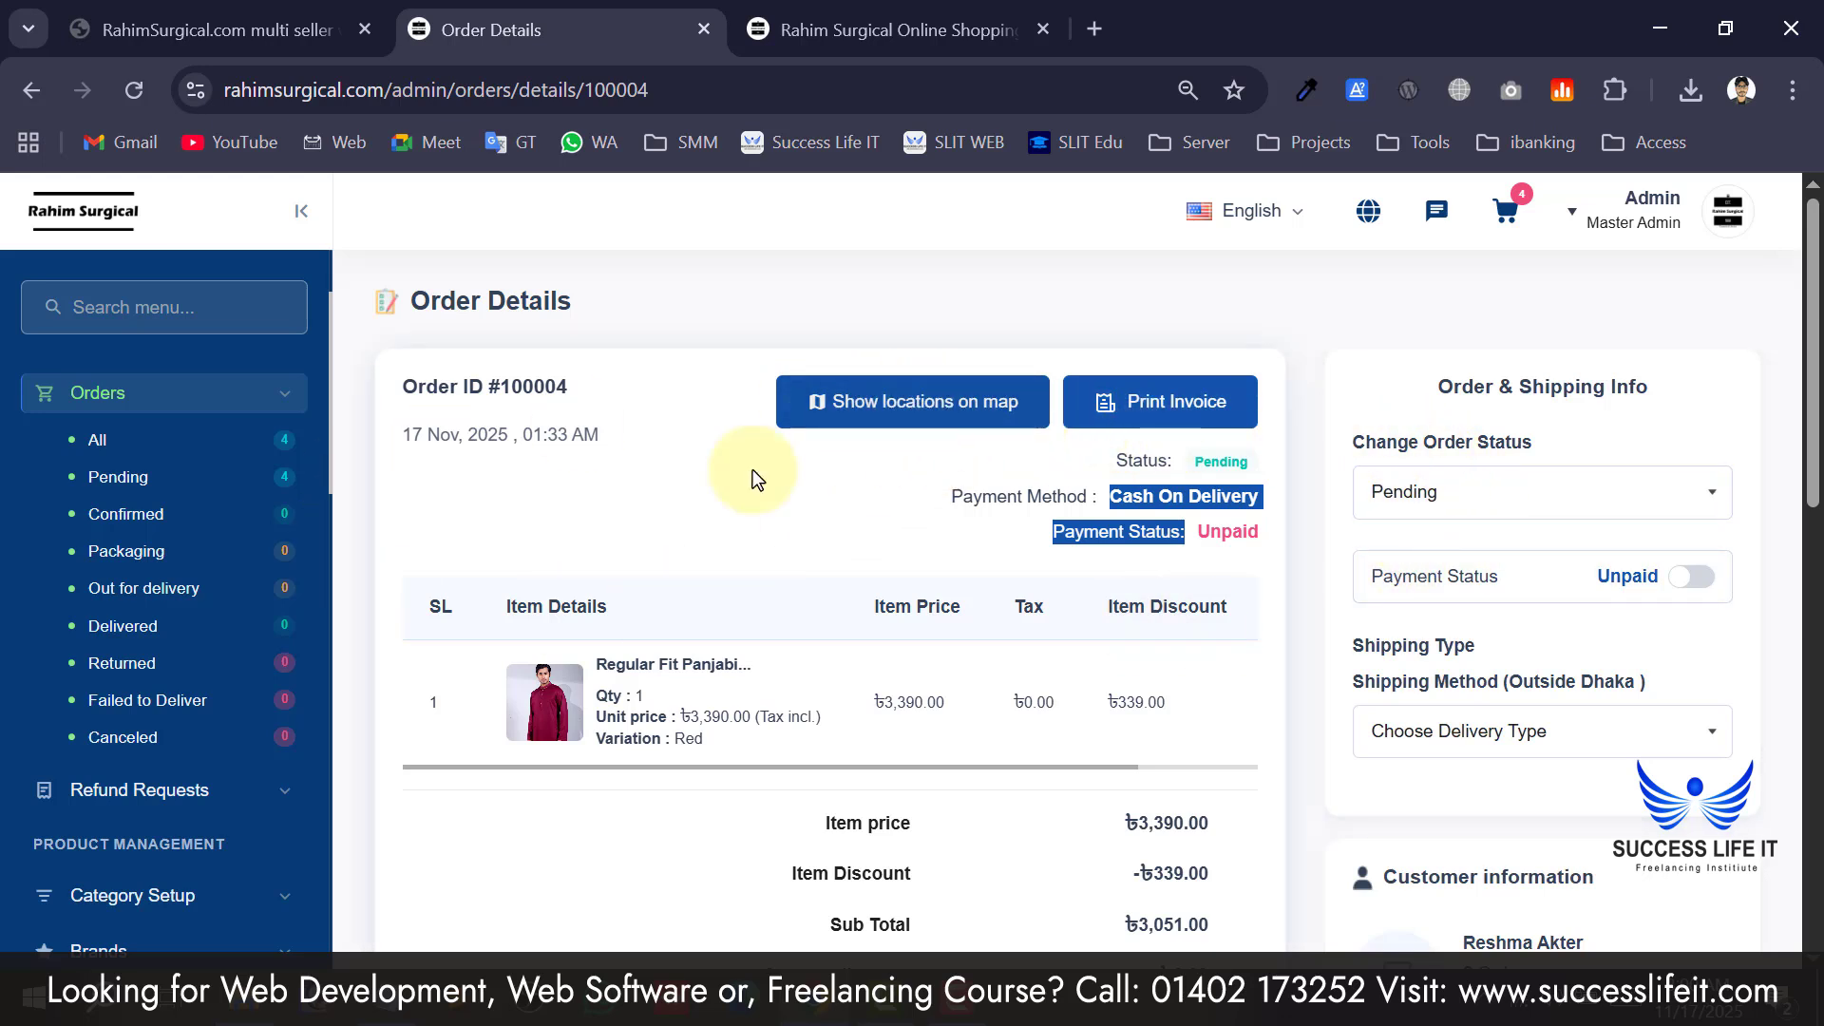
pyautogui.click(1010, 431)
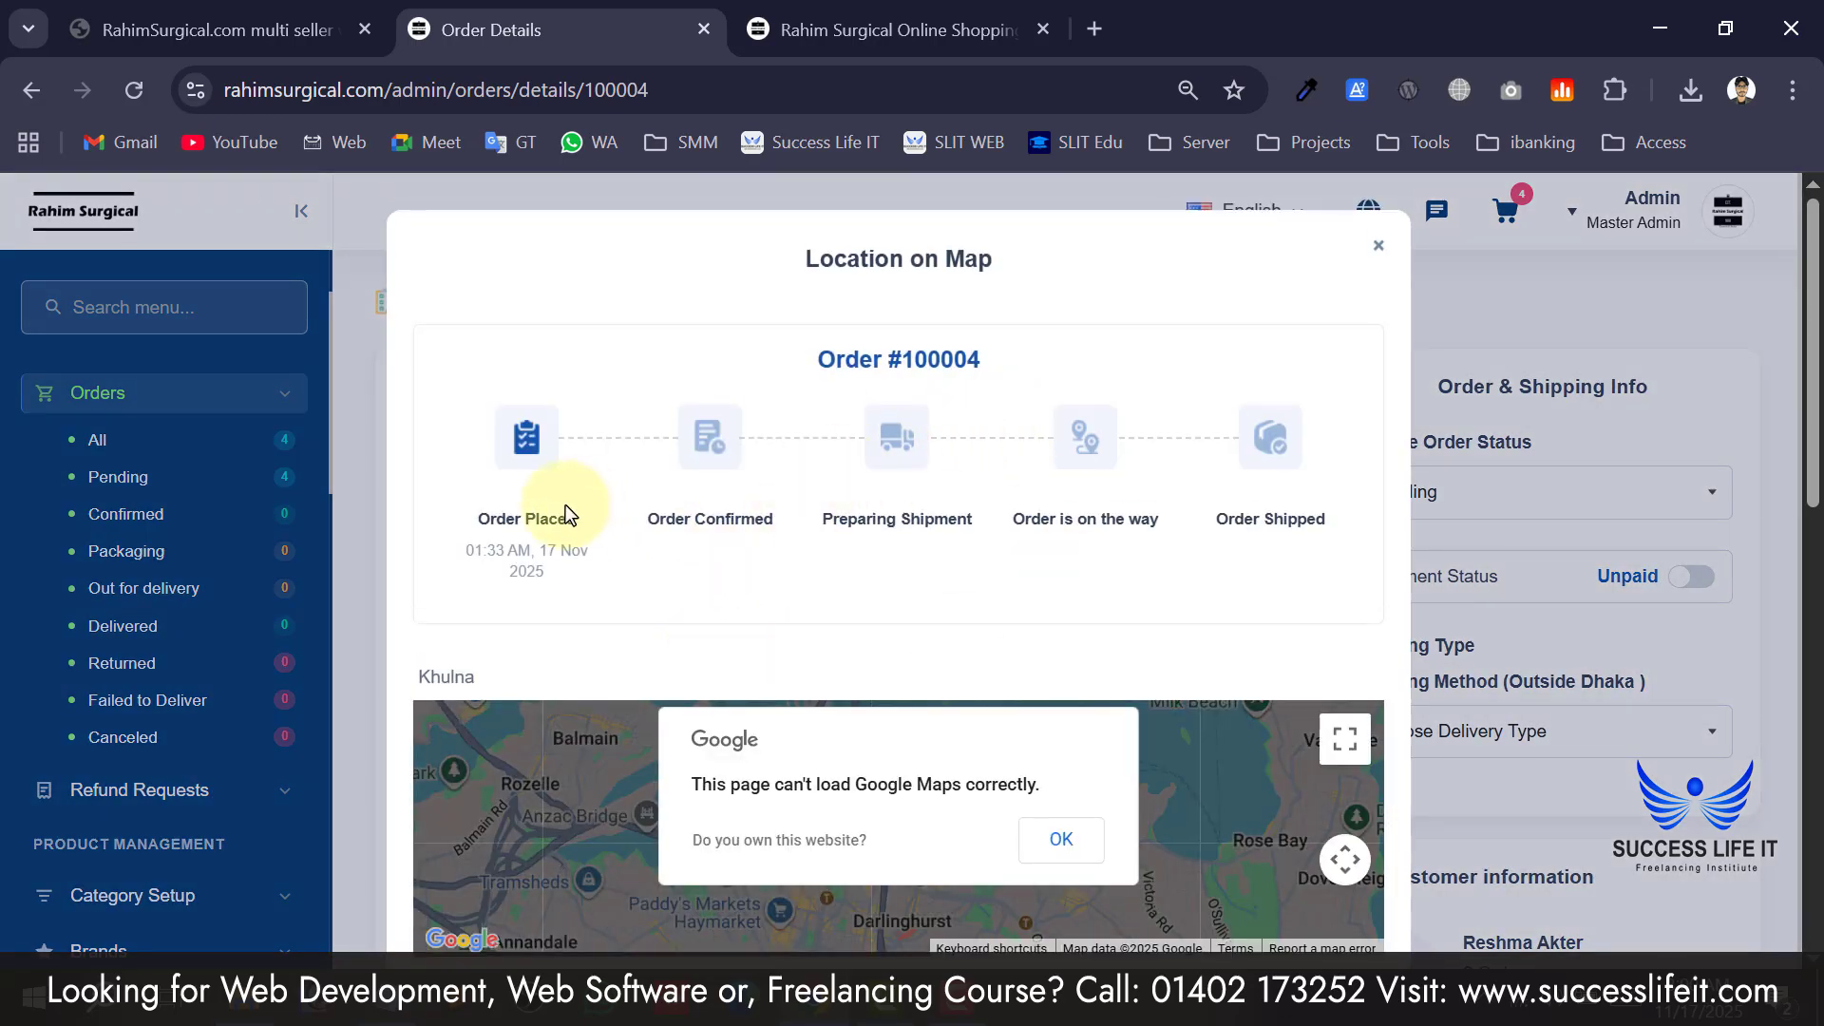
pyautogui.scroll(-1, 674, 560)
pyautogui.scroll(1, 674, 557)
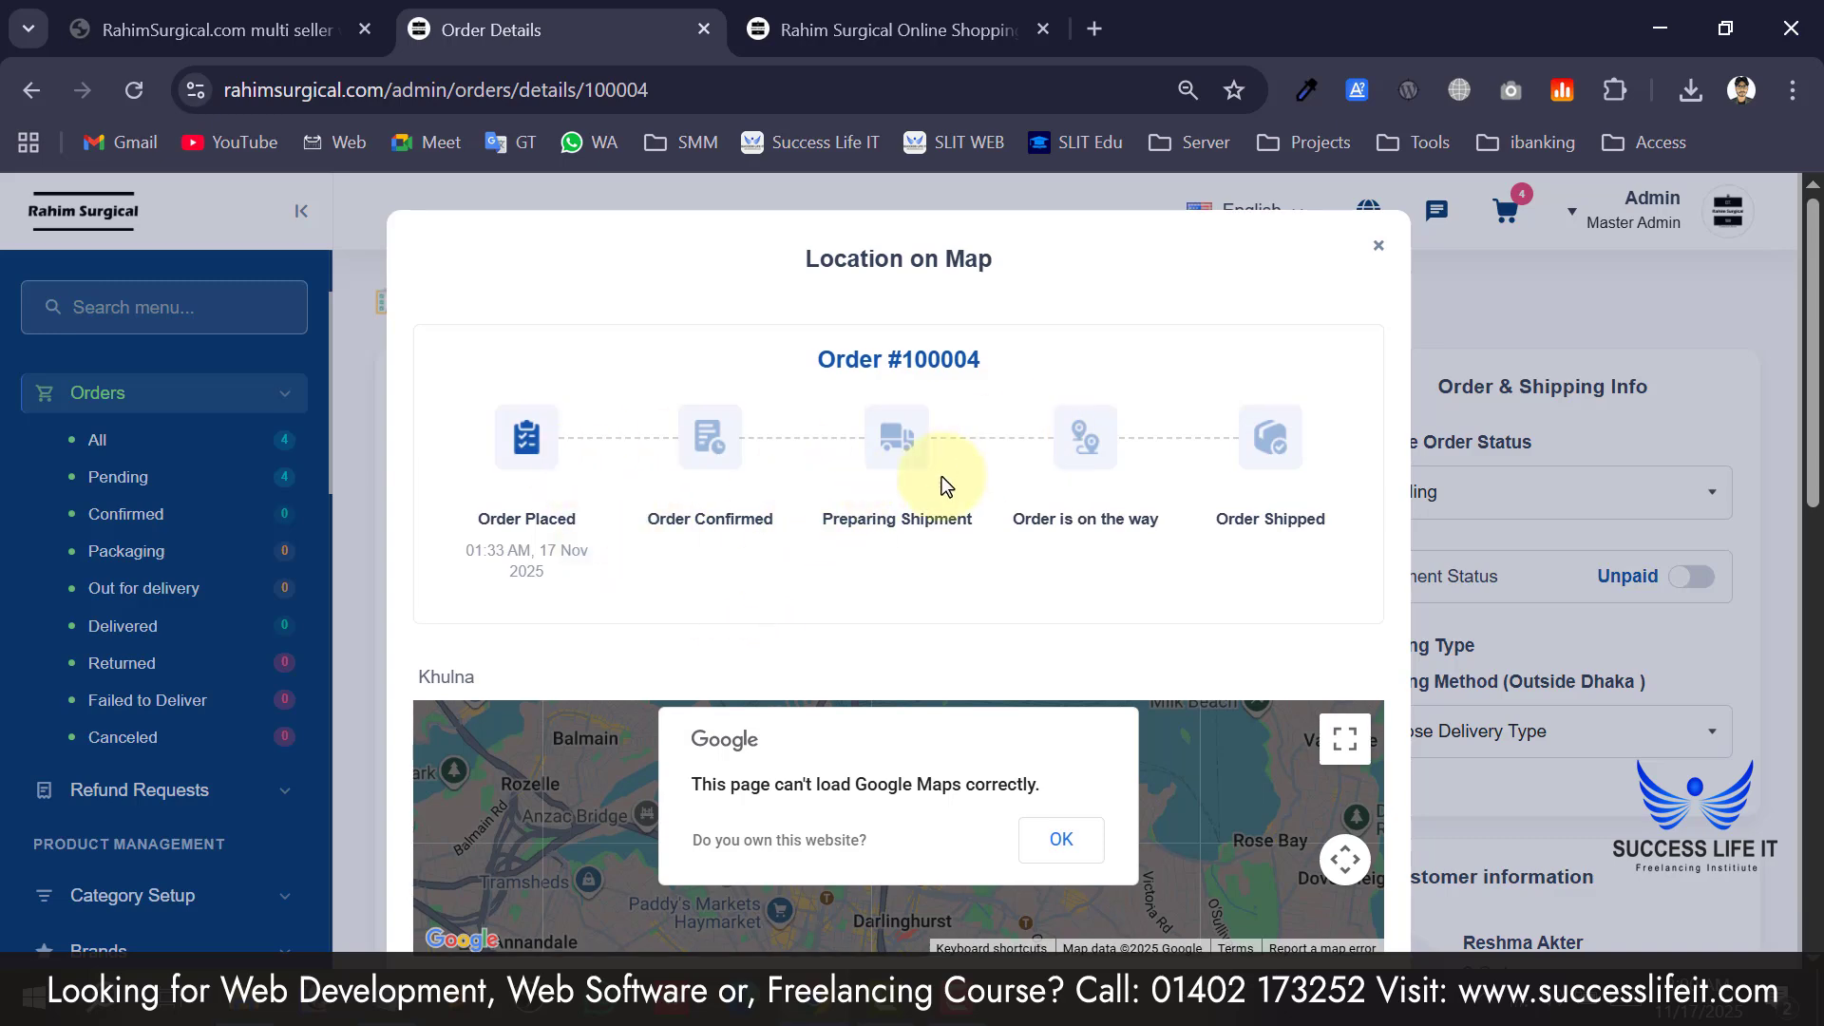
pyautogui.click(1378, 249)
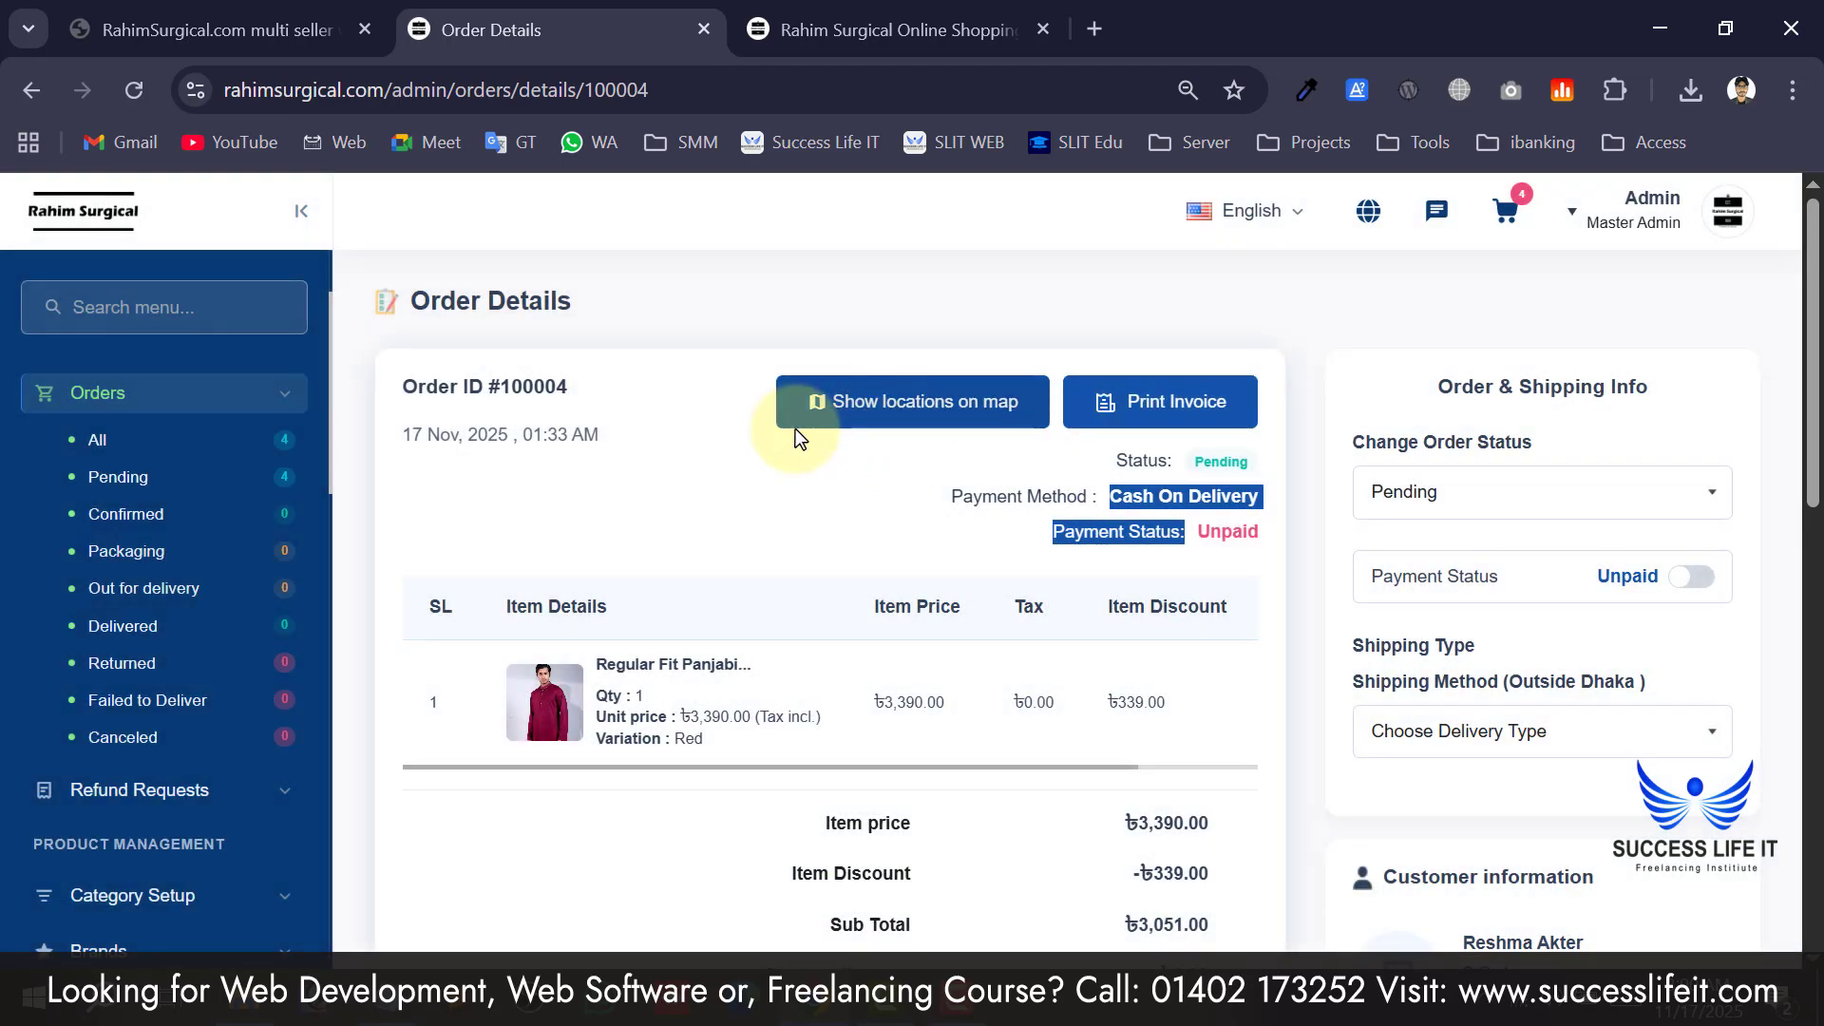
pyautogui.click(1007, 416)
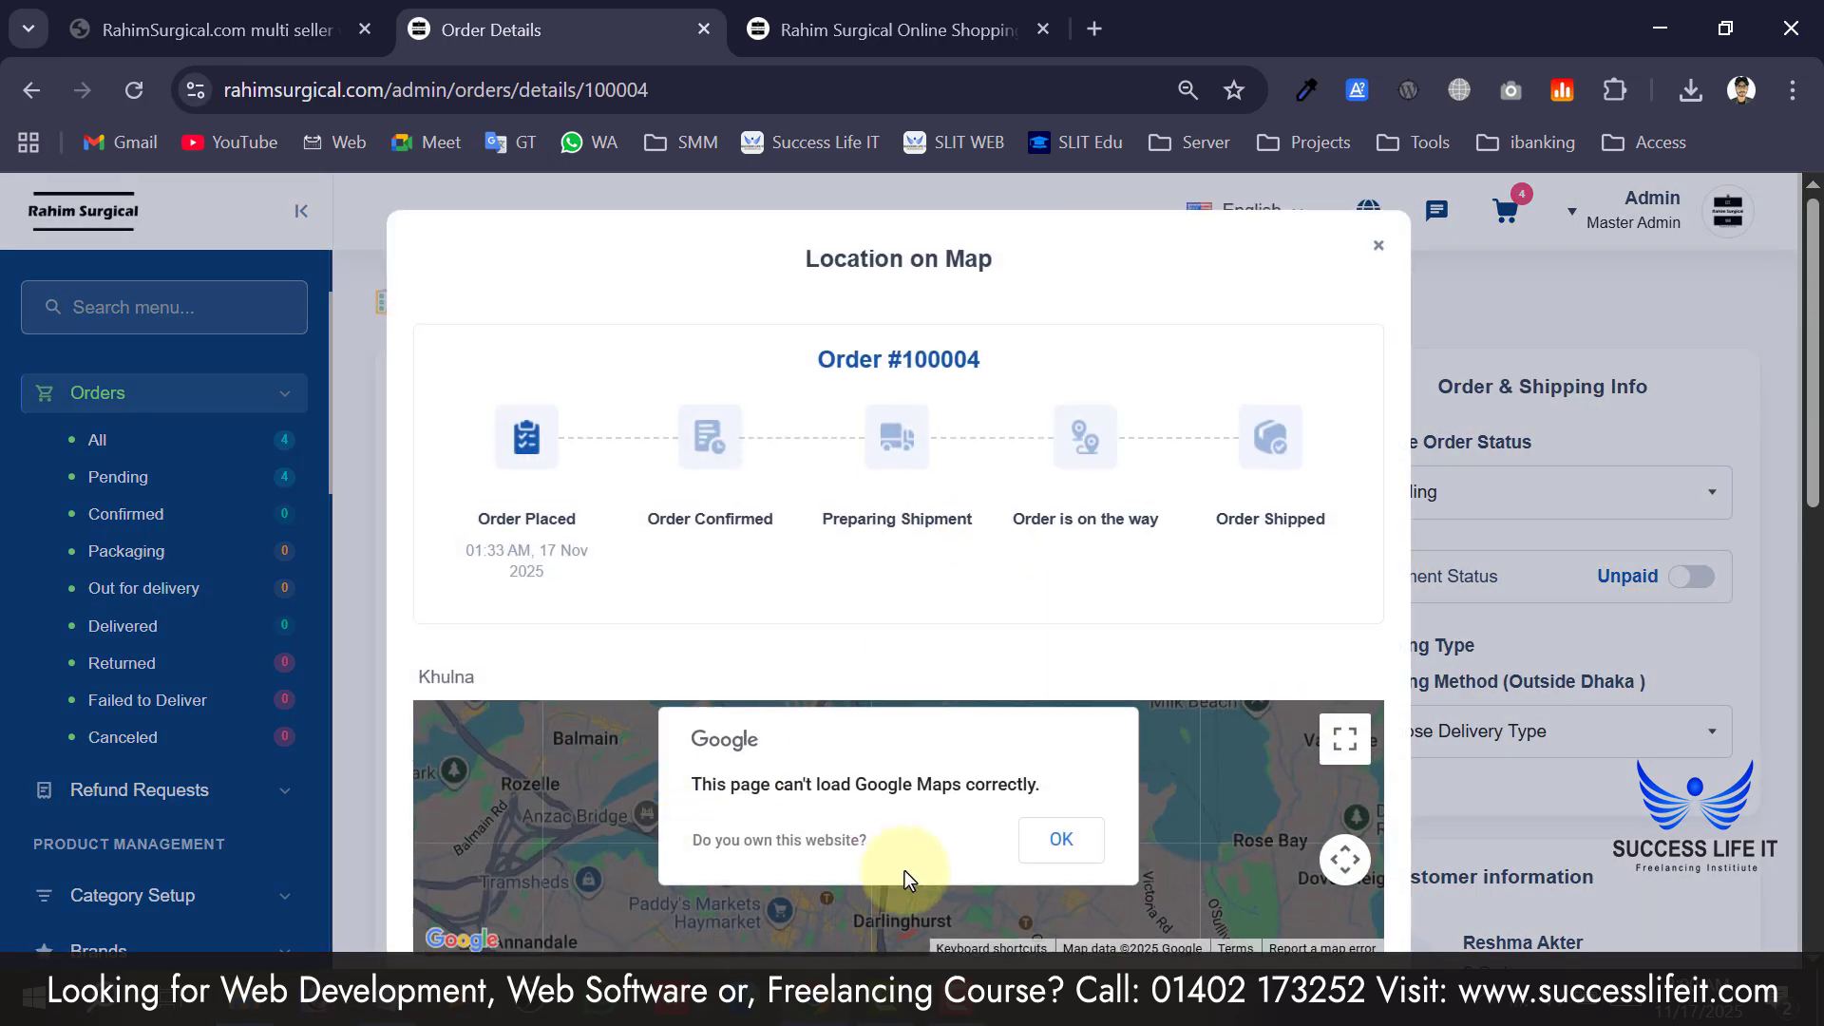
pyautogui.scroll(-1, 685, 703)
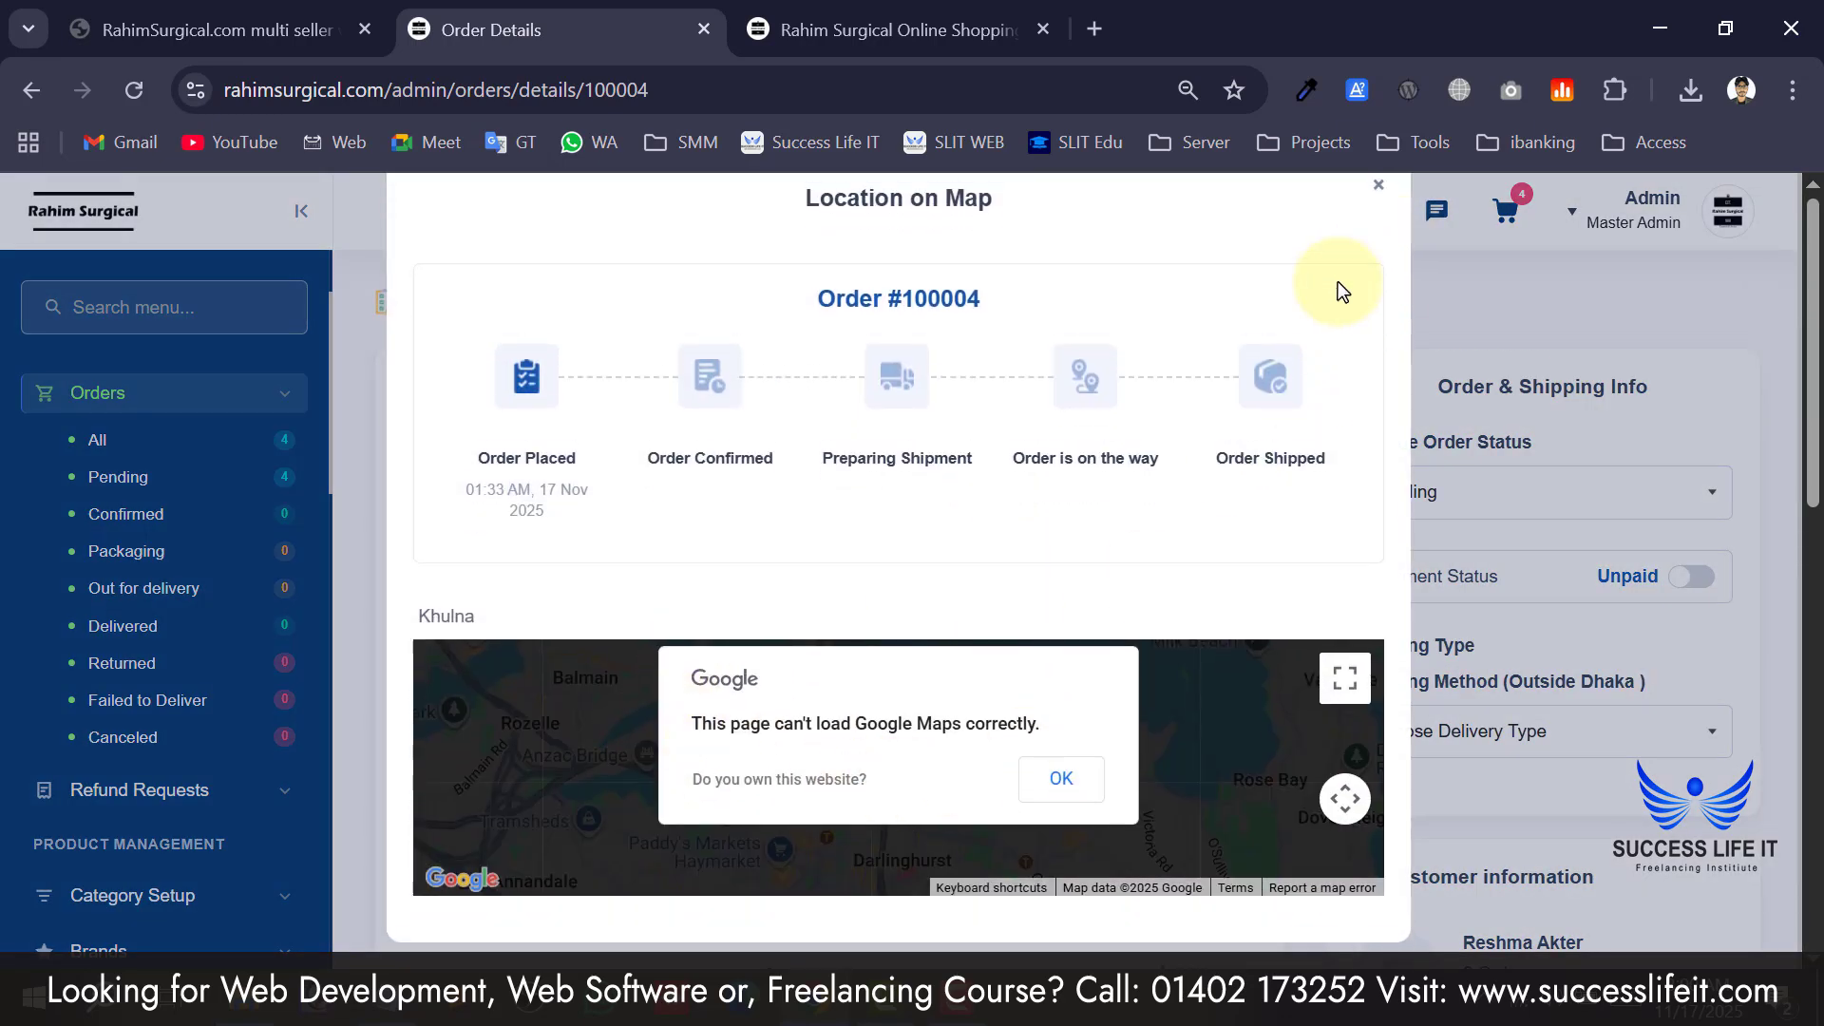
pyautogui.scroll(1, 1338, 281)
pyautogui.click(1379, 240)
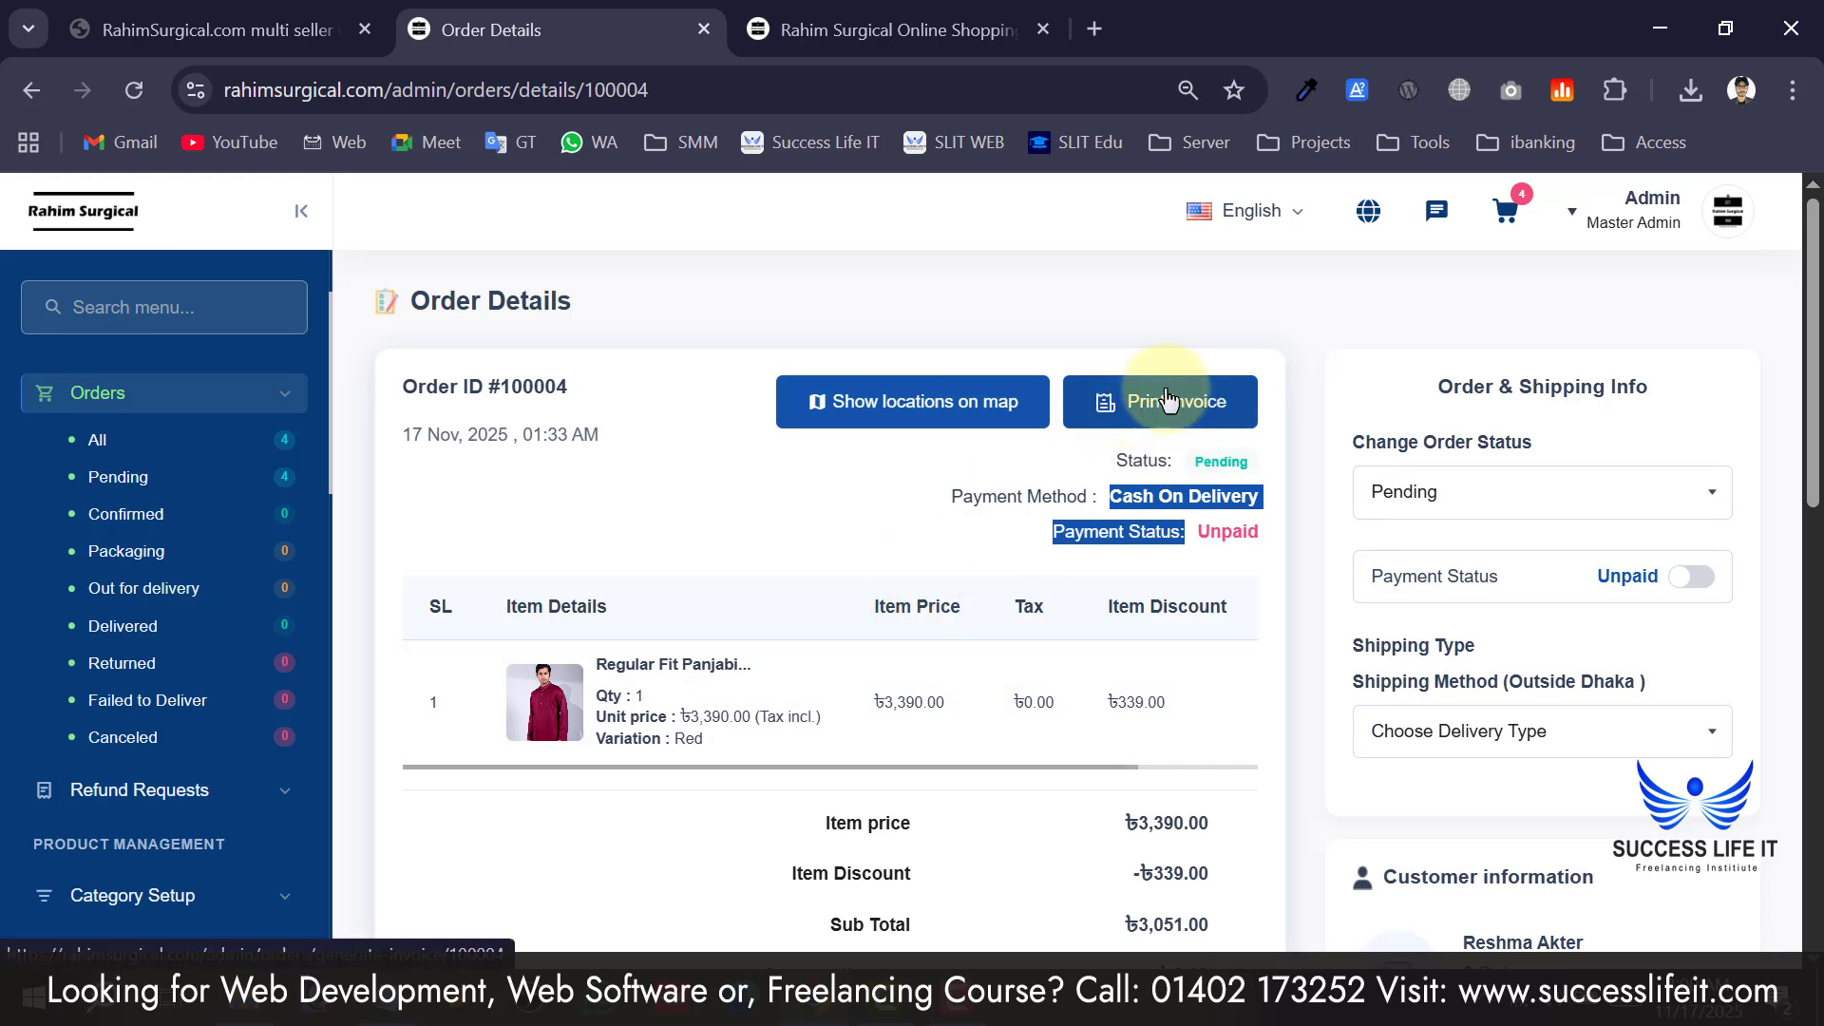
# Download order #100004's invoice PDF, review its ৳3,251.00 total, and close it.
pyautogui.click(1164, 428)
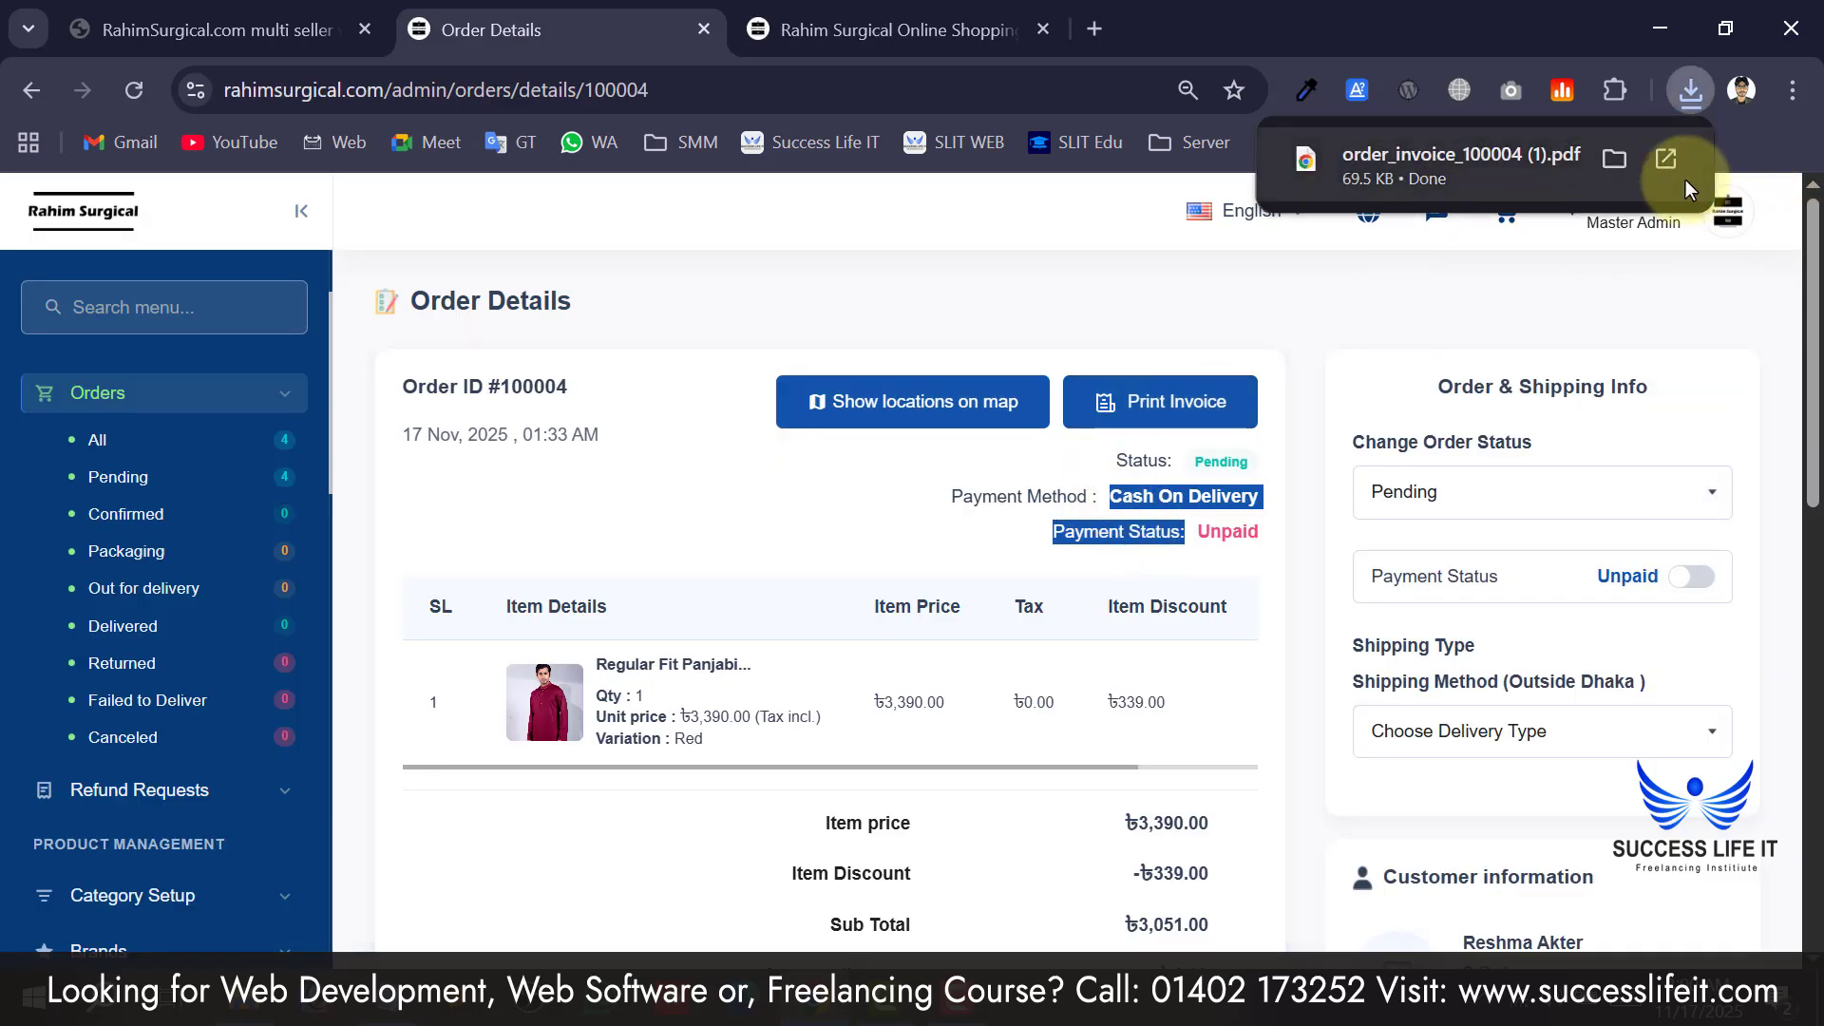
pyautogui.click(1670, 174)
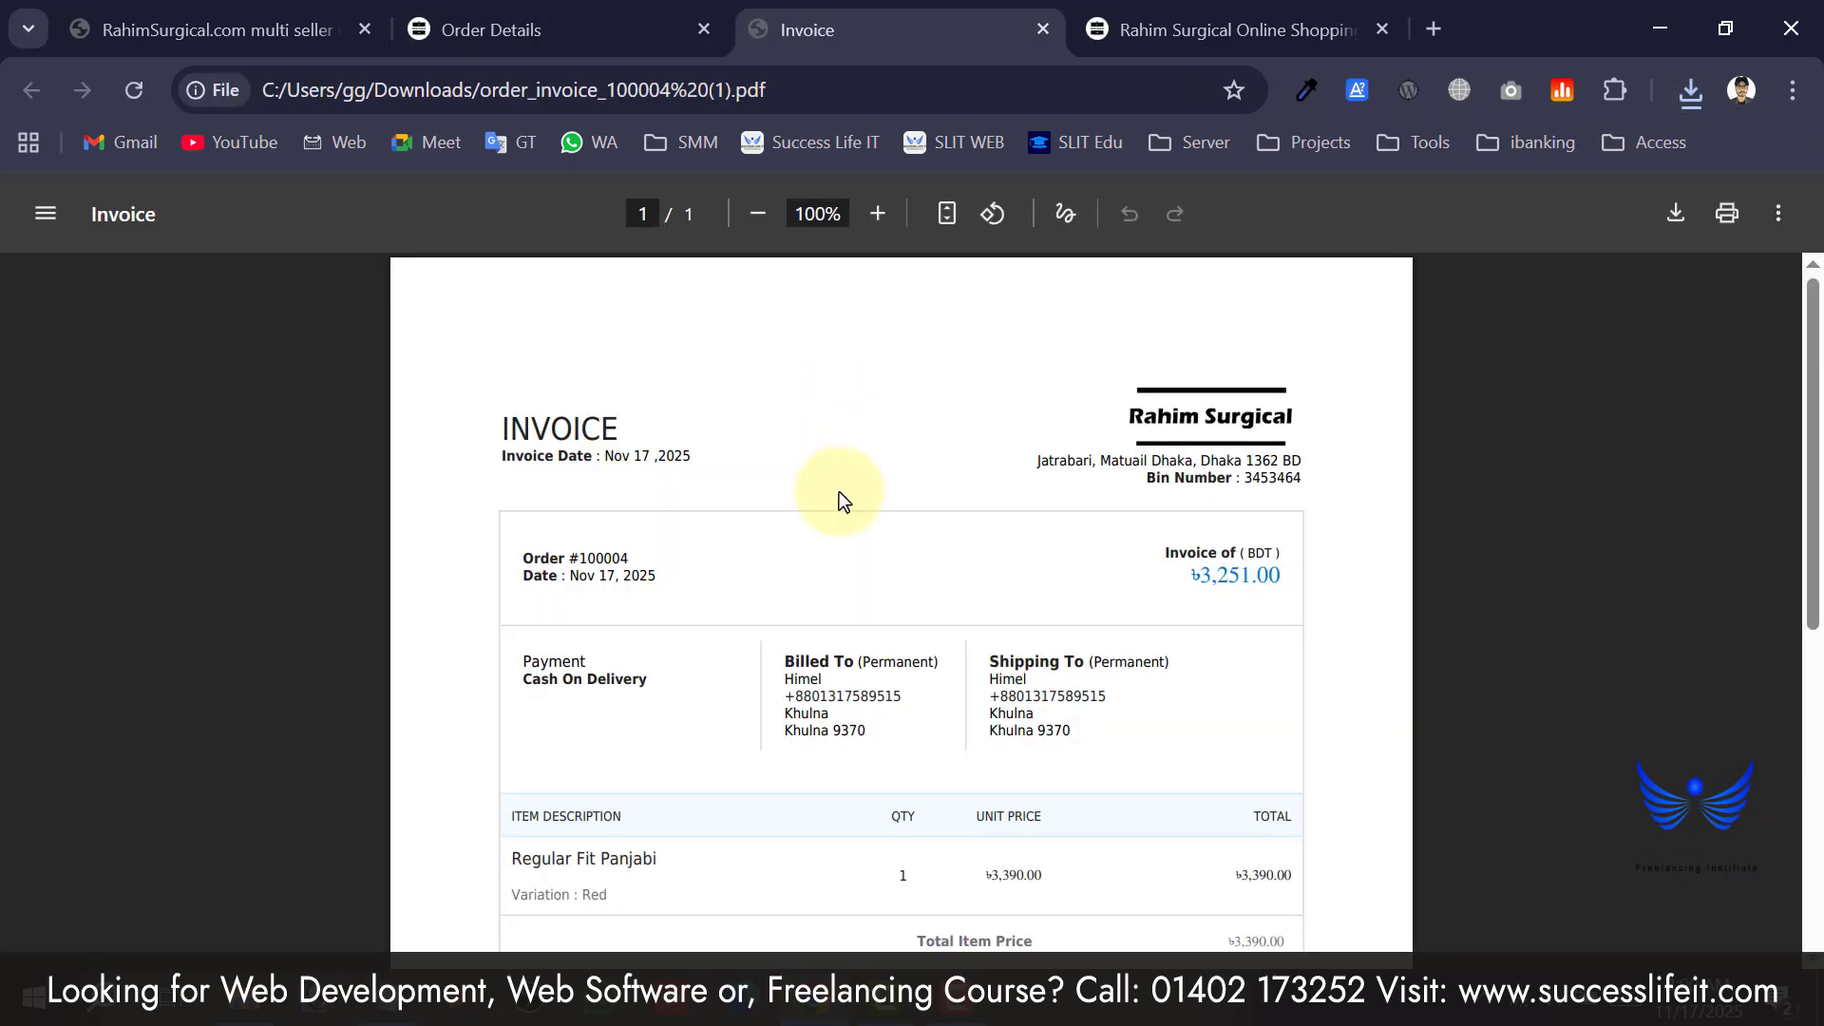
pyautogui.scroll(-1, 840, 493)
pyautogui.scroll(-4, 840, 492)
pyautogui.scroll(6, 841, 502)
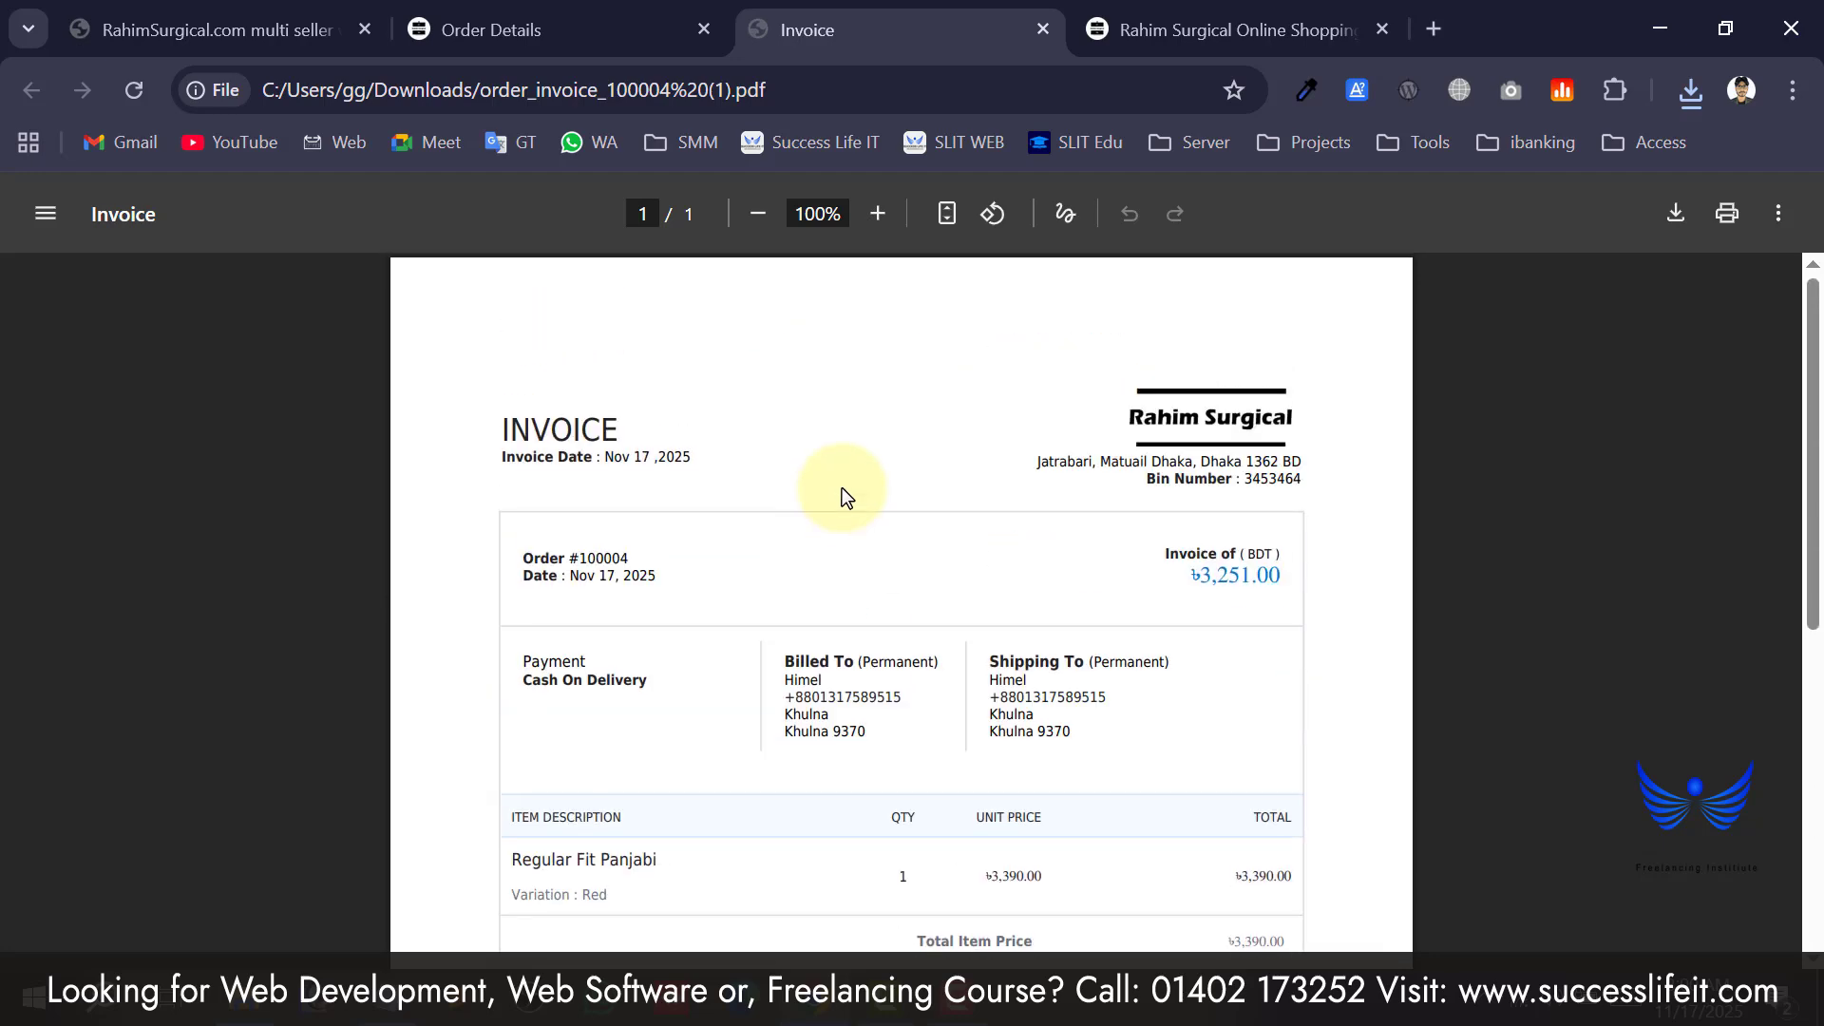
pyautogui.hotkey('ctrl', 'w')
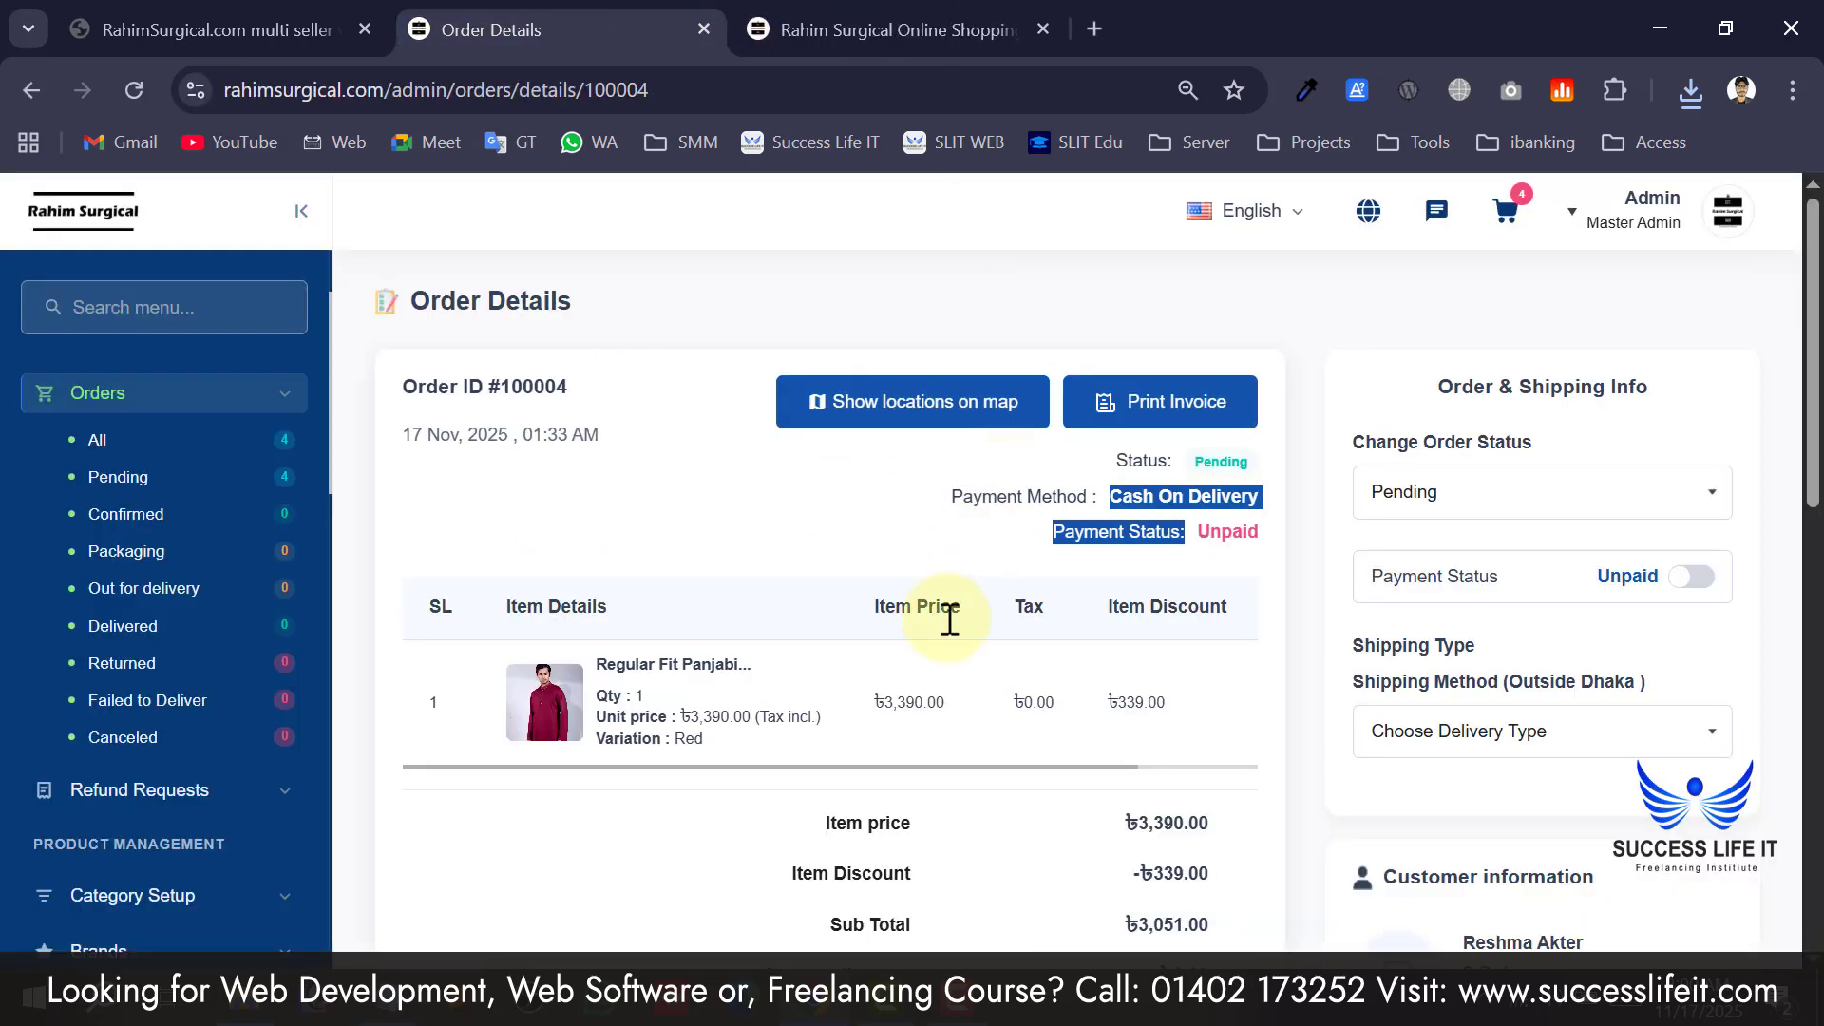
pyautogui.click(946, 622)
# Change order #100004's status to Delivered, leaving the payment status dialog cancelled.
pyautogui.click(1484, 487)
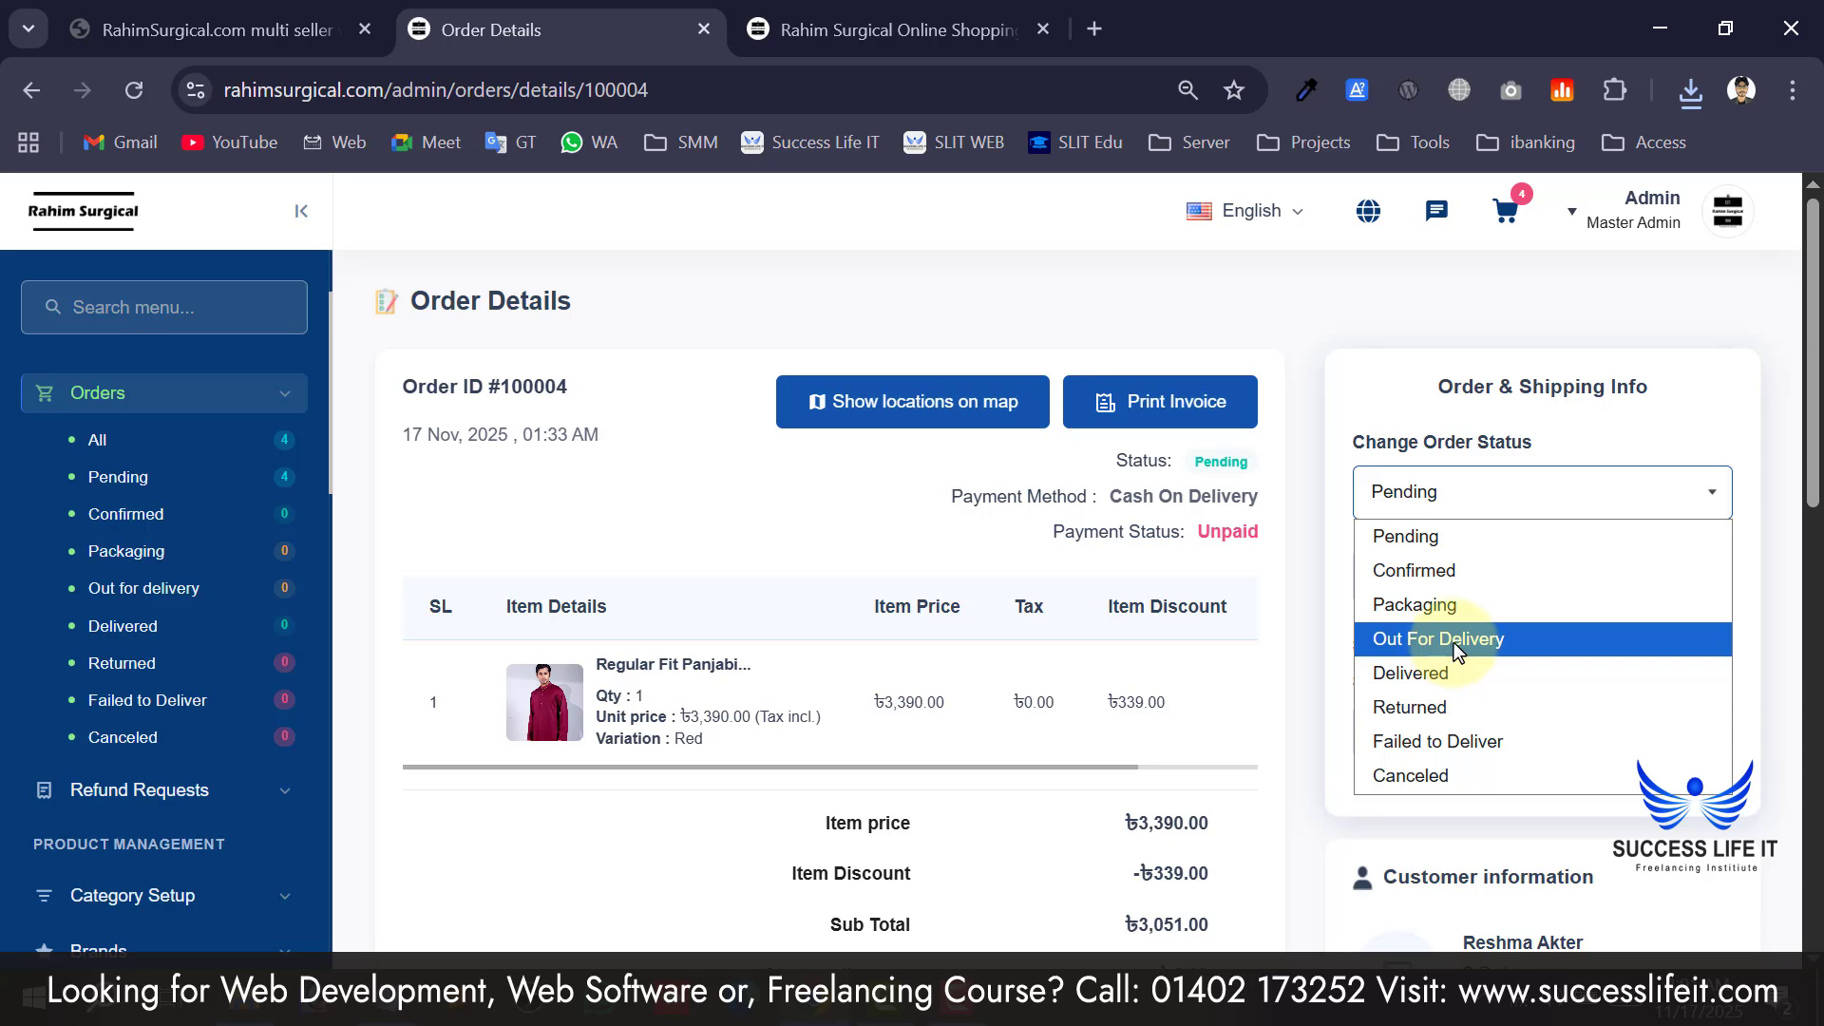
pyautogui.click(1455, 675)
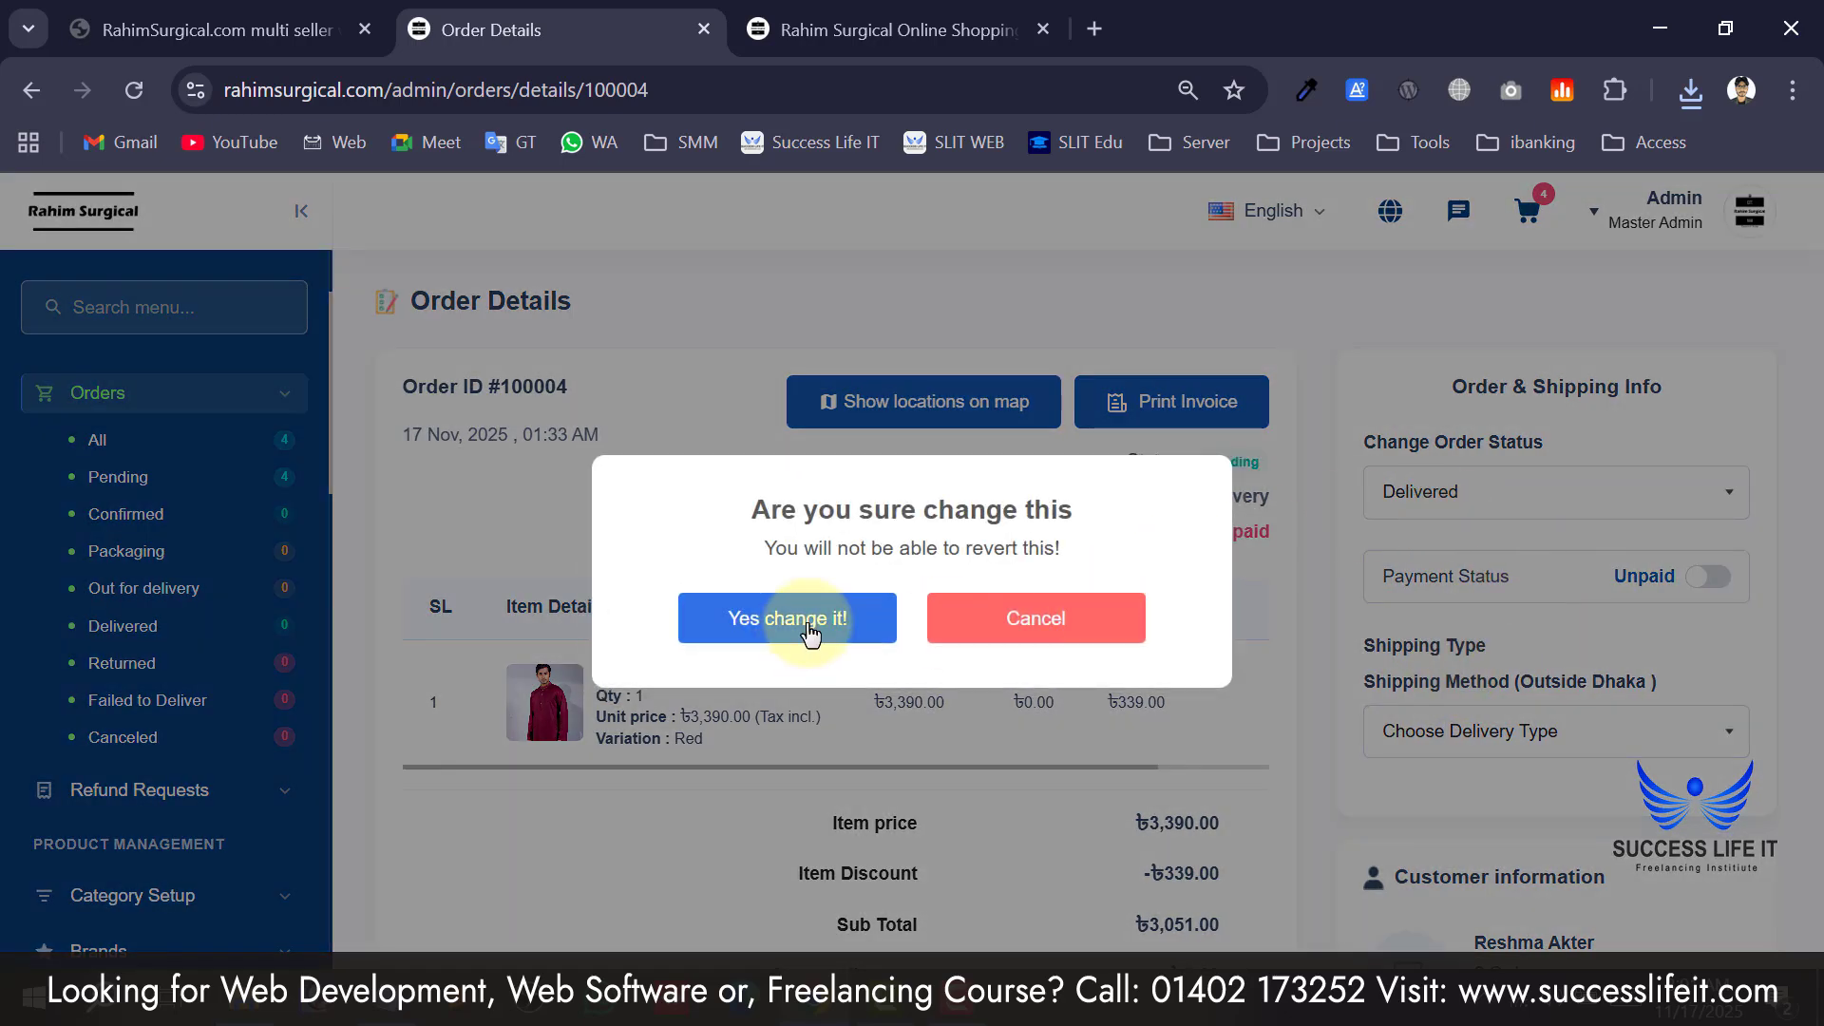
pyautogui.click(807, 622)
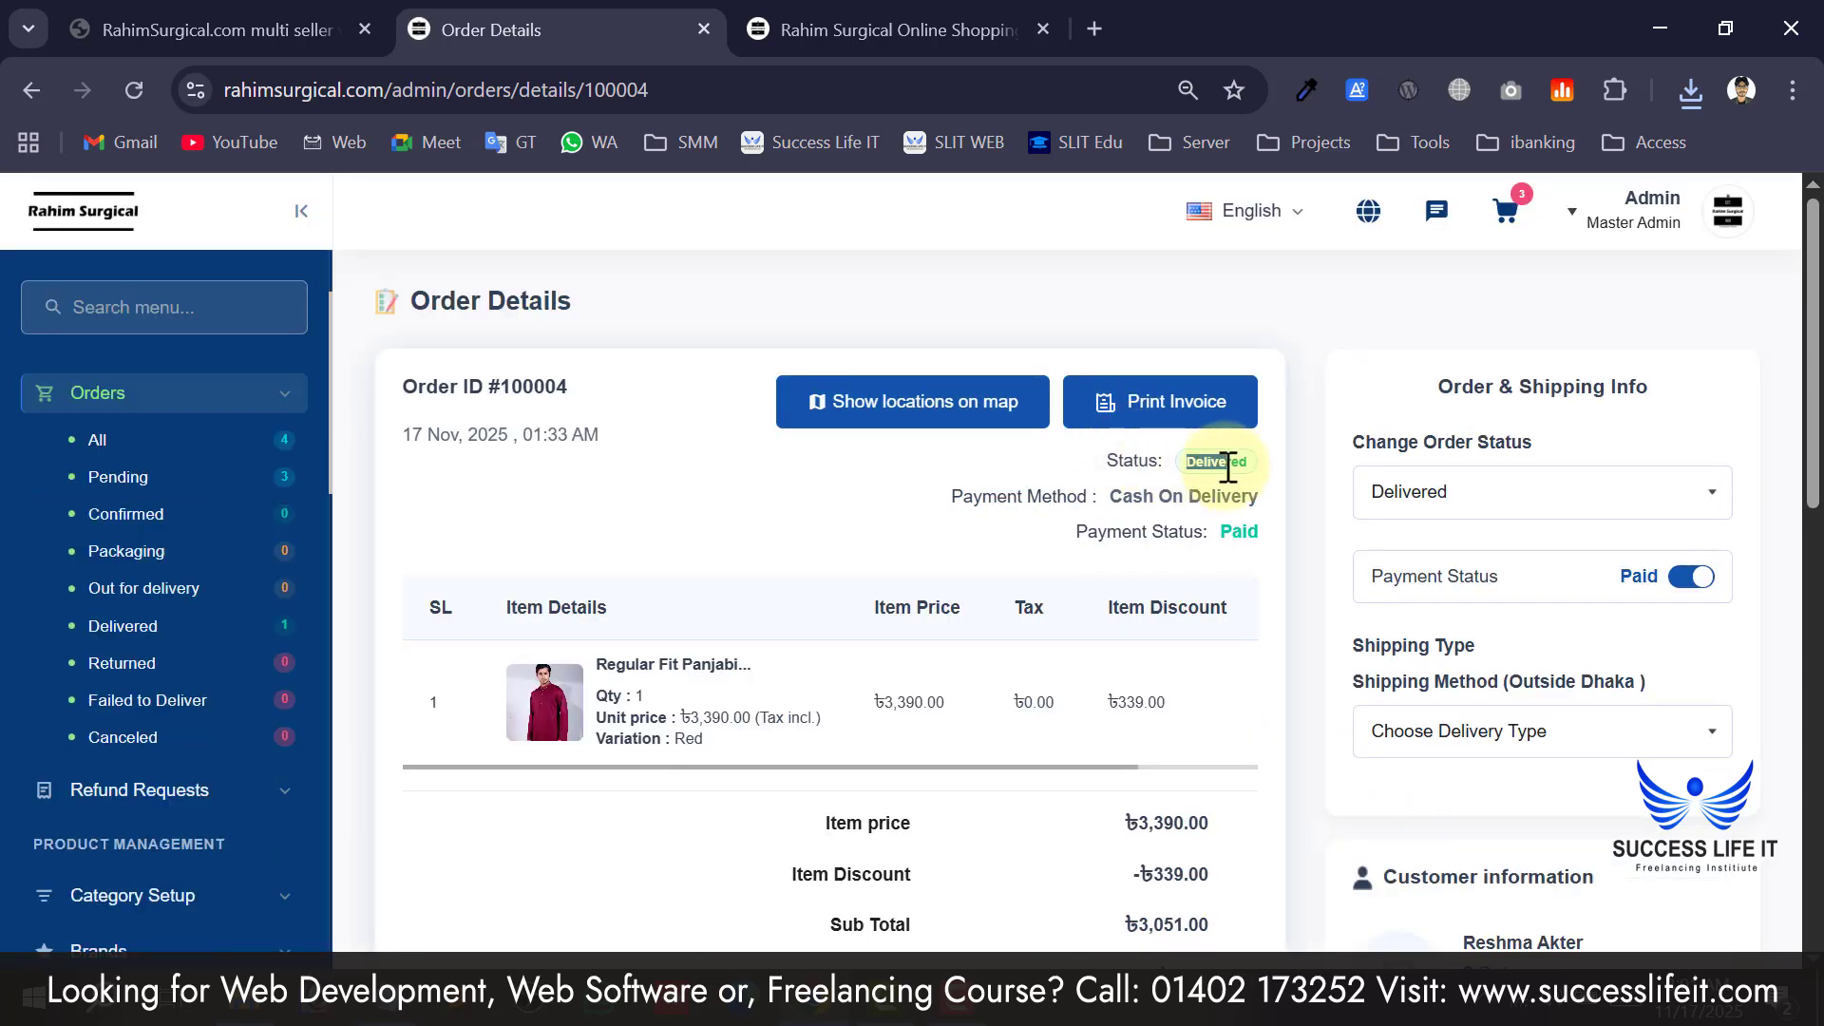
pyautogui.moveTo(1226, 463); pyautogui.dragTo(1231, 534)
pyautogui.click(1234, 532)
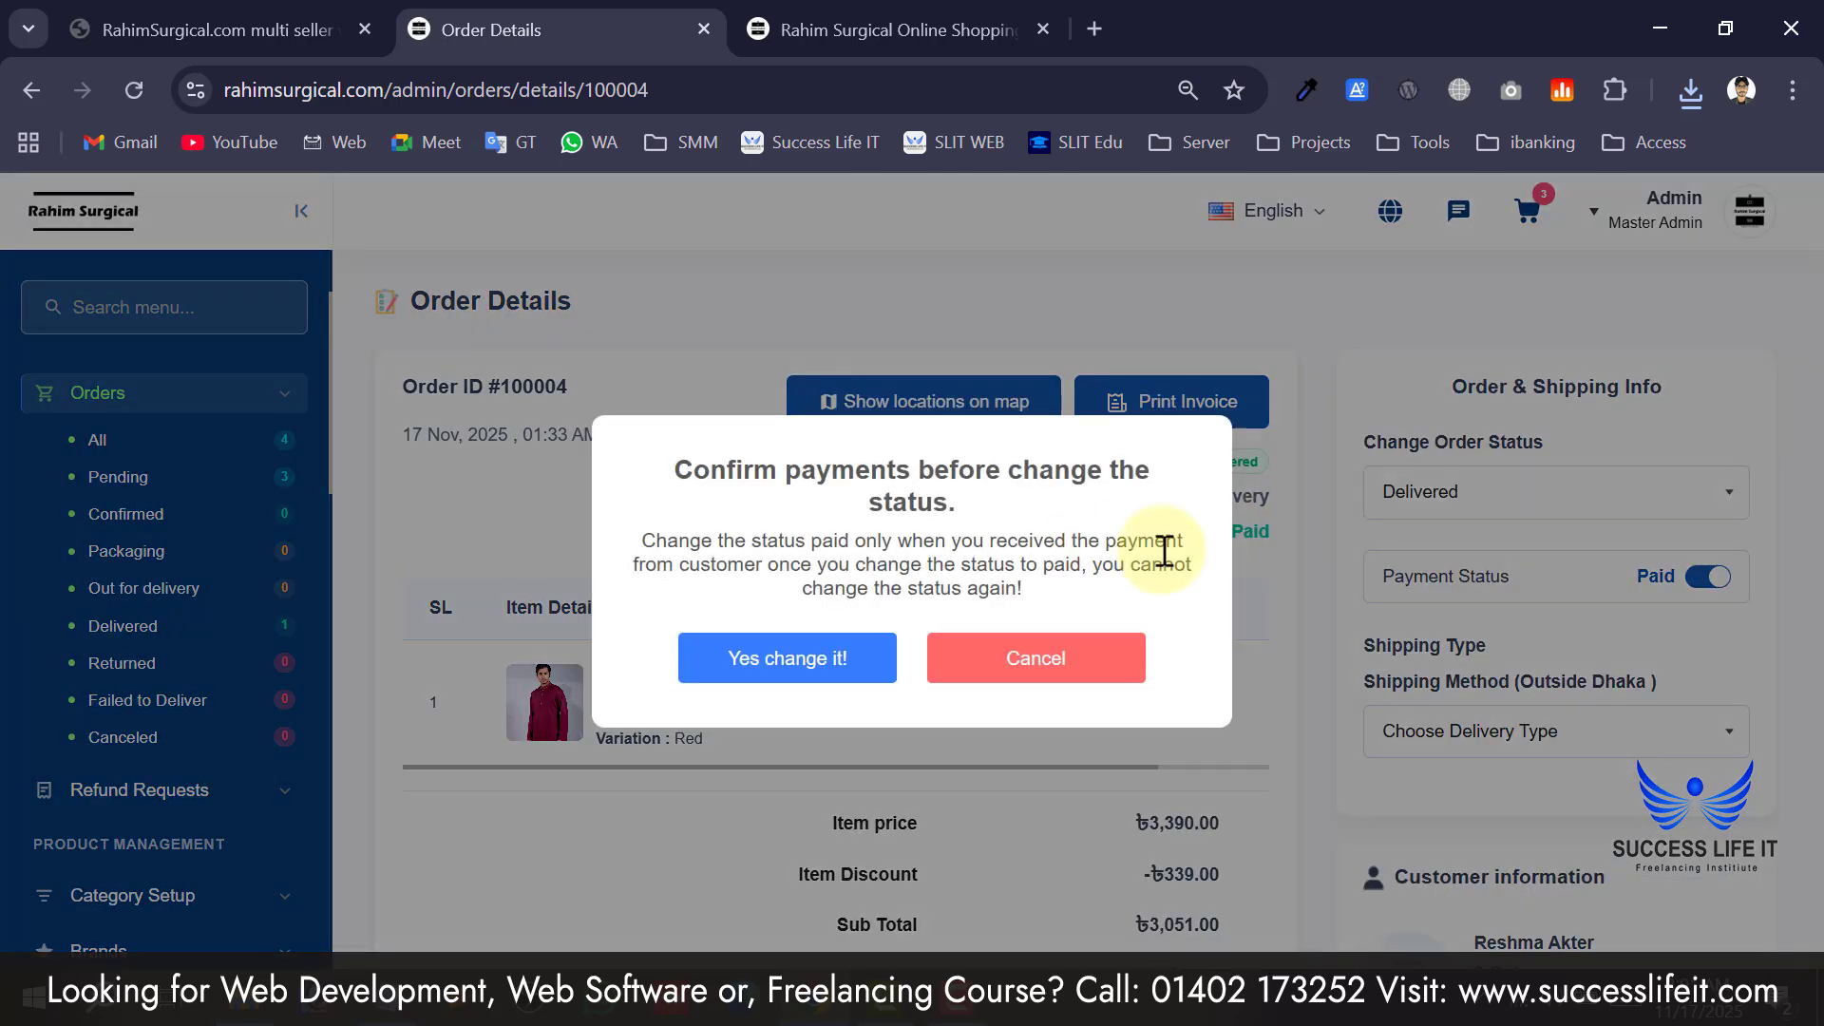
pyautogui.click(1135, 671)
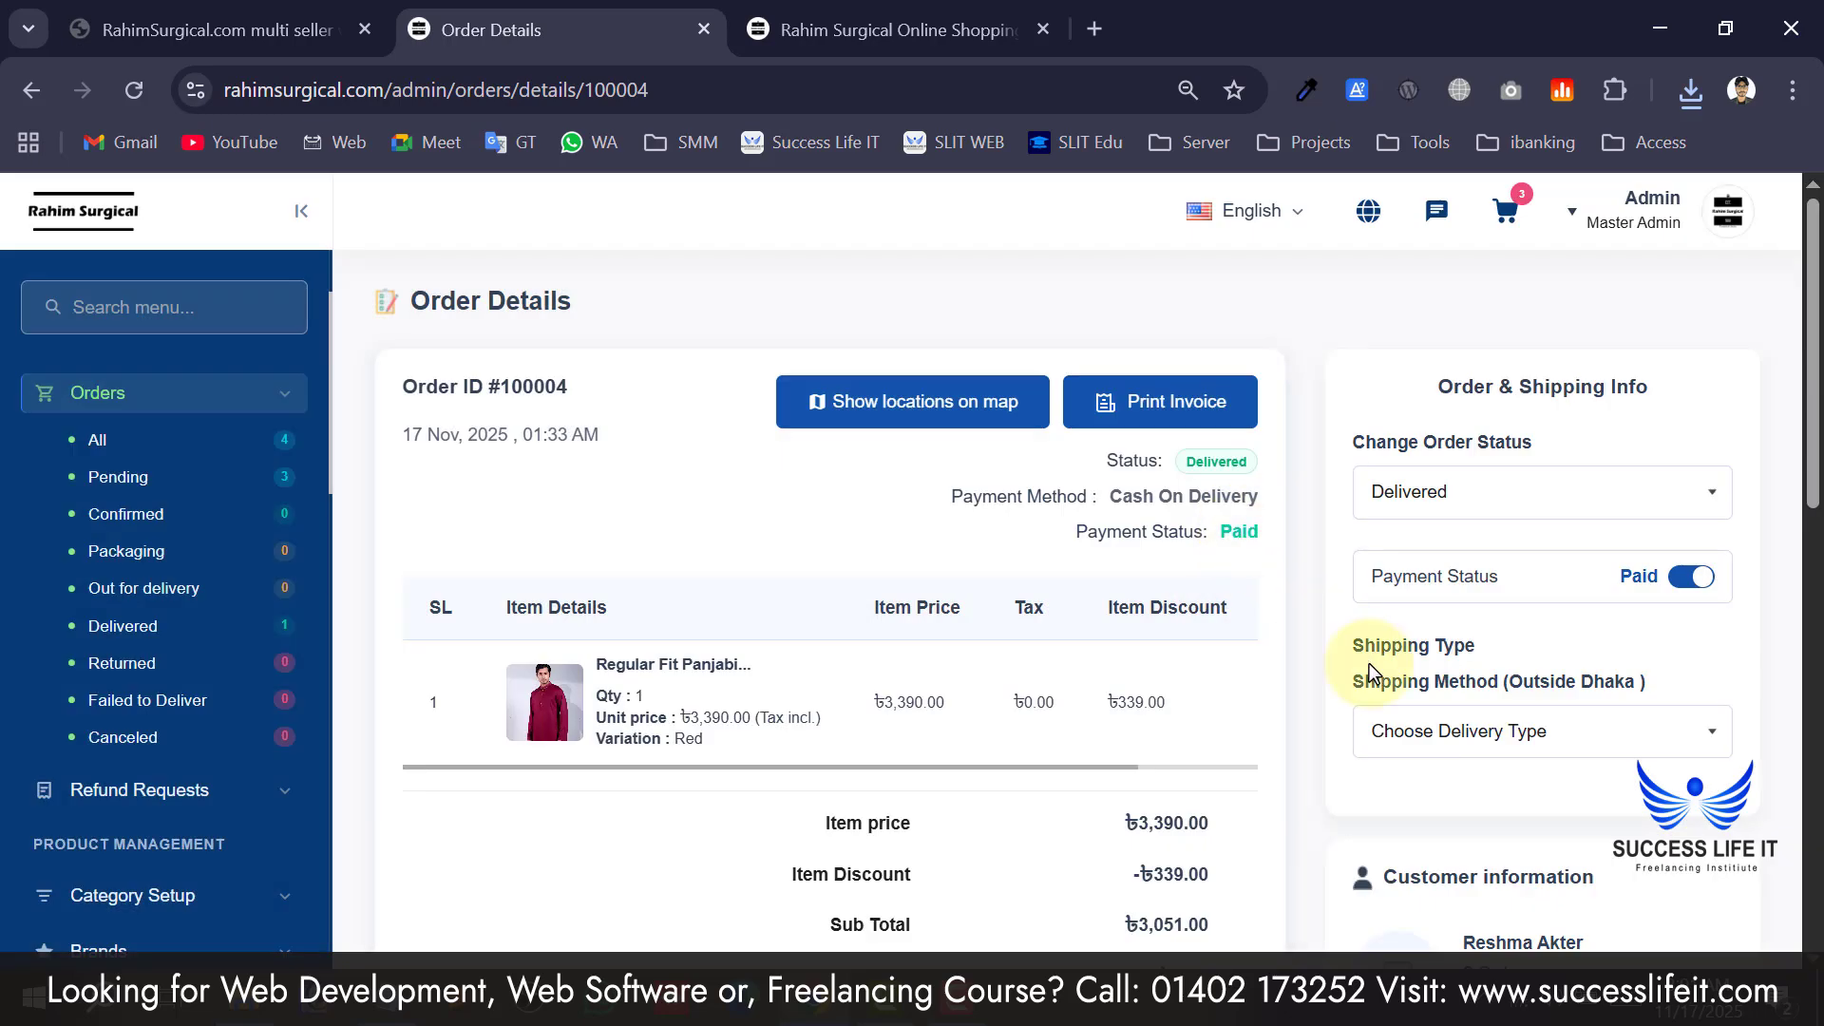
# Set the shipping method to By Self Delivery Man and check the delivery man list.
pyautogui.scroll(-2, 1371, 655)
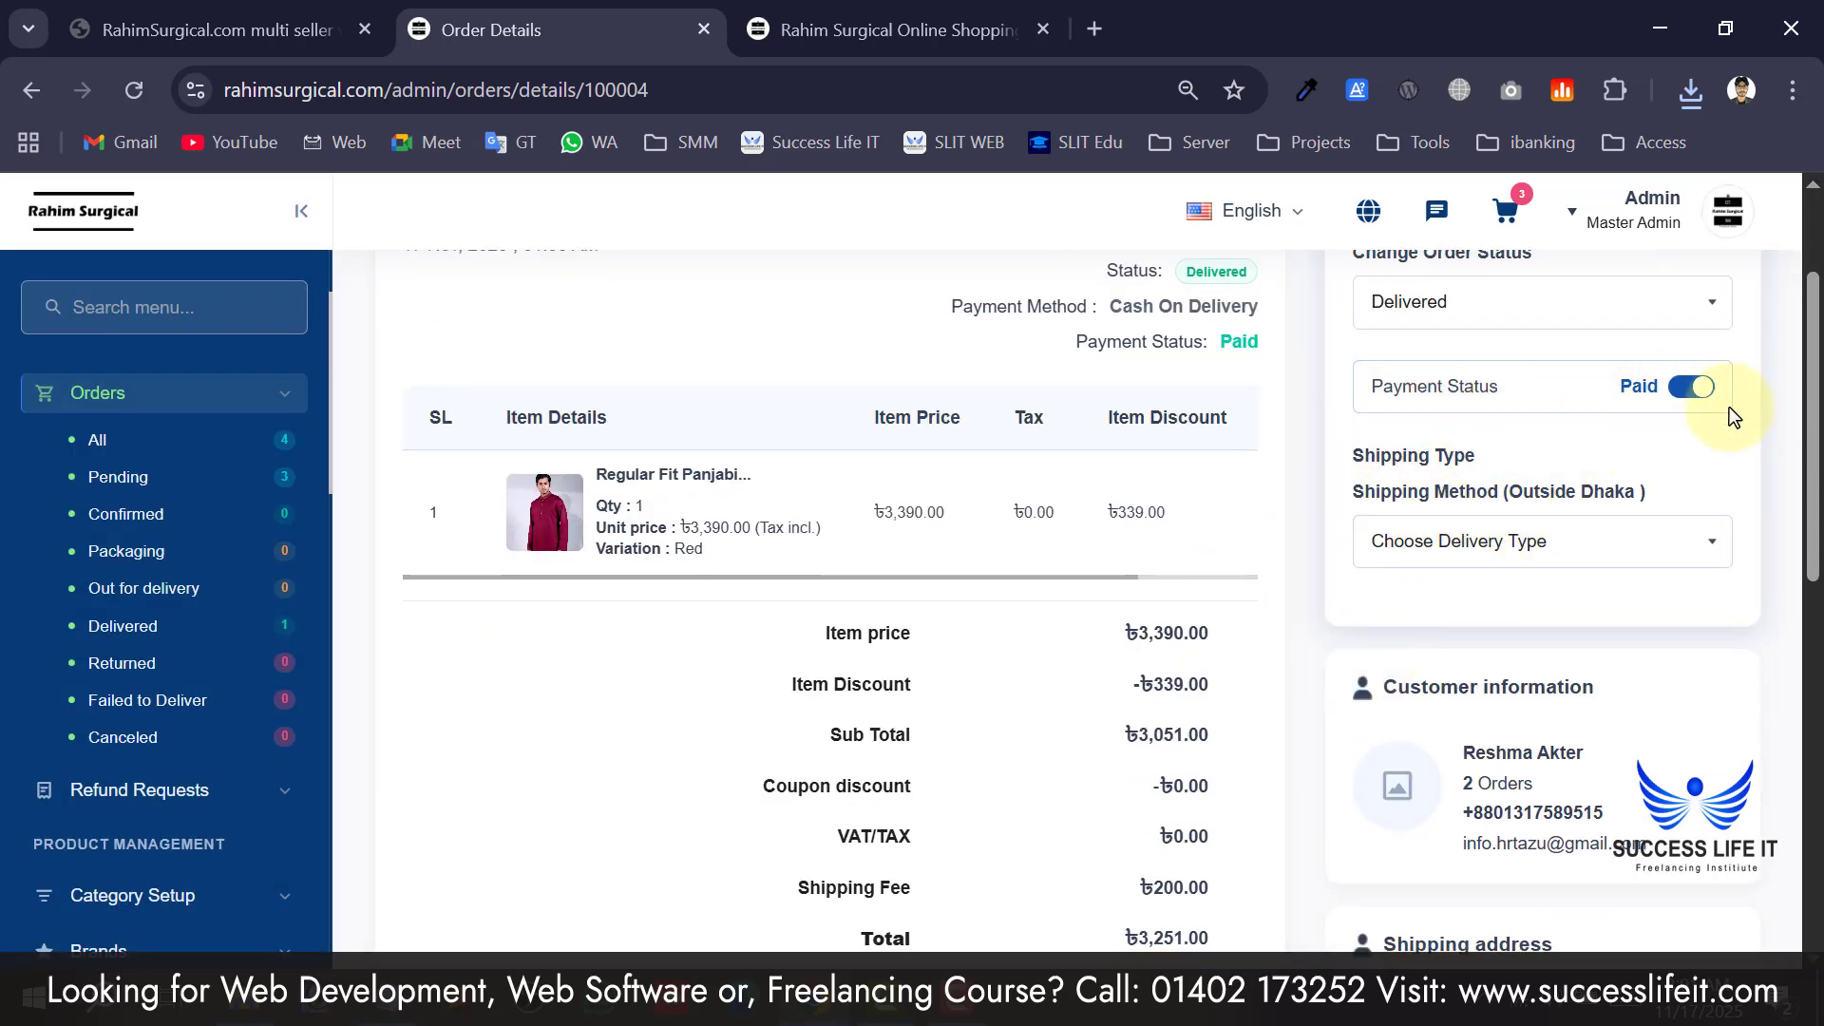
pyautogui.click(1440, 539)
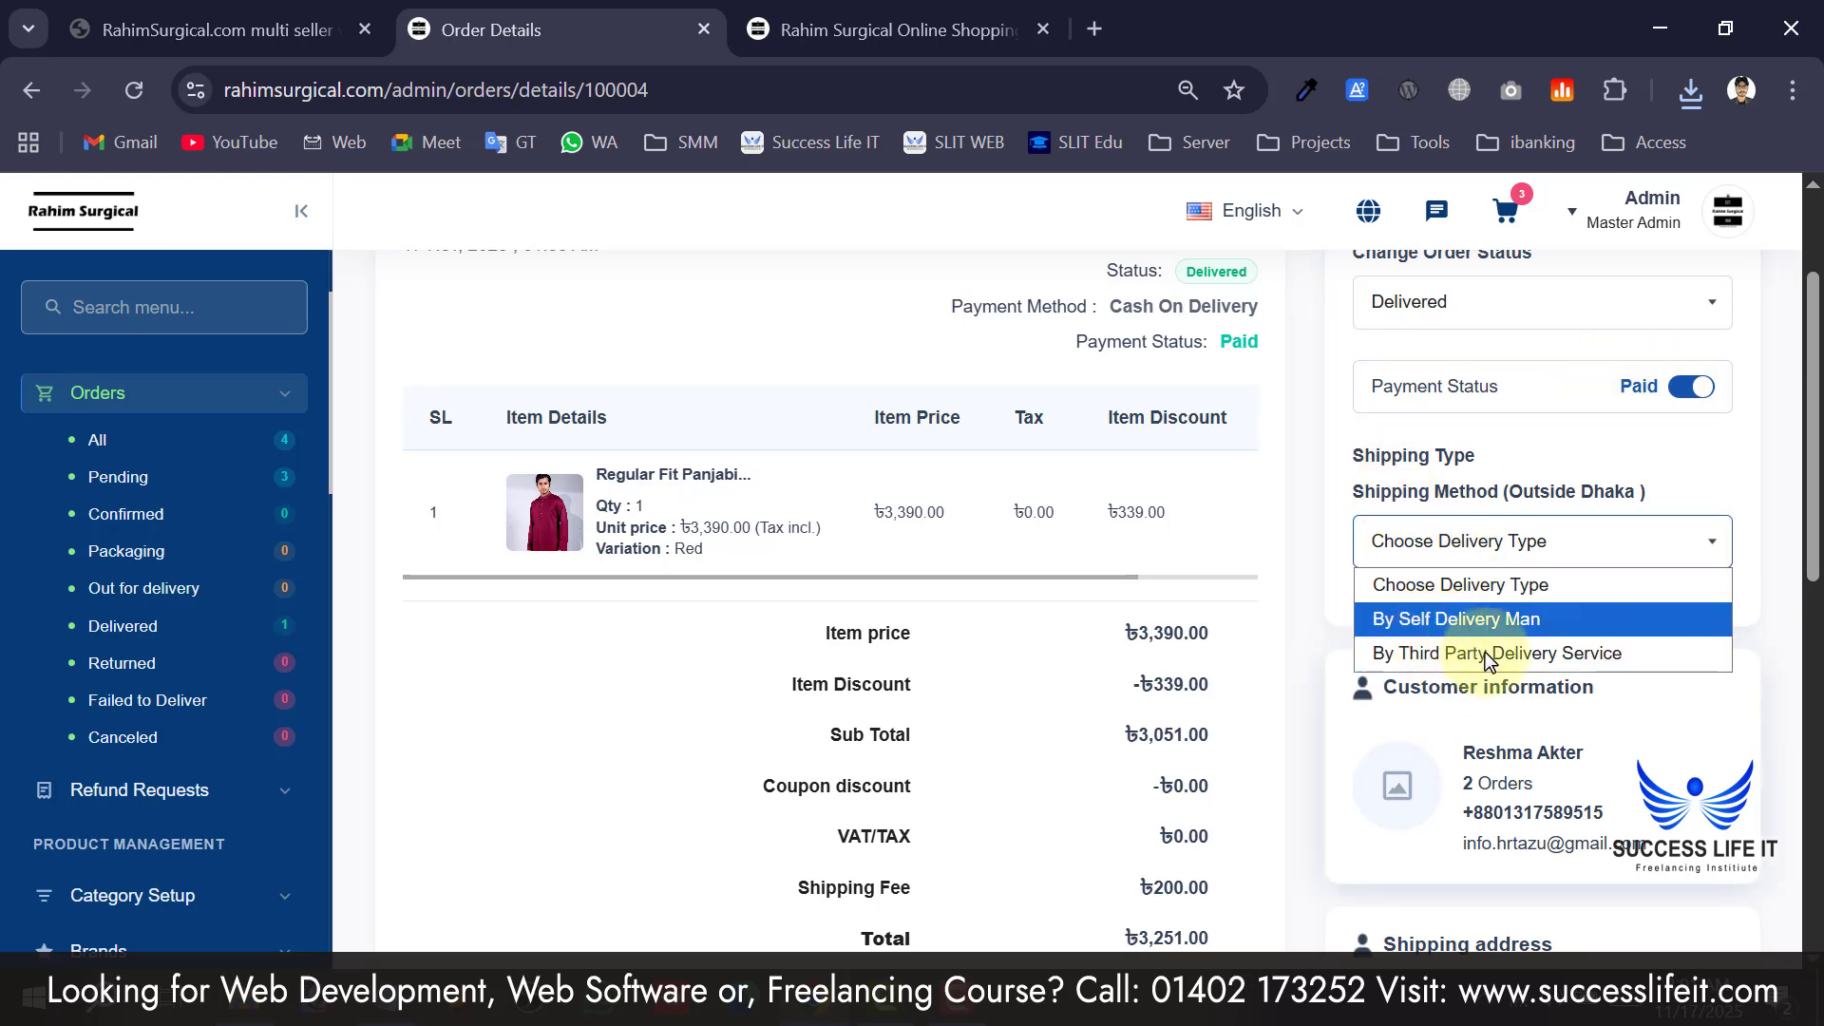
pyautogui.click(1442, 619)
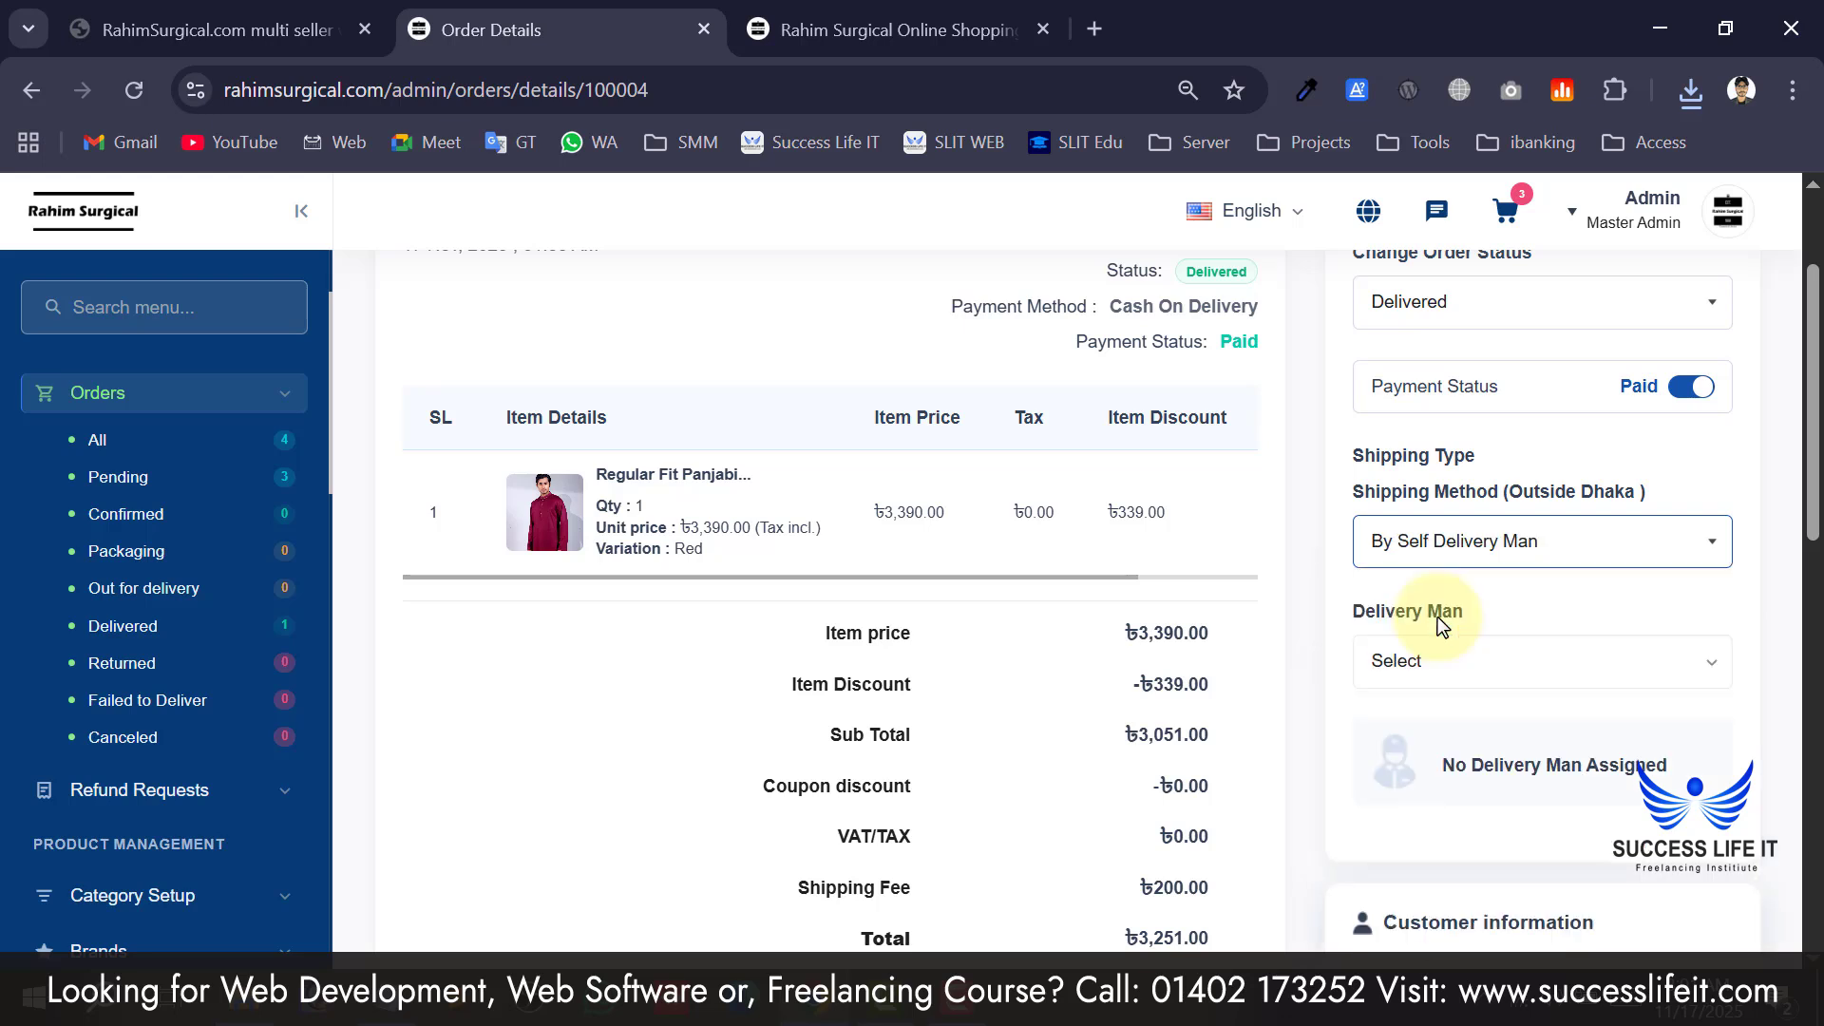
pyautogui.click(1480, 665)
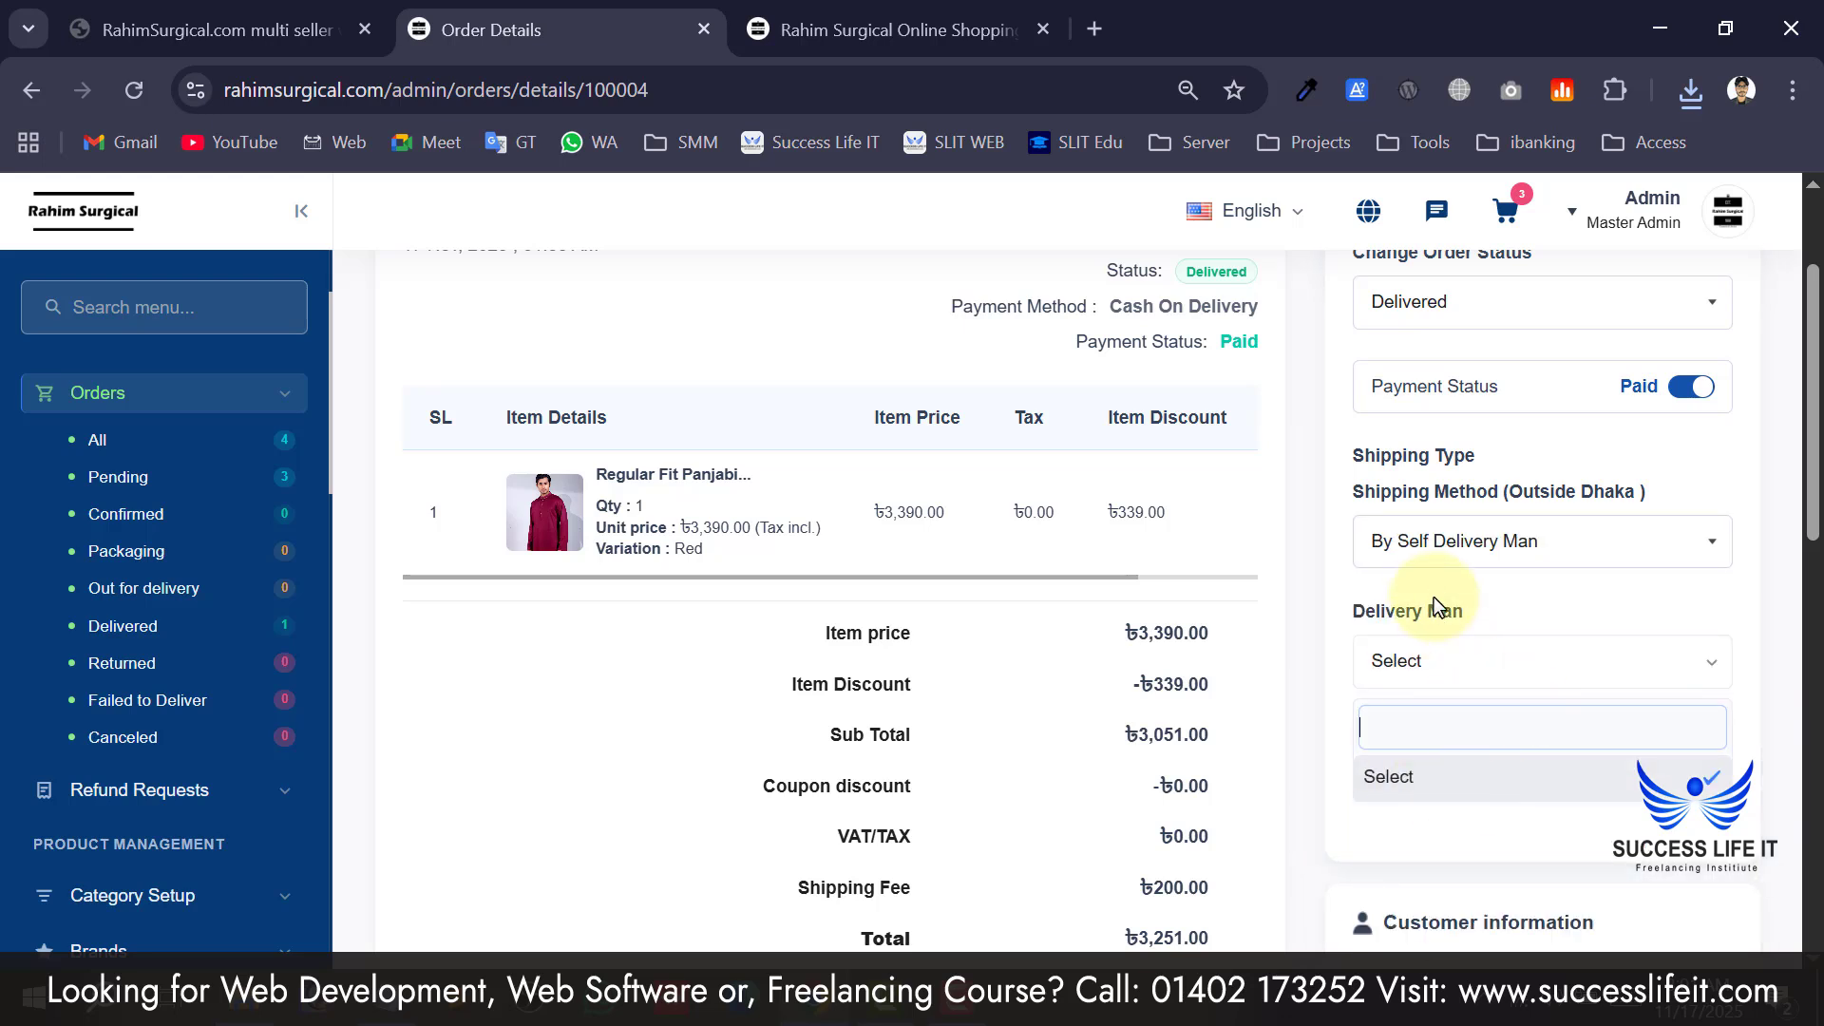
pyautogui.click(1432, 584)
pyautogui.click(1478, 663)
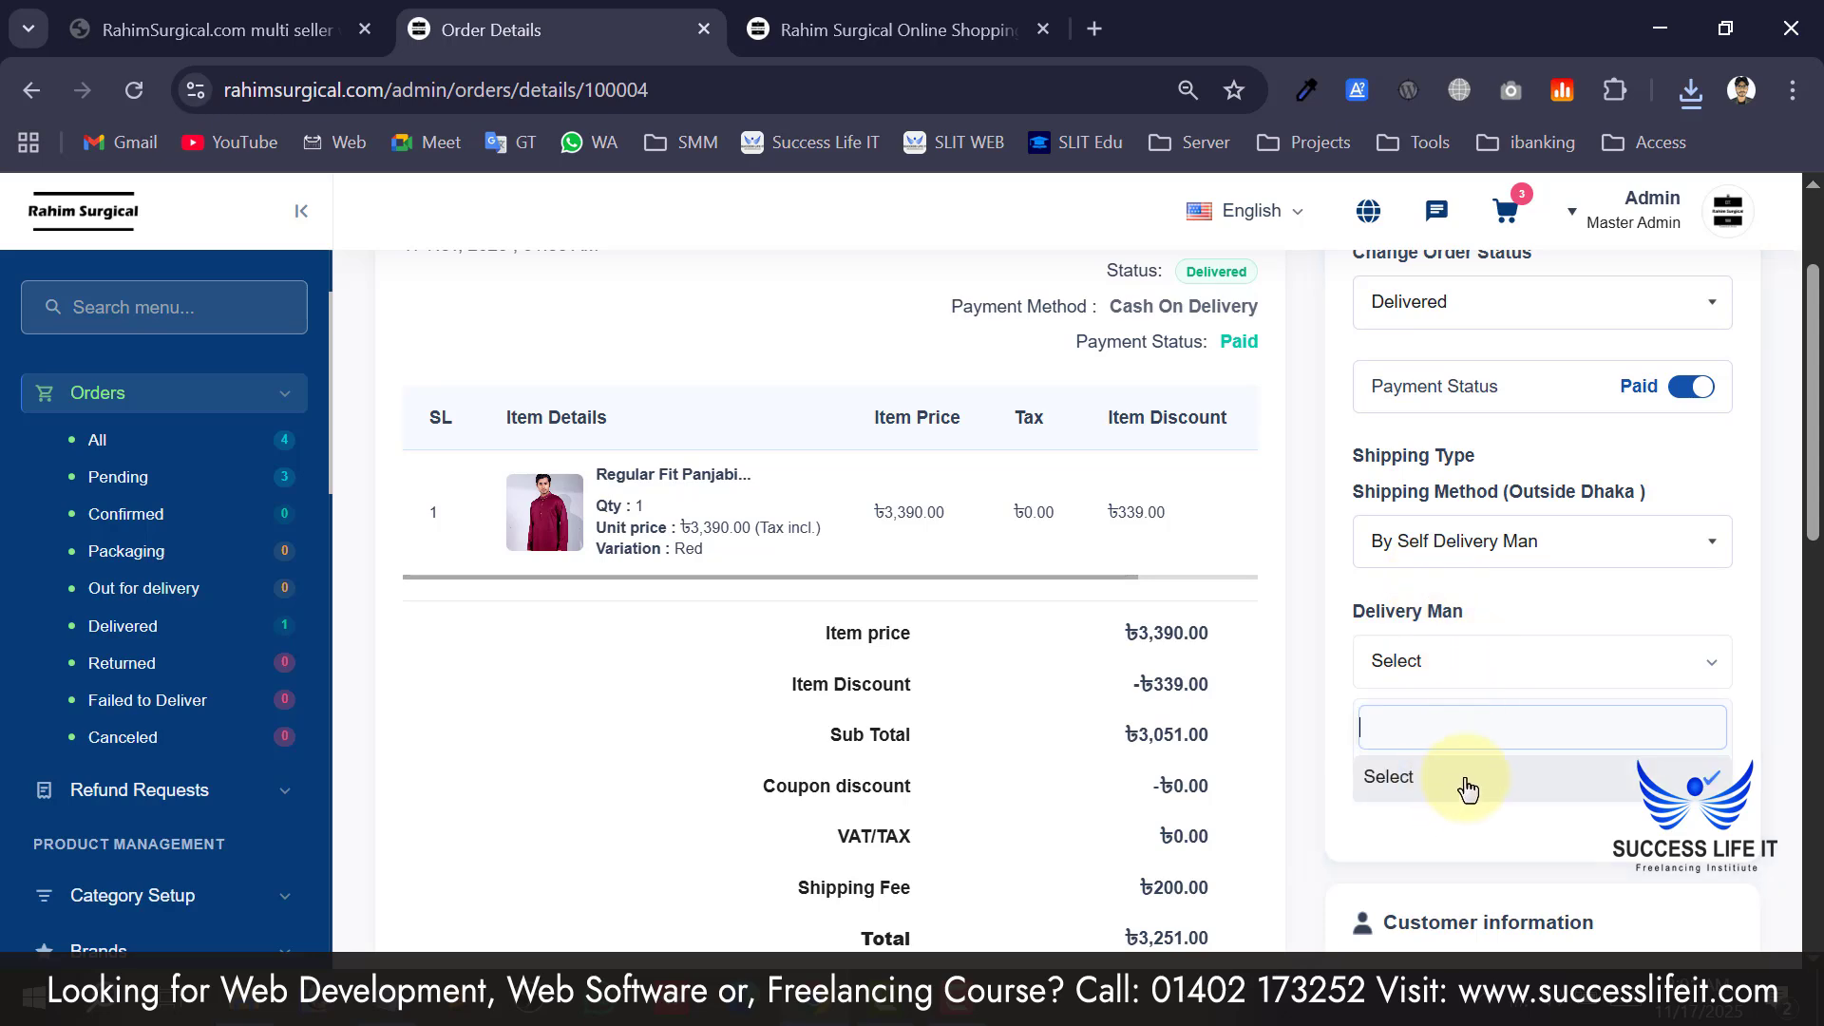
pyautogui.click(1406, 613)
pyautogui.scroll(-10, 95, 760)
pyautogui.scroll(10, 111, 710)
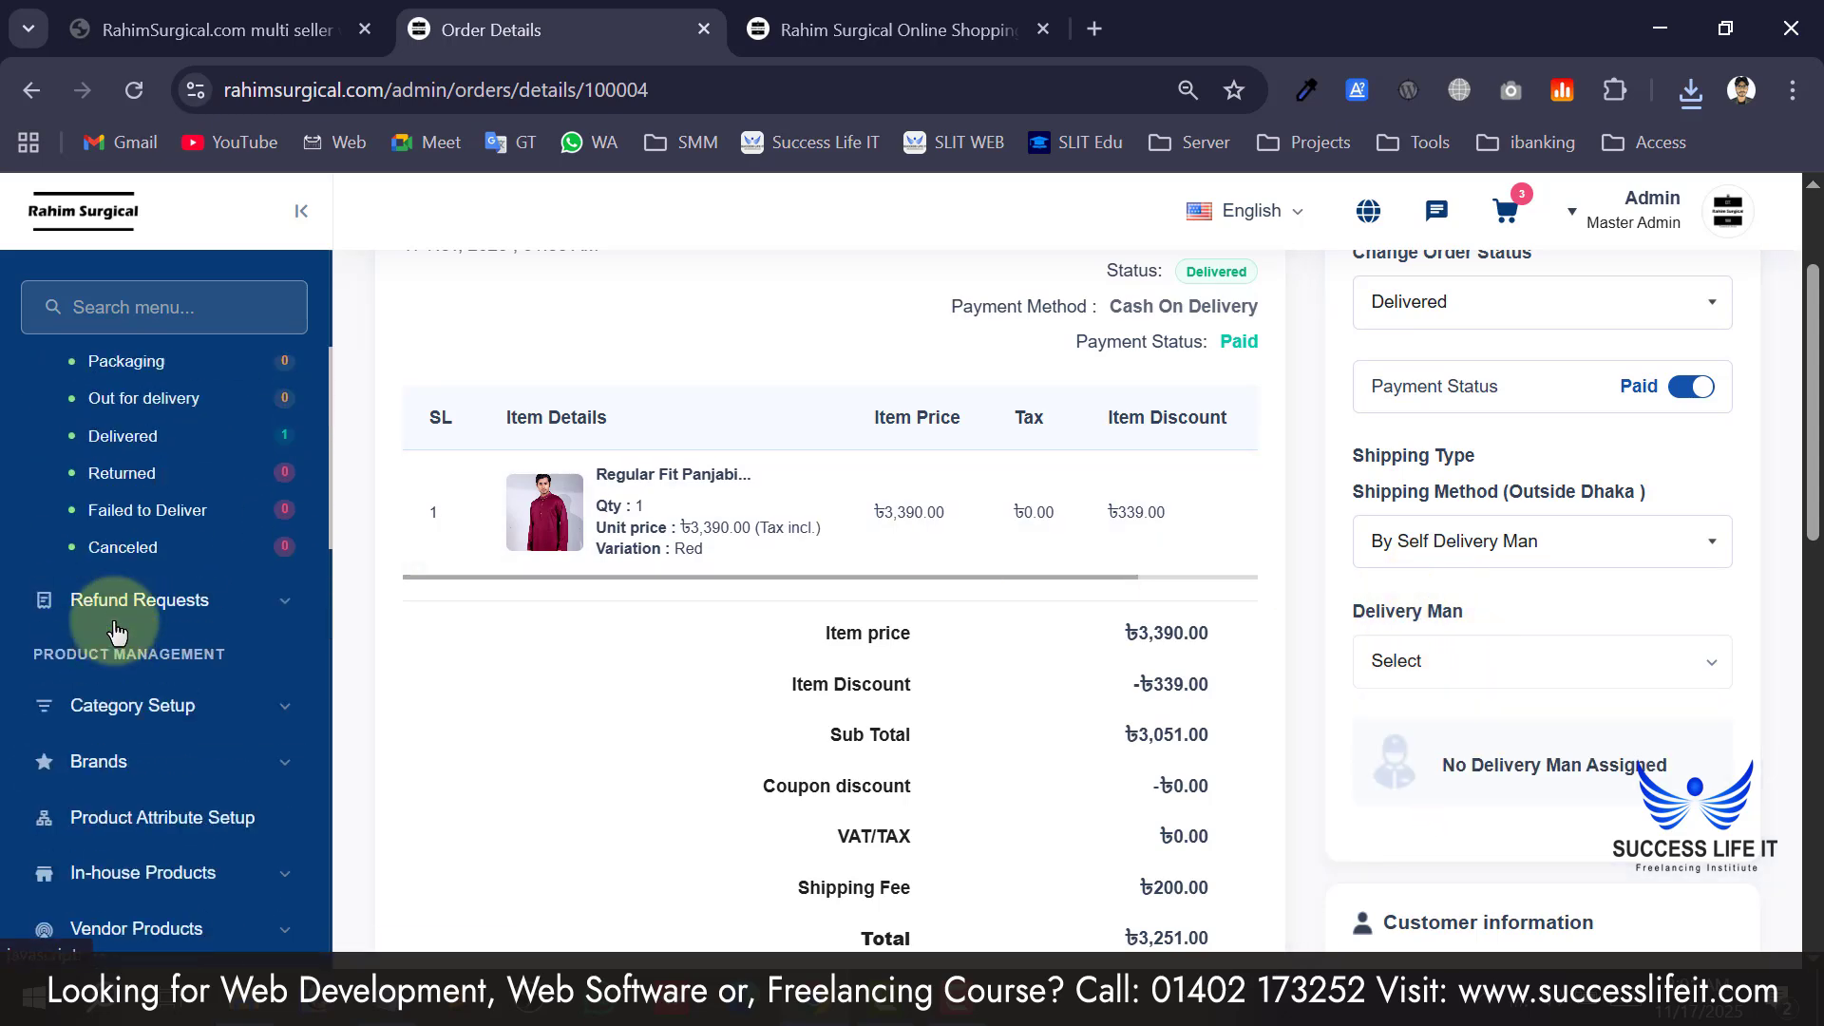
pyautogui.scroll(-4, 1570, 741)
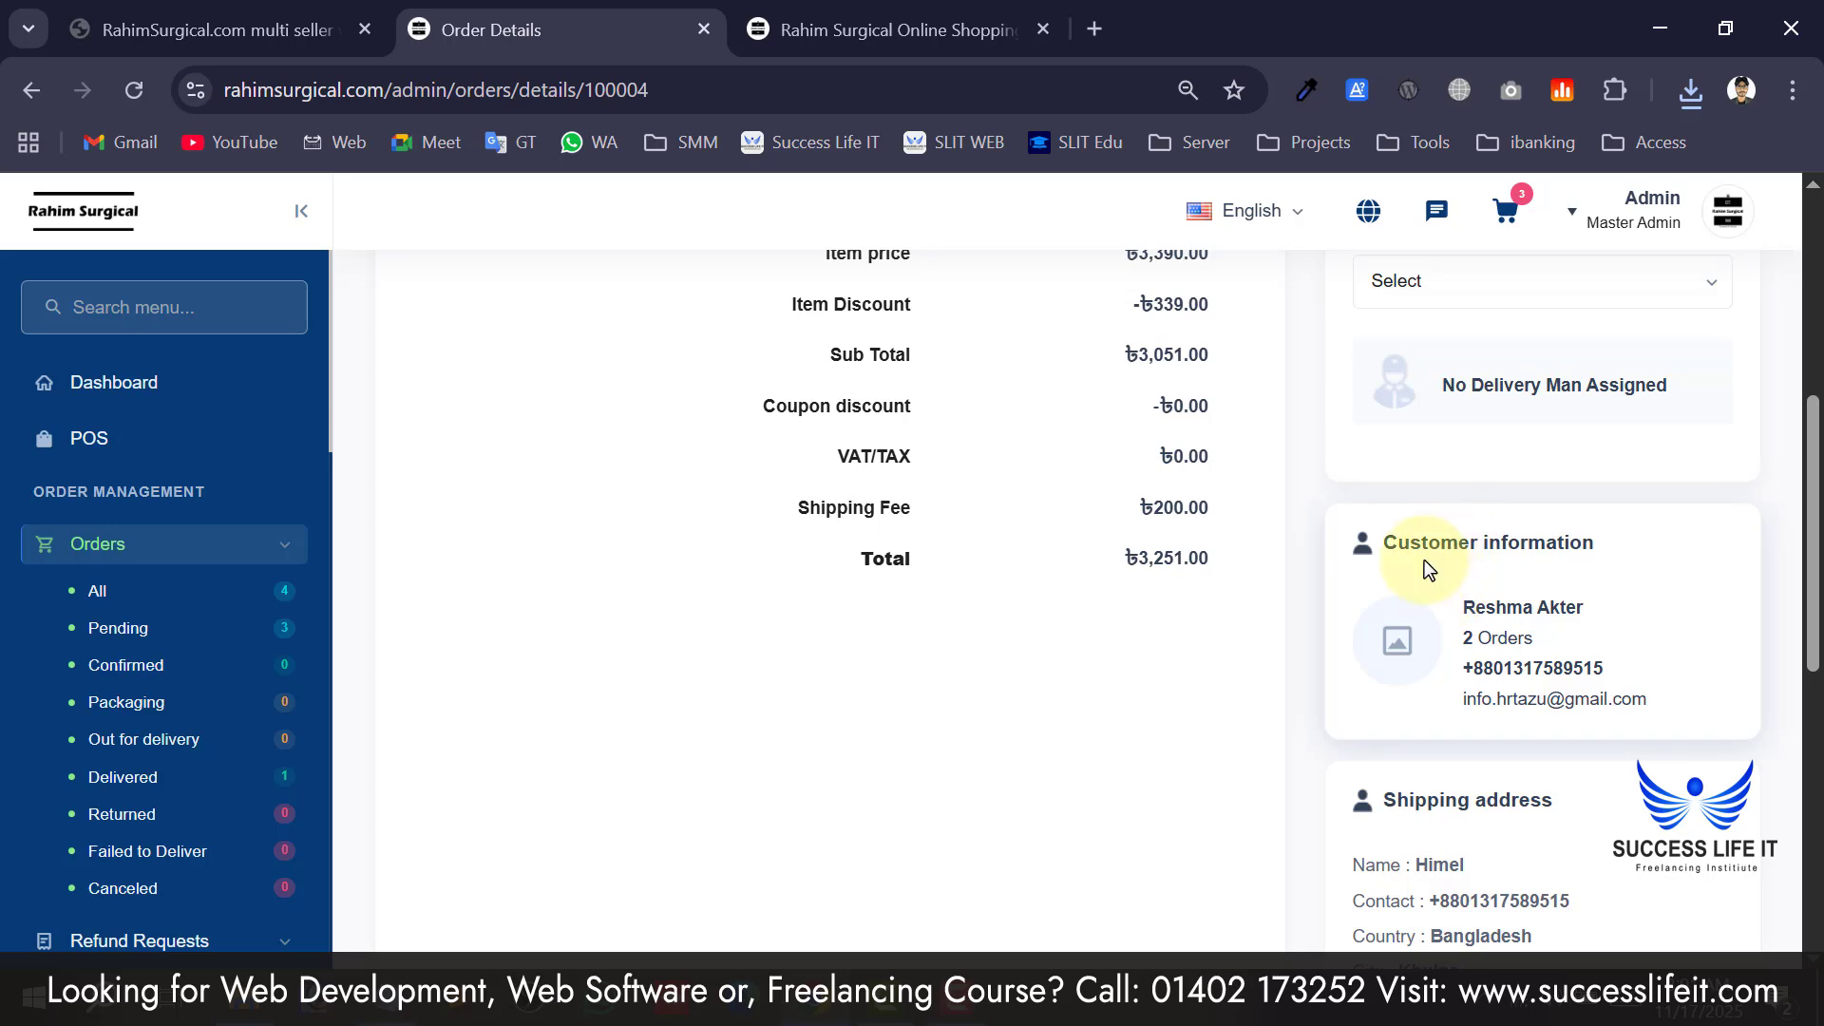
pyautogui.scroll(-4, 1539, 713)
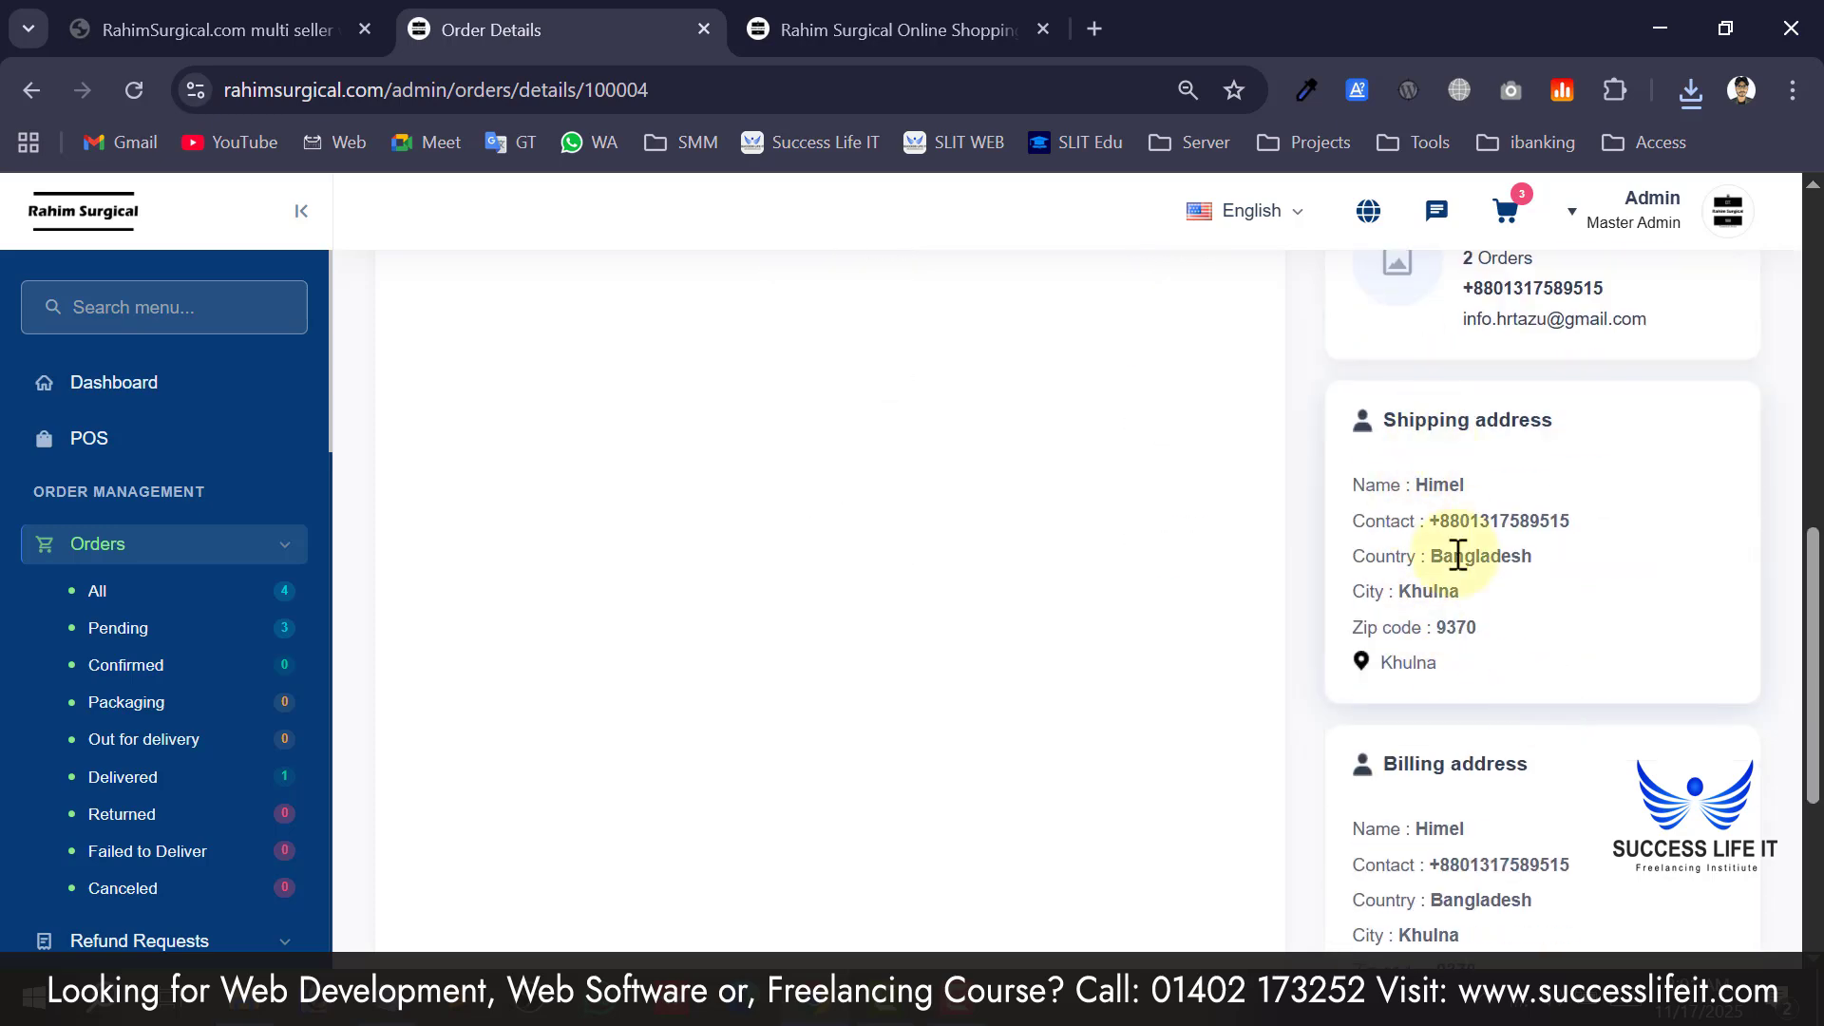
pyautogui.scroll(-4, 1454, 589)
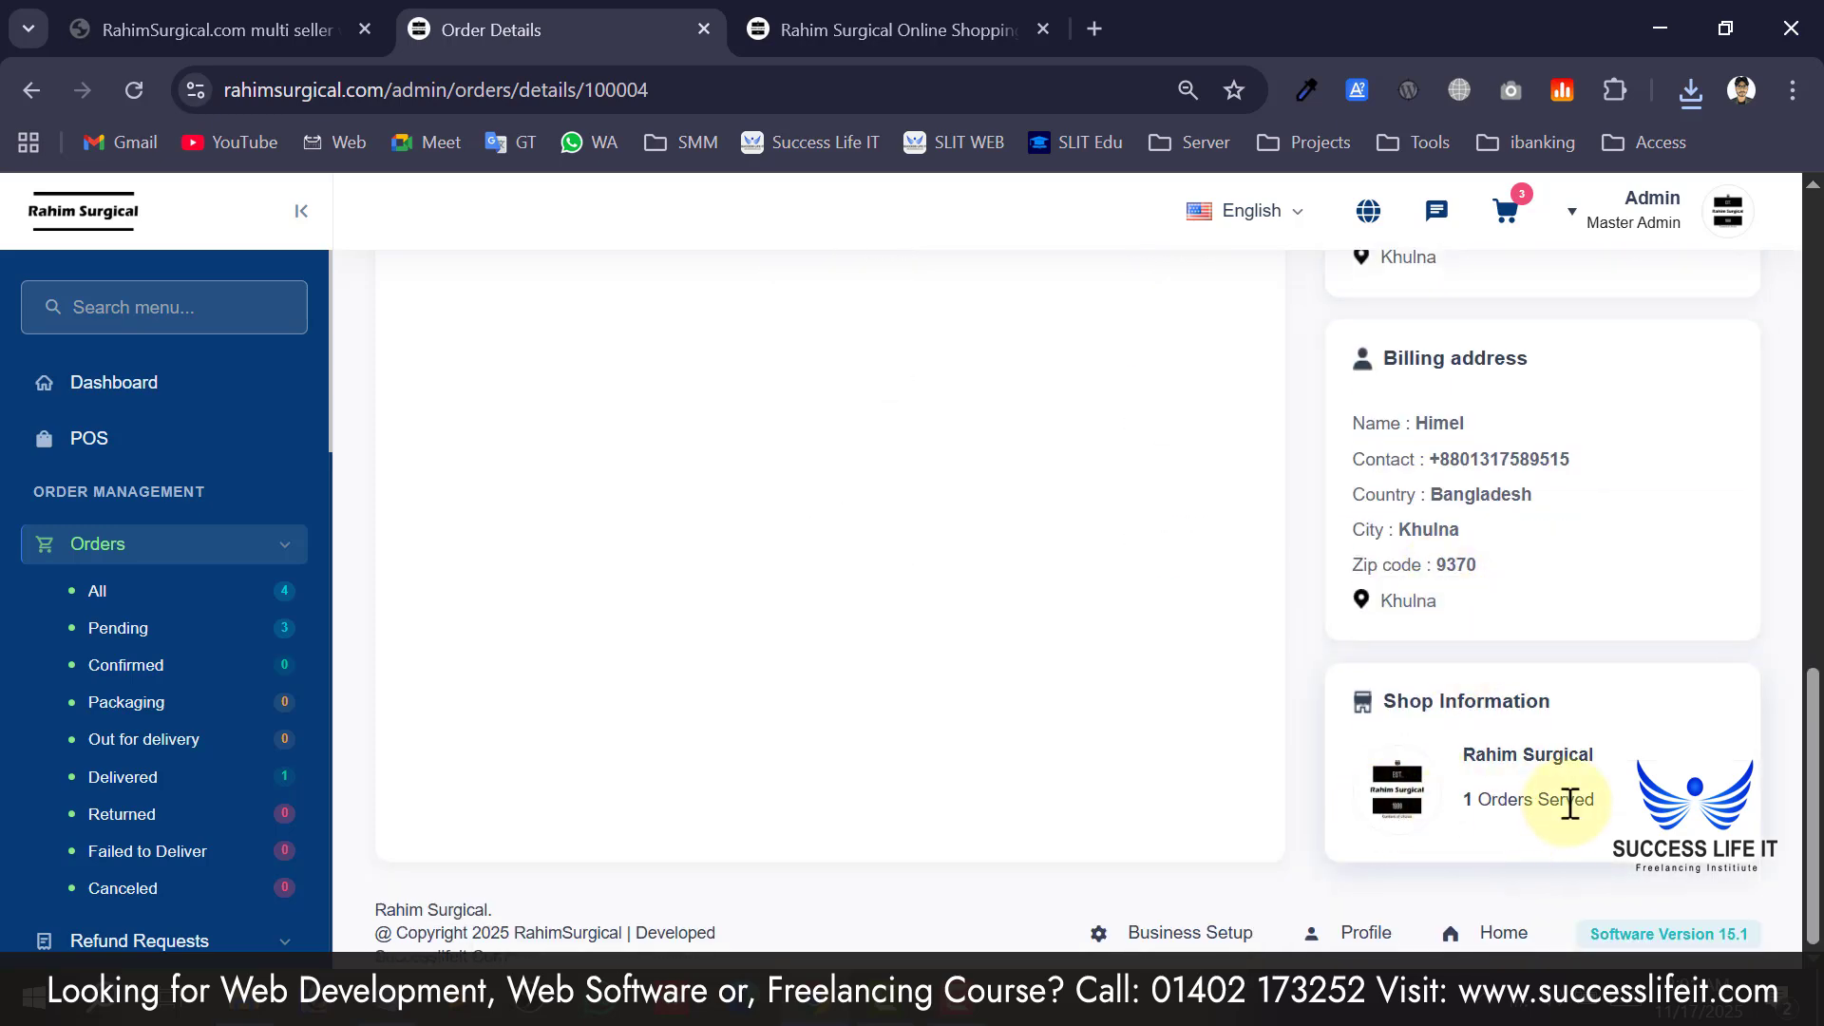
pyautogui.moveTo(1579, 754); pyautogui.dragTo(1478, 756)
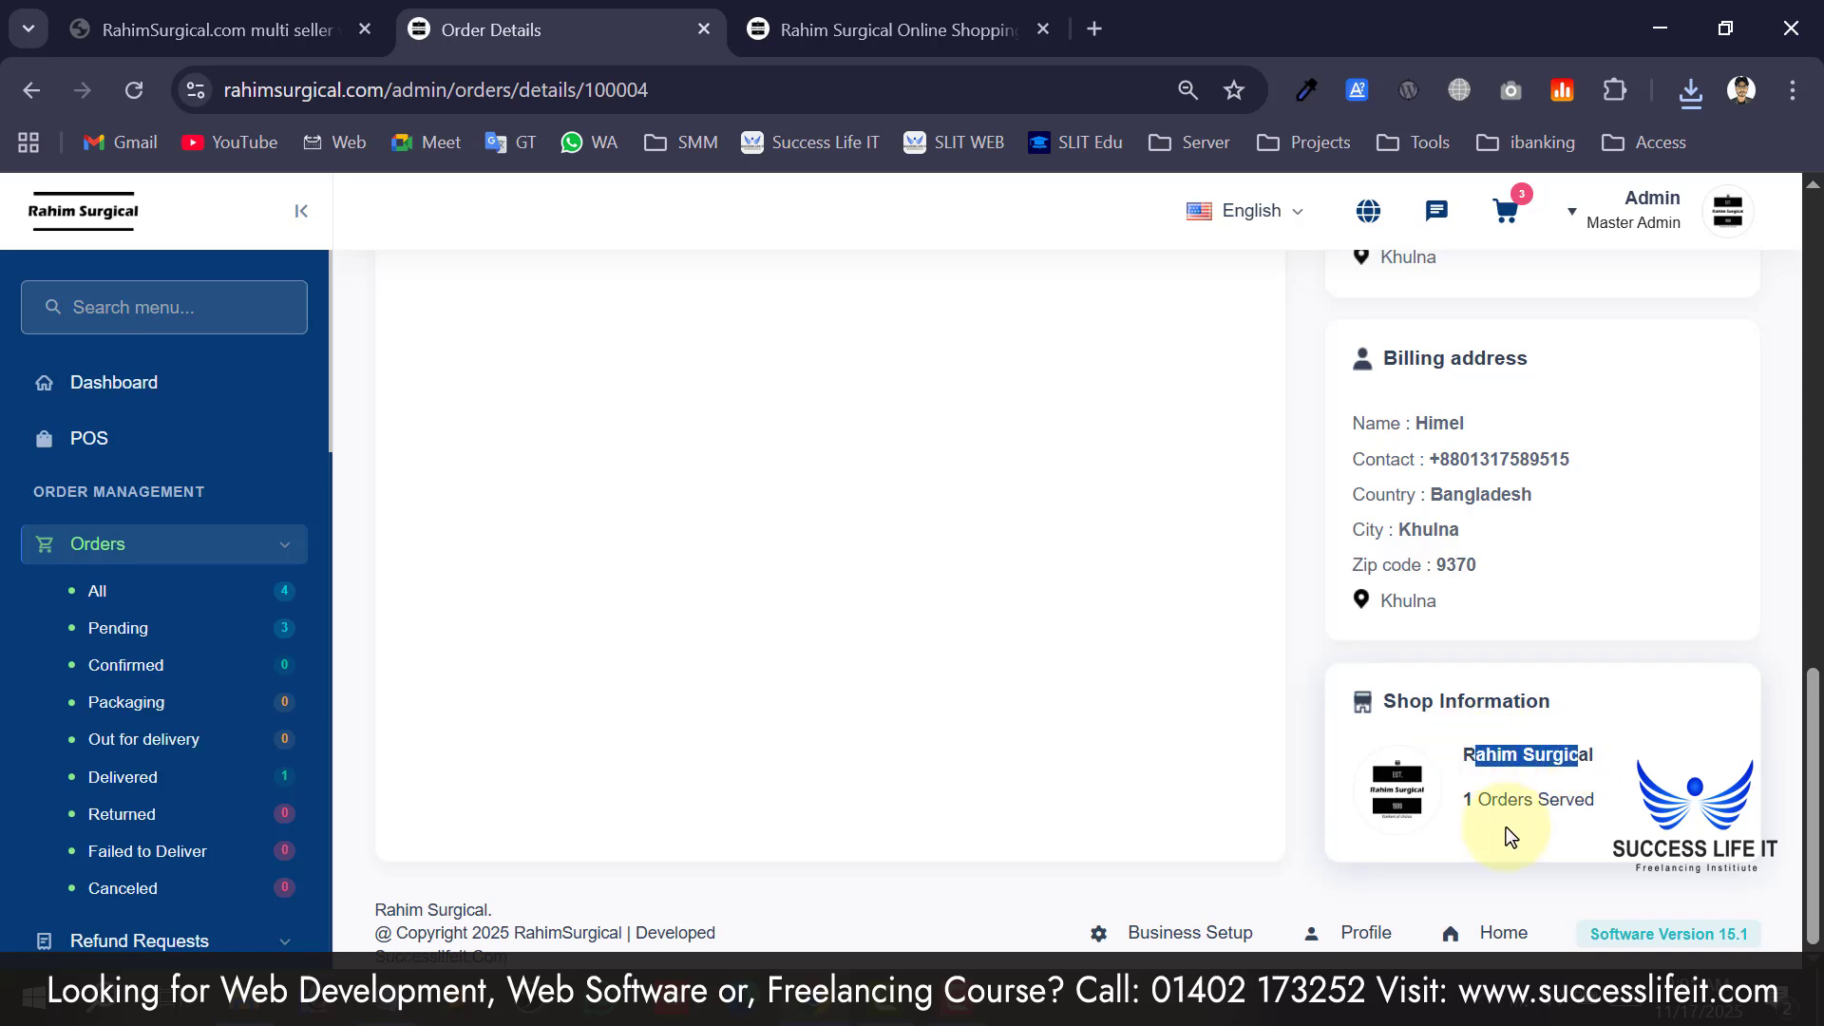
pyautogui.moveTo(1561, 798); pyautogui.dragTo(1458, 773)
pyautogui.scroll(10, 1437, 704)
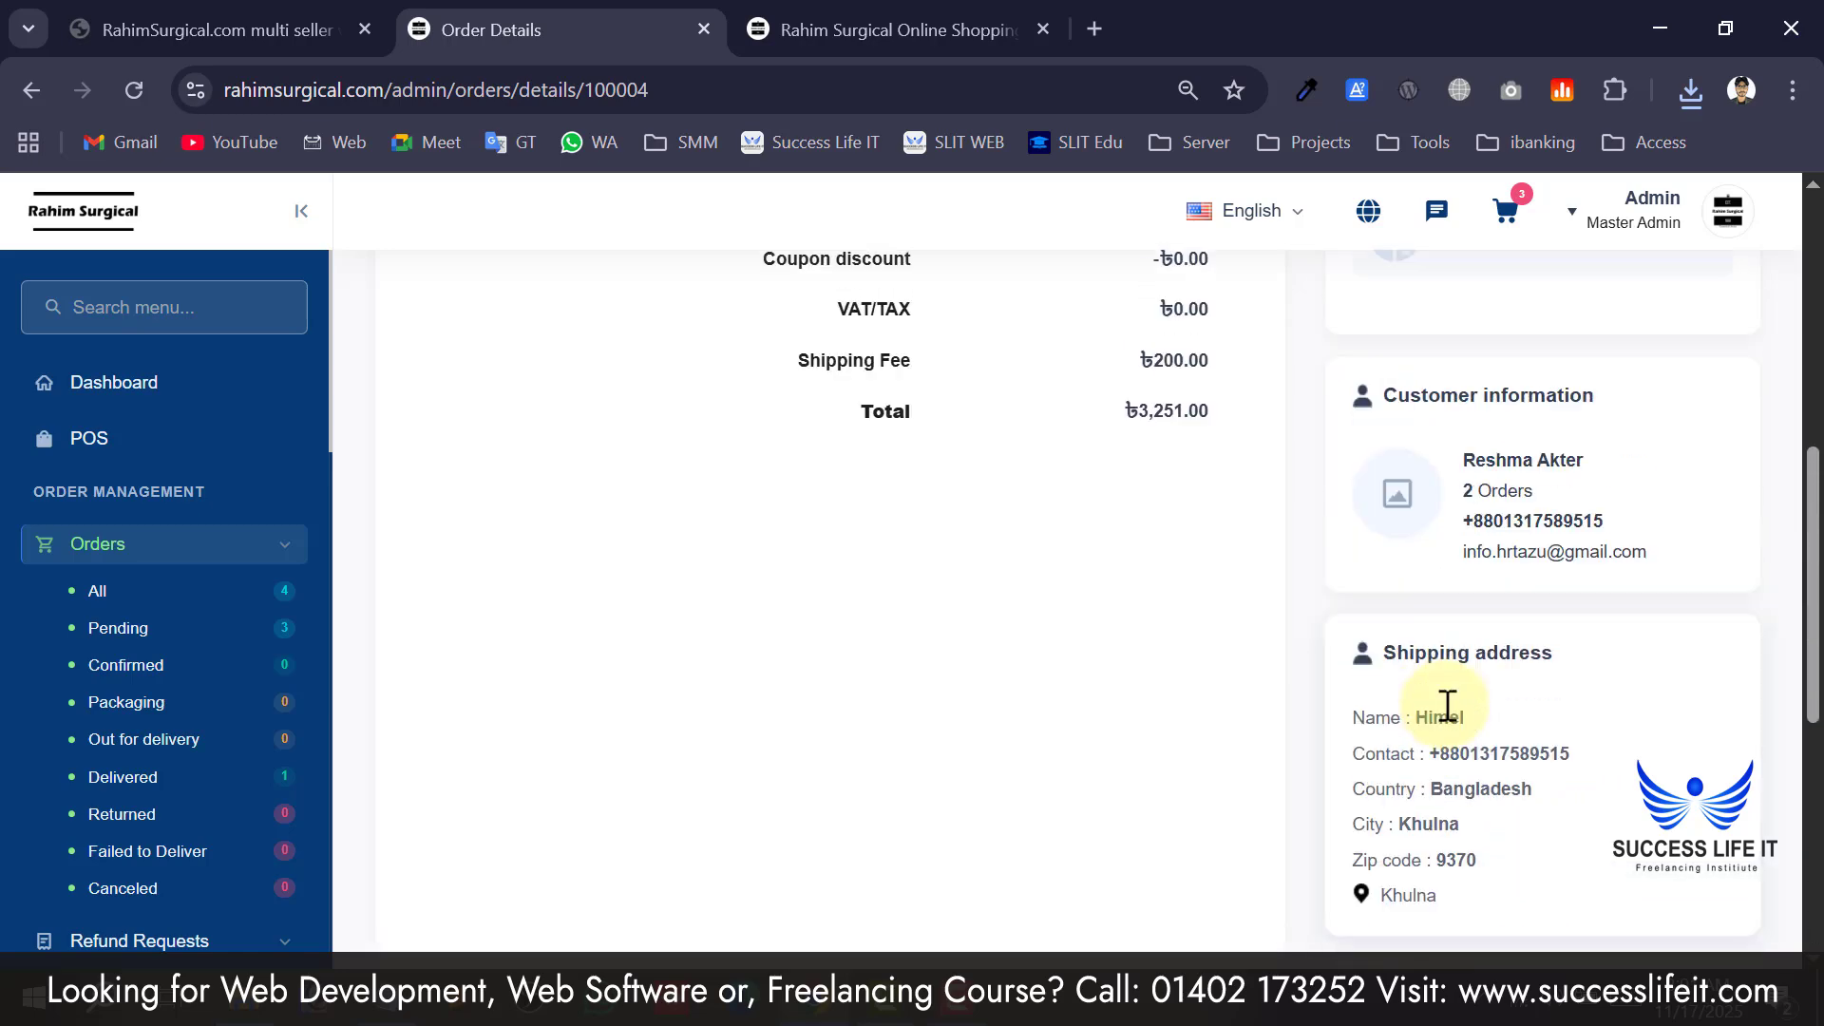
pyautogui.scroll(1, 1448, 706)
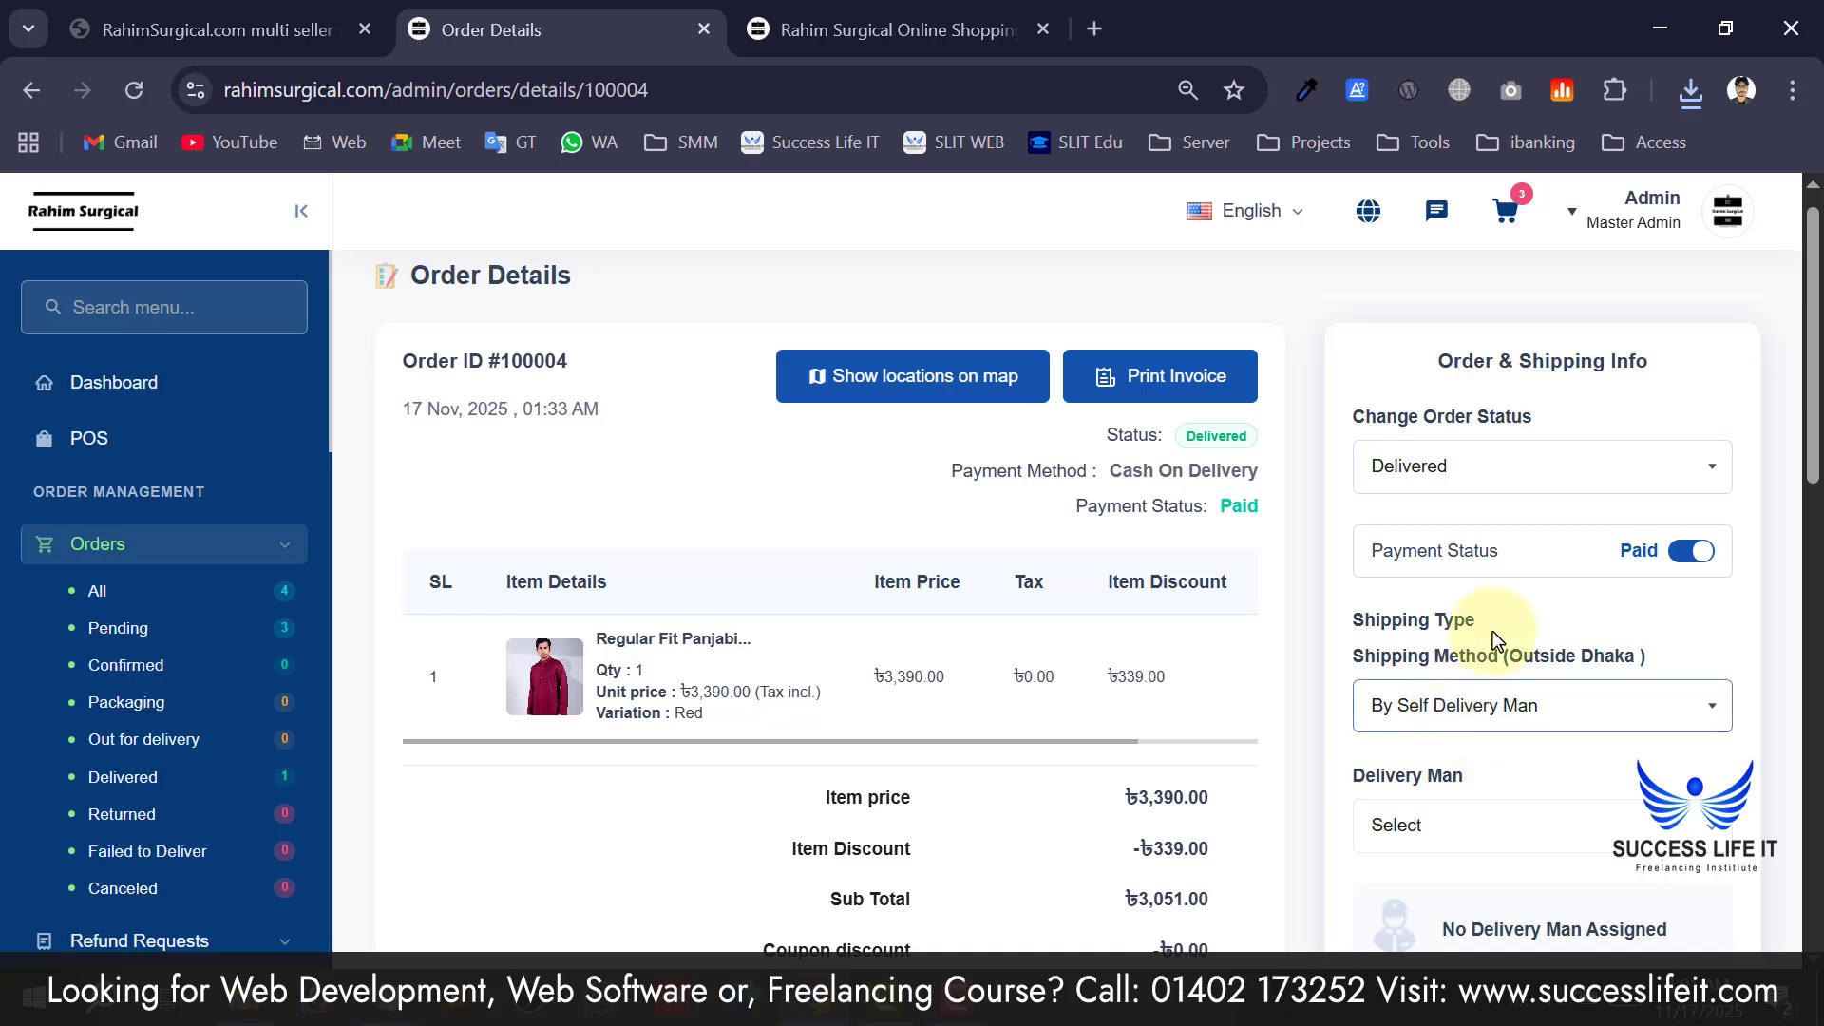
pyautogui.scroll(-1, 1491, 631)
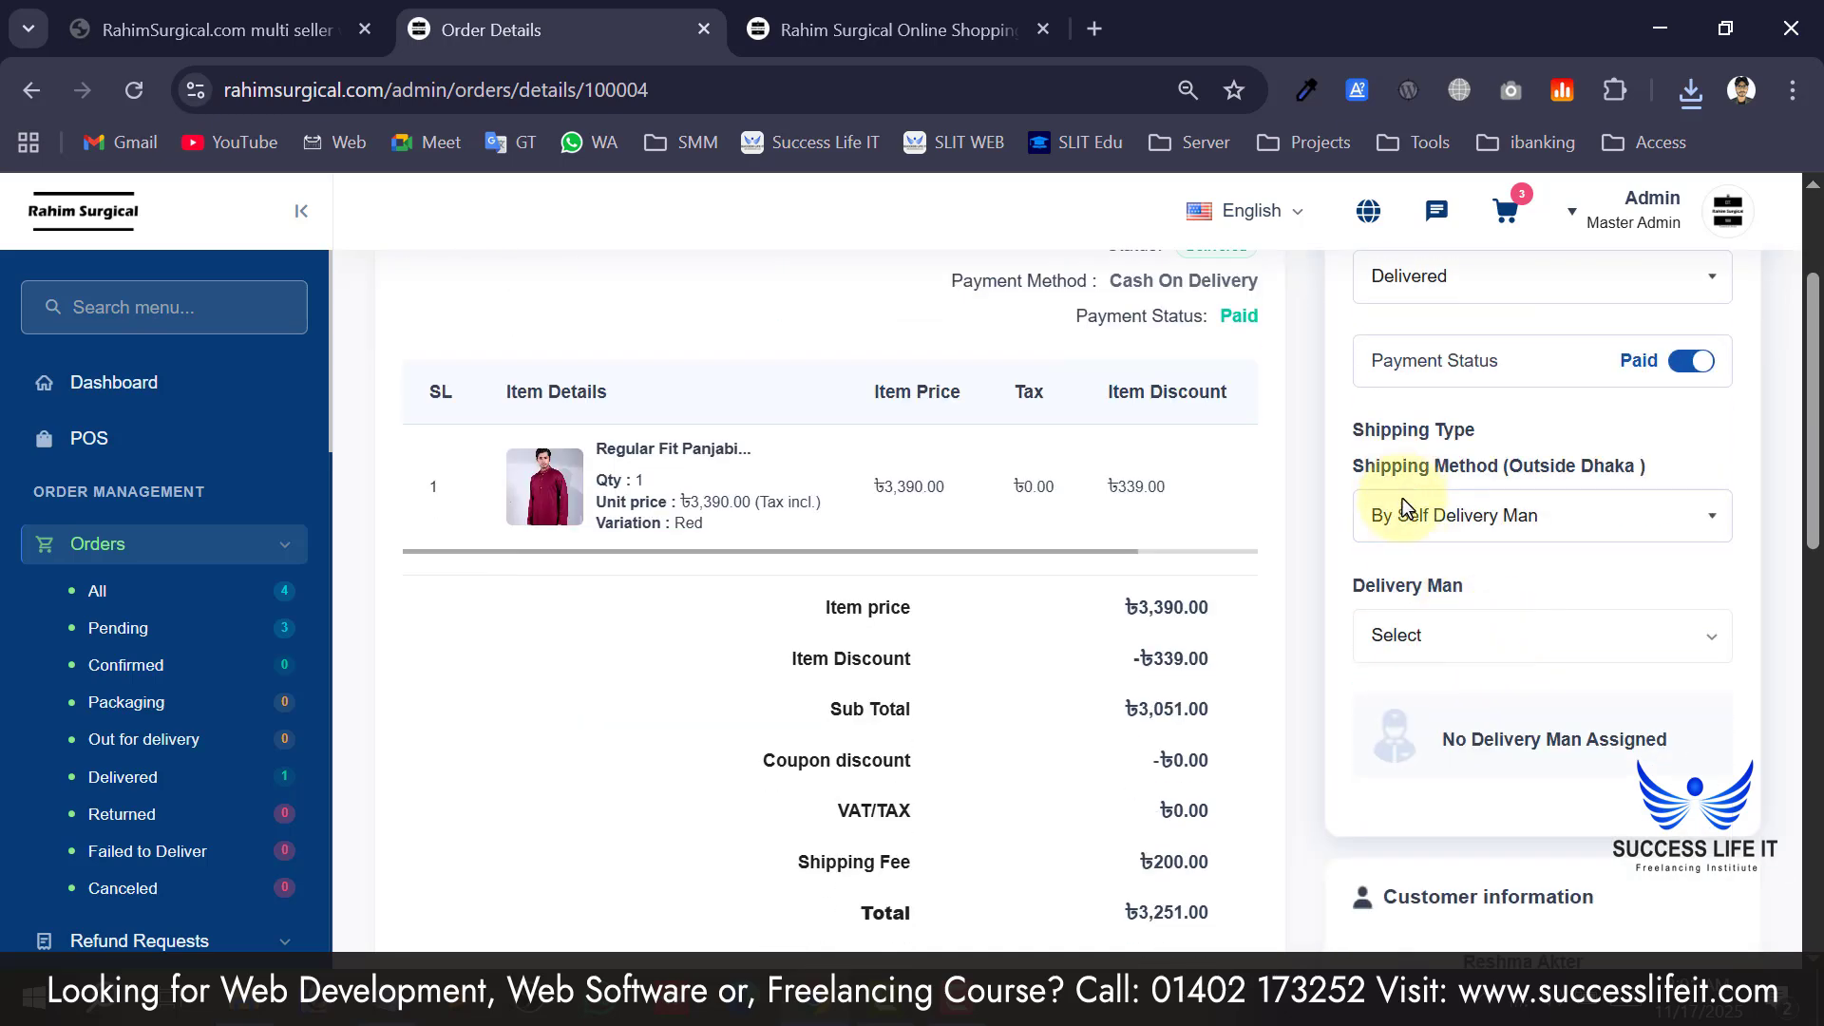
# Switch shipping to By Third Party Delivery Service, then close its info form unfilled.
pyautogui.click(1435, 514)
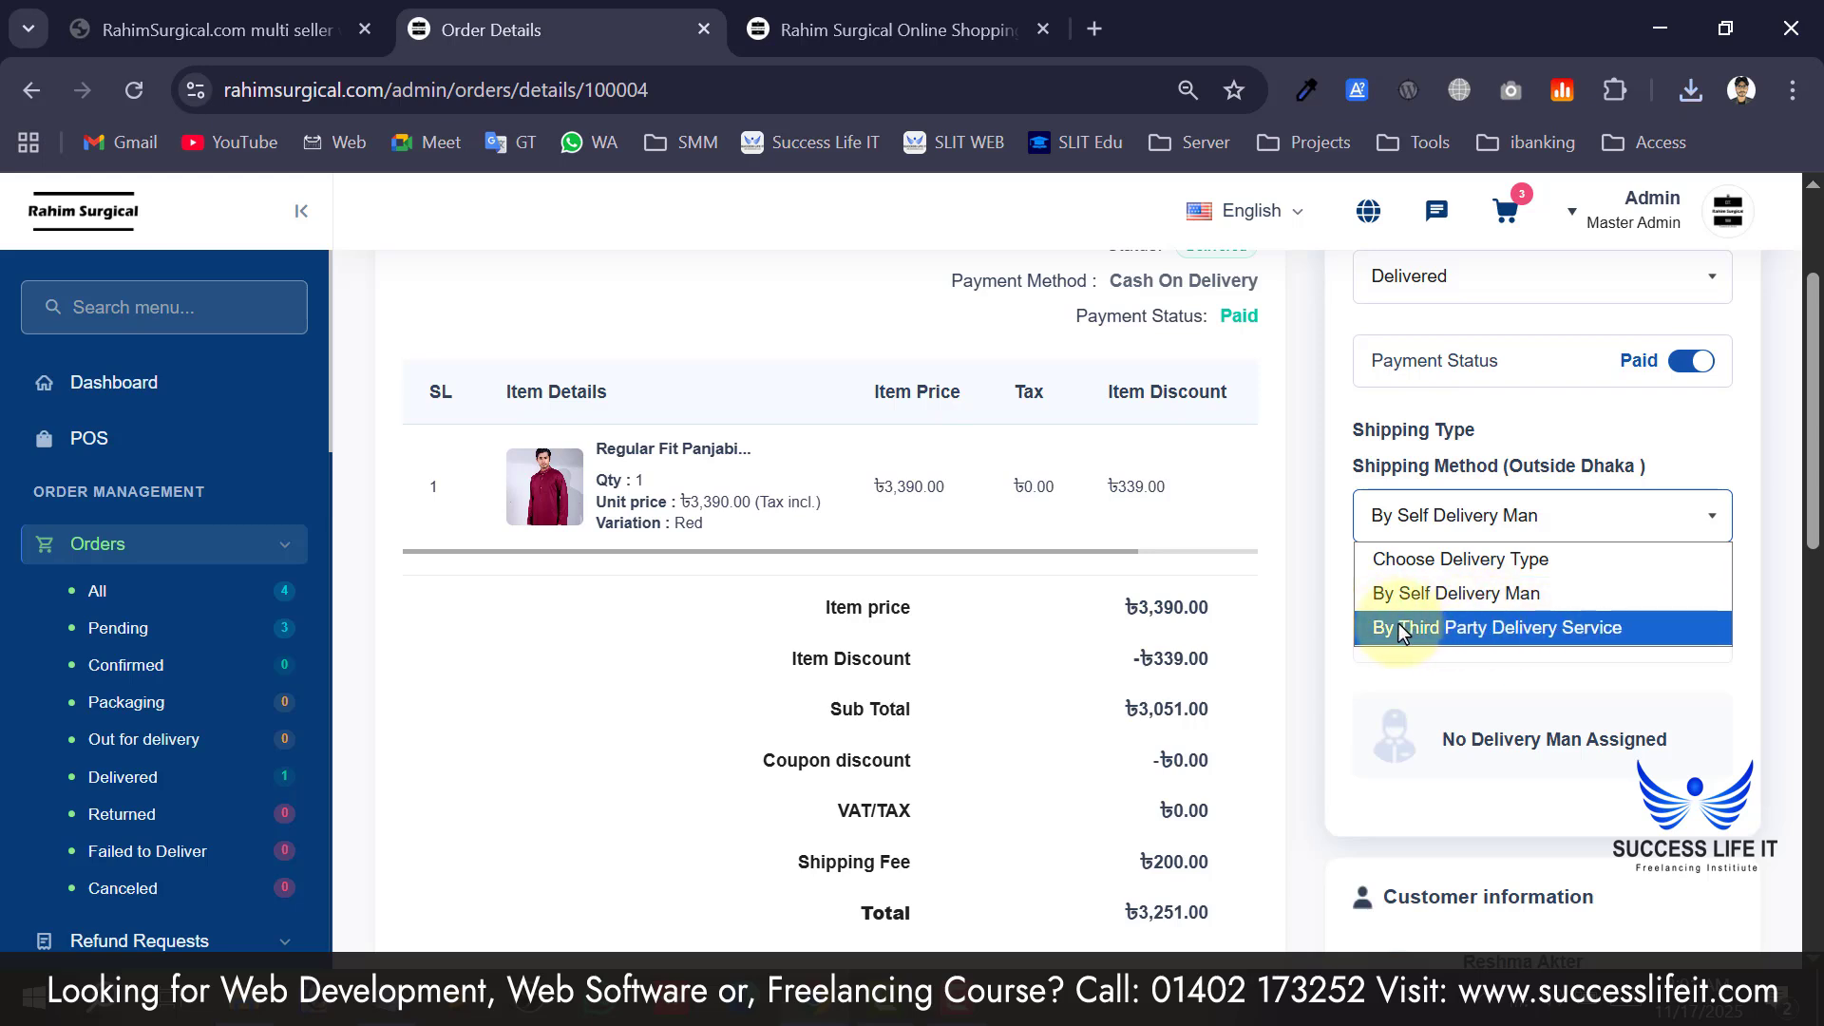
pyautogui.click(1528, 636)
pyautogui.click(770, 380)
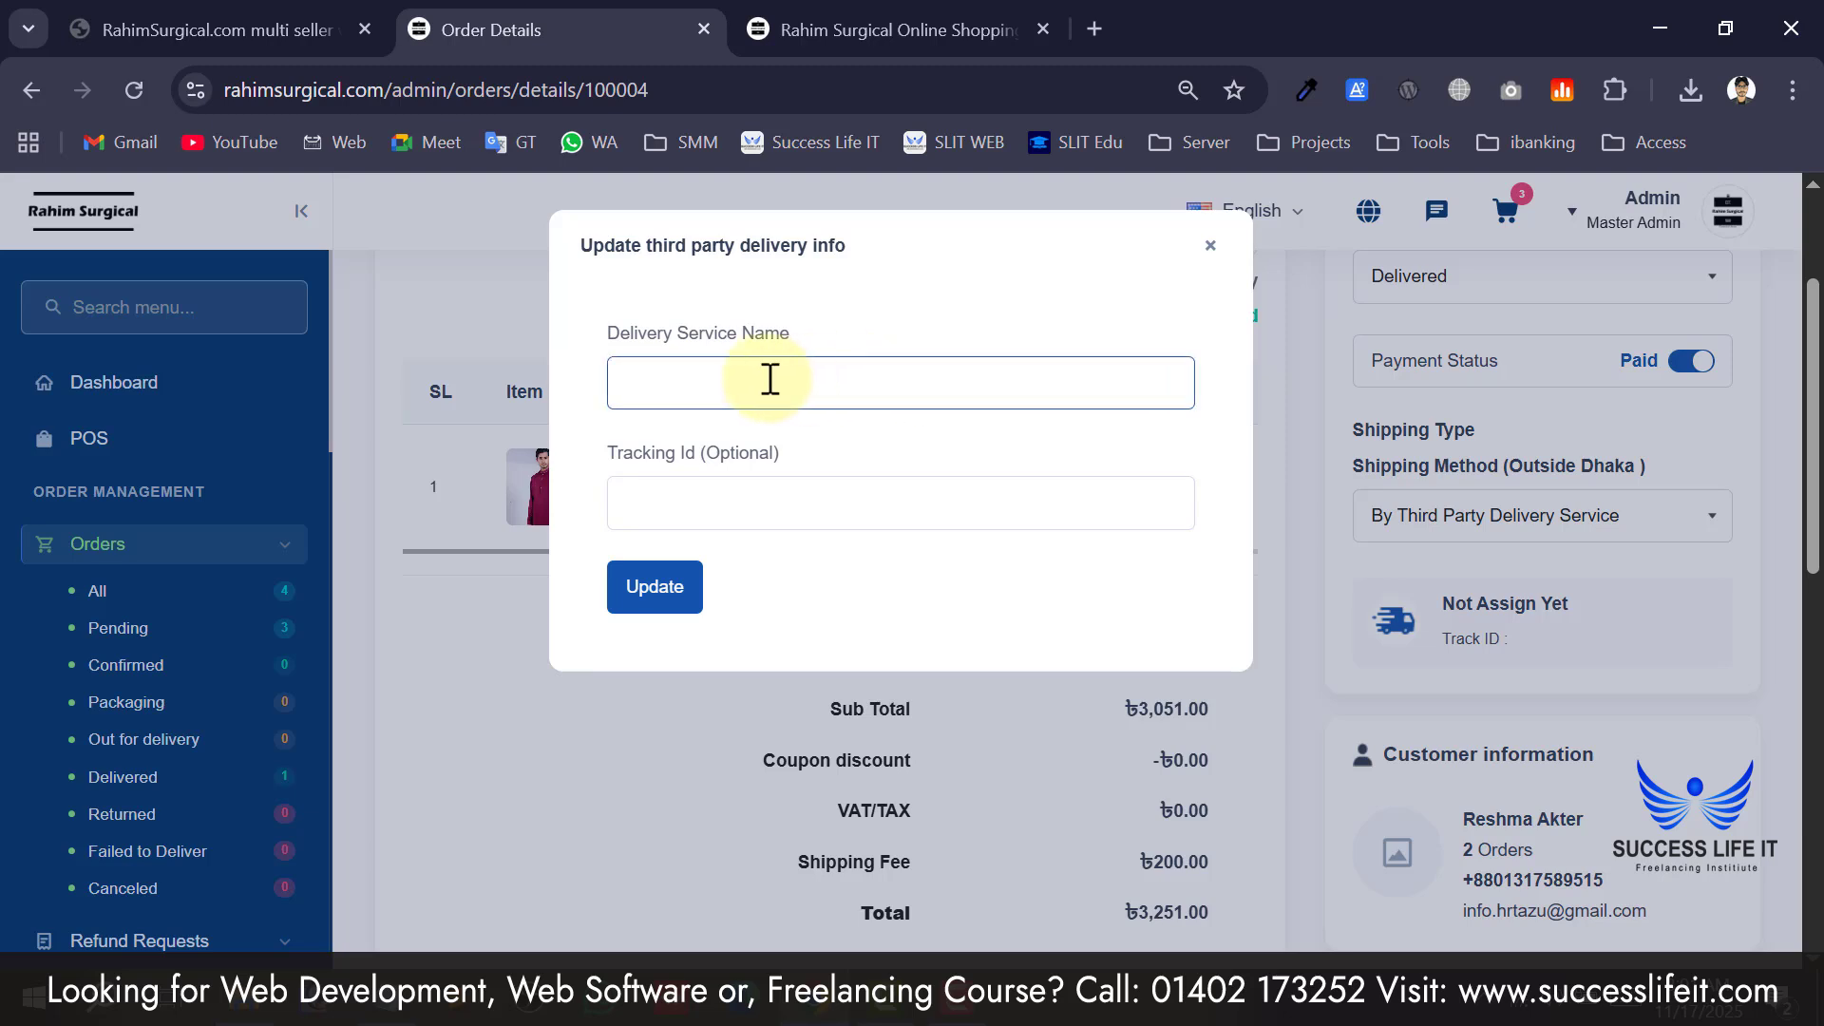
pyautogui.moveTo(640, 329); pyautogui.dragTo(772, 338)
pyautogui.click(658, 372)
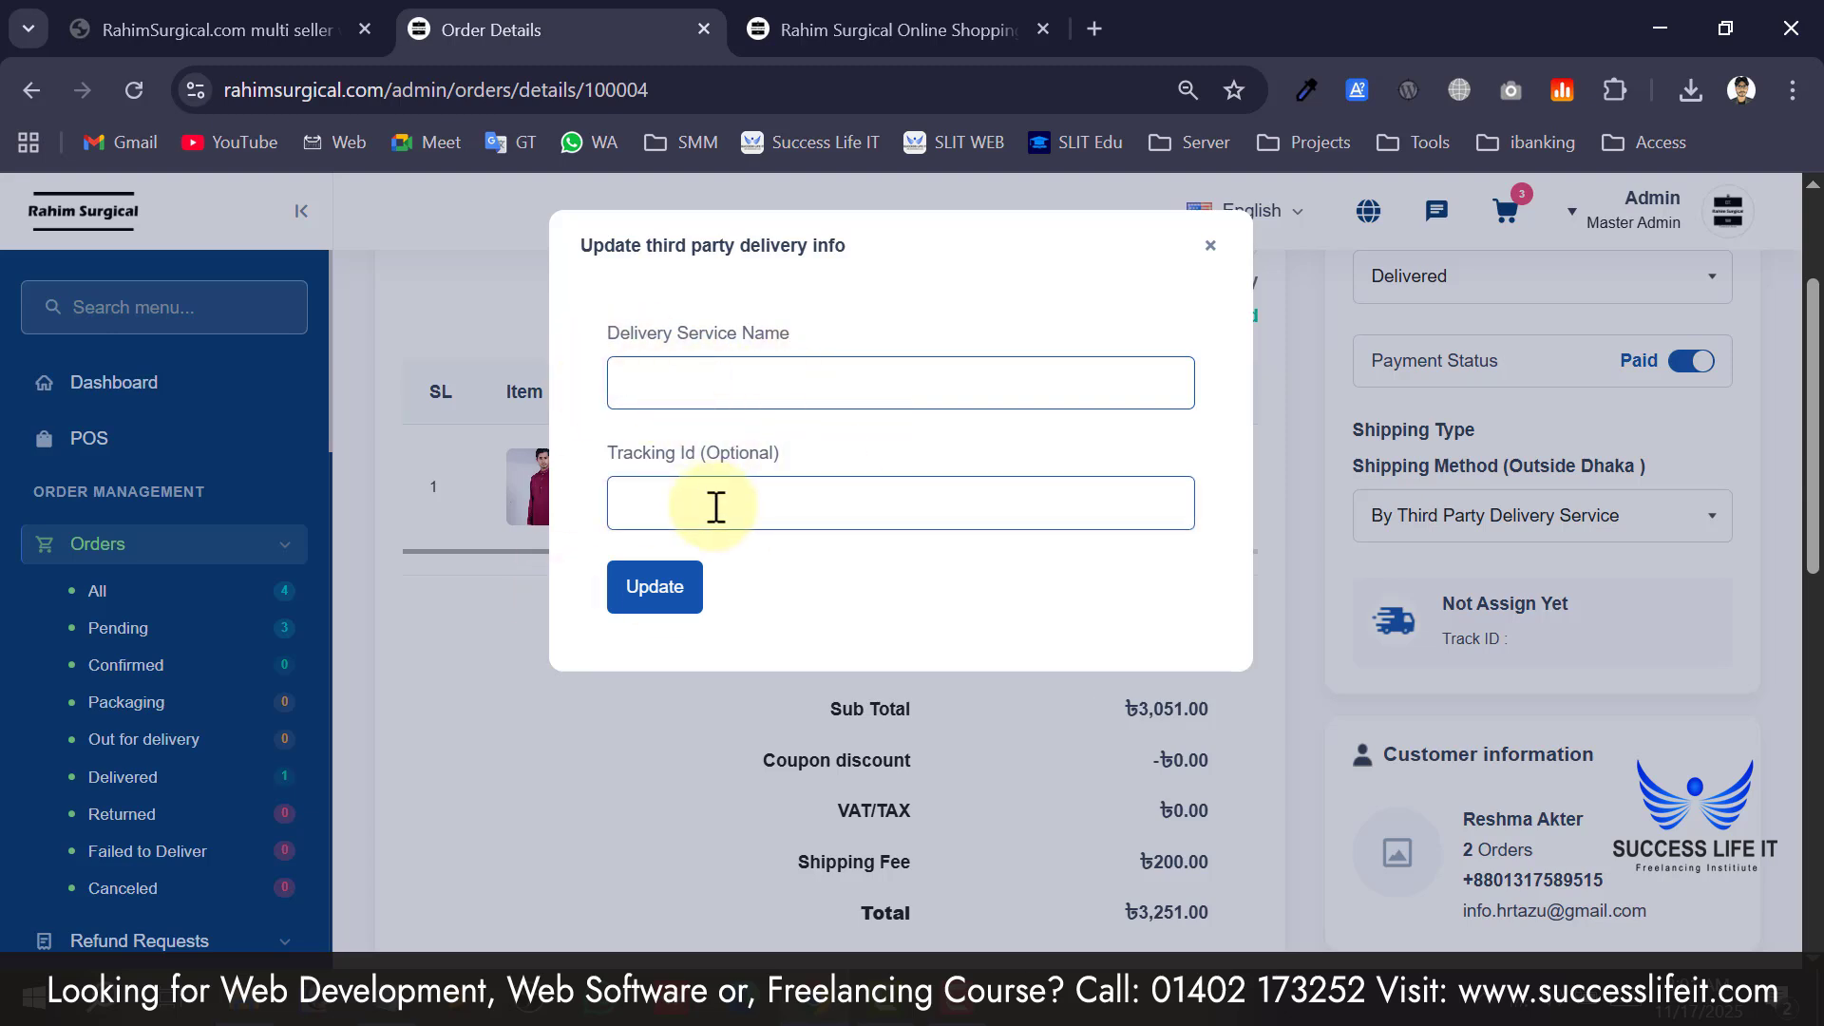
pyautogui.click(653, 496)
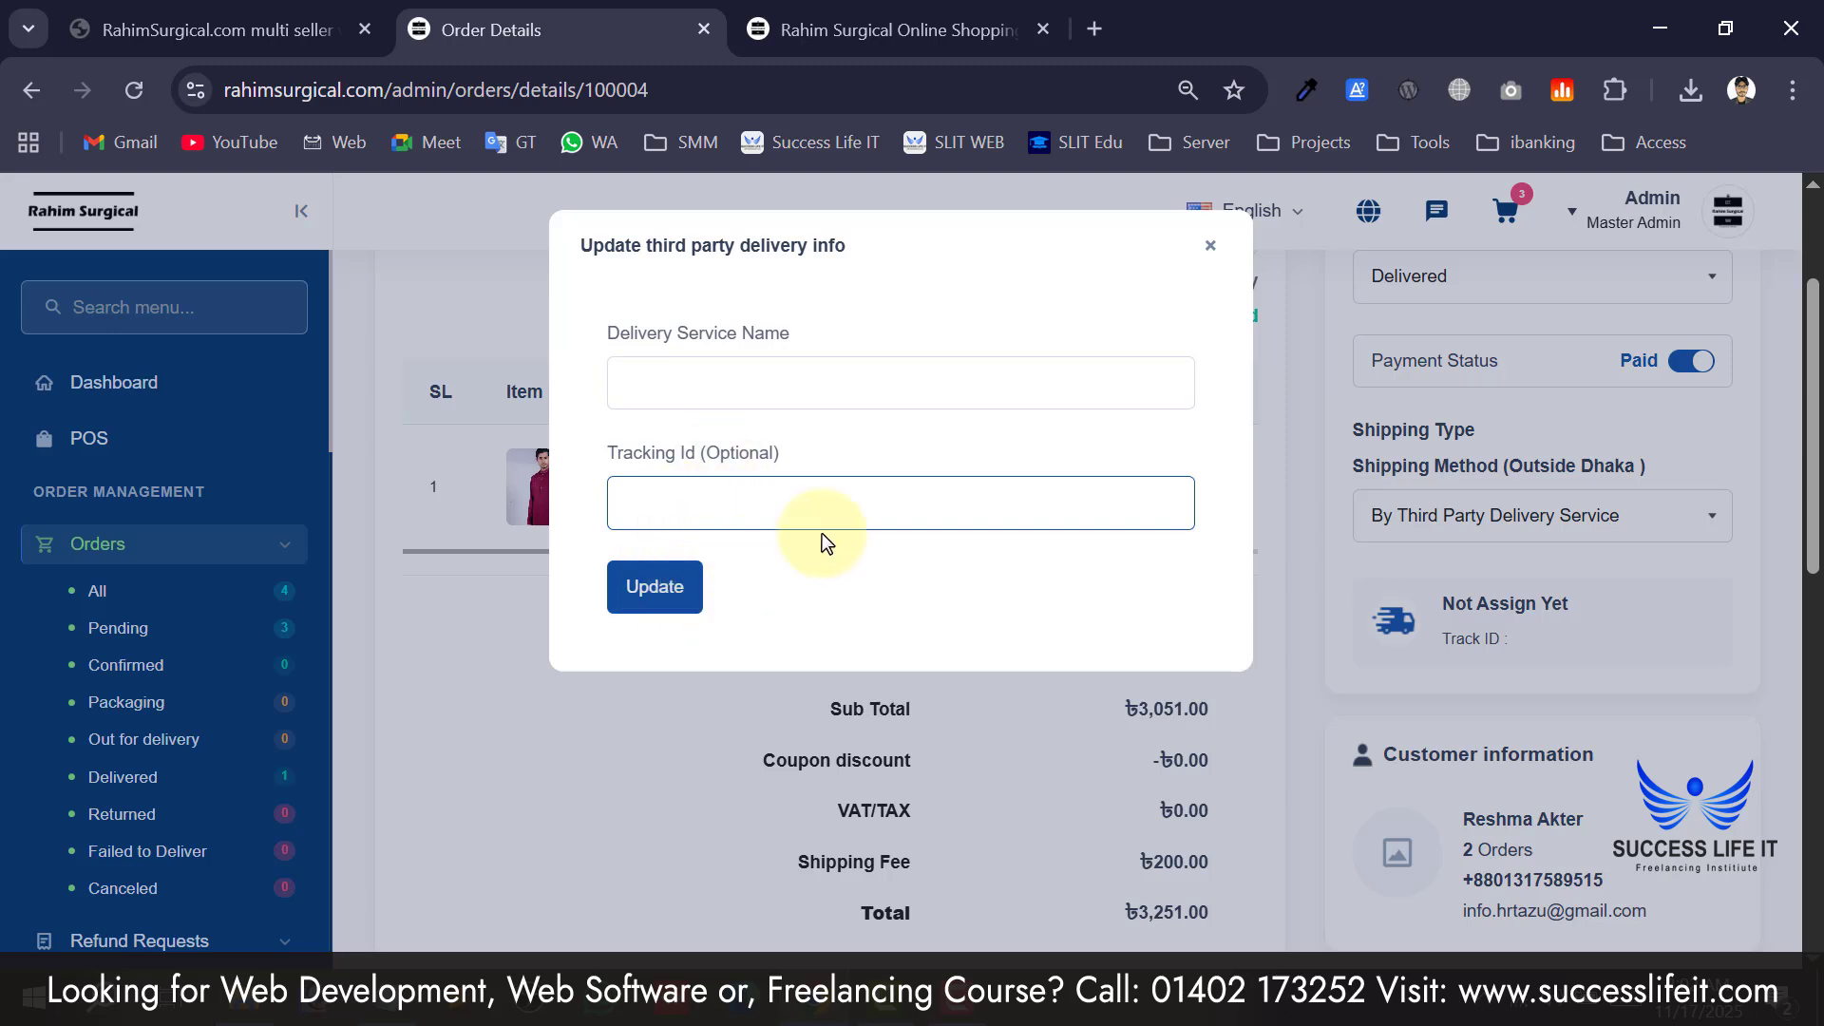
pyautogui.click(1207, 249)
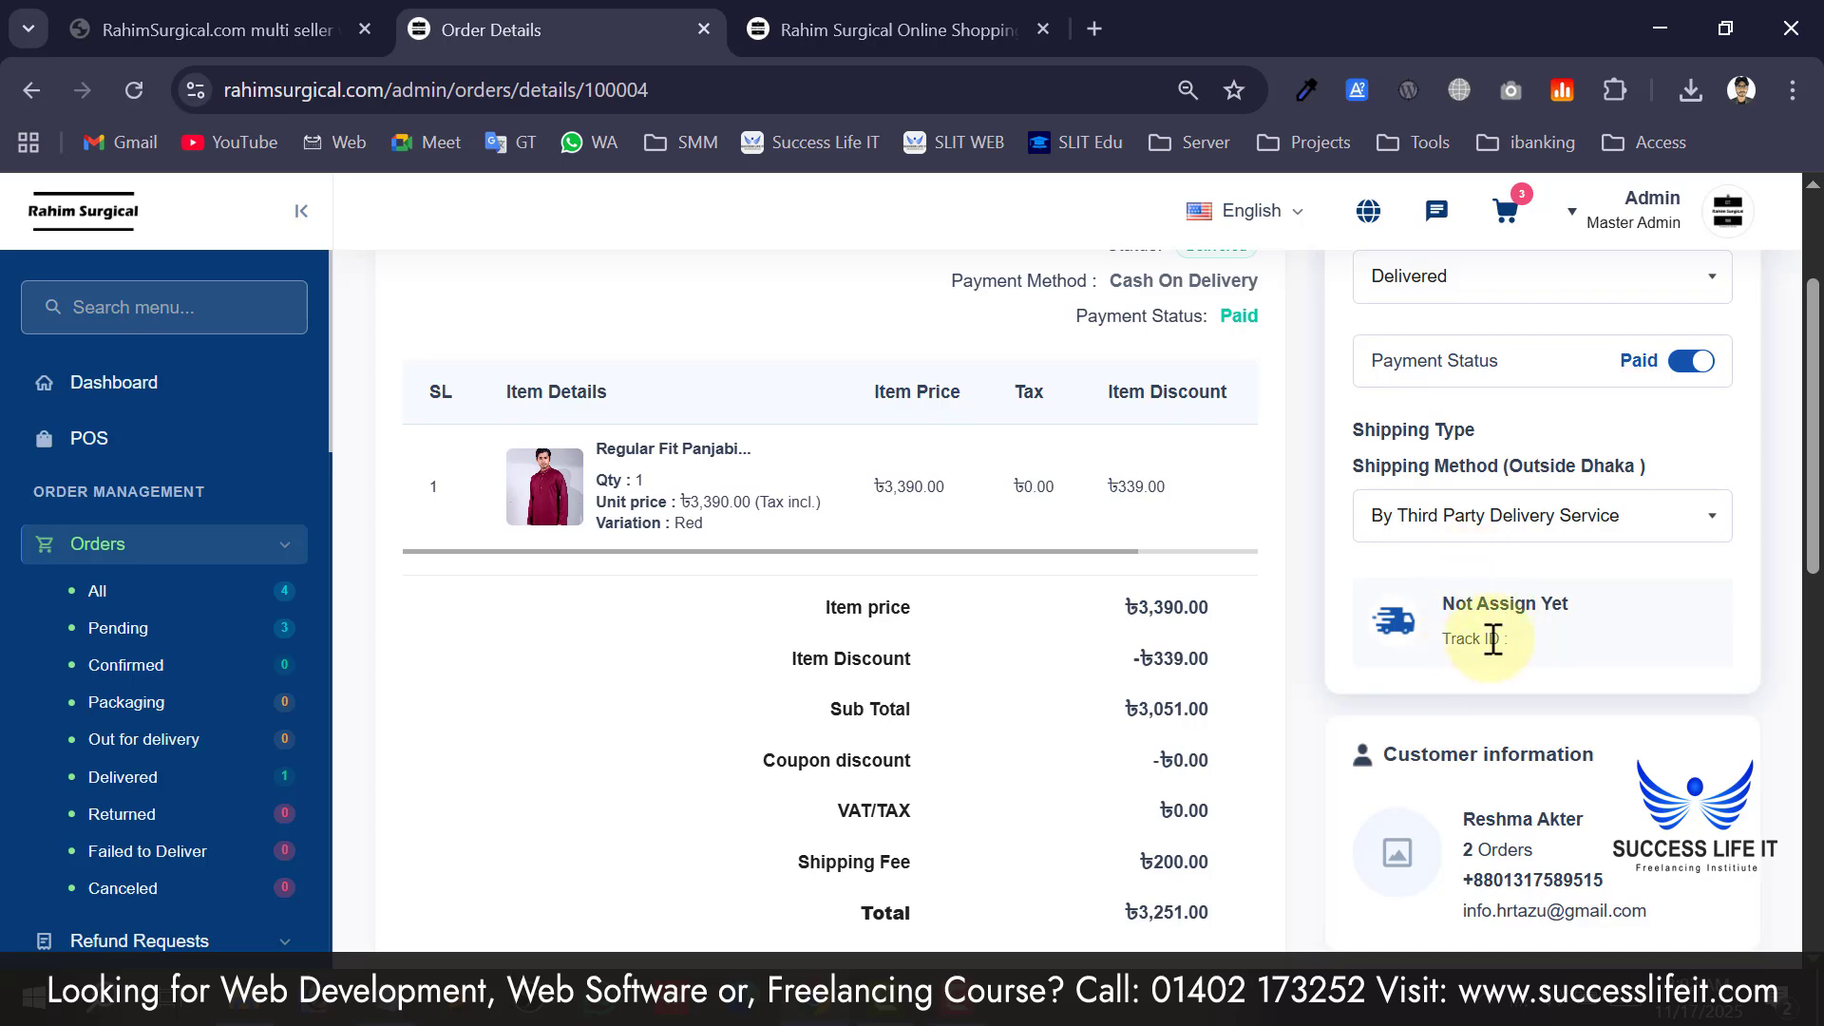
pyautogui.scroll(3, 1133, 647)
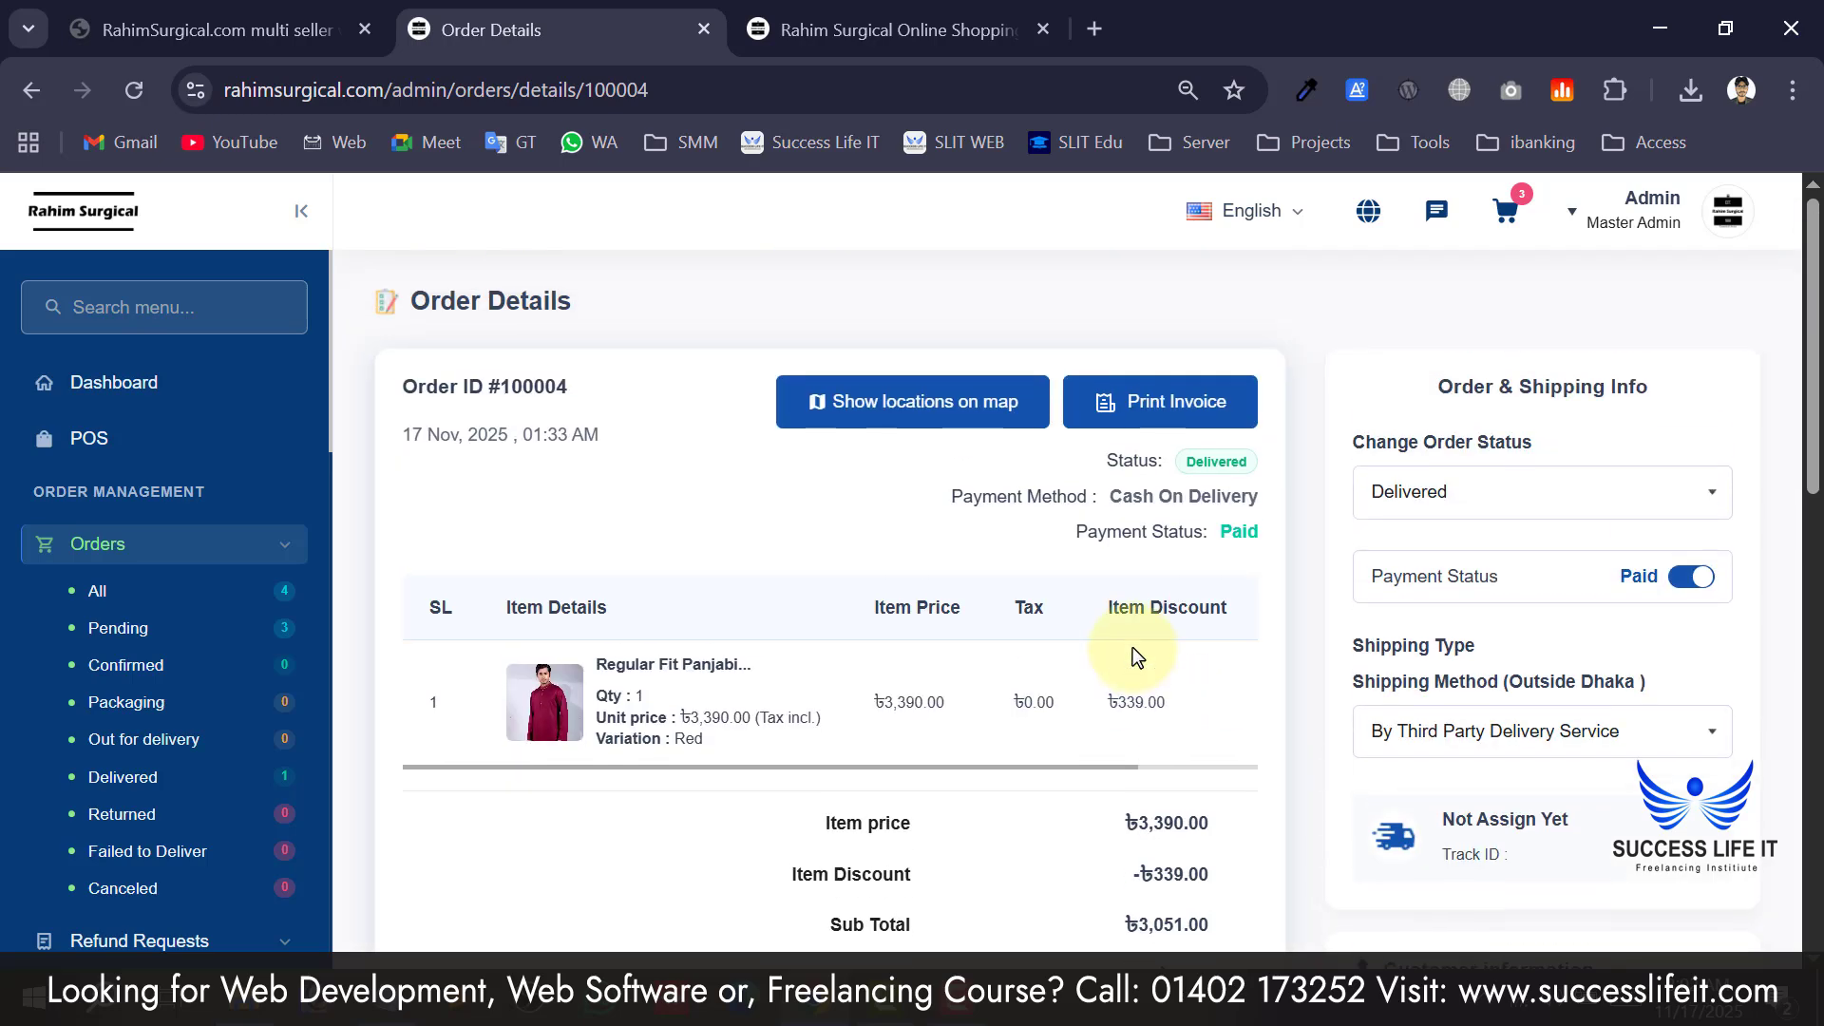
# Collapse Orders, expand Refund Requests, then scroll the sidebar and expand Category Setup.
pyautogui.click(278, 551)
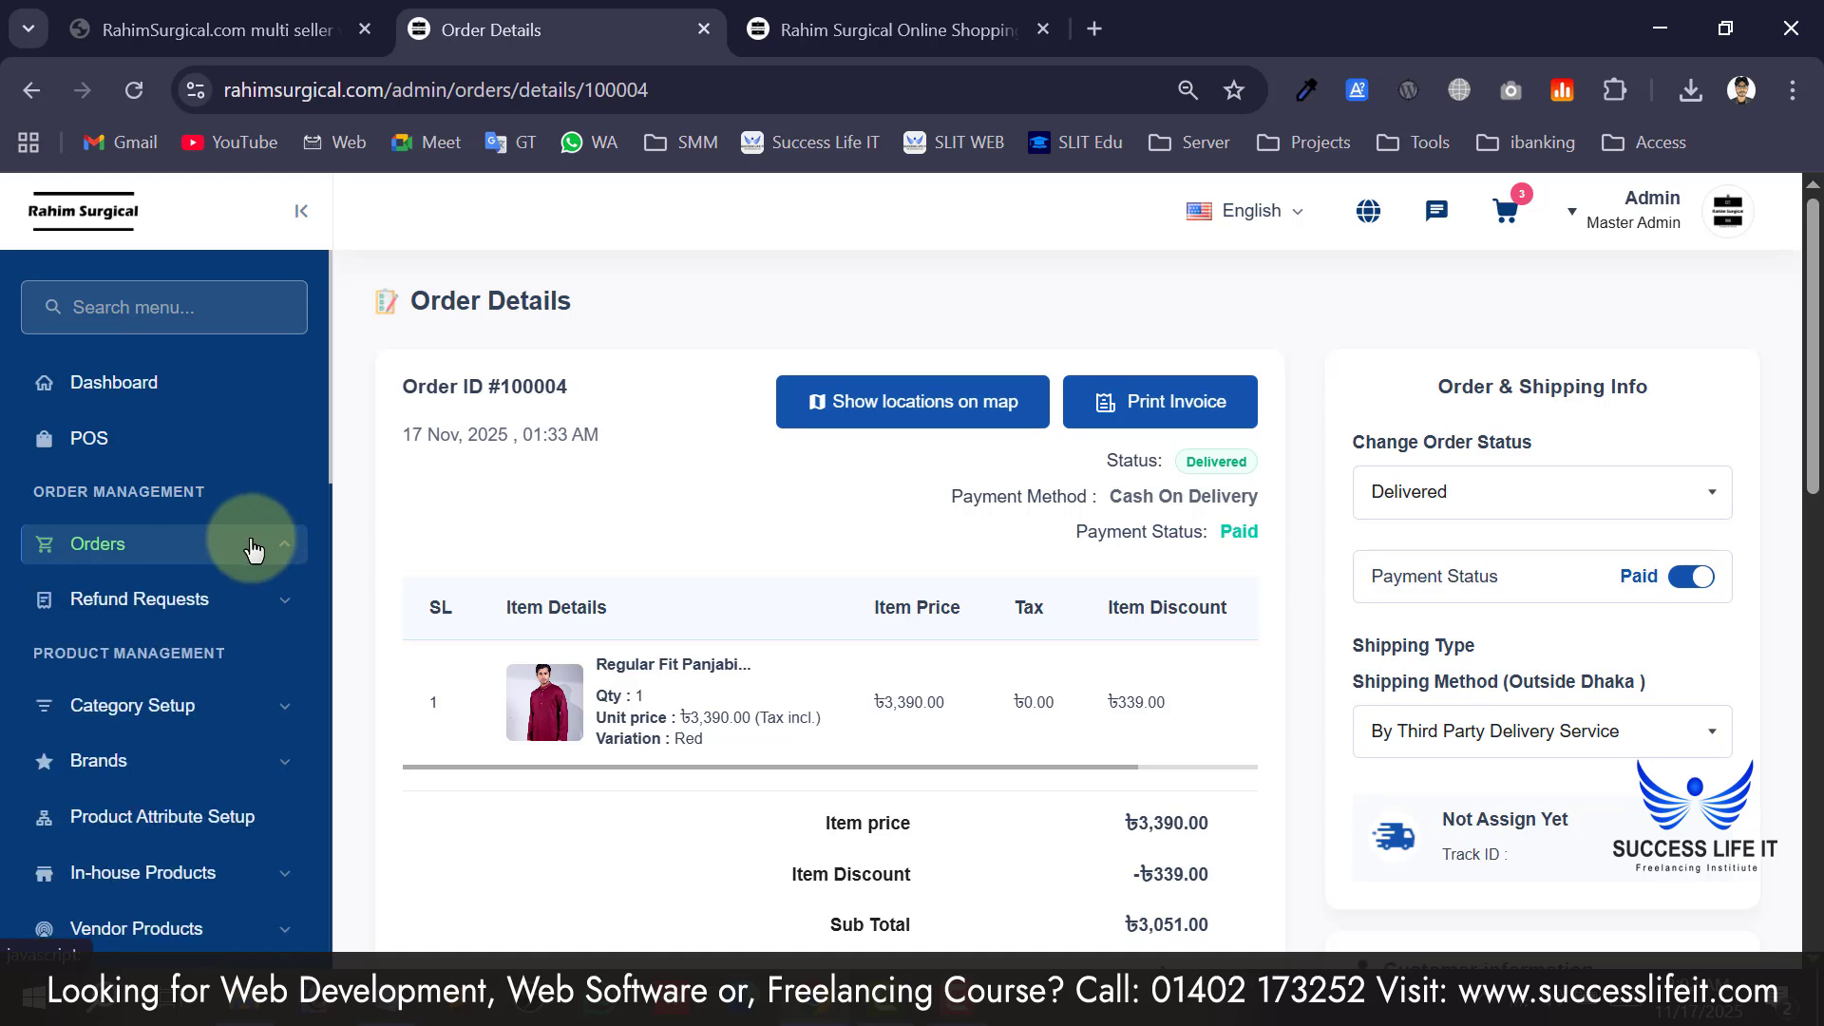
pyautogui.click(228, 618)
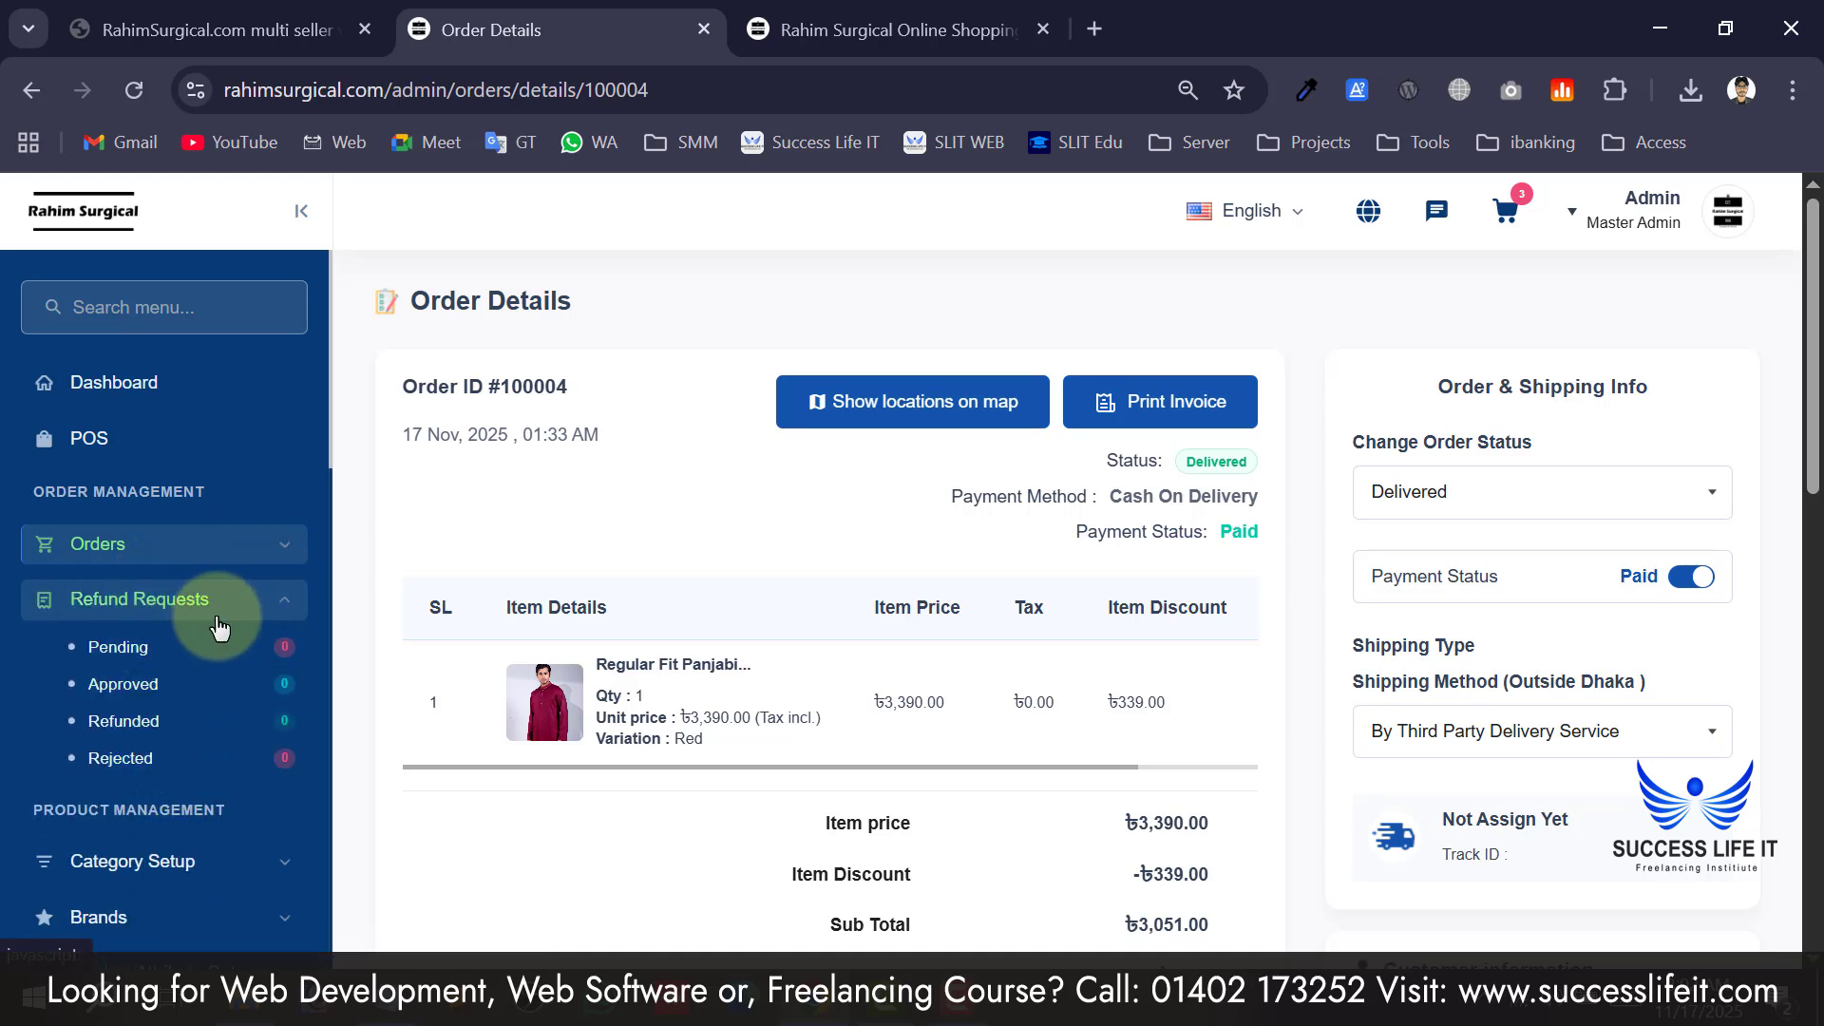
pyautogui.scroll(-2, 261, 766)
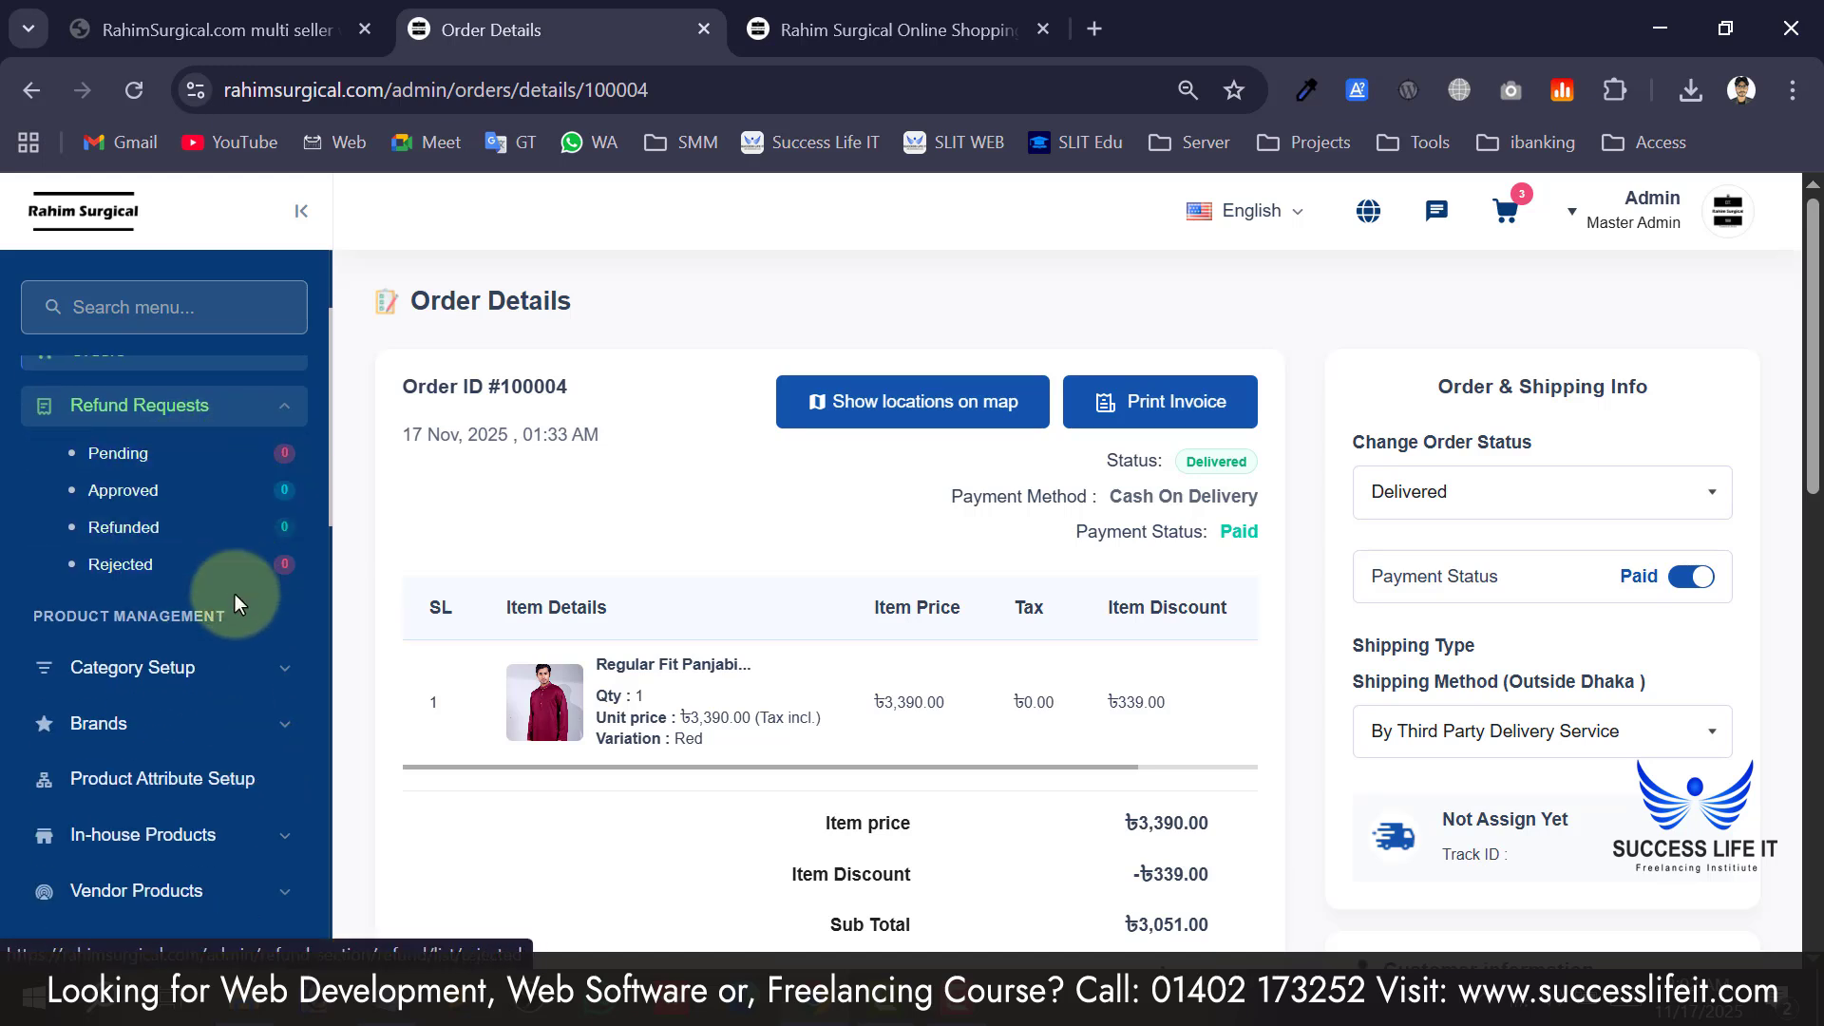
pyautogui.scroll(-2, 236, 594)
pyautogui.moveTo(29, 435); pyautogui.dragTo(125, 435)
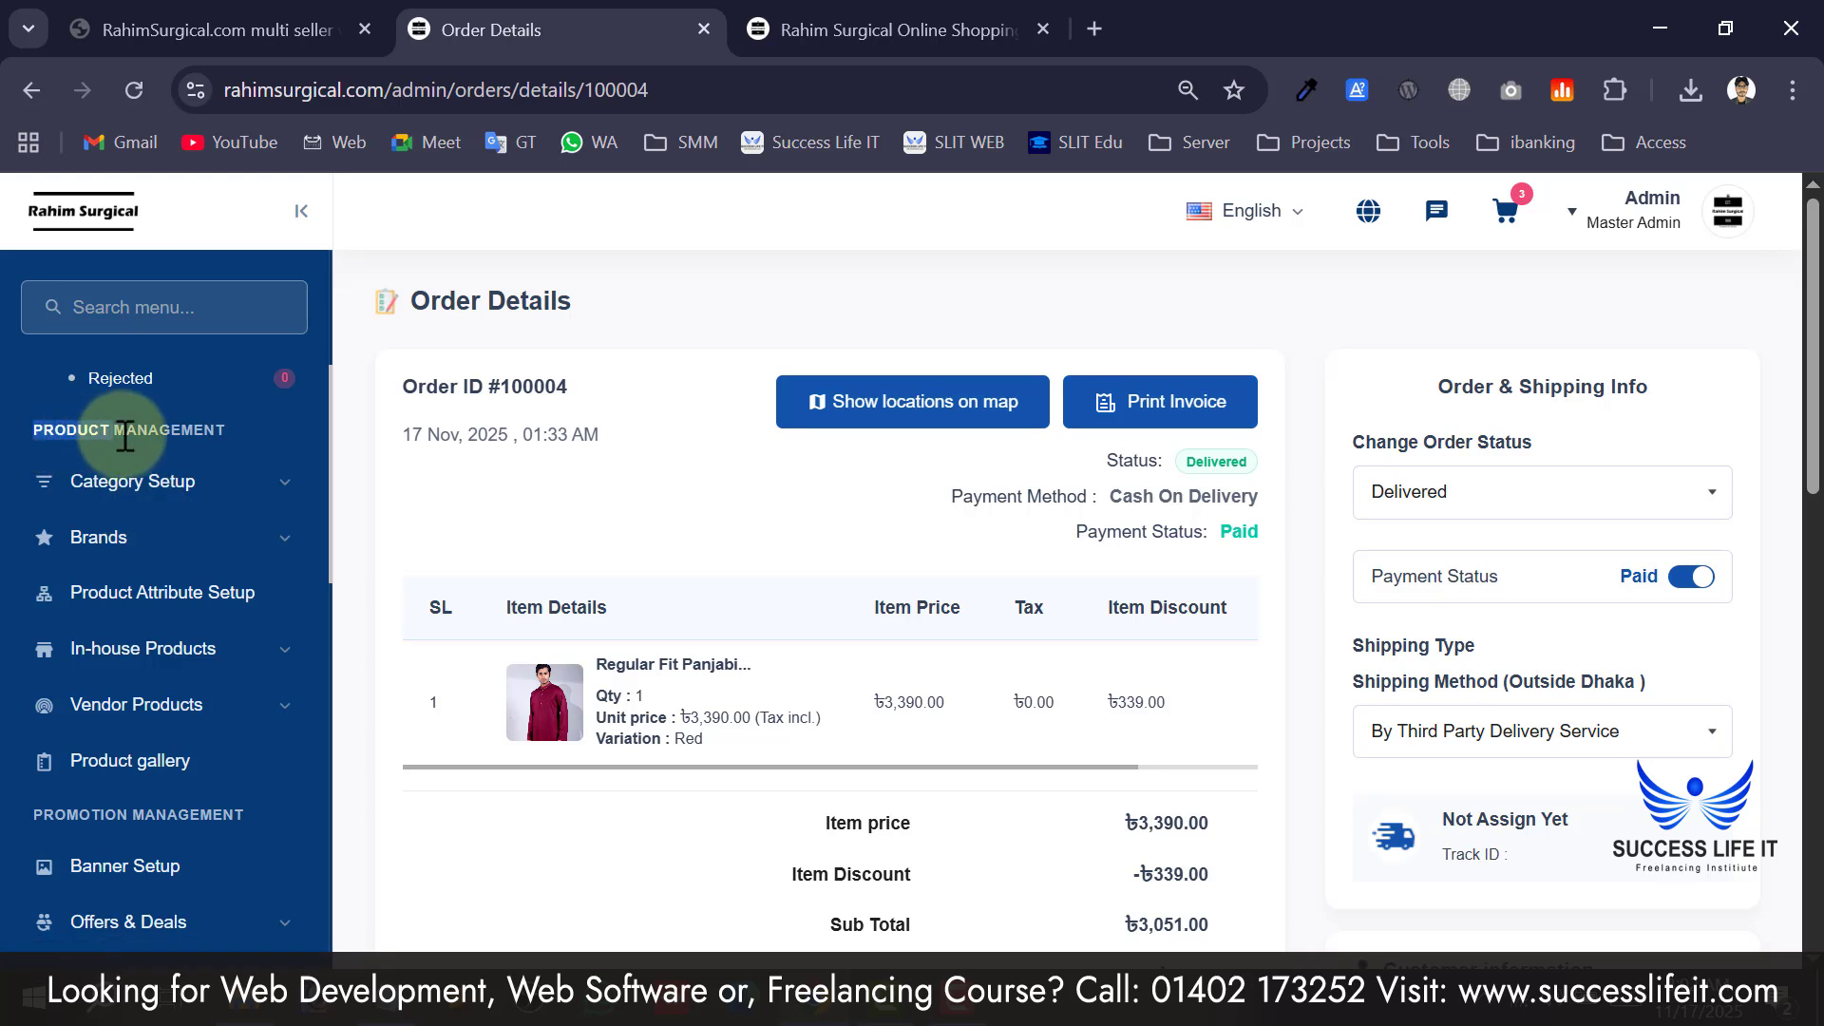
pyautogui.click(200, 423)
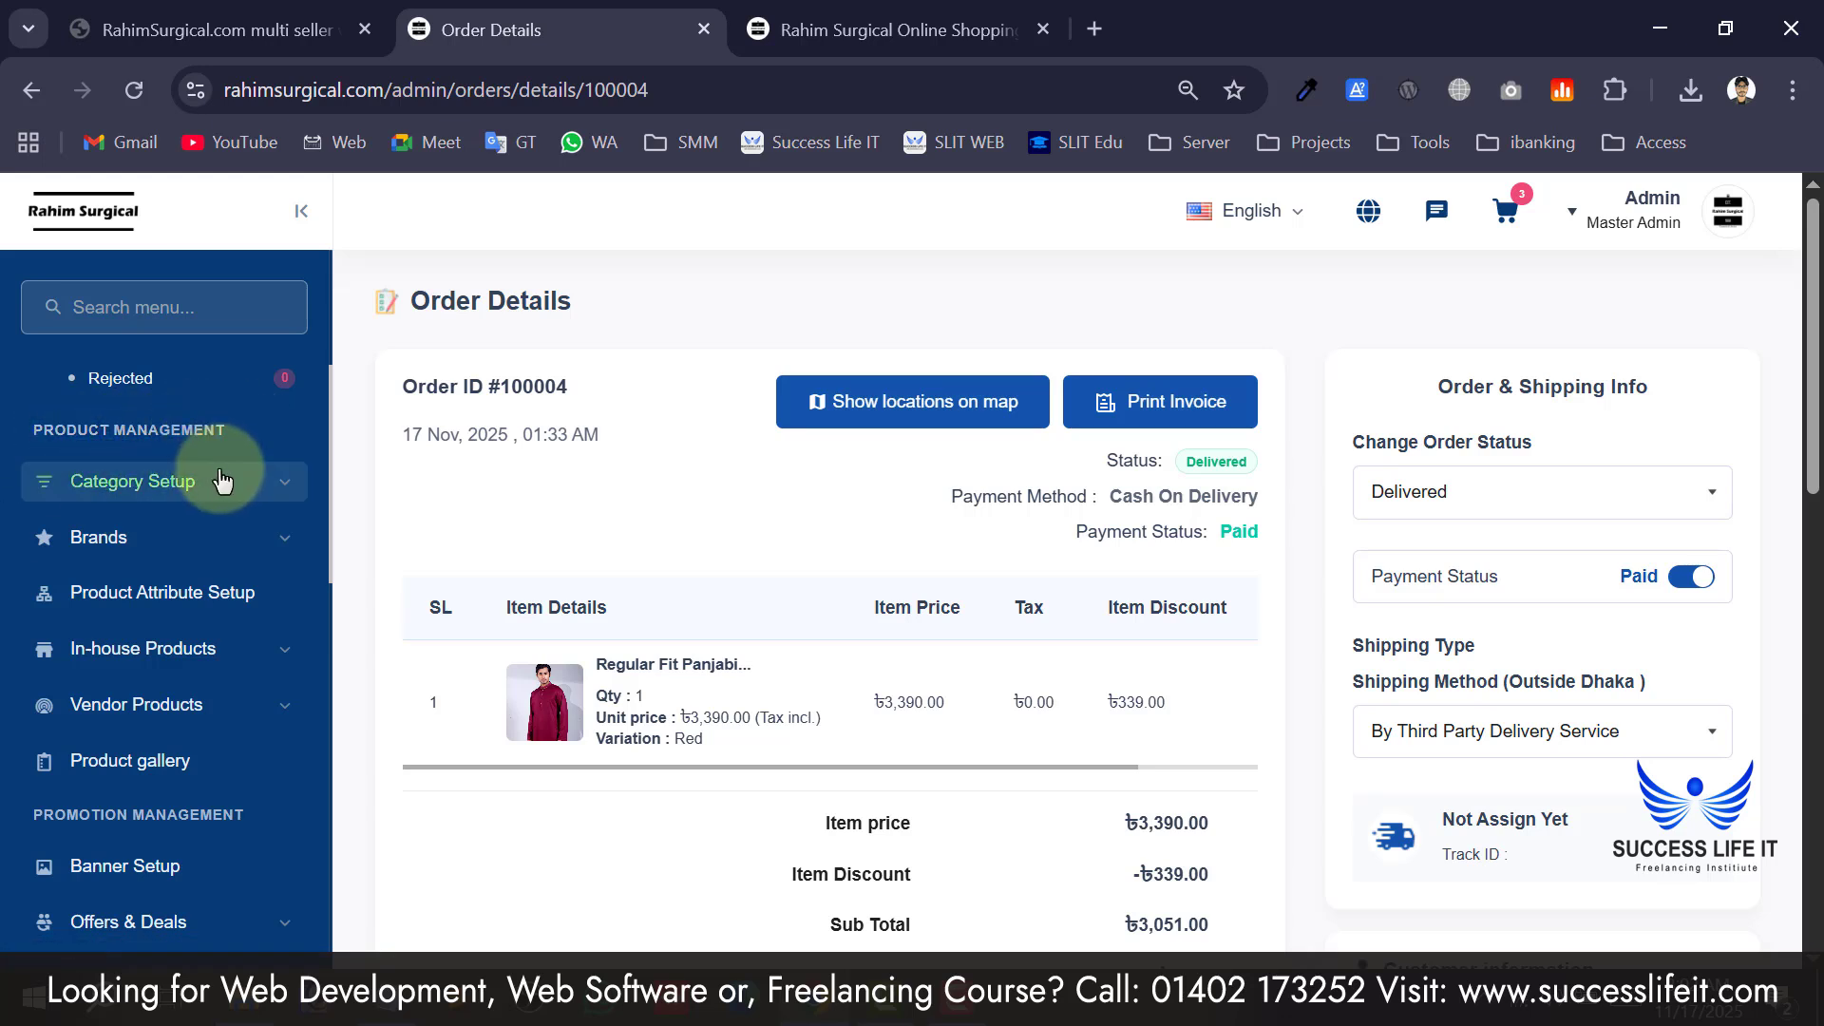
pyautogui.click(168, 493)
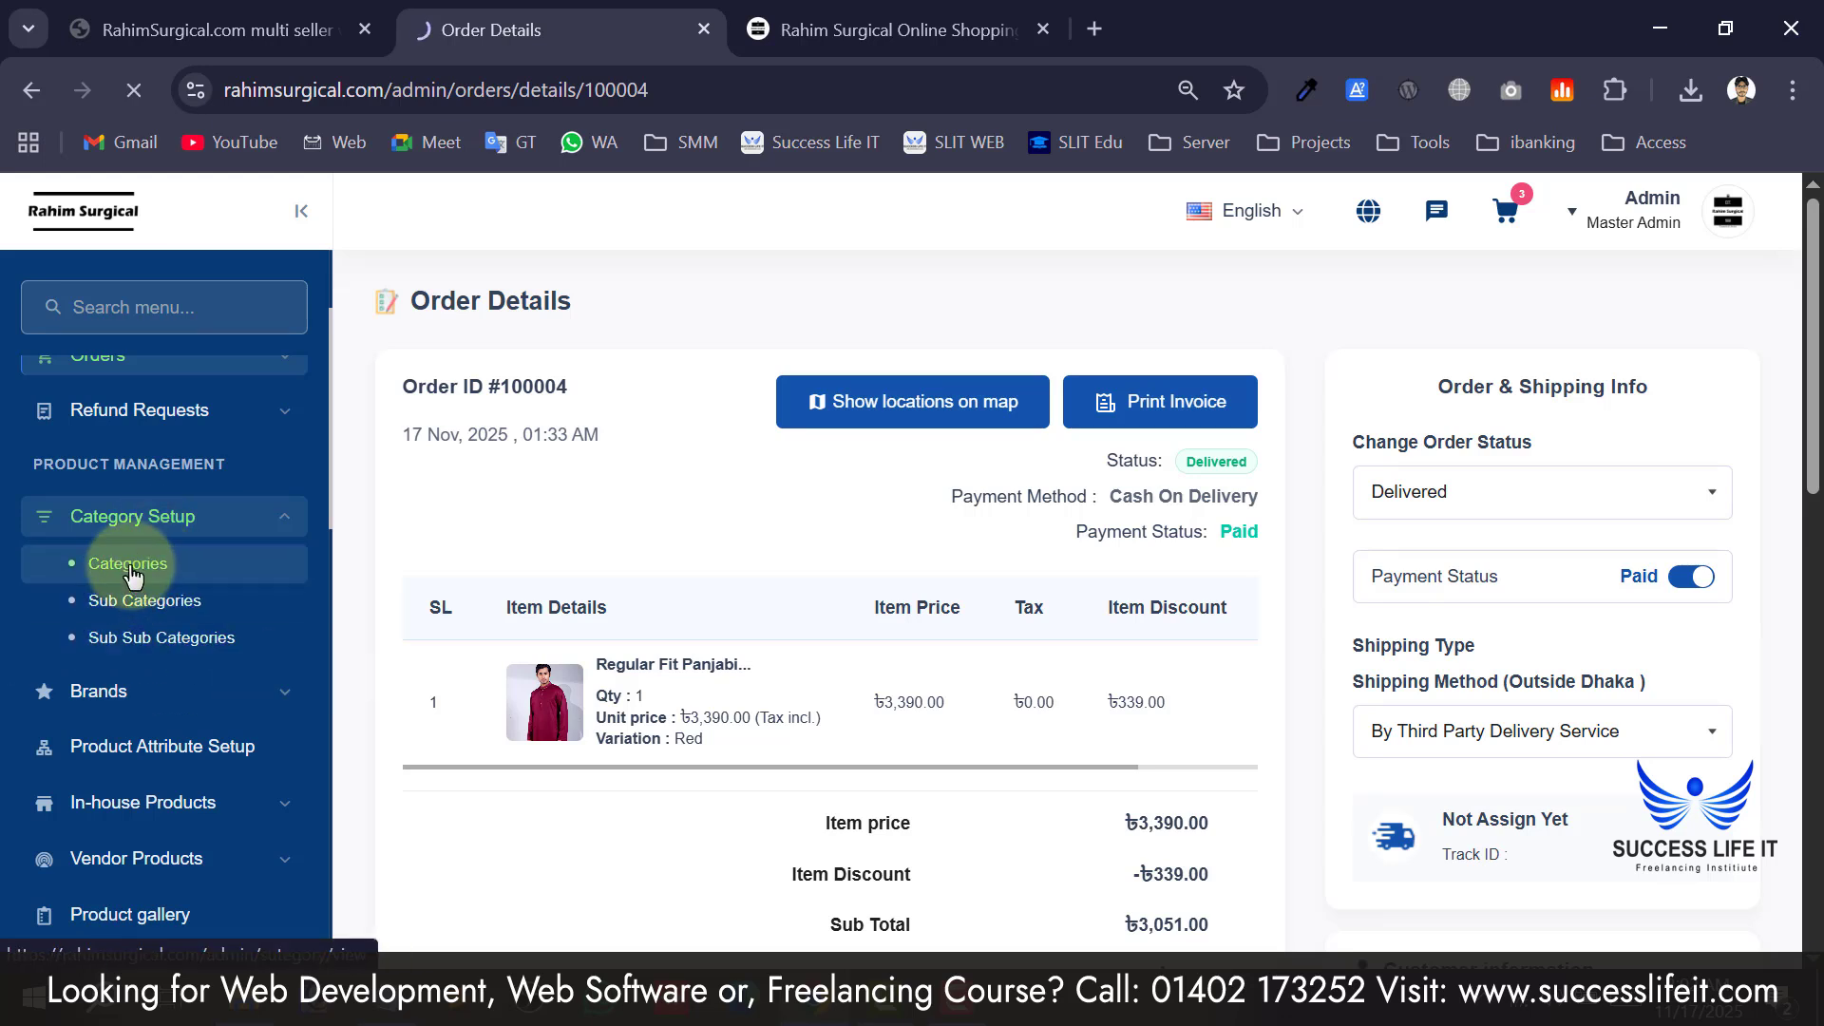
# Check the storefront's existing categories after a reload, then return to enter 'Electronic' as the category name.
pyautogui.scroll(-4, 646, 598)
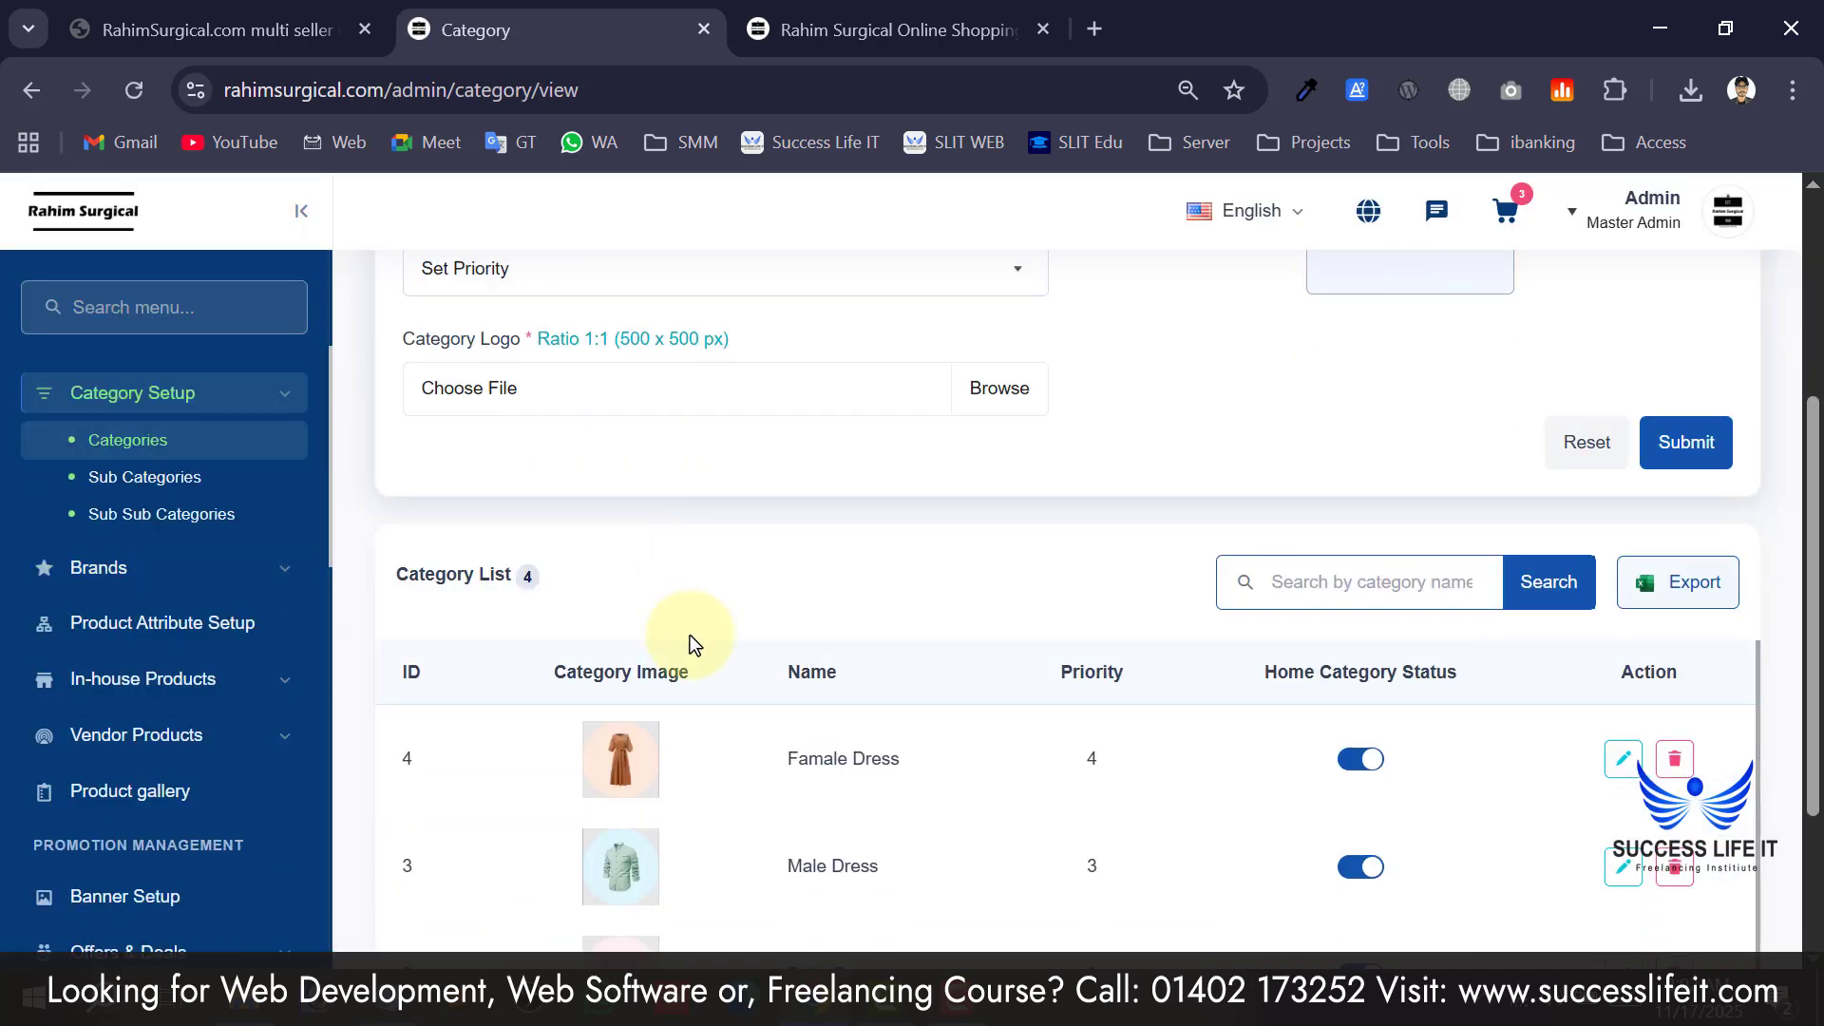
pyautogui.scroll(-1, 699, 836)
pyautogui.scroll(1, 796, 855)
pyautogui.scroll(-1, 787, 675)
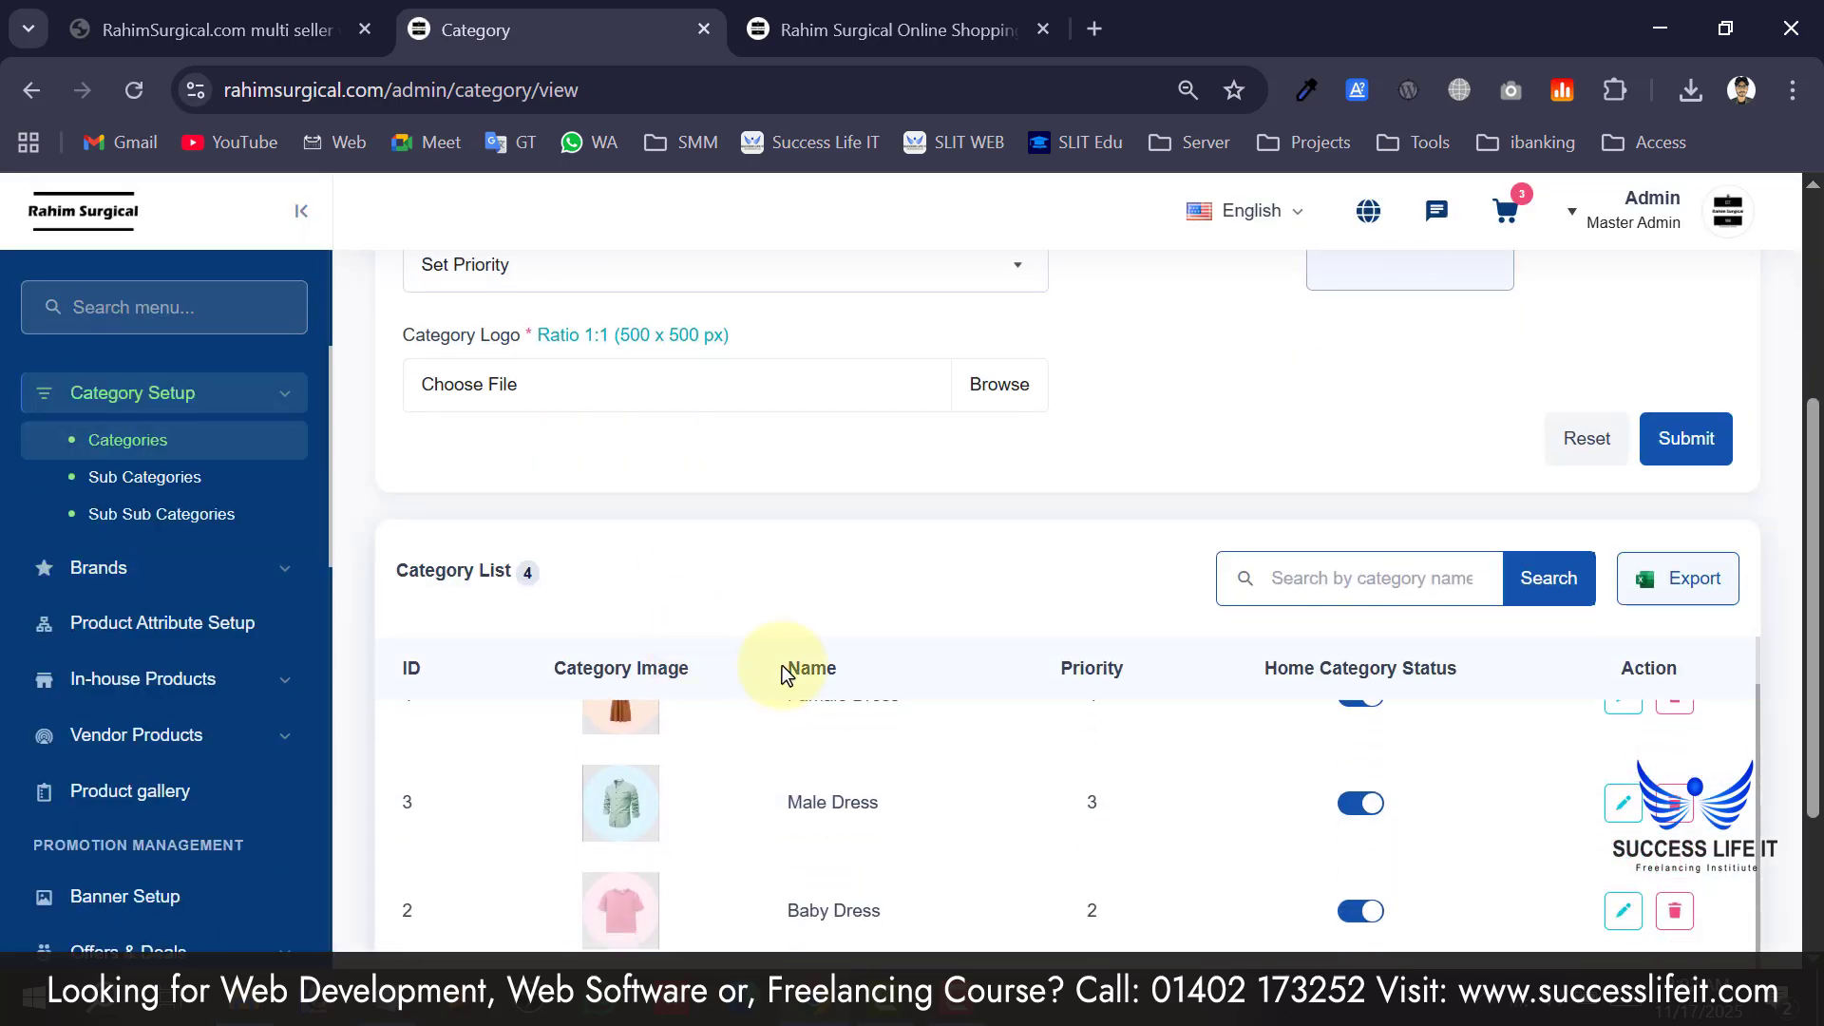
pyautogui.scroll(5, 808, 817)
pyautogui.click(562, 518)
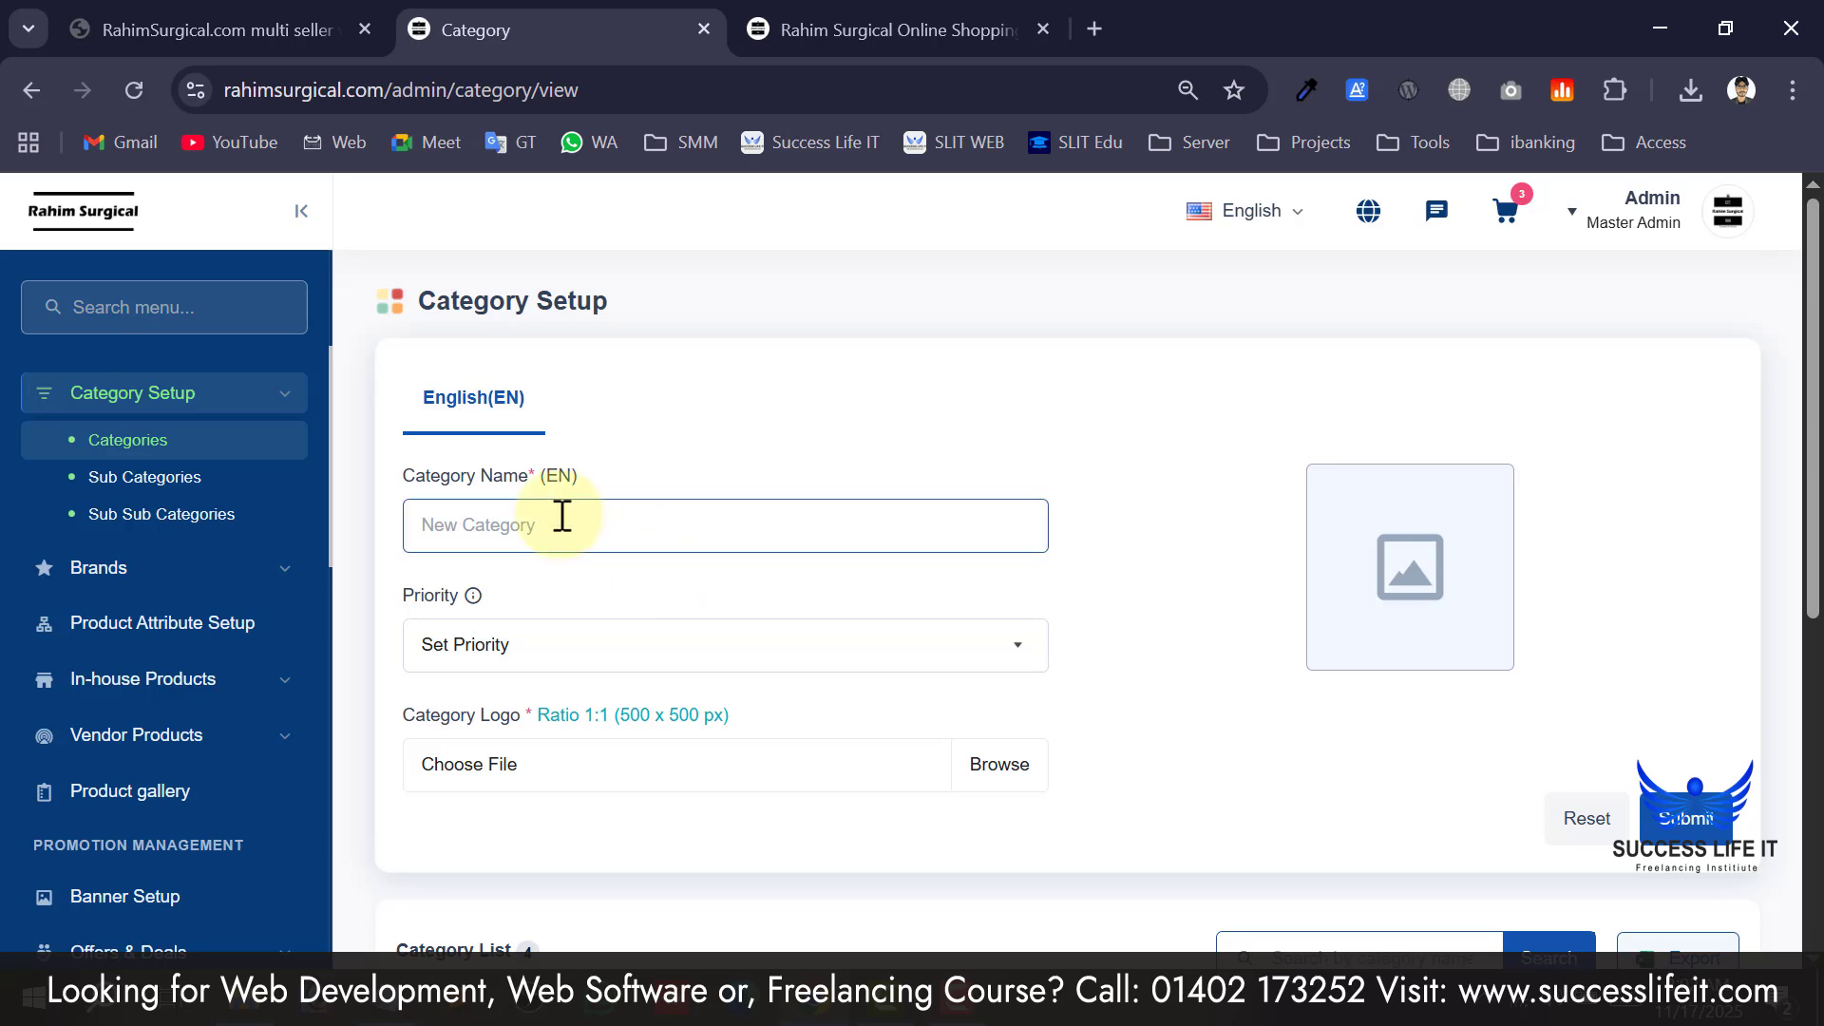
pyautogui.click(846, 30)
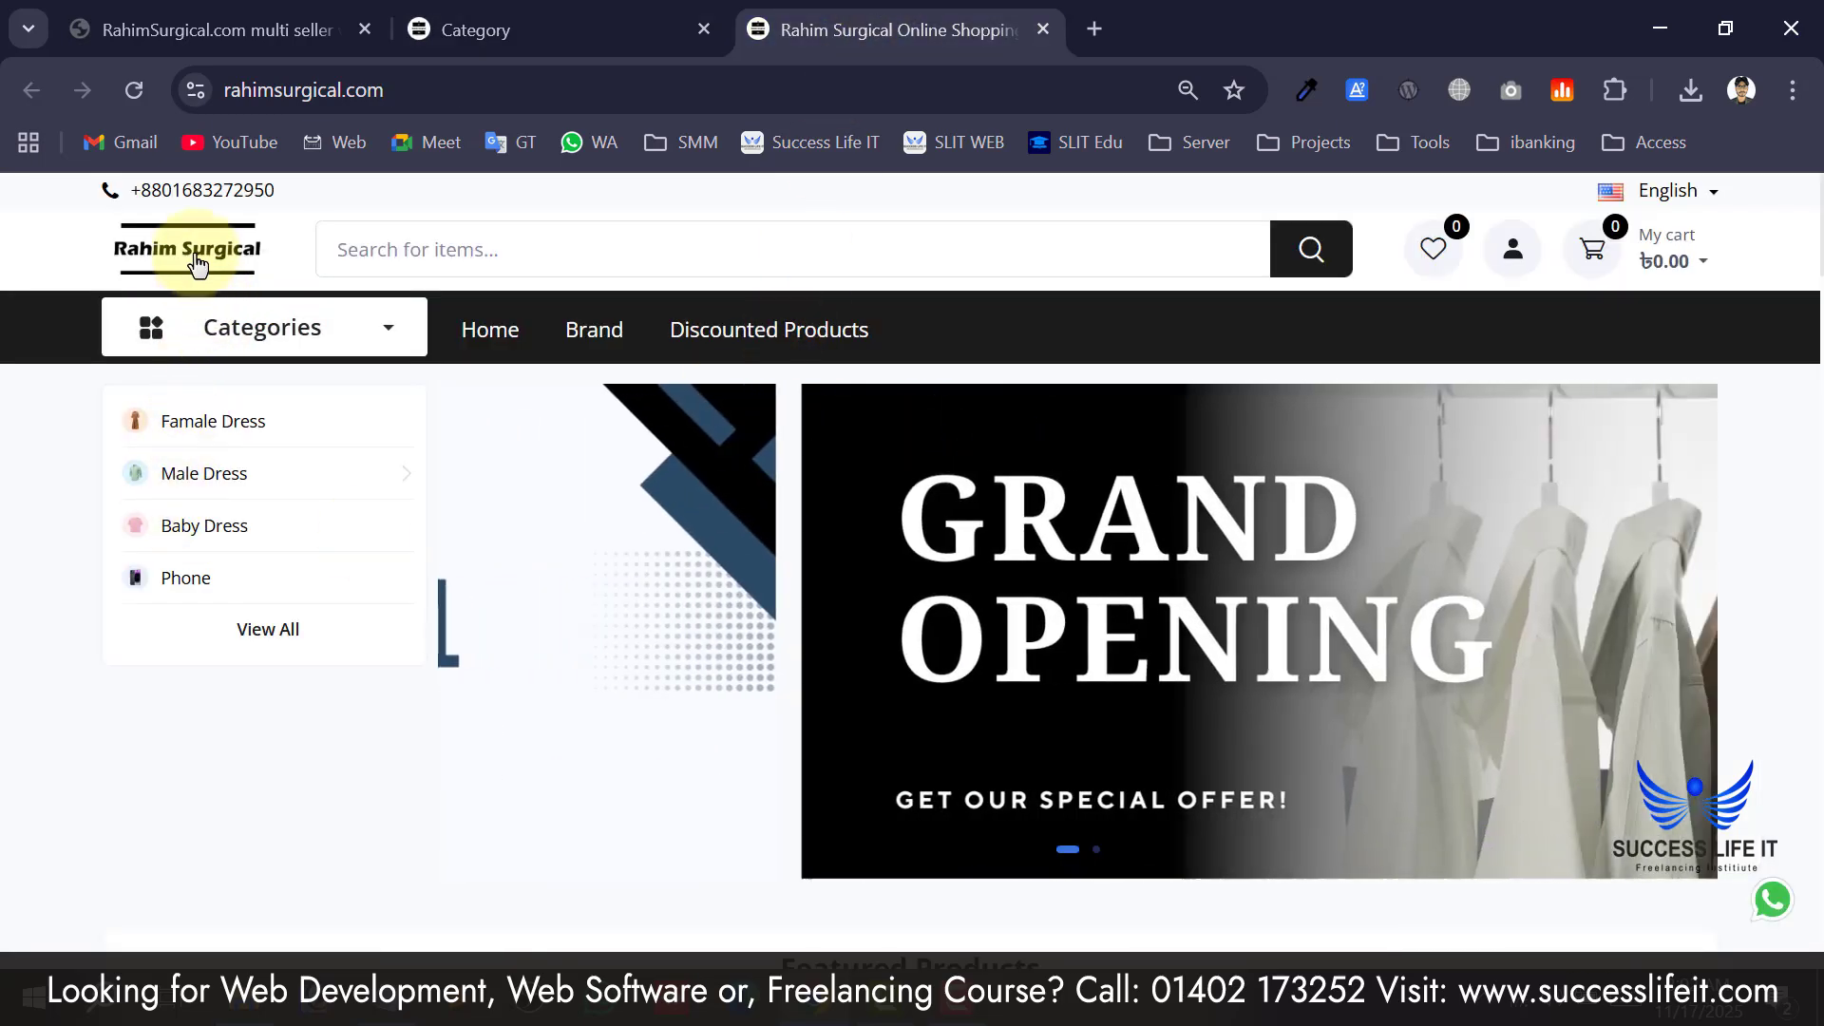
pyautogui.click(197, 264)
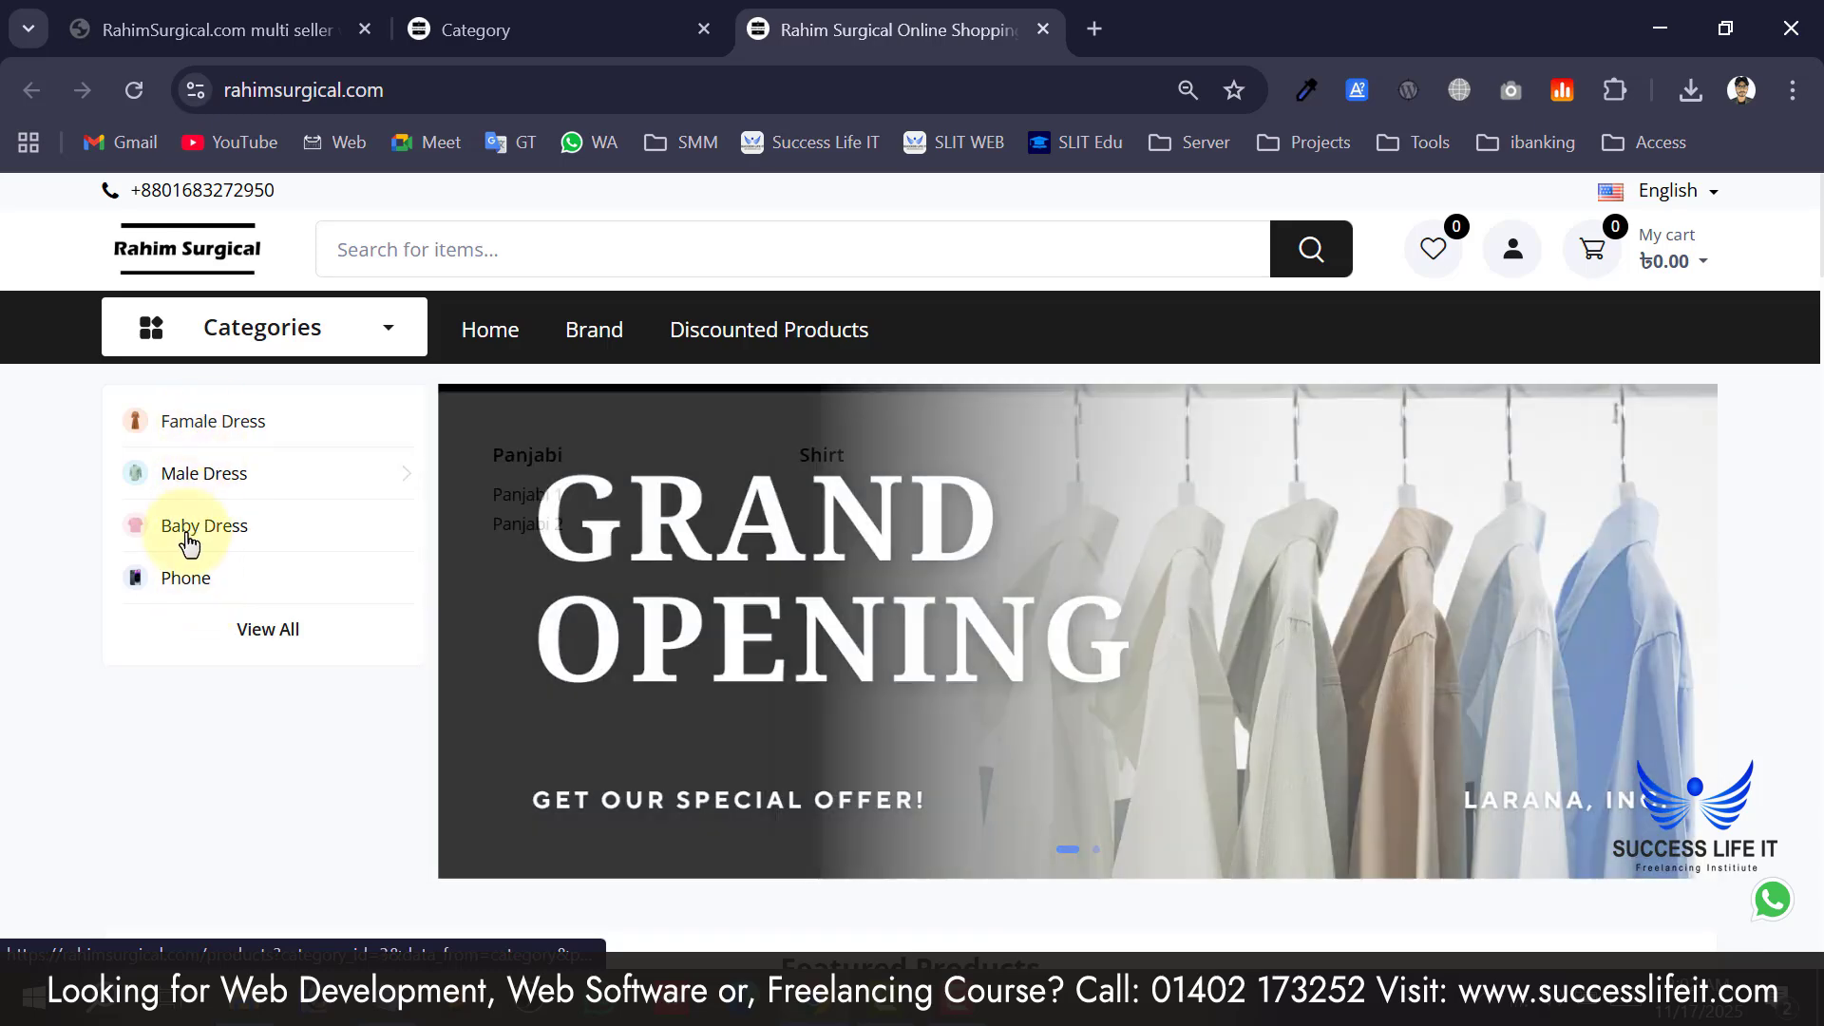
pyautogui.moveTo(297, 493)
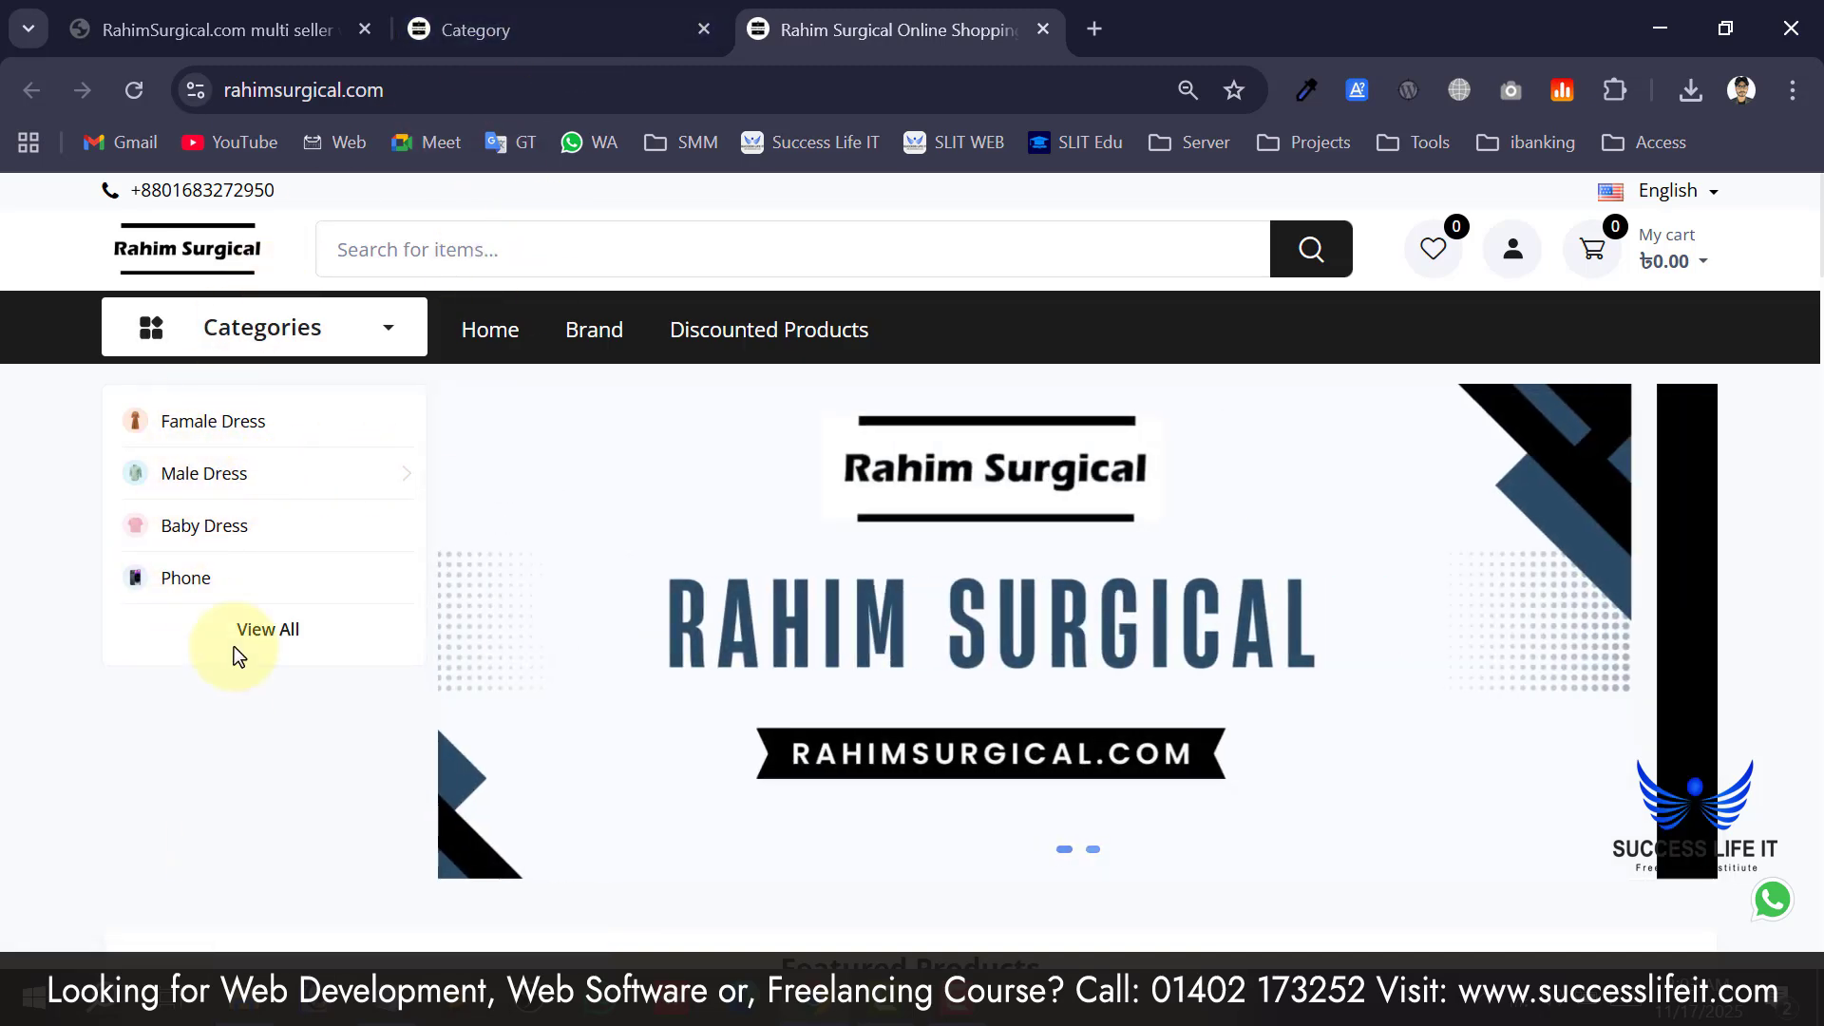
pyautogui.click(563, 27)
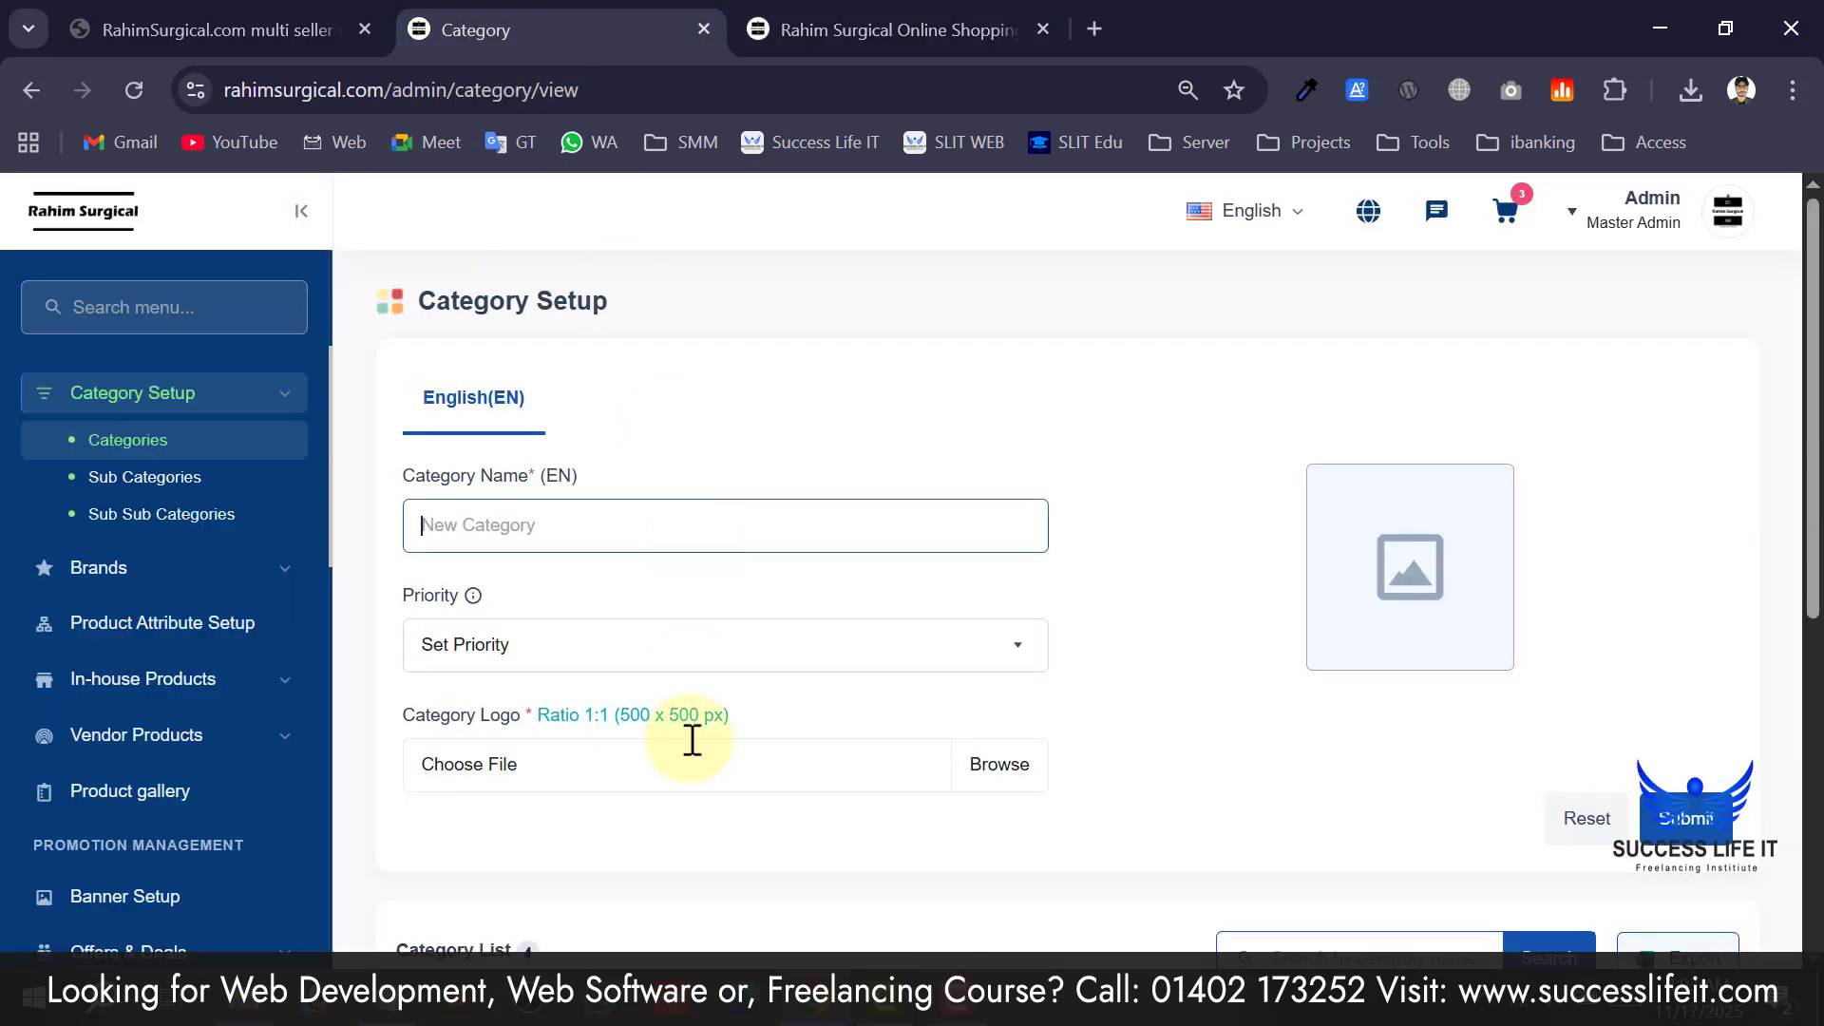
# Name the new category Electronics, give it priority 5, and bring up the logo file picker.
pyautogui.click(599, 551)
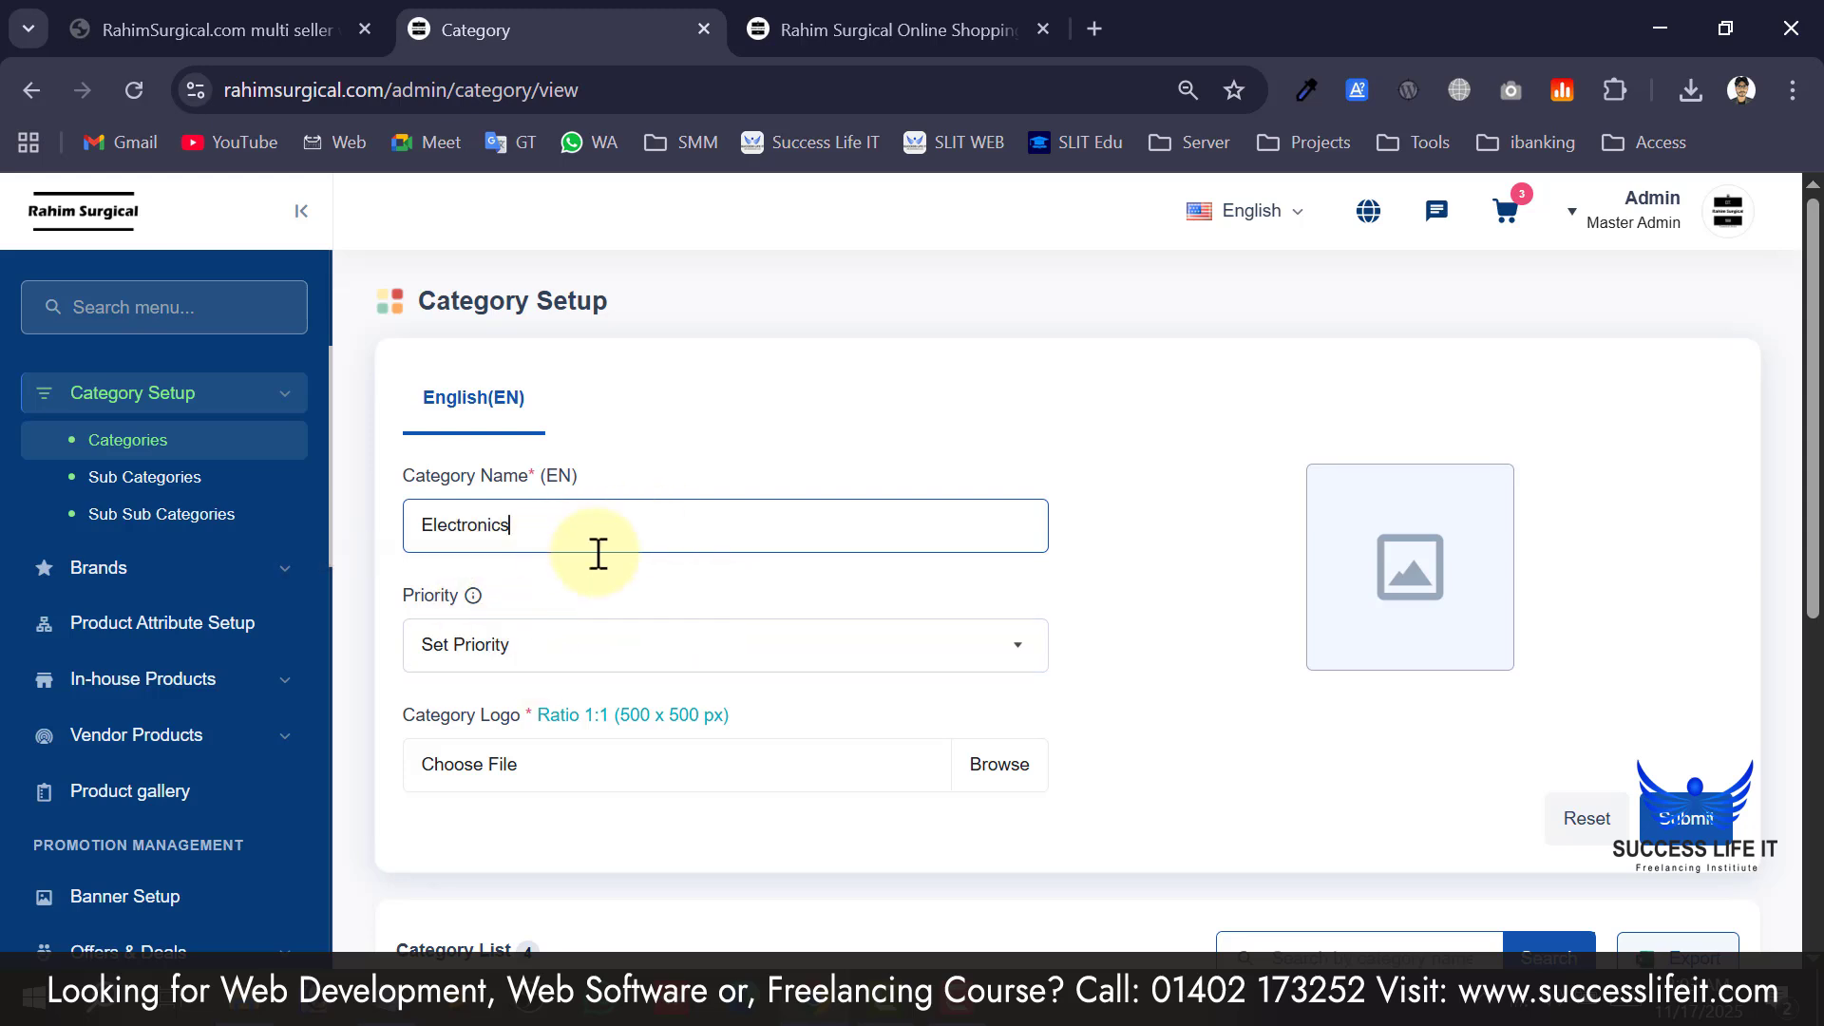
pyautogui.click(543, 656)
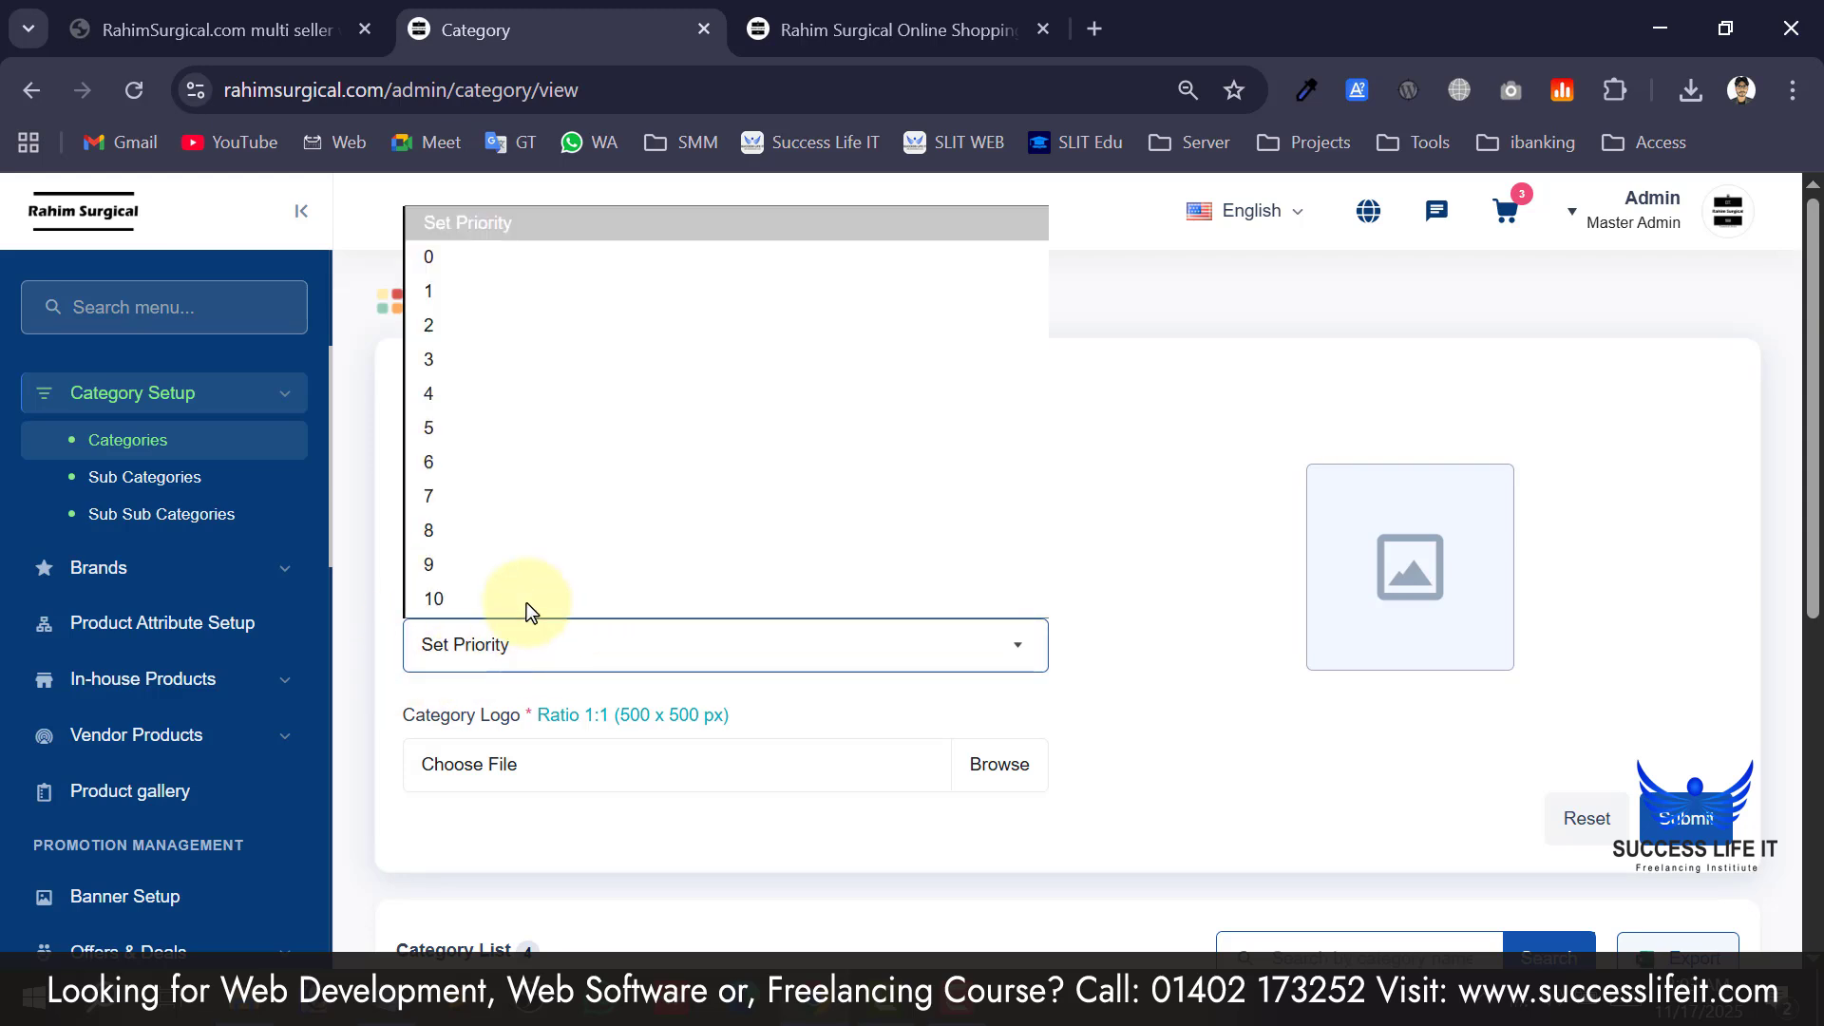
pyautogui.click(439, 428)
pyautogui.scroll(-2, 567, 768)
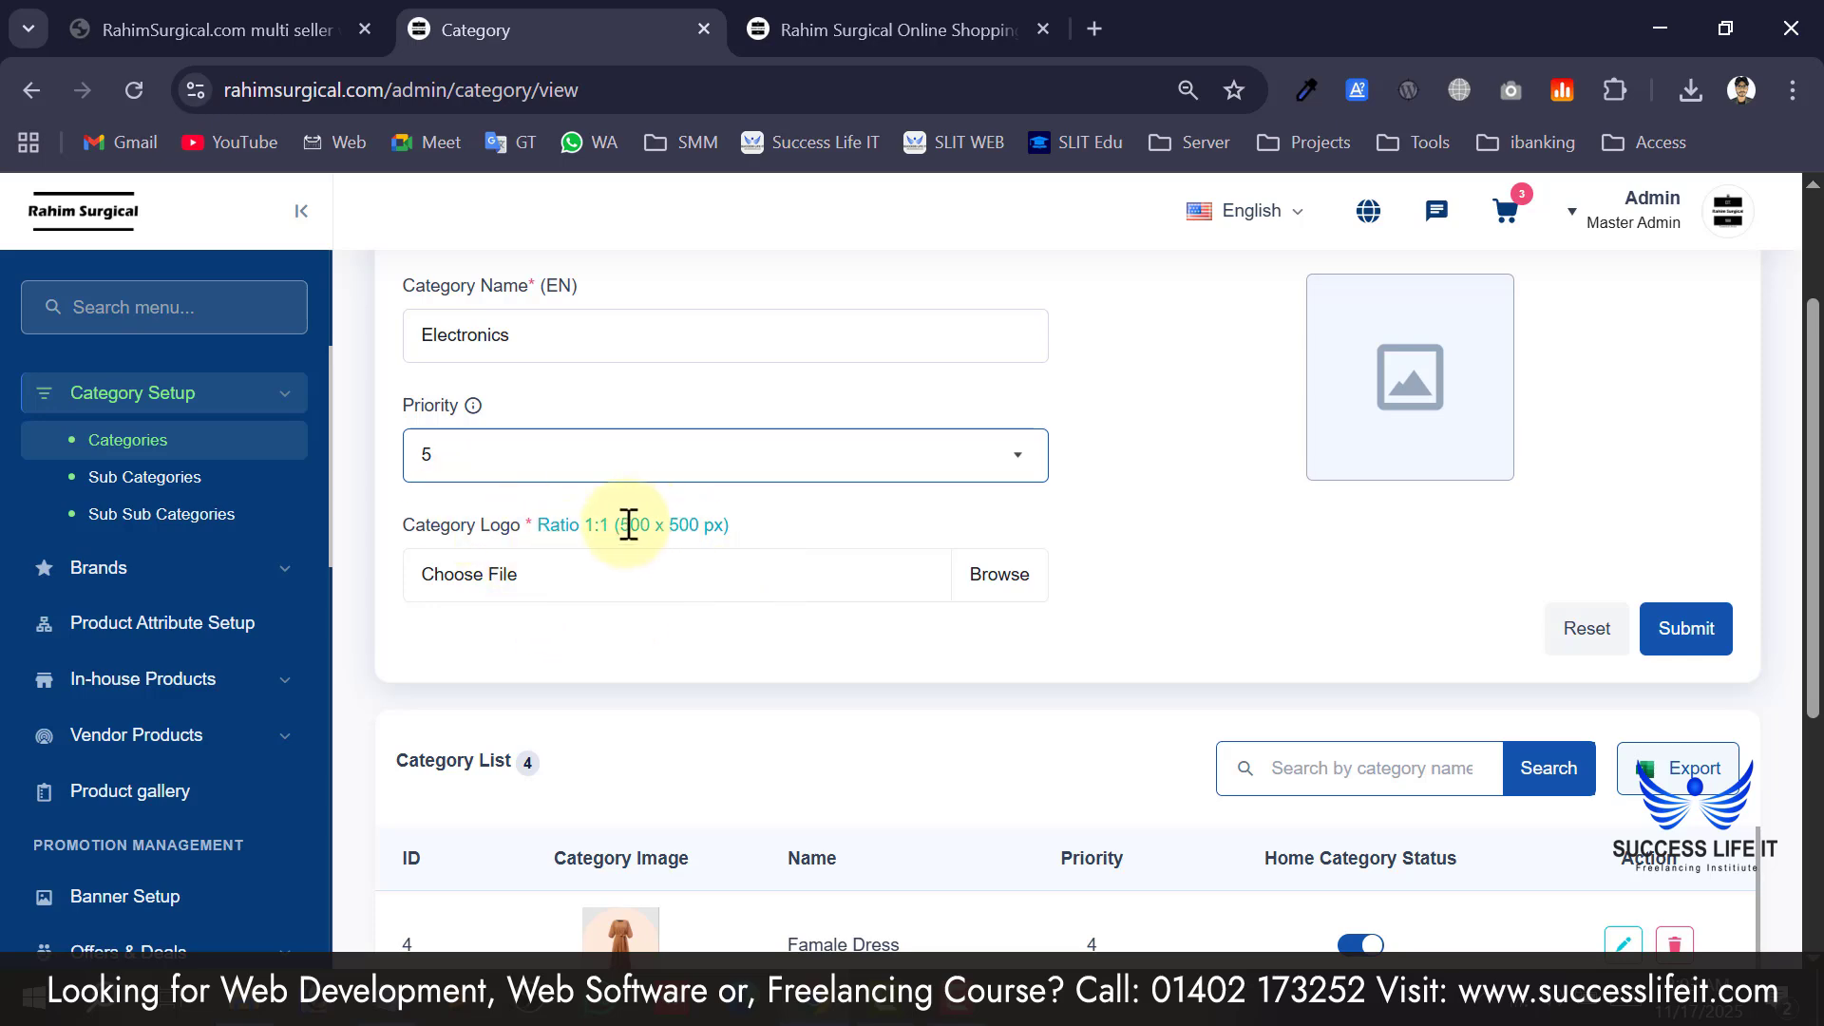
pyautogui.click(633, 595)
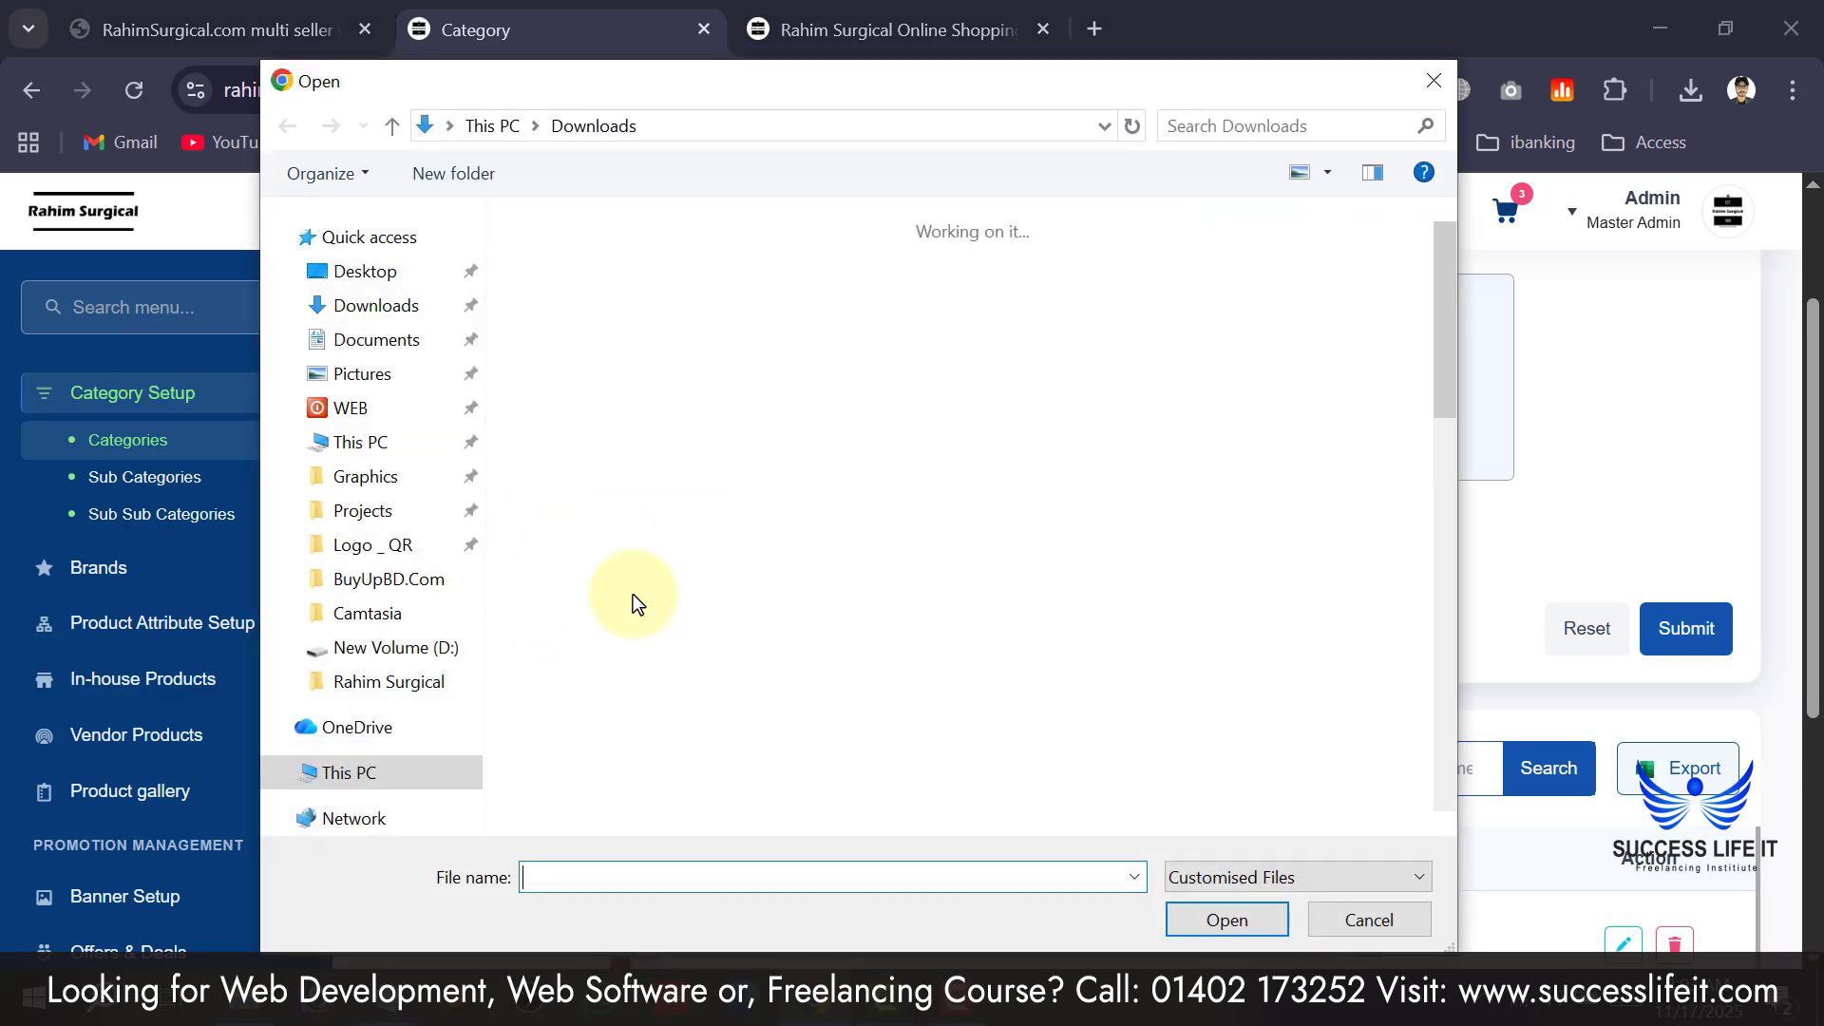
# Choose the WhatsApp Image logo from Downloads as the Electronics category logo.
pyautogui.scroll(-5, 808, 503)
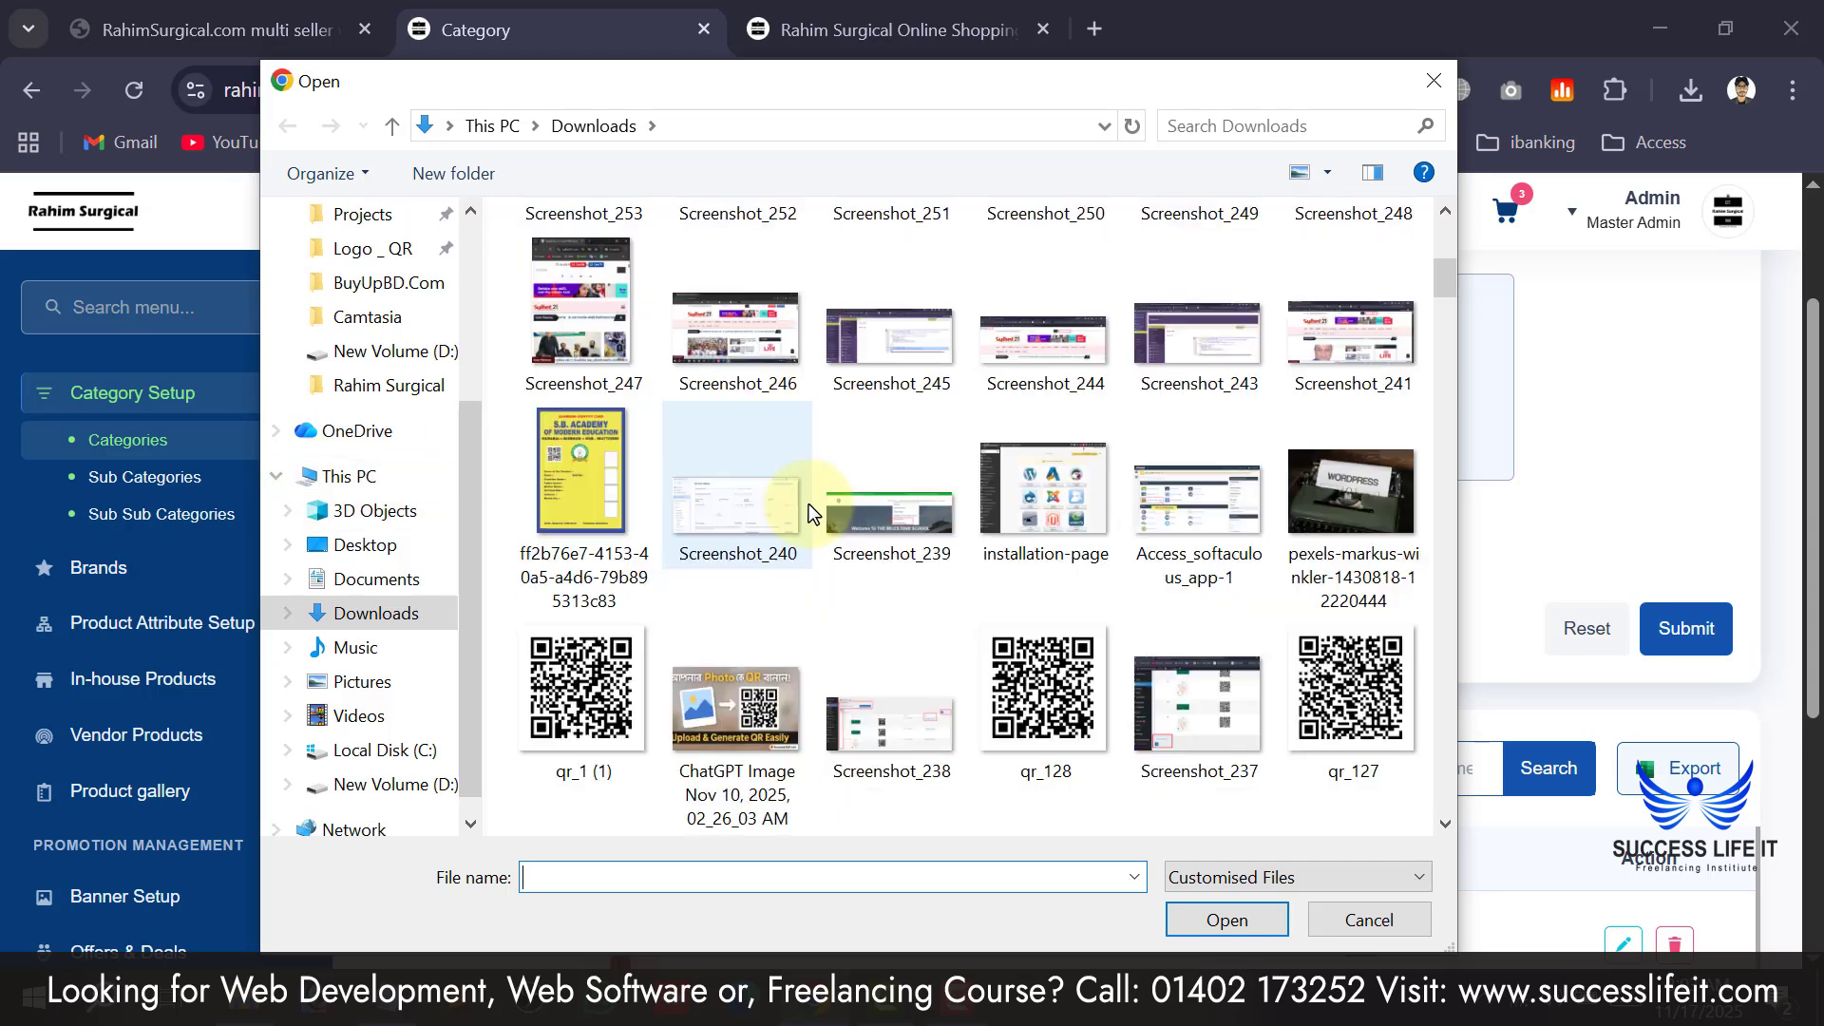
pyautogui.scroll(-3, 807, 509)
pyautogui.click(808, 510)
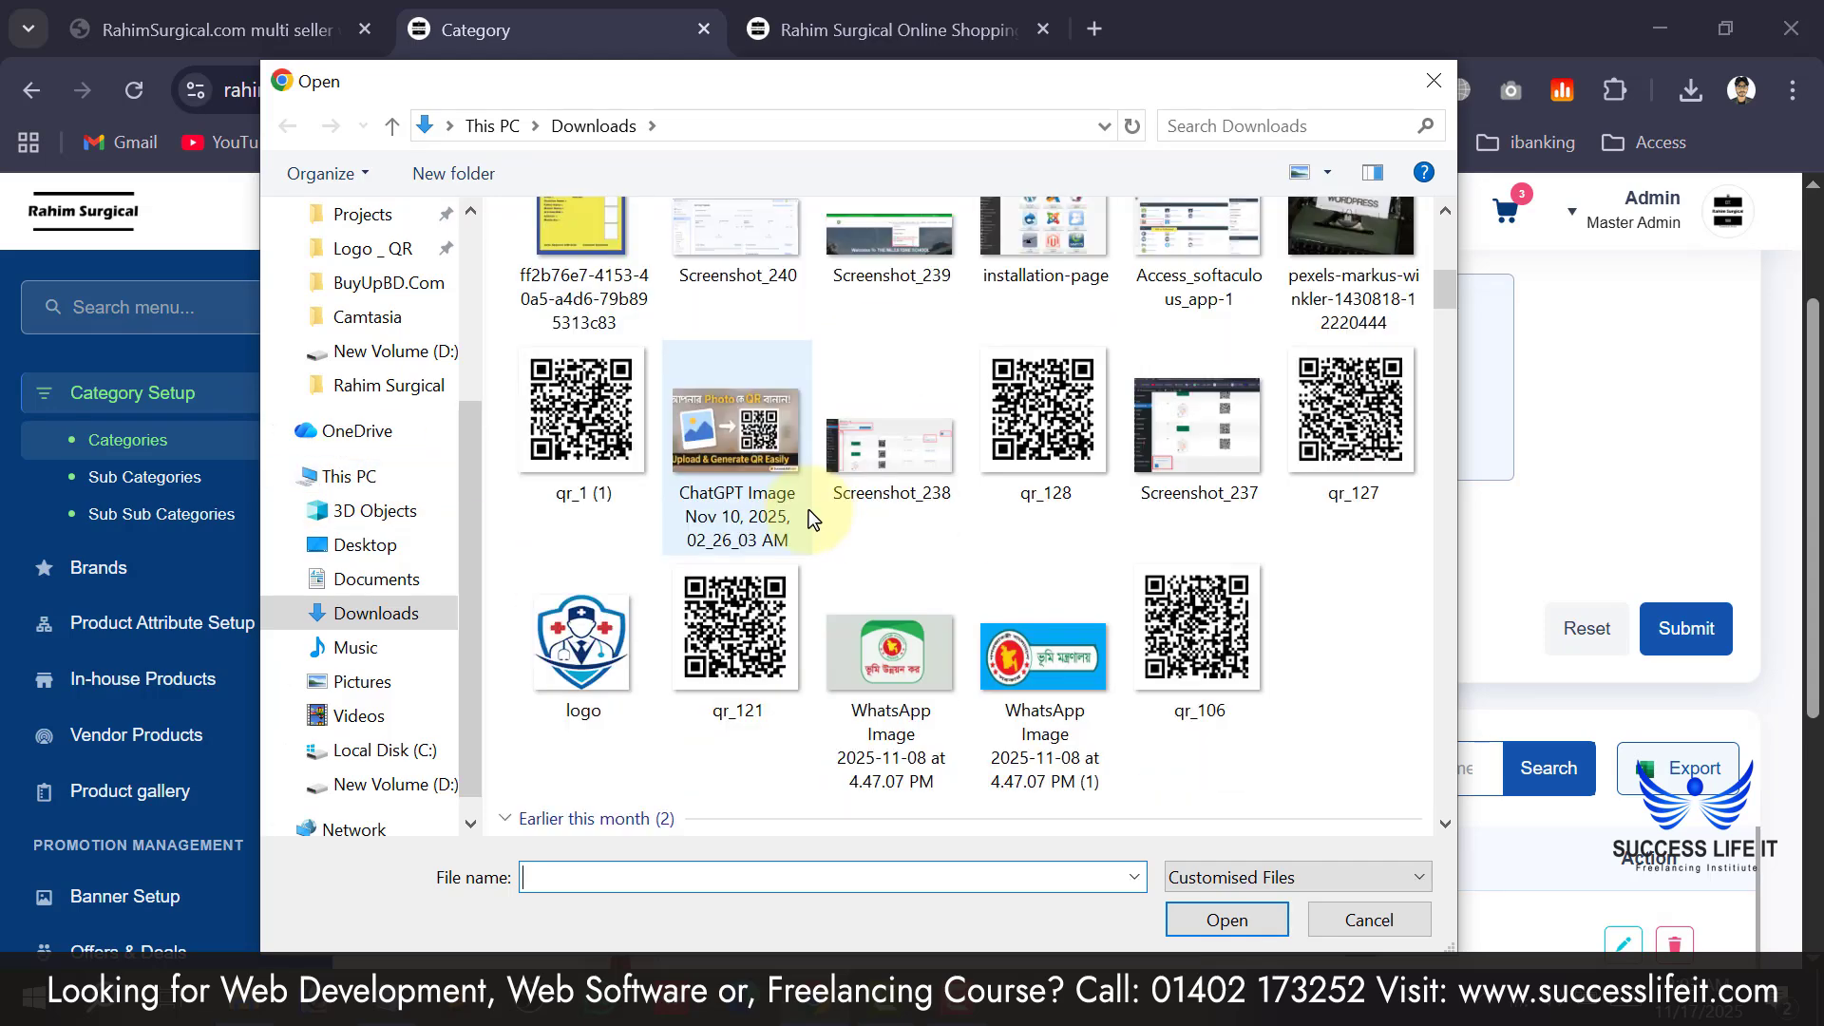
pyautogui.click(380, 399)
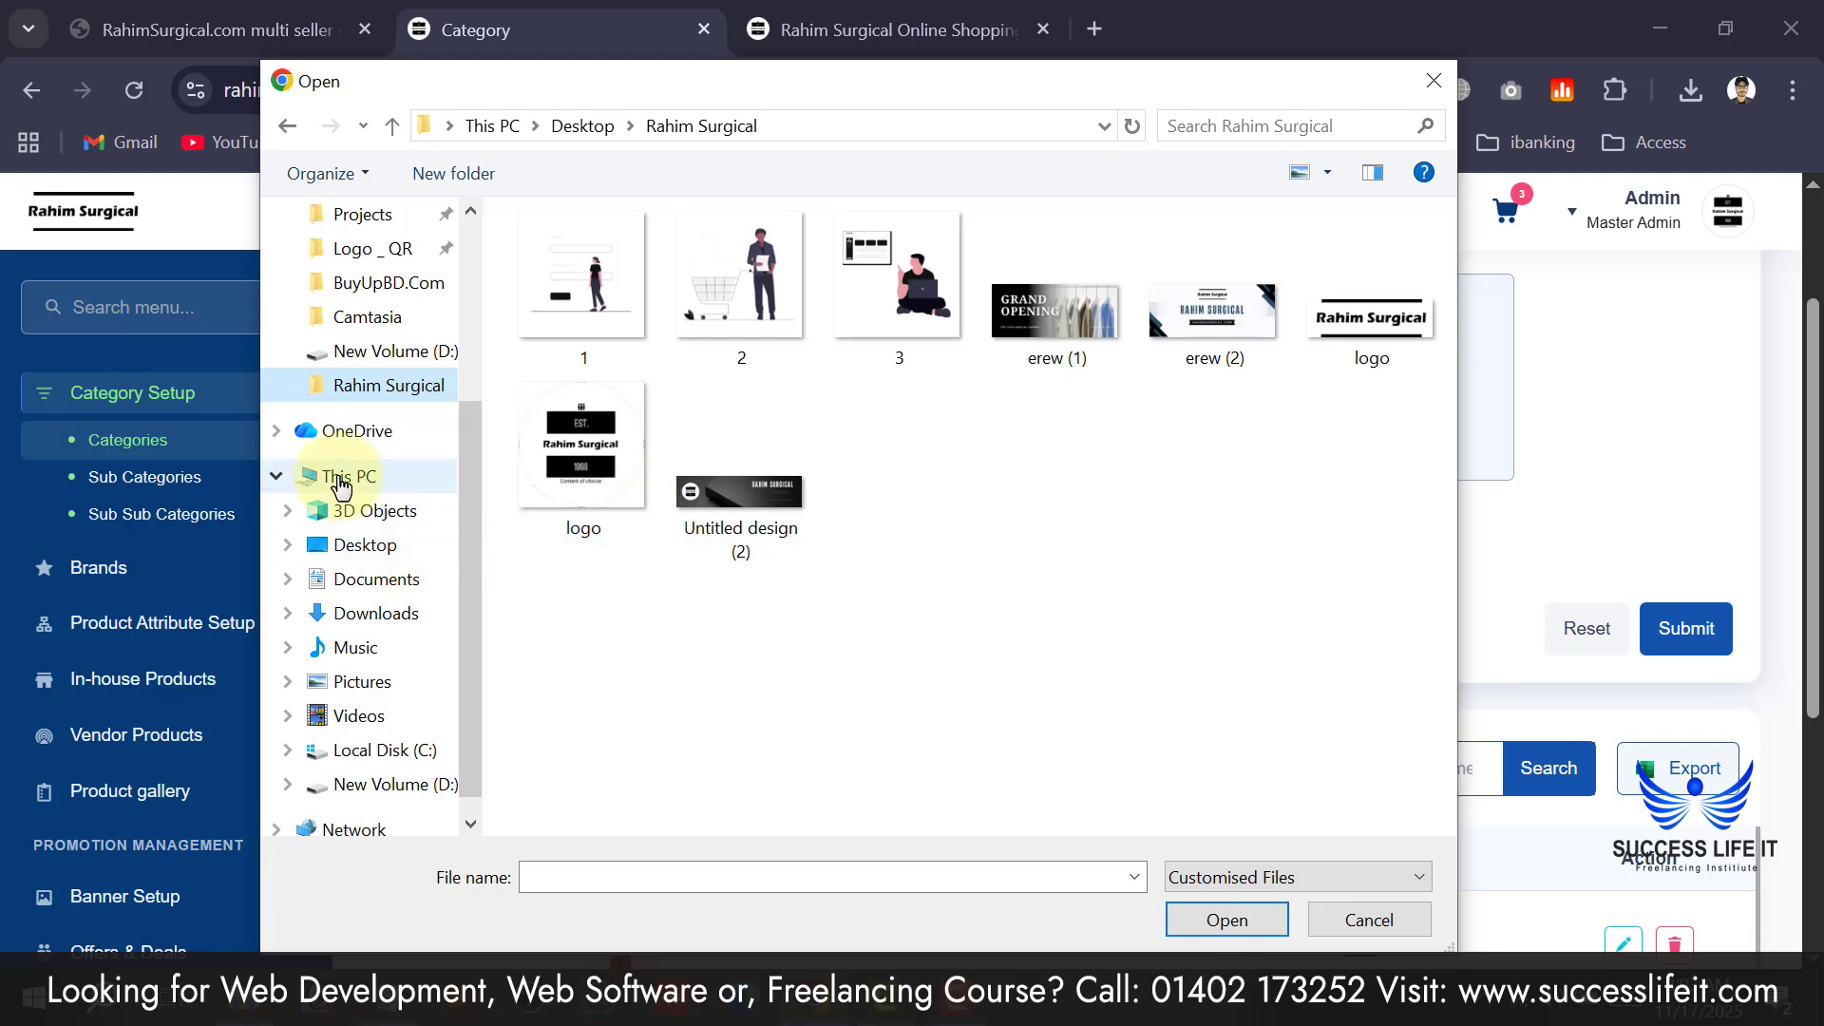
pyautogui.click(378, 612)
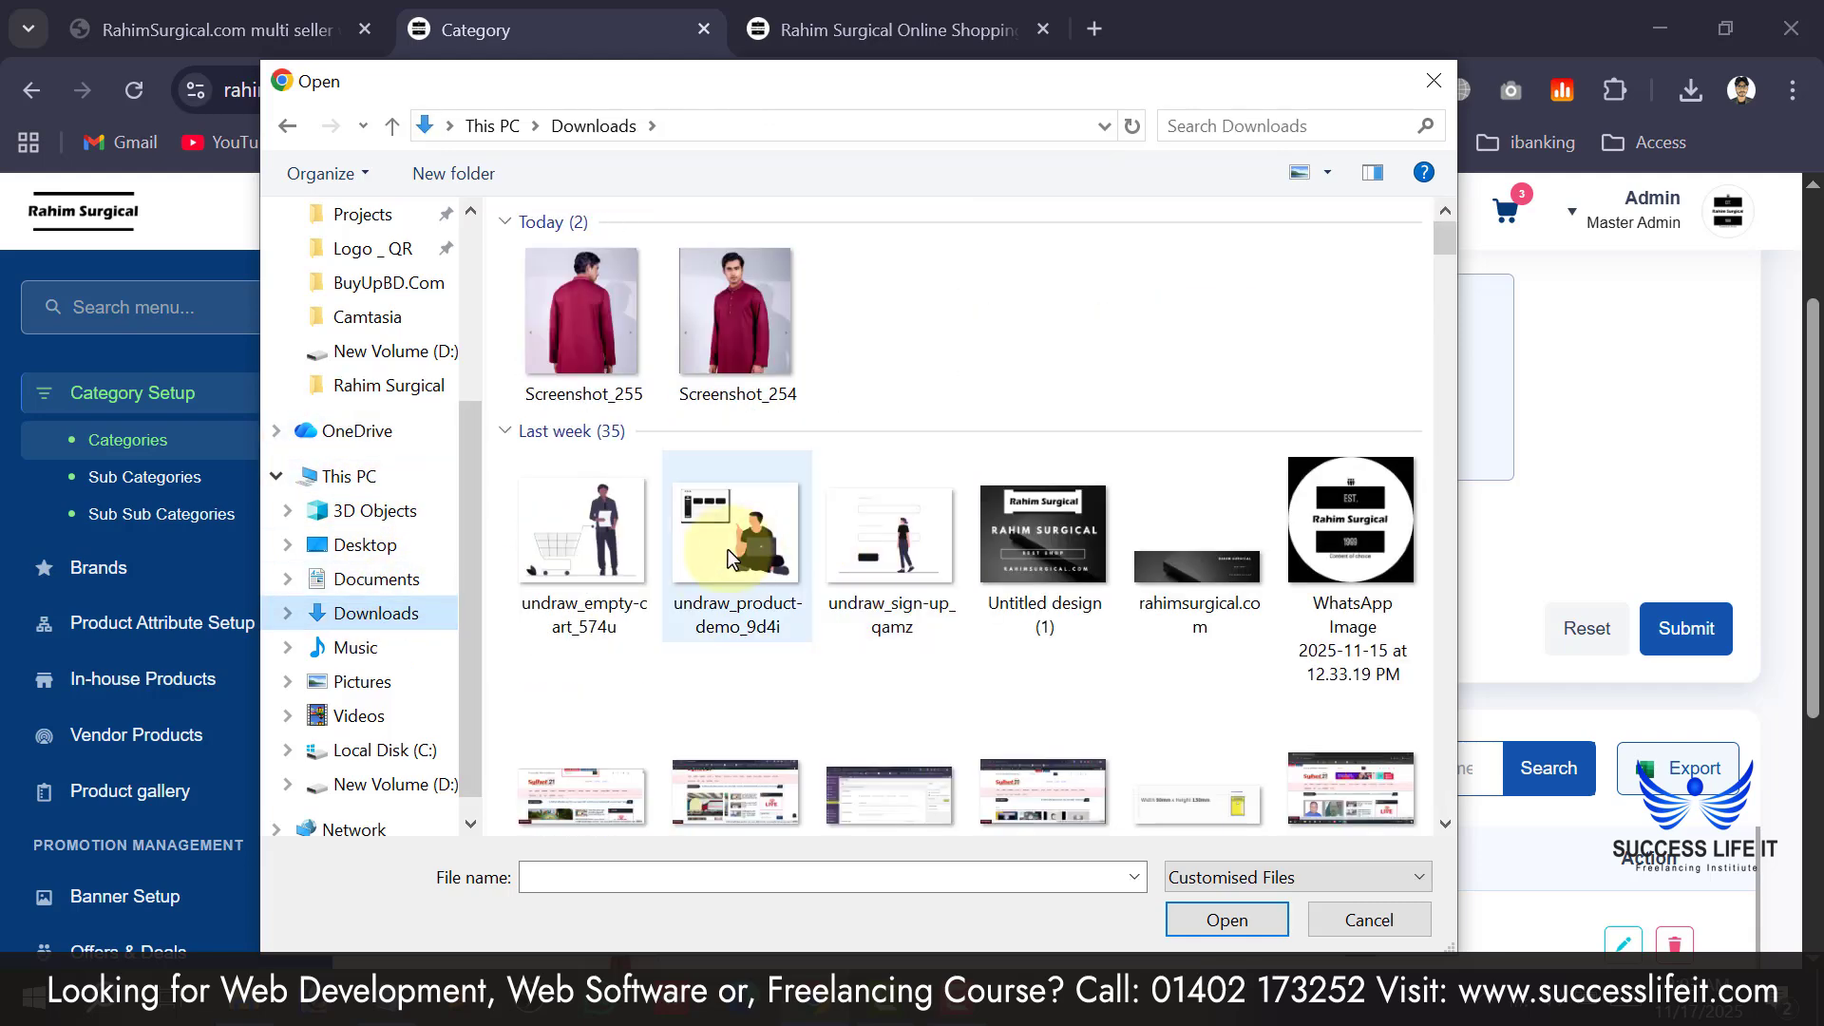
pyautogui.scroll(-2, 728, 549)
pyautogui.scroll(2, 800, 574)
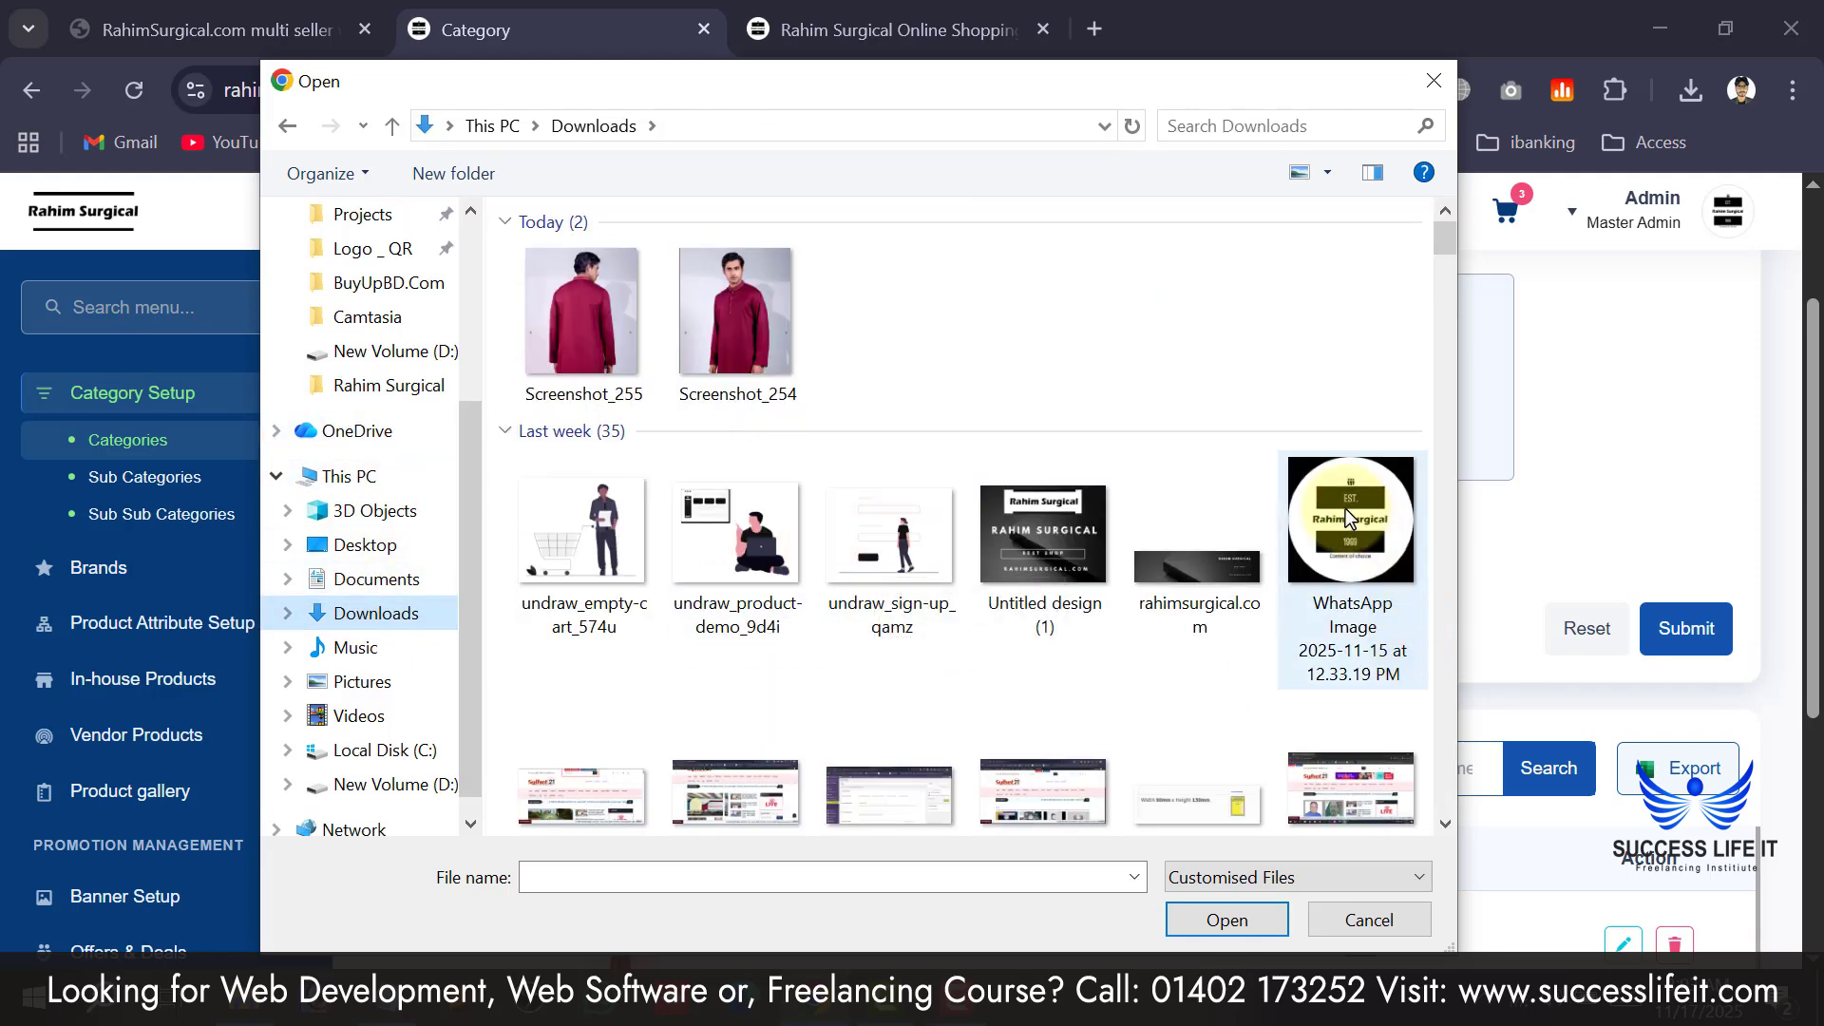
pyautogui.doubleClick(1349, 518)
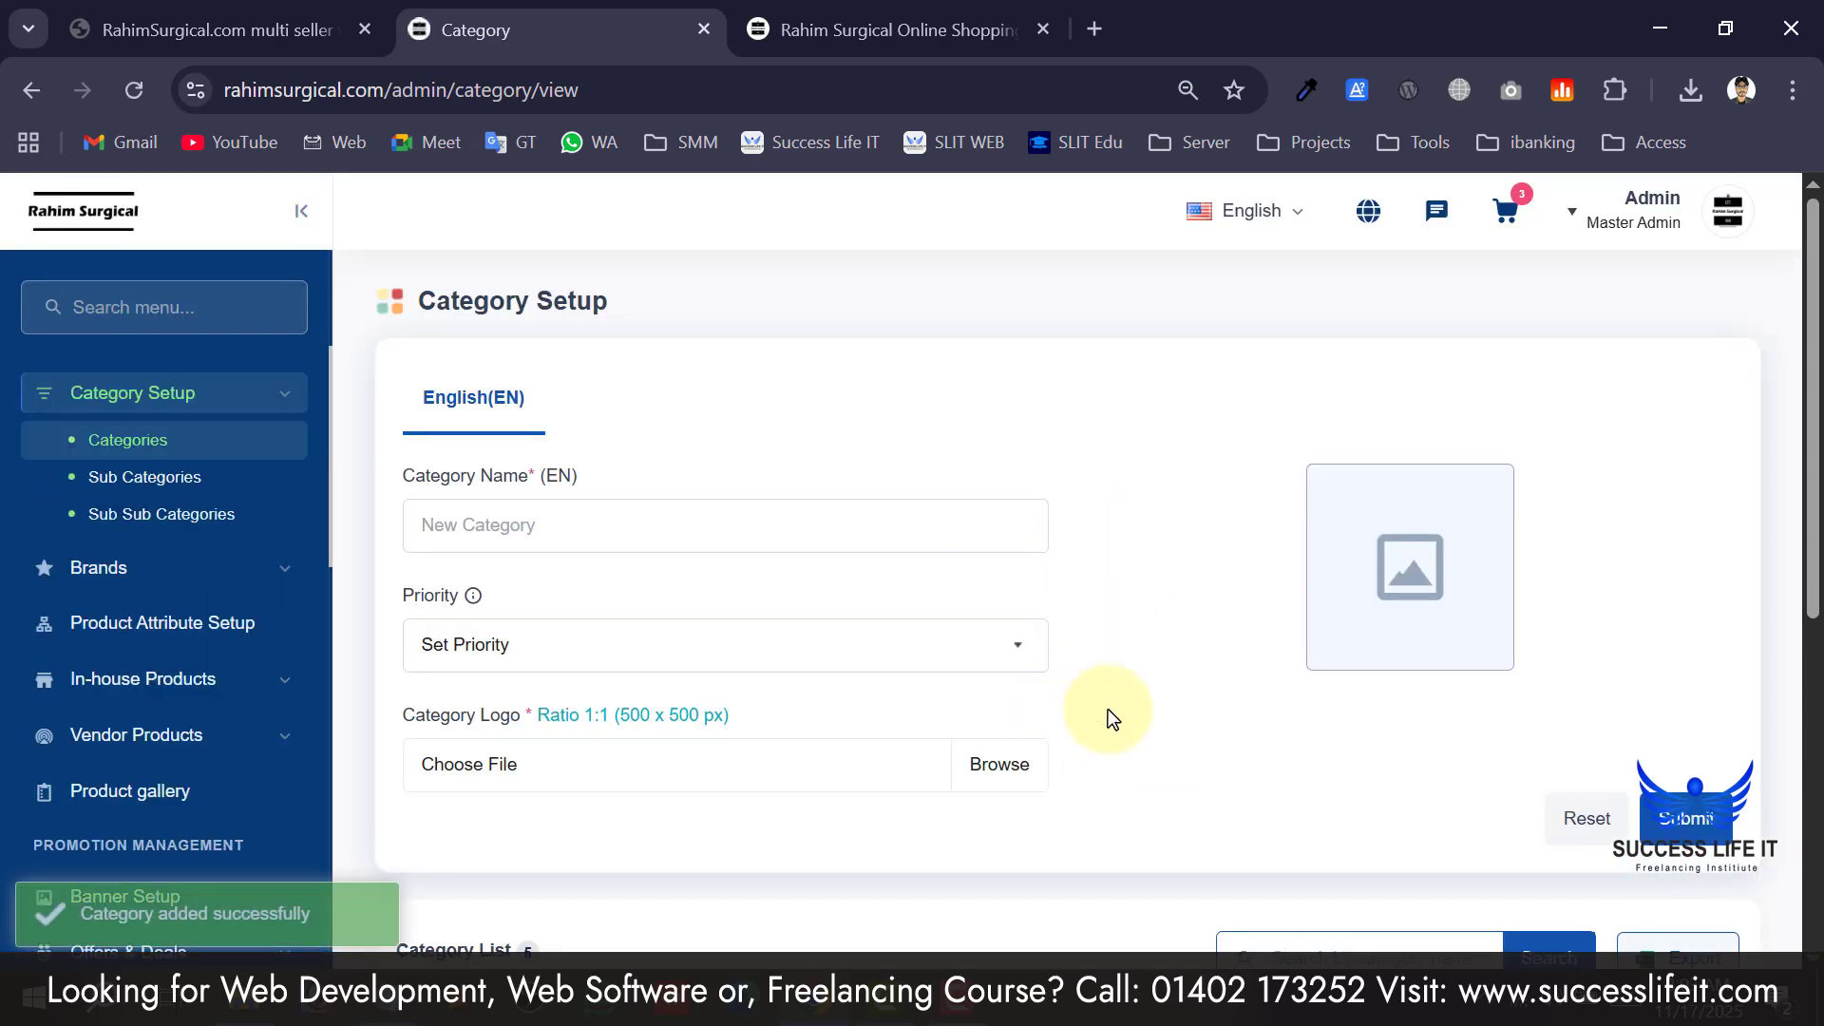
# Locate Electronics in the category list, then view it listed first on the storefront.
pyautogui.scroll(-3, 1107, 708)
pyautogui.scroll(-3, 1168, 654)
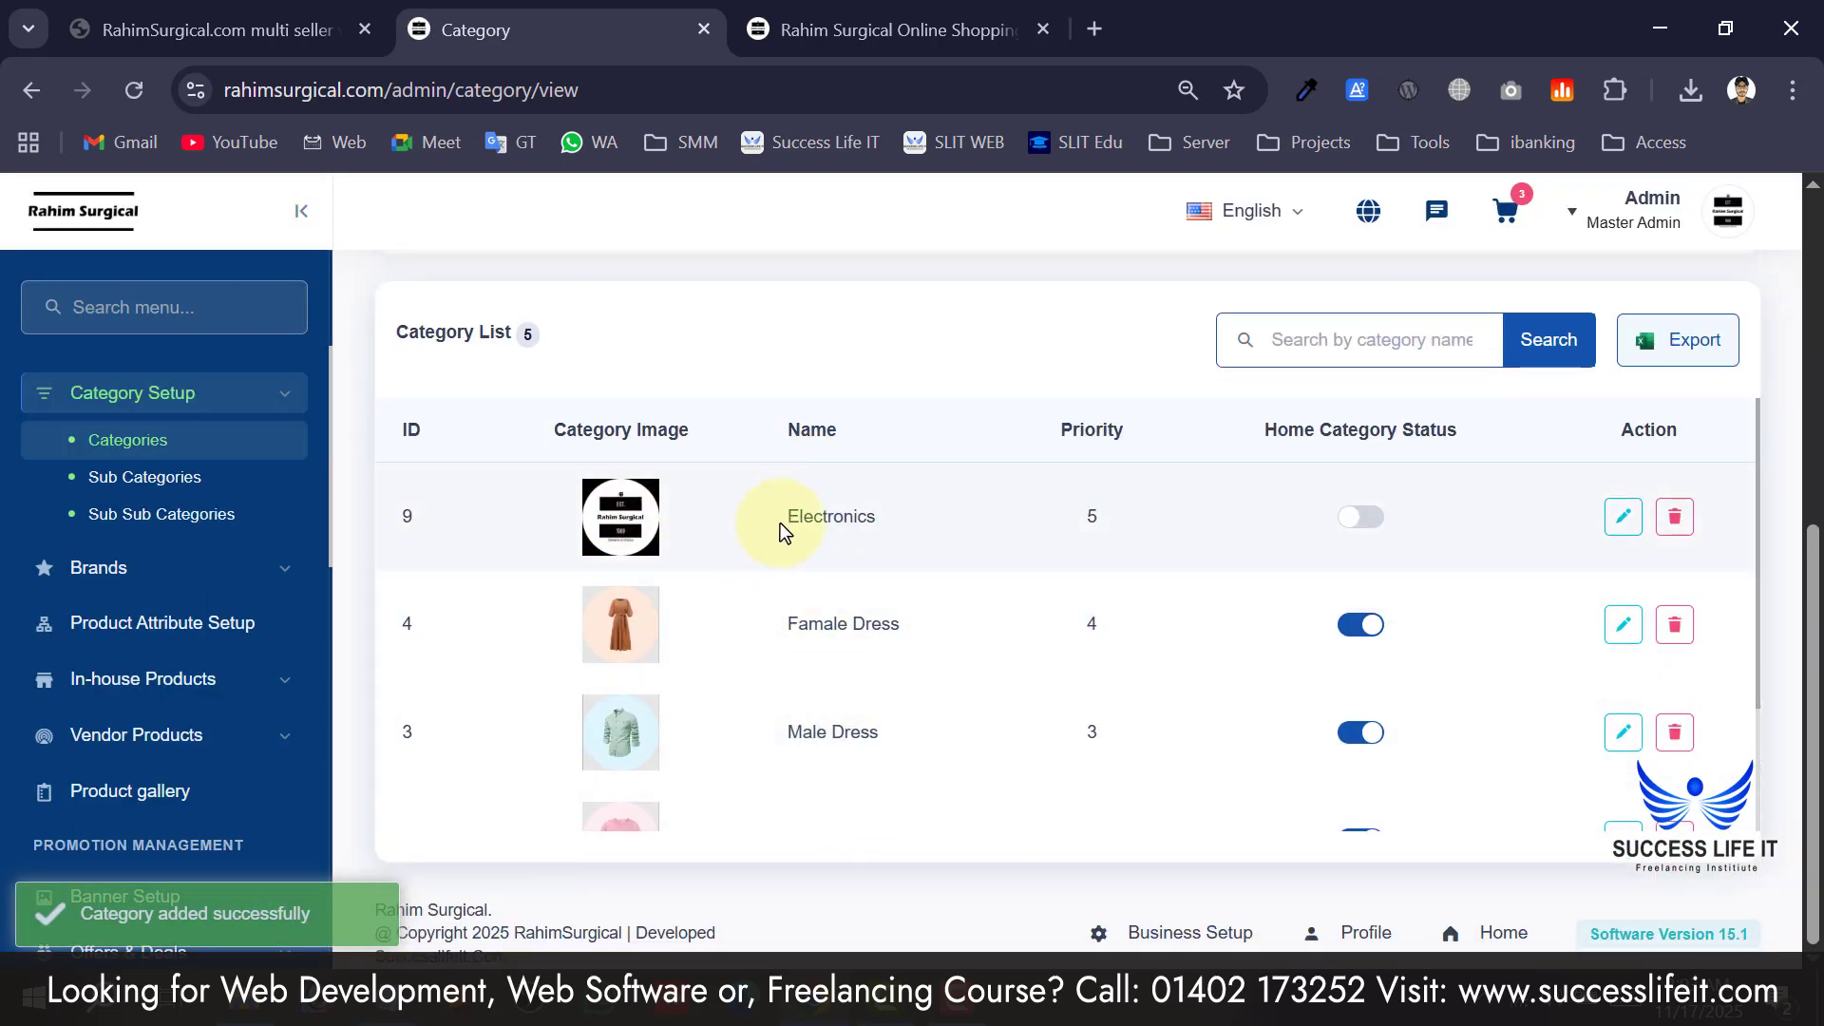
pyautogui.moveTo(779, 525); pyautogui.dragTo(886, 519)
pyautogui.click(884, 29)
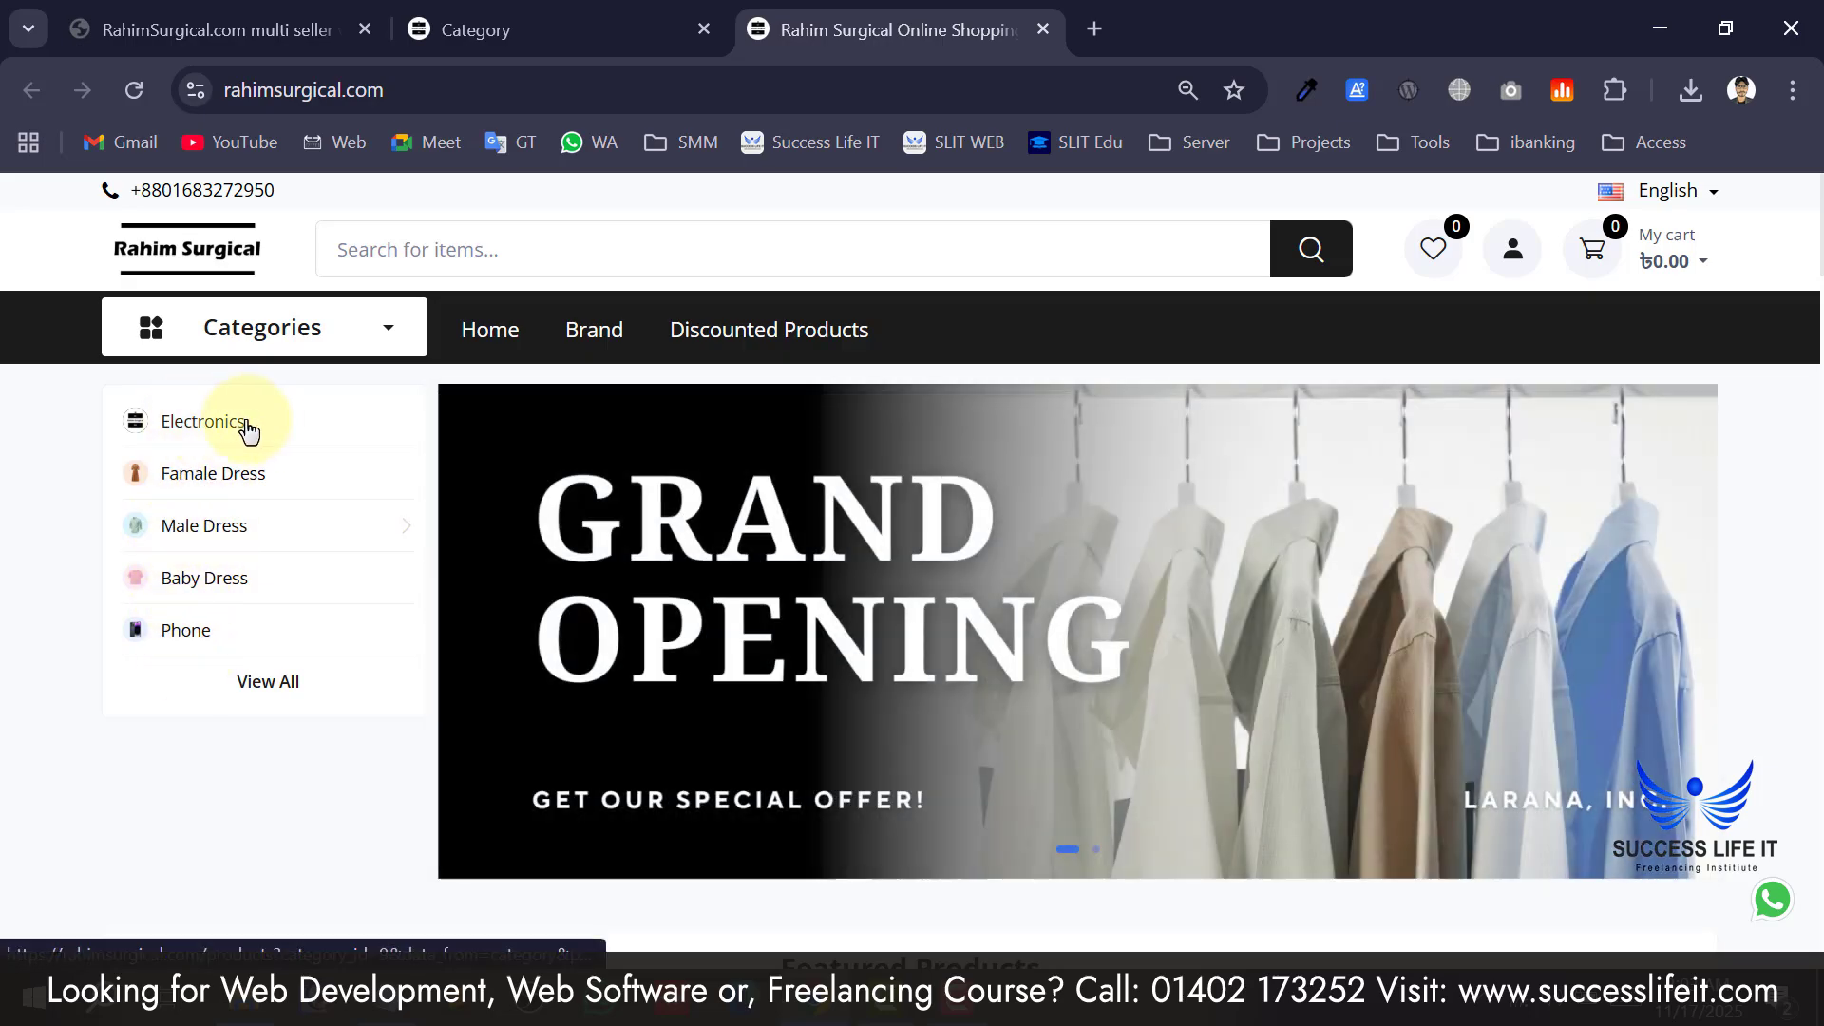
# Look over the storefront's category list, then go back to the admin panel.
pyautogui.scroll(-4, 209, 513)
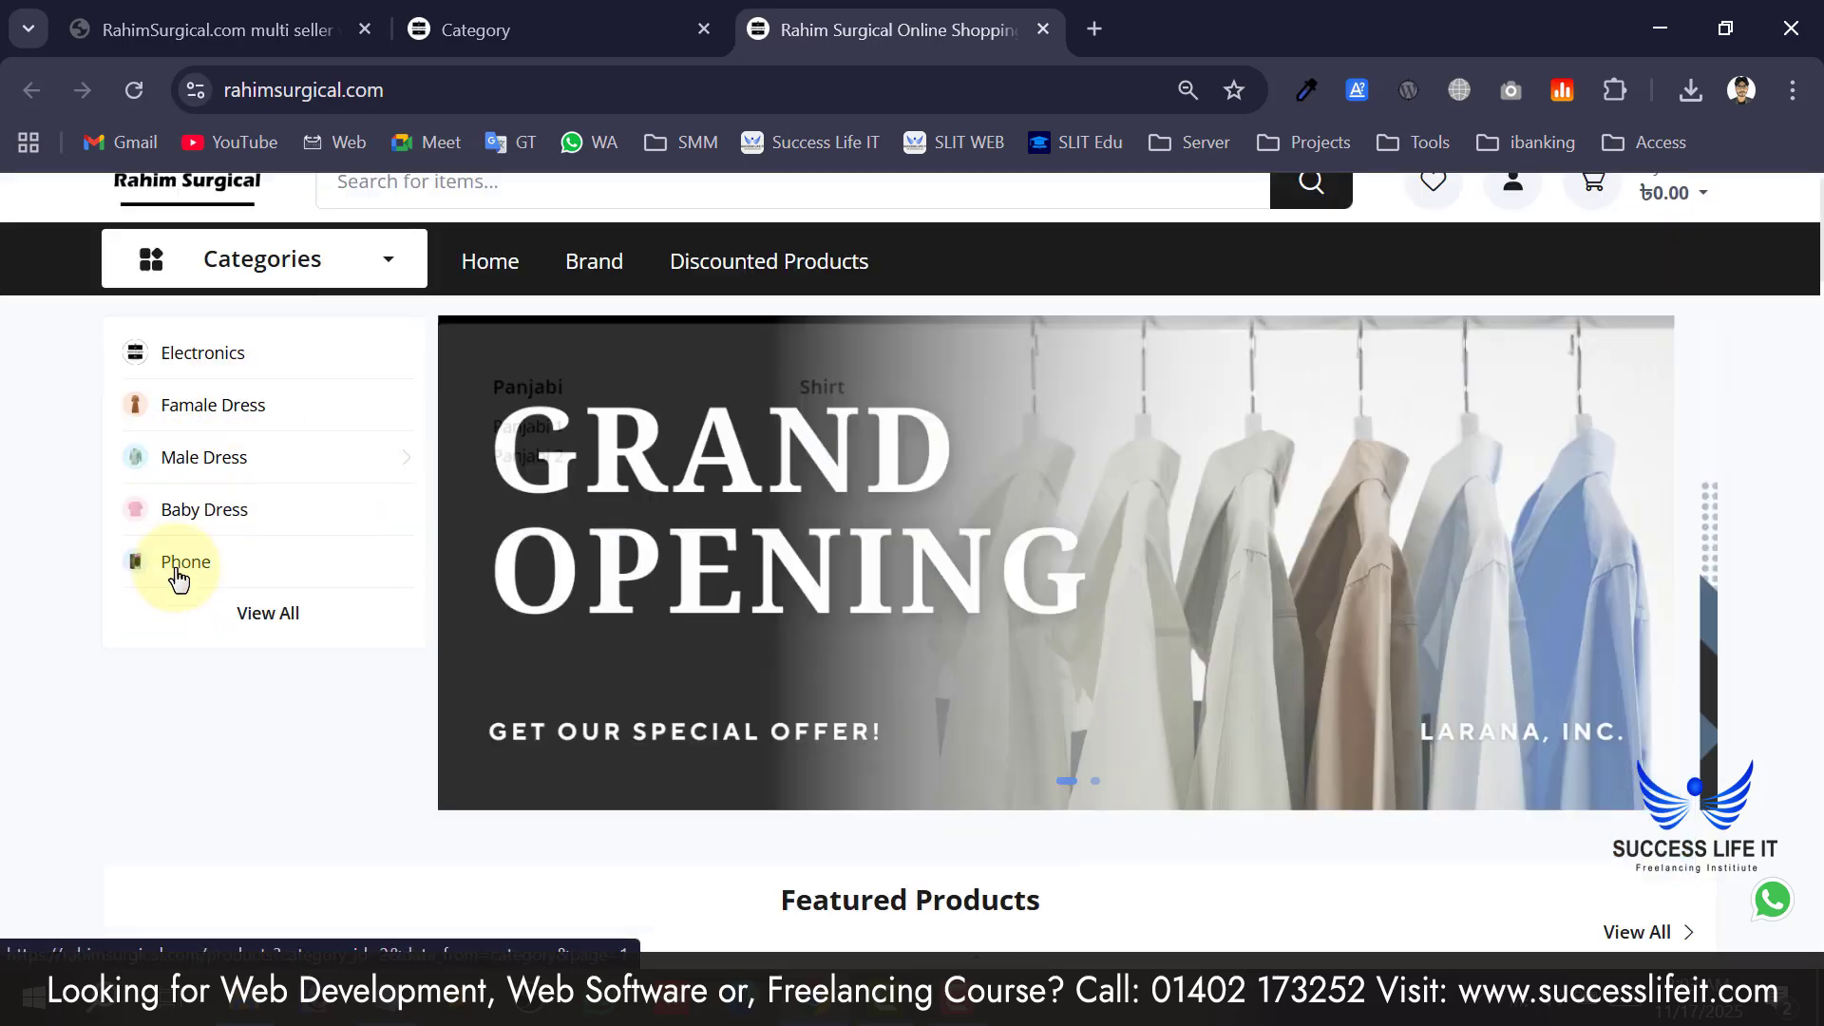
pyautogui.scroll(4, 228, 532)
pyautogui.moveTo(308, 500)
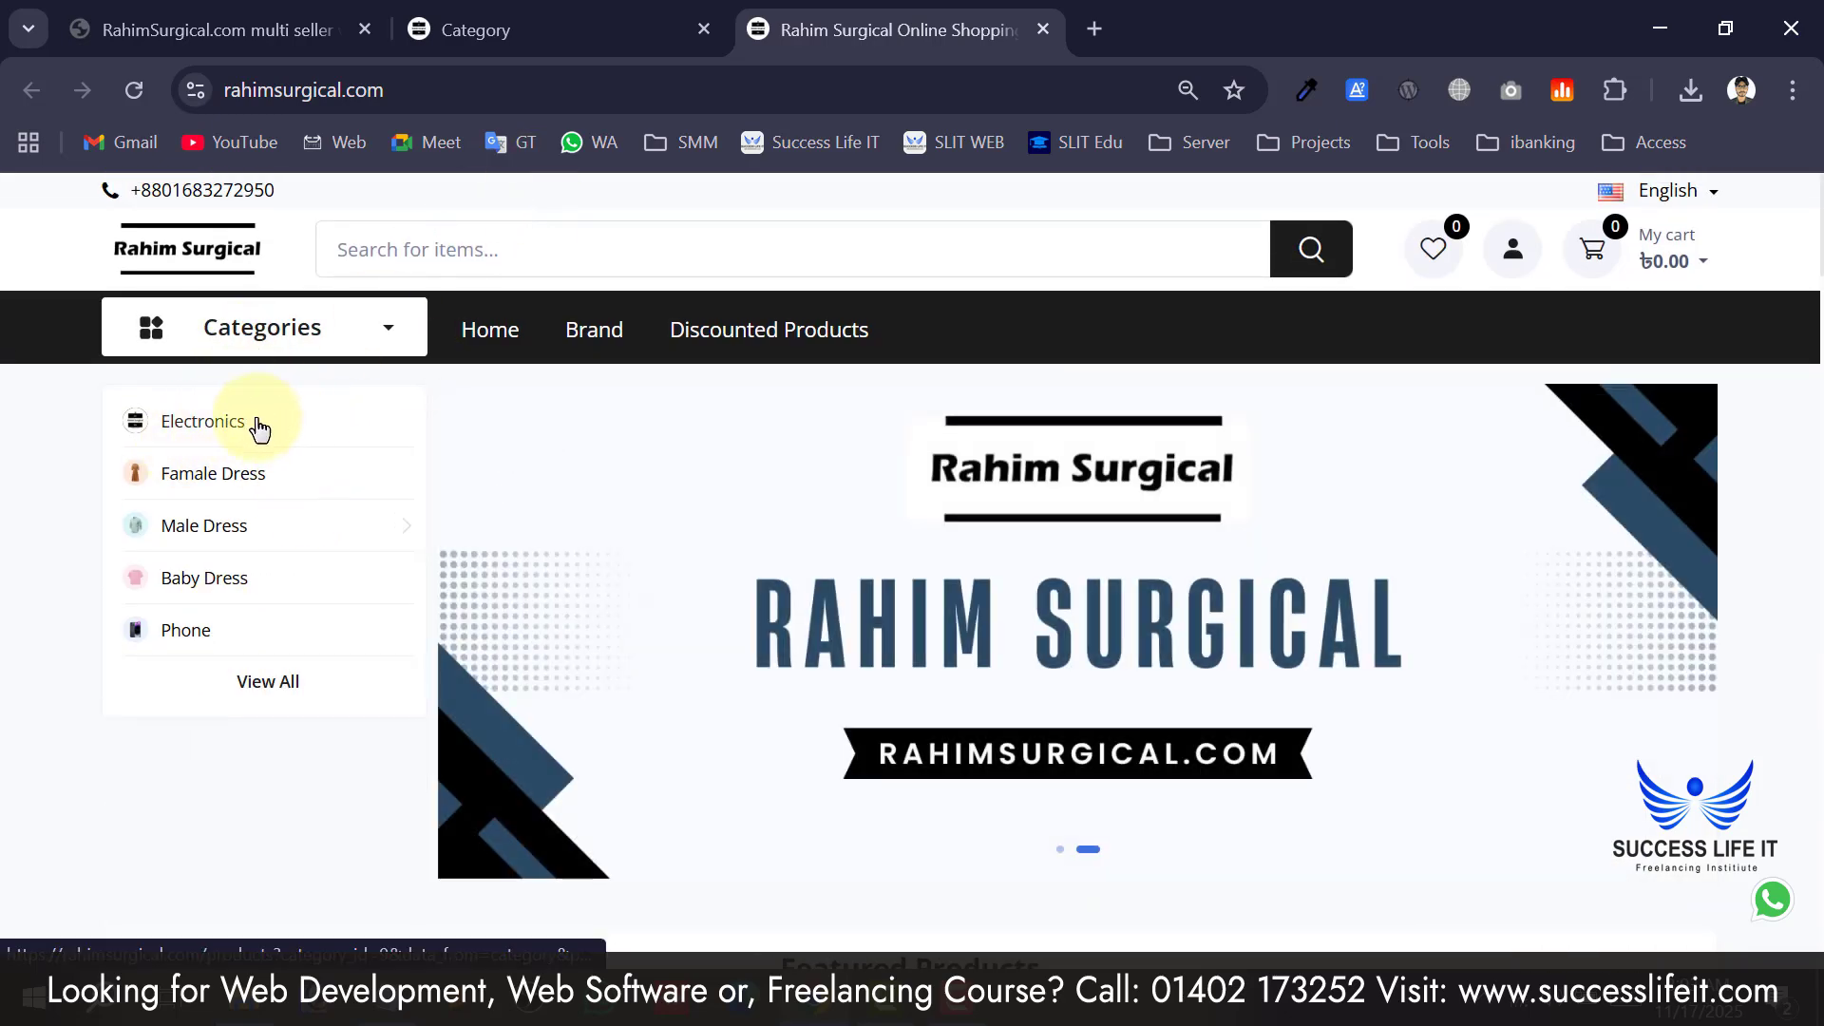
pyautogui.click(518, 36)
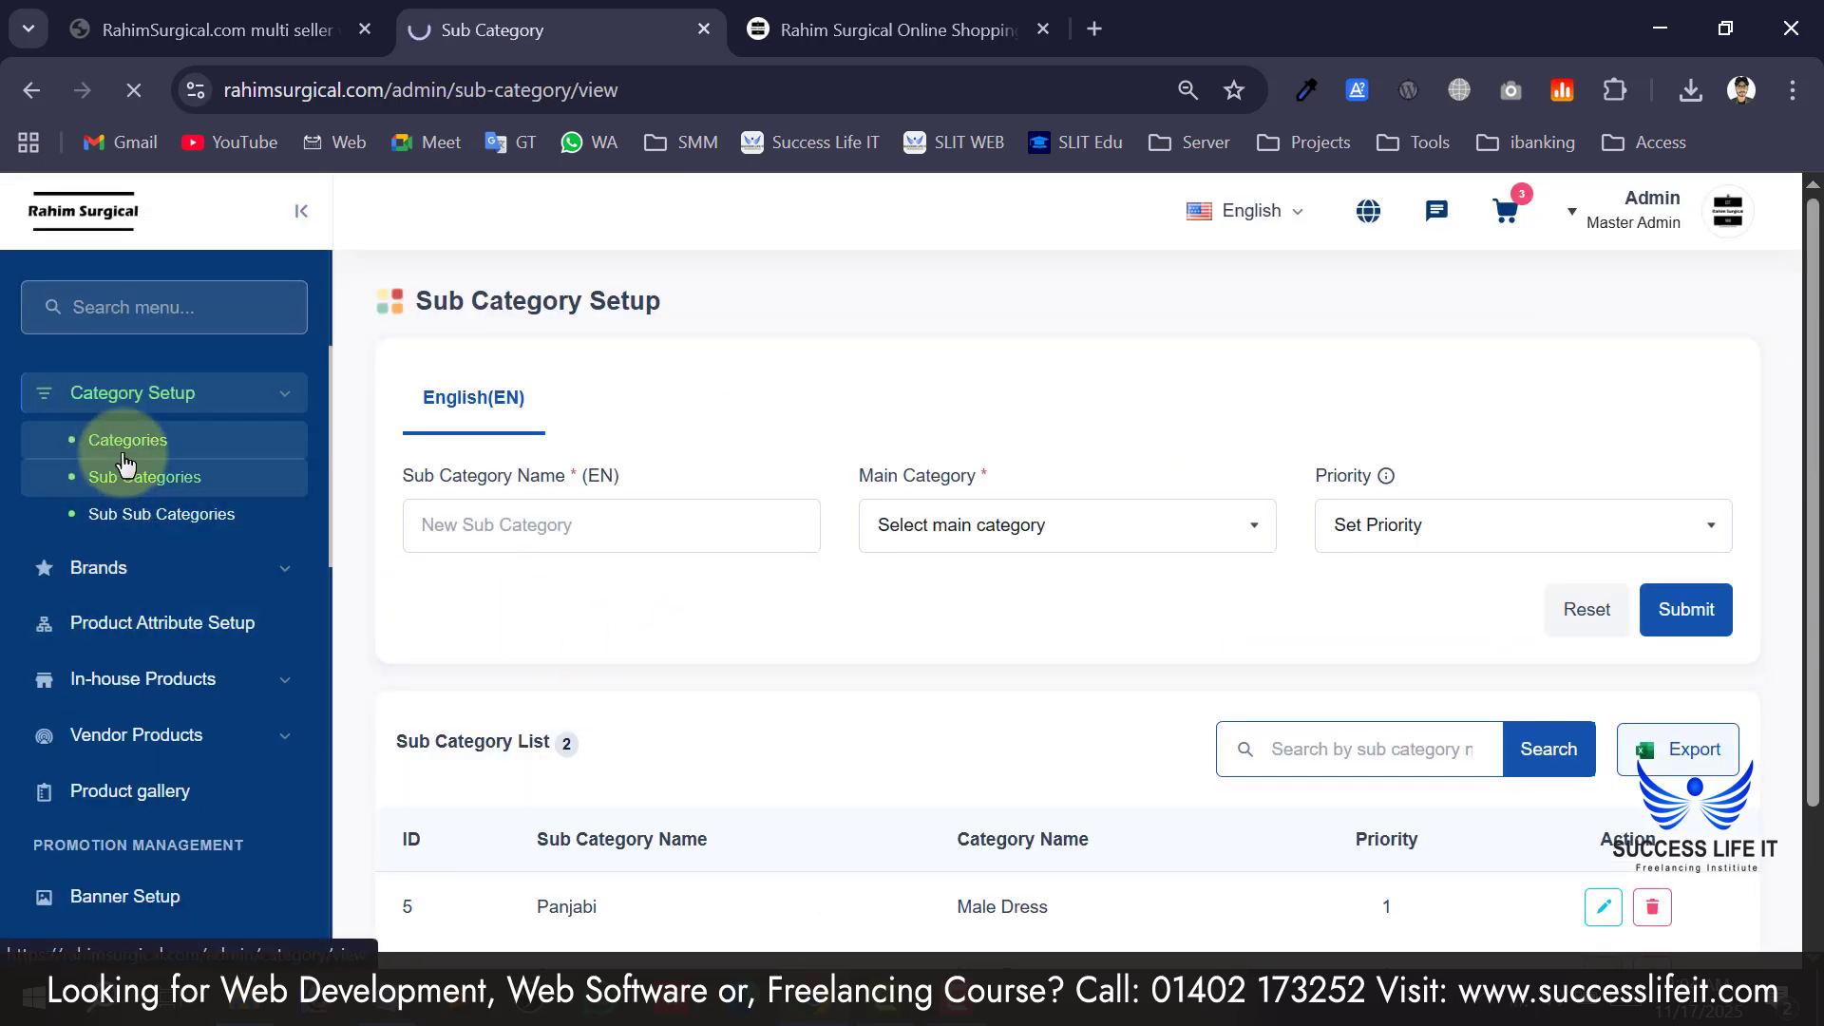
# Open the admin Sub Category Setup page and scroll through its list.
pyautogui.click(123, 452)
pyautogui.scroll(-6, 1026, 715)
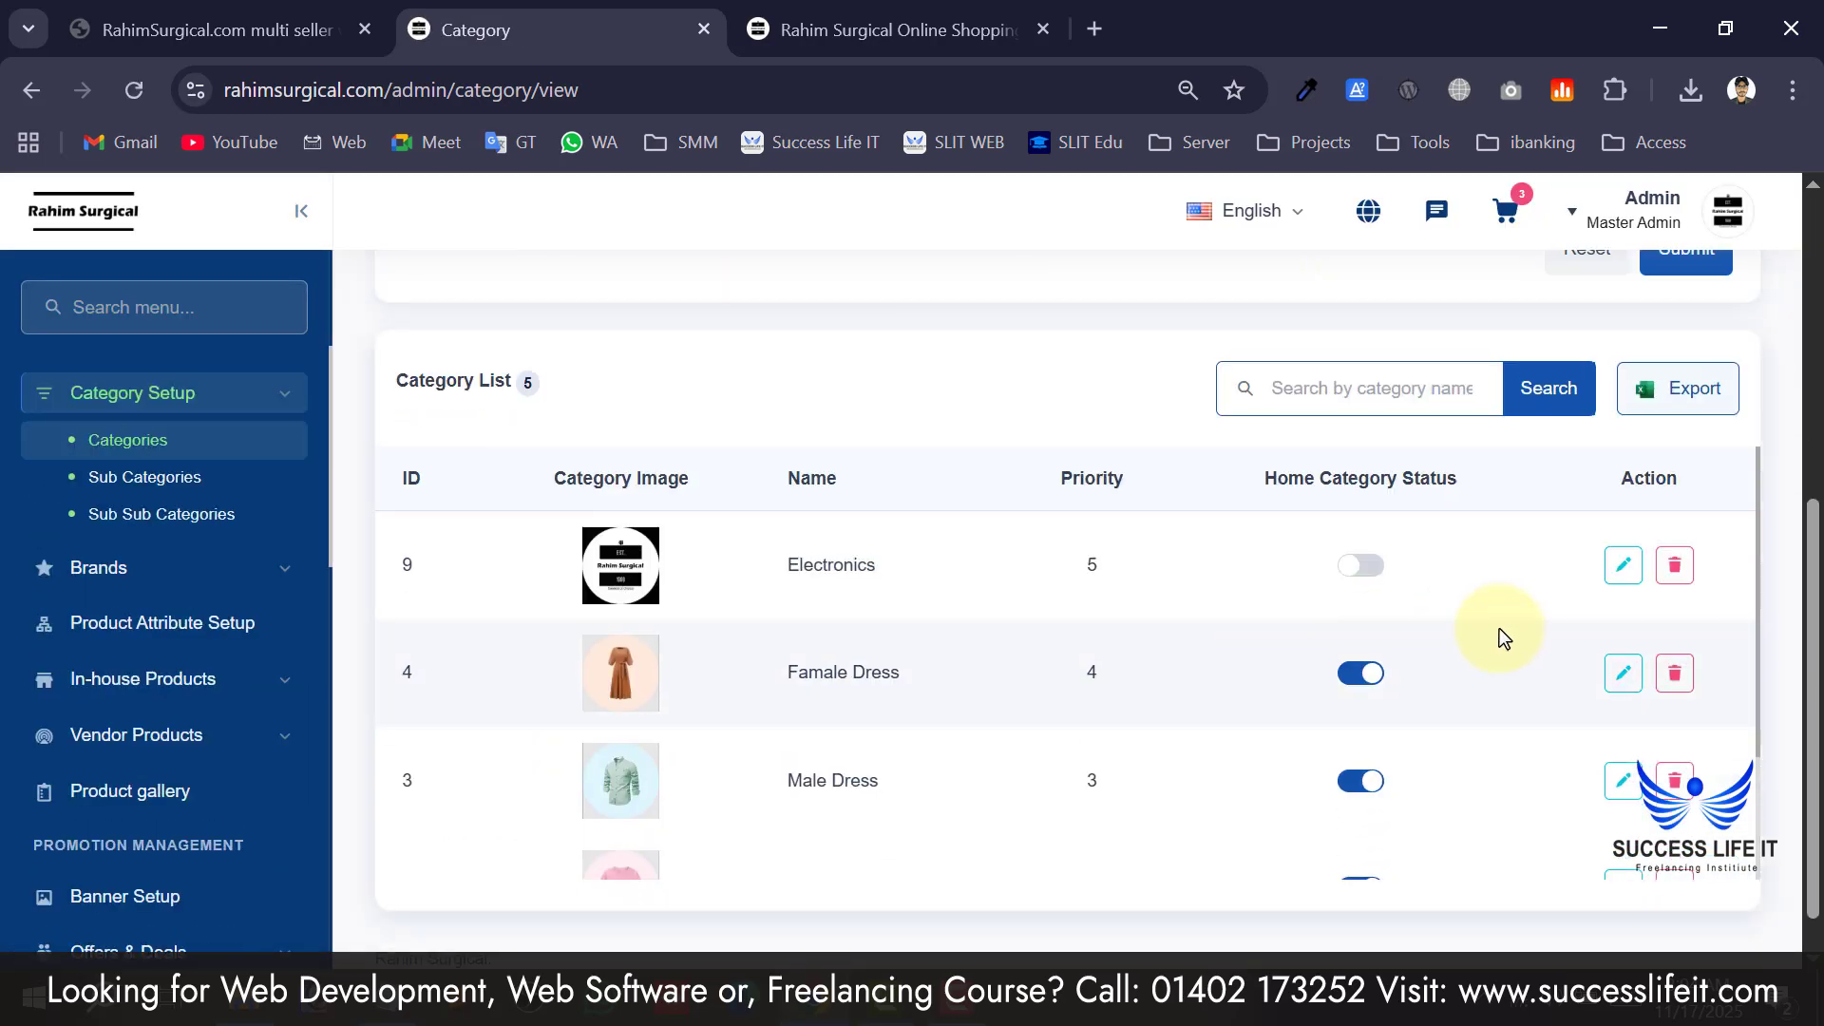
pyautogui.scroll(-2, 1321, 692)
pyautogui.scroll(2, 1320, 692)
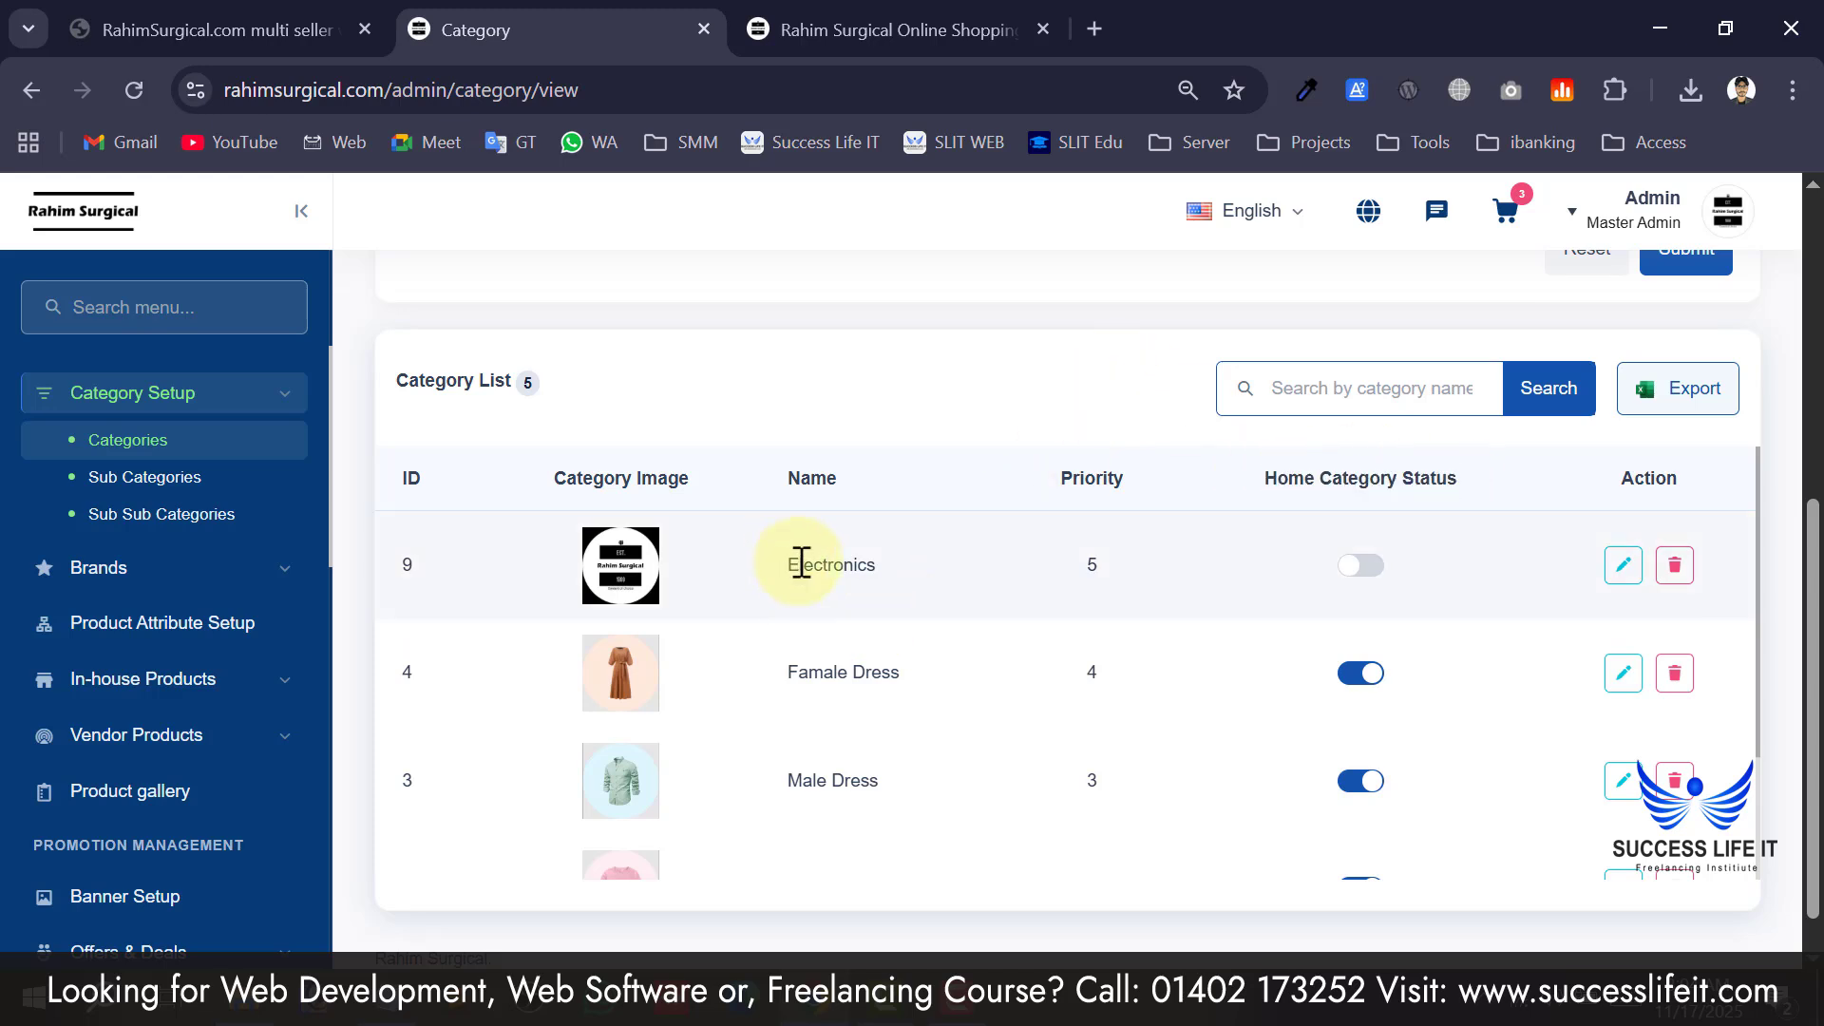
pyautogui.scroll(-2, 900, 558)
pyautogui.scroll(2, 900, 557)
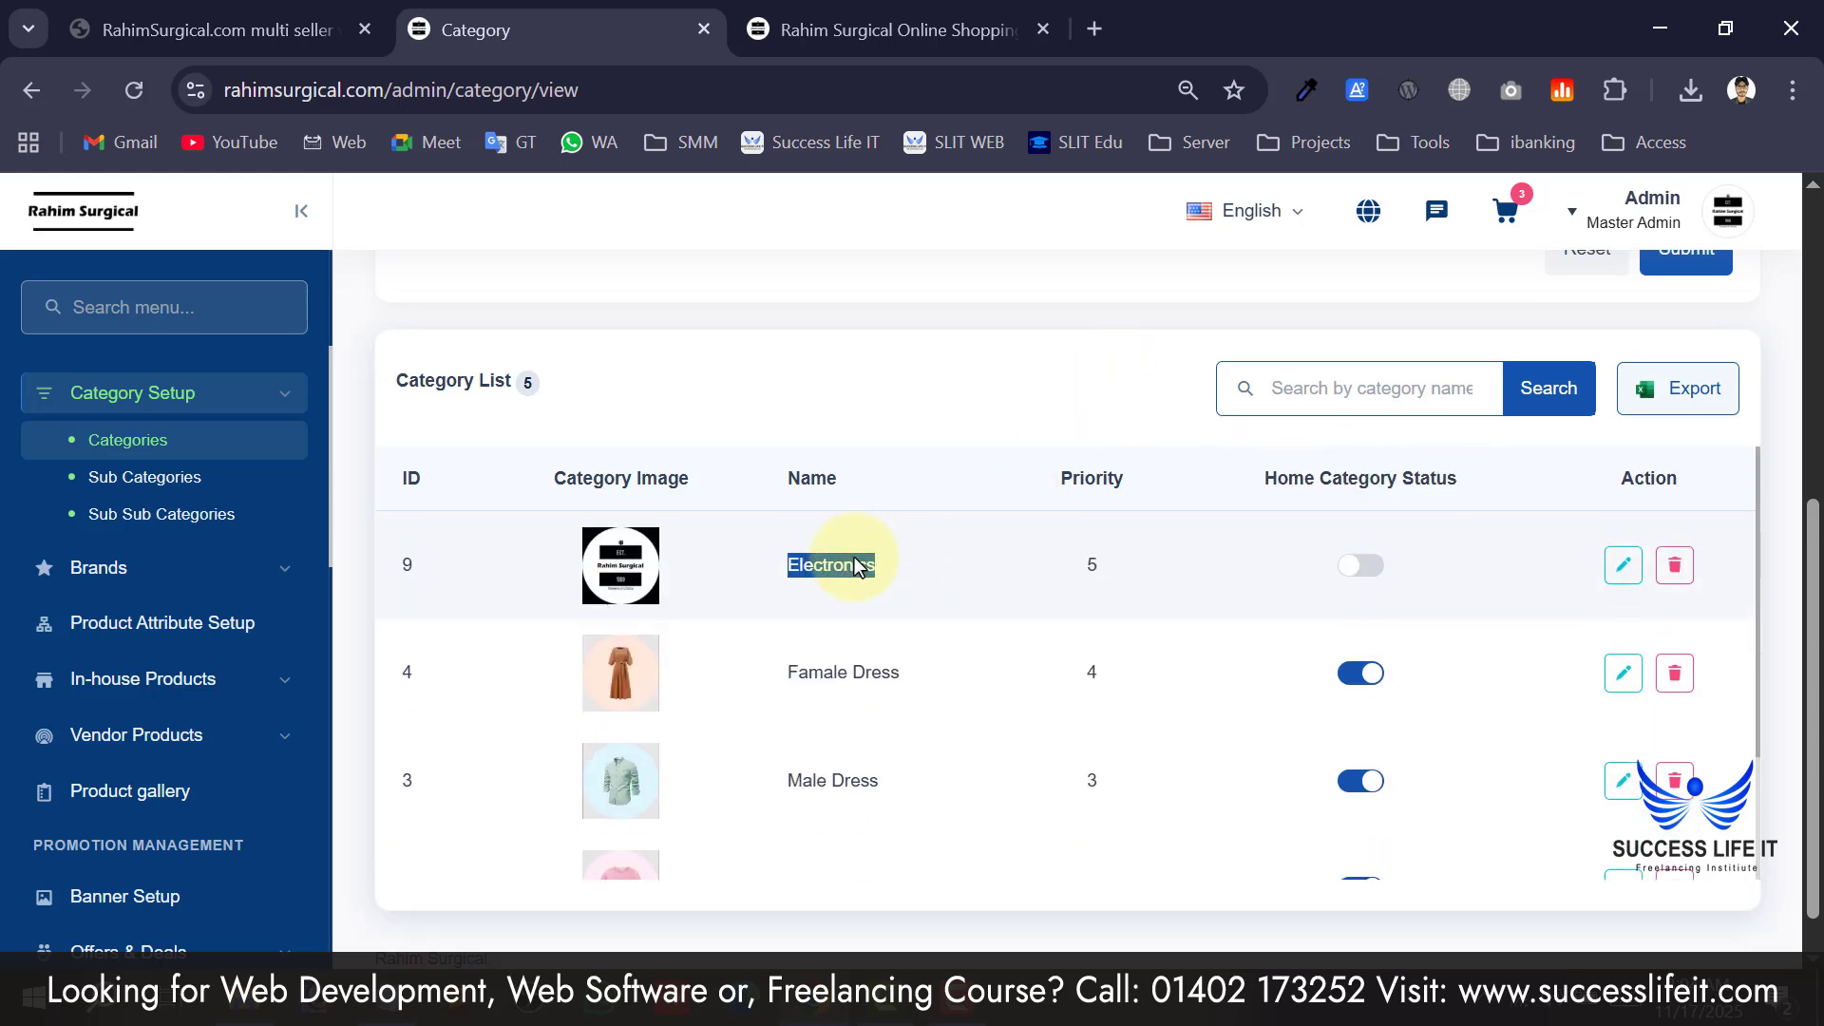
# Scroll through the storefront's category sections to compare them with the admin list.
pyautogui.click(817, 38)
pyautogui.scroll(-15, 561, 631)
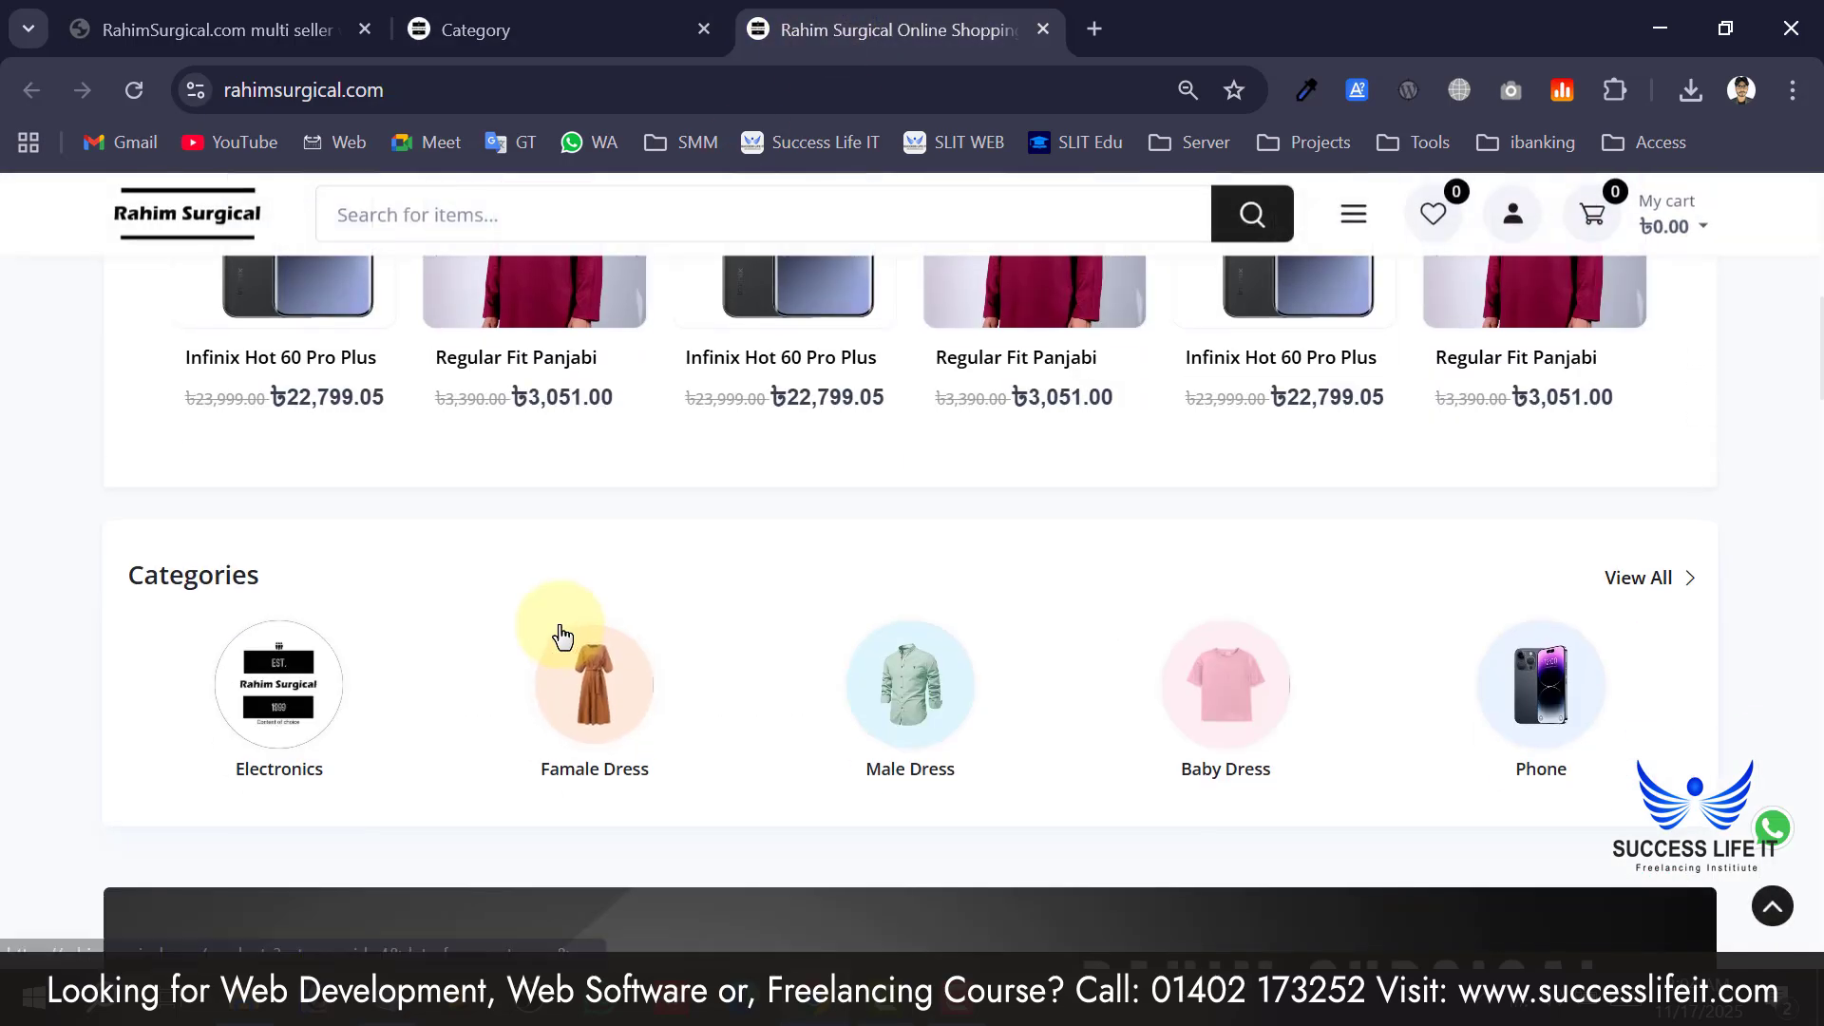
pyautogui.scroll(-15, 545, 646)
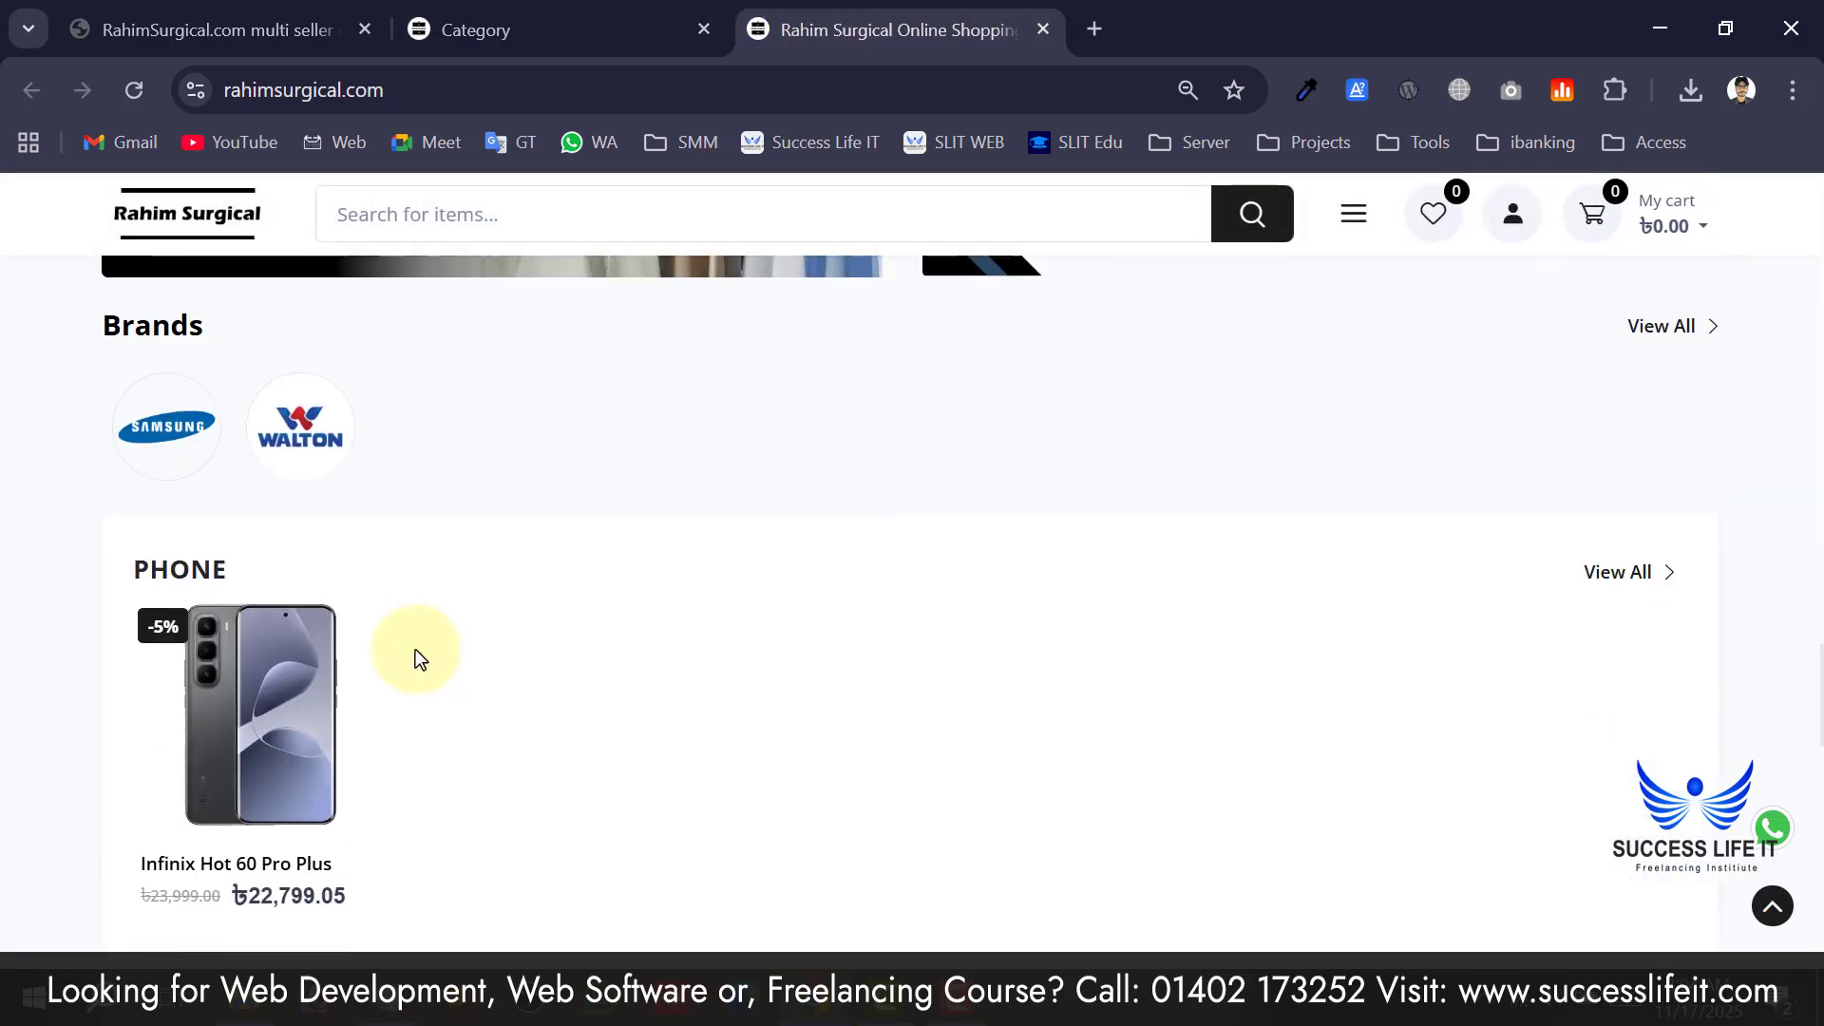
pyautogui.scroll(6, 414, 648)
pyautogui.scroll(2, 238, 523)
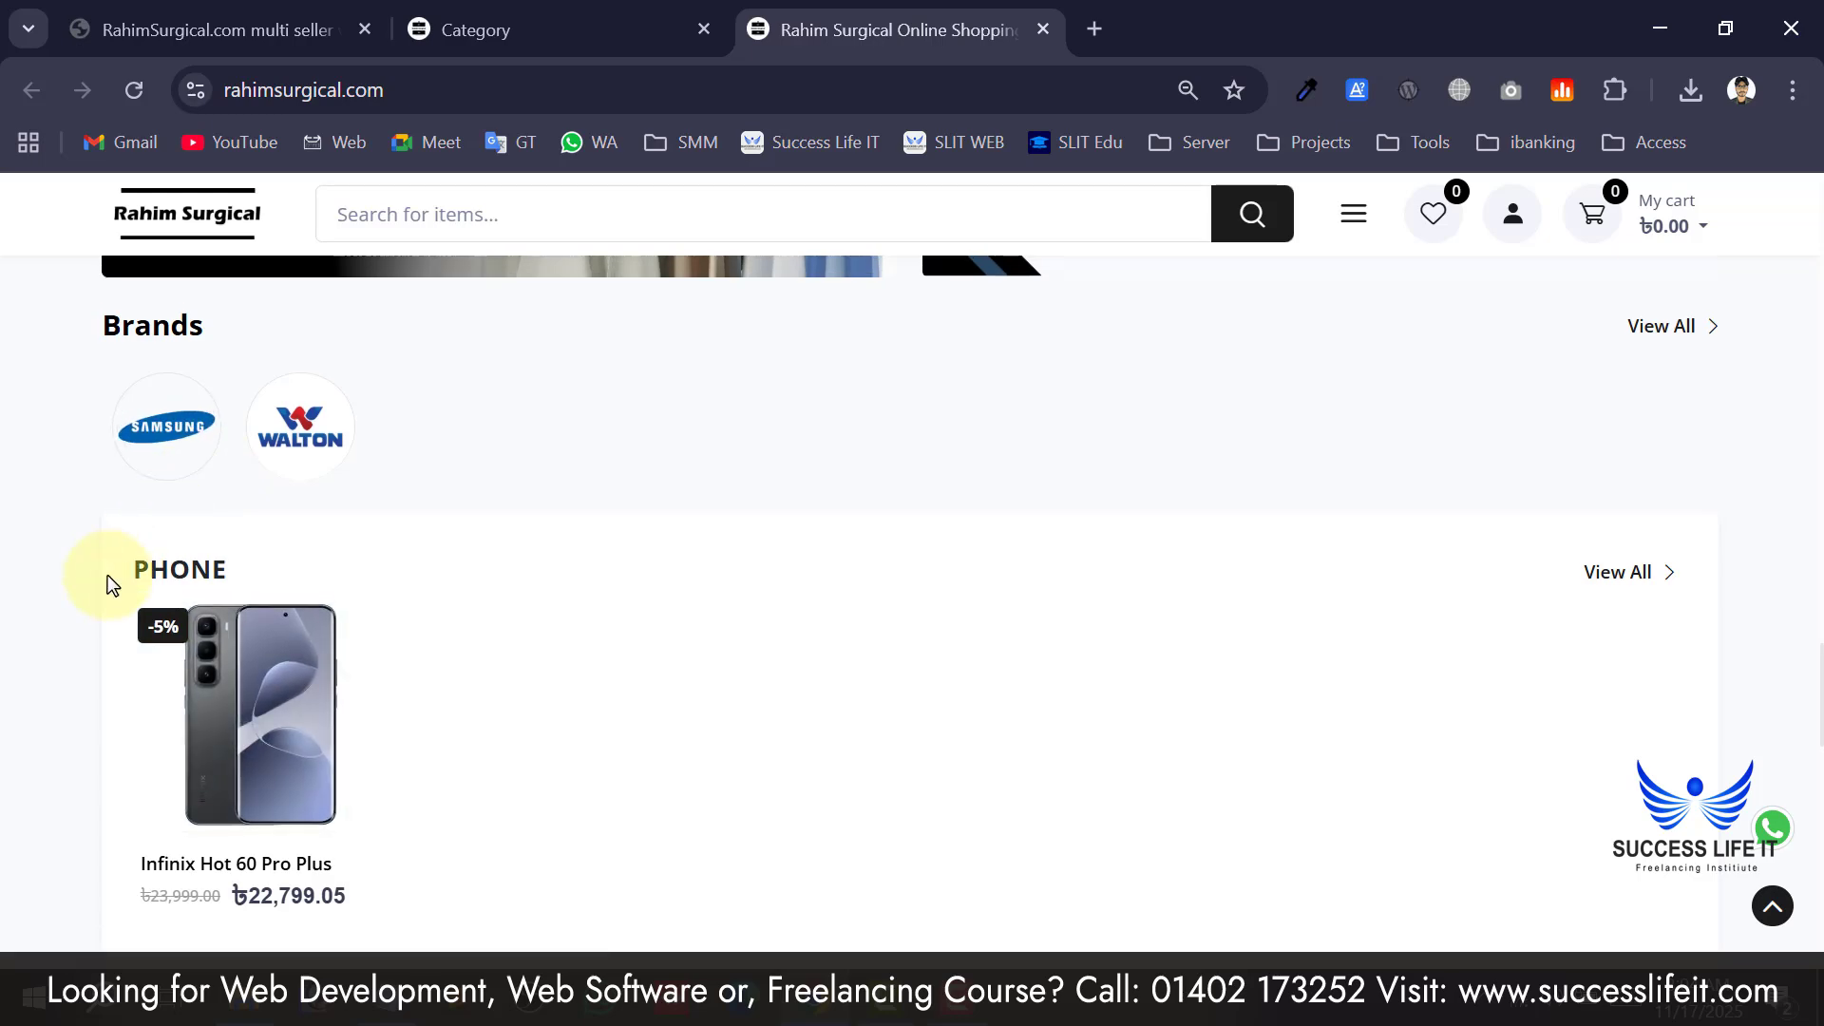
pyautogui.moveTo(139, 569); pyautogui.dragTo(270, 573)
pyautogui.scroll(-6, 270, 574)
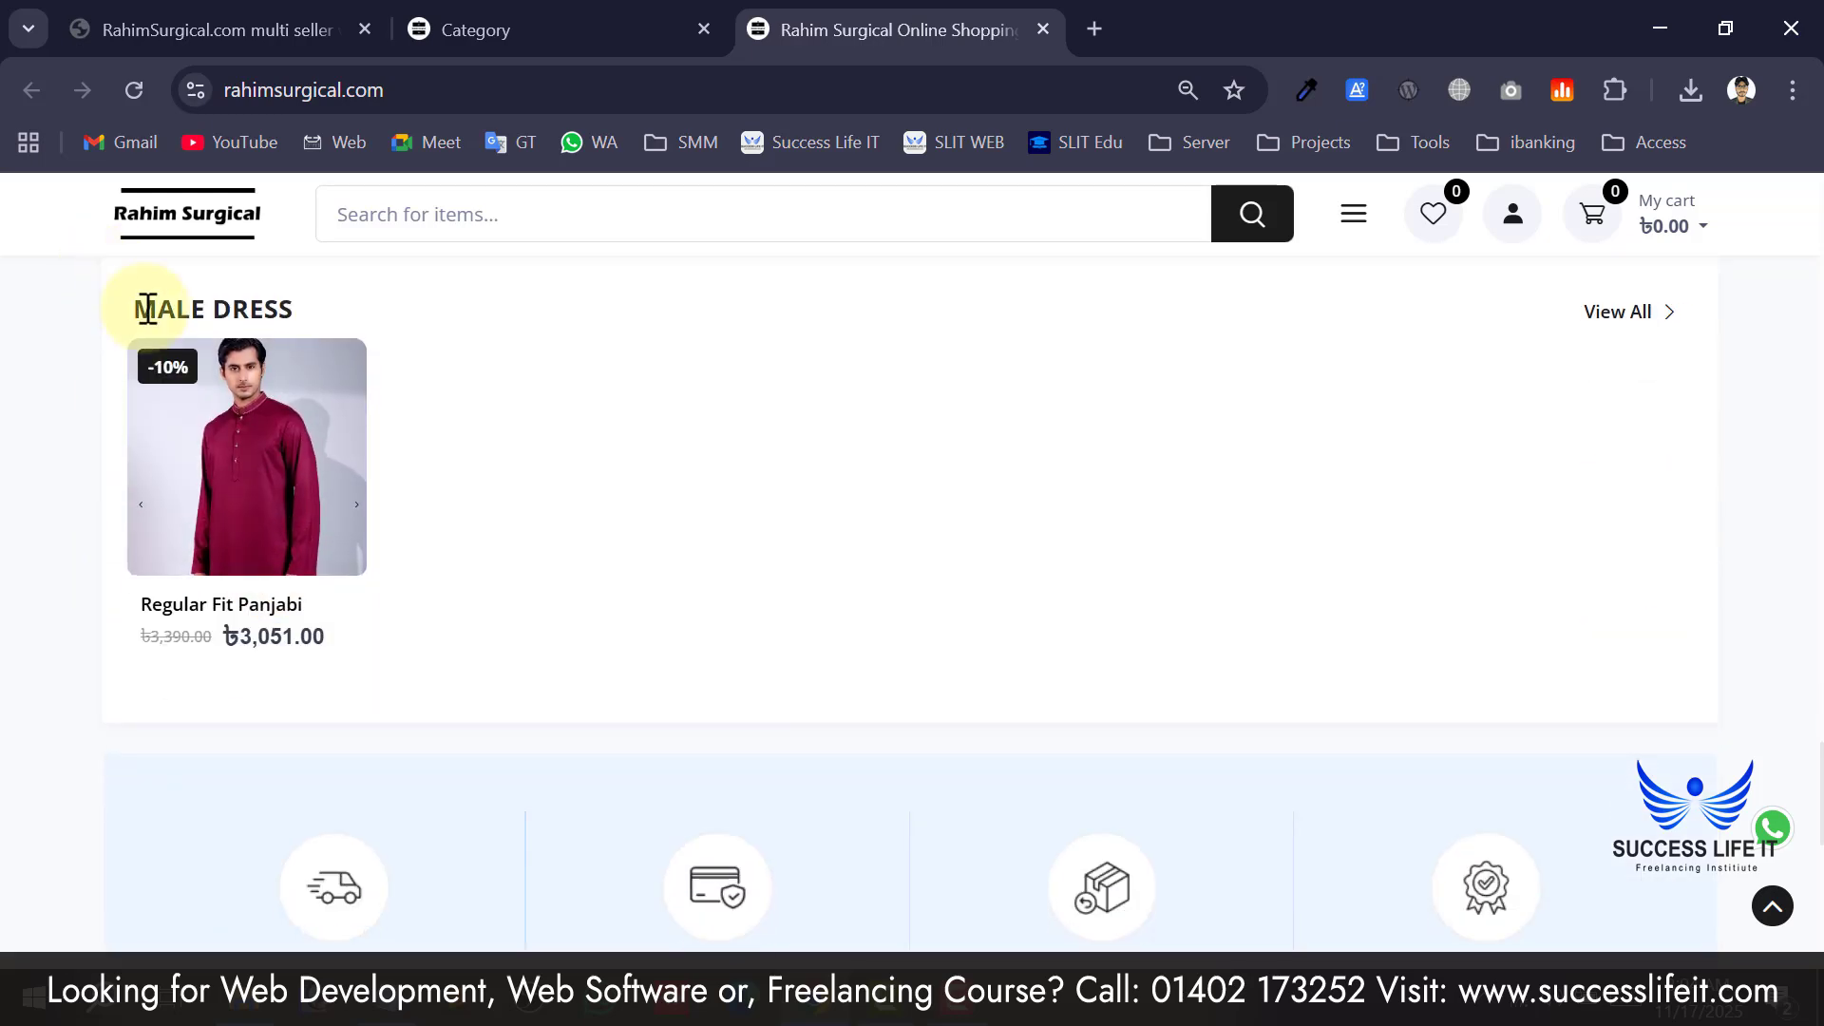
pyautogui.moveTo(142, 318); pyautogui.dragTo(313, 334)
pyautogui.scroll(-6, 312, 347)
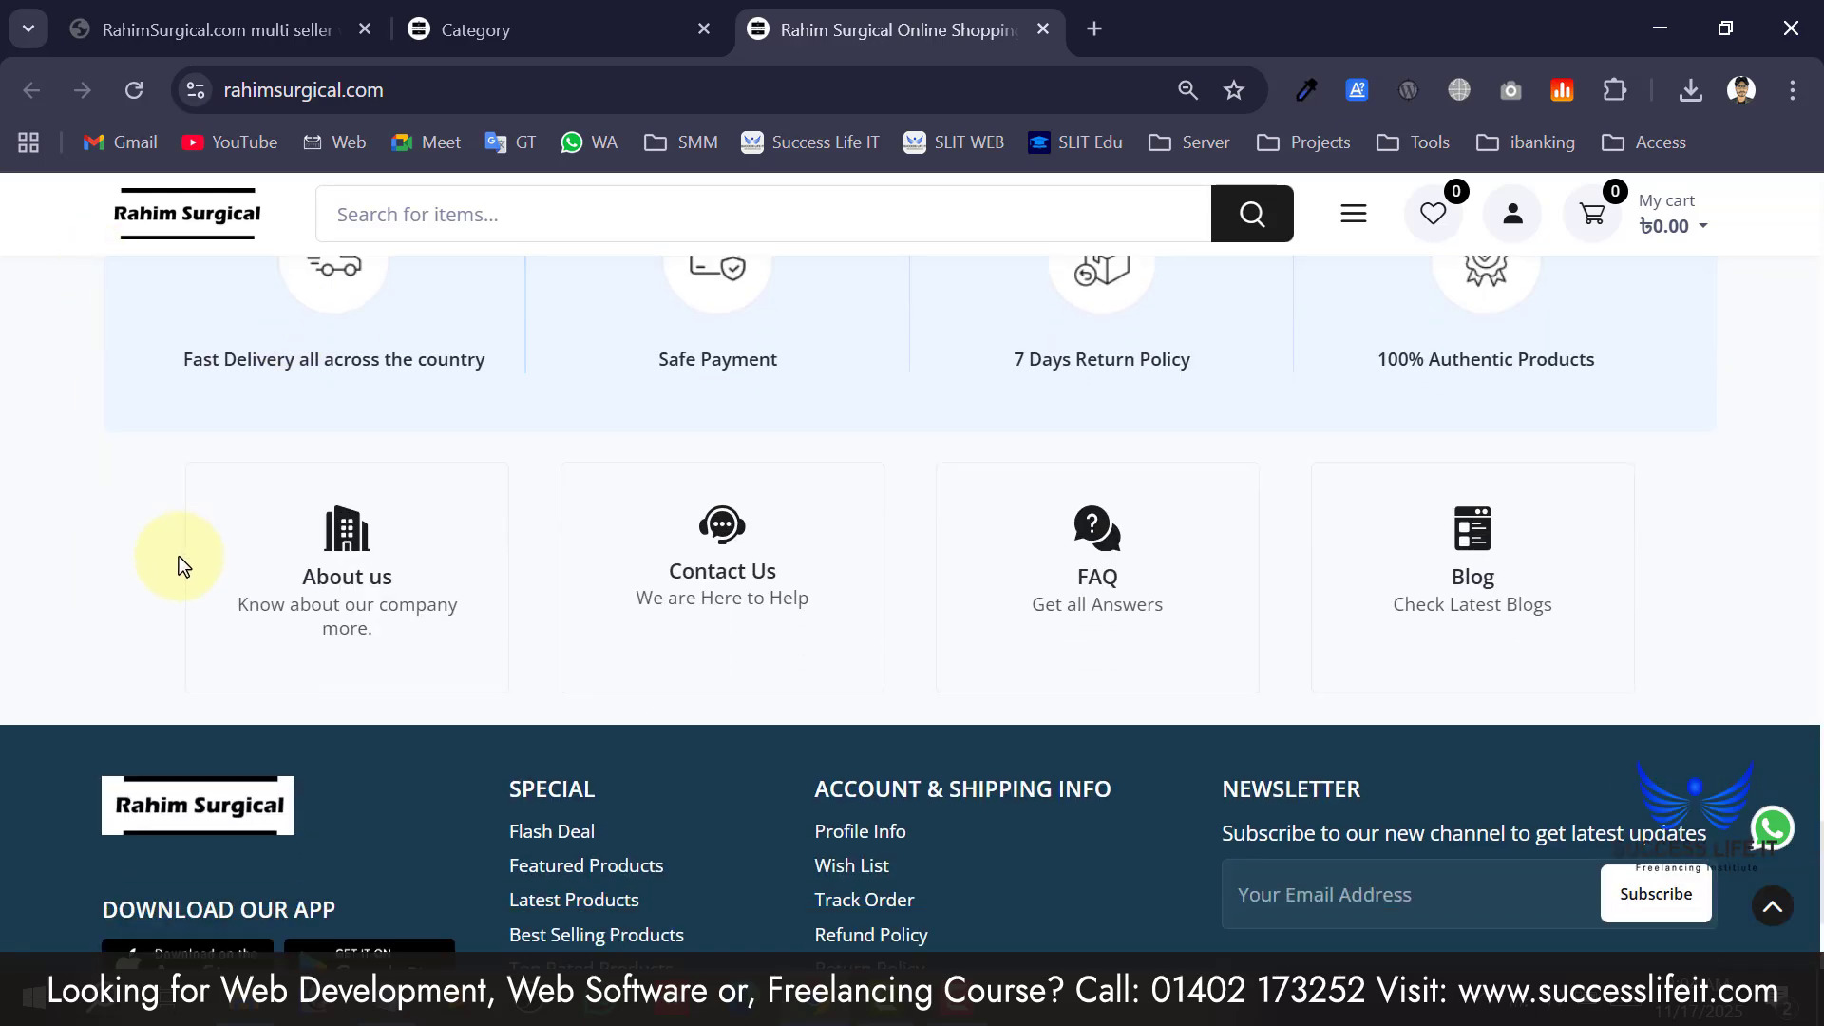
pyautogui.scroll(8, 178, 556)
pyautogui.scroll(6, 178, 556)
# Clear the Electronics text selection in the admin list and return to the storefront home.
pyautogui.click(465, 29)
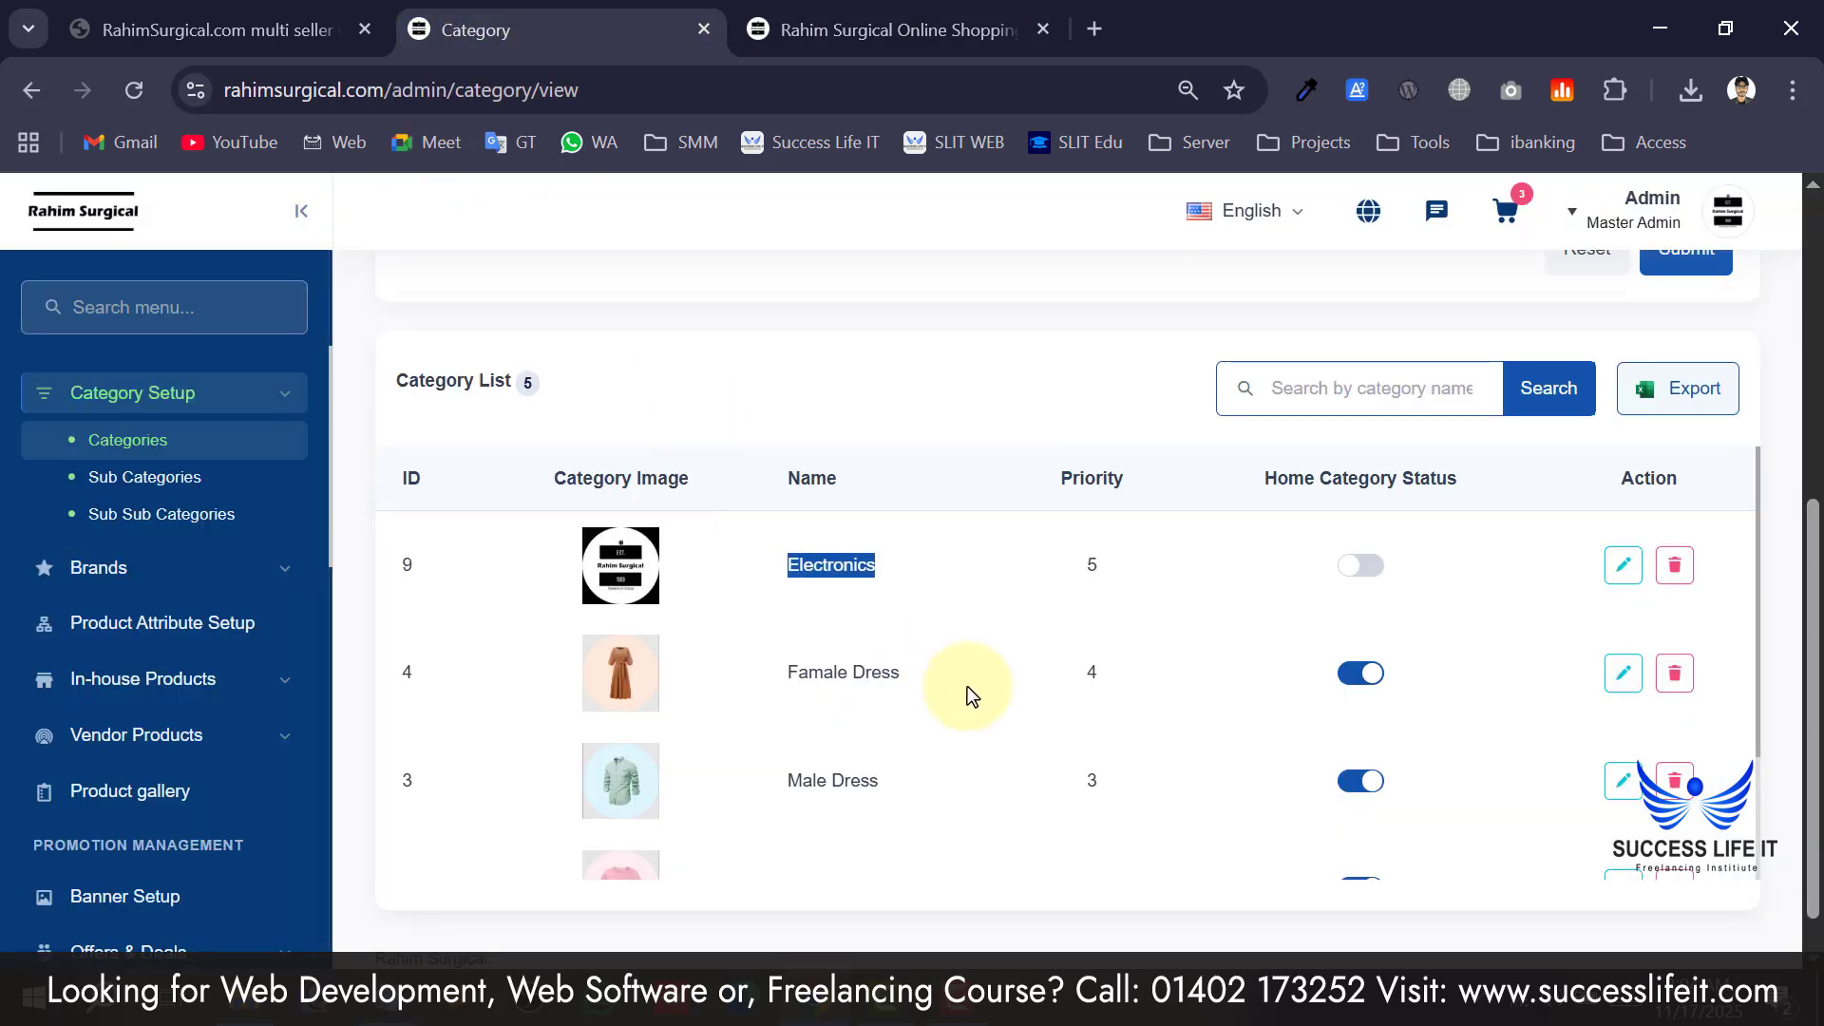
pyautogui.click(1288, 579)
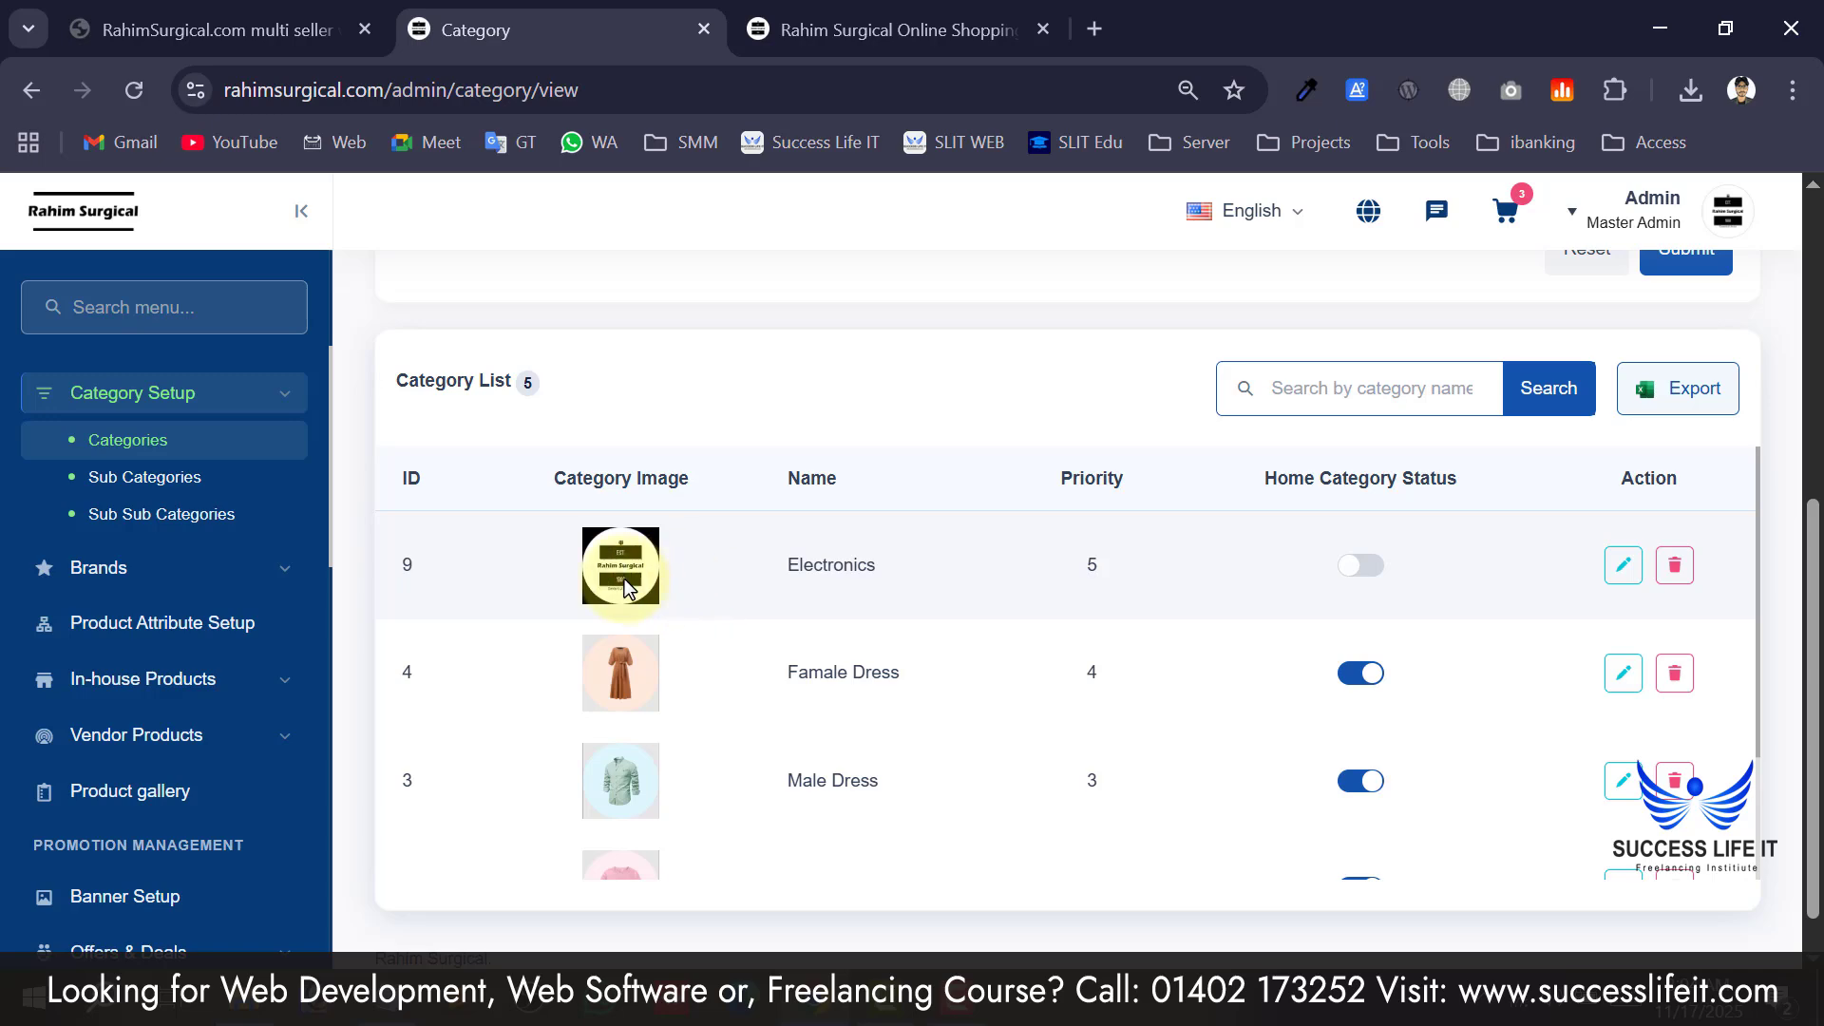
pyautogui.click(888, 29)
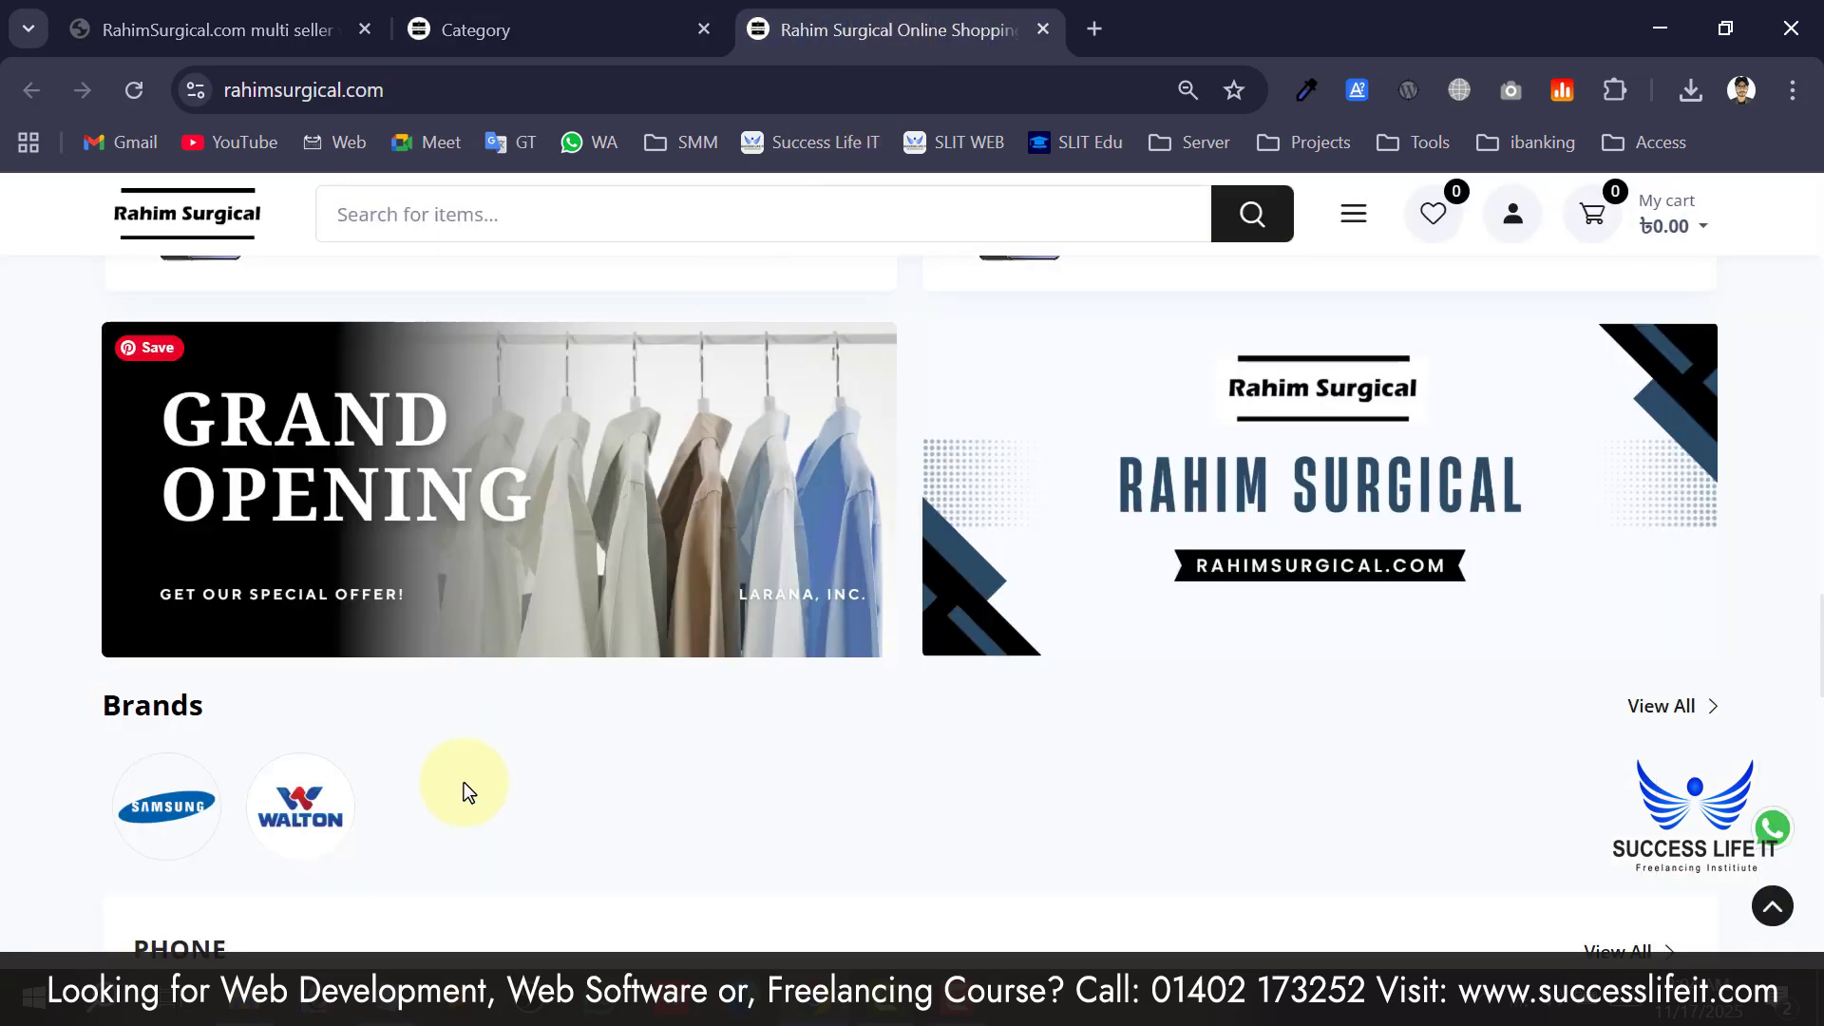
# Start a new sub category named dami in the admin Sub Categories form.
pyautogui.click(602, 21)
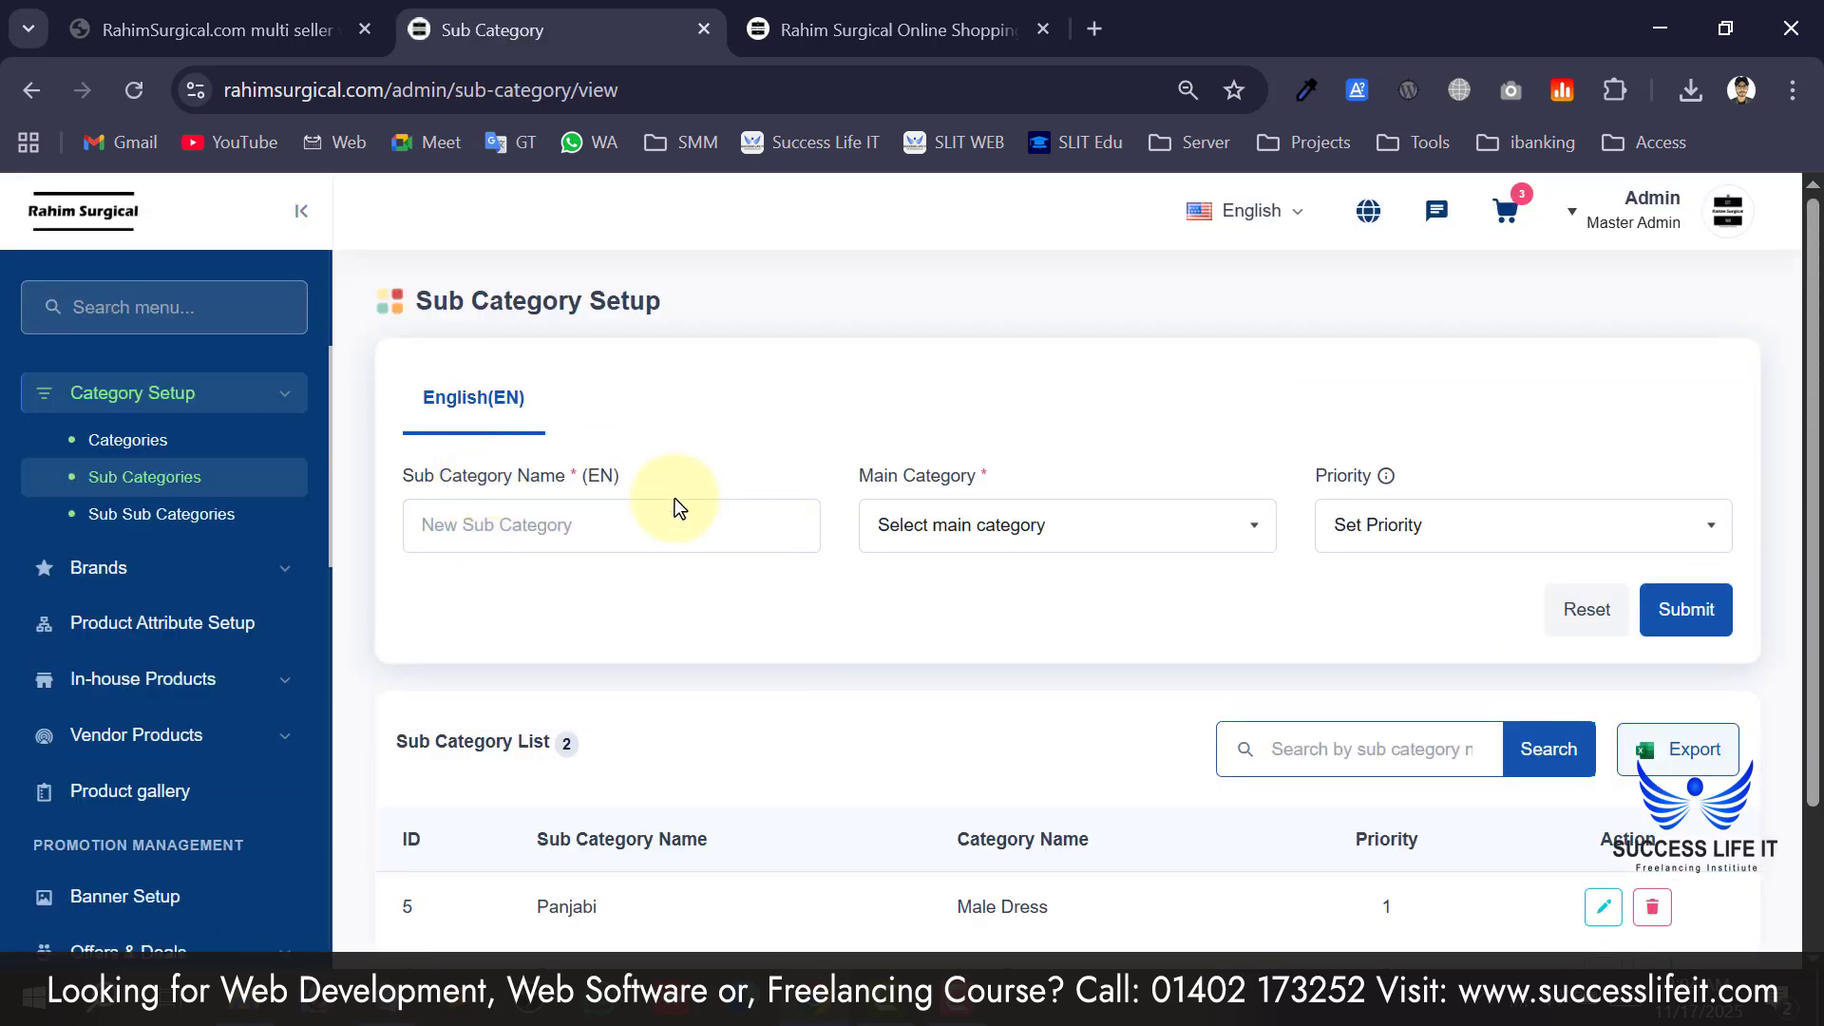
pyautogui.scroll(-2, 709, 585)
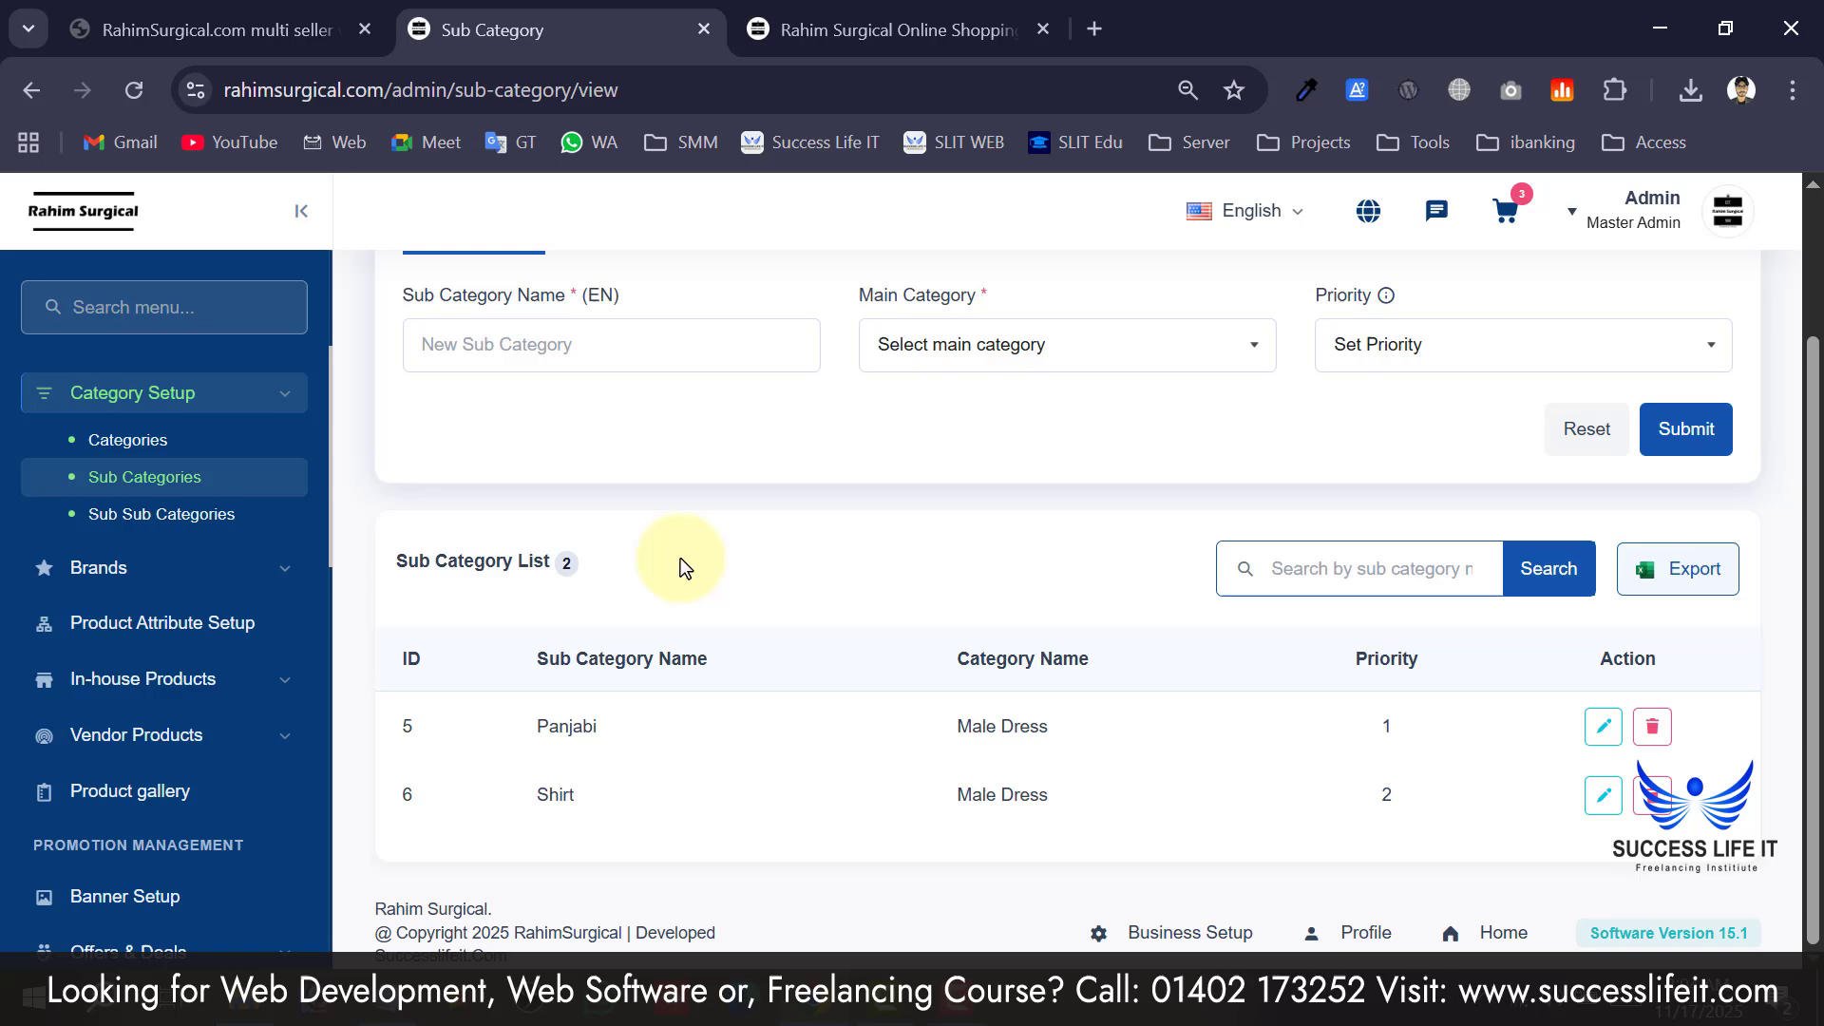
pyautogui.click(655, 349)
pyautogui.click(867, 19)
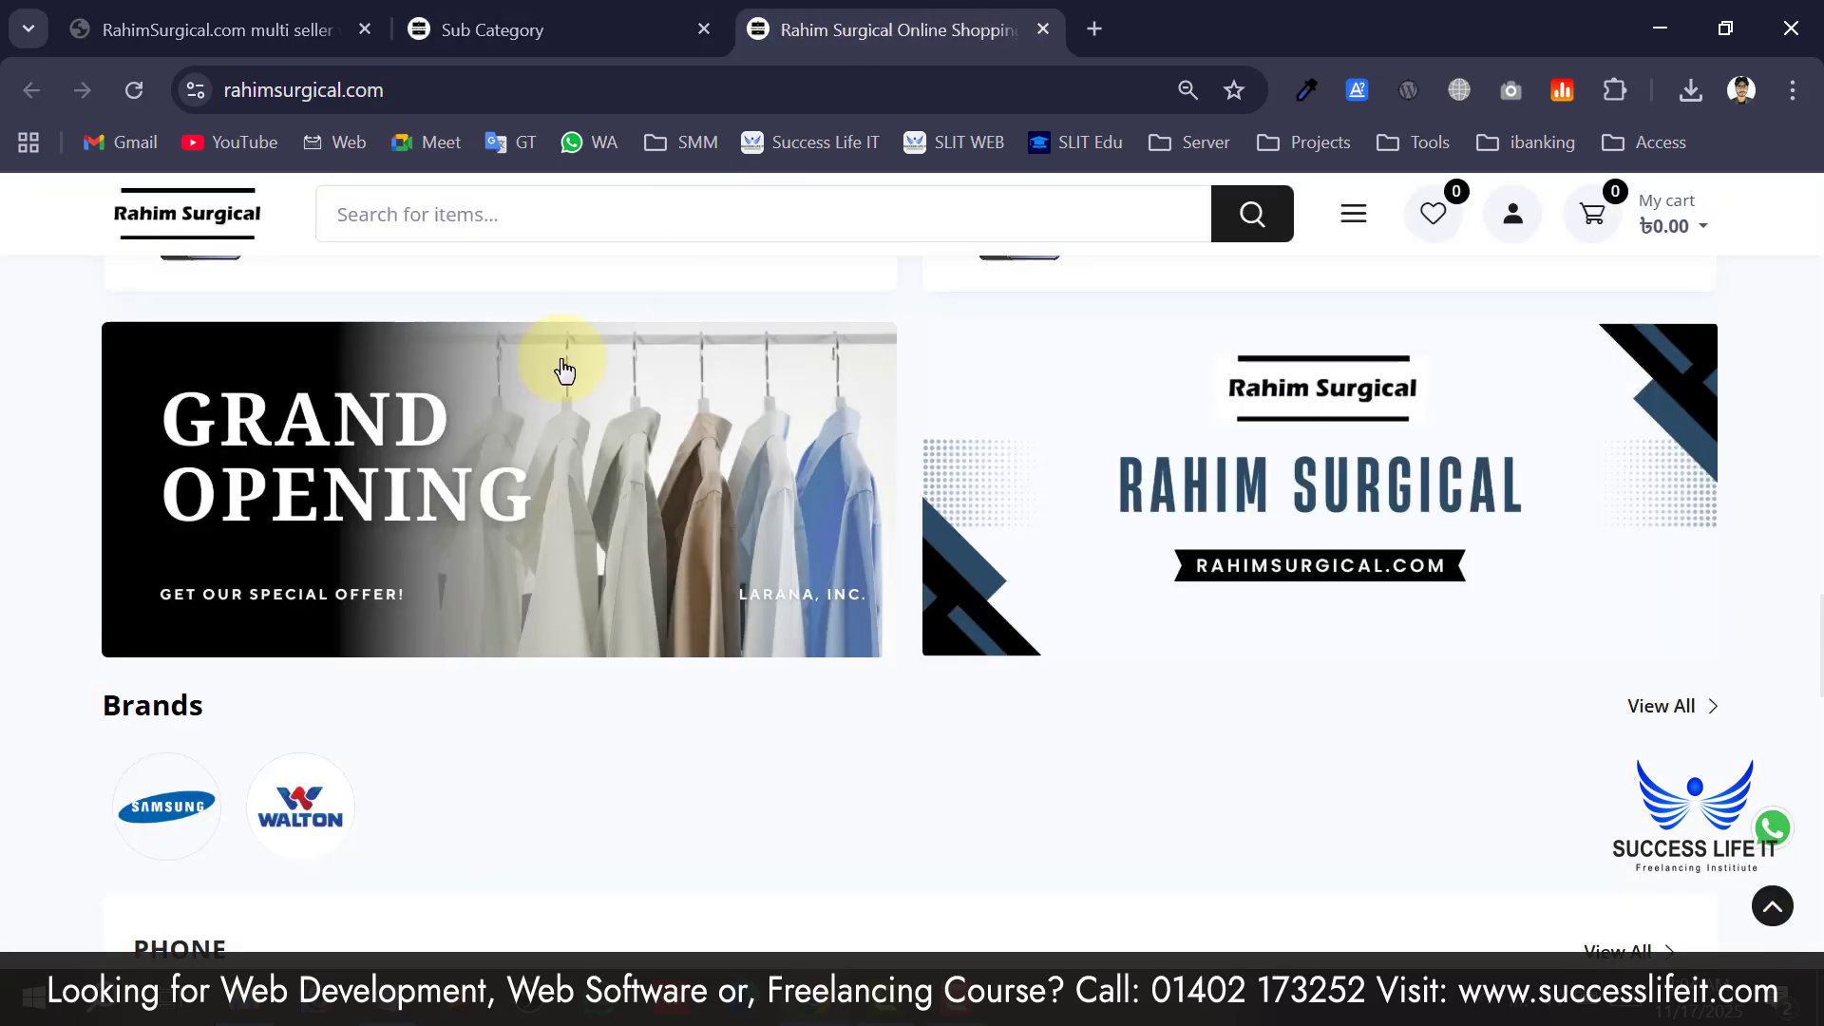
pyautogui.click(522, 19)
pyautogui.write('dami')
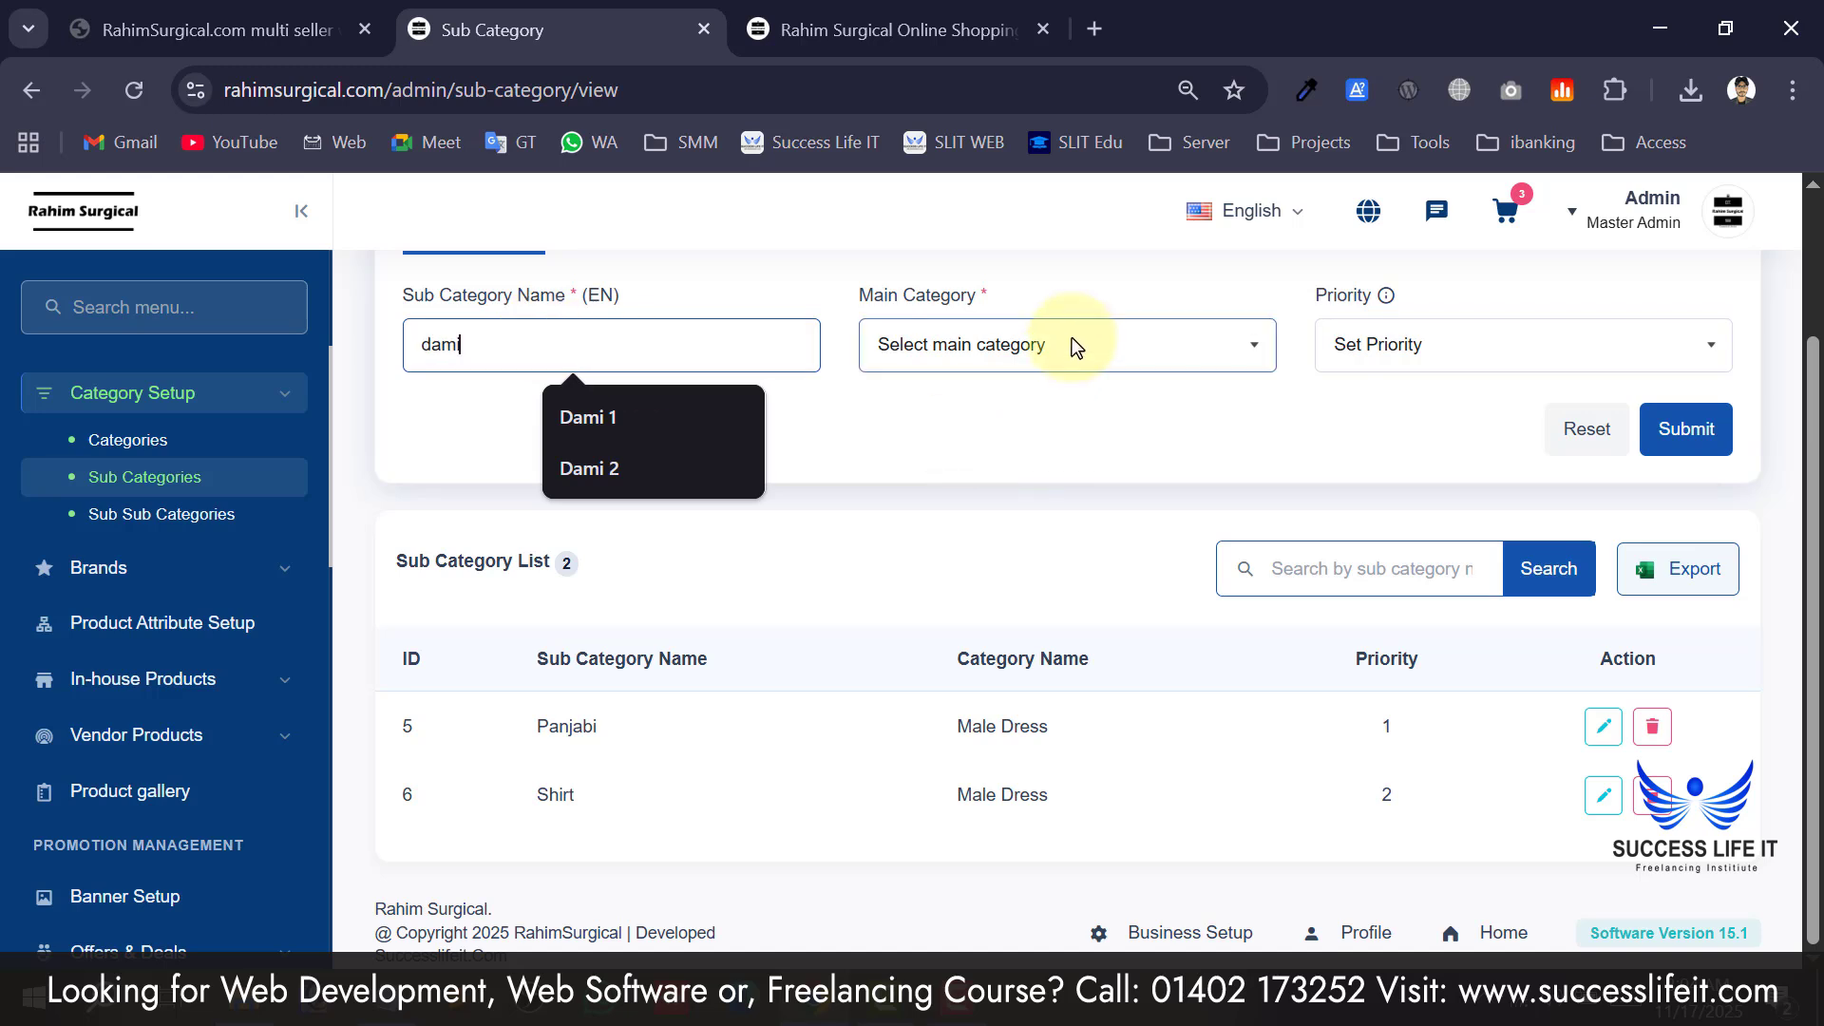
# Set its main category to Electronics and priority 1, then reload the storefront to check it.
pyautogui.click(1072, 338)
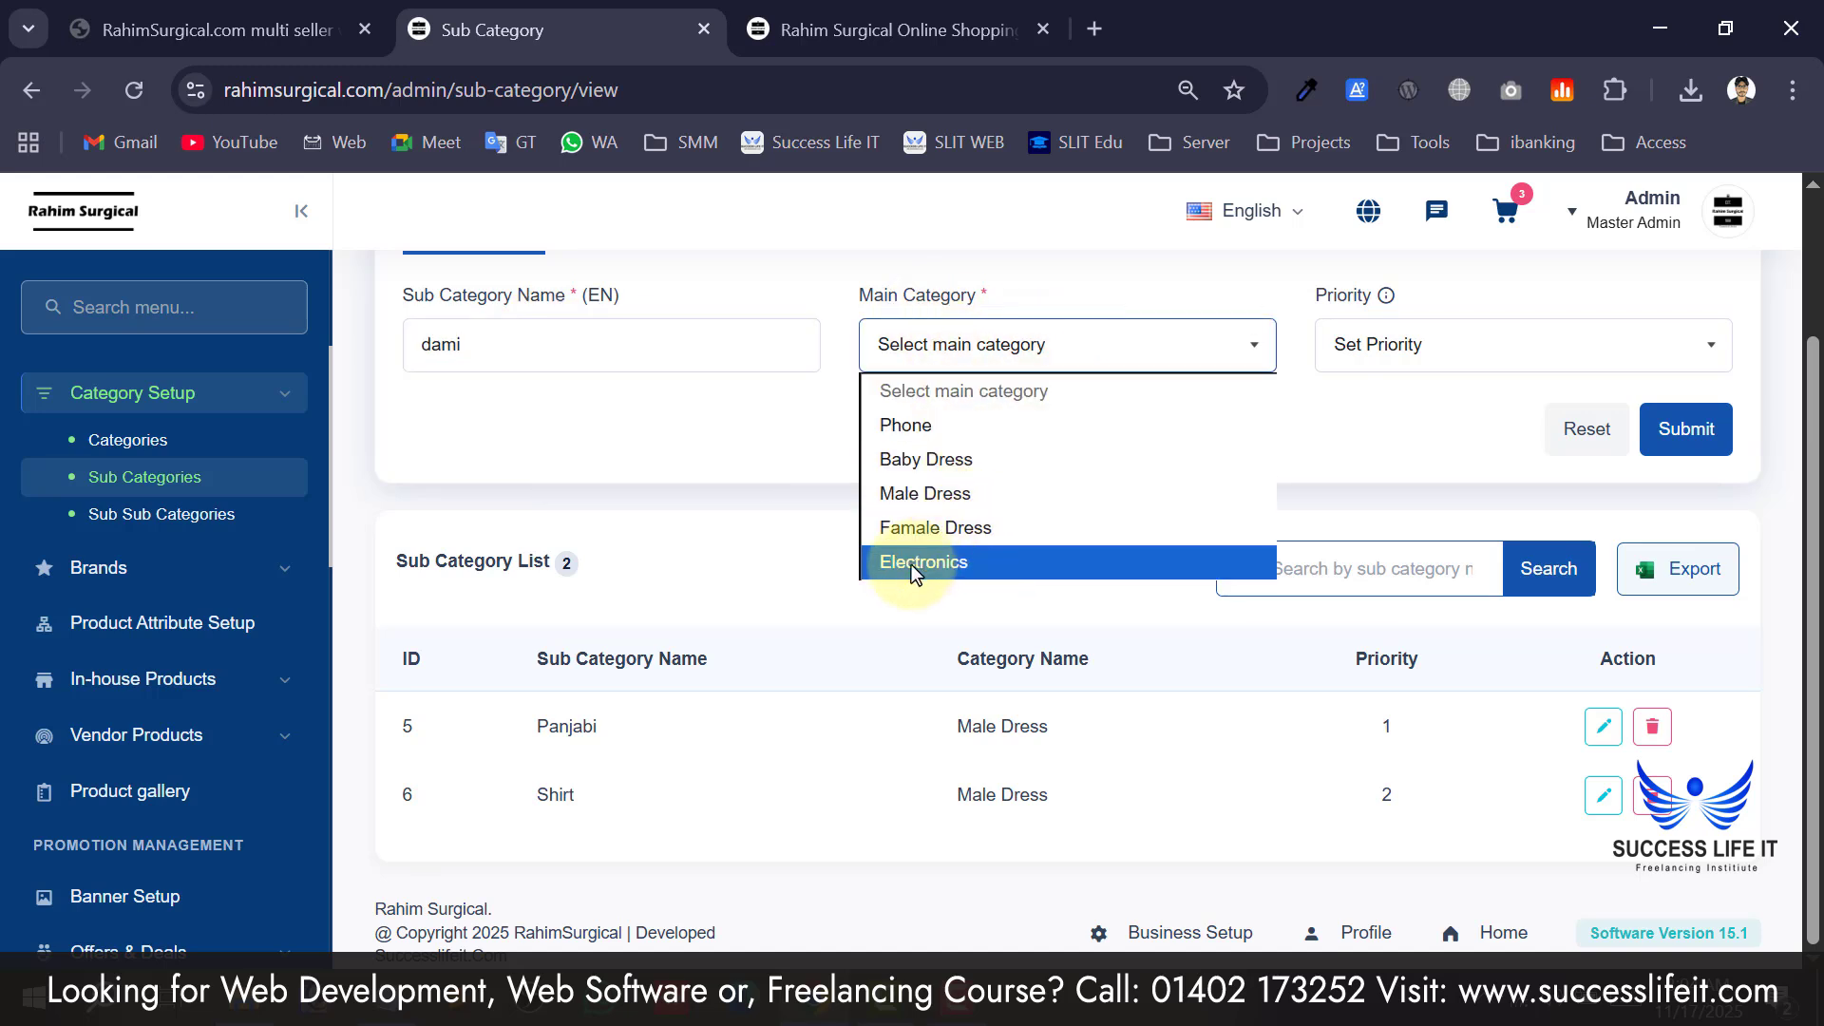
pyautogui.click(977, 561)
pyautogui.click(1446, 357)
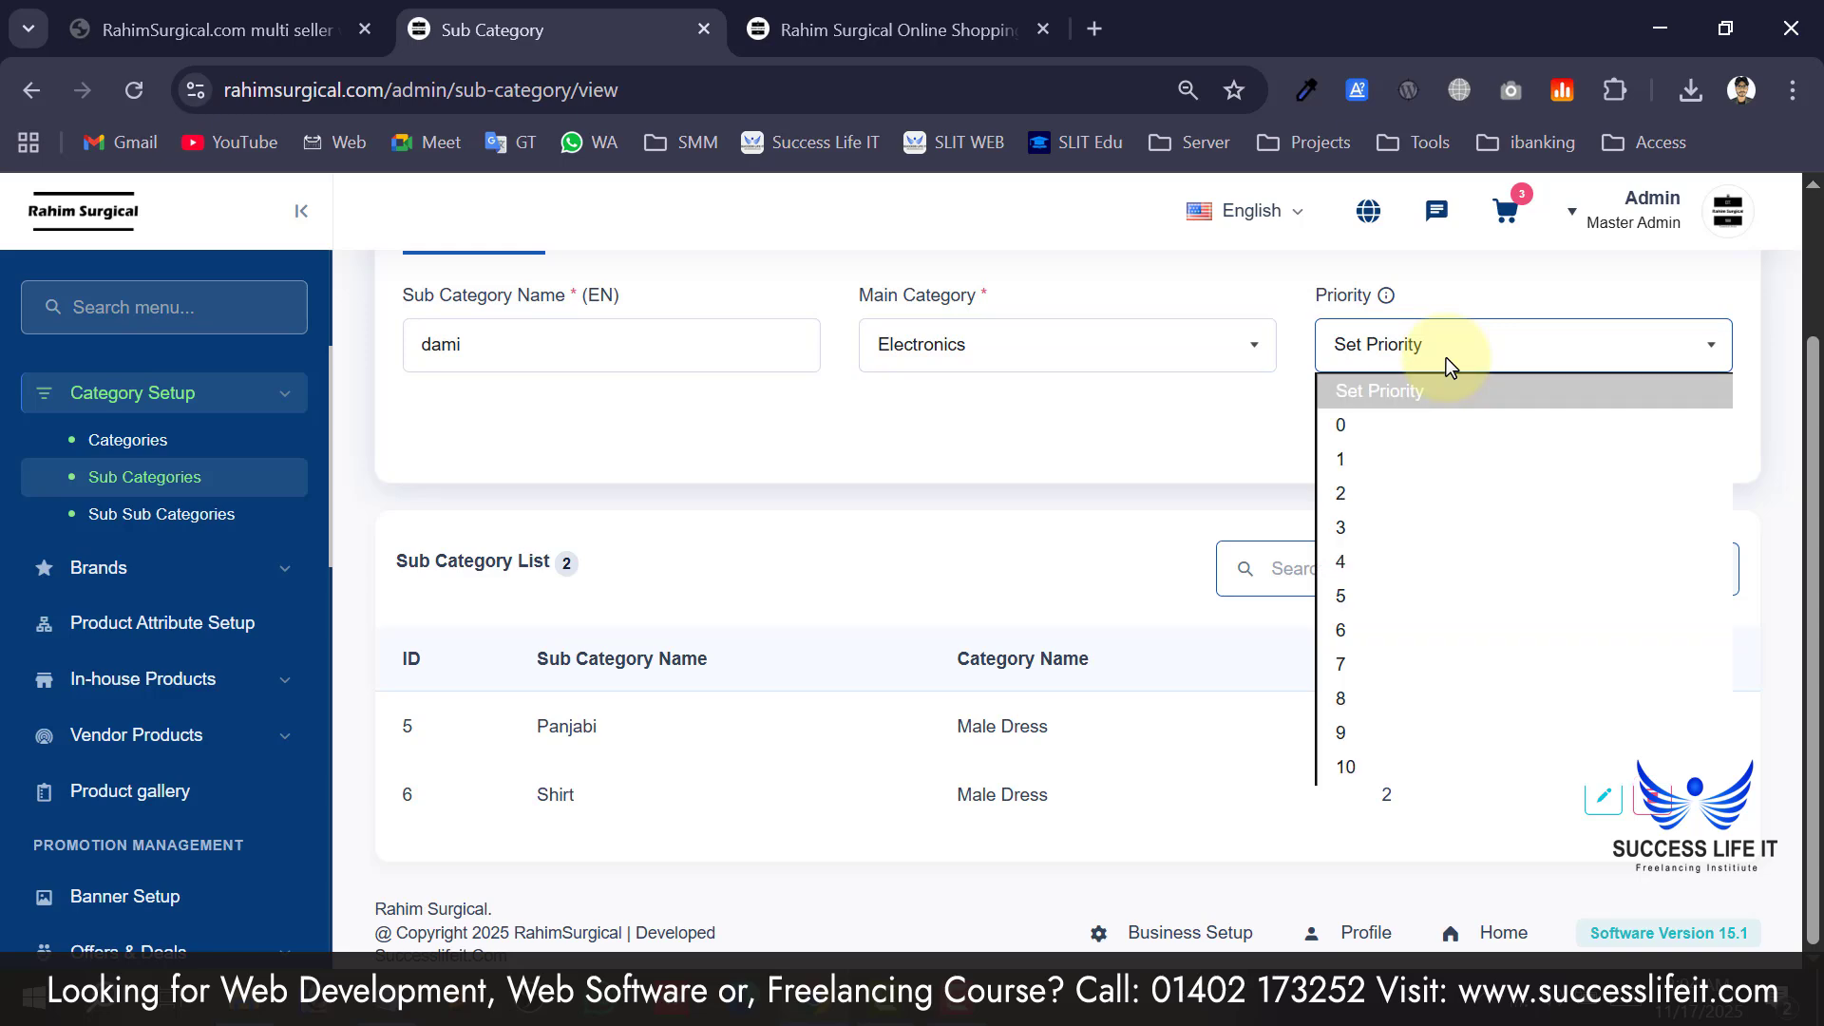
pyautogui.click(1386, 460)
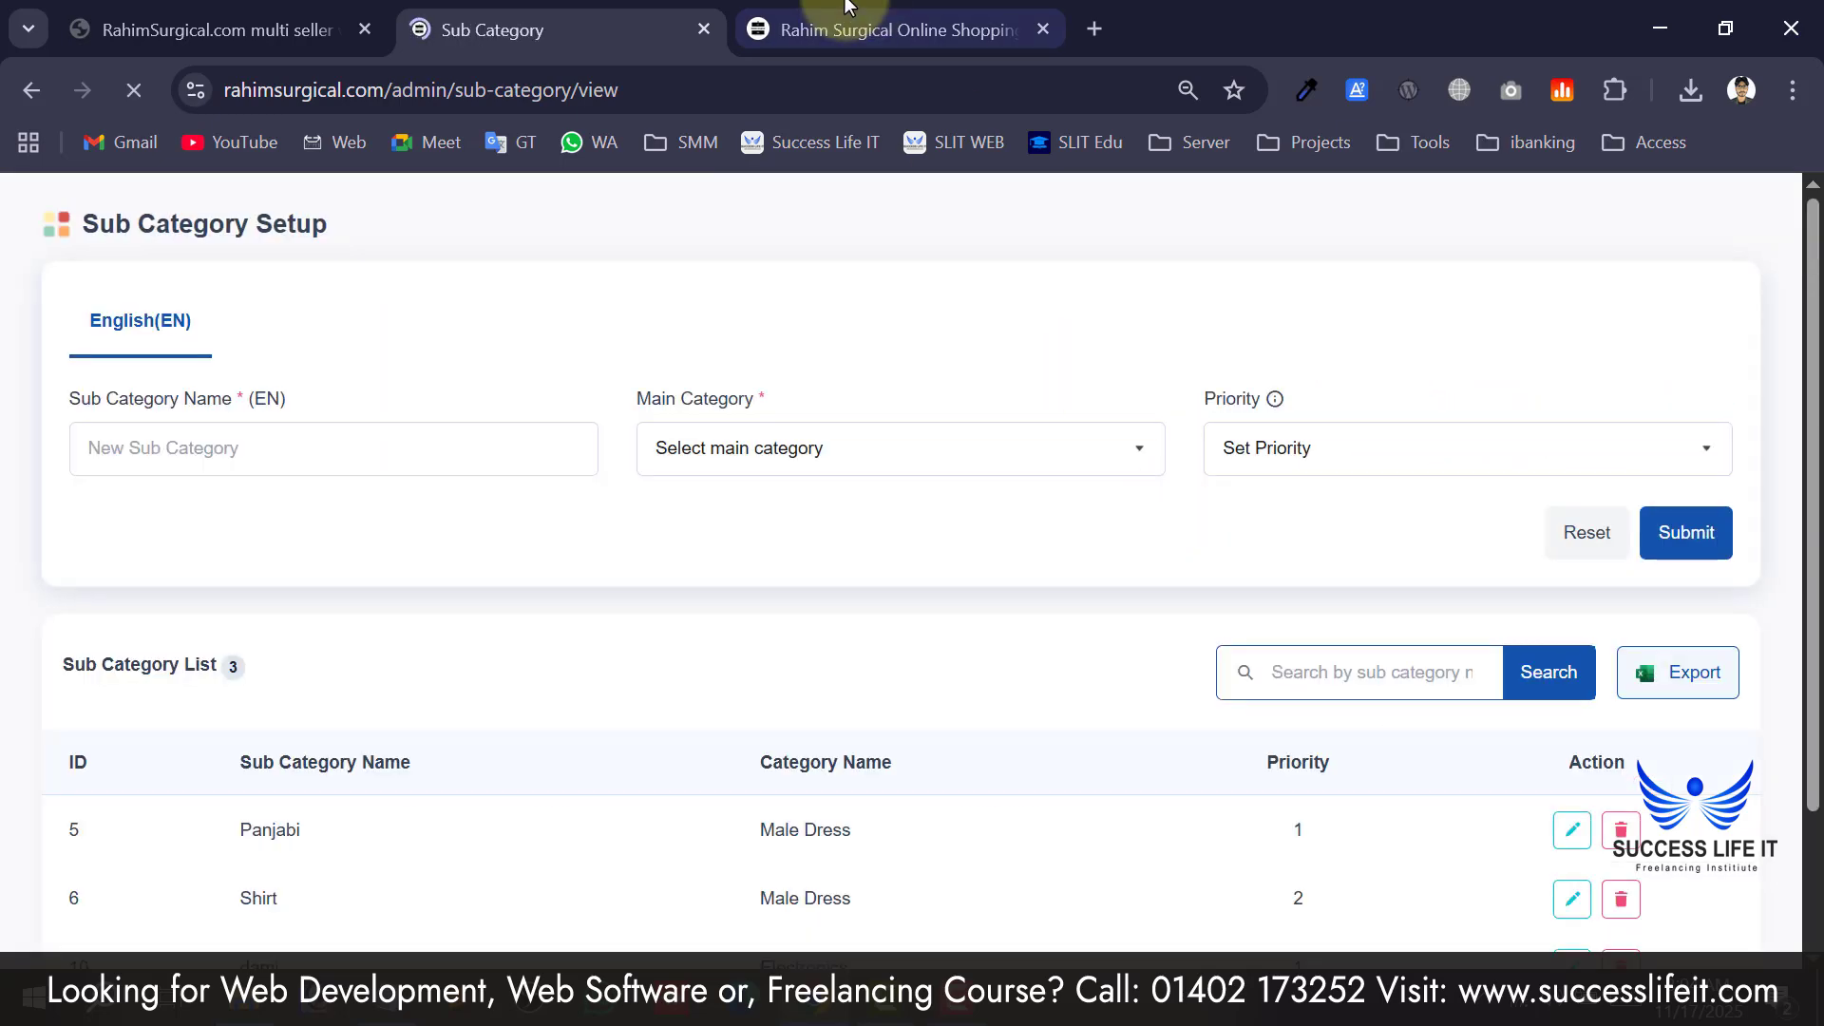
pyautogui.click(893, 29)
pyautogui.click(167, 235)
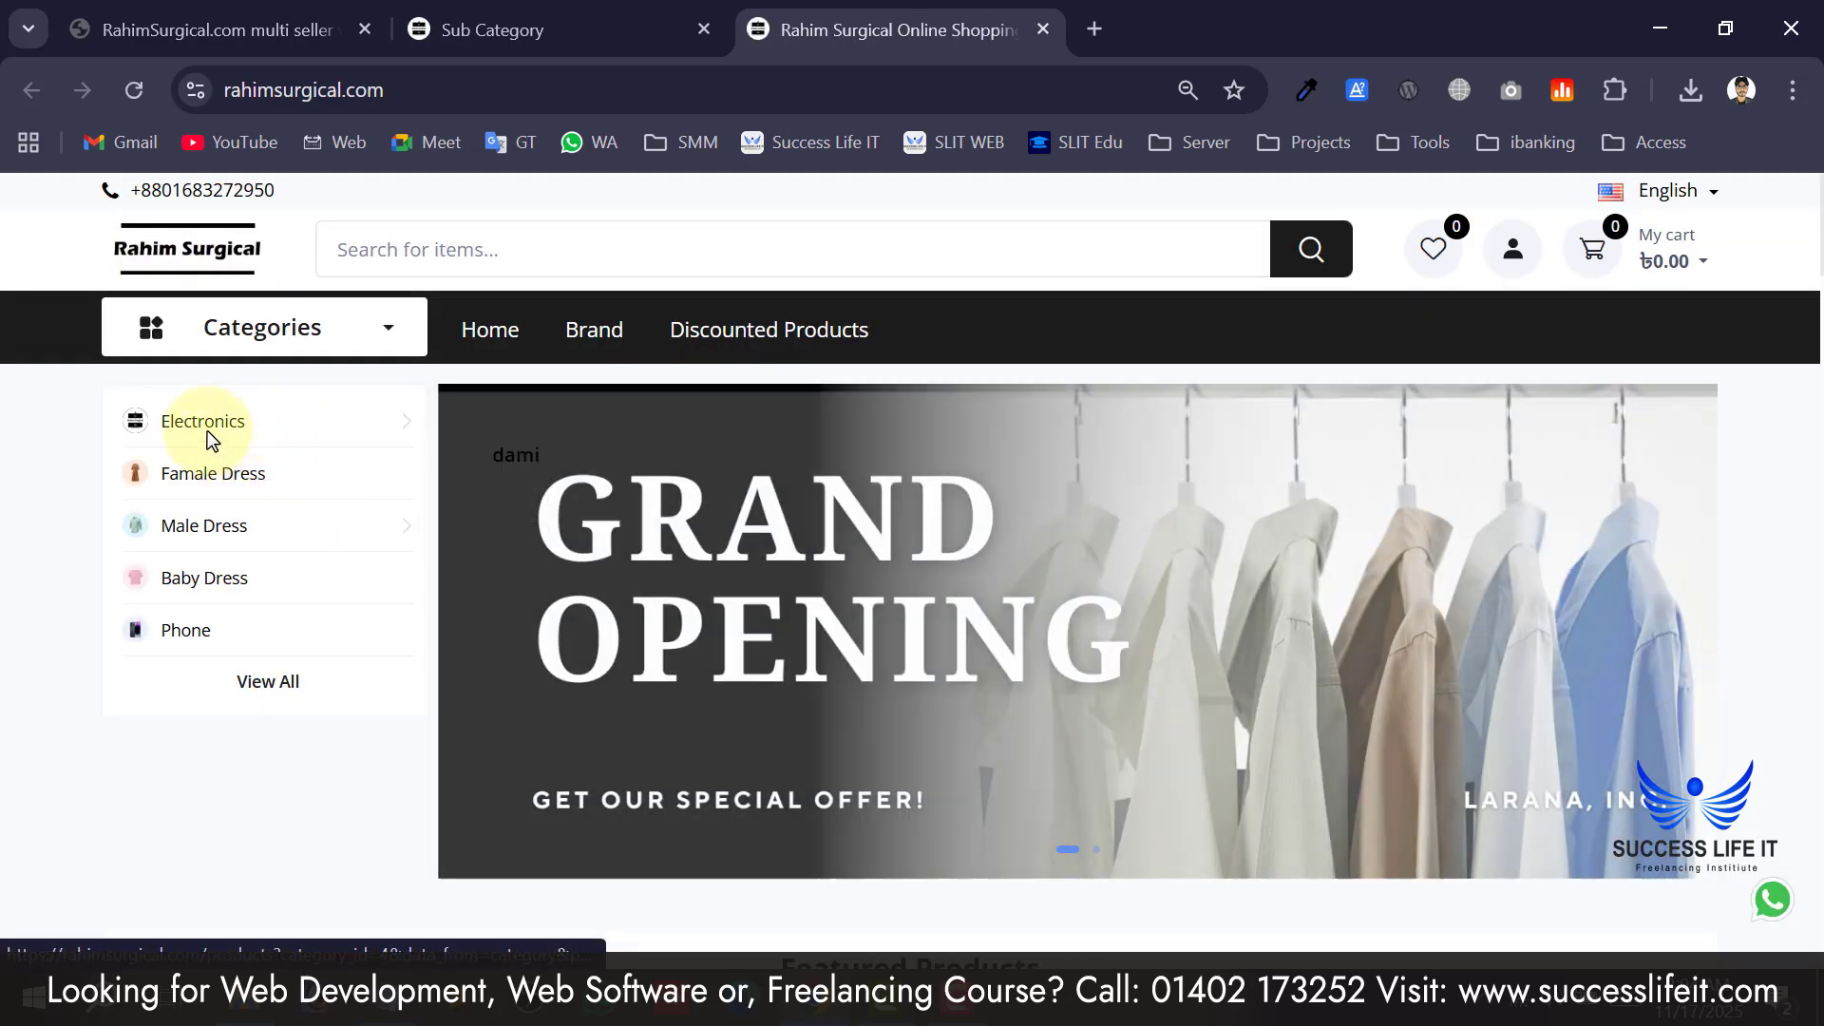
# Expand the admin Brands menu, then look over the brands shown on the storefront.
pyautogui.moveTo(202, 437)
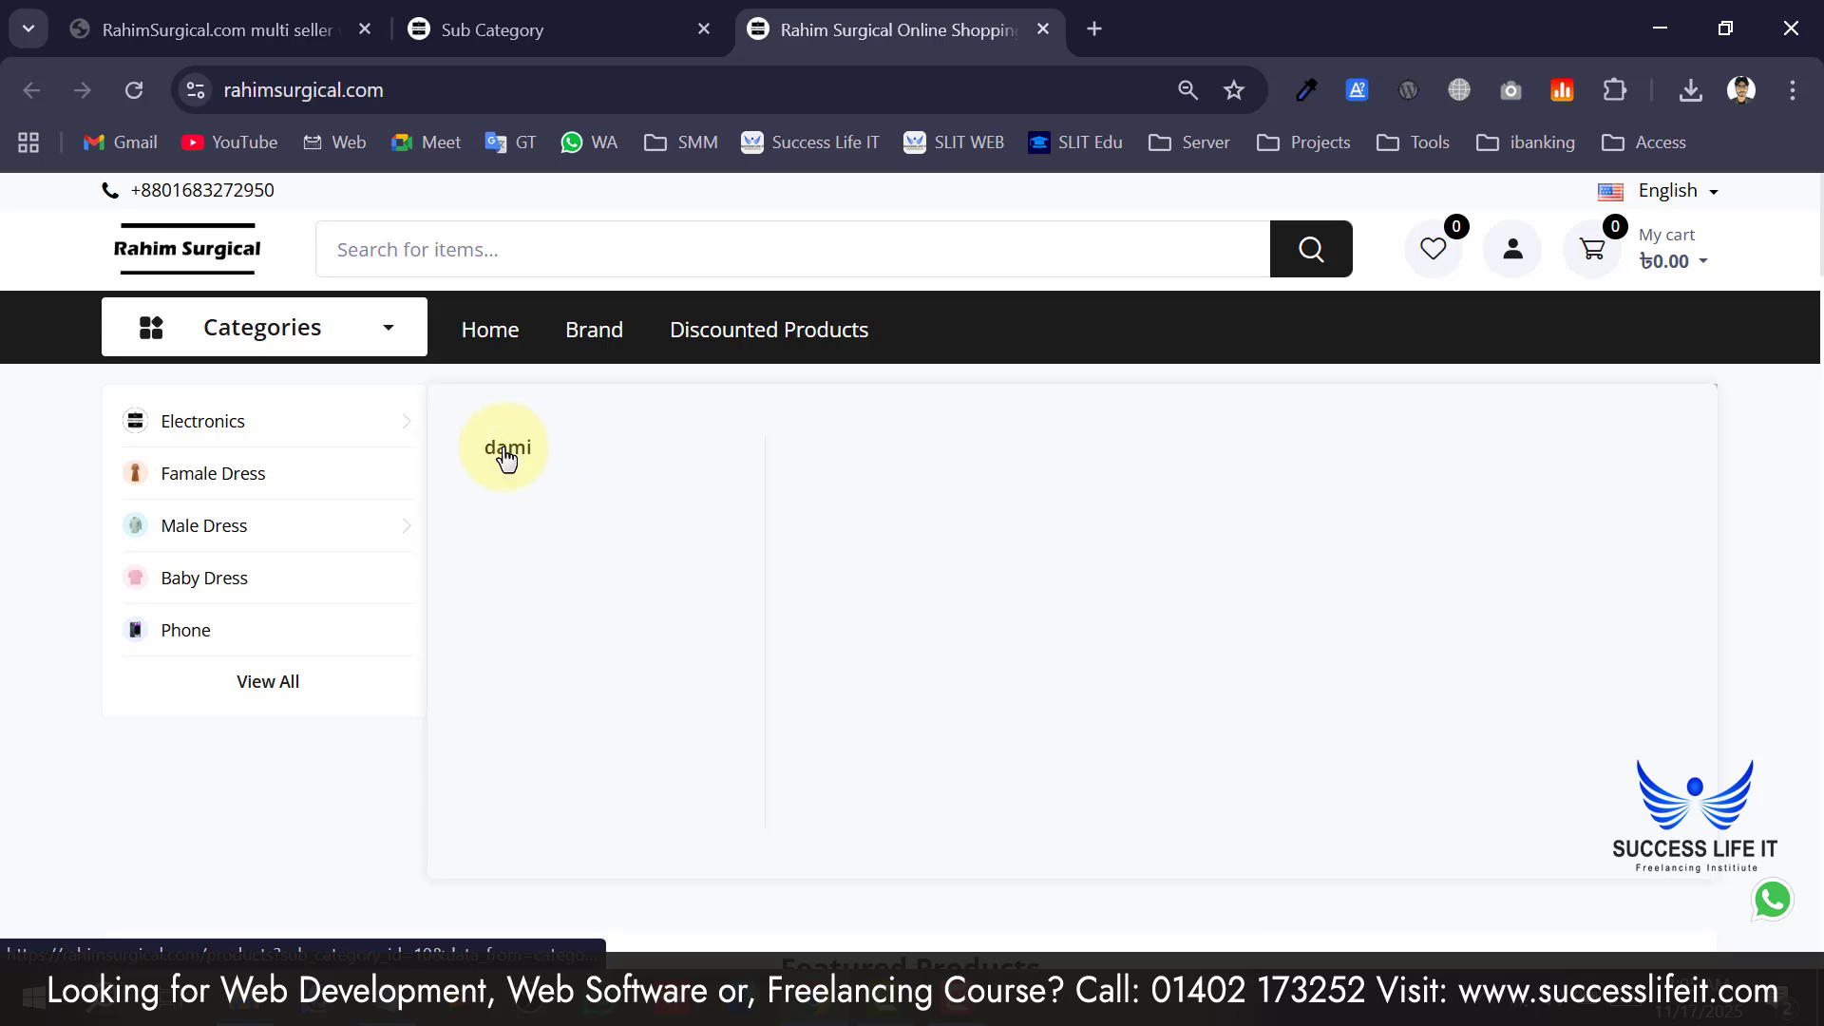
pyautogui.click(592, 19)
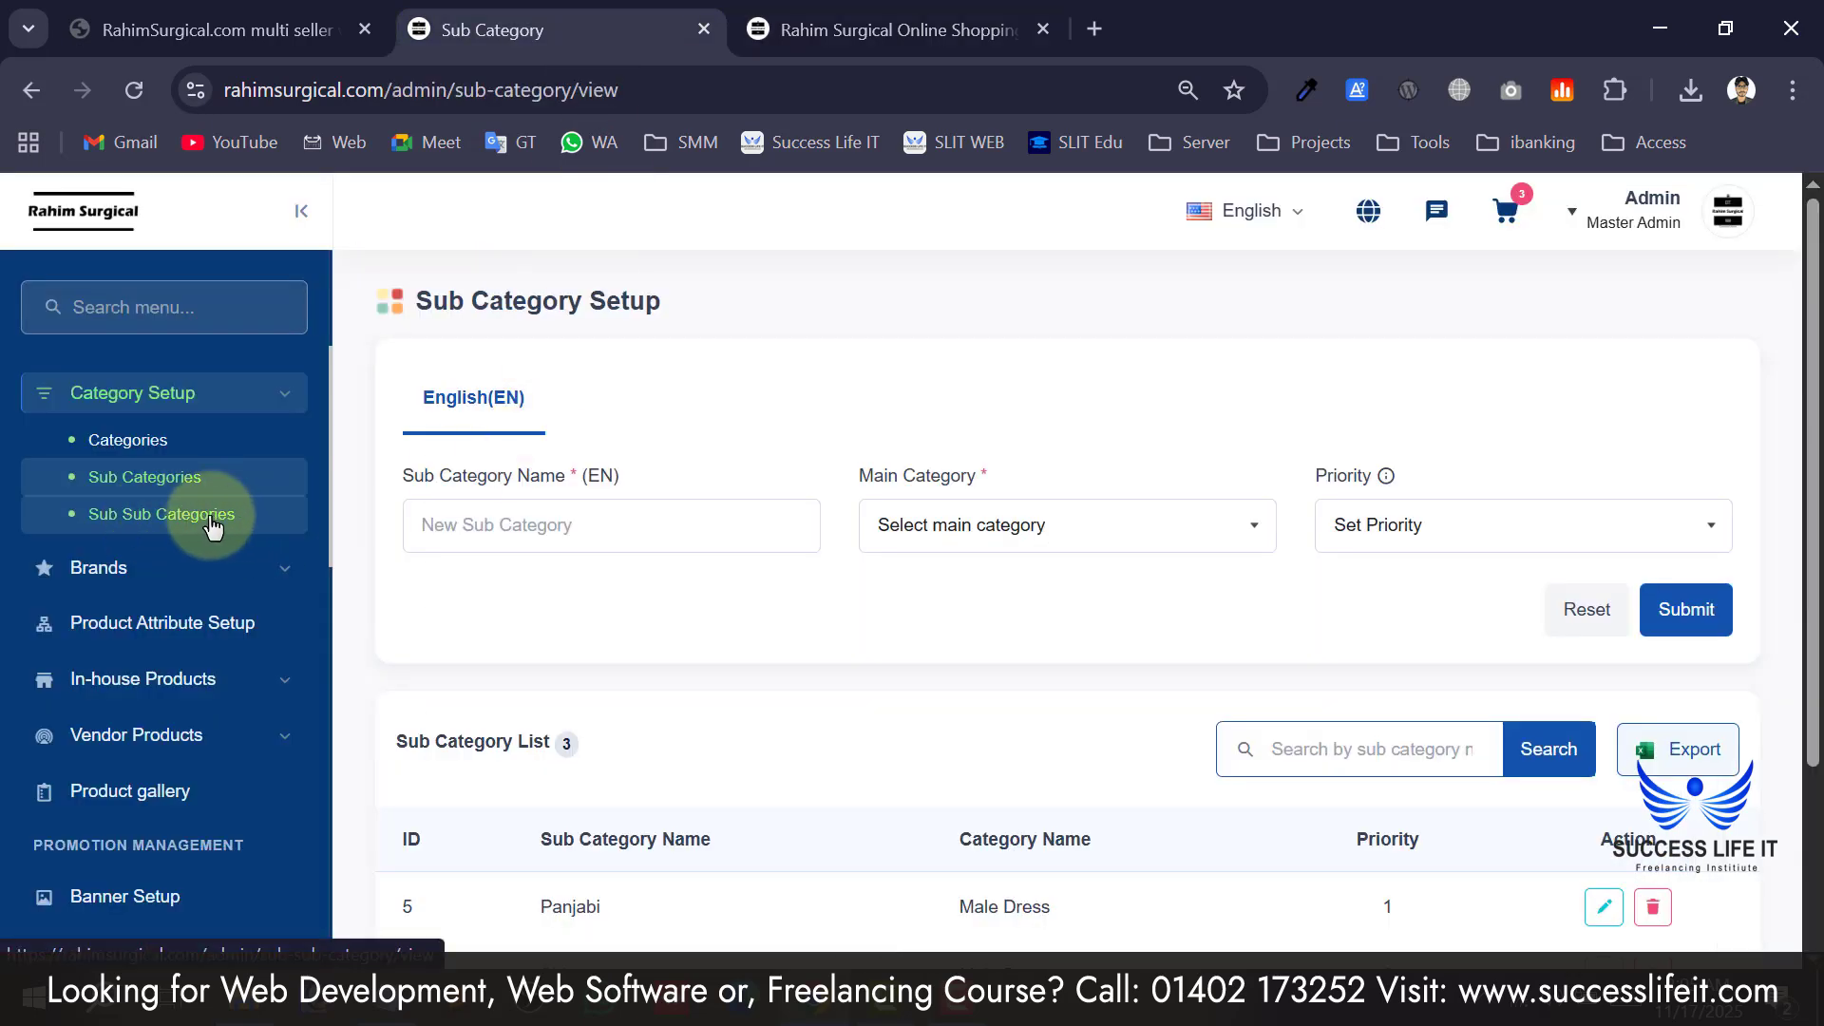
pyautogui.click(163, 570)
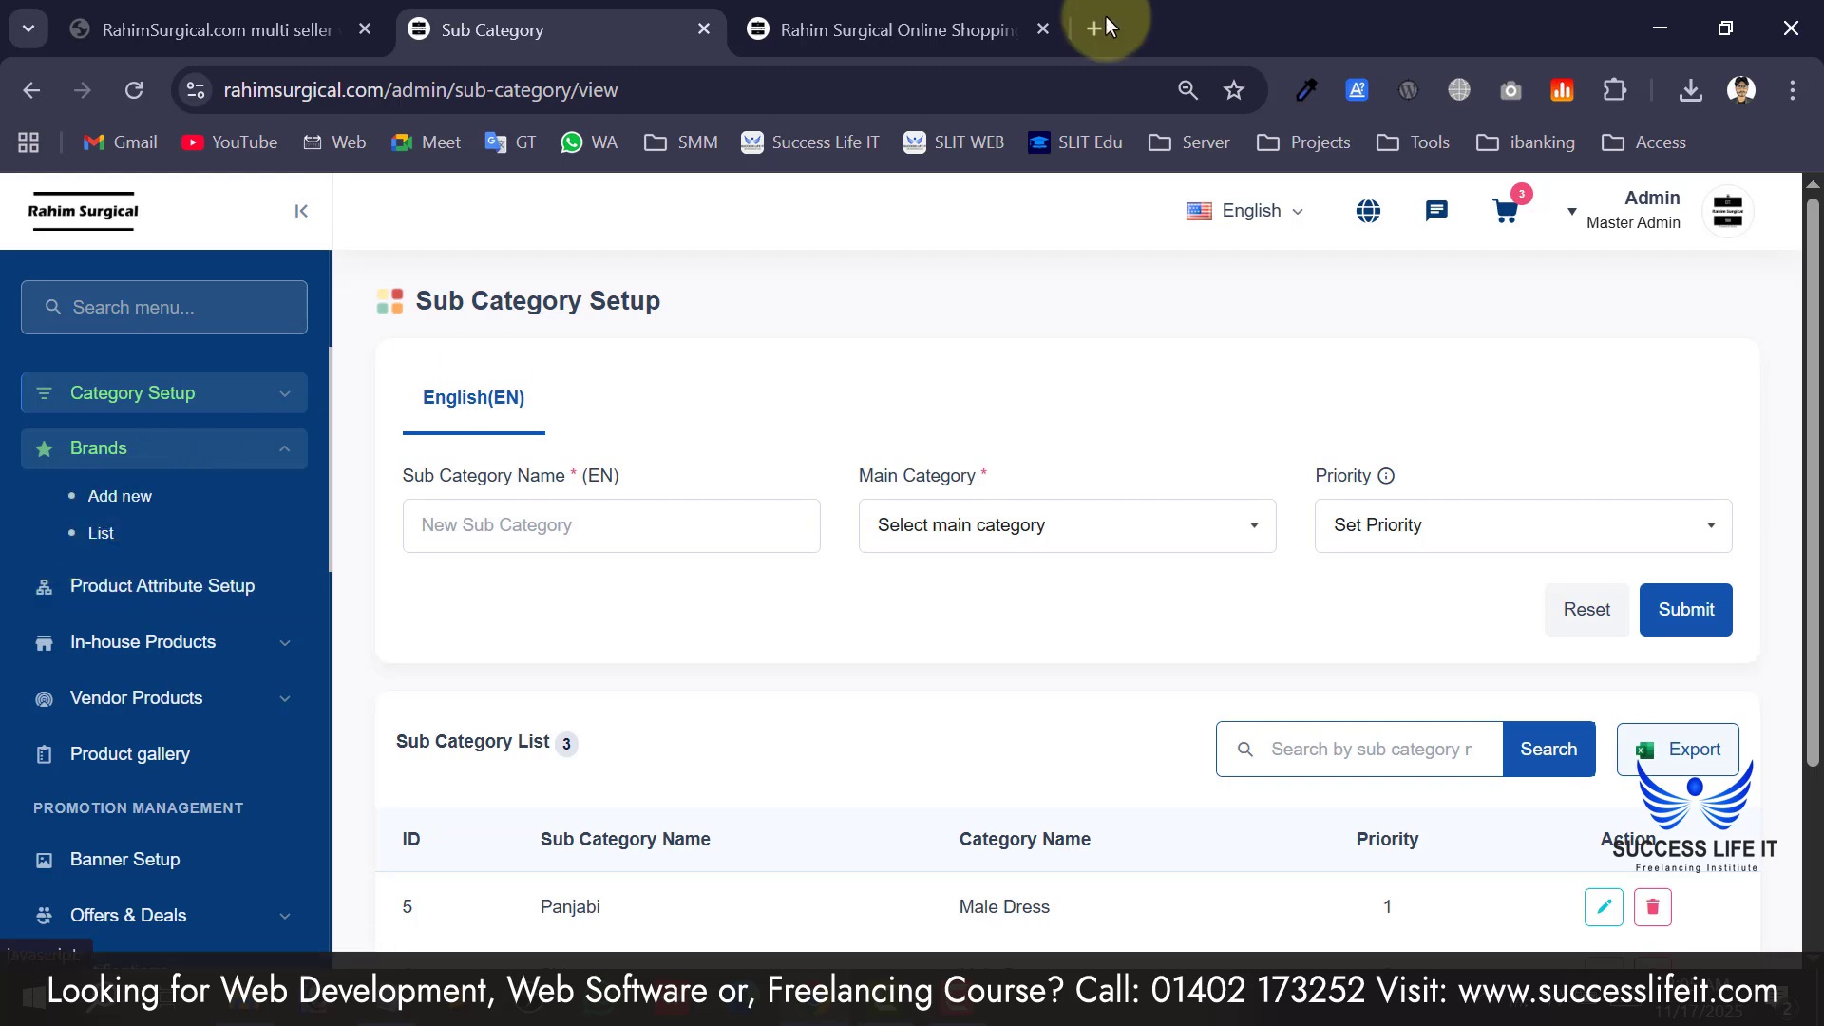
pyautogui.click(845, 38)
pyautogui.moveTo(599, 347)
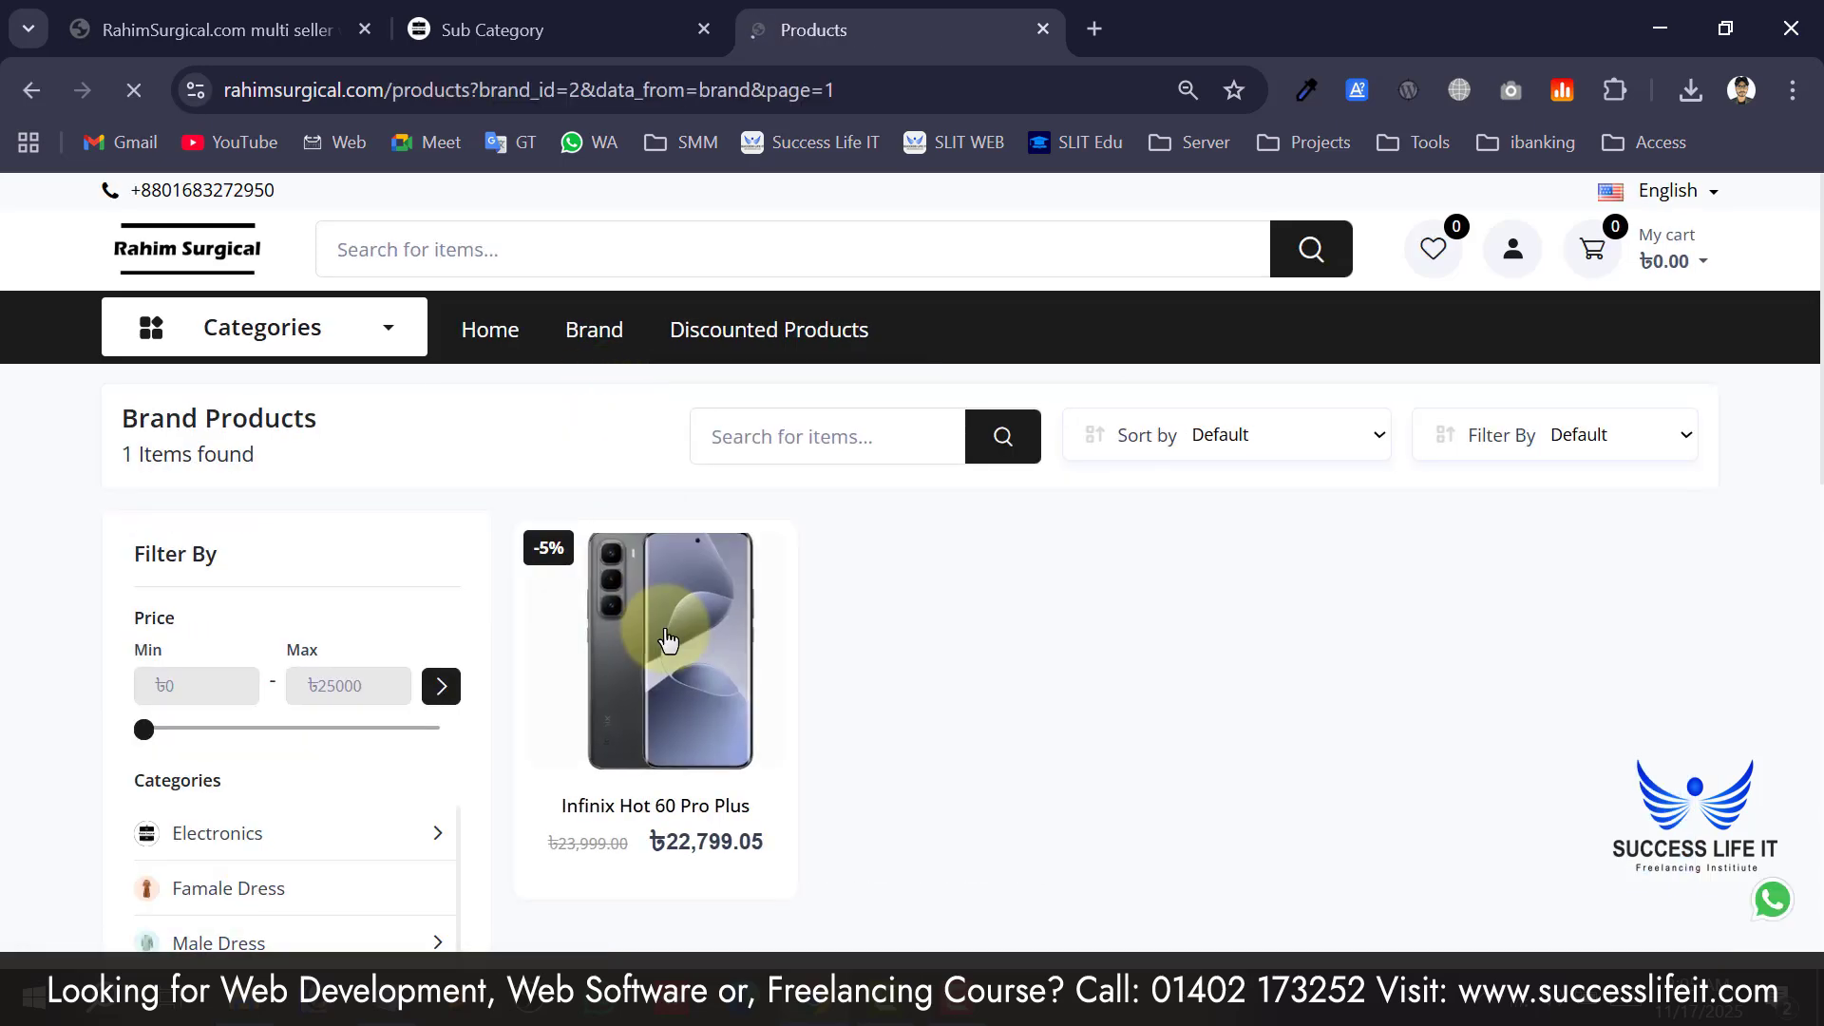
pyautogui.scroll(-4, 814, 570)
pyautogui.scroll(2, 665, 579)
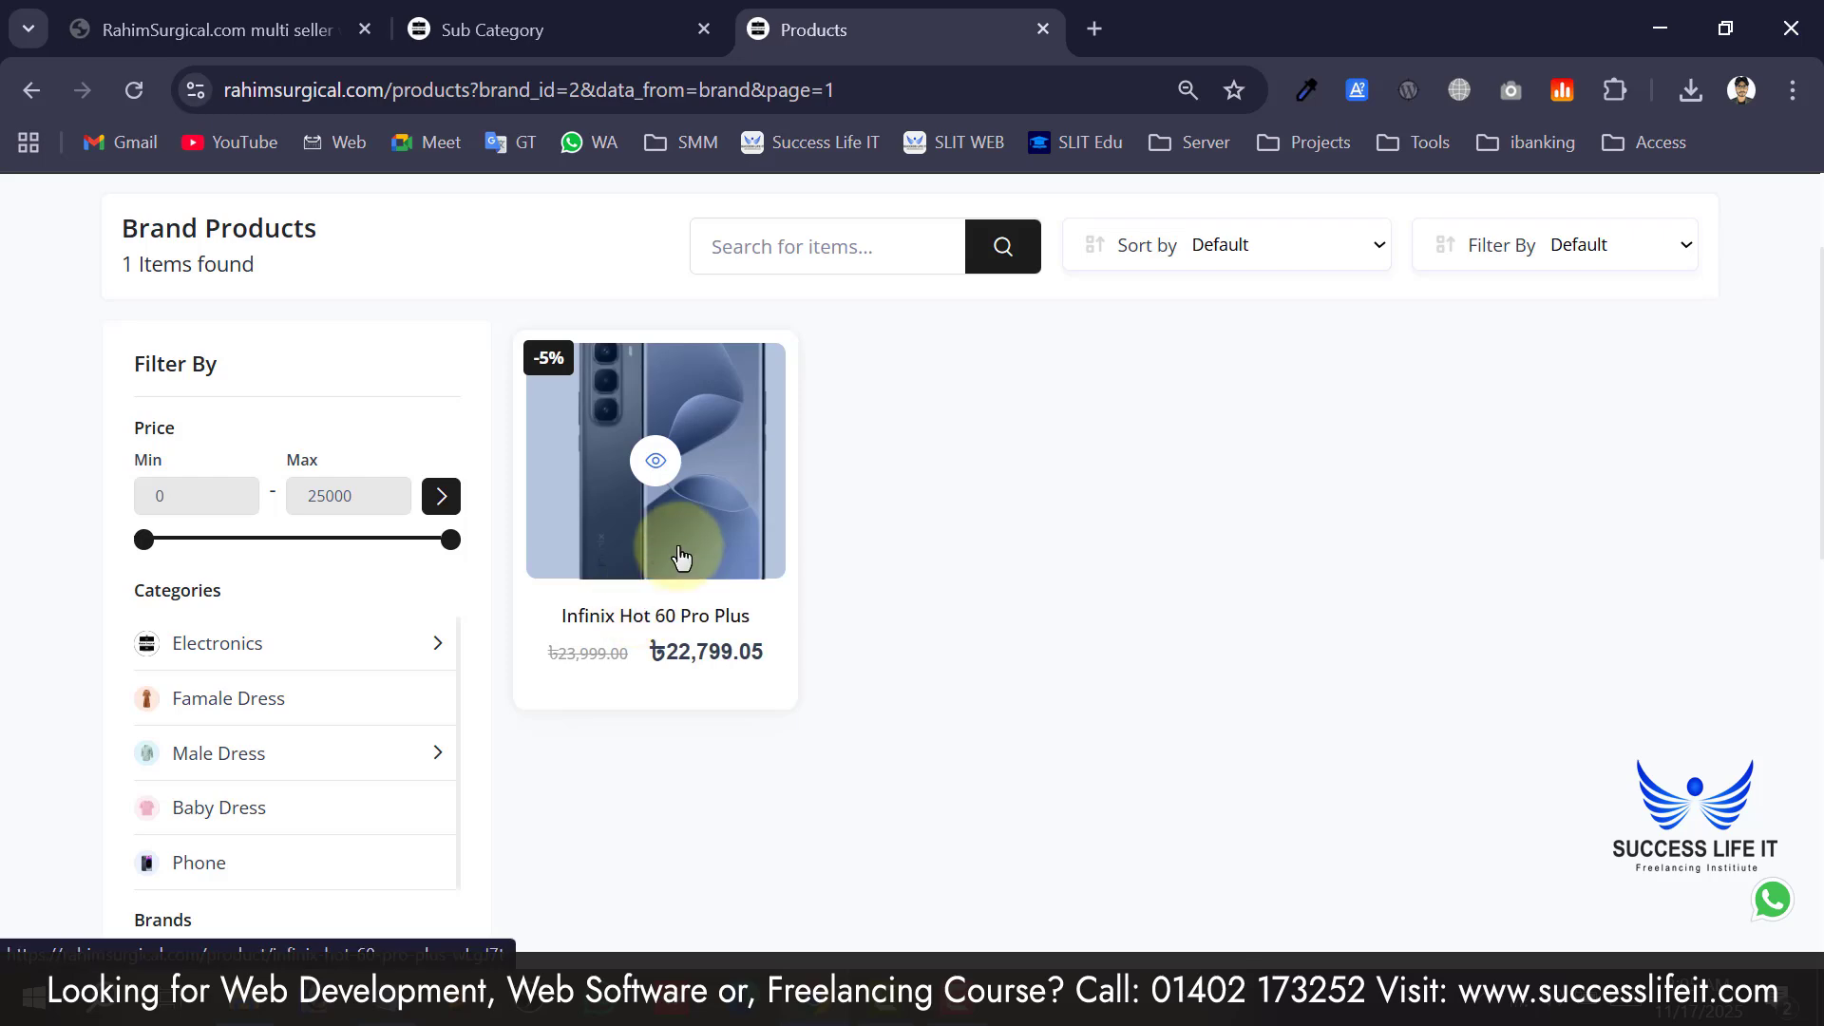
pyautogui.scroll(2, 635, 475)
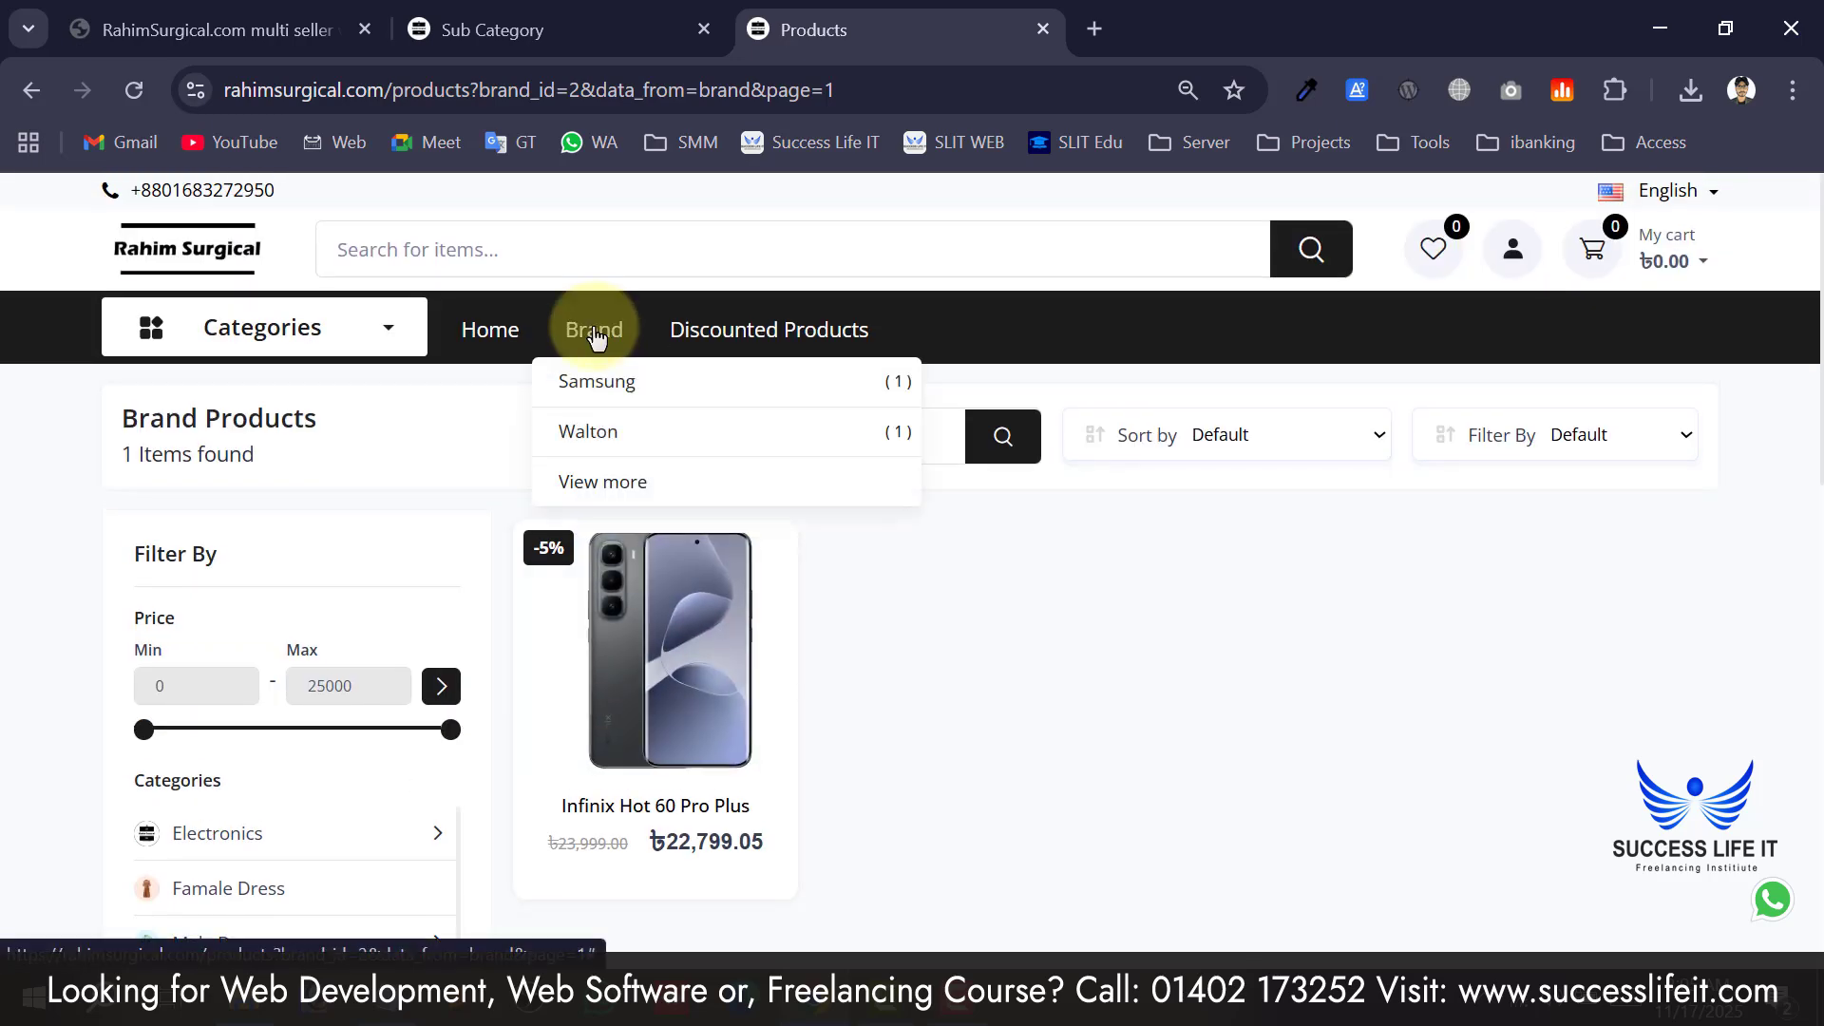
# Scroll the storefront down to the Brands row, then return to the admin Sub Category Setup page.
pyautogui.click(492, 29)
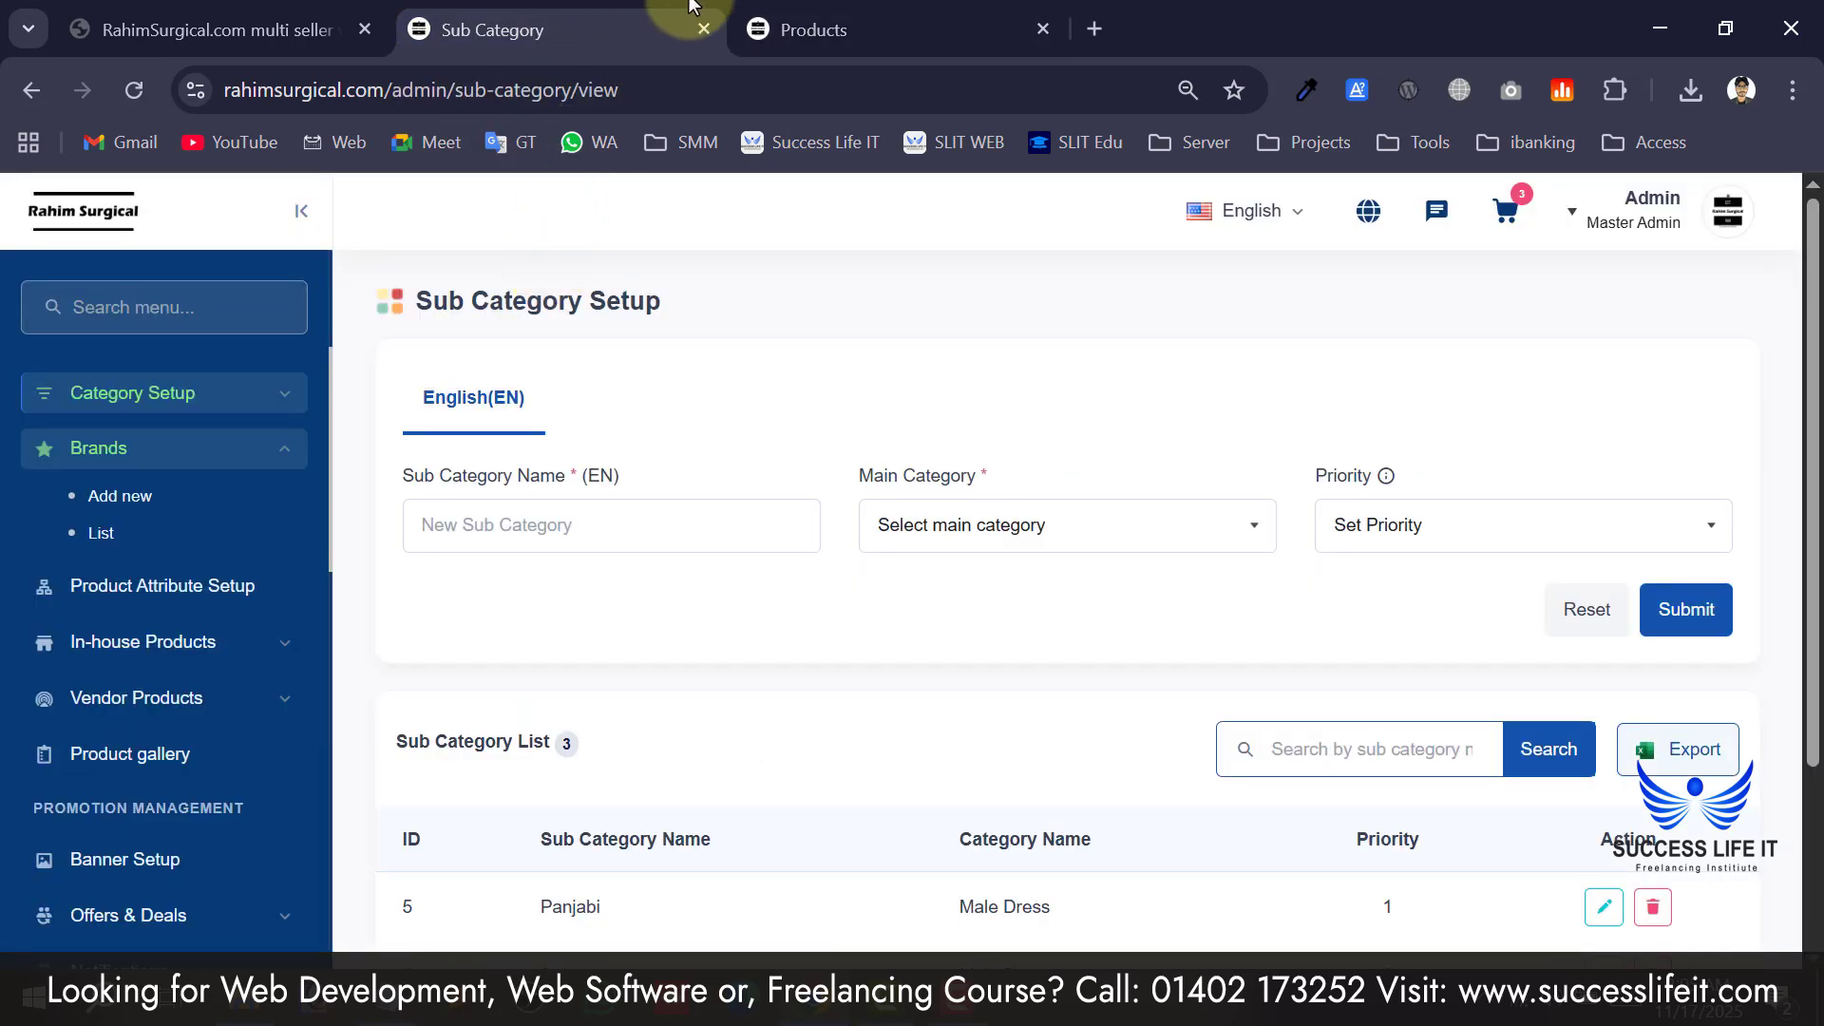
pyautogui.click(755, 29)
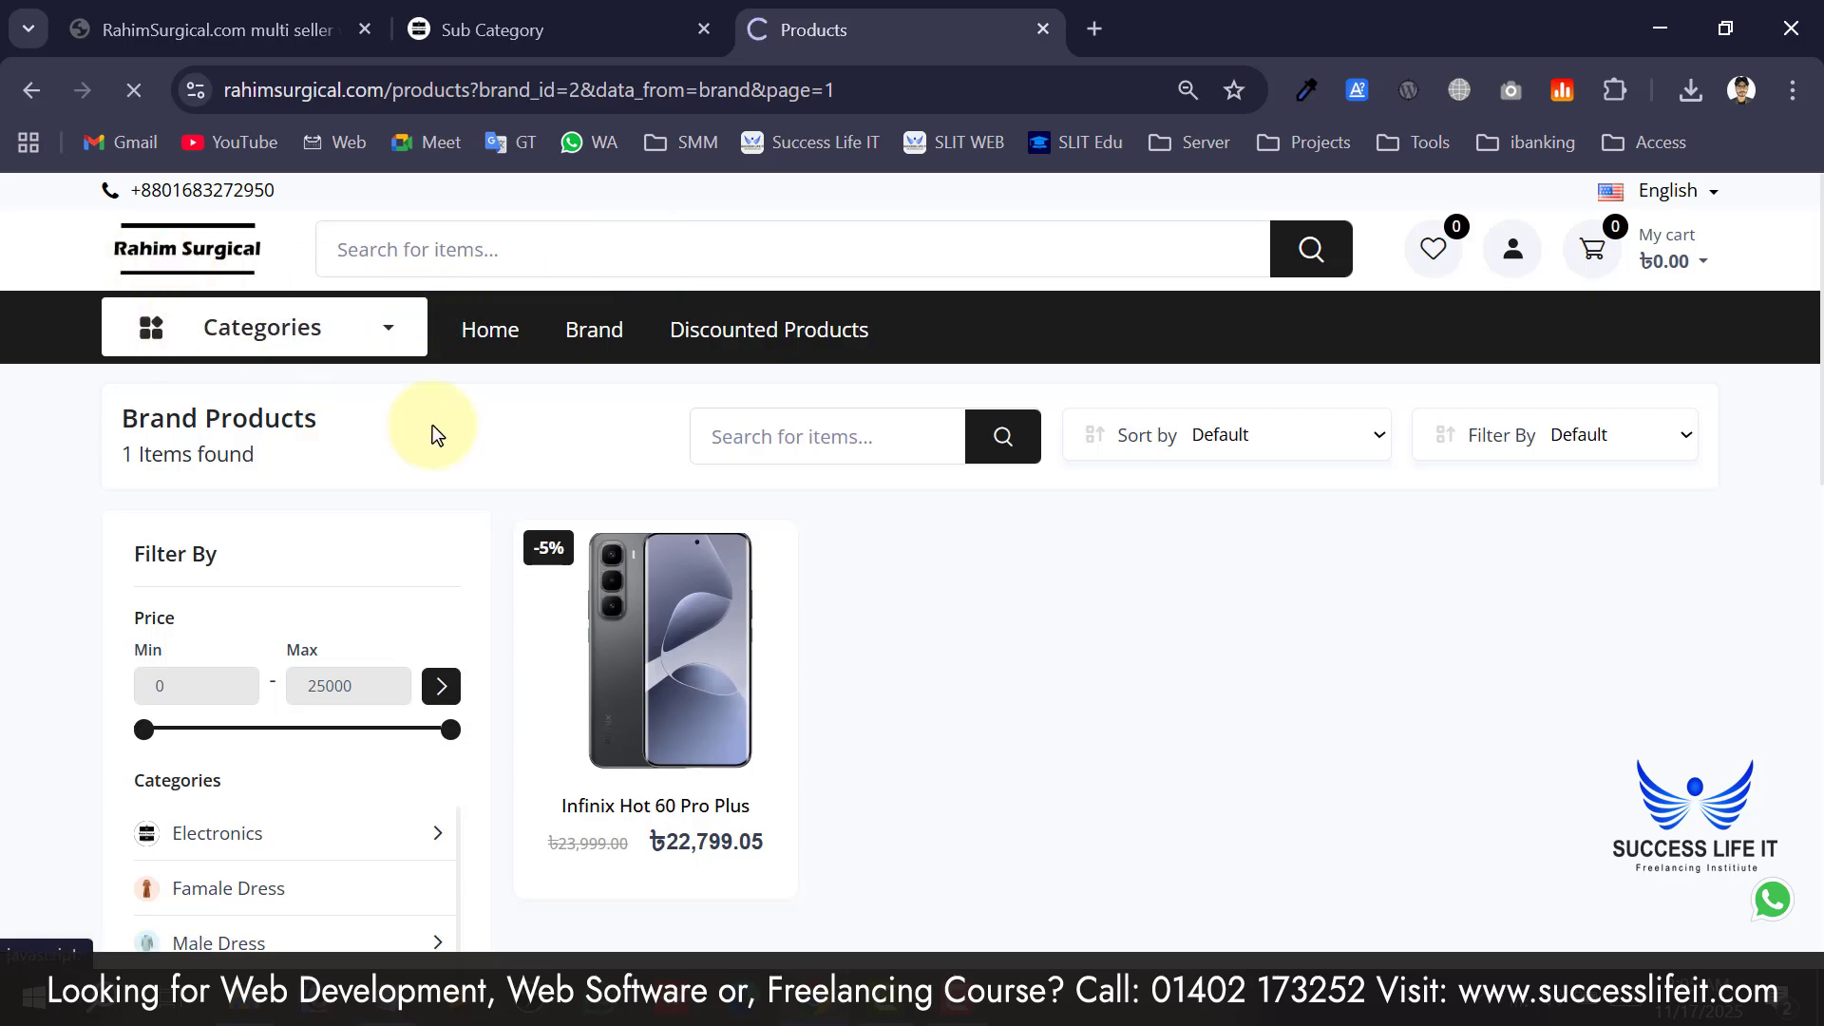
pyautogui.scroll(-20, 332, 638)
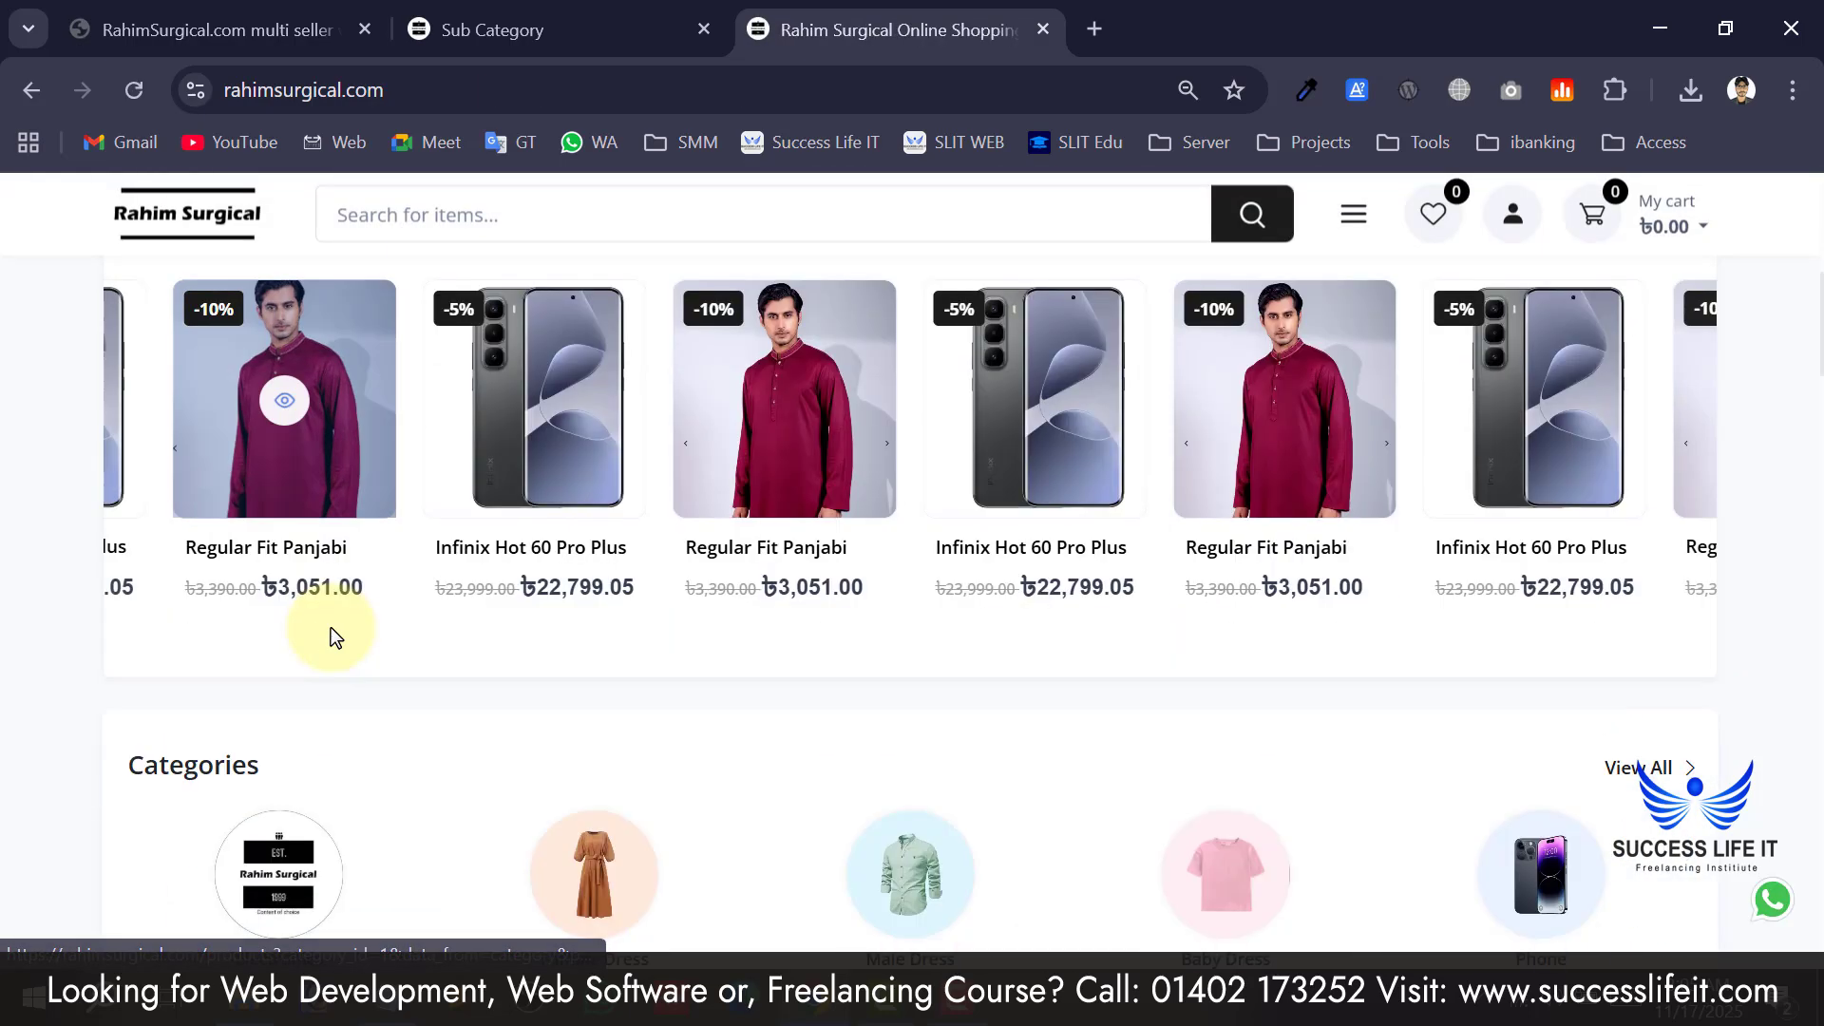
pyautogui.scroll(-15, 332, 639)
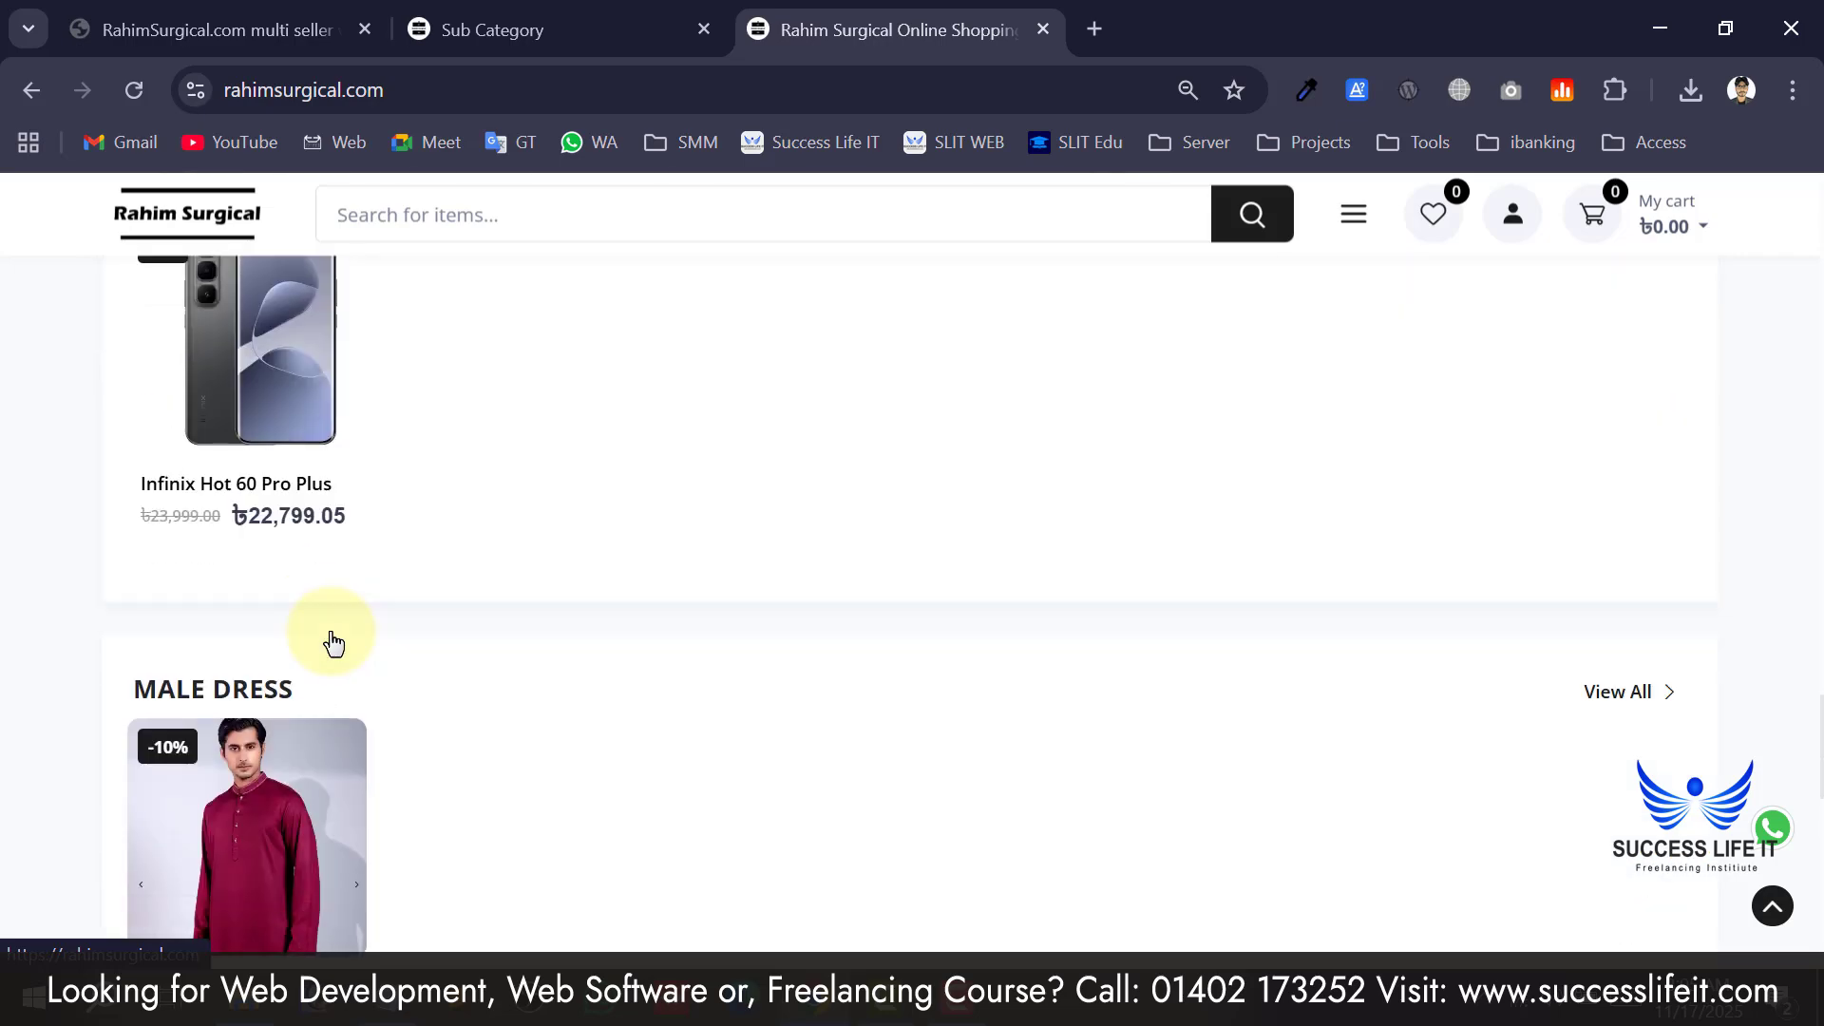
pyautogui.scroll(8, 333, 638)
pyautogui.scroll(10, 332, 638)
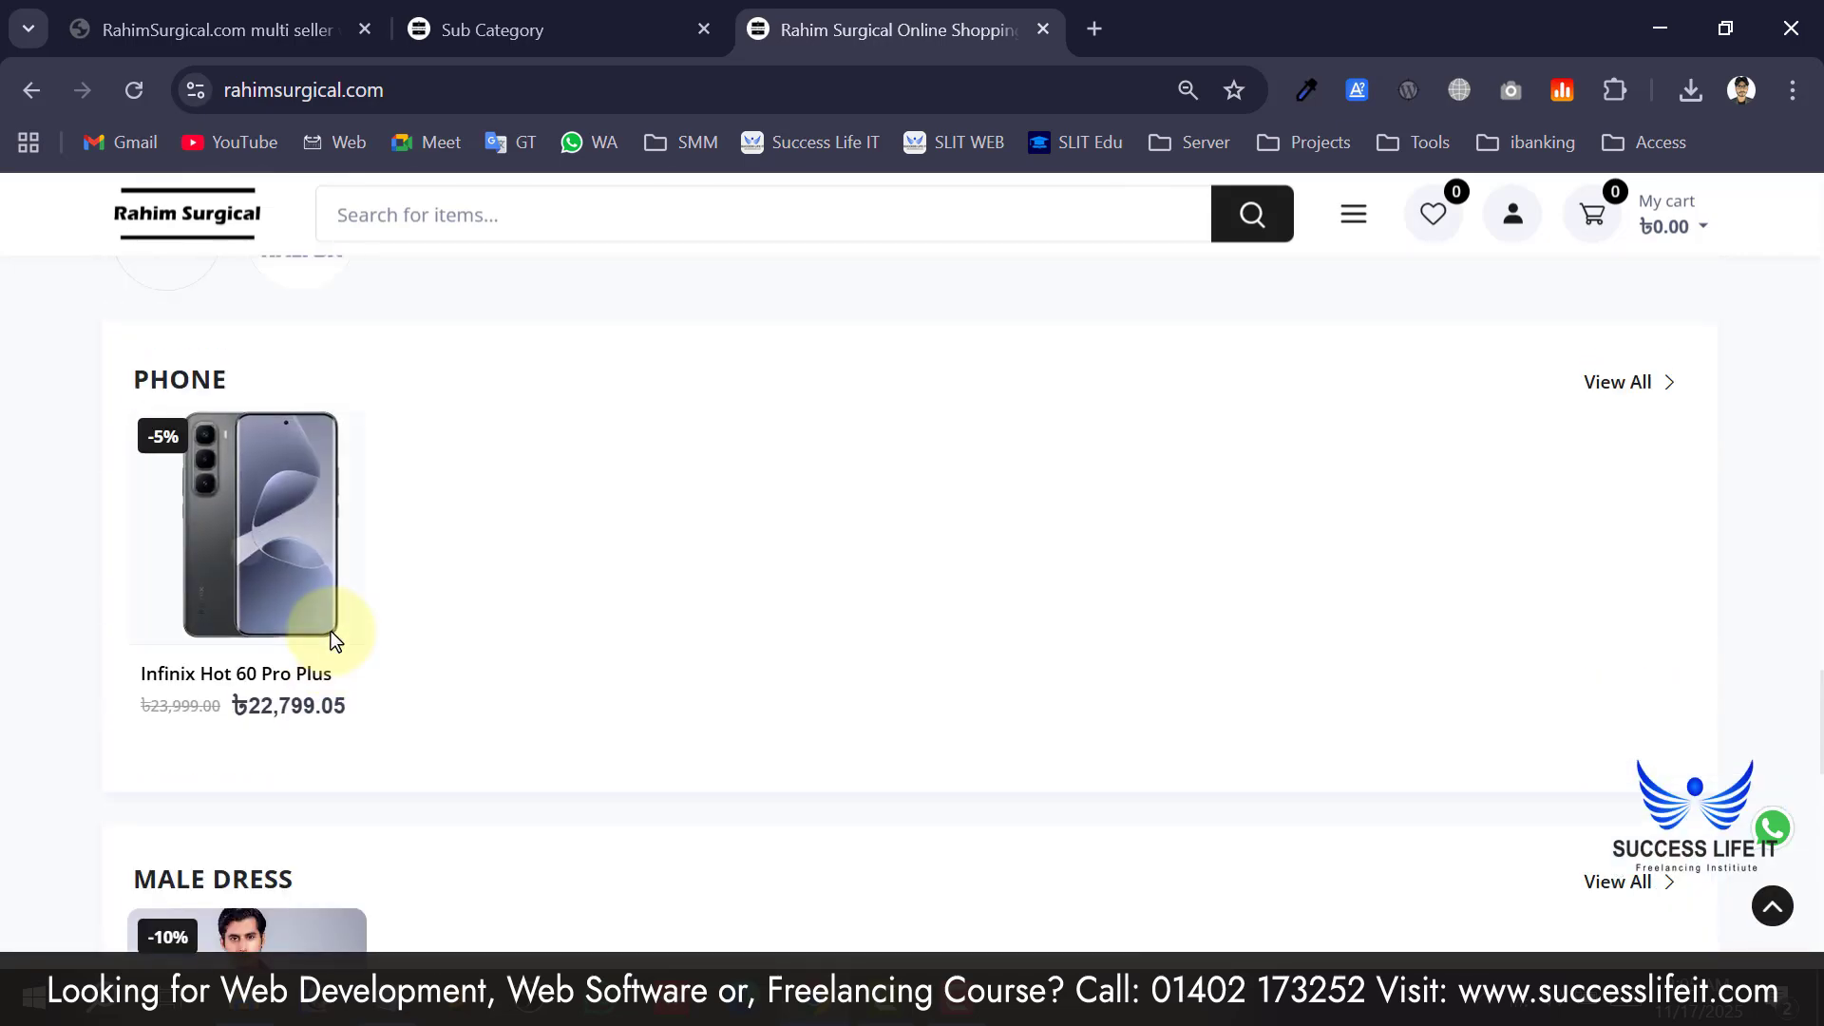
pyautogui.scroll(-2, 306, 638)
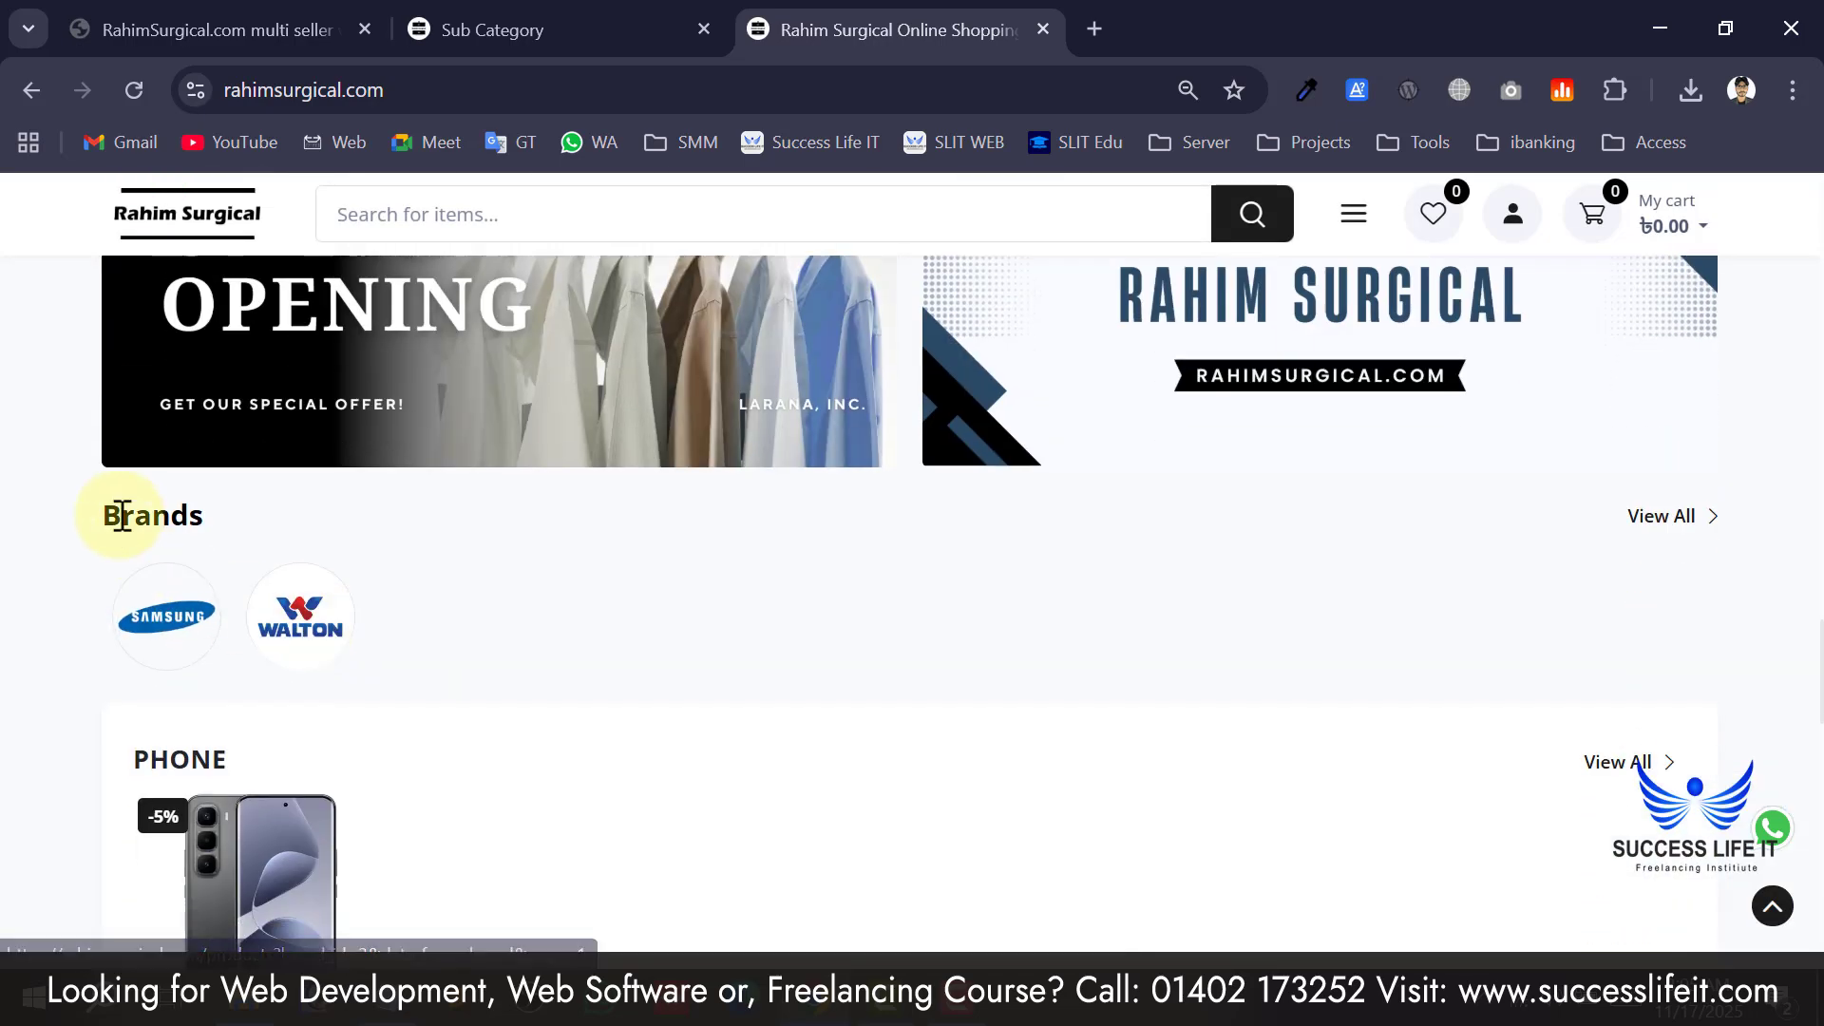
pyautogui.moveTo(122, 515); pyautogui.dragTo(181, 547)
pyautogui.click(456, 623)
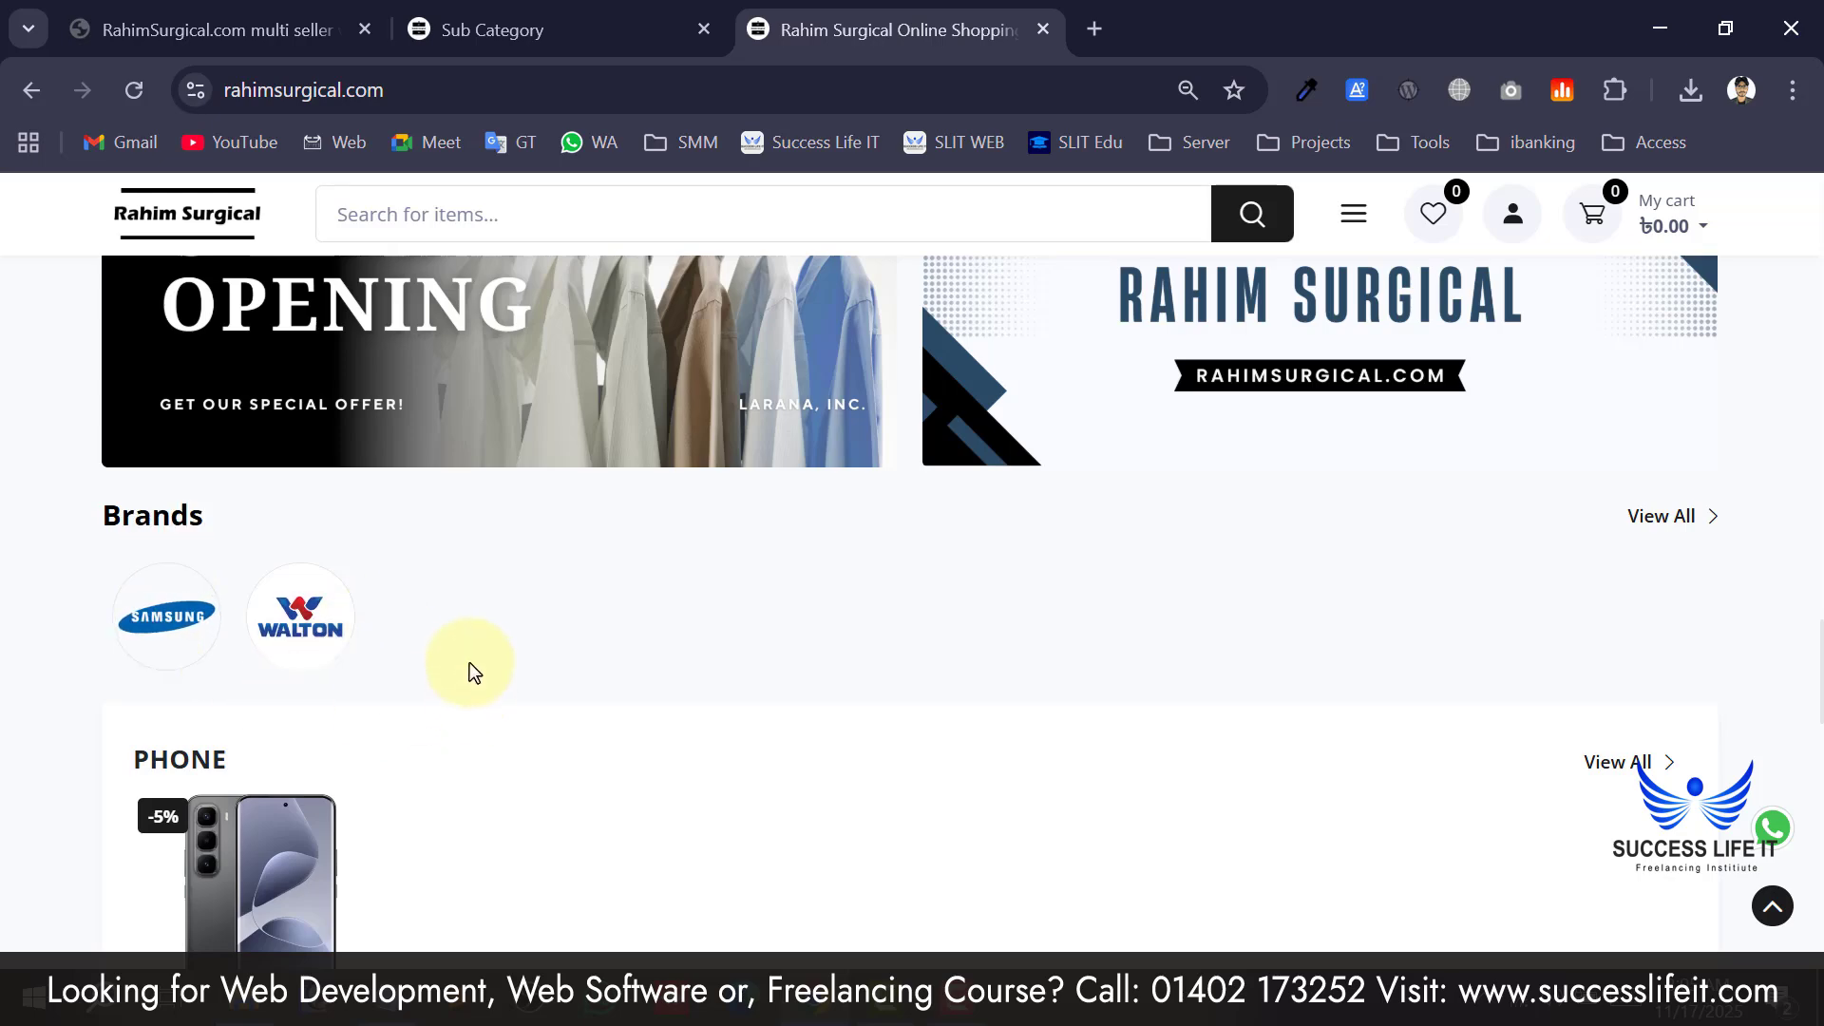
pyautogui.scroll(-2, 469, 663)
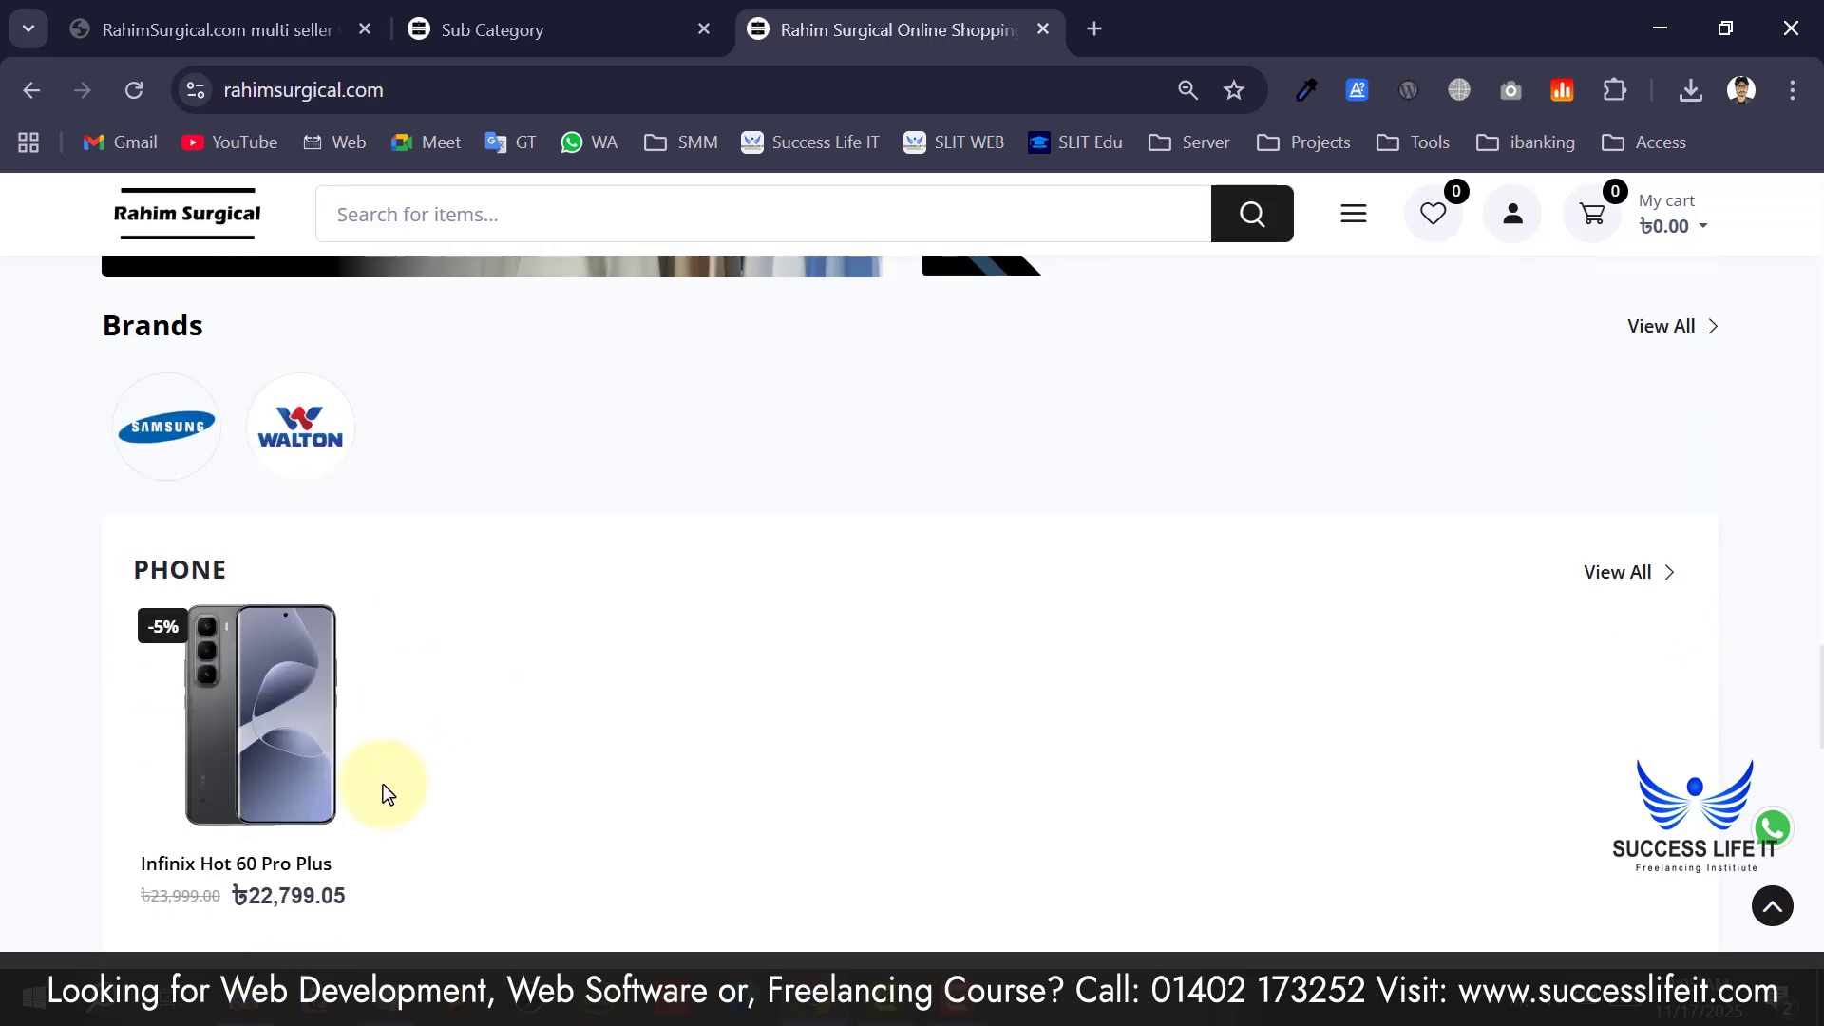
pyautogui.click(556, 11)
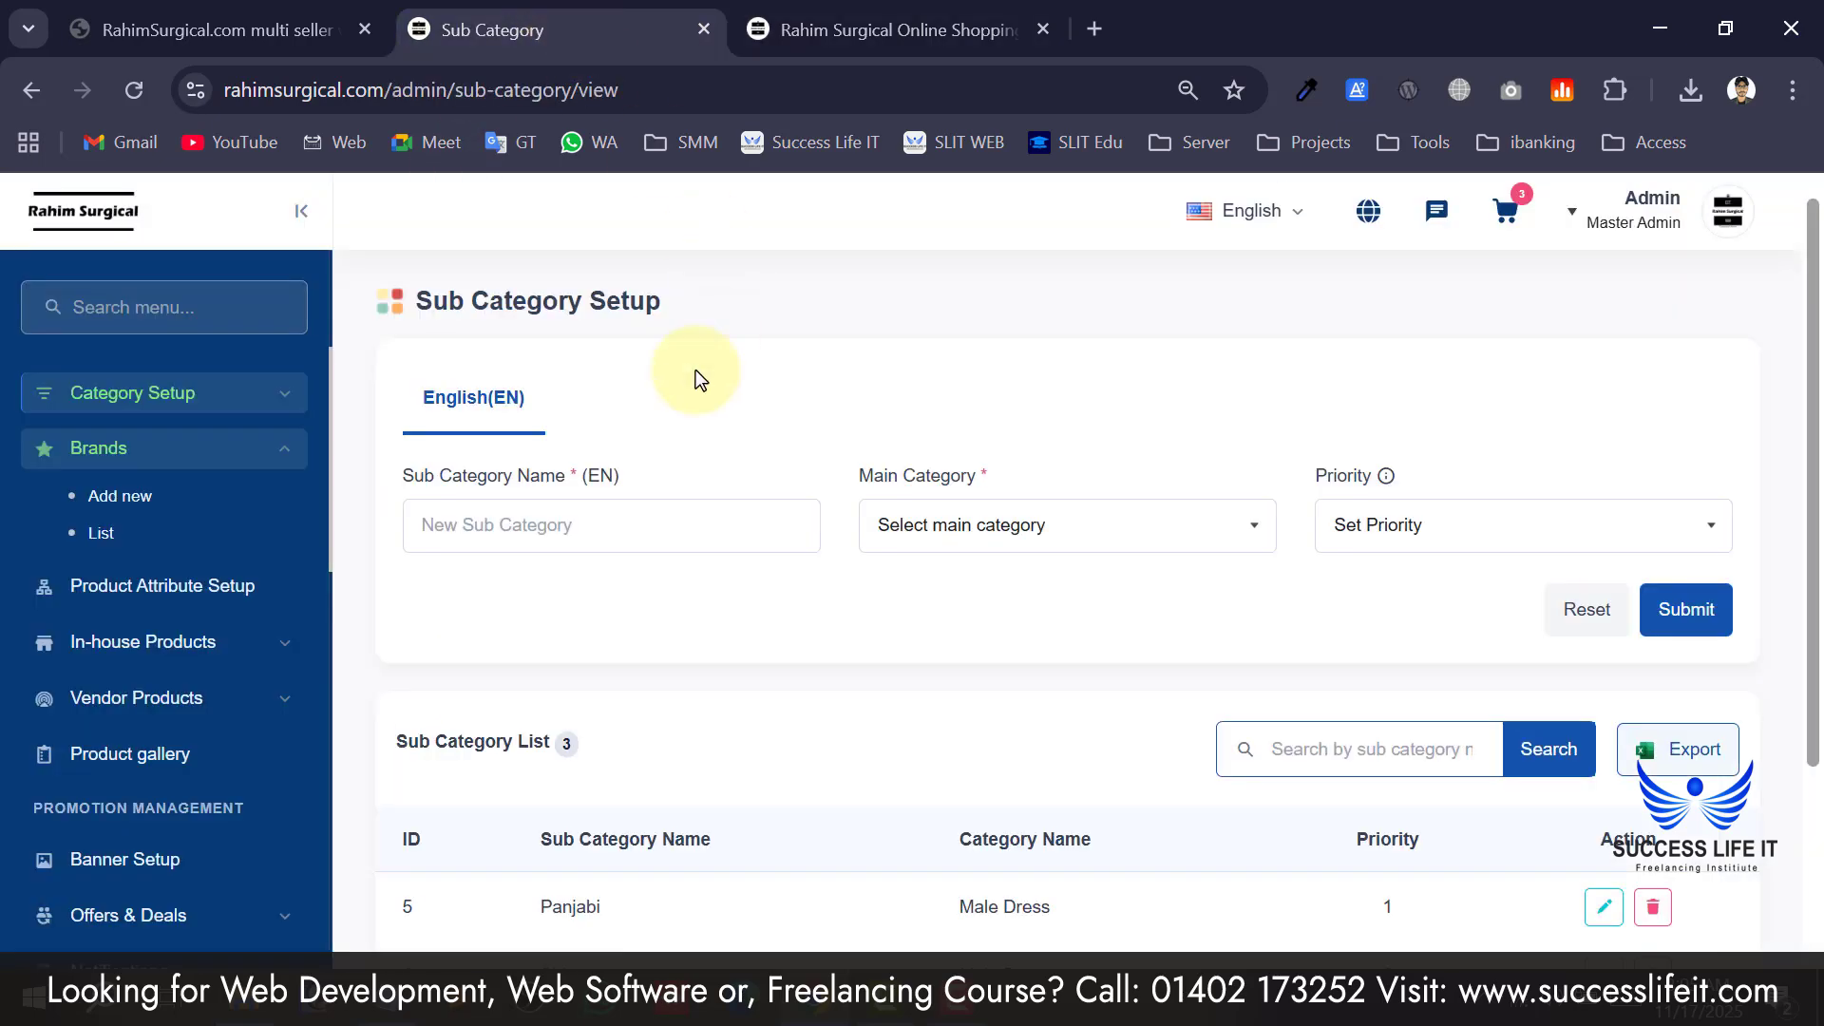
# Enter 'Daami' as a sub category name and remove the extra letter.
pyautogui.click(590, 524)
pyautogui.write('Daami')
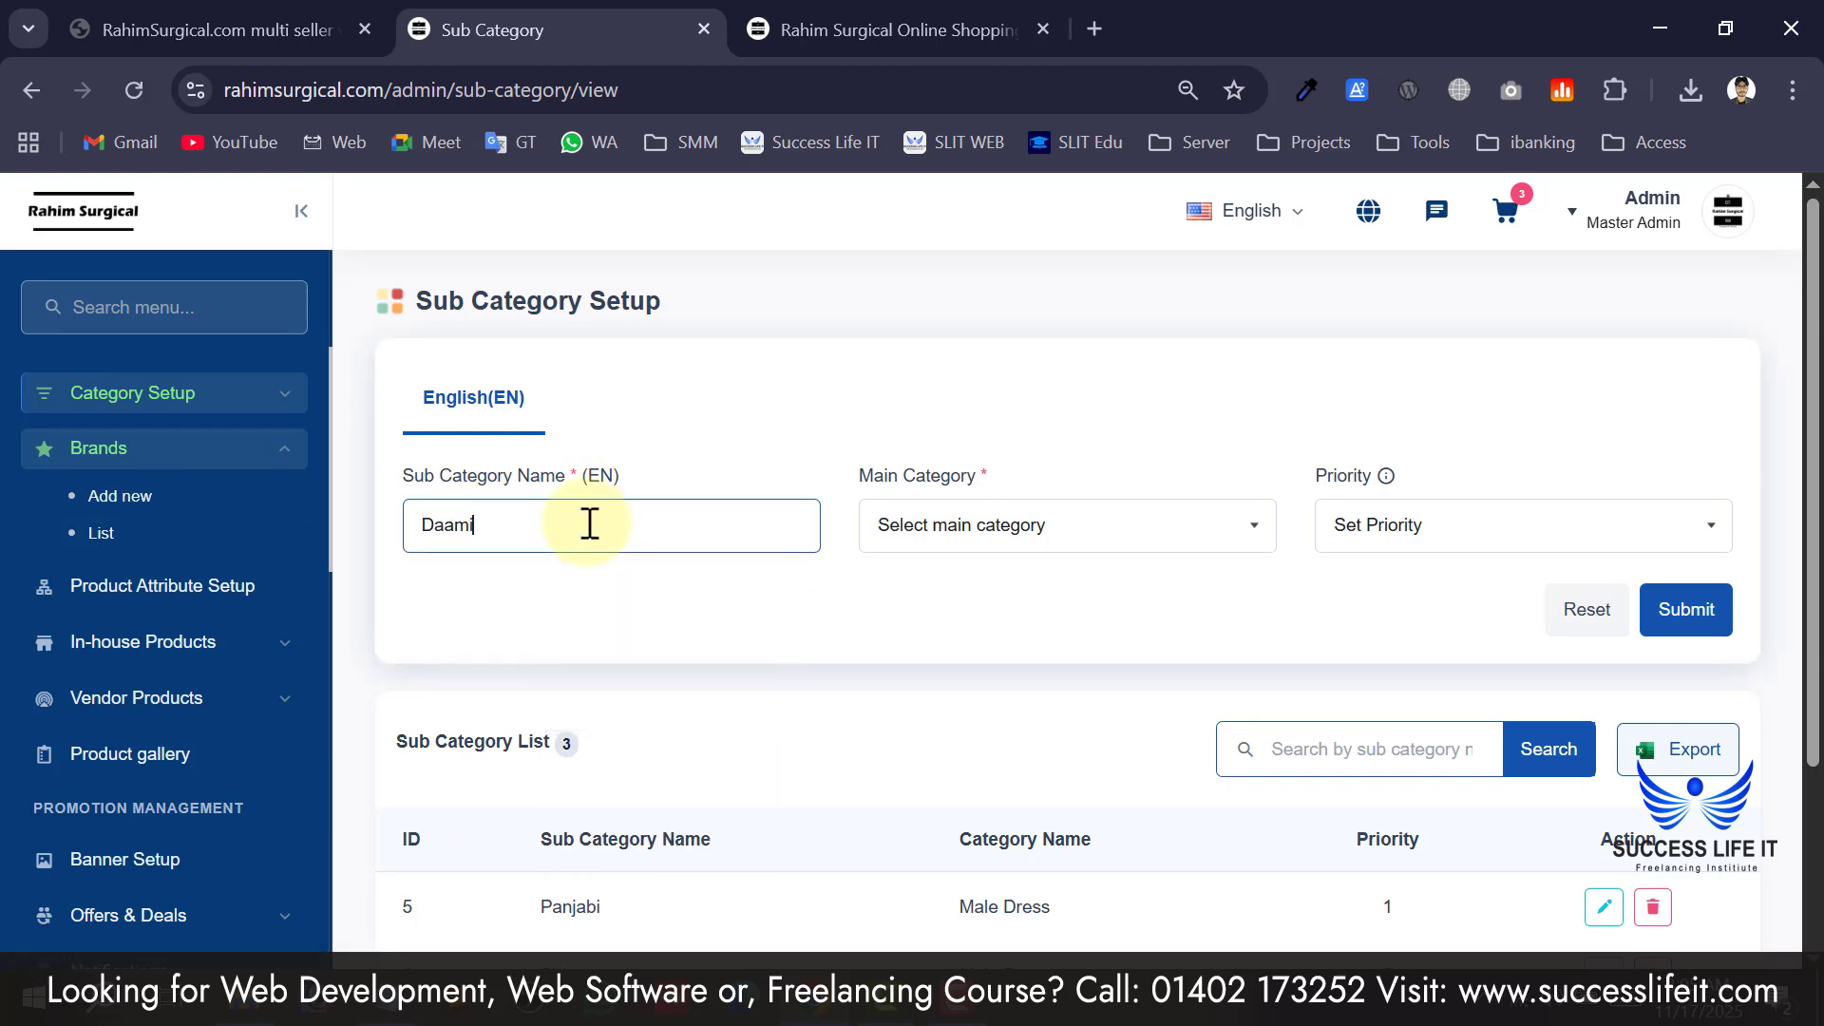
pyautogui.press('BackSpace')
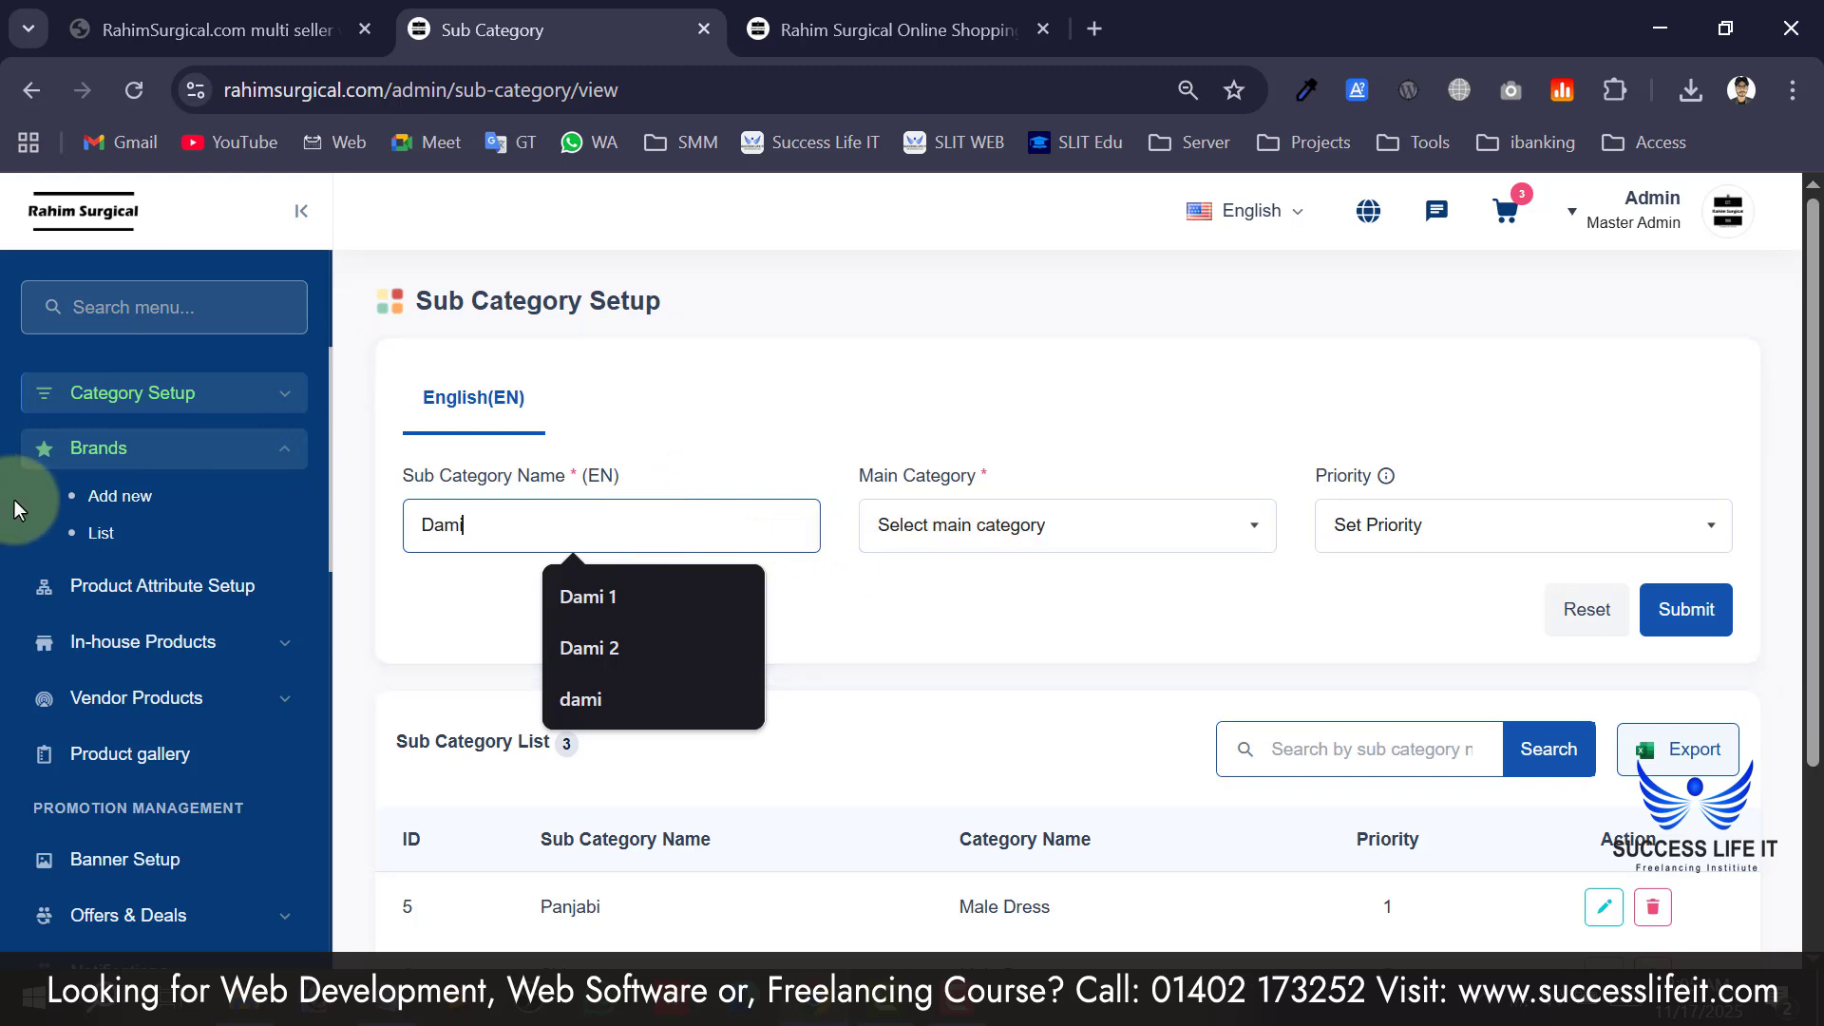
# Add a new brand named Dami with the Rahim Surgical logo as its image.
pyautogui.click(103, 515)
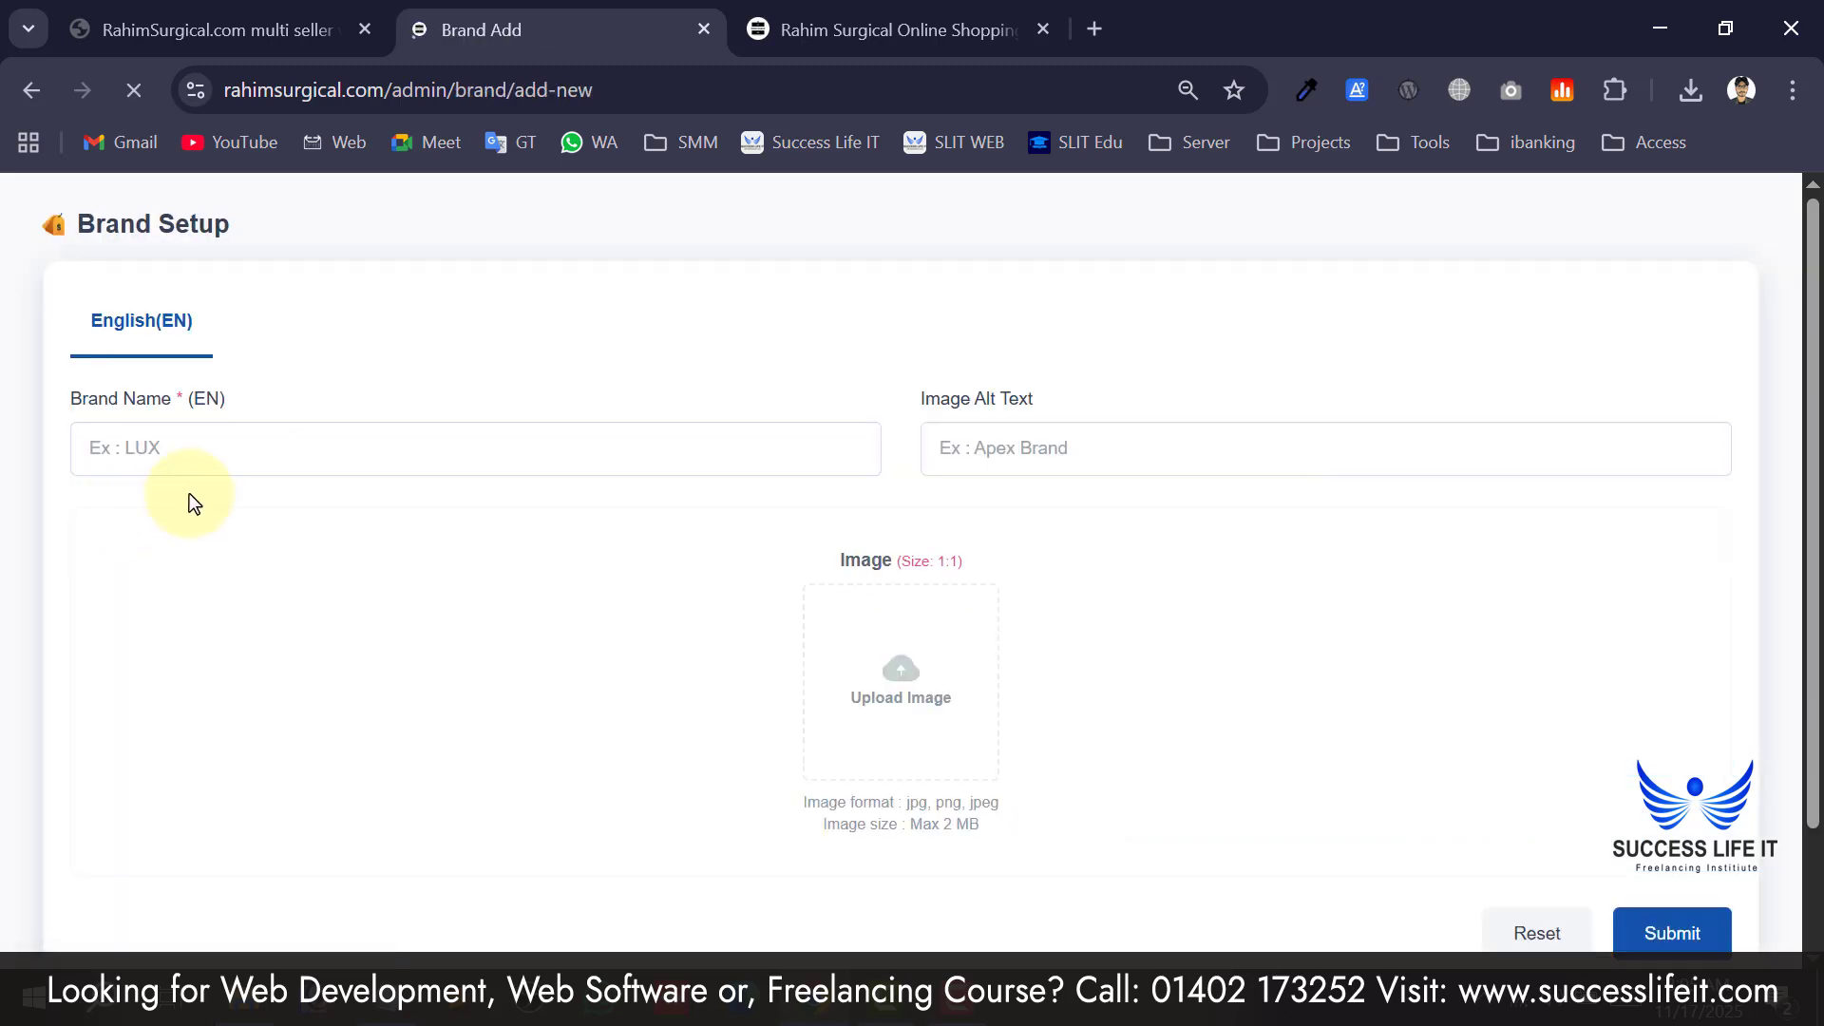
pyautogui.click(555, 526)
pyautogui.write('Dami')
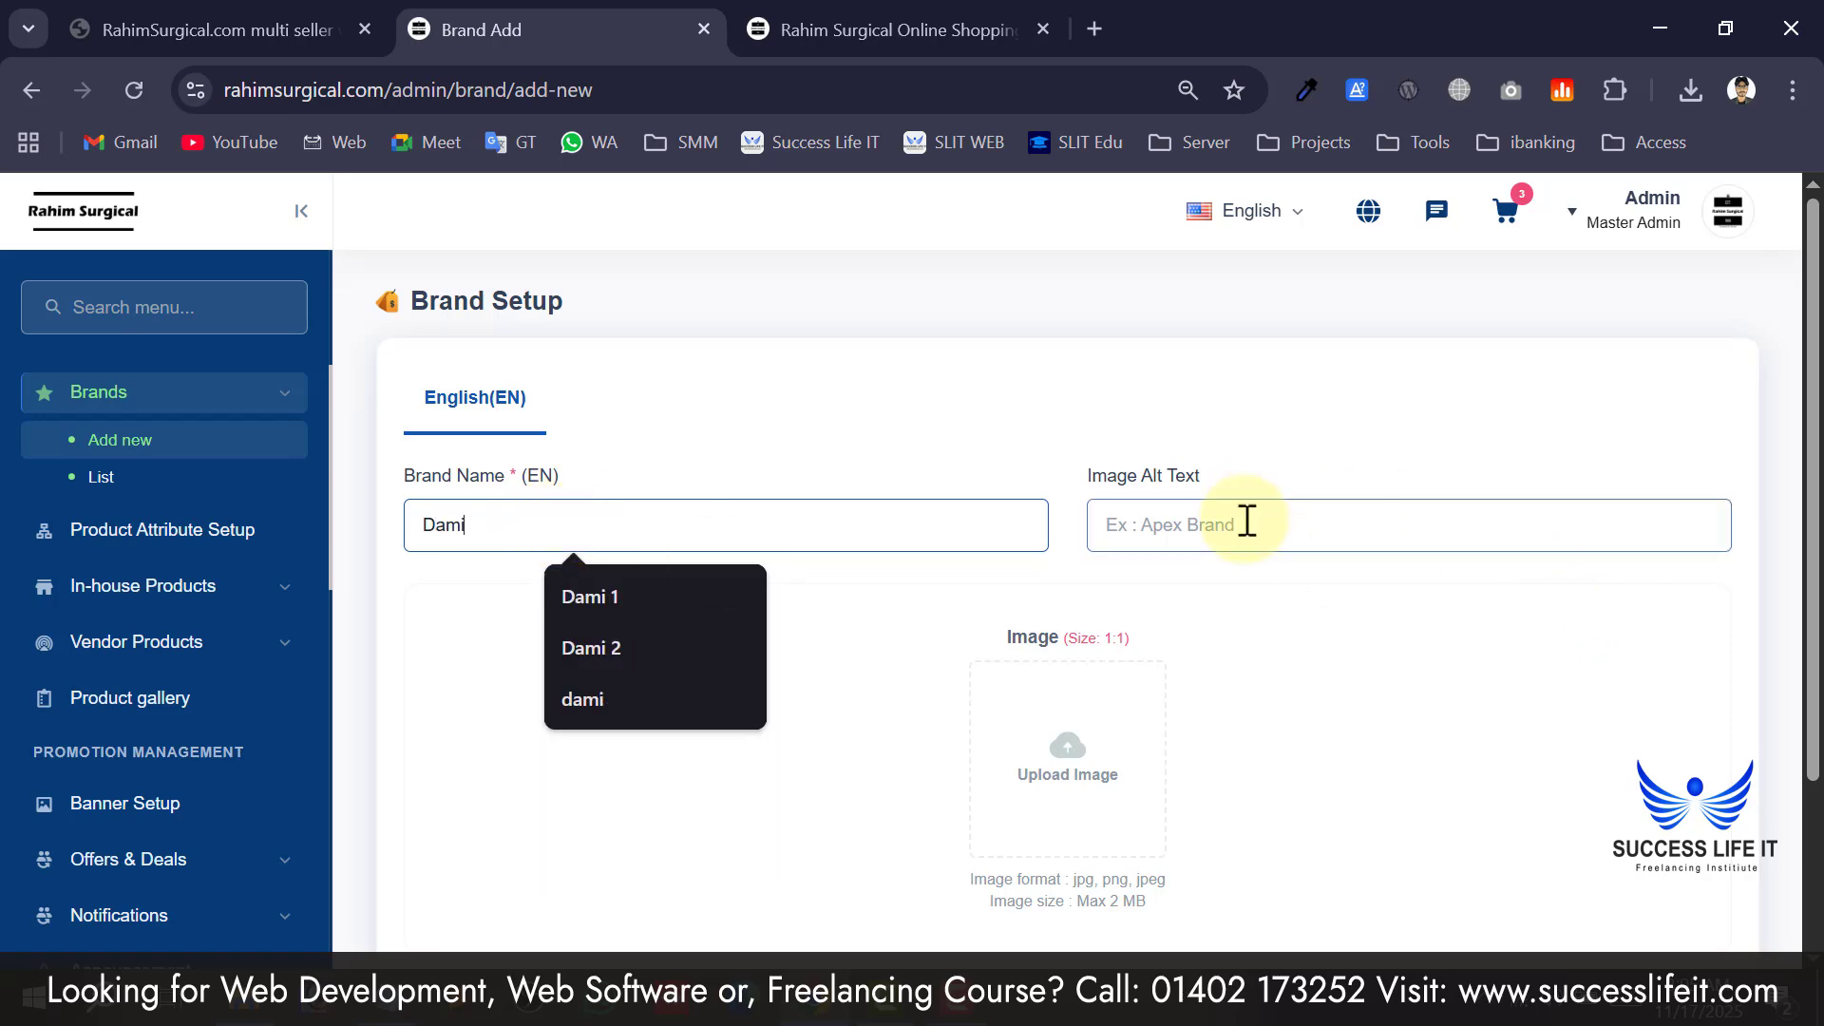
pyautogui.scroll(-2, 1200, 506)
pyautogui.click(1030, 554)
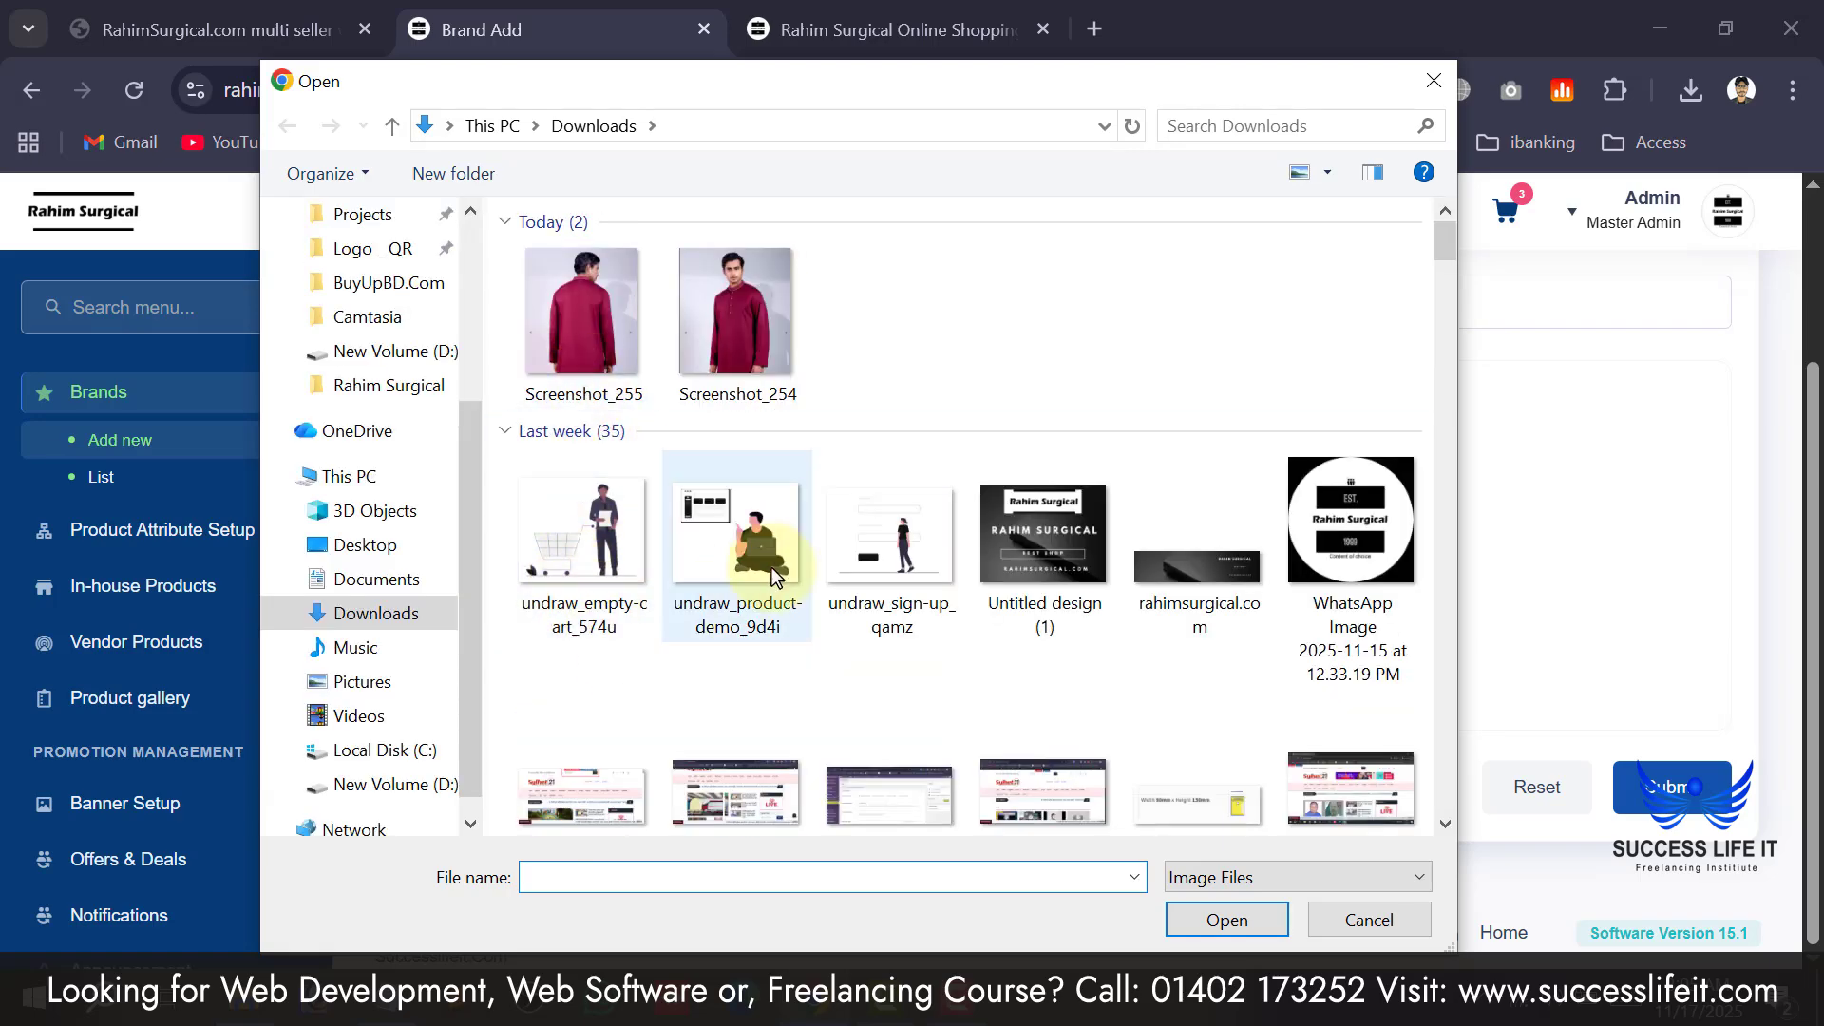
pyautogui.doubleClick(1372, 543)
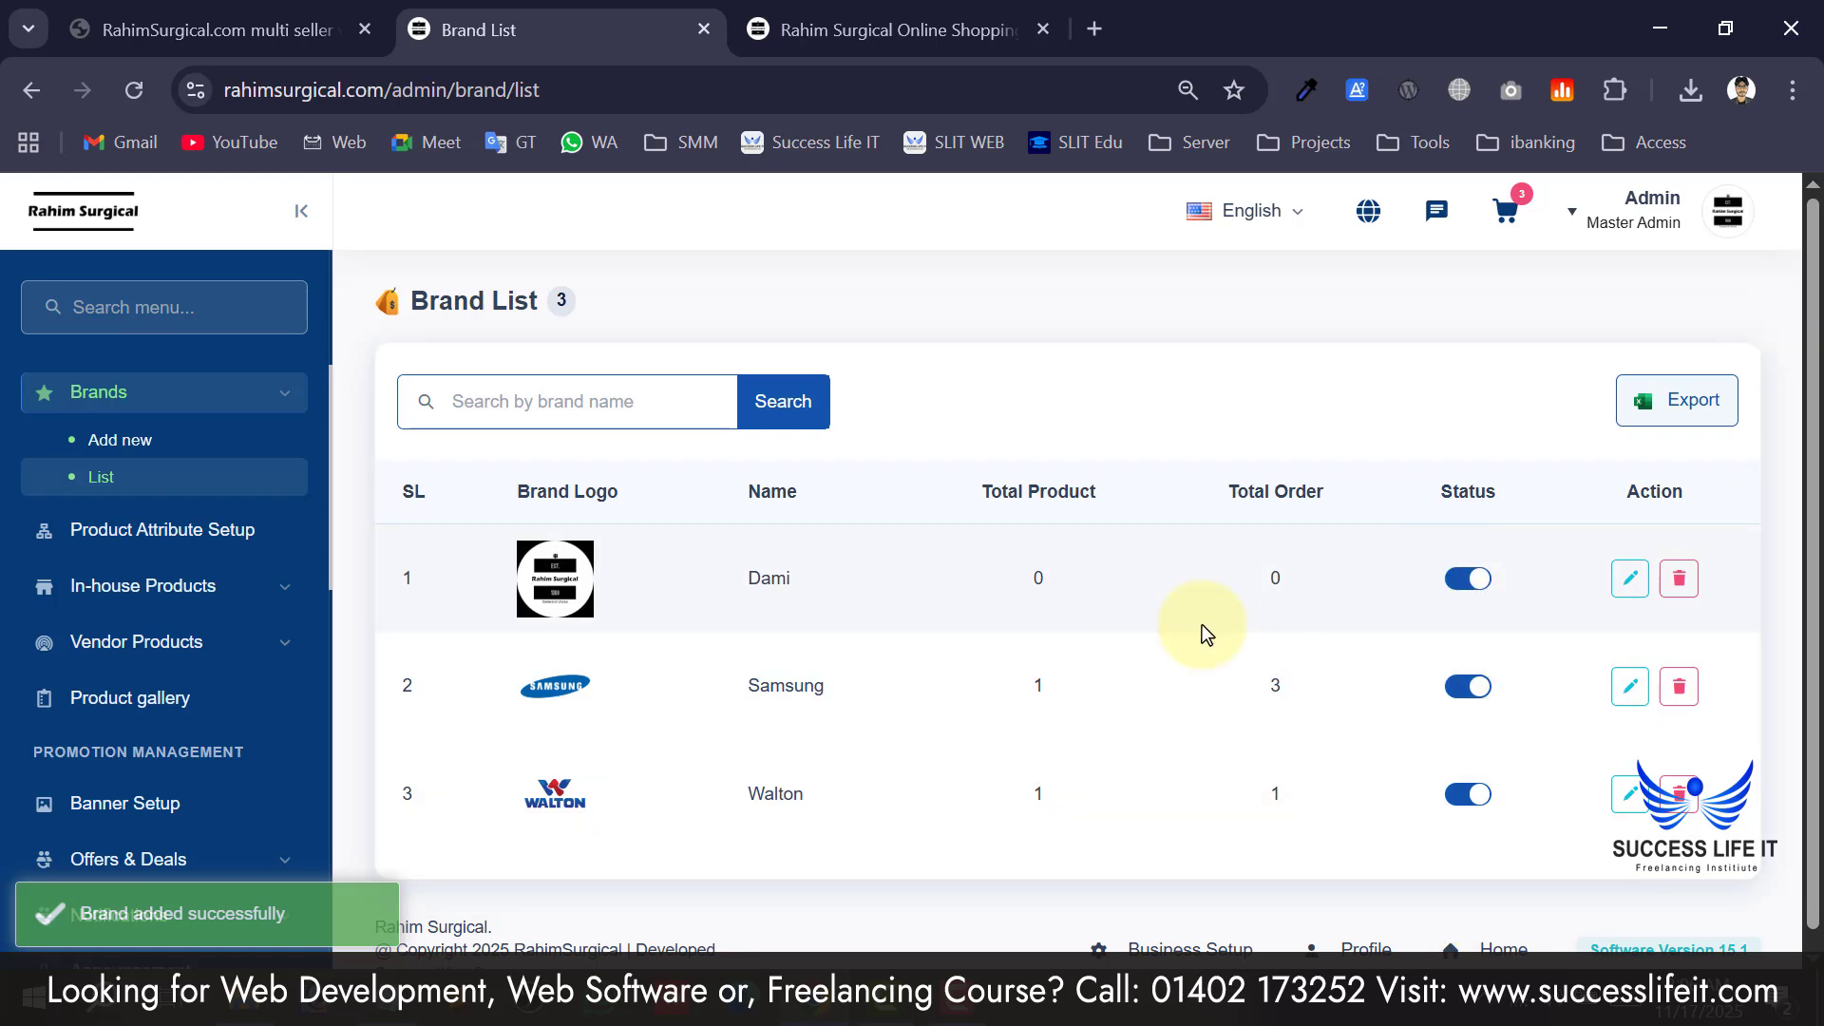
# Confirm Dami appears on the storefront's All Brands page.
pyautogui.click(817, 30)
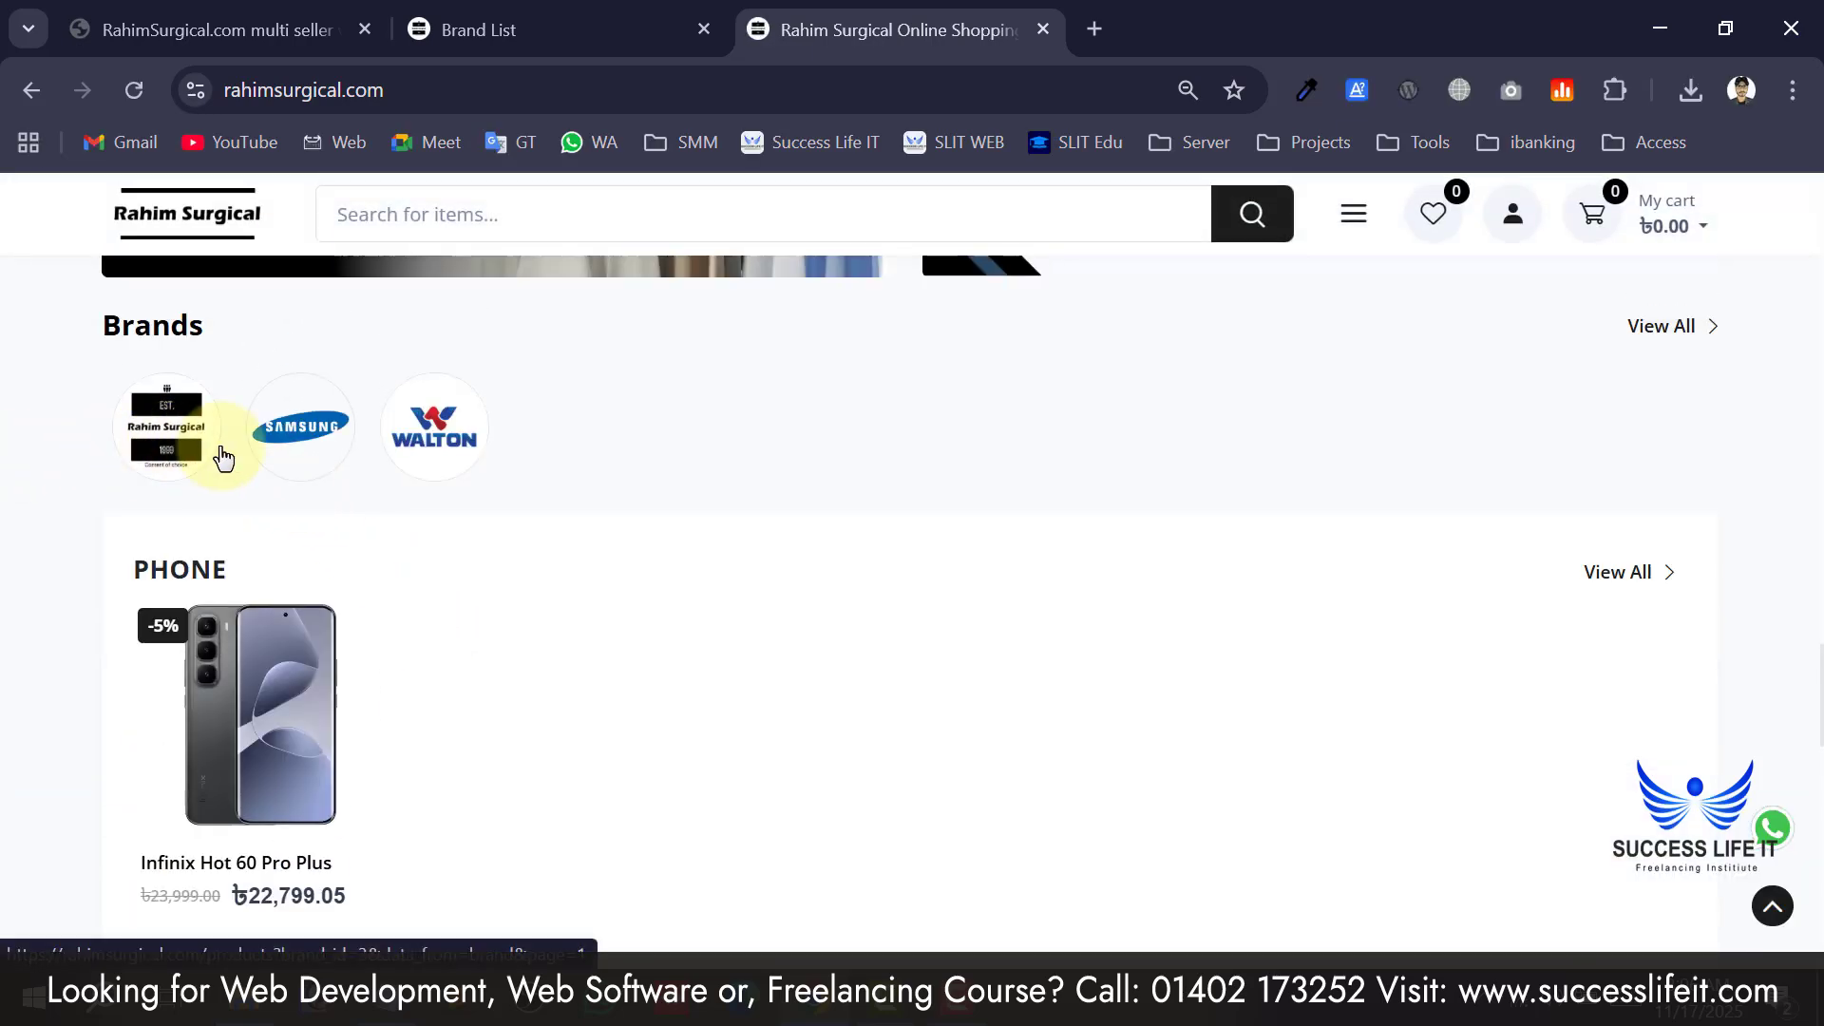
pyautogui.scroll(10, 144, 484)
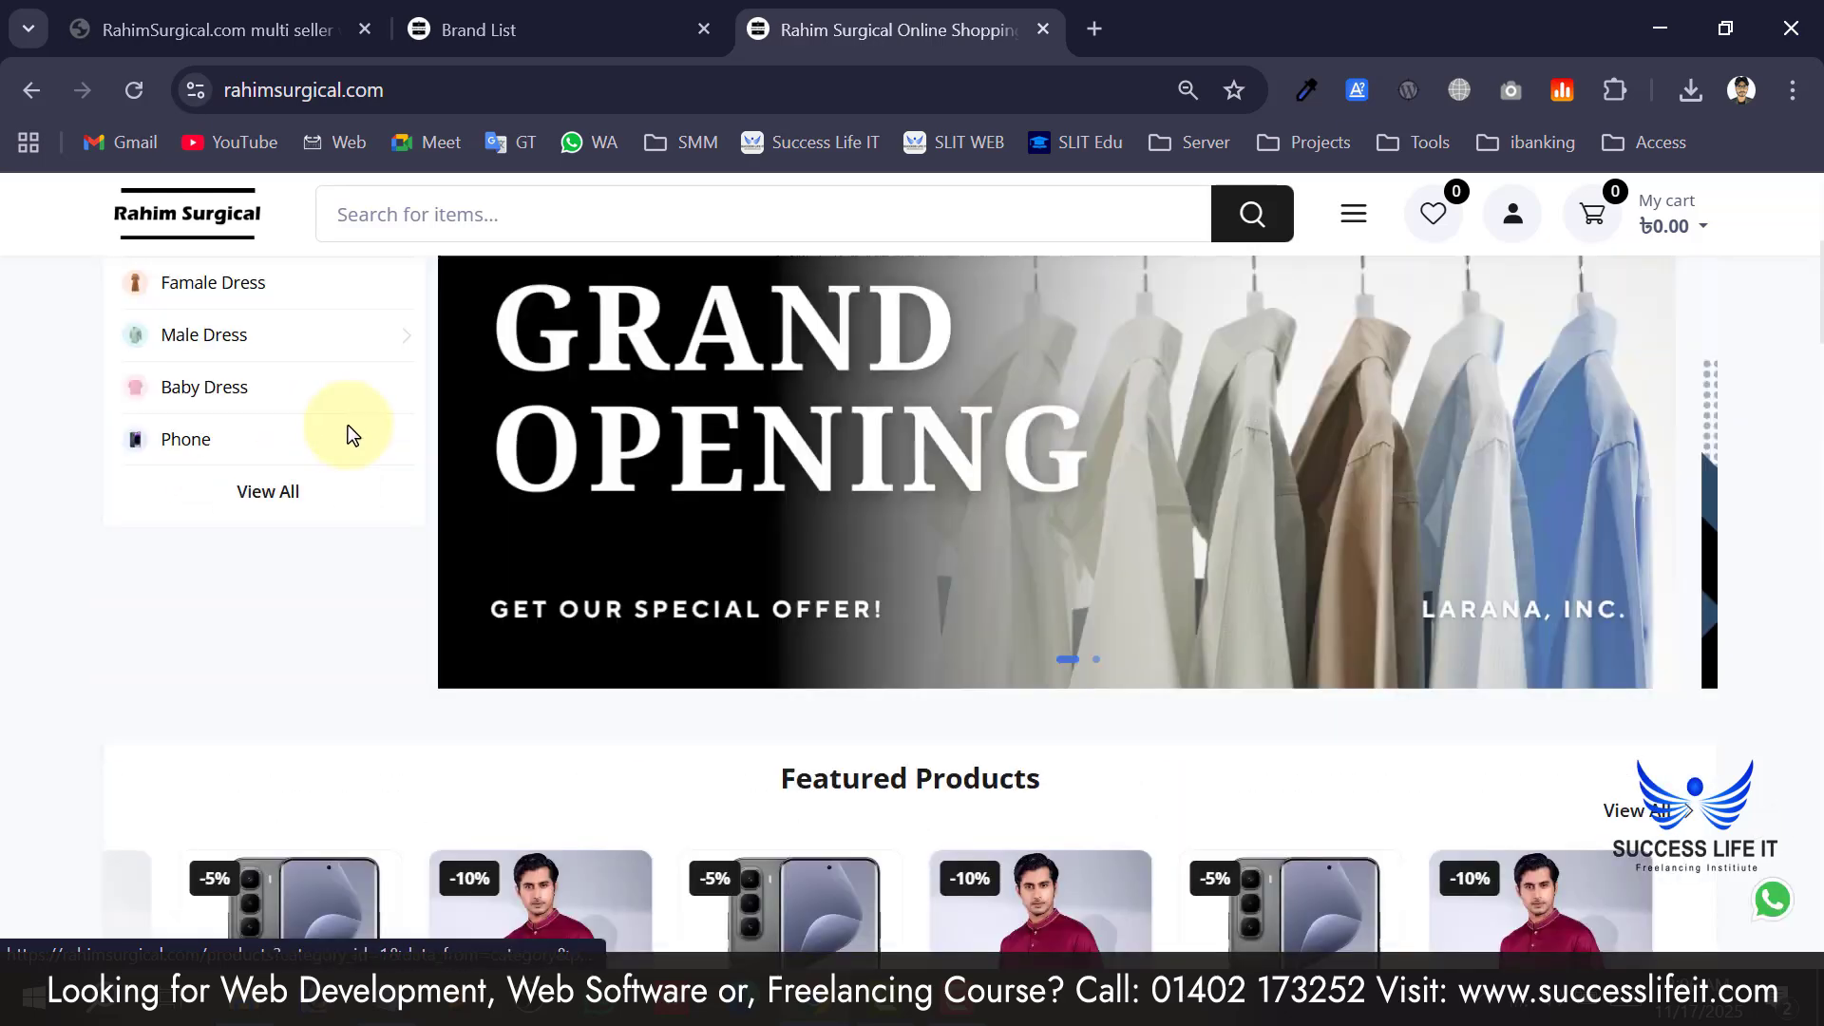
pyautogui.moveTo(437, 404)
pyautogui.moveTo(600, 331)
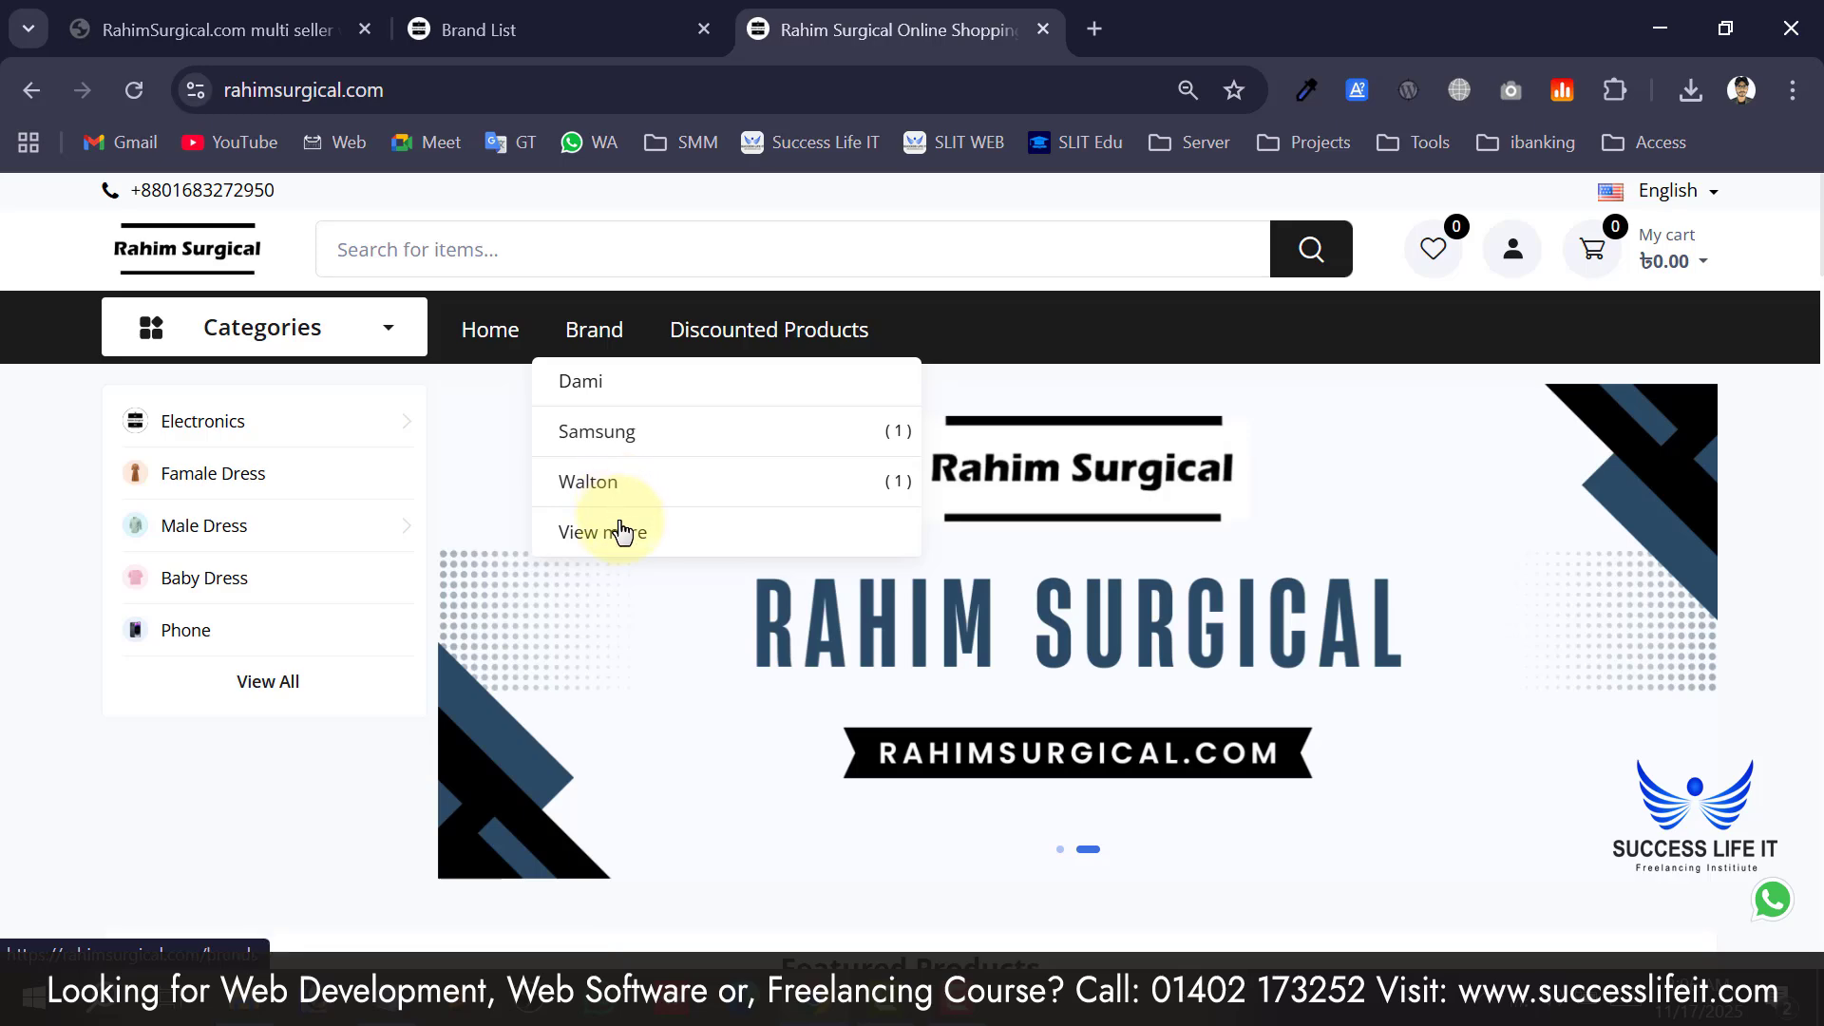
pyautogui.click(618, 528)
pyautogui.scroll(-2, 639, 524)
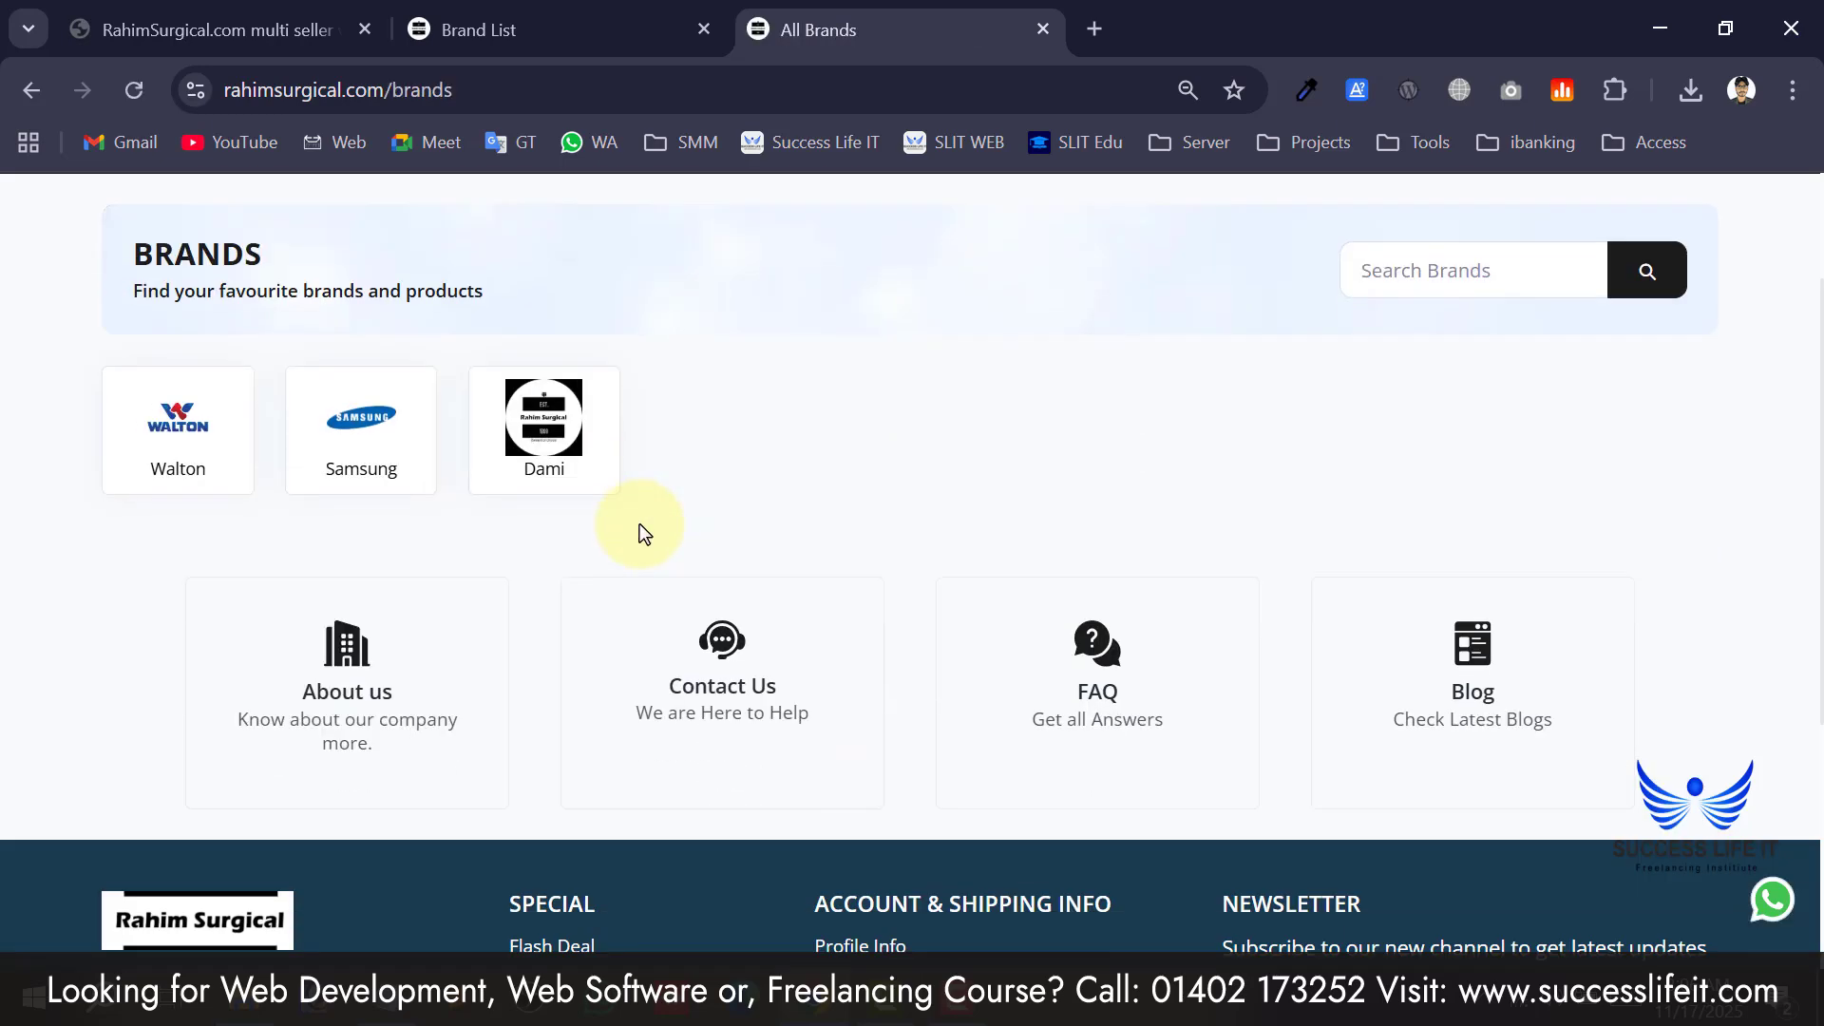
pyautogui.scroll(2, 640, 525)
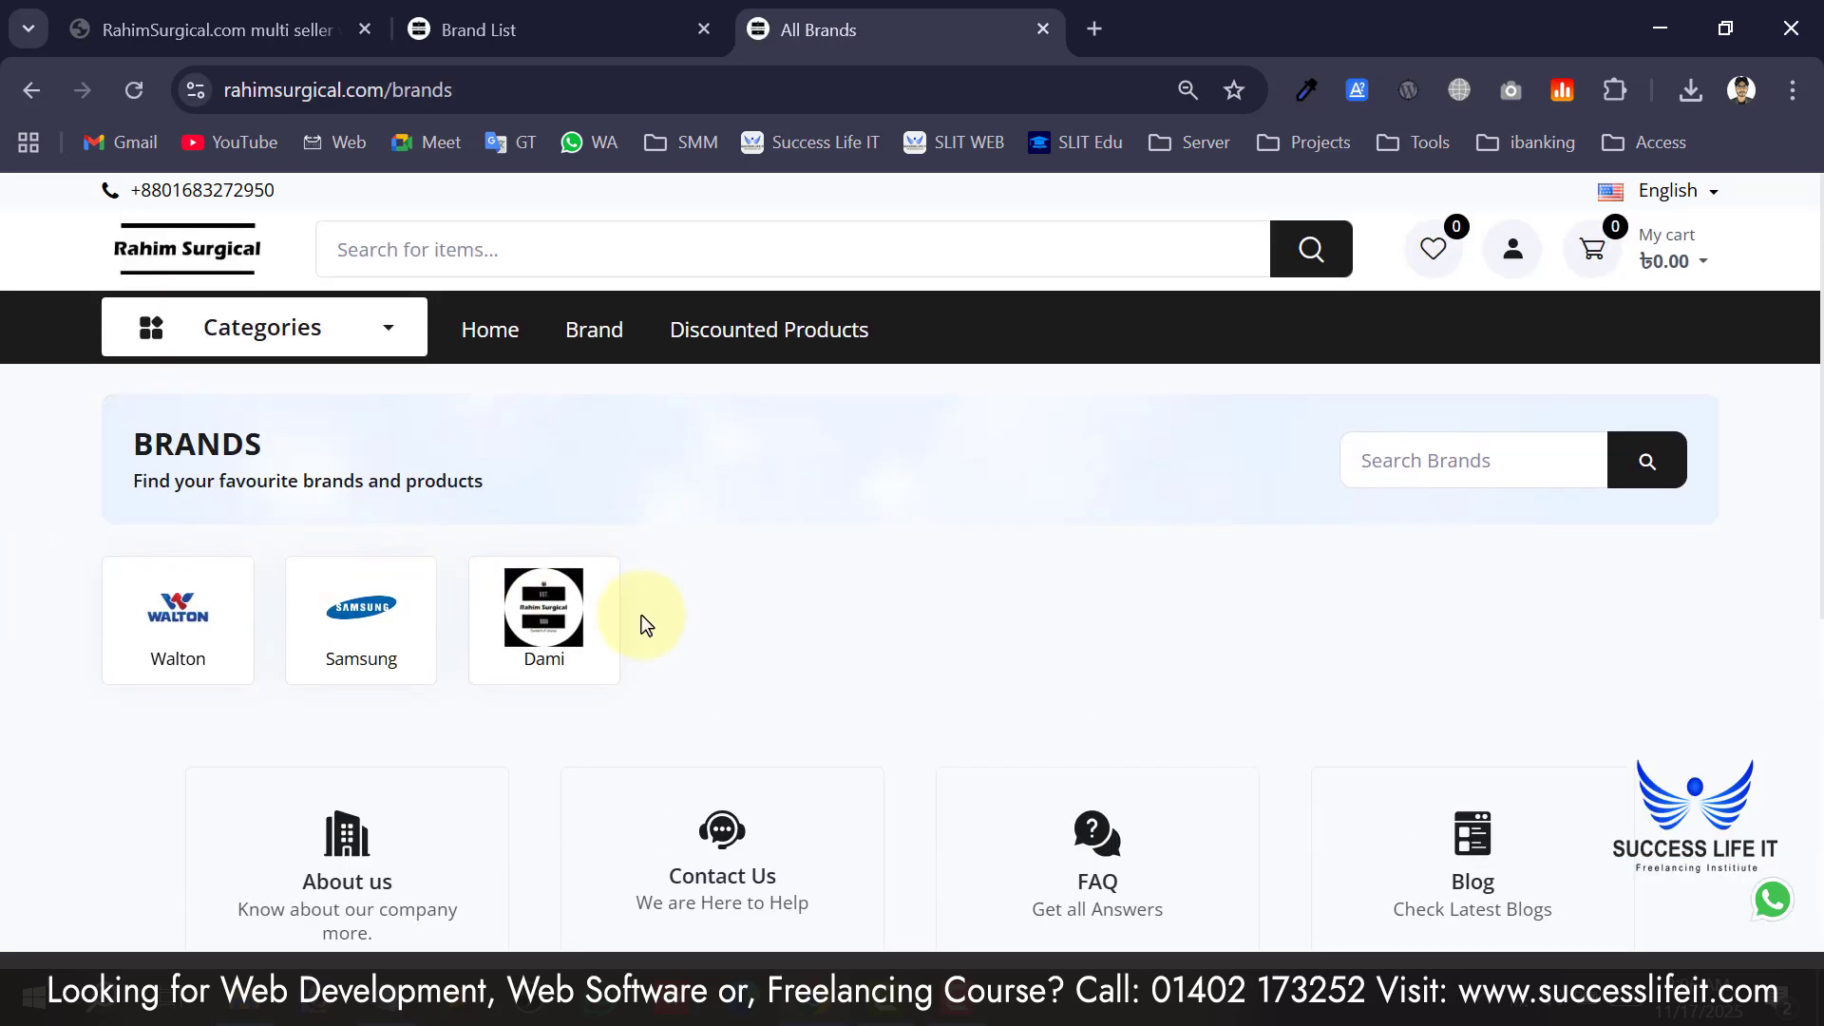
pyautogui.scroll(-2, 68, 629)
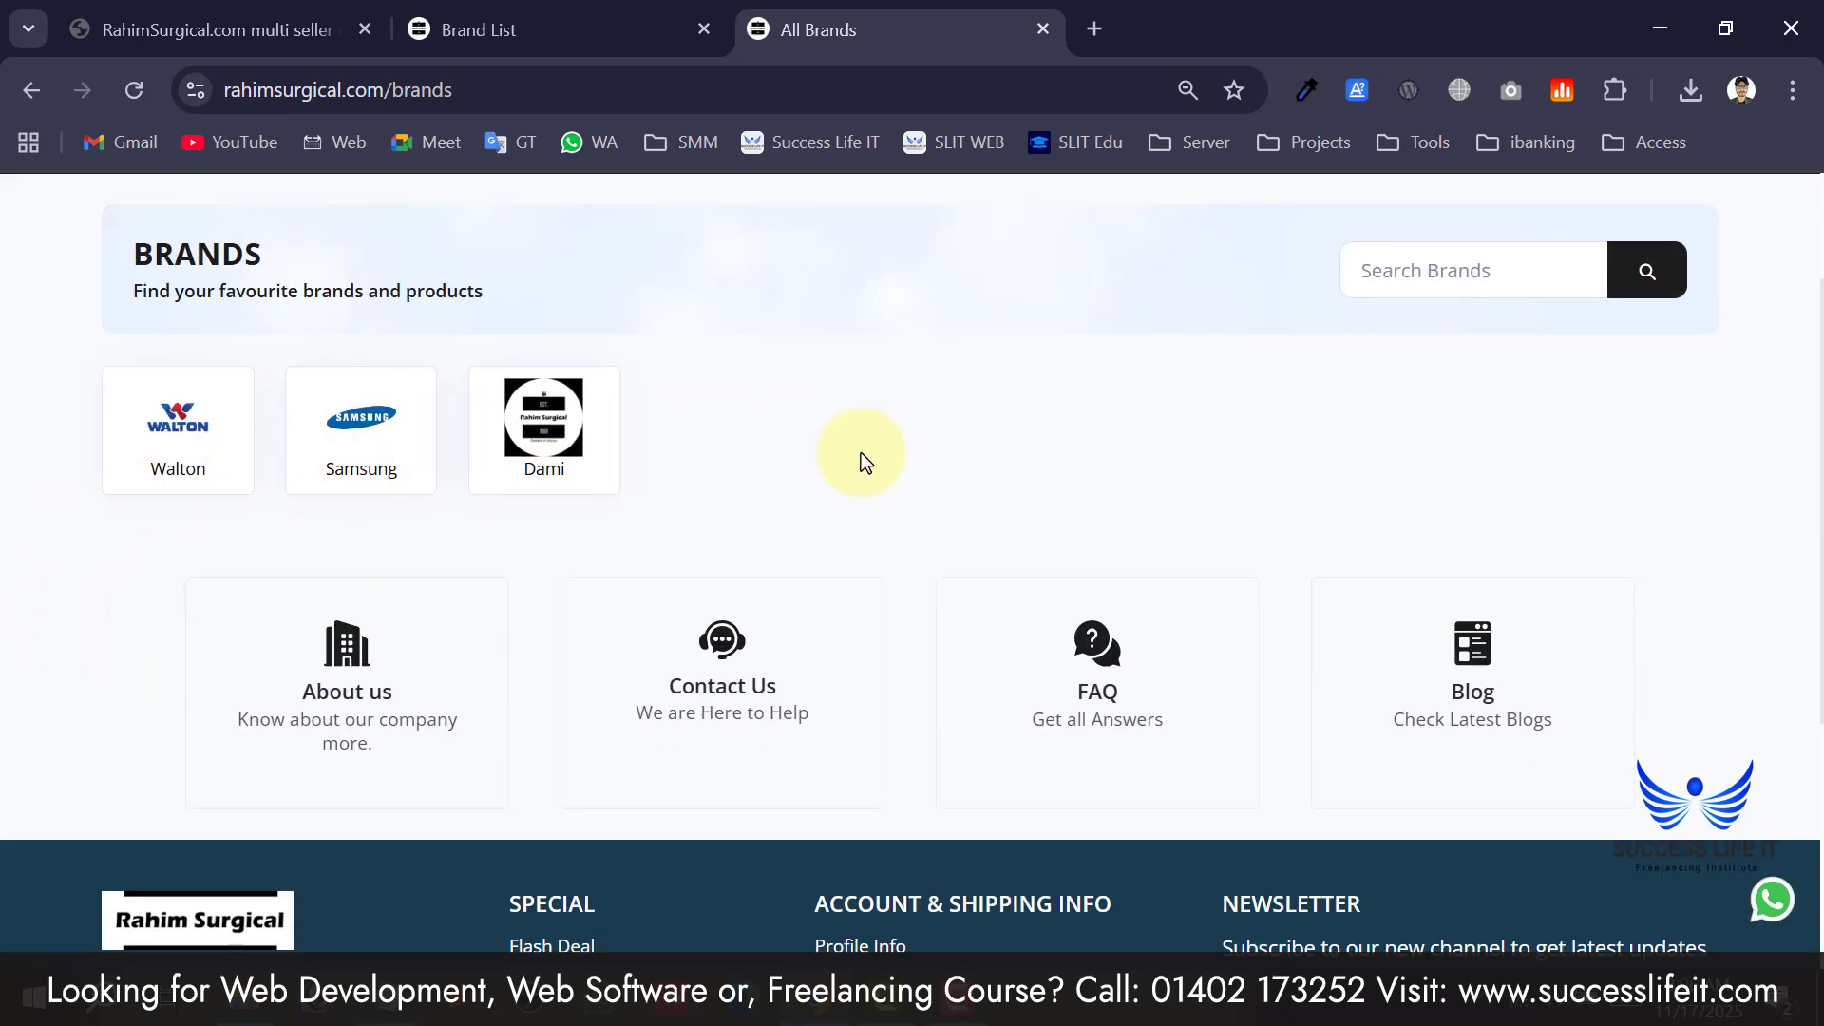
pyautogui.scroll(3, 317, 460)
# Open Product Attribute Setup and review the existing attributes.
pyautogui.click(604, 19)
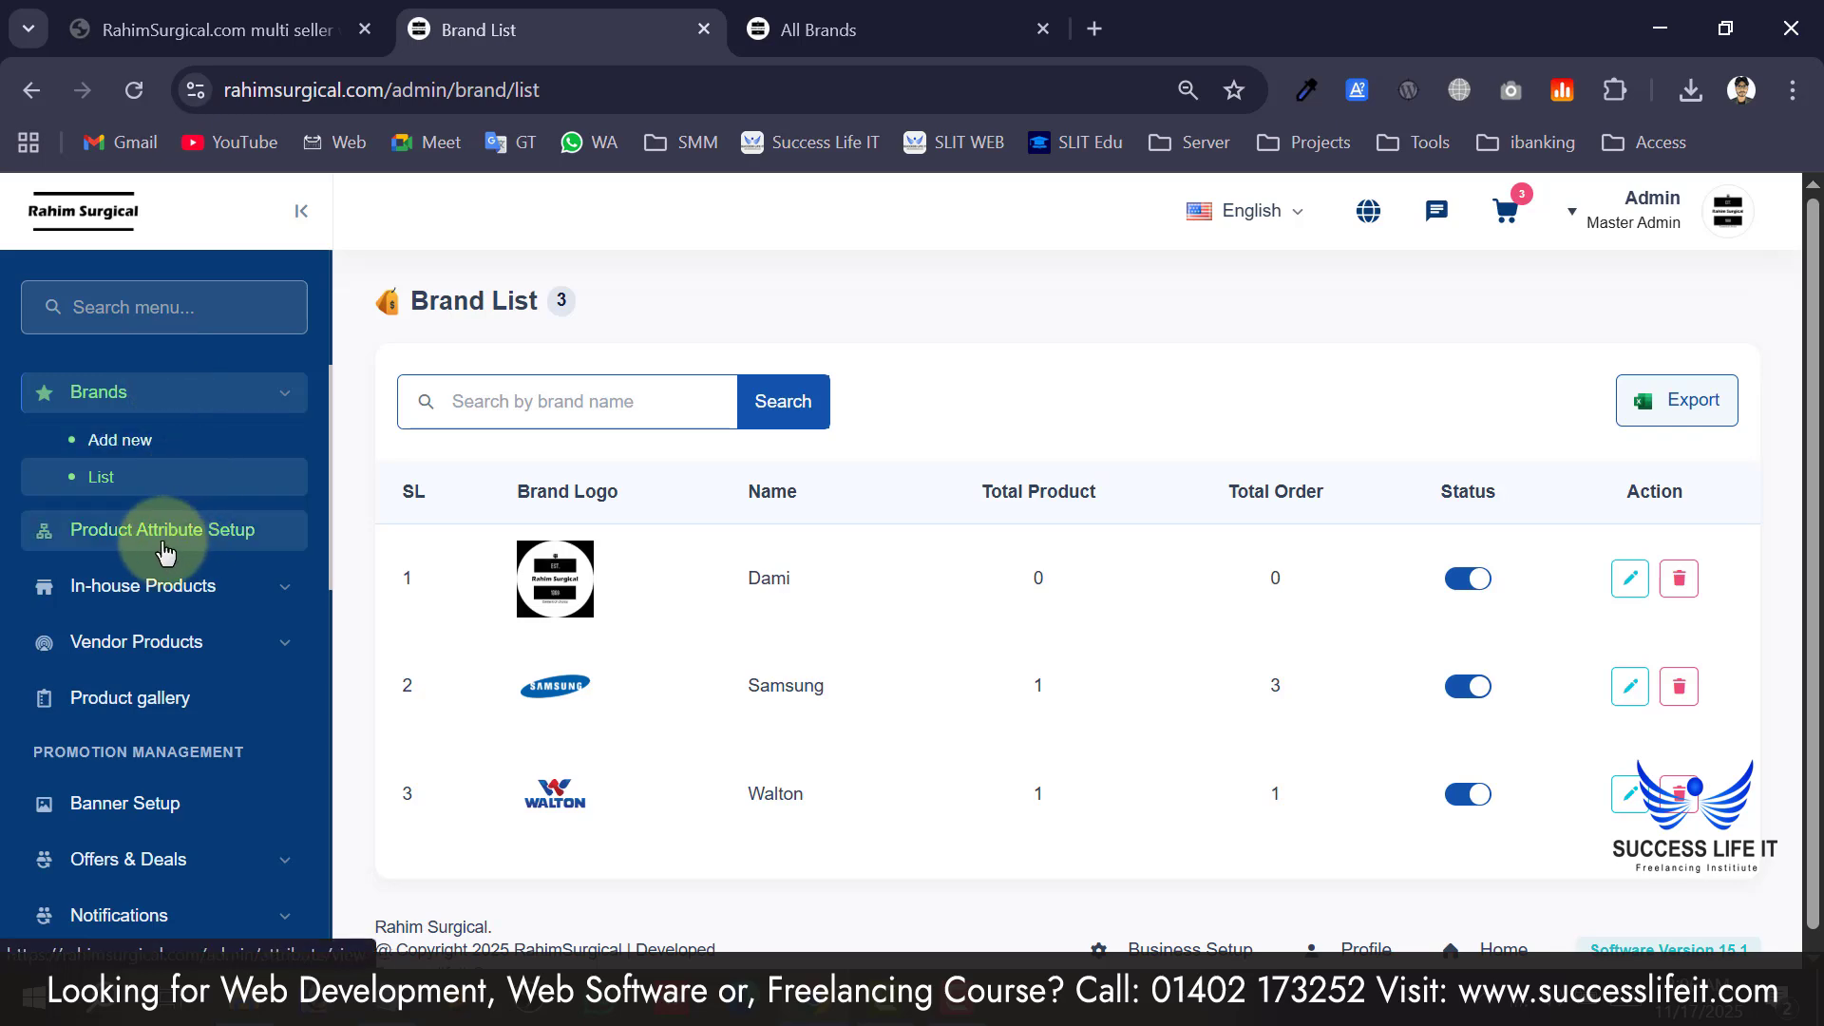
pyautogui.click(103, 542)
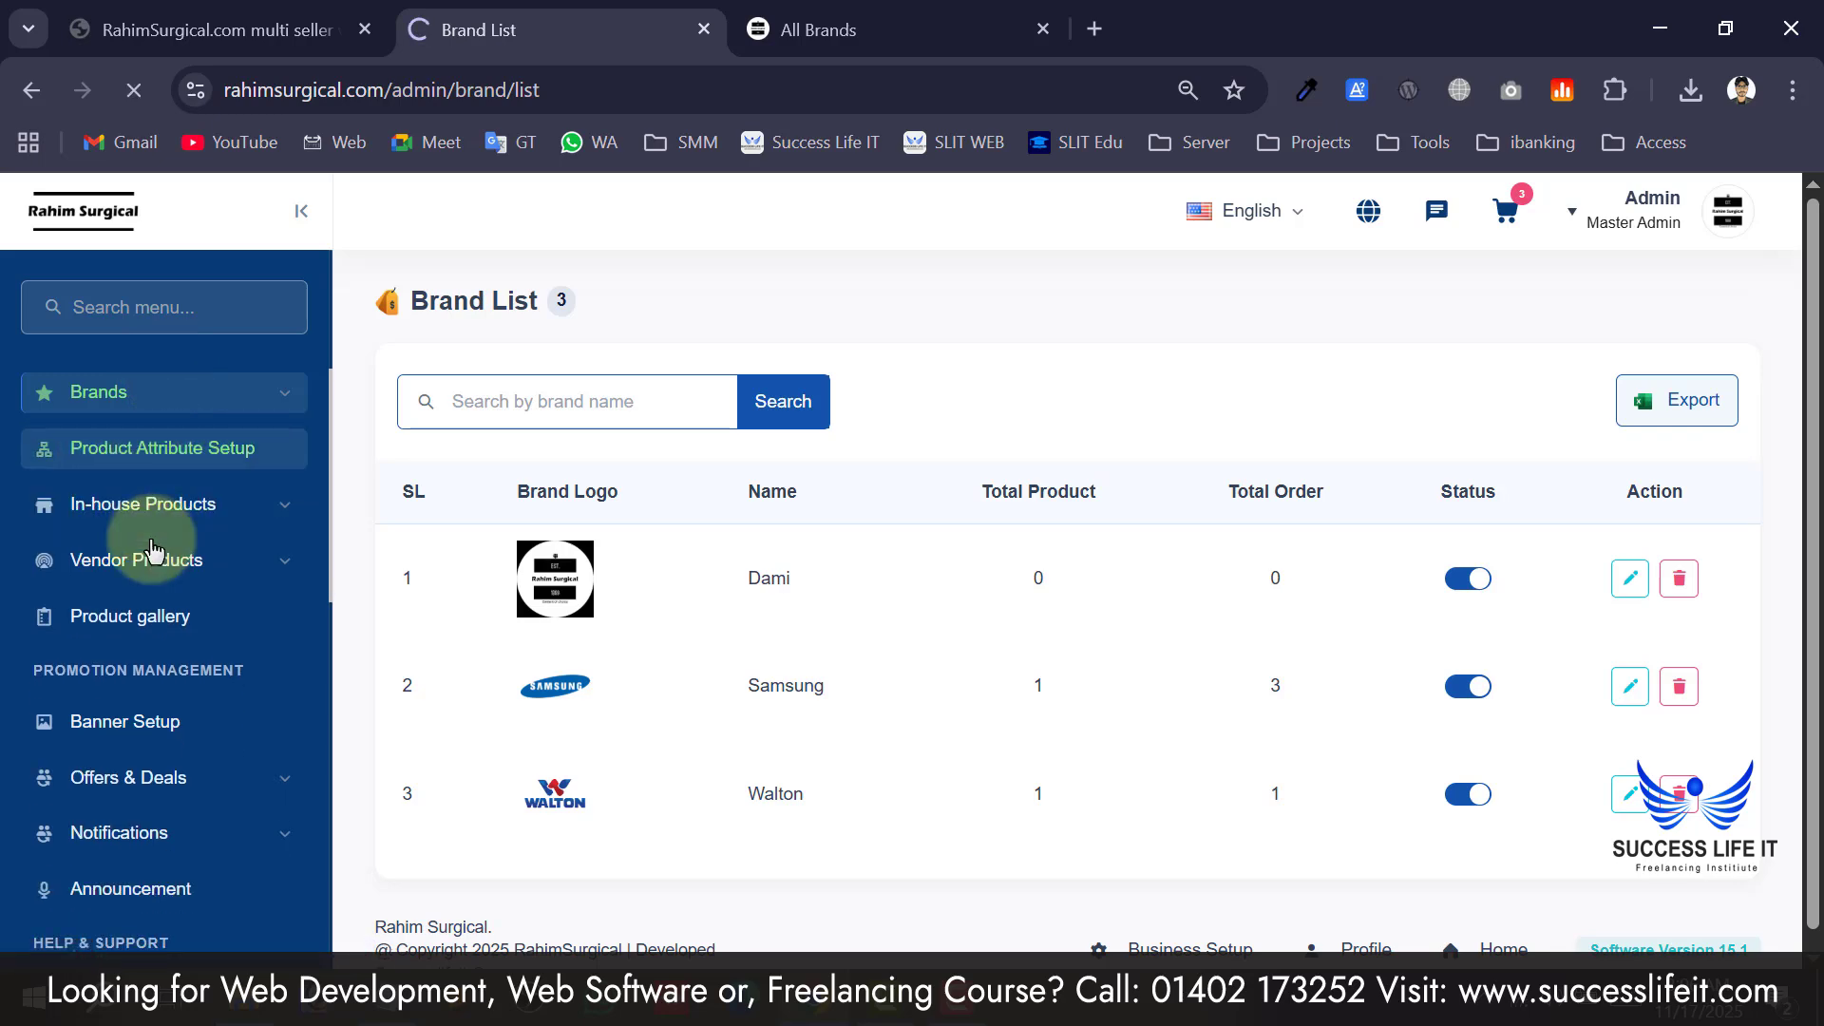
pyautogui.scroll(-2, 520, 704)
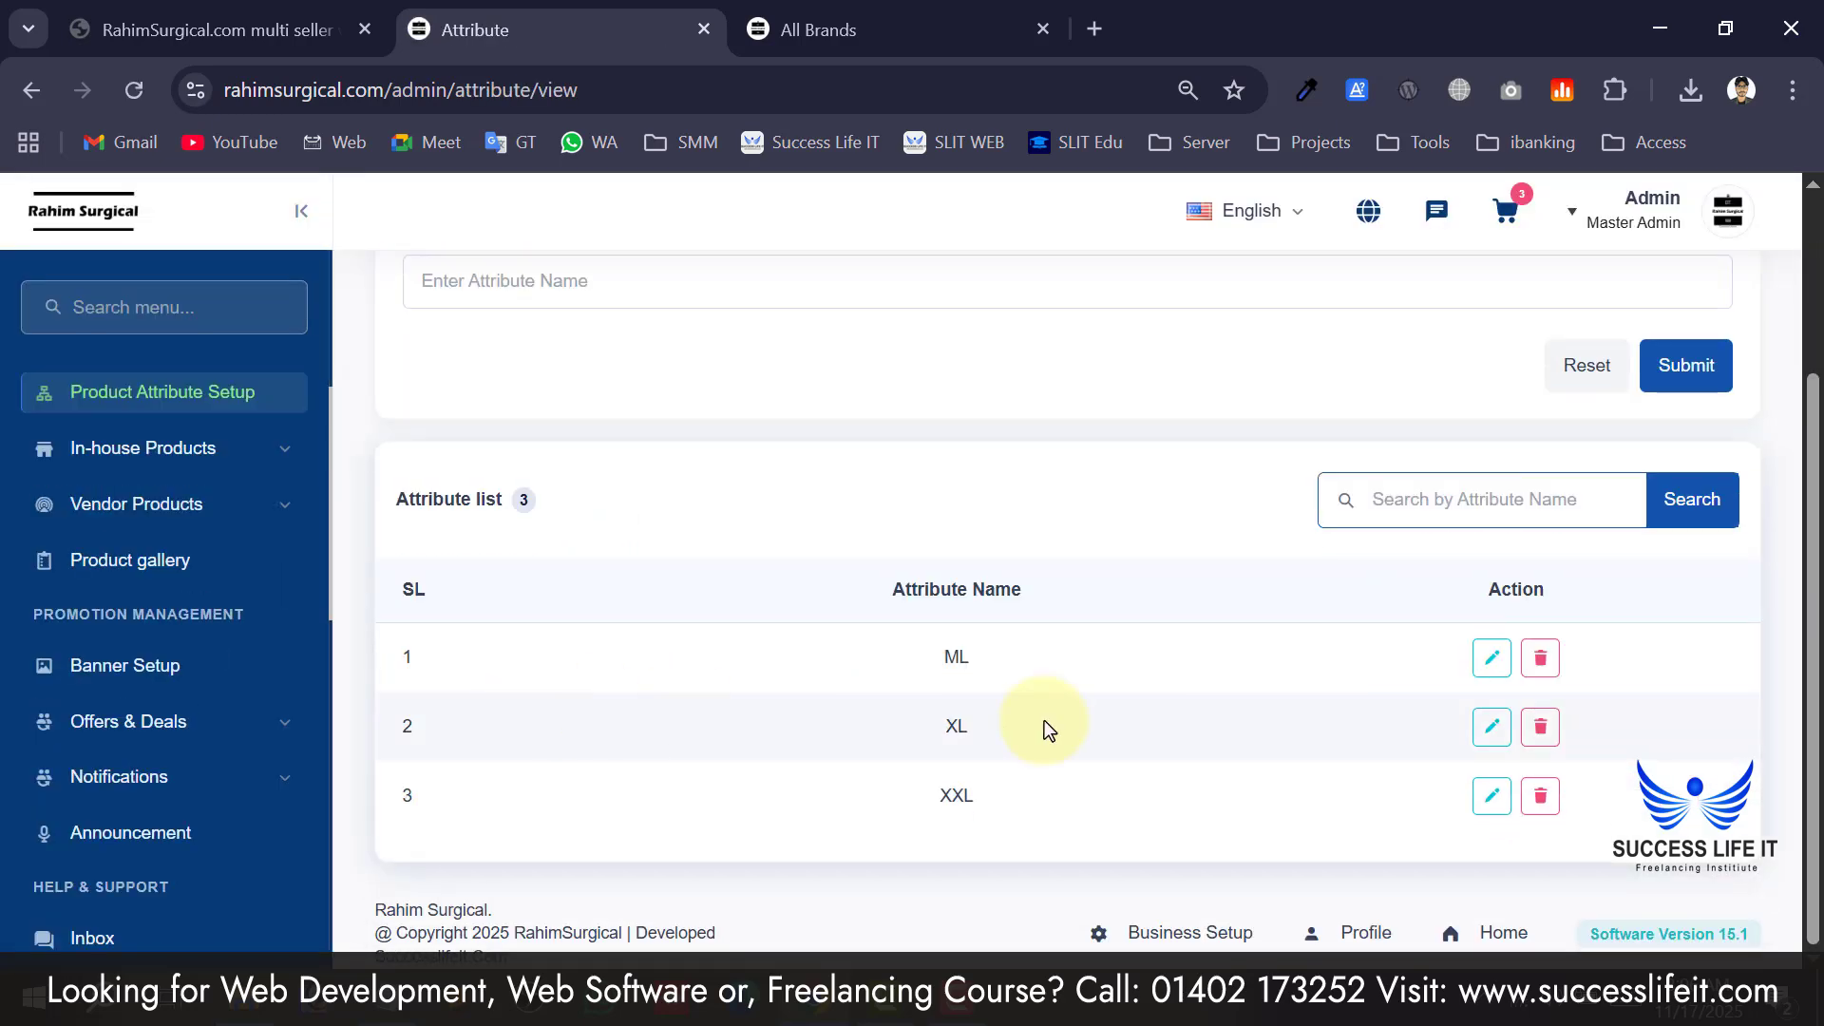
pyautogui.moveTo(990, 650); pyautogui.dragTo(851, 656)
pyautogui.scroll(1, 840, 646)
pyautogui.scroll(-1, 840, 646)
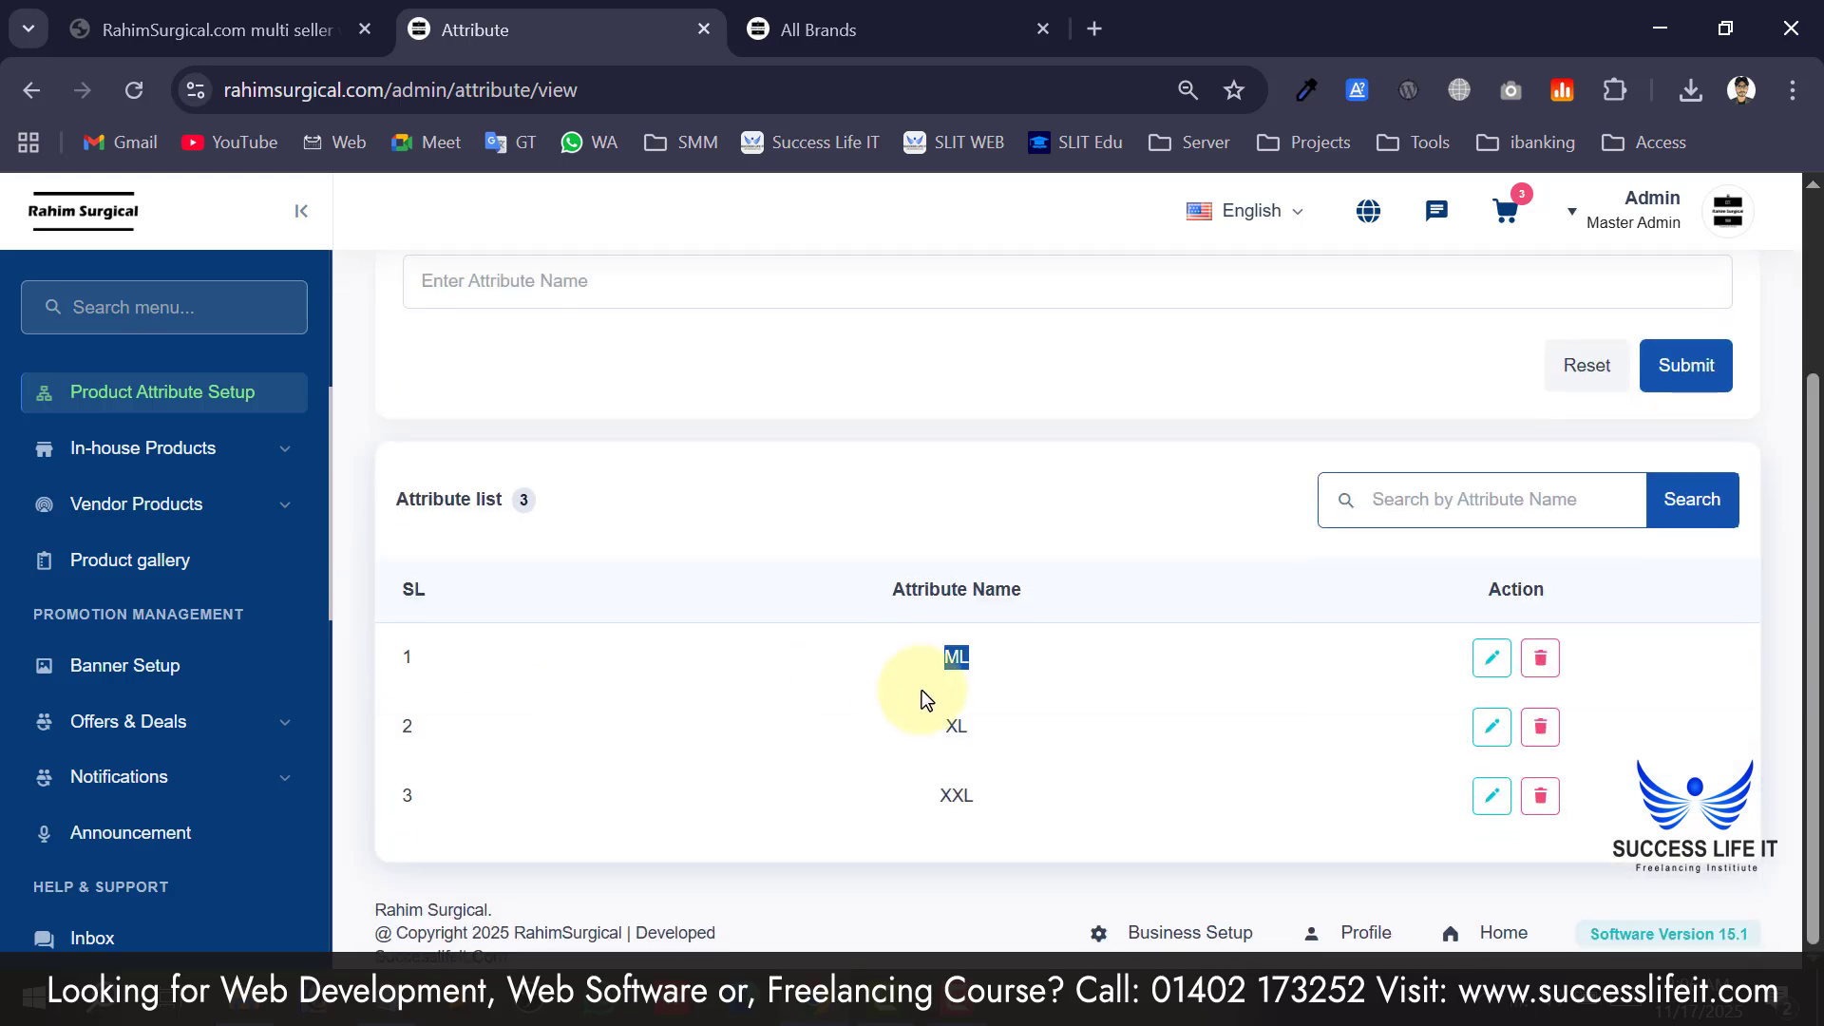
pyautogui.click(1022, 676)
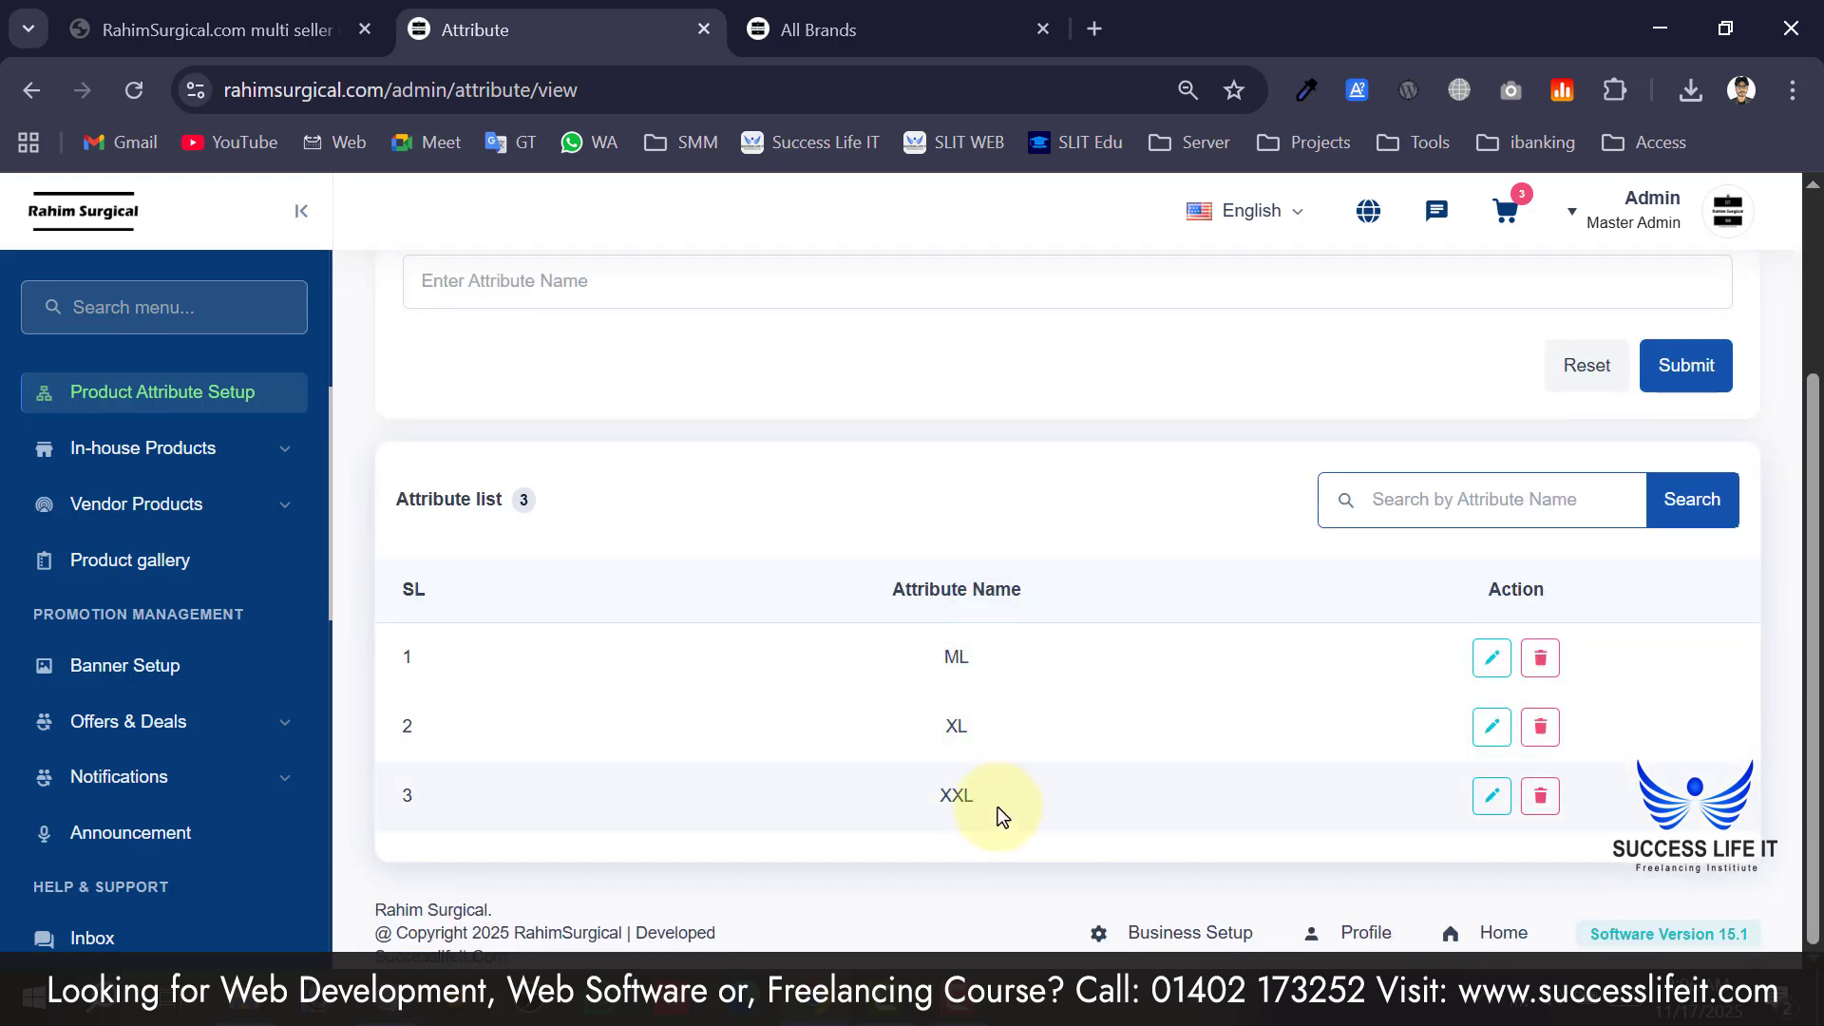
pyautogui.scroll(2, 992, 787)
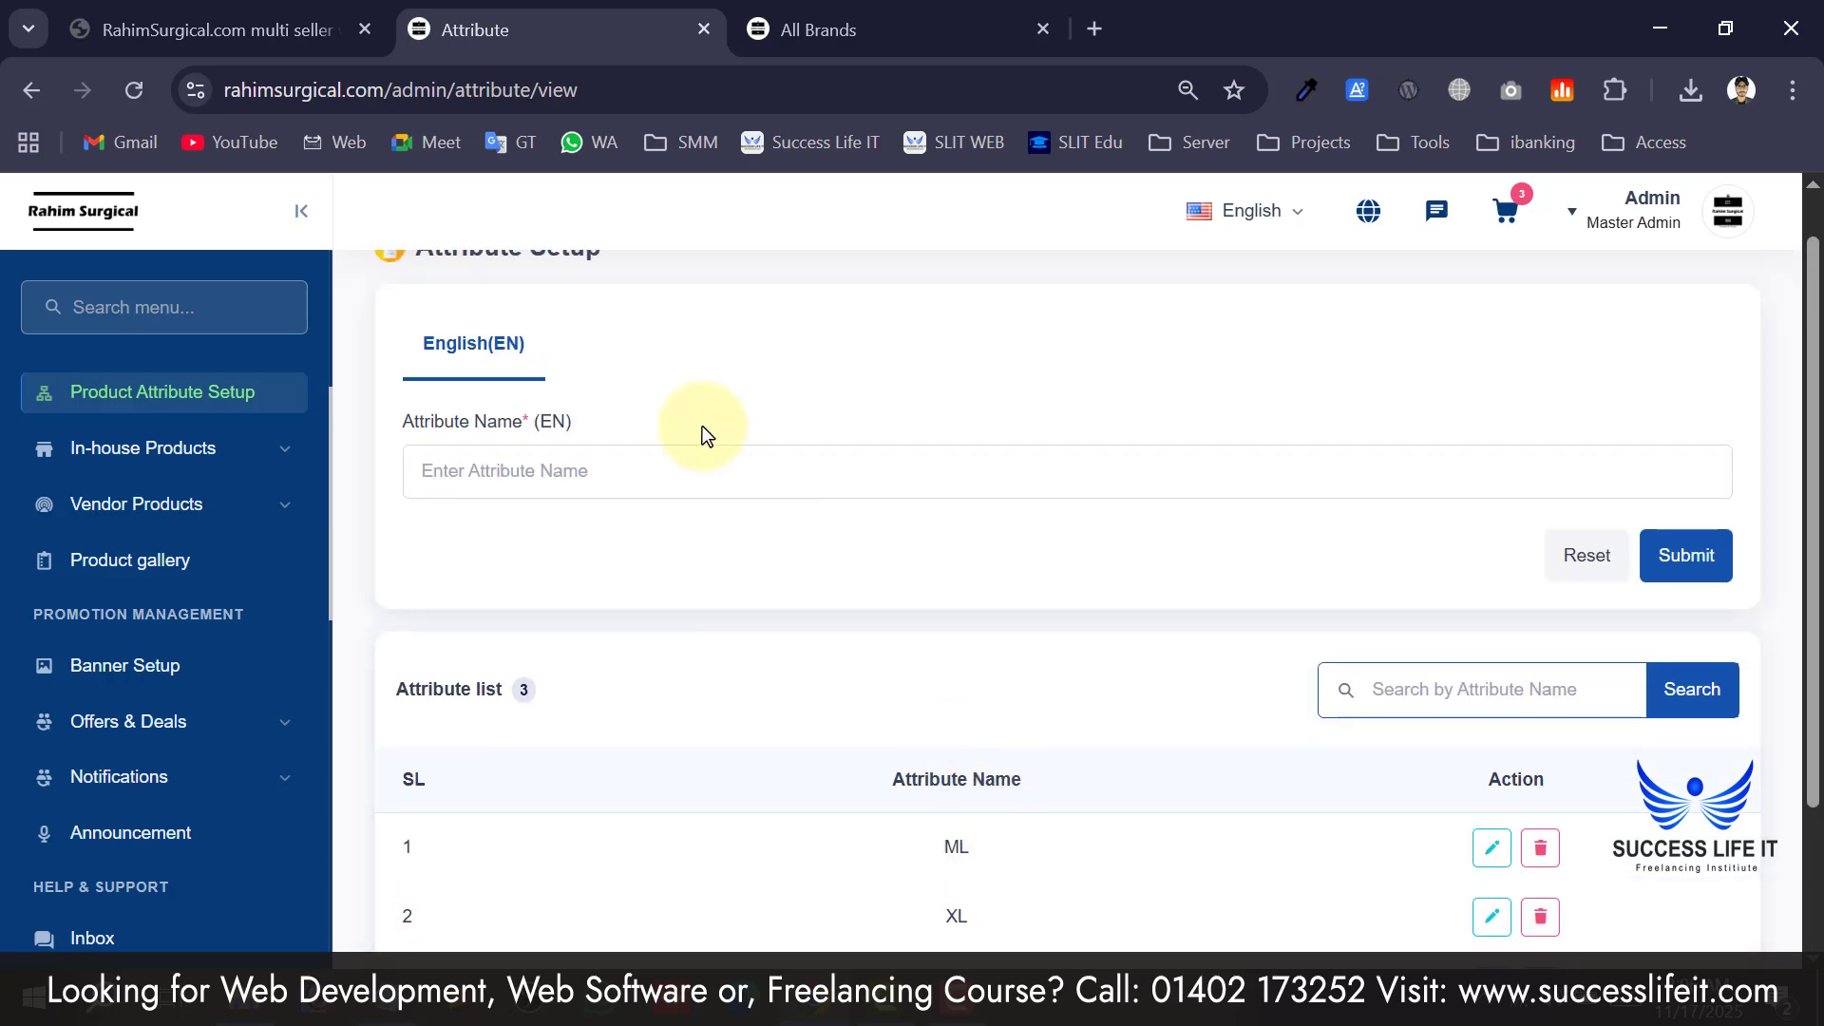
# Add attribute M and check it joins ML, XL and XXL in the list.
pyautogui.click(705, 475)
pyautogui.write('M')
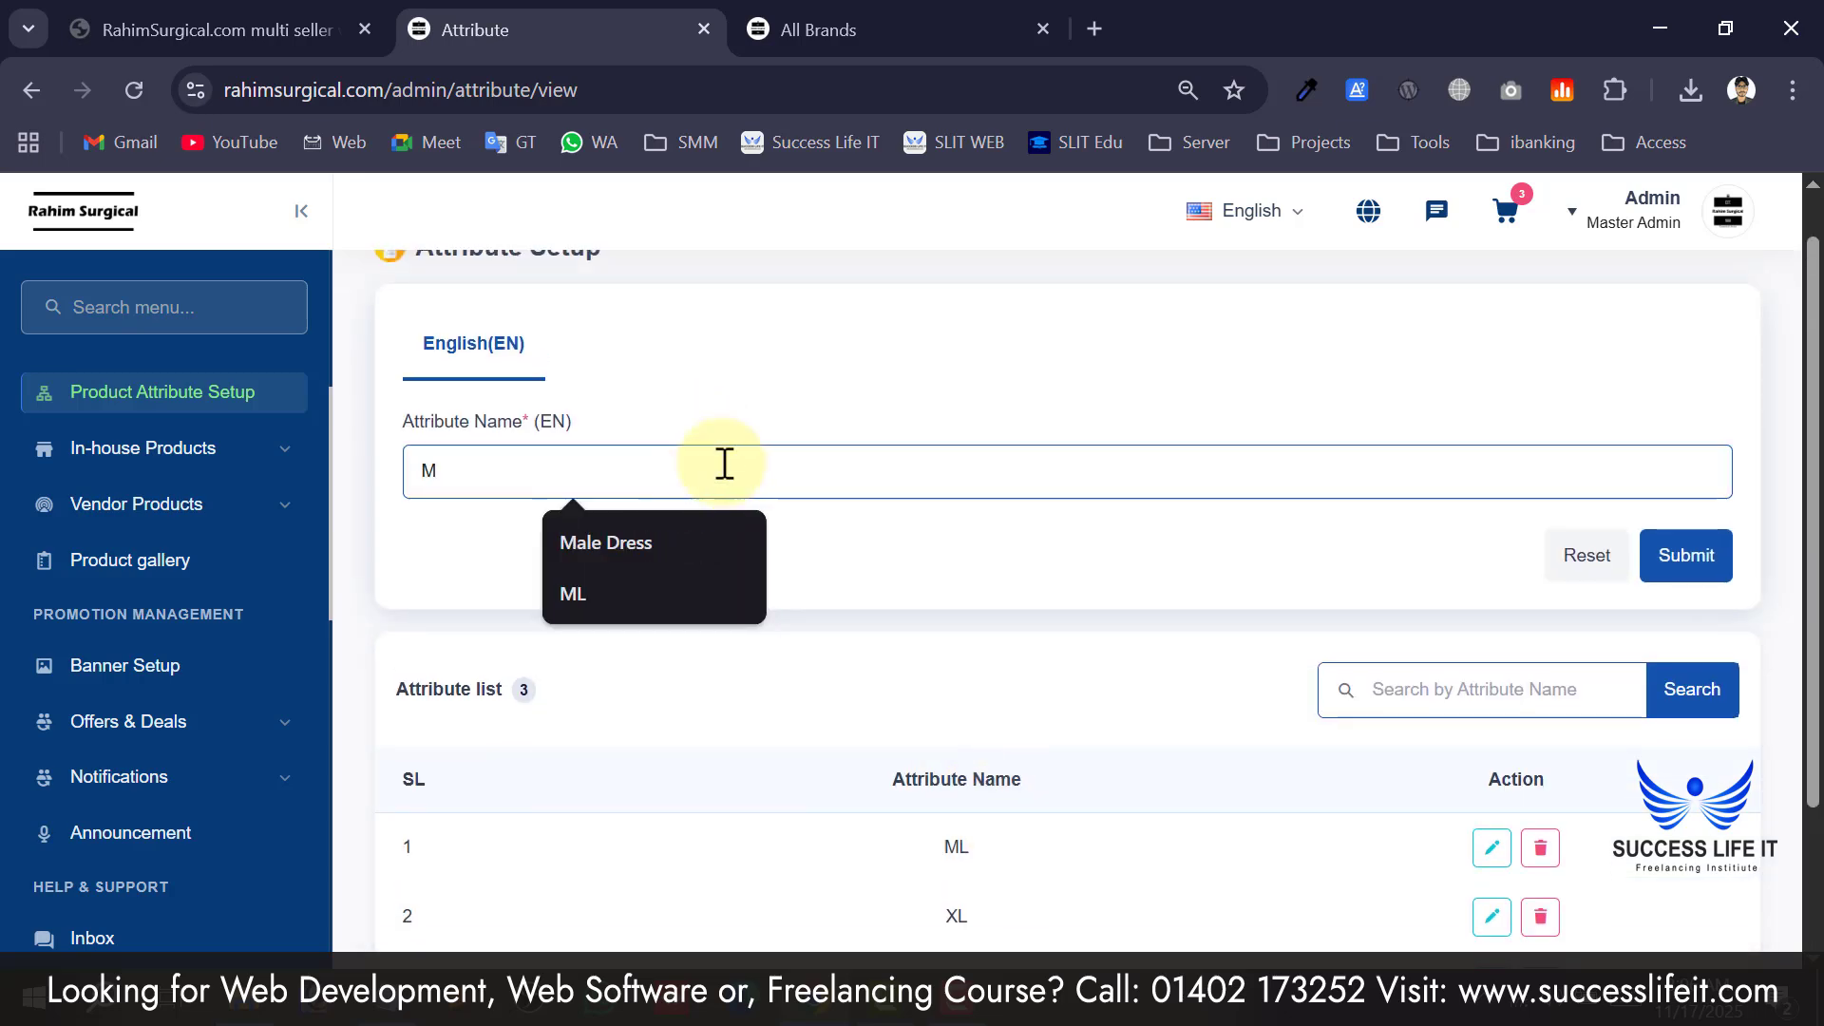
pyautogui.click(1686, 561)
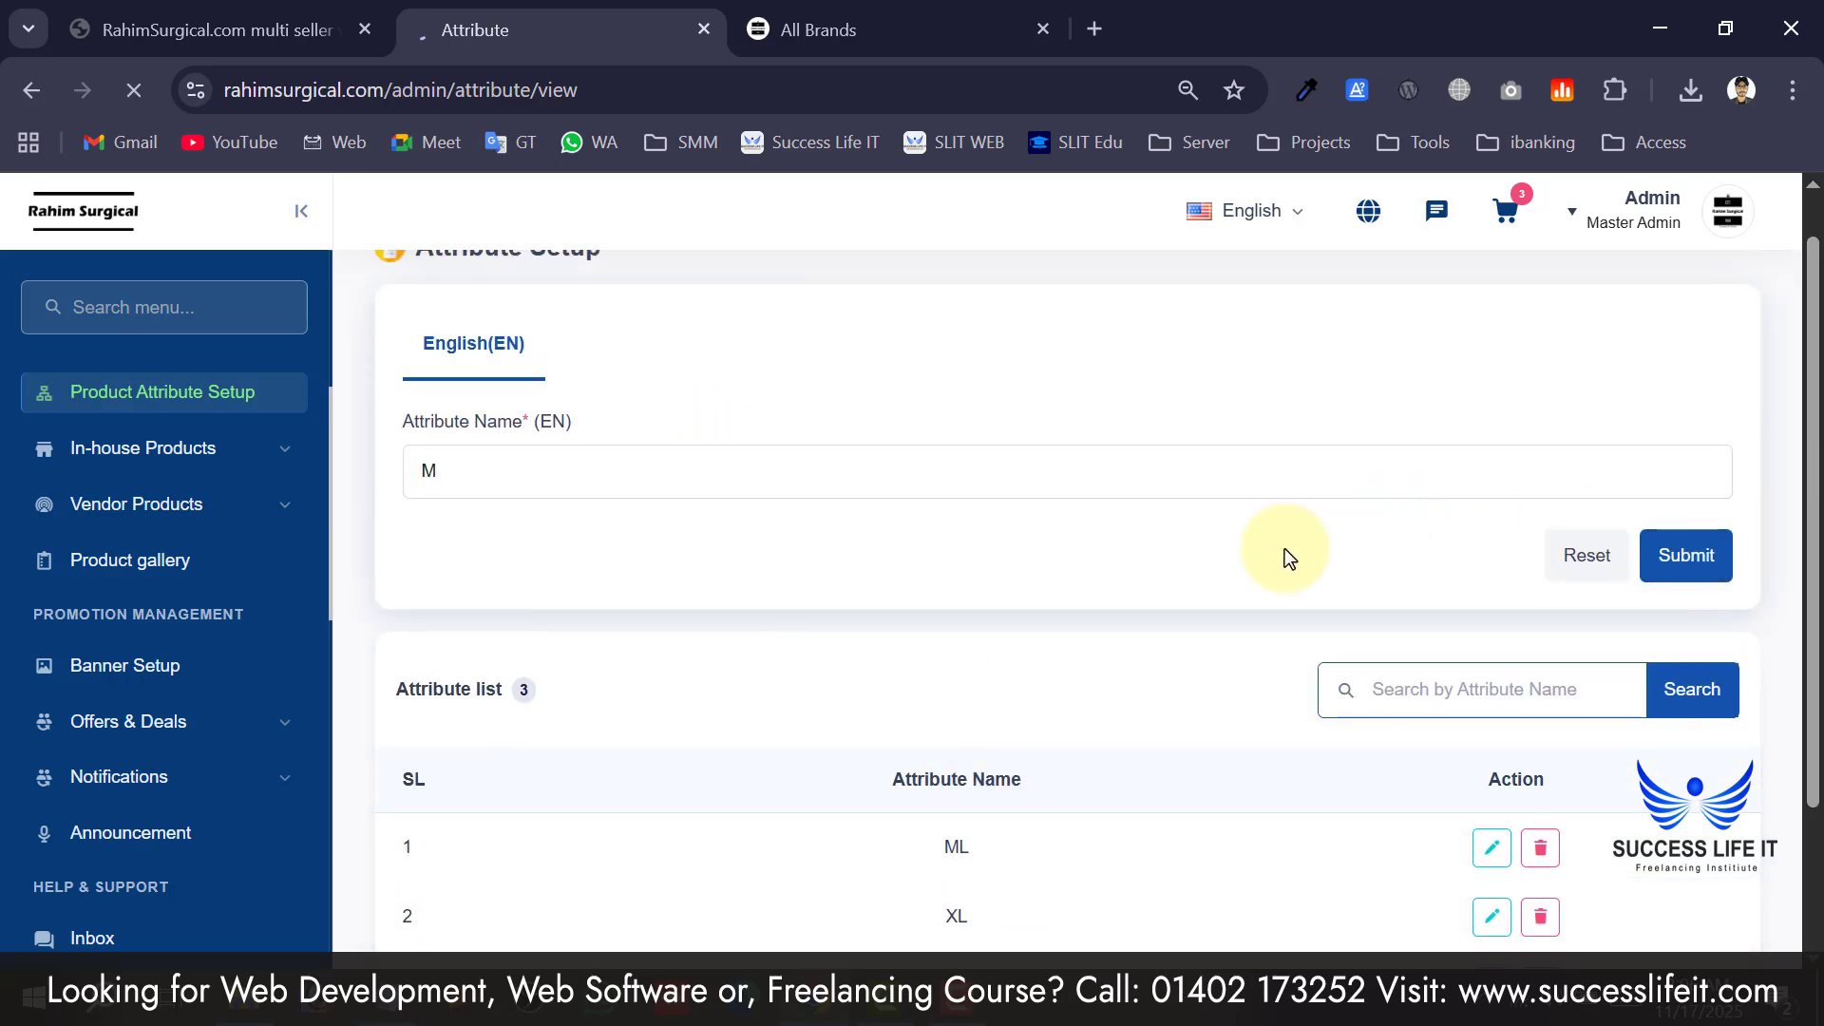
pyautogui.scroll(-3, 953, 756)
pyautogui.scroll(3, 874, 687)
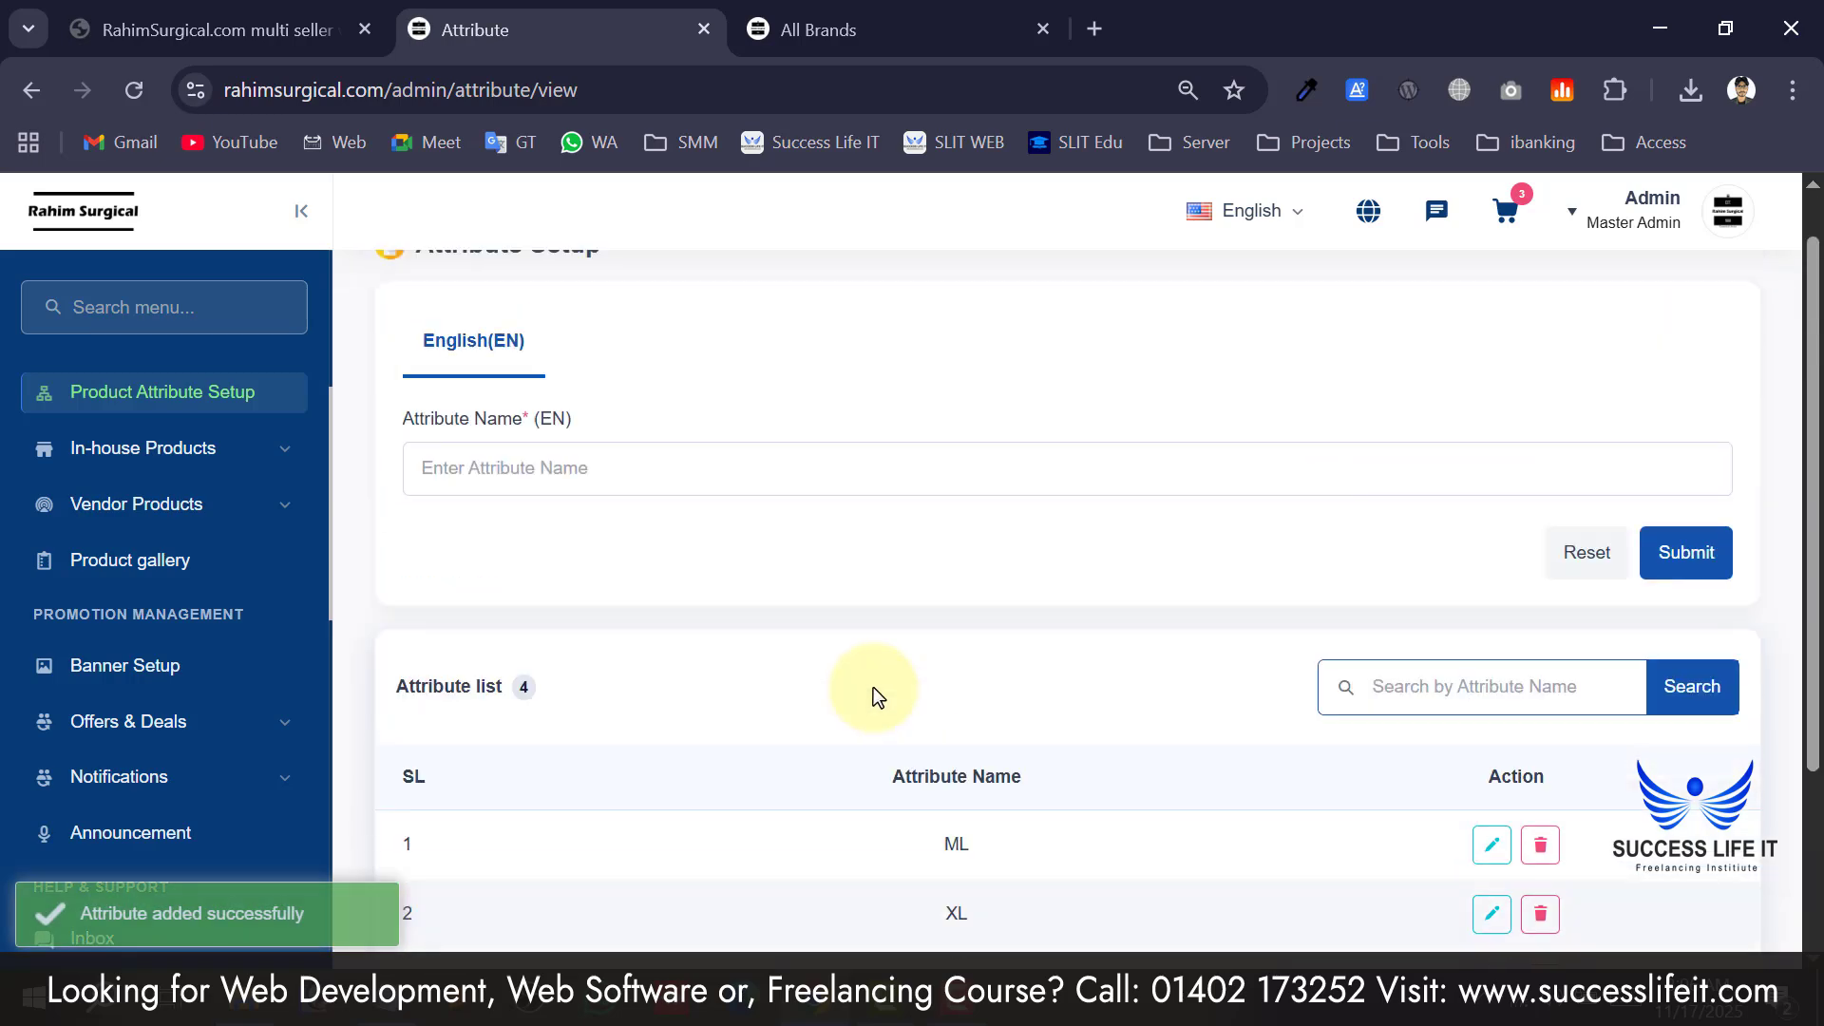
pyautogui.scroll(-3, 986, 589)
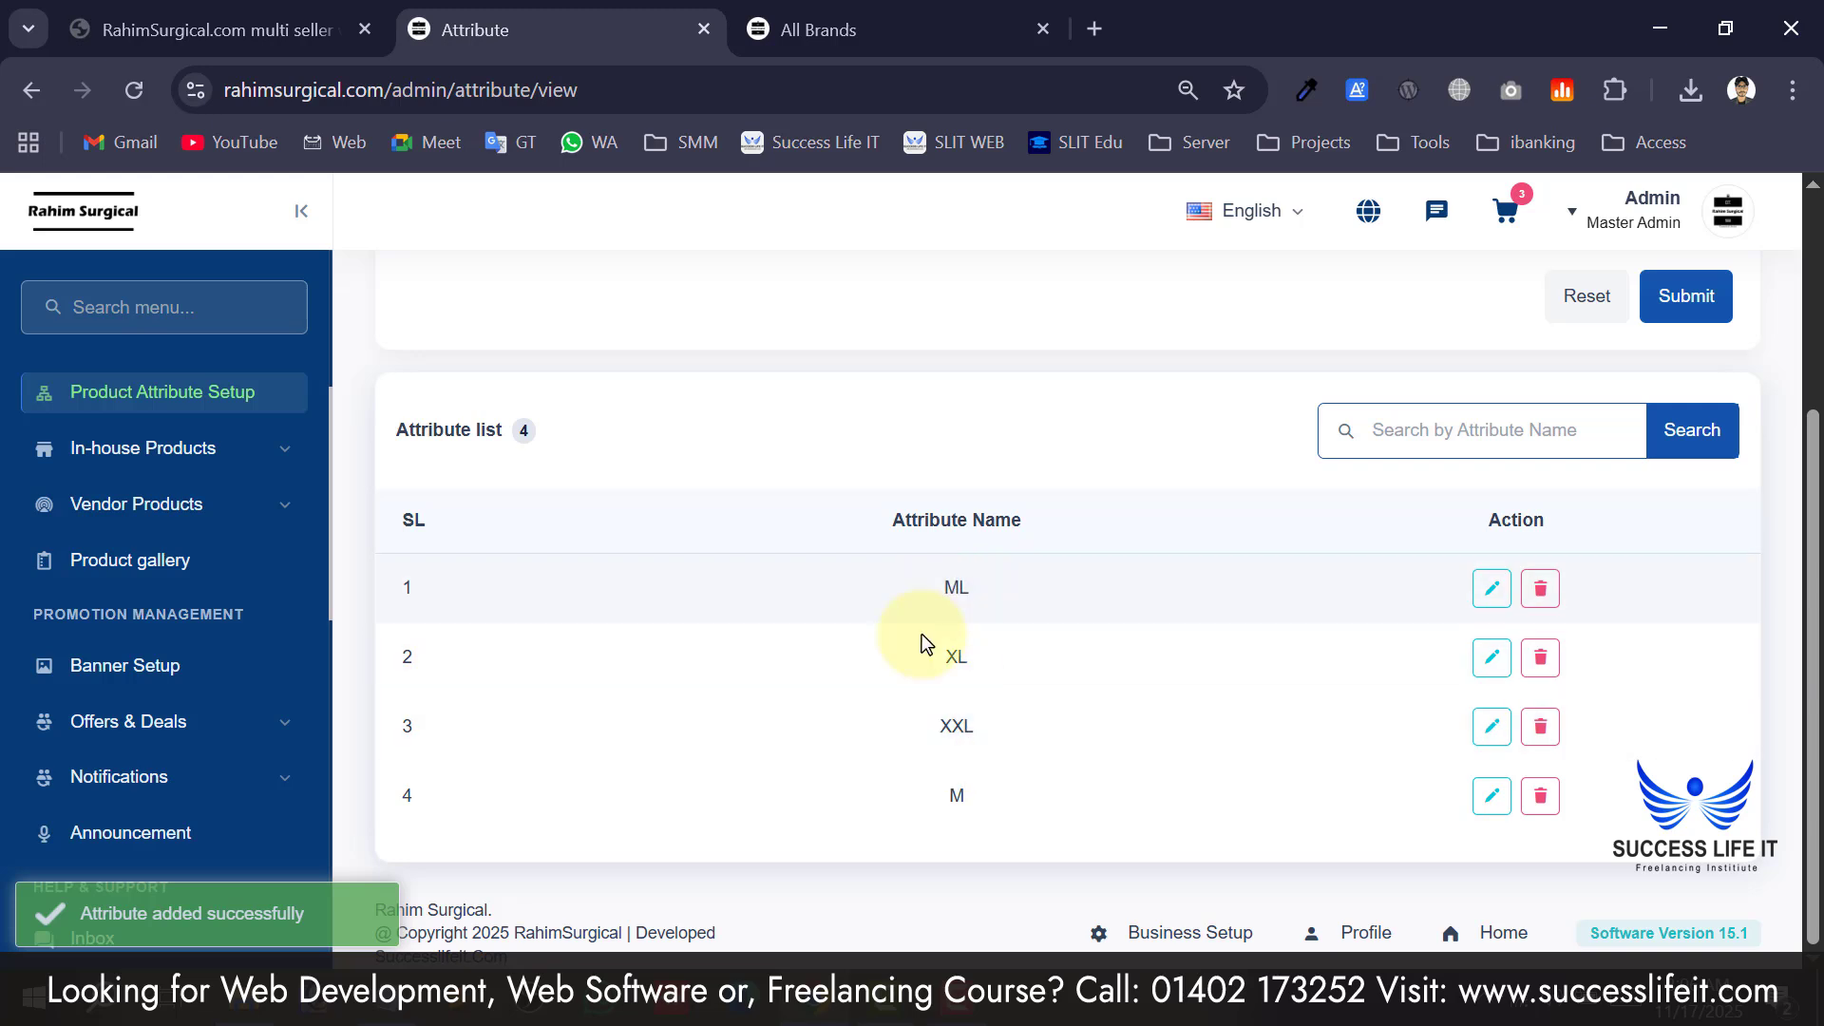
pyautogui.scroll(3, 922, 635)
pyautogui.scroll(2, 190, 561)
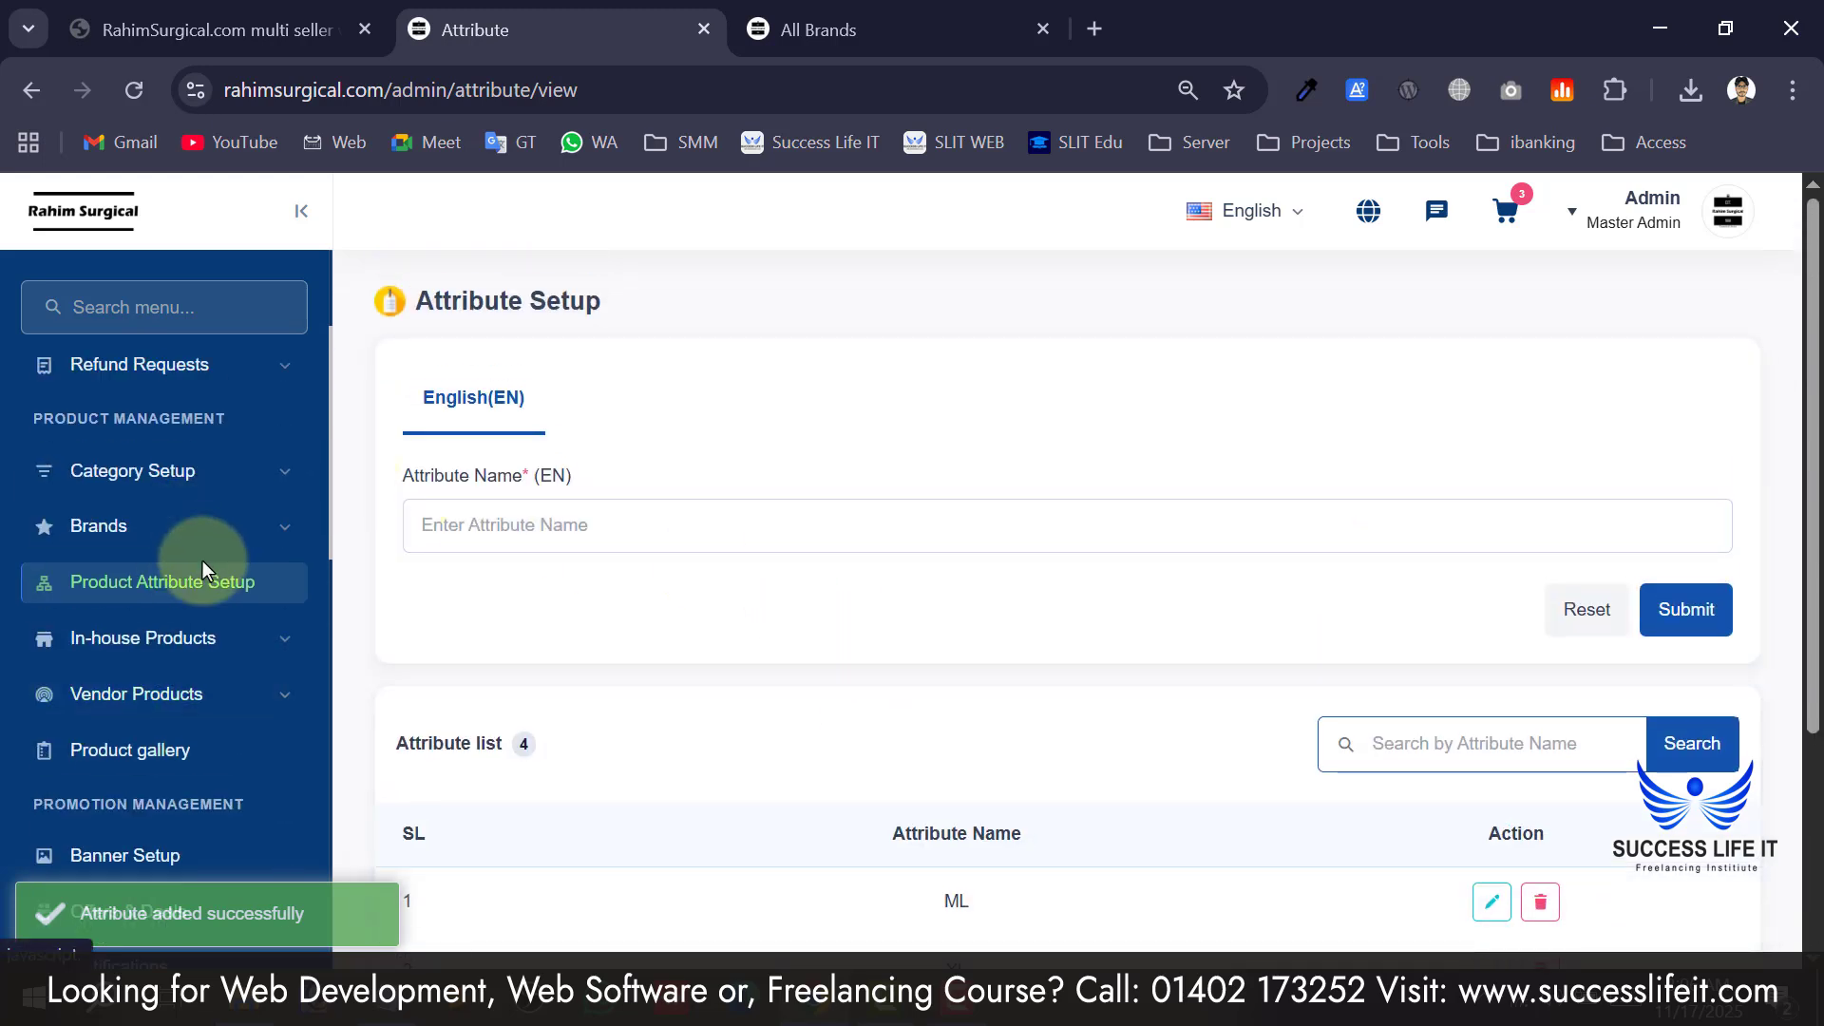
pyautogui.scroll(-2, 122, 502)
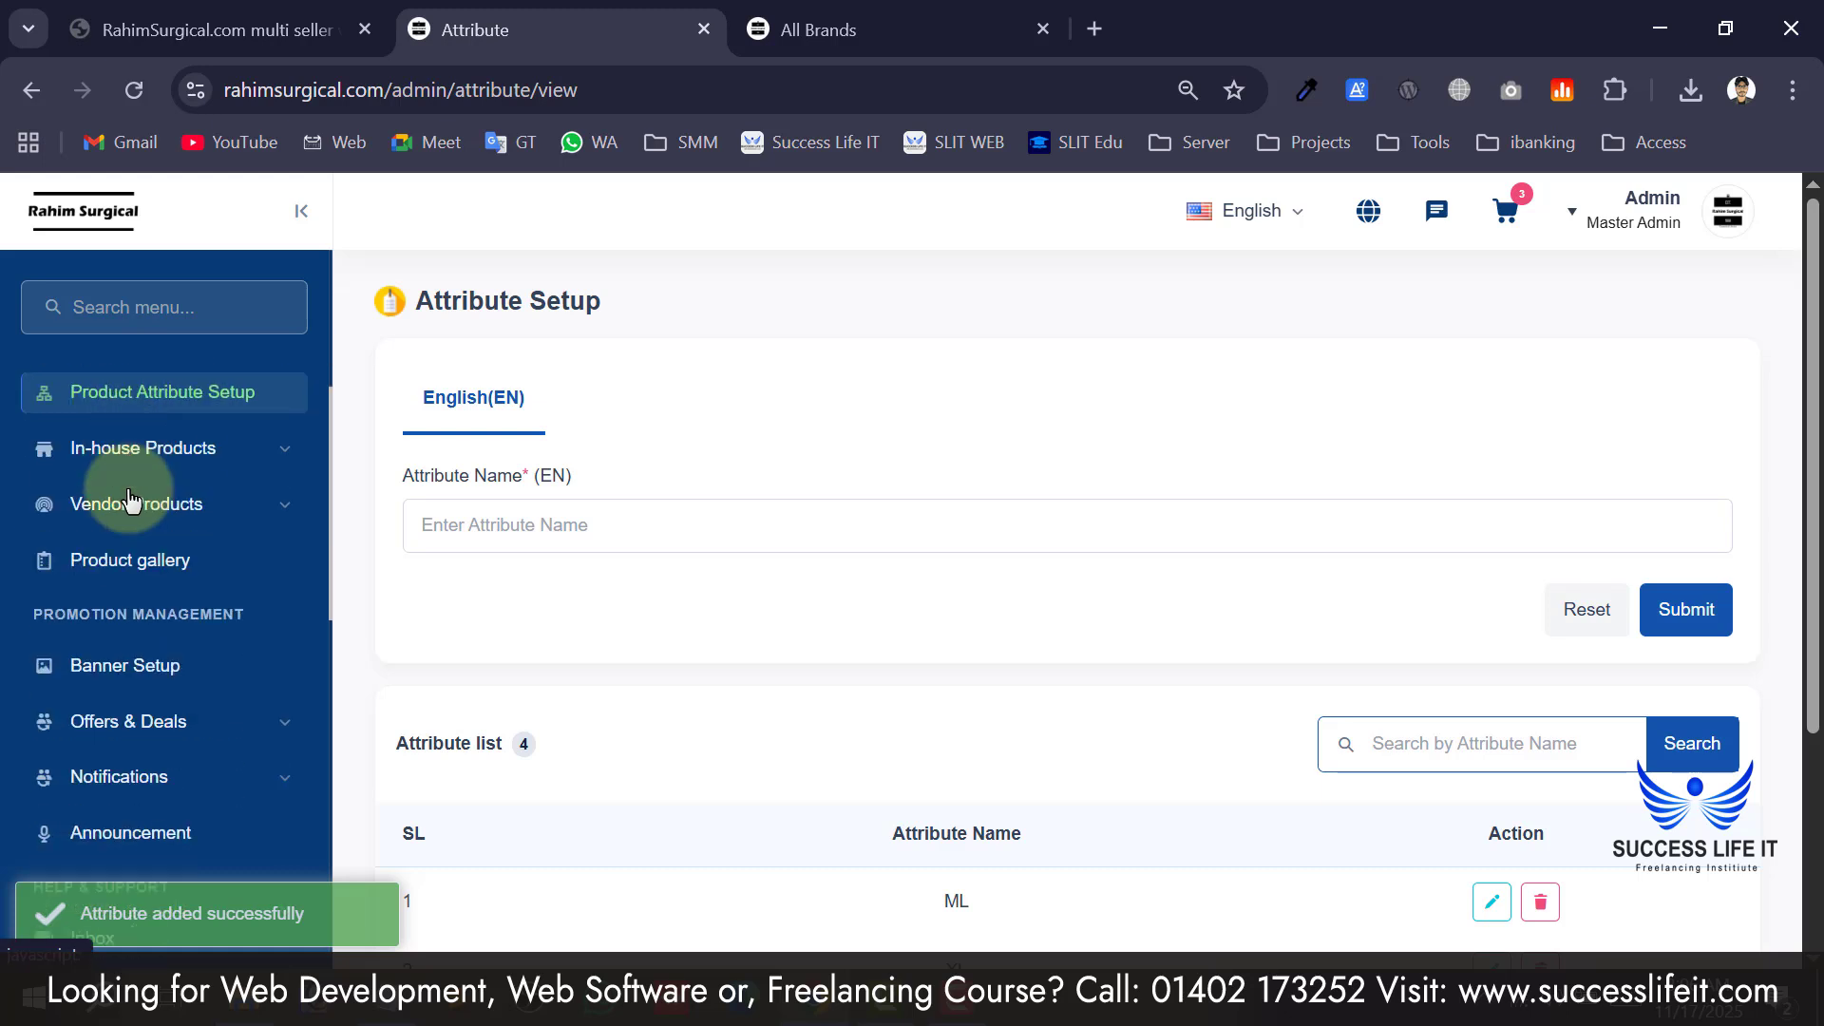
pyautogui.click(241, 456)
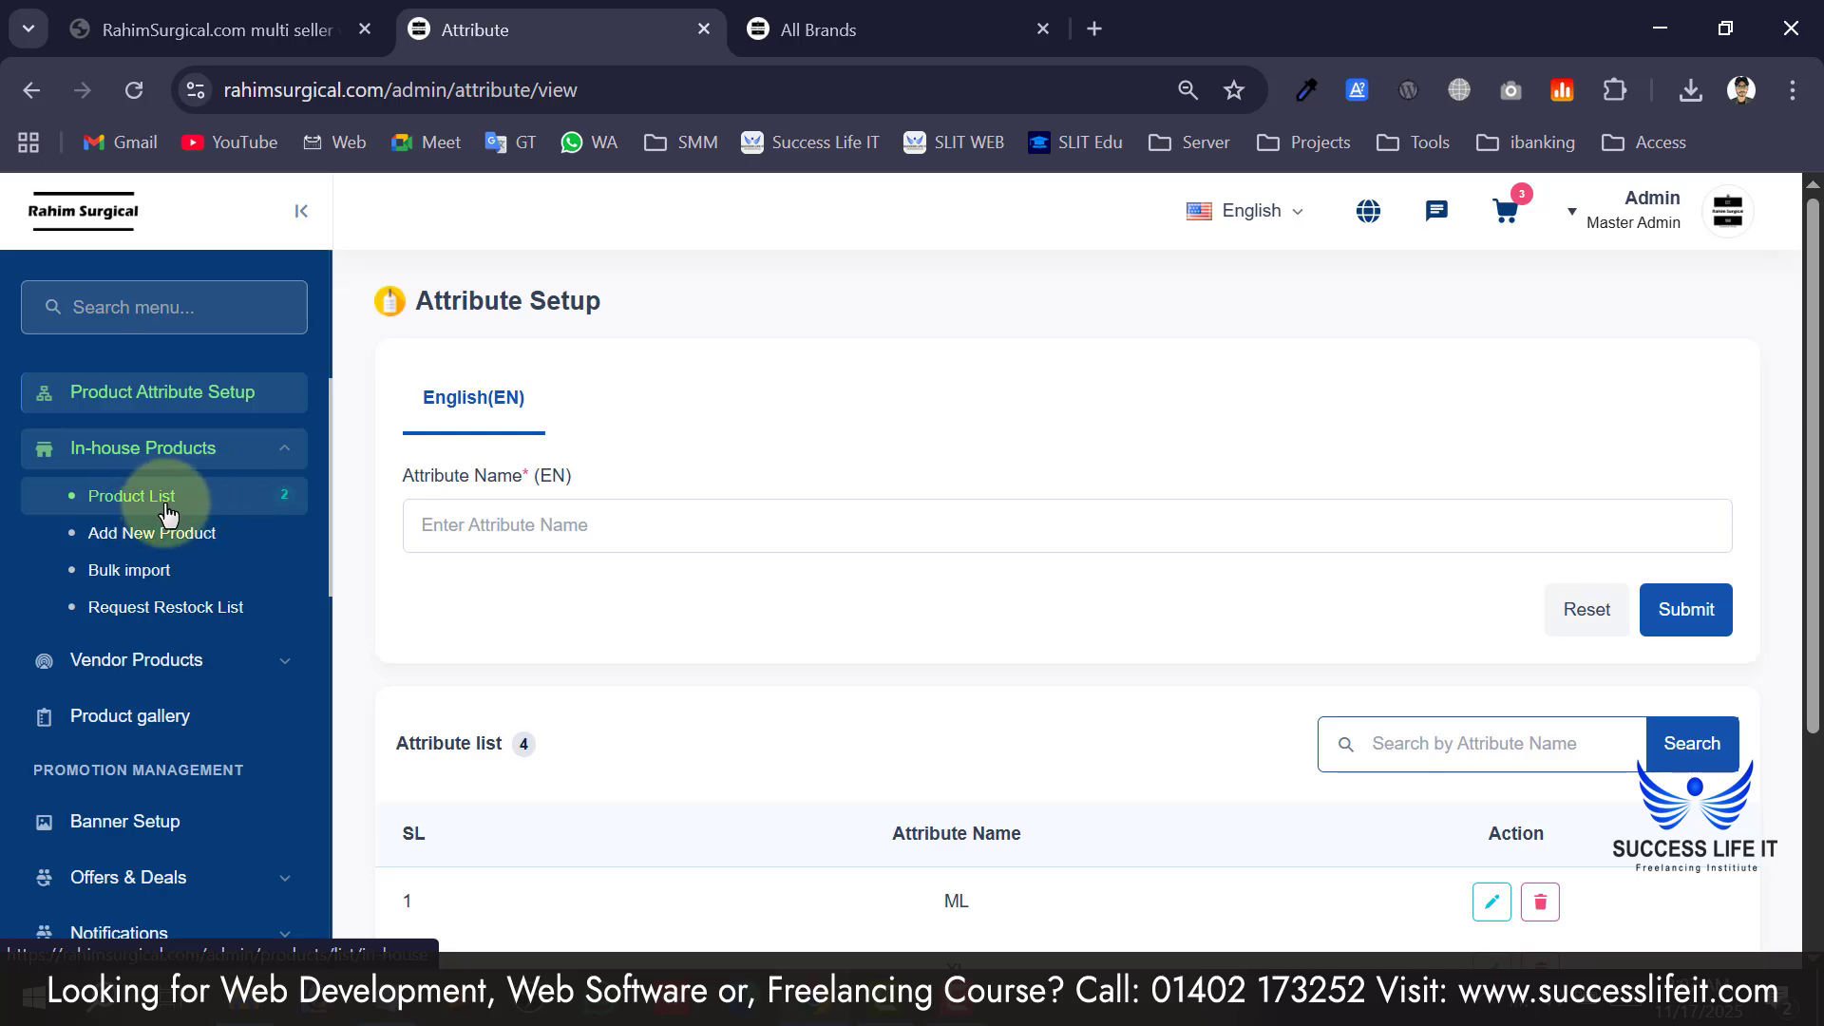
# Look over the storefront's All Brands page and its Featured Products.
pyautogui.scroll(-2, 789, 646)
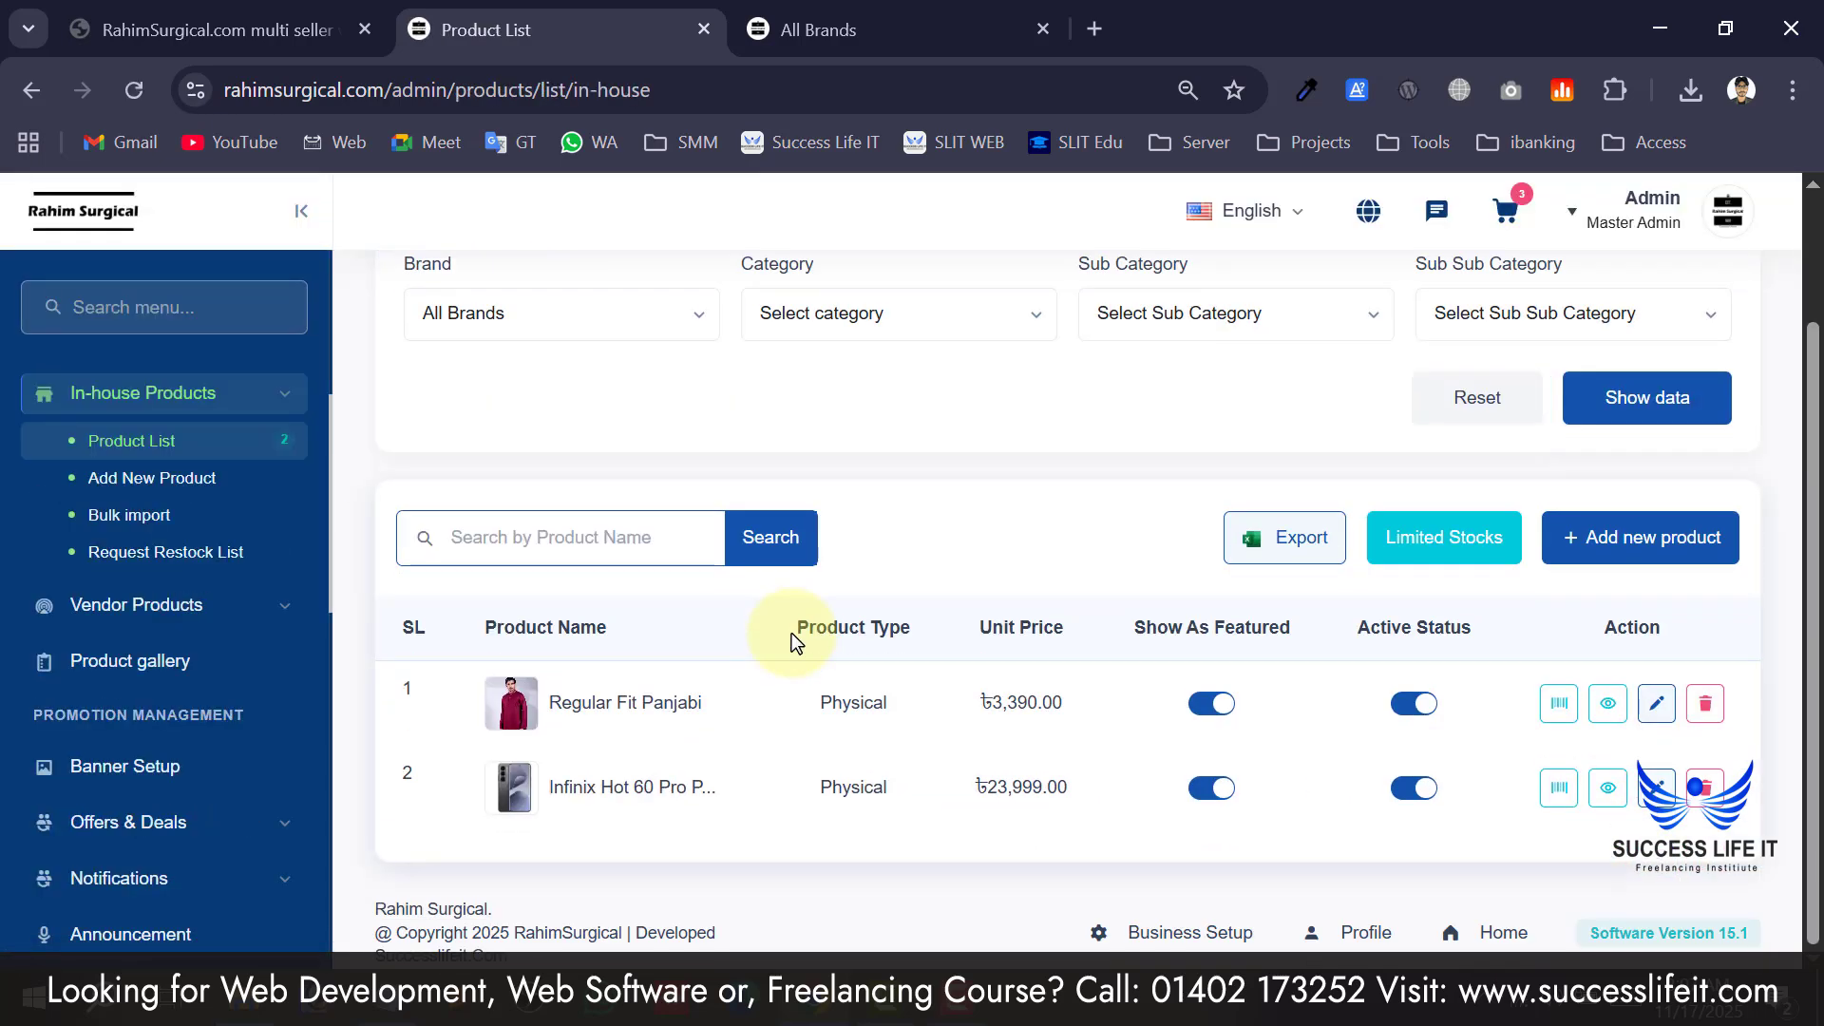
pyautogui.scroll(1, 1017, 794)
pyautogui.scroll(-1, 1052, 772)
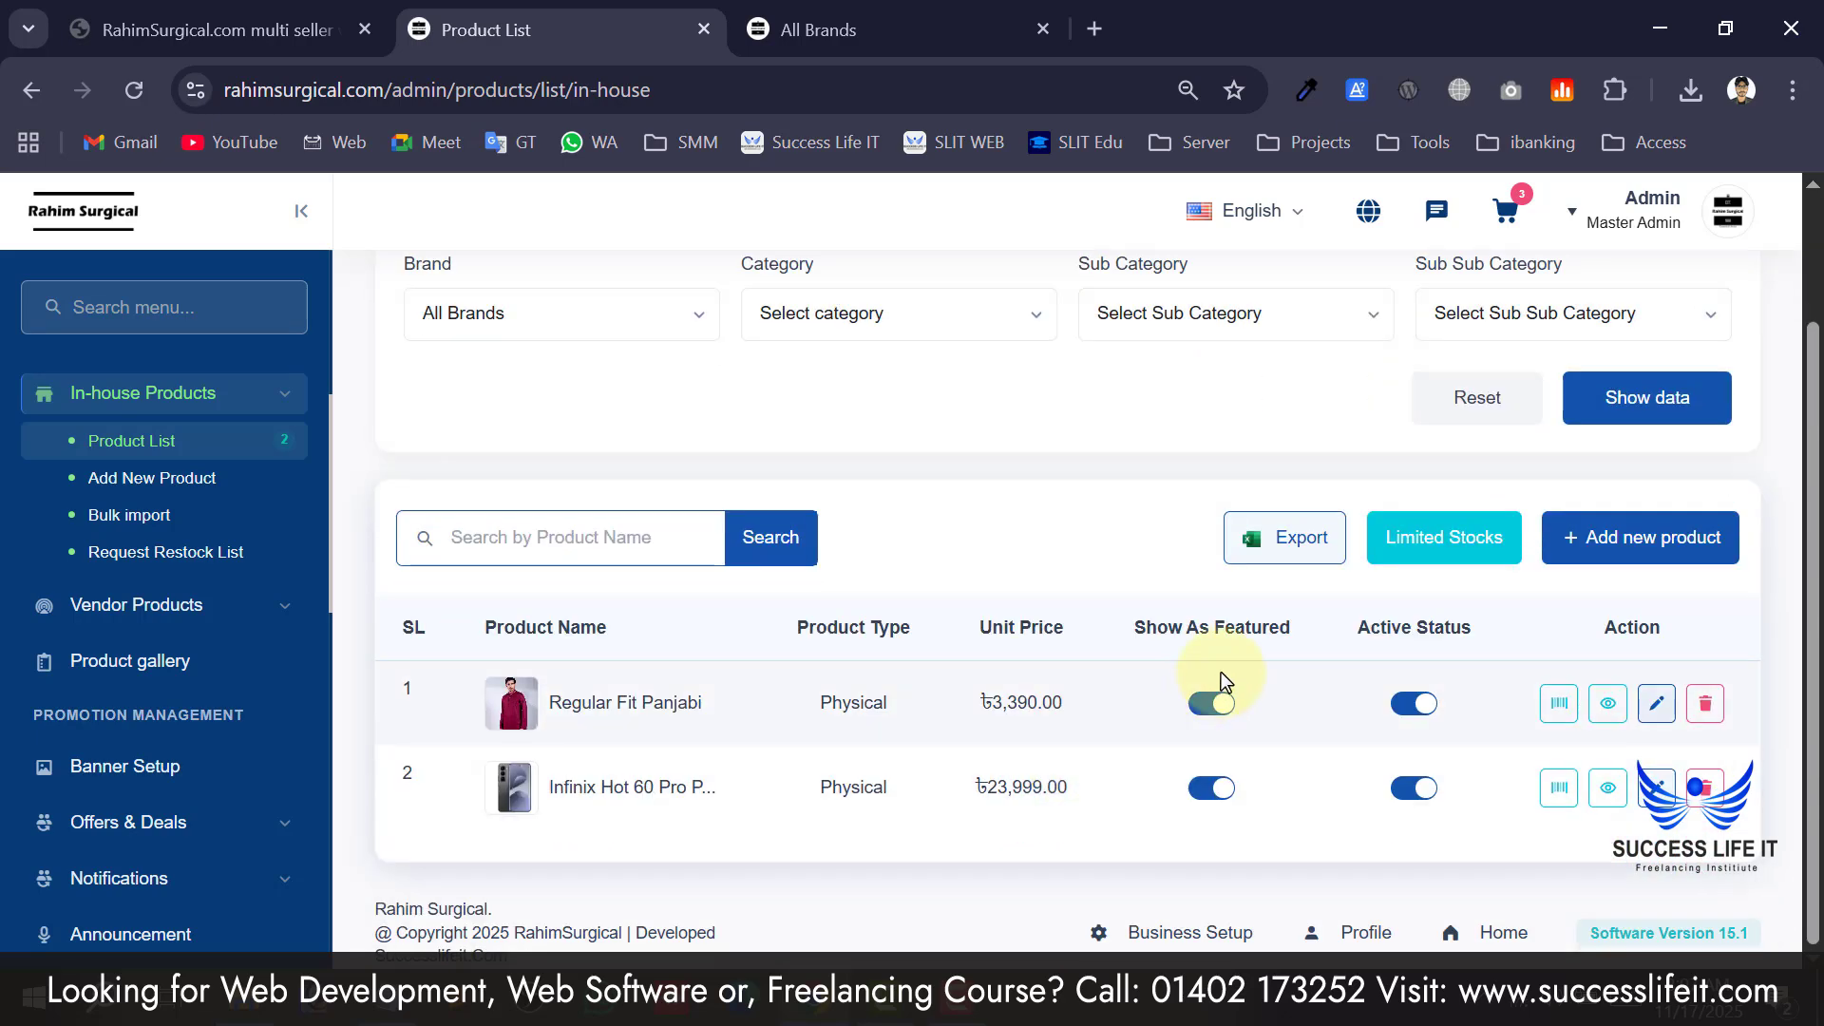
pyautogui.click(847, 29)
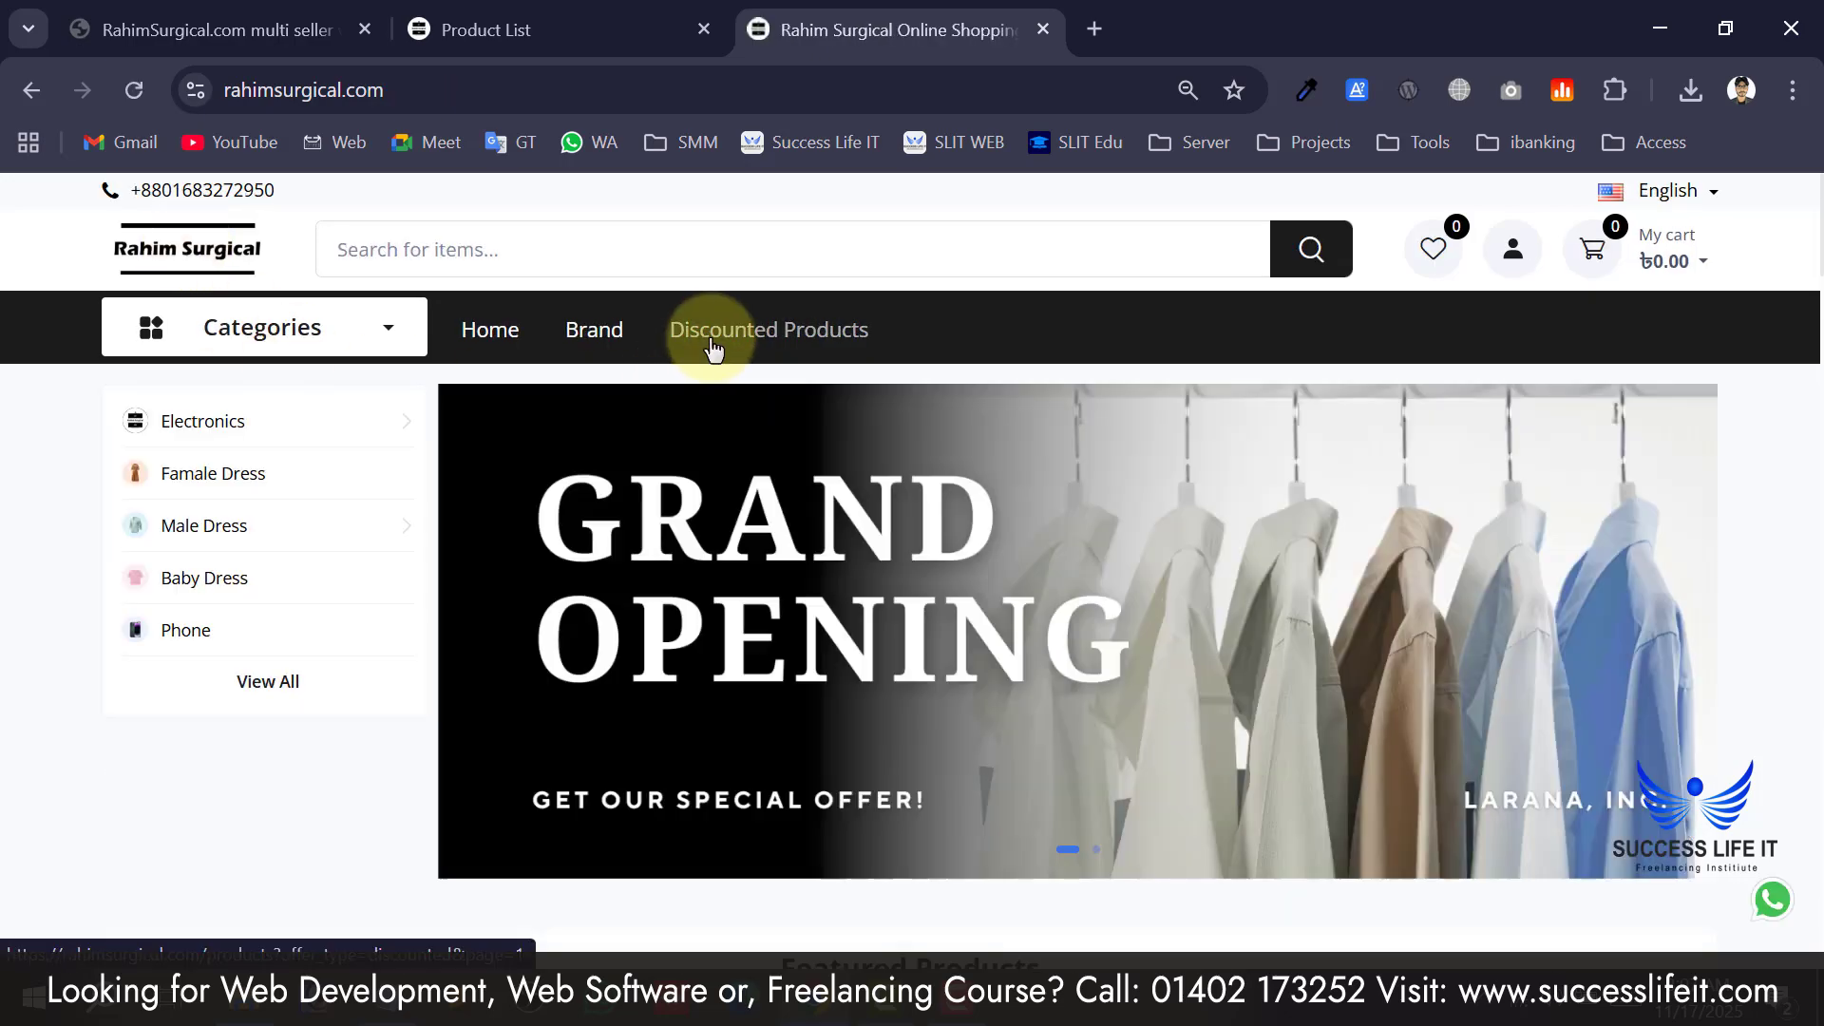
pyautogui.moveTo(600, 347)
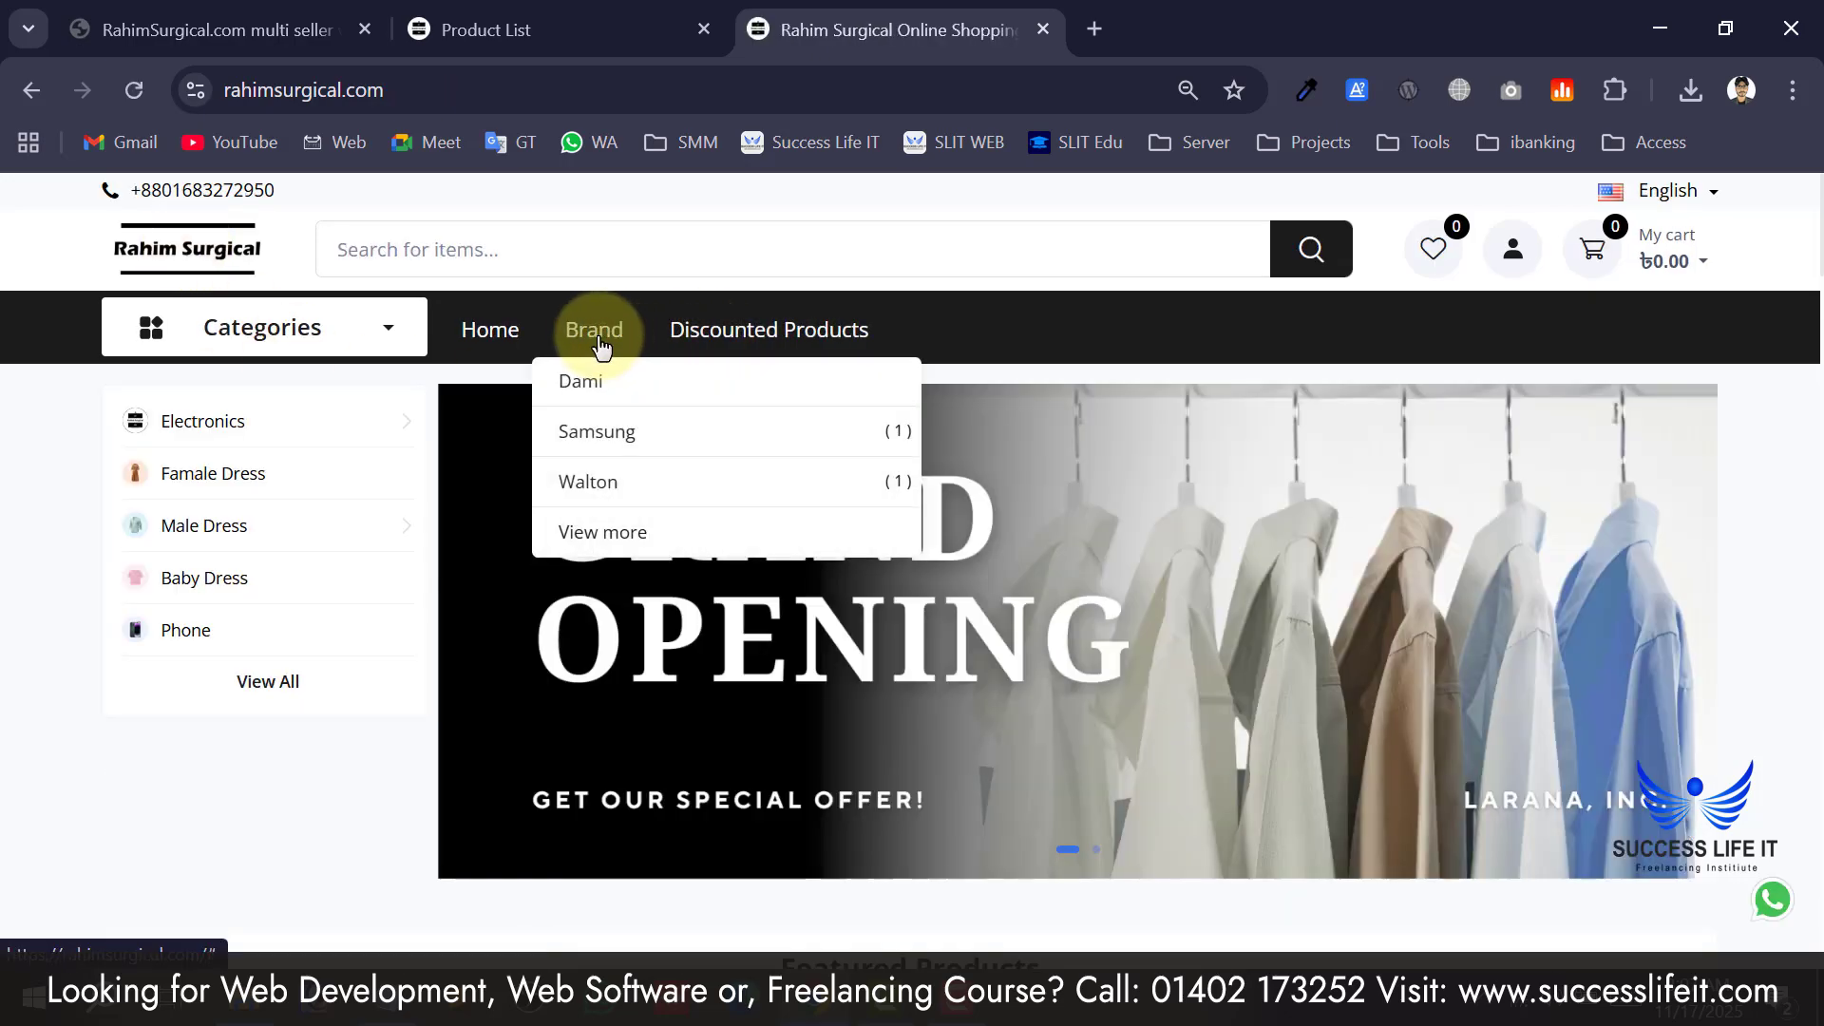
pyautogui.scroll(-8, 214, 646)
pyautogui.scroll(2, 215, 646)
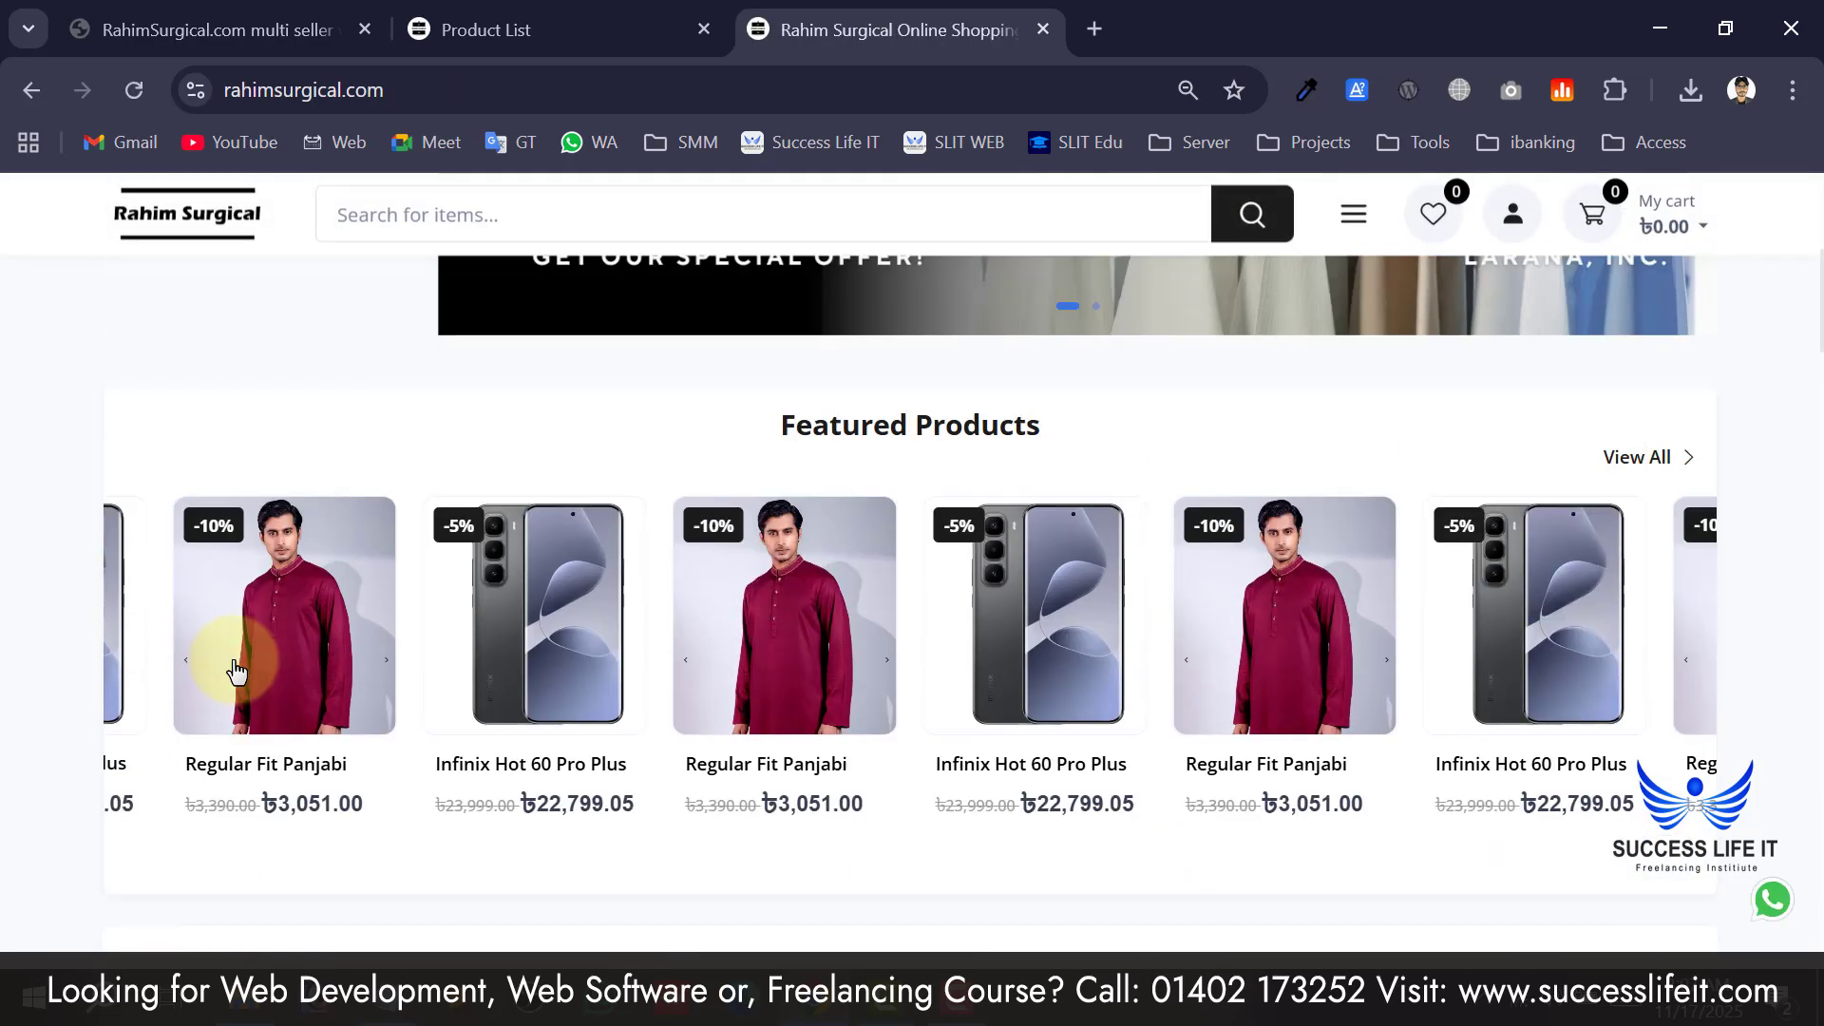
pyautogui.scroll(2, 570, 617)
pyautogui.moveTo(1028, 582); pyautogui.dragTo(807, 582)
pyautogui.scroll(-2, 576, 202)
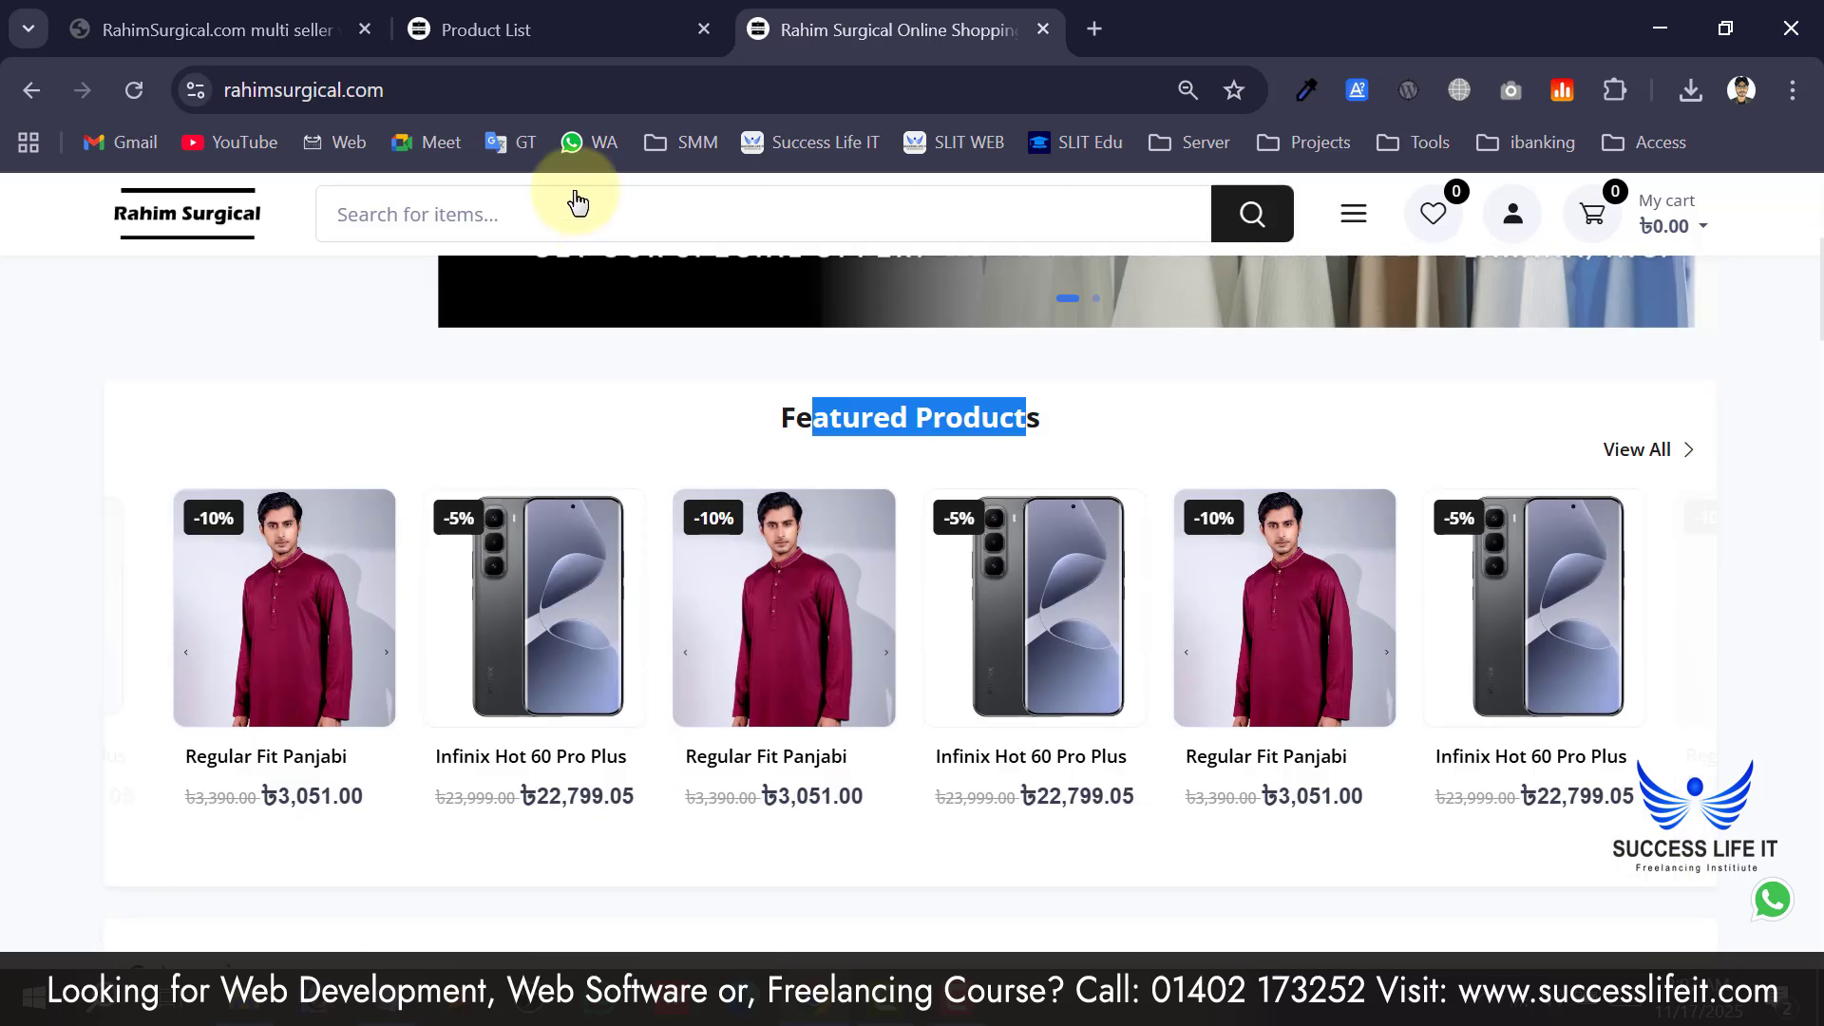
# Compare the admin In House Product List with the storefront's featured products.
pyautogui.click(485, 29)
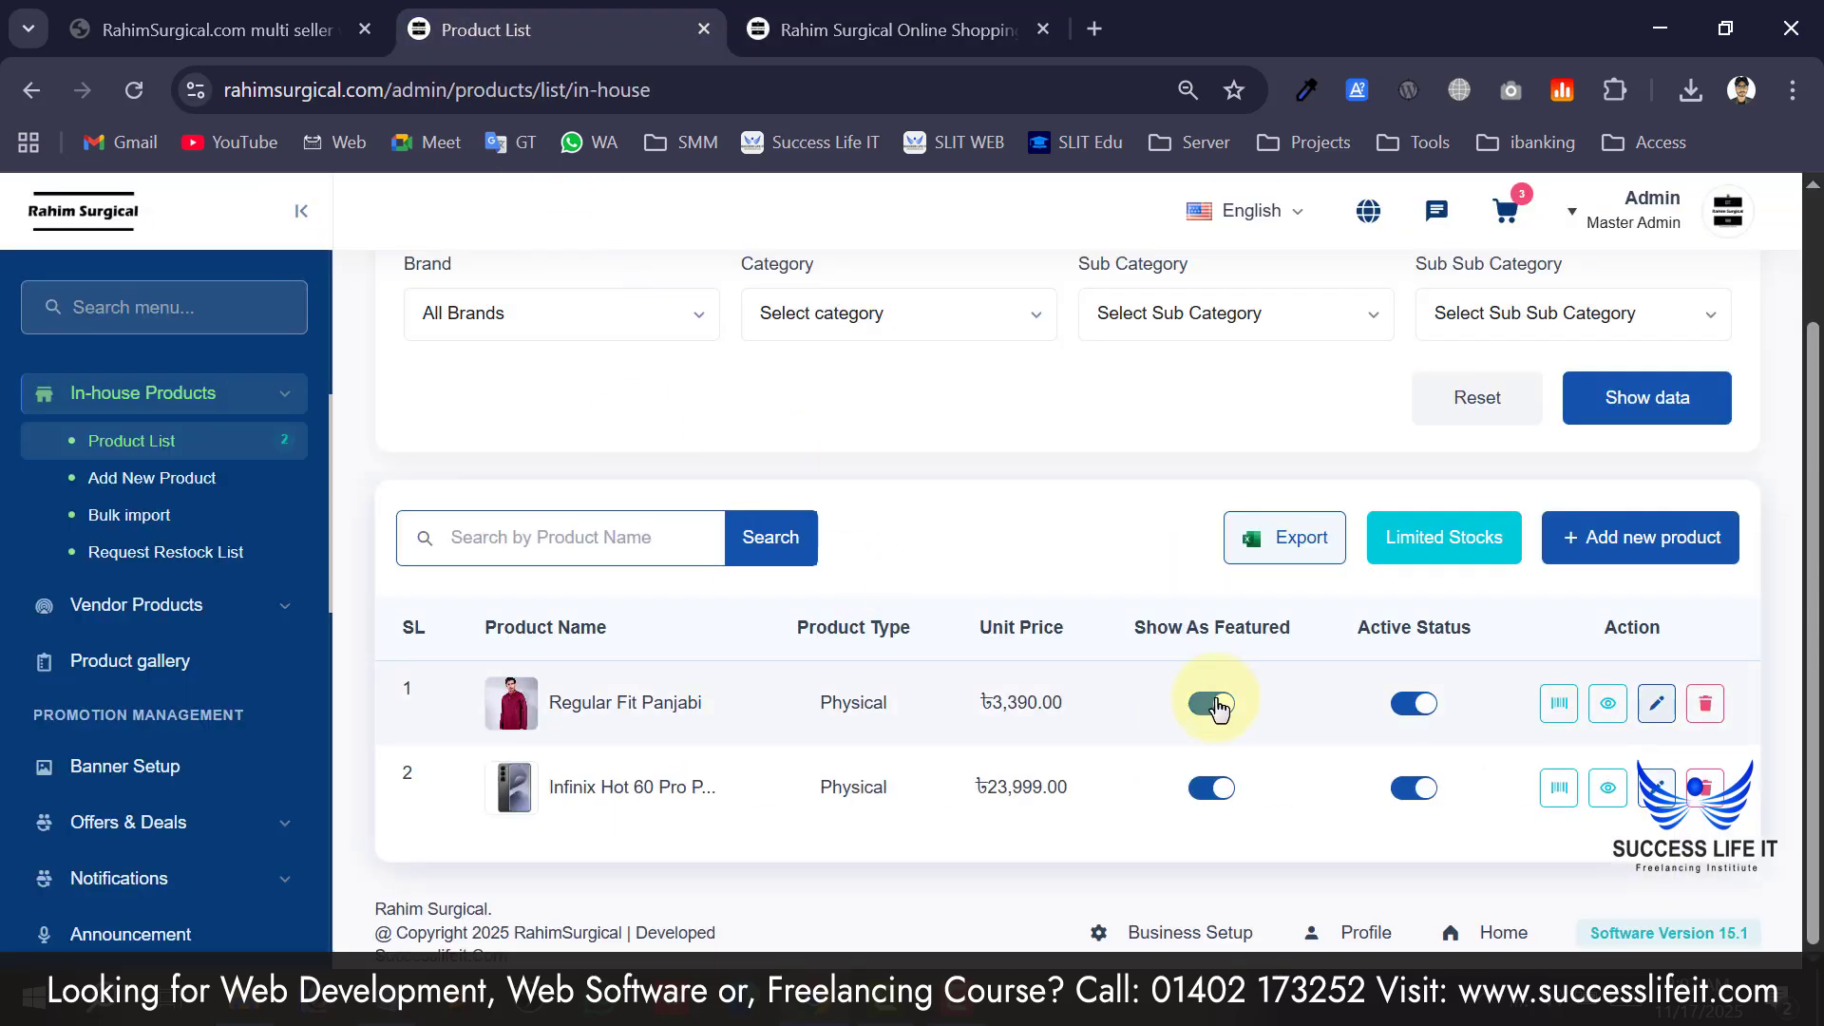
pyautogui.hotkey('ctrl', 'Tab')
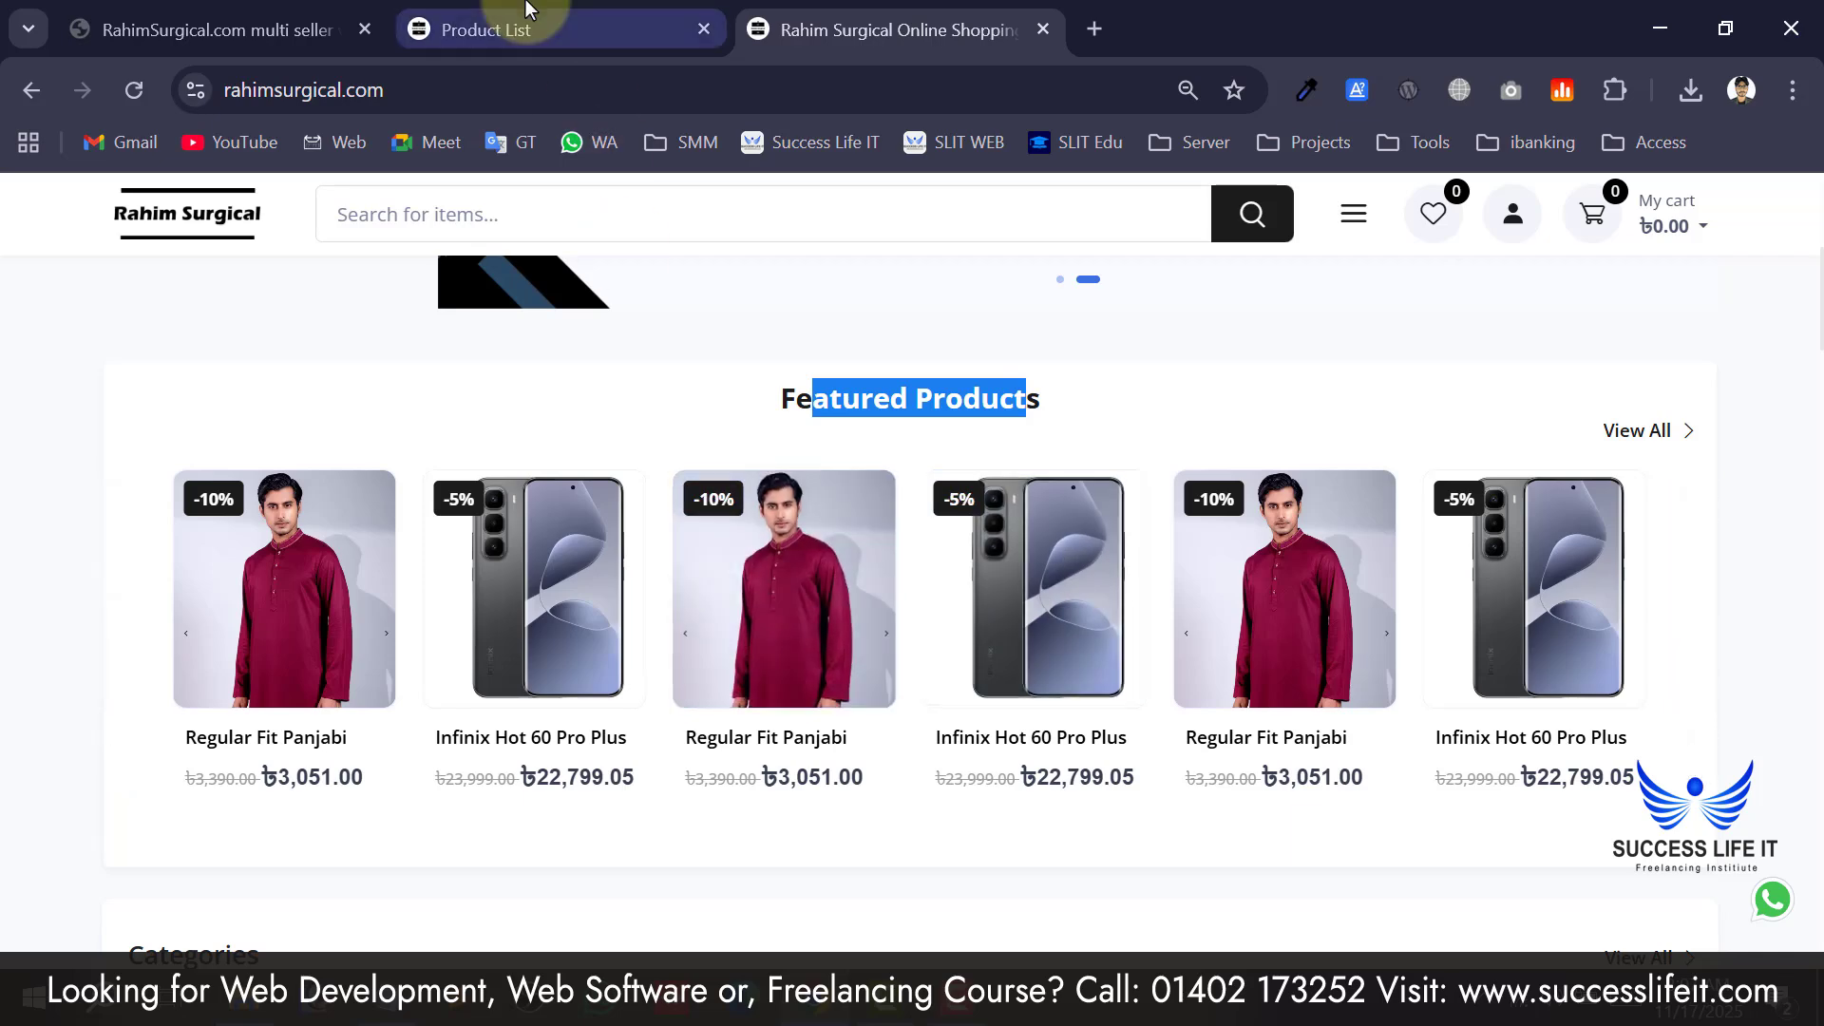
pyautogui.click(556, 28)
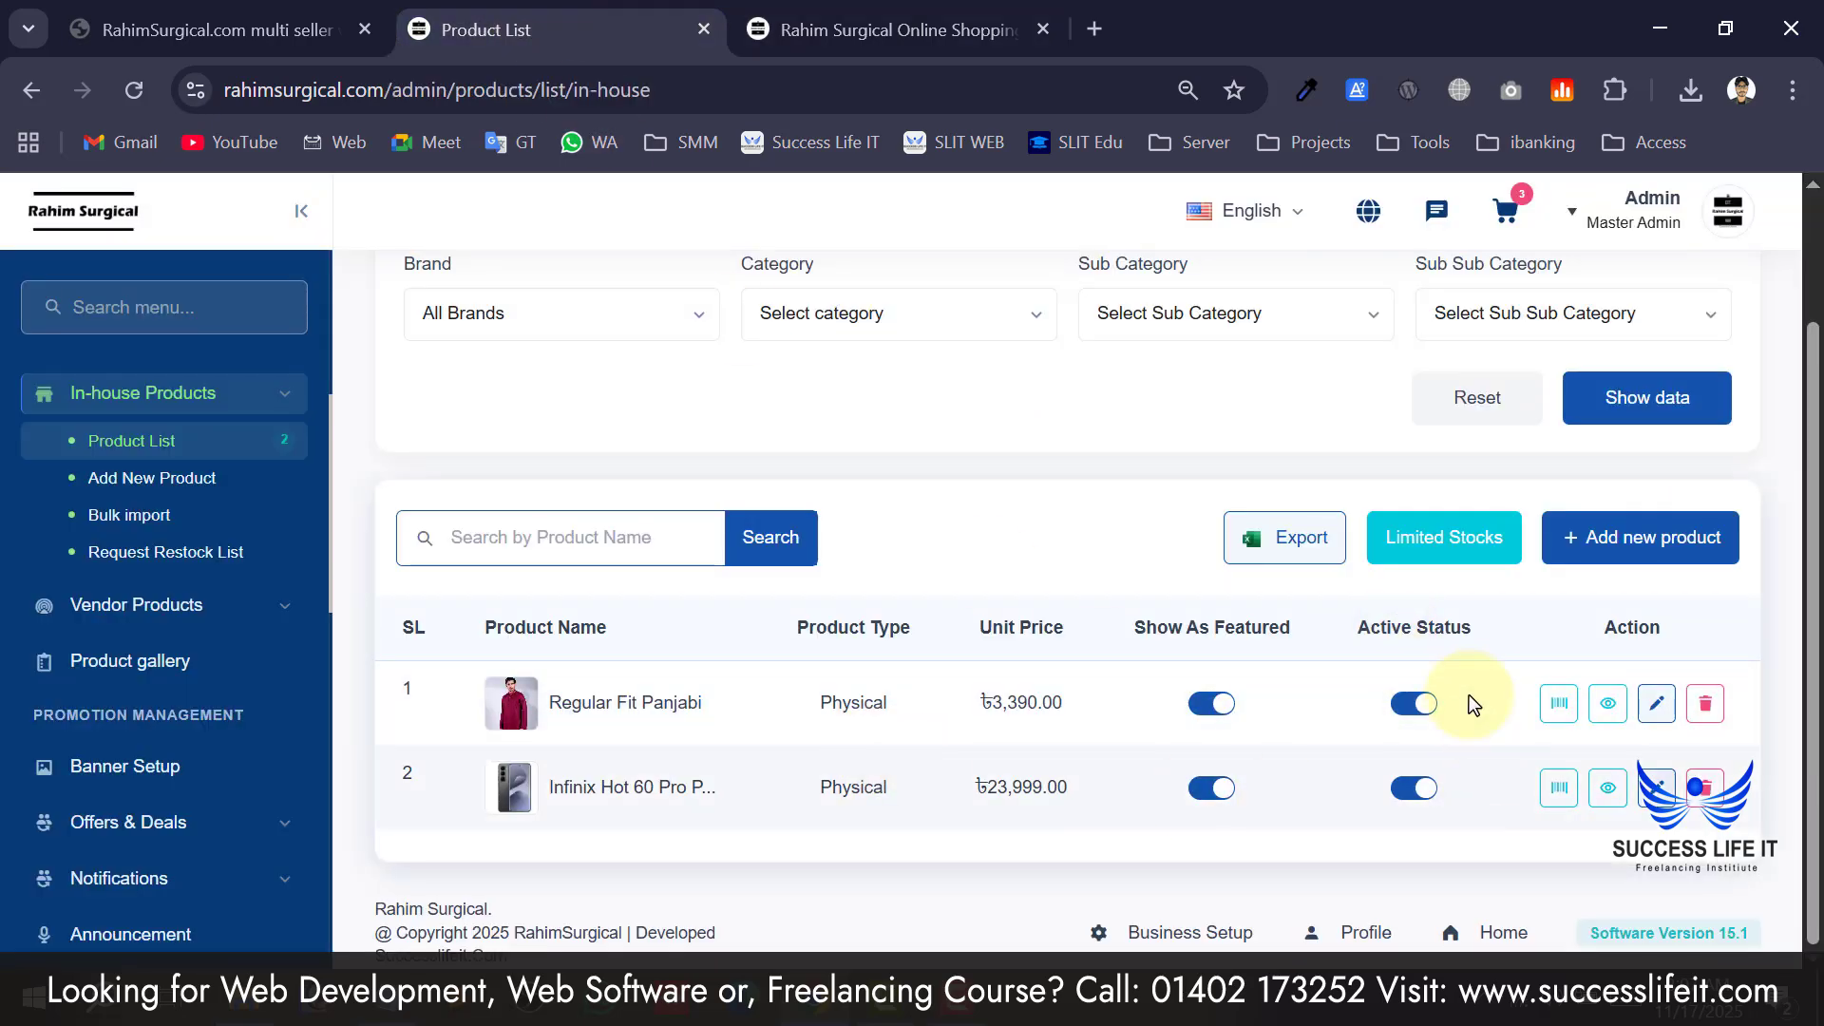
pyautogui.scroll(2, 1365, 722)
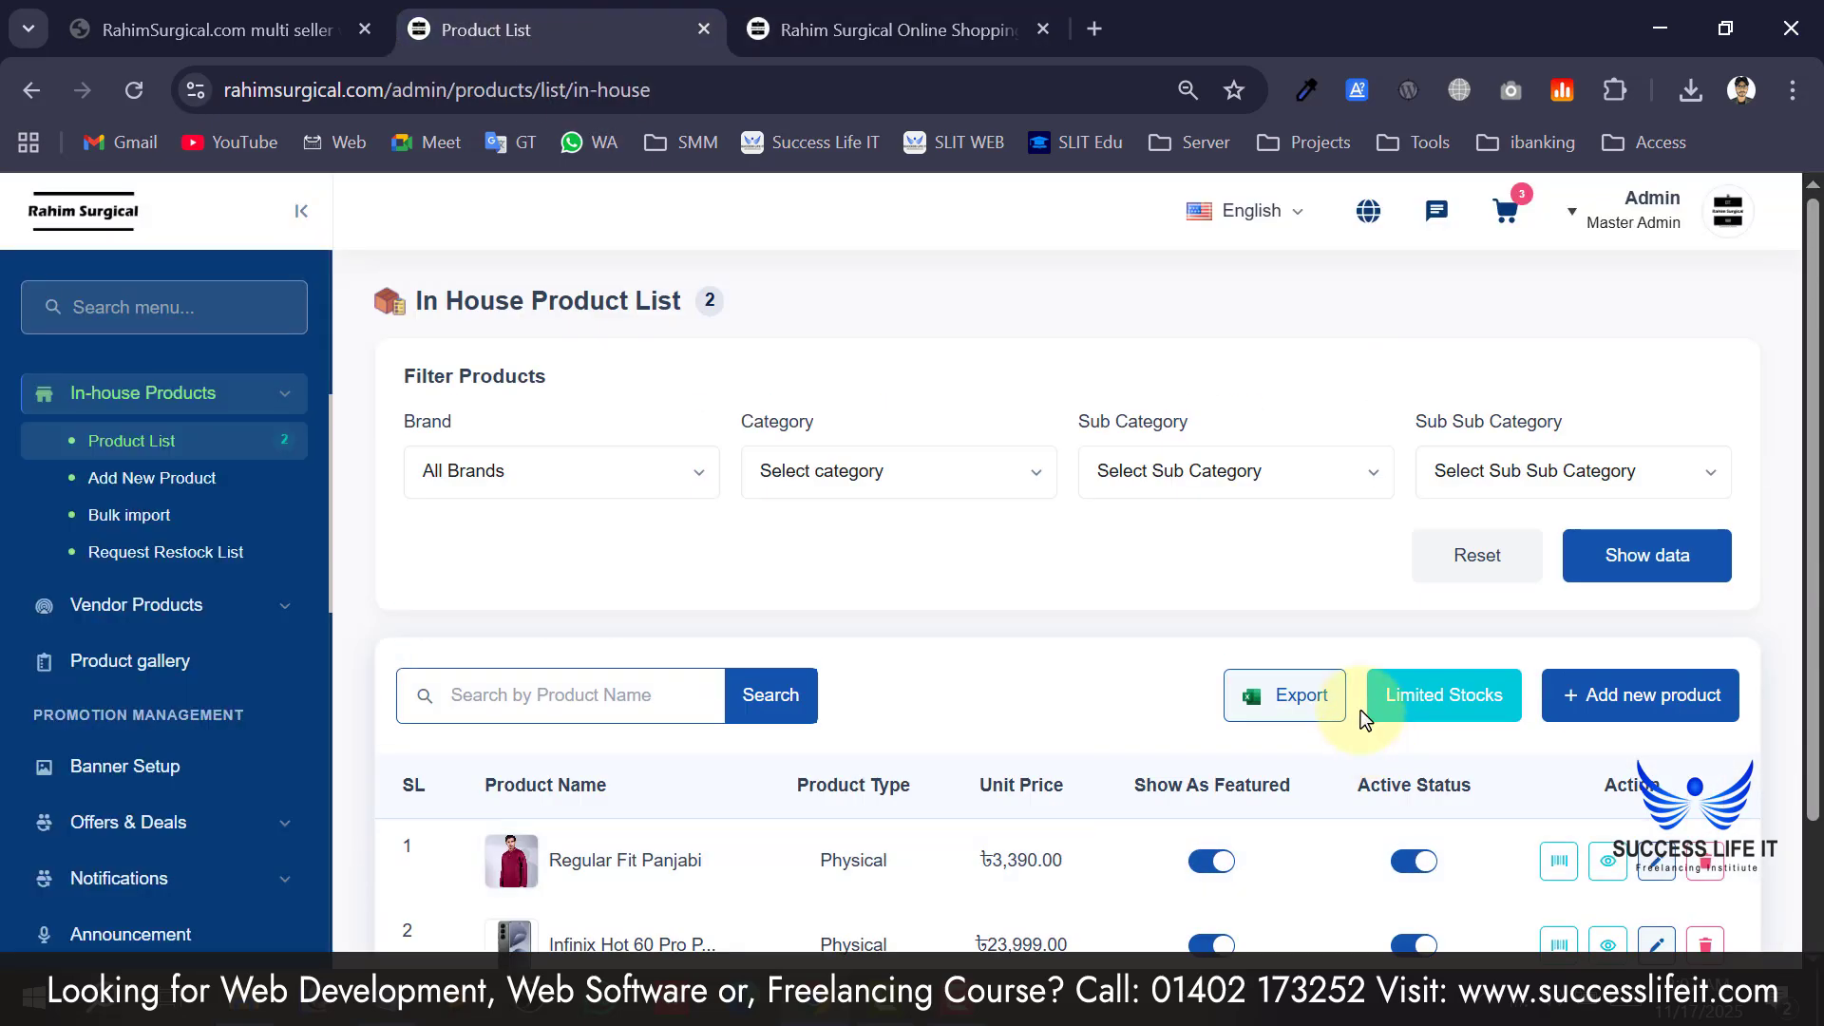
pyautogui.scroll(-1, 813, 646)
pyautogui.scroll(-1, 813, 654)
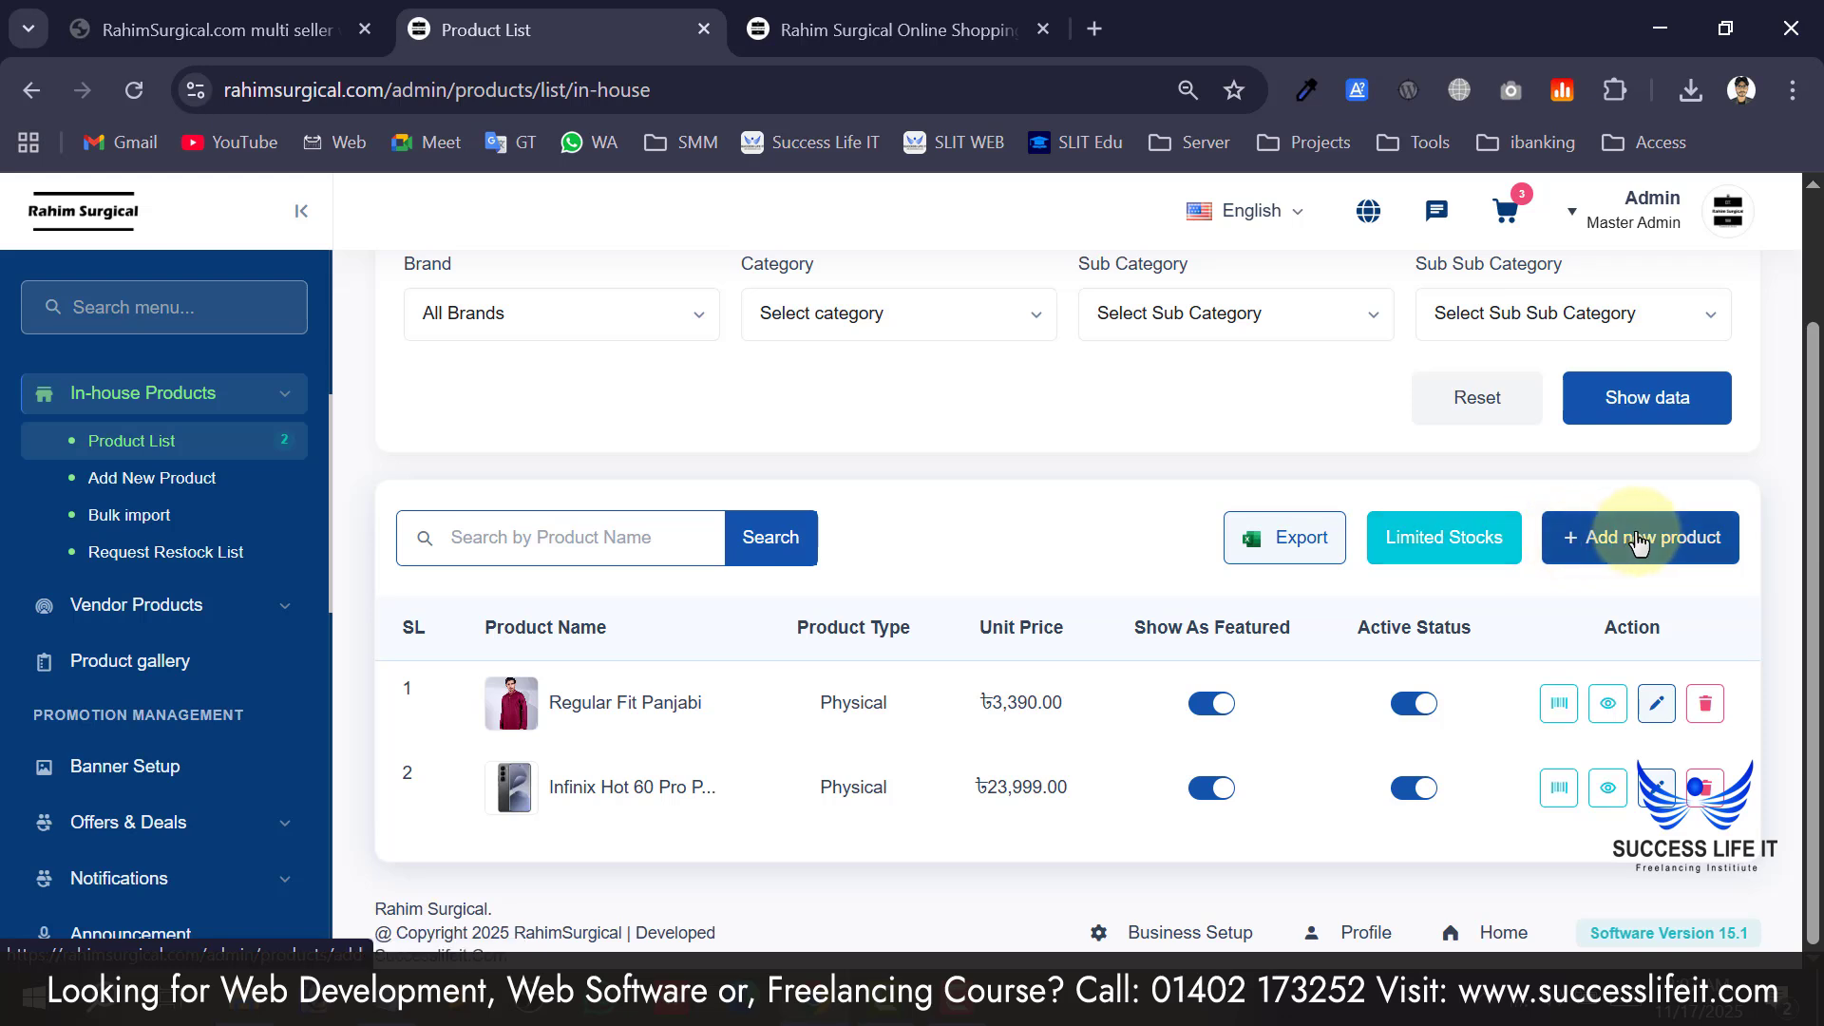
# Download the product_bulk_format.xlsx template and open it, which shows only raw hex in Sublime Text.
pyautogui.scroll(2, 1572, 556)
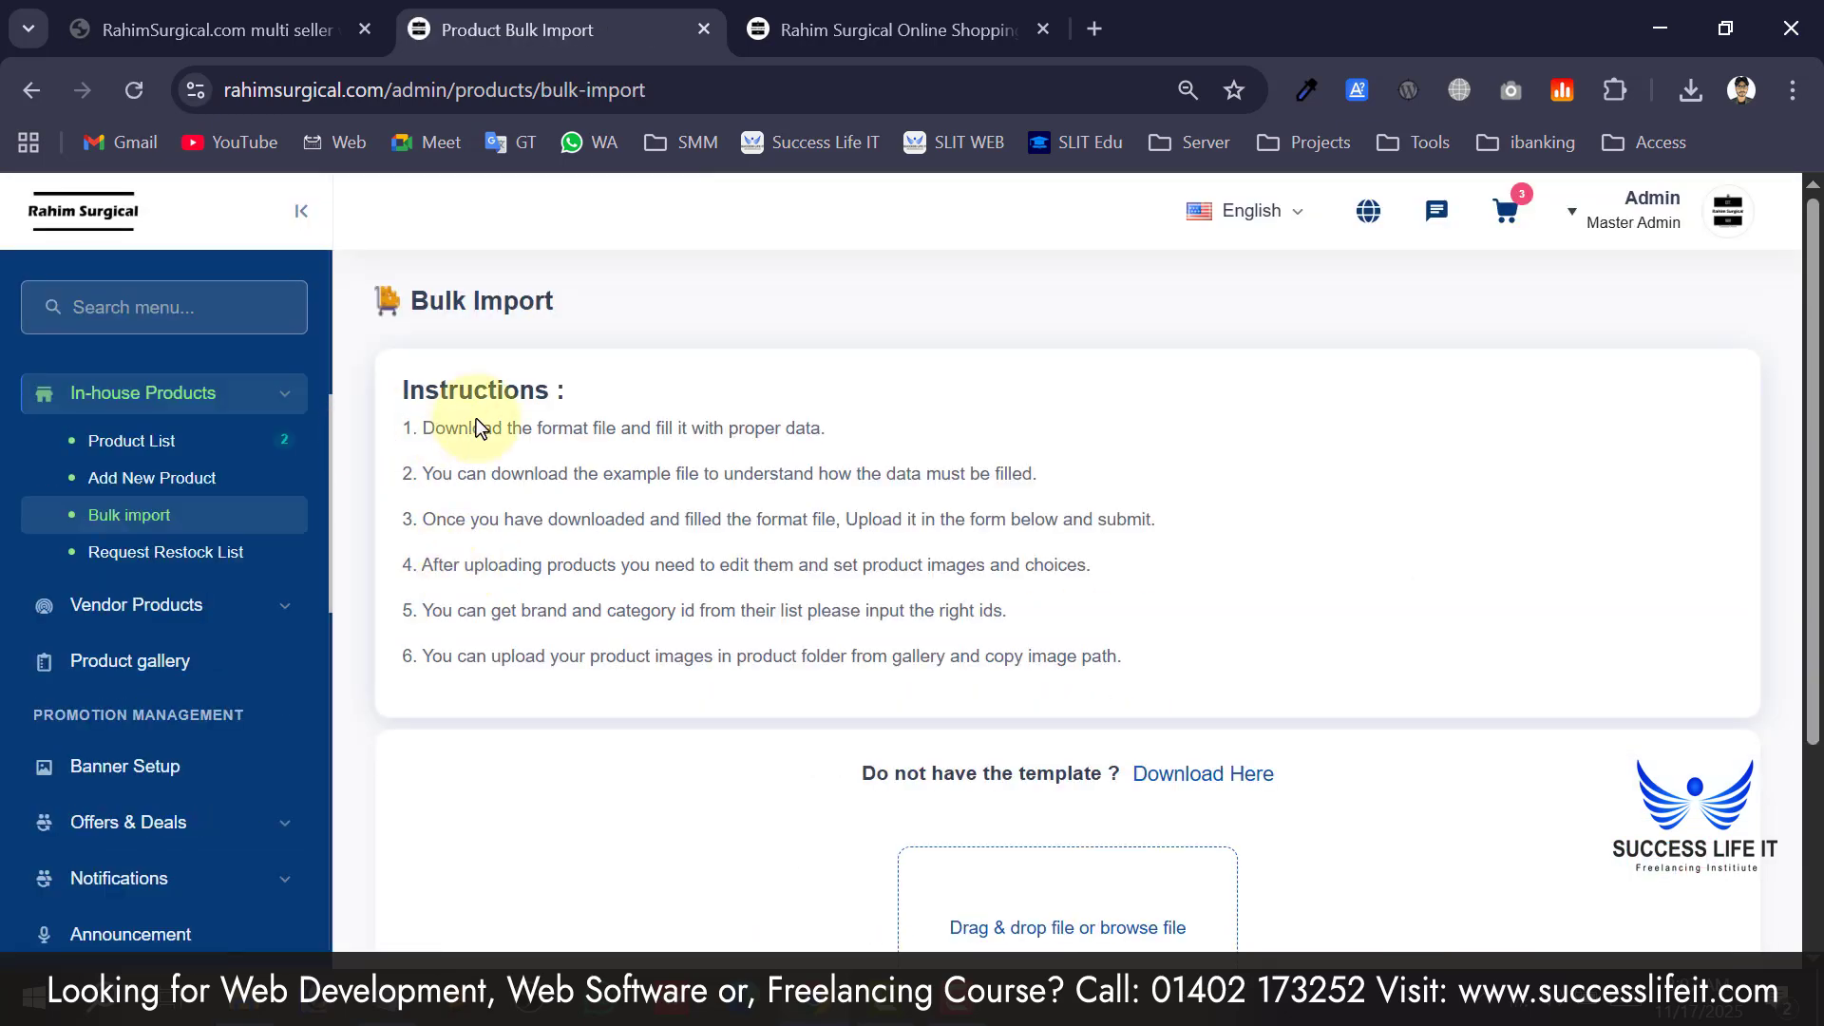
pyautogui.moveTo(434, 429); pyautogui.dragTo(1030, 608)
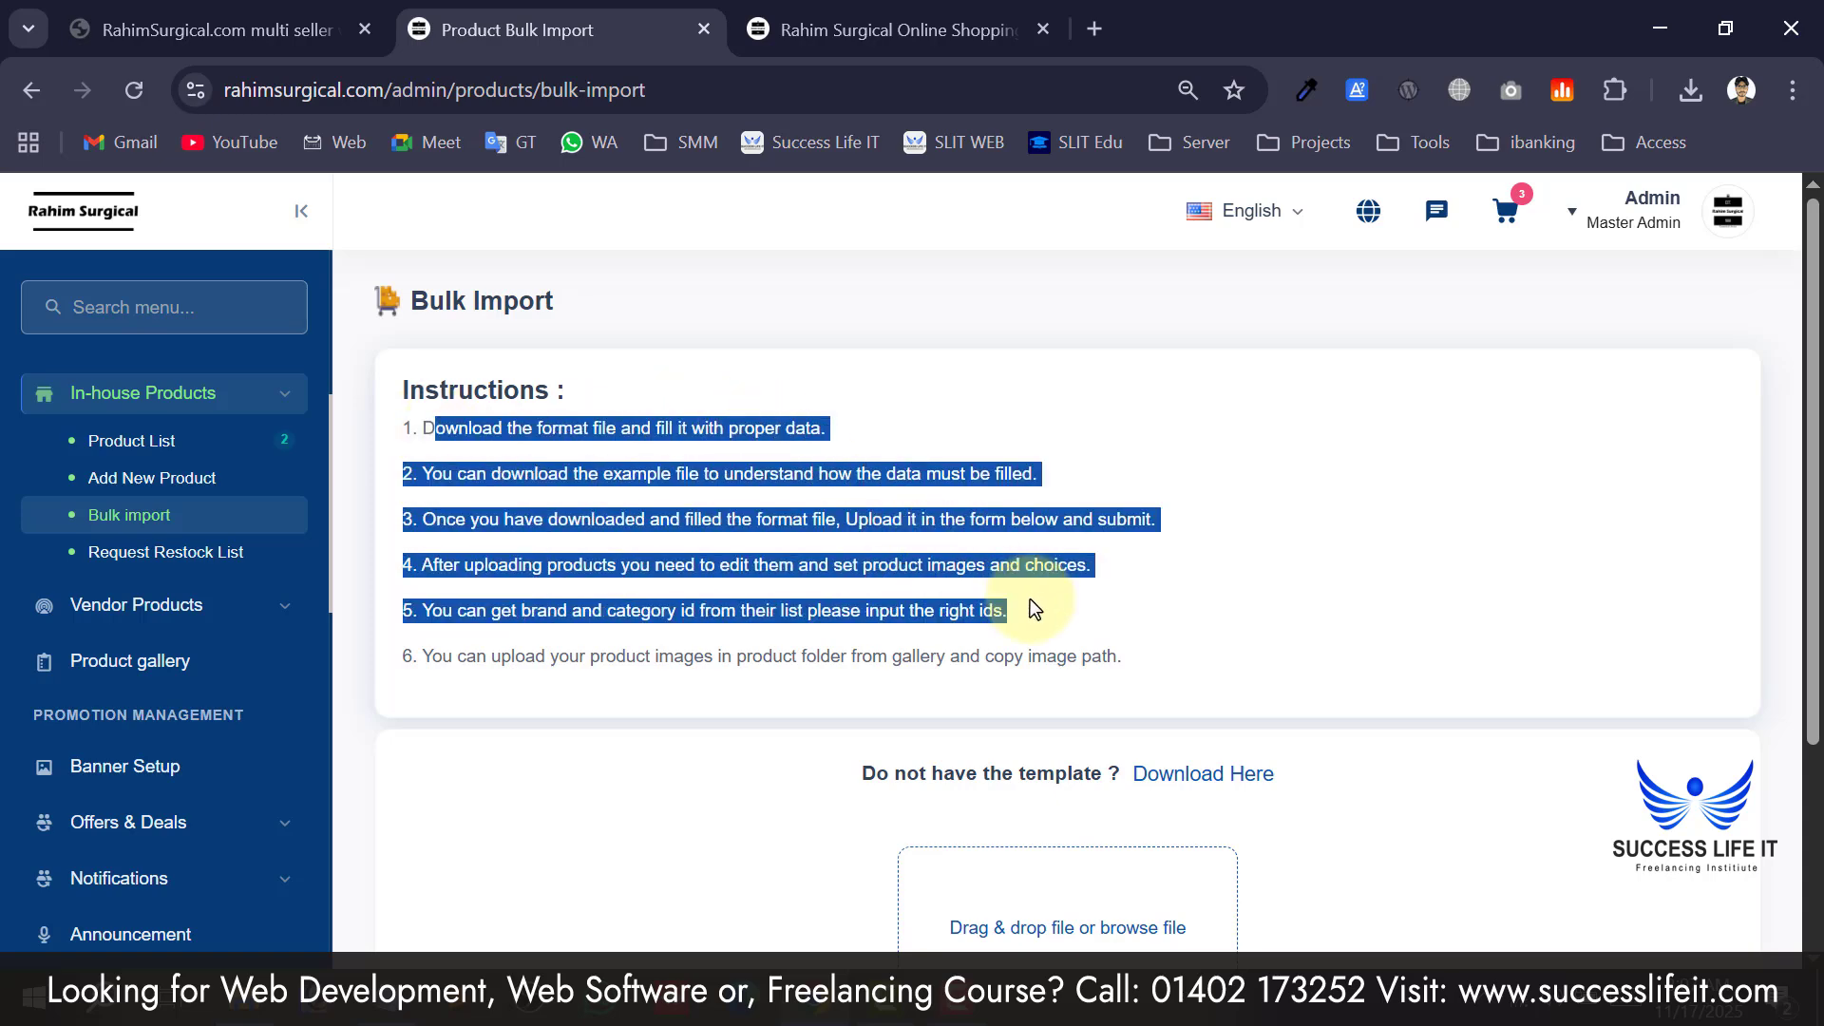
pyautogui.scroll(-3, 1030, 599)
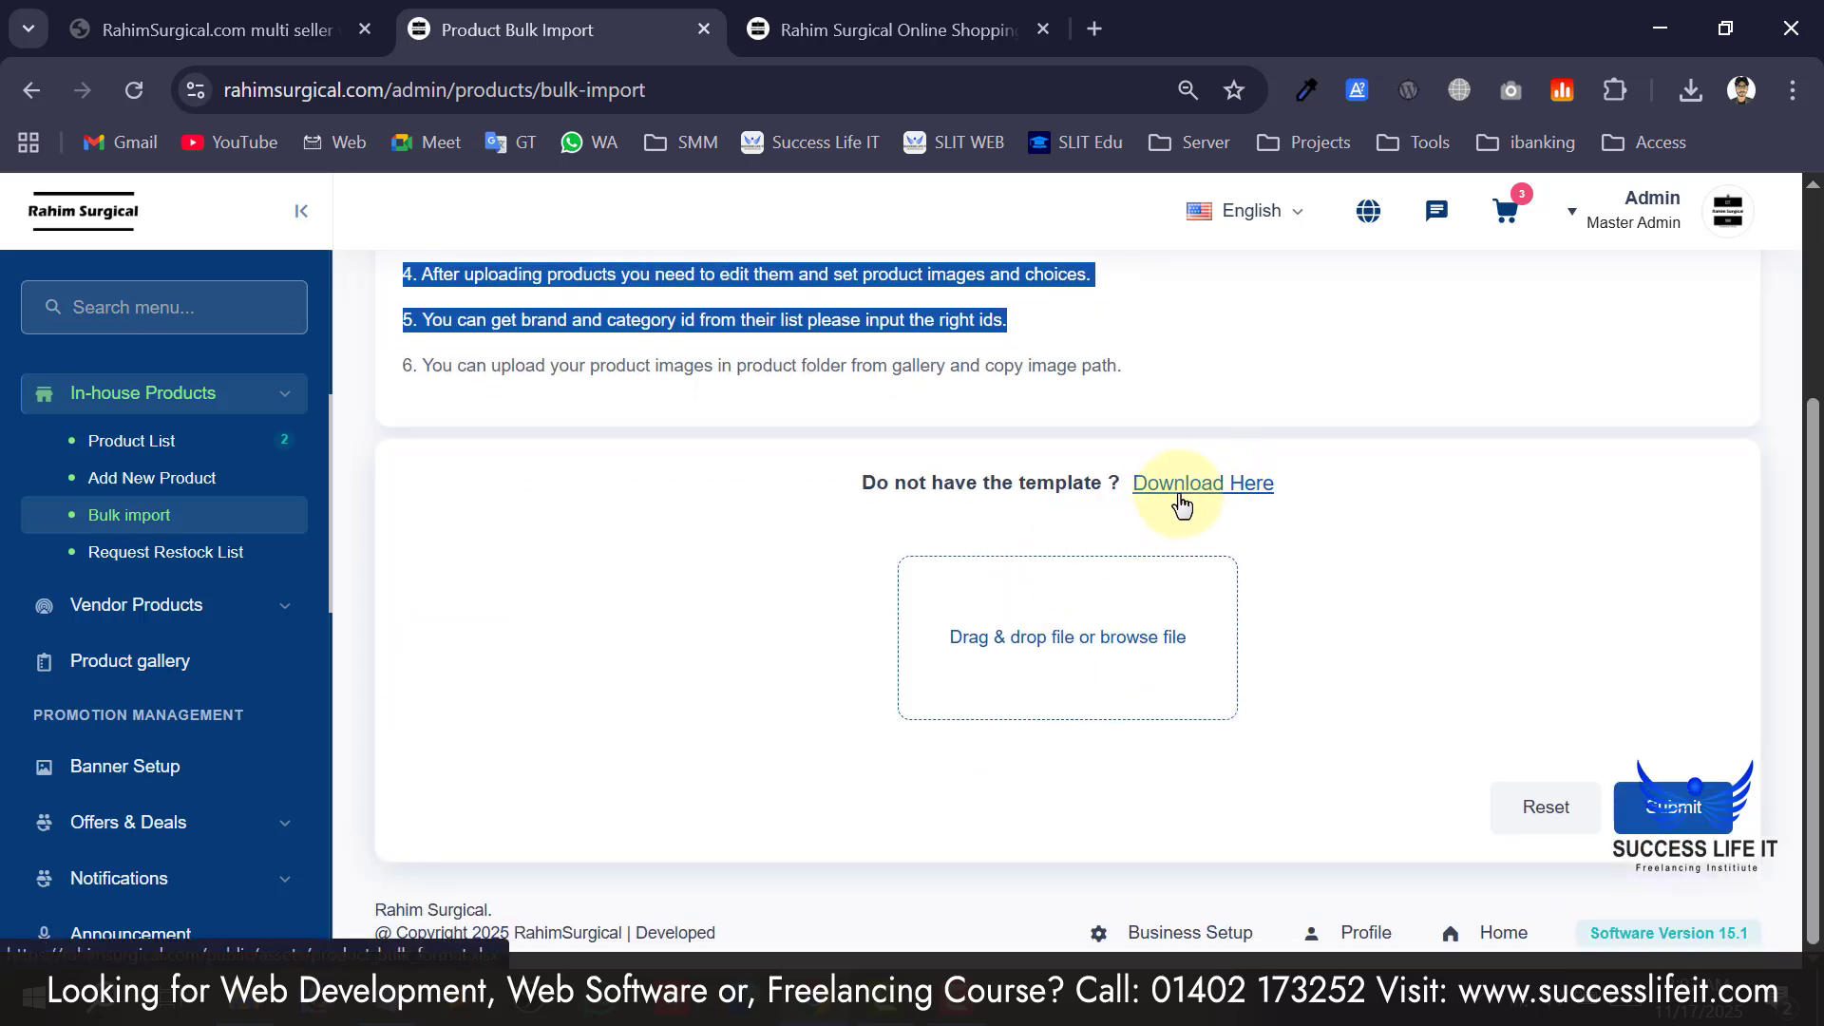
pyautogui.click(1182, 504)
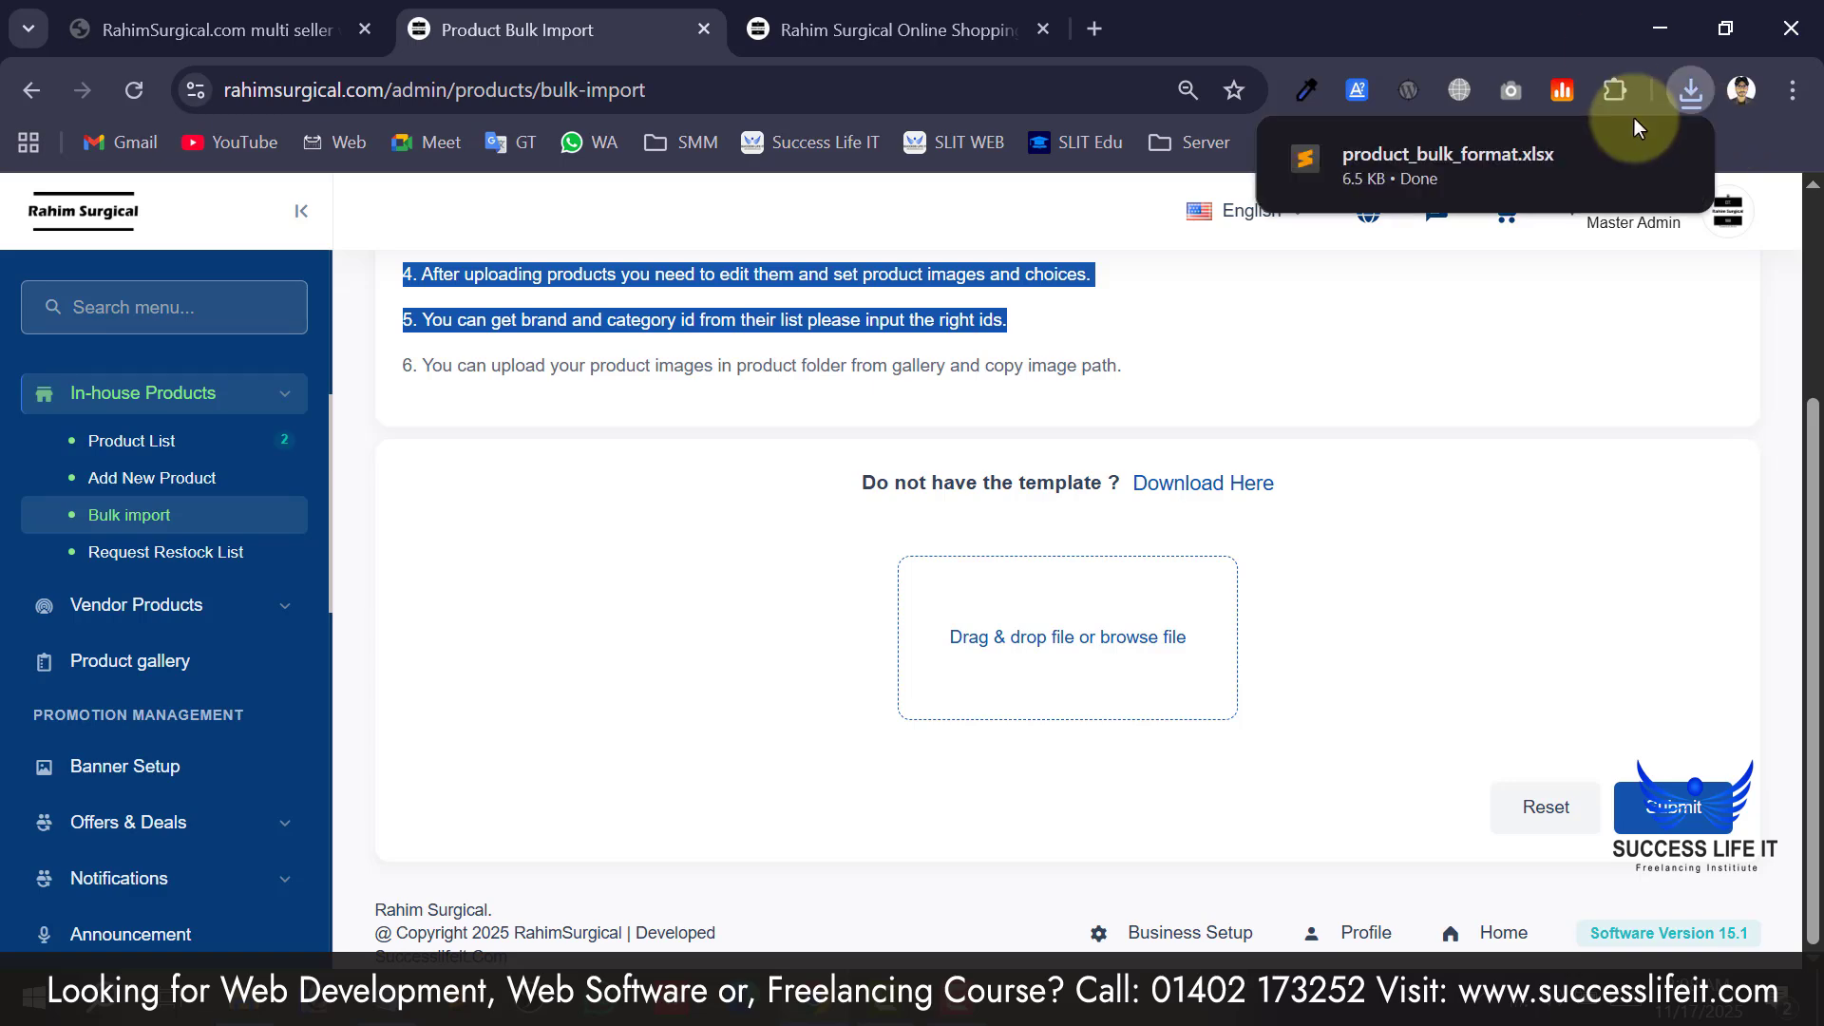
pyautogui.click(1668, 159)
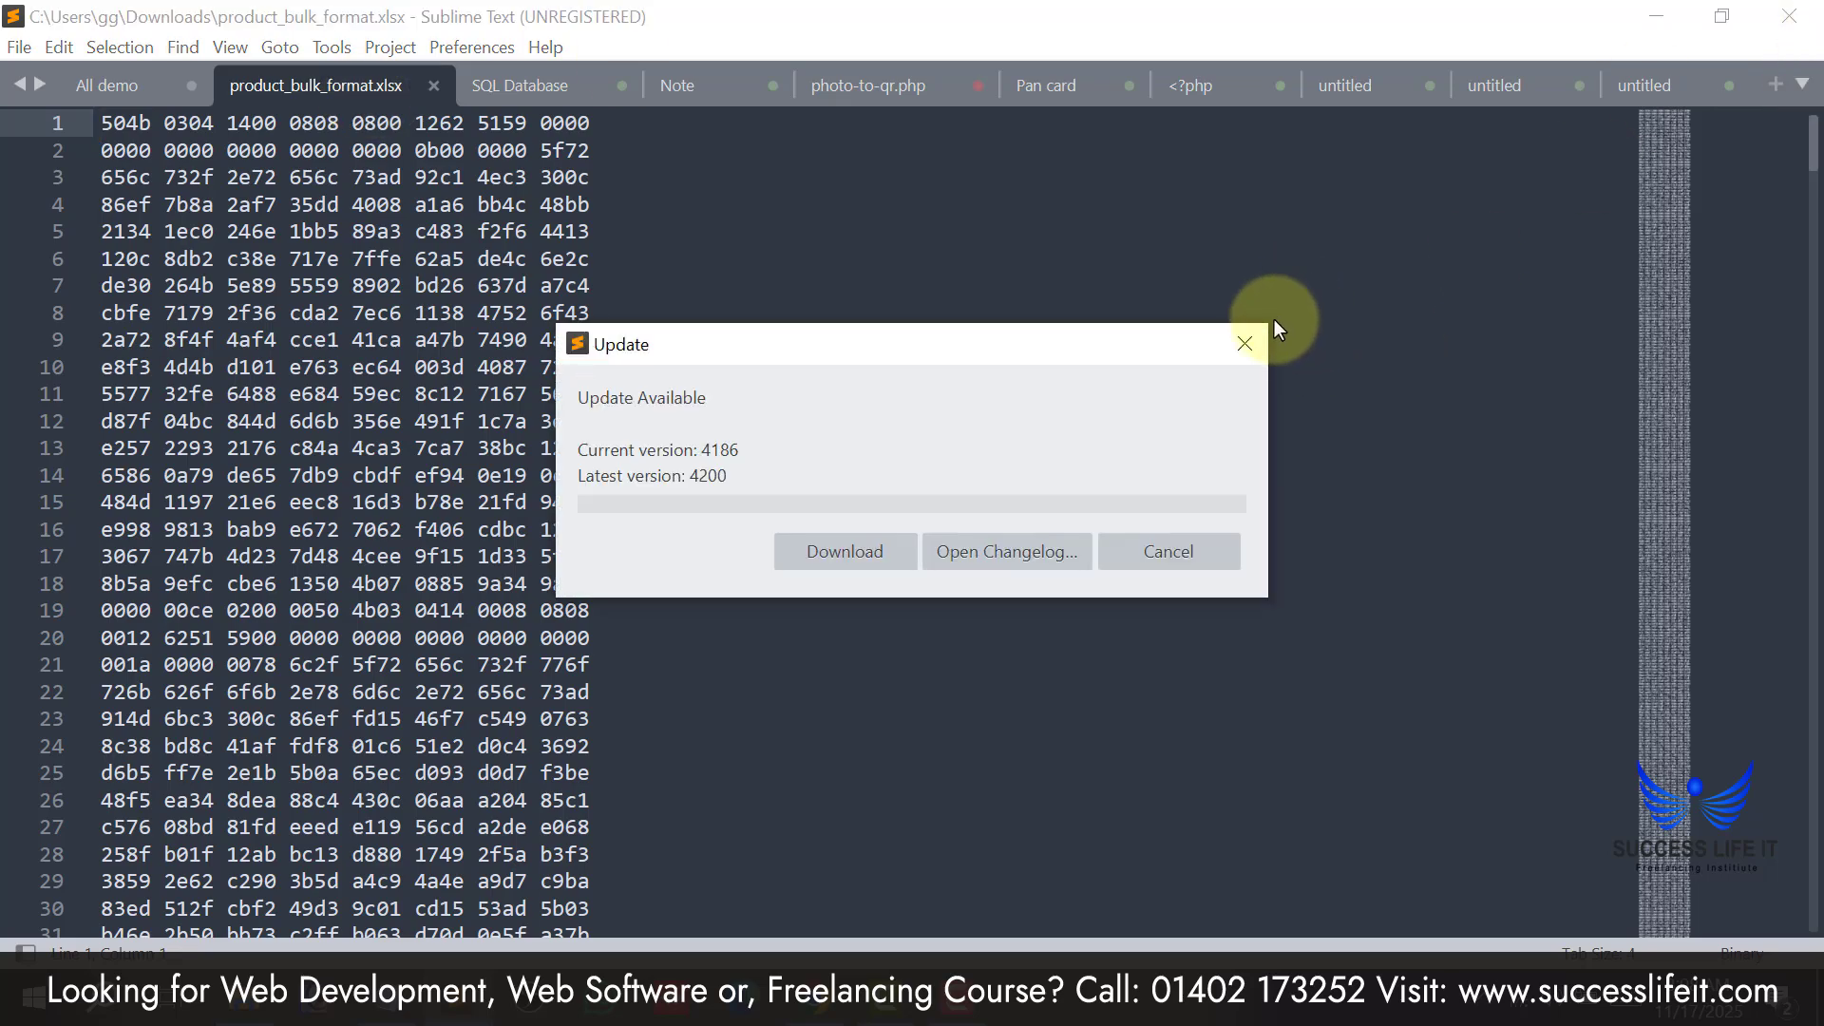
# Close Sublime Text and find product_bulk_format in File Explorer's Downloads folder.
pyautogui.press('Escape')
pyautogui.click(1789, 16)
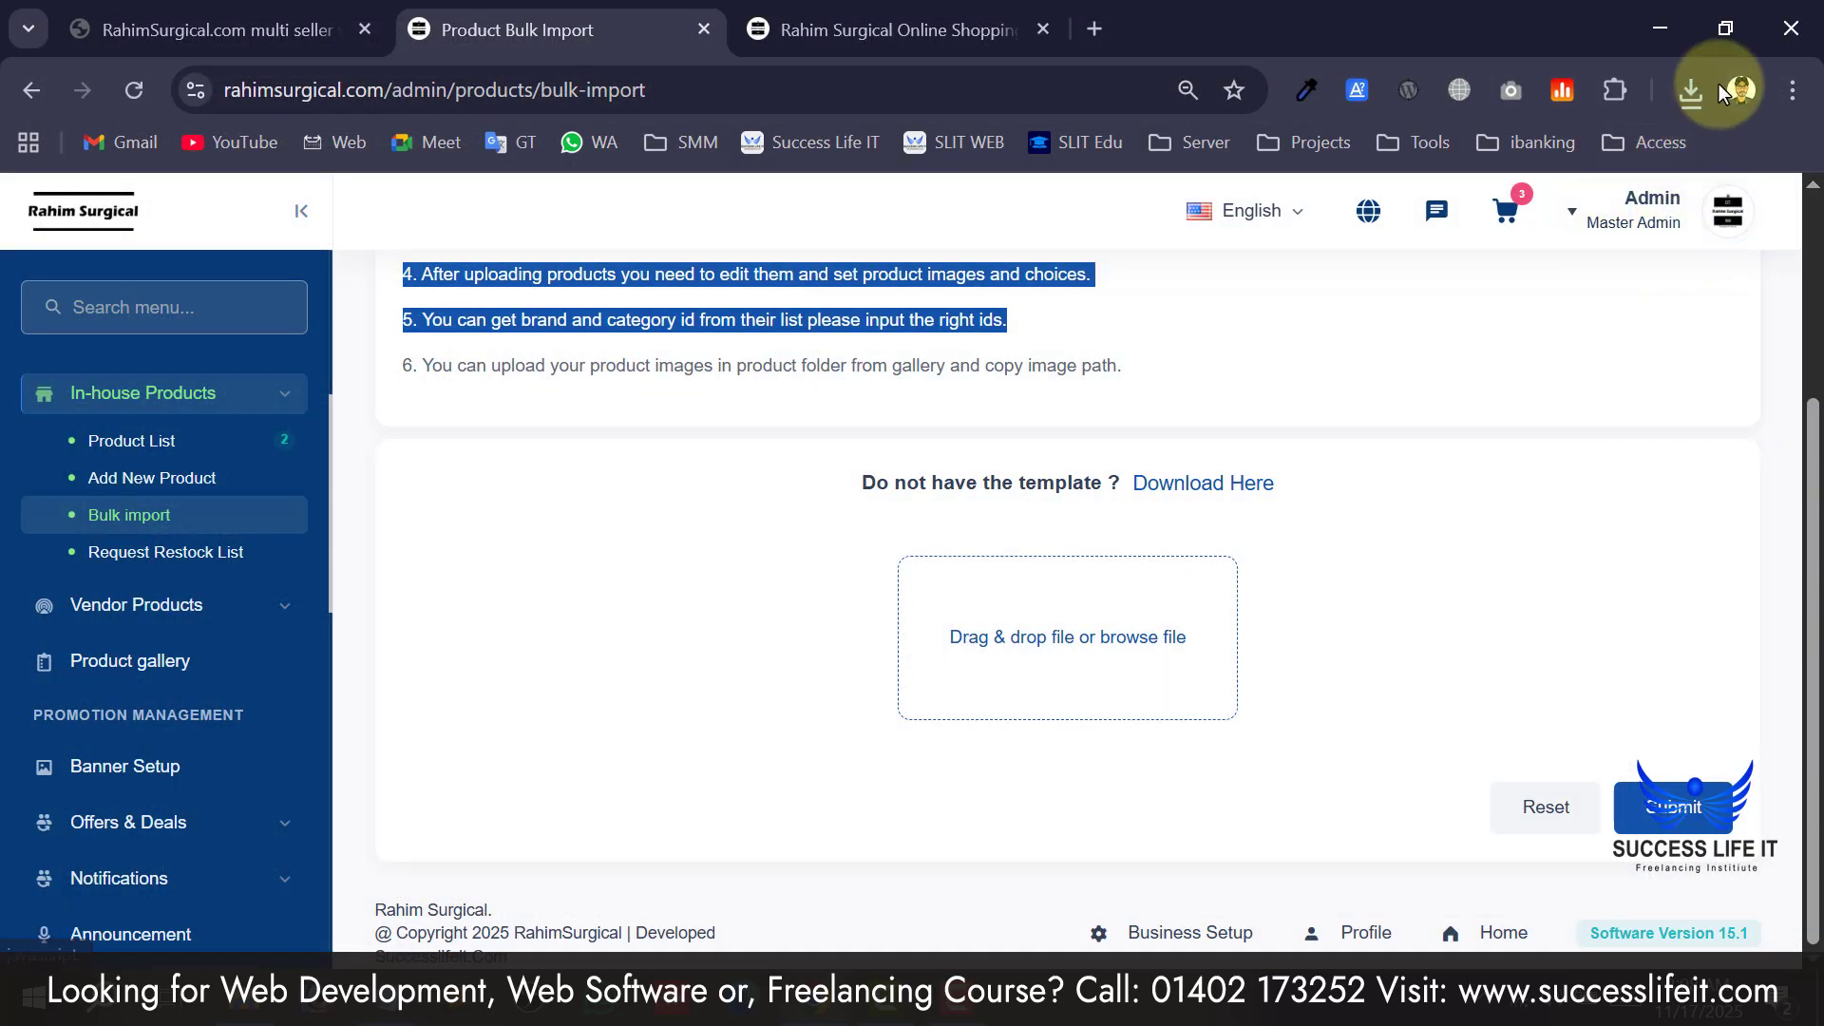
pyautogui.click(252, 1003)
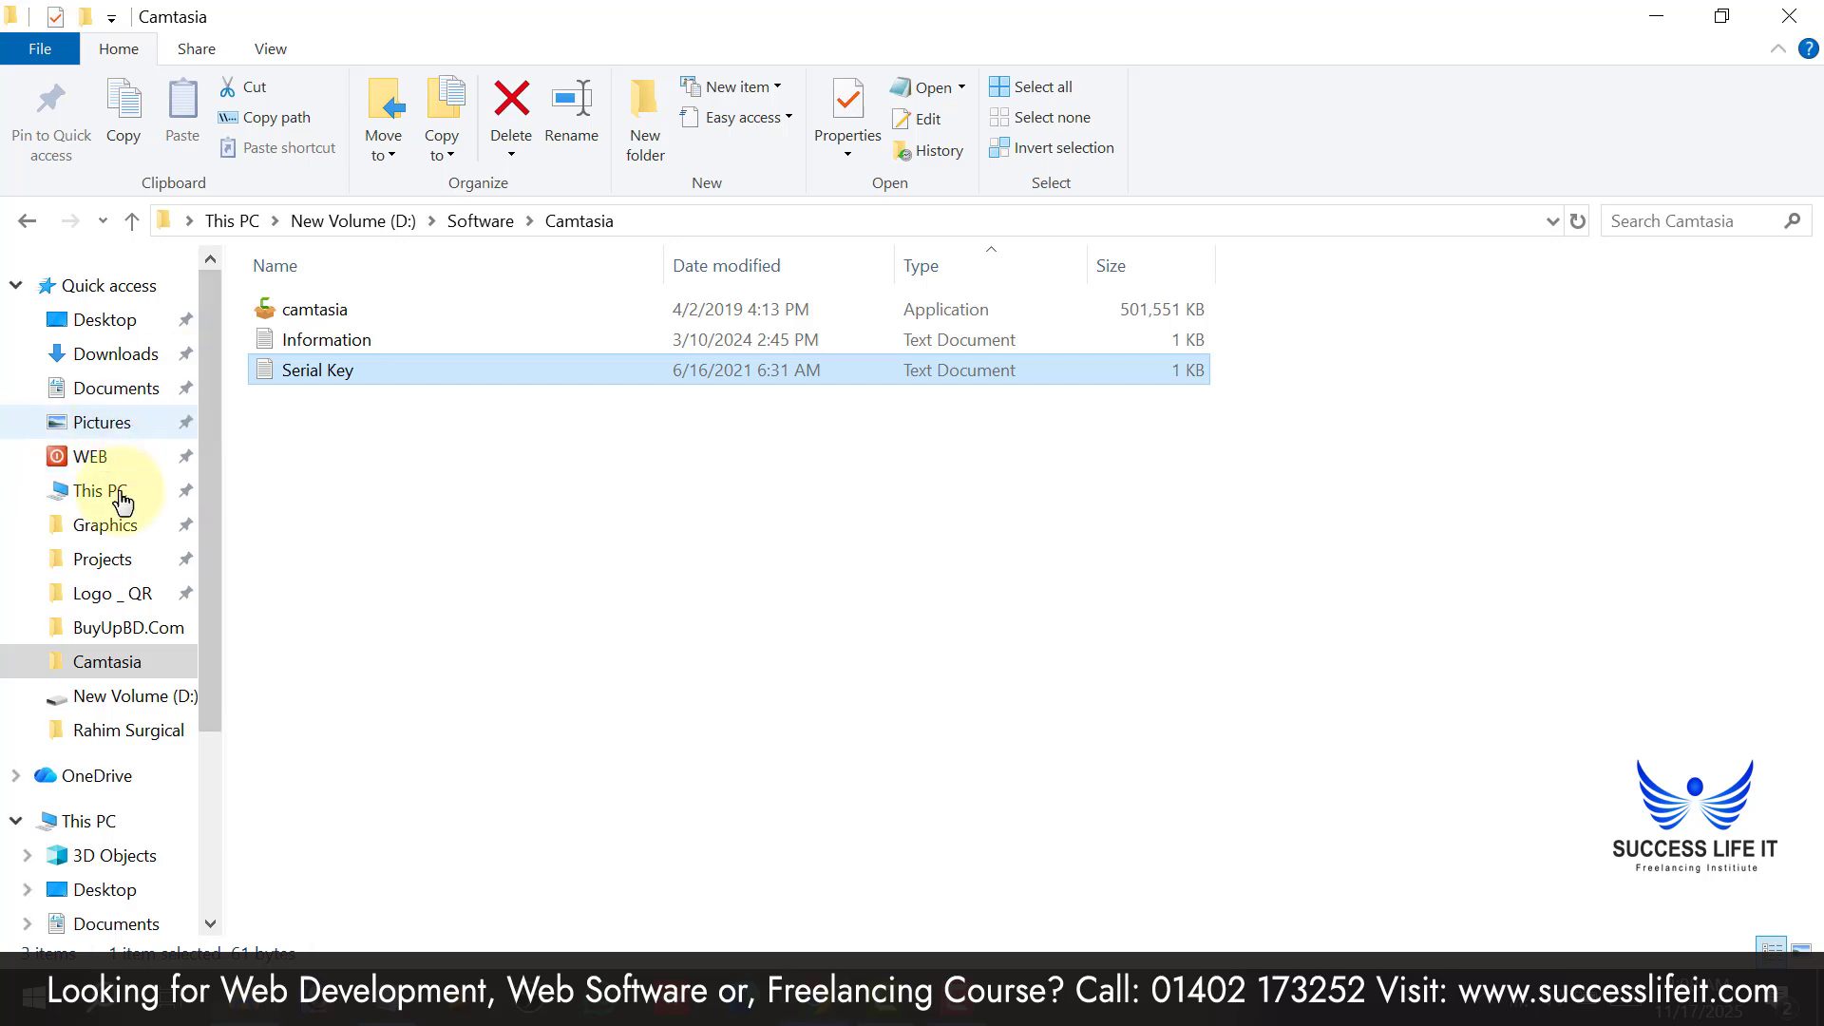
pyautogui.click(110, 353)
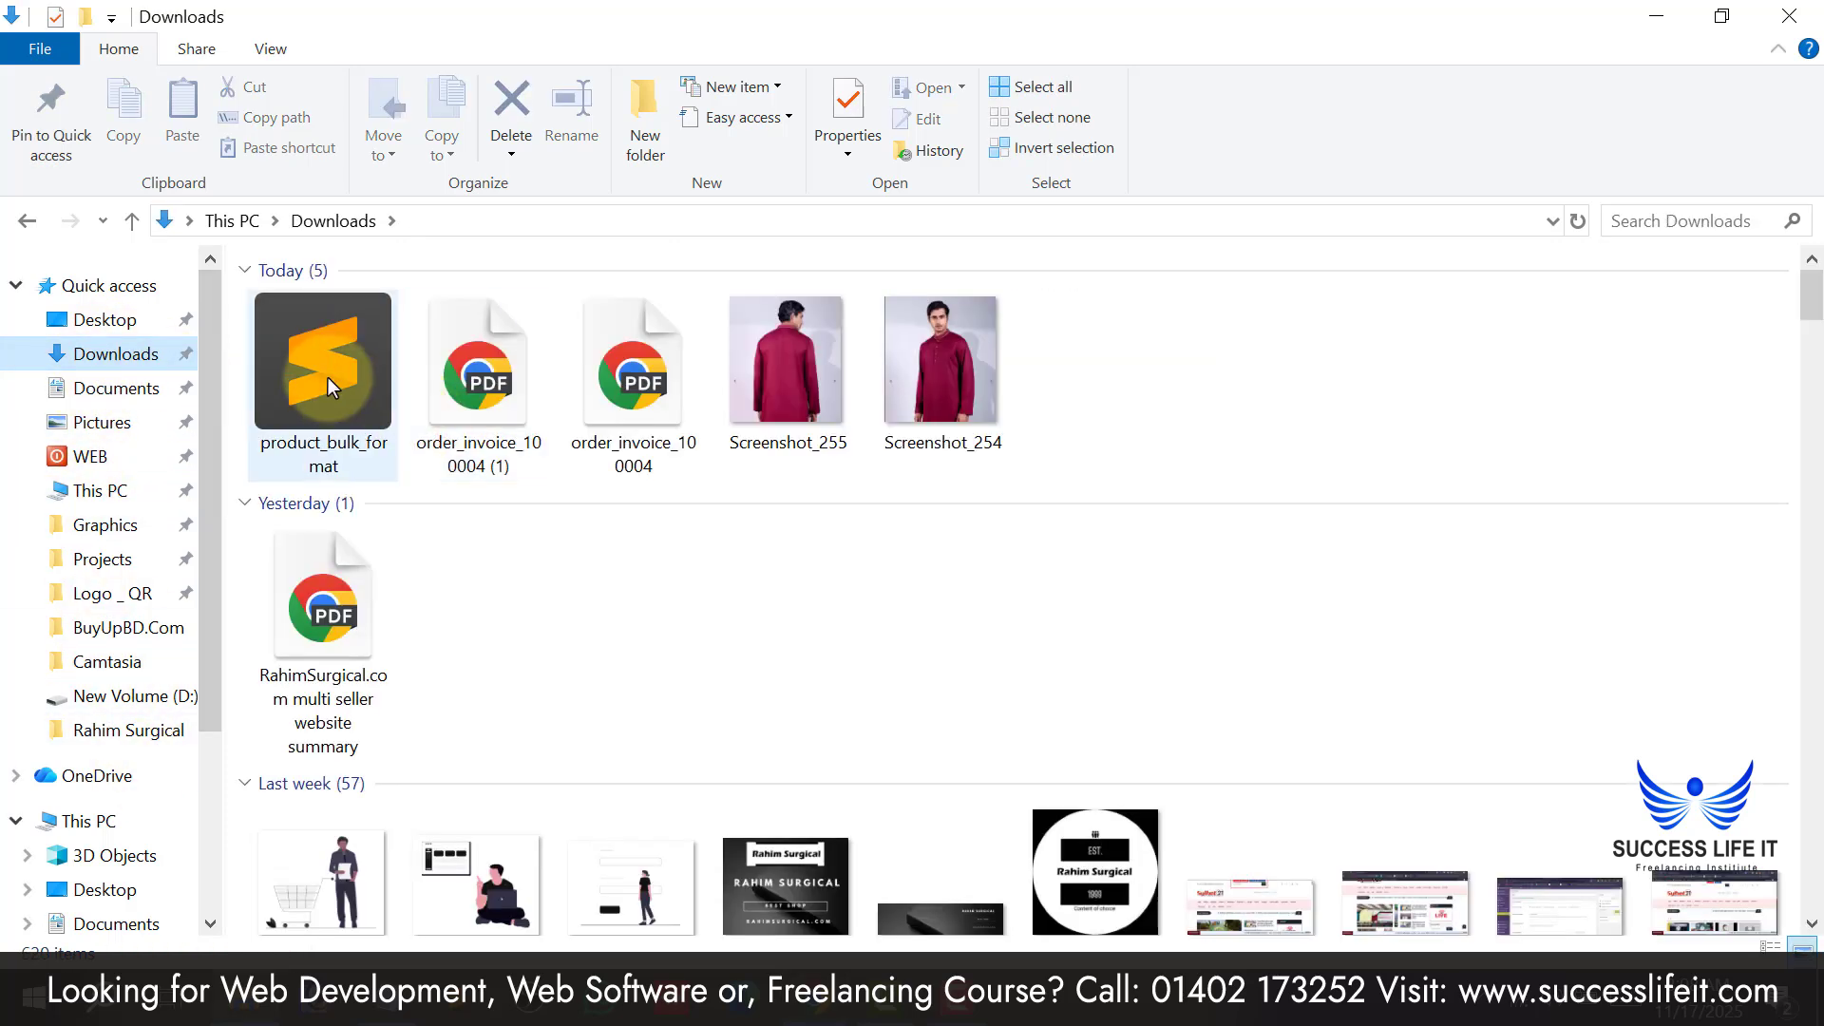
pyautogui.click(304, 335)
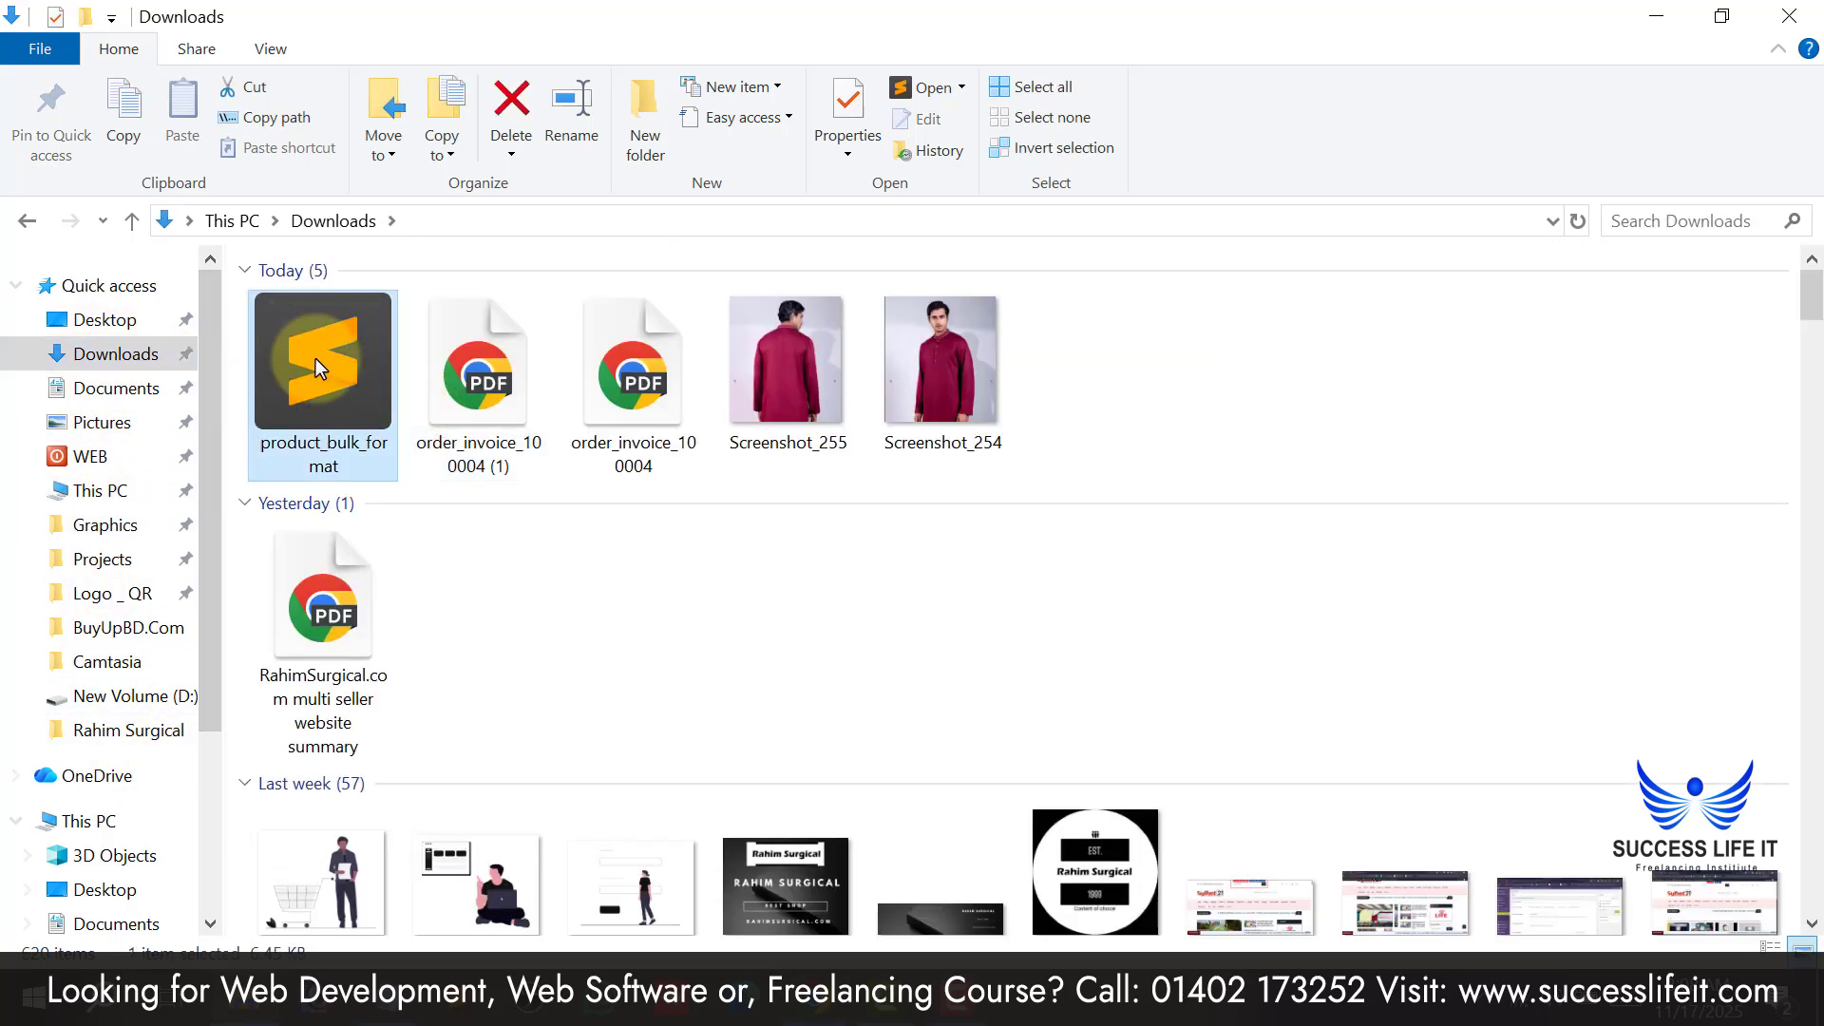
# Open product_bulk_format in Notepad, then close Notepad and minimise File Explorer.
pyautogui.rightClick(316, 358)
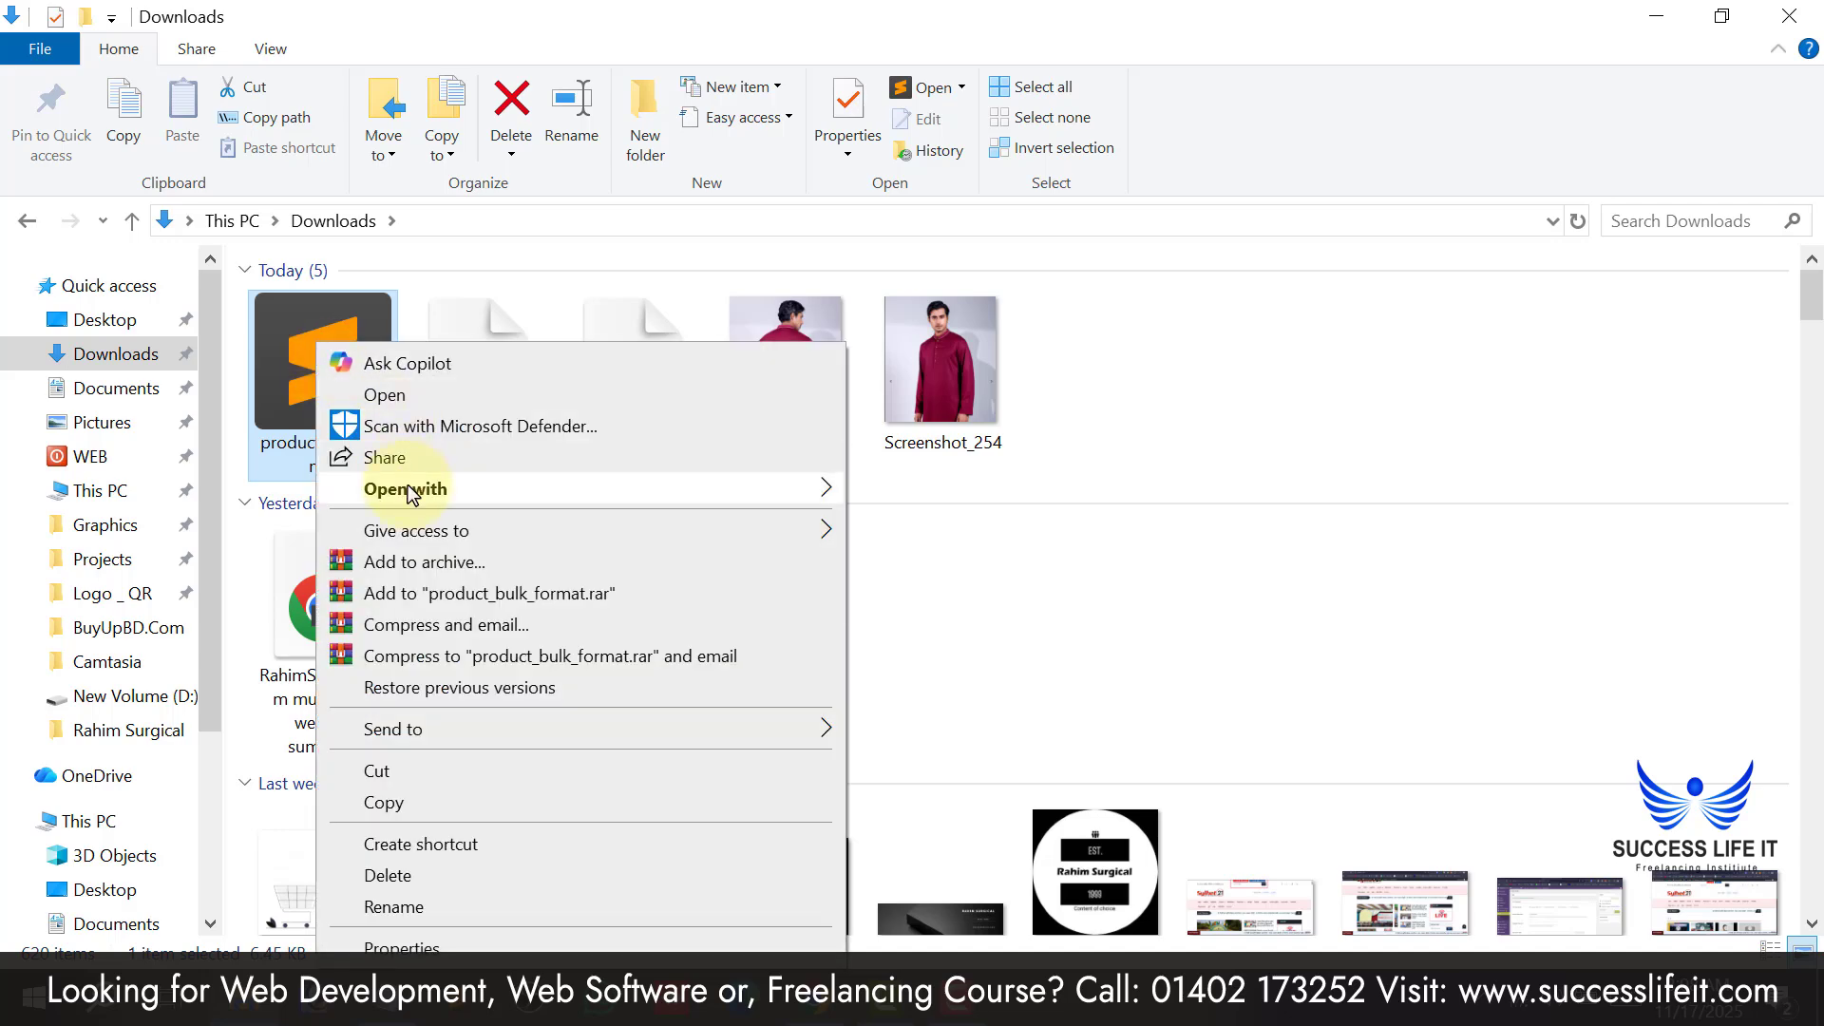
pyautogui.moveTo(408, 490)
pyautogui.click(914, 519)
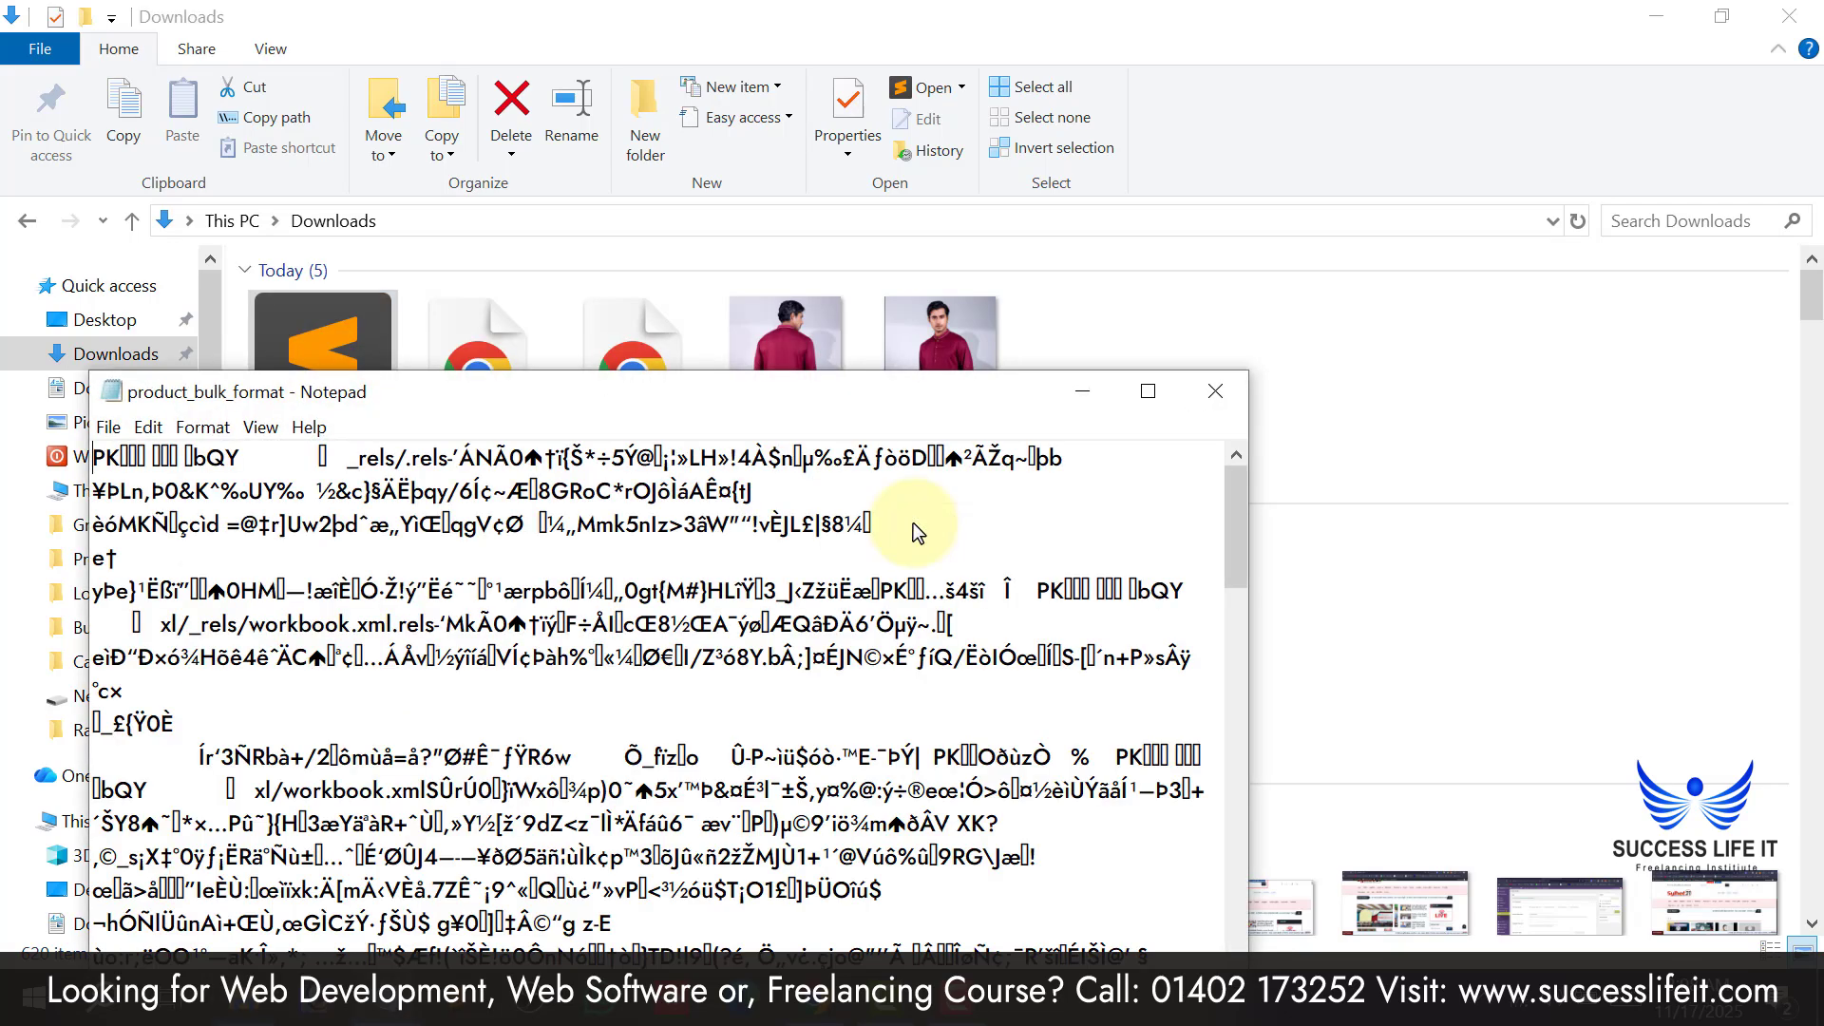
pyautogui.click(1215, 391)
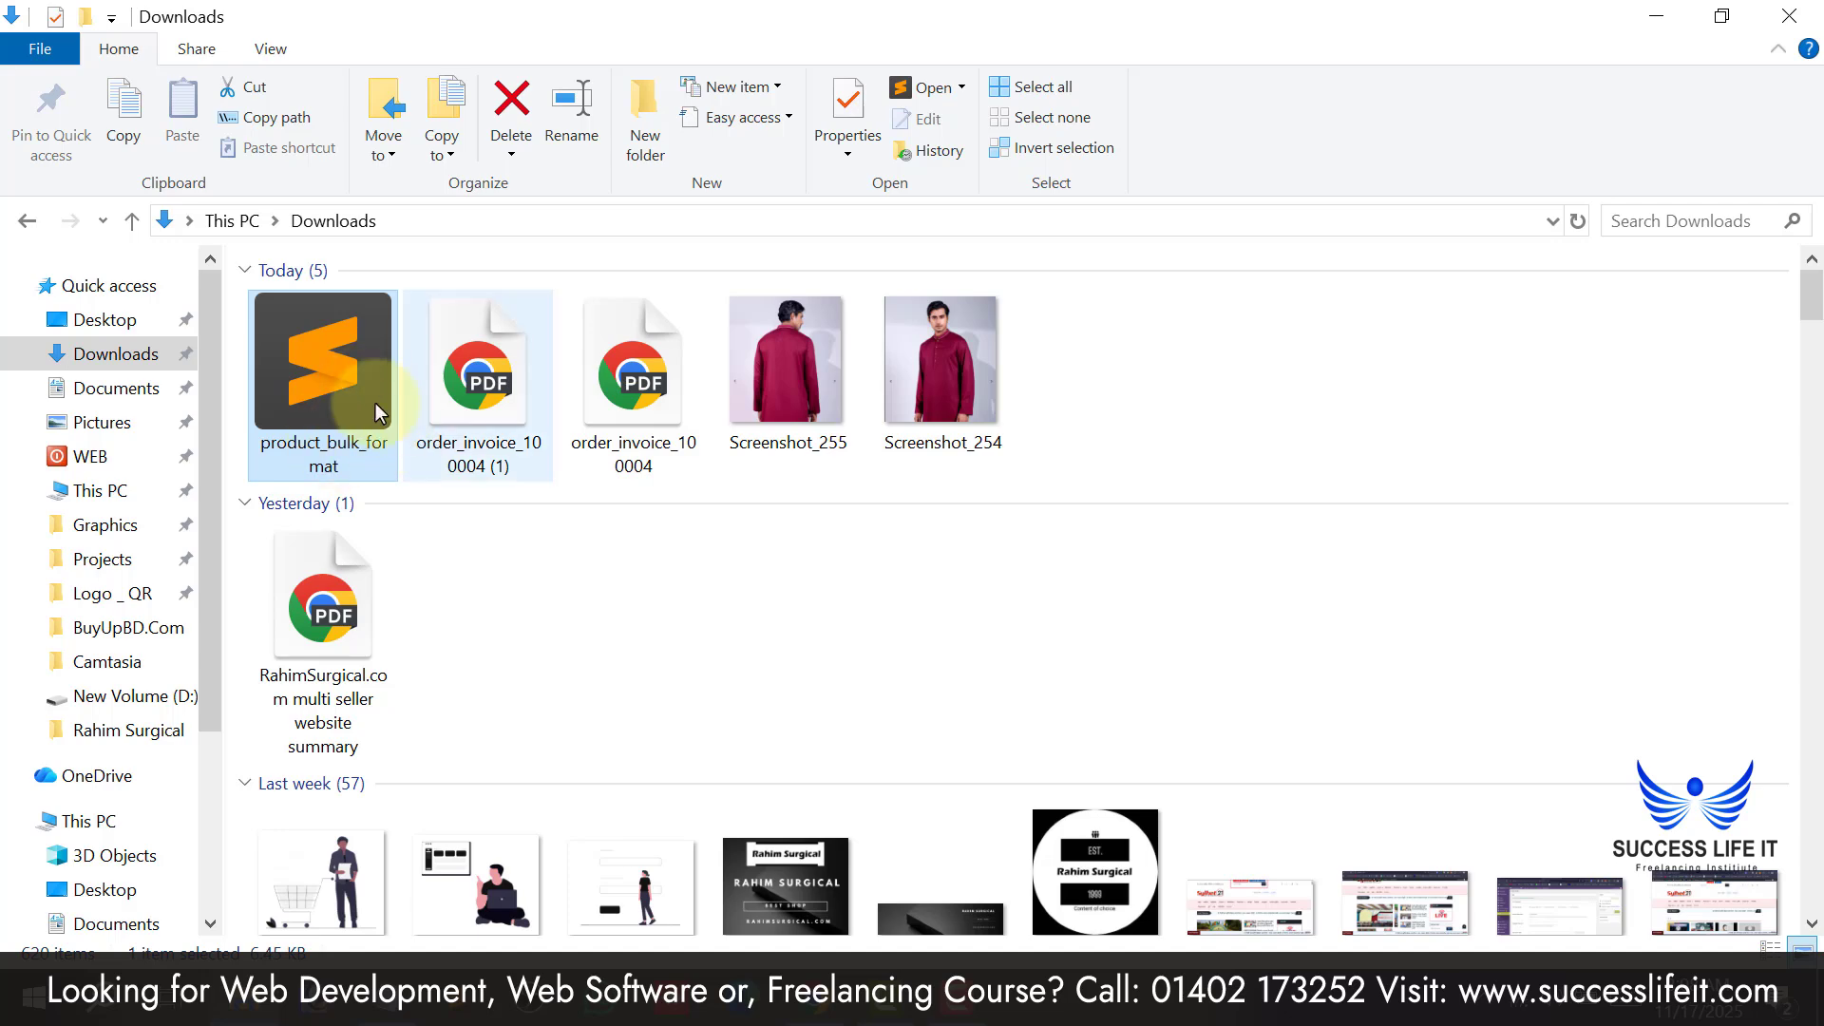
pyautogui.click(1657, 16)
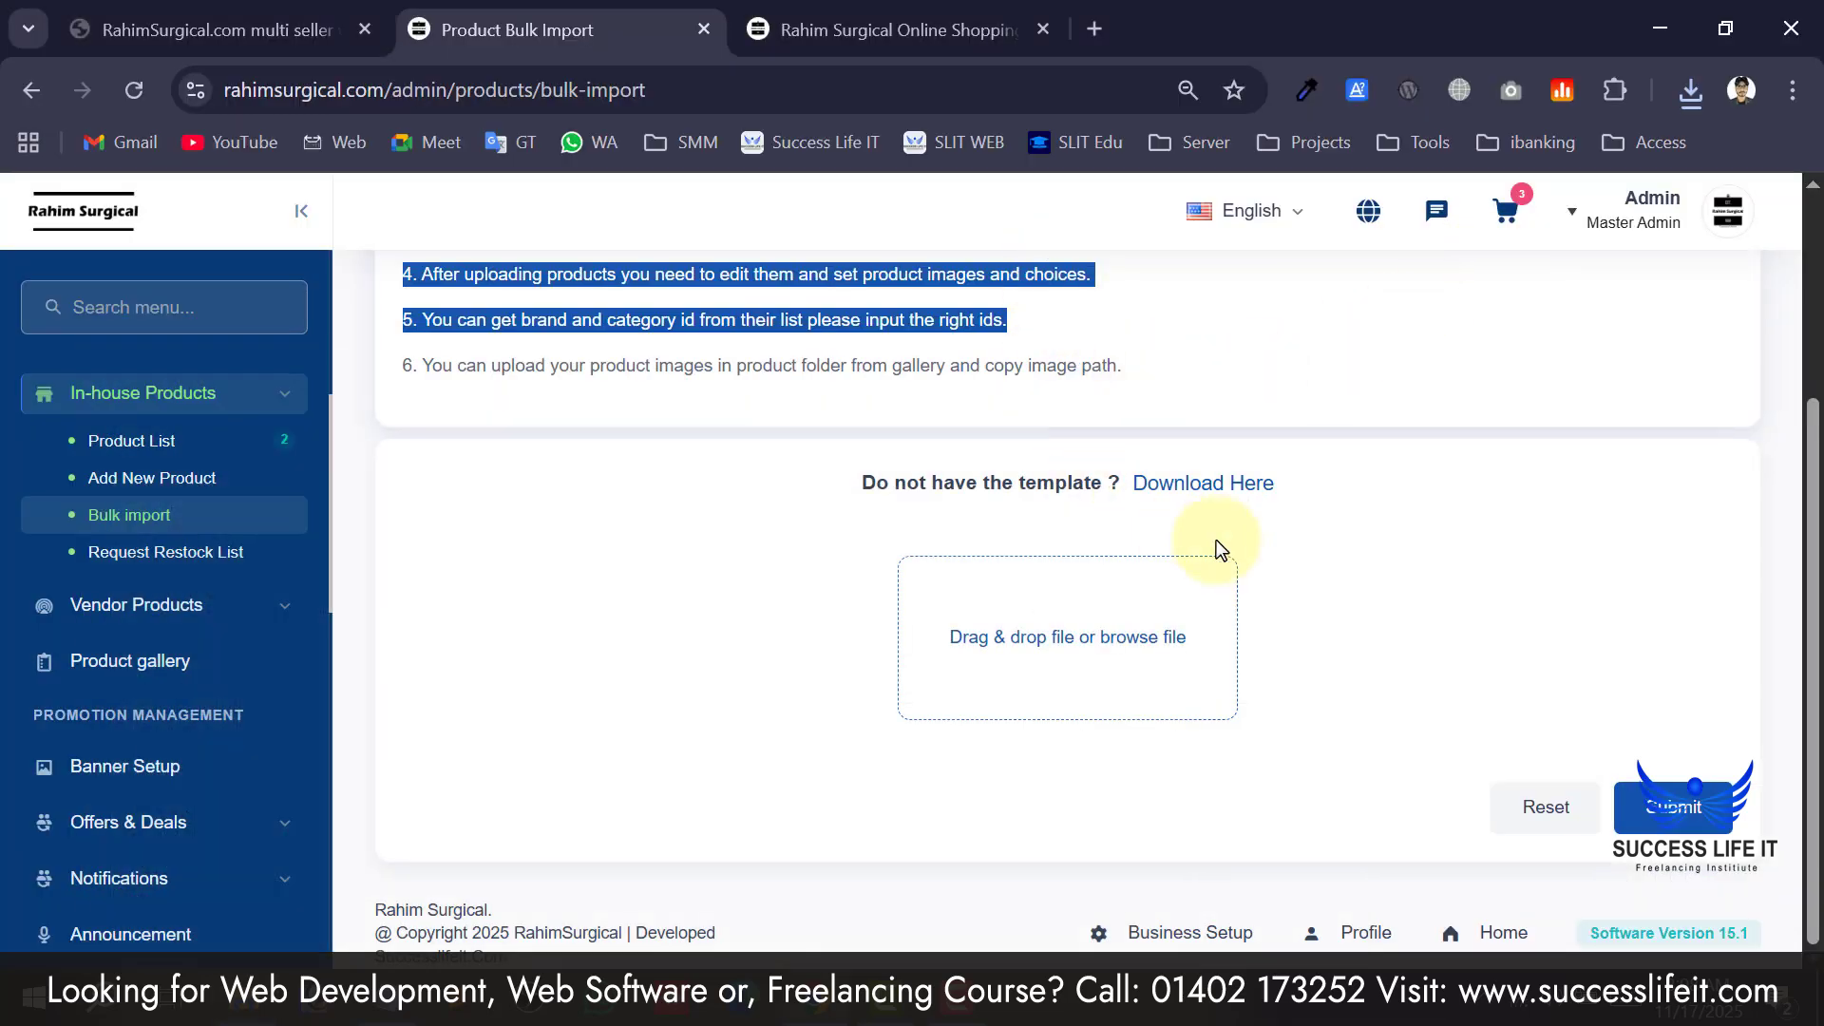
# Open the Request Restock List page and look over its 0 restock requests.
pyautogui.click(1133, 401)
pyautogui.scroll(2, 789, 427)
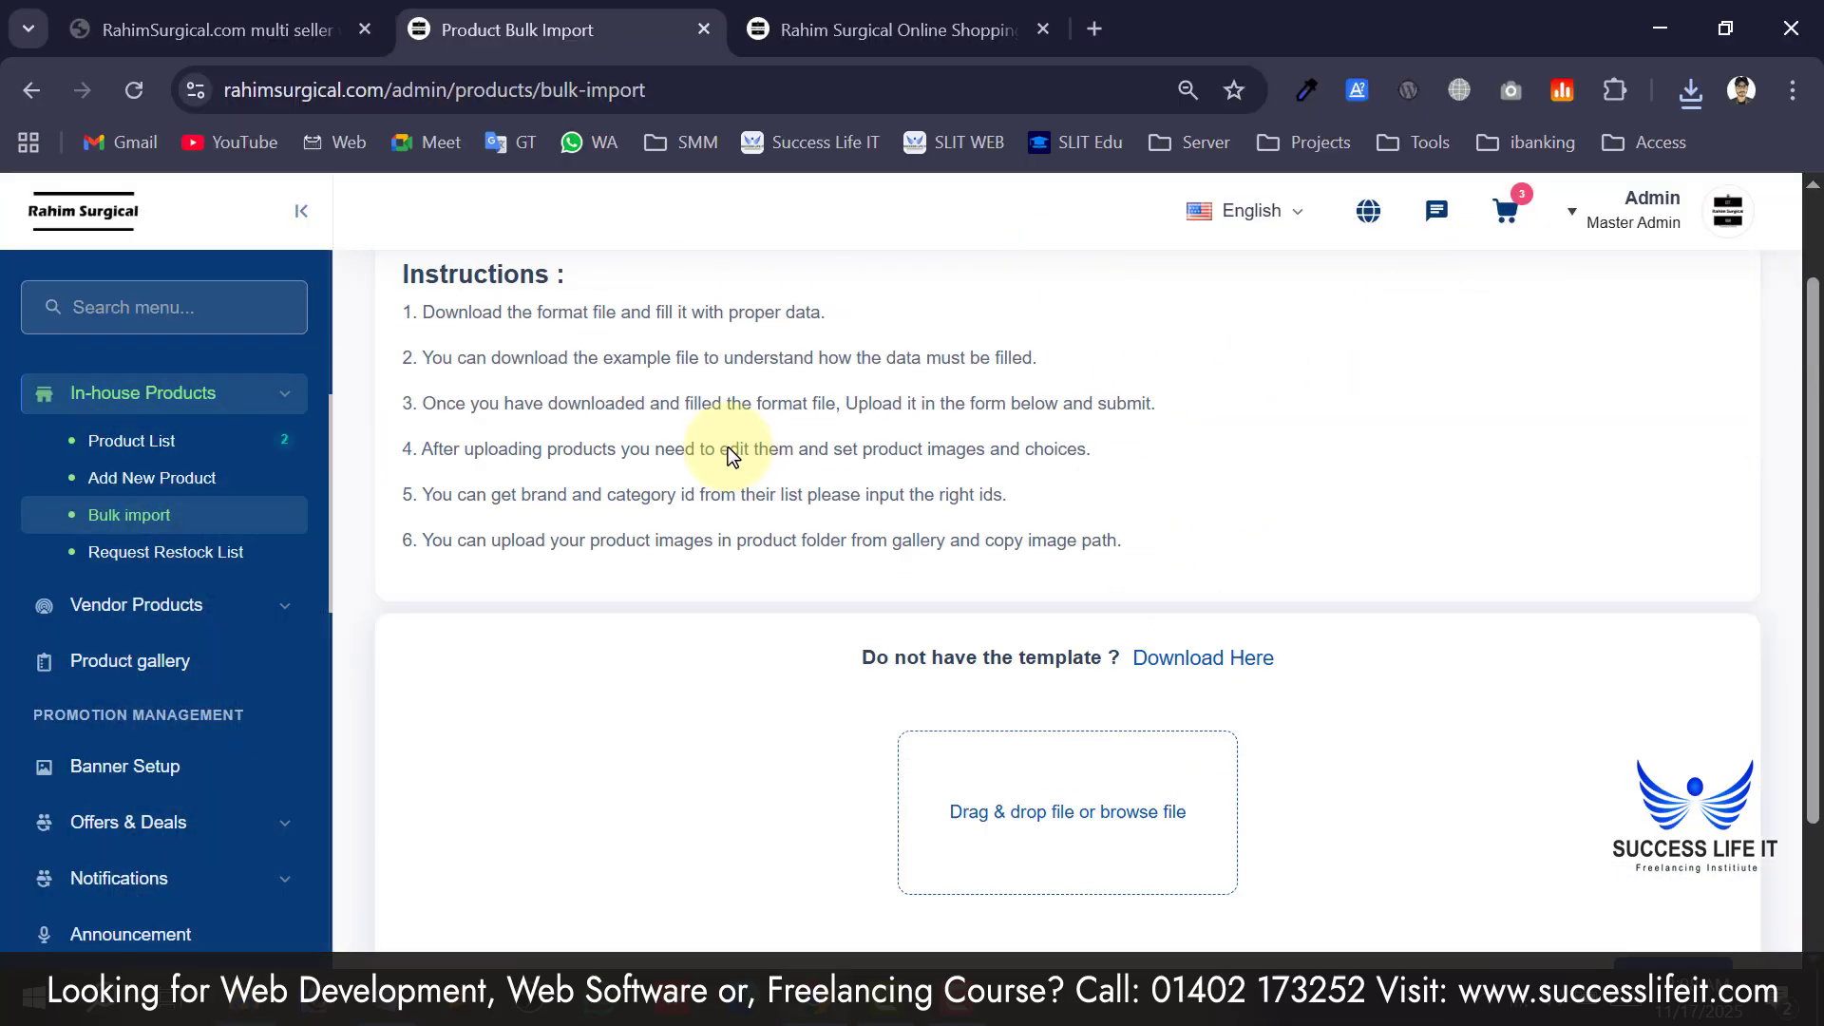
pyautogui.scroll(-2, 773, 513)
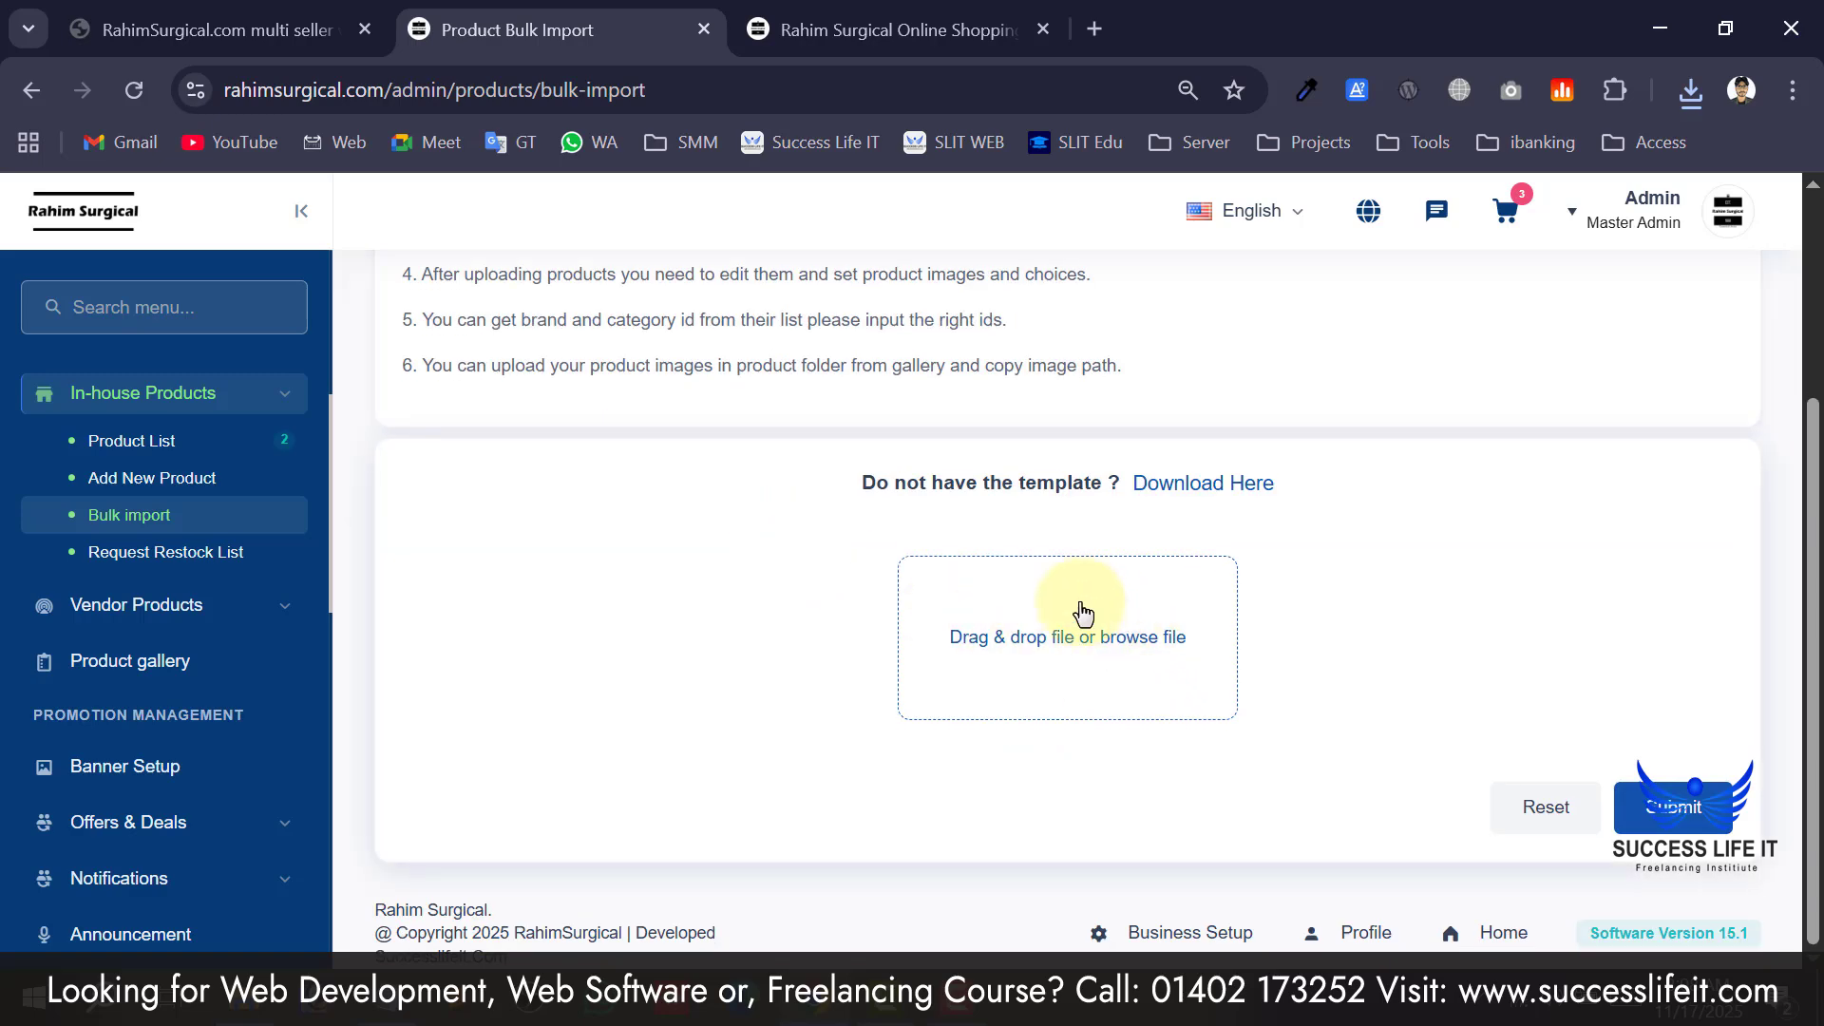
pyautogui.click(1645, 810)
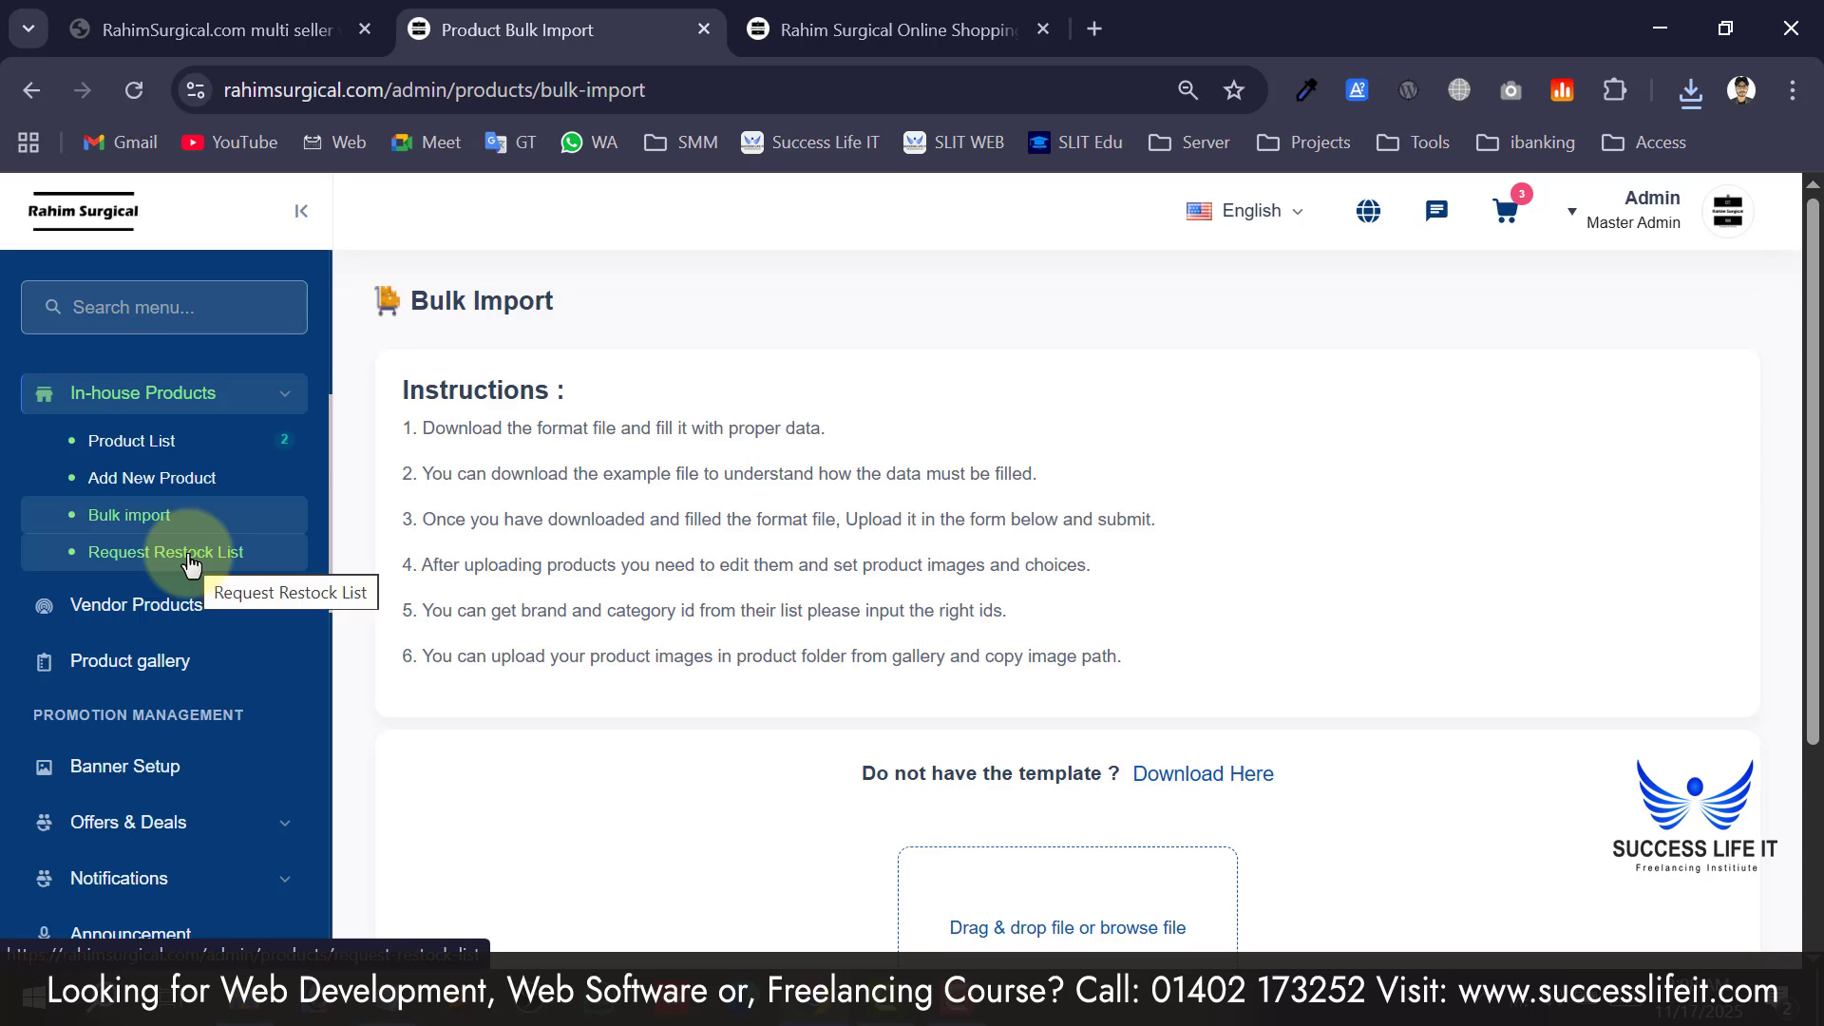
pyautogui.click(136, 557)
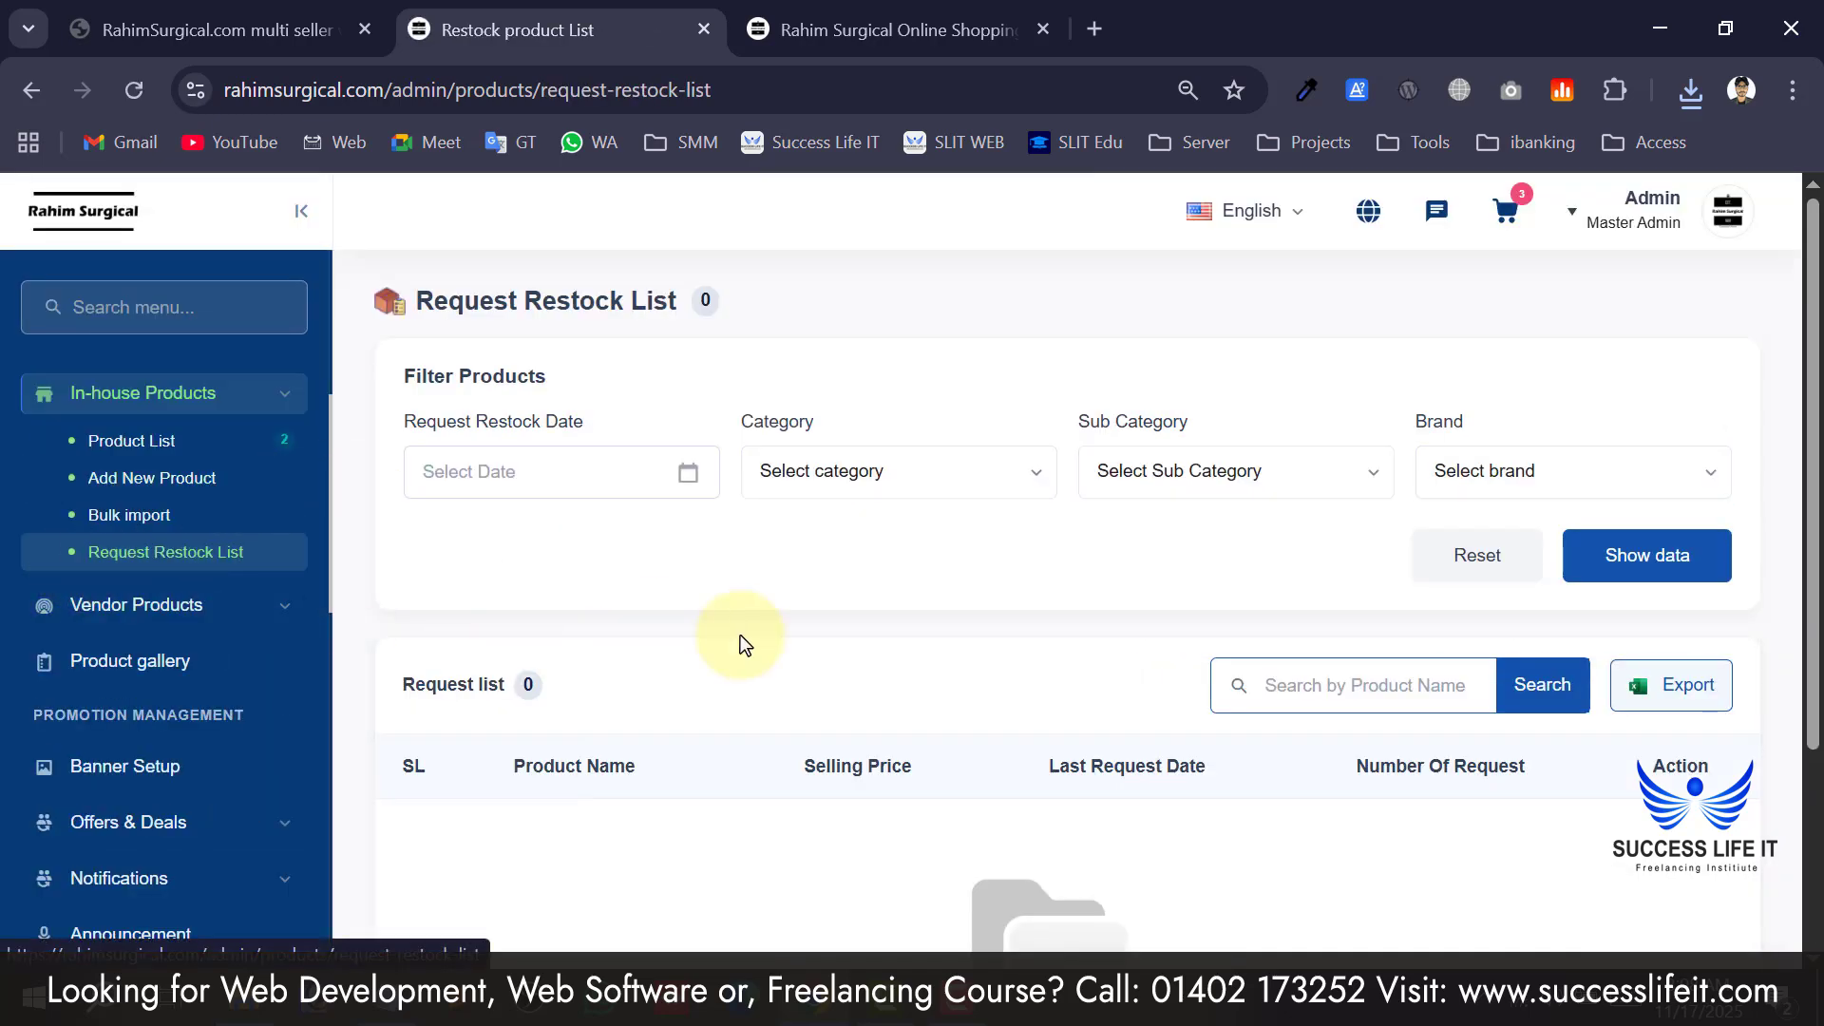
pyautogui.scroll(-3, 781, 635)
pyautogui.scroll(3, 669, 551)
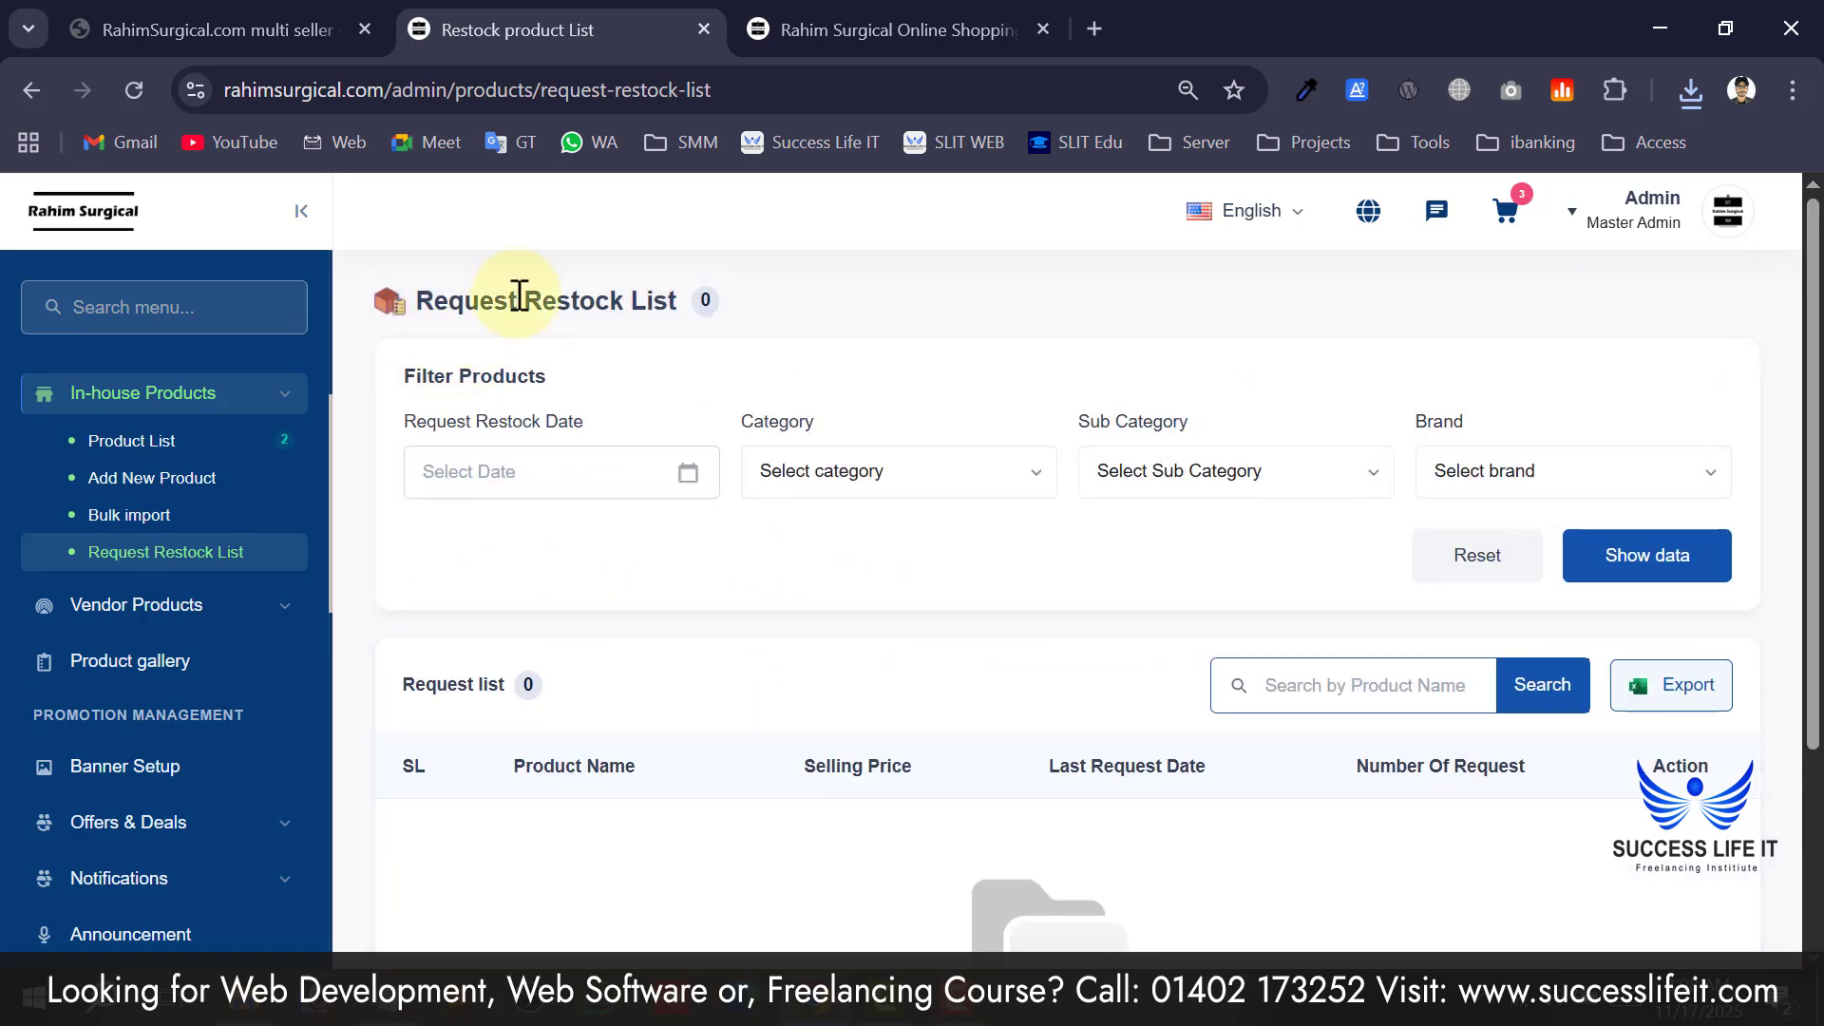
pyautogui.scroll(-3, 898, 783)
pyautogui.scroll(3, 897, 783)
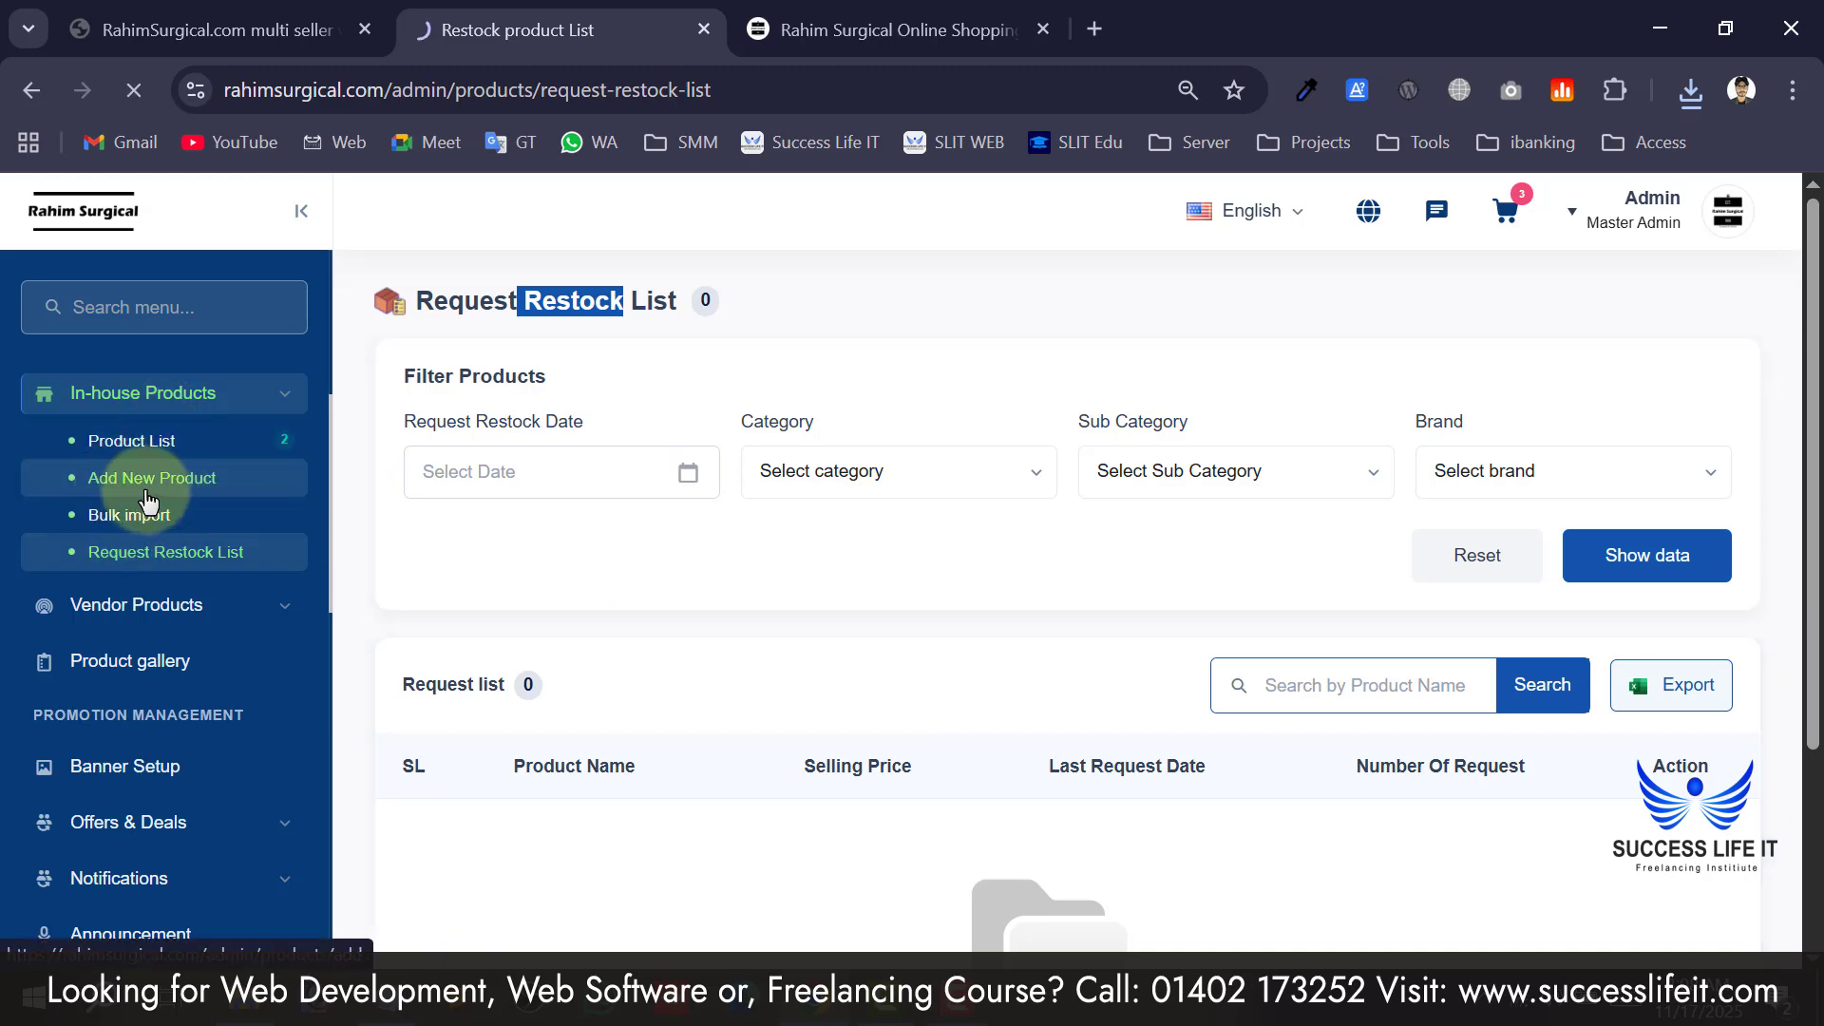
# Paste the Bamboo Wall lamp description from the storefront into the Description editor.
pyautogui.click(827, 560)
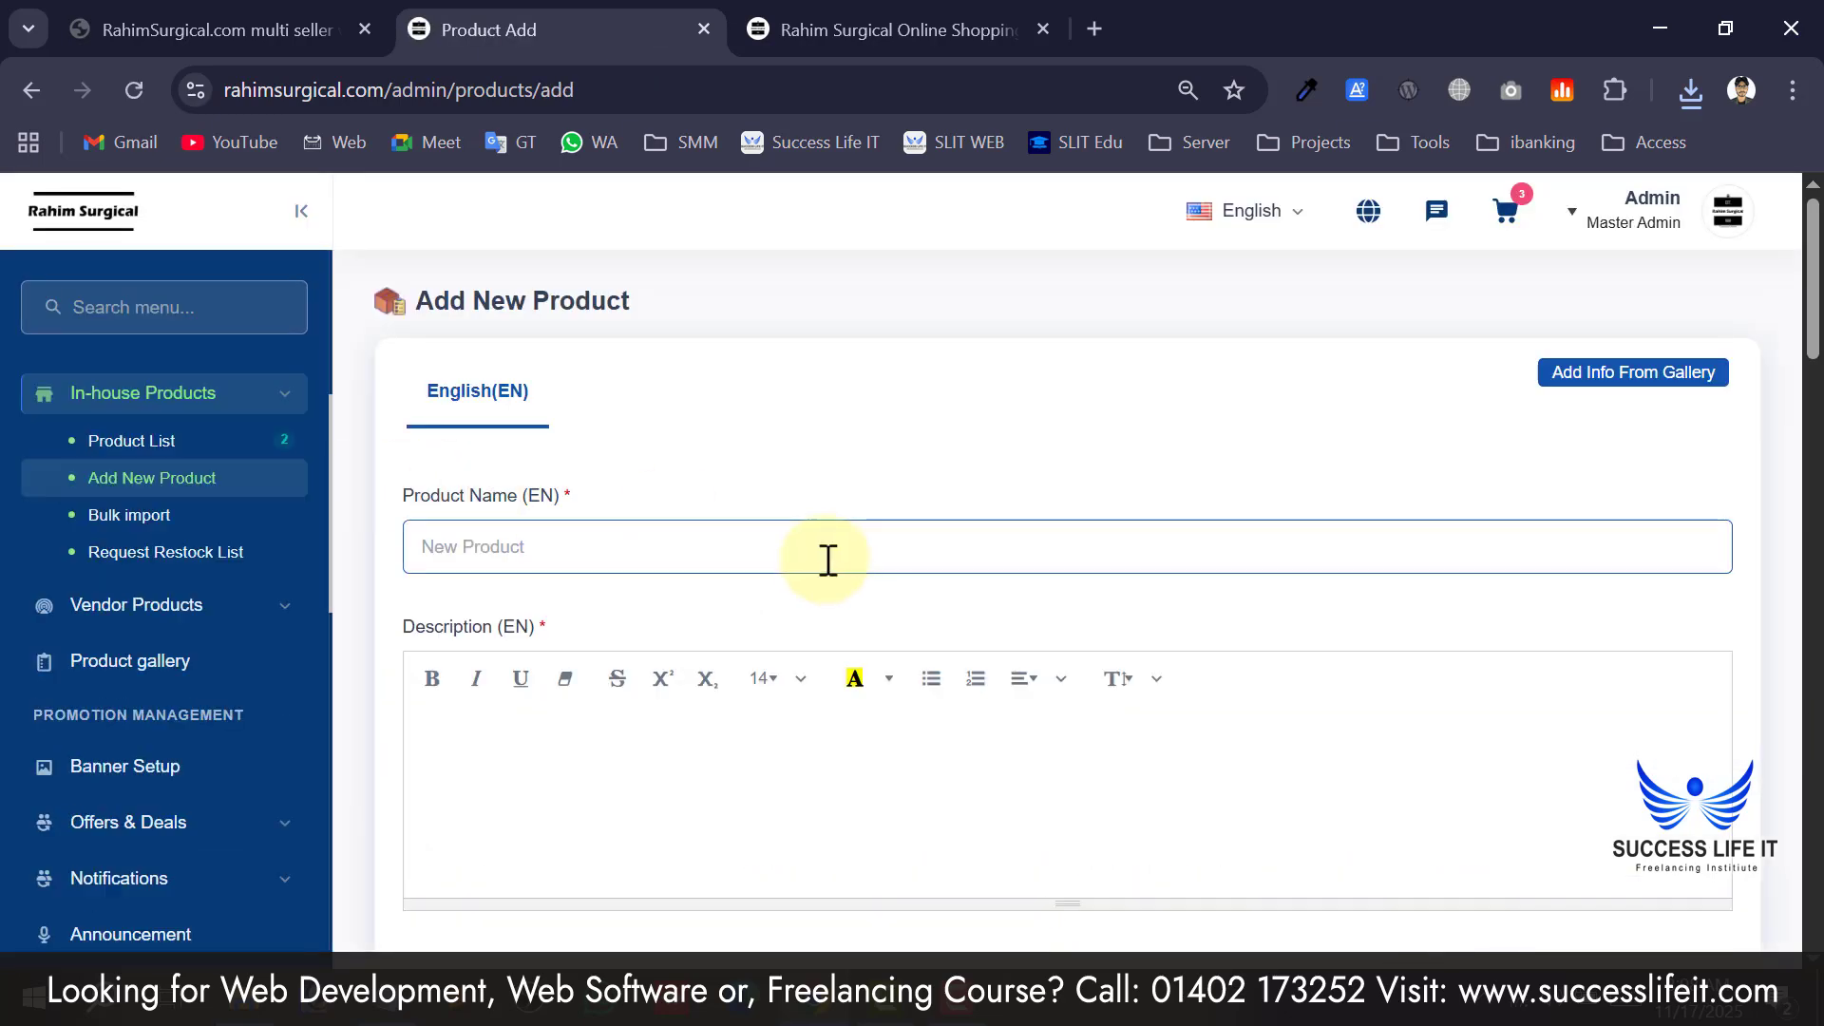
pyautogui.click(1038, 28)
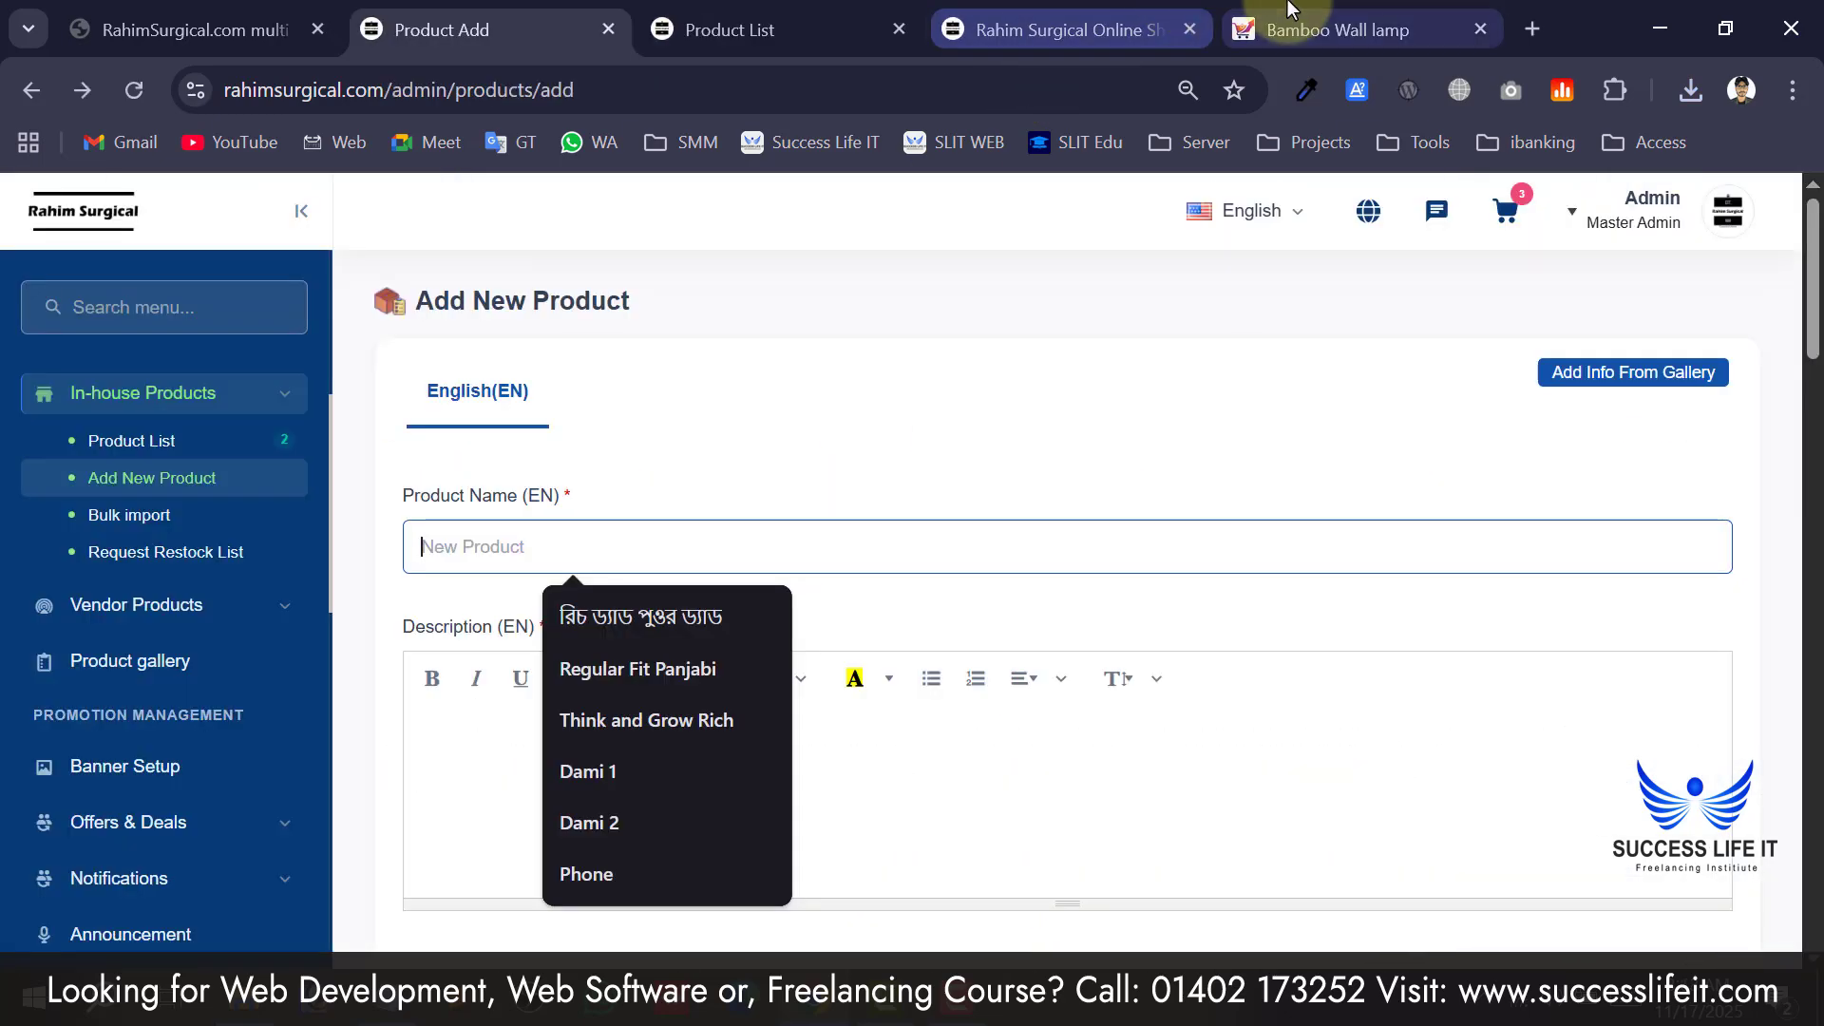
pyautogui.click(1292, 11)
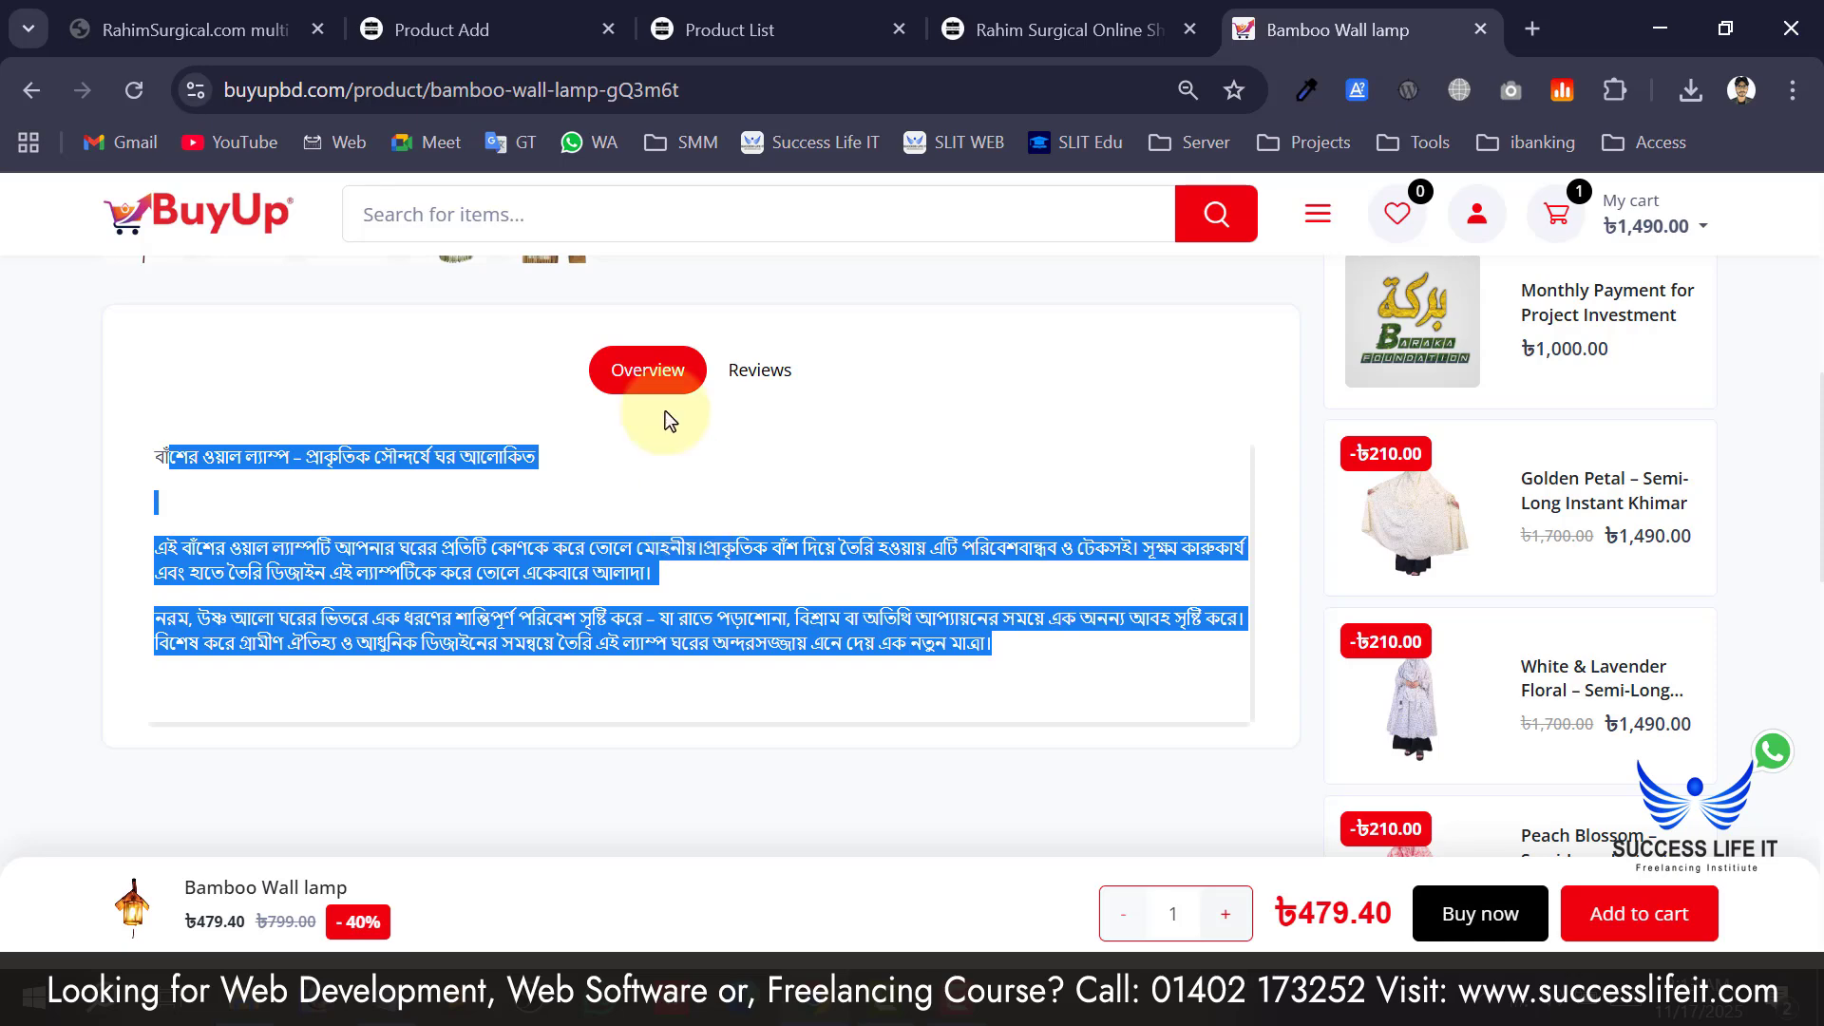
pyautogui.click(385, 8)
pyautogui.click(772, 825)
pyautogui.hotkey('ctrl', 'v')
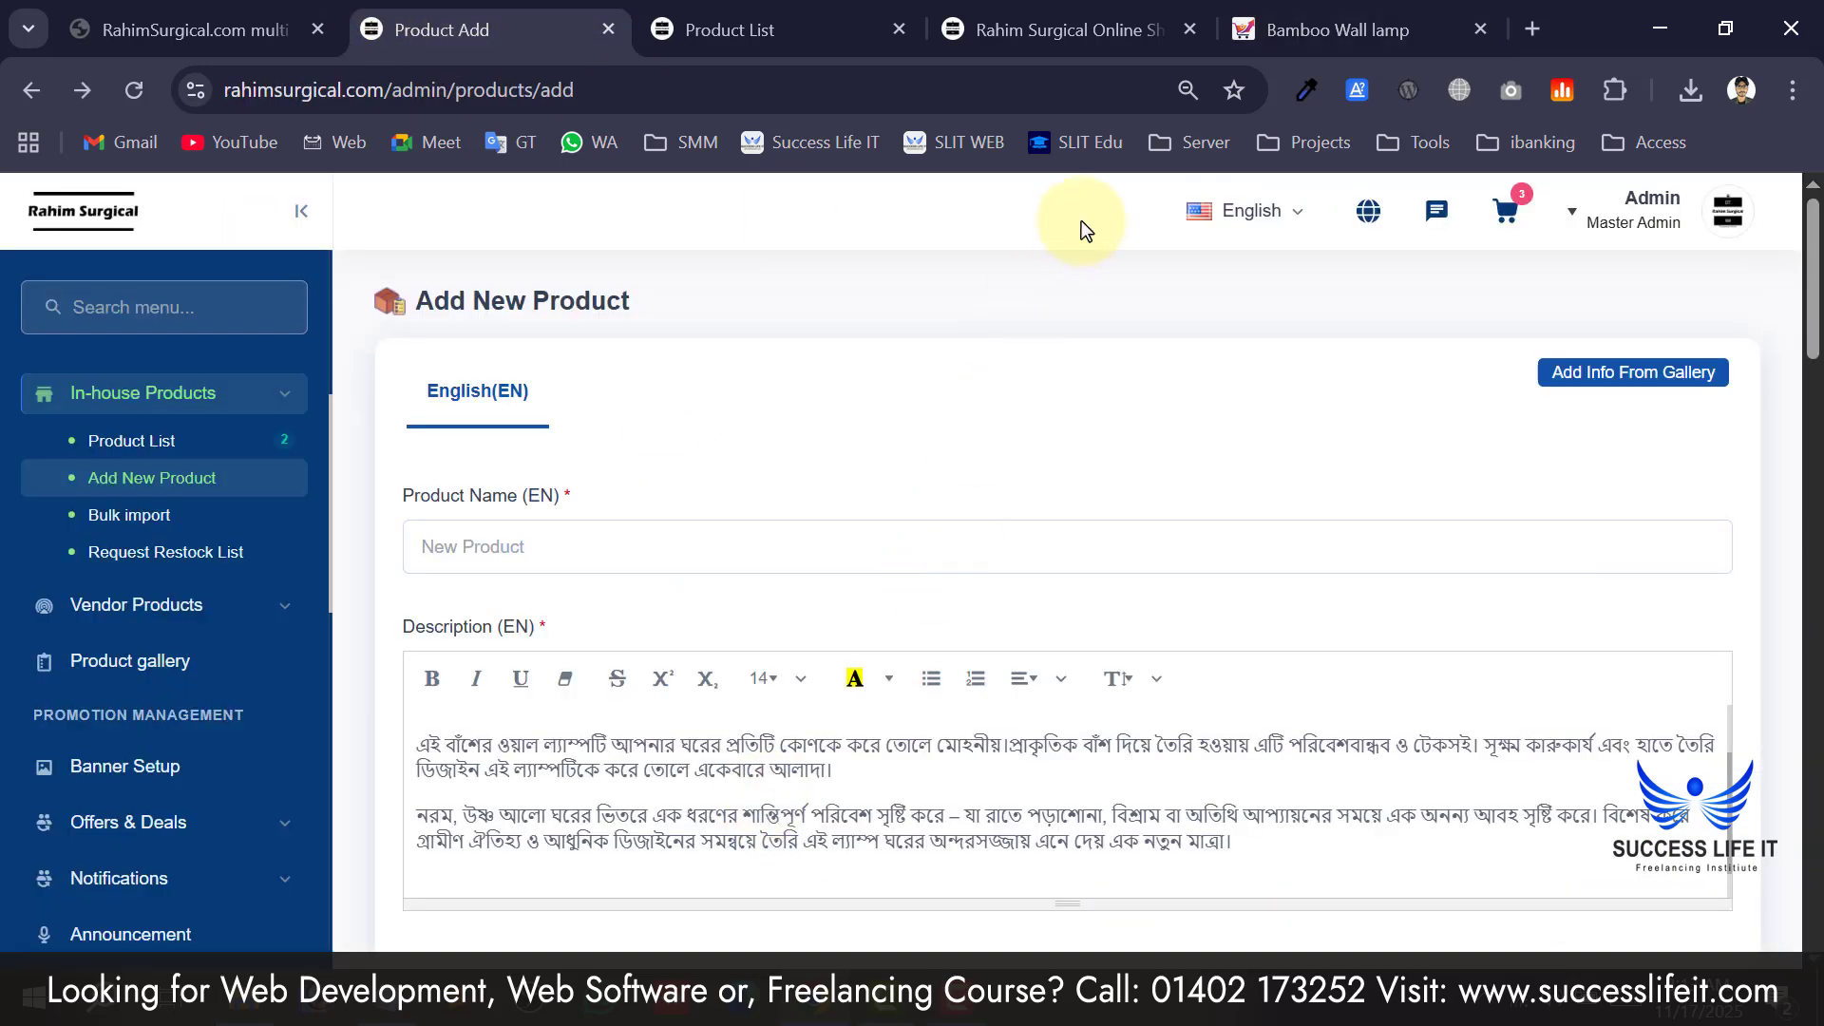
# Copy the storefront title 'Bamboo Wall lamp' and paste it as the Product Name.
pyautogui.click(1273, 29)
pyautogui.scroll(10, 535, 622)
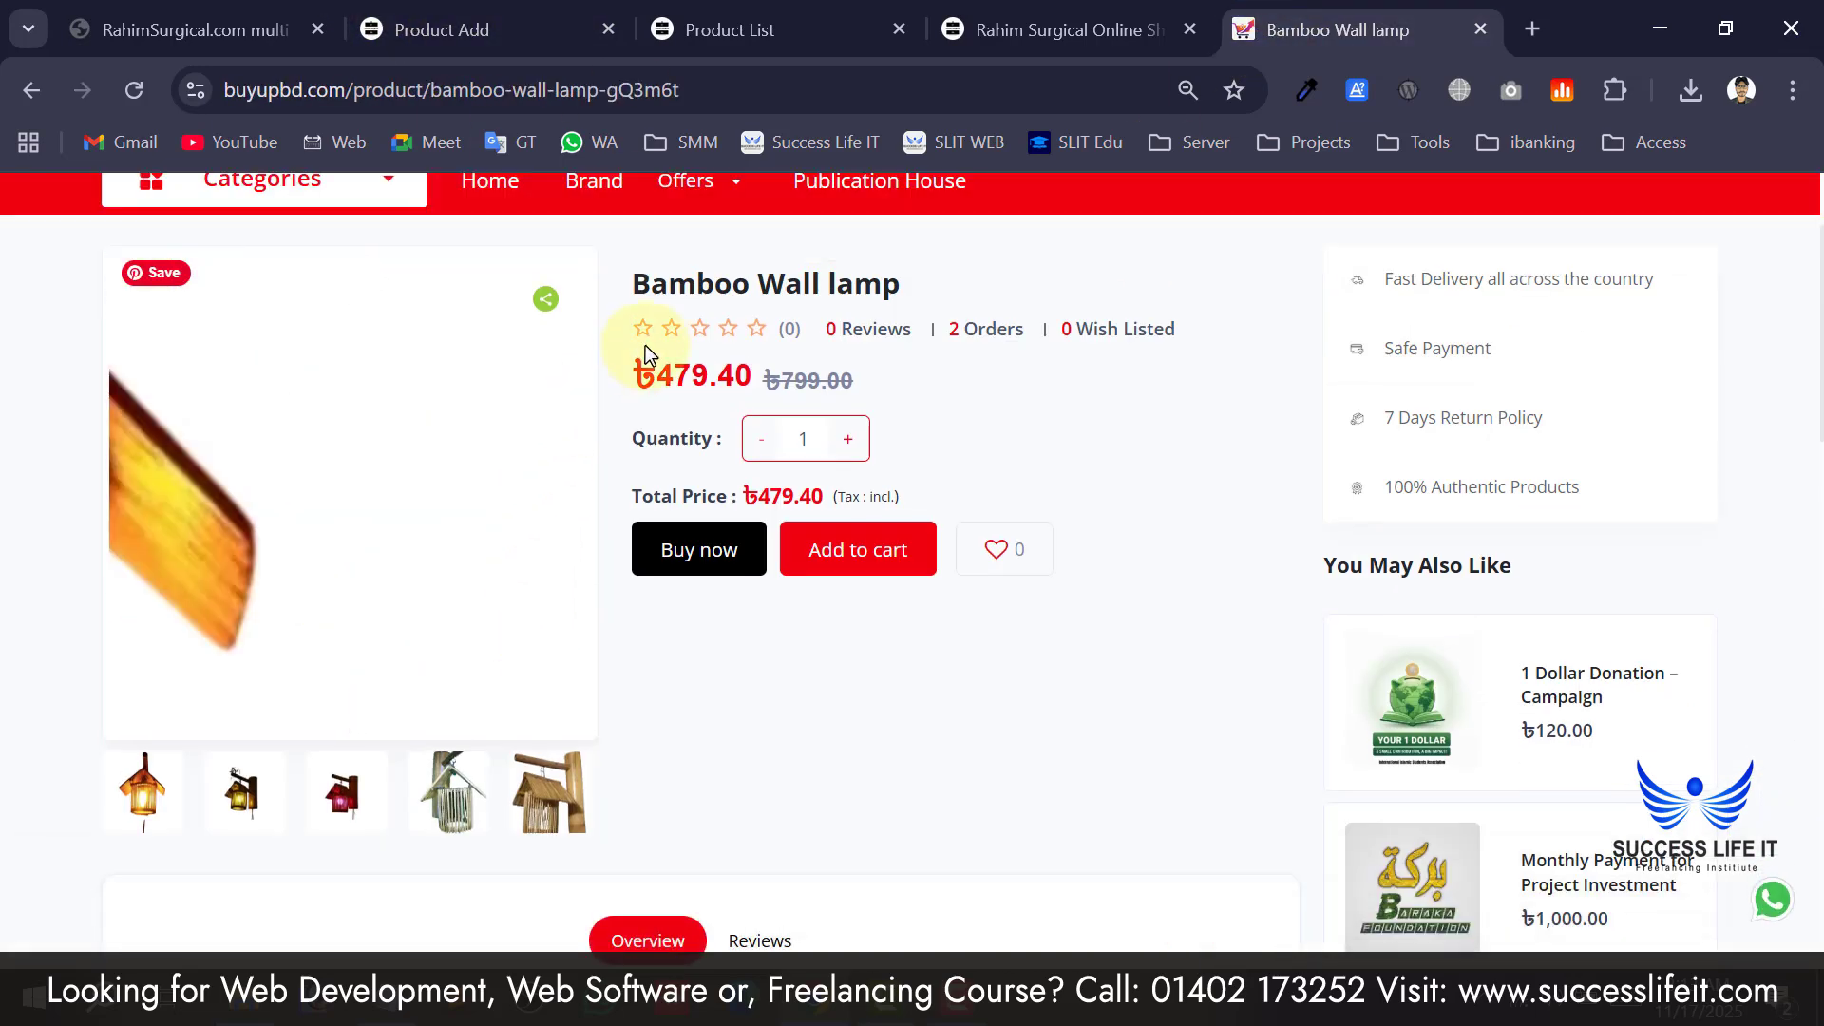
pyautogui.tripleClick(700, 285)
pyautogui.hotkey('ctrl', 'c')
pyautogui.click(694, 29)
pyautogui.click(446, 28)
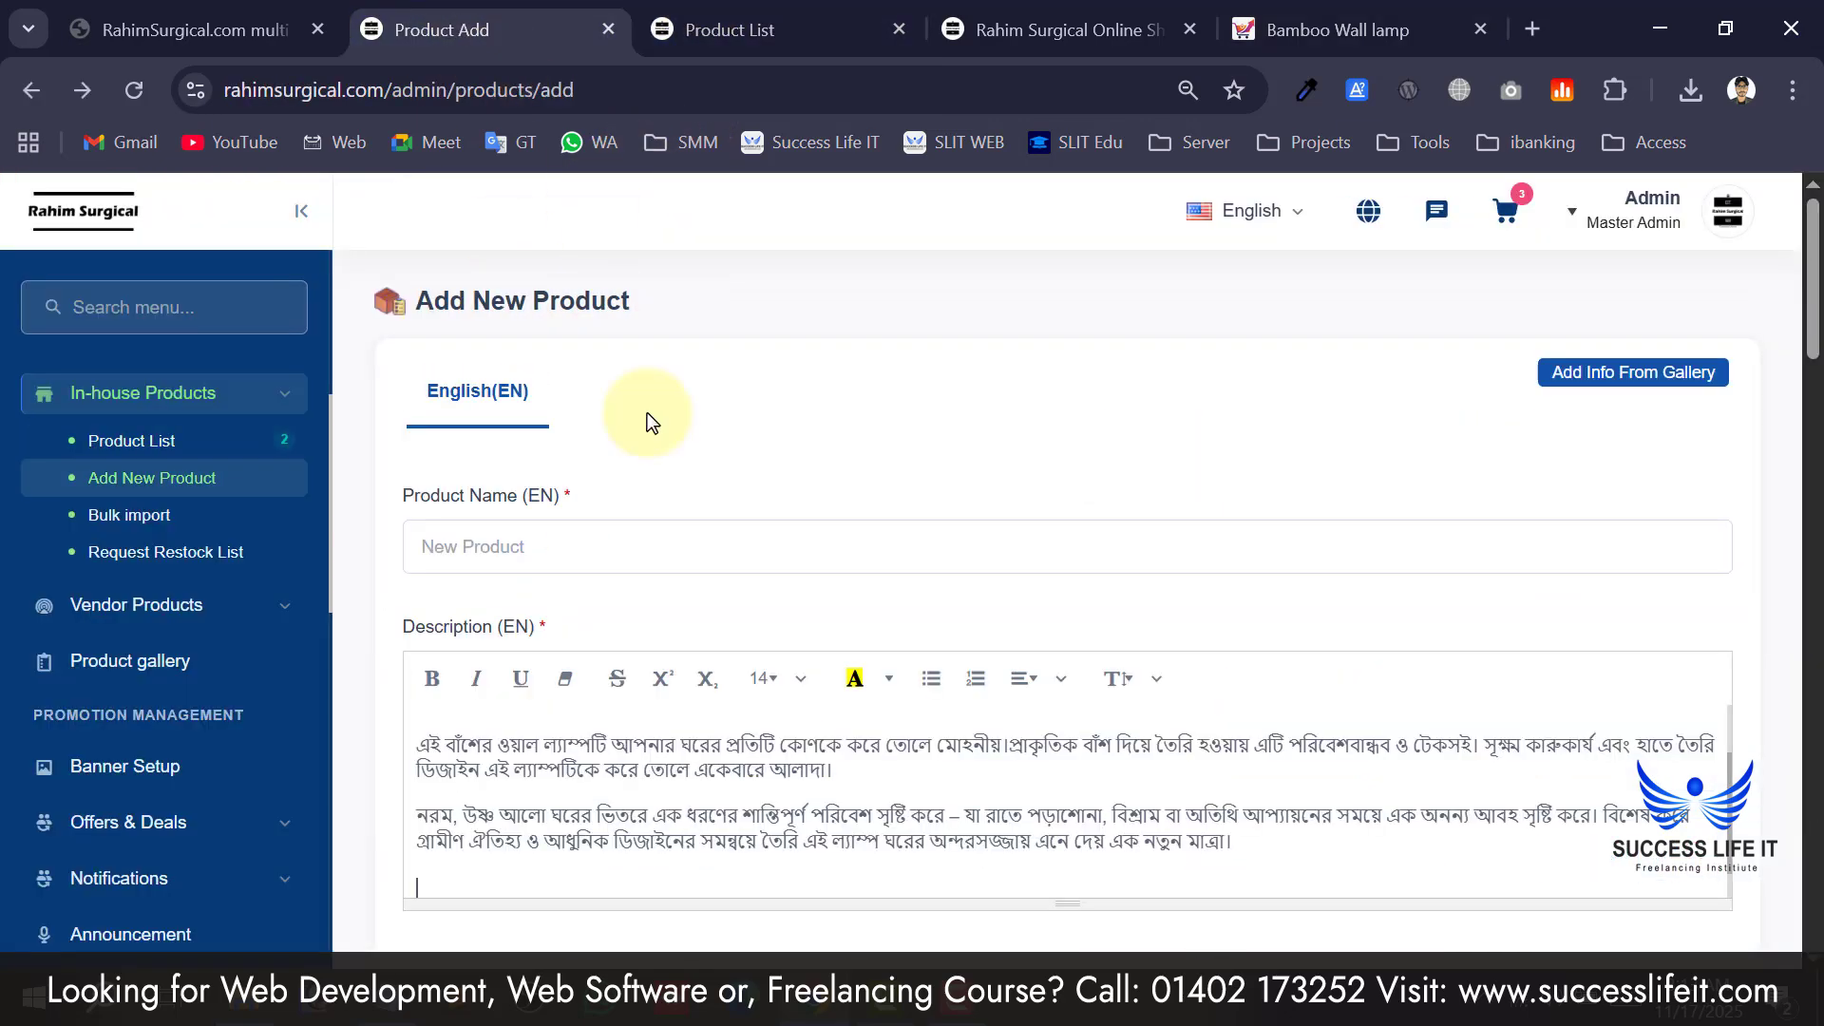
pyautogui.click(611, 542)
pyautogui.hotkey('ctrl', 'v')
# Set category Electronics, sub category dami, brand Dami and unit pc.
pyautogui.scroll(-7, 745, 533)
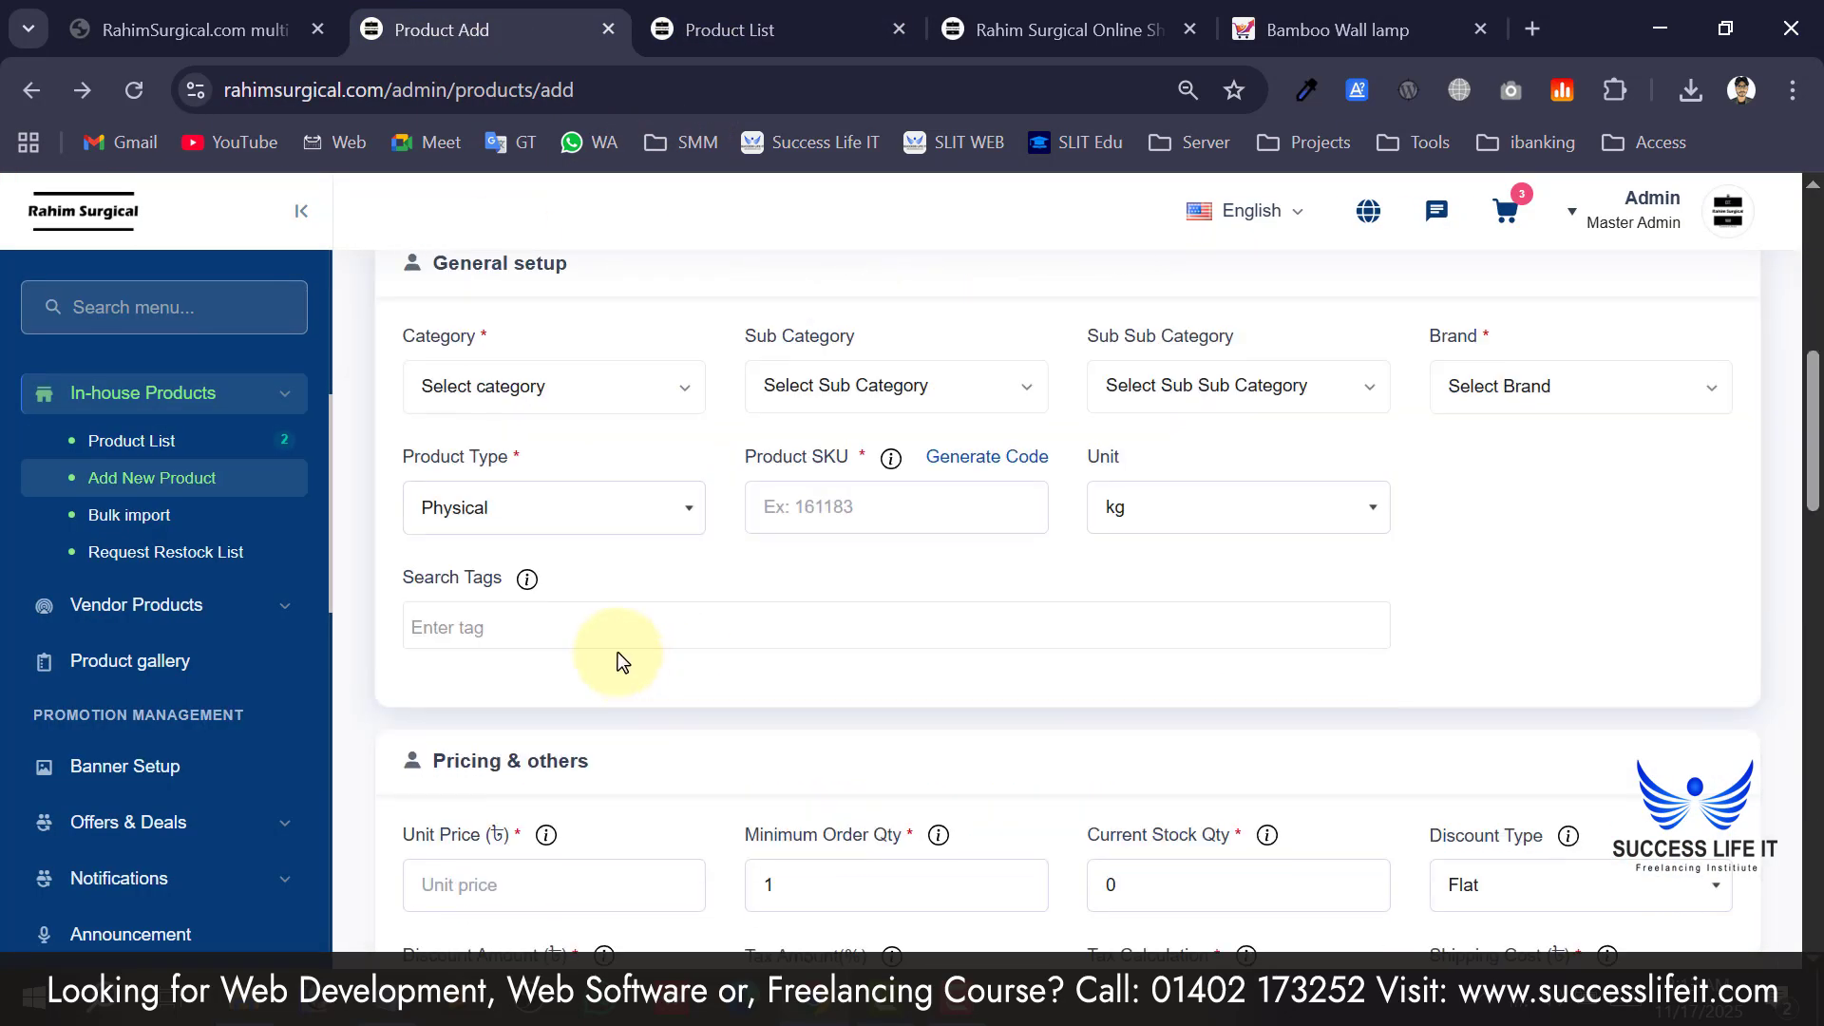
pyautogui.click(576, 372)
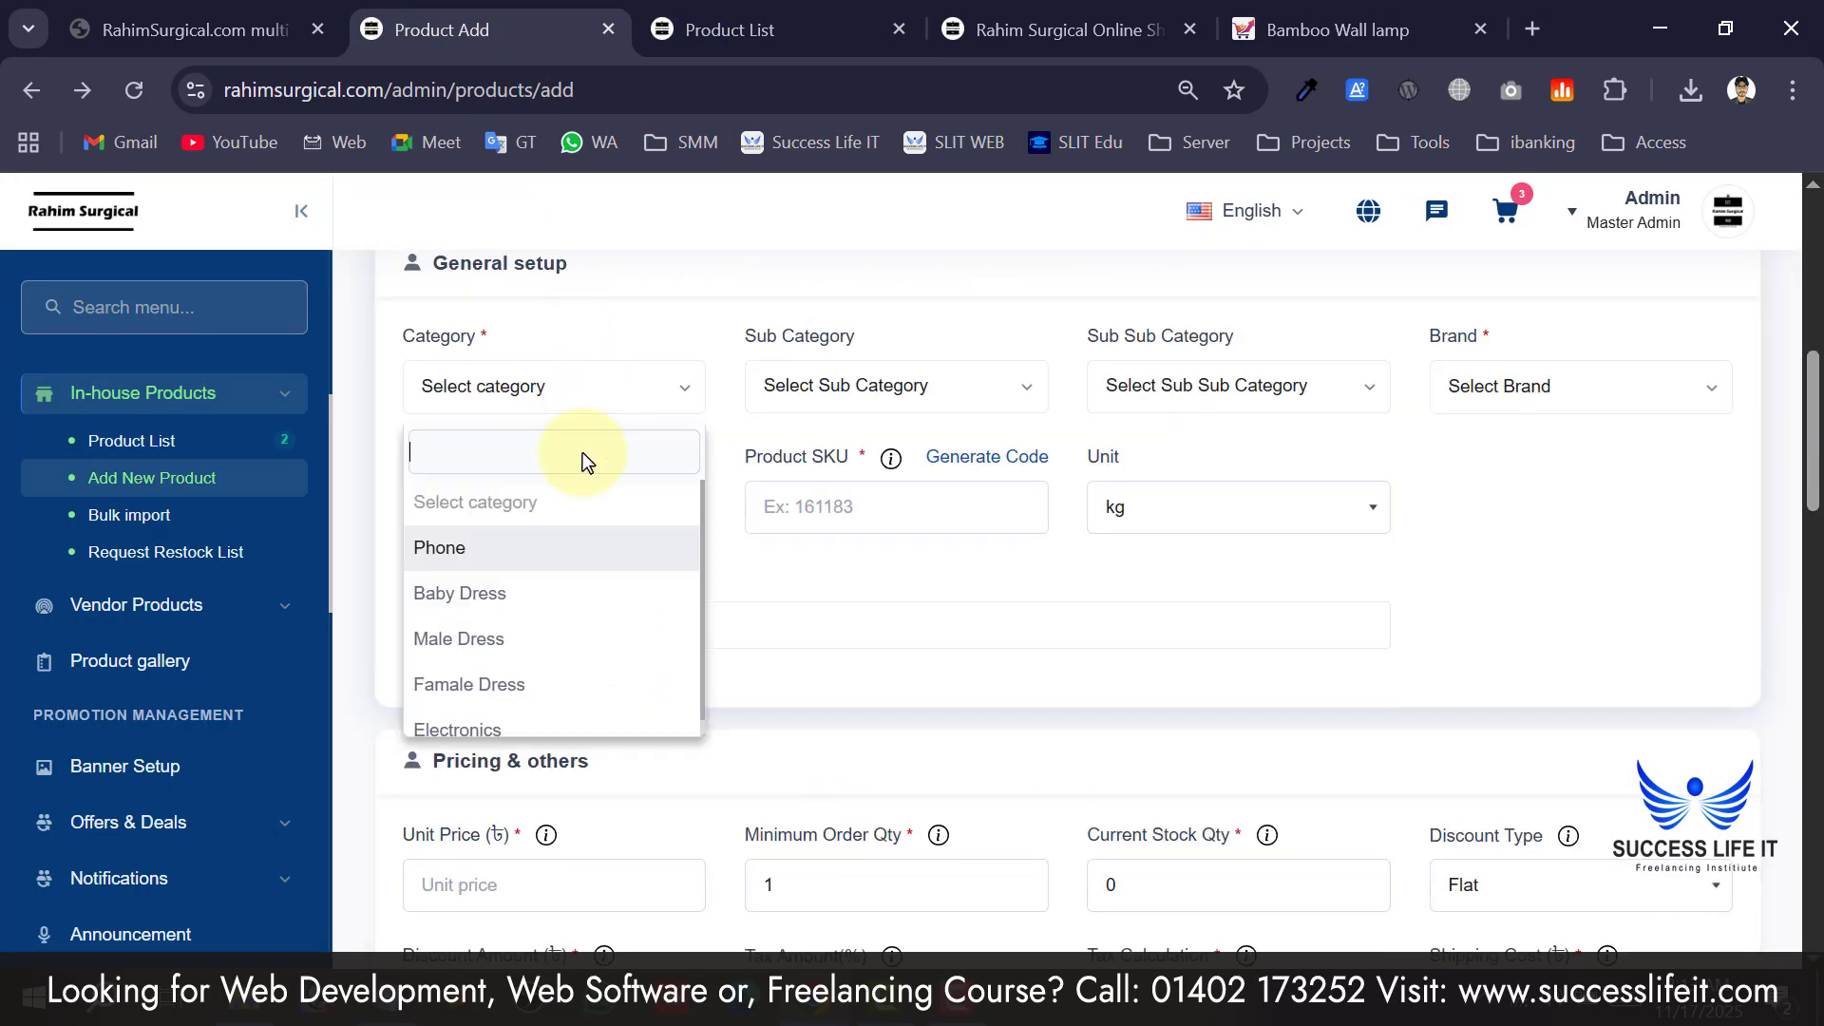
pyautogui.click(521, 730)
pyautogui.click(896, 389)
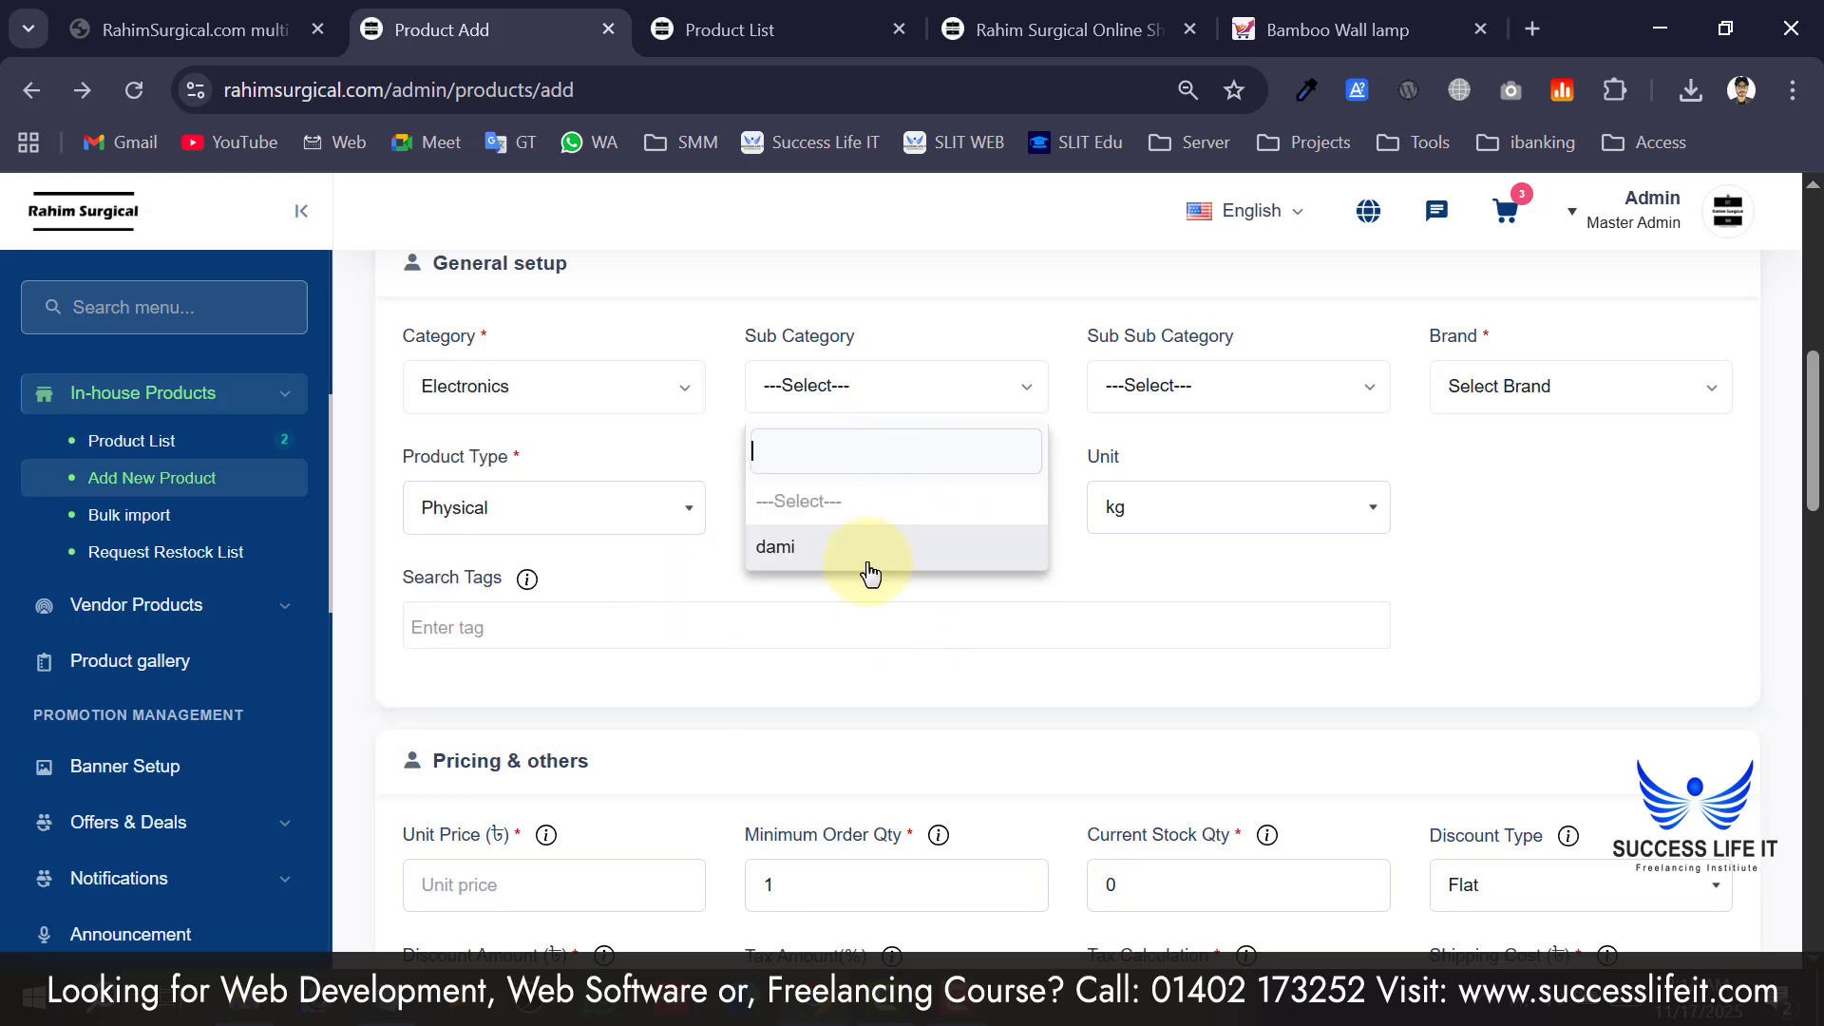
pyautogui.click(870, 551)
pyautogui.click(1499, 396)
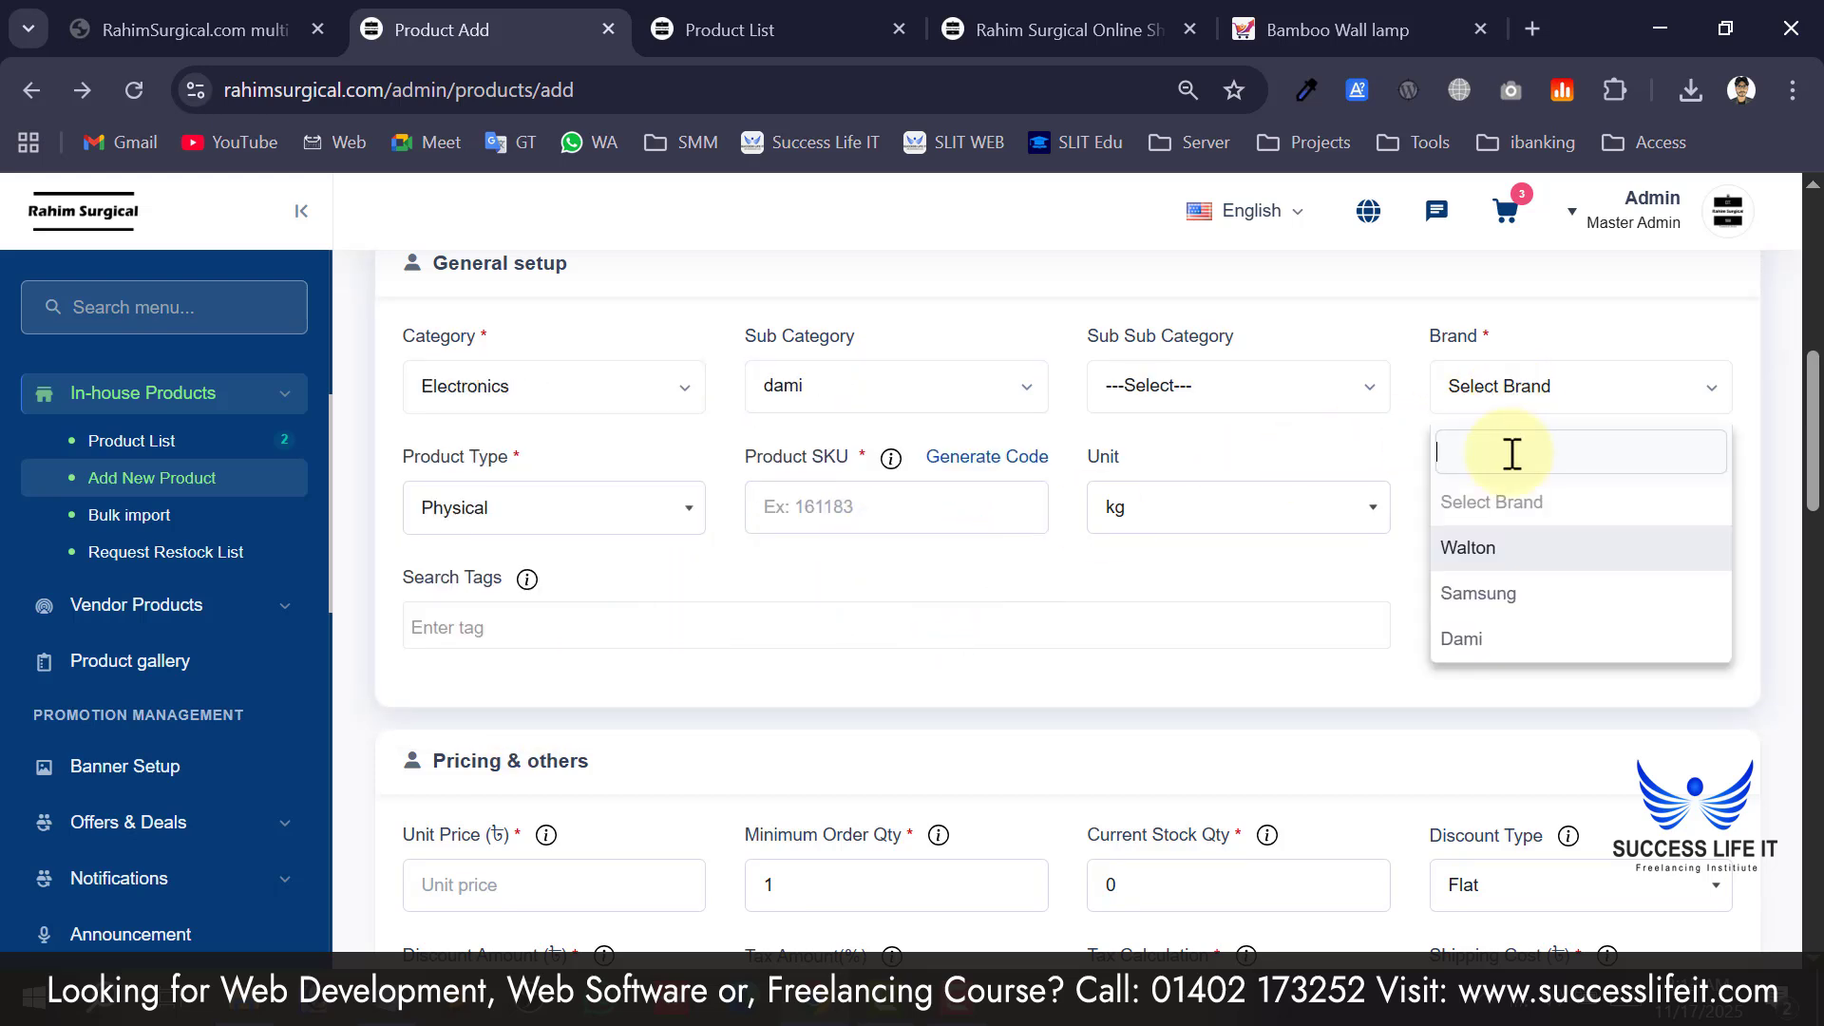
pyautogui.click(1487, 644)
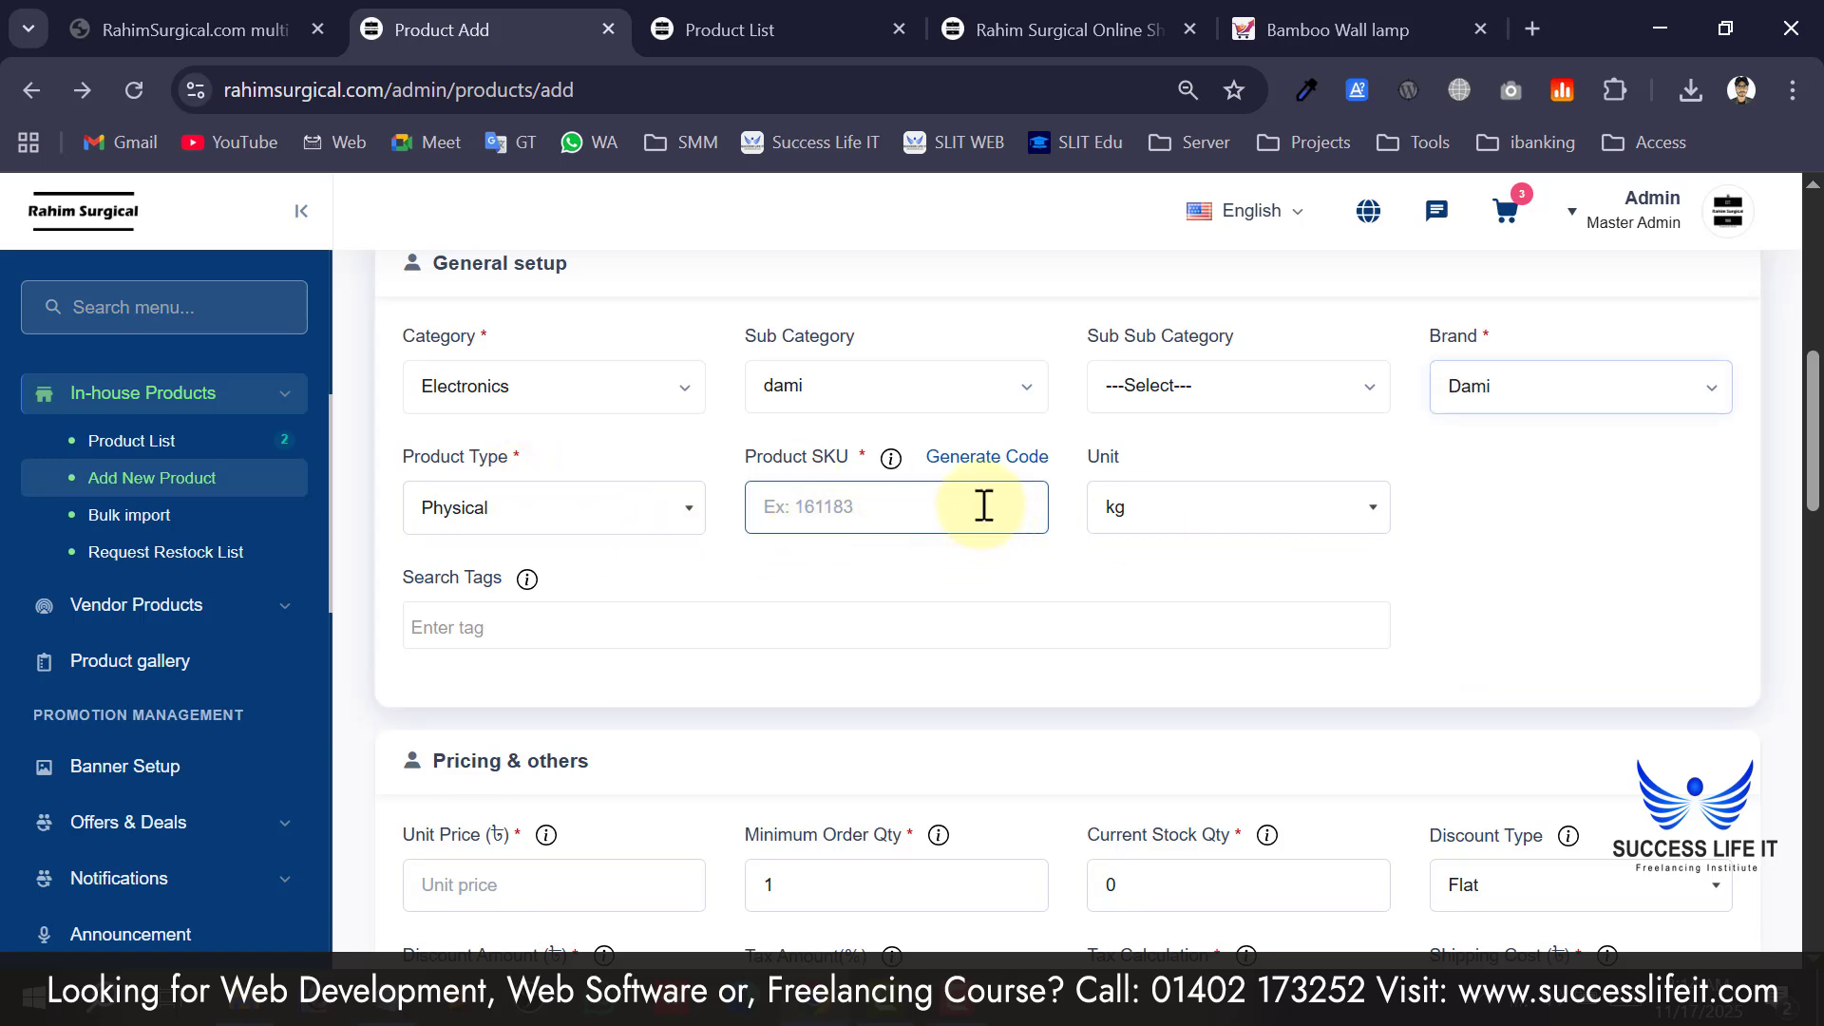
pyautogui.click(1222, 505)
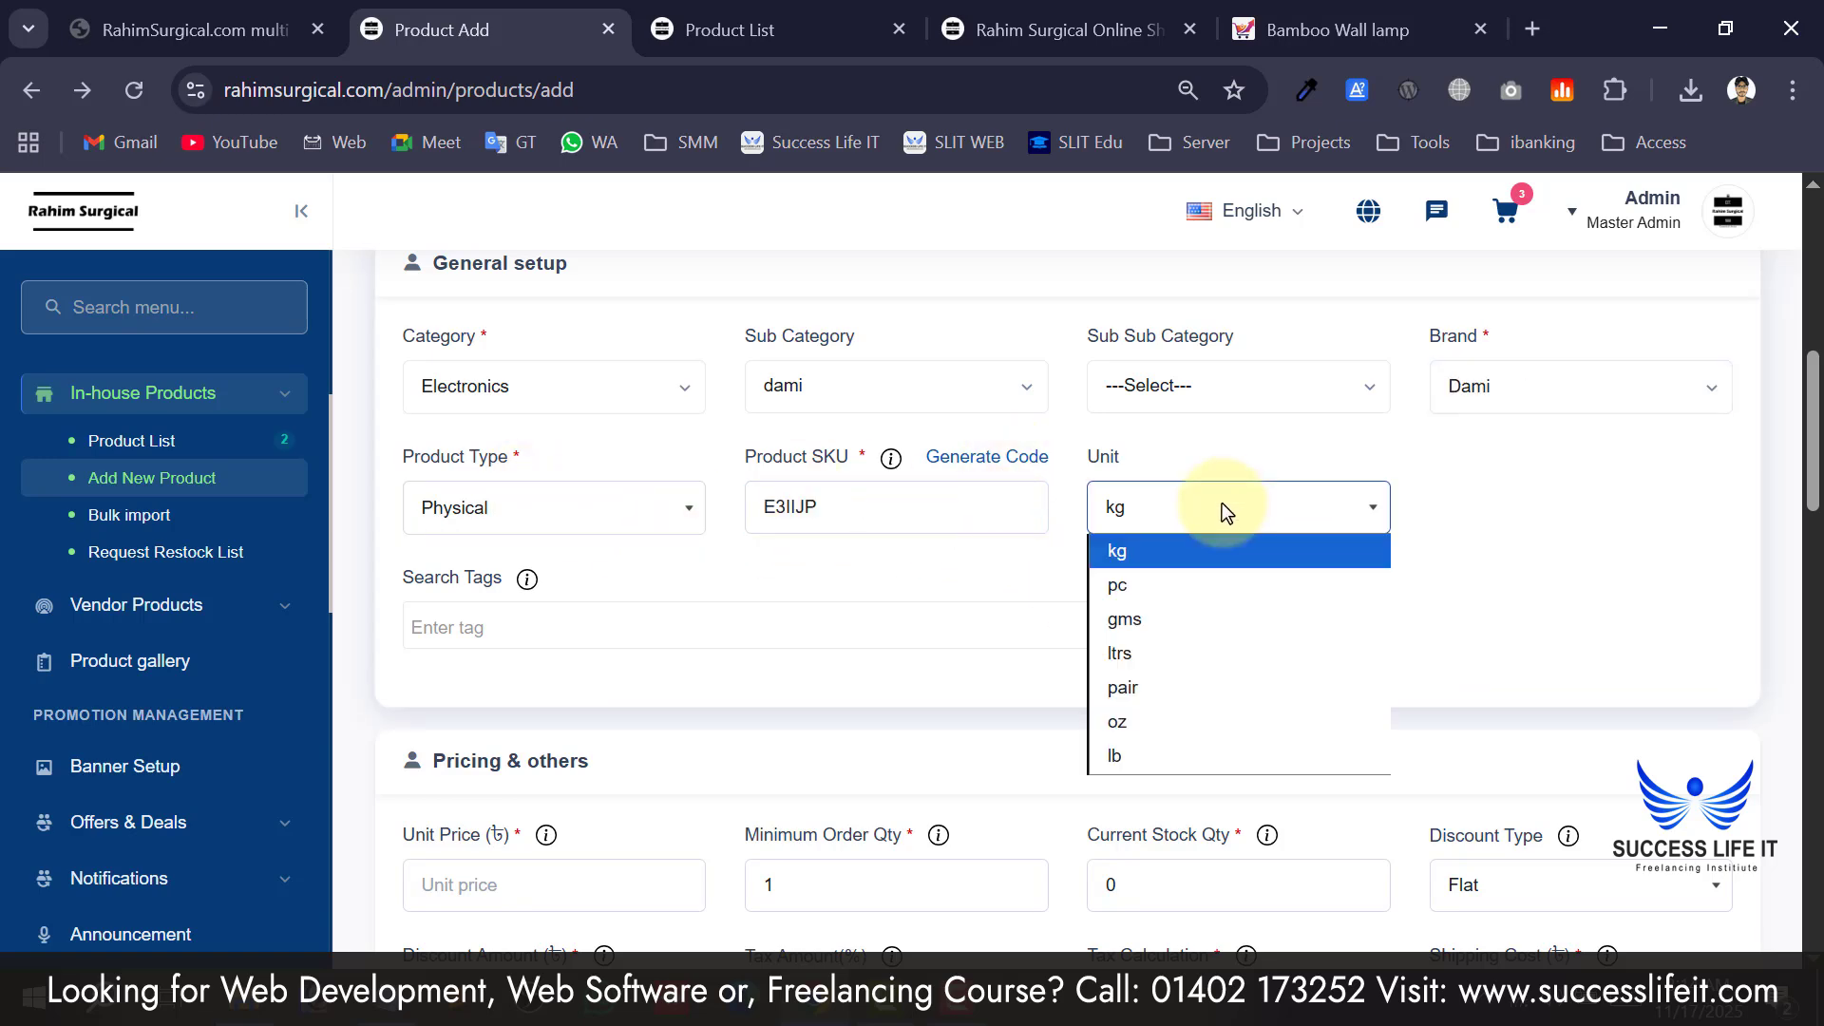
pyautogui.click(1193, 589)
# Set Current Stock Qty to 50.
pyautogui.scroll(-2, 466, 803)
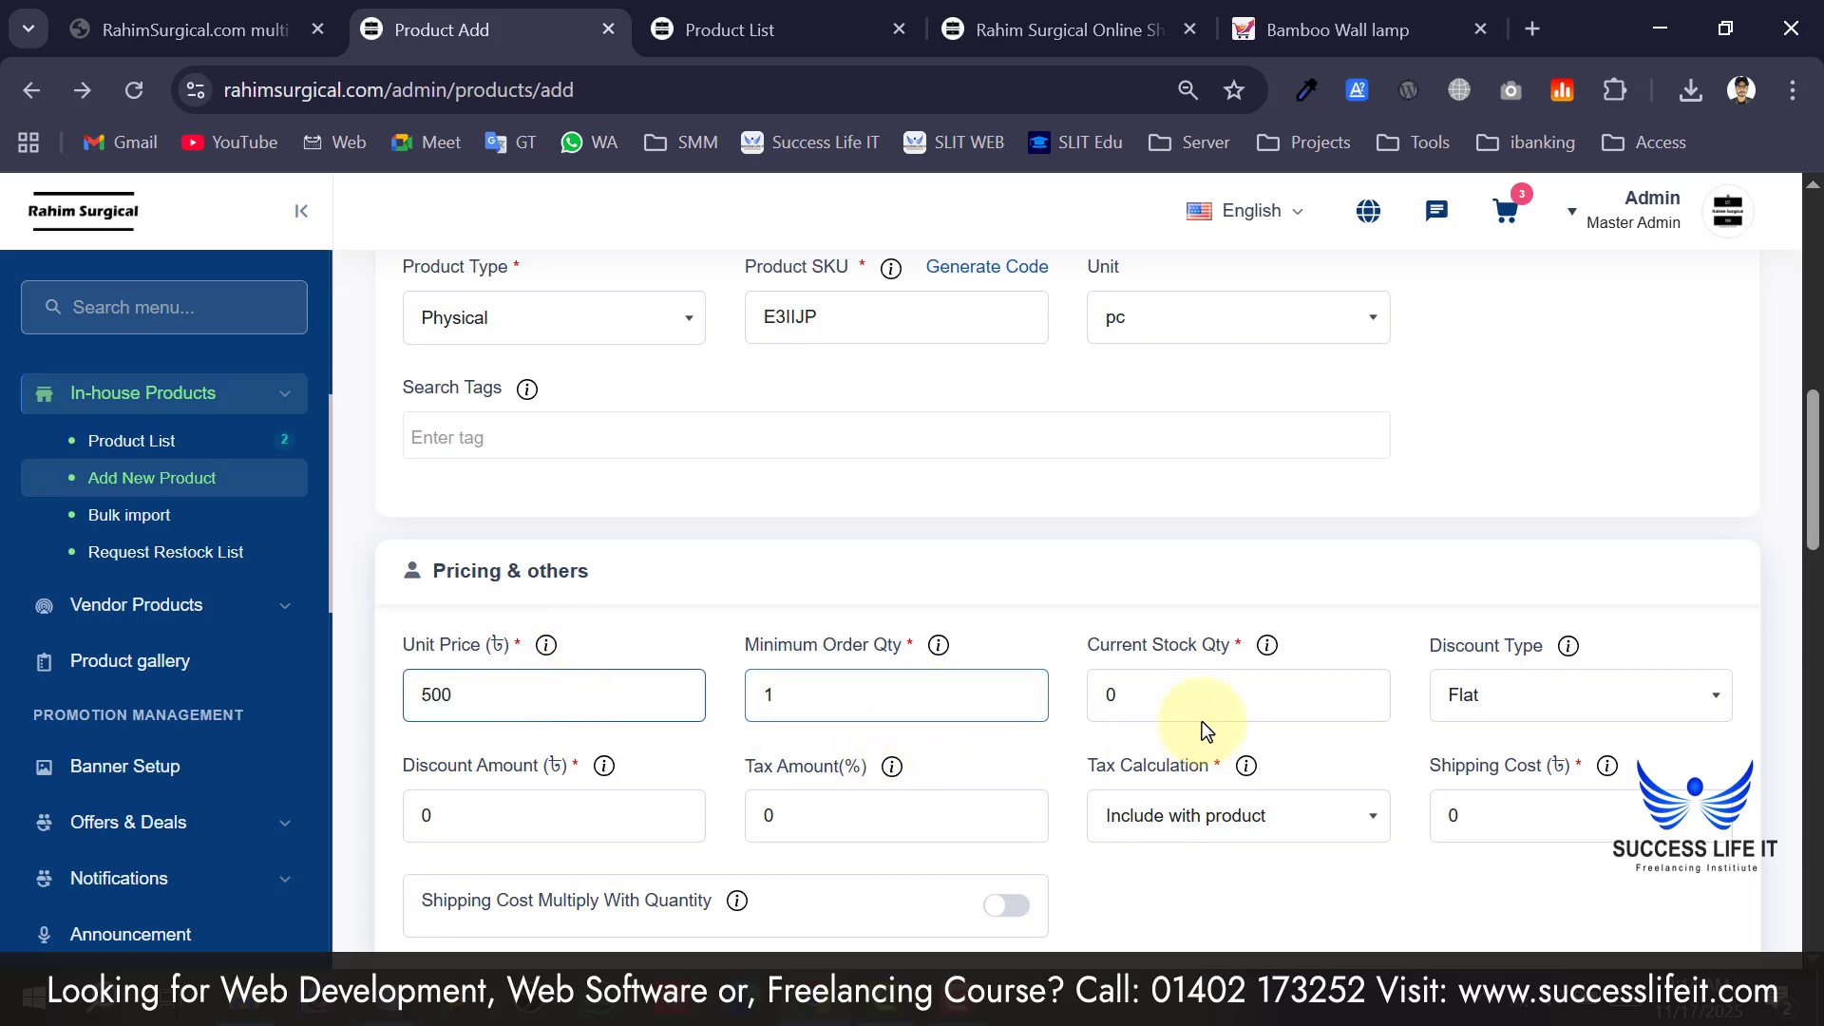
pyautogui.scroll(-4, 1339, 624)
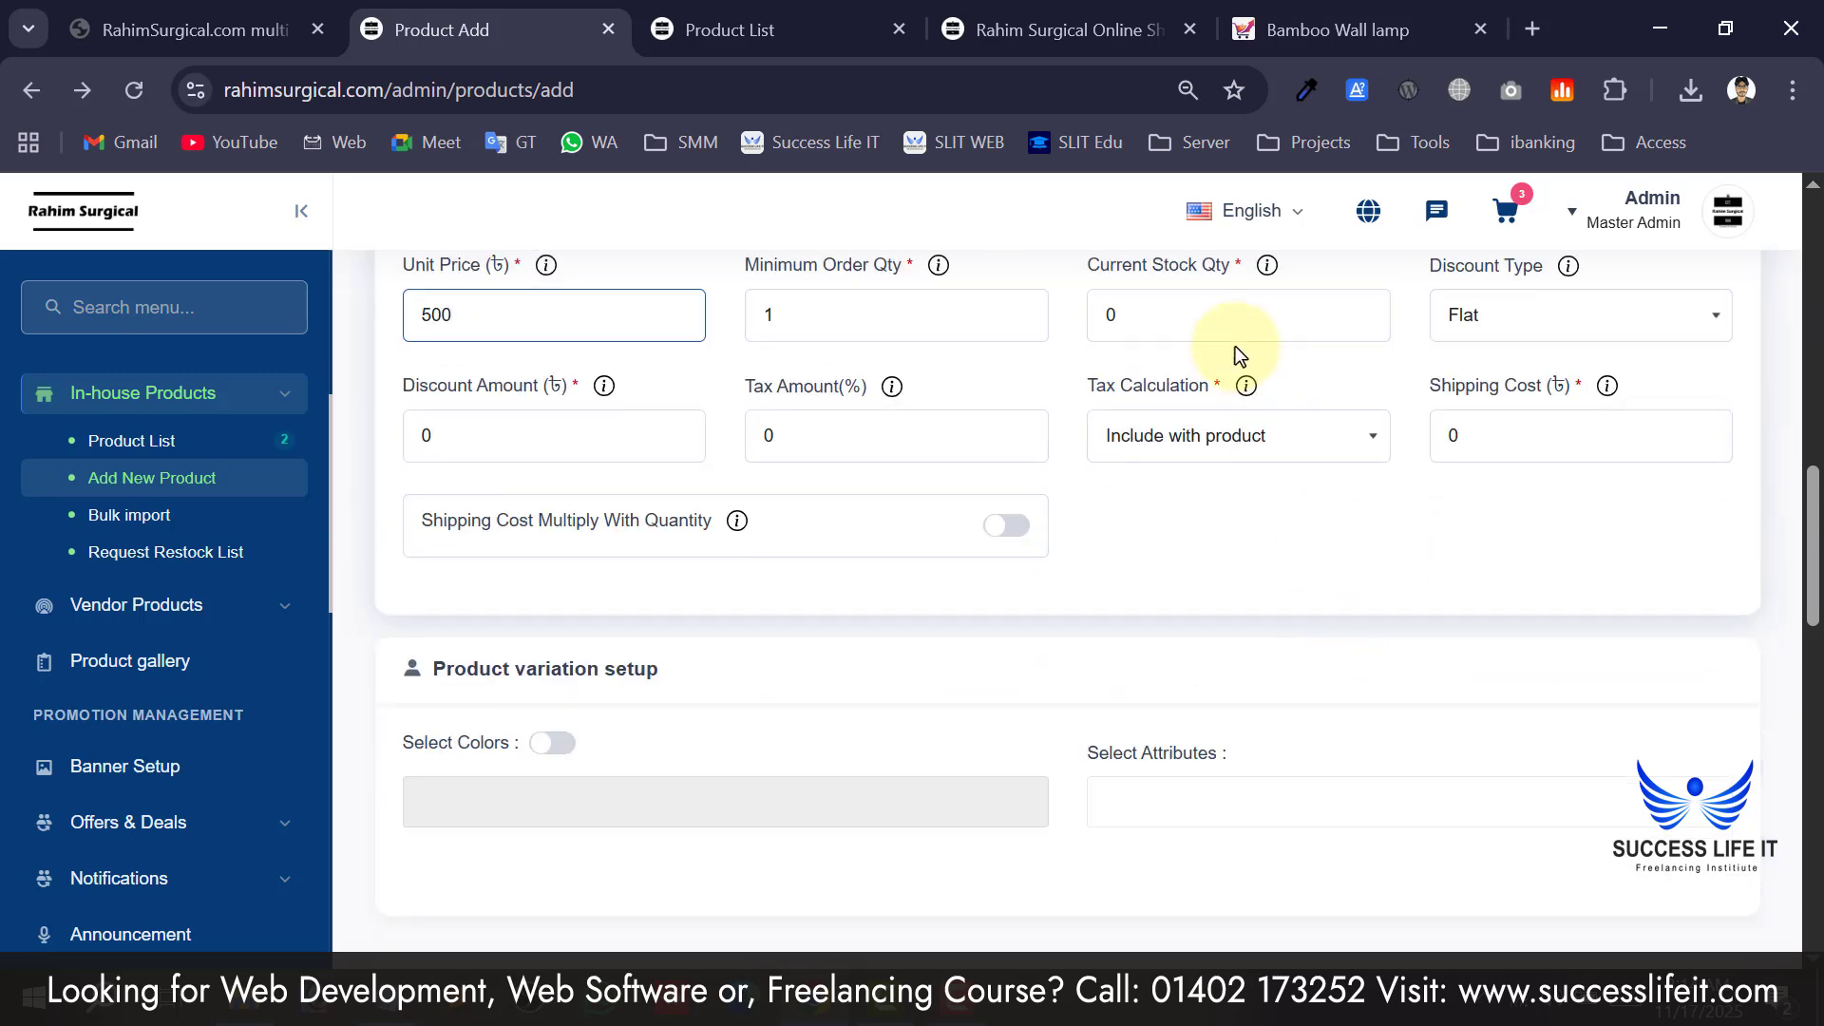
pyautogui.doubleClick(1178, 304)
pyautogui.write('50')
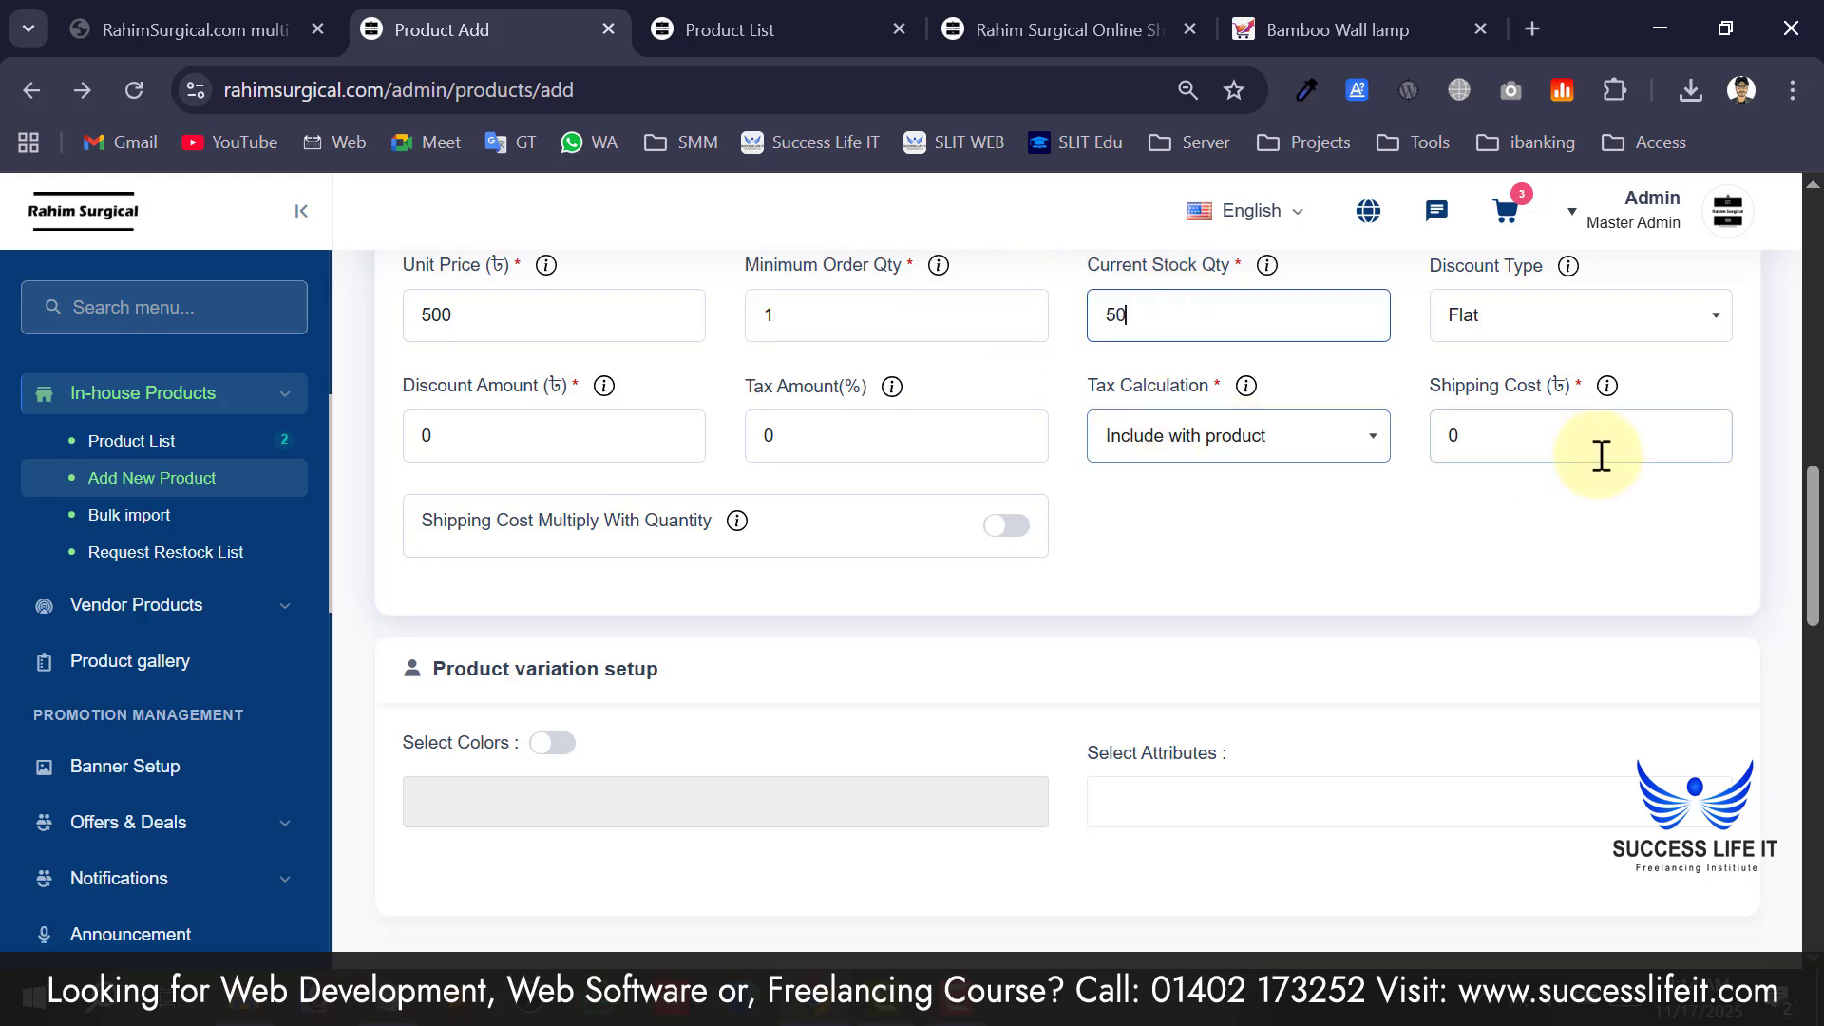
# Give the product a 5 percent discount.
pyautogui.click(1602, 321)
pyautogui.click(1577, 394)
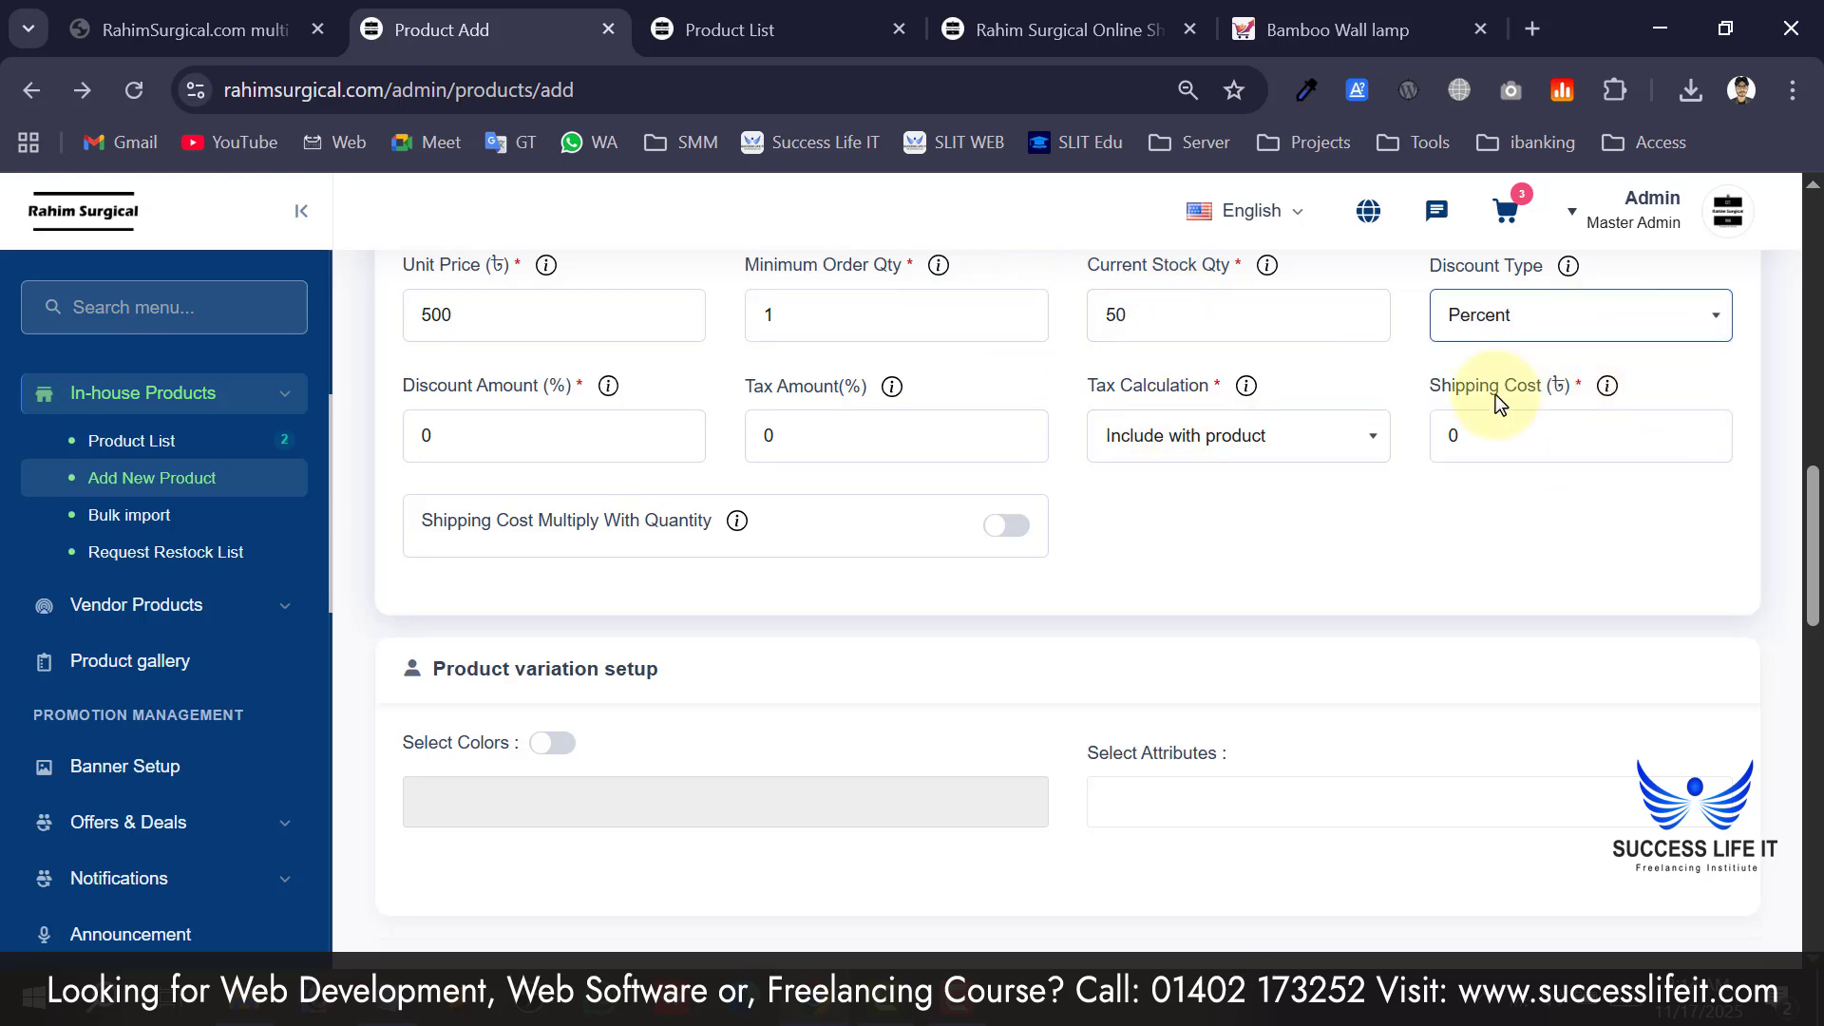
pyautogui.click(546, 448)
pyautogui.scroll(2, 1240, 586)
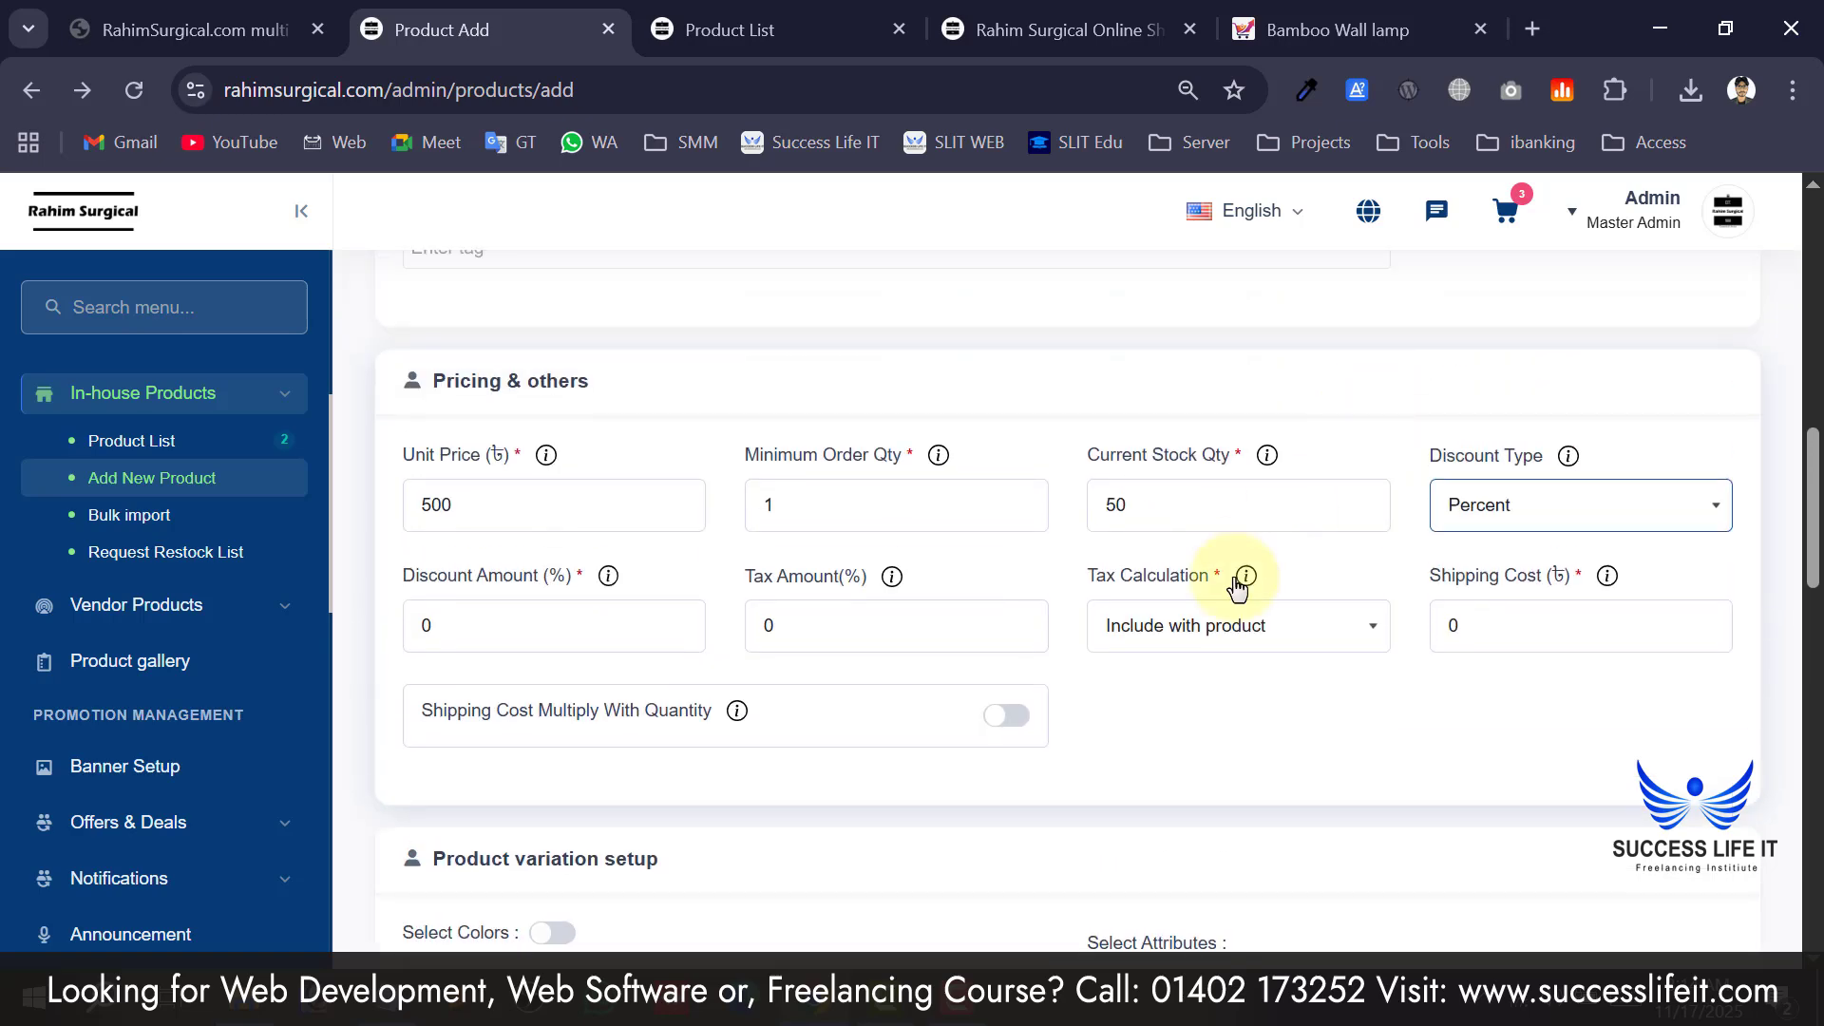
pyautogui.click(427, 619)
pyautogui.write('5')
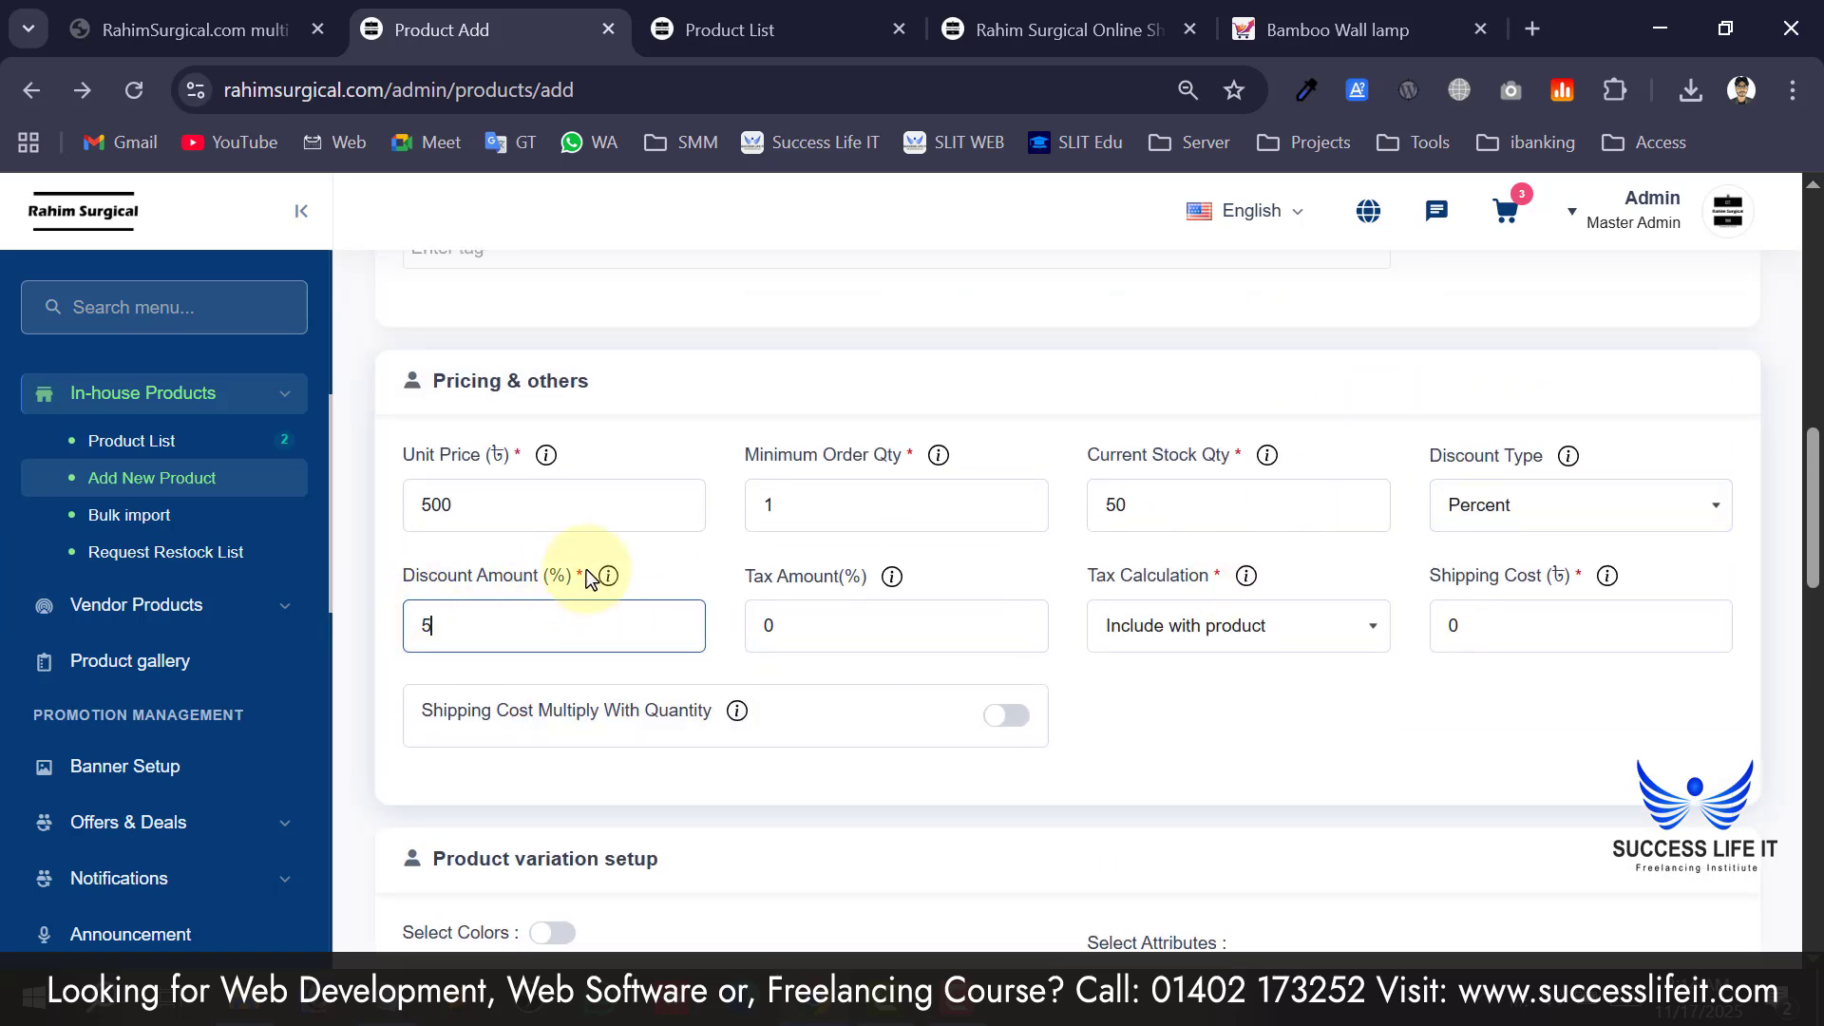
pyautogui.click(572, 555)
# Leave tax and shipping cost at 0 and switch on colour variations.
pyautogui.scroll(-4, 920, 559)
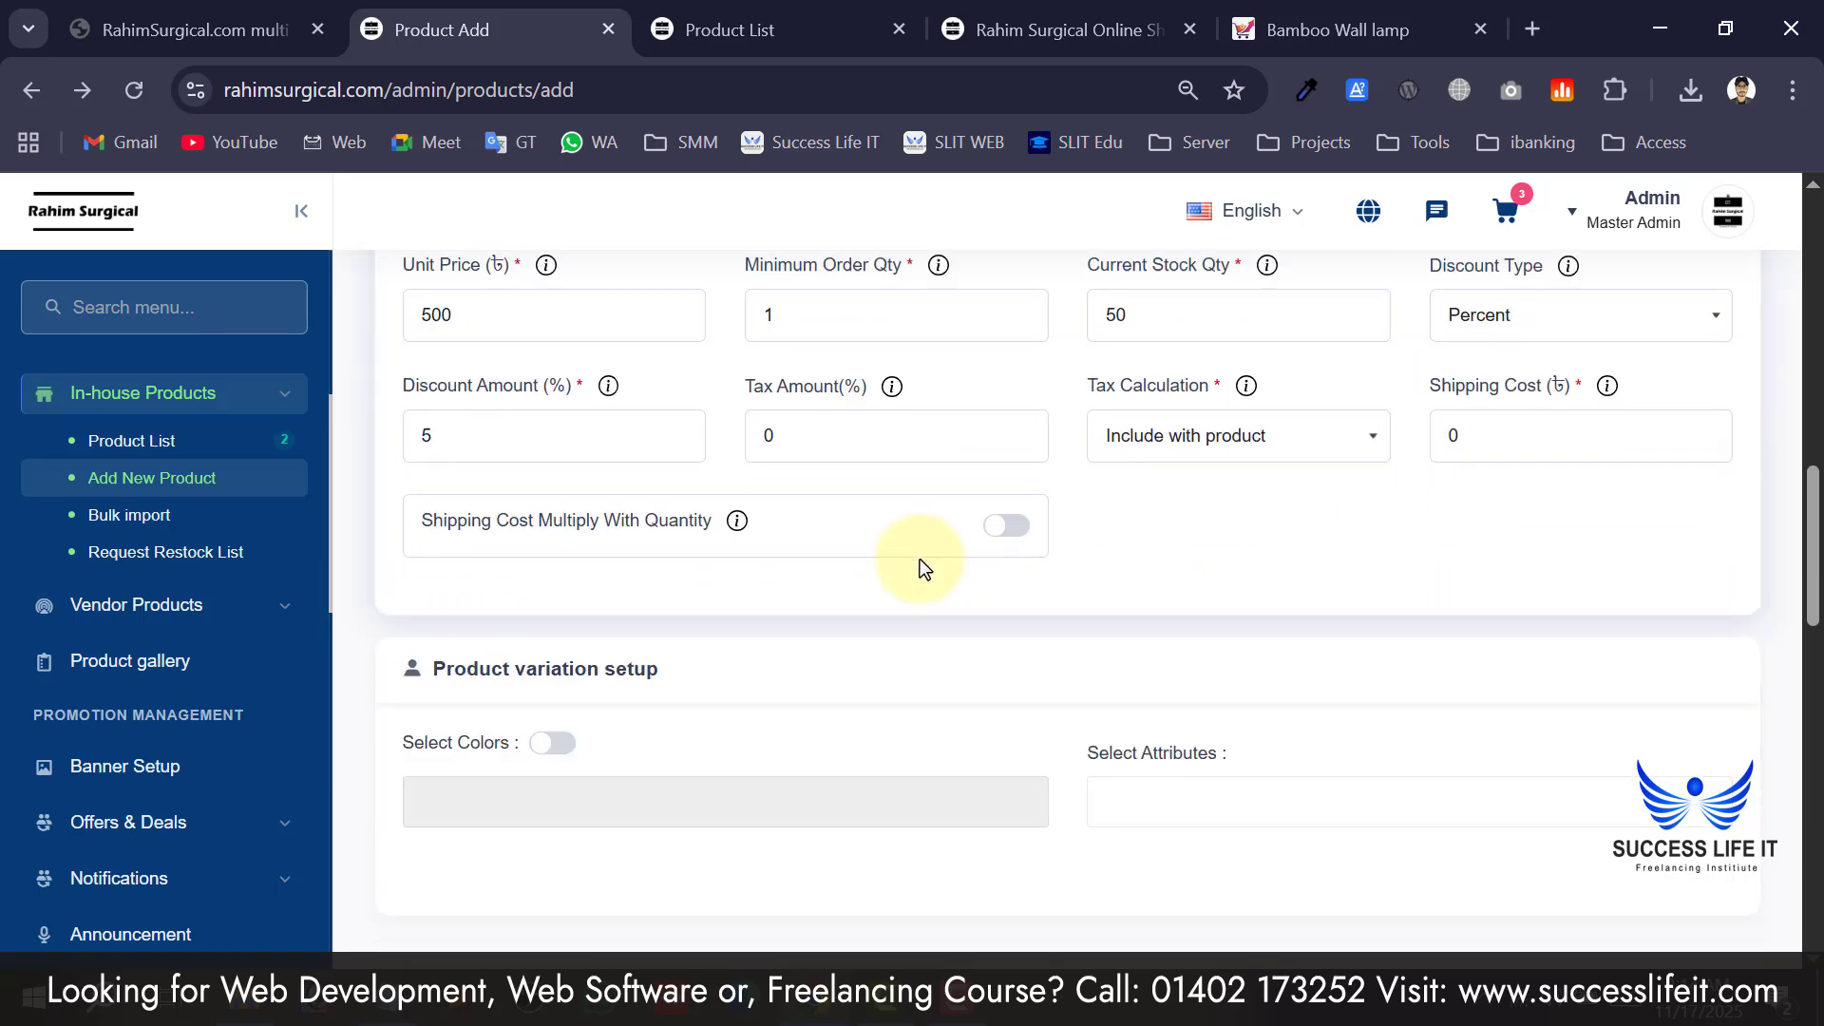
pyautogui.scroll(2, 916, 525)
pyautogui.click(988, 420)
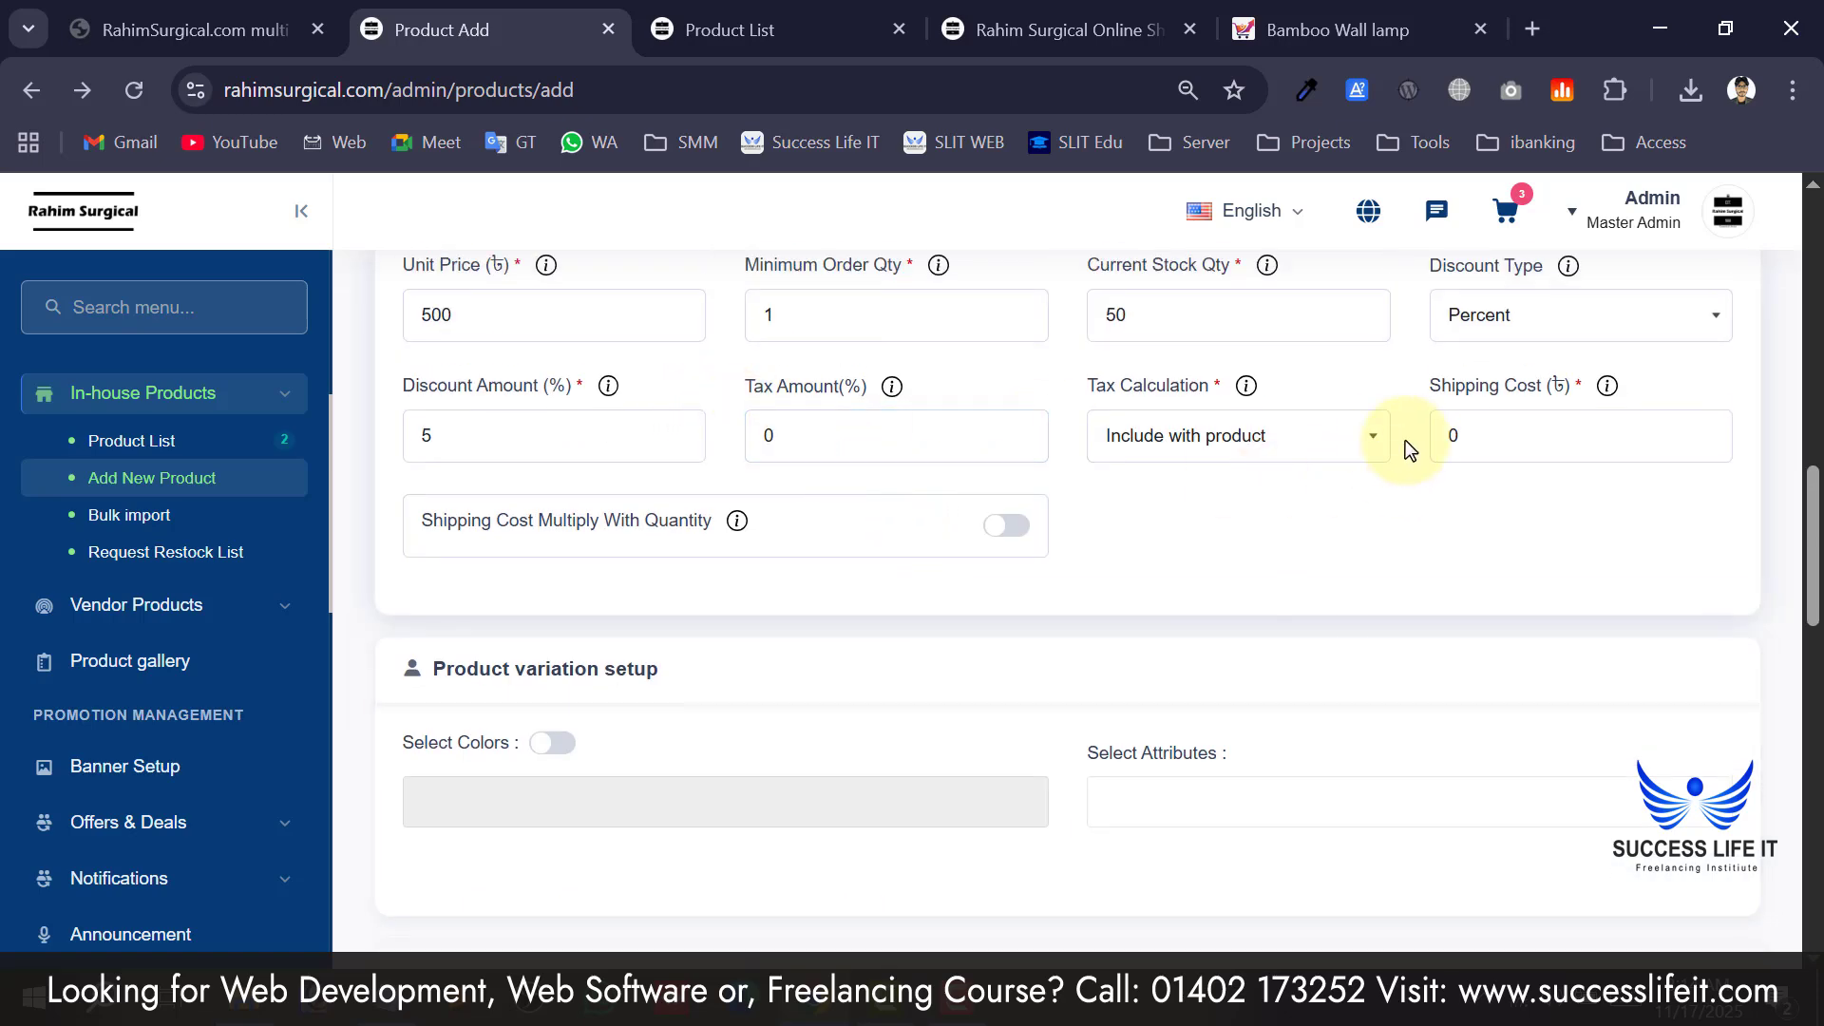
pyautogui.click(1577, 445)
pyautogui.scroll(-2, 664, 532)
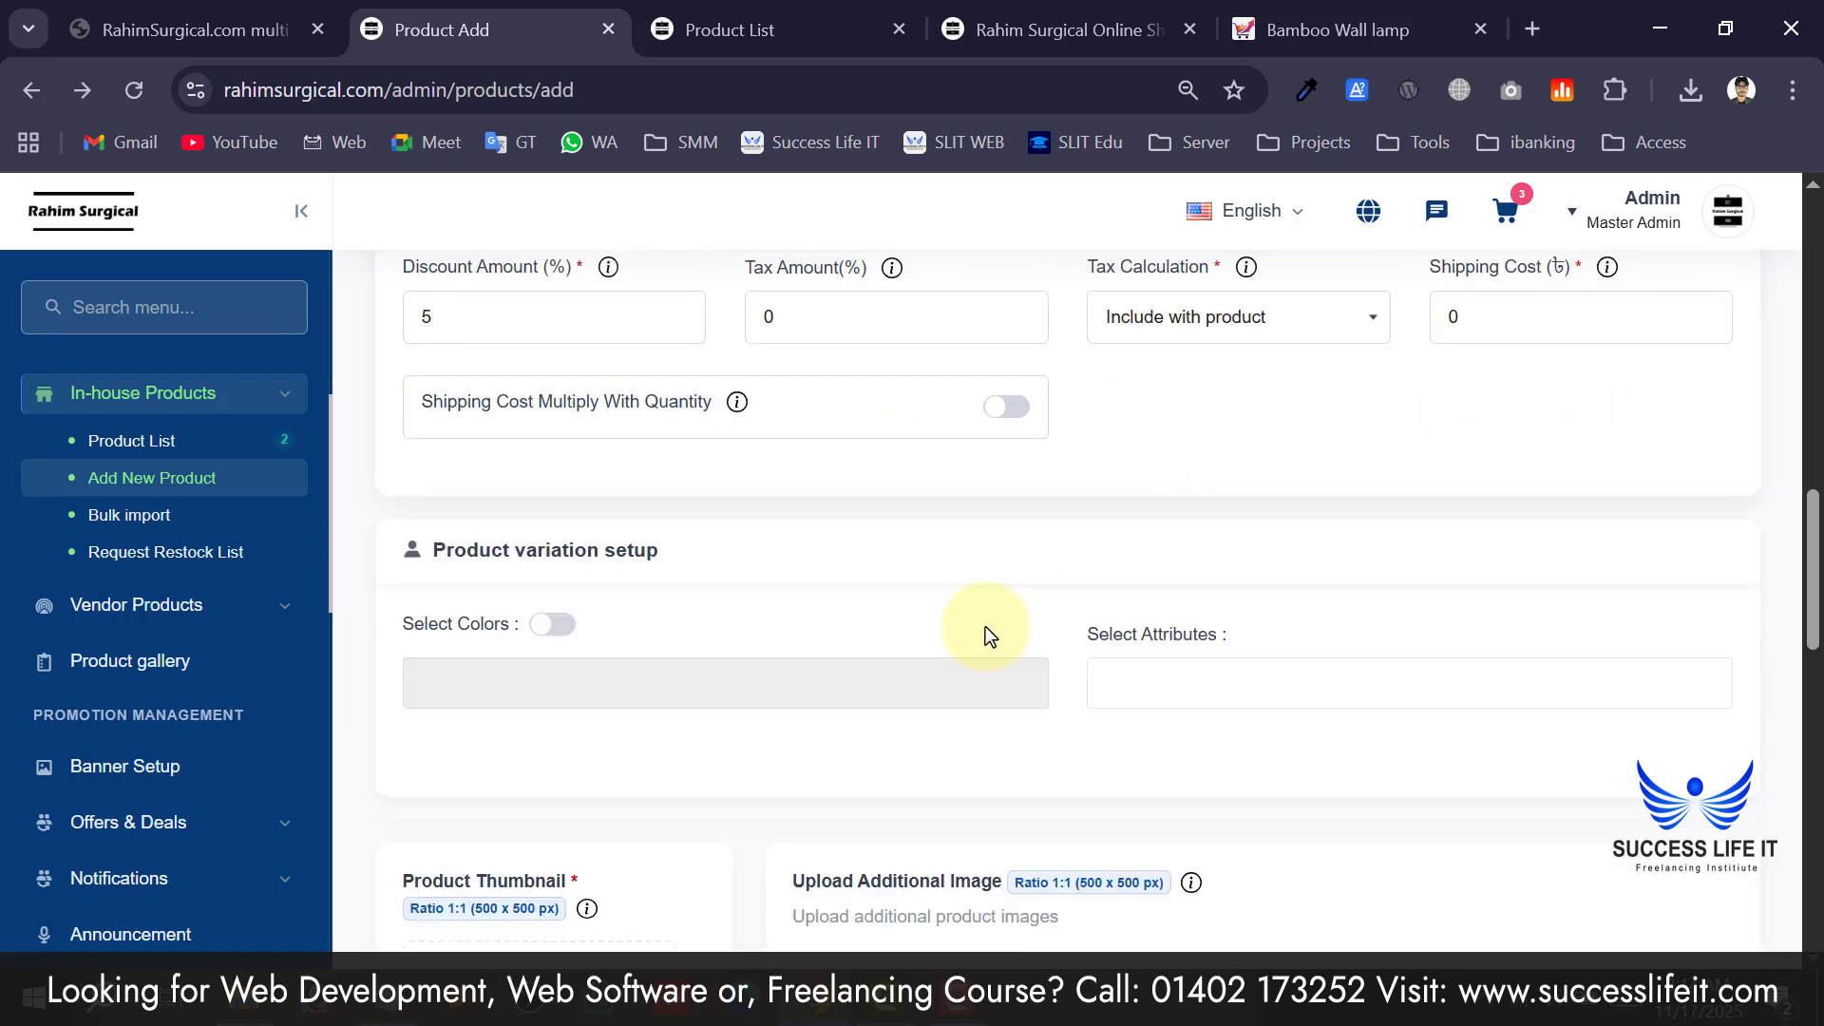
pyautogui.click(551, 556)
pyautogui.scroll(-3, 636, 546)
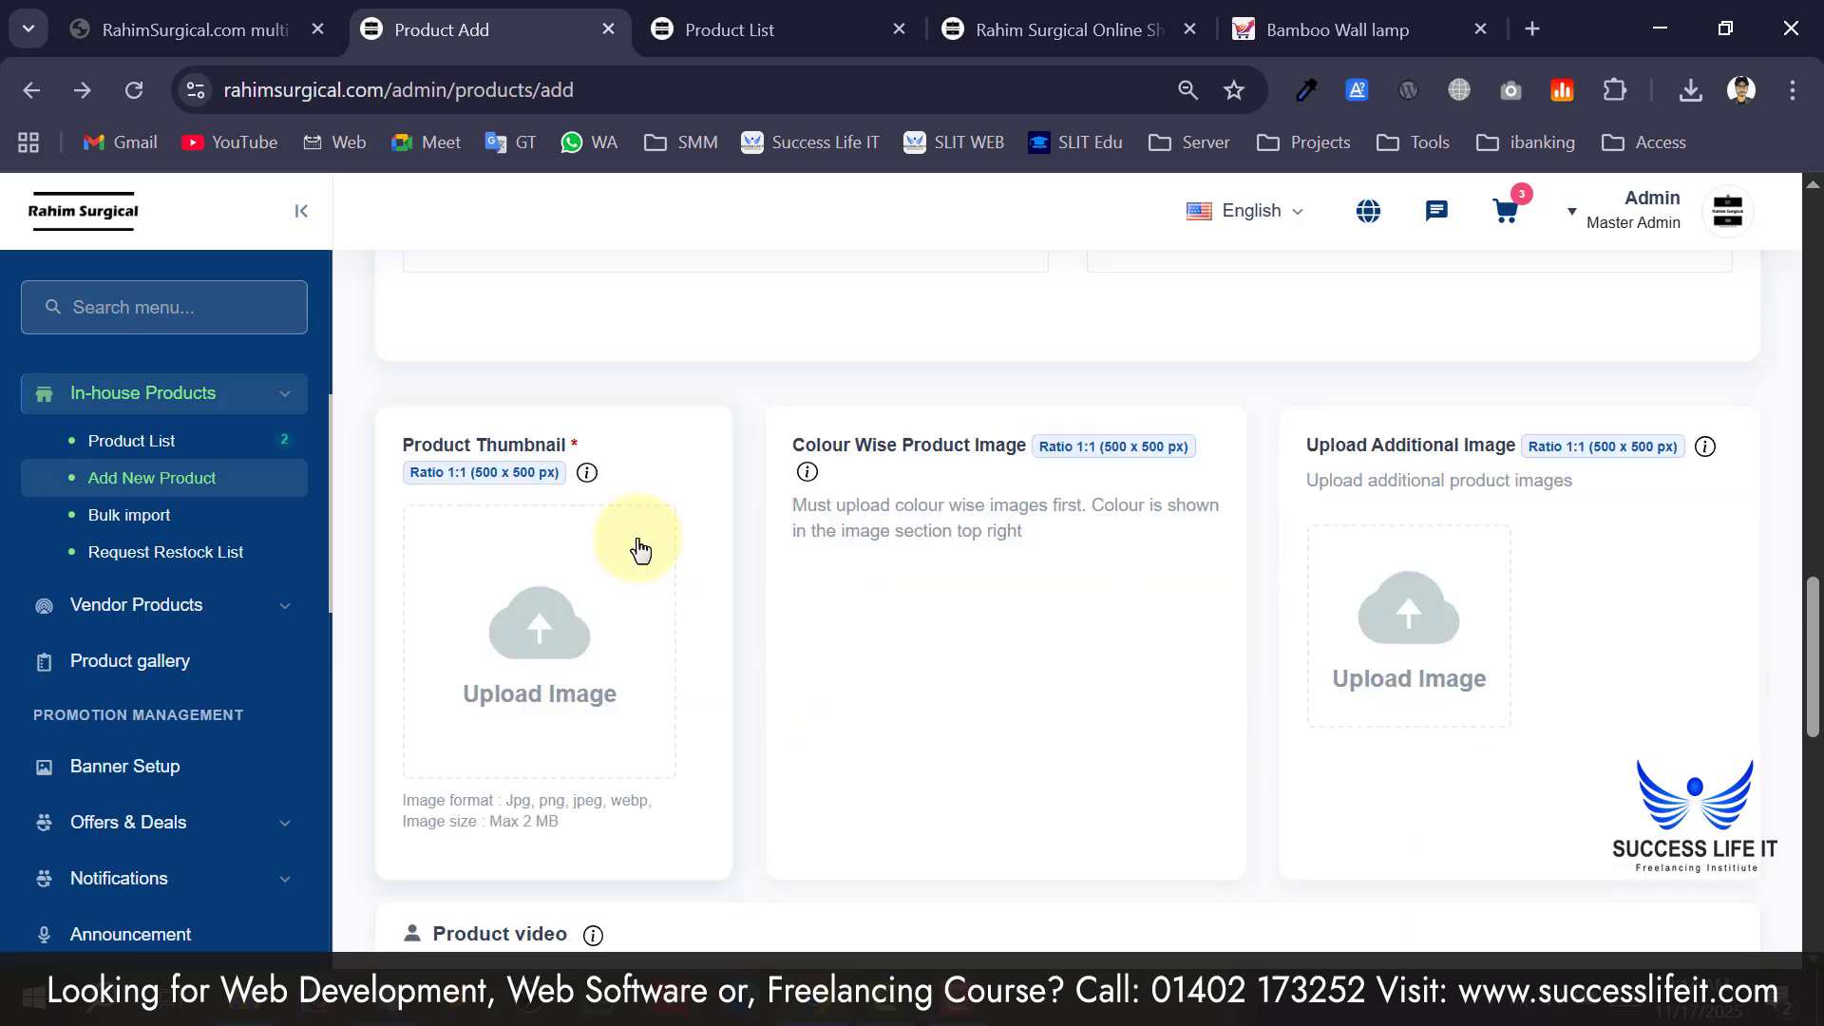
pyautogui.scroll(1, 647, 494)
# Add YellowGreen and Violet as product colours.
pyautogui.click(665, 439)
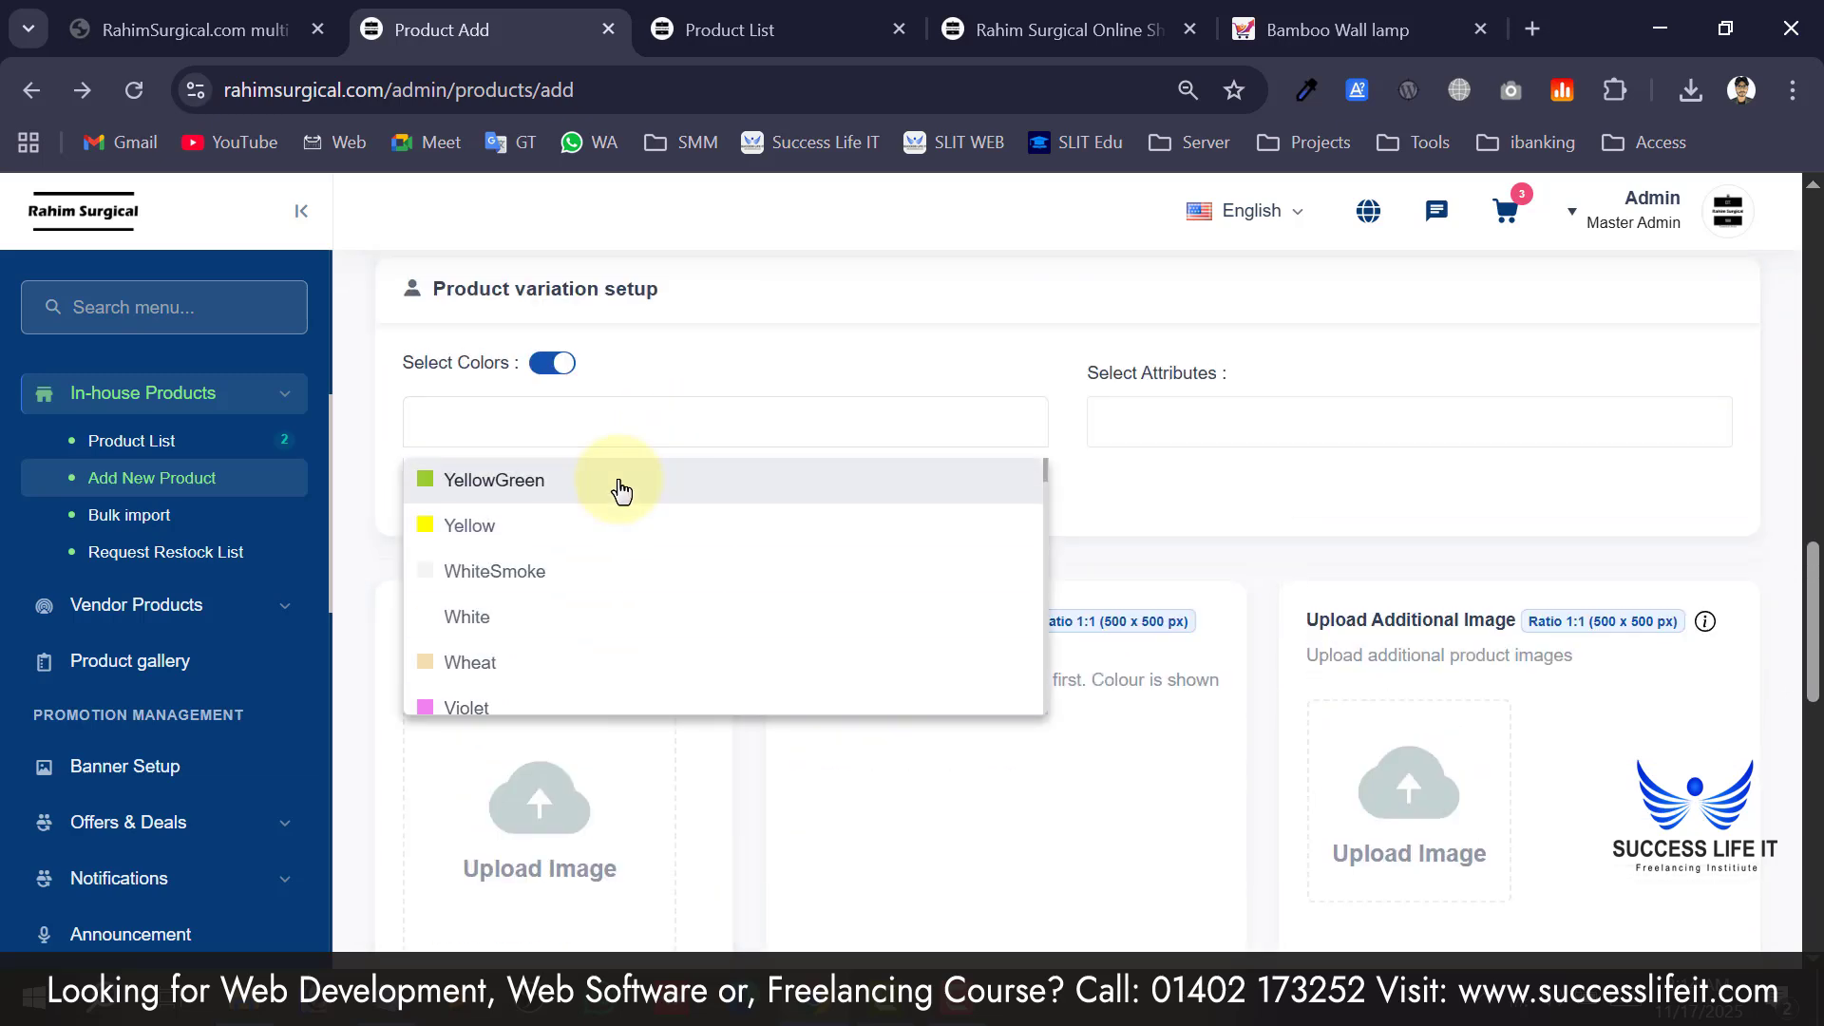
pyautogui.click(619, 487)
pyautogui.click(750, 437)
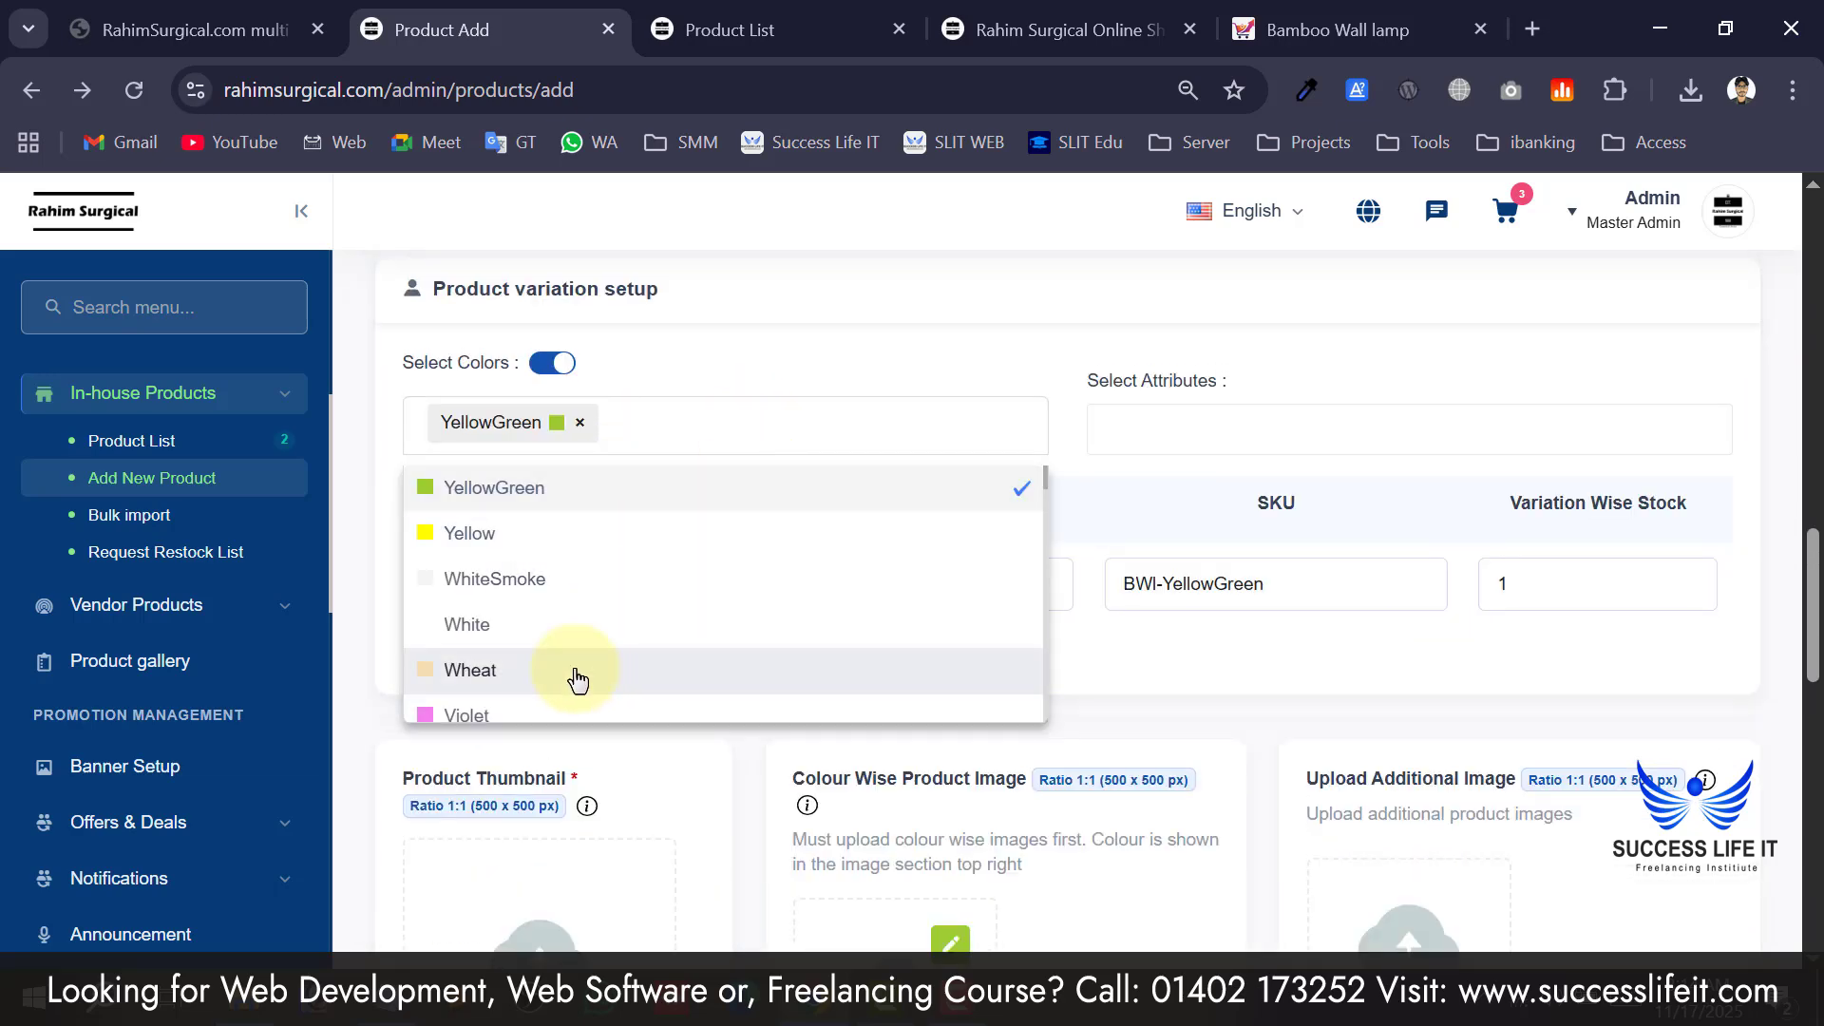
pyautogui.click(607, 713)
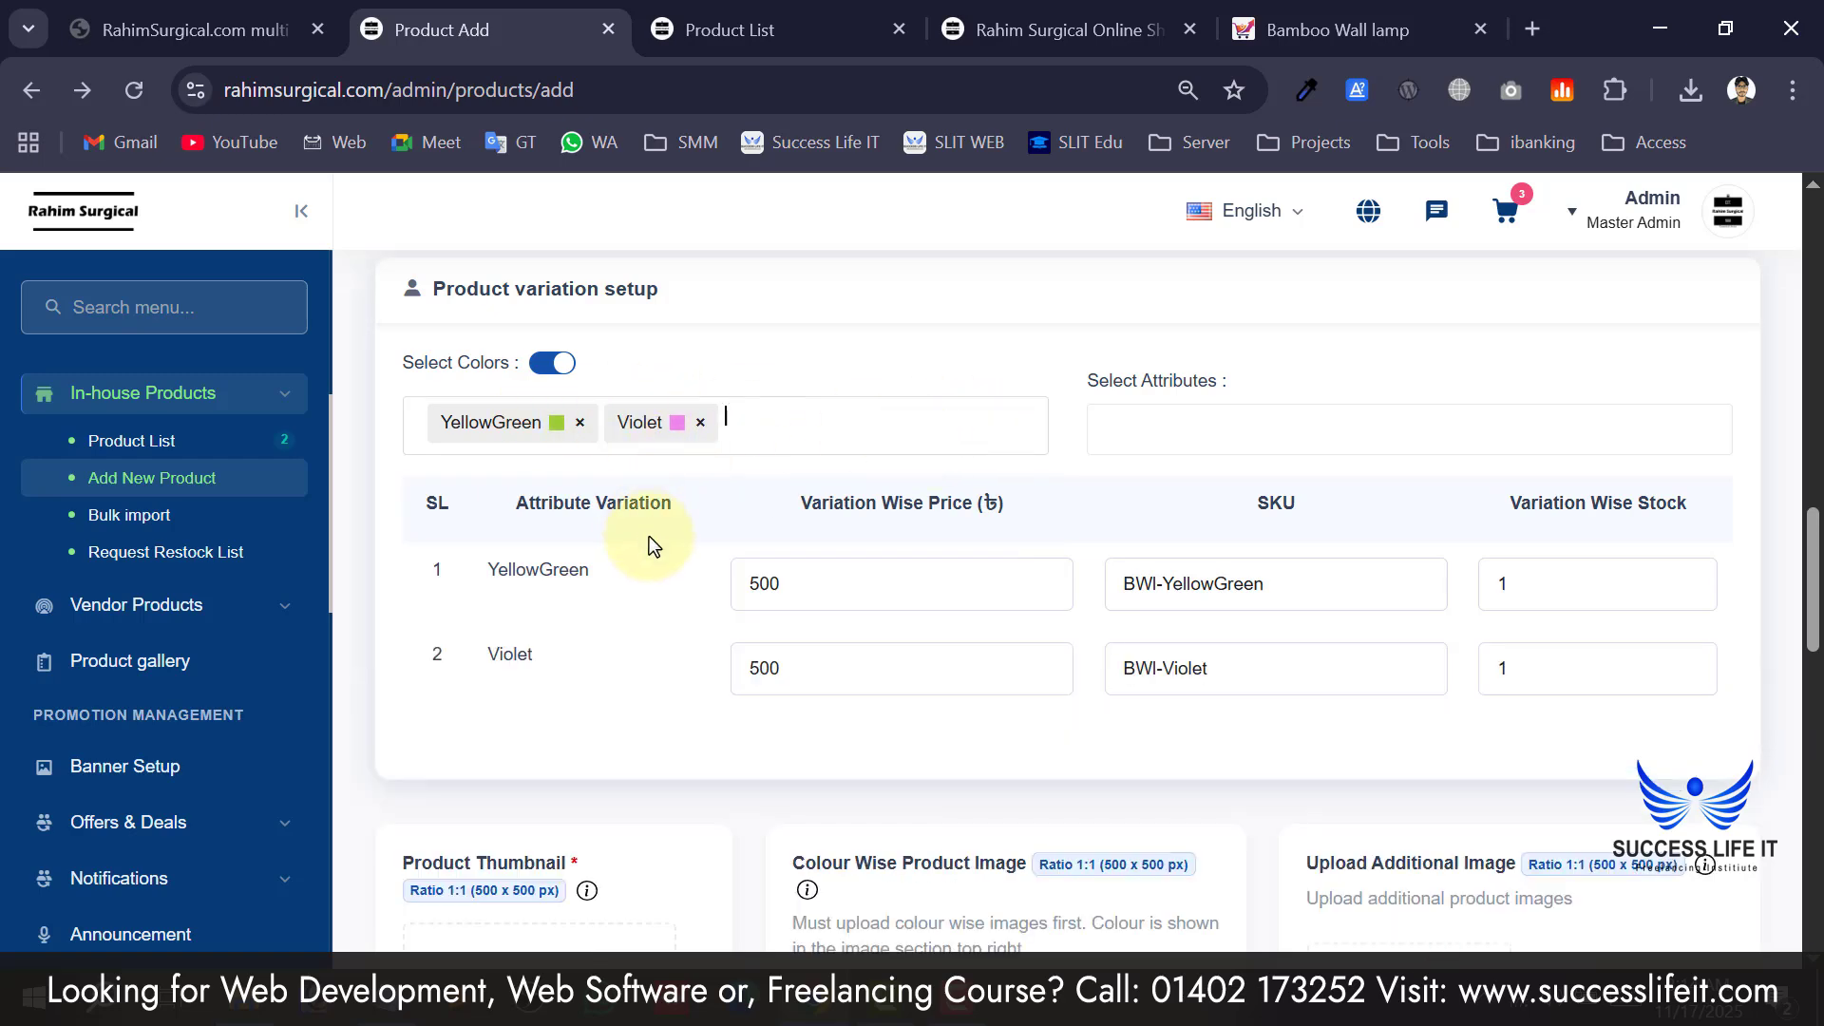
pyautogui.scroll(2, 793, 680)
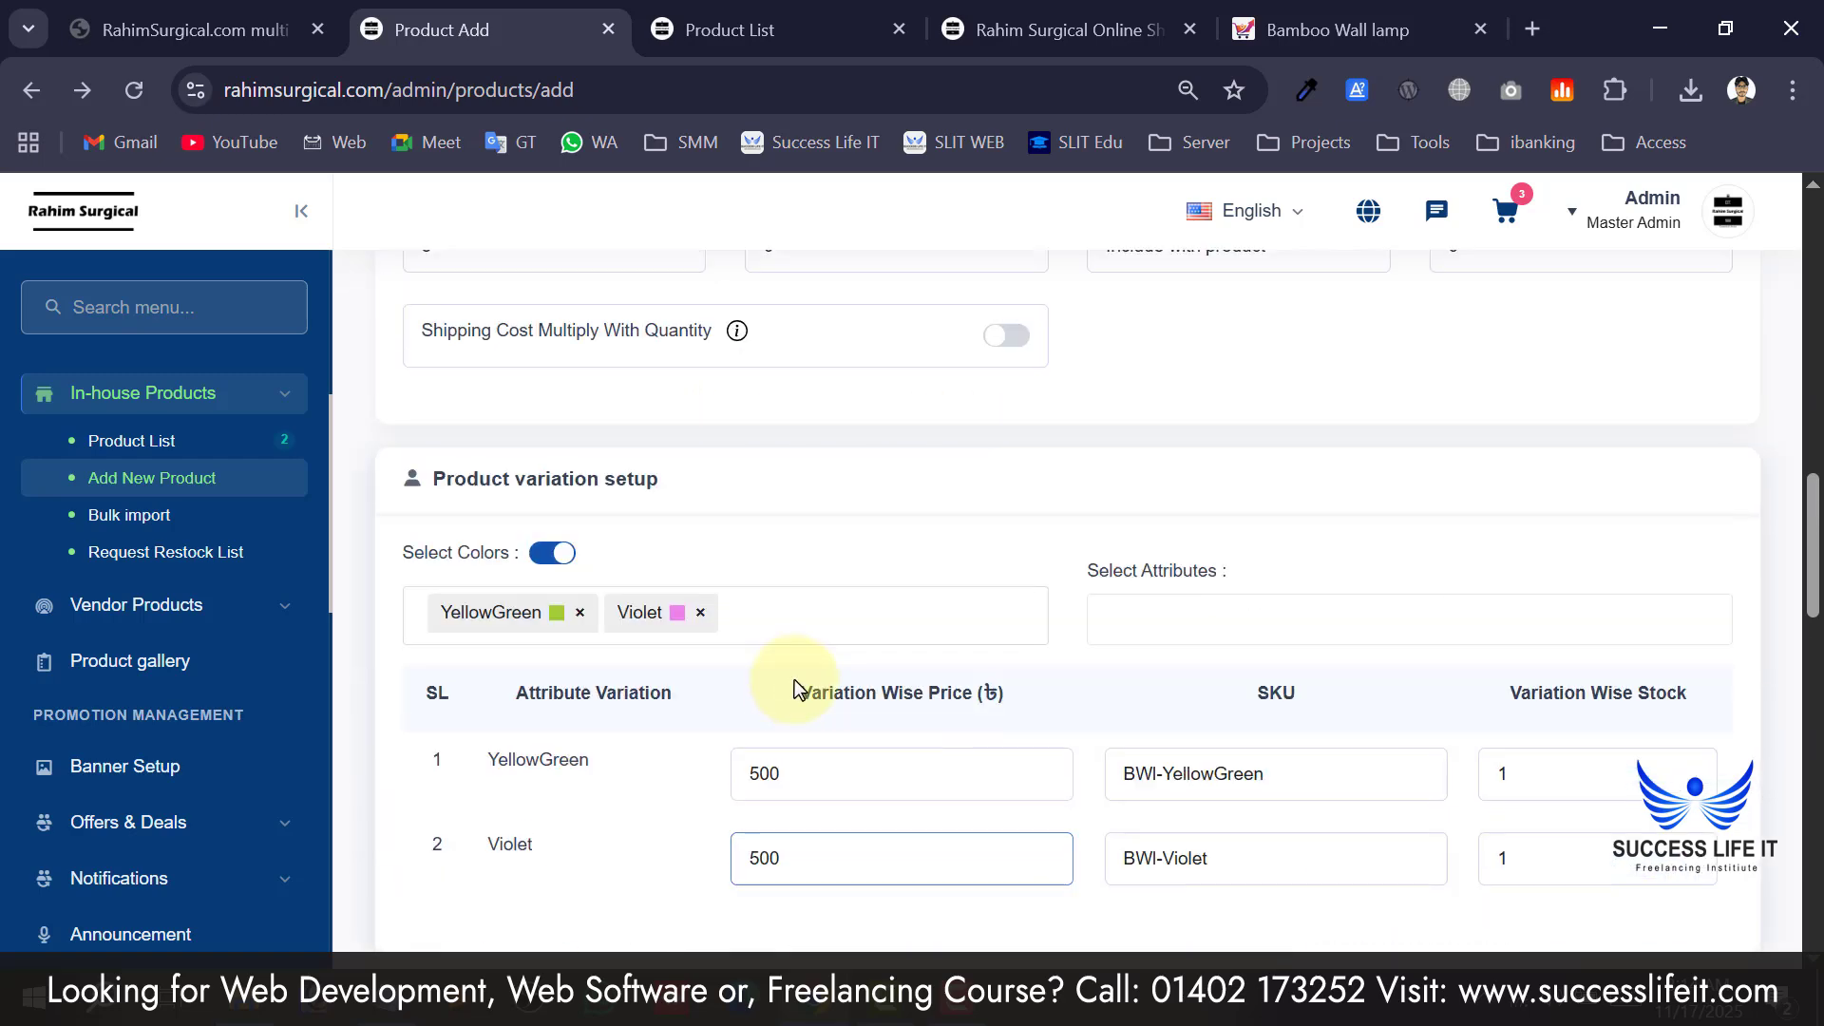
pyautogui.click(1034, 751)
pyautogui.scroll(-2, 1026, 665)
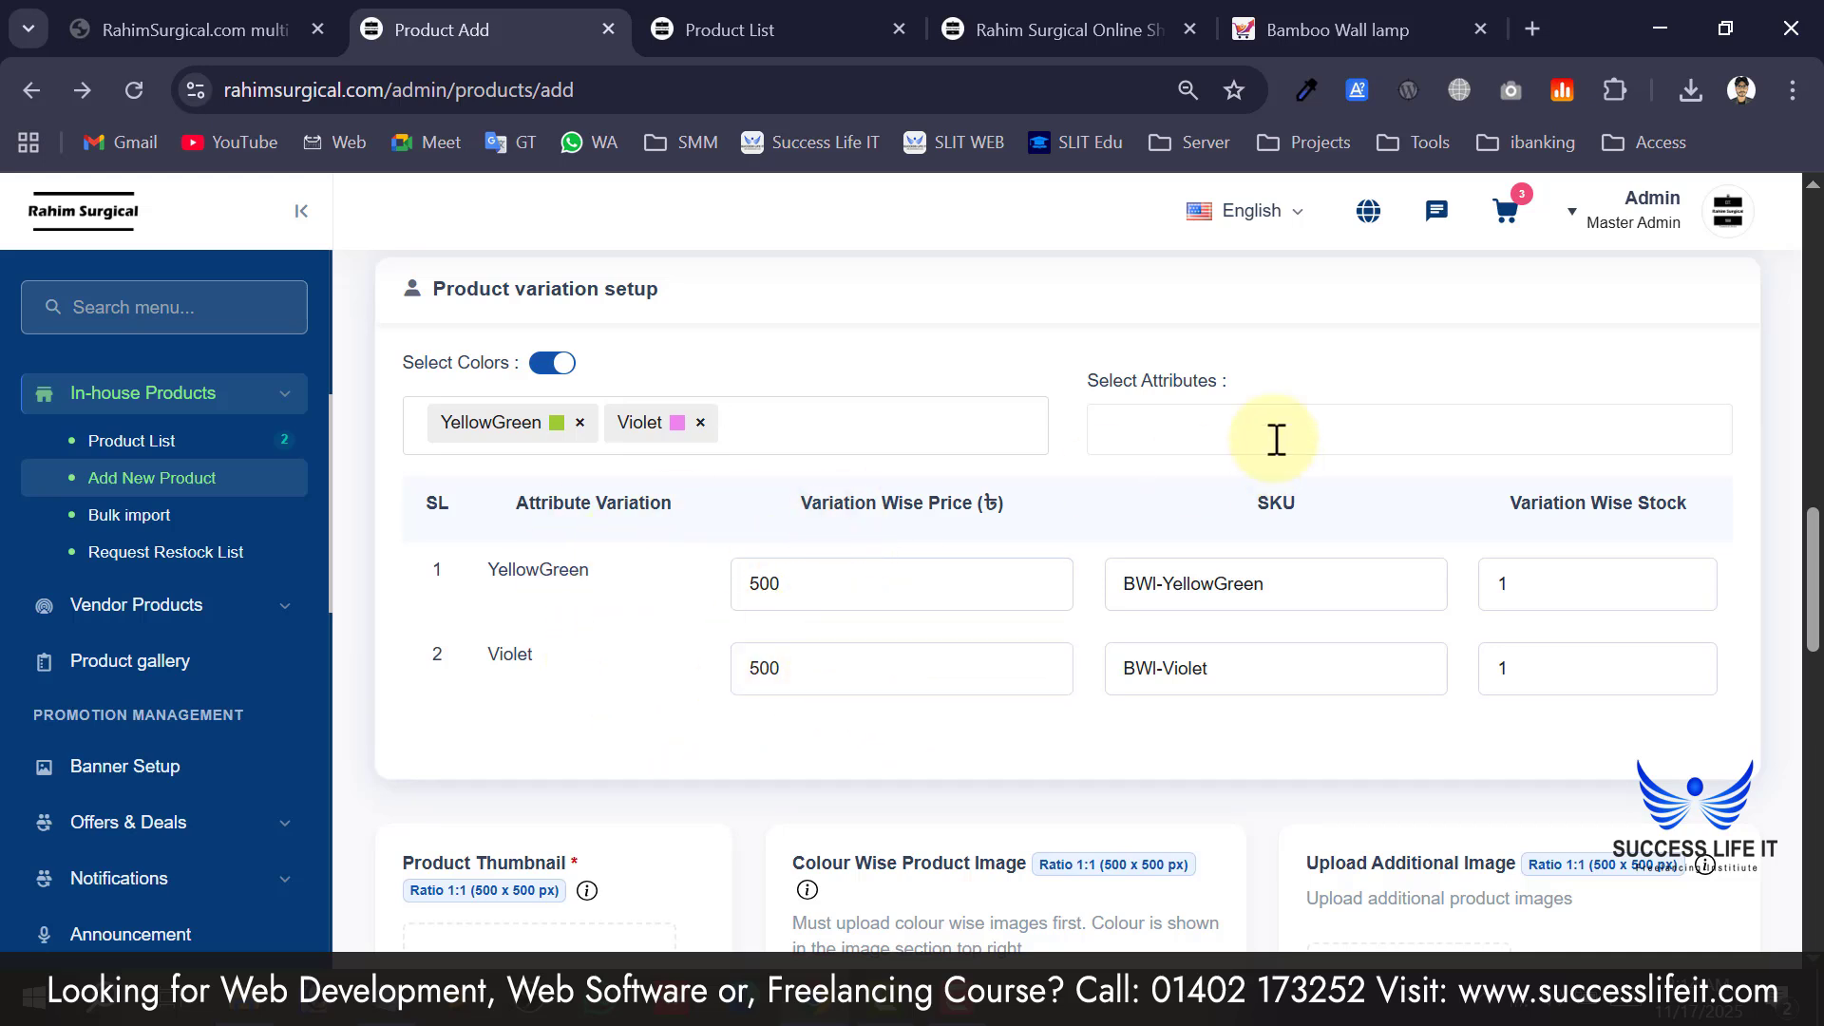
# Add the XXL and XL size attributes.
pyautogui.click(1248, 418)
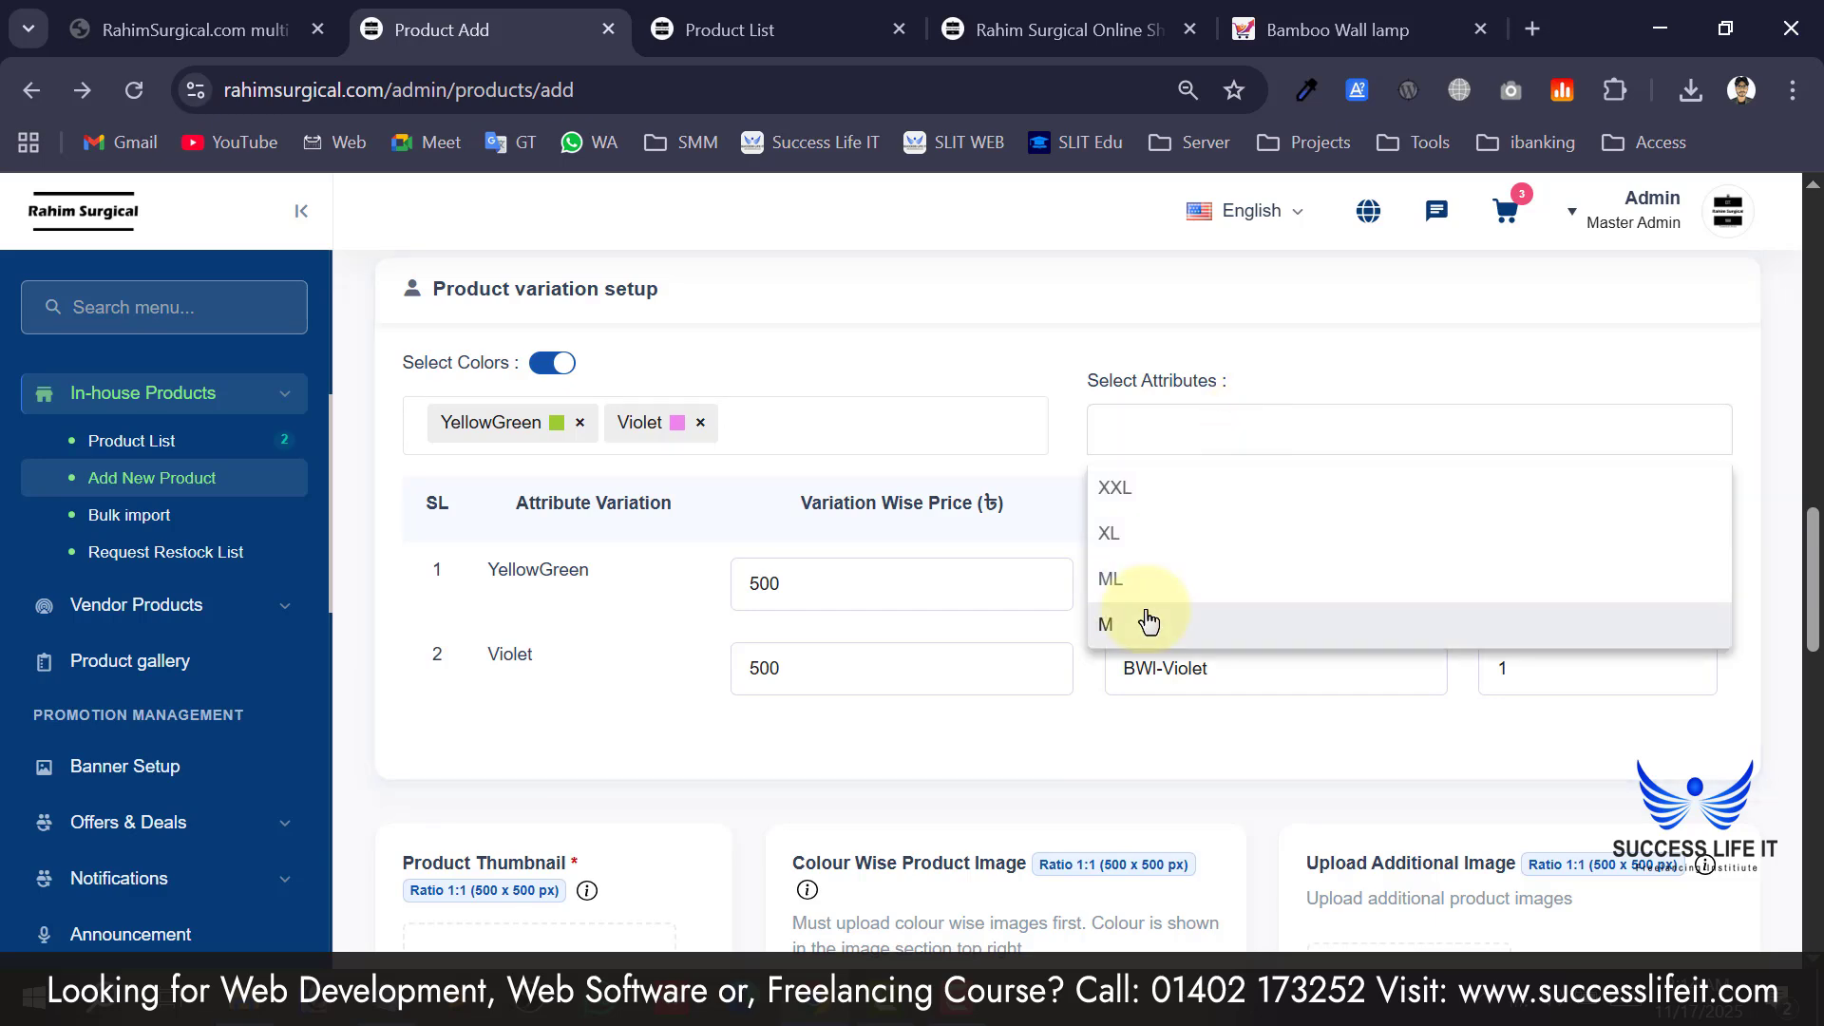
pyautogui.click(1143, 491)
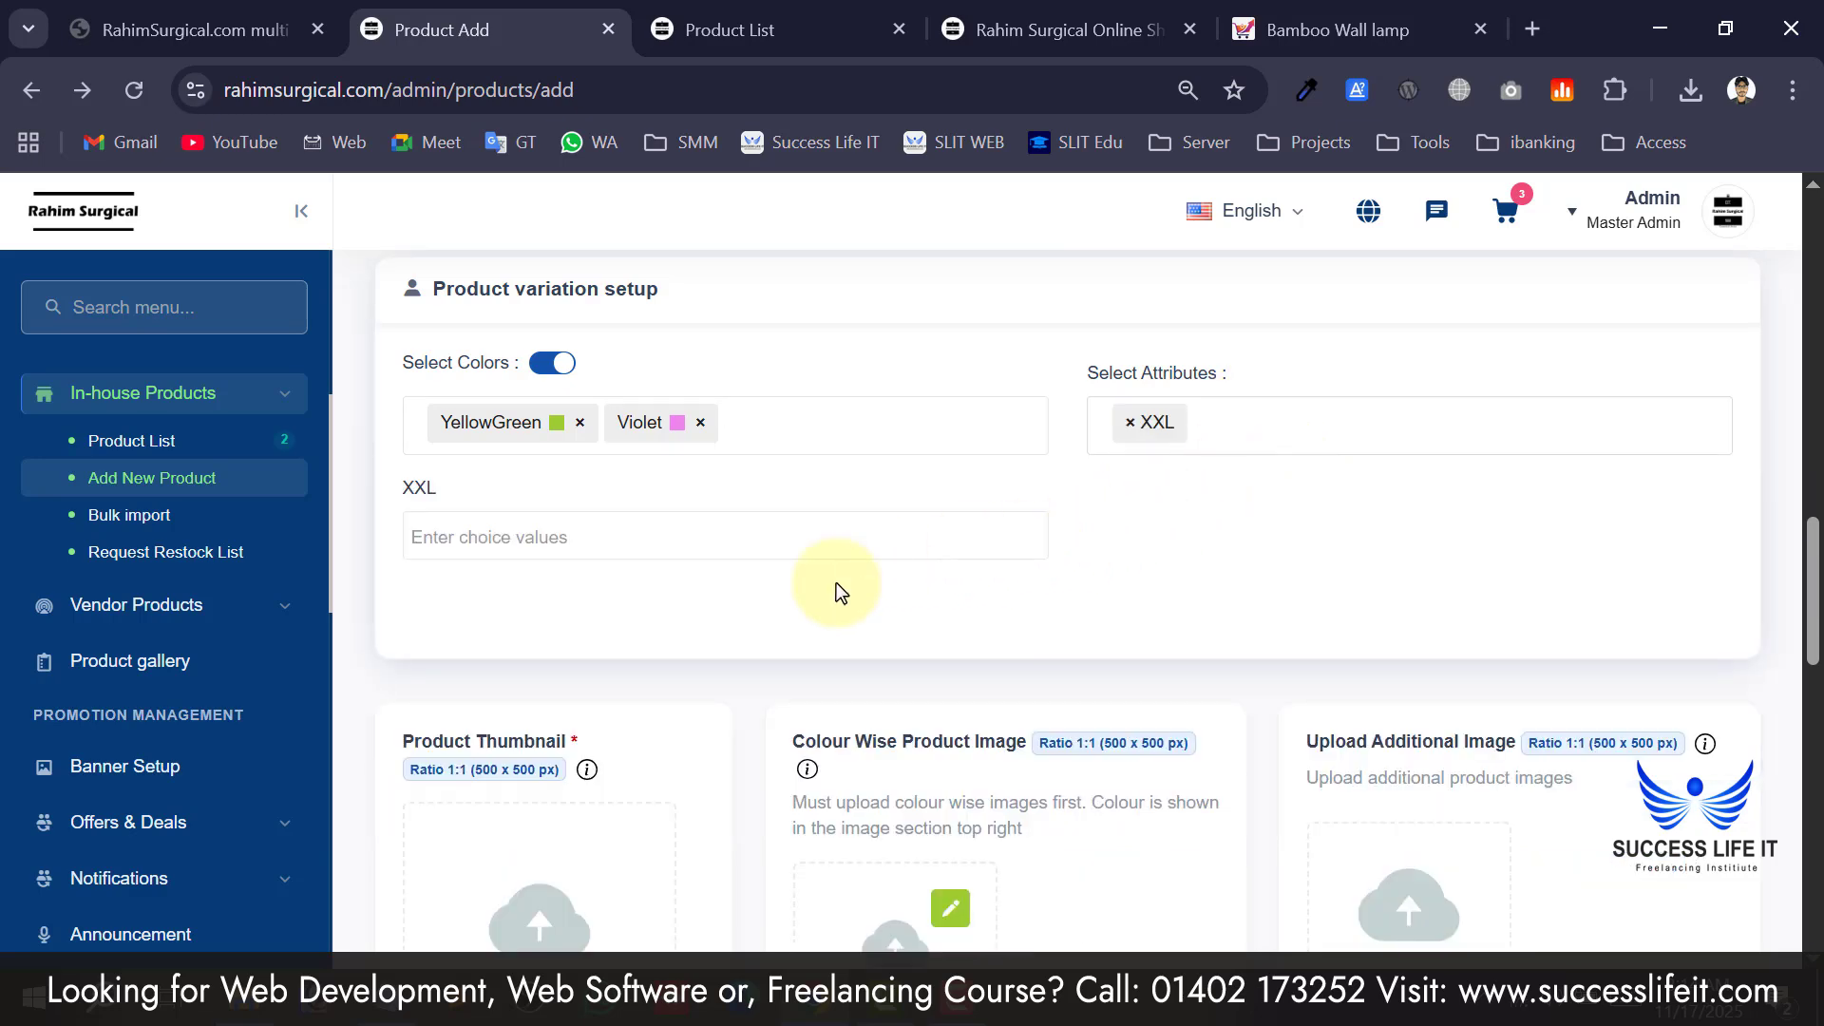
pyautogui.scroll(2, 811, 601)
pyautogui.scroll(-2, 995, 688)
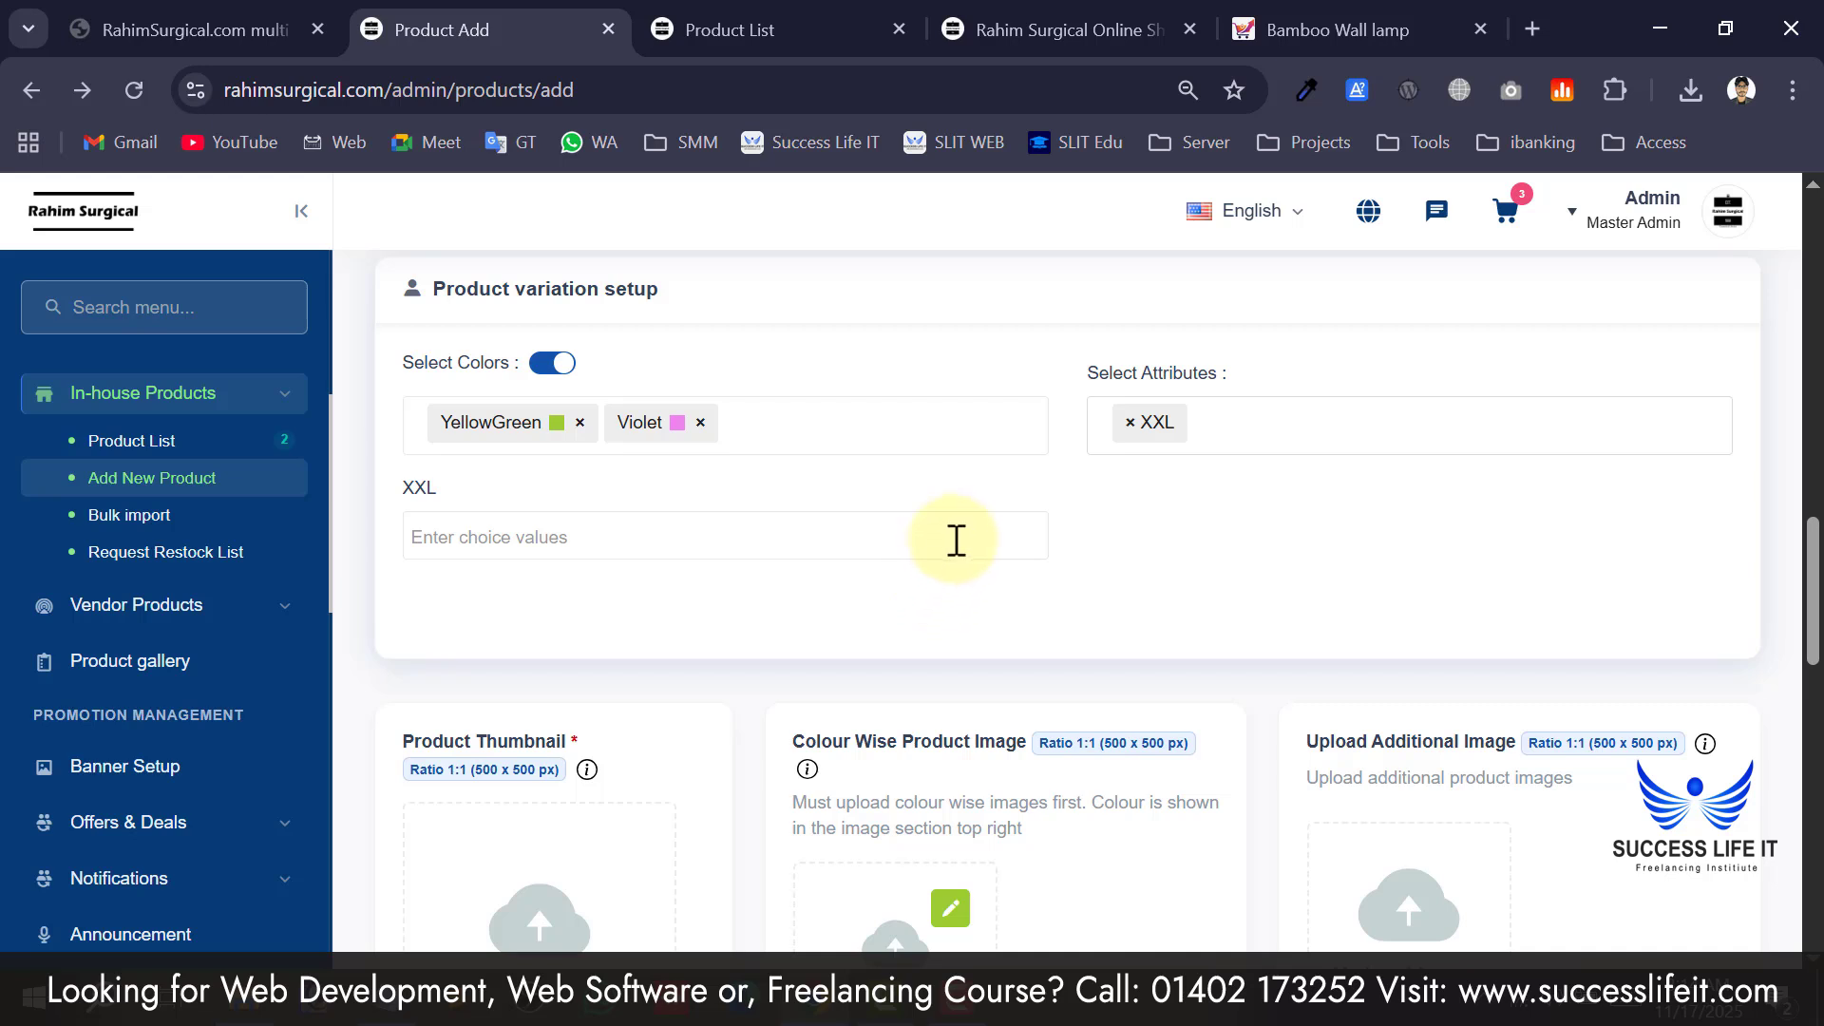
pyautogui.click(1274, 420)
pyautogui.click(1208, 540)
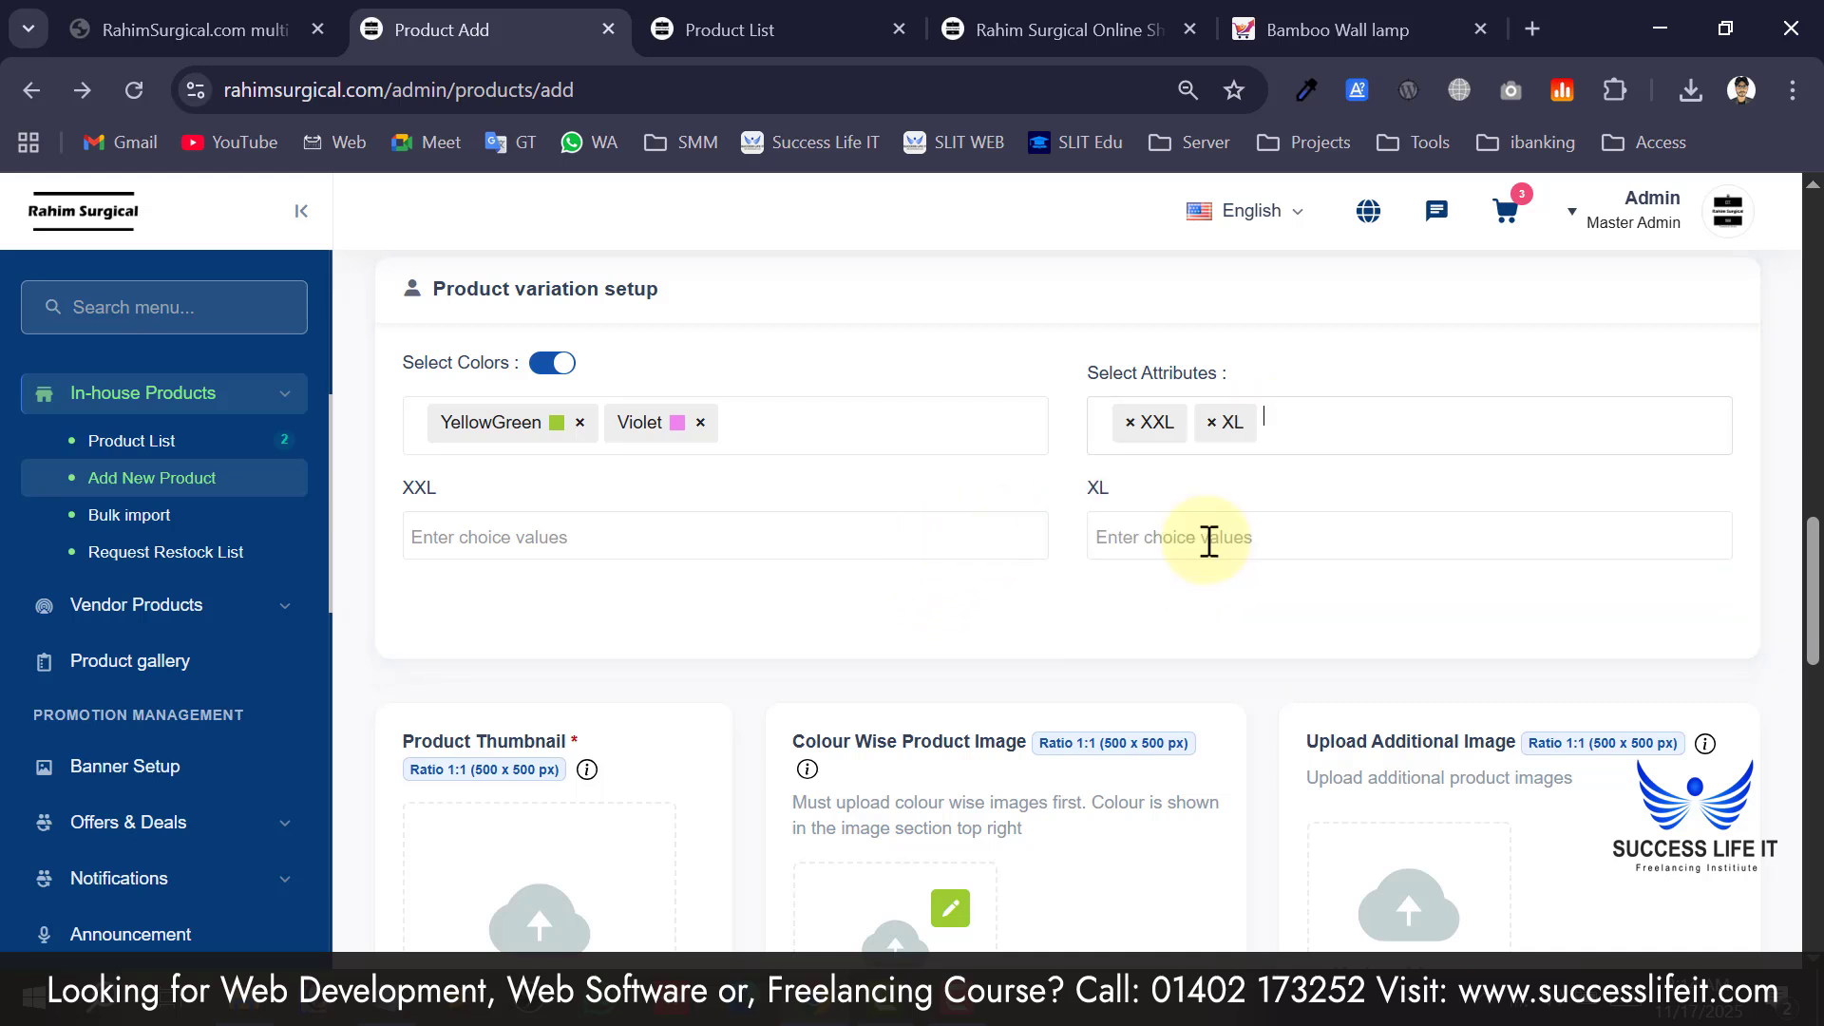
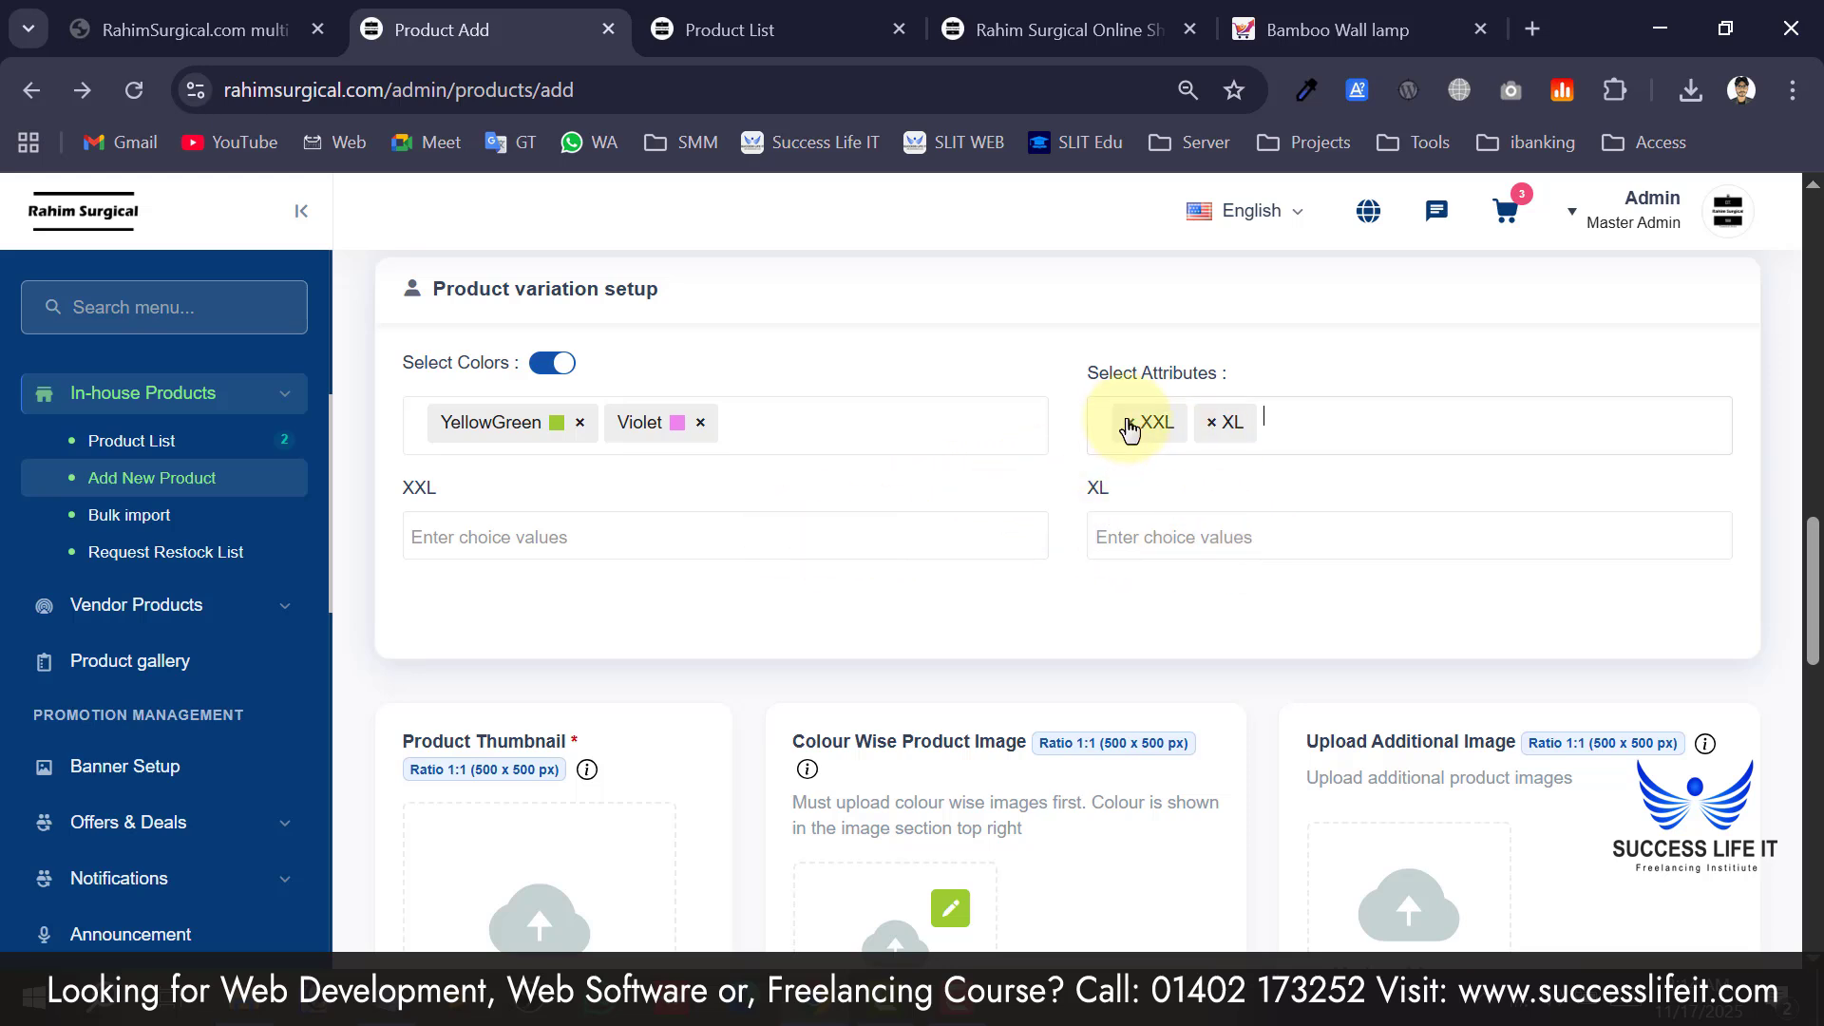
# Remove the XXL and XL size tags so only YellowGreen and Violet variations remain.
pyautogui.click(1128, 428)
pyautogui.click(1129, 429)
pyautogui.click(822, 533)
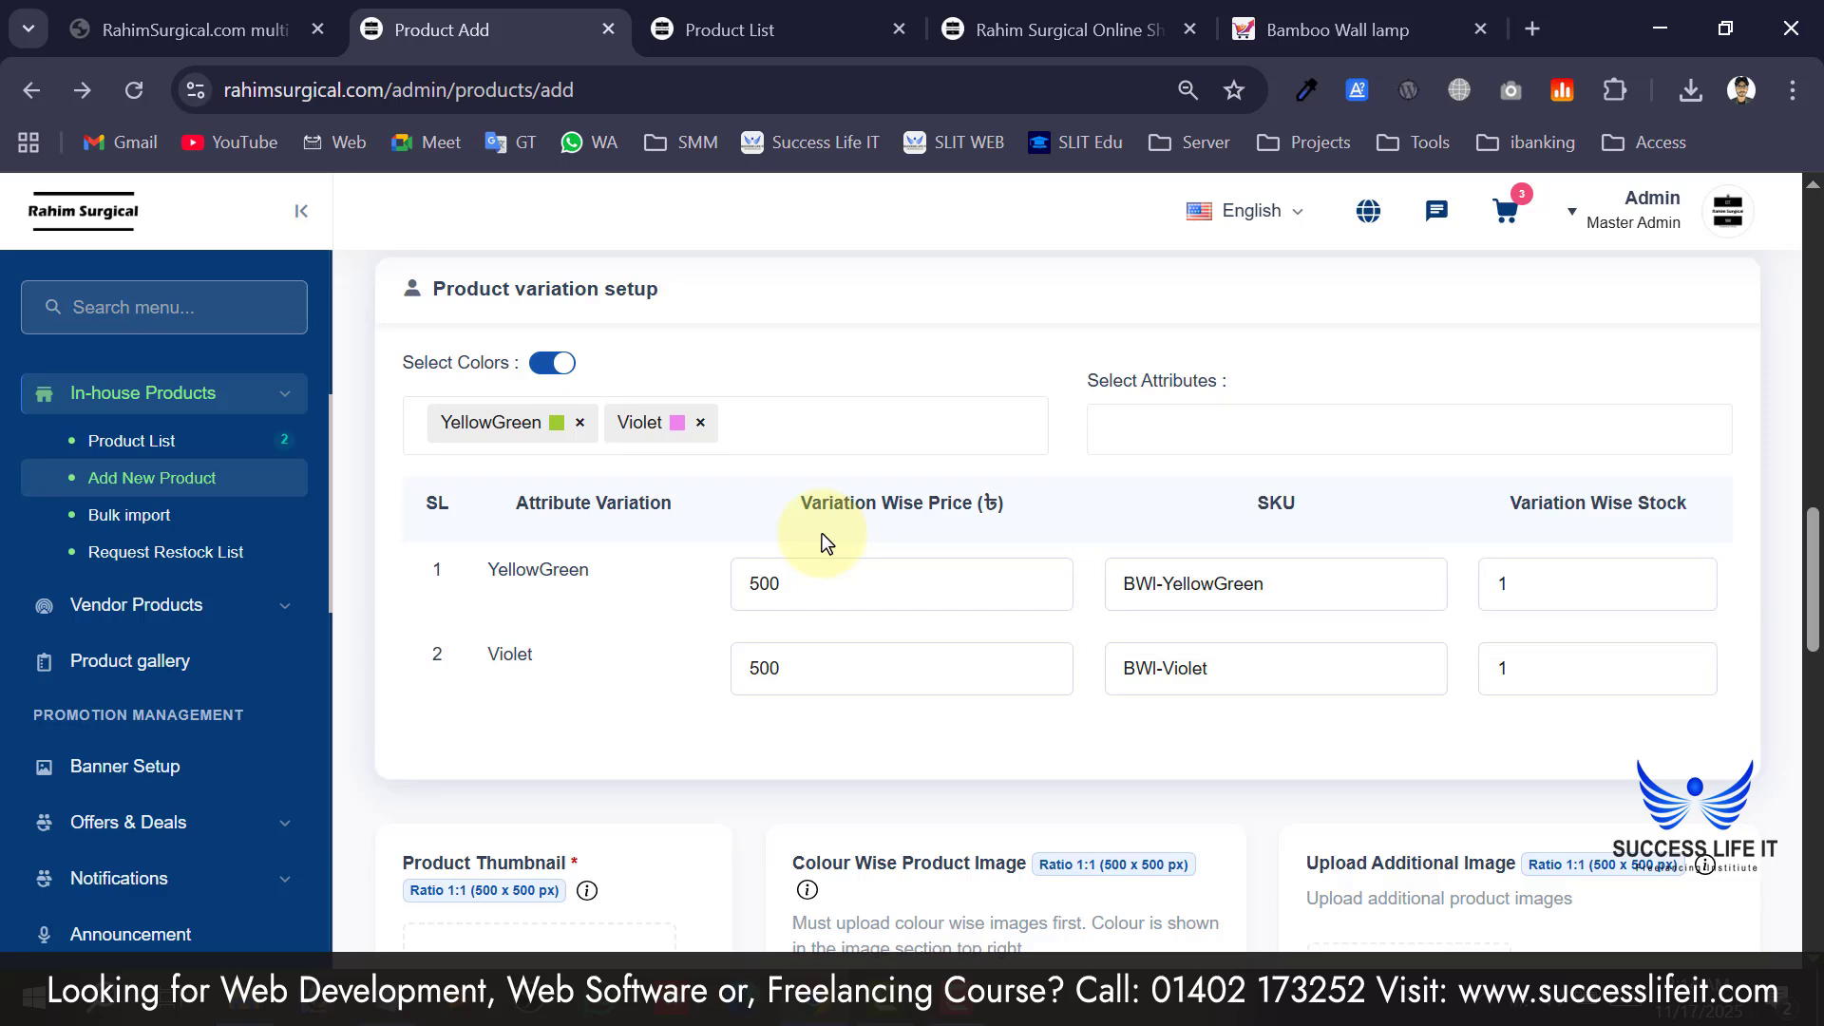
pyautogui.scroll(-4, 750, 549)
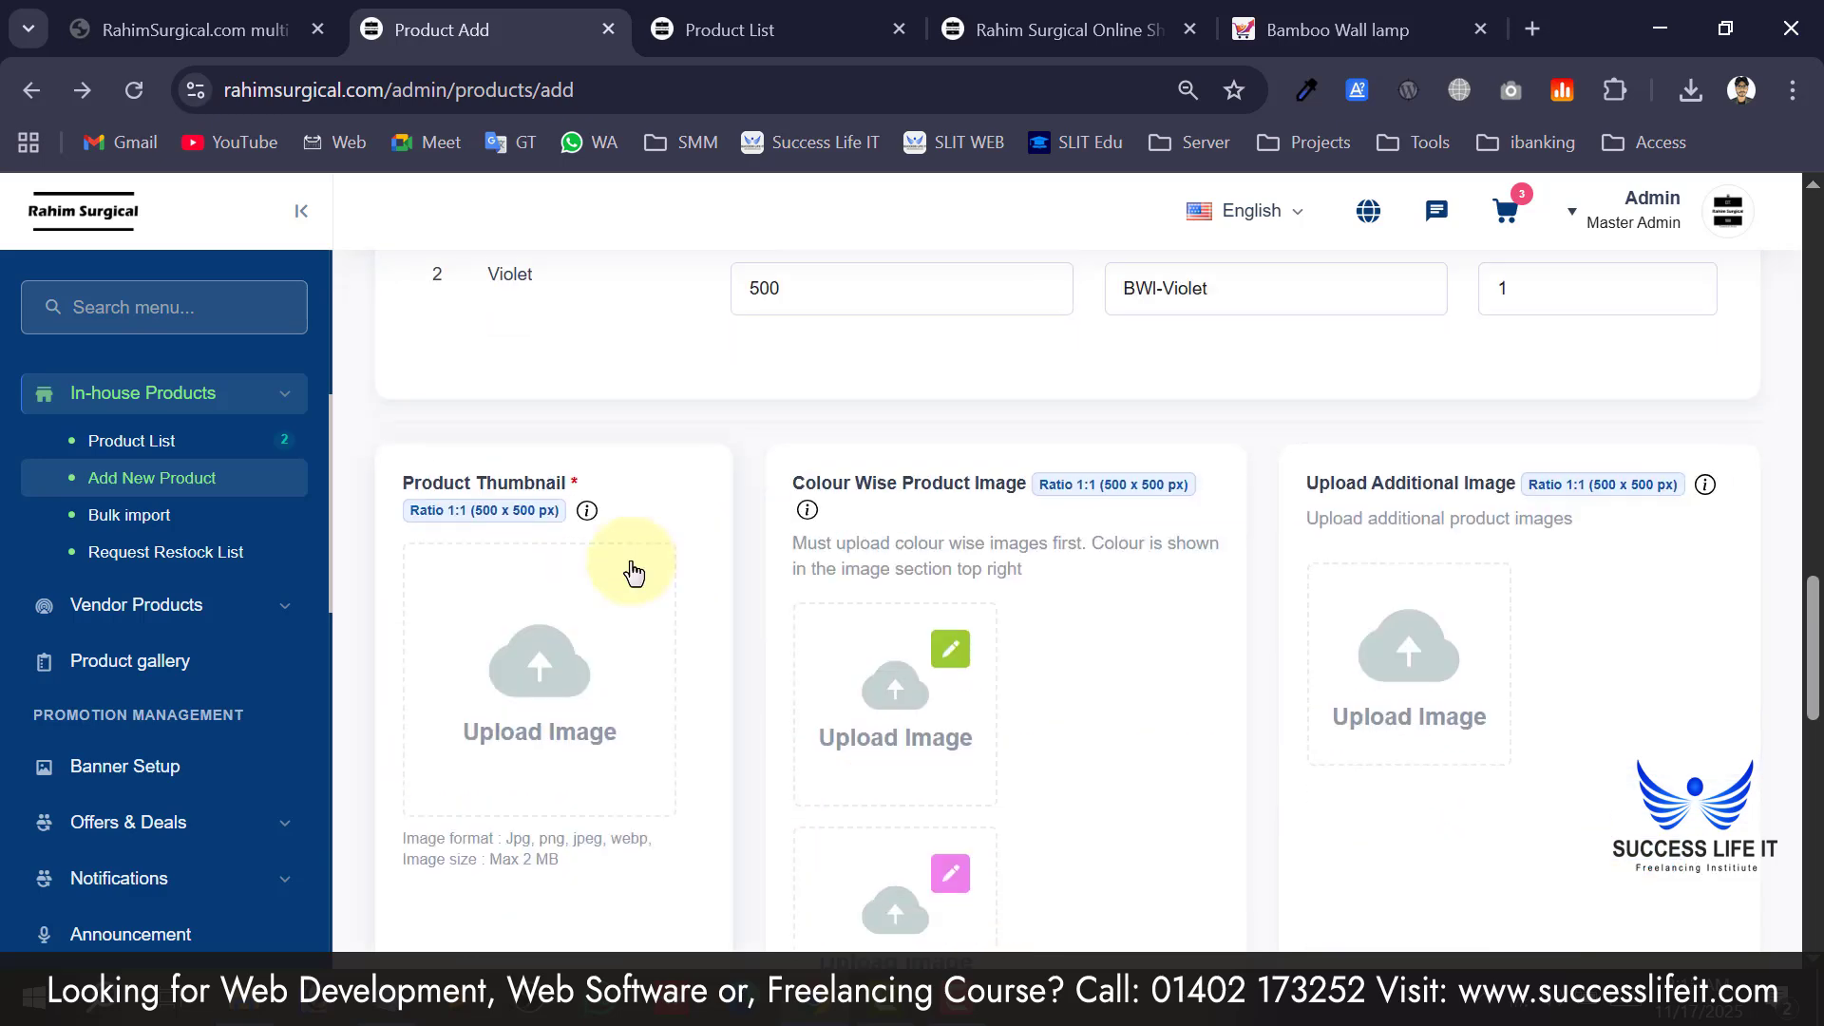
pyautogui.scroll(4, 646, 560)
pyautogui.scroll(-5, 750, 521)
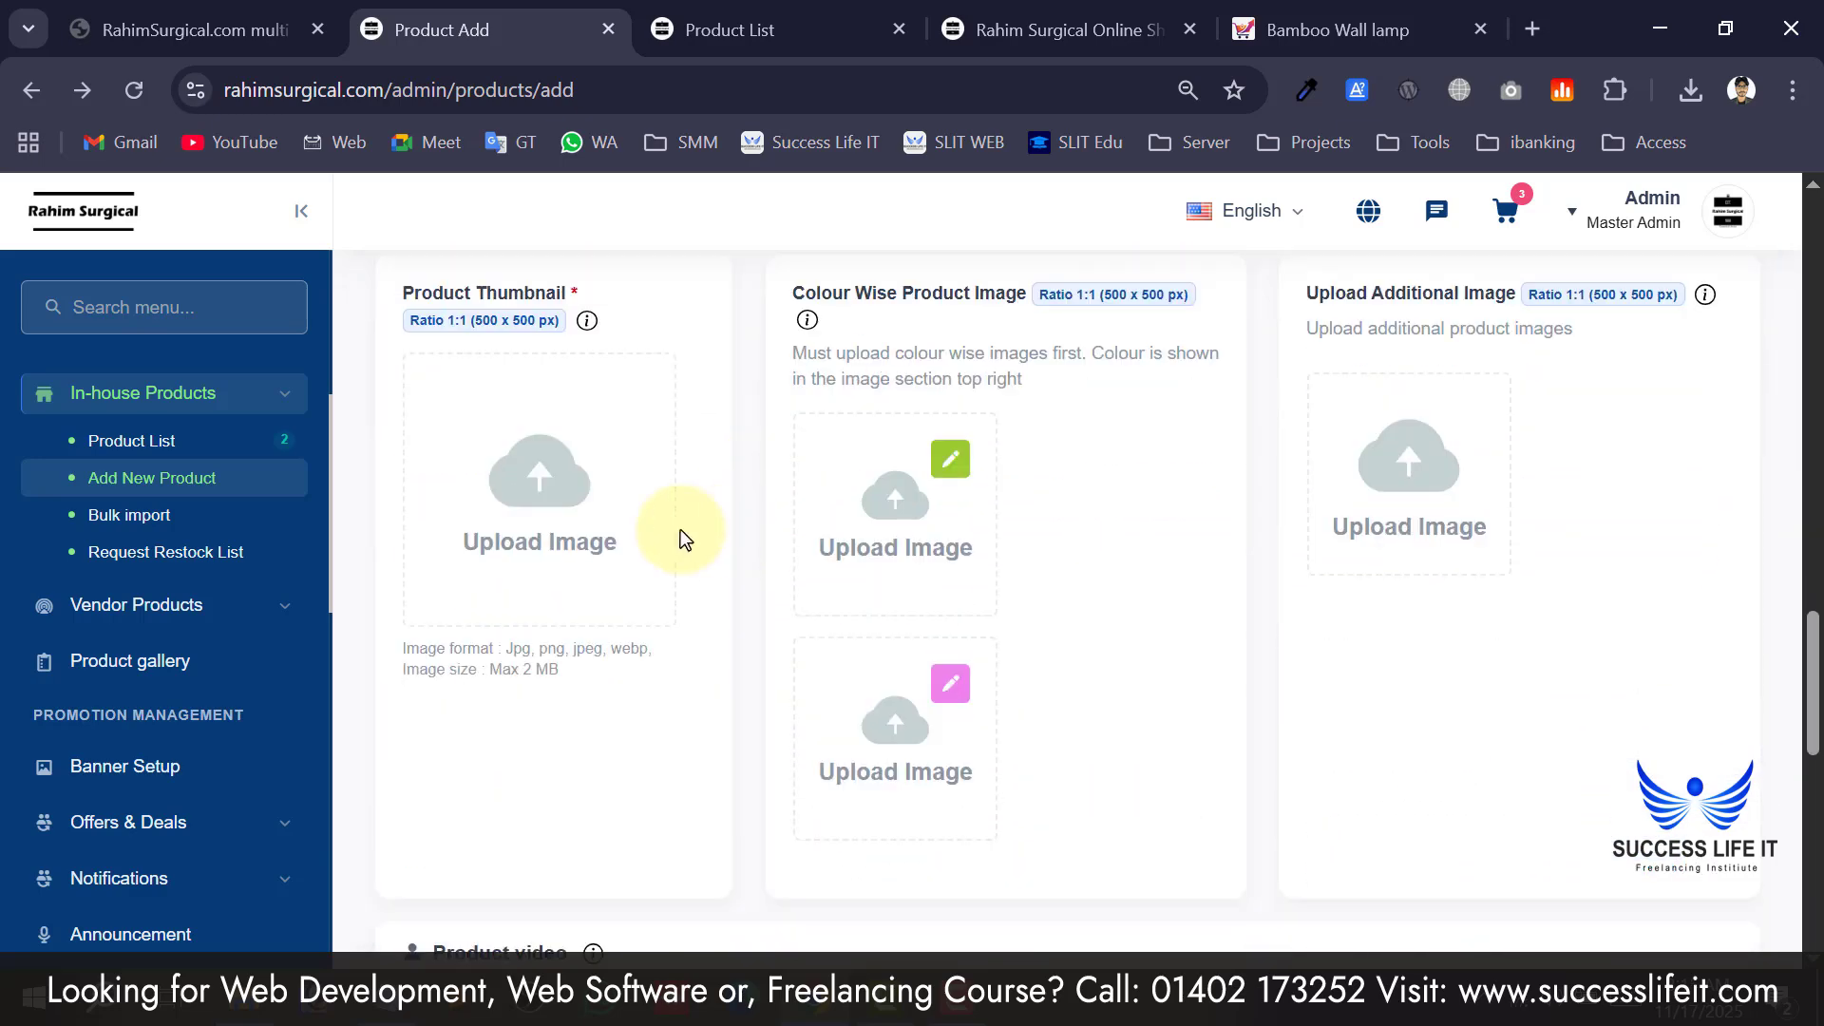
# Set the Rahim Surgical logo as the product thumbnail.
pyautogui.click(622, 523)
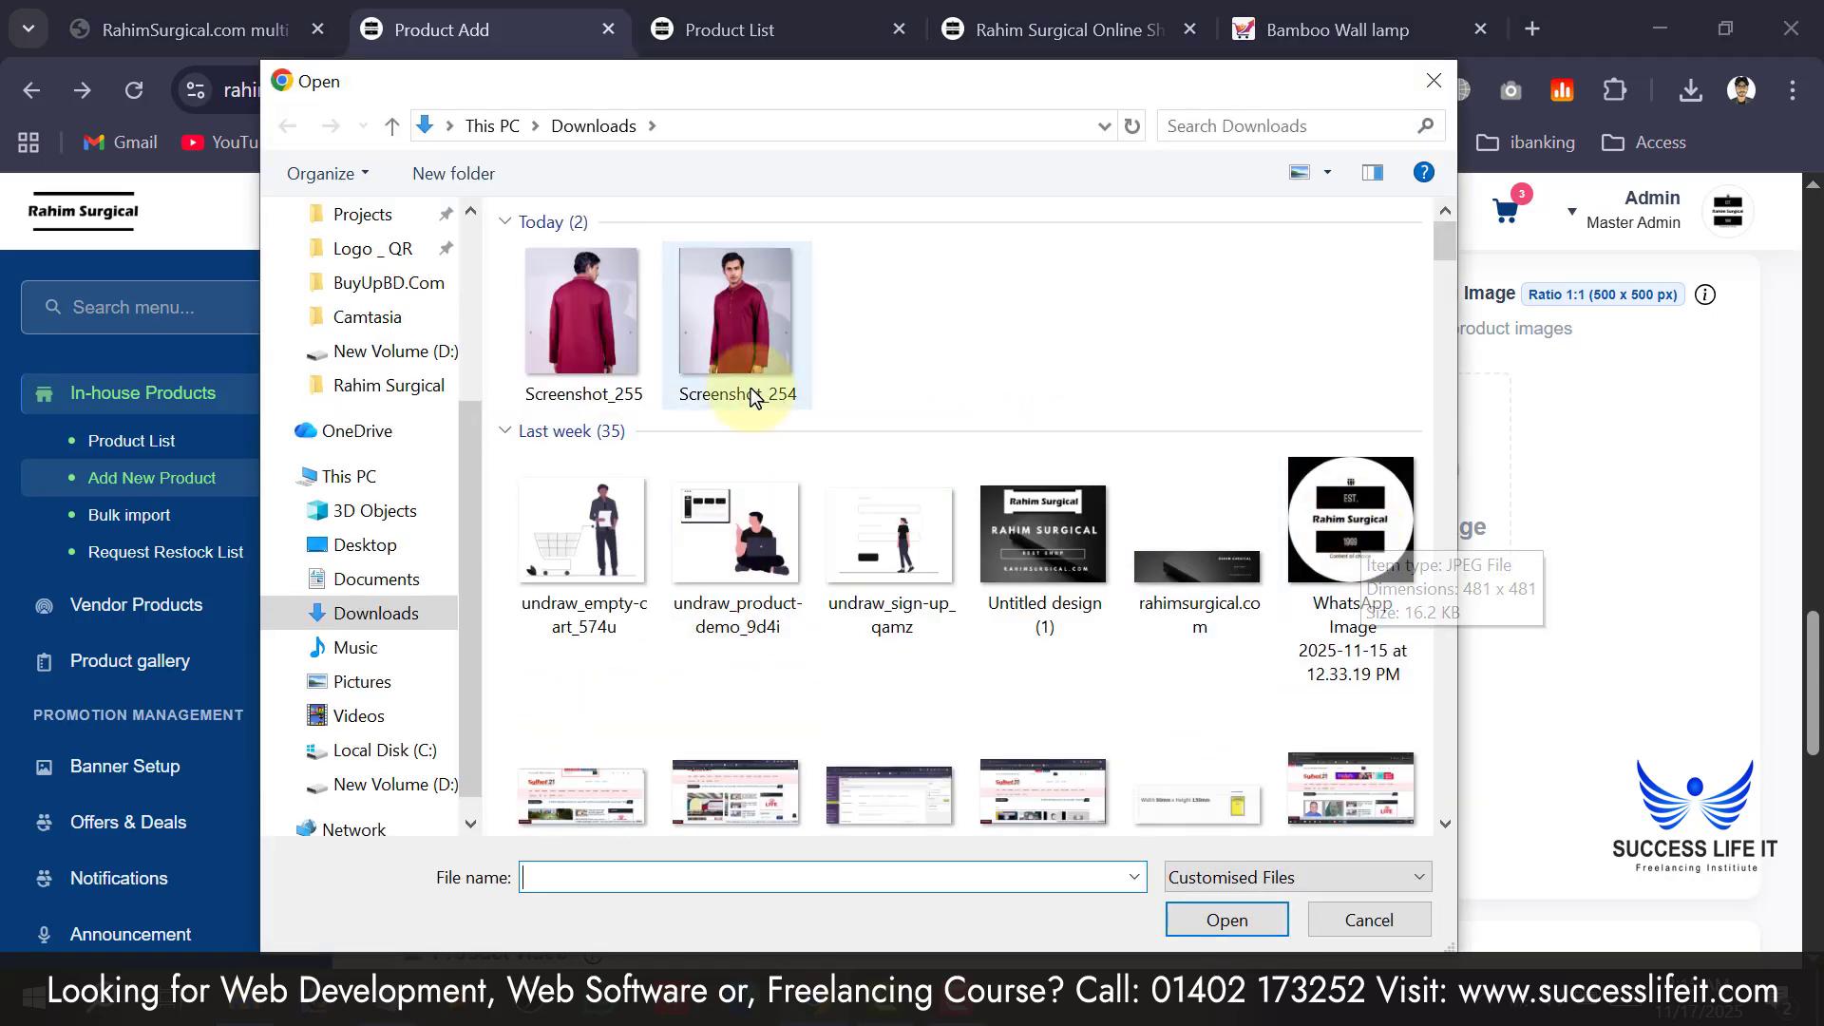
pyautogui.click(1355, 557)
pyautogui.doubleClick(1355, 557)
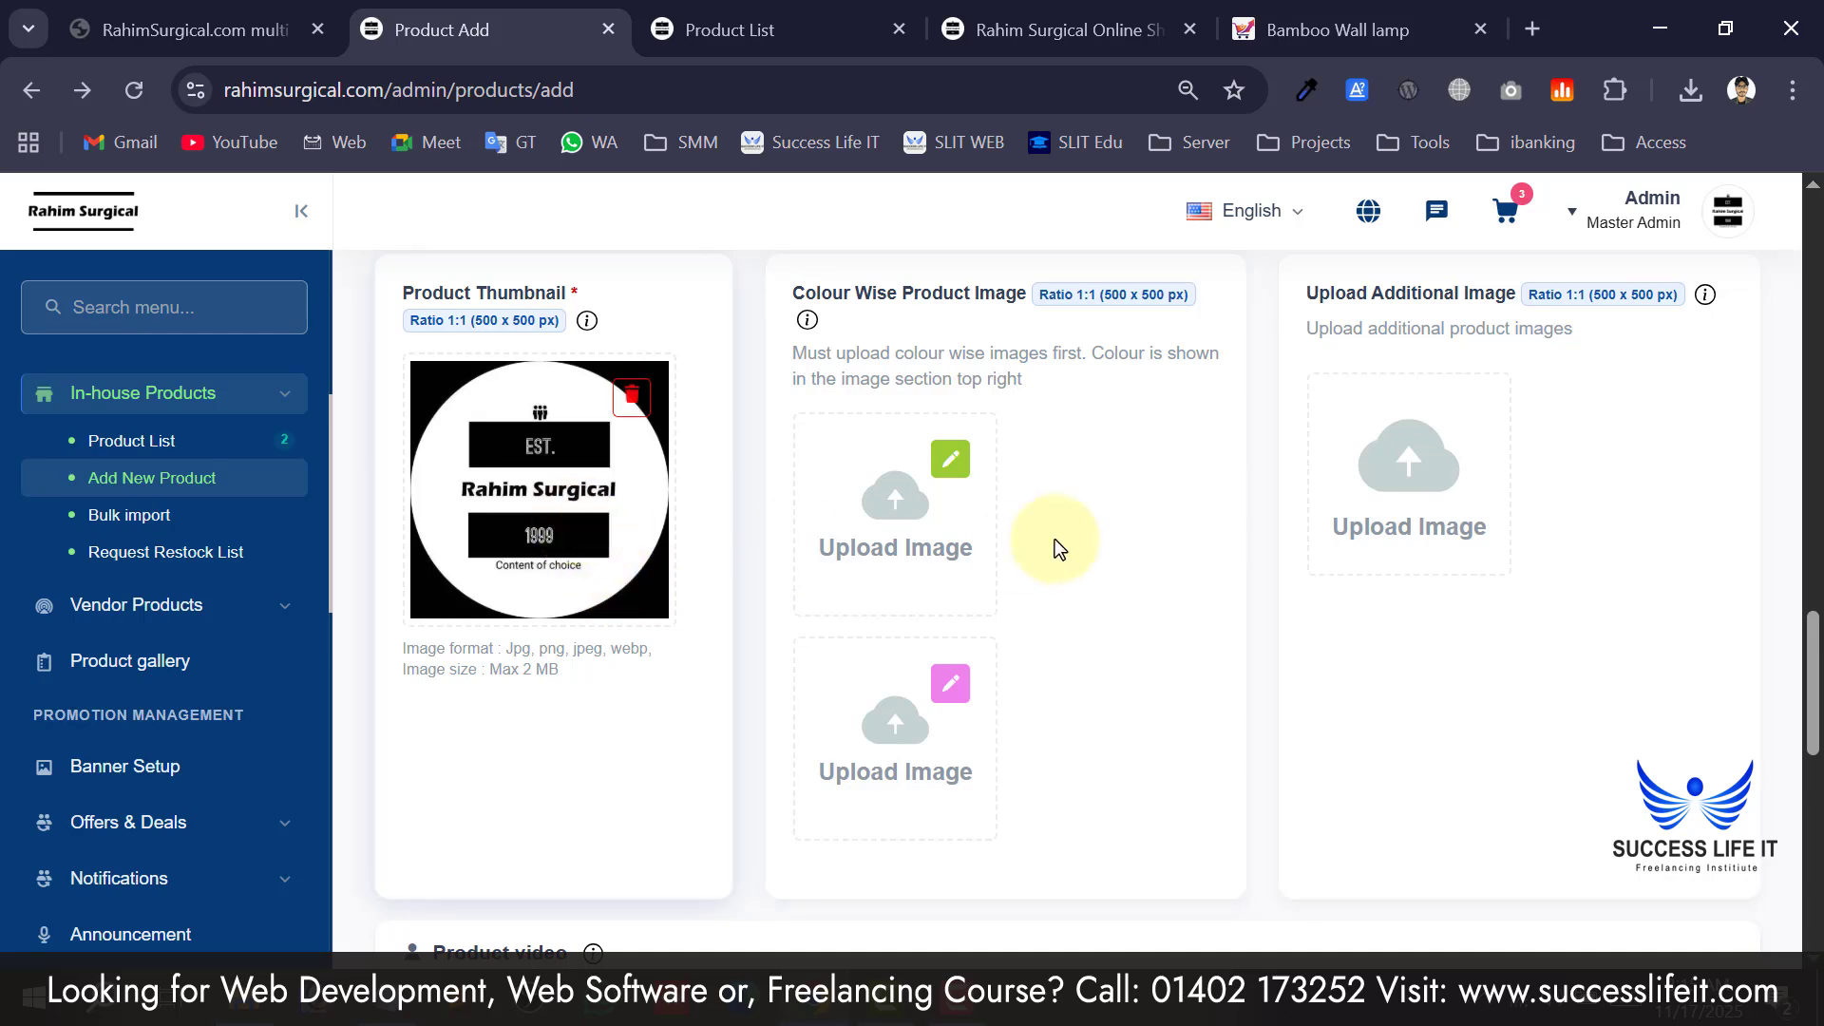
# Give YellowGreen the product-demo illustration and Violet the empty-cart illustration.
pyautogui.click(937, 505)
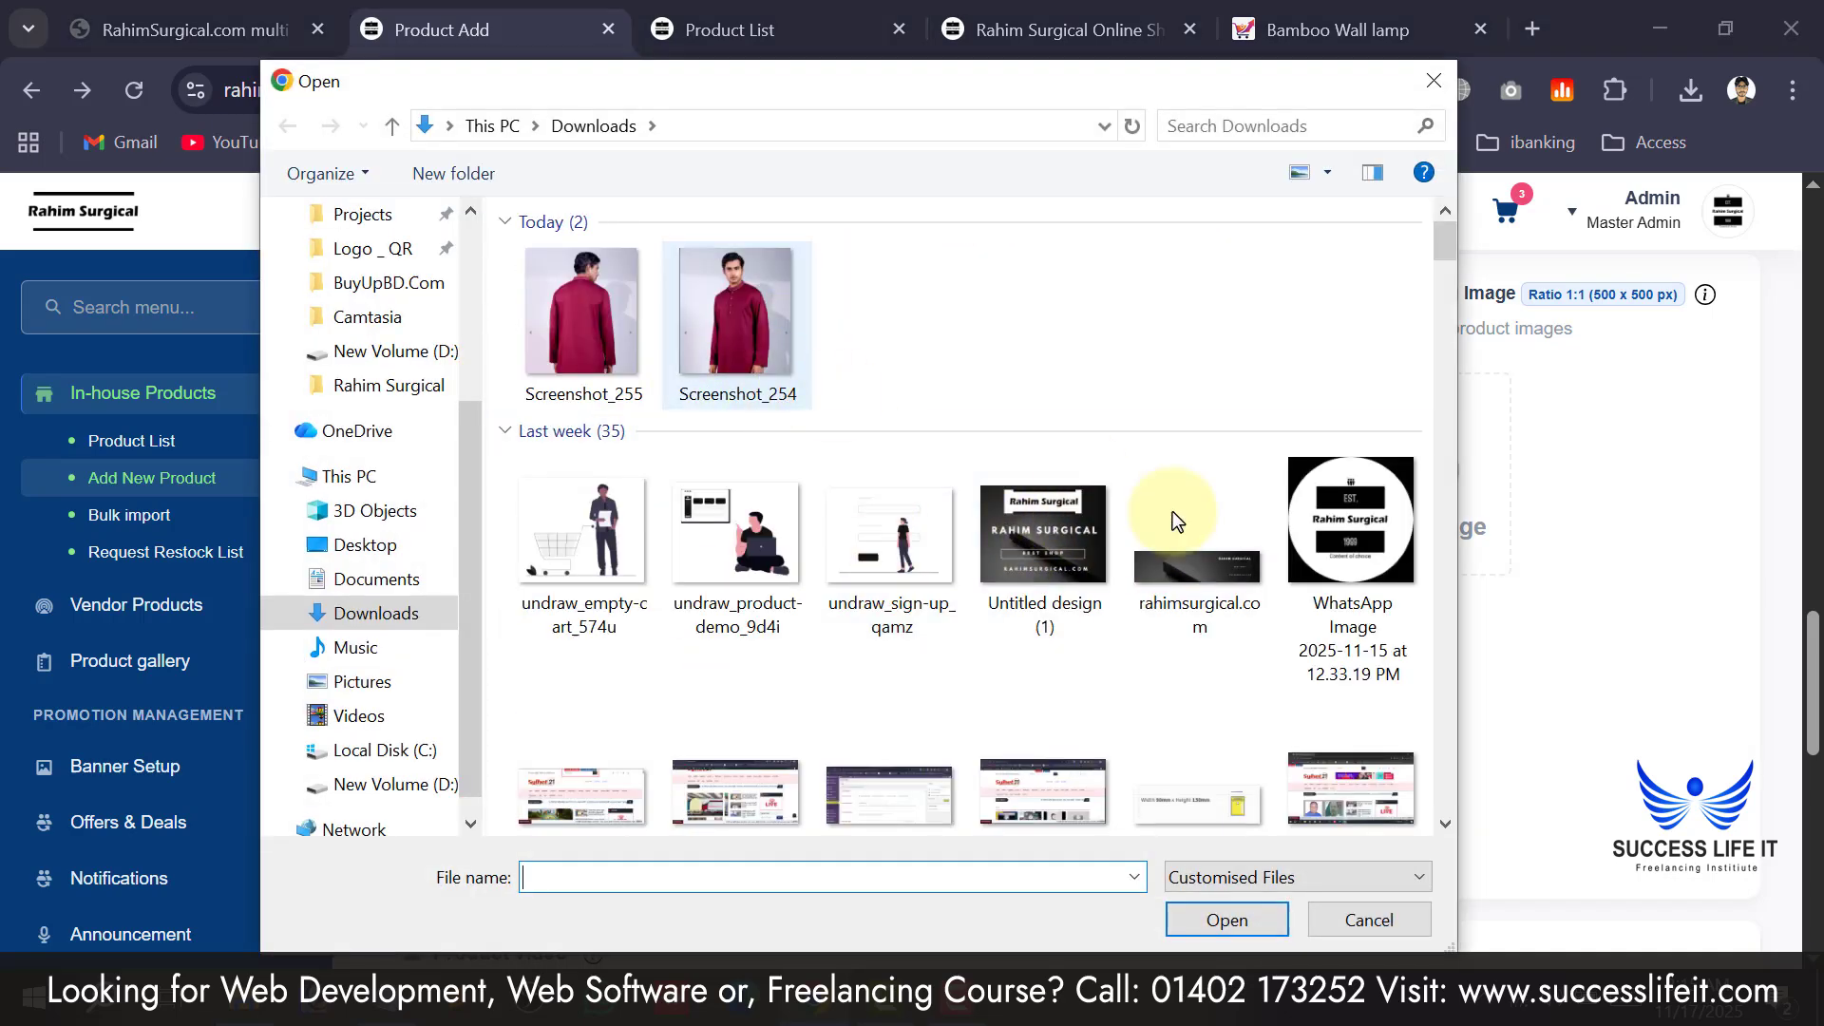
pyautogui.doubleClick(790, 532)
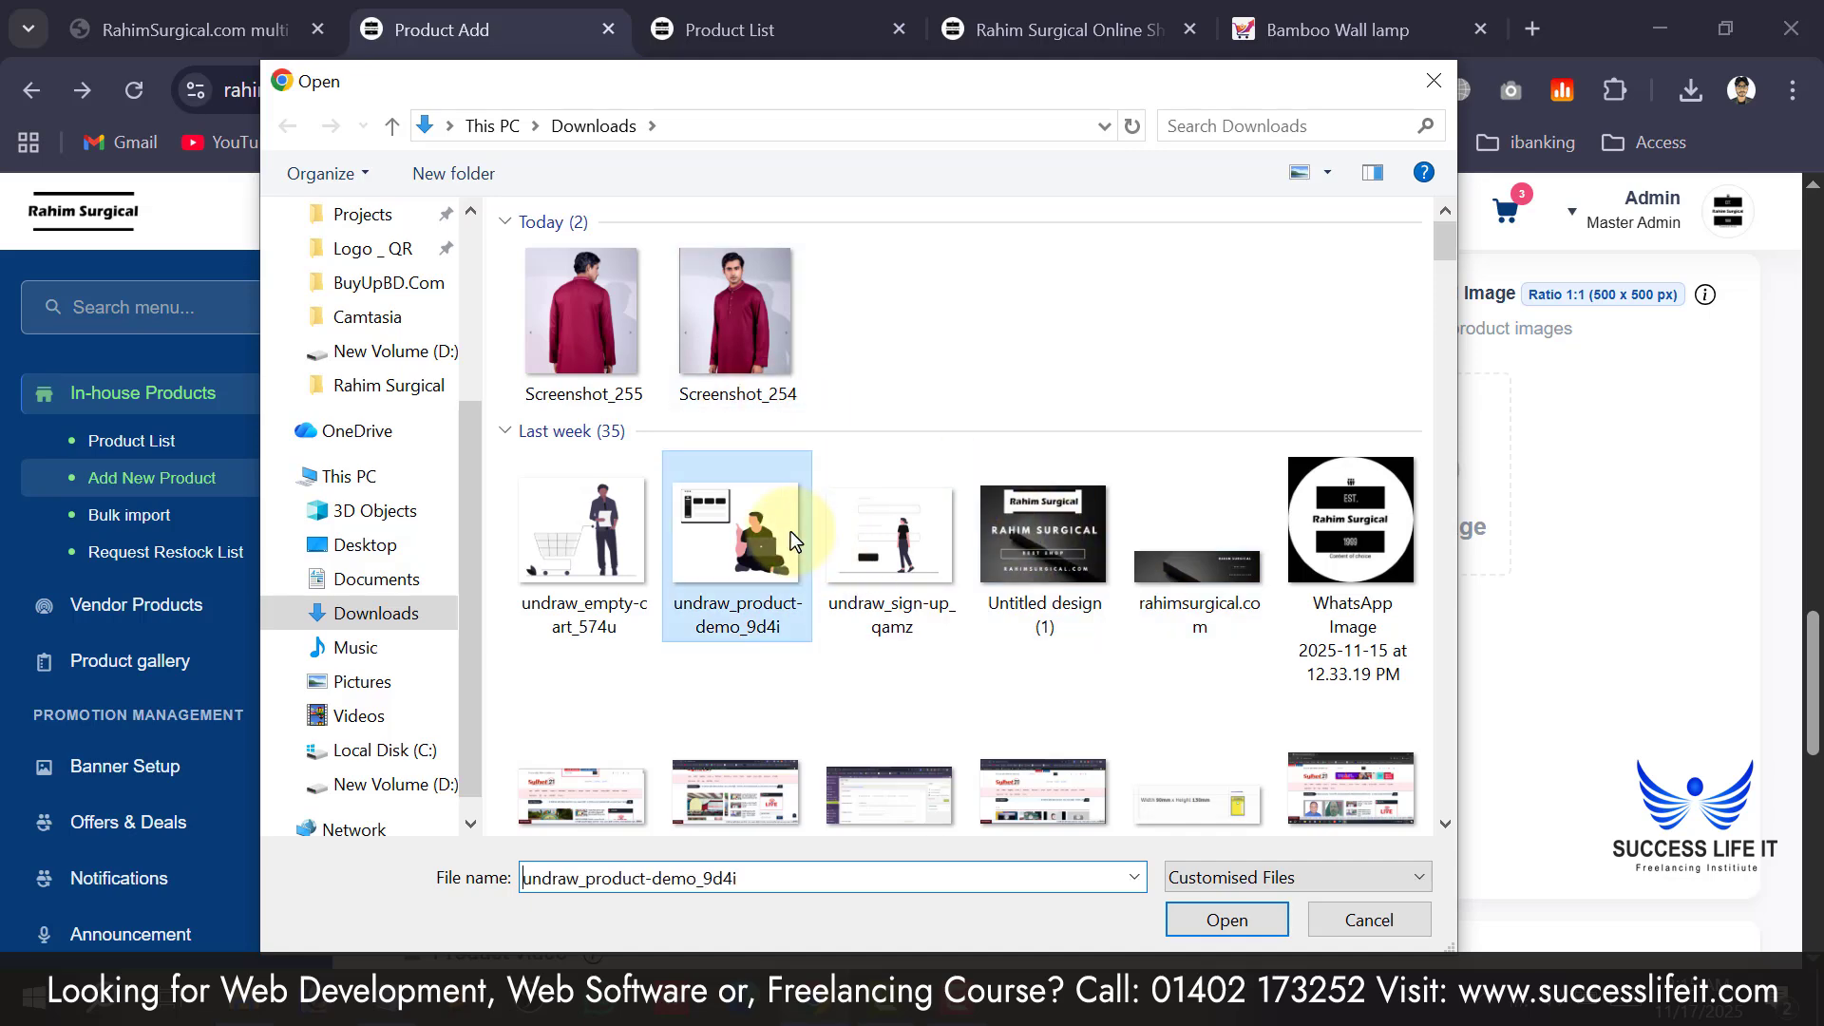
pyautogui.scroll(4, 845, 763)
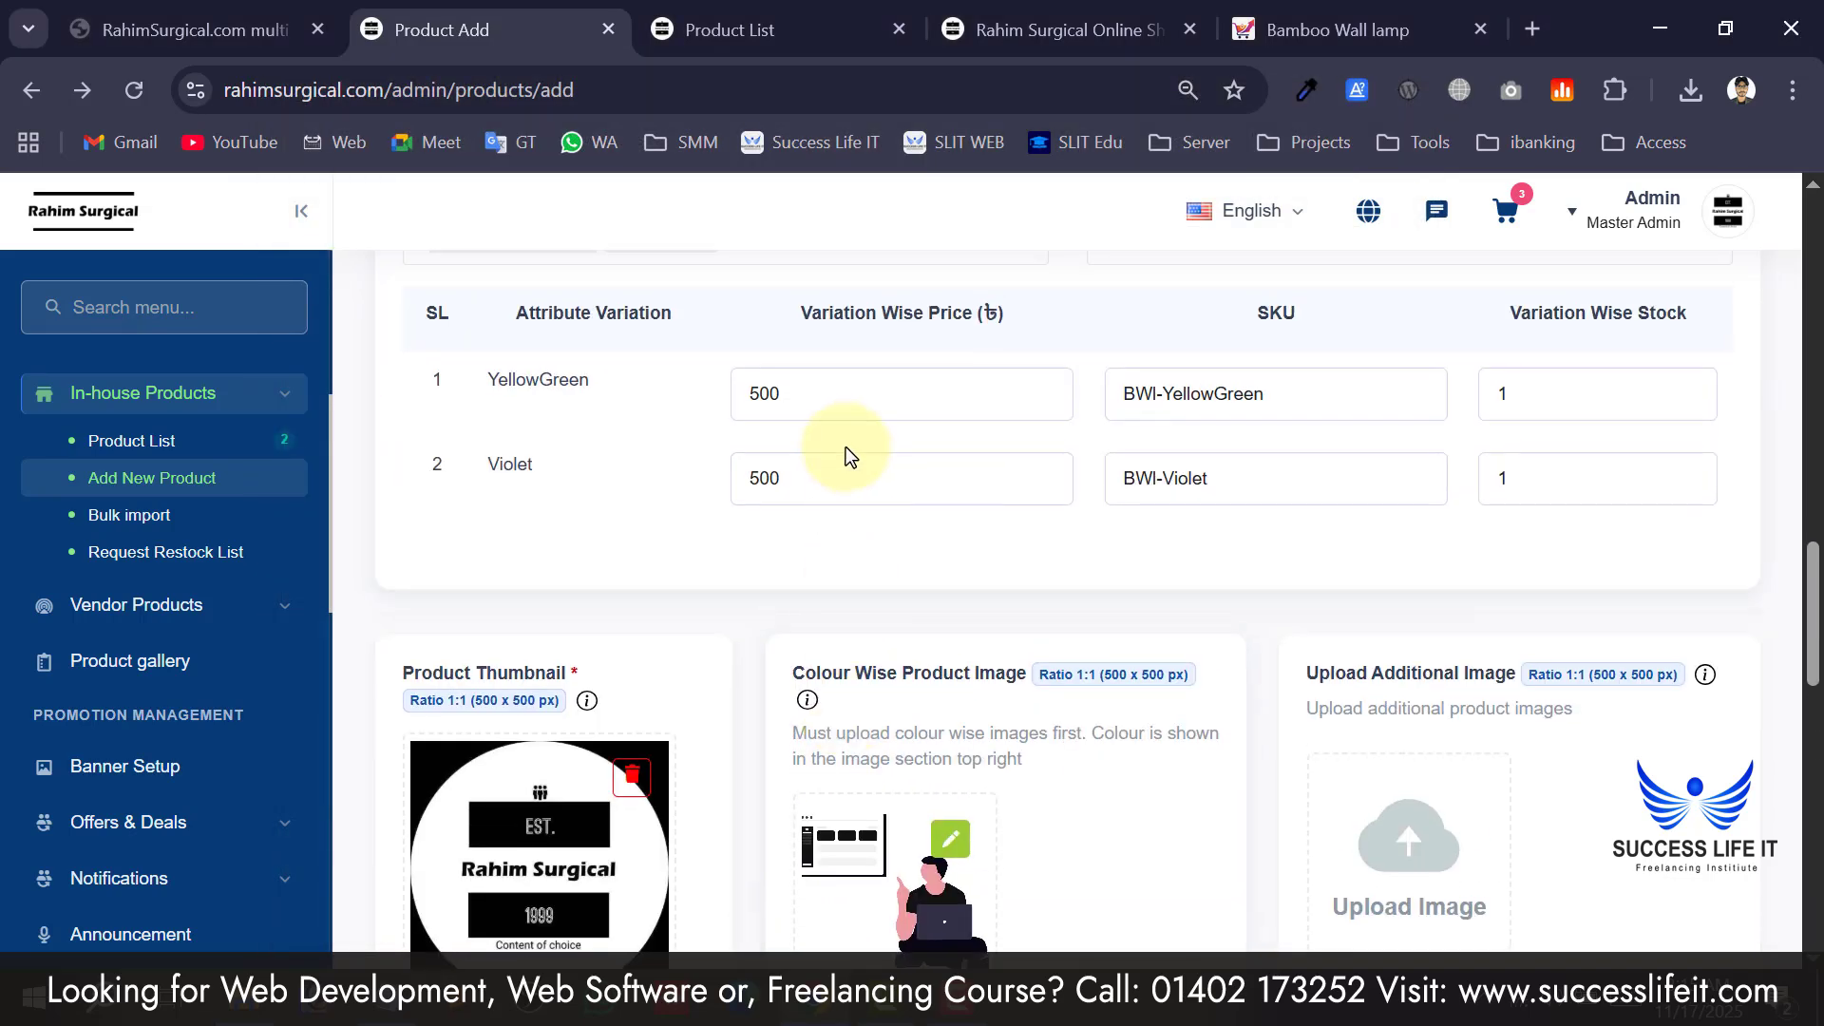
pyautogui.scroll(-4, 525, 380)
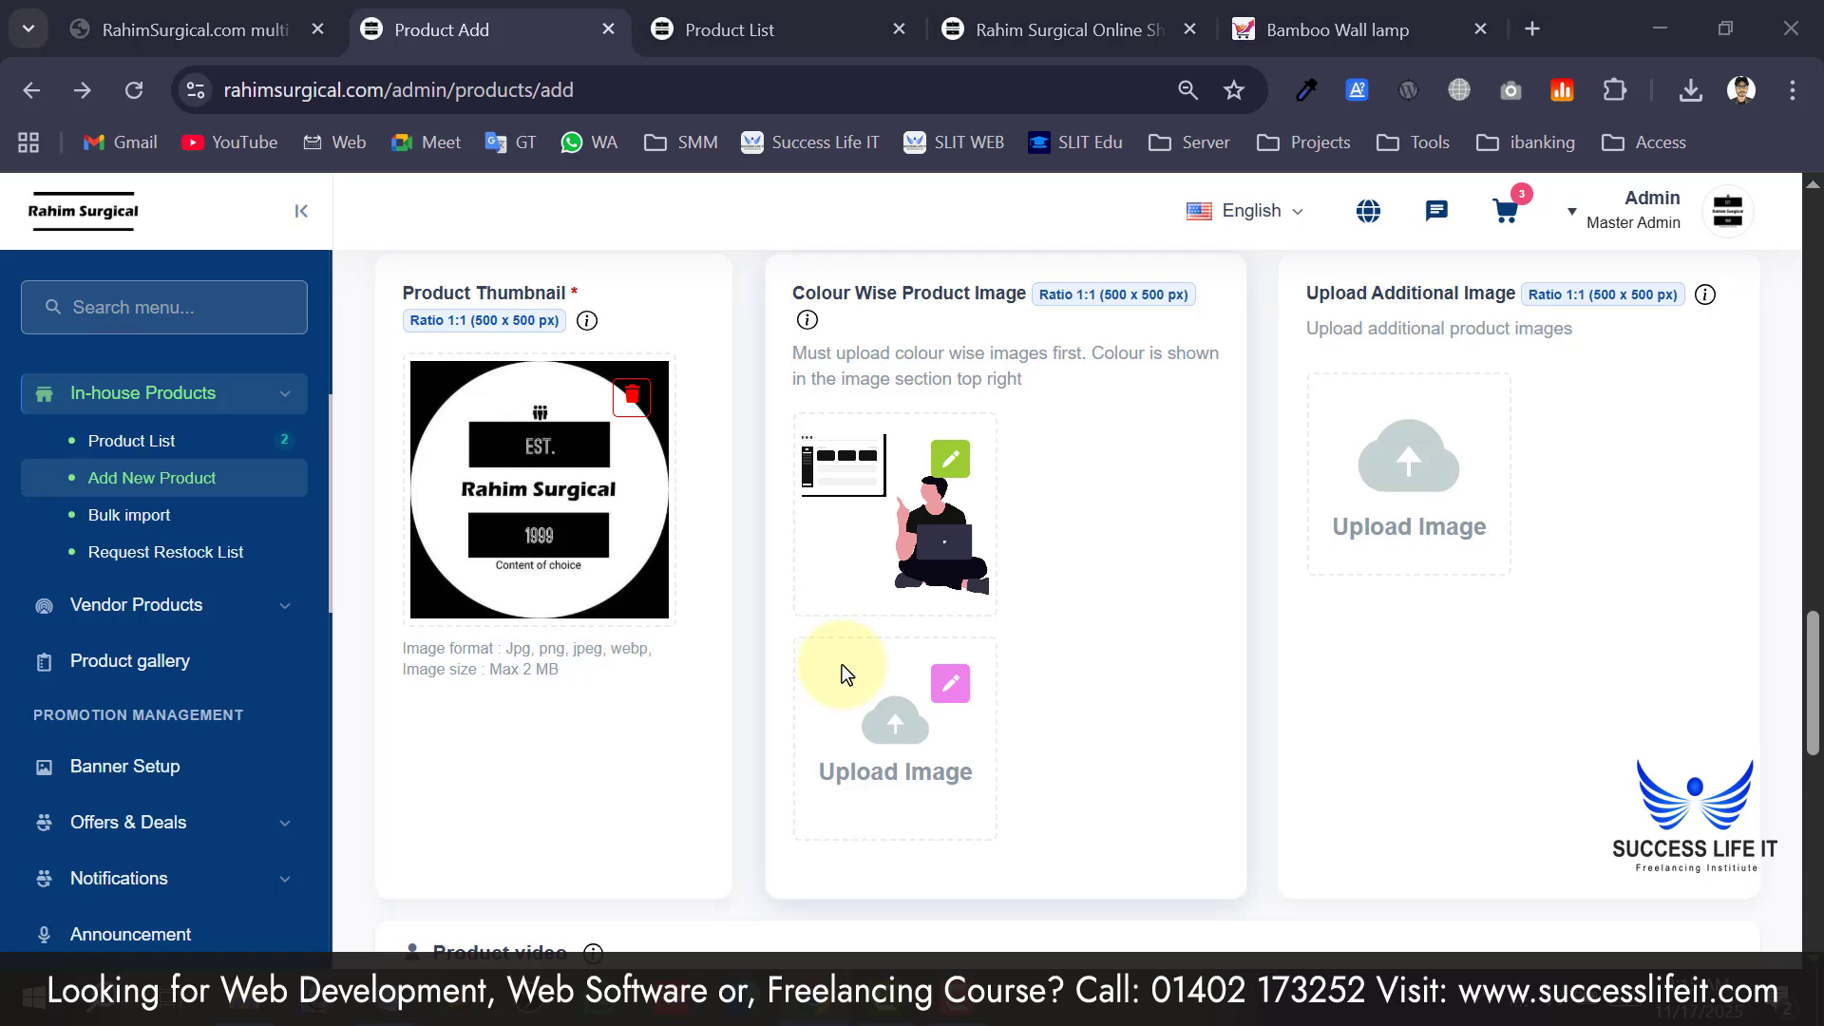
pyautogui.click(983, 779)
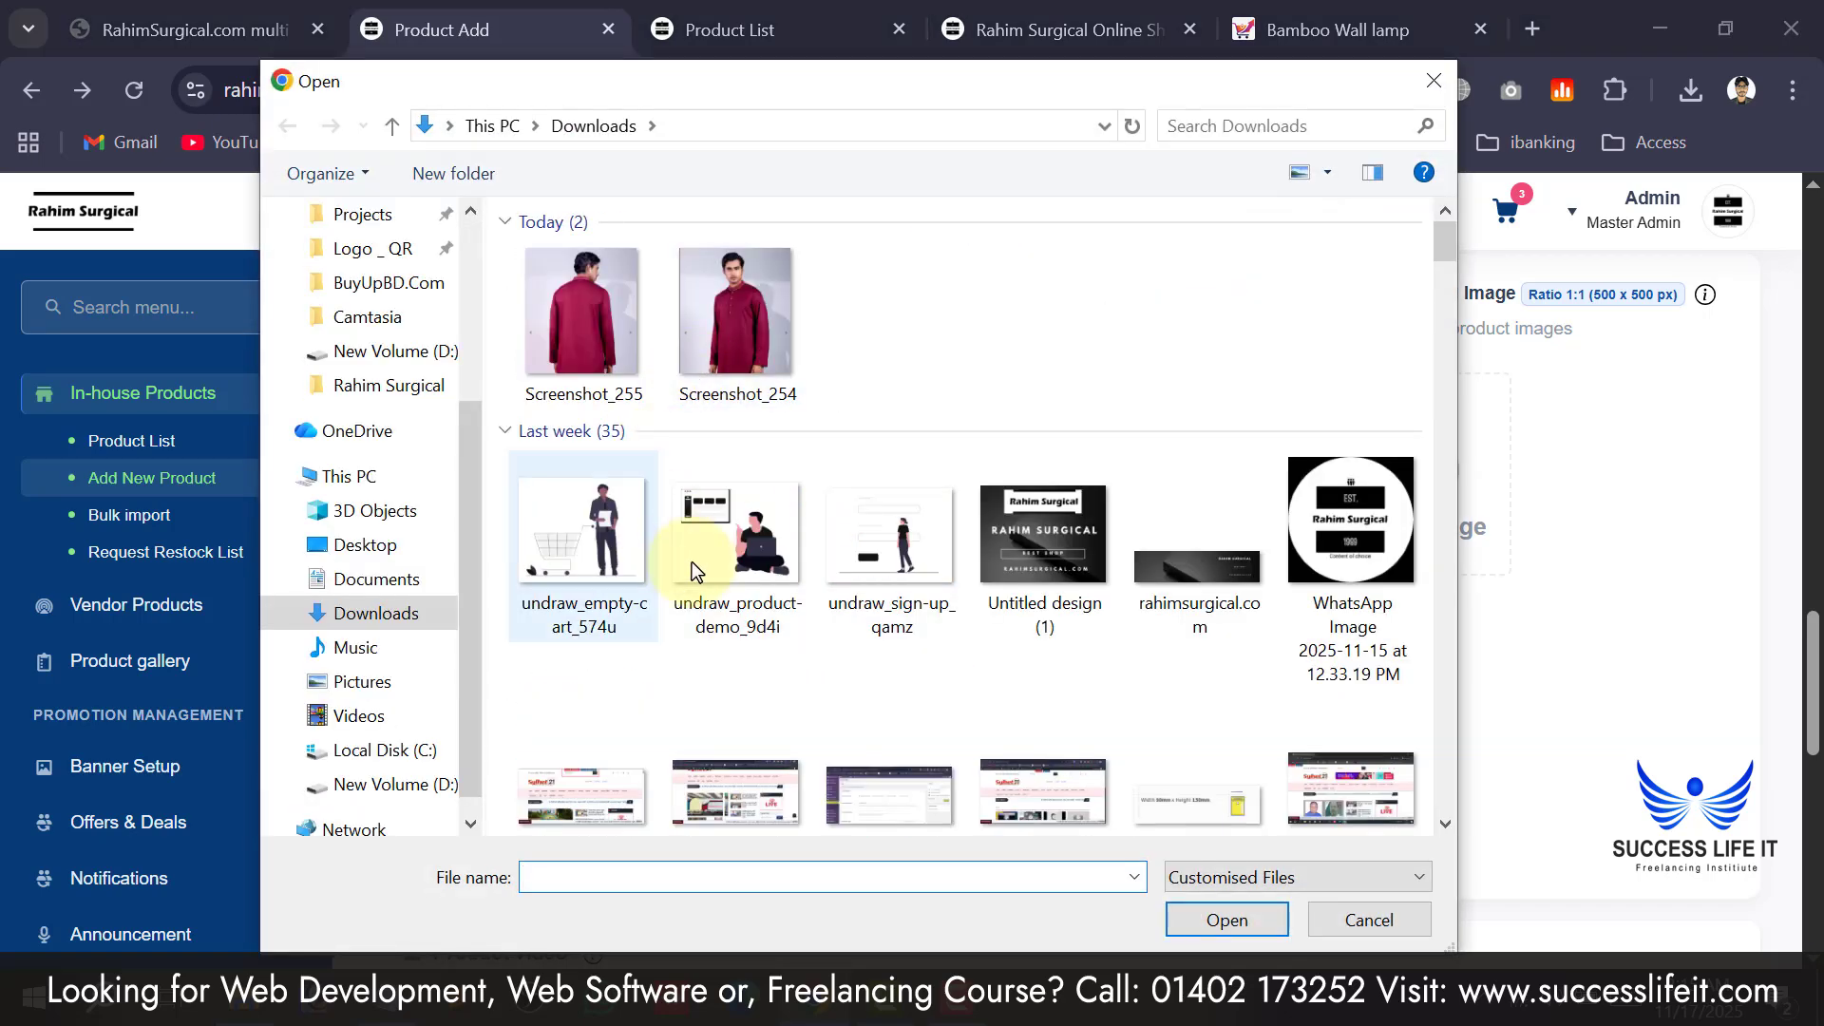
pyautogui.doubleClick(630, 543)
# Add the logo image as an additional product image.
pyautogui.scroll(-4, 1118, 746)
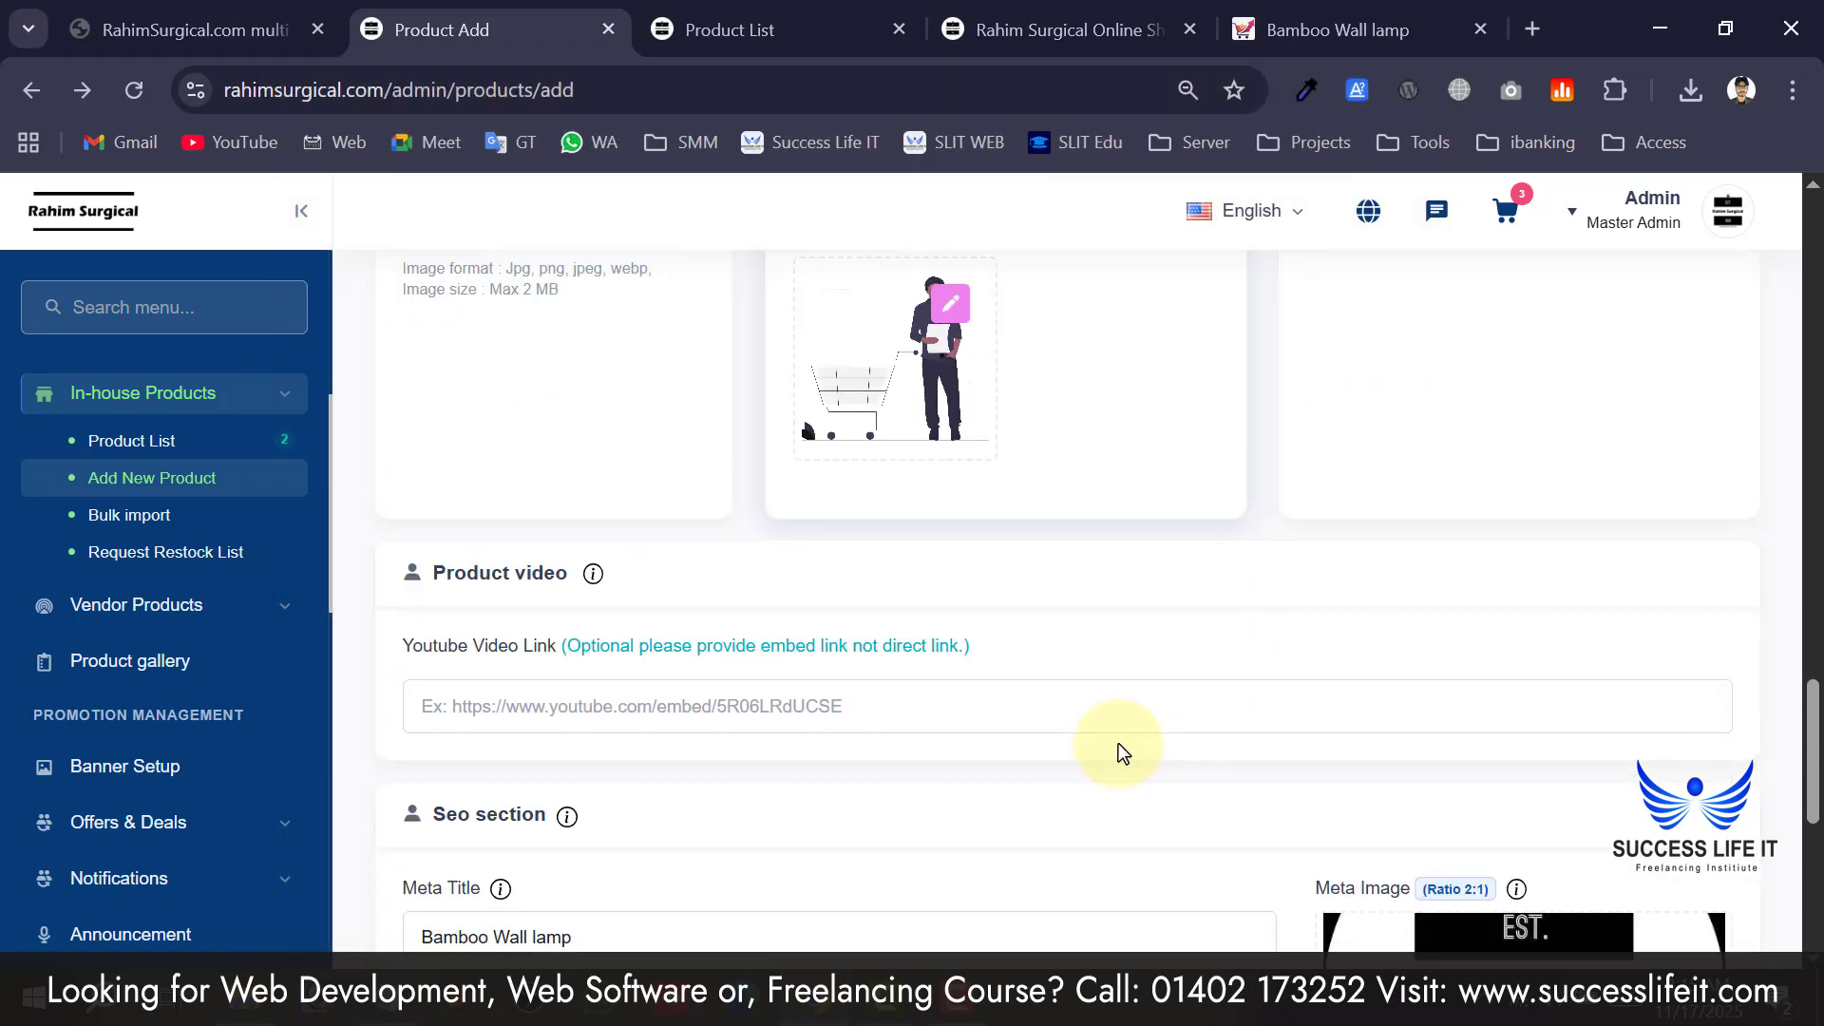
pyautogui.scroll(8, 1235, 684)
pyautogui.scroll(-2, 1389, 762)
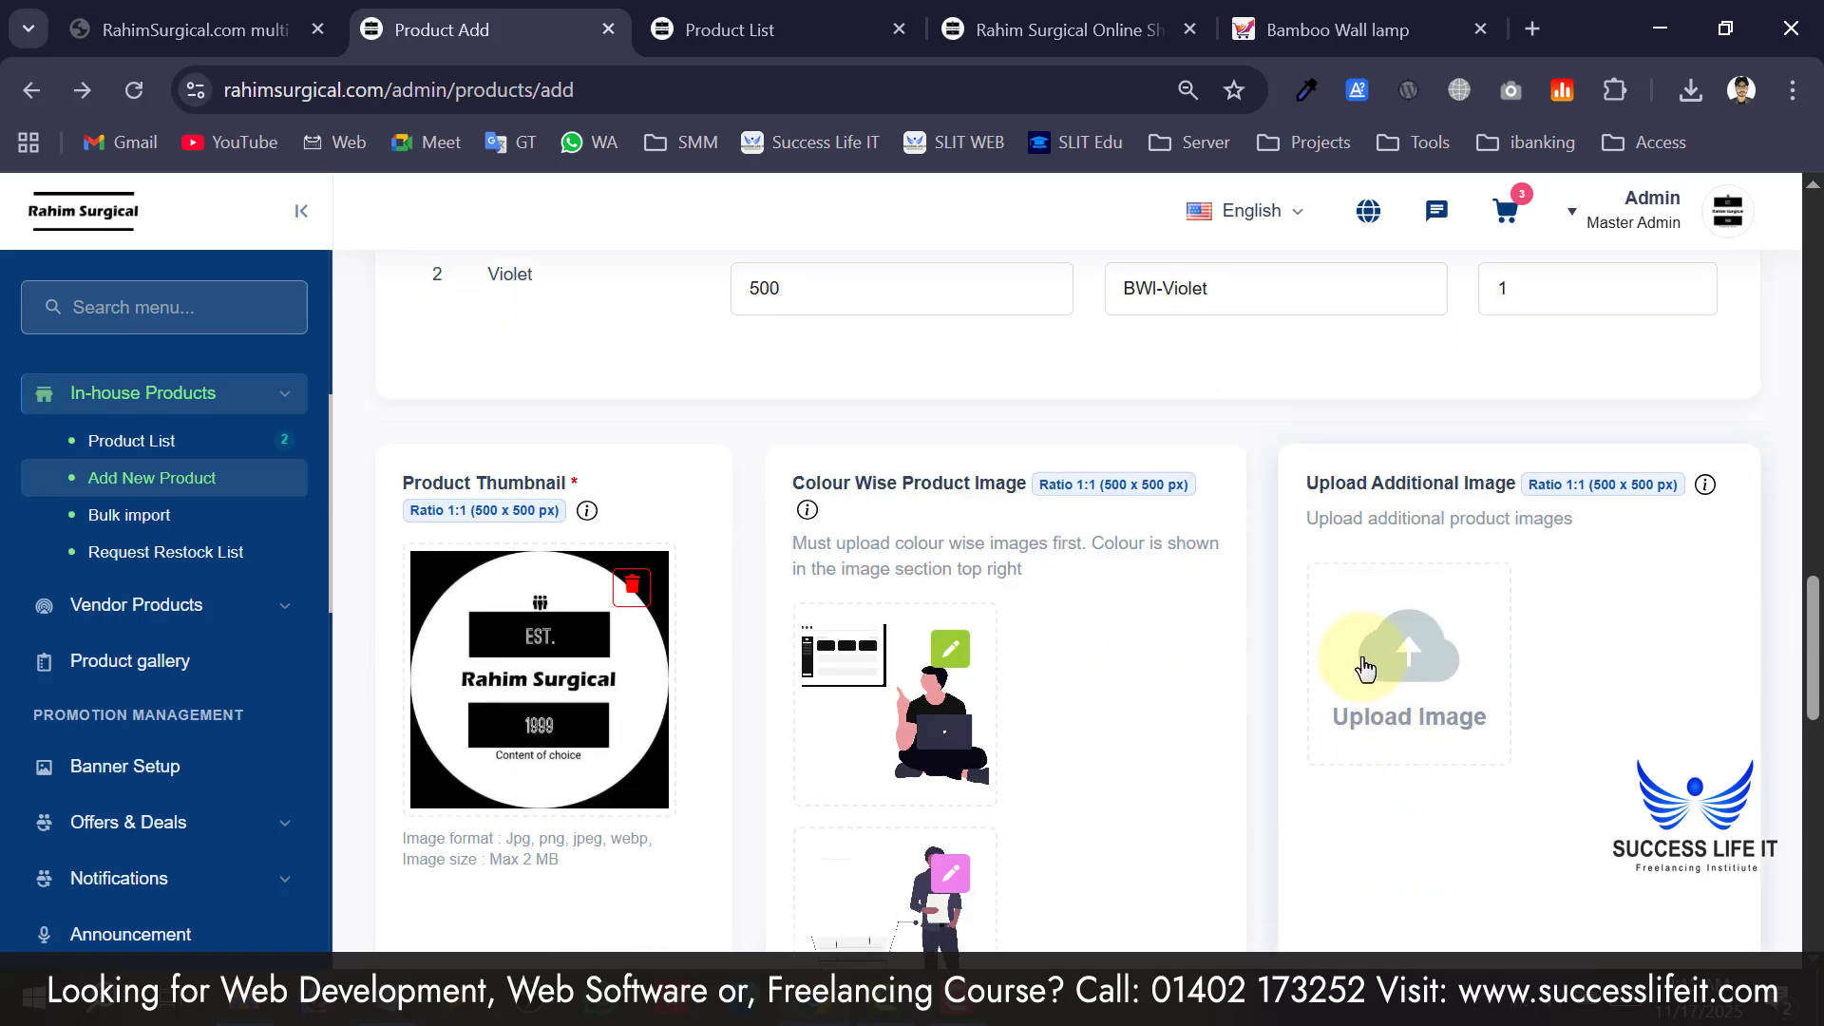
pyautogui.scroll(-5, 1365, 668)
pyautogui.scroll(-1, 1241, 642)
pyautogui.scroll(3, 1384, 481)
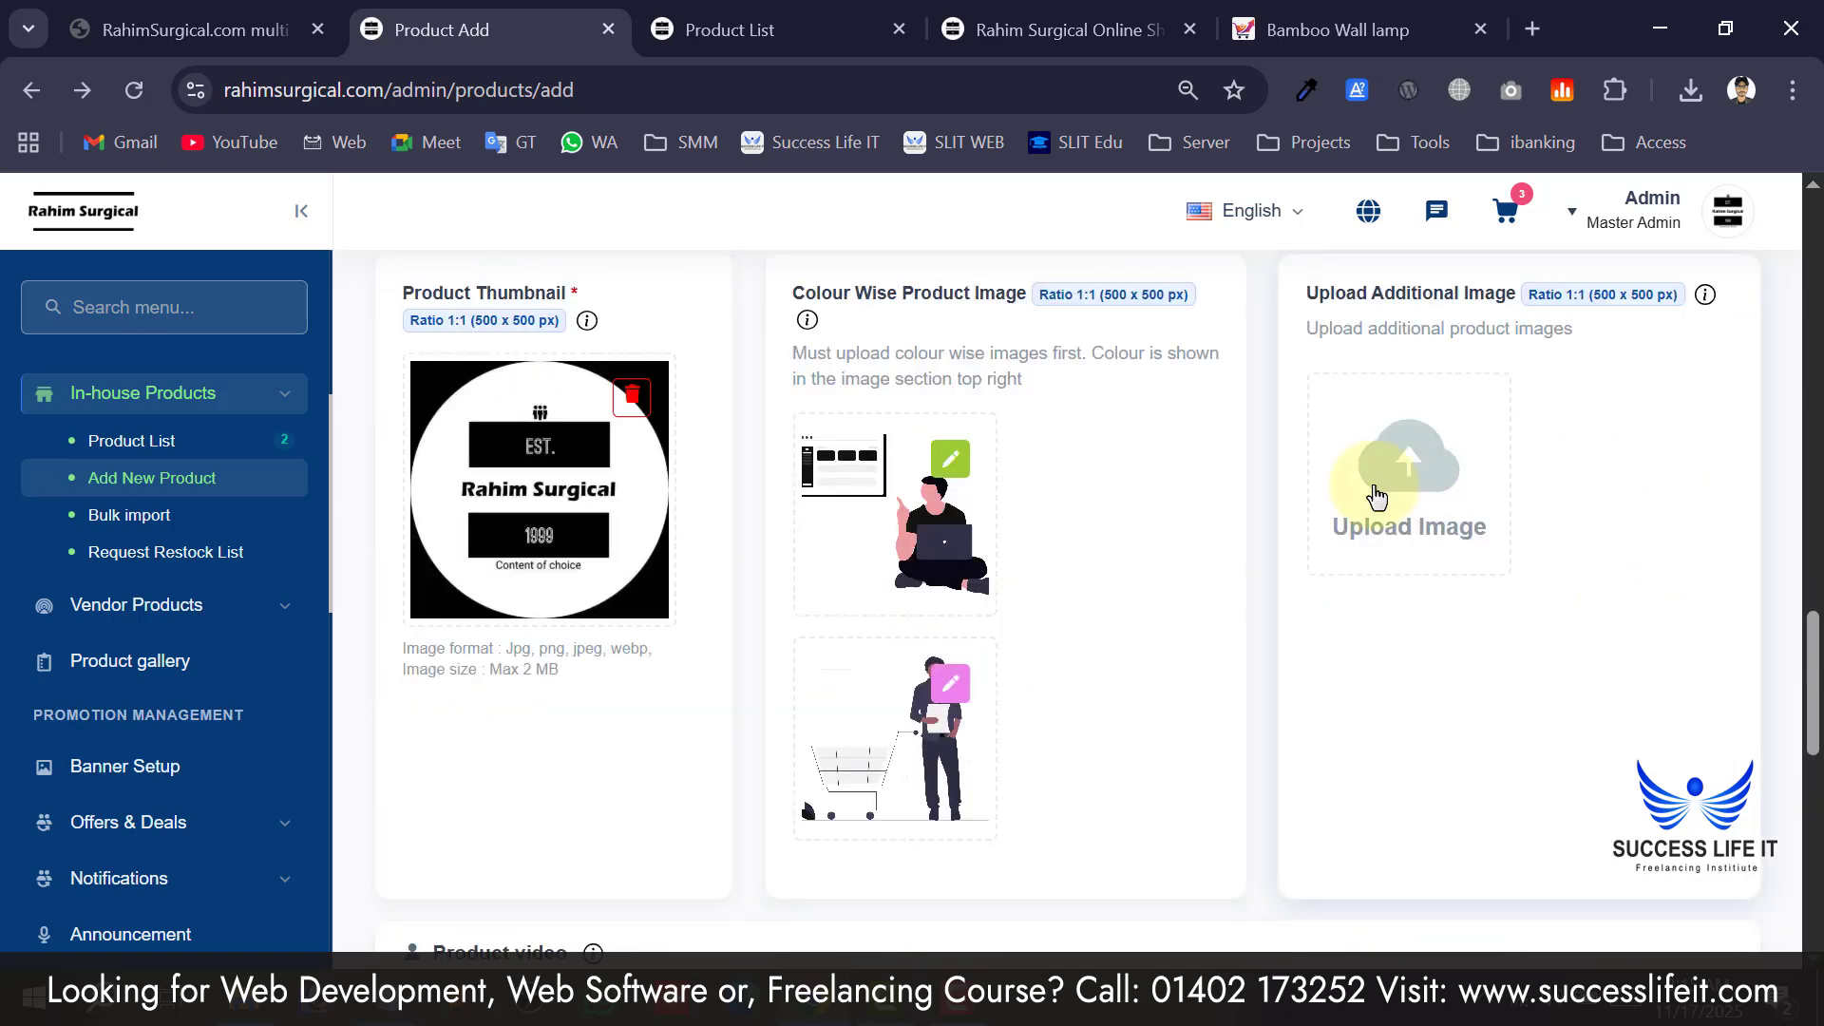
pyautogui.click(1384, 481)
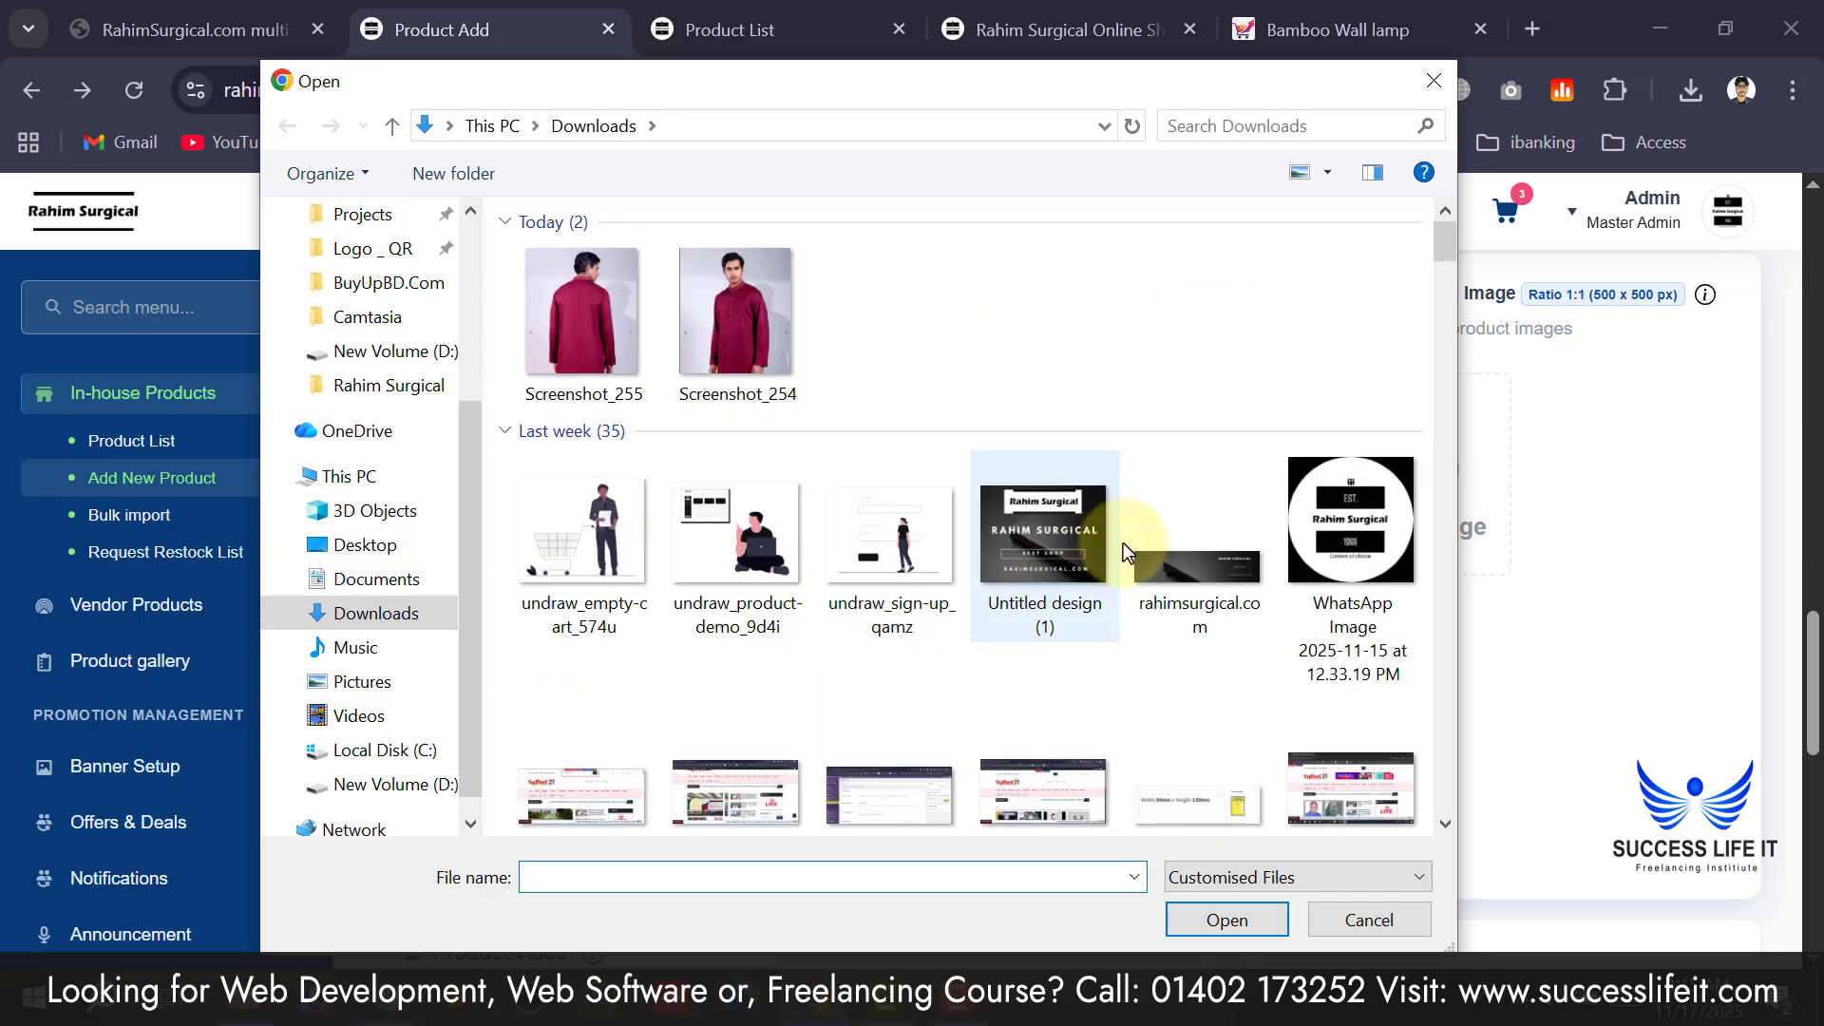
pyautogui.doubleClick(1333, 523)
pyautogui.scroll(-5, 1030, 574)
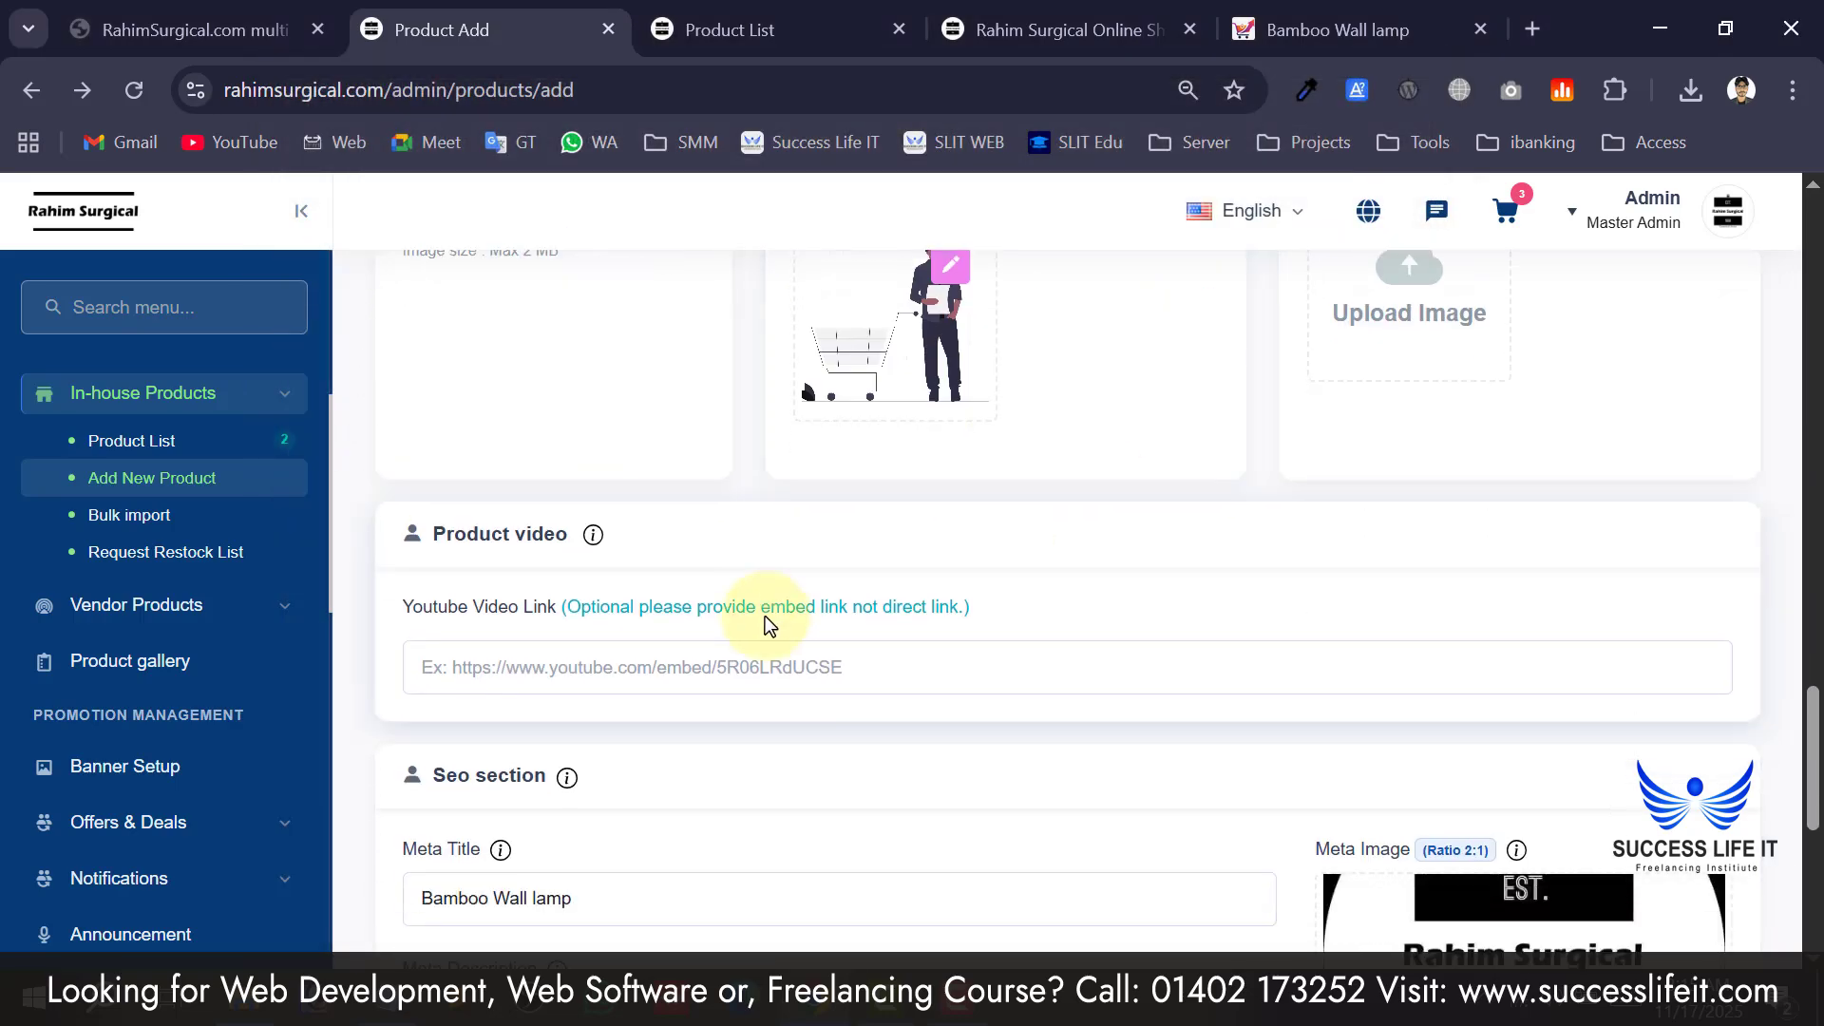
# Check the YouTube video link field and dismiss its autofill suggestion.
pyautogui.scroll(20, 762, 534)
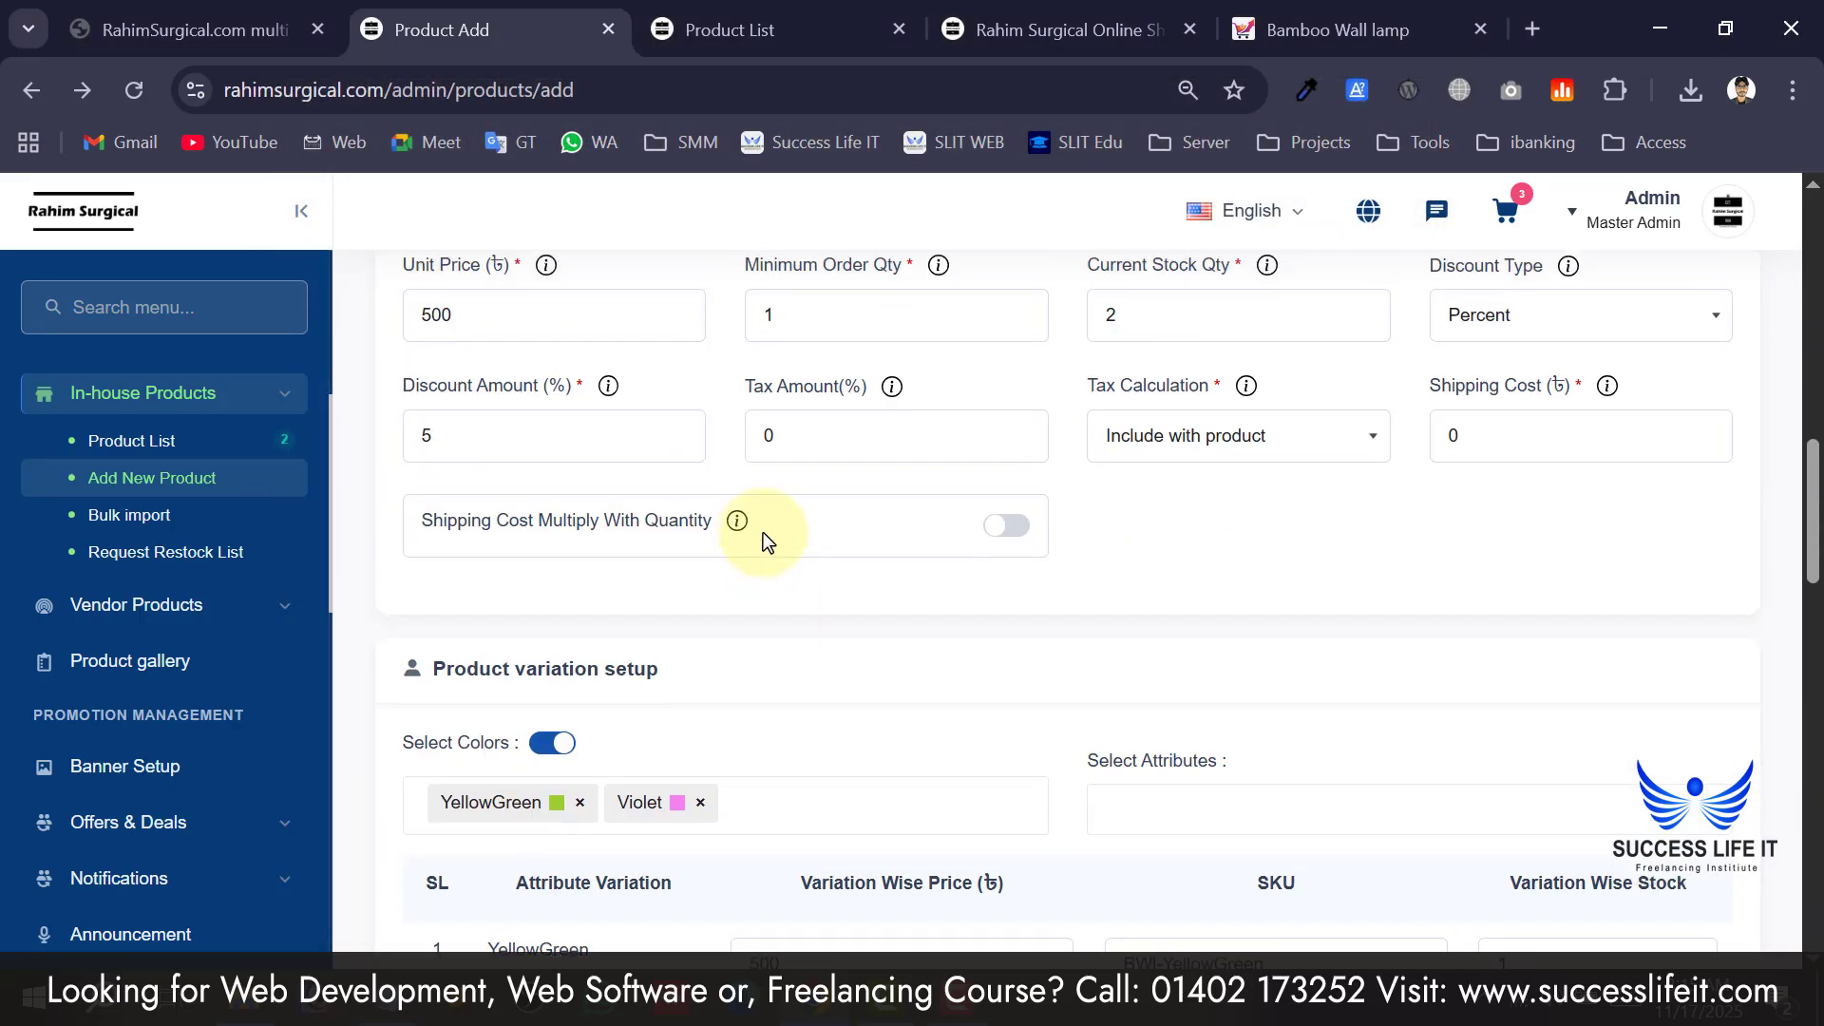
pyautogui.scroll(-18, 762, 543)
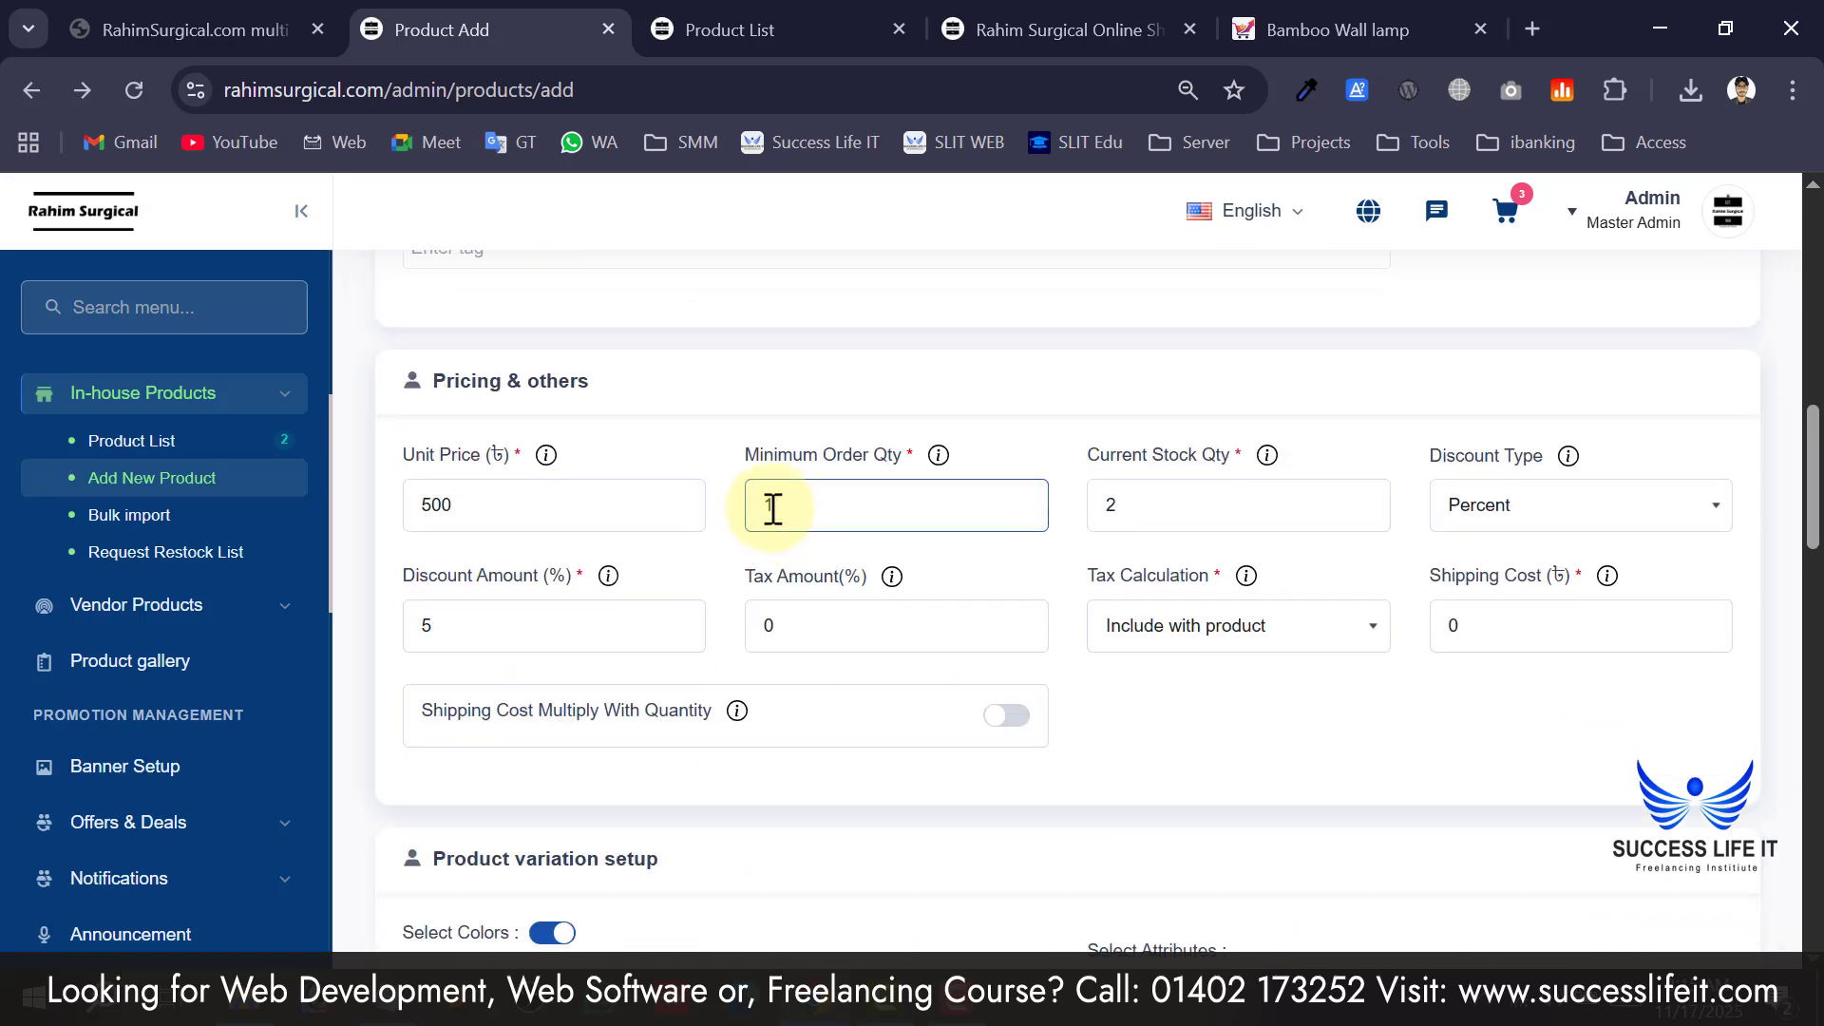
pyautogui.scroll(-4, 709, 545)
pyautogui.scroll(2, 671, 585)
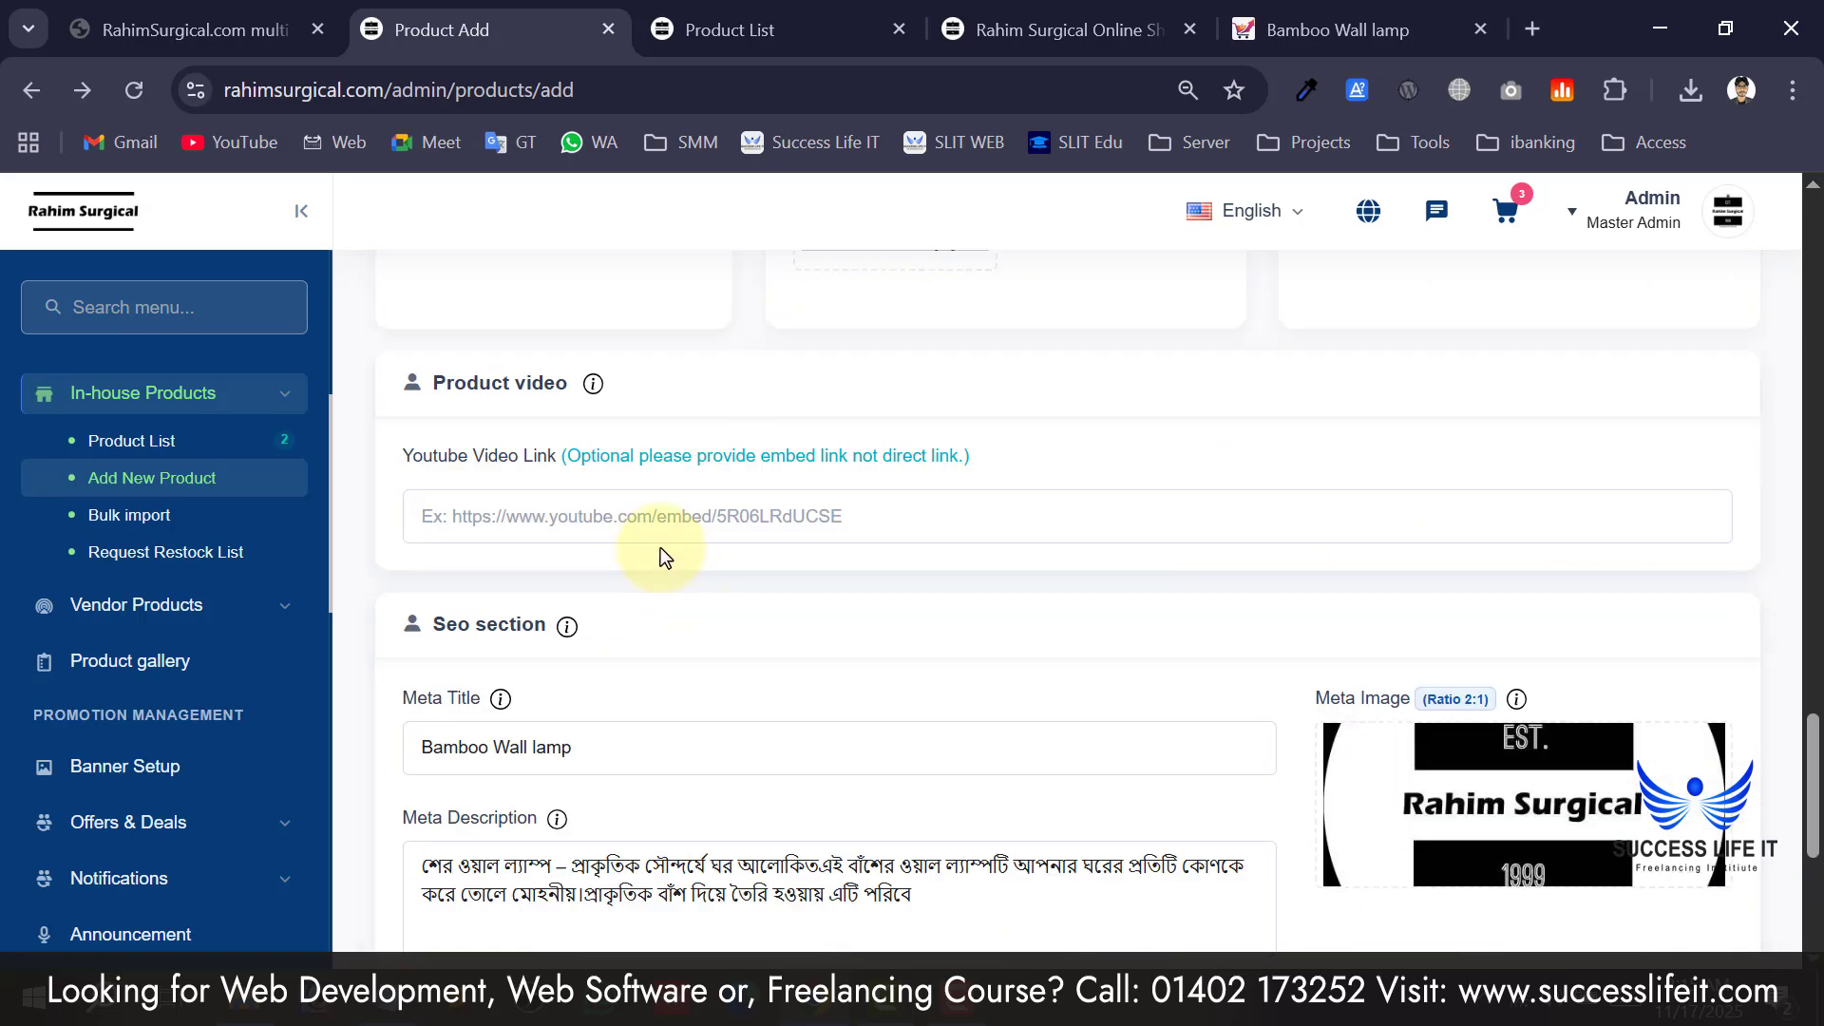
pyautogui.click(660, 534)
pyautogui.click(961, 561)
pyautogui.scroll(-2, 748, 664)
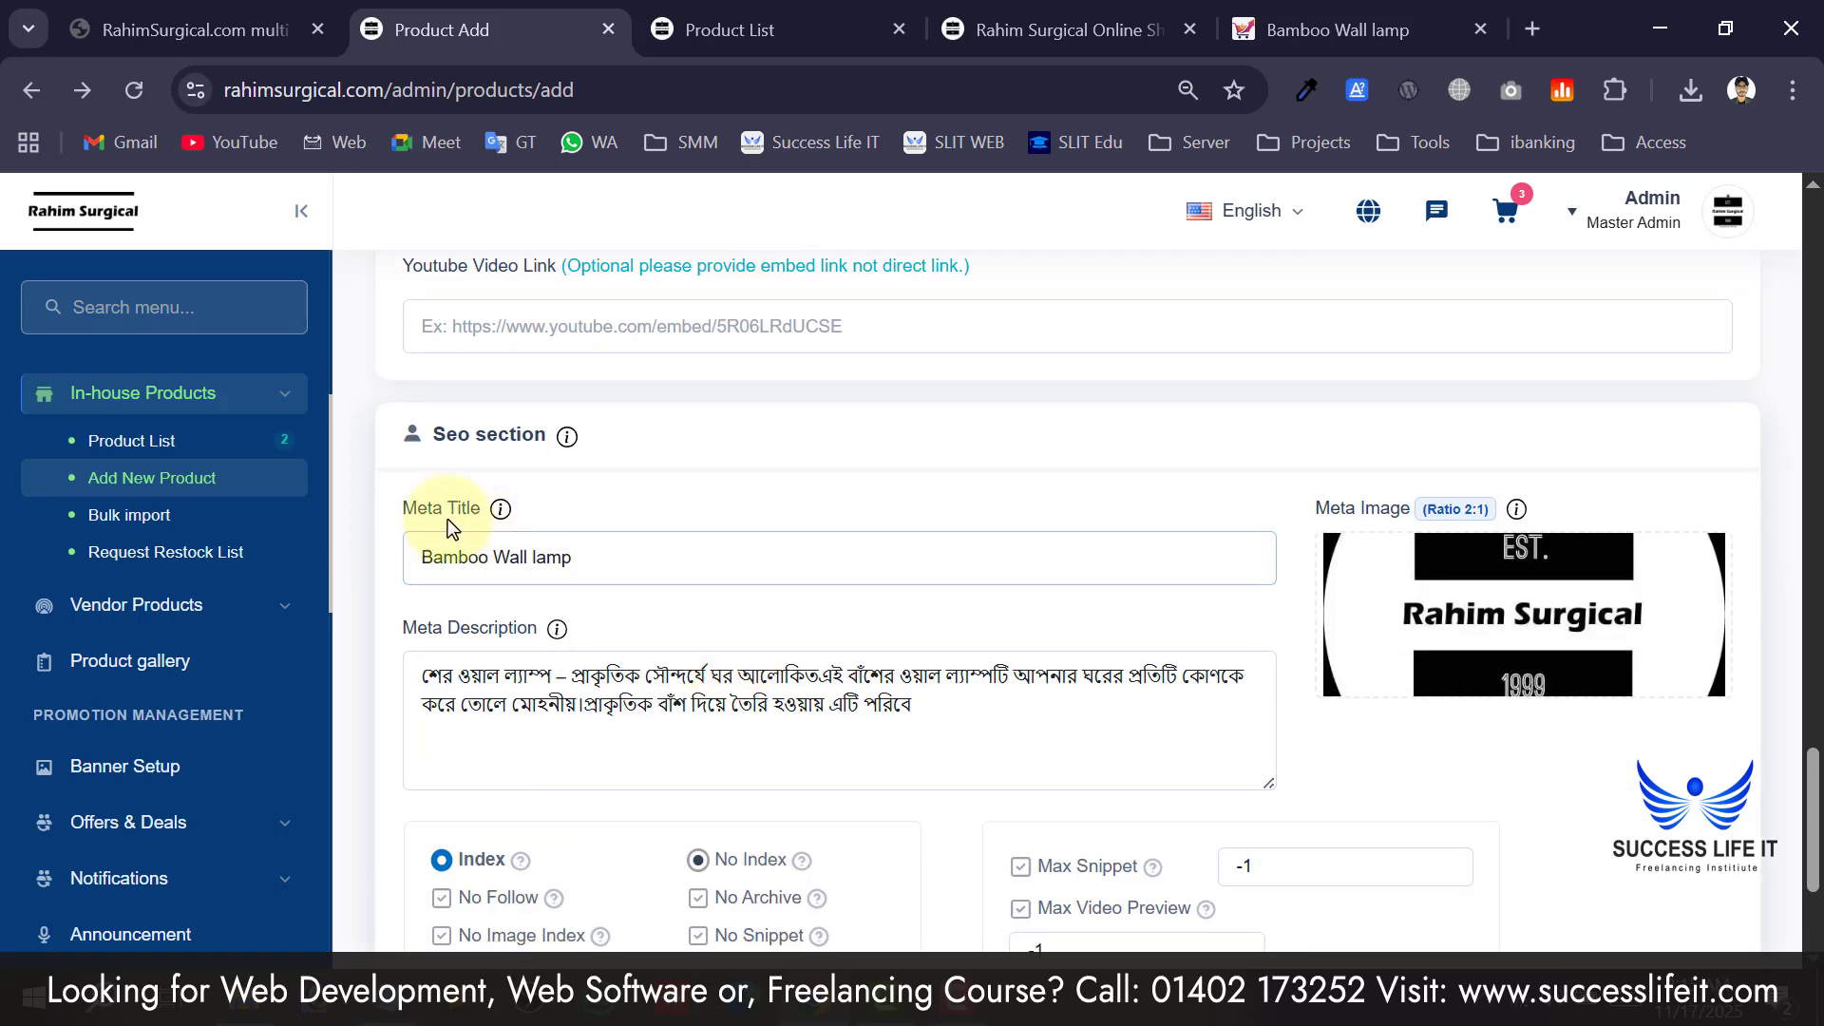
pyautogui.scroll(-2, 461, 436)
pyautogui.scroll(1, 494, 399)
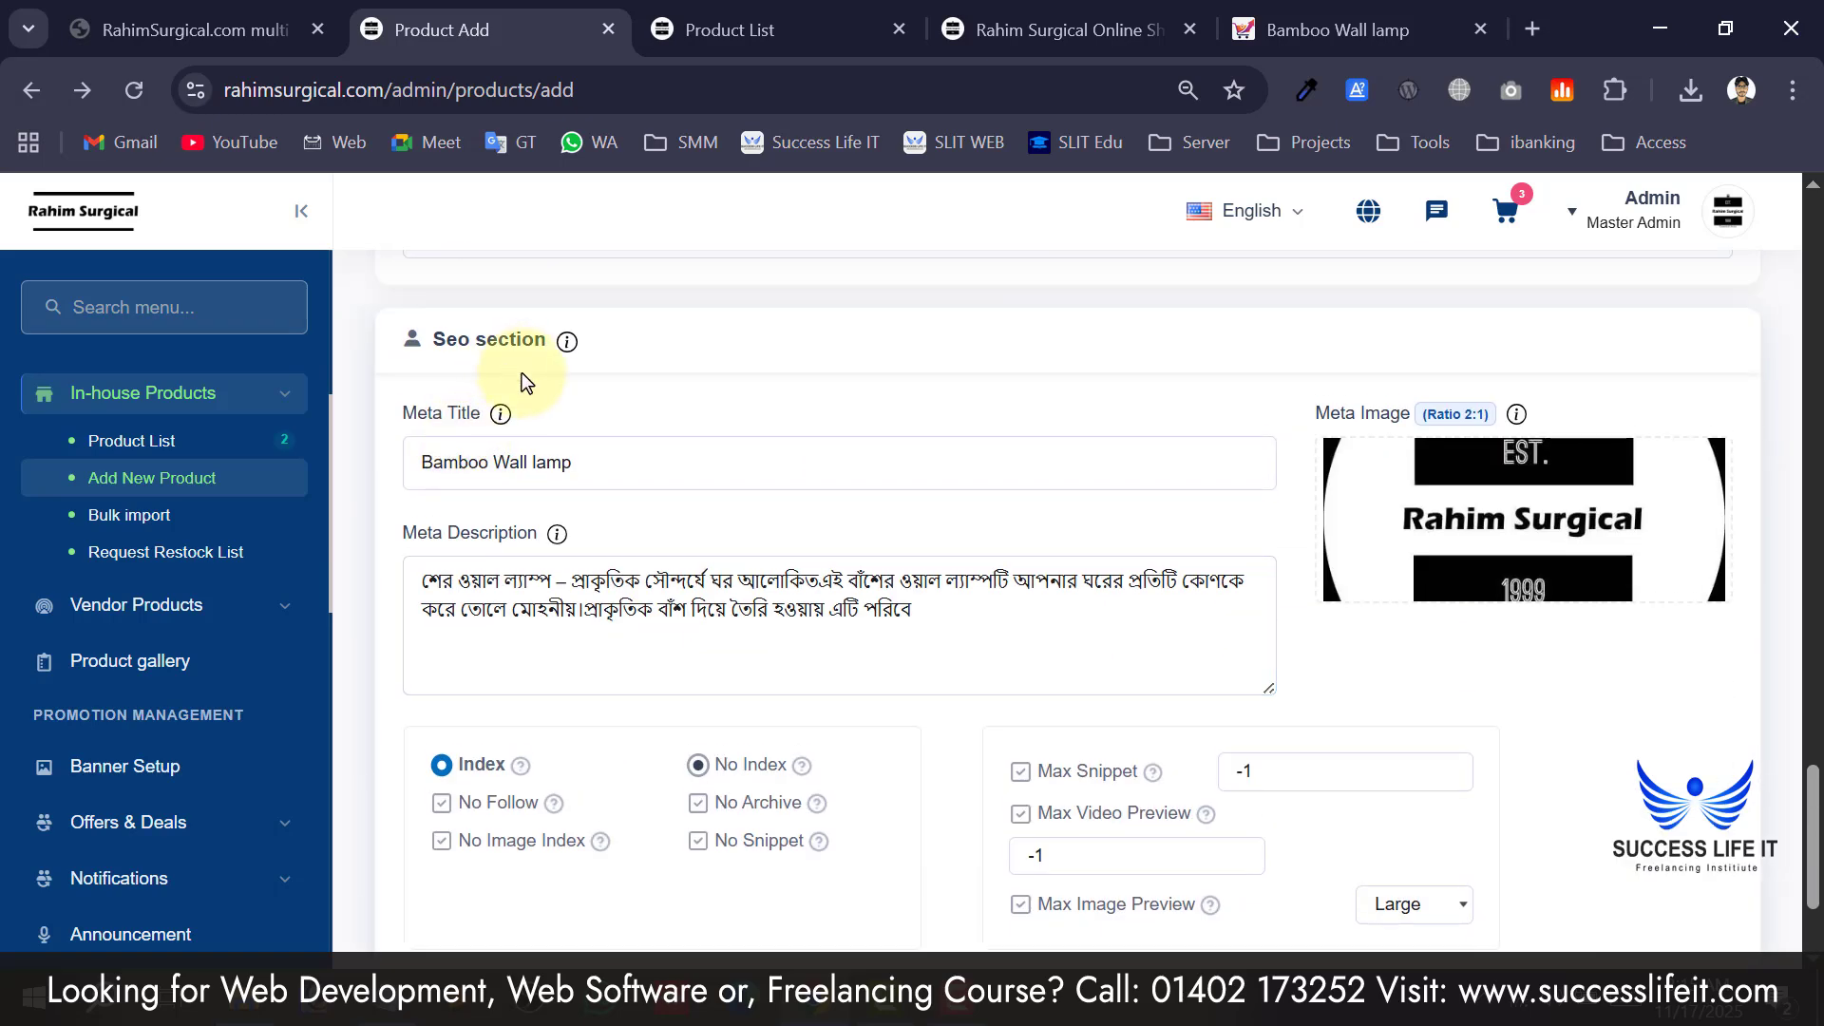
# Review the SEO section, then submit the Bamboo Wall lamp product and confirm with Yes.
pyautogui.scroll(-2, 729, 488)
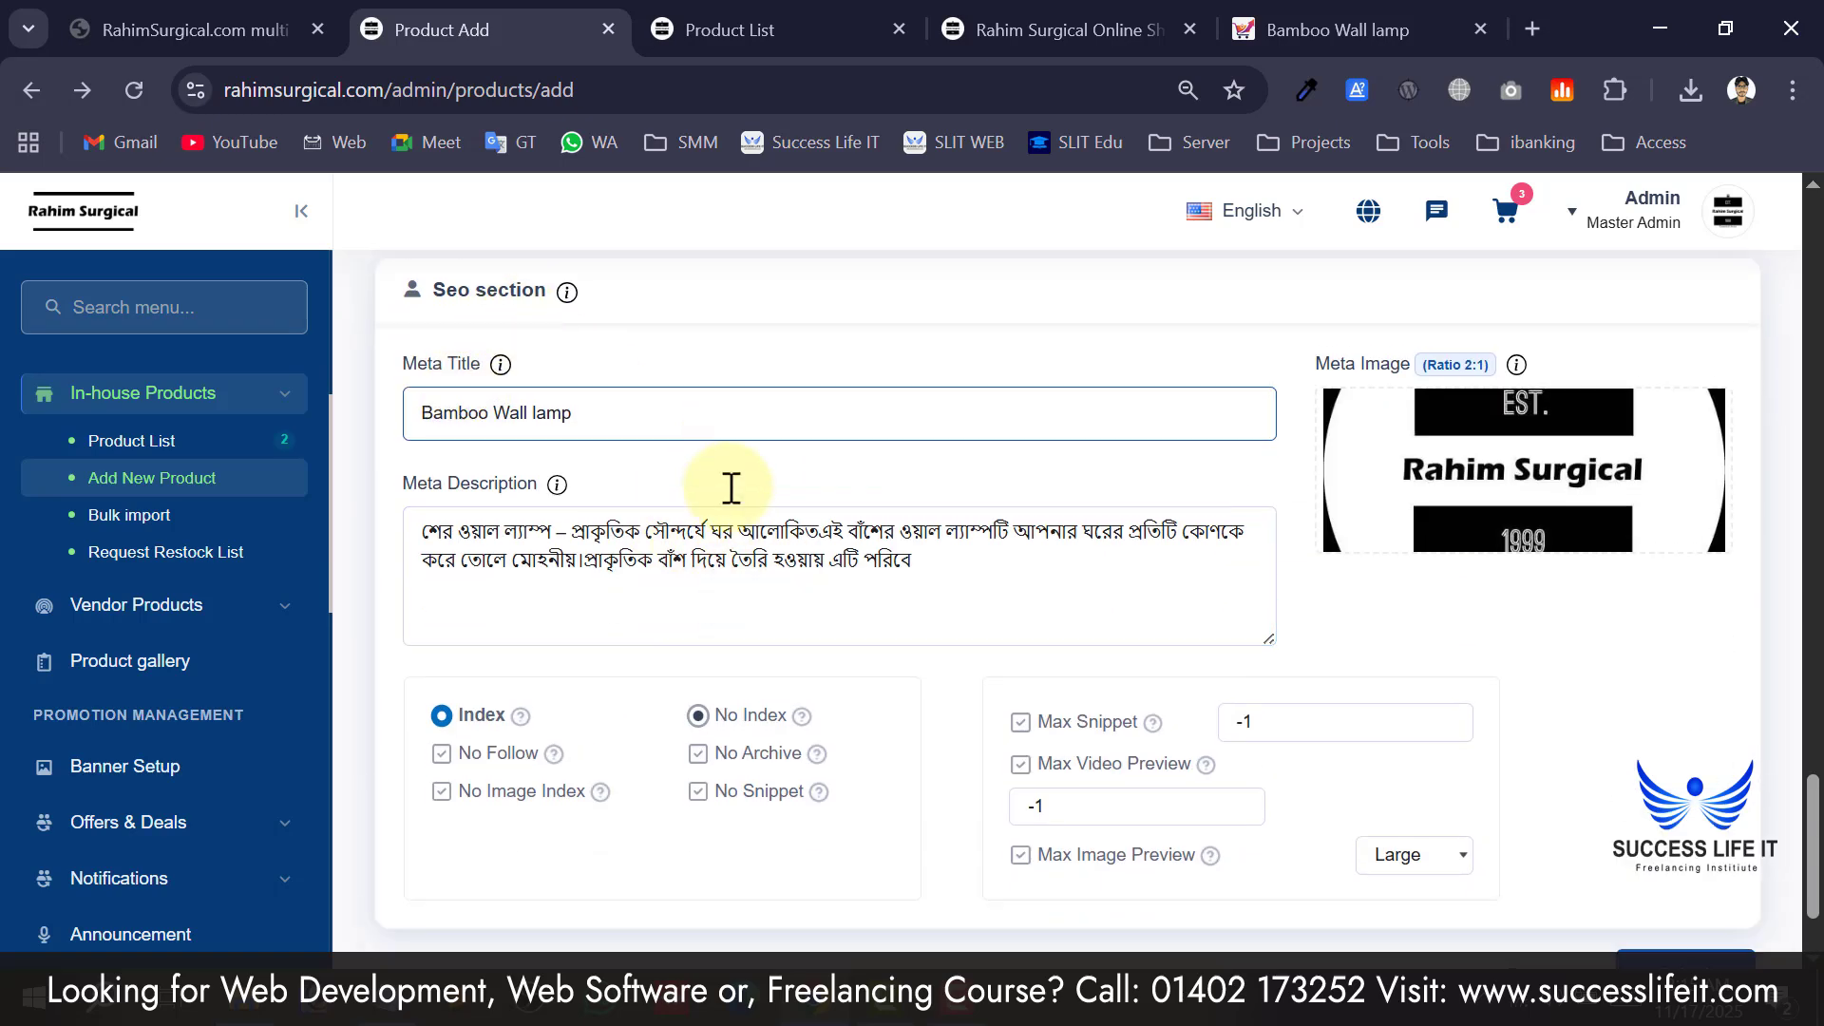
pyautogui.scroll(2, 769, 722)
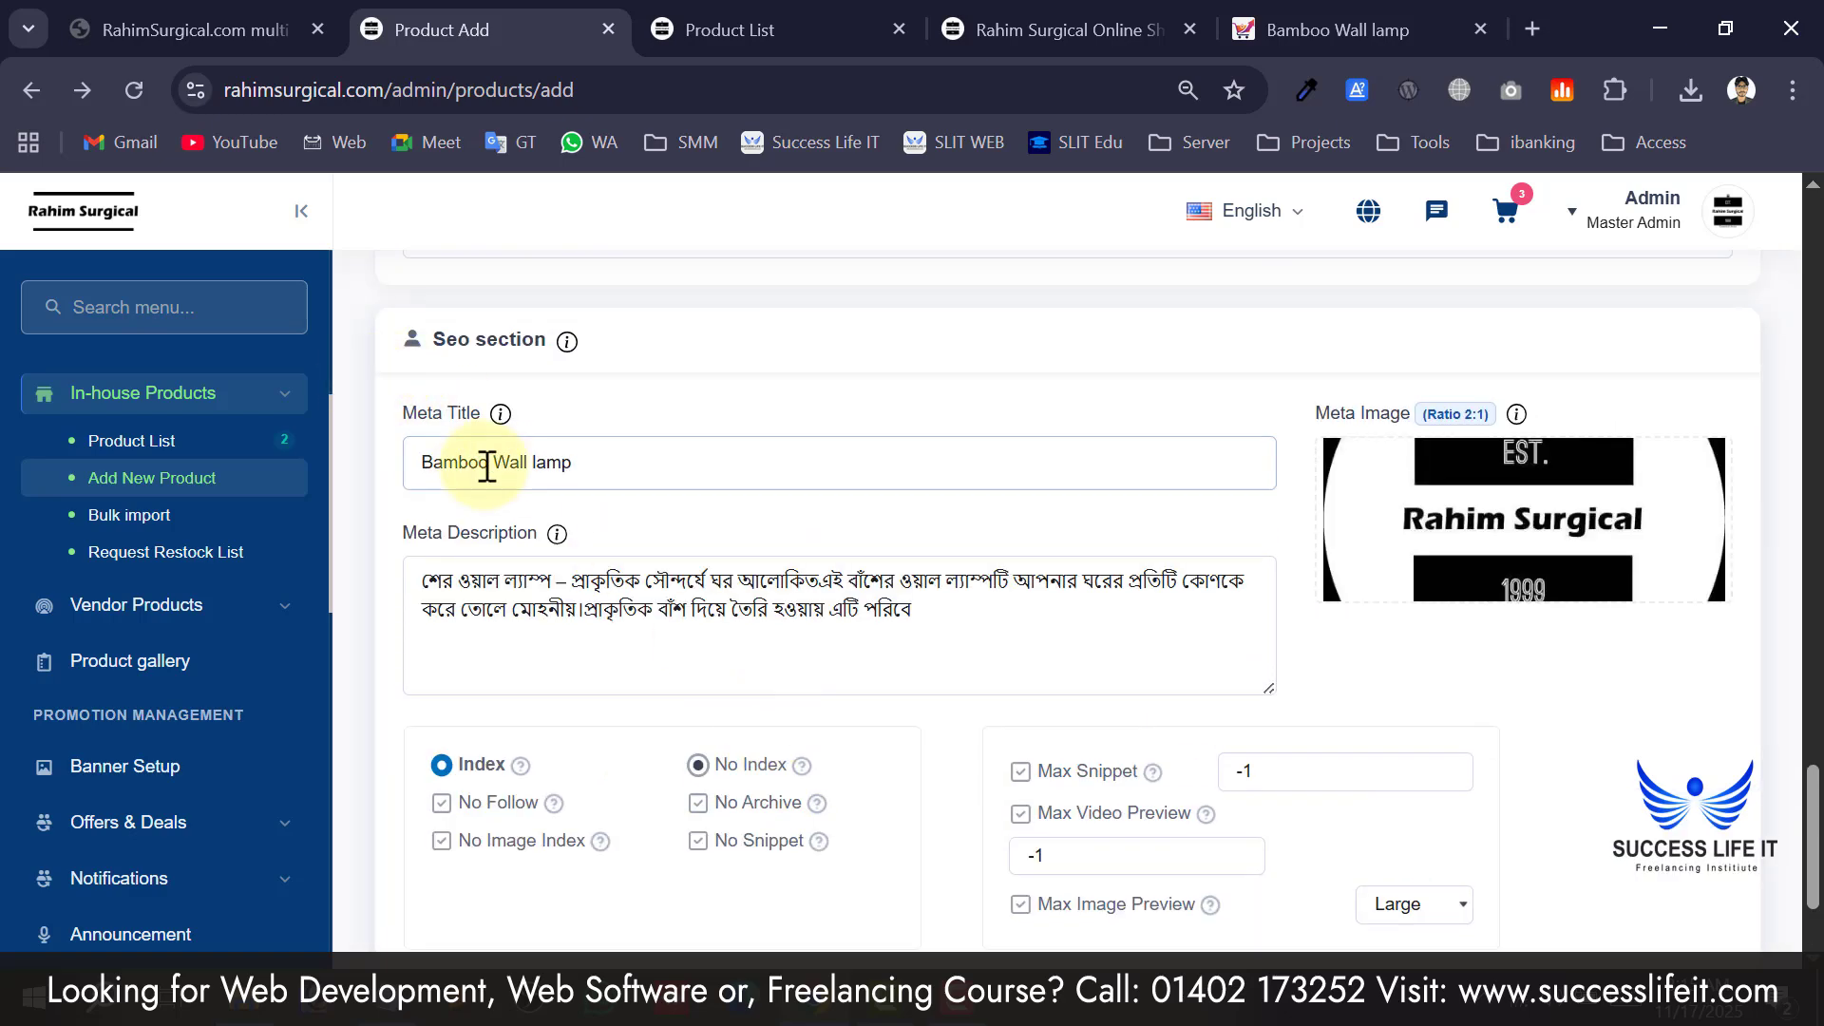
pyautogui.scroll(-2, 922, 796)
pyautogui.scroll(4, 712, 500)
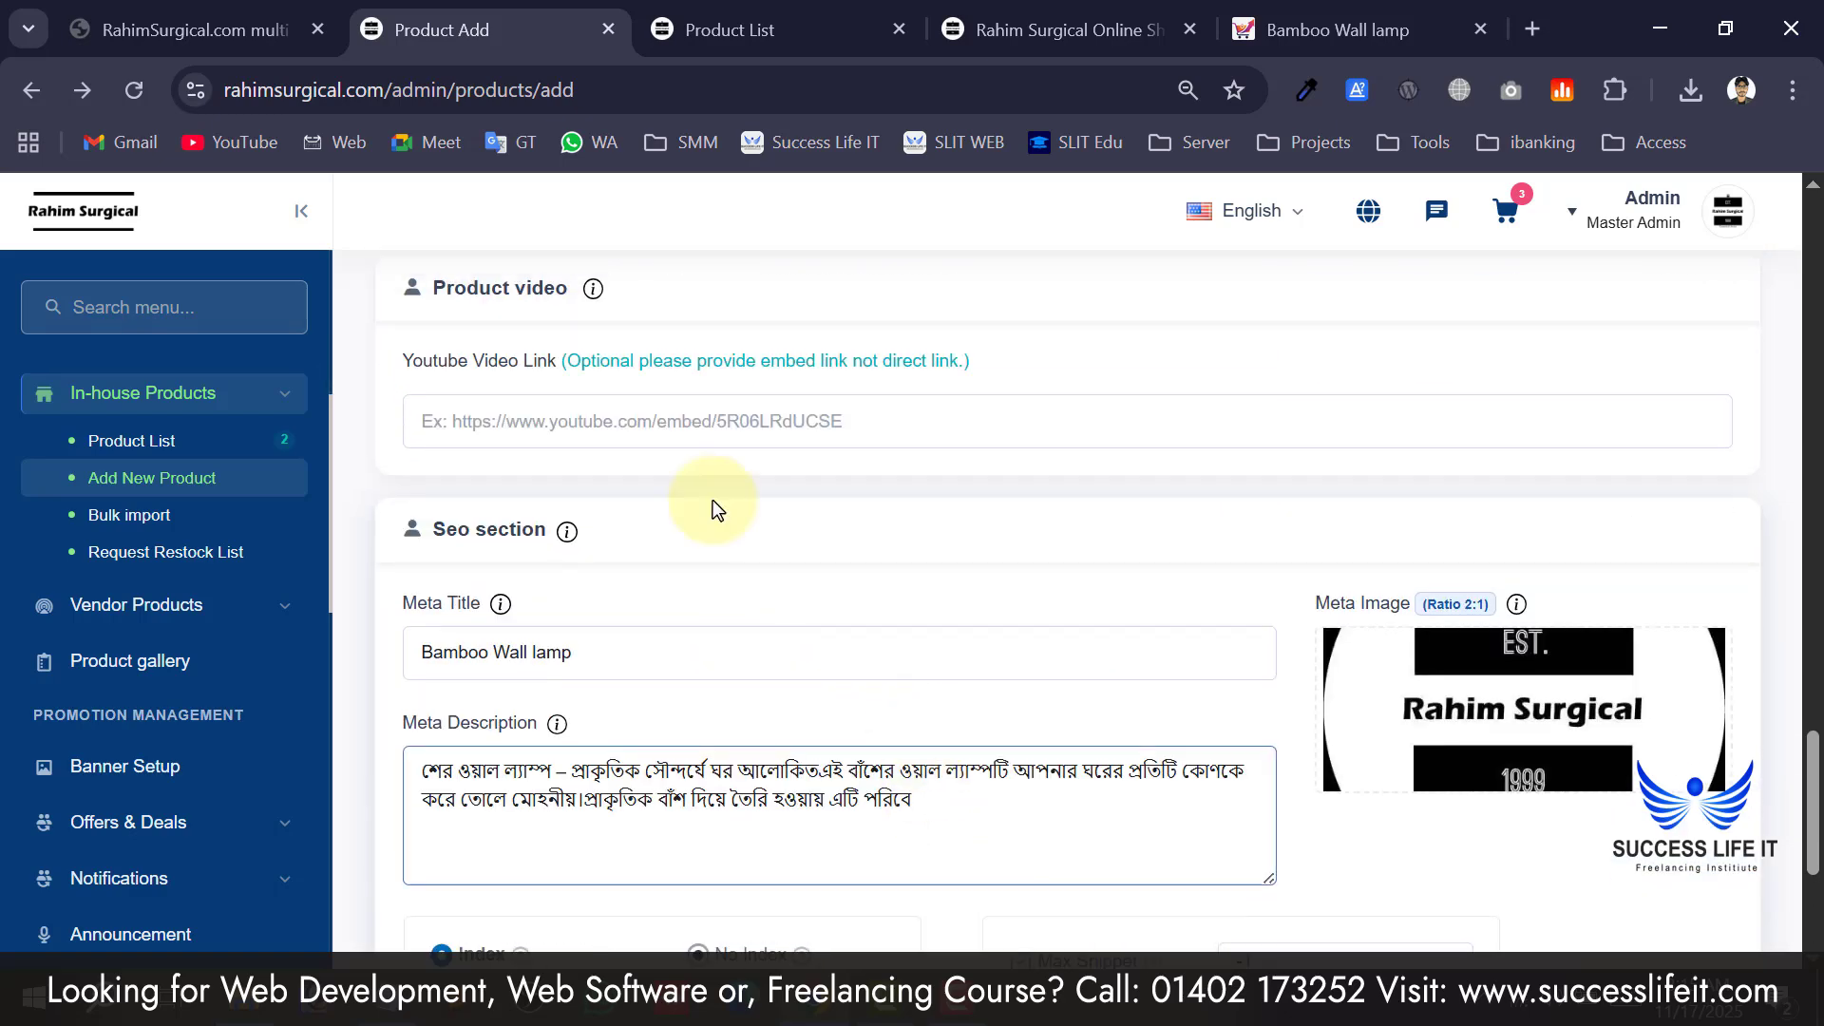
pyautogui.scroll(-4, 936, 834)
pyautogui.scroll(2, 945, 570)
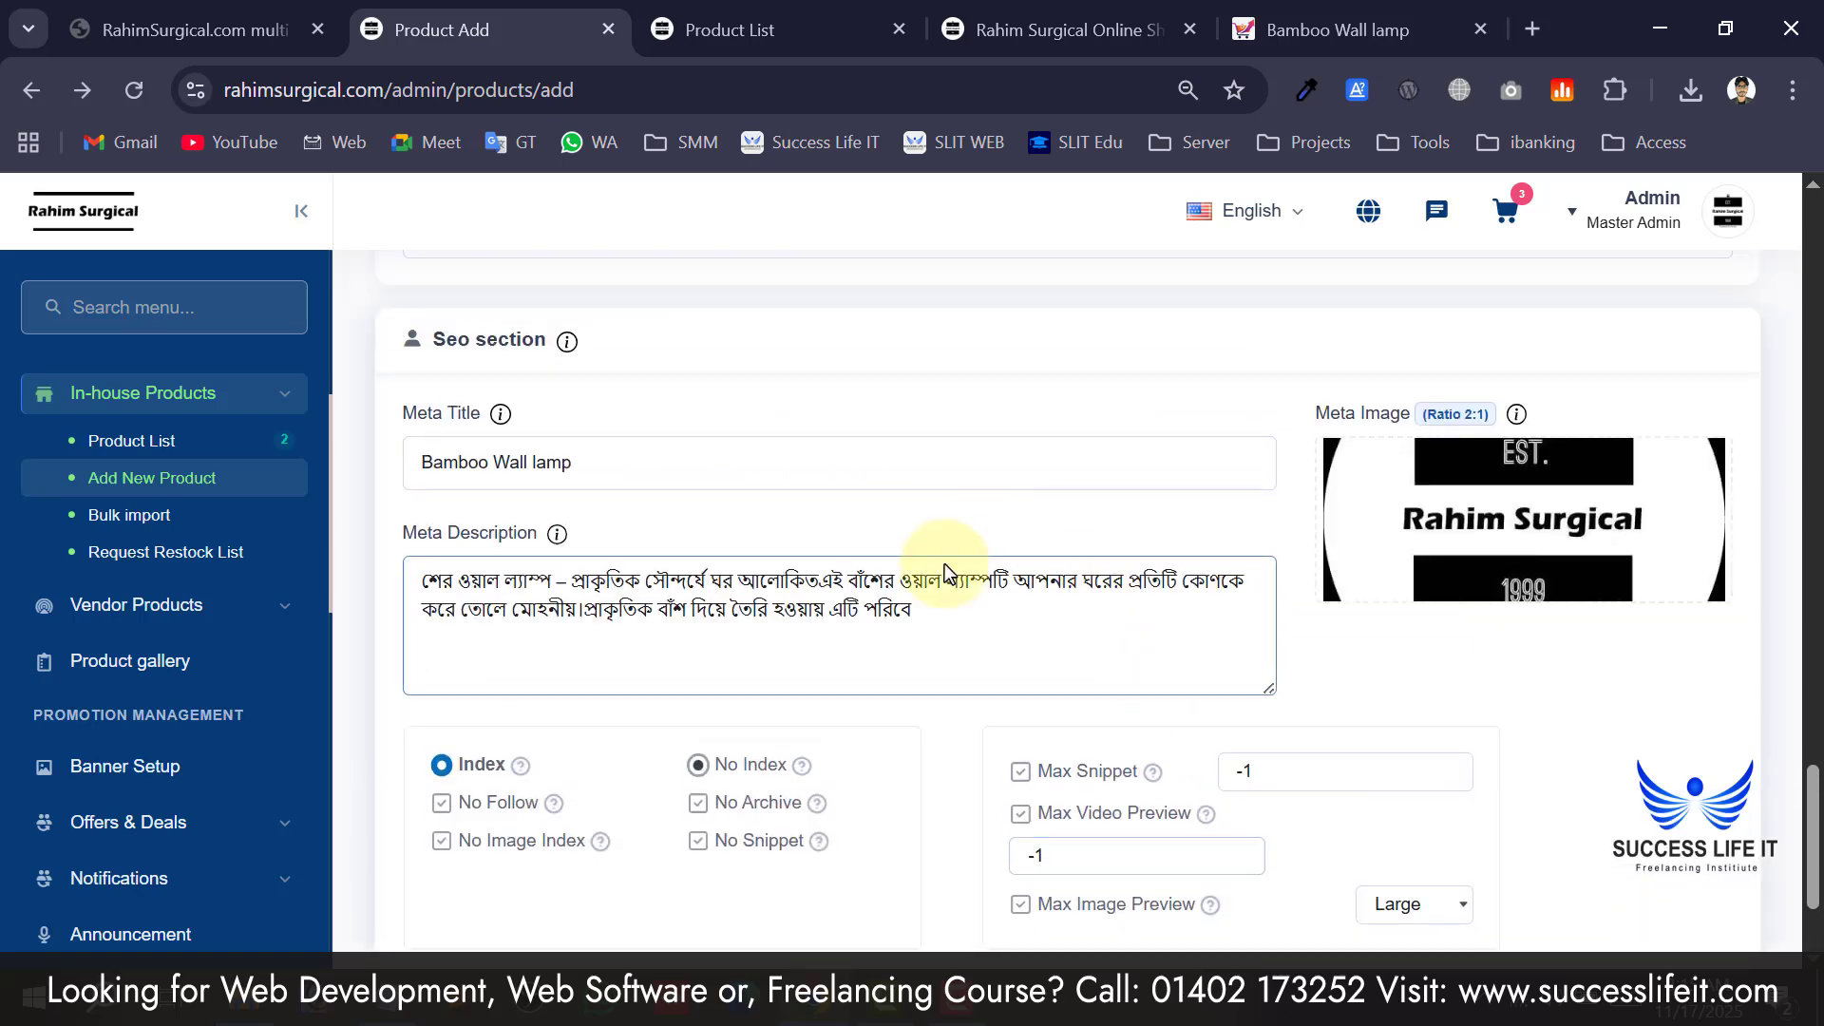
pyautogui.scroll(-2, 1199, 443)
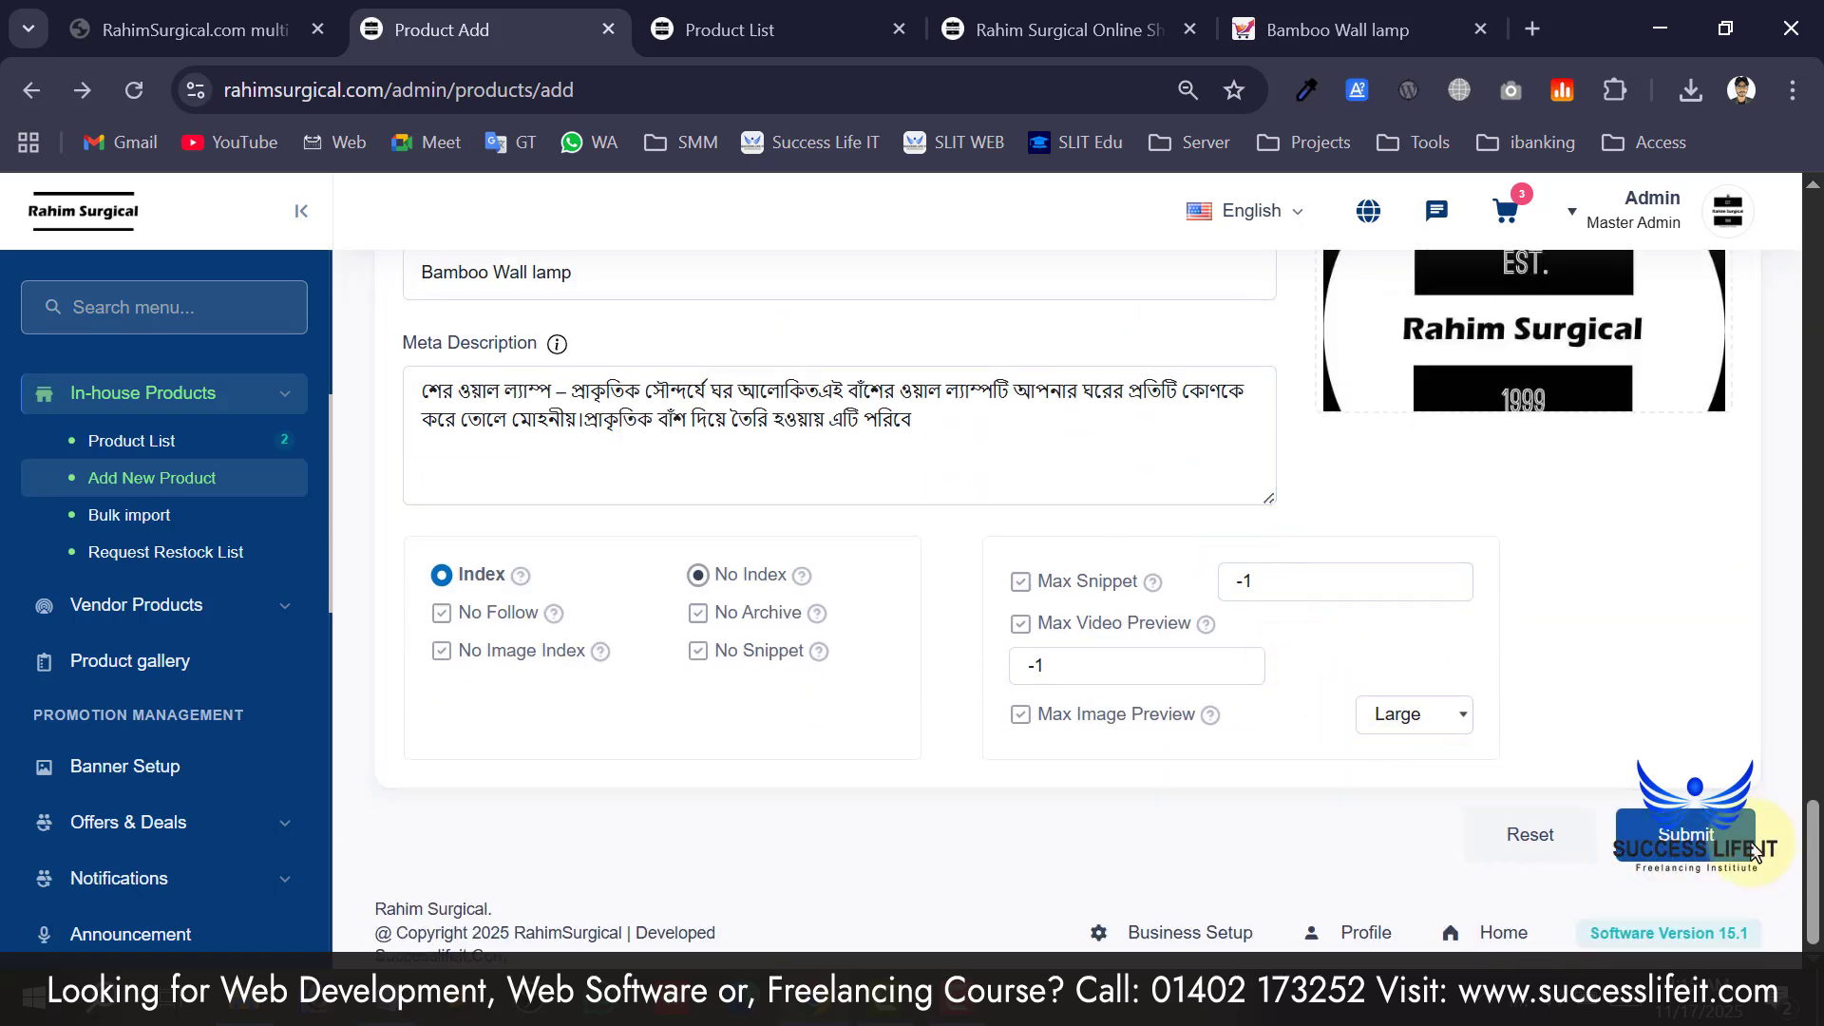
pyautogui.click(1681, 848)
pyautogui.click(1087, 682)
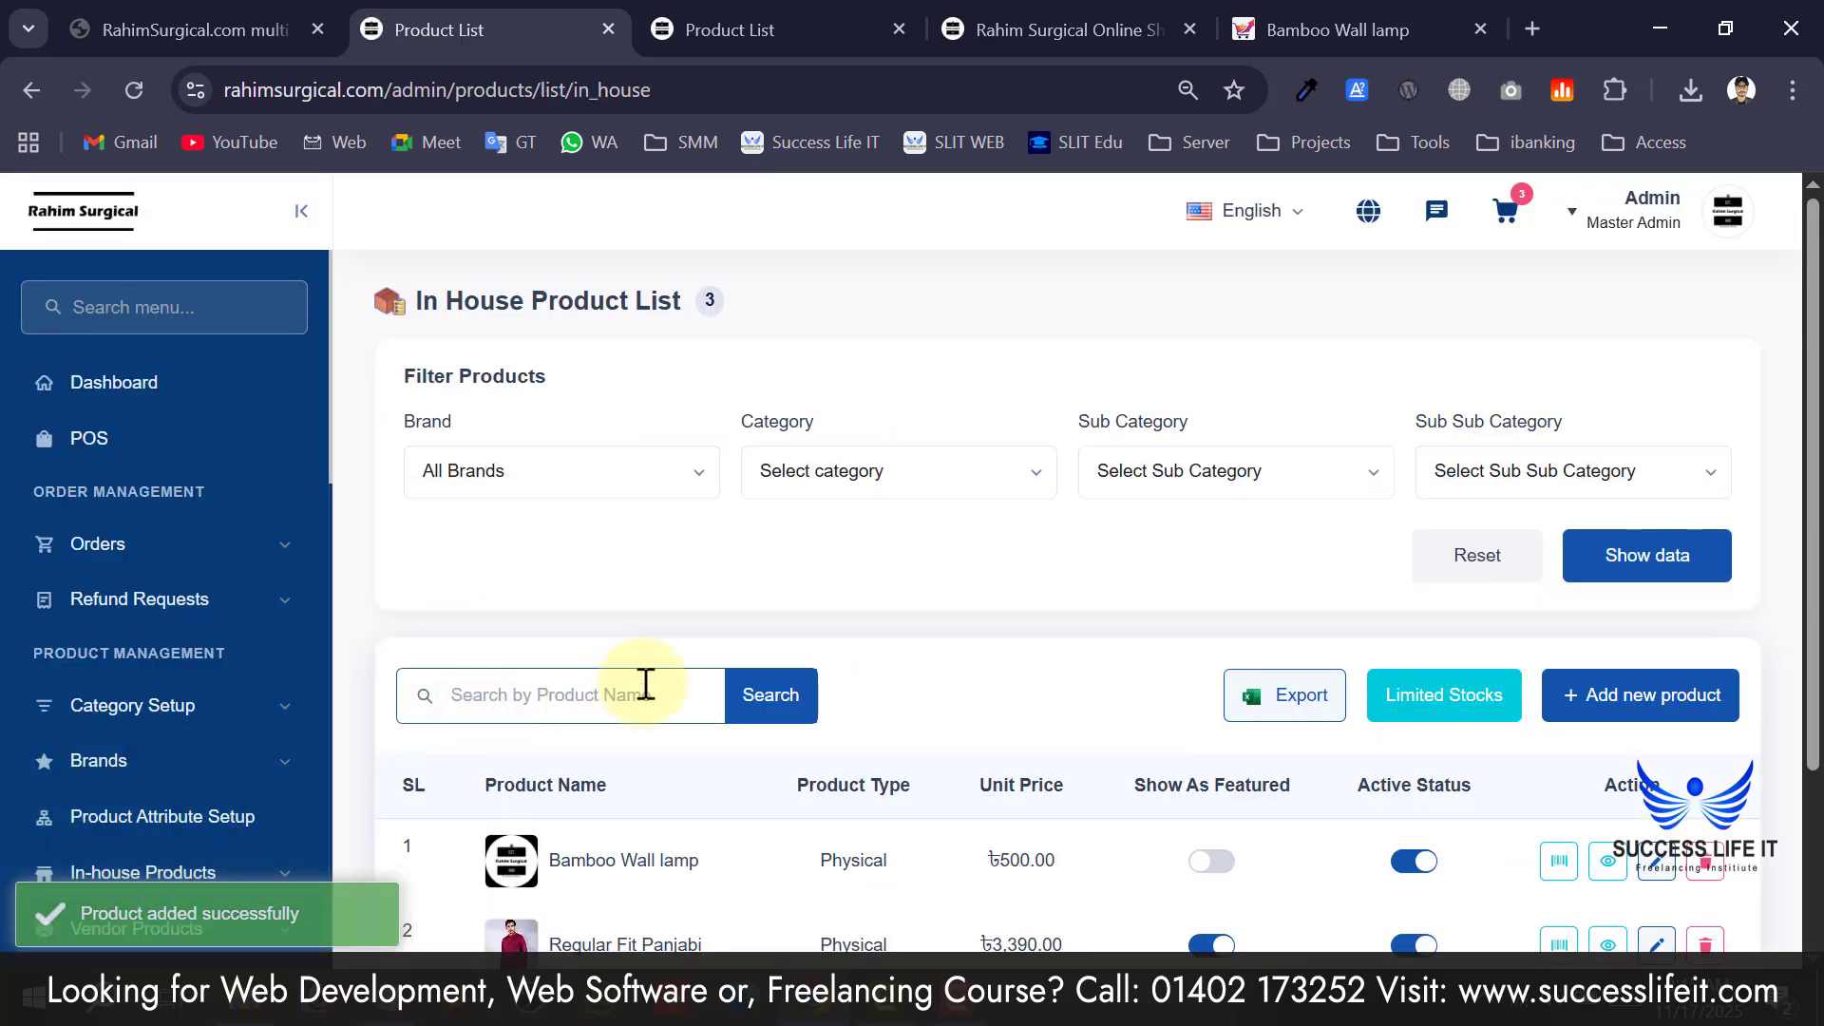
# Close the duplicate Product List and Bamboo Wall lamp tabs, then return to the admin product list.
pyautogui.scroll(-3, 699, 674)
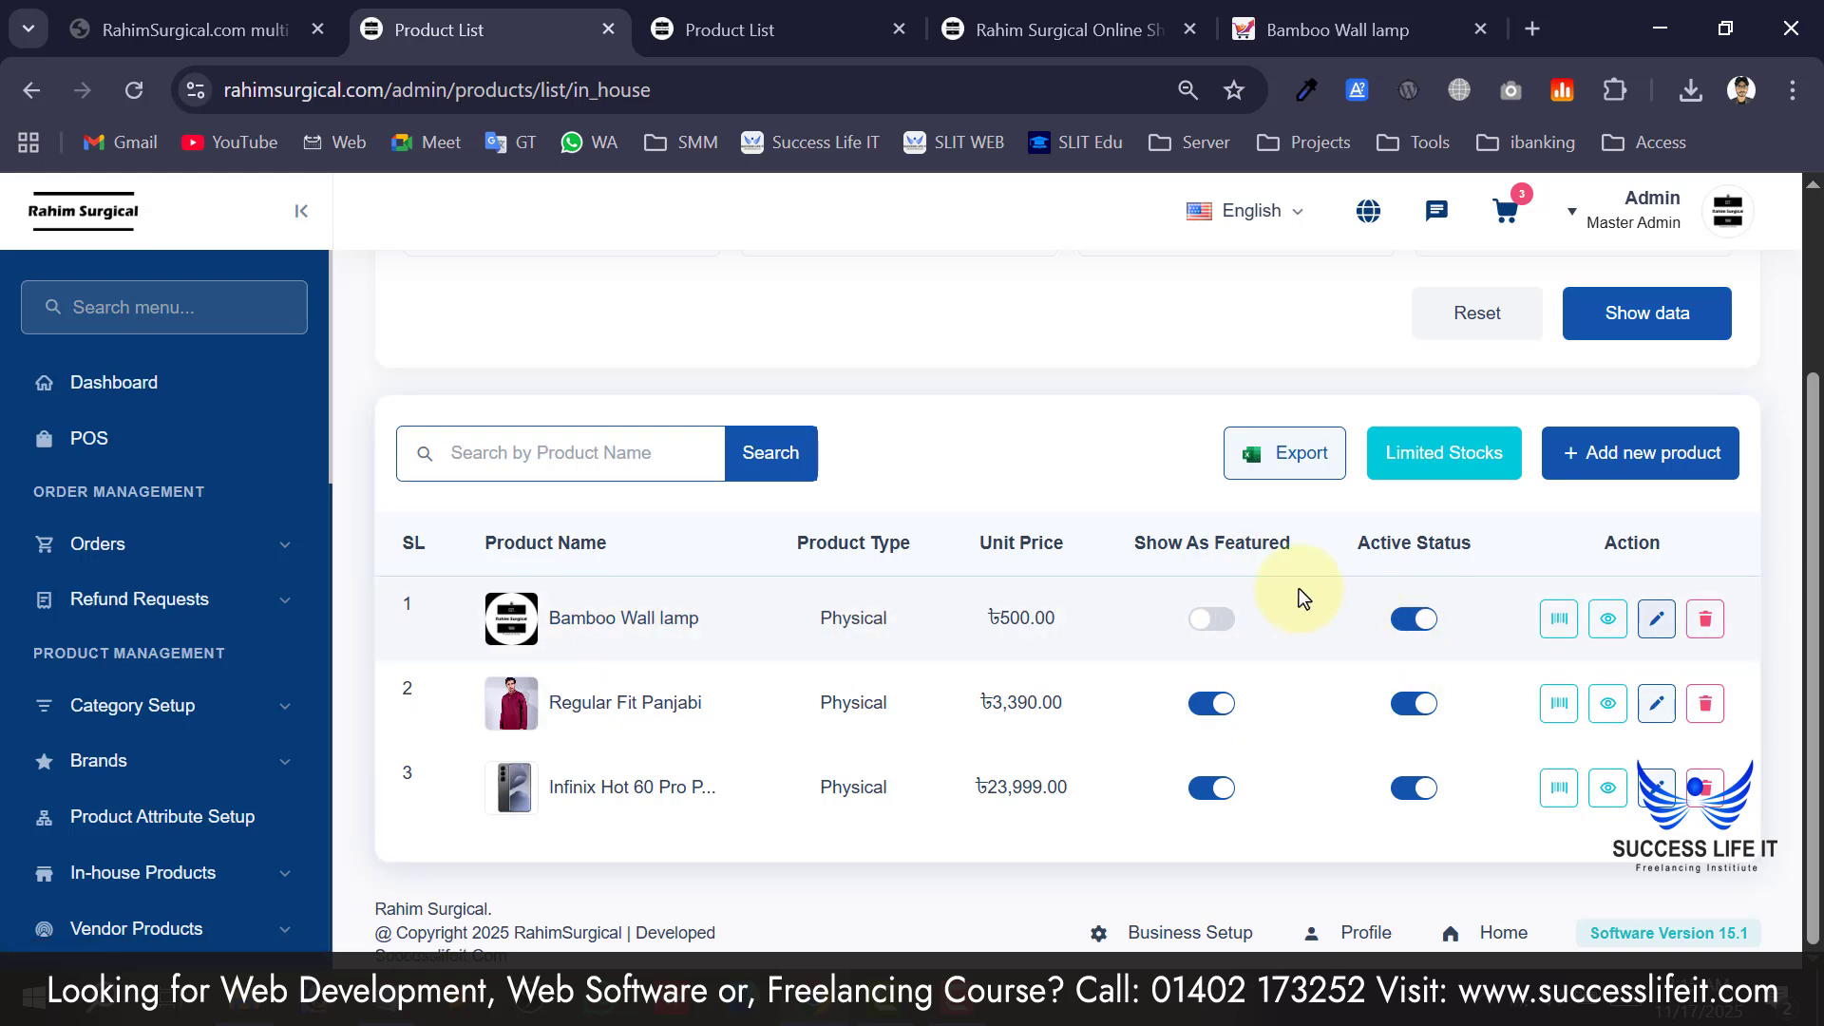
pyautogui.click(790, 2)
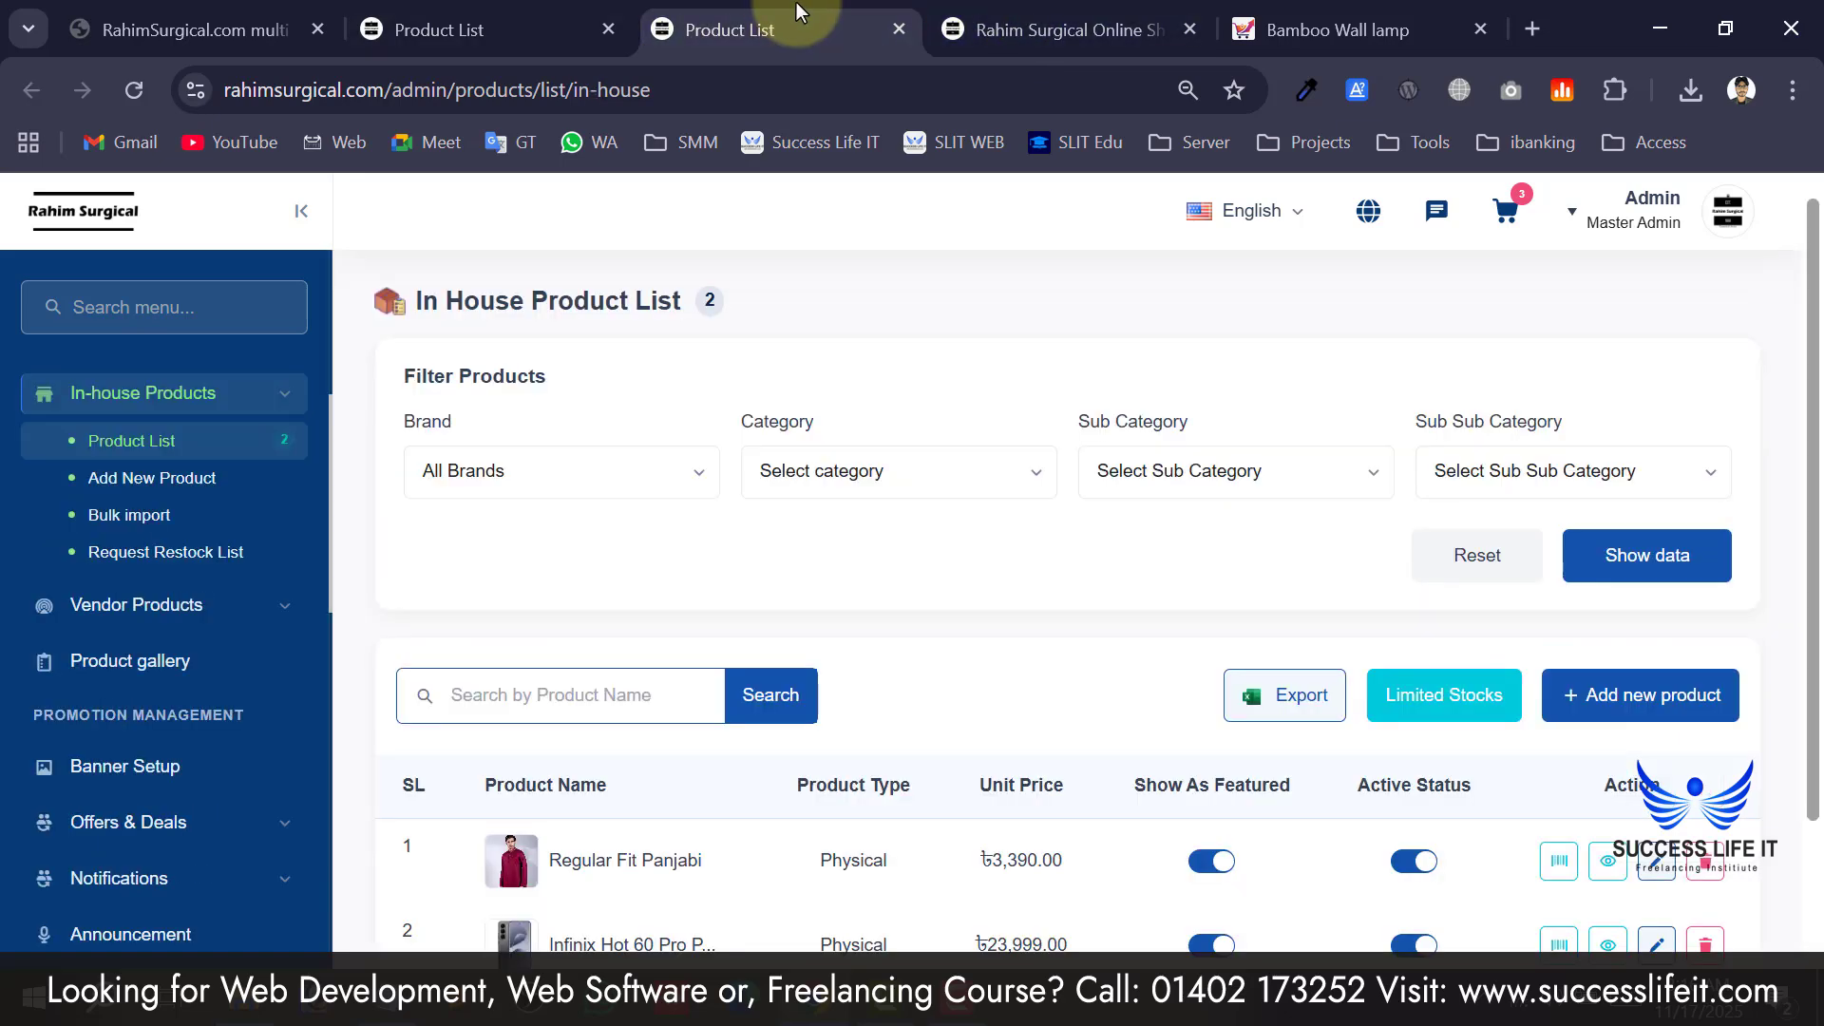
pyautogui.hotkey('ctrl', 'w')
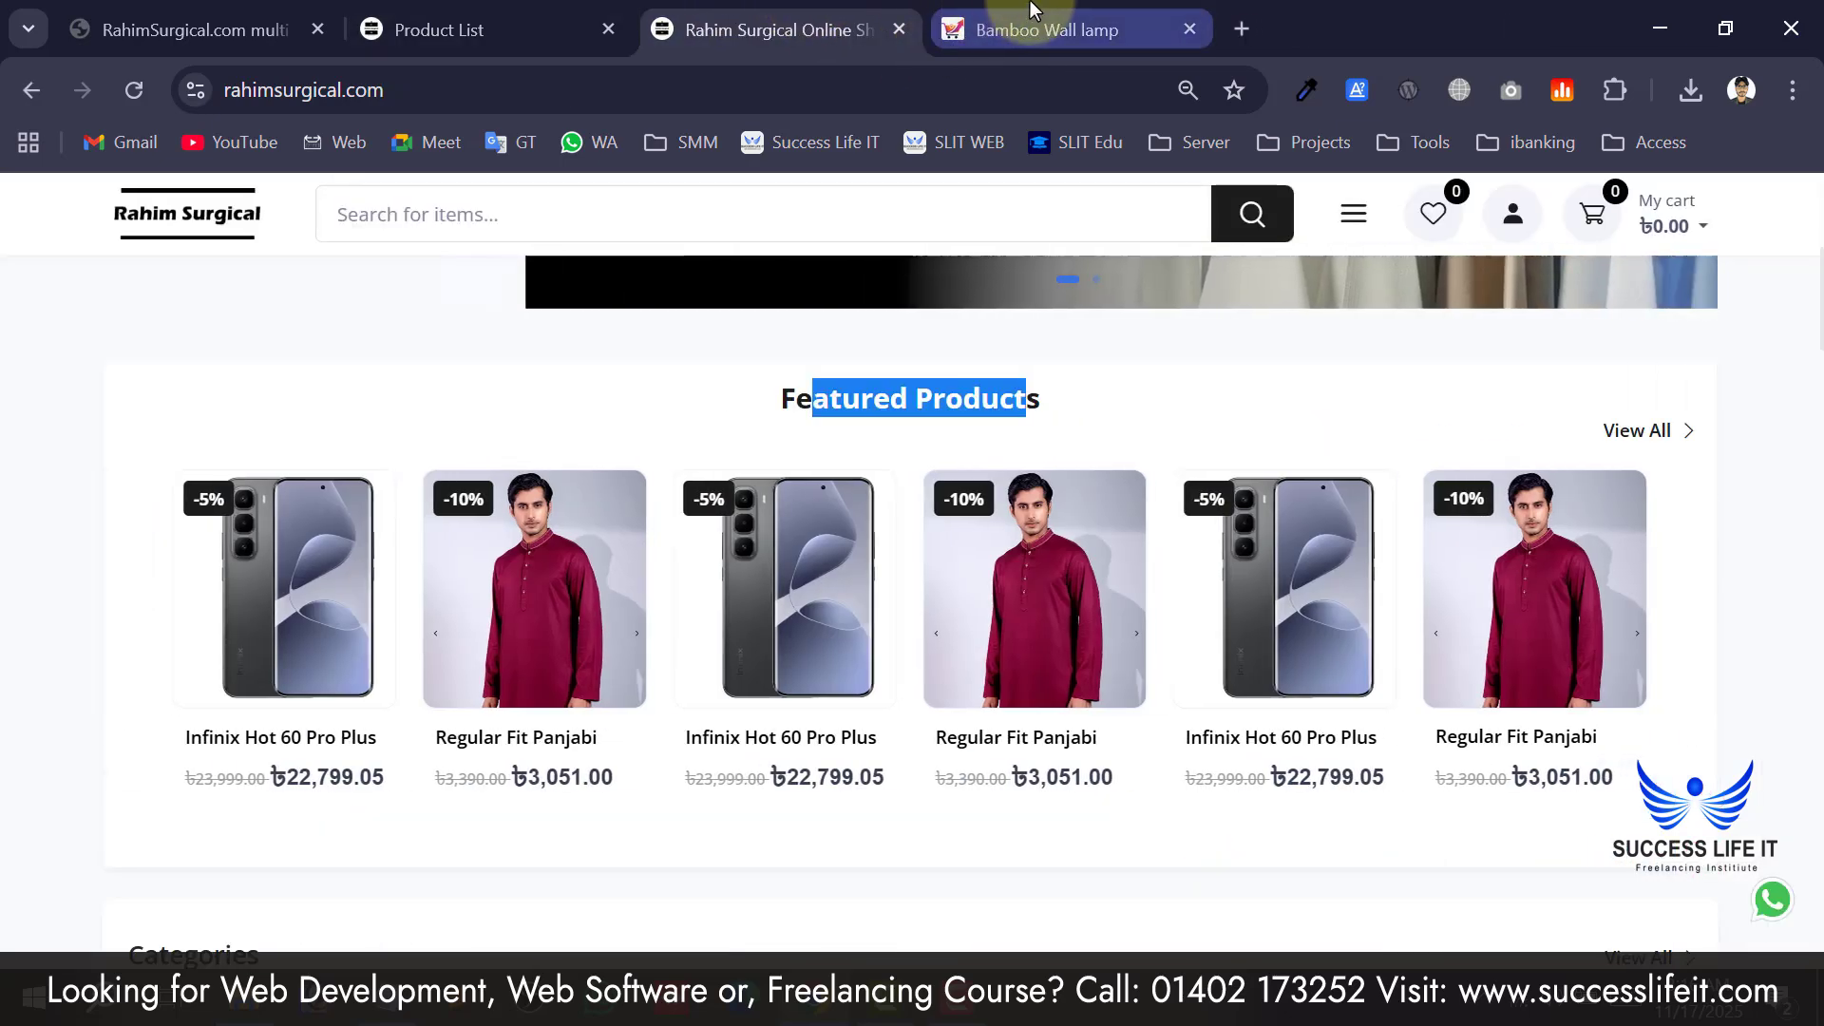
pyautogui.middleClick(1034, 9)
pyautogui.scroll(6, 82, 325)
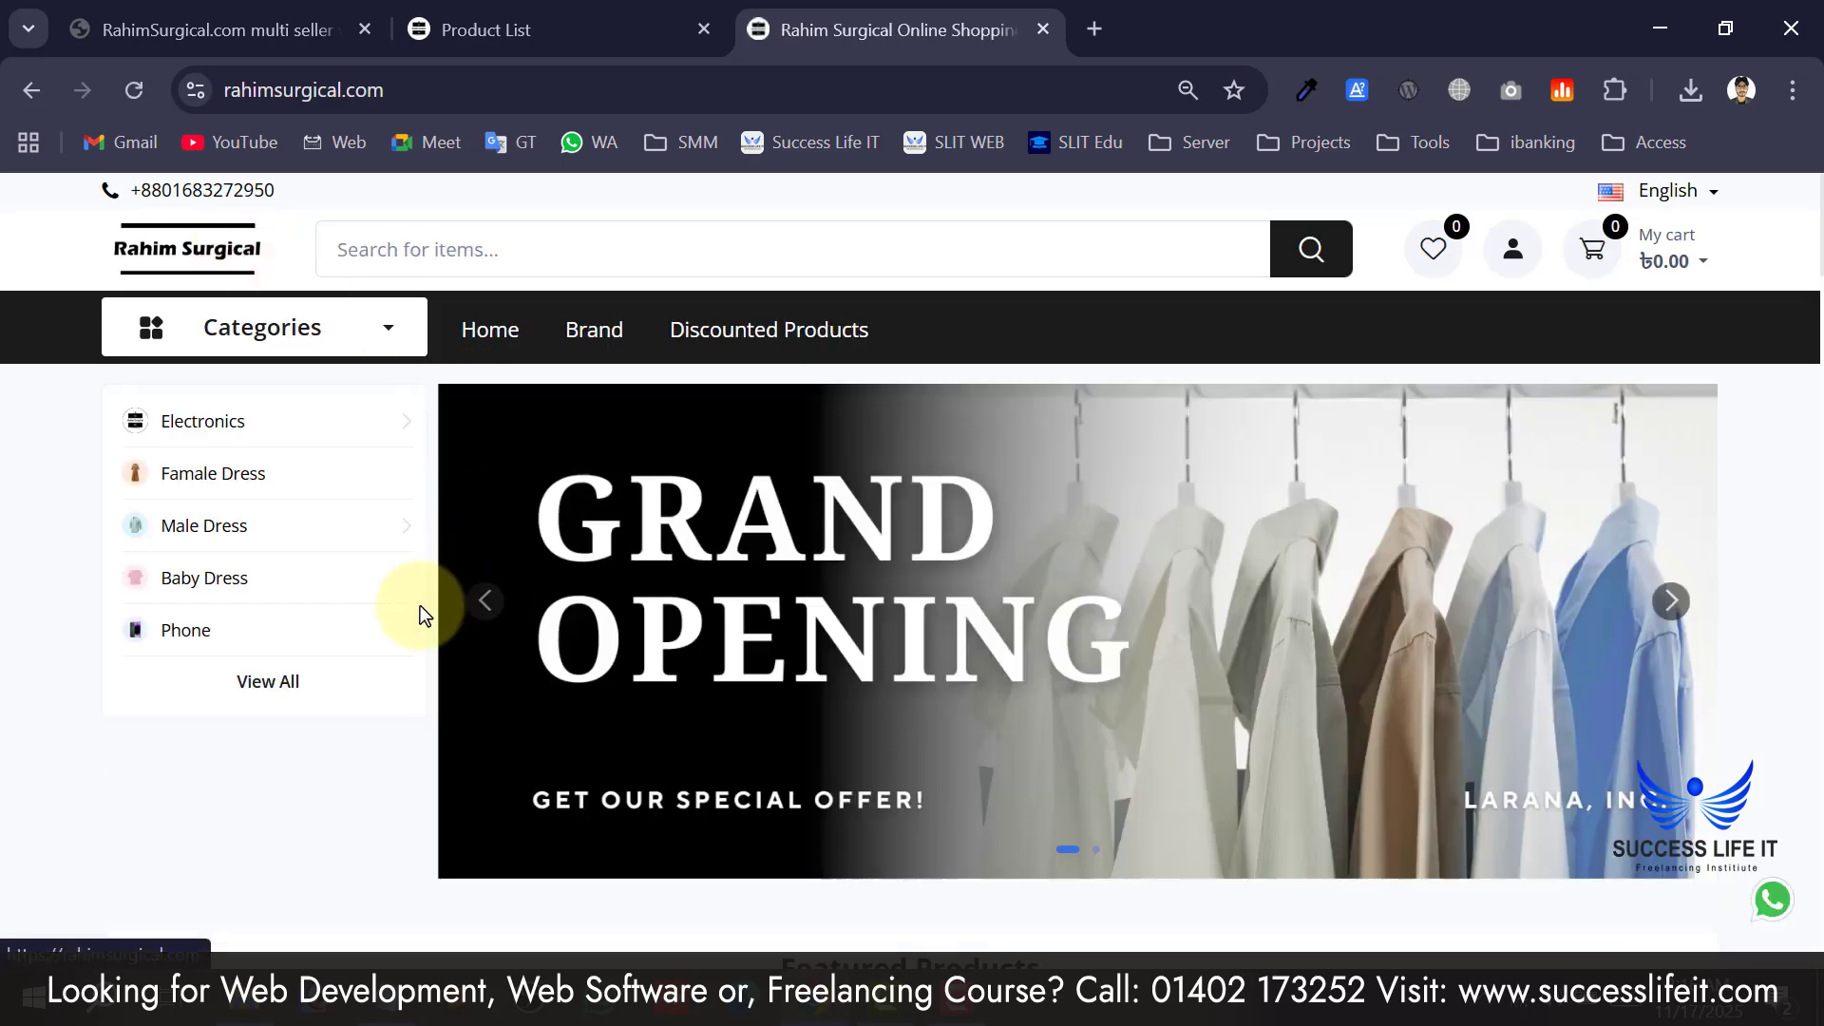
pyautogui.scroll(-5, 361, 647)
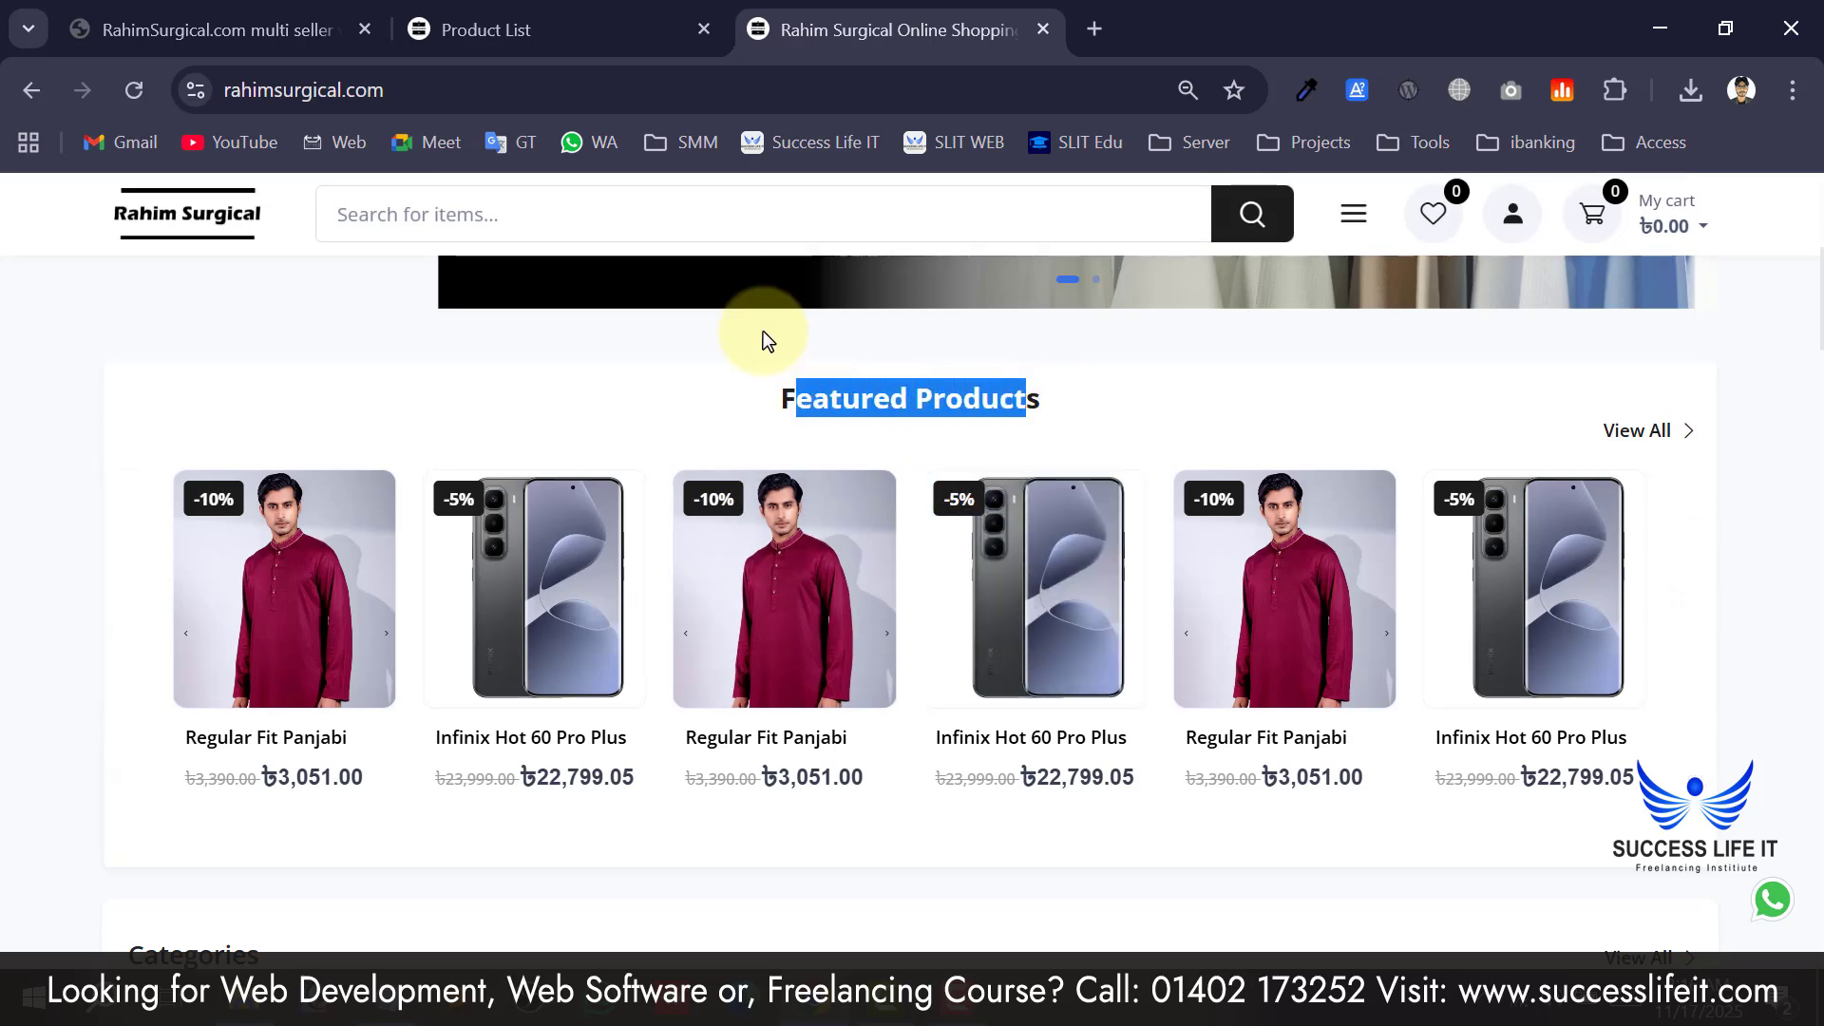
pyautogui.click(608, 30)
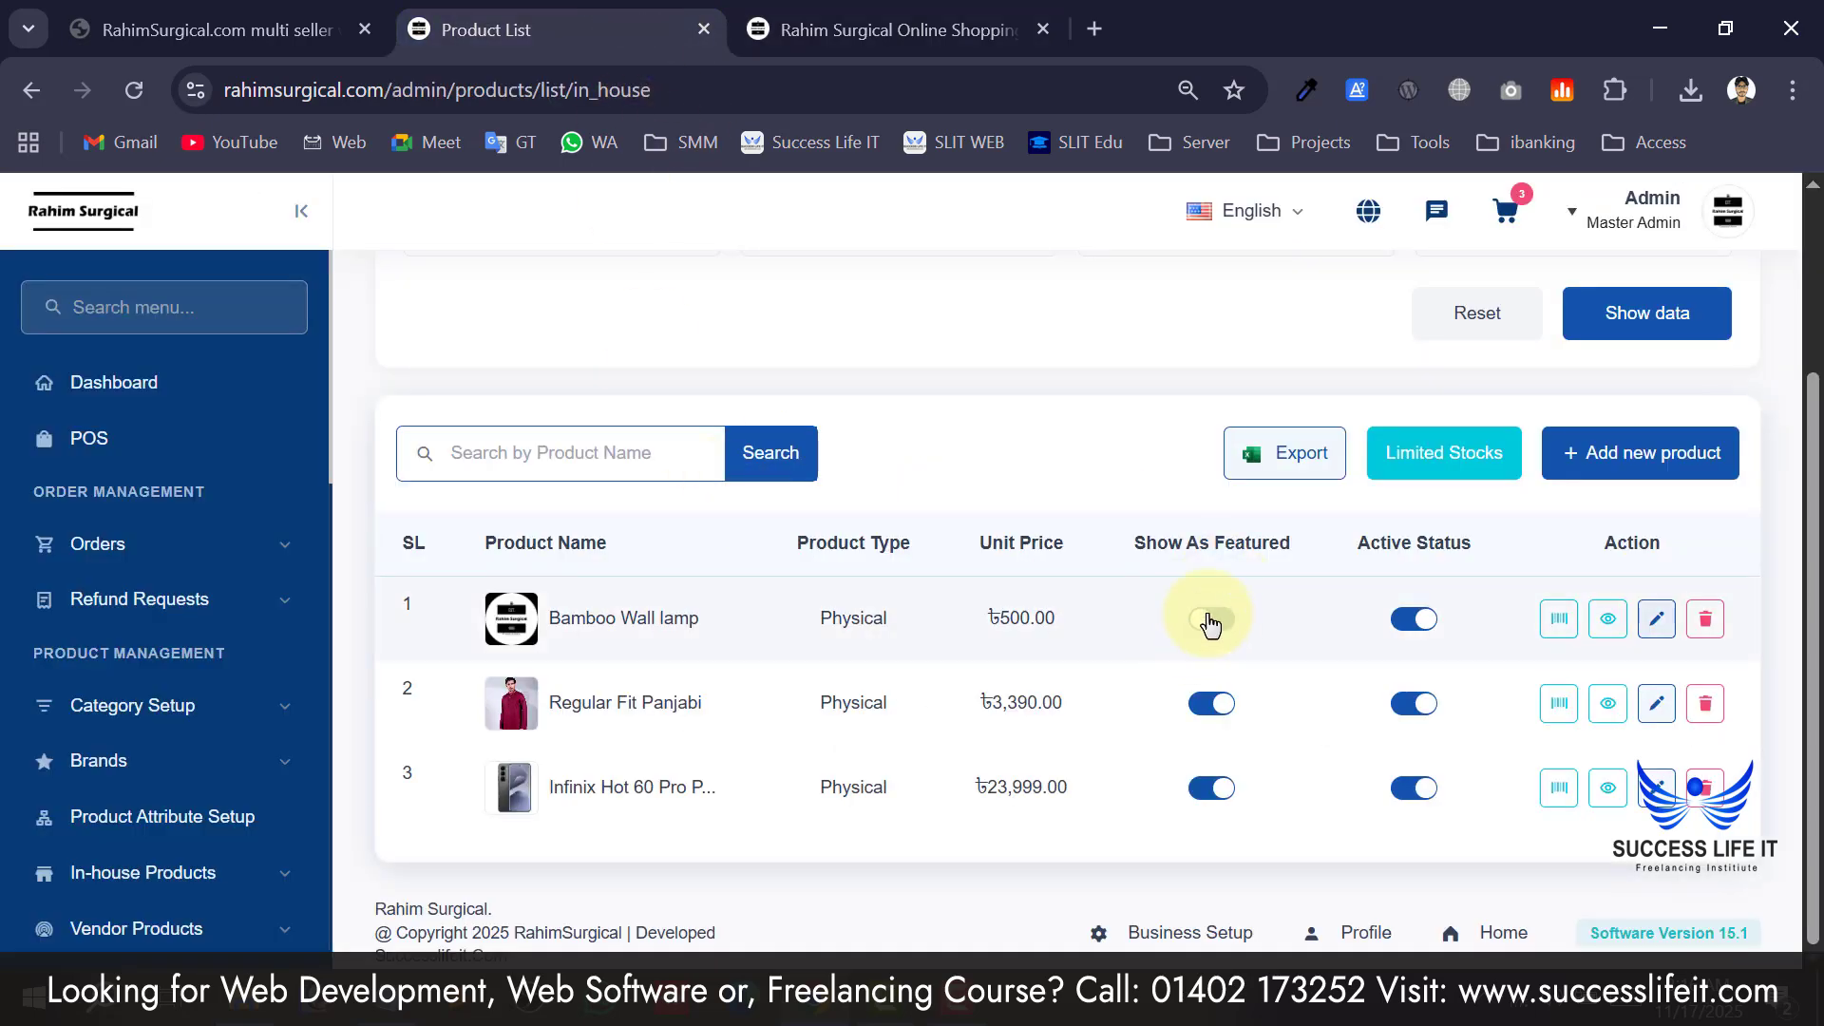
# On the storefront, view Bamboo Wall lamp (৳475 after 5% off) and pick the violet swatch.
pyautogui.click(893, 29)
pyautogui.scroll(-5, 855, 456)
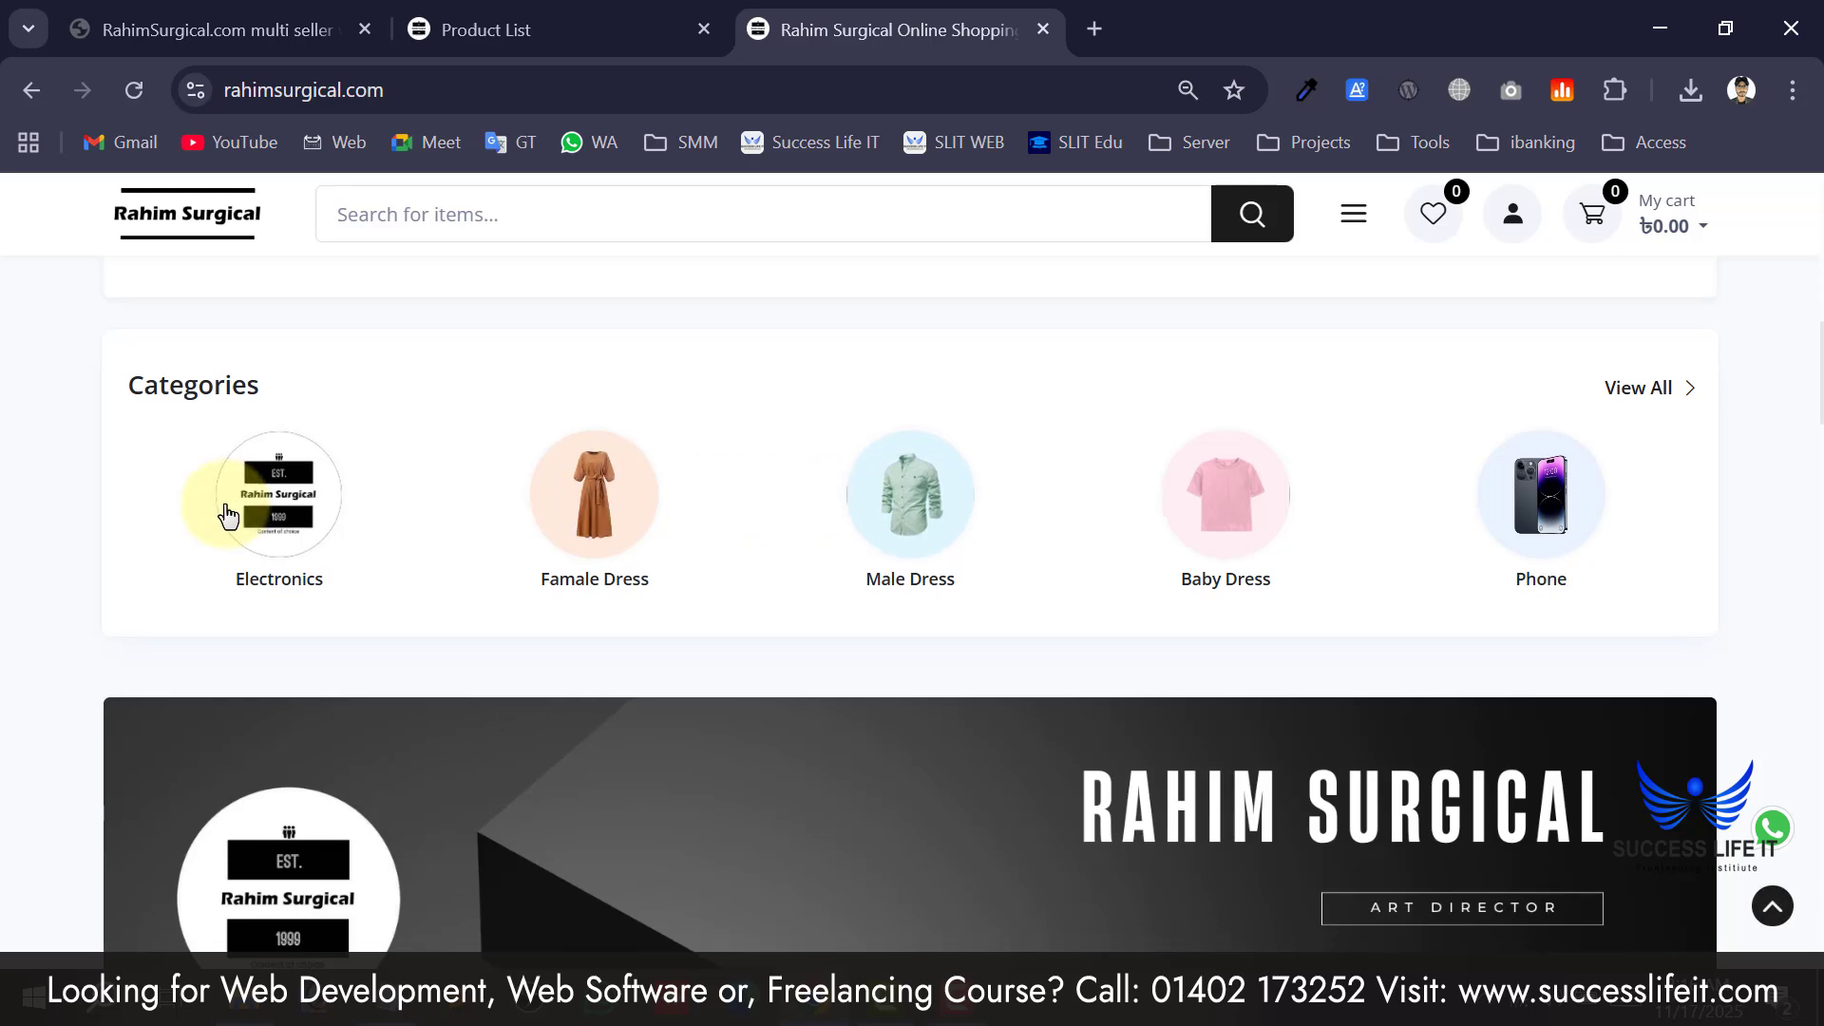
pyautogui.scroll(-8, 751, 551)
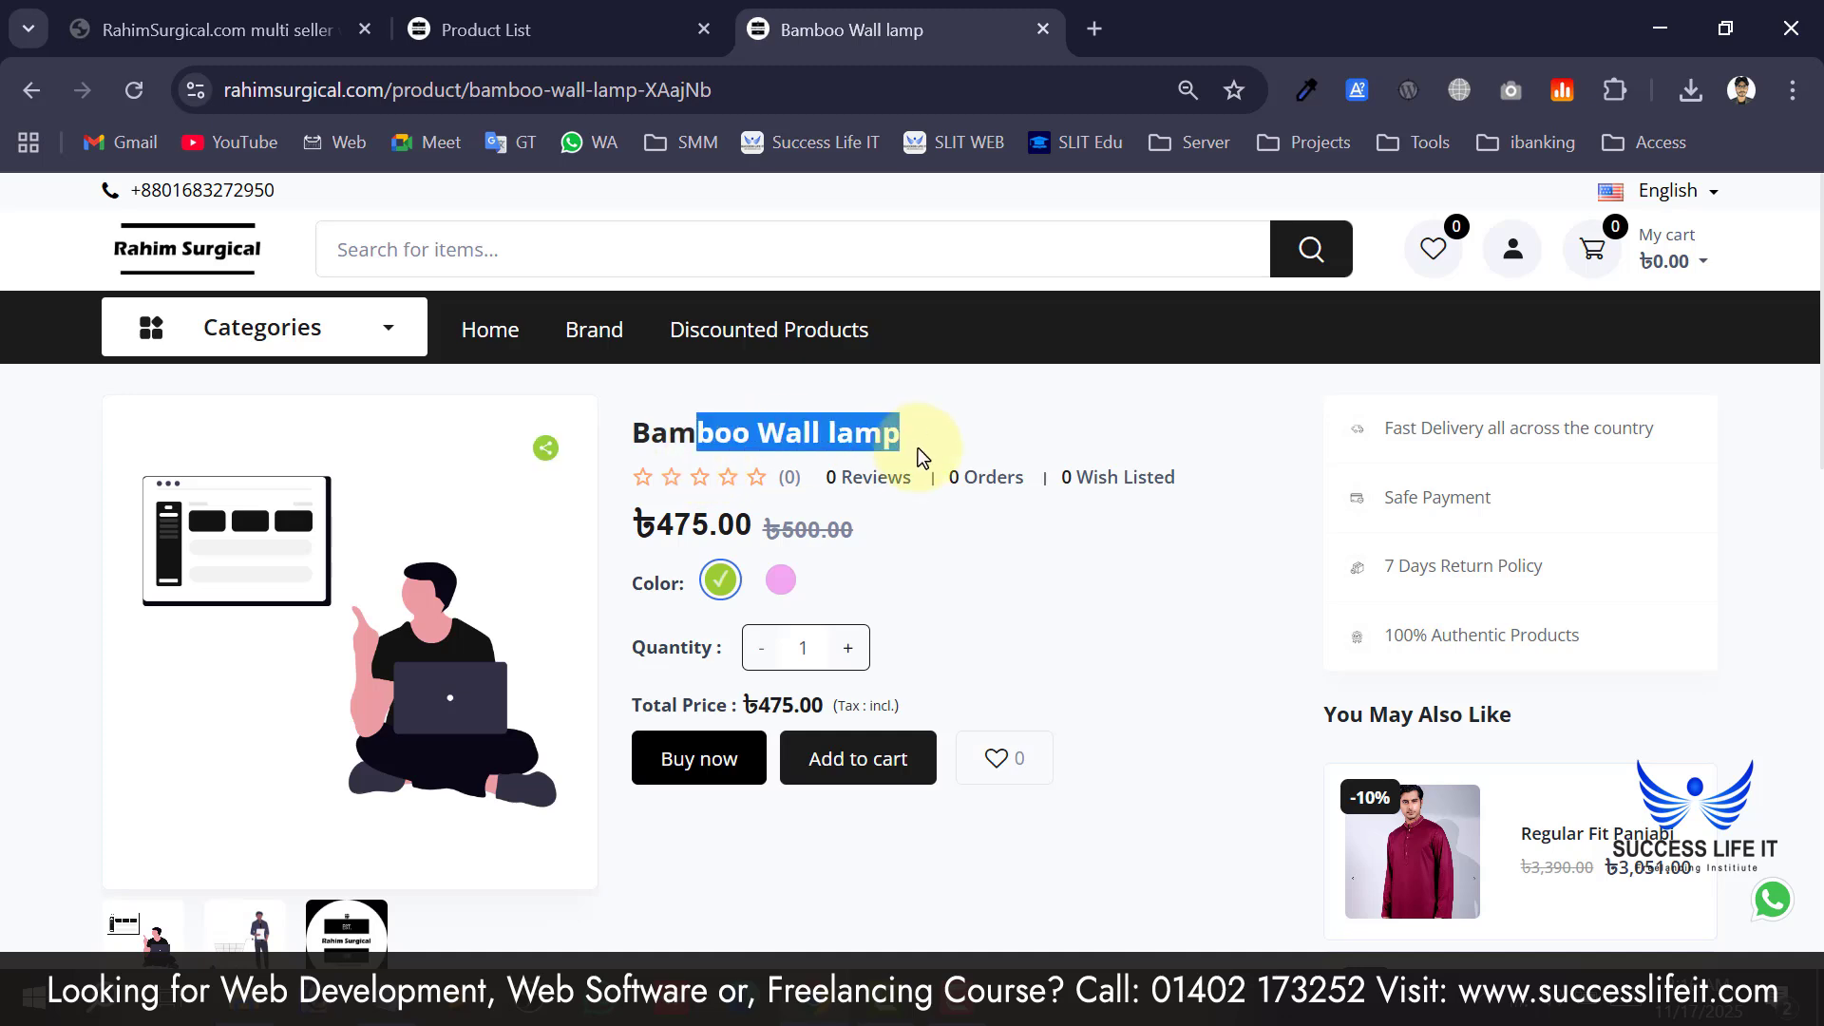
pyautogui.click(776, 583)
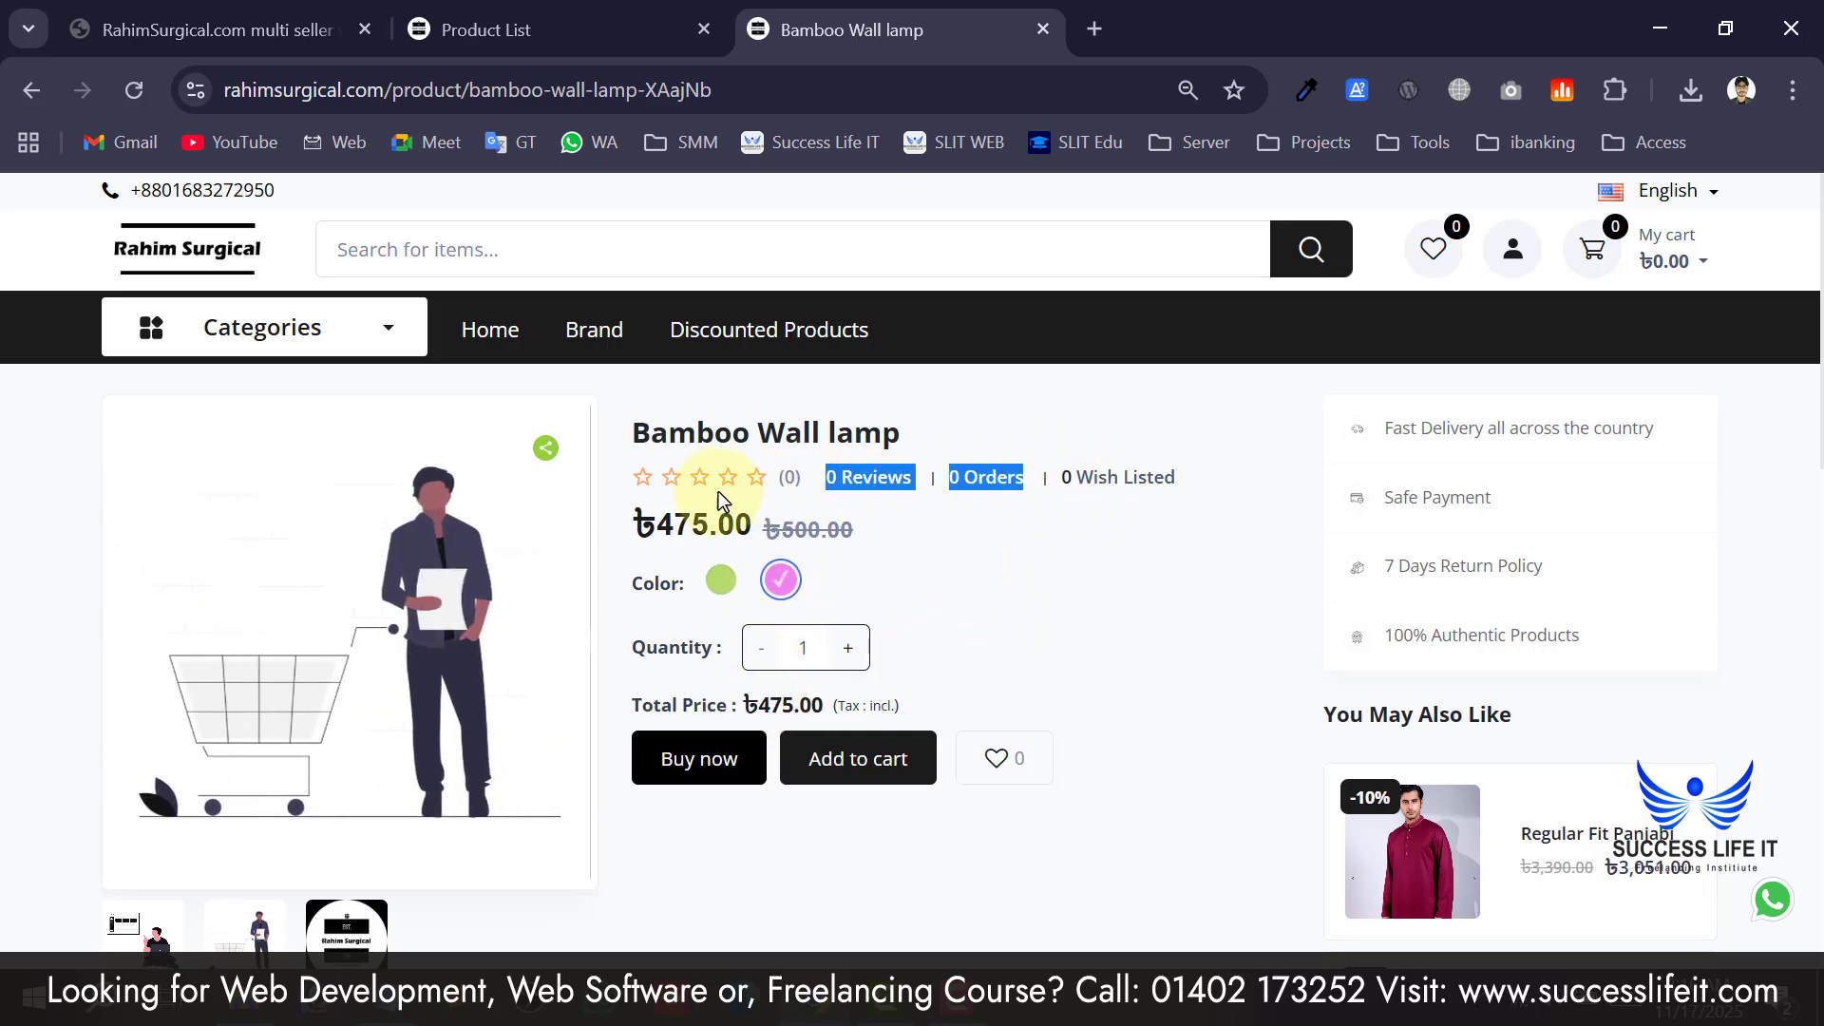
pyautogui.scroll(-4, 665, 494)
pyautogui.scroll(2, 570, 546)
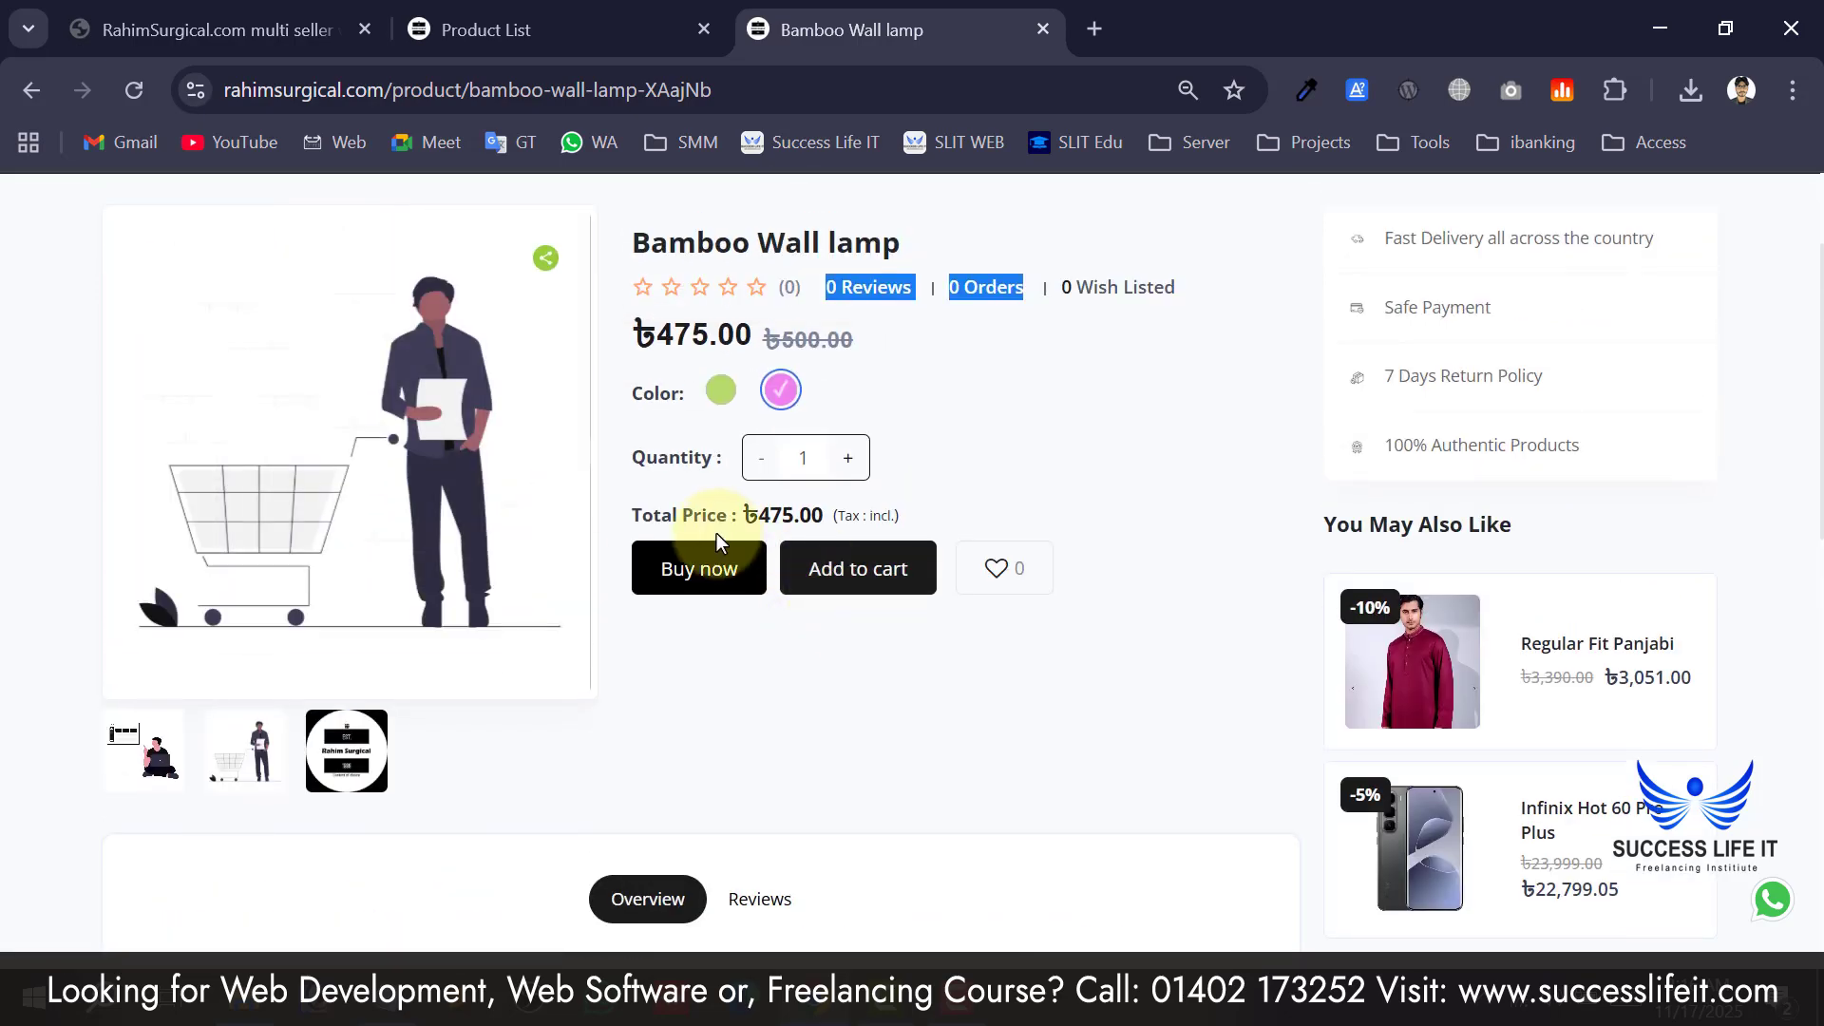
pyautogui.scroll(-8, 948, 599)
pyautogui.scroll(2, 590, 529)
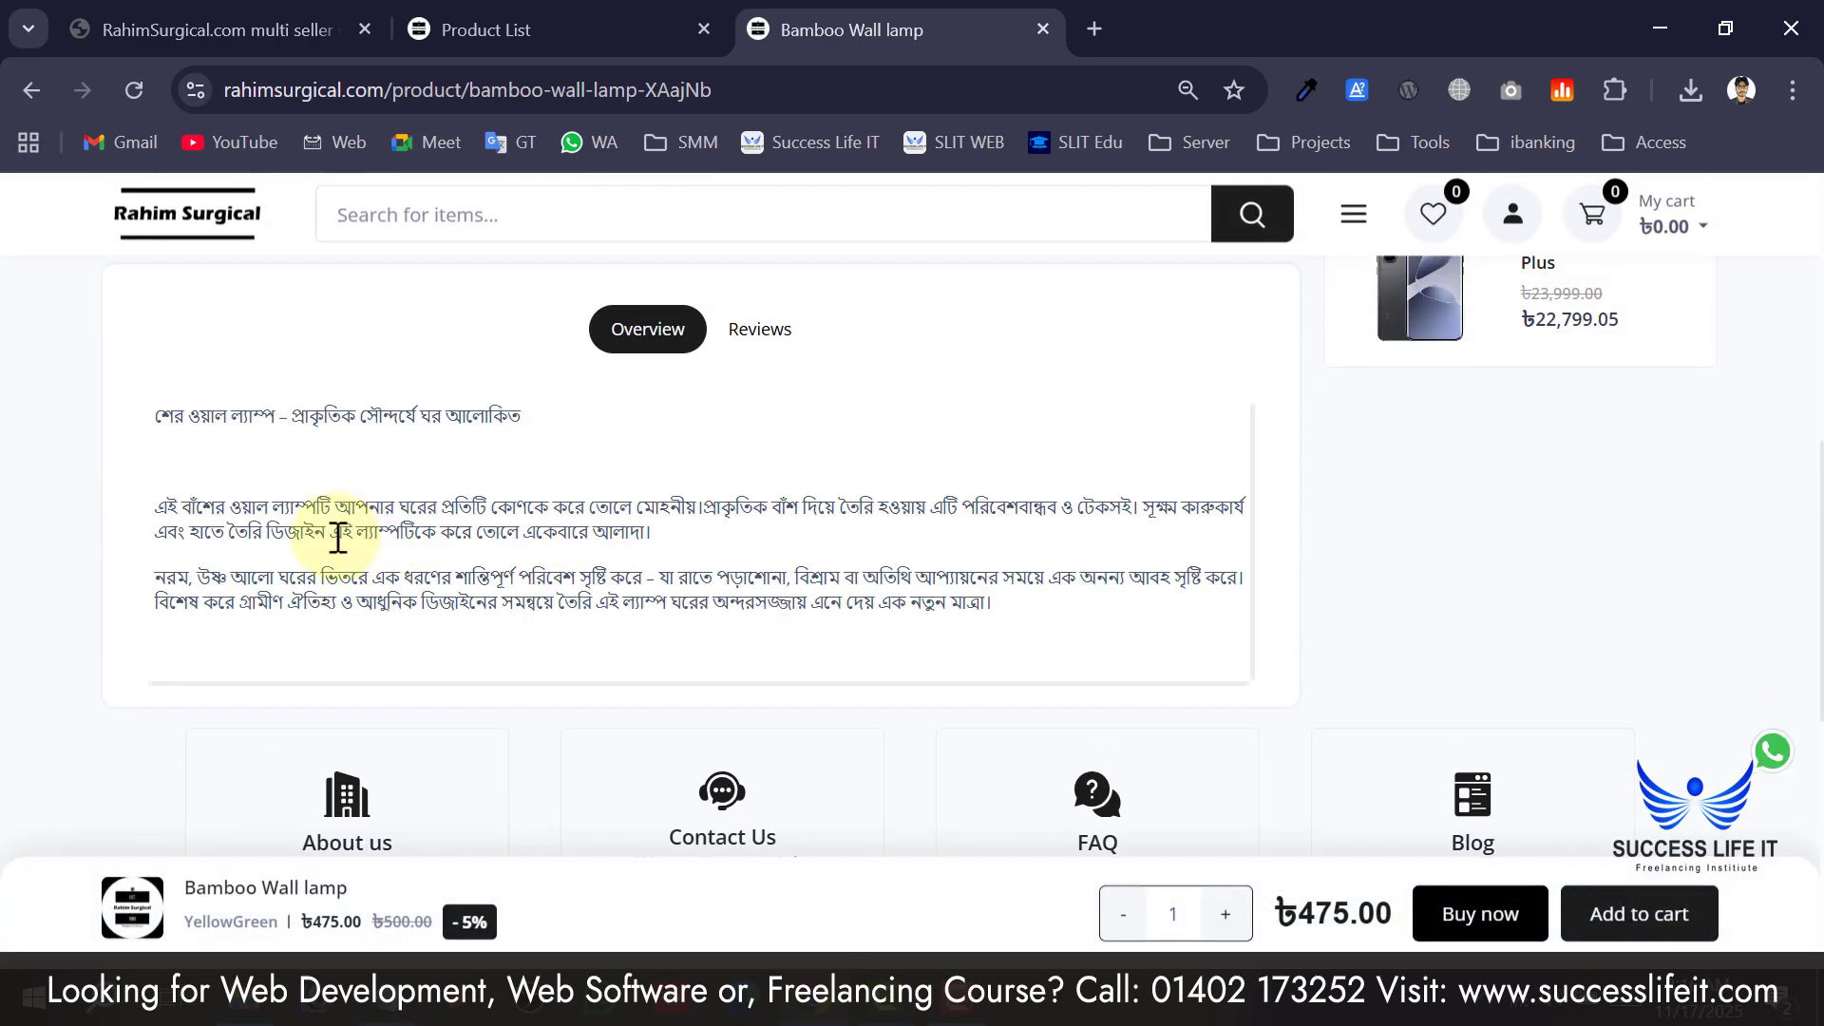
pyautogui.moveTo(272, 506); pyautogui.dragTo(656, 576)
pyautogui.scroll(10, 665, 580)
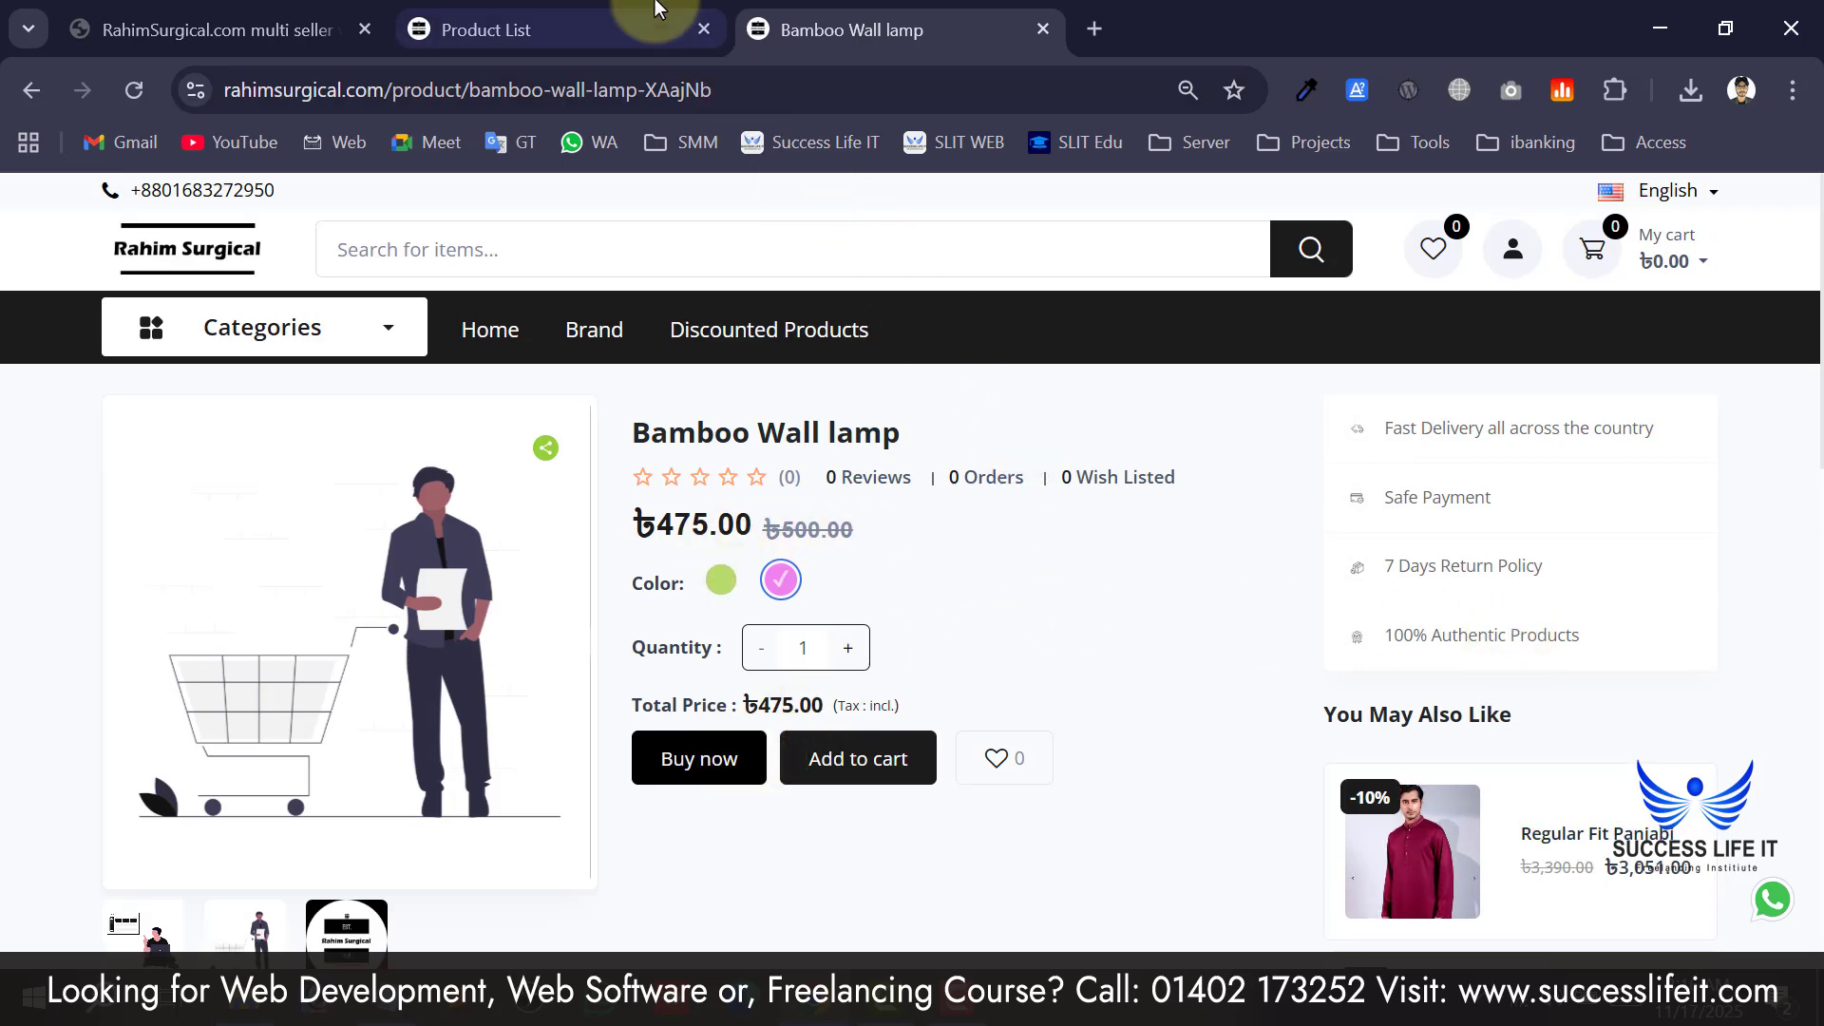
pyautogui.click(608, 28)
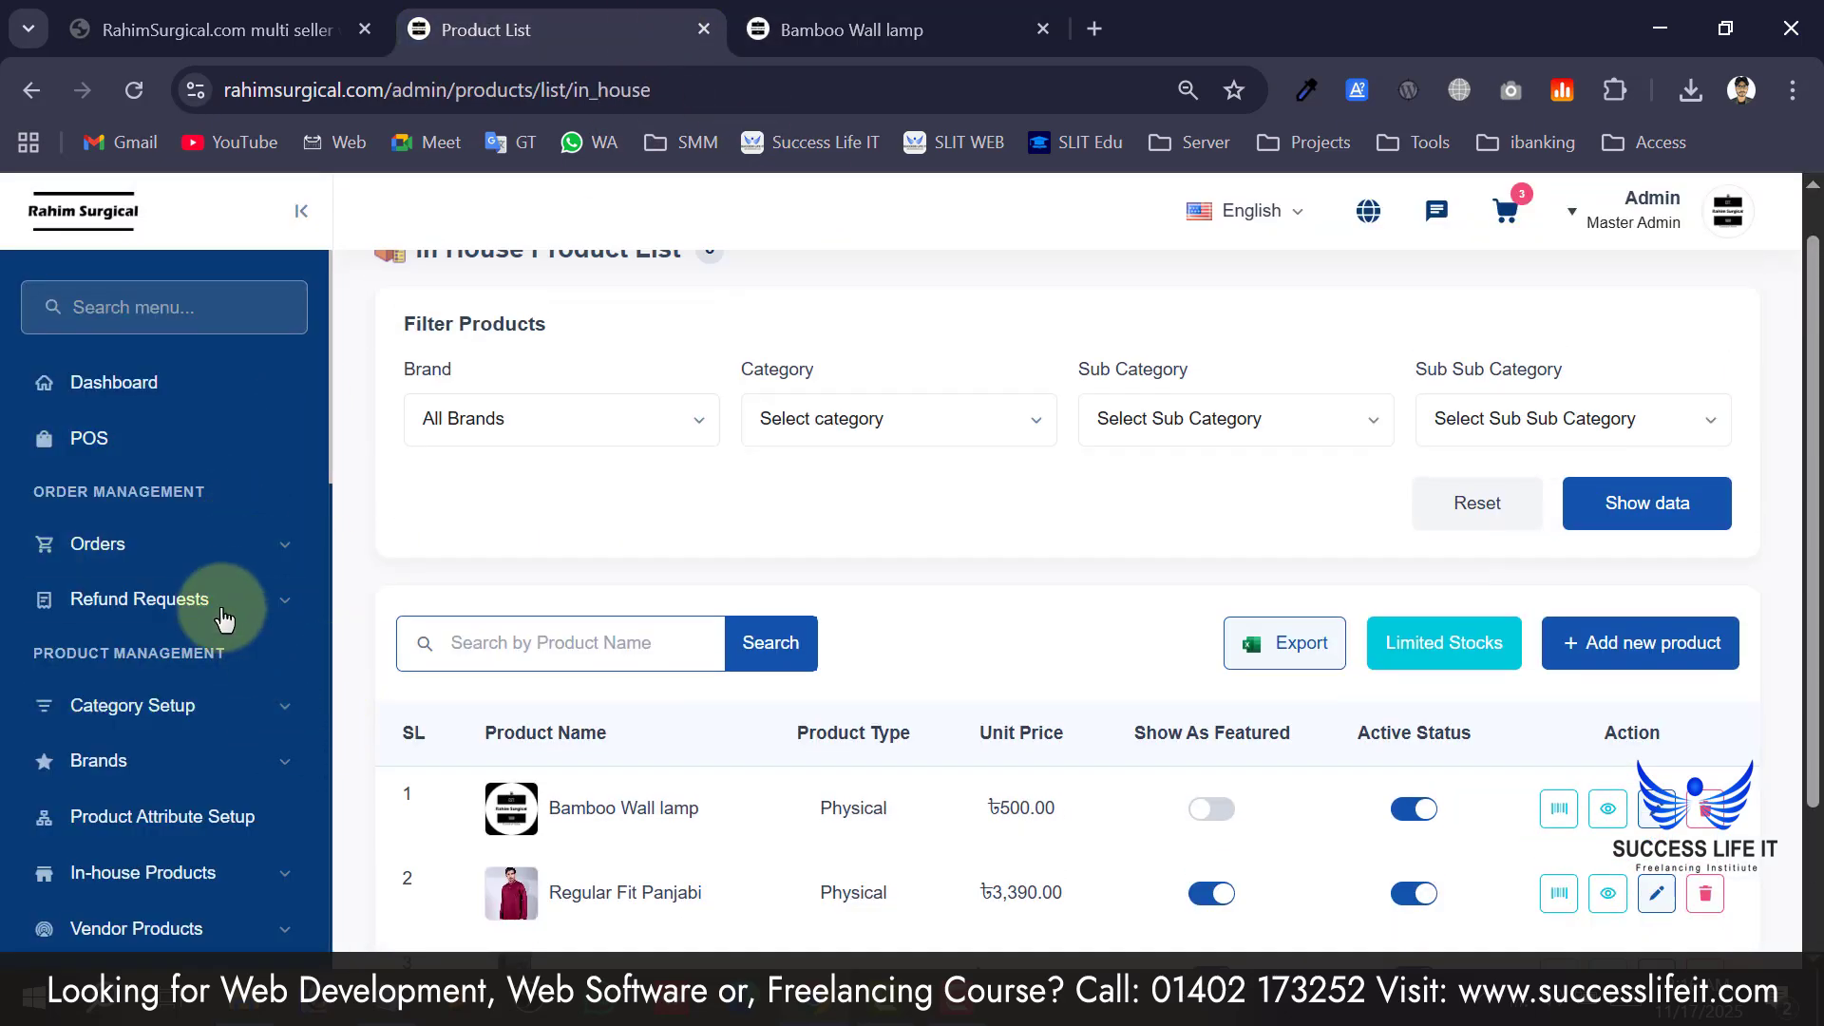
# Expand In-house Products and reload its Product List.
pyautogui.scroll(-2, 224, 619)
pyautogui.scroll(-2, 773, 682)
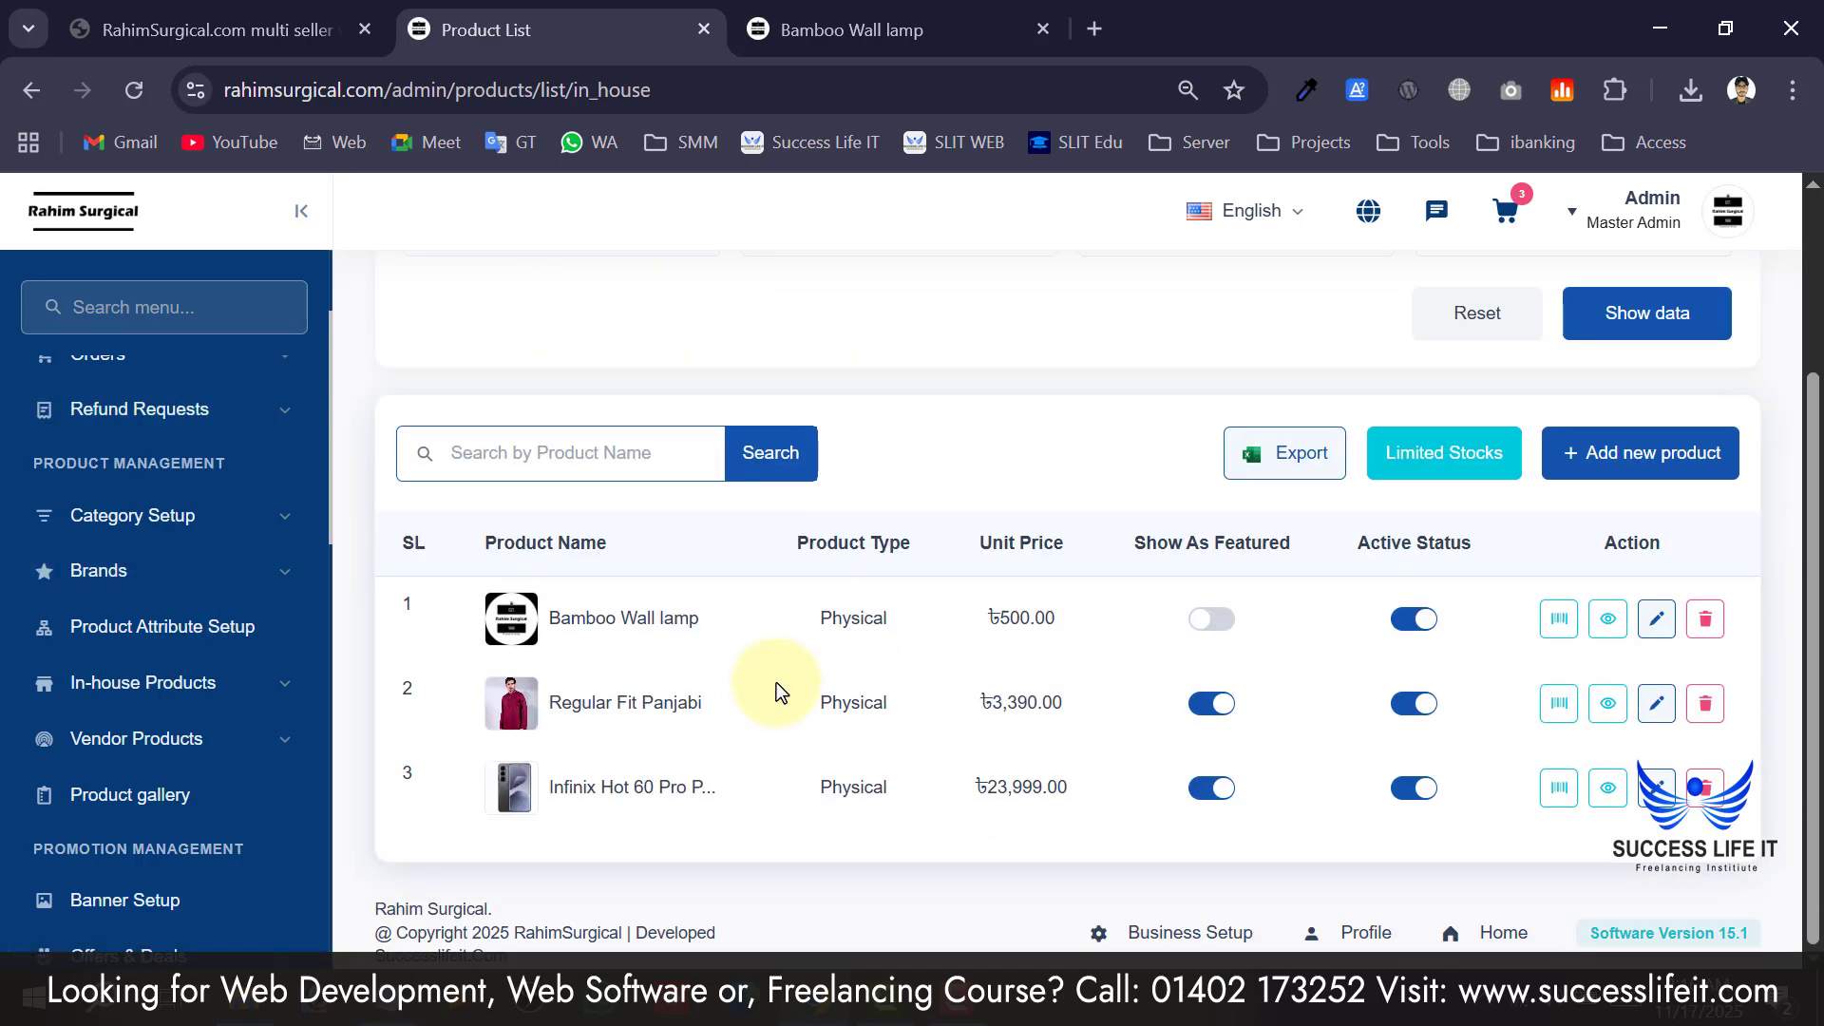
pyautogui.scroll(2, 777, 682)
pyautogui.scroll(2, 241, 465)
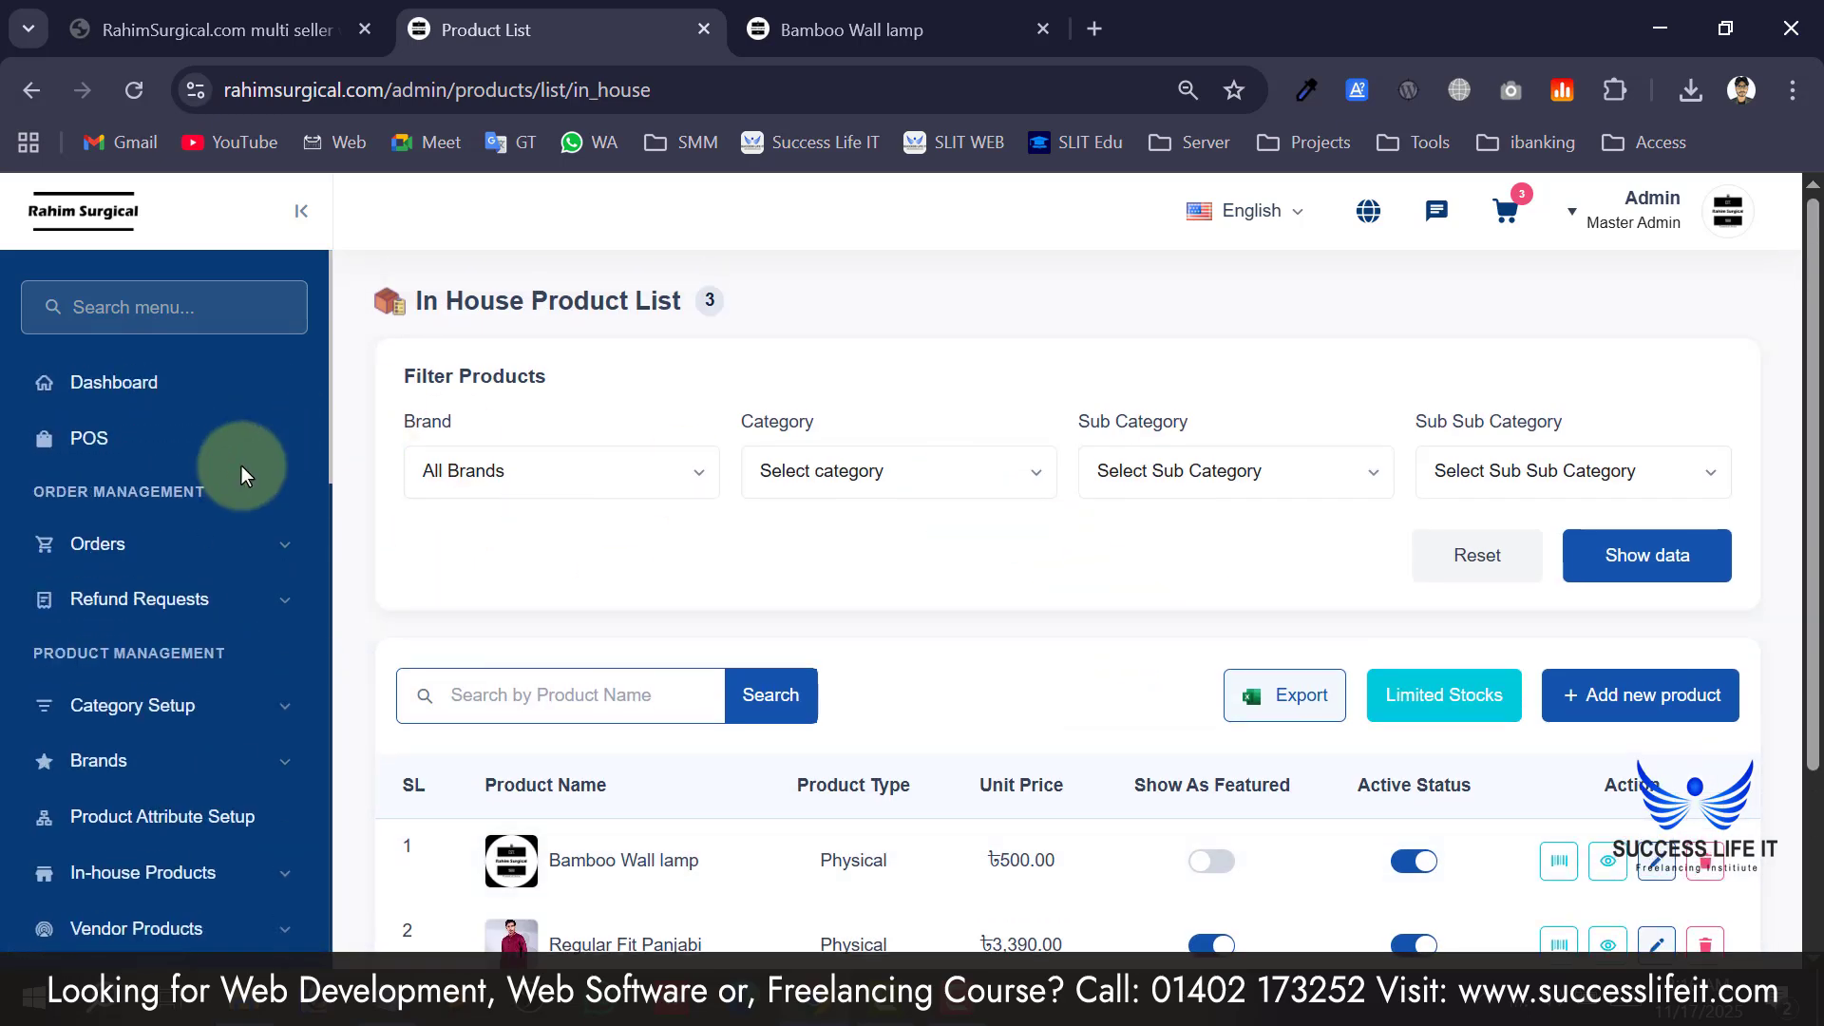
pyautogui.scroll(-5, 162, 589)
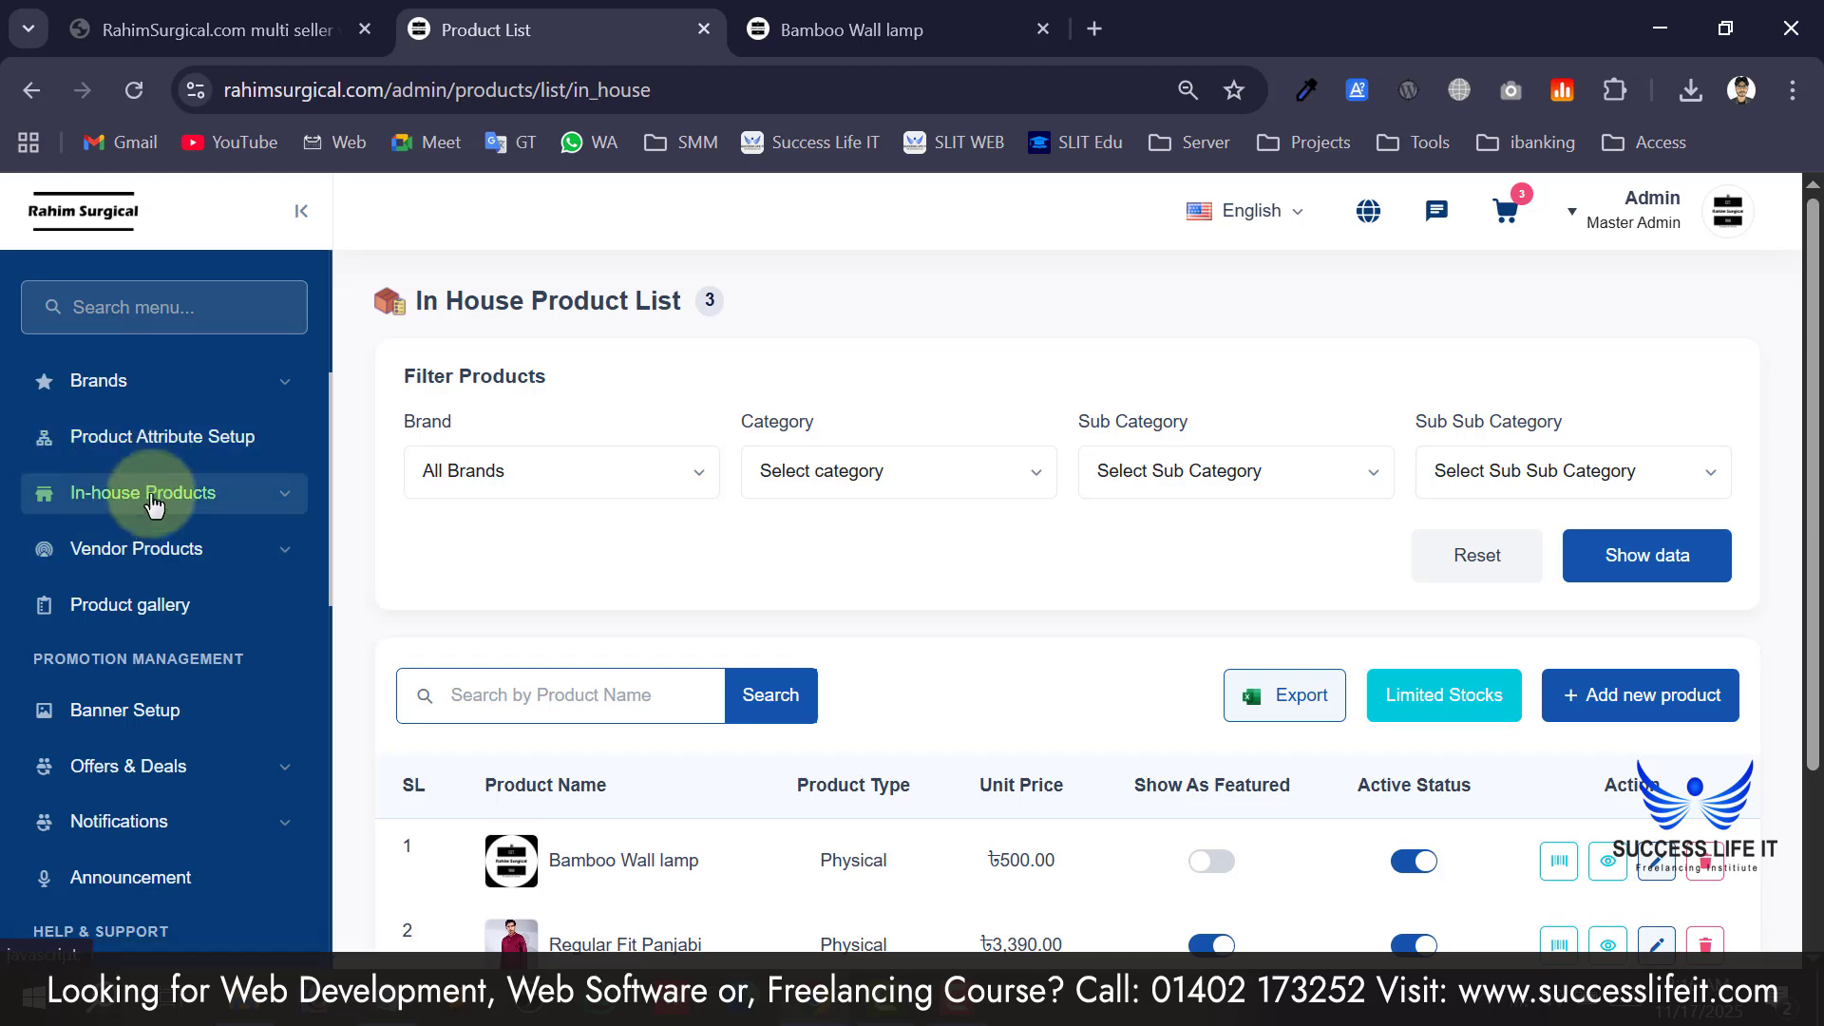
pyautogui.click(145, 504)
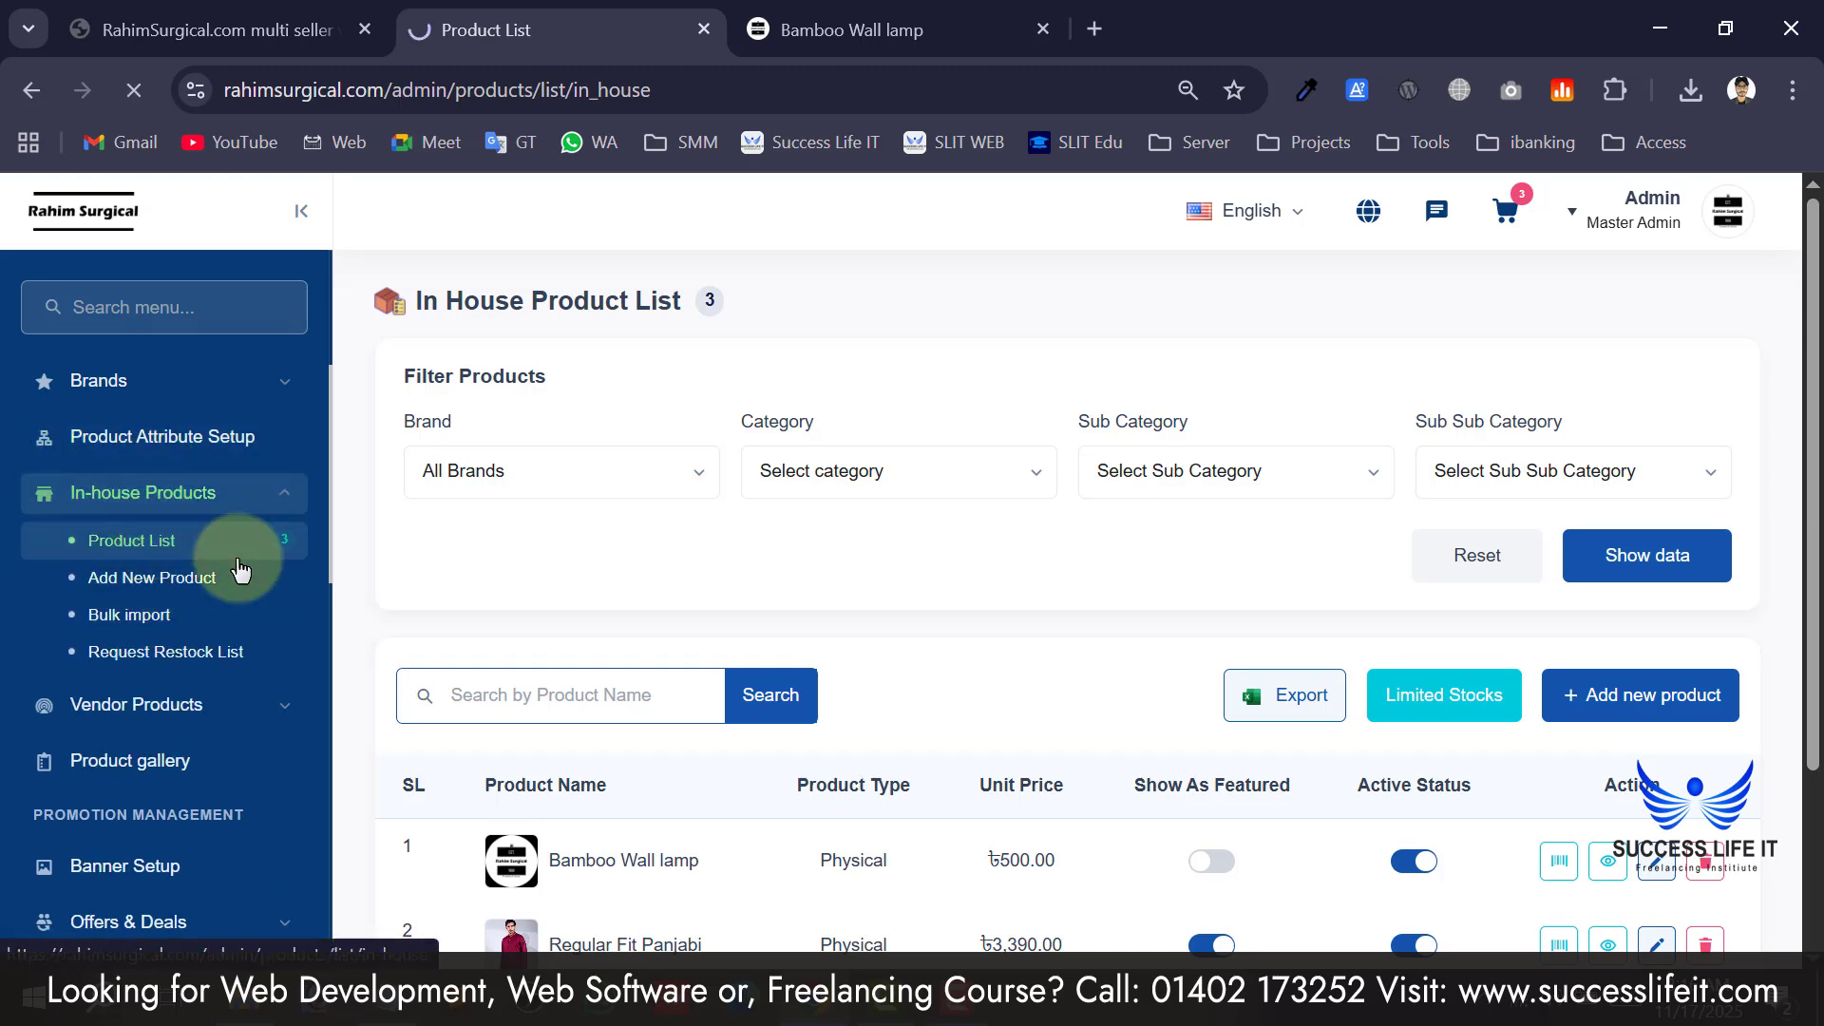
pyautogui.click(142, 541)
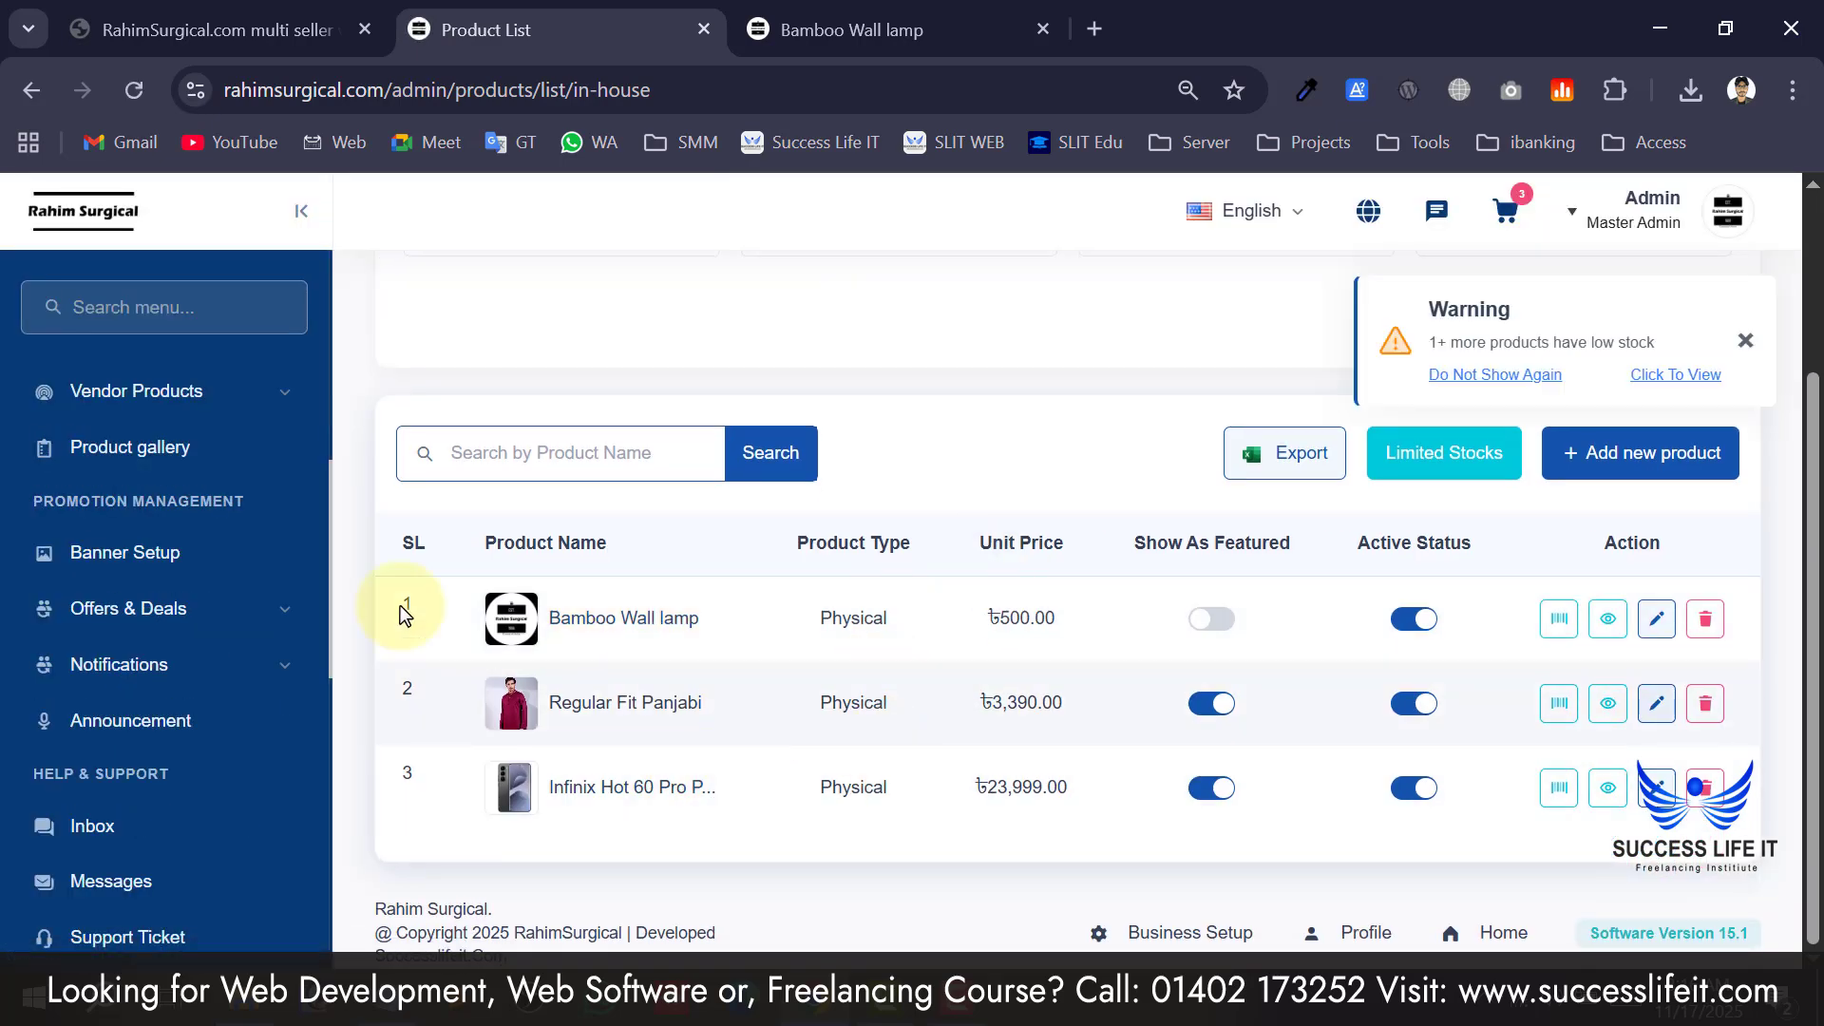
# Expand Vendor Products to reveal the new request, approved and denied product pages.
pyautogui.scroll(-2, 178, 693)
pyautogui.scroll(6, 142, 475)
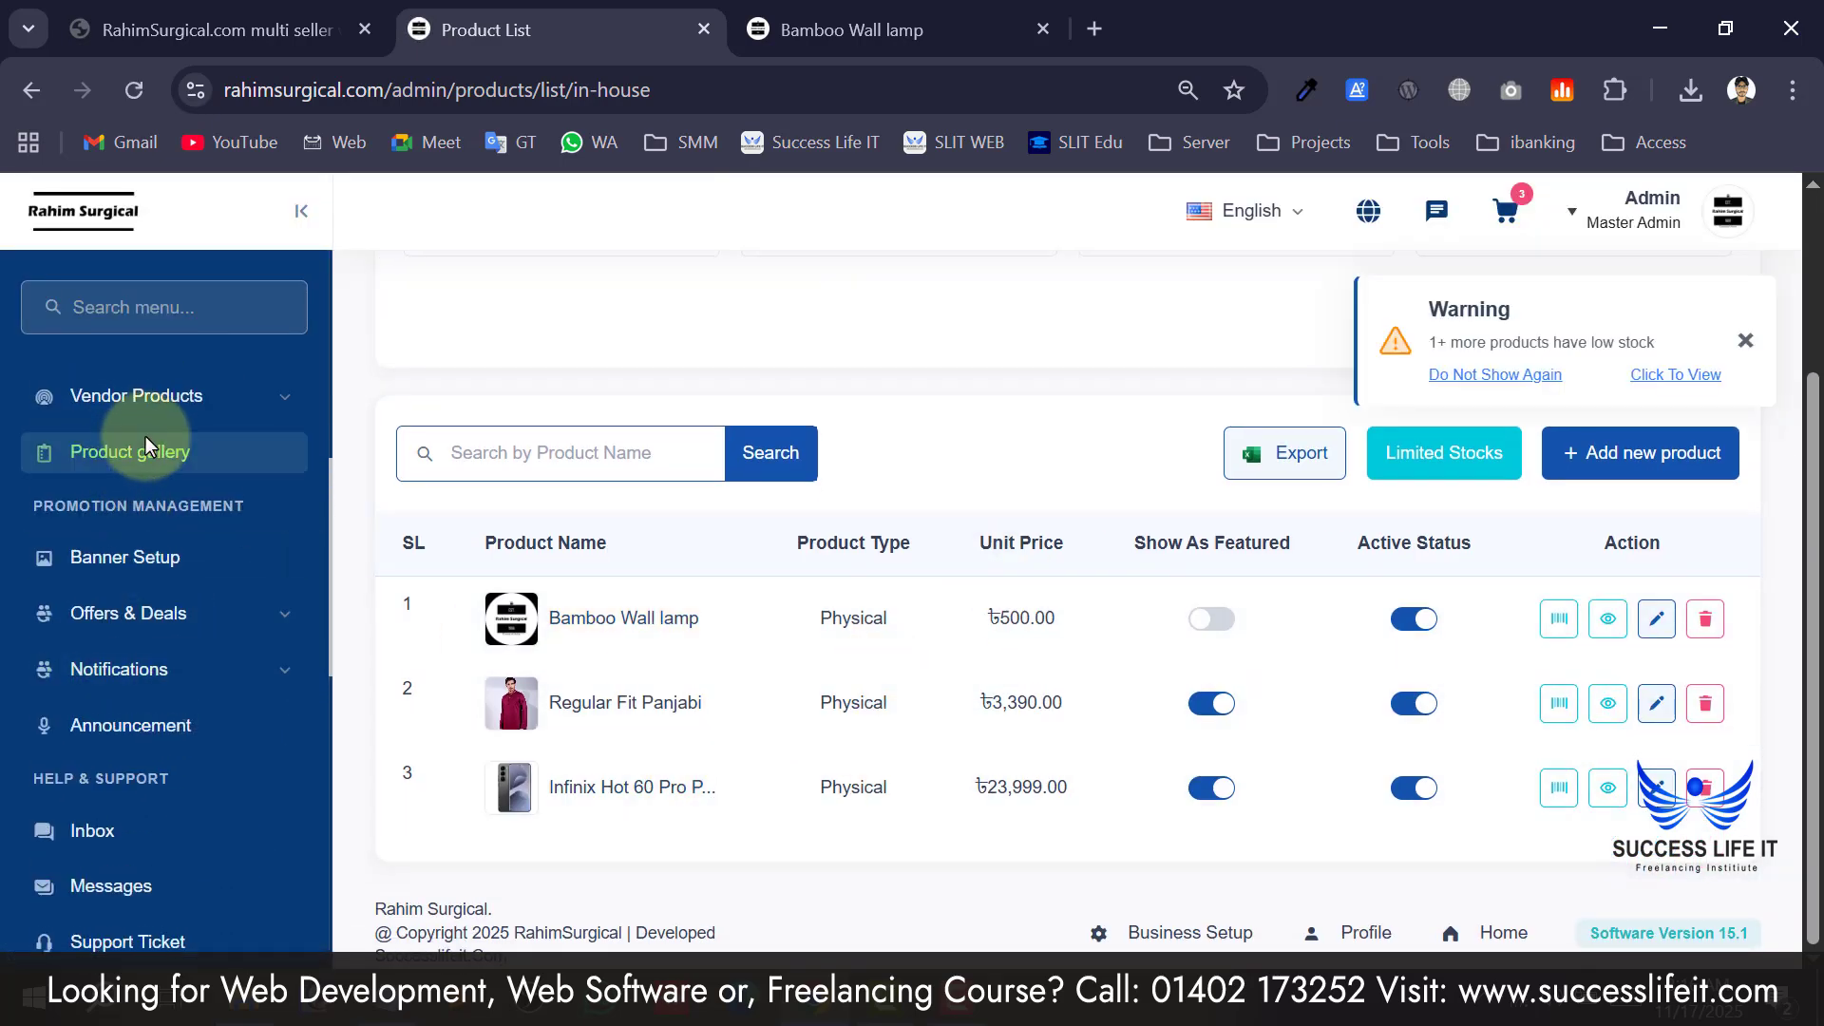
pyautogui.scroll(-3, 162, 653)
pyautogui.scroll(2, 152, 570)
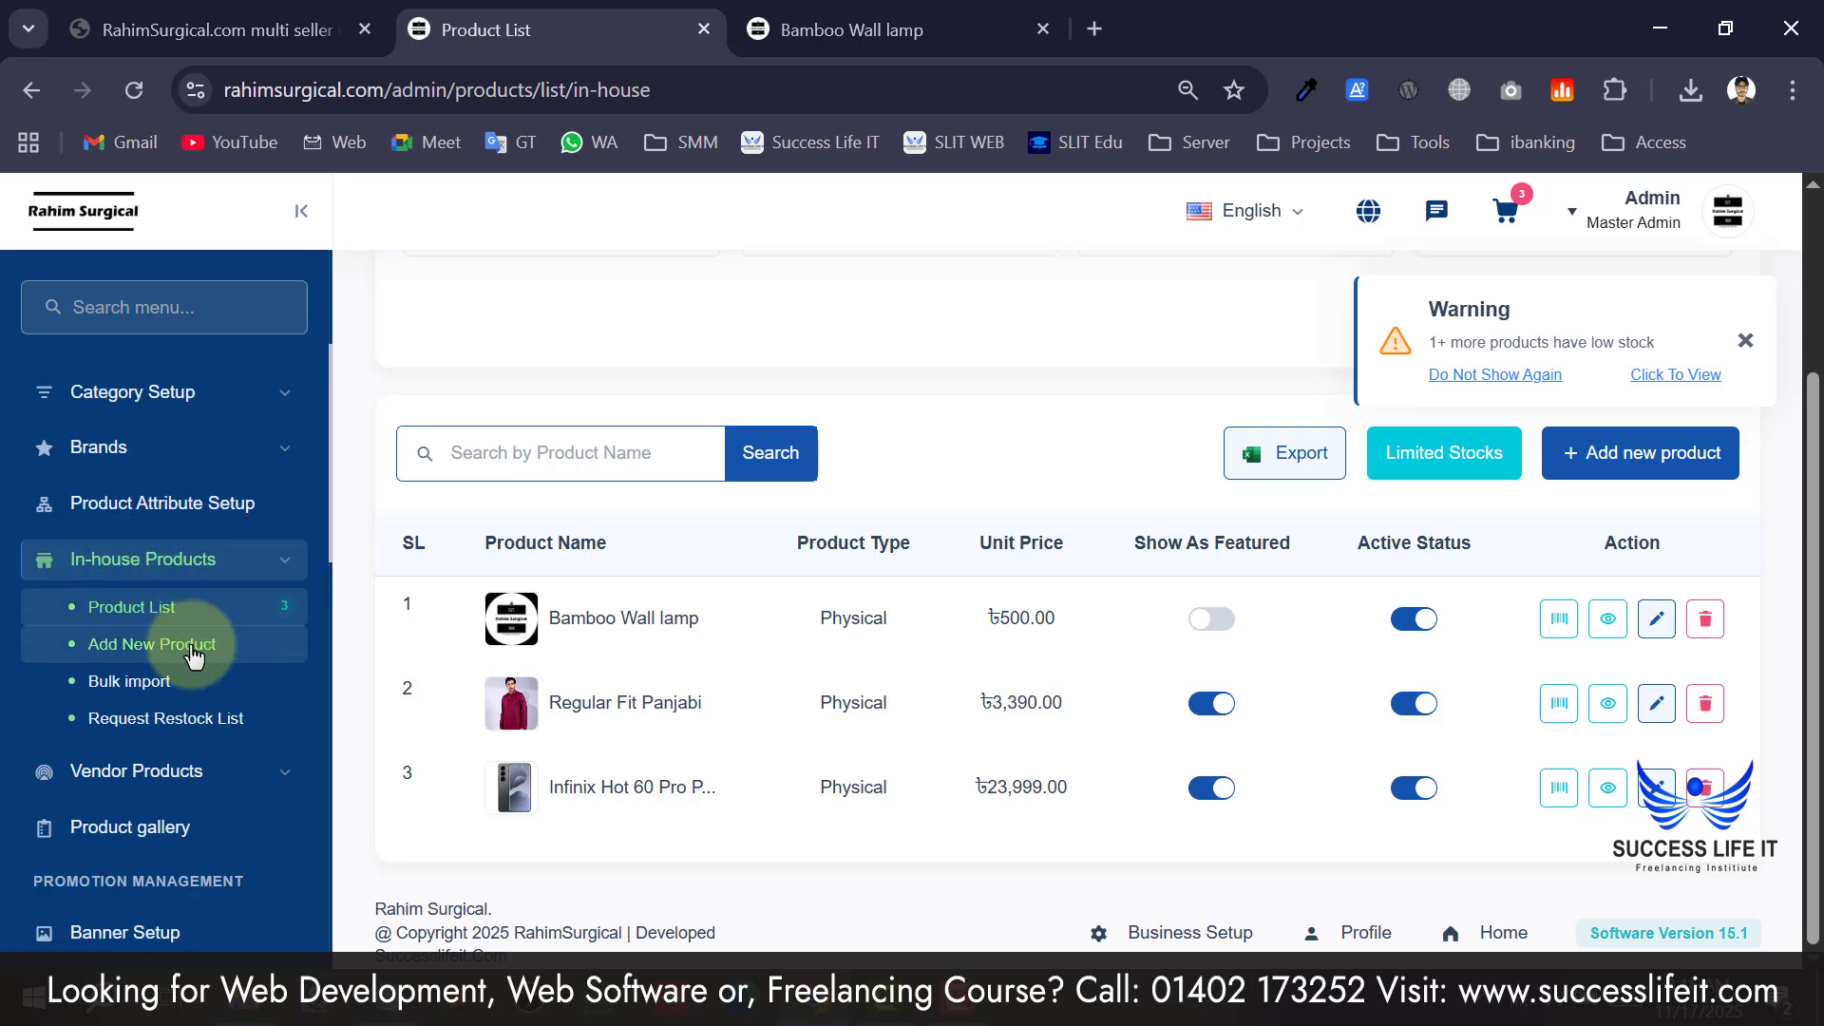
pyautogui.scroll(-2, 138, 589)
pyautogui.click(131, 581)
pyautogui.scroll(2, 142, 582)
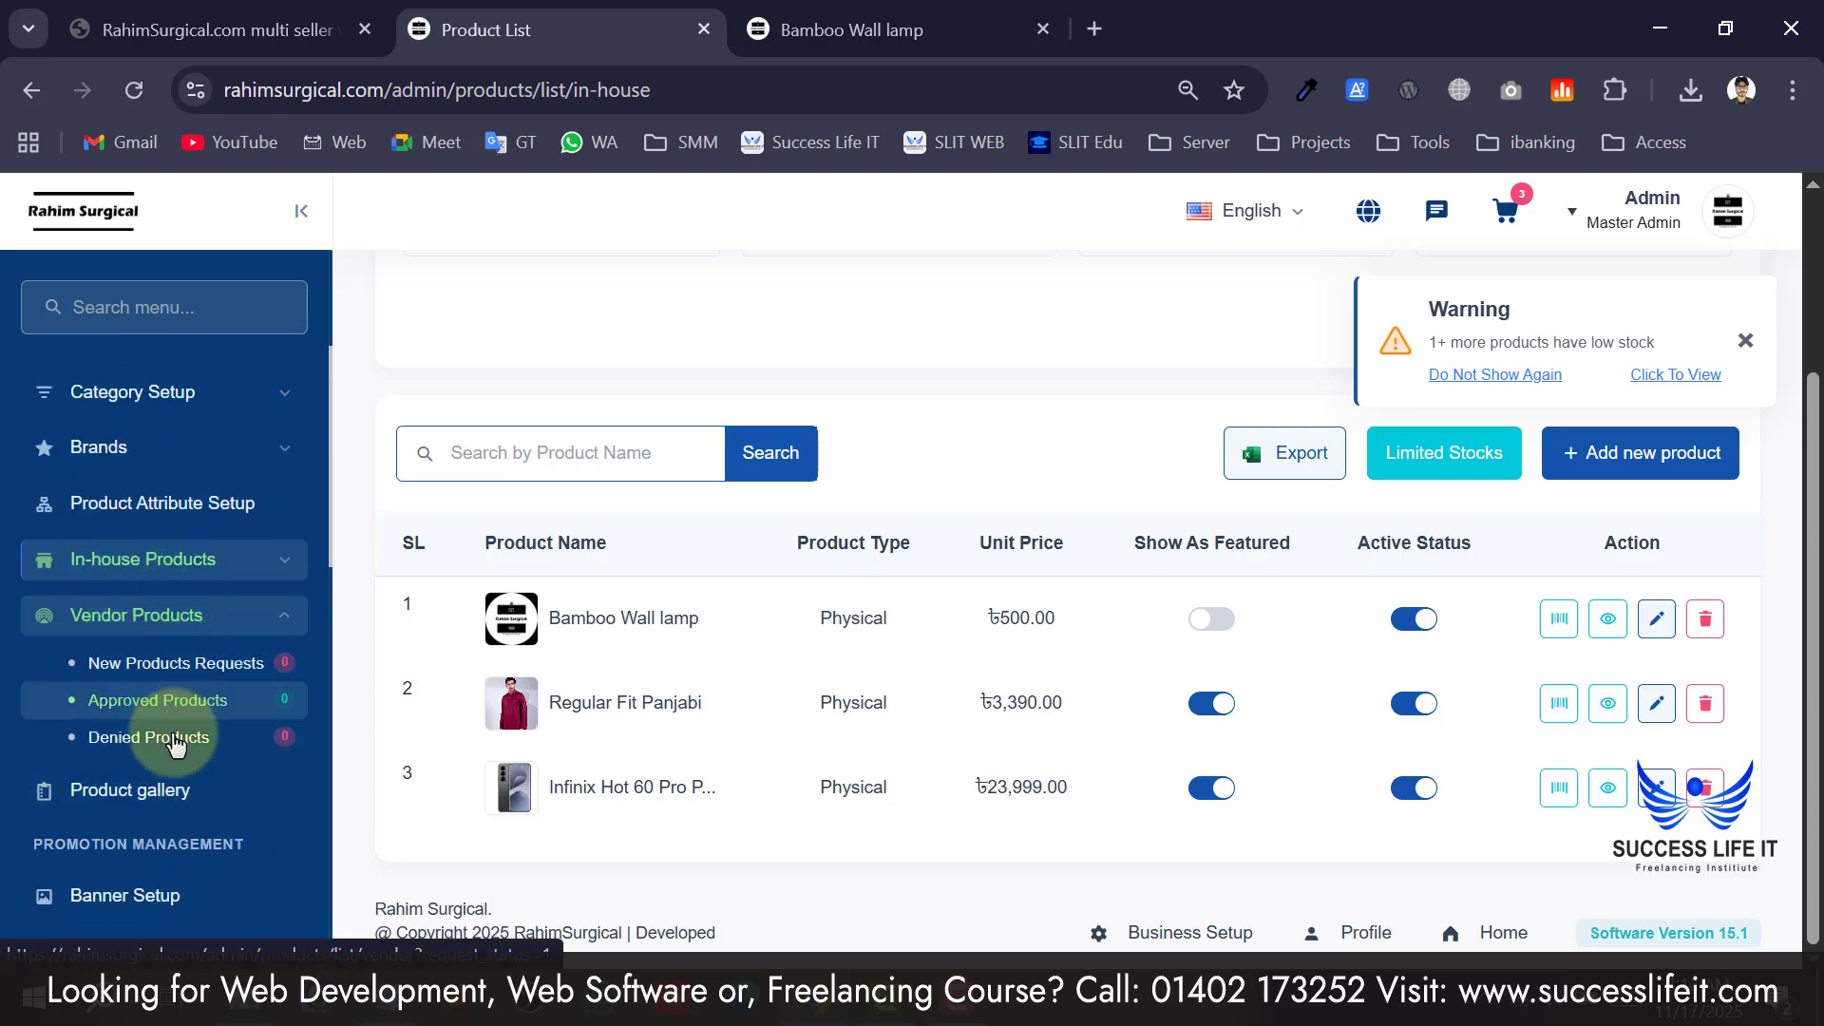
pyautogui.scroll(-2, 185, 722)
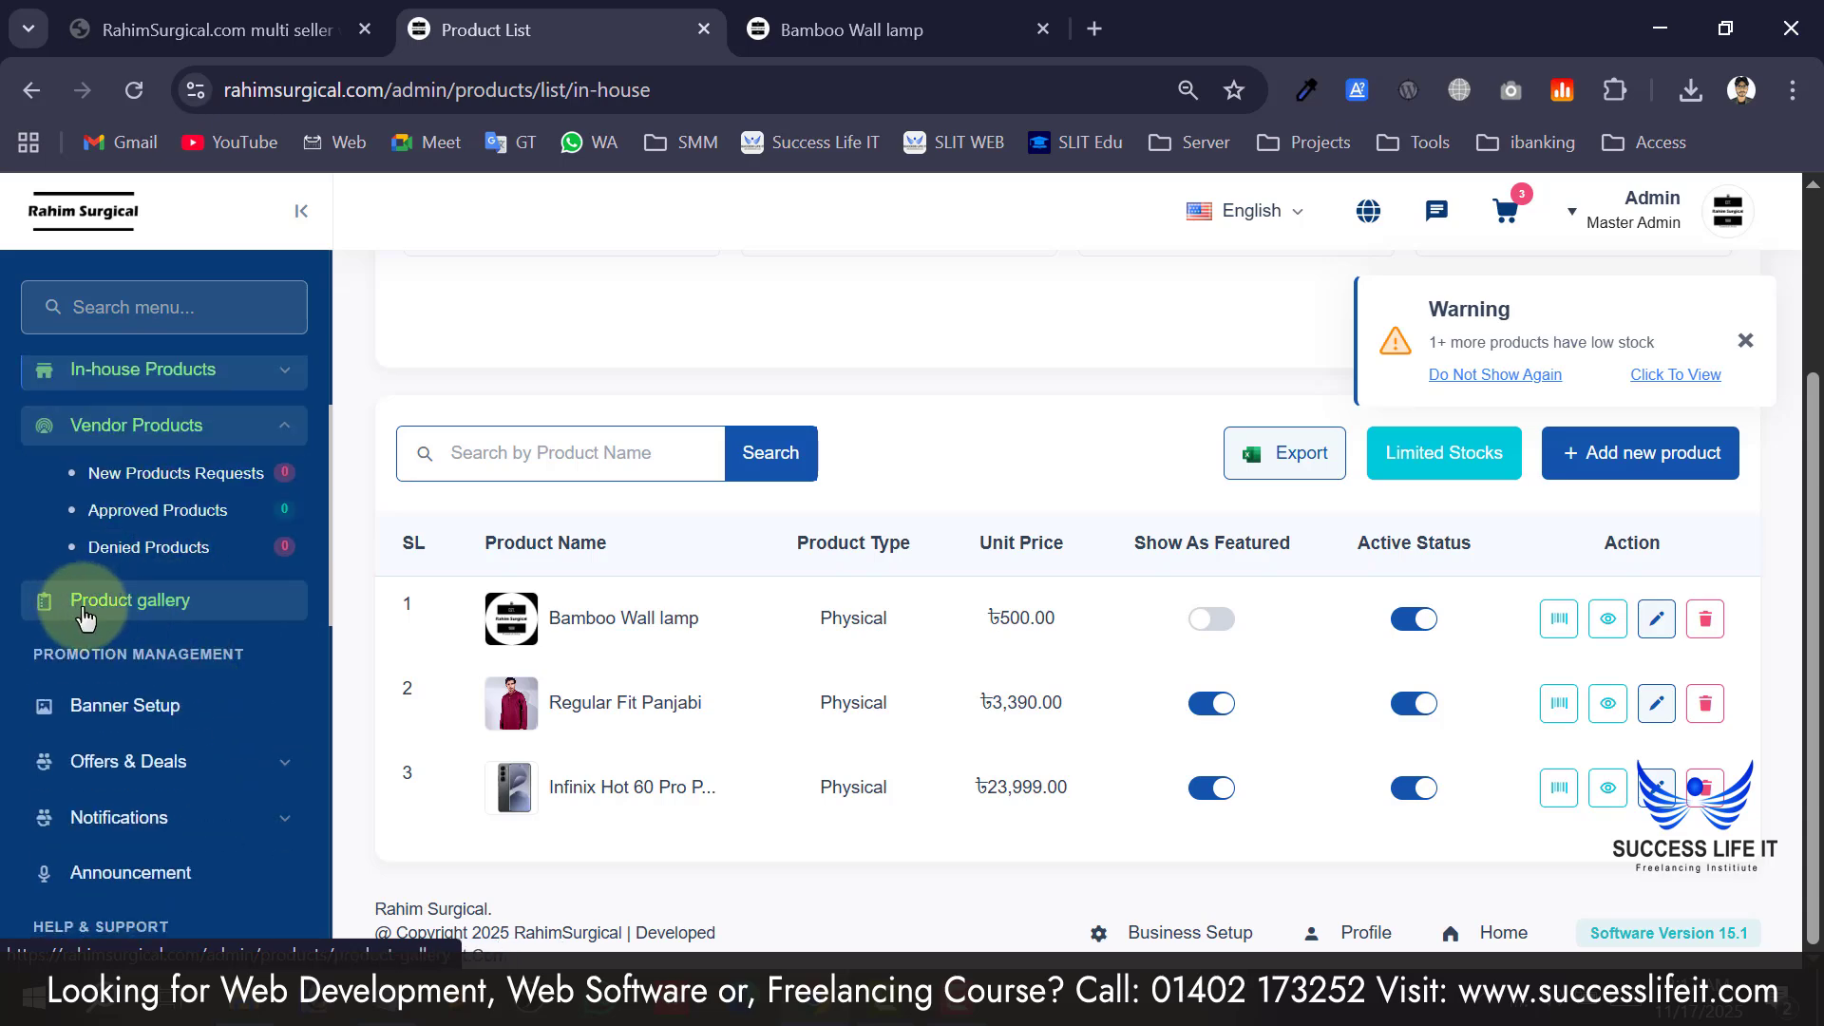
# Open the Product gallery page and scroll through its empty listing.
pyautogui.click(195, 617)
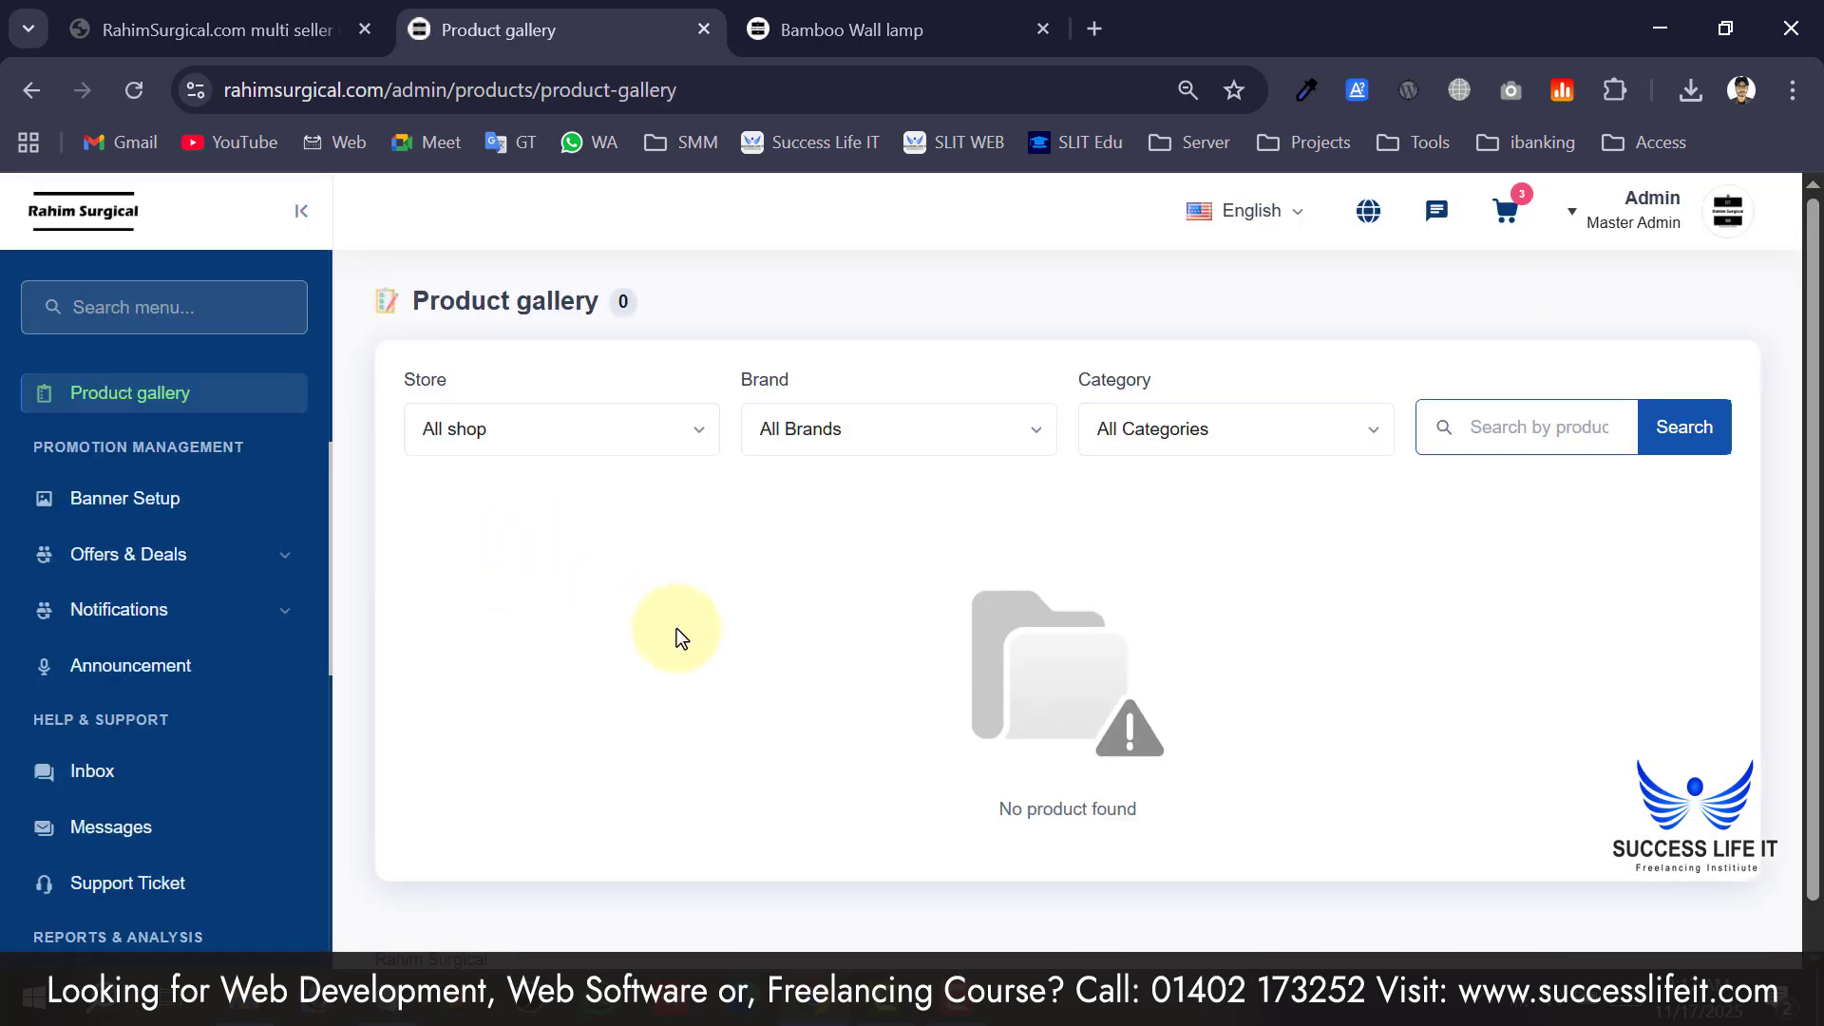
pyautogui.scroll(-1, 522, 614)
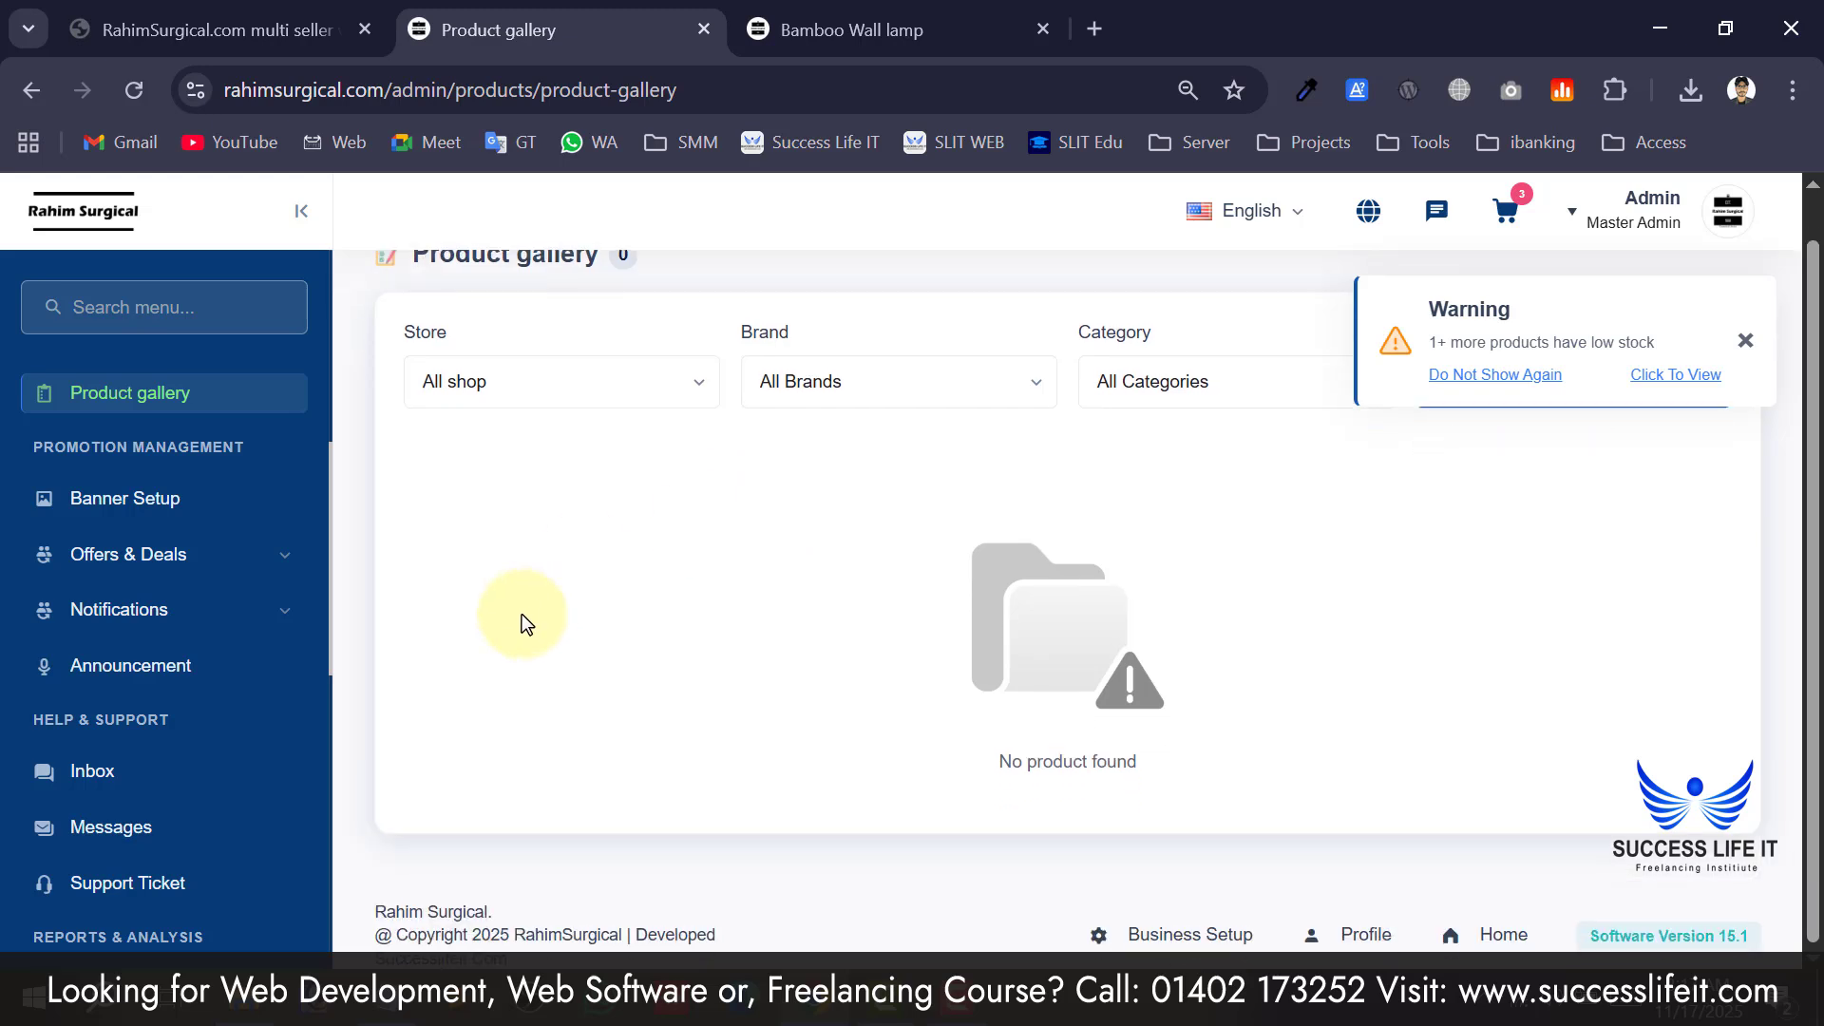
pyautogui.scroll(-2, 38, 599)
pyautogui.scroll(2, 164, 504)
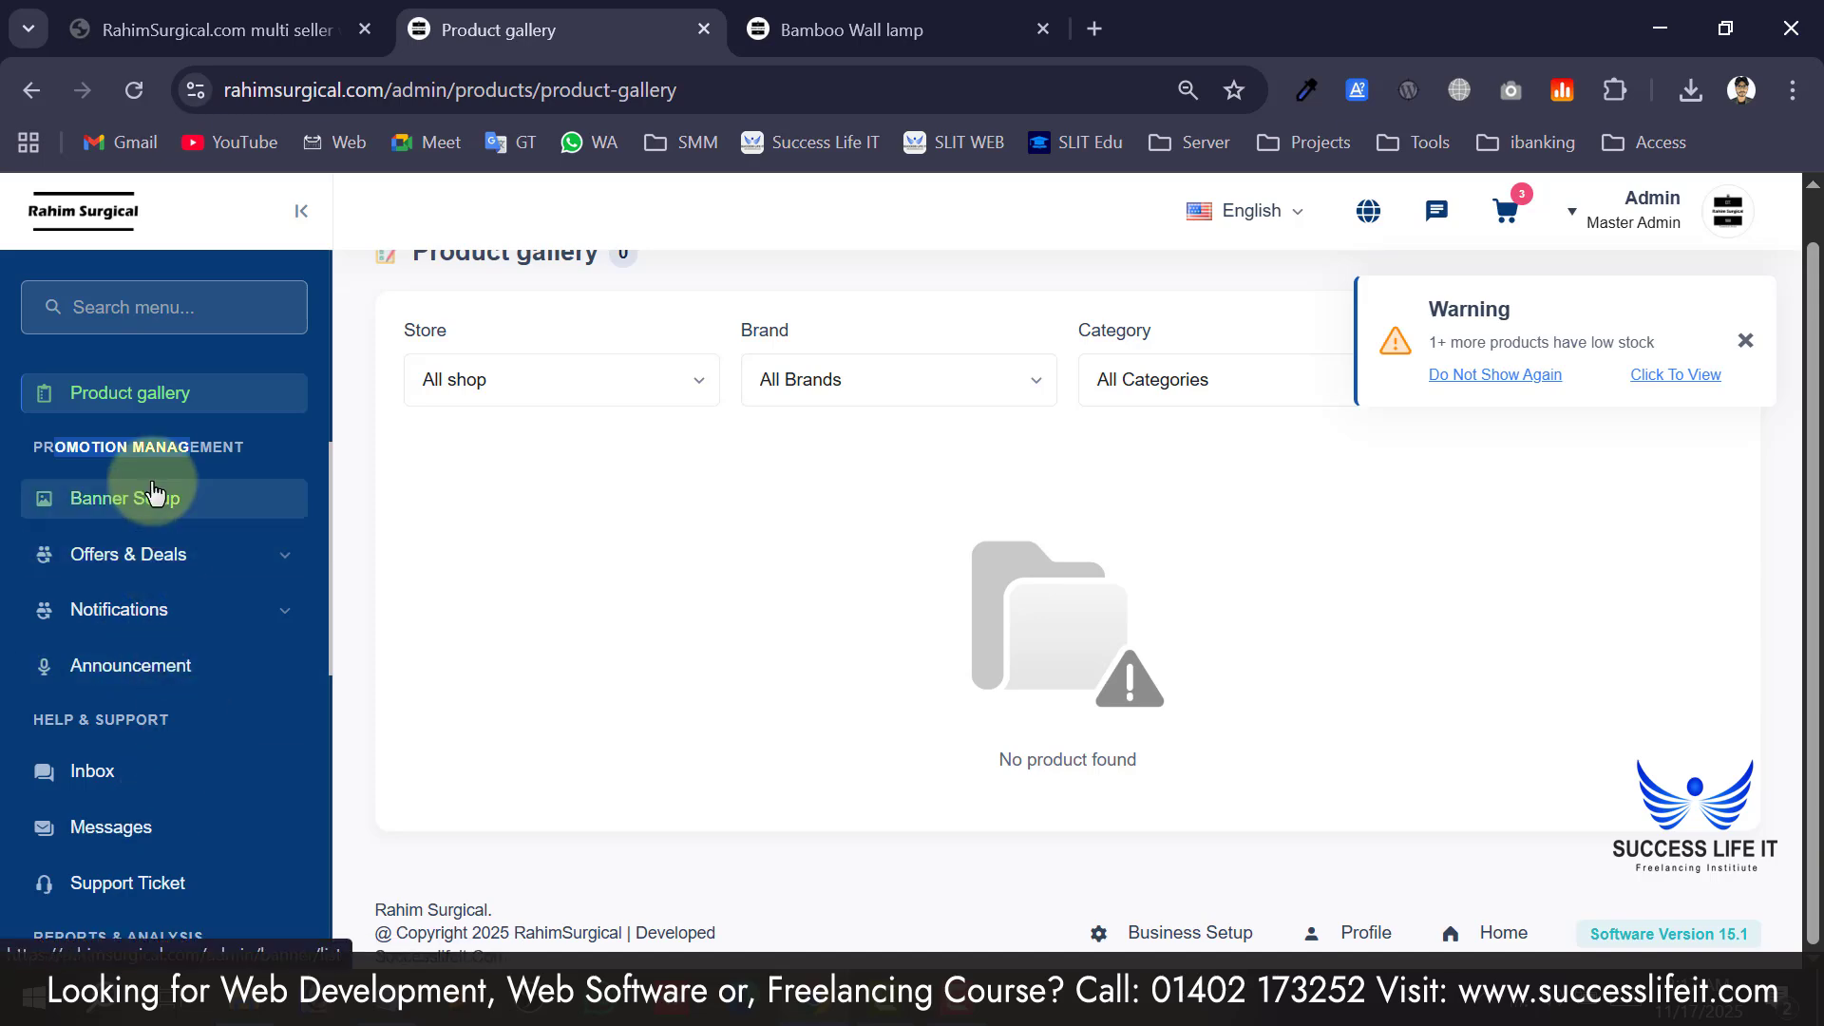
pyautogui.scroll(-1, 664, 603)
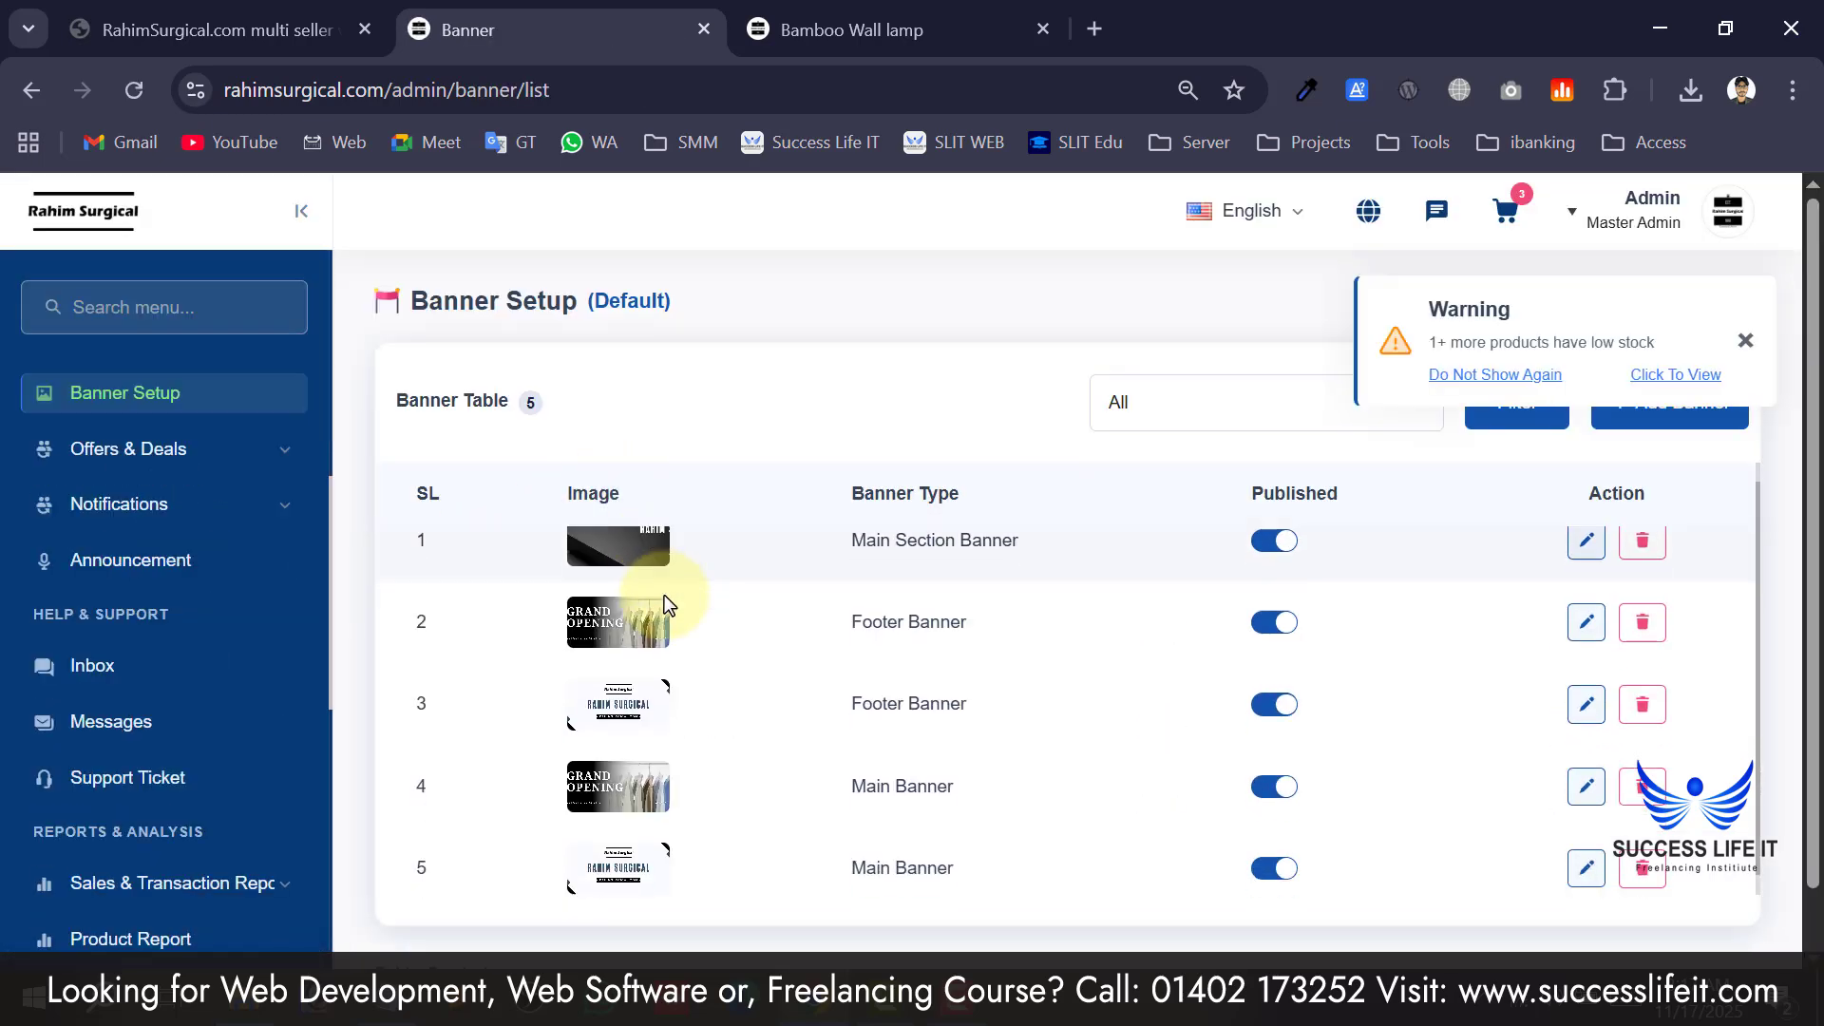
# Cycle the storefront banner carousel forward and back to the Grand Opening slide.
pyautogui.click(851, 30)
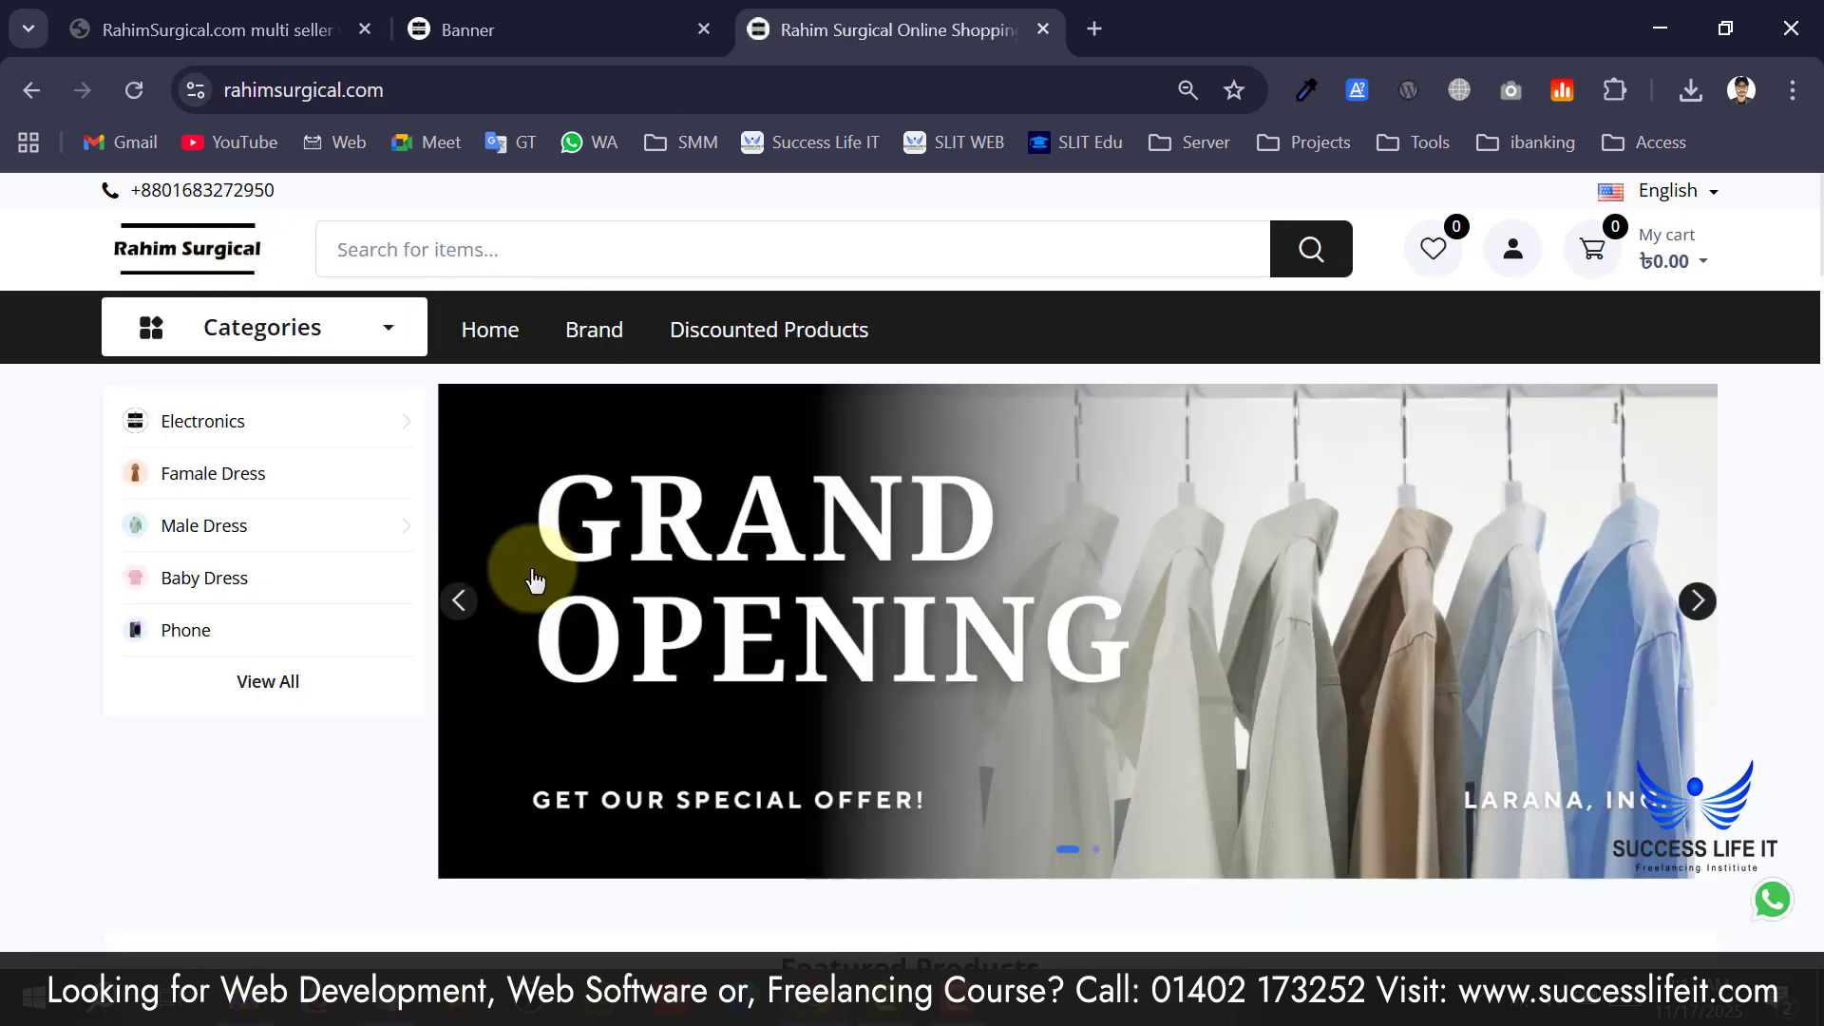
pyautogui.click(1698, 602)
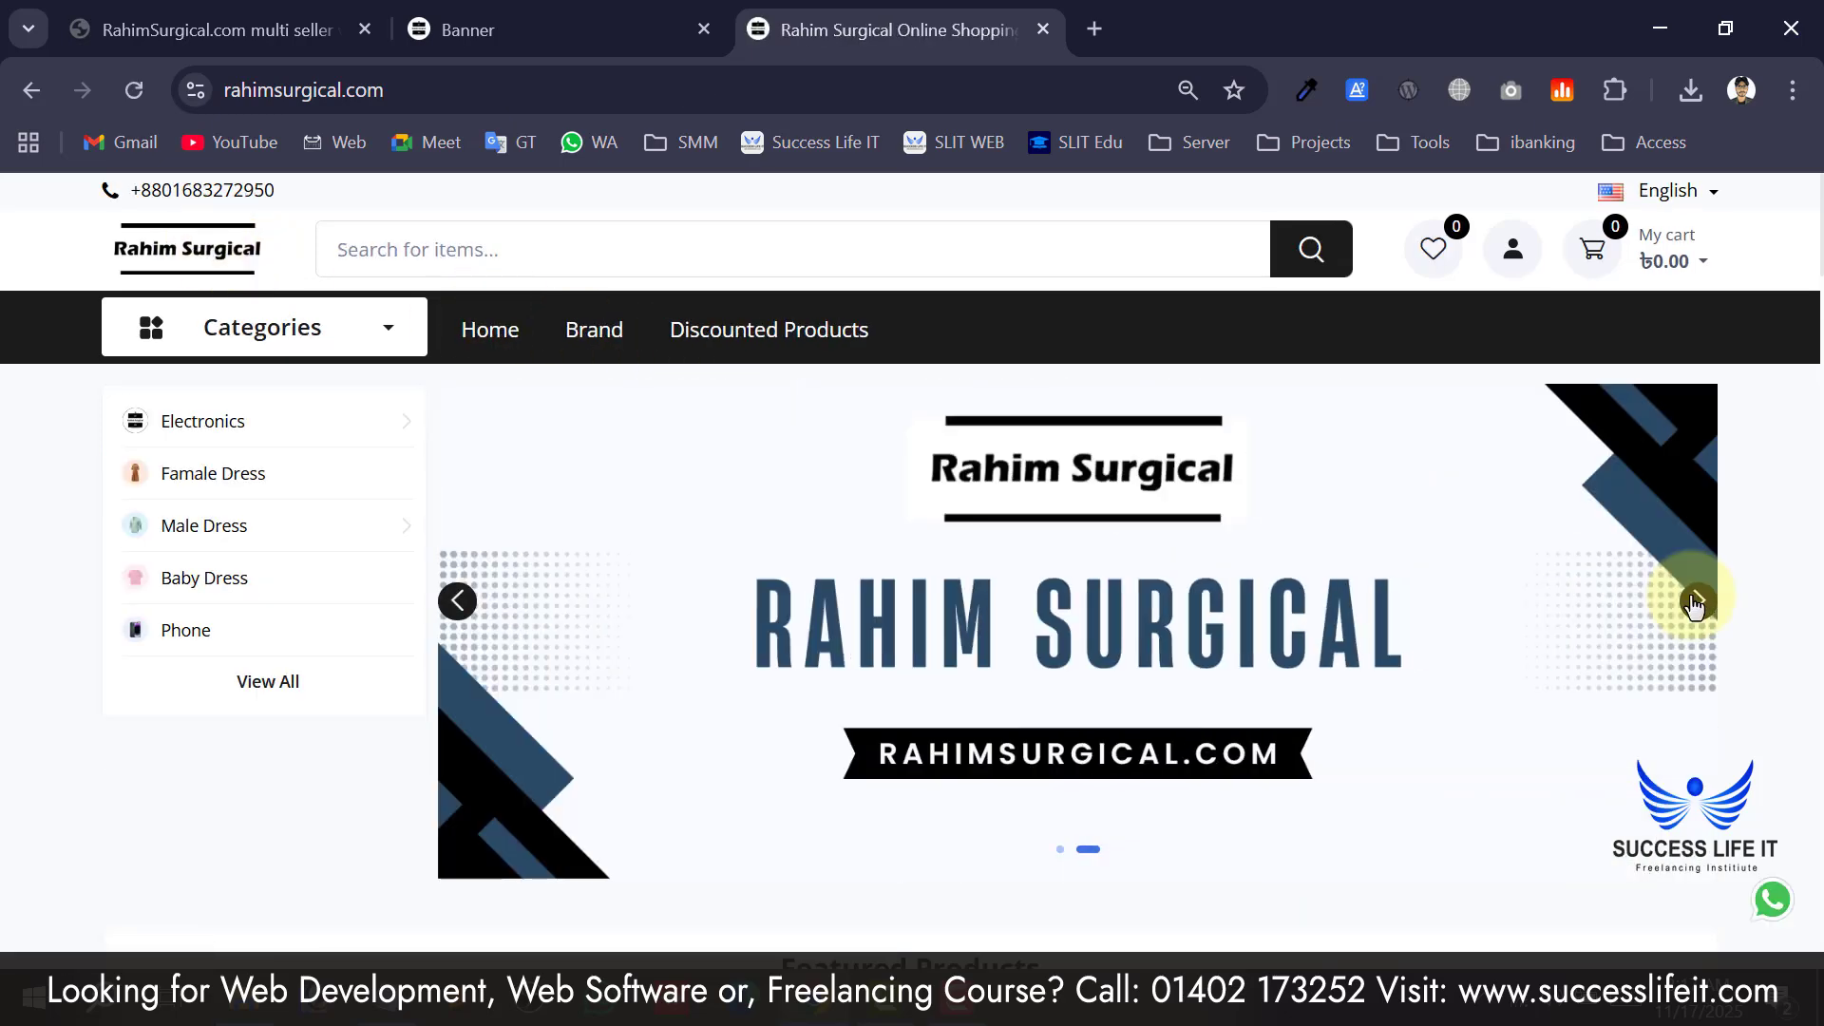
pyautogui.click(1694, 605)
pyautogui.click(651, 21)
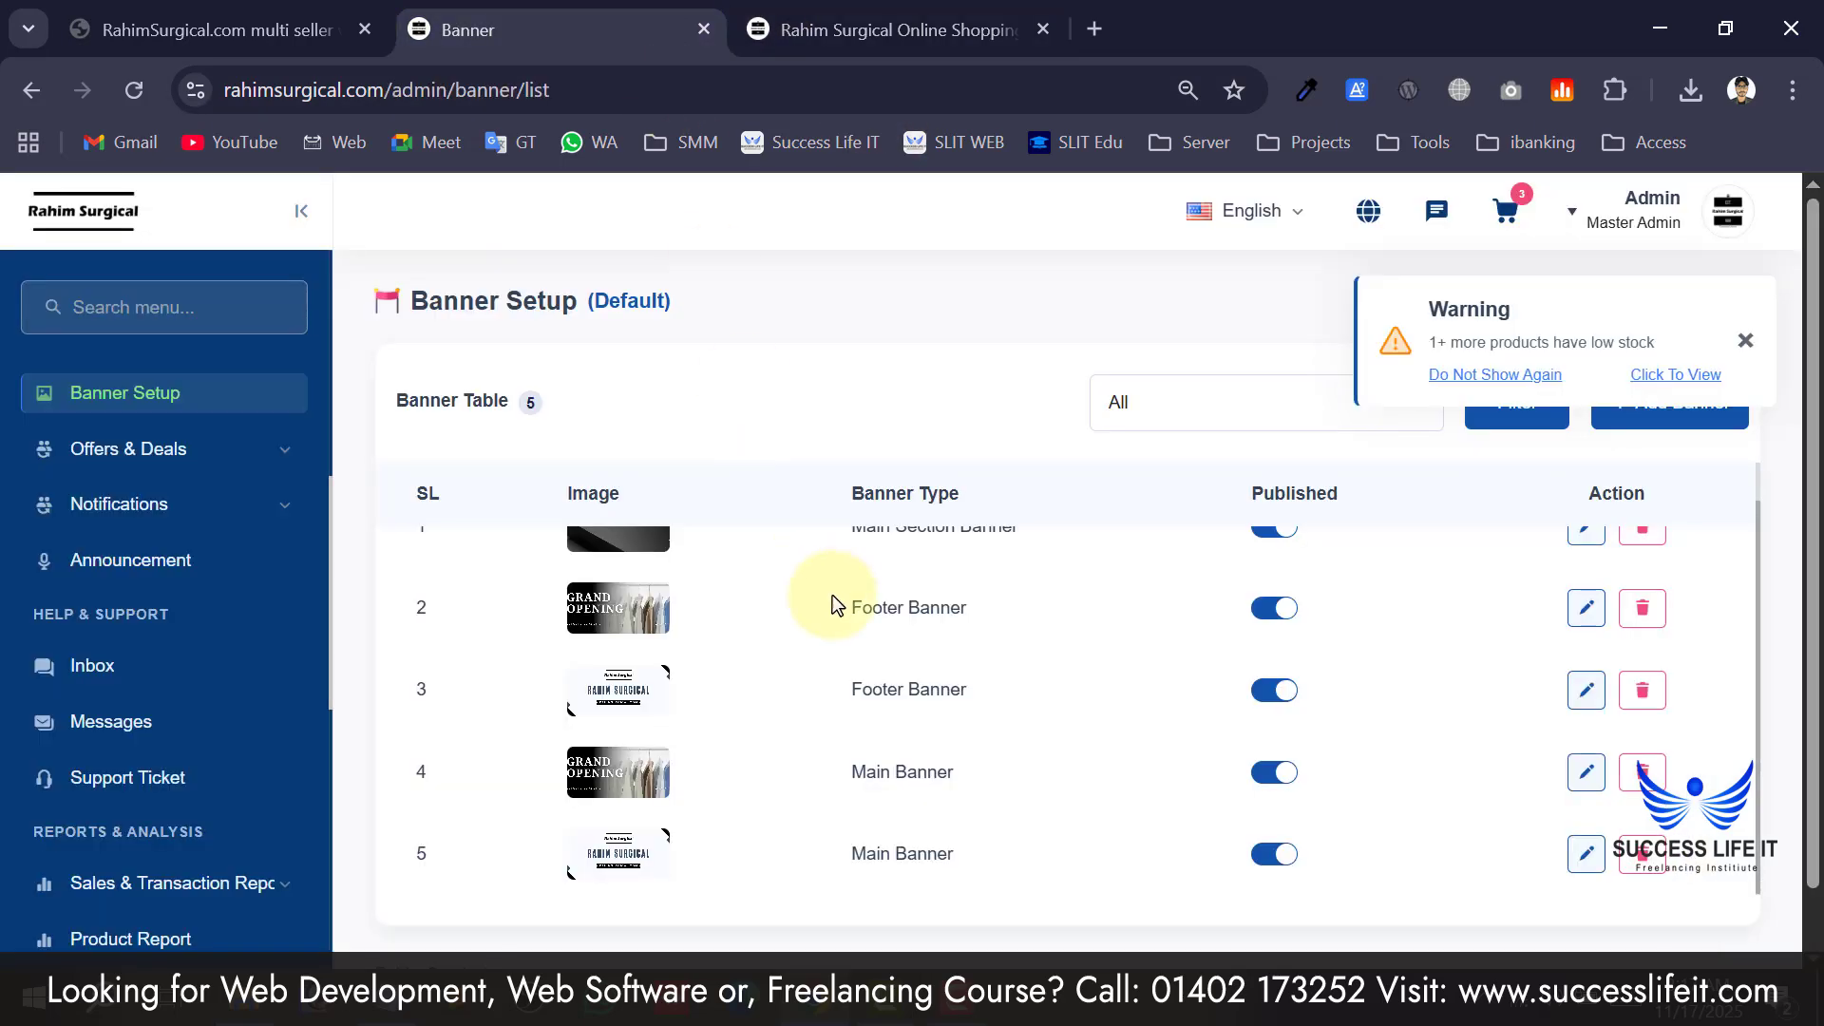
# Highlight the Main and Footer Banner entries in the list and locate them on the storefront.
pyautogui.scroll(-1, 827, 722)
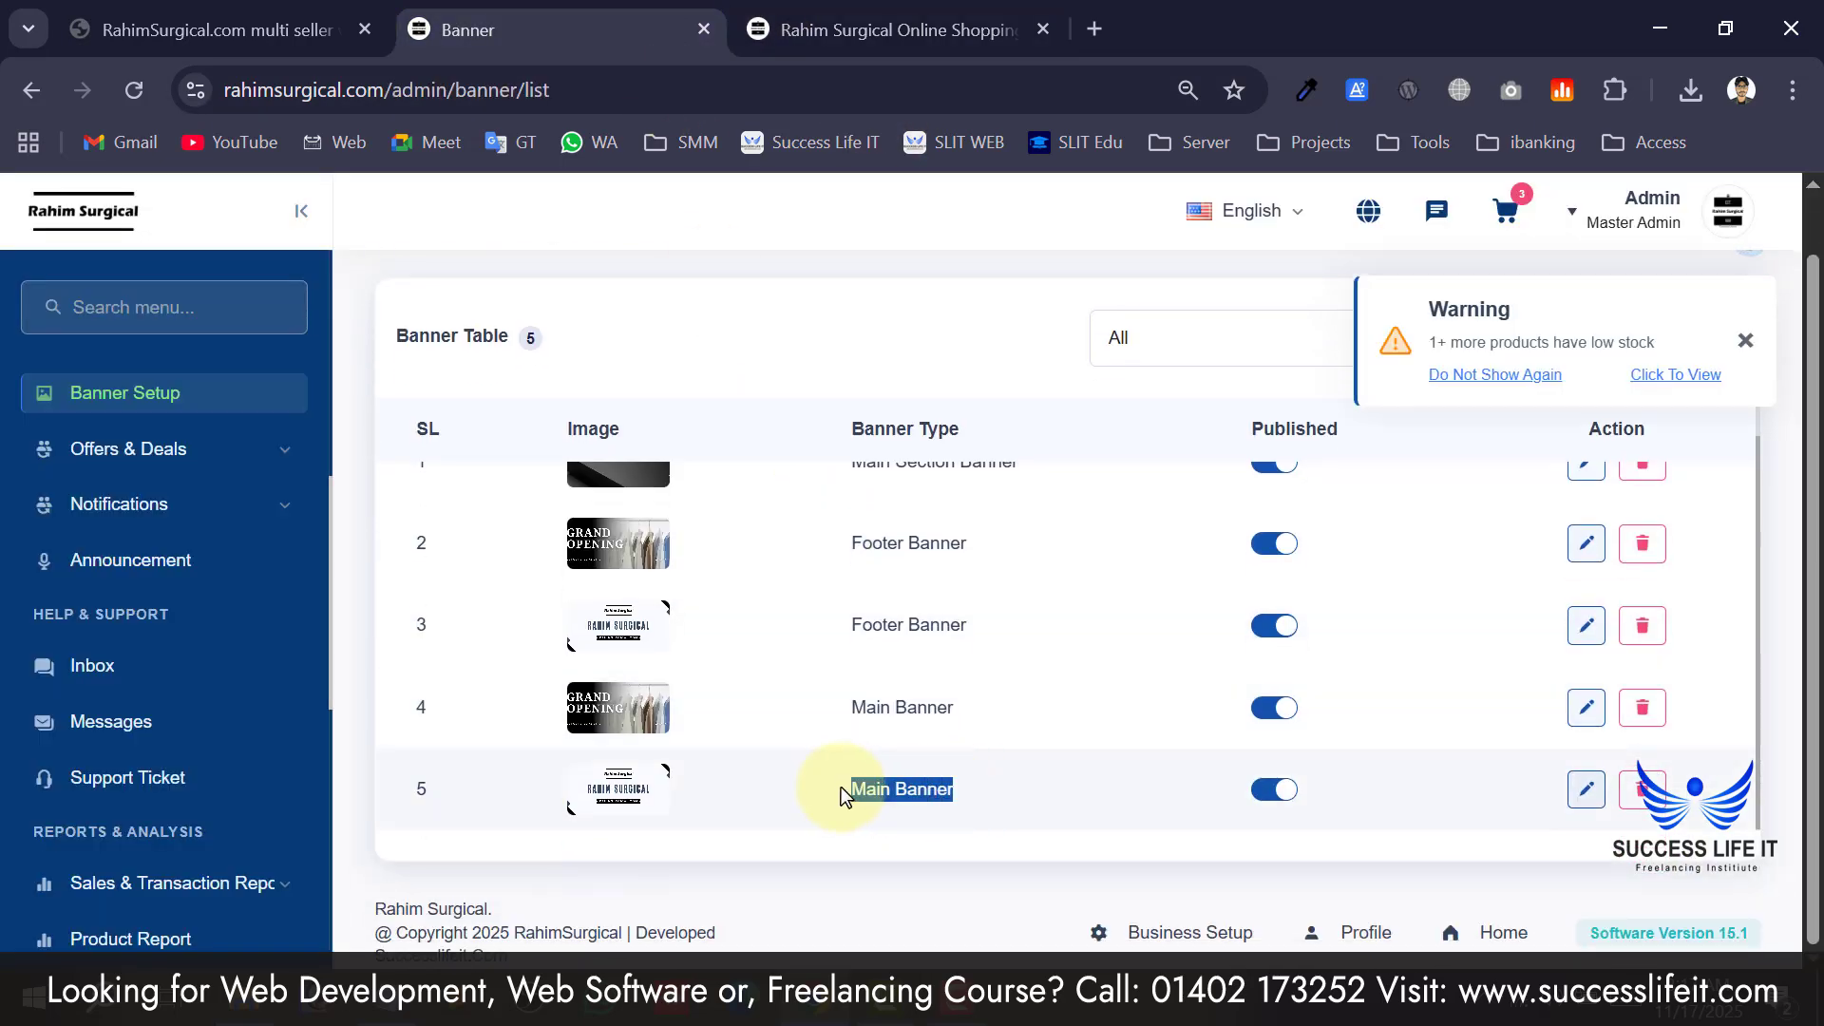
pyautogui.moveTo(806, 703); pyautogui.dragTo(955, 707)
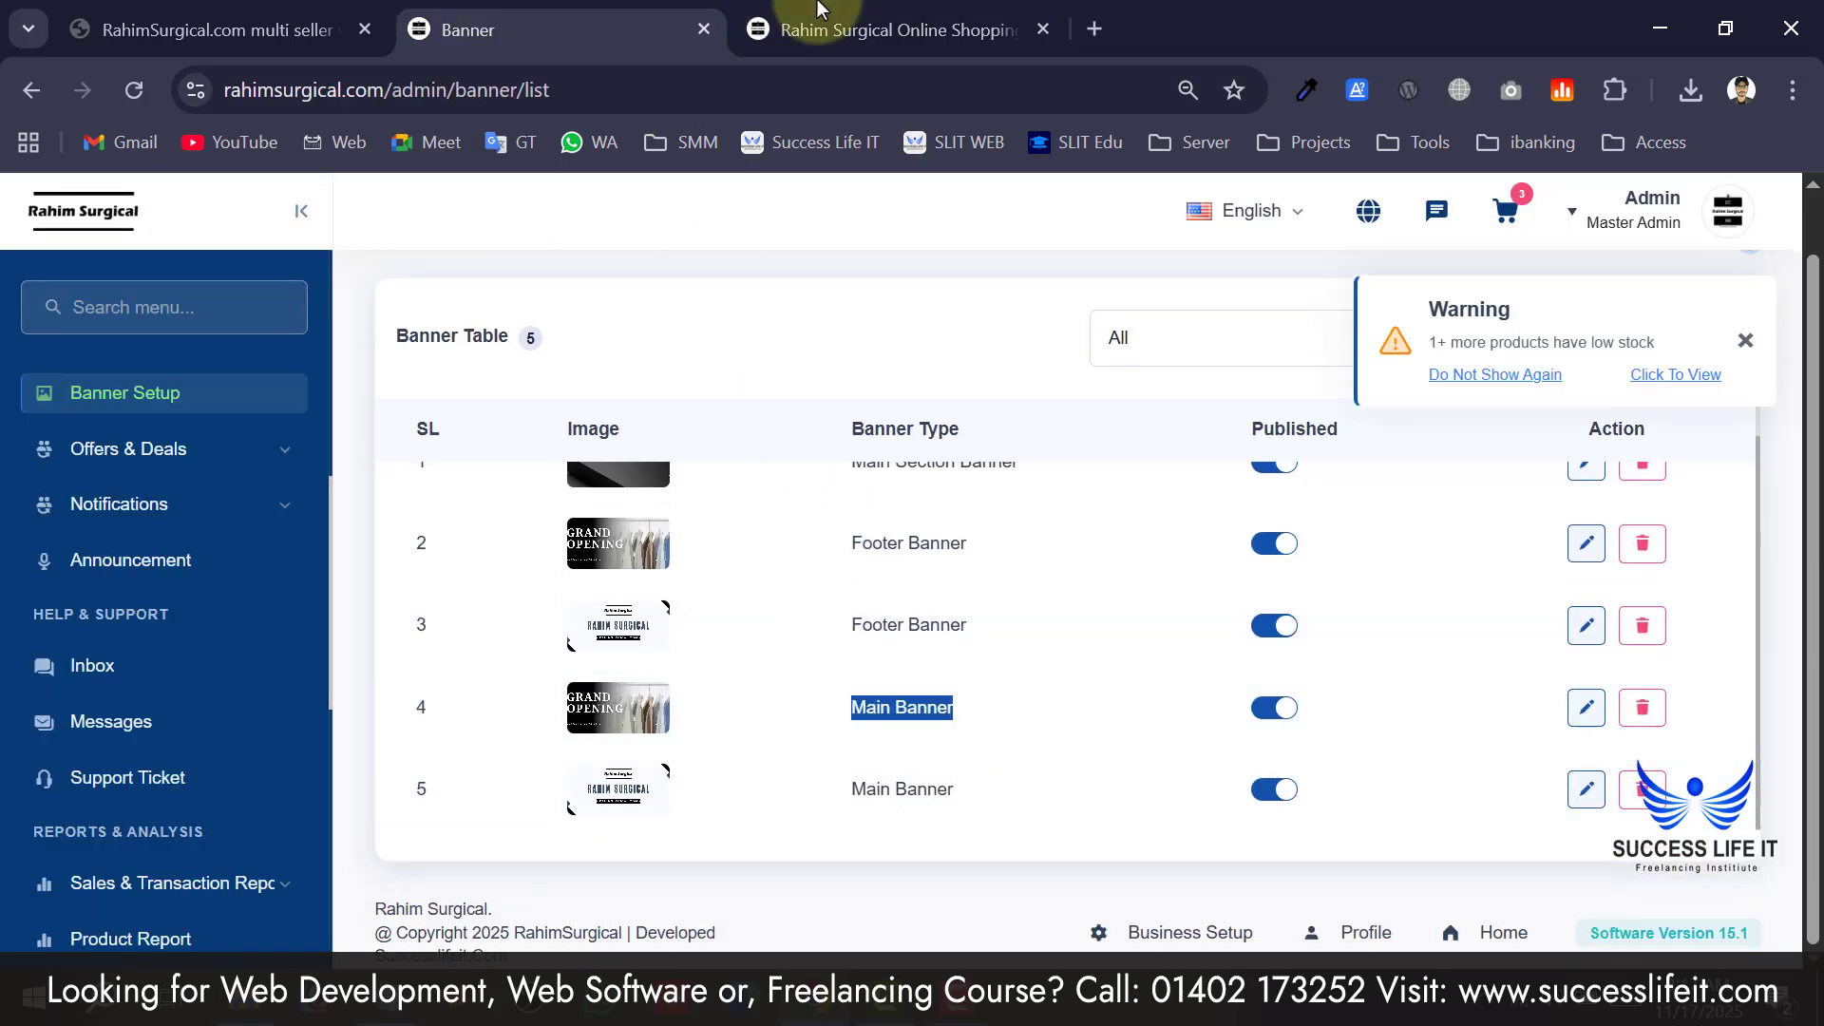
pyautogui.tripleClick(971, 635)
pyautogui.moveTo(971, 539); pyautogui.dragTo(843, 538)
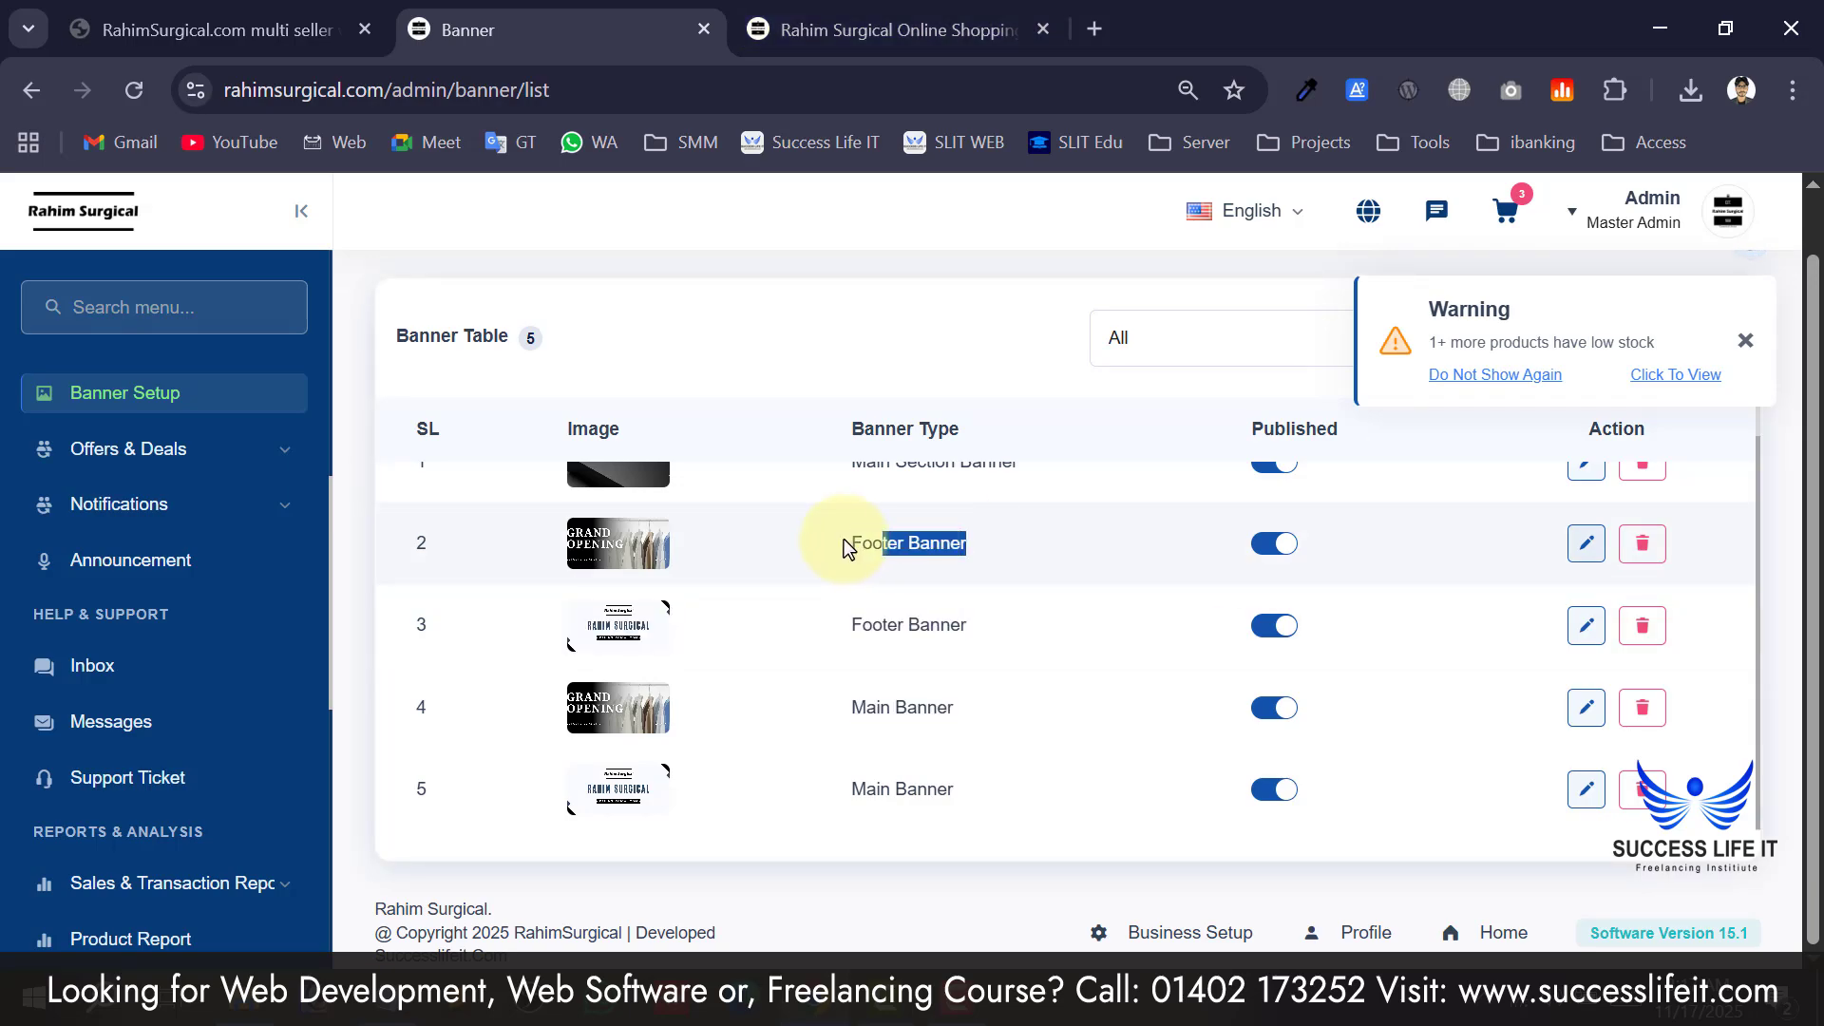
pyautogui.click(887, 24)
pyautogui.scroll(-15, 899, 589)
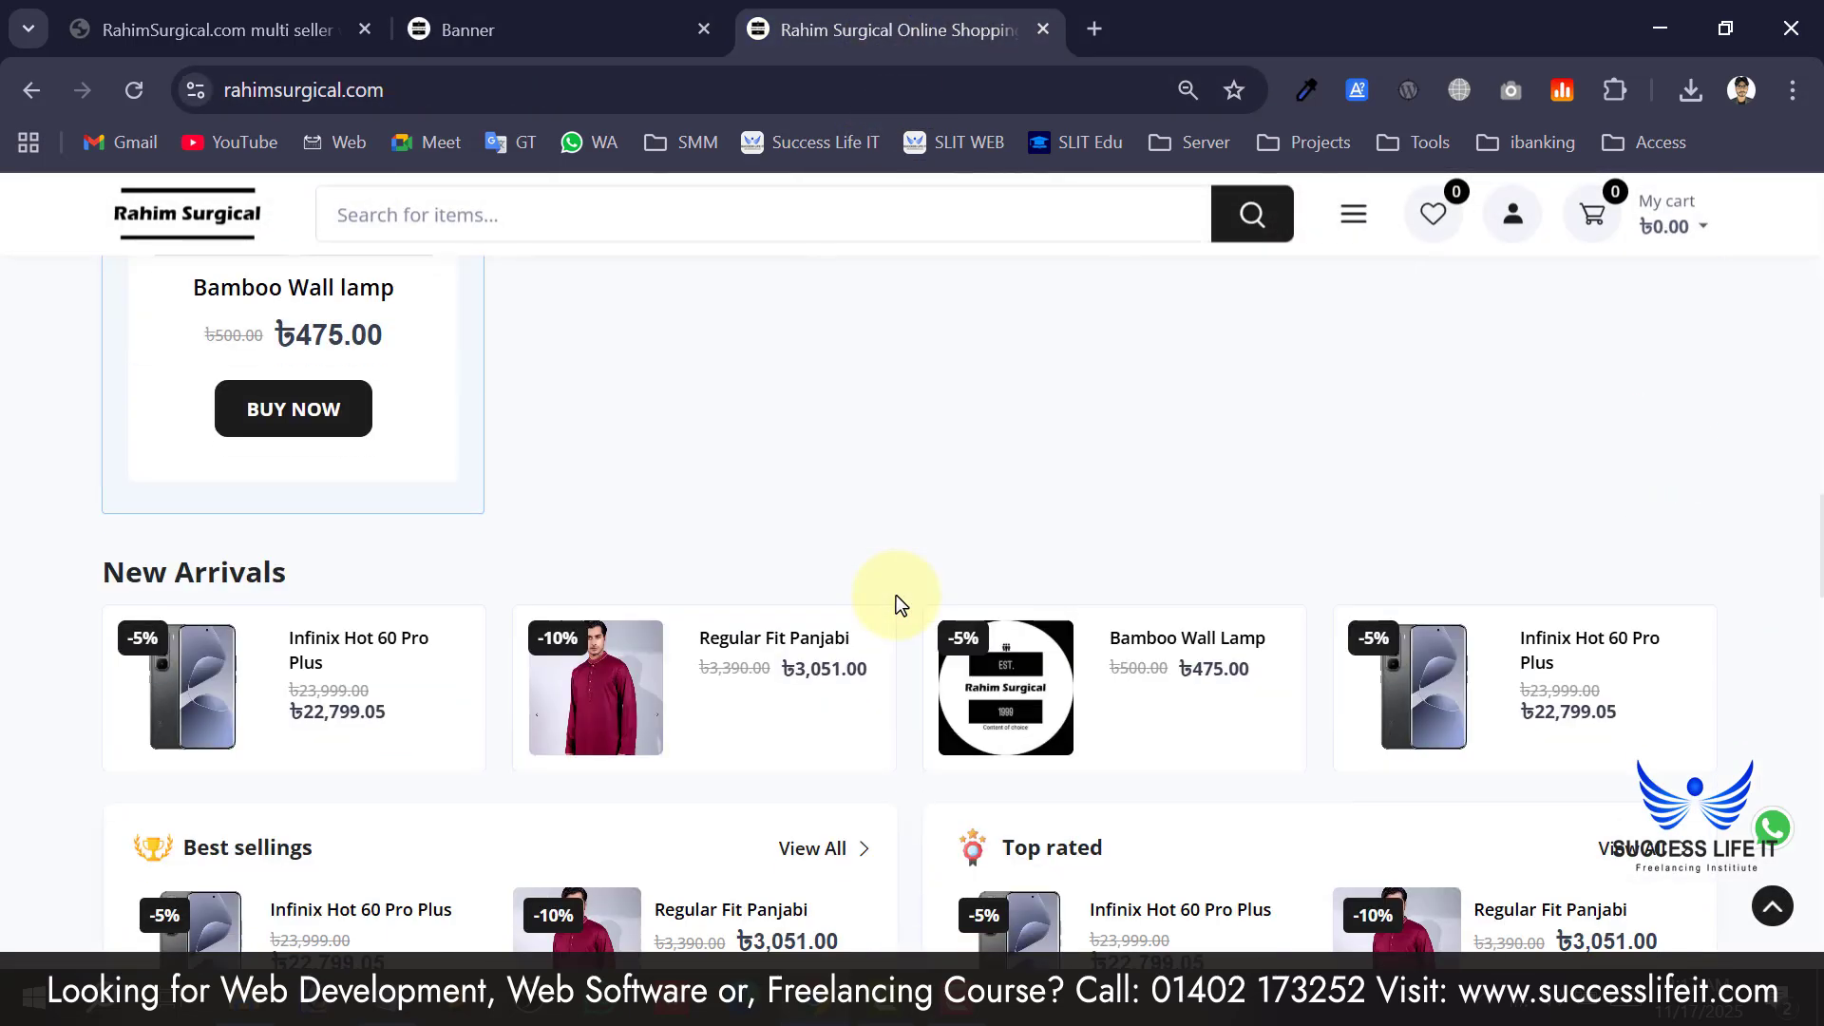
pyautogui.scroll(-8, 897, 595)
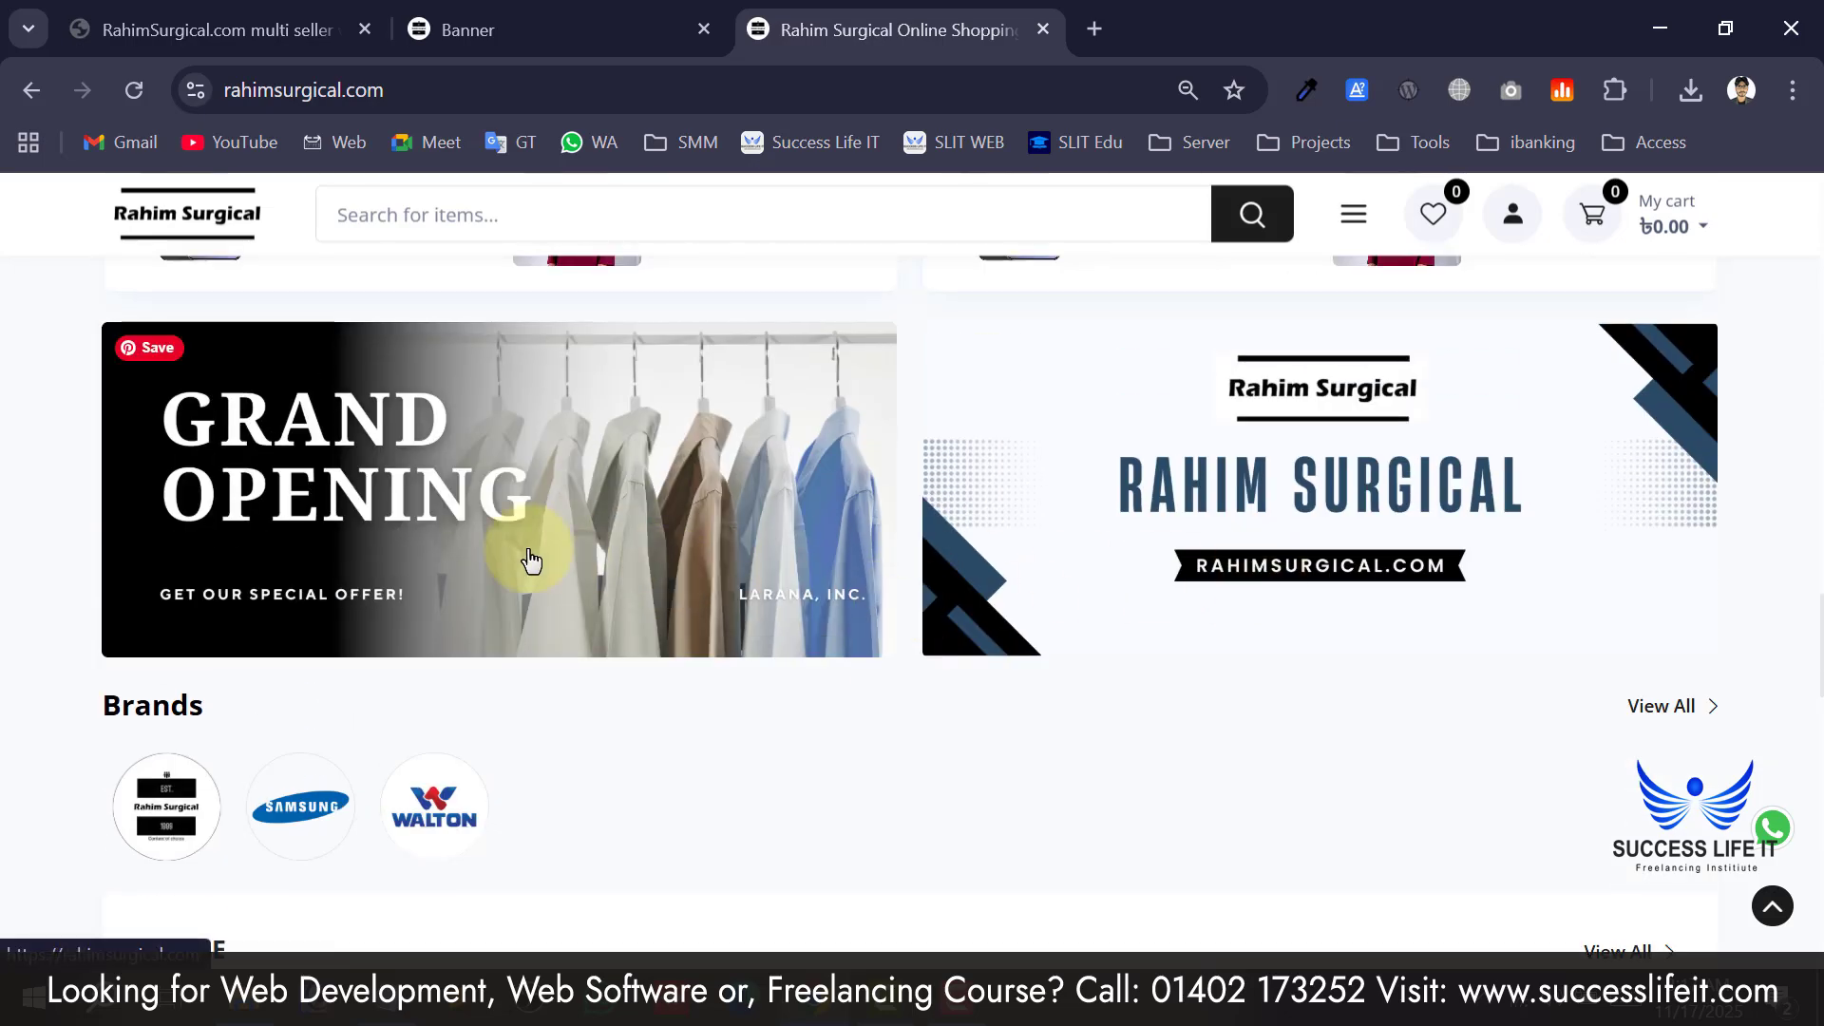
pyautogui.scroll(4, 1401, 619)
pyautogui.scroll(-2, 988, 701)
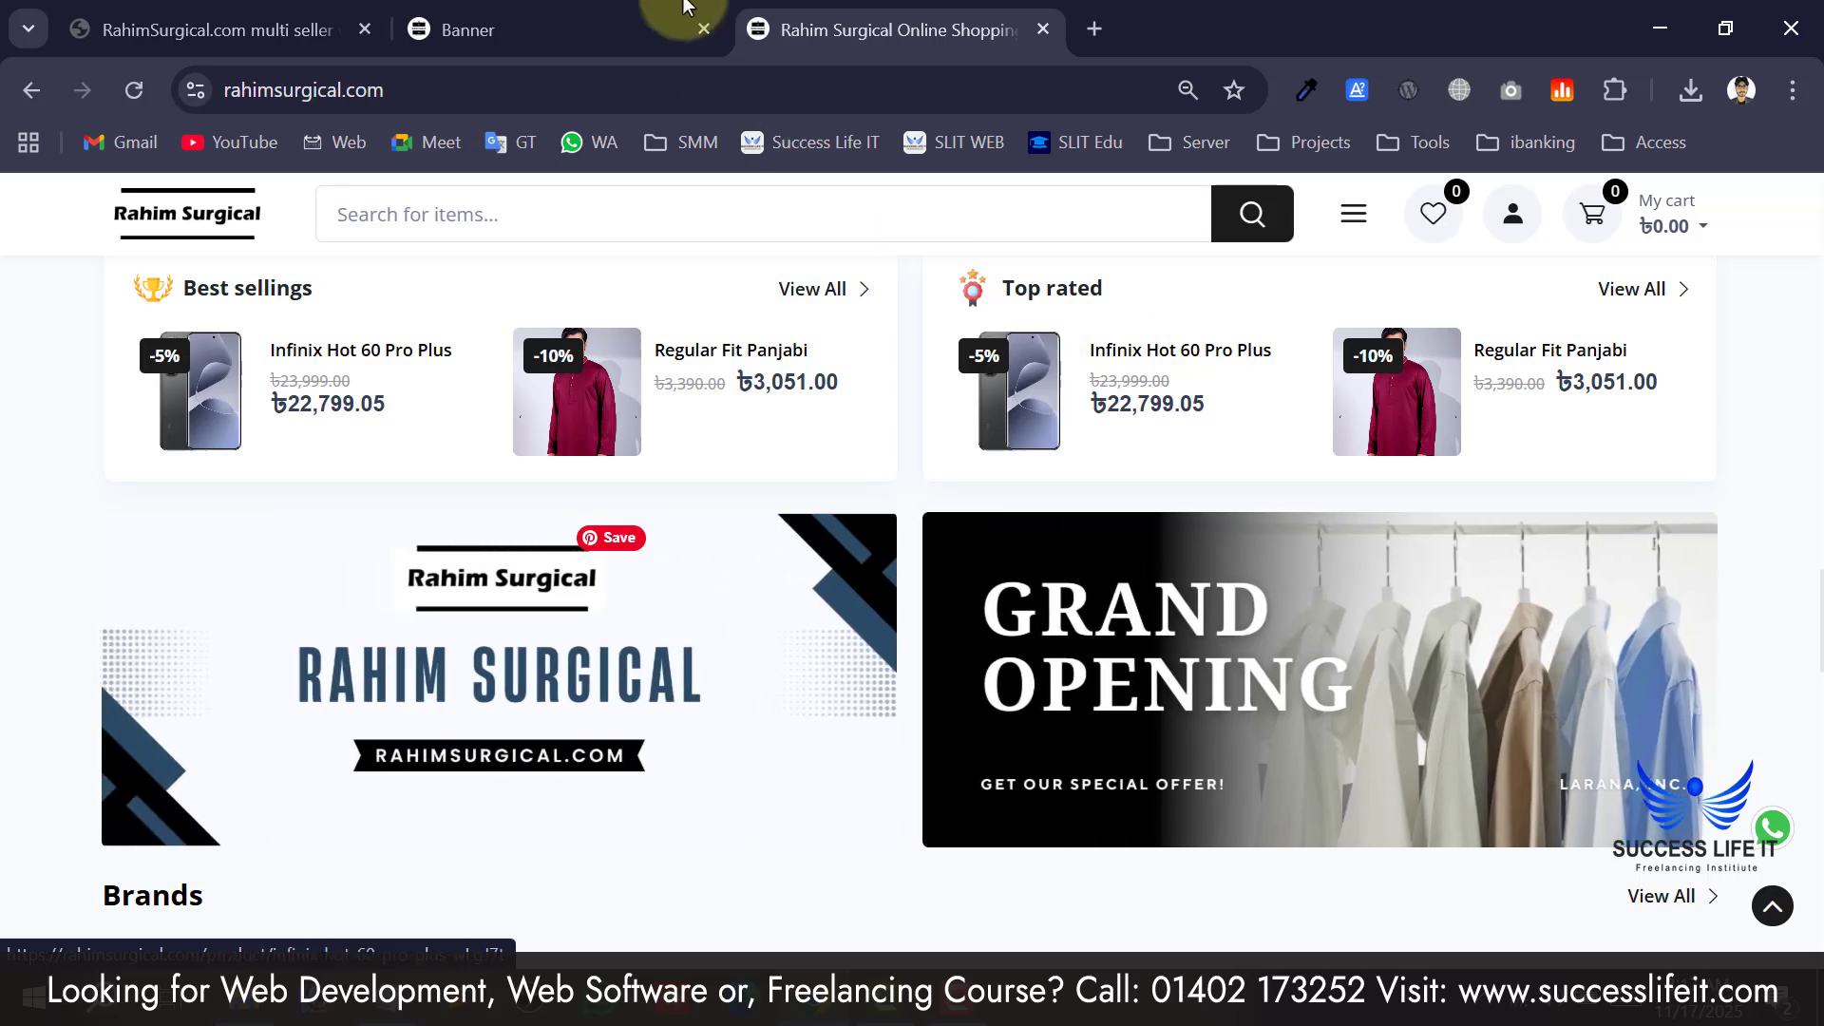
# Highlight the Main Section Banner type and find it on the storefront home page.
pyautogui.click(665, 28)
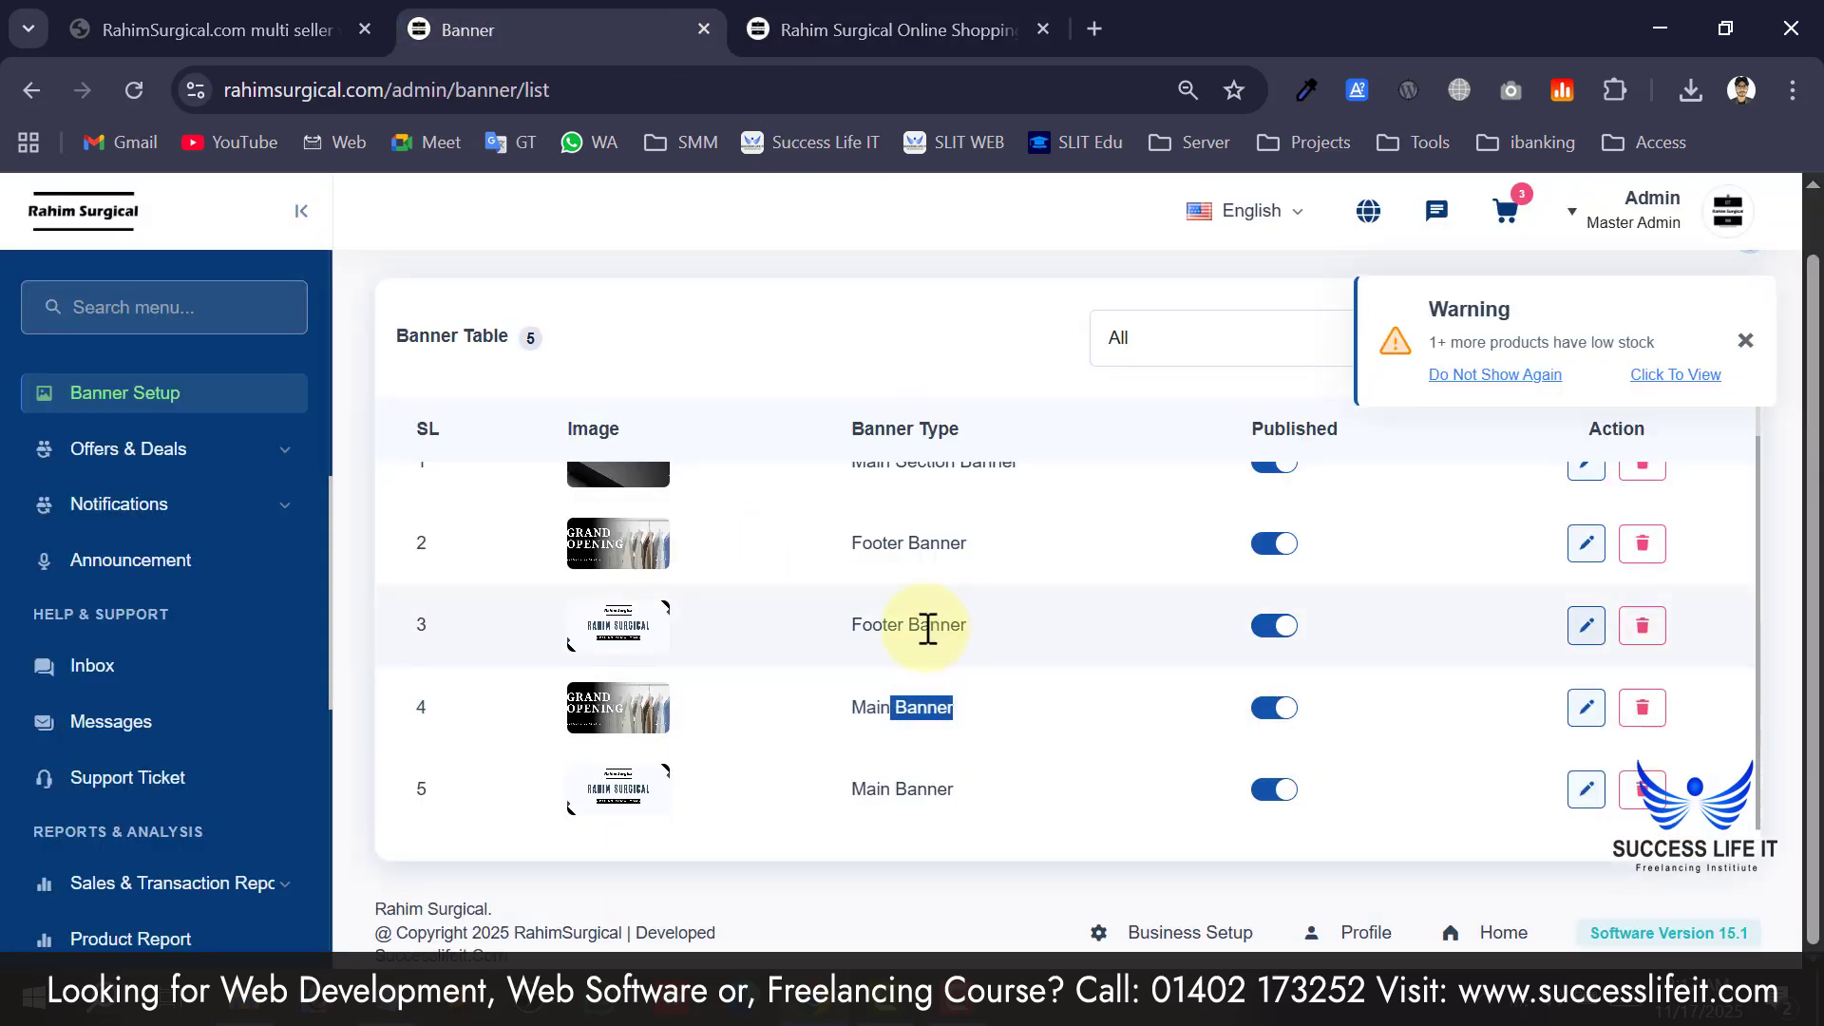
pyautogui.moveTo(929, 625); pyautogui.dragTo(829, 610)
pyautogui.scroll(1, 829, 610)
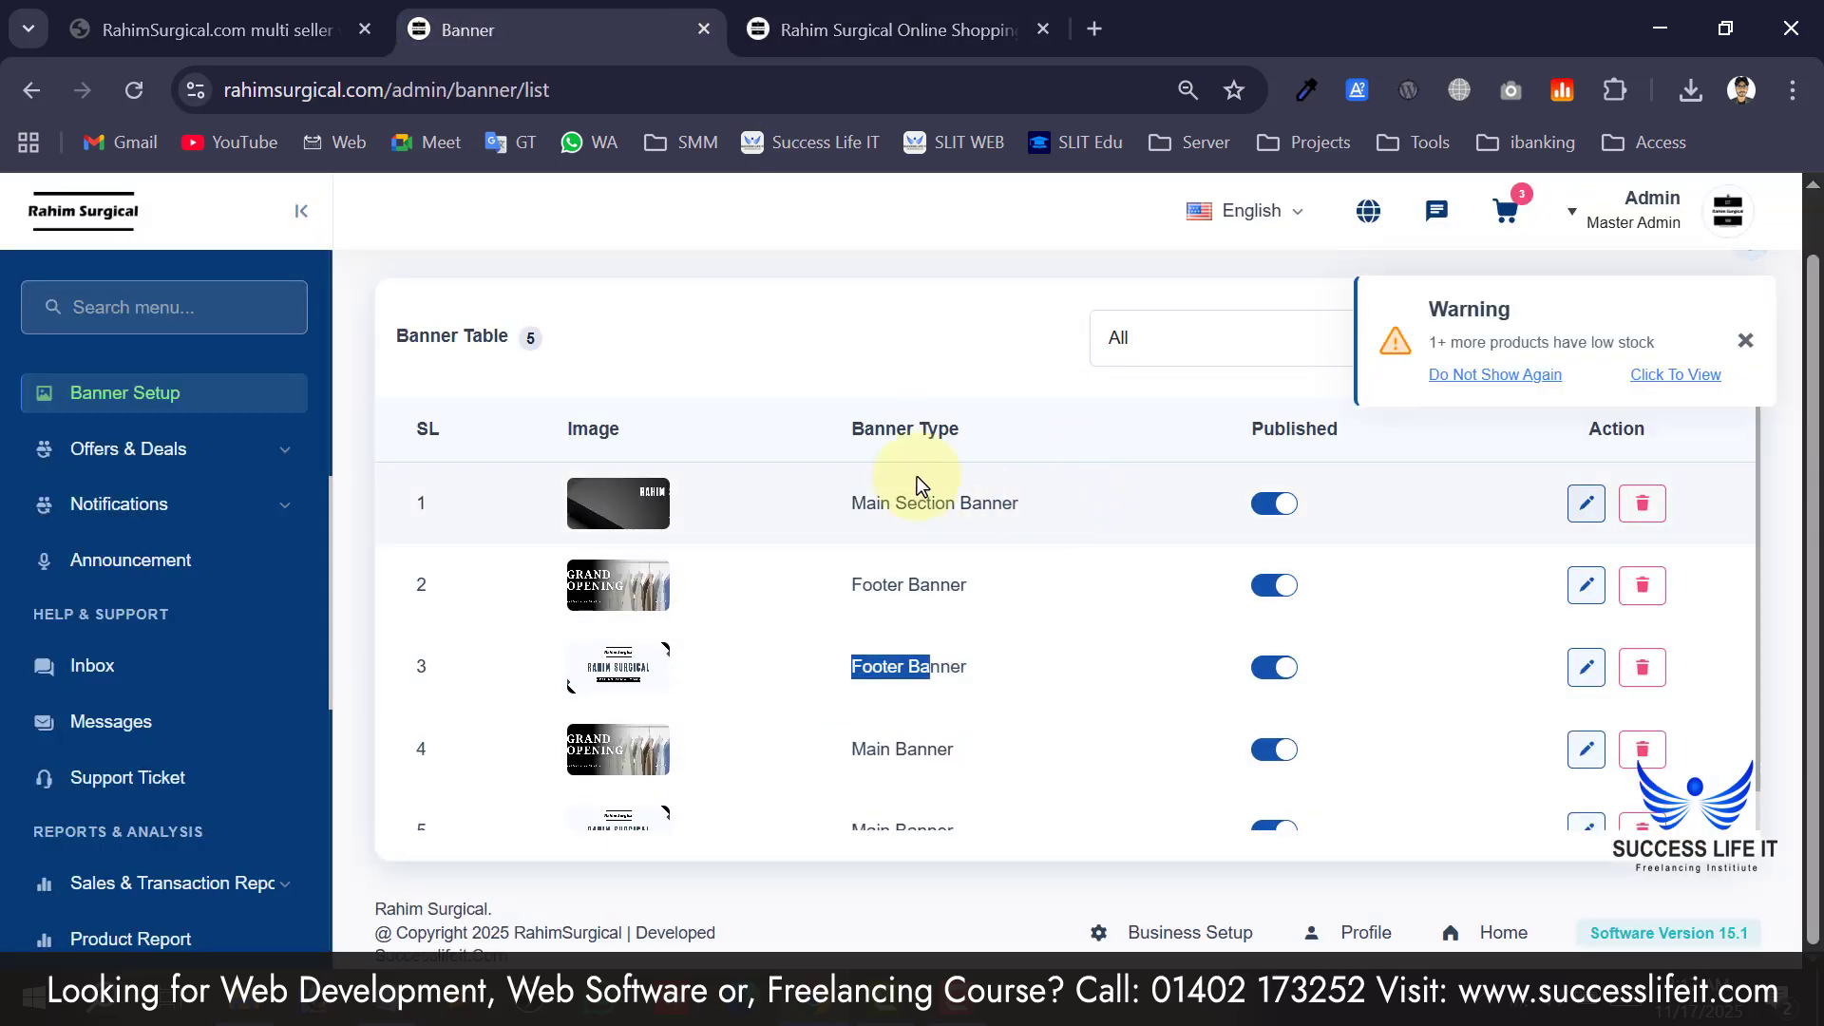
pyautogui.tripleClick(988, 502)
pyautogui.click(893, 28)
pyautogui.scroll(8, 967, 602)
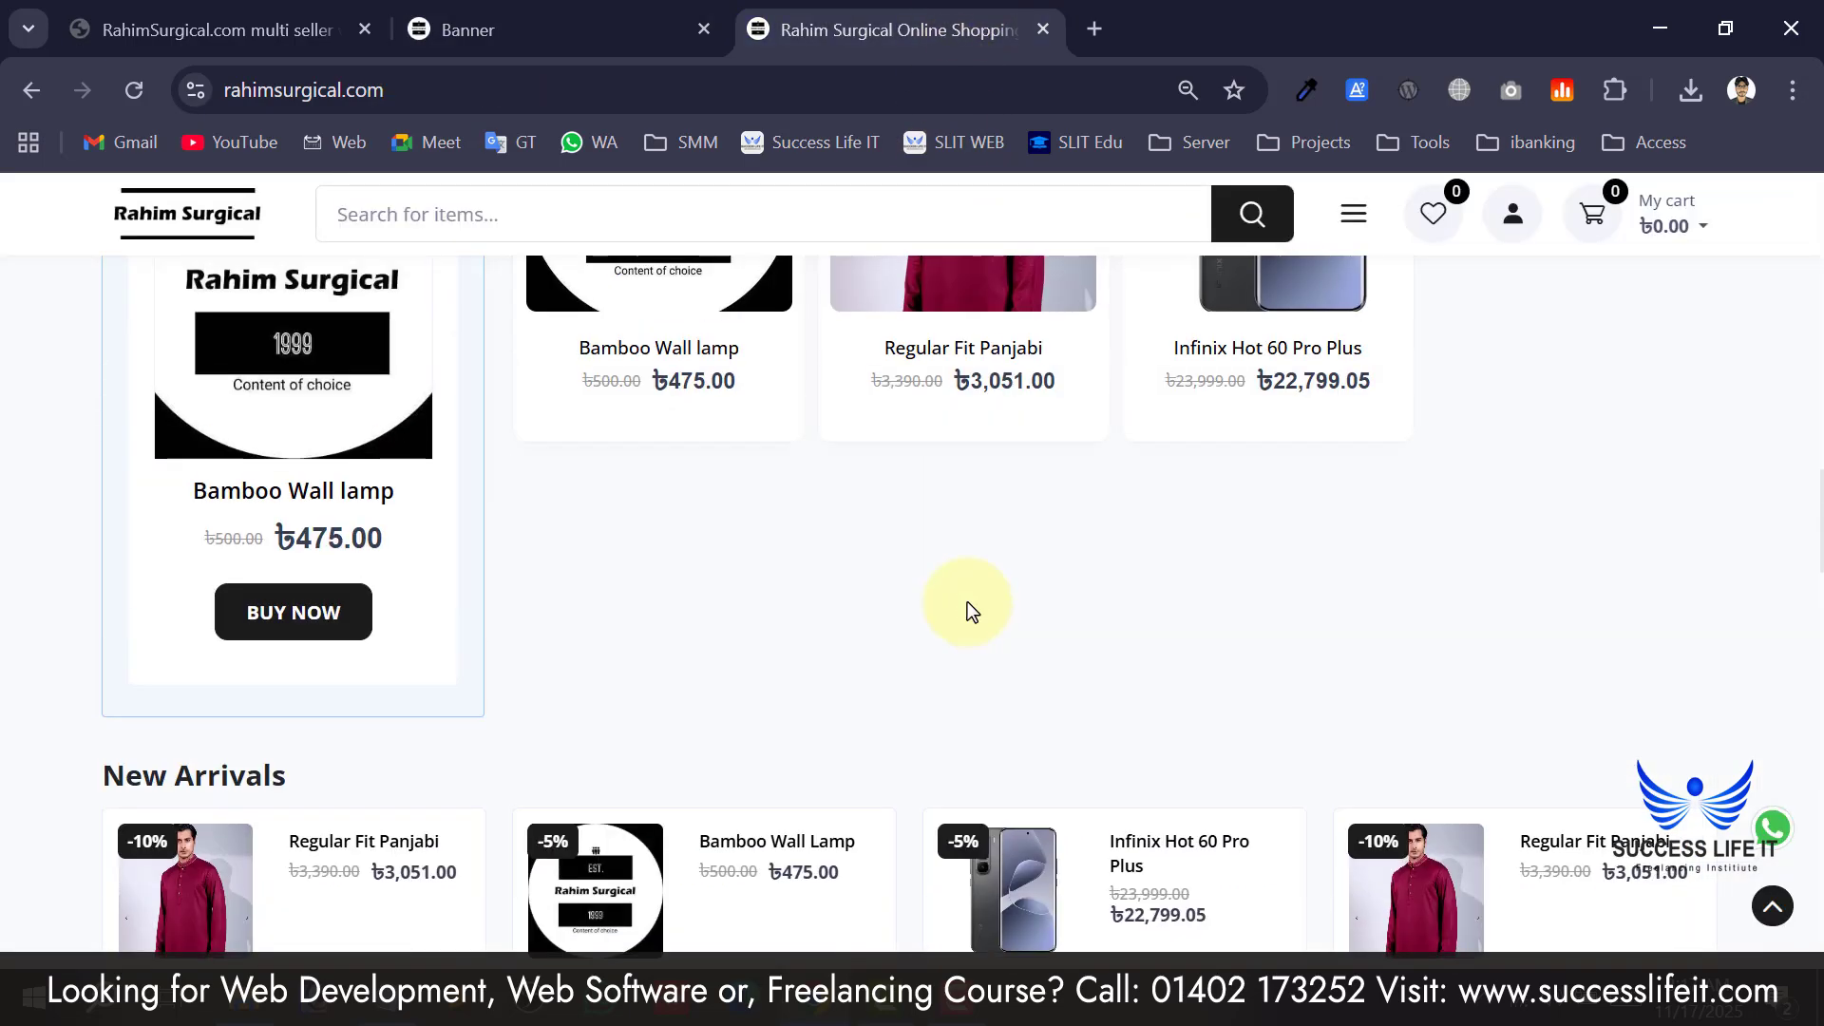
pyautogui.scroll(9, 967, 602)
pyautogui.scroll(-2, 938, 599)
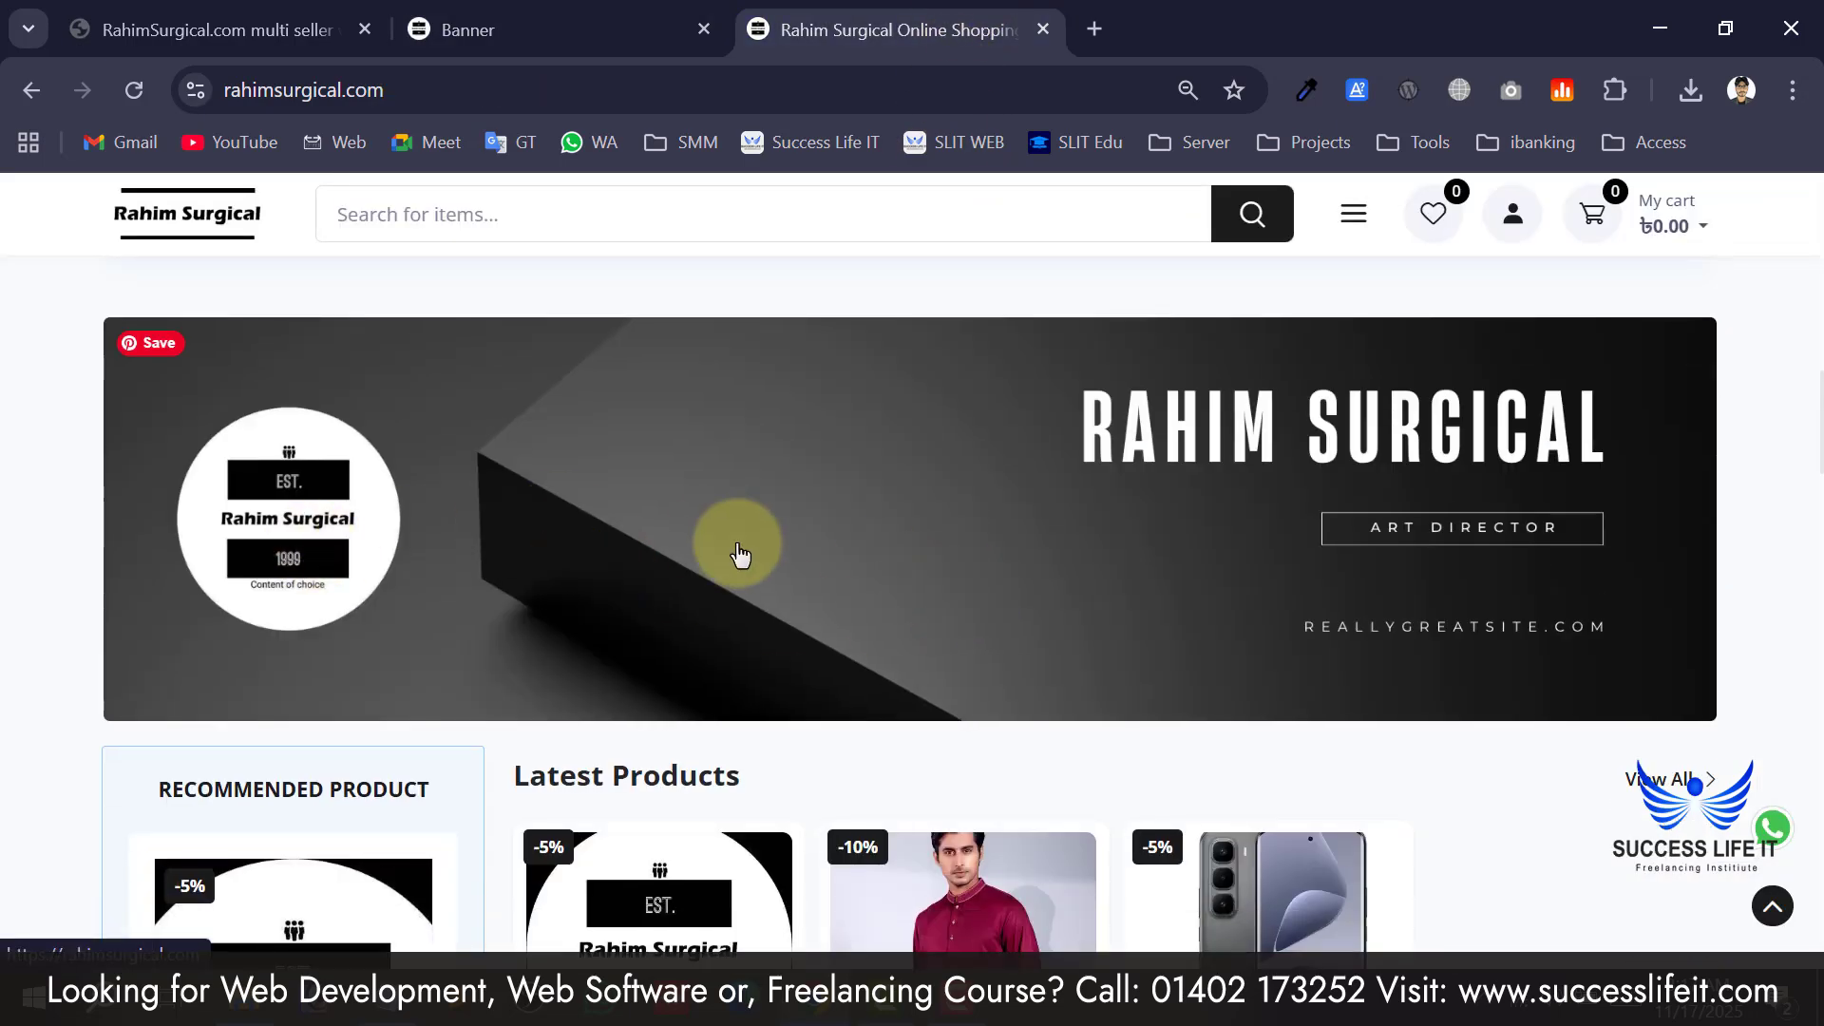
pyautogui.click(469, 29)
# Dismiss the low-stock warning and start a new banner in the Banner Form.
pyautogui.scroll(1, 1092, 708)
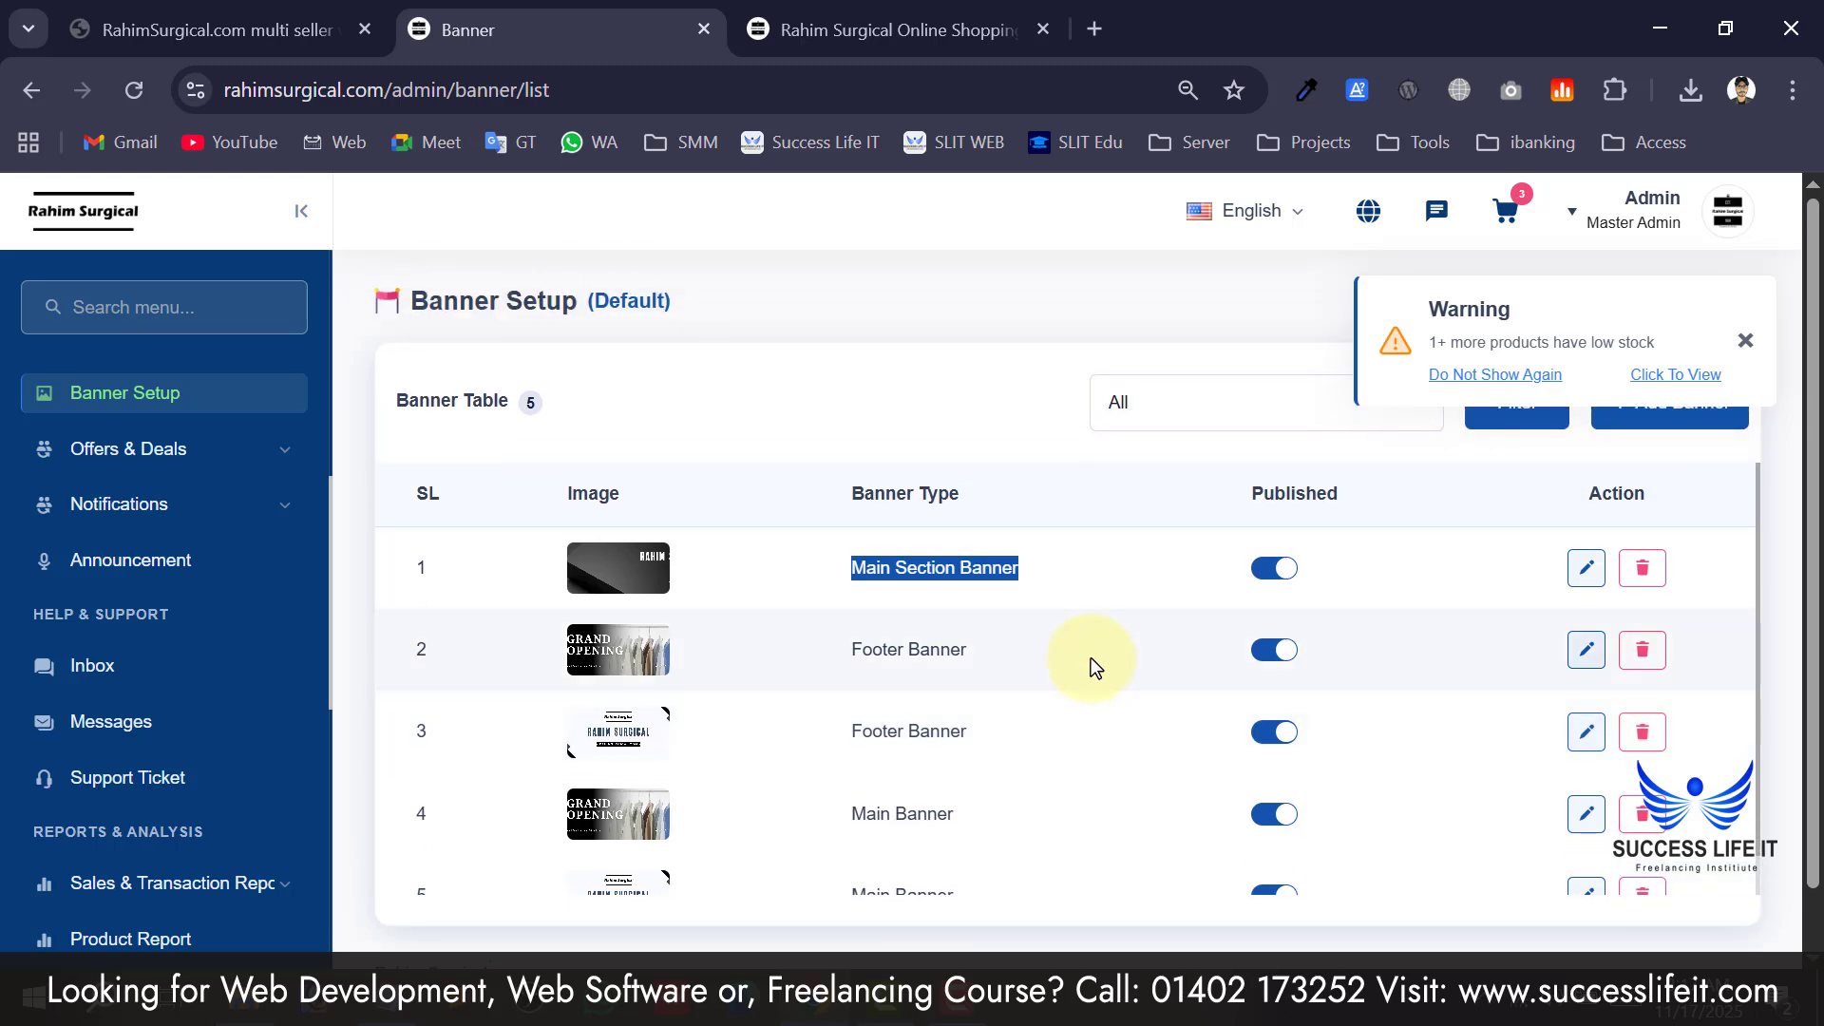
pyautogui.click(1584, 655)
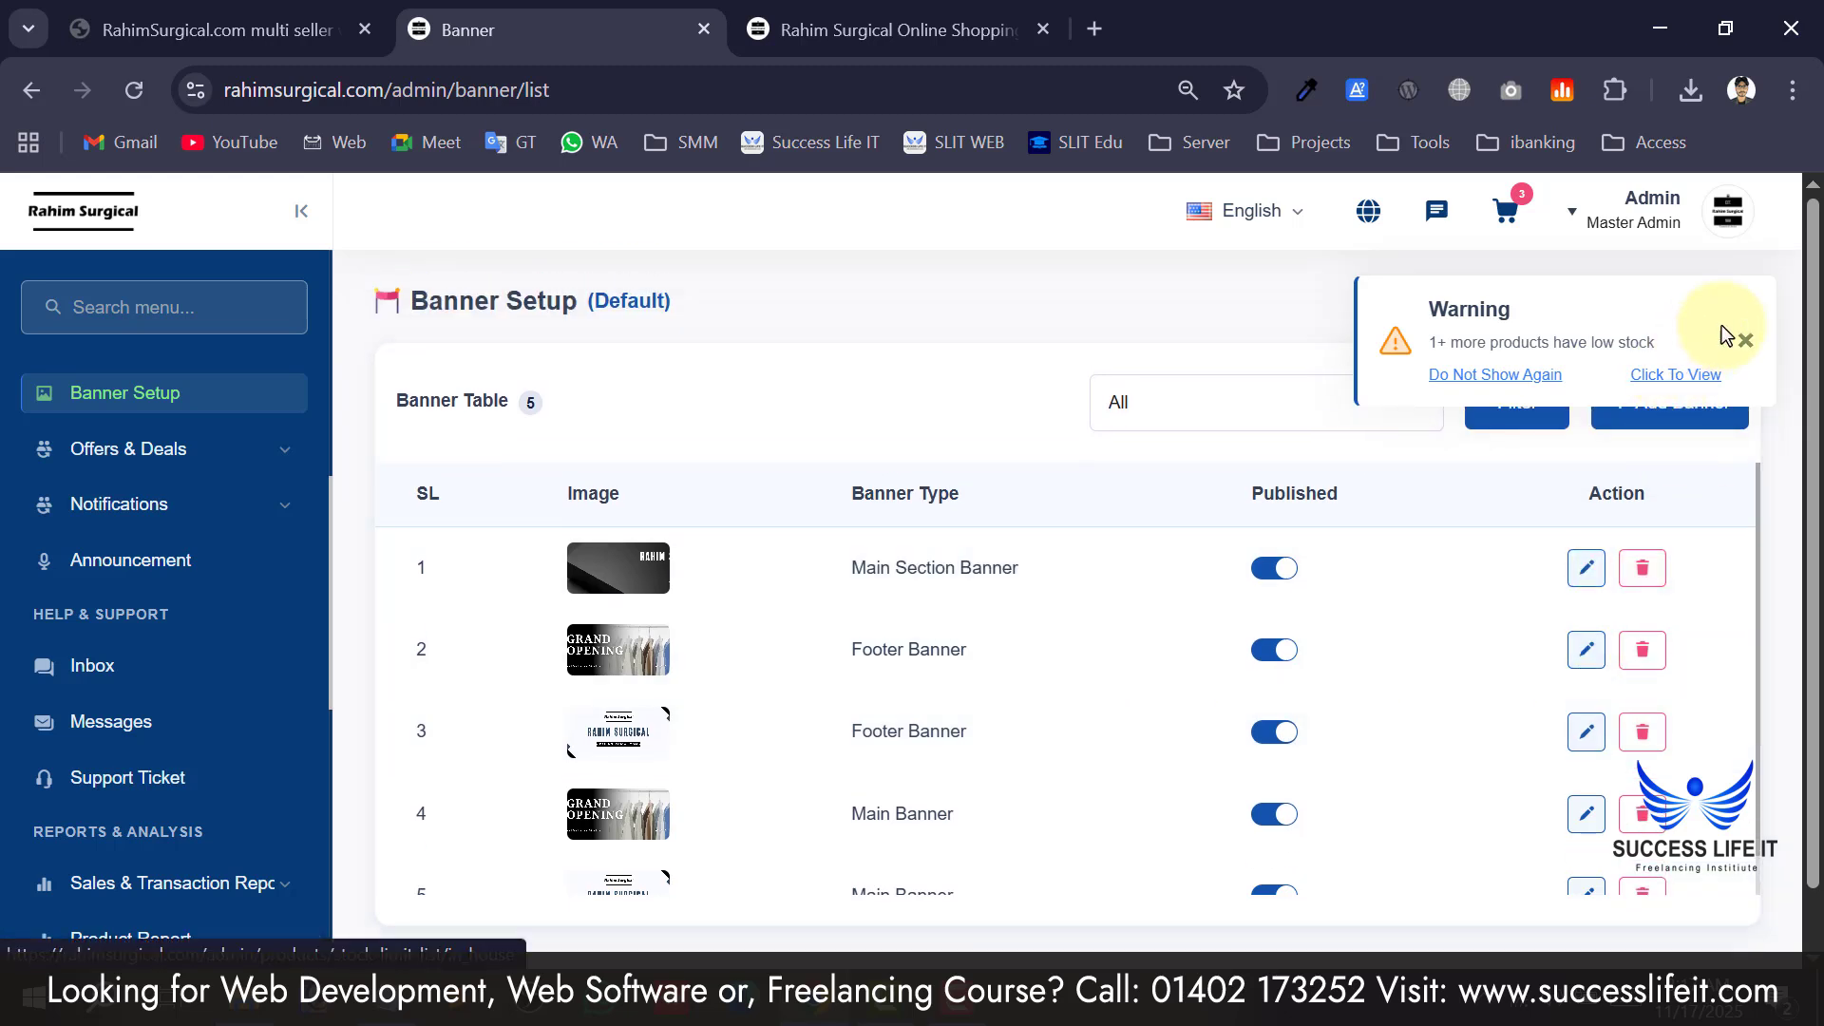
pyautogui.click(1746, 342)
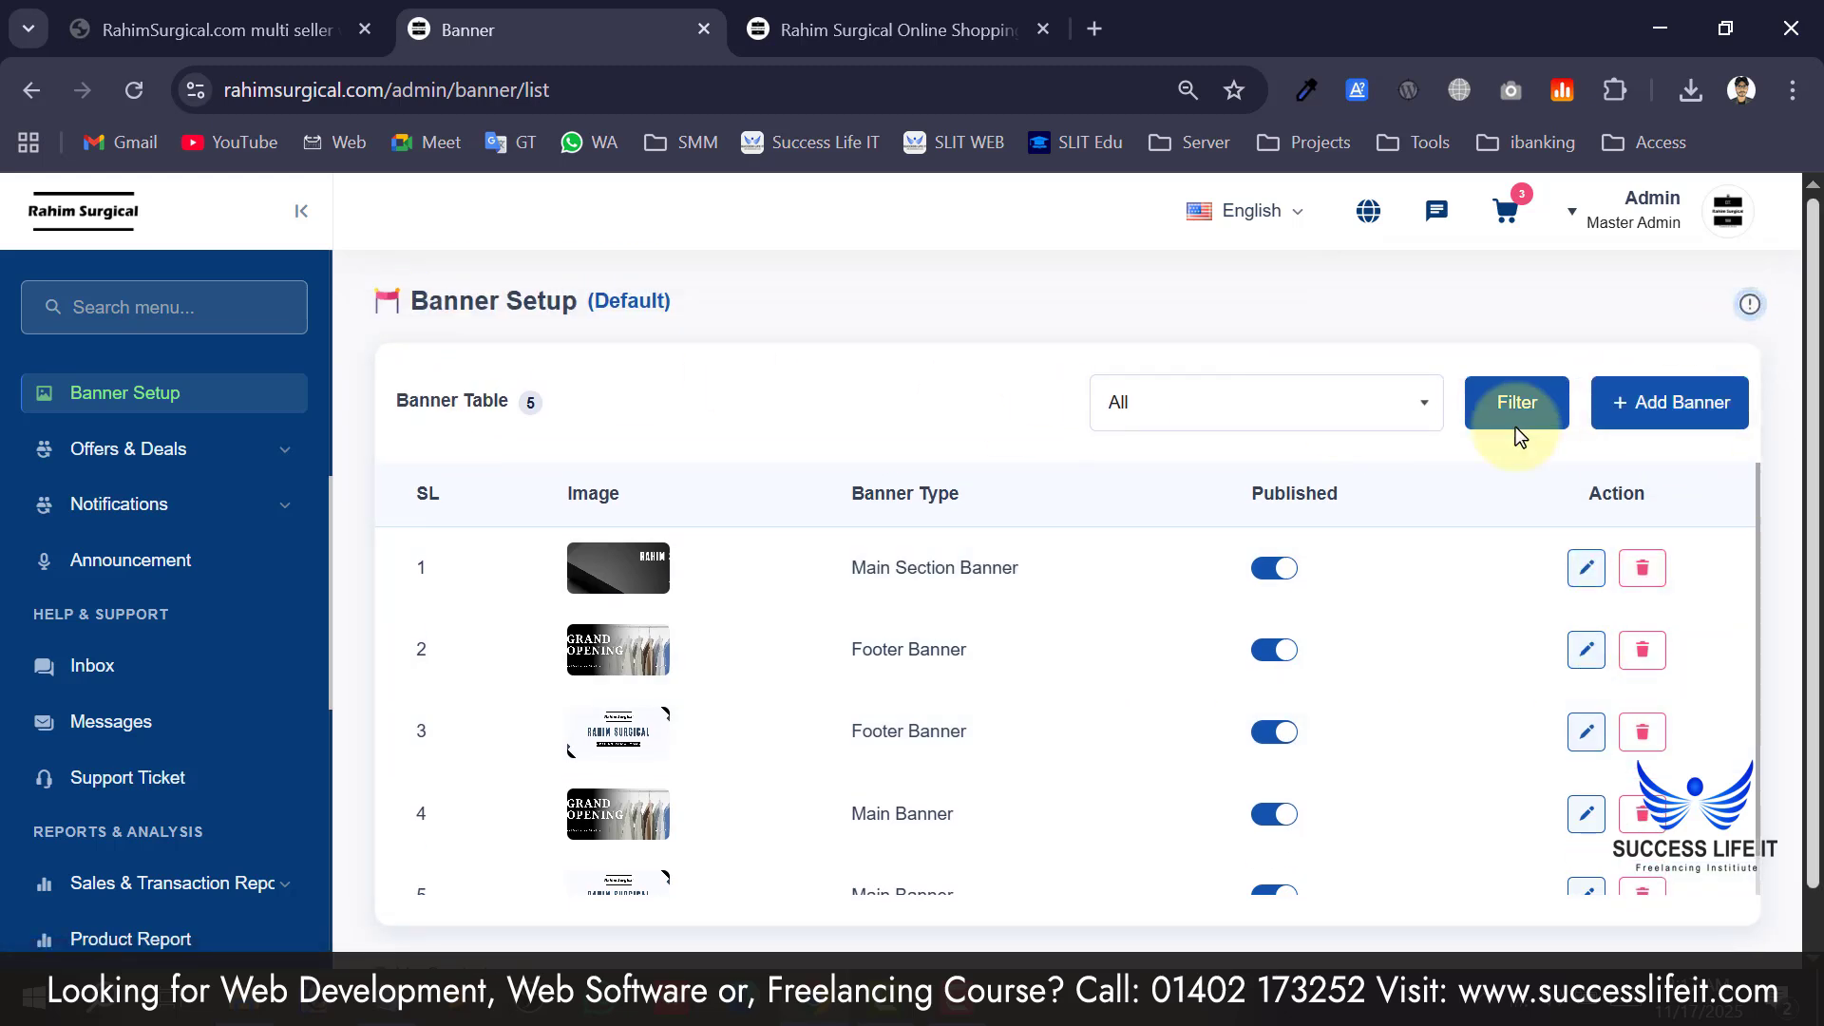
pyautogui.click(1698, 405)
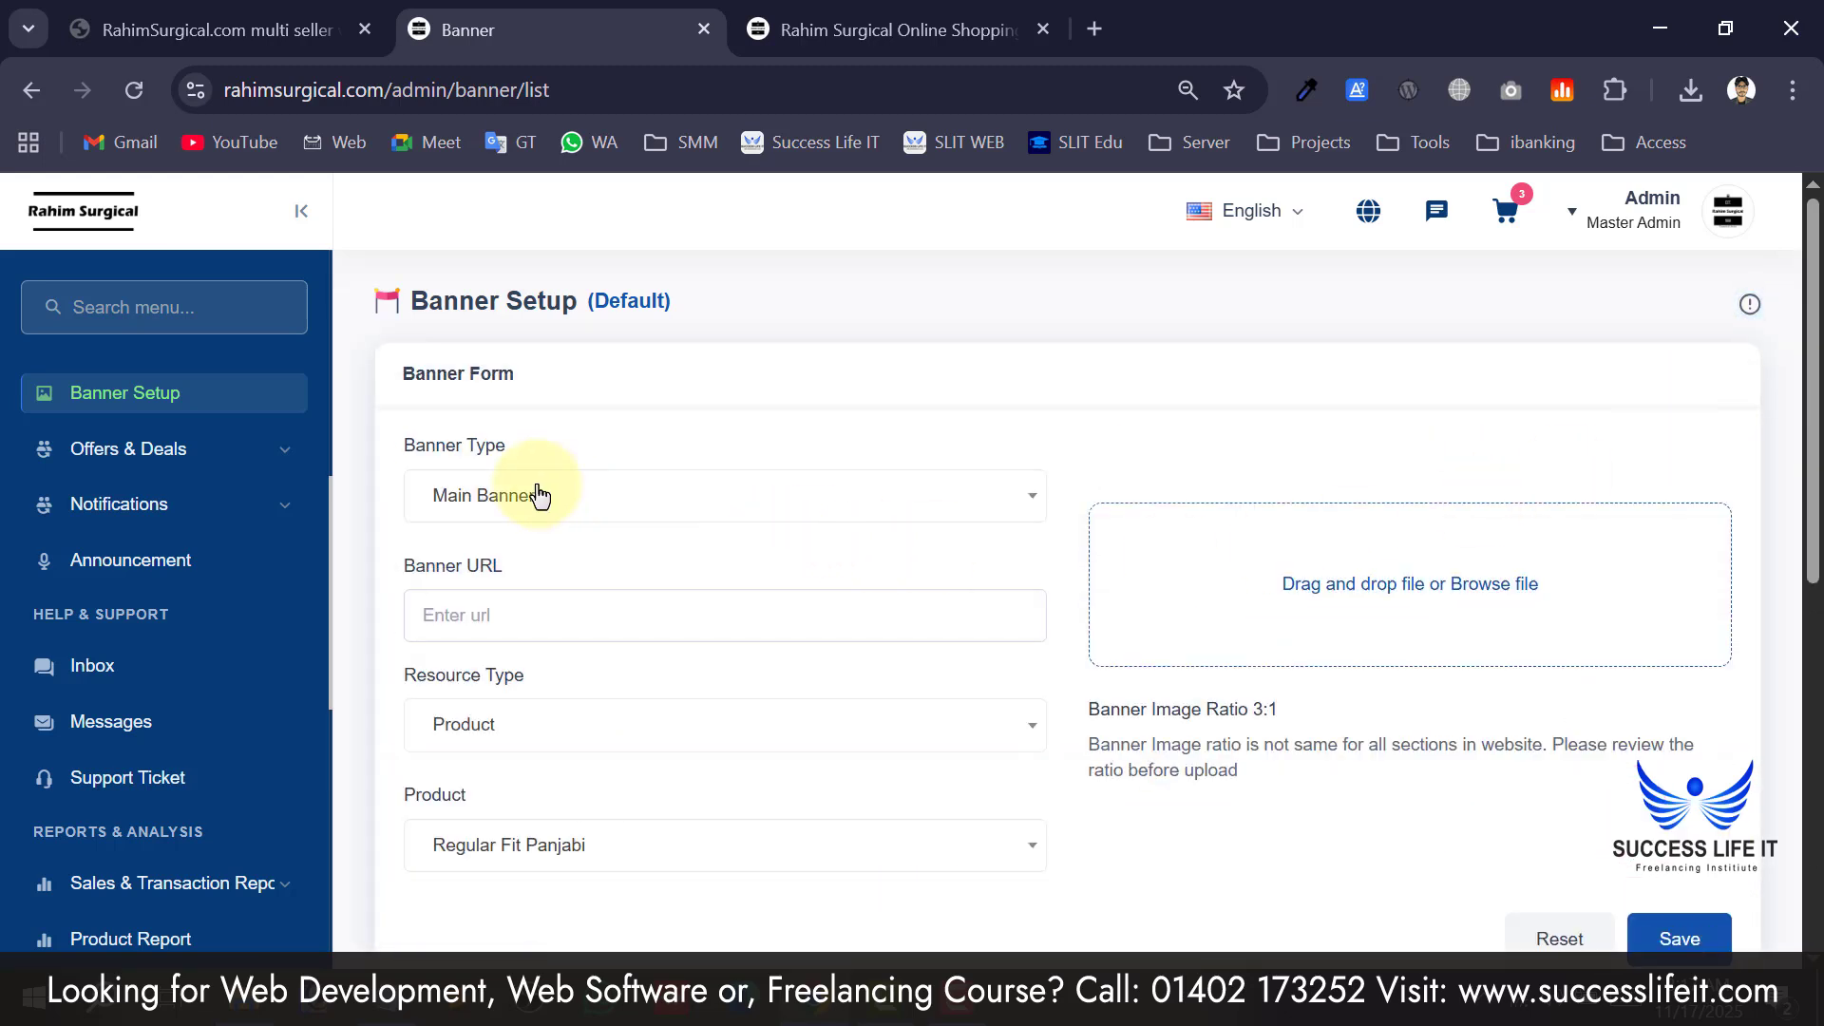
pyautogui.click(539, 495)
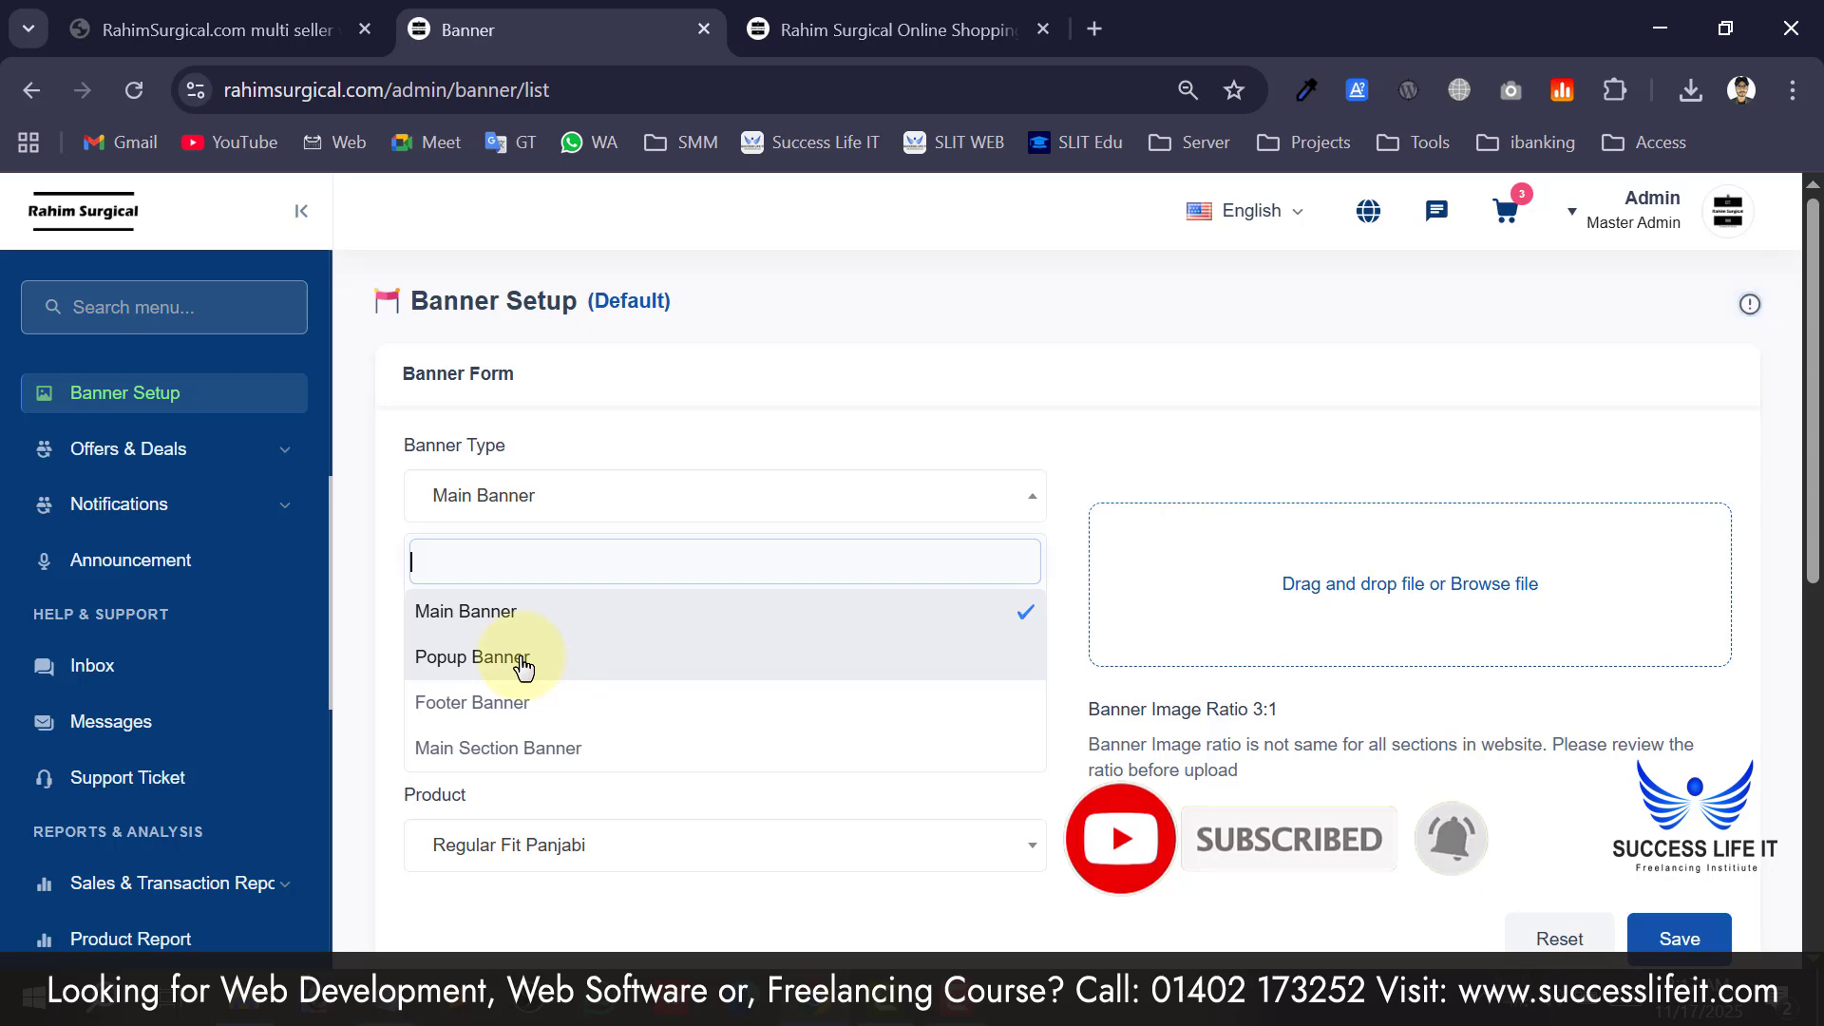
# Load buyupbd in a new tab, close its popup banner, and return to the banner form.
pyautogui.click(1104, 27)
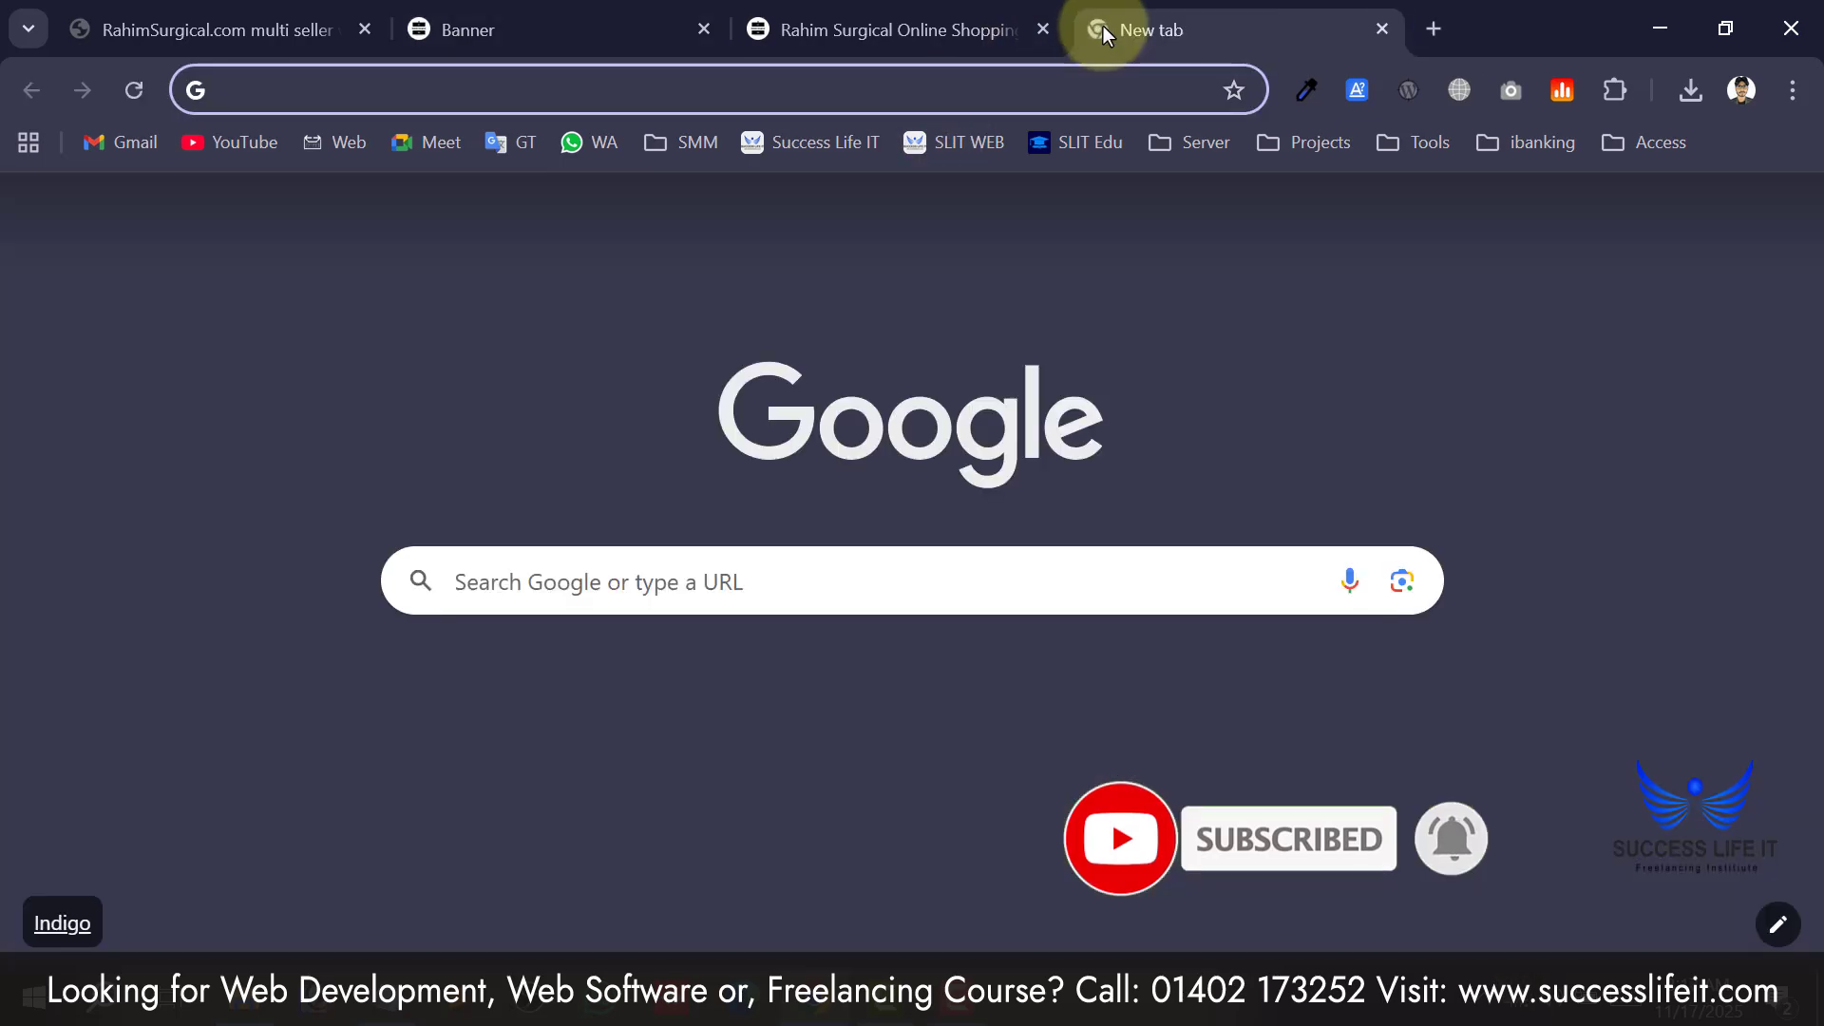
pyautogui.write('bu\\')
pyautogui.press('BackSpace')
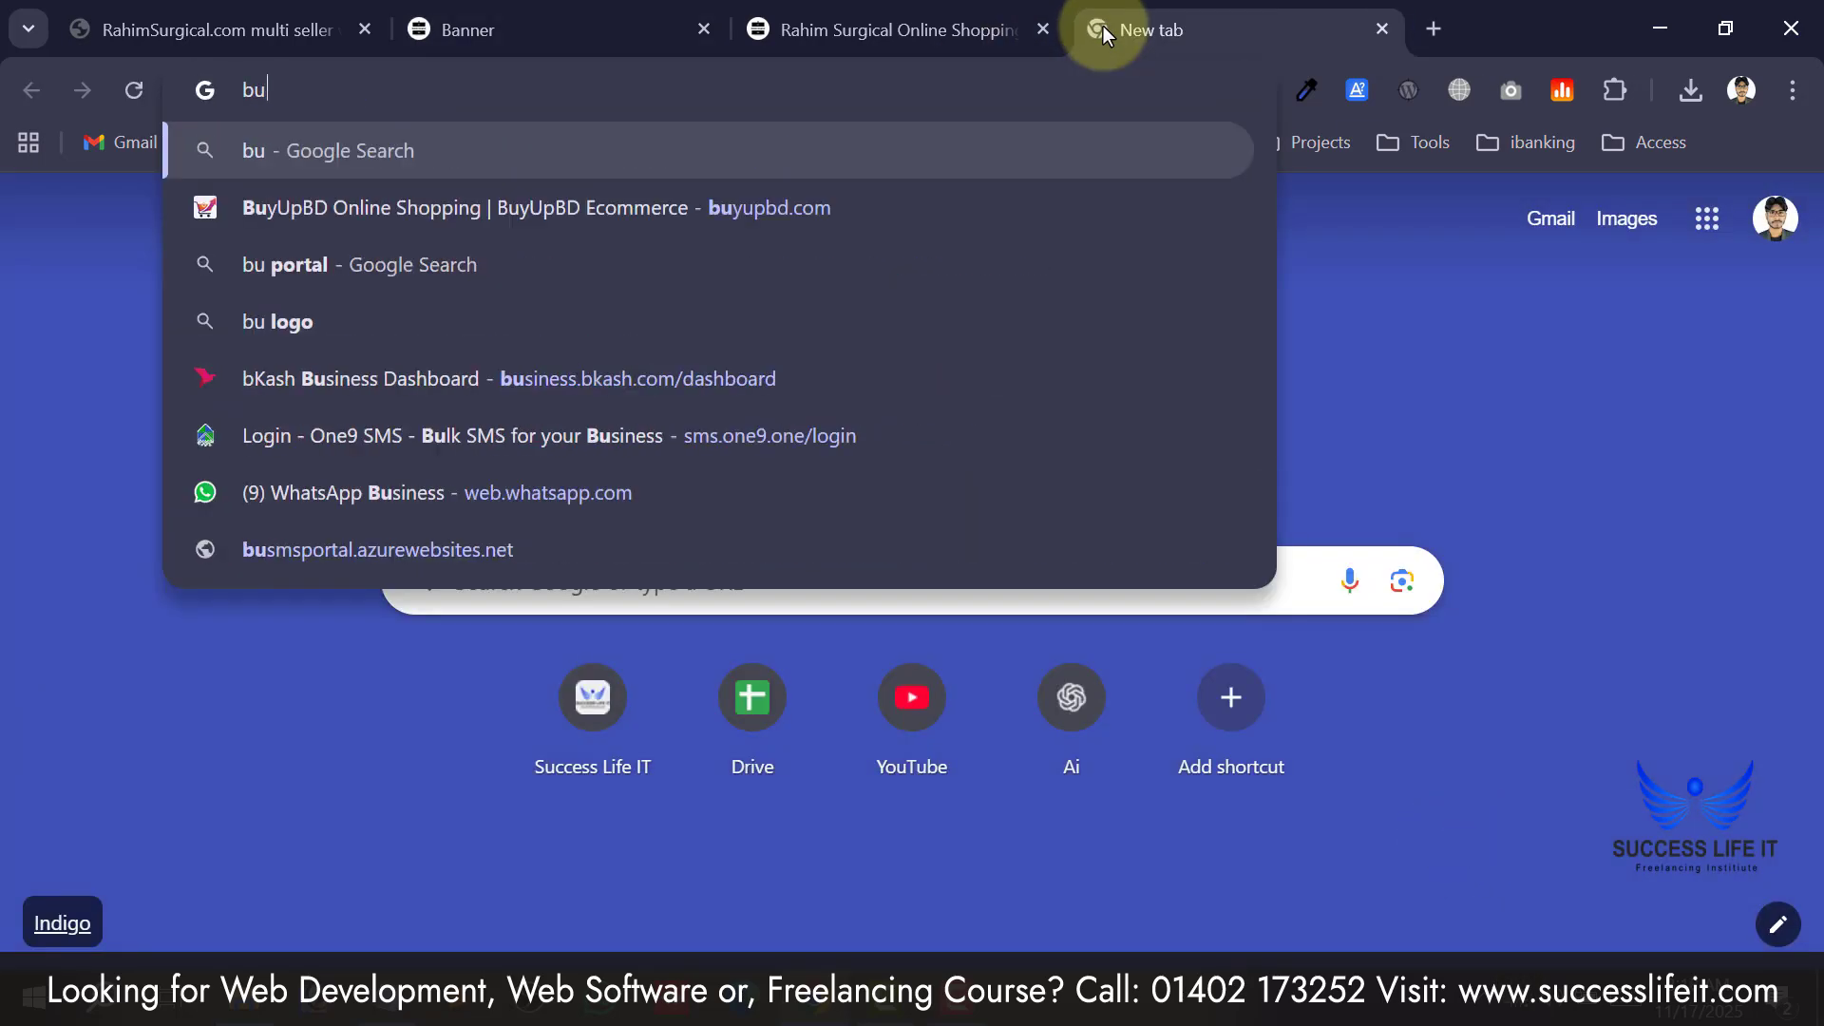
pyautogui.write('y')
pyautogui.press('Return')
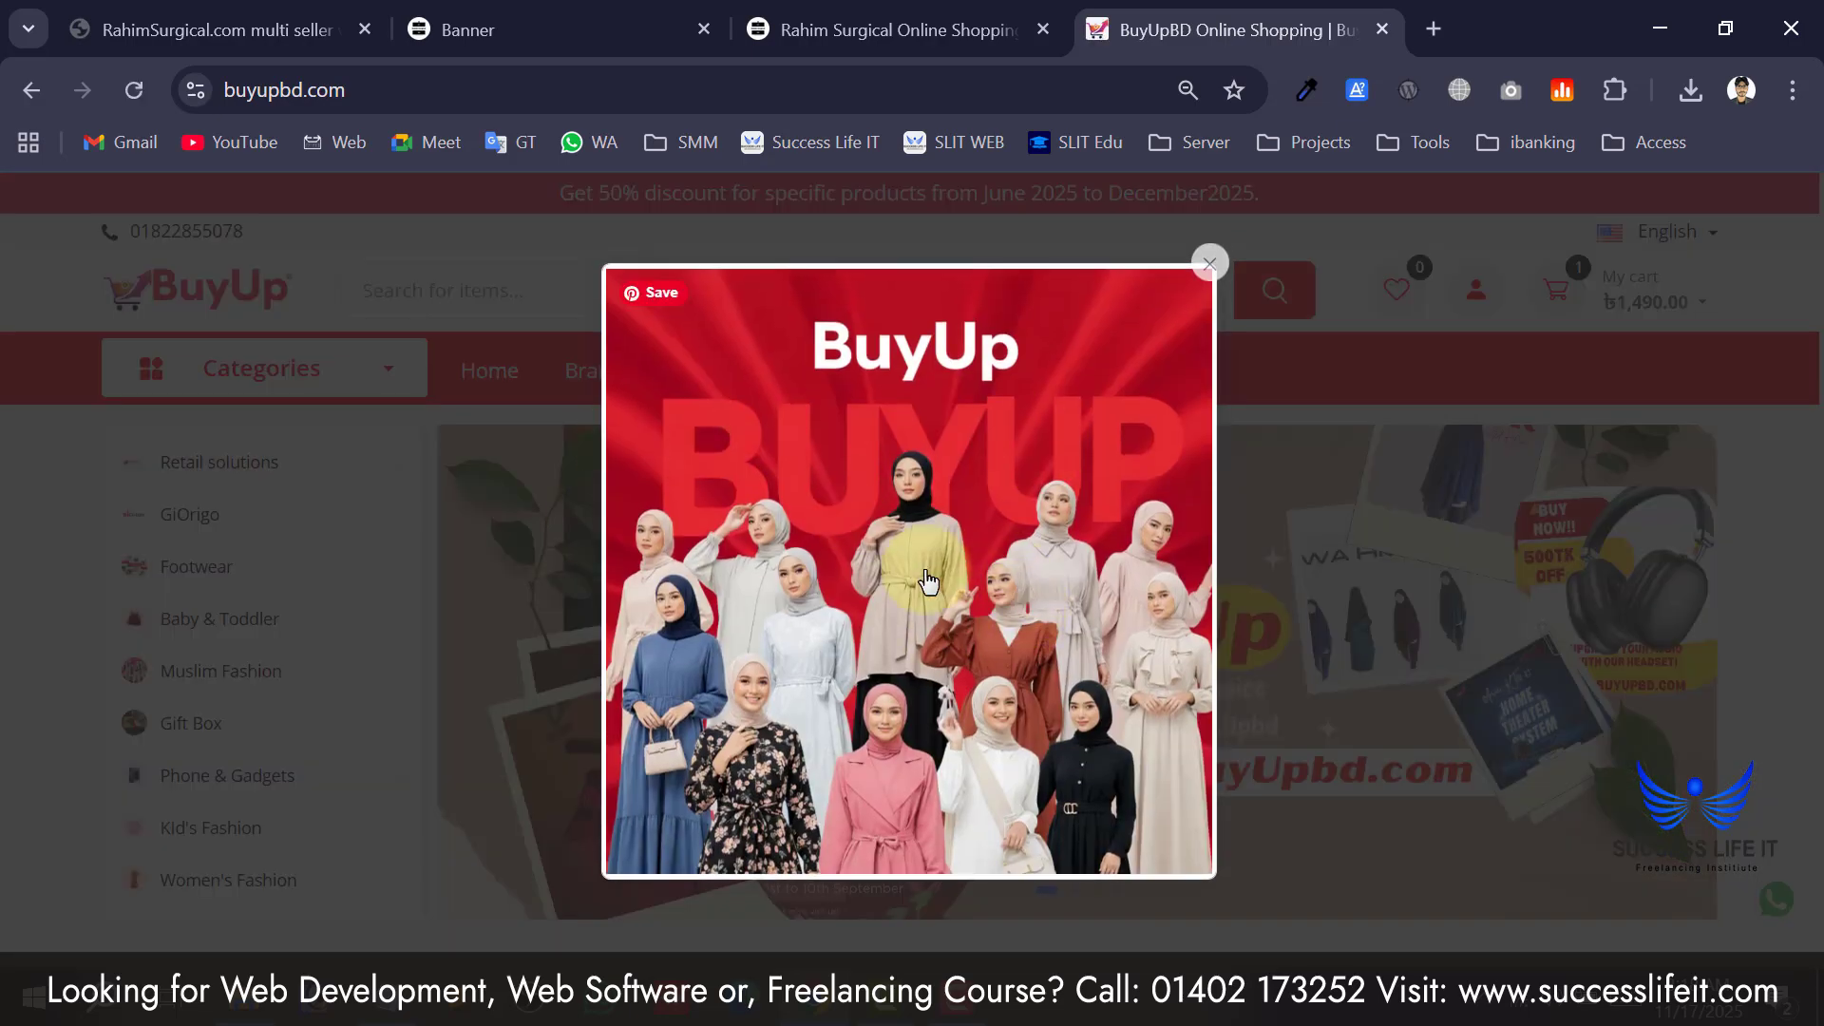
pyautogui.click(1210, 265)
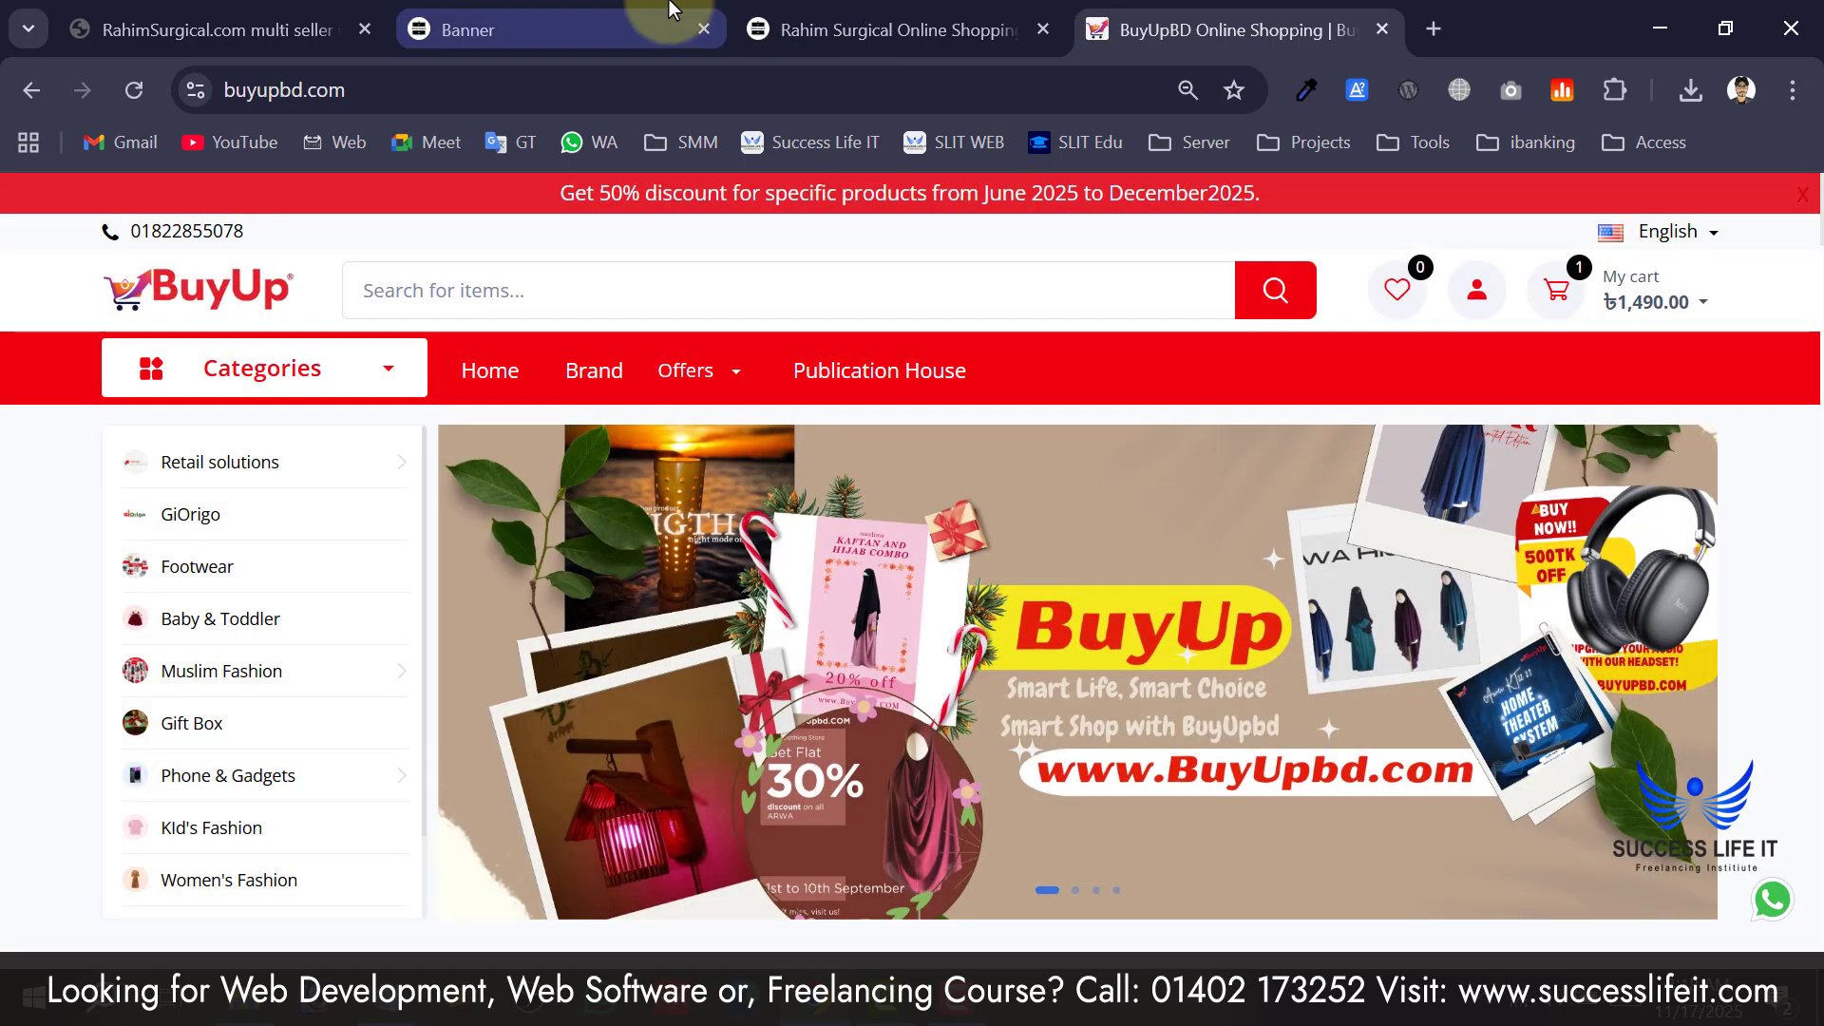
pyautogui.click(513, 30)
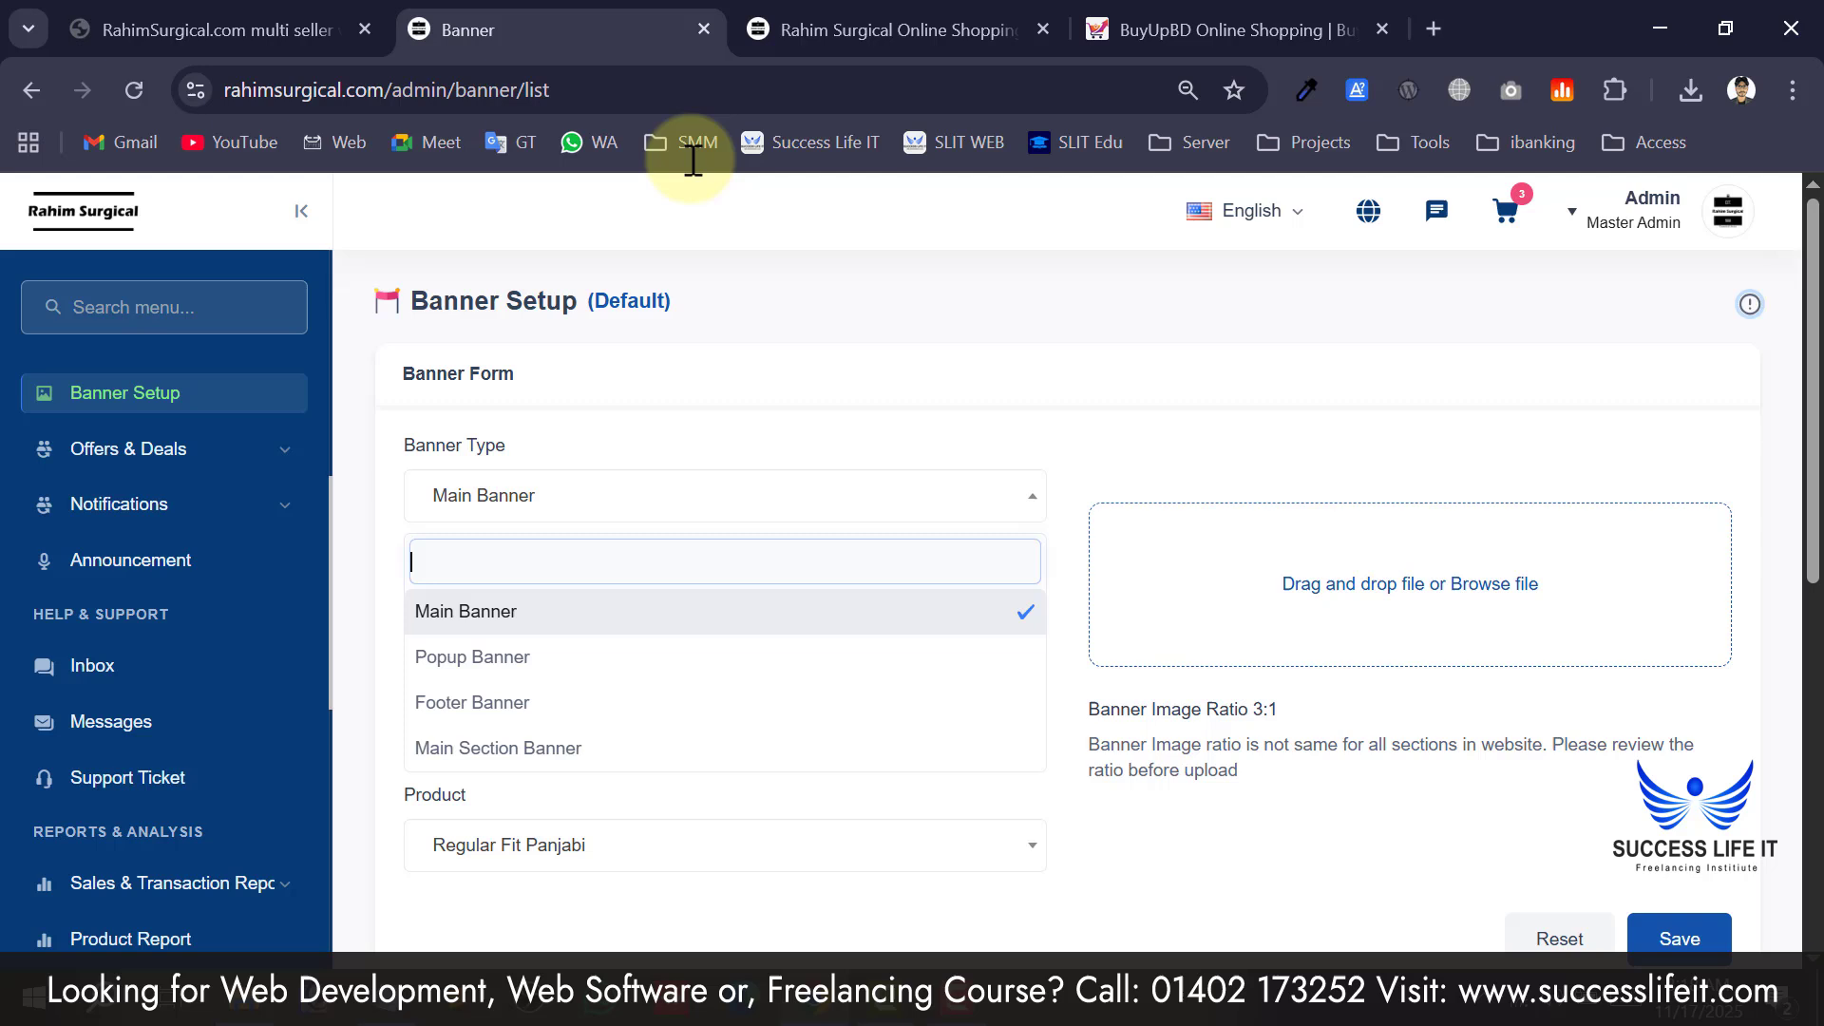
# Set the banner type to Popup Banner, keeping Product resource type and Regular Fit Panjabi.
pyautogui.click(523, 672)
pyautogui.click(542, 630)
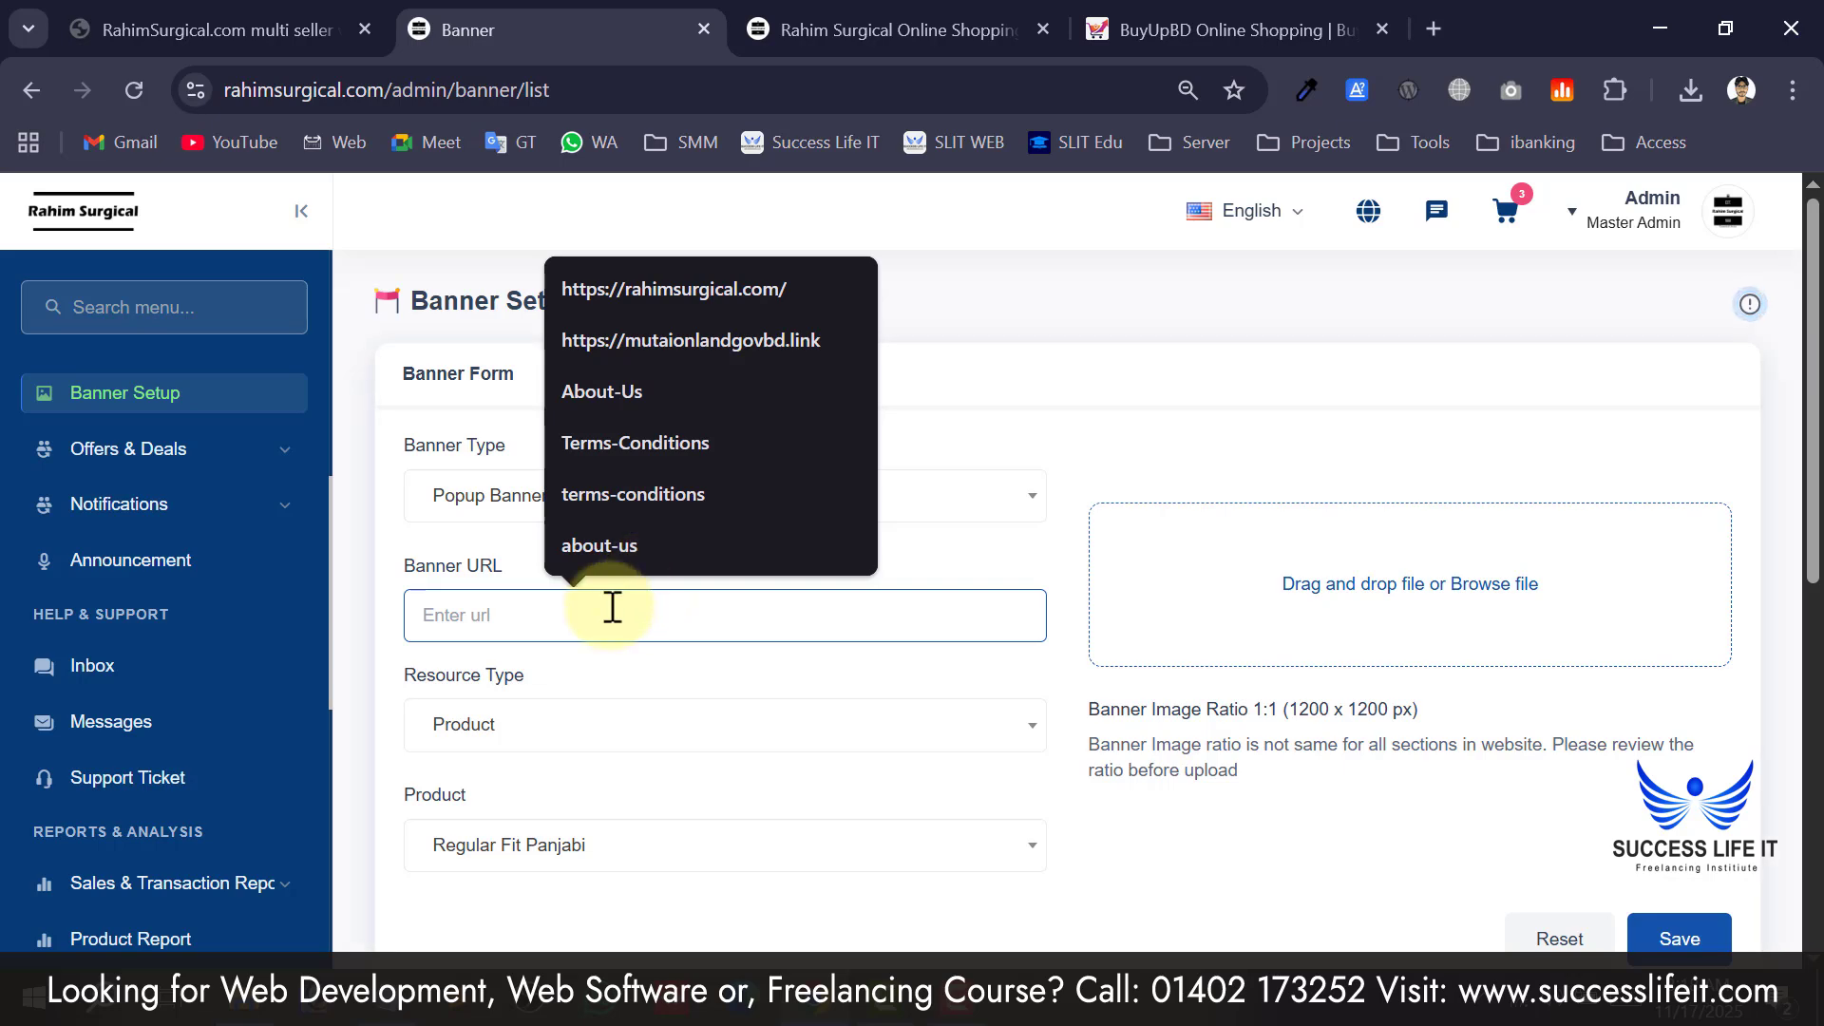
pyautogui.click(582, 719)
pyautogui.click(582, 720)
pyautogui.scroll(-1, 578, 806)
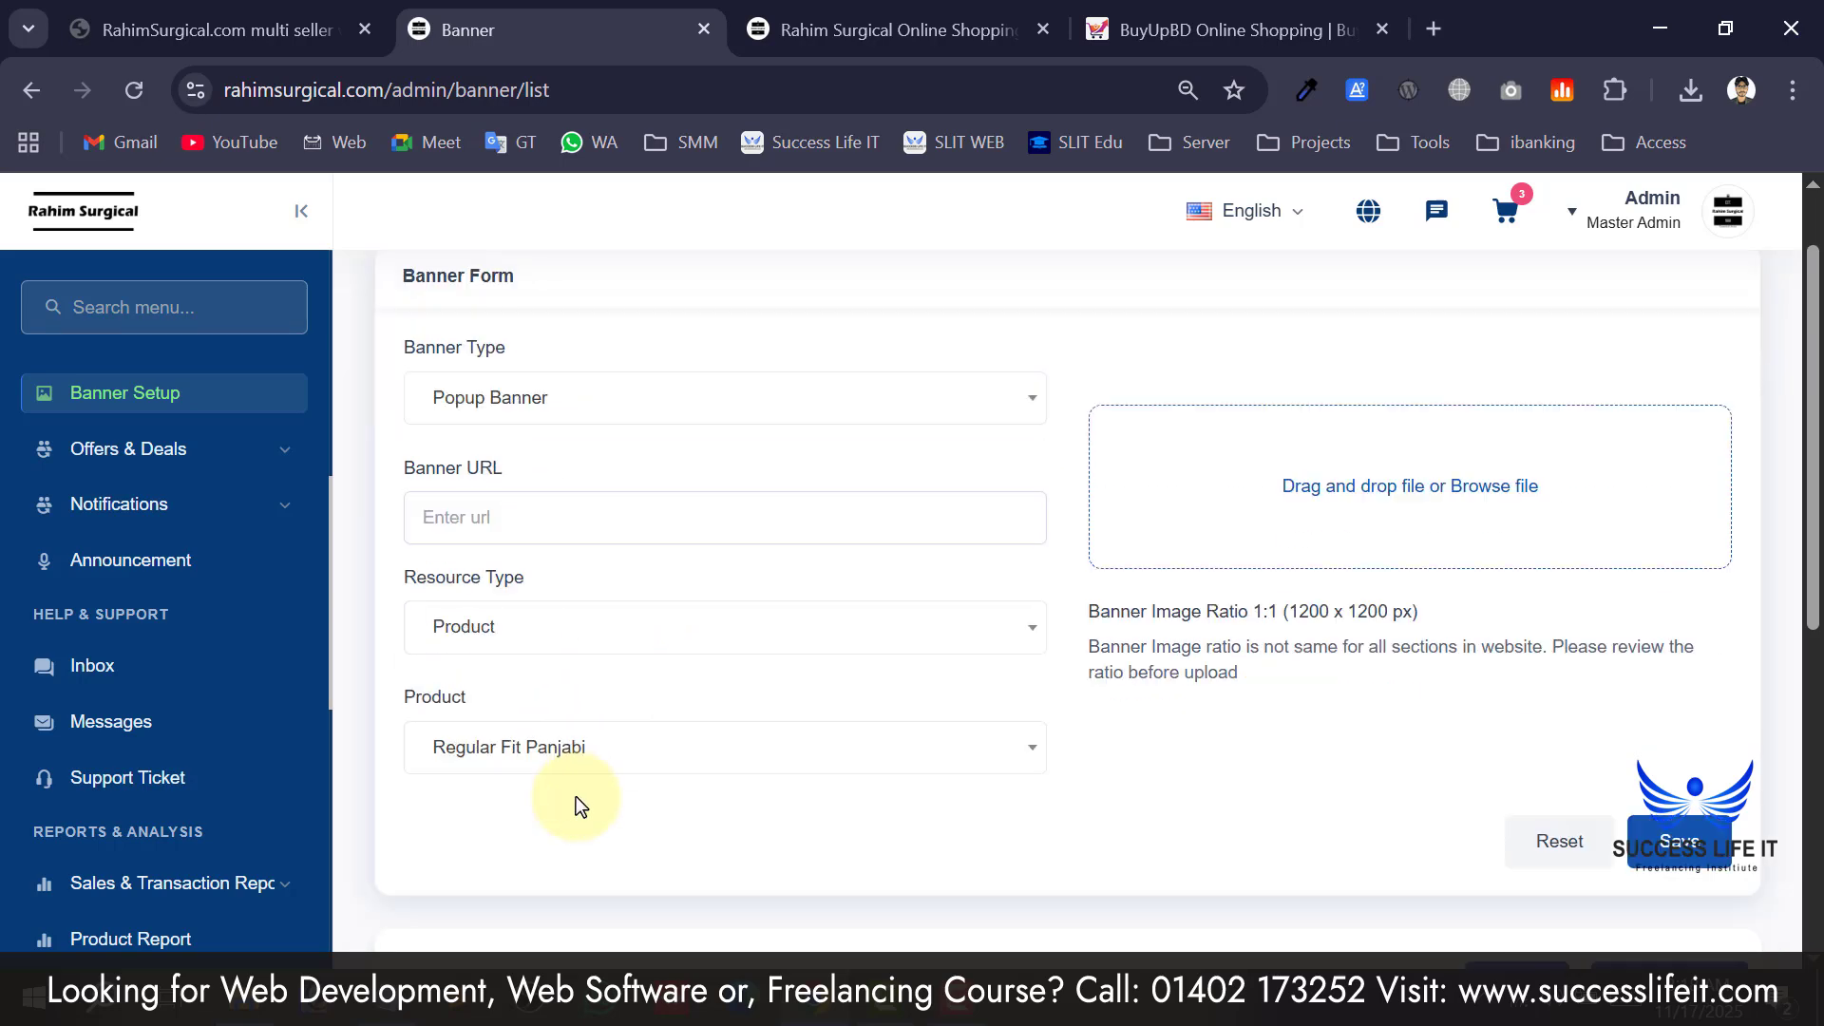
pyautogui.scroll(-1, 576, 805)
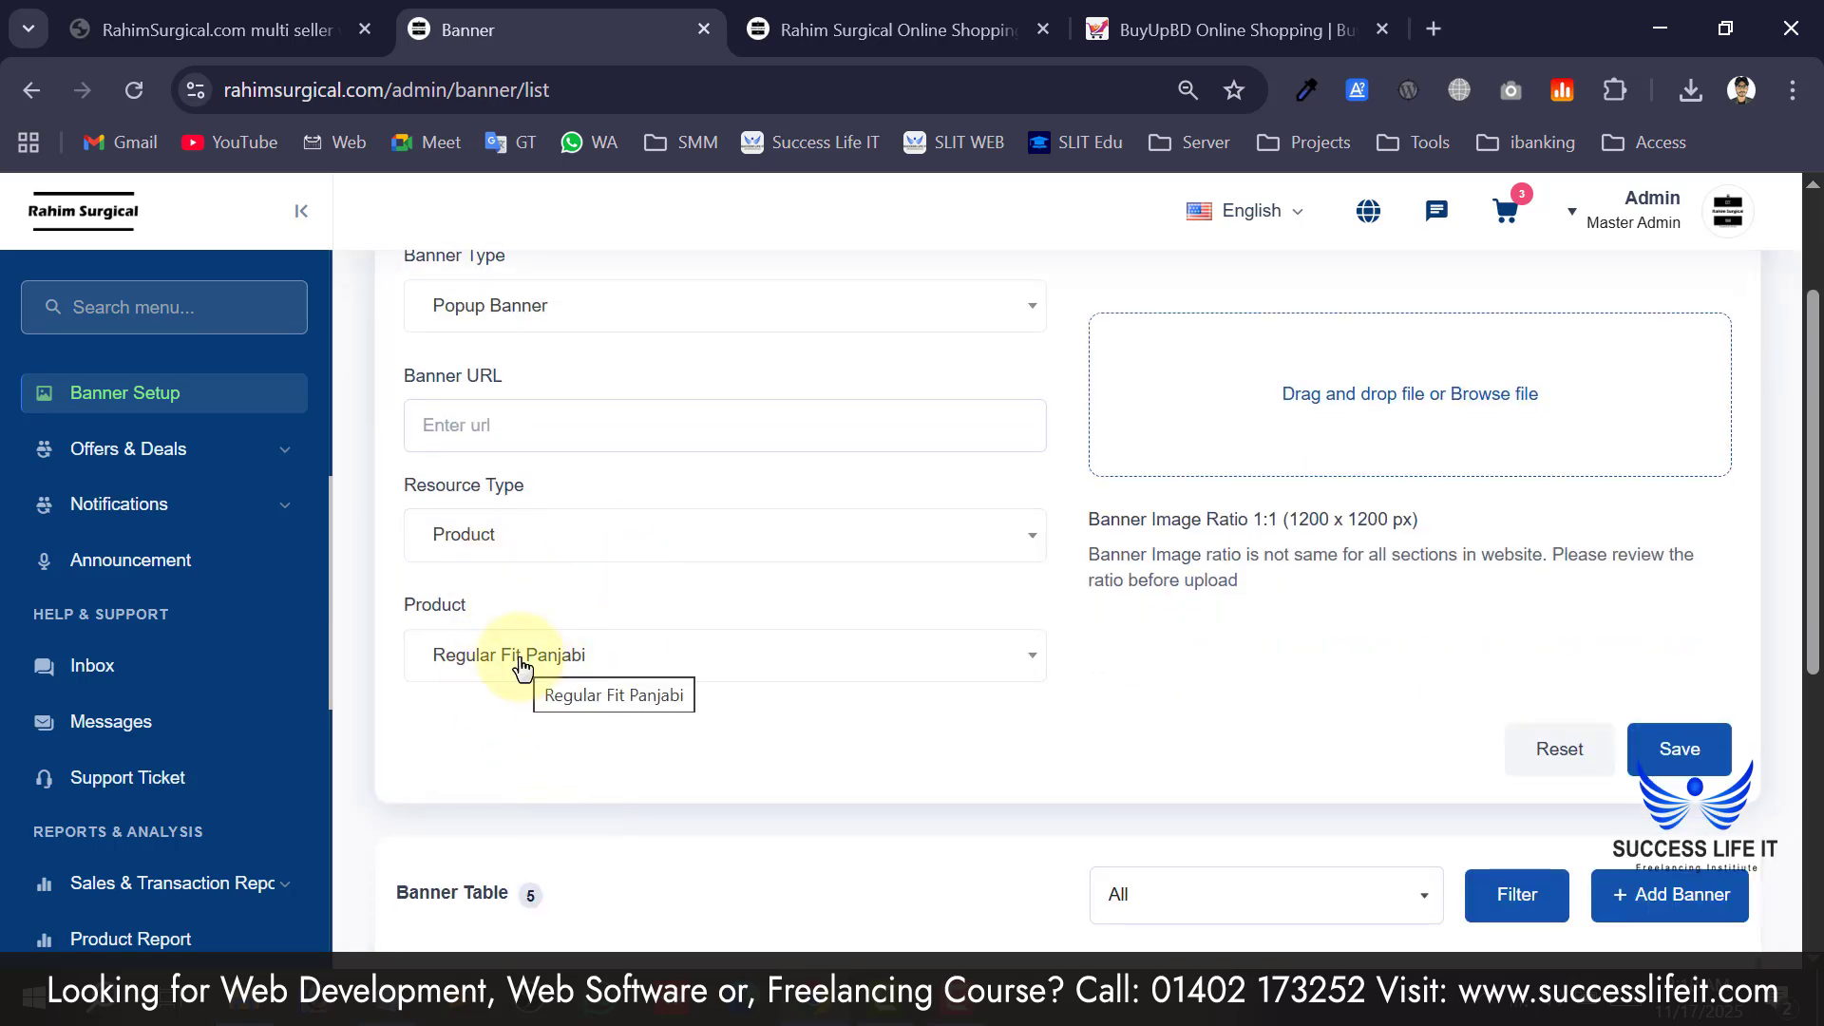
pyautogui.click(556, 661)
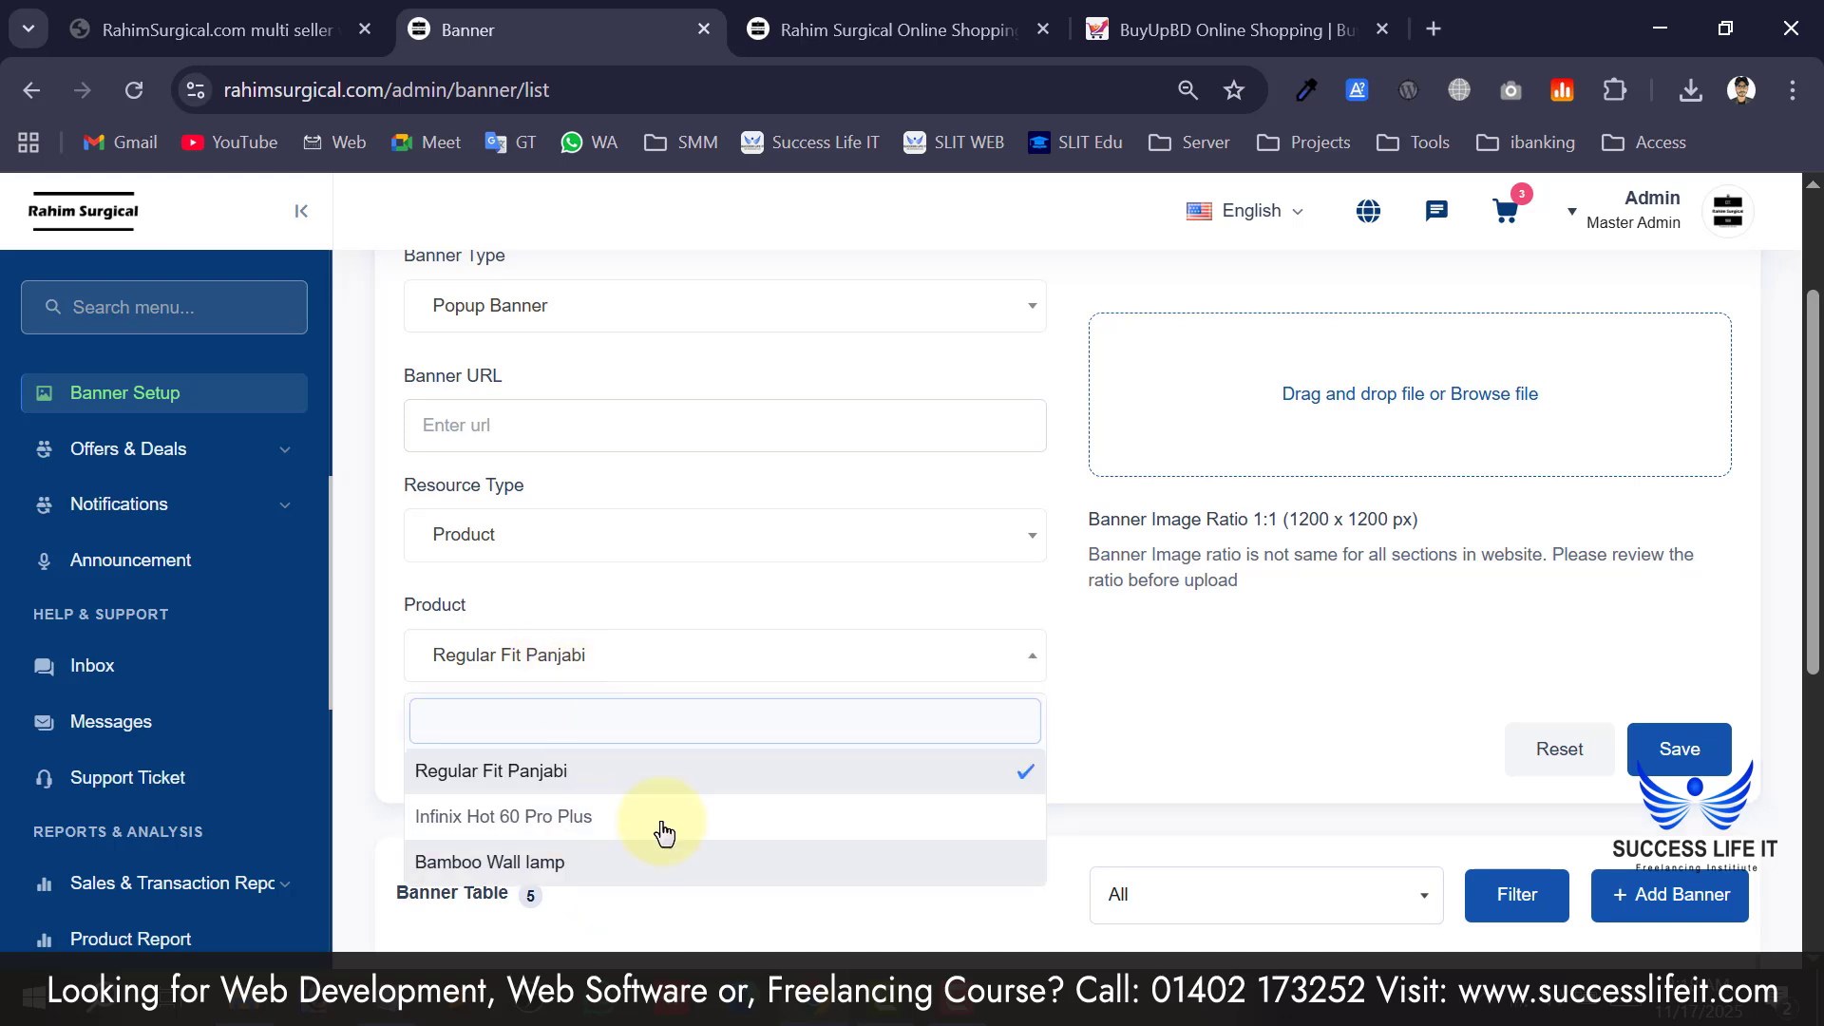
pyautogui.click(1256, 751)
# Scroll down the banner page and expand Offers & Deals in the sidebar.
pyautogui.scroll(2, 1256, 741)
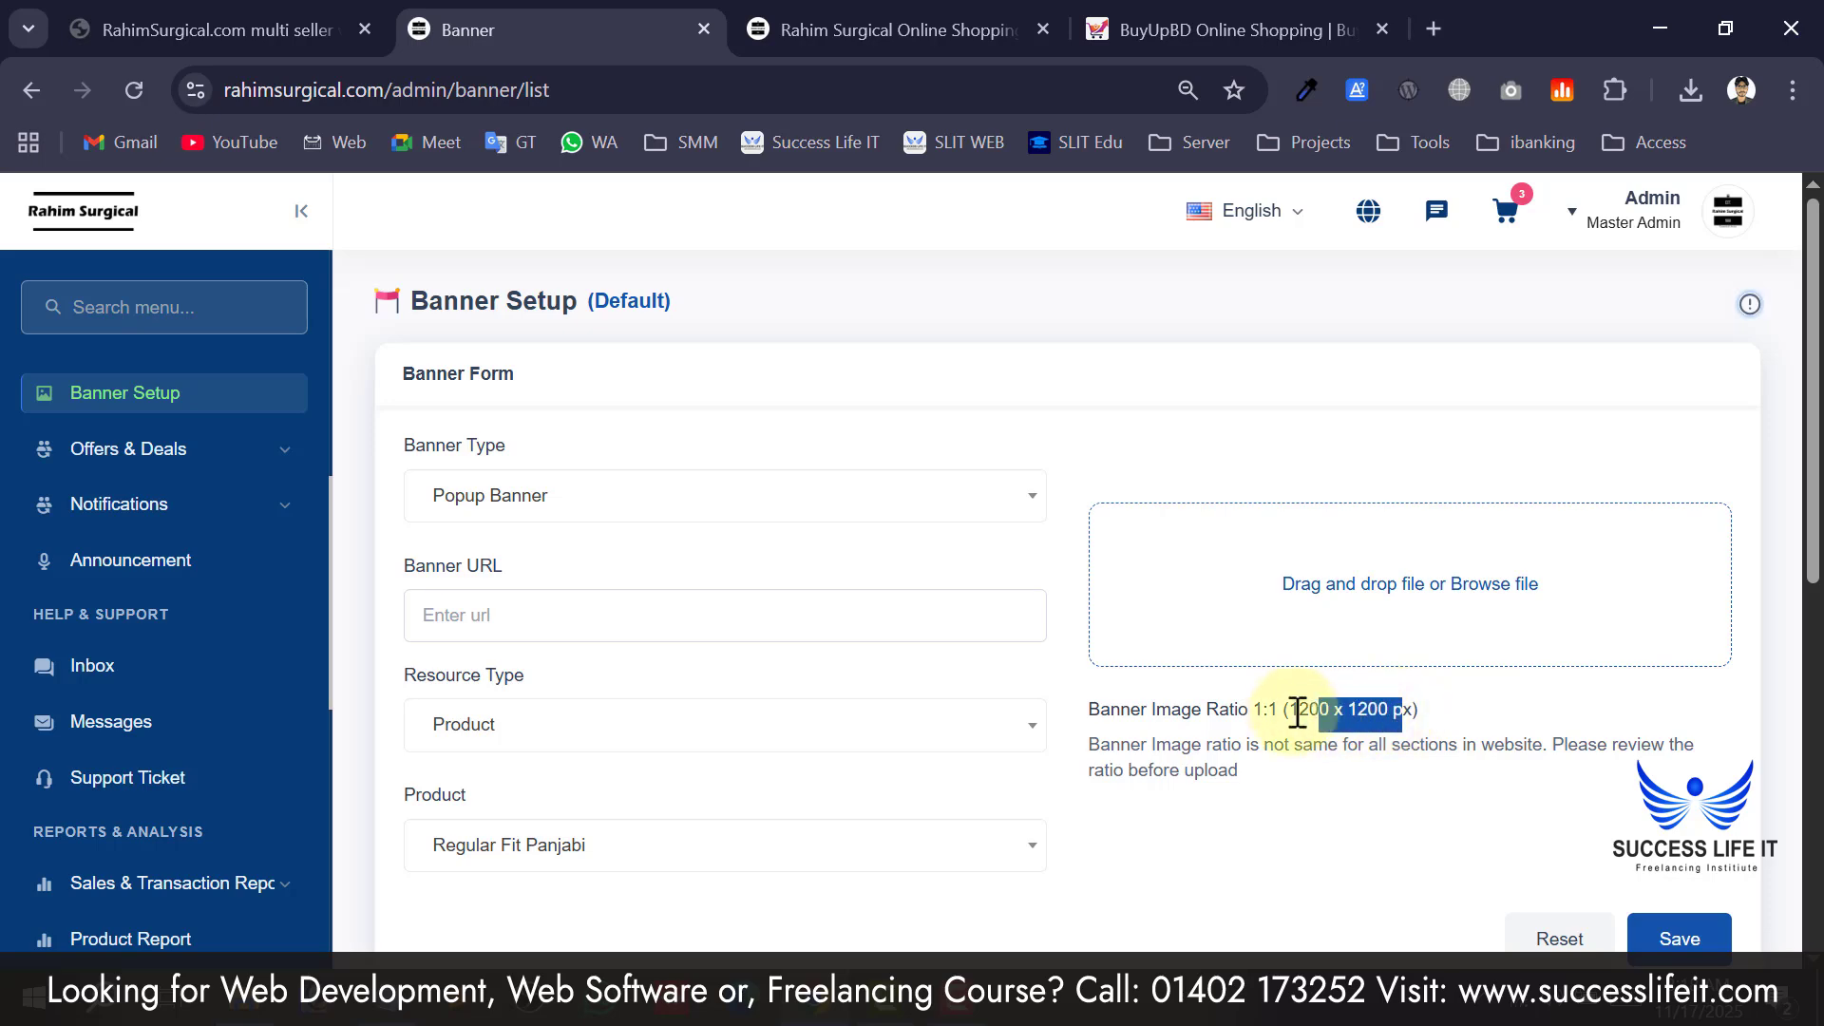
pyautogui.scroll(-8, 1196, 735)
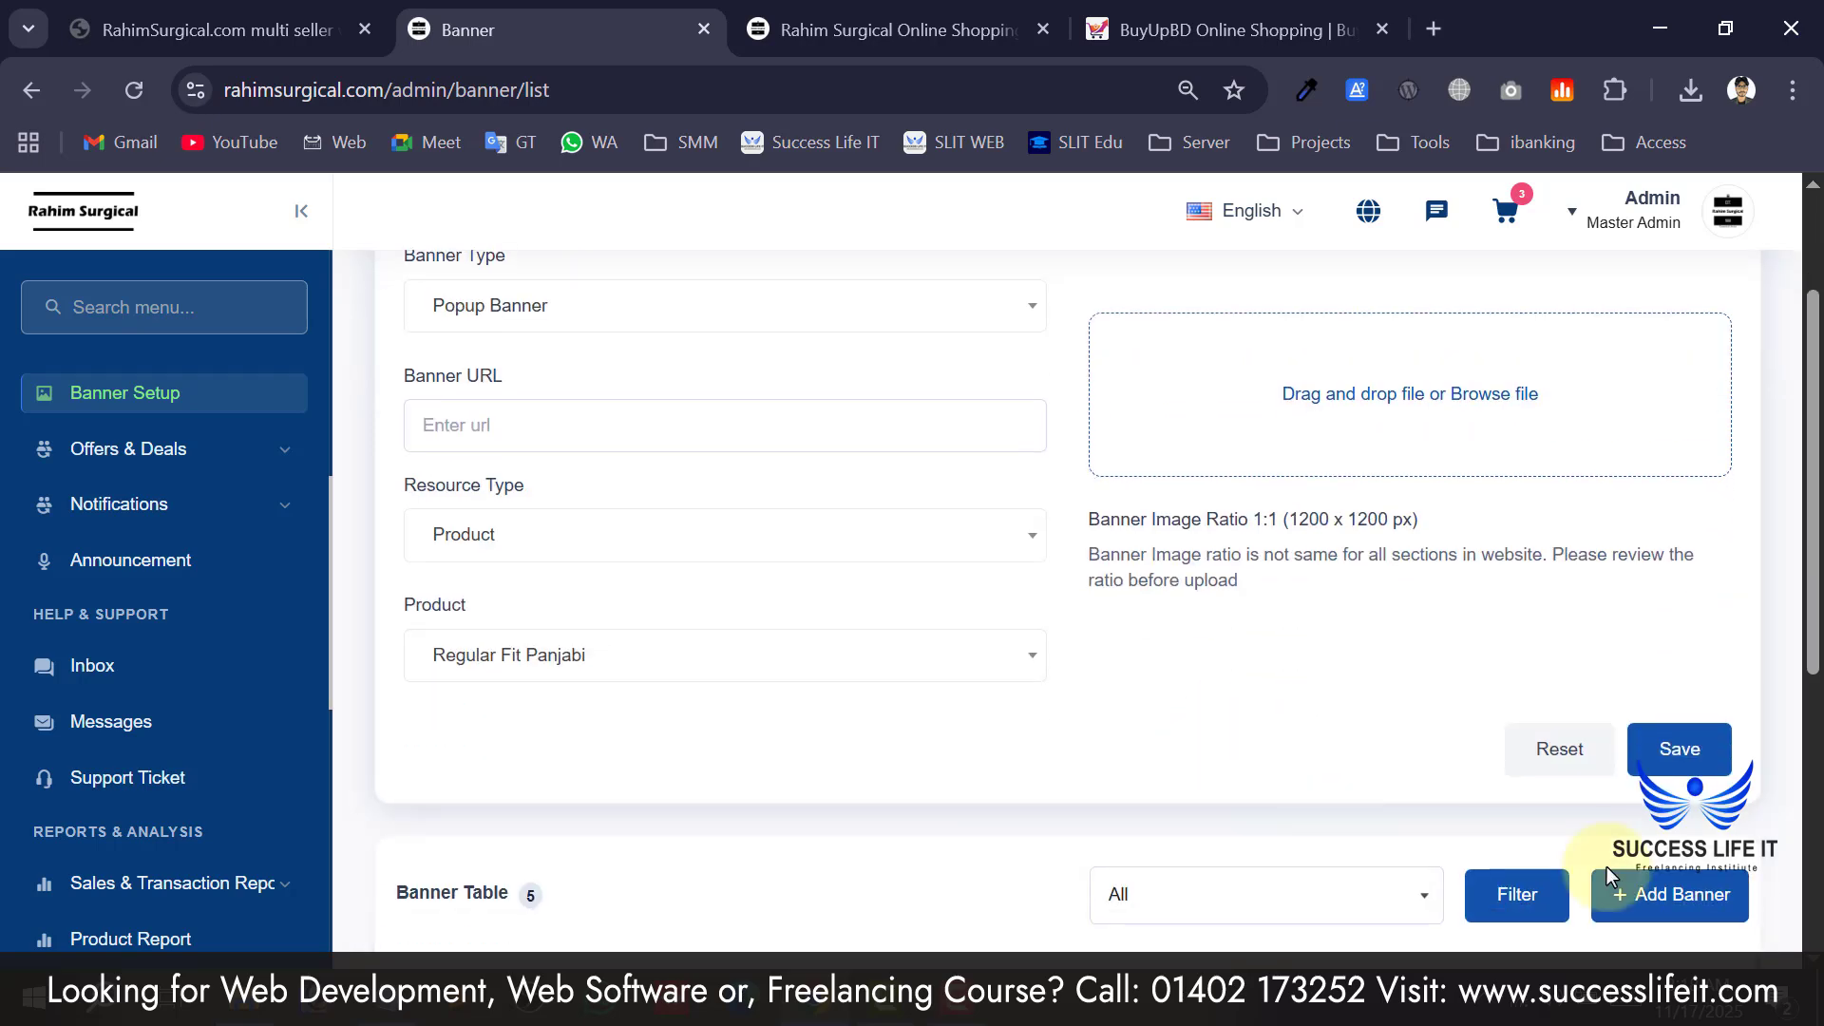
pyautogui.scroll(-1, 824, 531)
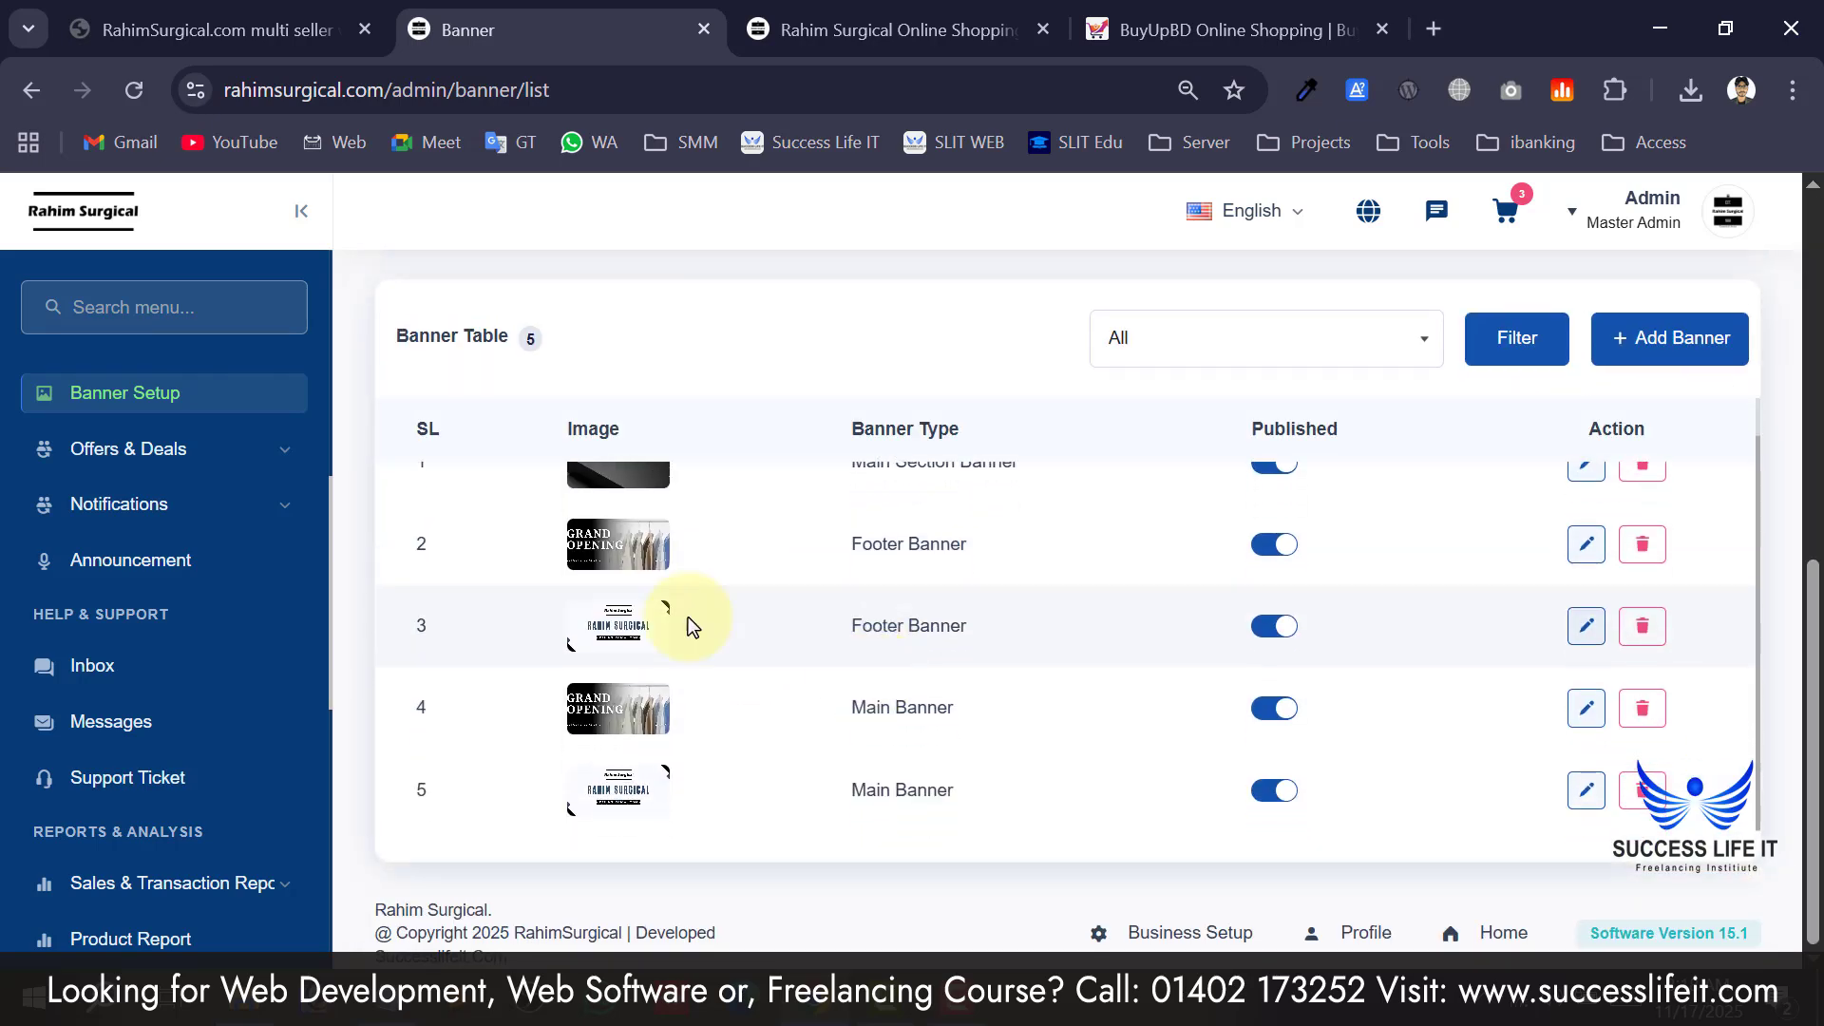
pyautogui.click(185, 454)
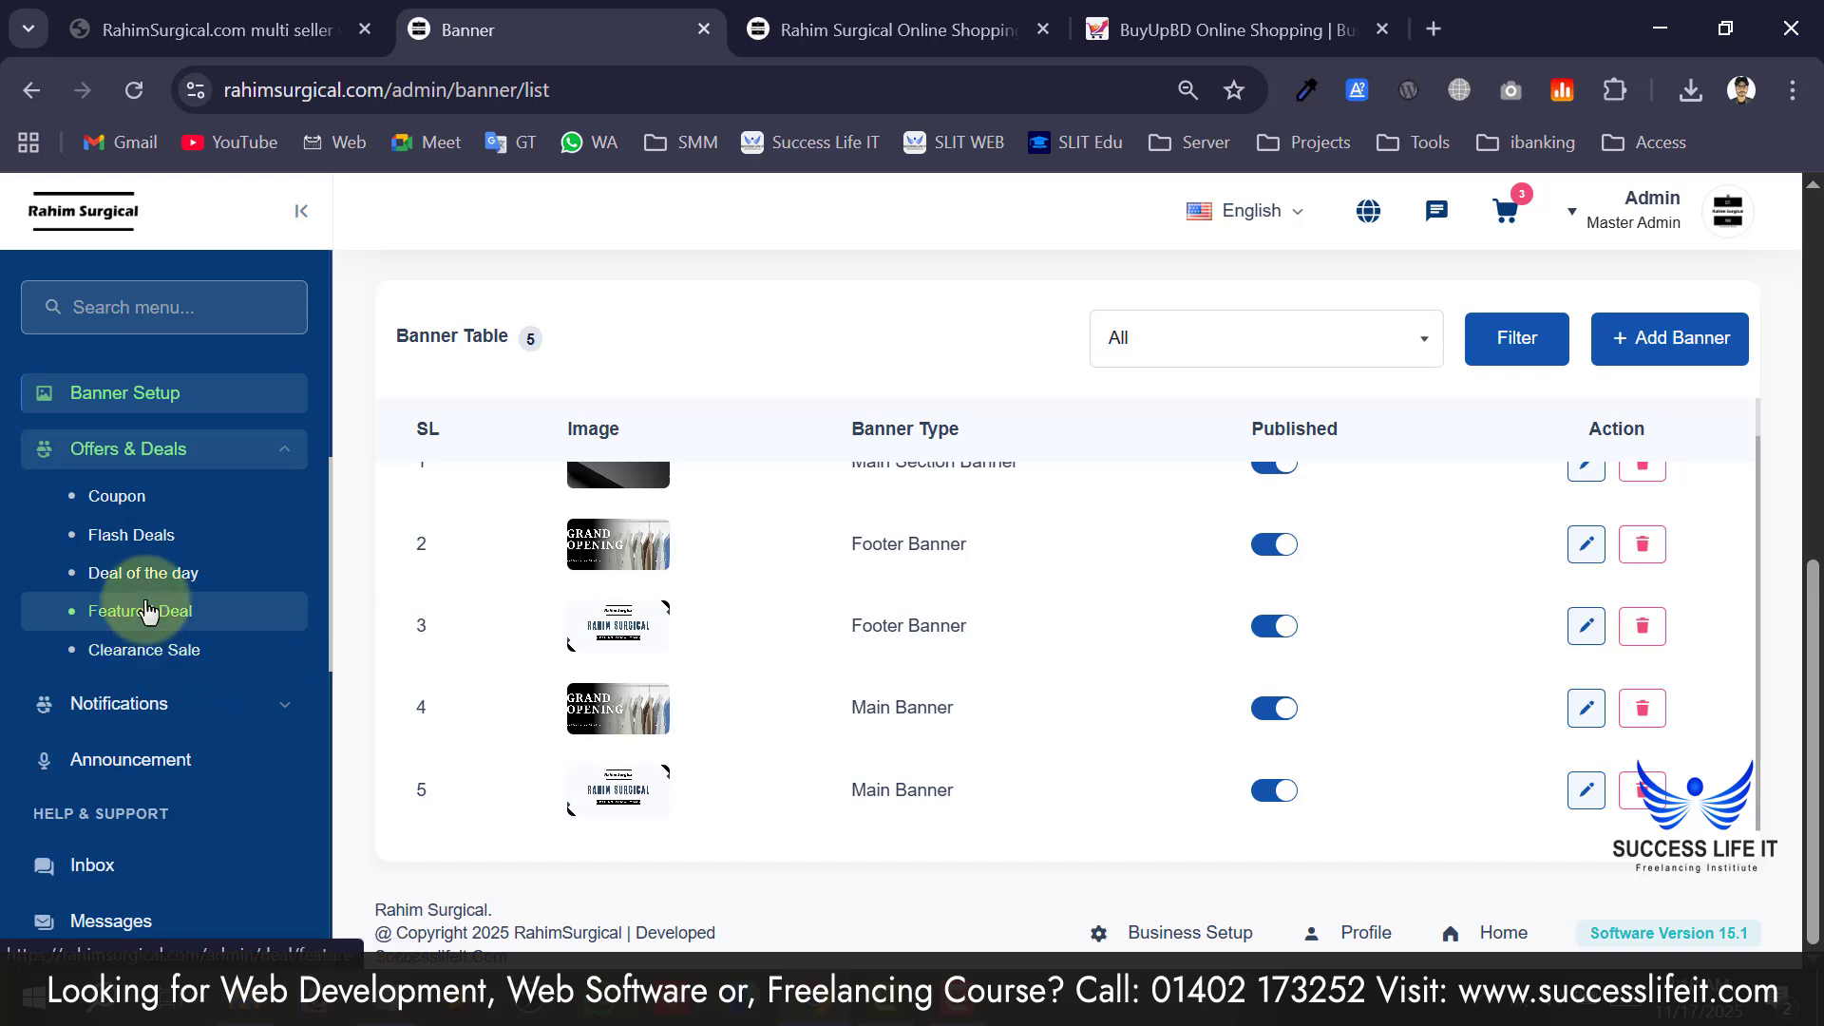
# Look over the Send Notification page's title and description fields.
pyautogui.scroll(-2, 143, 689)
pyautogui.click(145, 520)
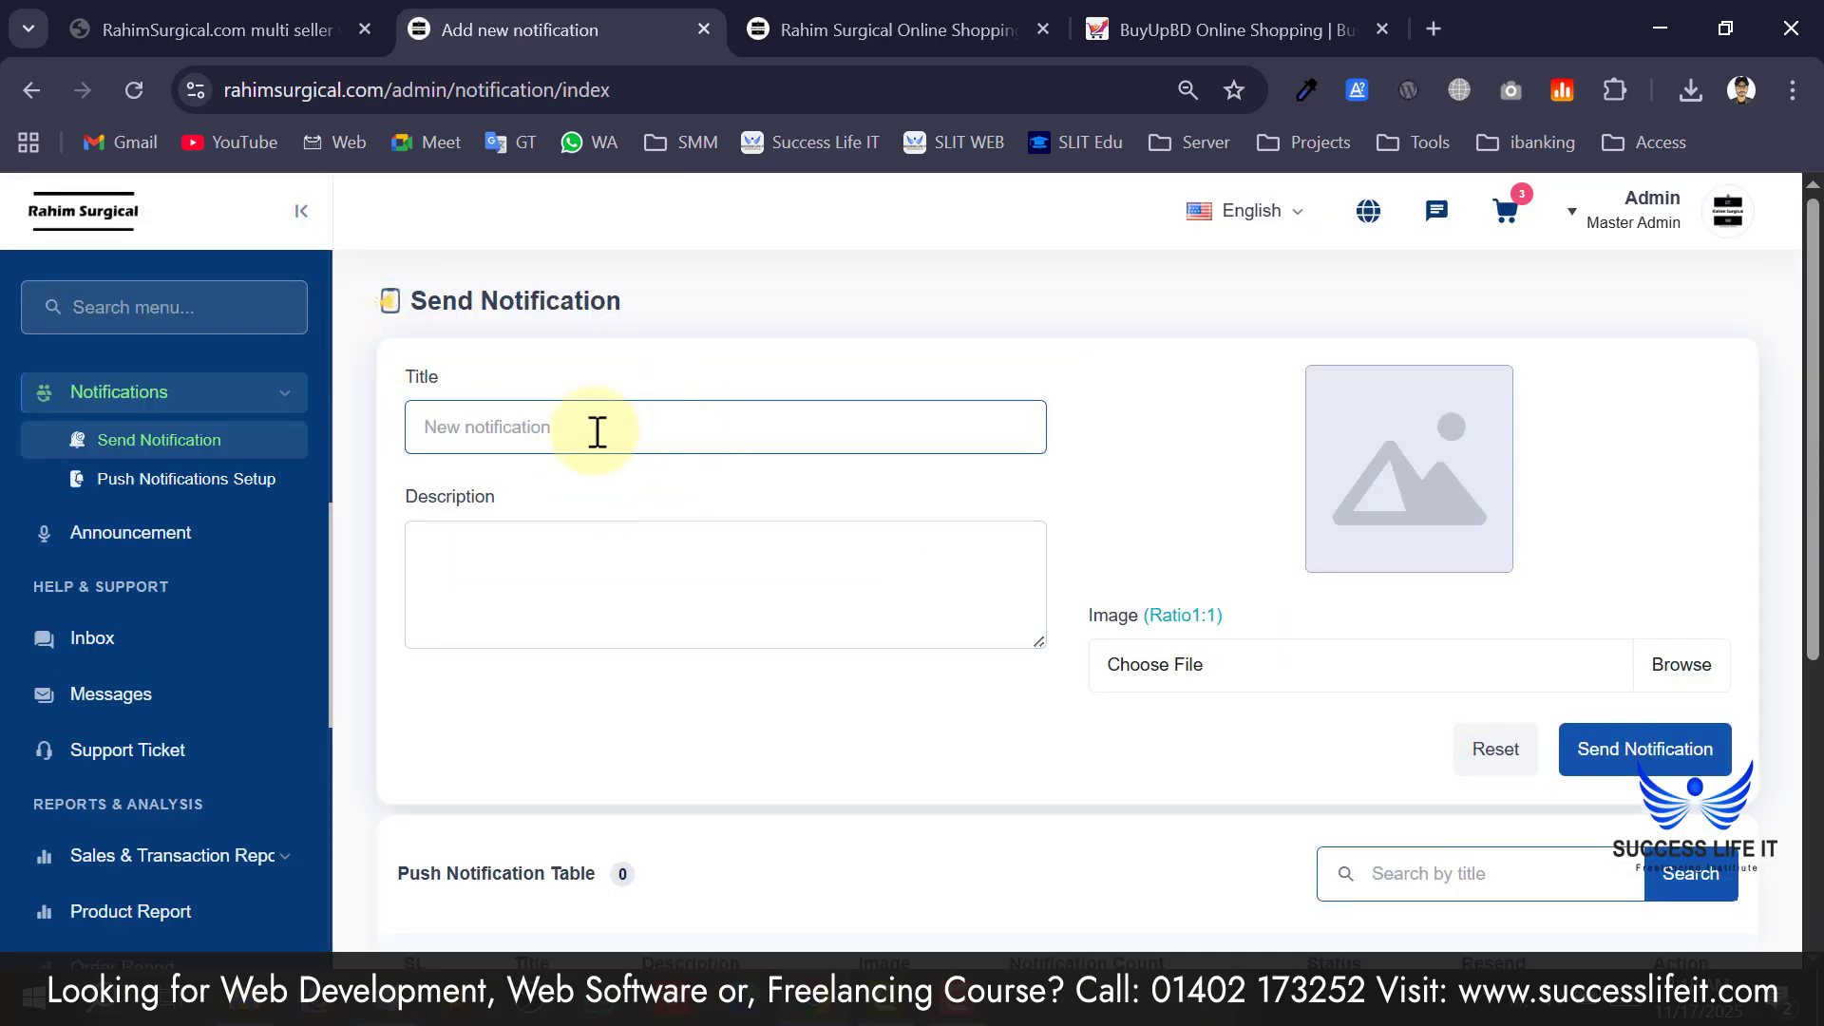
pyautogui.click(521, 595)
pyautogui.scroll(-4, 521, 595)
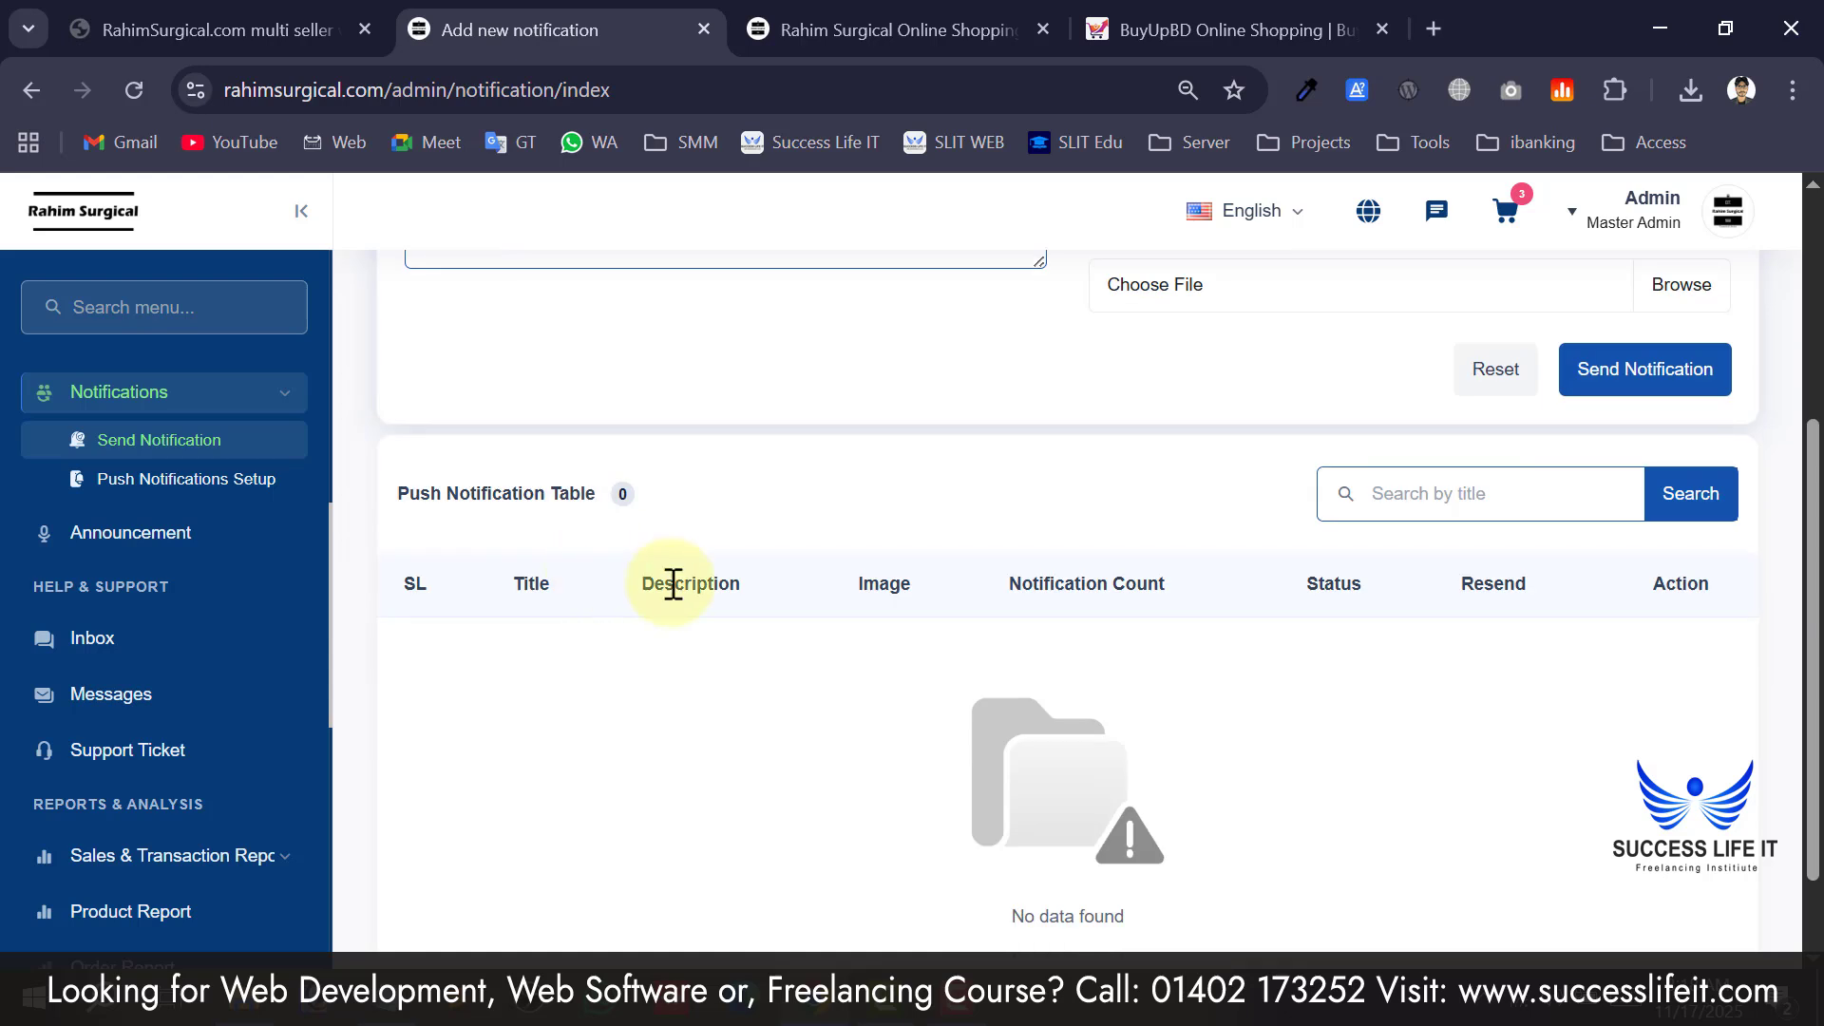
pyautogui.scroll(4, 672, 582)
pyautogui.click(631, 429)
pyautogui.click(663, 603)
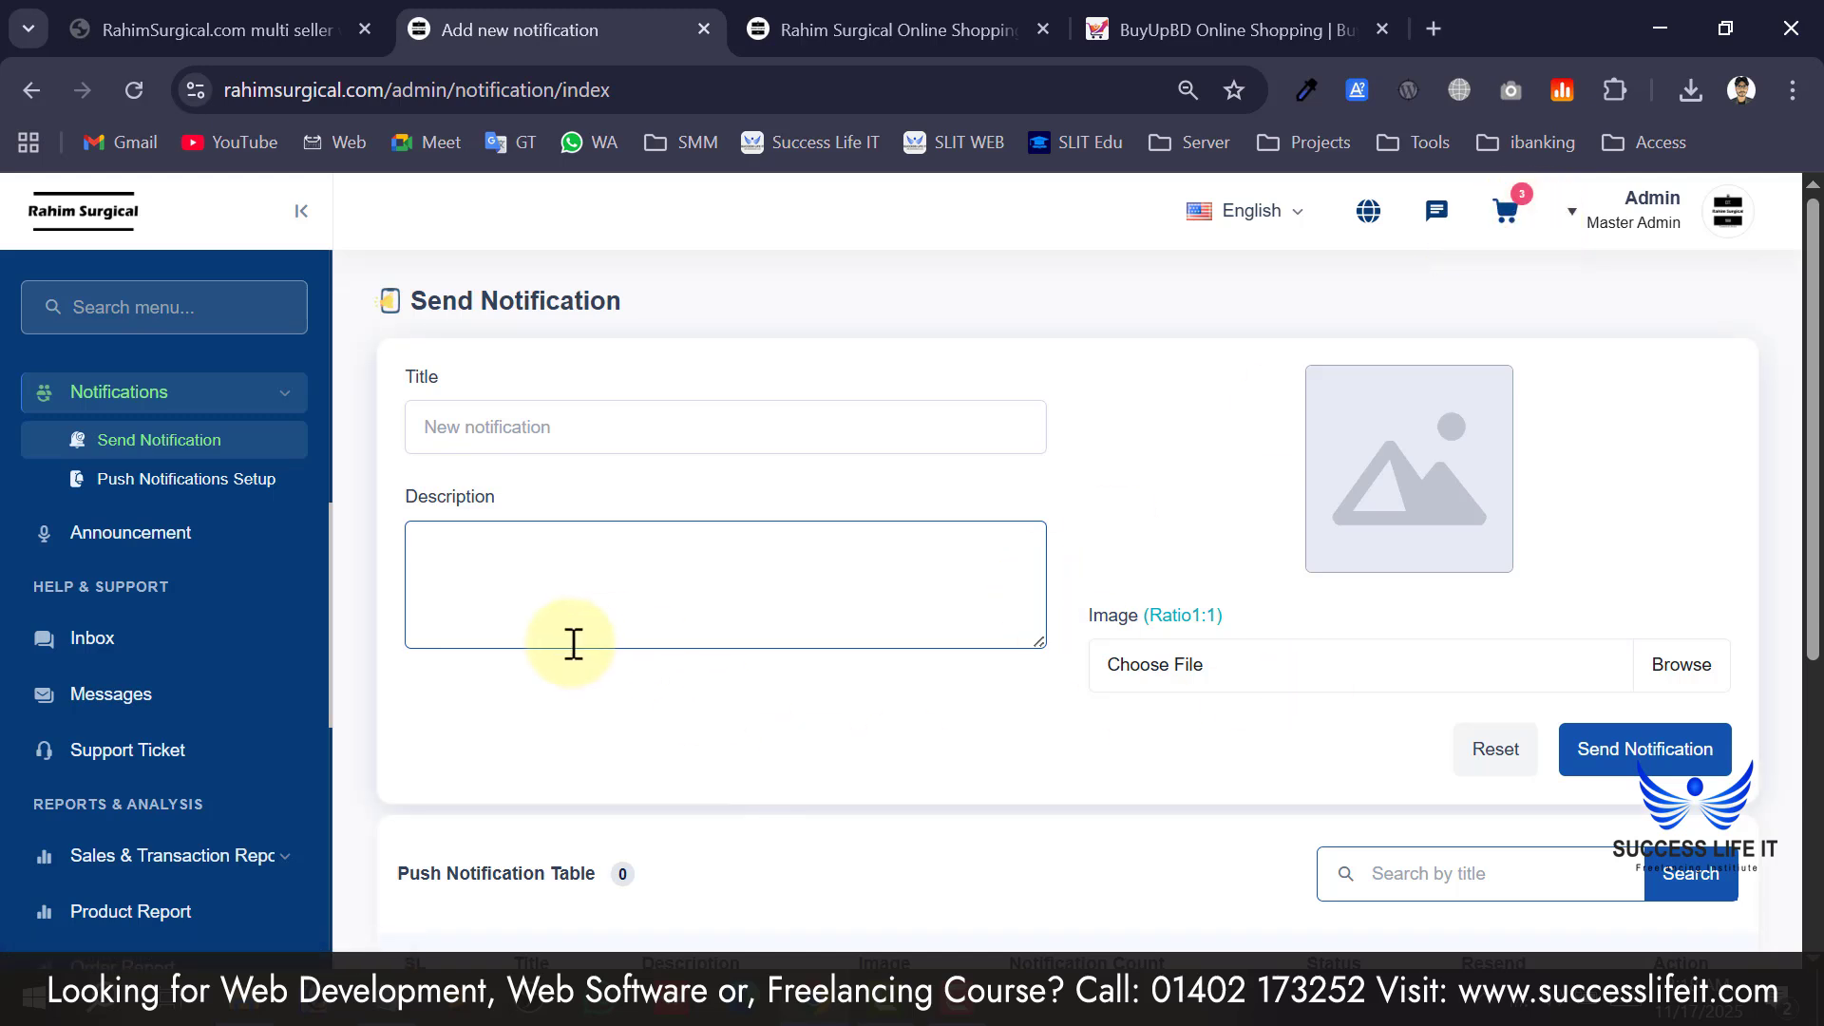
# Go to Announcement Setup under Promotions and scroll through its settings.
pyautogui.click(148, 561)
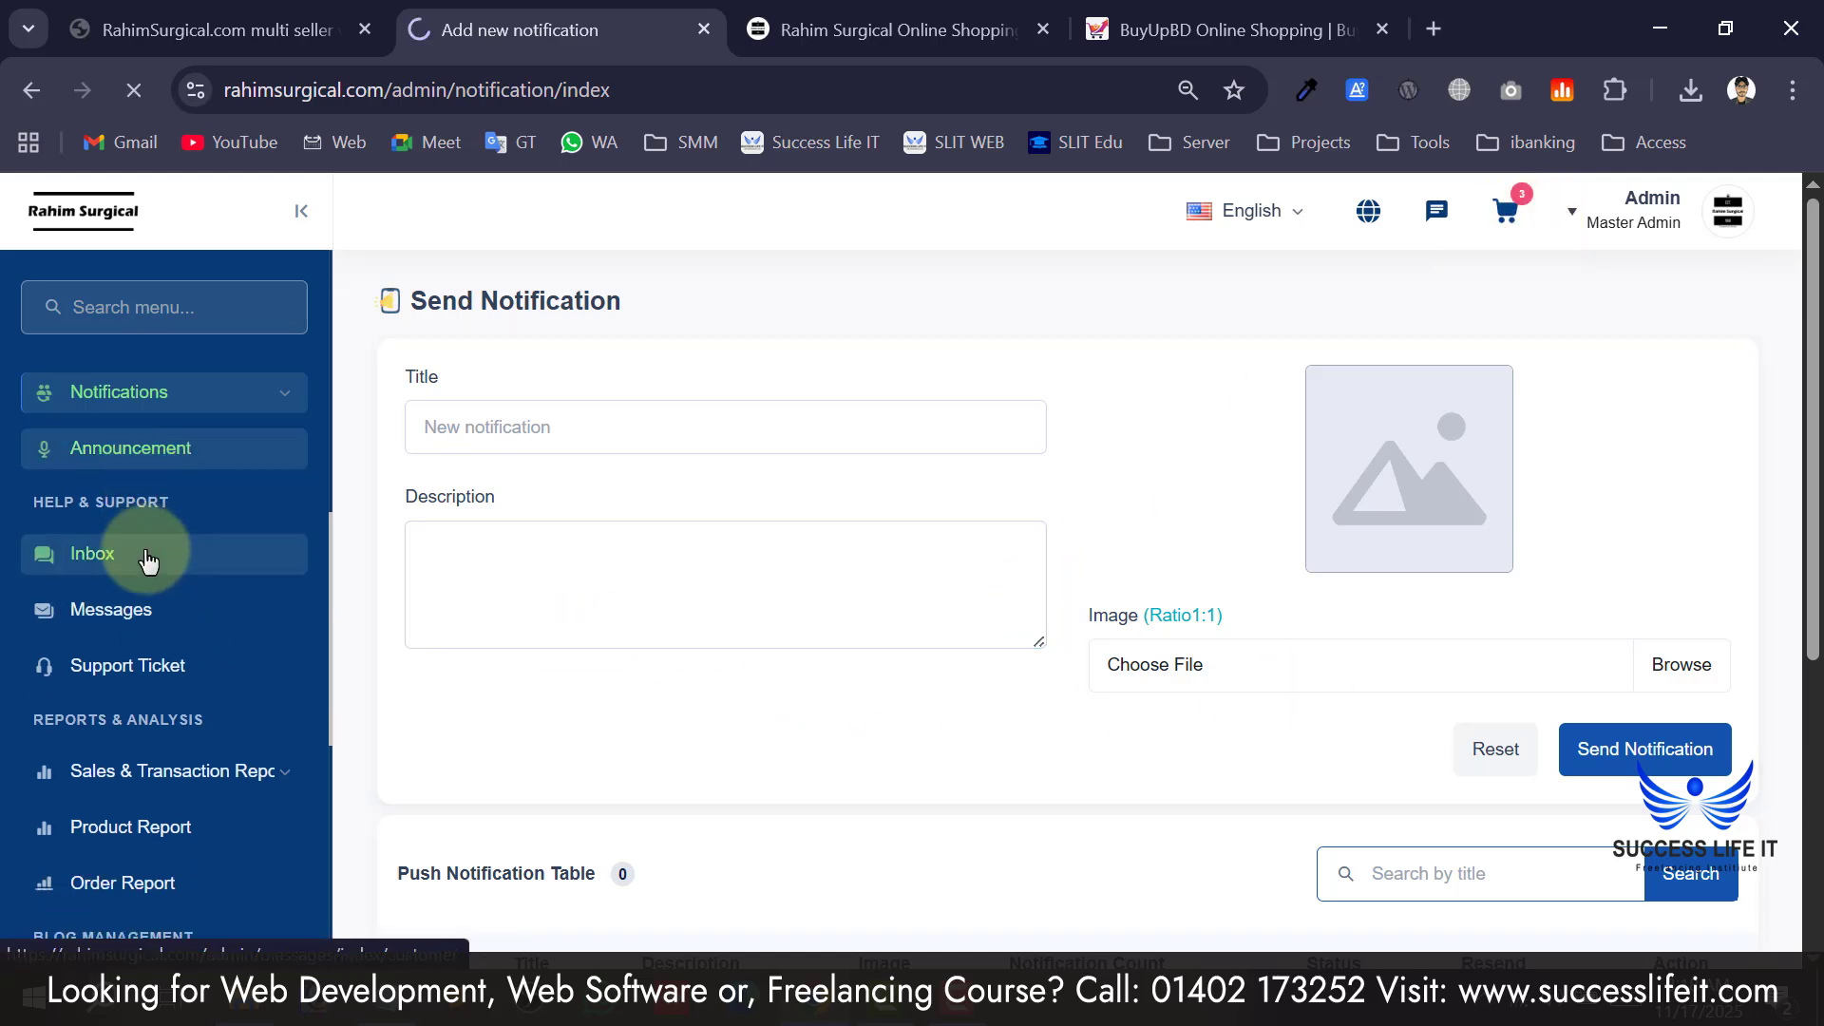
pyautogui.scroll(-1, 477, 460)
pyautogui.scroll(-1, 477, 460)
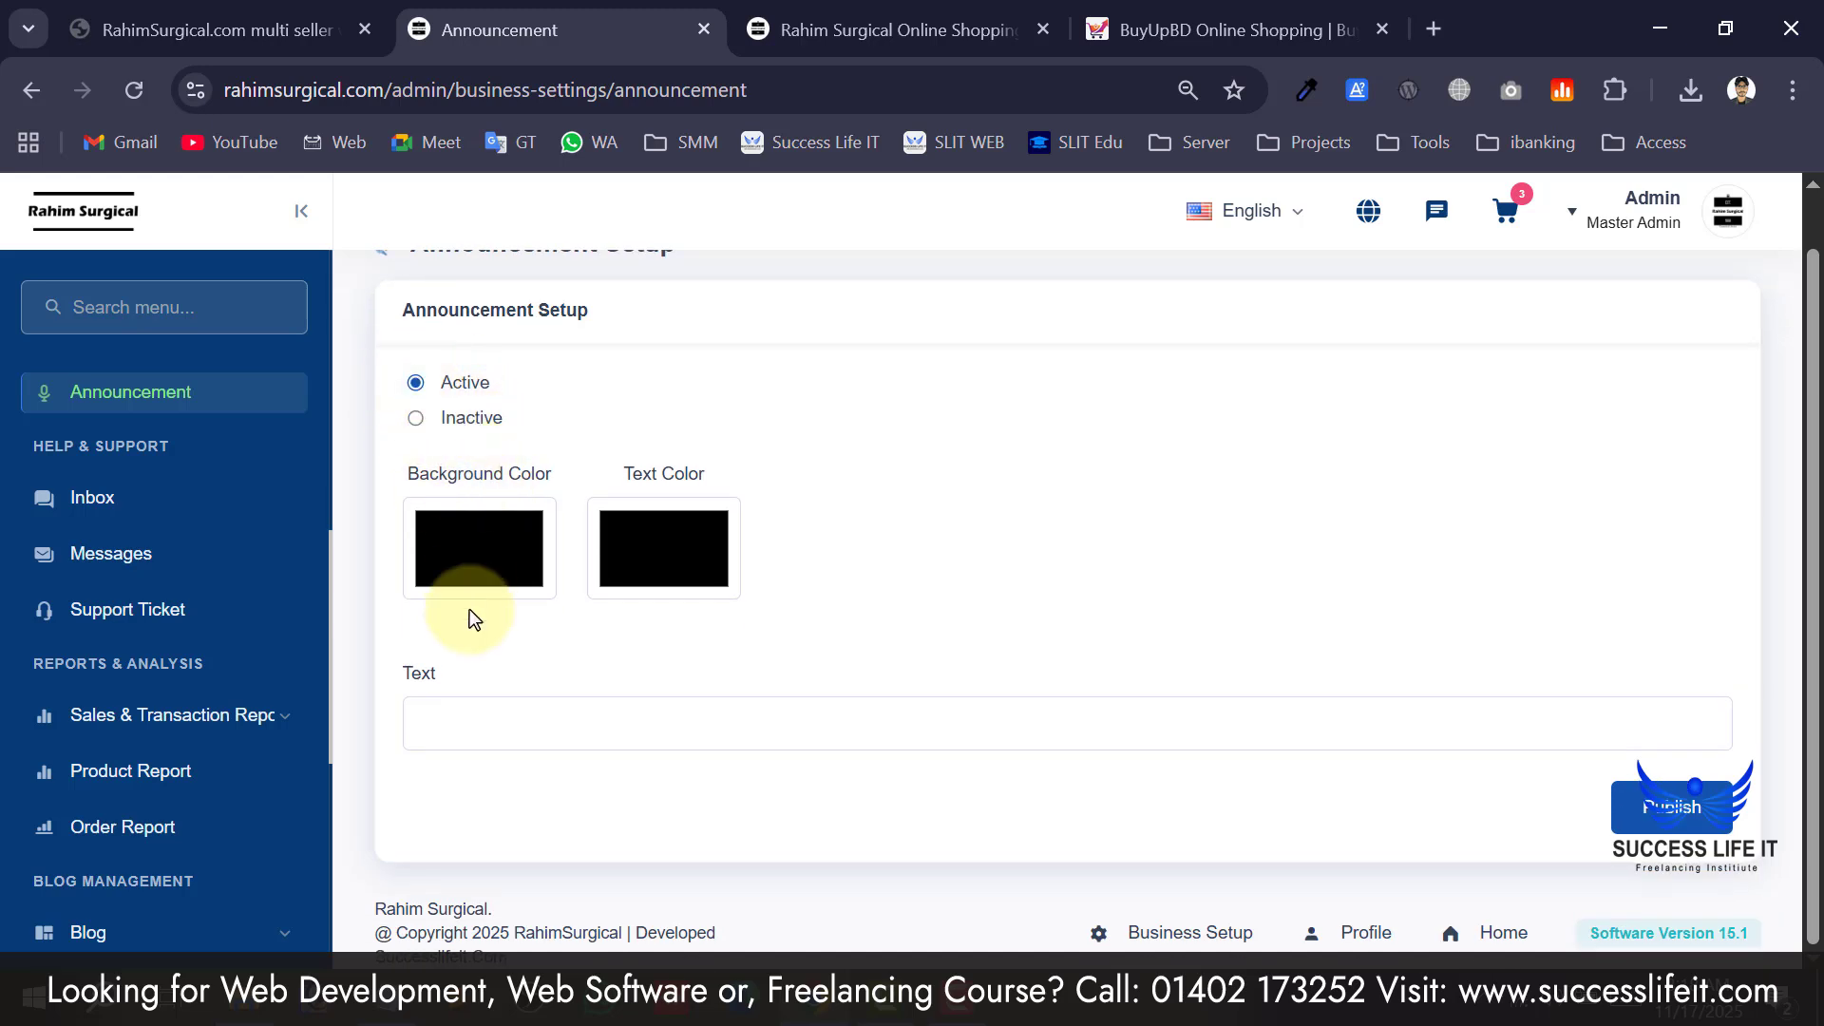
# Set the announcement text colour to white (#ffffff) after checking the storefront tab.
pyautogui.click(477, 563)
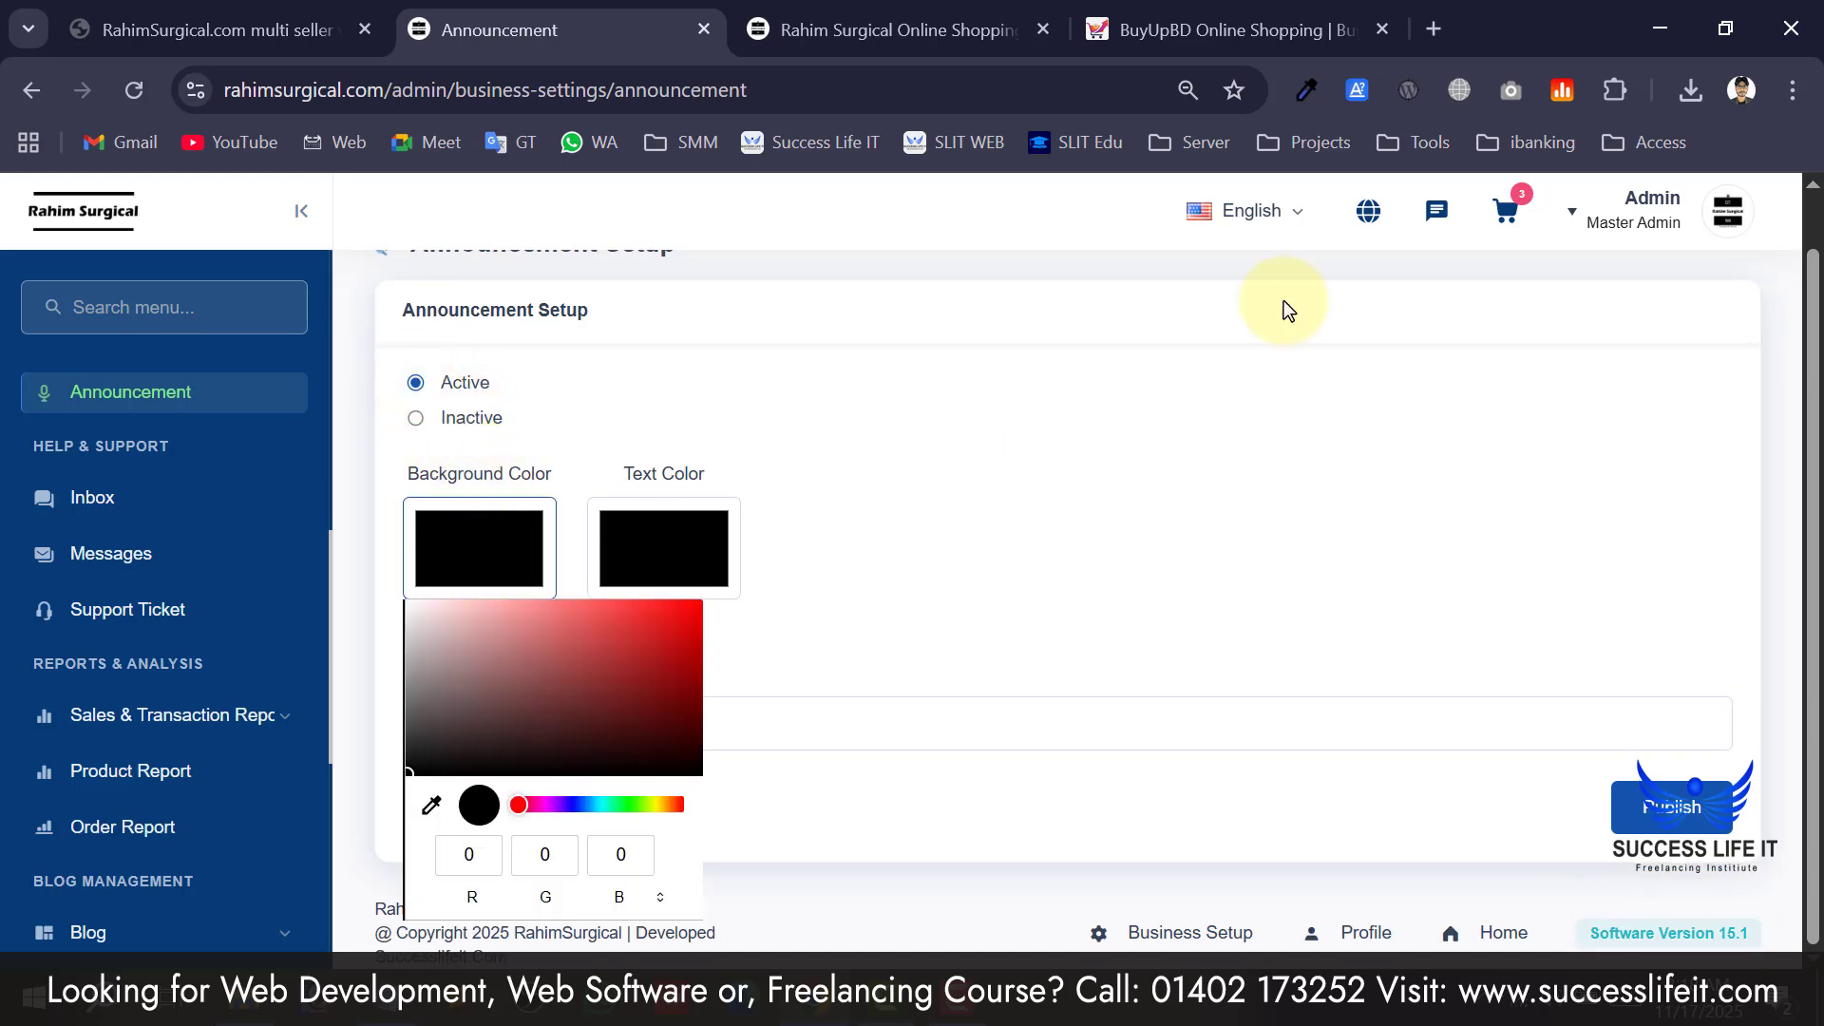
pyautogui.click(988, 12)
pyautogui.scroll(10, 690, 268)
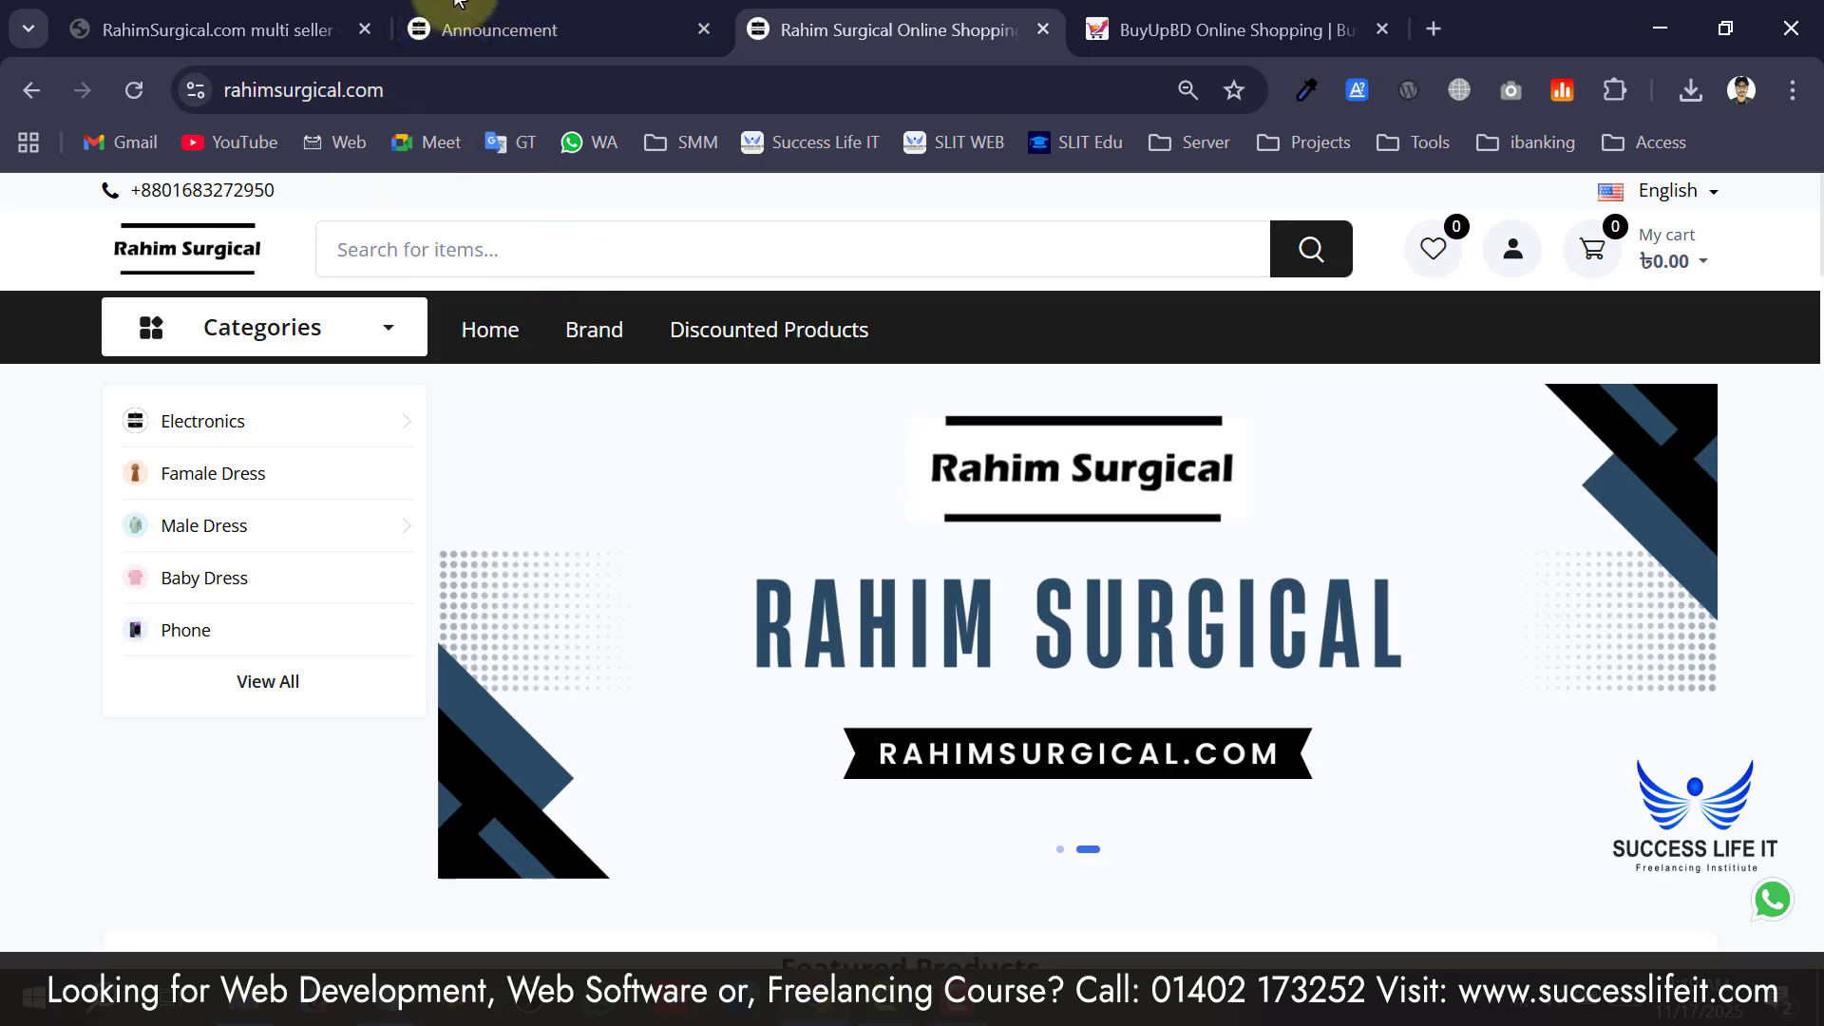
pyautogui.click(498, 30)
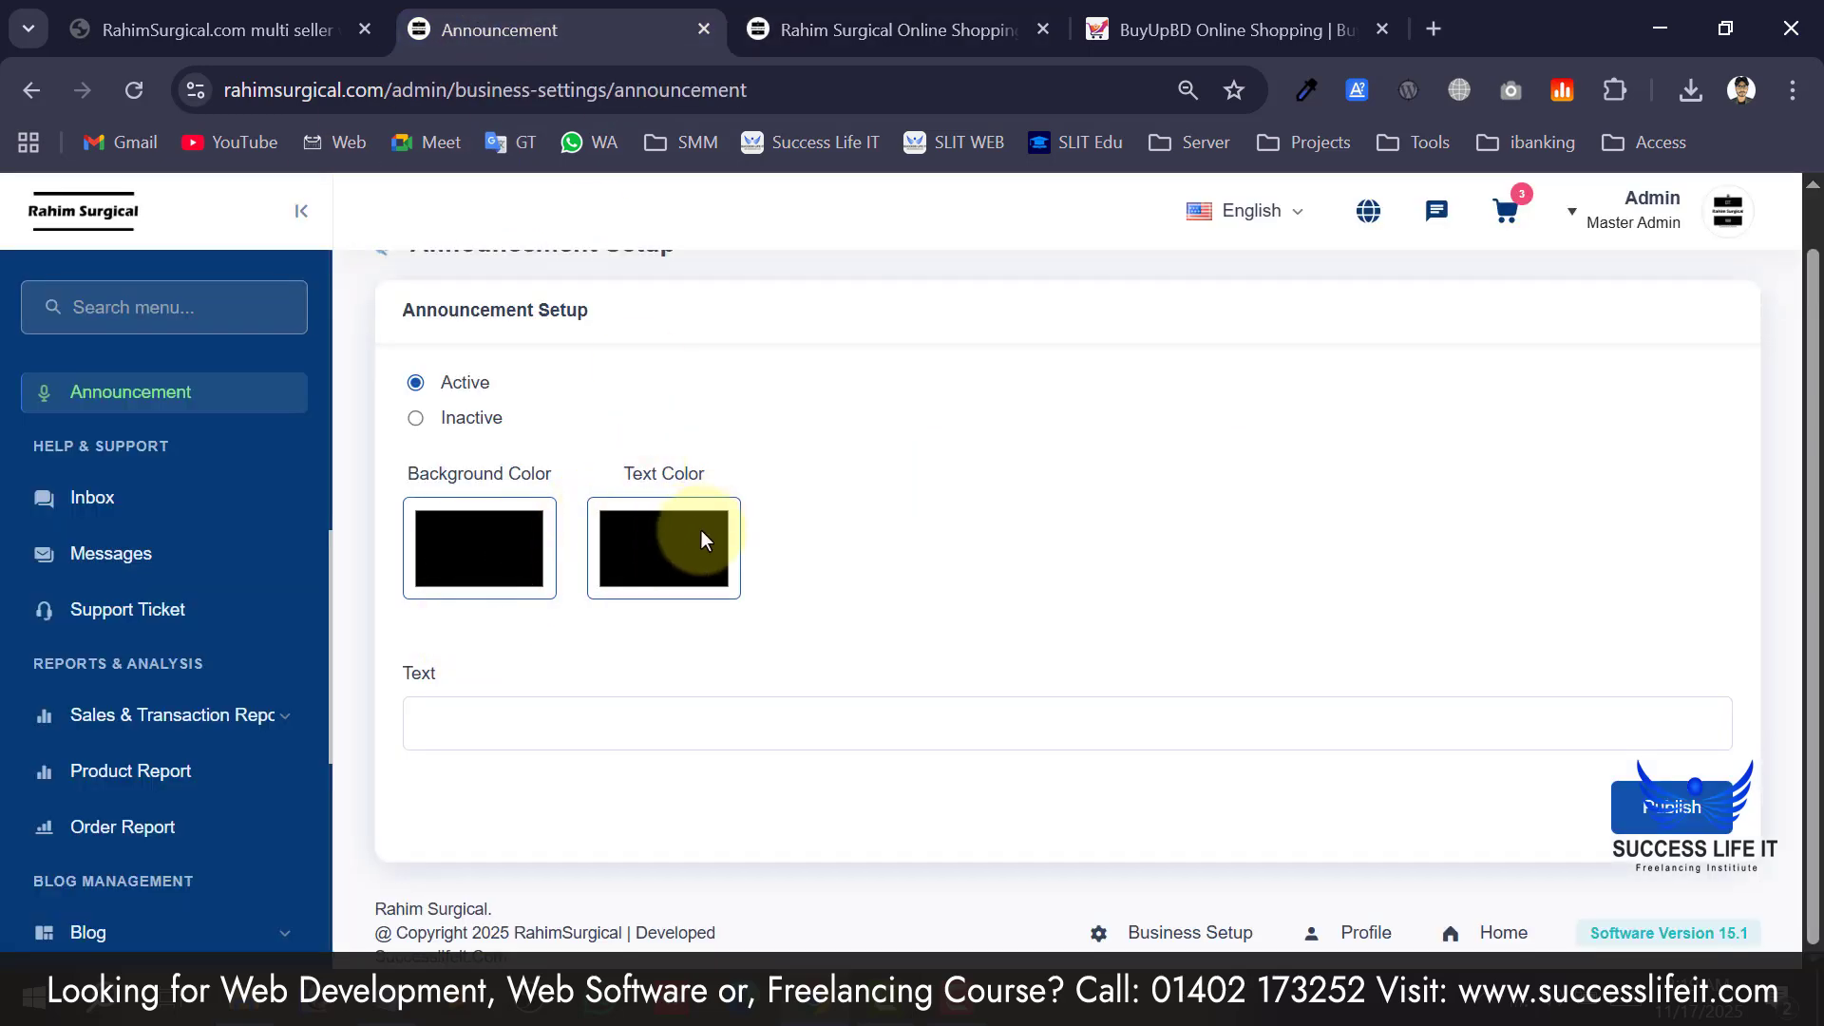
pyautogui.click(633, 549)
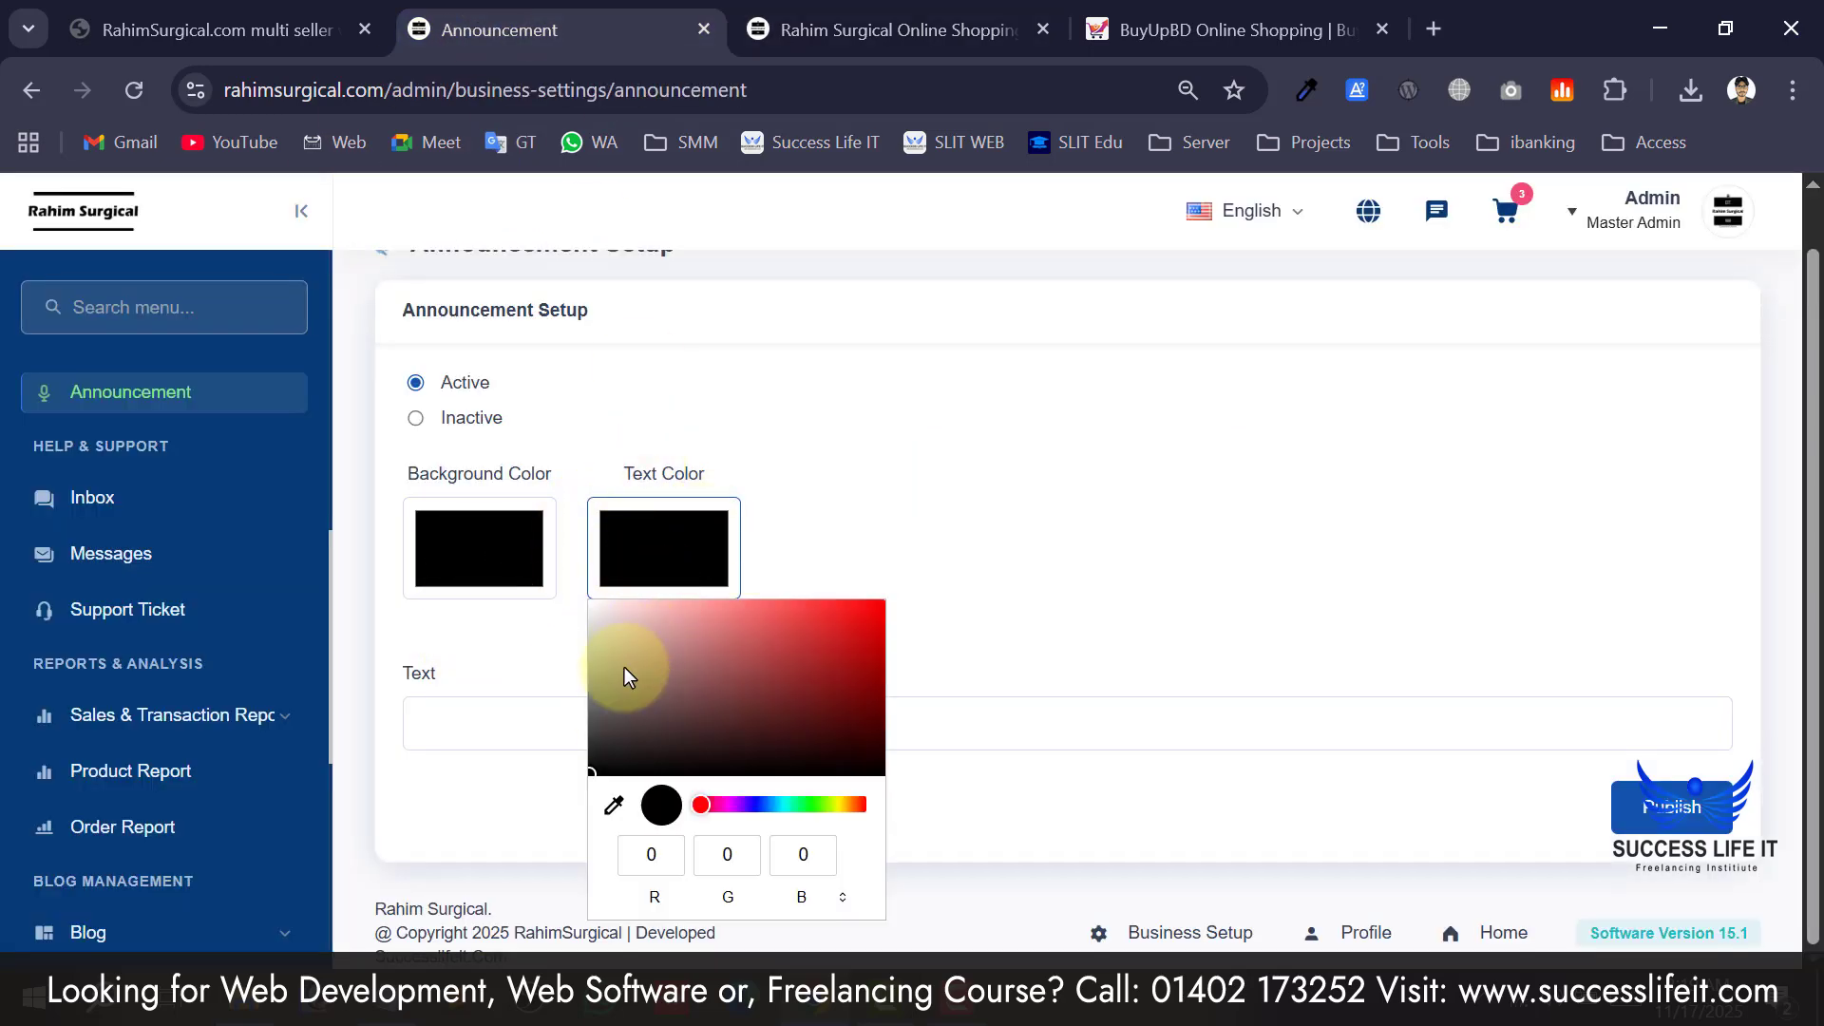
pyautogui.click(859, 500)
pyautogui.scroll(-1, 587, 708)
# Complete the announcement text as 'Welcome To Rahim Surgical' and publish it.
pyautogui.click(594, 726)
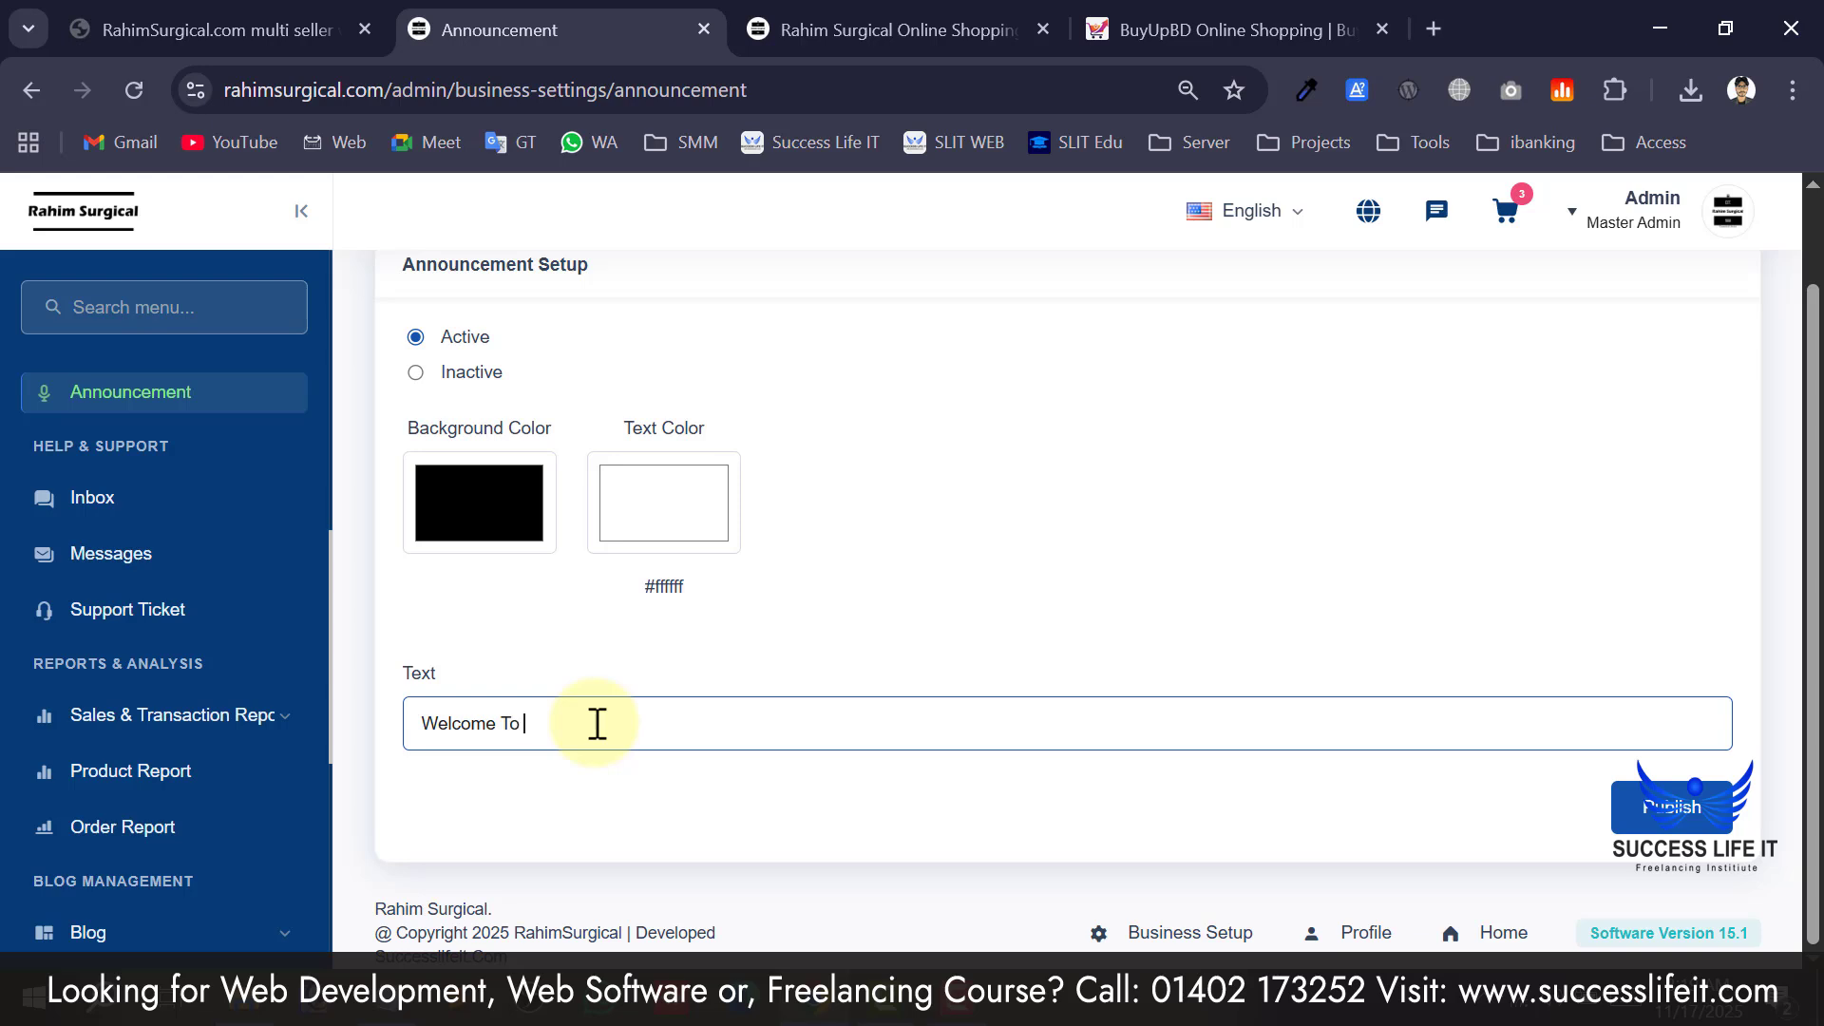
pyautogui.moveTo(384, 89); pyautogui.dragTo(158, 89)
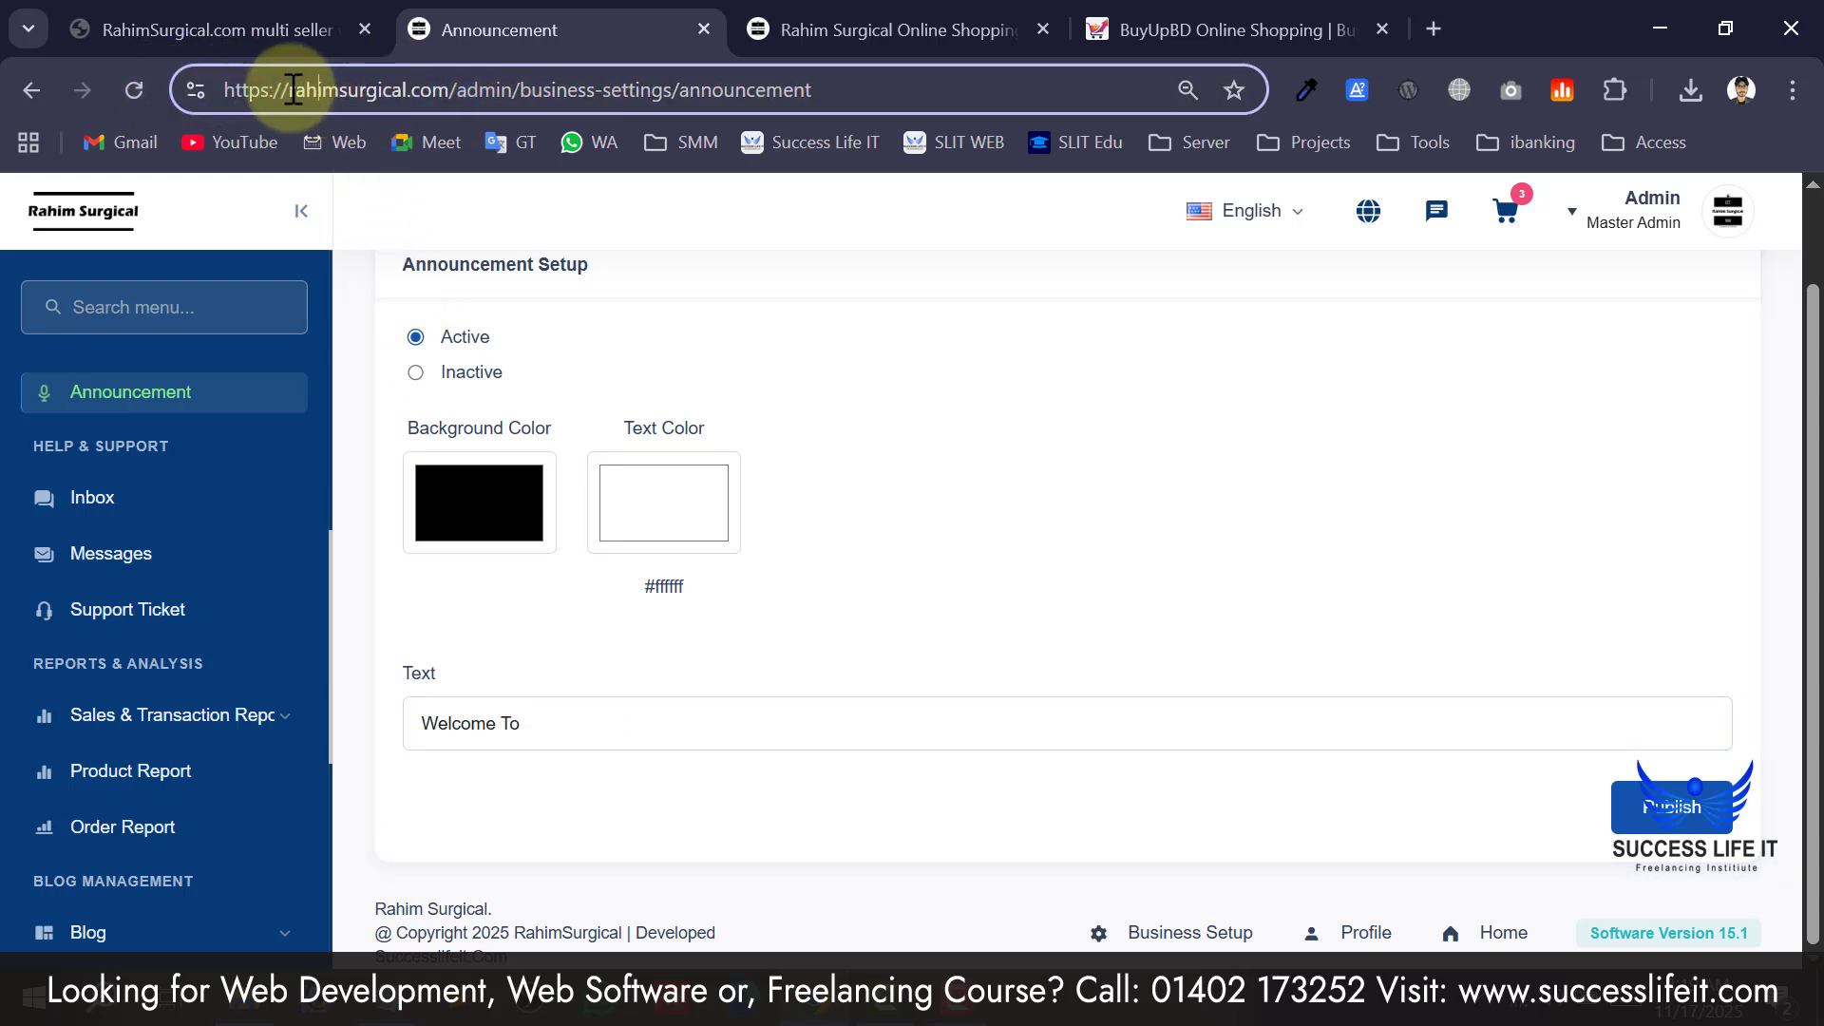
pyautogui.moveTo(292, 91); pyautogui.dragTo(402, 89)
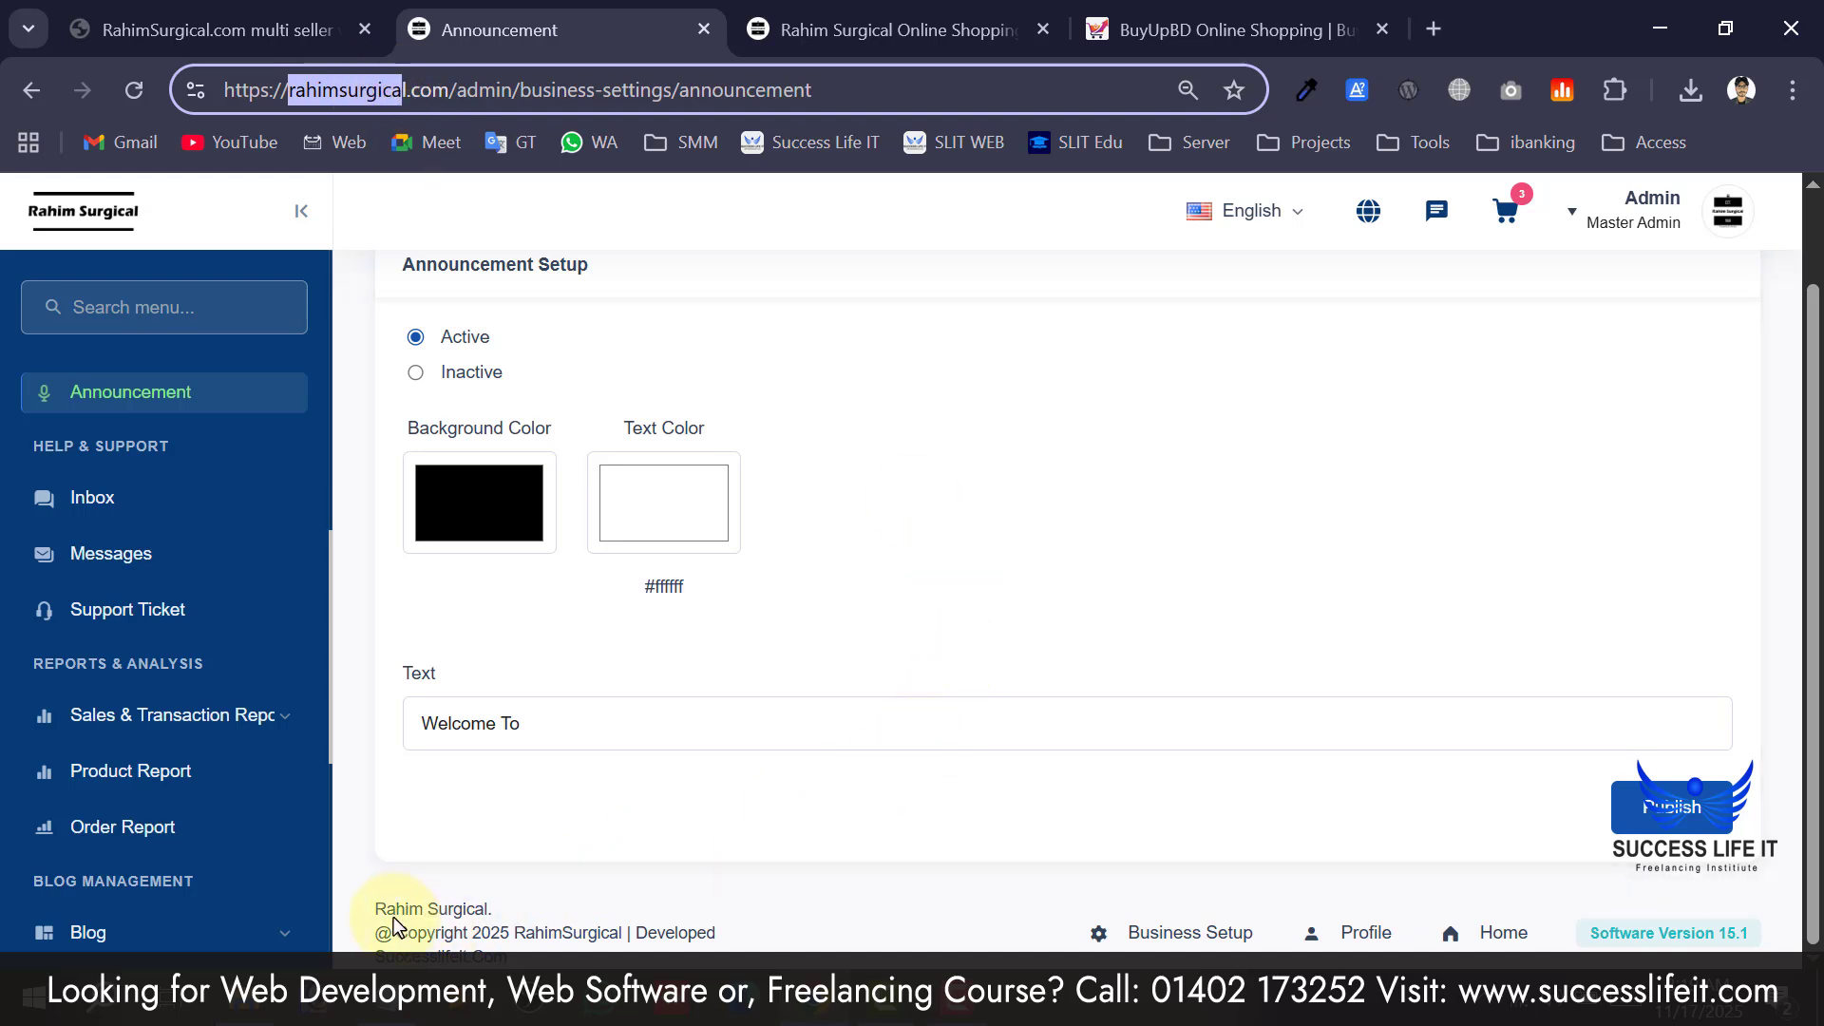
pyautogui.moveTo(380, 915); pyautogui.dragTo(474, 915)
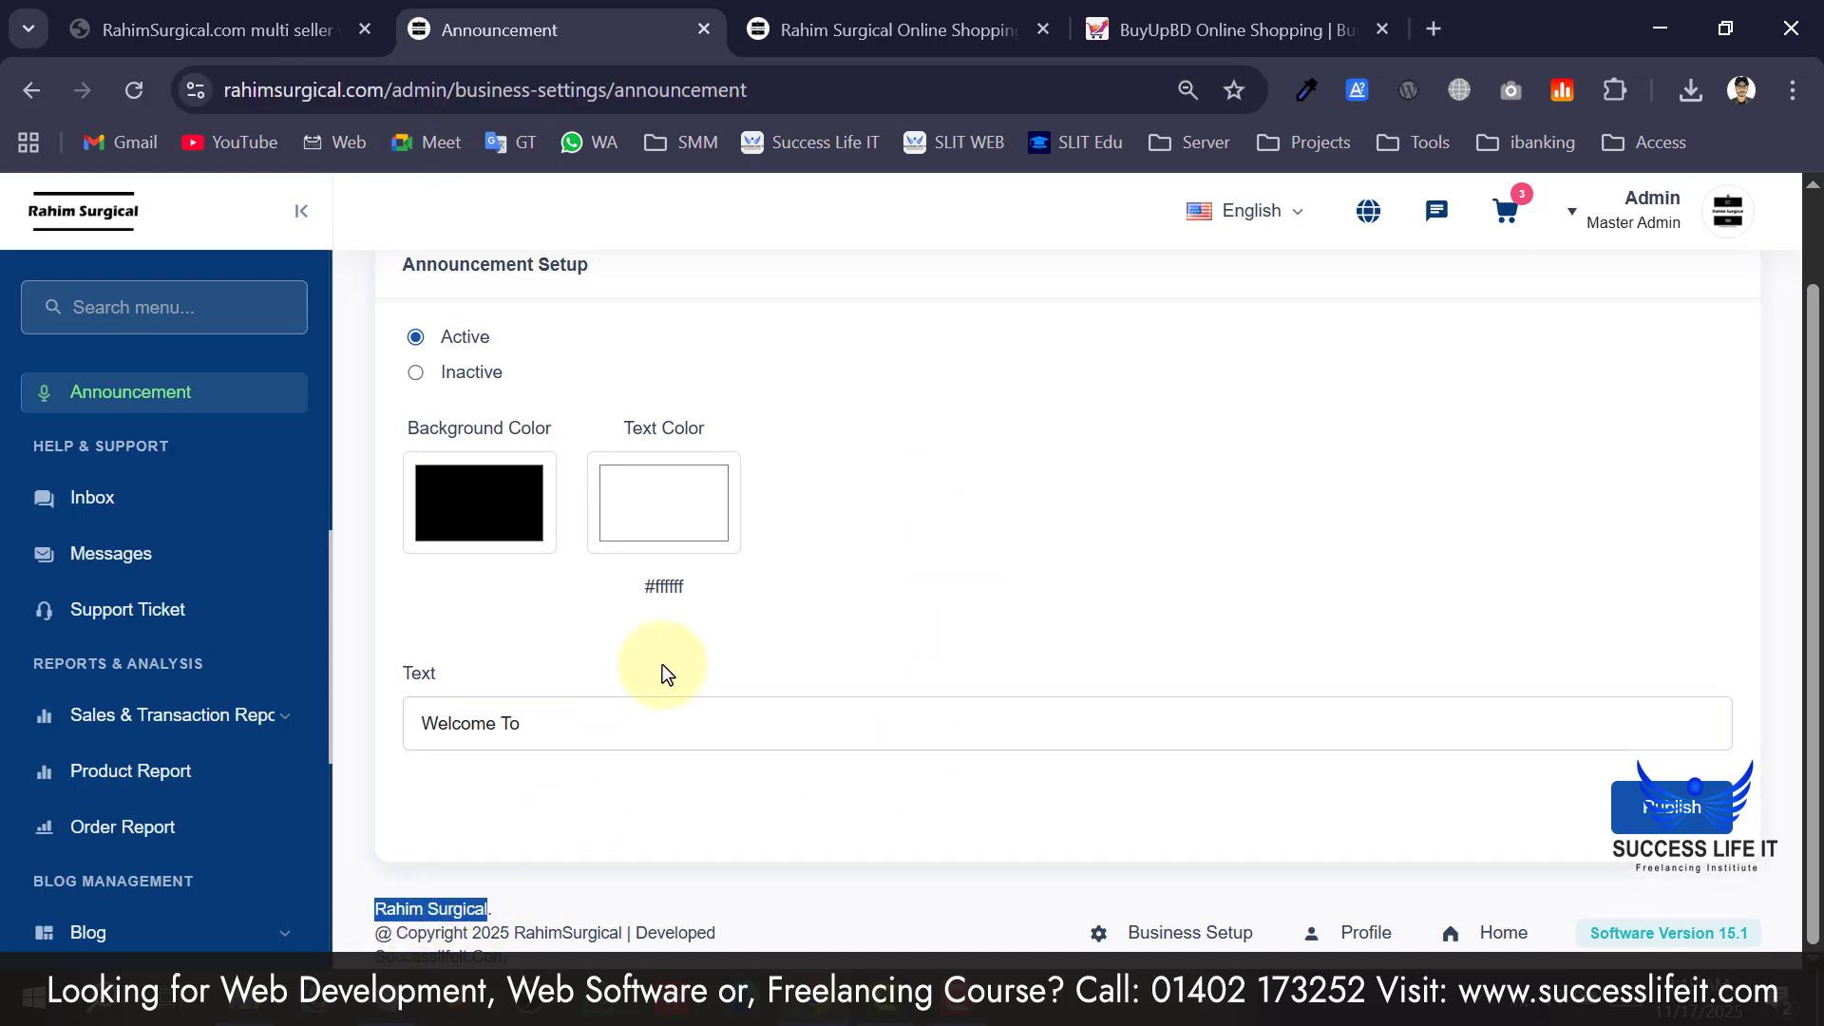
pyautogui.click(666, 730)
pyautogui.write('Rahim Surgical')
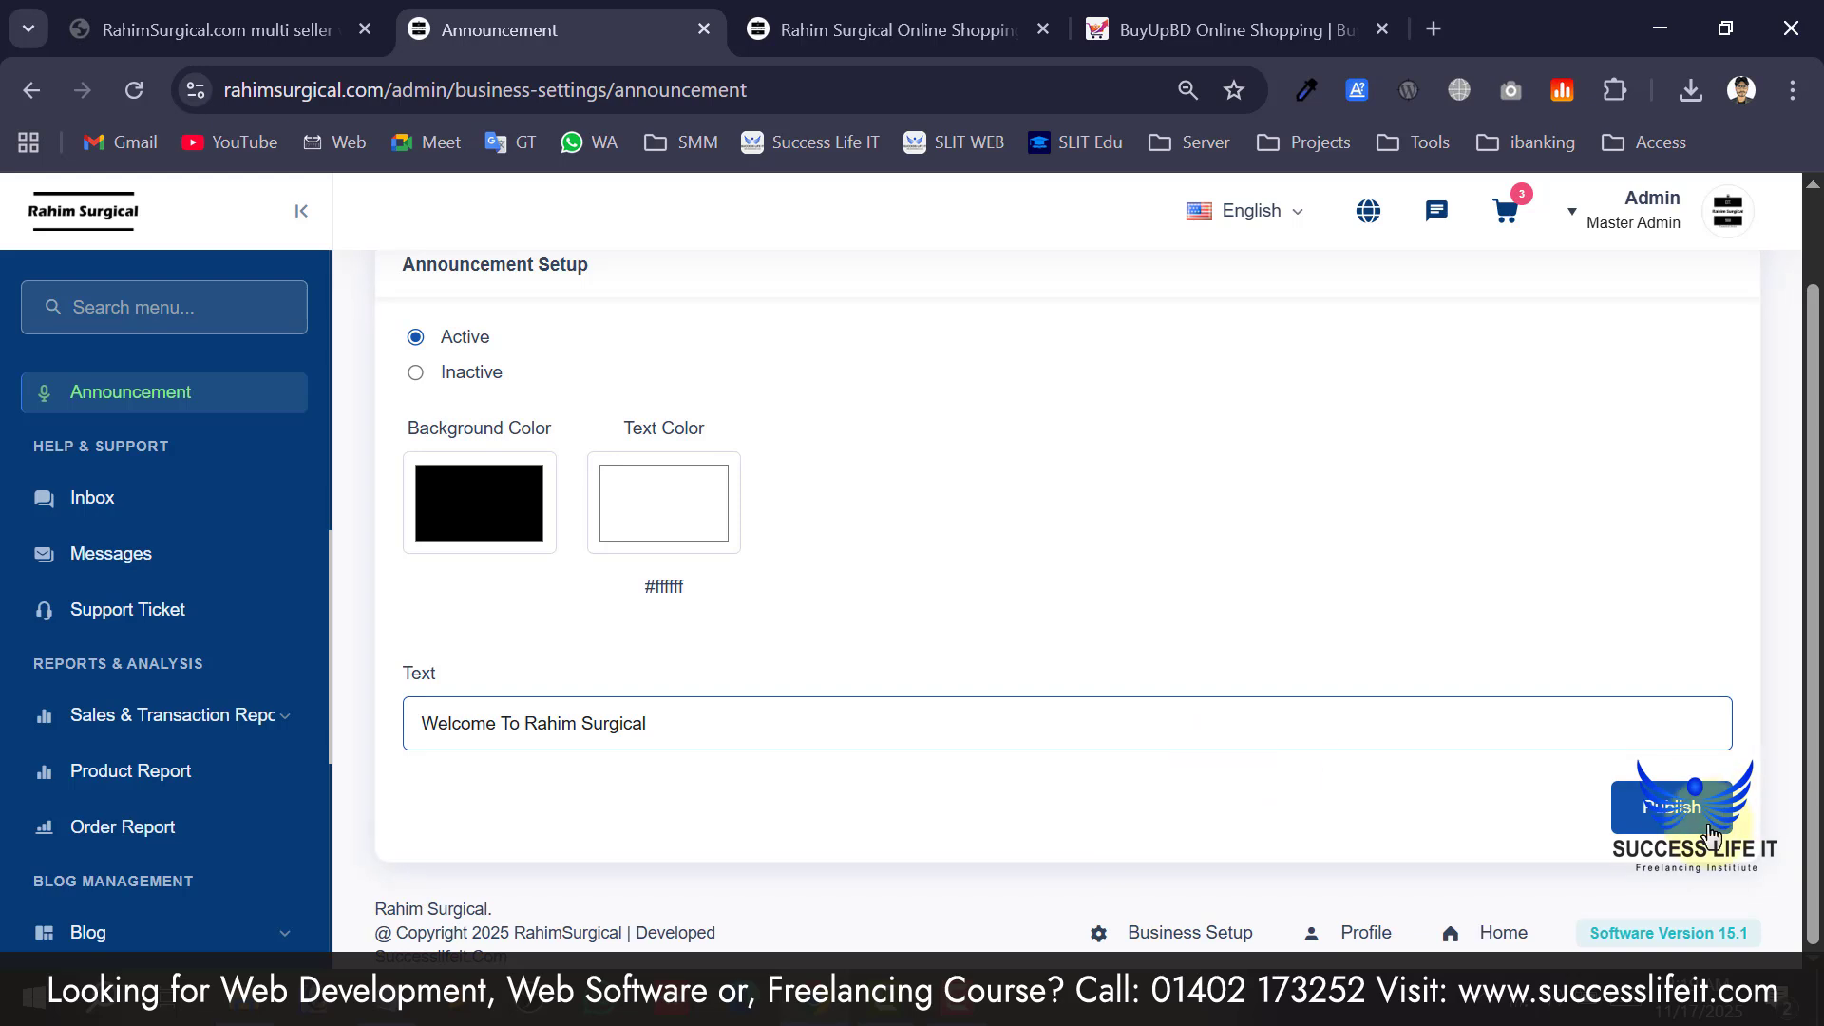
pyautogui.click(1709, 831)
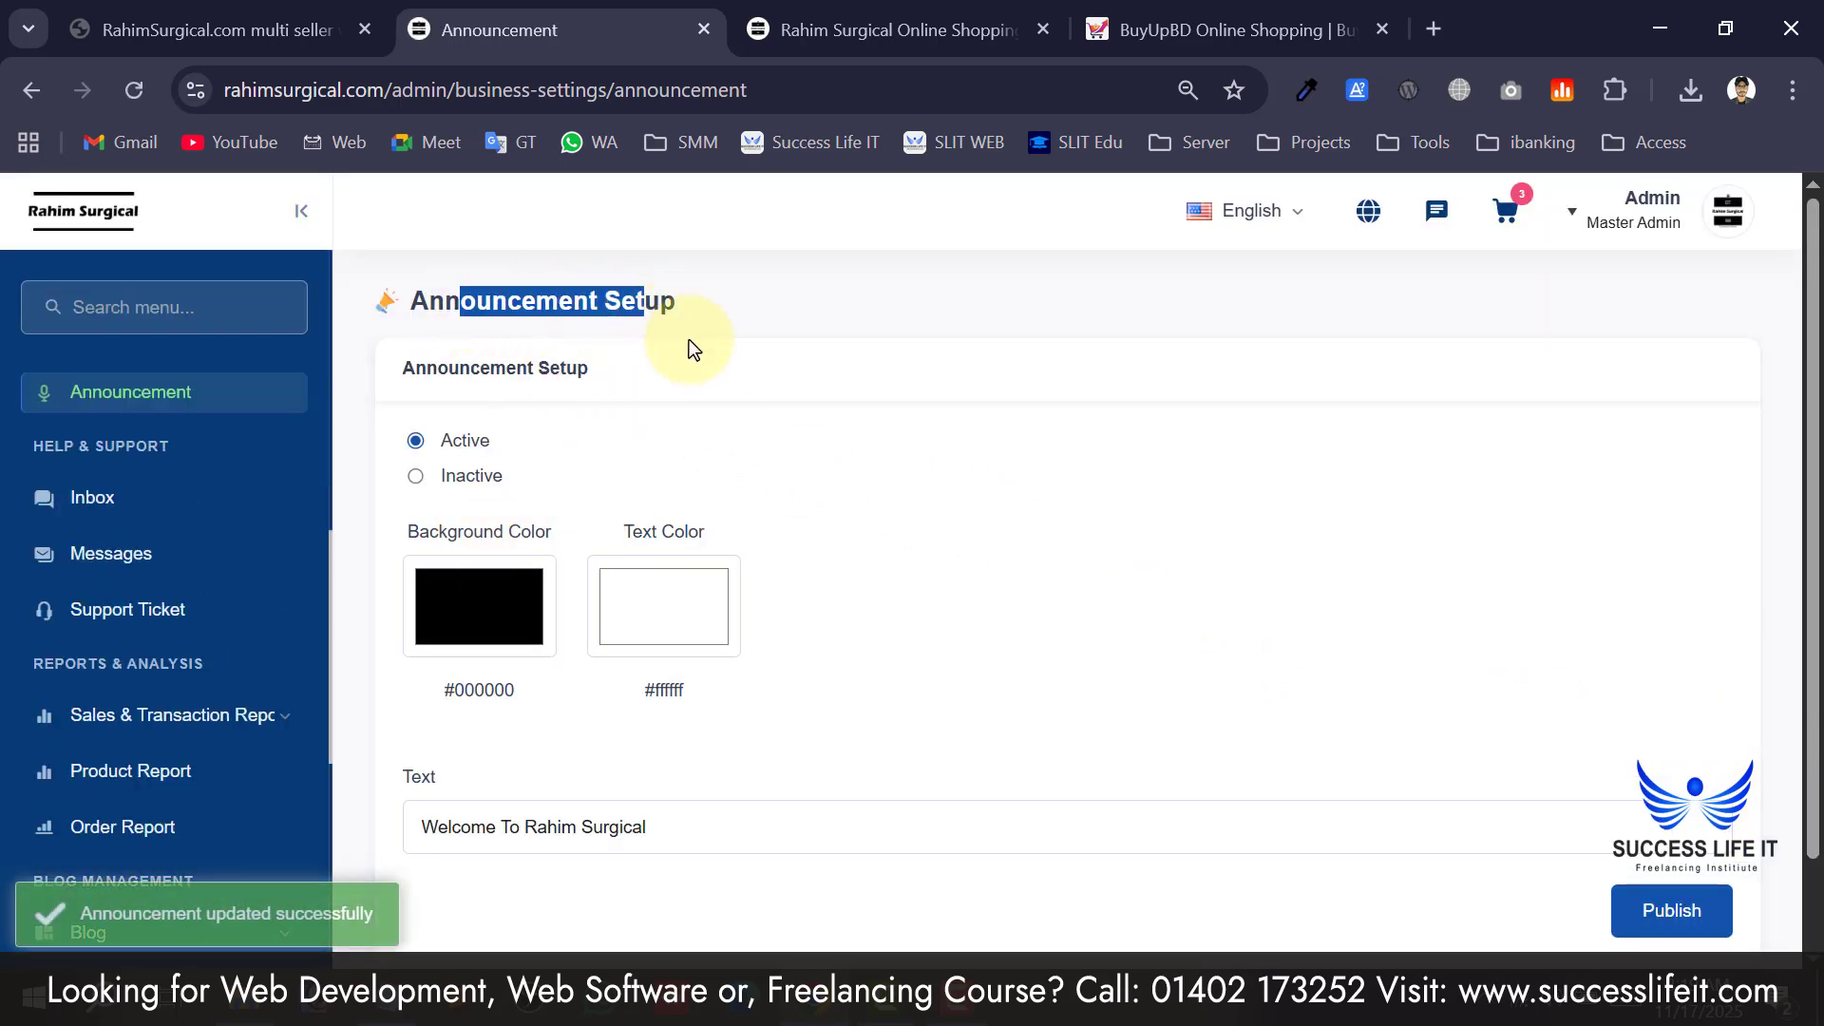
pyautogui.click(950, 11)
# Reload the storefront to show the 'Welcome To Rahim Surgical' bar, then dismiss it.
pyautogui.click(223, 258)
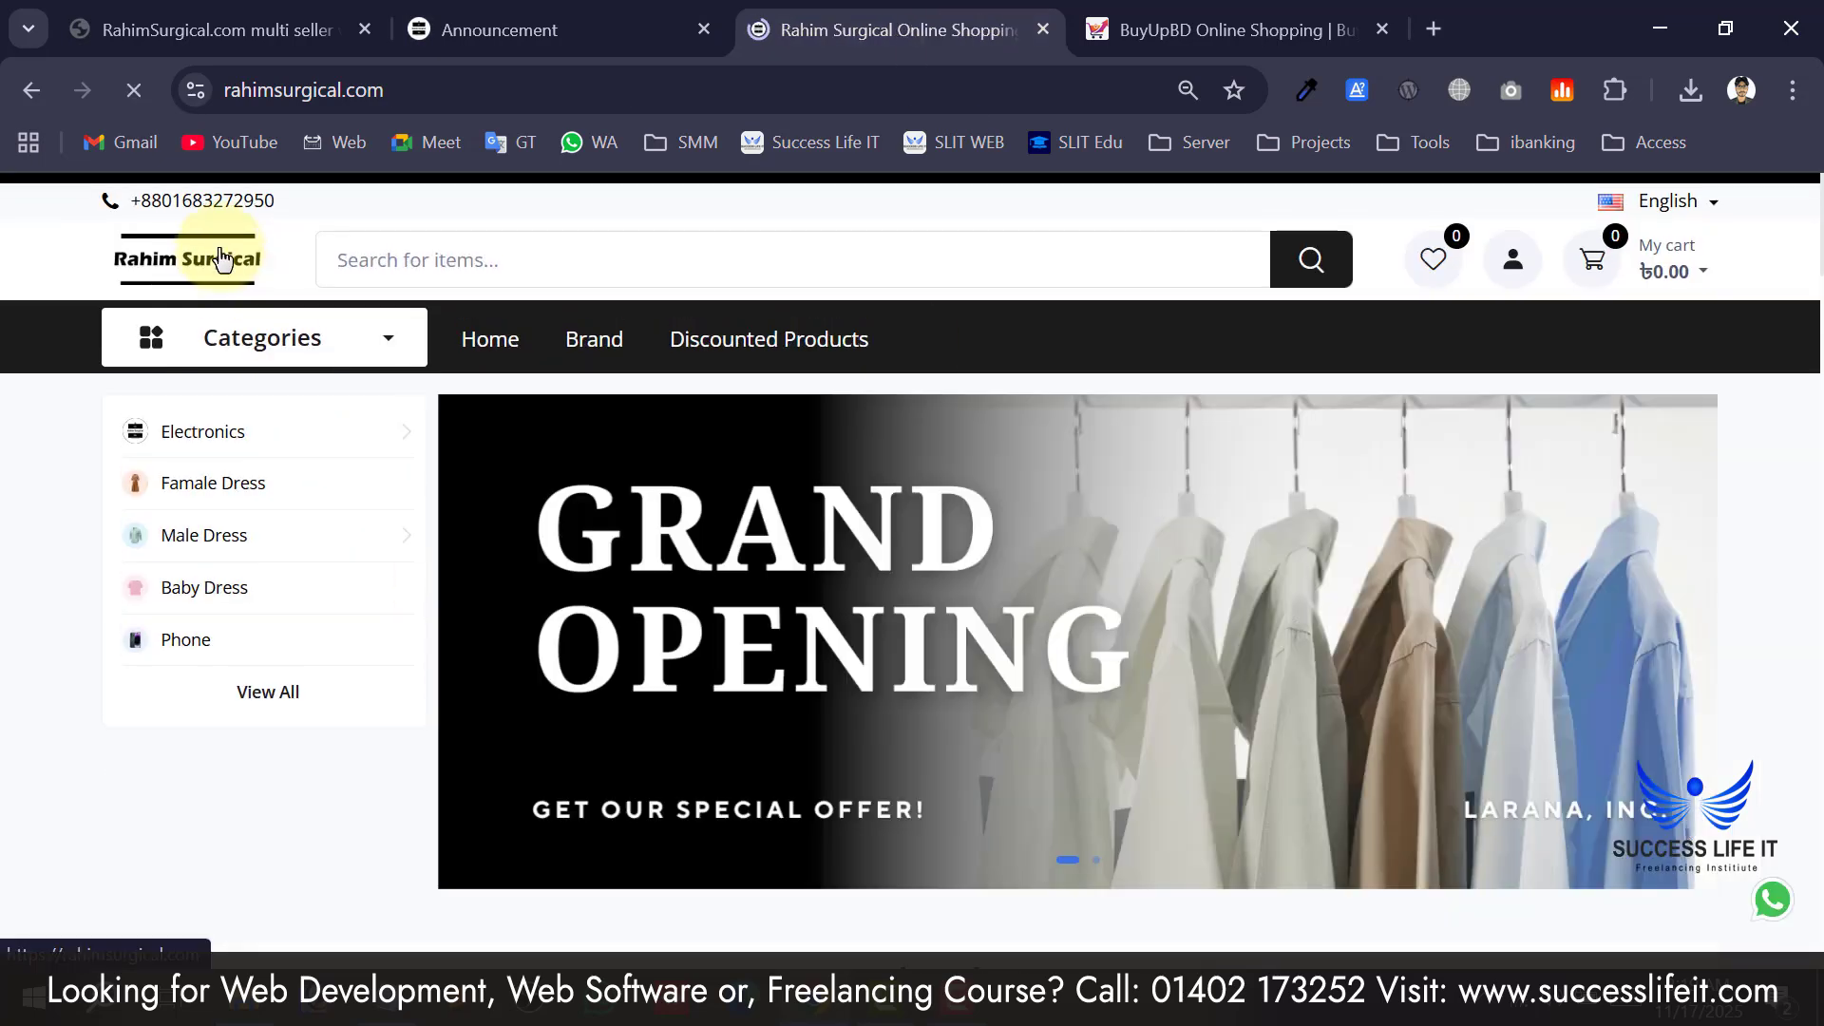
pyautogui.moveTo(793, 205); pyautogui.dragTo(753, 203)
pyautogui.click(1074, 192)
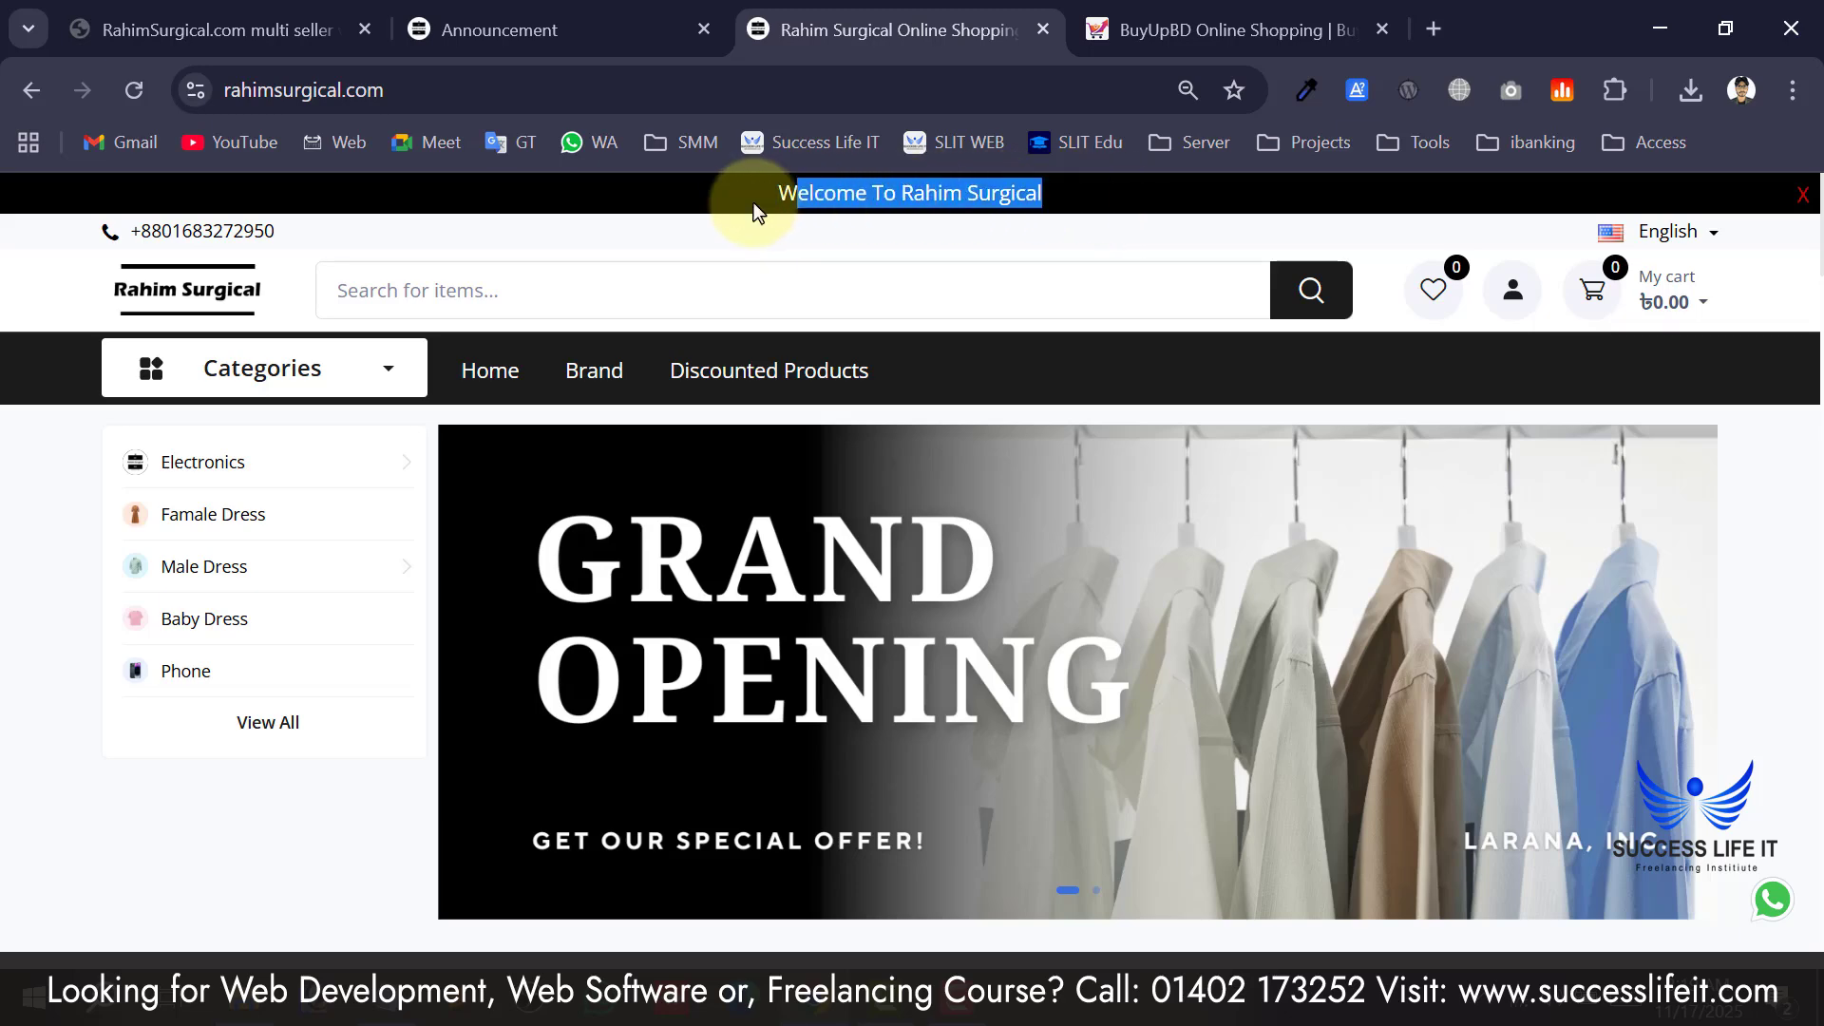
pyautogui.click(1805, 197)
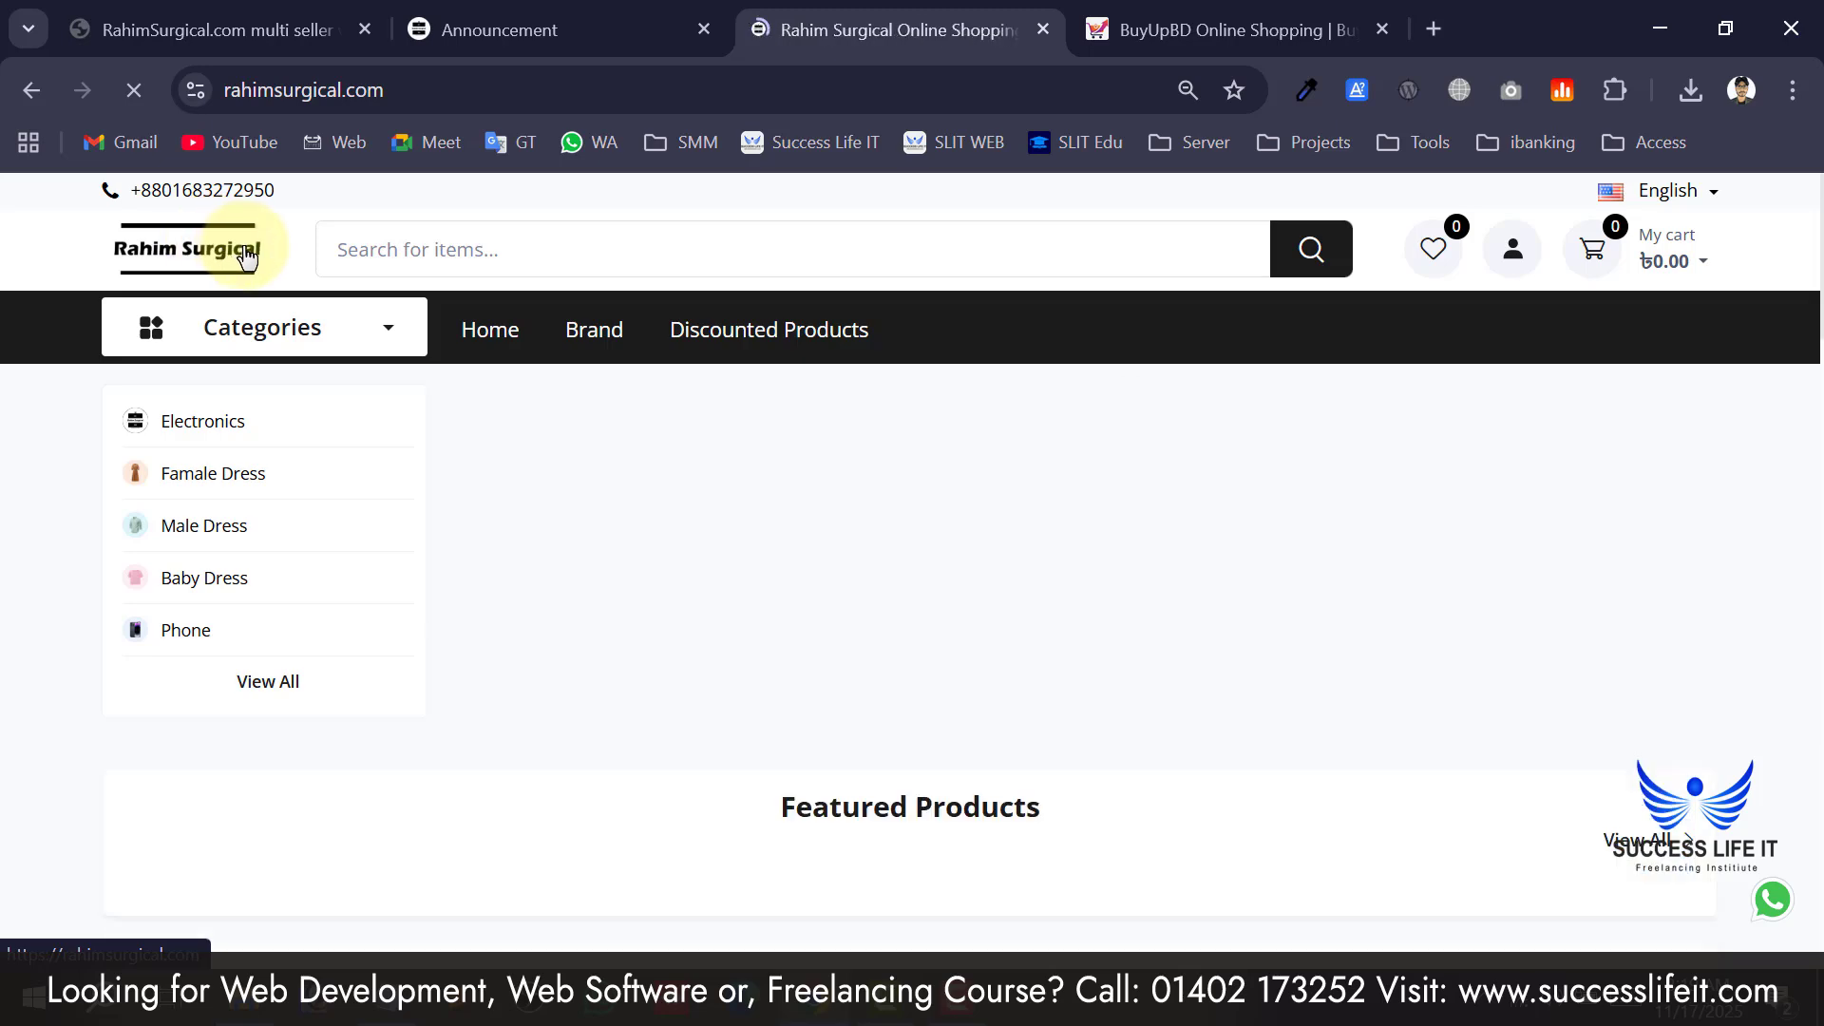
# Return to the admin Announcement Setup tab.
pyautogui.scroll(-5, 998, 380)
pyautogui.scroll(5, 1121, 513)
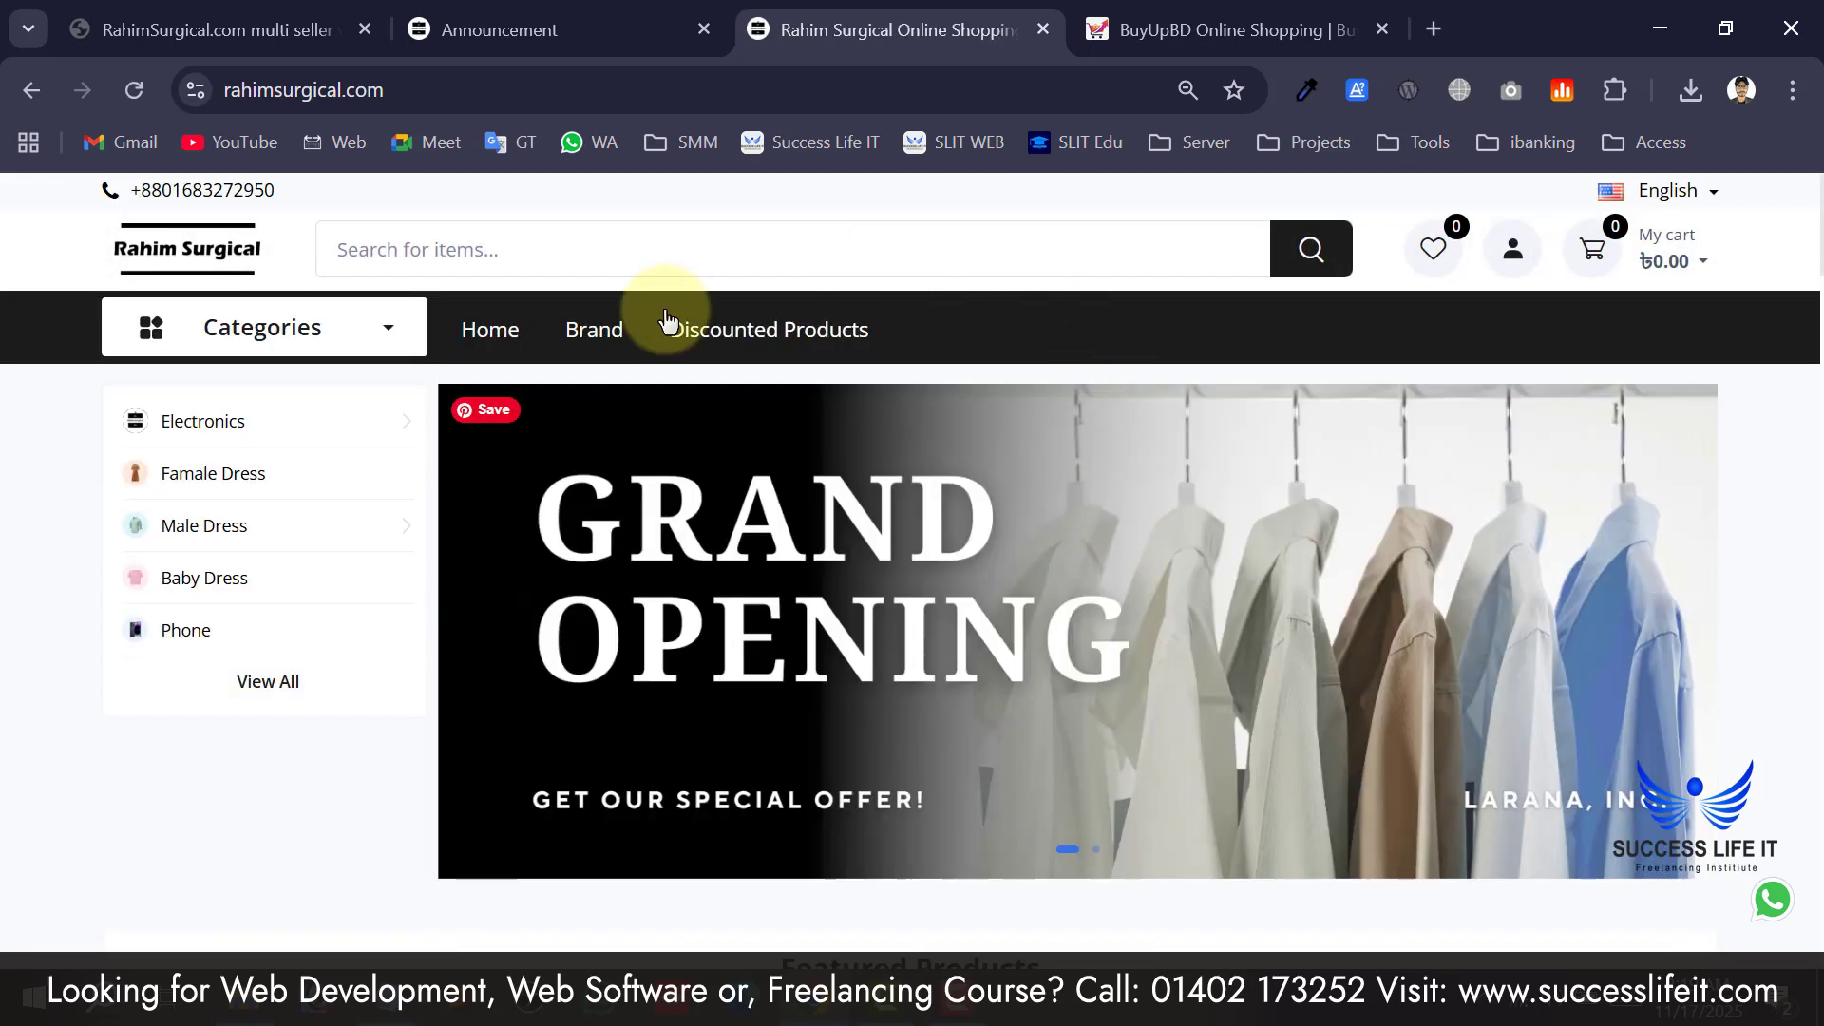
pyautogui.click(533, 28)
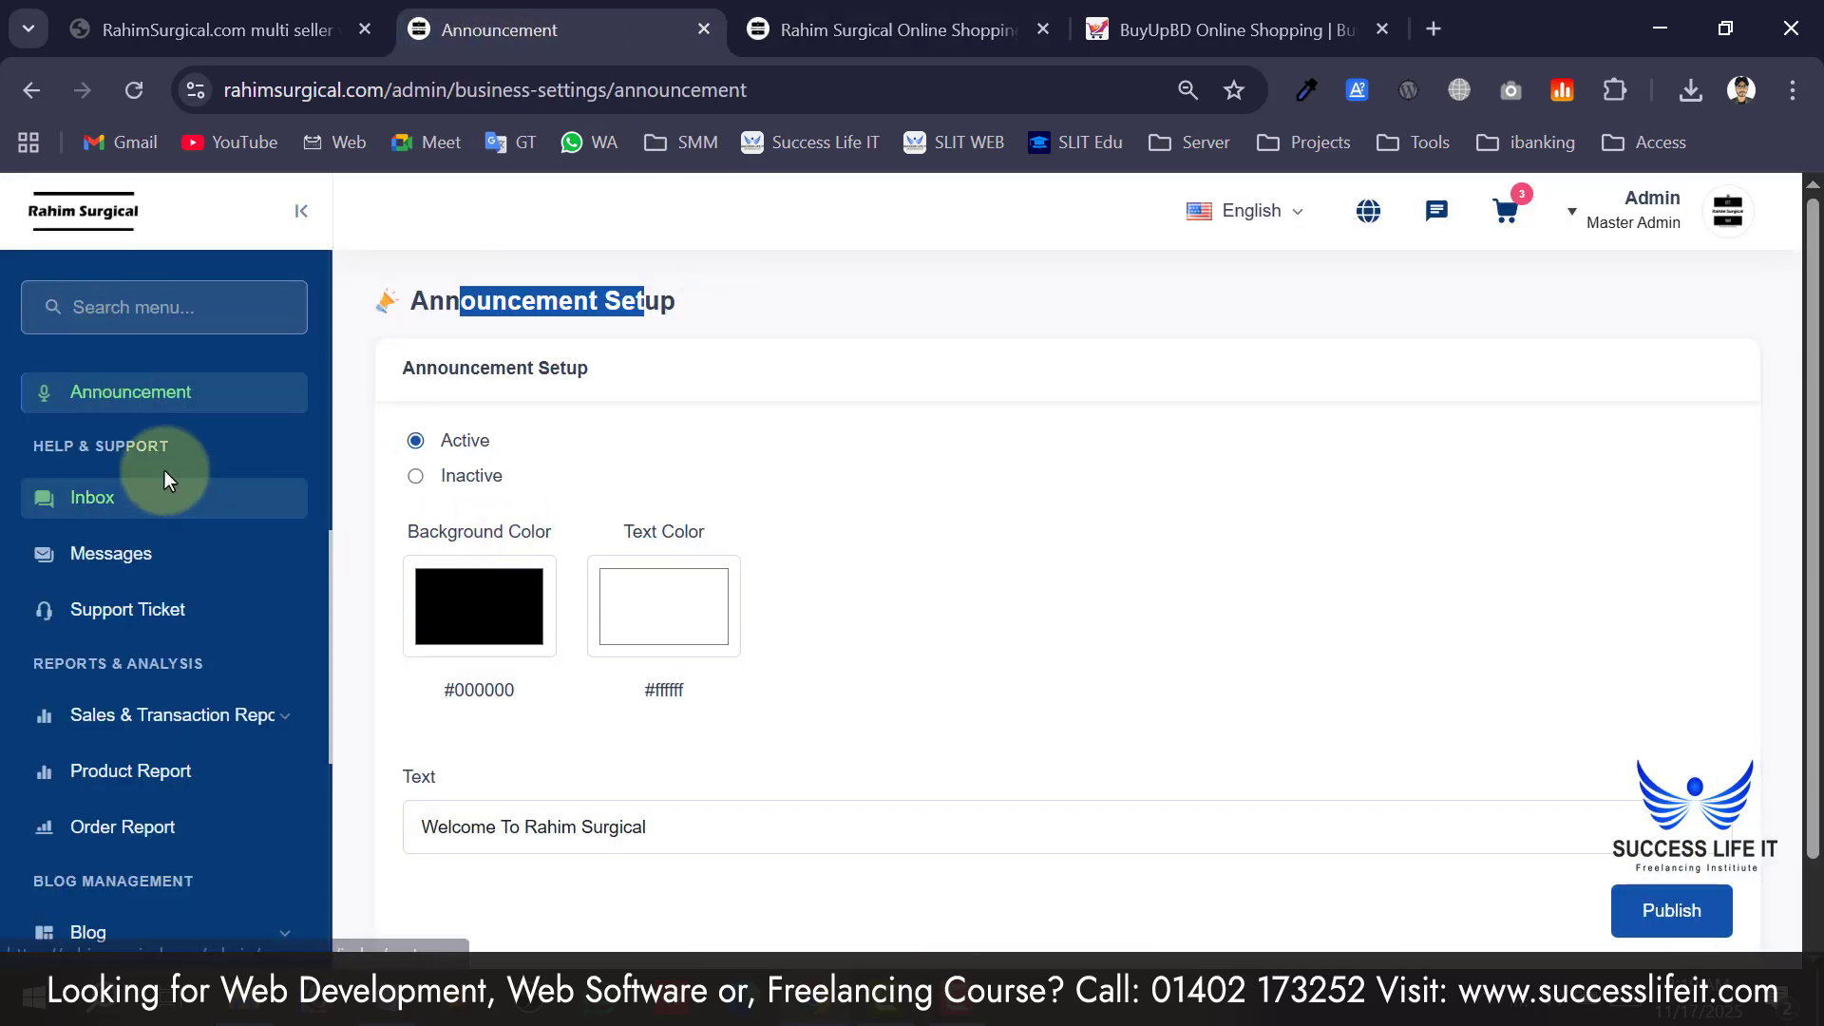
pyautogui.click(57, 461)
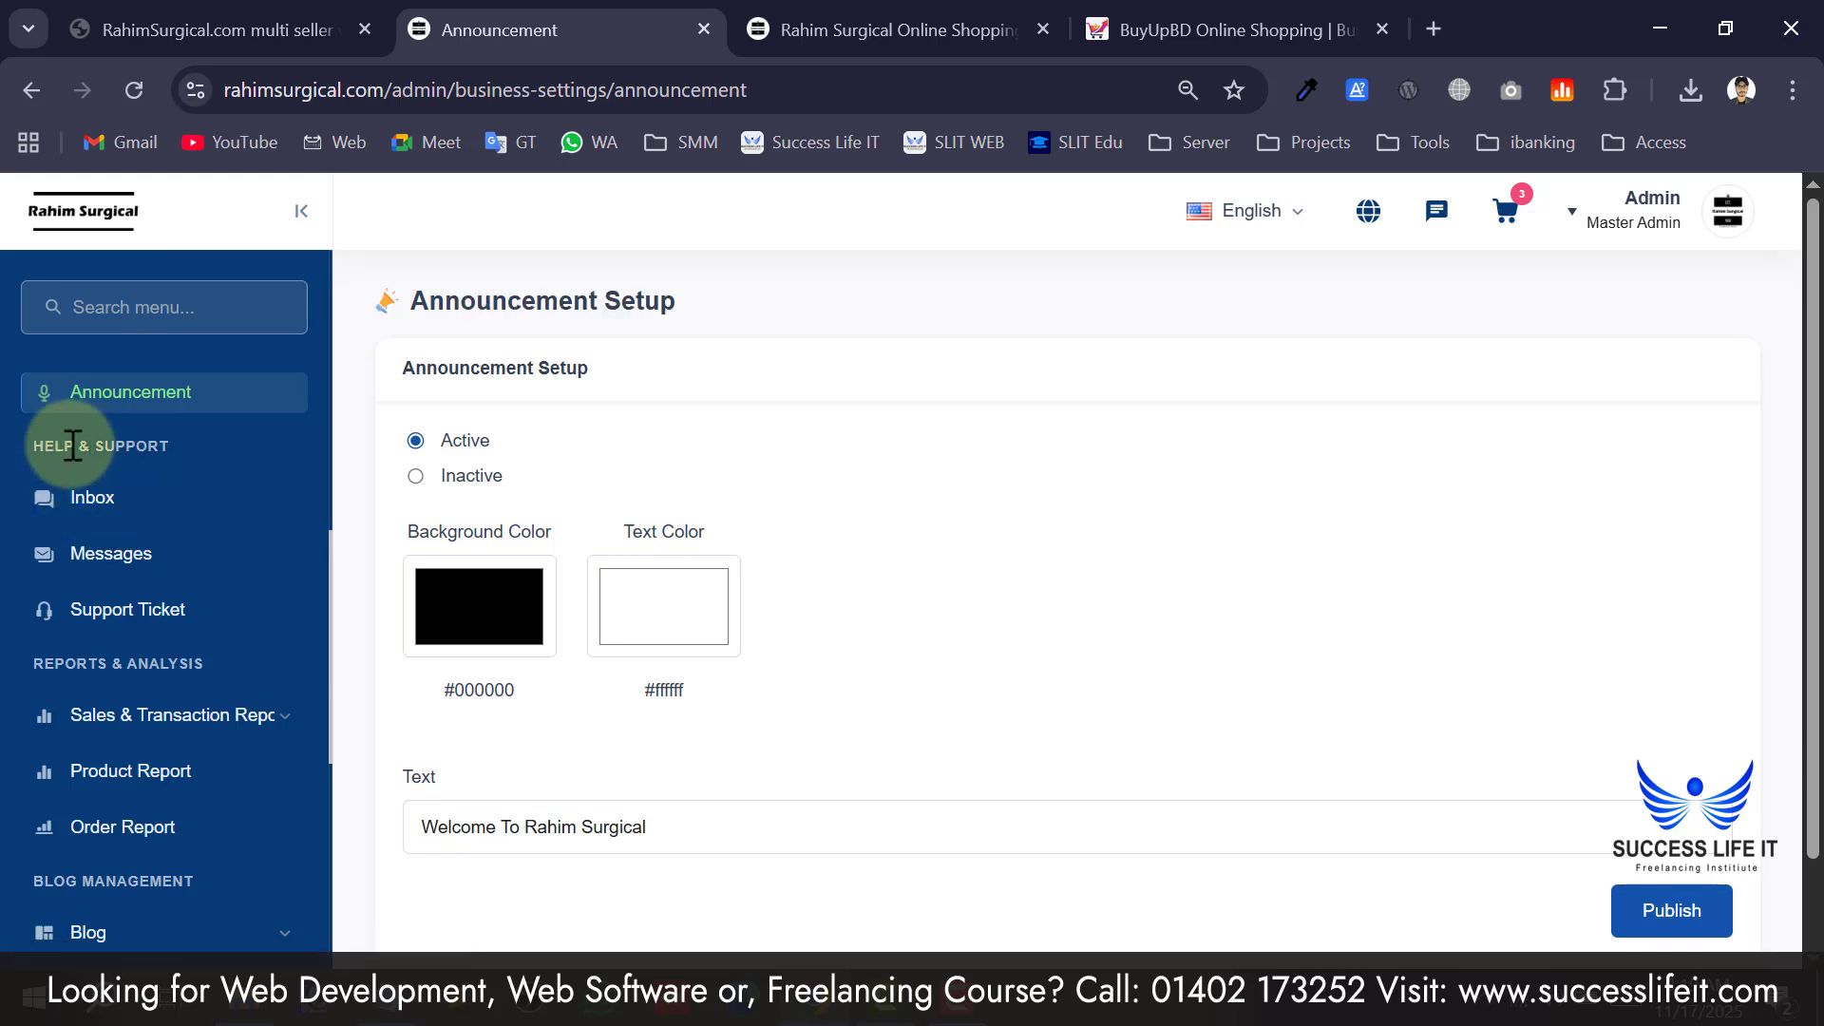
# View the empty customer chat Inbox.
pyautogui.click(130, 523)
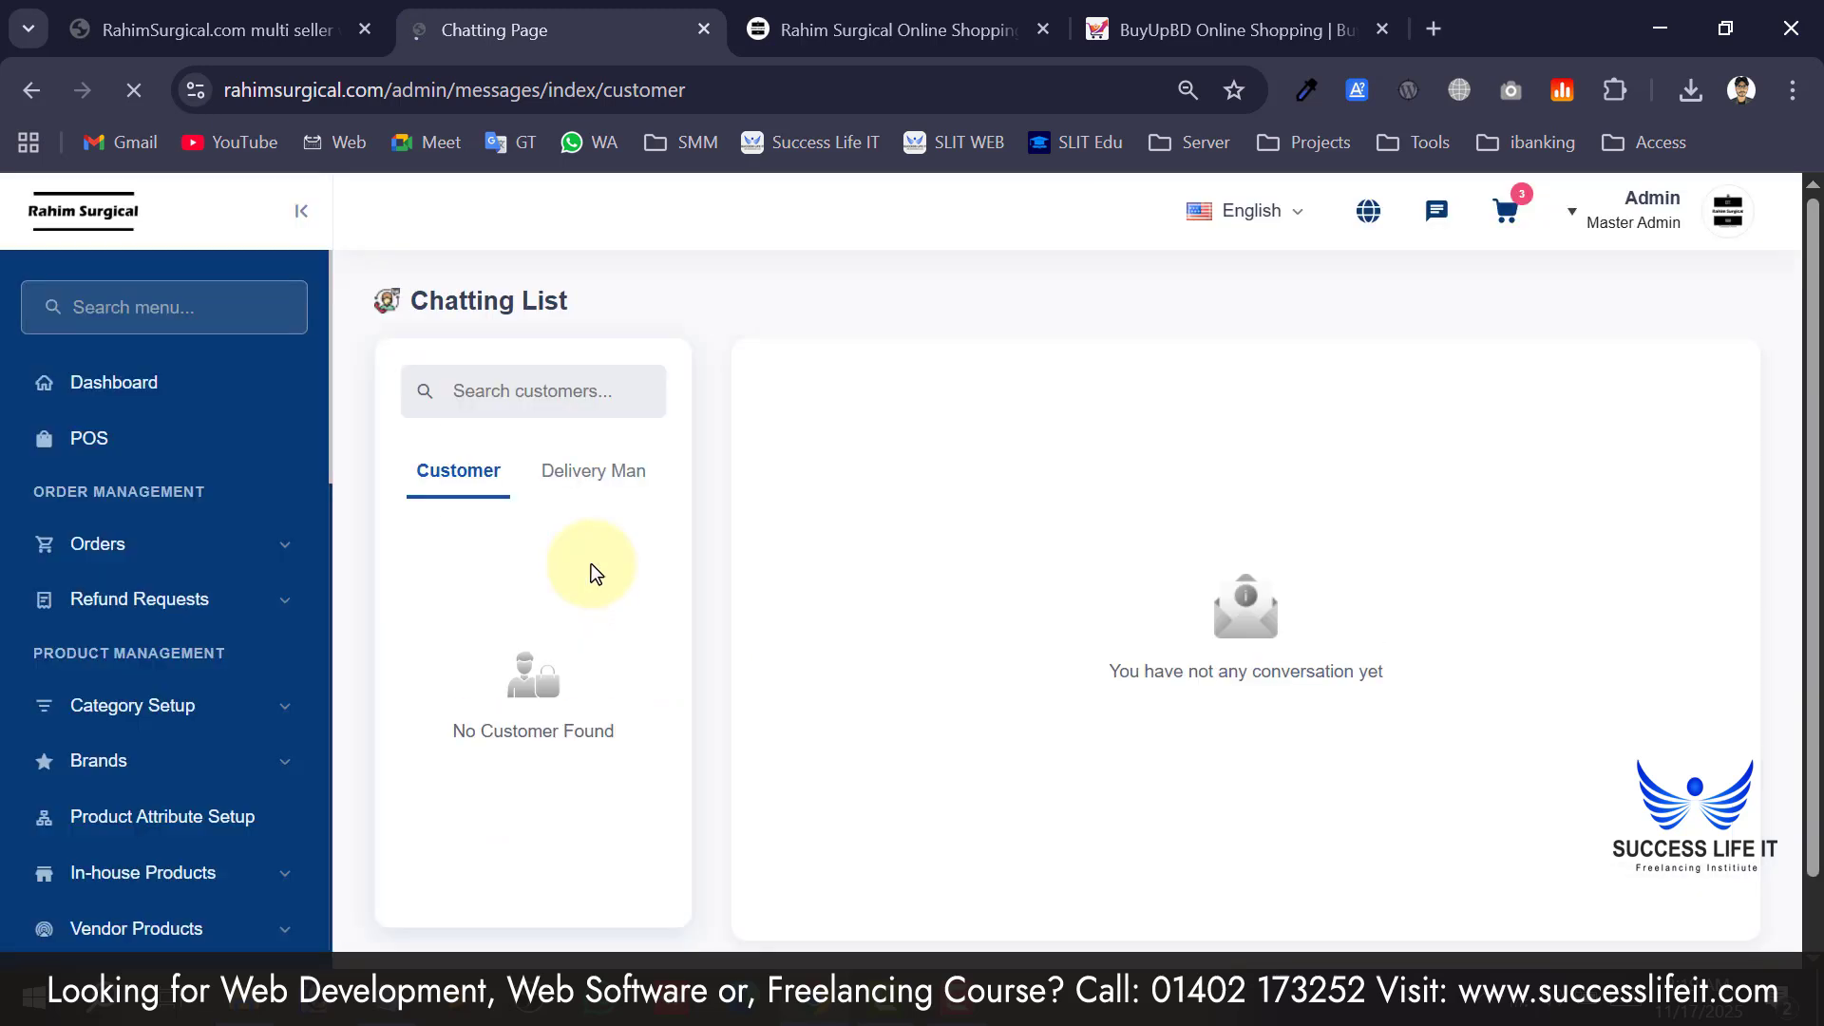
pyautogui.scroll(-1, 570, 508)
pyautogui.scroll(1, 546, 490)
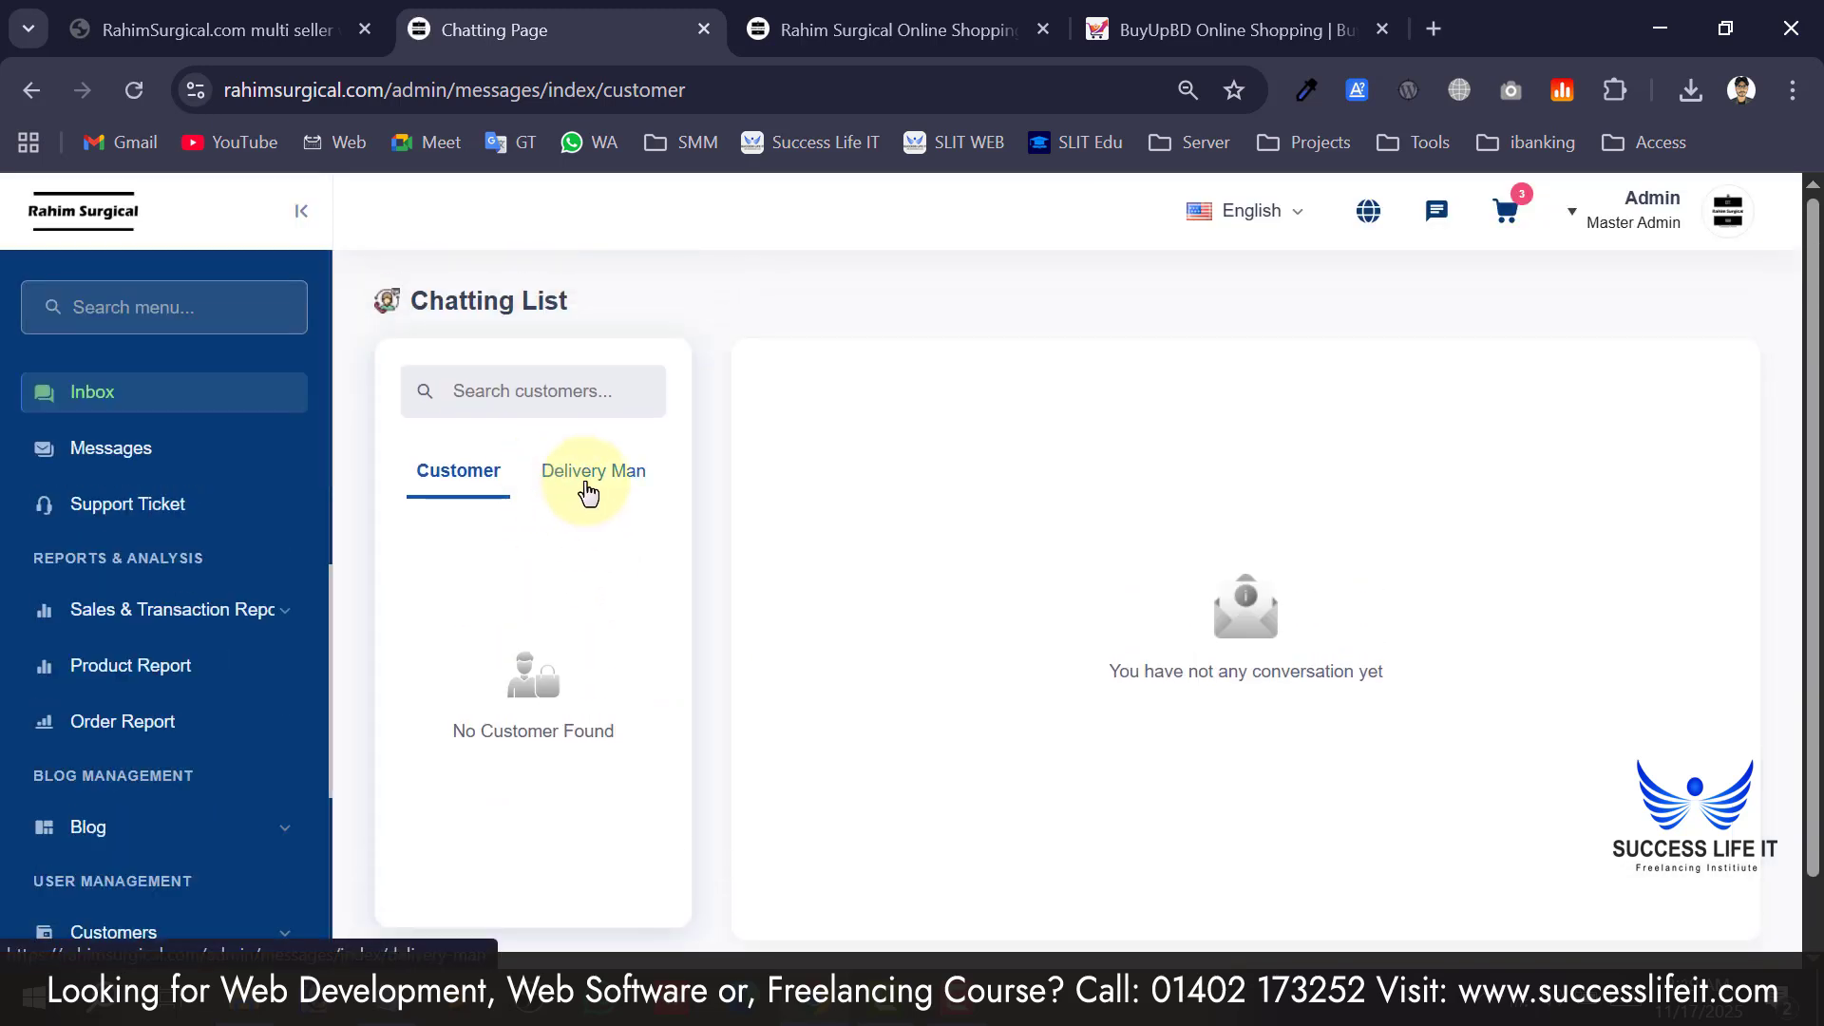
pyautogui.scroll(-1, 589, 489)
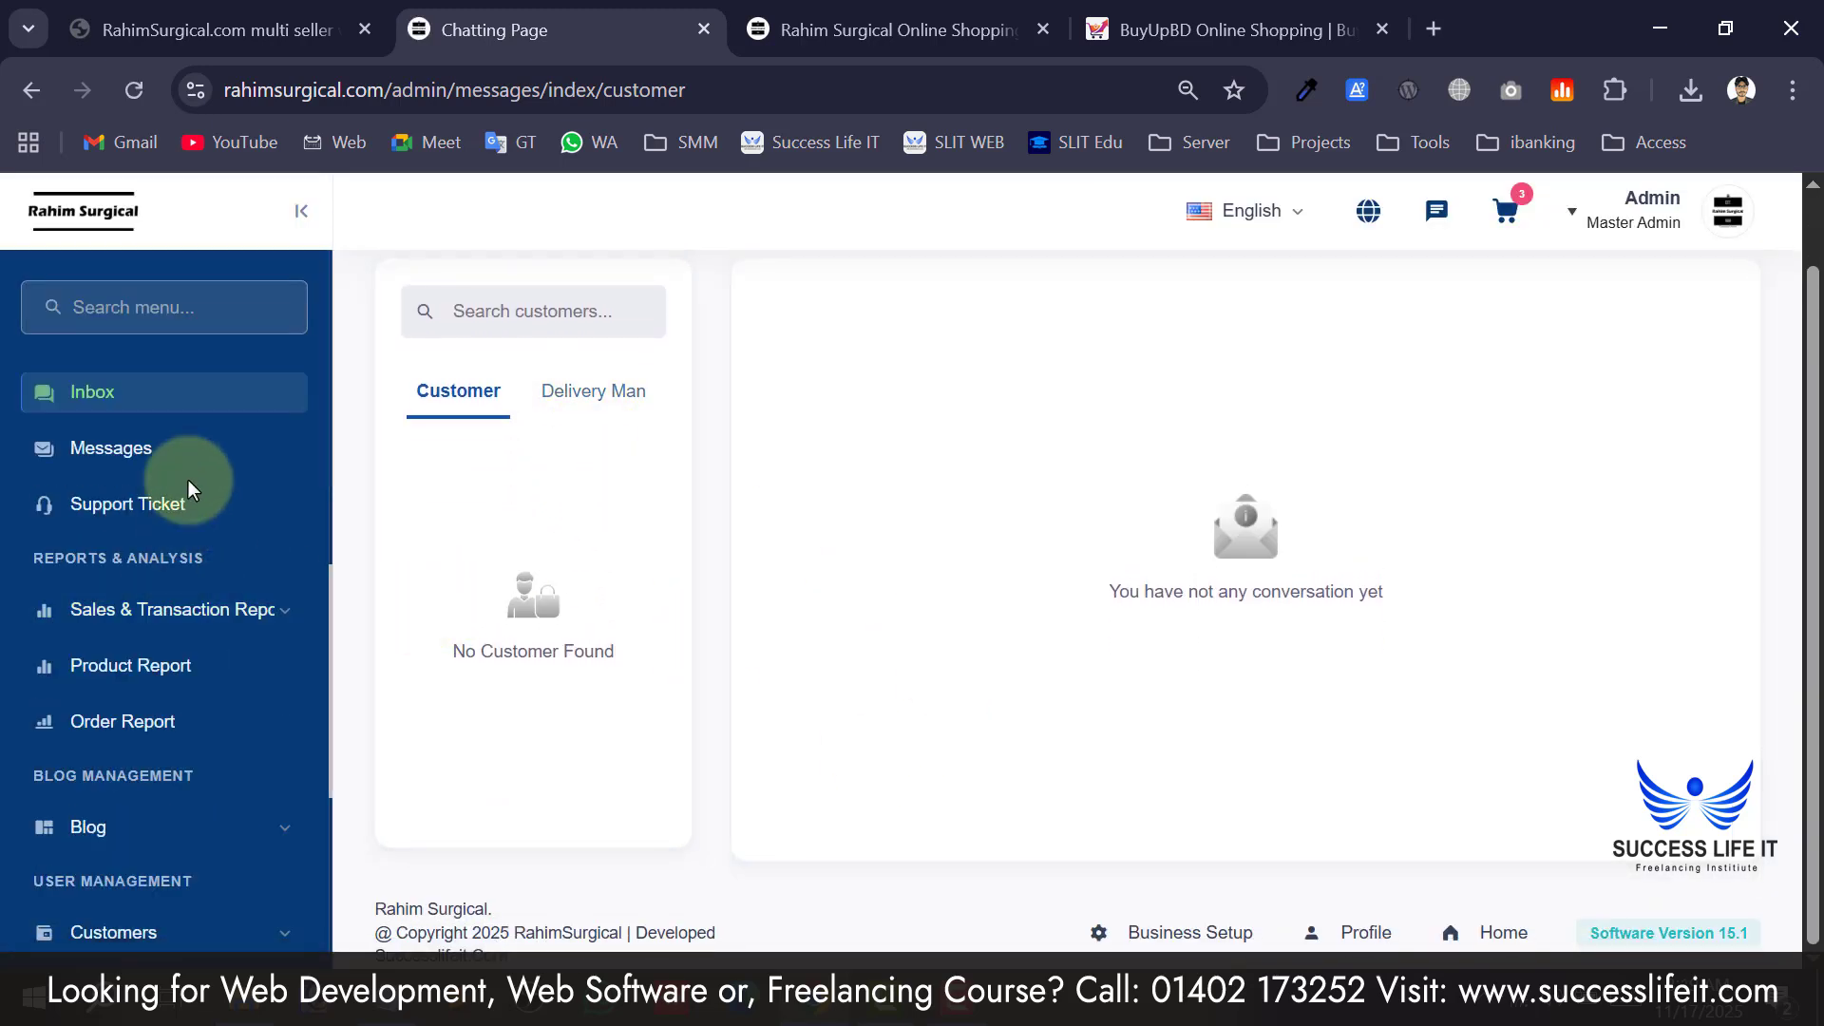
pyautogui.scroll(2, 190, 570)
# Scroll the sidebar to Reports & Analysis and expand the sales and transaction reports.
pyautogui.scroll(-2, 190, 513)
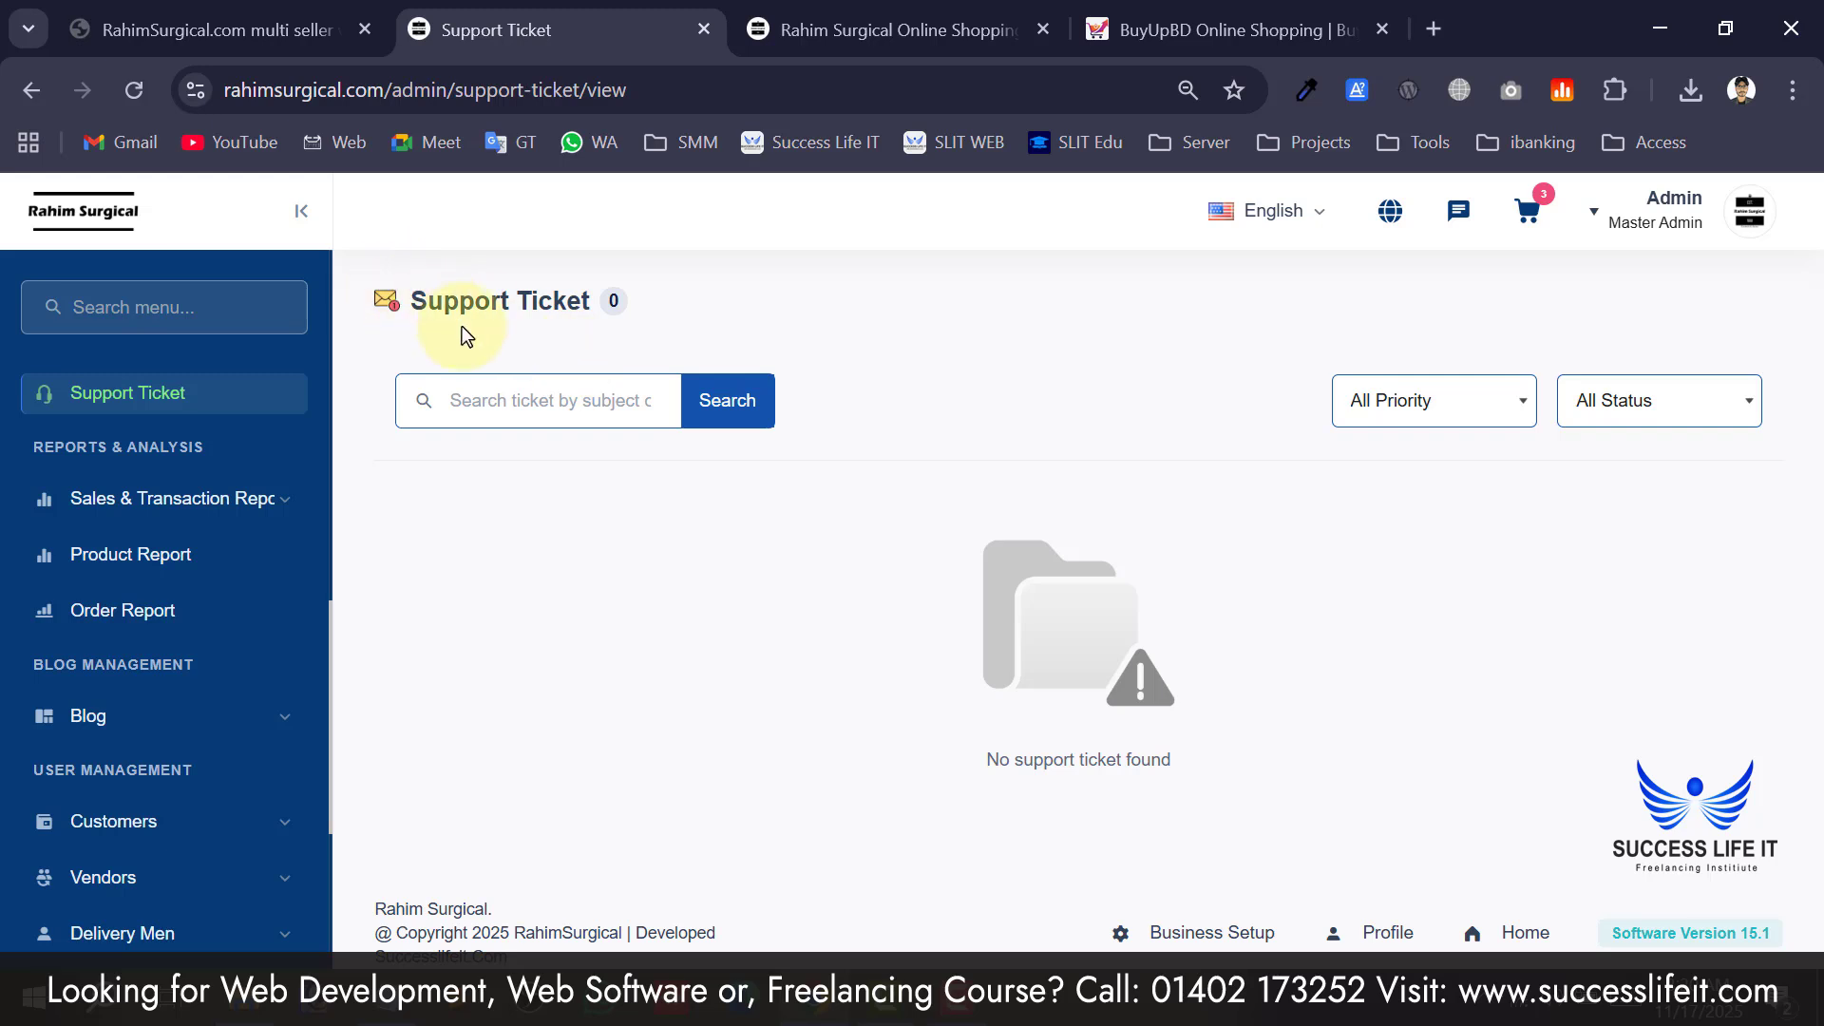
pyautogui.scroll(-2, 171, 532)
pyautogui.scroll(4, 200, 488)
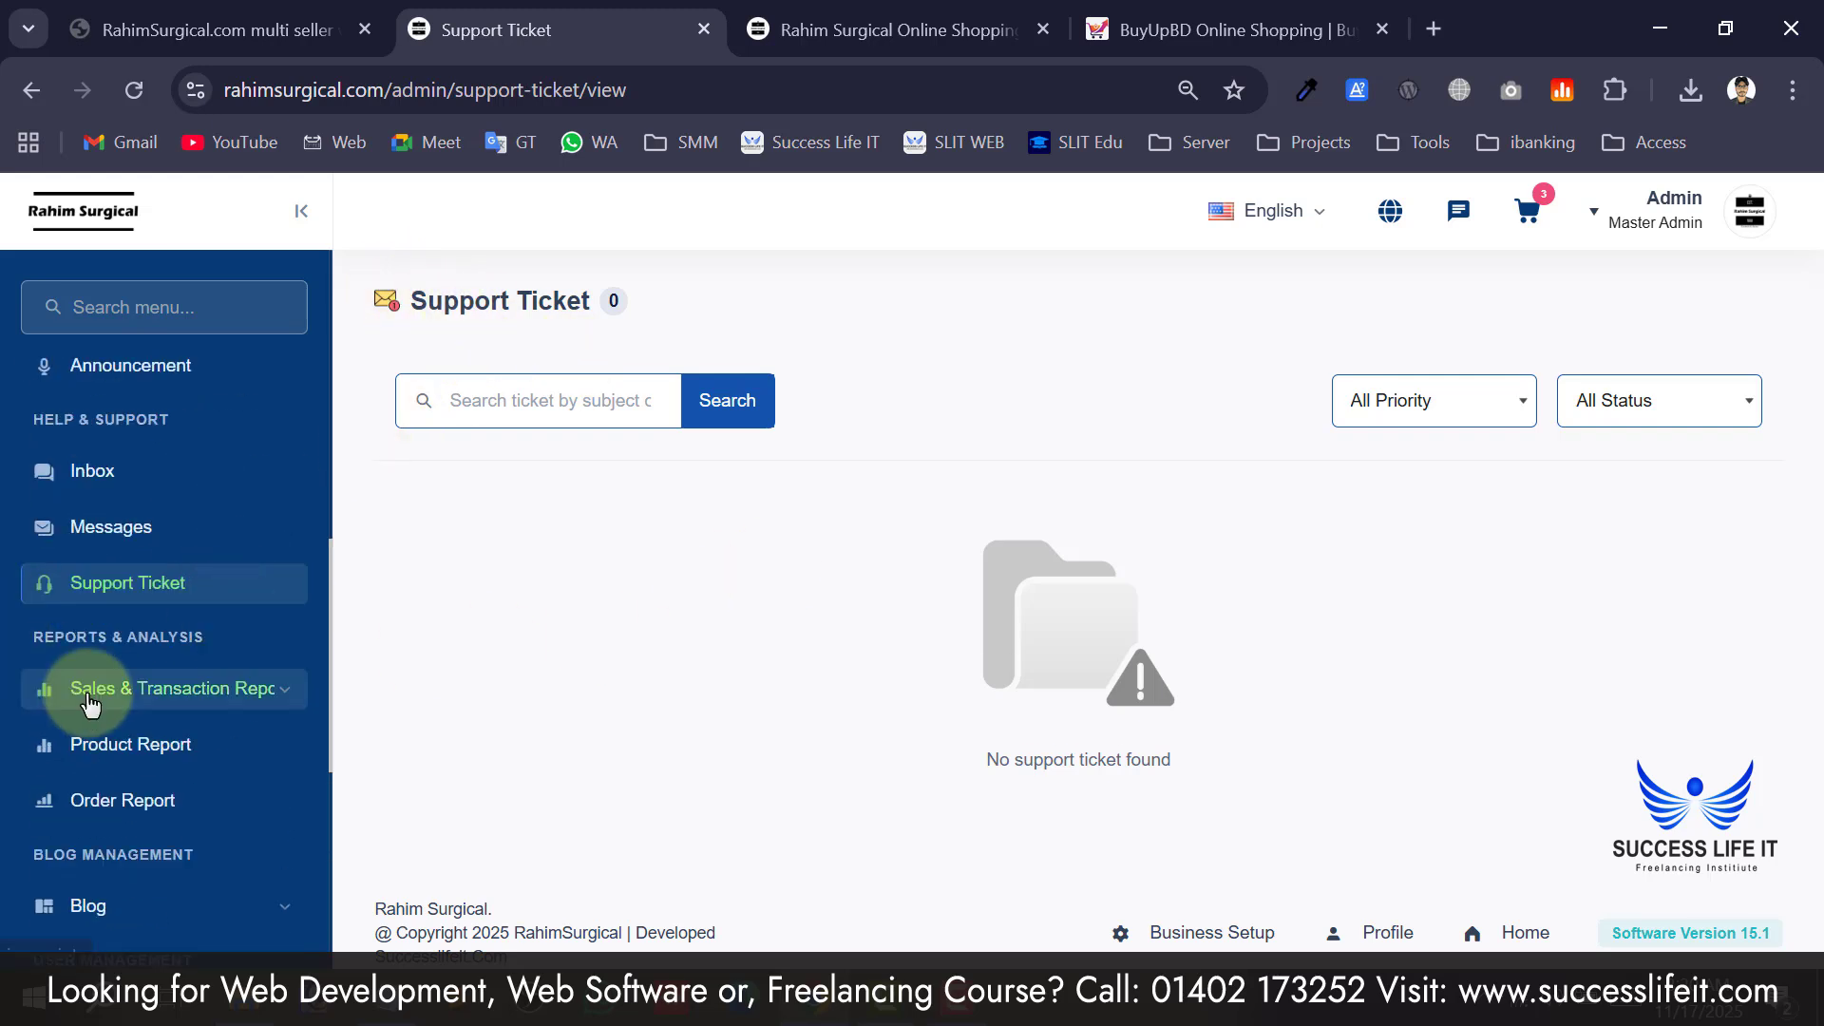
pyautogui.scroll(-2, 90, 703)
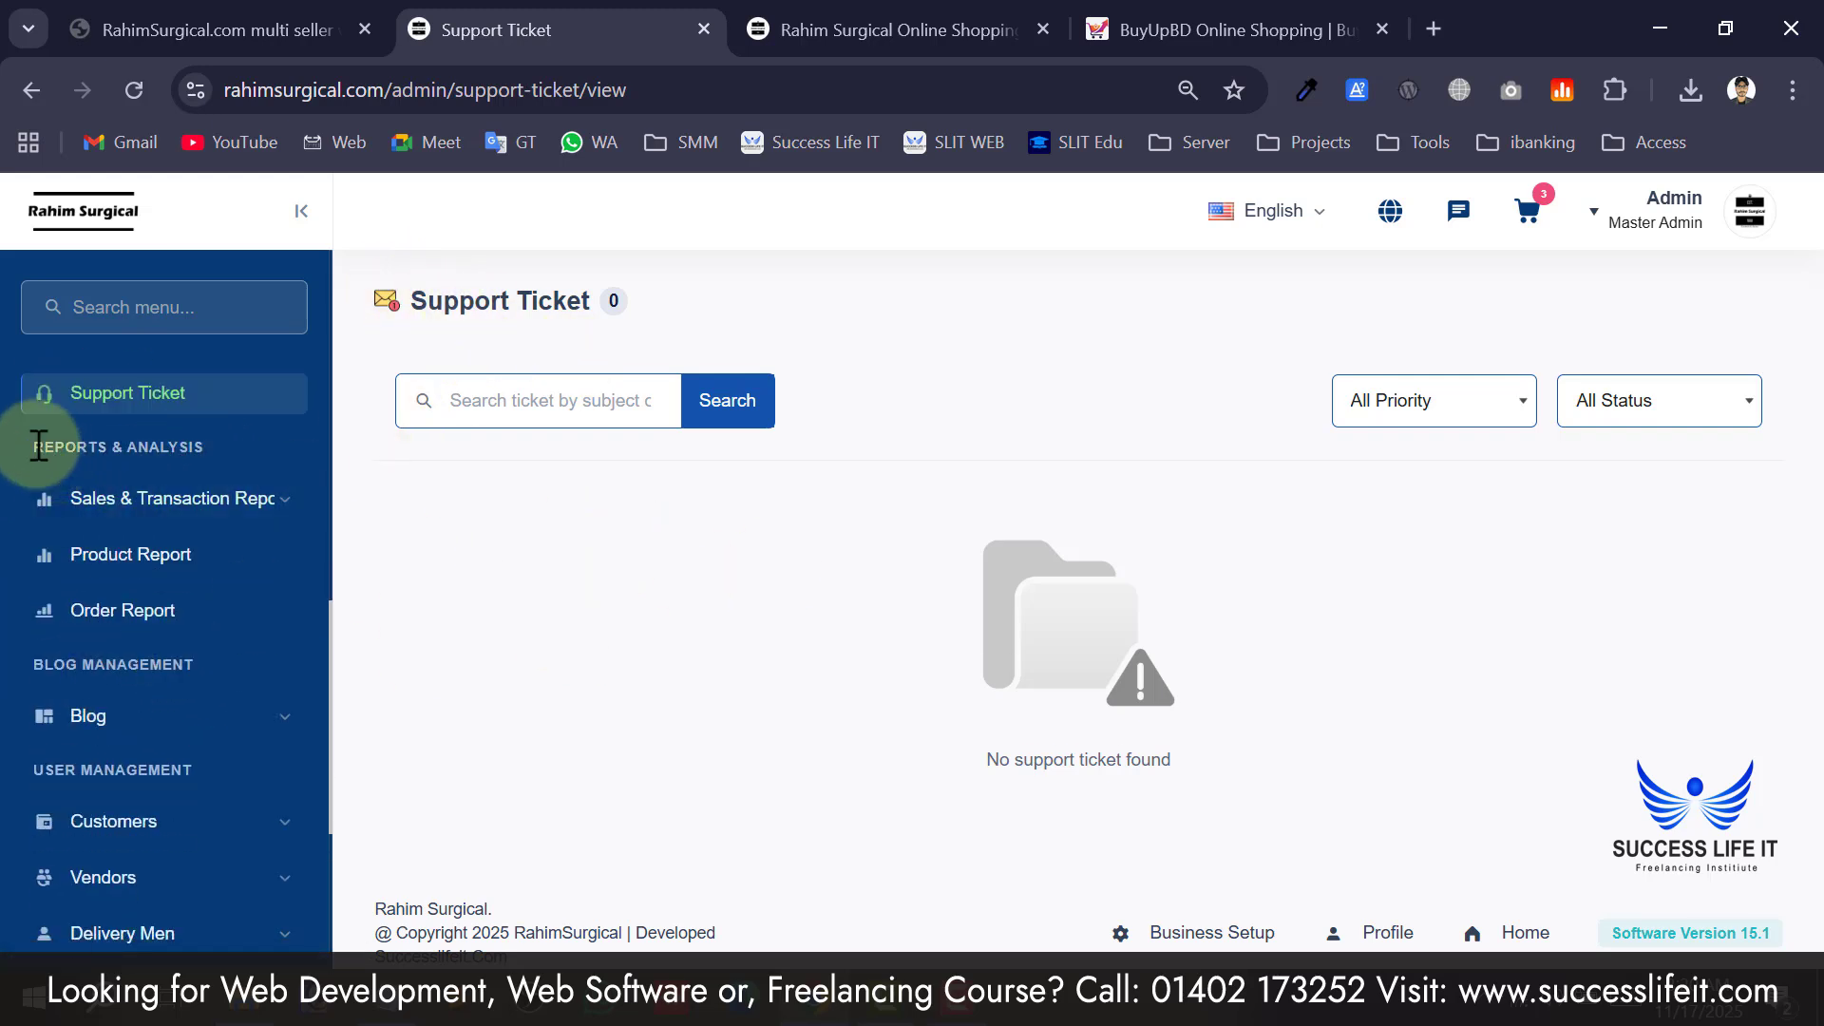
pyautogui.moveTo(75, 439); pyautogui.dragTo(168, 445)
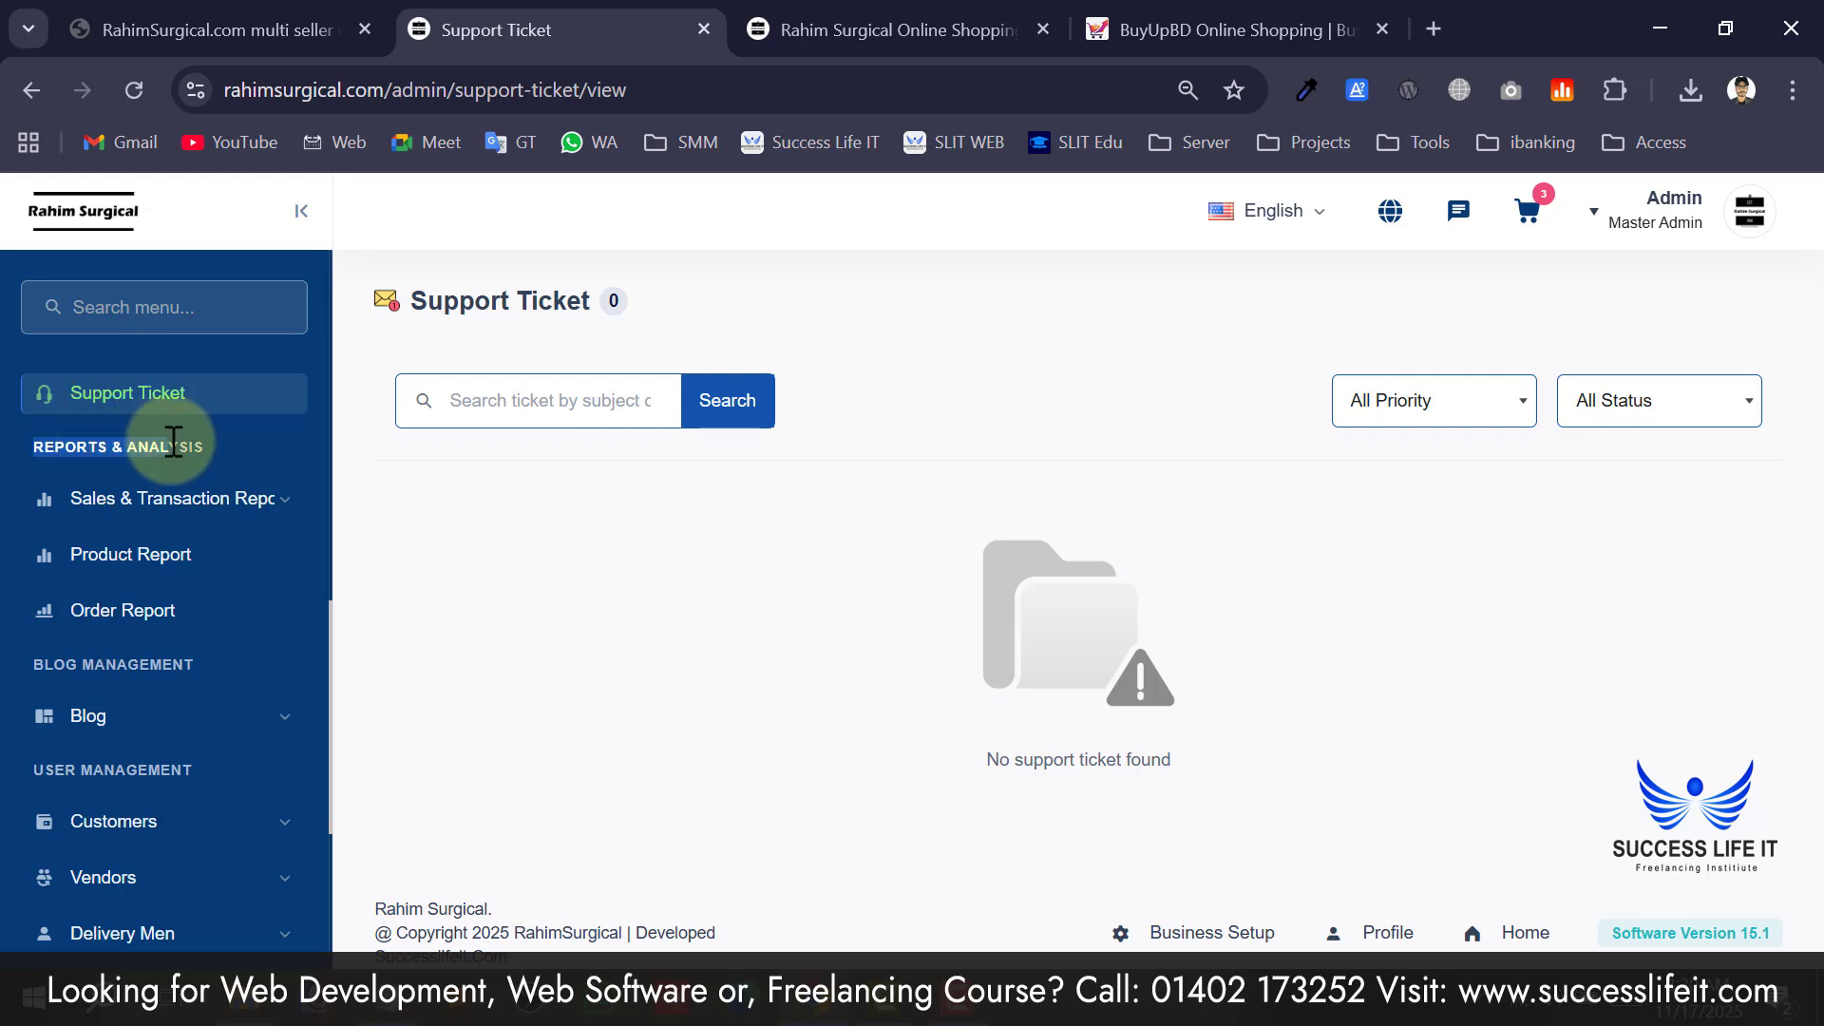
pyautogui.click(224, 508)
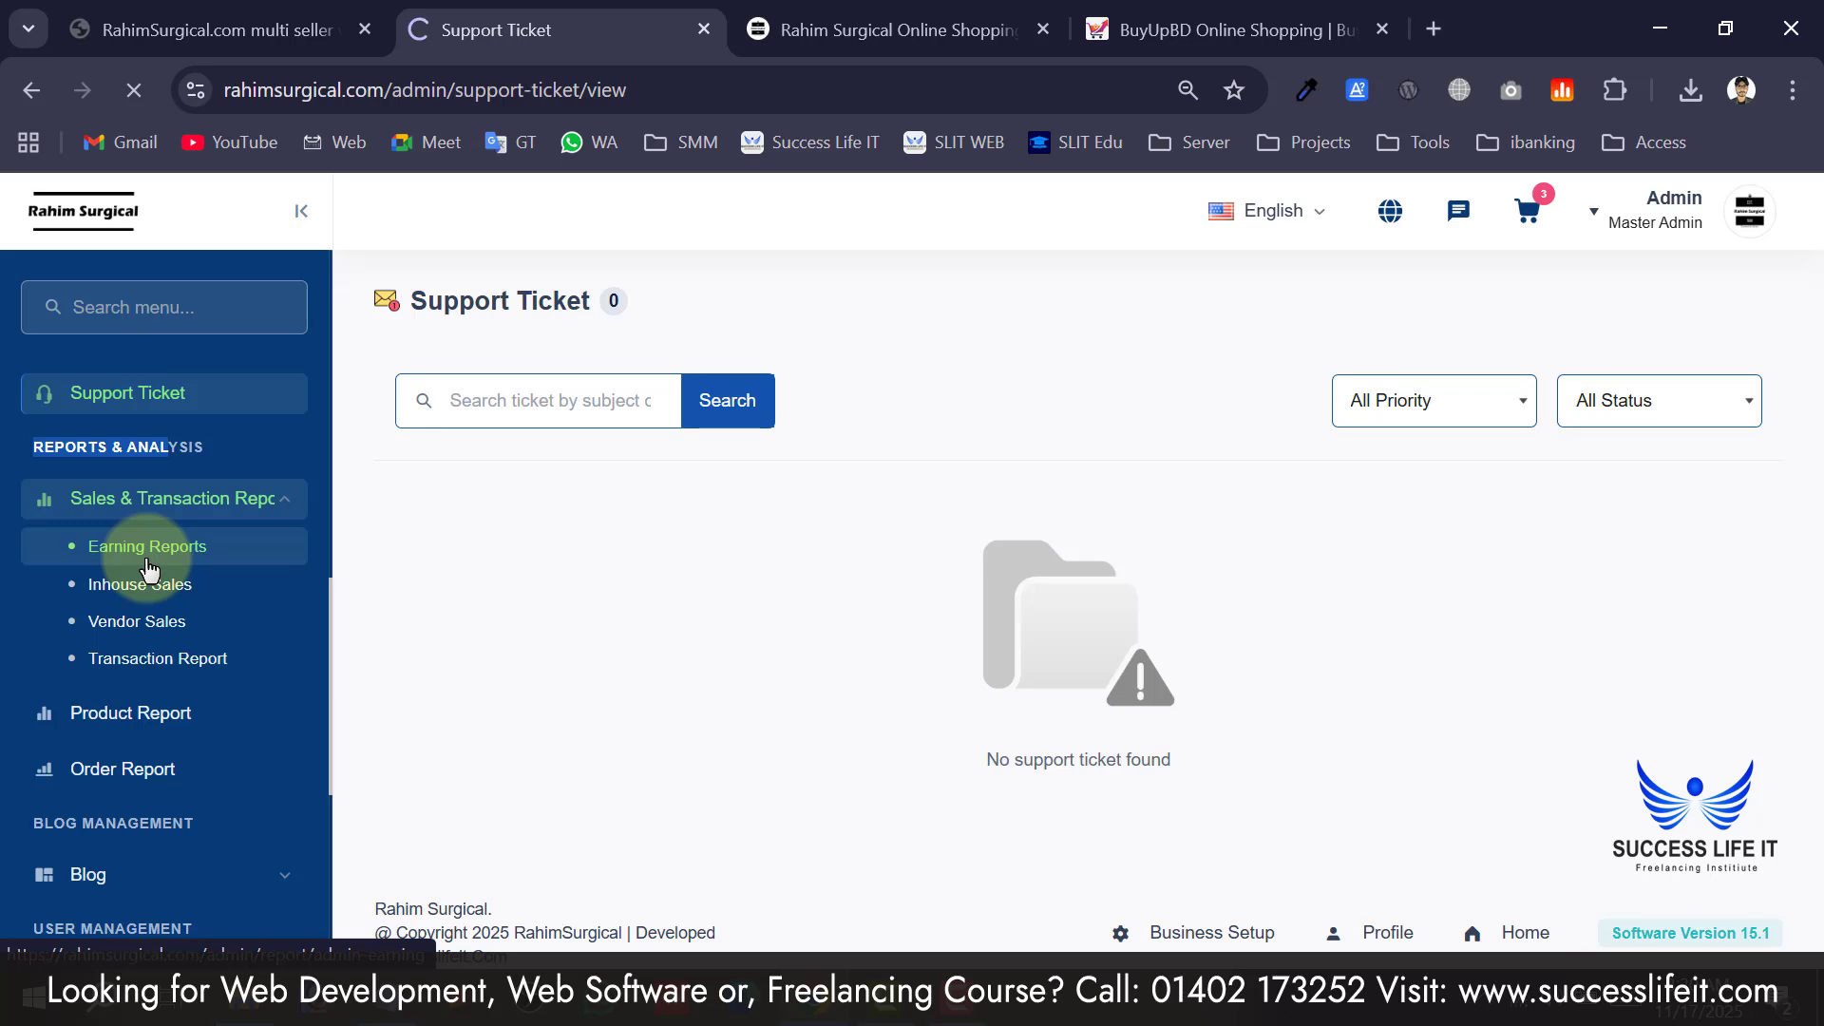
# Keep the Inhouse Sale report on This Year and review sales: Regular Fit Panjabi 1, others 0.
pyautogui.scroll(-2, 665, 679)
pyautogui.scroll(2, 627, 679)
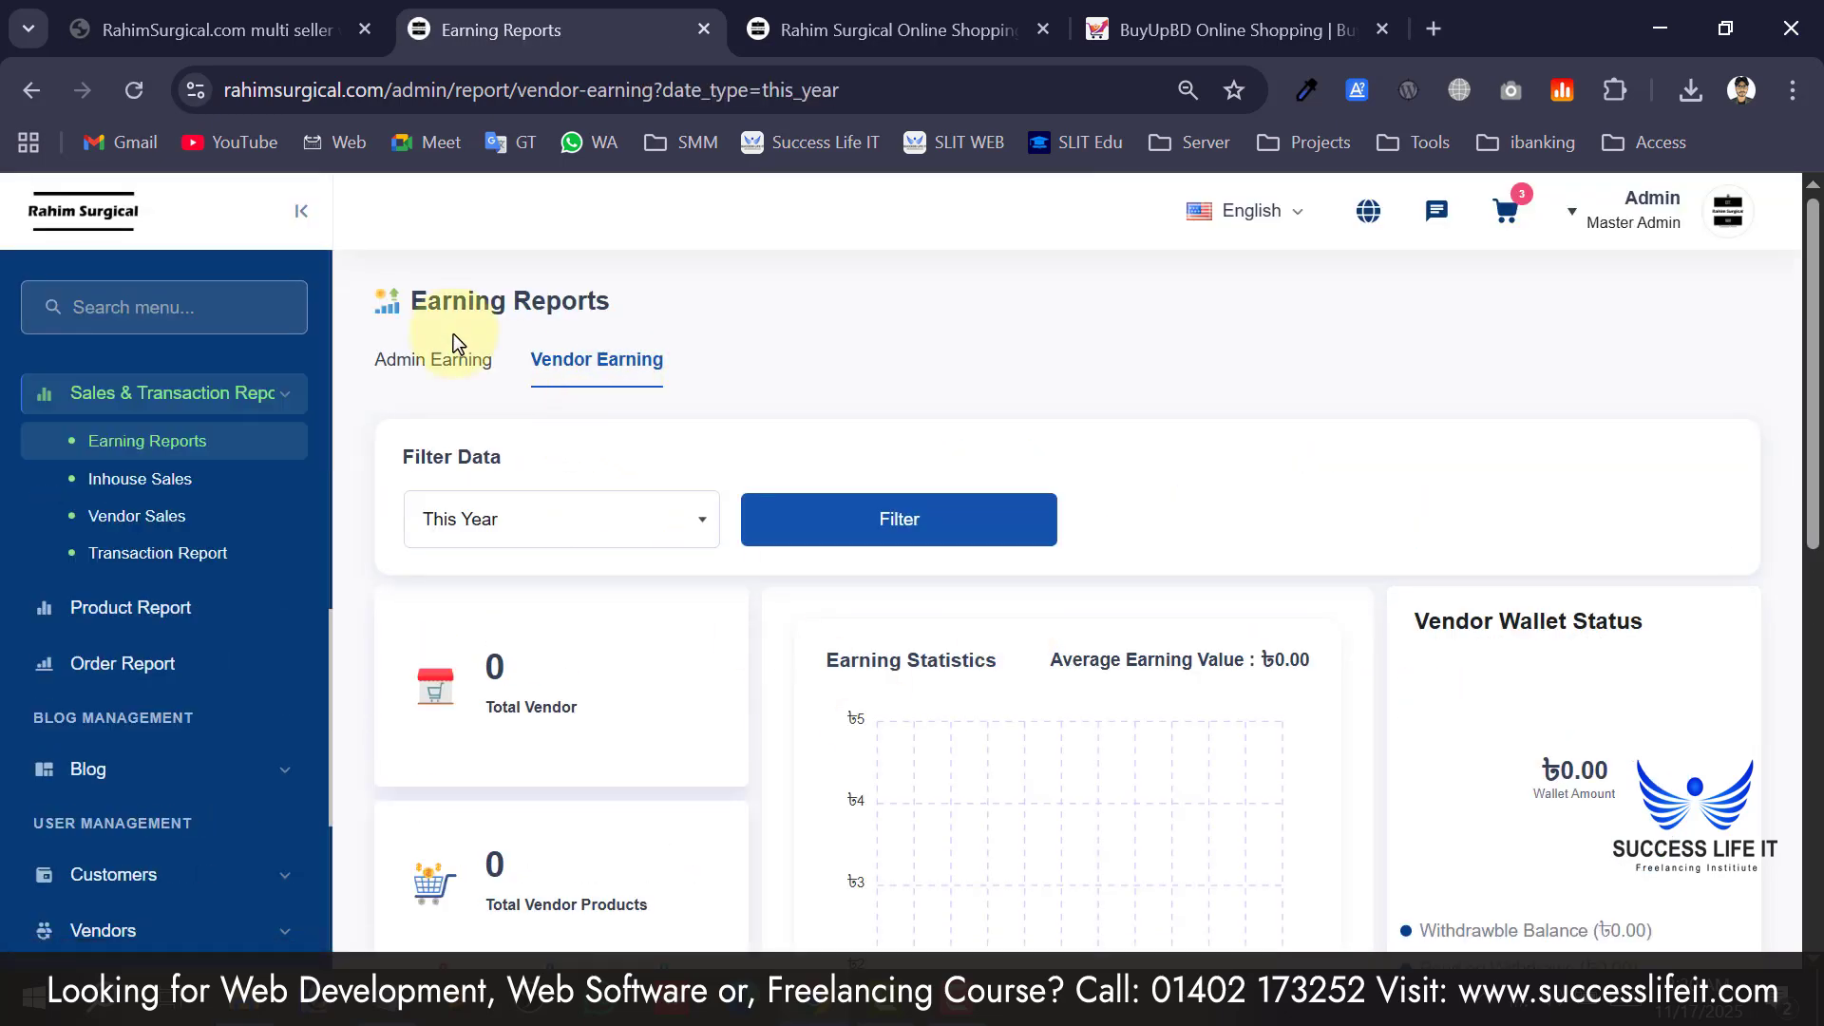
pyautogui.click(534, 527)
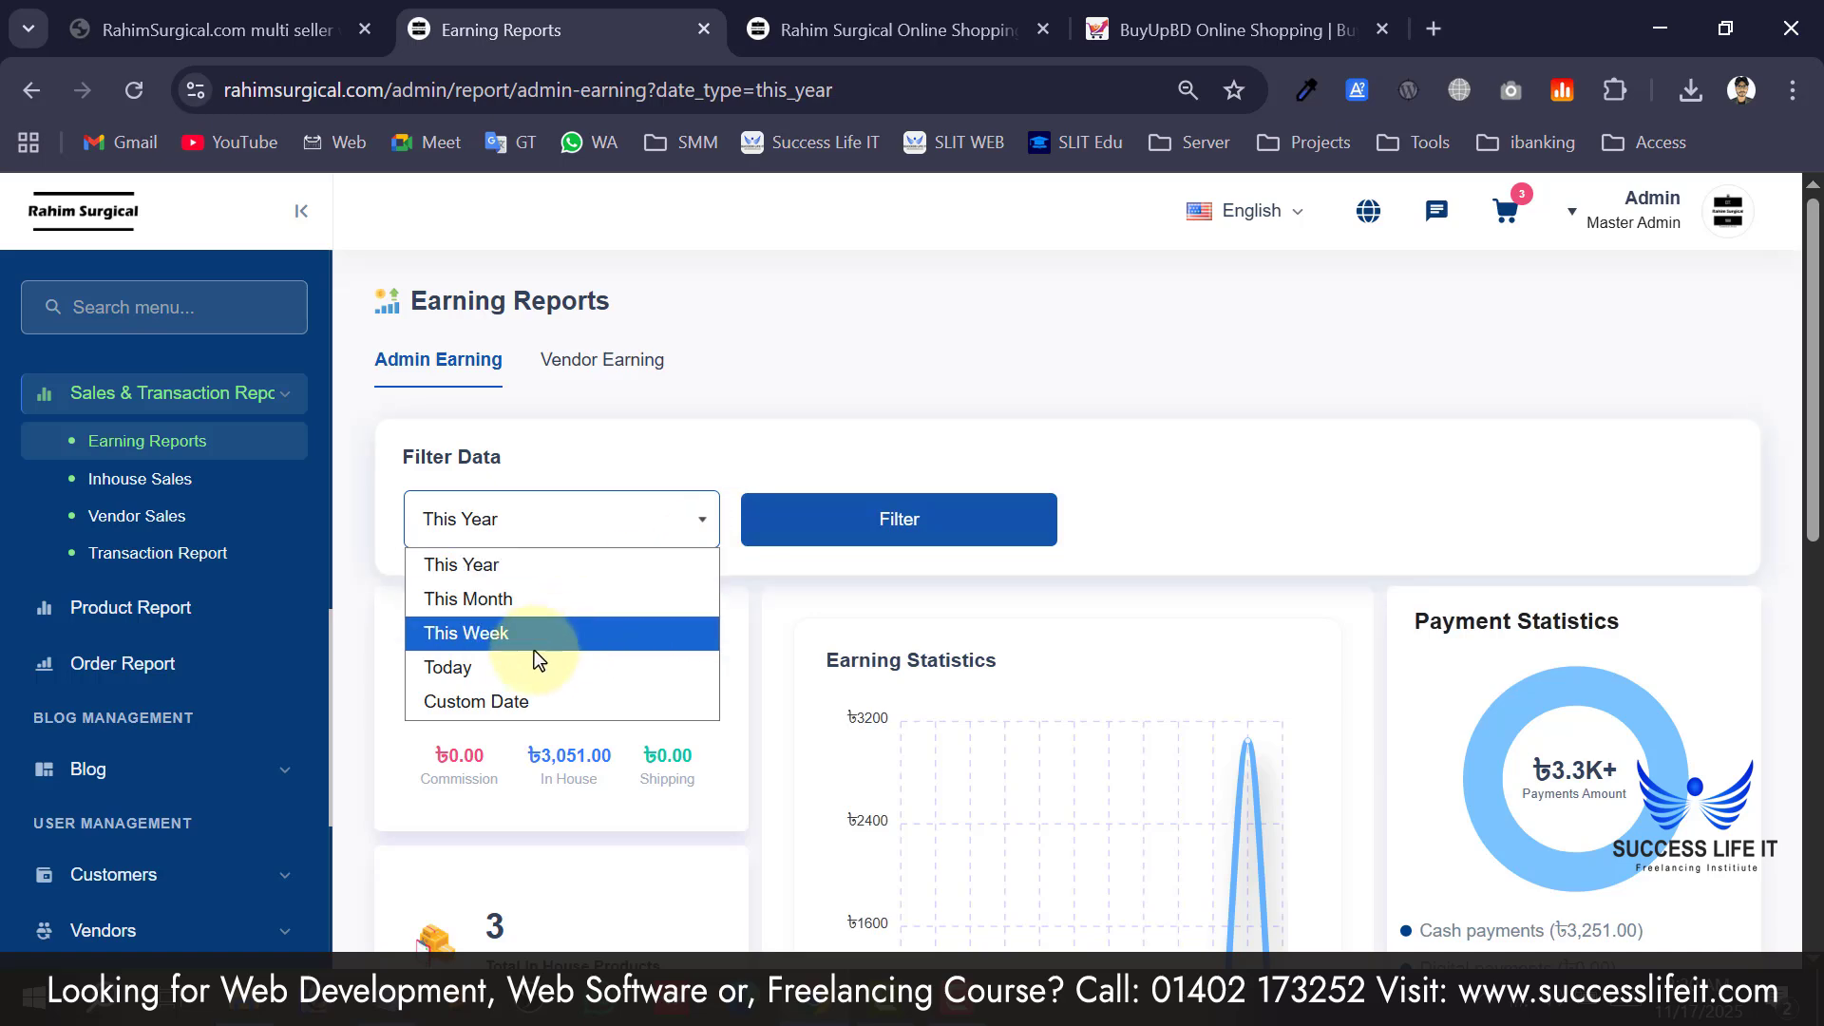
pyautogui.click(745, 458)
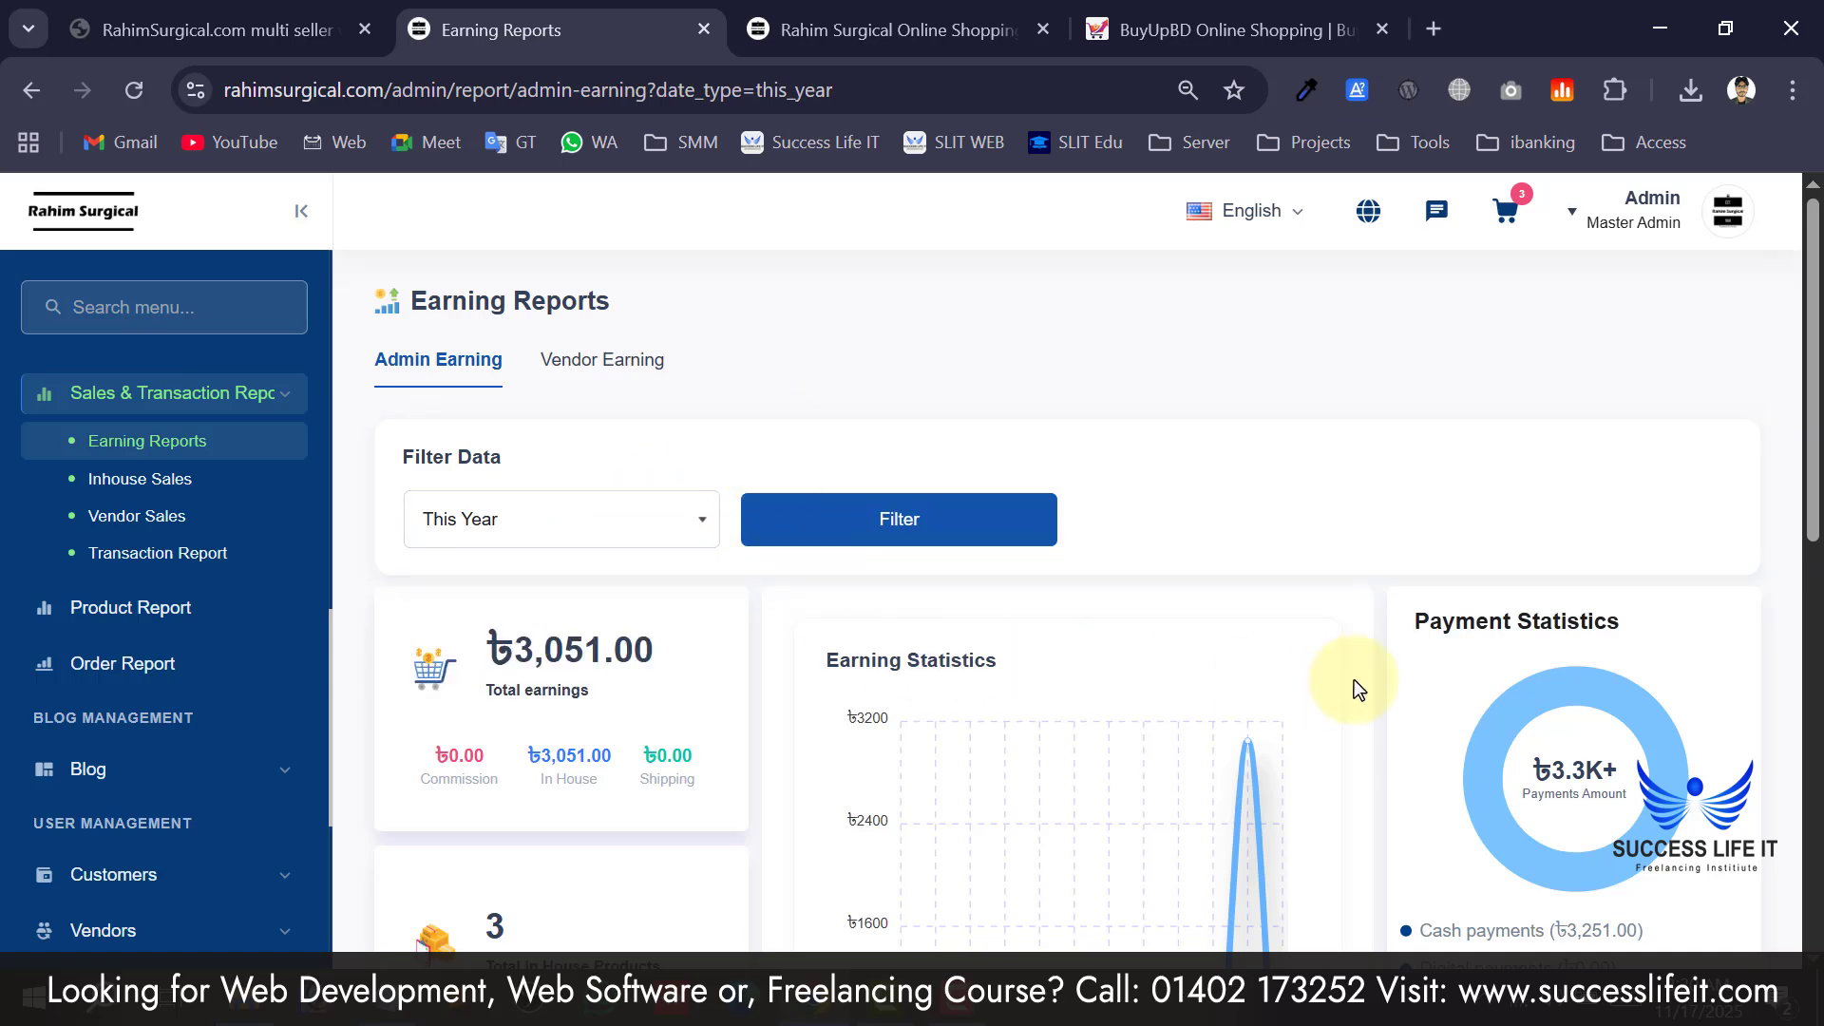
pyautogui.scroll(-2, 1384, 650)
pyautogui.moveTo(1682, 584)
pyautogui.scroll(-7, 977, 568)
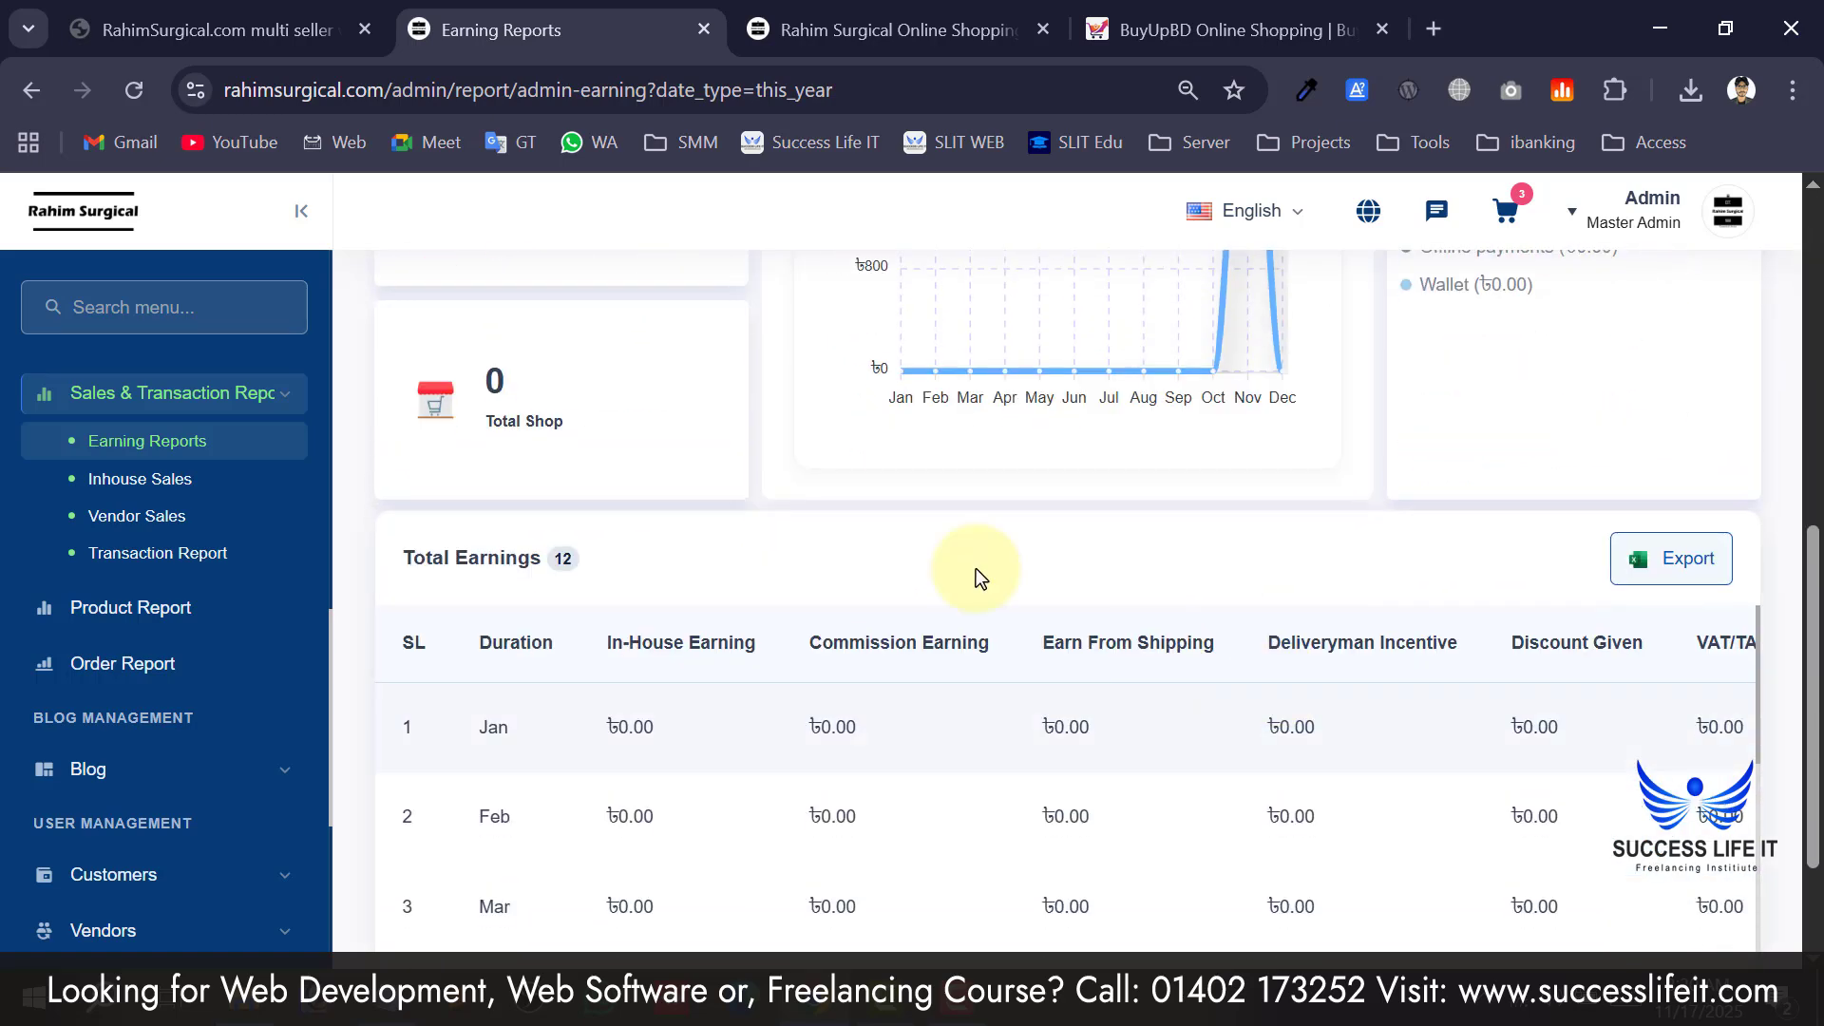
pyautogui.scroll(9, 1017, 664)
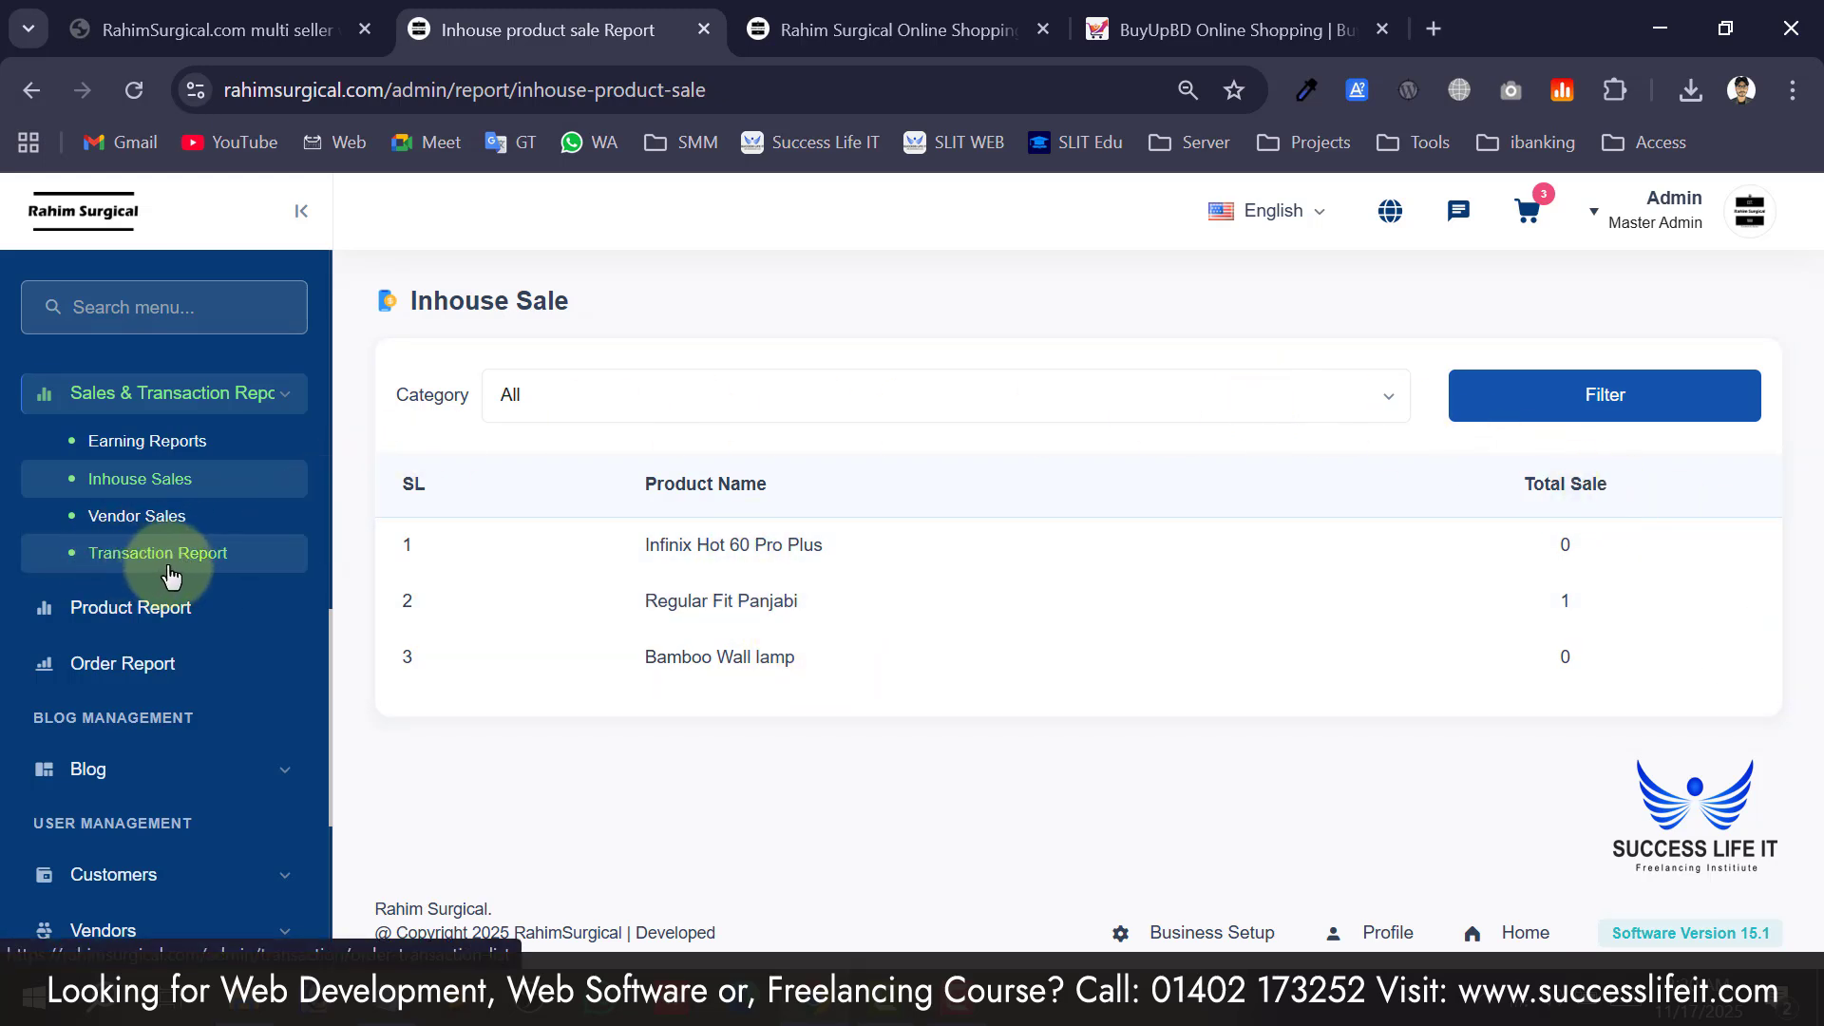
# Open the Product Report and scroll through the order report listing.
pyautogui.click(155, 607)
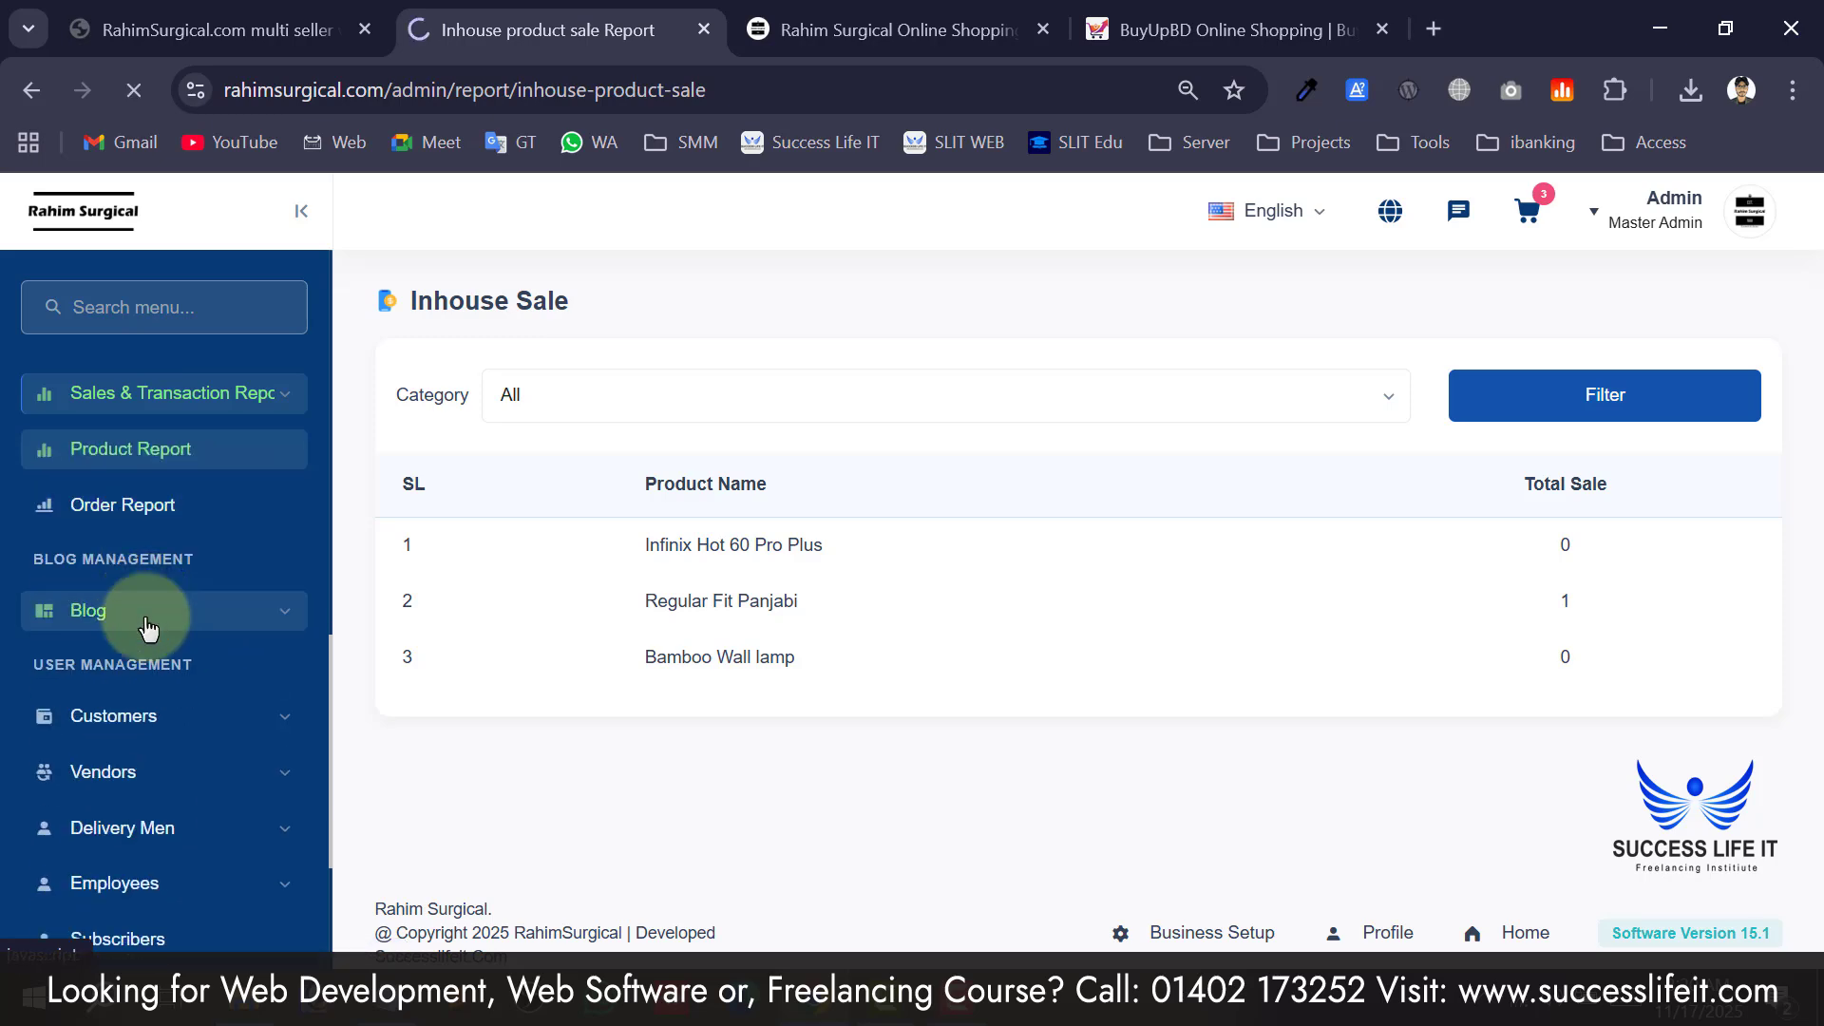
pyautogui.scroll(-2, 708, 684)
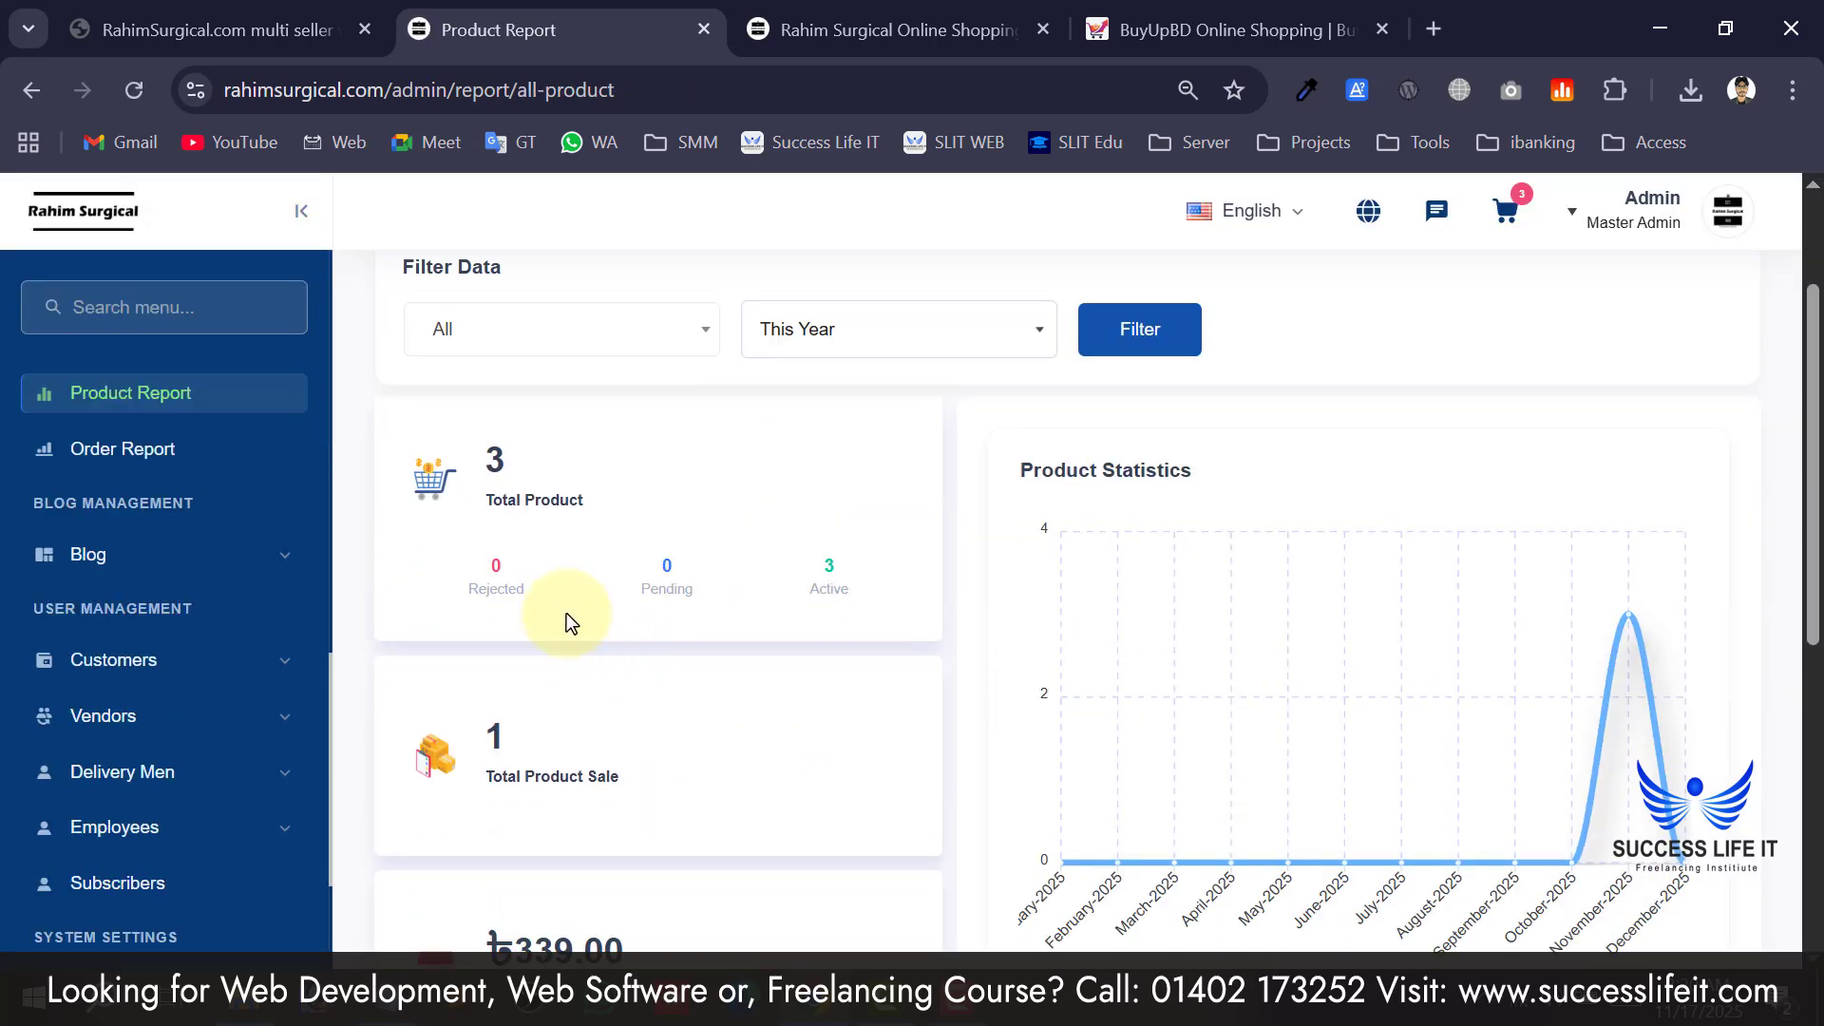
pyautogui.scroll(-6, 1042, 562)
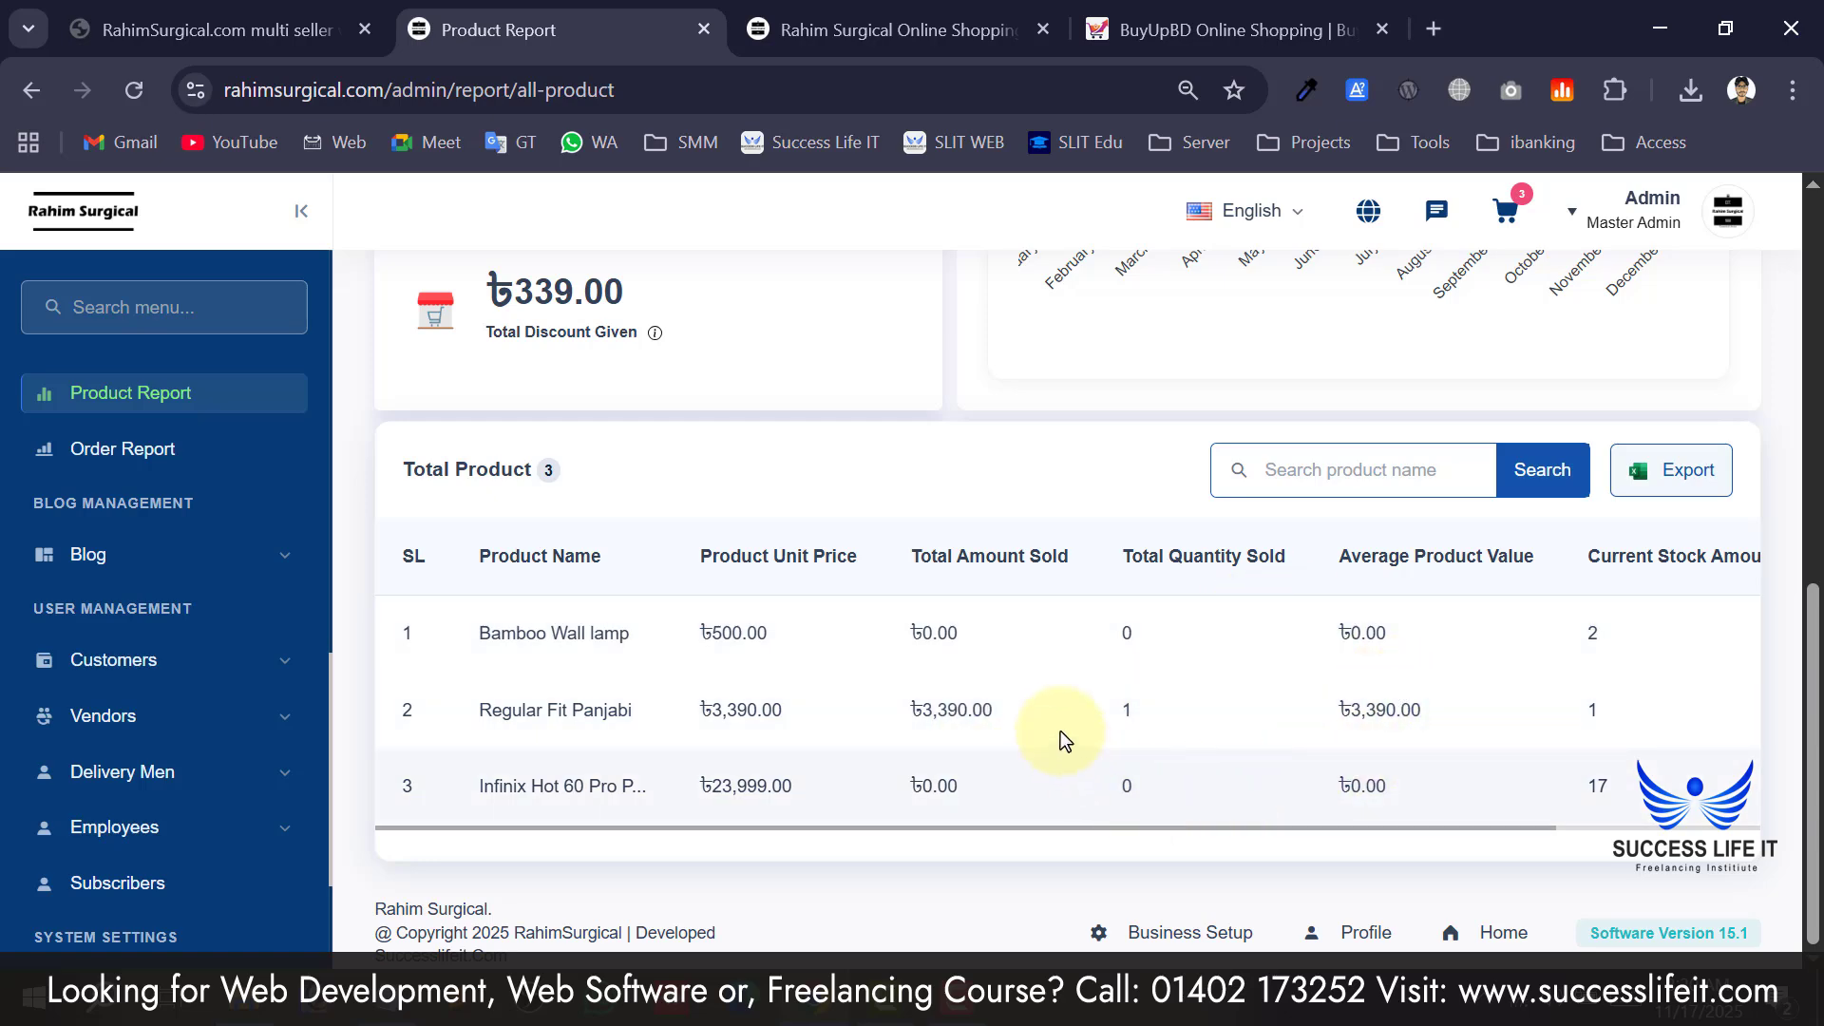
pyautogui.scroll(7, 1207, 650)
pyautogui.scroll(1, 1208, 650)
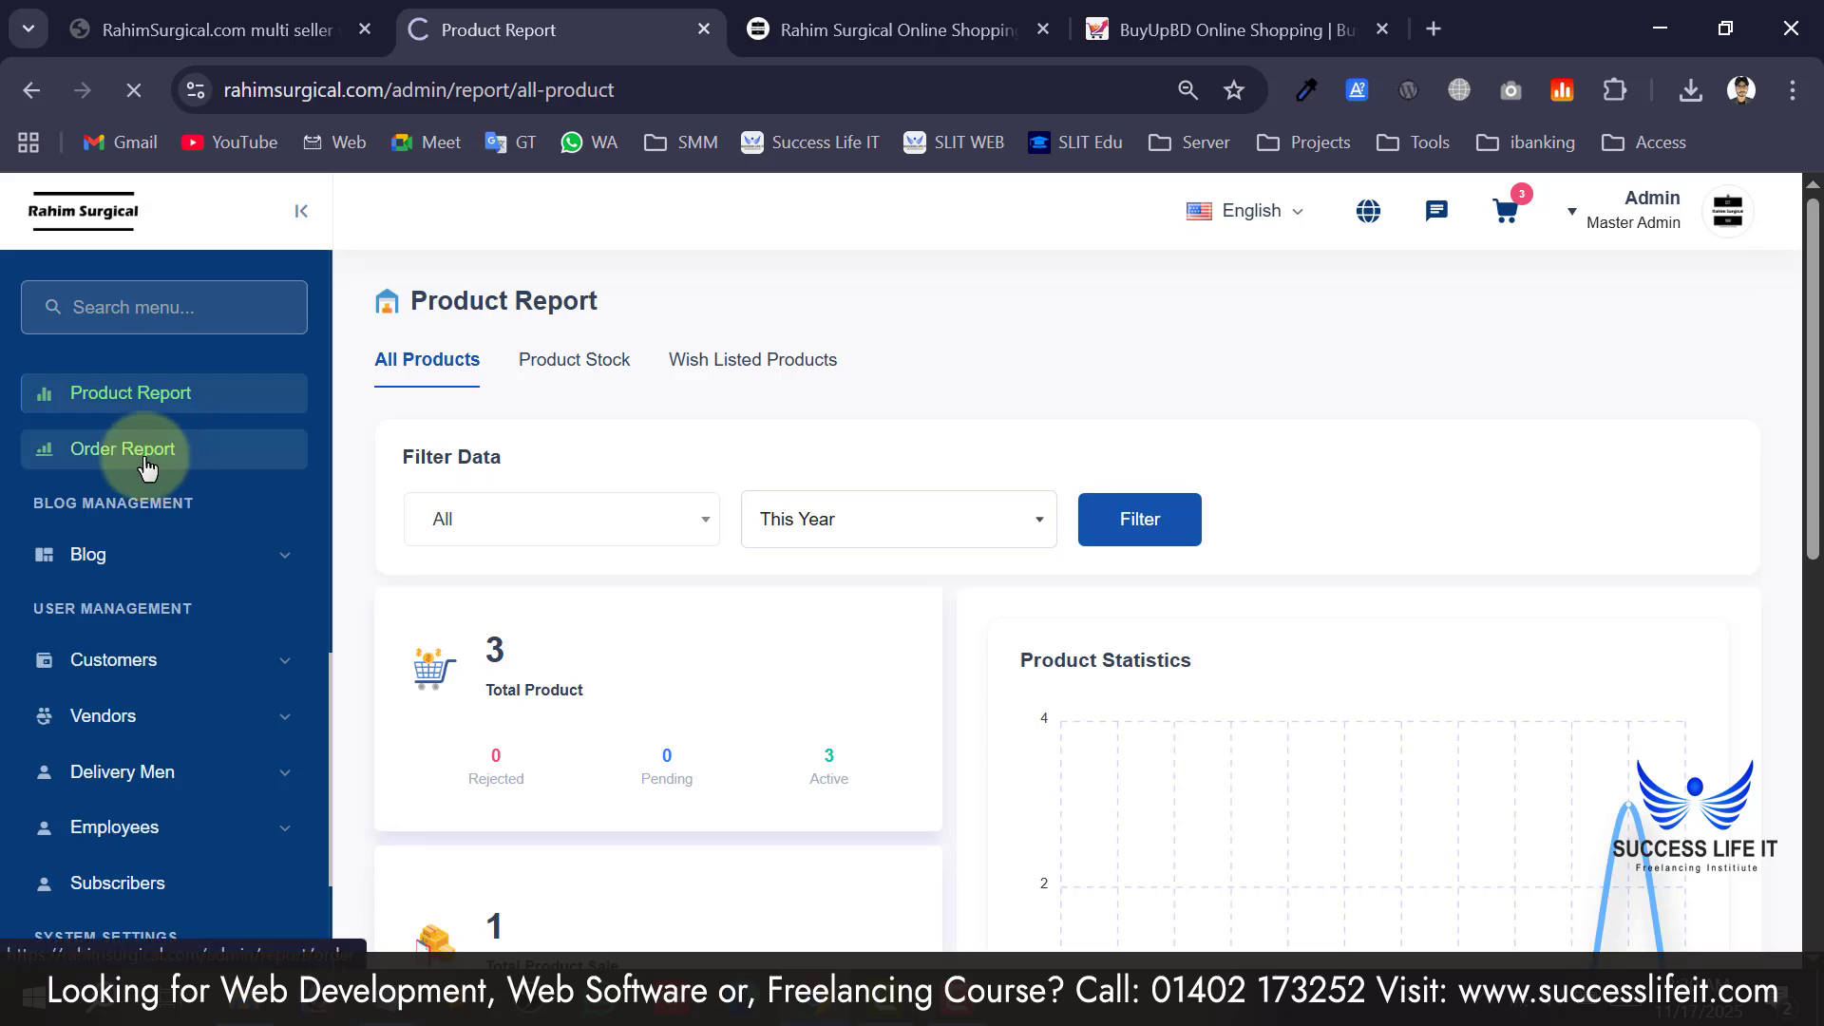
pyautogui.scroll(-5, 739, 635)
pyautogui.scroll(6, 564, 543)
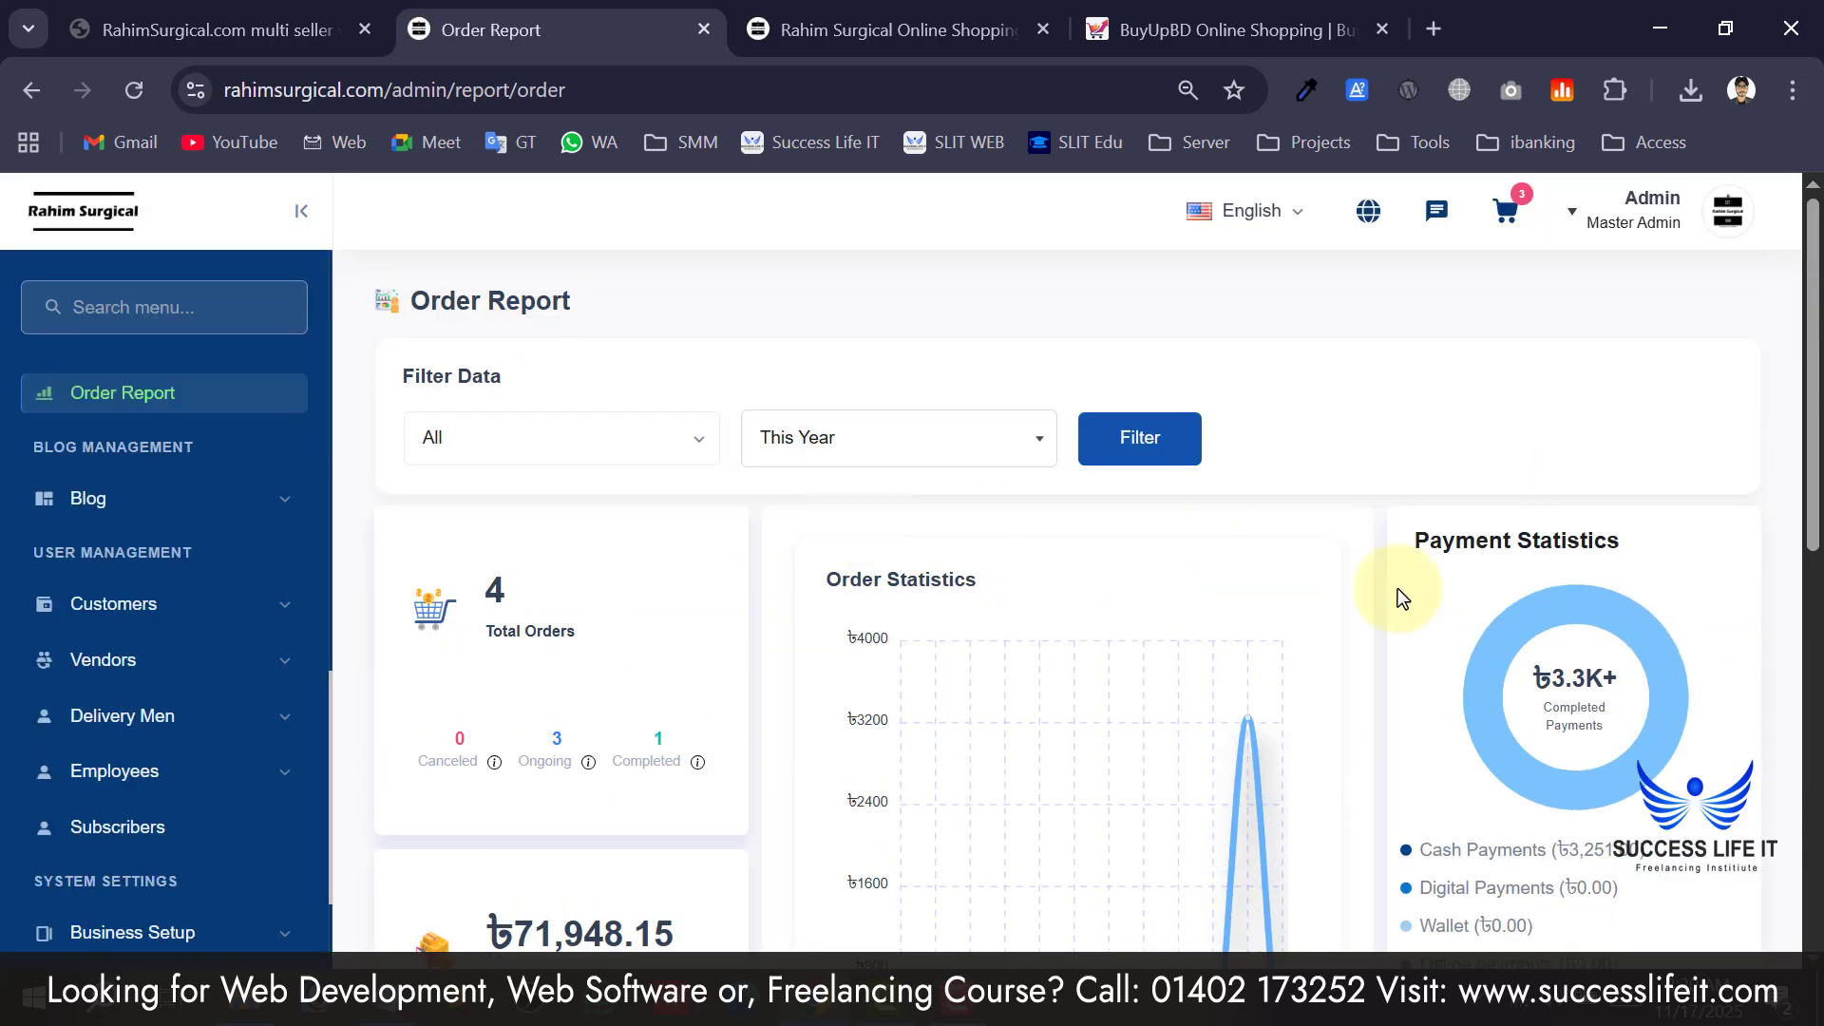
pyautogui.scroll(-6, 1398, 589)
pyautogui.scroll(4, 1446, 579)
pyautogui.scroll(-6, 527, 618)
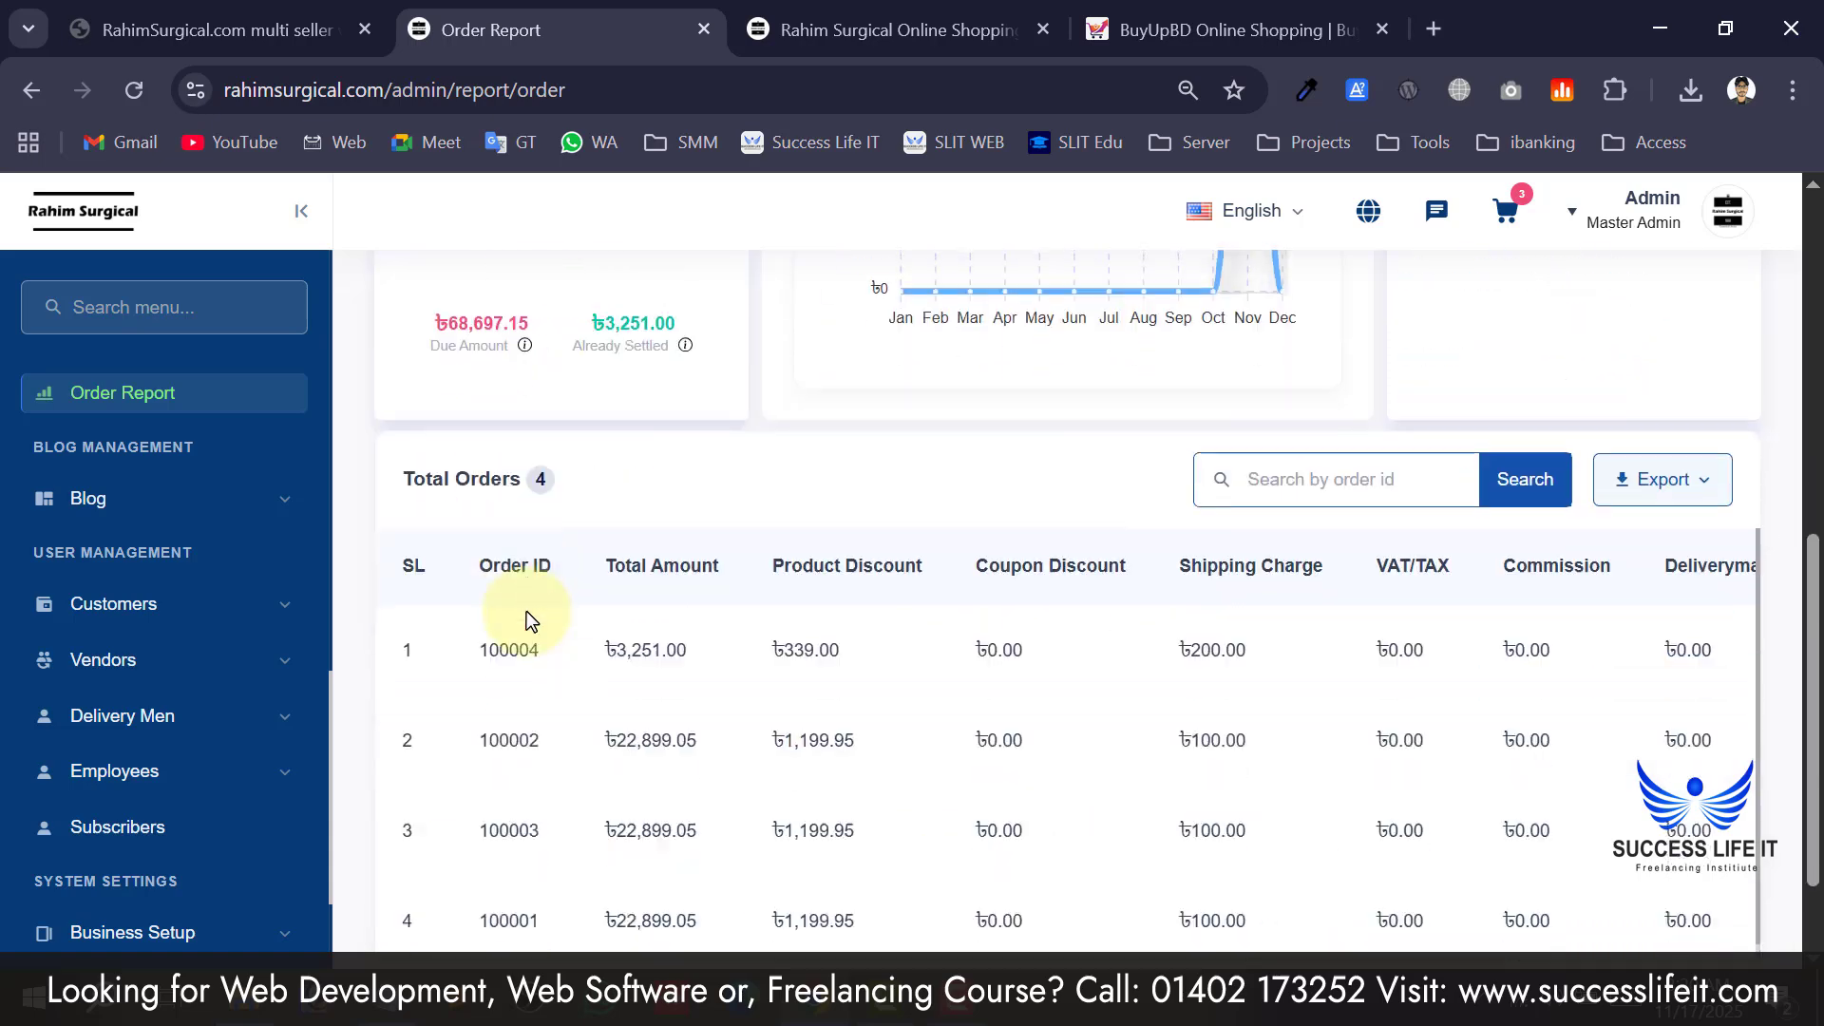
pyautogui.scroll(-2, 530, 622)
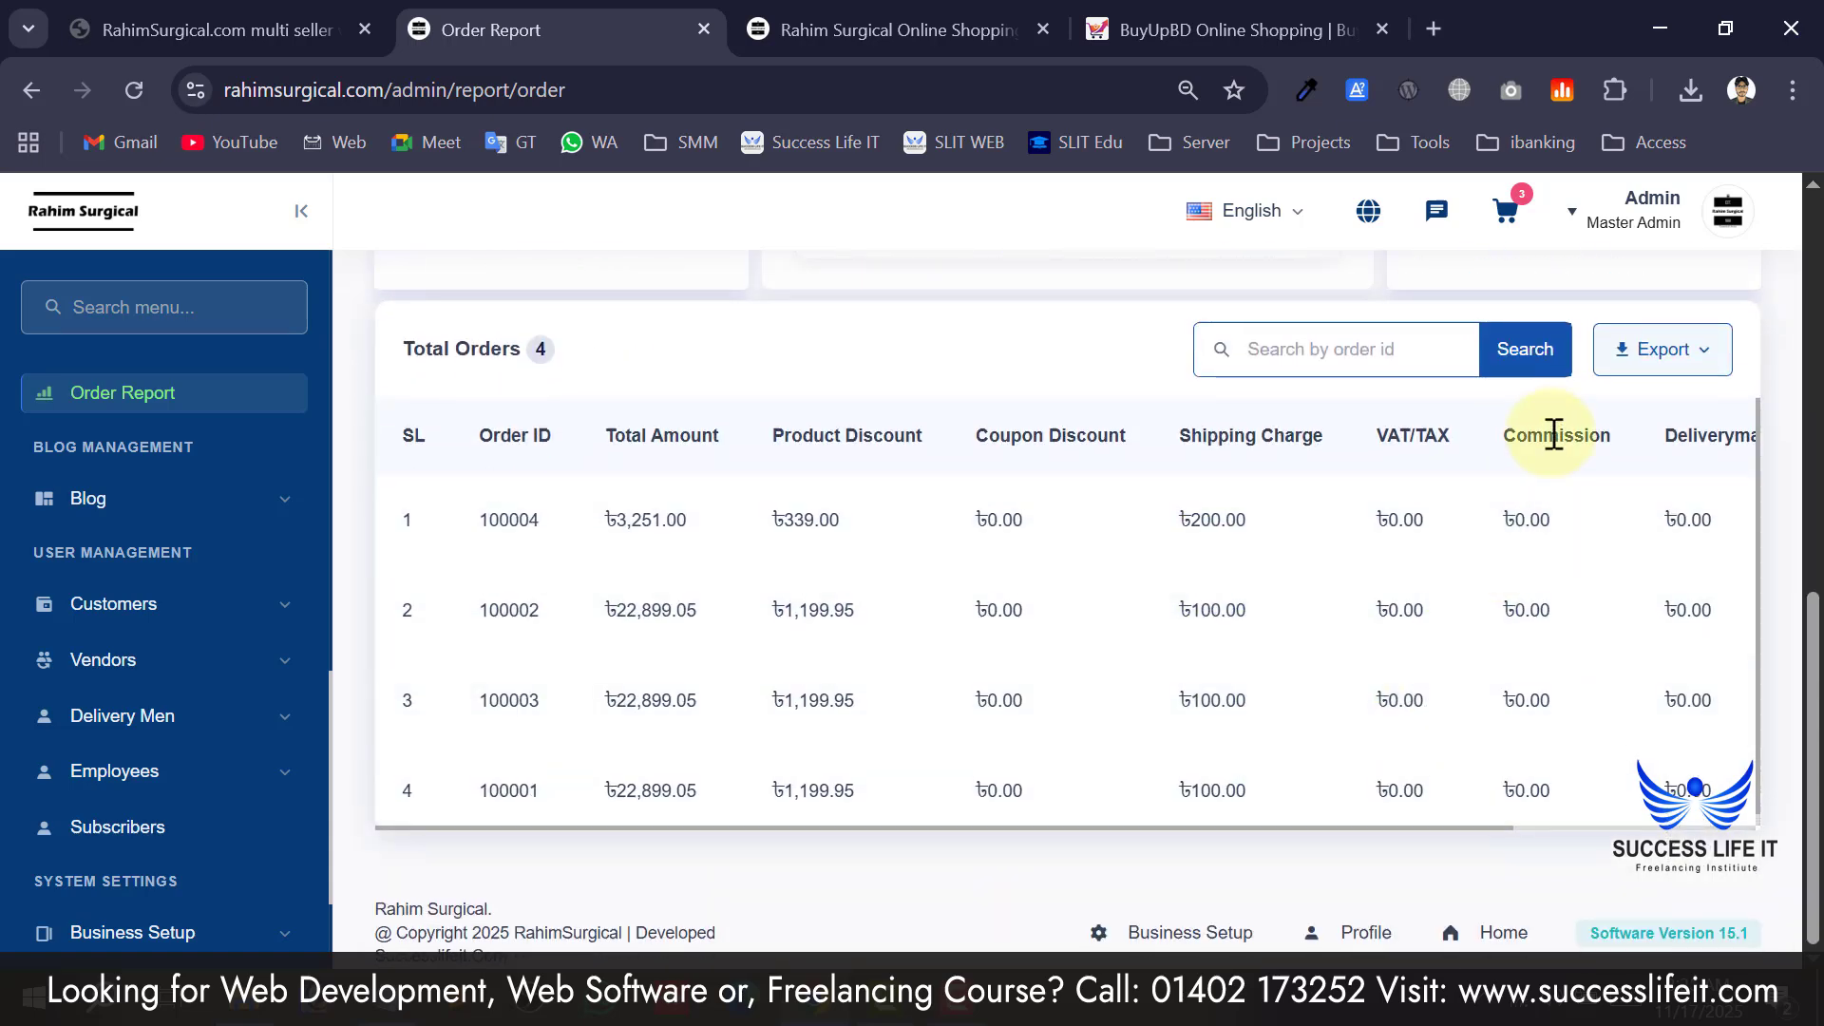
# Export the order report as a PDF download.
pyautogui.click(1676, 374)
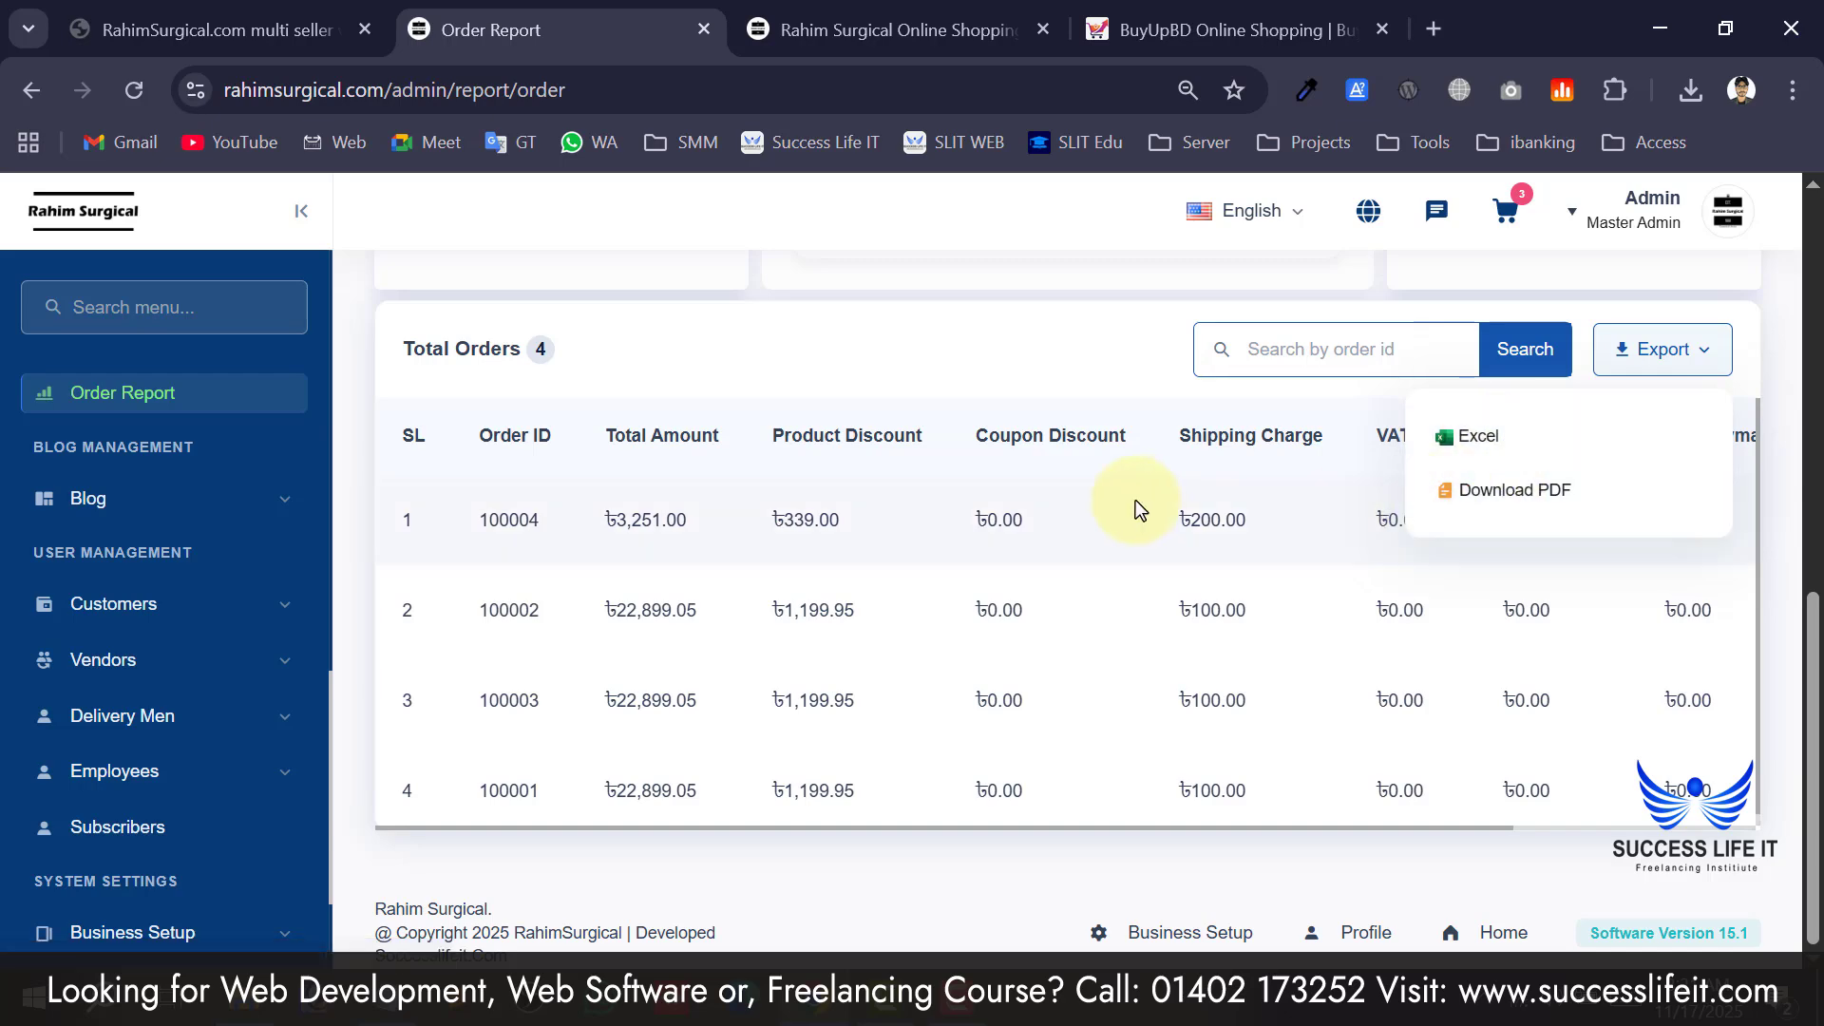
pyautogui.scroll(6, 893, 618)
pyautogui.scroll(4, 891, 619)
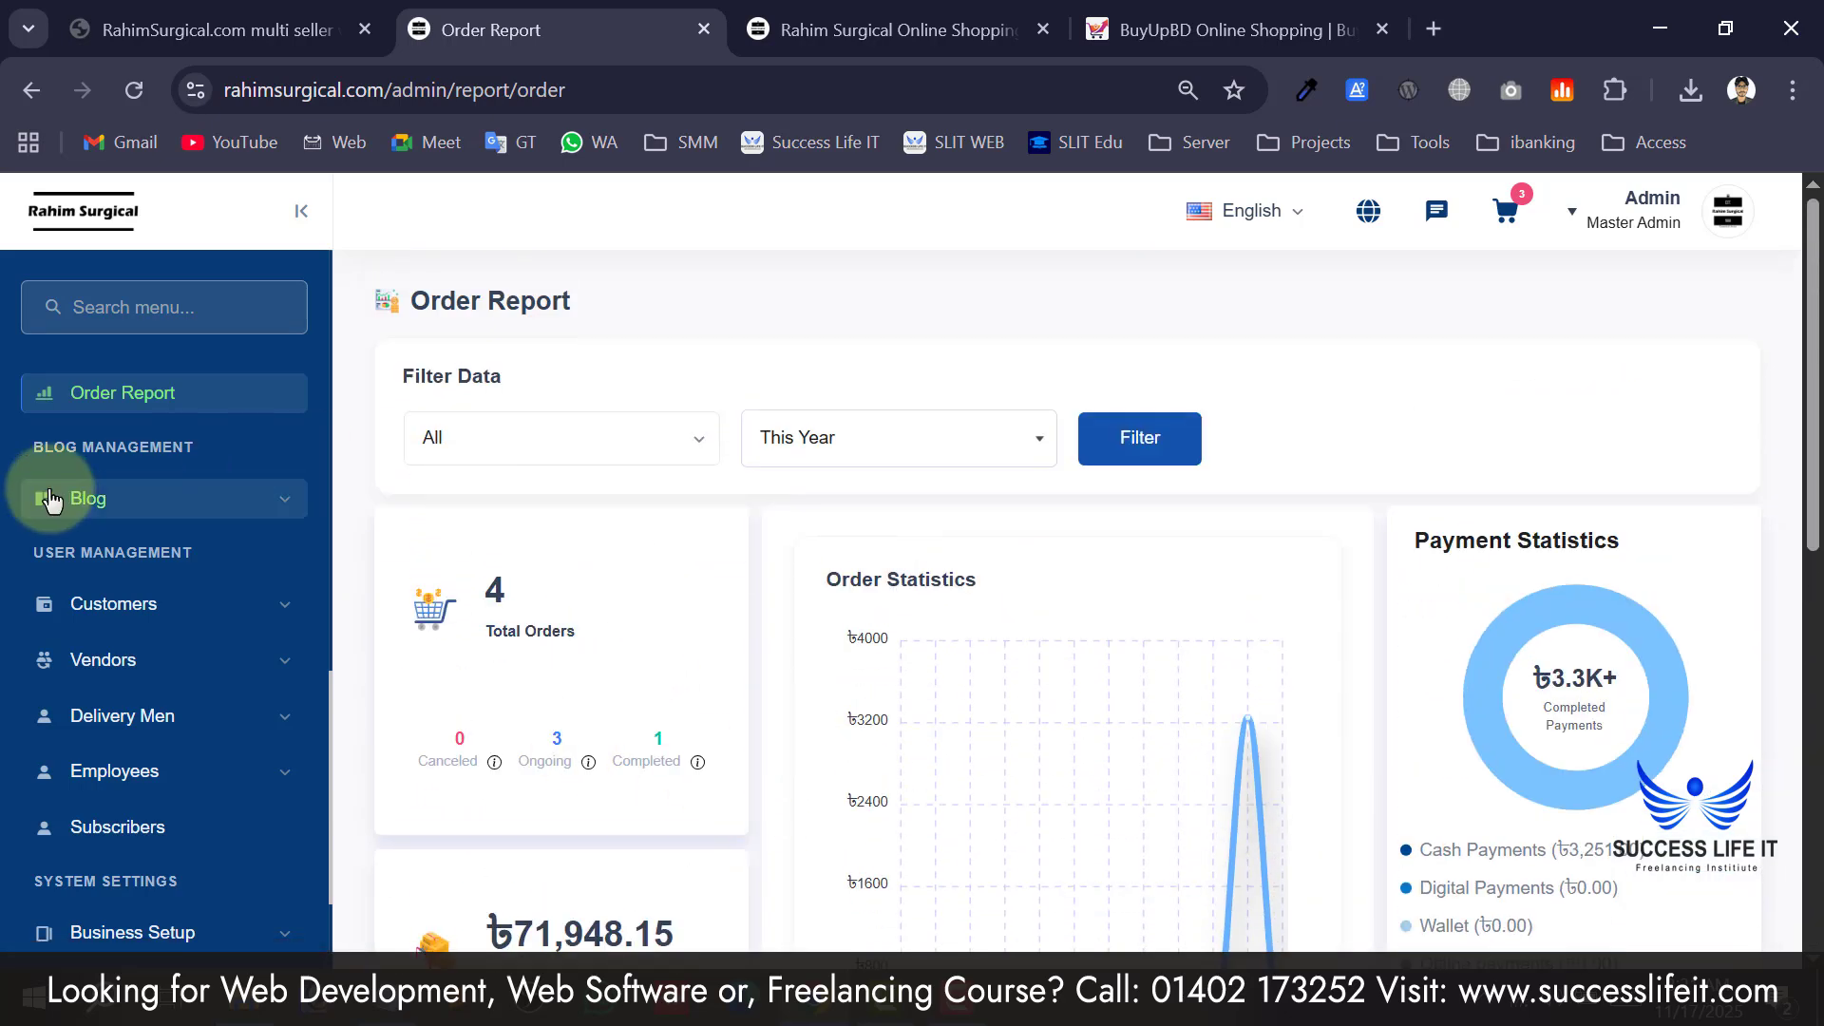
pyautogui.scroll(-10, 1189, 622)
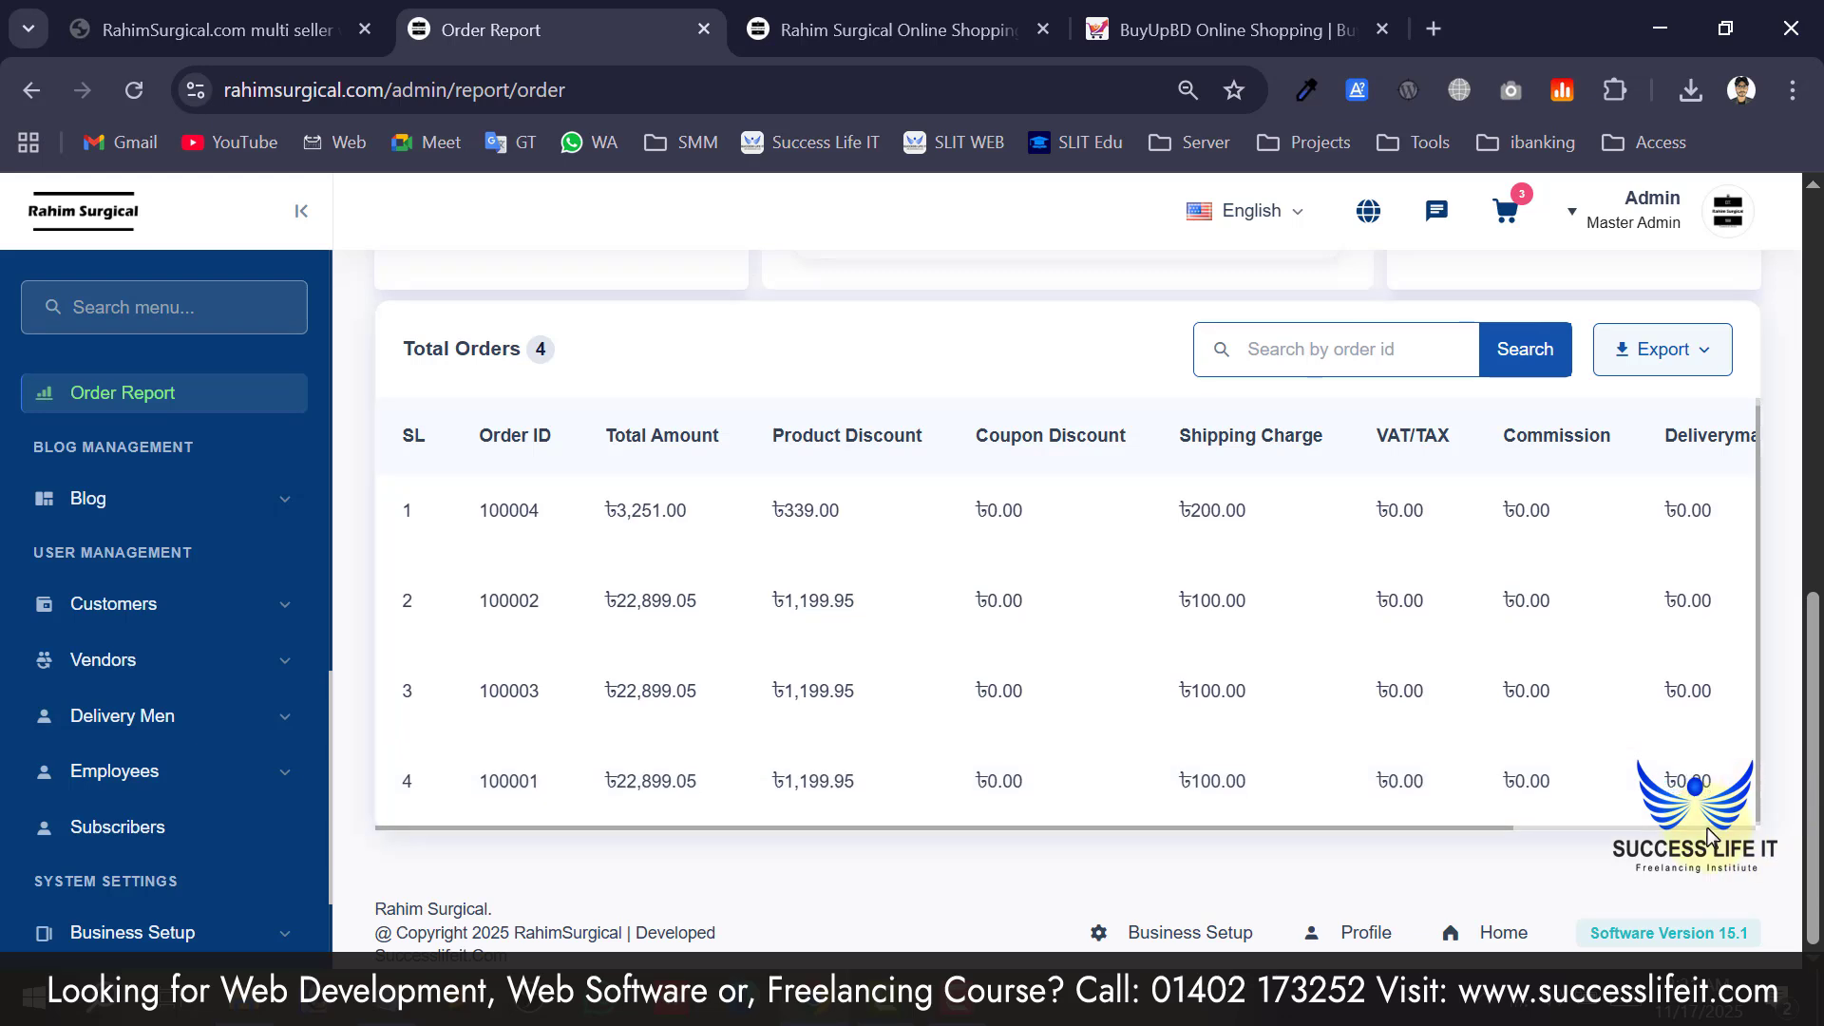
pyautogui.click(1661, 363)
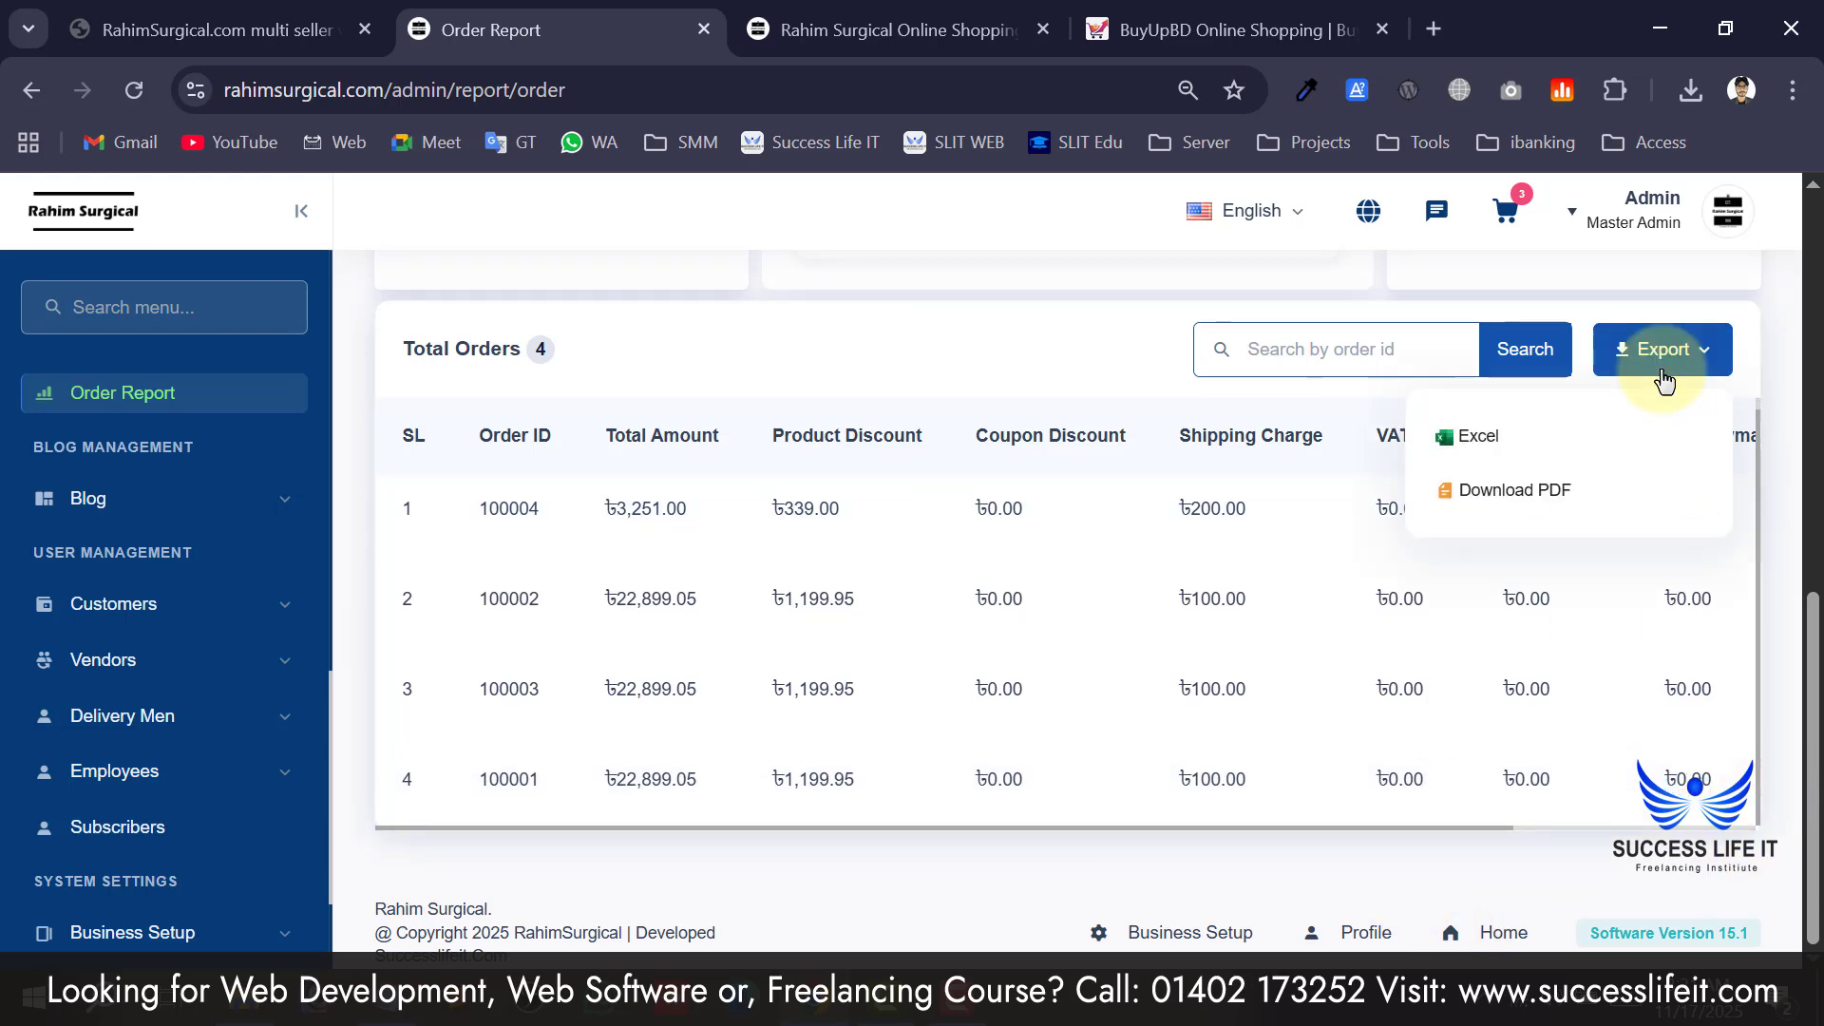
pyautogui.click(1528, 515)
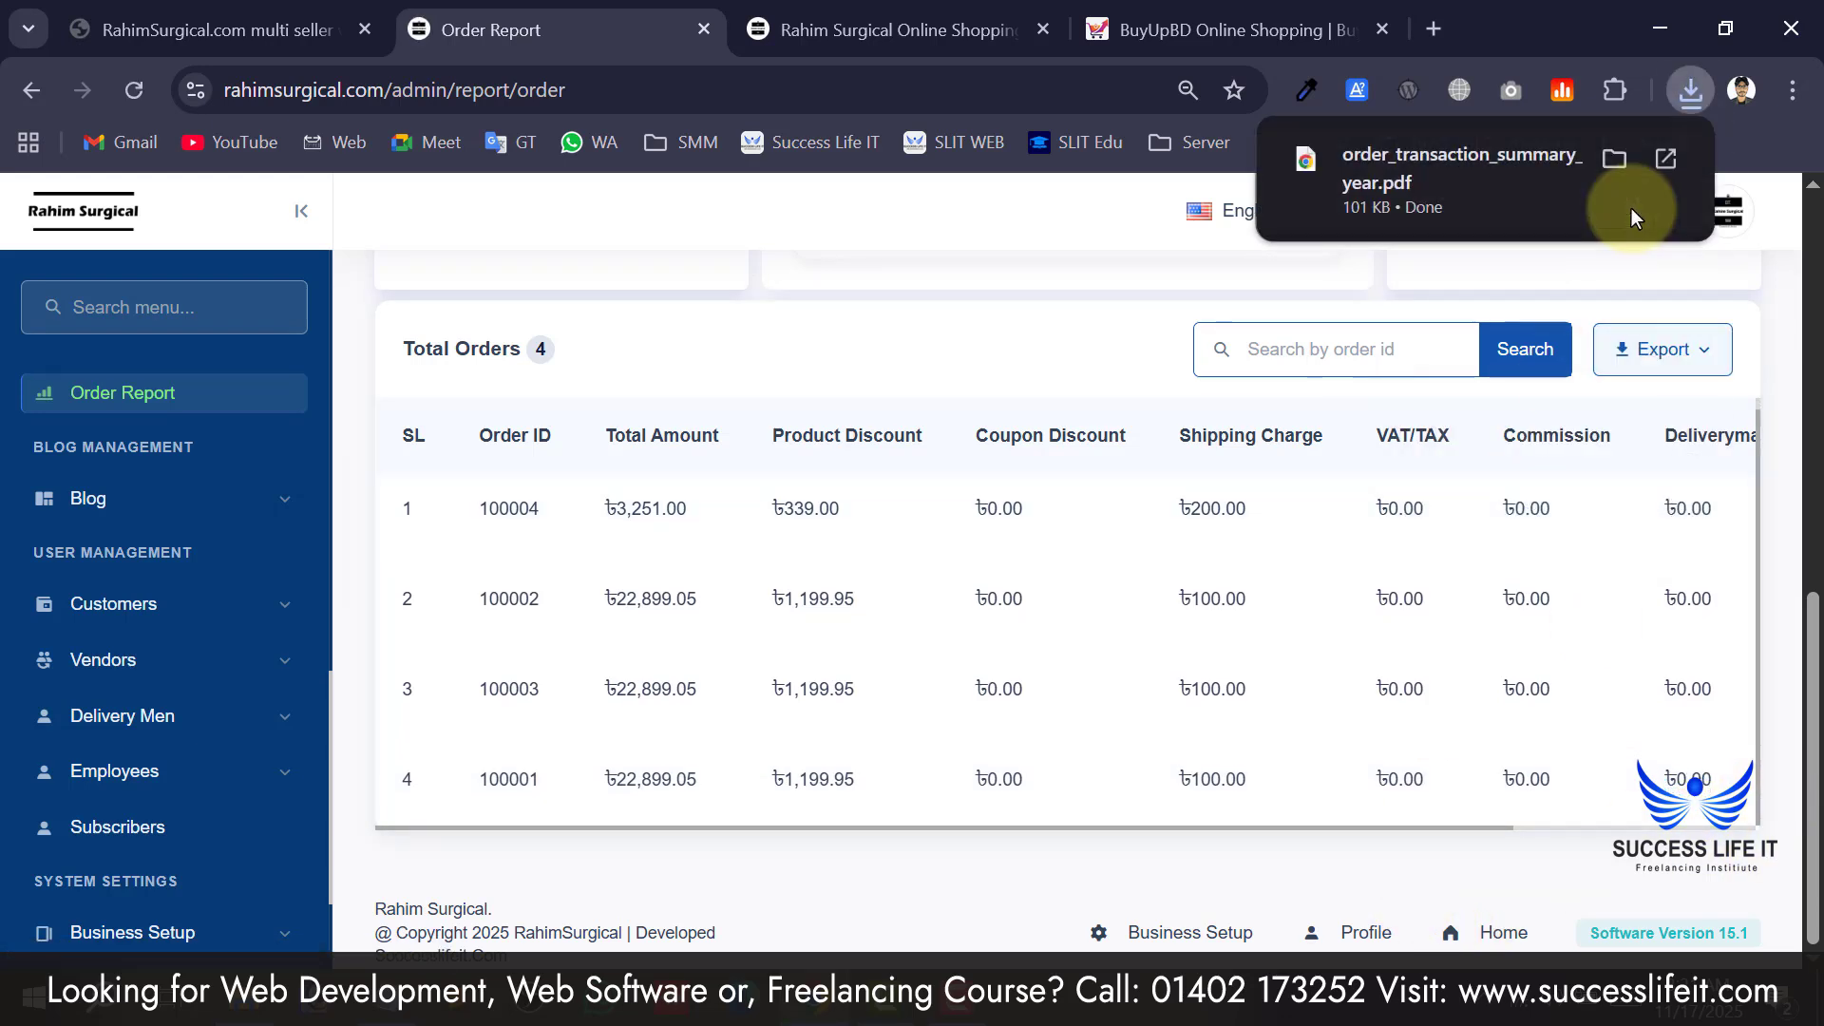
# Open the downloaded PDF and review its title, date line and summary rows.
pyautogui.click(1643, 181)
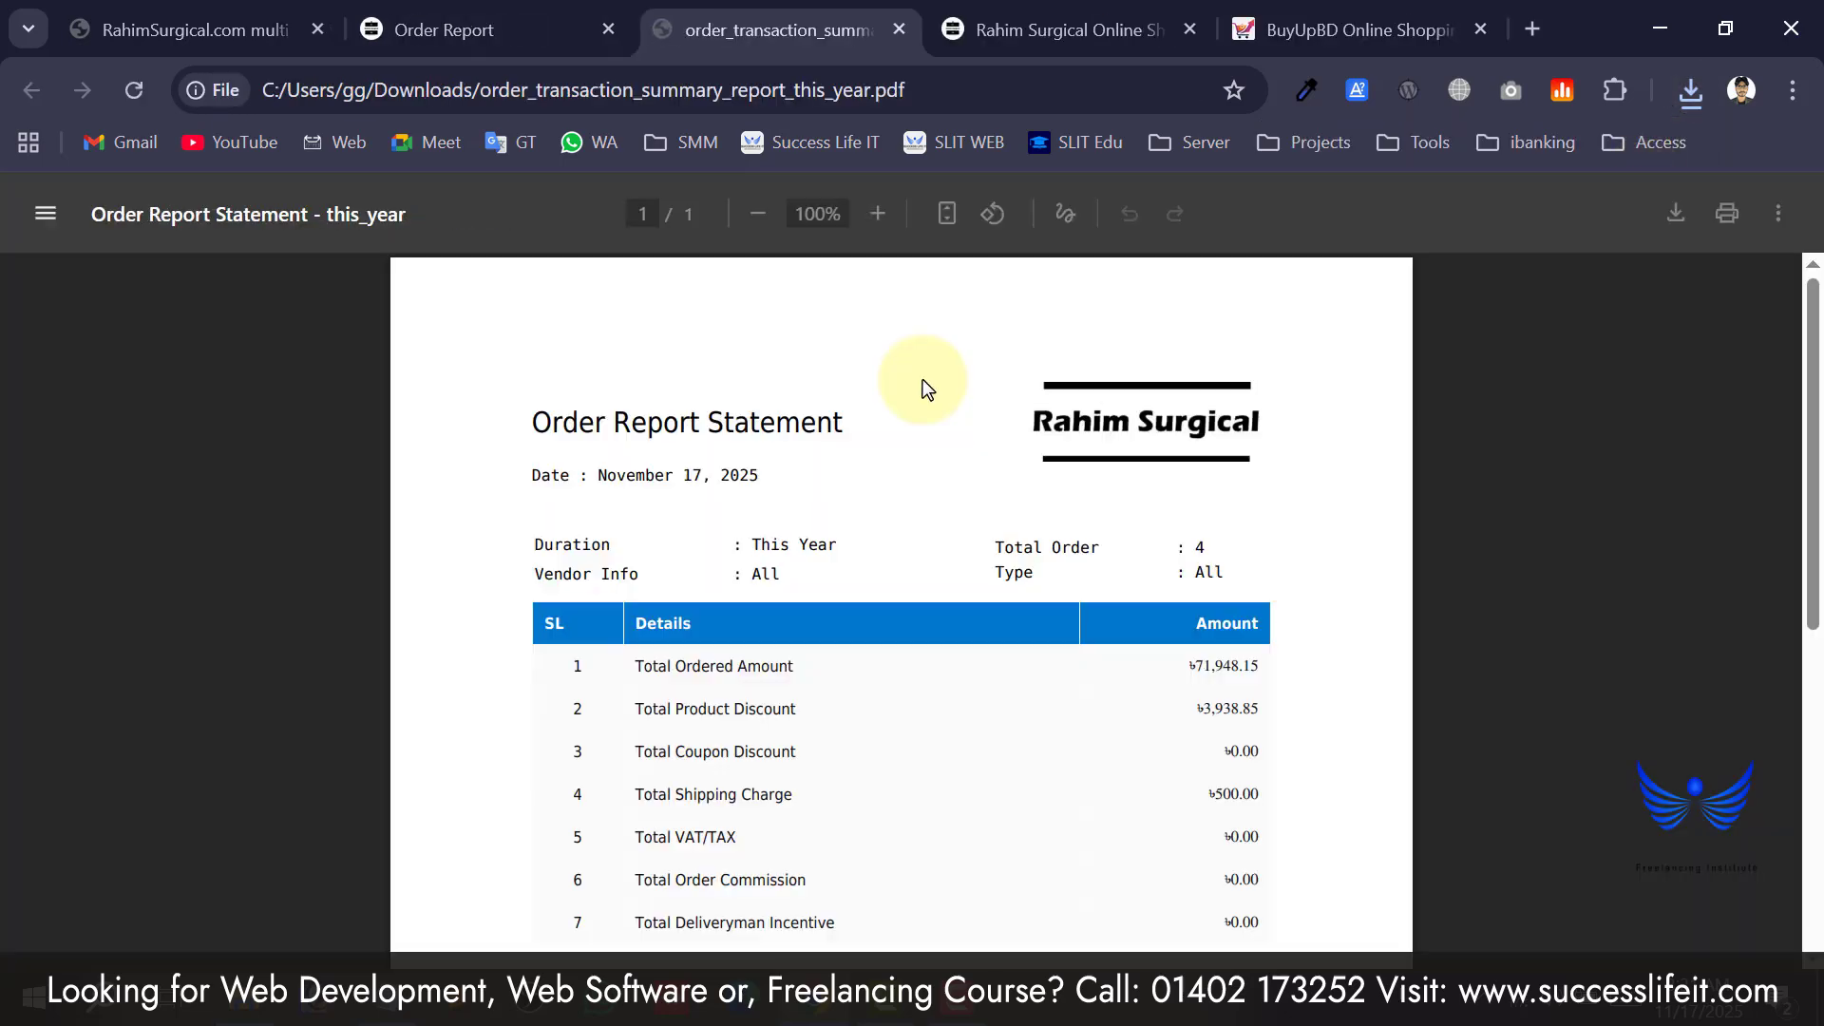
pyautogui.moveTo(548, 413); pyautogui.dragTo(803, 427)
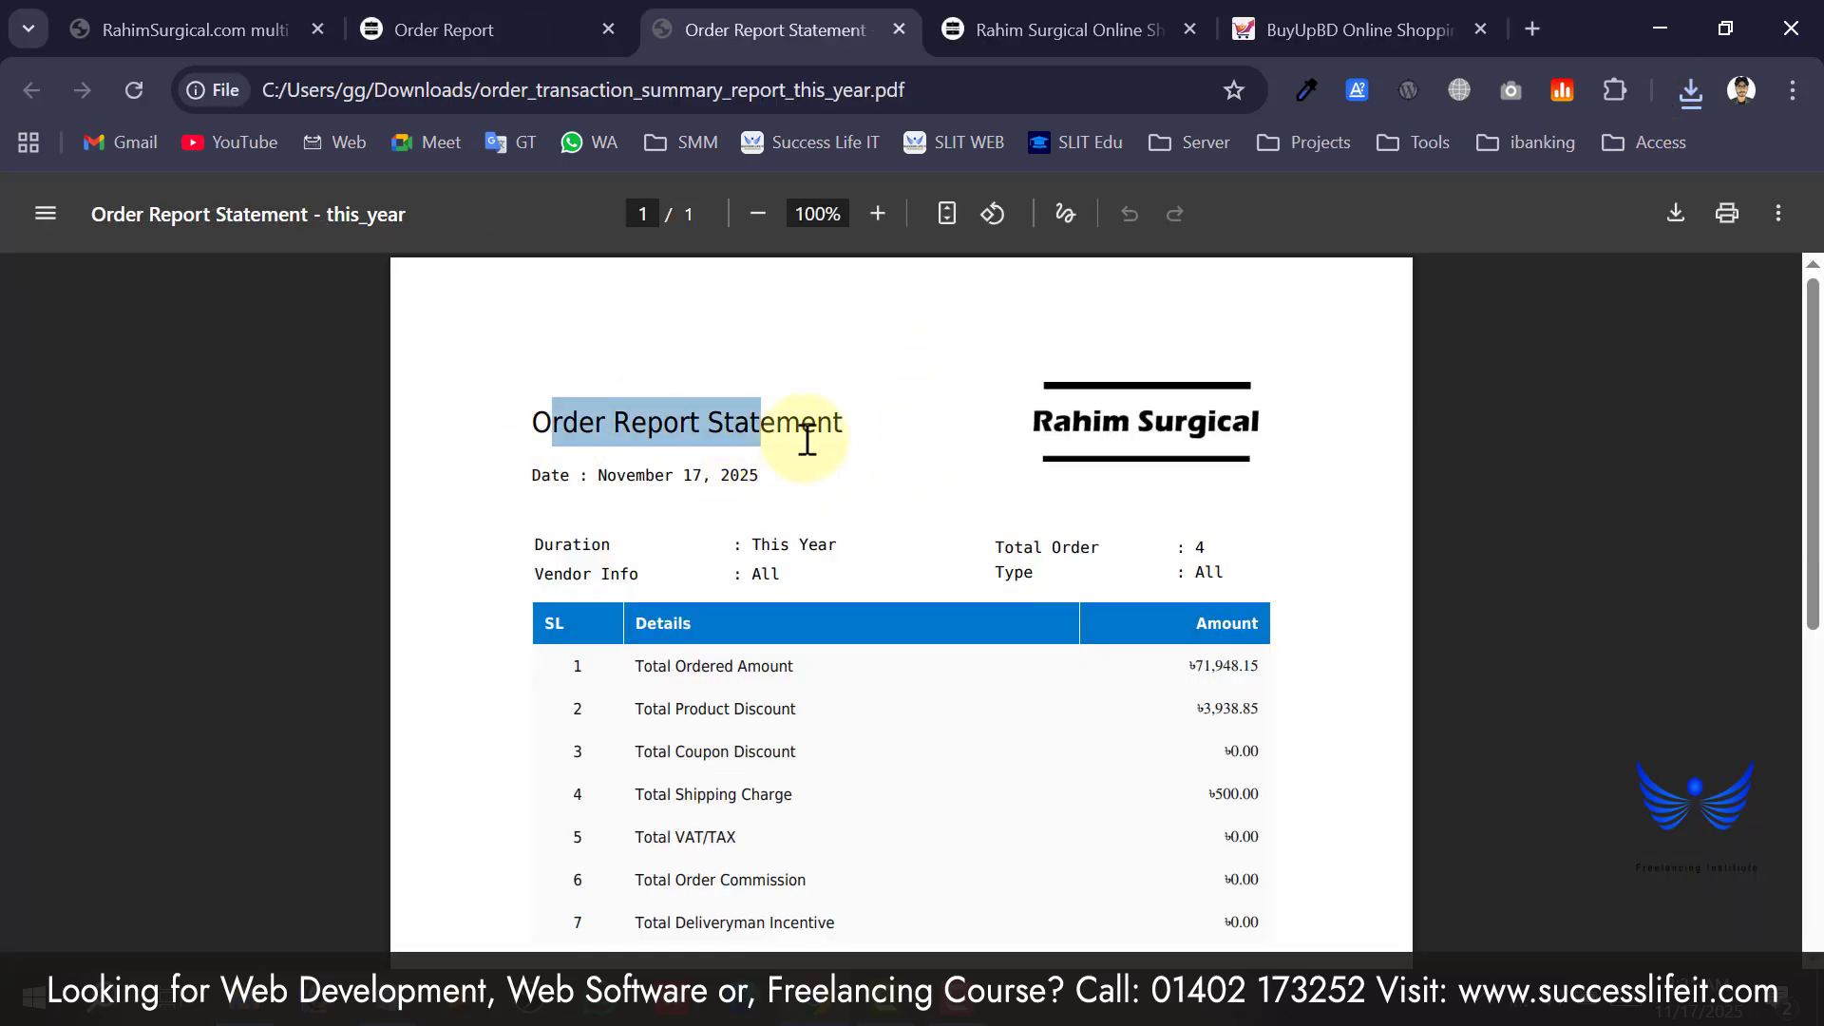
pyautogui.click(874, 494)
pyautogui.scroll(-1, 869, 504)
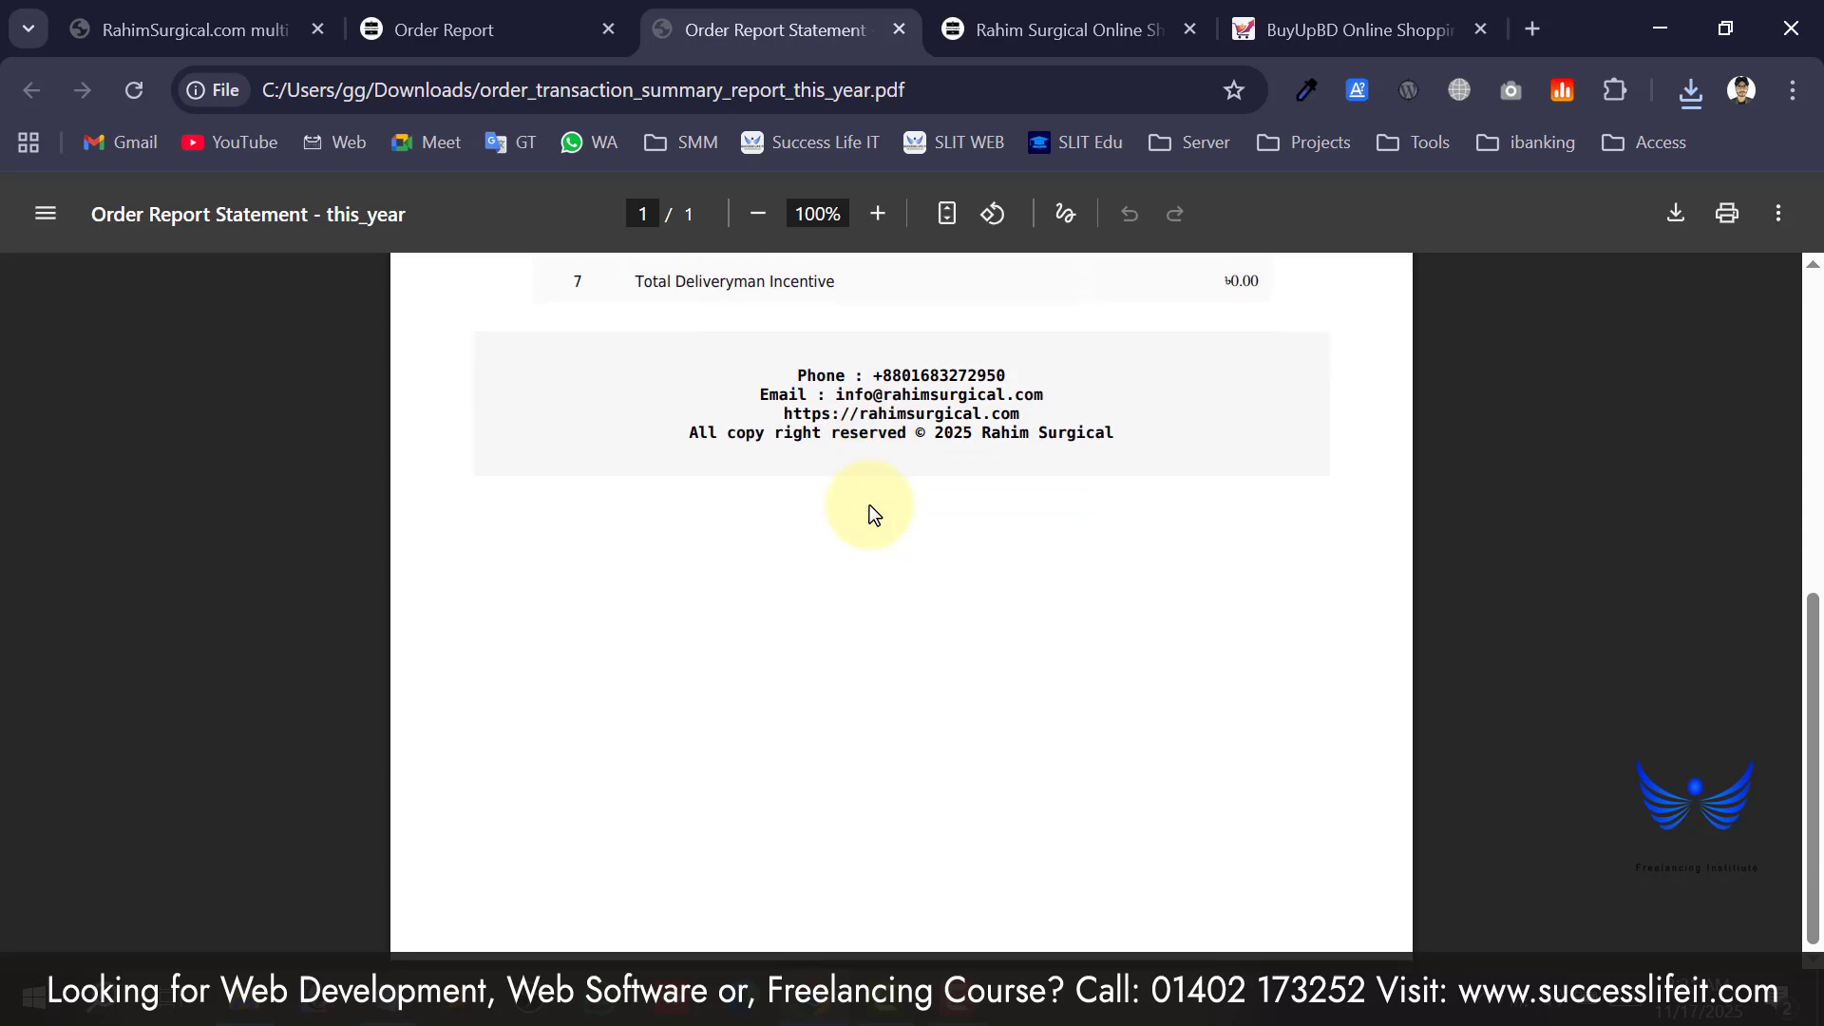
pyautogui.scroll(6, 870, 505)
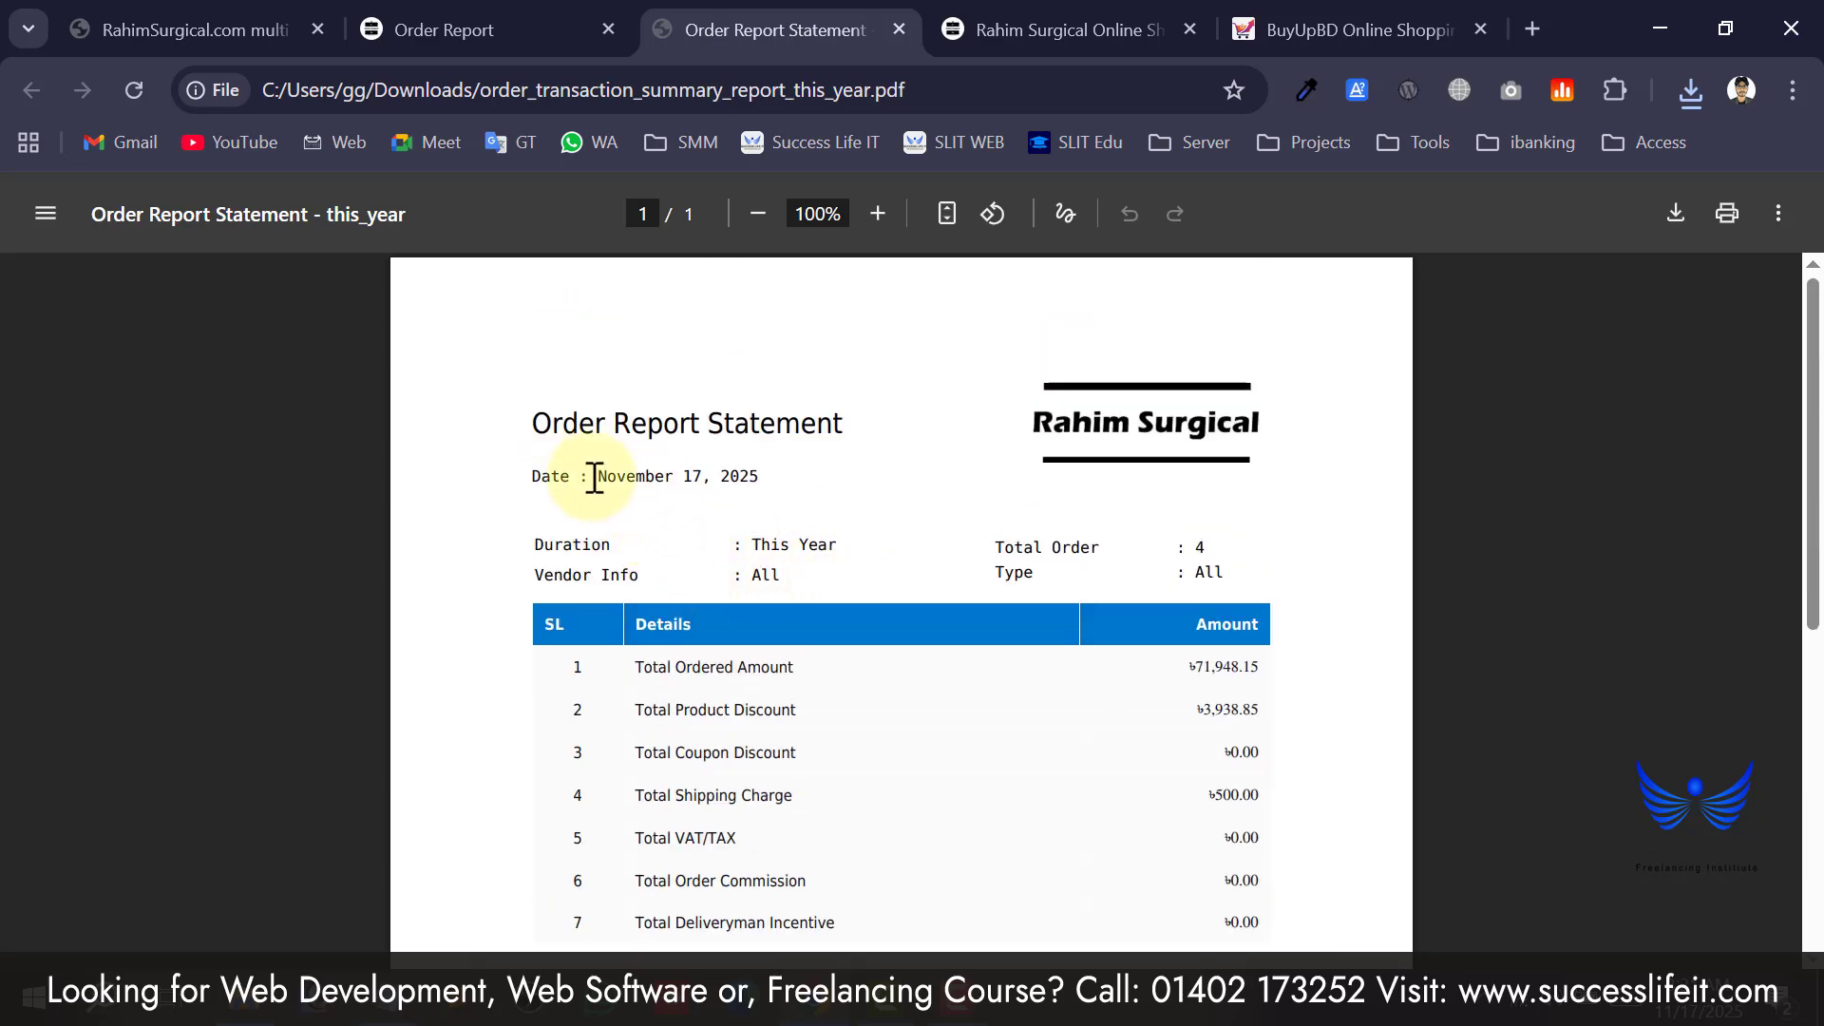
pyautogui.moveTo(595, 478); pyautogui.dragTo(858, 496)
pyautogui.click(766, 545)
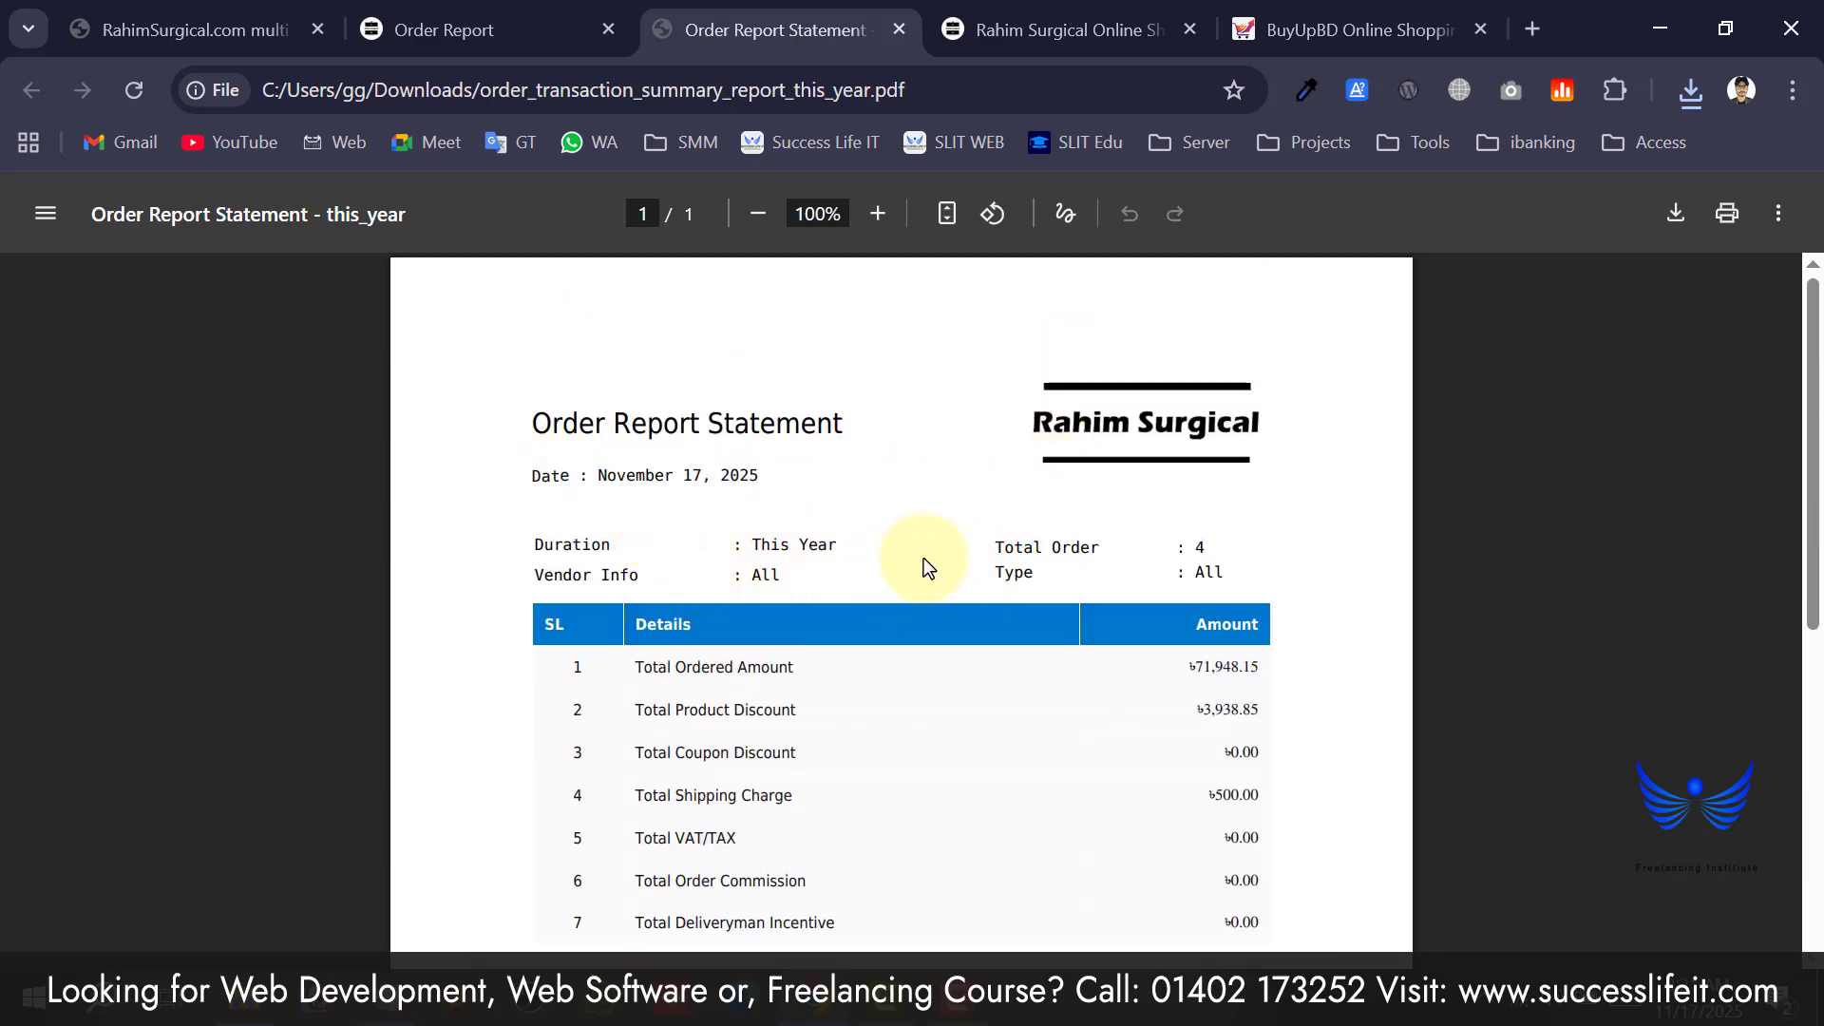
pyautogui.scroll(-2, 1045, 485)
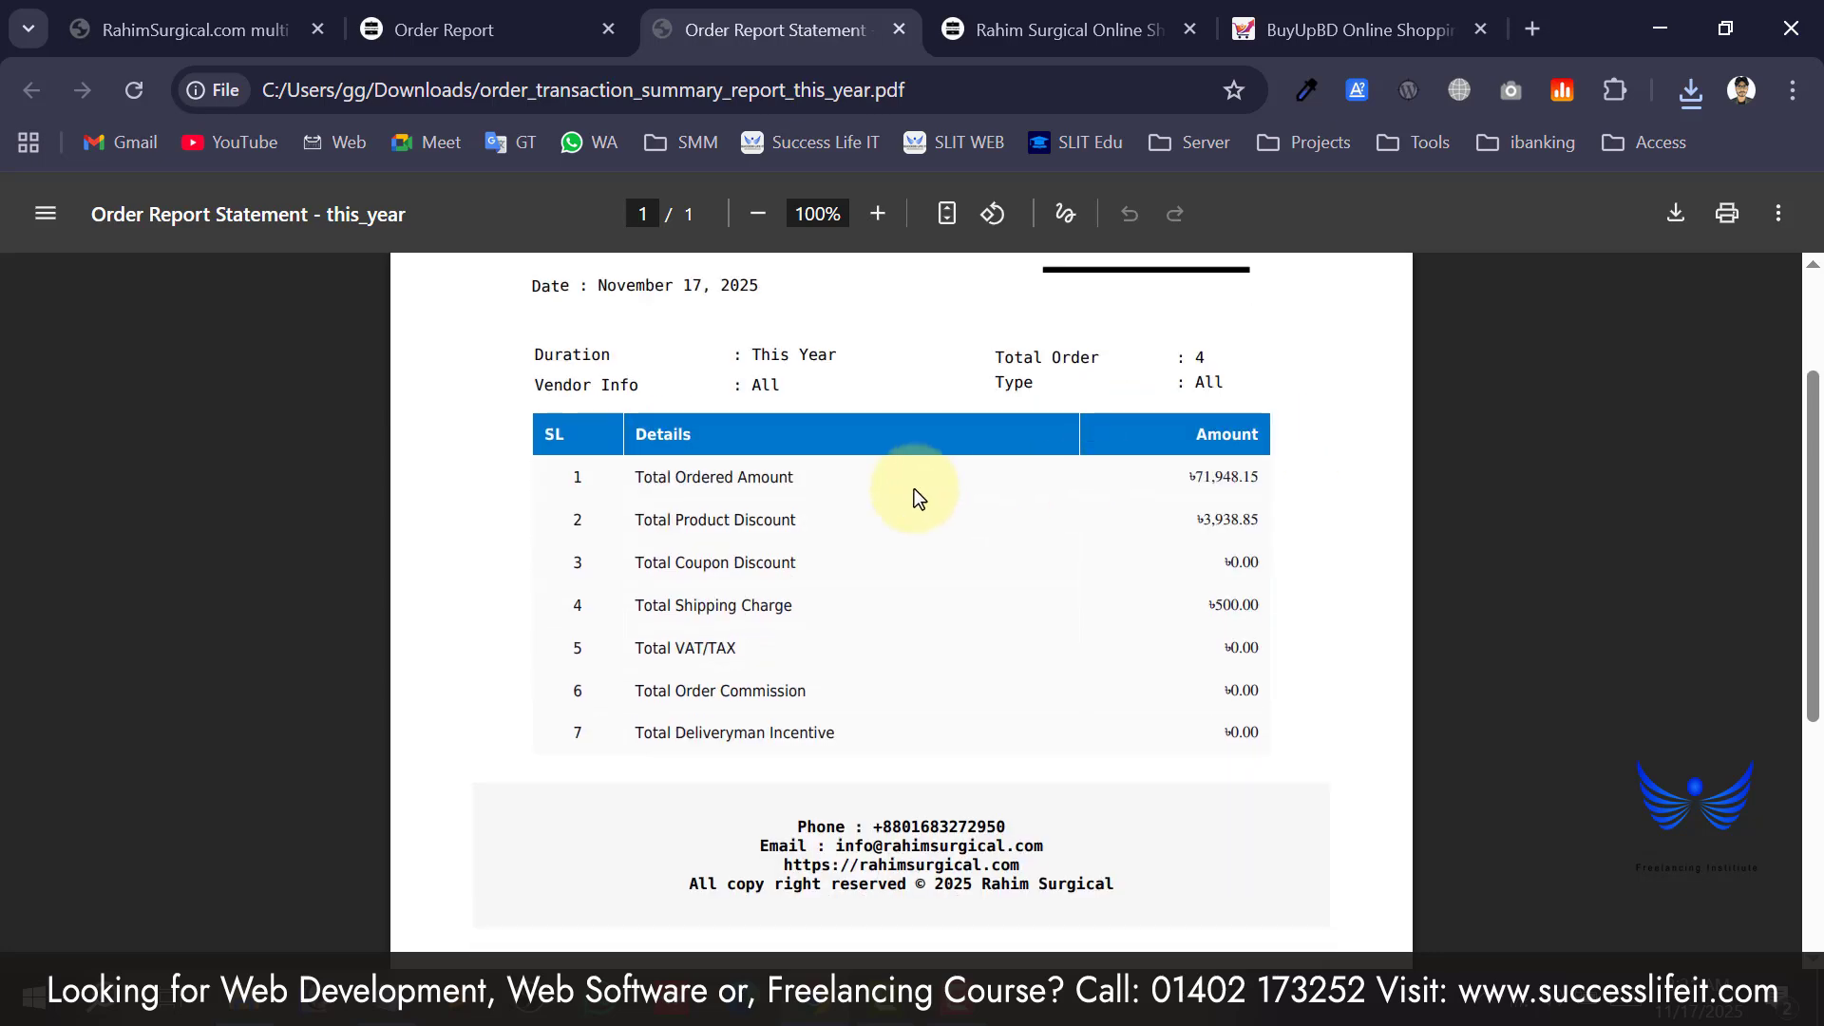
pyautogui.moveTo(644, 478); pyautogui.dragTo(843, 671)
pyautogui.click(845, 666)
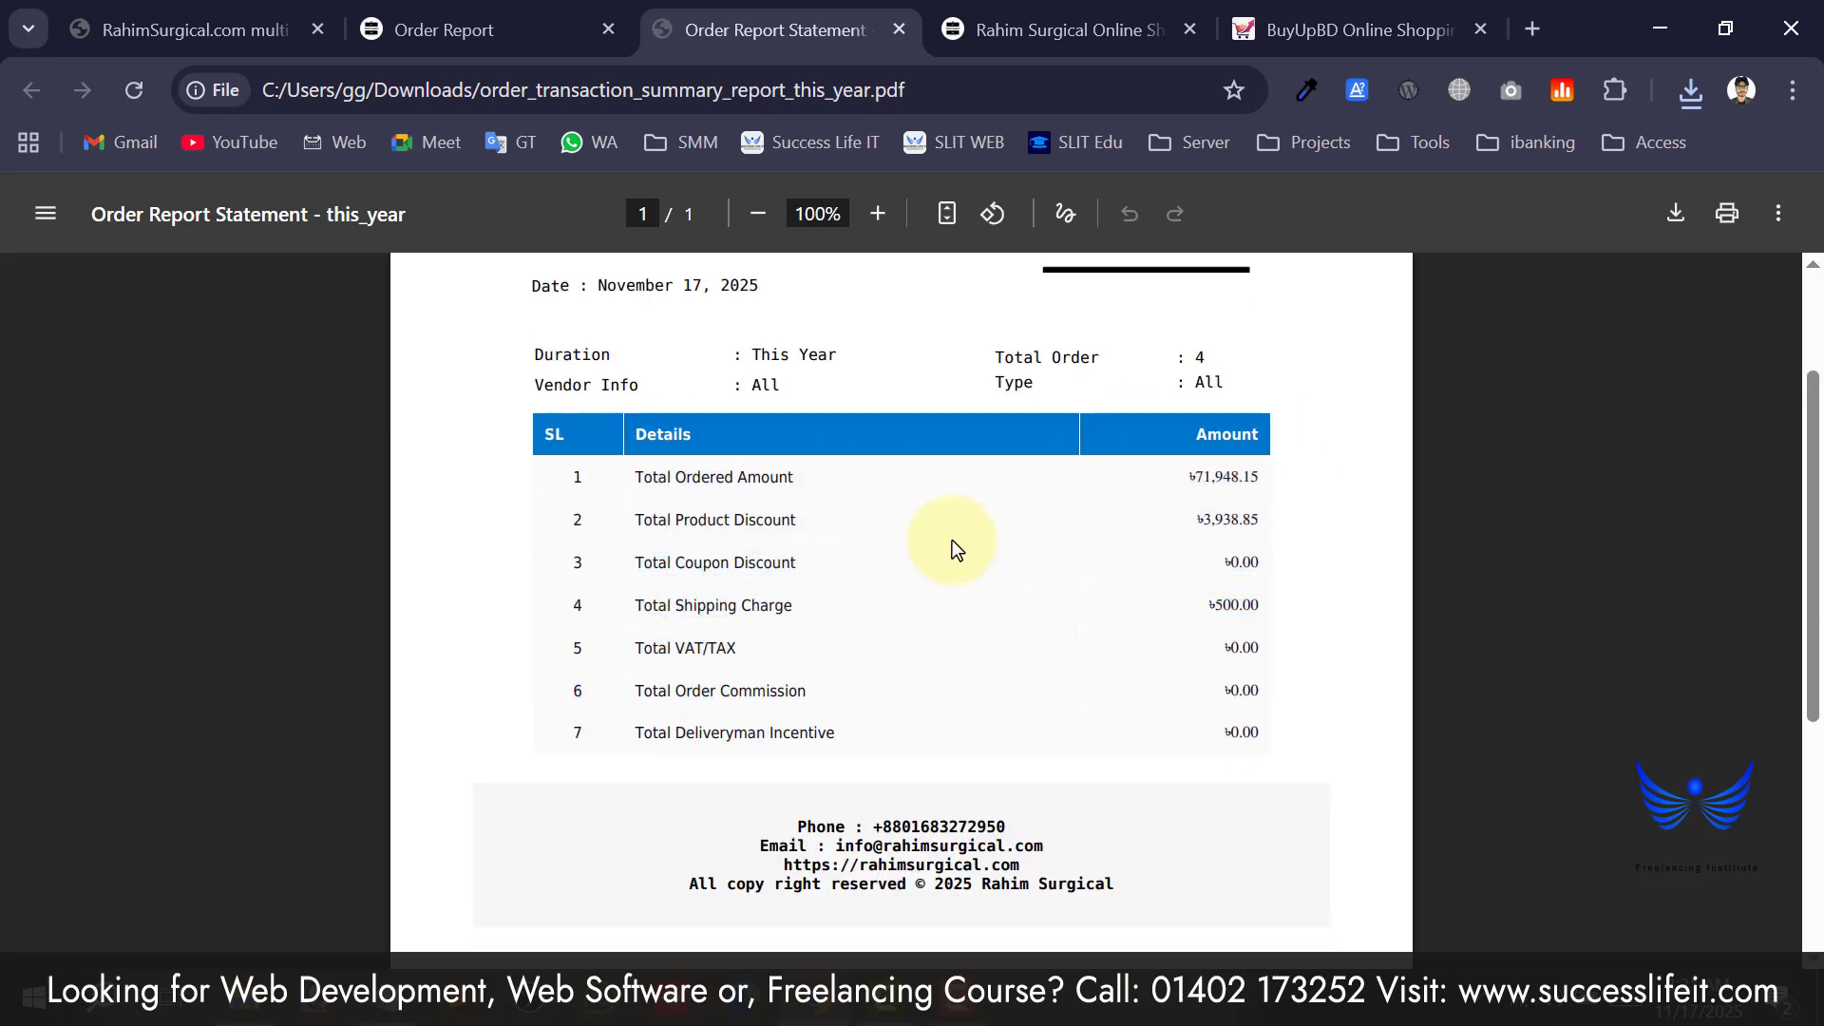
# Check the PDF footer contact lines, then return to the admin Order Report.
pyautogui.scroll(-2, 1147, 574)
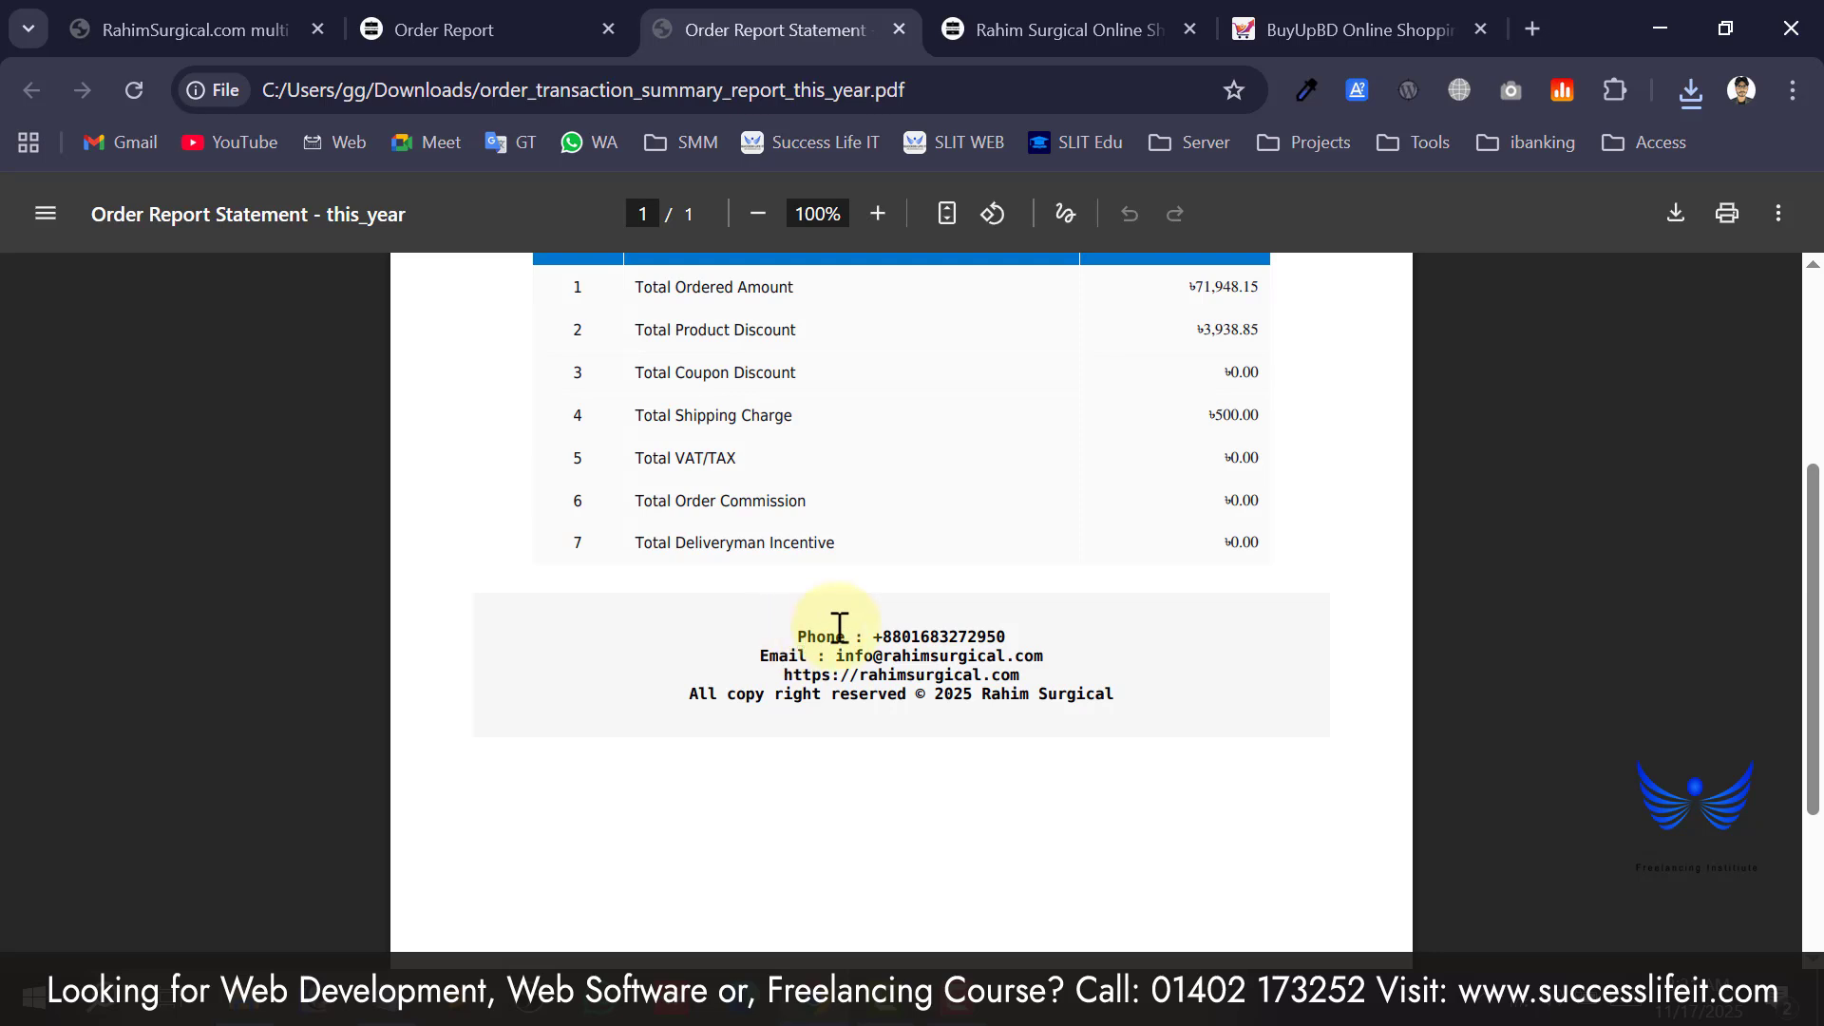
pyautogui.moveTo(798, 635); pyautogui.dragTo(956, 625)
pyautogui.moveTo(1121, 713); pyautogui.dragTo(751, 649)
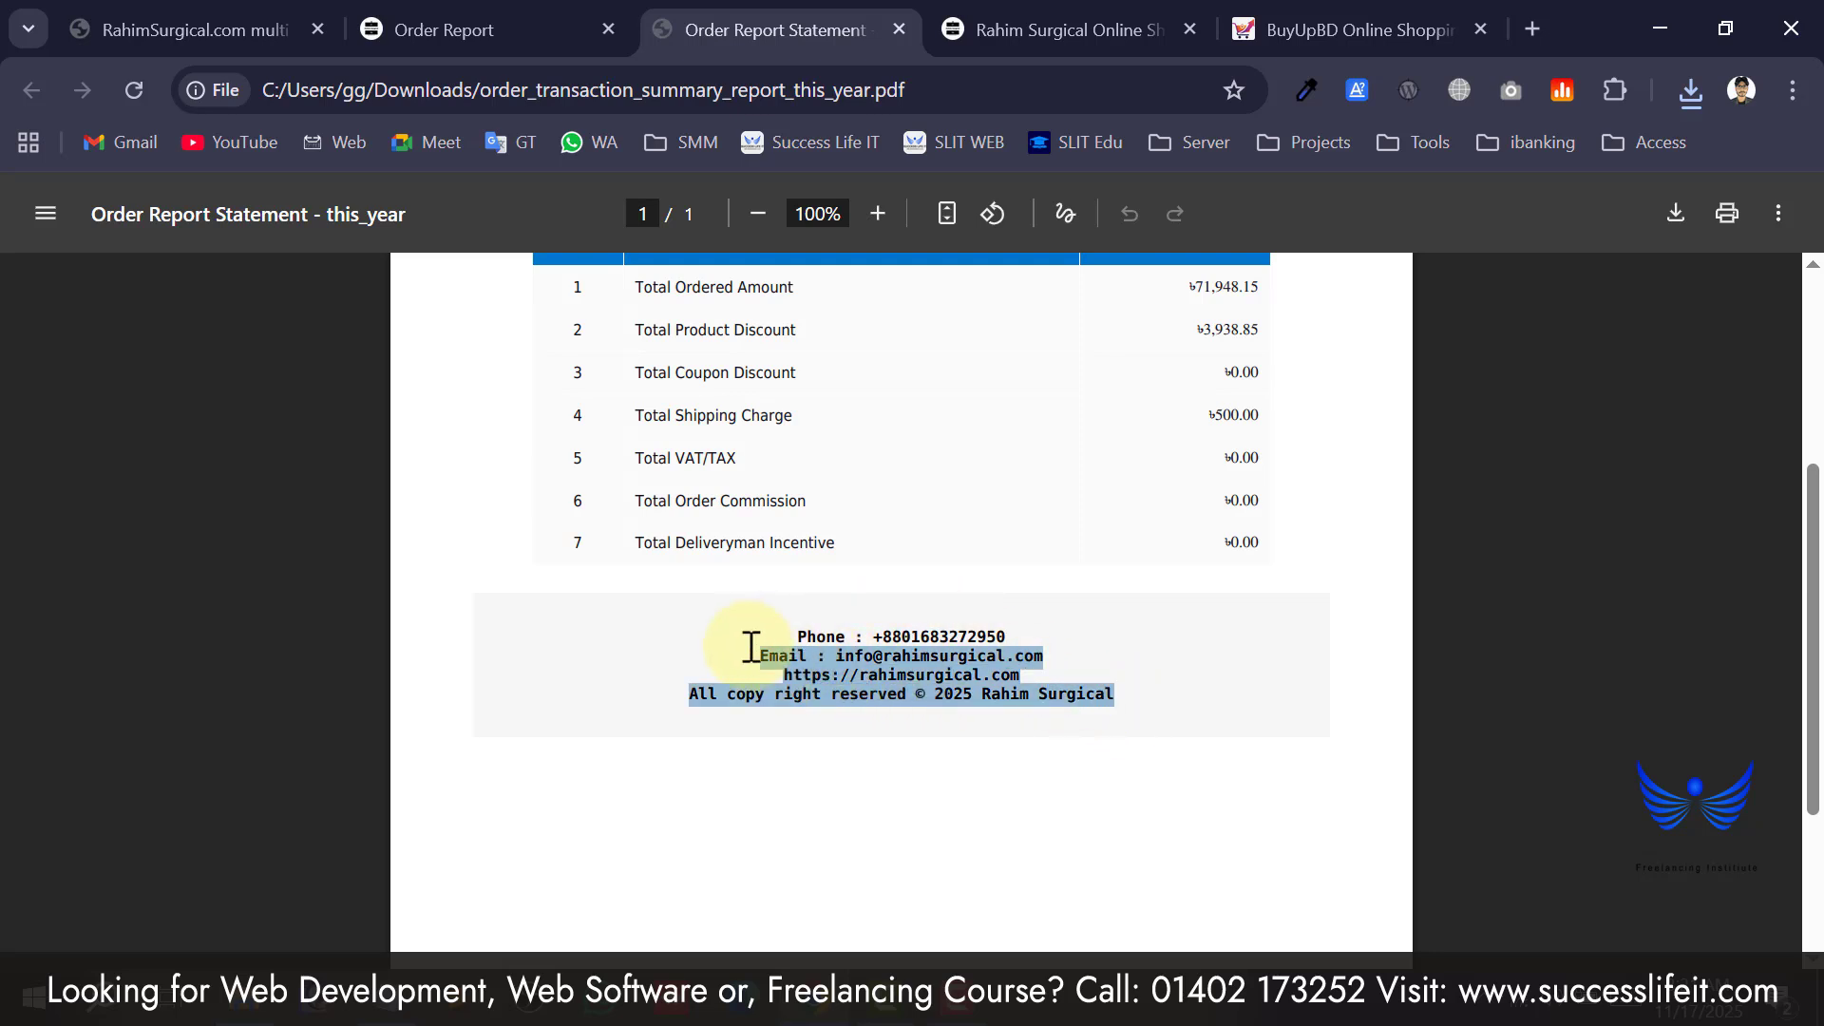
pyautogui.click(710, 580)
pyautogui.scroll(2, 710, 579)
pyautogui.scroll(-2, 710, 579)
pyautogui.scroll(4, 709, 580)
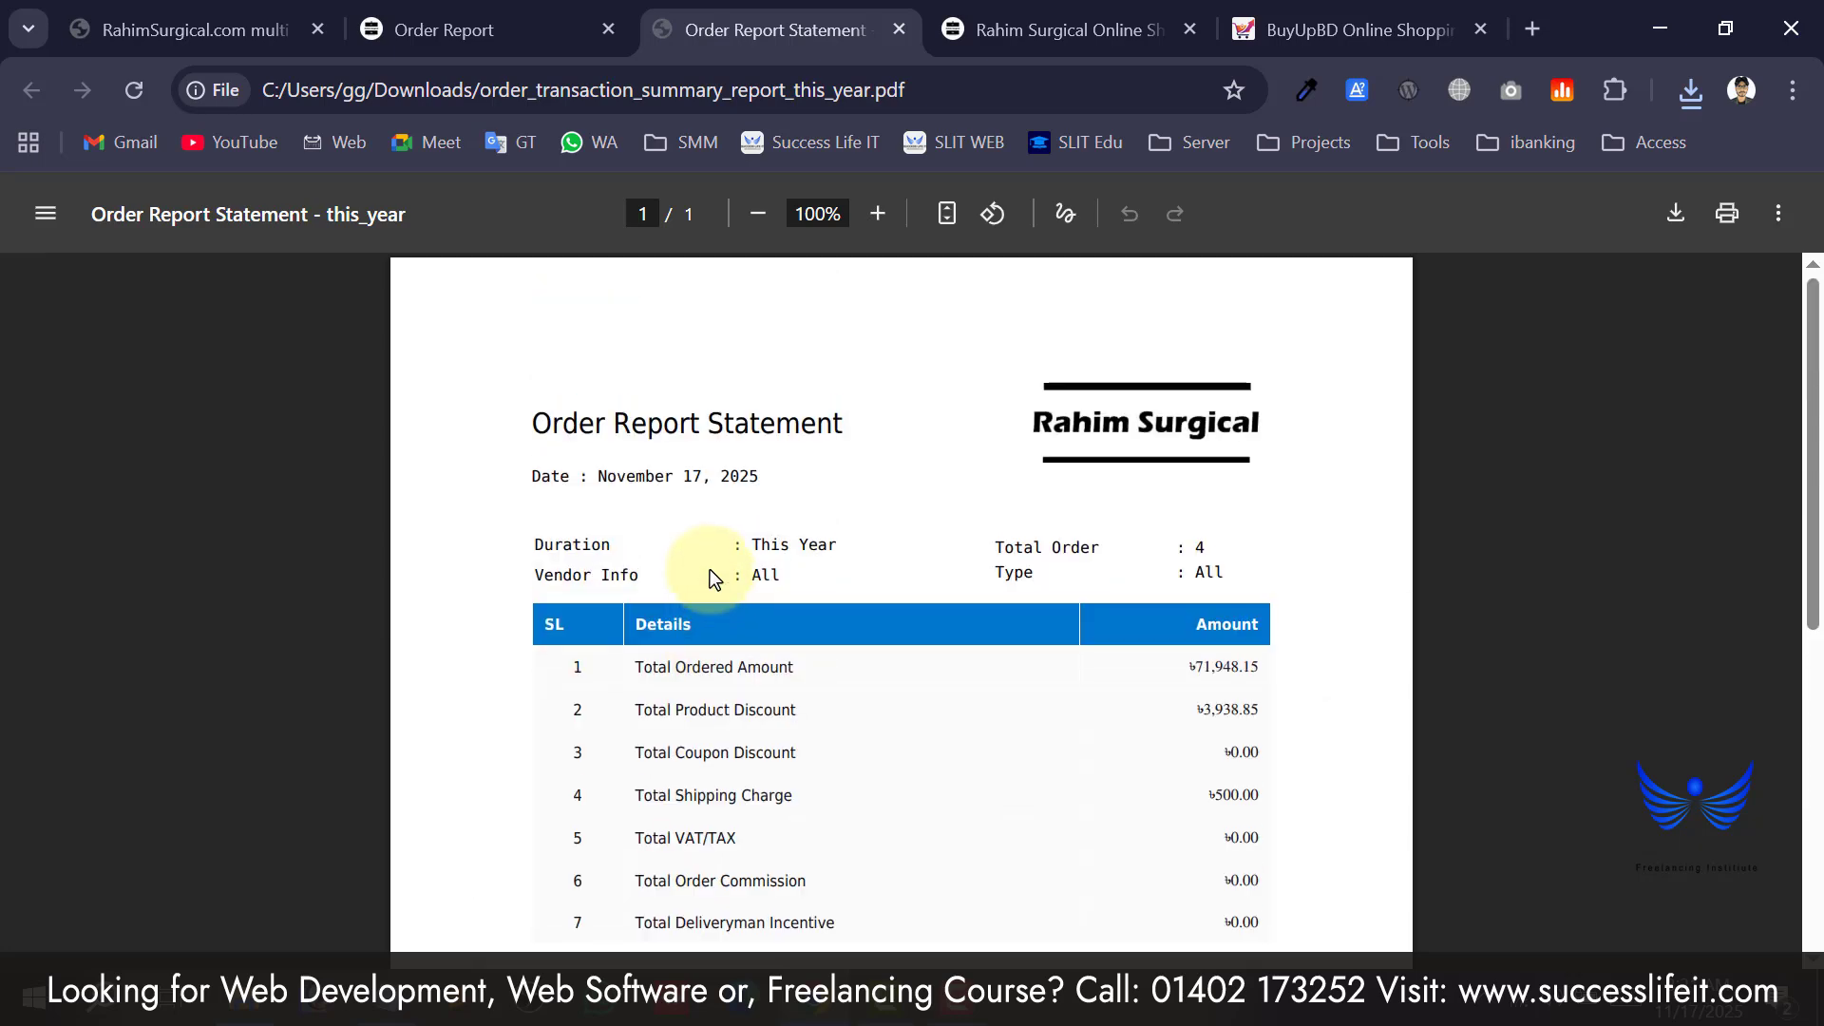
pyautogui.click(456, 29)
# Close the order report PDF tab.
pyautogui.click(899, 30)
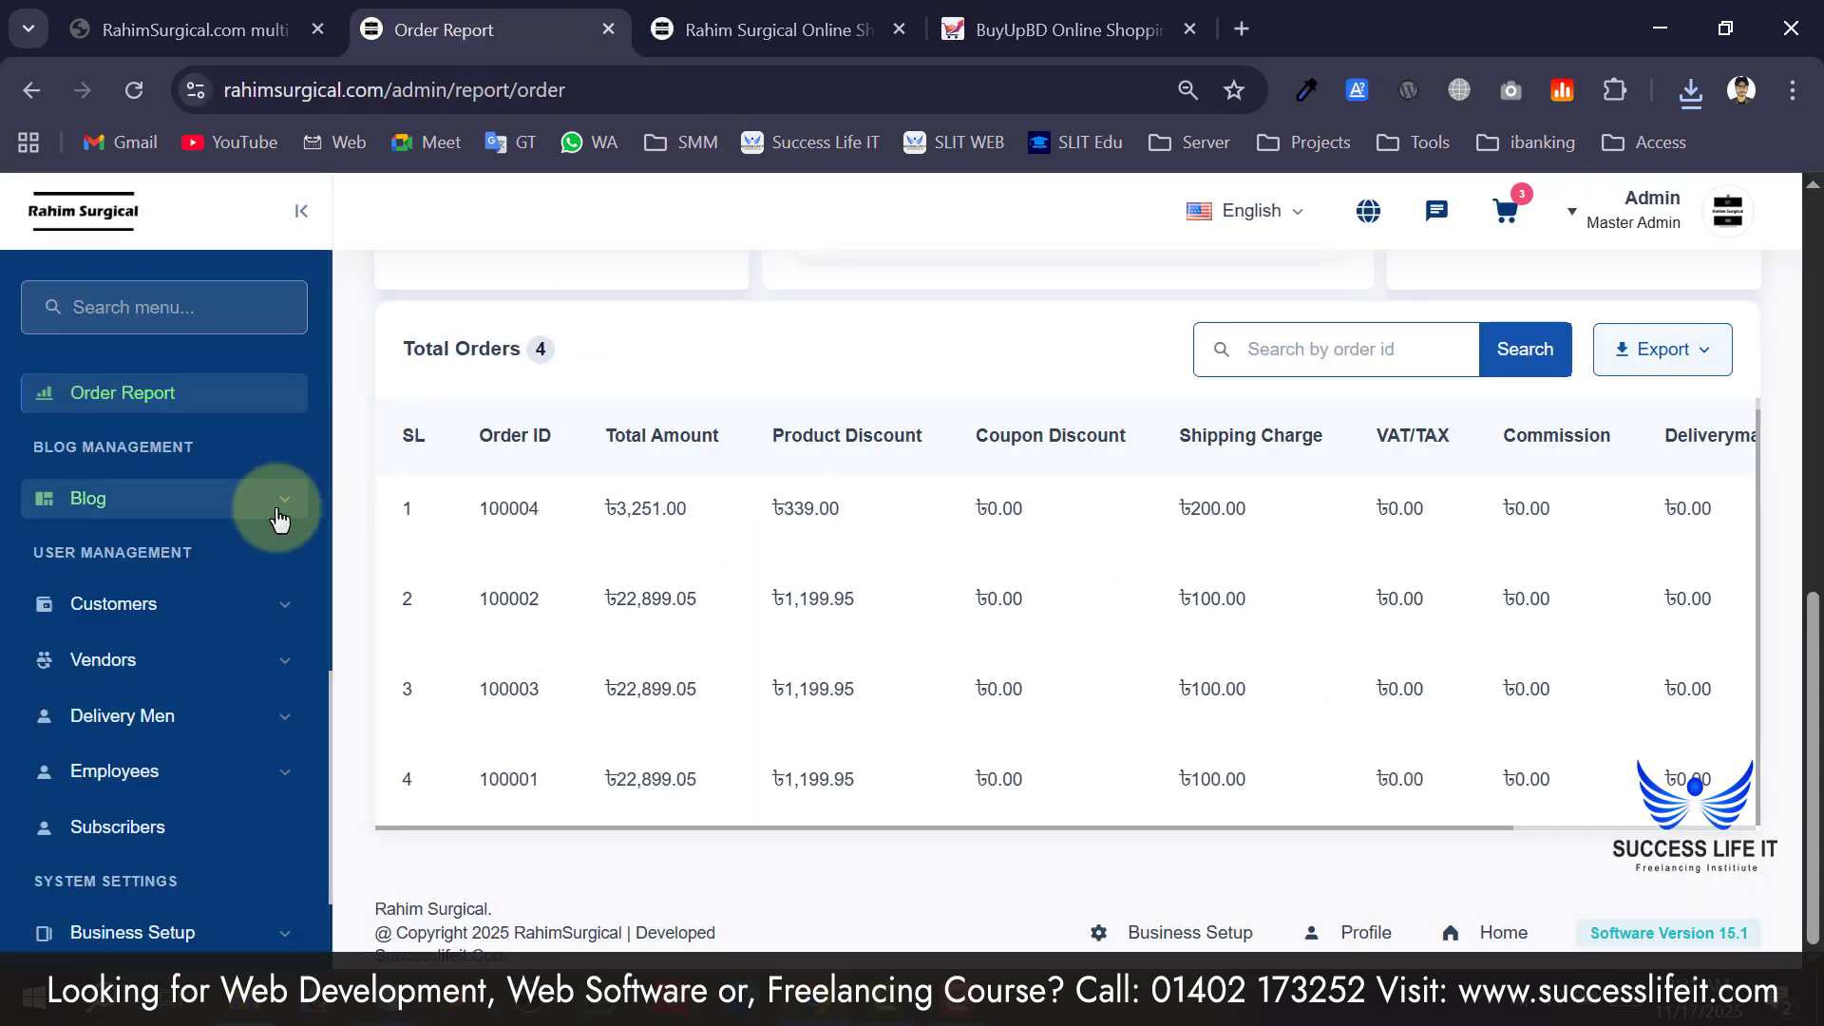
pyautogui.scroll(6, 278, 520)
pyautogui.scroll(-6, 143, 622)
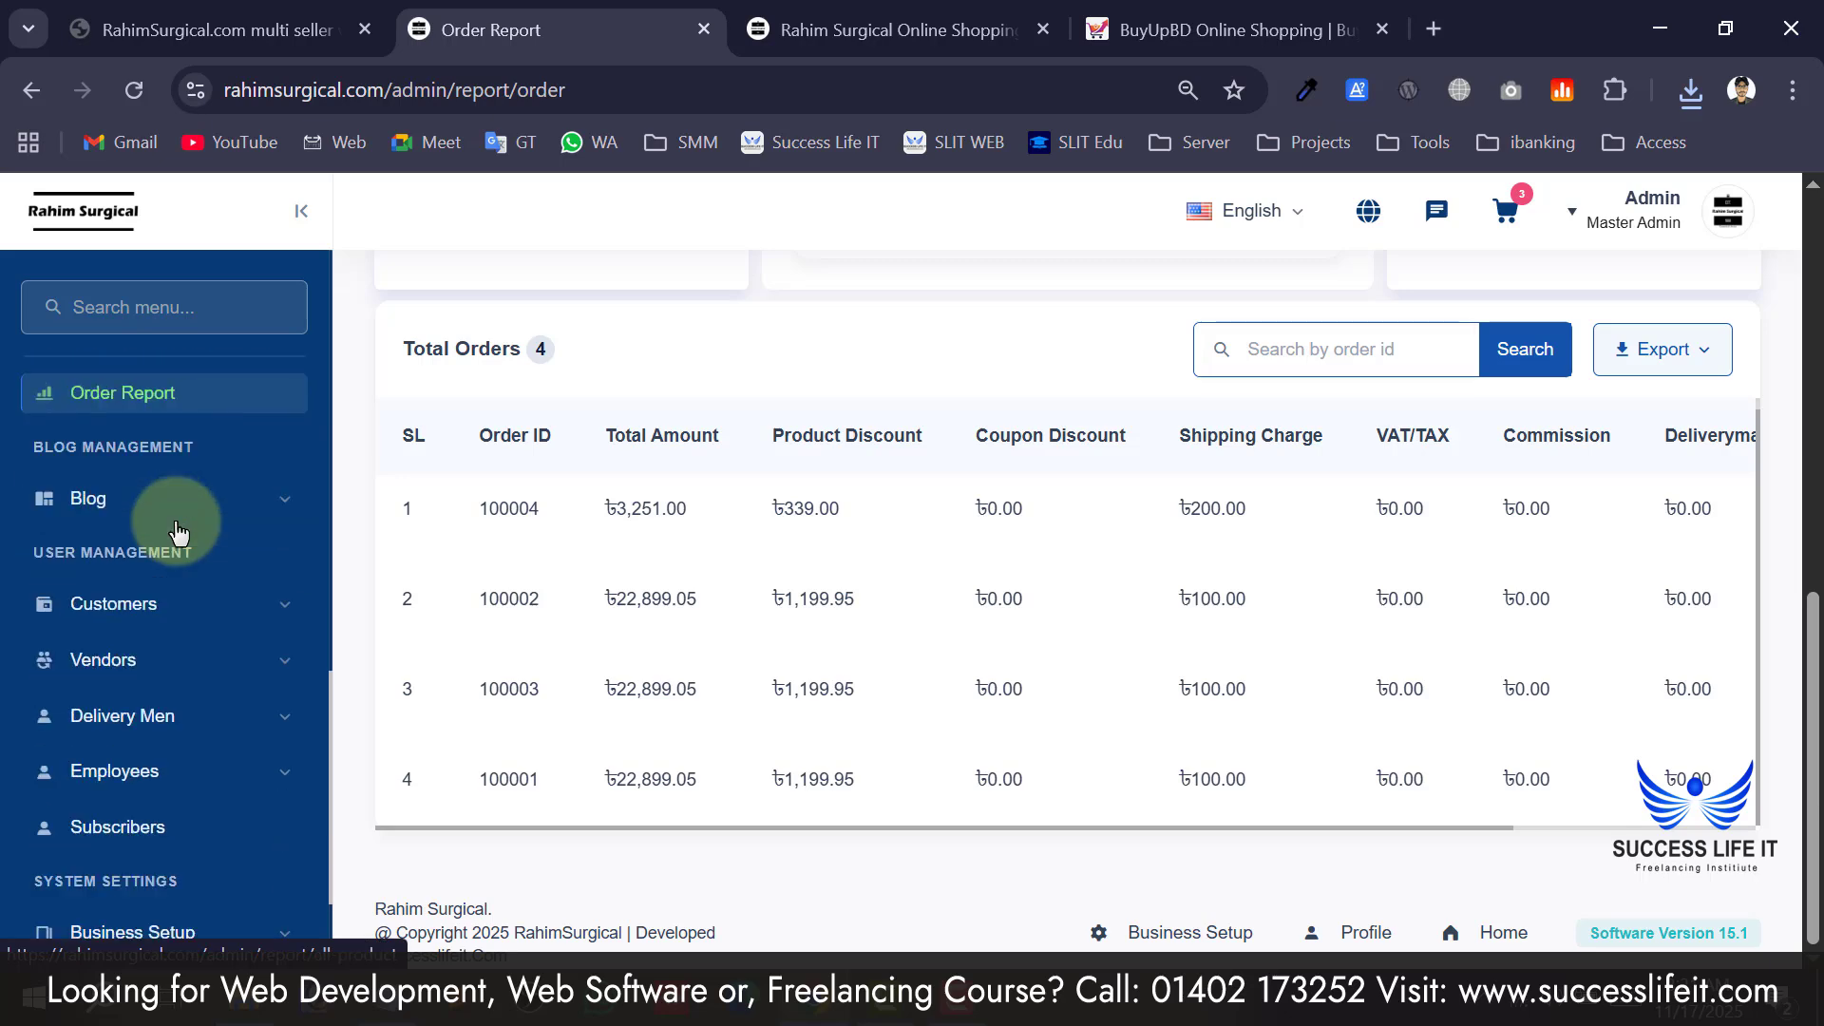
pyautogui.moveTo(24, 446); pyautogui.dragTo(174, 446)
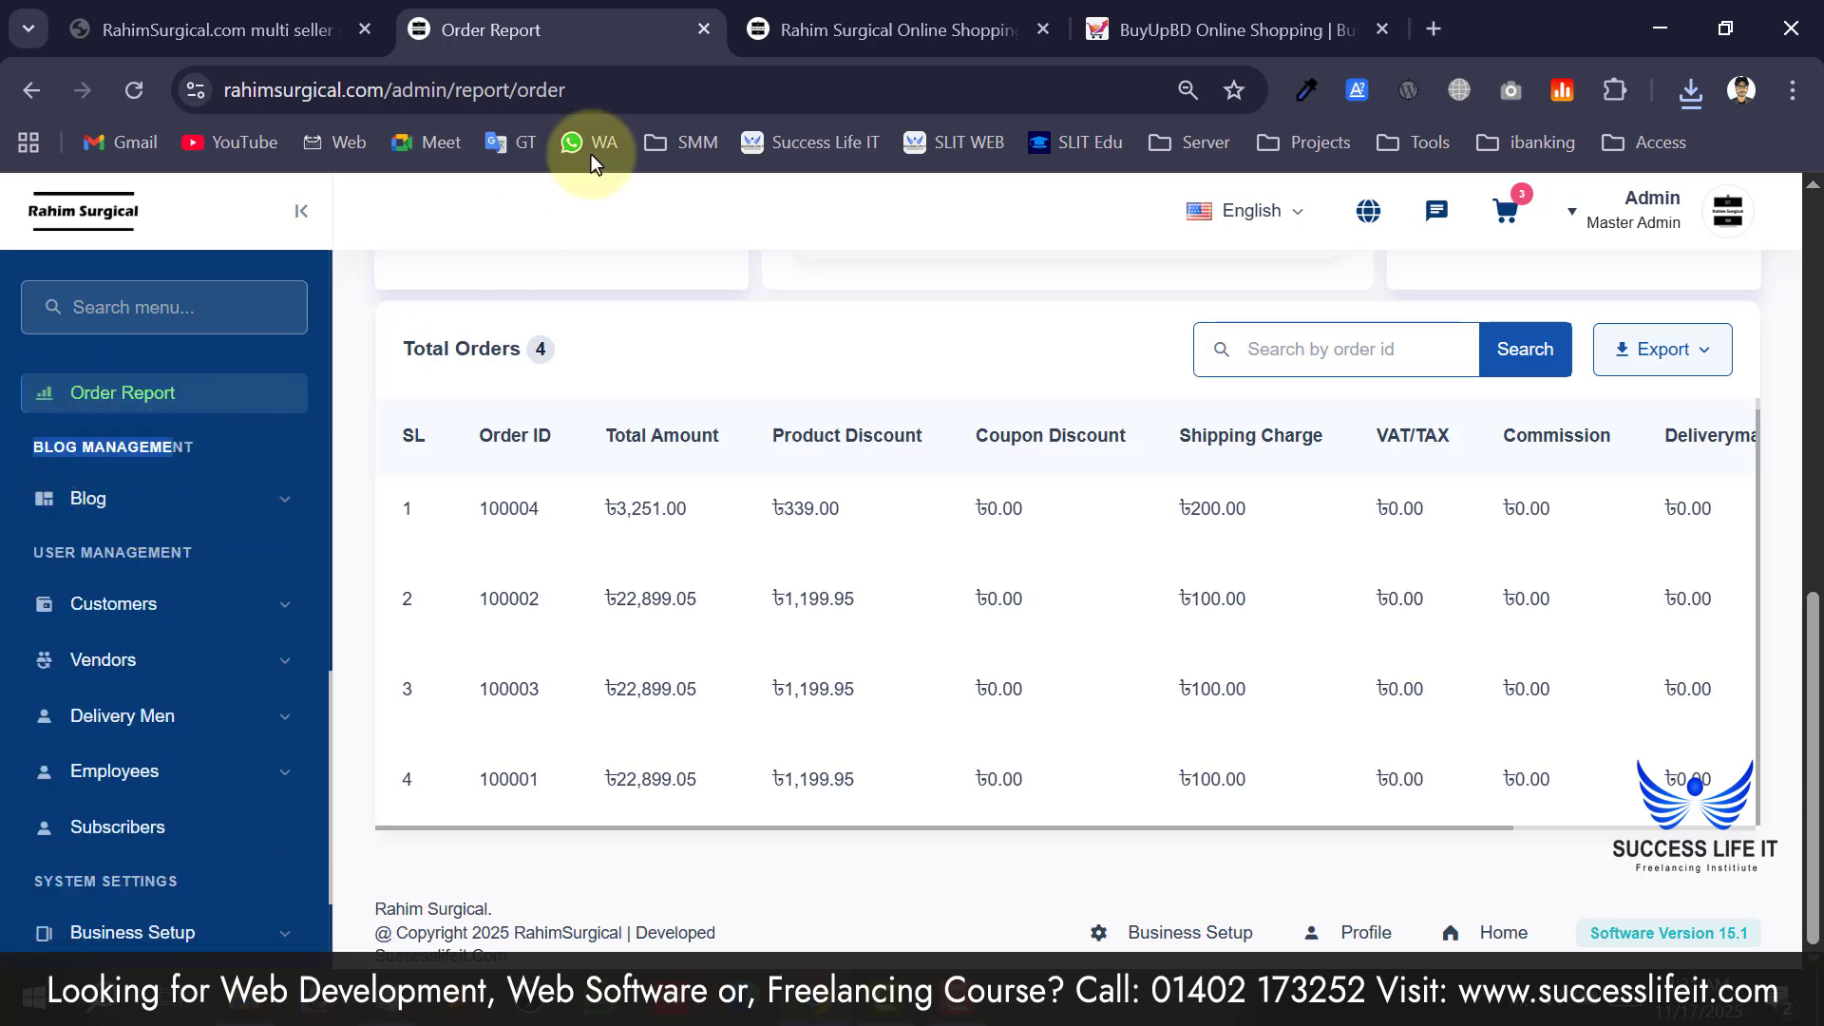
# Go to the storefront home page and open its Blog page.
pyautogui.click(941, 29)
pyautogui.scroll(-5, 872, 415)
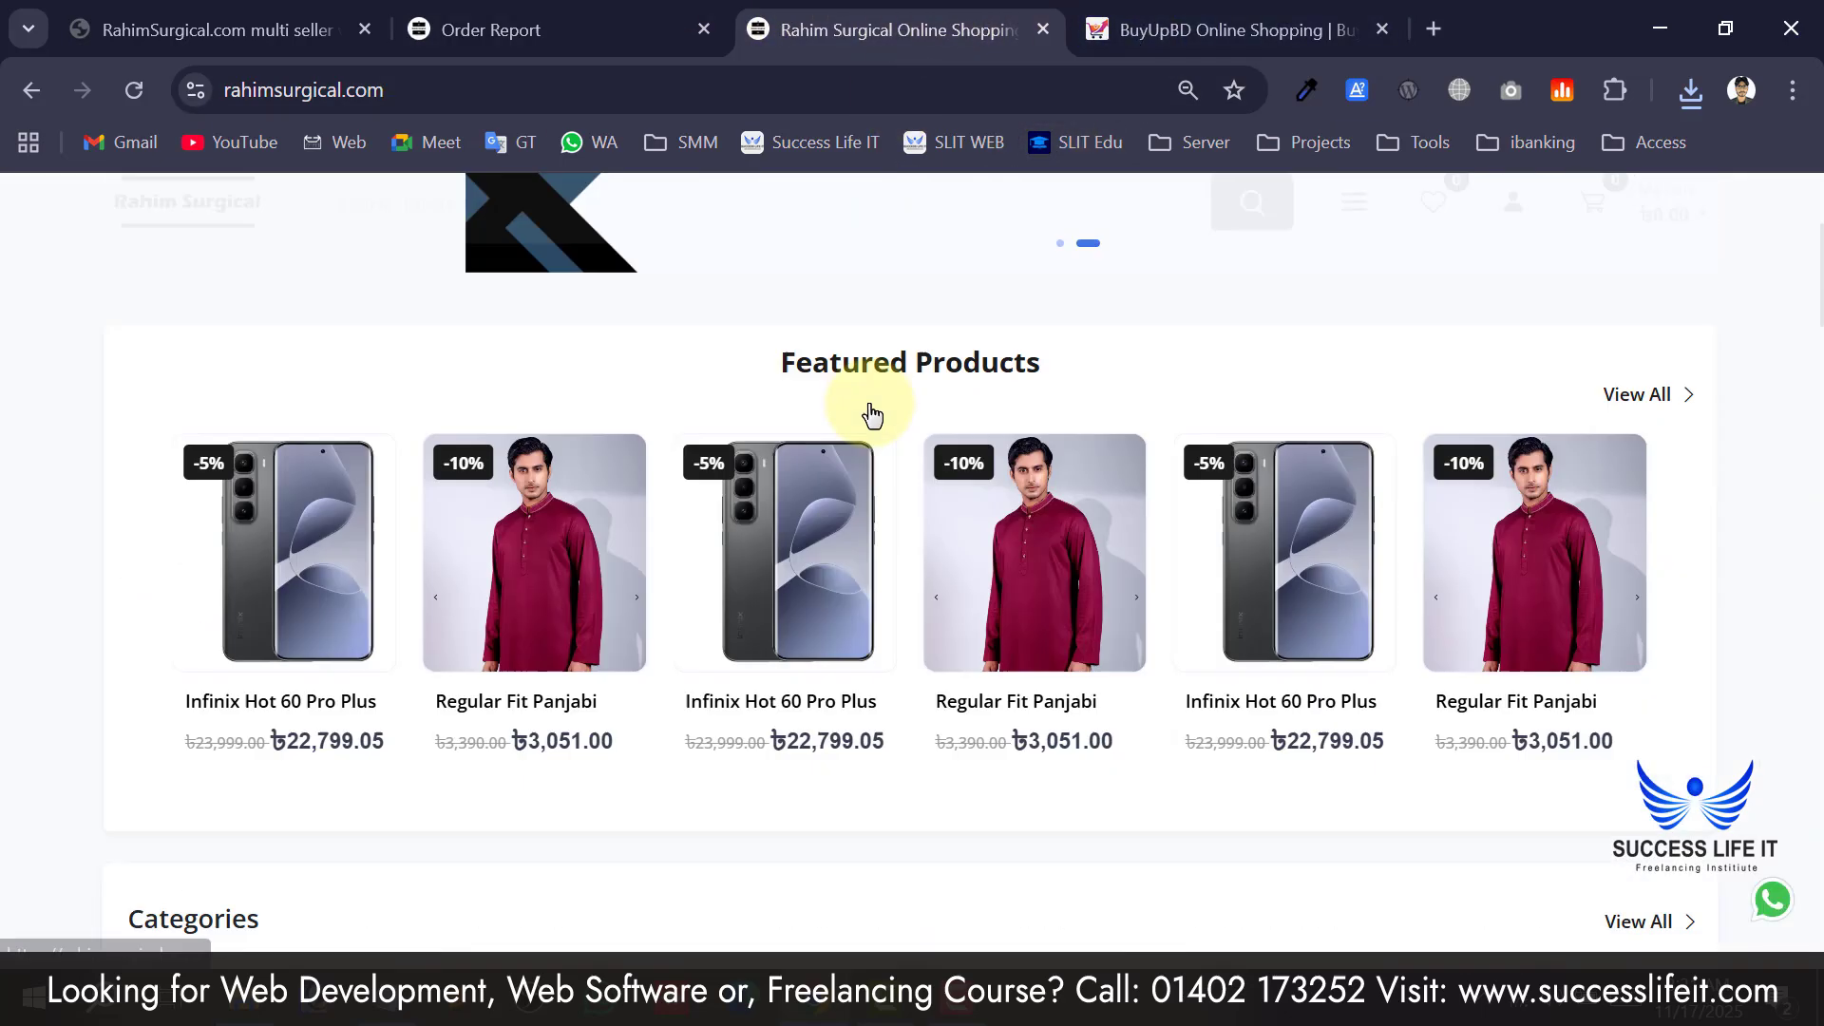
pyautogui.scroll(-20, 872, 416)
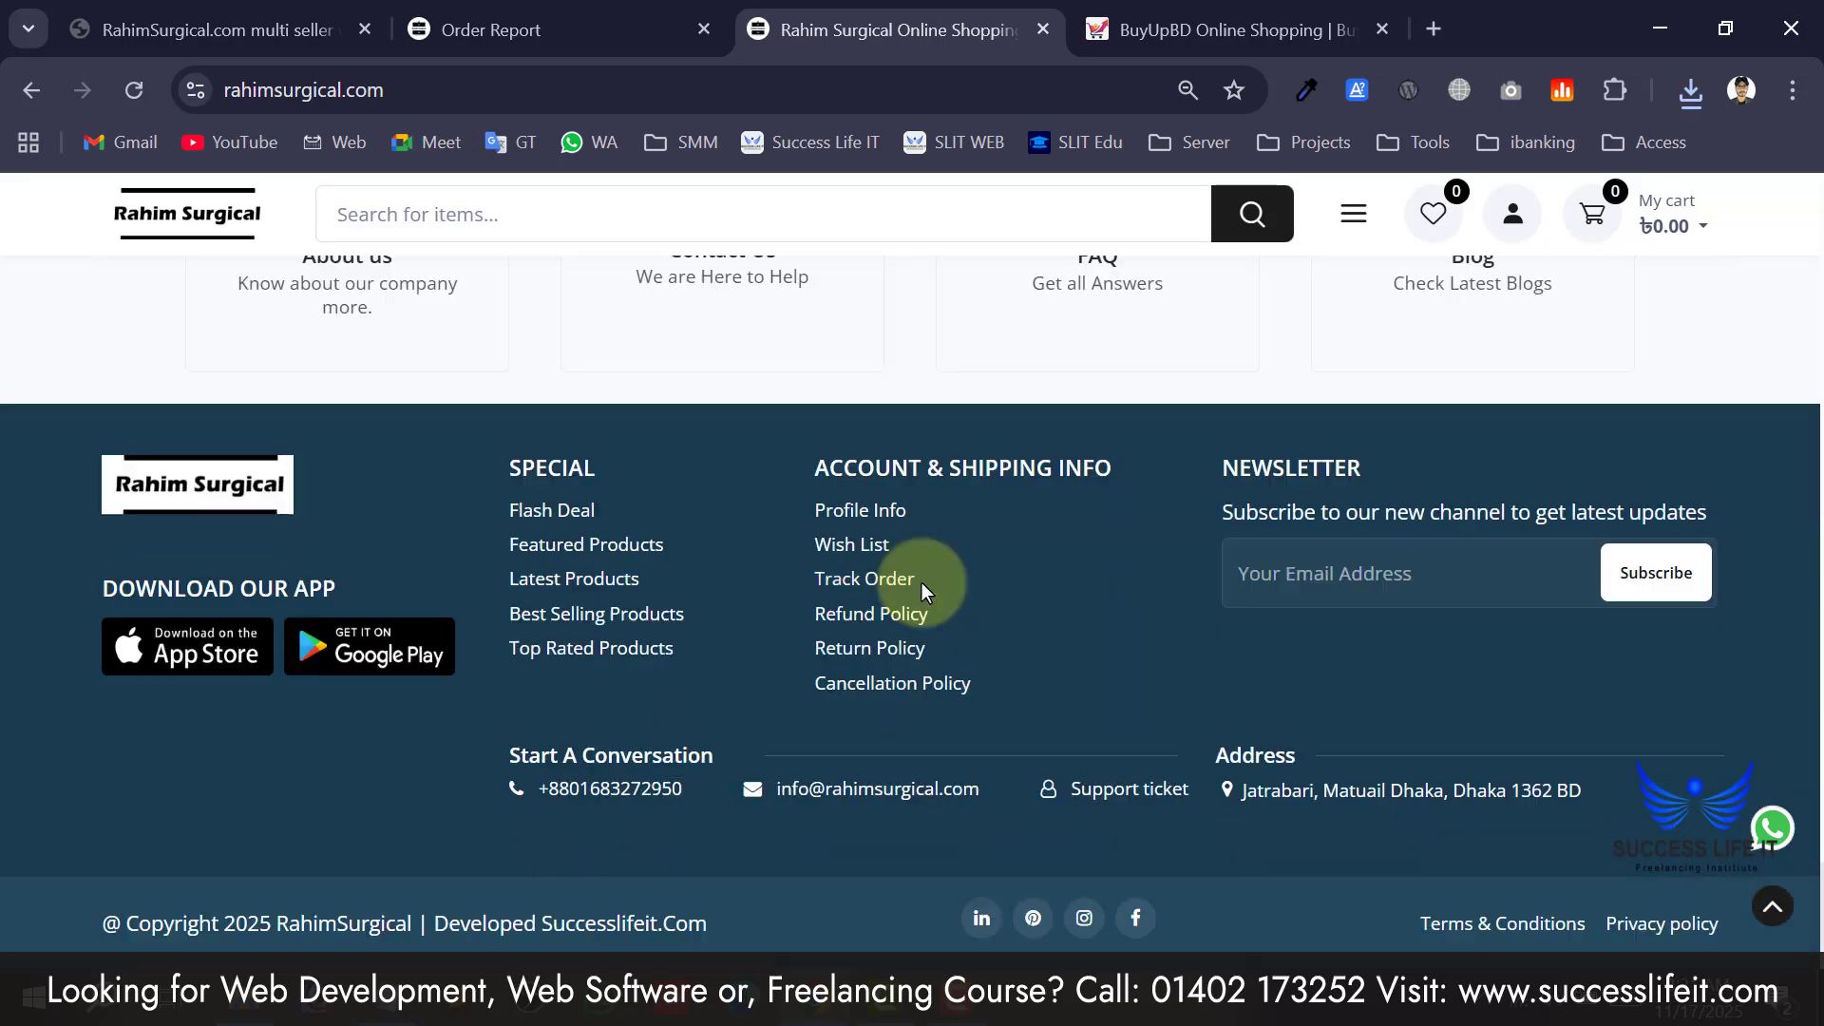
pyautogui.scroll(6, 979, 581)
pyautogui.scroll(-2, 1296, 670)
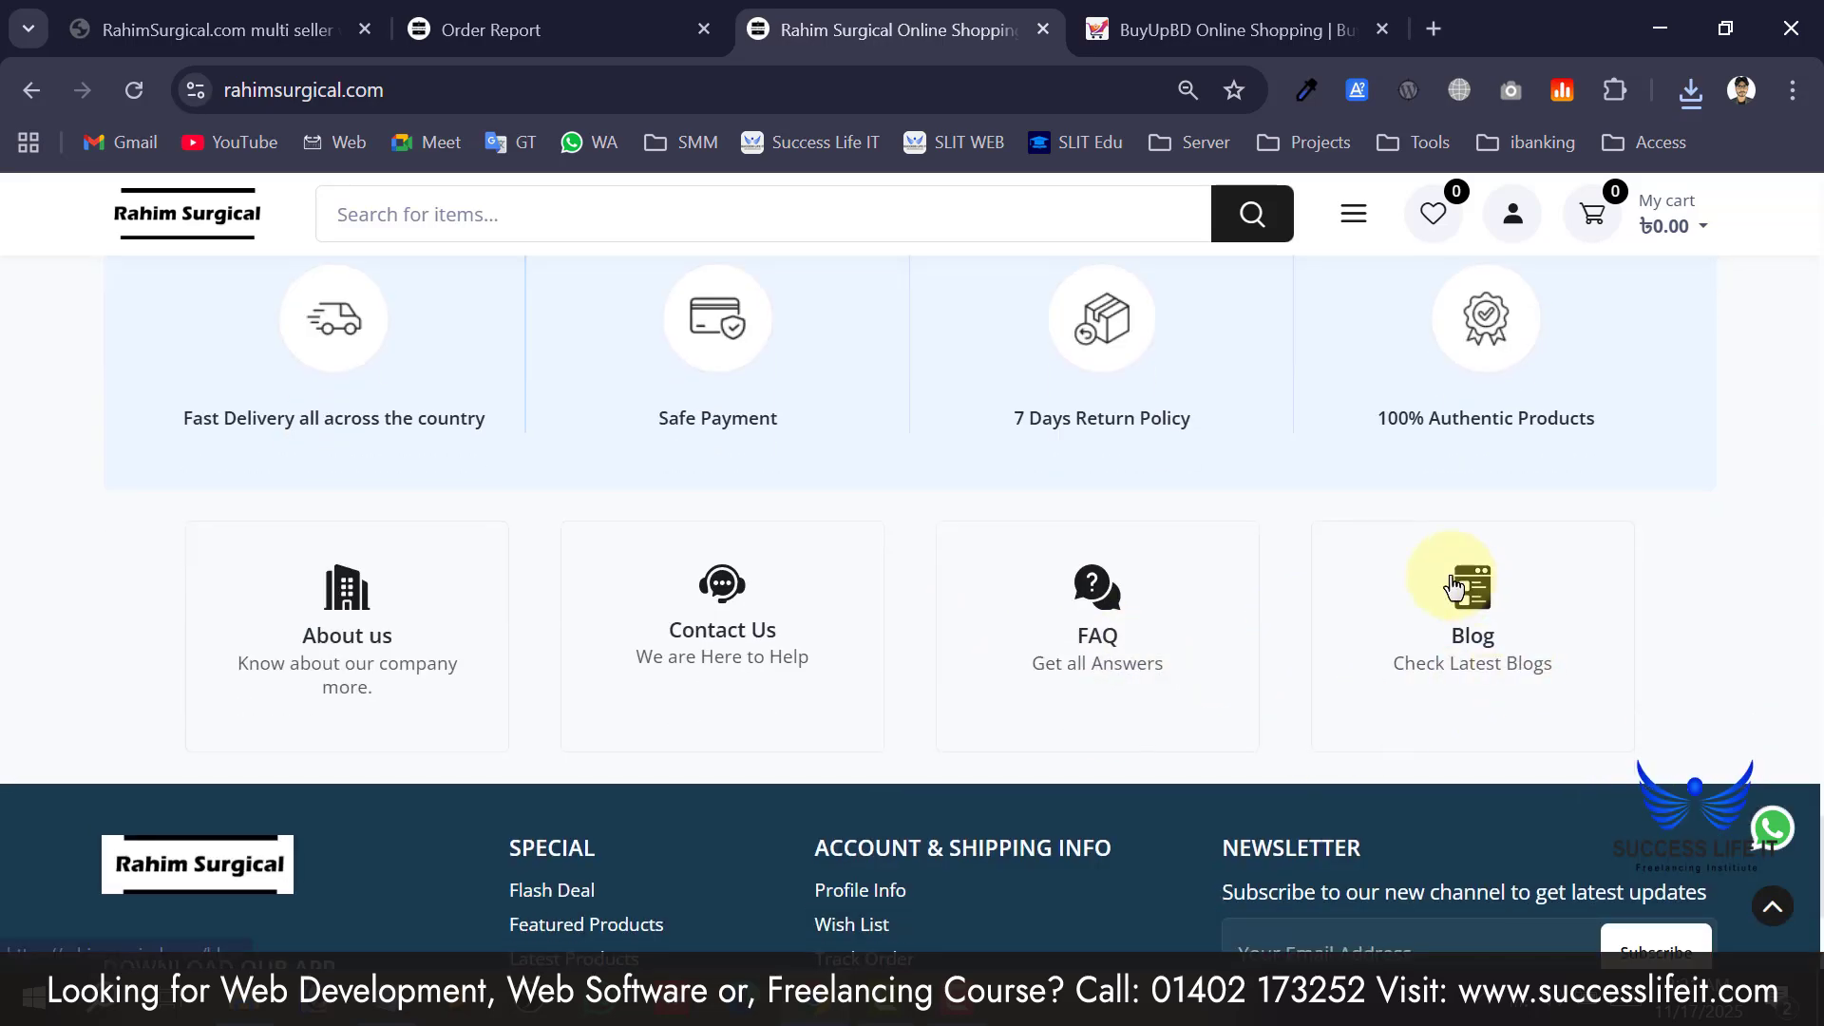
pyautogui.click(1454, 588)
pyautogui.scroll(-5, 440, 682)
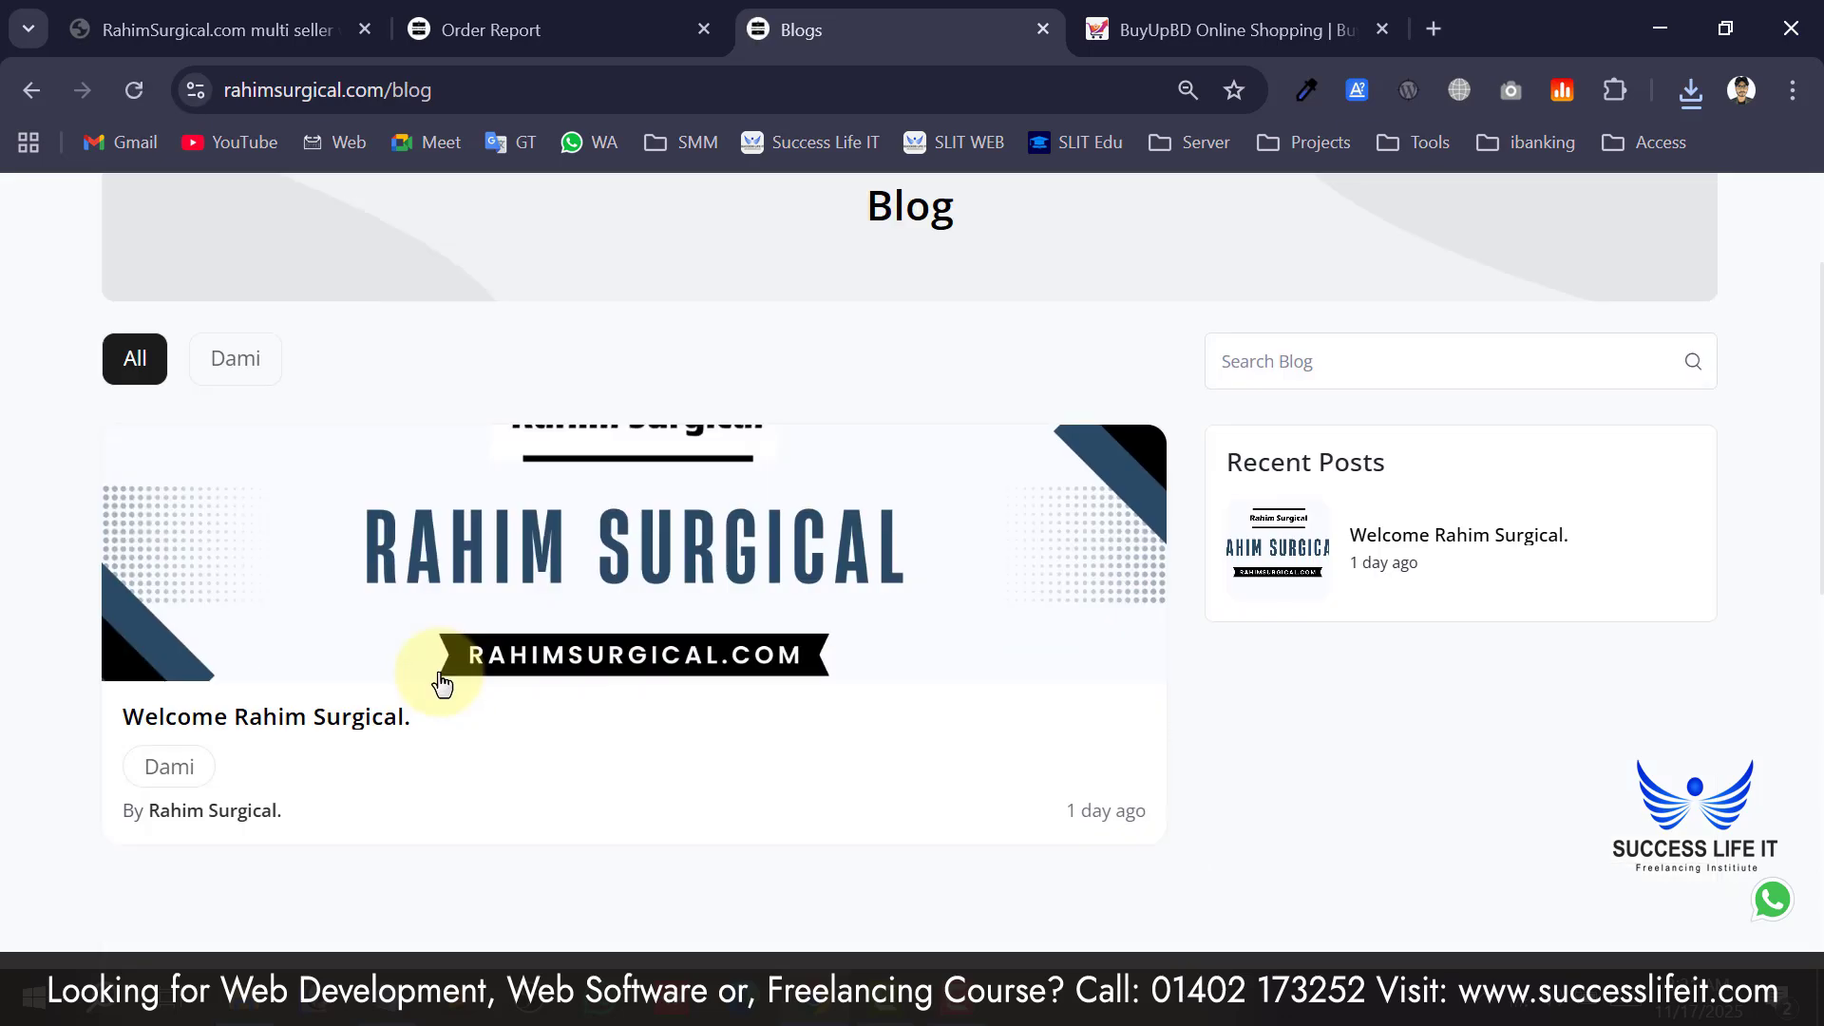
pyautogui.scroll(3, 380, 713)
pyautogui.scroll(-2, 302, 755)
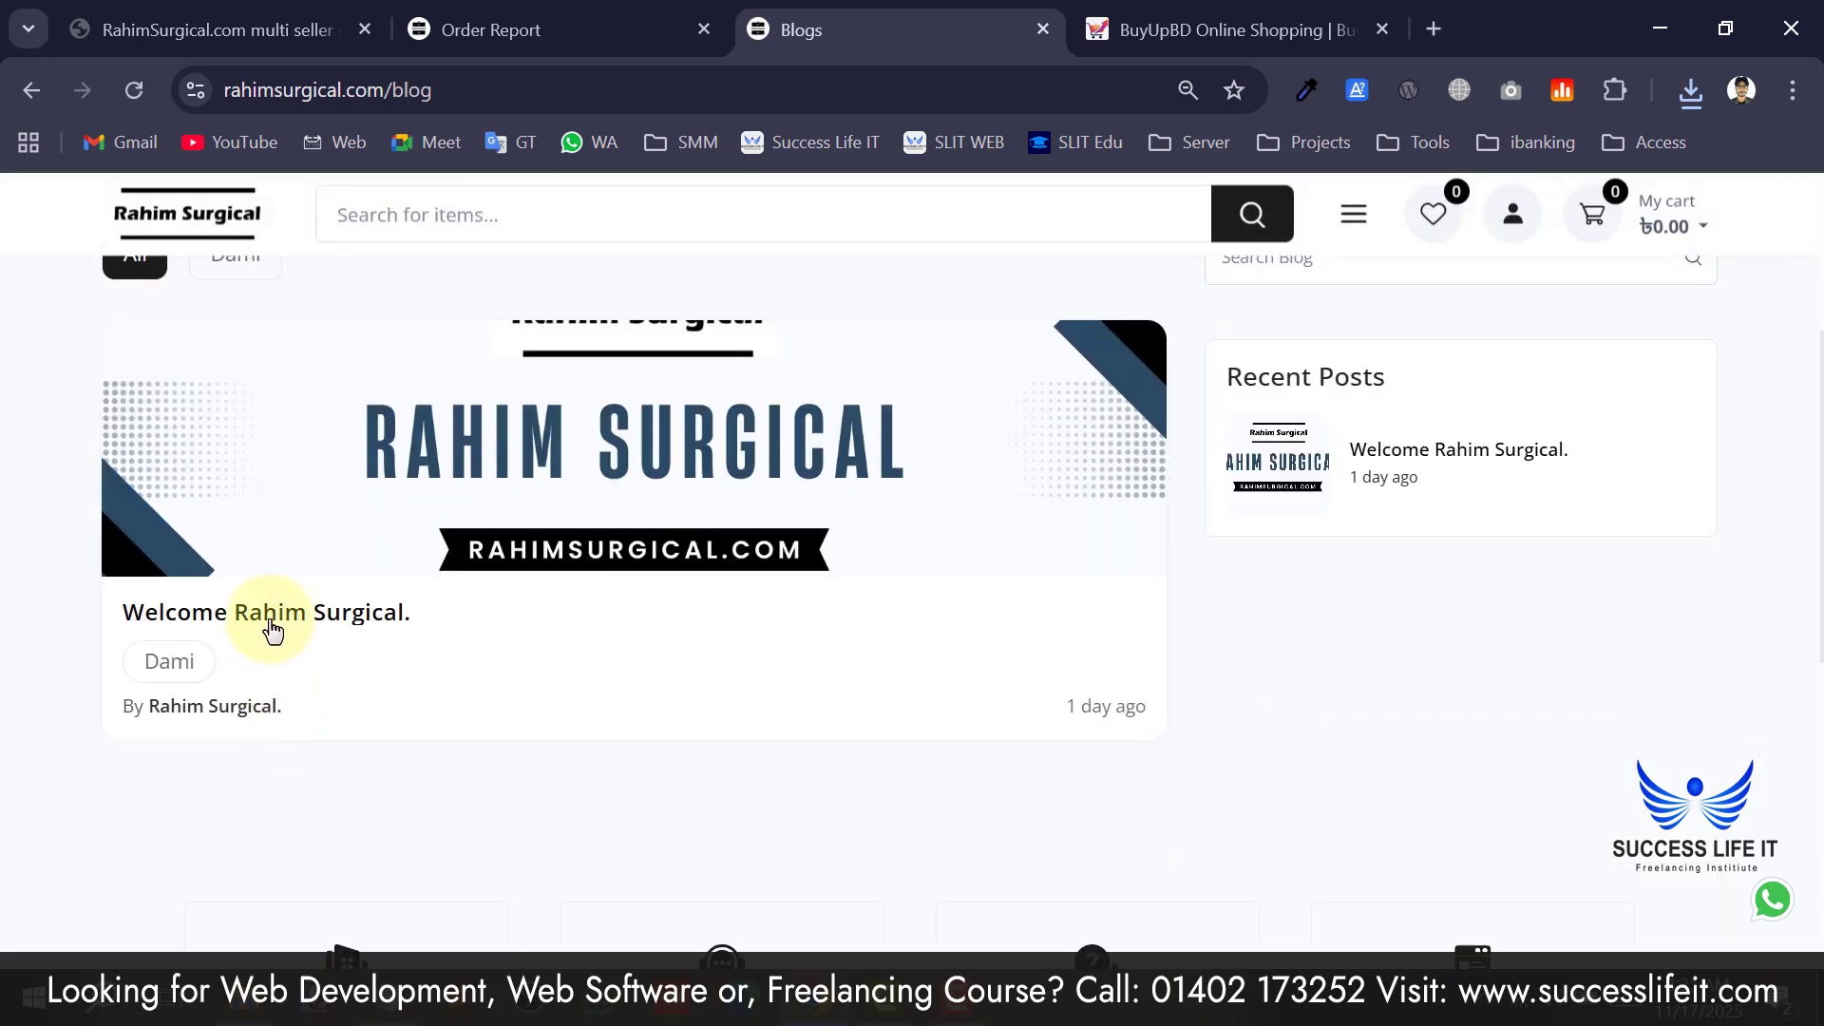
# Open and read through the 'Welcome Rahim Surgical.' blog post.
pyautogui.click(271, 629)
pyautogui.scroll(-2, 472, 643)
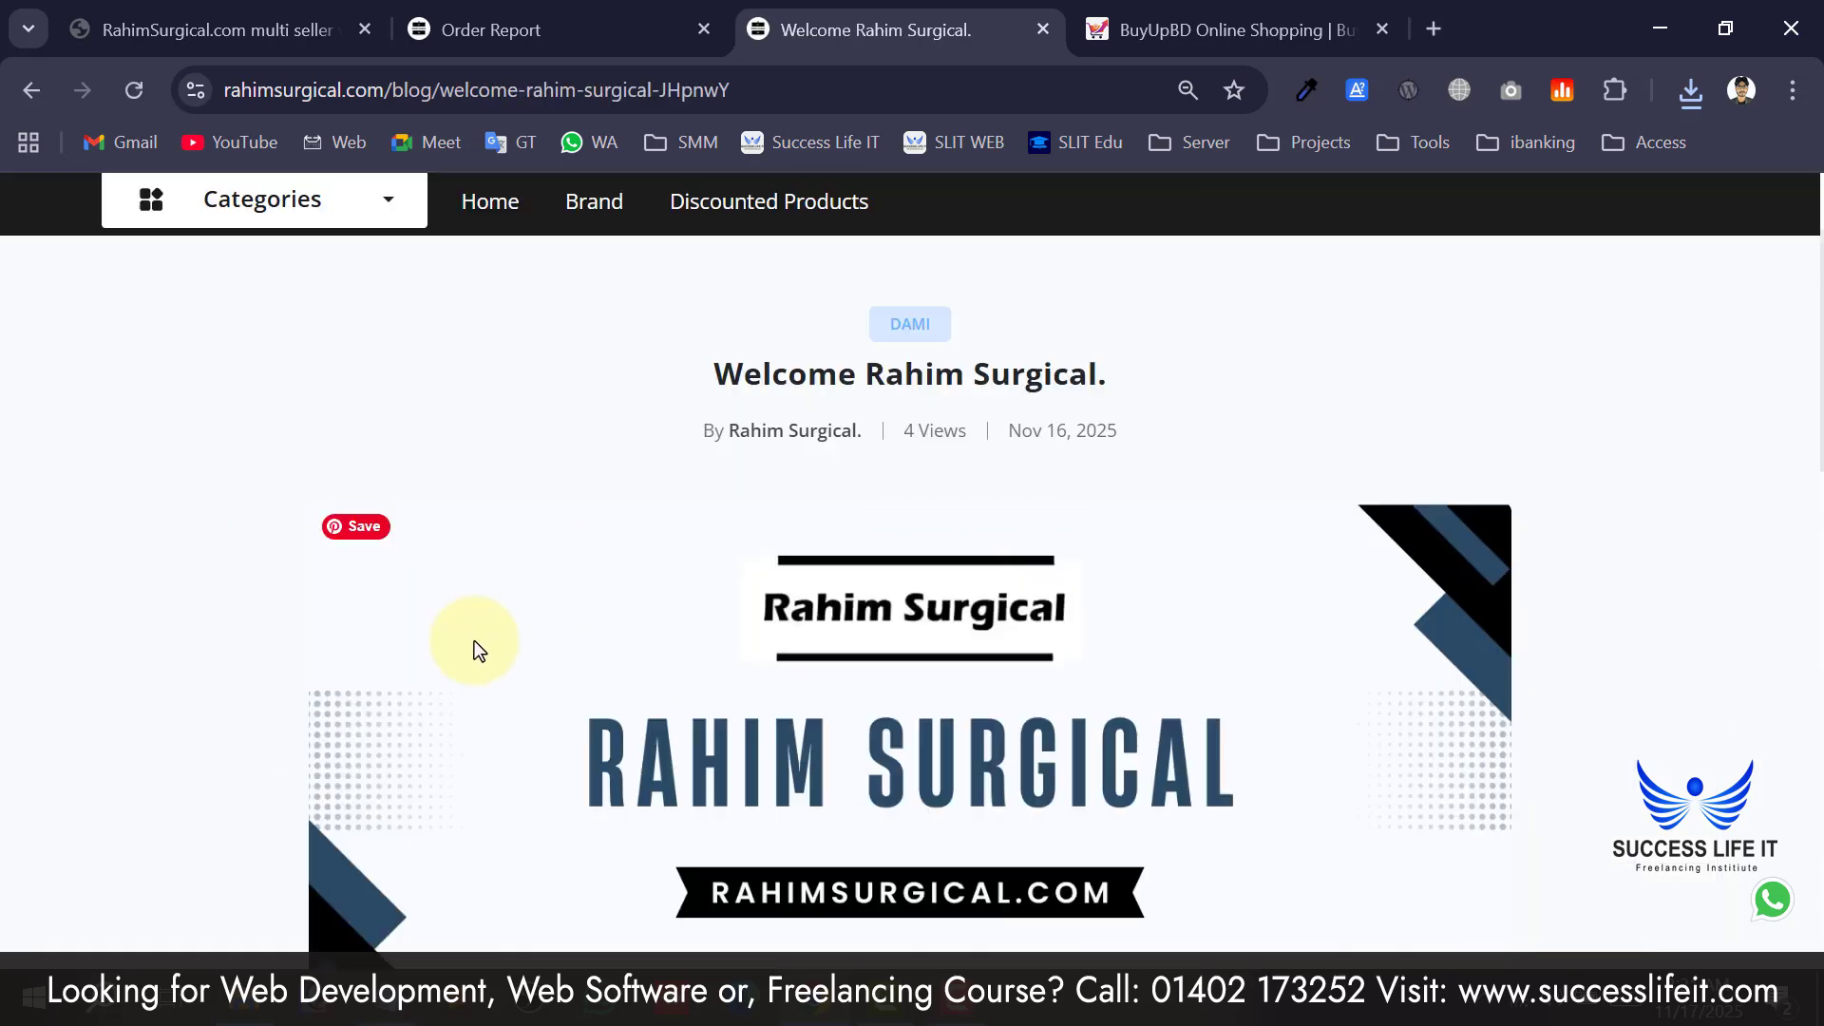
pyautogui.scroll(1, 475, 640)
pyautogui.moveTo(756, 504); pyautogui.dragTo(1072, 504)
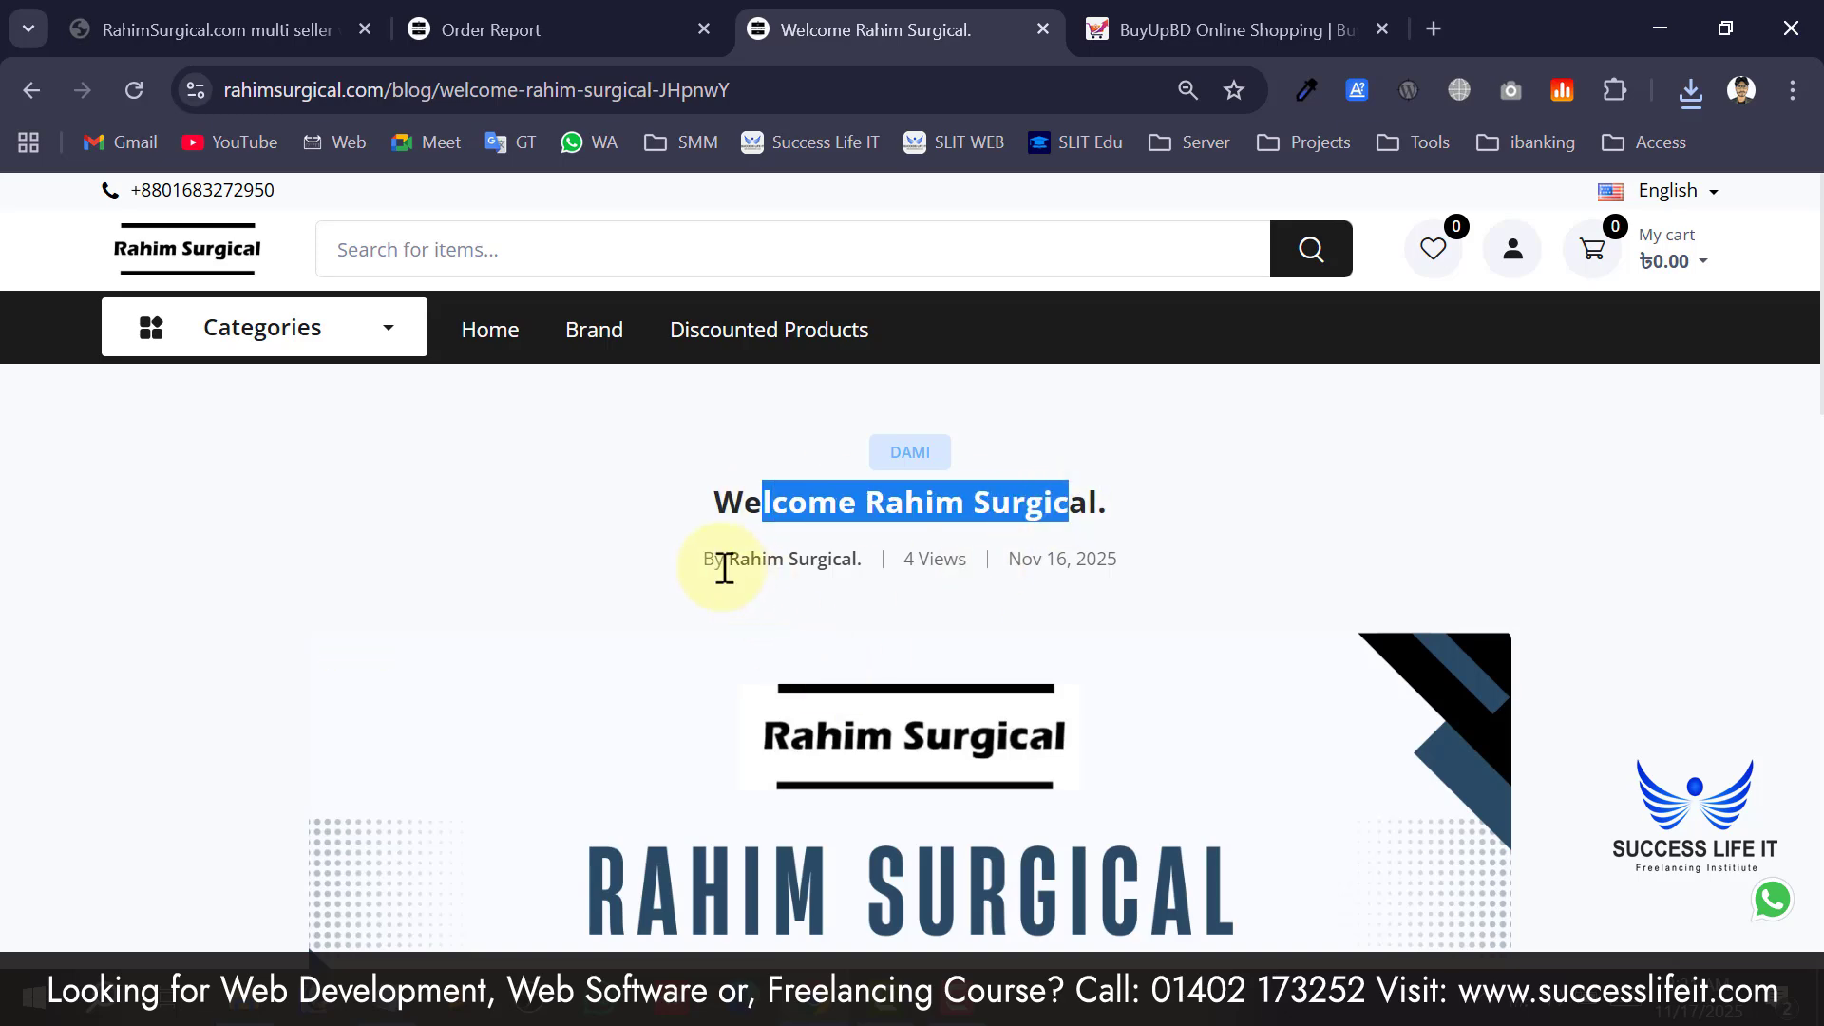
pyautogui.moveTo(724, 568); pyautogui.dragTo(816, 565)
pyautogui.scroll(-2, 1016, 441)
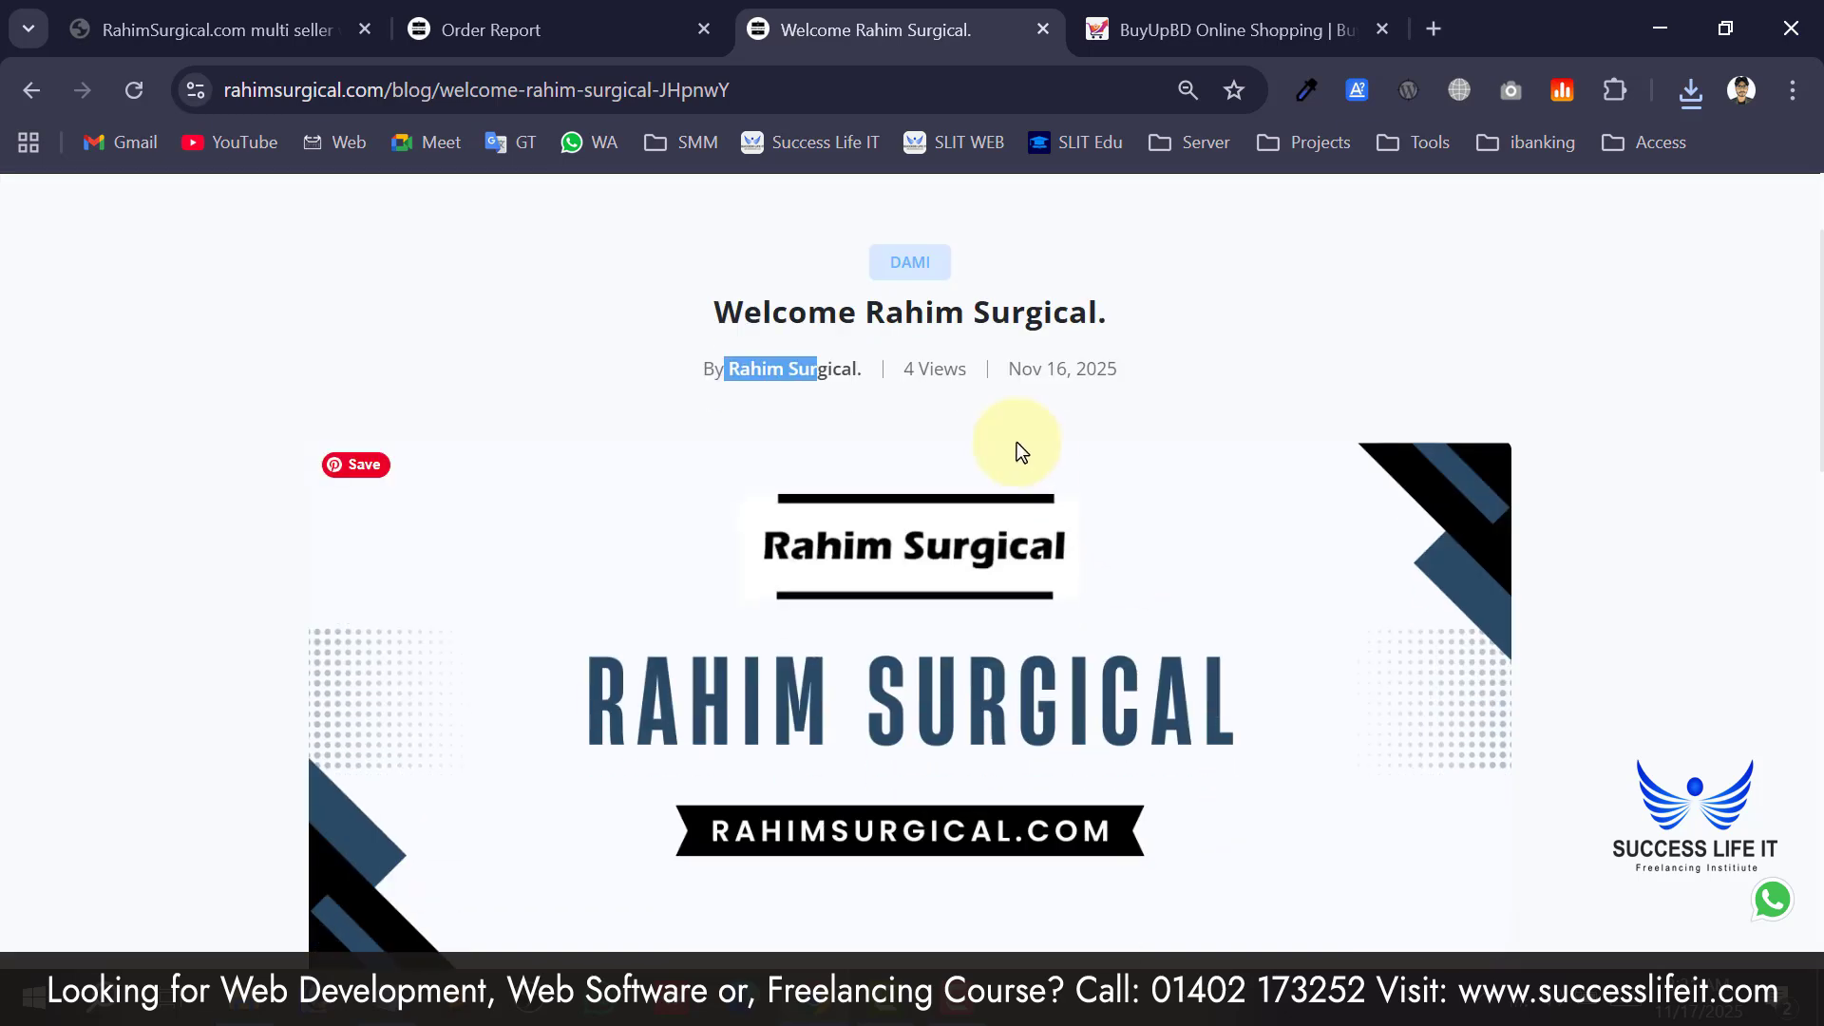
pyautogui.moveTo(1096, 370); pyautogui.dragTo(1047, 370)
pyautogui.scroll(-4, 967, 510)
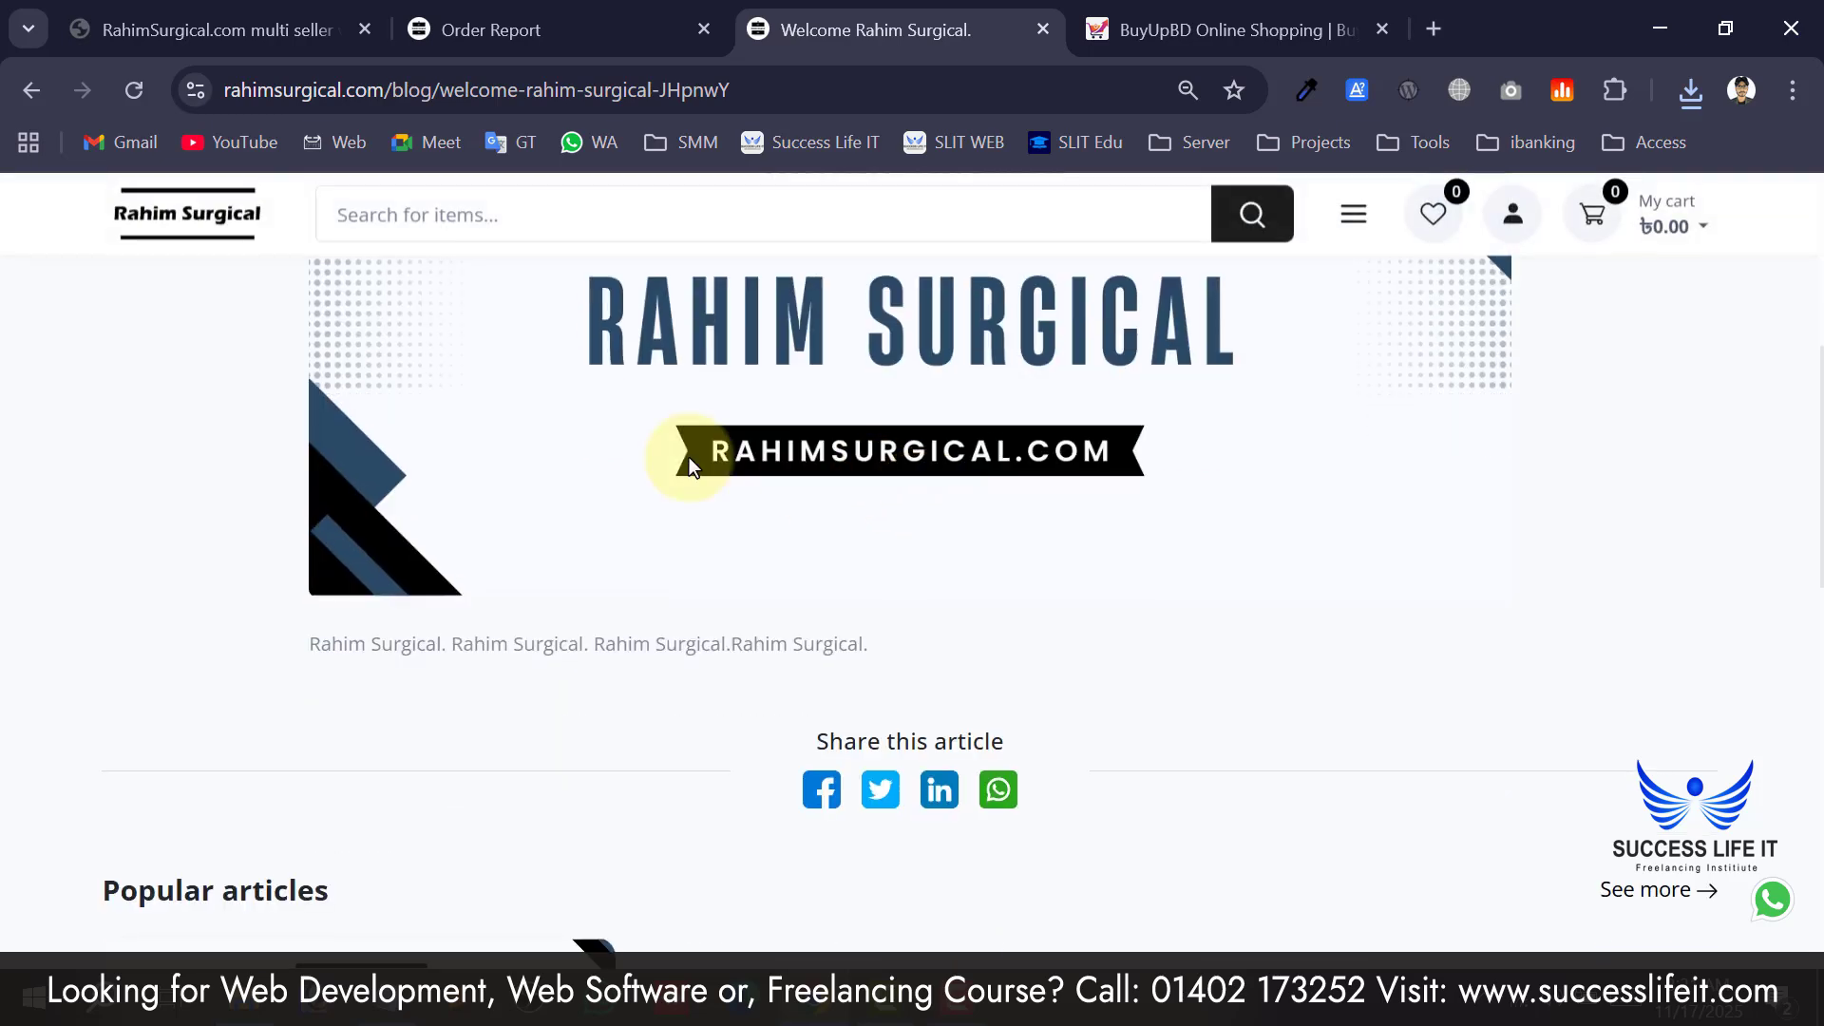
pyautogui.moveTo(371, 646); pyautogui.dragTo(1004, 676)
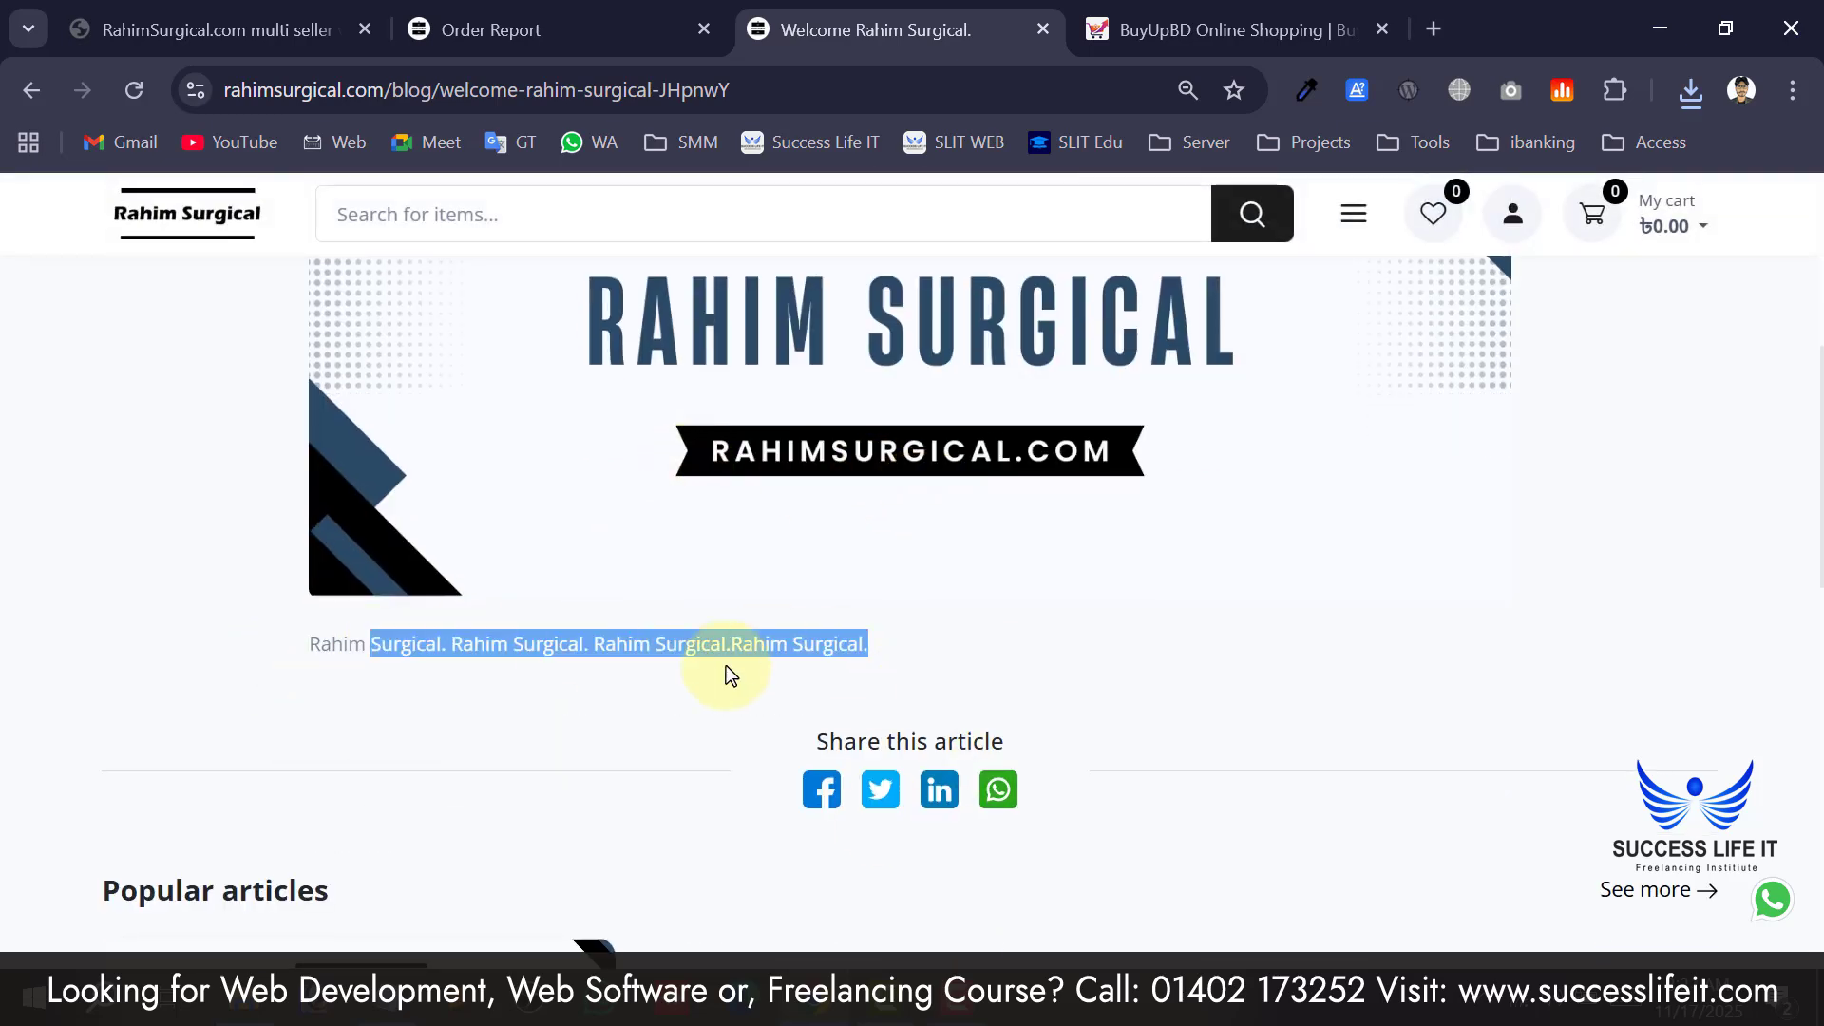
pyautogui.scroll(-2, 640, 608)
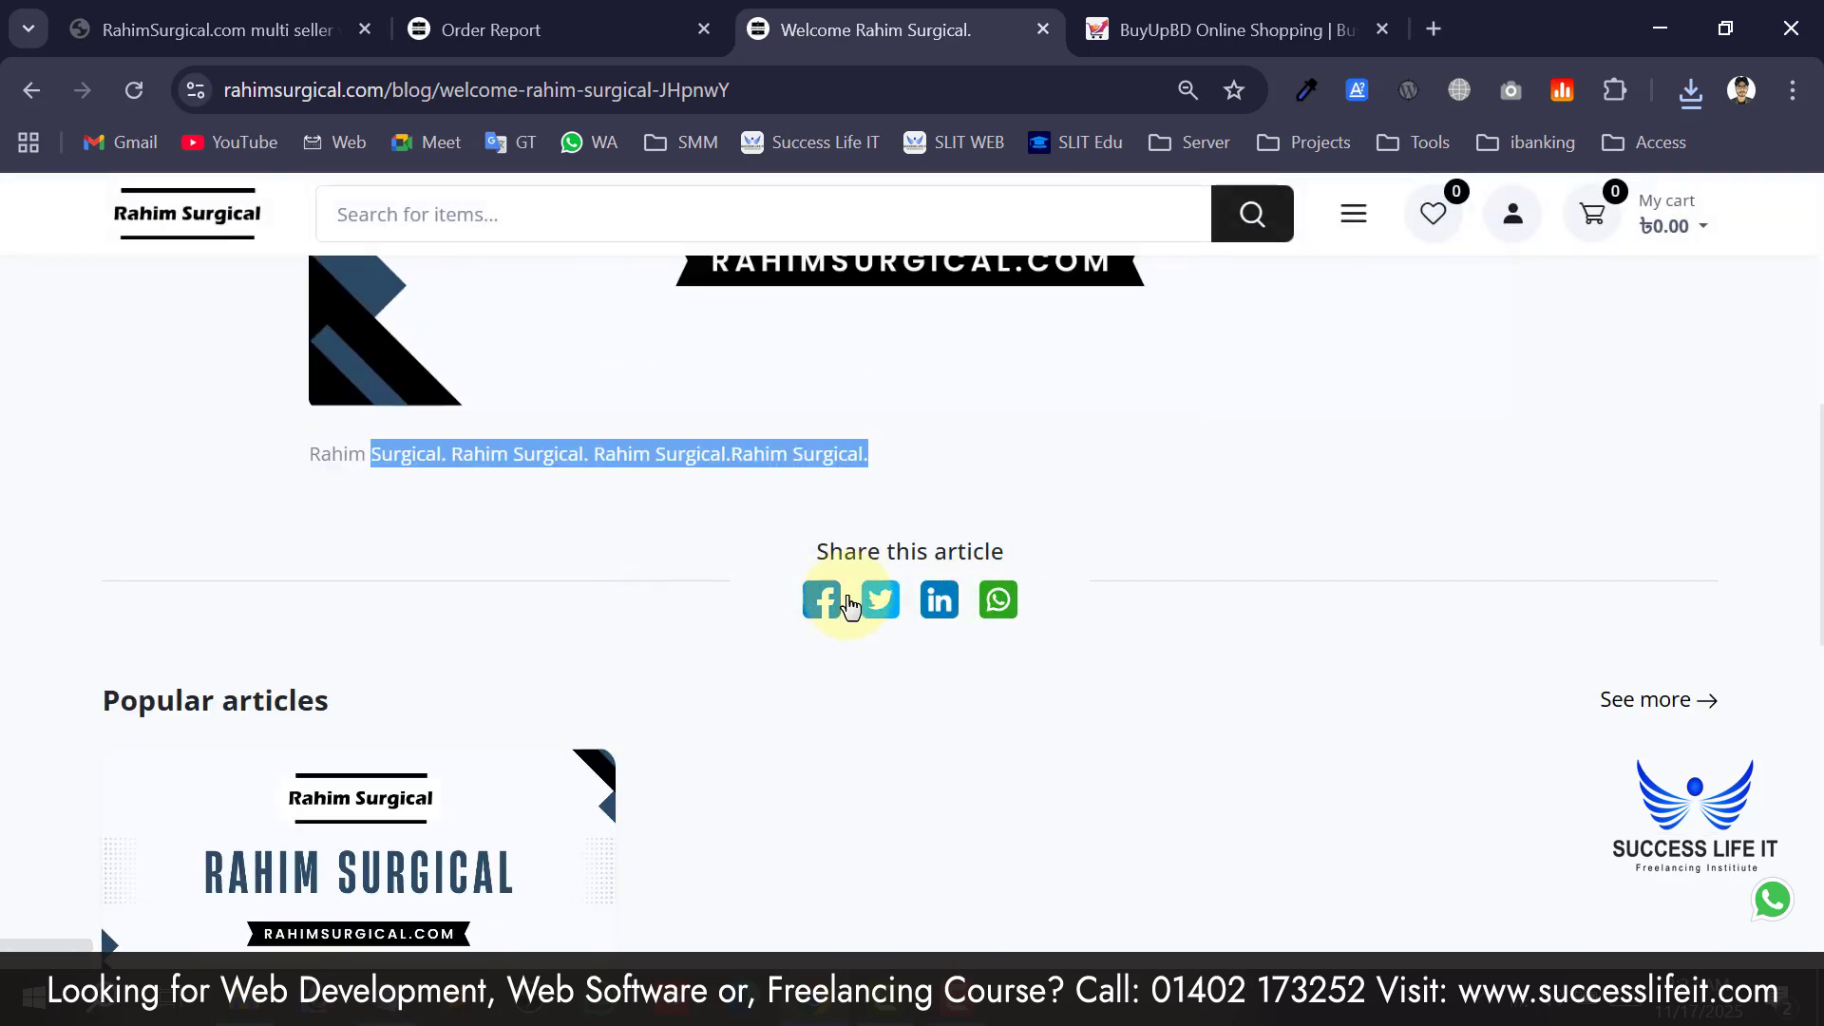
pyautogui.scroll(-5, 705, 578)
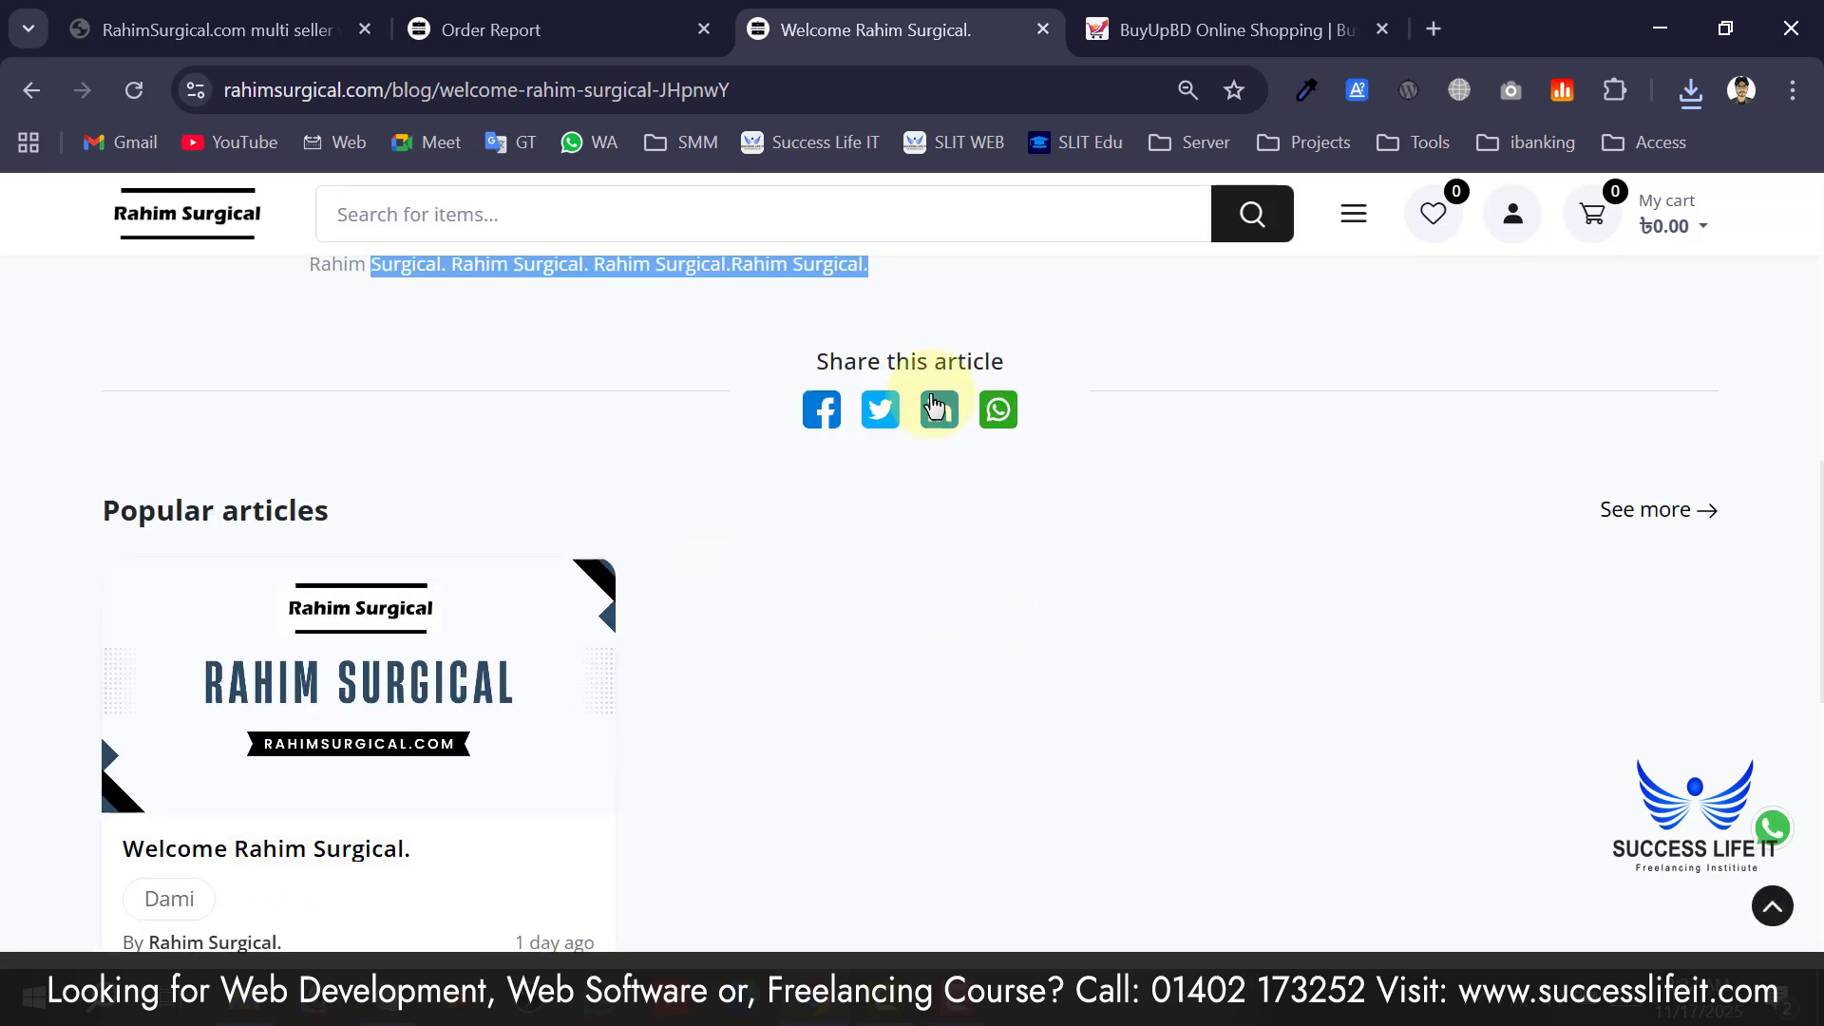
pyautogui.scroll(9, 788, 418)
# Back in the admin, open Blog > List and scroll its 'Blog' intro settings and one-post table.
pyautogui.click(613, 11)
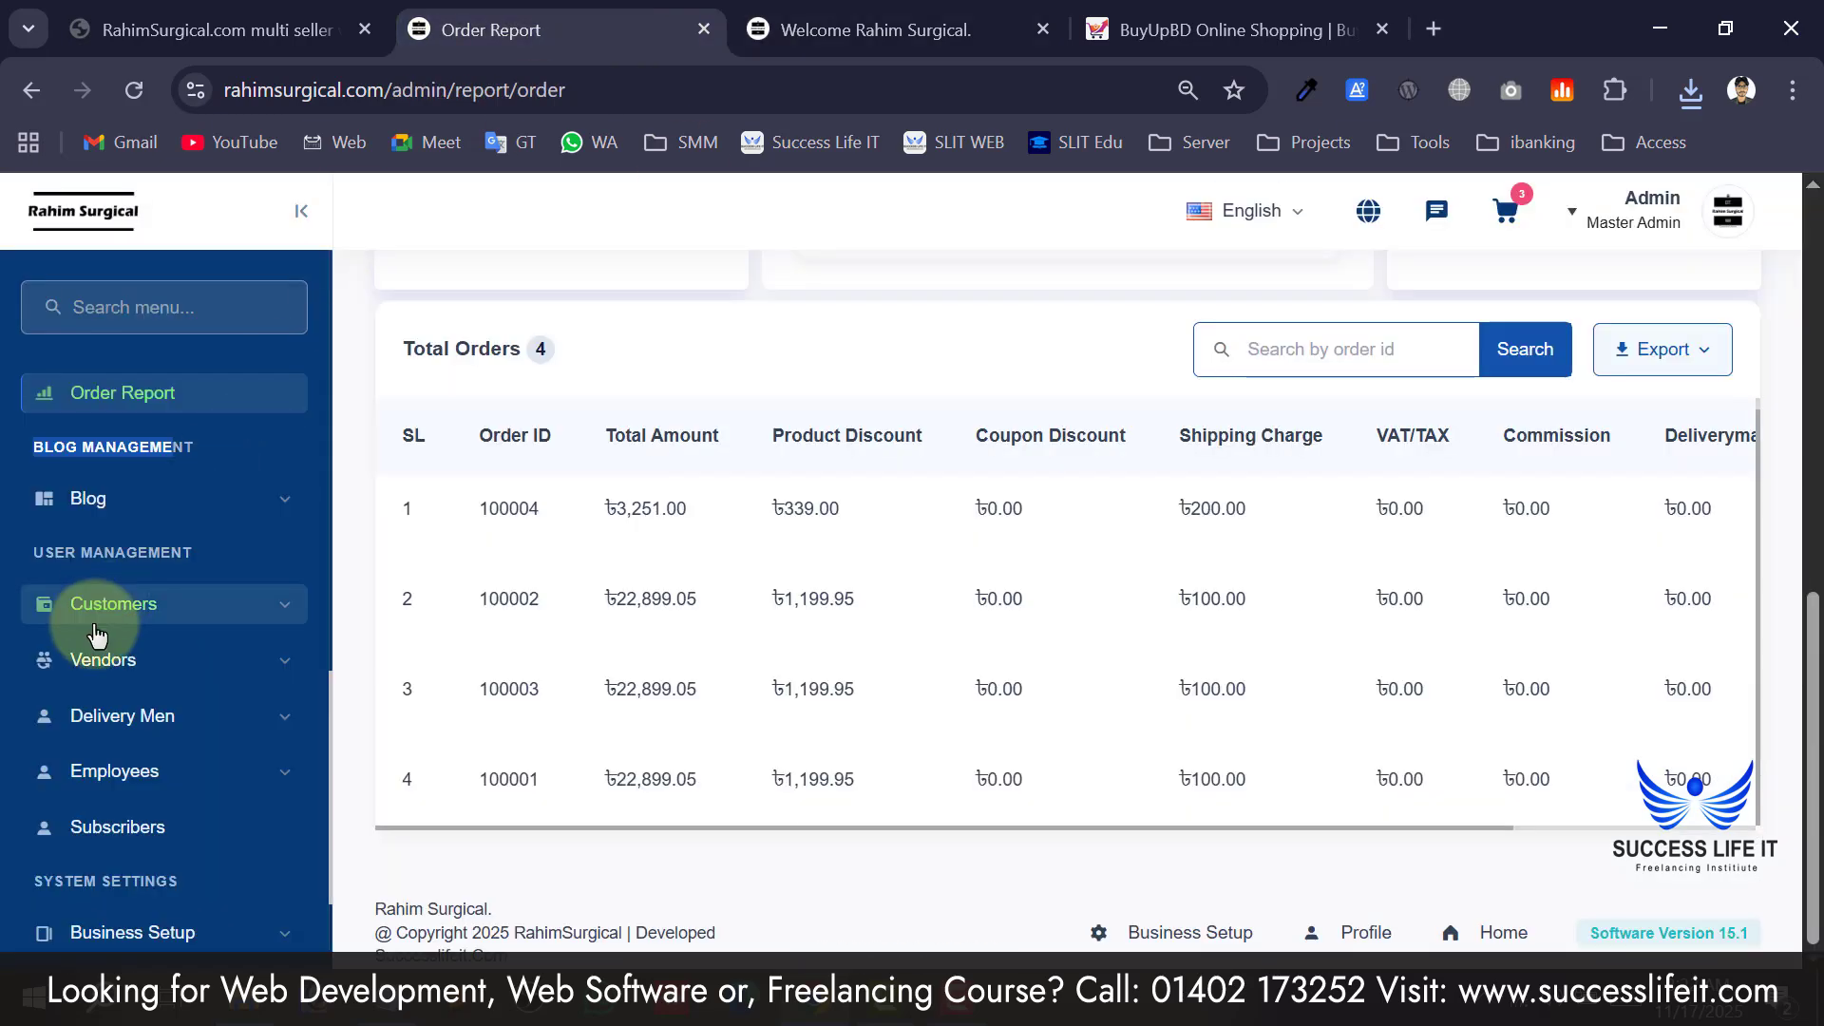
pyautogui.click(133, 504)
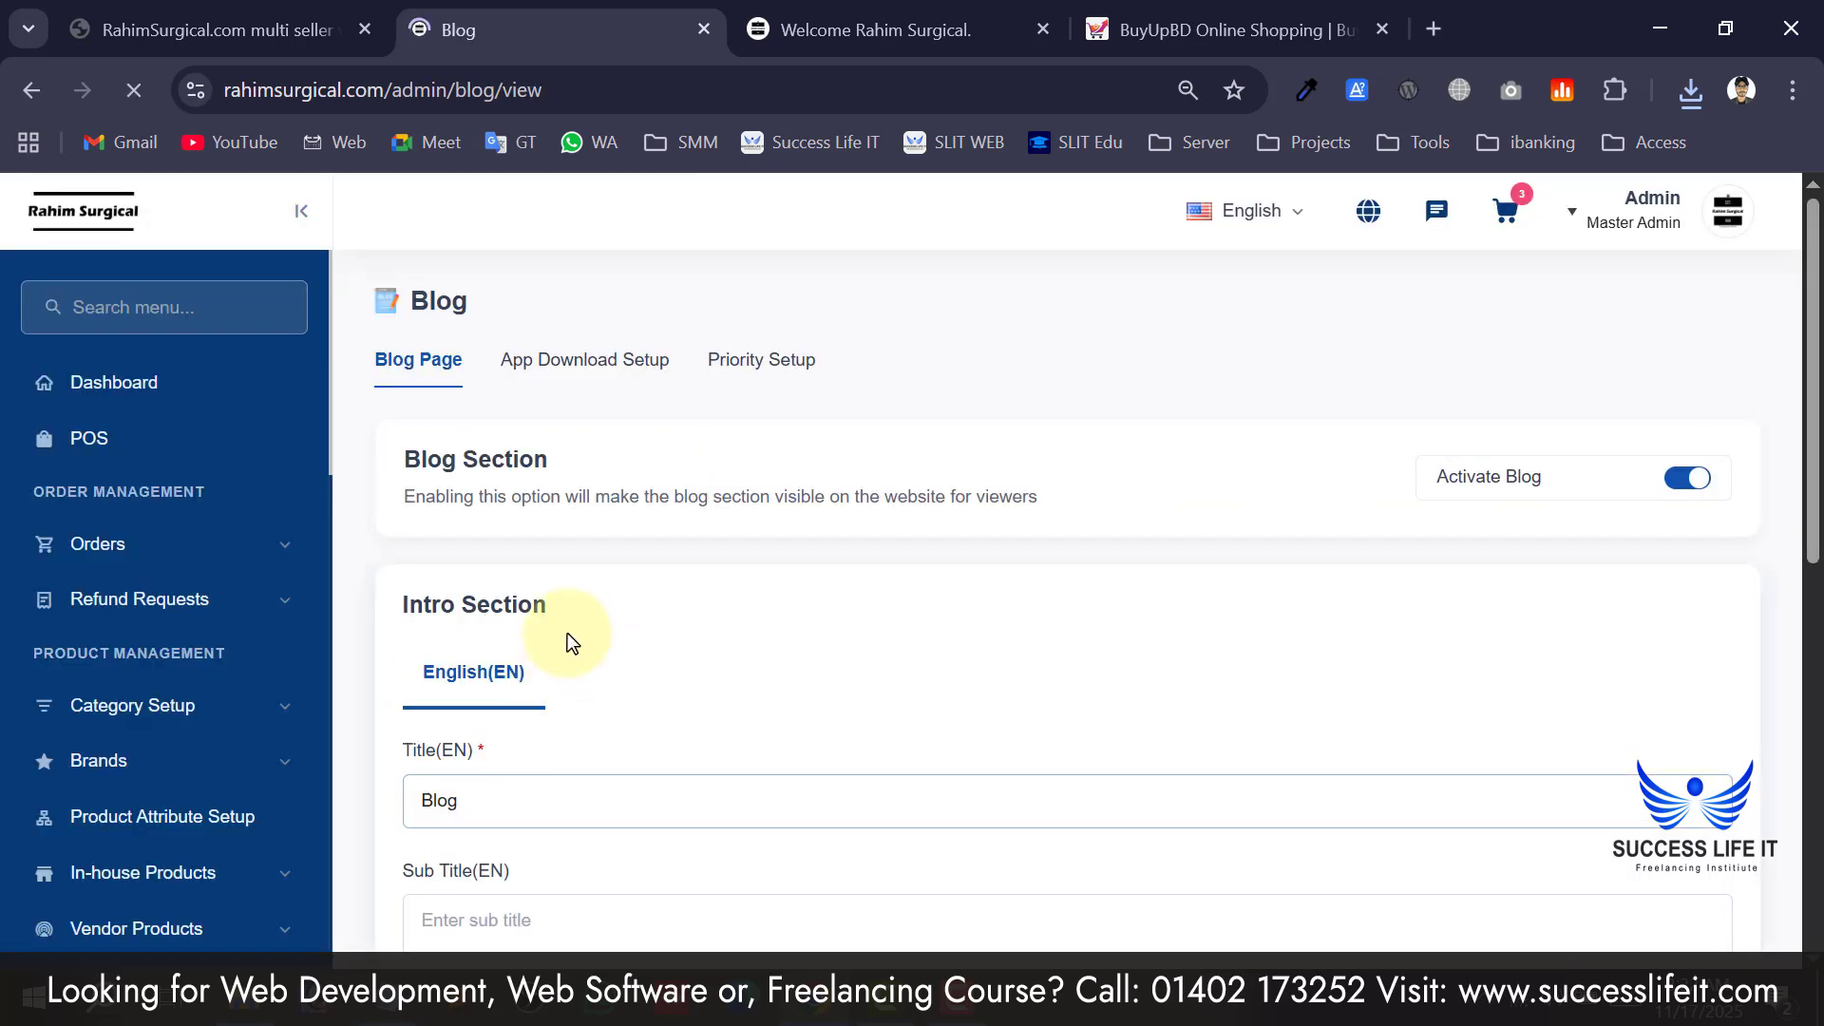
pyautogui.scroll(-2, 500, 783)
pyautogui.scroll(-6, 501, 783)
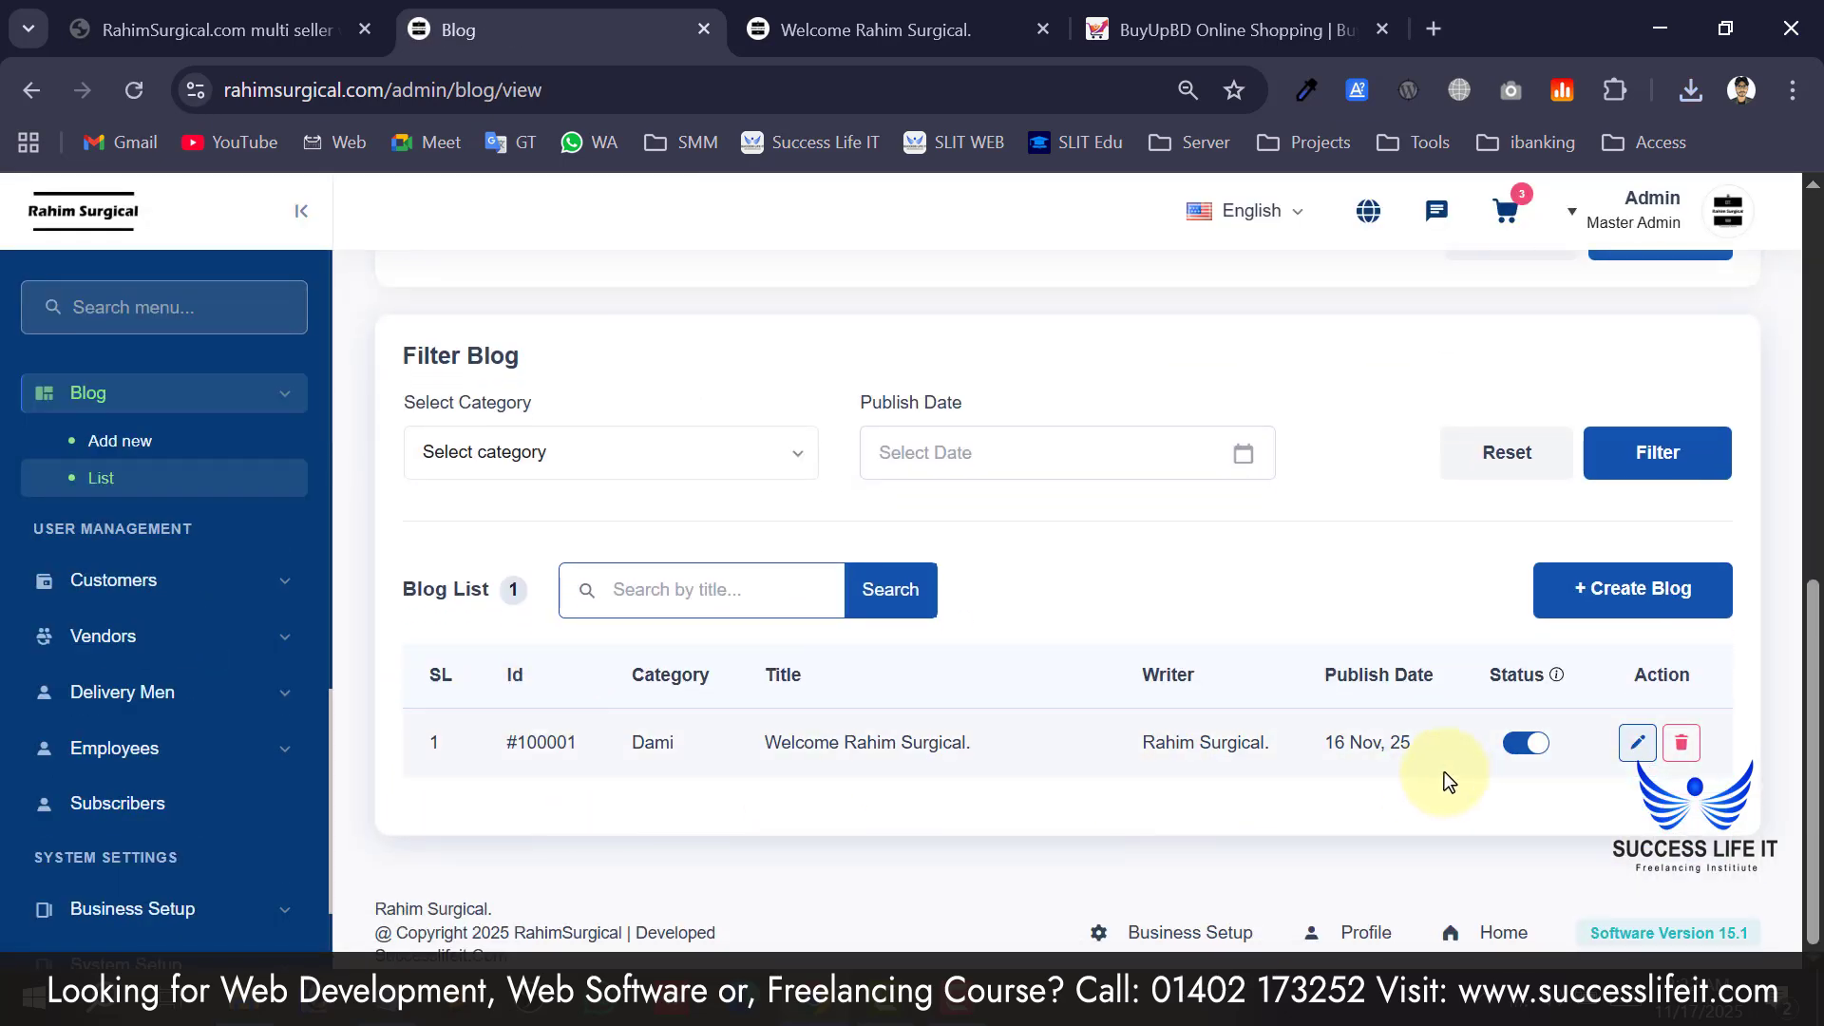
pyautogui.scroll(9, 665, 659)
pyautogui.scroll(-3, 643, 640)
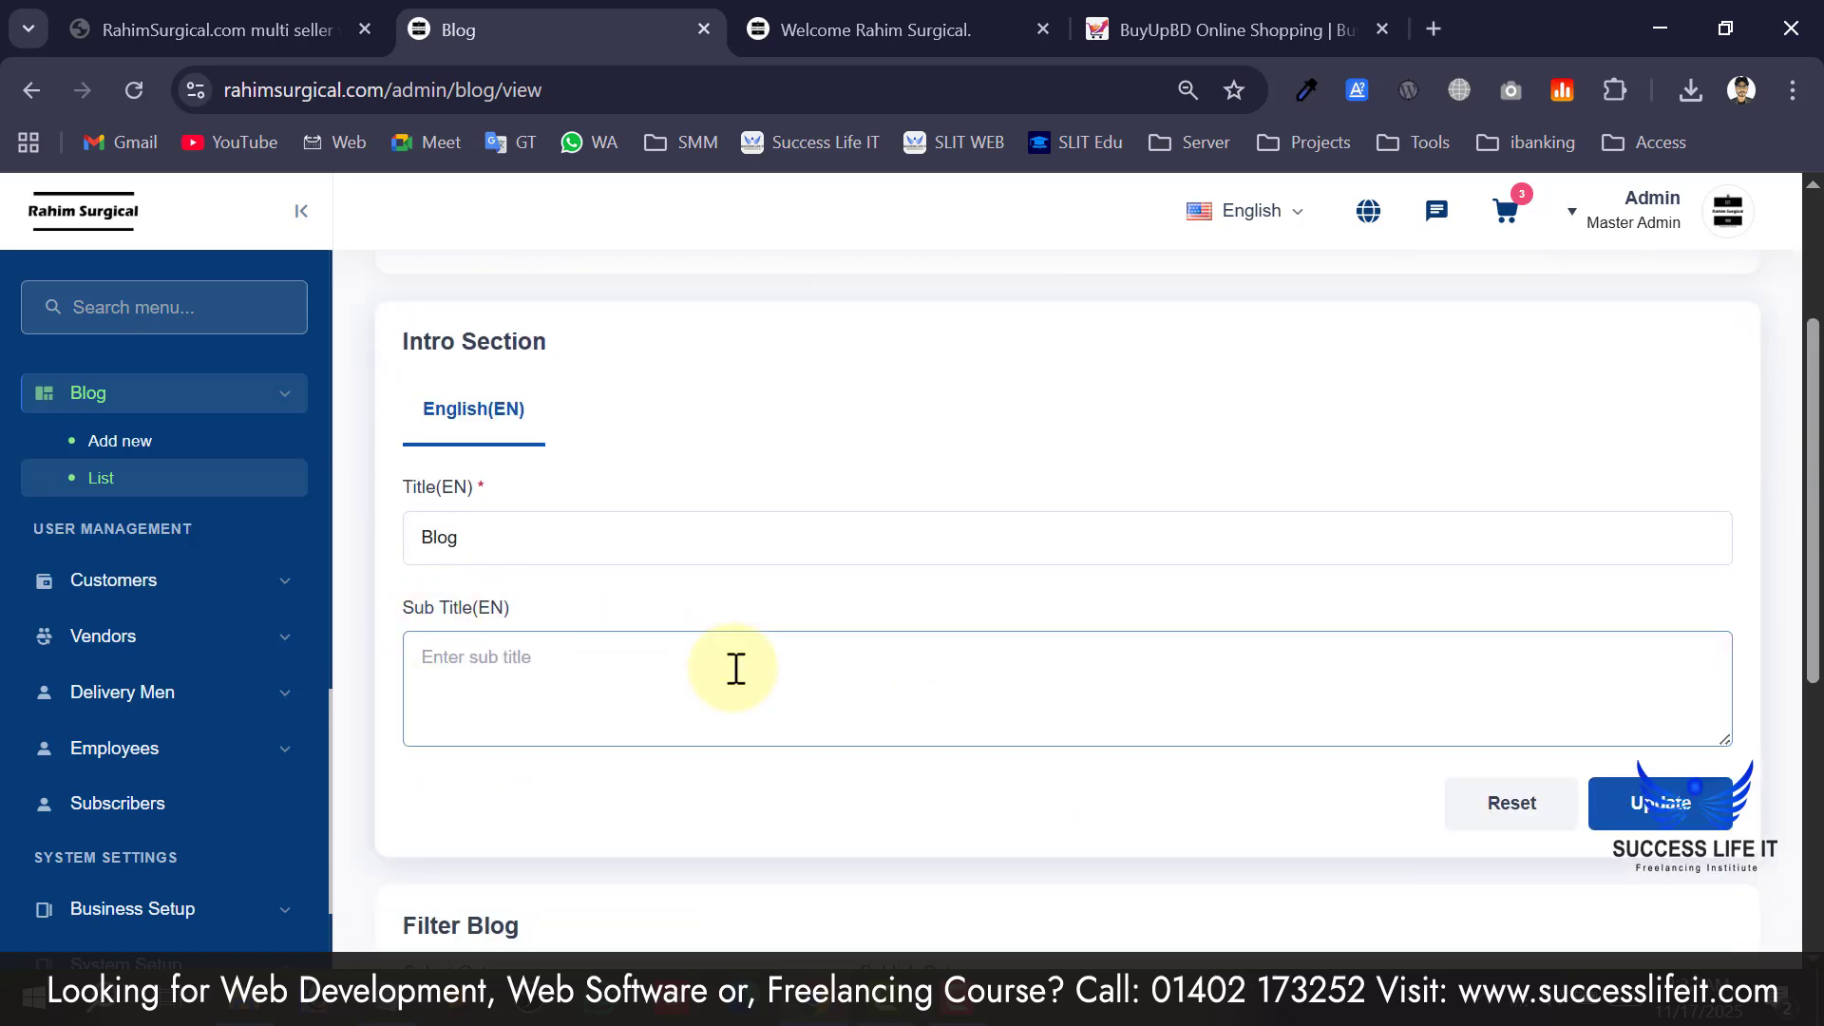
# Open Add new blog, pick Dami as the category and click into Writer.
pyautogui.click(134, 450)
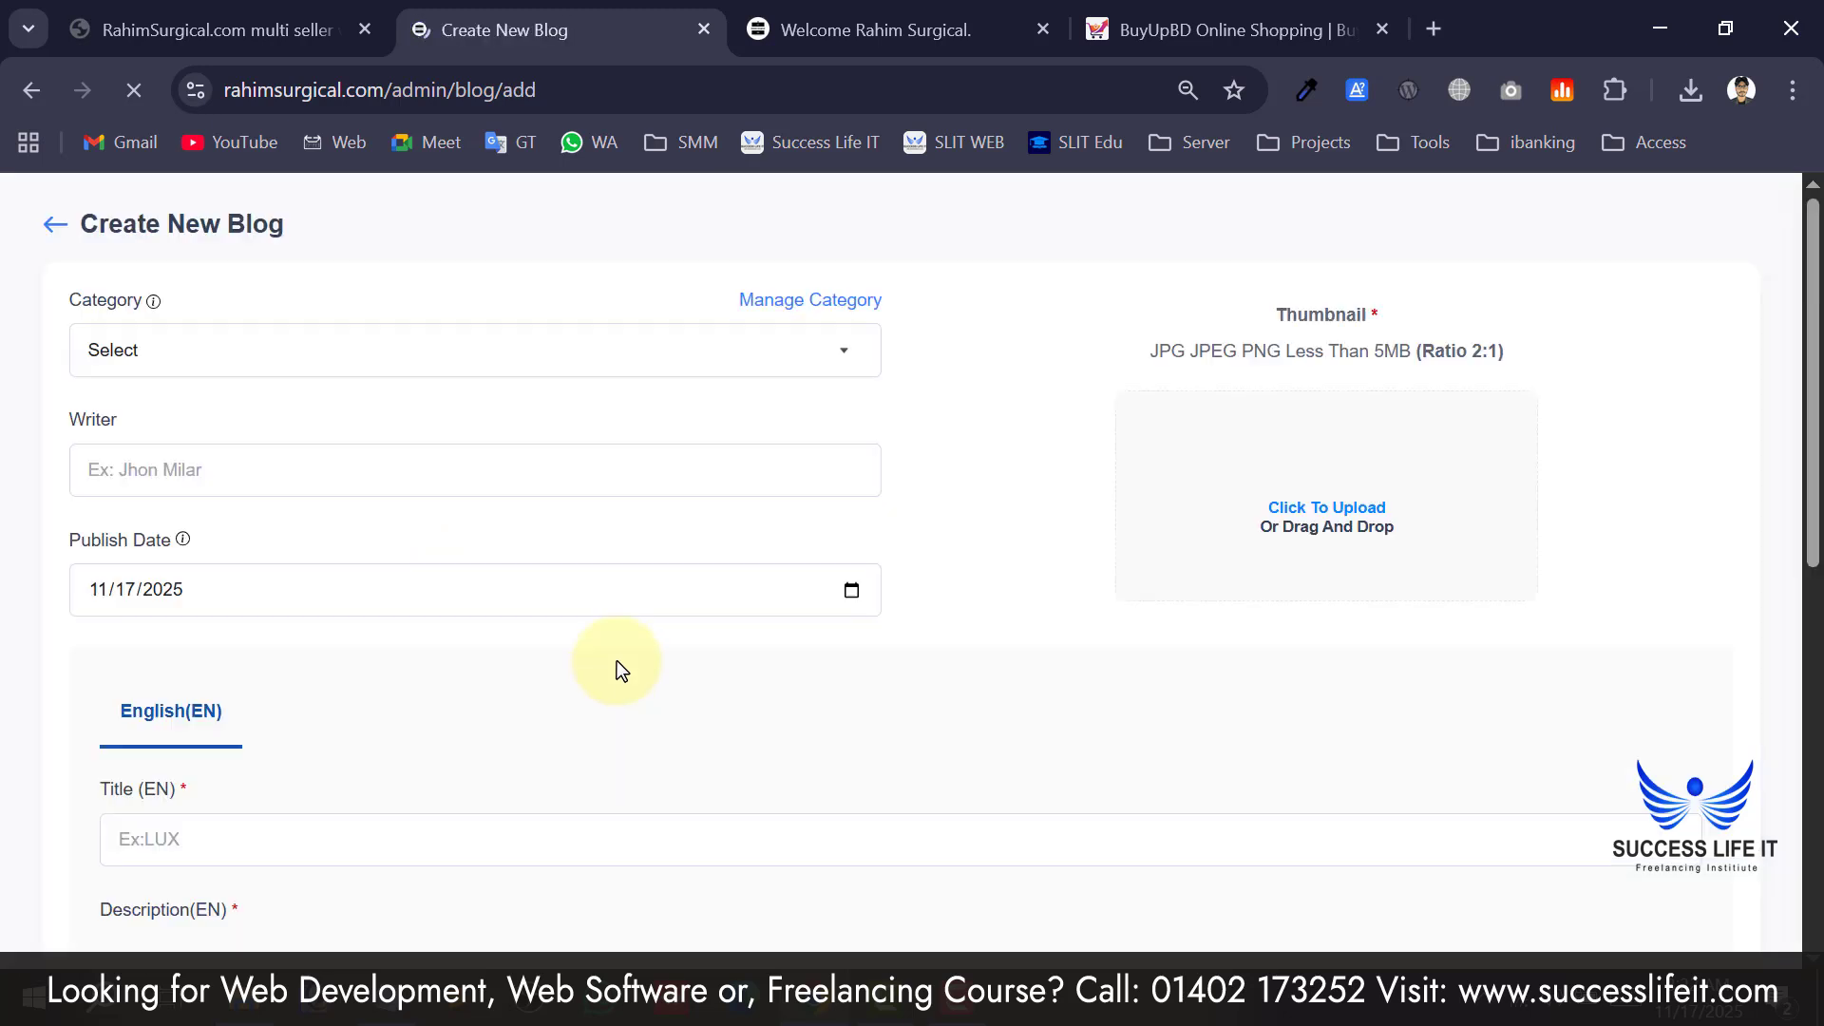
pyautogui.click(572, 435)
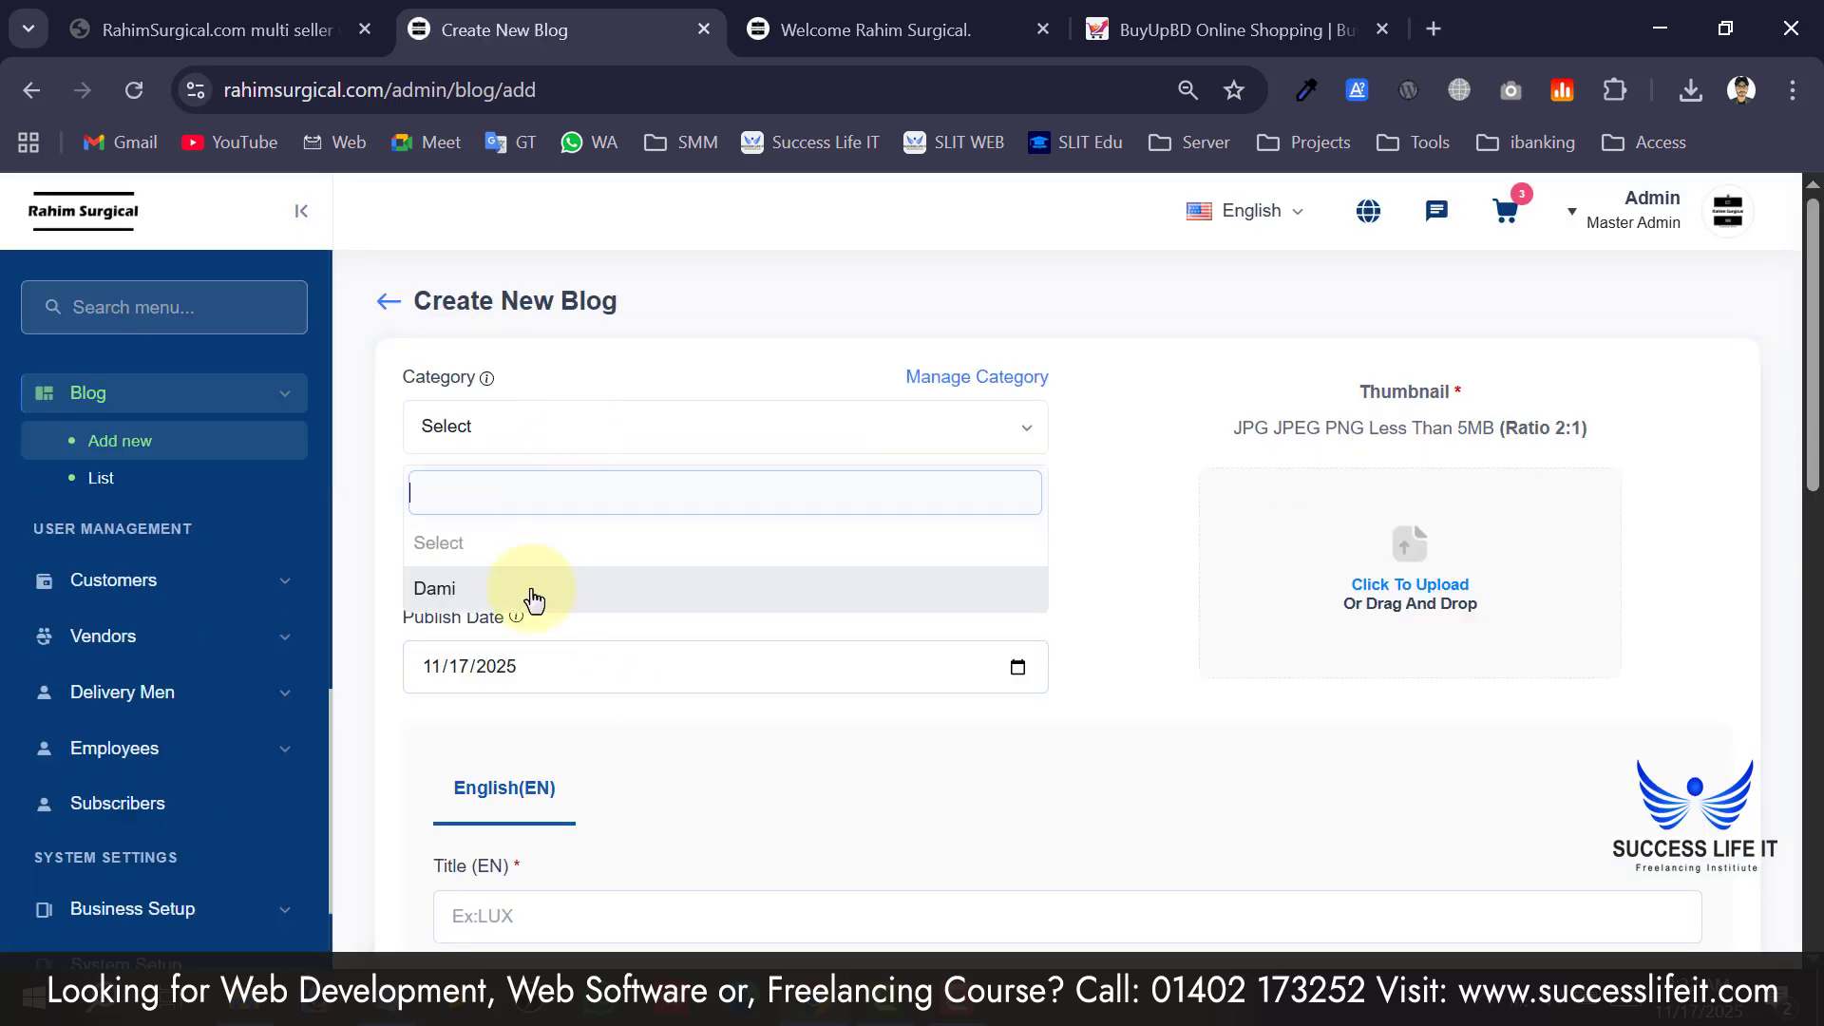
pyautogui.click(514, 591)
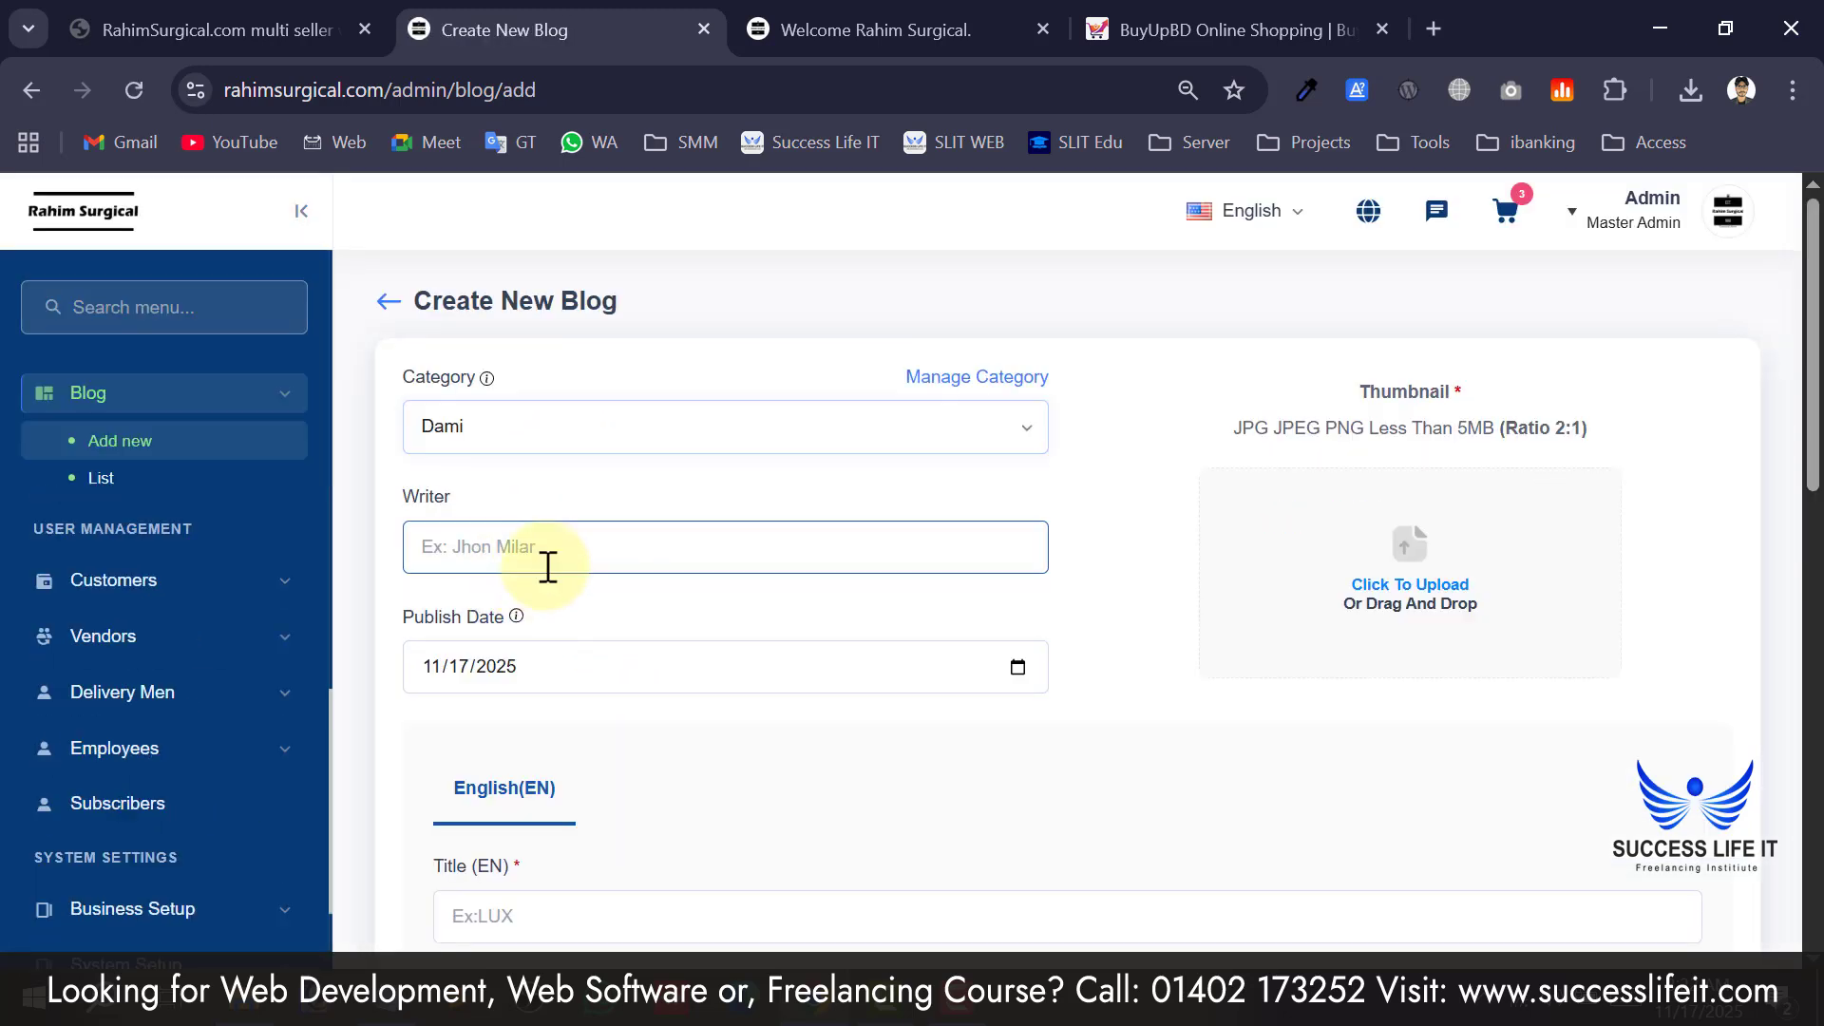
pyautogui.click(538, 568)
# Scroll through the Create New Blog form, clicking into the Meta Description field.
pyautogui.scroll(-4, 446, 627)
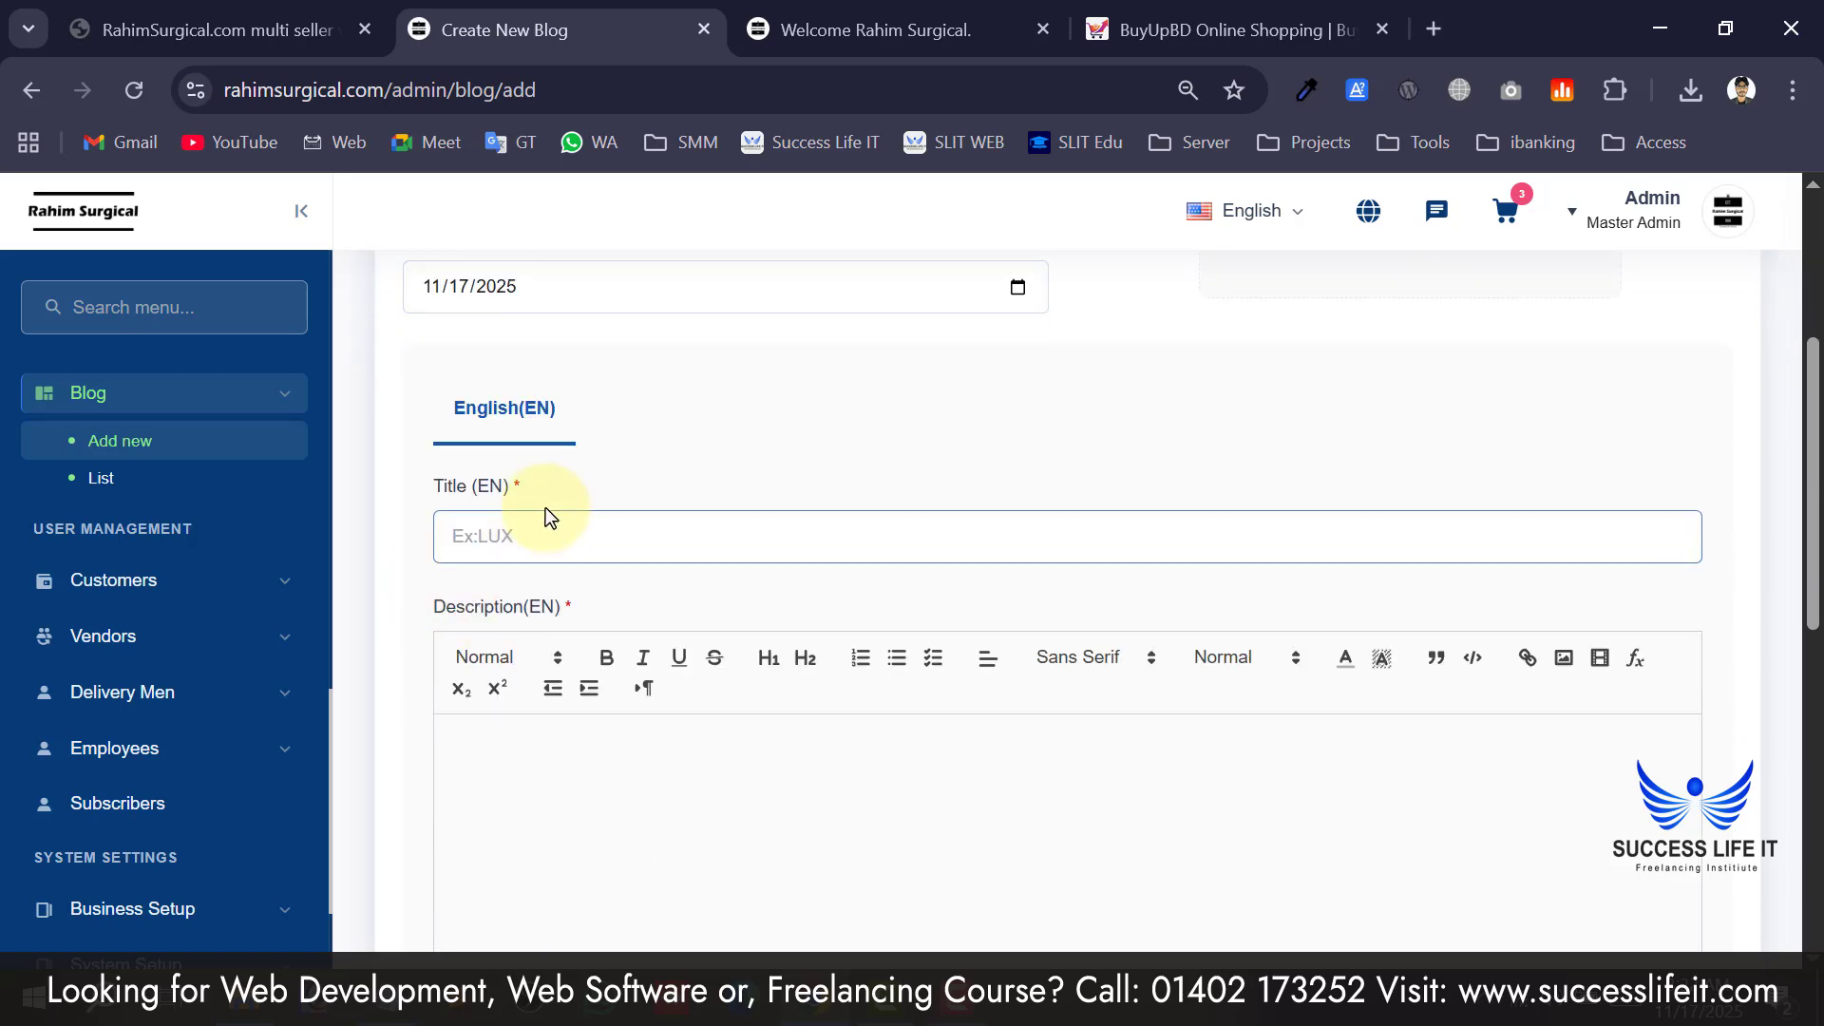
pyautogui.scroll(4, 542, 499)
pyautogui.scroll(-1, 1330, 628)
pyautogui.scroll(-5, 1216, 581)
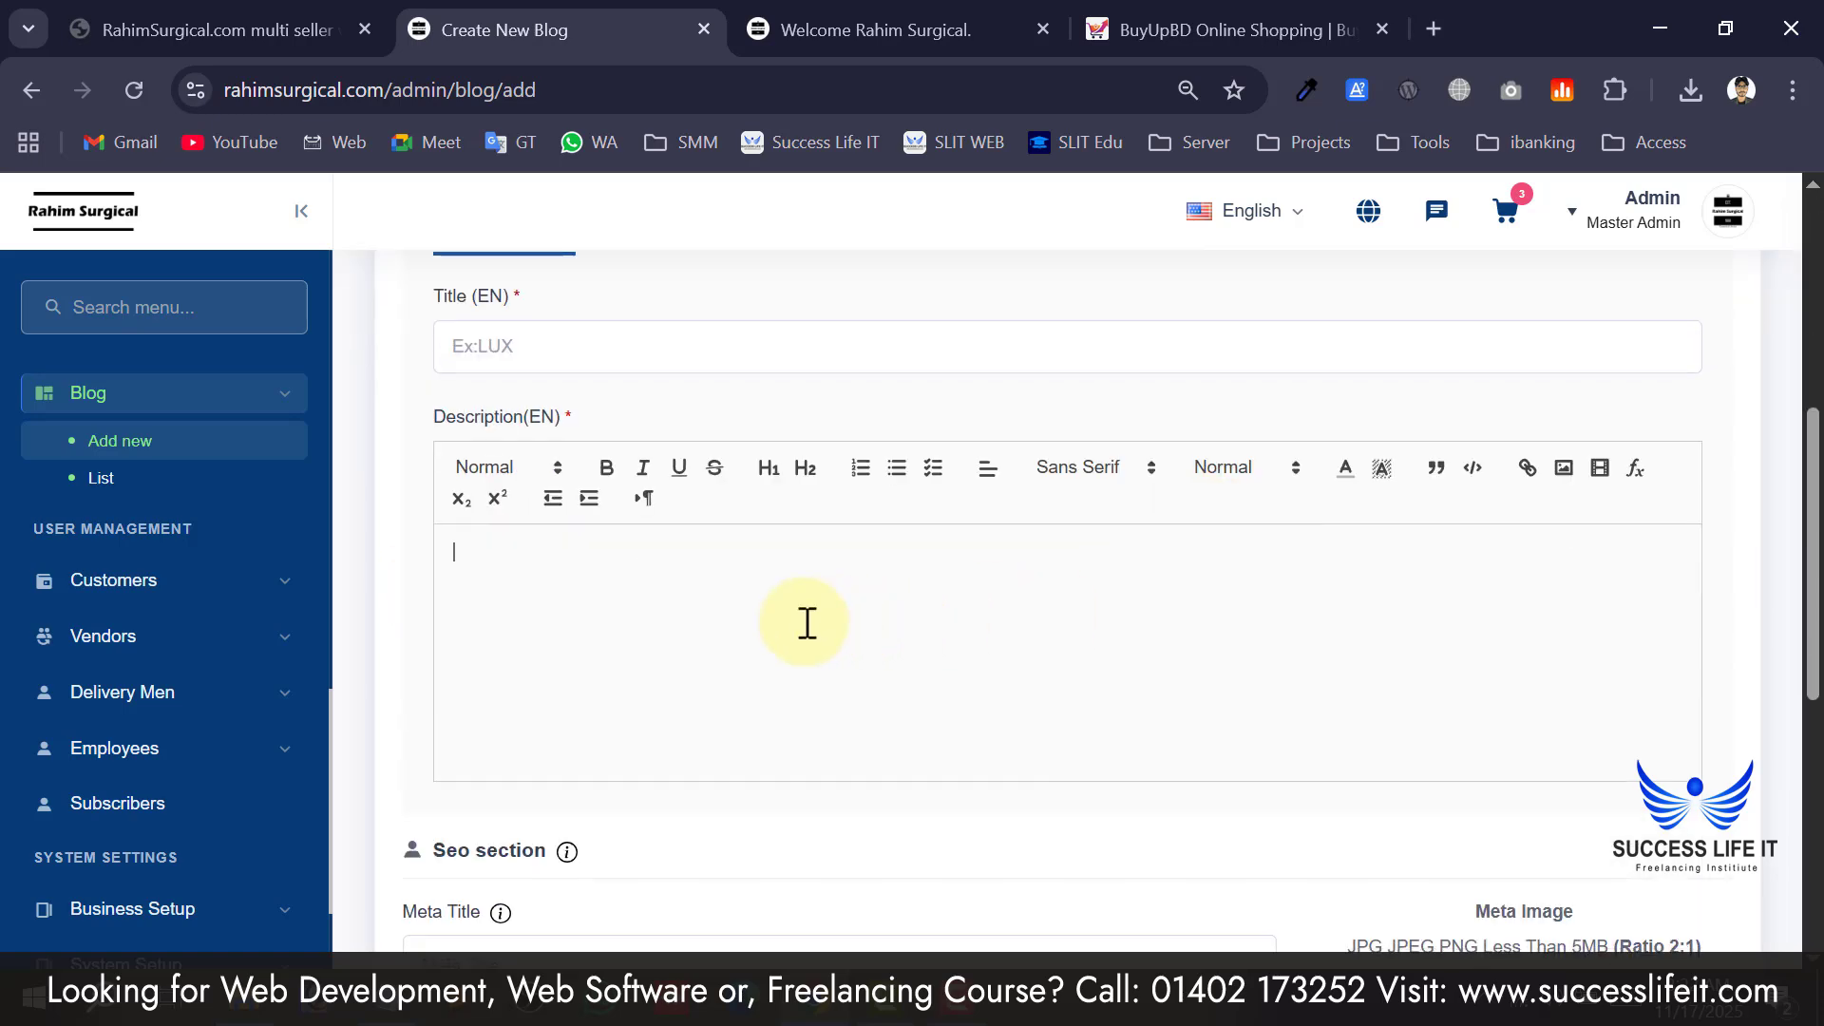
pyautogui.scroll(-4, 803, 623)
pyautogui.scroll(-2, 509, 656)
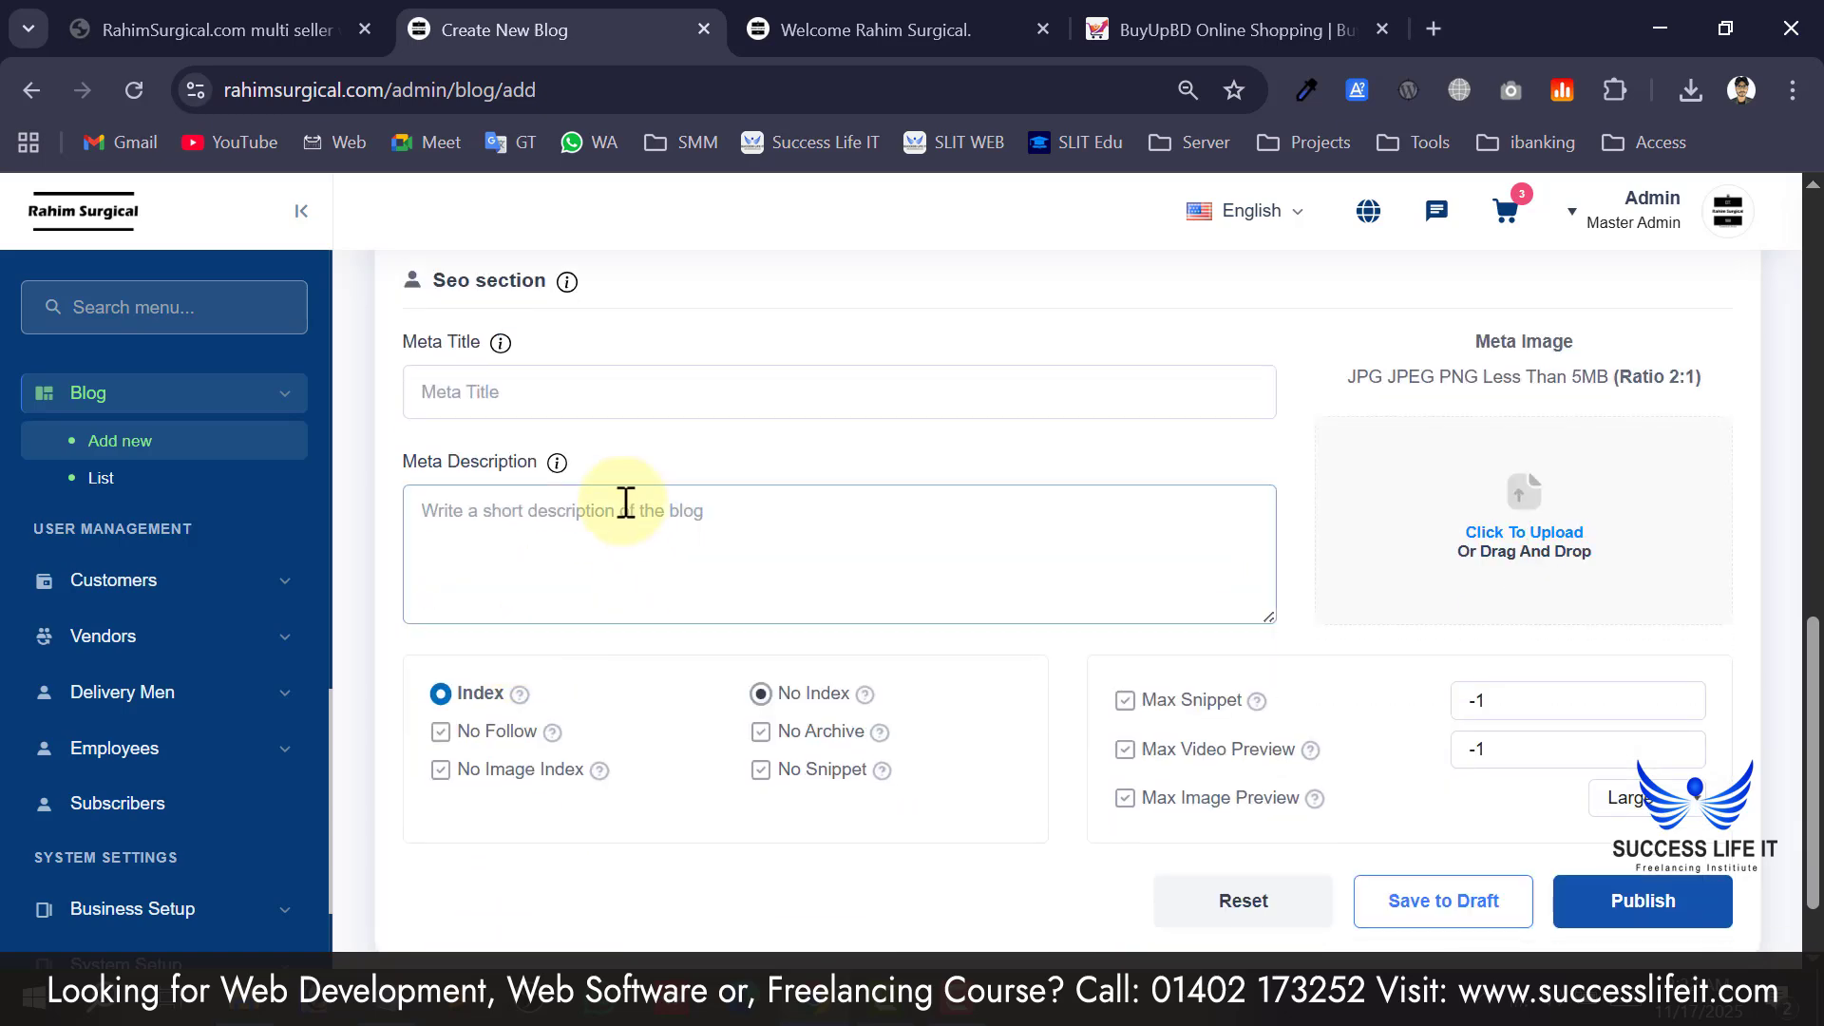
pyautogui.click(627, 504)
pyautogui.scroll(2, 682, 521)
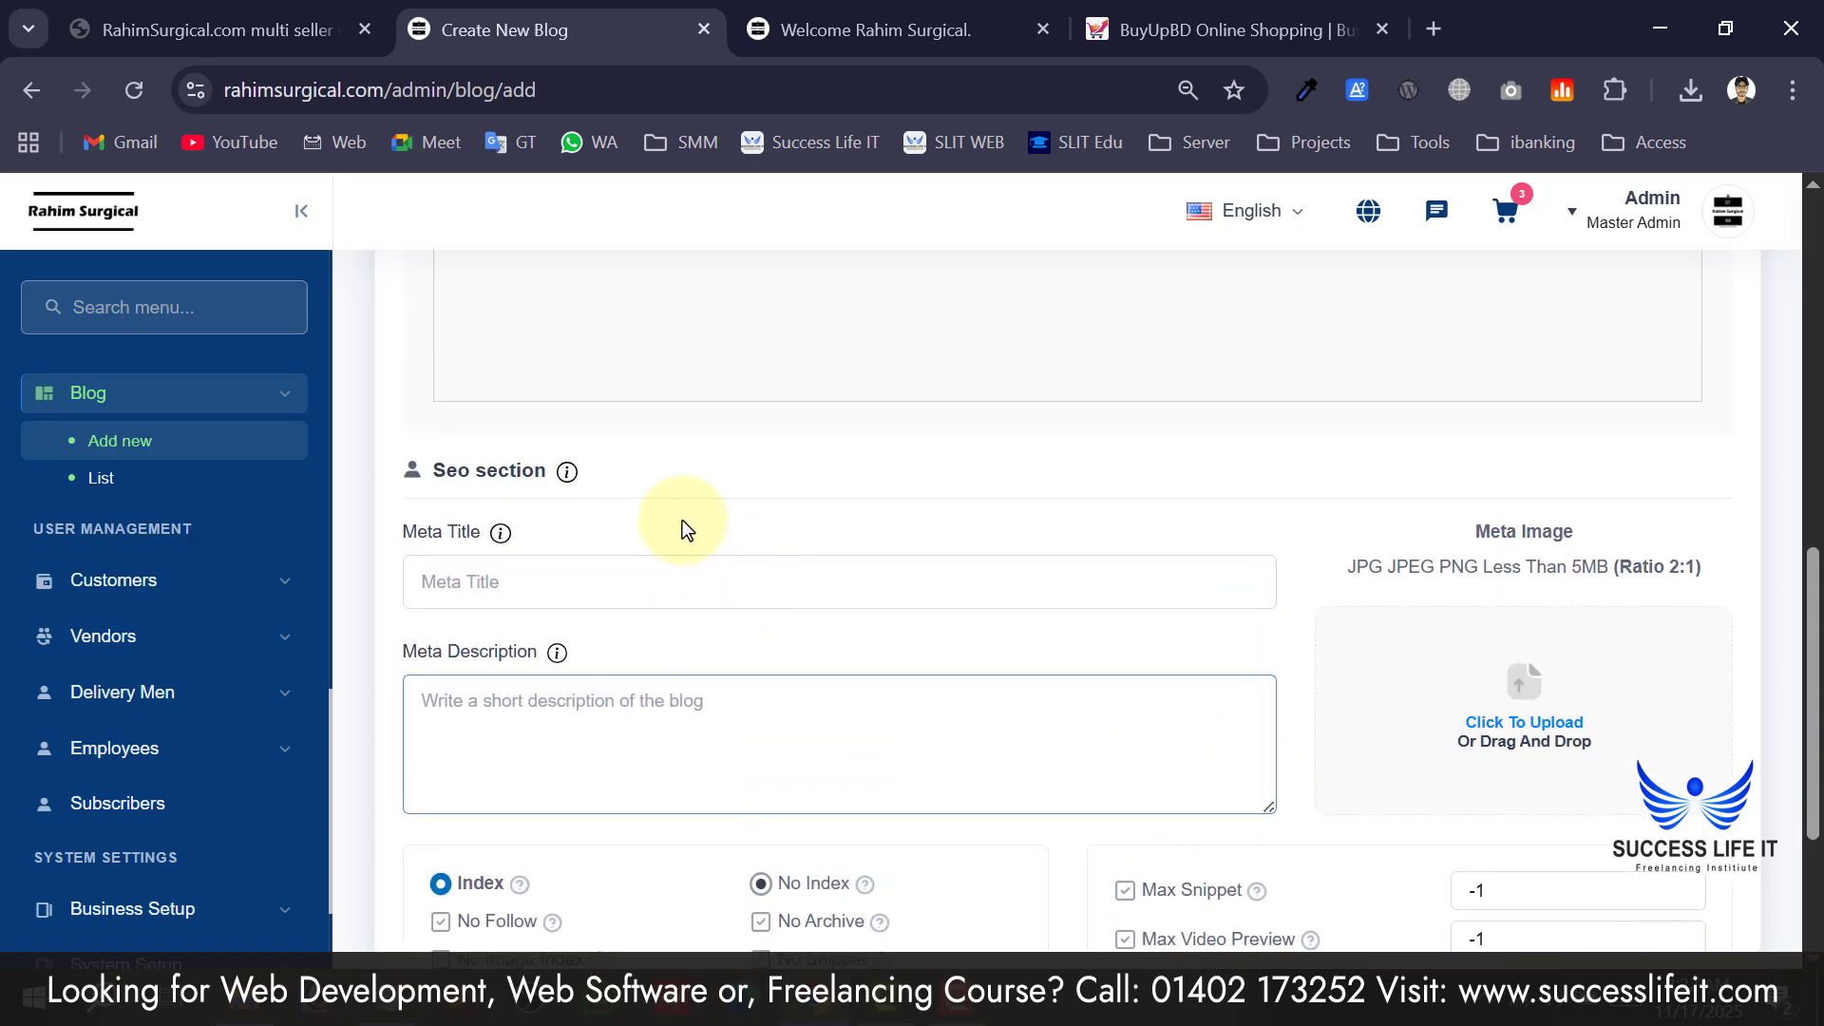
pyautogui.scroll(-2, 665, 551)
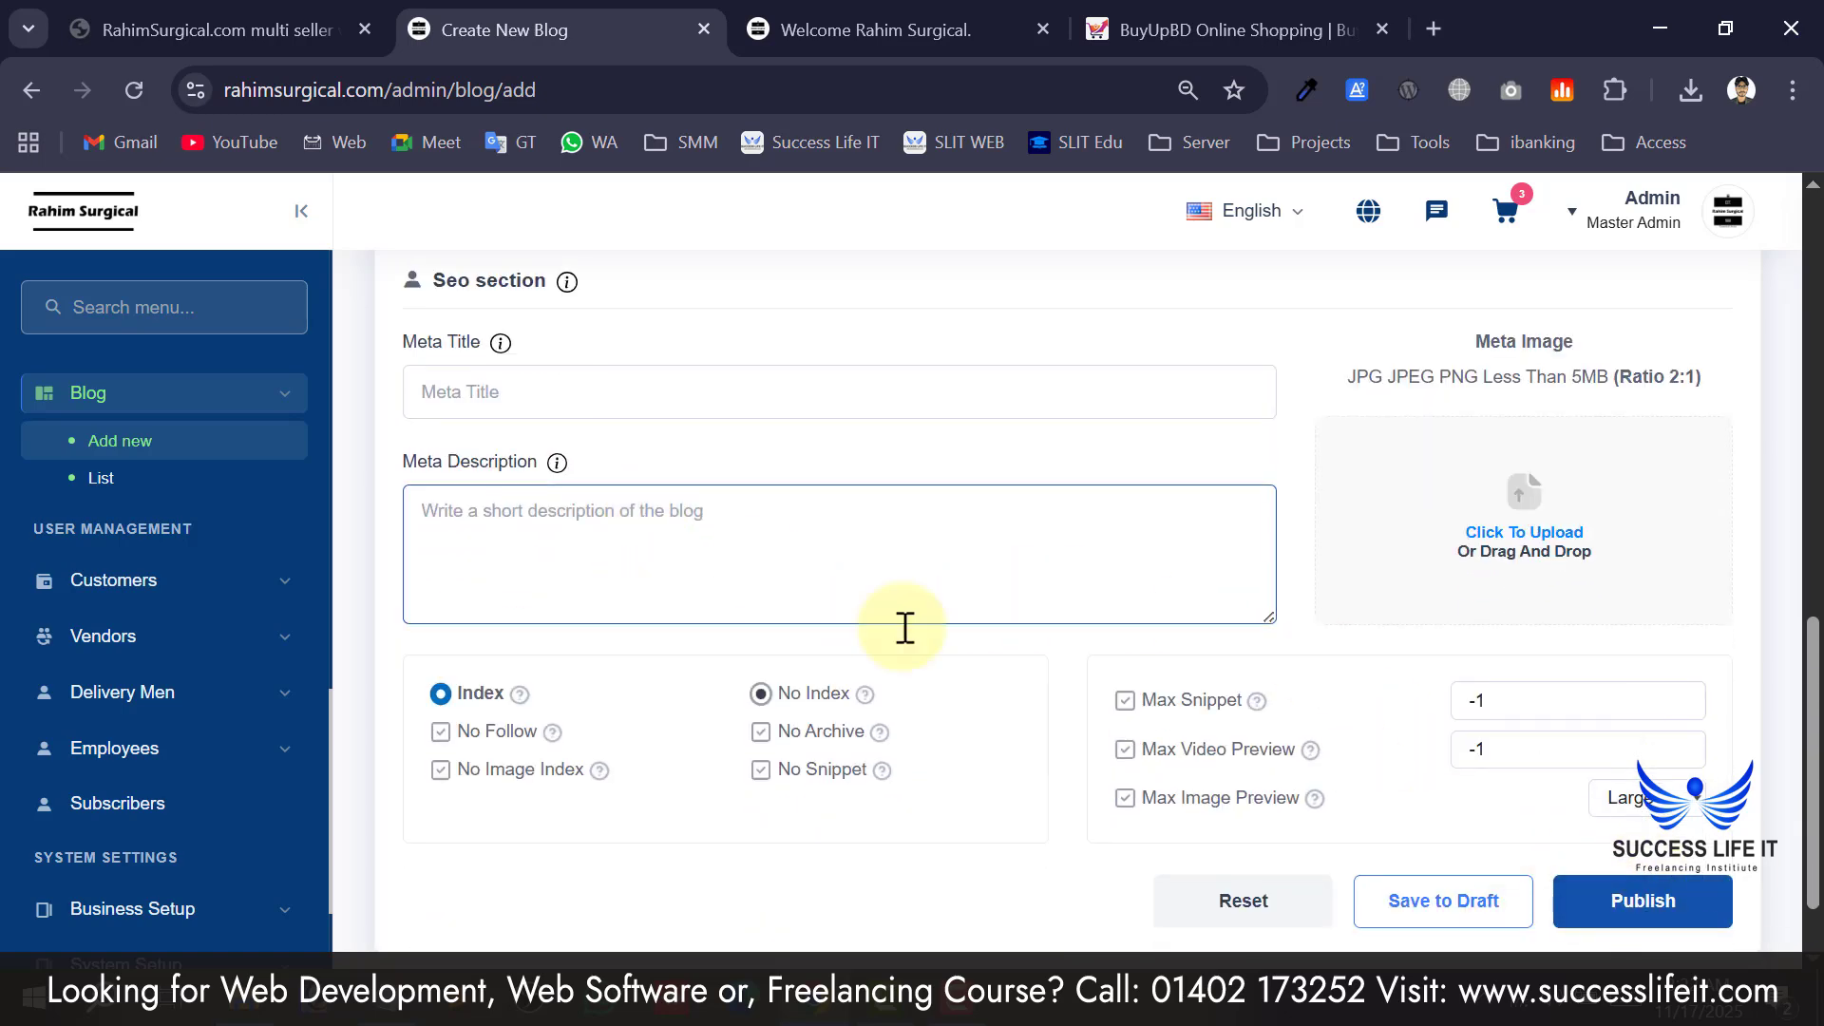
pyautogui.scroll(10, 867, 631)
pyautogui.scroll(6, 213, 534)
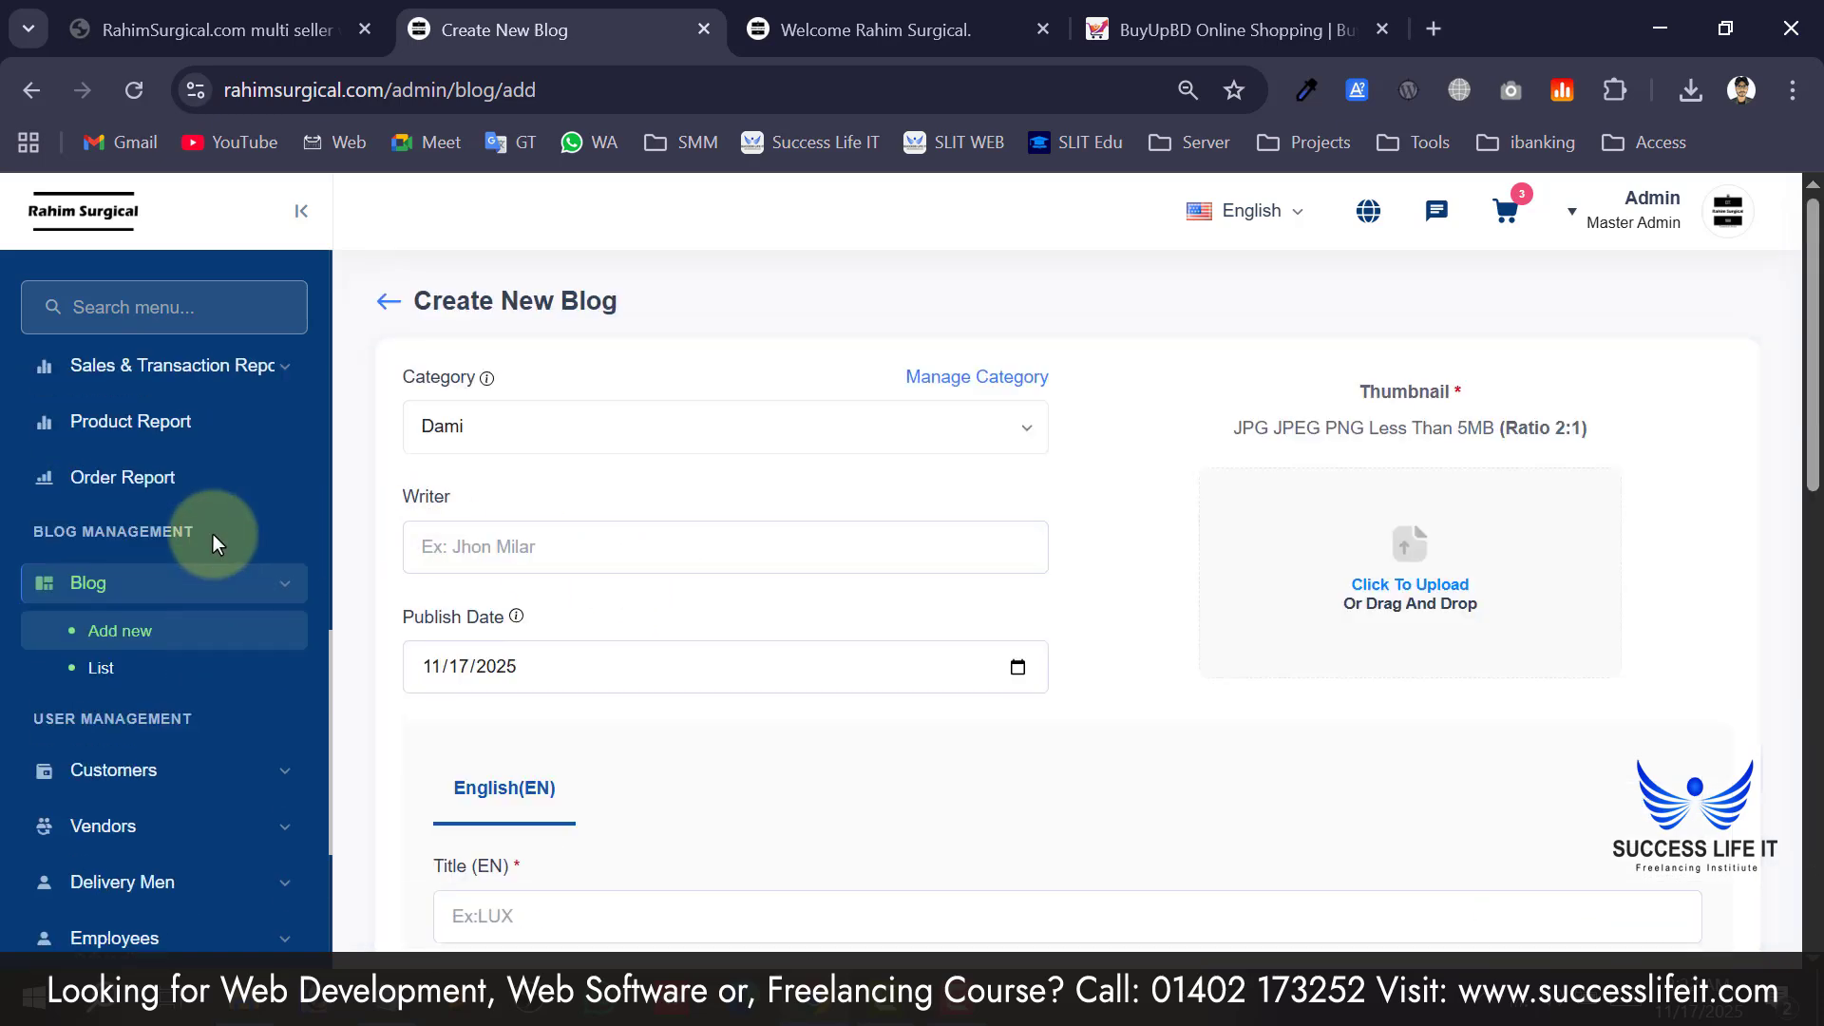
pyautogui.scroll(6, 166, 681)
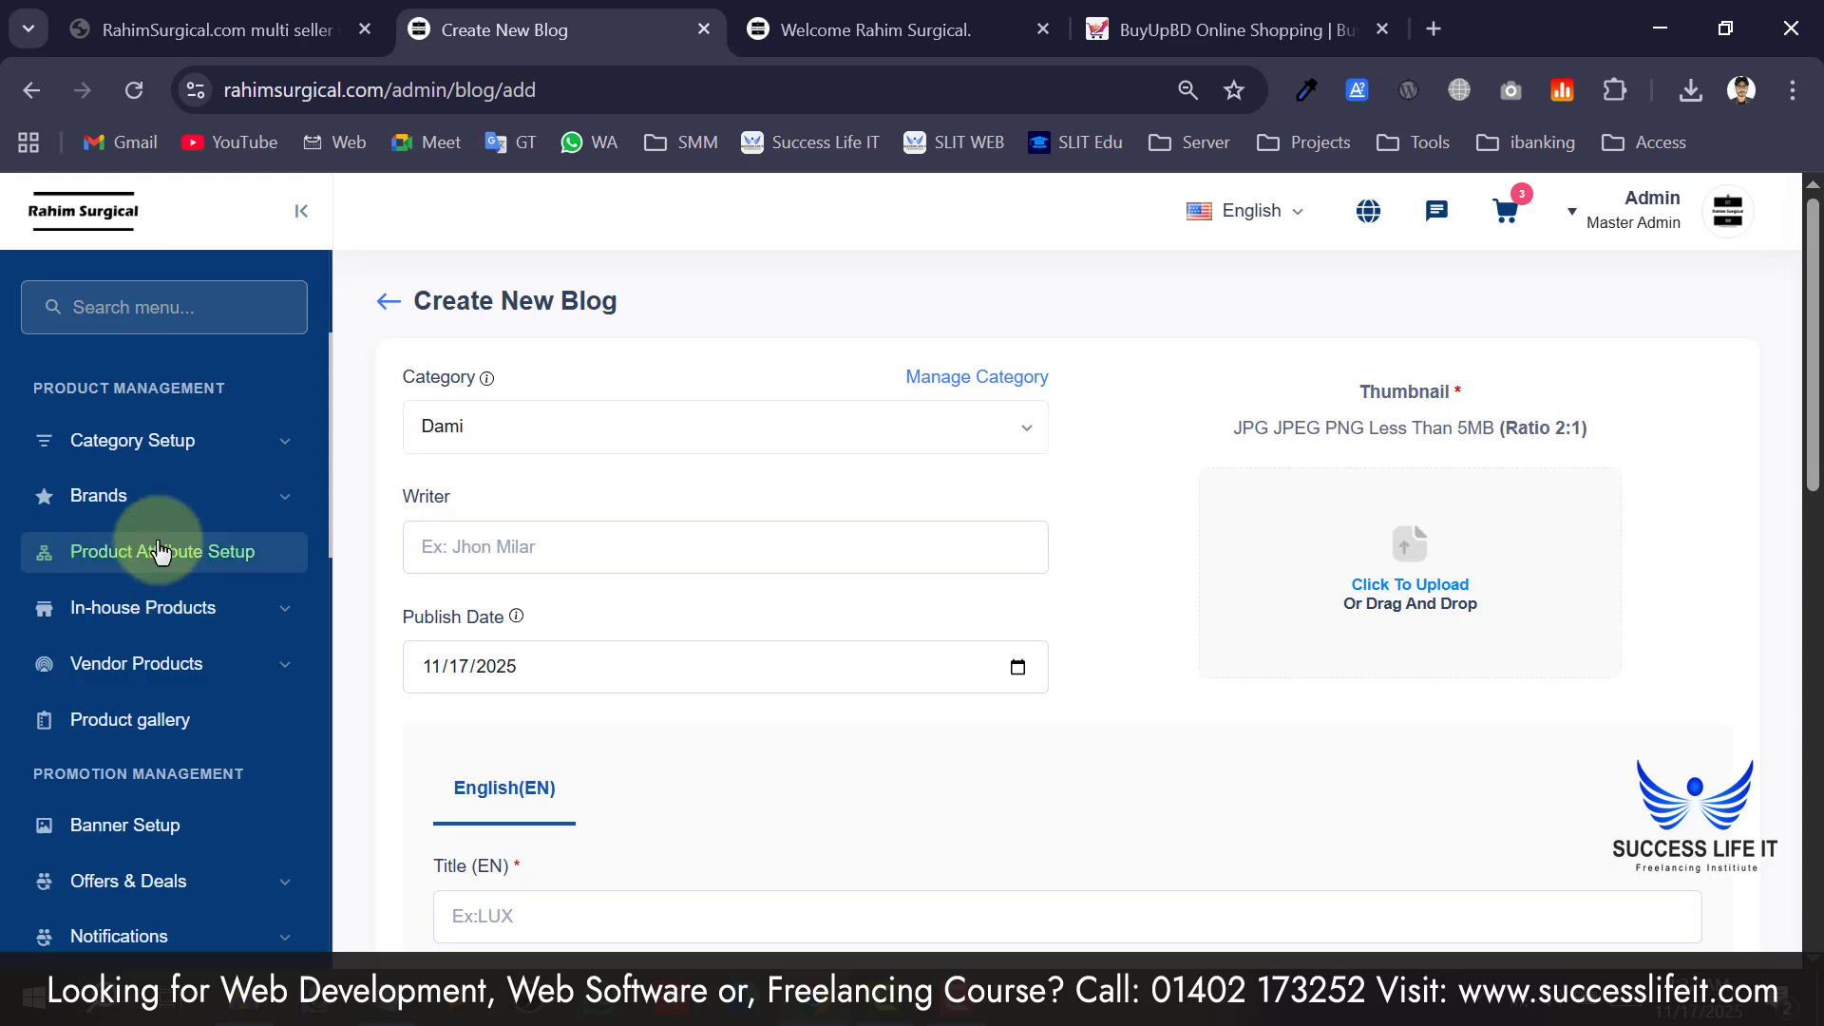
pyautogui.scroll(2, 199, 544)
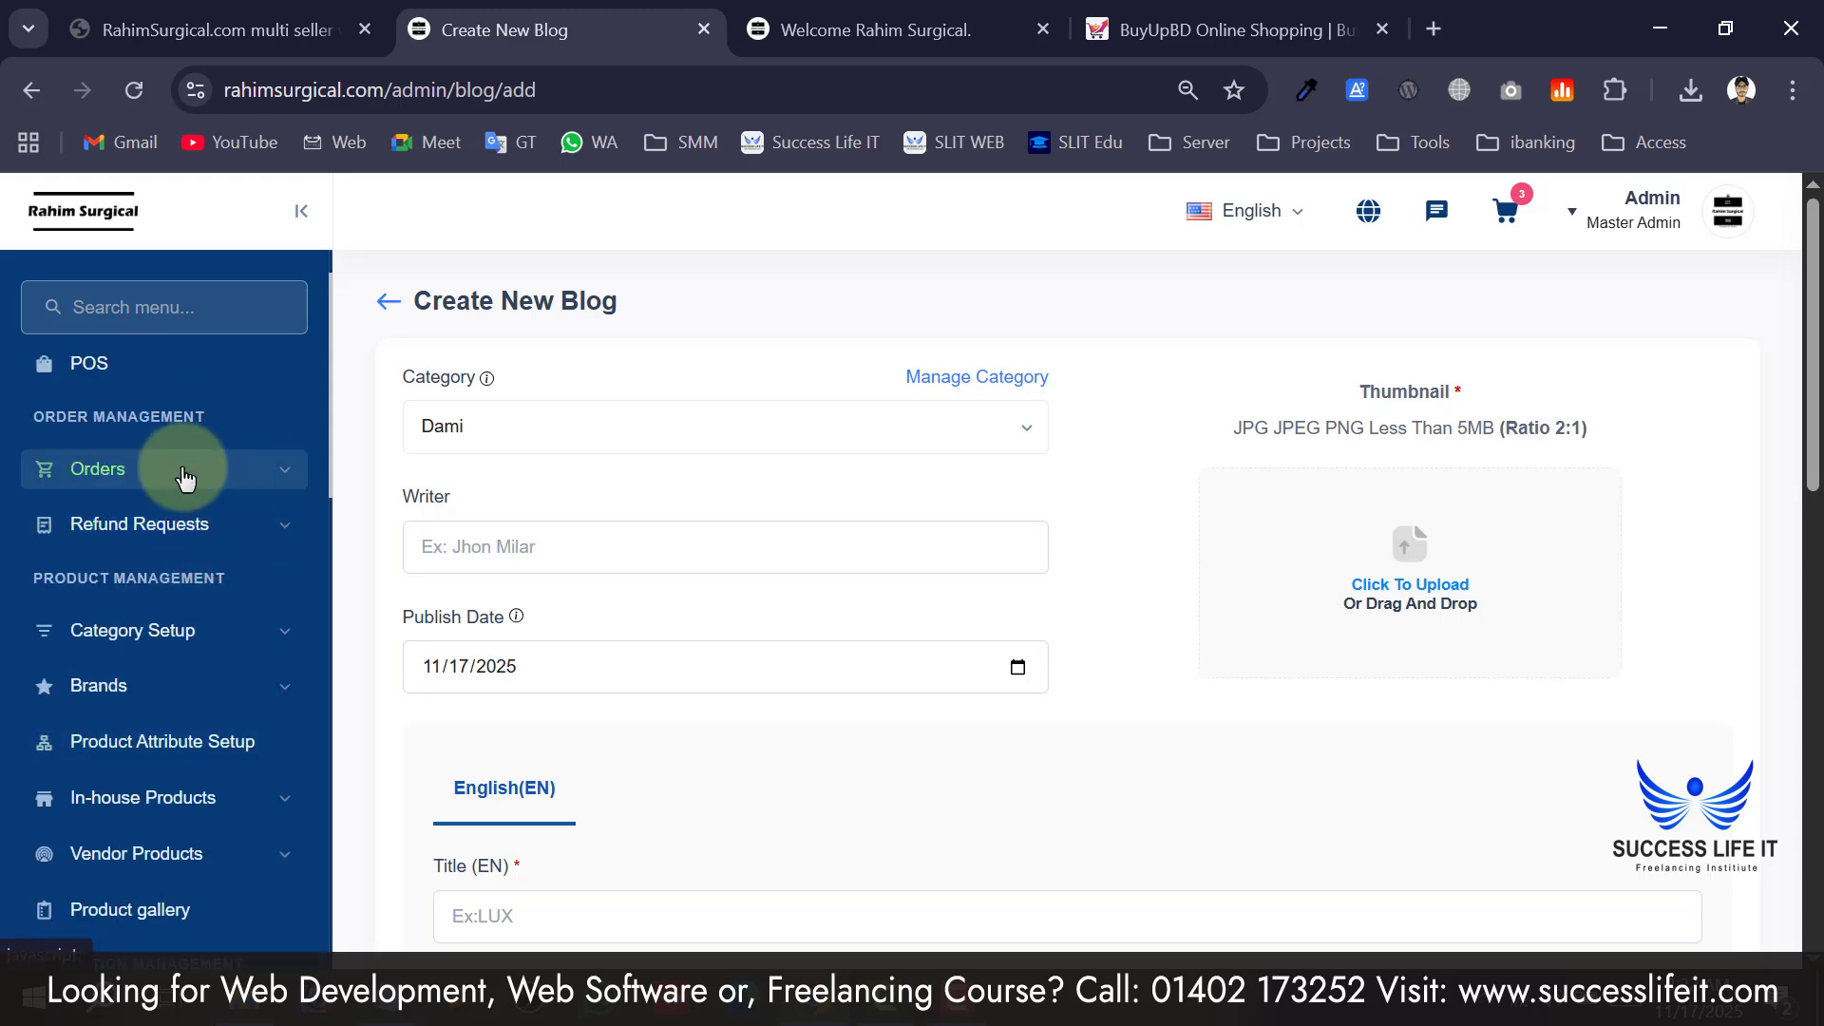
pyautogui.scroll(-2, 190, 627)
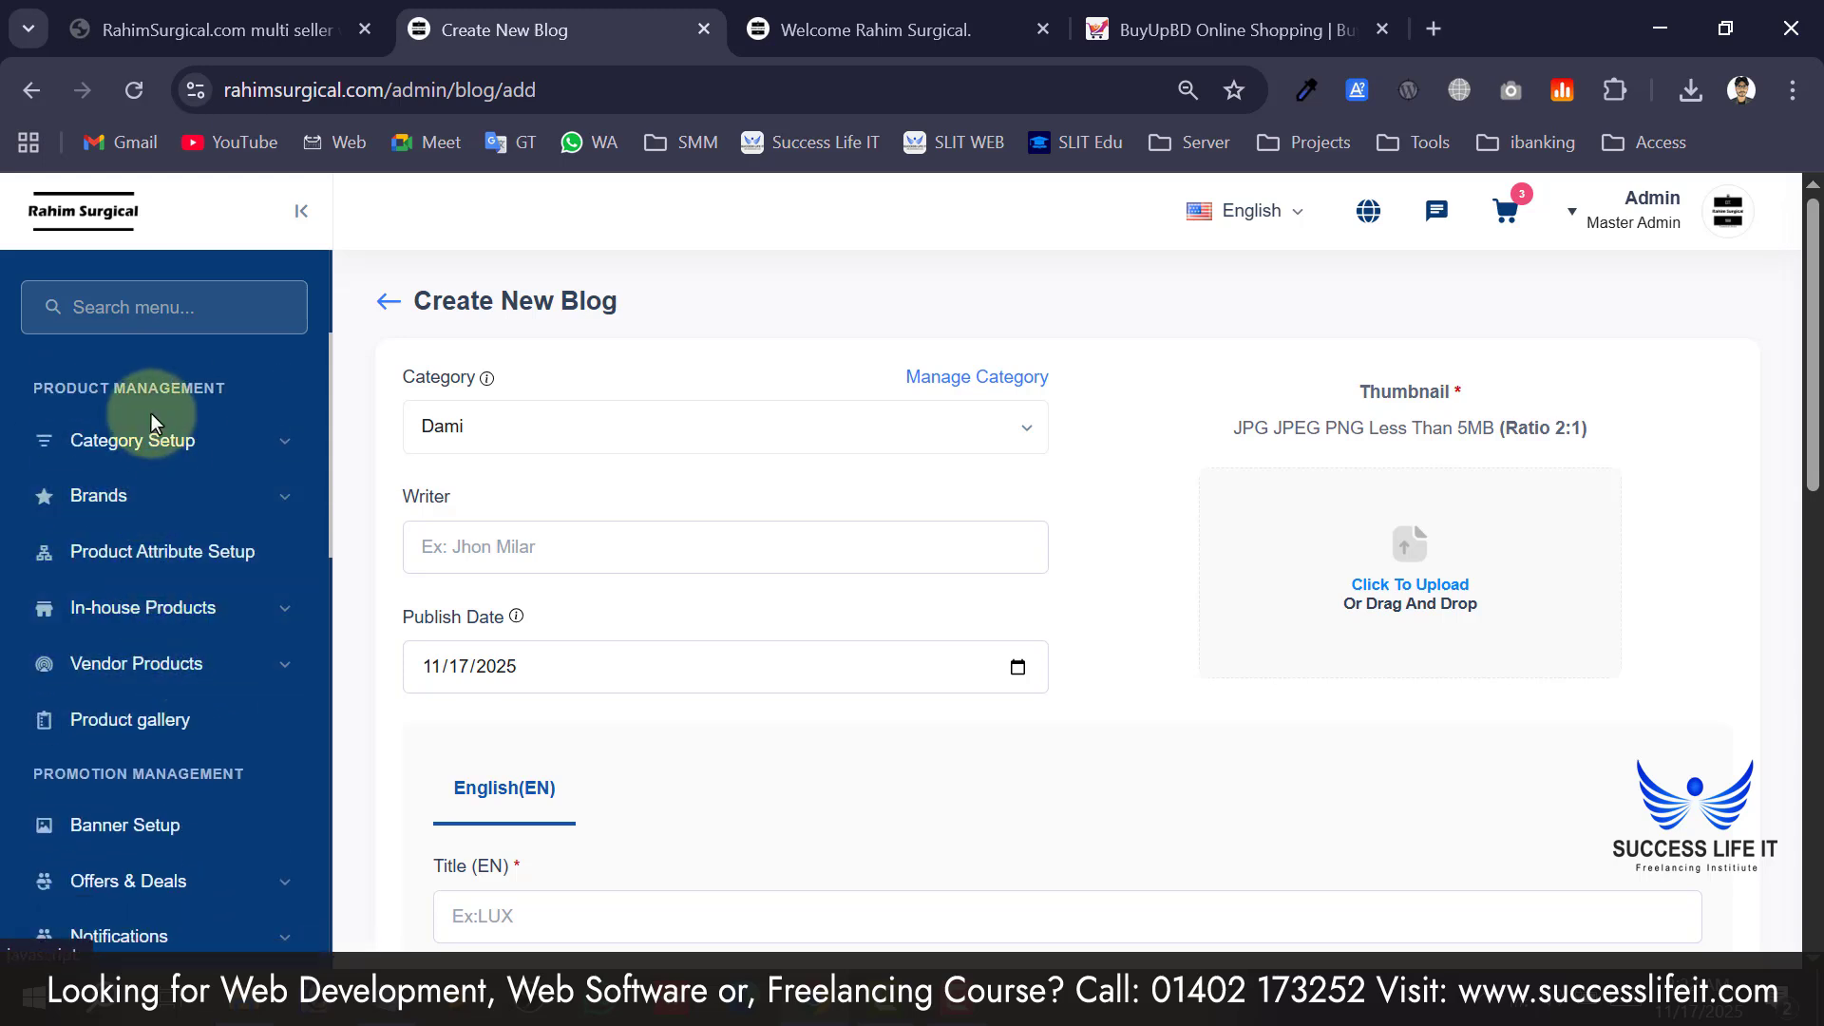
# Open the in-house products pages and look through the listed products.
pyautogui.click(168, 623)
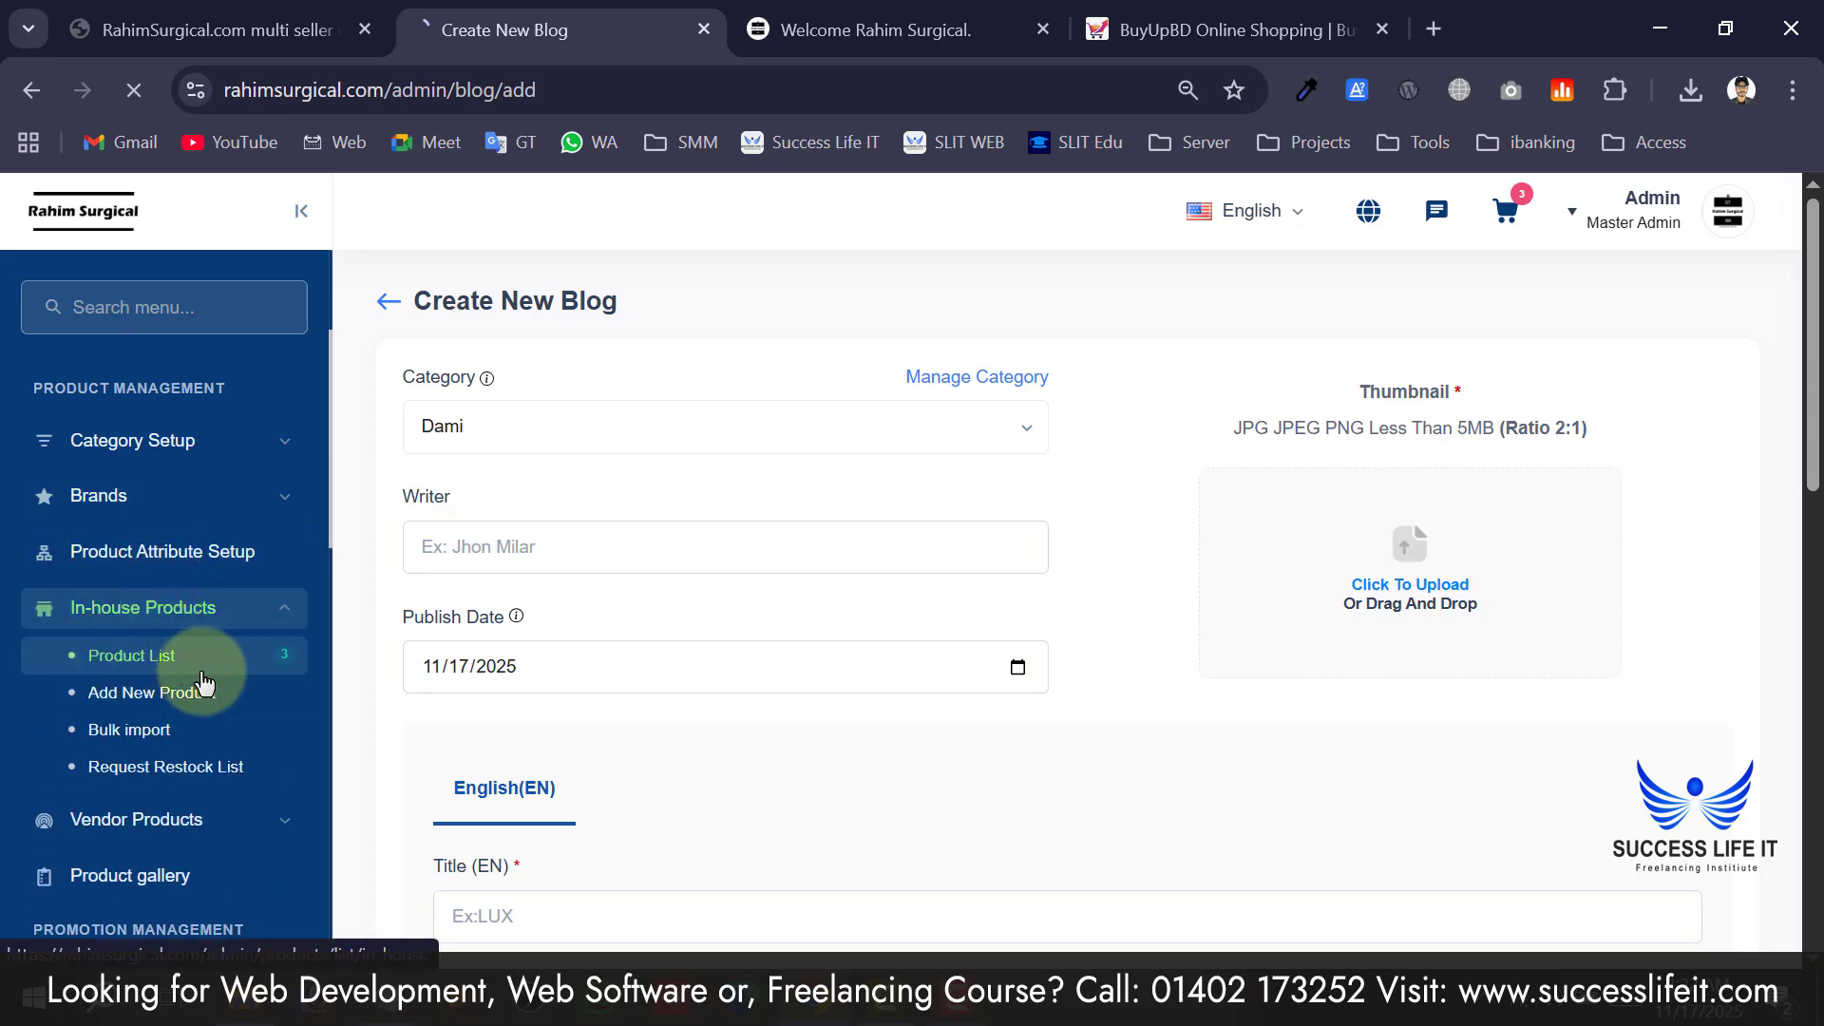
pyautogui.scroll(-3, 738, 664)
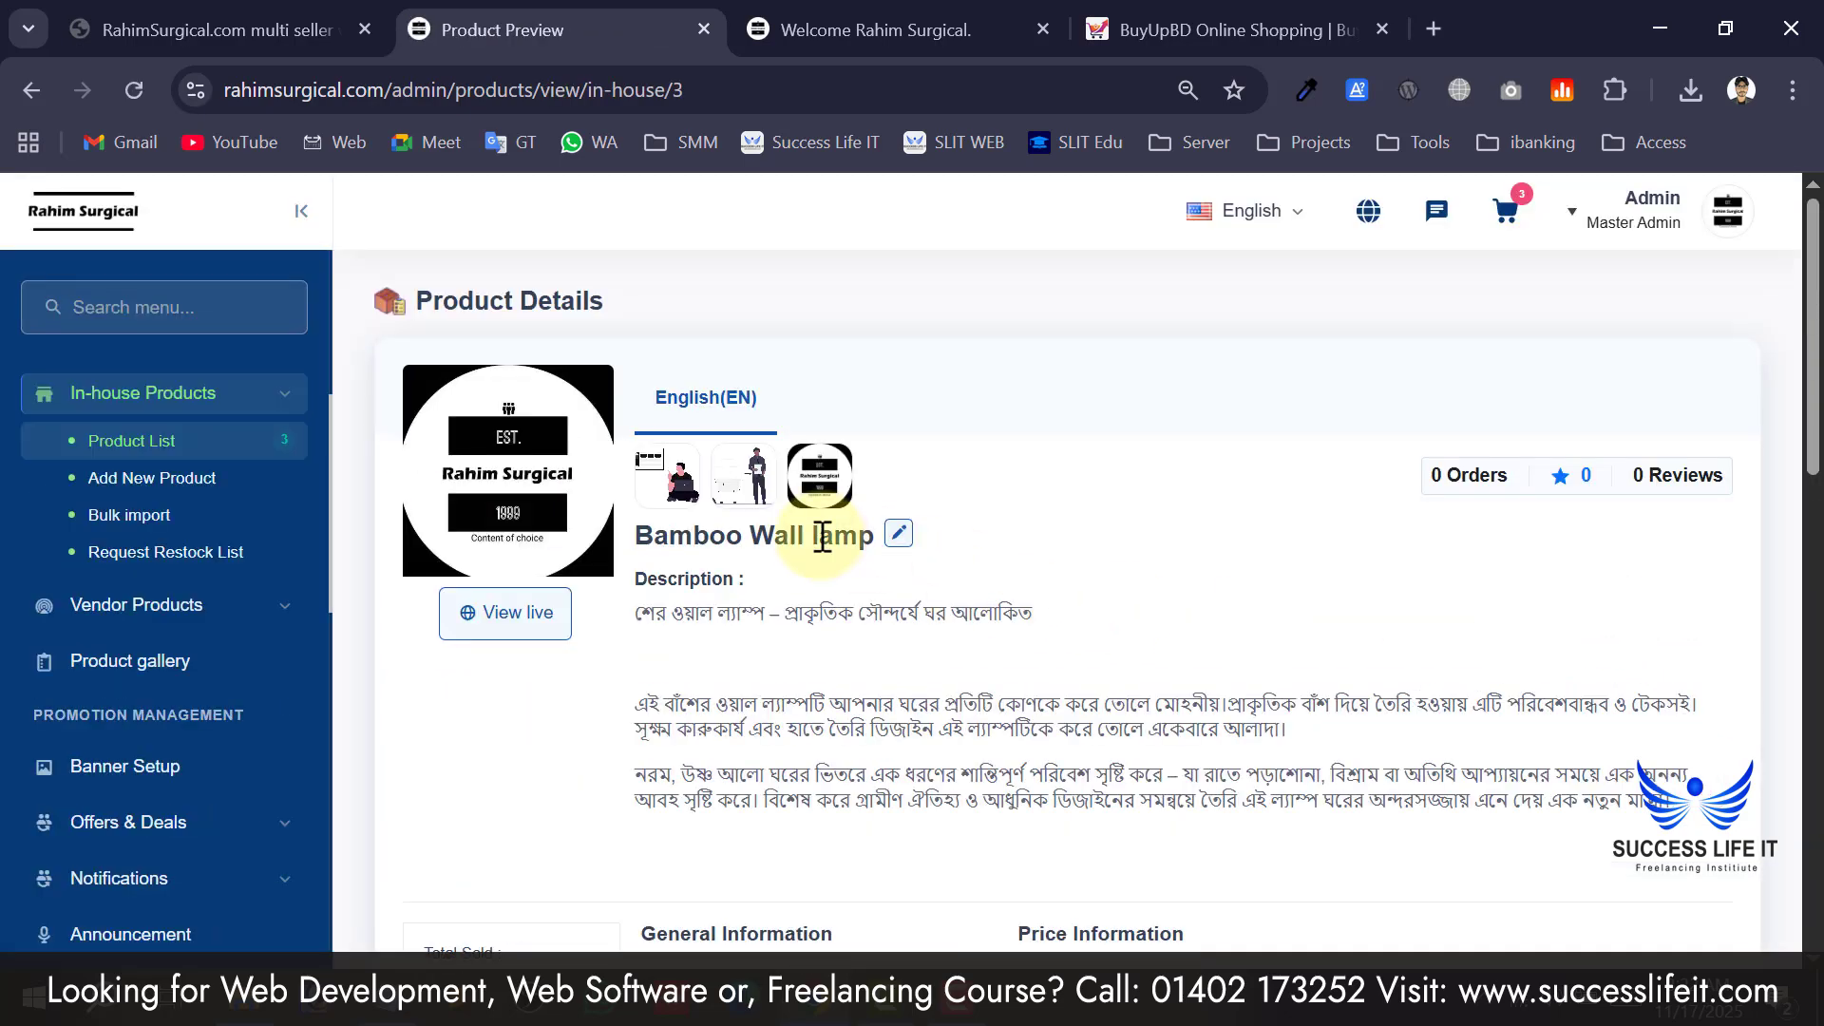
pyautogui.scroll(-2, 693, 617)
pyautogui.scroll(-3, 673, 522)
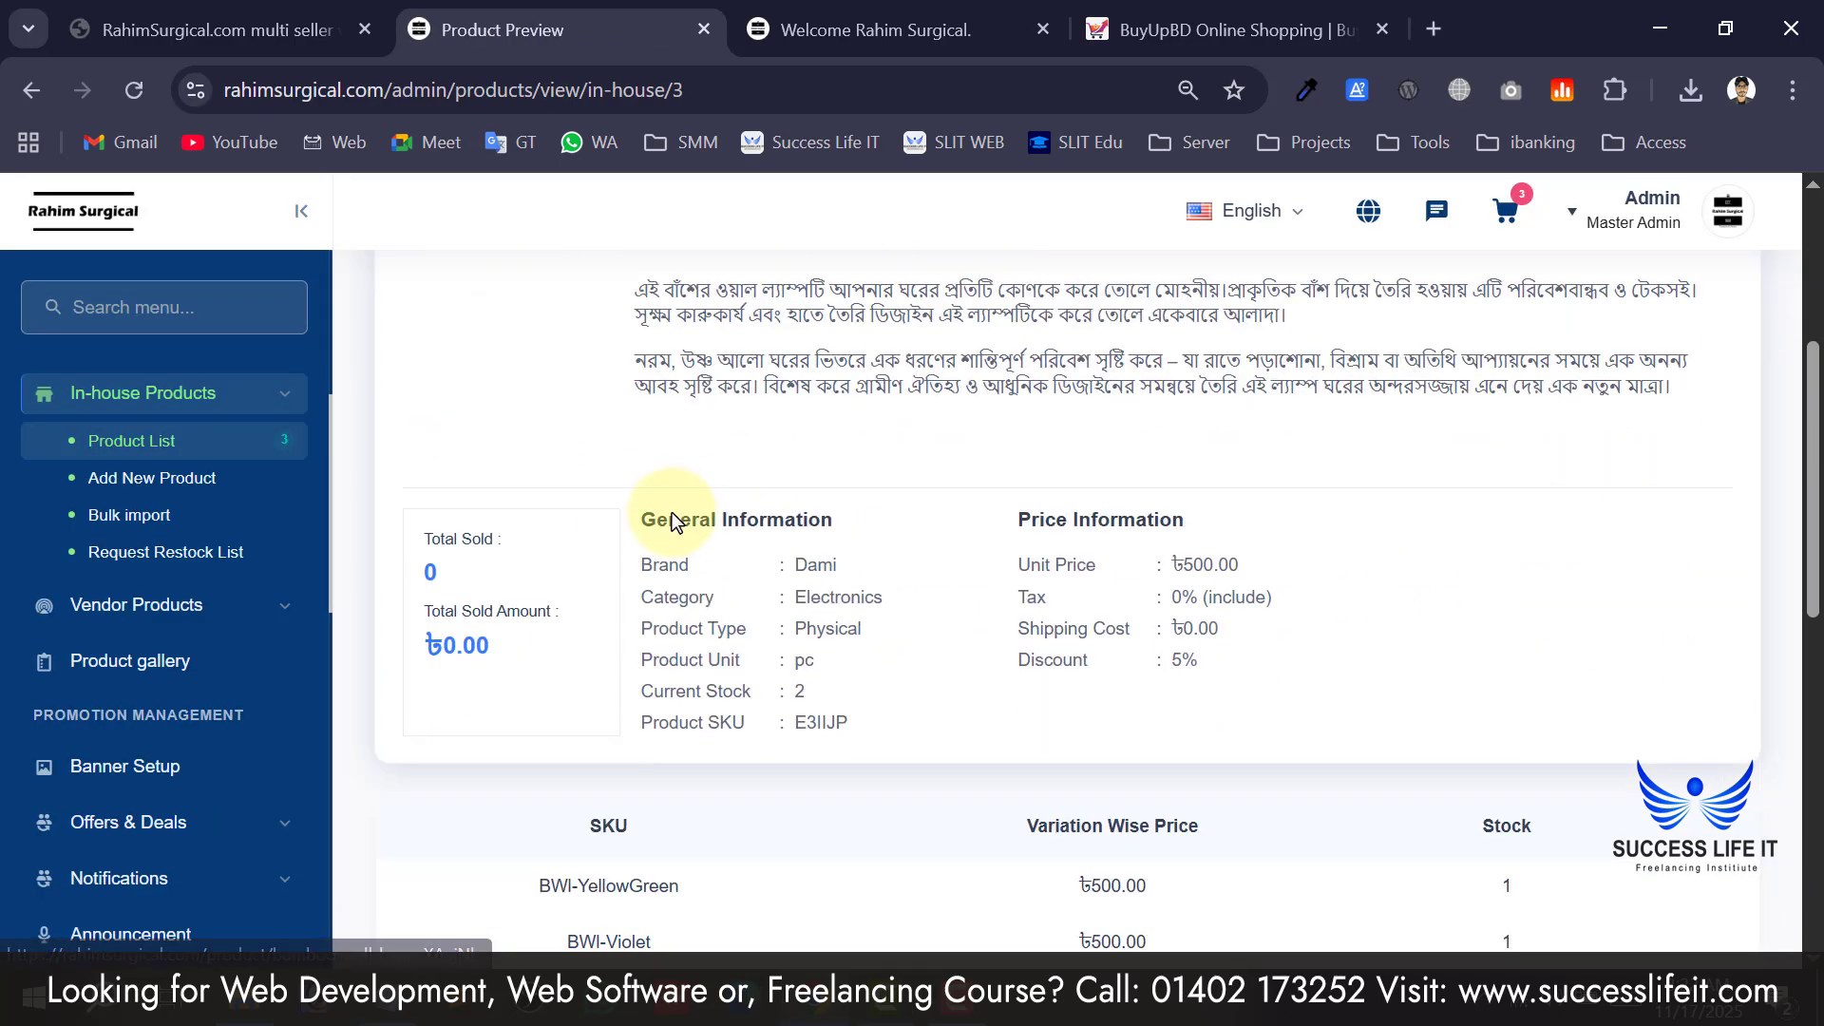
pyautogui.scroll(-2, 910, 447)
pyautogui.scroll(-5, 580, 420)
pyautogui.scroll(5, 579, 418)
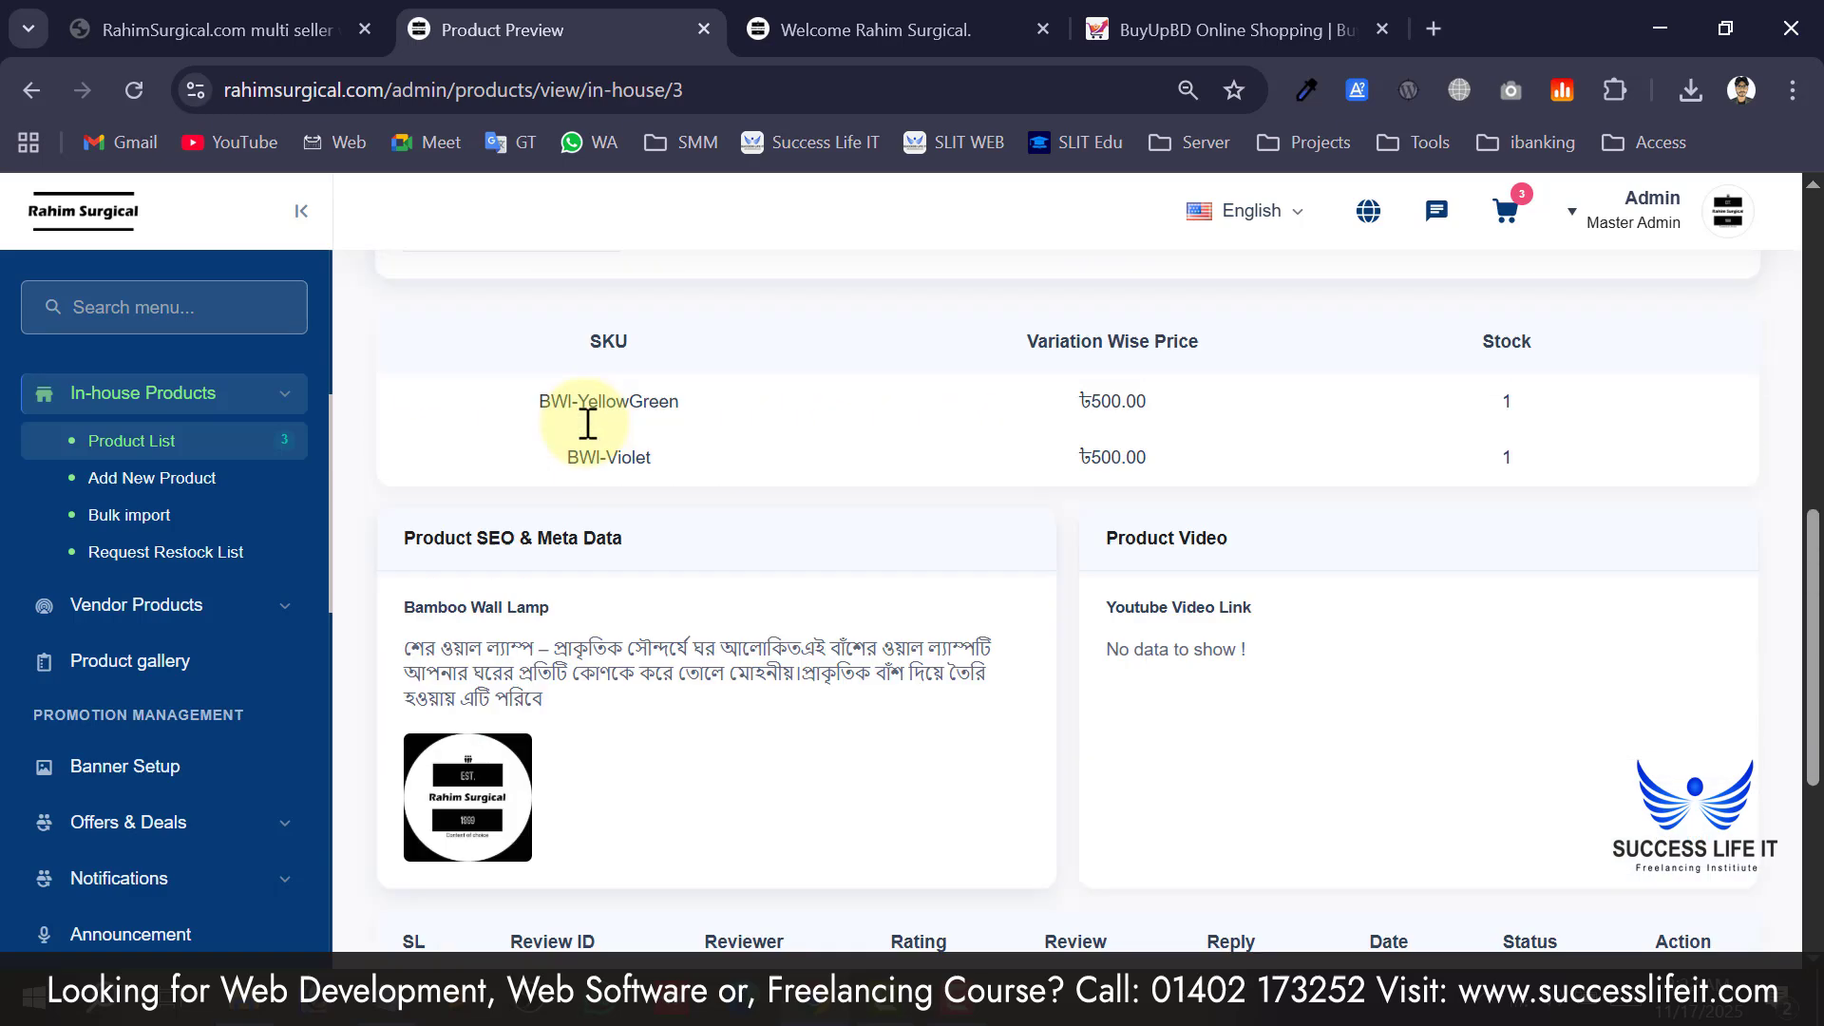
pyautogui.scroll(-3, 1201, 564)
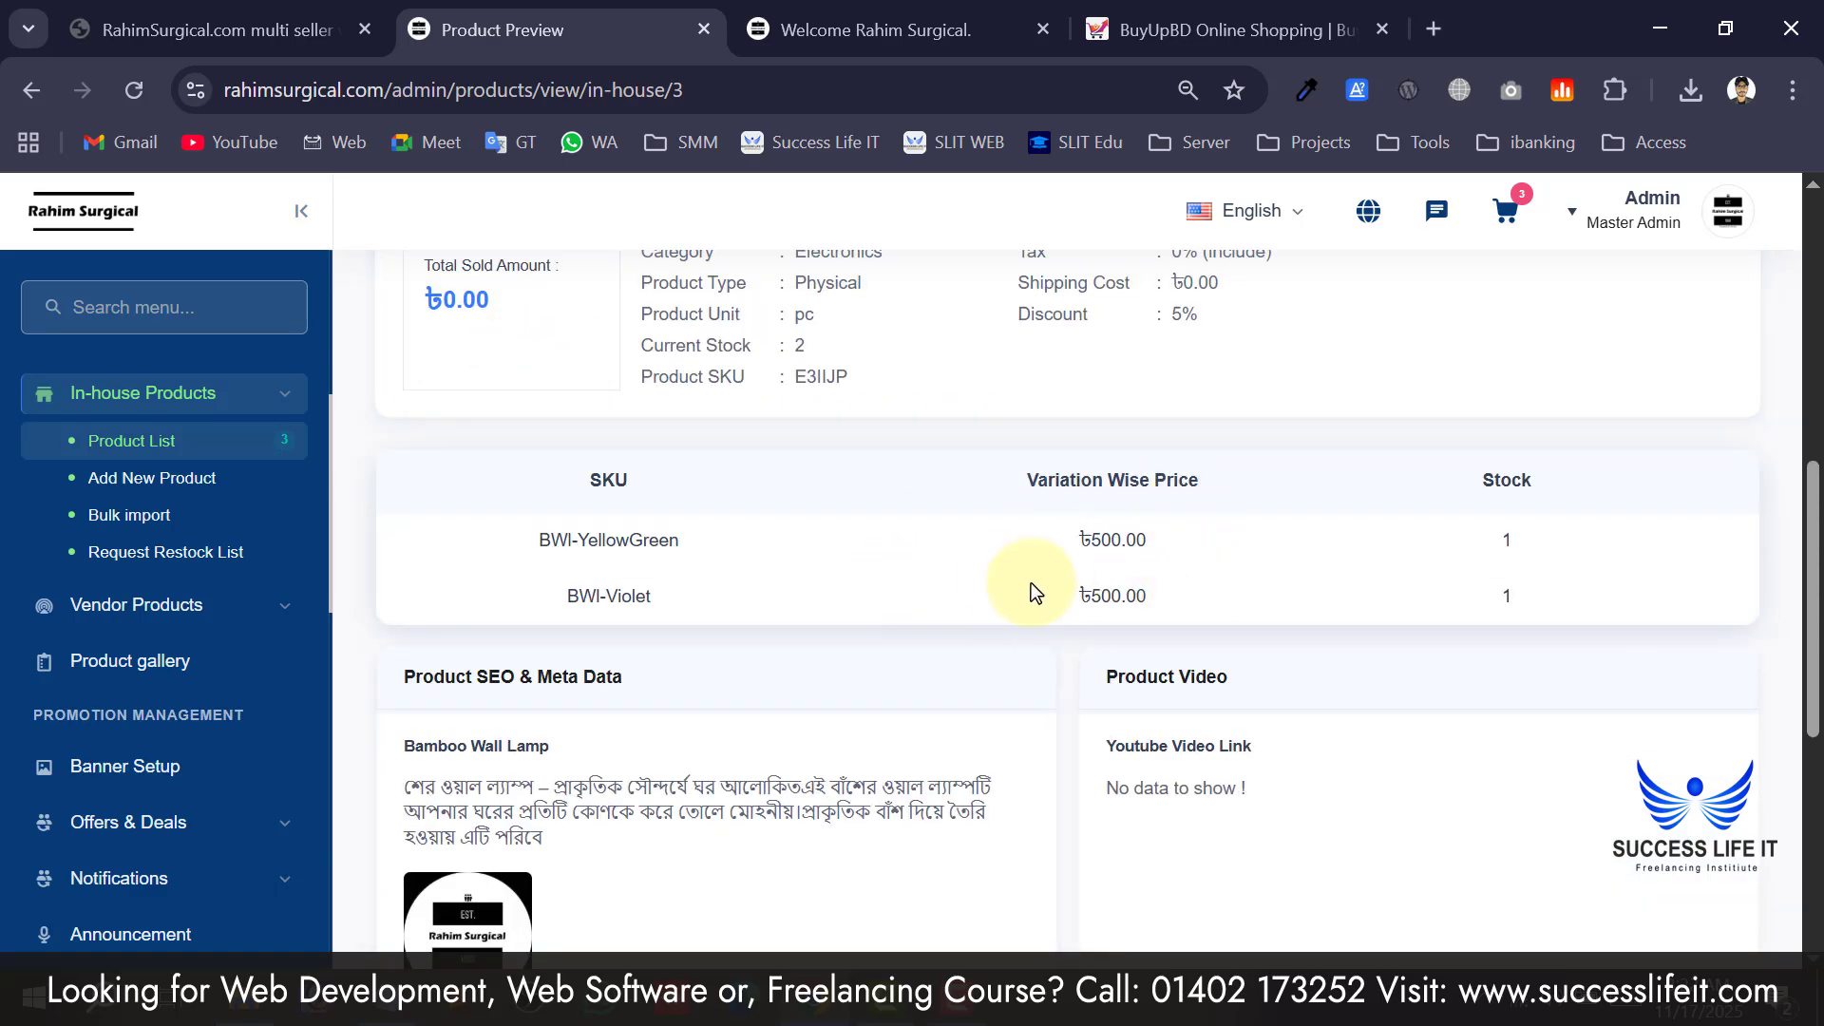
pyautogui.scroll(-7, 1033, 591)
pyautogui.scroll(3, 1185, 481)
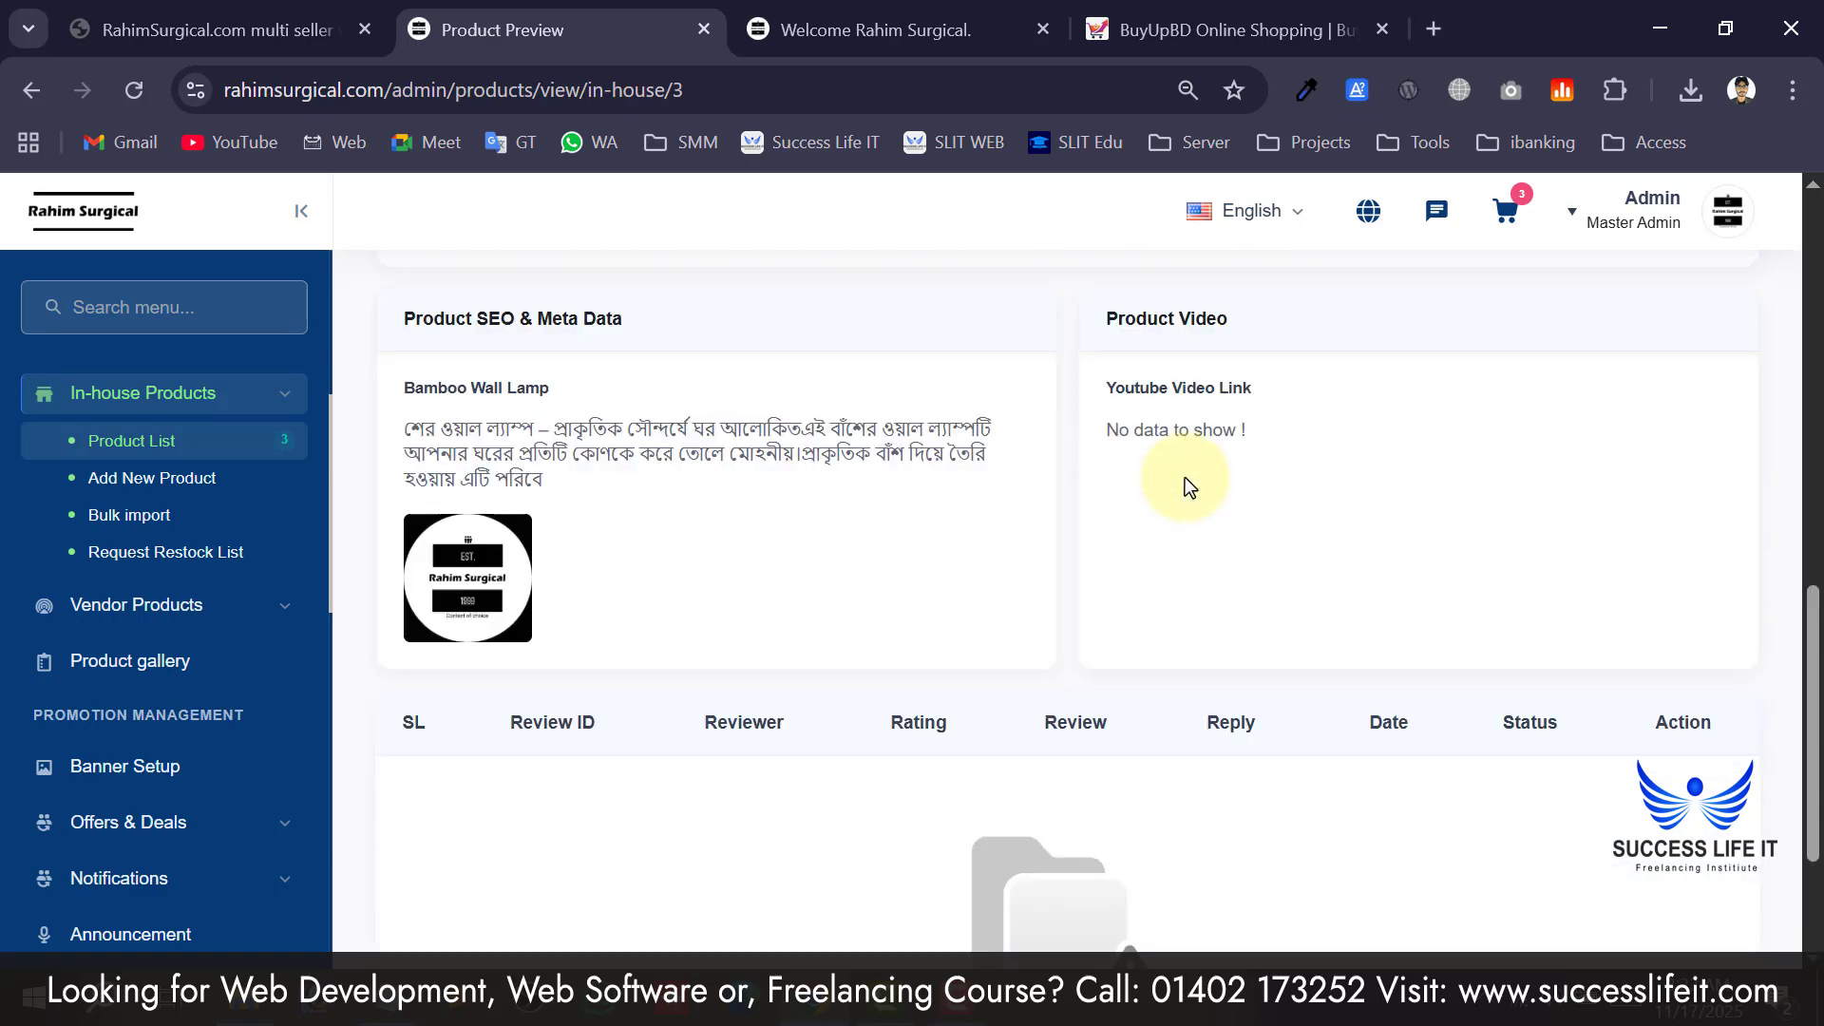
pyautogui.scroll(10, 1273, 634)
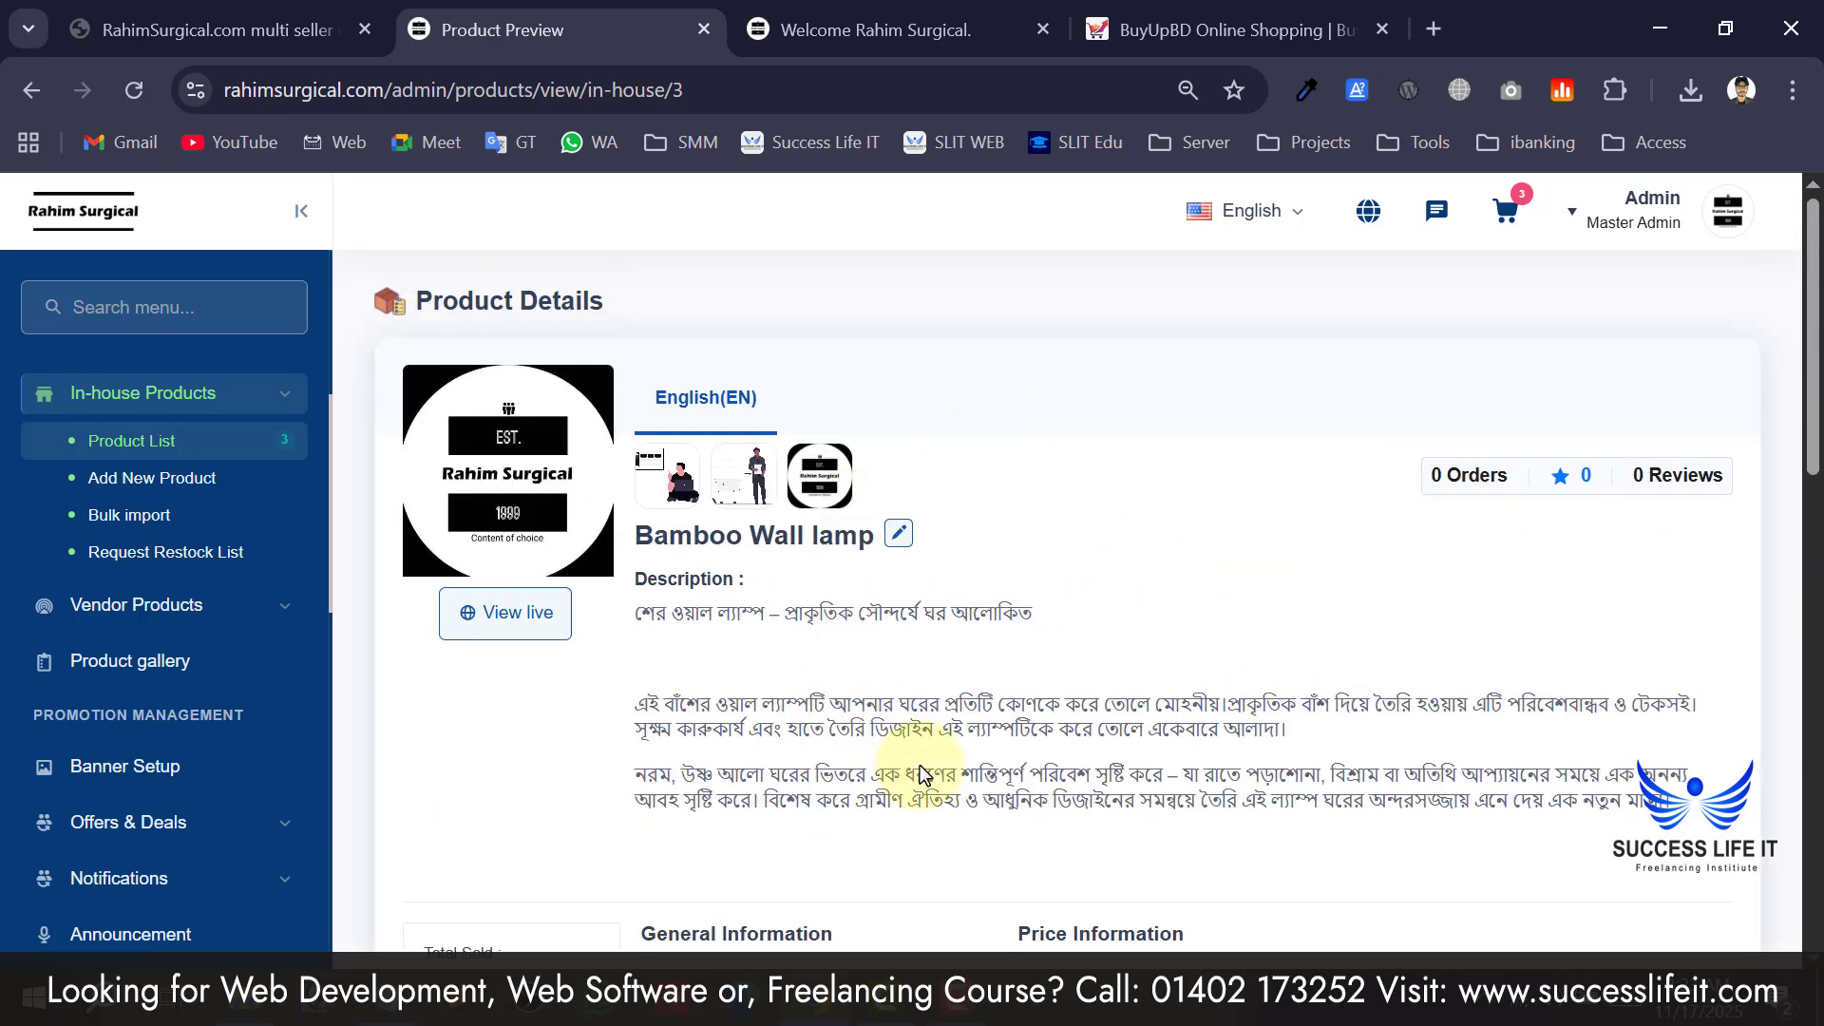
# Check the Bamboo Wall lamp's live storefront page, close it, and return to the in-house Product List.
pyautogui.click(506, 627)
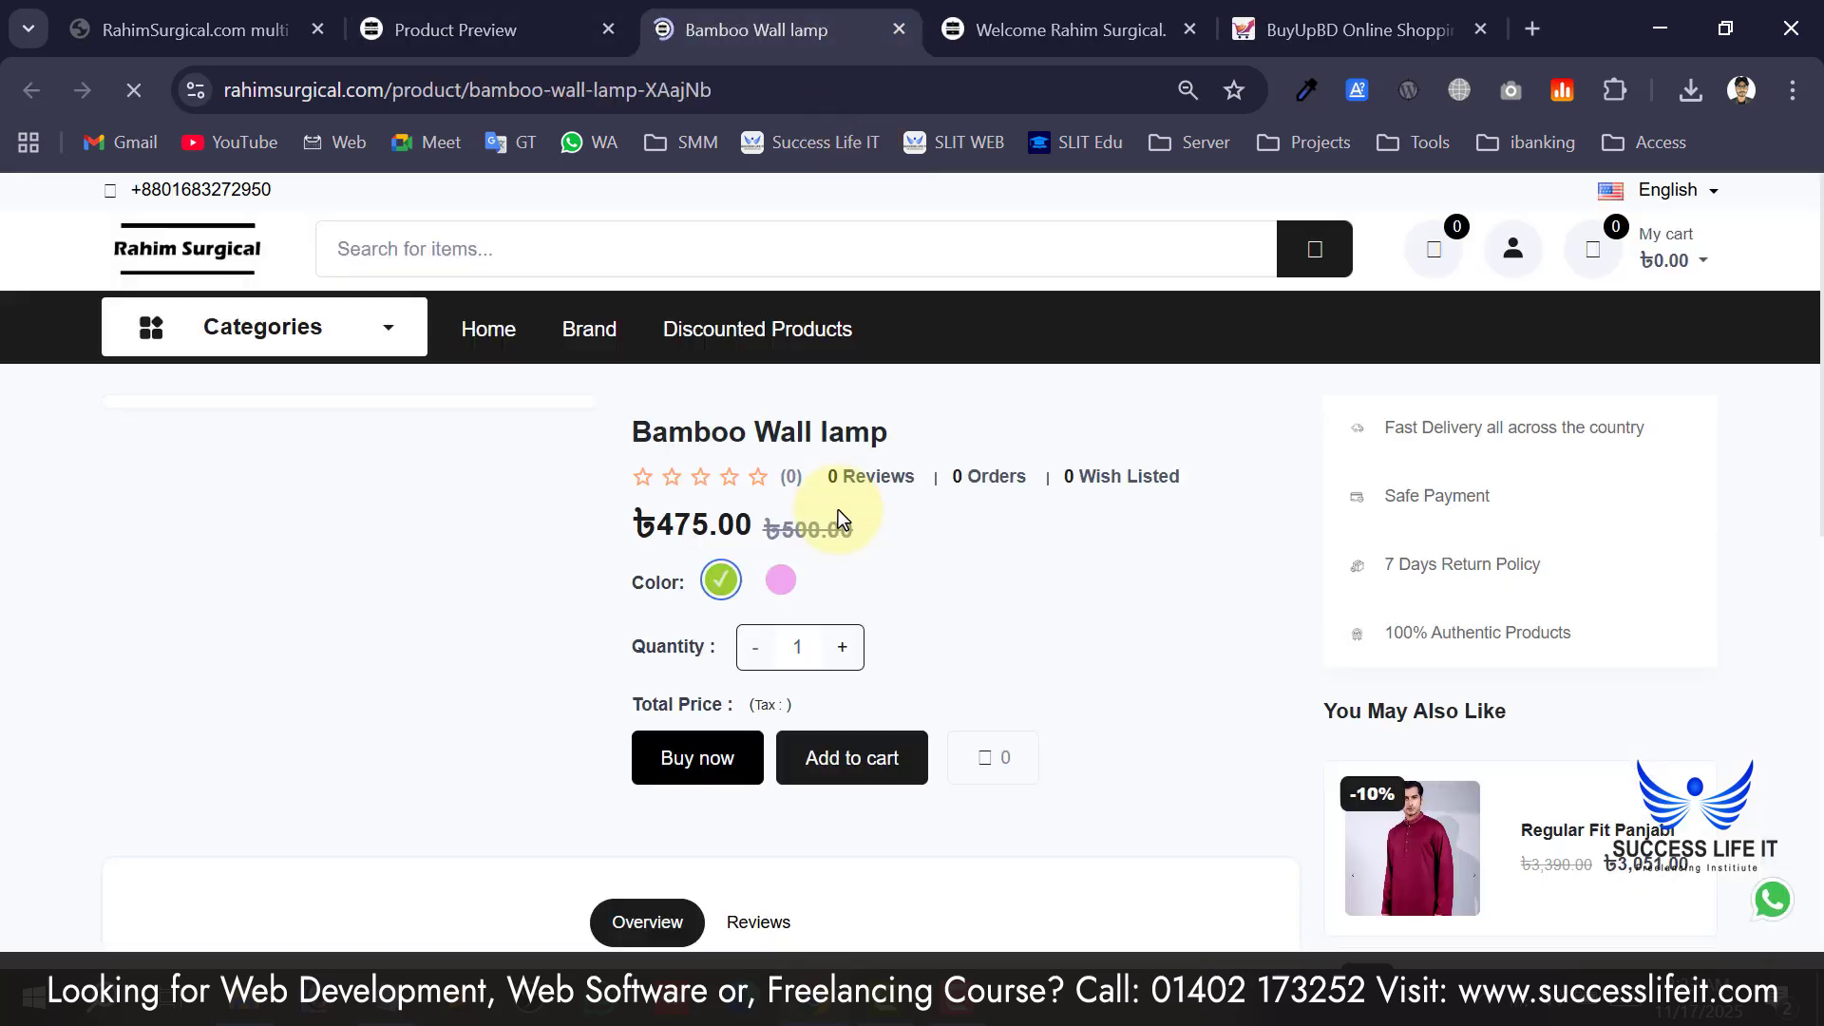
pyautogui.scroll(-2, 475, 620)
pyautogui.scroll(-2, 899, 599)
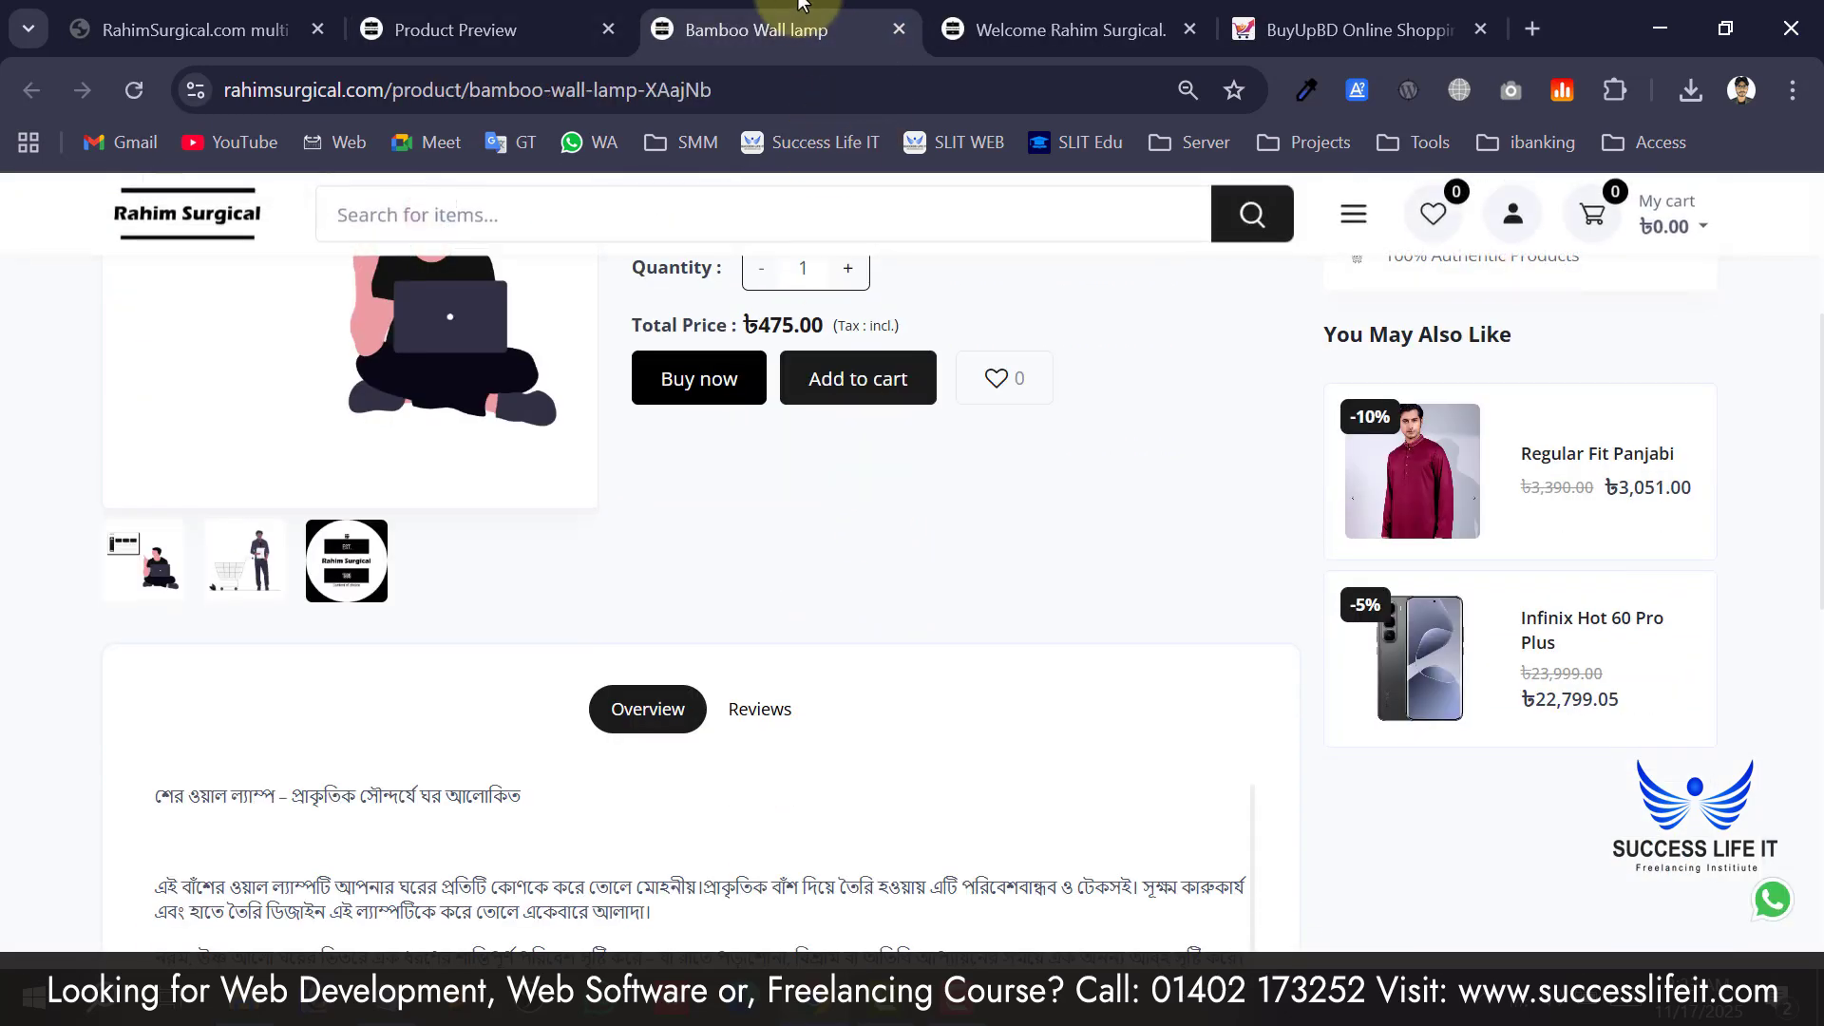
pyautogui.middleClick(801, 5)
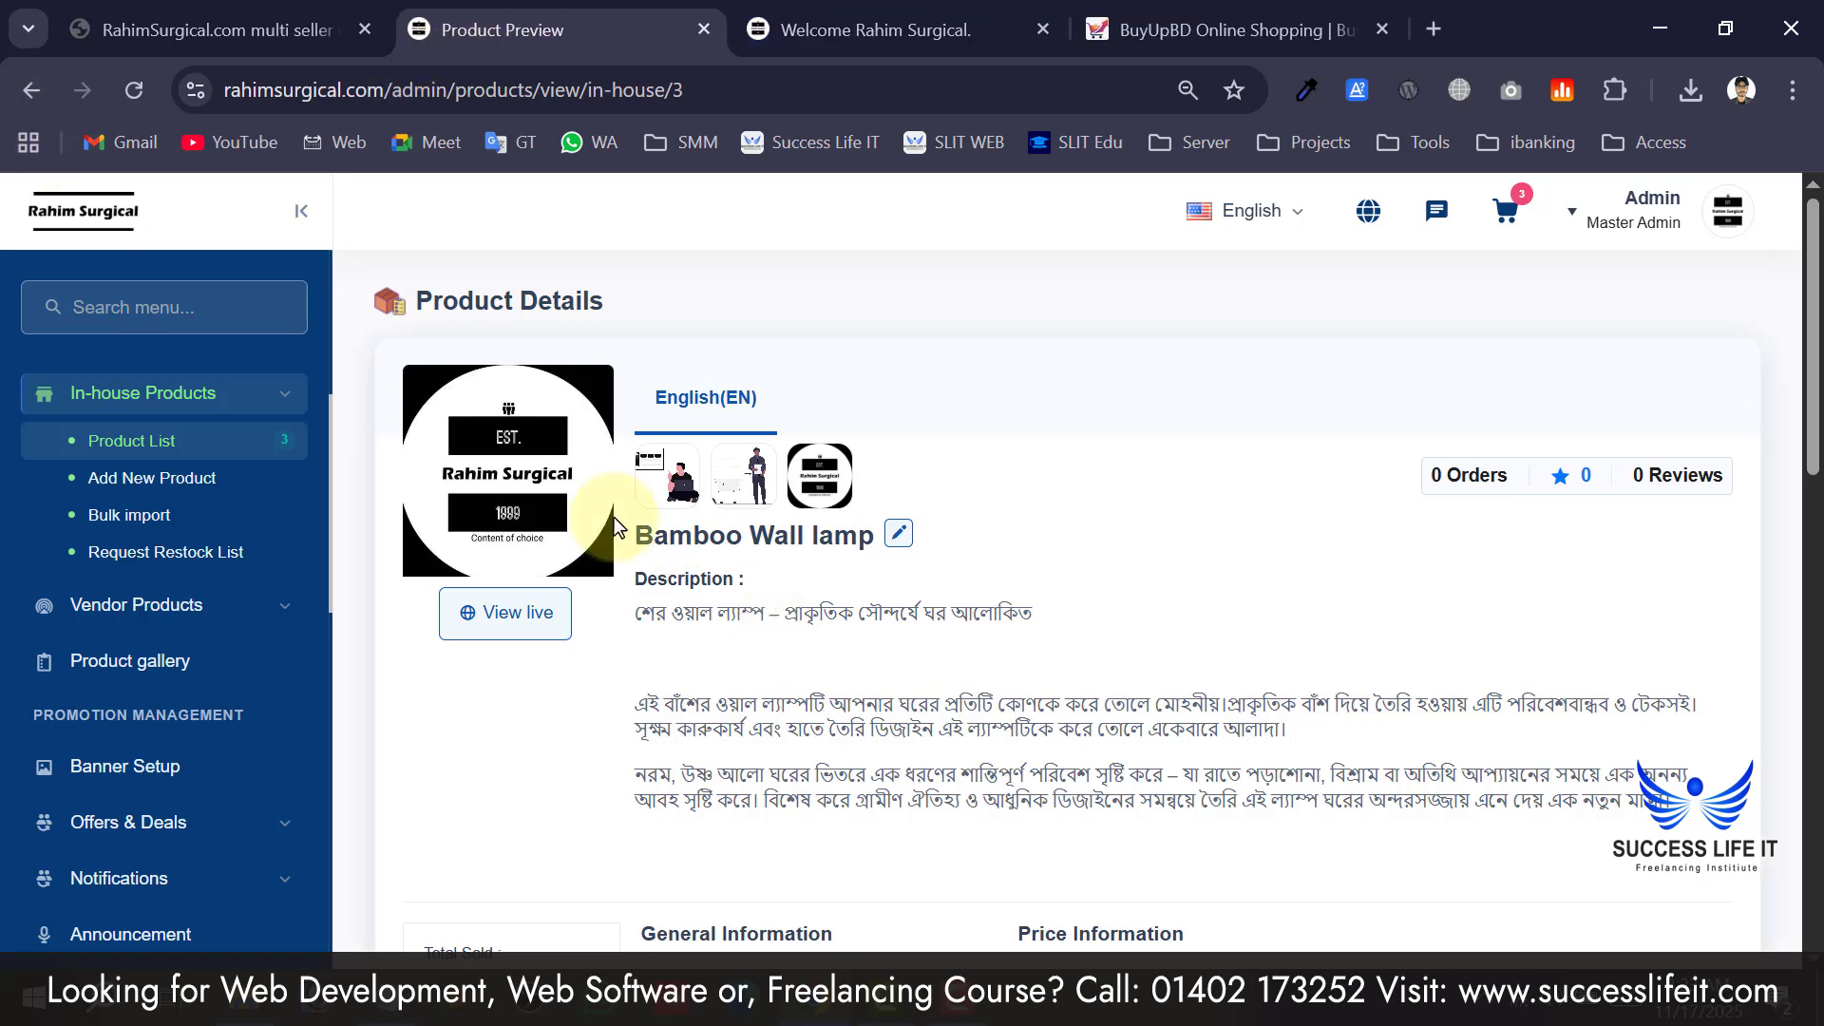
pyautogui.click(133, 440)
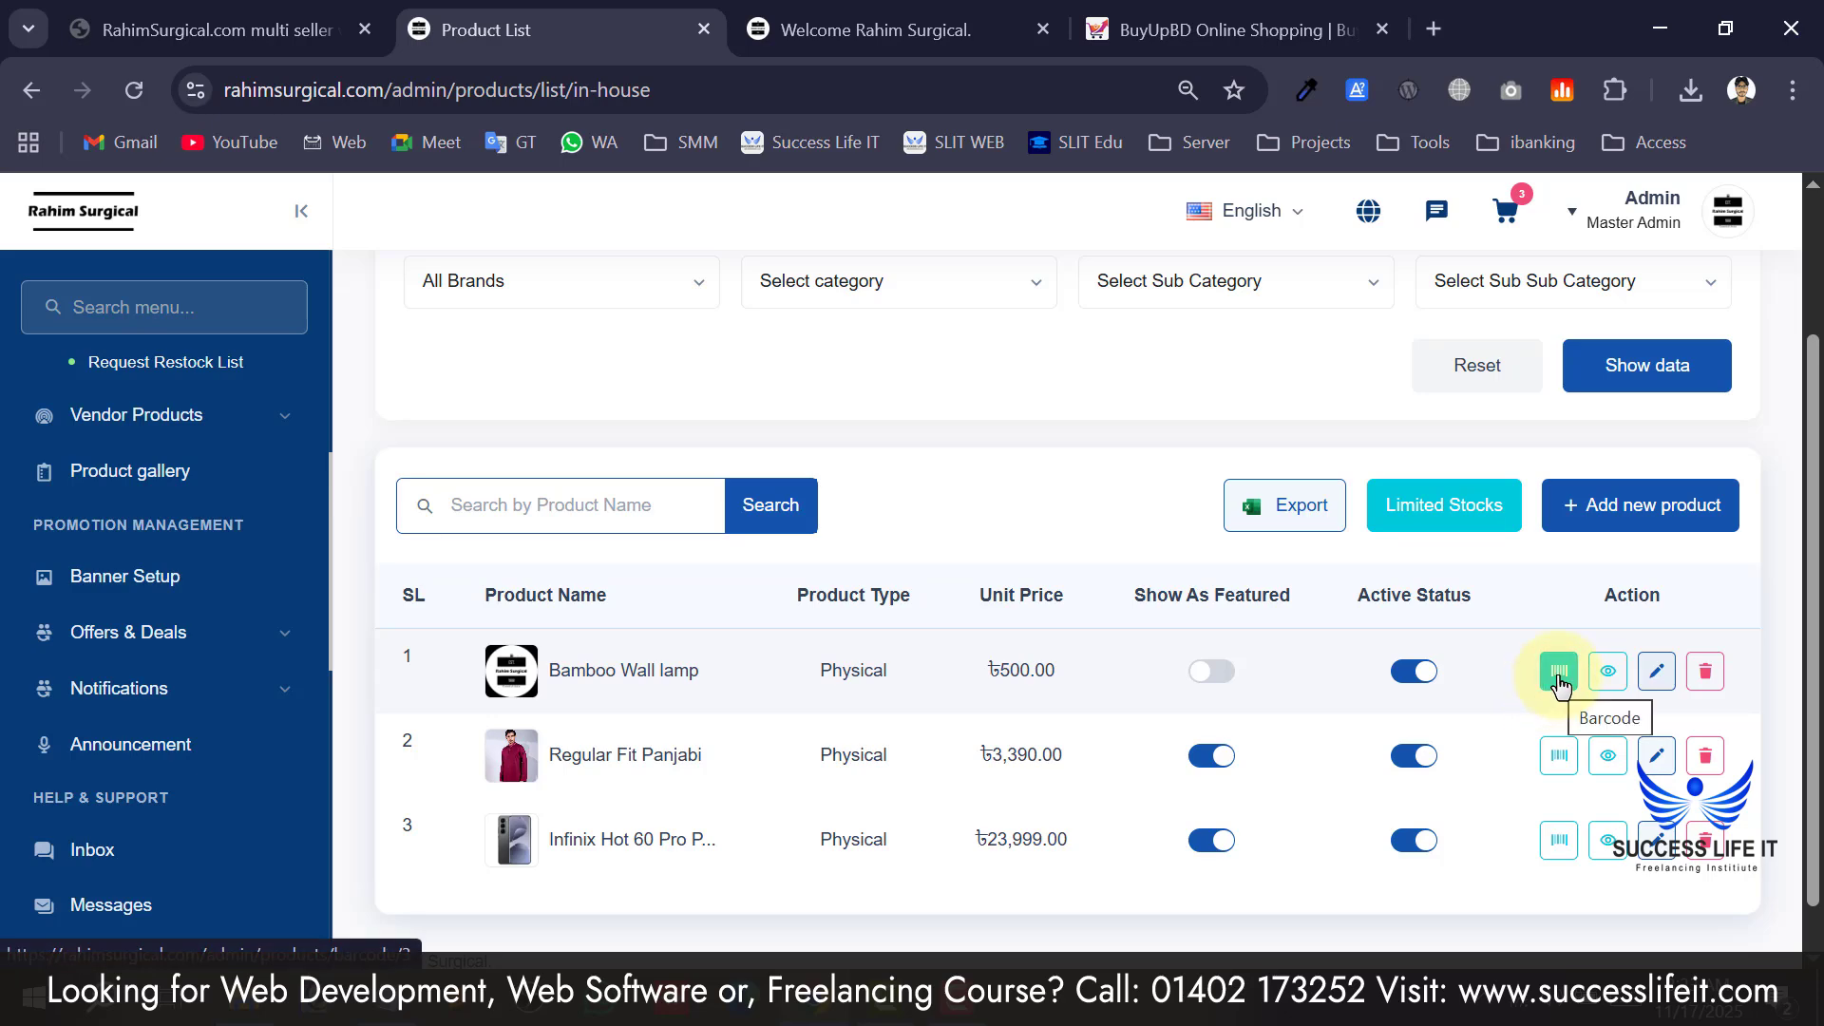
# Change the Infinix Hot 60 Pro Plus barcode quantity from 4 to 10 and generate the labels.
pyautogui.scroll(2, 439, 580)
pyautogui.scroll(10, 110, 541)
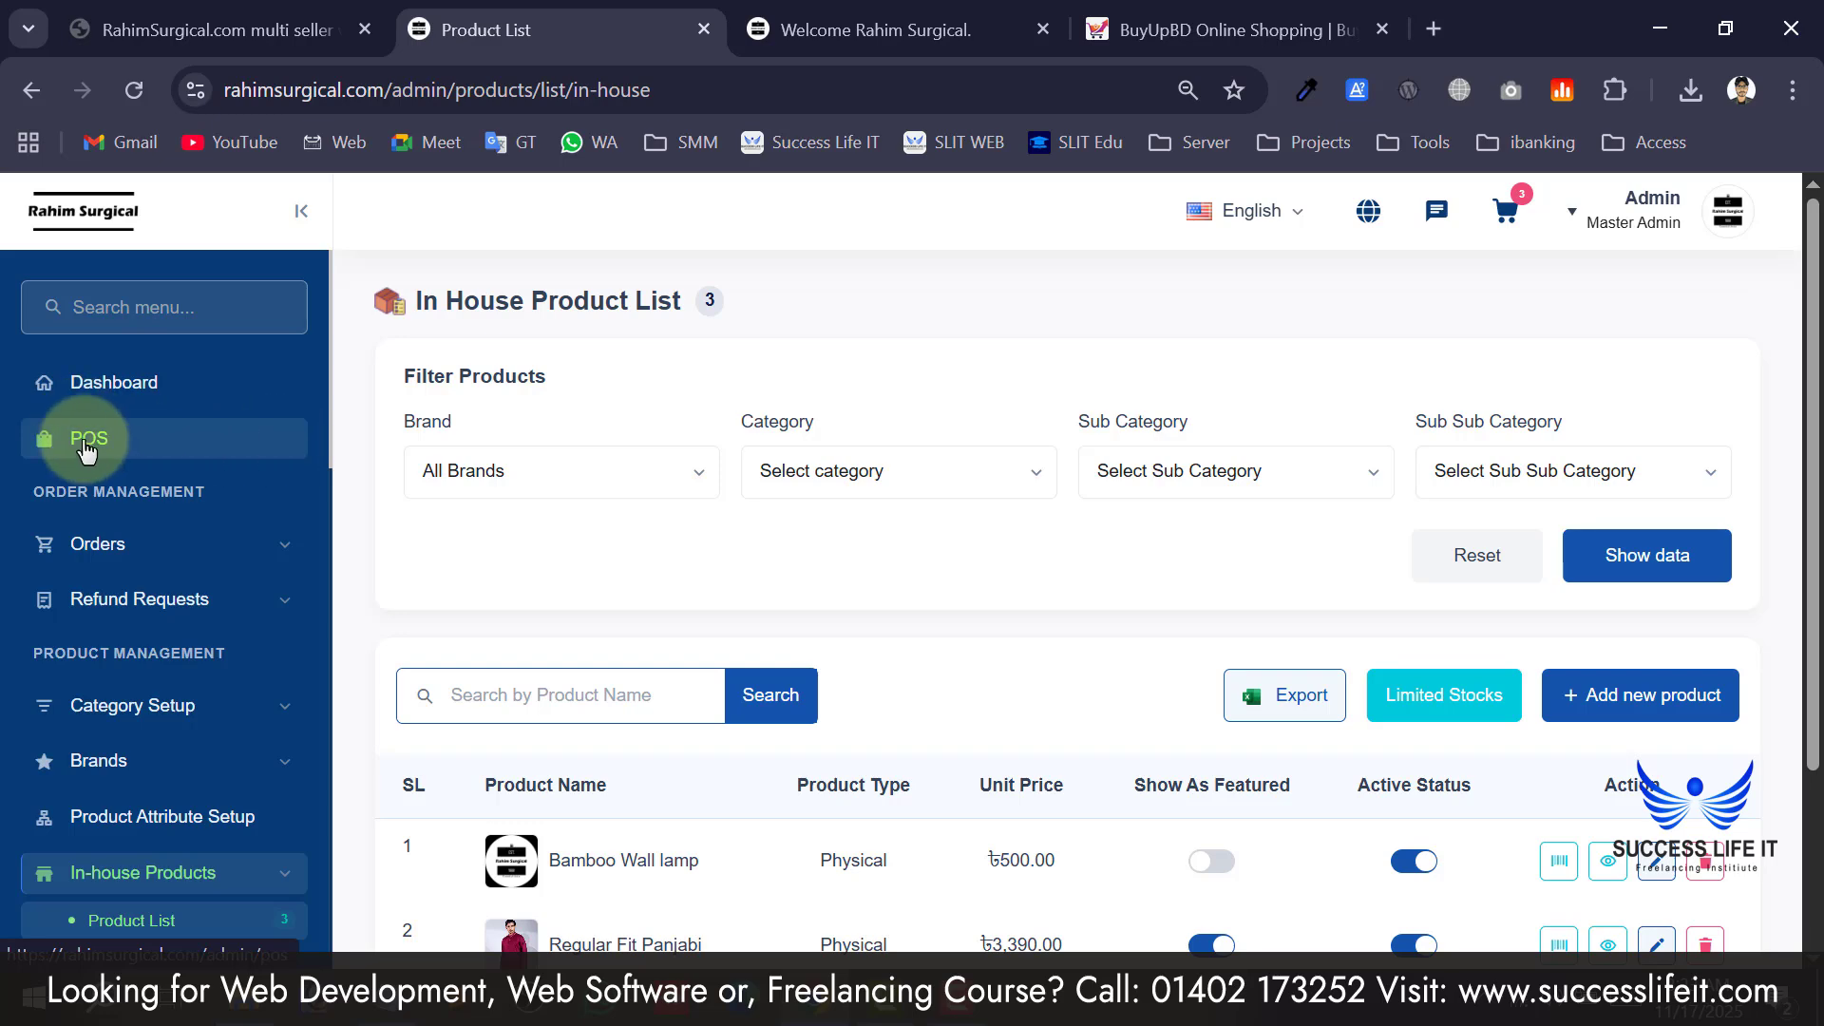
pyautogui.scroll(-1, 980, 636)
pyautogui.scroll(-2, 981, 636)
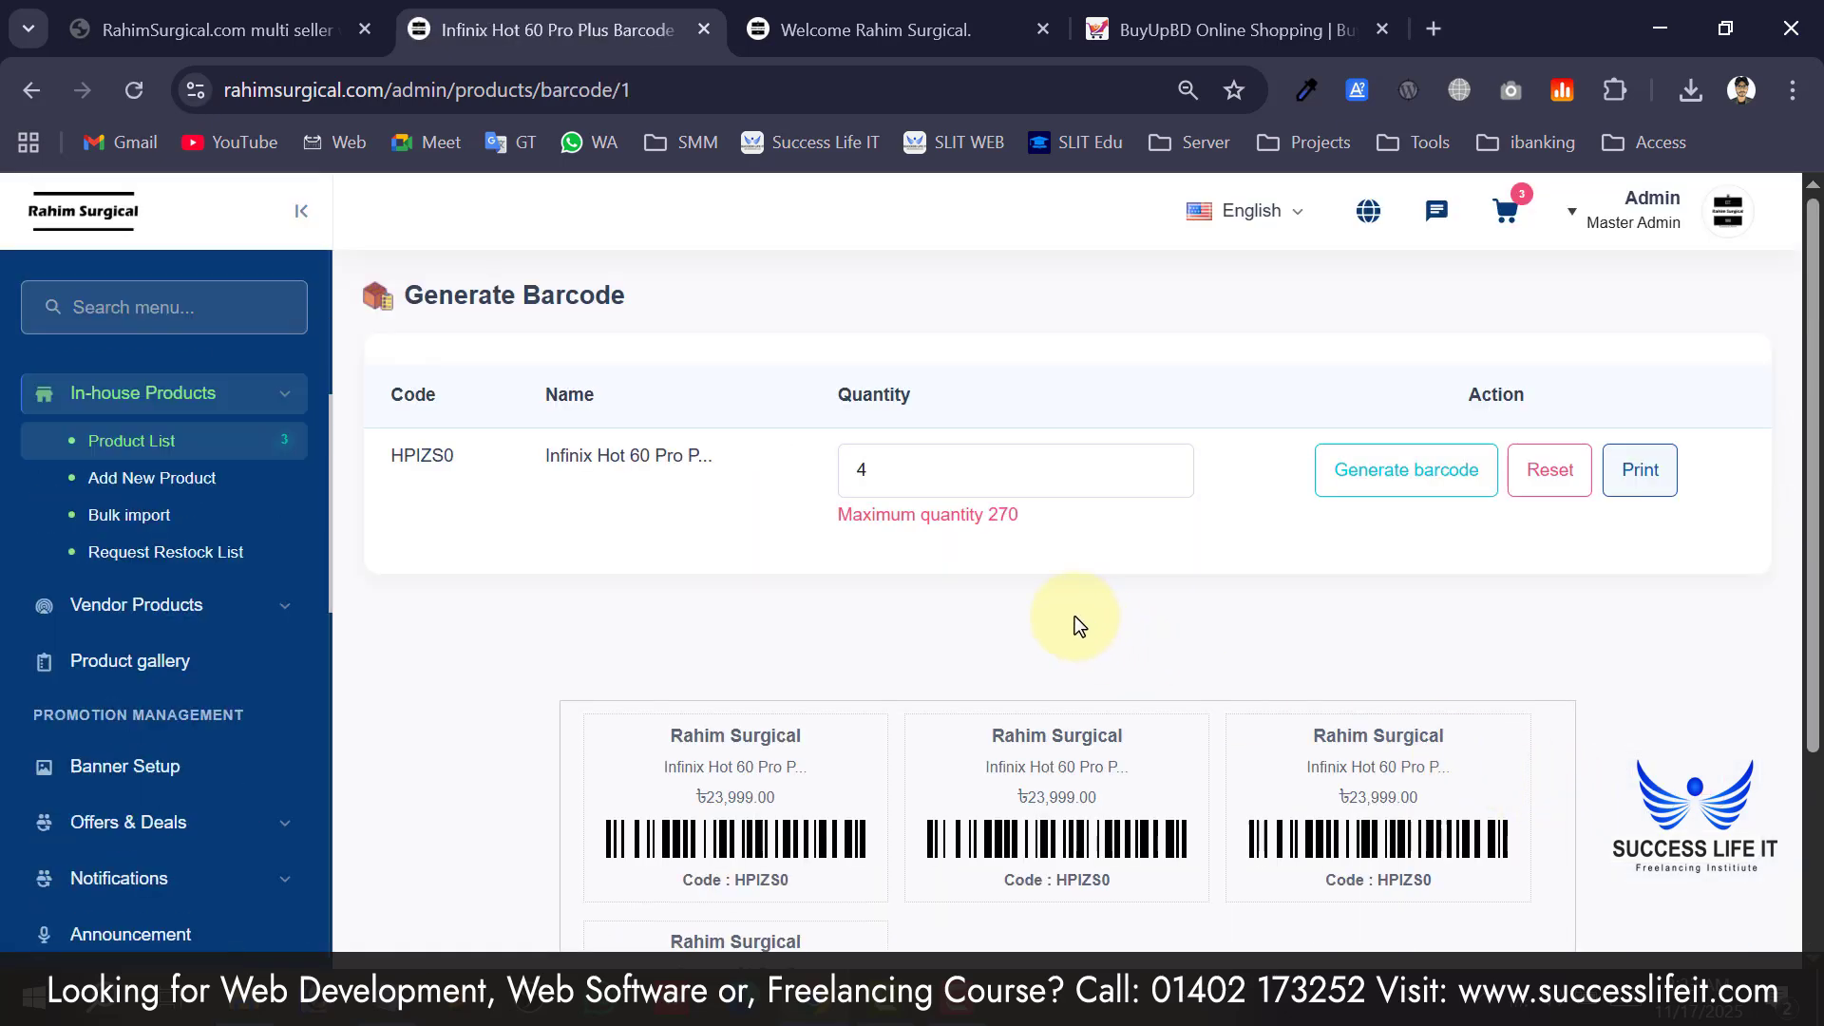
pyautogui.scroll(-2, 854, 574)
pyautogui.scroll(2, 854, 579)
pyautogui.doubleClick(910, 470)
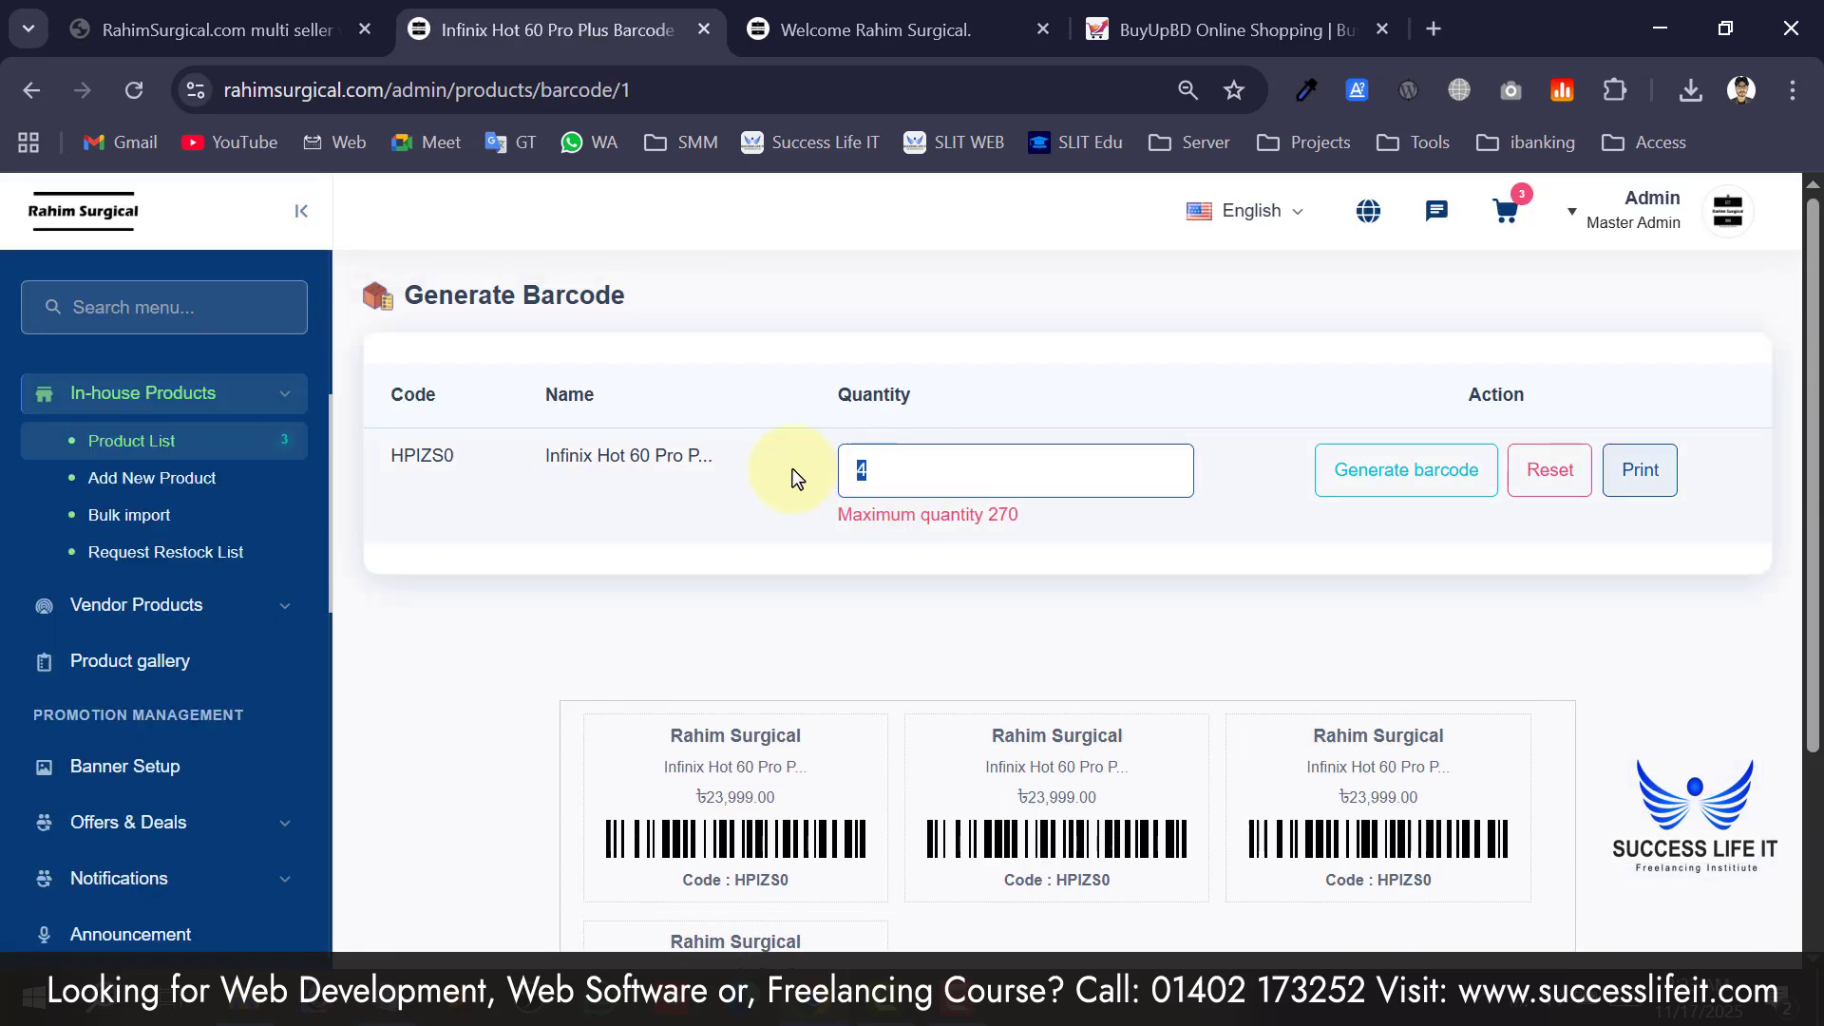
pyautogui.scroll(-2, 986, 612)
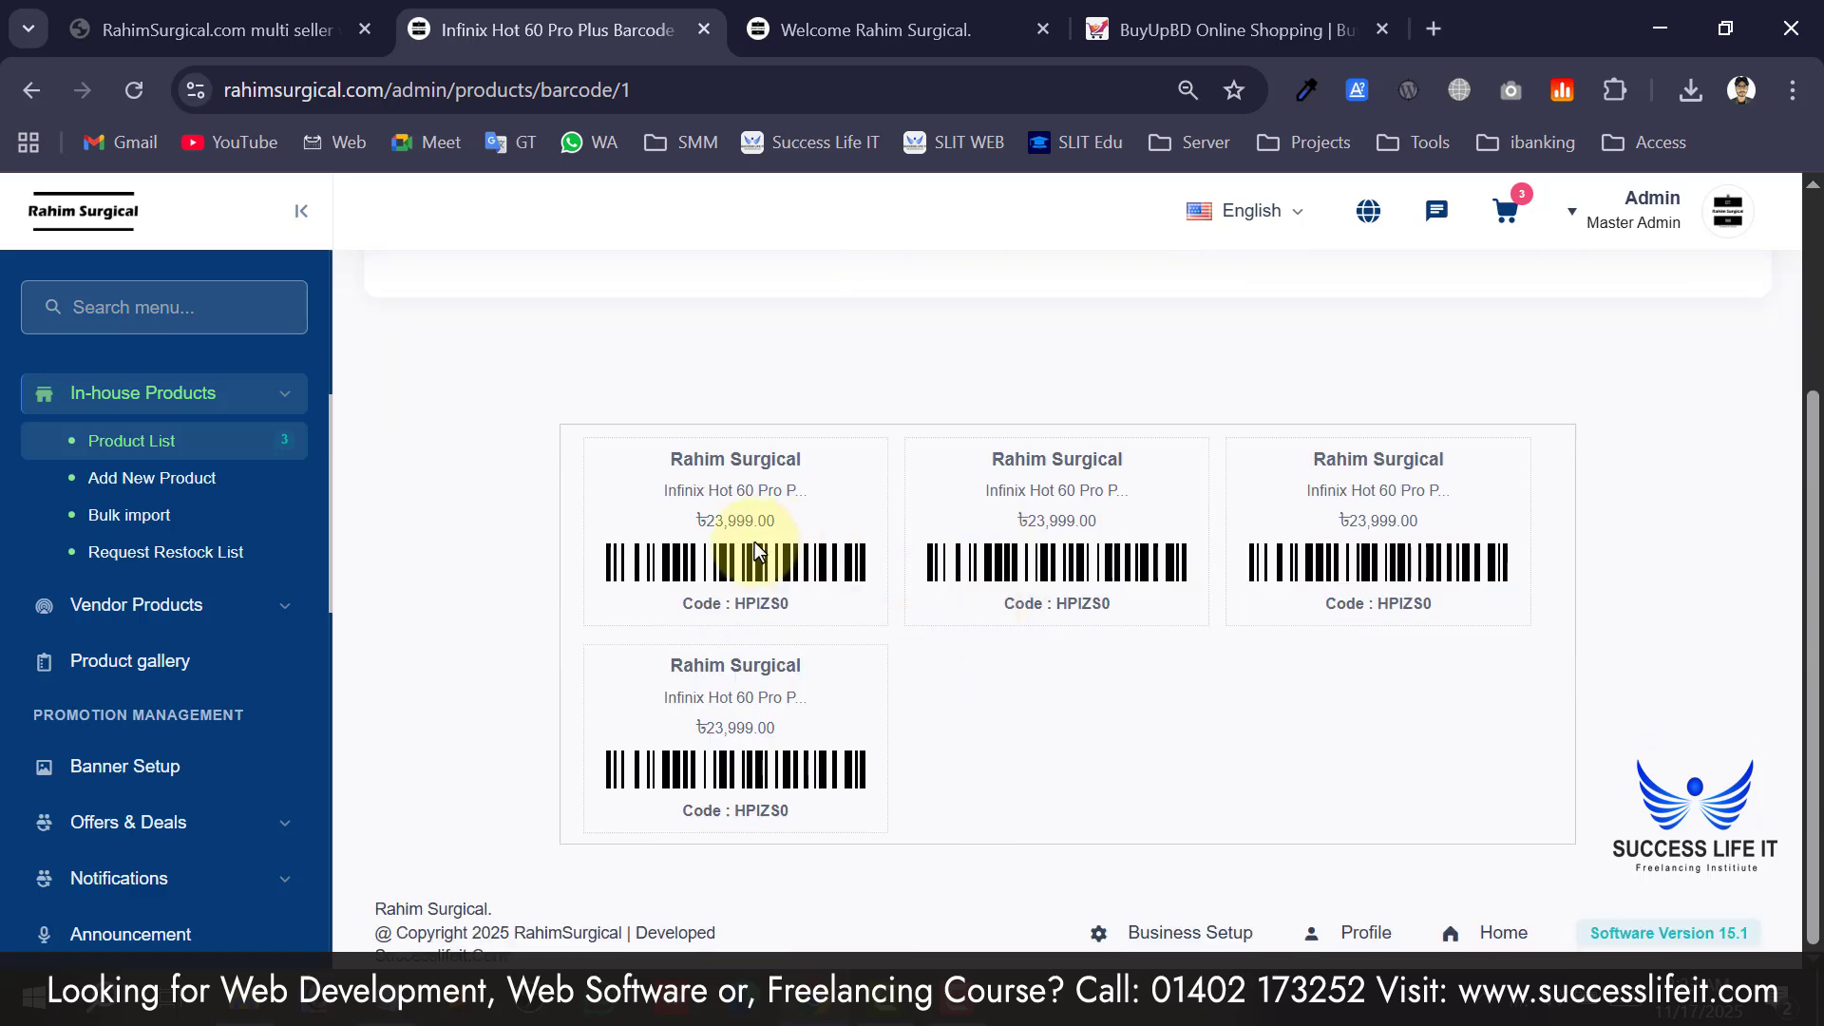
pyautogui.scroll(2, 815, 568)
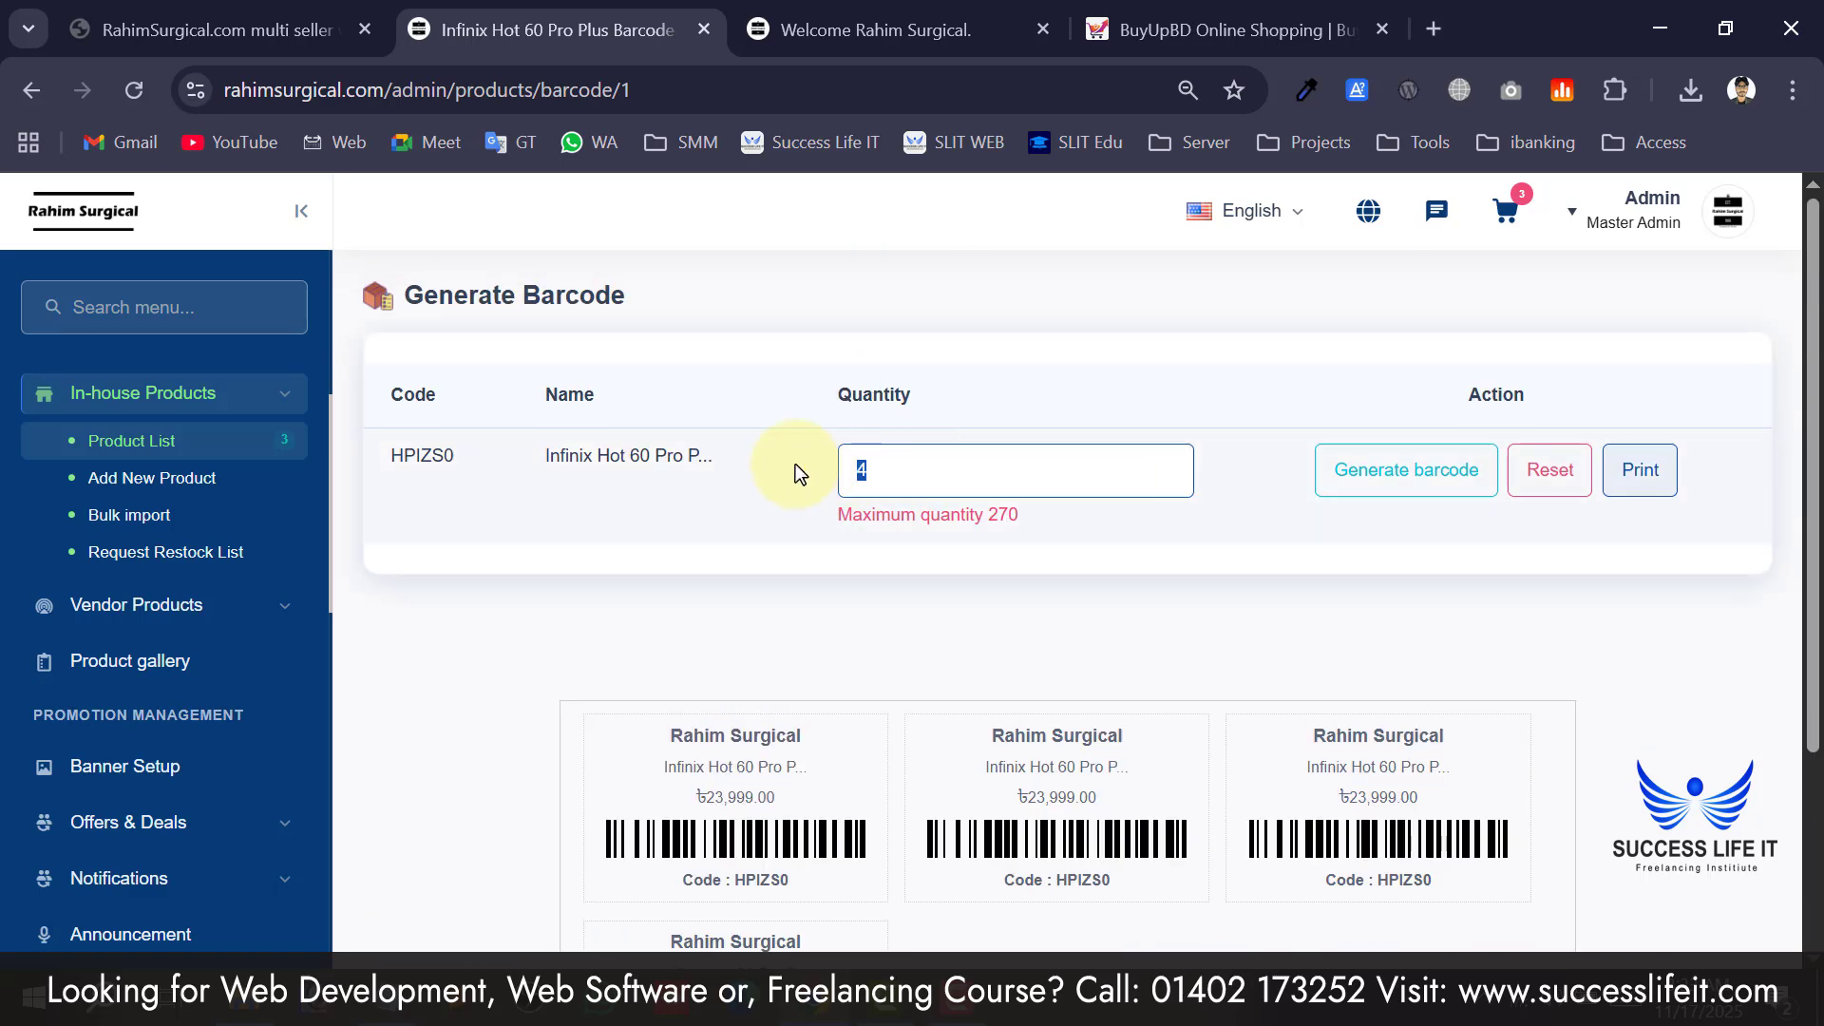
pyautogui.write('10')
pyautogui.click(1367, 478)
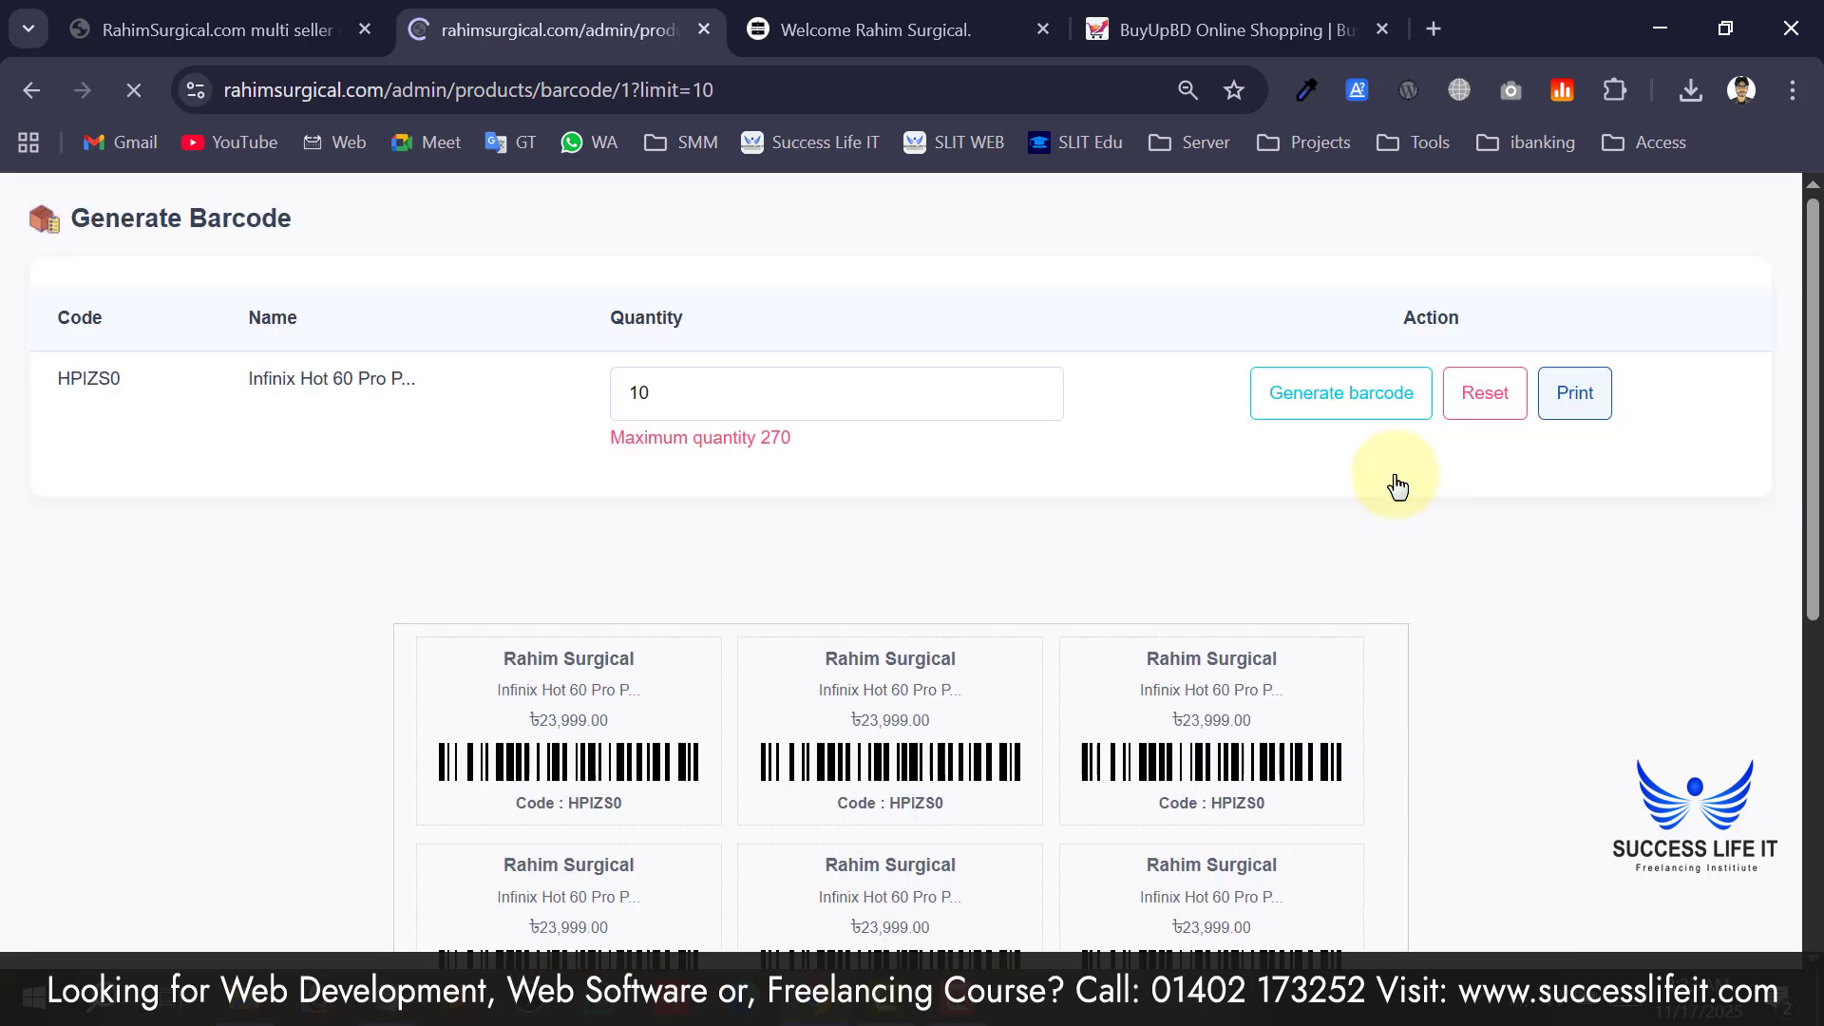
pyautogui.scroll(-7, 1236, 587)
pyautogui.scroll(-1, 909, 546)
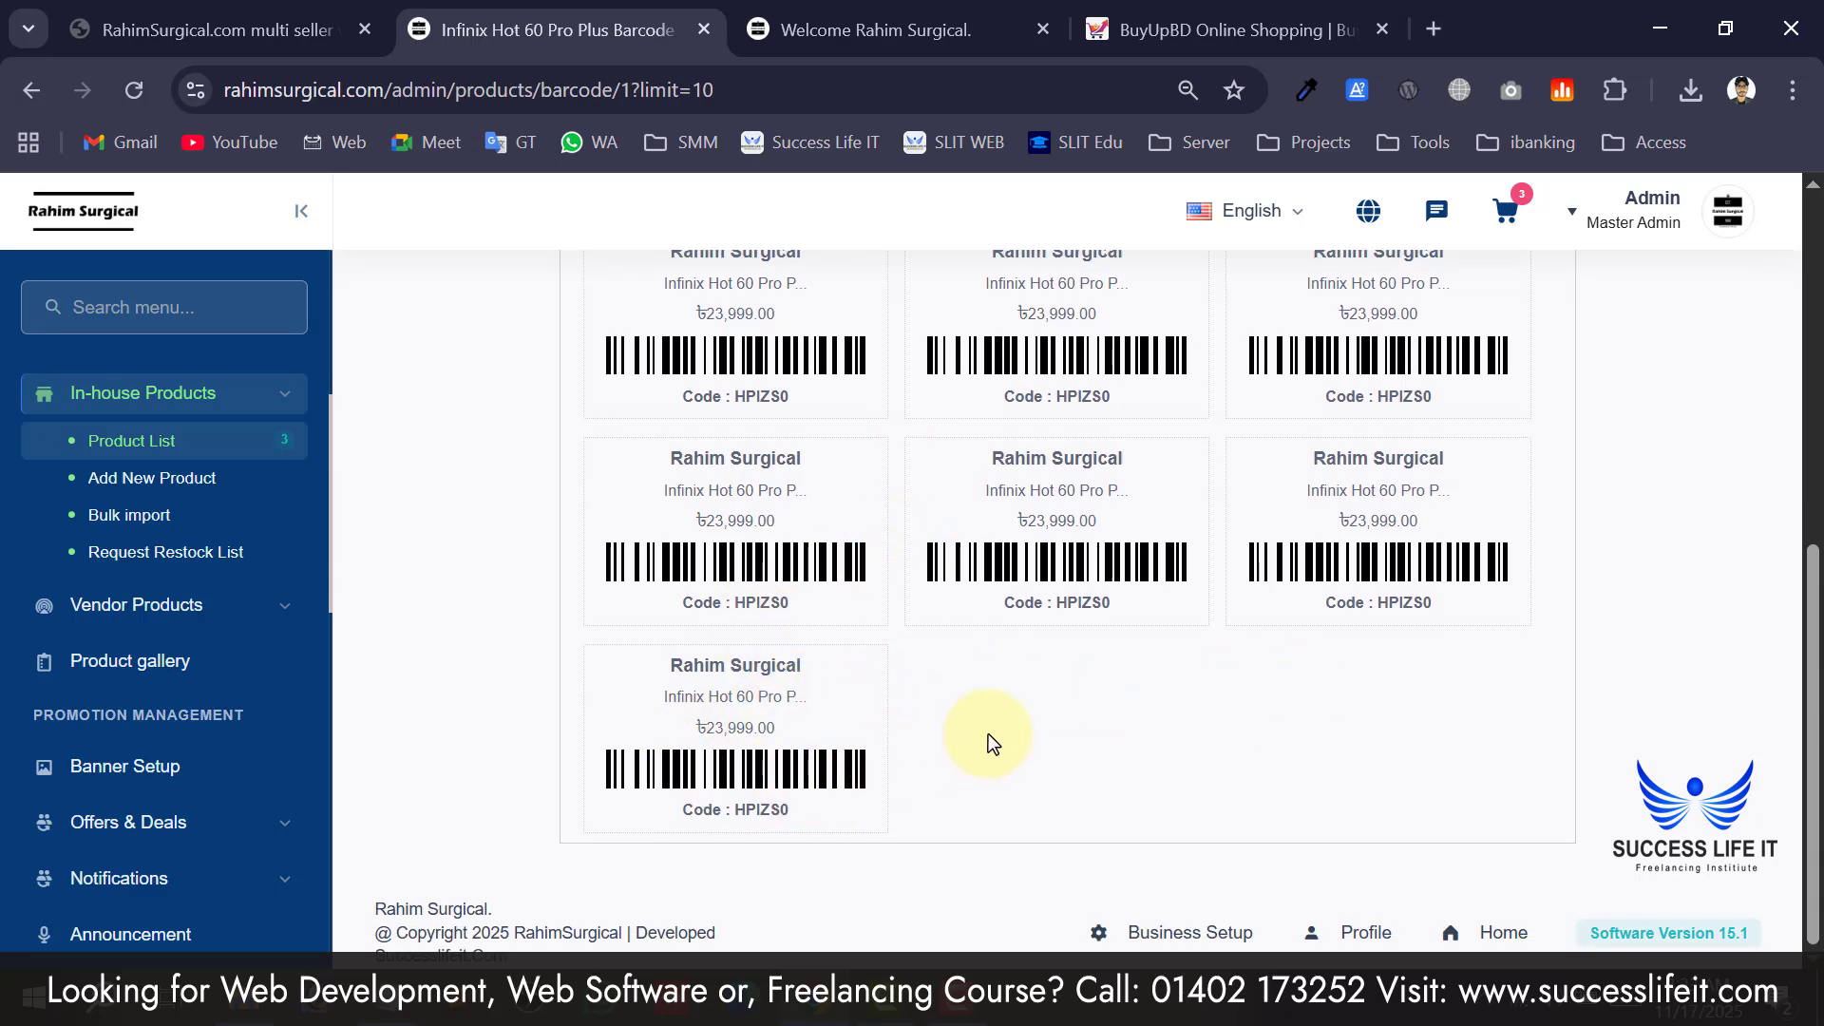
pyautogui.scroll(8, 988, 734)
pyautogui.click(1634, 470)
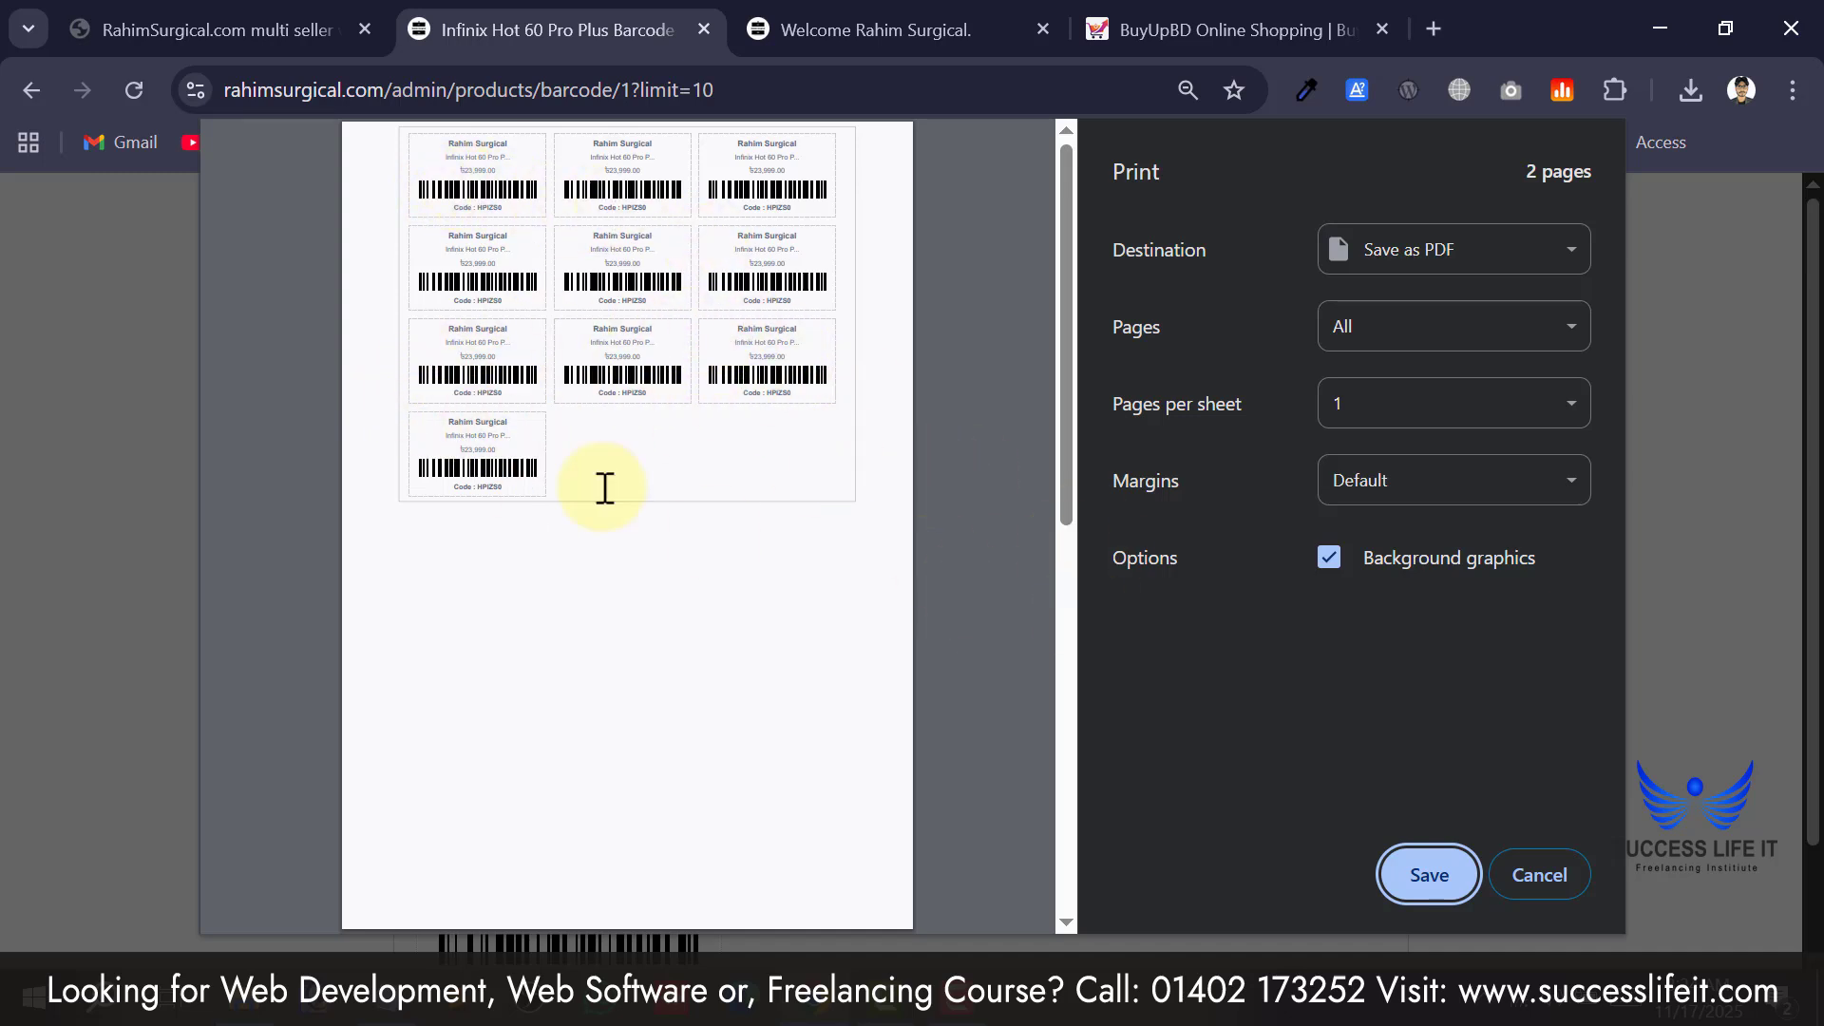
pyautogui.click(1541, 876)
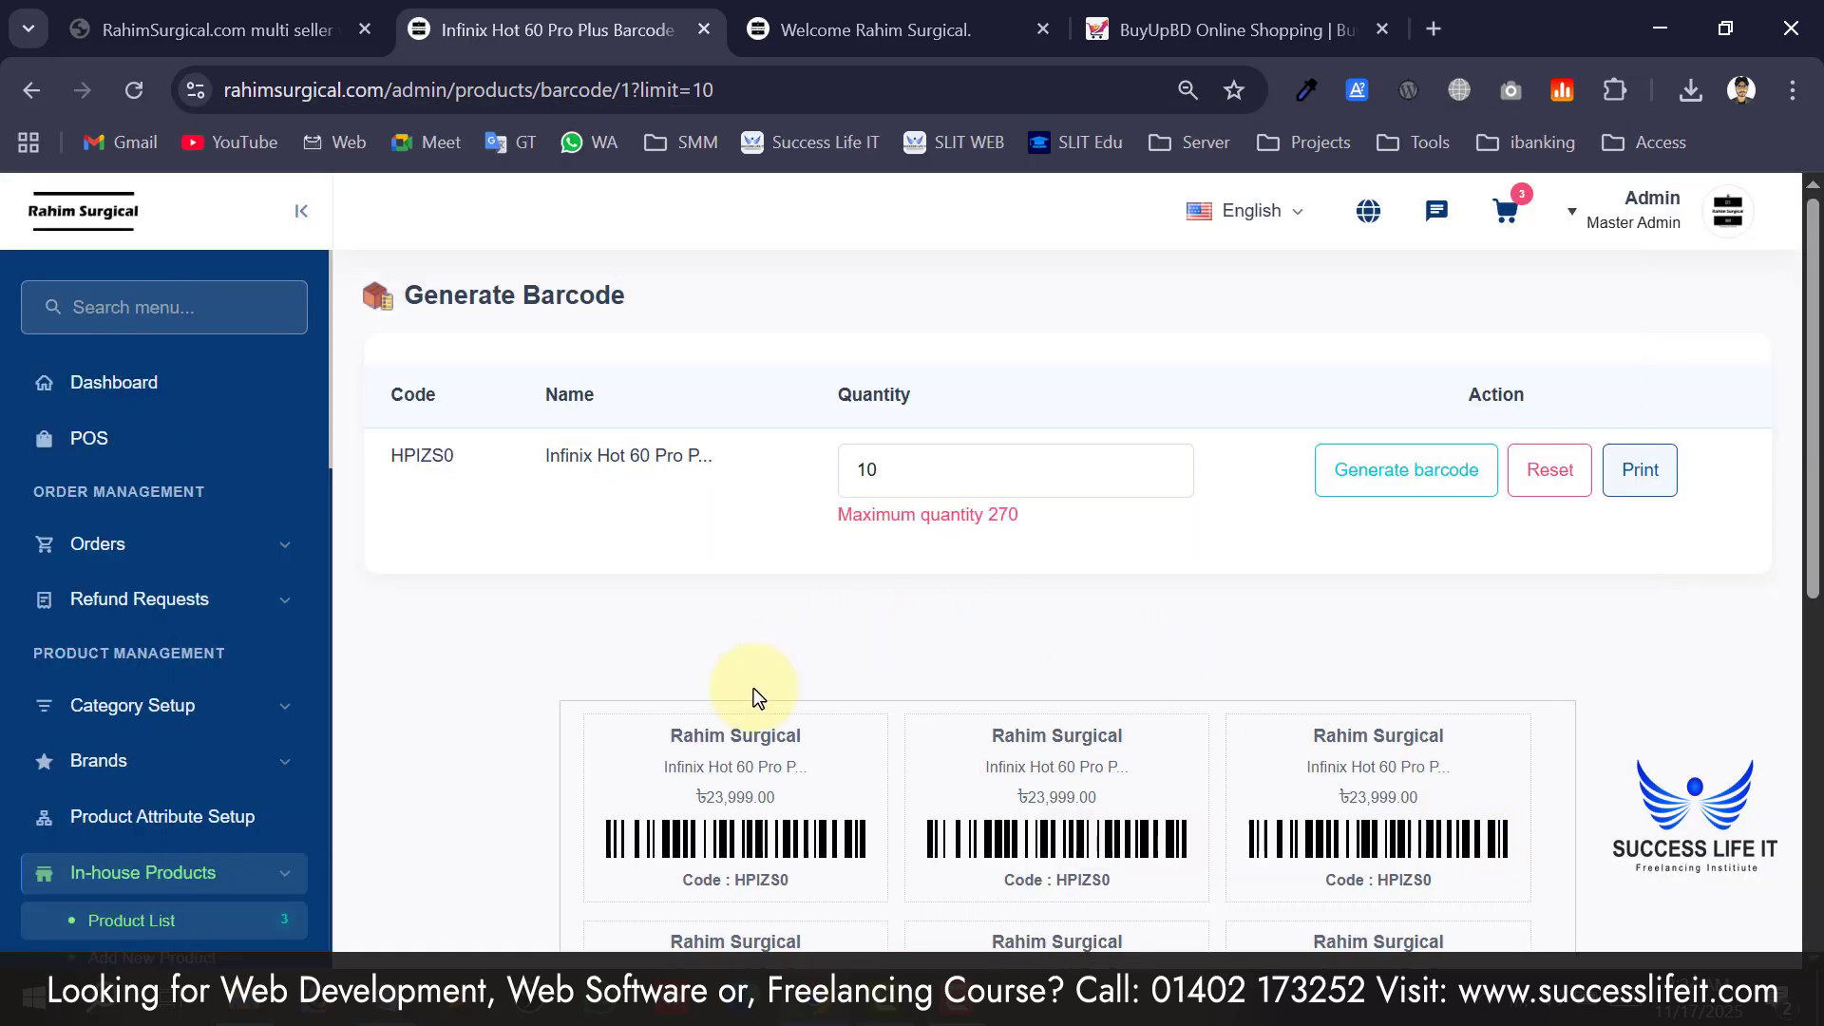
pyautogui.scroll(-5, 754, 690)
pyautogui.scroll(5, 755, 692)
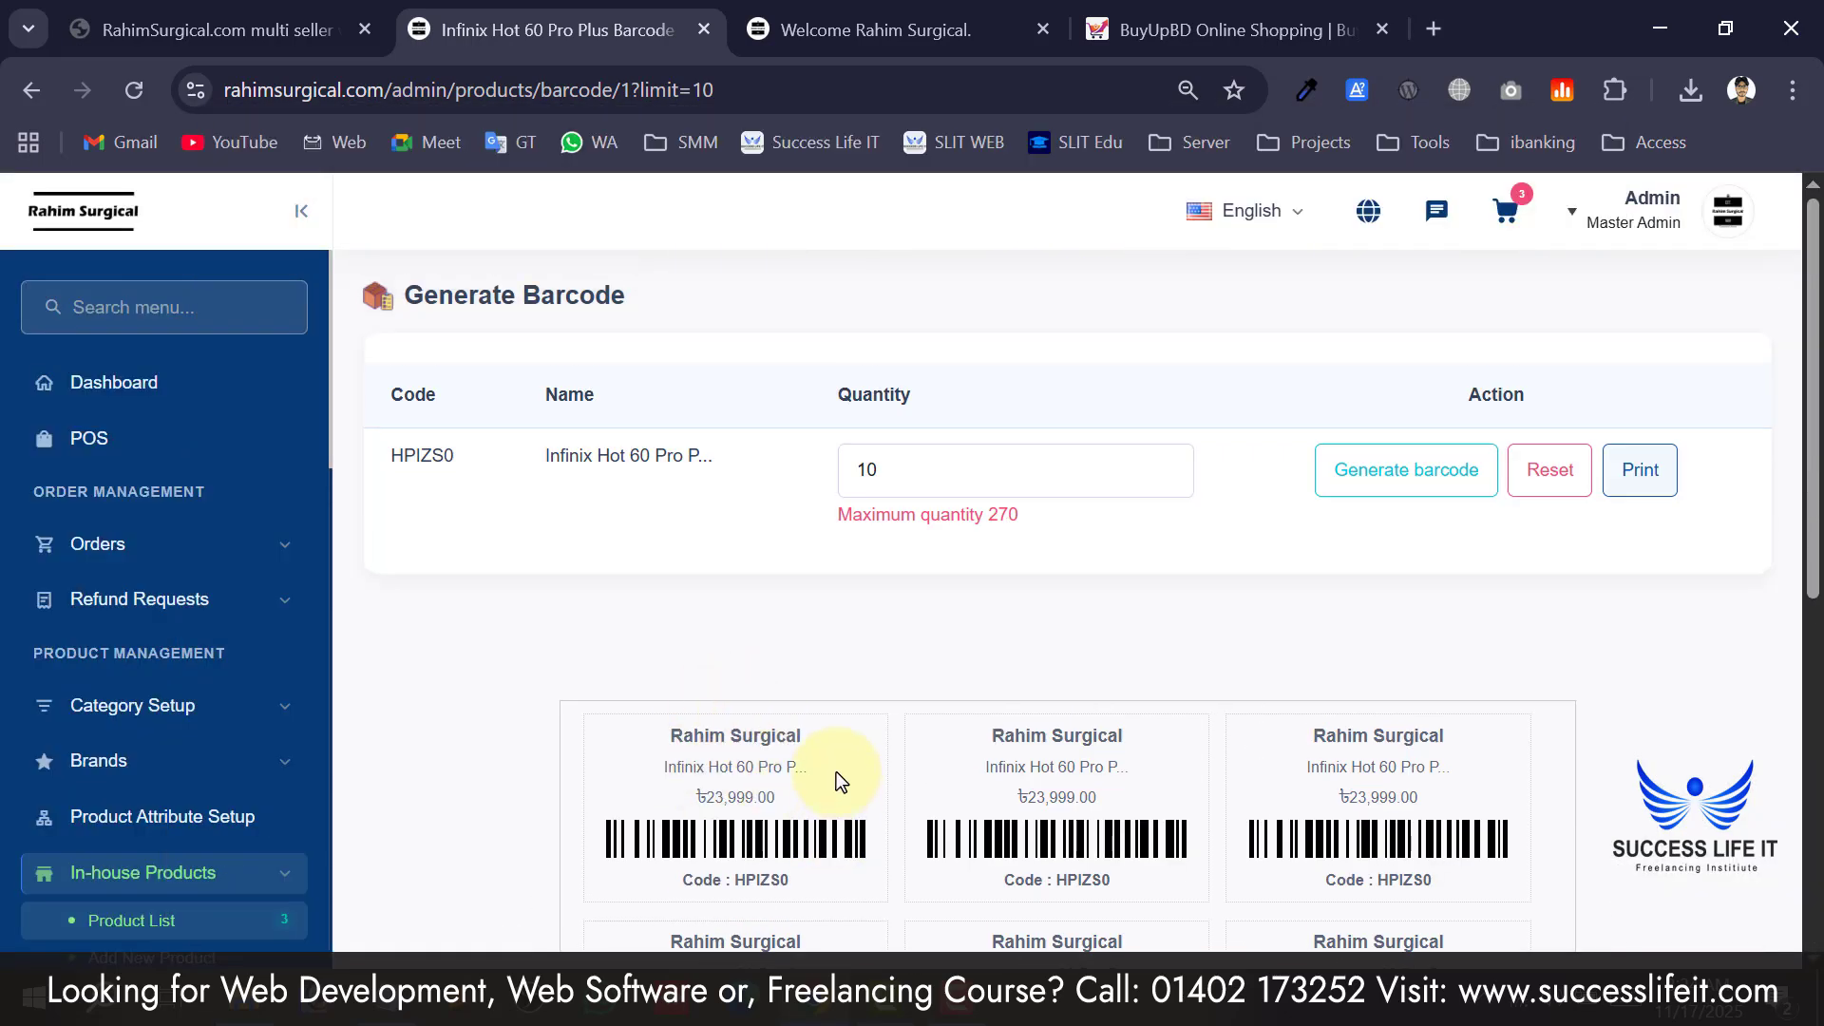
pyautogui.scroll(-5, 771, 606)
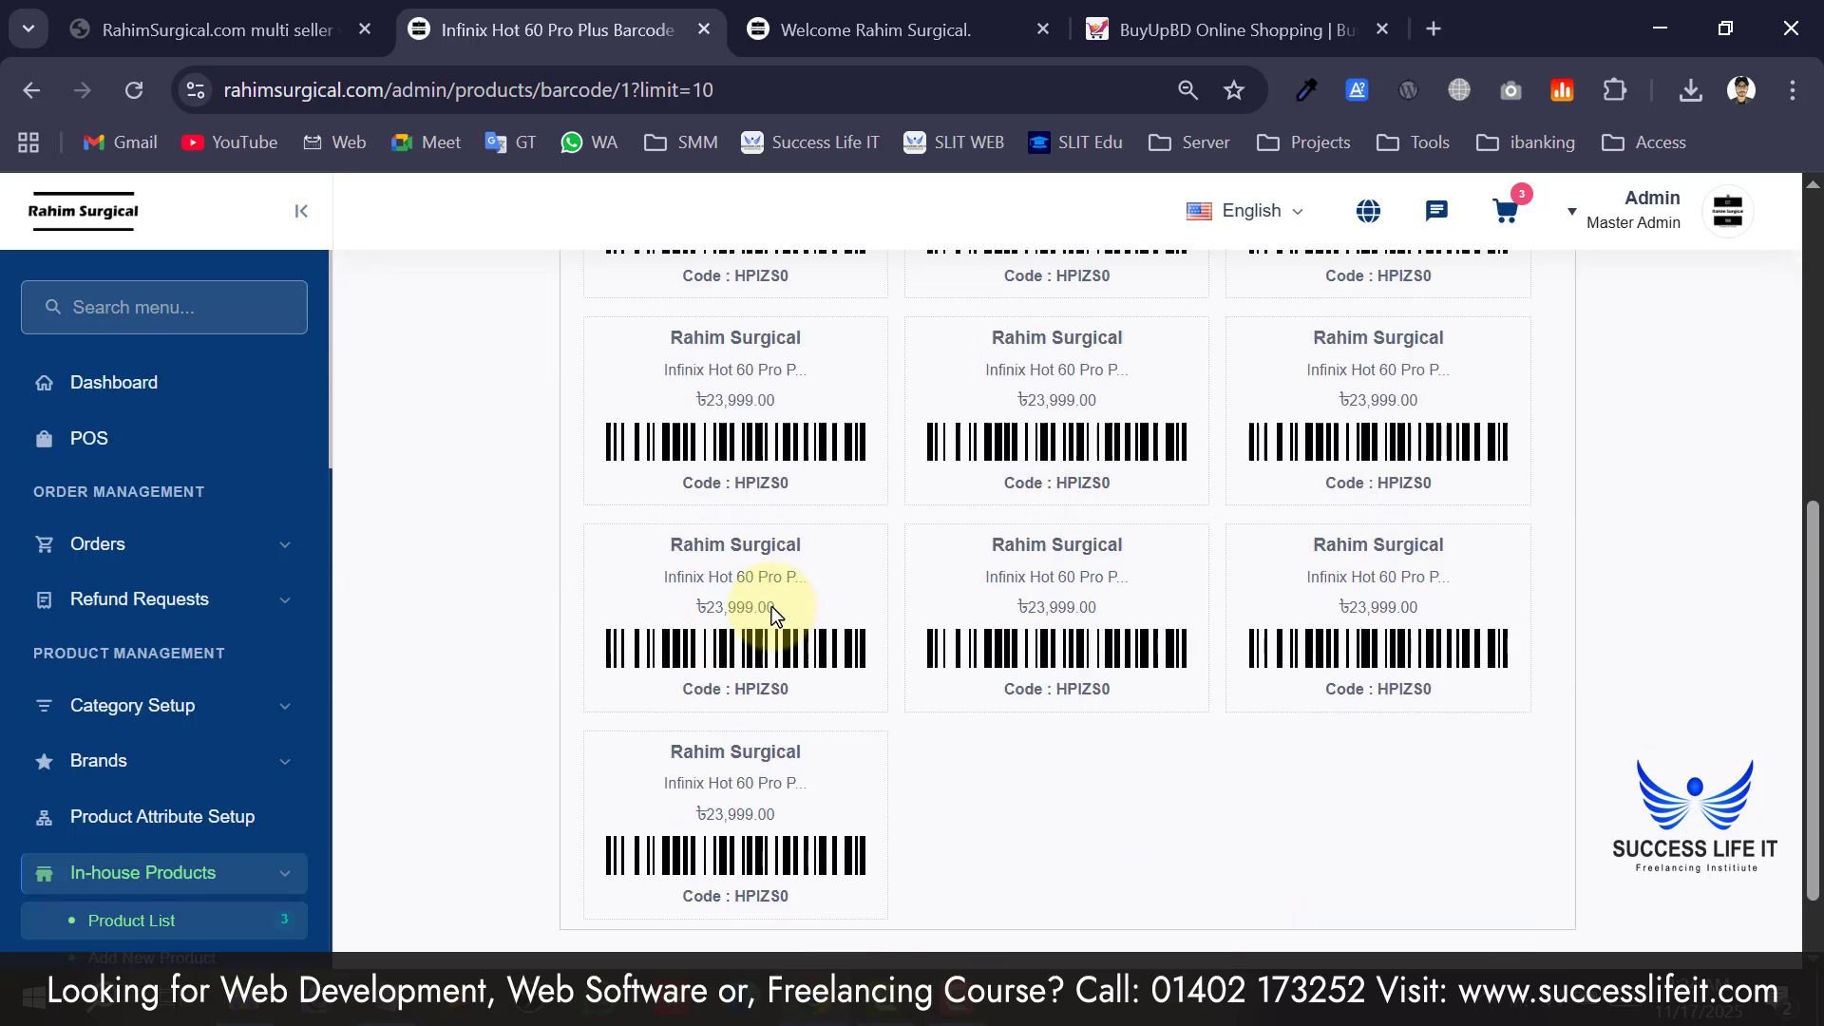
pyautogui.scroll(5, 703, 597)
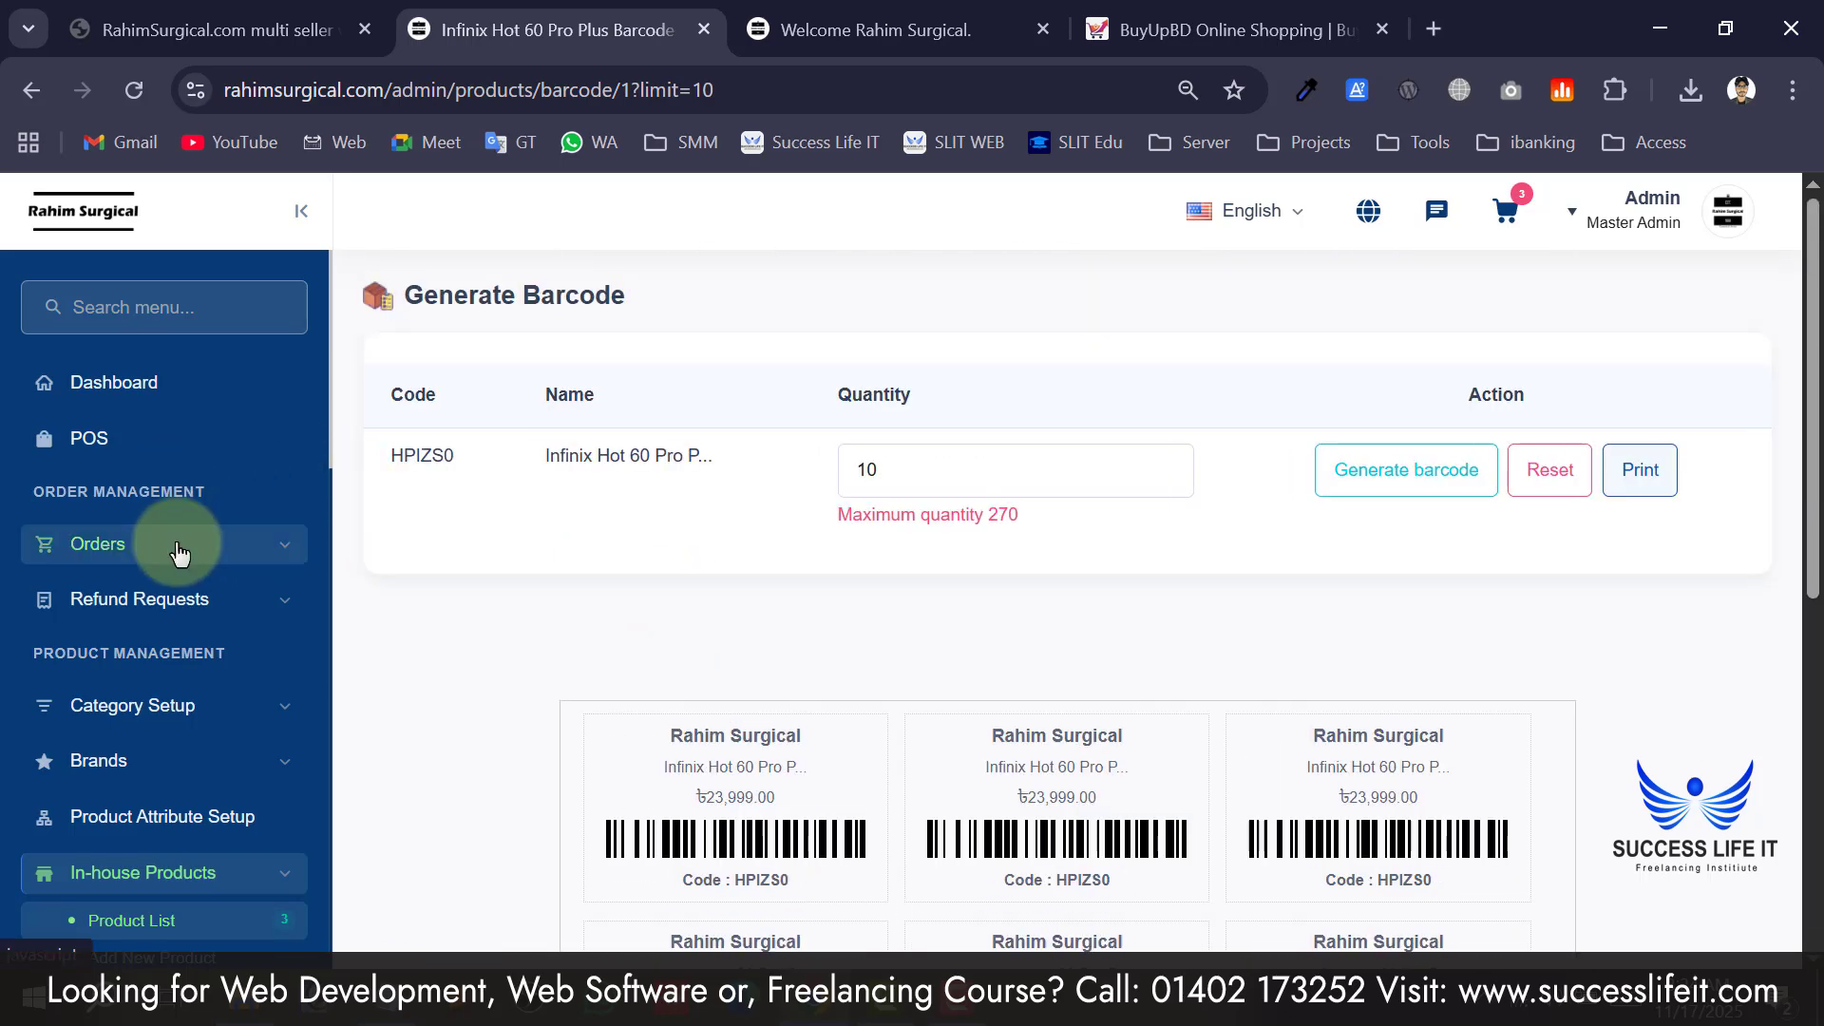
pyautogui.scroll(-4, 190, 513)
pyautogui.scroll(-2, 212, 532)
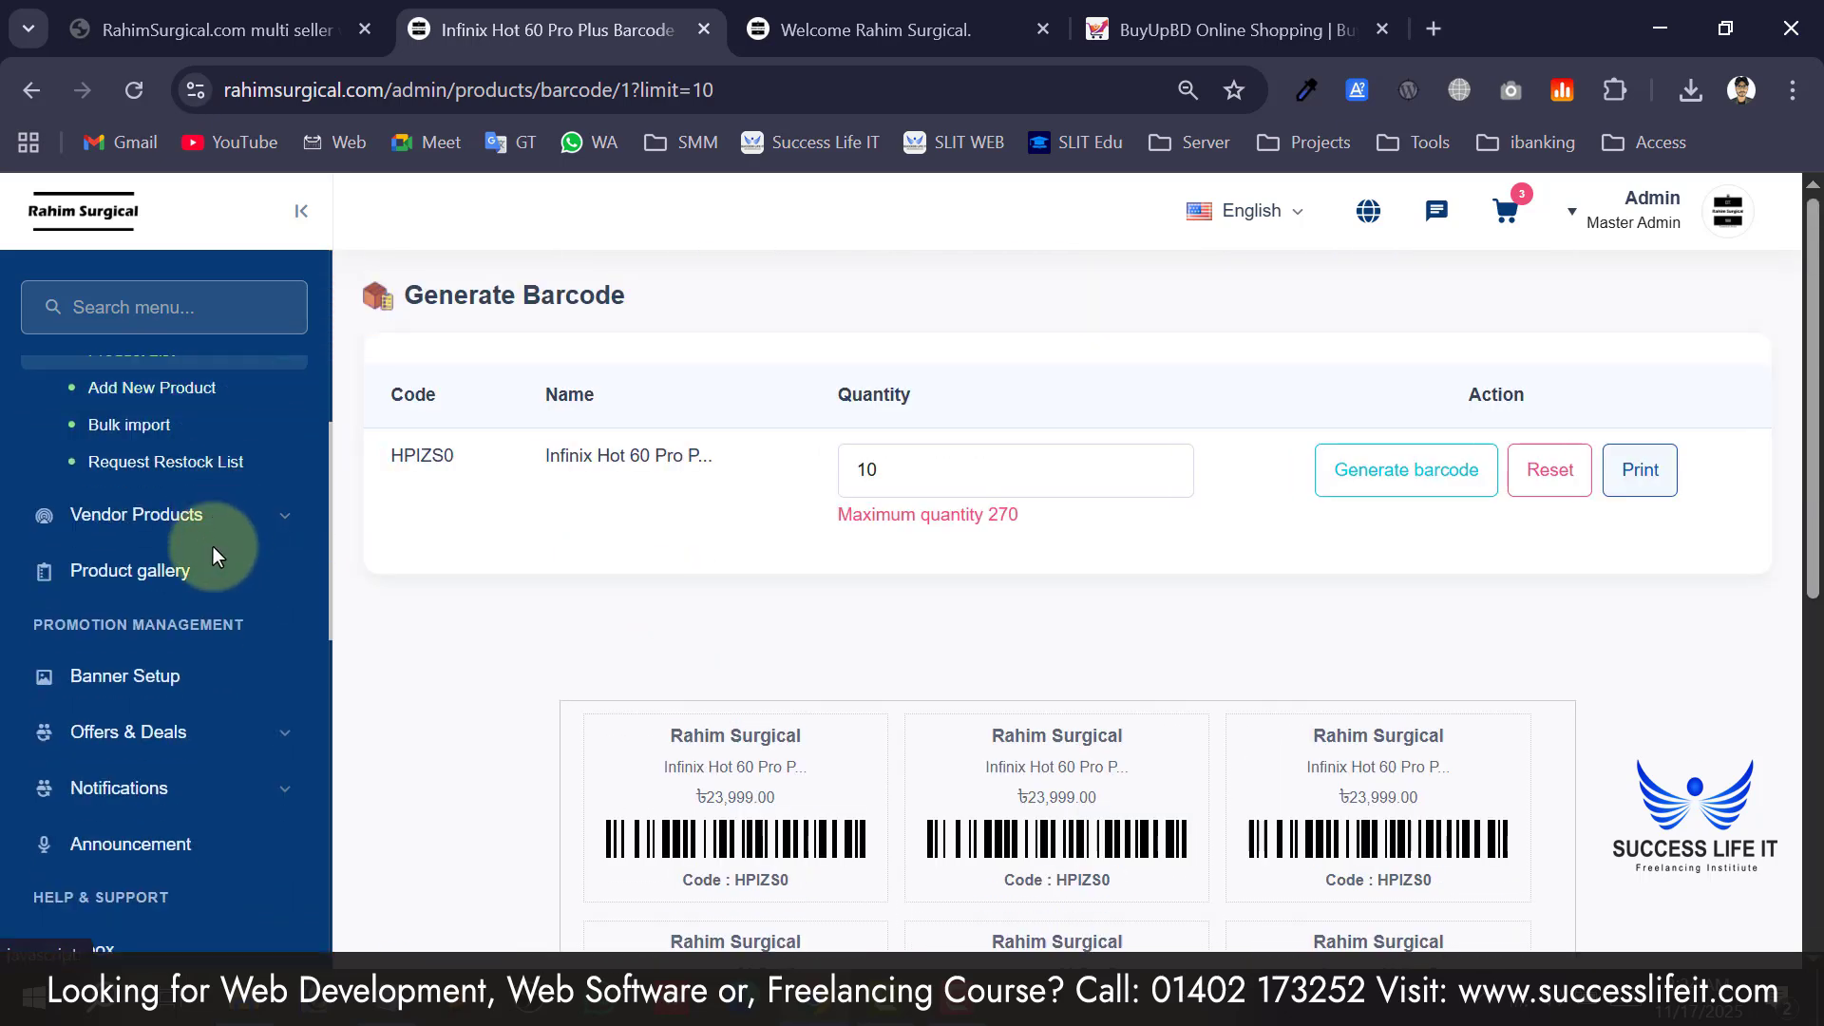
pyautogui.scroll(-2, 190, 599)
pyautogui.scroll(2, 161, 608)
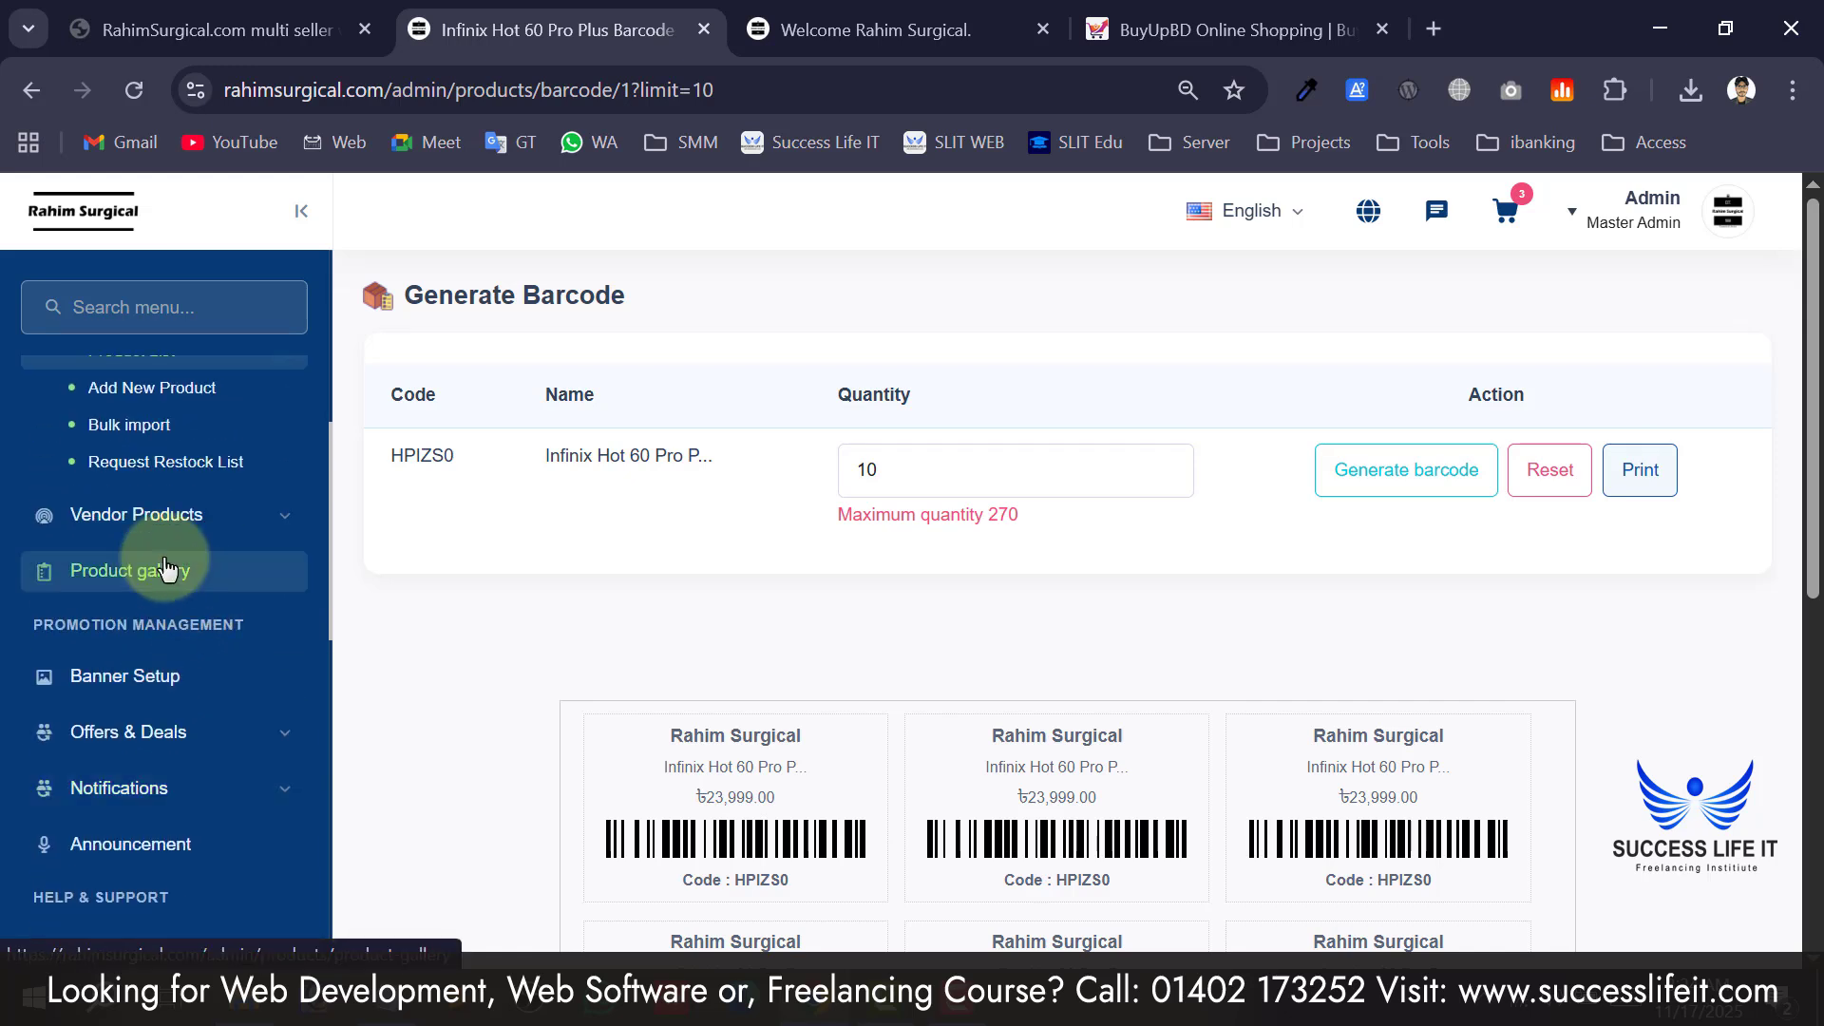
pyautogui.scroll(-2, 155, 570)
pyautogui.scroll(-2, 78, 537)
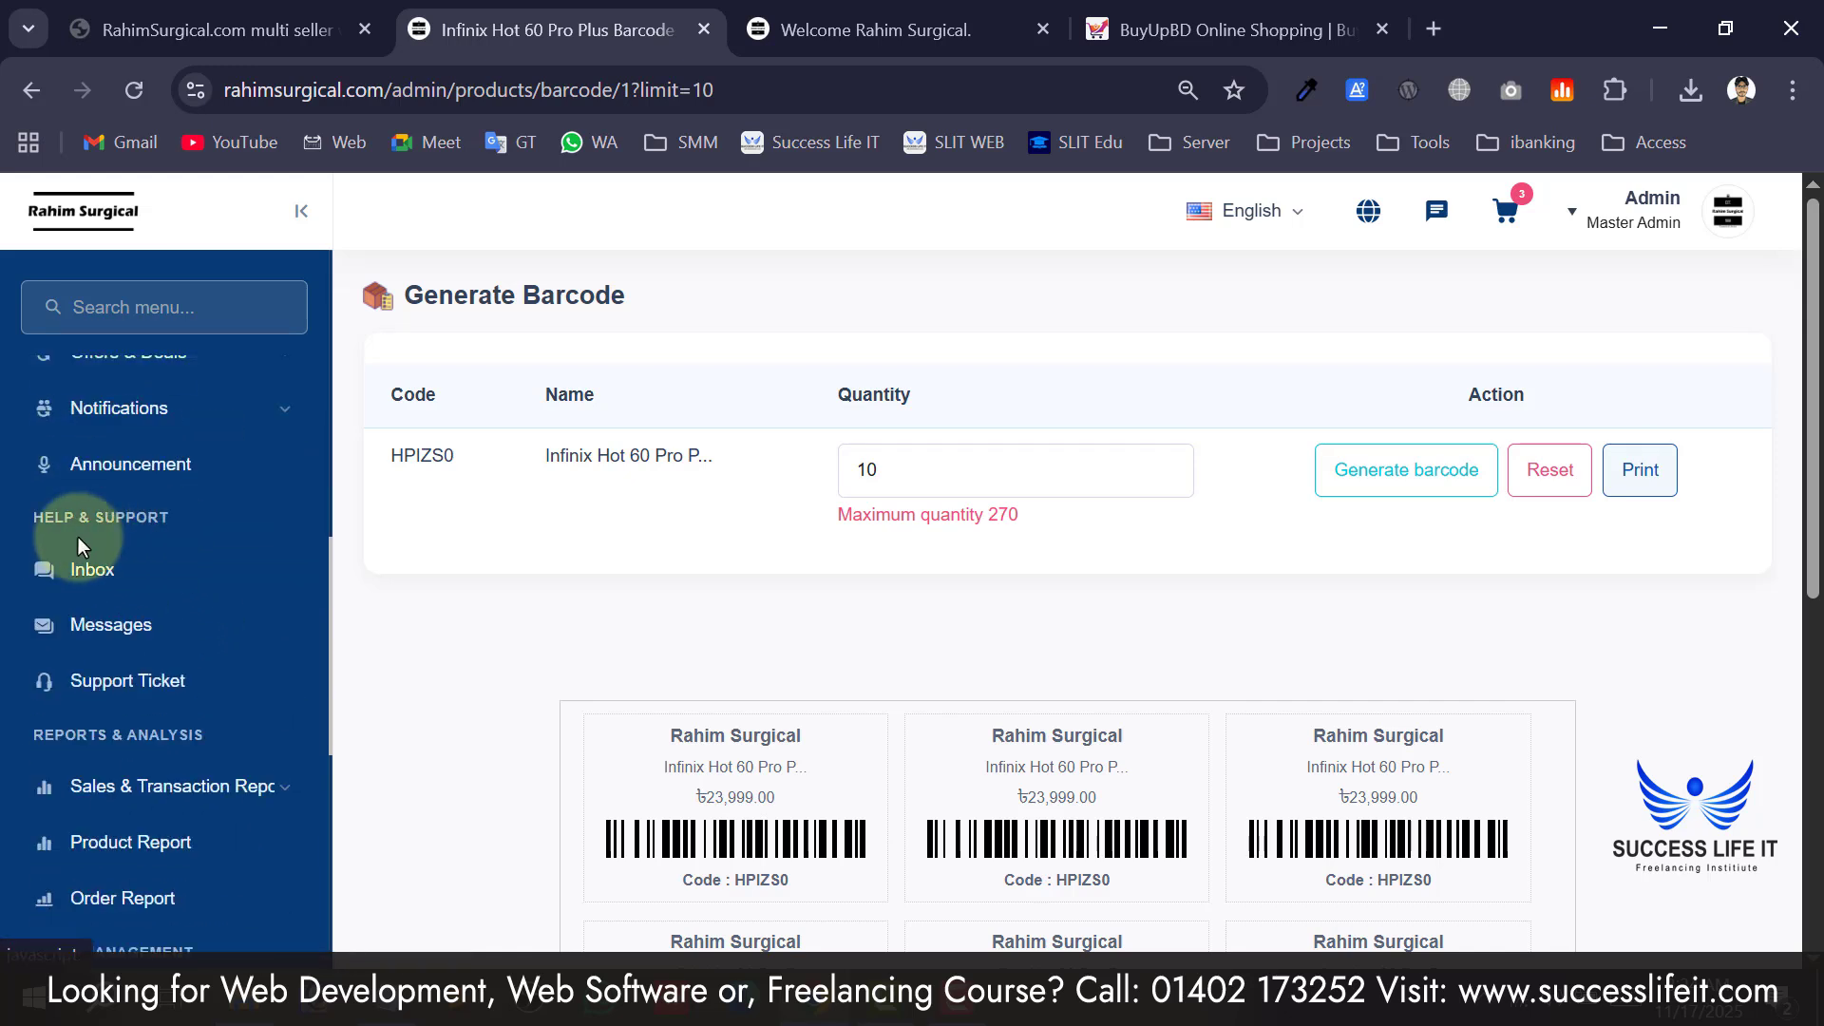
pyautogui.moveTo(41, 520); pyautogui.dragTo(70, 521)
pyautogui.scroll(-2, 136, 516)
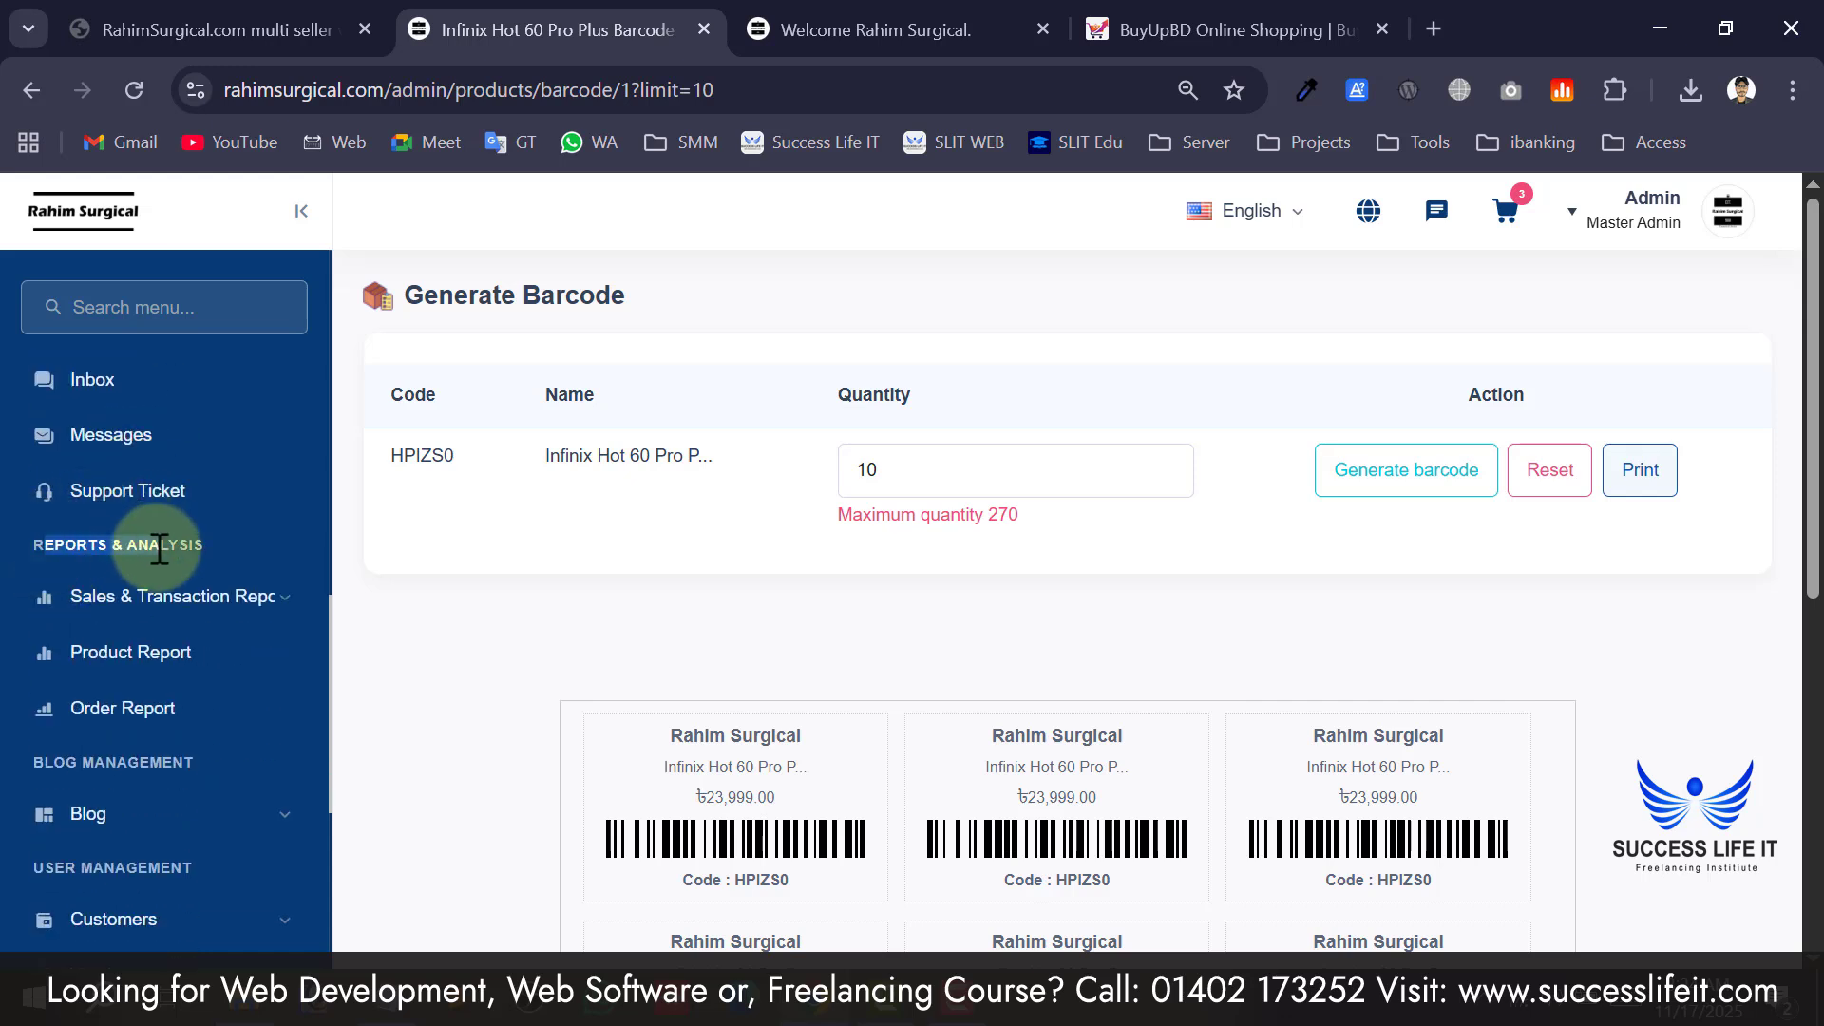
pyautogui.scroll(-2, 111, 598)
pyautogui.scroll(-2, 133, 579)
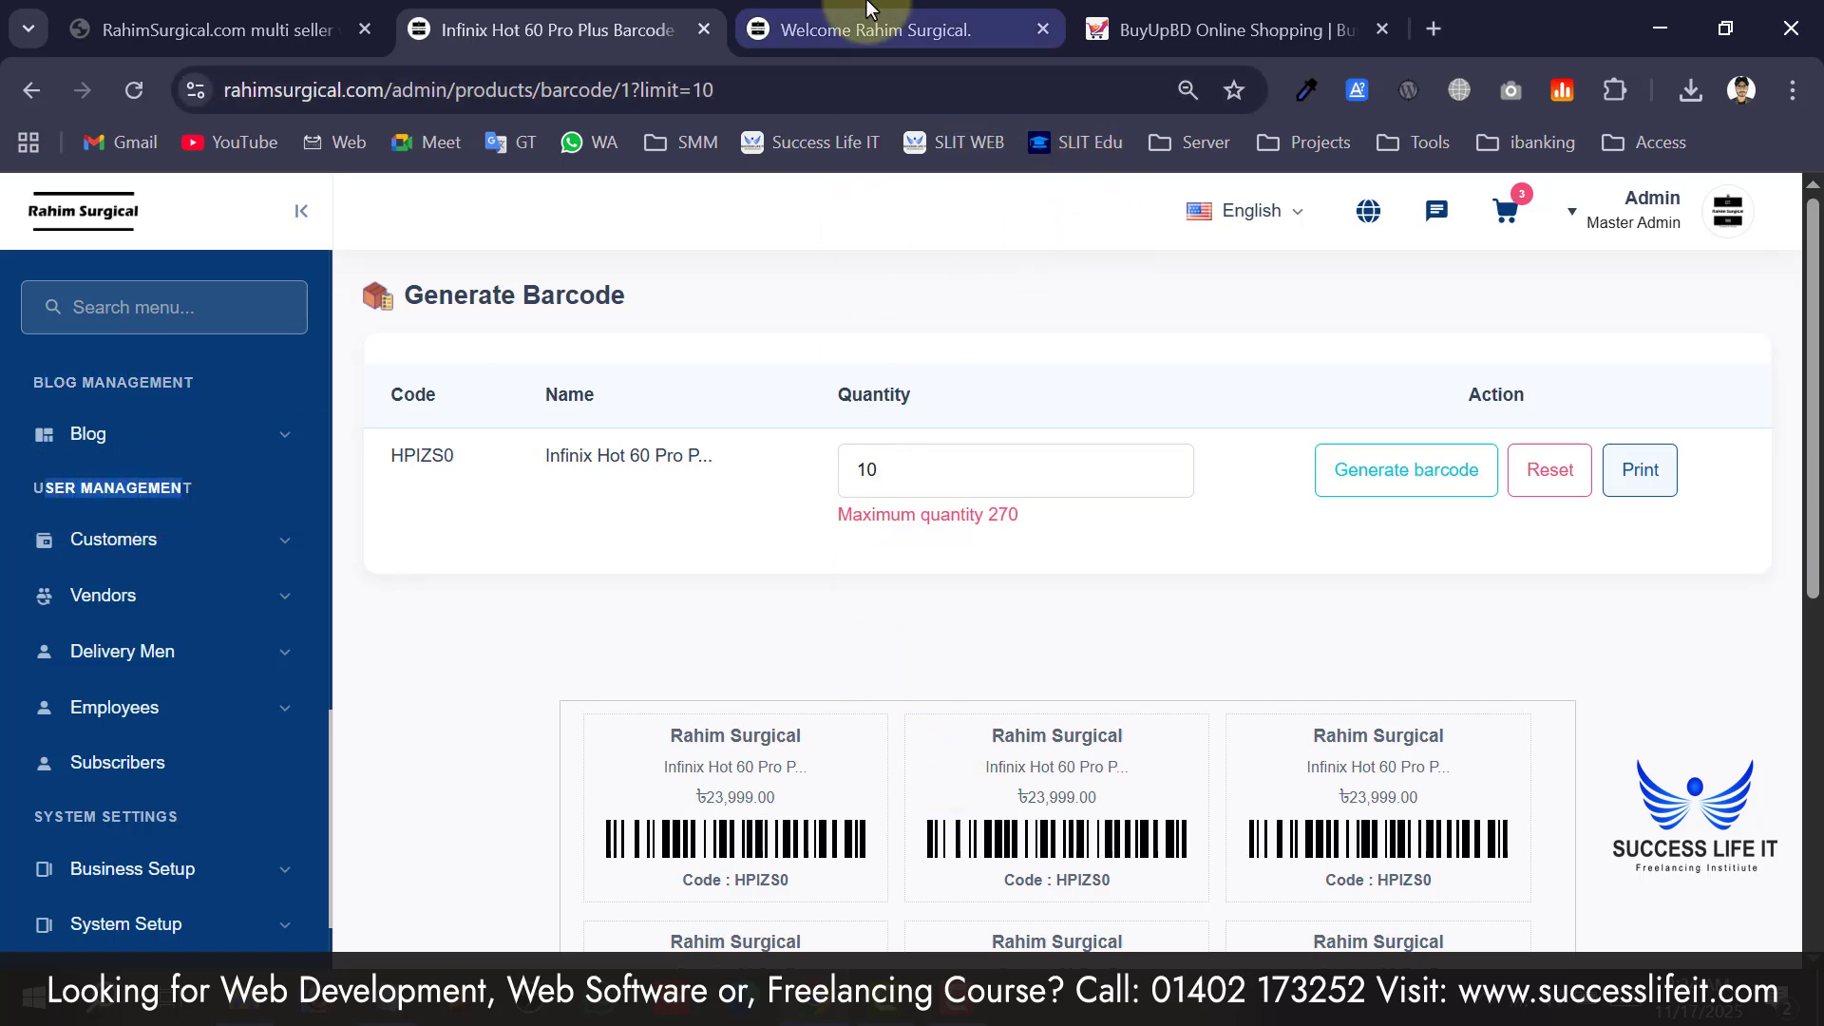
# Browse down the Rahim Surgical storefront page, then jump back to its top.
pyautogui.click(870, 30)
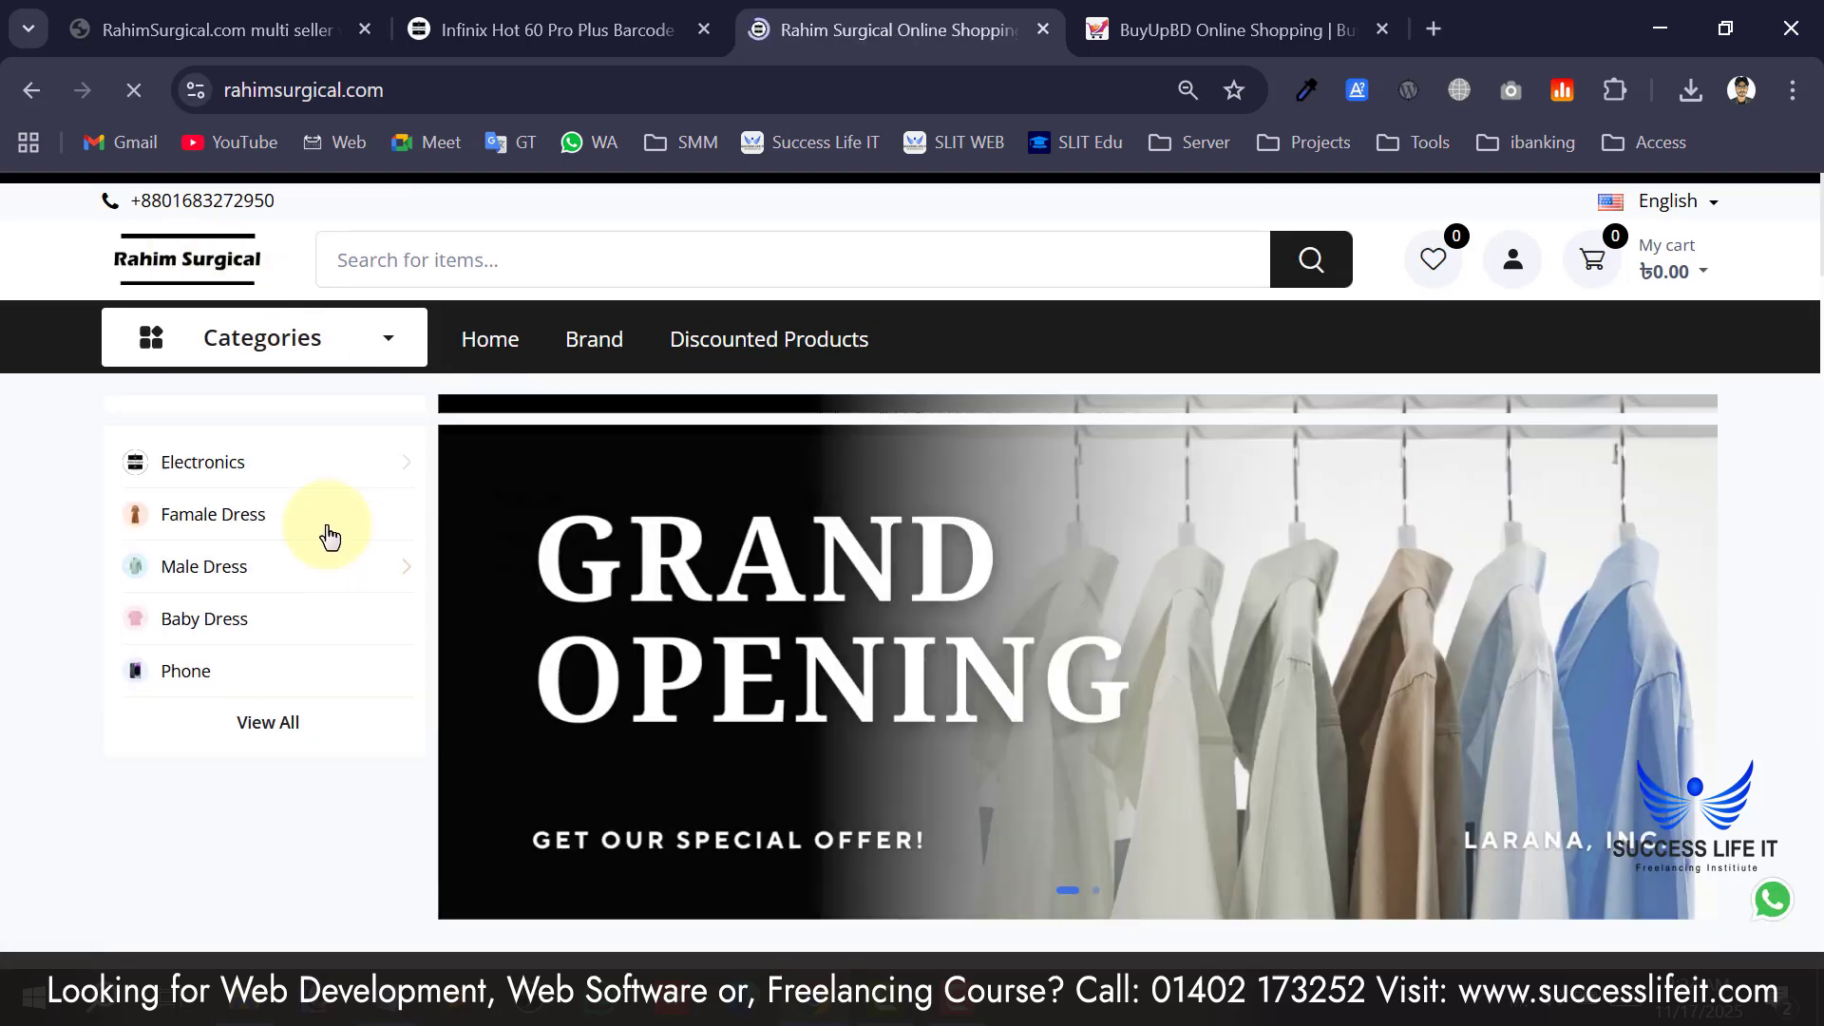
pyautogui.scroll(-4, 254, 795)
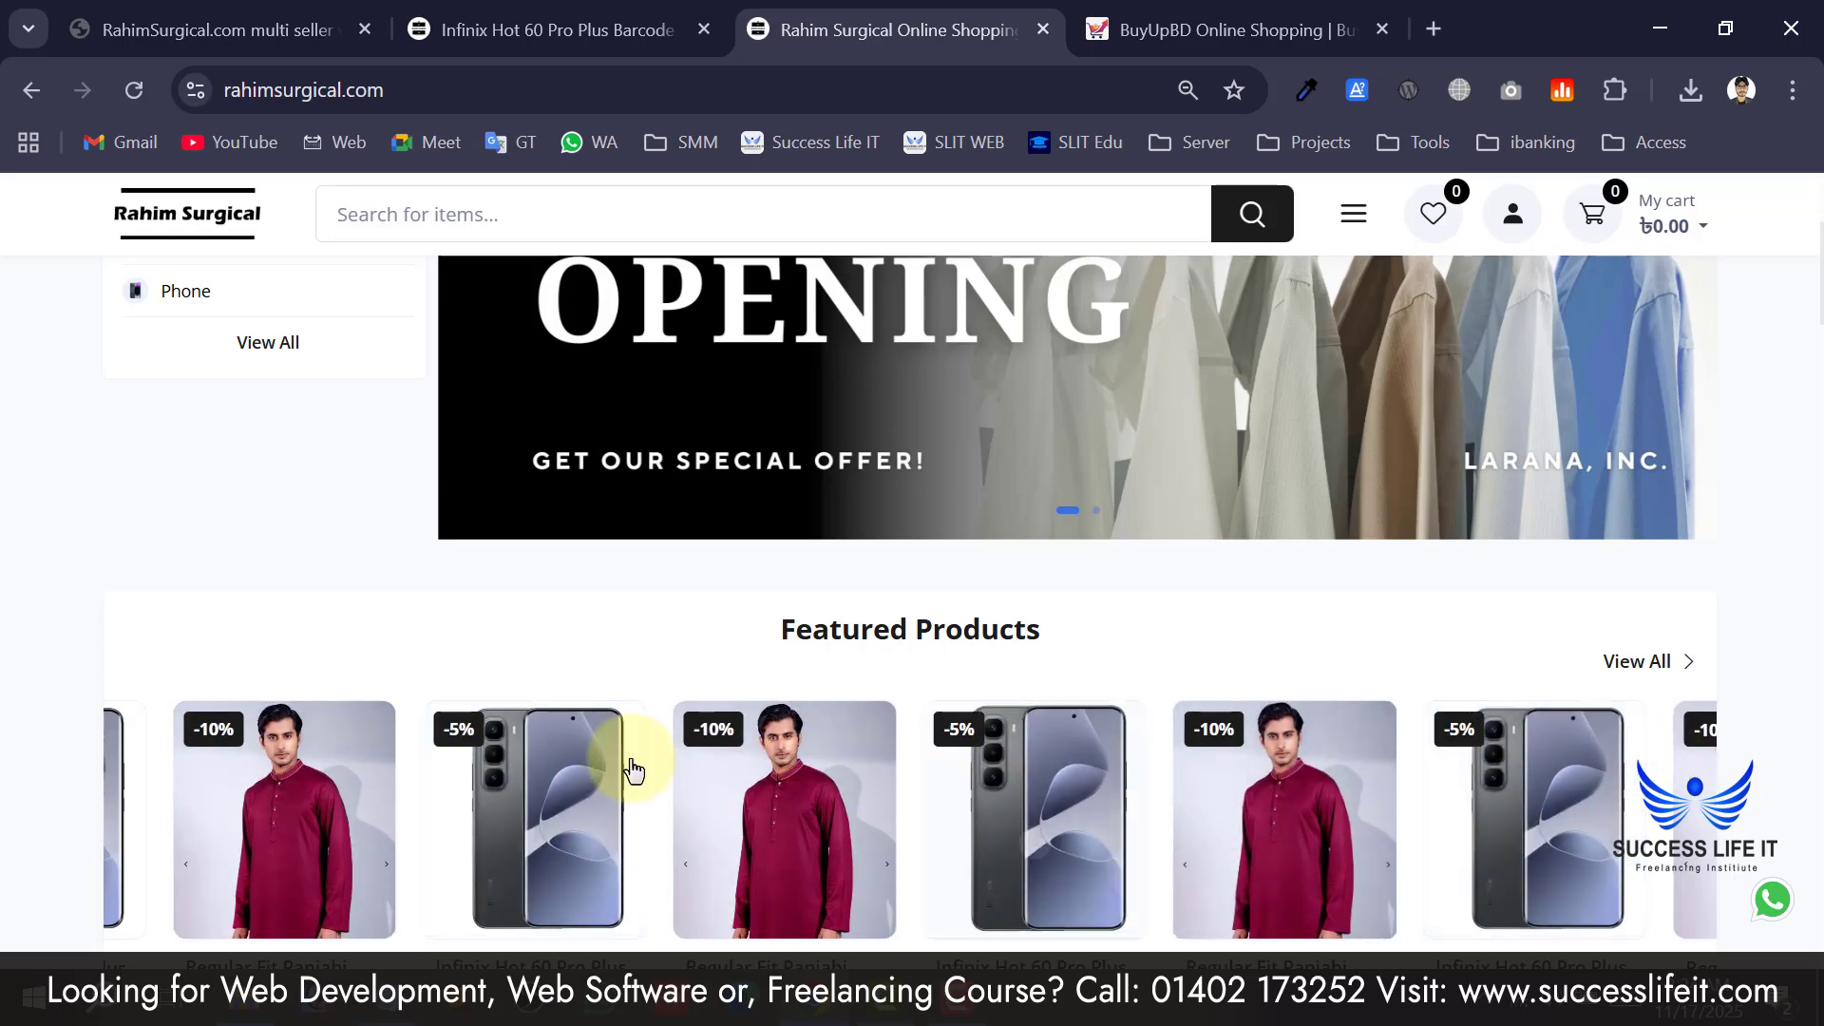
pyautogui.scroll(-6, 273, 765)
pyautogui.scroll(-10, 1502, 725)
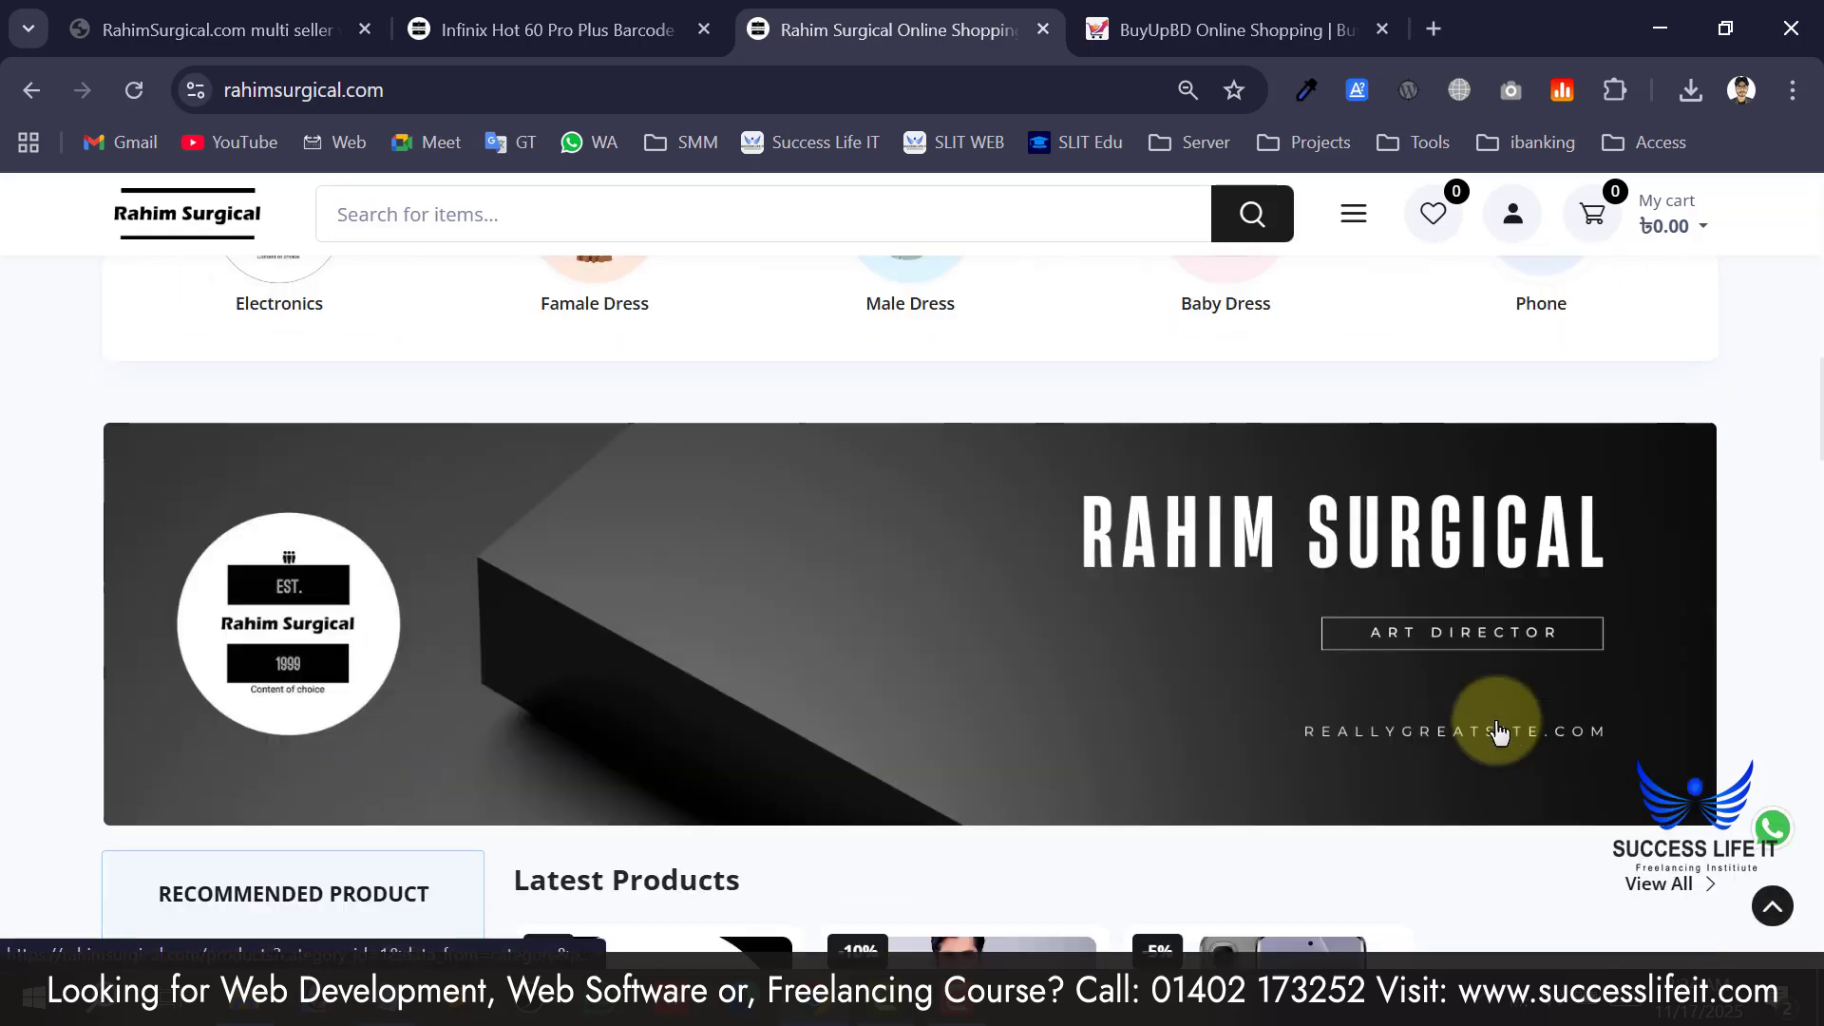
pyautogui.scroll(3, 768, 690)
pyautogui.scroll(-3, 290, 579)
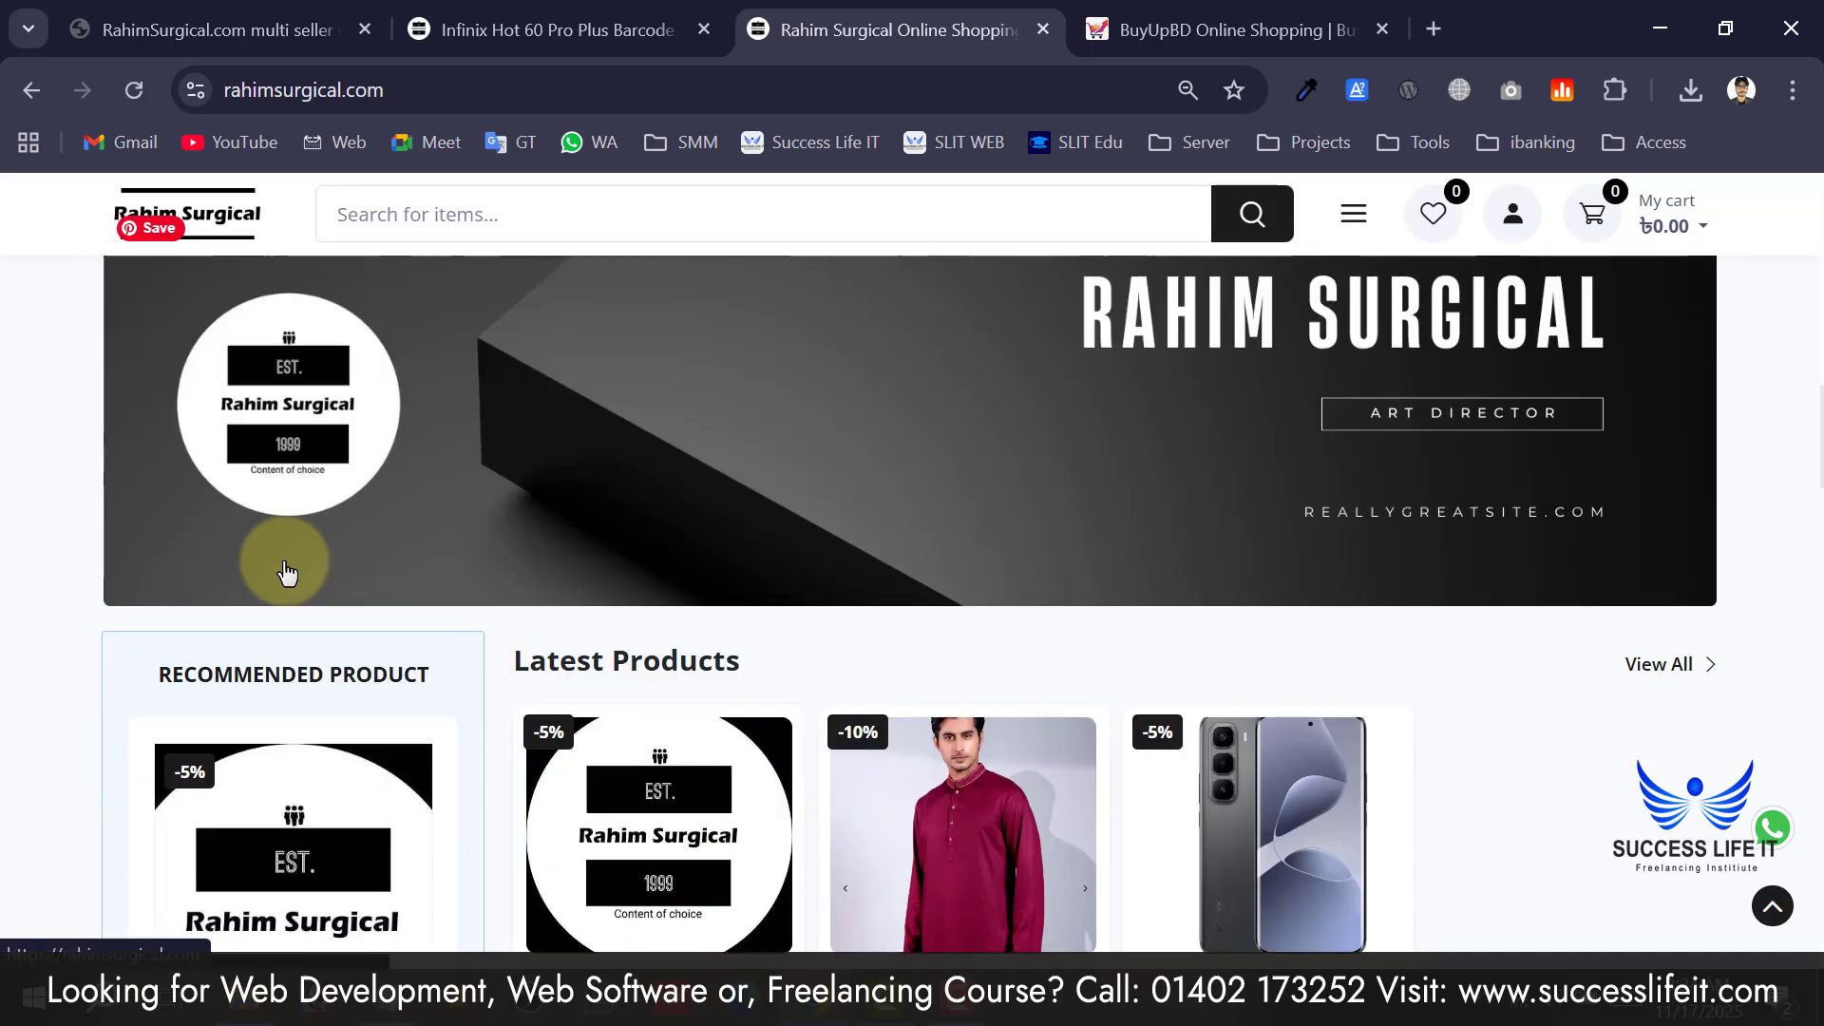
pyautogui.scroll(-2, 1125, 624)
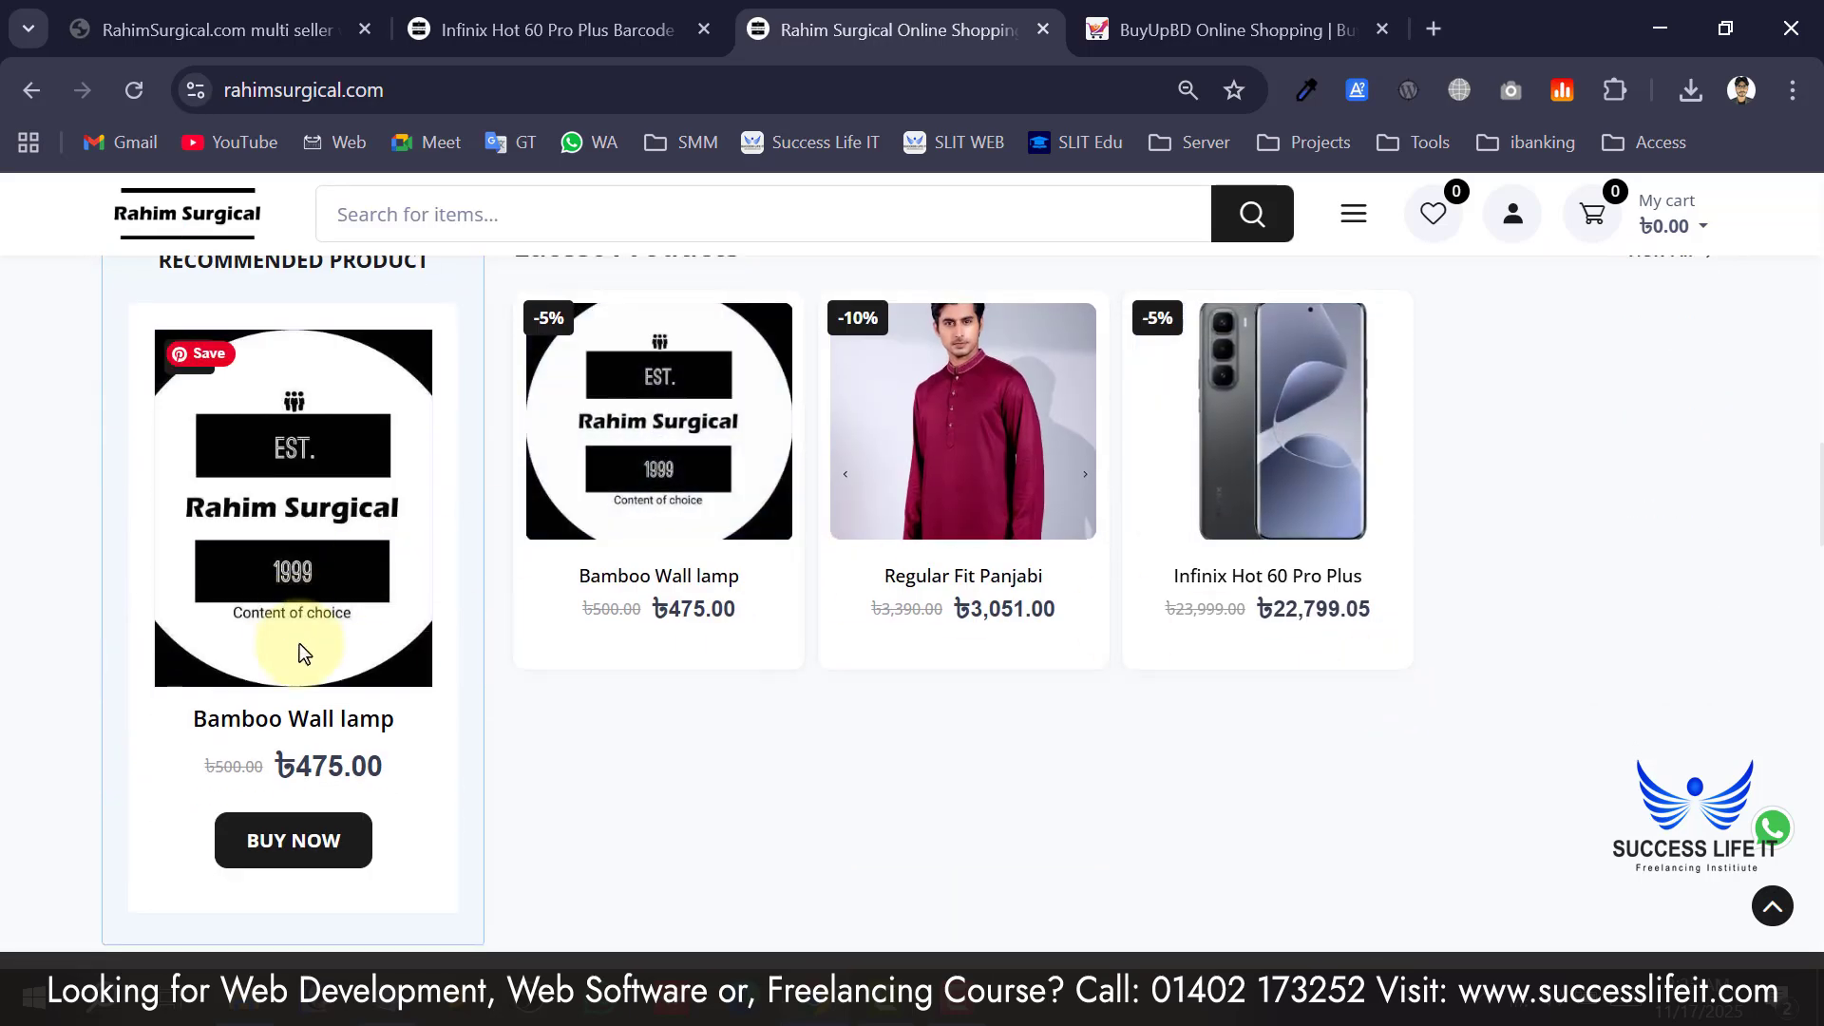
pyautogui.scroll(-4, 1330, 608)
pyautogui.scroll(-15, 754, 497)
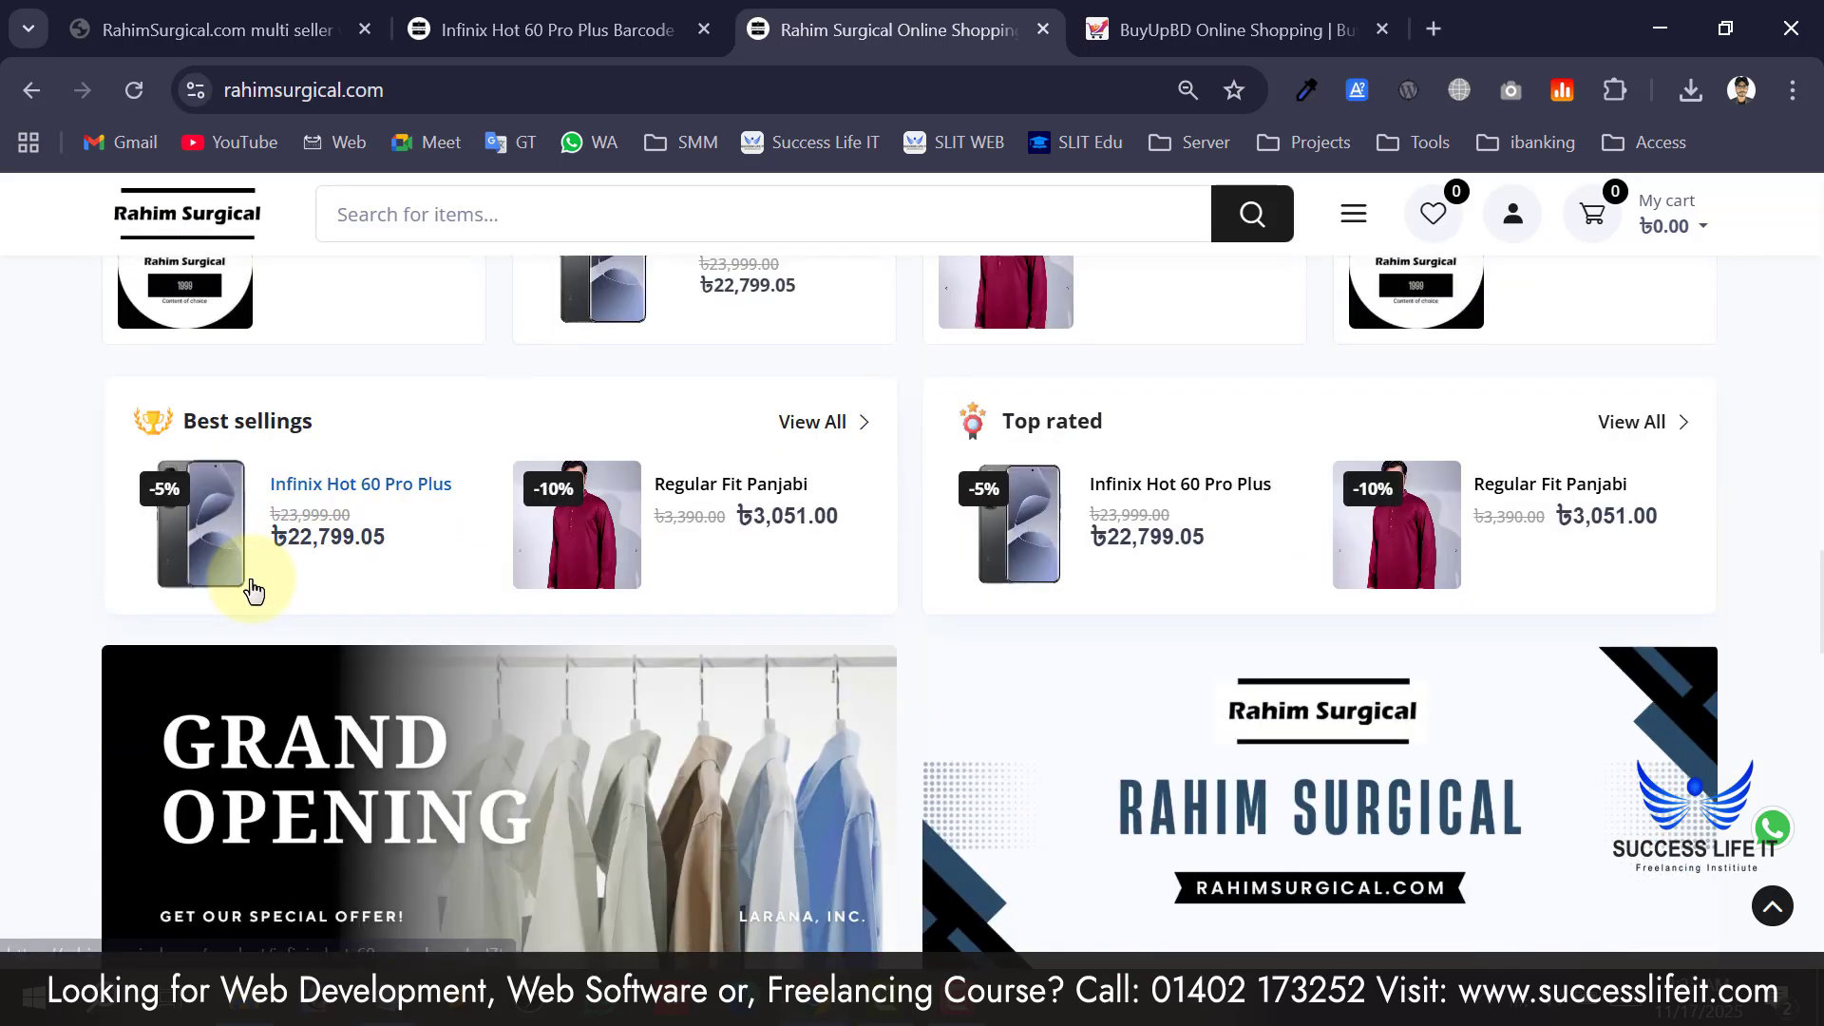
pyautogui.scroll(-10, 1197, 594)
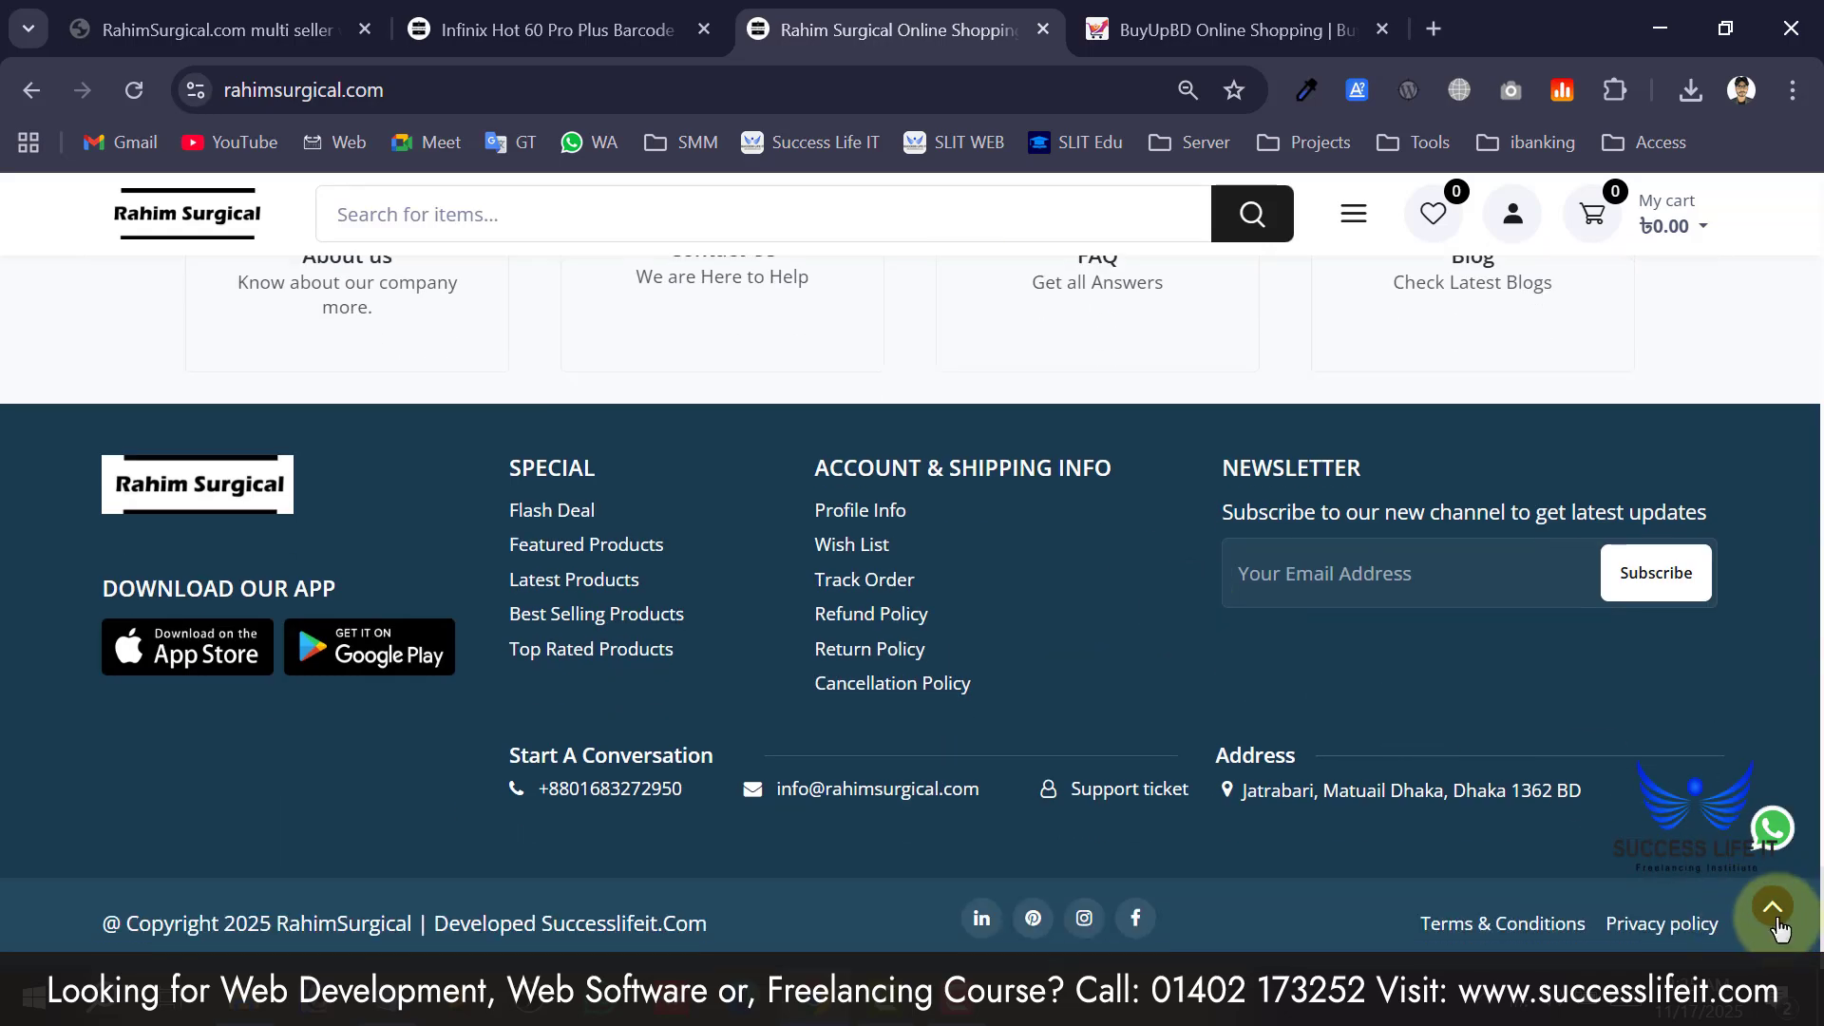
pyautogui.click(1774, 914)
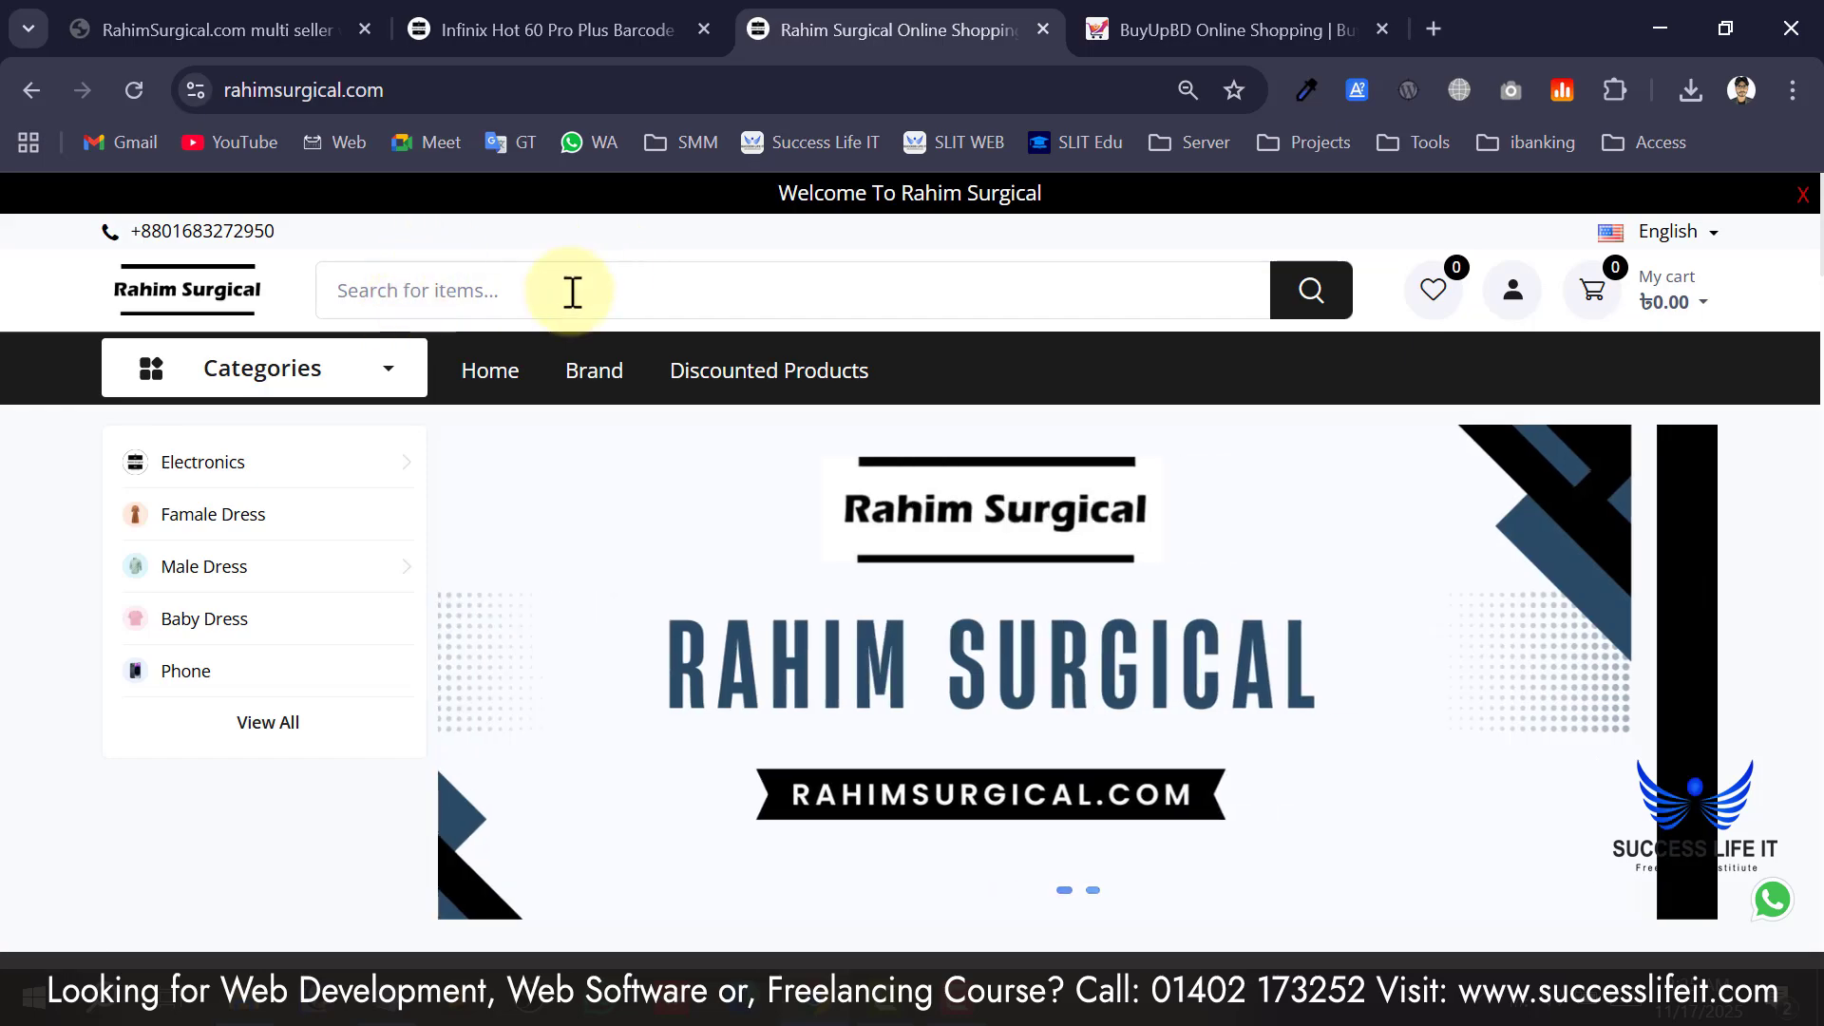
# Return to the Infinix Hot 60 Pro Plus barcode page holding the 10 labels.
pyautogui.scroll(-6, 570, 295)
pyautogui.scroll(6, 1055, 508)
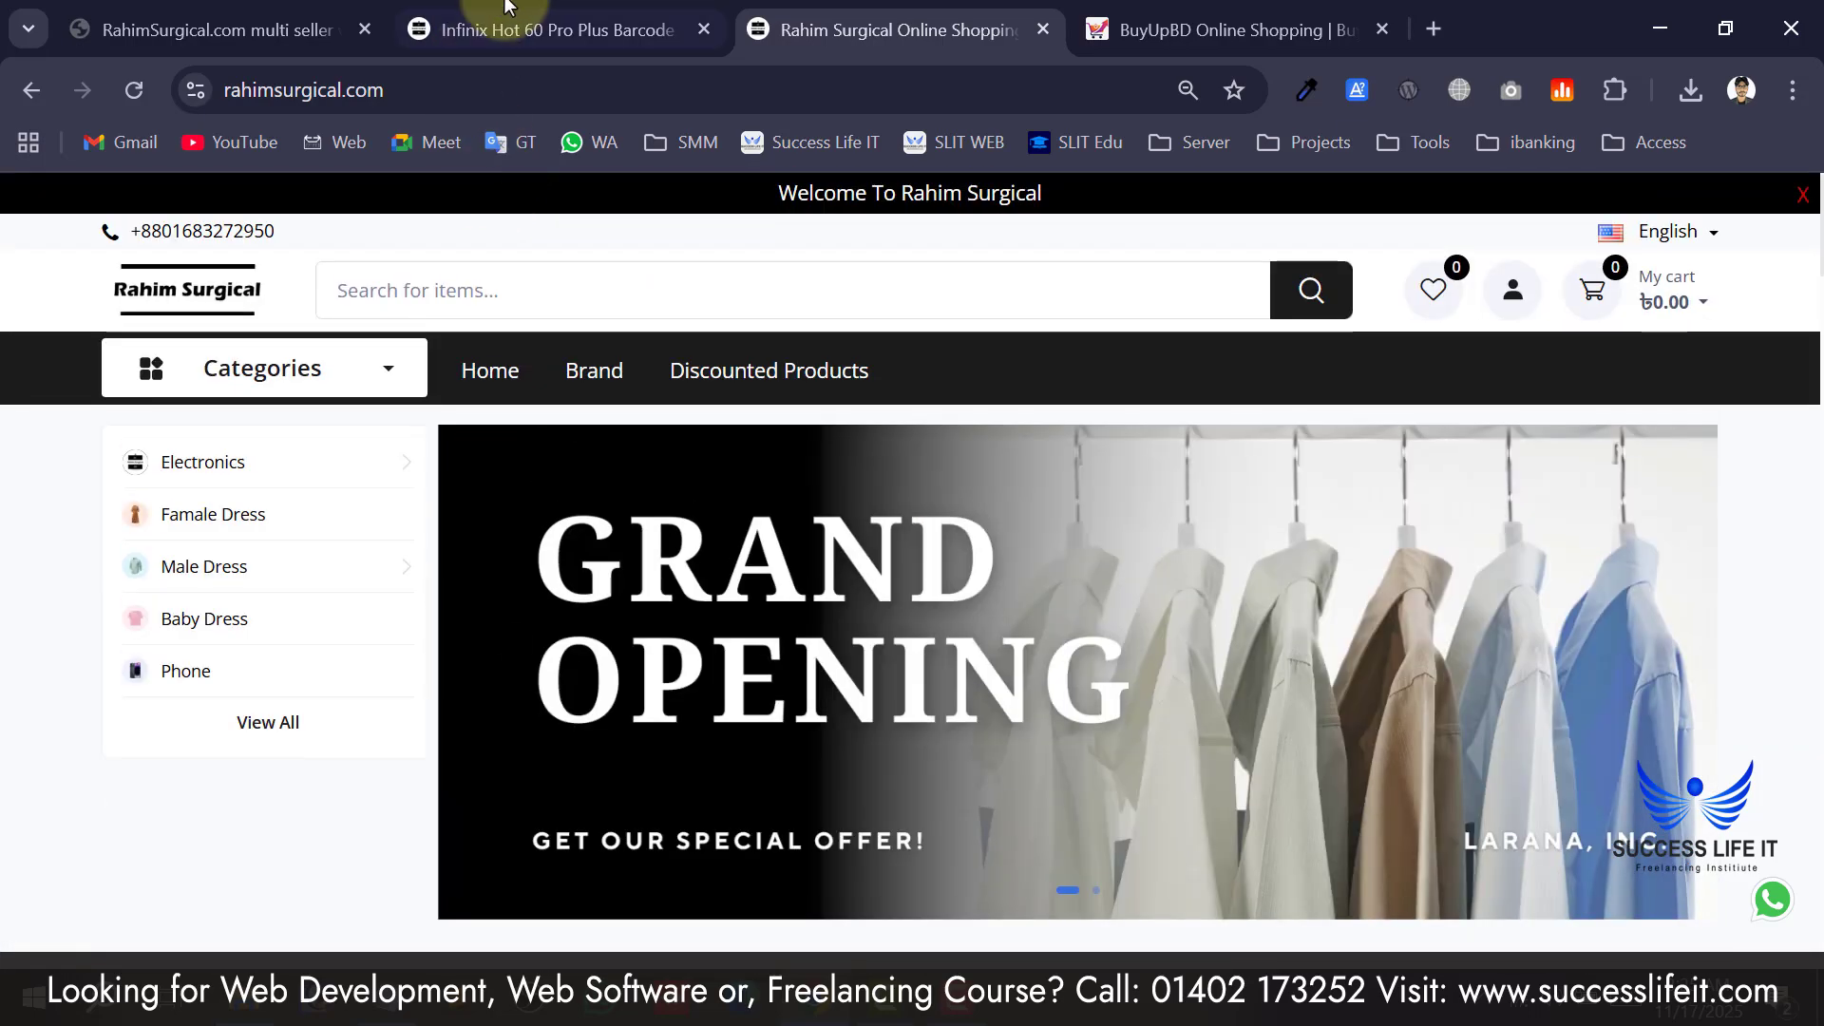
pyautogui.click(551, 29)
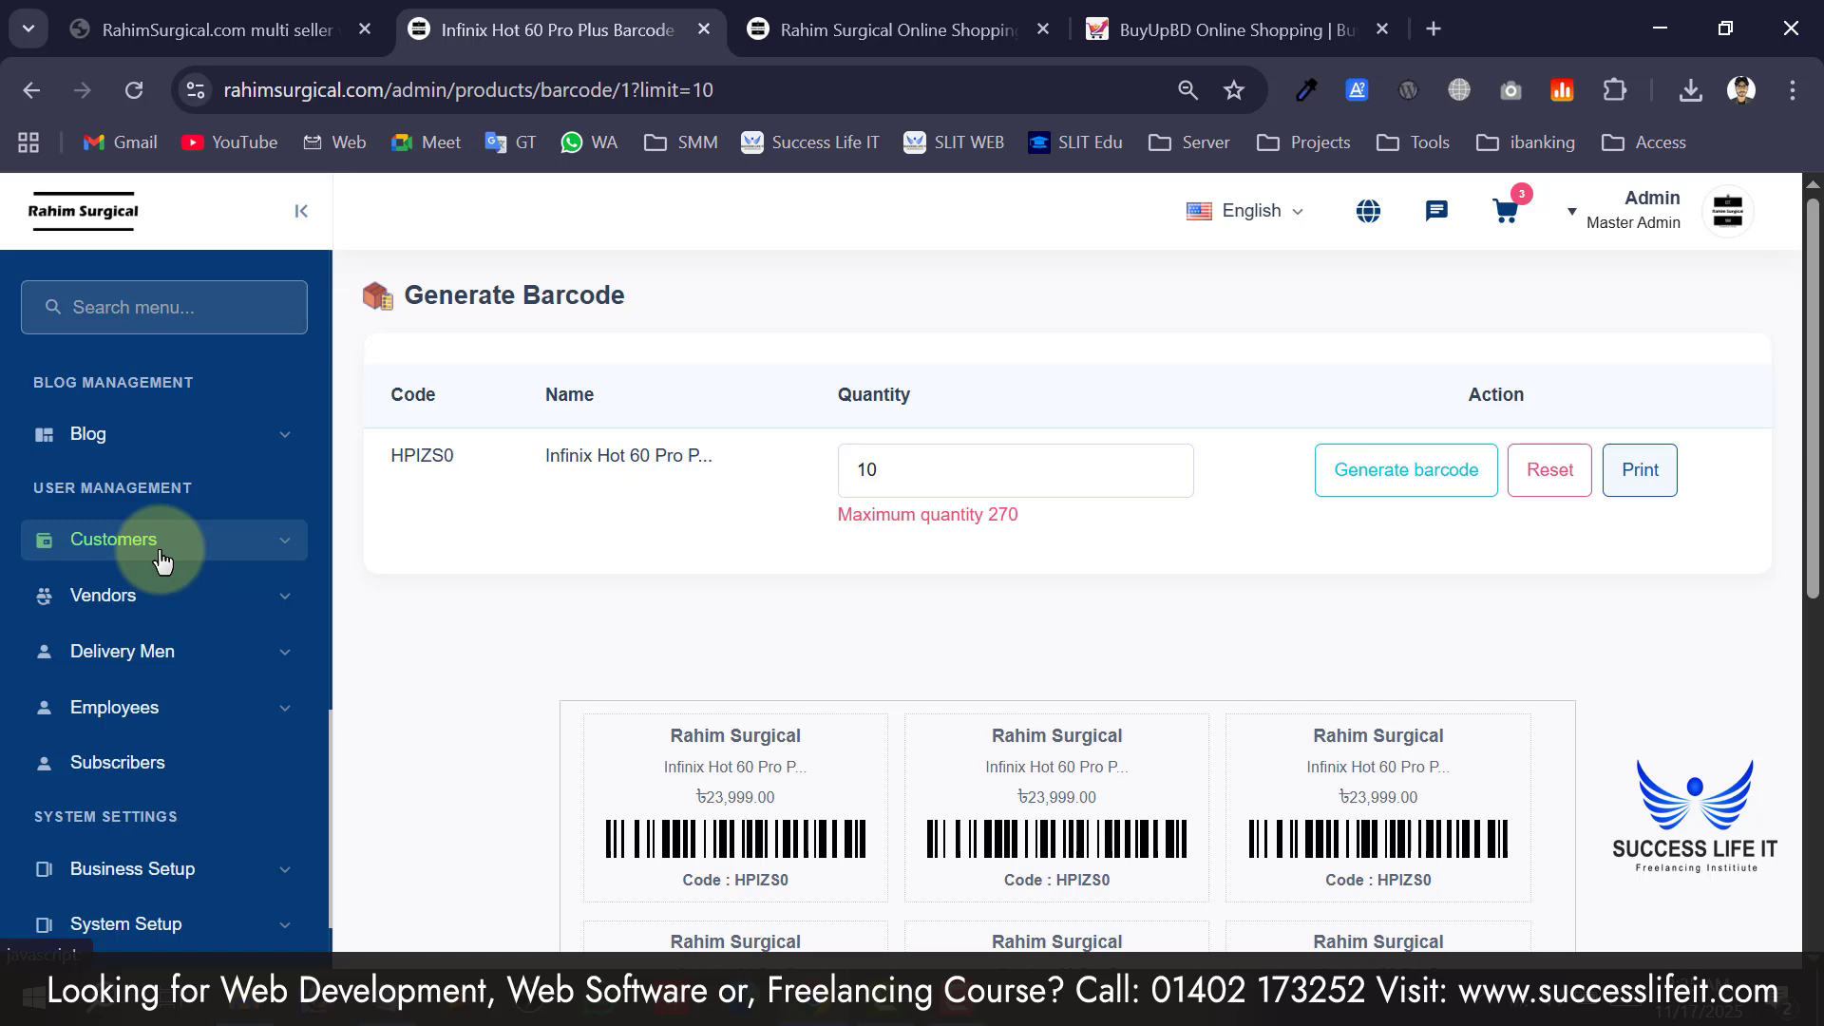
# Glance at the storefront tab, then return to the Infinix barcode page and review it.
pyautogui.scroll(-1, 256, 589)
pyautogui.scroll(1, 258, 629)
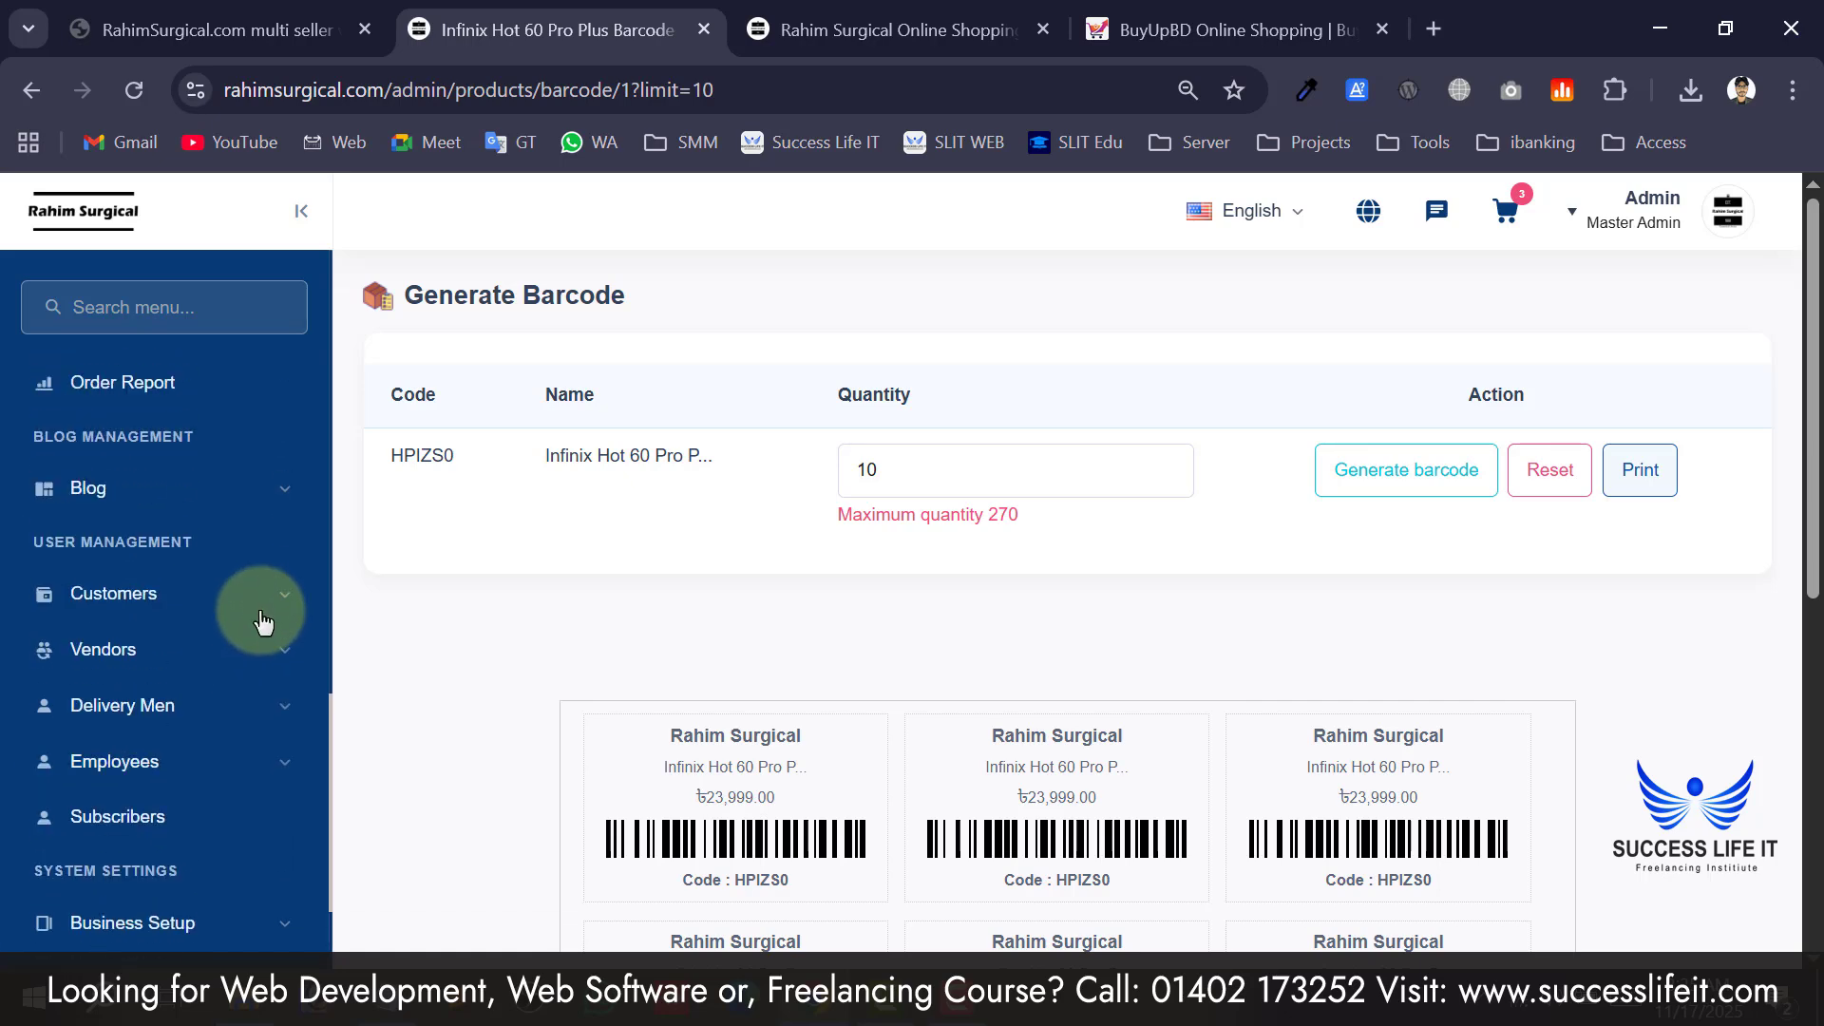
pyautogui.scroll(-7, 842, 641)
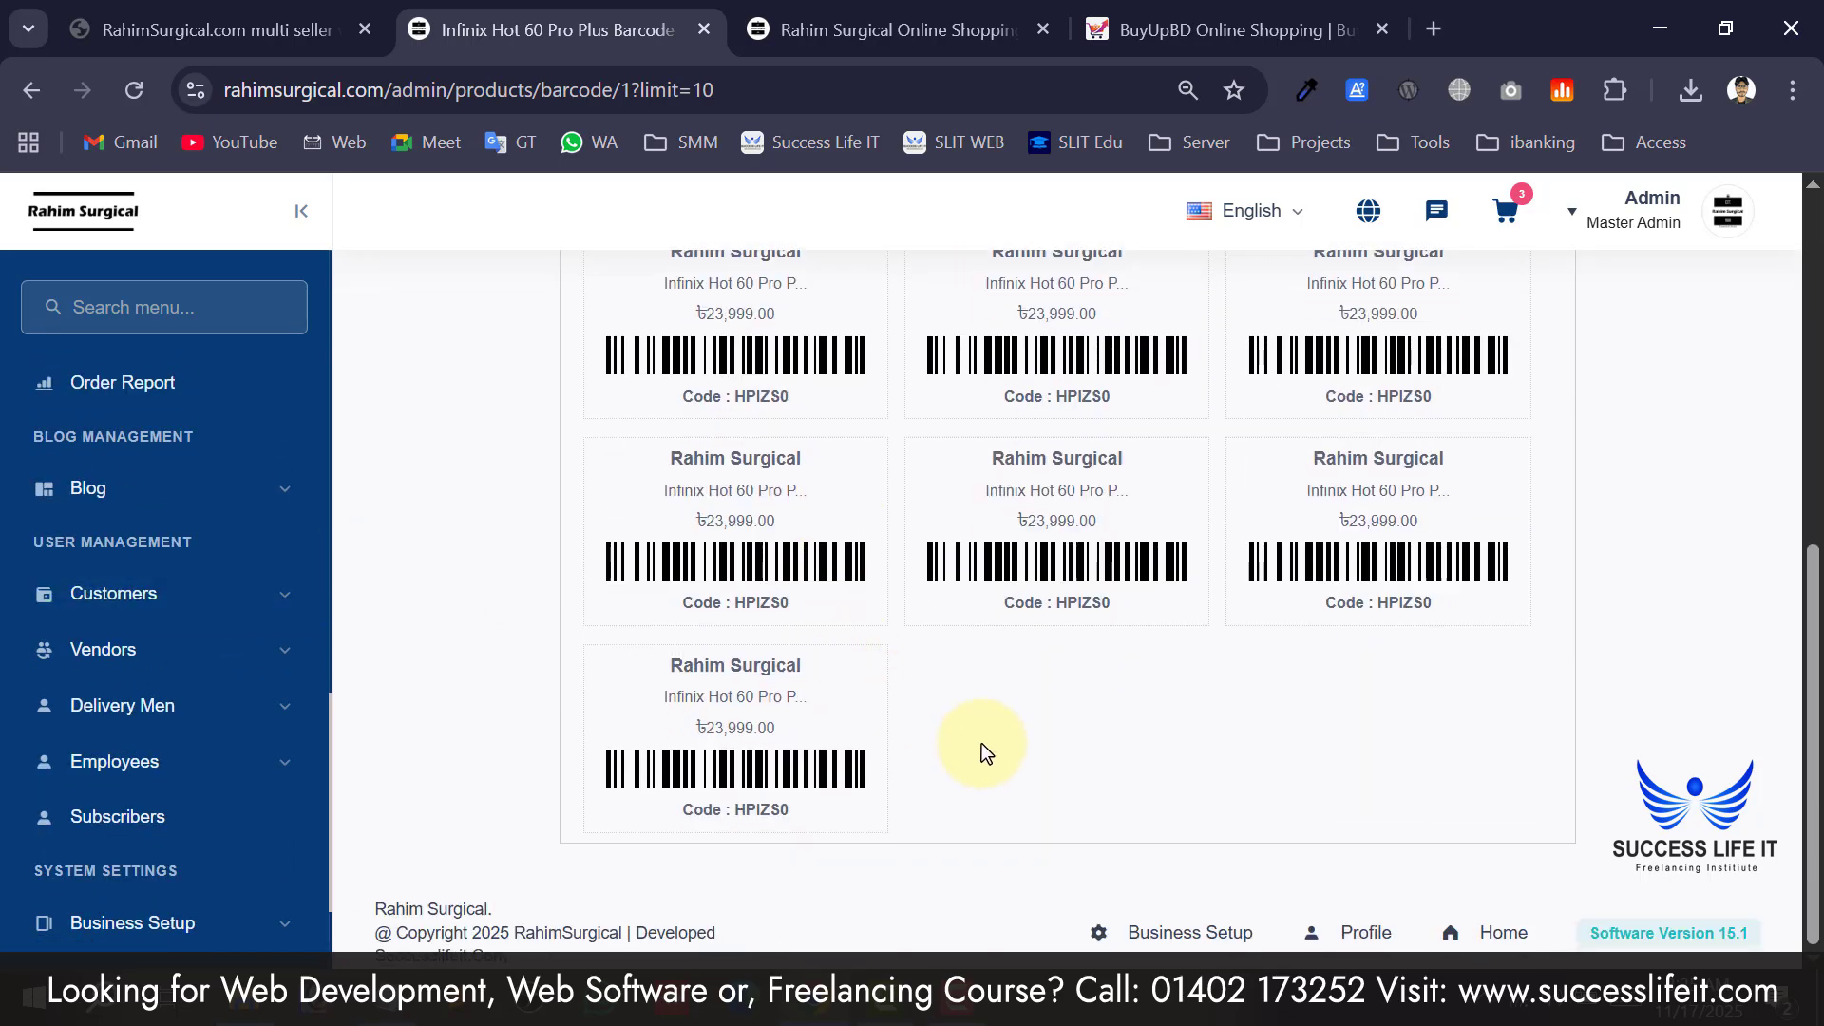
pyautogui.scroll(8, 982, 743)
pyautogui.click(796, 12)
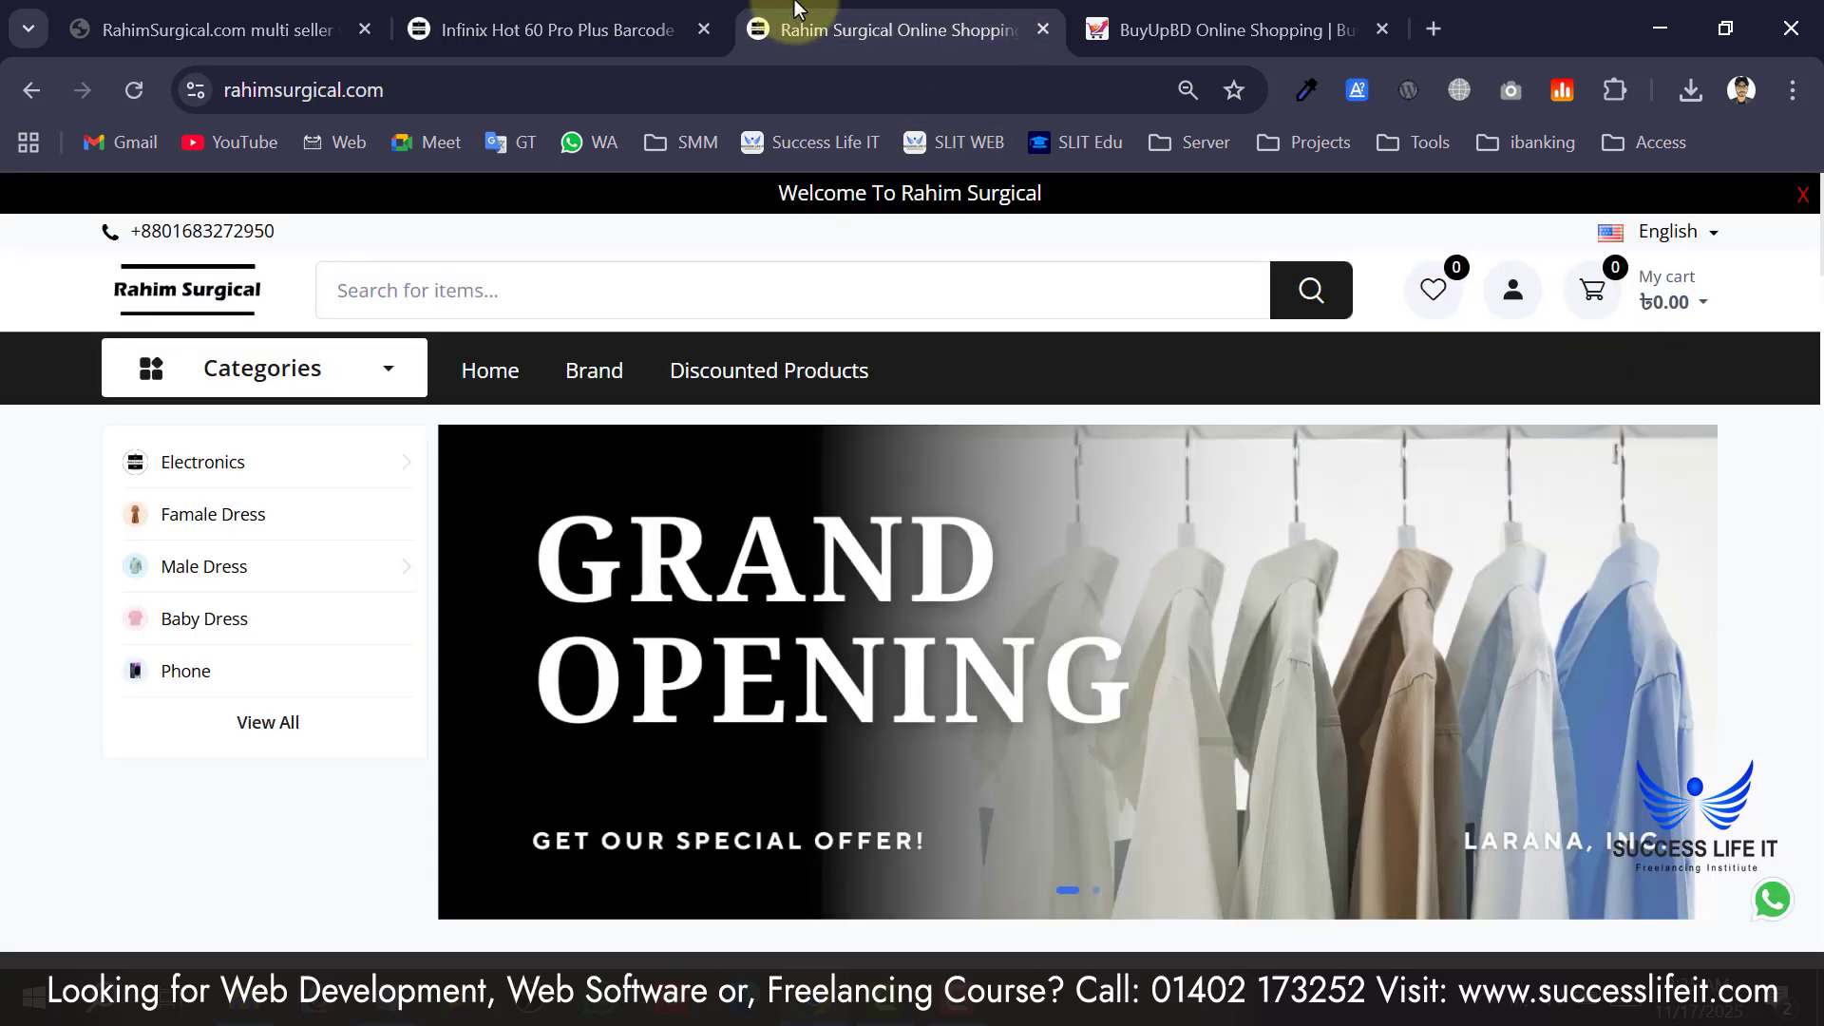
pyautogui.click(561, 30)
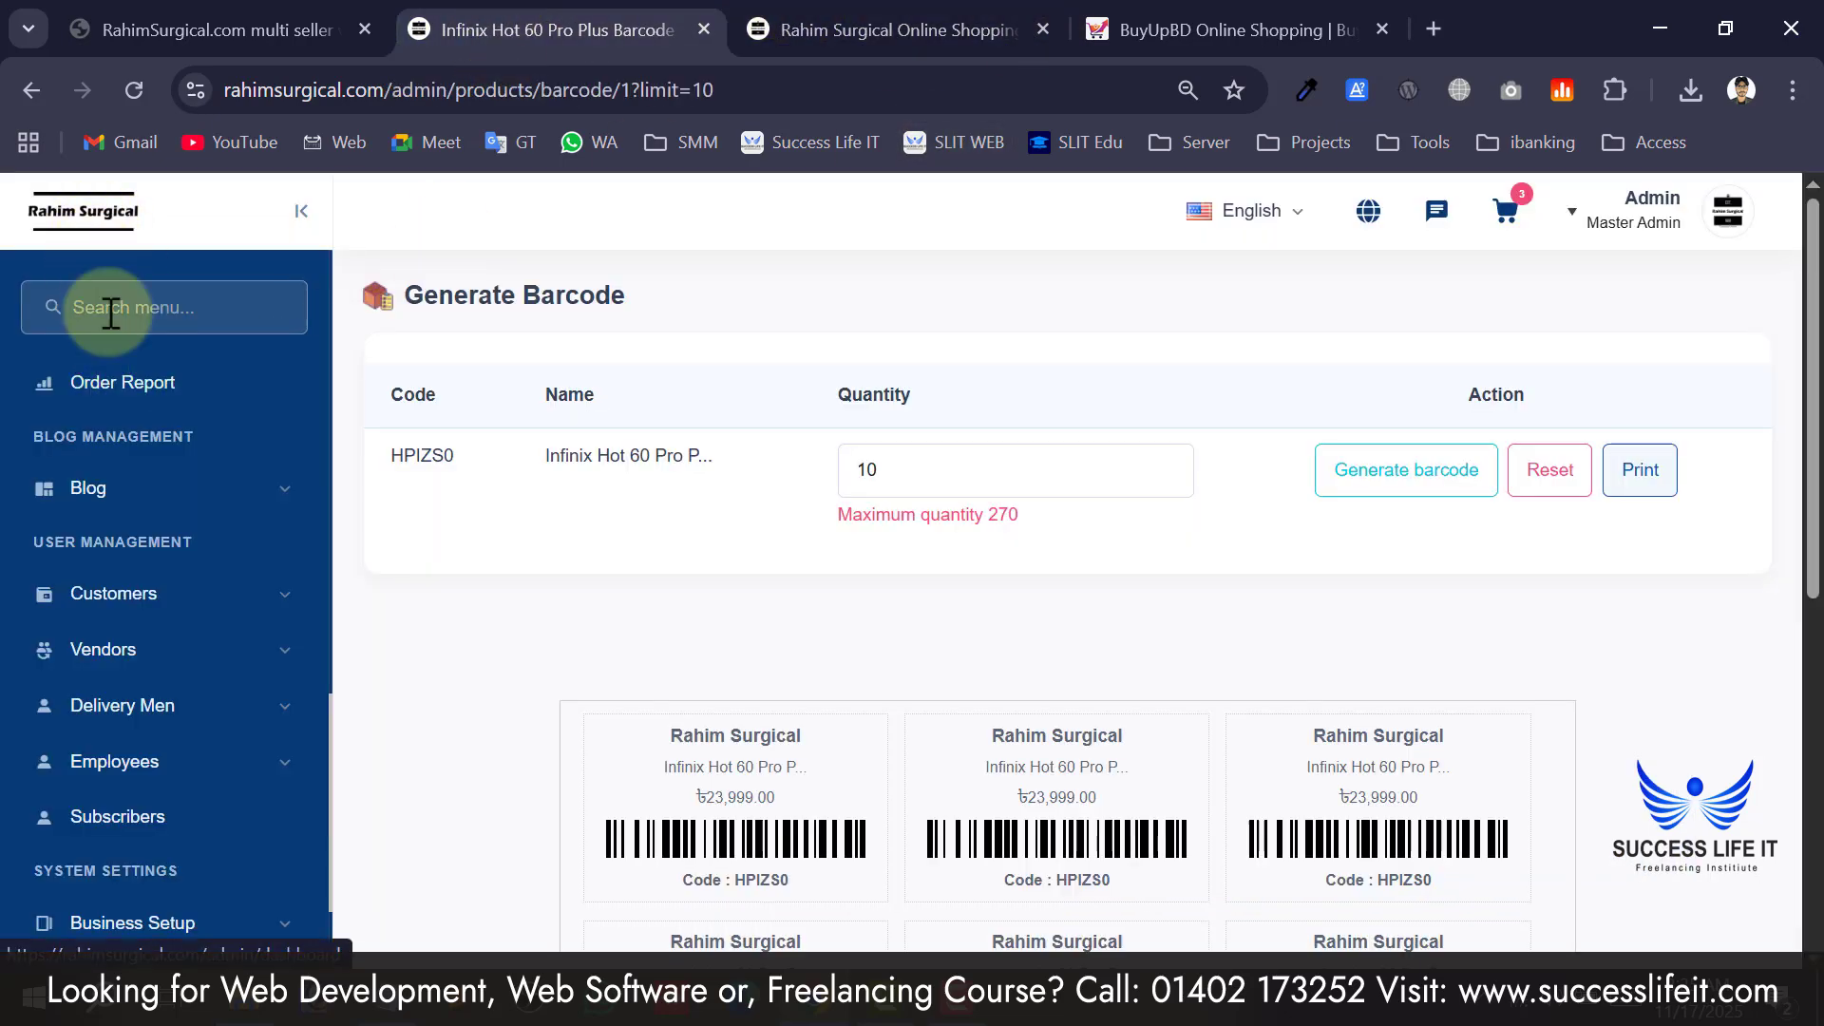
pyautogui.scroll(10, 123, 361)
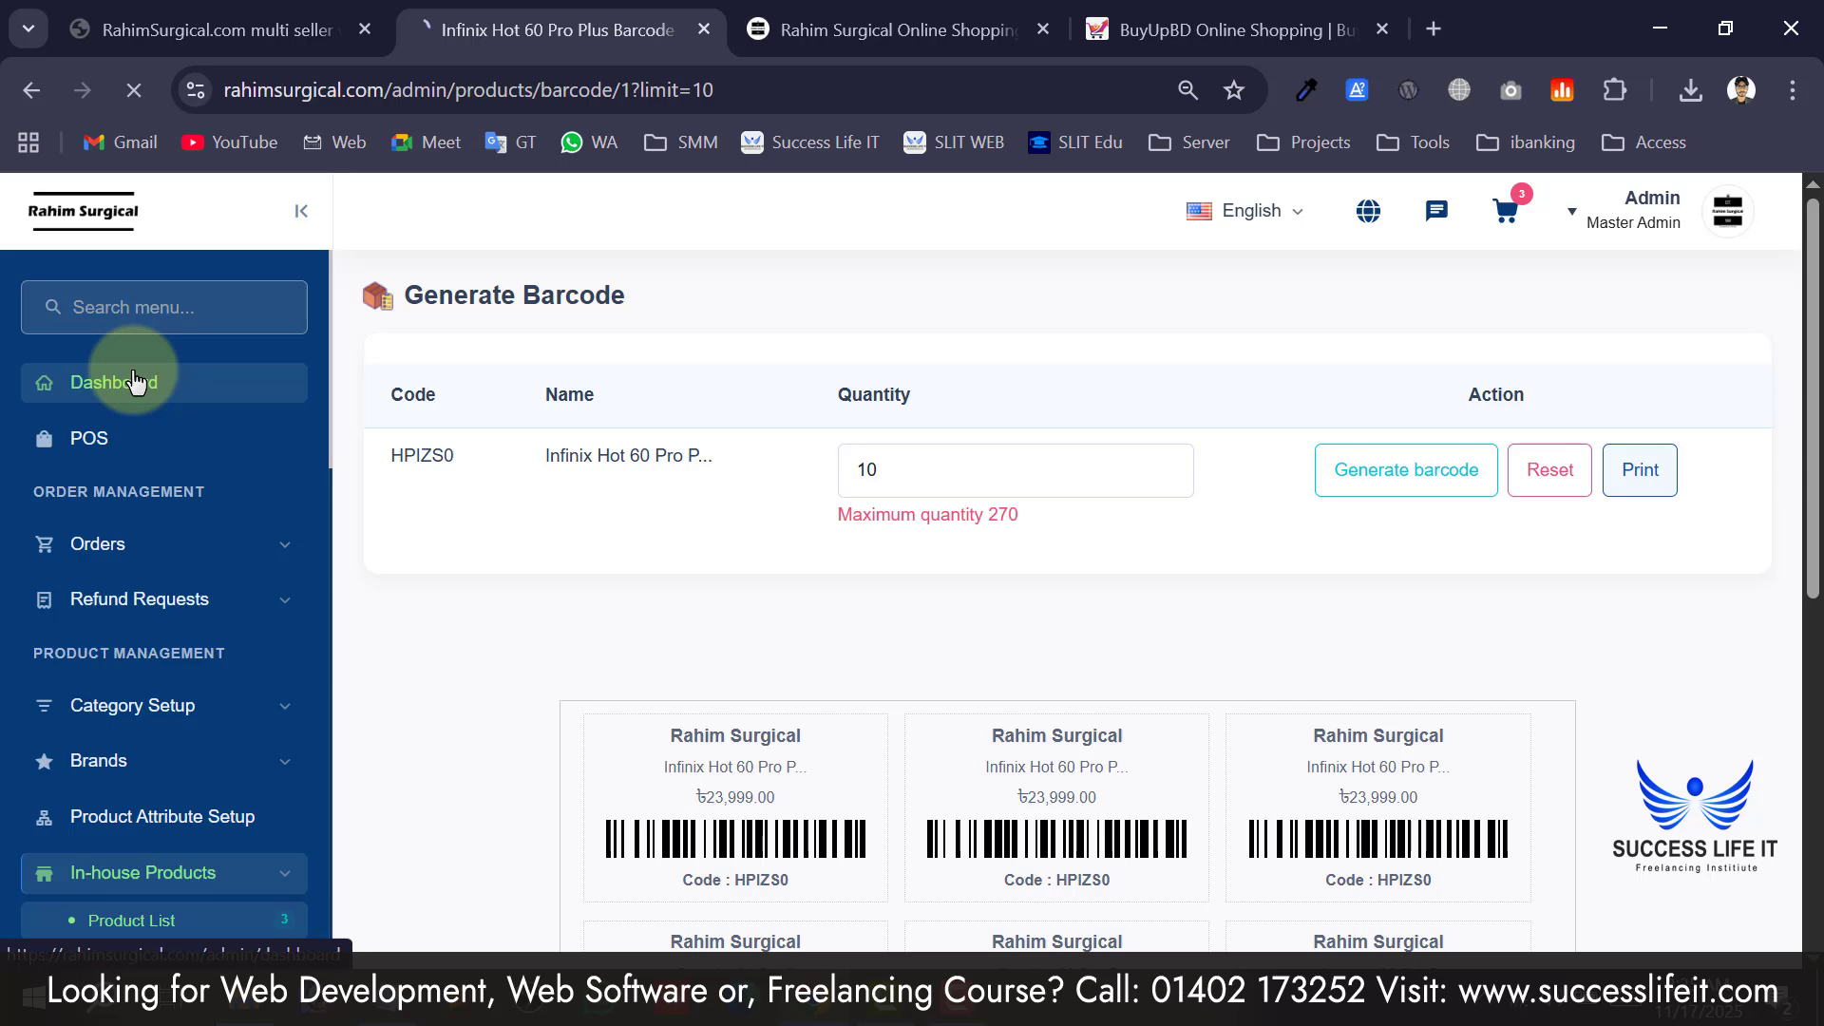
pyautogui.scroll(-5, 161, 504)
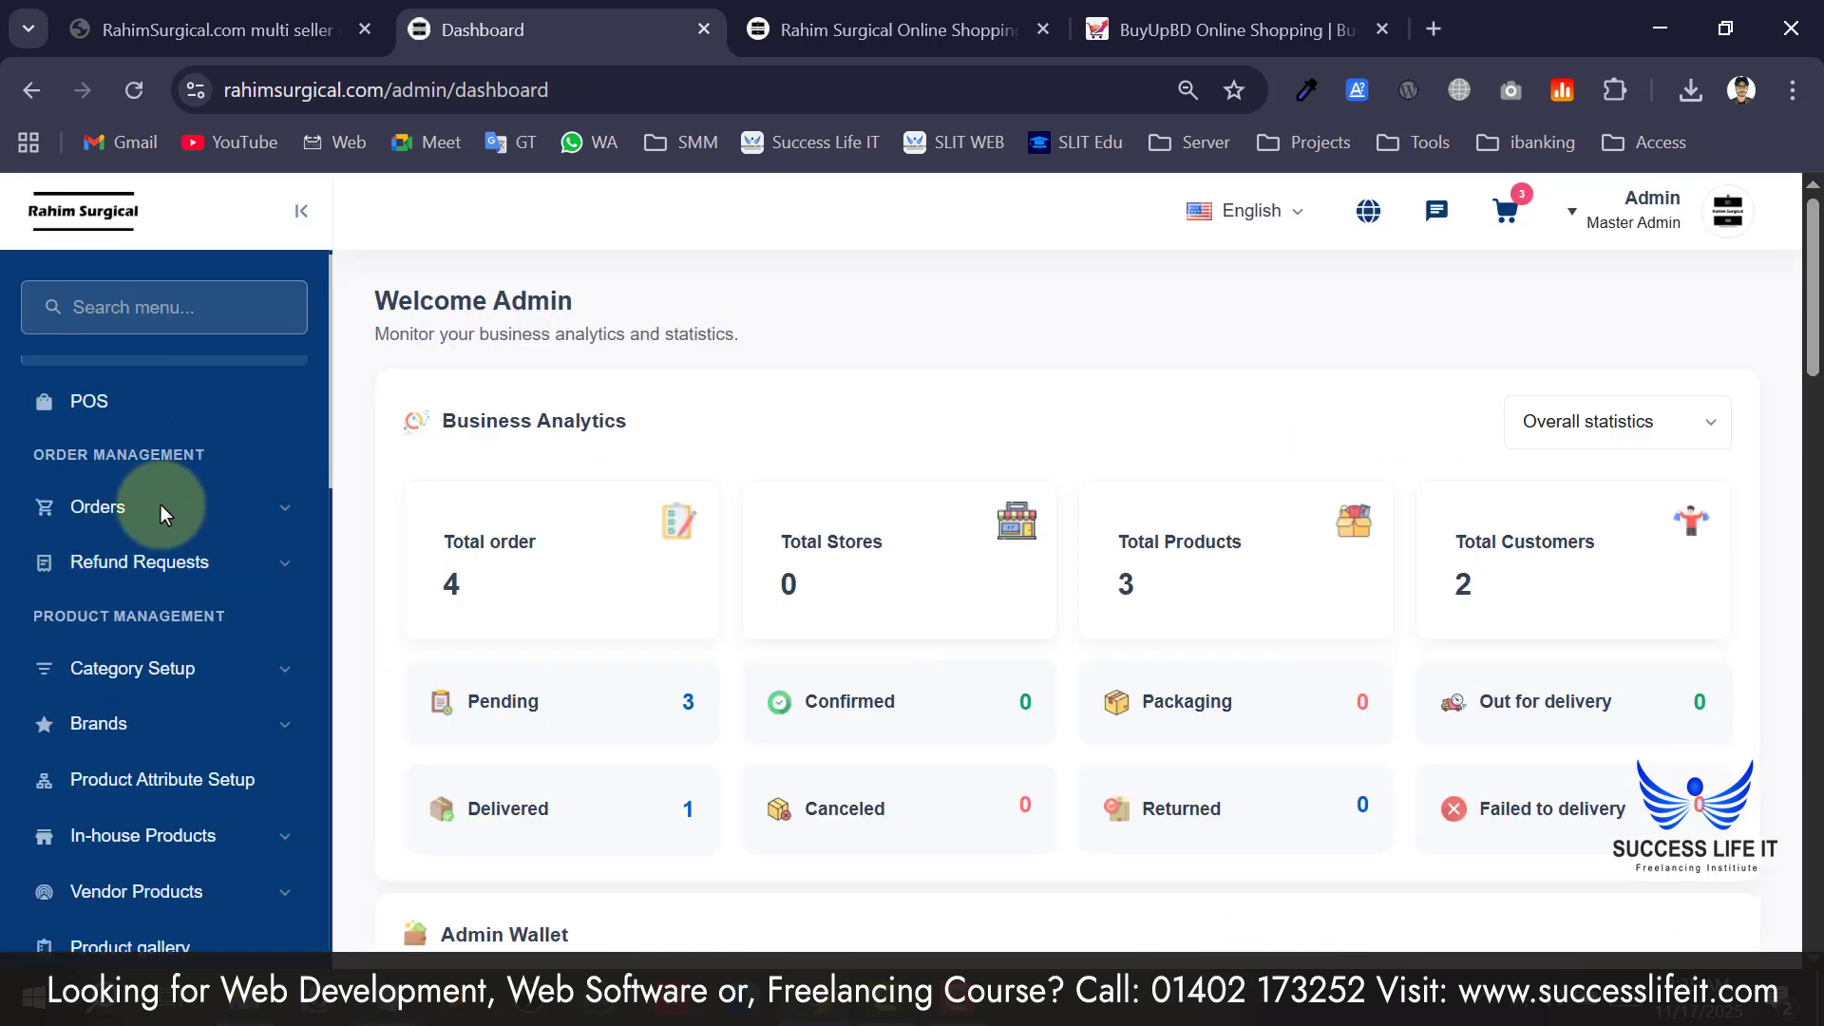
pyautogui.scroll(-10, 162, 520)
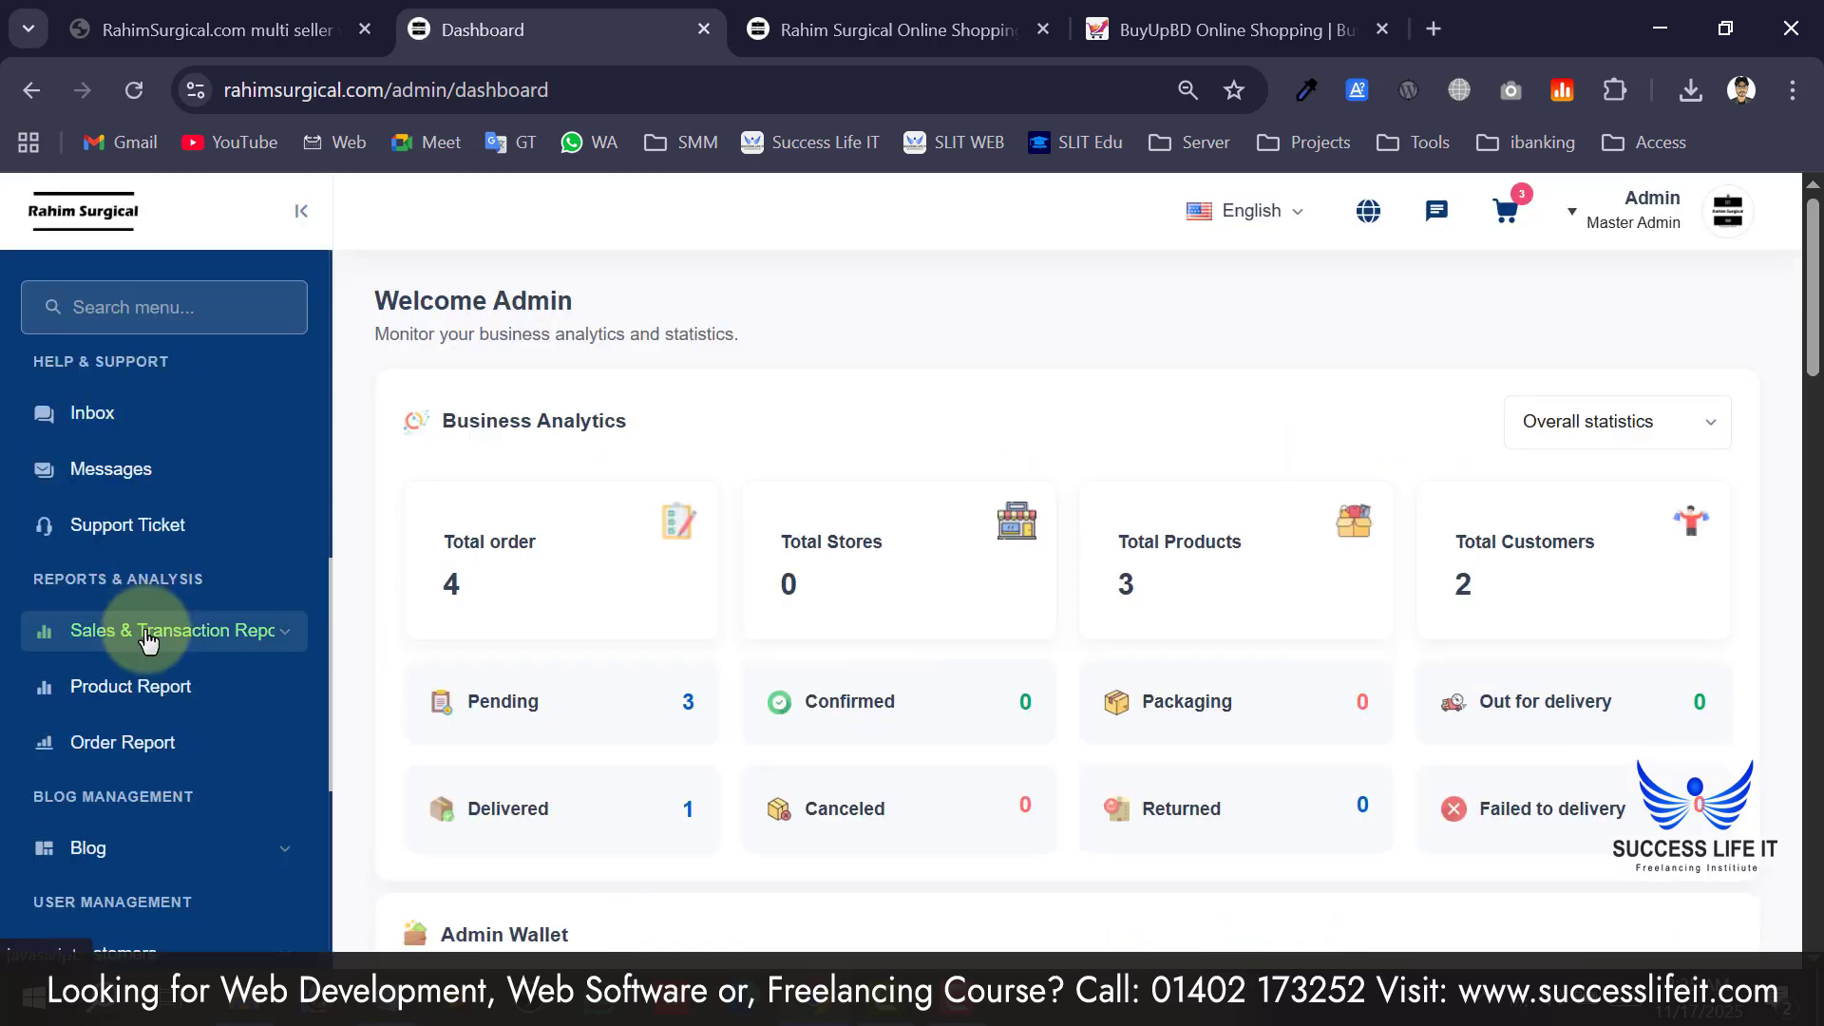
# Inspect order 100001 from a customer's details page, then download that order's invoice.
pyautogui.click(112, 573)
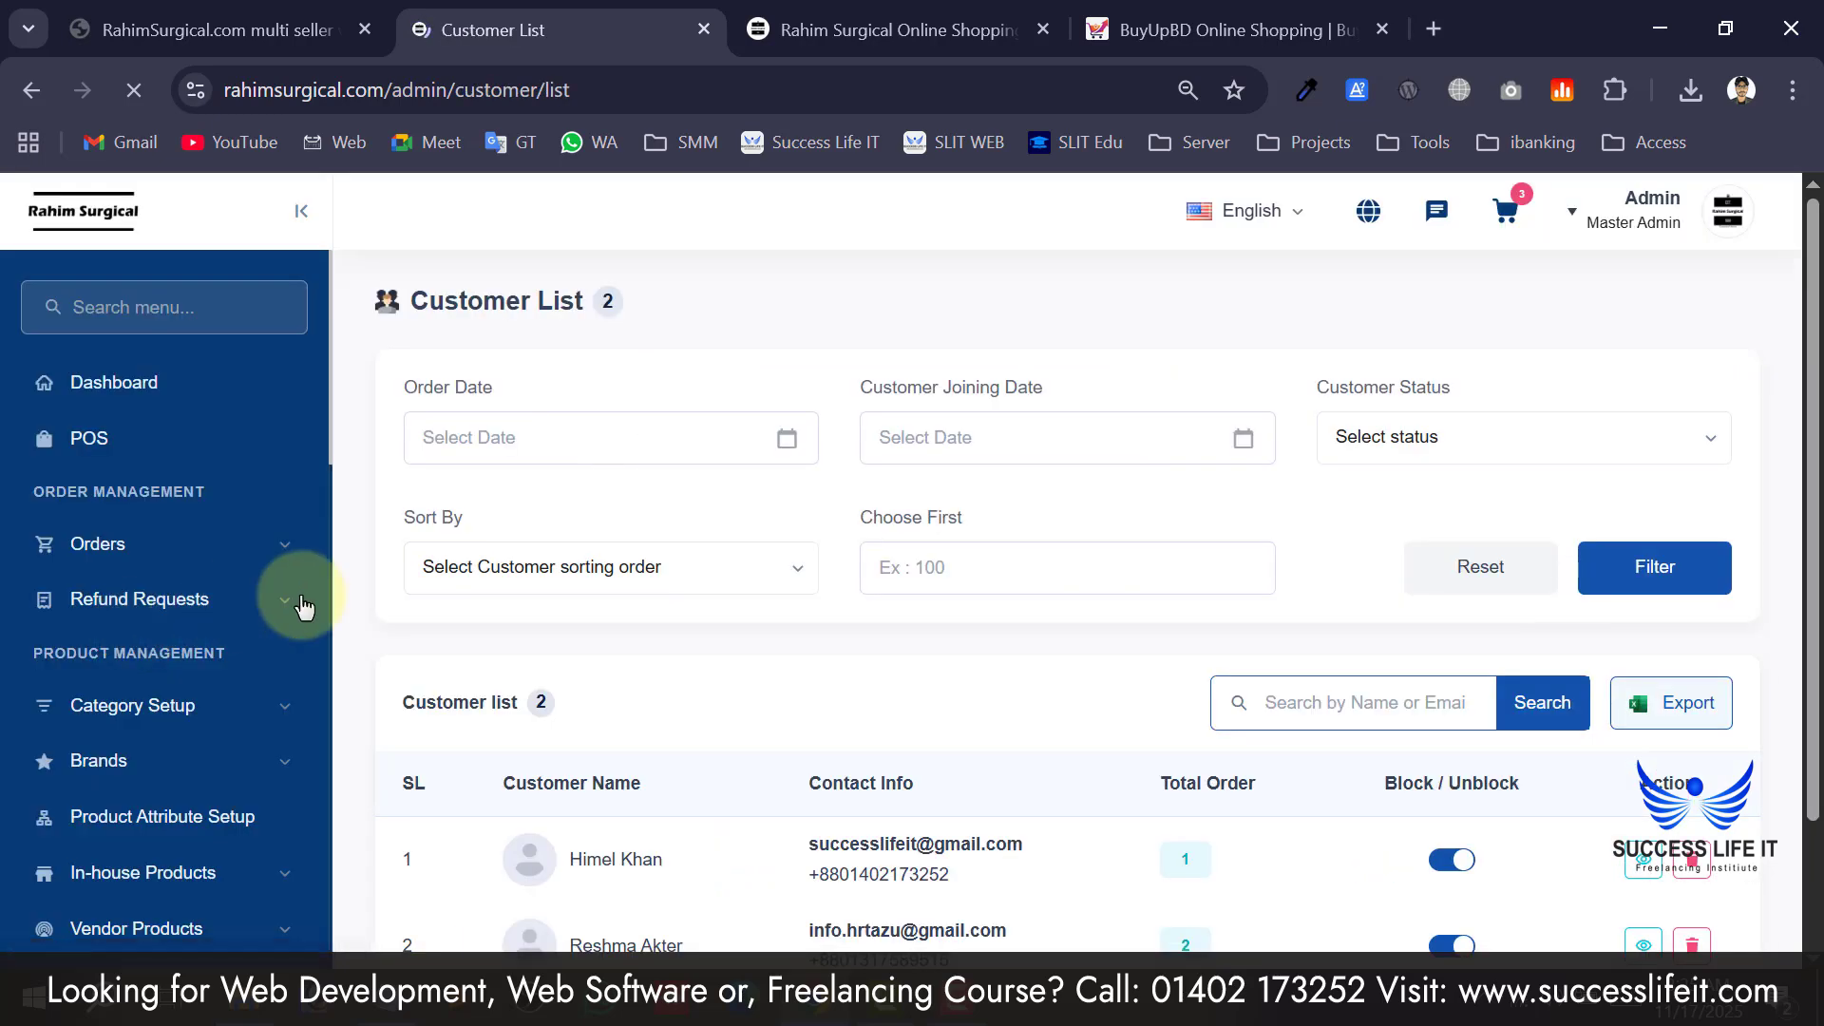
pyautogui.scroll(-2, 523, 605)
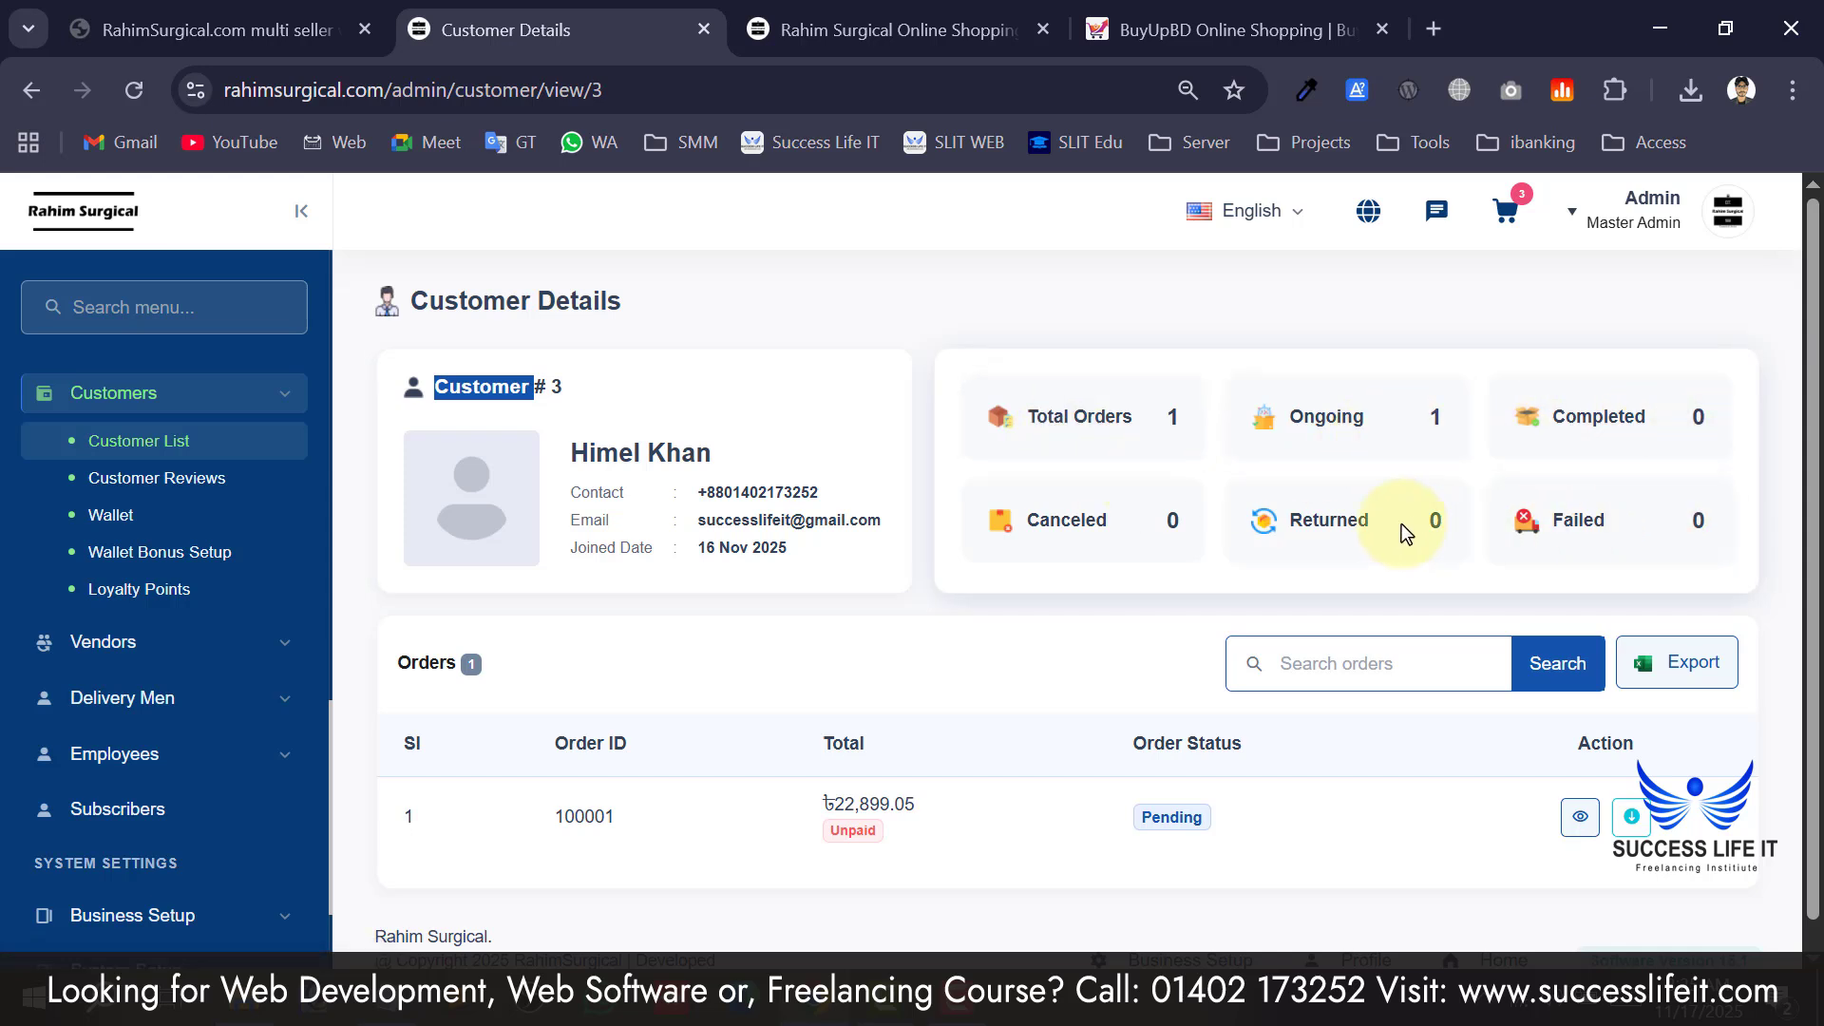
pyautogui.scroll(-1, 1070, 557)
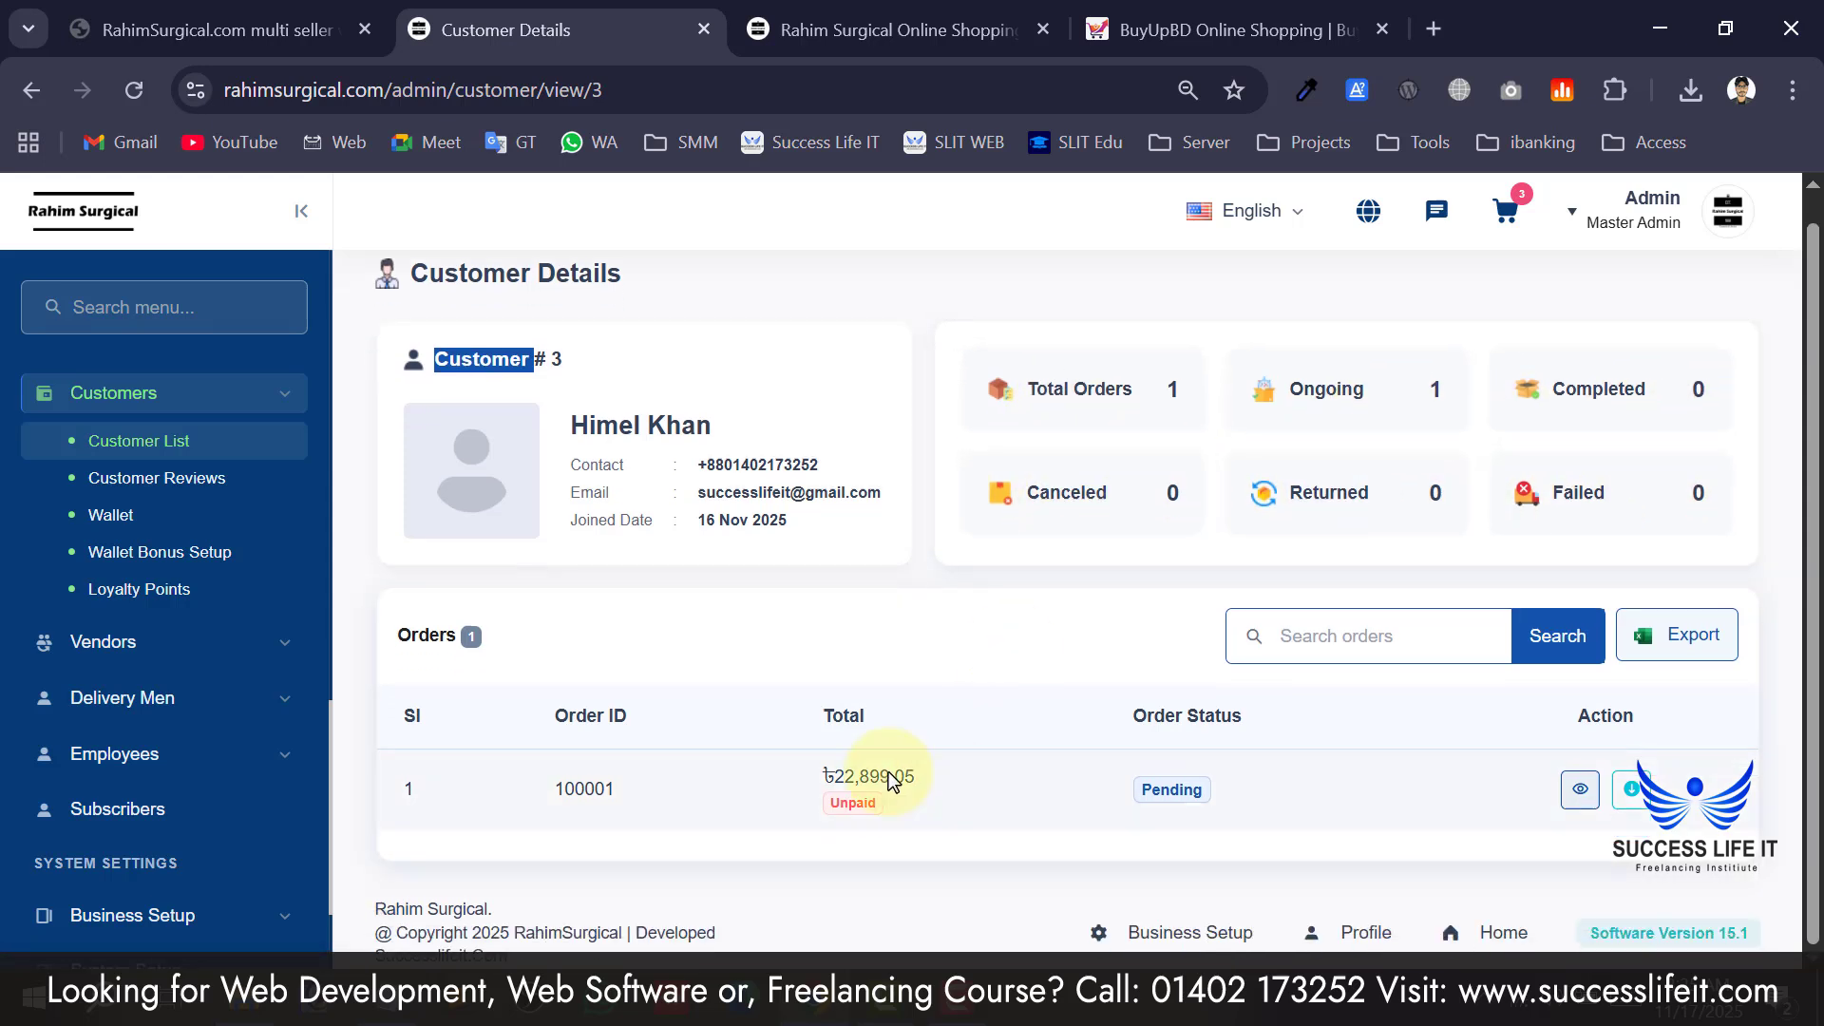
pyautogui.click(682, 821)
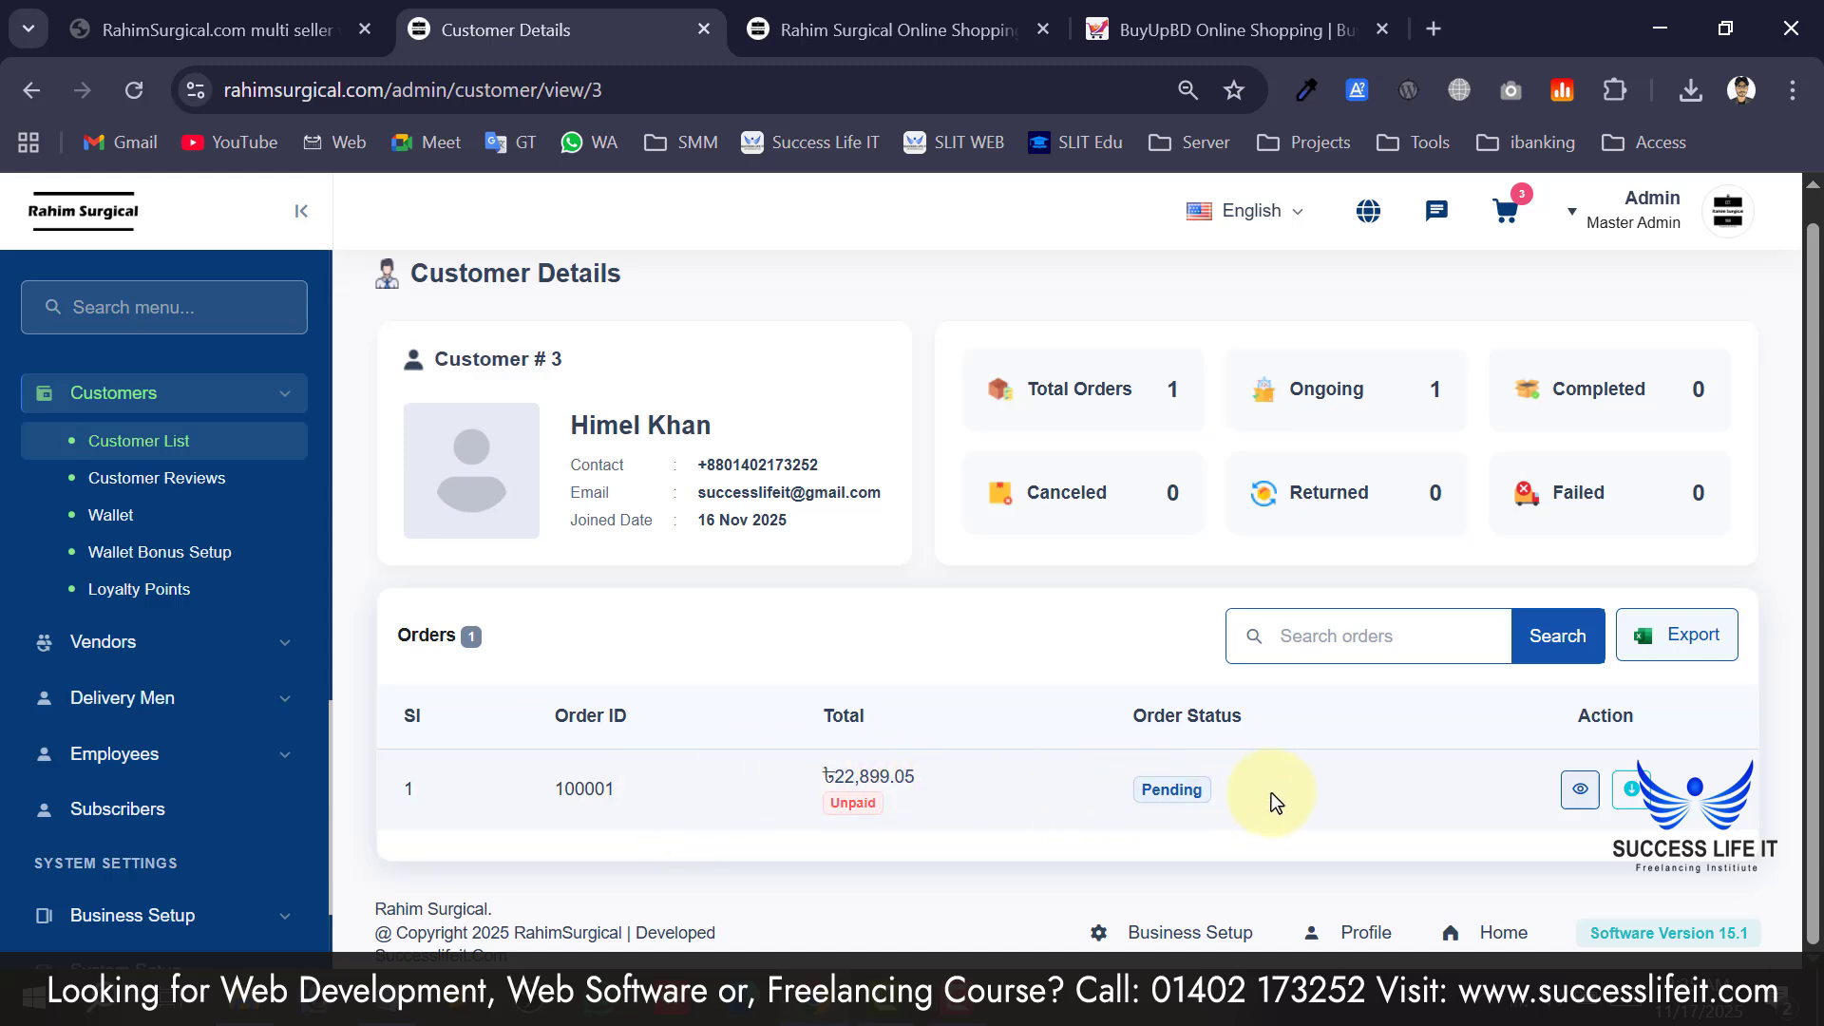
pyautogui.click(1073, 783)
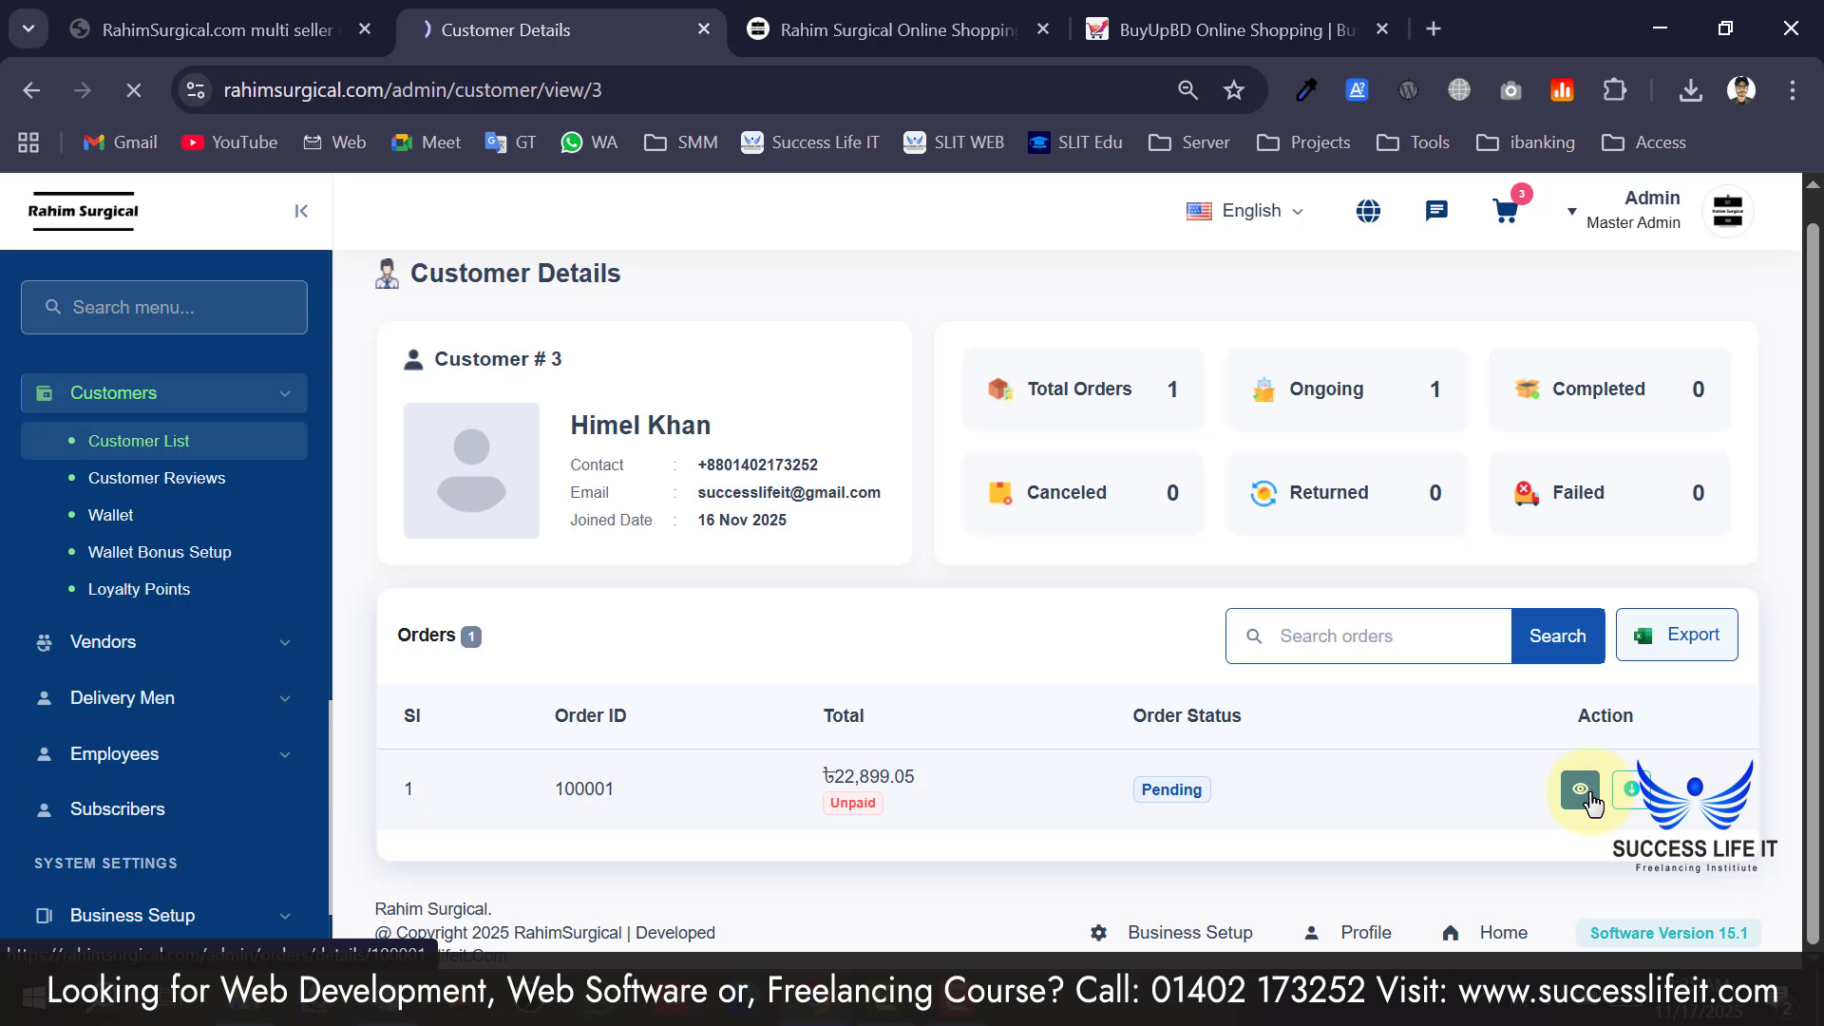
pyautogui.scroll(-9, 1064, 550)
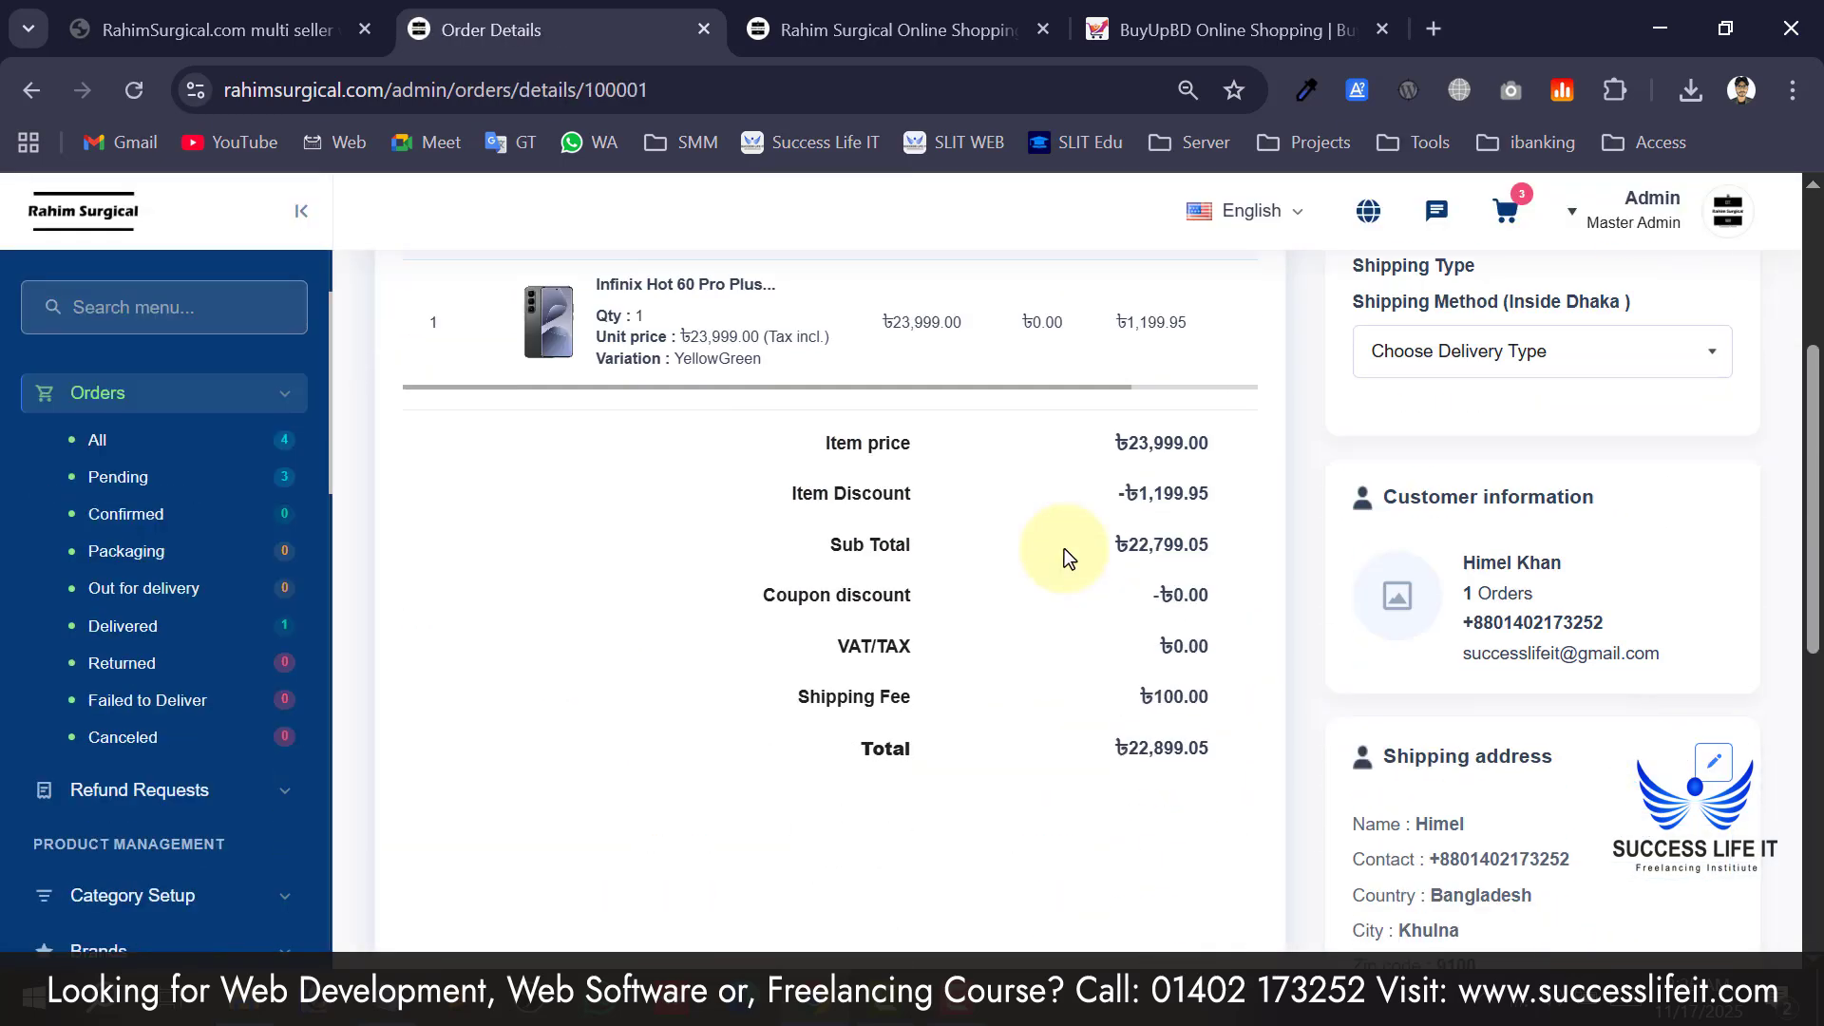
pyautogui.scroll(-3, 1064, 549)
pyautogui.scroll(12, 1064, 549)
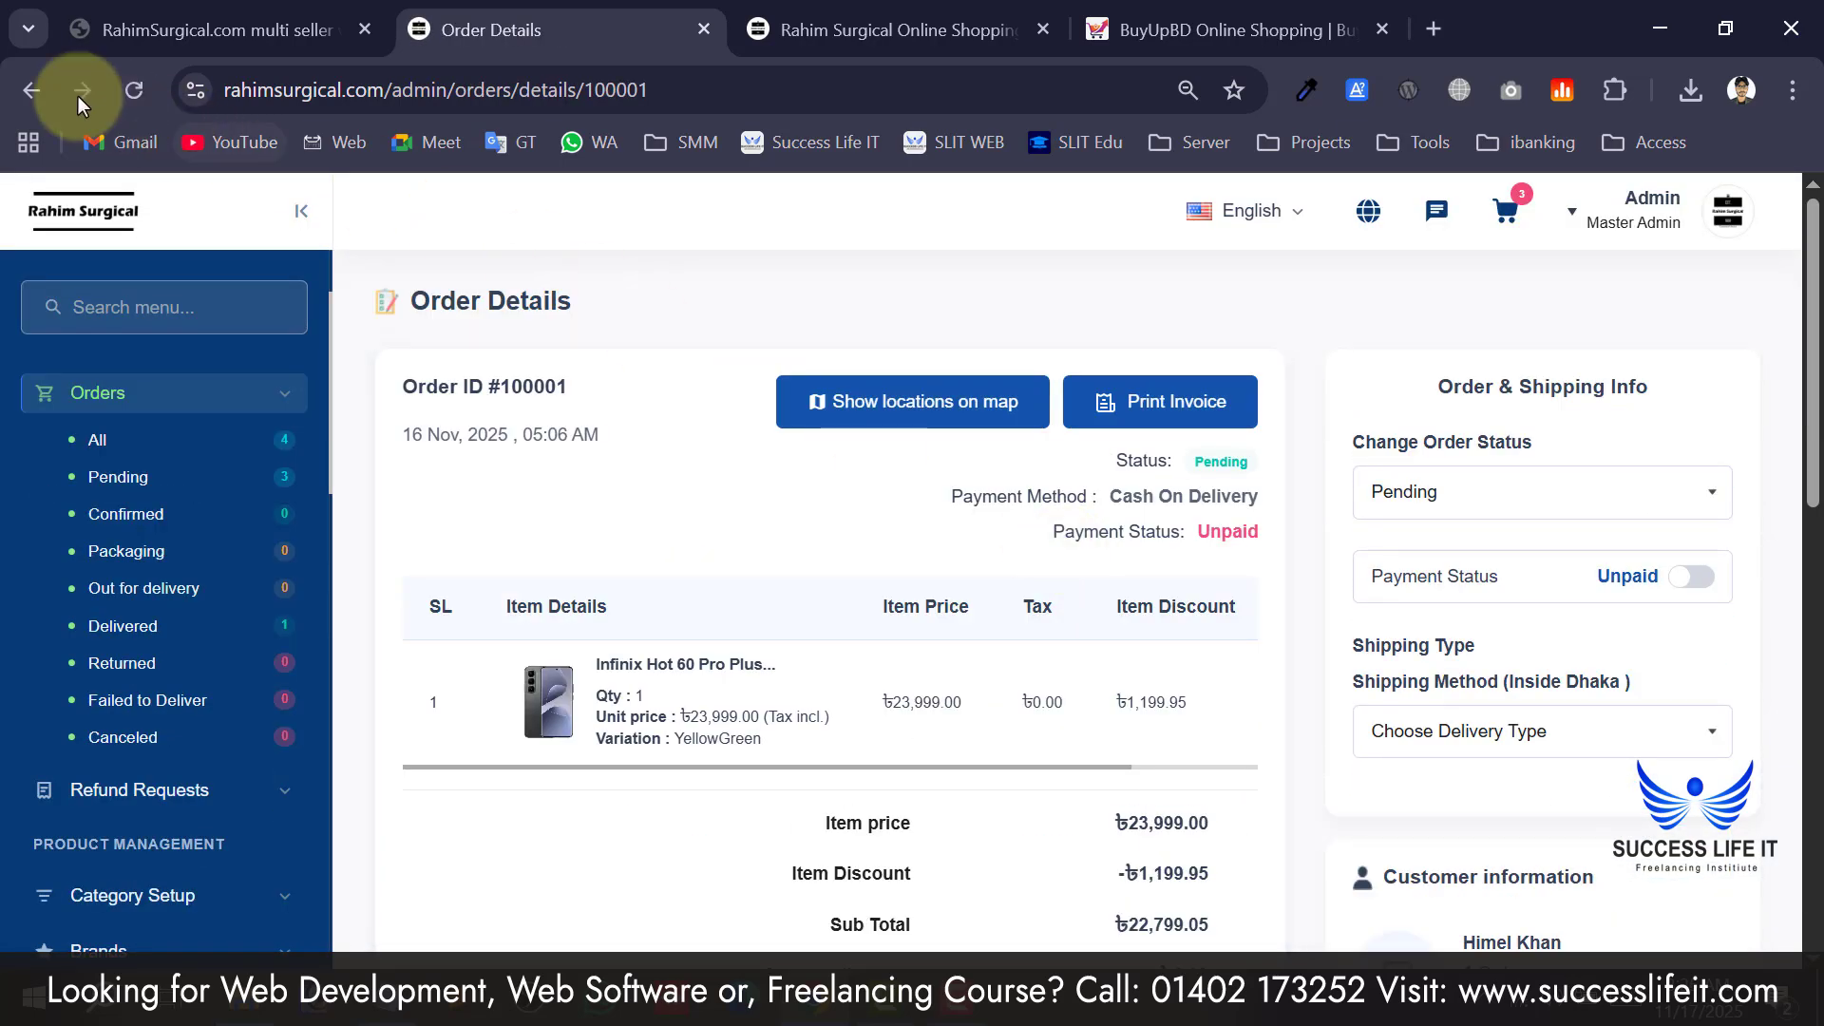
pyautogui.click(22, 78)
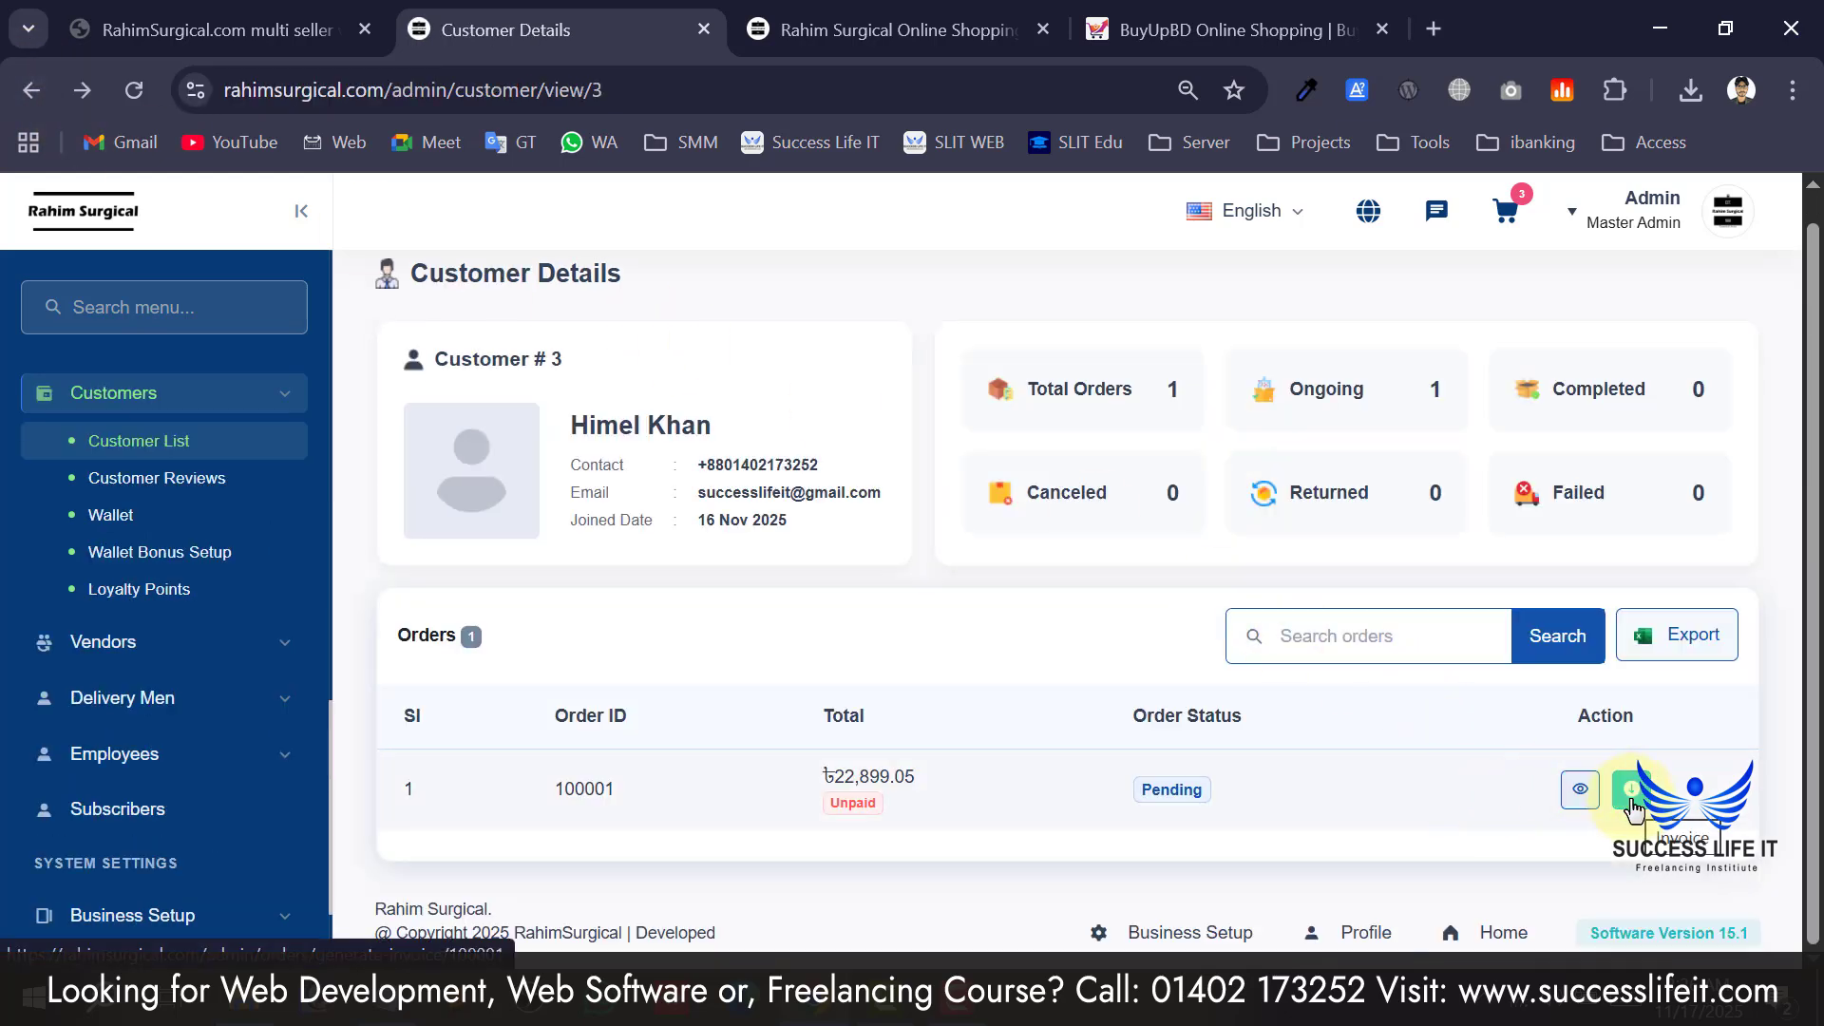
pyautogui.click(1631, 792)
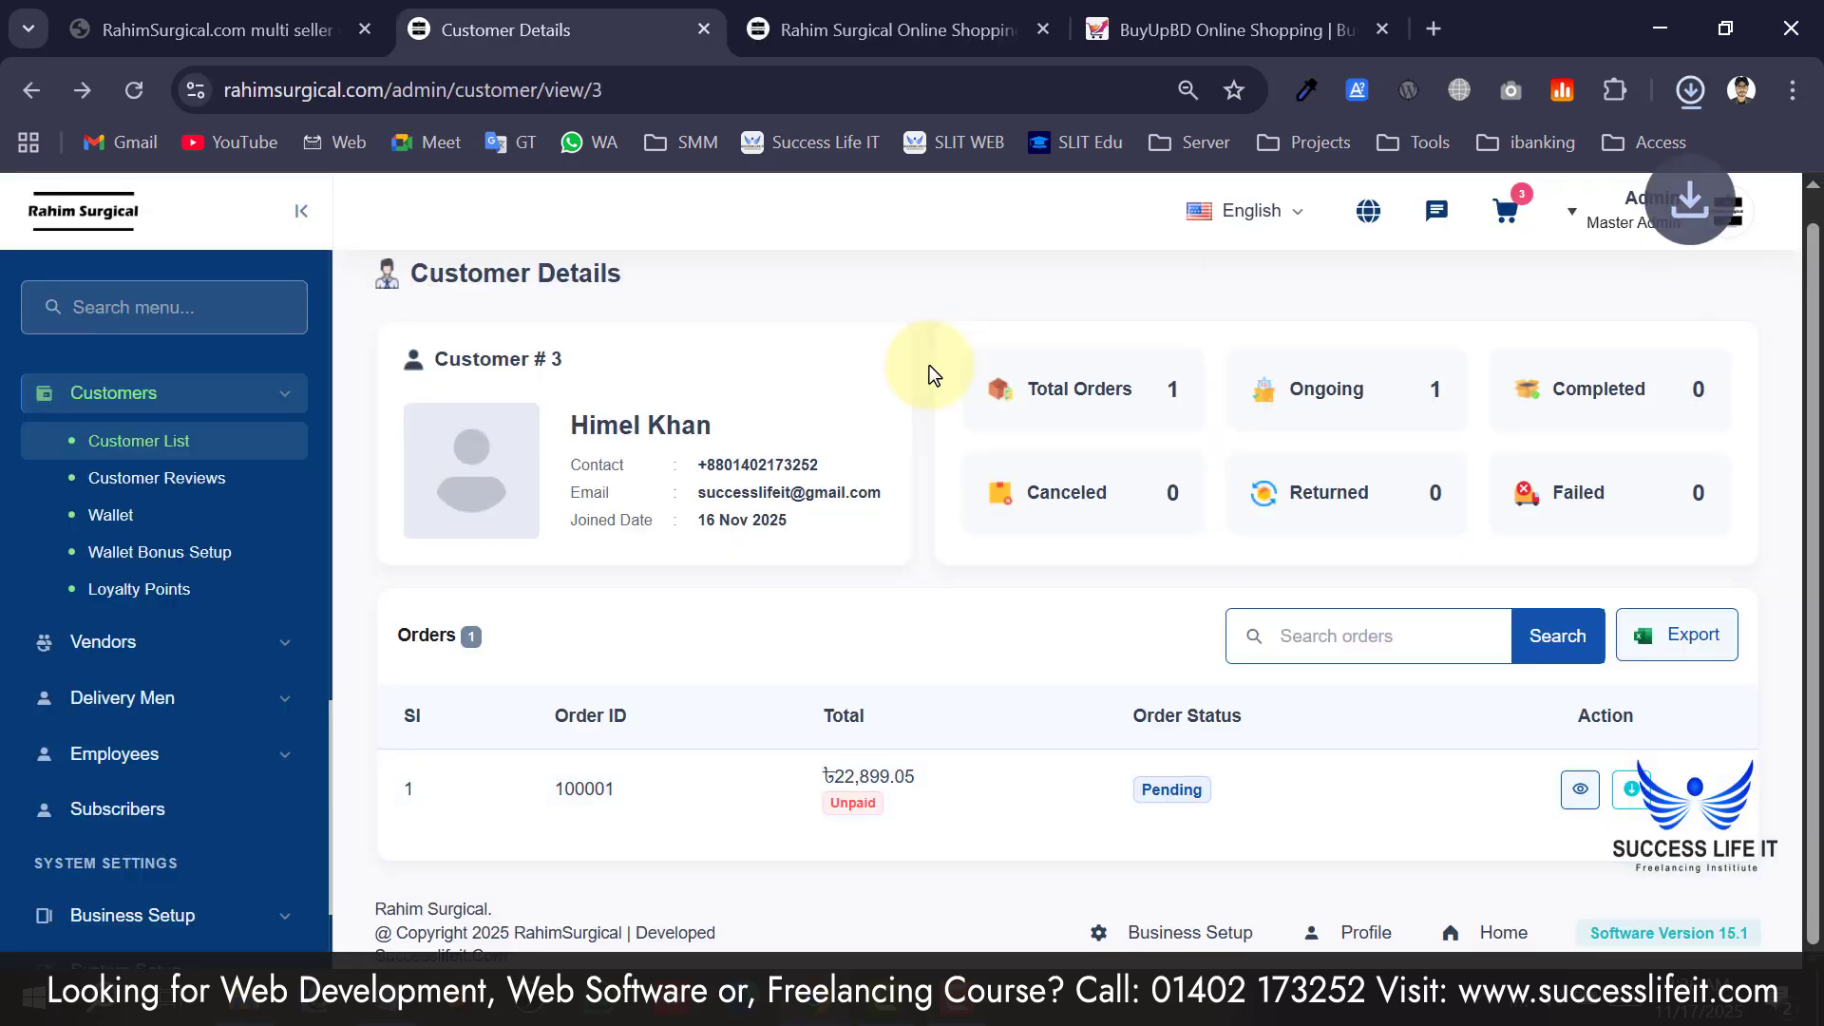
# Review the ৳22,899.05 invoice PDF for order #100001, then close it.
pyautogui.click(1658, 155)
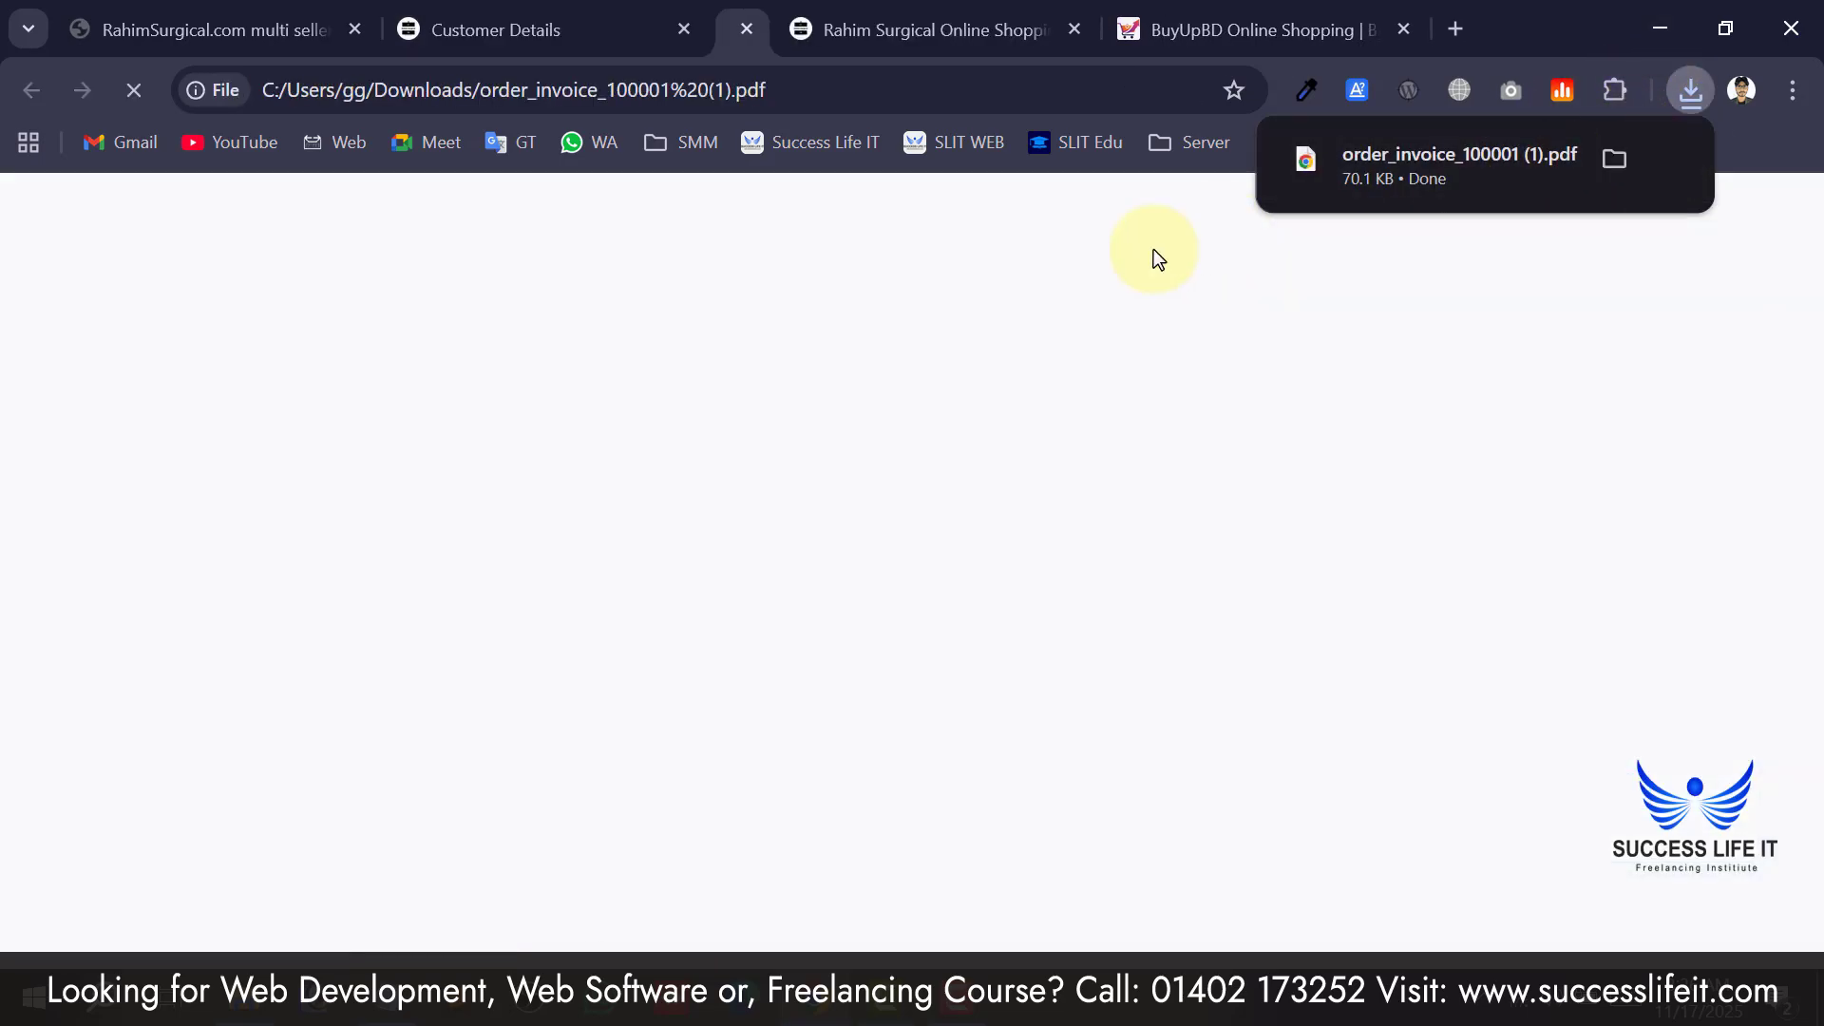
pyautogui.scroll(-6, 640, 575)
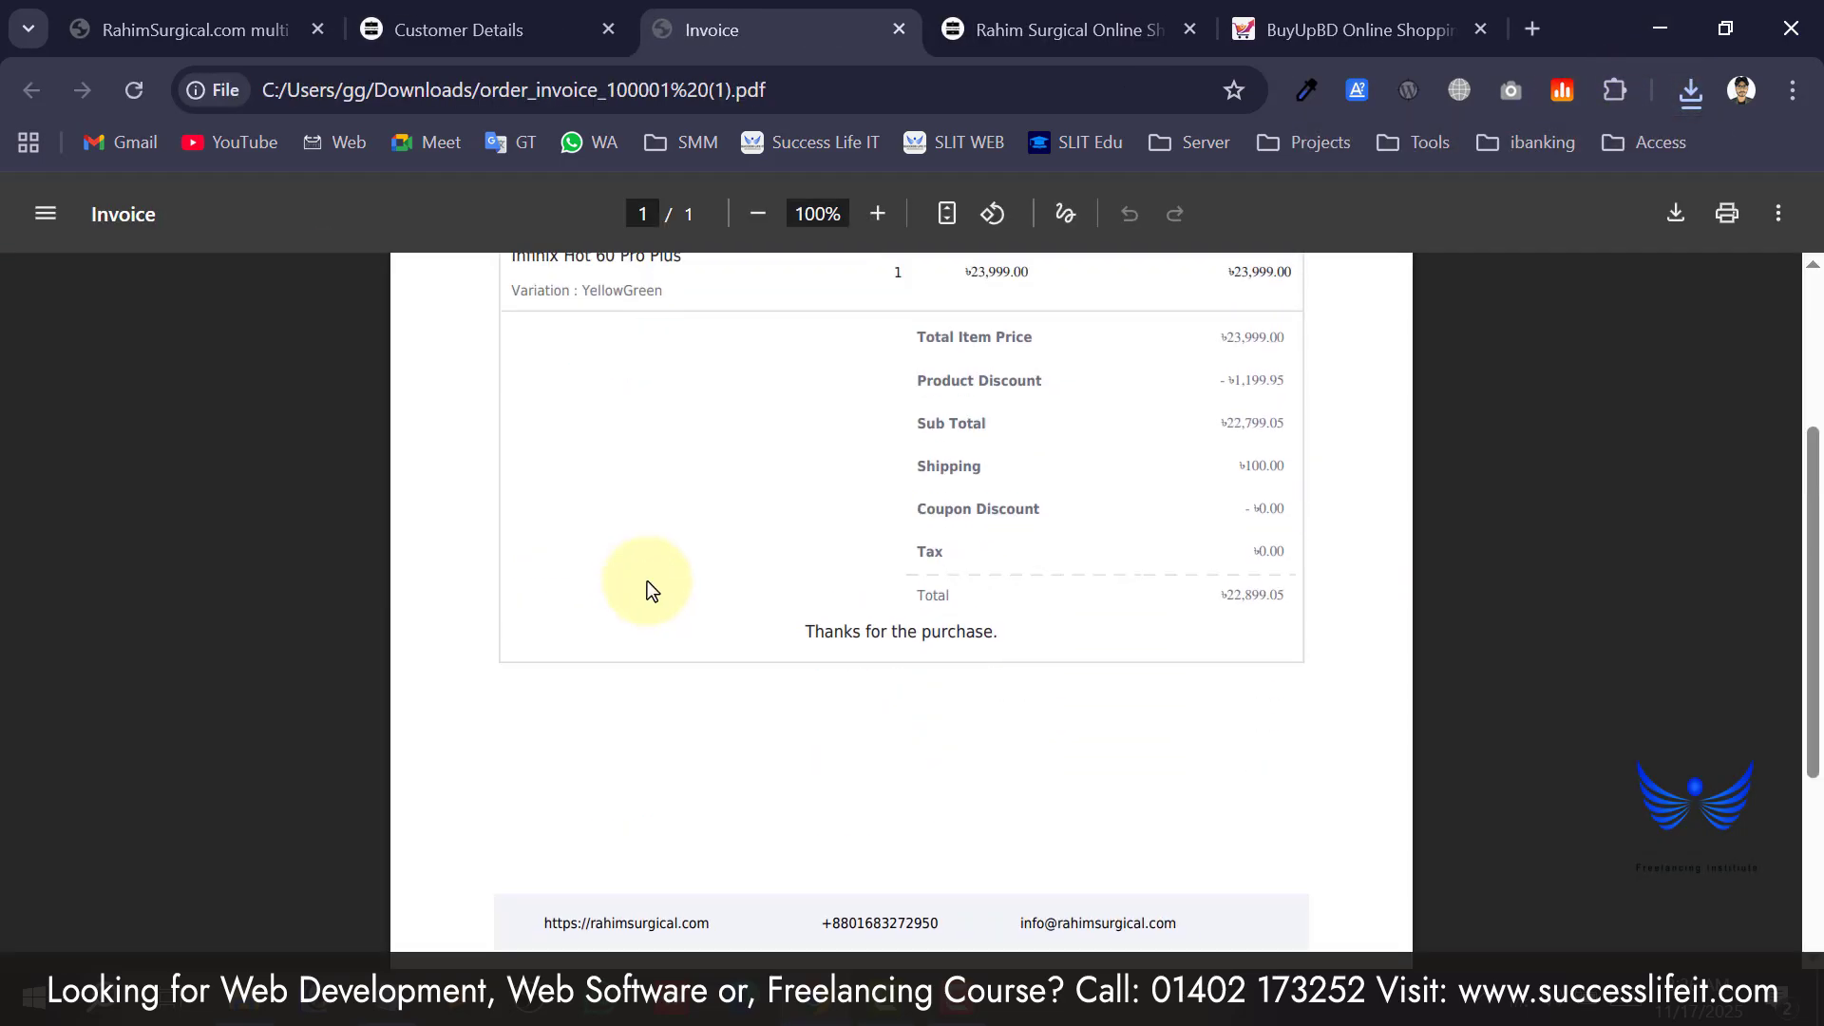
pyautogui.scroll(7, 656, 570)
pyautogui.scroll(-7, 692, 475)
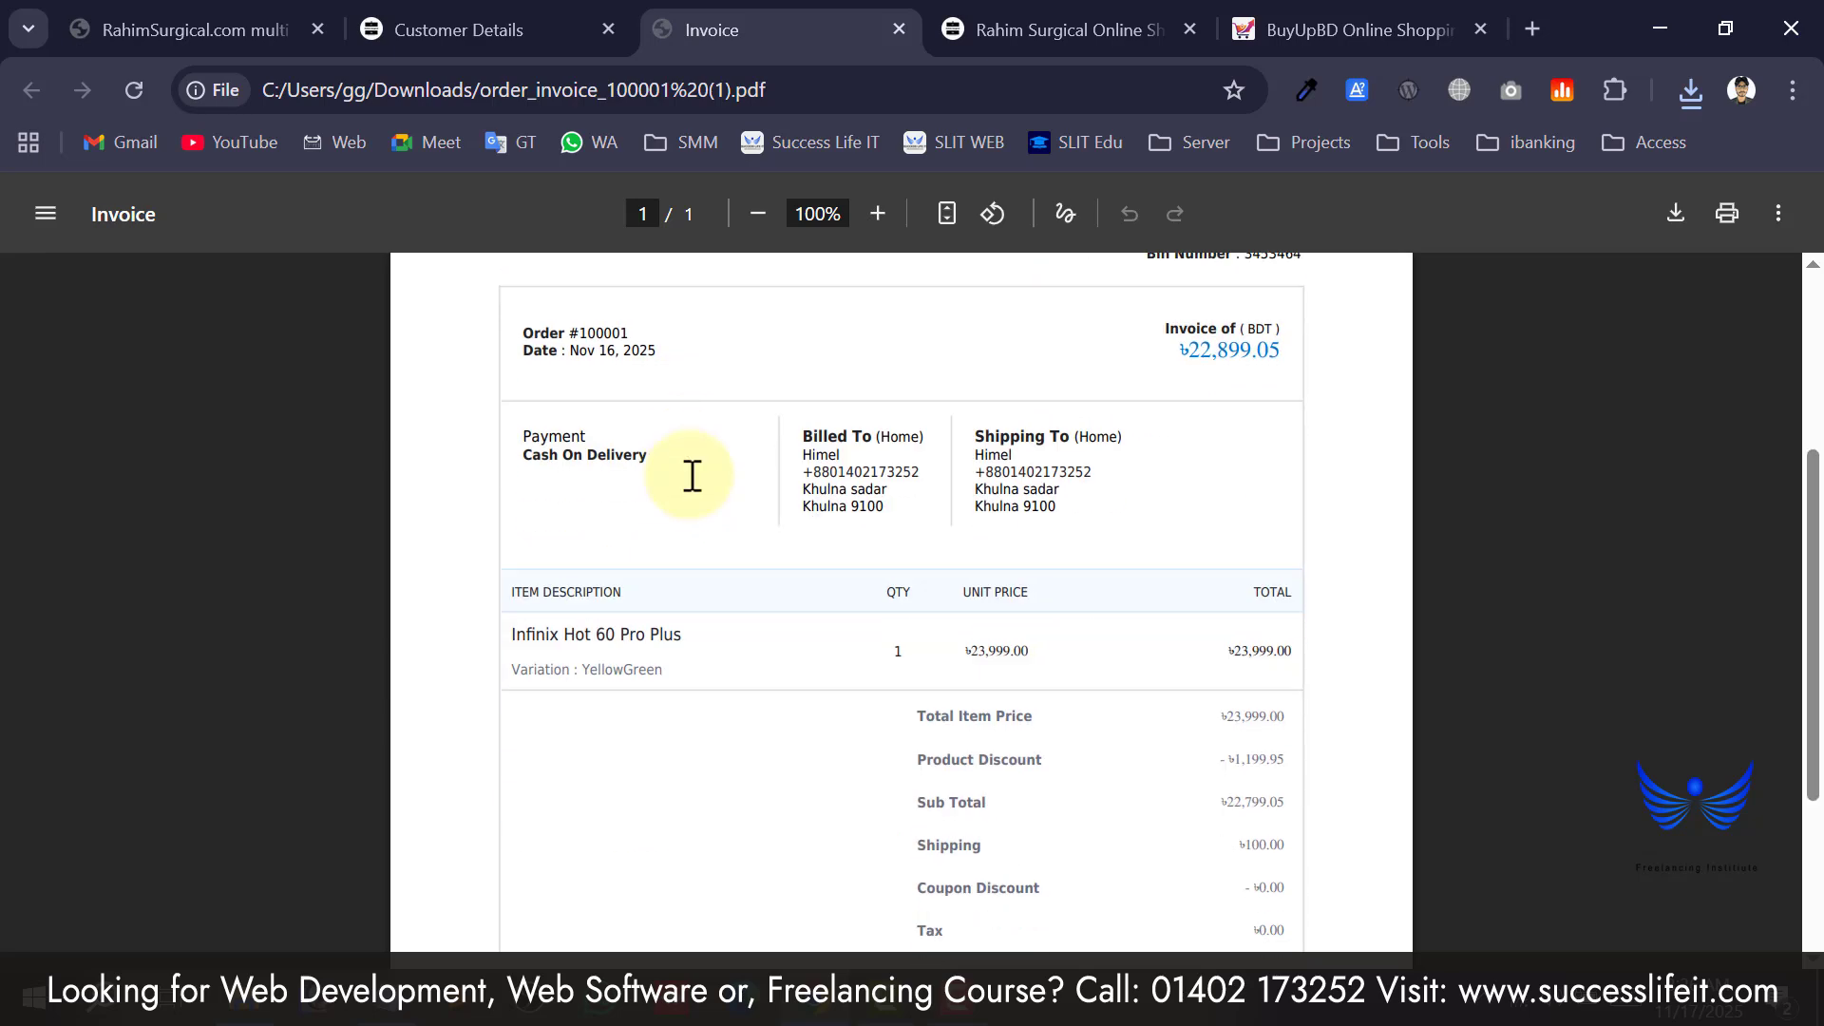
pyautogui.scroll(7, 781, 606)
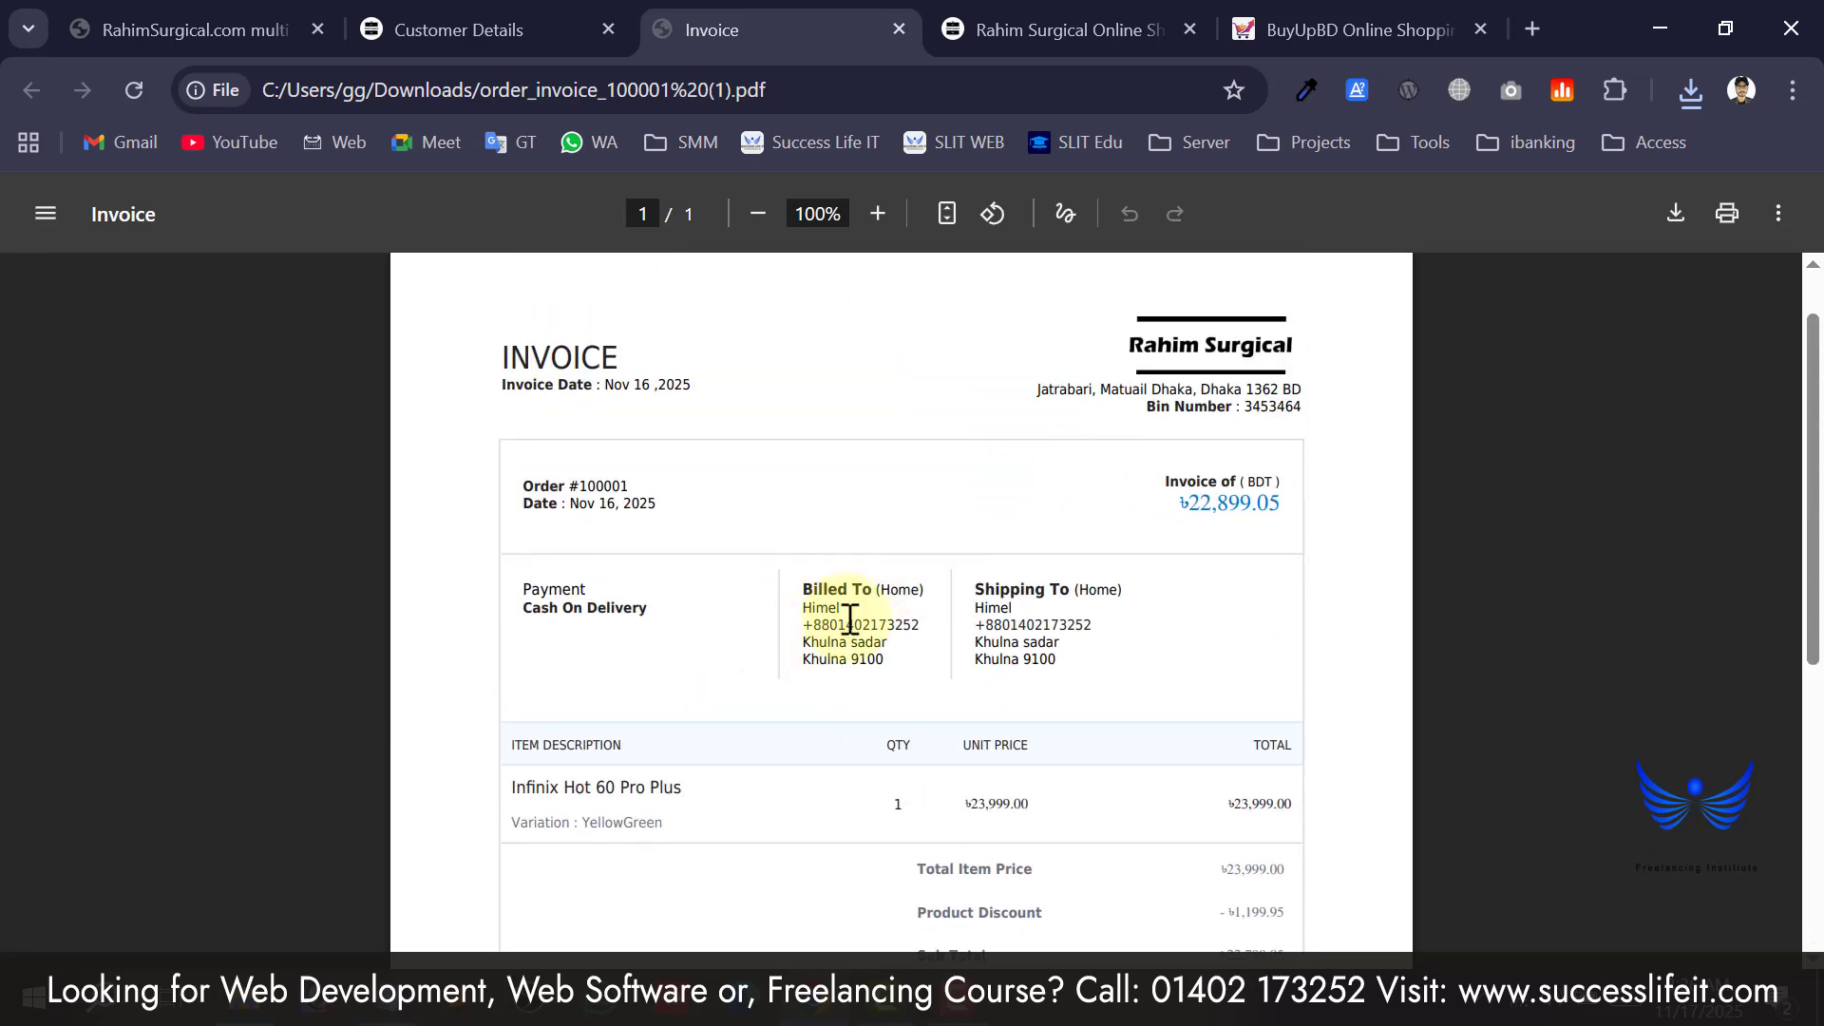
pyautogui.click(520, 19)
pyautogui.click(899, 29)
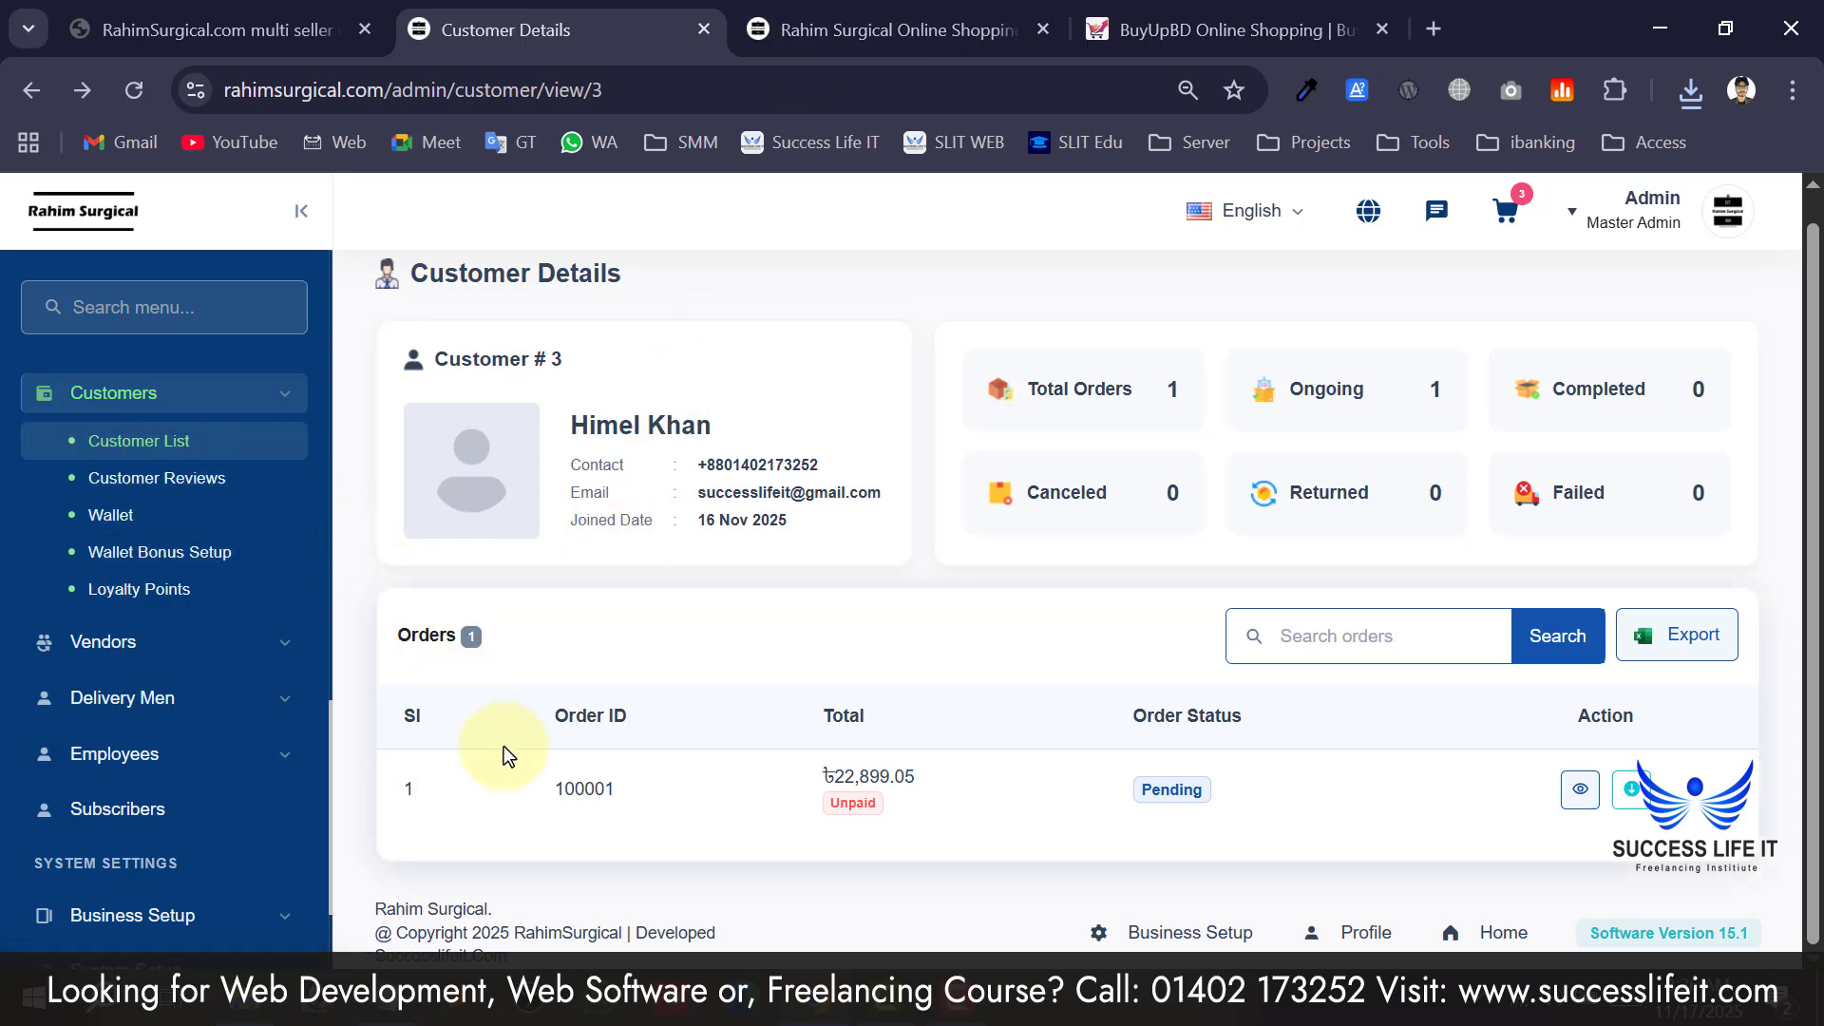
# Look over the Customer List, then open the Wallet report showing ৳0.00 debit and credit.
pyautogui.click(134, 447)
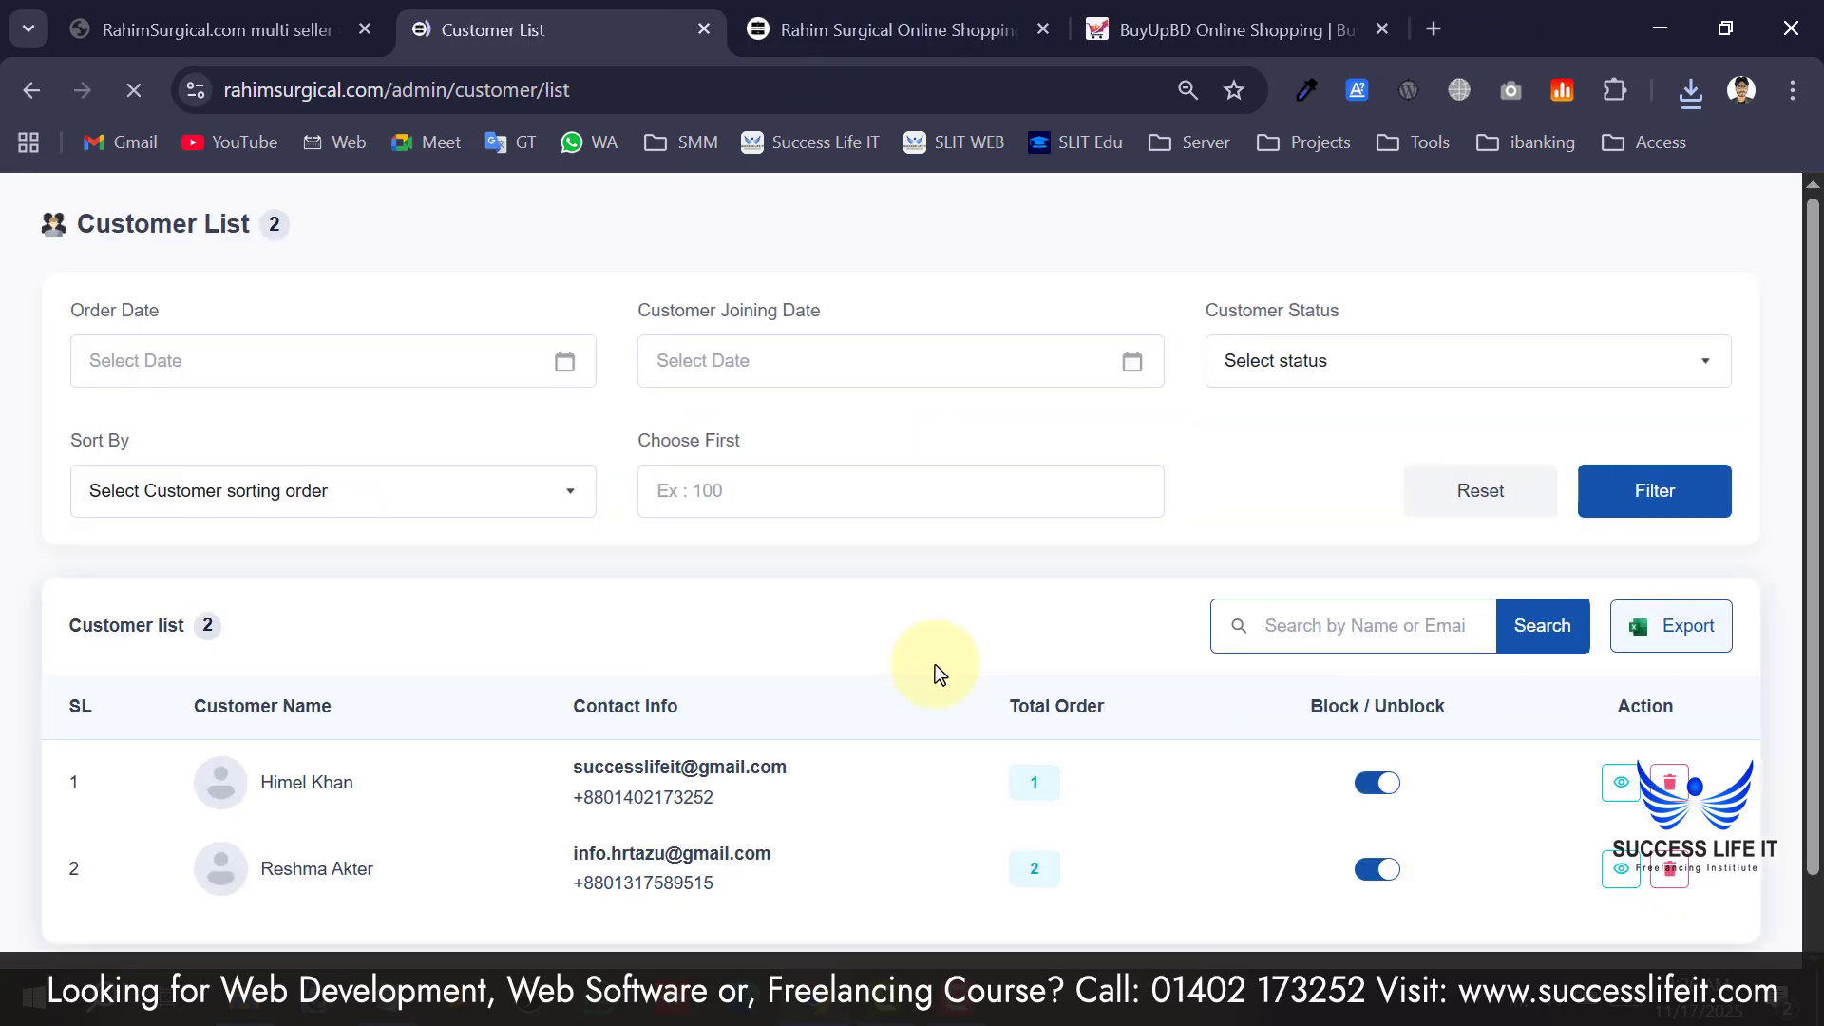
pyautogui.scroll(-3, 1662, 779)
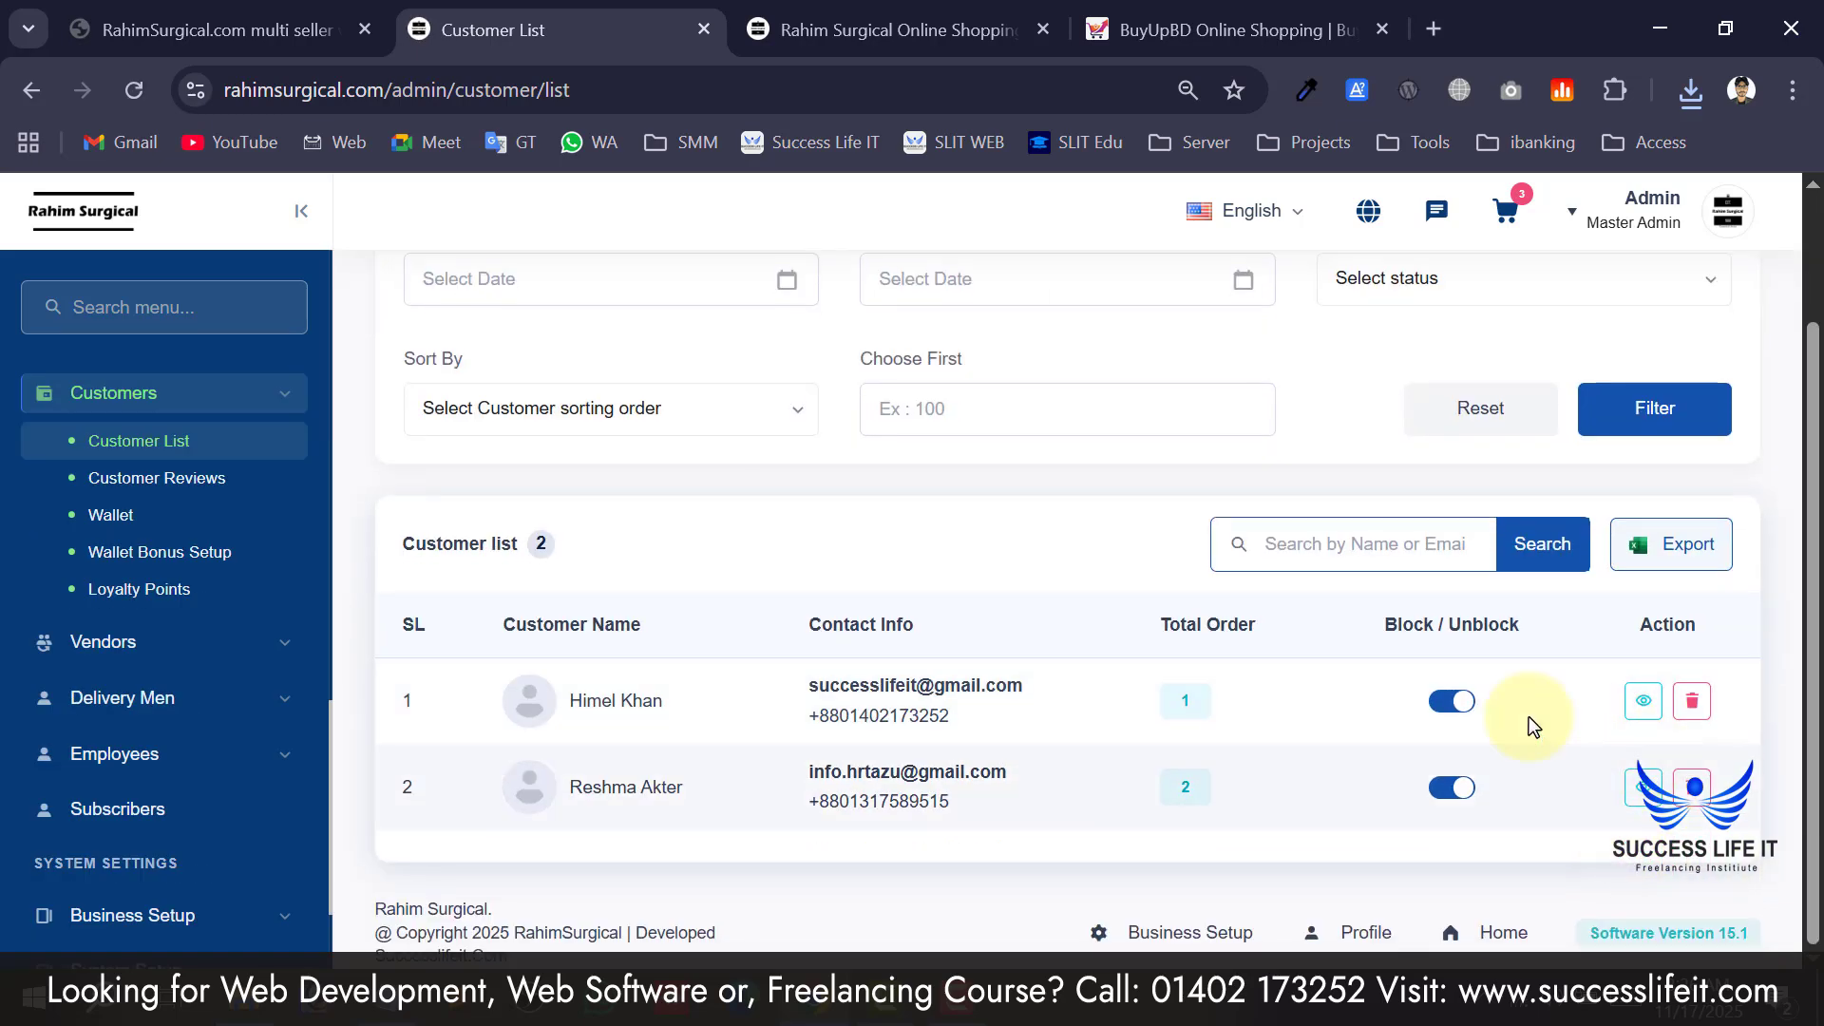
pyautogui.scroll(3, 1283, 665)
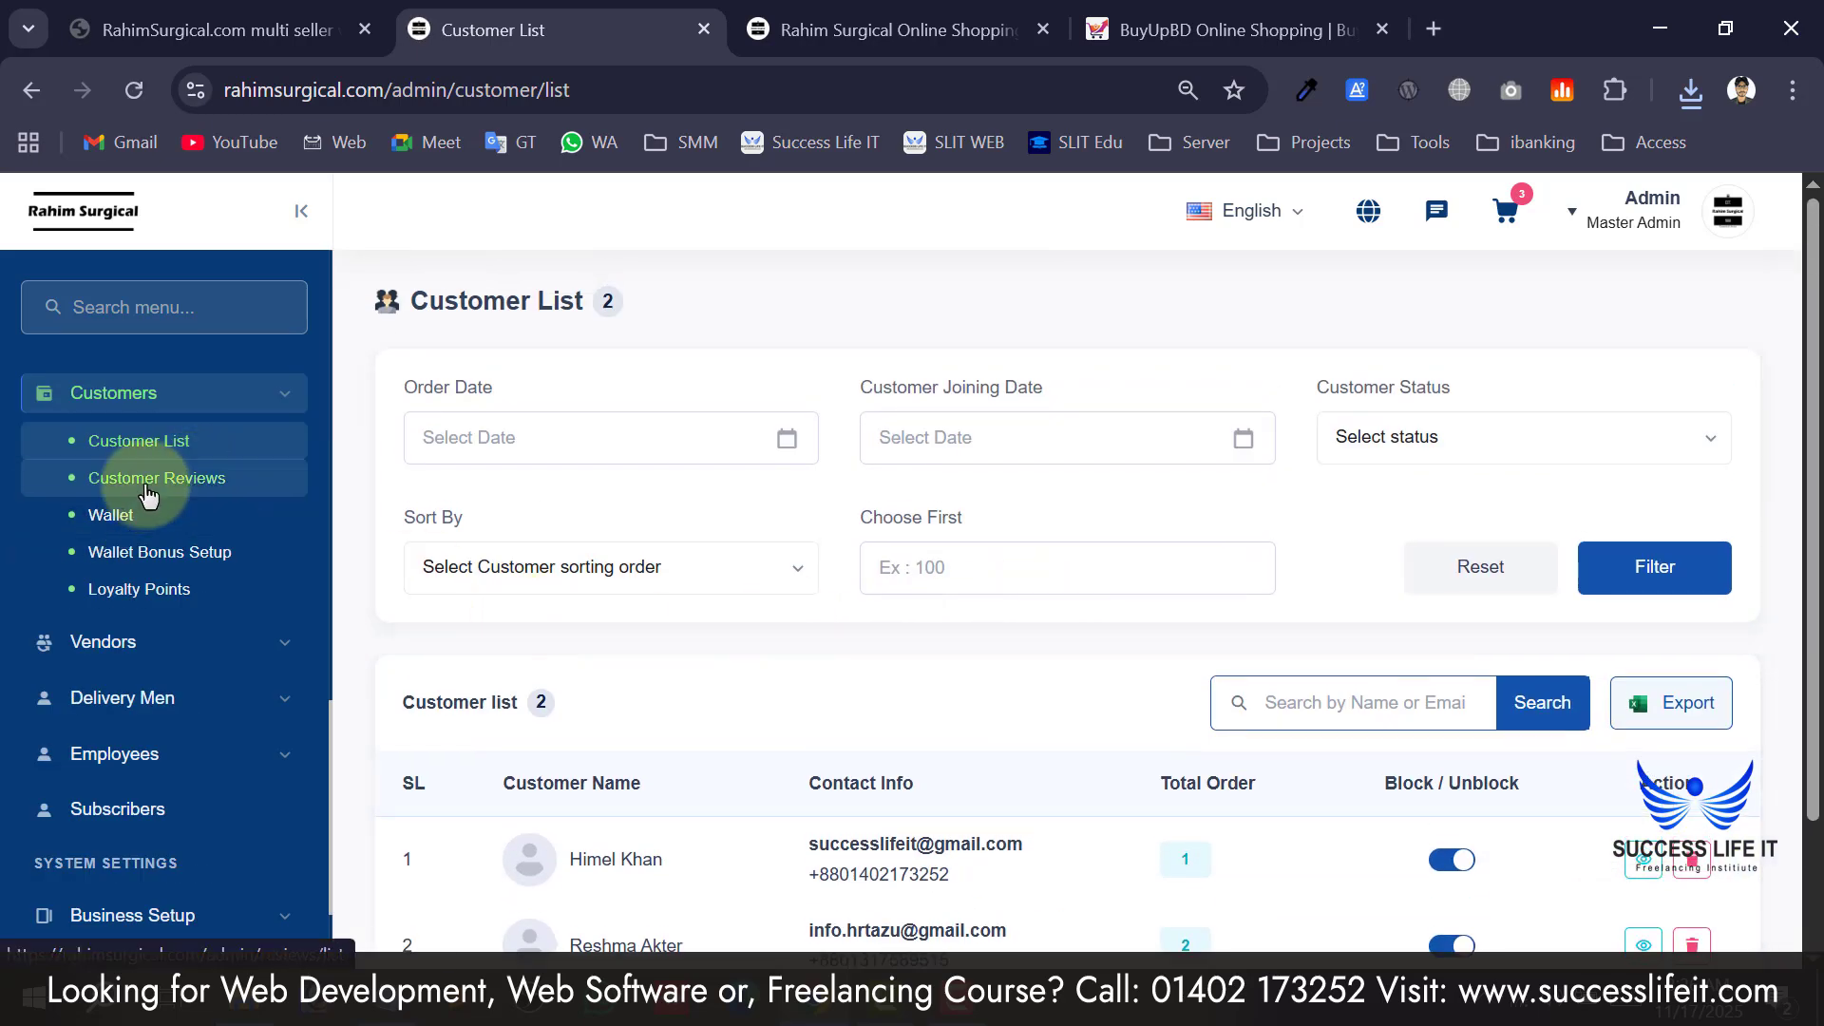
pyautogui.scroll(-3, 684, 720)
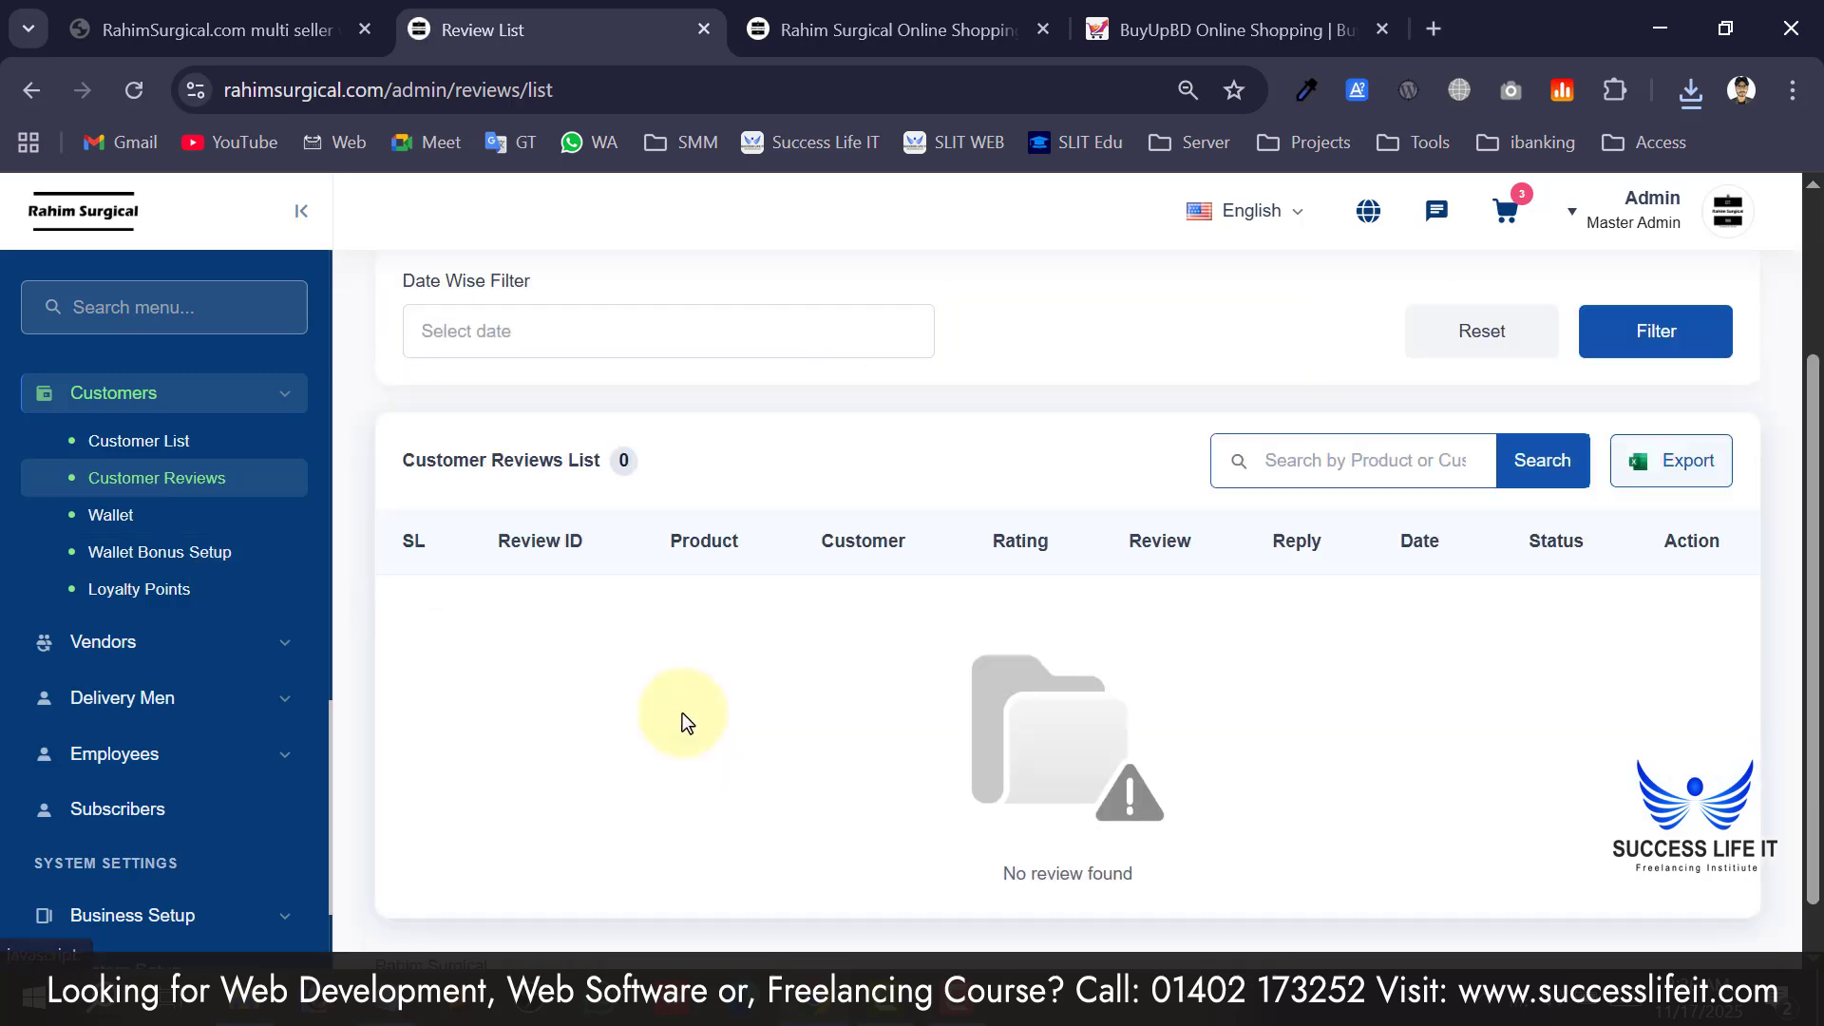
pyautogui.scroll(3, 684, 709)
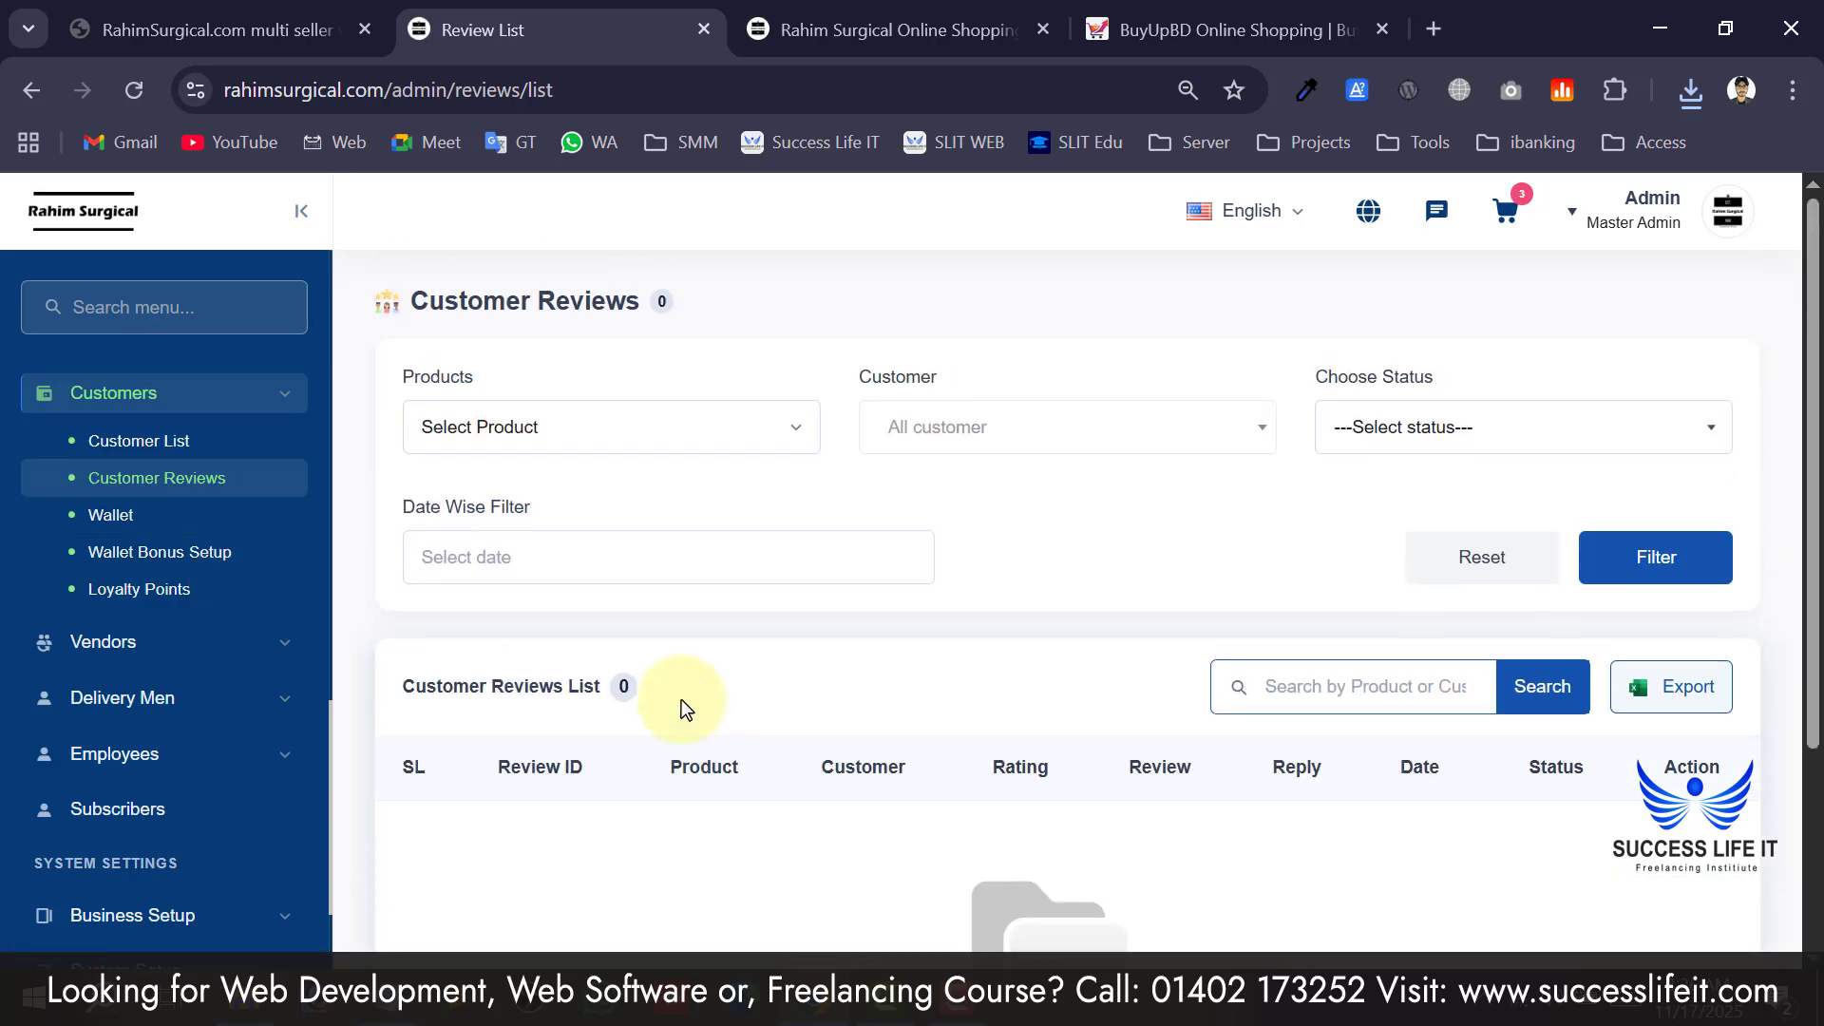
pyautogui.click(137, 532)
pyautogui.scroll(-4, 817, 786)
pyautogui.scroll(4, 1163, 653)
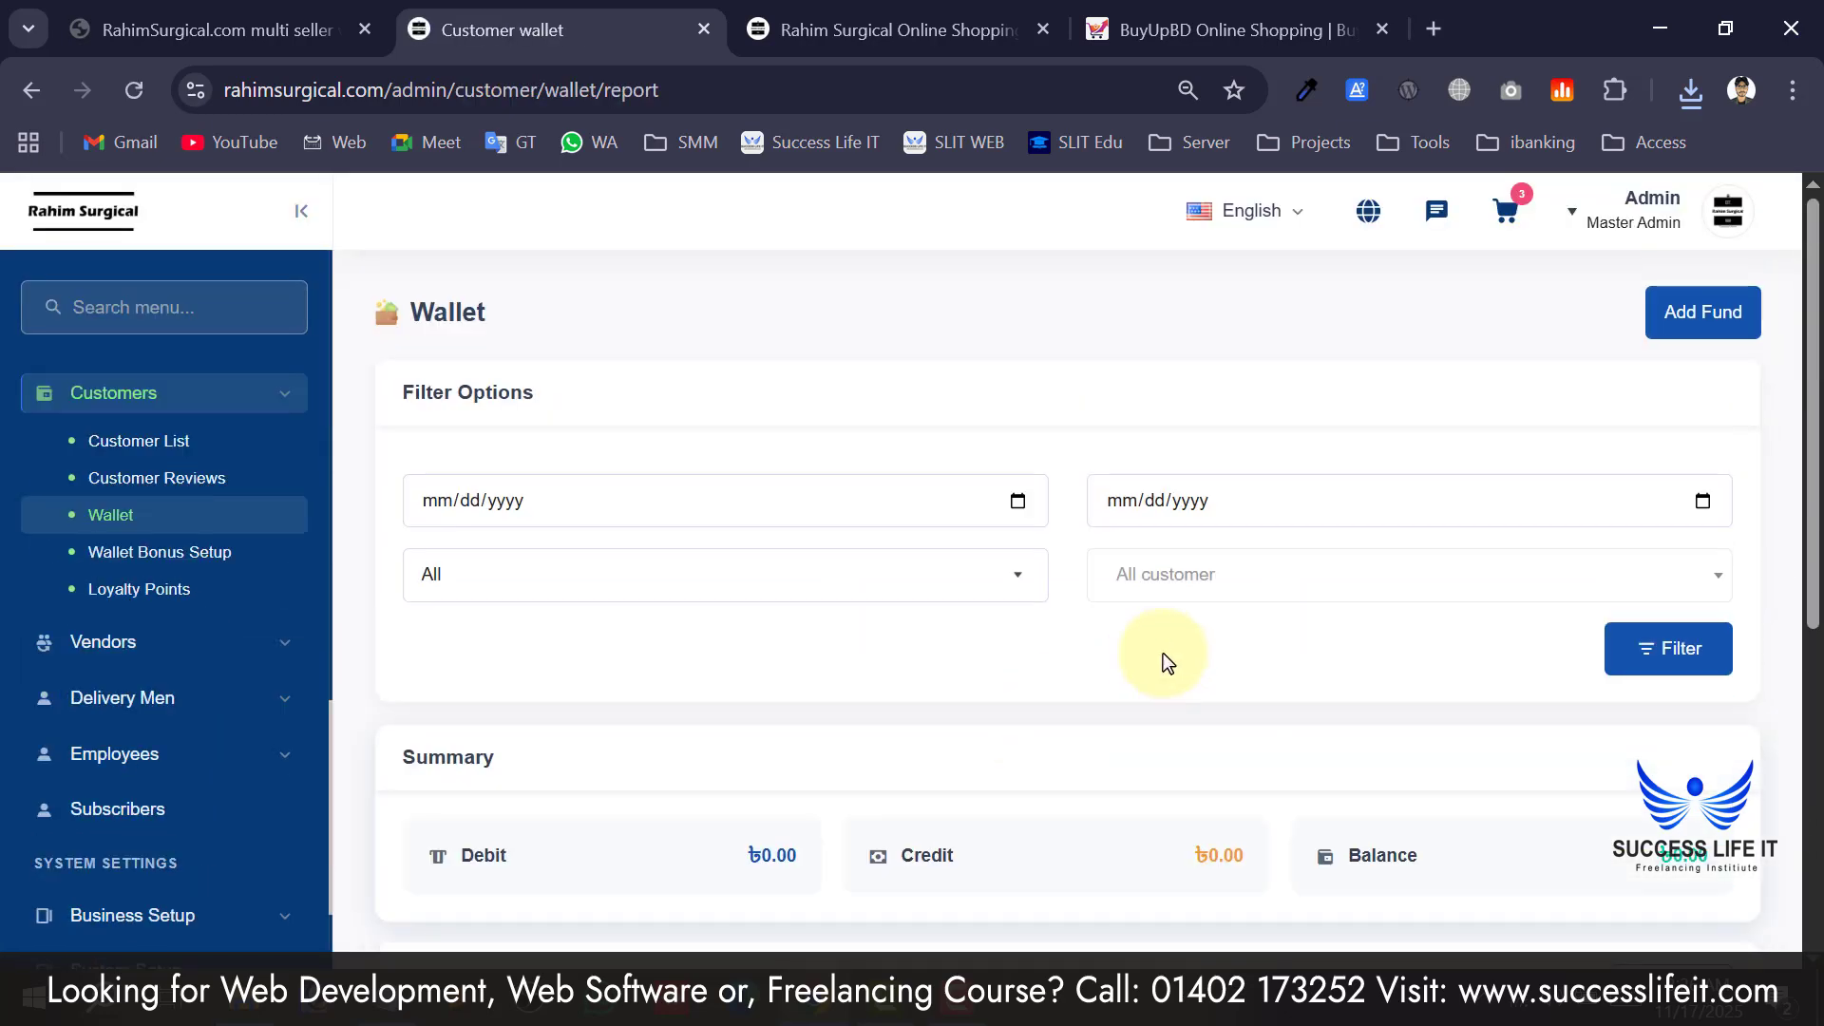
# Add a ৳500 fund to the second customer's wallet with reference 'Tutyit'.
pyautogui.click(1690, 323)
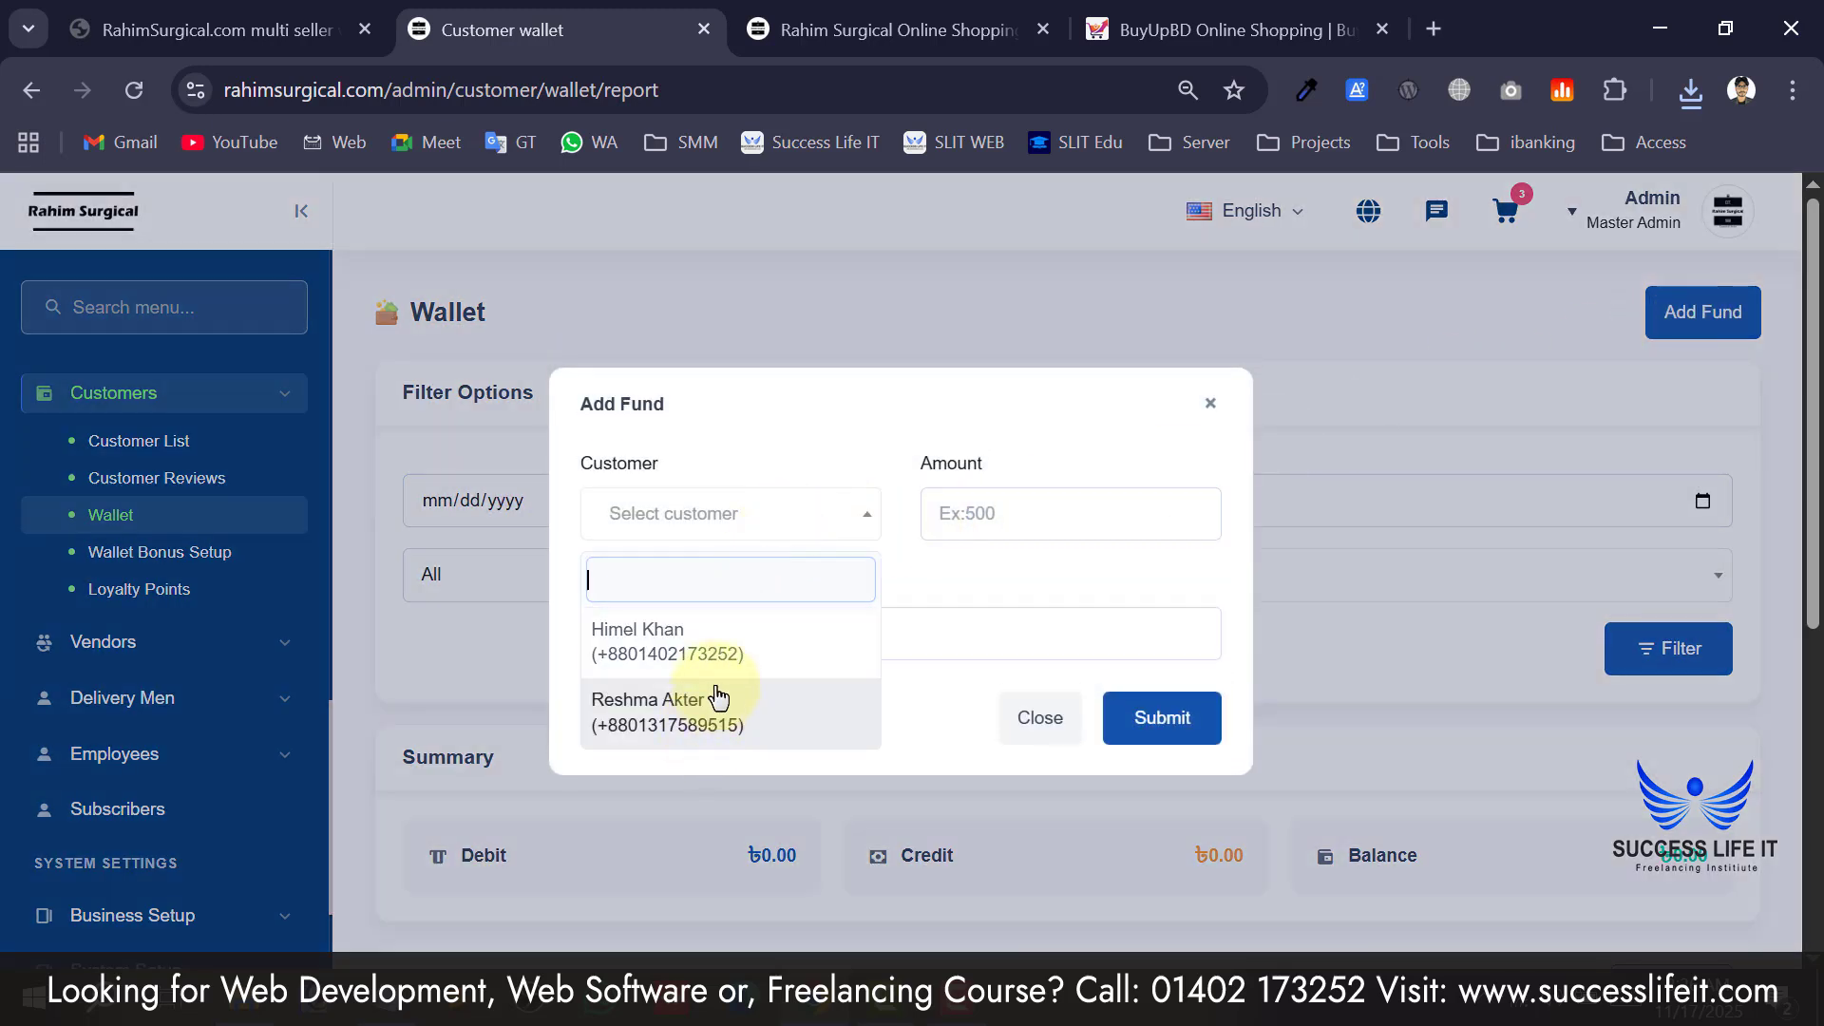
pyautogui.click(661, 654)
pyautogui.click(744, 522)
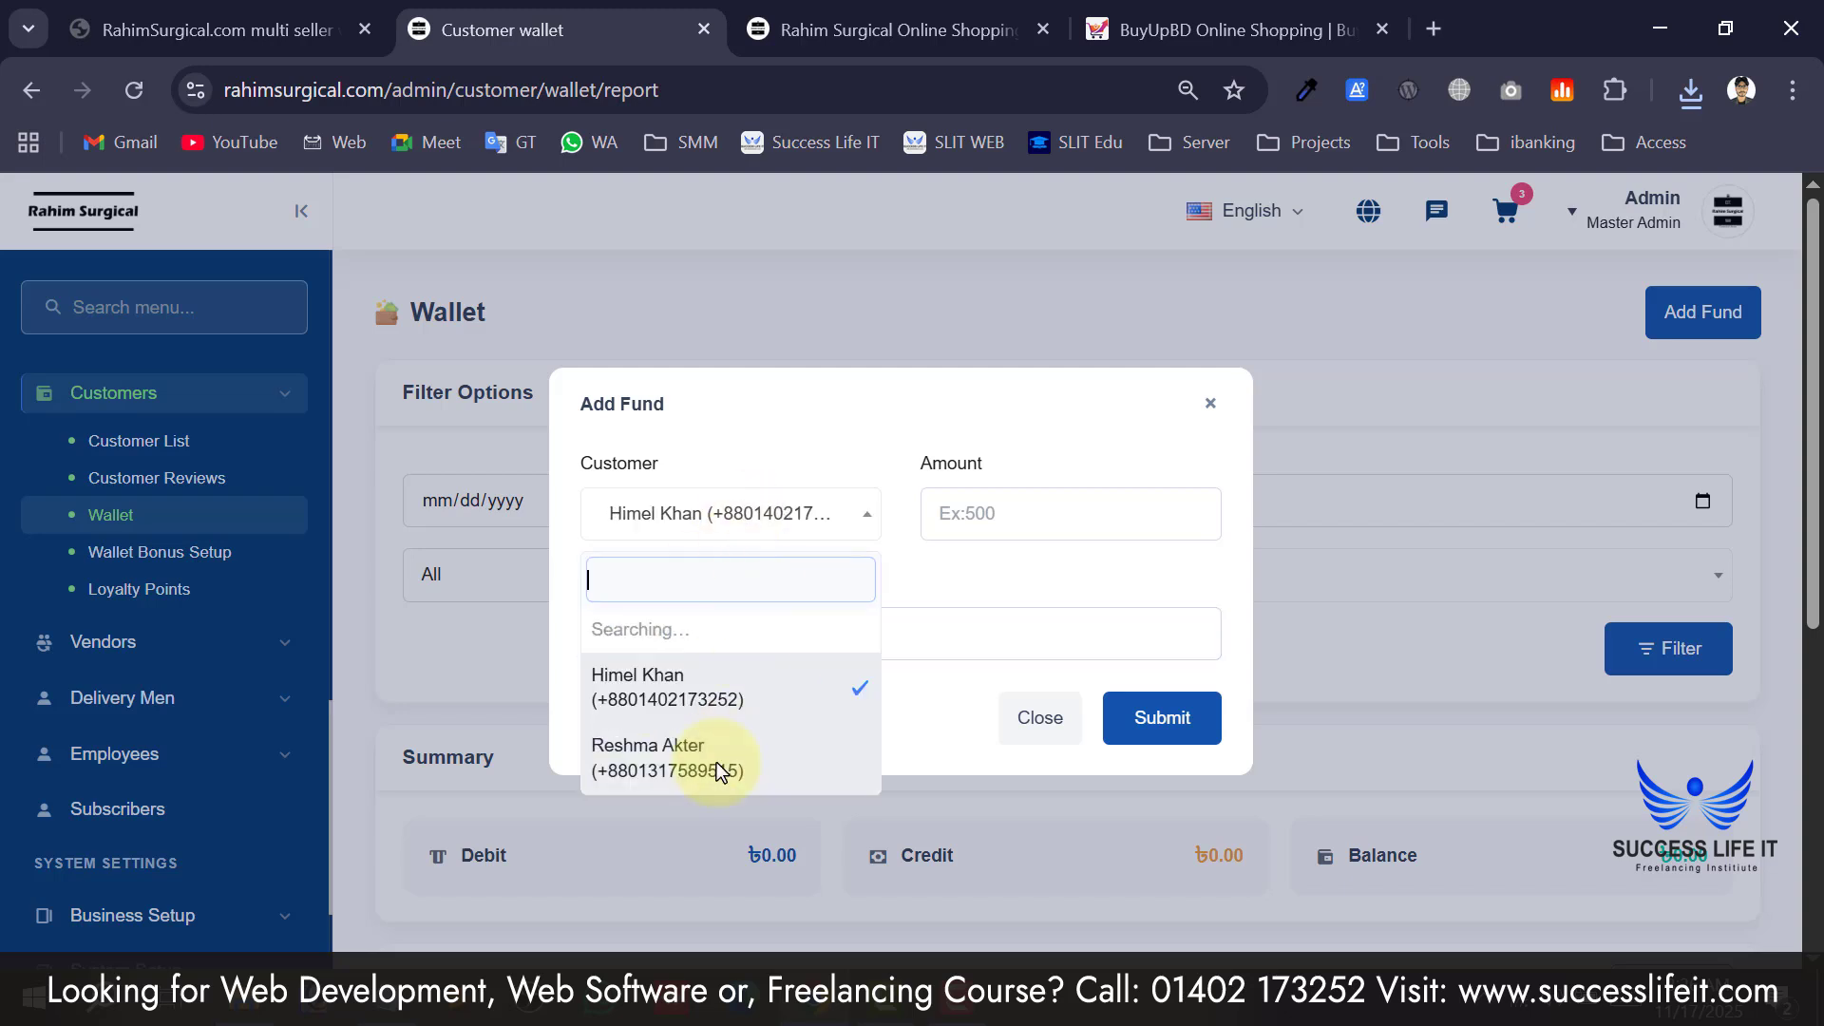
pyautogui.click(719, 755)
pyautogui.click(733, 513)
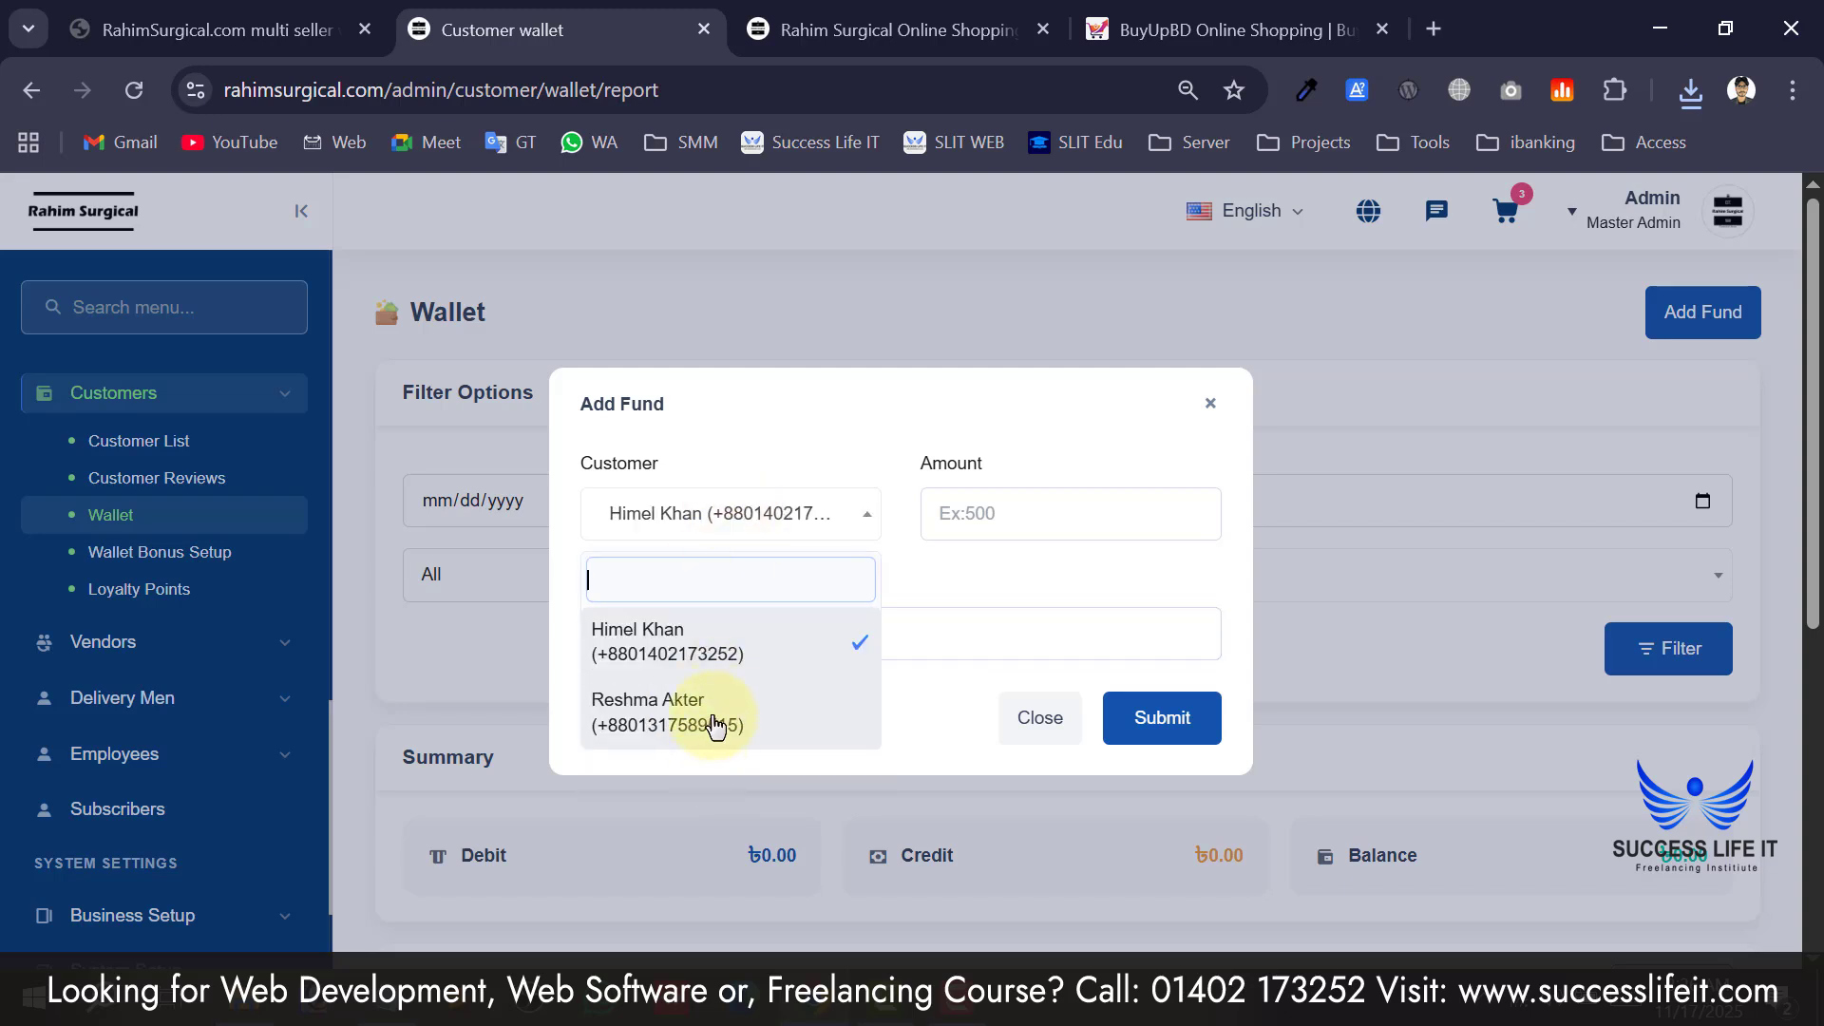
pyautogui.click(715, 726)
pyautogui.click(1086, 521)
pyautogui.write('5')
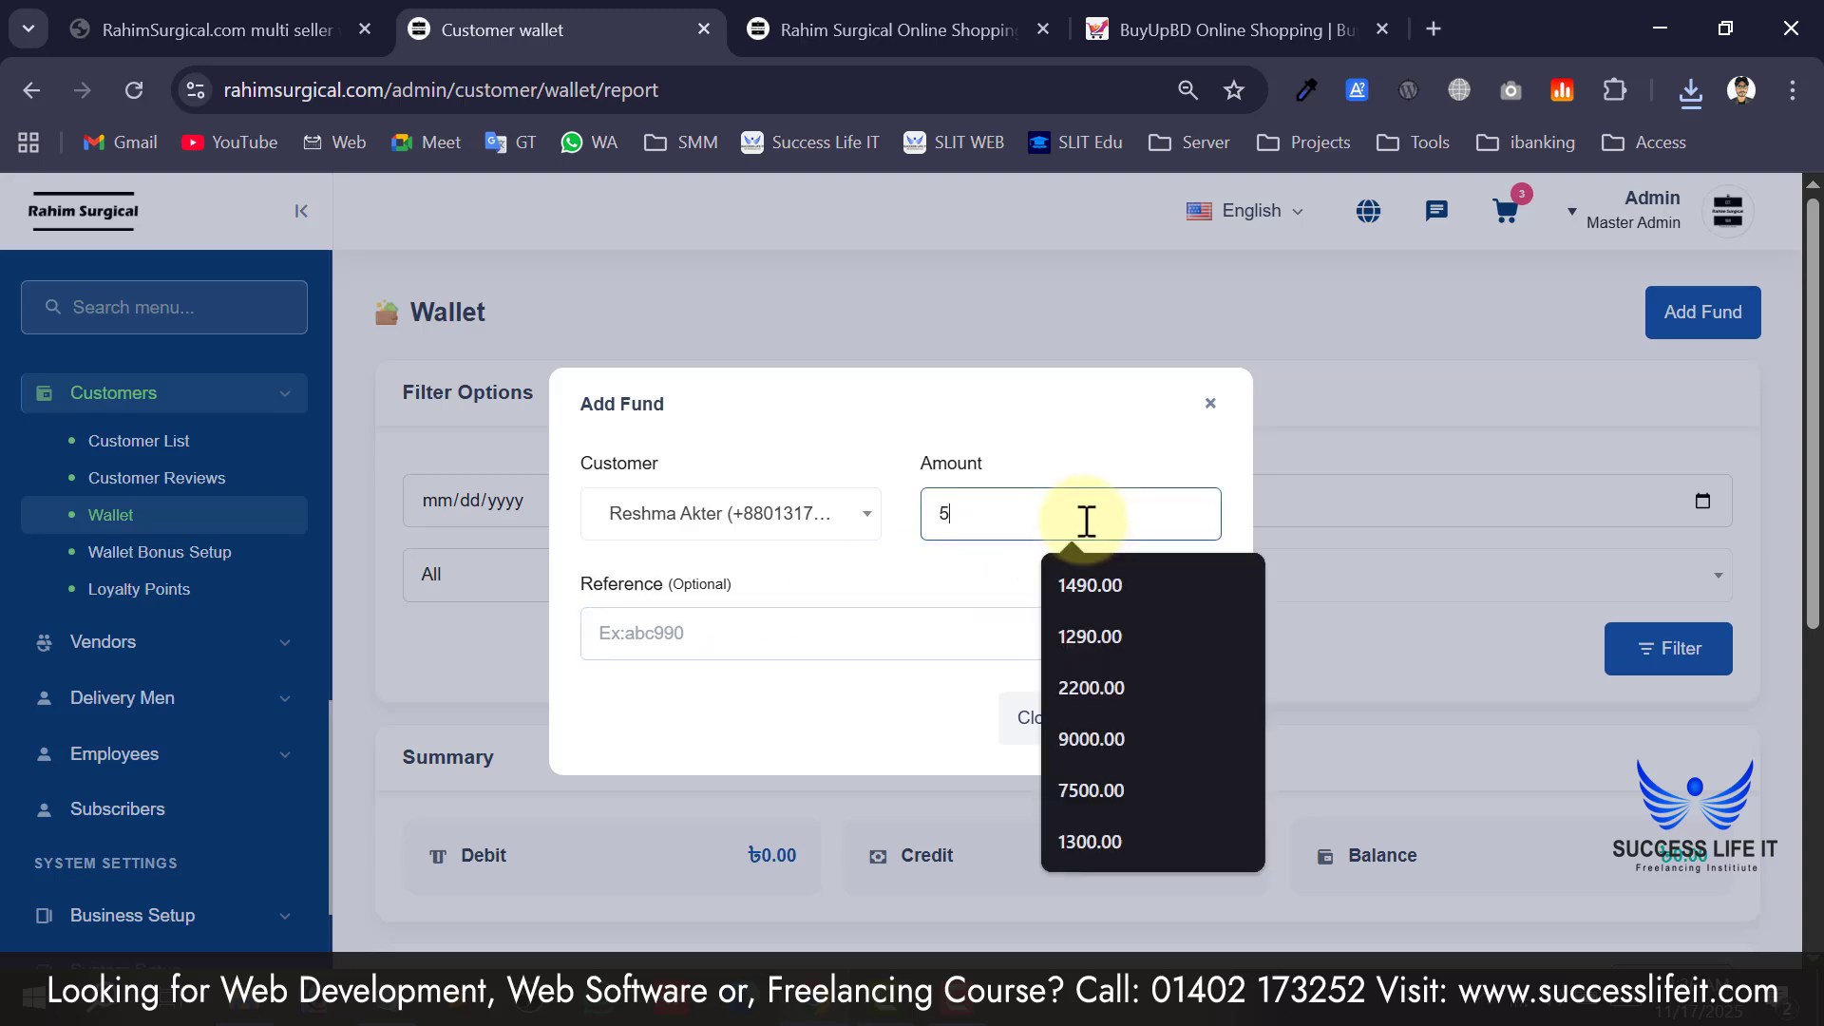
pyautogui.write('00')
pyautogui.click(834, 651)
pyautogui.write('tutyit')
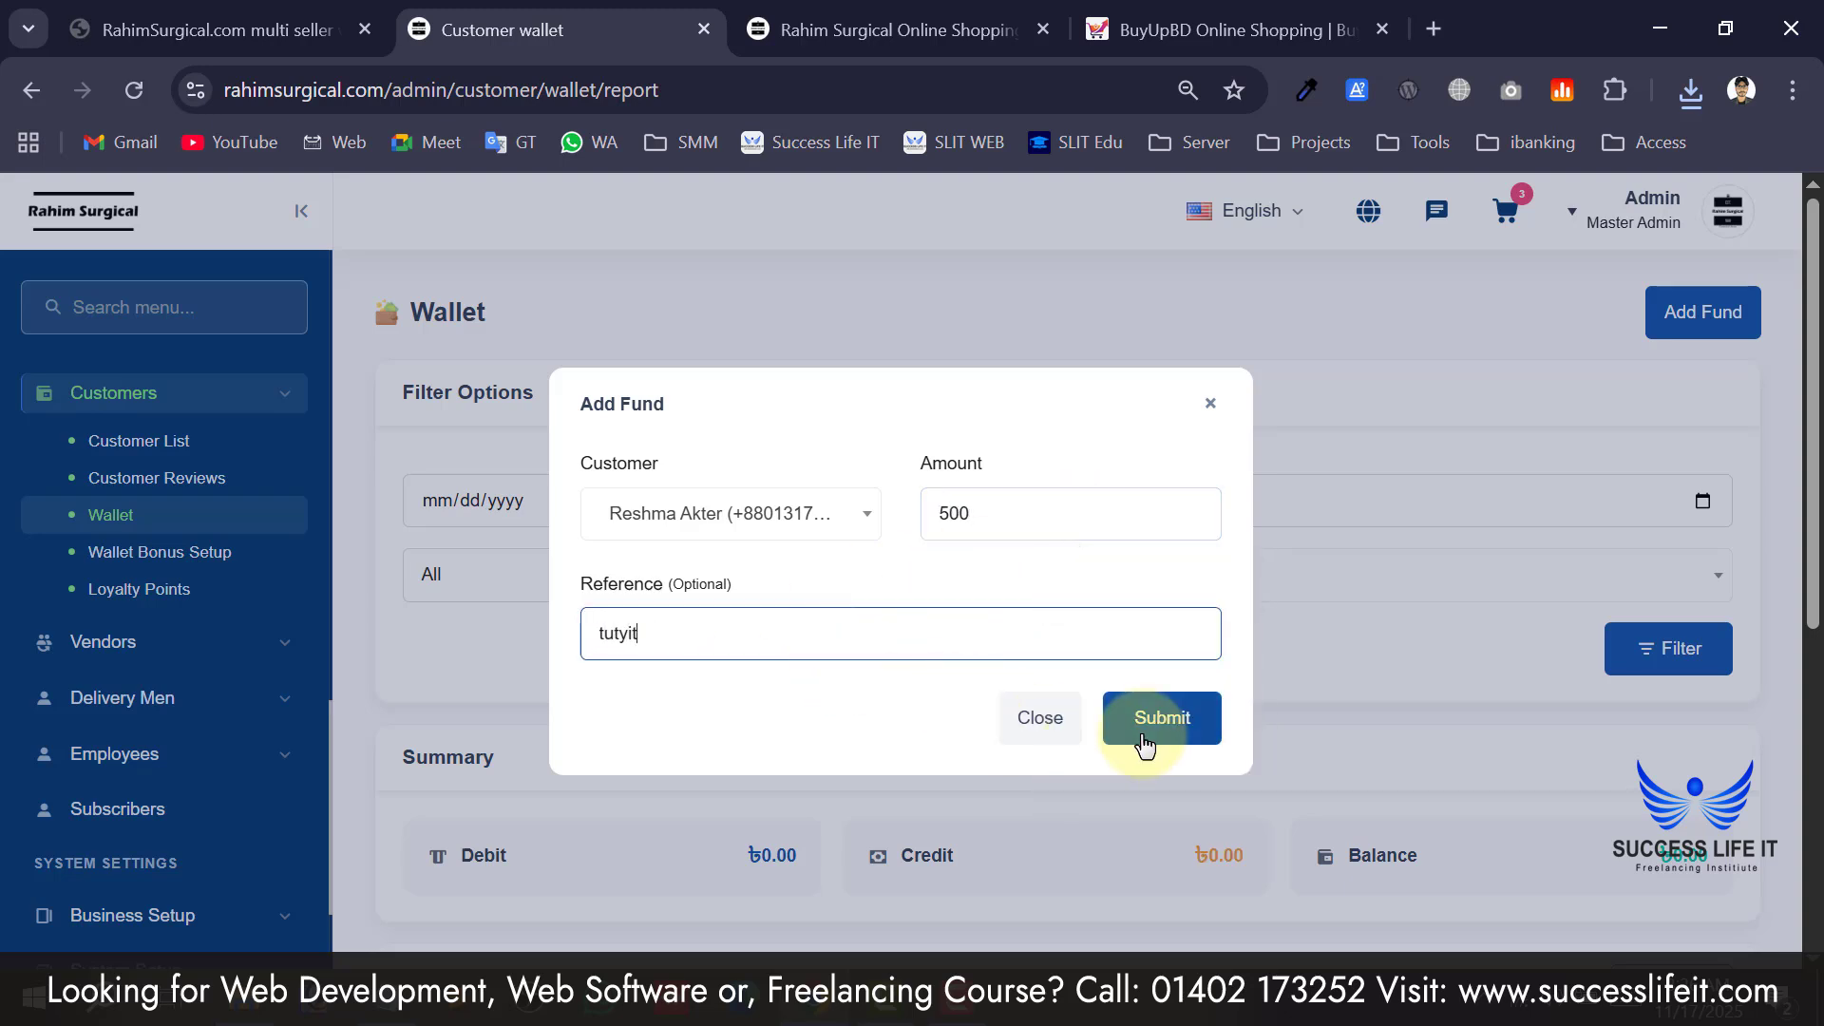
pyautogui.click(1145, 743)
pyautogui.click(1024, 694)
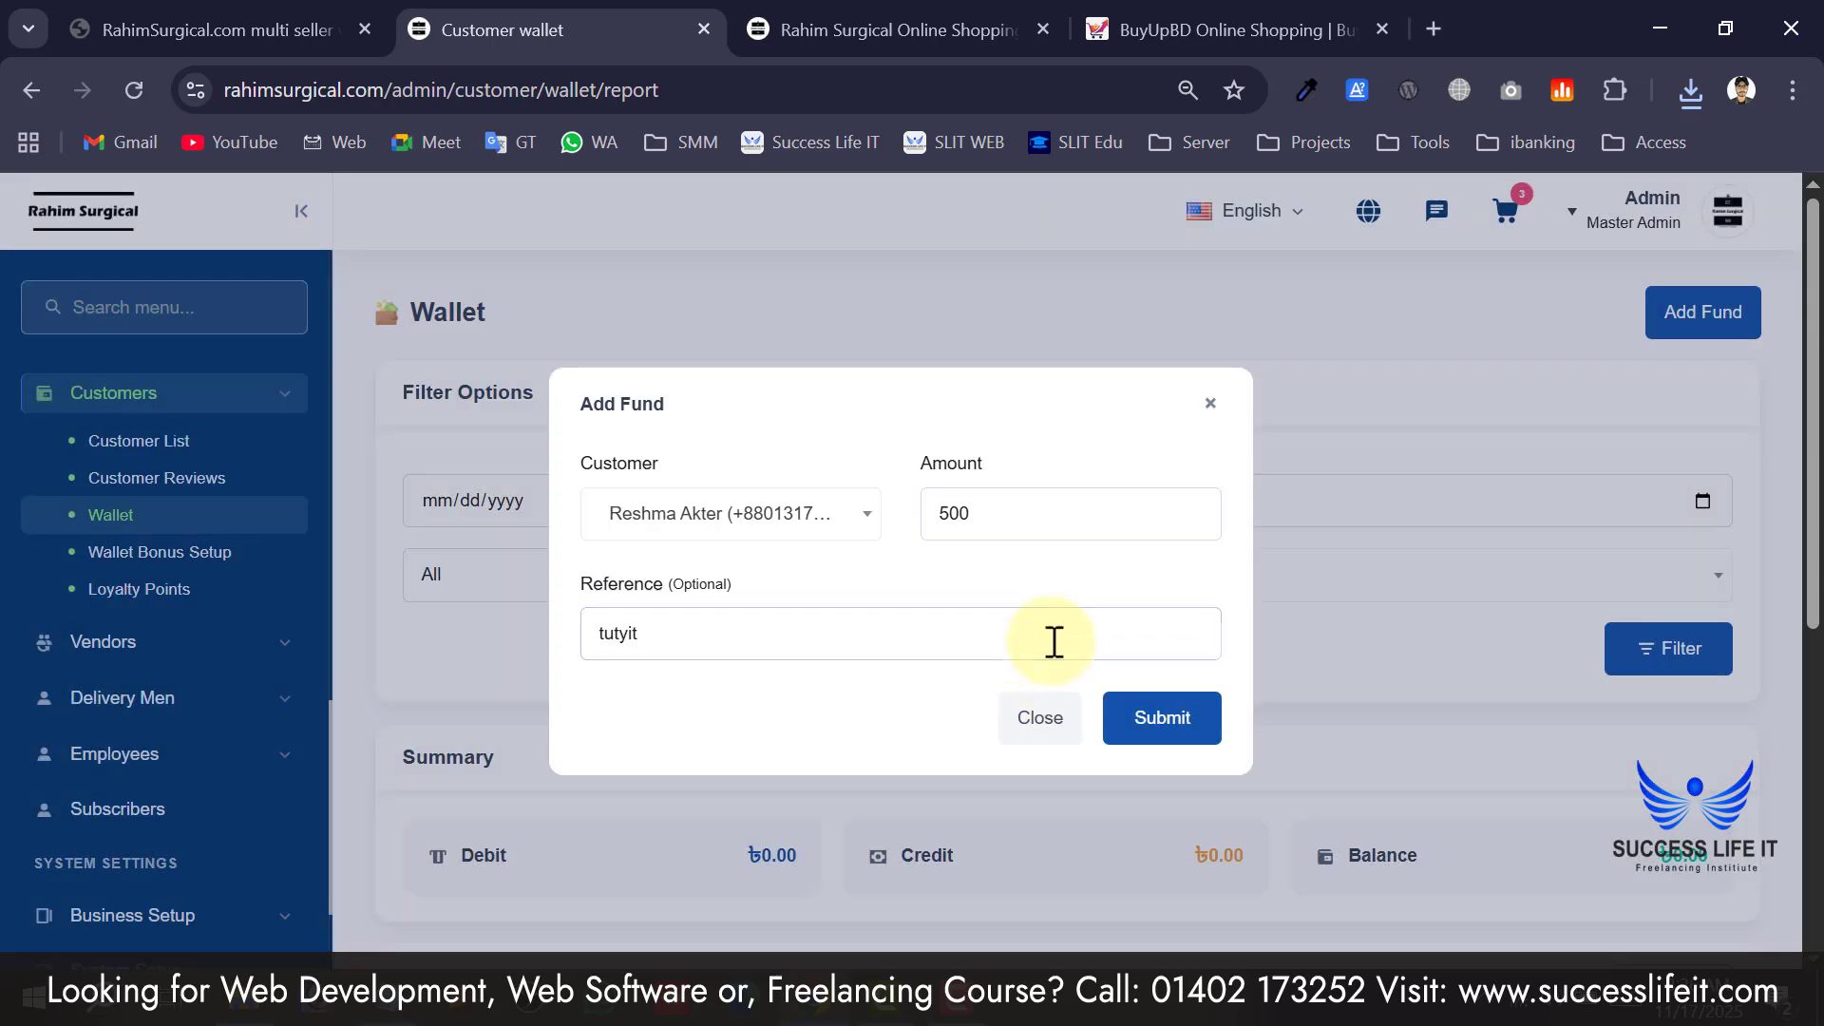
# Check the wallet report for the new ৳500.00 credit entry.
pyautogui.scroll(-3, 1045, 684)
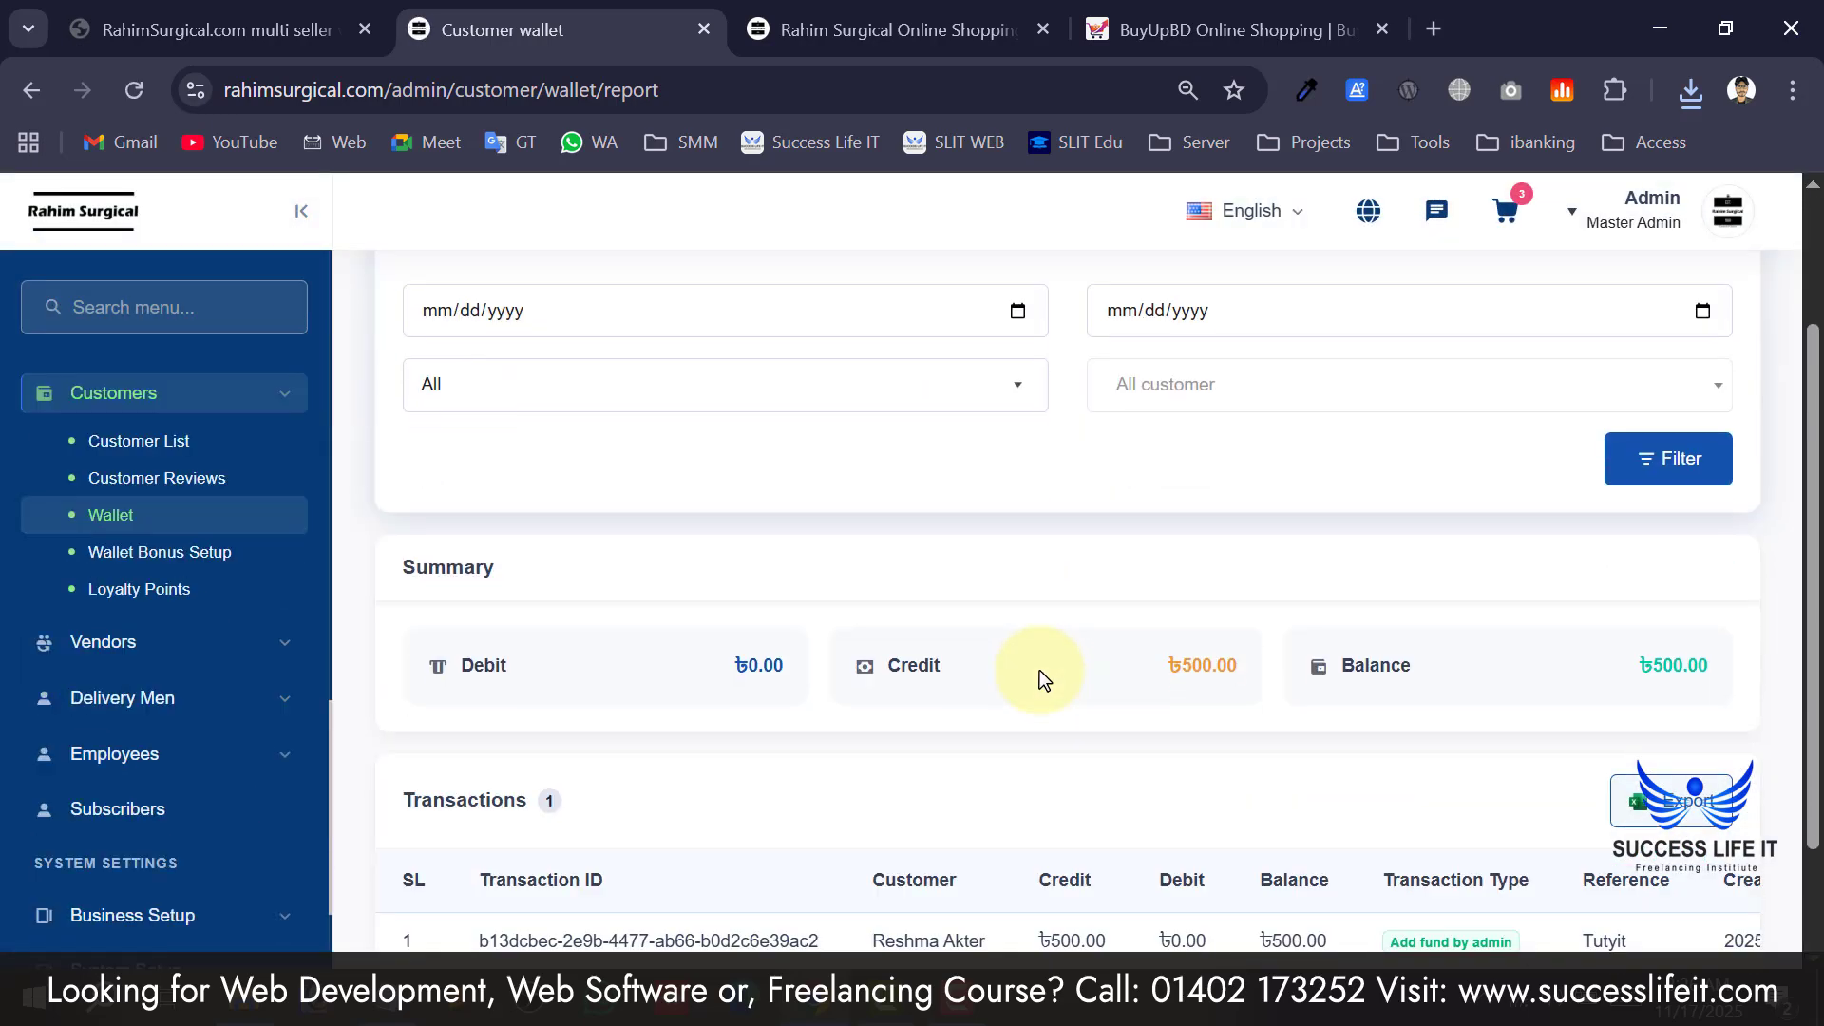
pyautogui.scroll(-2, 972, 708)
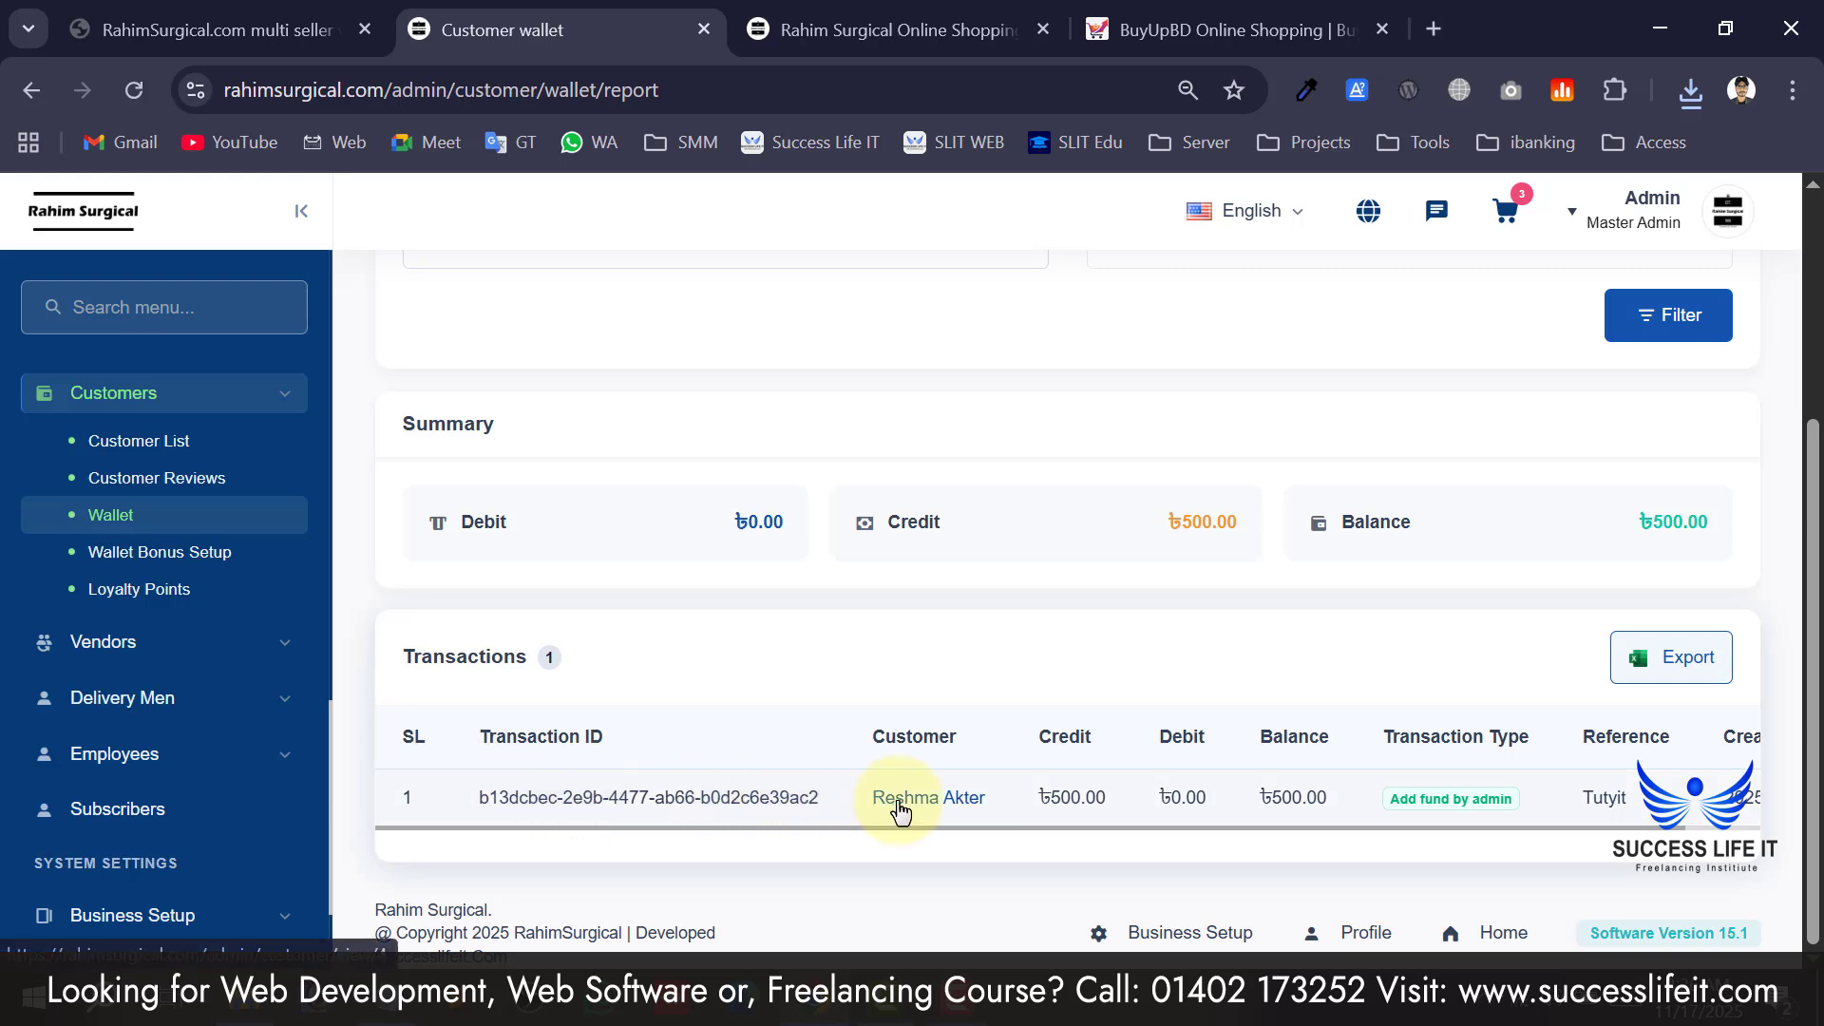
pyautogui.moveTo(901, 810); pyautogui.dragTo(1251, 817)
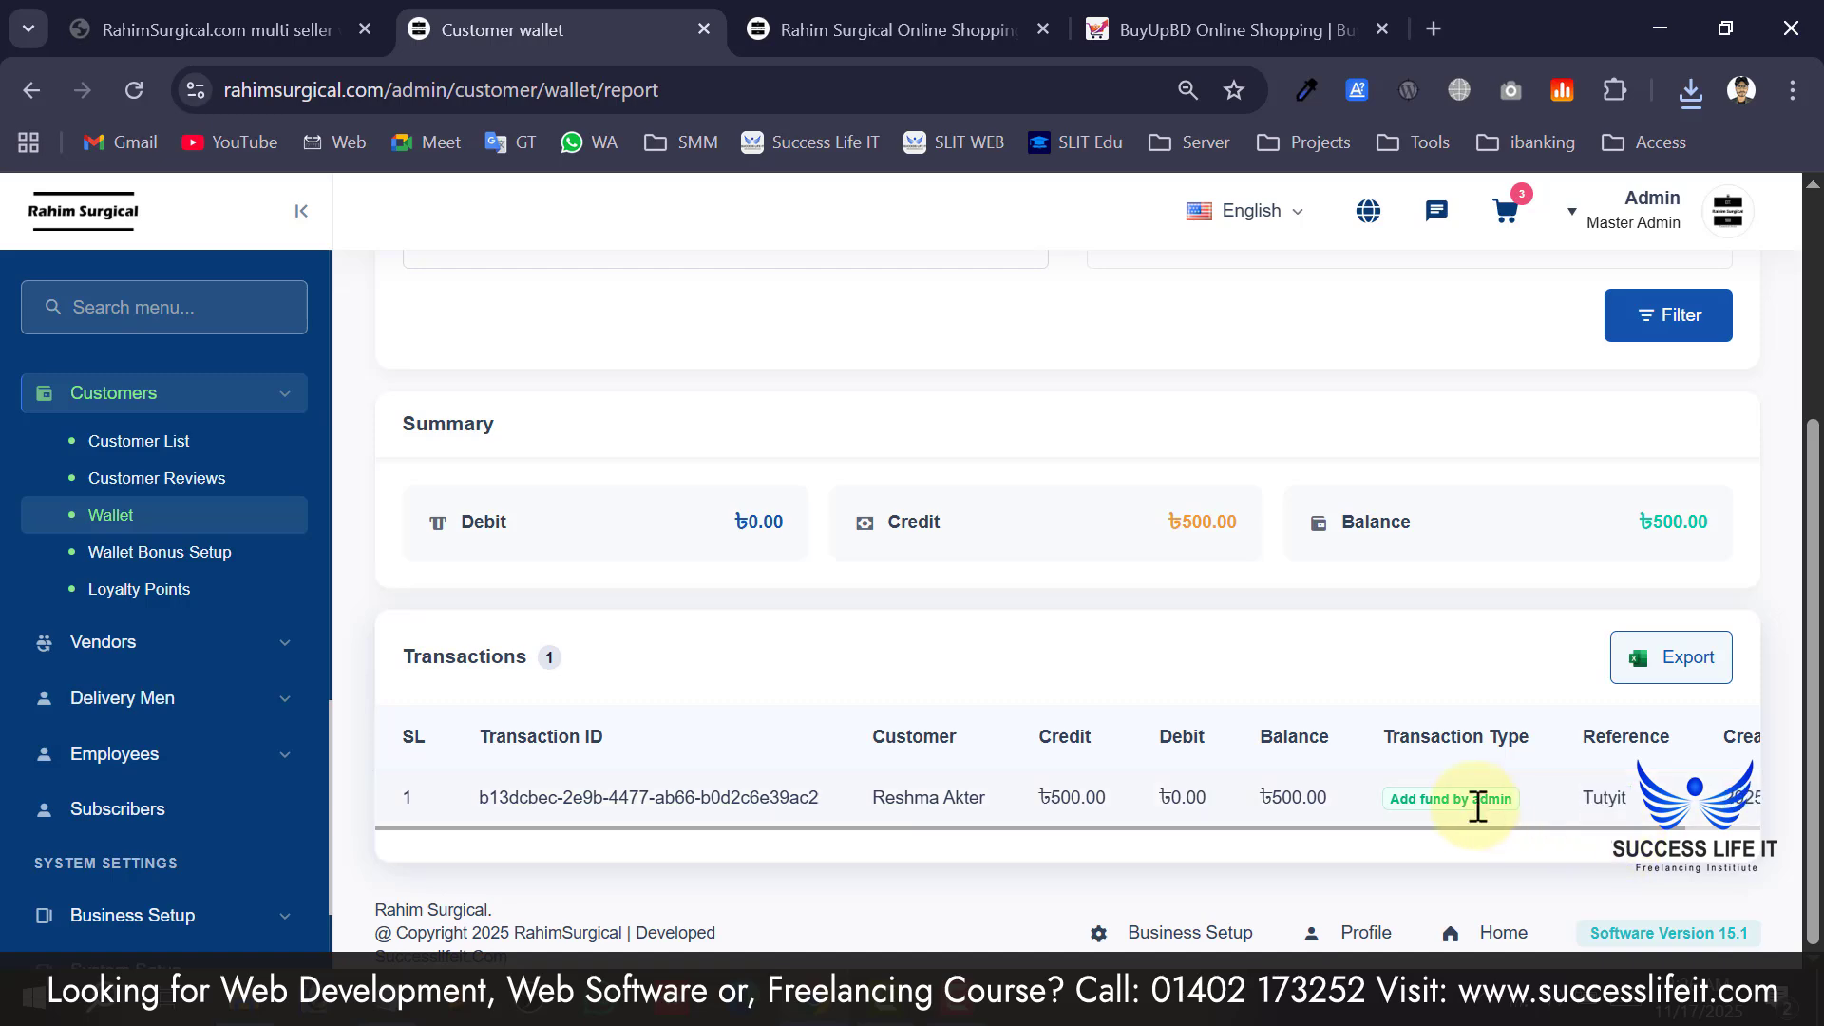
pyautogui.scroll(4, 901, 677)
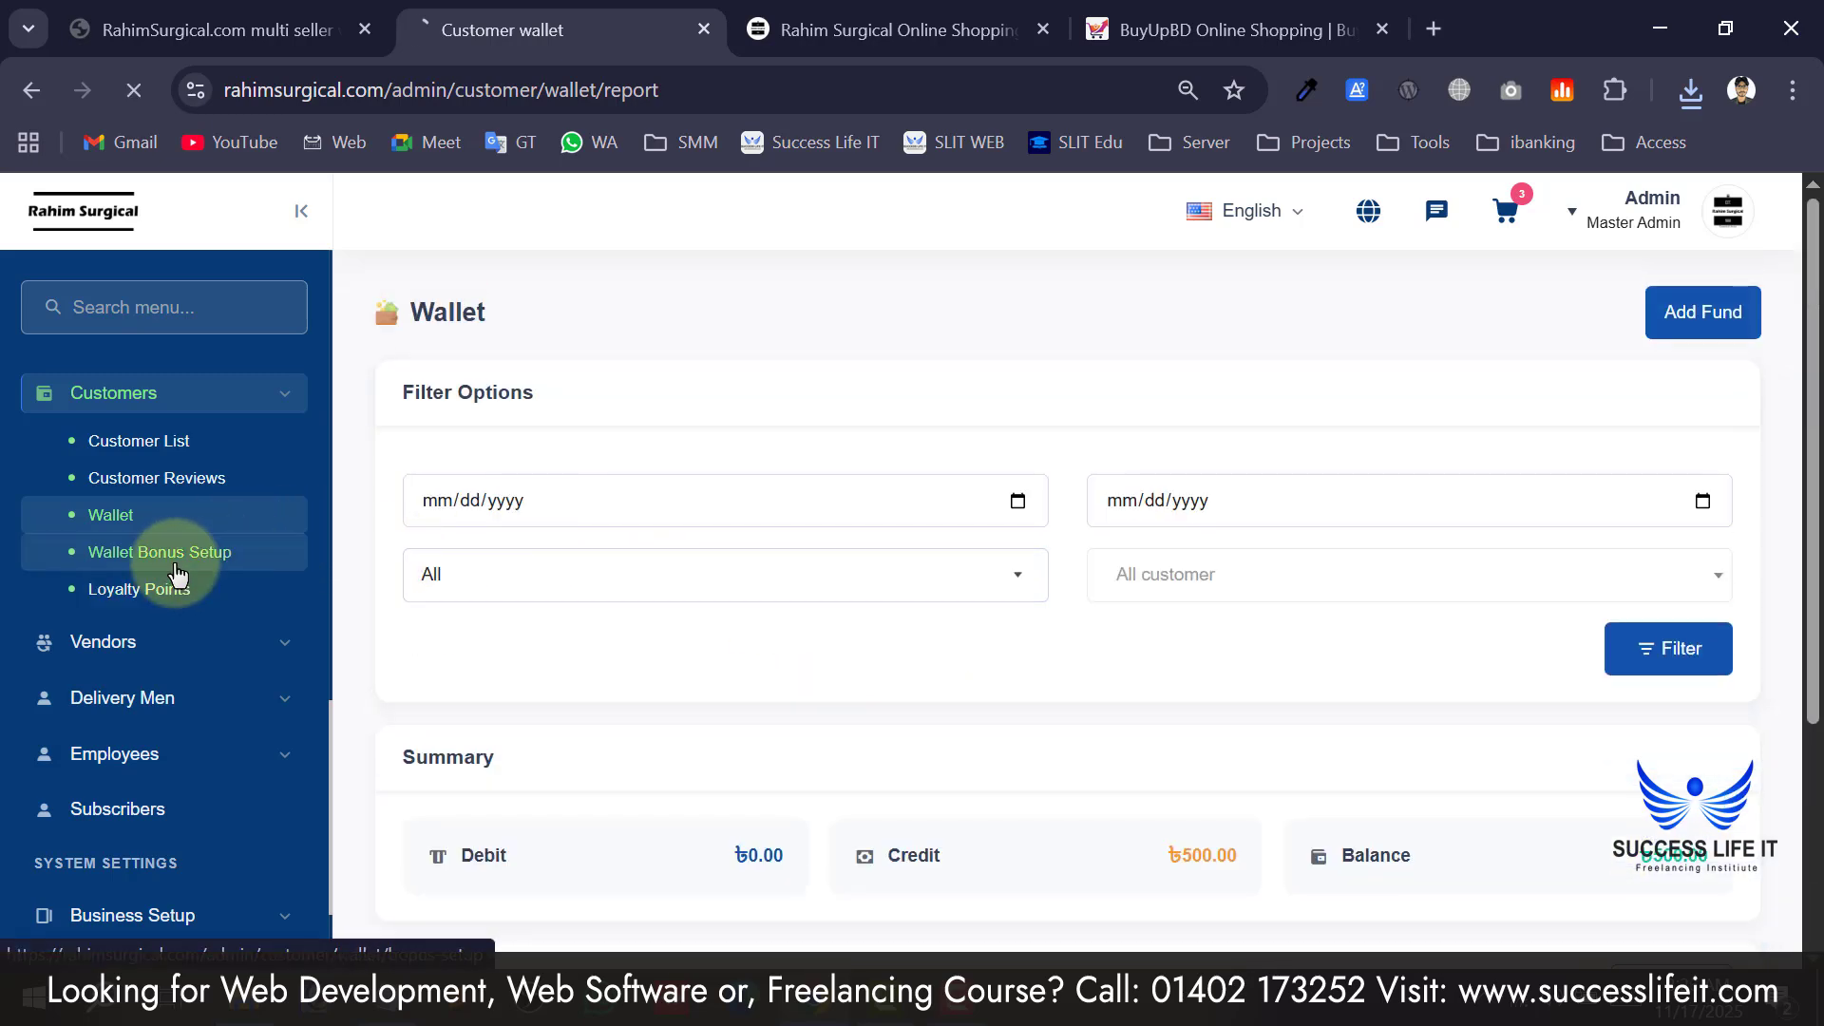
# Look over the loyalty point report, then expand the Vendors section in the sidebar.
pyautogui.scroll(-5, 761, 579)
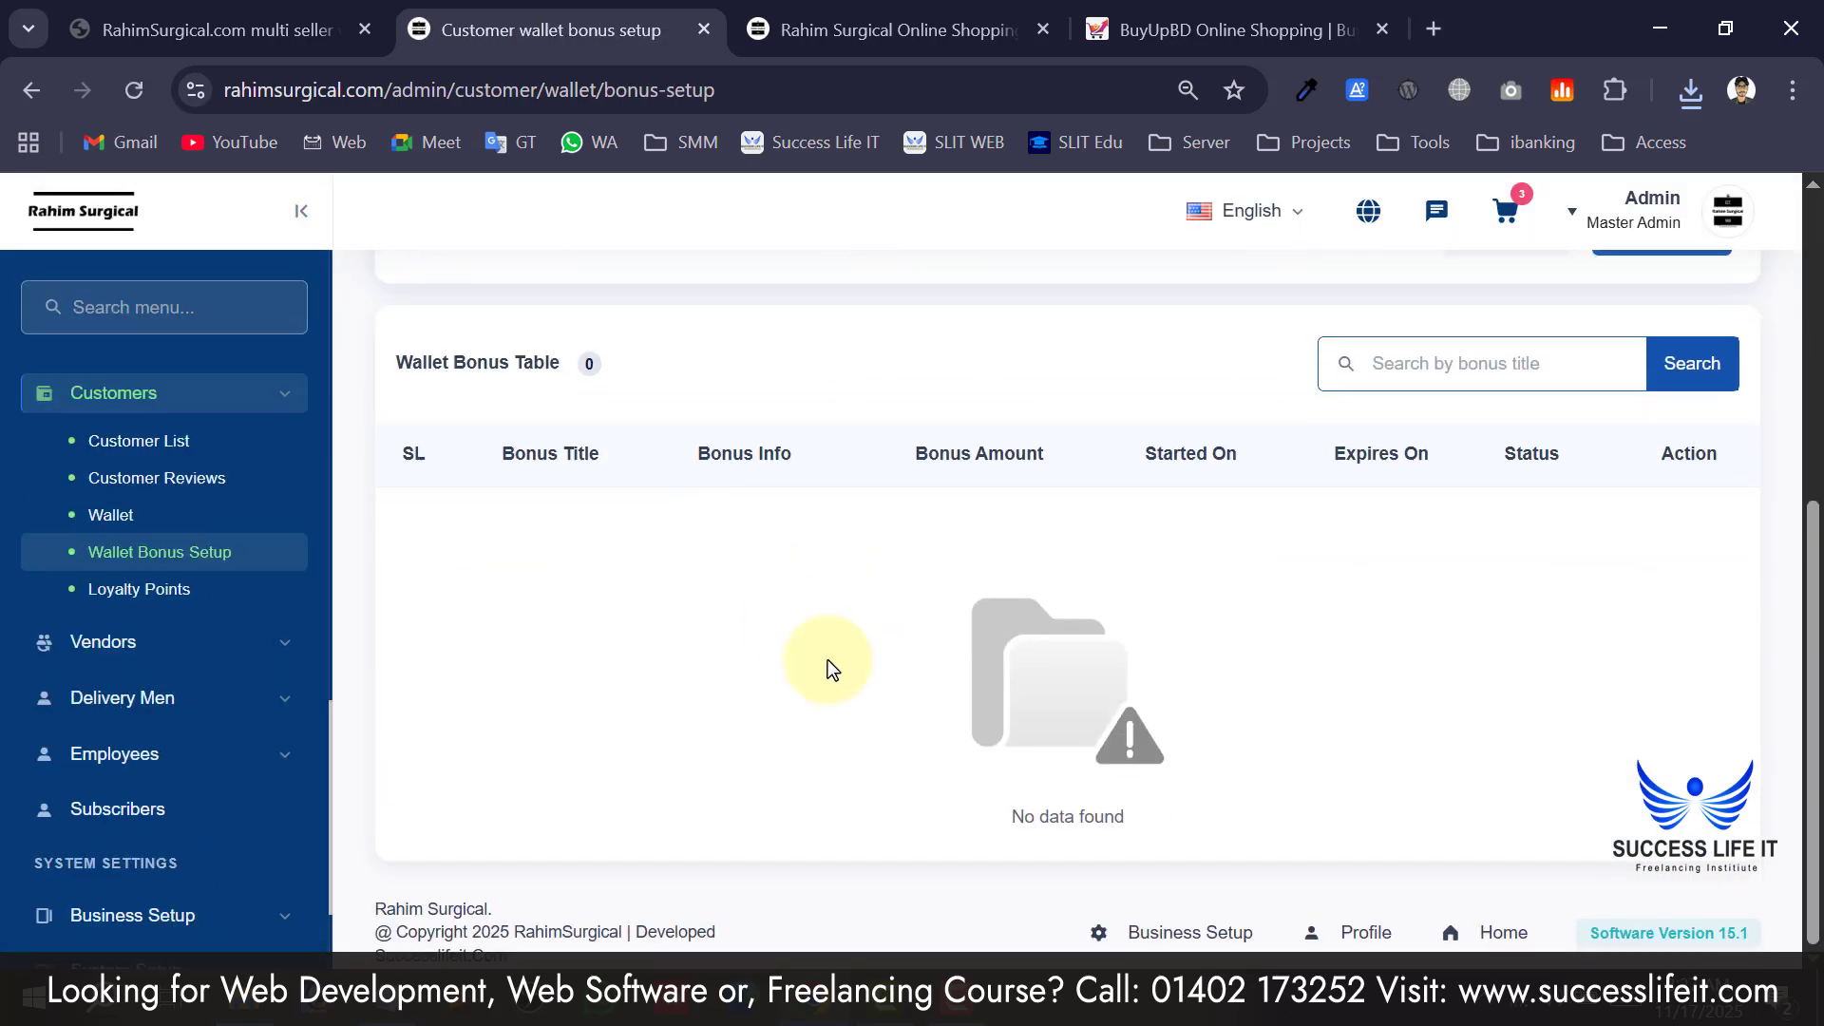
pyautogui.scroll(5, 830, 663)
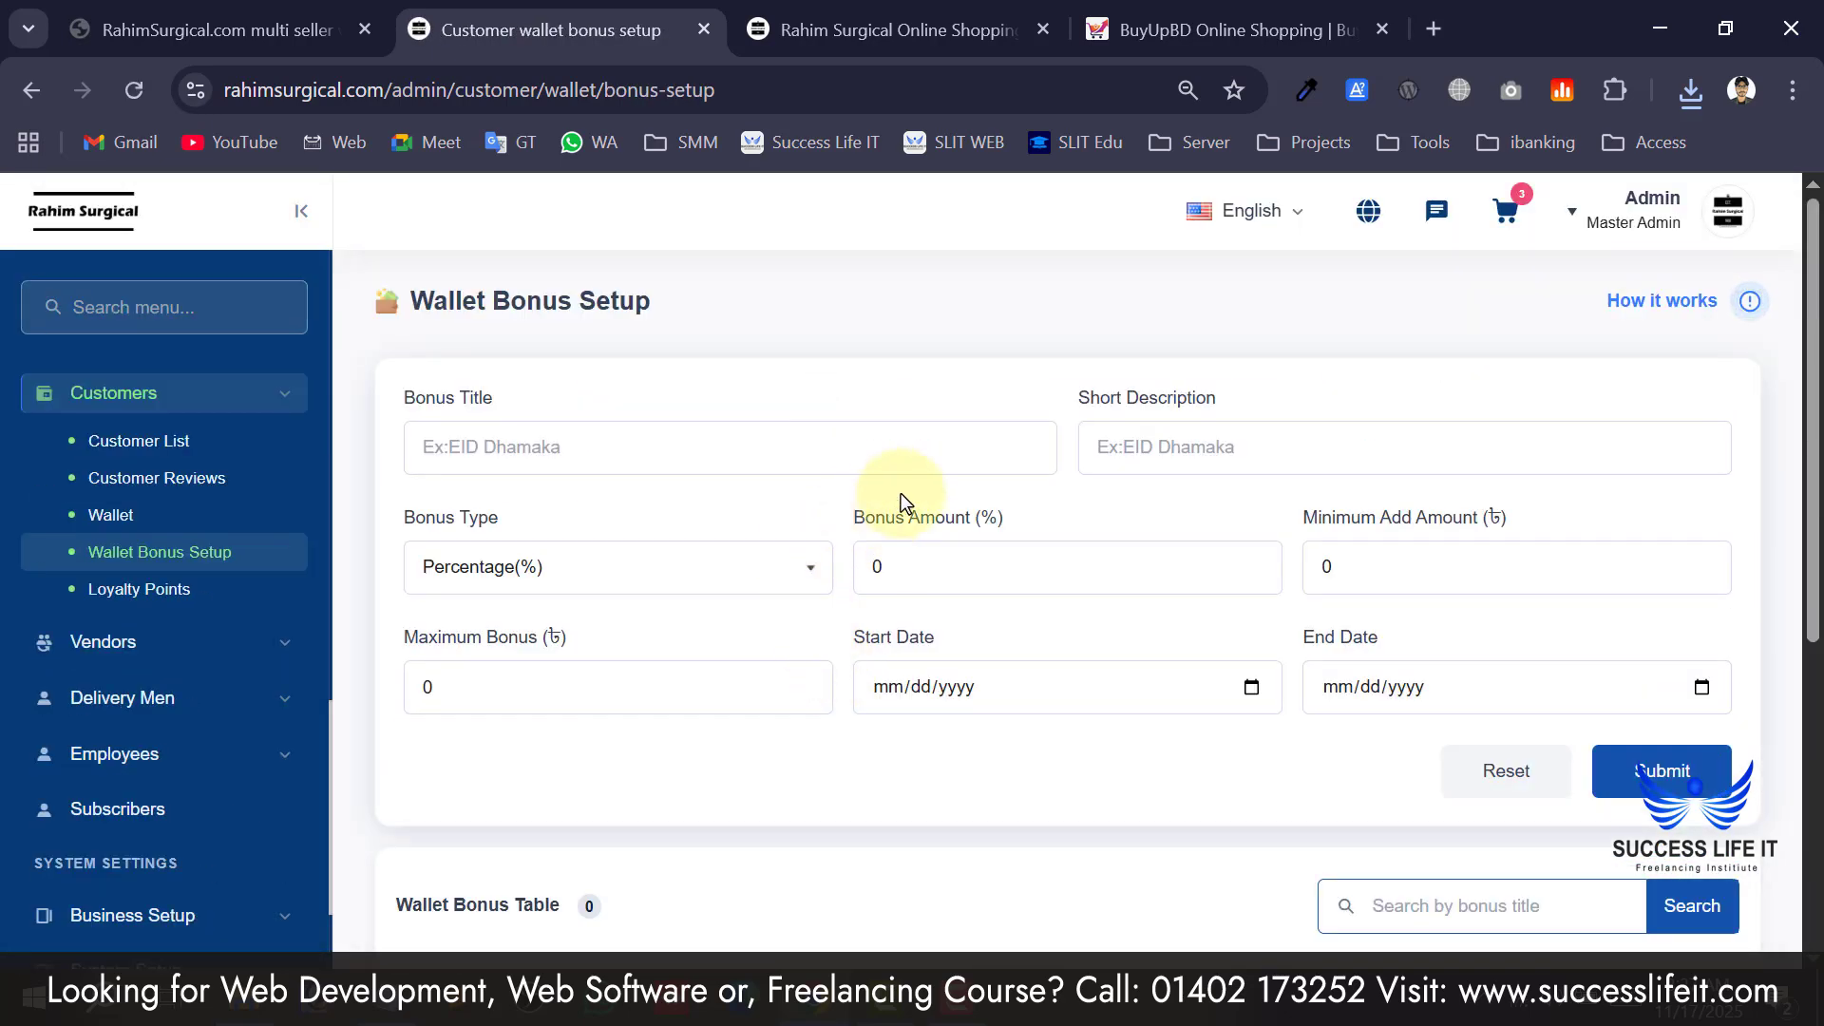
pyautogui.scroll(-2, 888, 589)
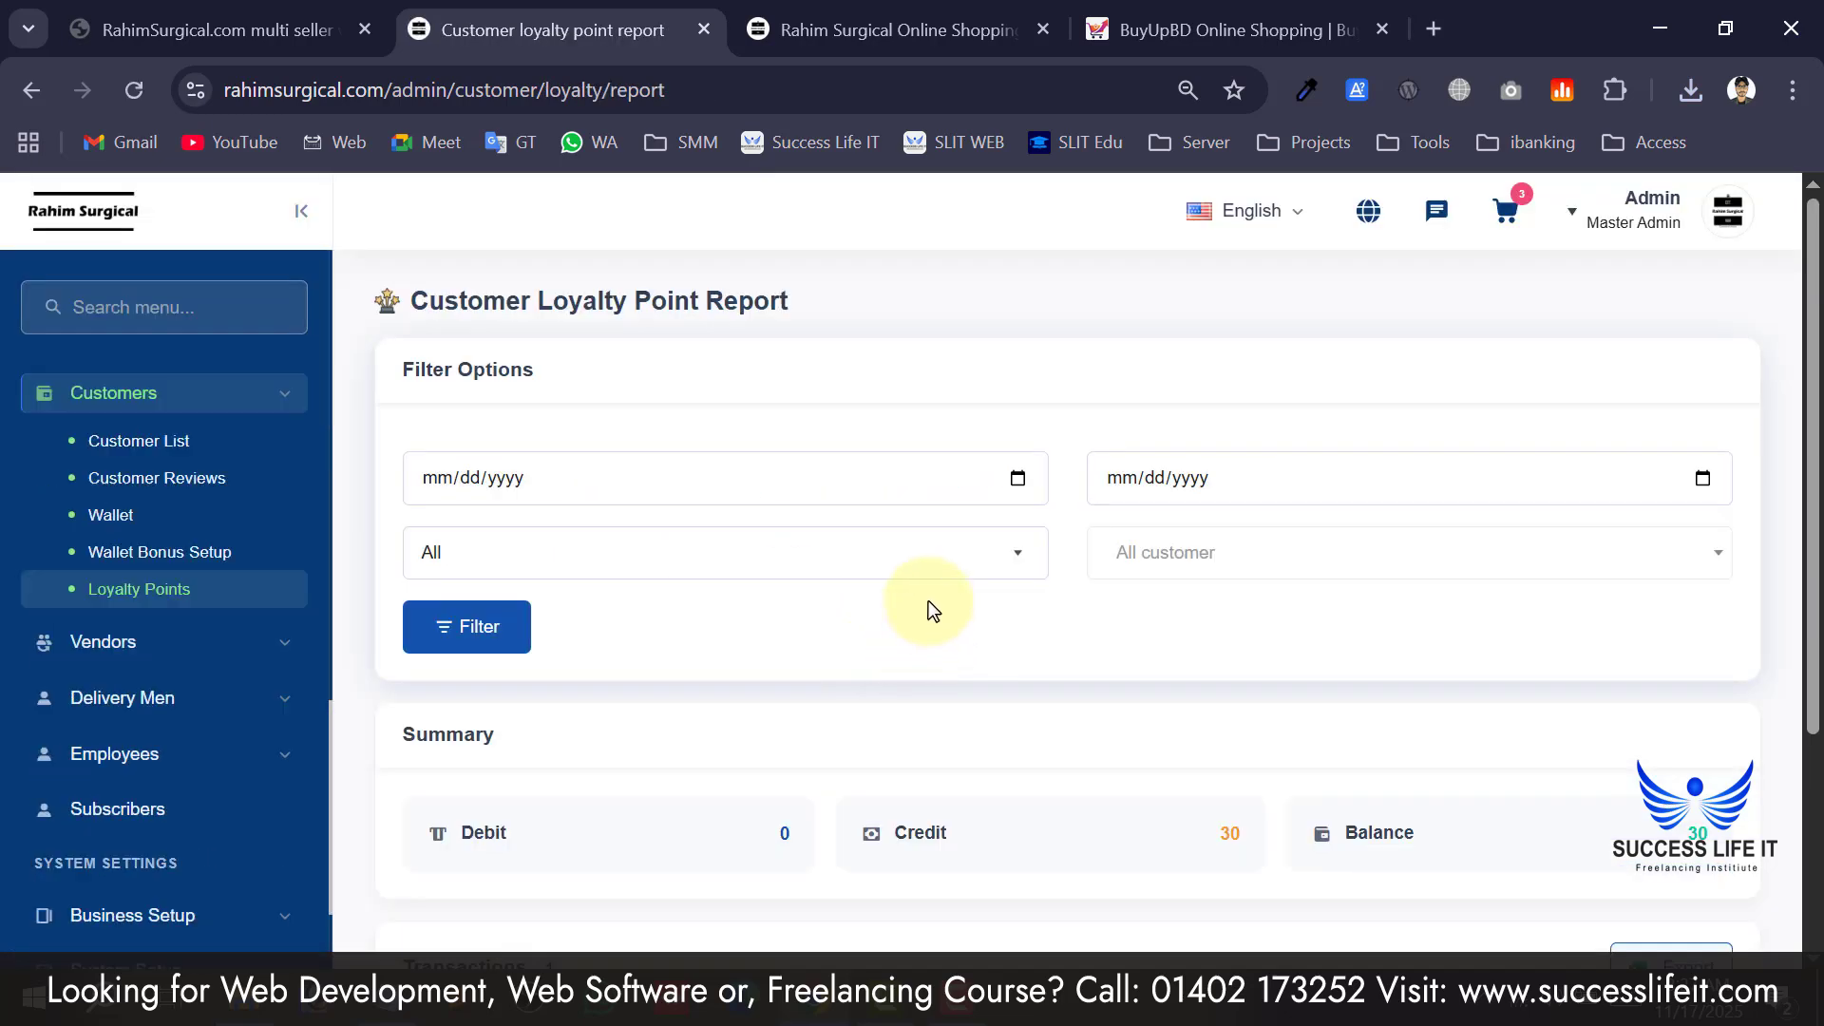
pyautogui.scroll(-3, 927, 600)
pyautogui.scroll(3, 935, 703)
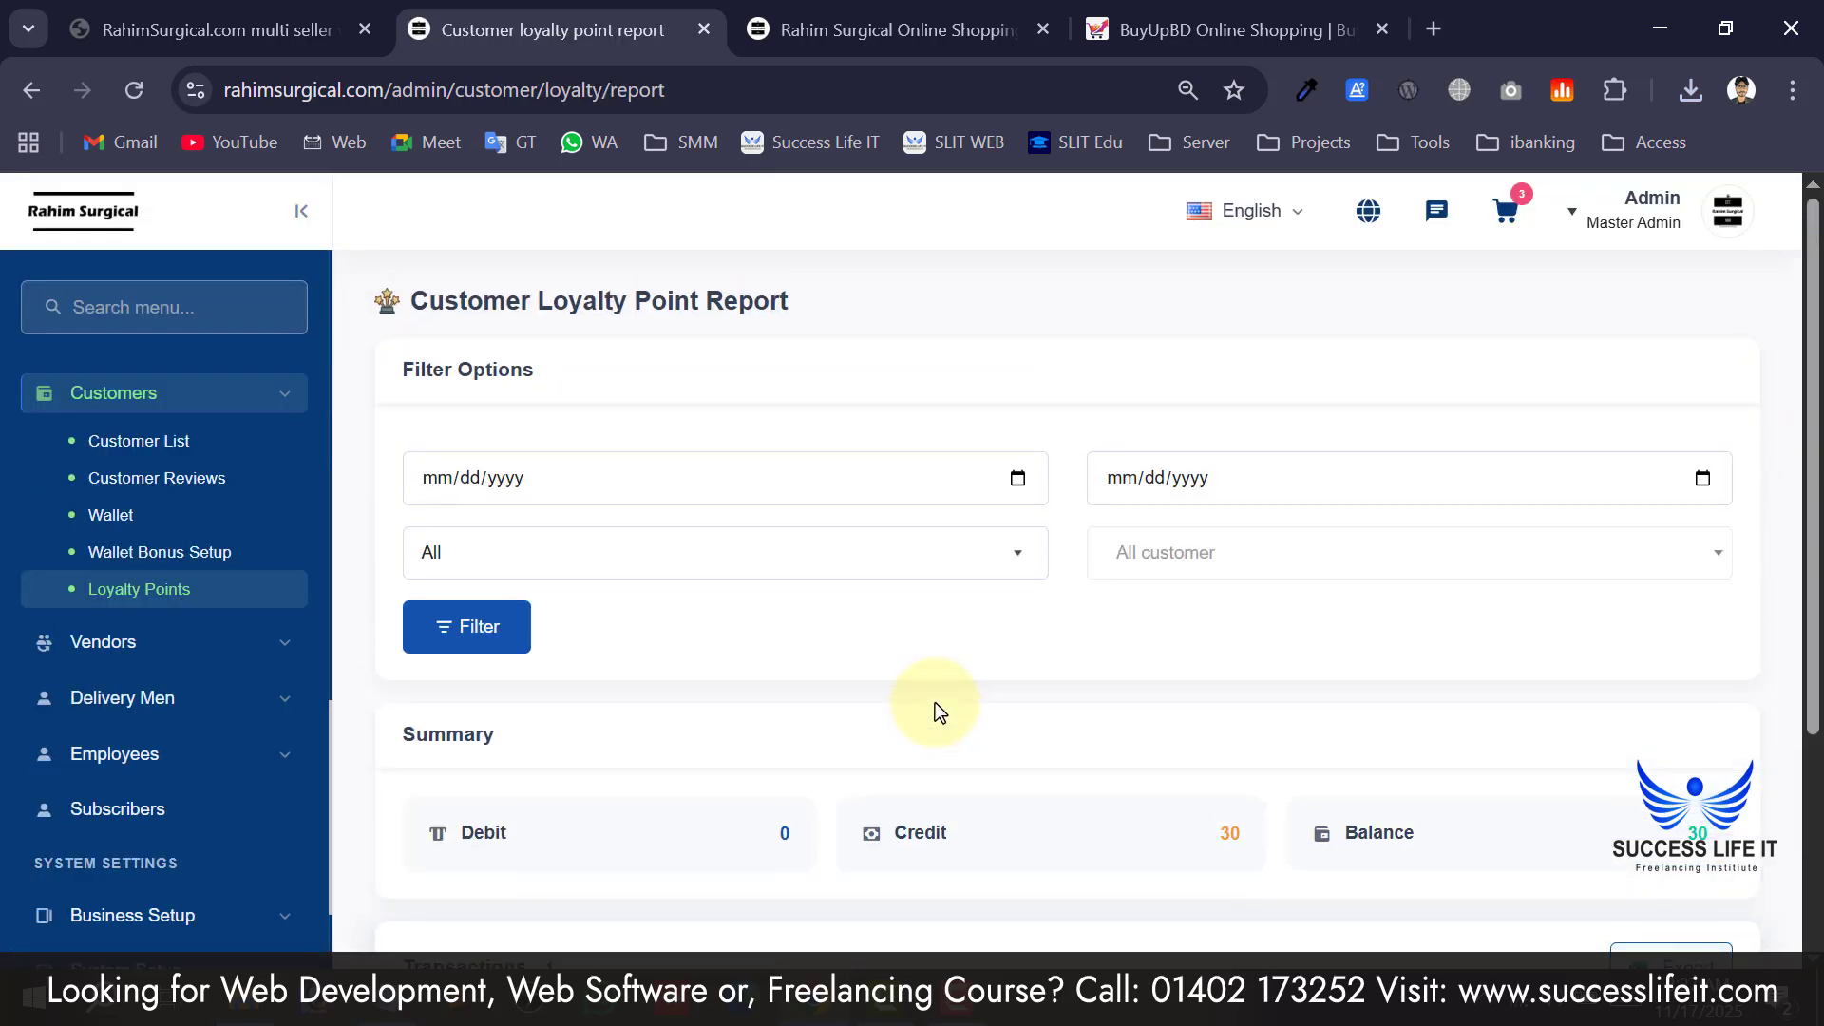
pyautogui.scroll(-2, 203, 583)
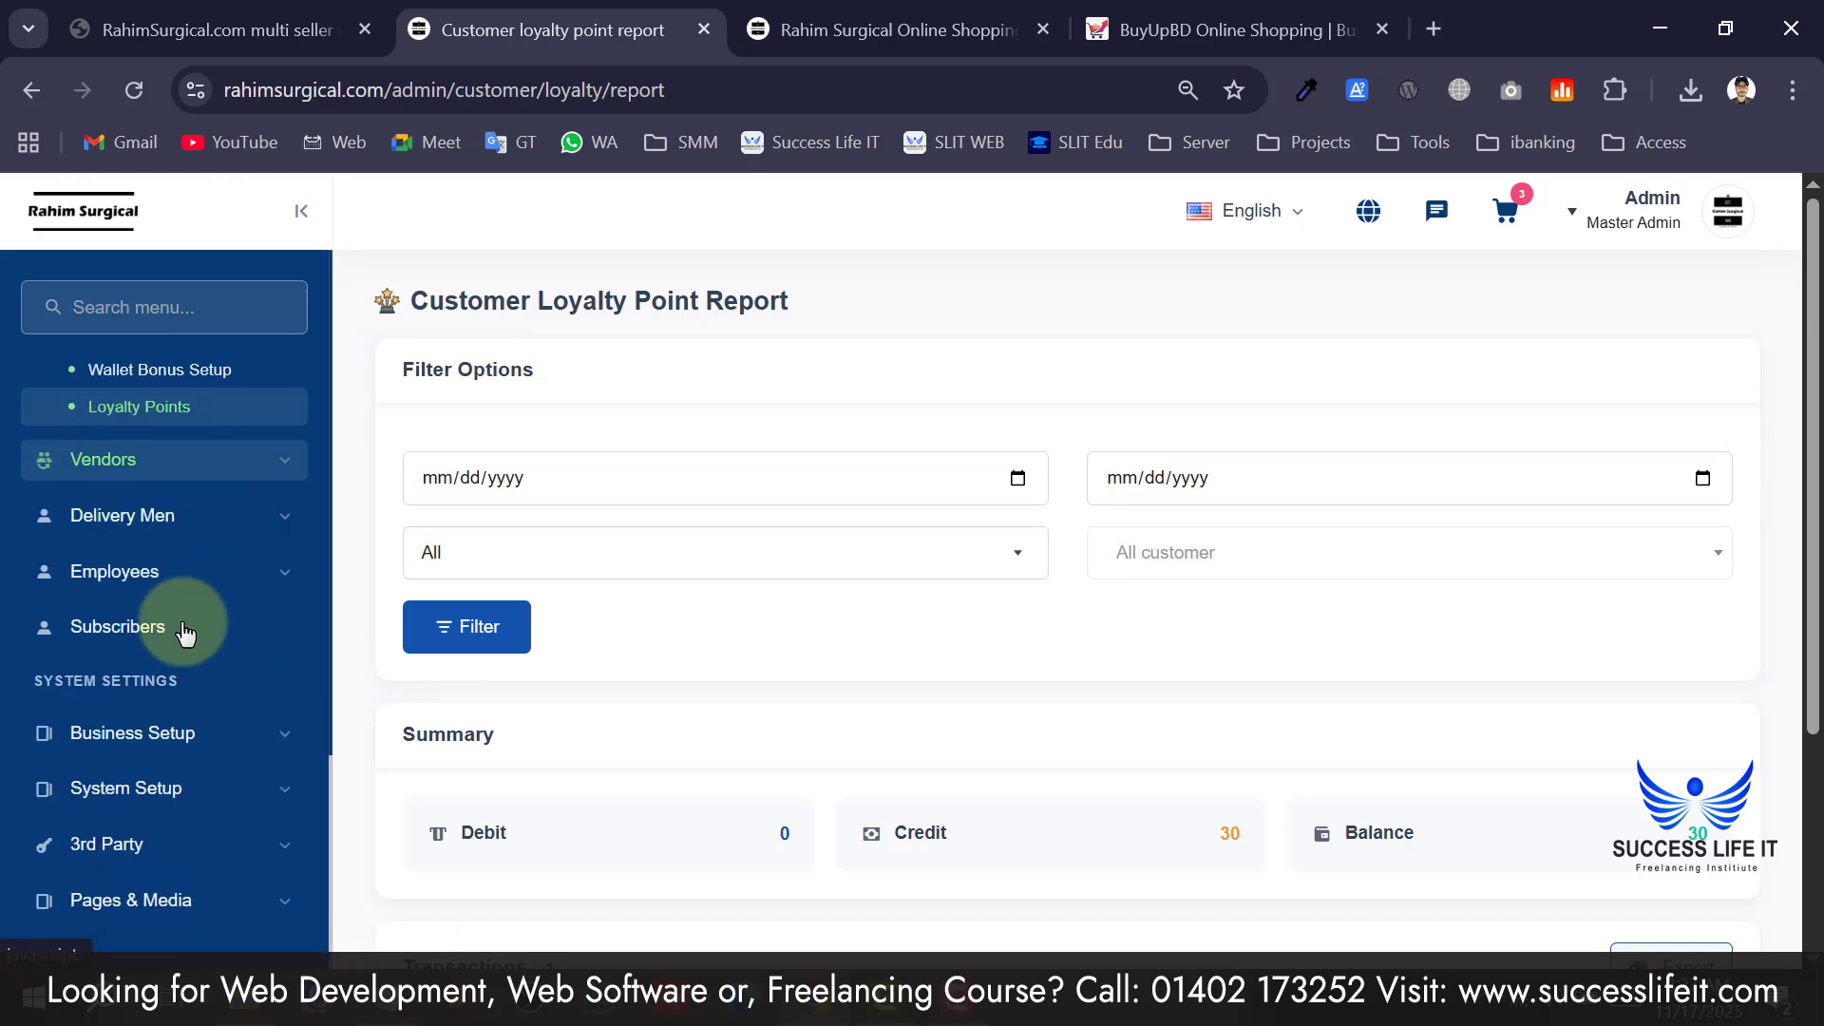
pyautogui.click(171, 461)
pyautogui.scroll(3, 152, 483)
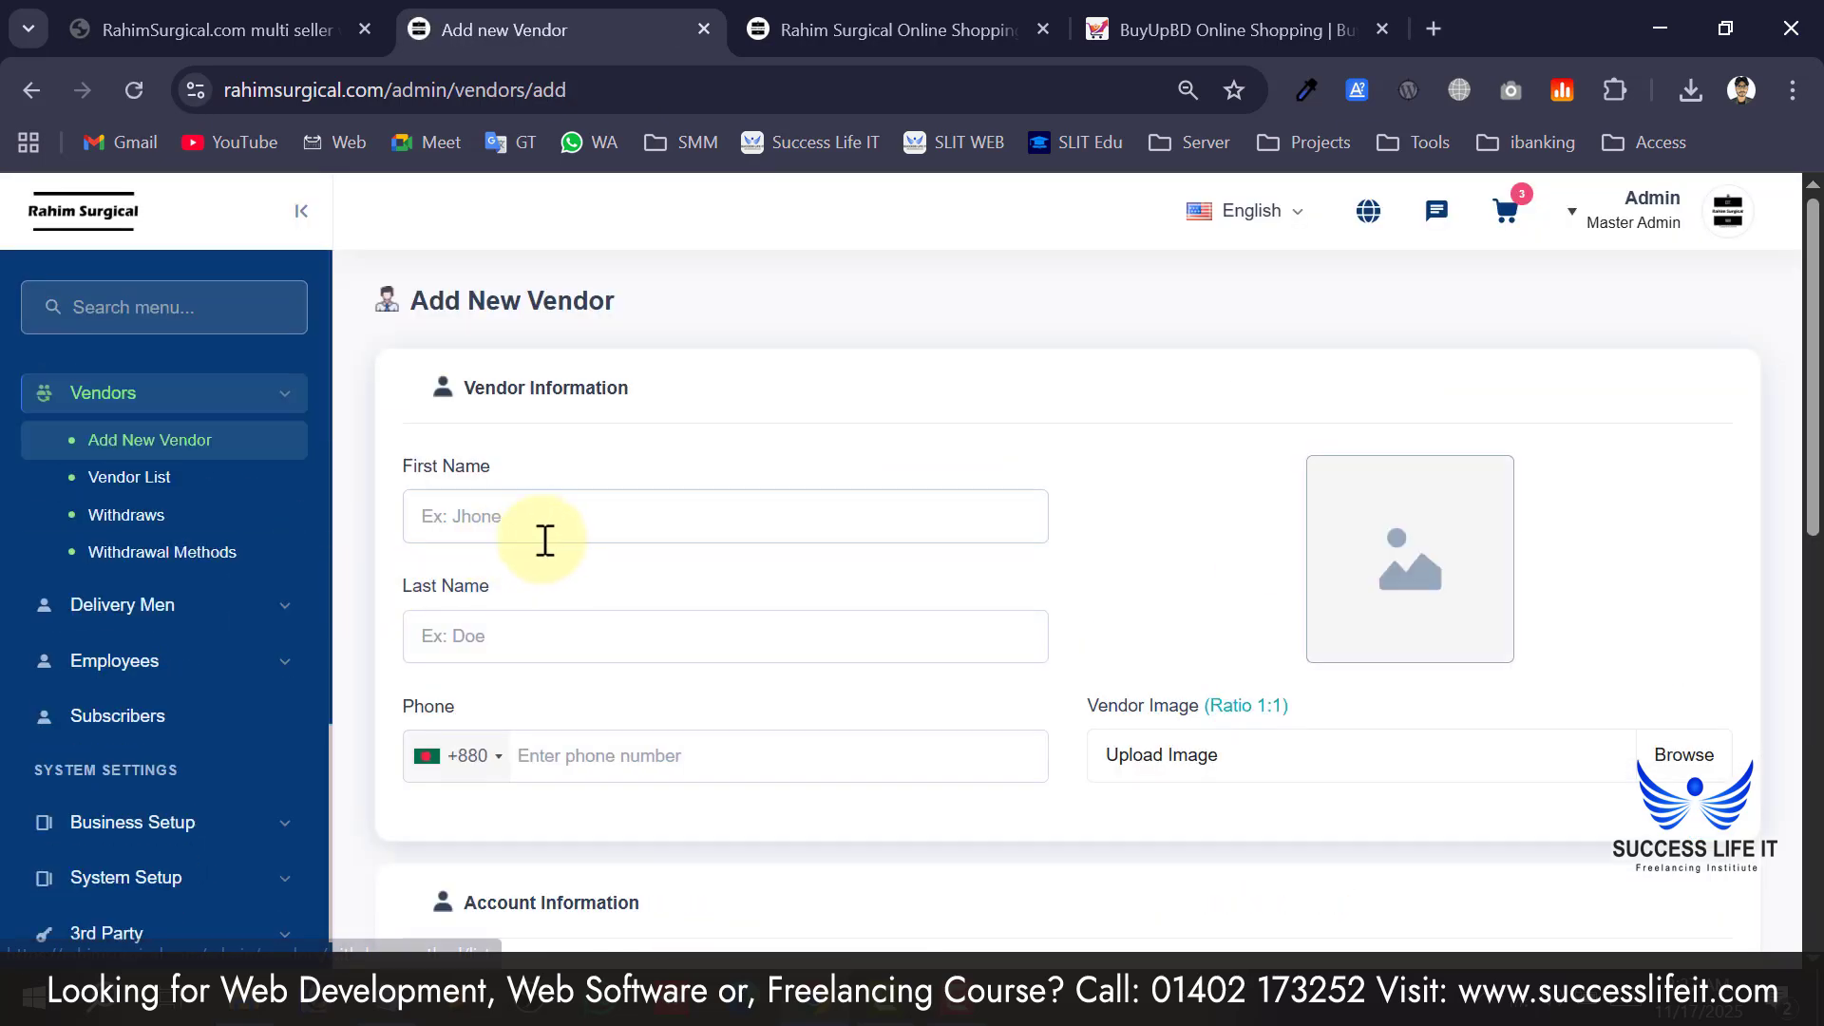
# Open the empty Vendor List, then the vendor withdrawal requests page.
pyautogui.scroll(-4, 542, 534)
pyautogui.scroll(-6, 583, 733)
pyautogui.scroll(10, 587, 730)
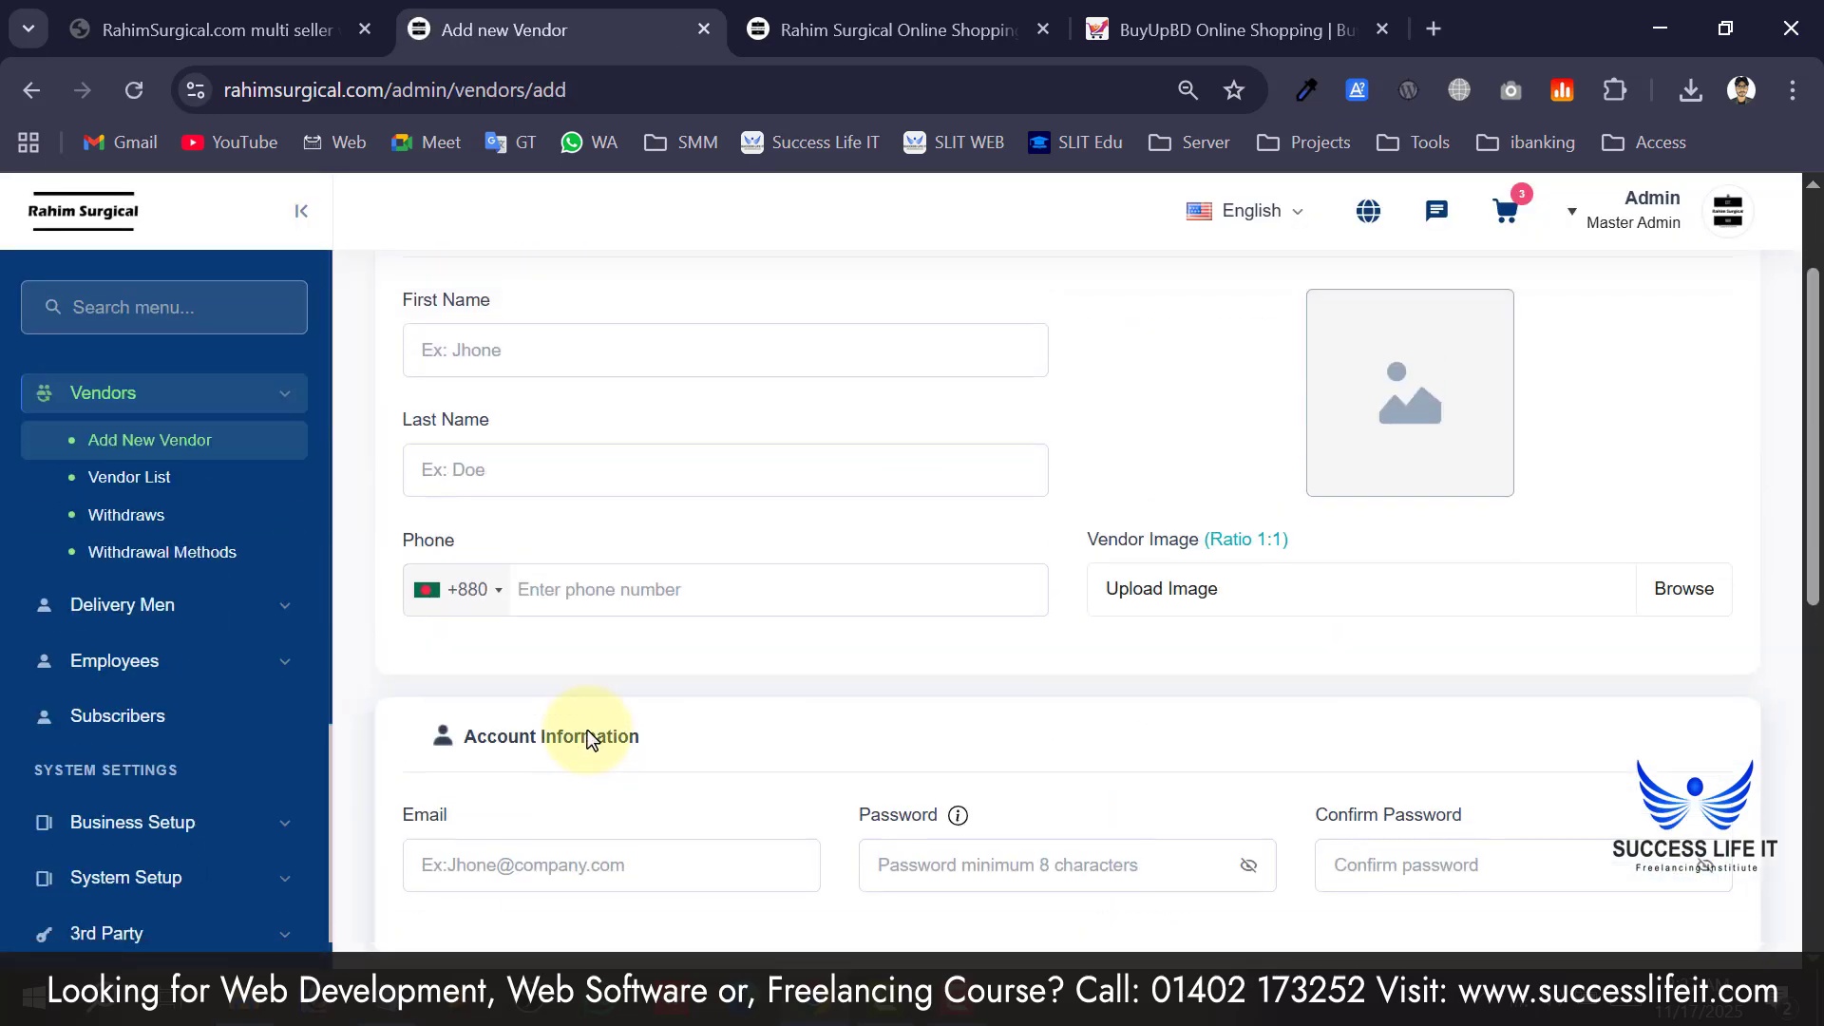
pyautogui.scroll(-8, 703, 513)
pyautogui.scroll(-1, 703, 599)
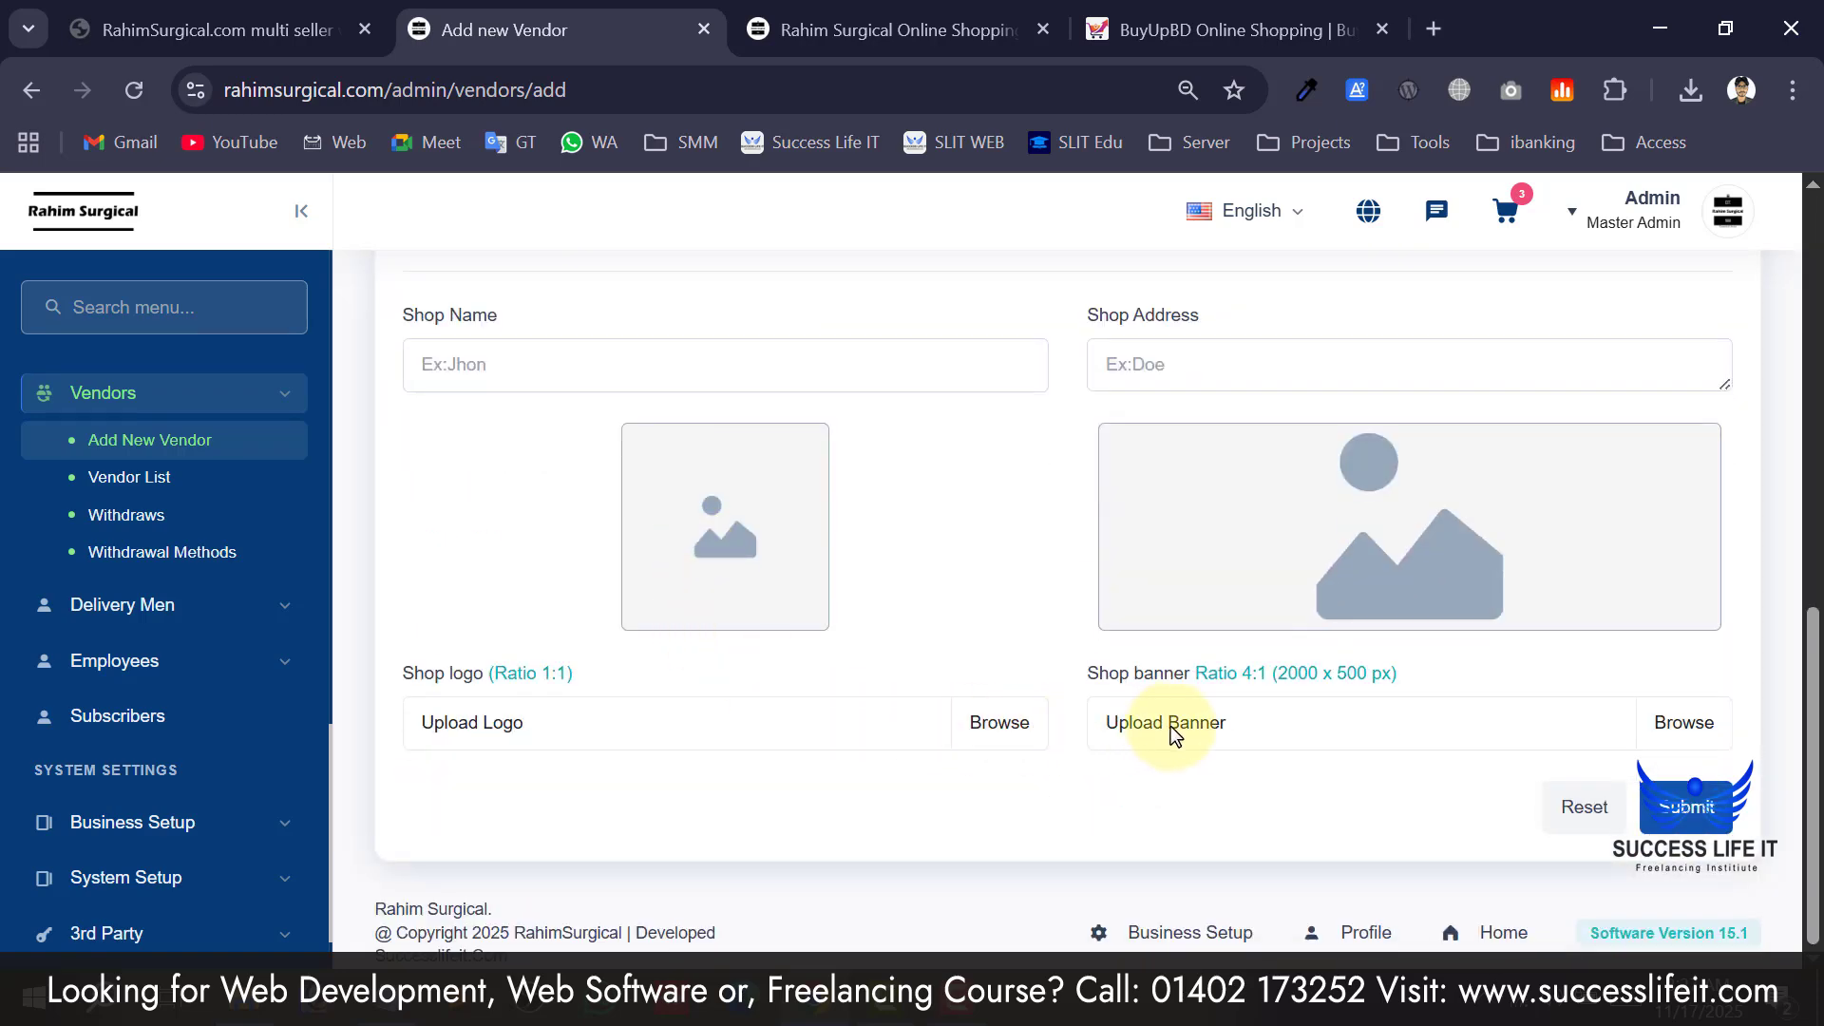
pyautogui.scroll(10, 1171, 726)
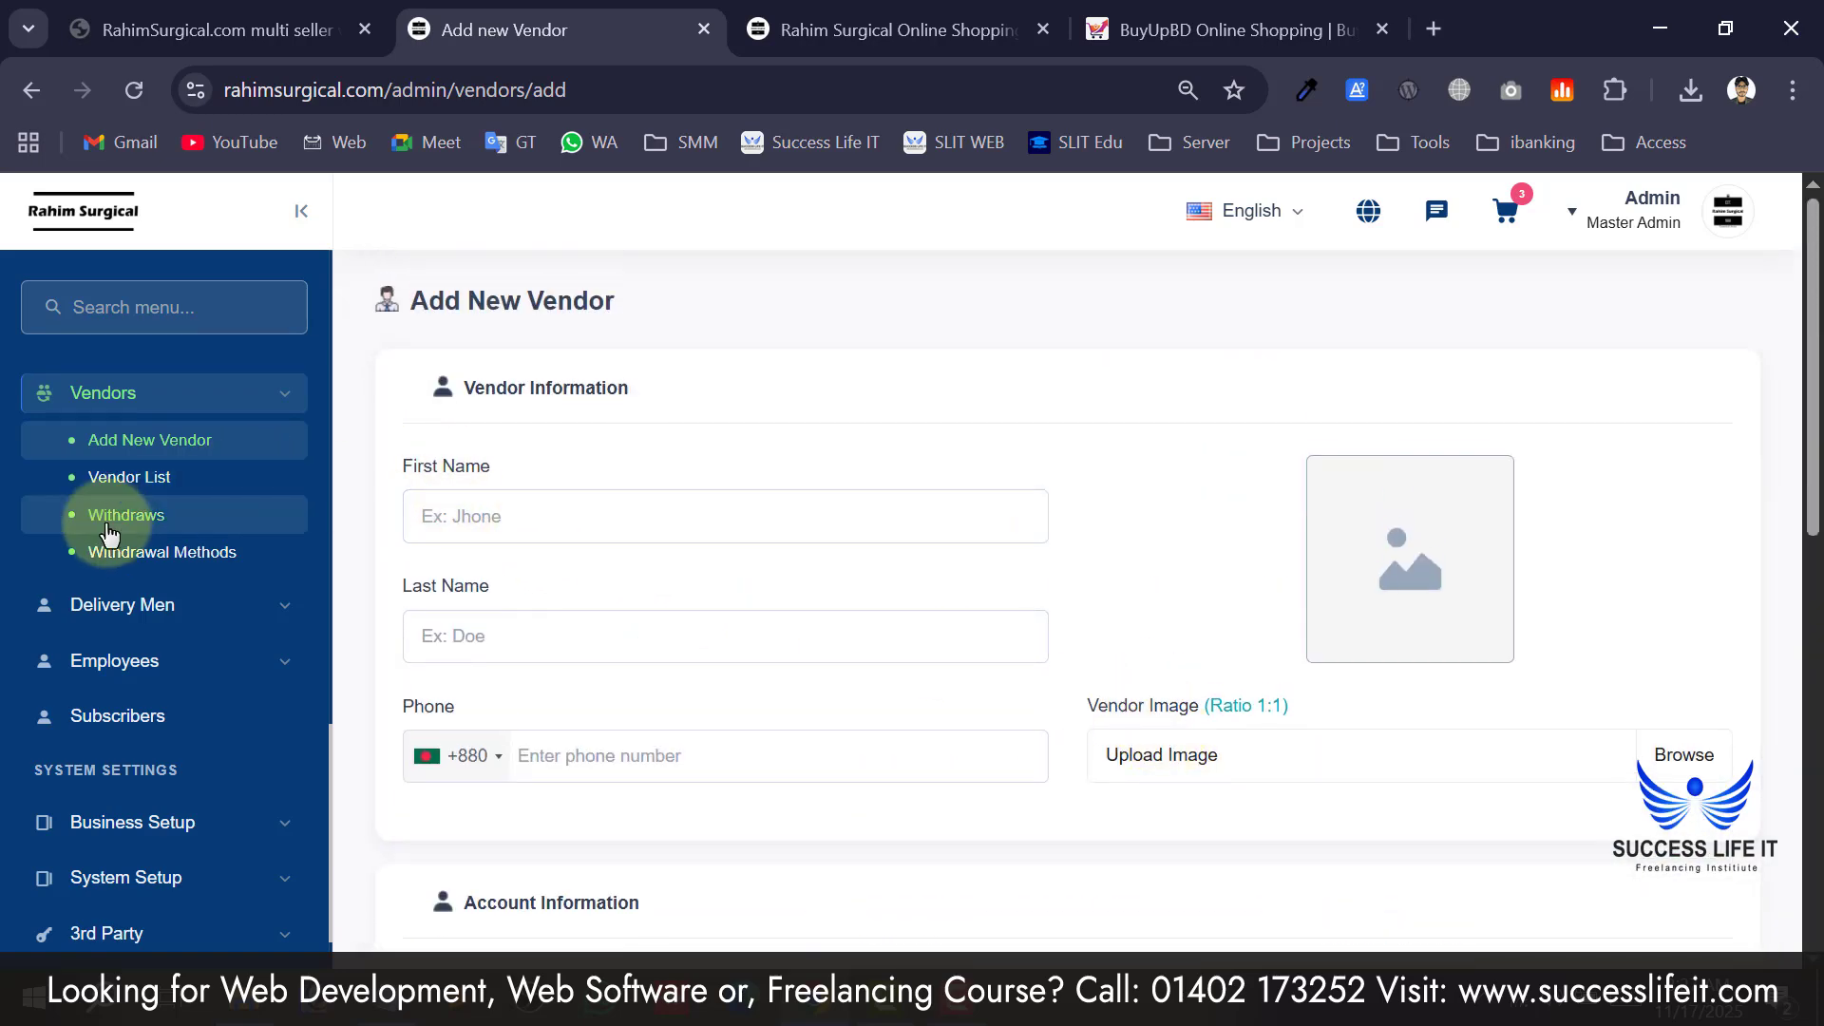
pyautogui.click(136, 490)
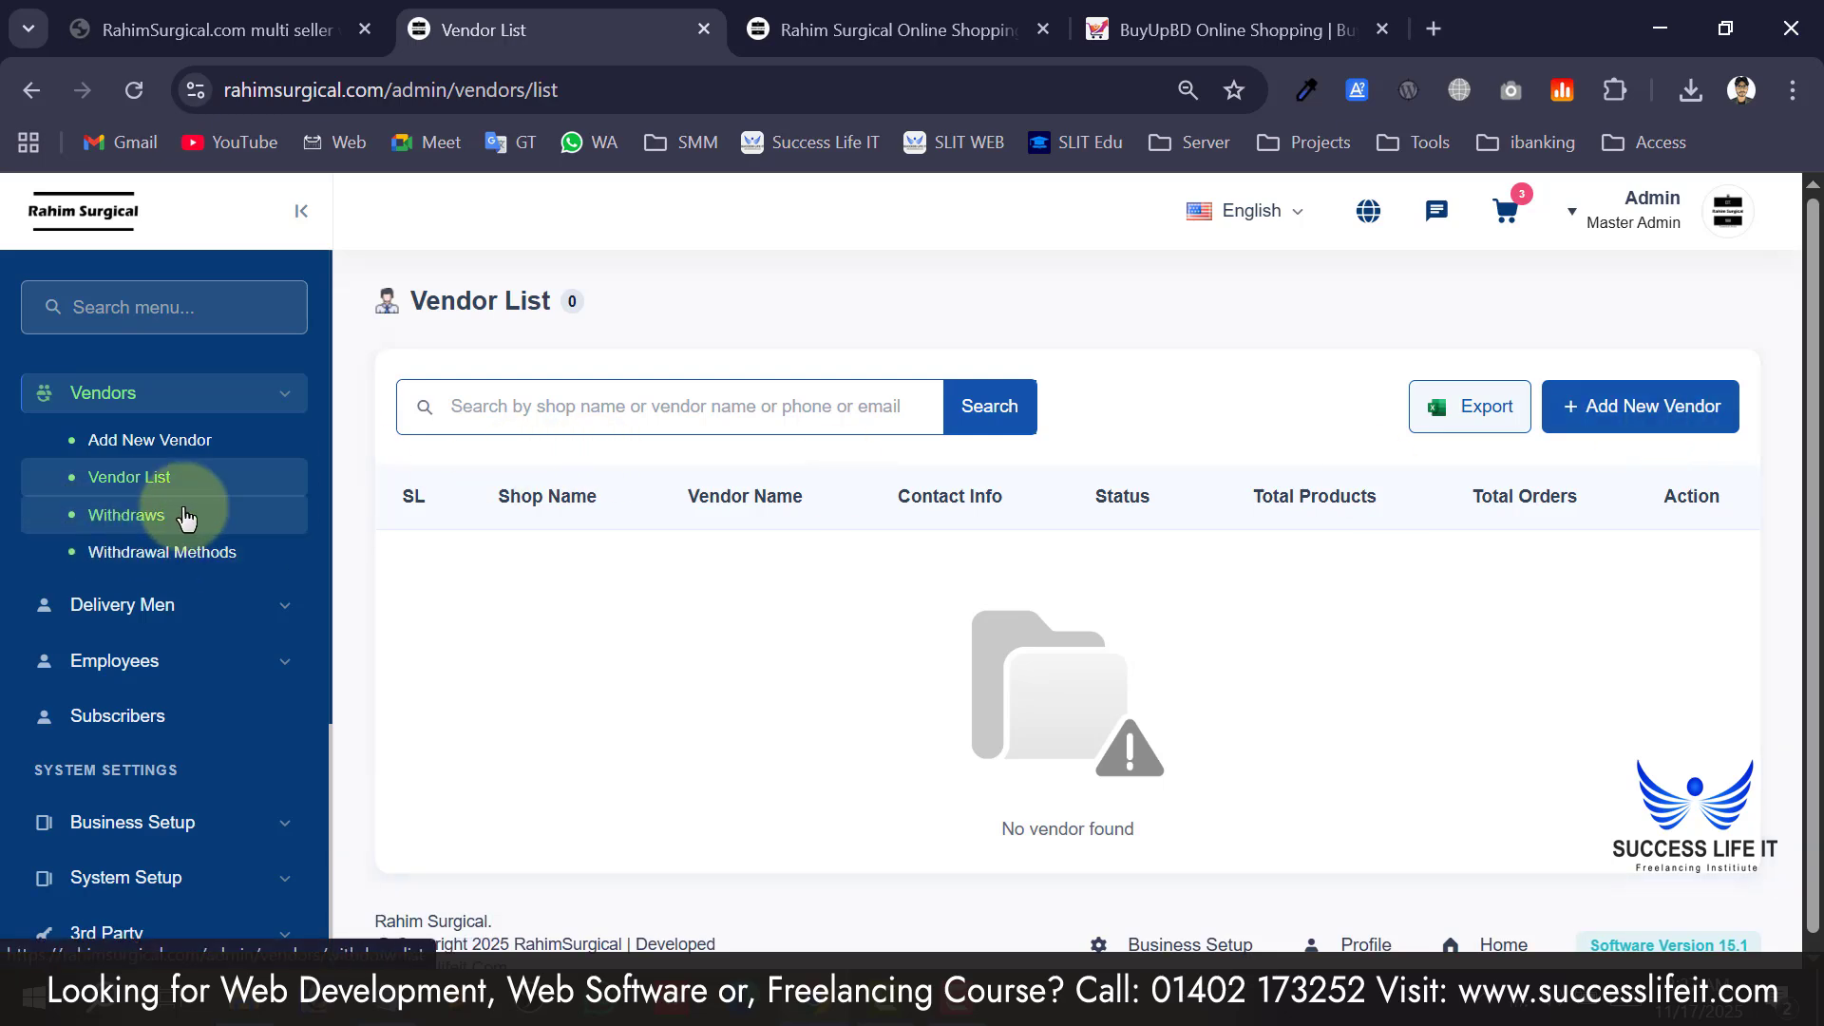
pyautogui.click(133, 518)
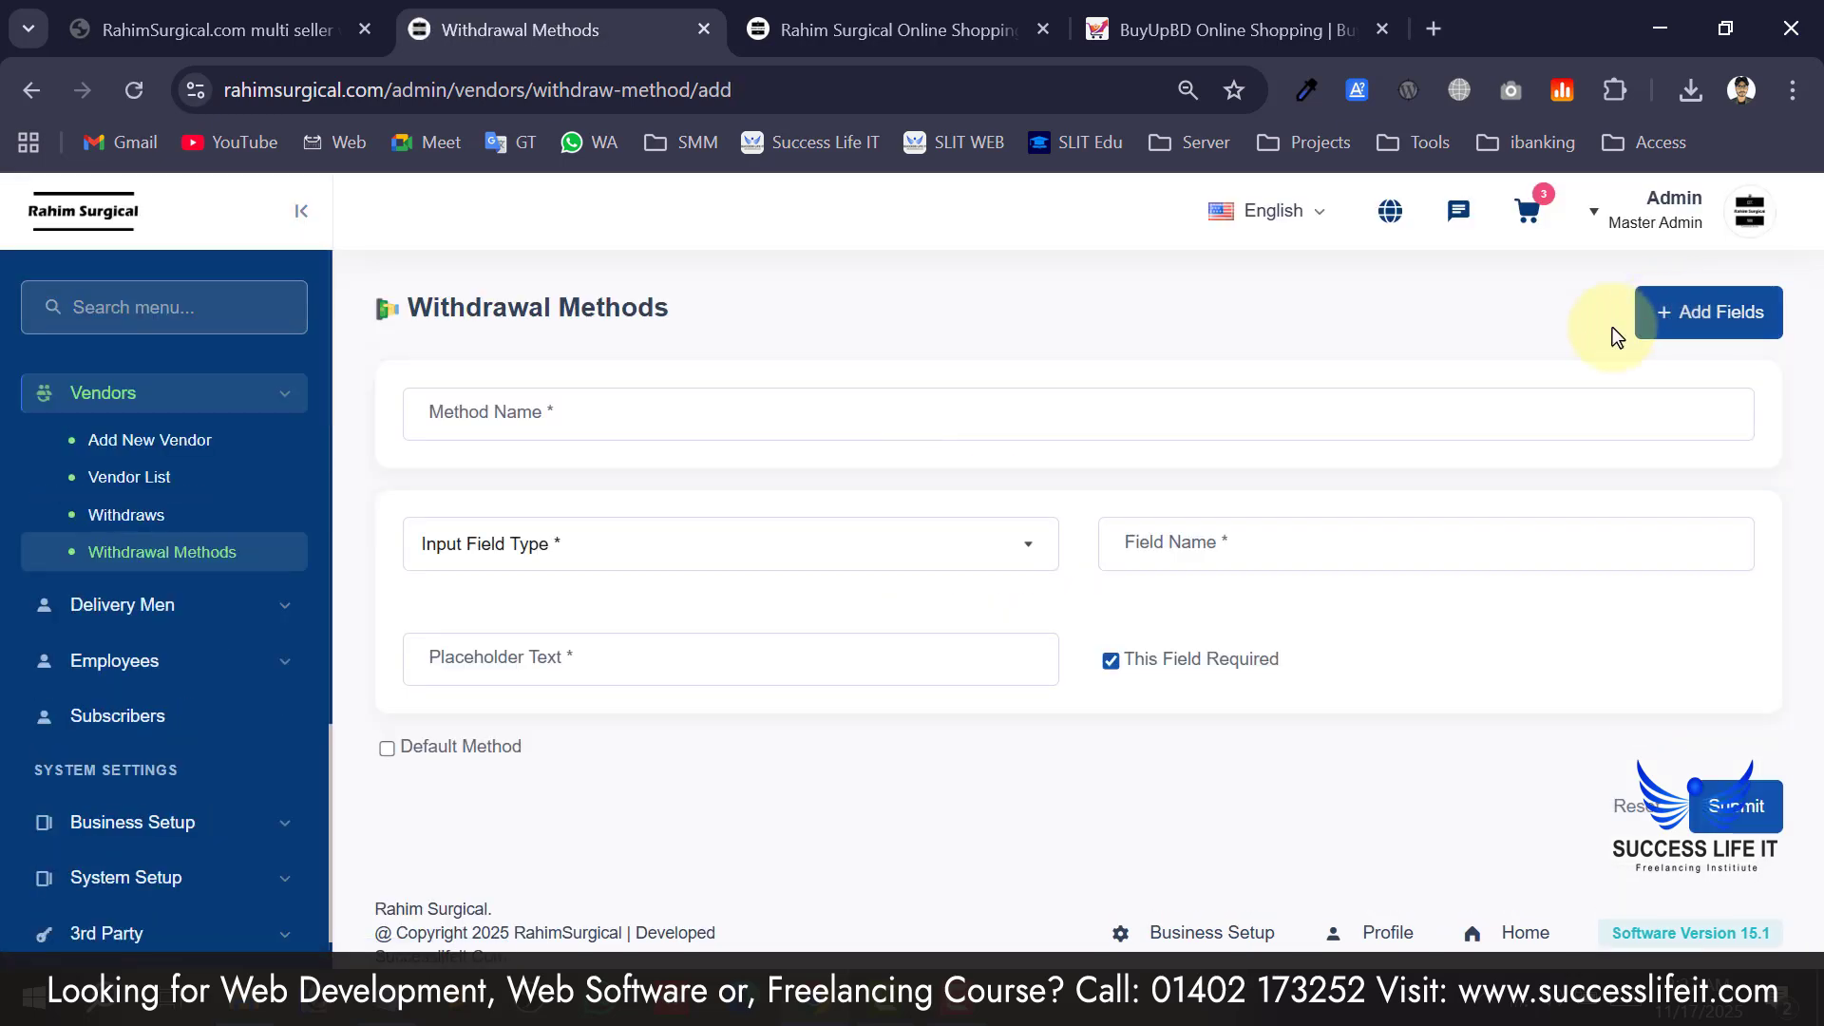
# Name the withdrawal method Bkash and add a Number-type input field named Number.
pyautogui.click(581, 539)
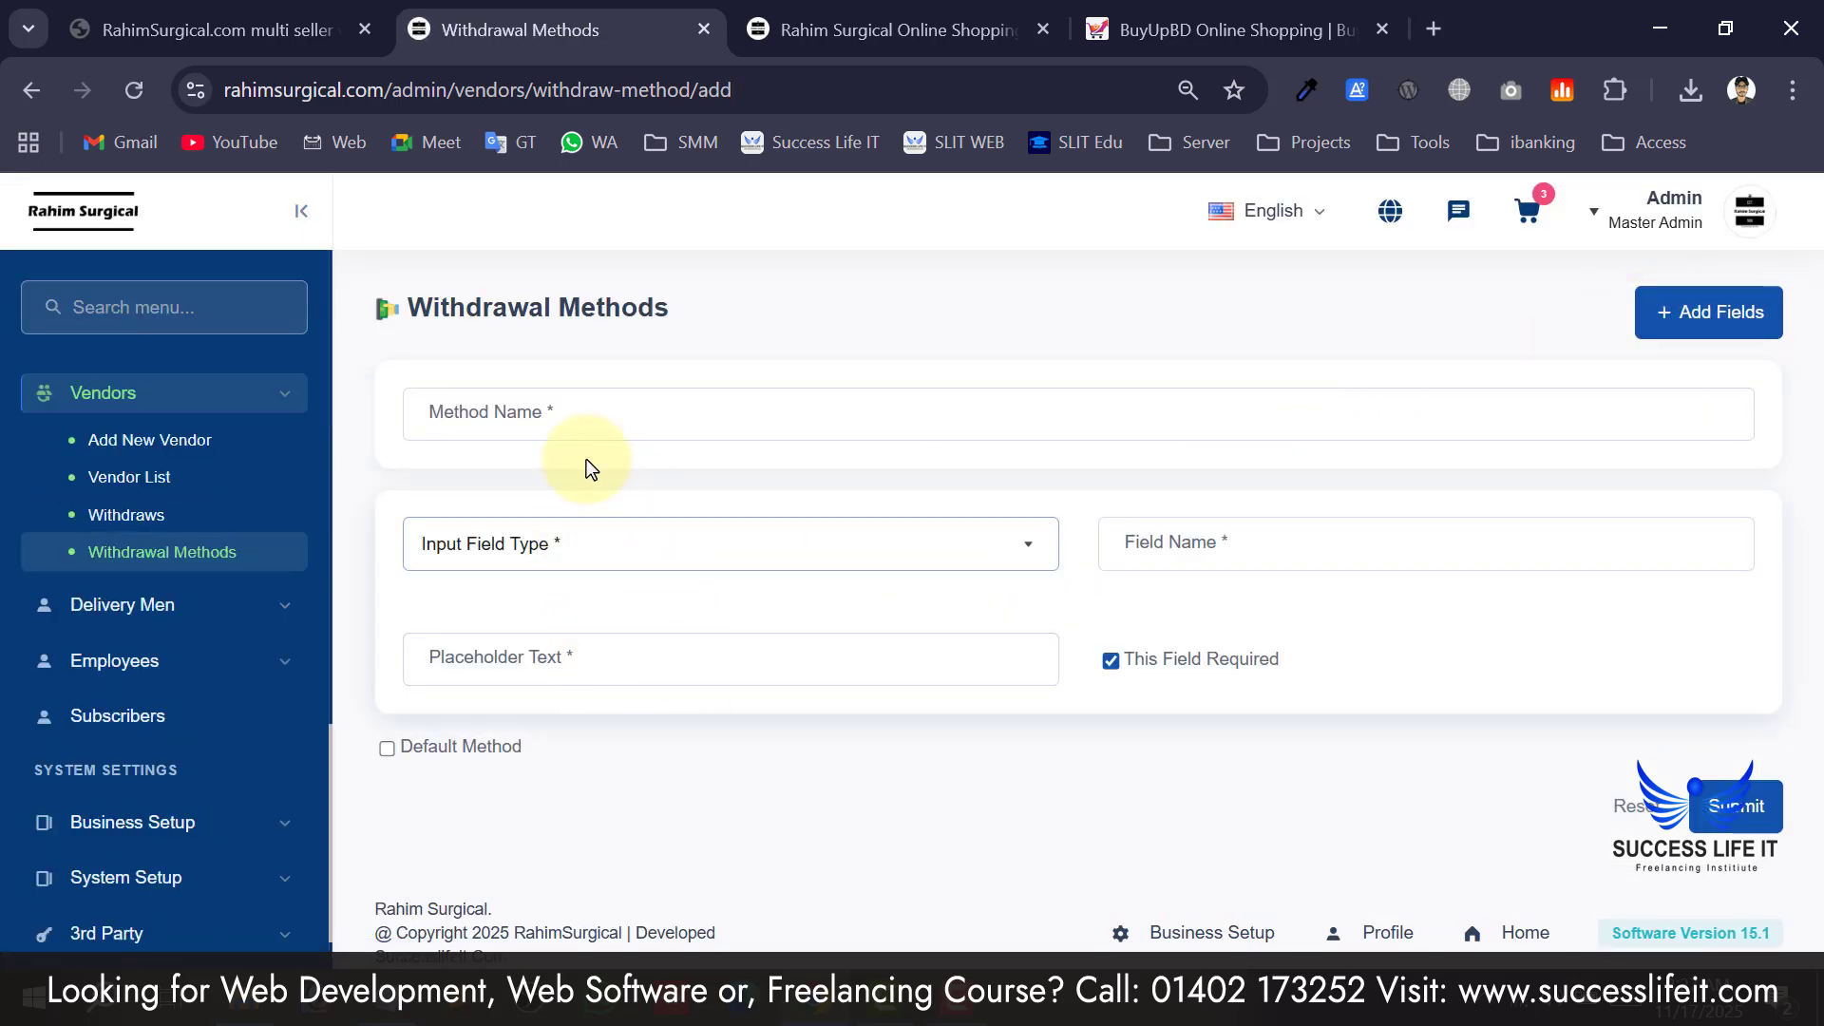
pyautogui.click(566, 429)
pyautogui.click(616, 501)
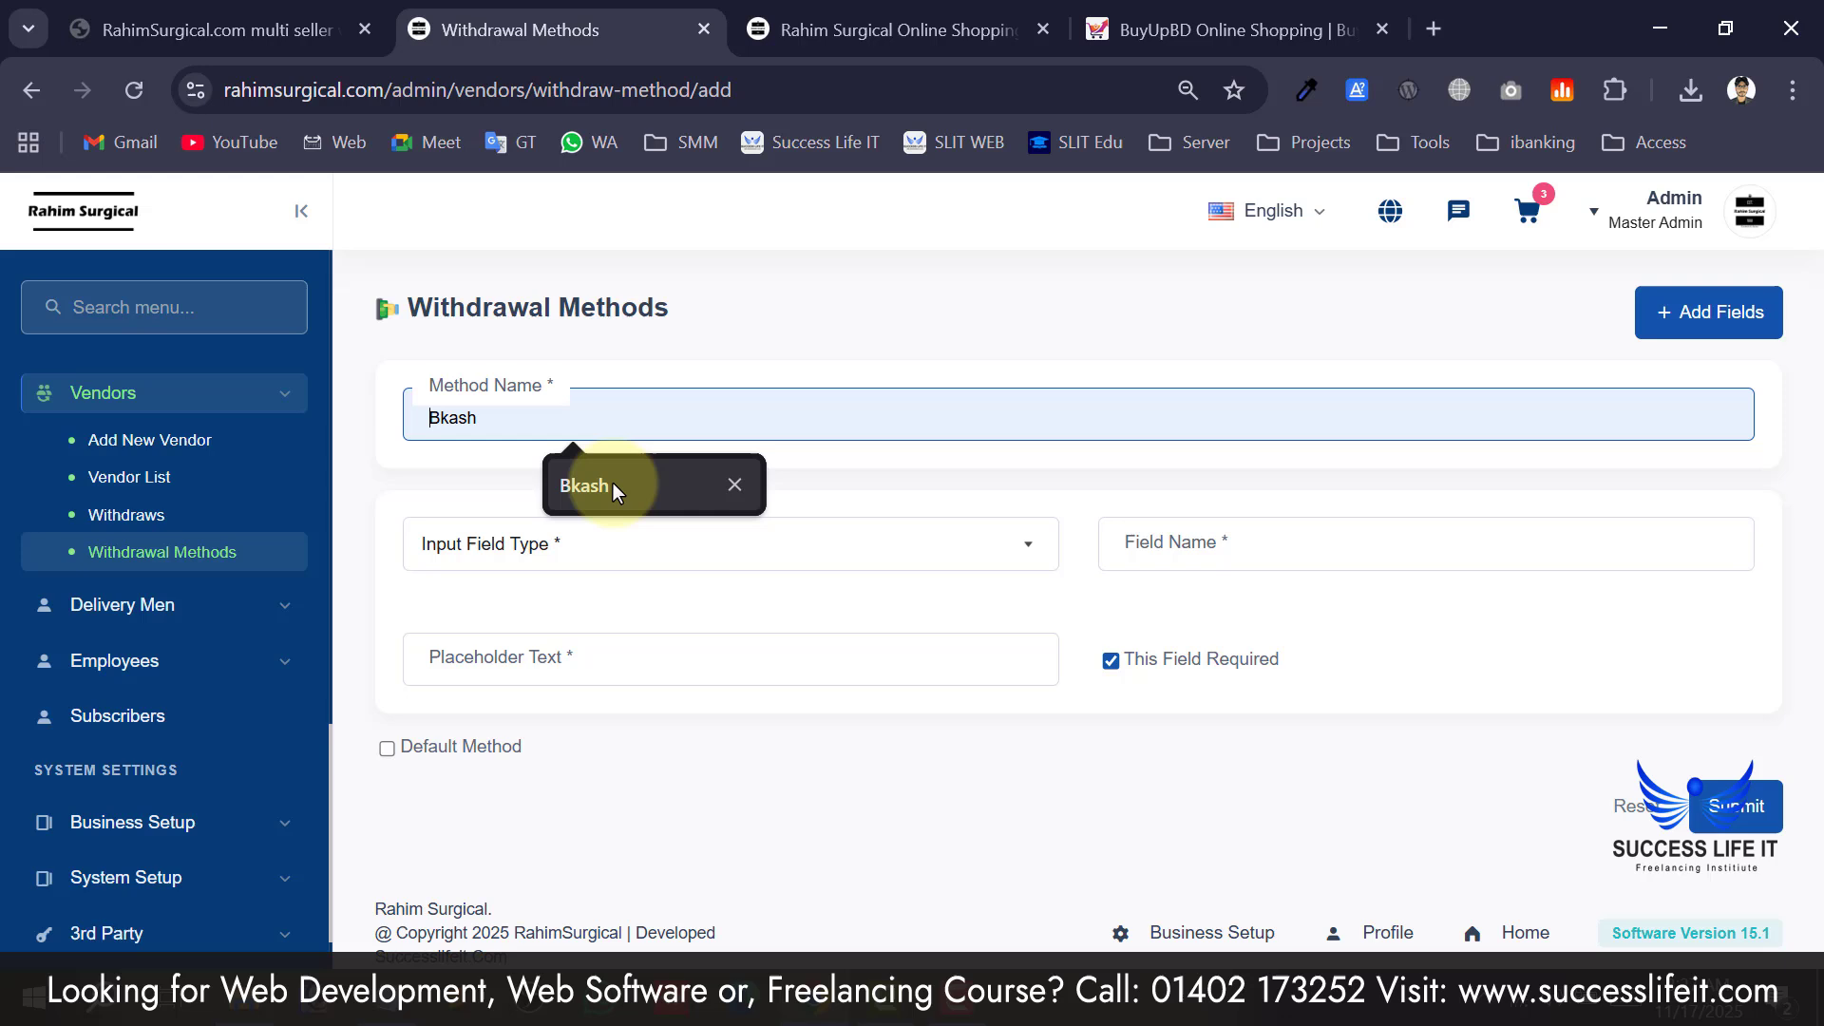
pyautogui.click(578, 563)
pyautogui.click(517, 662)
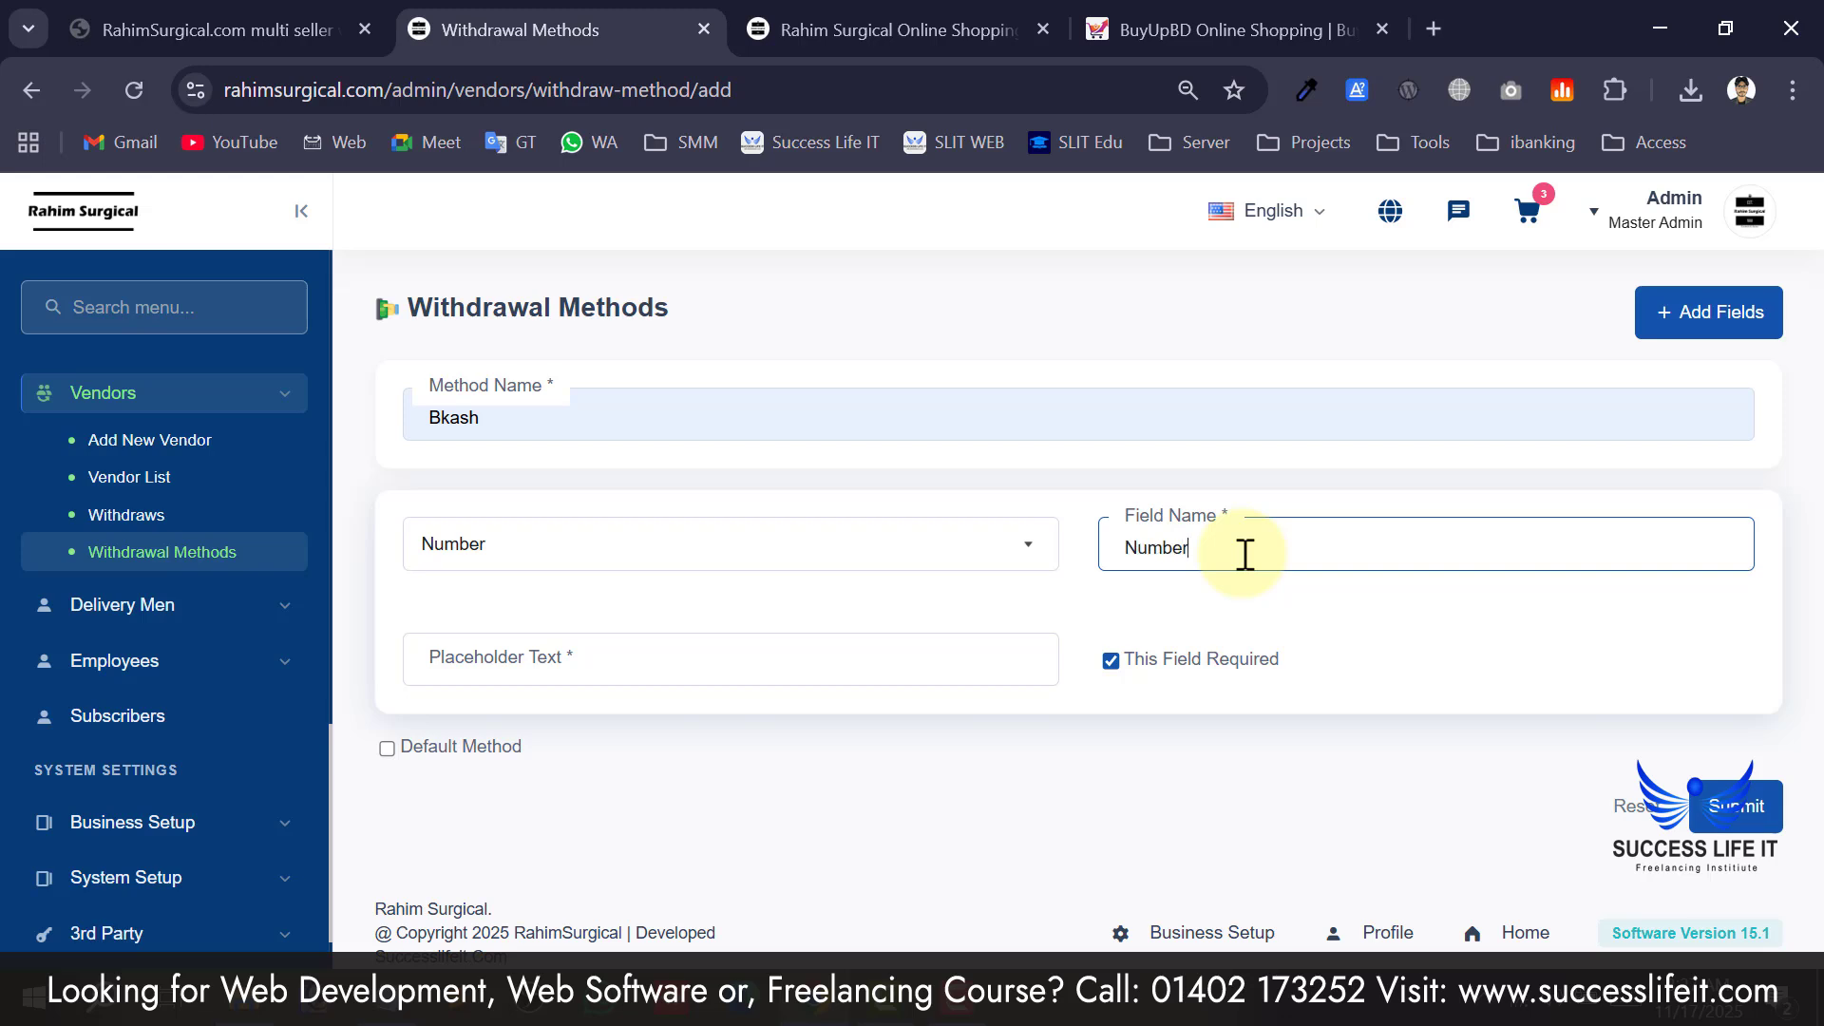
pyautogui.click(581, 655)
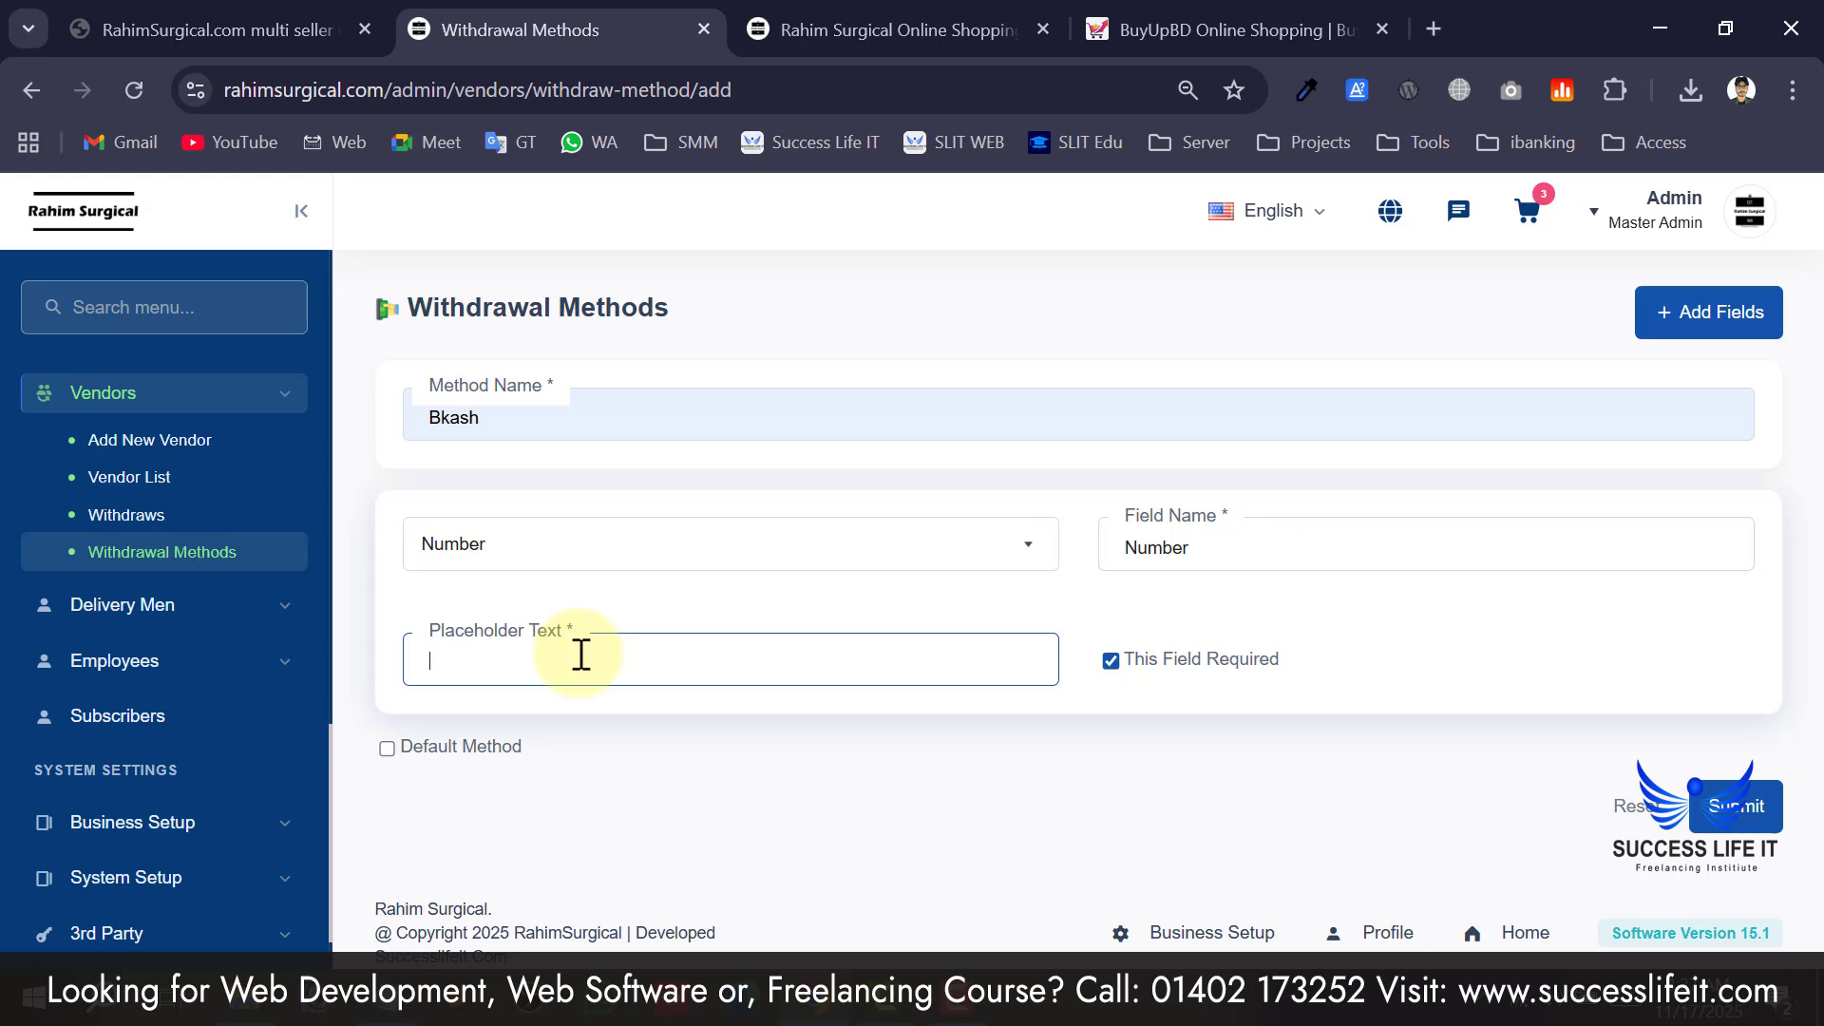
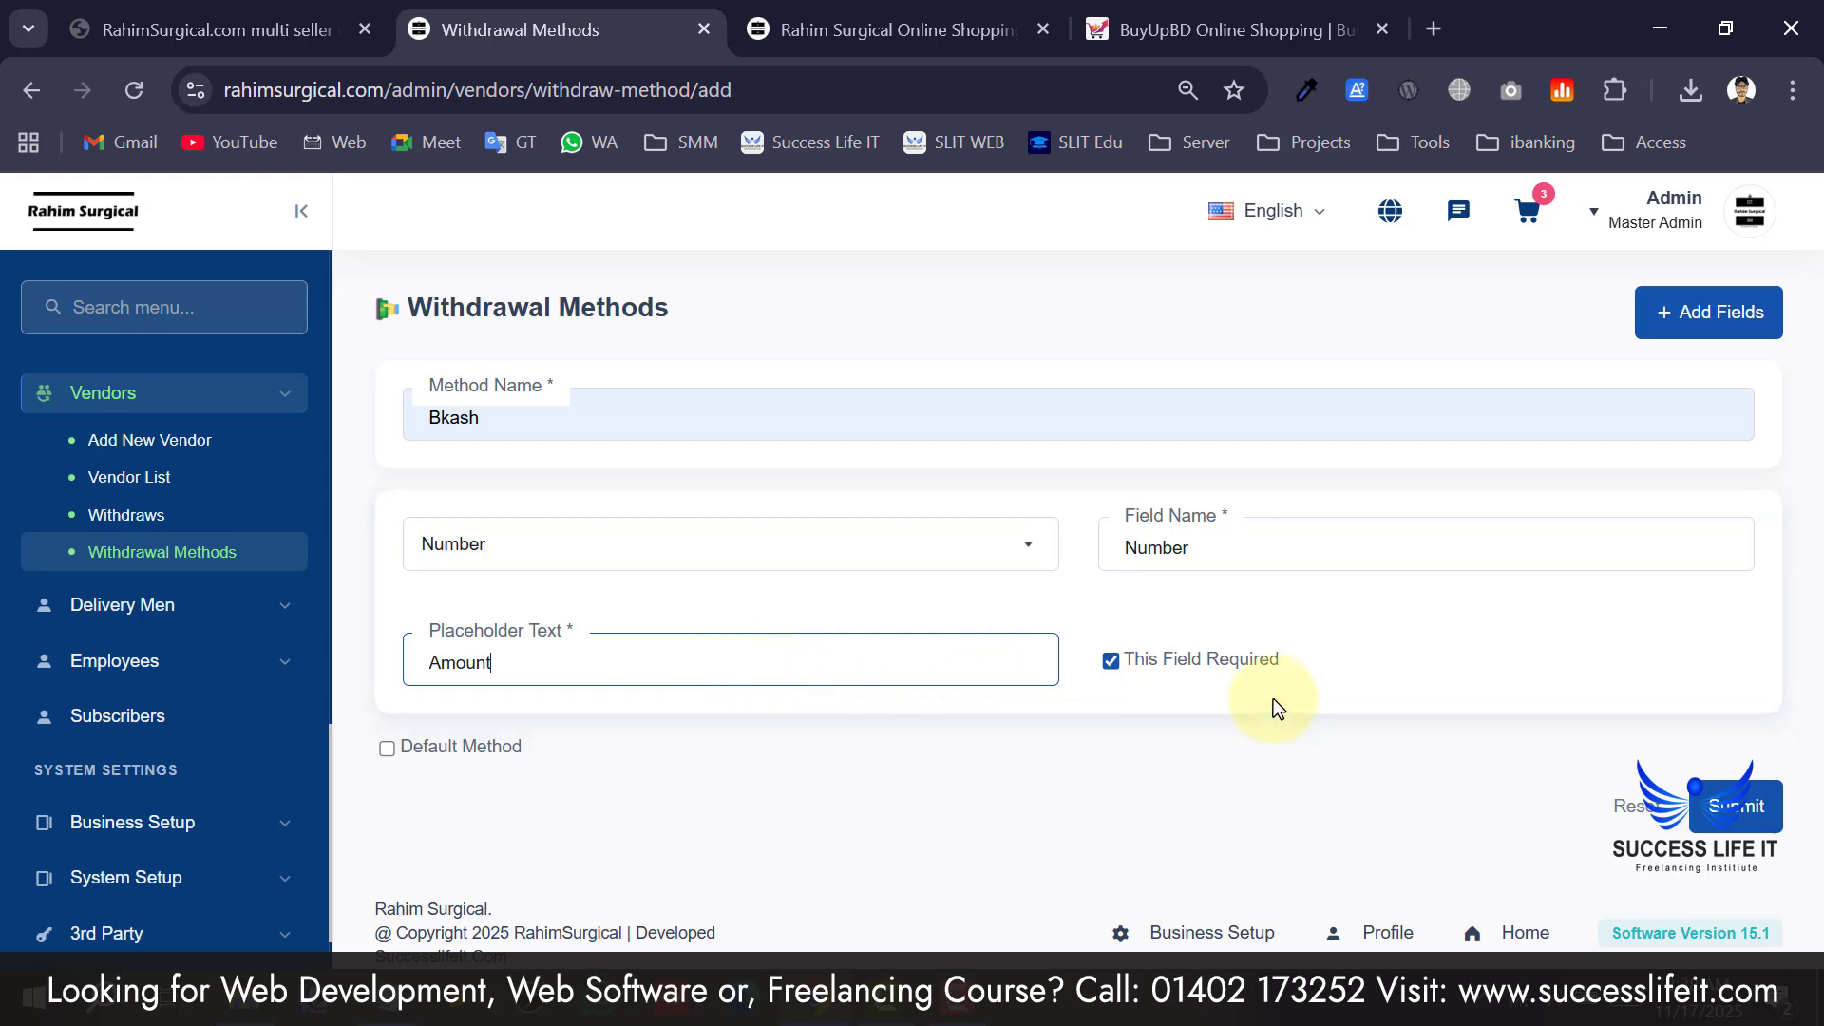
# Make Bkash the default withdrawal method.
pyautogui.click(412, 748)
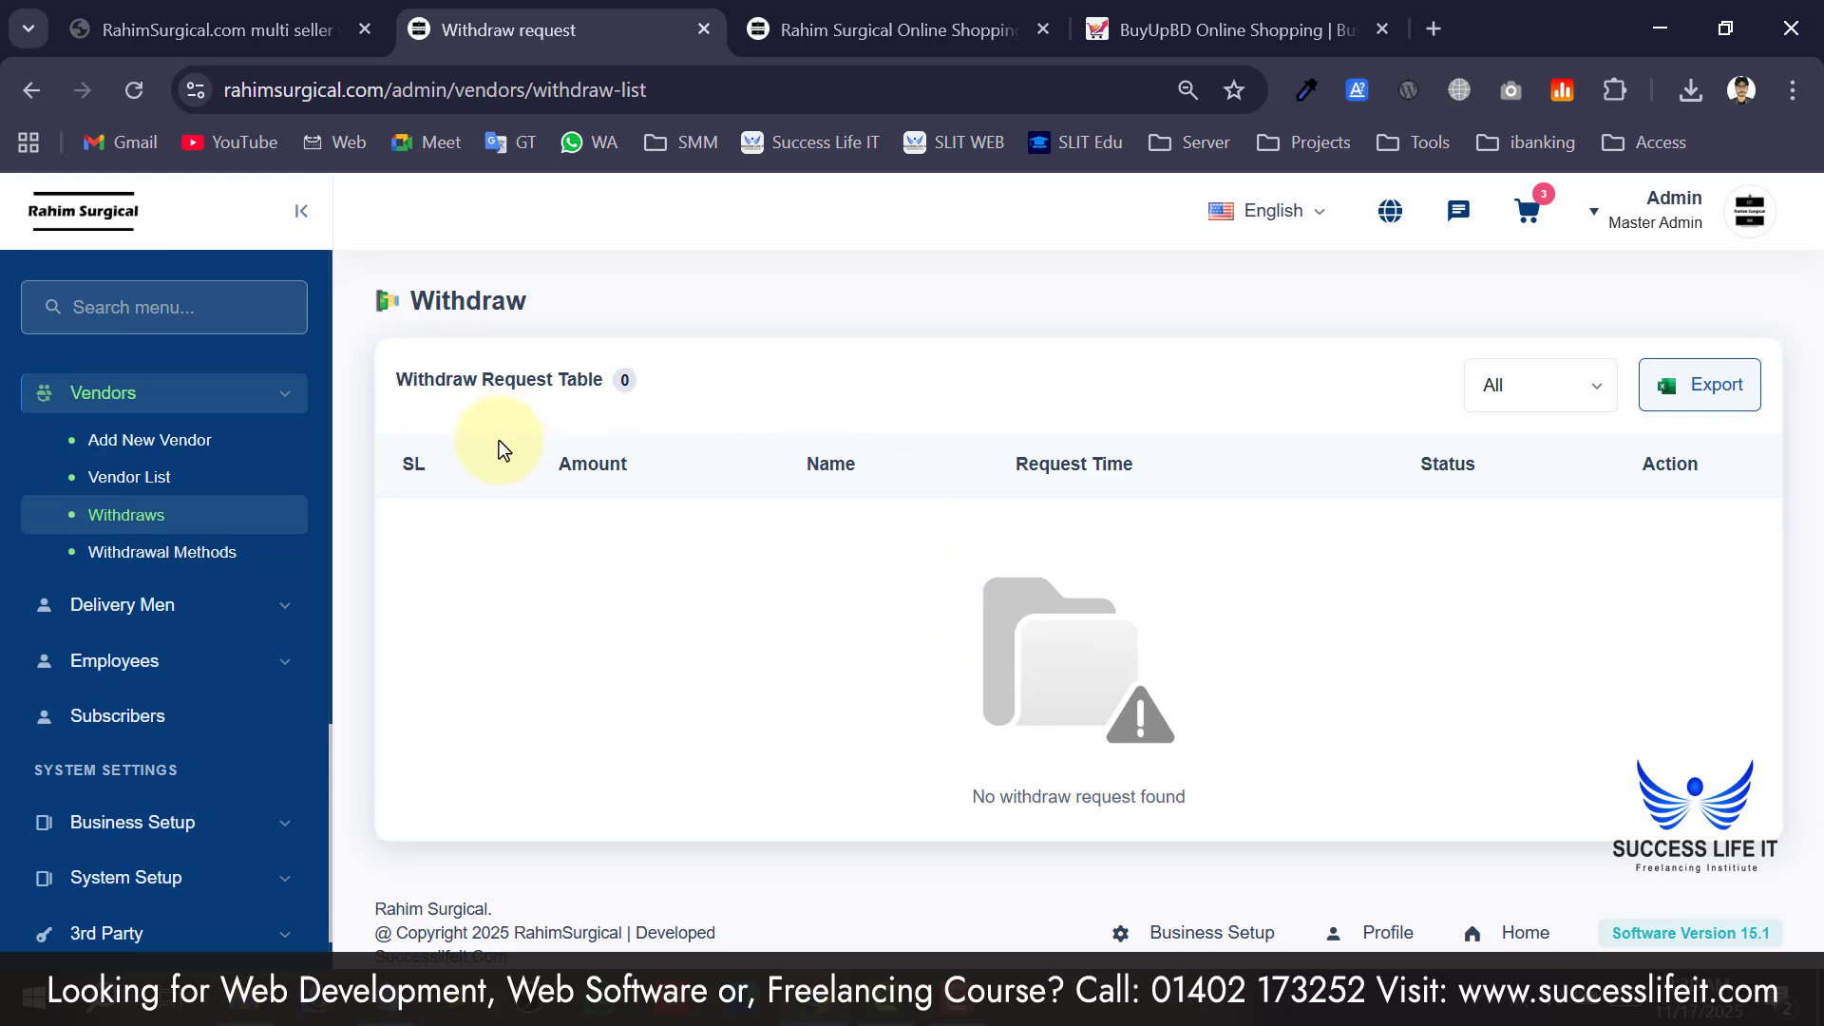
# Look over the empty vendor withdraw request table.
pyautogui.moveTo(435, 373); pyautogui.dragTo(608, 382)
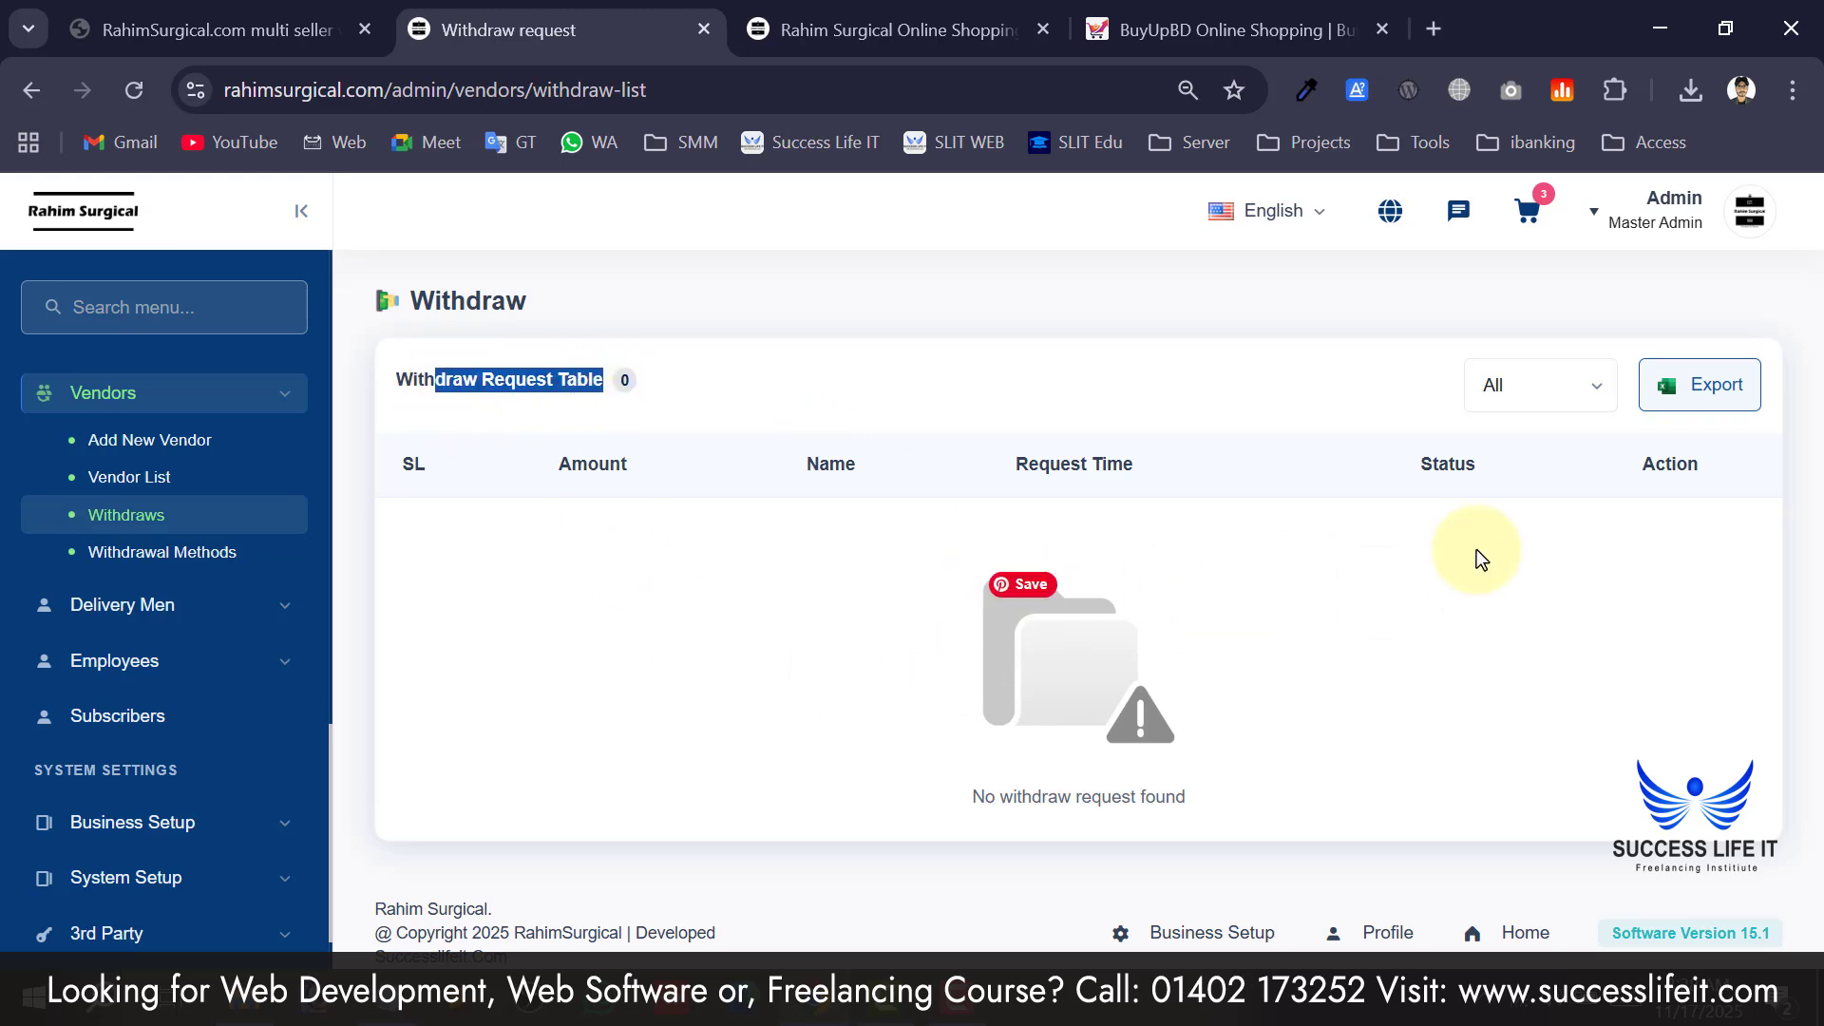
pyautogui.scroll(2, 142, 532)
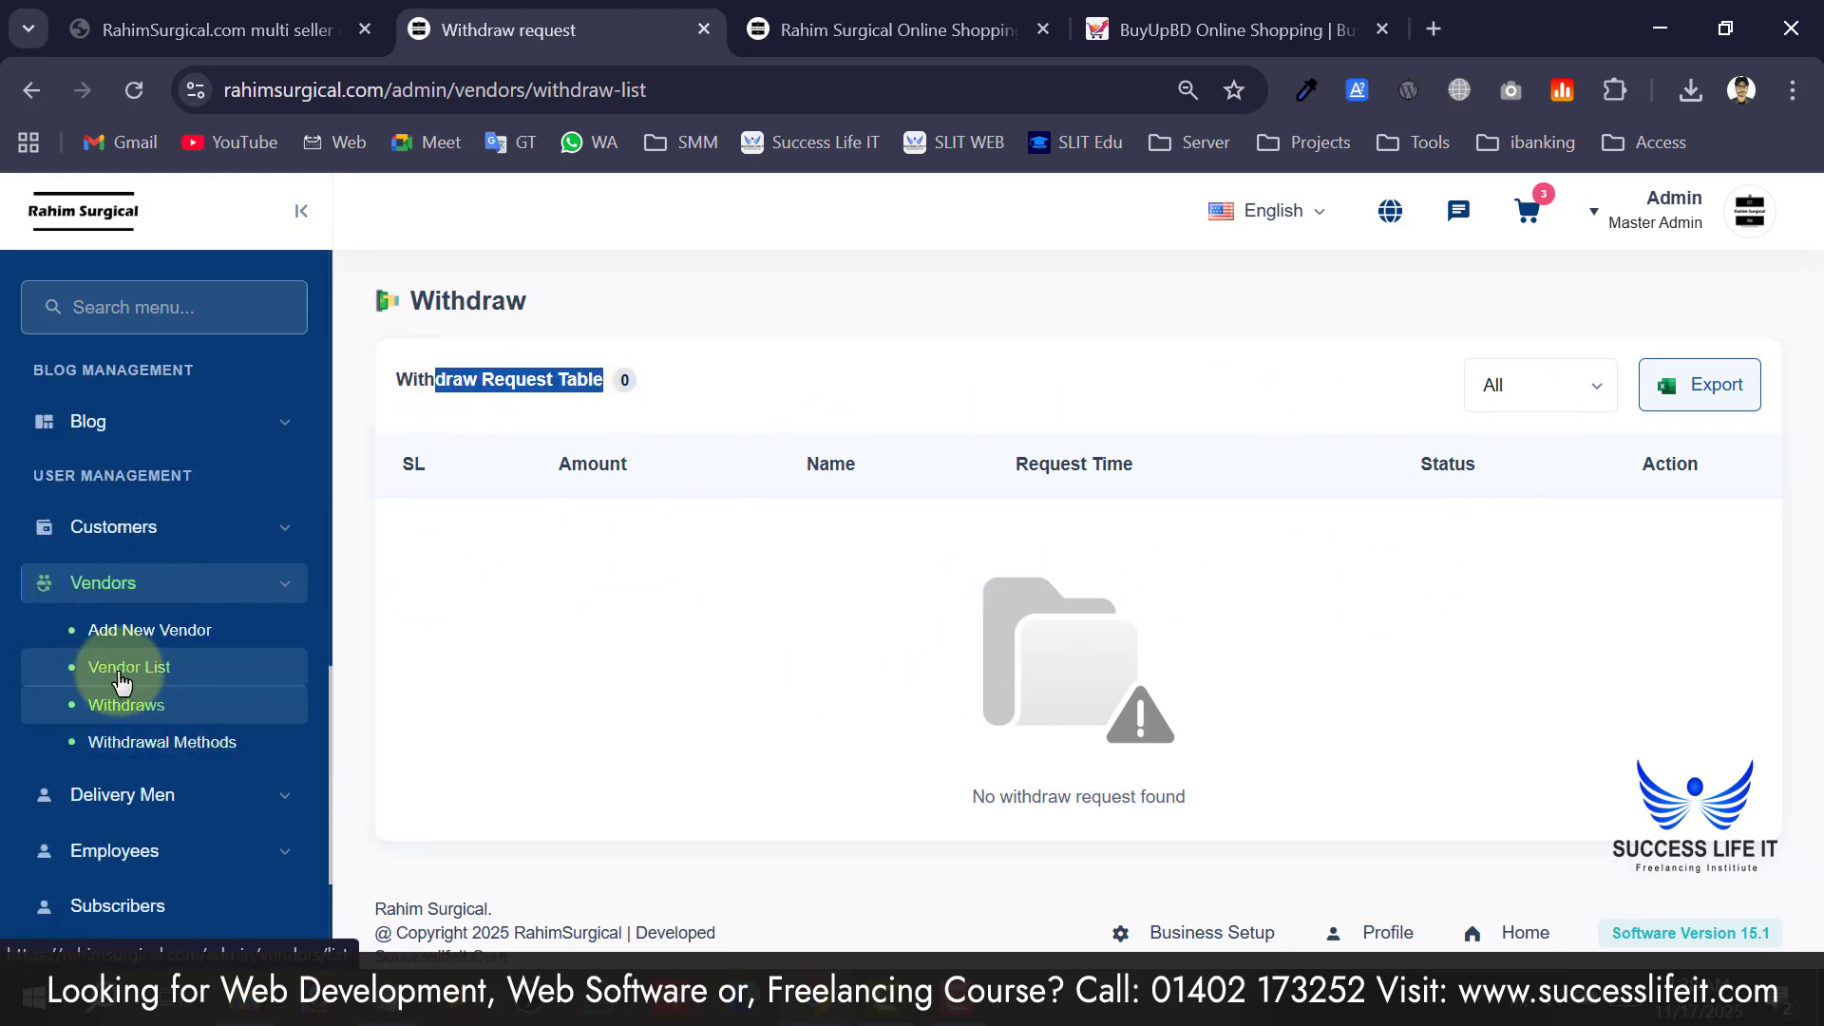
pyautogui.scroll(-2, 121, 700)
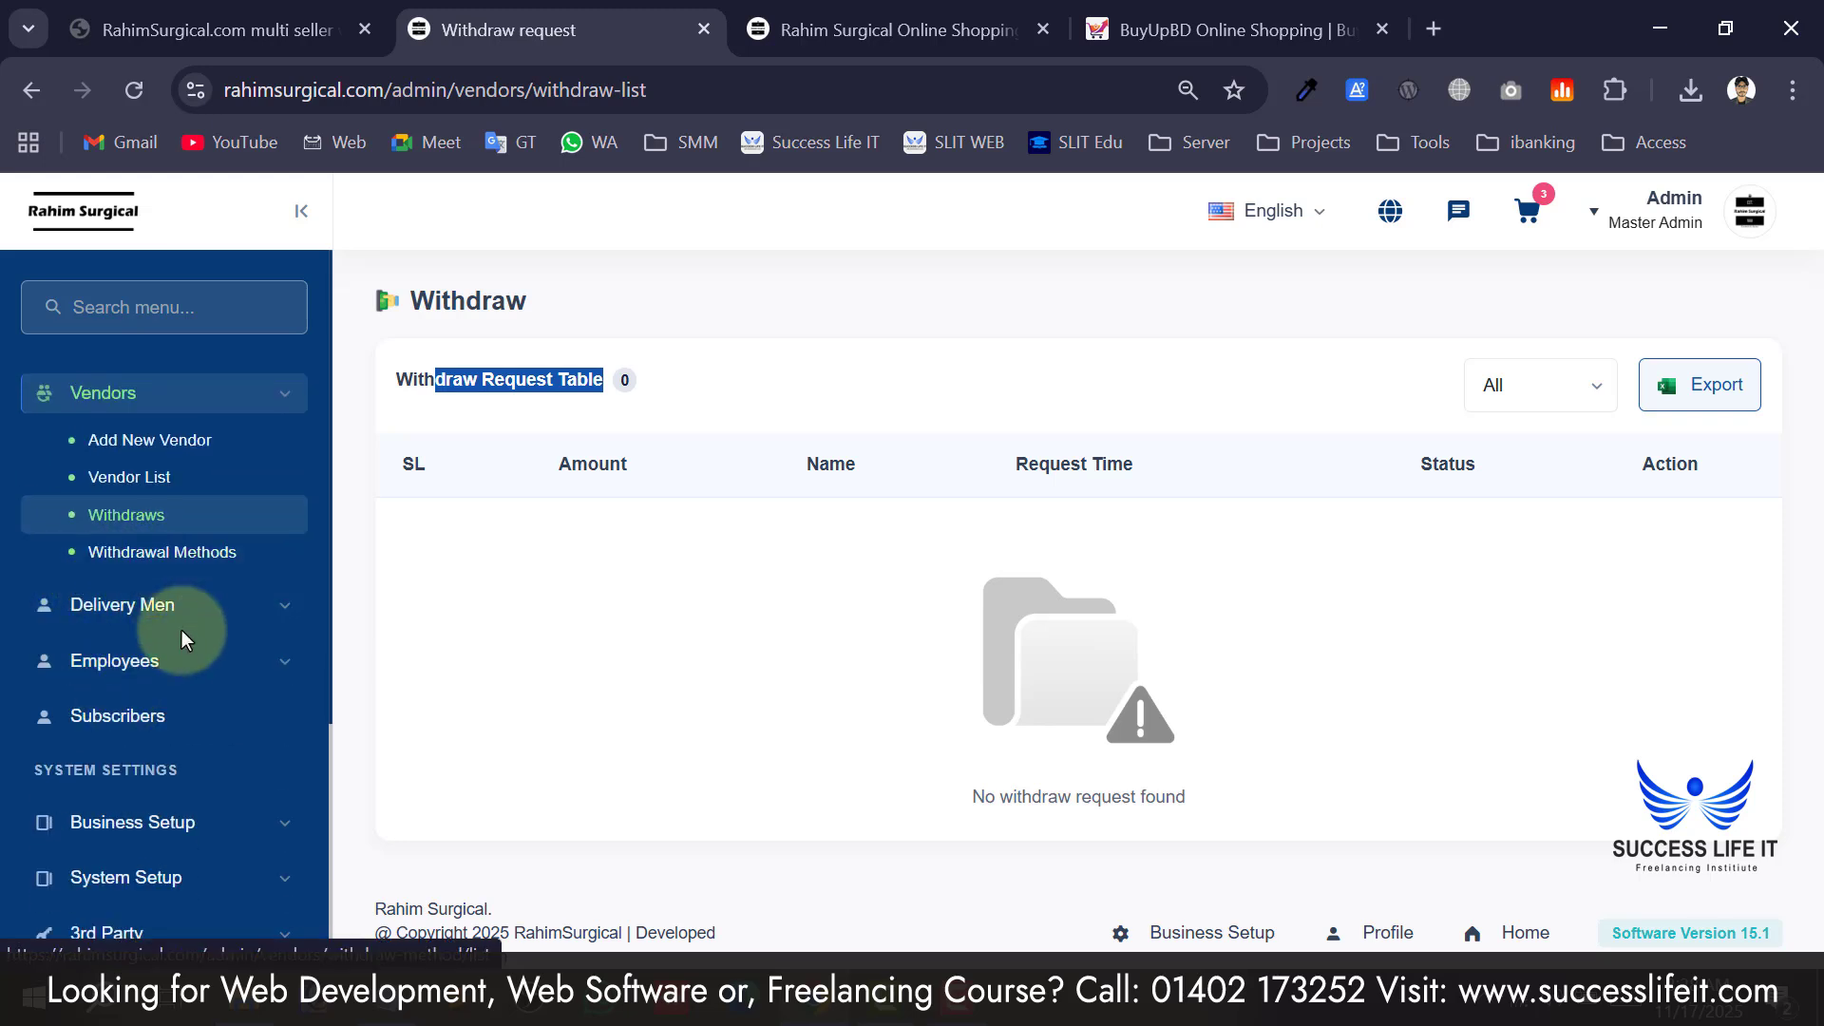
# Open the add-delivery-man form and review its name, email and password fields.
pyautogui.click(162, 604)
pyautogui.scroll(2, 180, 599)
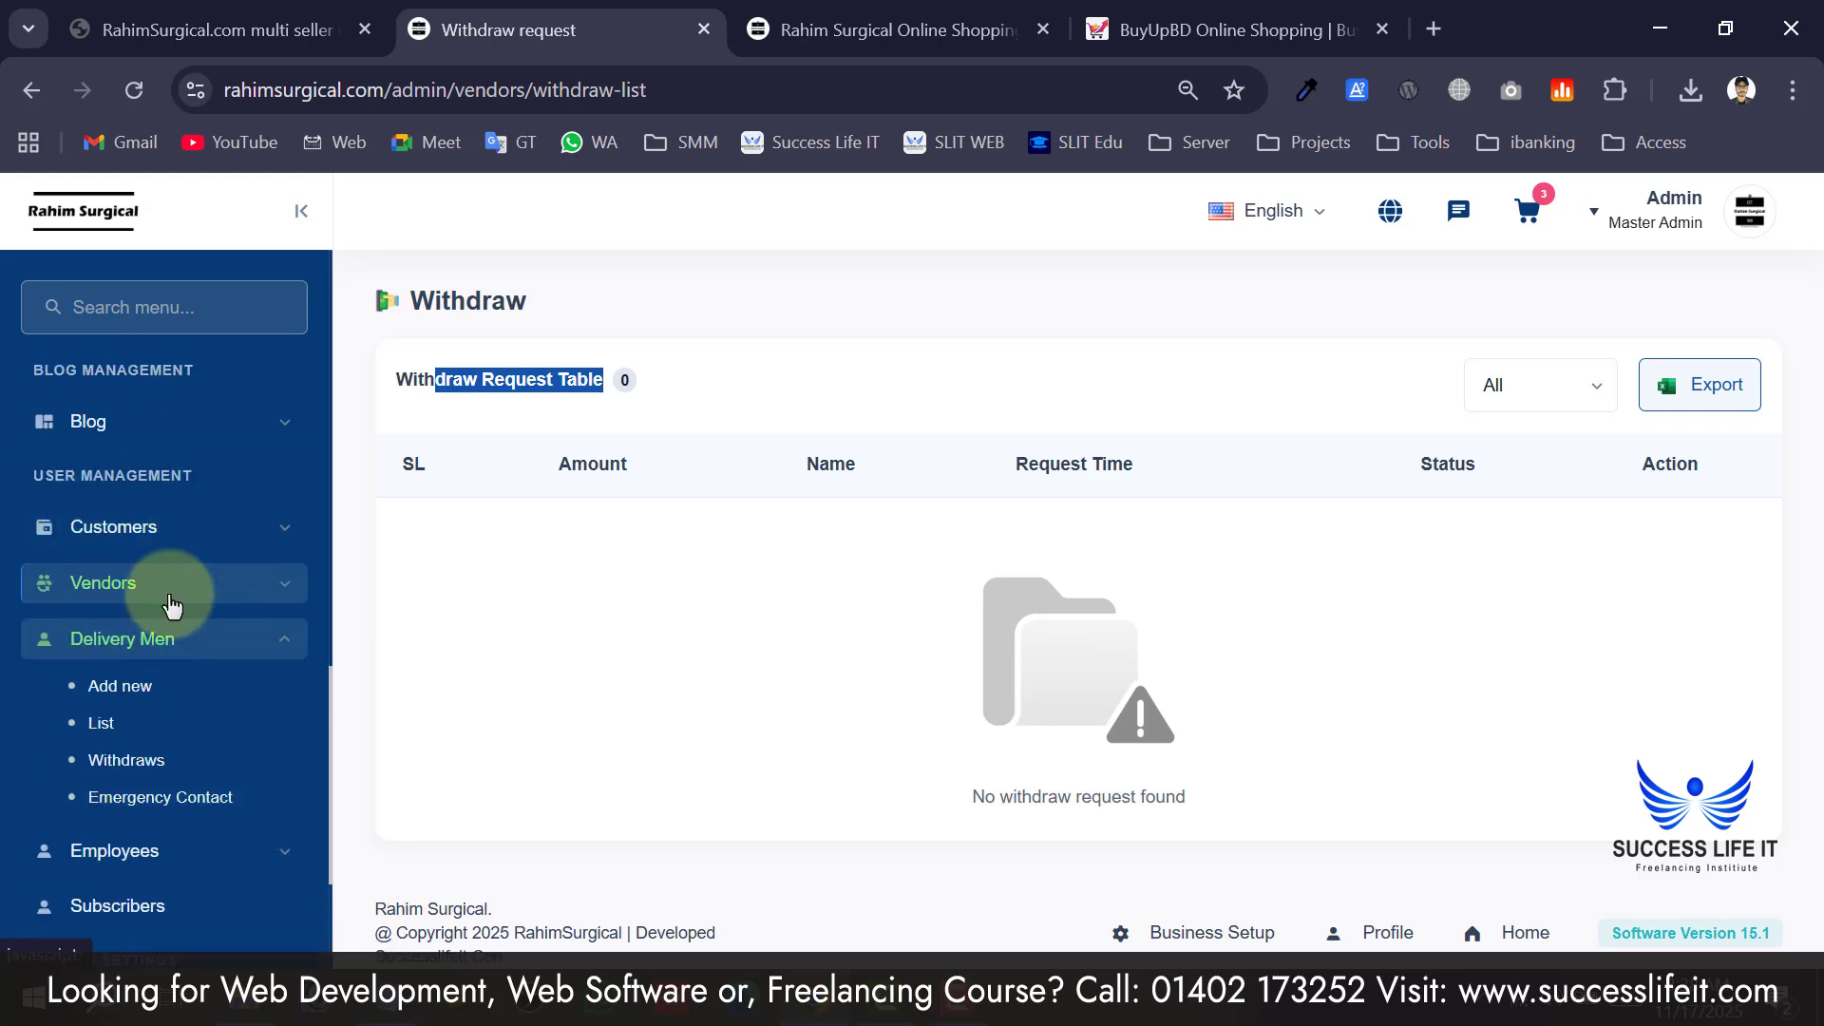
pyautogui.click(143, 688)
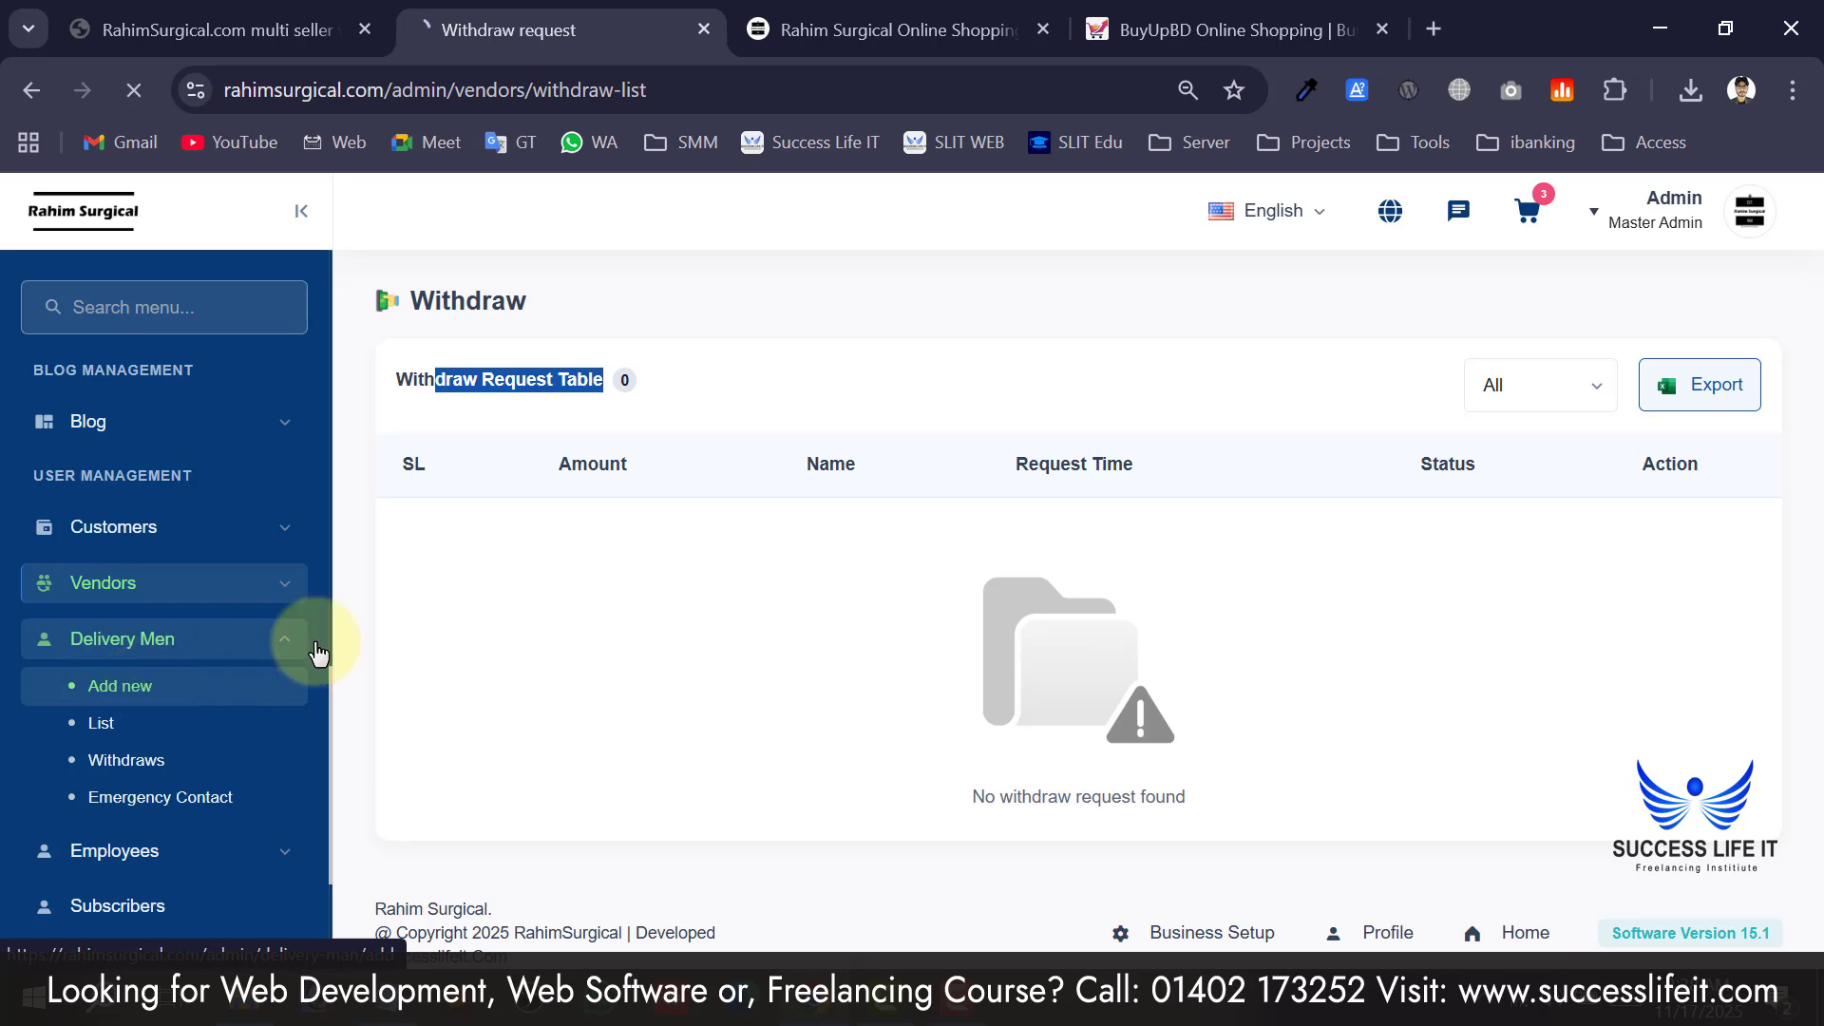
pyautogui.click(599, 496)
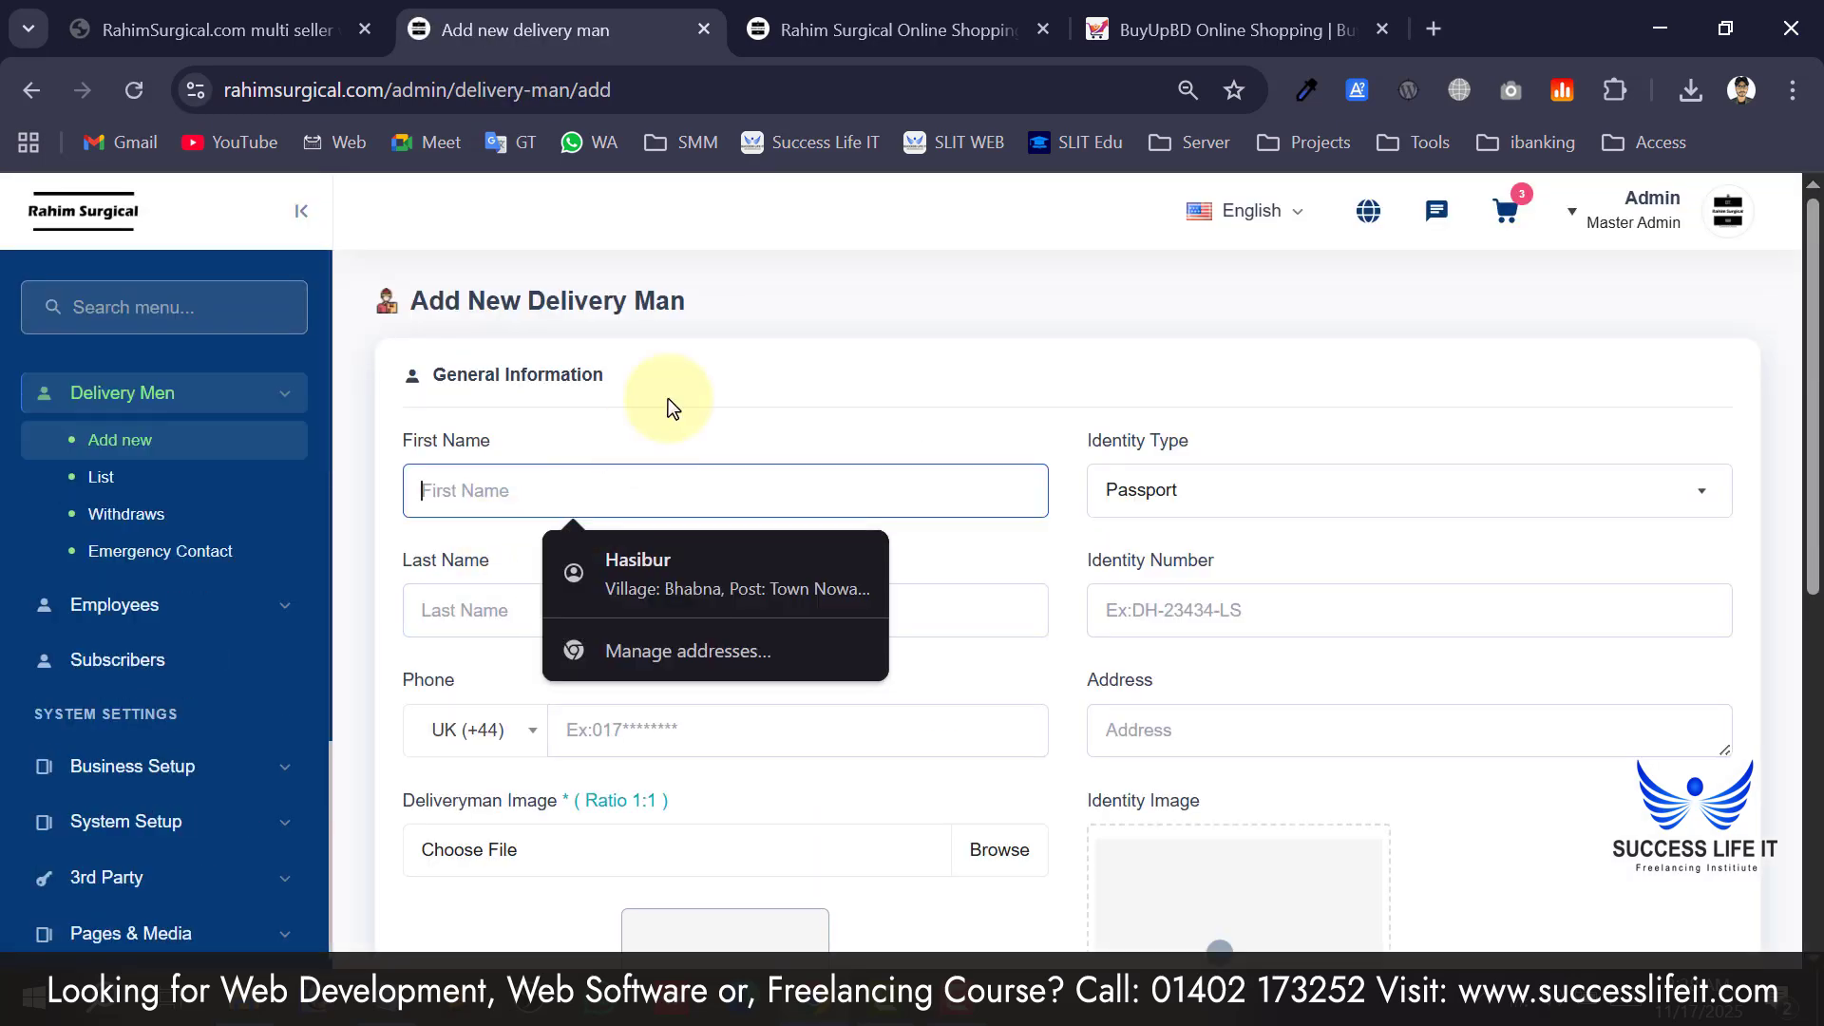
pyautogui.scroll(-7, 669, 409)
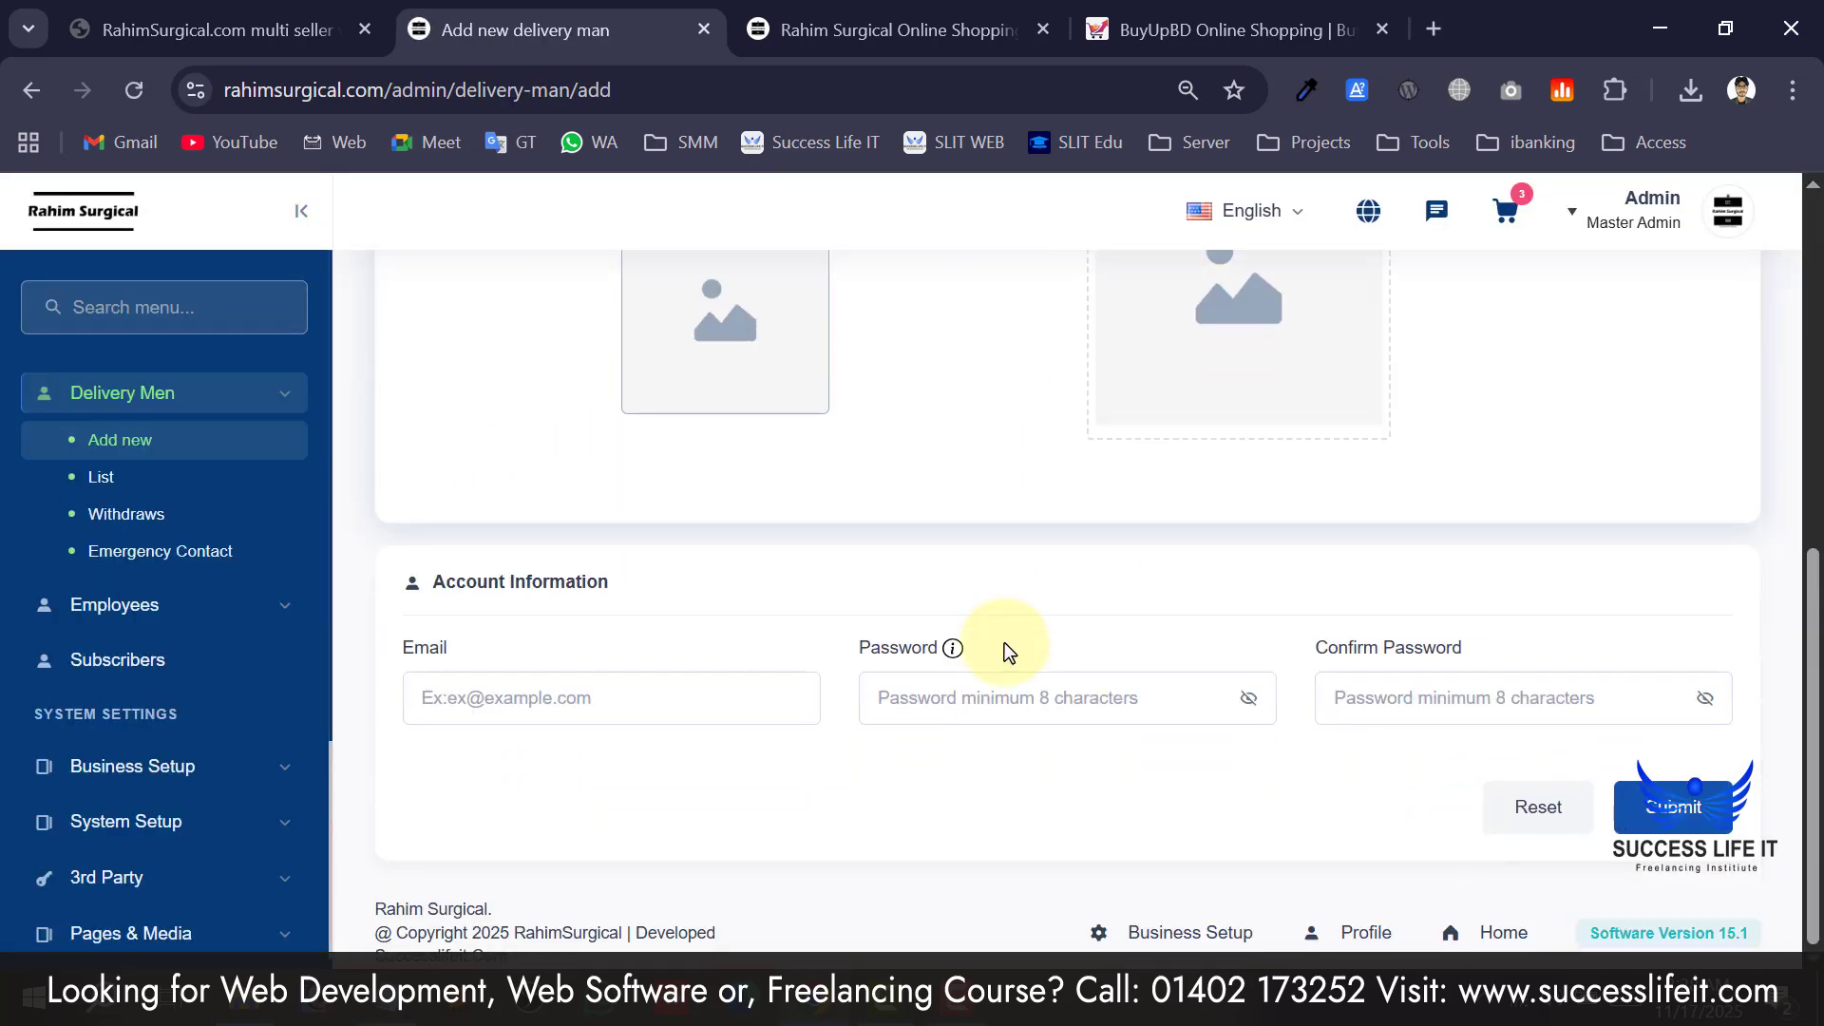
pyautogui.scroll(4, 597, 584)
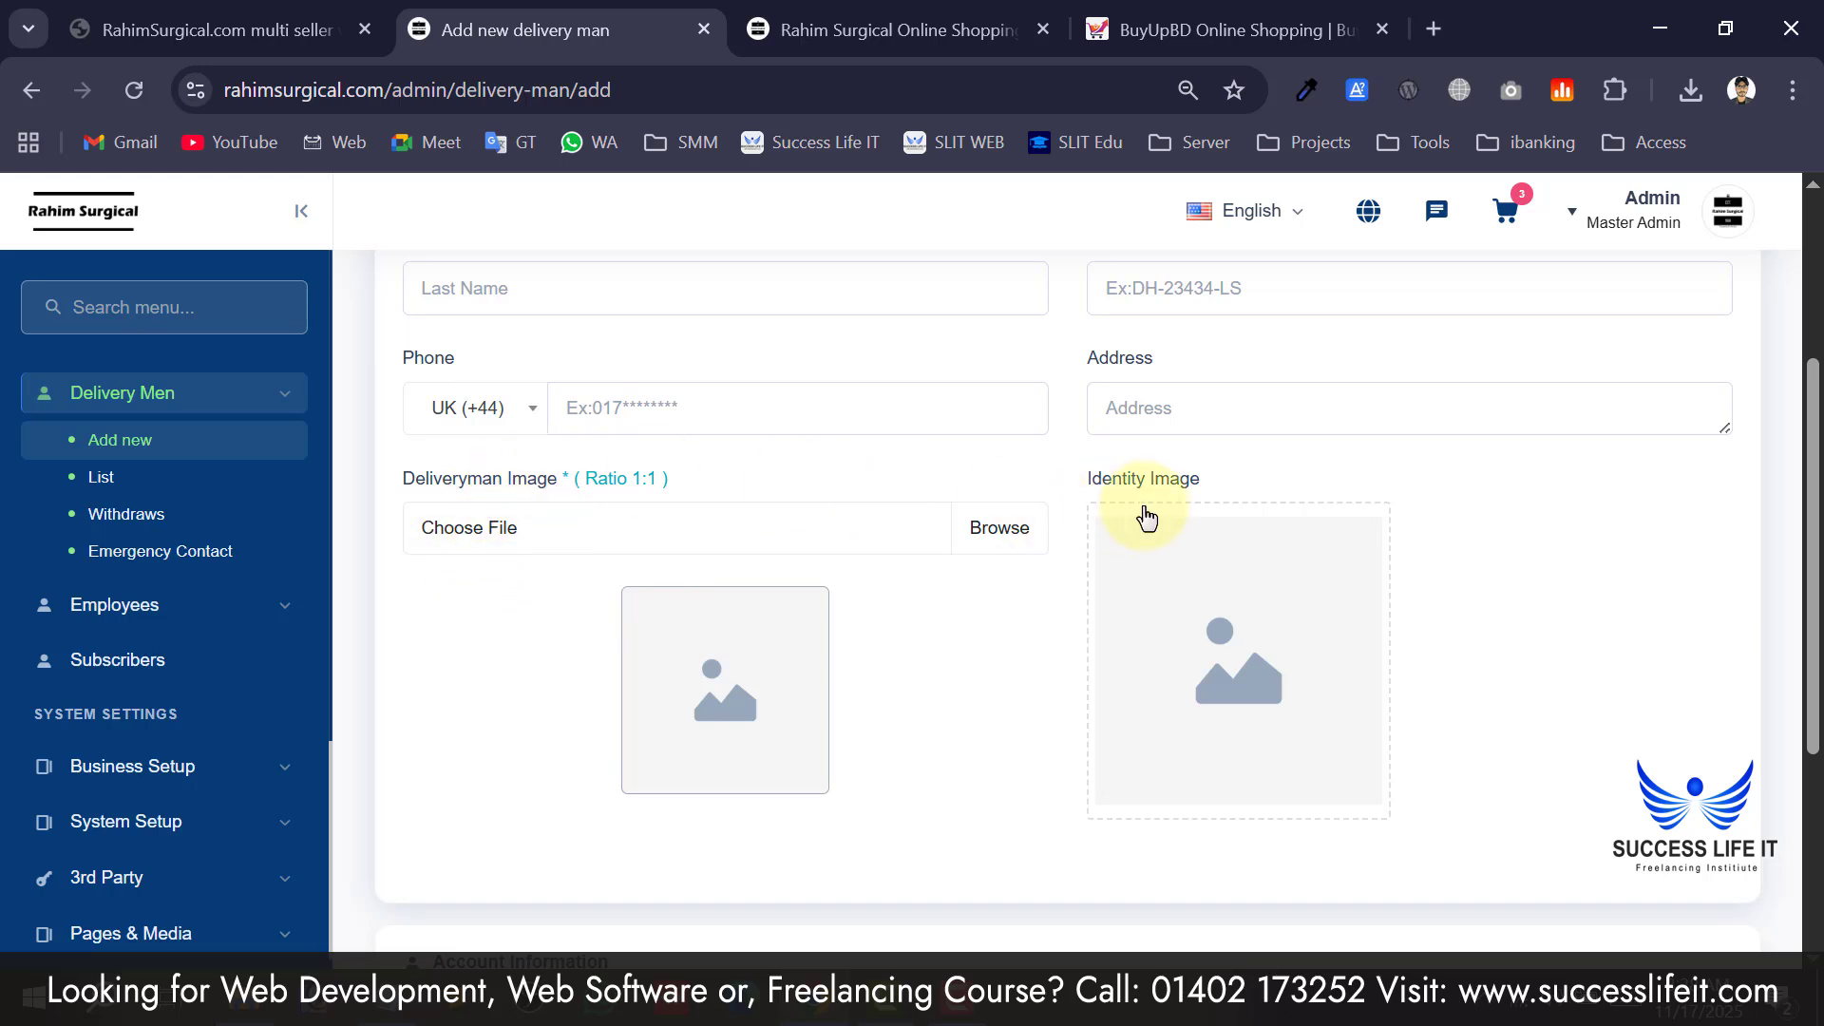
pyautogui.scroll(-4, 1178, 504)
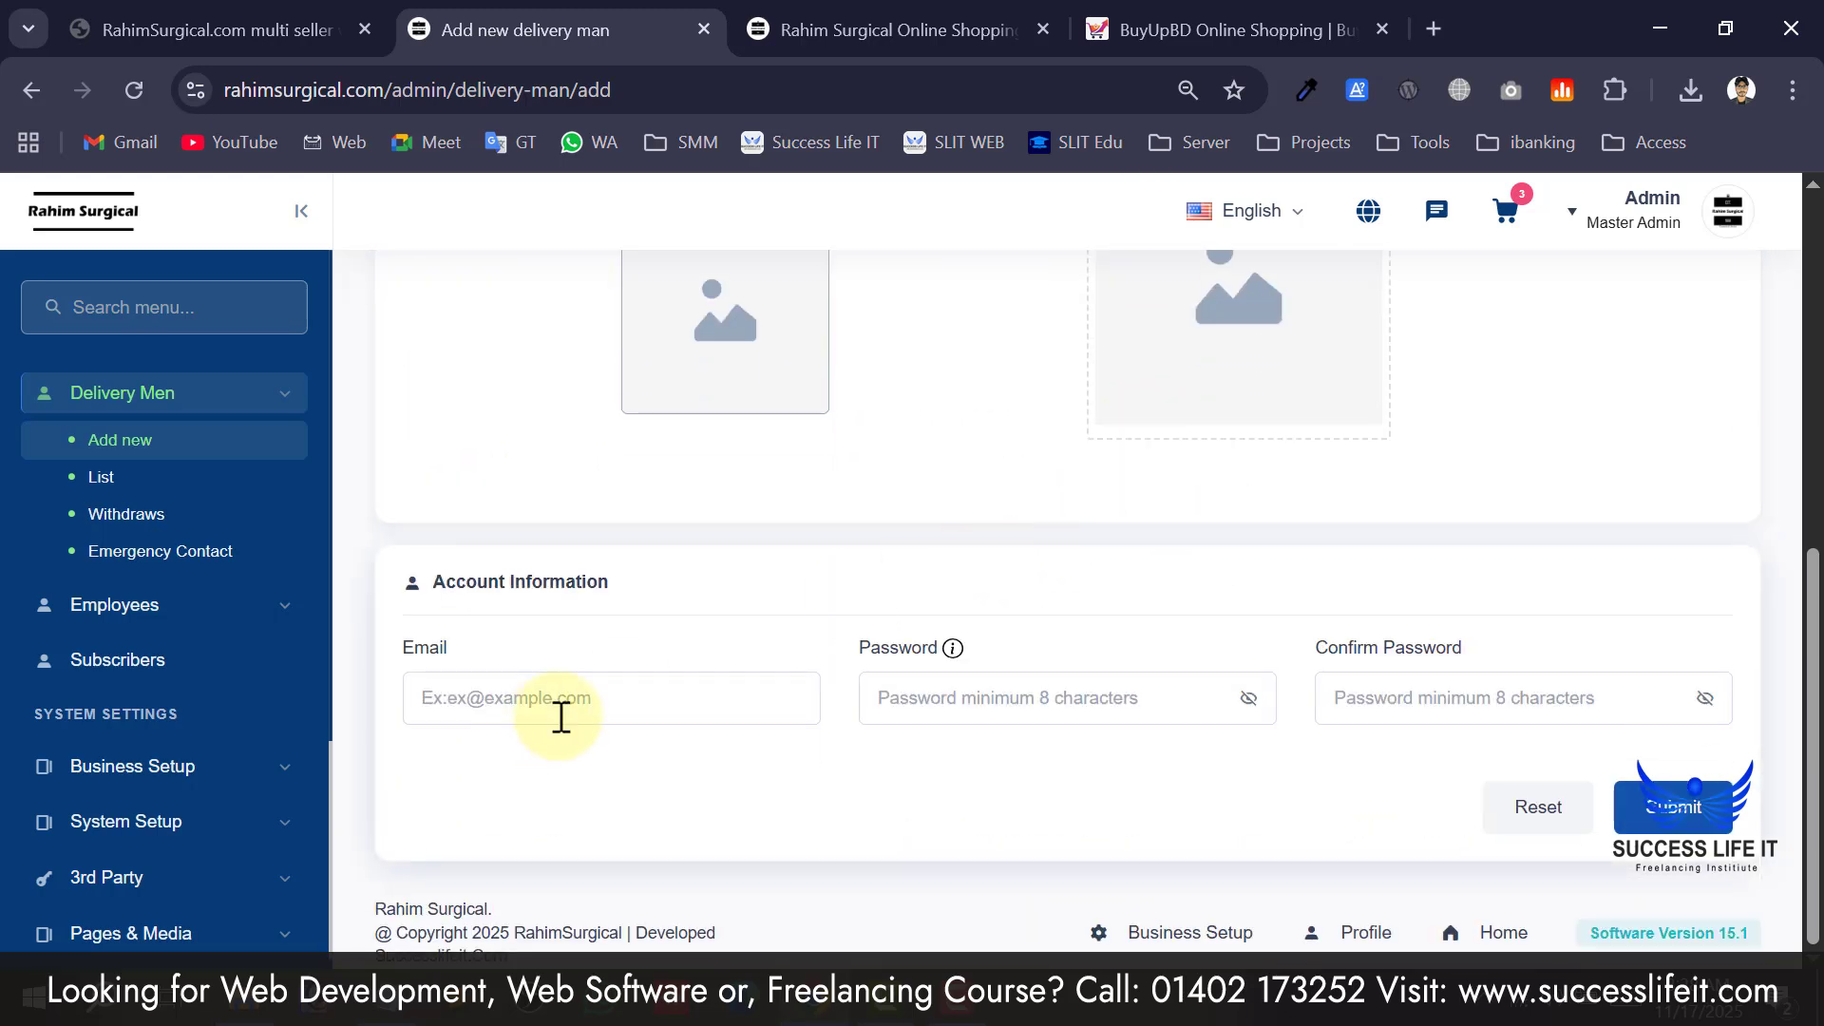
pyautogui.click(603, 698)
pyautogui.click(938, 697)
pyautogui.click(1473, 715)
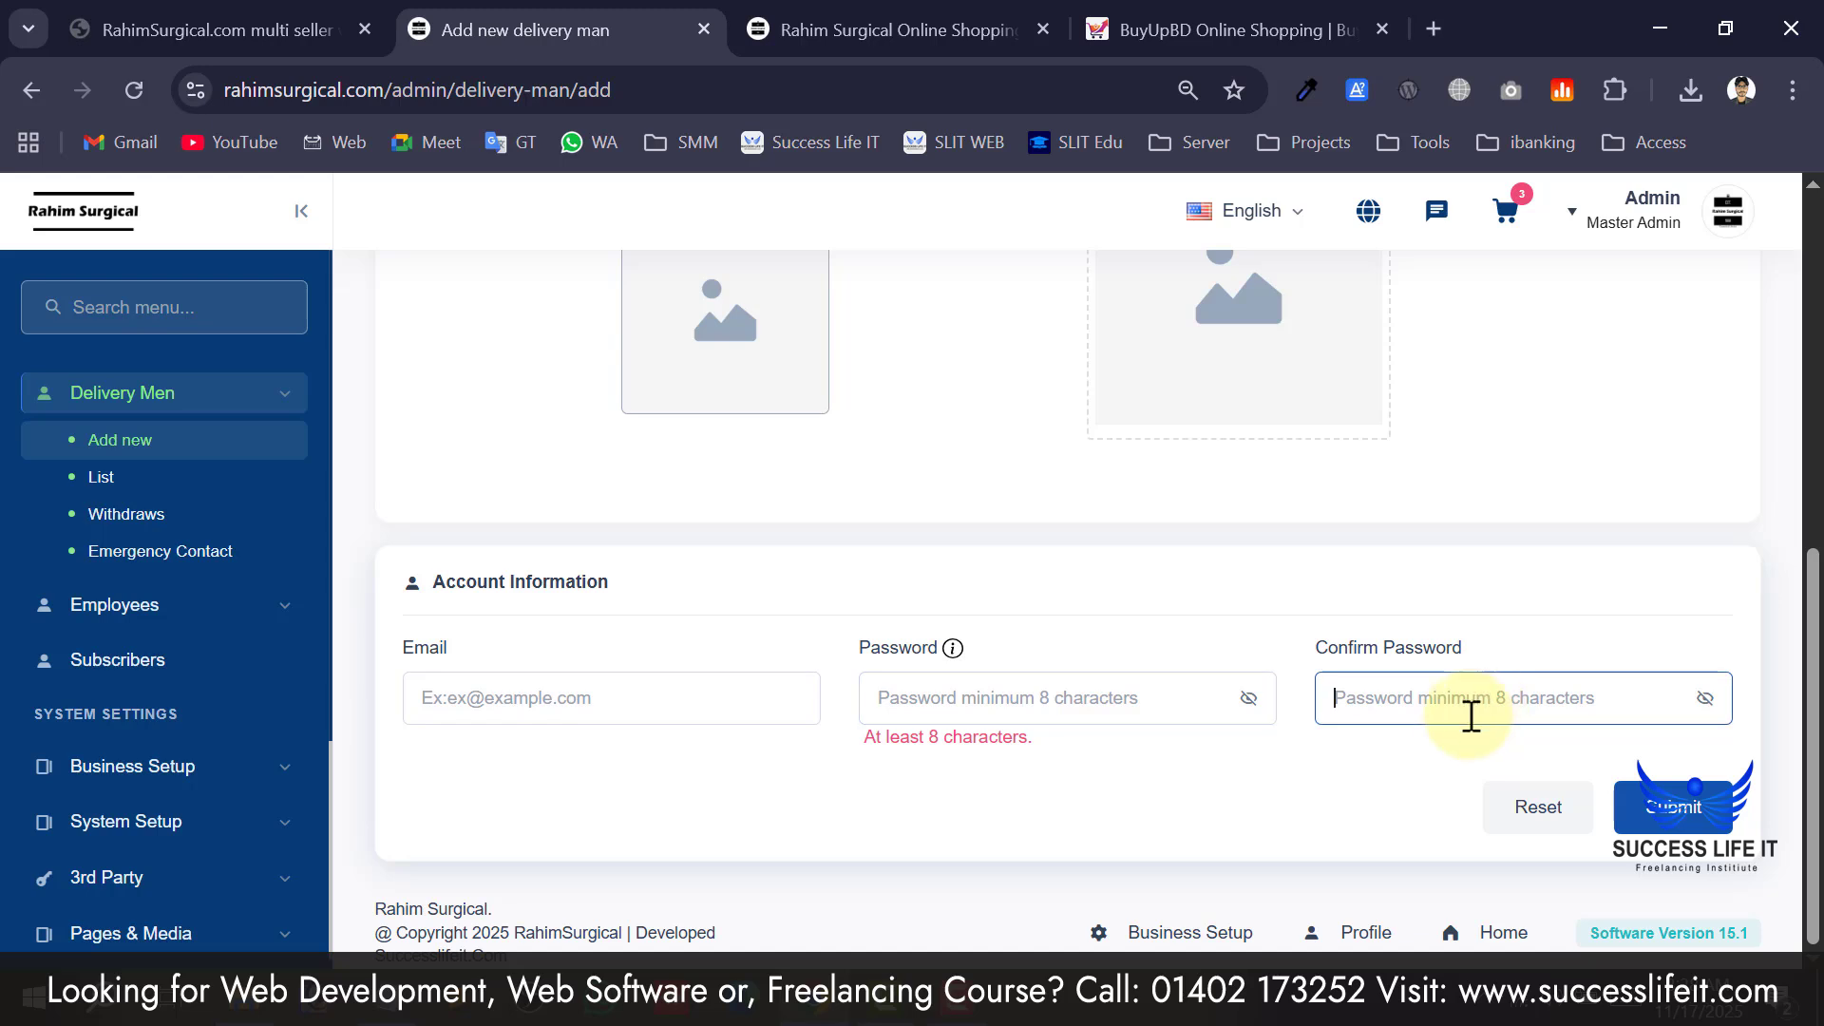
pyautogui.click(542, 707)
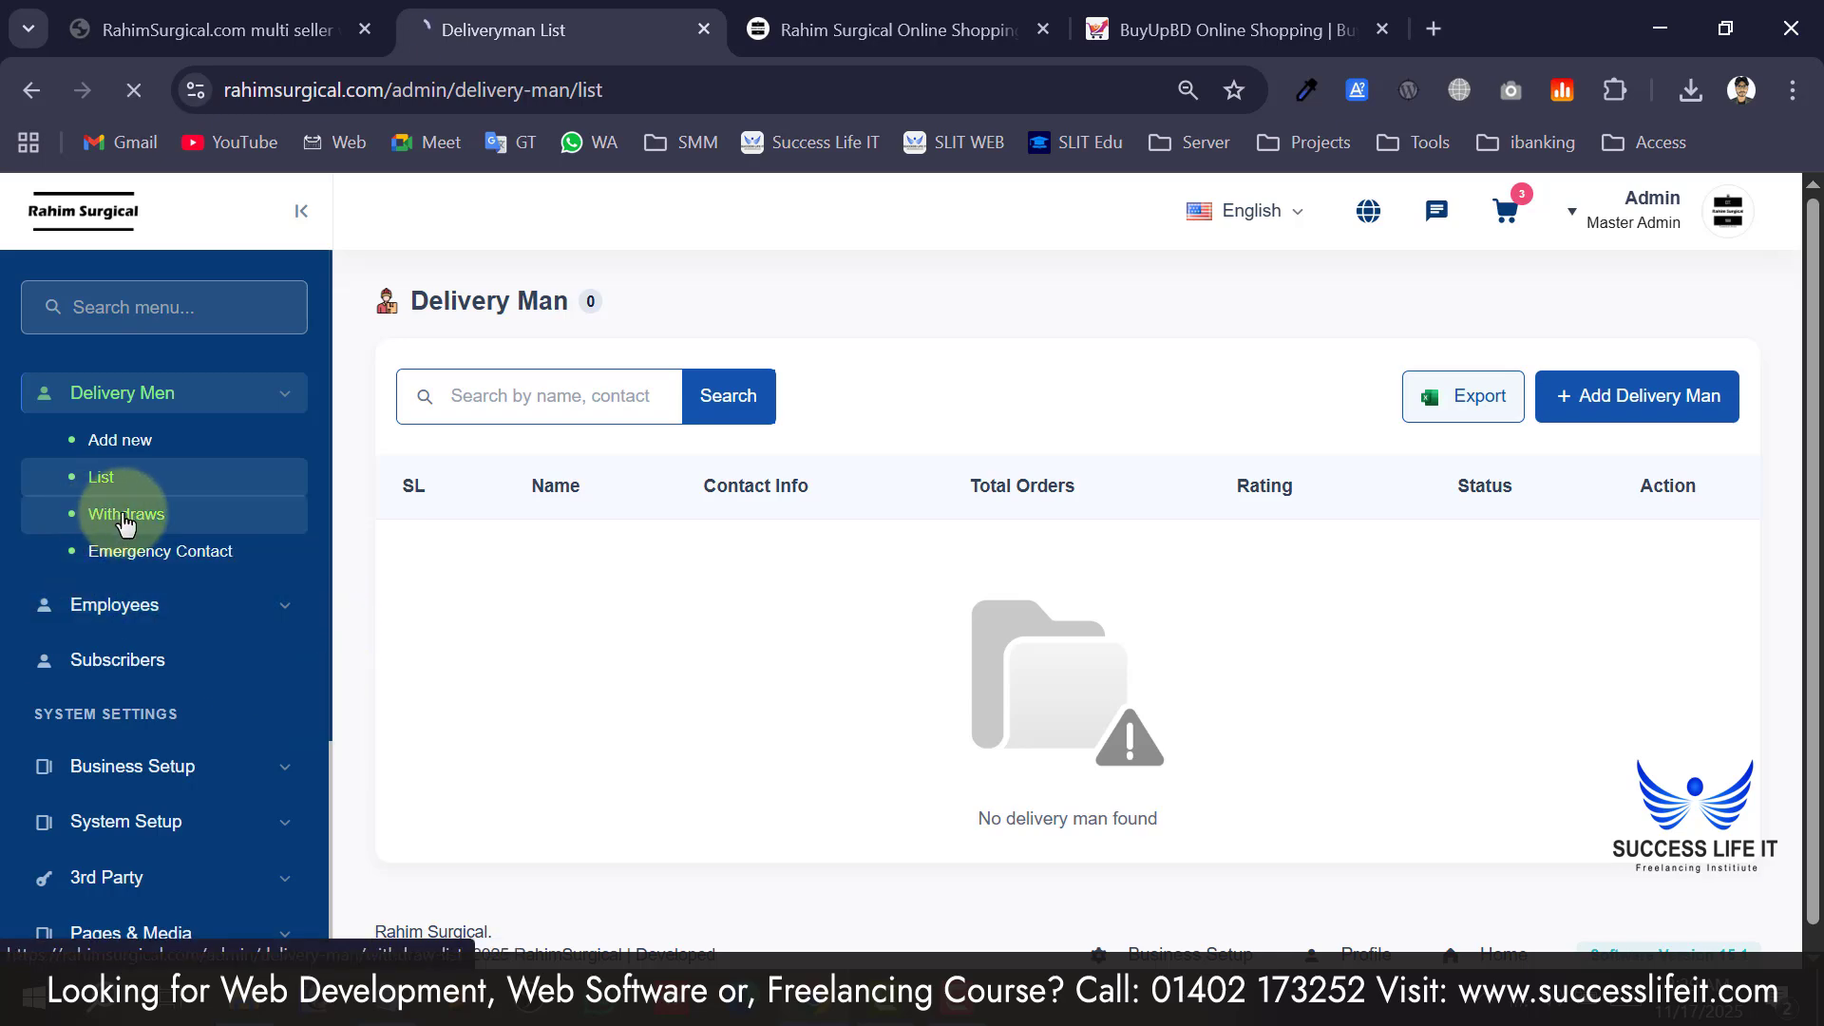
# View delivery men withdraws, then the Emergency Contact form's name and phone fields.
pyautogui.click(124, 522)
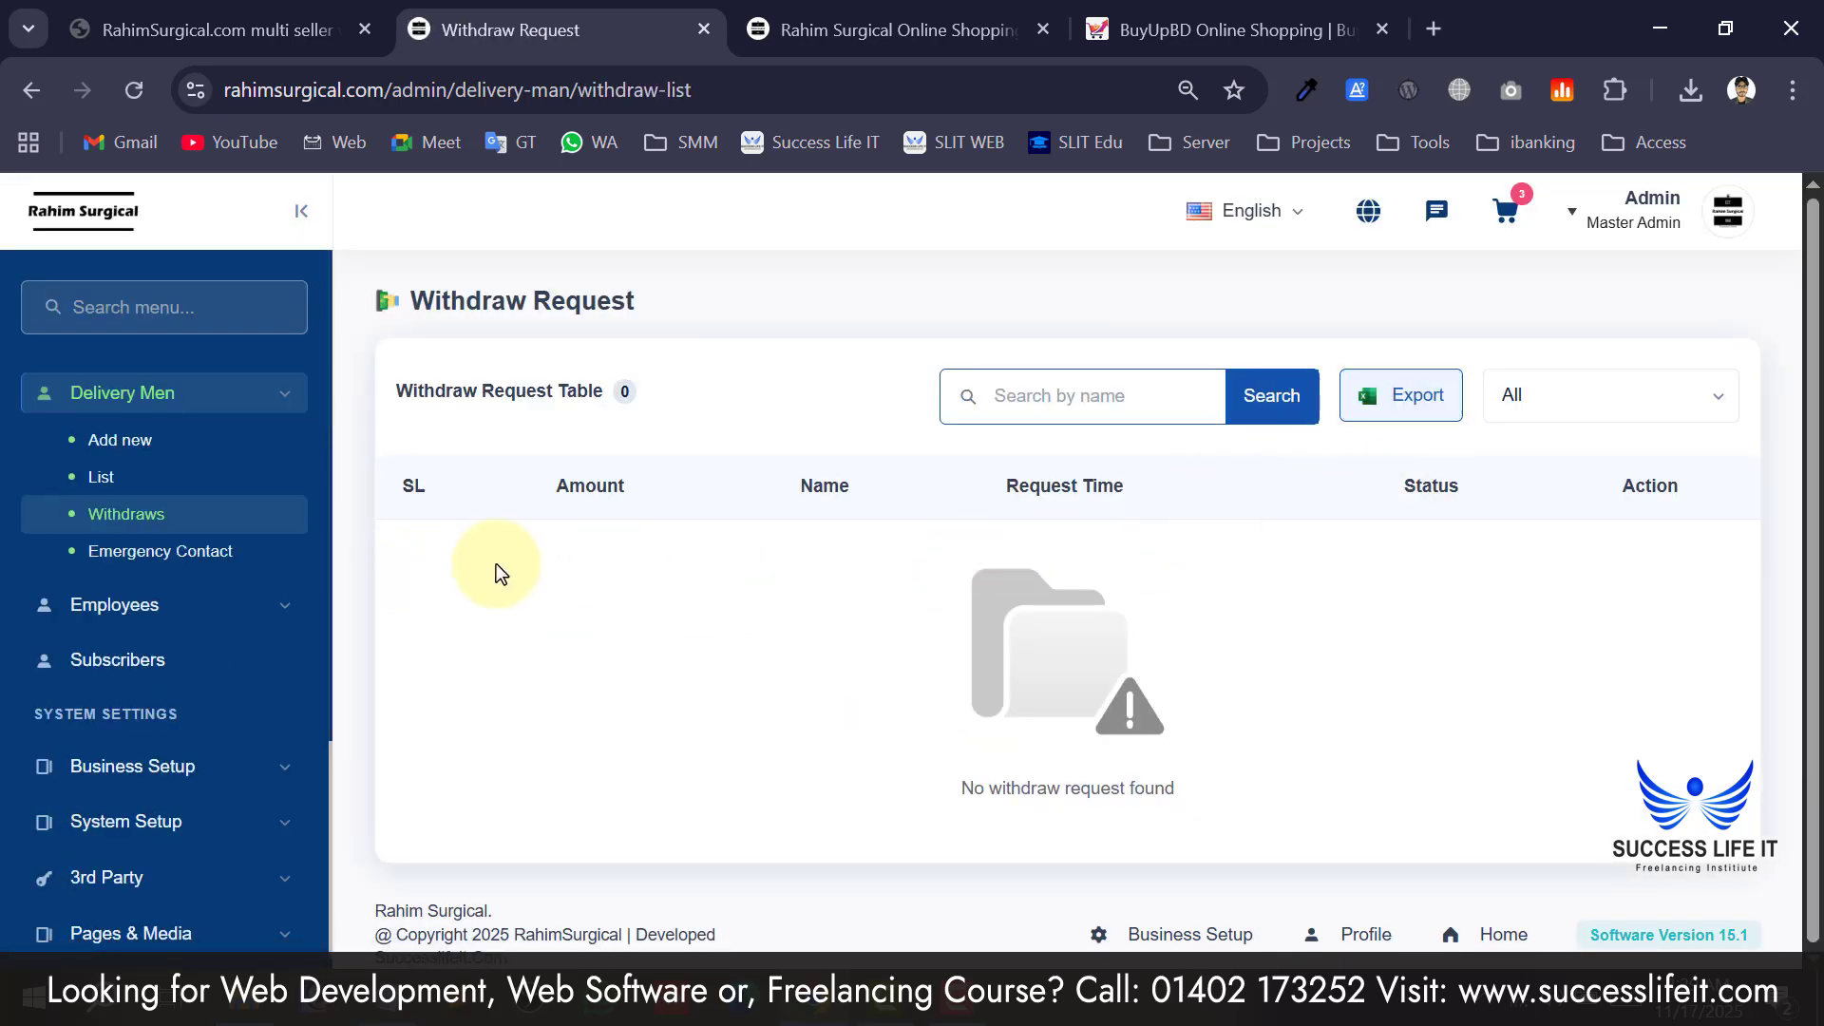
pyautogui.click(180, 559)
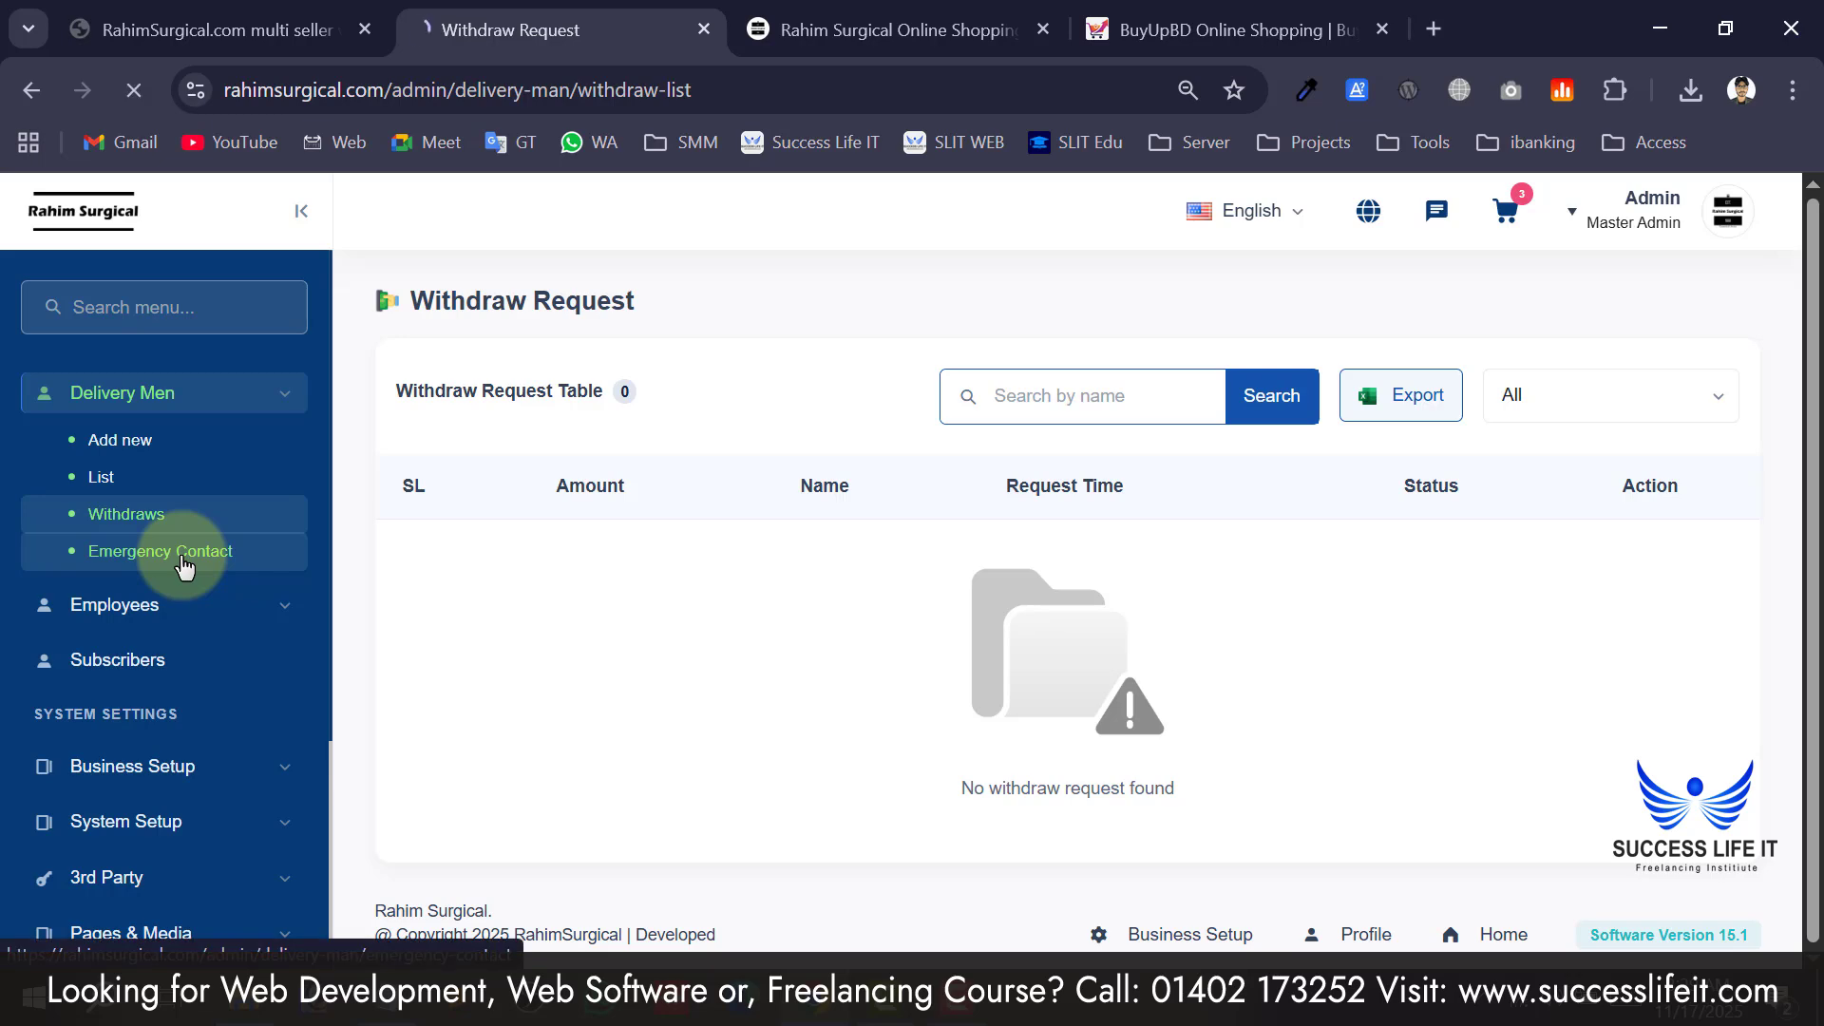
pyautogui.click(554, 484)
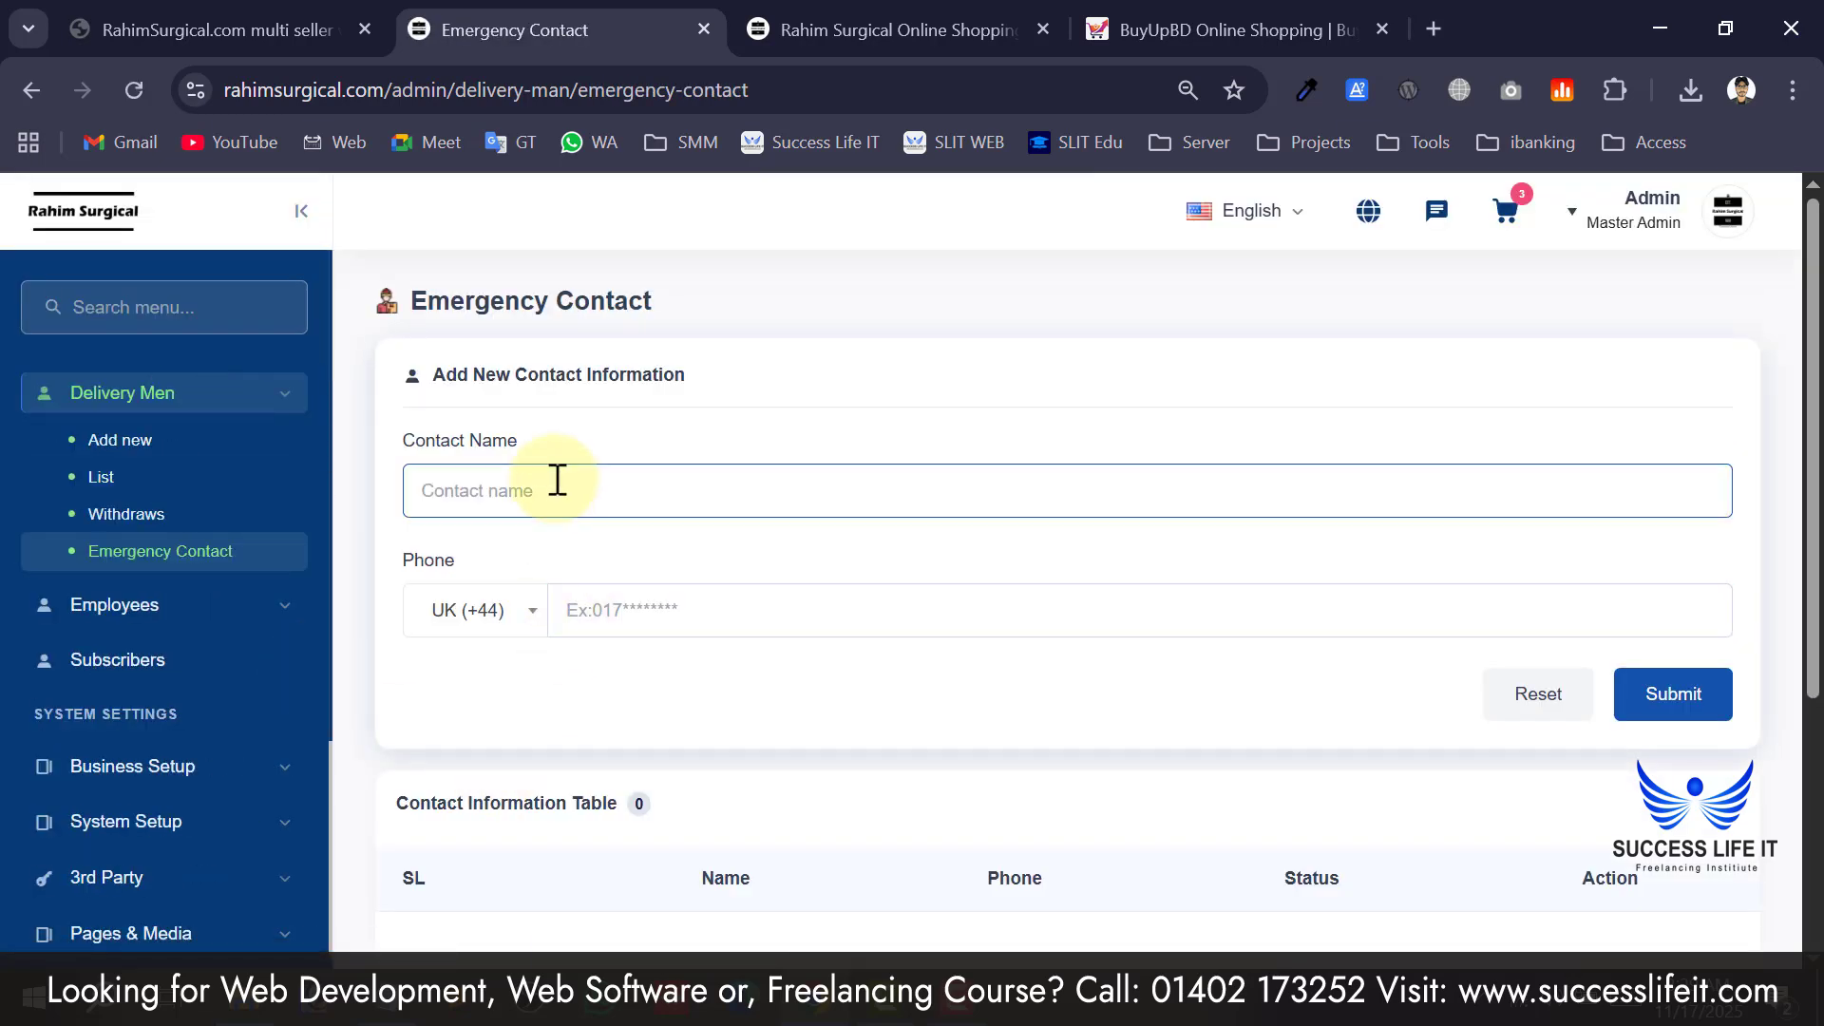
pyautogui.click(963, 594)
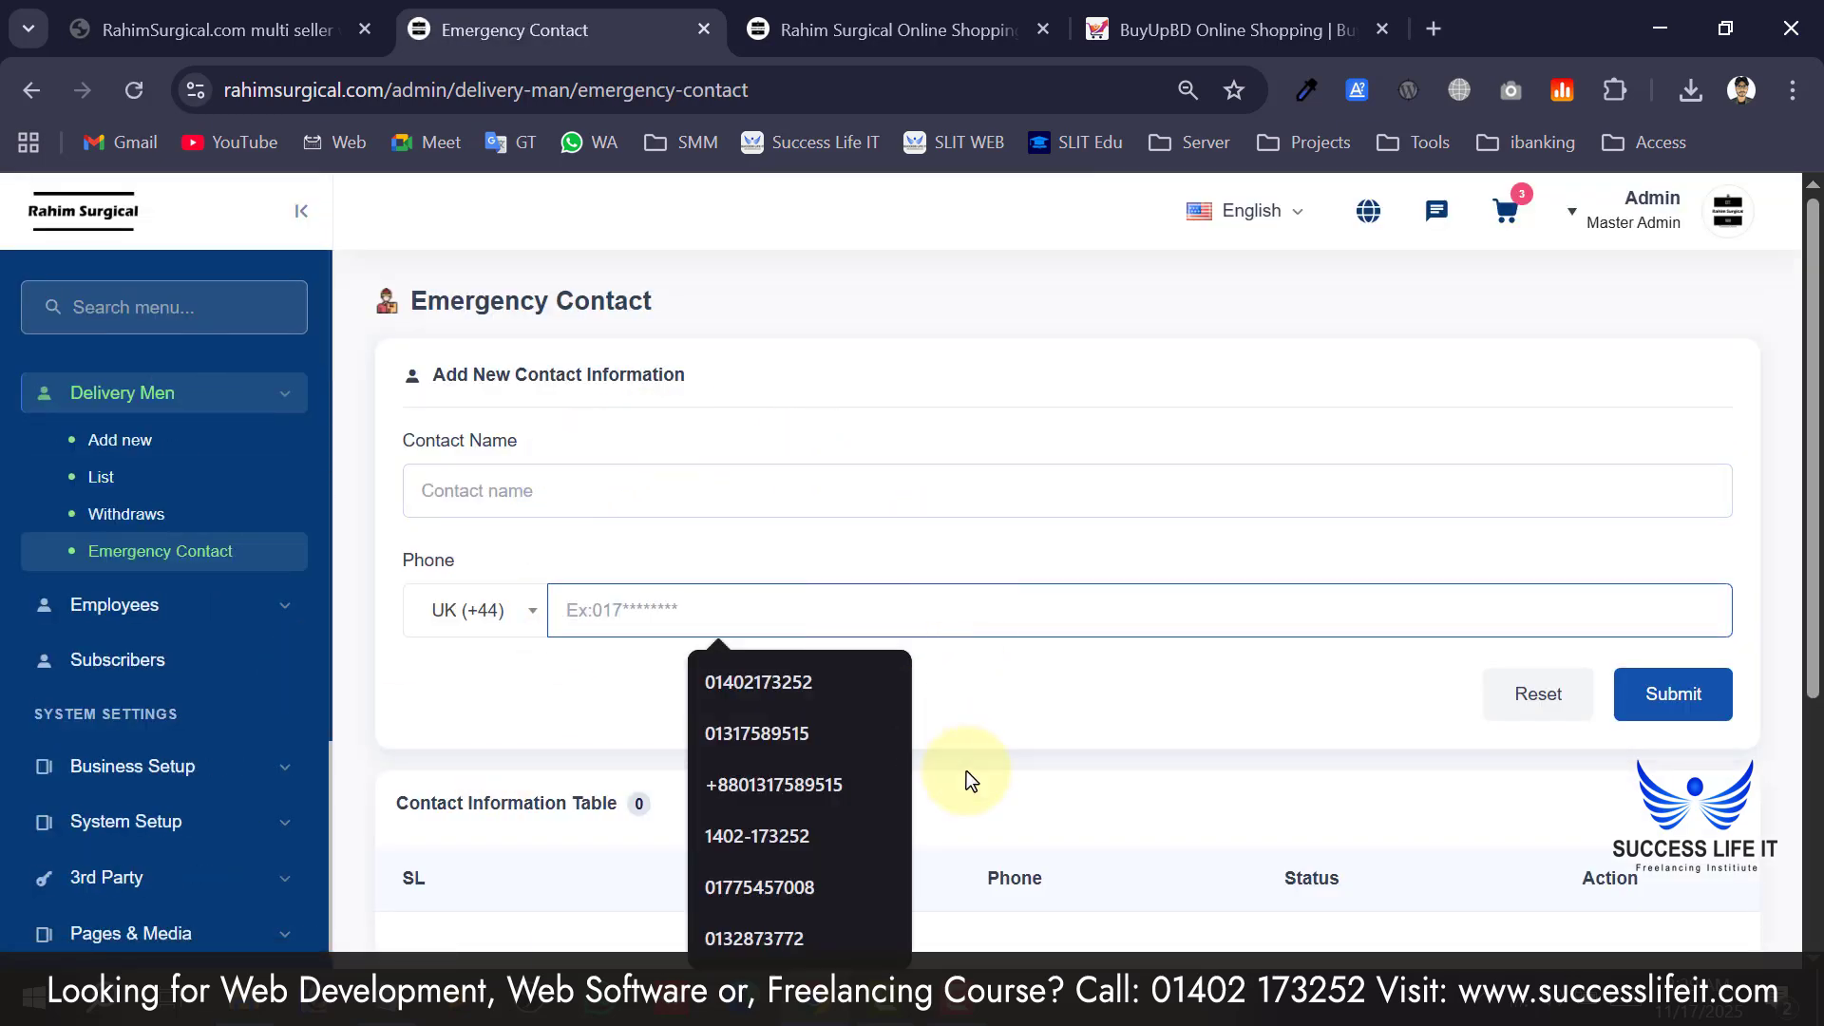
# Scroll through the empty emergency contact table and expand the Employees section.
pyautogui.scroll(-4, 1035, 698)
pyautogui.scroll(4, 1182, 669)
pyautogui.scroll(-3, 1032, 703)
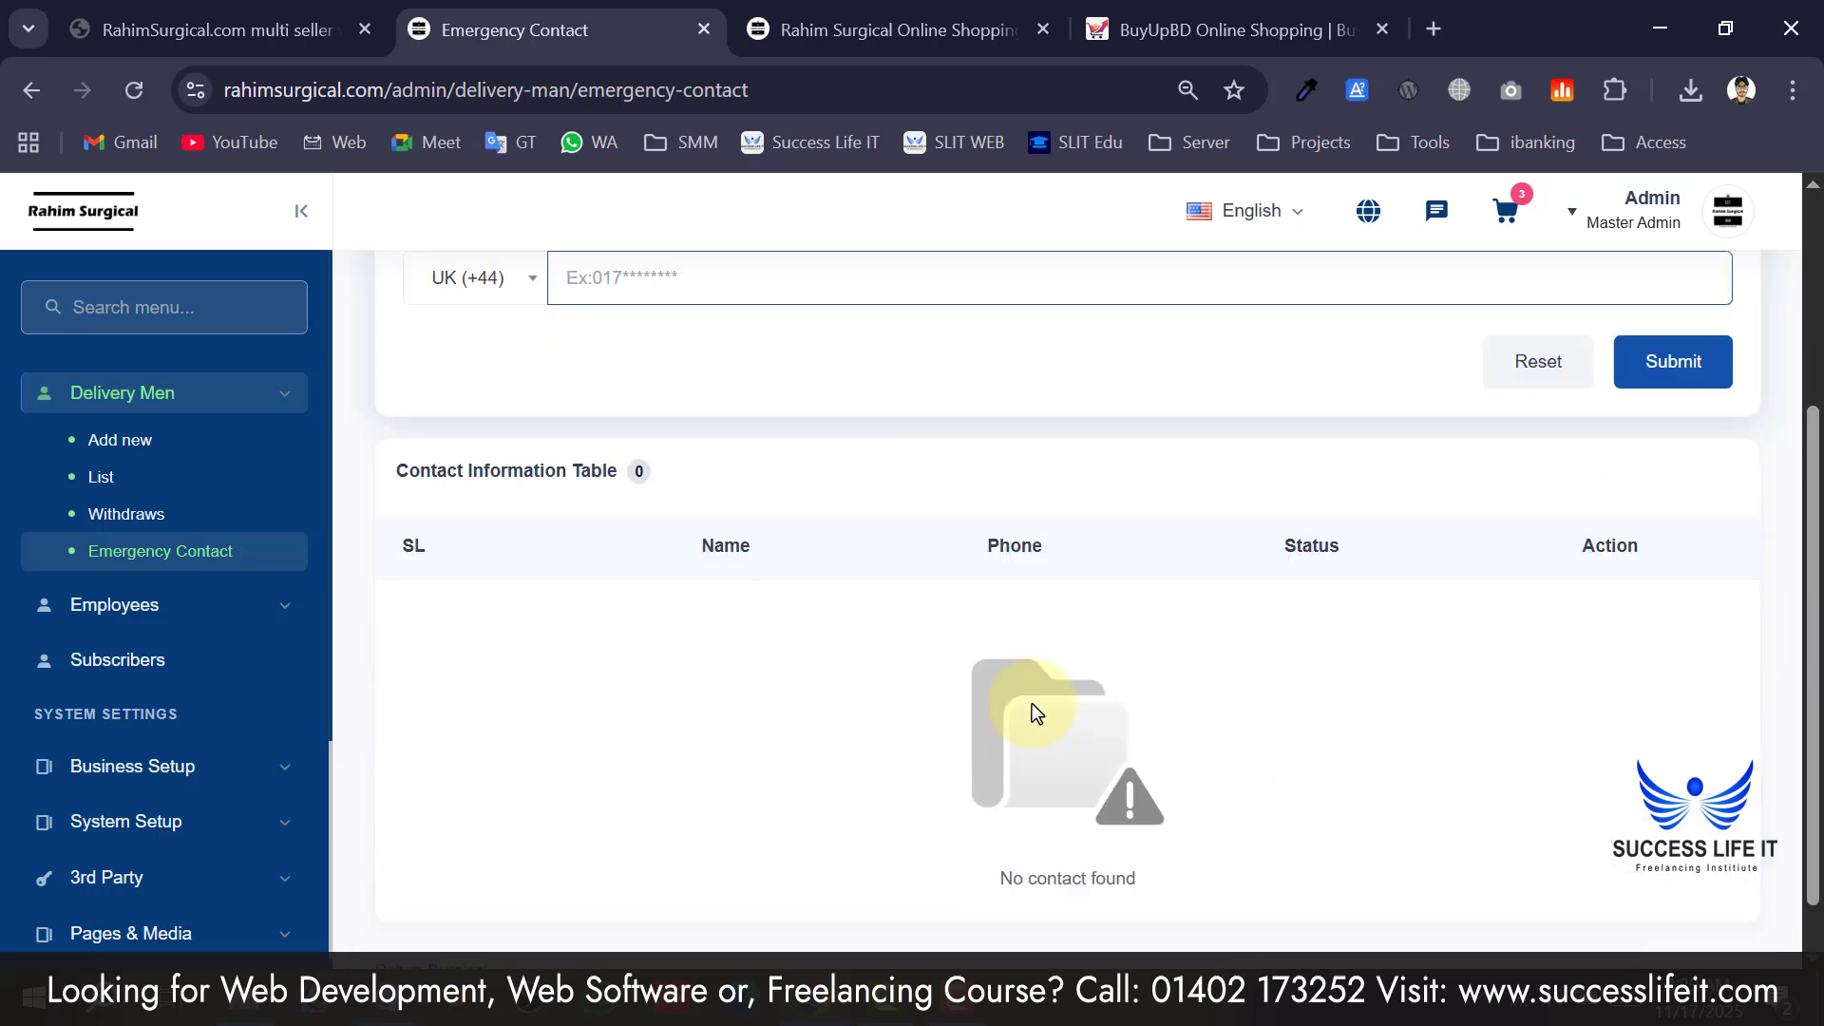
pyautogui.scroll(3, 1032, 703)
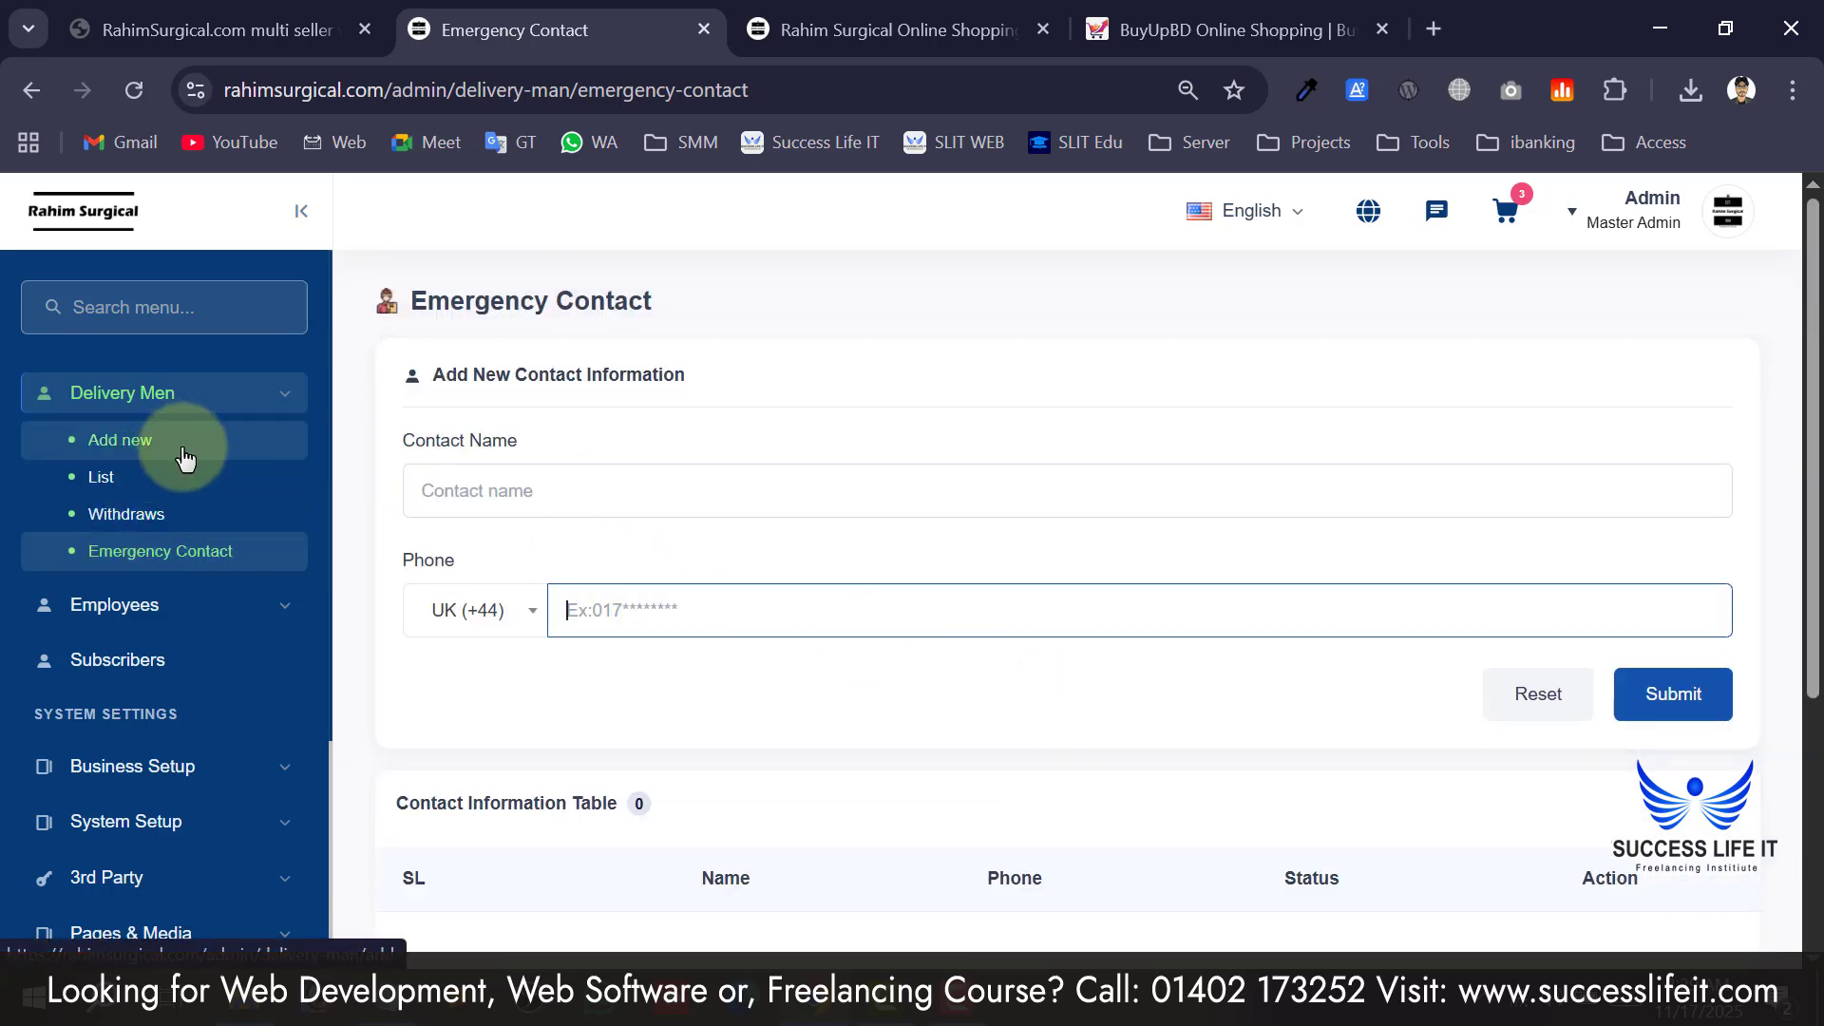
pyautogui.scroll(-2, 1009, 741)
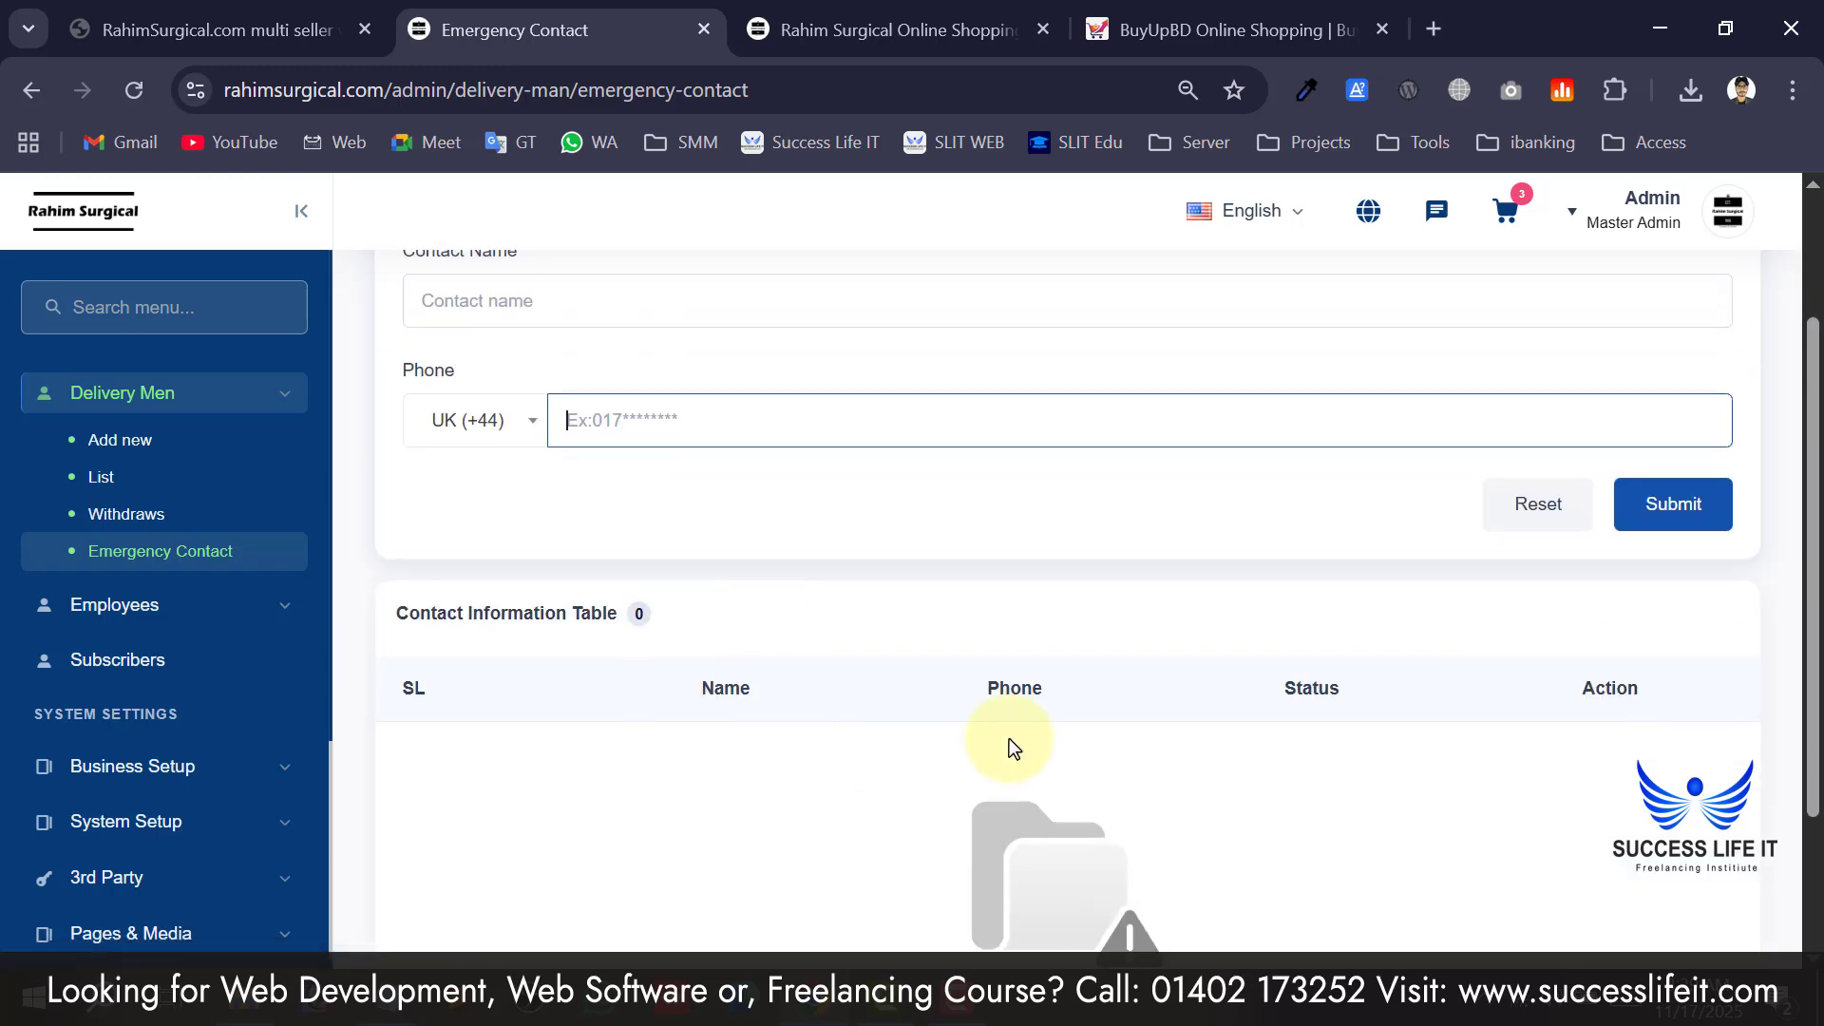
pyautogui.scroll(2, 1009, 739)
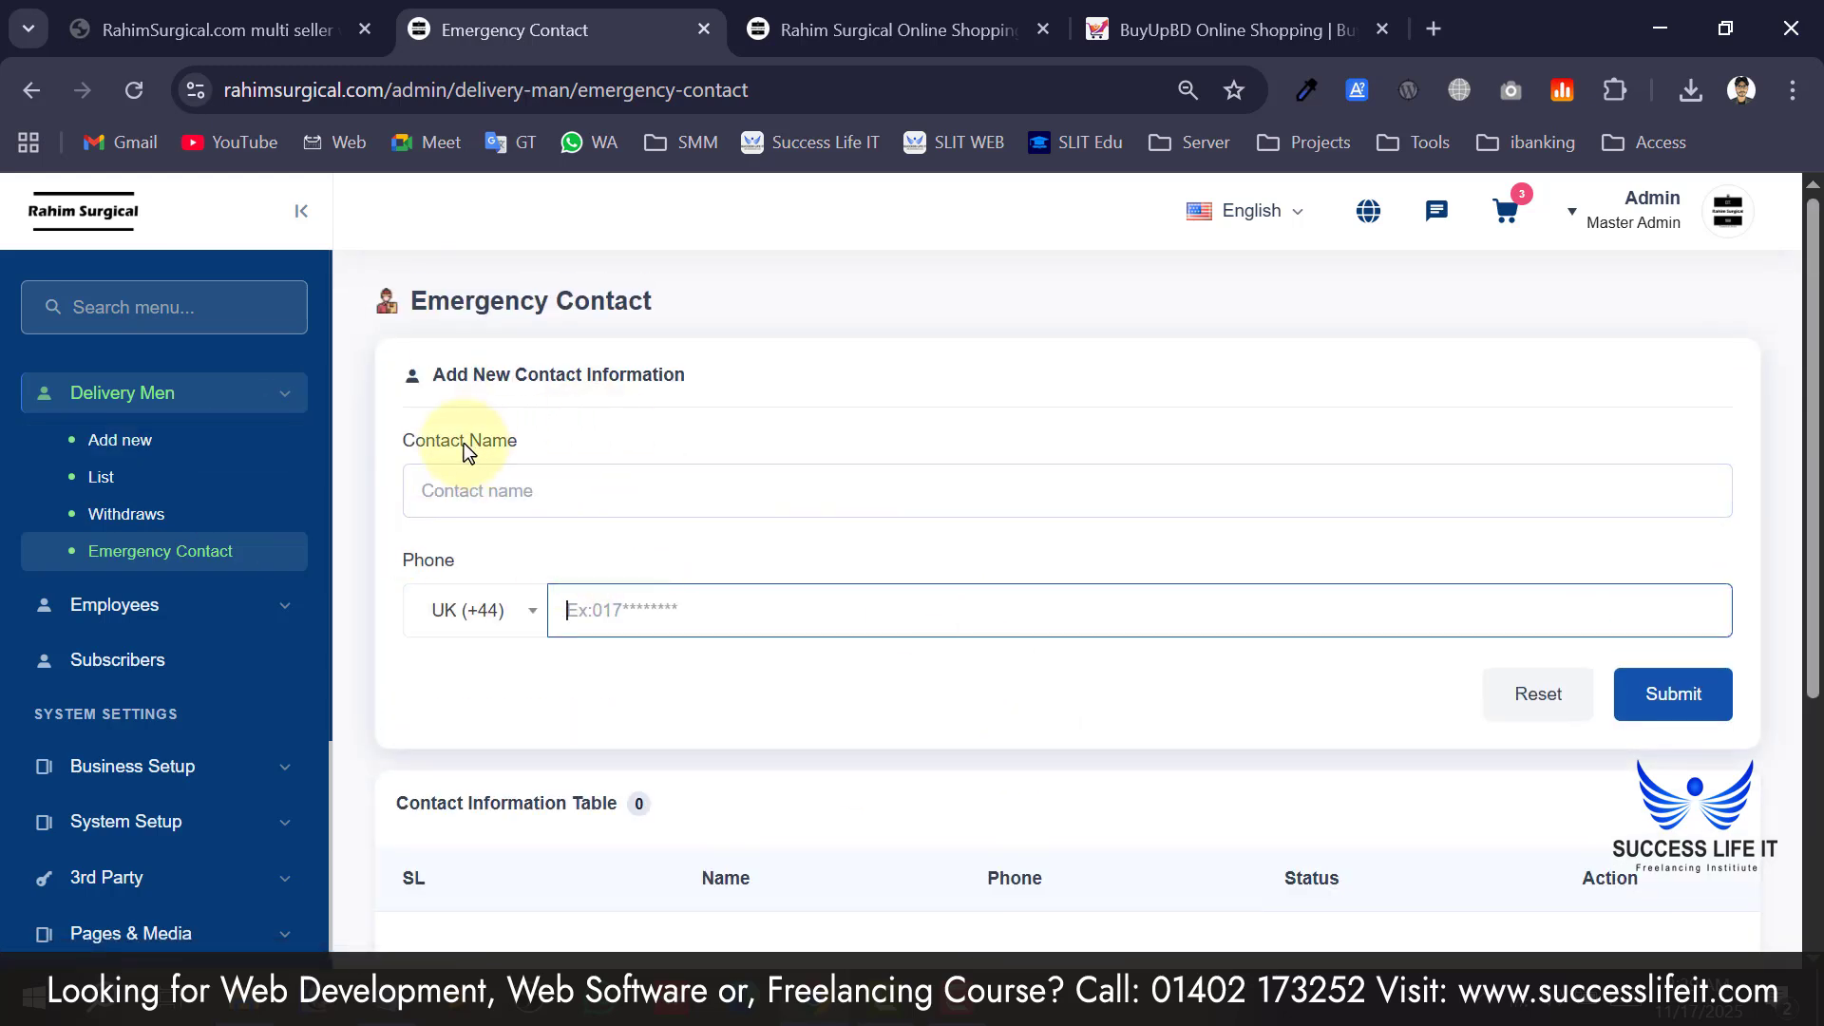
pyautogui.click(152, 610)
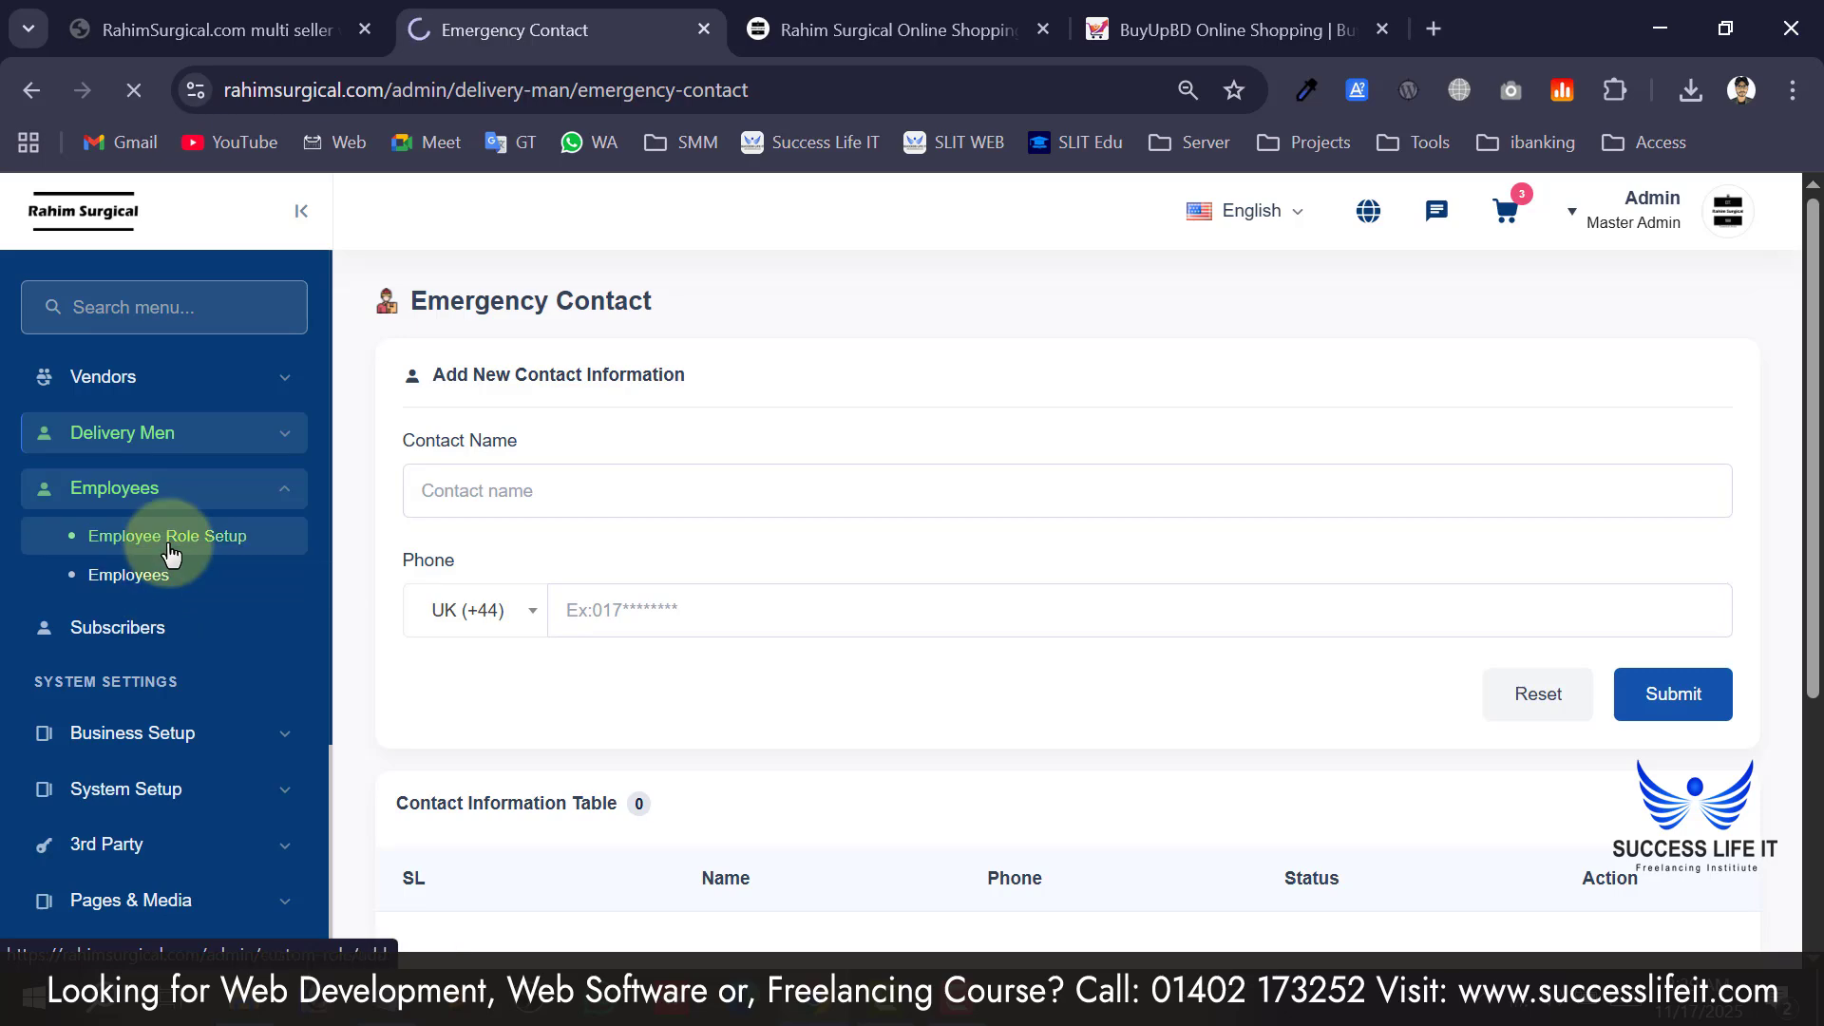
# Enter manager as the new employee role name.
pyautogui.click(427, 439)
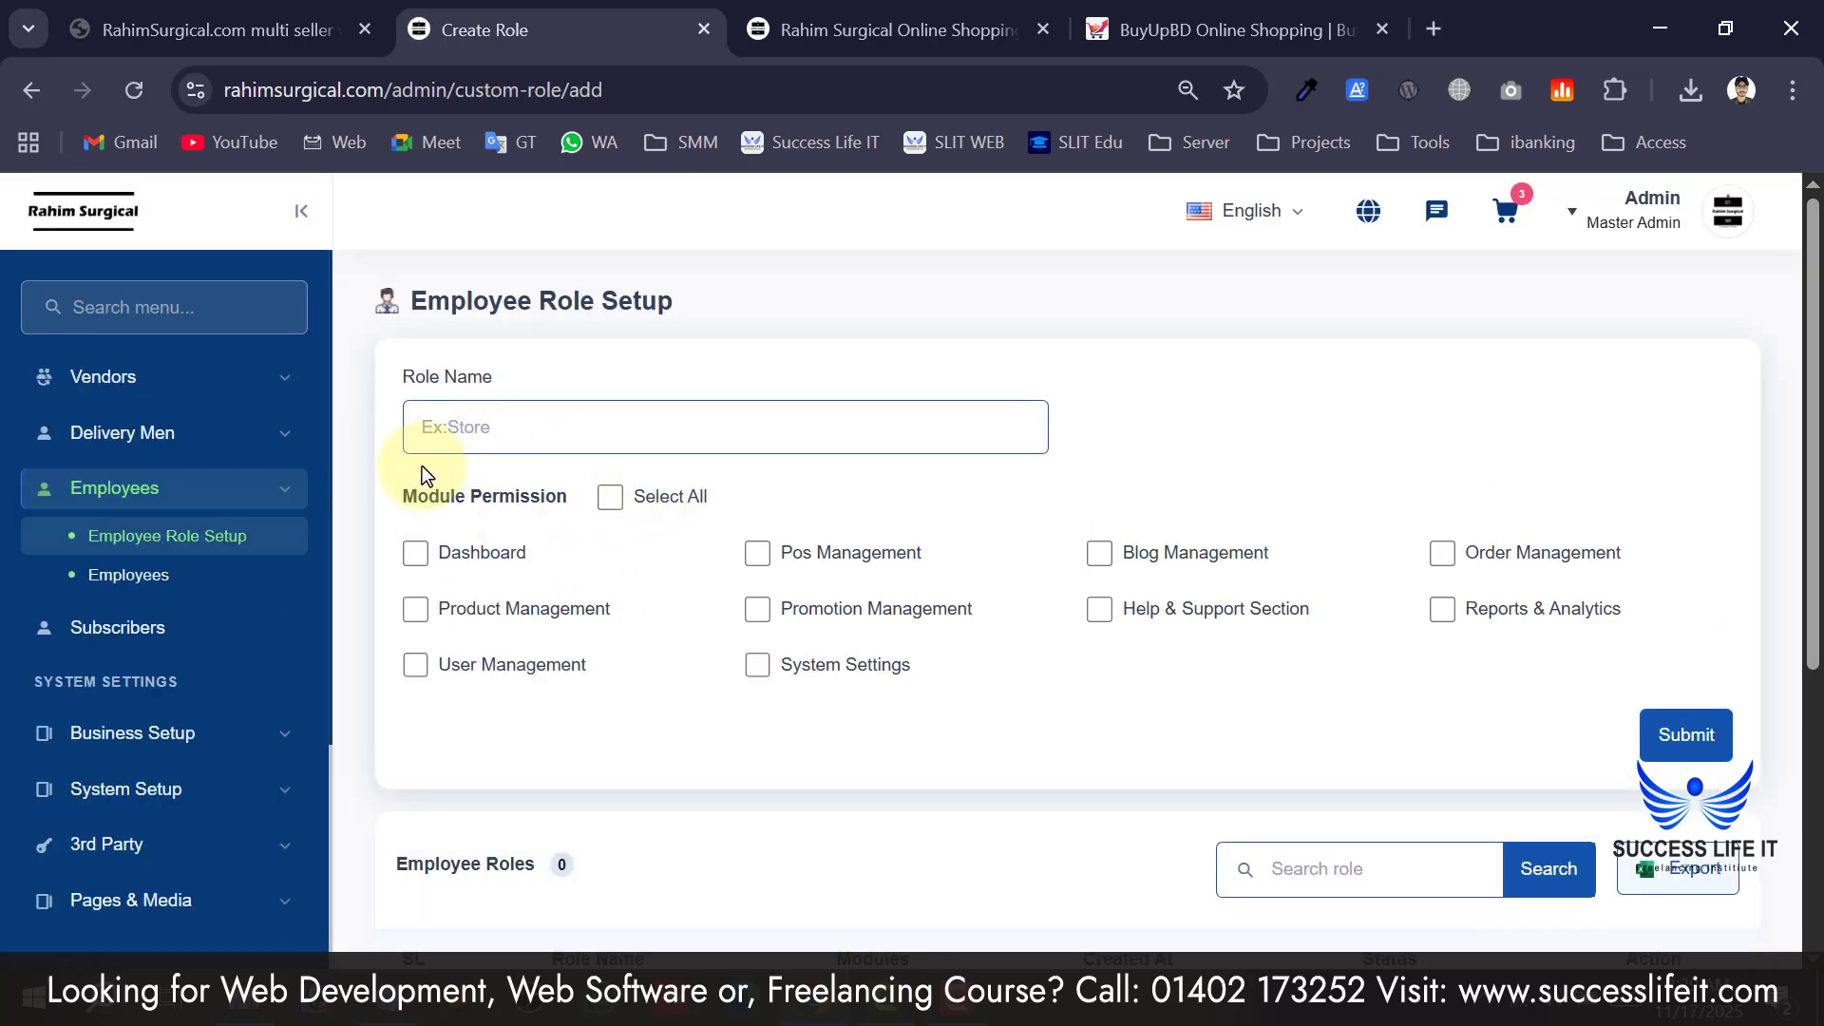
pyautogui.click(508, 458)
pyautogui.scroll(-4, 505, 468)
pyautogui.scroll(4, 938, 618)
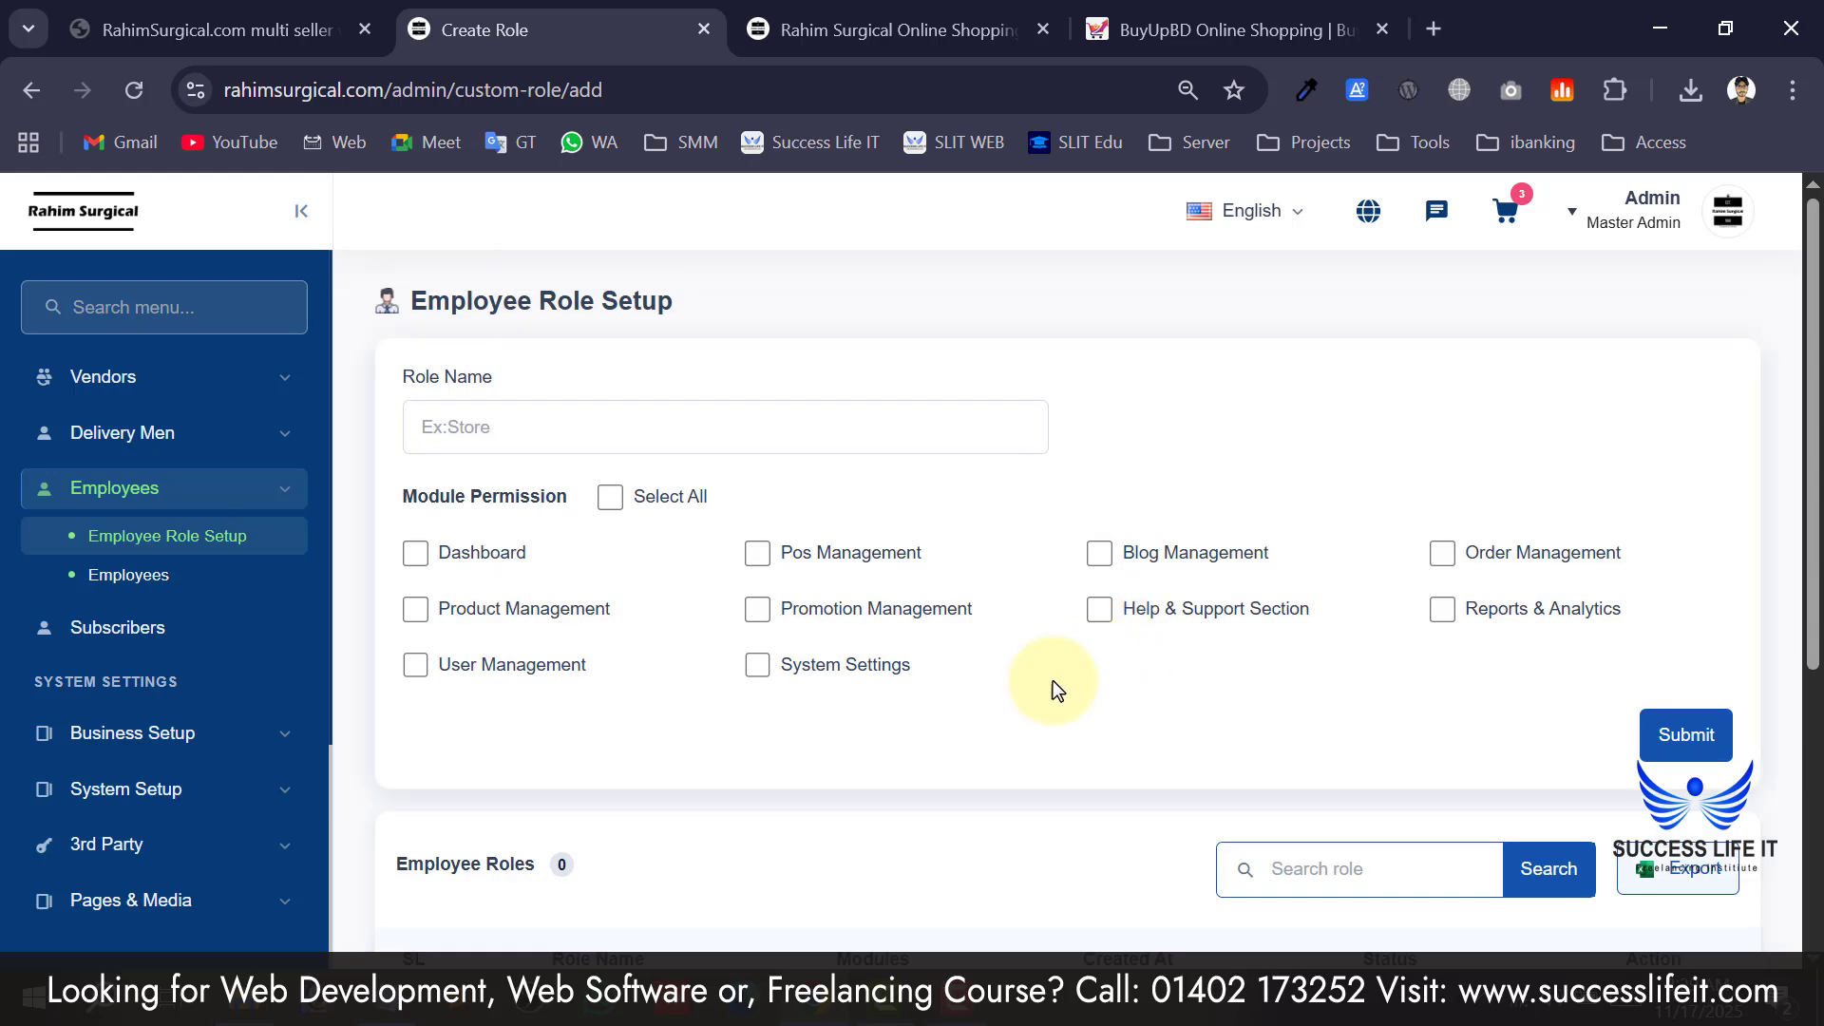
pyautogui.click(691, 440)
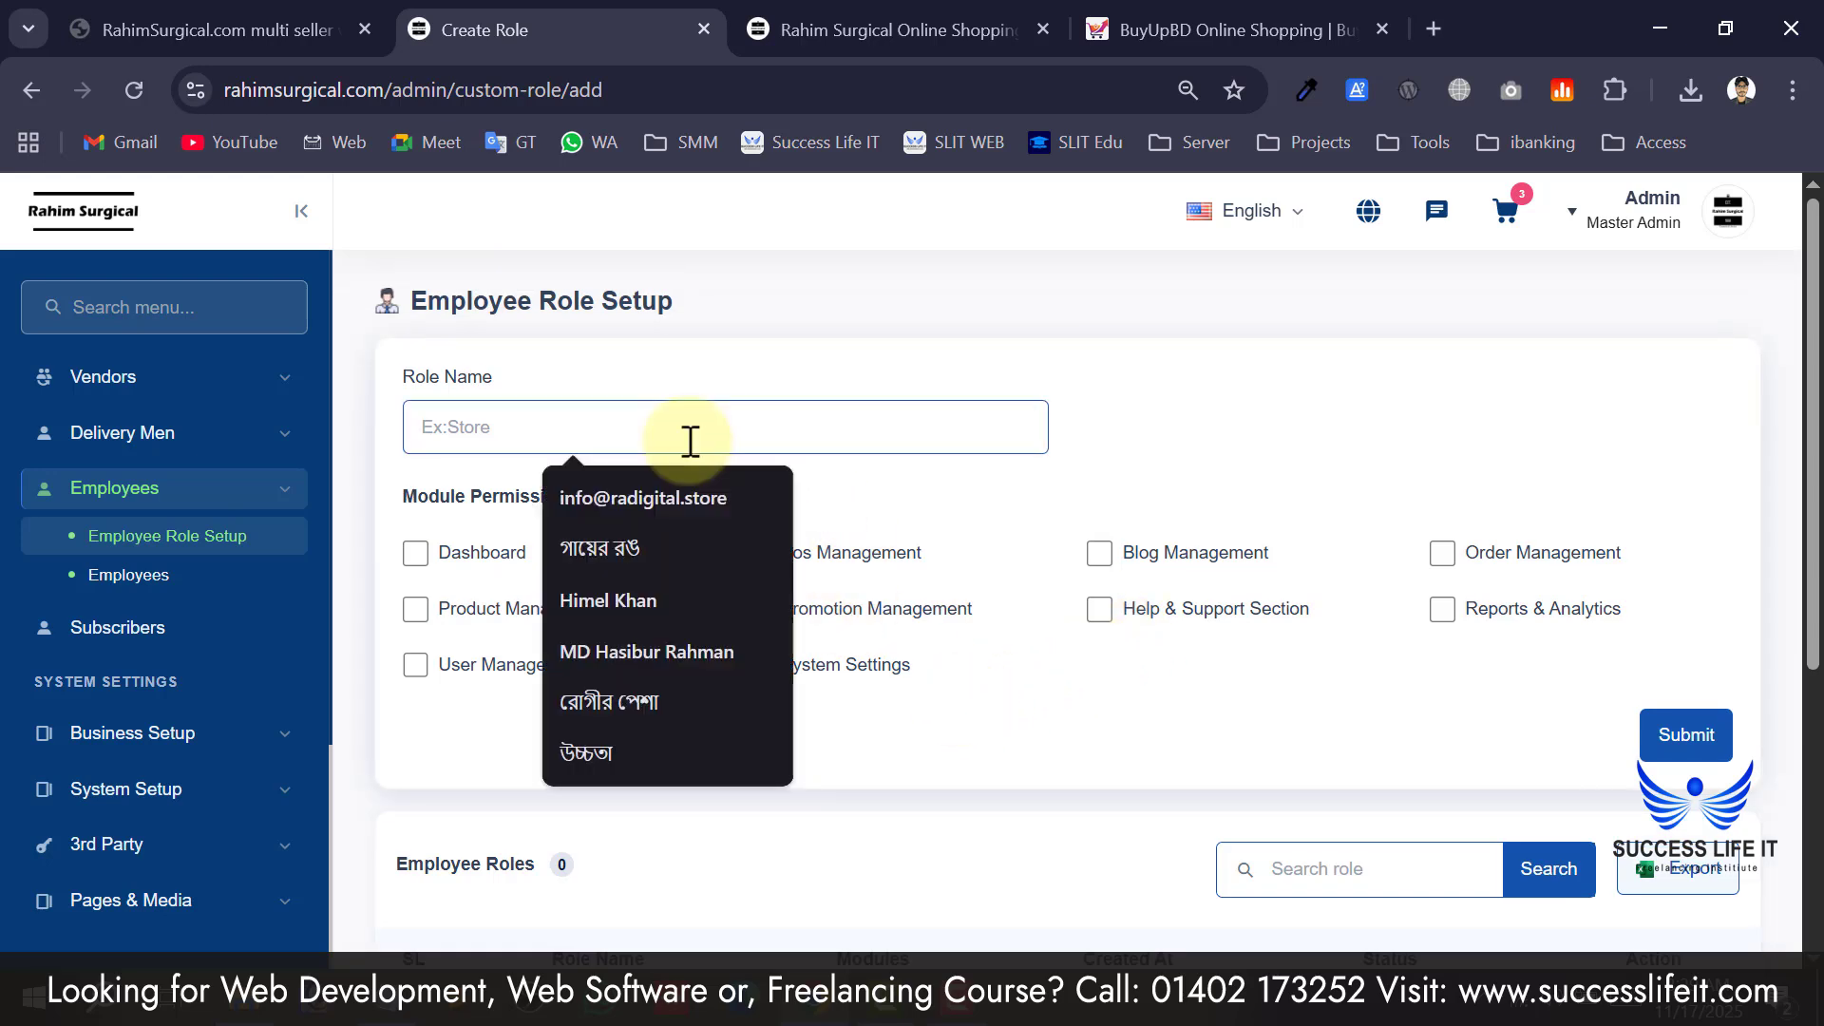
pyautogui.write('S')
pyautogui.press('BackSpace')
pyautogui.write('manager')
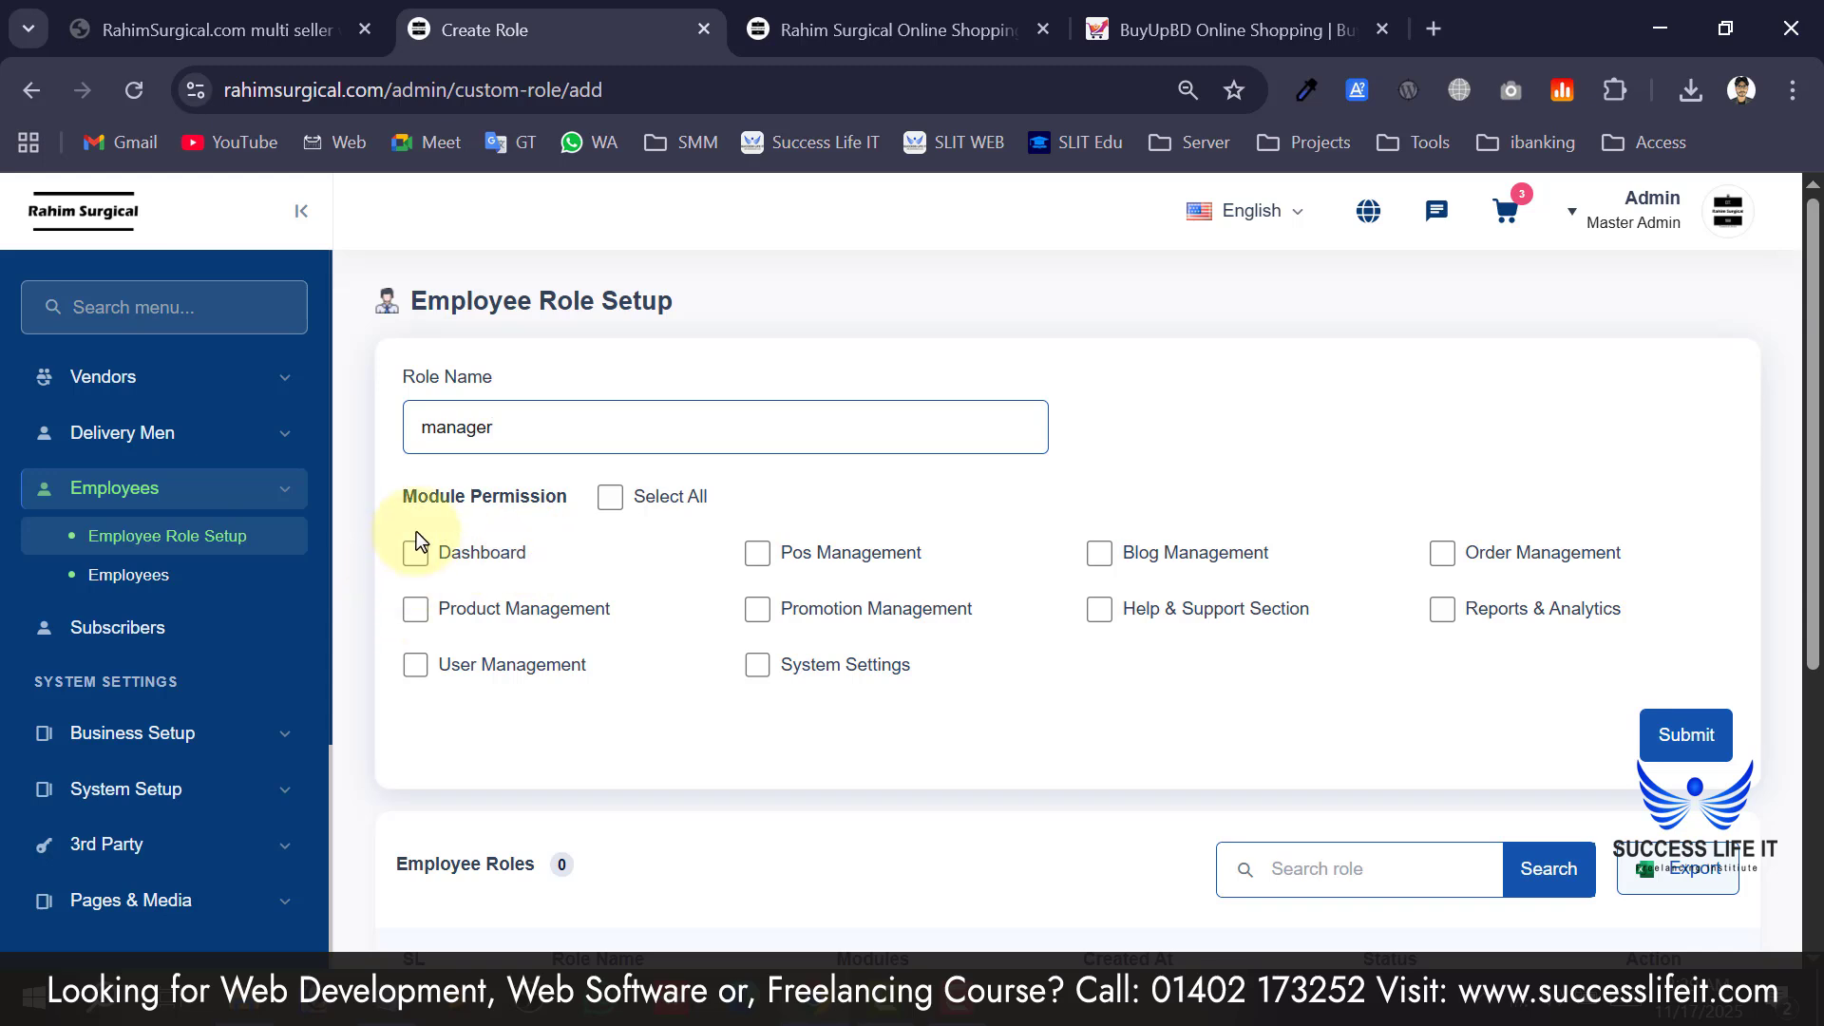
# Grant the role Dashboard, POS, Blog, Order, Product, Promotion and Help & Support permissions.
pyautogui.click(419, 564)
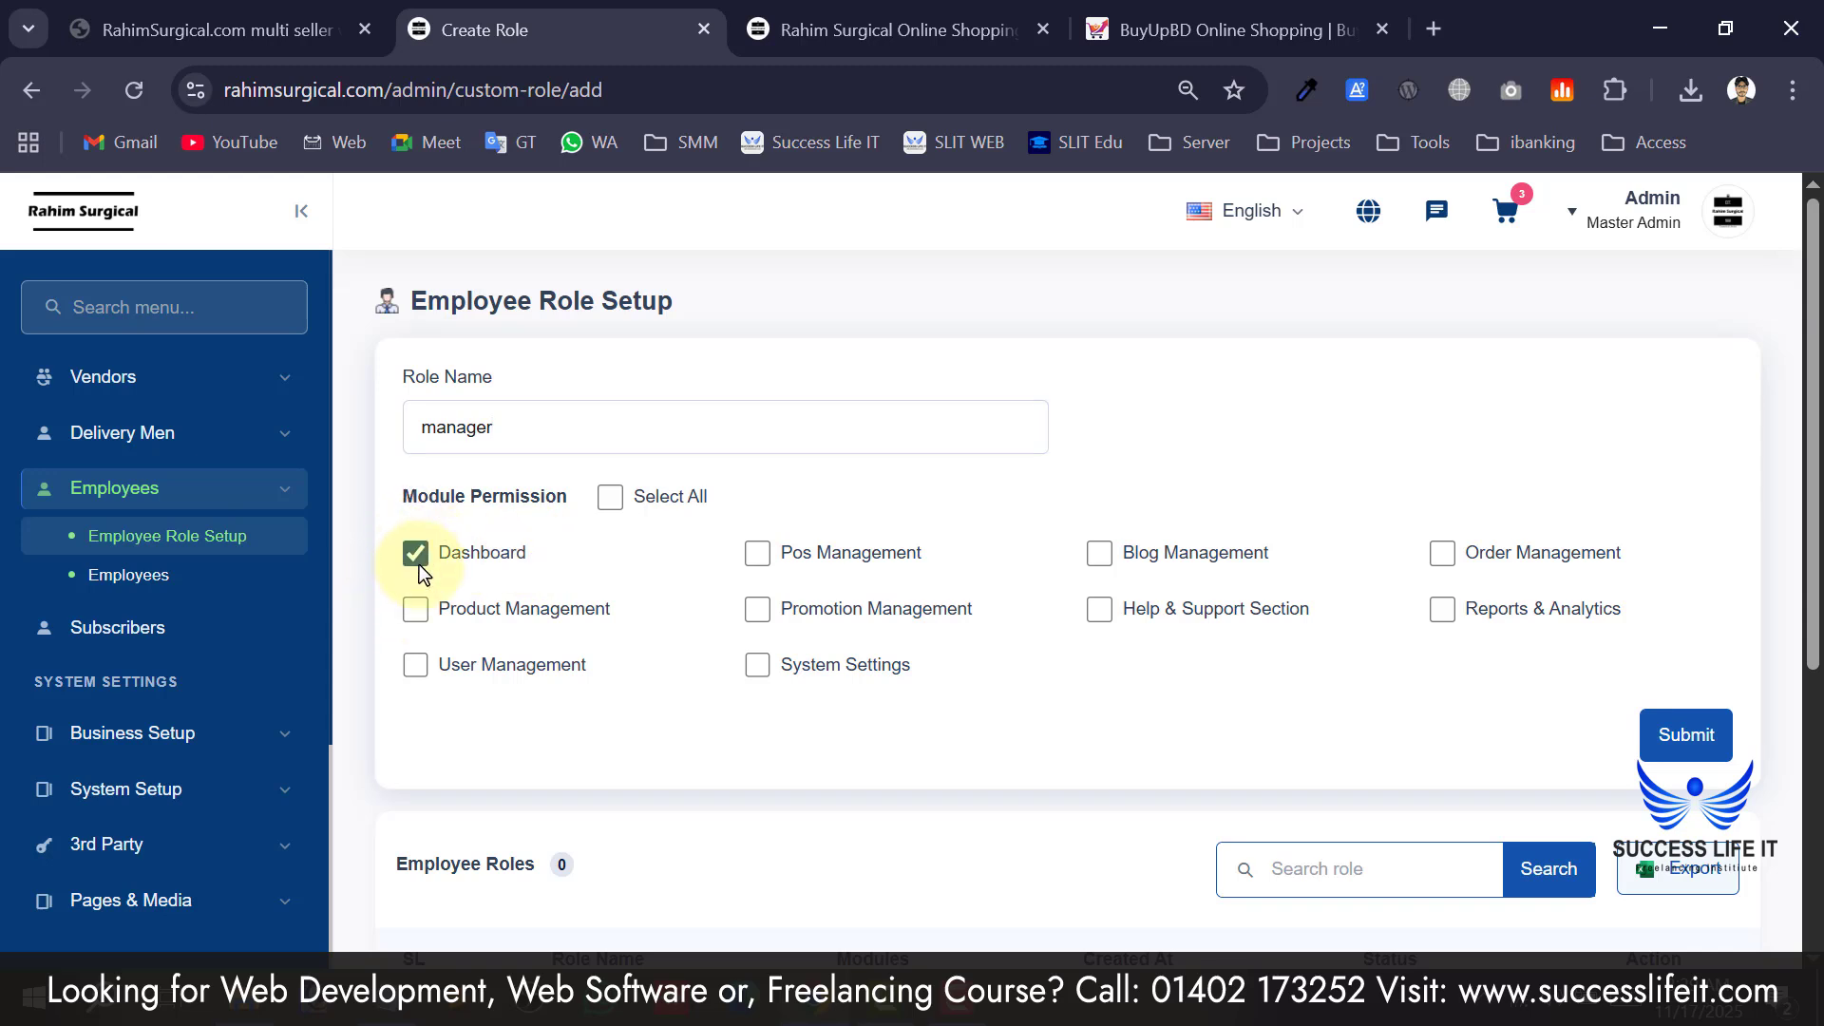
pyautogui.click(766, 564)
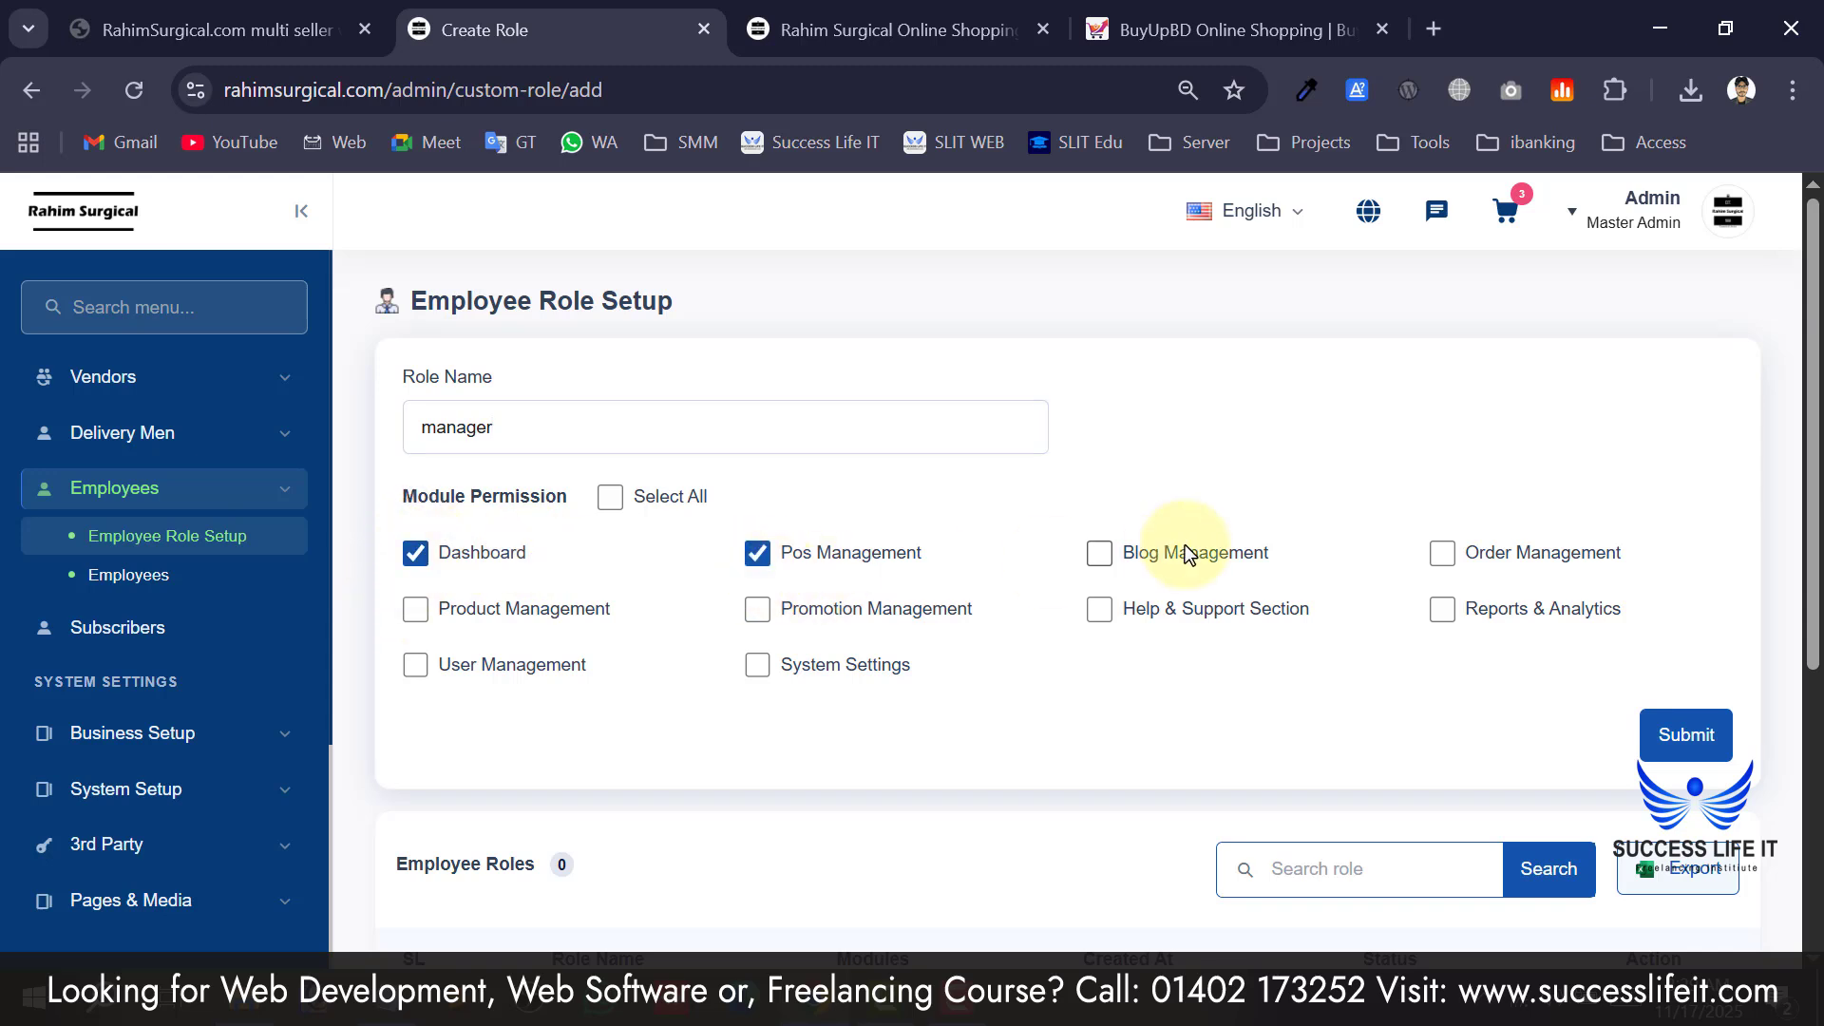
pyautogui.click(1100, 565)
pyautogui.click(1442, 555)
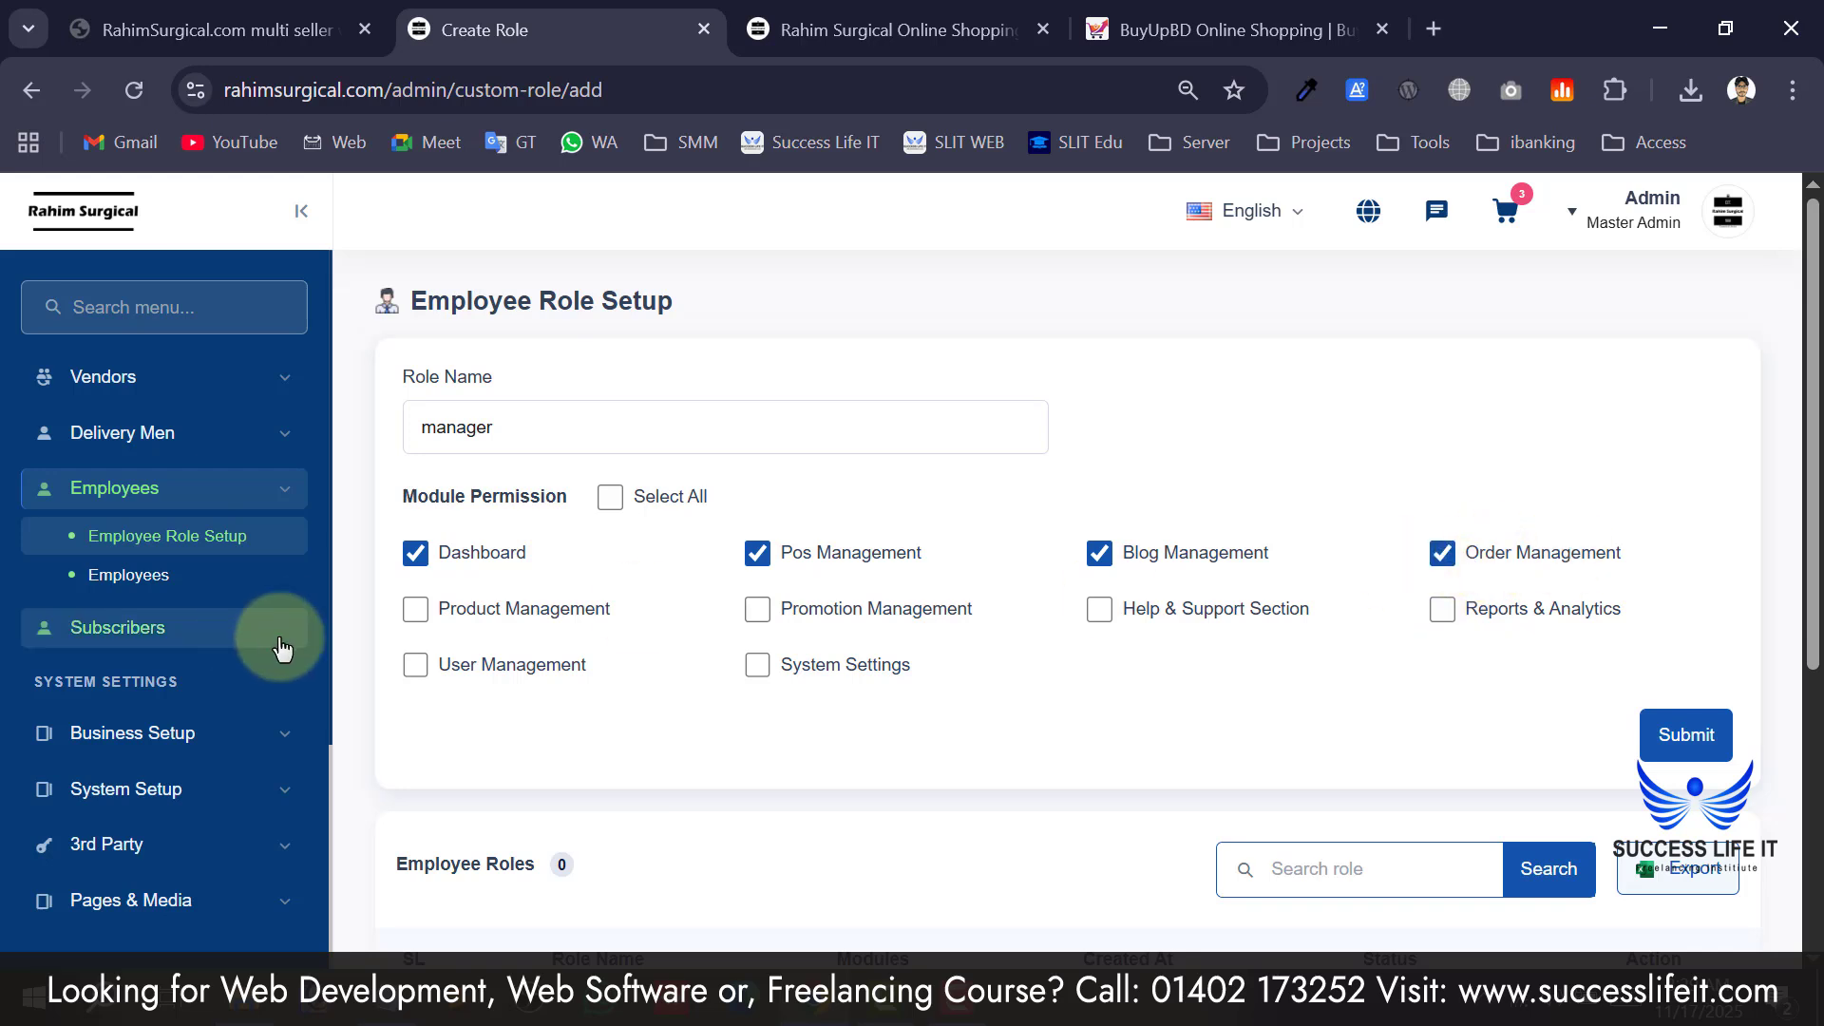
pyautogui.click(424, 618)
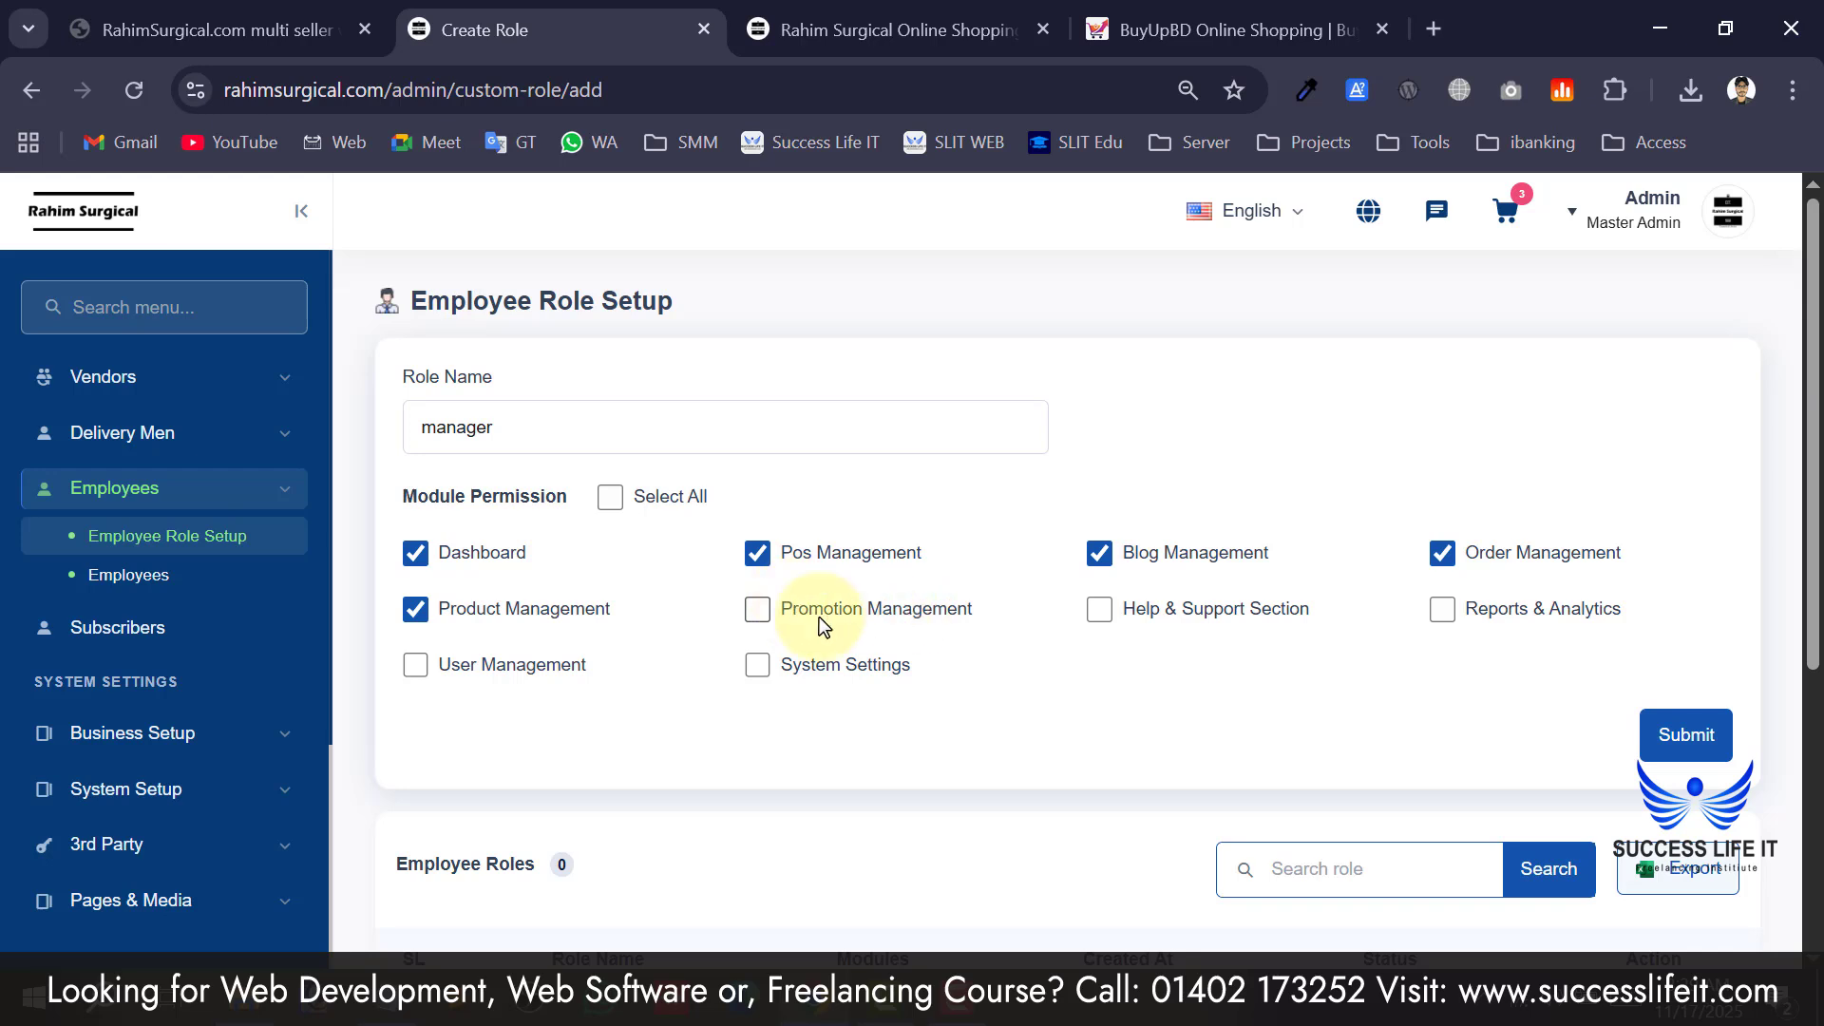
pyautogui.click(759, 611)
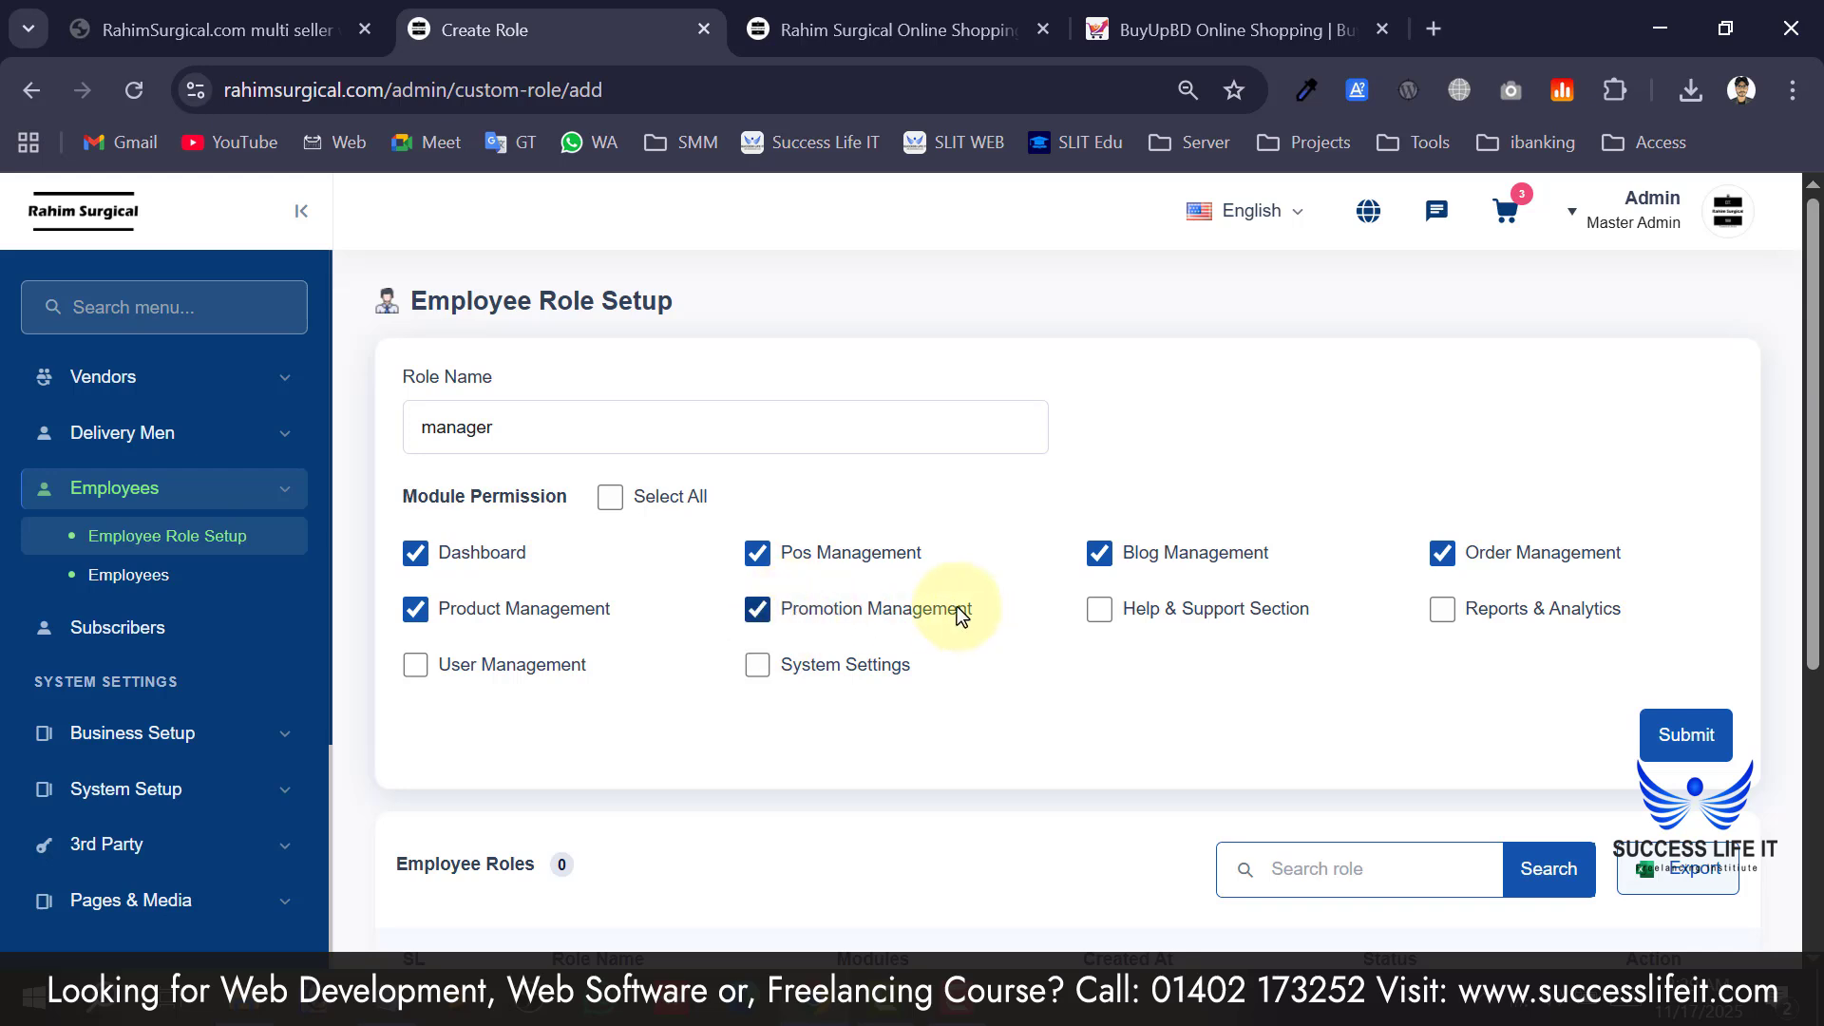
pyautogui.click(1094, 610)
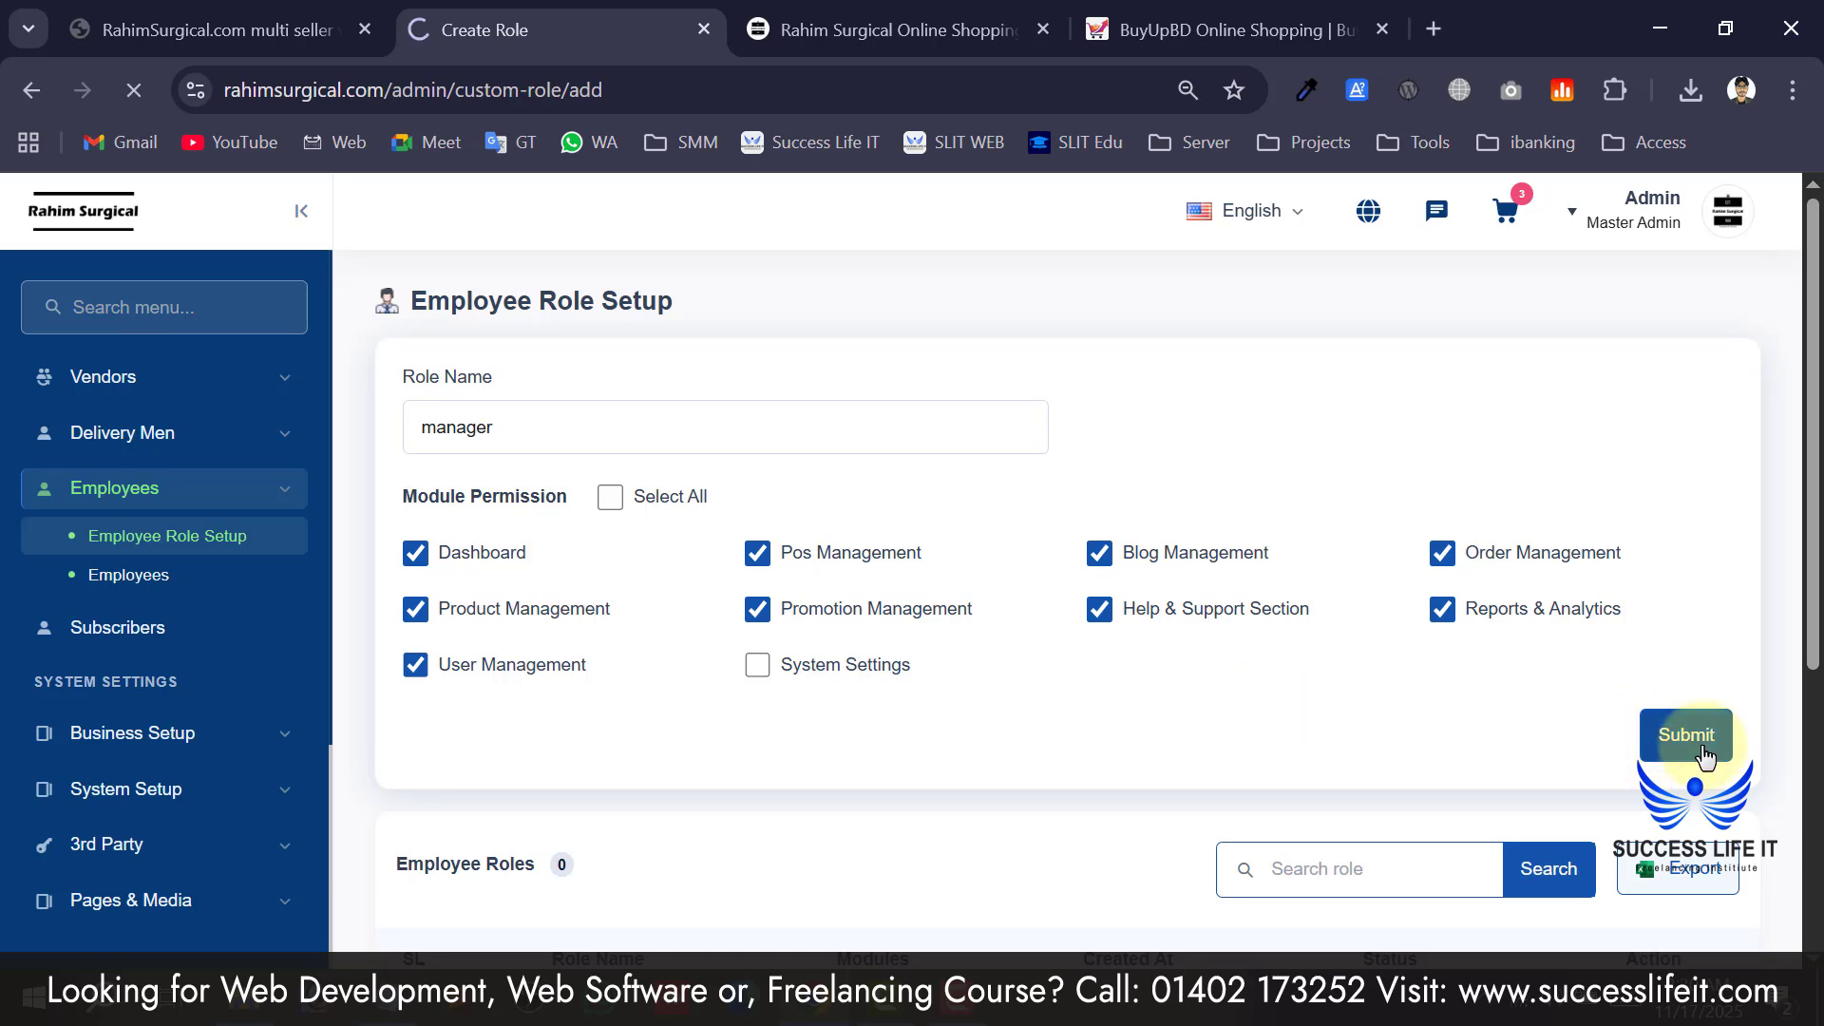
pyautogui.scroll(-4, 696, 617)
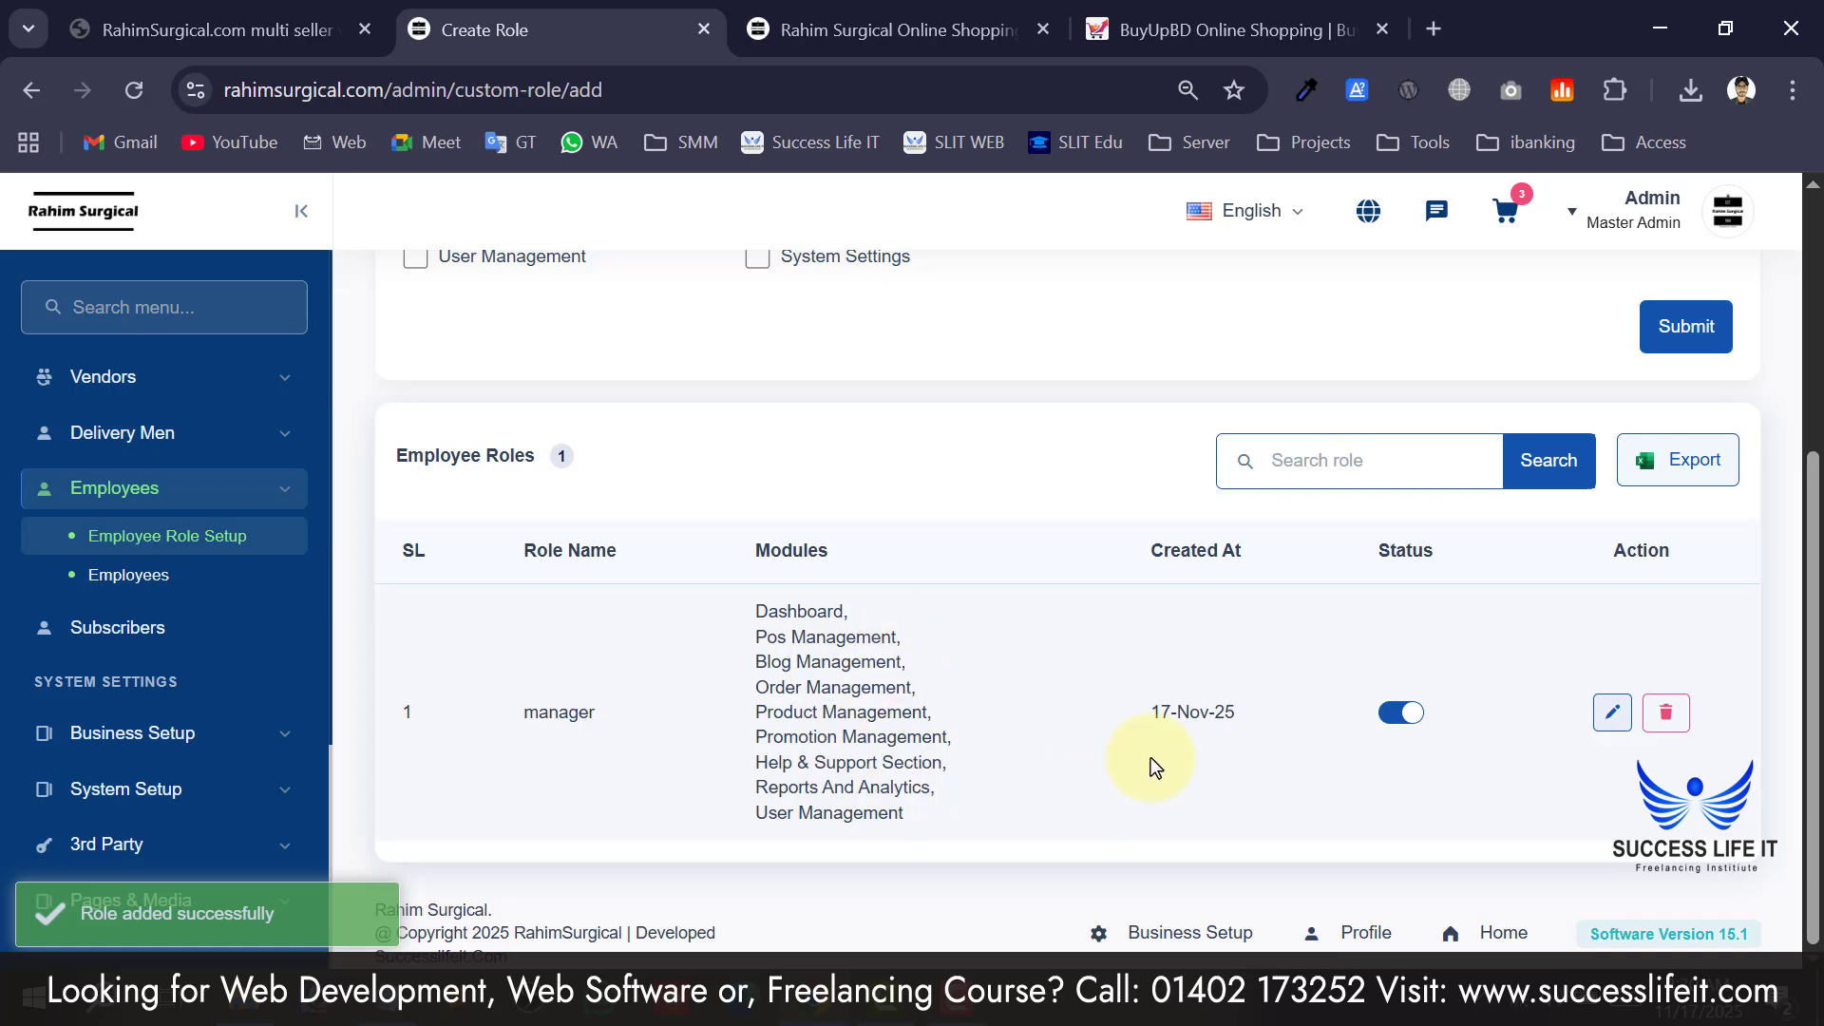
pyautogui.scroll(2, 1210, 738)
pyautogui.scroll(-2, 1093, 737)
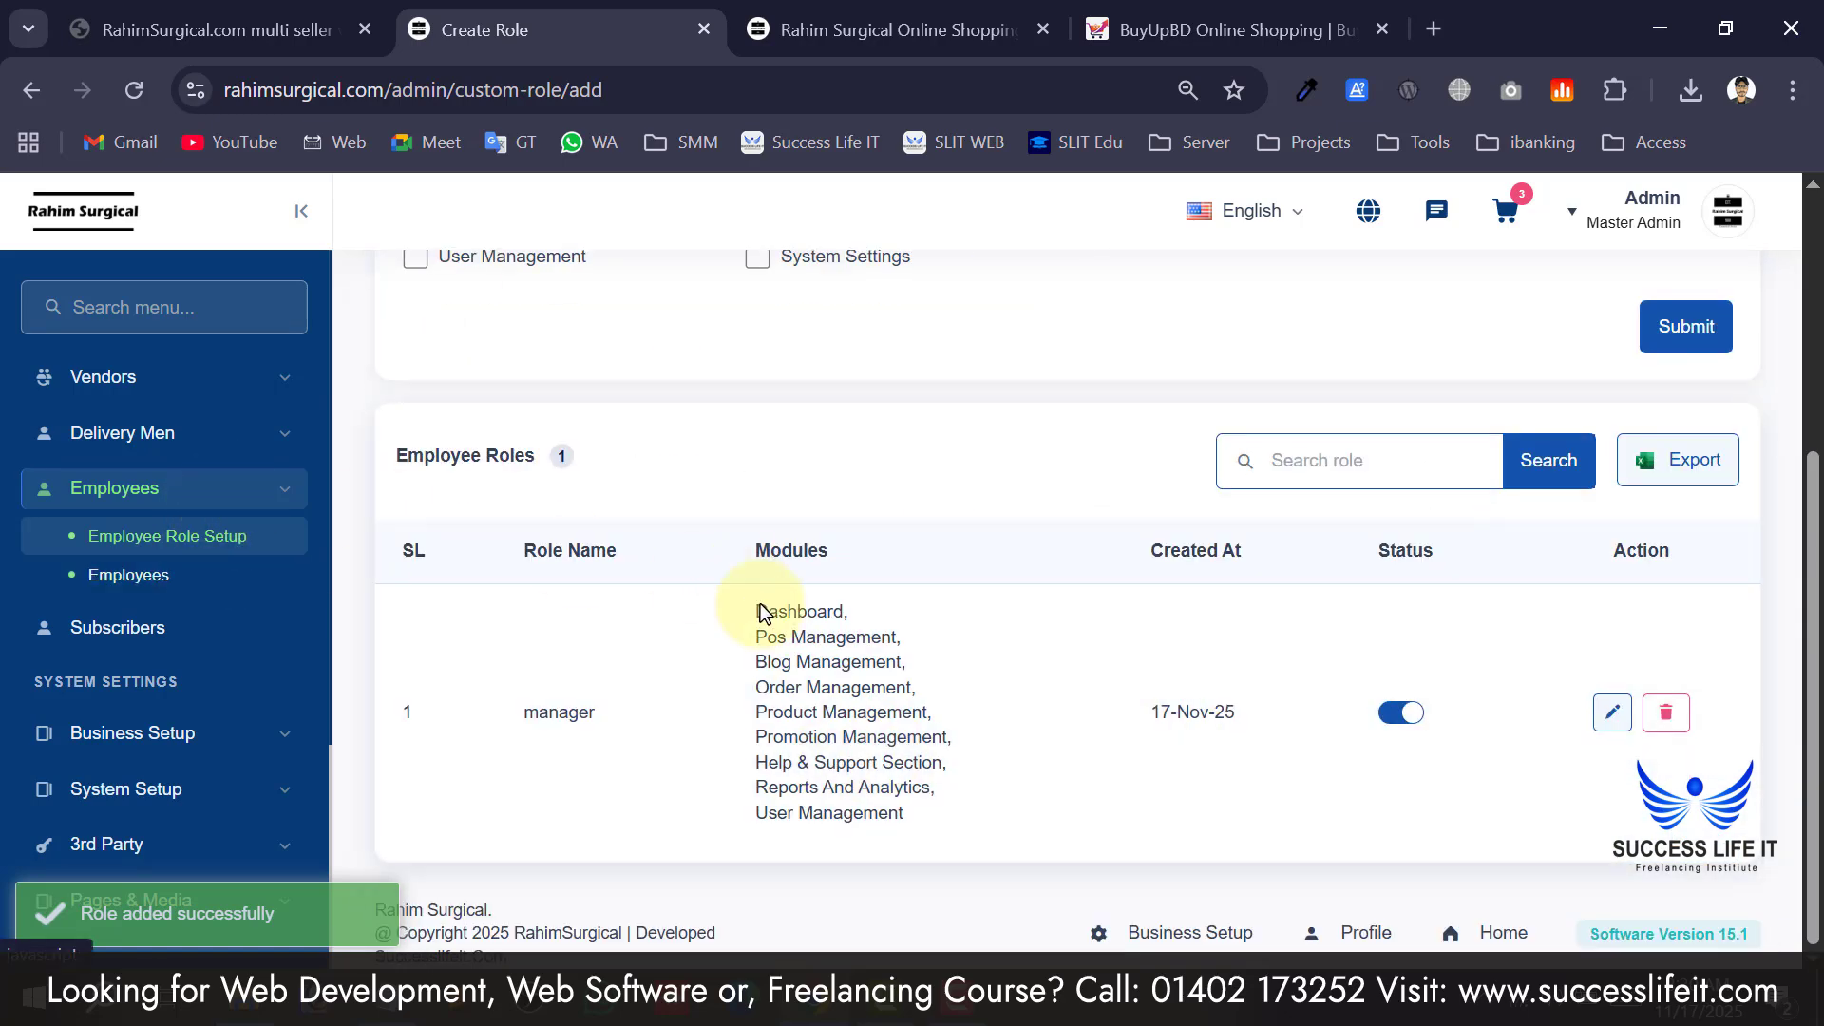
pyautogui.scroll(-5, 162, 532)
pyautogui.scroll(6, 200, 456)
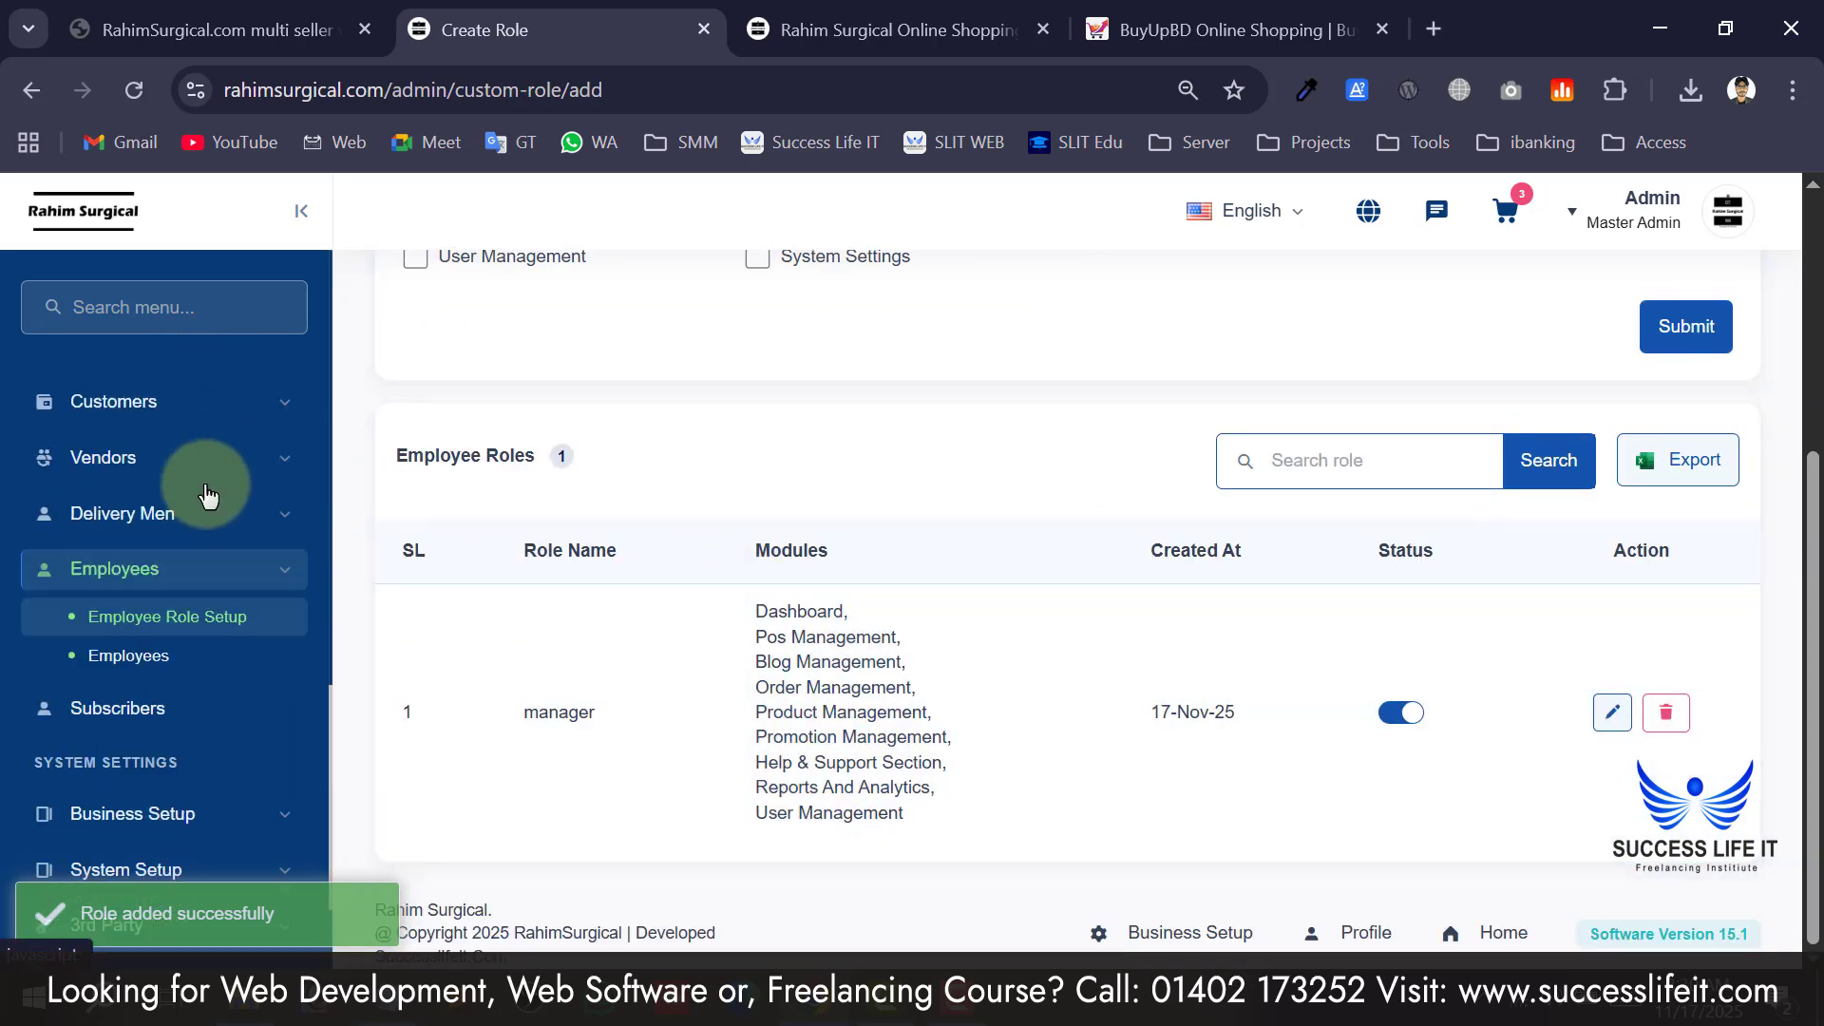
pyautogui.scroll(-1, 207, 495)
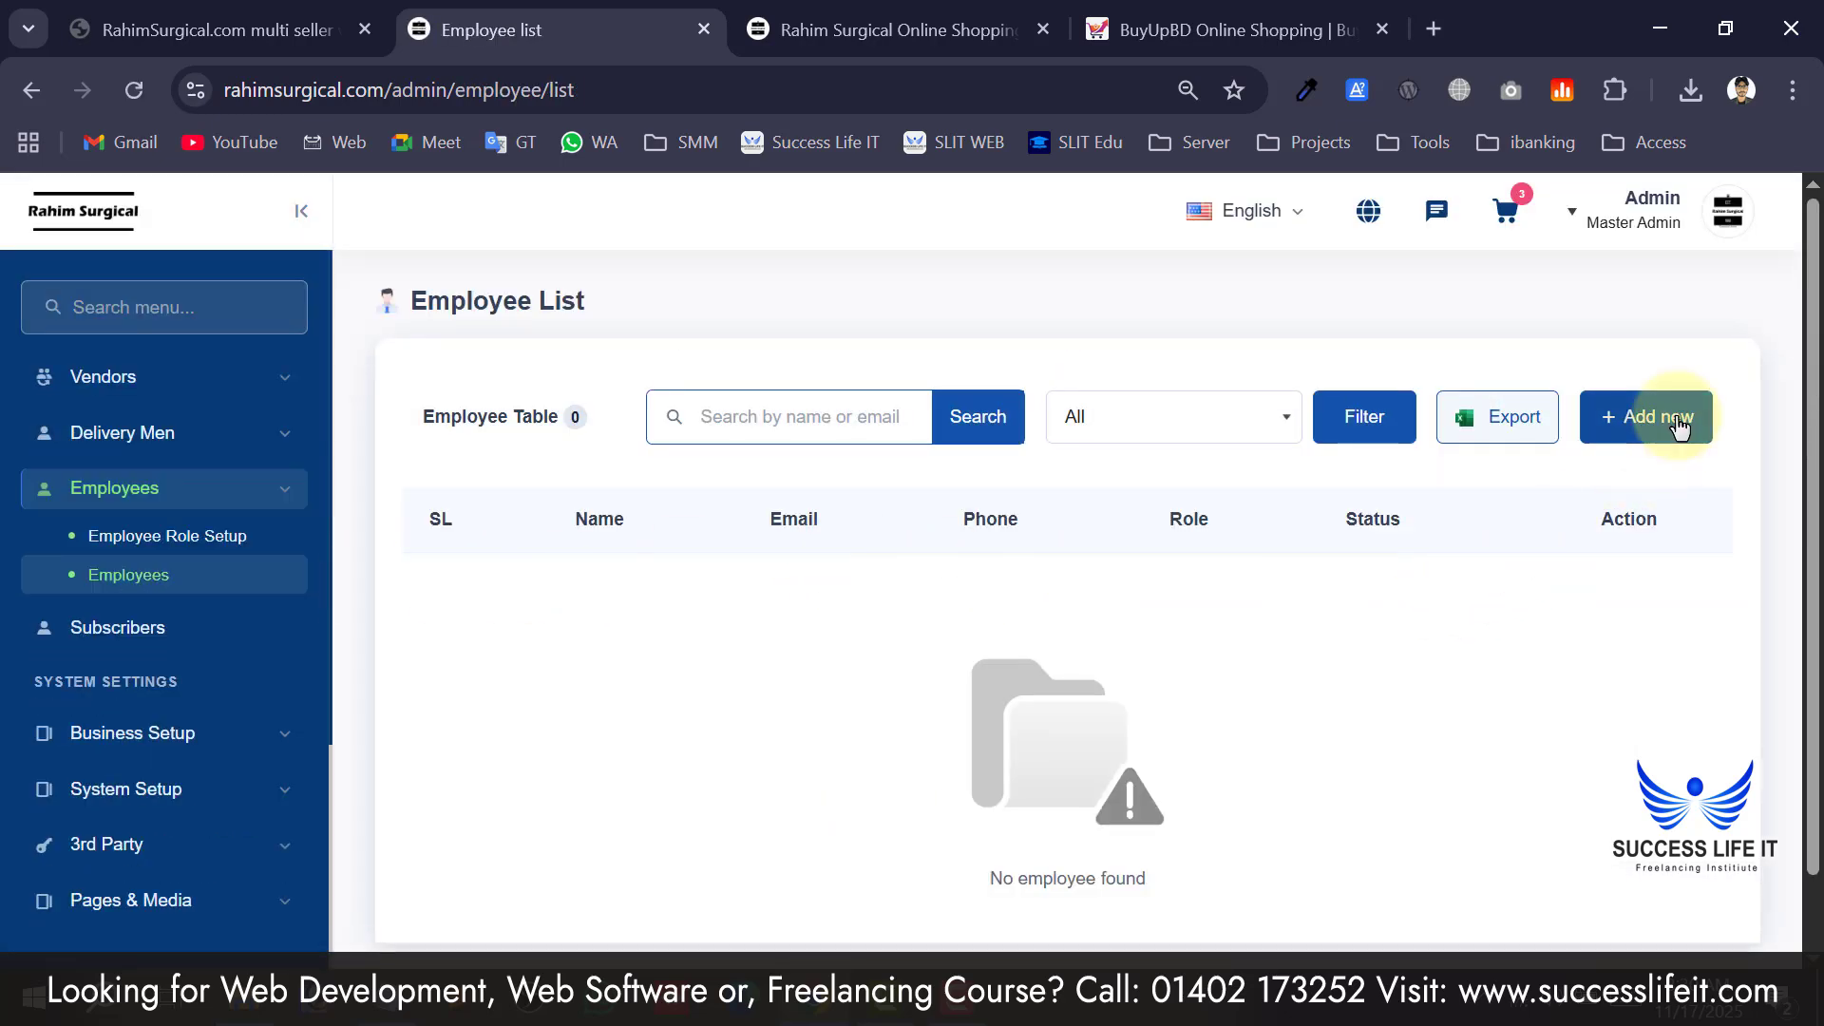
# Start a new employee record and assign it the Manager role.
pyautogui.click(1679, 427)
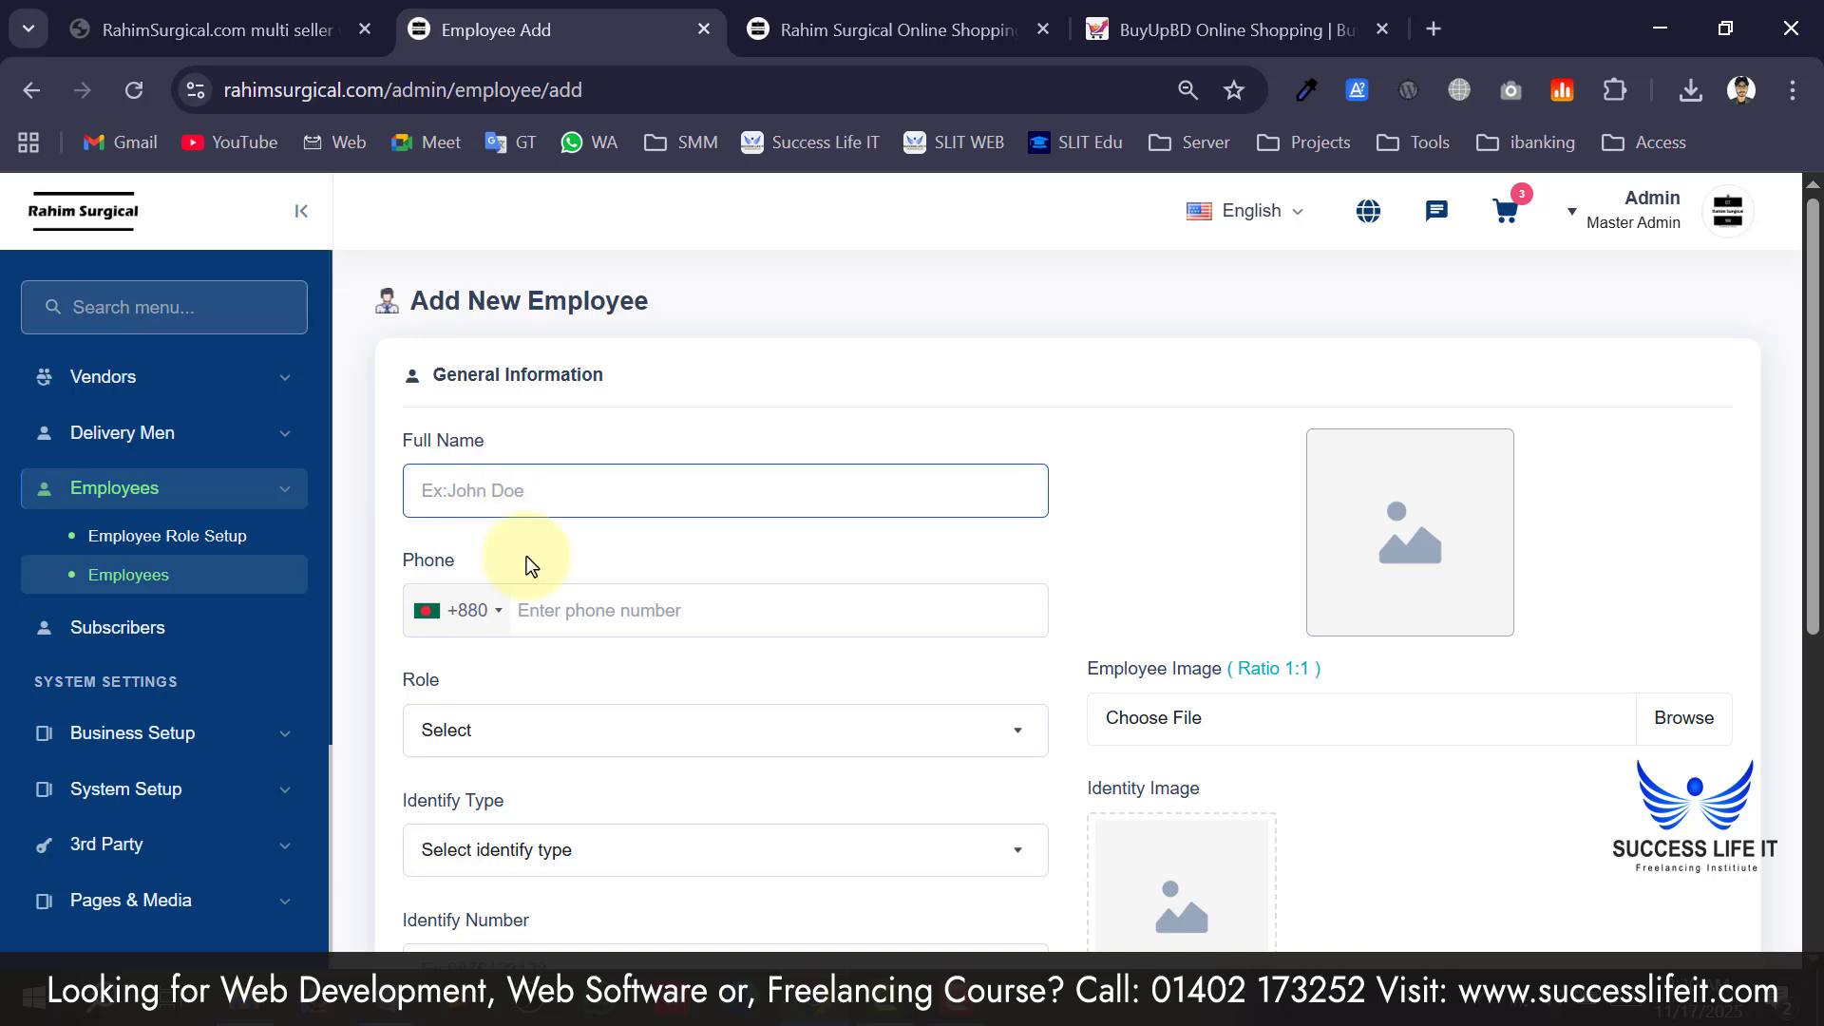
pyautogui.scroll(-2, 570, 599)
pyautogui.scroll(-3, 612, 570)
pyautogui.scroll(3, 608, 551)
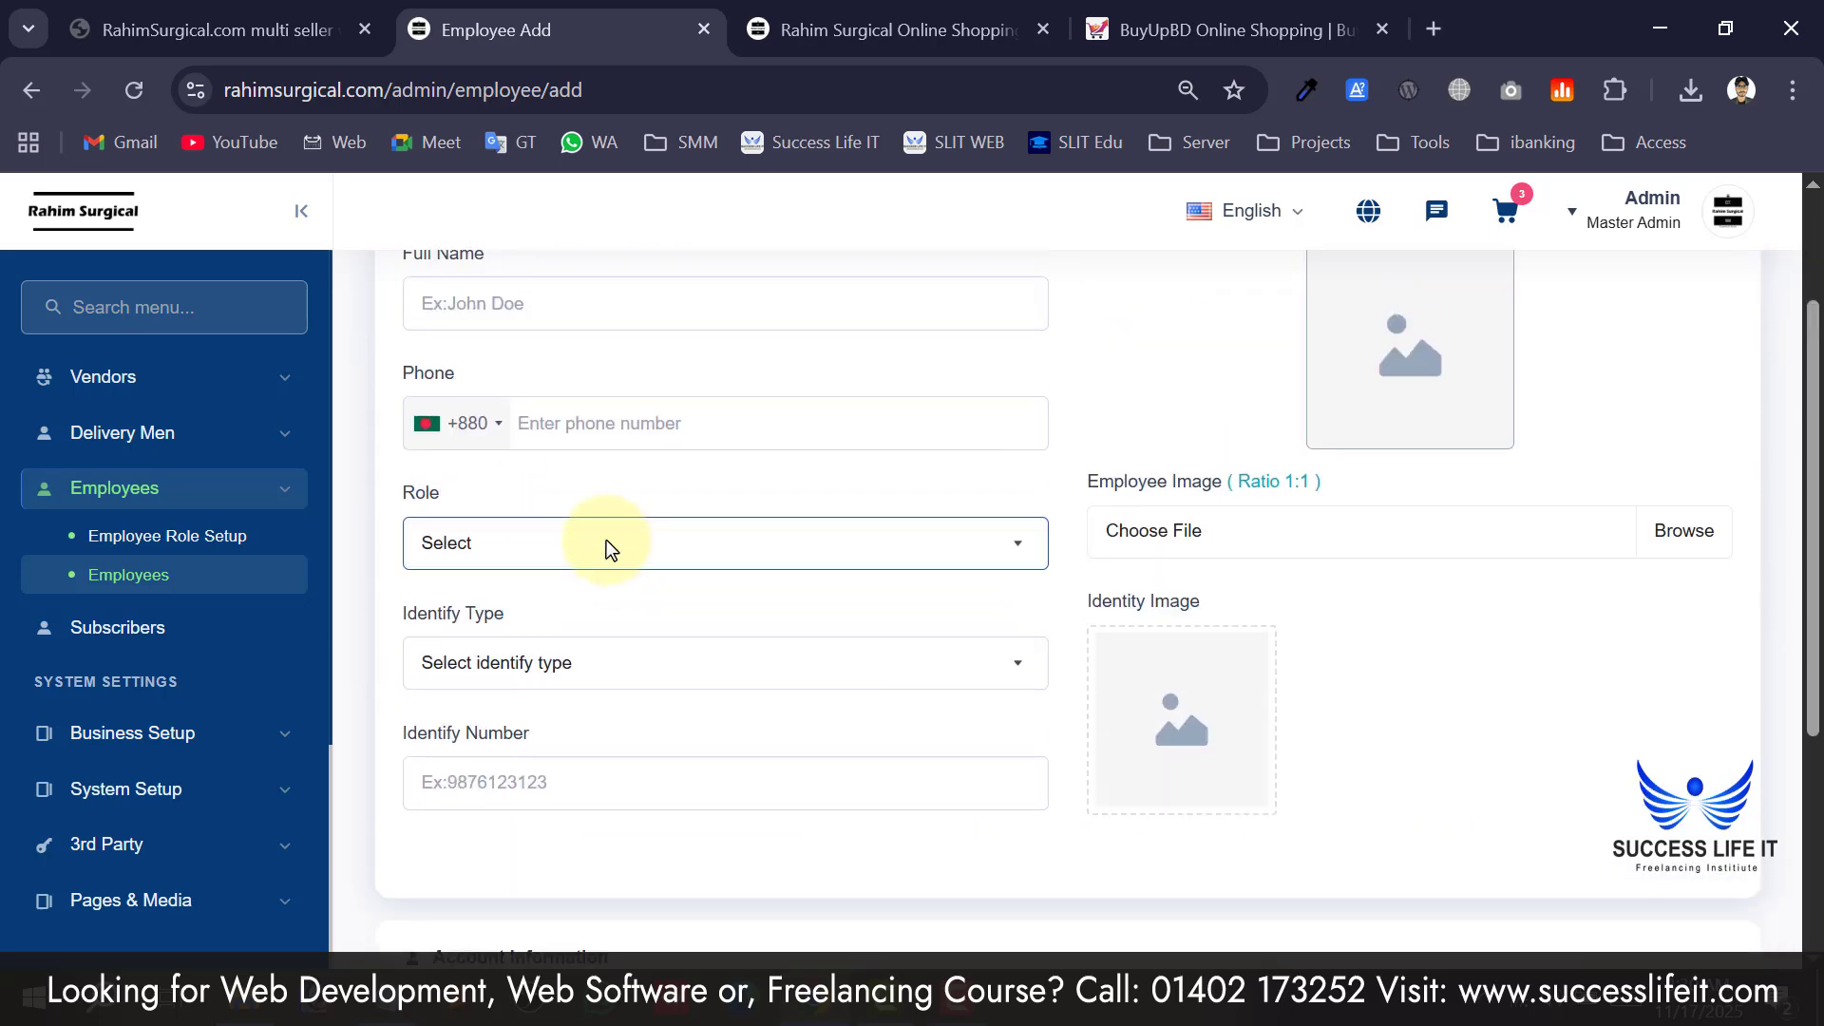
pyautogui.click(607, 540)
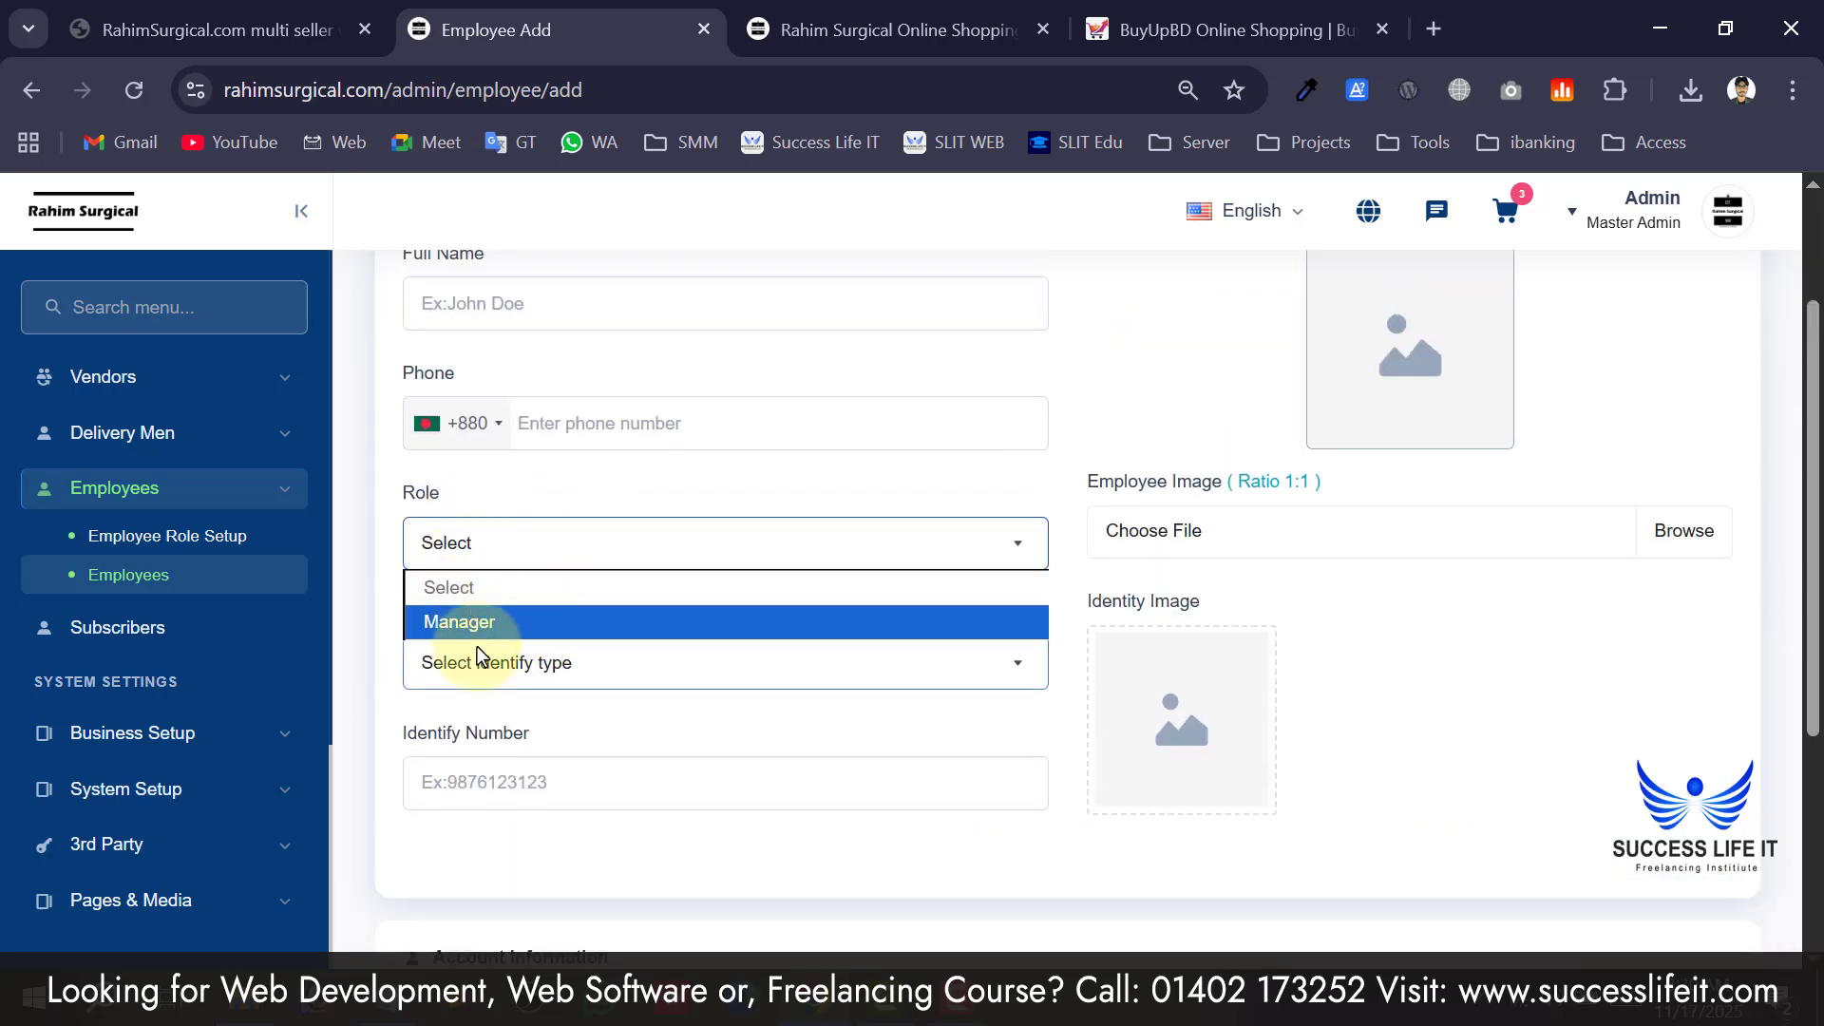
pyautogui.click(480, 622)
# Check the password field's rules, then go to the Subscribers list.
pyautogui.scroll(-4, 1235, 589)
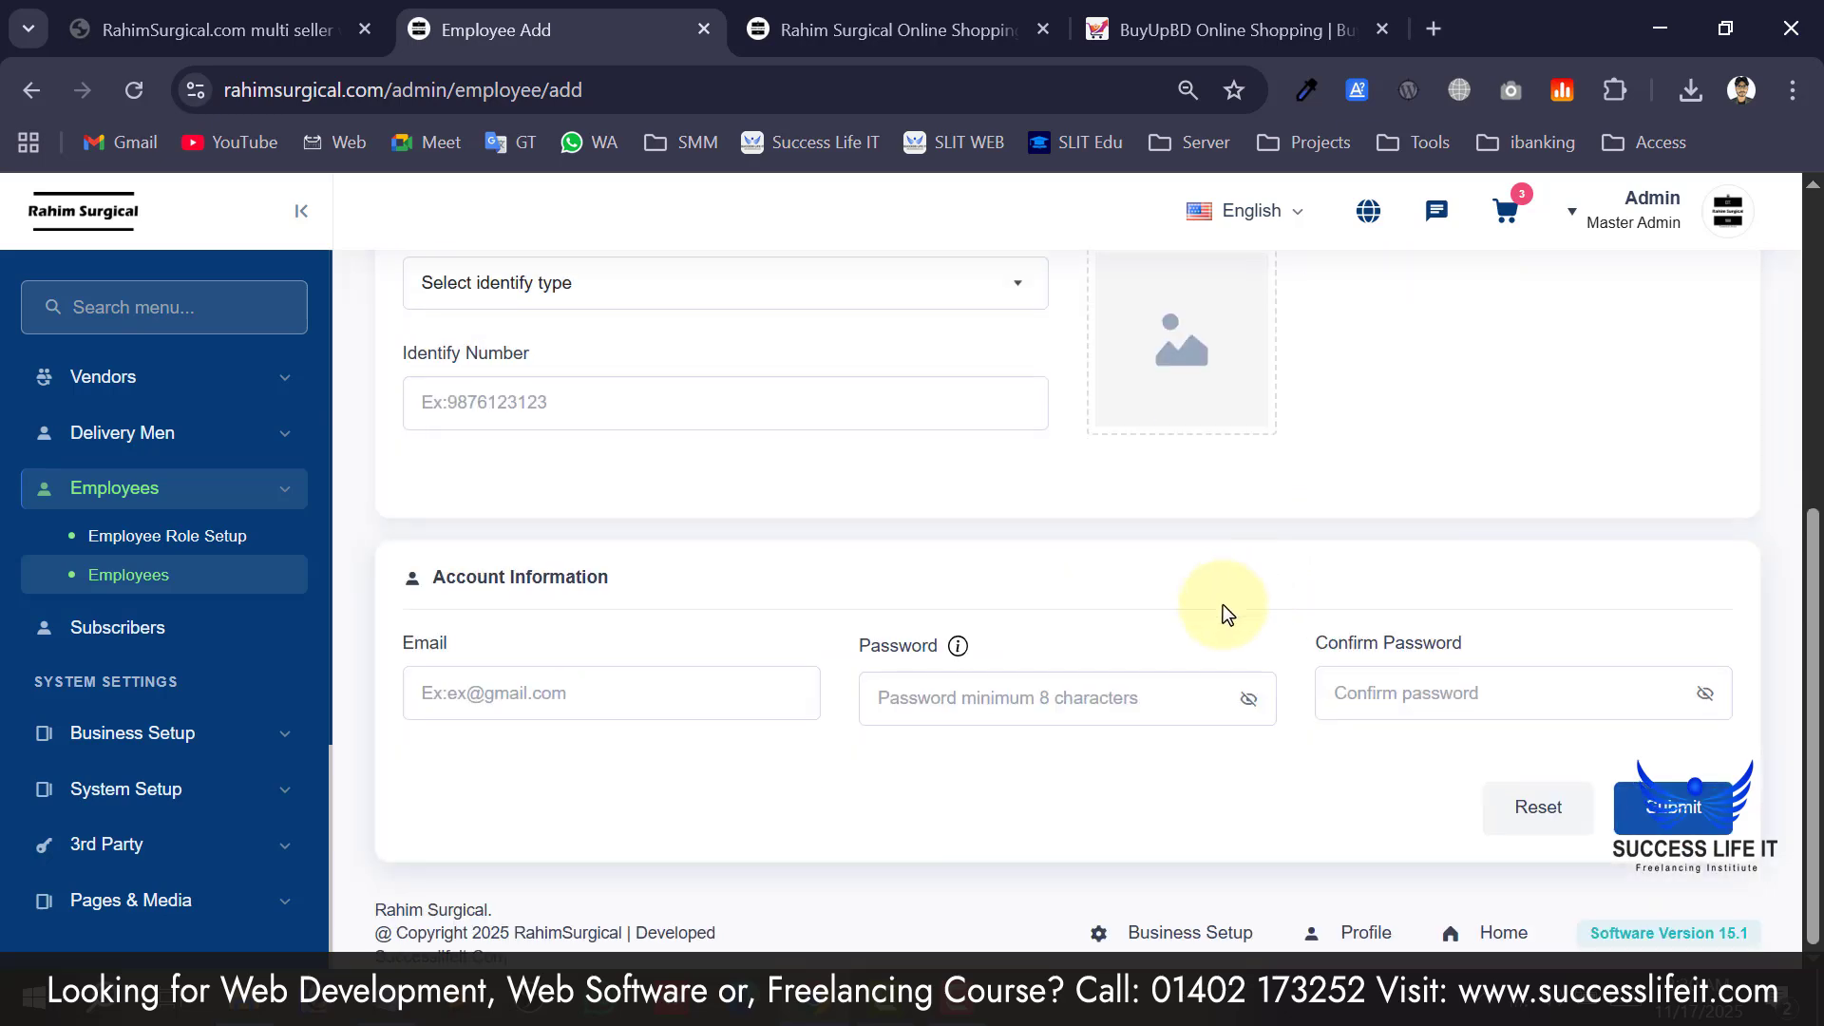
pyautogui.click(913, 646)
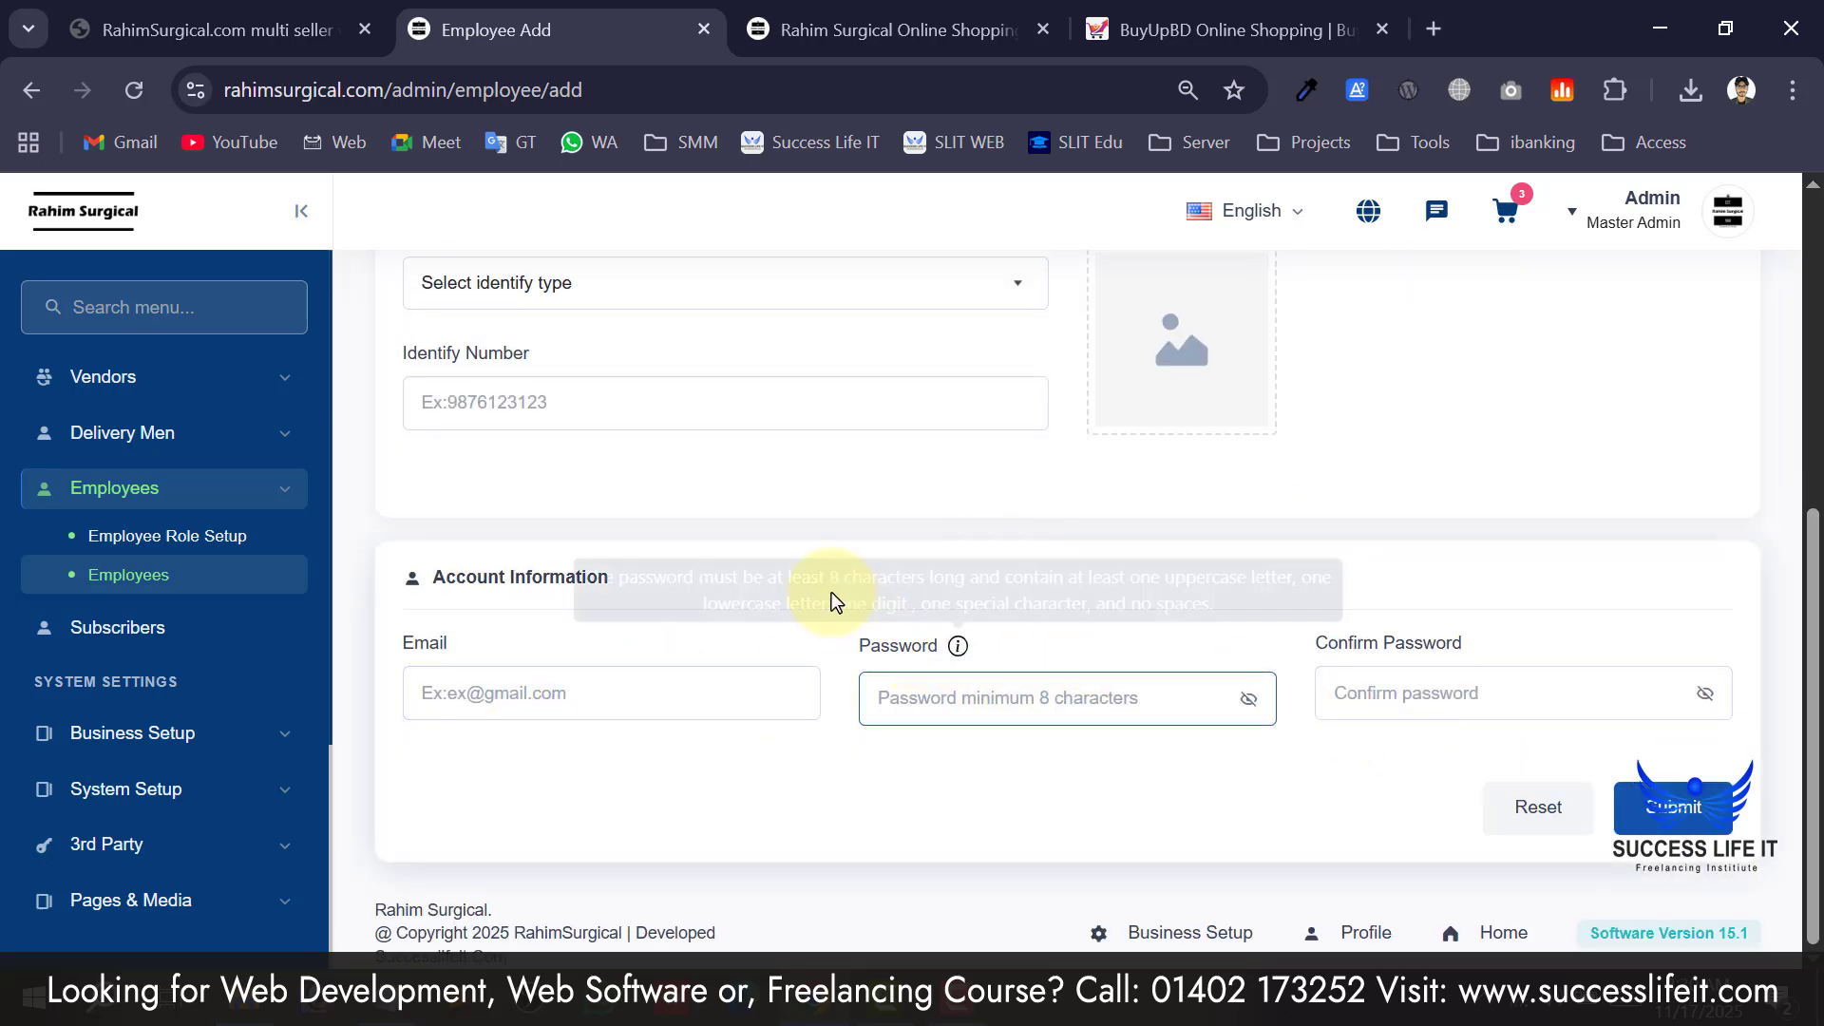
pyautogui.click(152, 641)
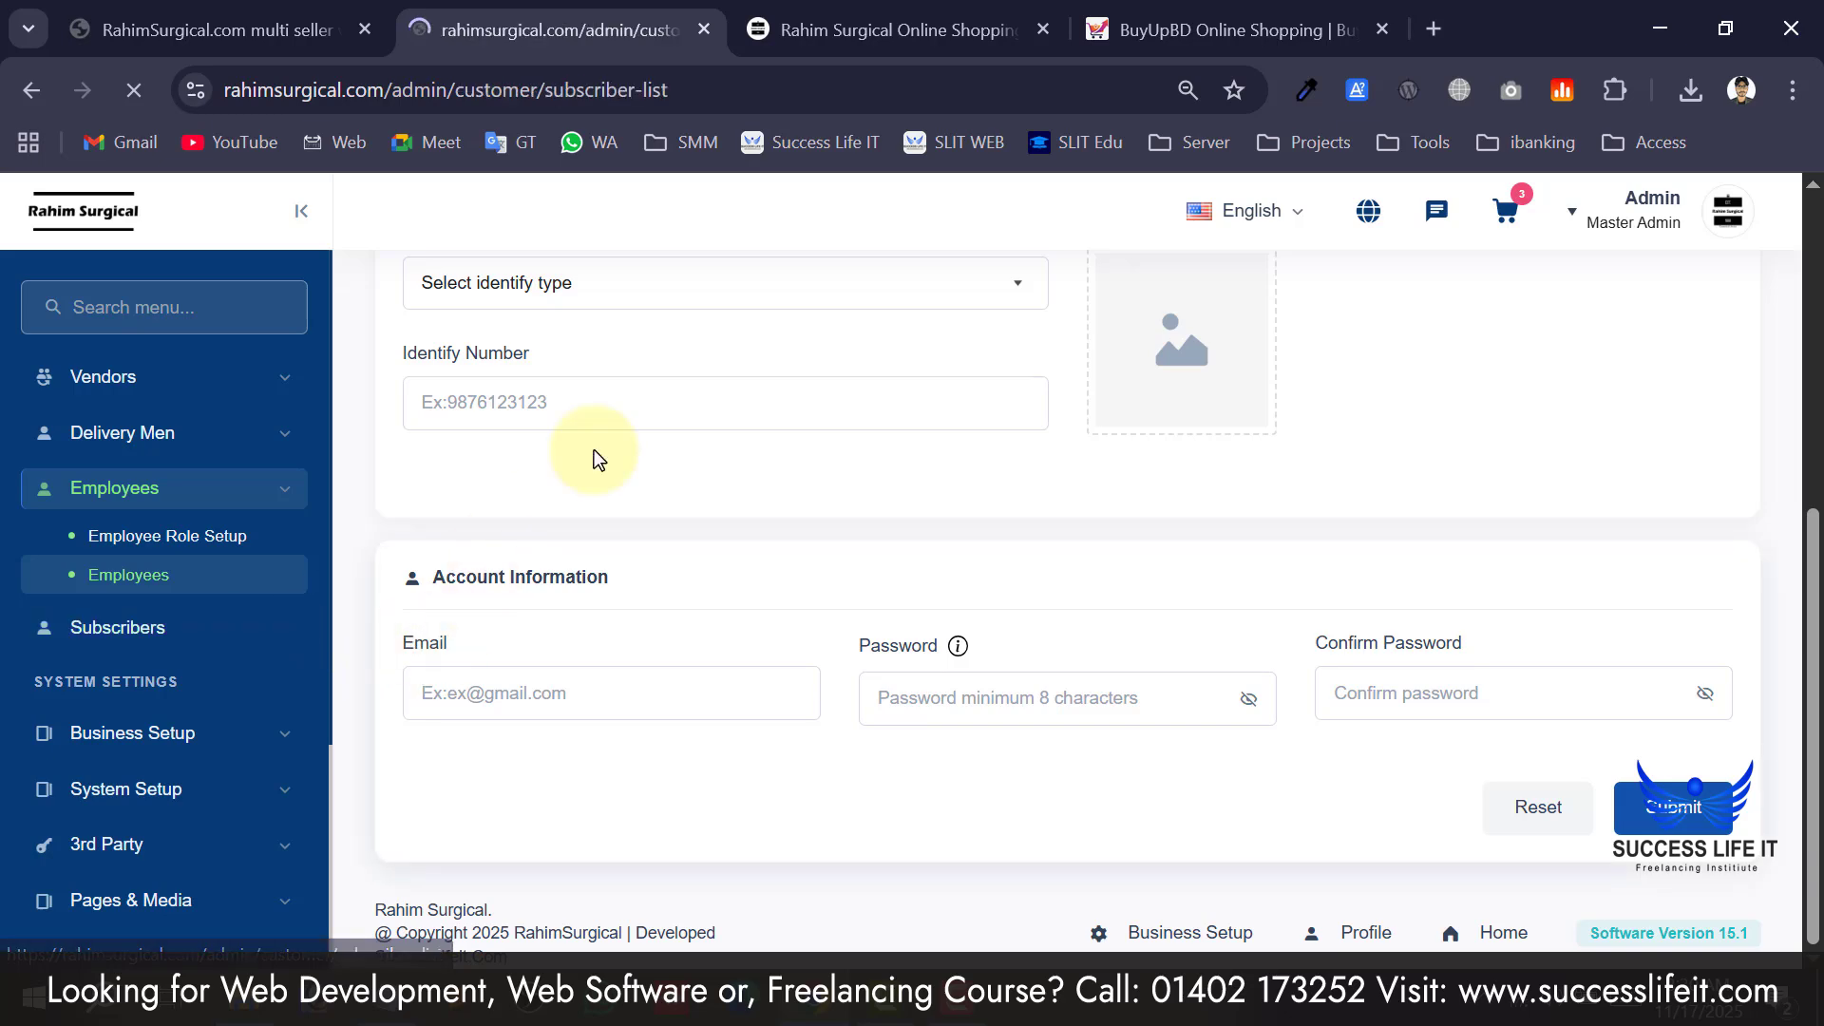
pyautogui.scroll(-2, 665, 734)
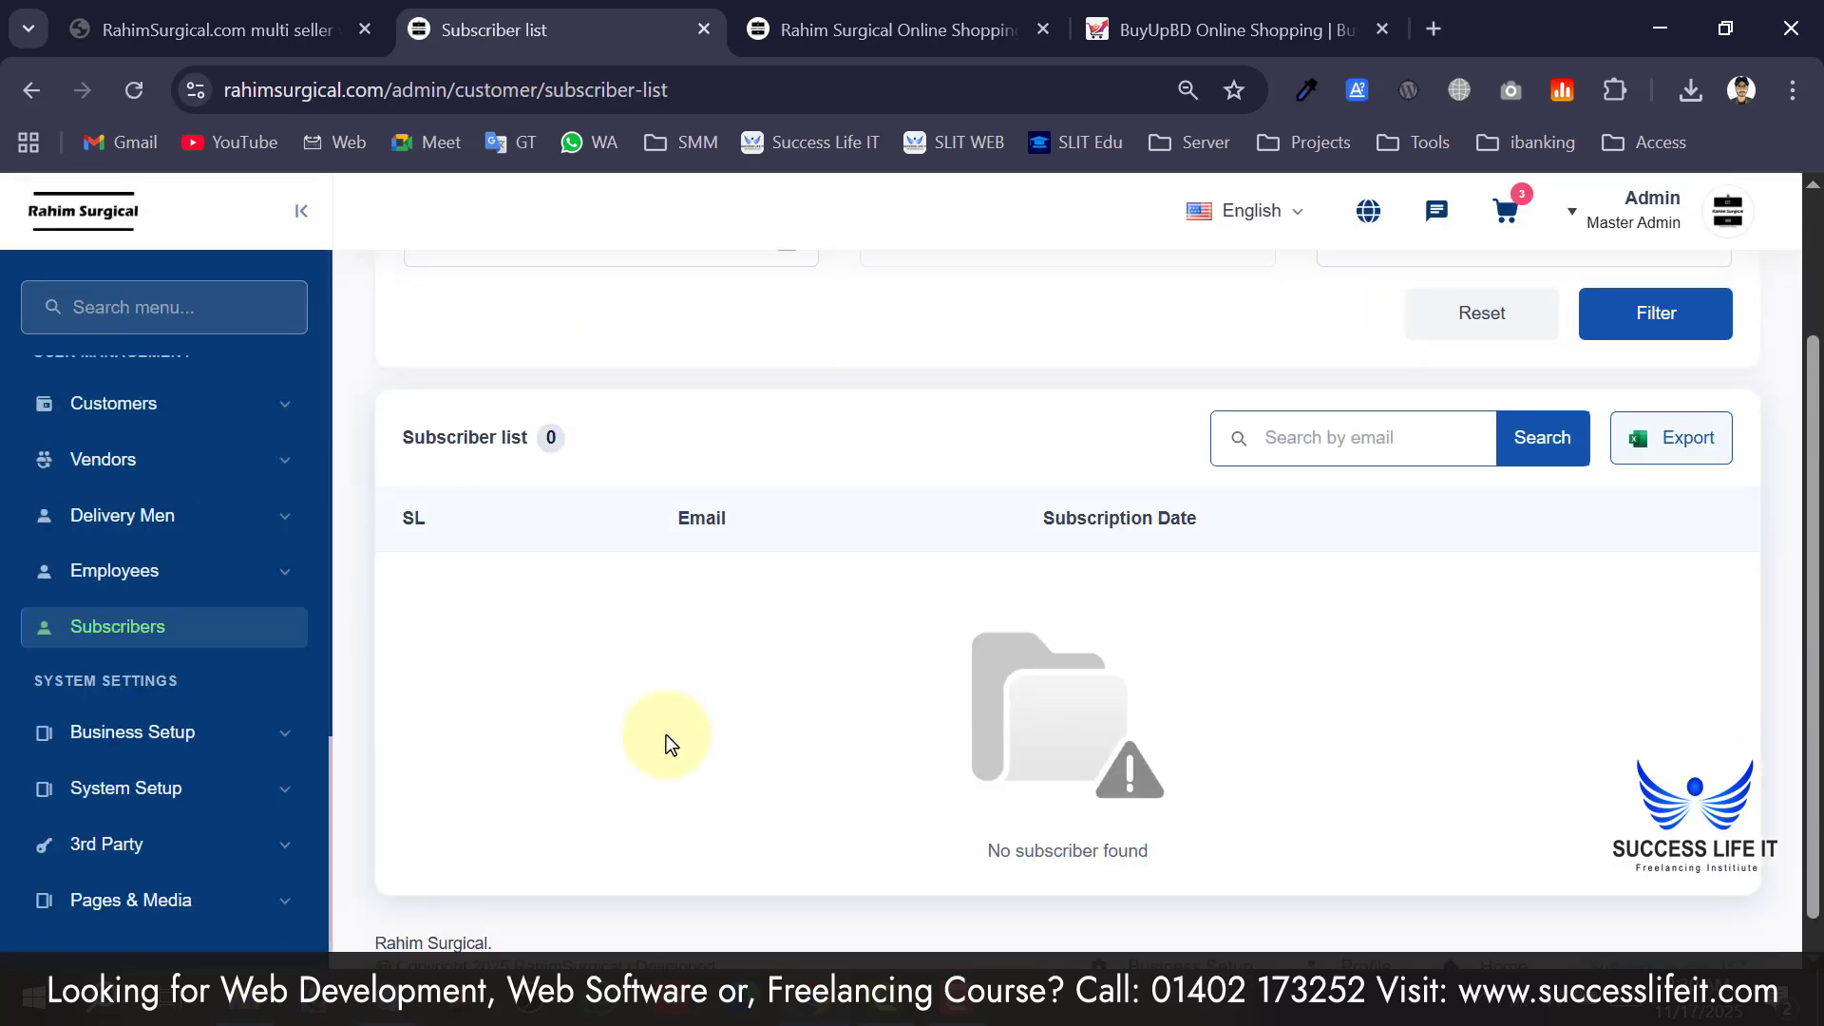
pyautogui.scroll(1, 864, 721)
pyautogui.scroll(-2, 867, 640)
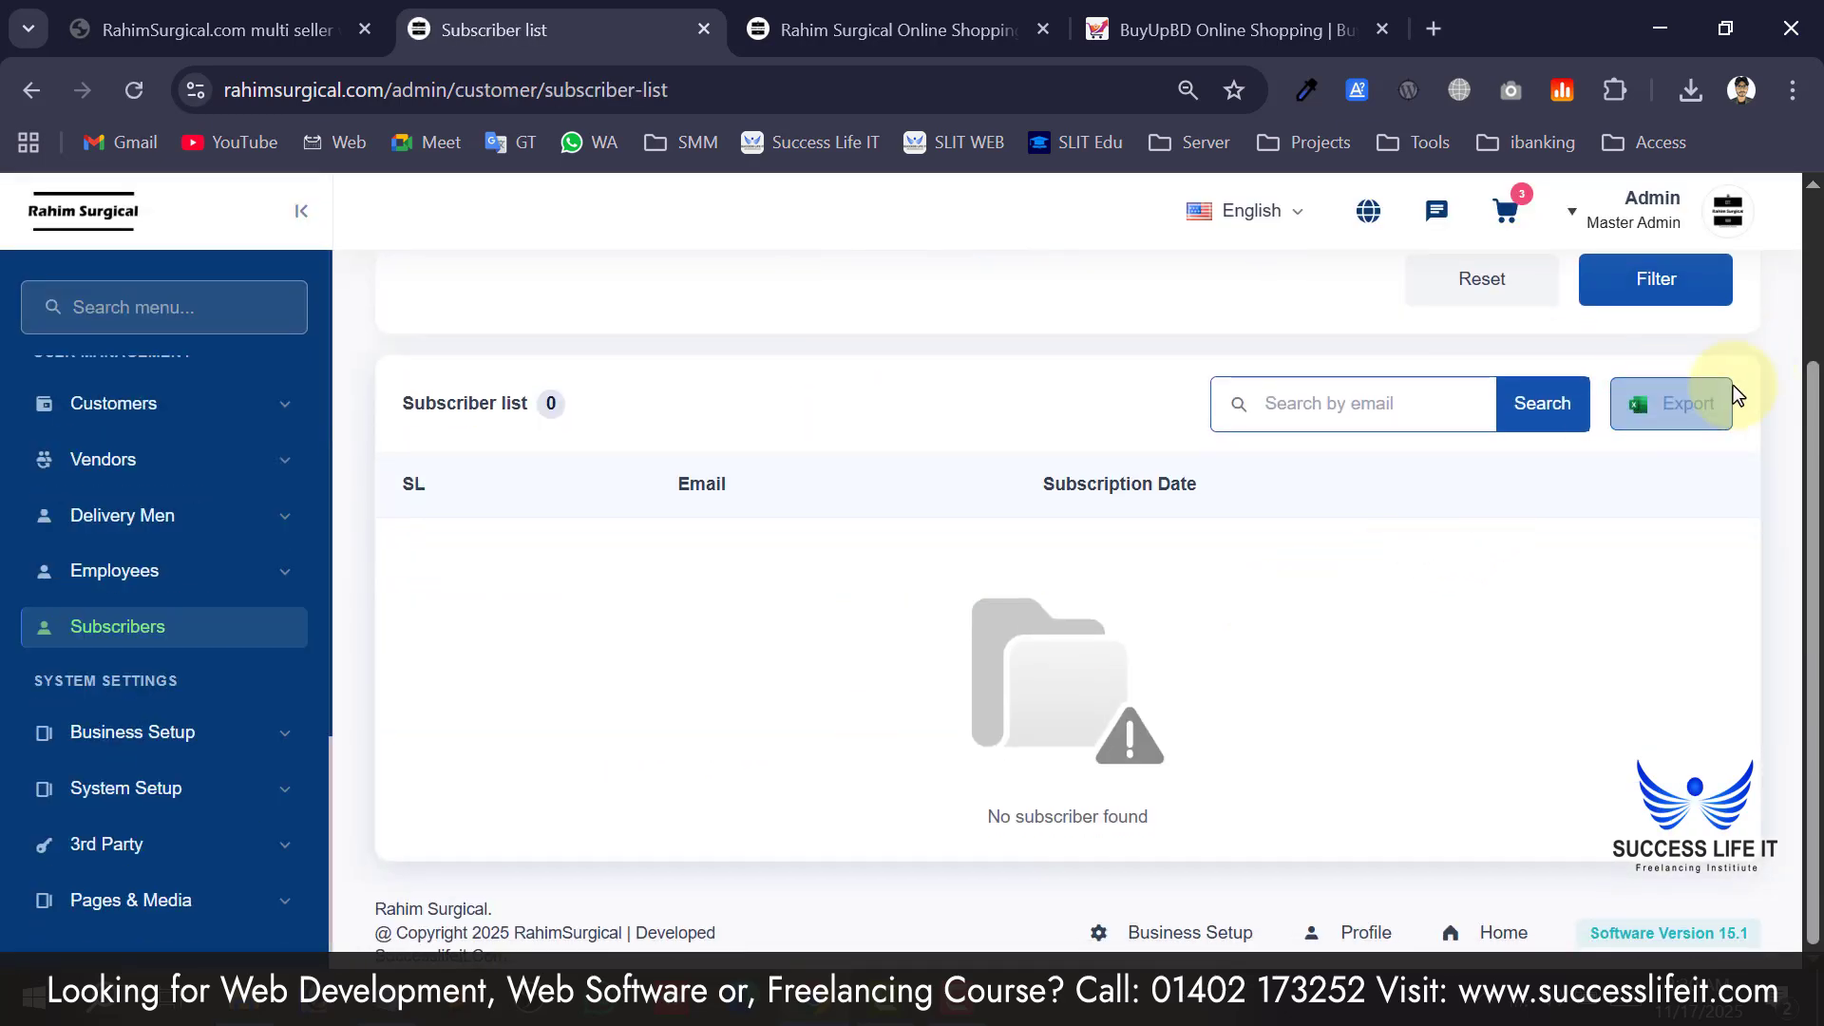
pyautogui.scroll(3, 1058, 497)
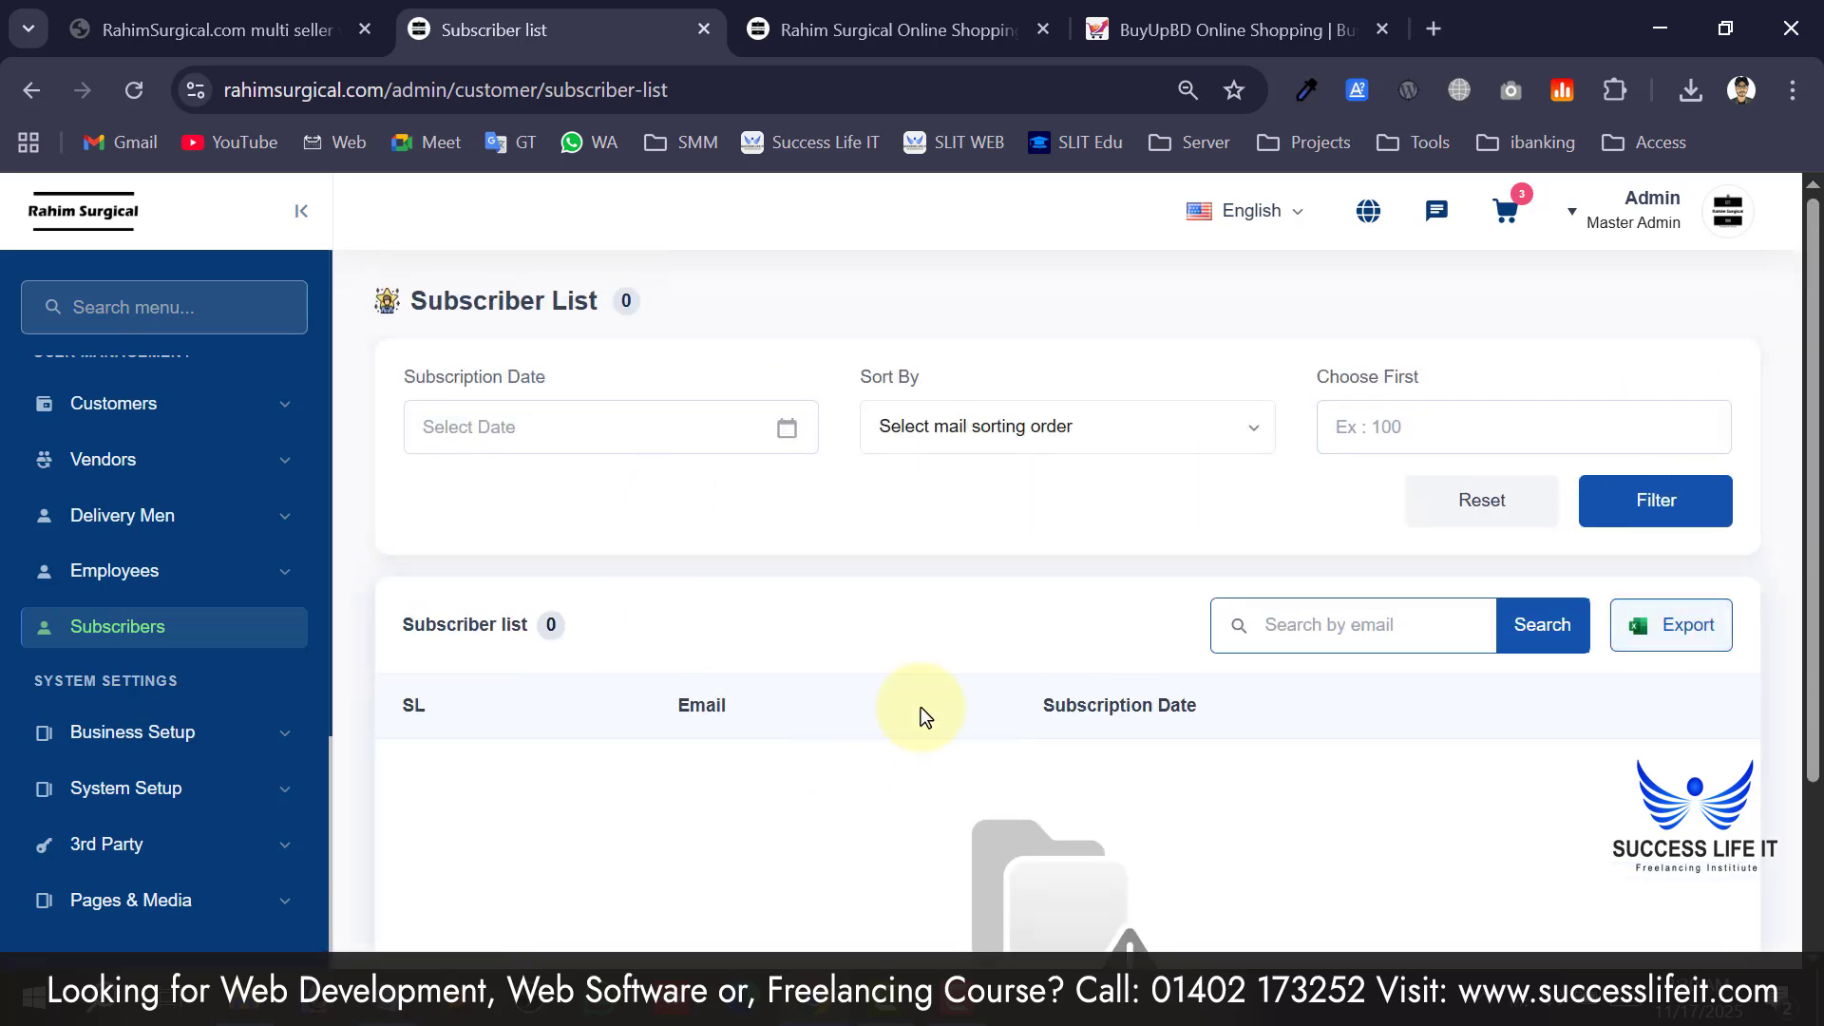
pyautogui.scroll(15, 57, 549)
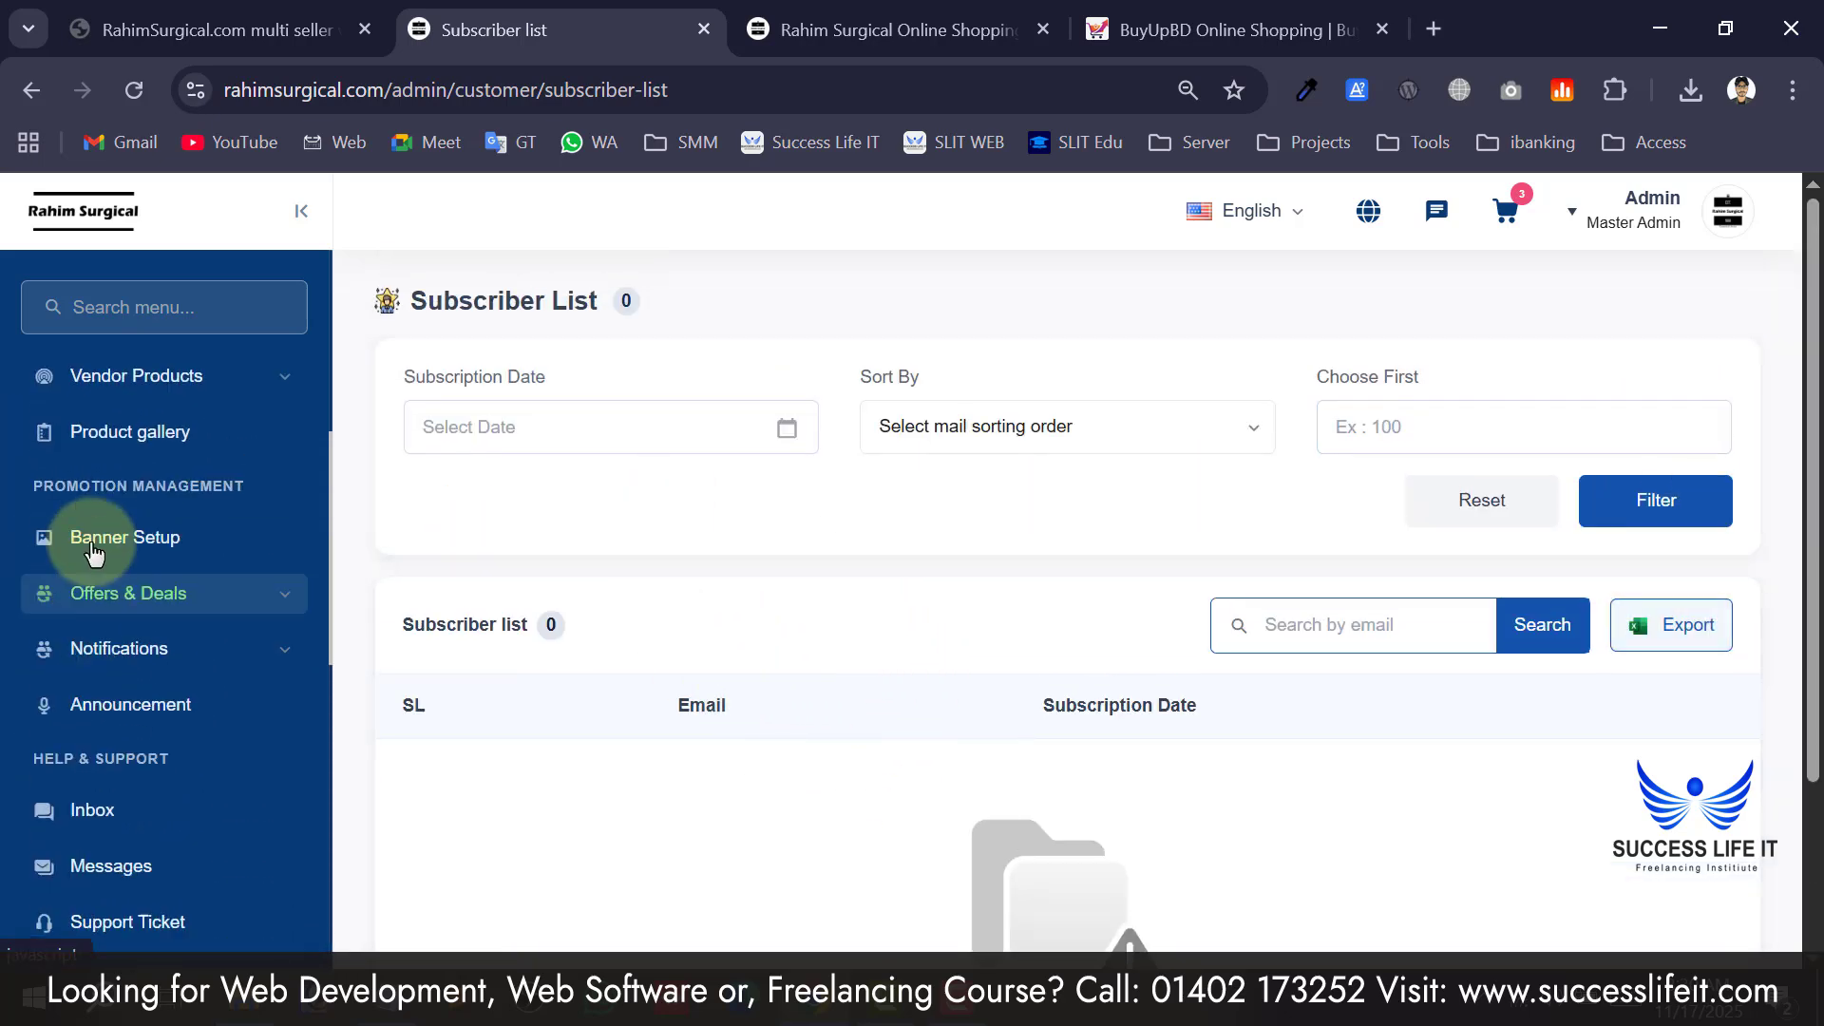
pyautogui.scroll(-6, 111, 544)
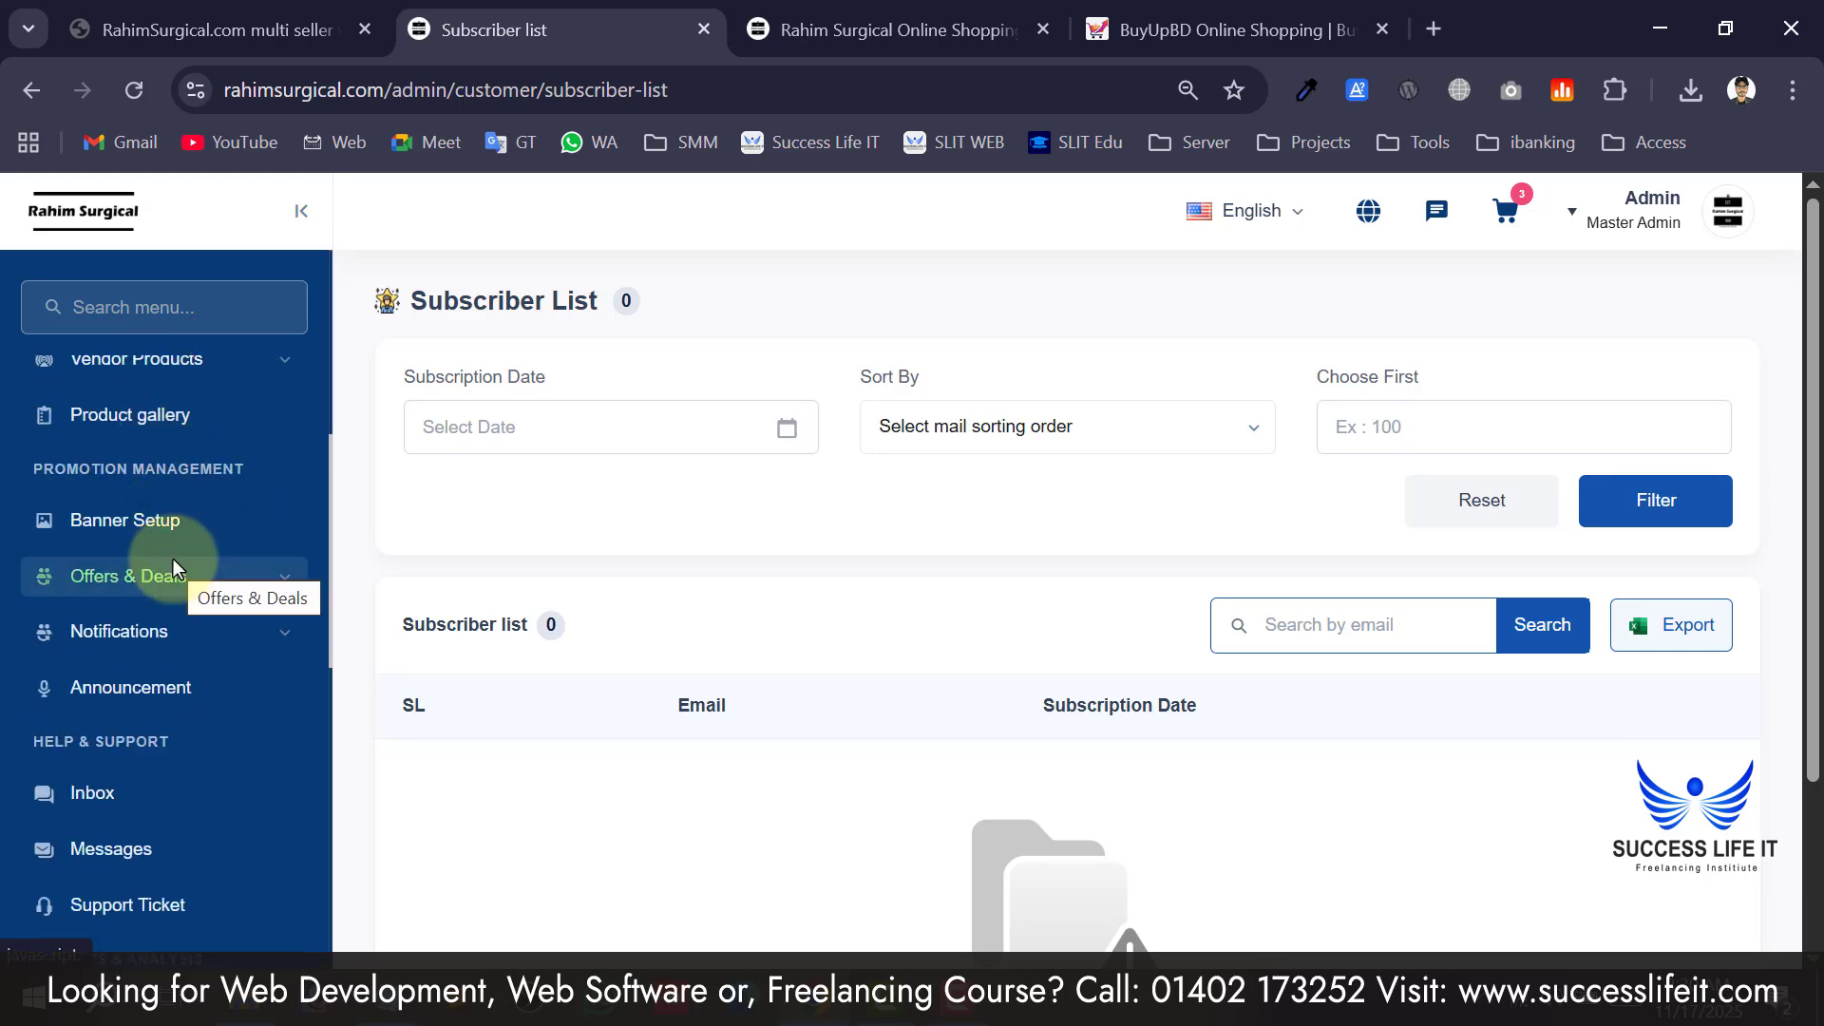
pyautogui.scroll(-4, 180, 601)
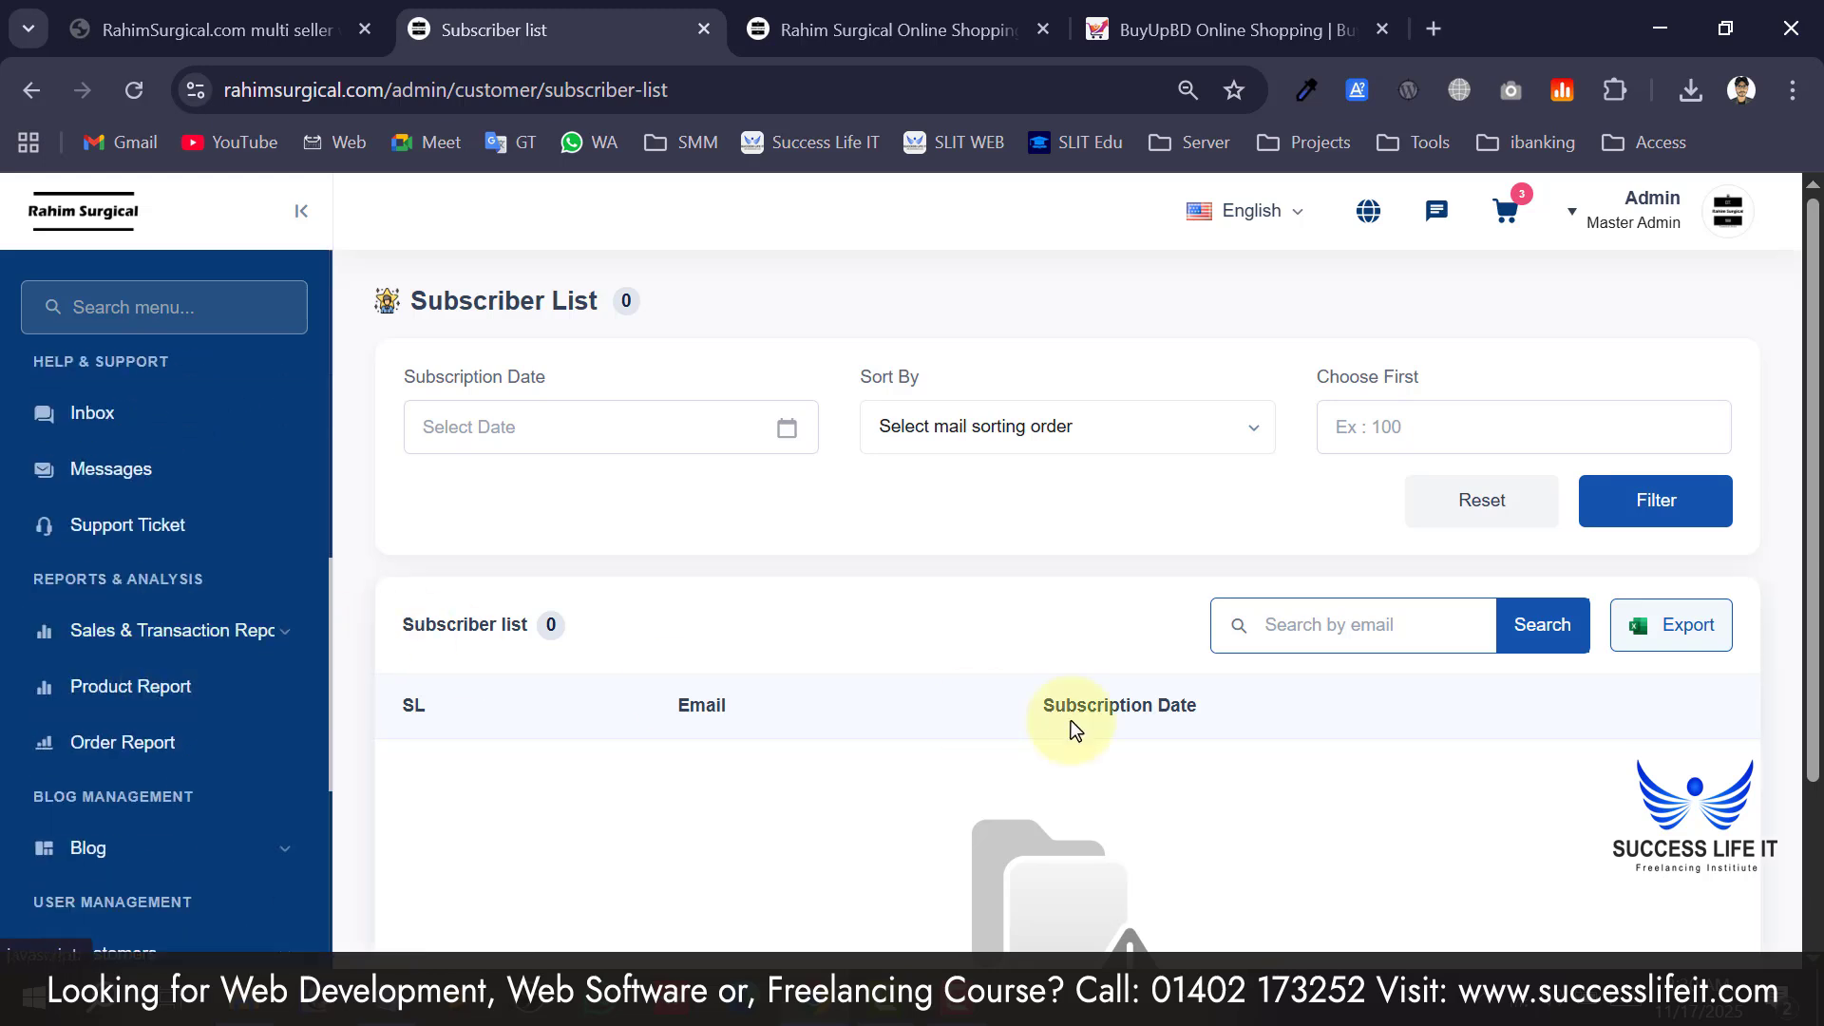
pyautogui.scroll(-2, 1144, 670)
pyautogui.scroll(2, 1143, 670)
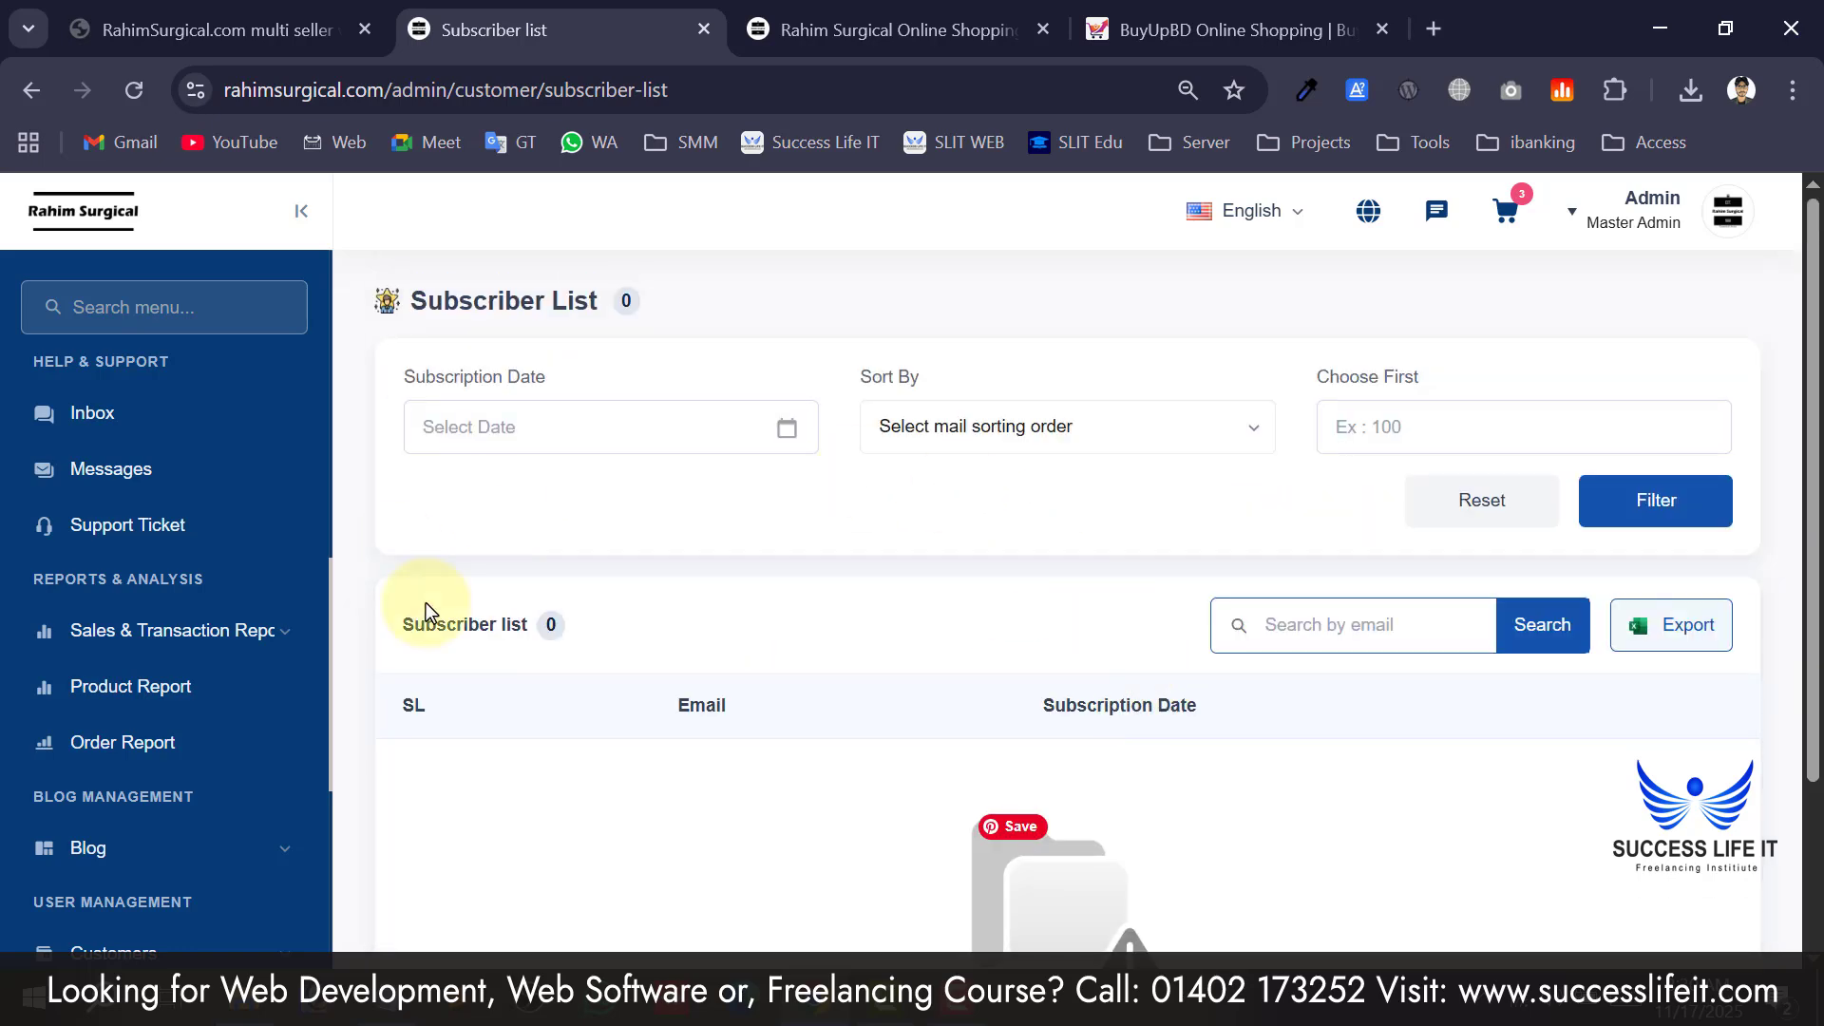
pyautogui.scroll(4, 184, 522)
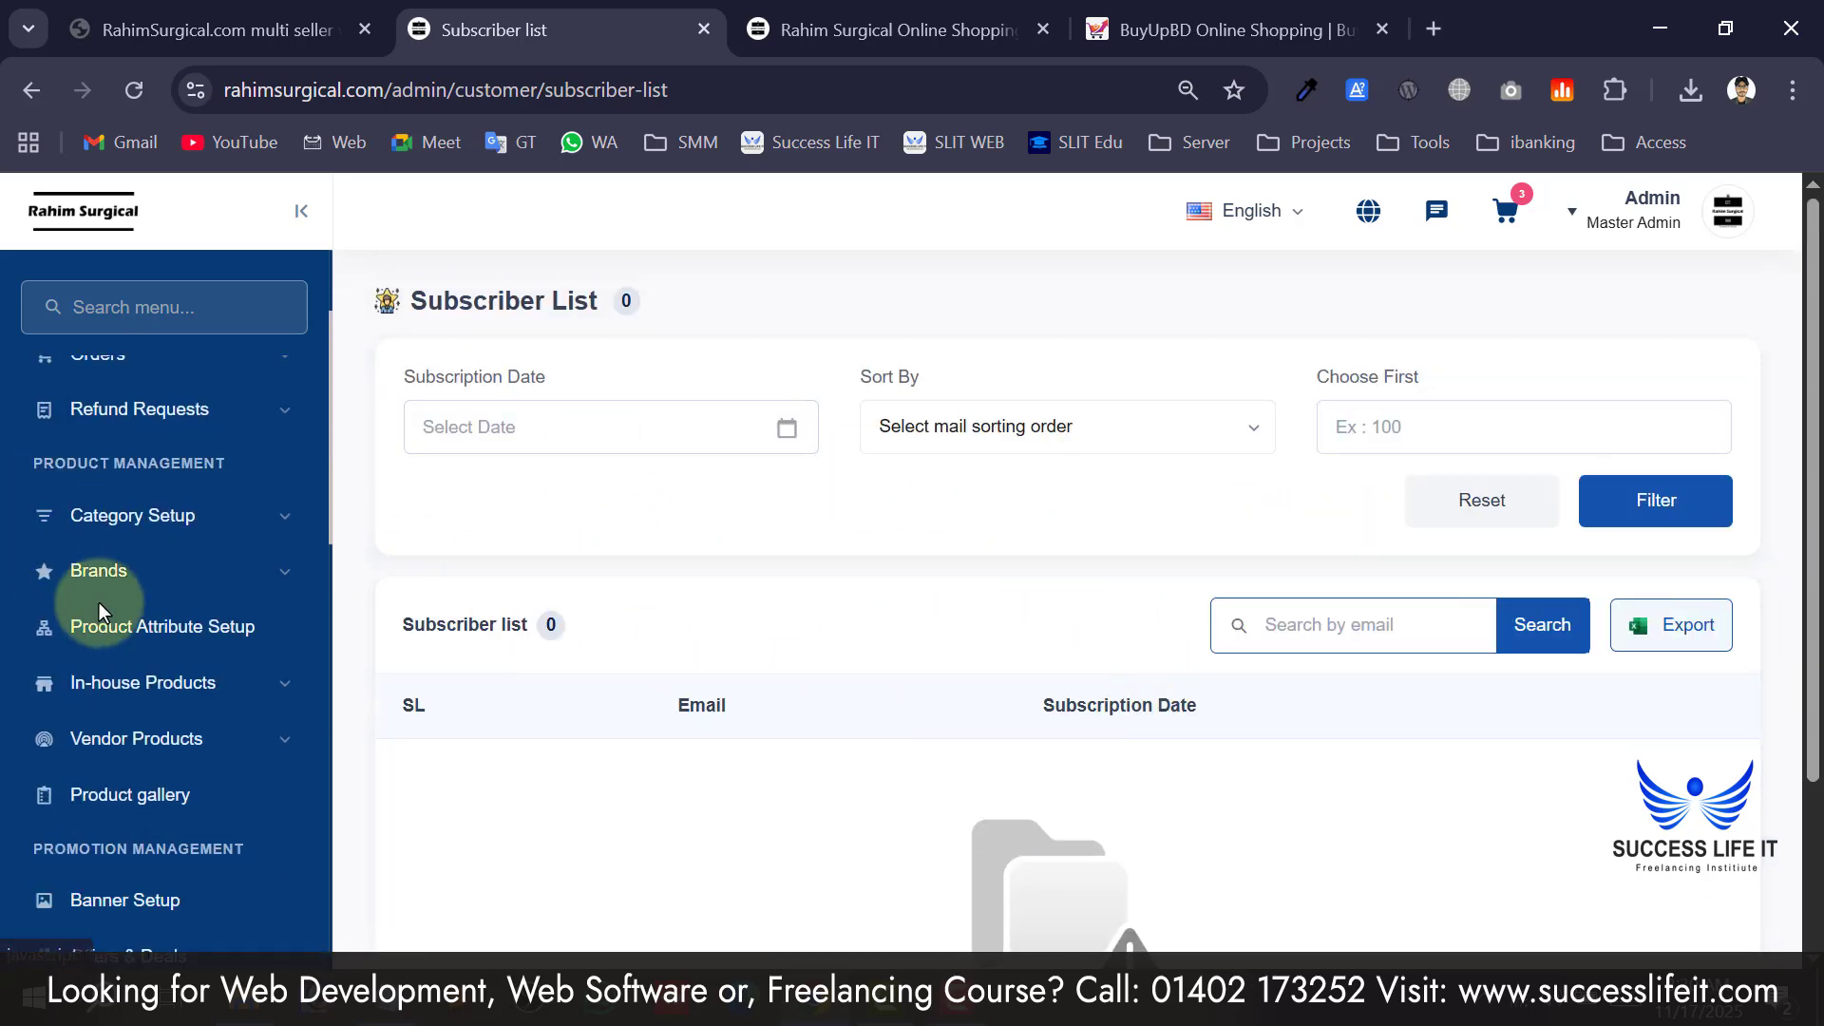
pyautogui.scroll(2, 102, 602)
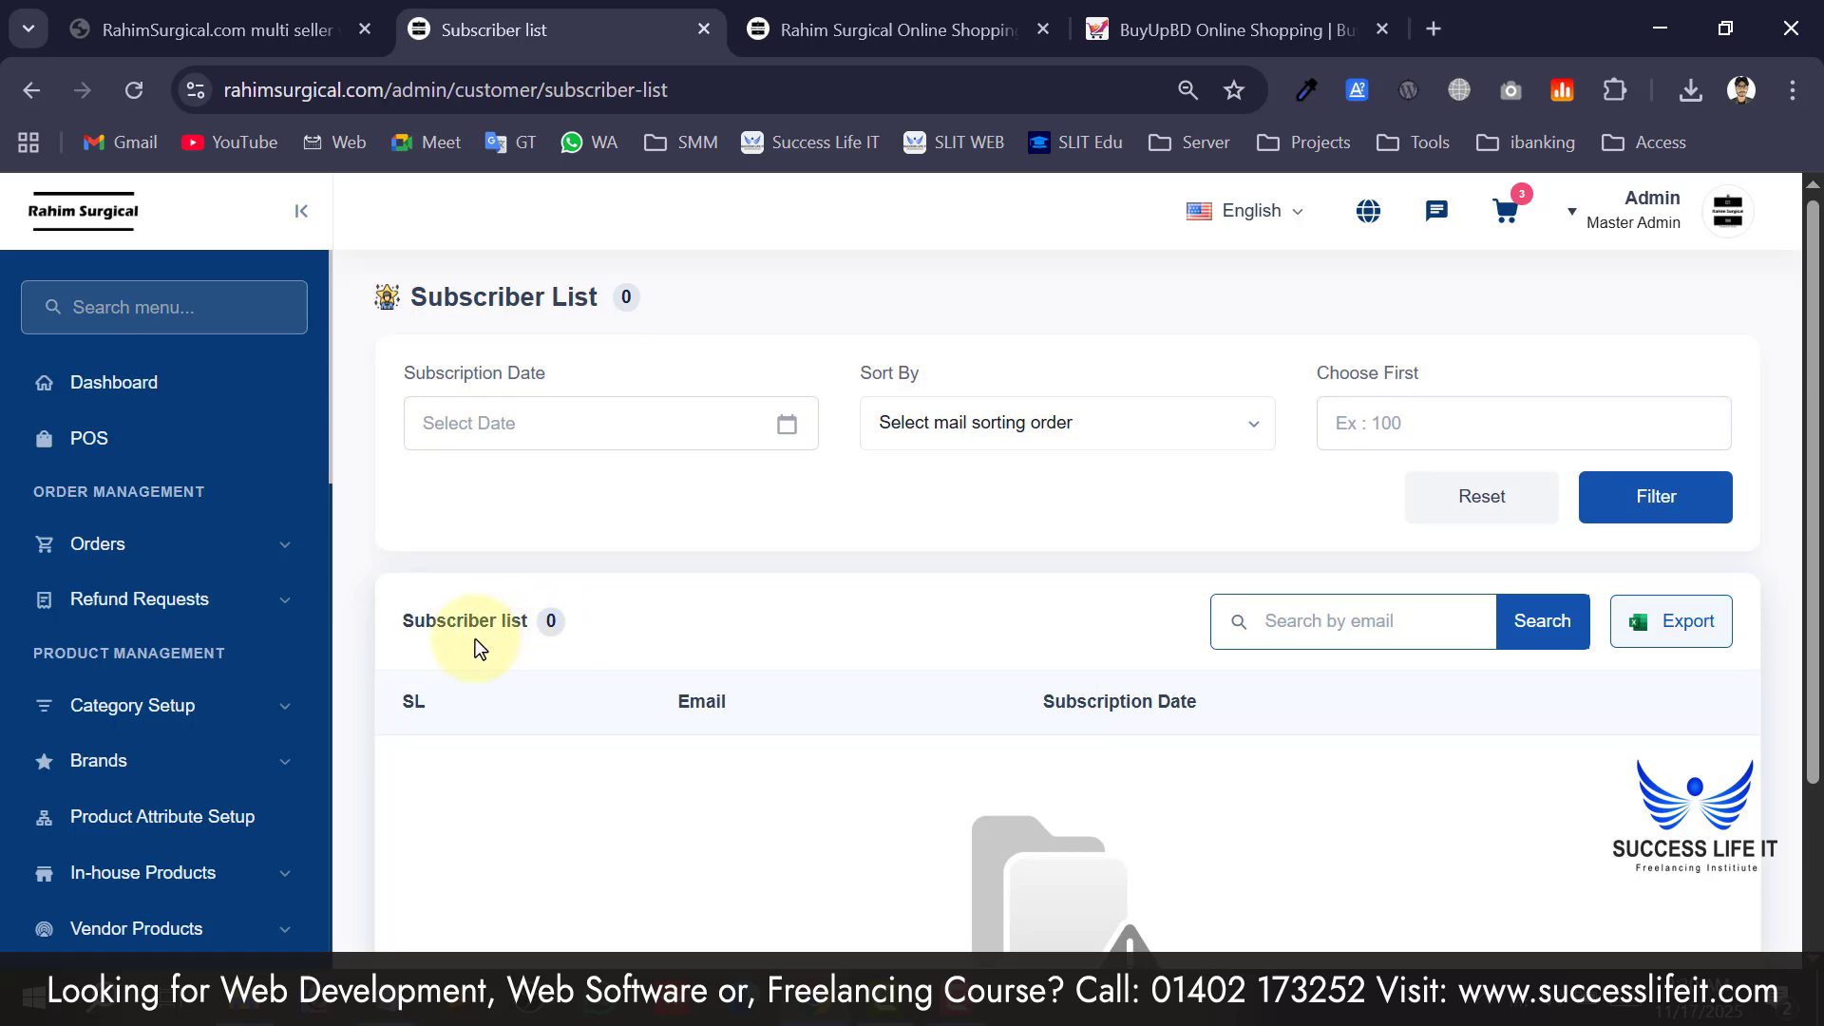
pyautogui.scroll(-2, 522, 617)
pyautogui.scroll(2, 532, 549)
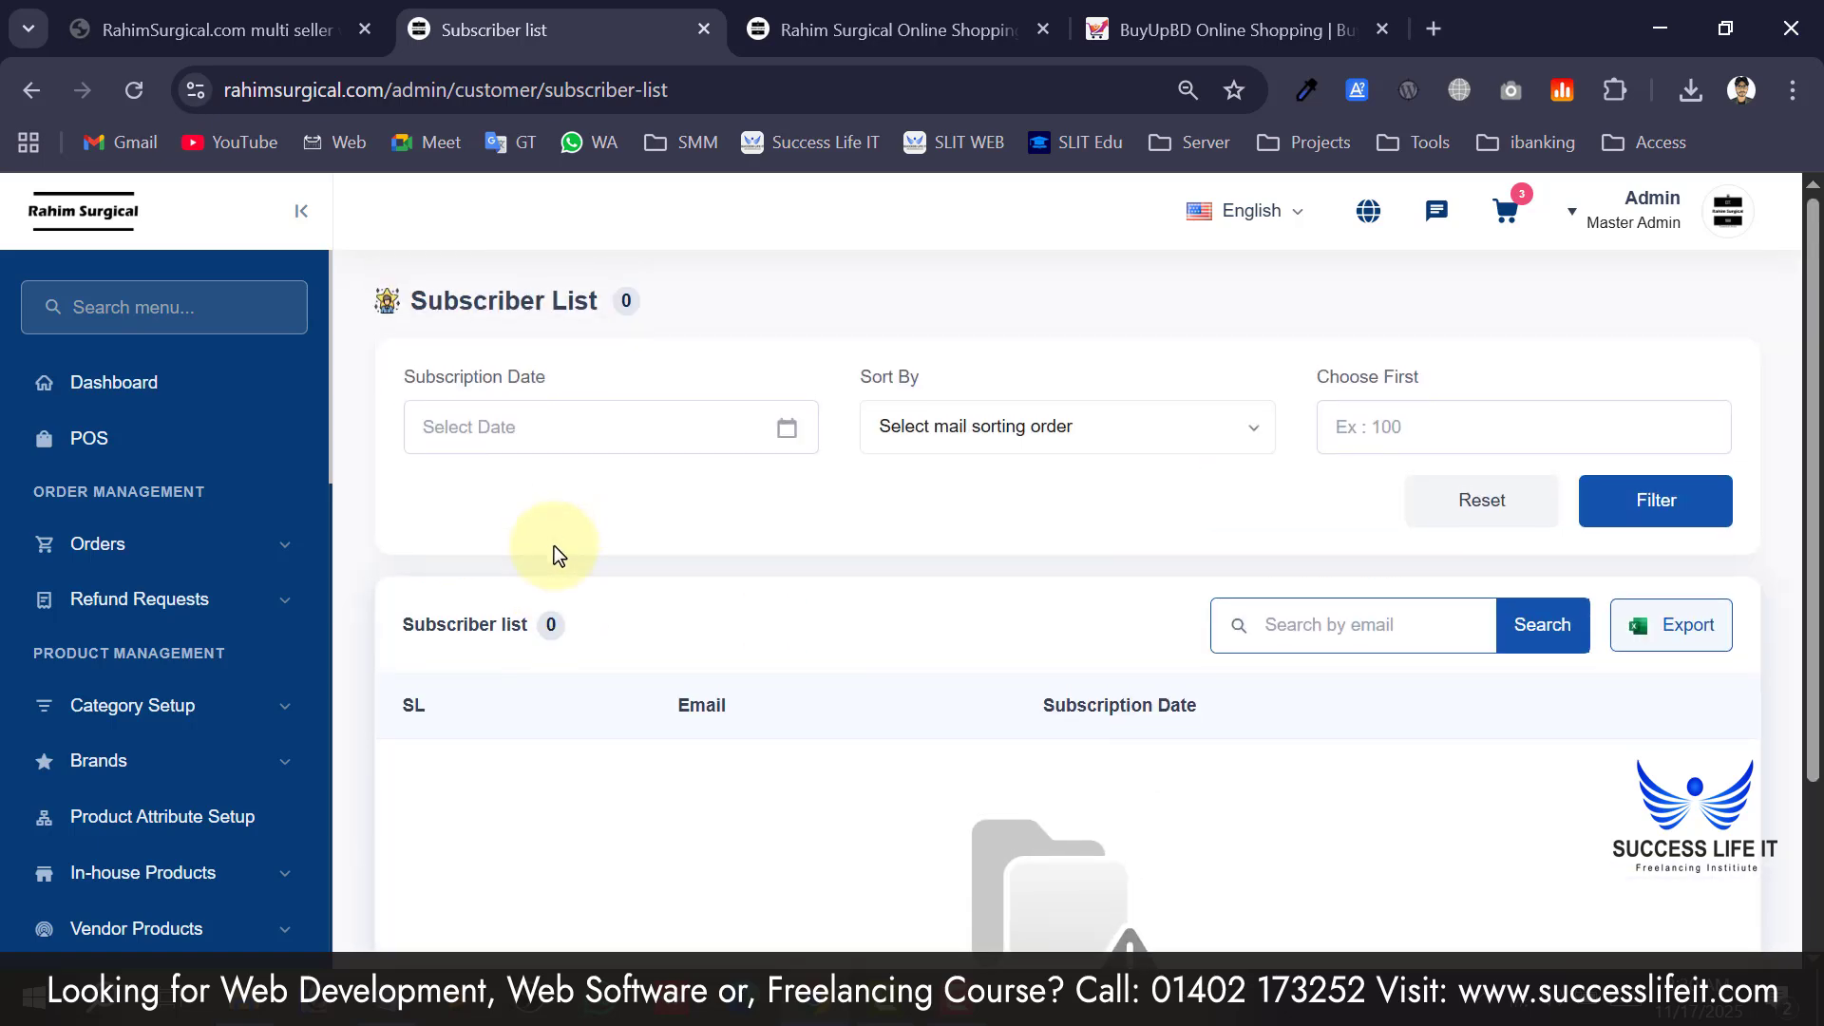
pyautogui.scroll(-12, 211, 545)
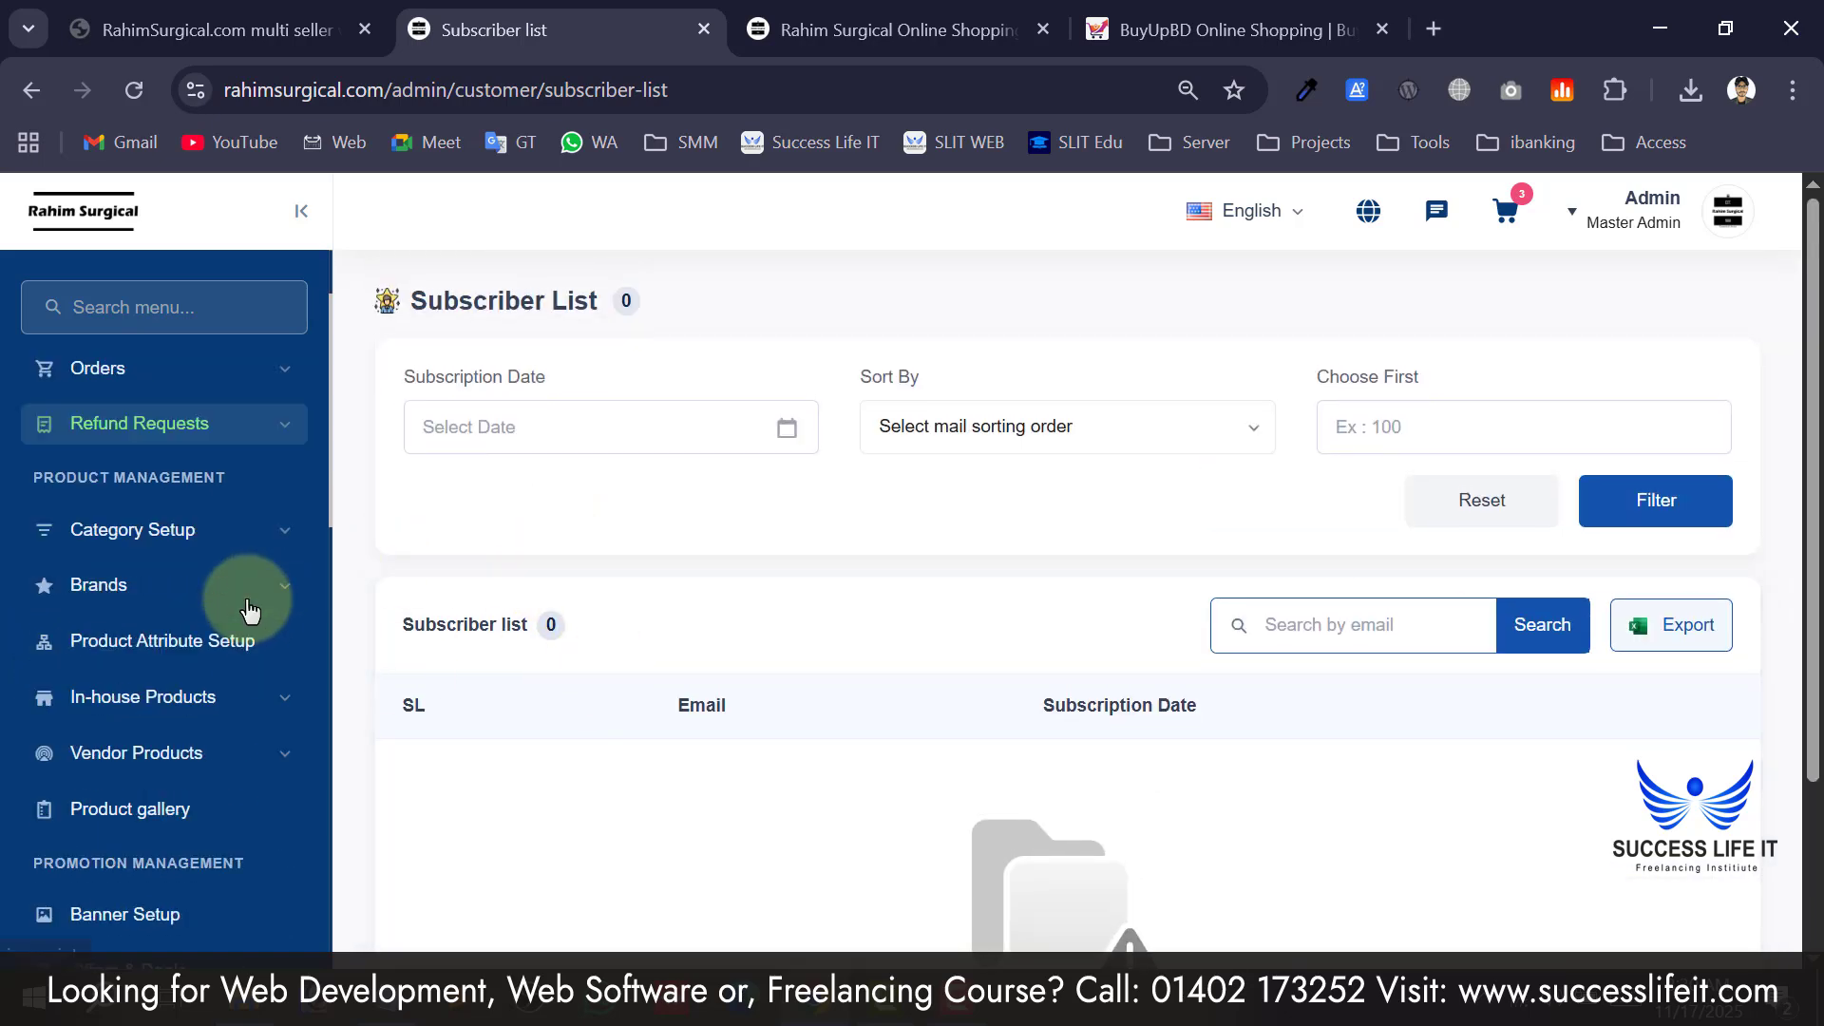
pyautogui.scroll(-3, 201, 542)
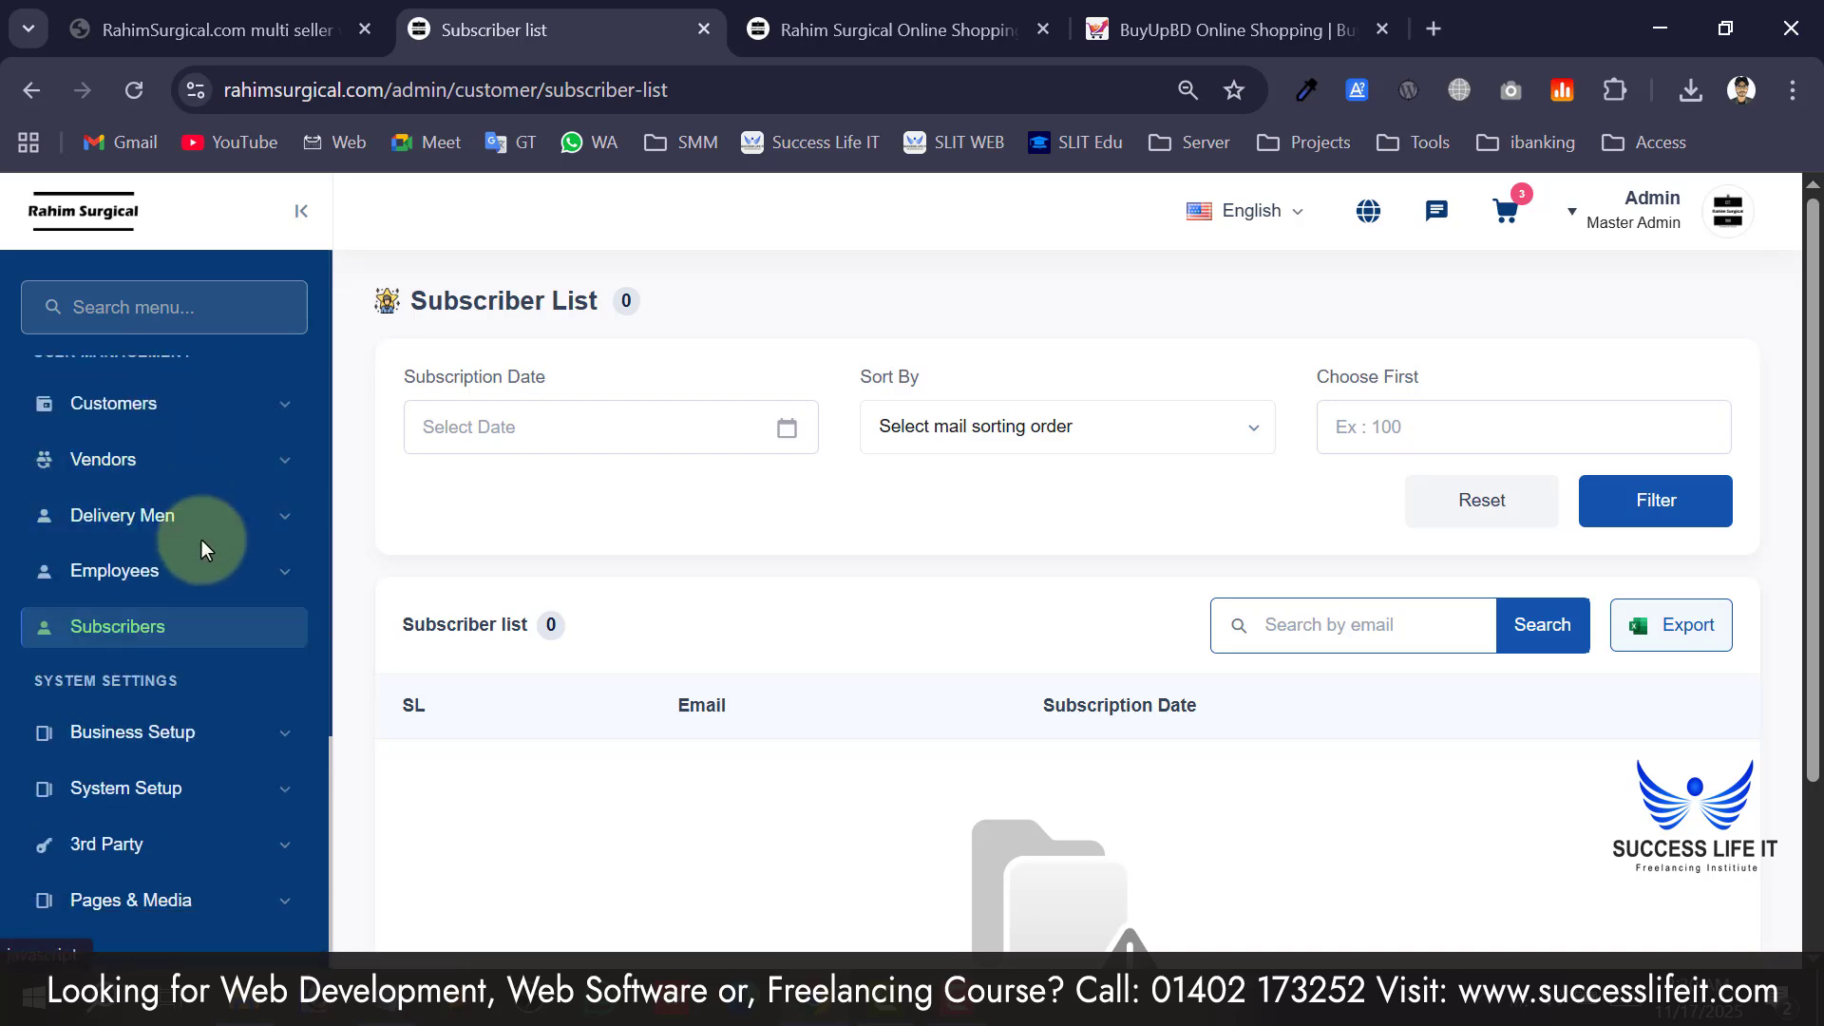
pyautogui.scroll(-5, 219, 582)
pyautogui.scroll(10, 218, 581)
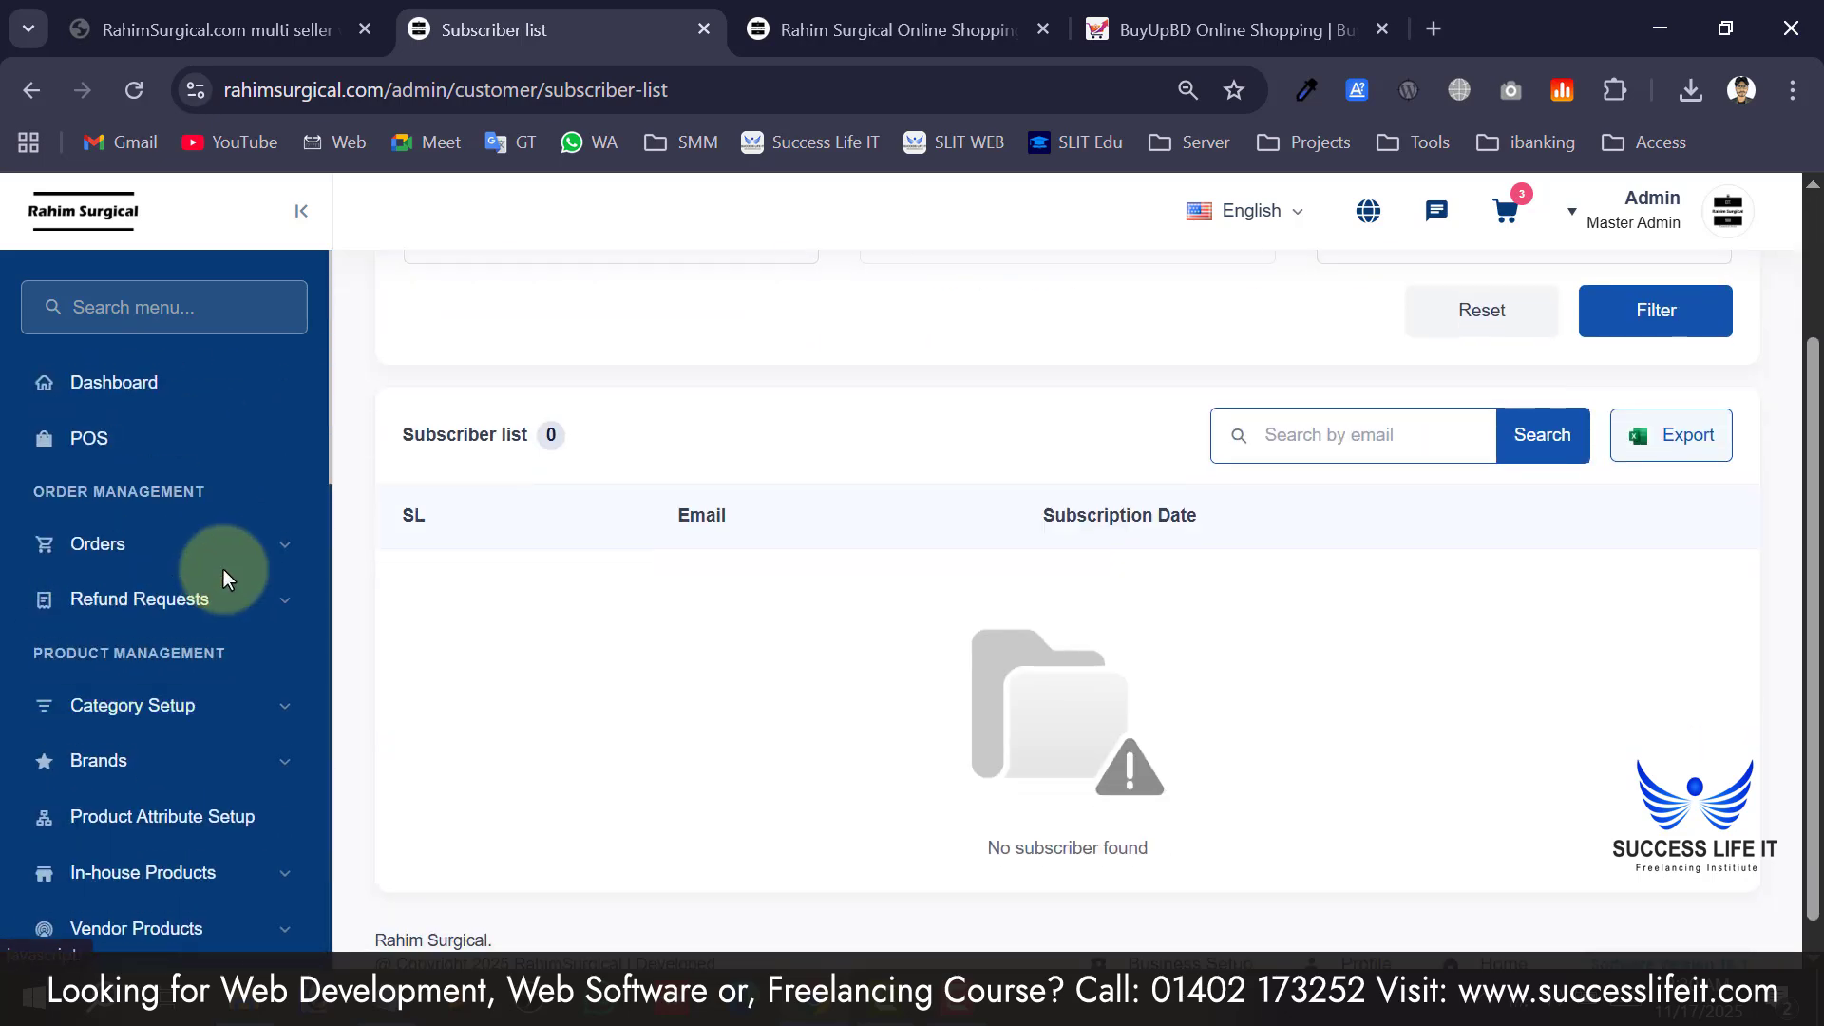
pyautogui.scroll(-10, 171, 476)
pyautogui.scroll(-5, 158, 566)
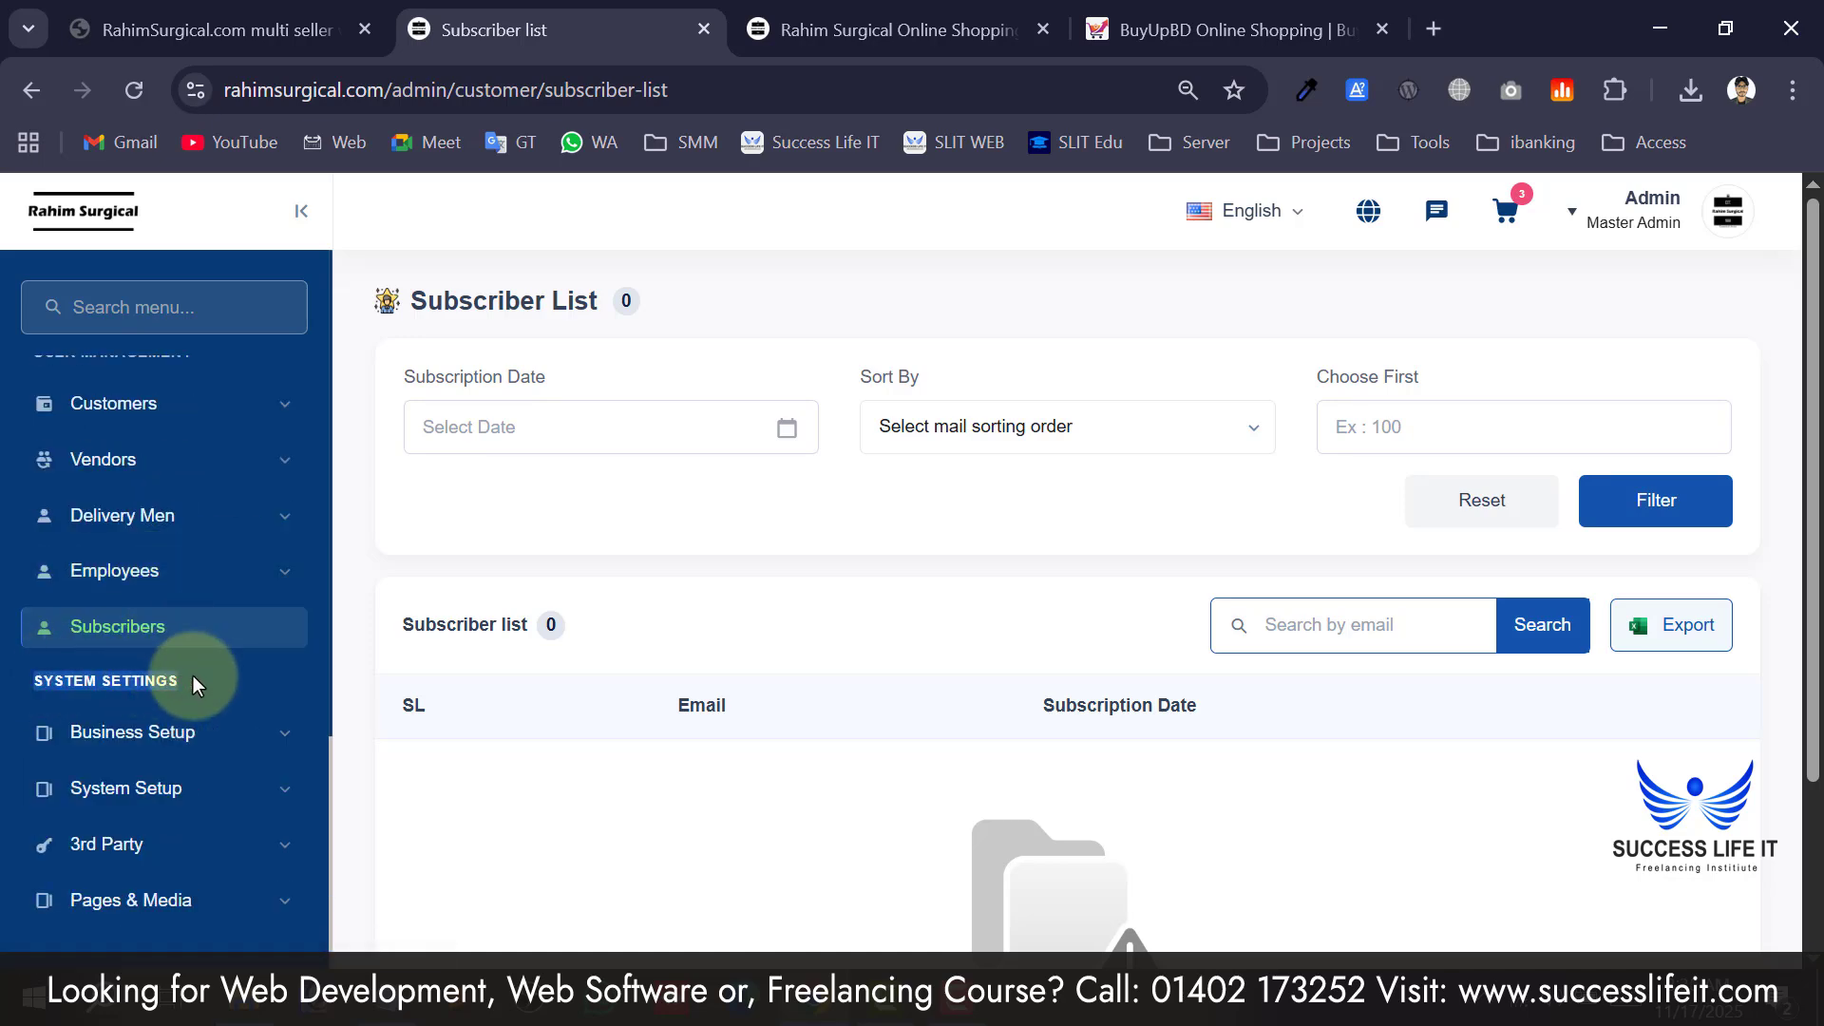
pyautogui.click(806, 31)
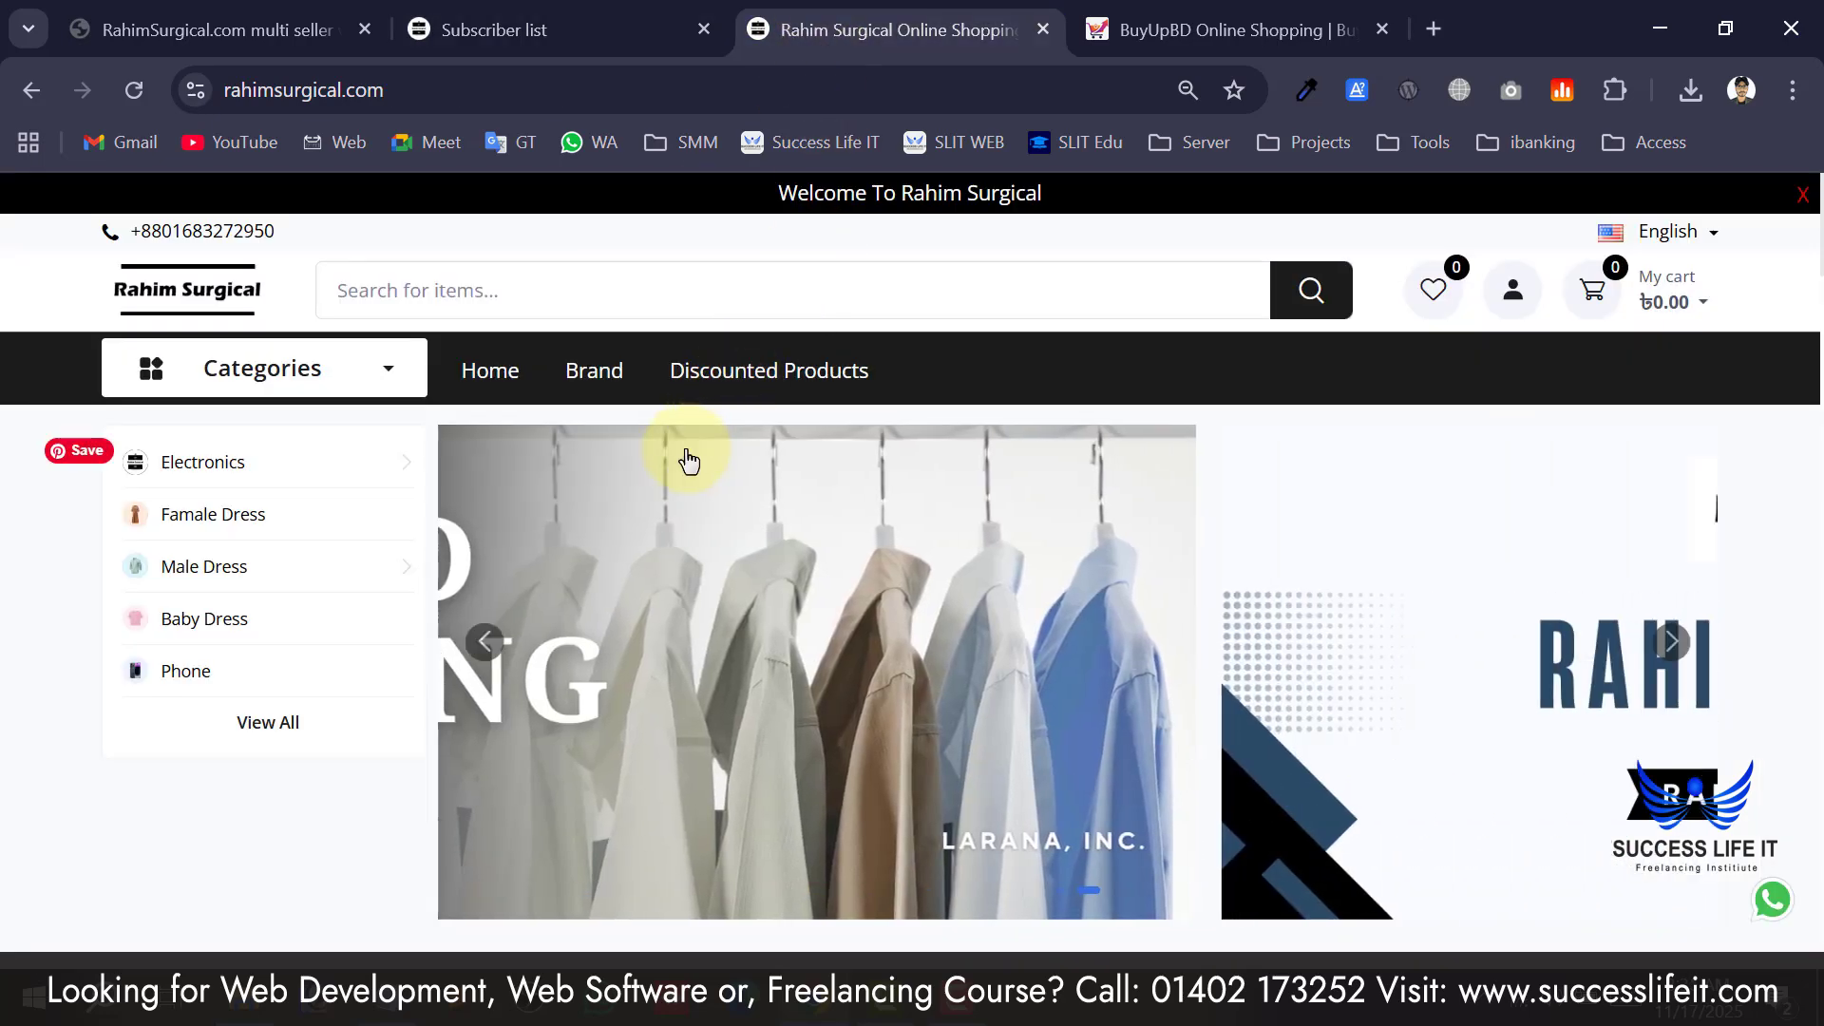
pyautogui.scroll(-5, 684, 465)
pyautogui.scroll(-3, 684, 494)
pyautogui.scroll(10, 680, 494)
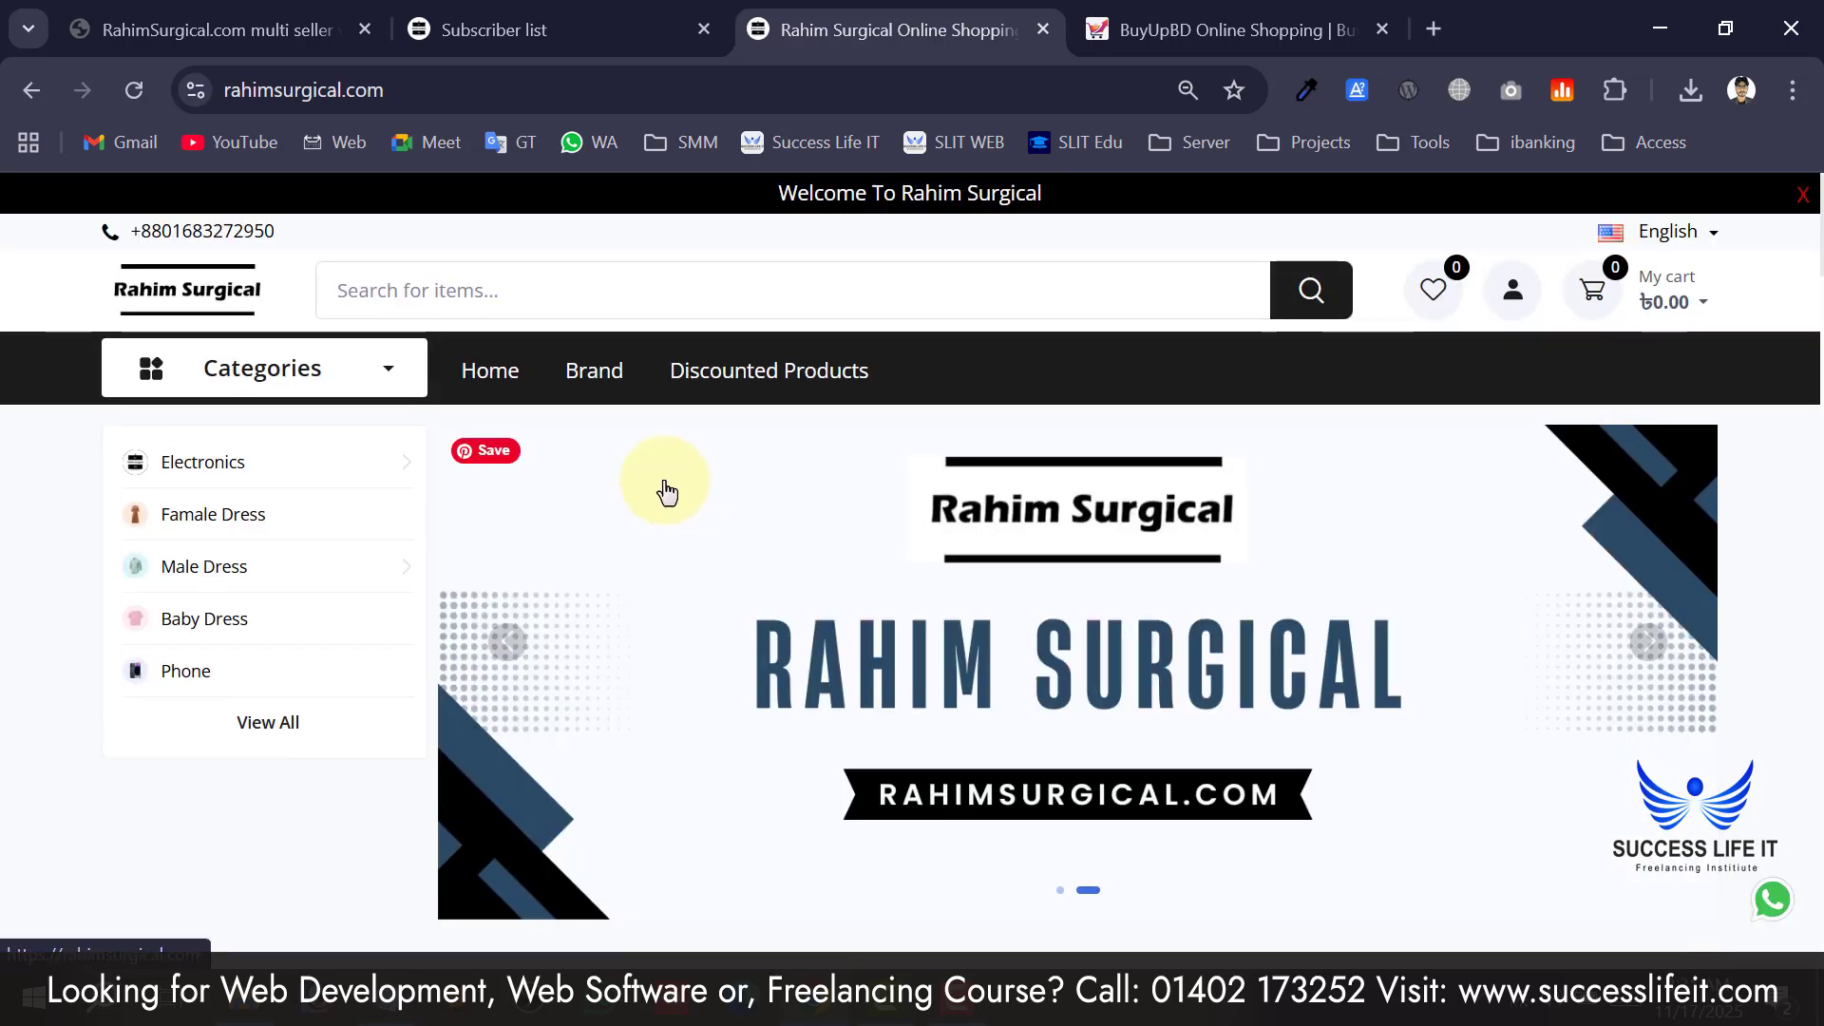
pyautogui.scroll(-12, 202, 615)
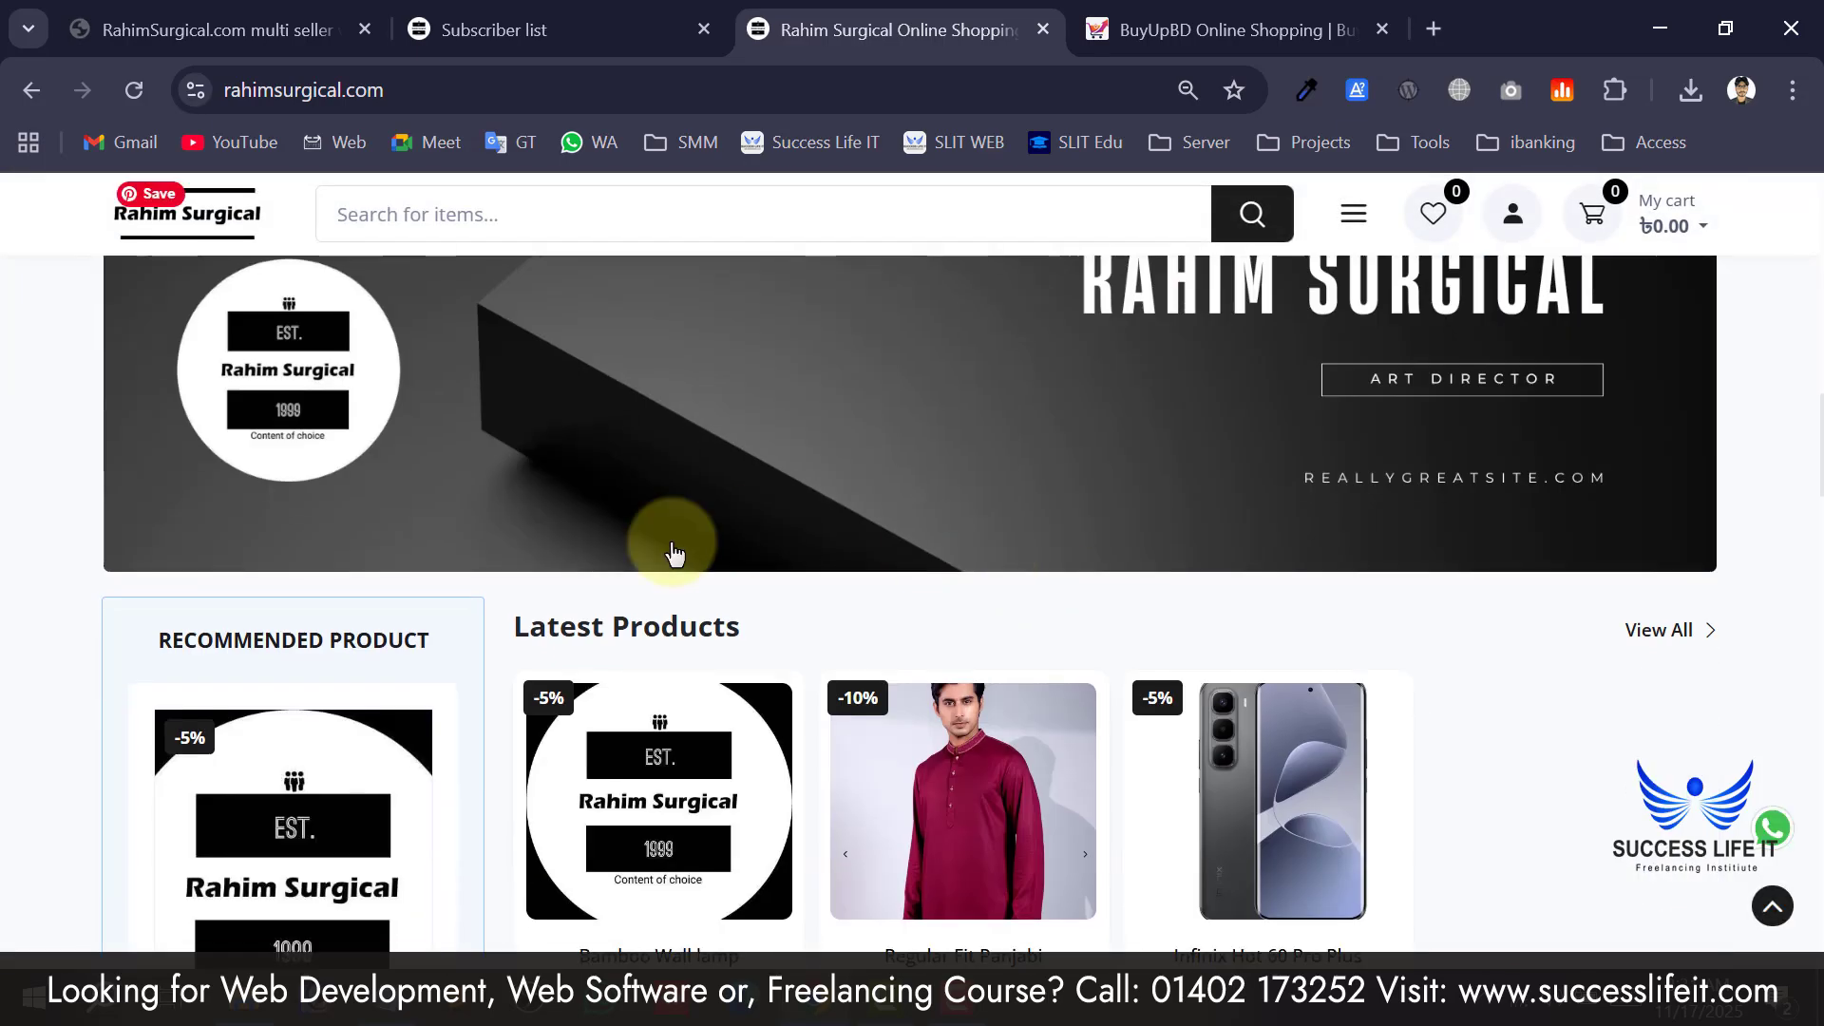
pyautogui.scroll(-15, 1051, 593)
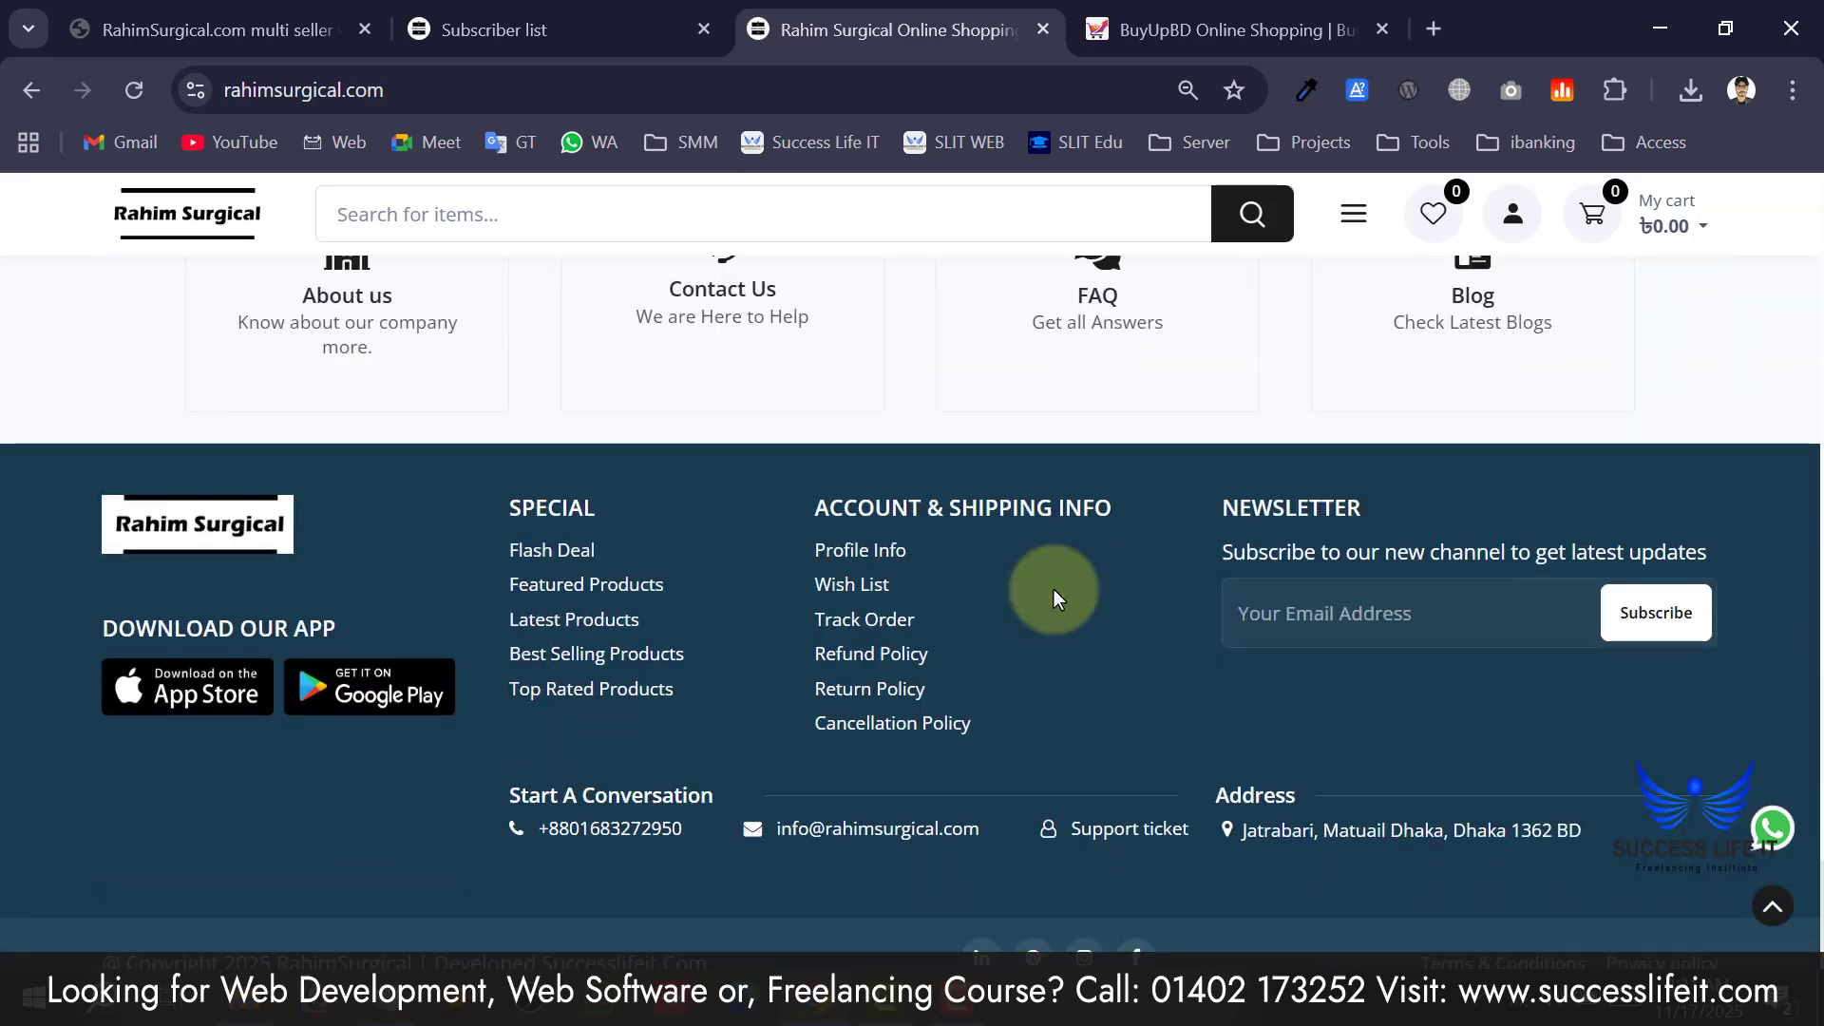
pyautogui.scroll(15, 1053, 589)
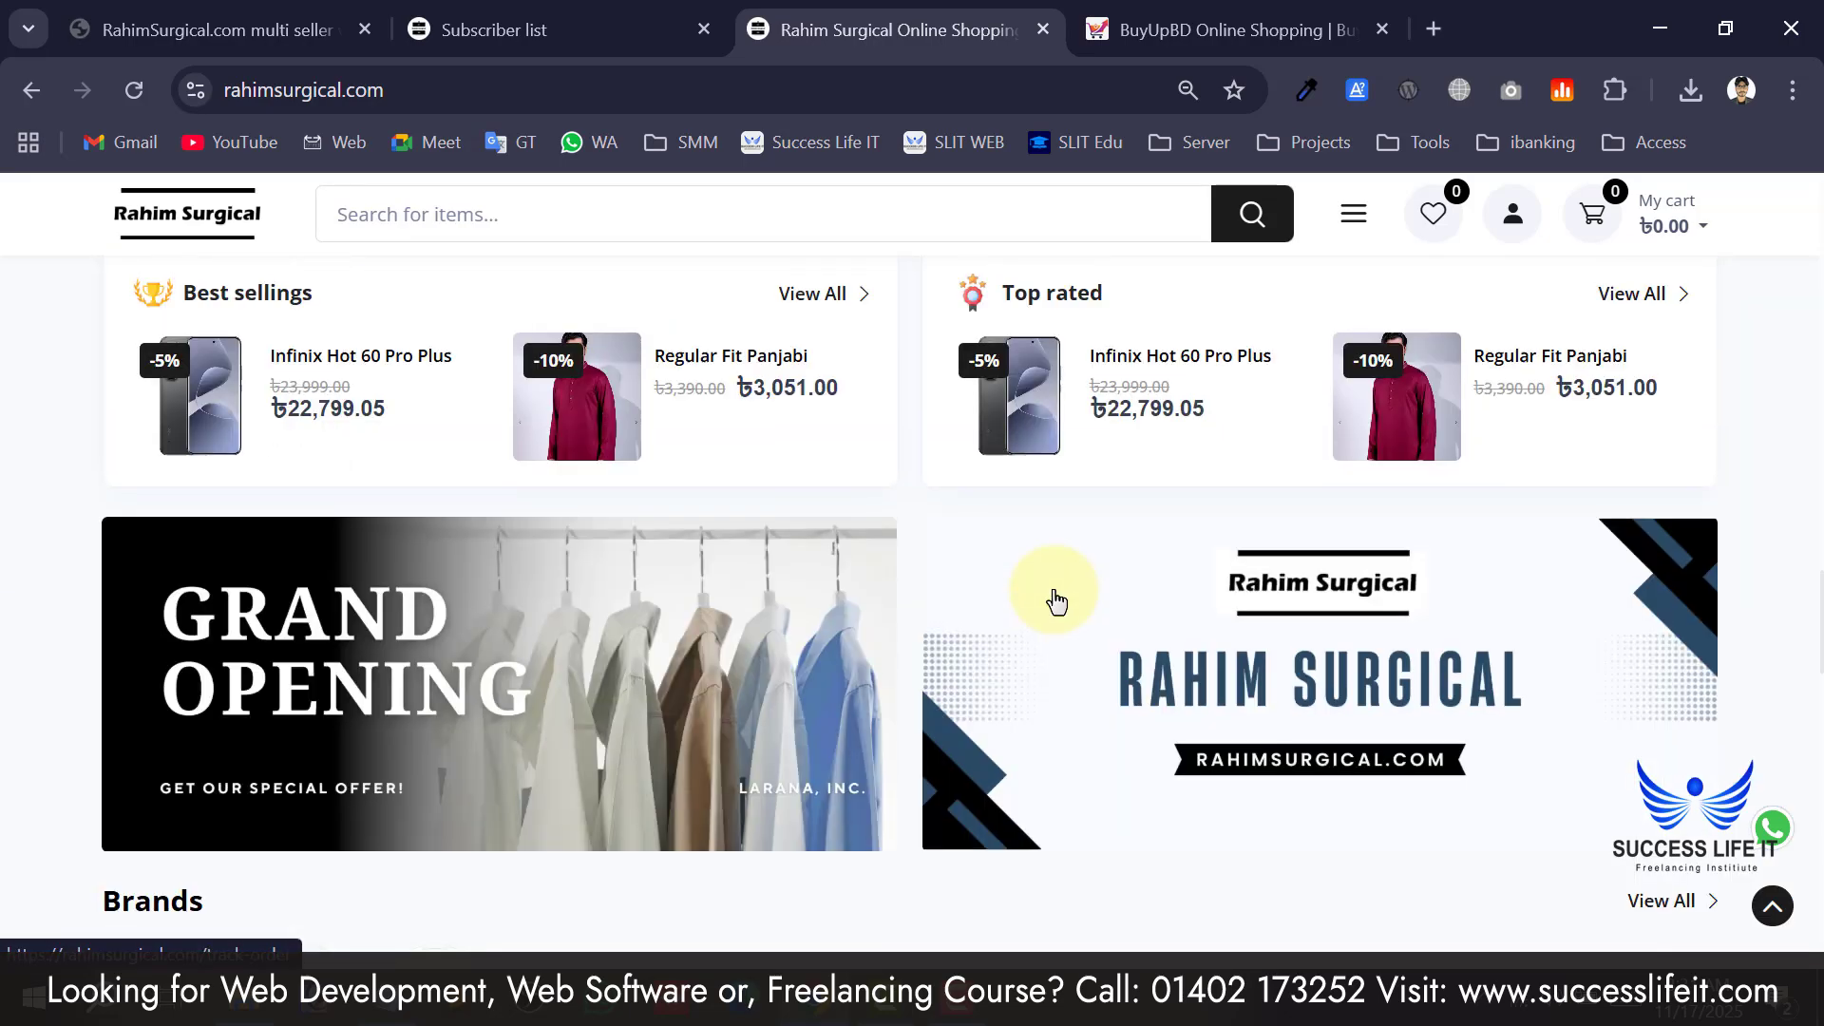
pyautogui.scroll(5, 1036, 579)
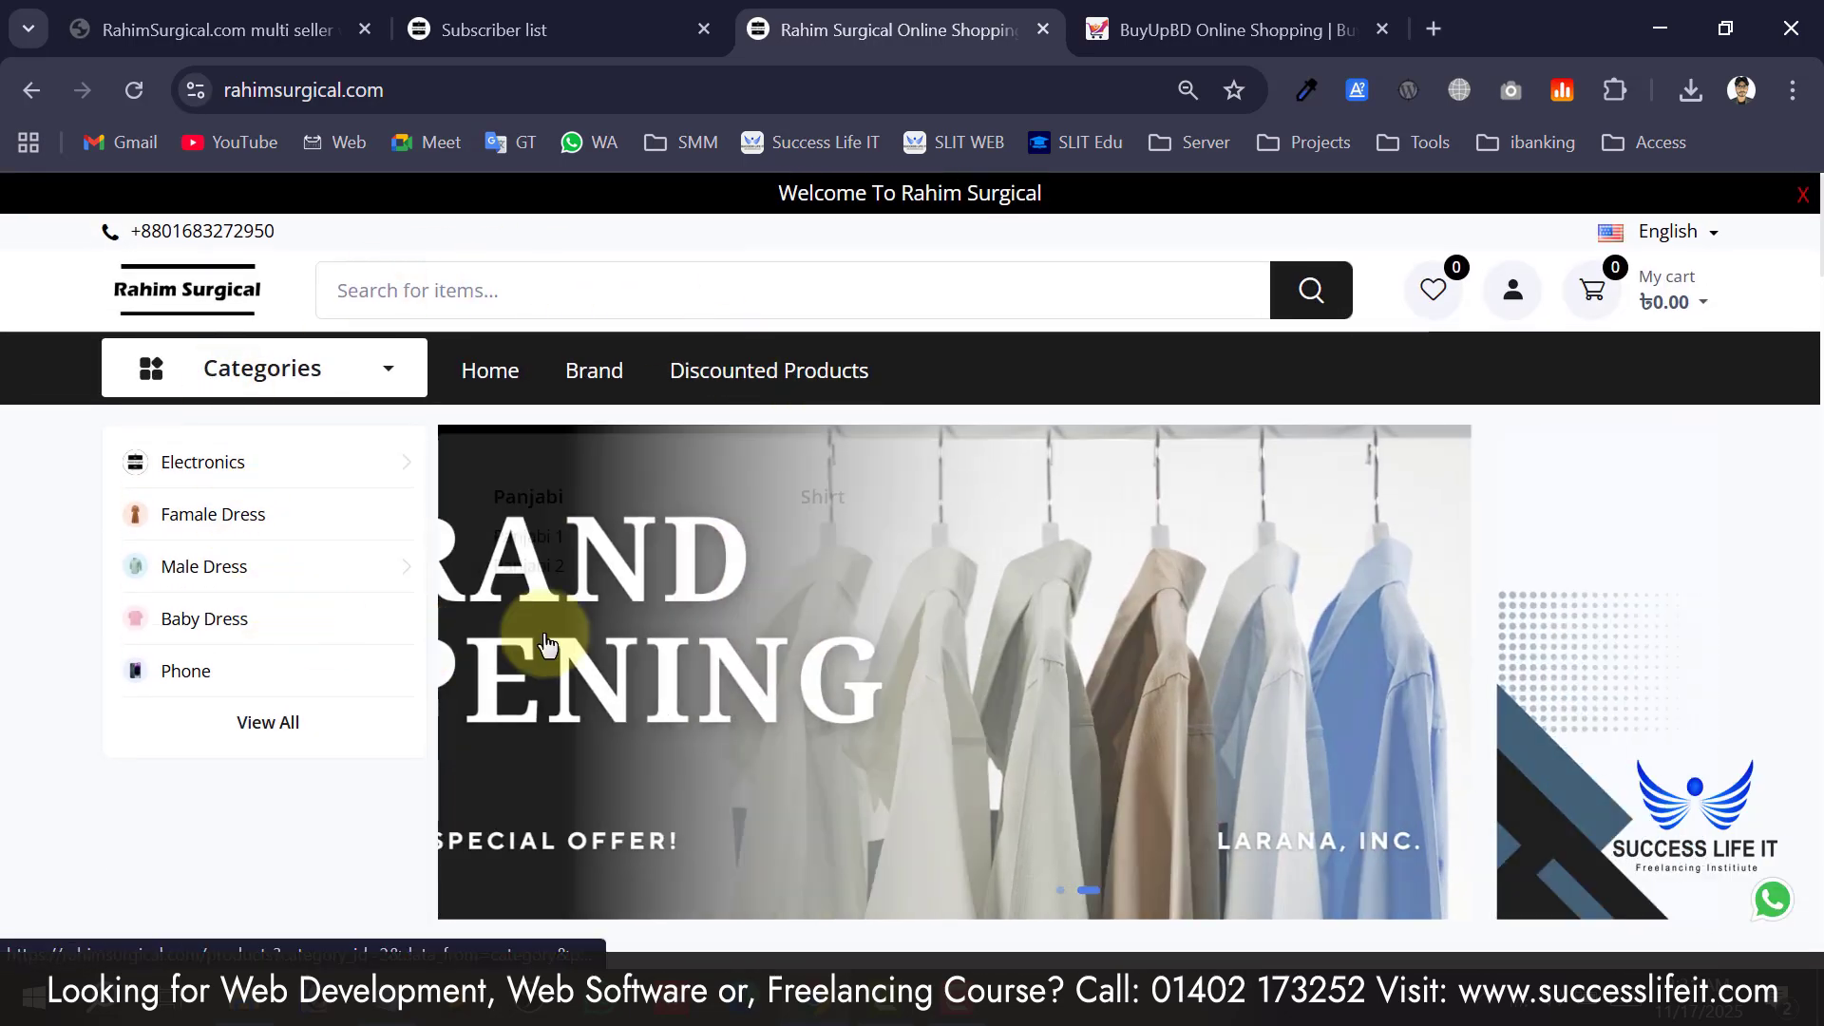
pyautogui.click(549, 13)
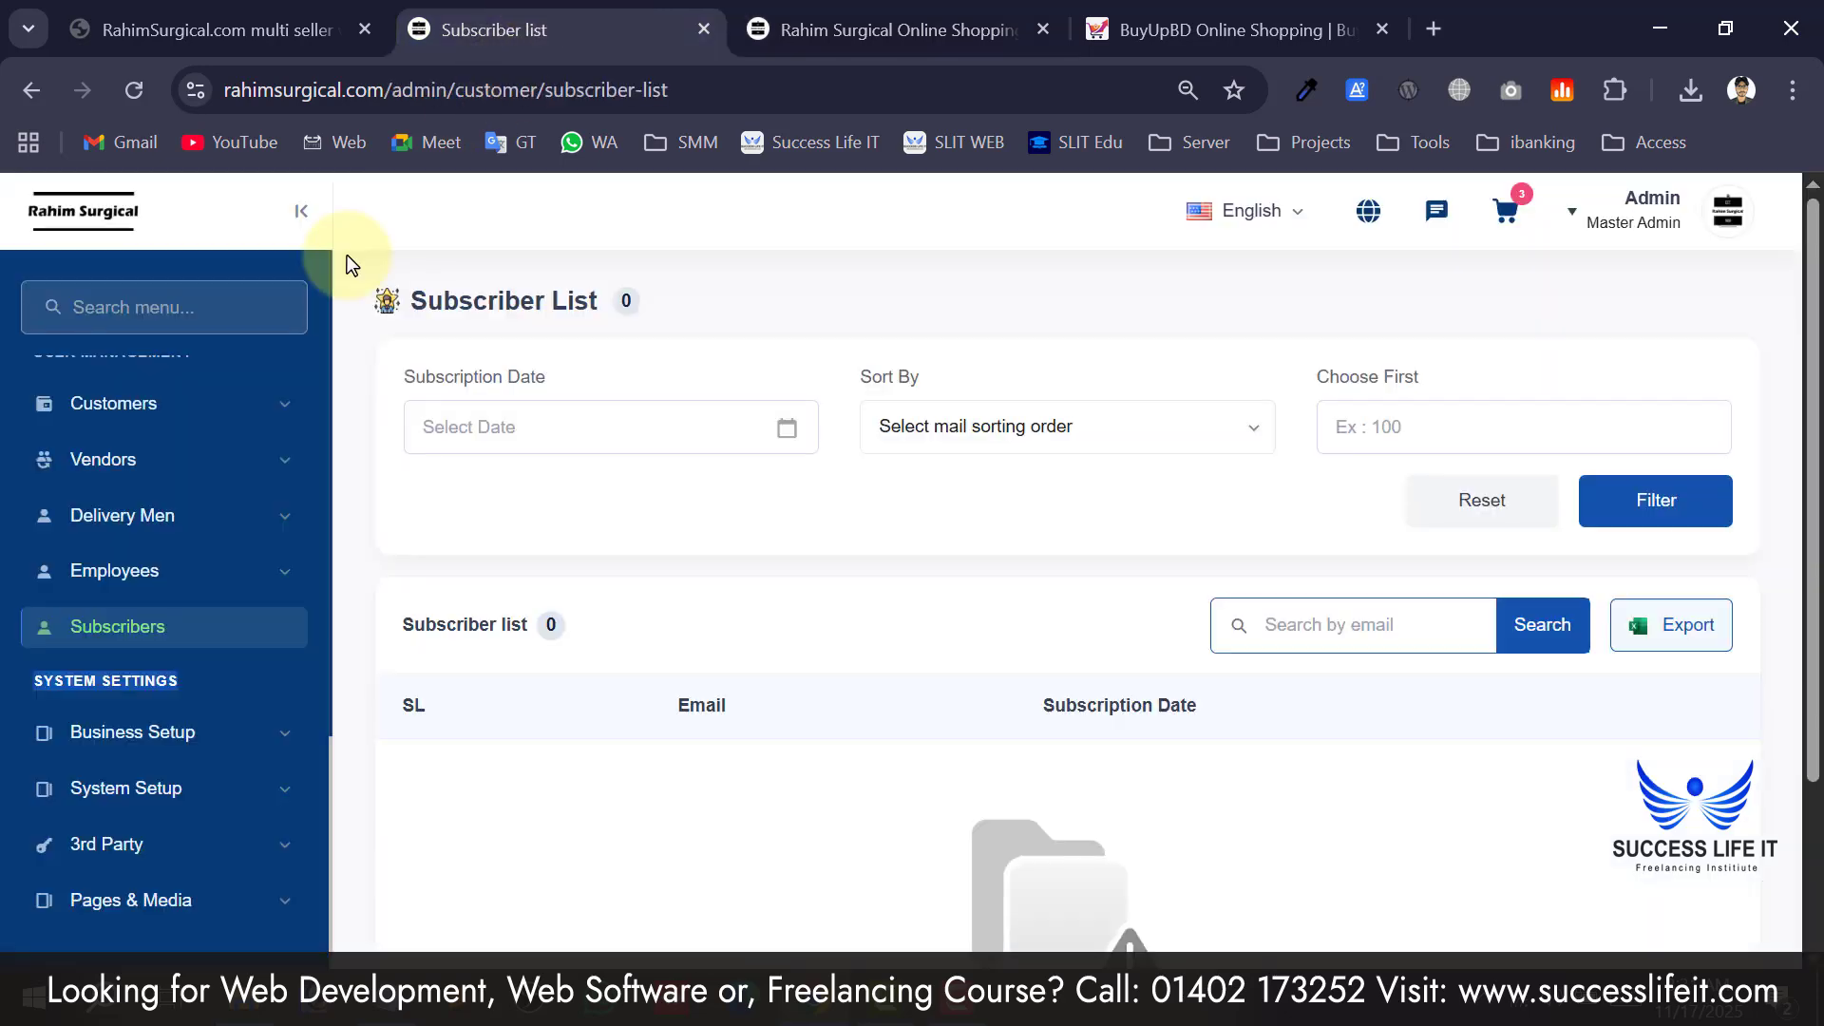
# Scroll to the System Settings sidebar section and the General page's System Maintenance area.
pyautogui.click(21, 677)
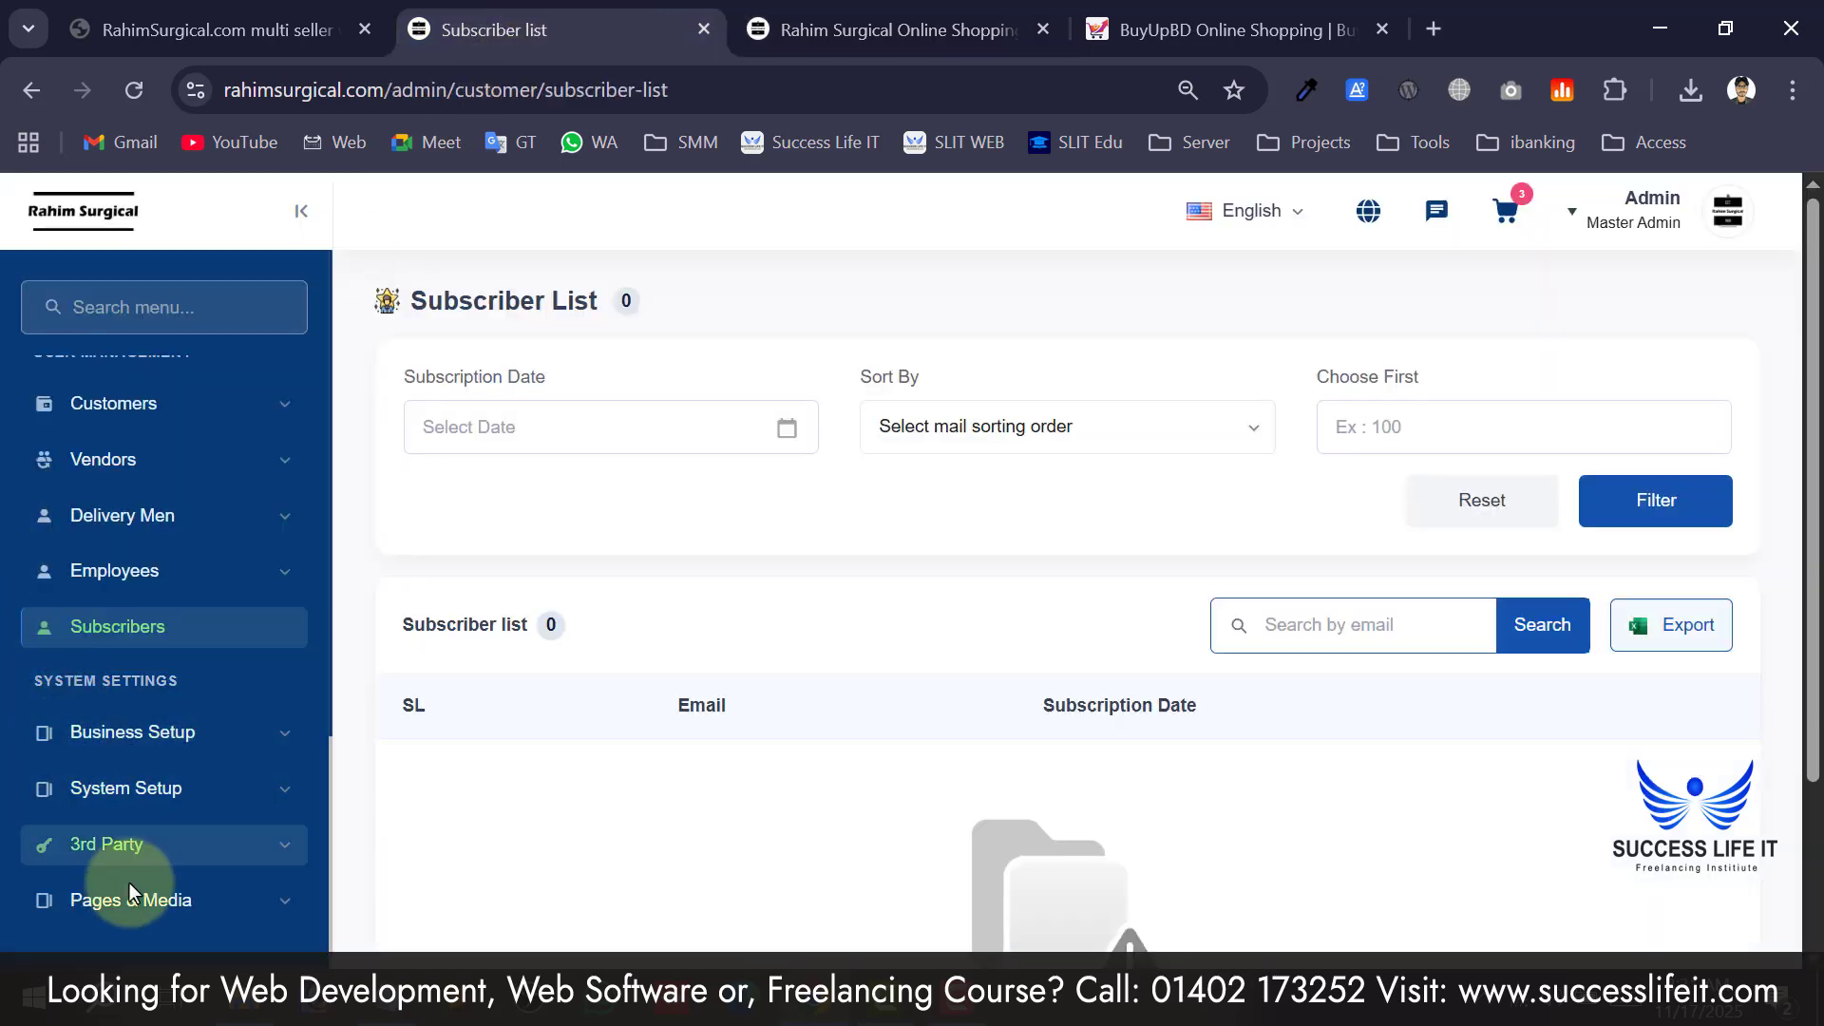
pyautogui.scroll(-1, 160, 731)
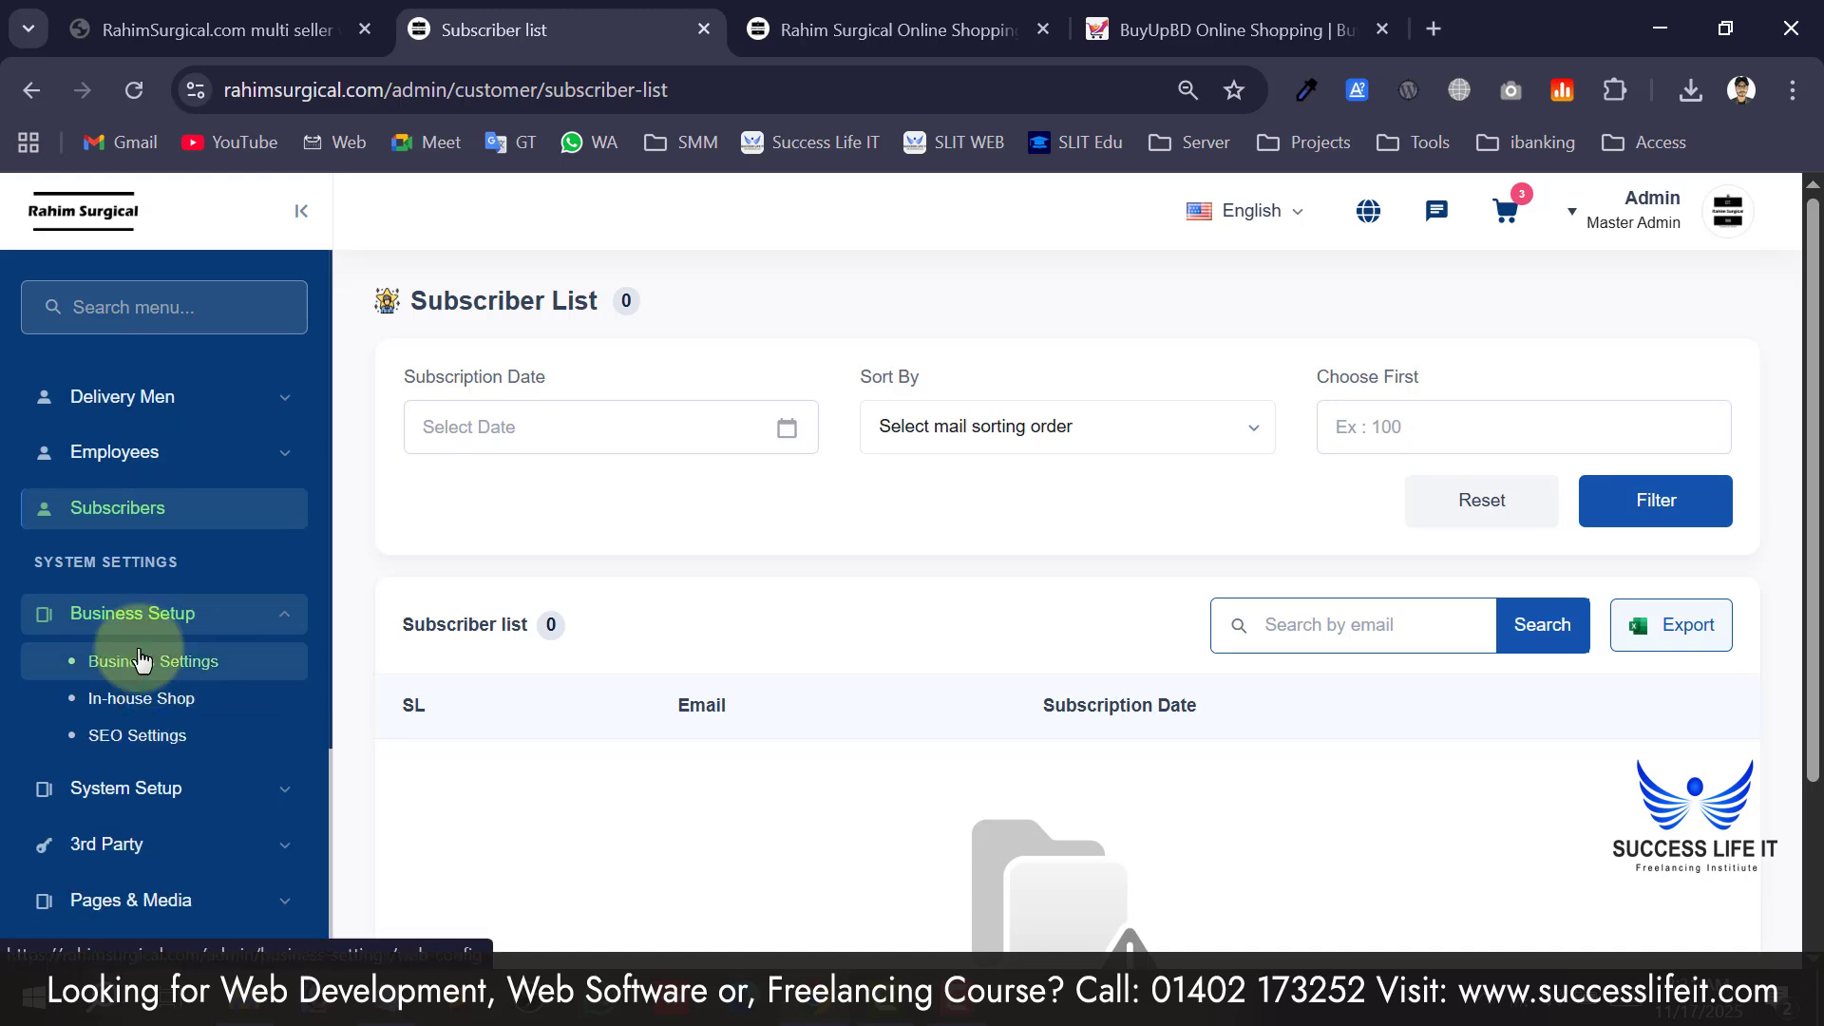
pyautogui.moveTo(59, 561); pyautogui.dragTo(125, 554)
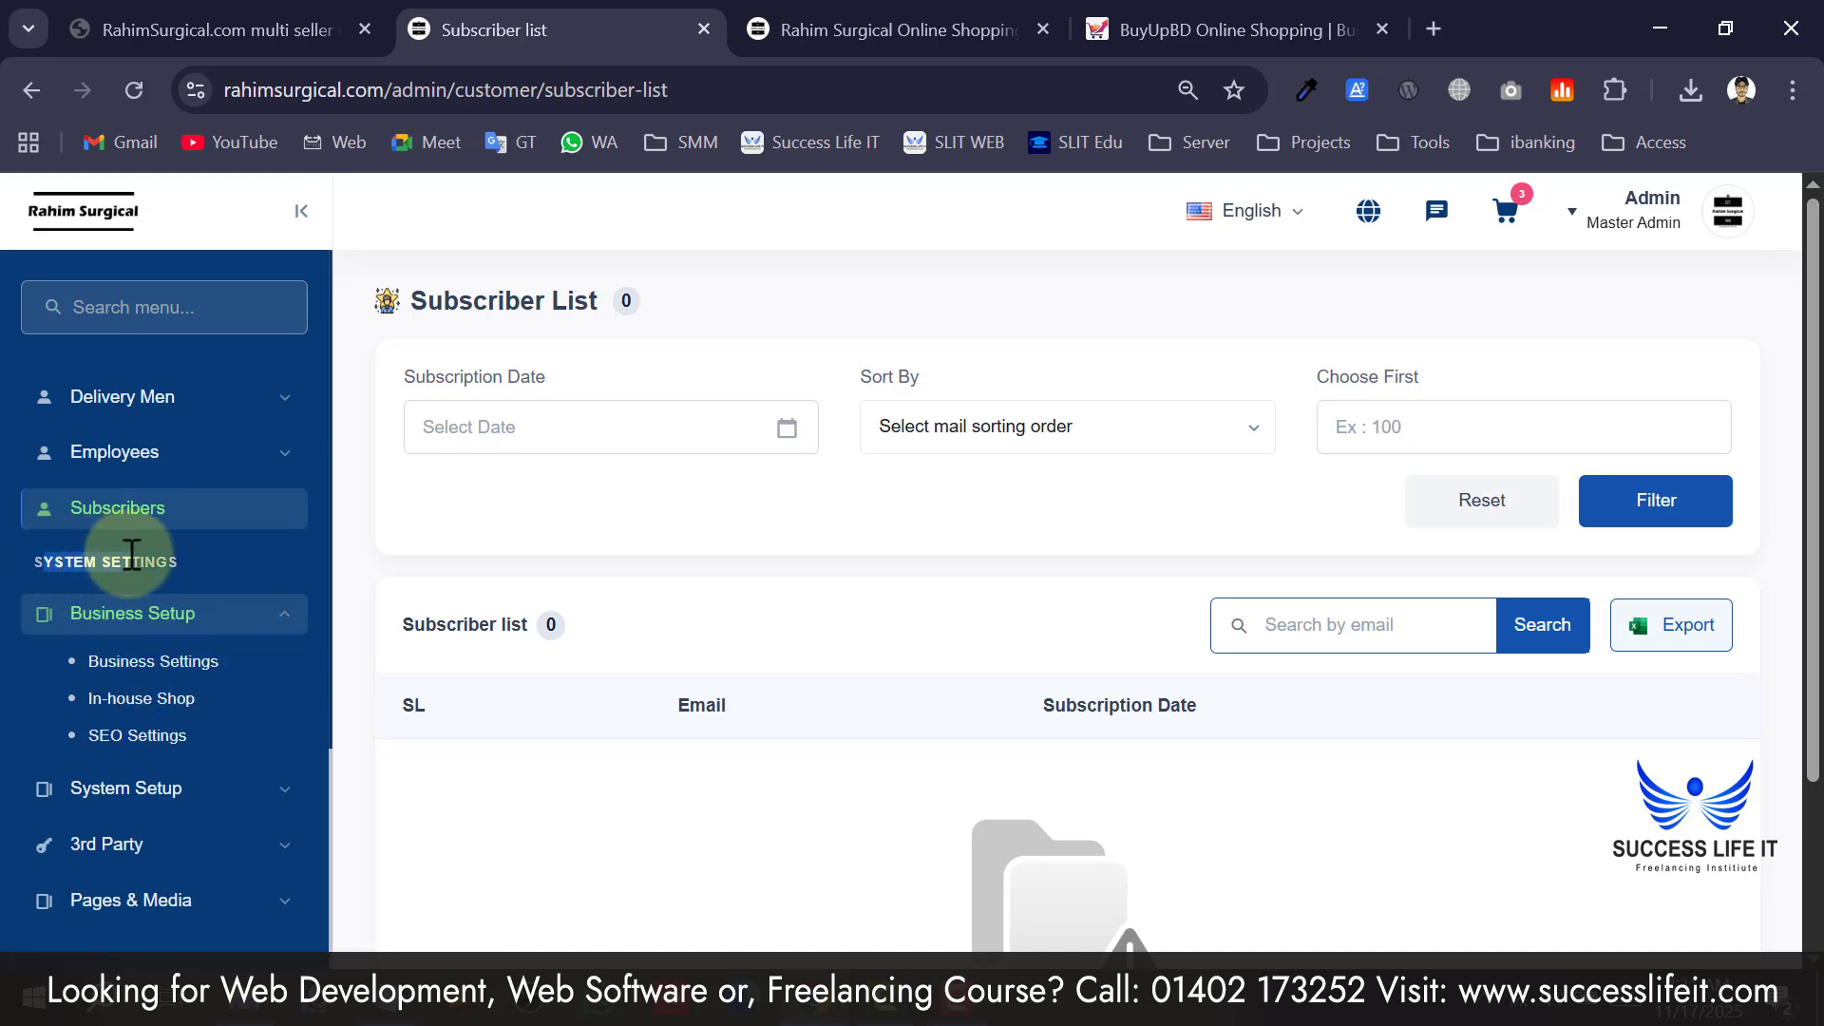
pyautogui.scroll(-2, 129, 549)
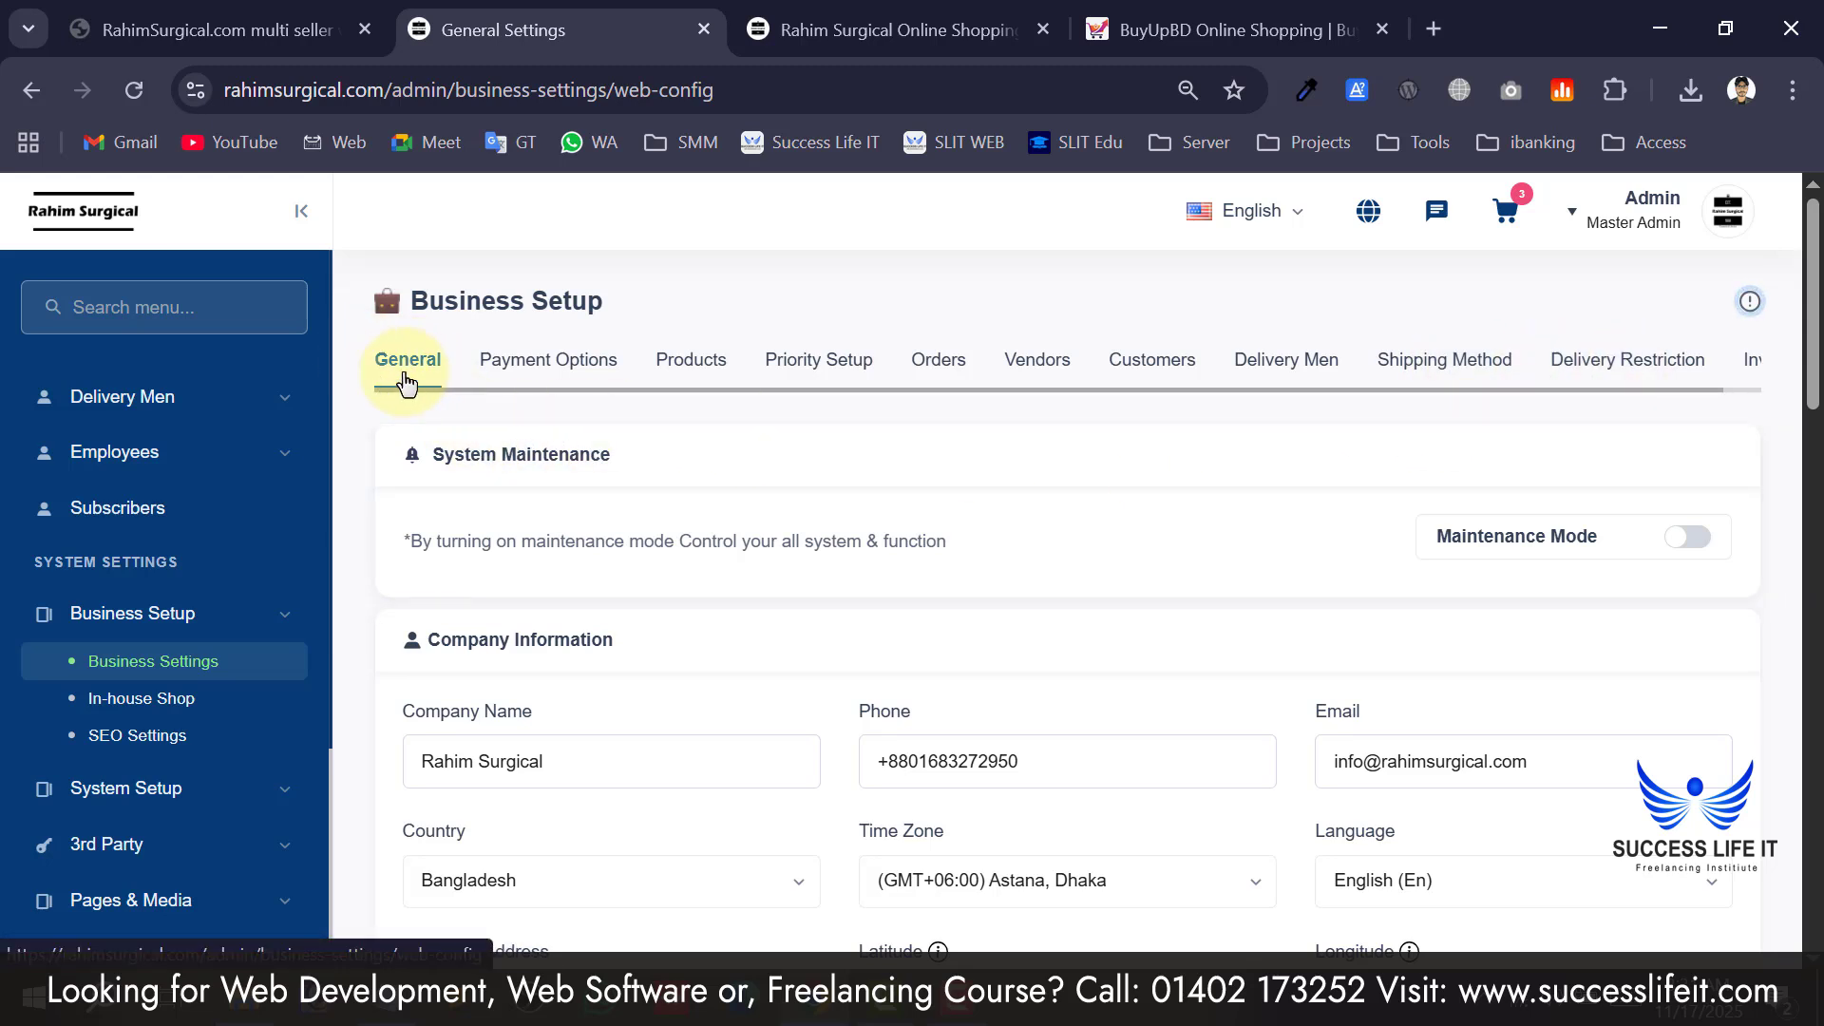
pyautogui.moveTo(444, 456); pyautogui.dragTo(552, 464)
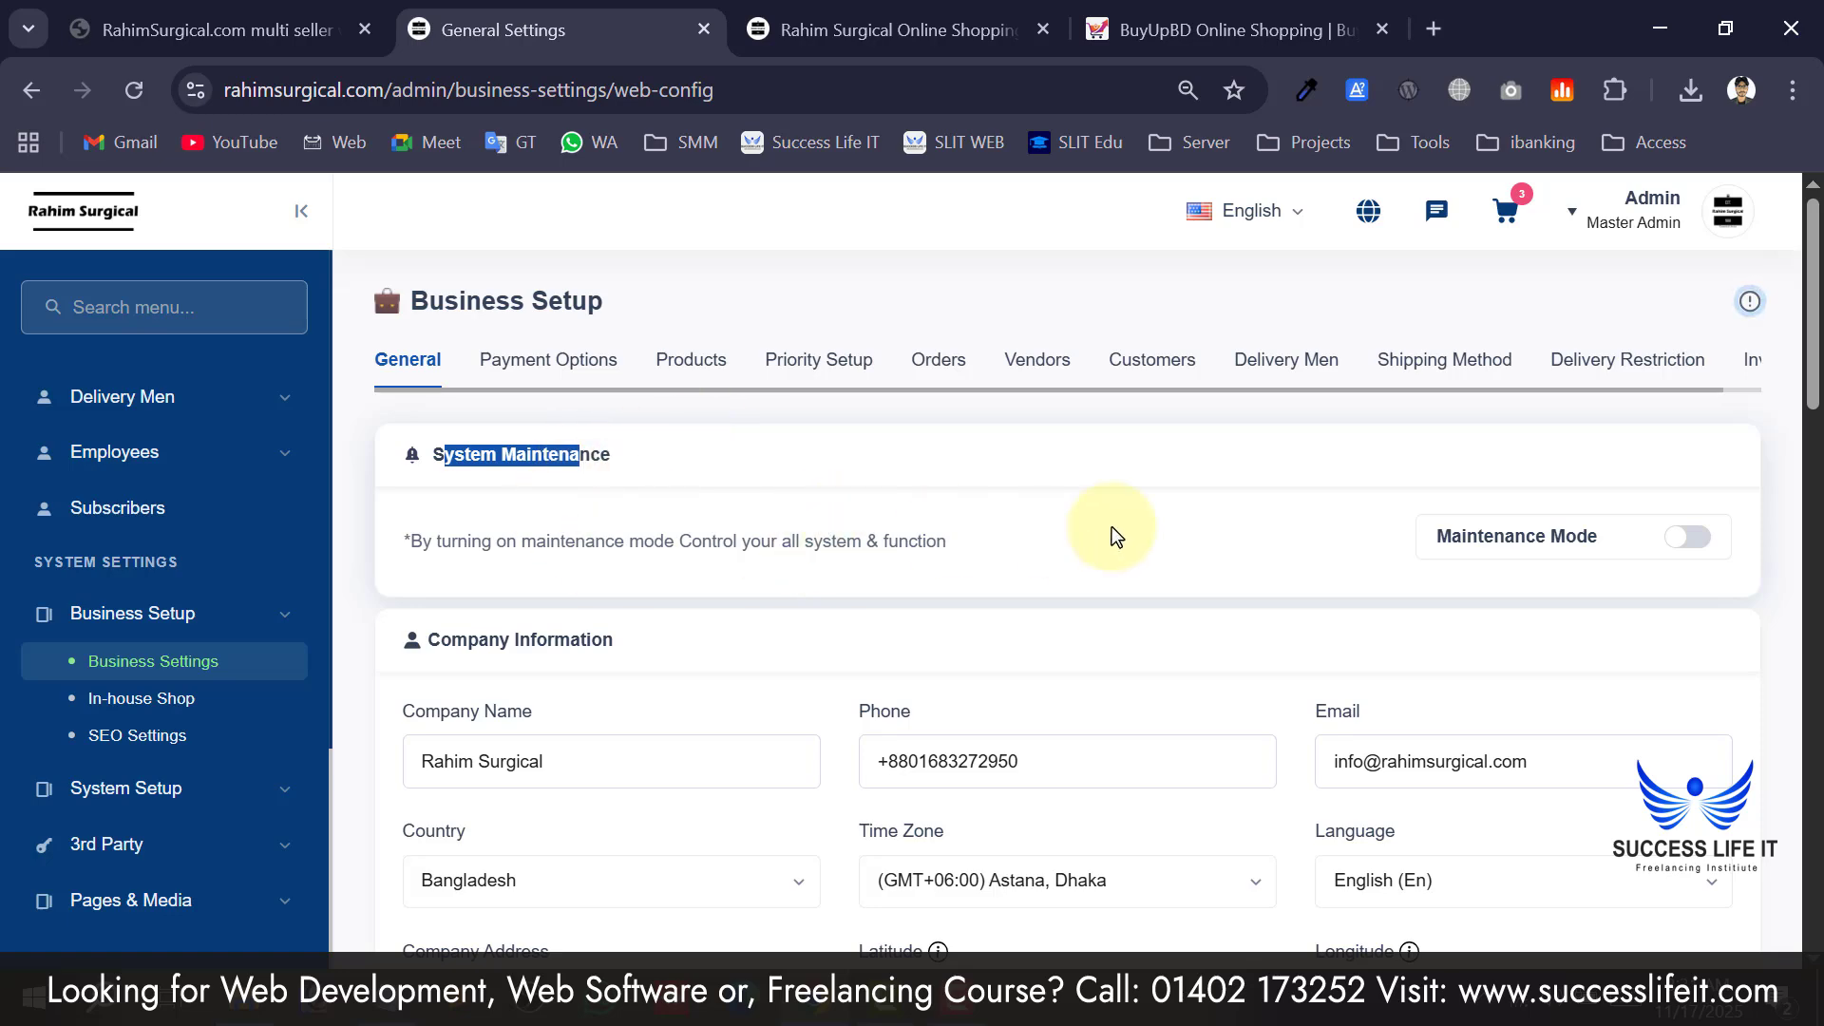
# Switch maintenance mode on for all systems, review the advanced message fields, and save.
pyautogui.click(1690, 544)
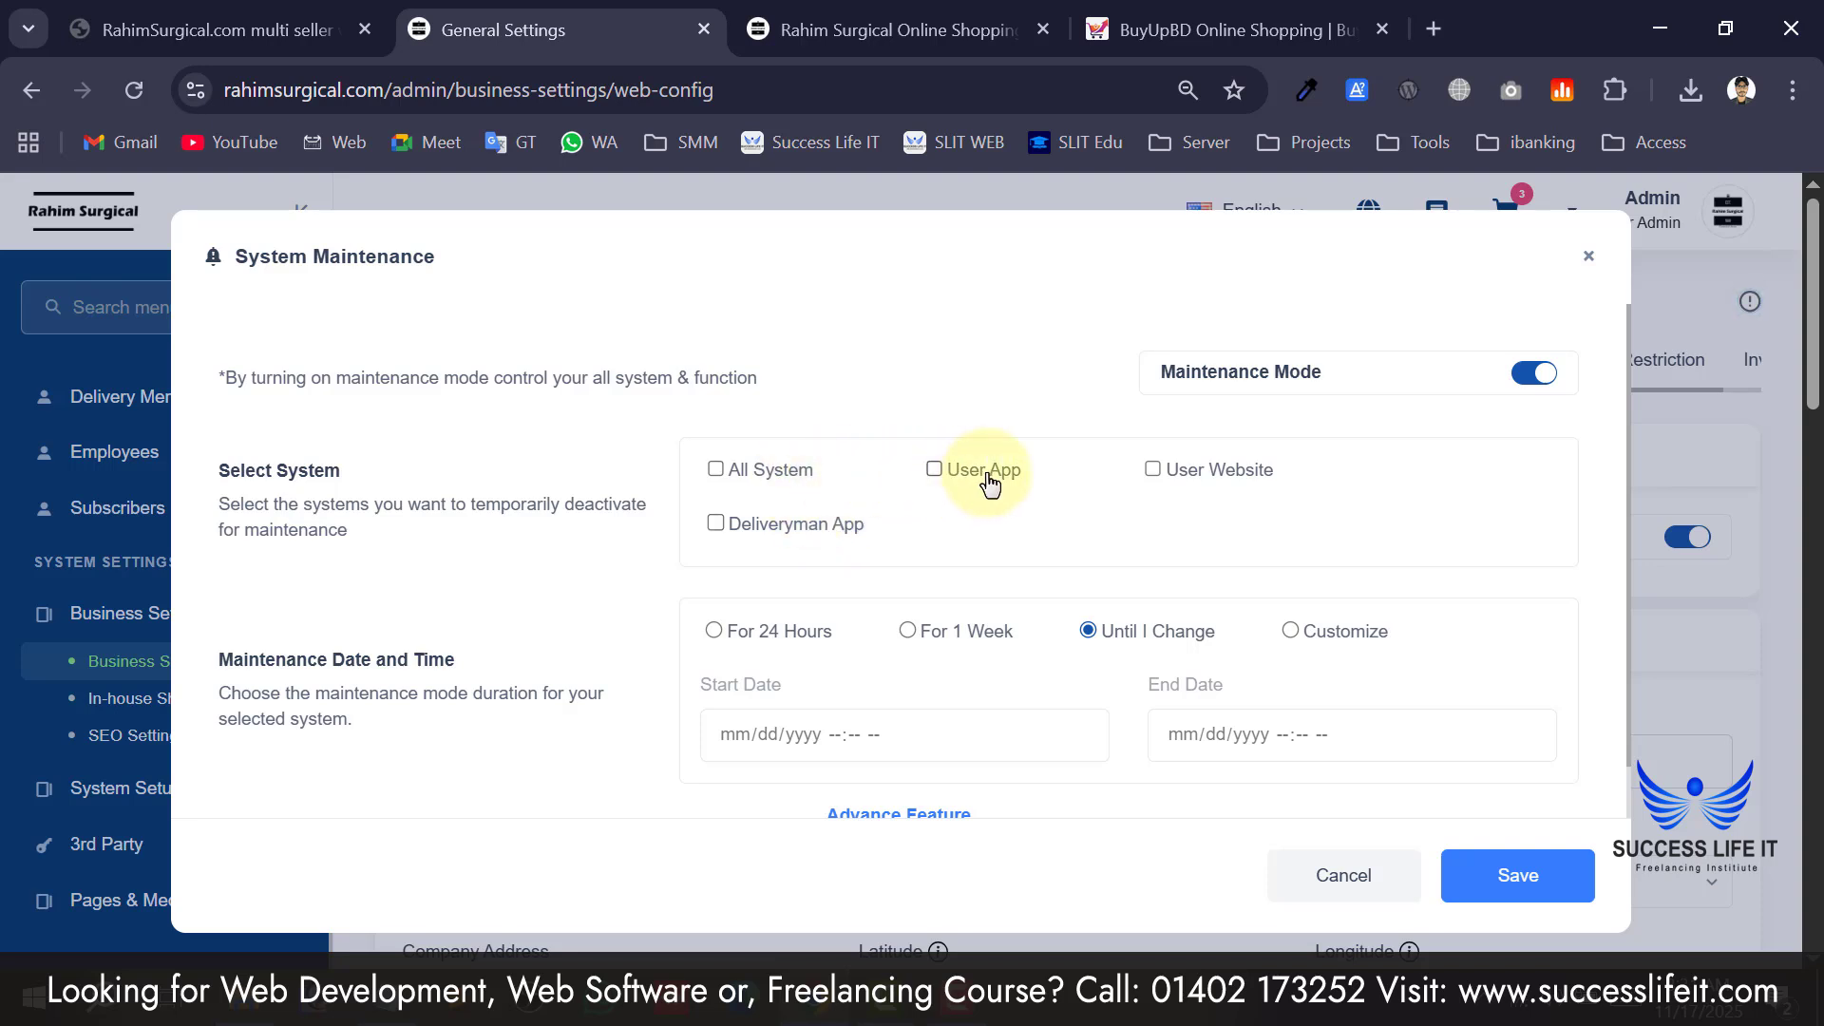
pyautogui.scroll(-1, 923, 659)
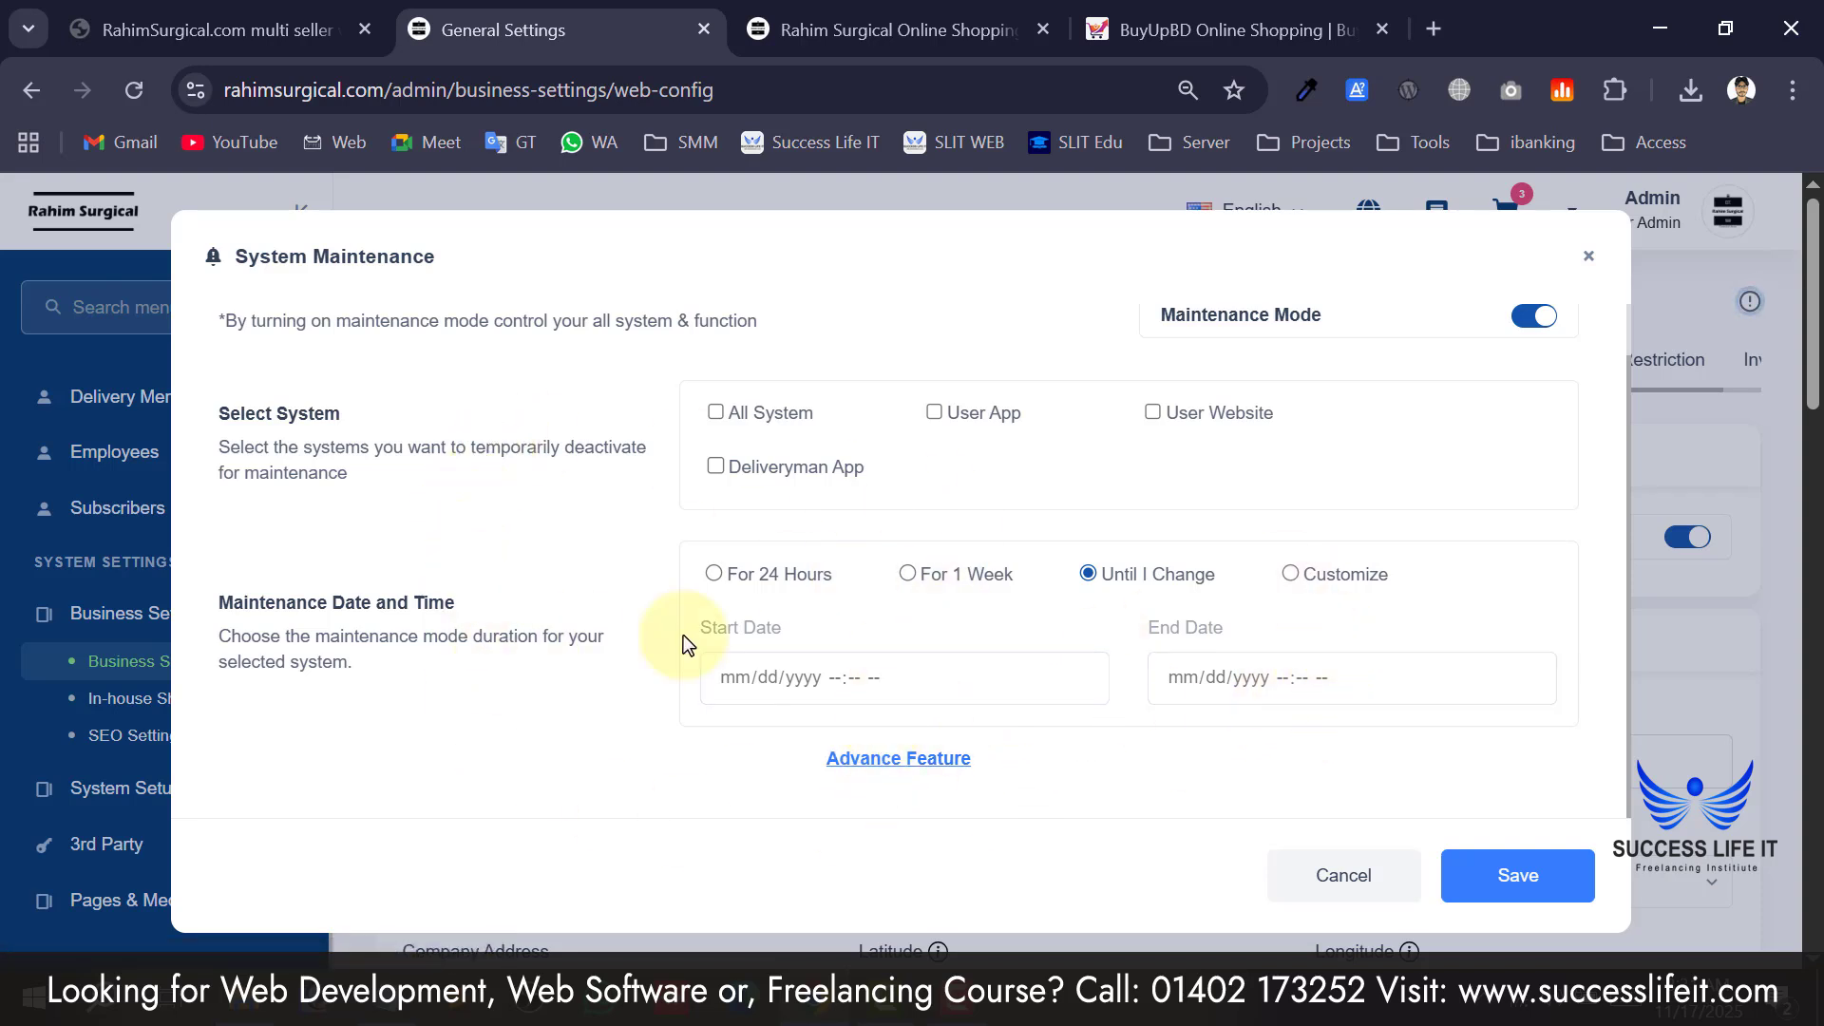
pyautogui.click(869, 760)
pyautogui.scroll(-4, 736, 760)
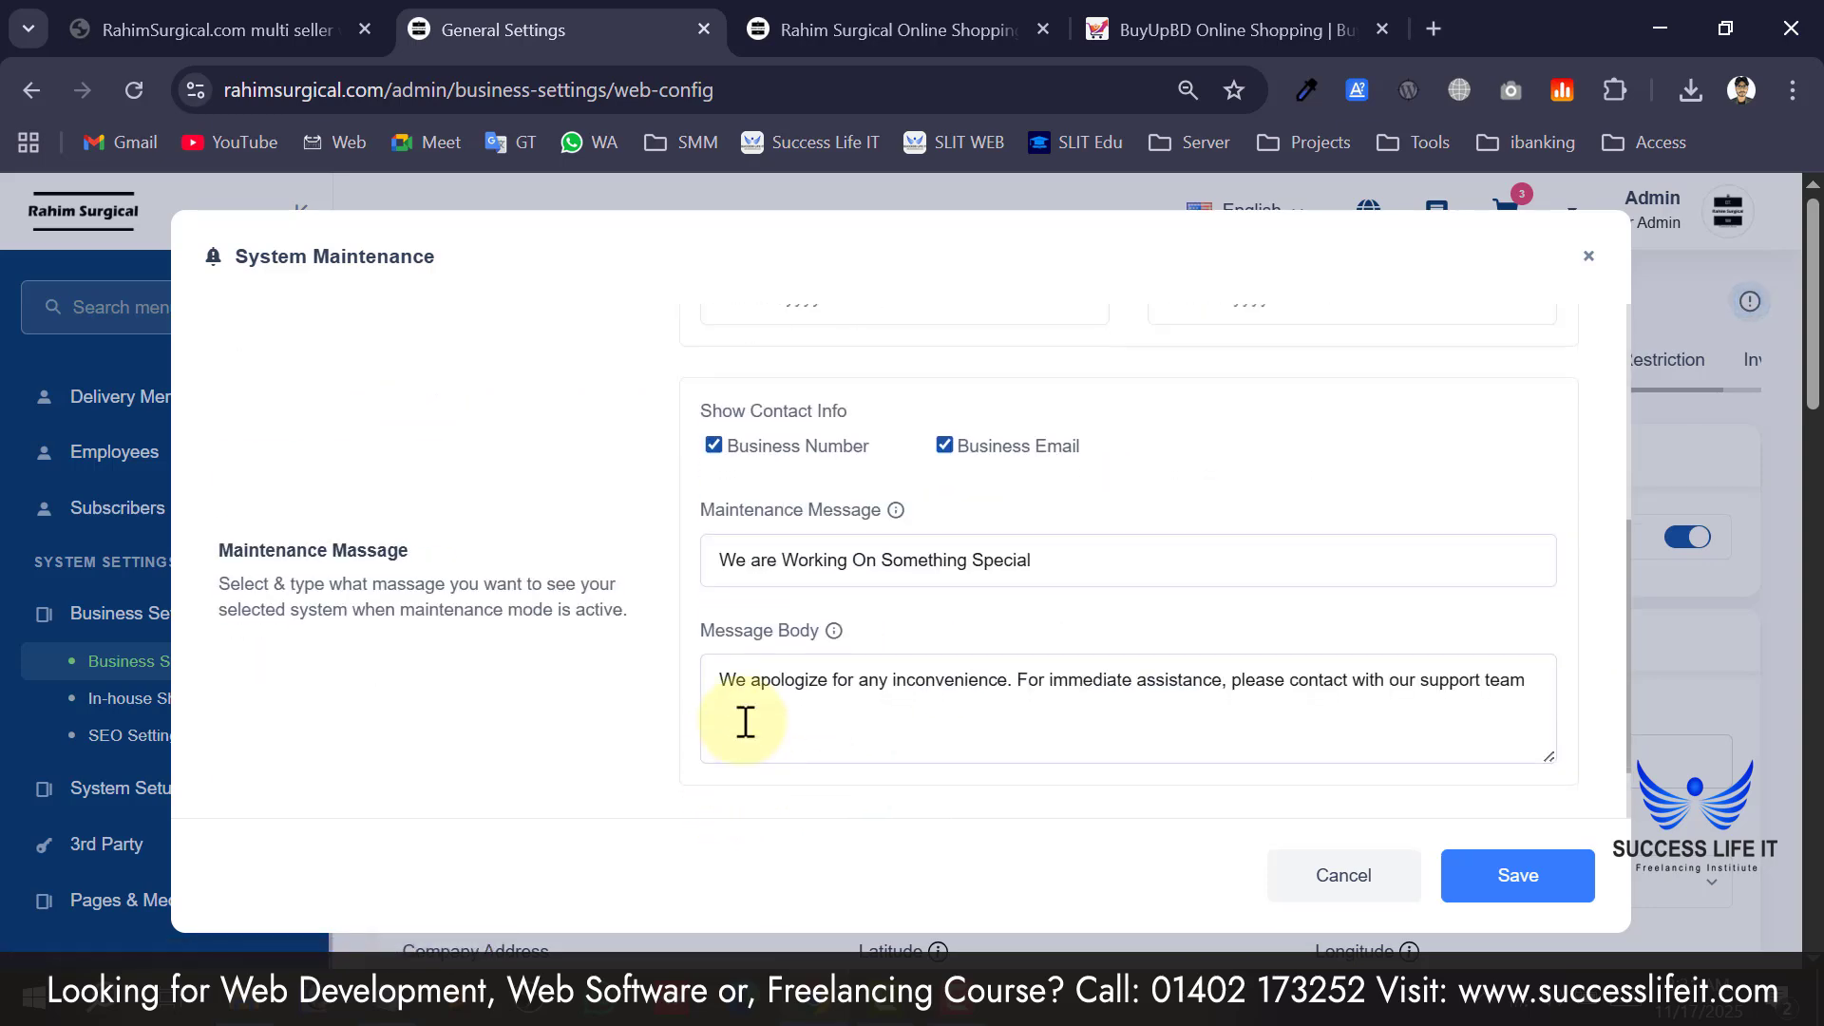
pyautogui.click(773, 554)
pyautogui.scroll(-1, 773, 554)
pyautogui.click(1013, 599)
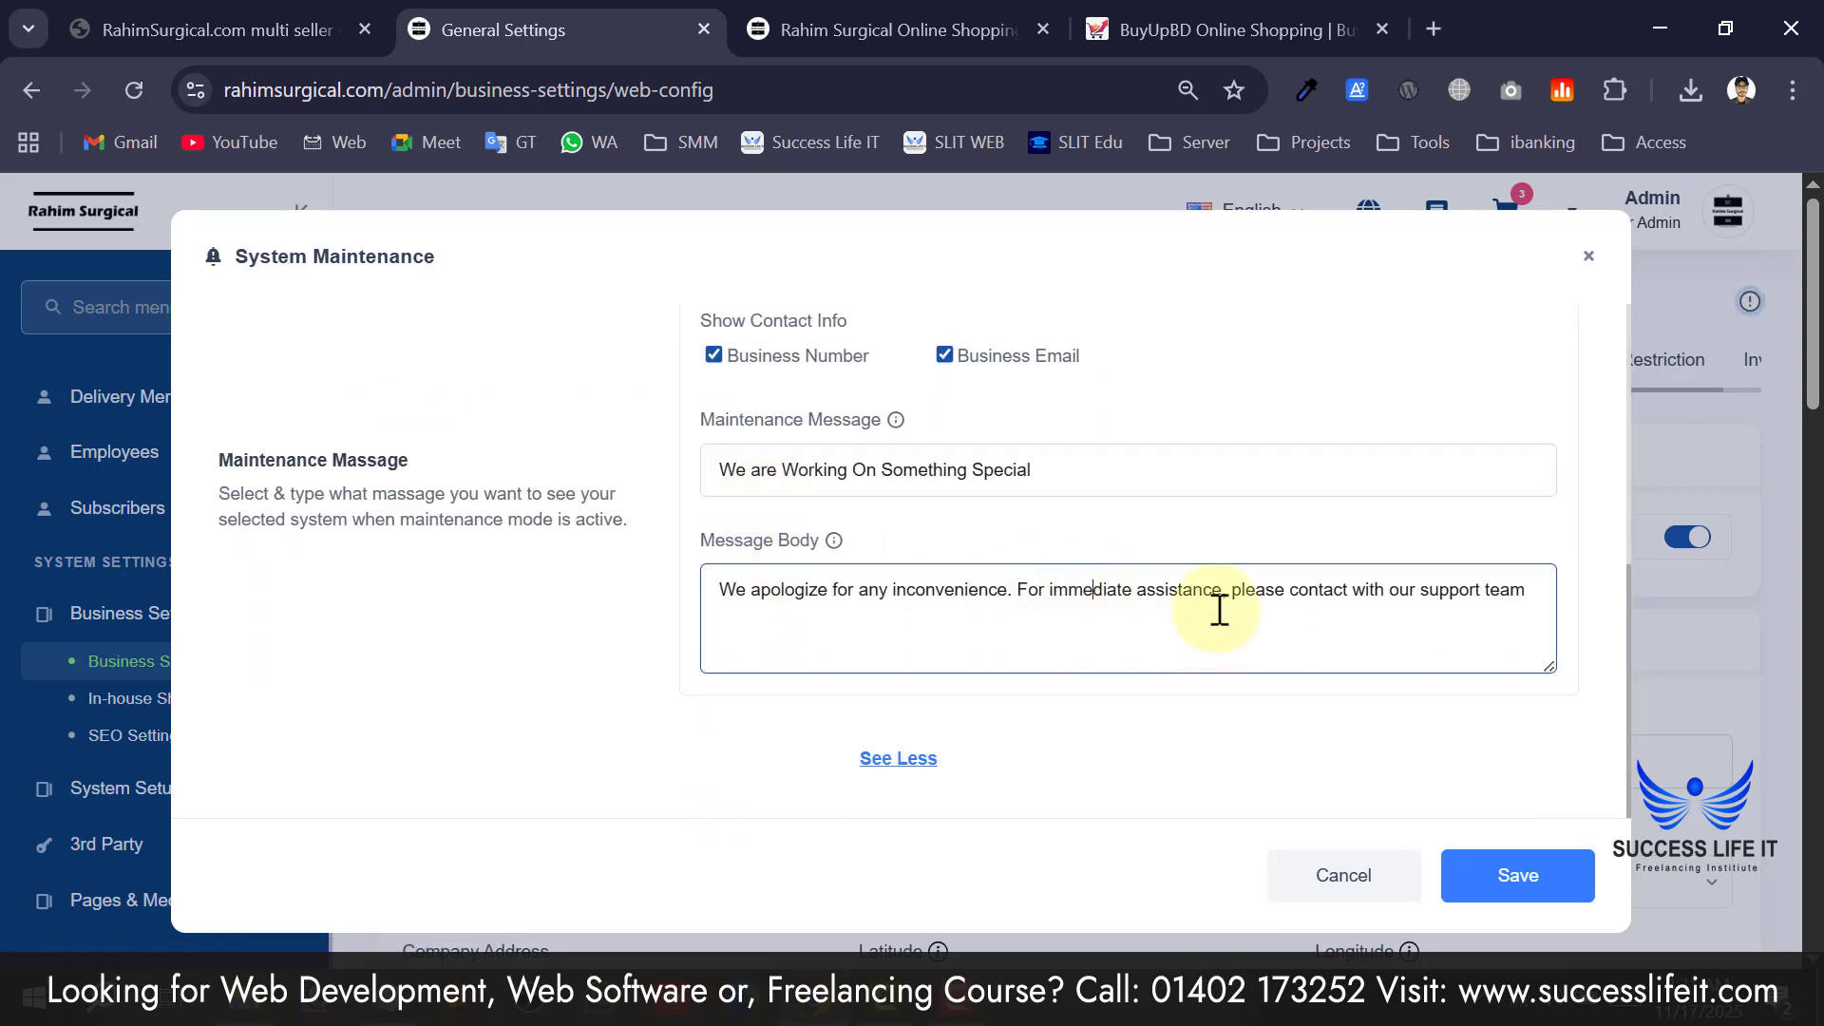
pyautogui.scroll(5, 741, 534)
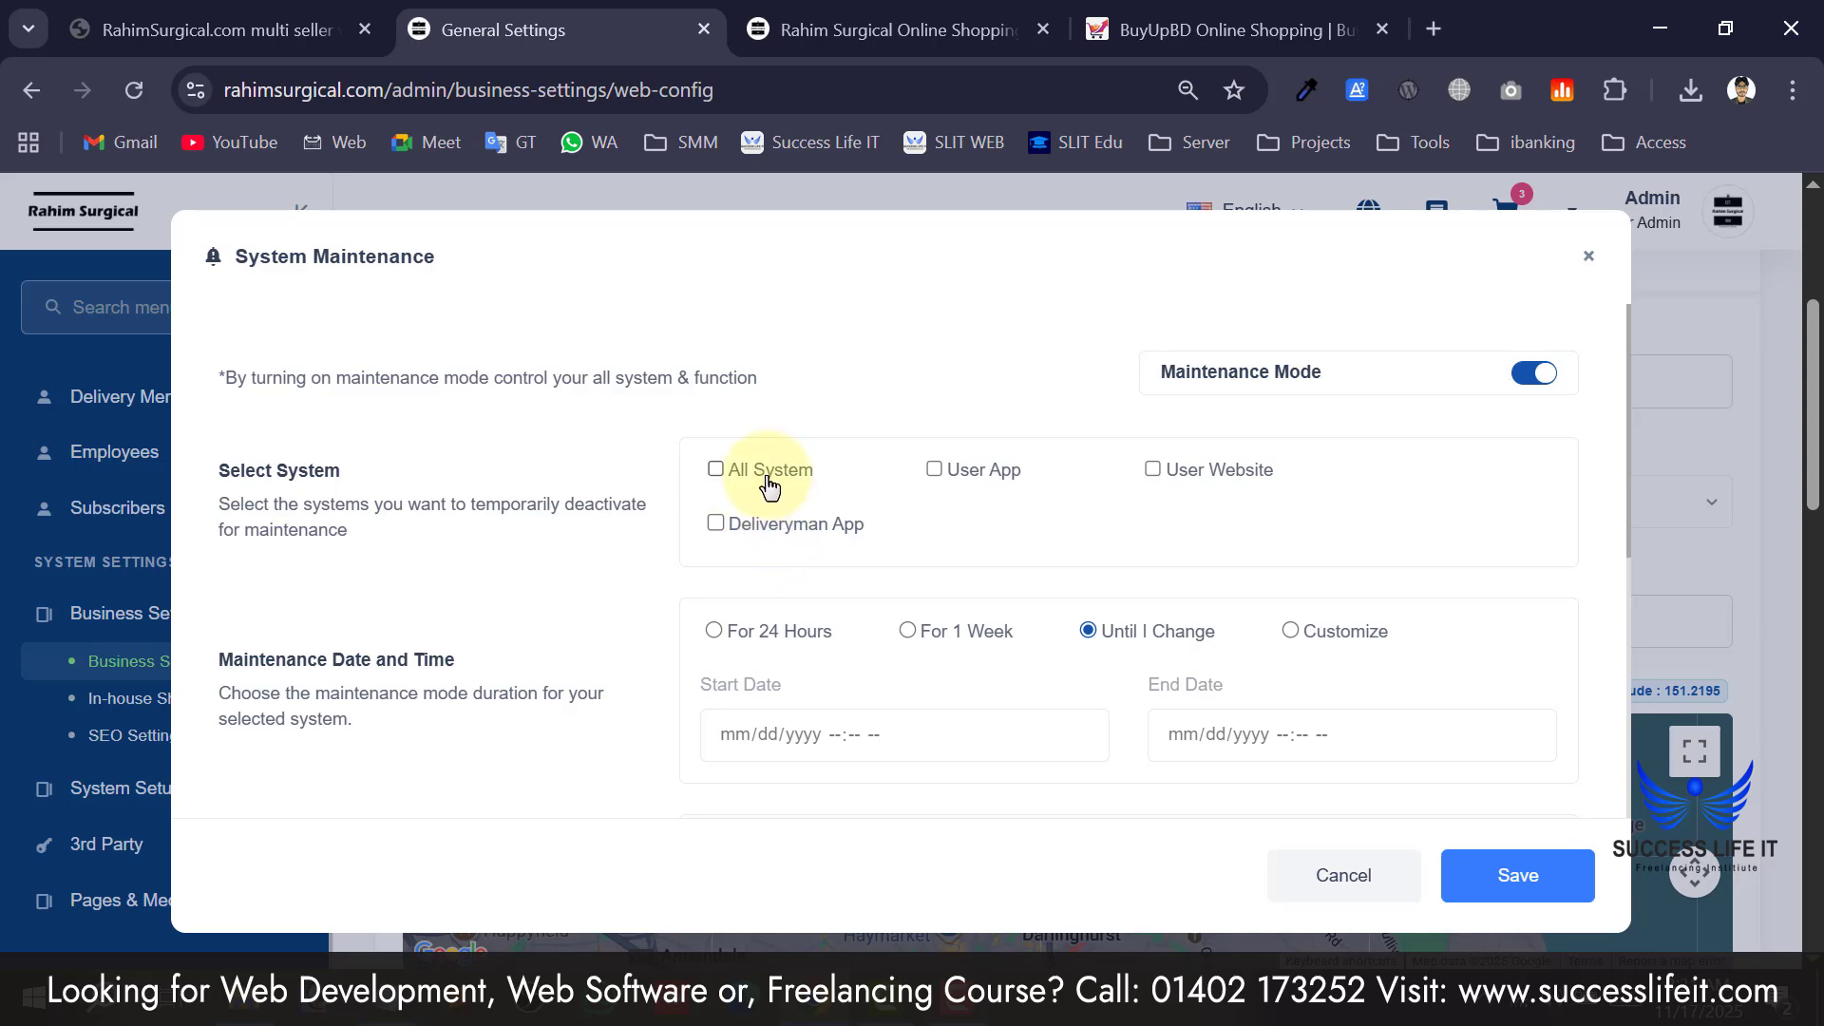
pyautogui.scroll(-2, 731, 485)
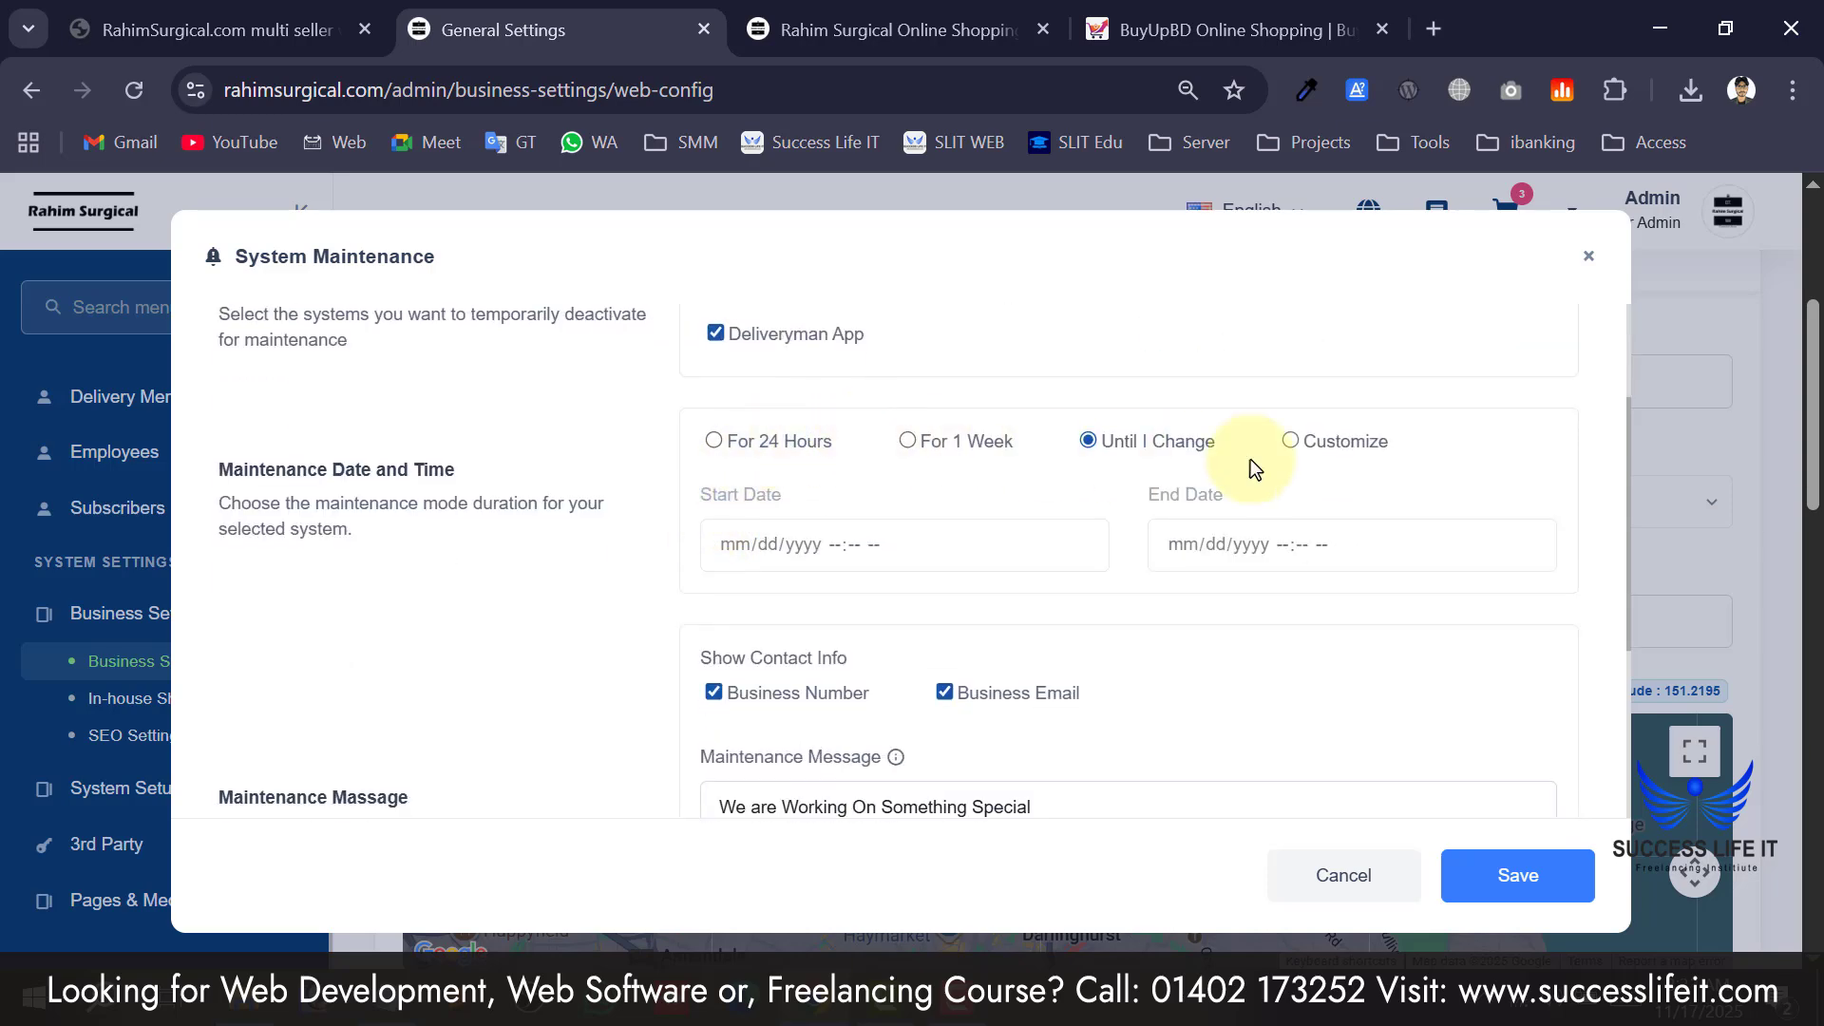
pyautogui.scroll(-4, 1250, 459)
pyautogui.click(1507, 871)
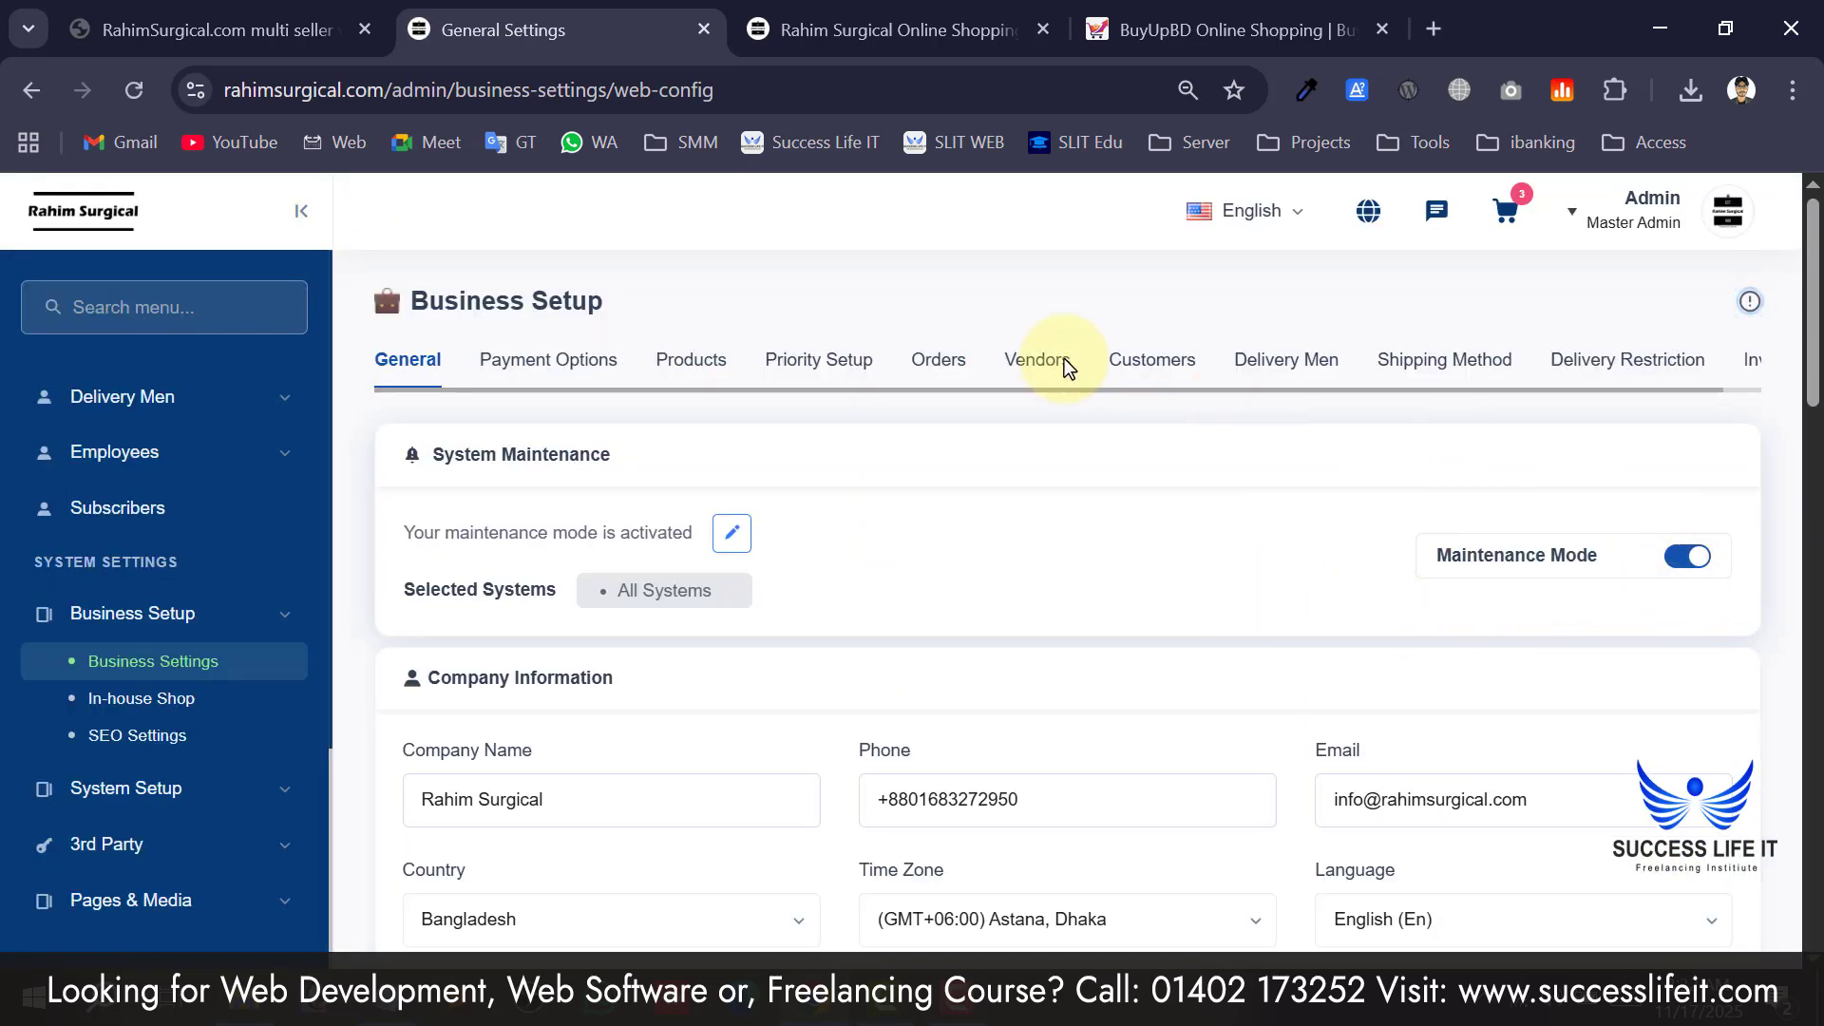
# Reload the storefront homepage and copy its web address.
pyautogui.click(893, 30)
pyautogui.click(186, 297)
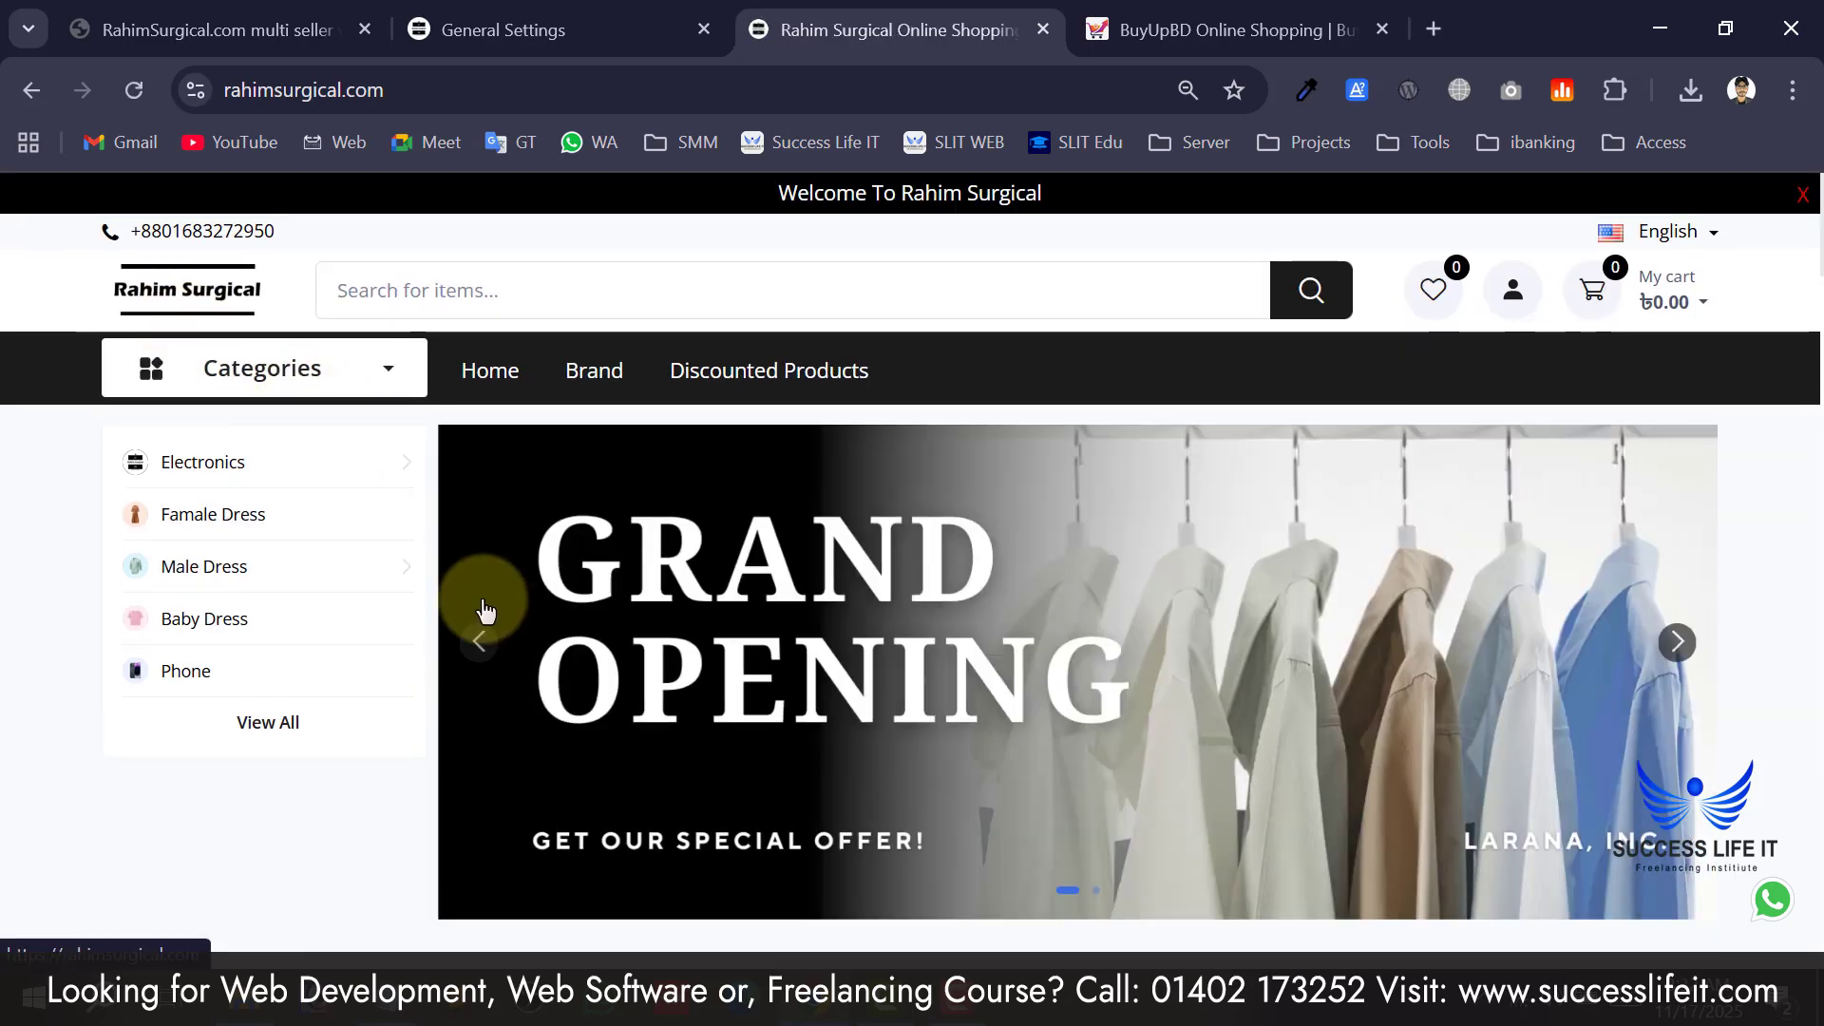
pyautogui.scroll(-6, 448, 582)
pyautogui.scroll(-10, 443, 567)
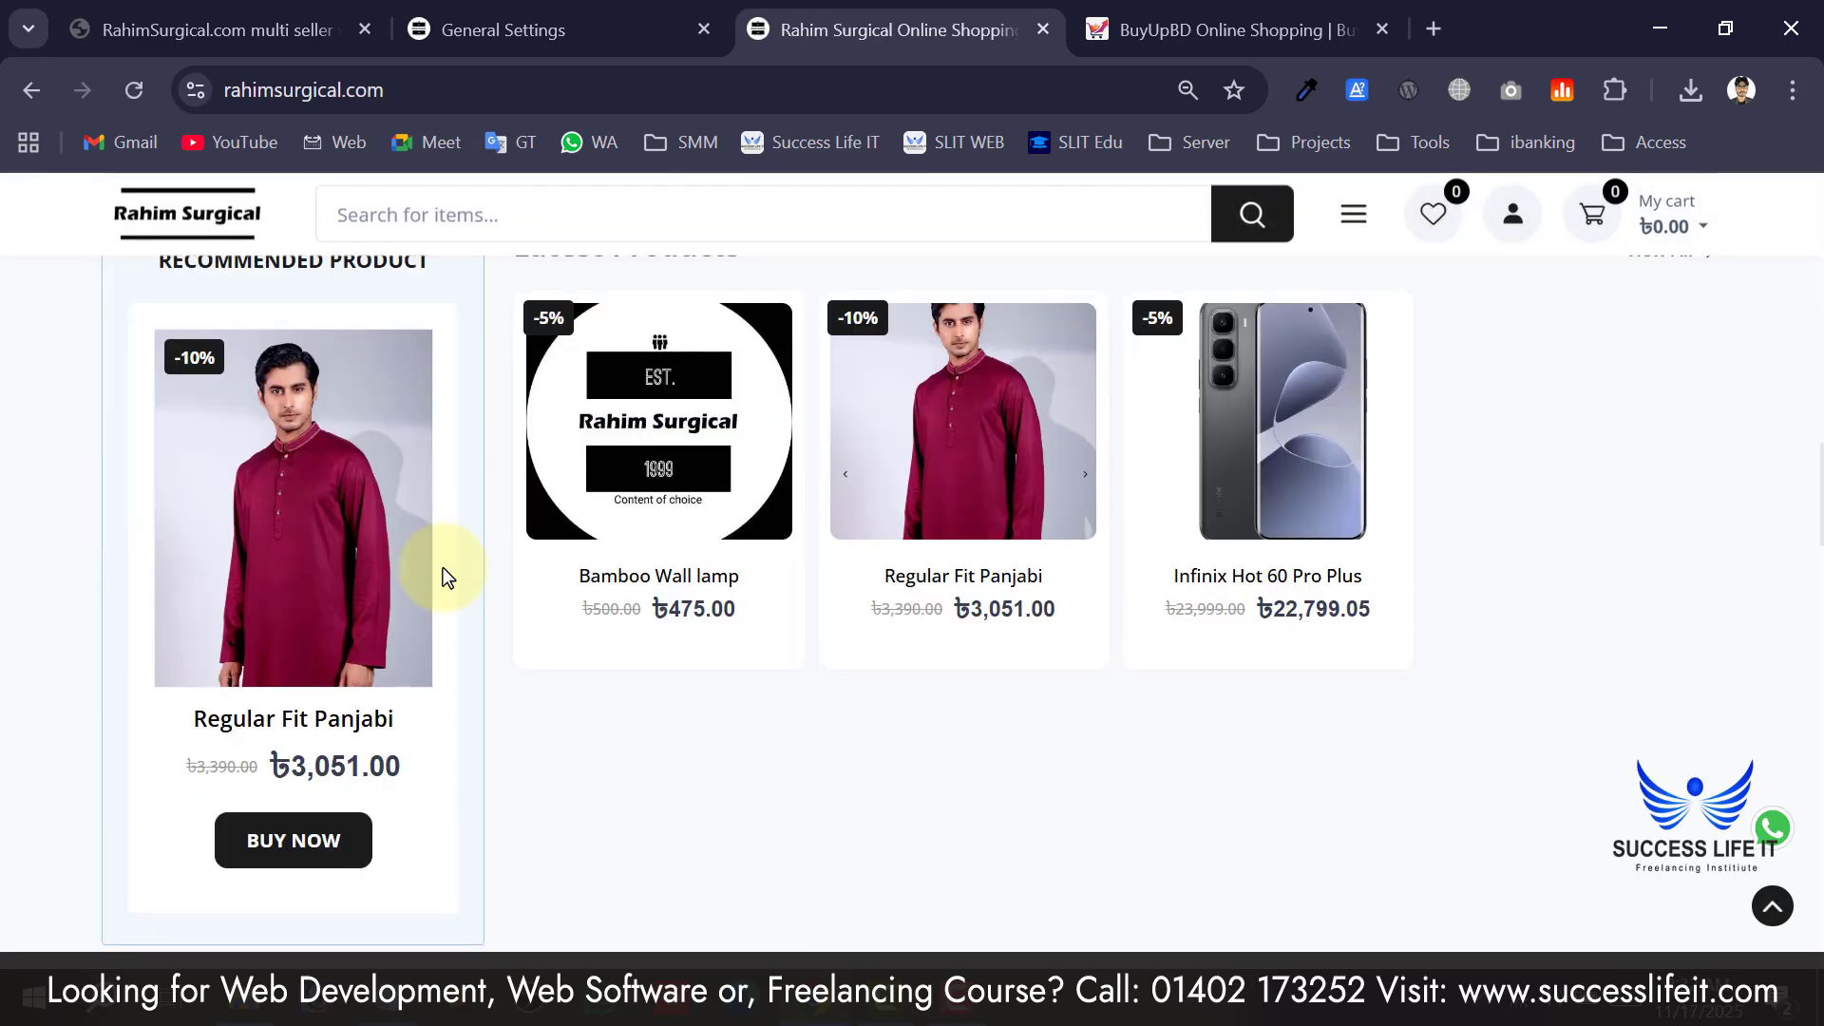
pyautogui.click(623, 100)
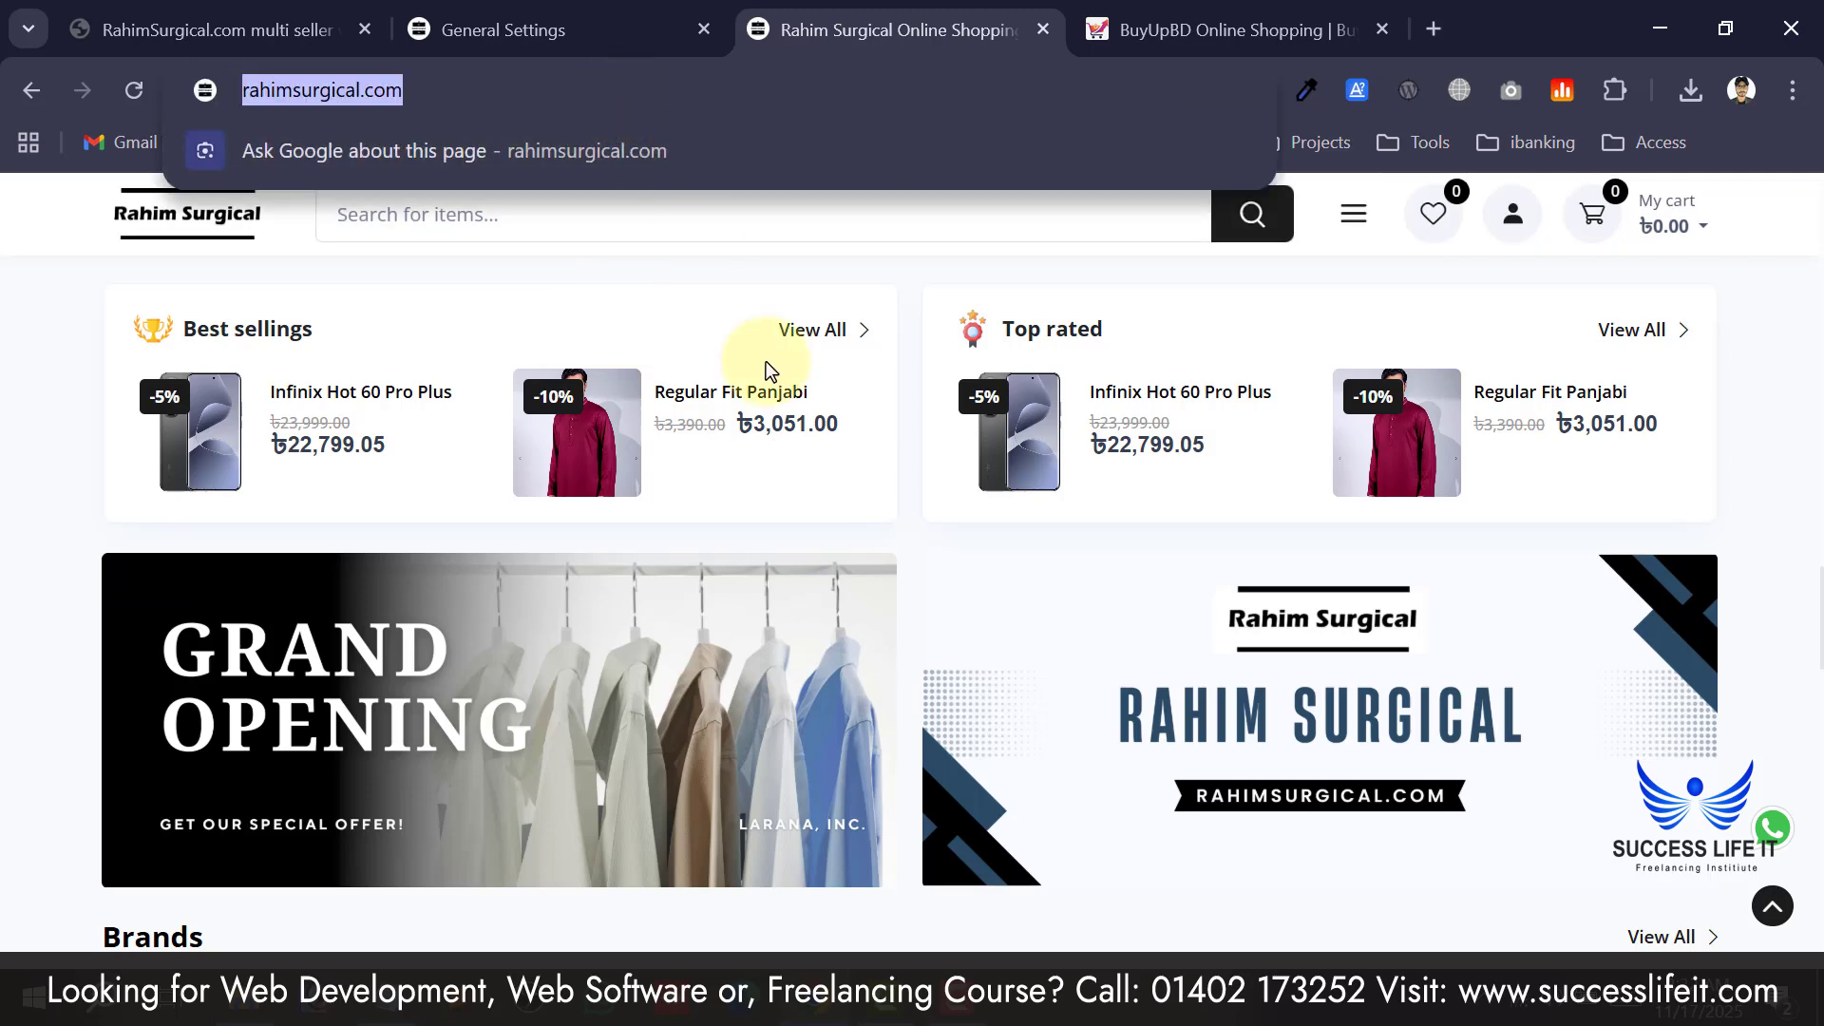
pyautogui.rightClick(598, 98)
pyautogui.click(713, 371)
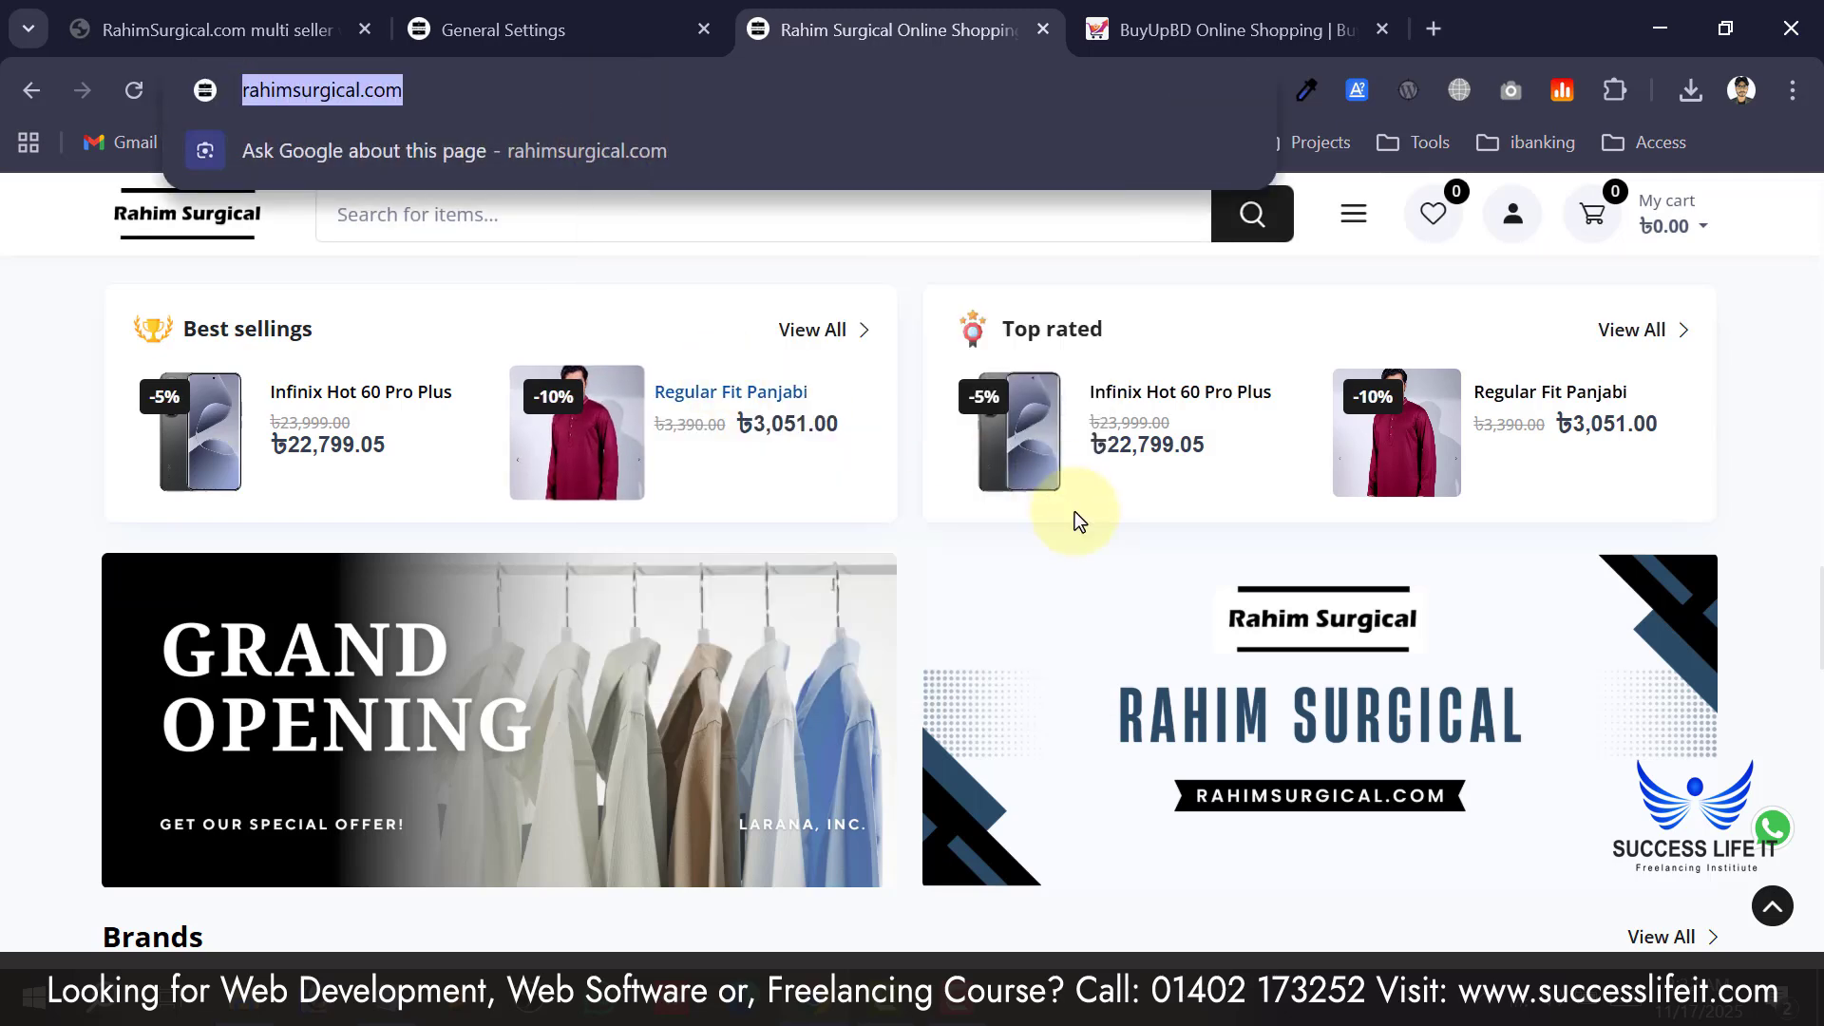
# Load the address in a new Incognito window, showing 'We are Working On Something Special'.
pyautogui.click(1796, 92)
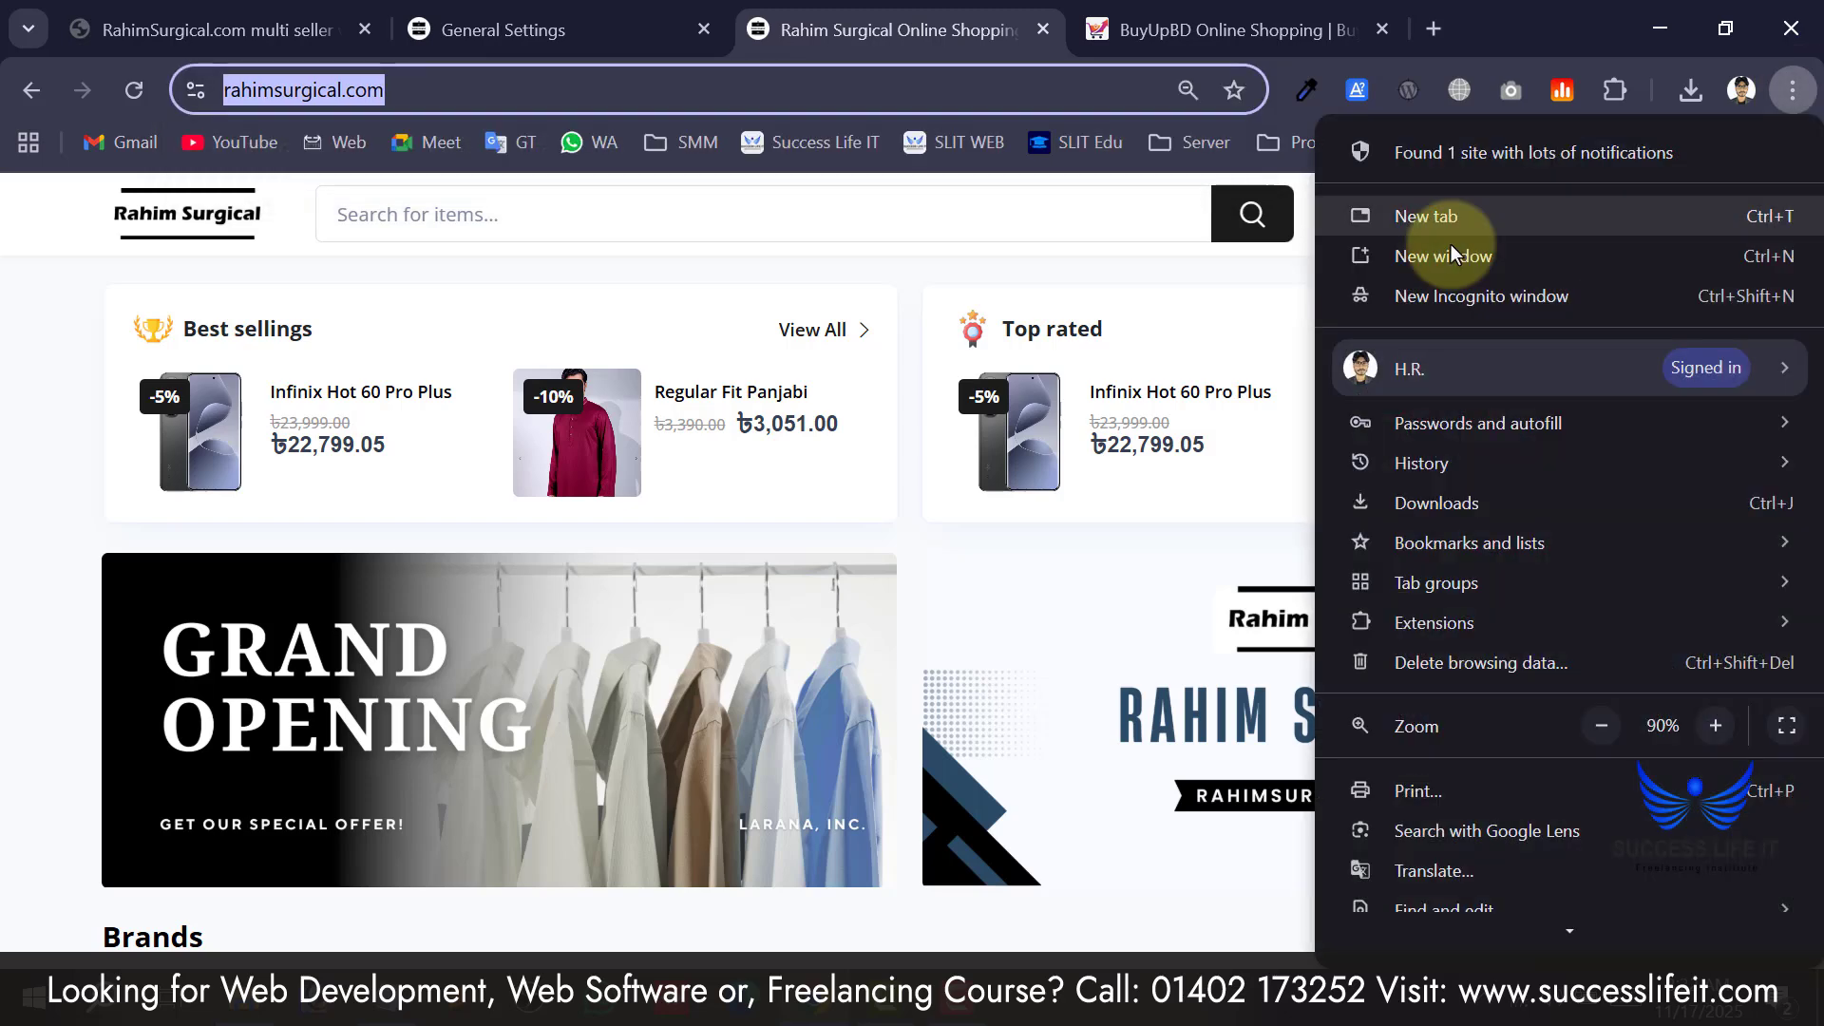
pyautogui.click(1422, 278)
pyautogui.rightClick(530, 104)
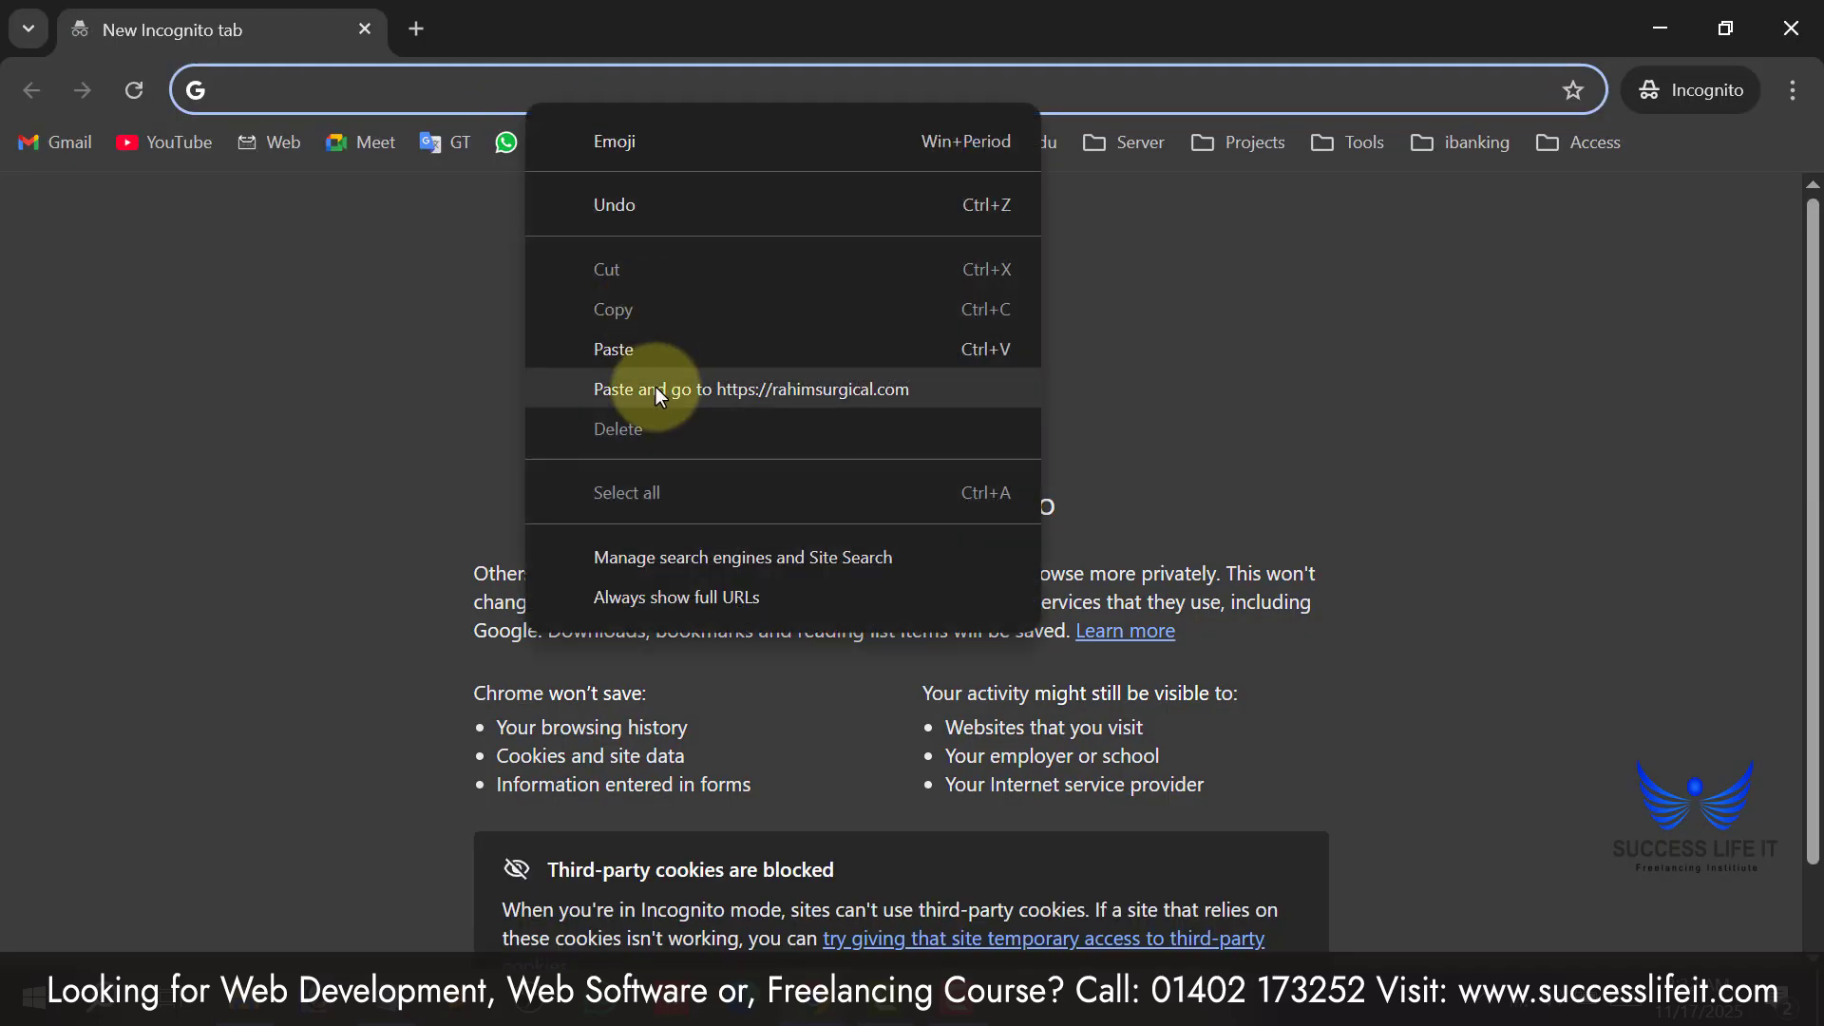
pyautogui.click(656, 386)
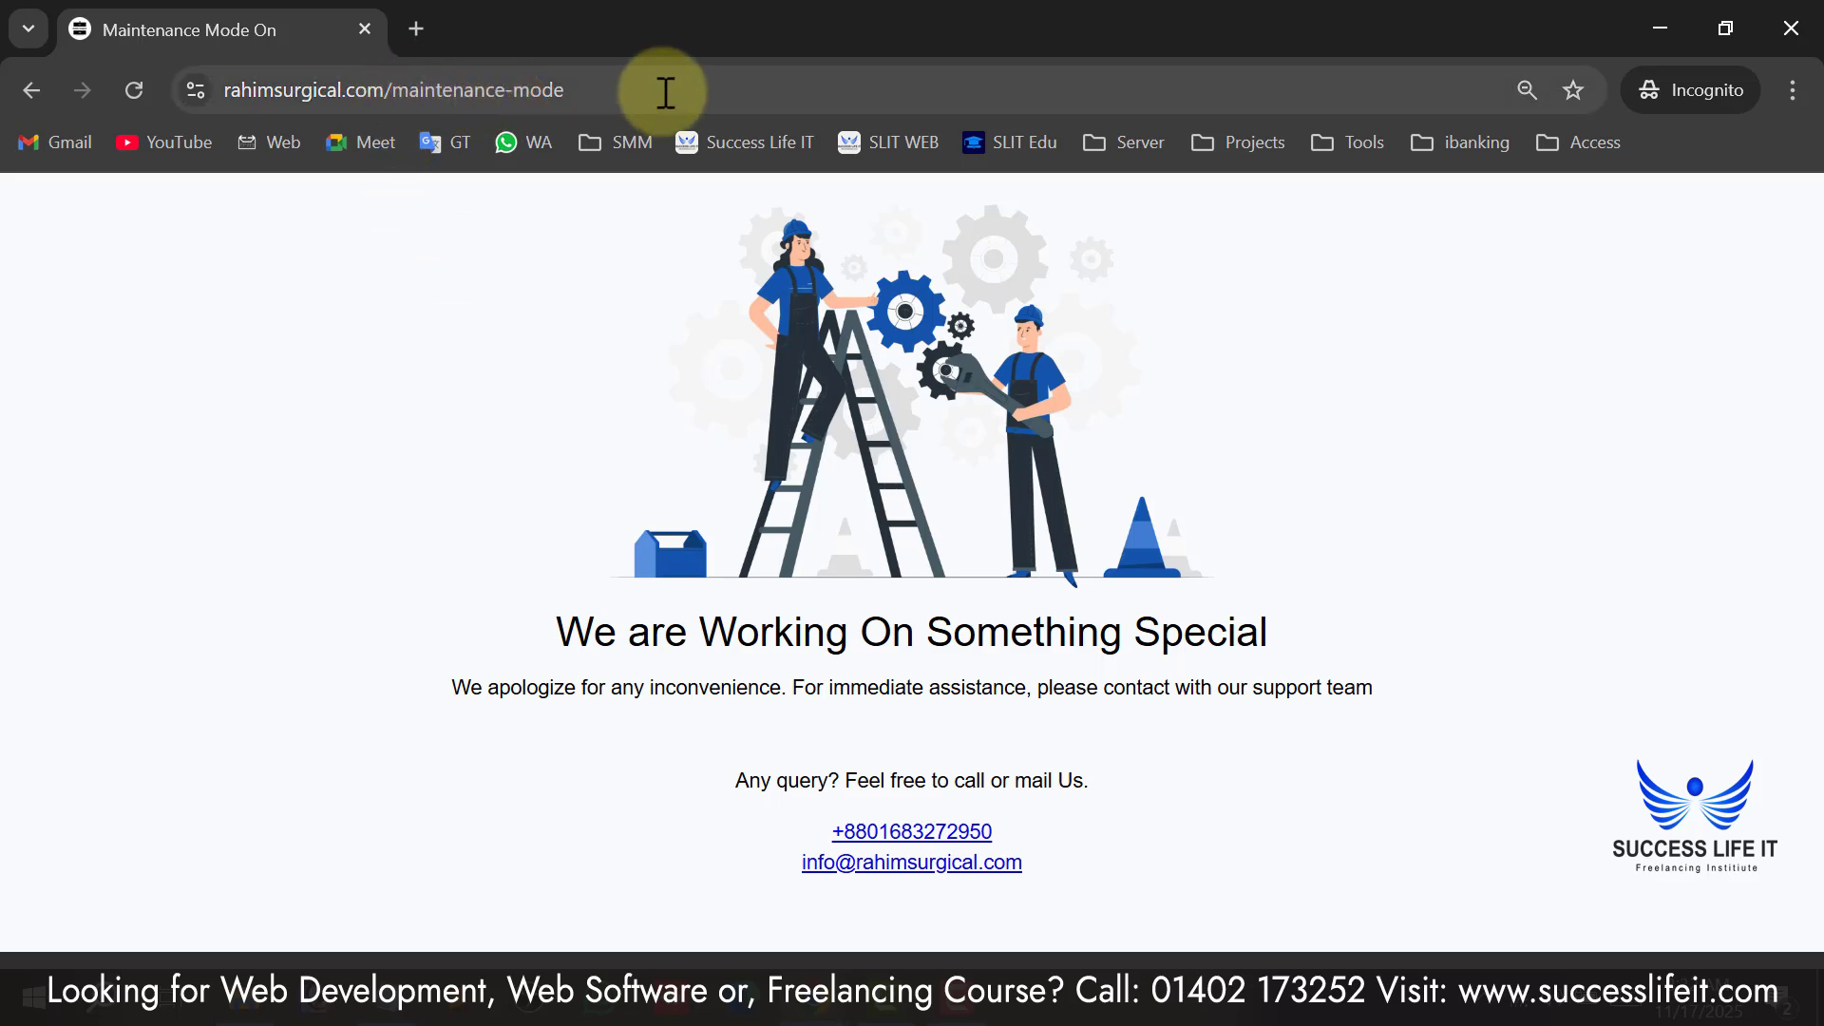
pyautogui.moveTo(655, 90); pyautogui.dragTo(448, 89)
pyautogui.click(443, 276)
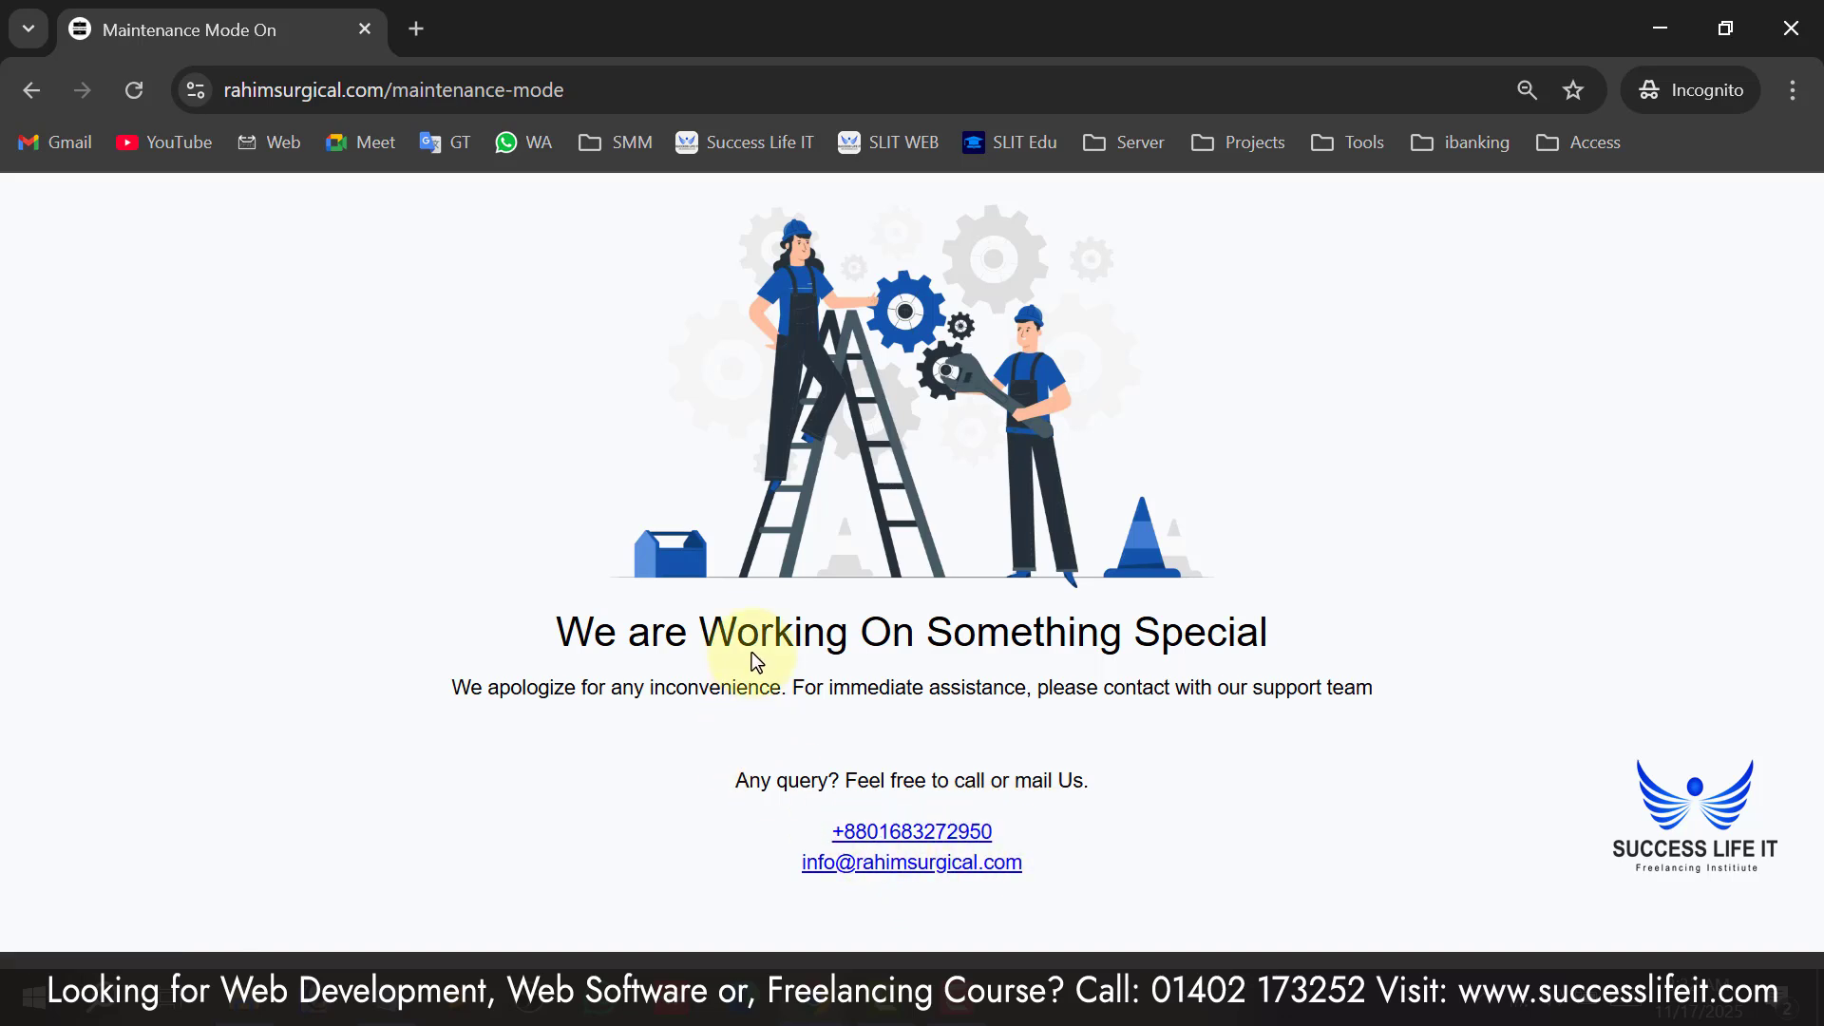
pyautogui.moveTo(578, 629); pyautogui.dragTo(1074, 630)
pyautogui.click(1164, 632)
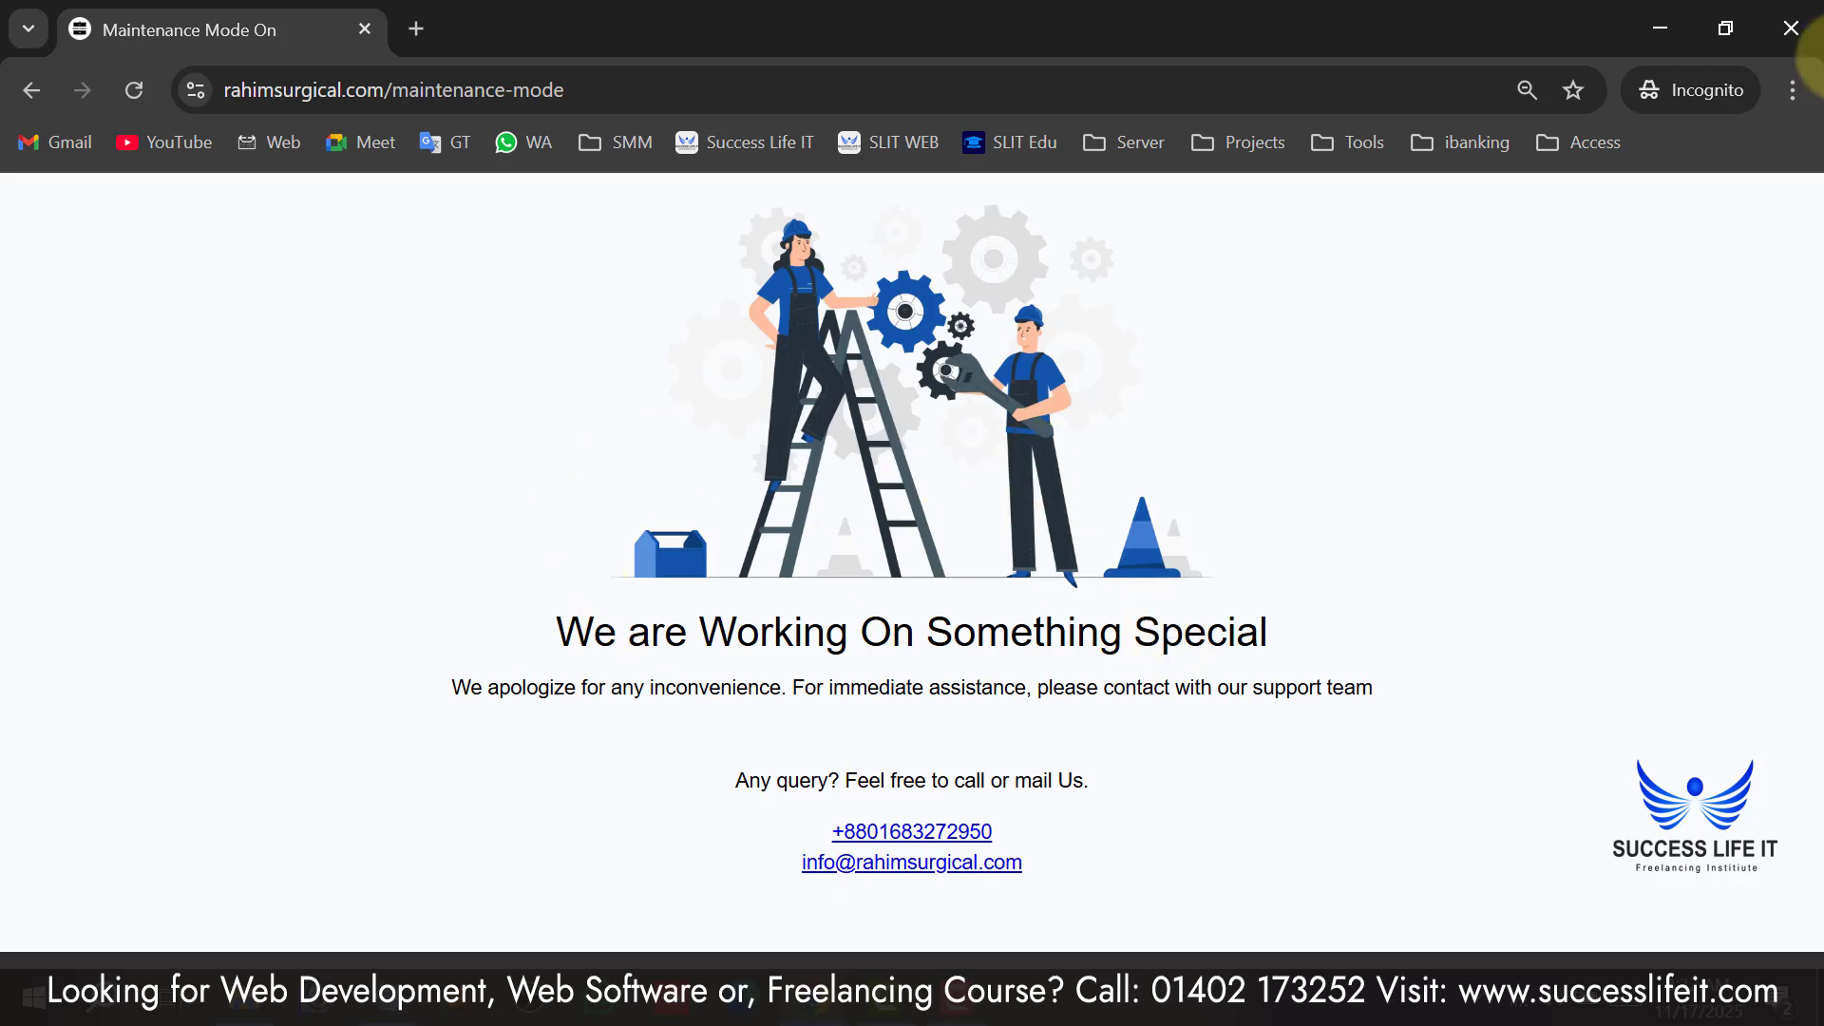
# Close Incognito and turn maintenance mode off, confirming with Yes.
pyautogui.click(1790, 14)
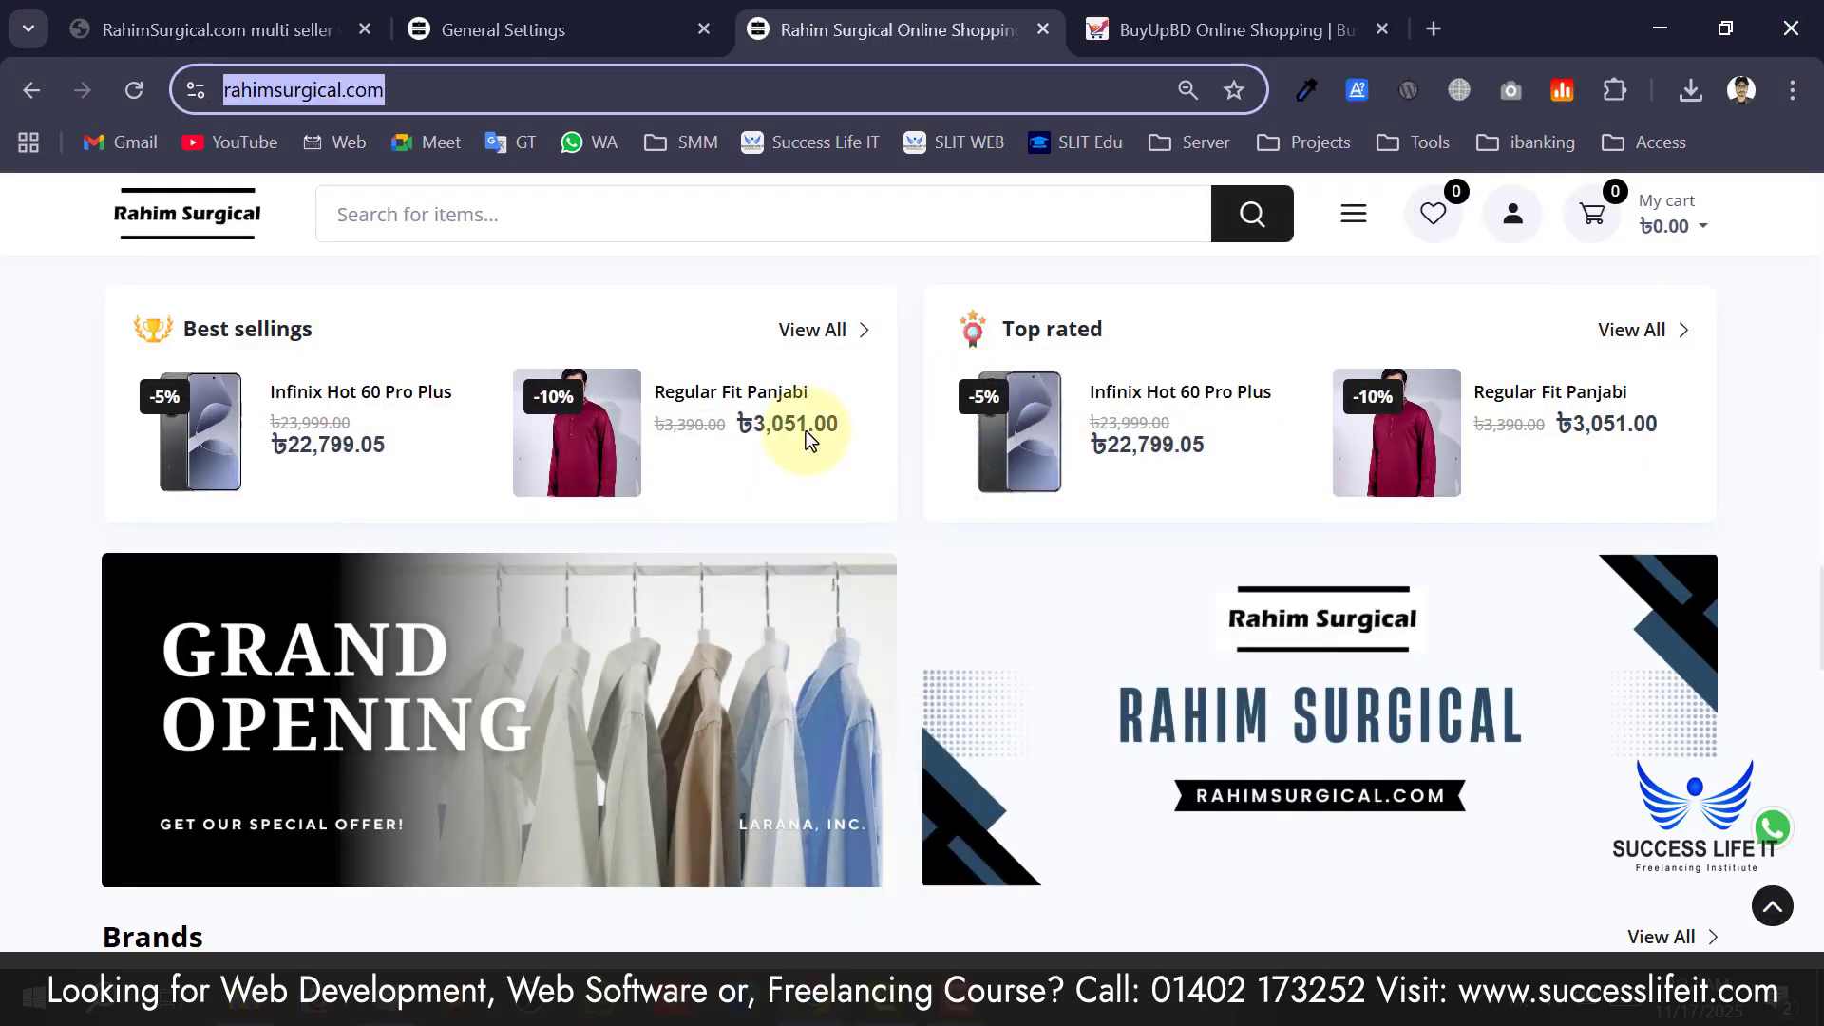
pyautogui.click(560, 29)
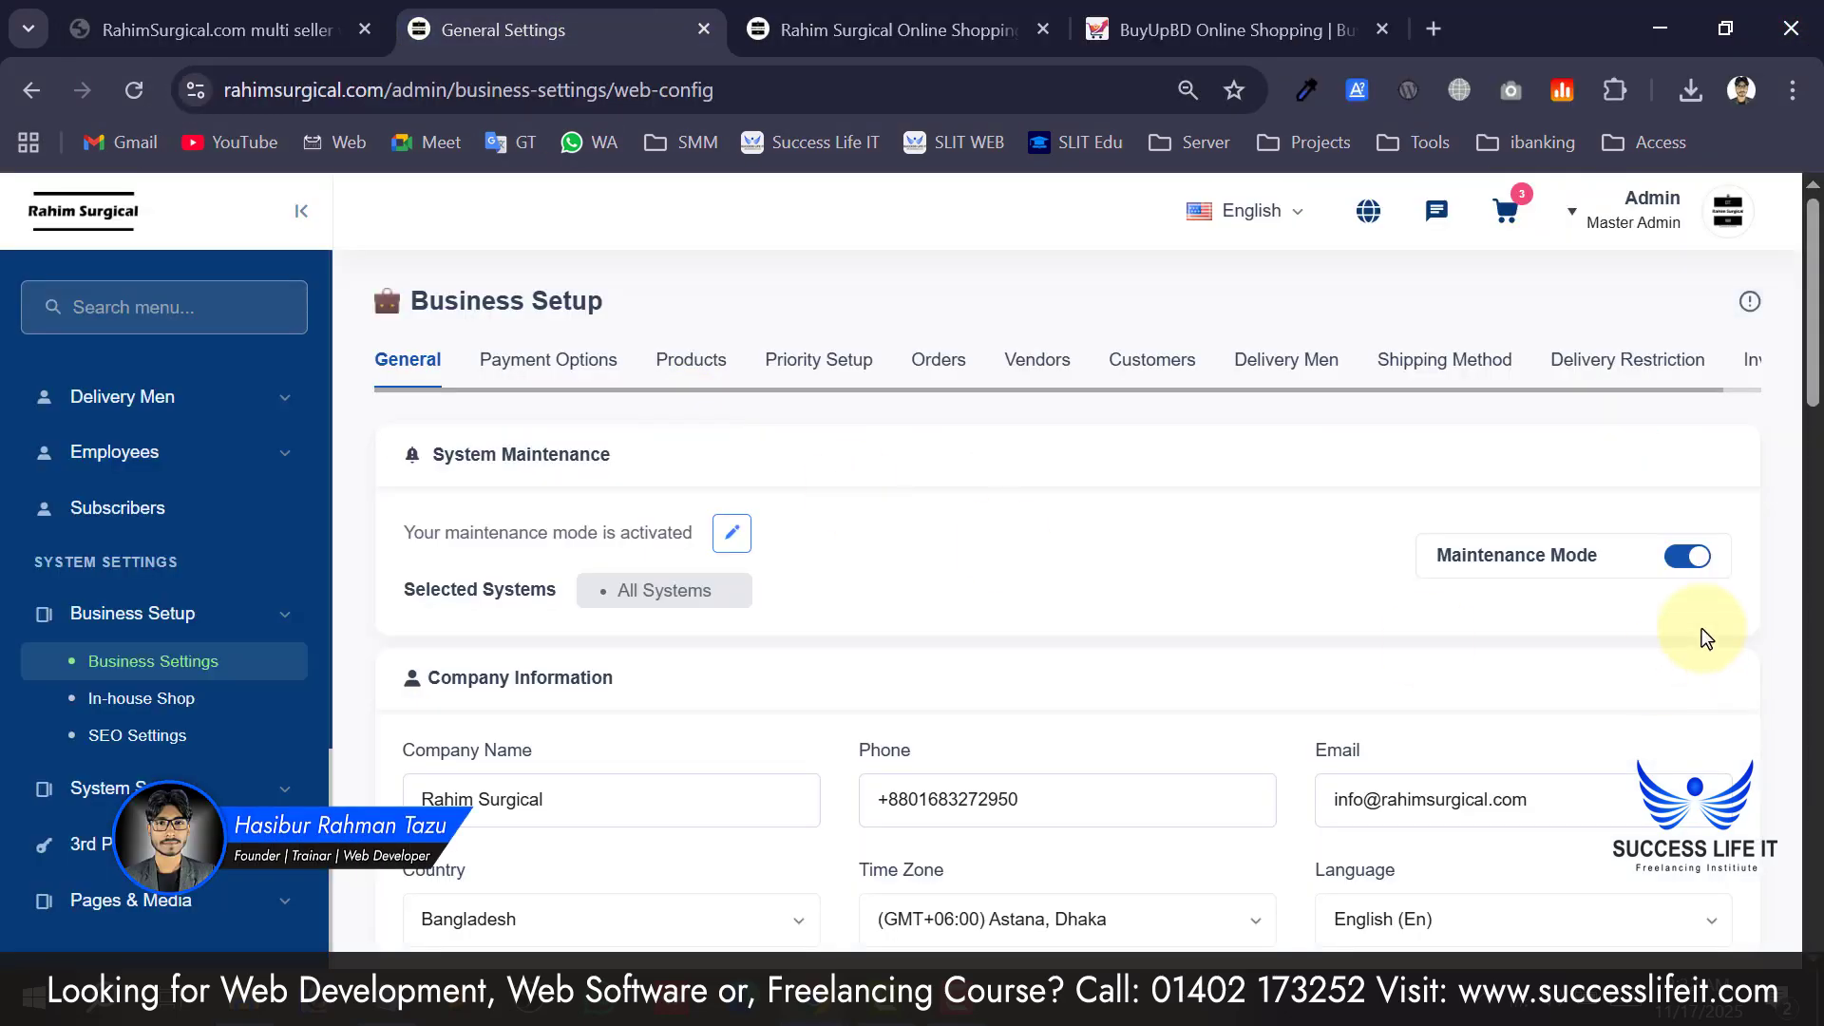
pyautogui.click(1659, 570)
pyautogui.click(1012, 692)
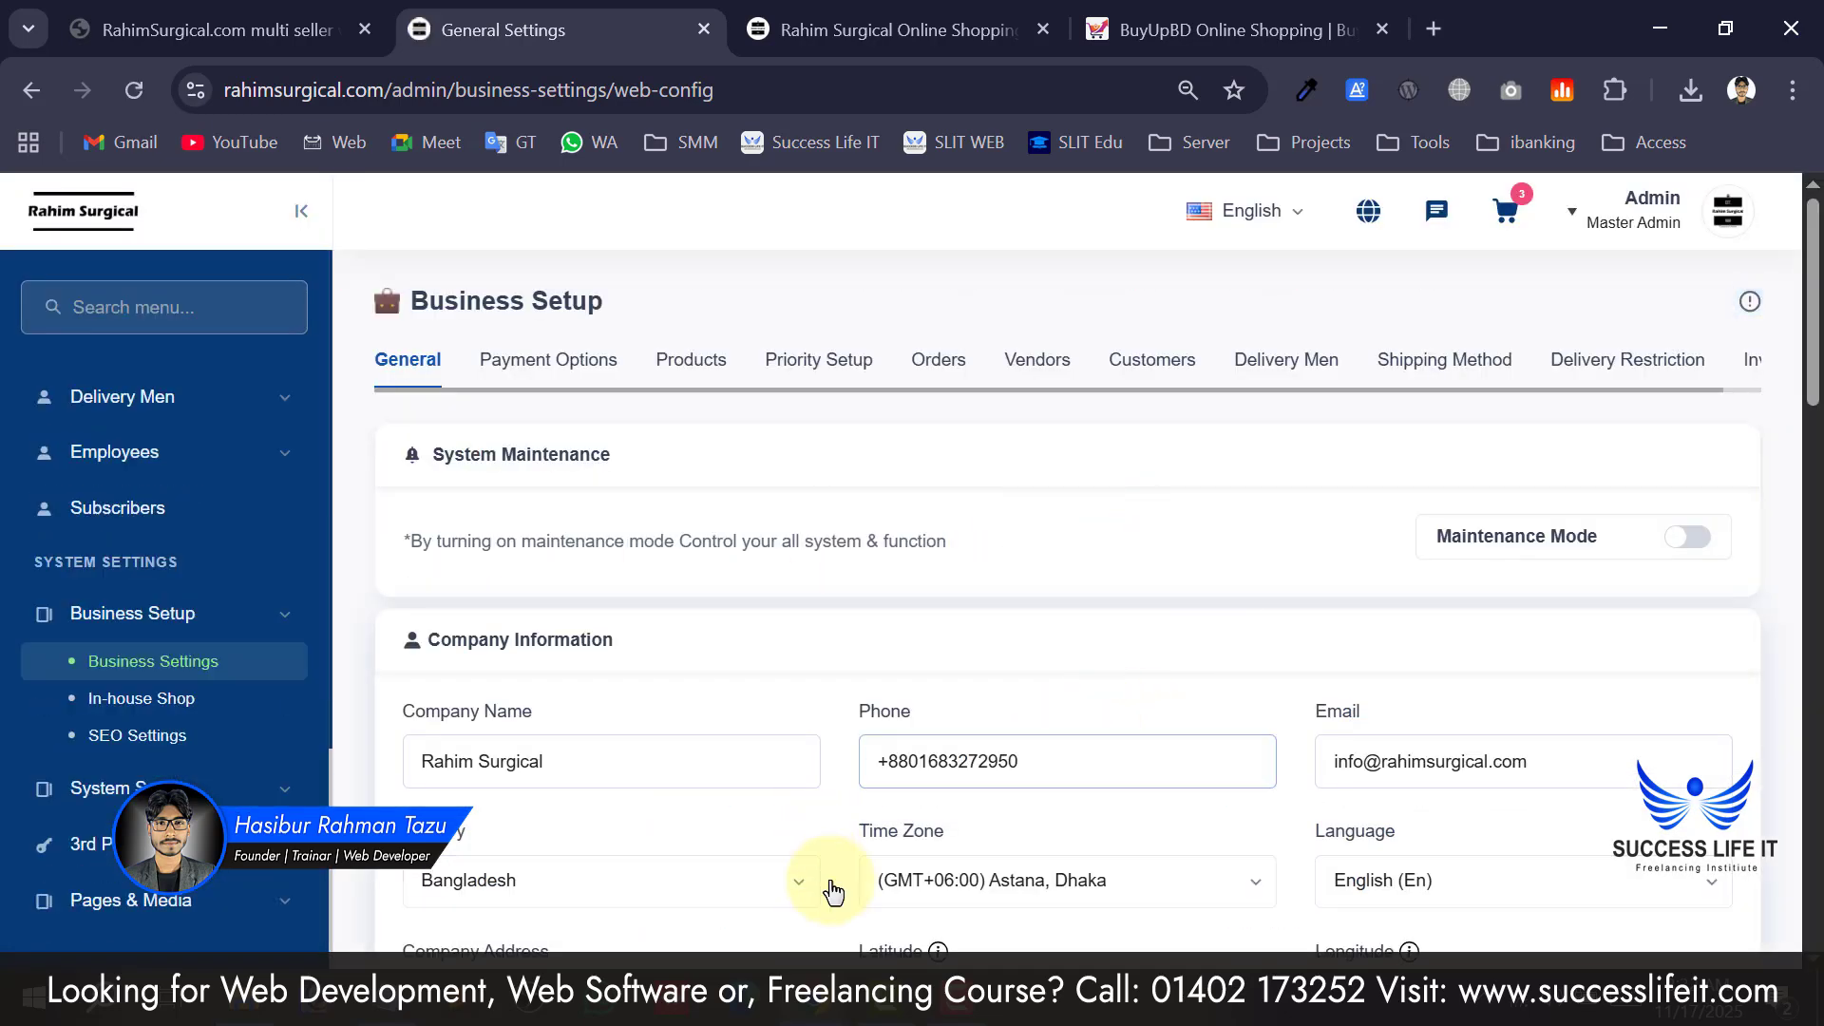
# Reload the shop in the private window to confirm the normal homepage, then close it.
pyautogui.click(978, 874)
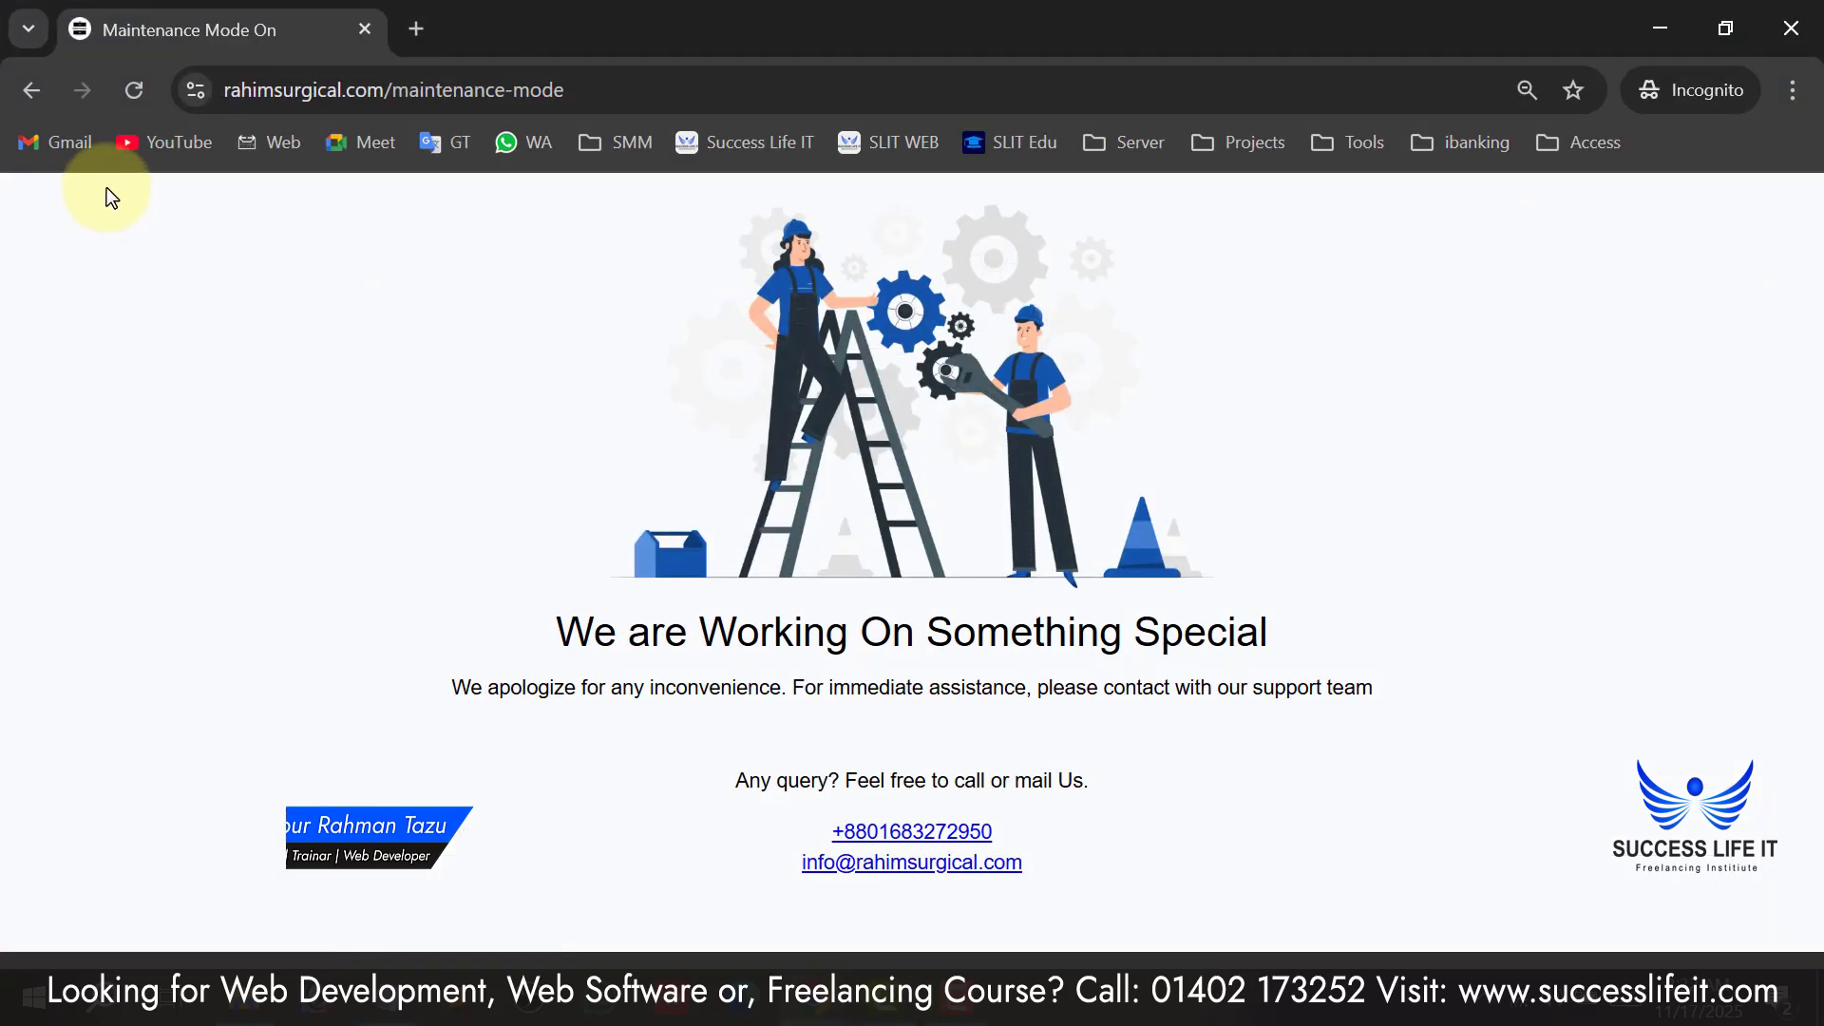
pyautogui.click(134, 89)
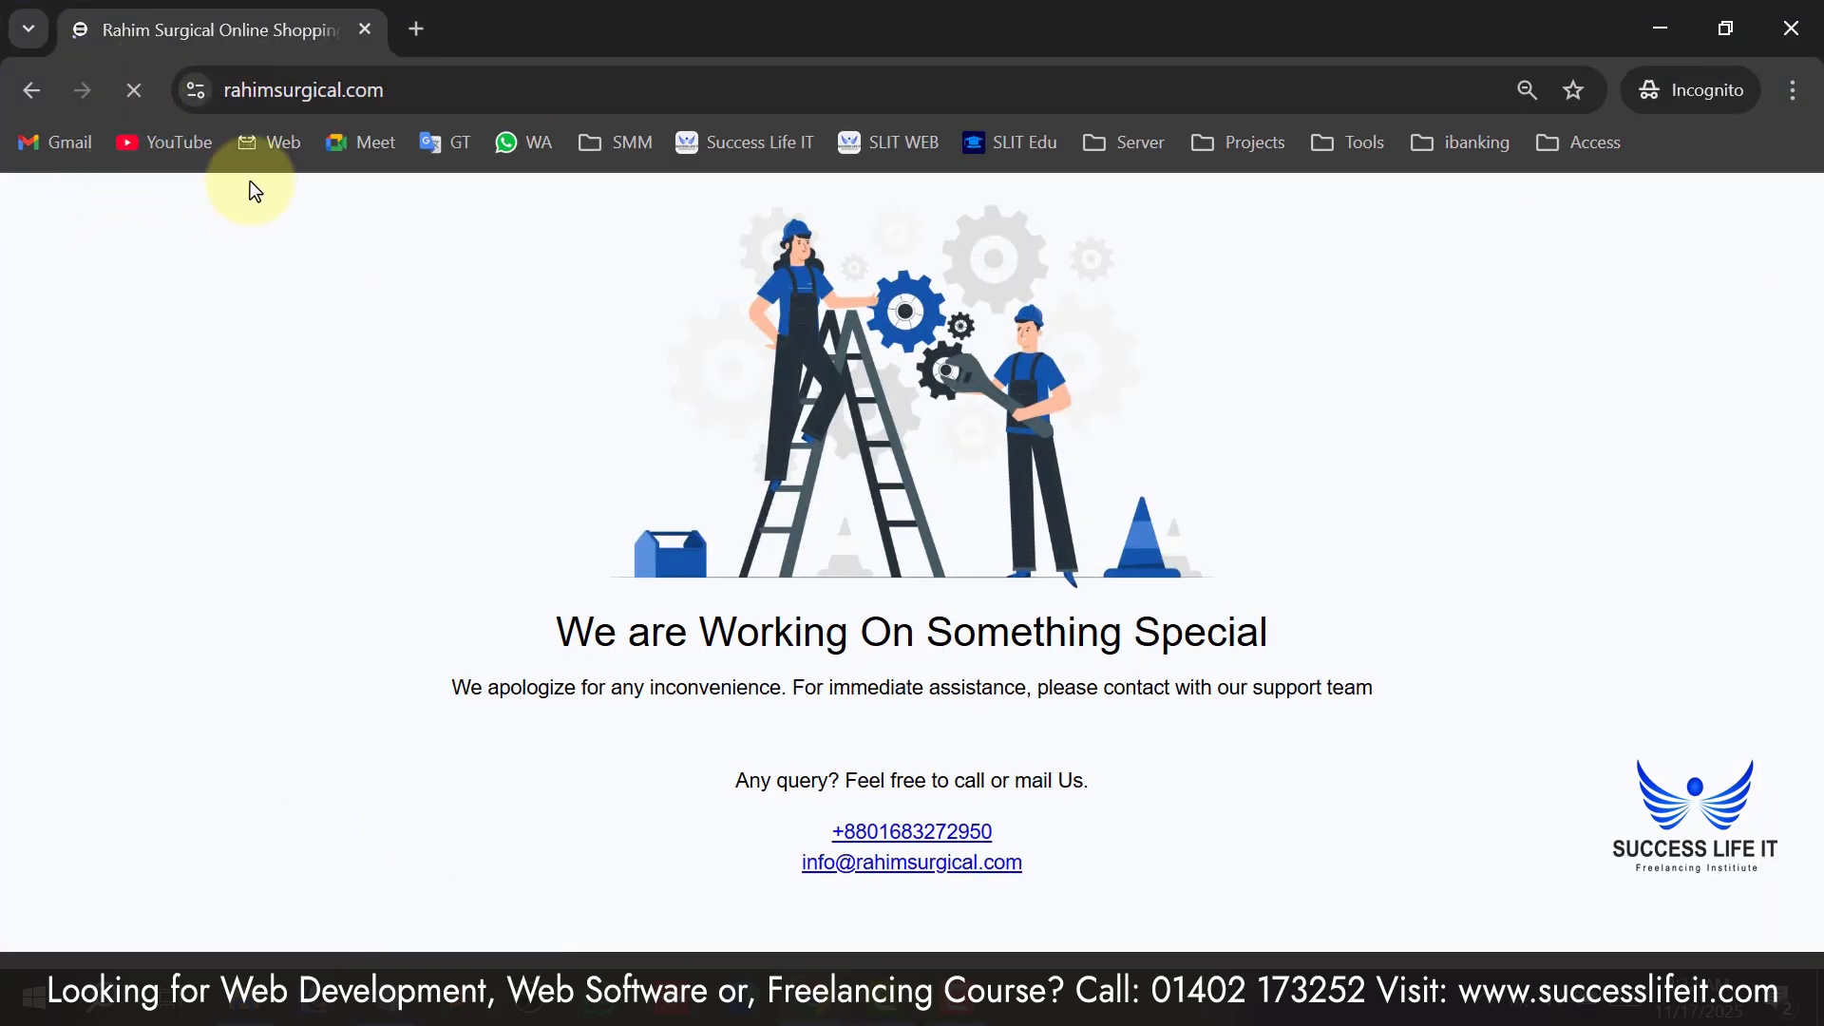
pyautogui.scroll(-8, 1298, 607)
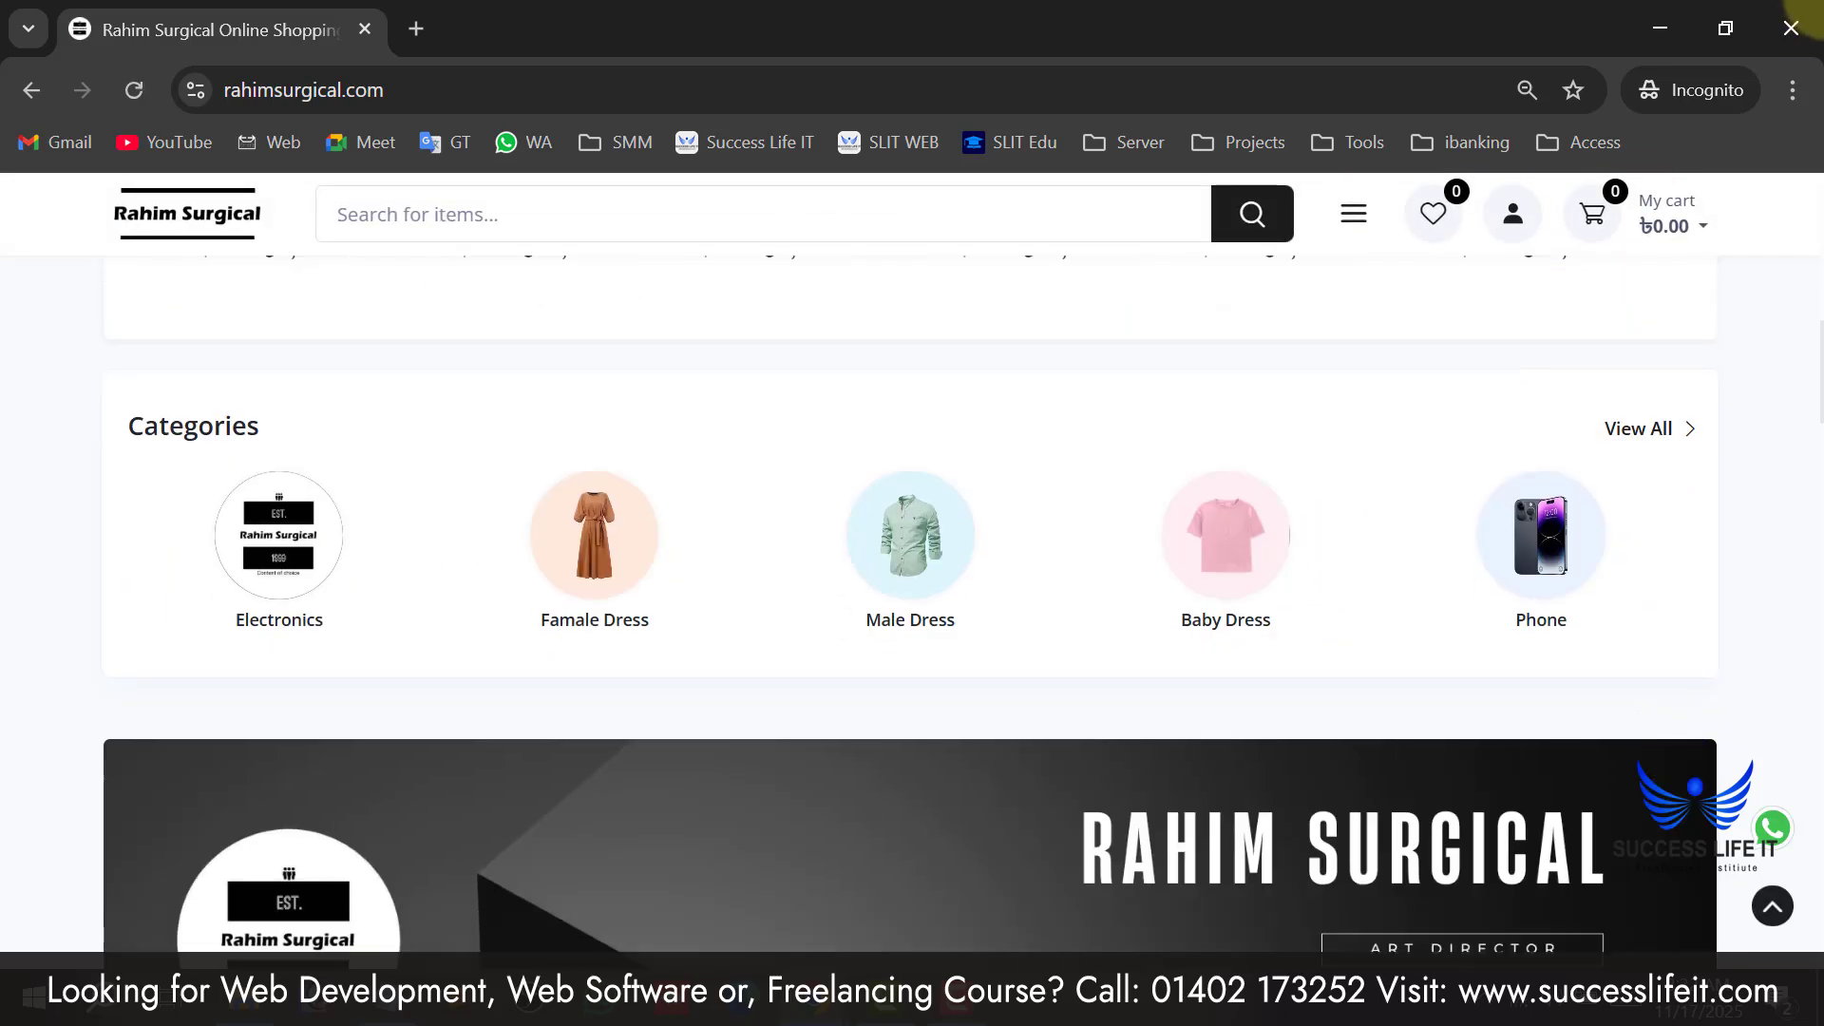
pyautogui.click(1791, 27)
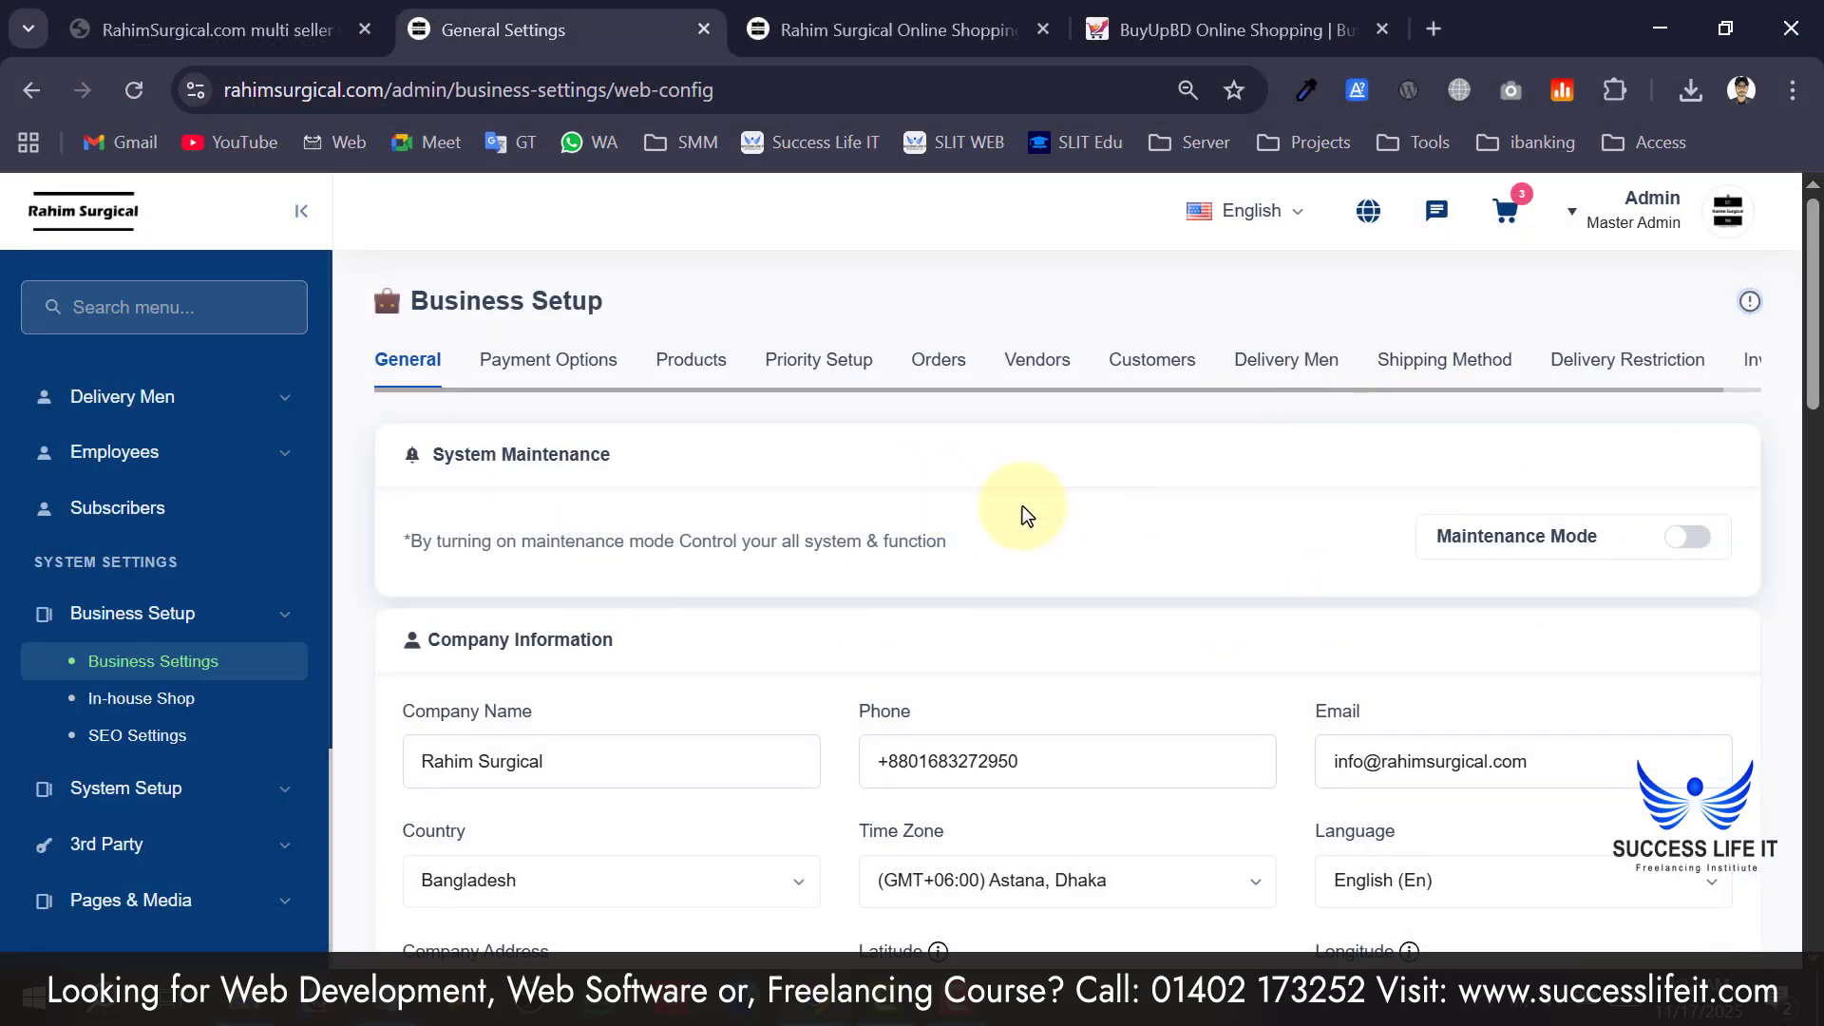
# Review the Company Information section, highlighting the company name and phone number.
pyautogui.scroll(-2, 1297, 533)
pyautogui.moveTo(450, 447); pyautogui.dragTo(582, 443)
pyautogui.scroll(-2, 583, 443)
pyautogui.click(787, 388)
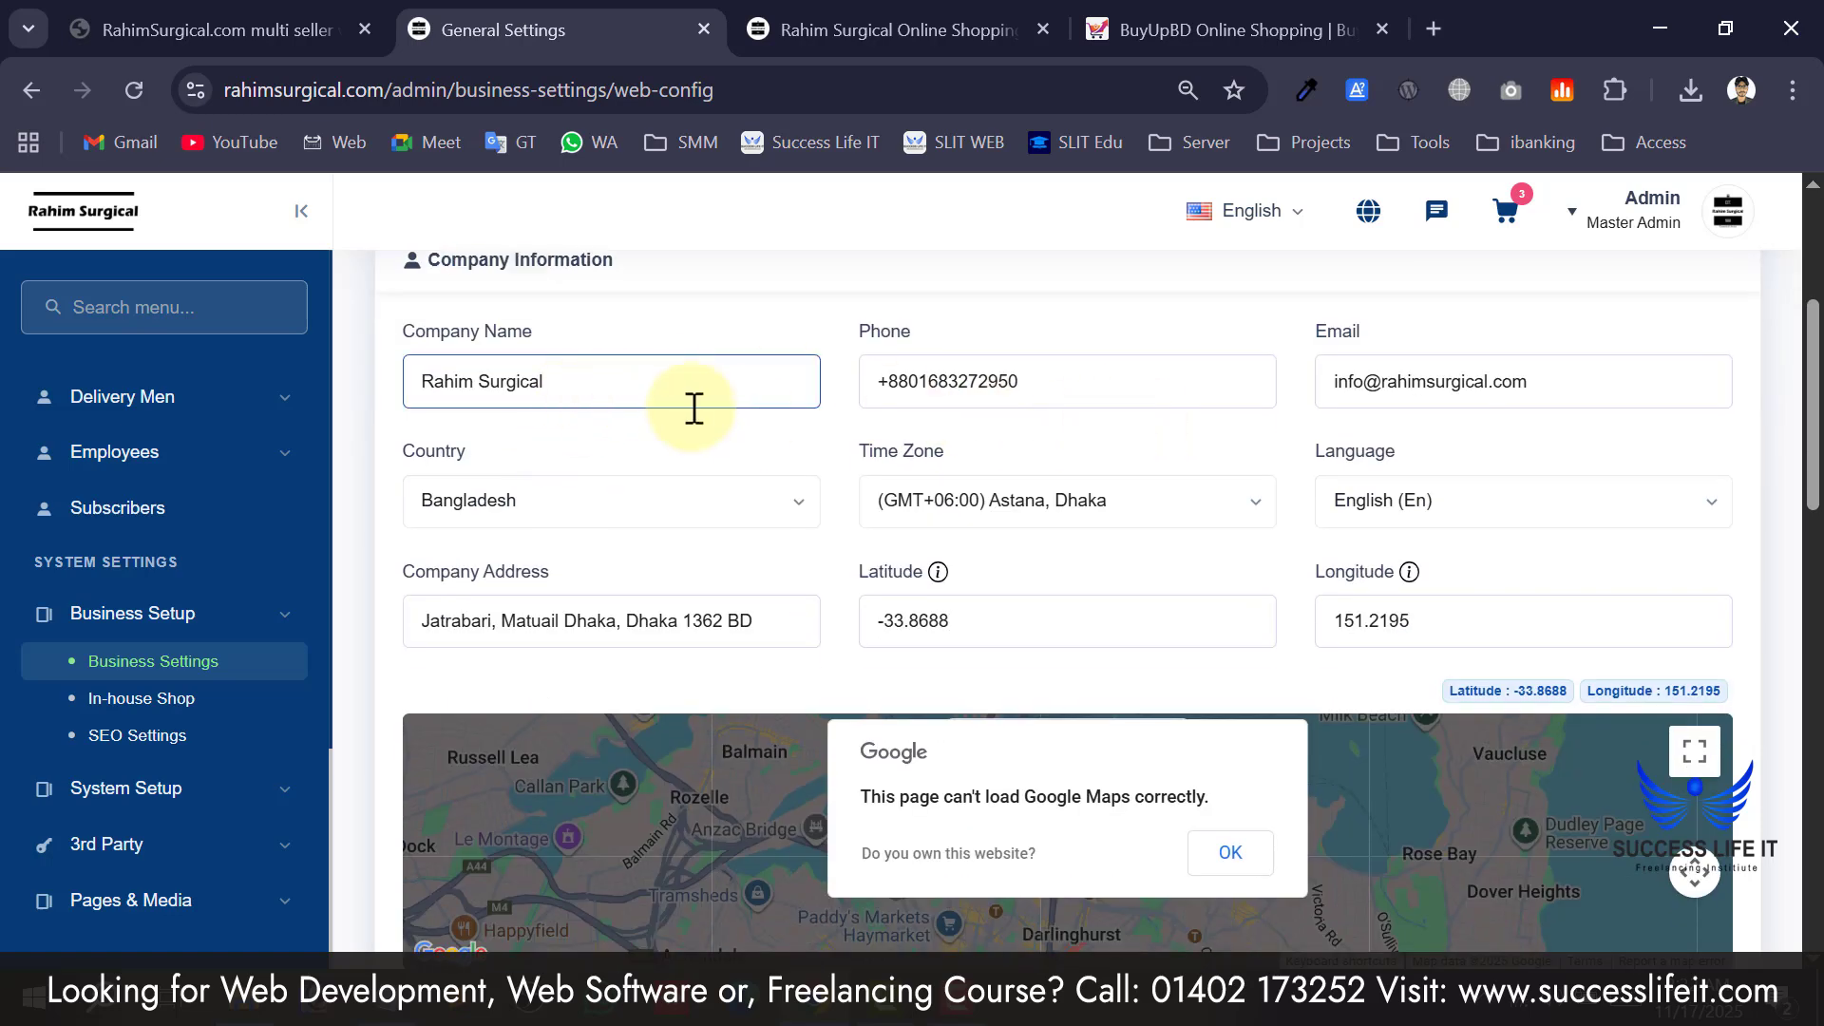
pyautogui.moveTo(653, 387); pyautogui.dragTo(415, 383)
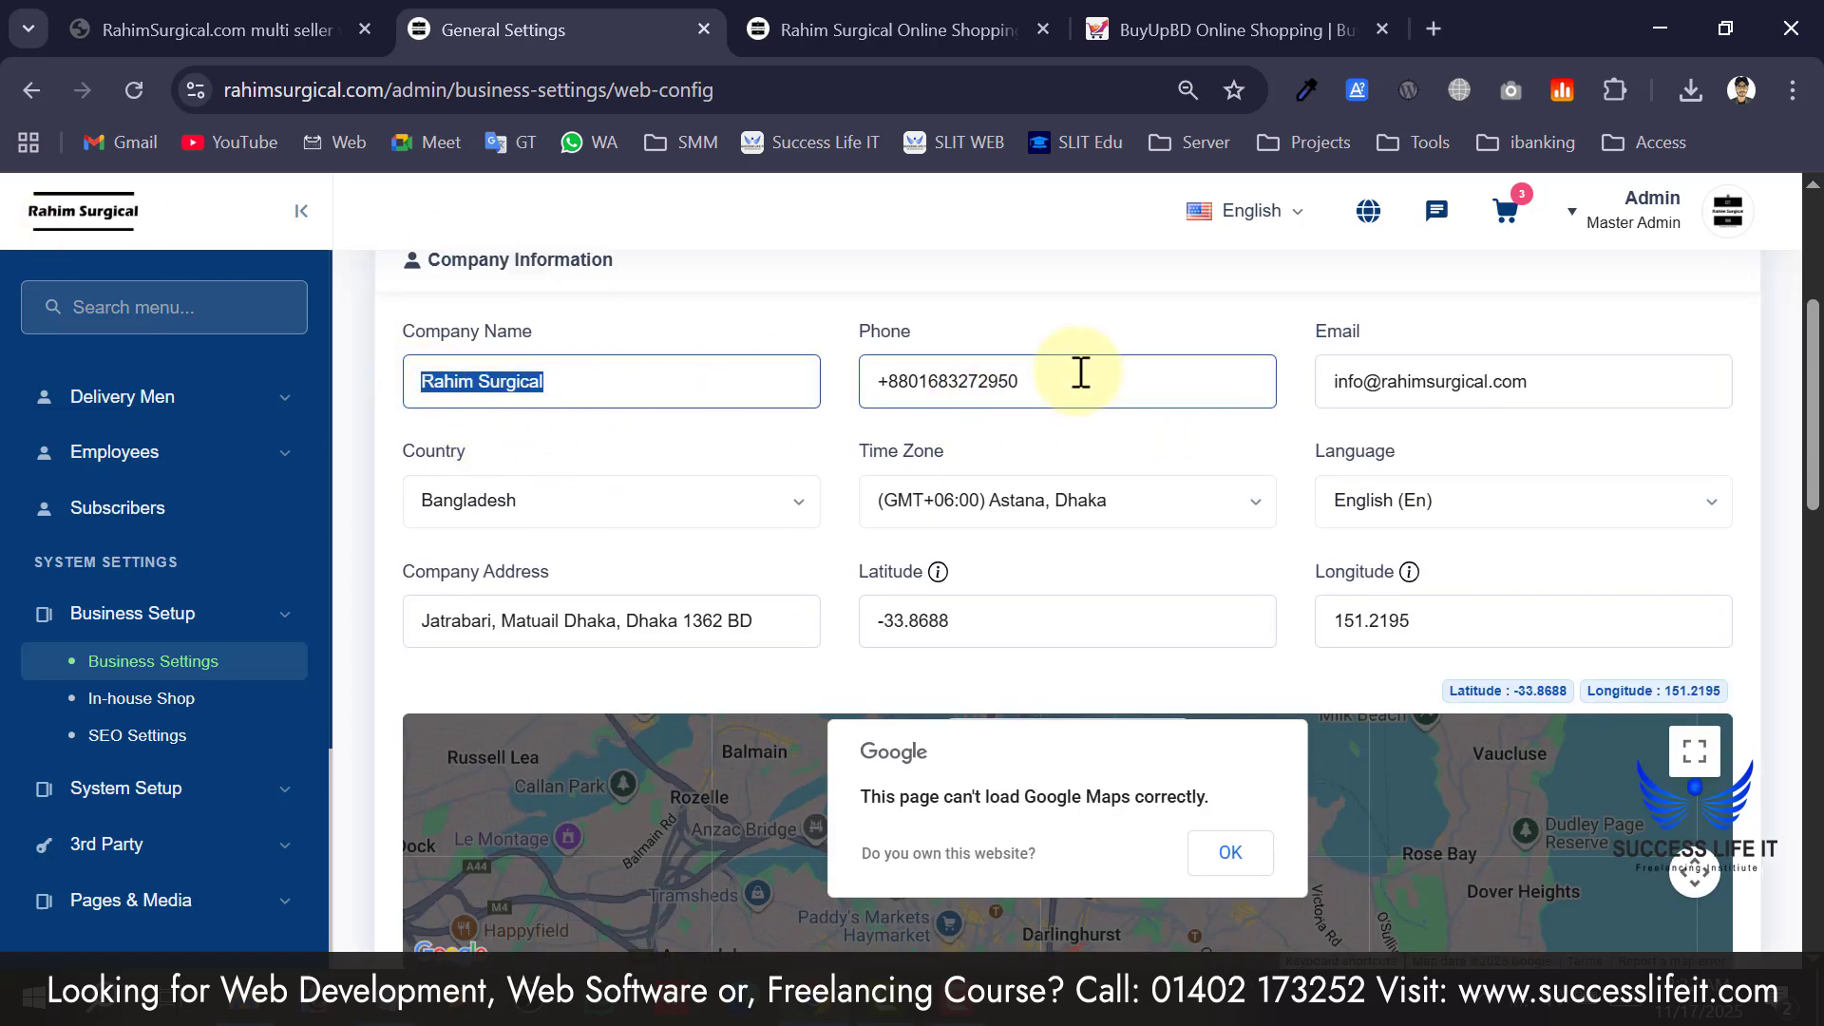
pyautogui.moveTo(899, 381); pyautogui.dragTo(1106, 389)
pyautogui.moveTo(1543, 379); pyautogui.dragTo(1388, 382)
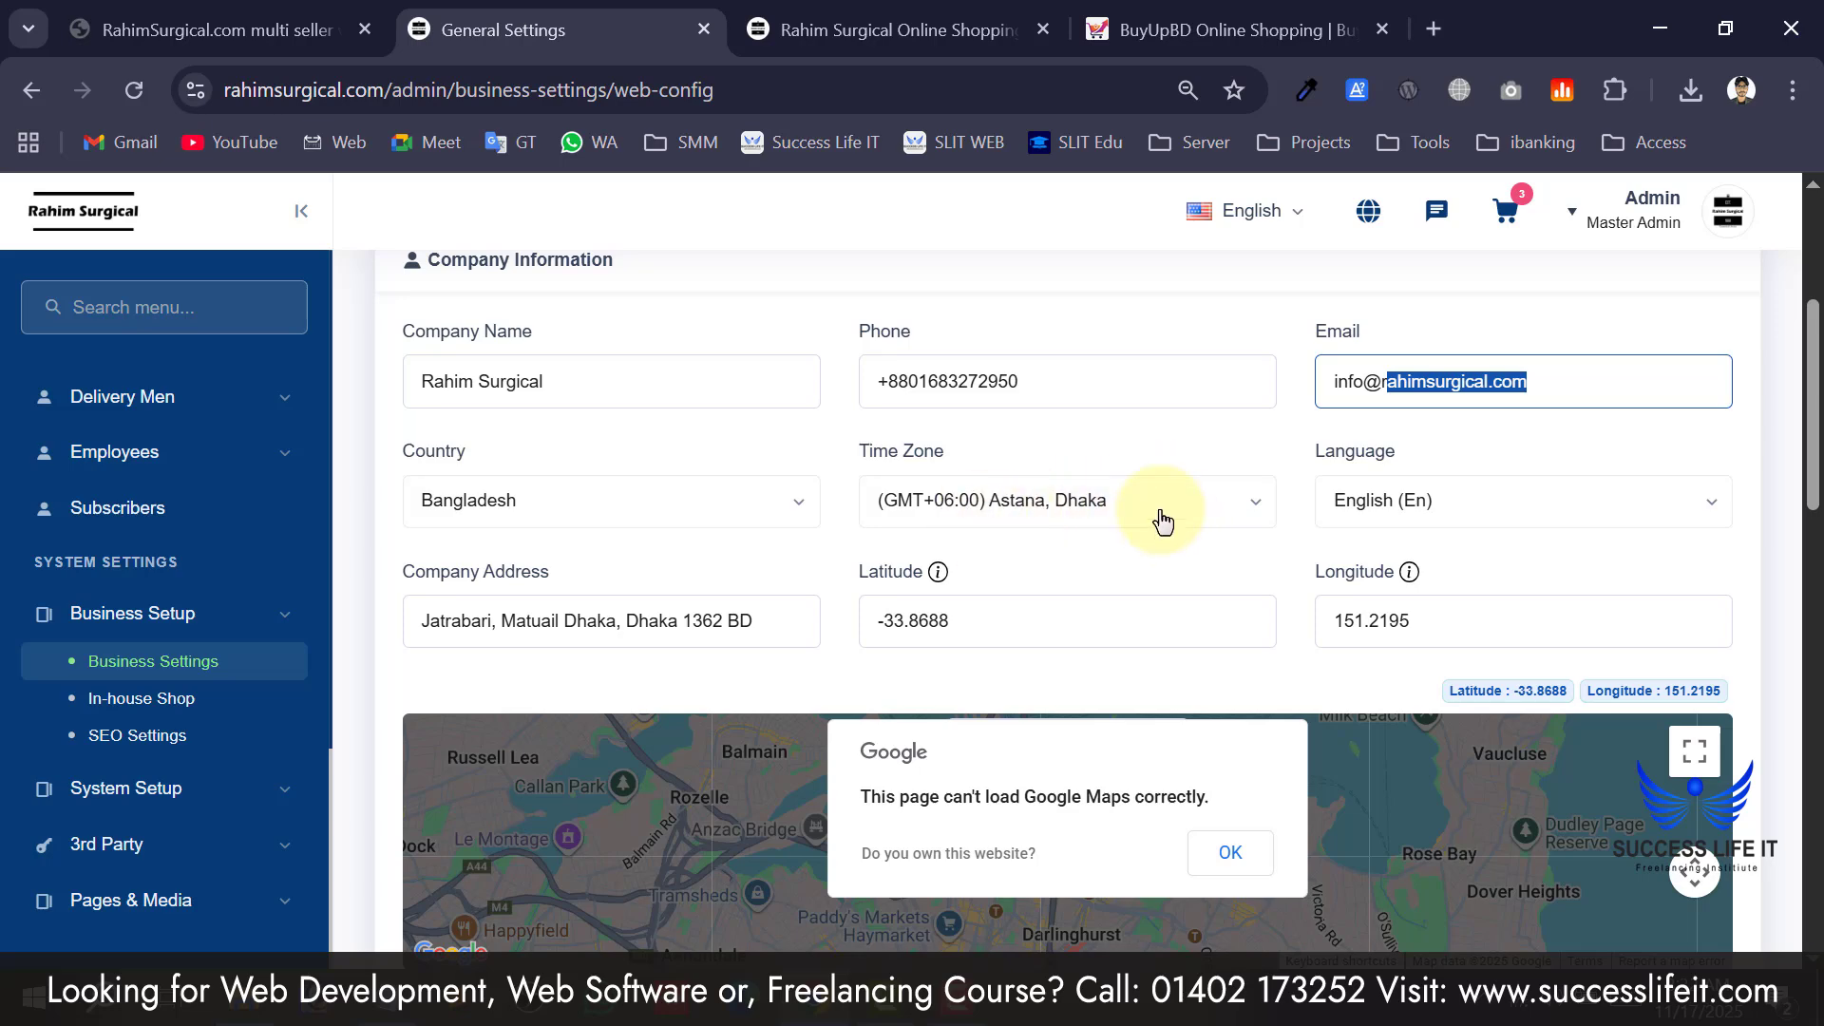
pyautogui.scroll(-2, 701, 536)
pyautogui.scroll(-3, 920, 488)
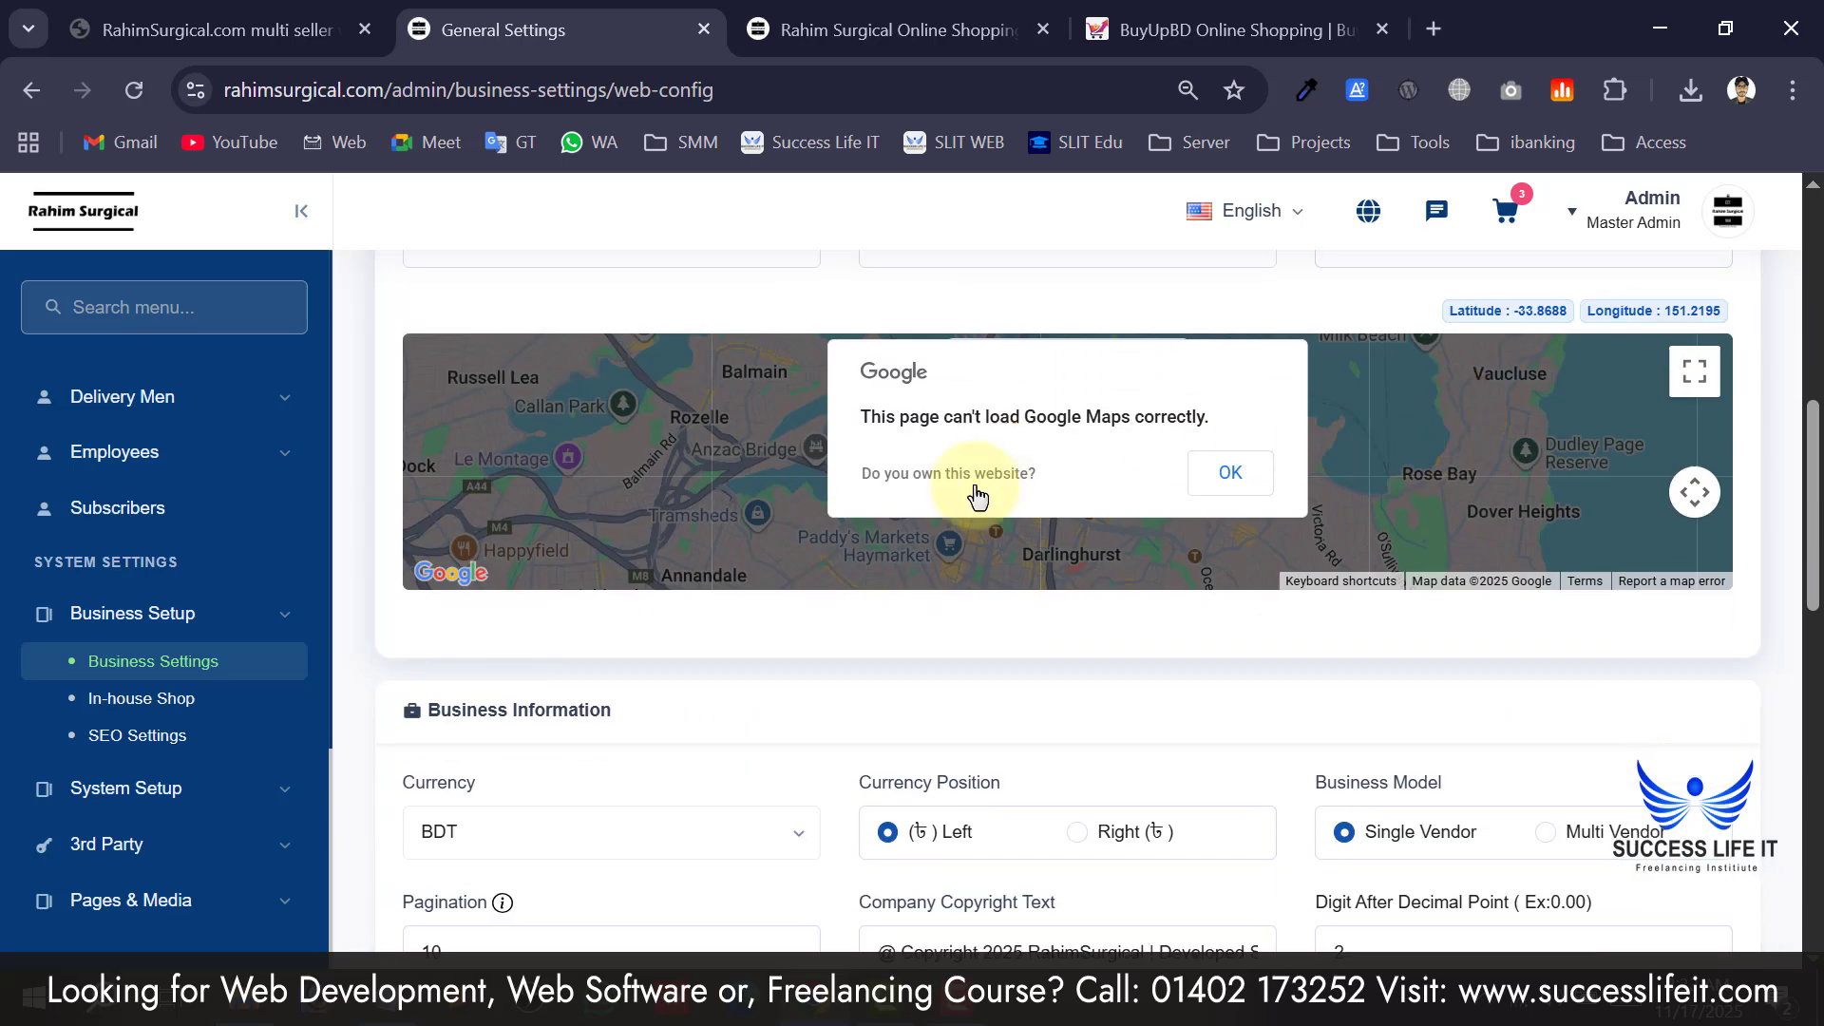
pyautogui.scroll(3, 1133, 697)
pyautogui.moveTo(982, 456); pyautogui.dragTo(811, 395)
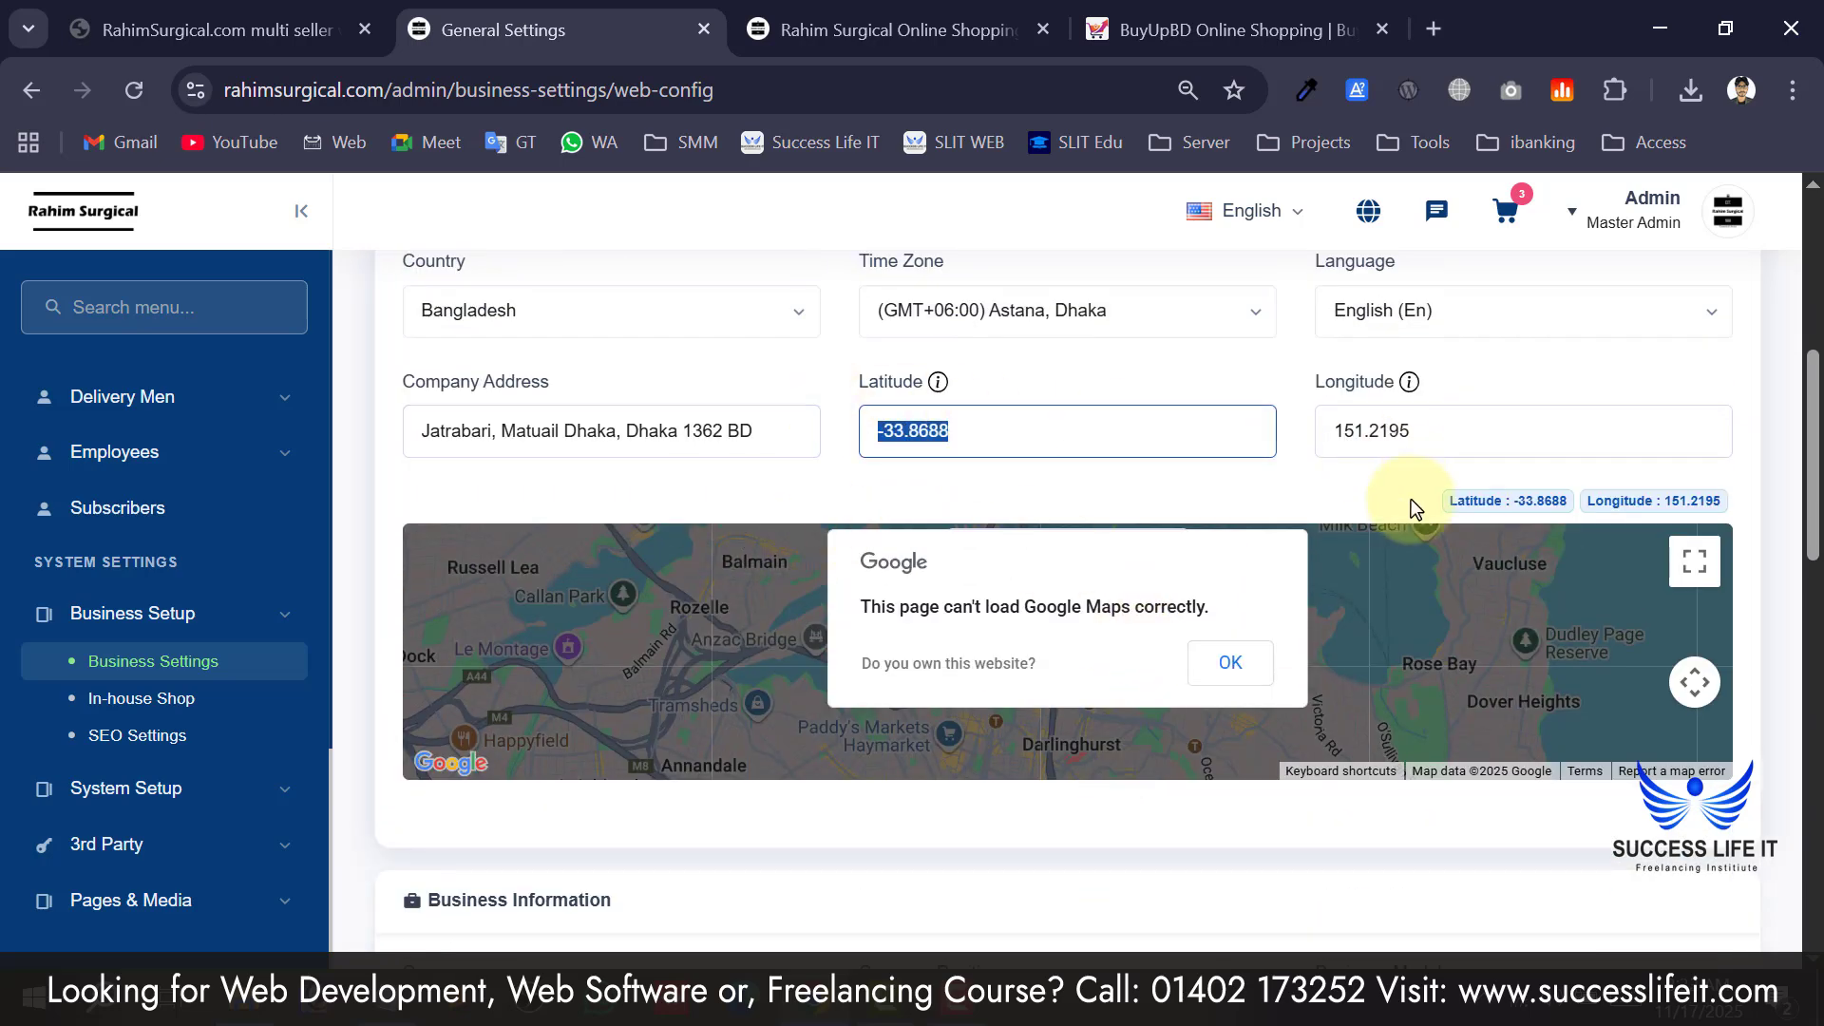
pyautogui.scroll(-2, 1235, 513)
pyautogui.scroll(-2, 863, 579)
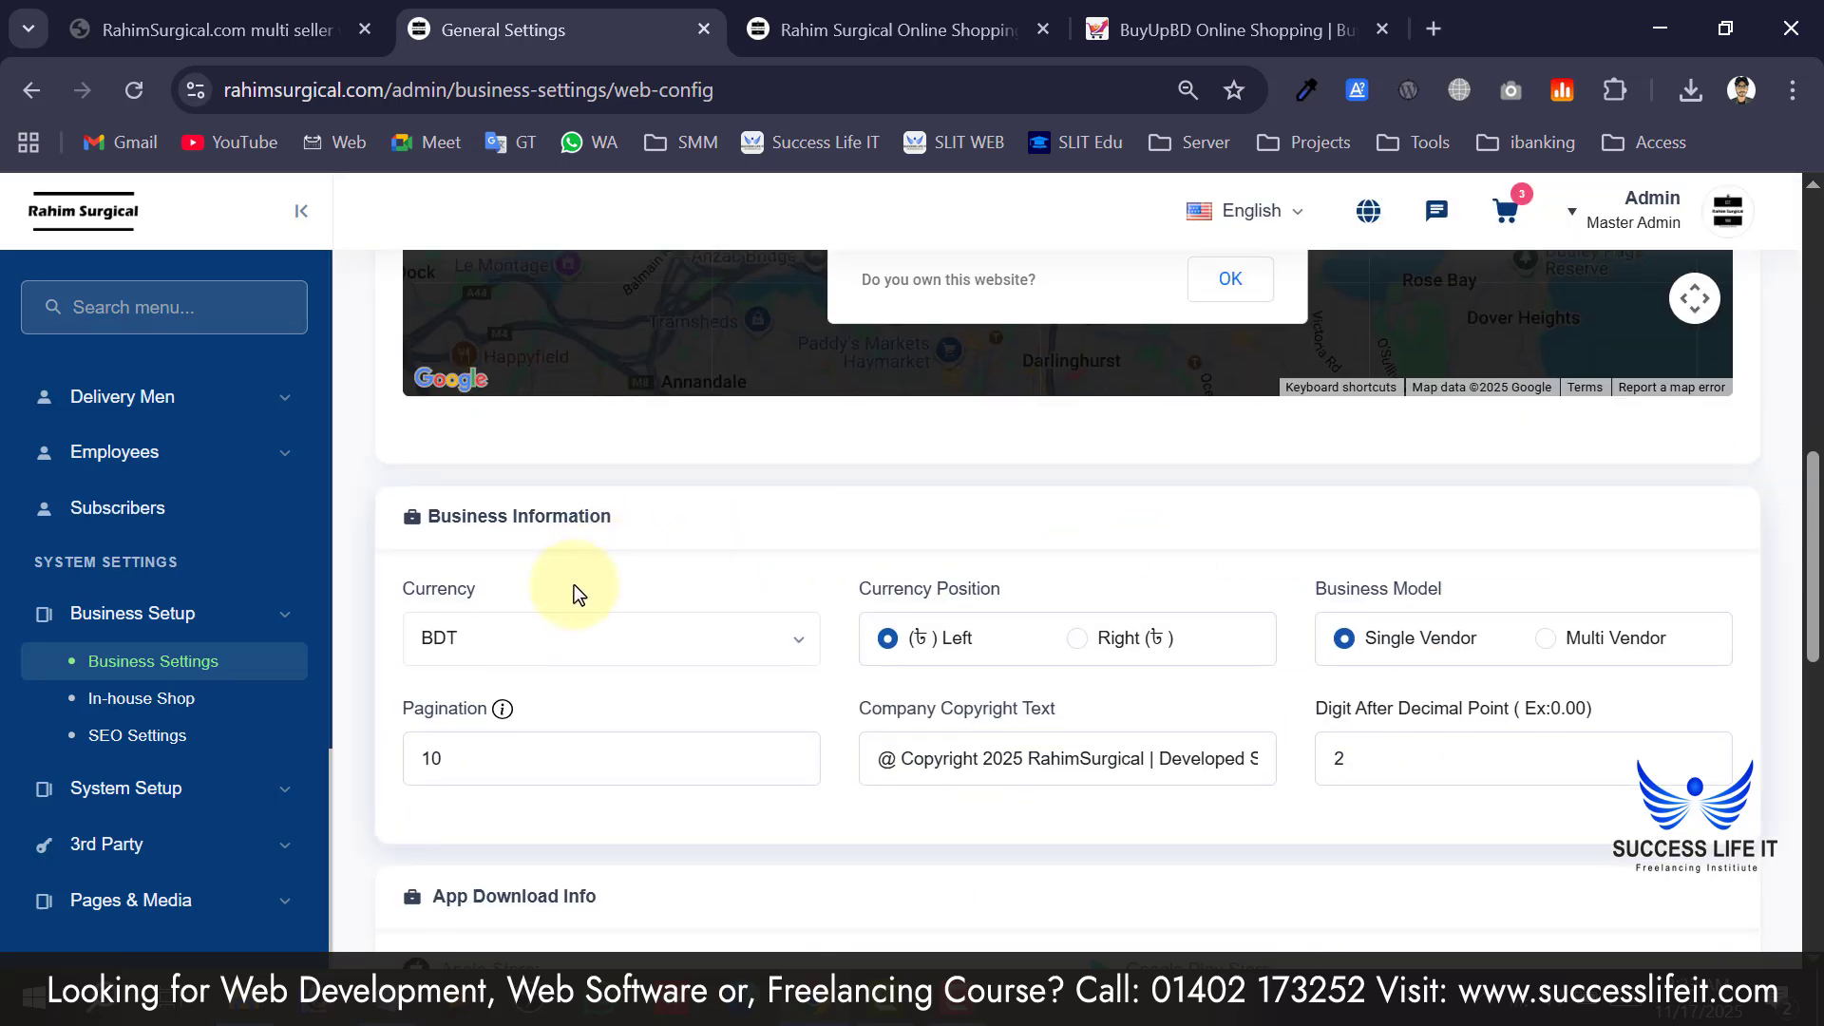
pyautogui.scroll(-2, 574, 584)
# Set the business model to Multi Vendor and save the business information.
pyautogui.click(1135, 571)
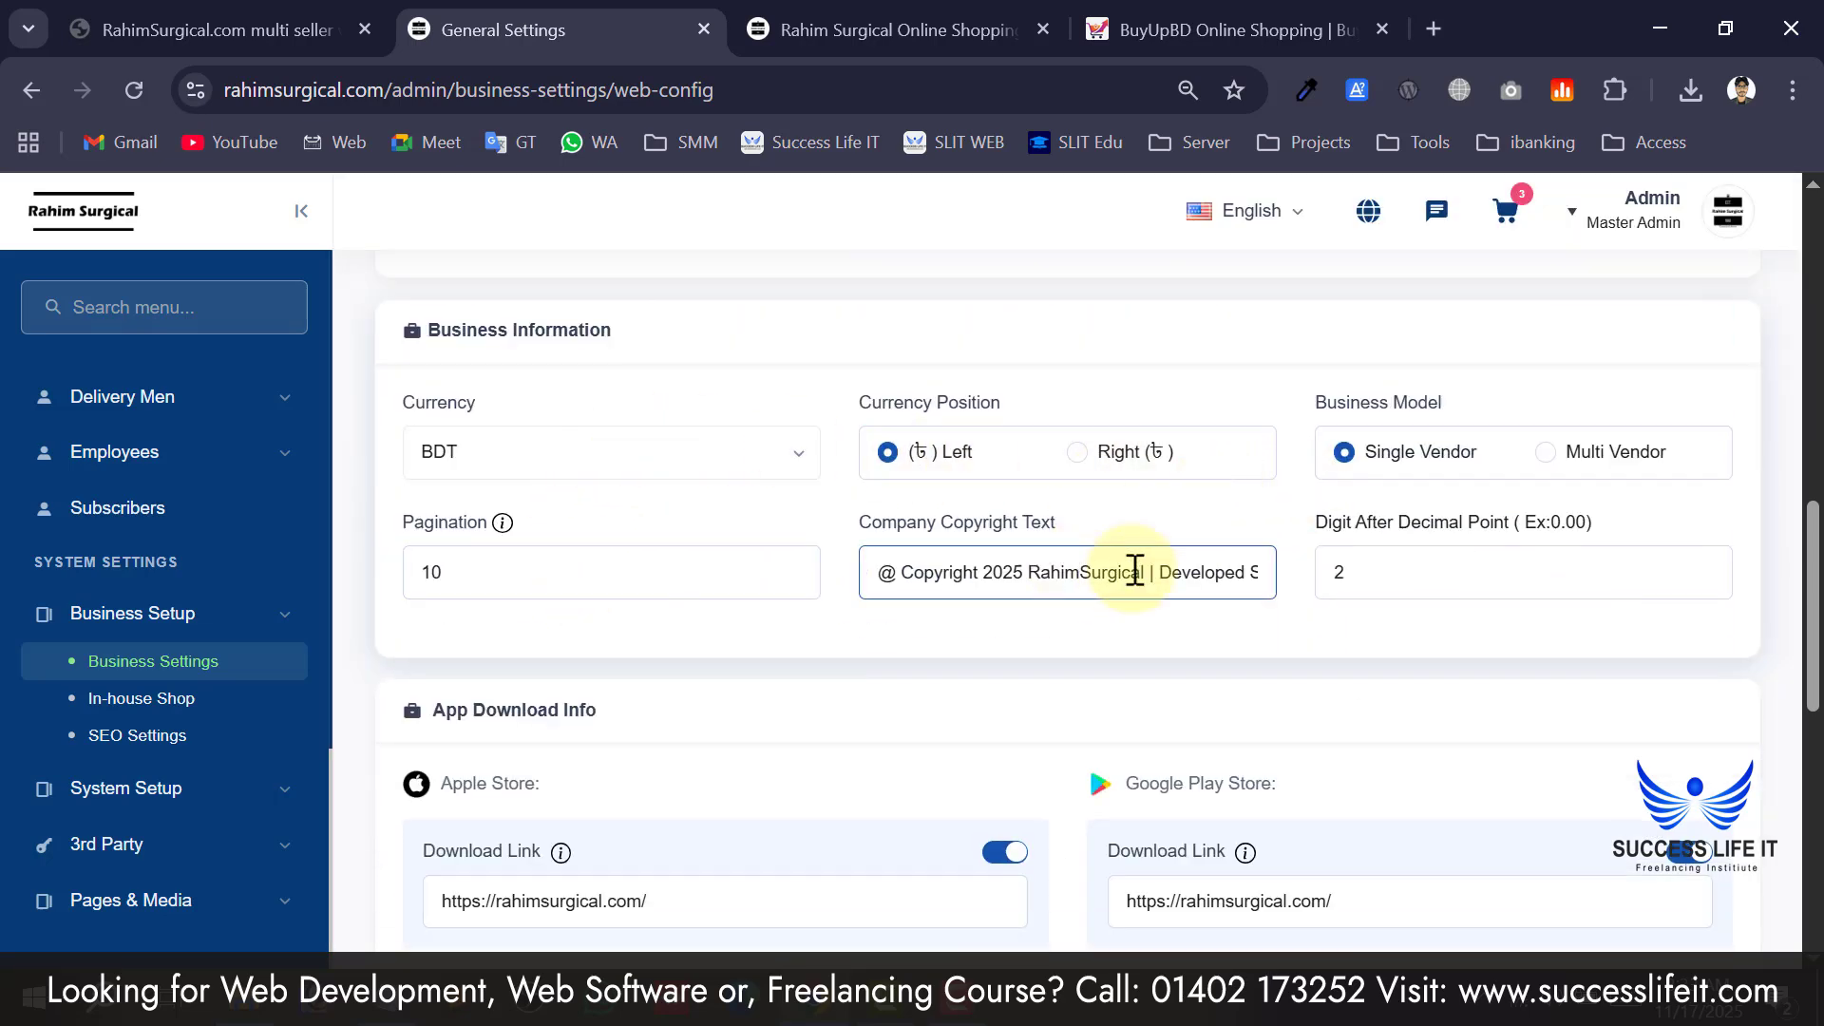
pyautogui.click(1308, 402)
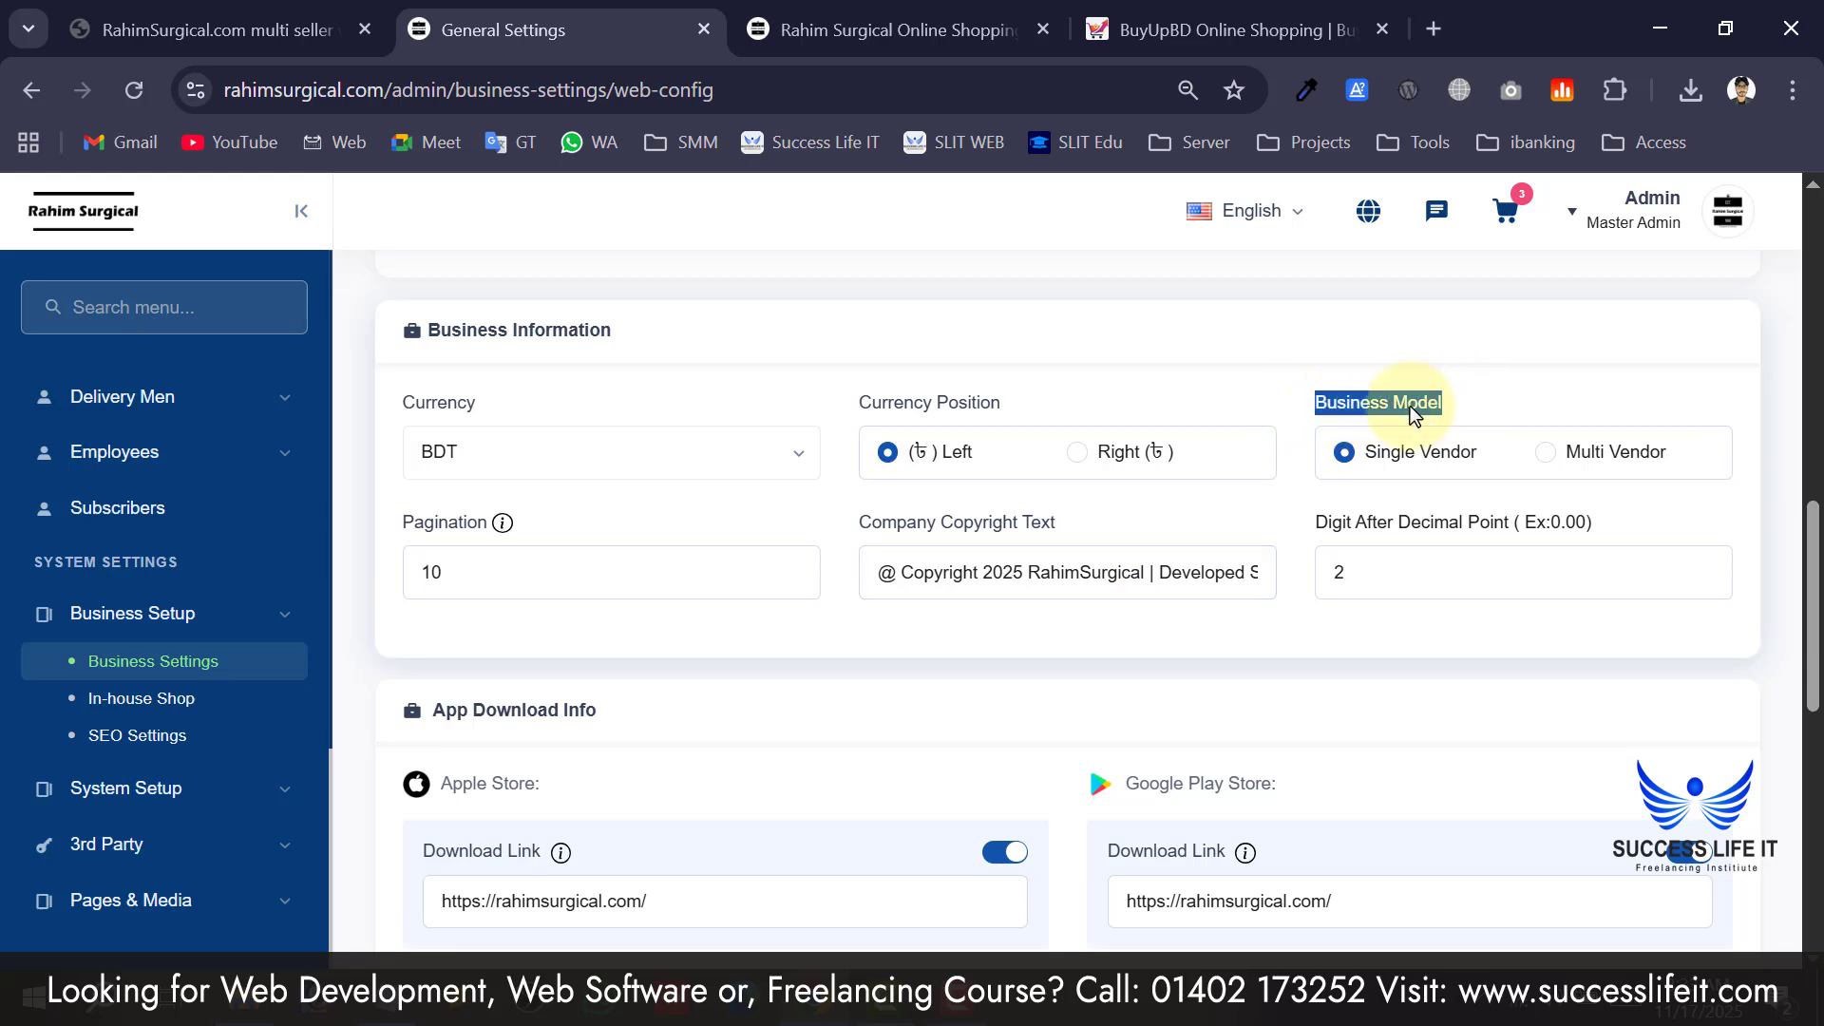
pyautogui.scroll(-8, 139, 570)
pyautogui.scroll(-4, 138, 570)
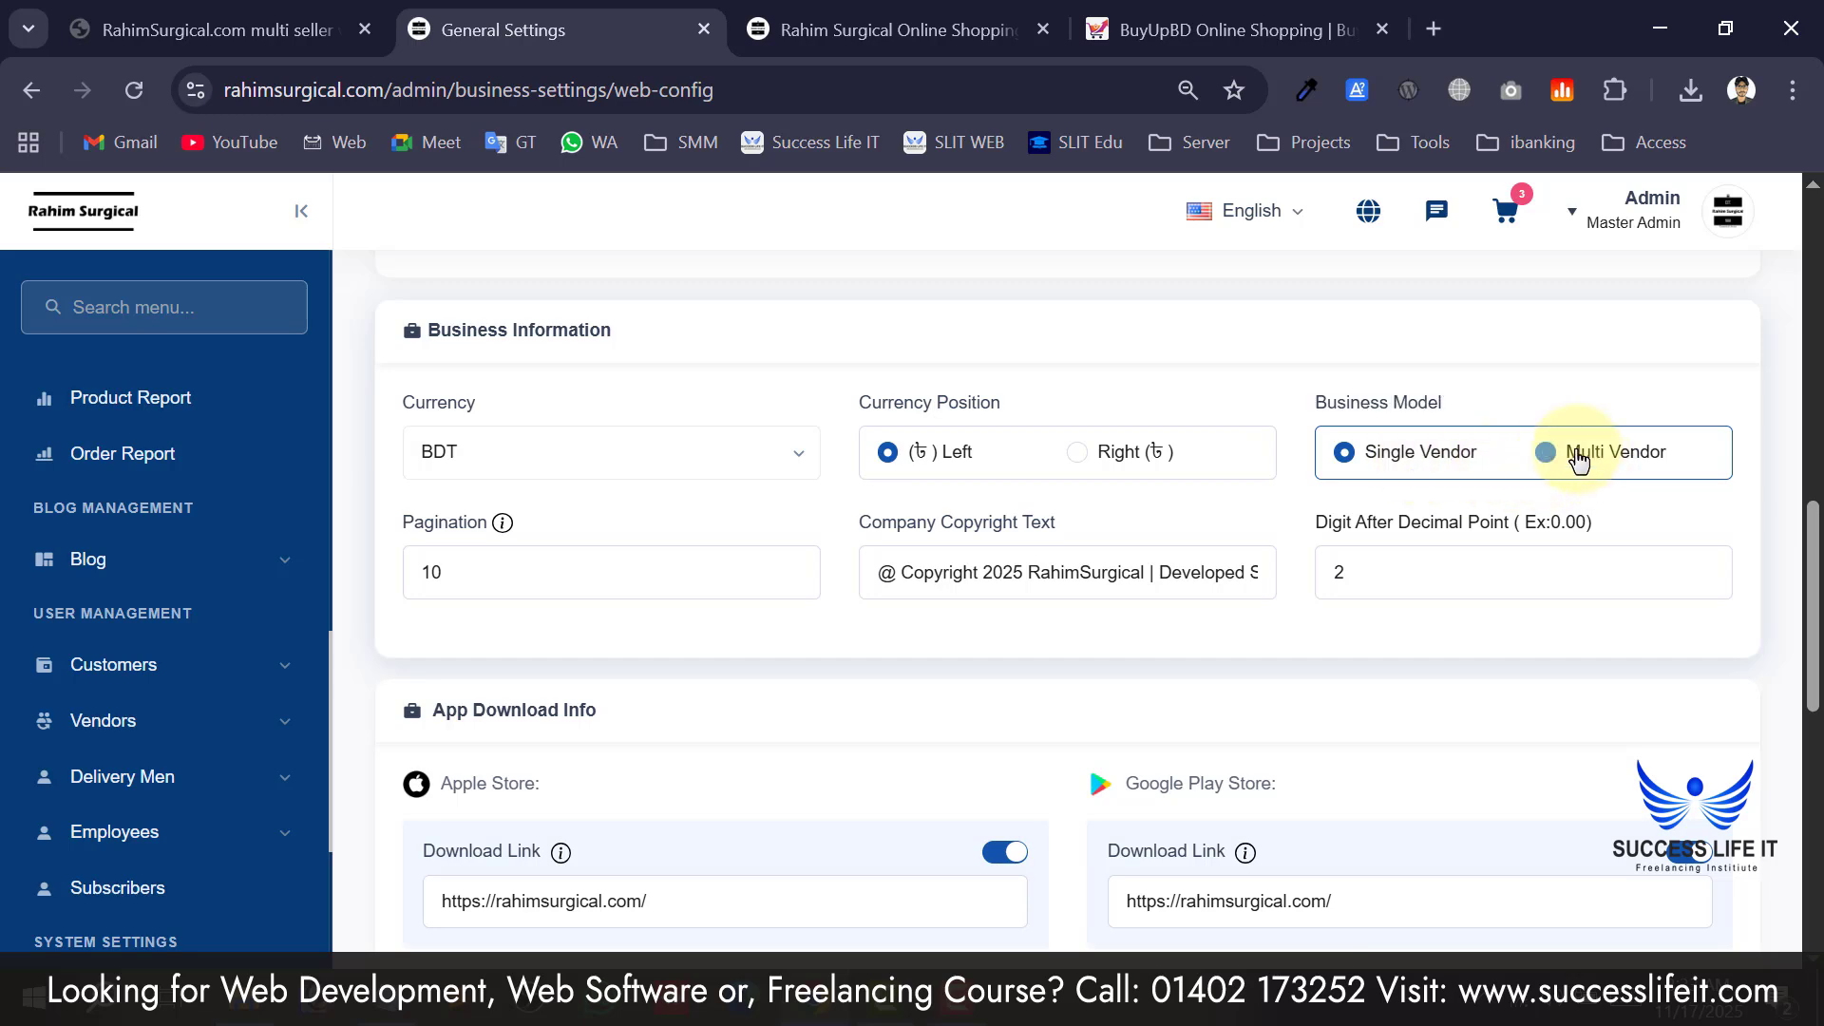
pyautogui.click(1577, 456)
pyautogui.scroll(-10, 1540, 713)
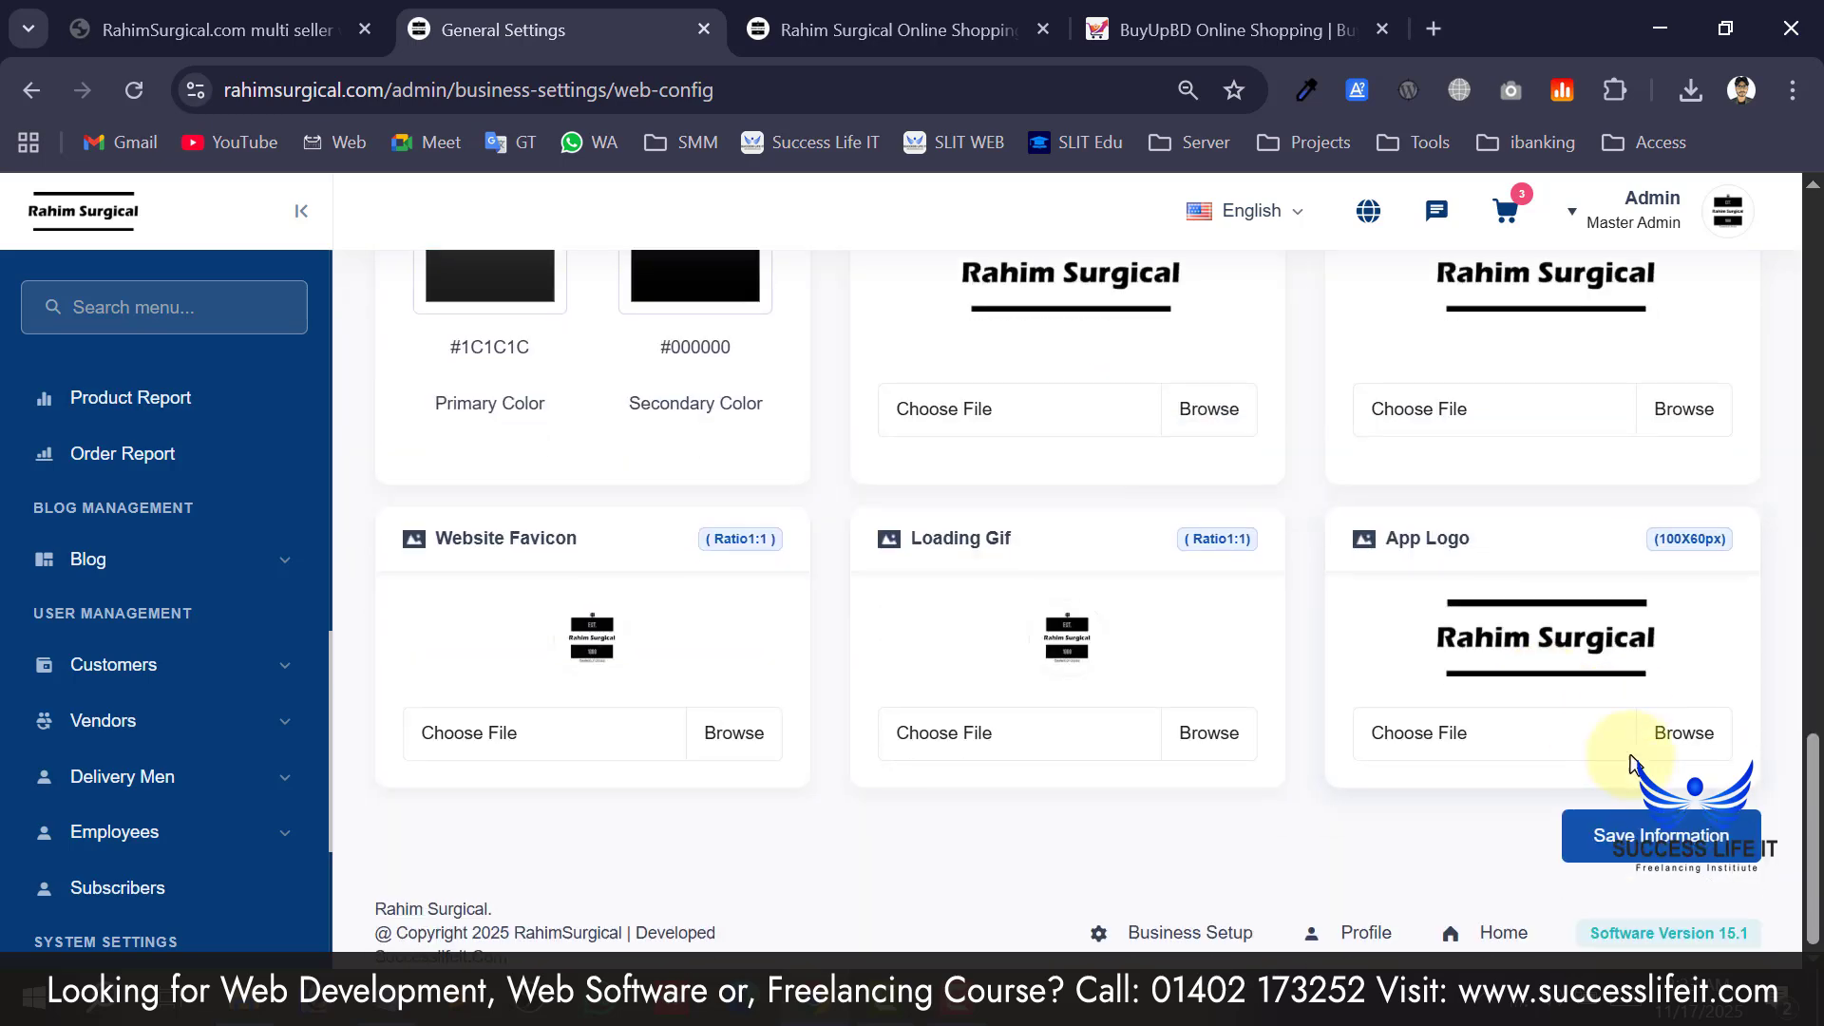
pyautogui.click(1647, 852)
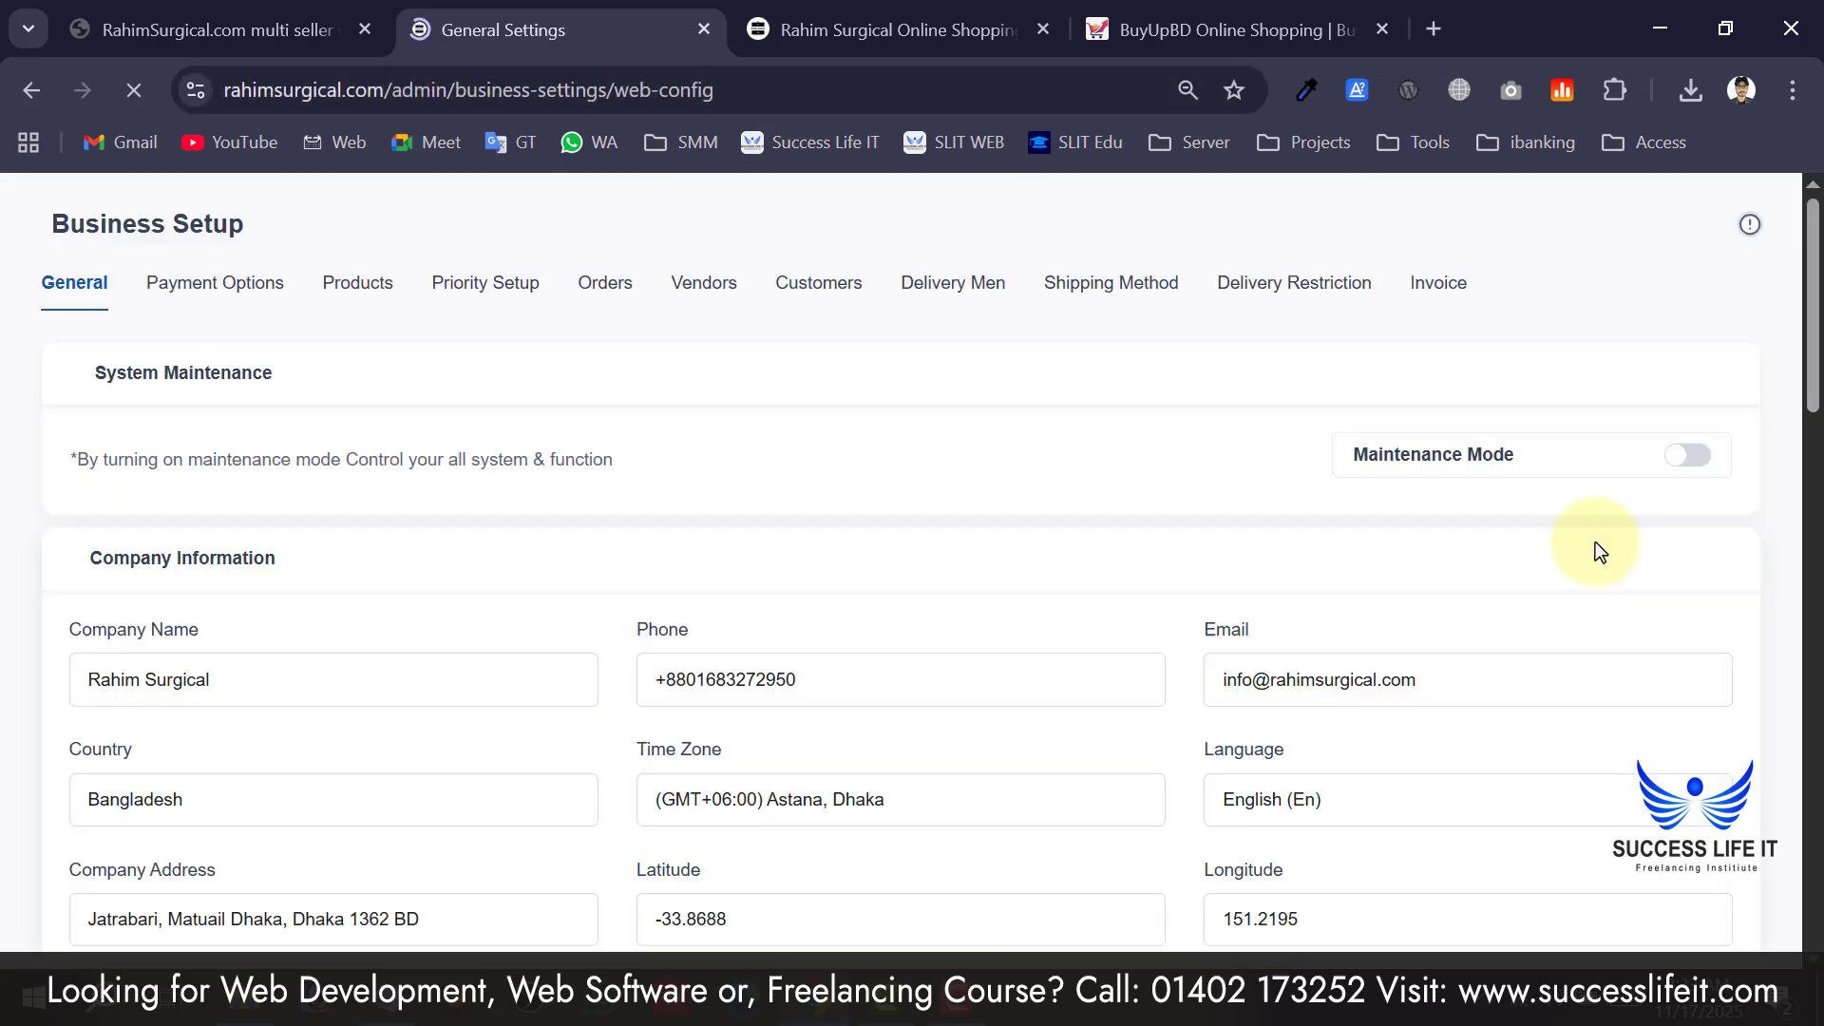
# Reload the Rahim Surgical storefront homepage and scroll through it to see the new vendor options.
pyautogui.click(760, 29)
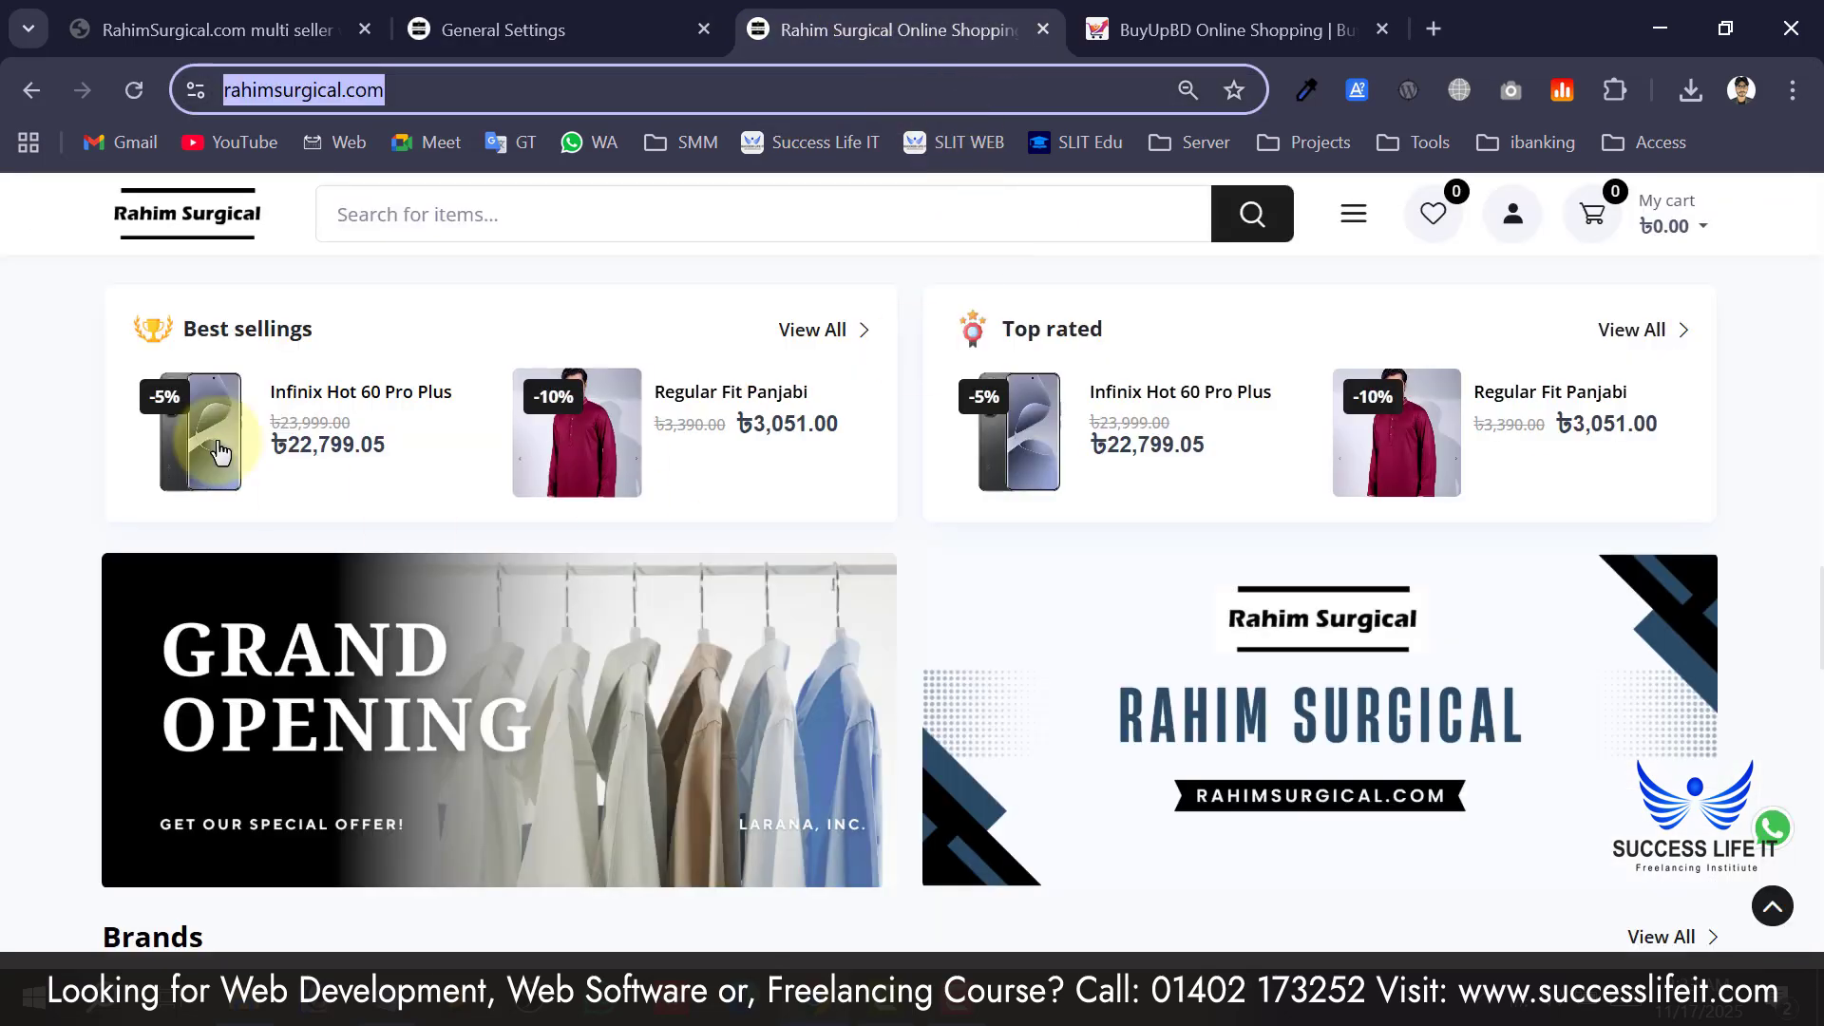
pyautogui.scroll(15, 219, 452)
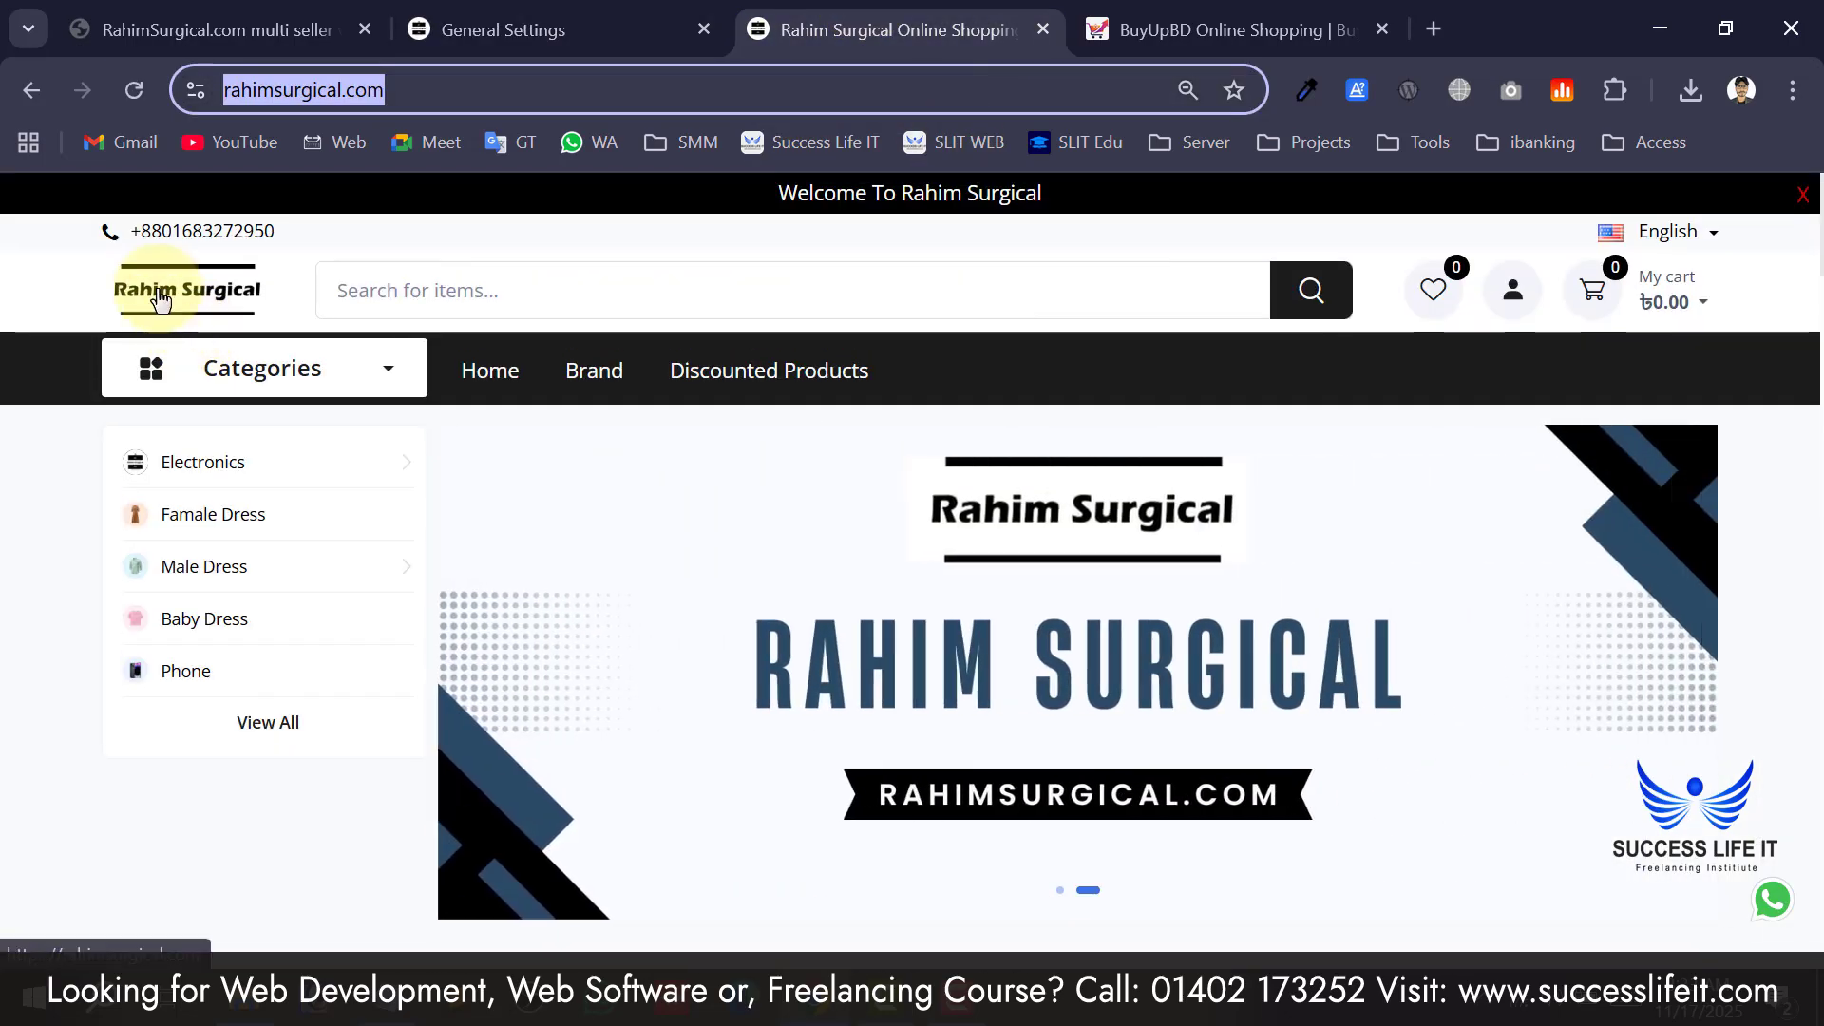
pyautogui.click(160, 298)
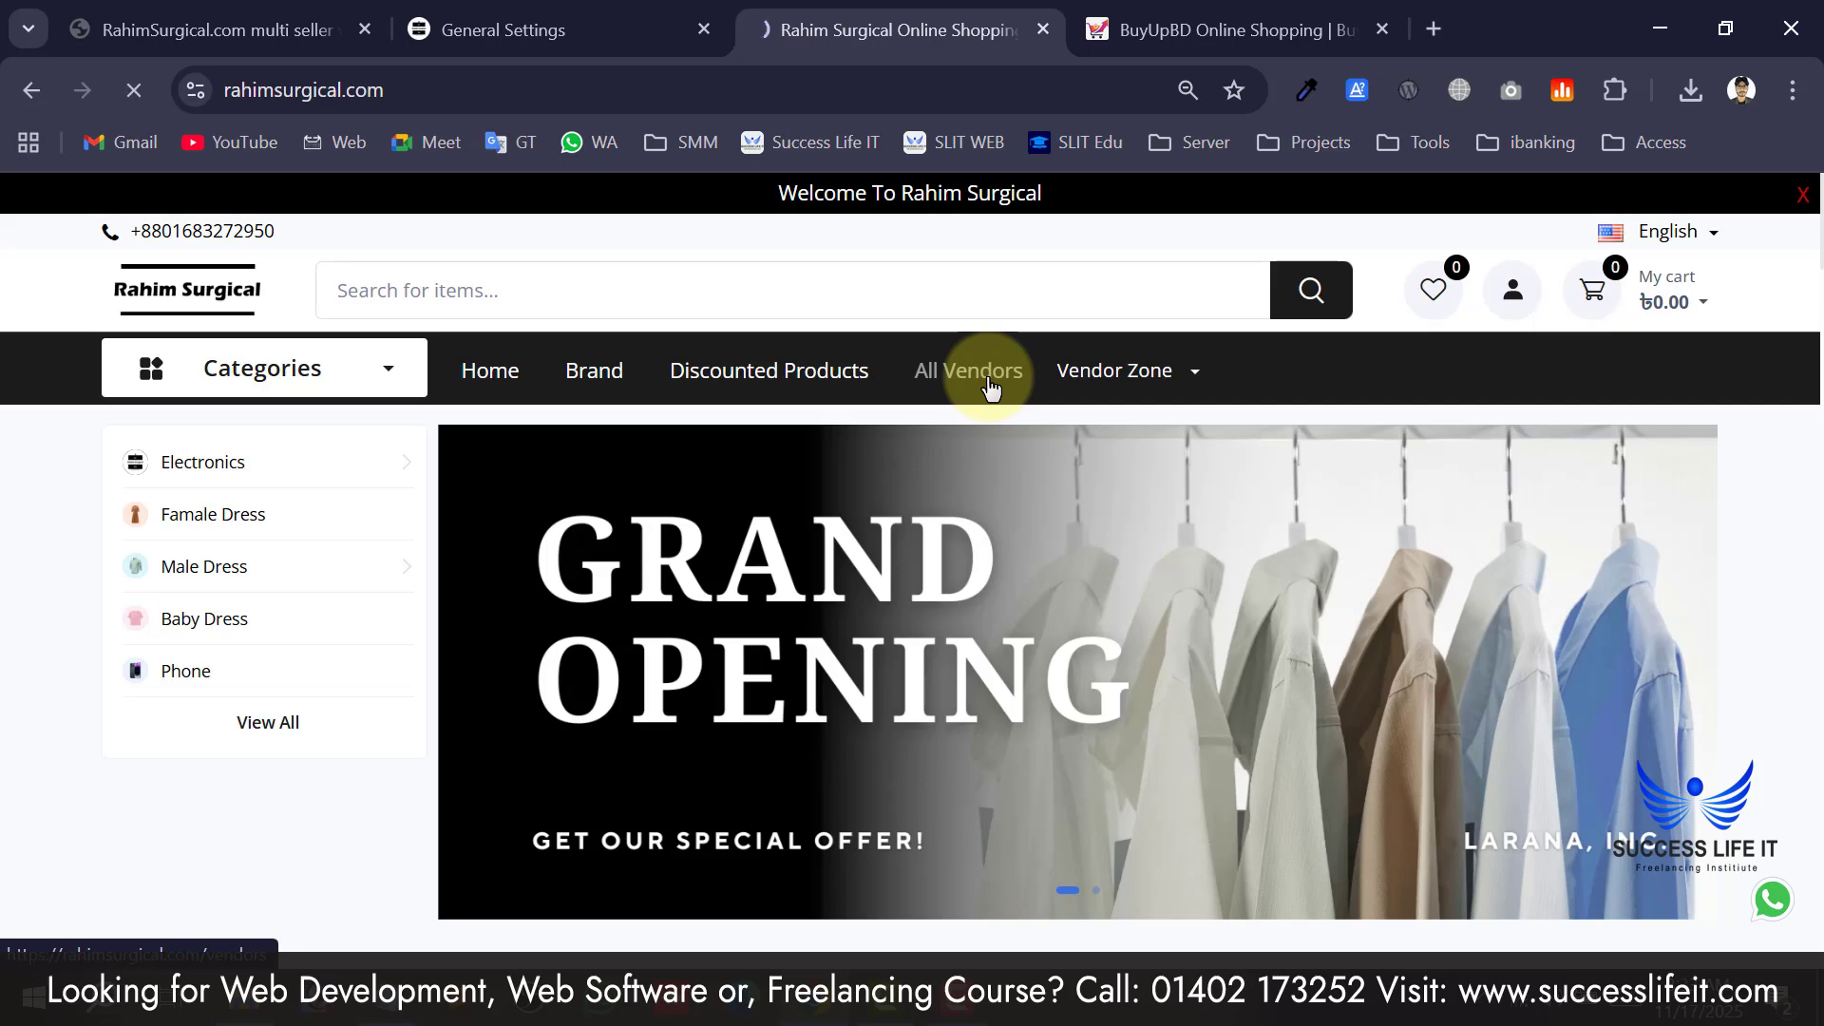
pyautogui.scroll(-2, 910, 522)
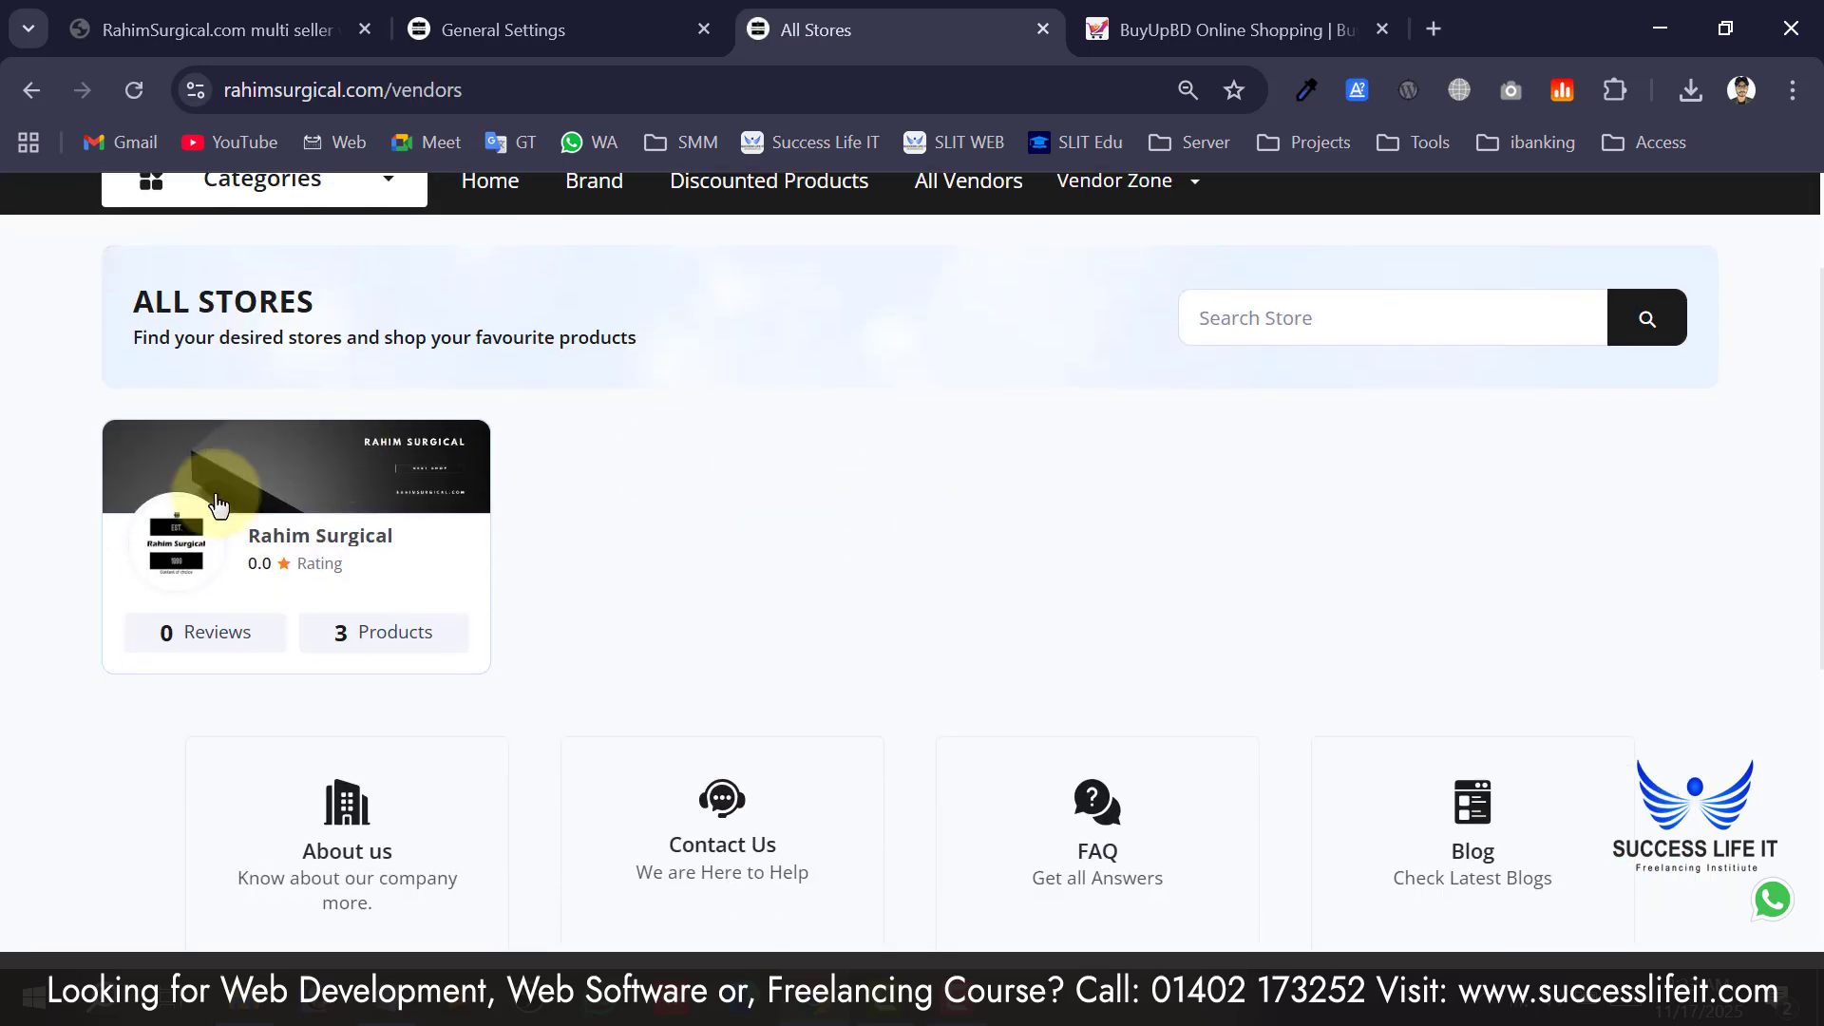
pyautogui.scroll(-2, 399, 594)
pyautogui.scroll(4, 532, 556)
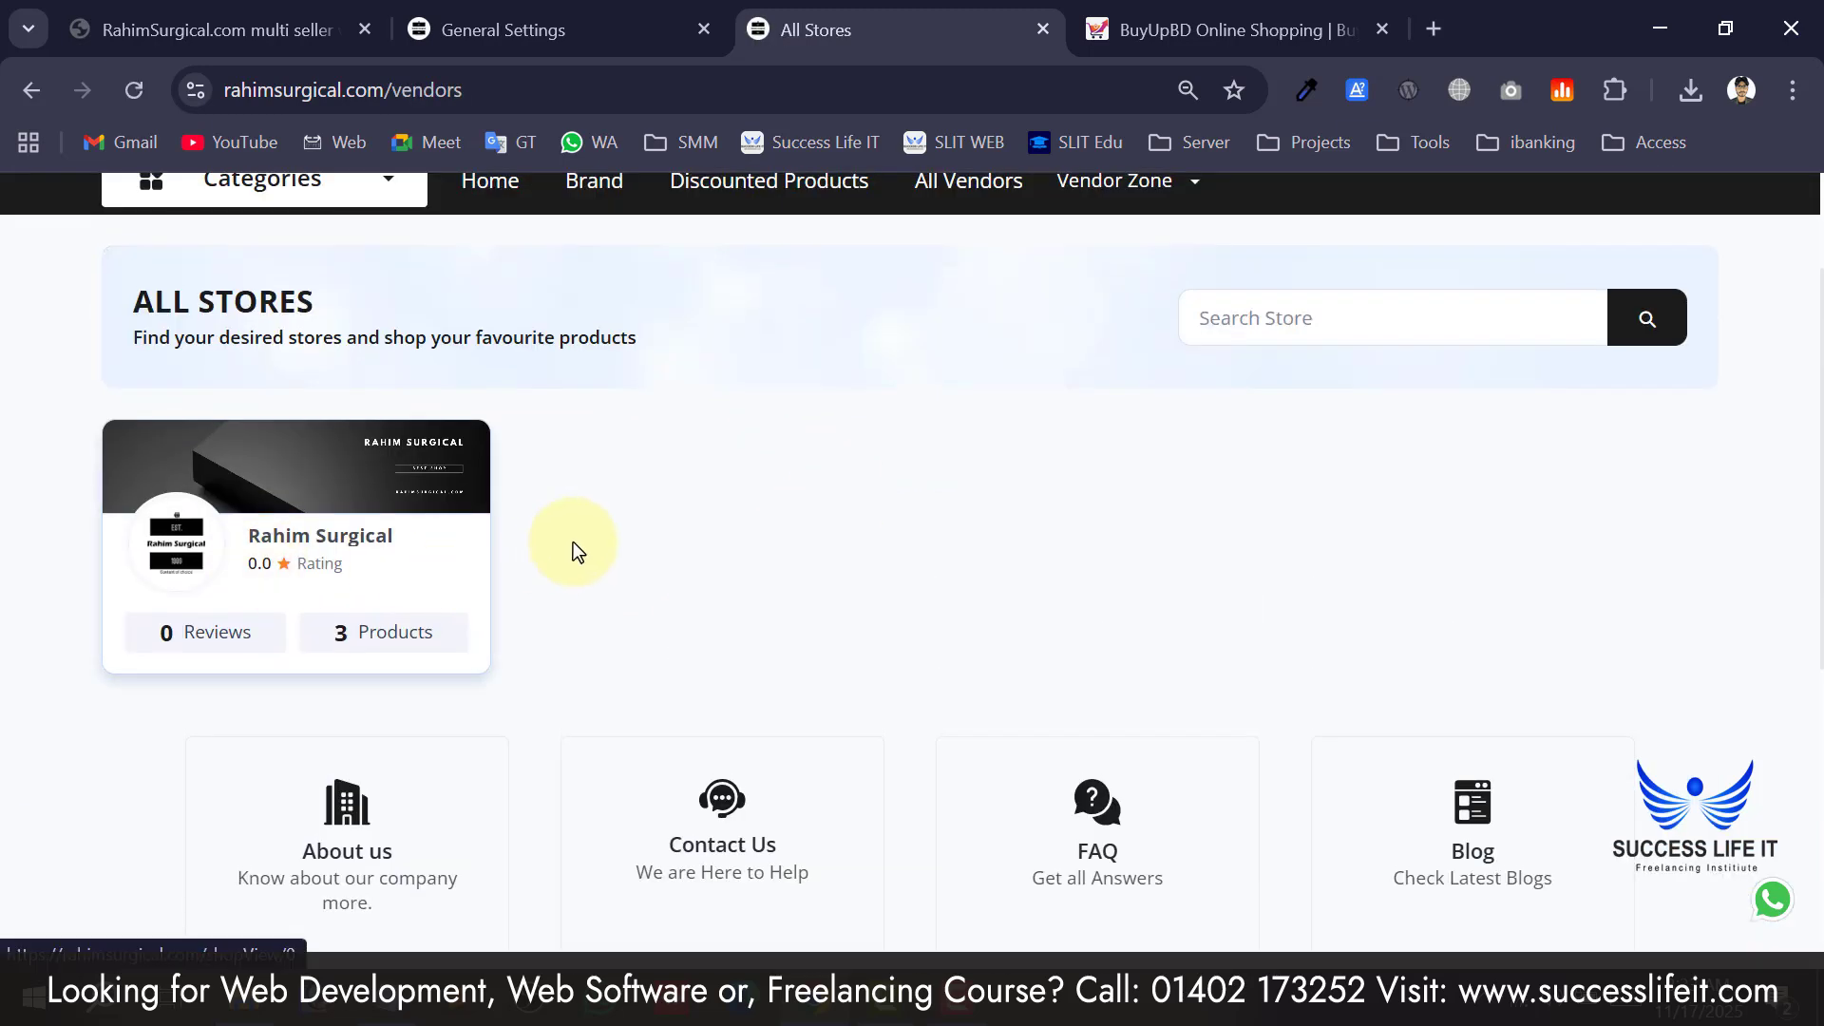
# Open the Become A Vendor registration page and look over its Email, Password and Confirm Password fields.
pyautogui.moveTo(1124, 367)
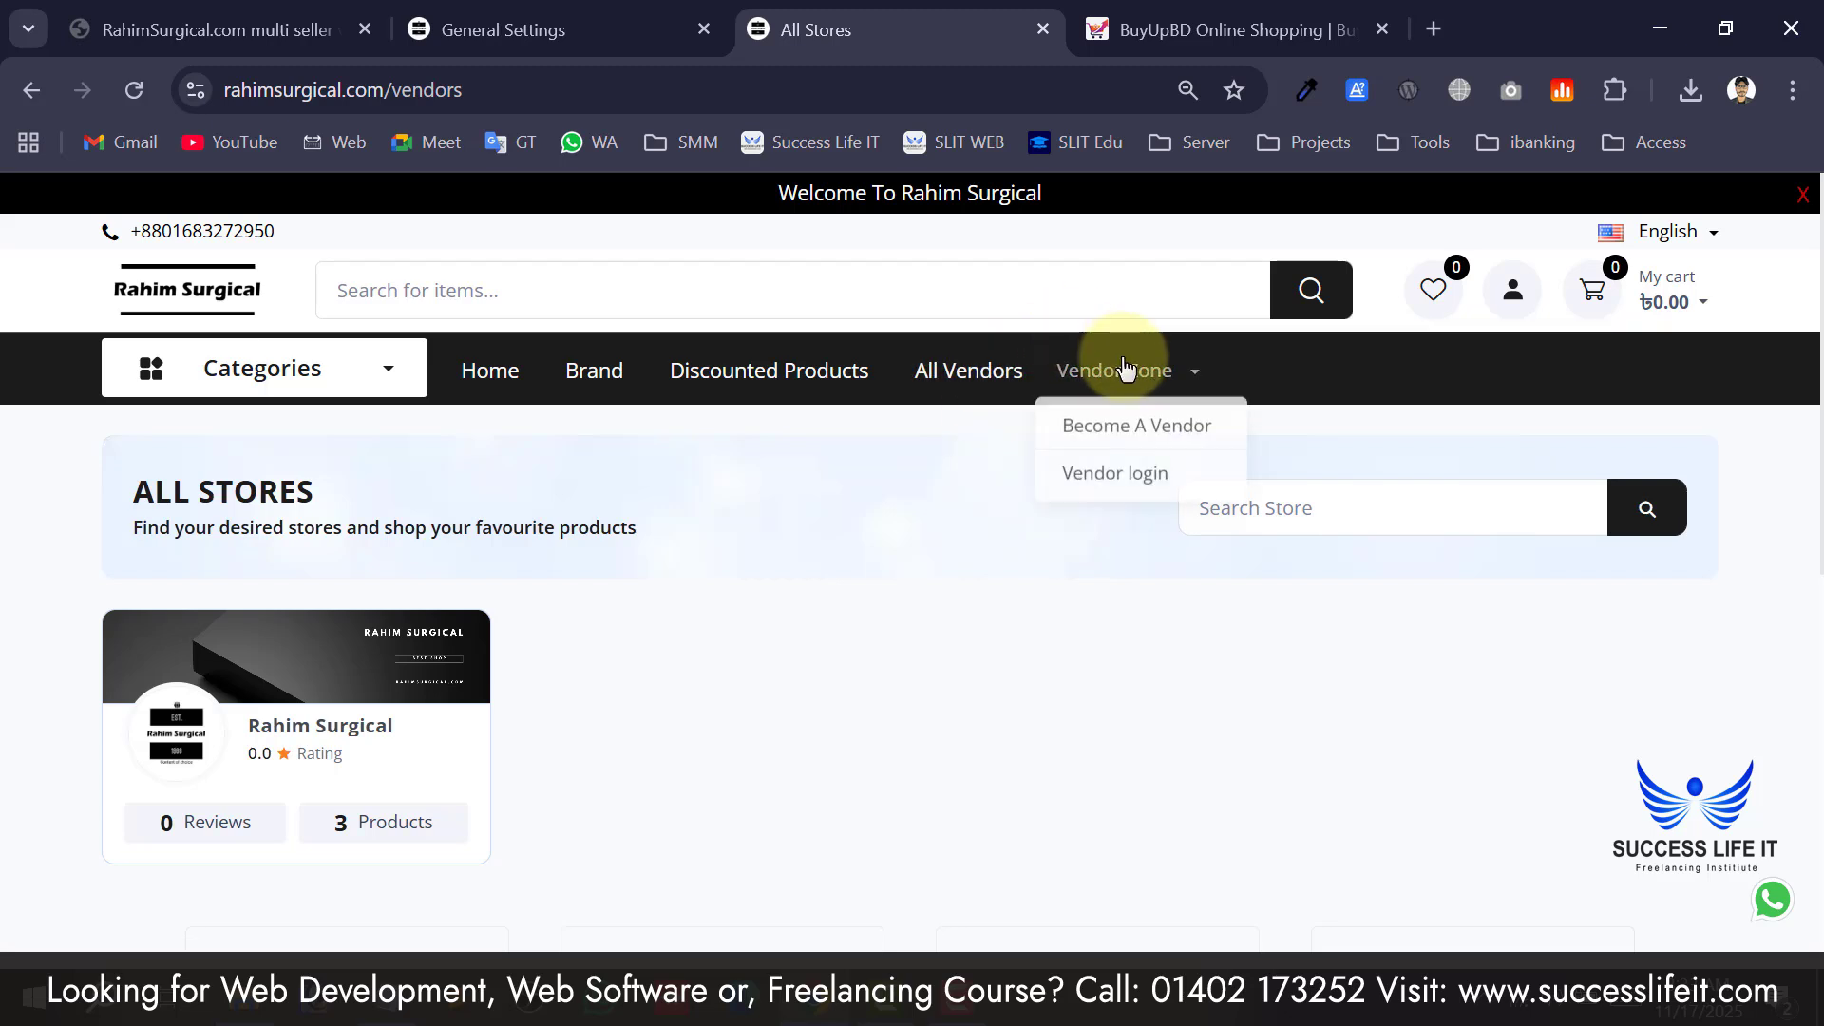
pyautogui.click(1131, 433)
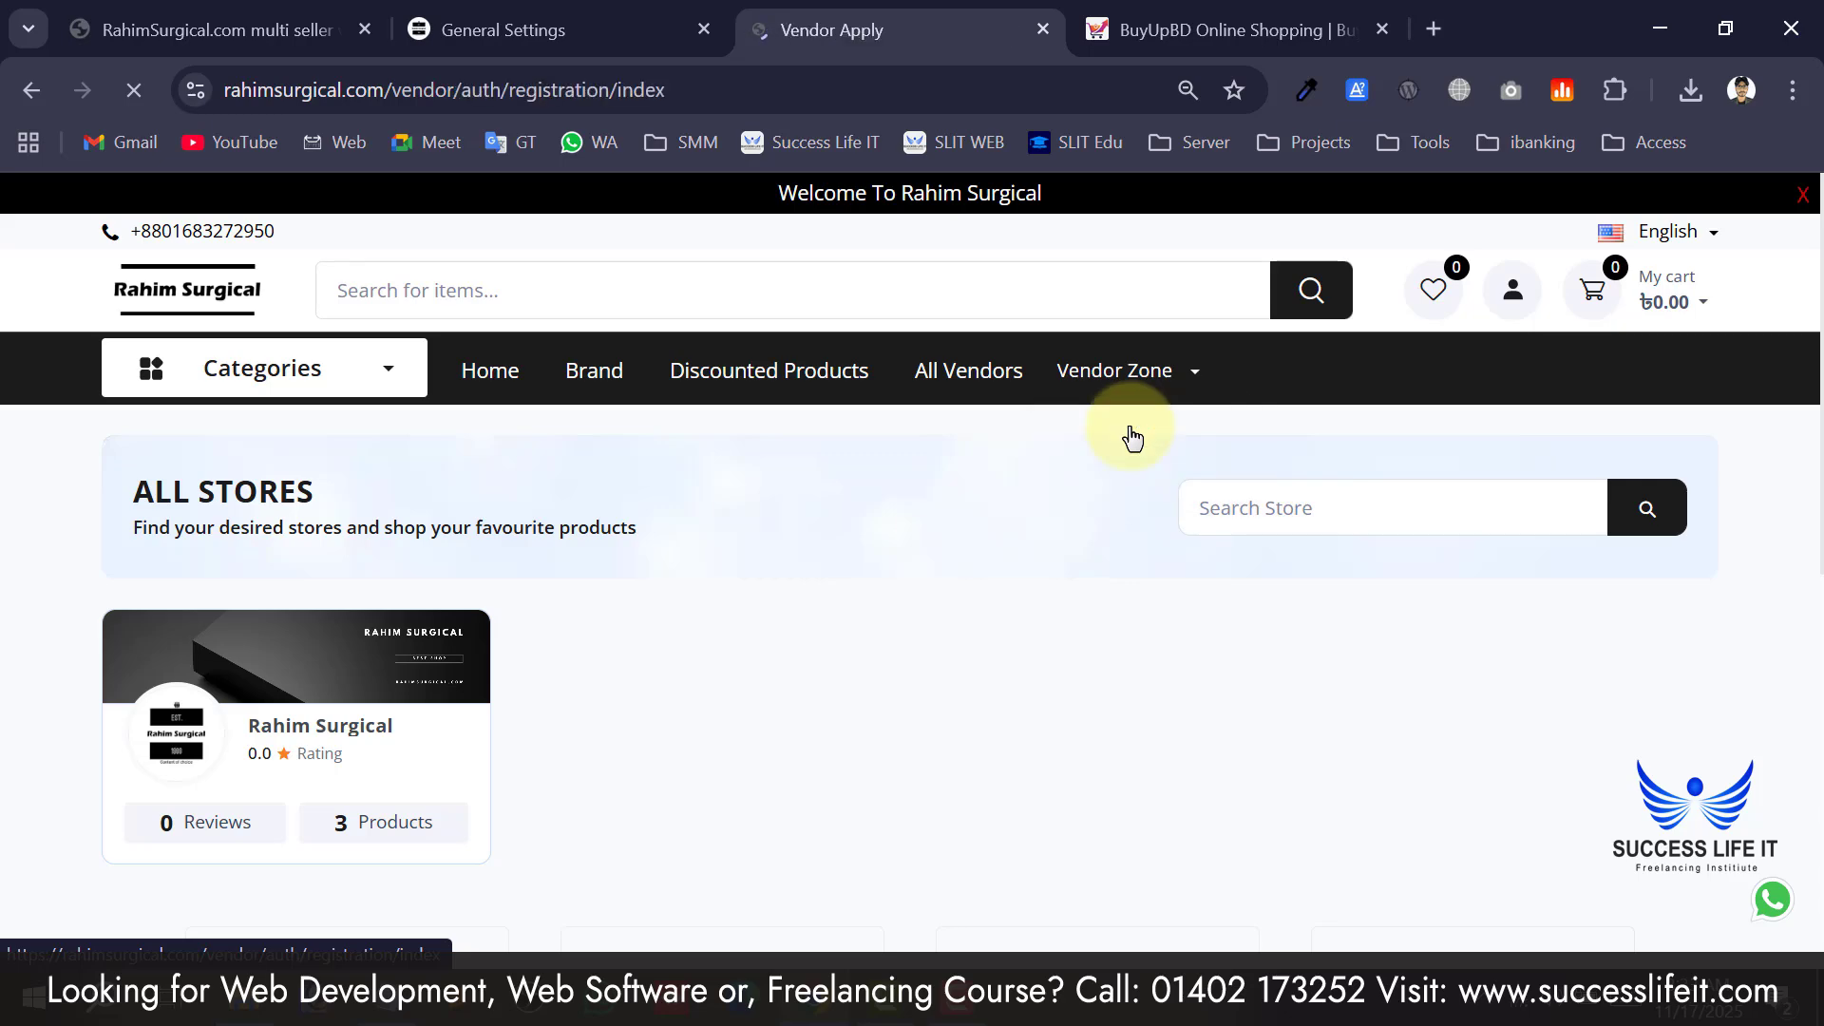
pyautogui.scroll(-2, 807, 603)
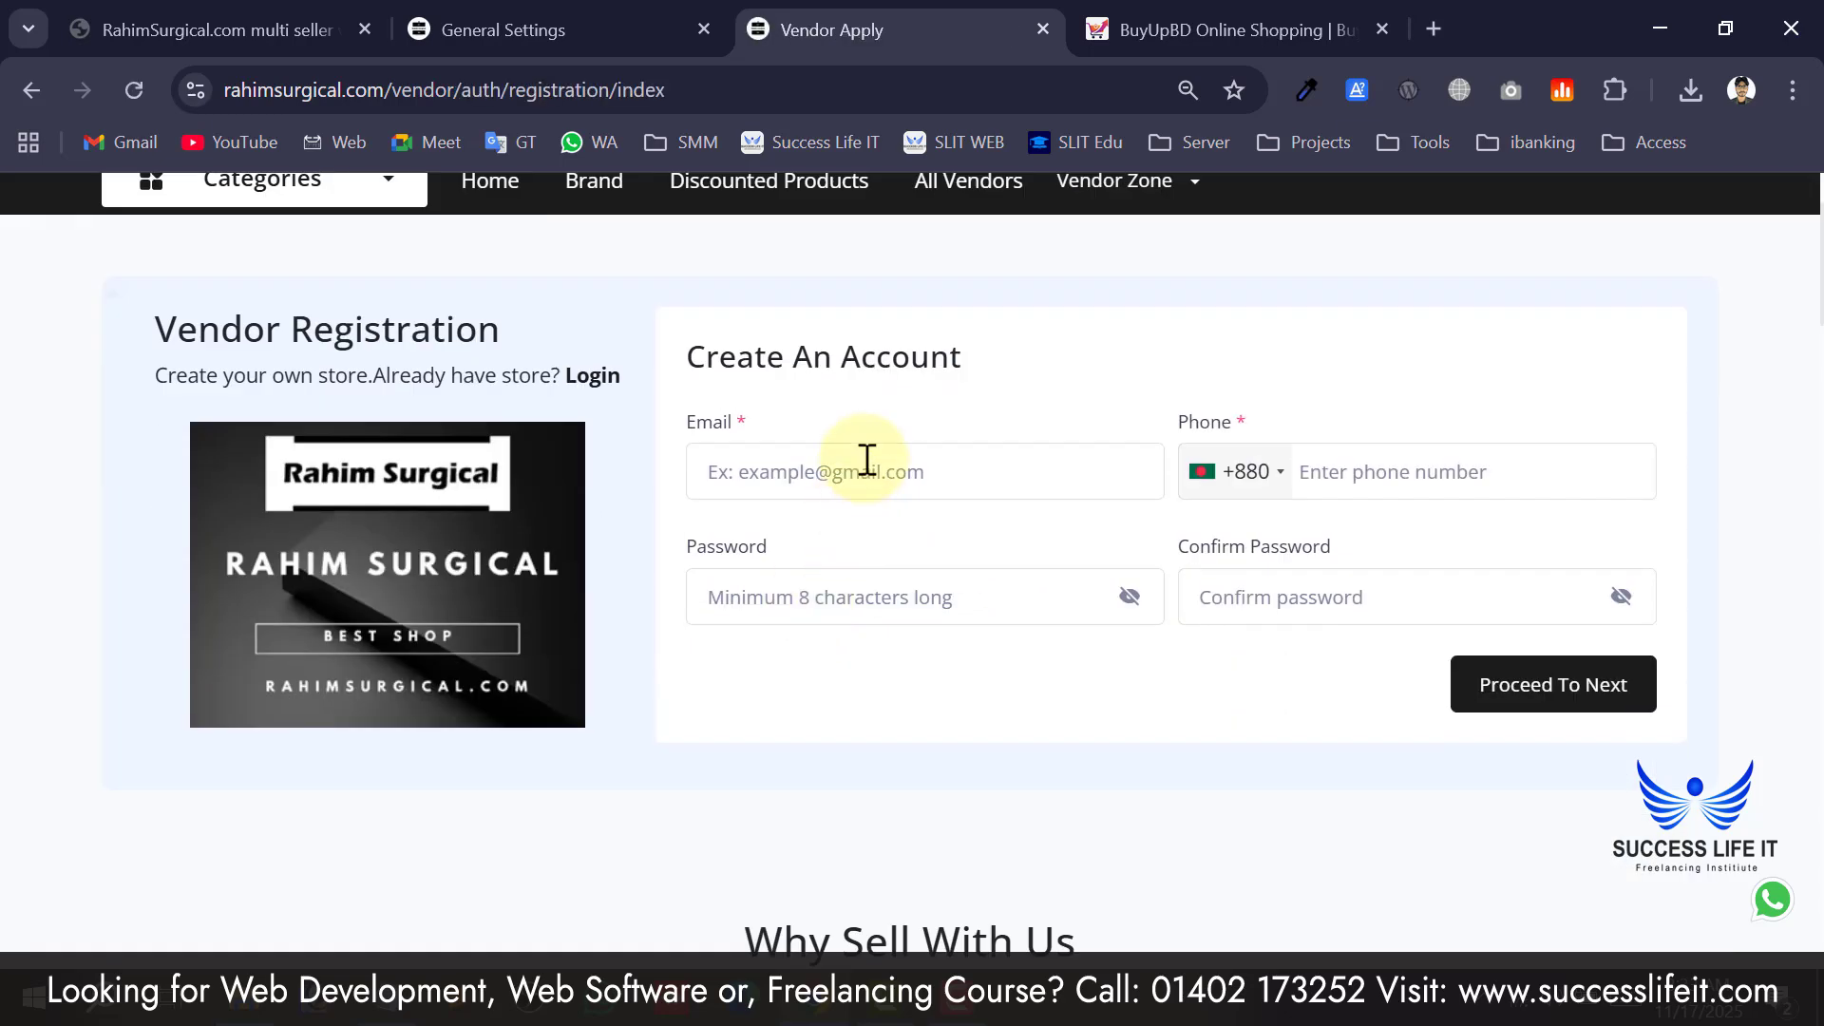
pyautogui.click(822, 472)
pyautogui.click(761, 590)
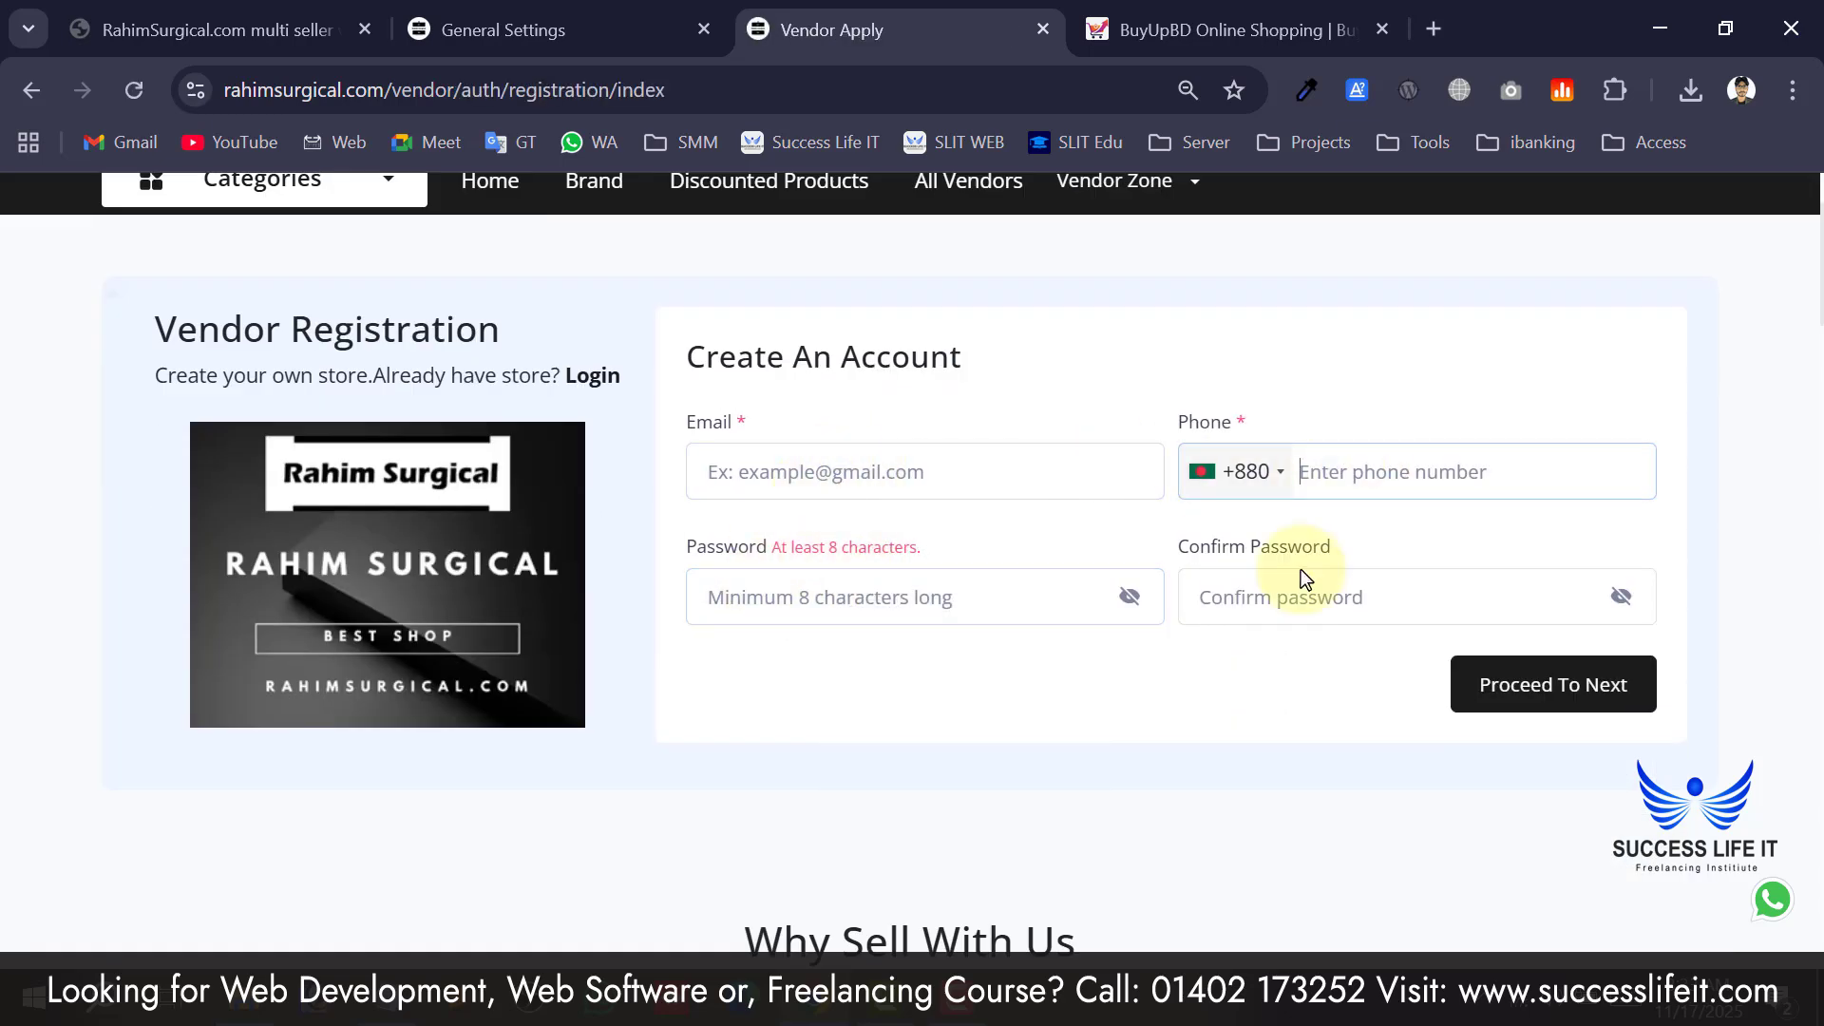
pyautogui.click(1286, 603)
pyautogui.scroll(-10, 959, 607)
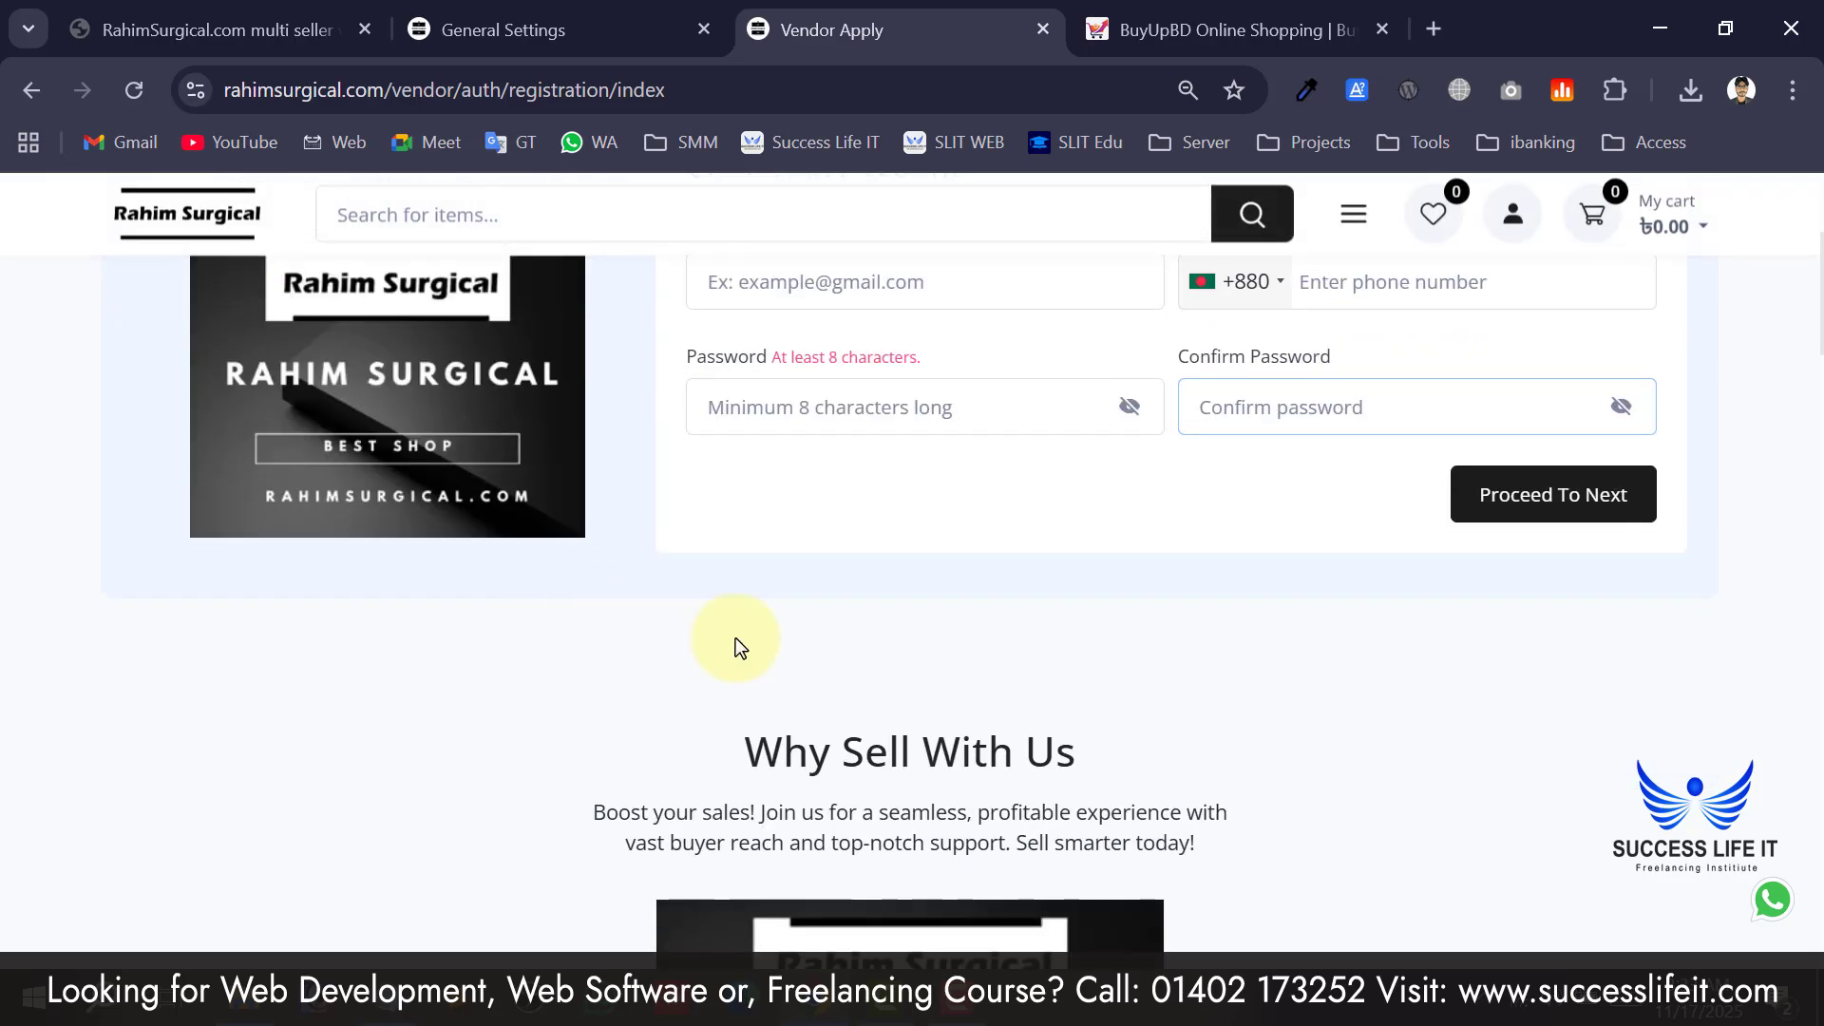
pyautogui.scroll(2, 959, 606)
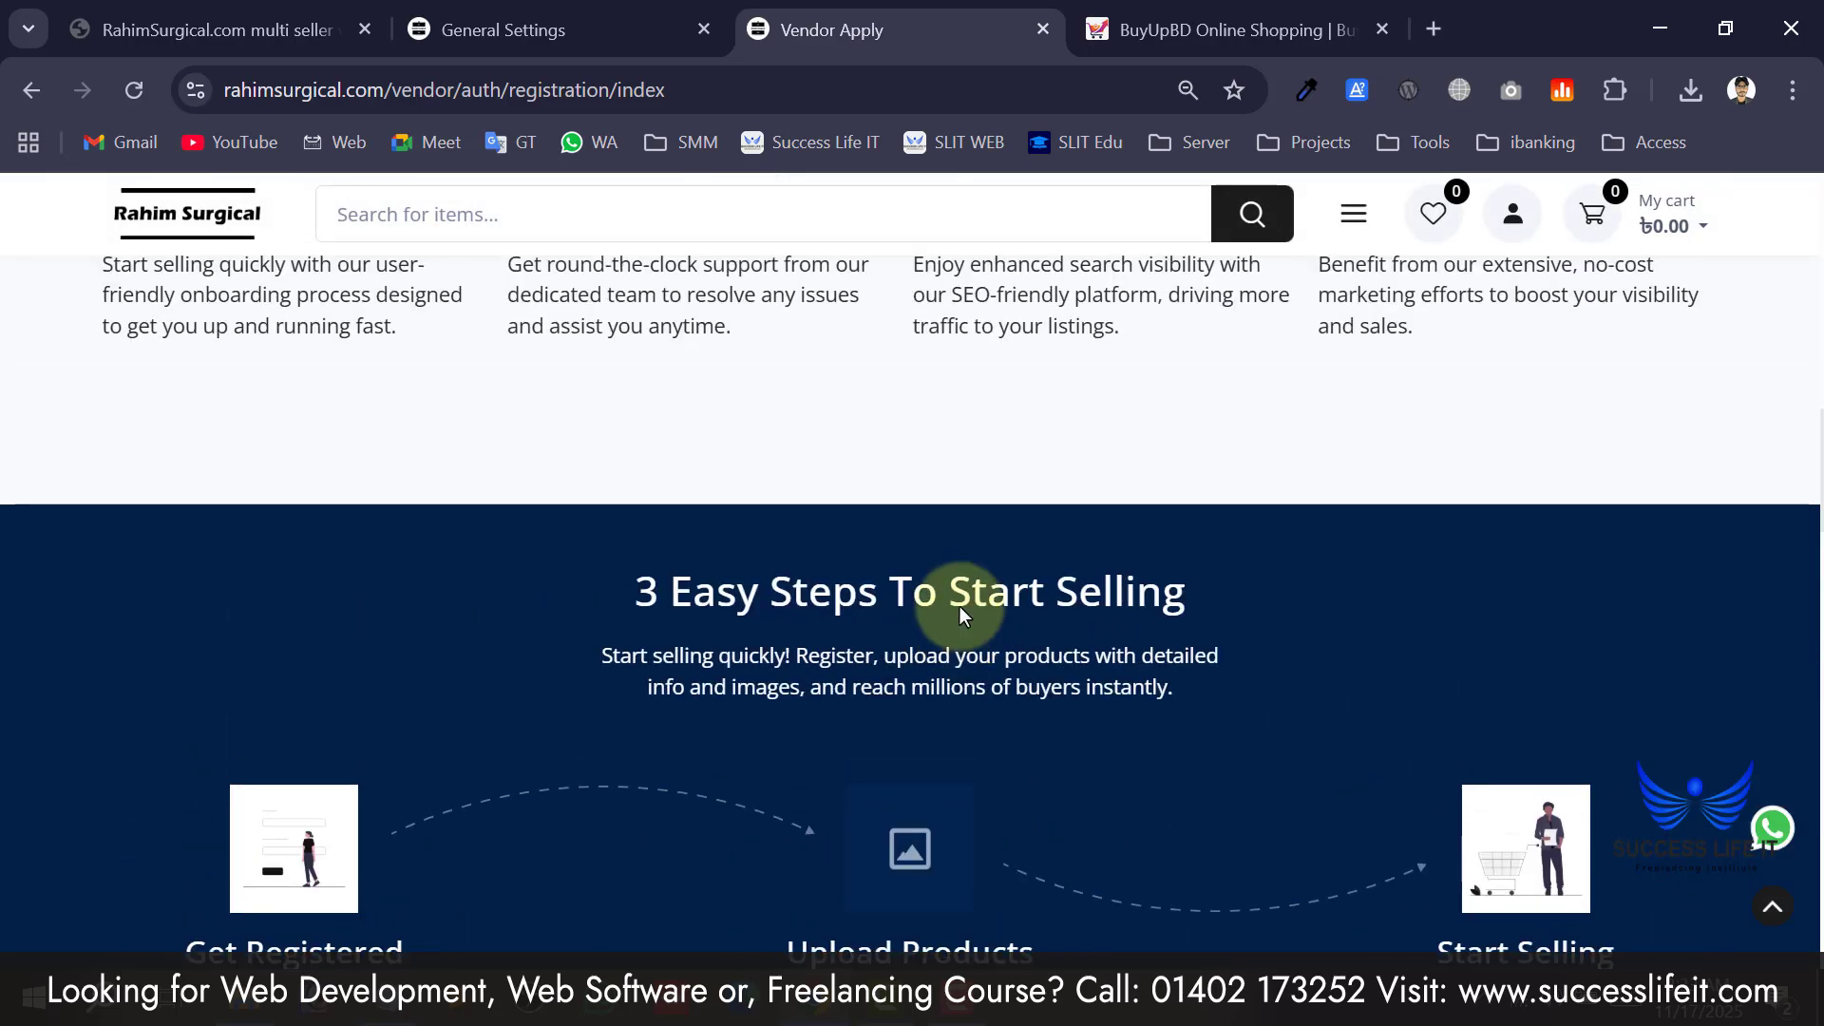
pyautogui.scroll(-4, 950, 599)
pyautogui.scroll(-8, 1468, 581)
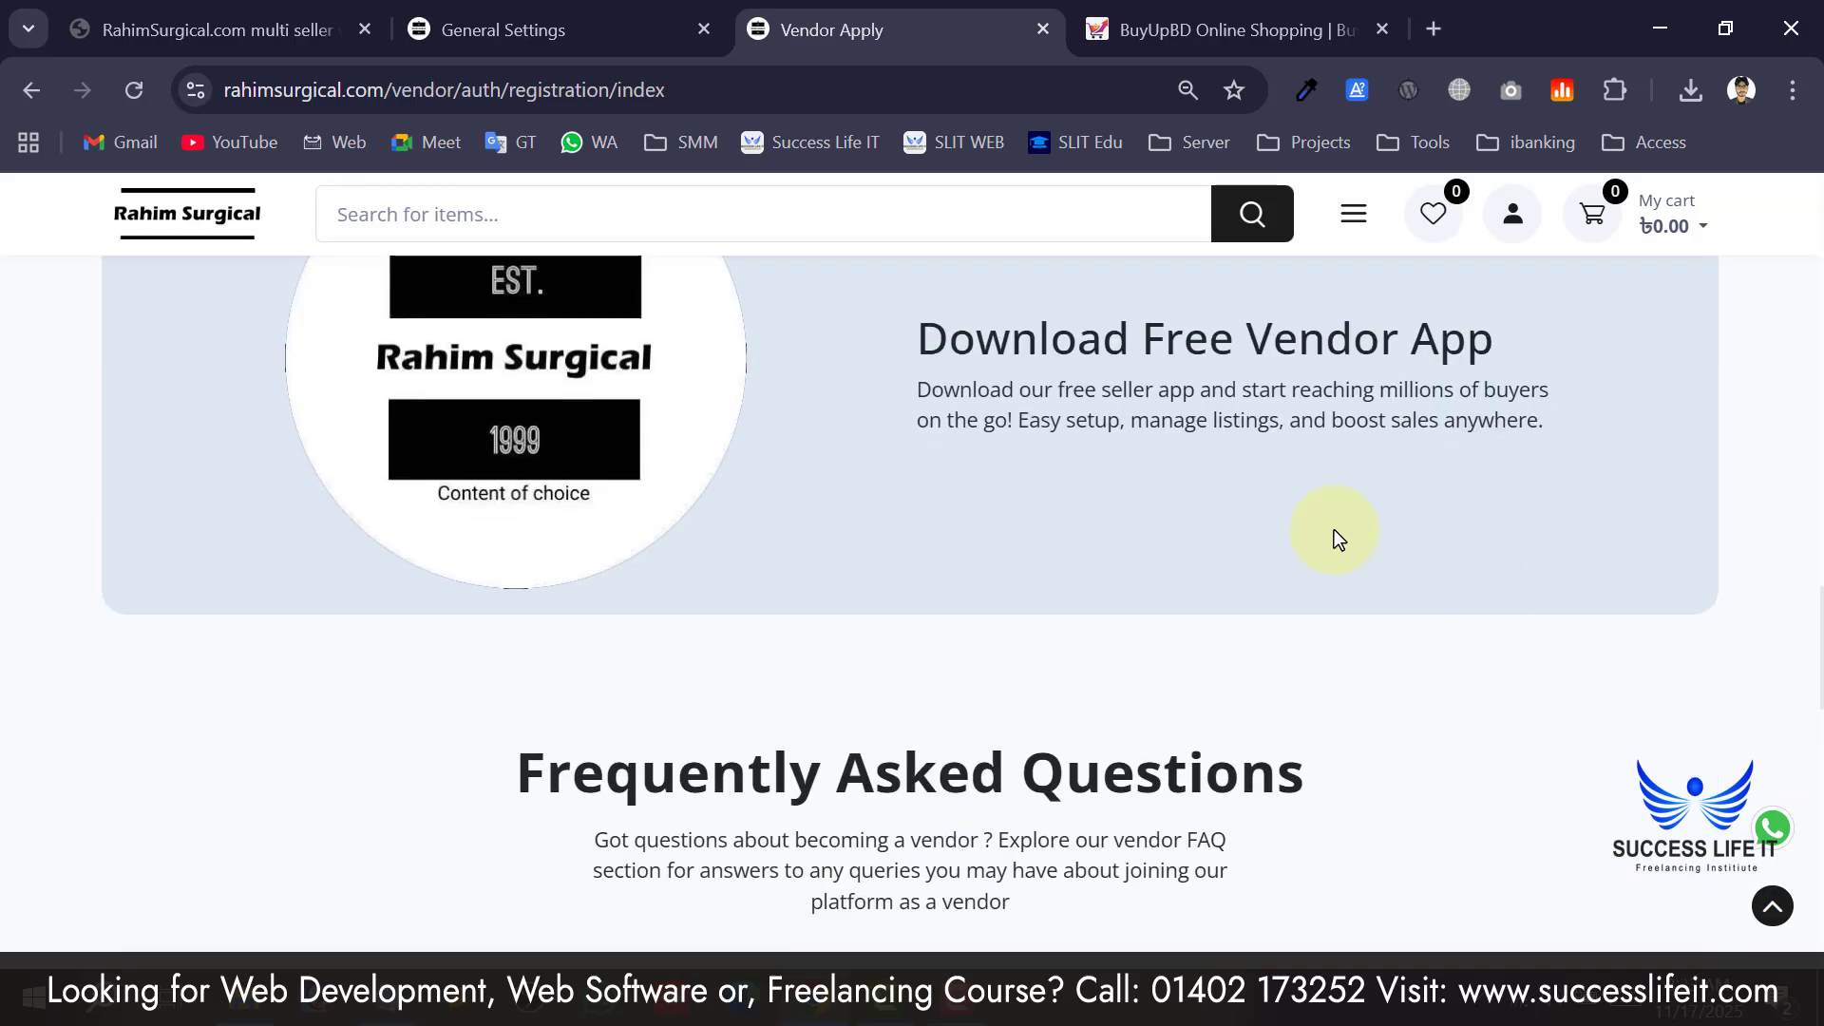
pyautogui.scroll(2, 627, 371)
pyautogui.scroll(-10, 1017, 518)
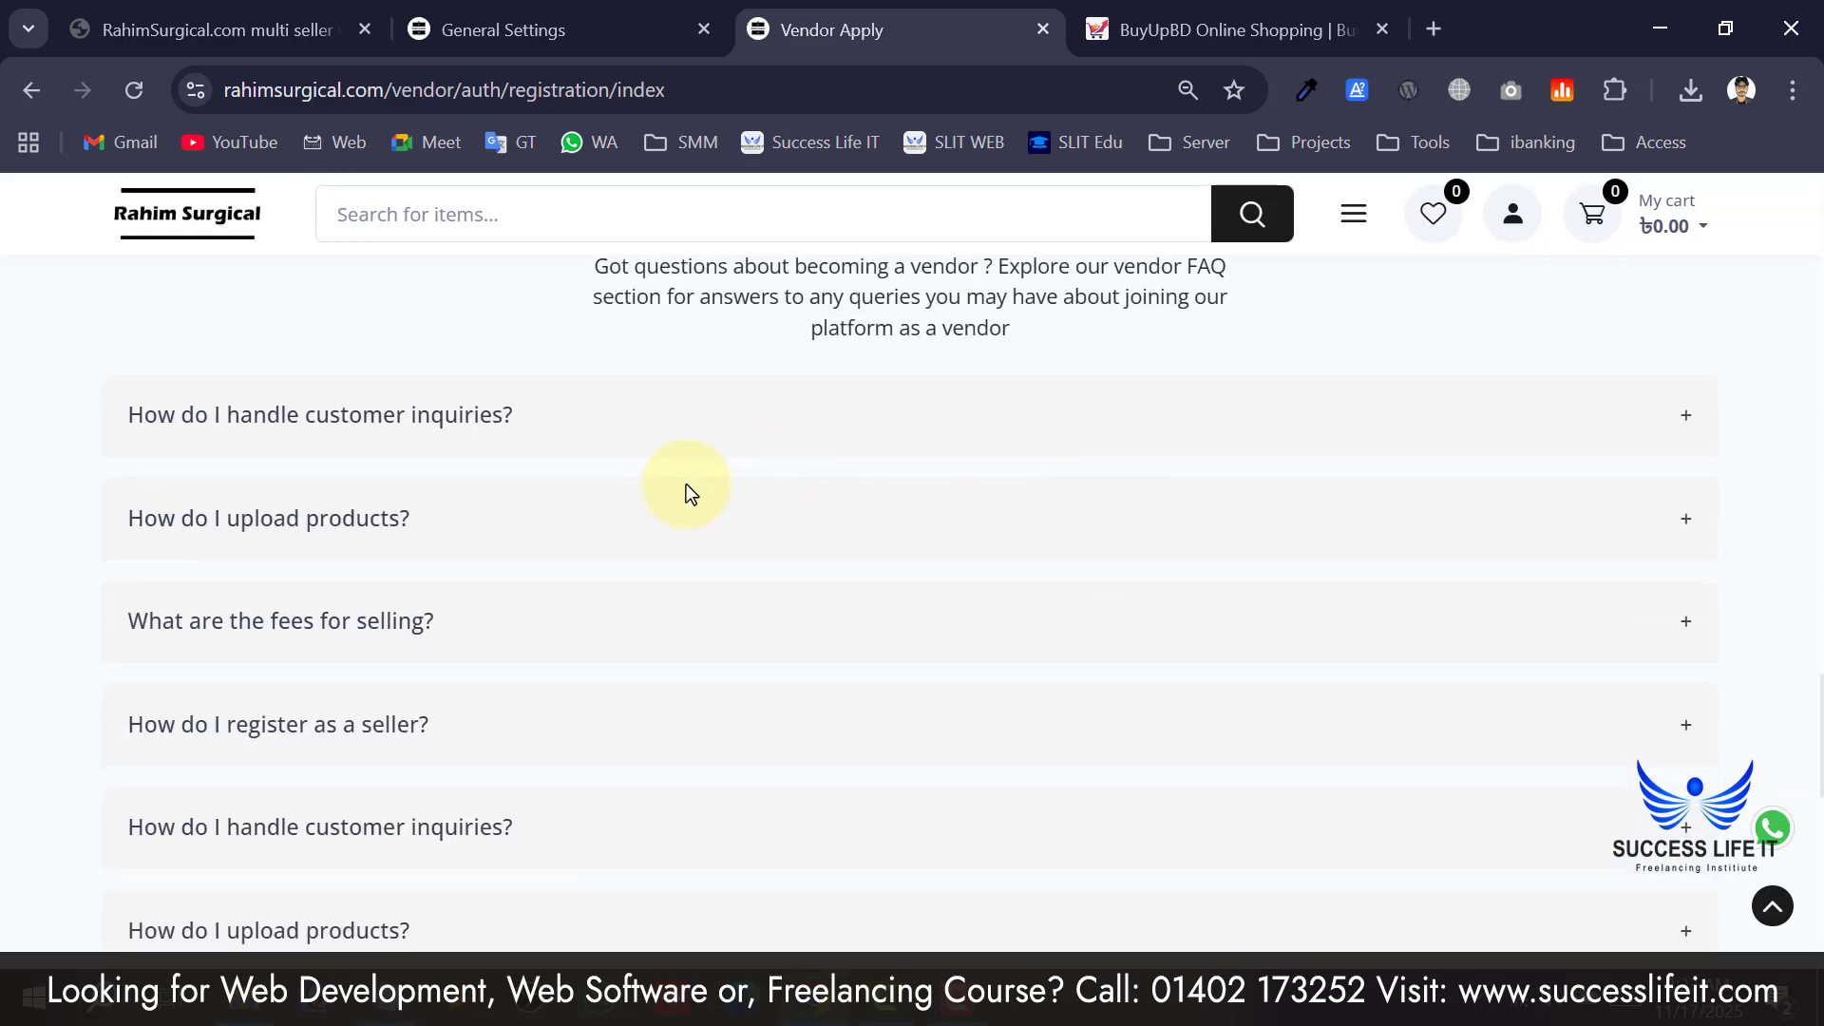
pyautogui.scroll(3, 609, 456)
# Expand the FAQ answers on customer inquiries, uploading products and selling fees, then return to admin.
pyautogui.click(534, 436)
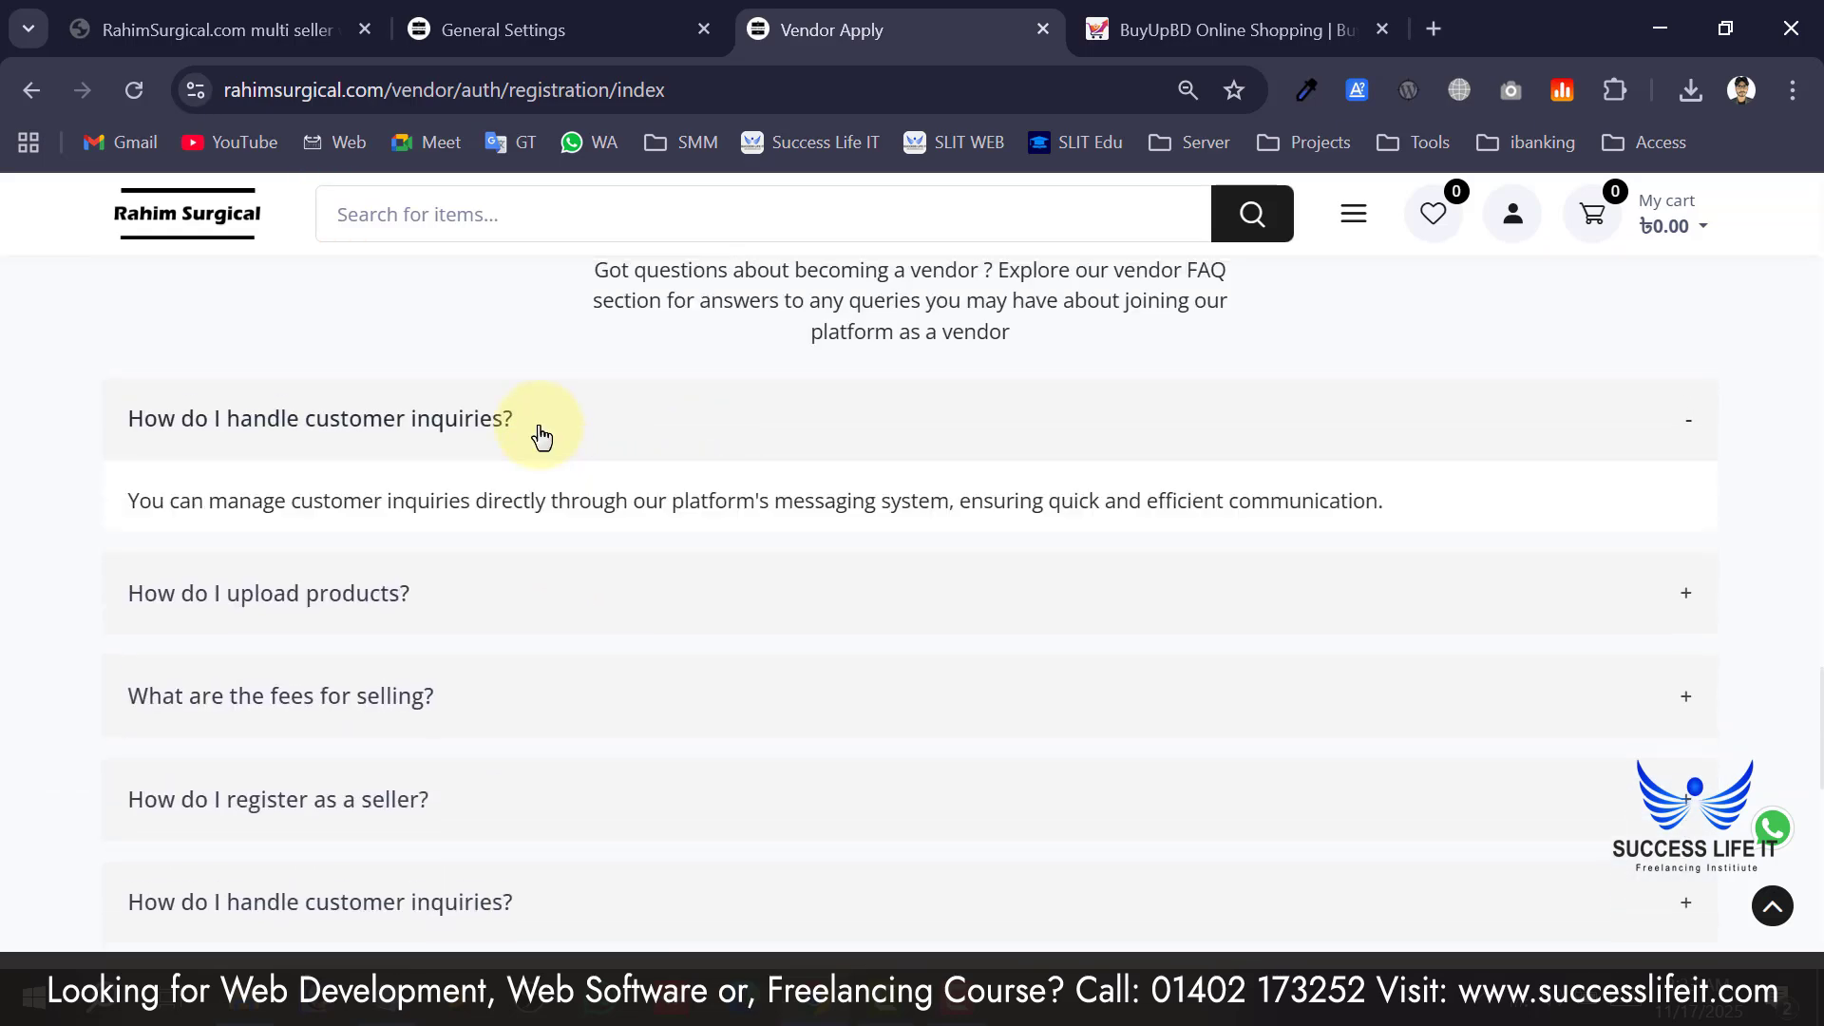
pyautogui.click(547, 602)
pyautogui.scroll(-2, 551, 596)
pyautogui.click(516, 555)
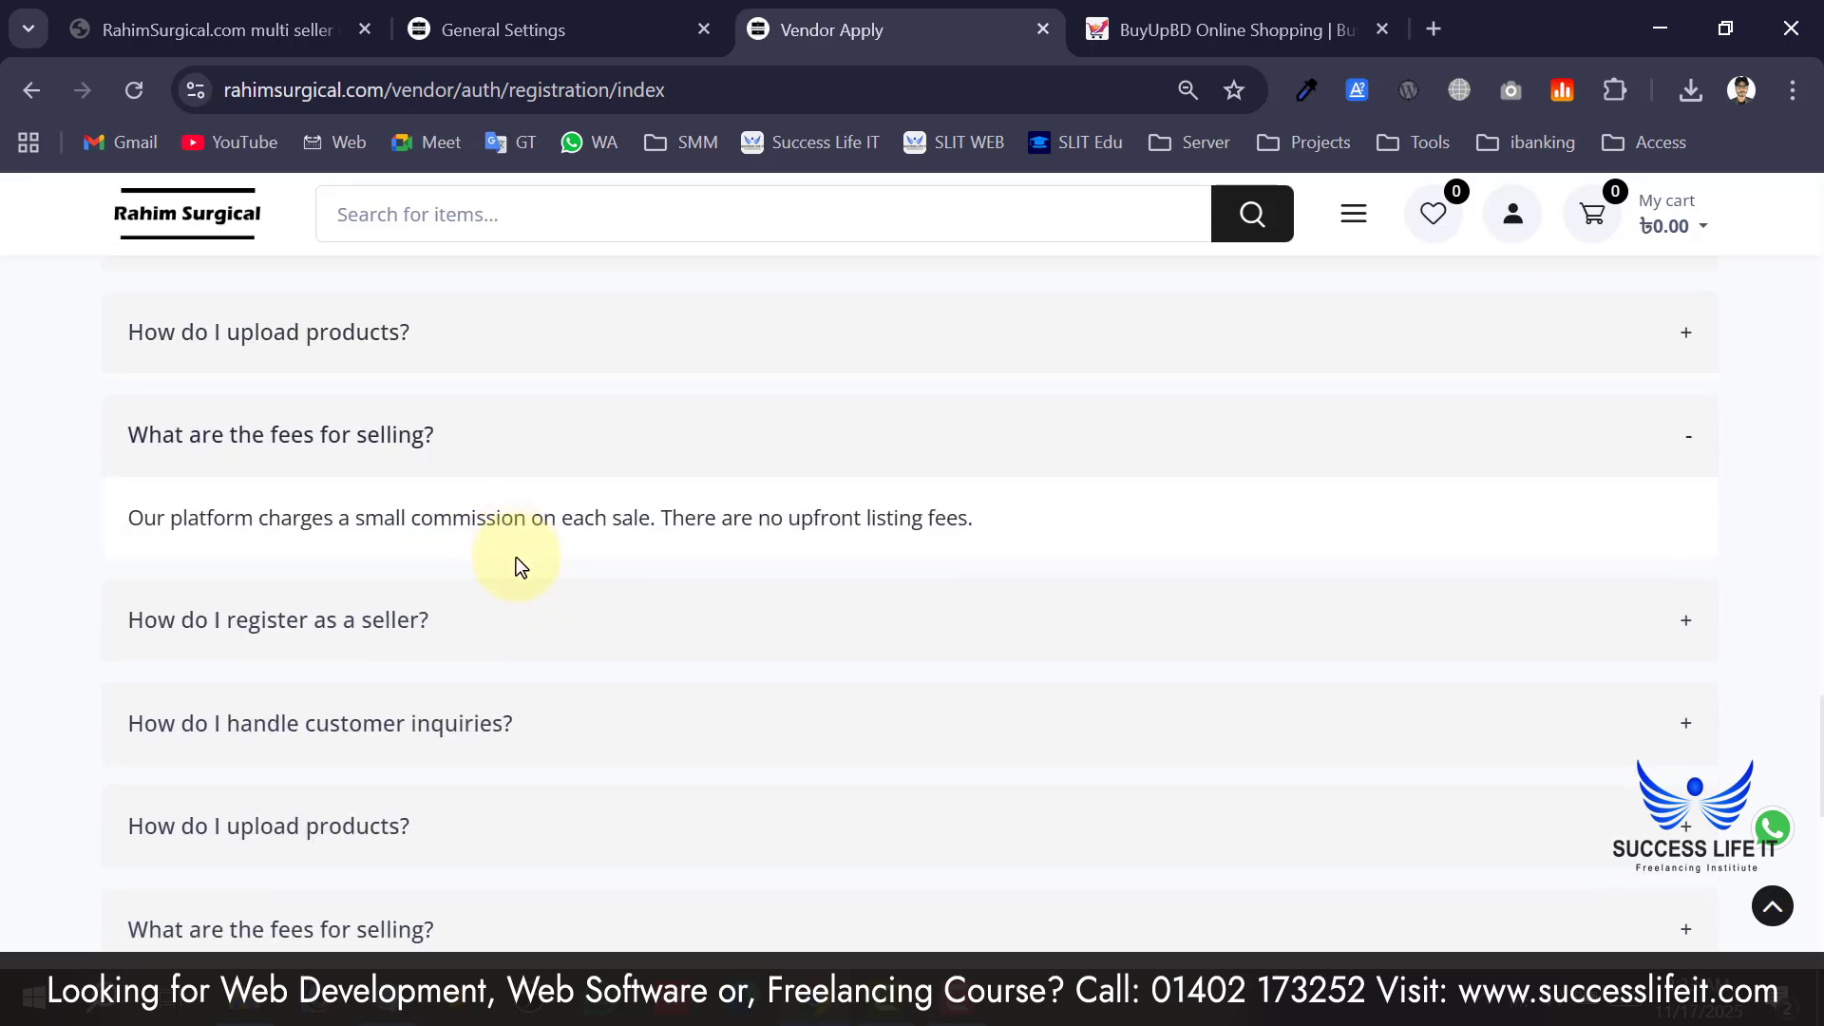
pyautogui.scroll(-8, 516, 559)
pyautogui.scroll(15, 516, 557)
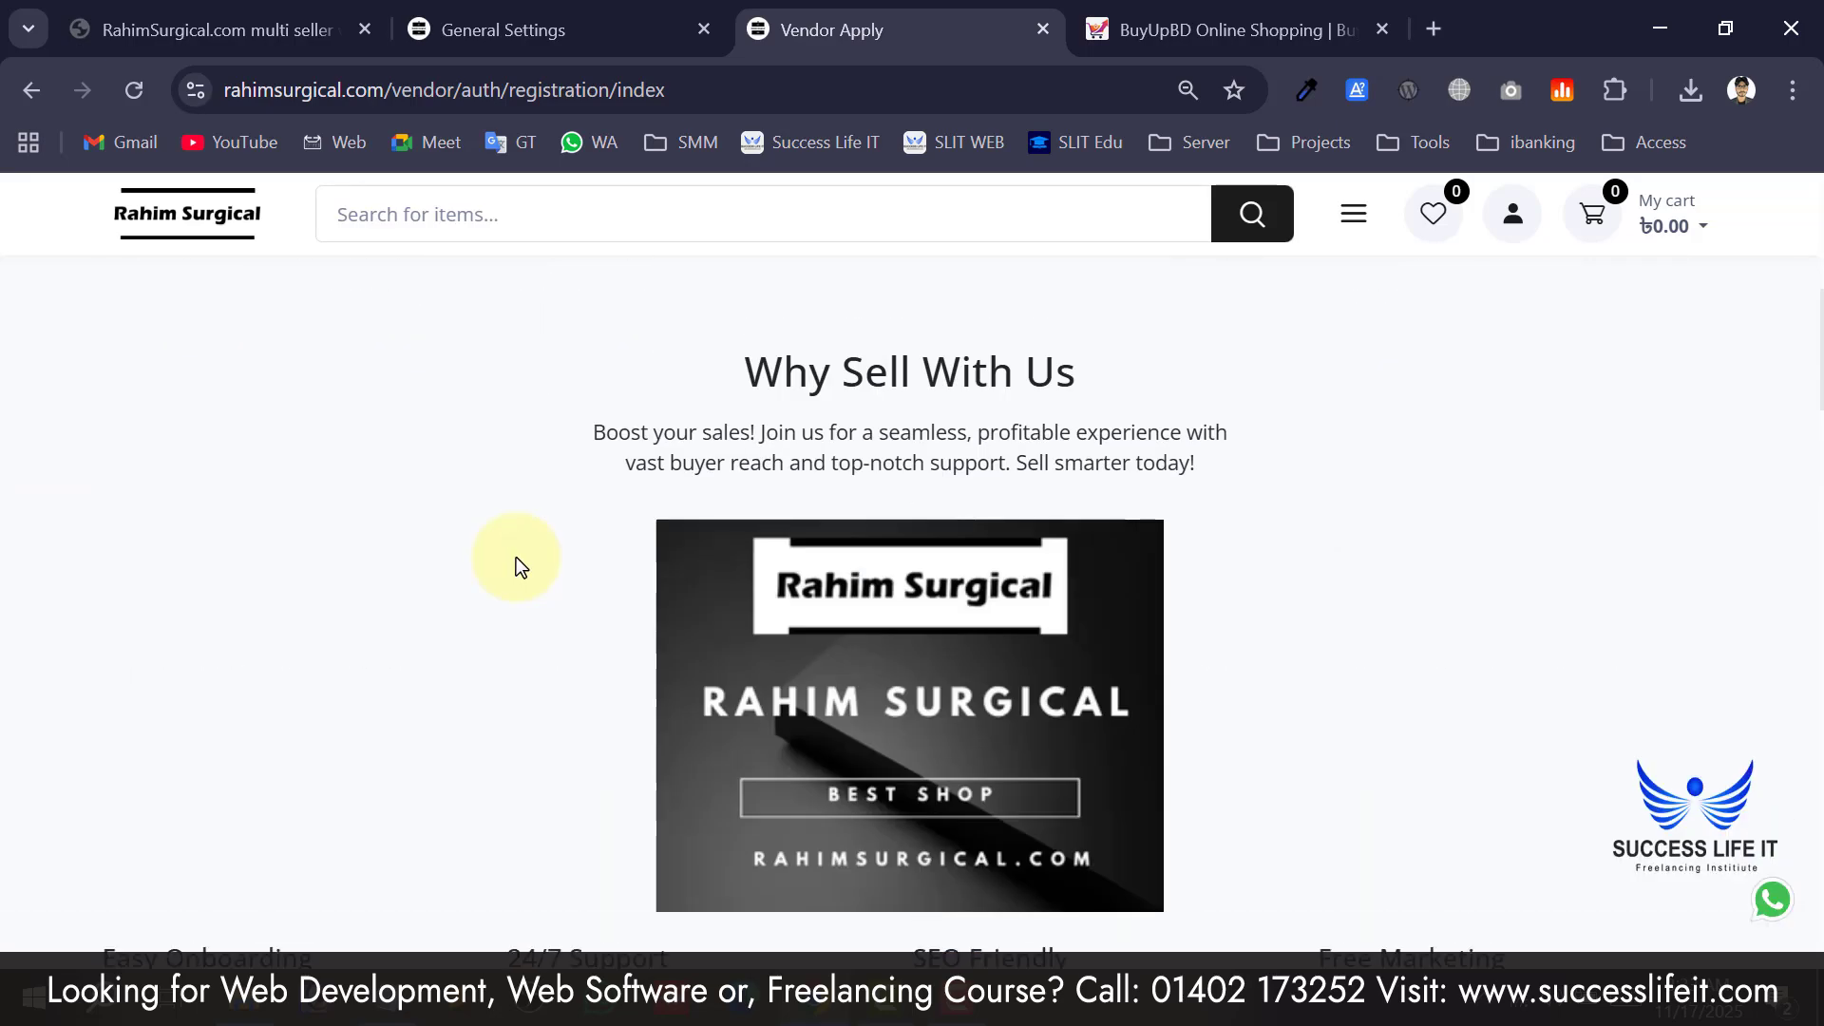
pyautogui.scroll(5, 873, 570)
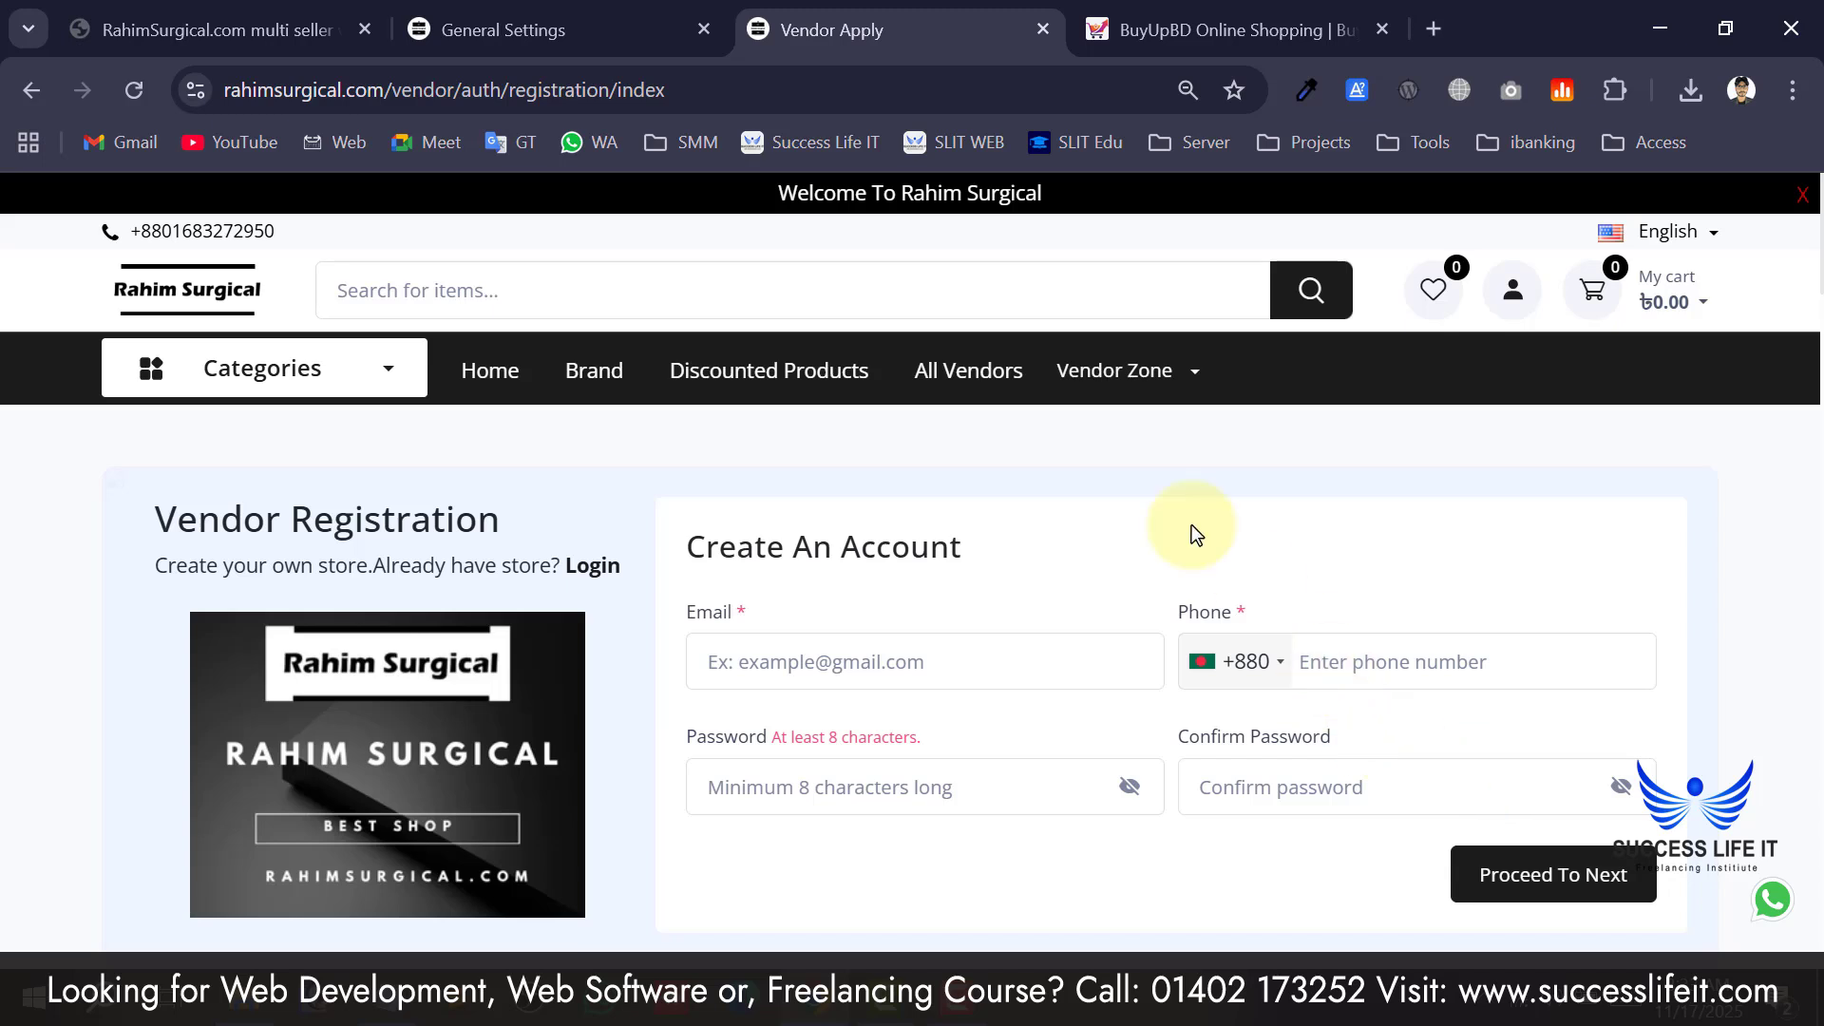
pyautogui.moveTo(1090, 368)
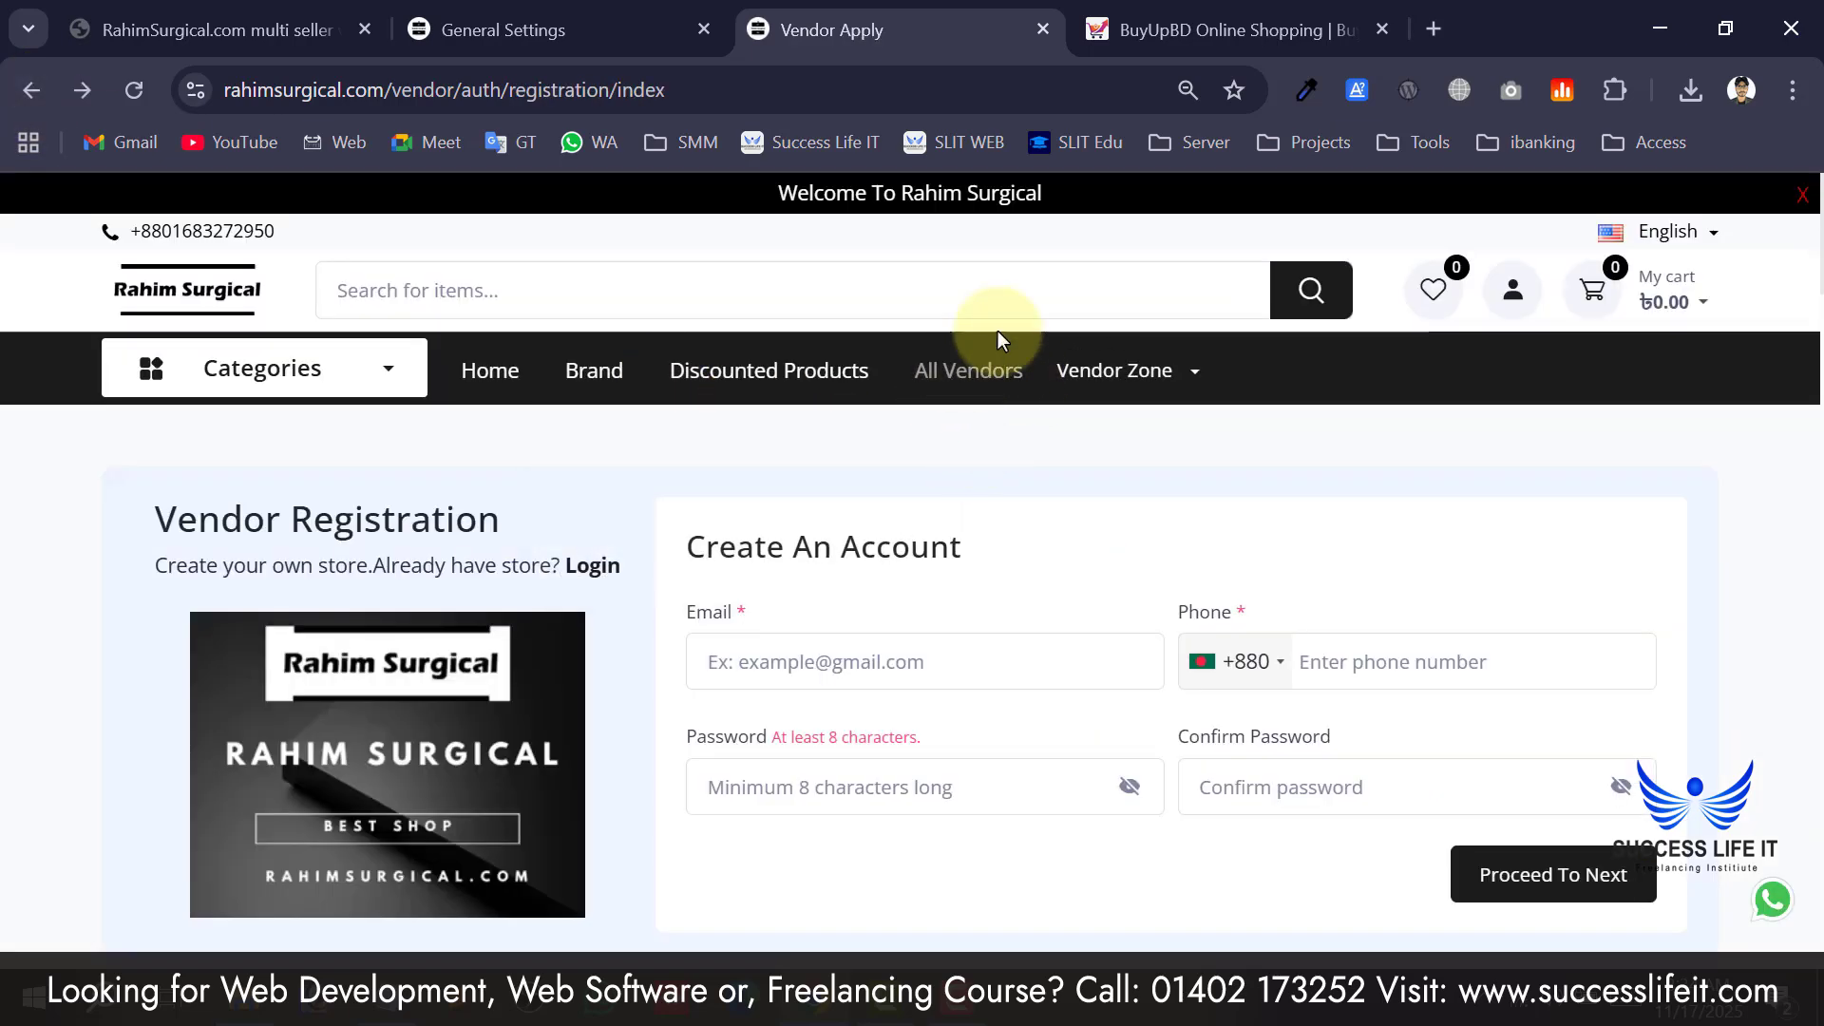
pyautogui.click(570, 31)
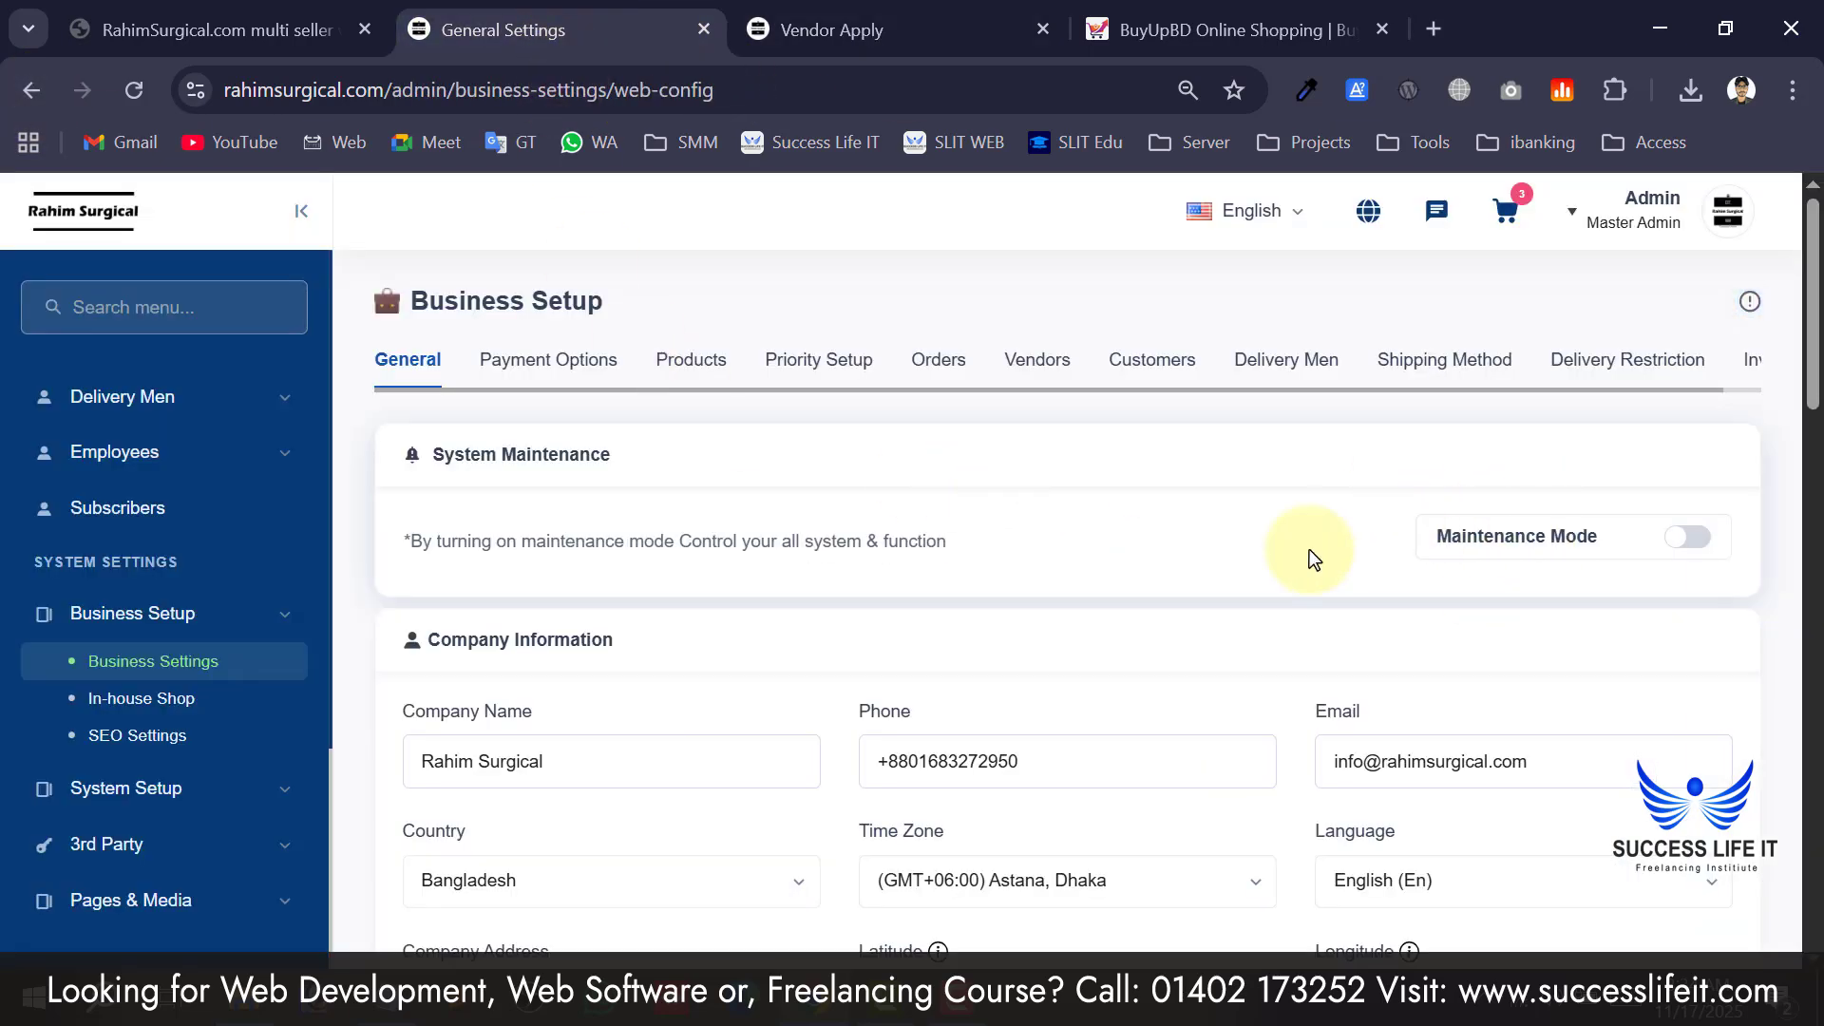
# Set the business model back to Single Vendor and reload the storefront homepage.
pyautogui.scroll(-12, 1296, 568)
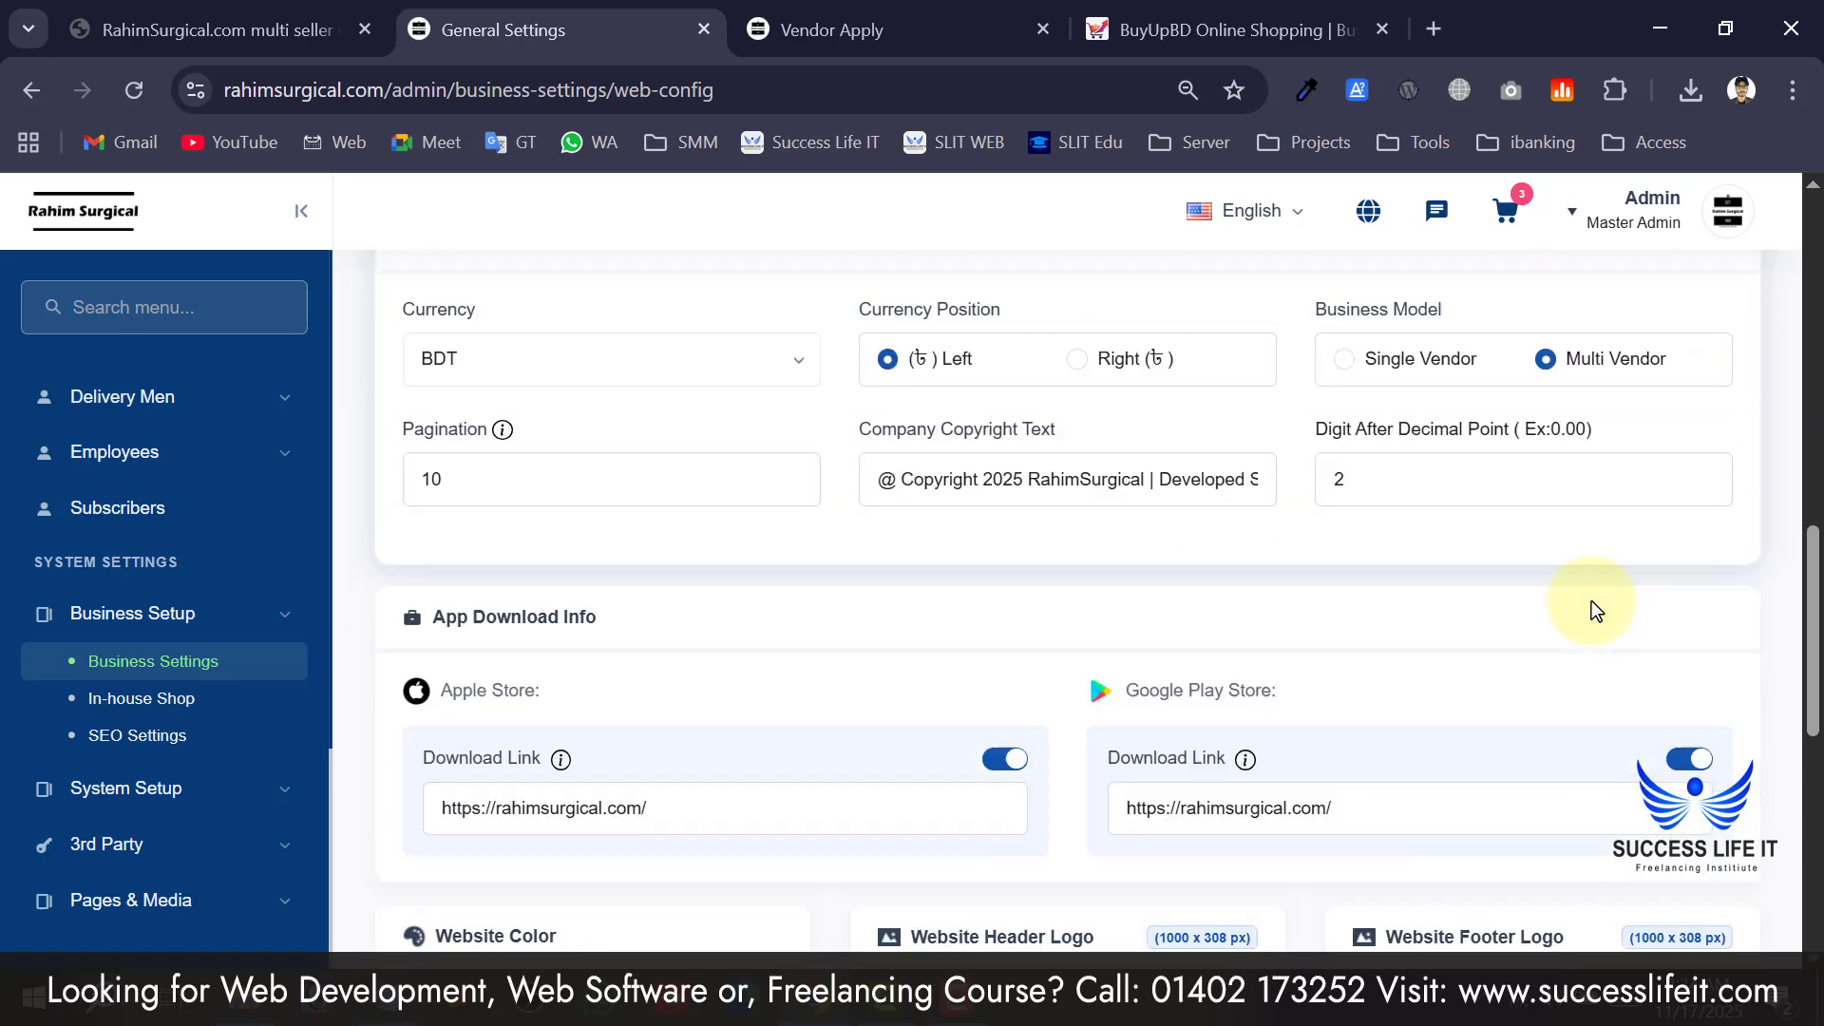
pyautogui.scroll(1, 1473, 533)
pyautogui.click(1357, 457)
pyautogui.scroll(-10, 1685, 656)
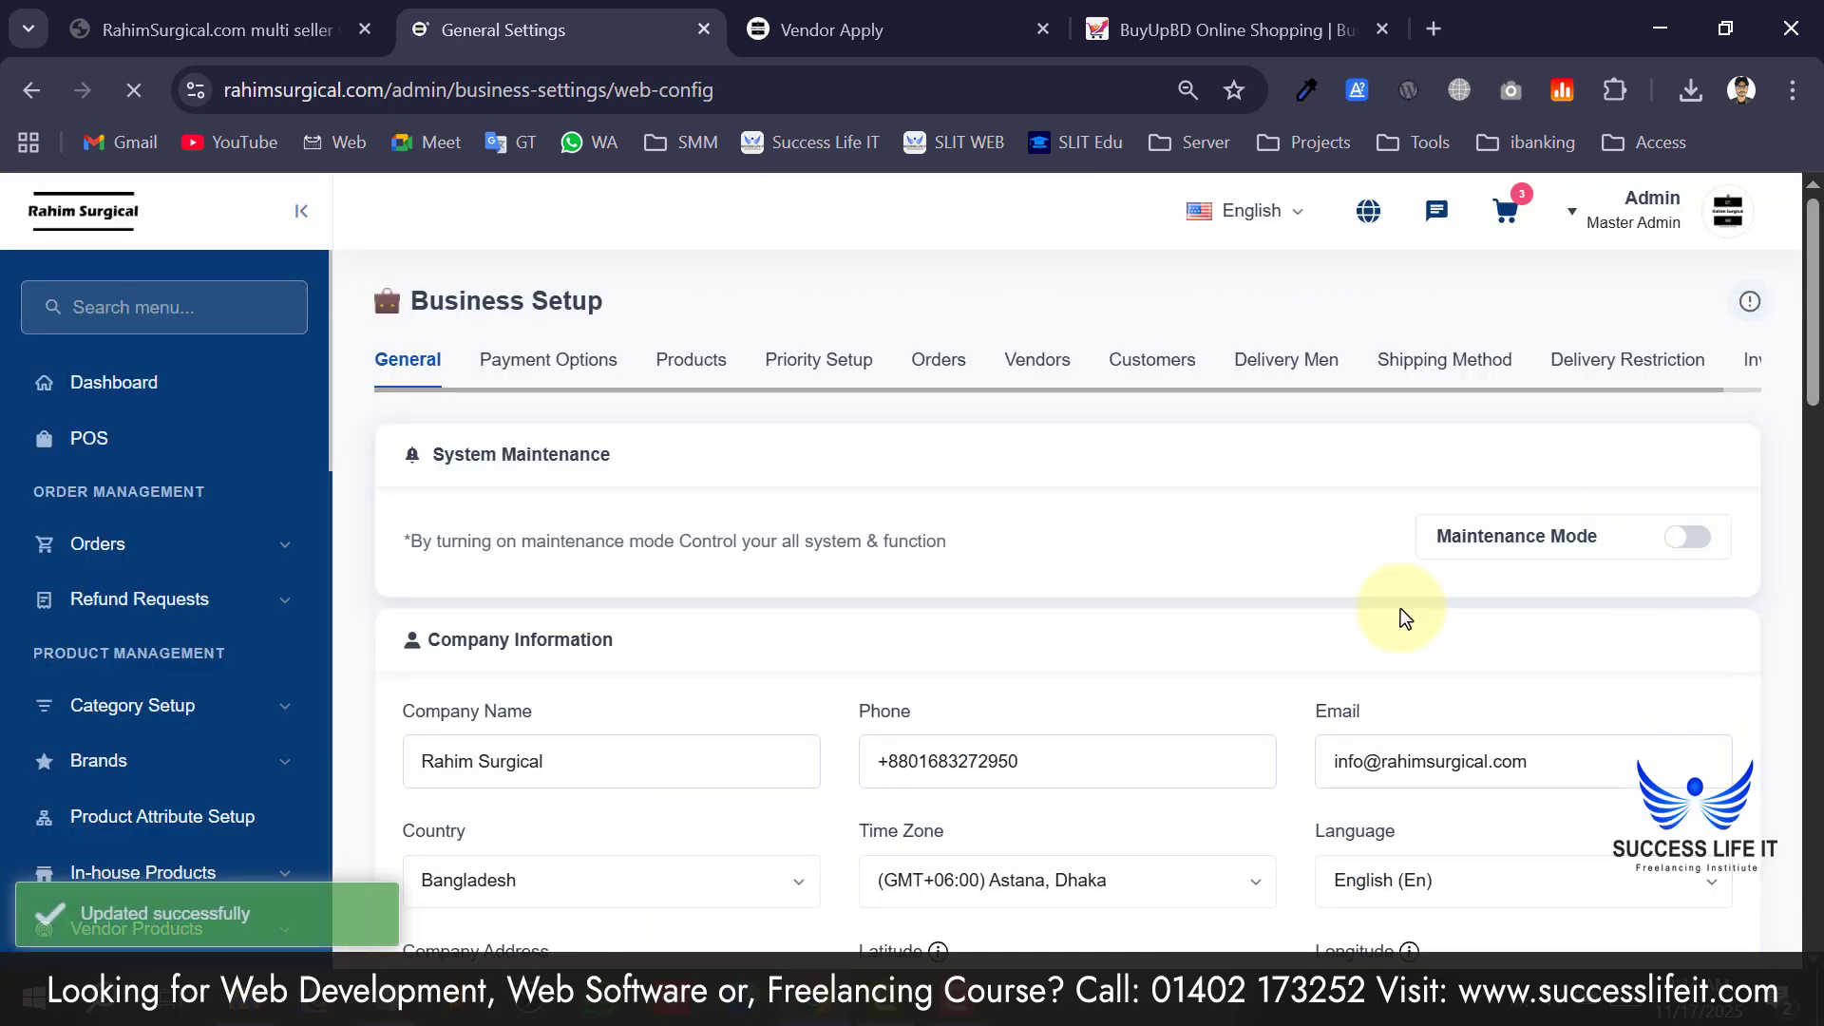
pyautogui.click(918, 15)
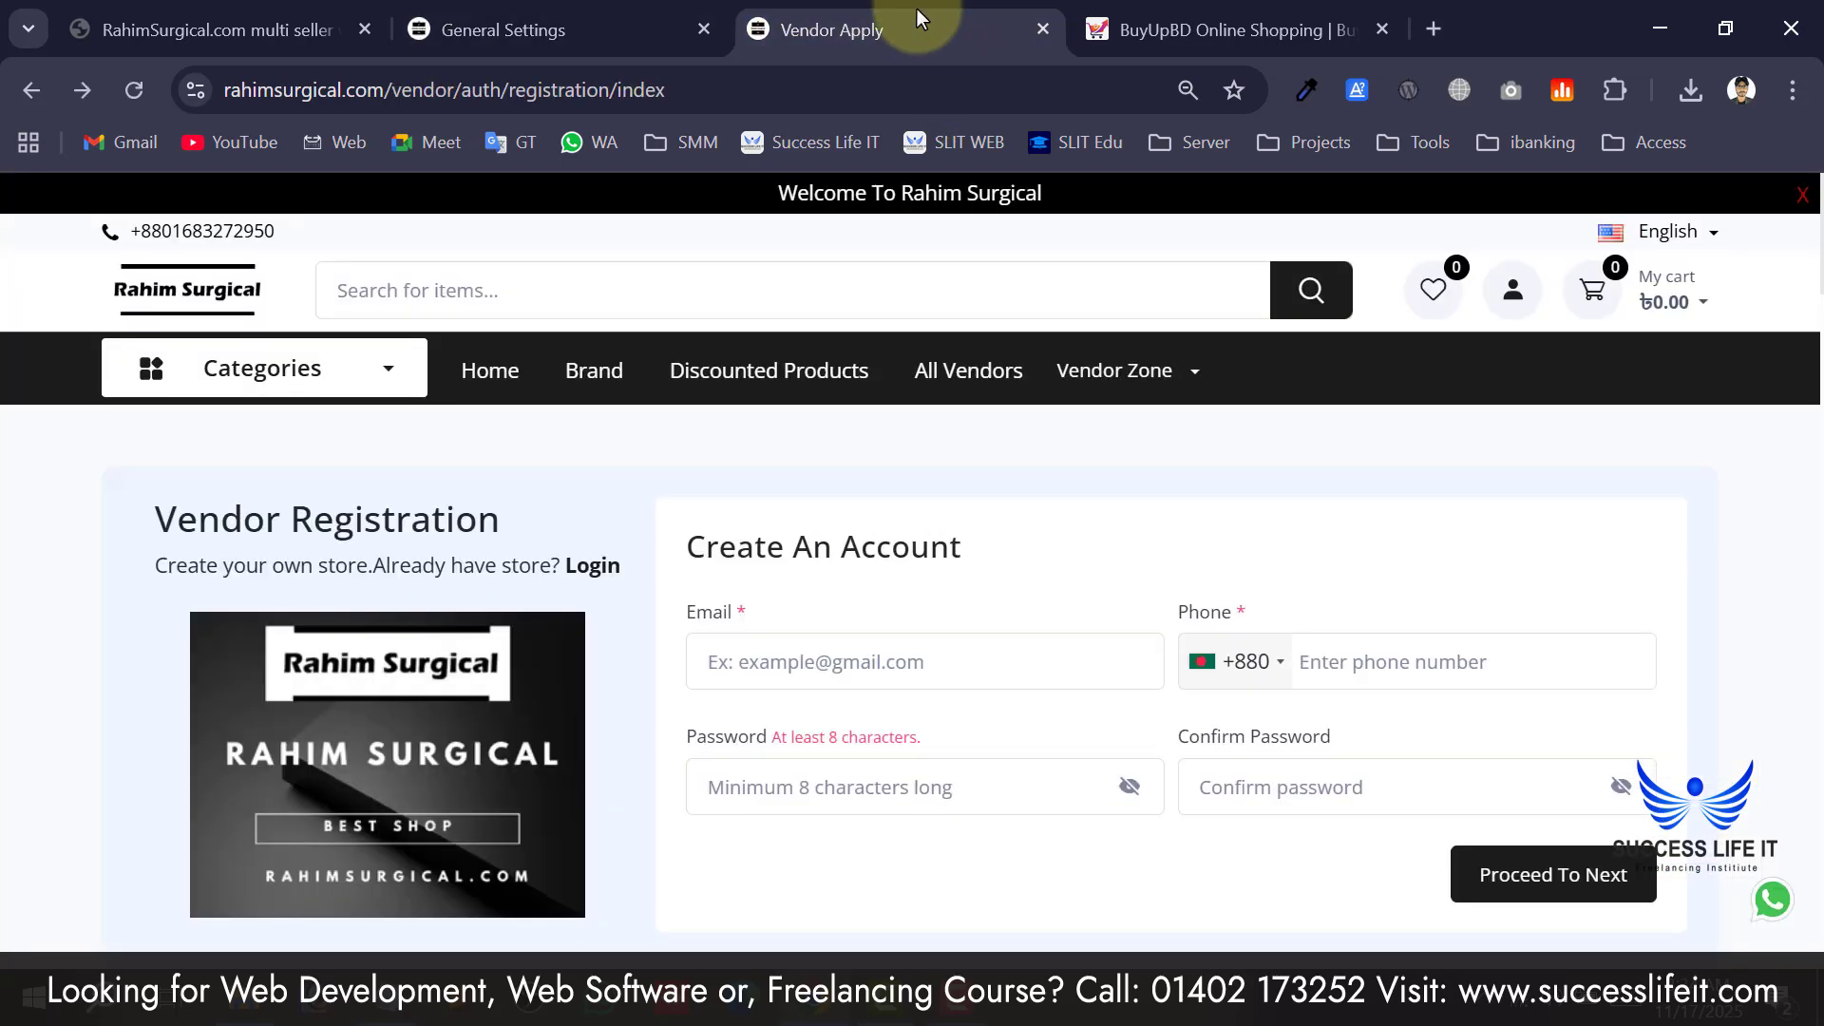
pyautogui.click(142, 293)
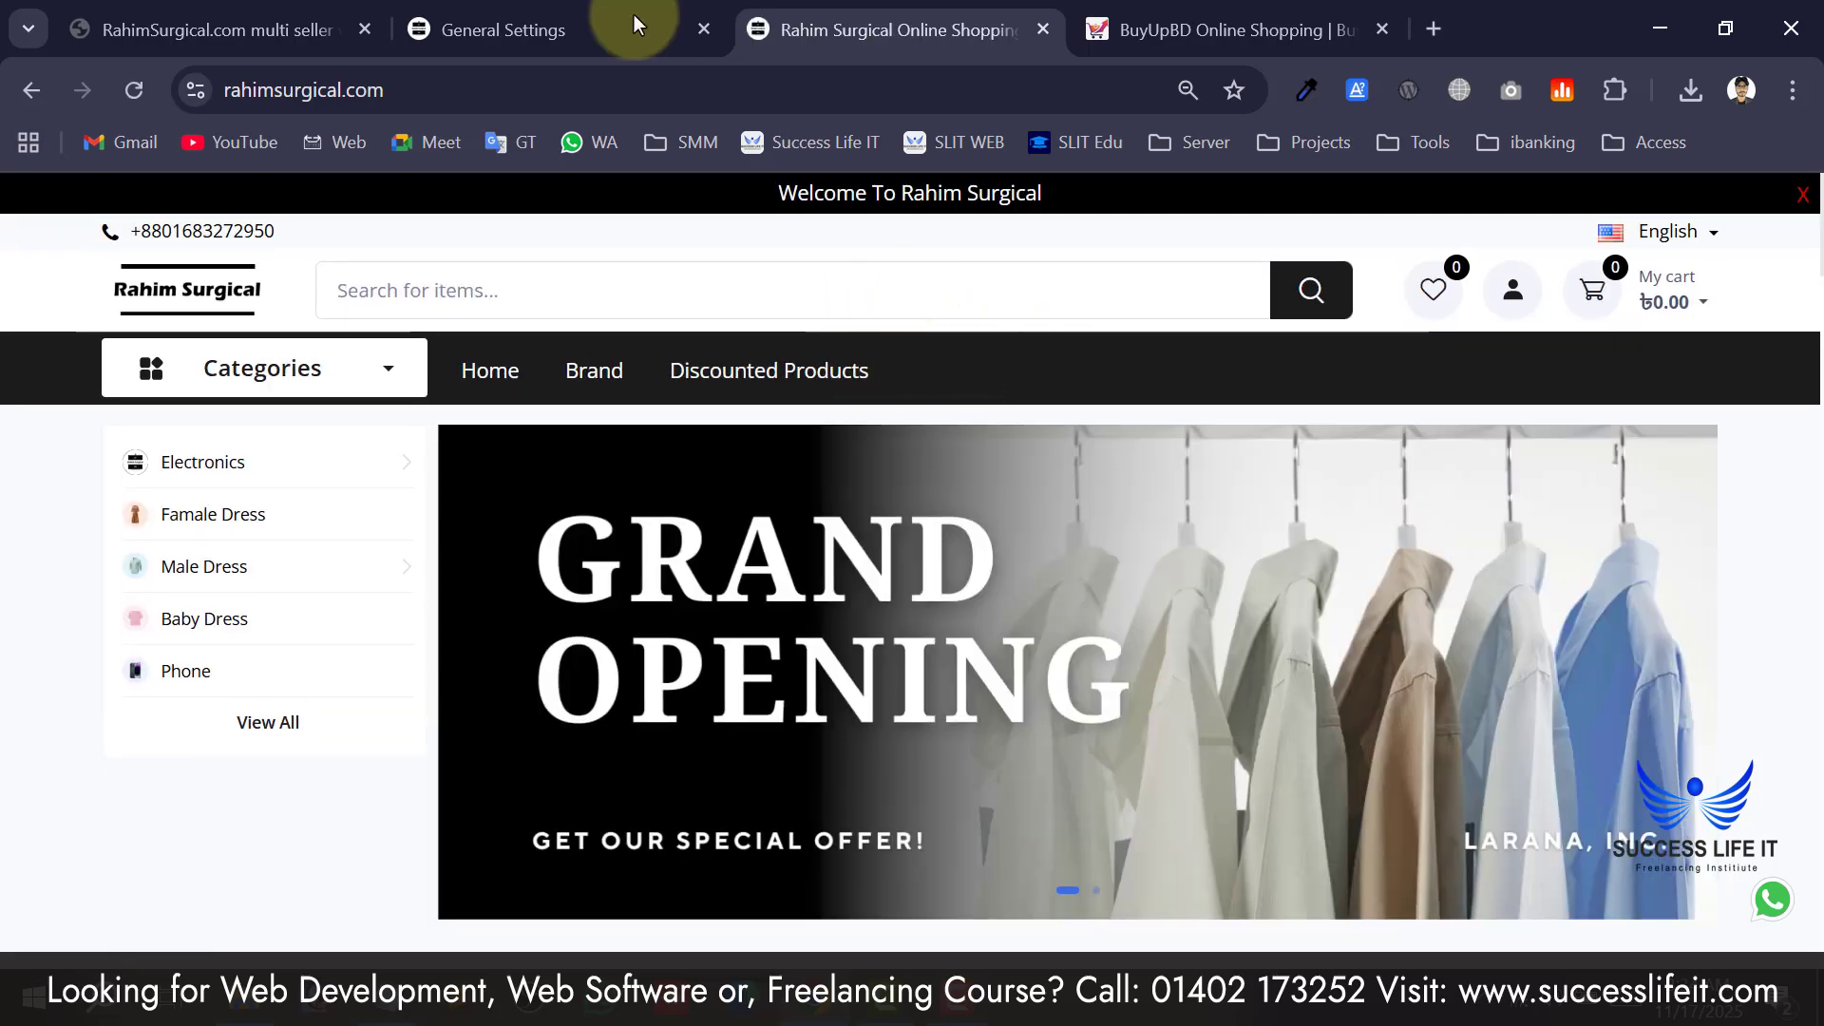
# Return to the admin Business Setup settings and scroll to the website colour options.
pyautogui.click(570, 19)
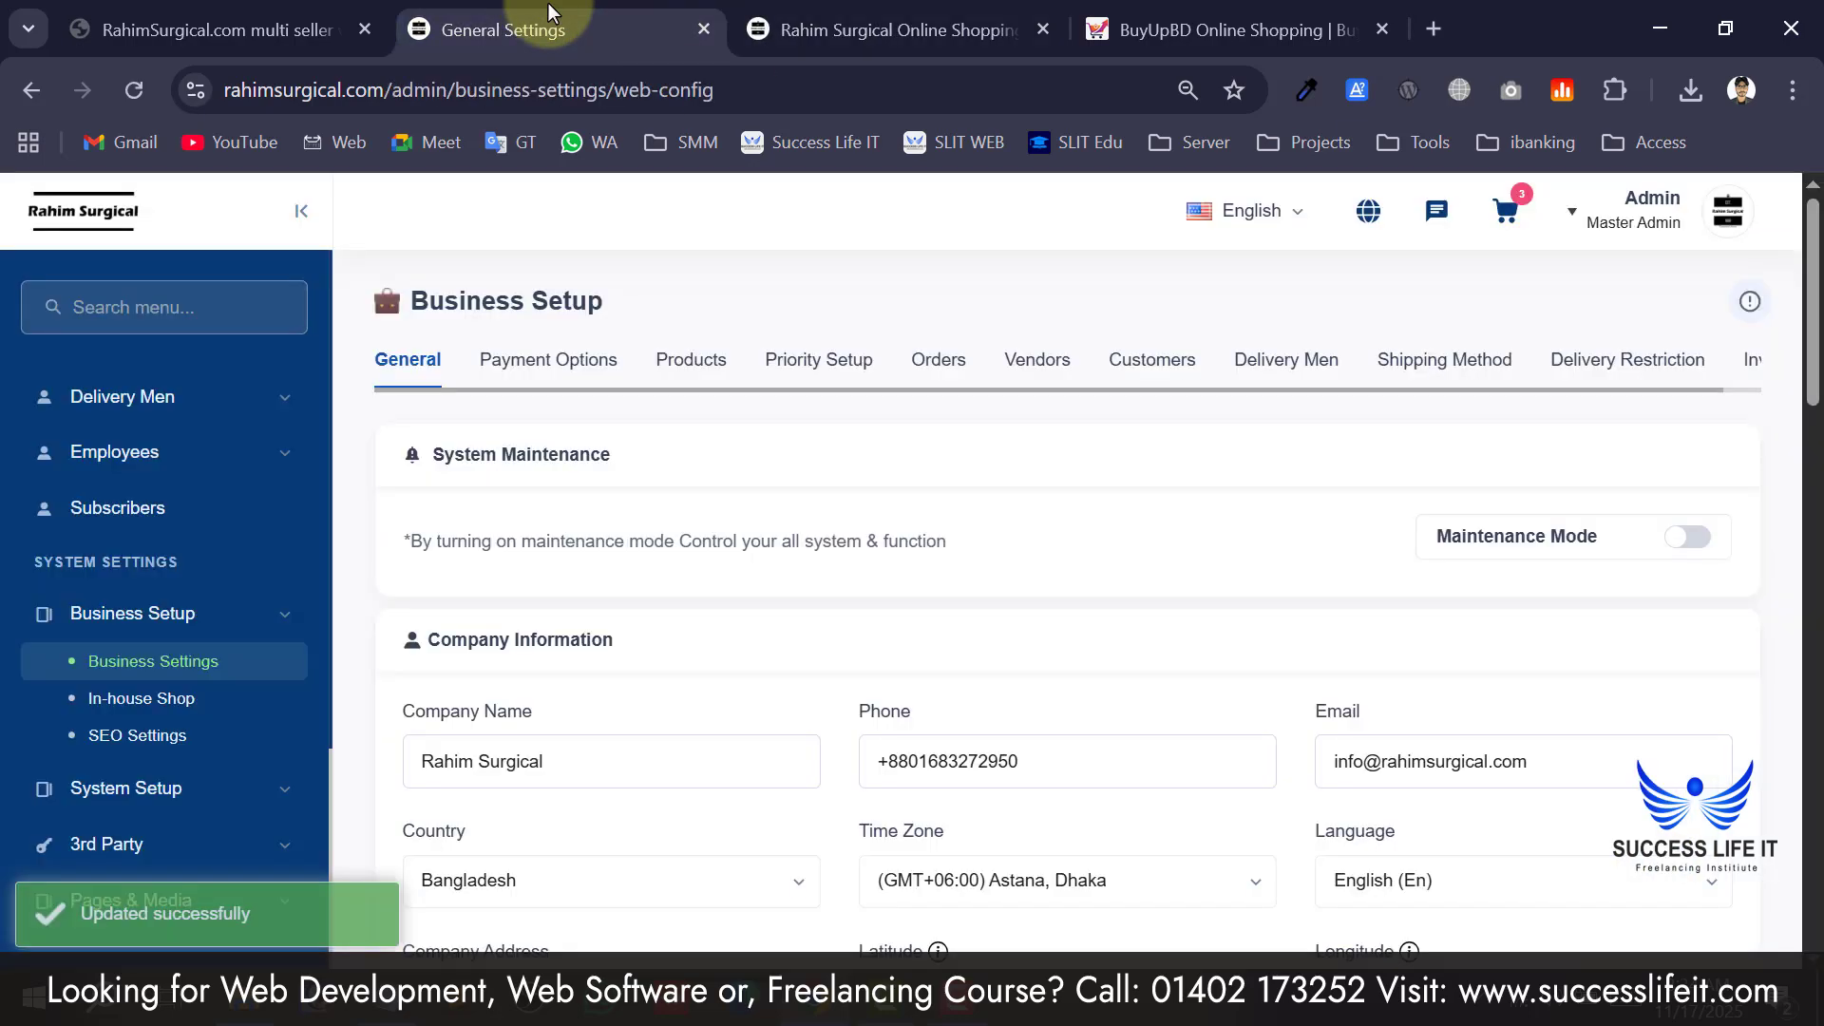
pyautogui.scroll(-10, 408, 562)
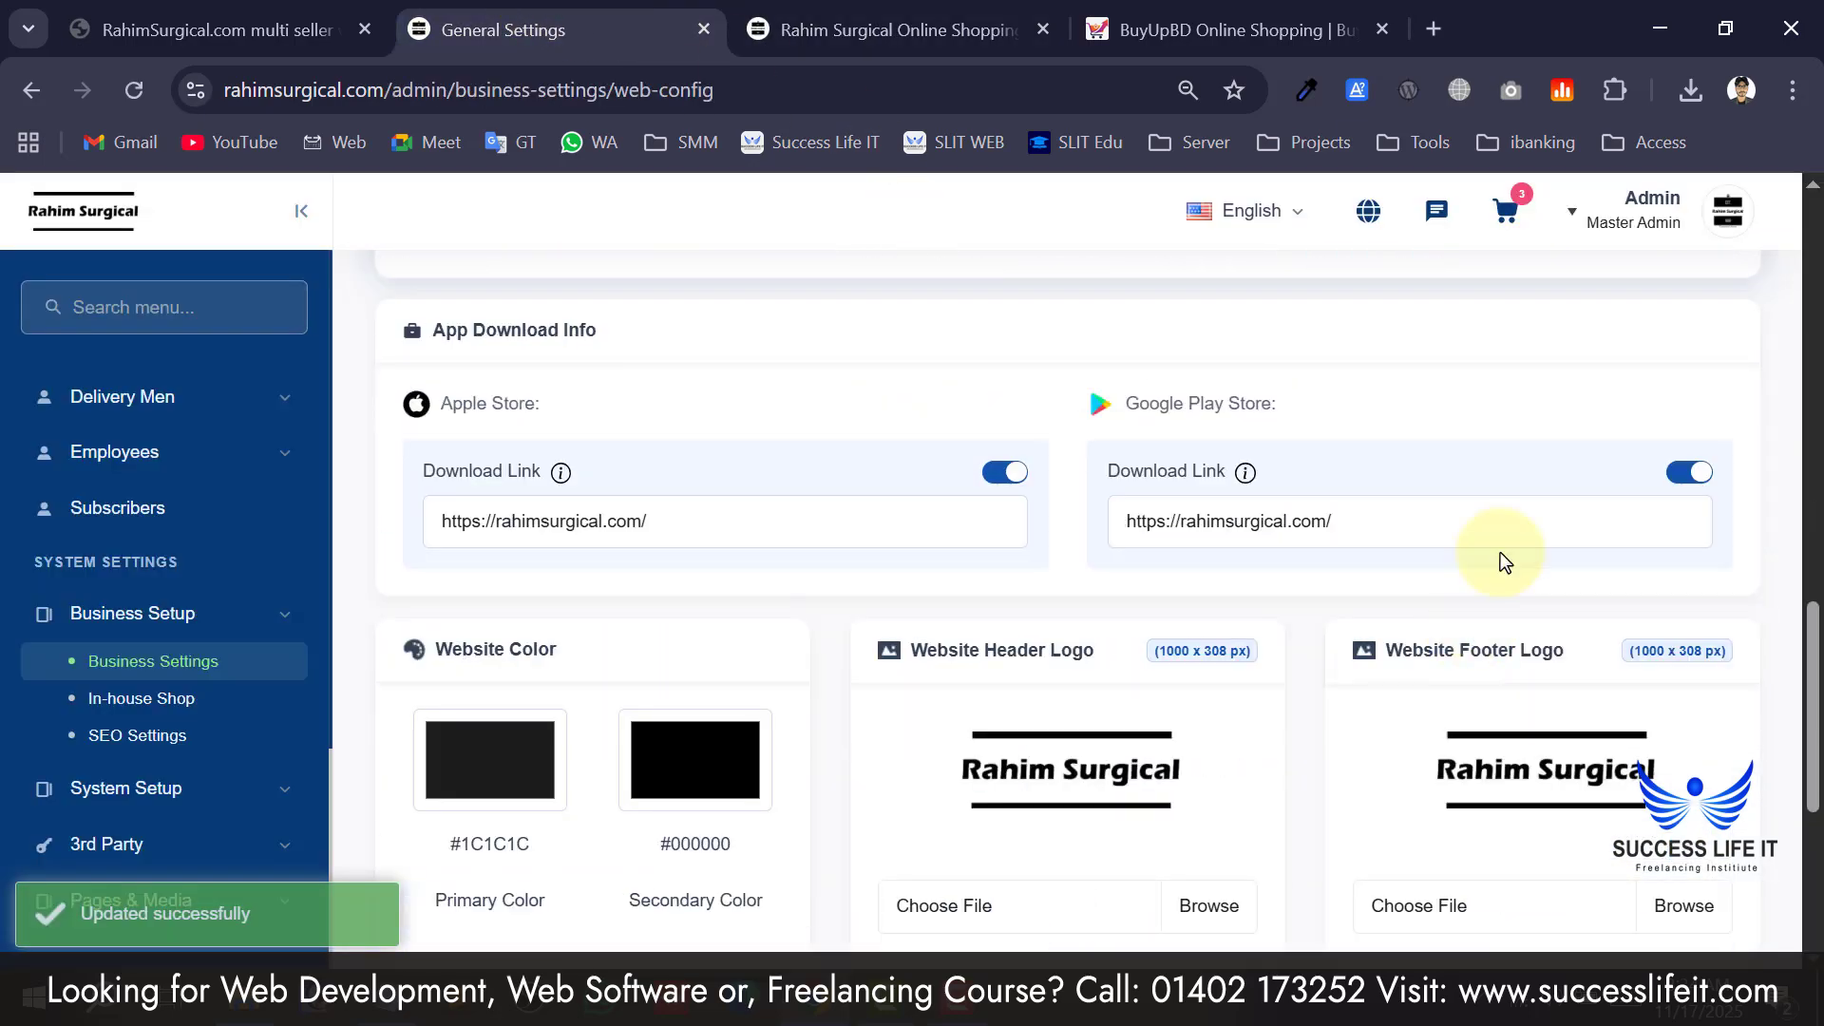
pyautogui.scroll(3, 1501, 513)
pyautogui.scroll(-4, 1344, 582)
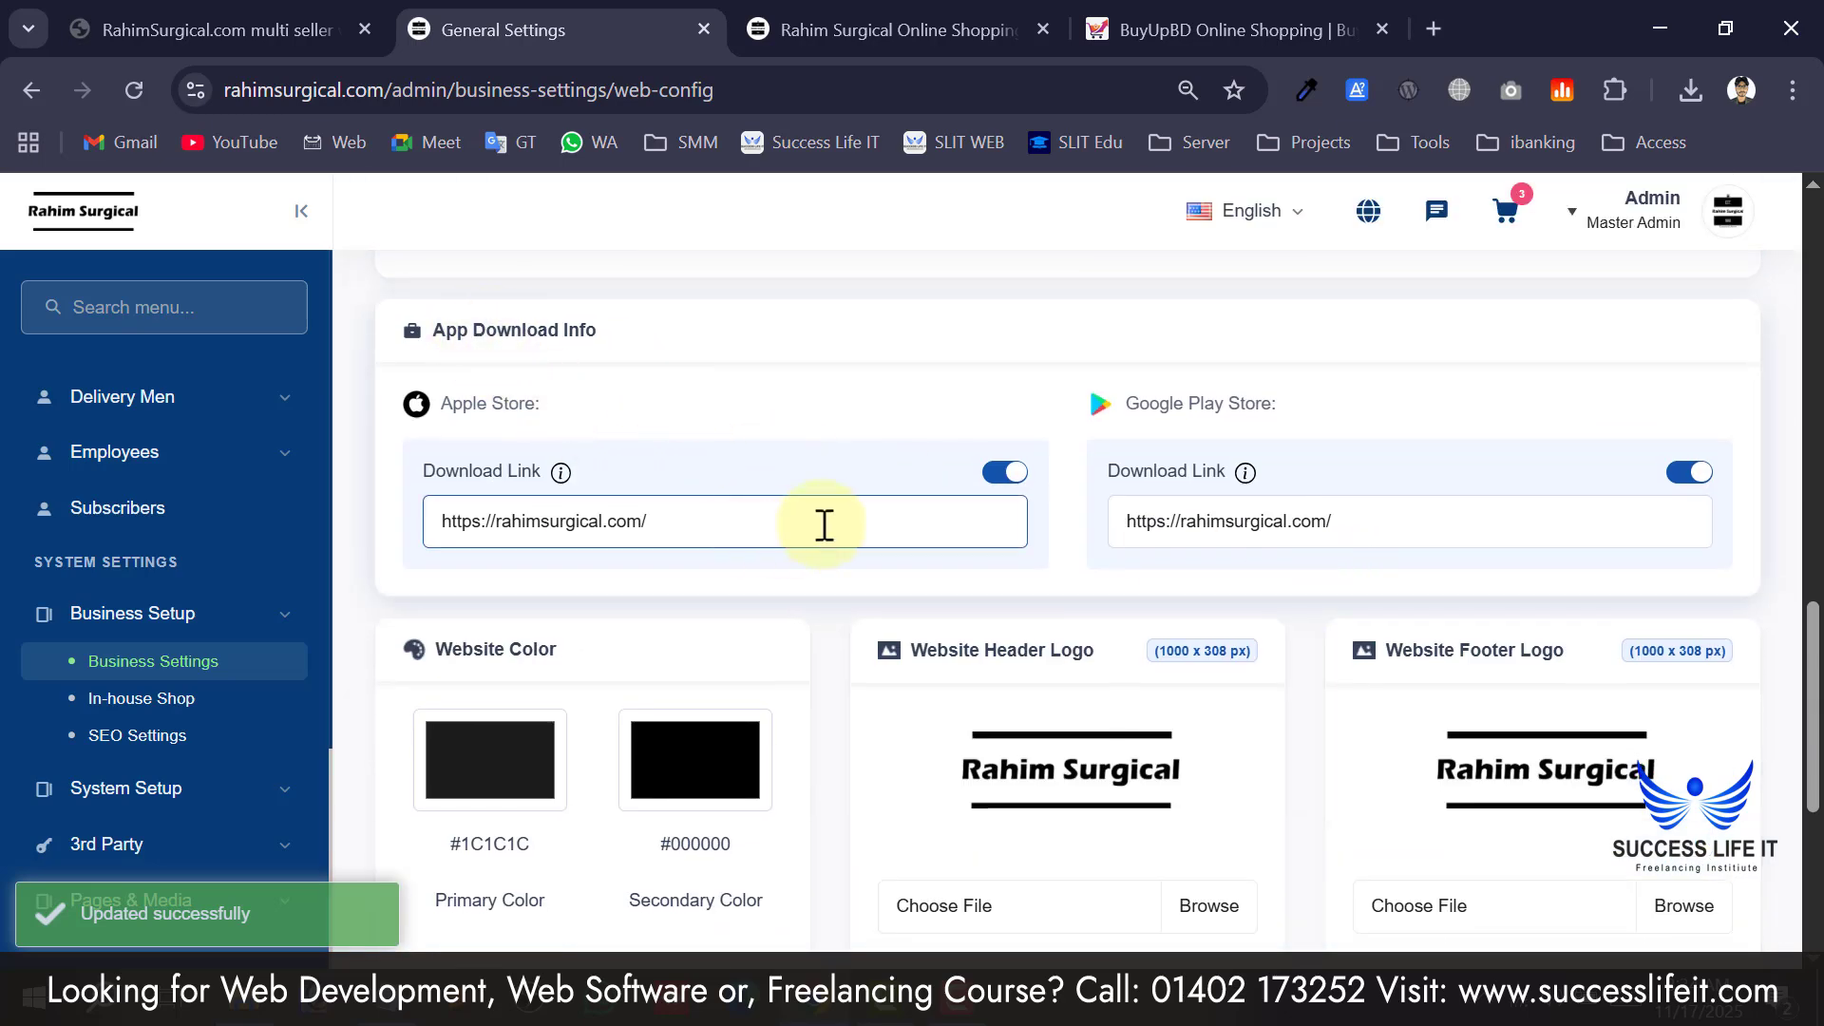
pyautogui.moveTo(825, 525); pyautogui.dragTo(481, 522)
pyautogui.click(882, 578)
pyautogui.scroll(-4, 882, 577)
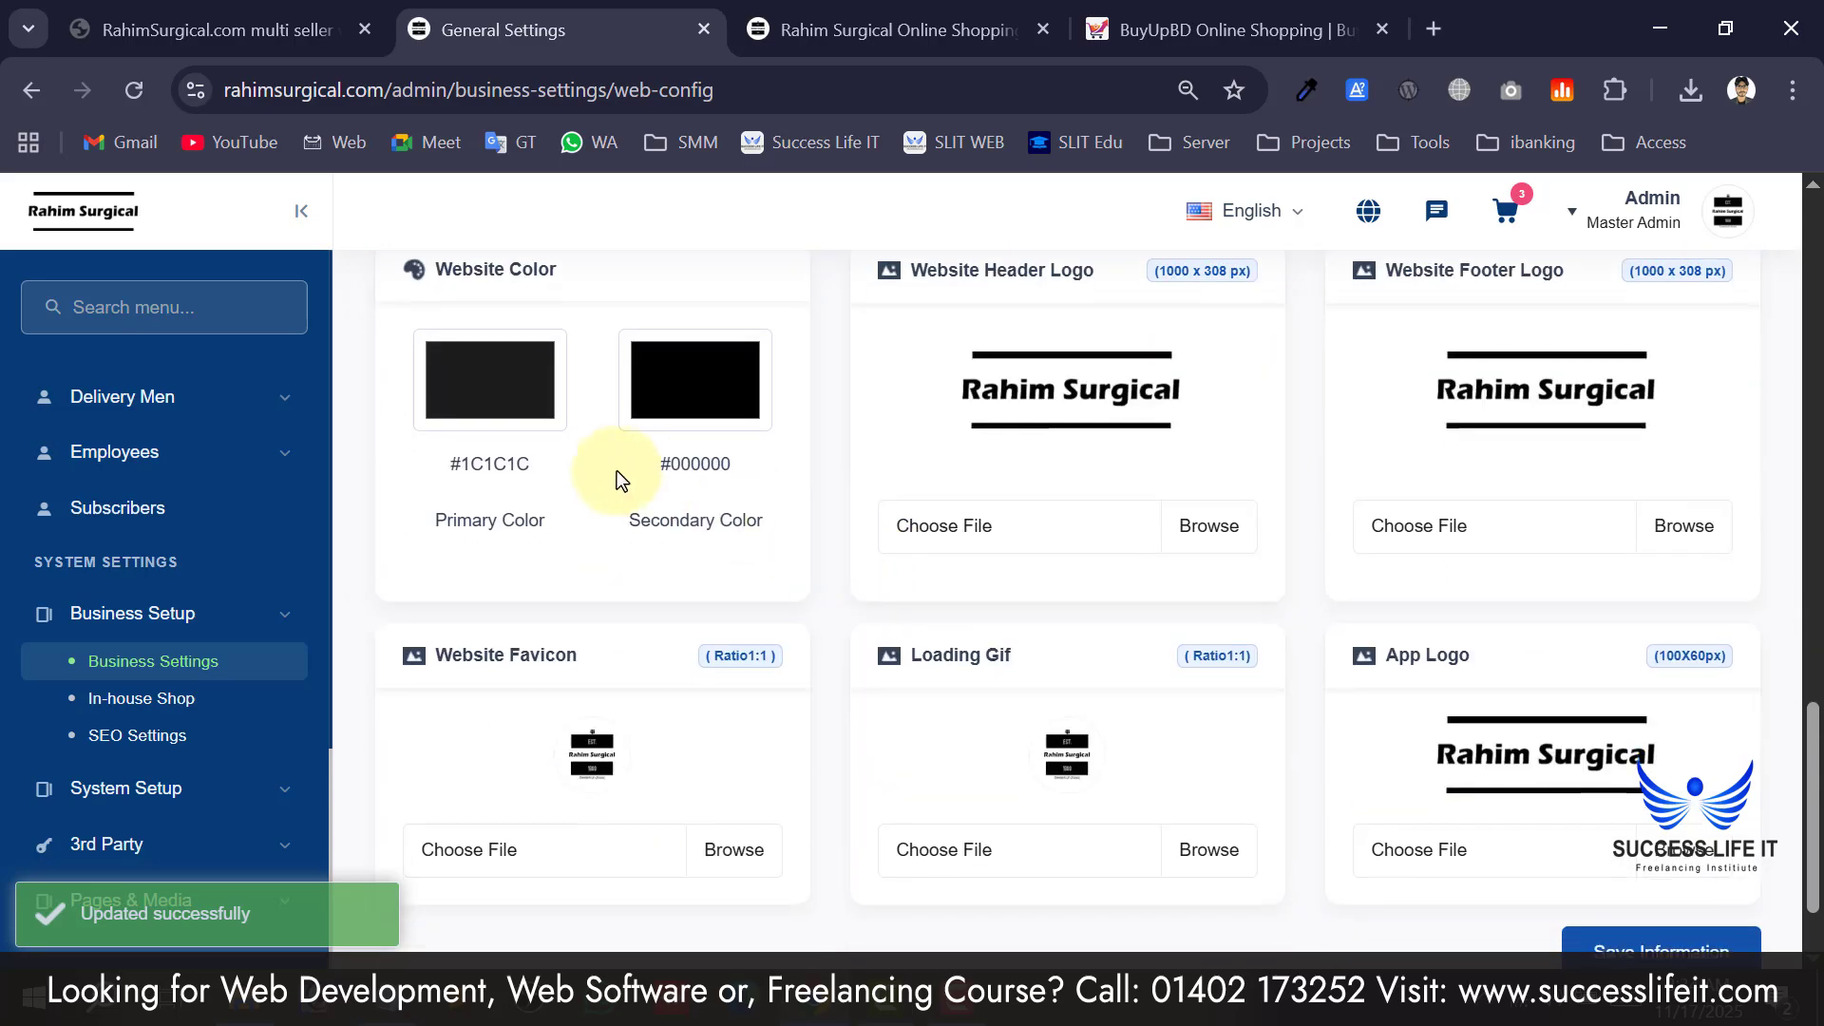
pyautogui.scroll(3, 737, 545)
# Preview the live storefront's black header, then go back to the admin website settings.
pyautogui.click(870, 30)
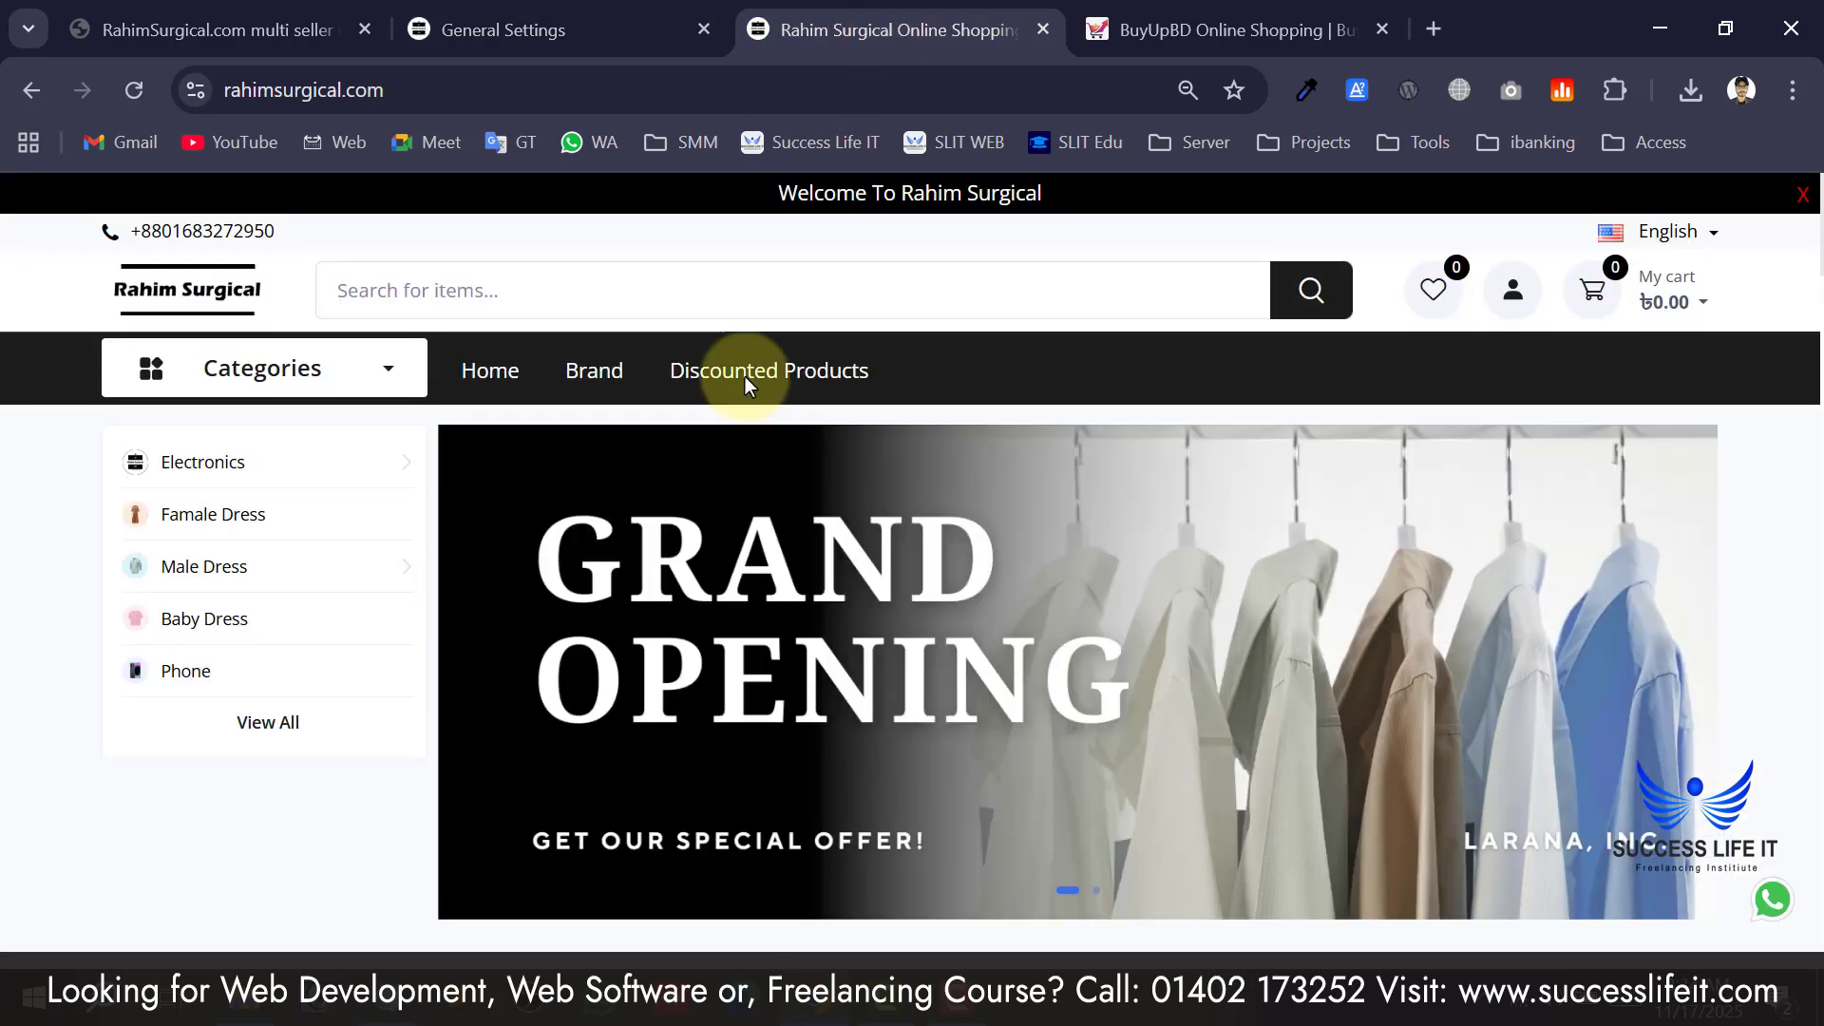
pyautogui.scroll(-10, 498, 487)
pyautogui.scroll(10, 612, 648)
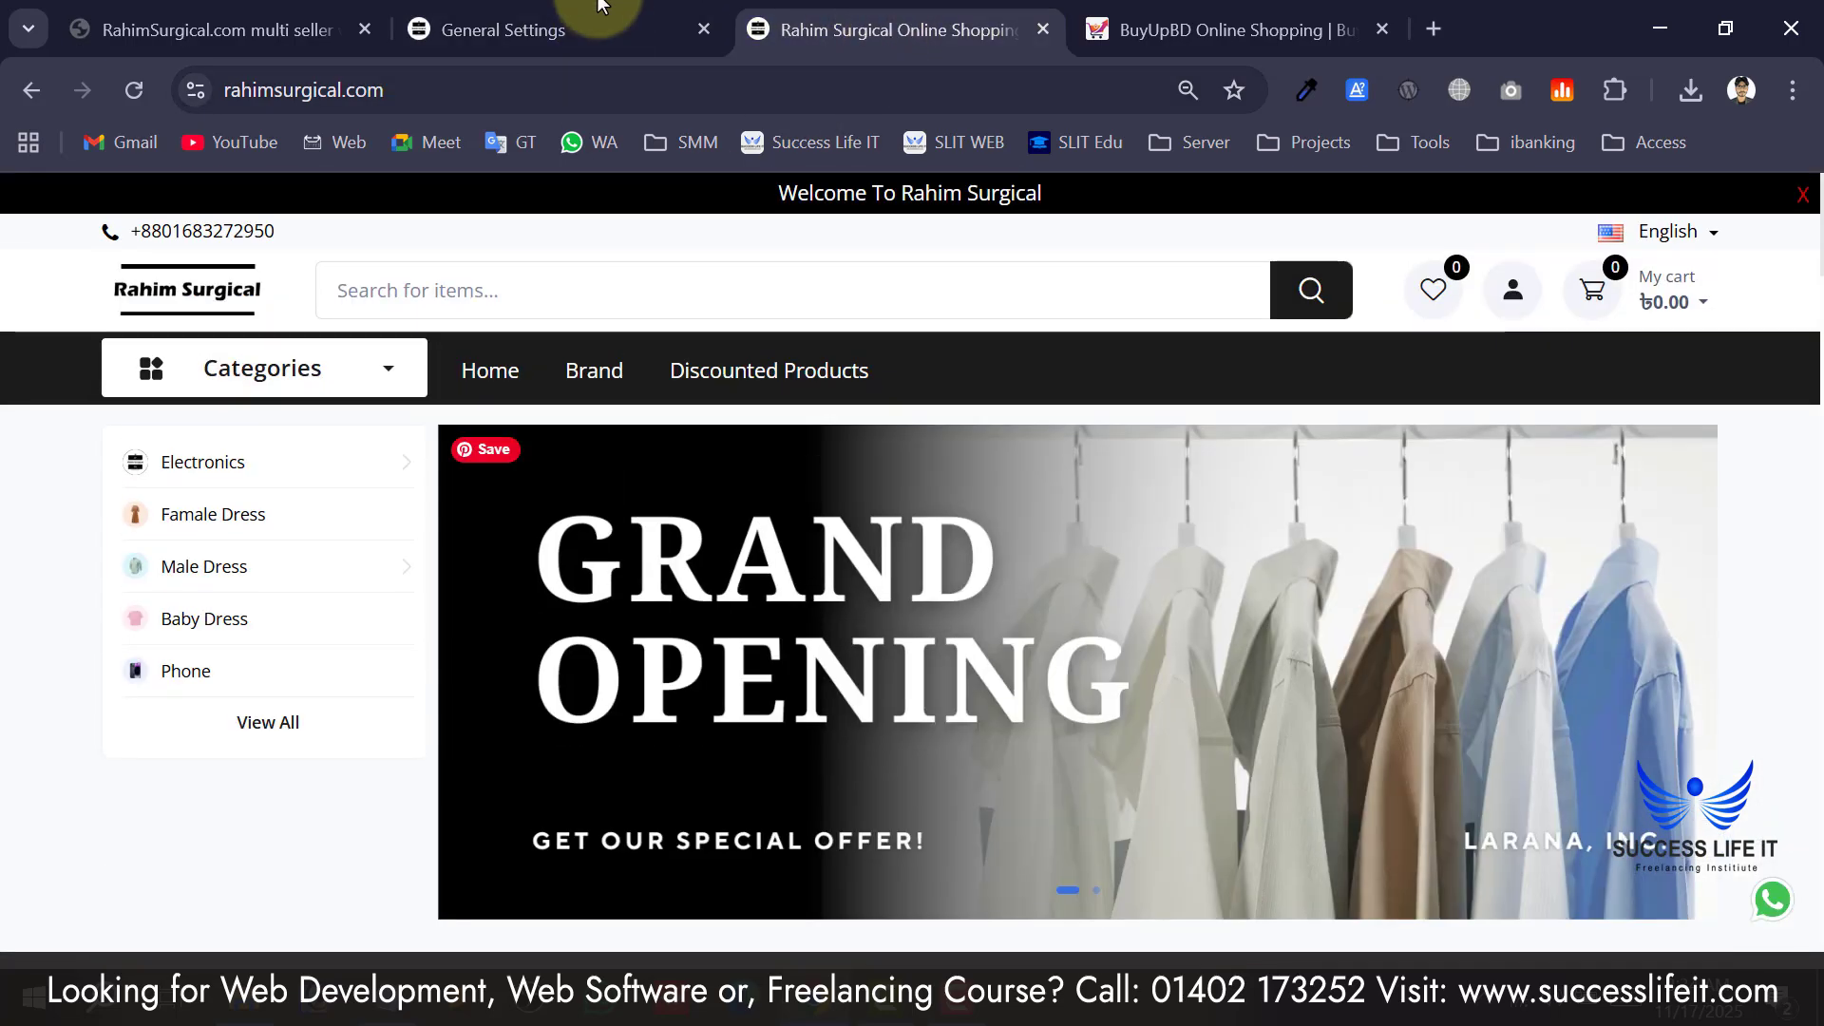
pyautogui.click(599, 8)
# Change the Primary Color to vivid blue #1E00FF and save the website settings.
pyautogui.click(478, 597)
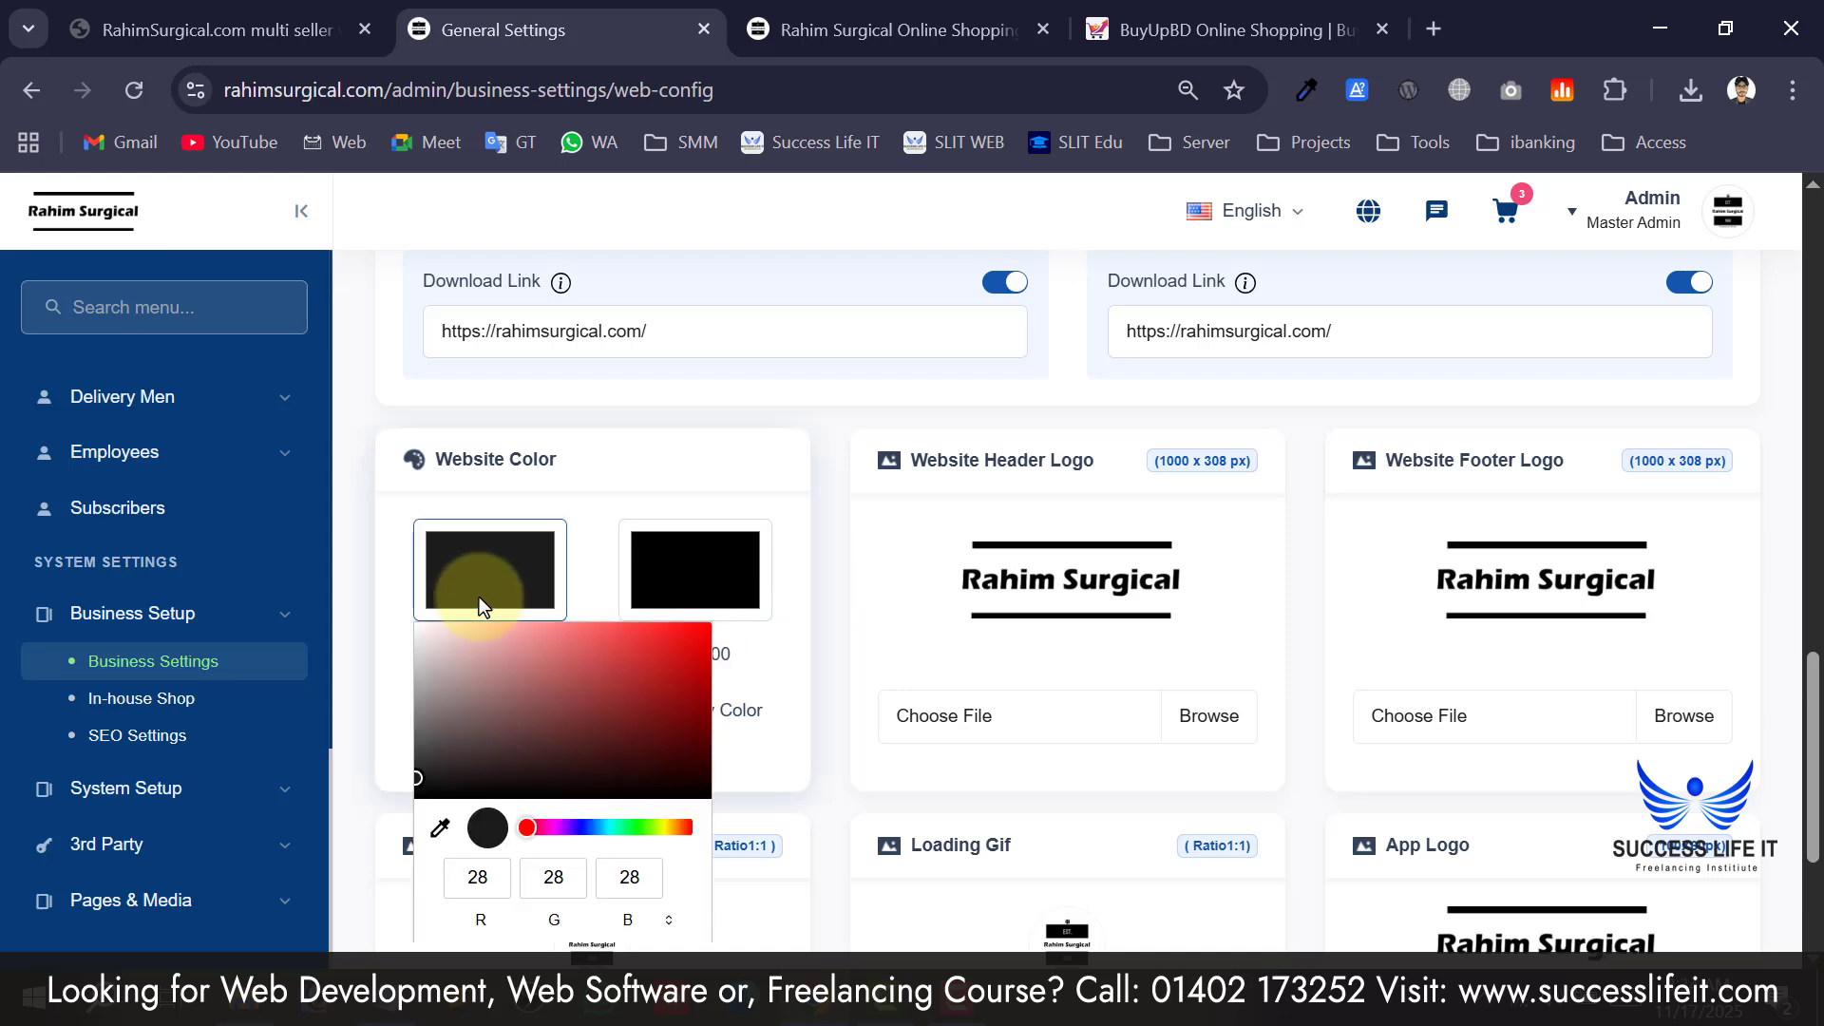
pyautogui.click(579, 829)
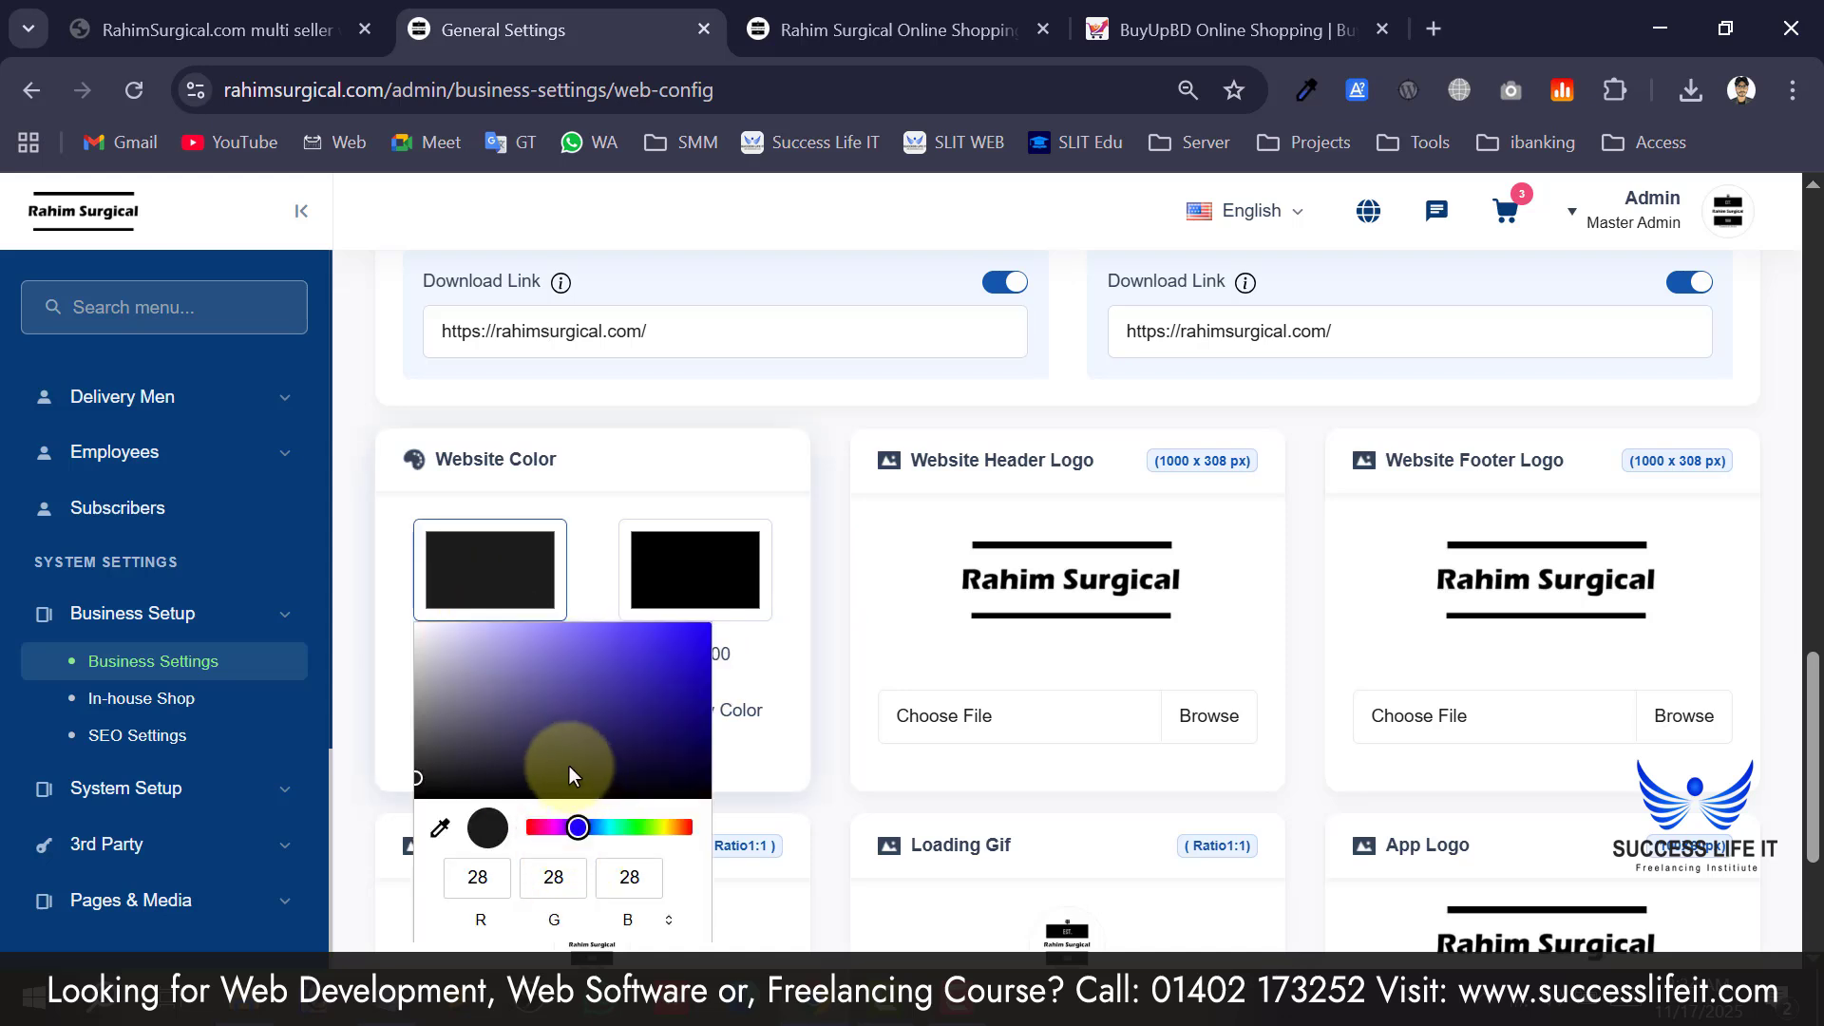
pyautogui.moveTo(568, 765); pyautogui.dragTo(766, 658)
pyautogui.scroll(-3, 504, 740)
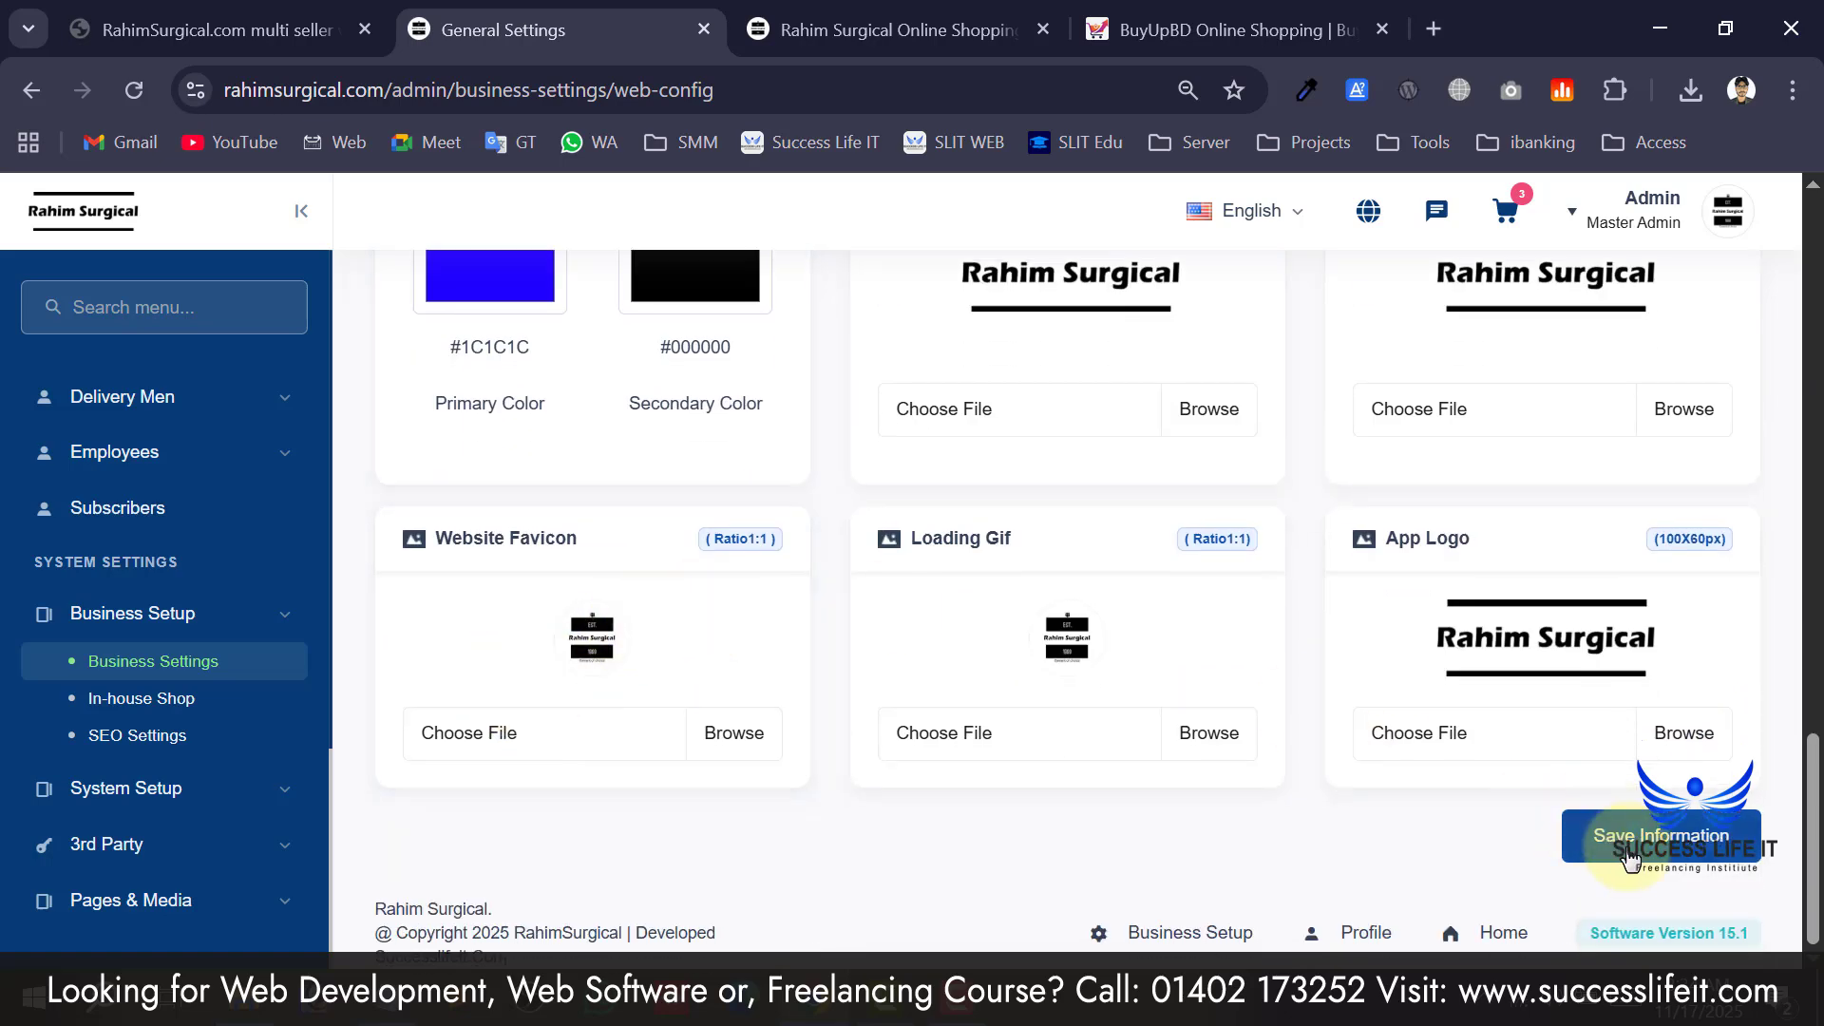
pyautogui.click(1631, 853)
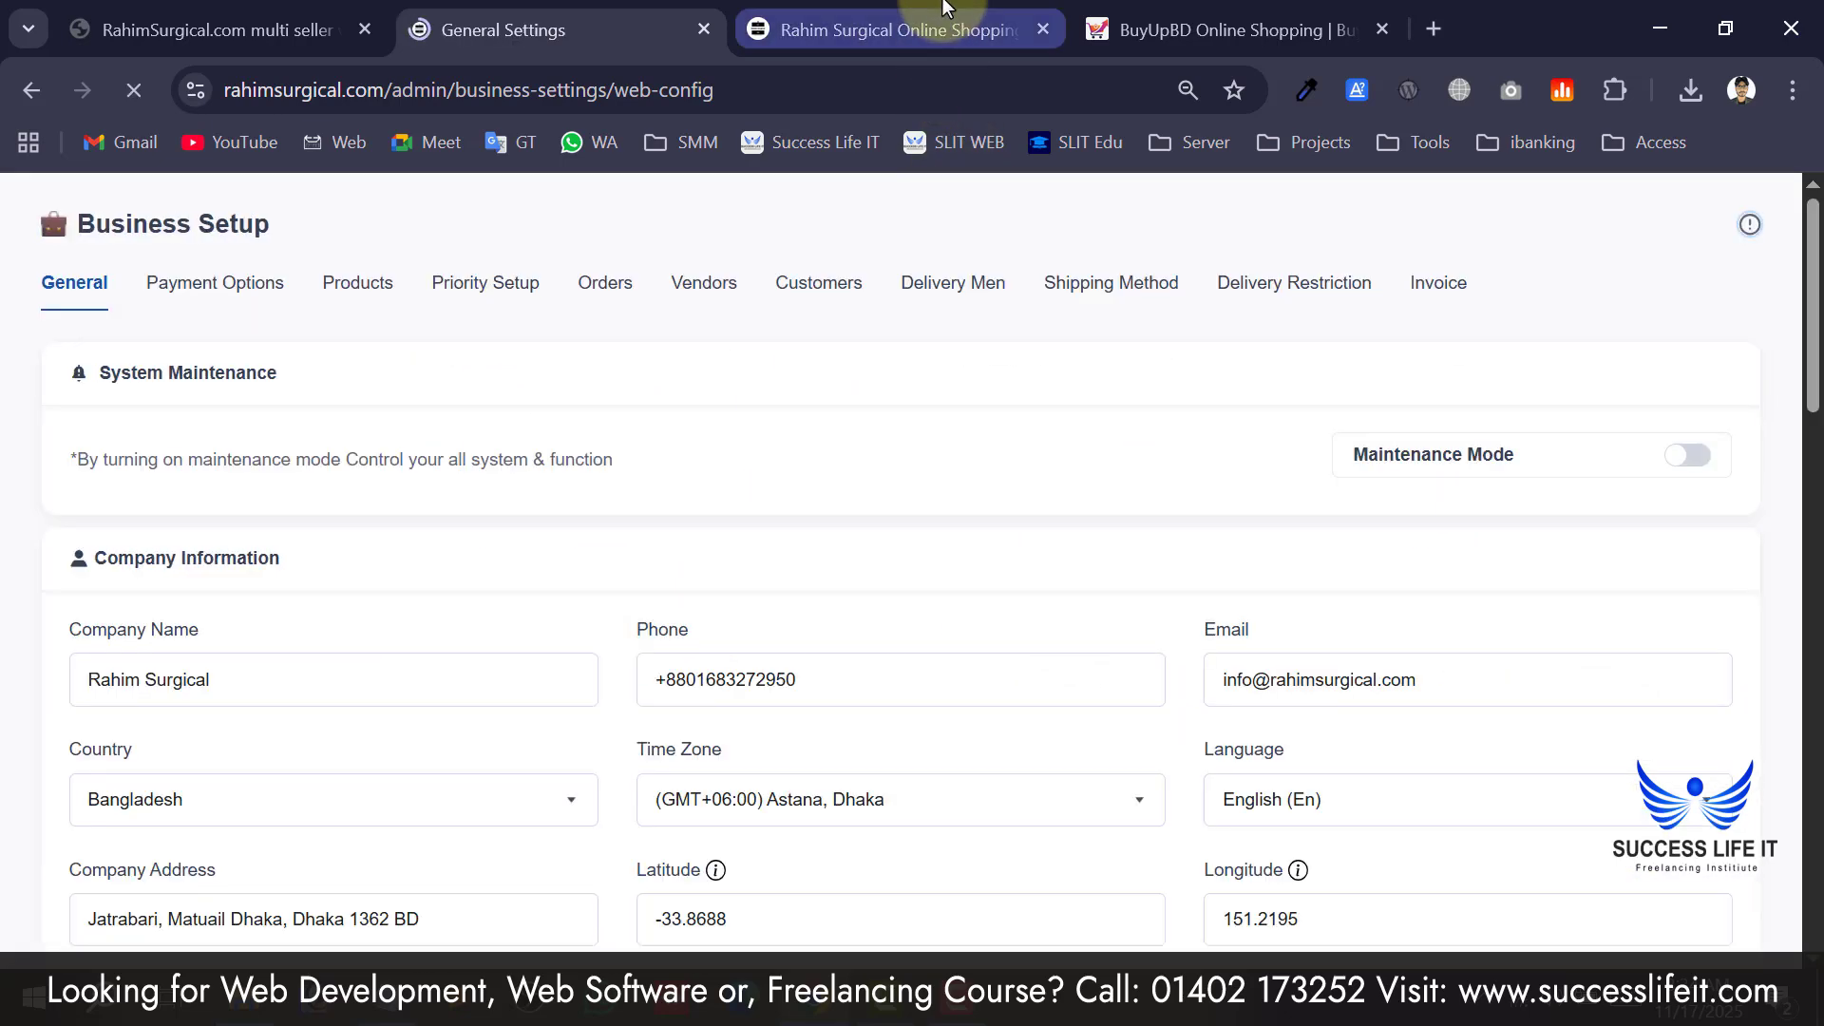
# Reload the storefront and scroll through it to check the blue menu bar, buttons and headings.
pyautogui.click(945, 19)
pyautogui.click(180, 295)
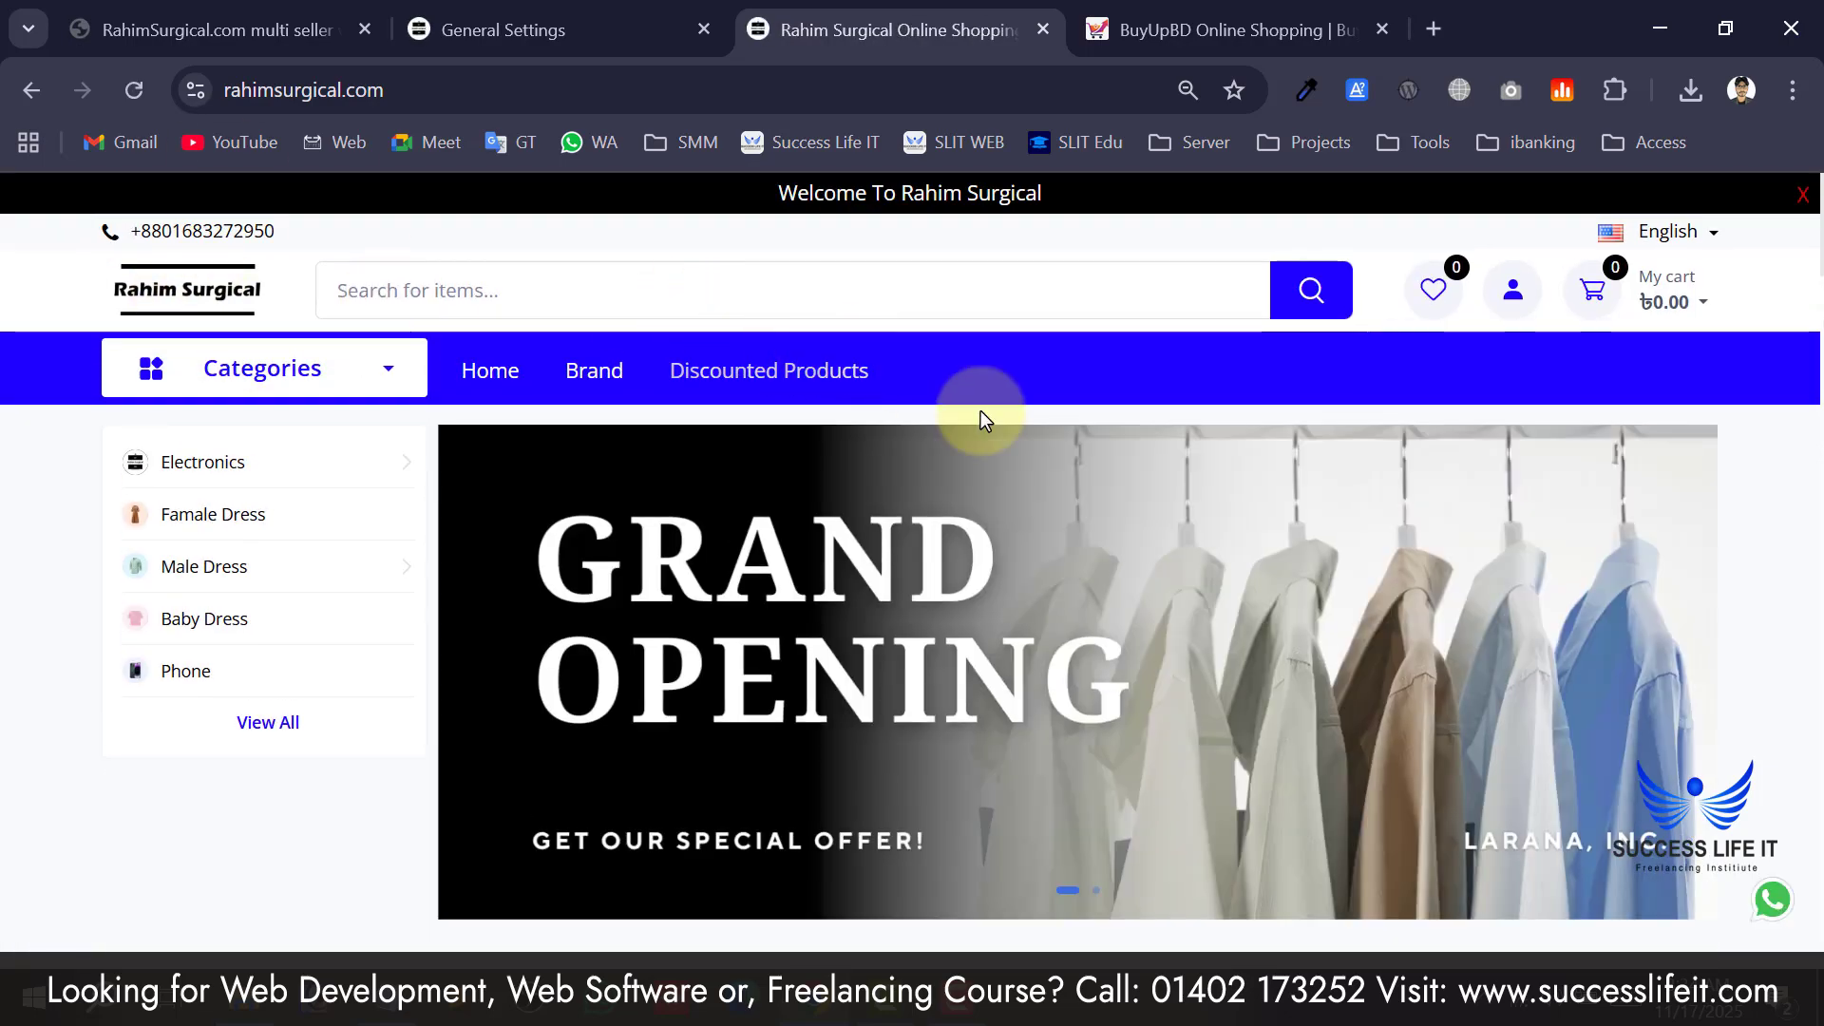
pyautogui.scroll(-10, 370, 526)
pyautogui.scroll(5, 1425, 596)
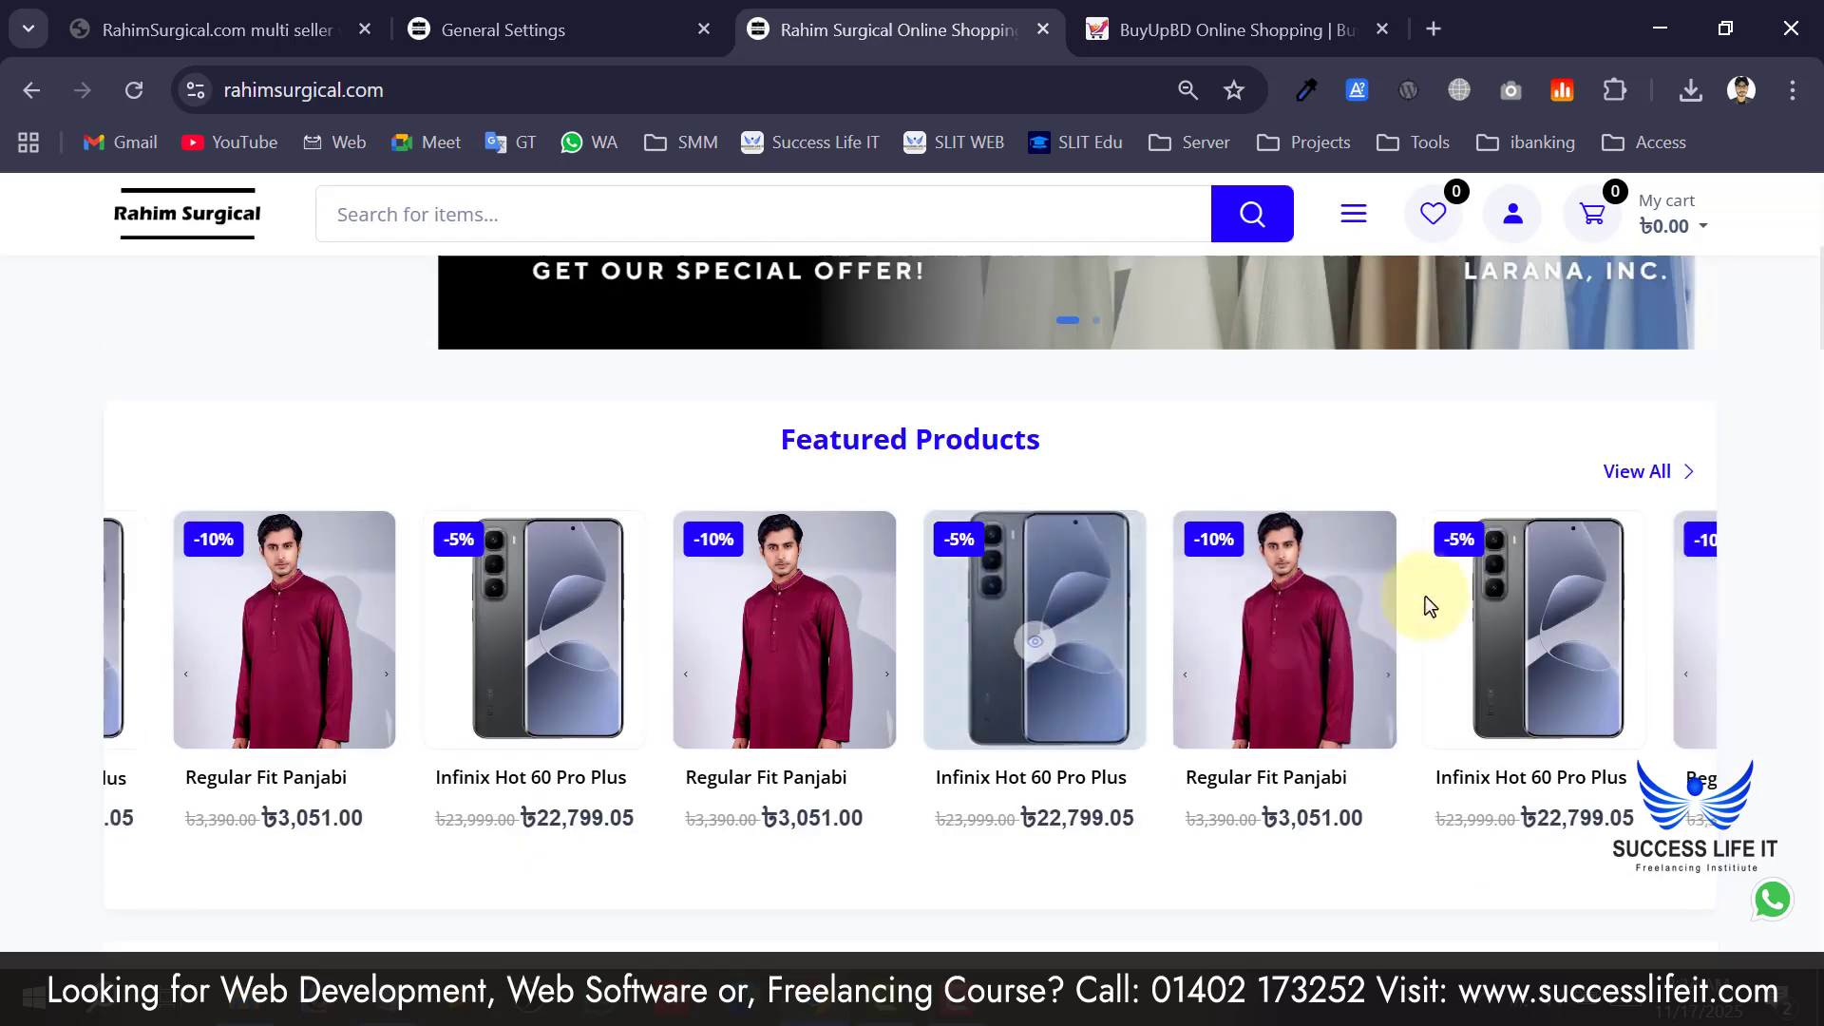
pyautogui.scroll(-10, 582, 570)
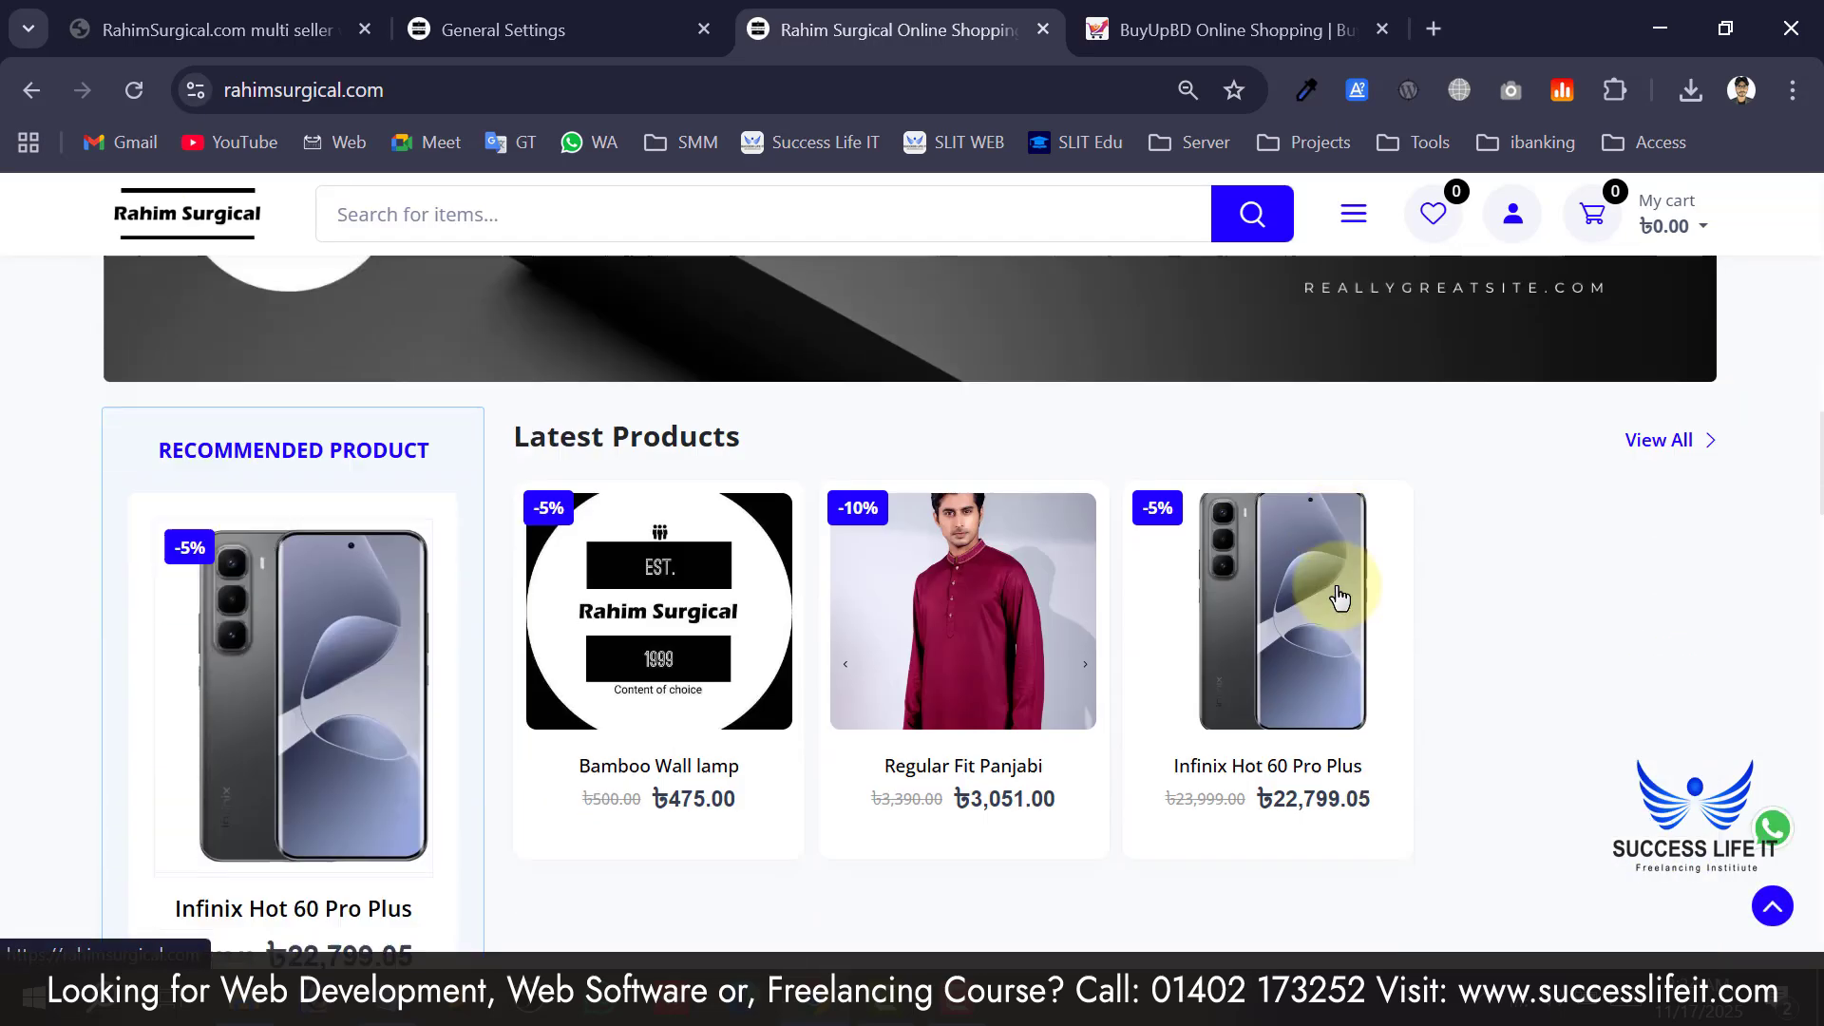
pyautogui.scroll(-2, 1339, 597)
pyautogui.scroll(-6, 255, 517)
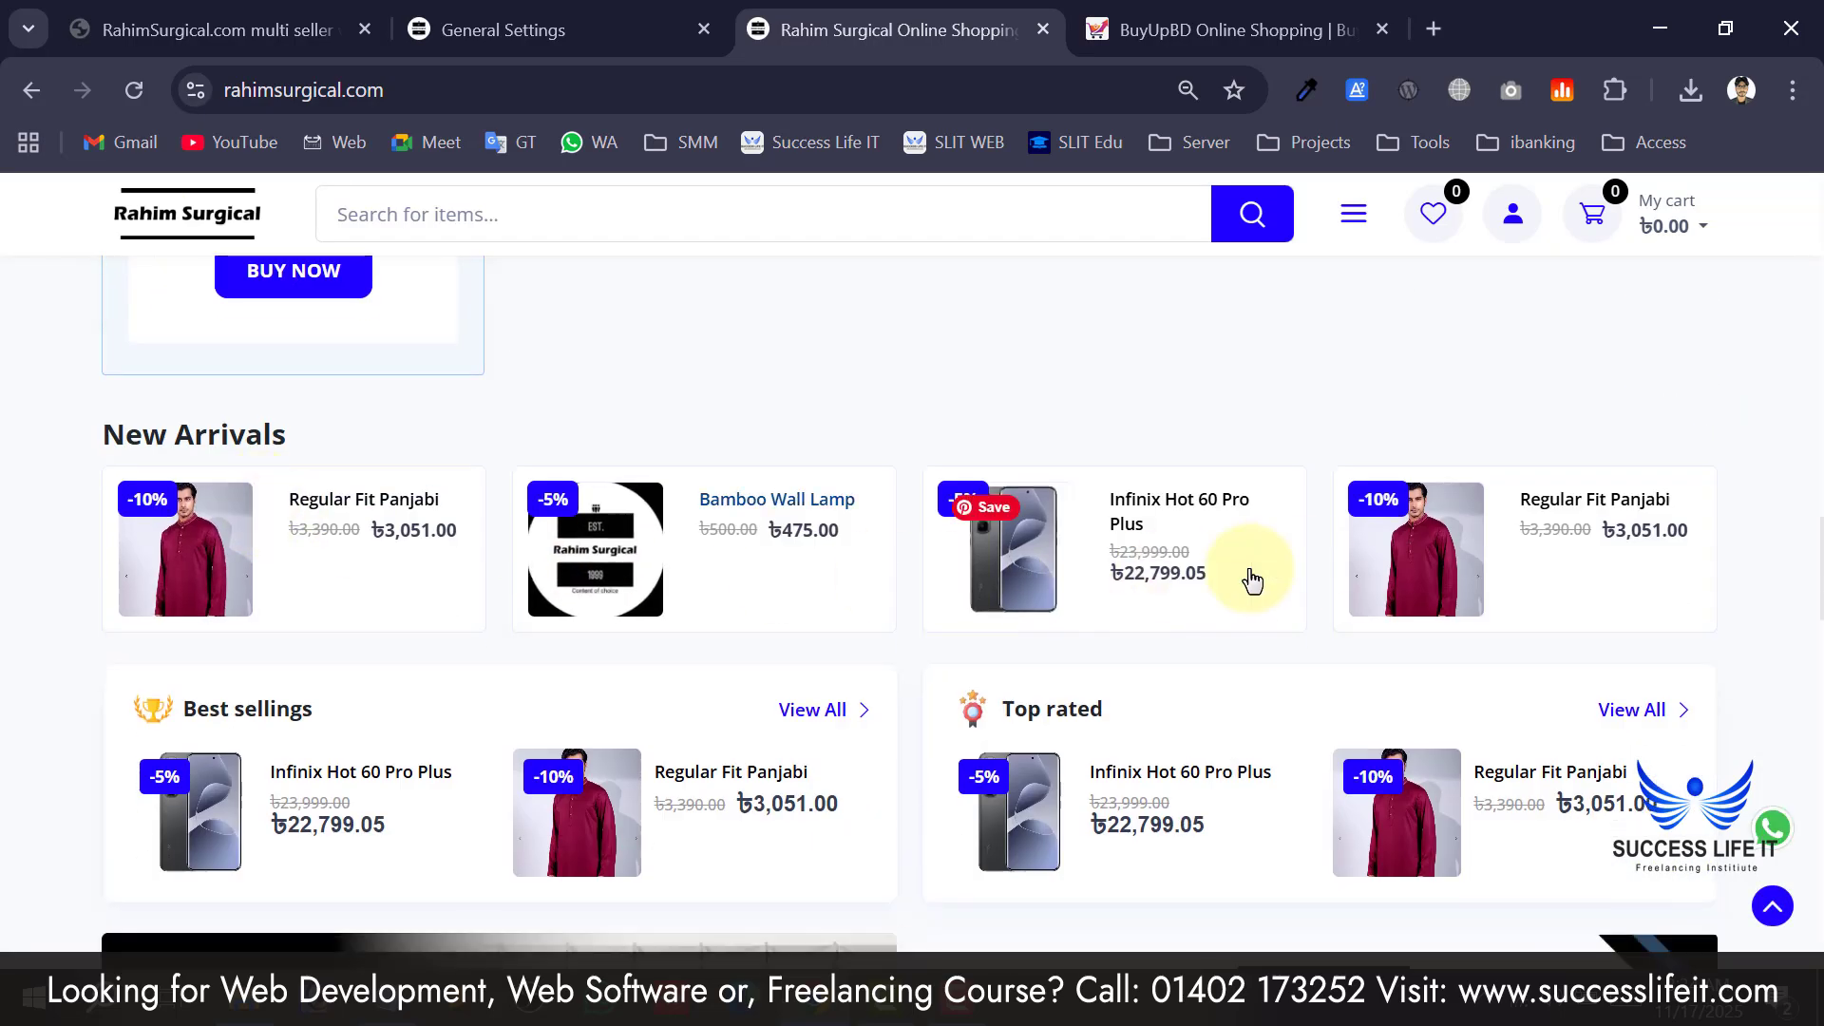
pyautogui.scroll(-20, 1252, 579)
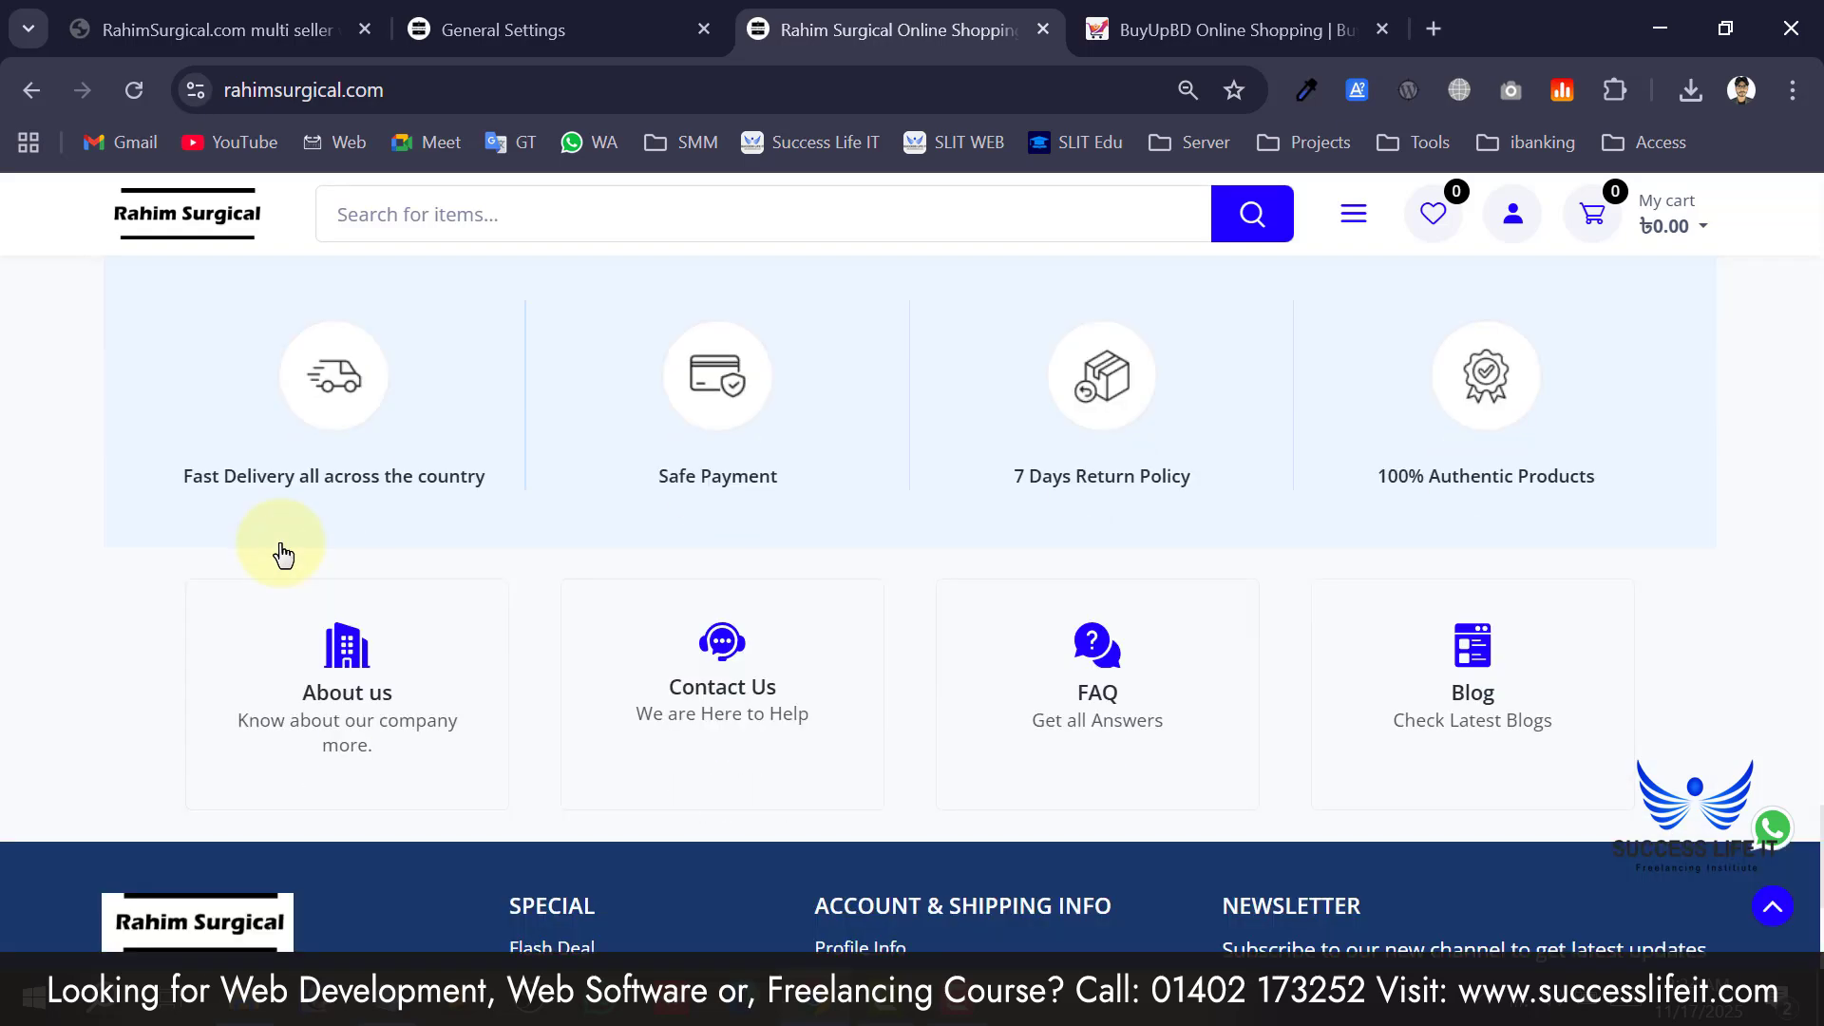
pyautogui.scroll(-5, 872, 496)
pyautogui.scroll(7, 1624, 781)
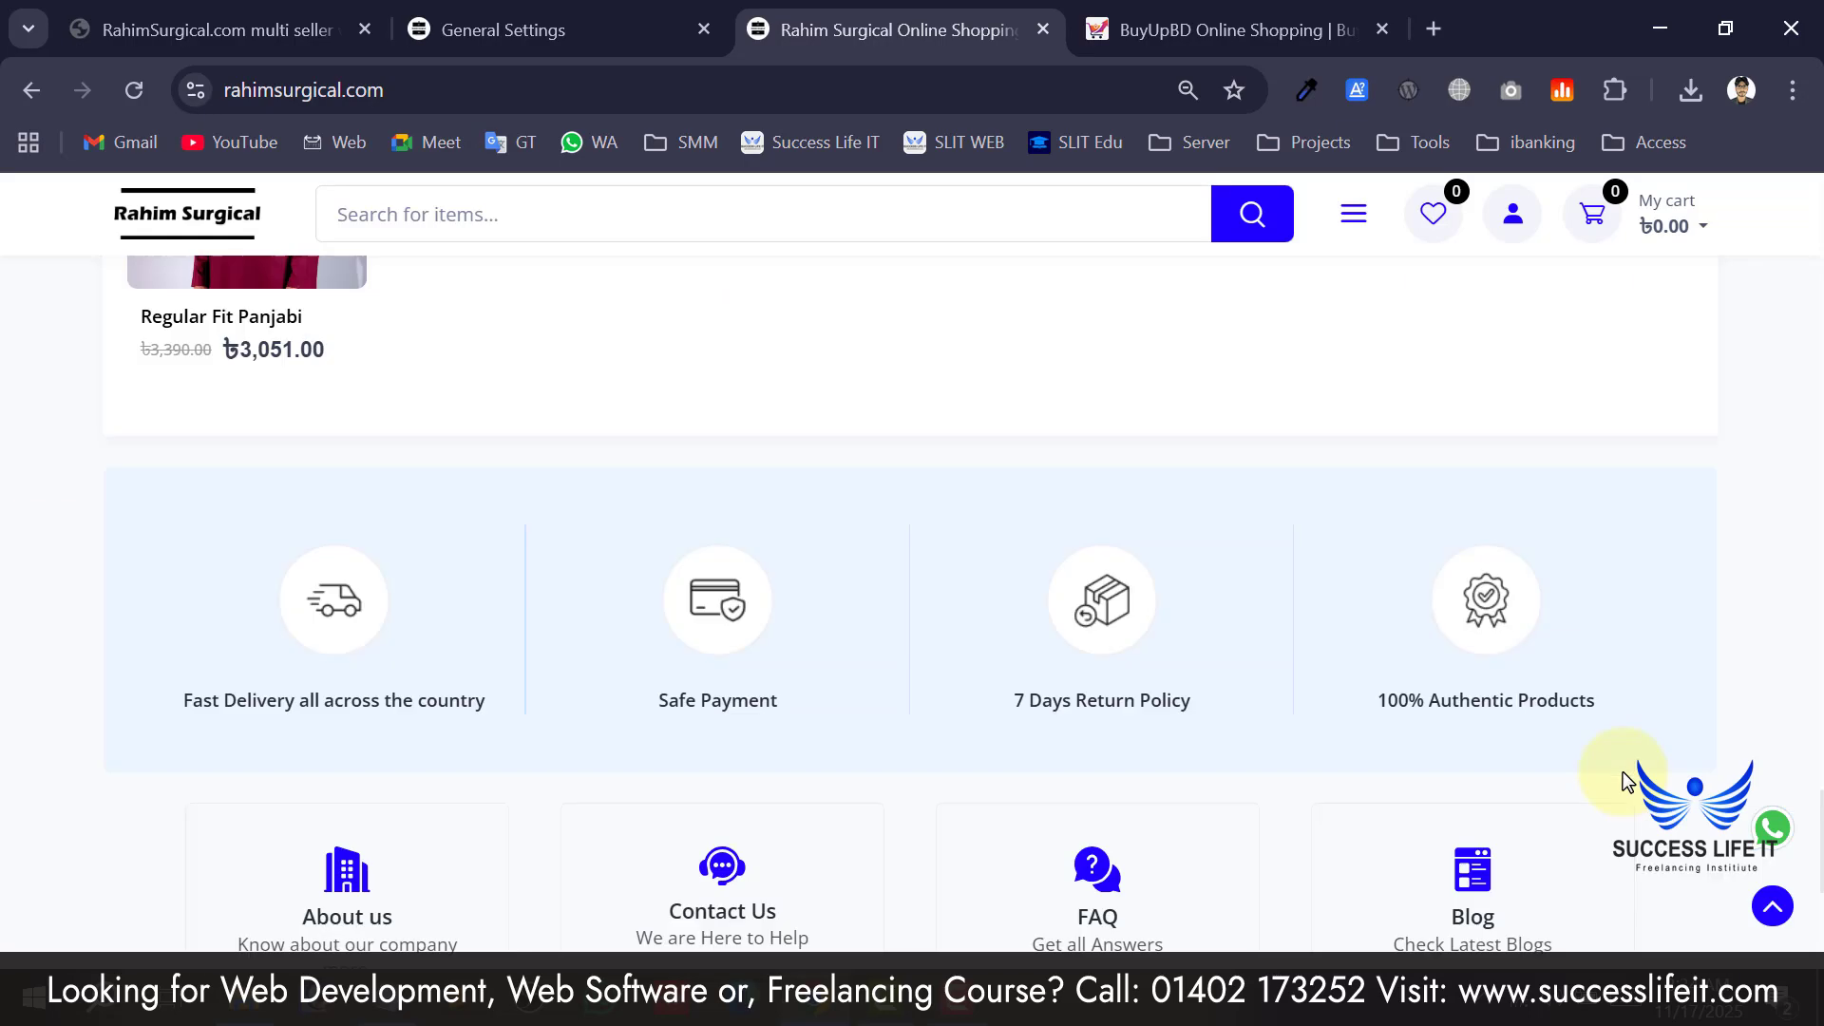
pyautogui.scroll(20, 1624, 781)
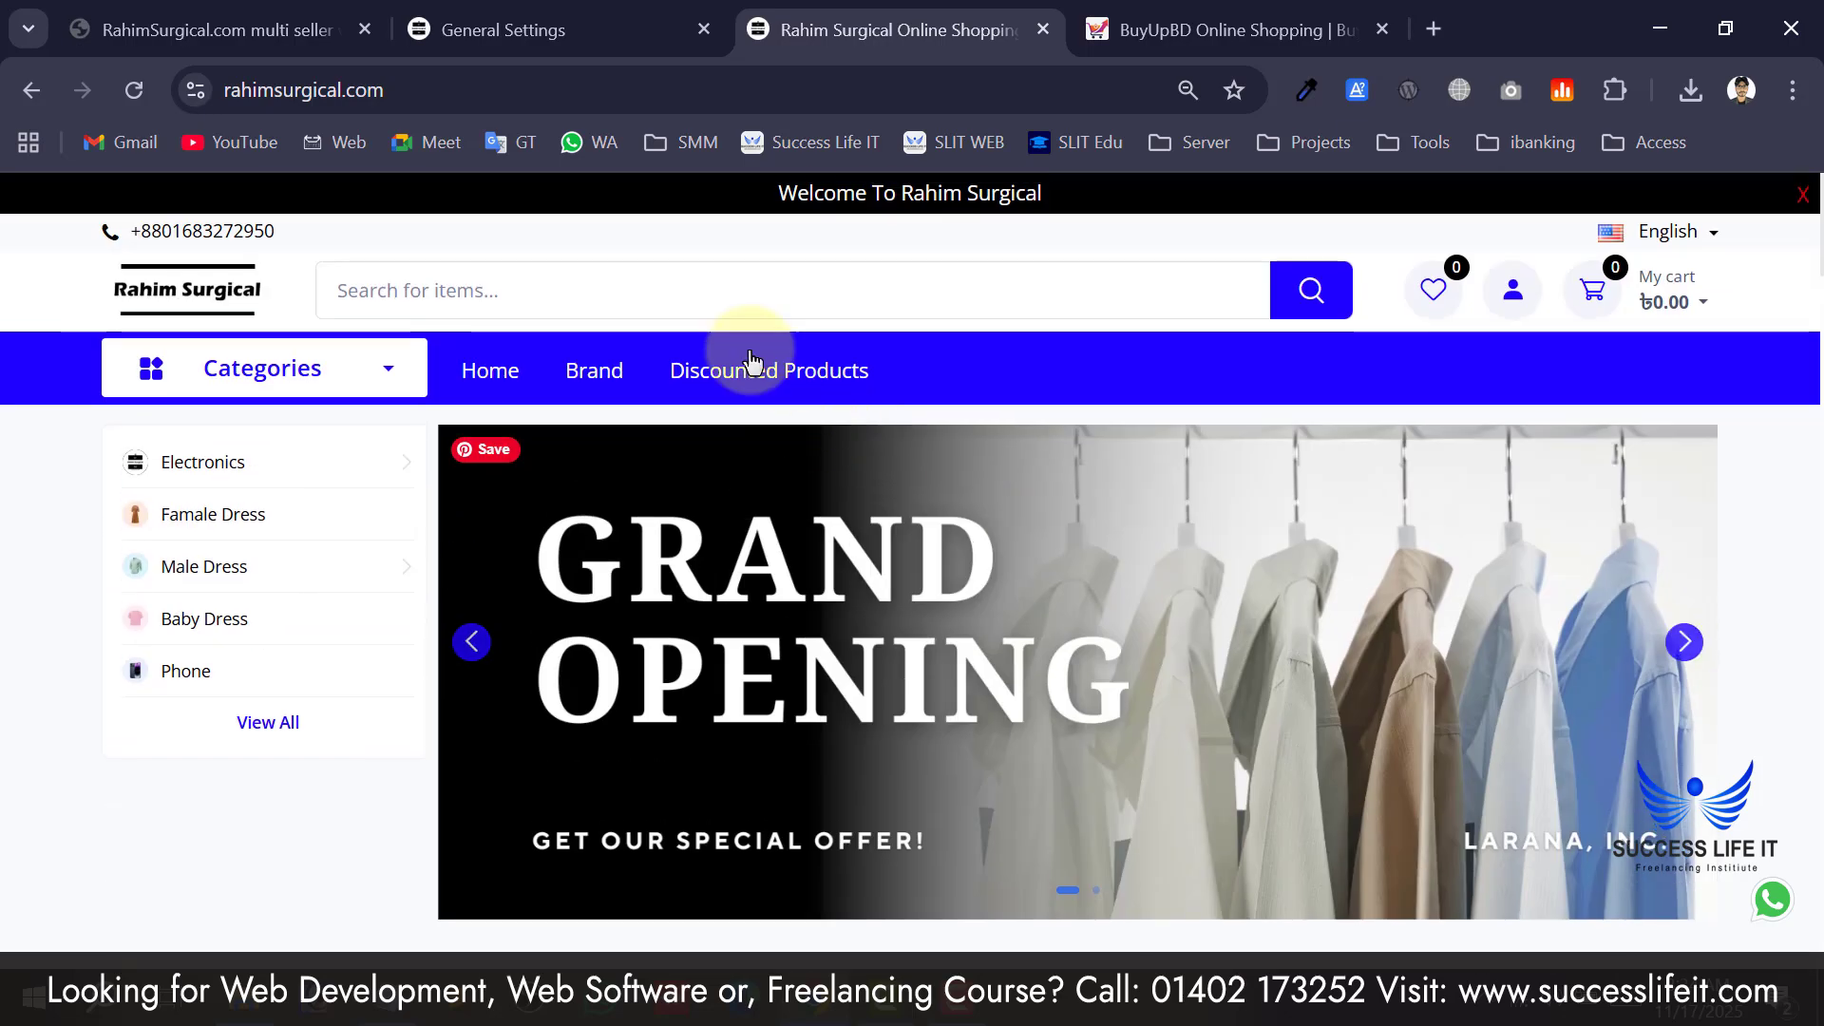
# Revert the Primary Color swatch to a near-black shade and save the website information.
pyautogui.click(589, 30)
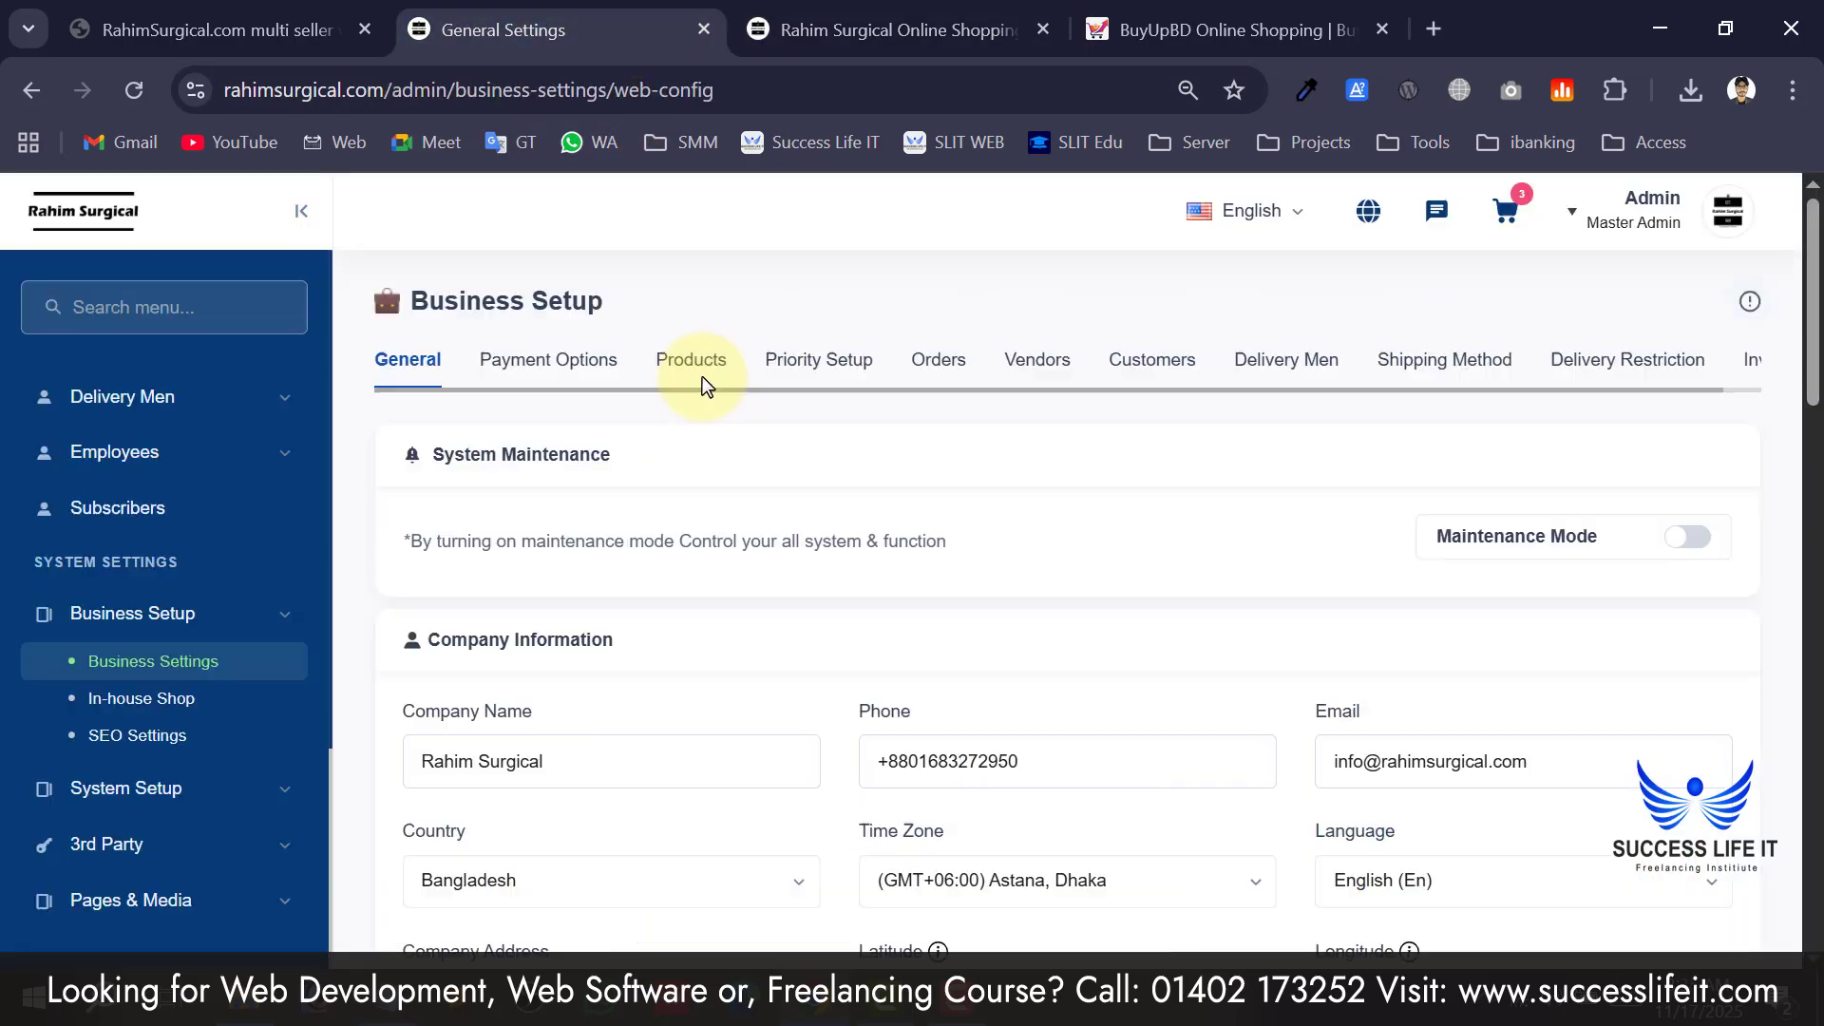
pyautogui.scroll(-15, 623, 652)
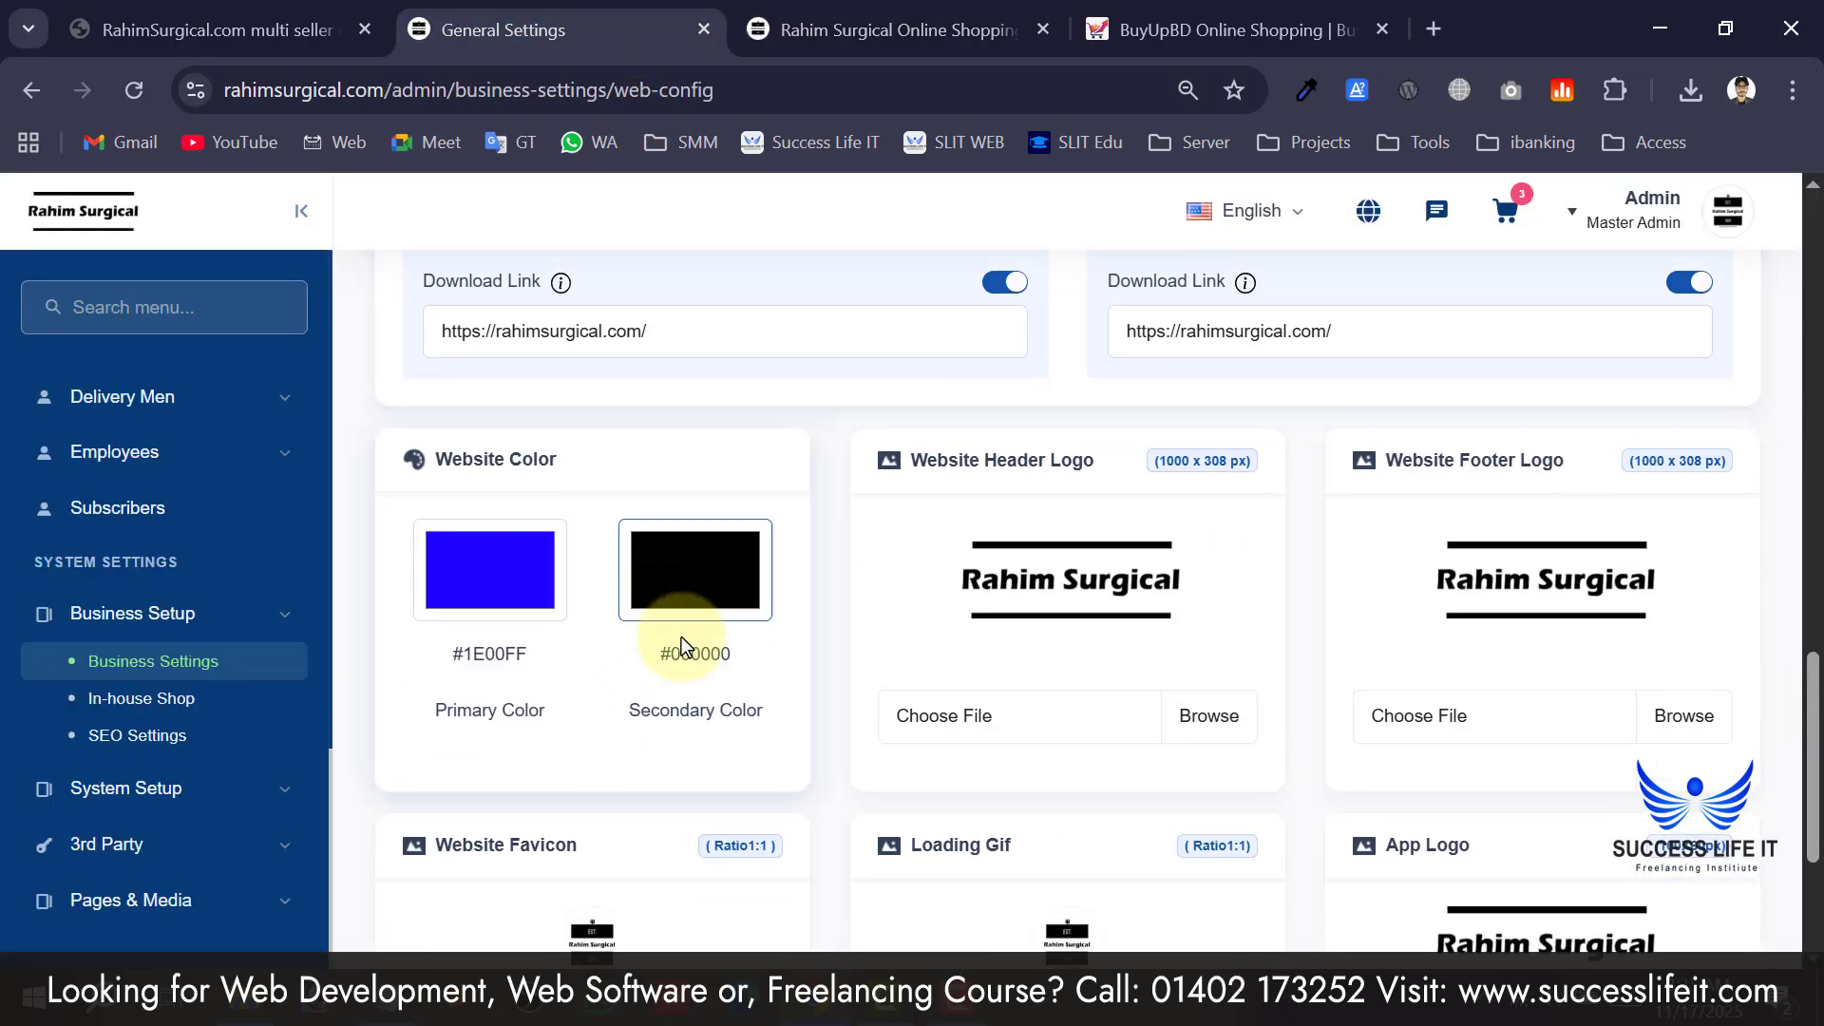
pyautogui.click(501, 598)
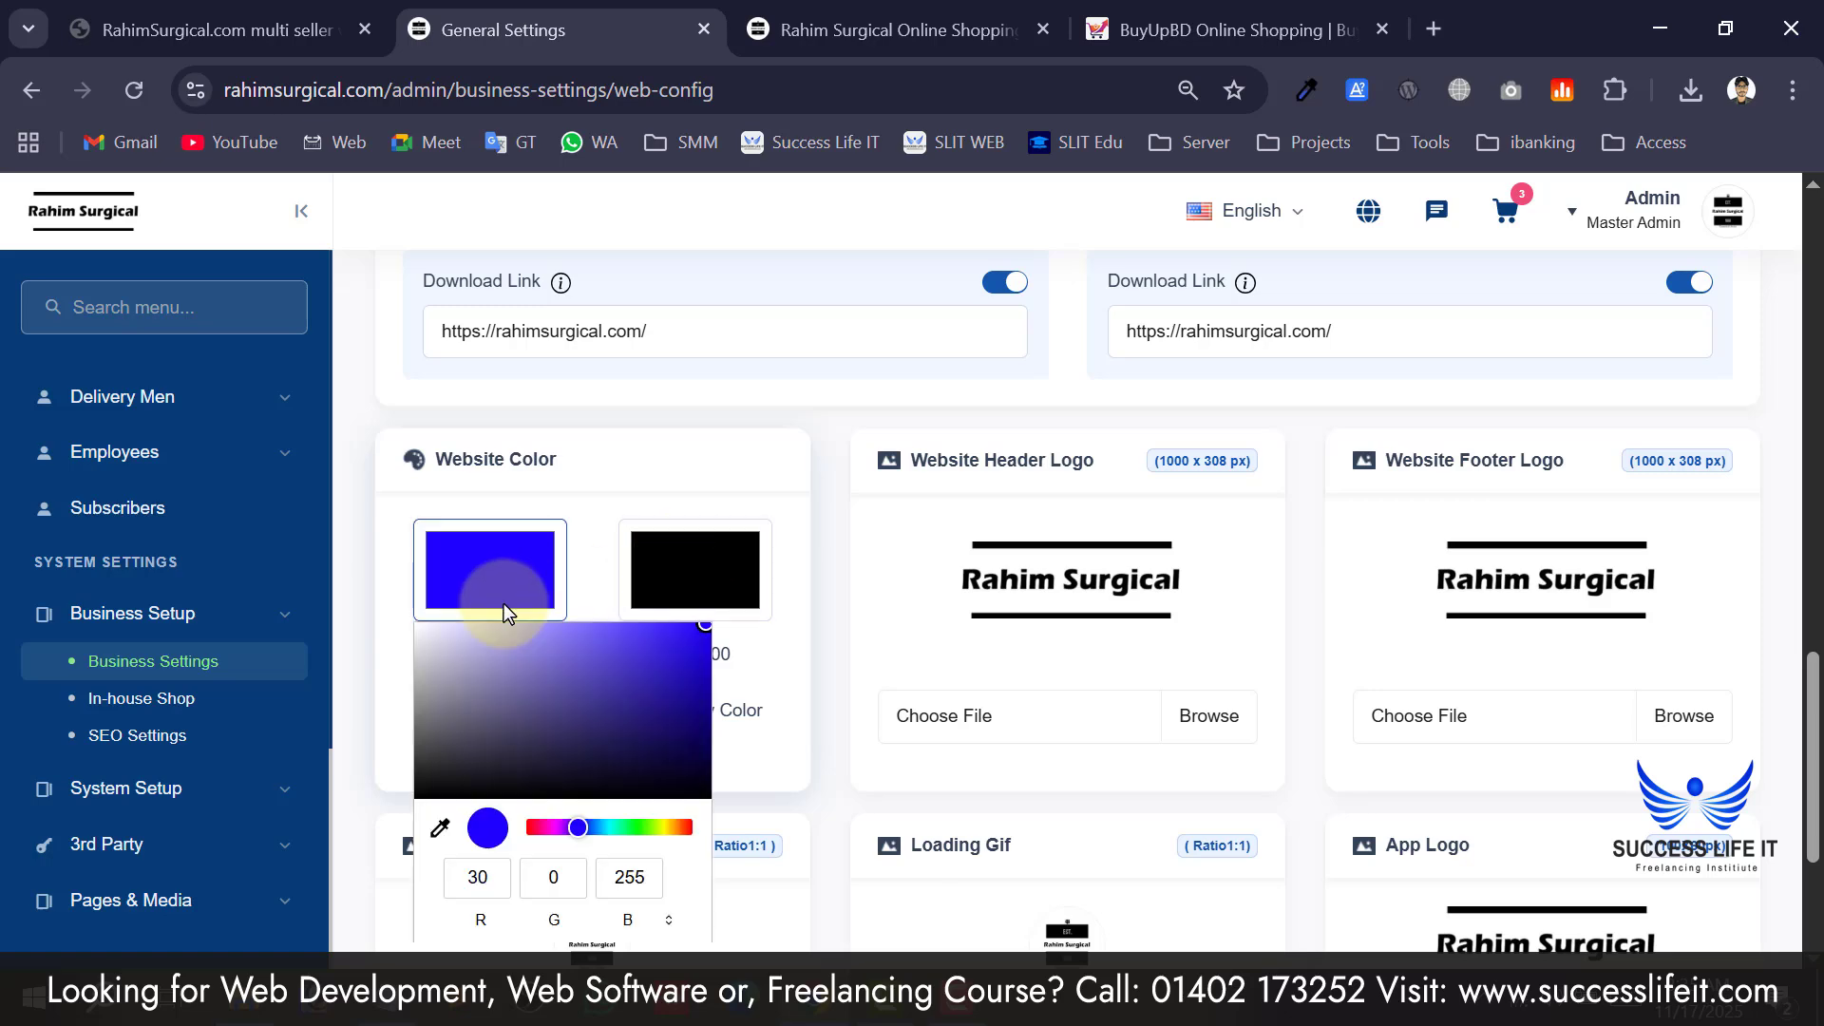
pyautogui.moveTo(454, 749); pyautogui.dragTo(404, 783)
pyautogui.click(396, 779)
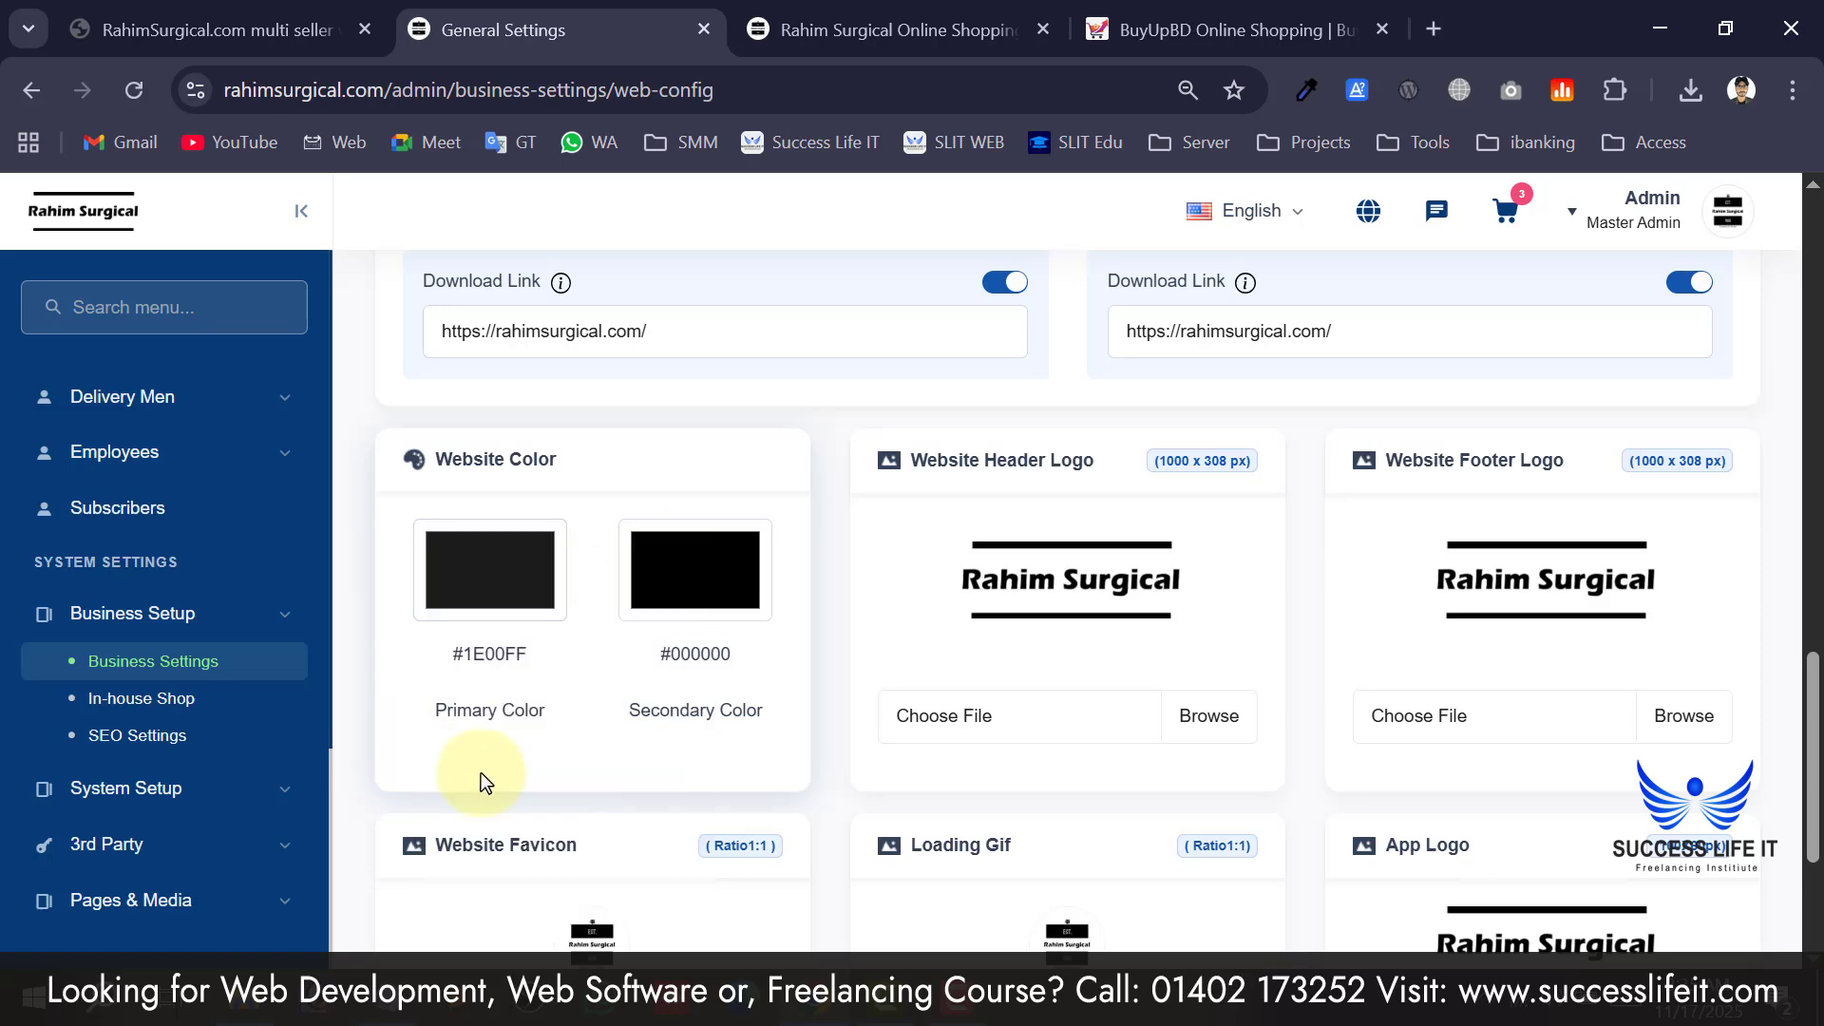
pyautogui.scroll(-2, 824, 791)
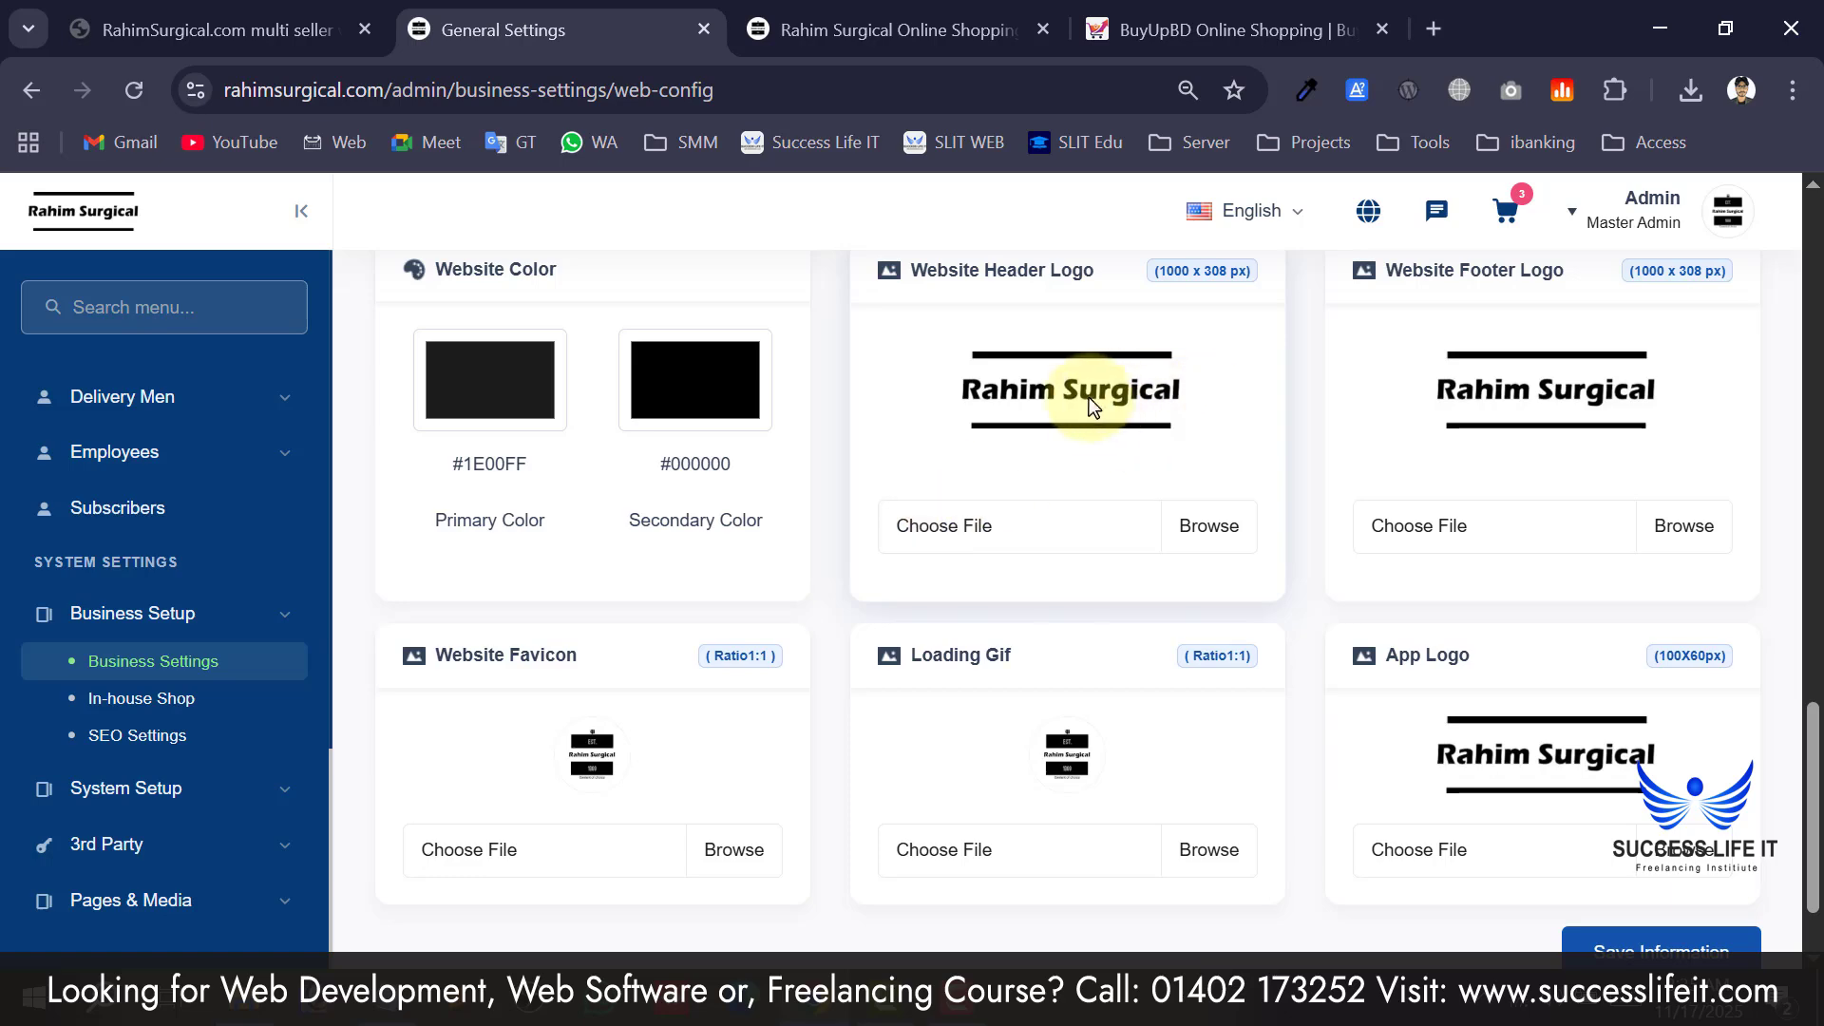
pyautogui.scroll(-1, 1615, 950)
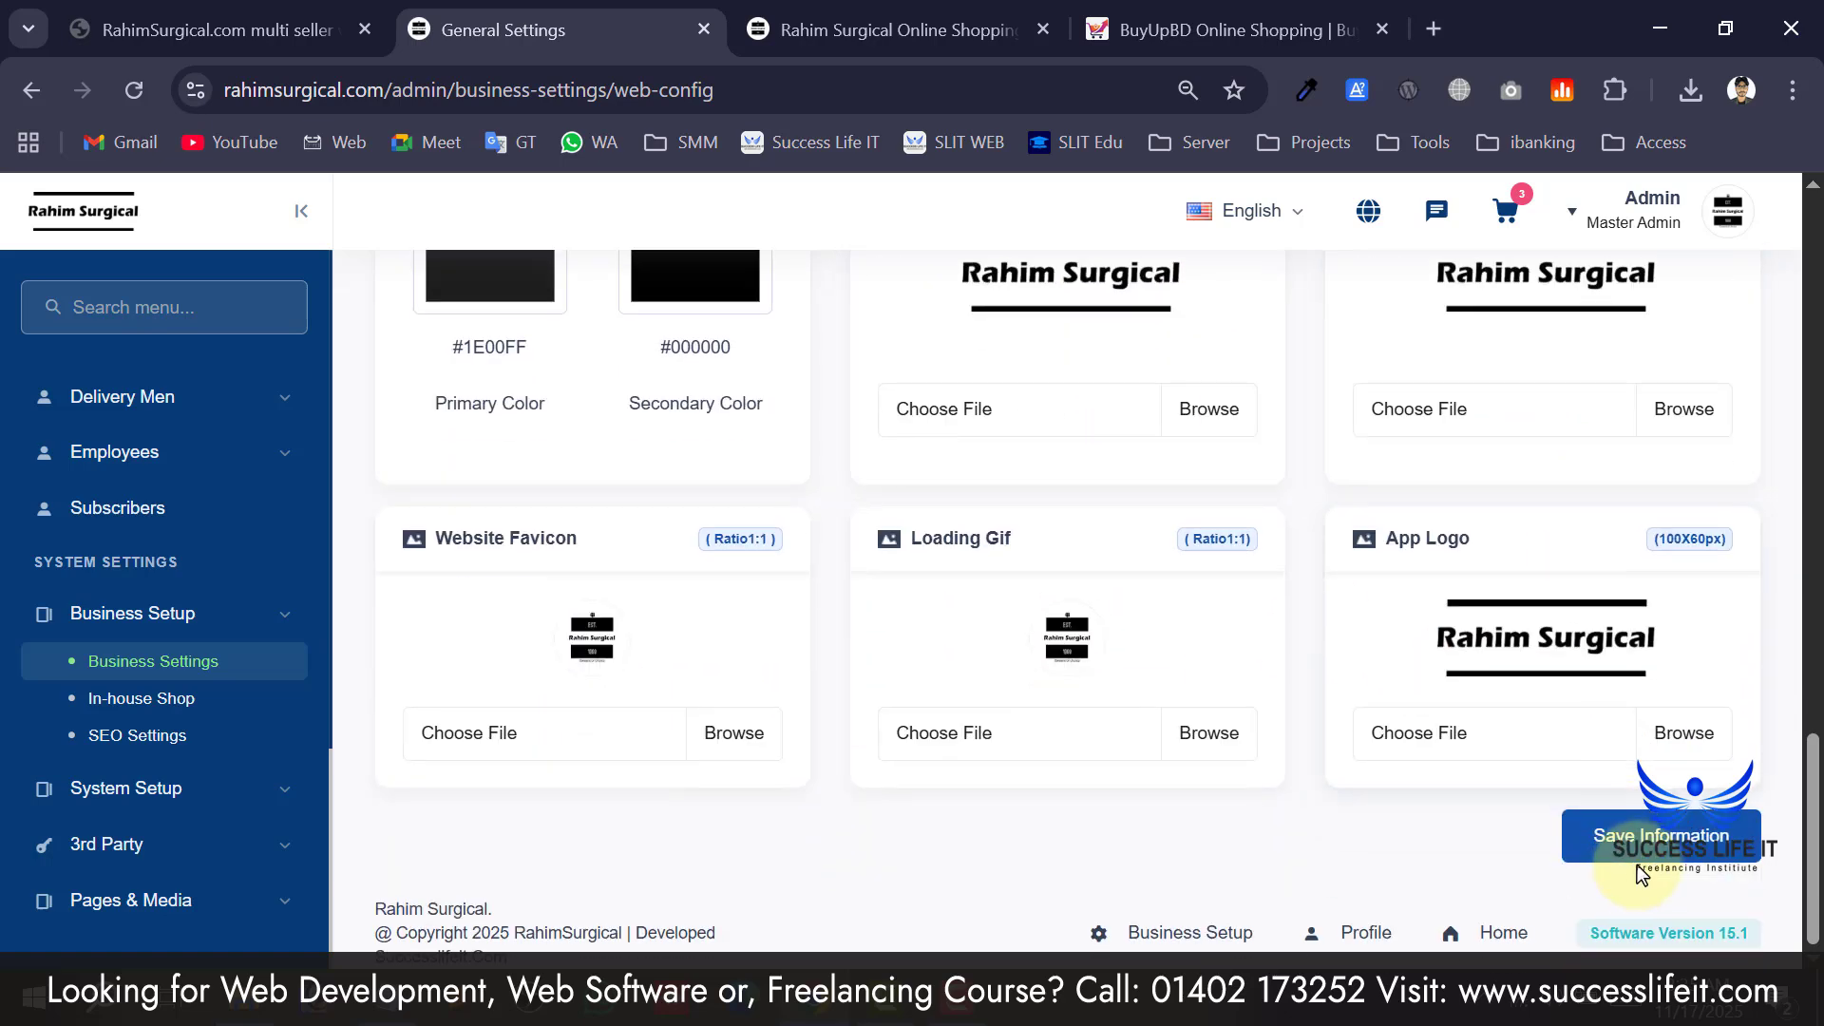
pyautogui.click(1620, 836)
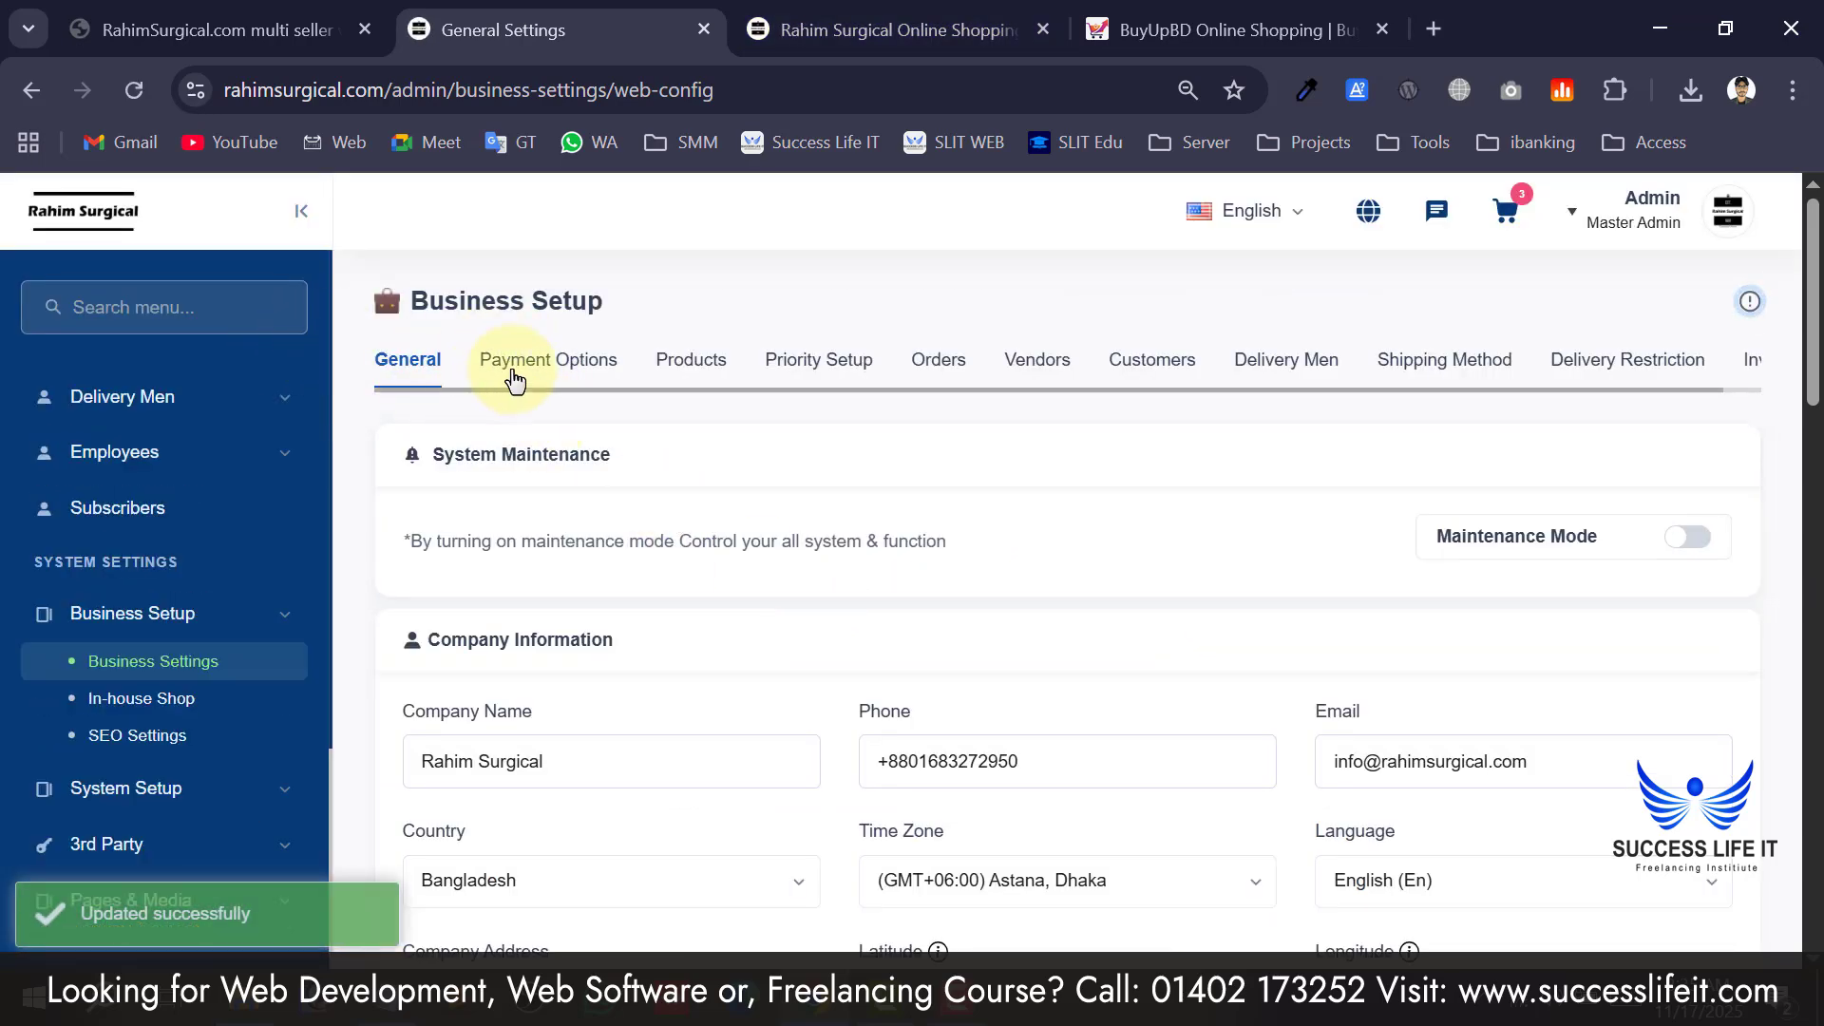
# Review Payment Options: cash on delivery and digital payment enabled, offline payment off.
pyautogui.click(514, 378)
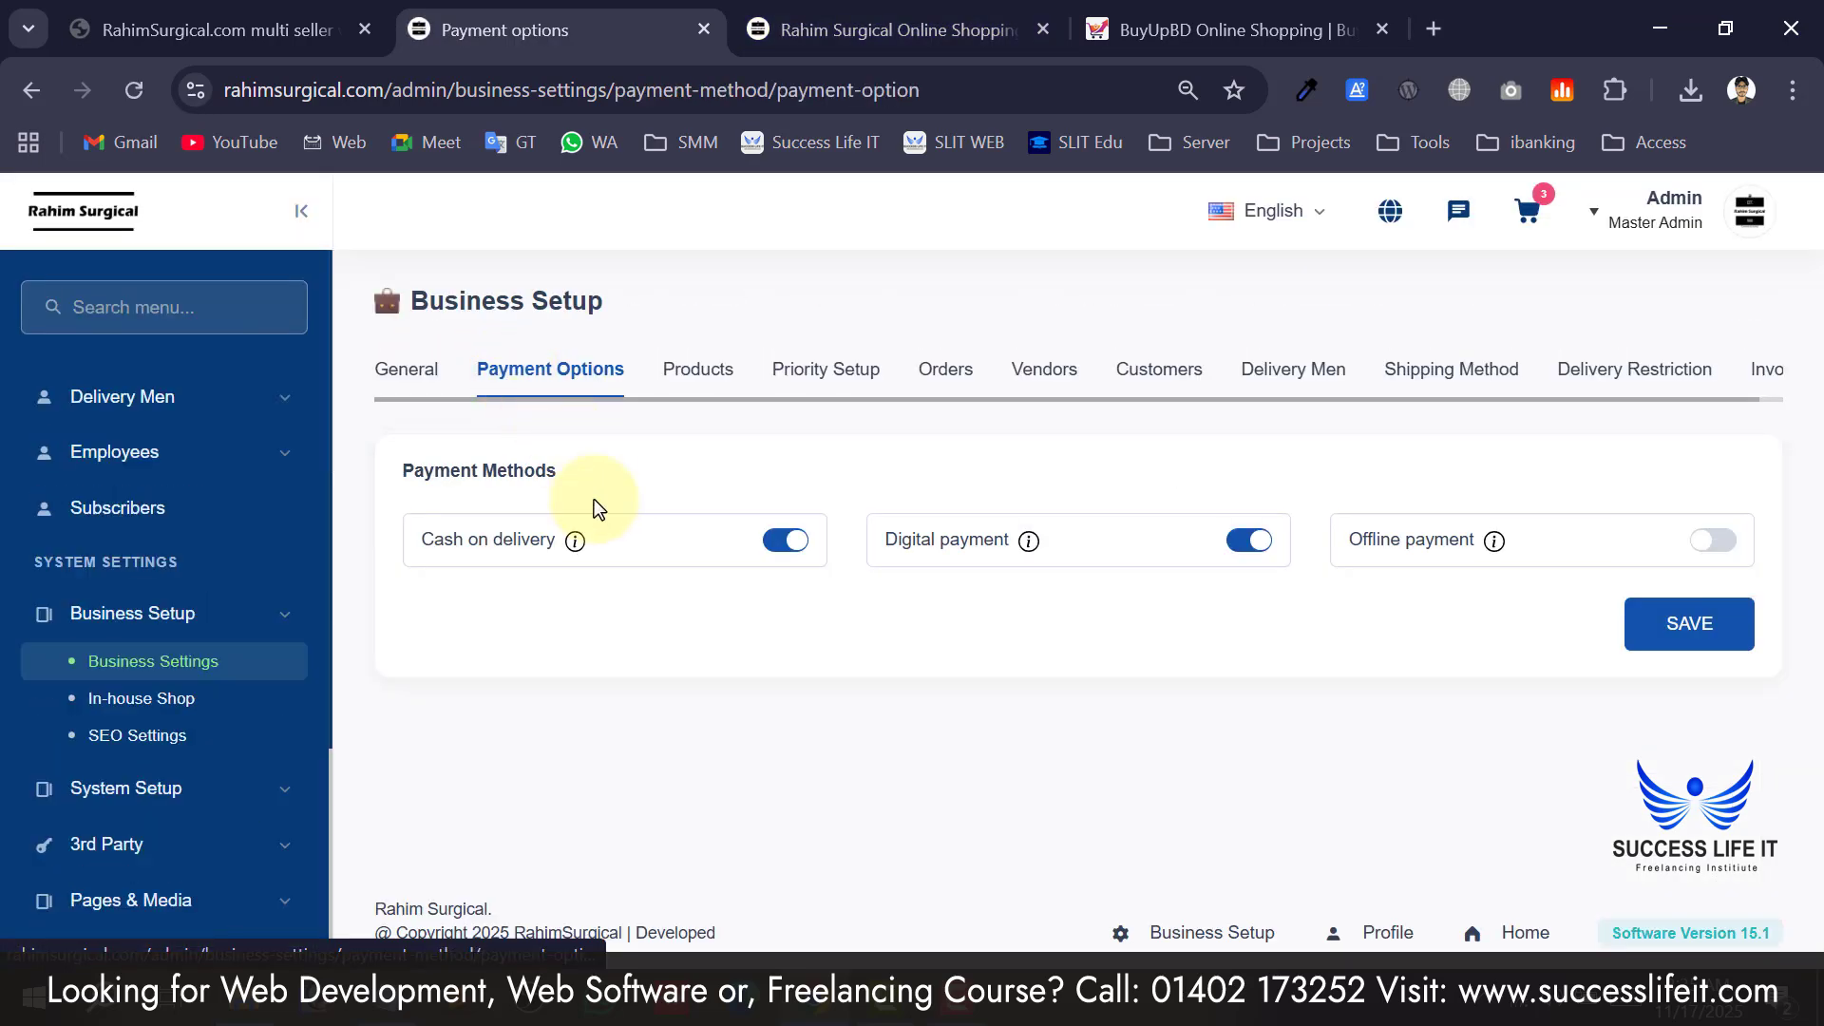
pyautogui.moveTo(433, 546); pyautogui.dragTo(499, 544)
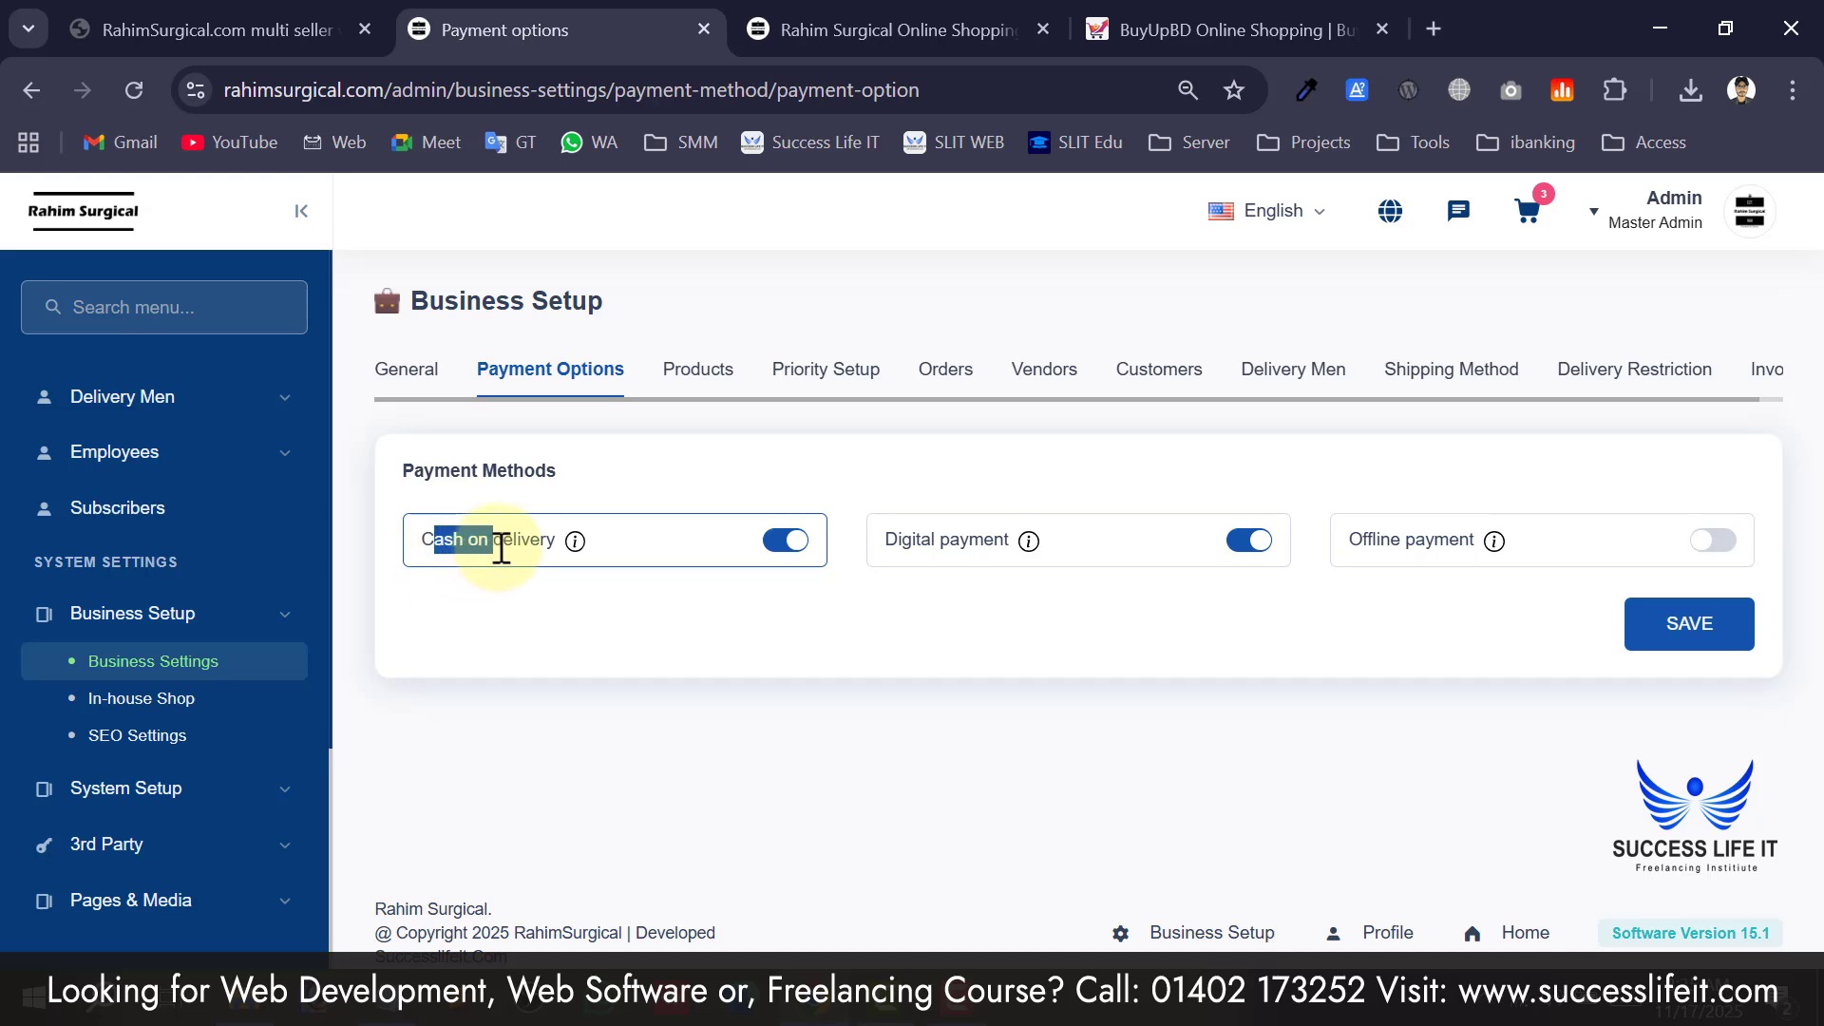
pyautogui.click(656, 633)
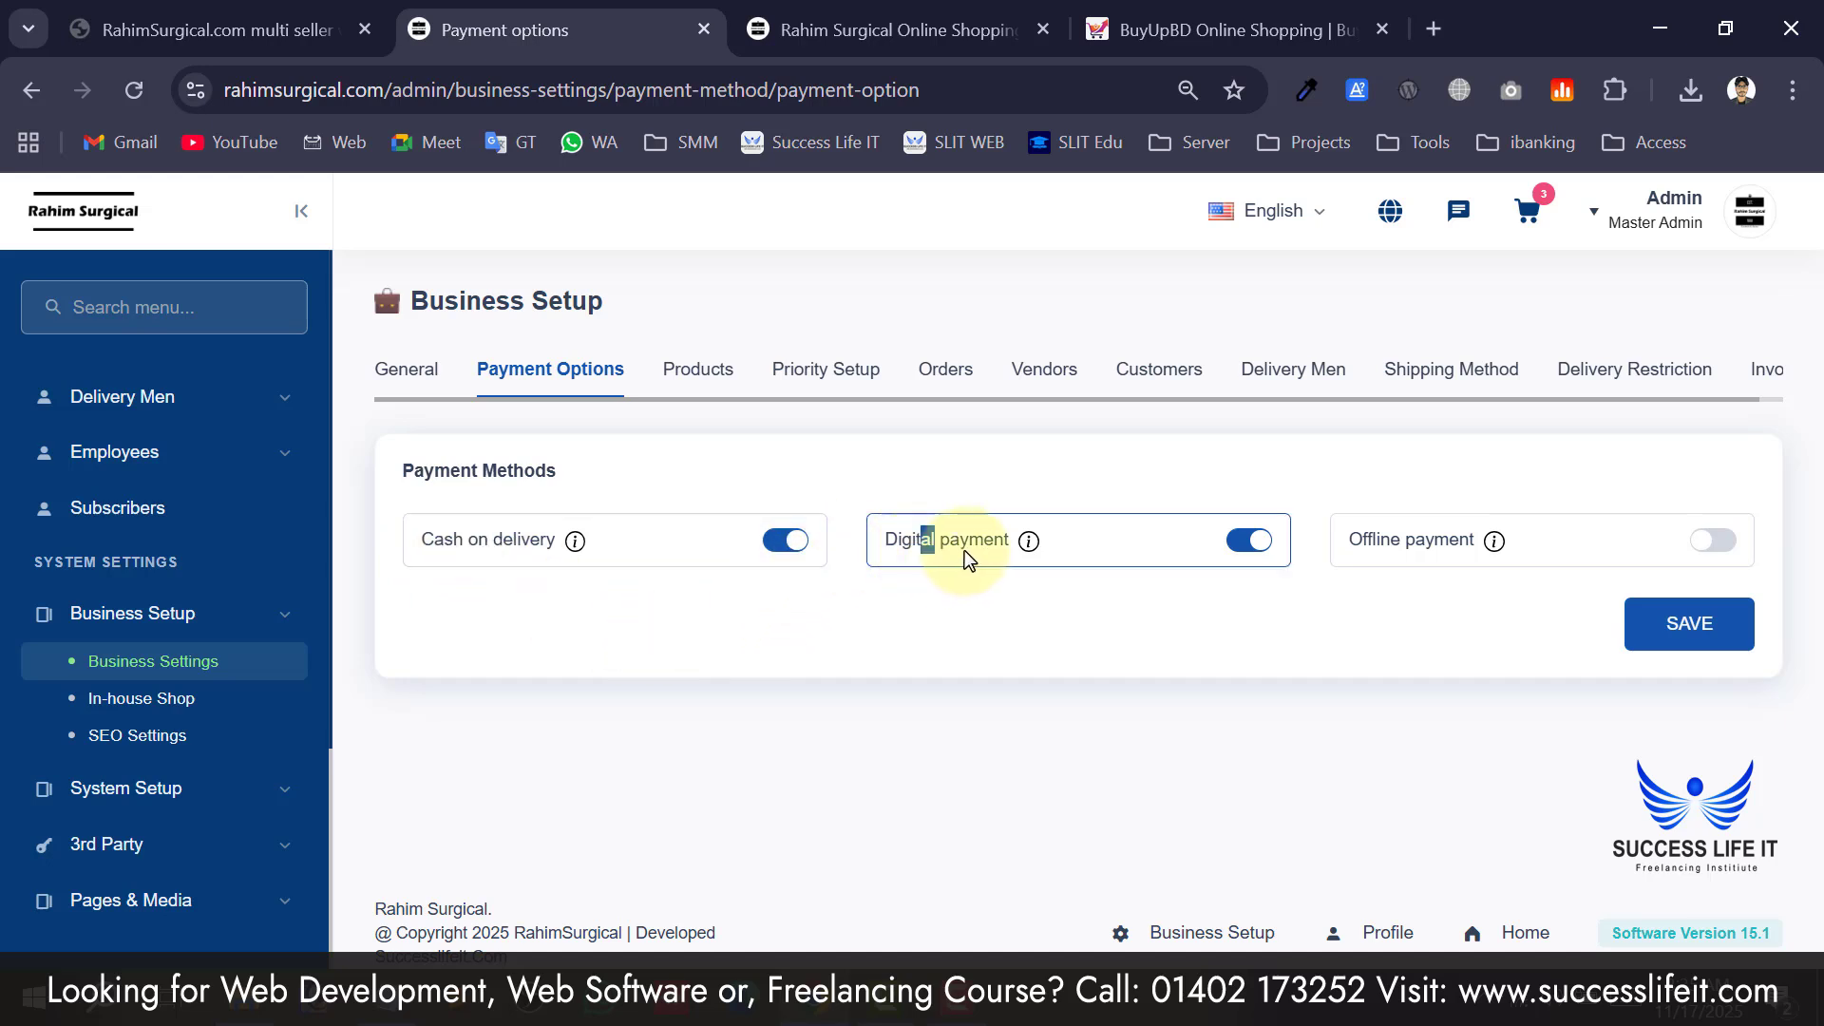
pyautogui.moveTo(966, 550); pyautogui.dragTo(1024, 608)
pyautogui.click(994, 556)
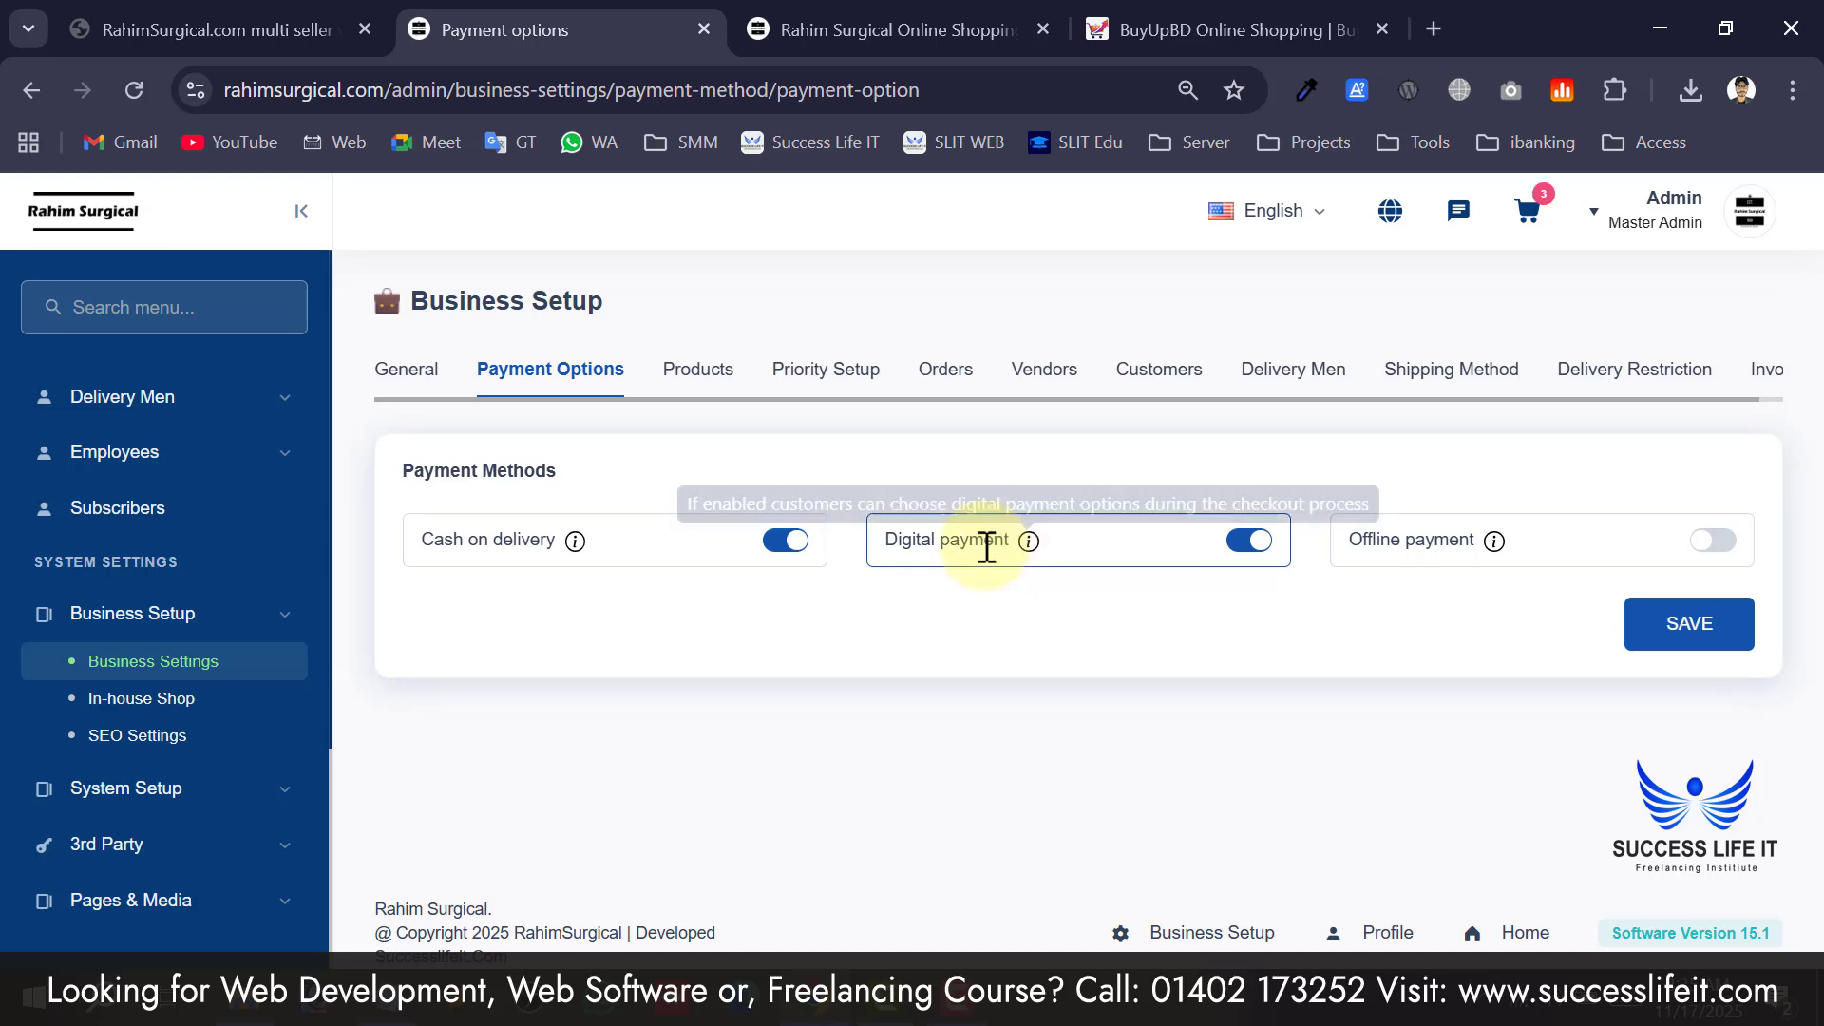
pyautogui.moveTo(984, 548); pyautogui.dragTo(916, 579)
pyautogui.click(918, 581)
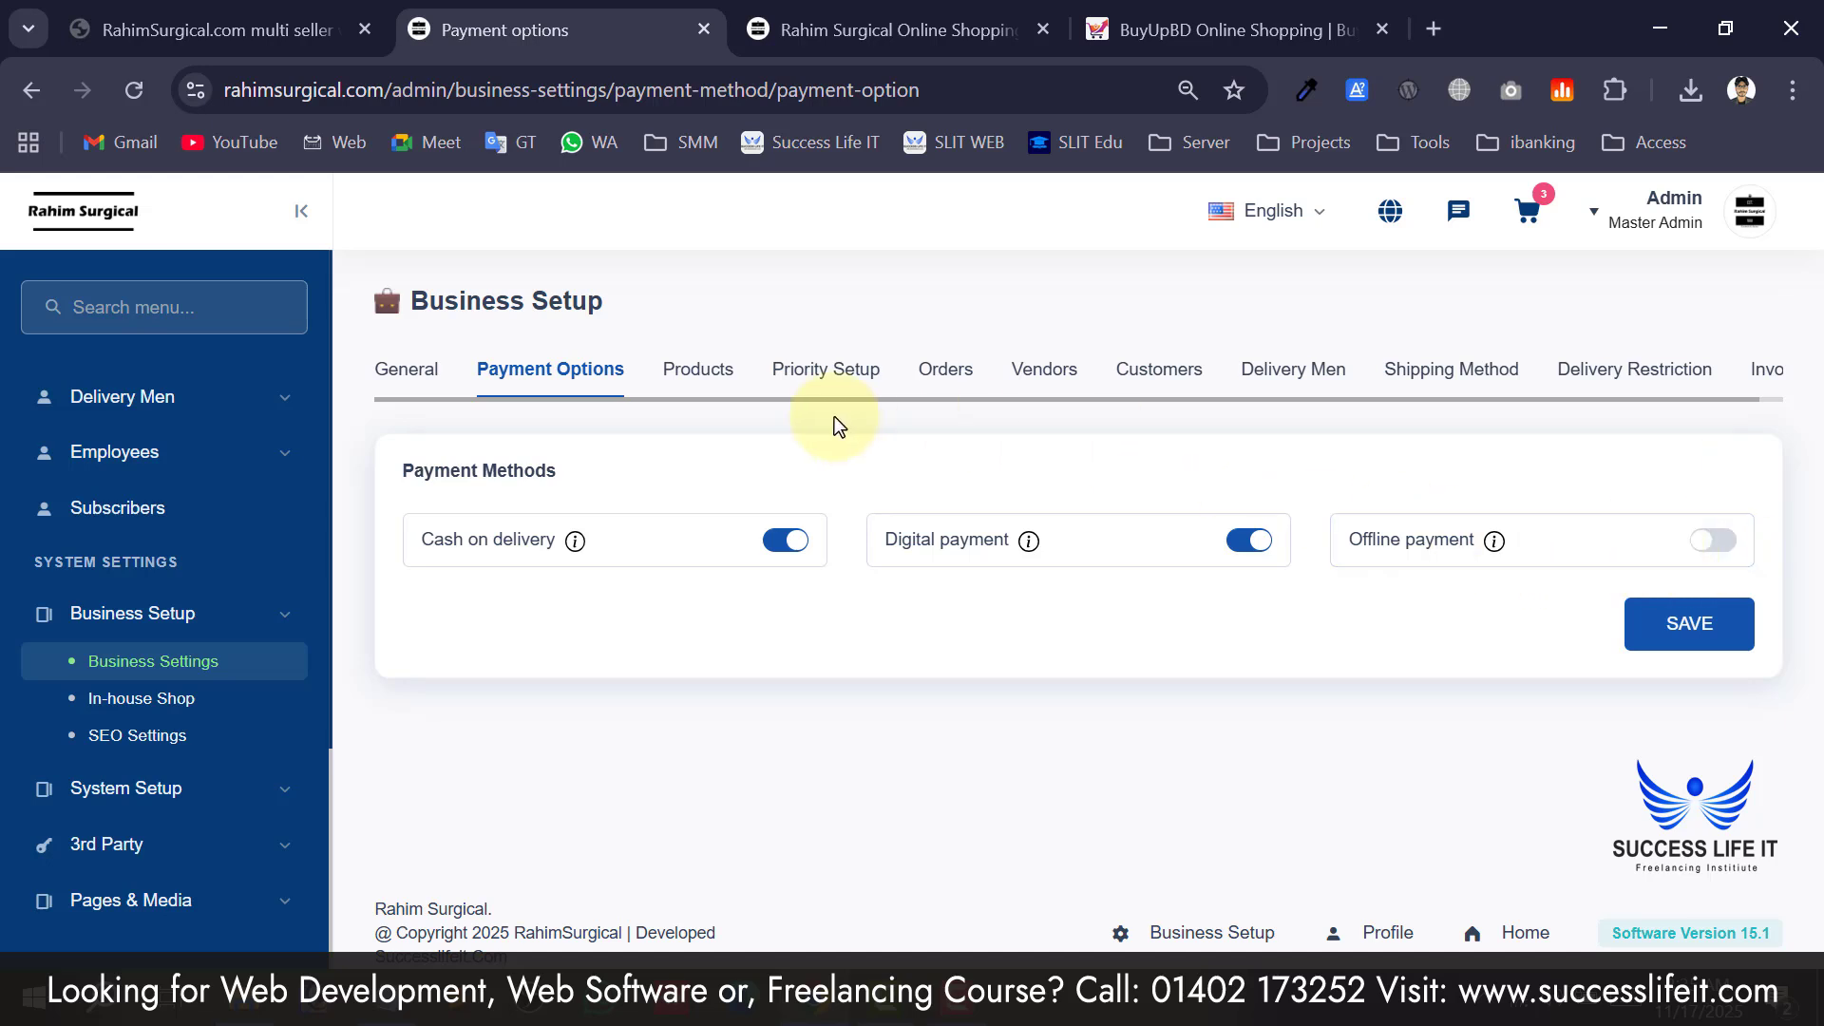
pyautogui.click(691, 385)
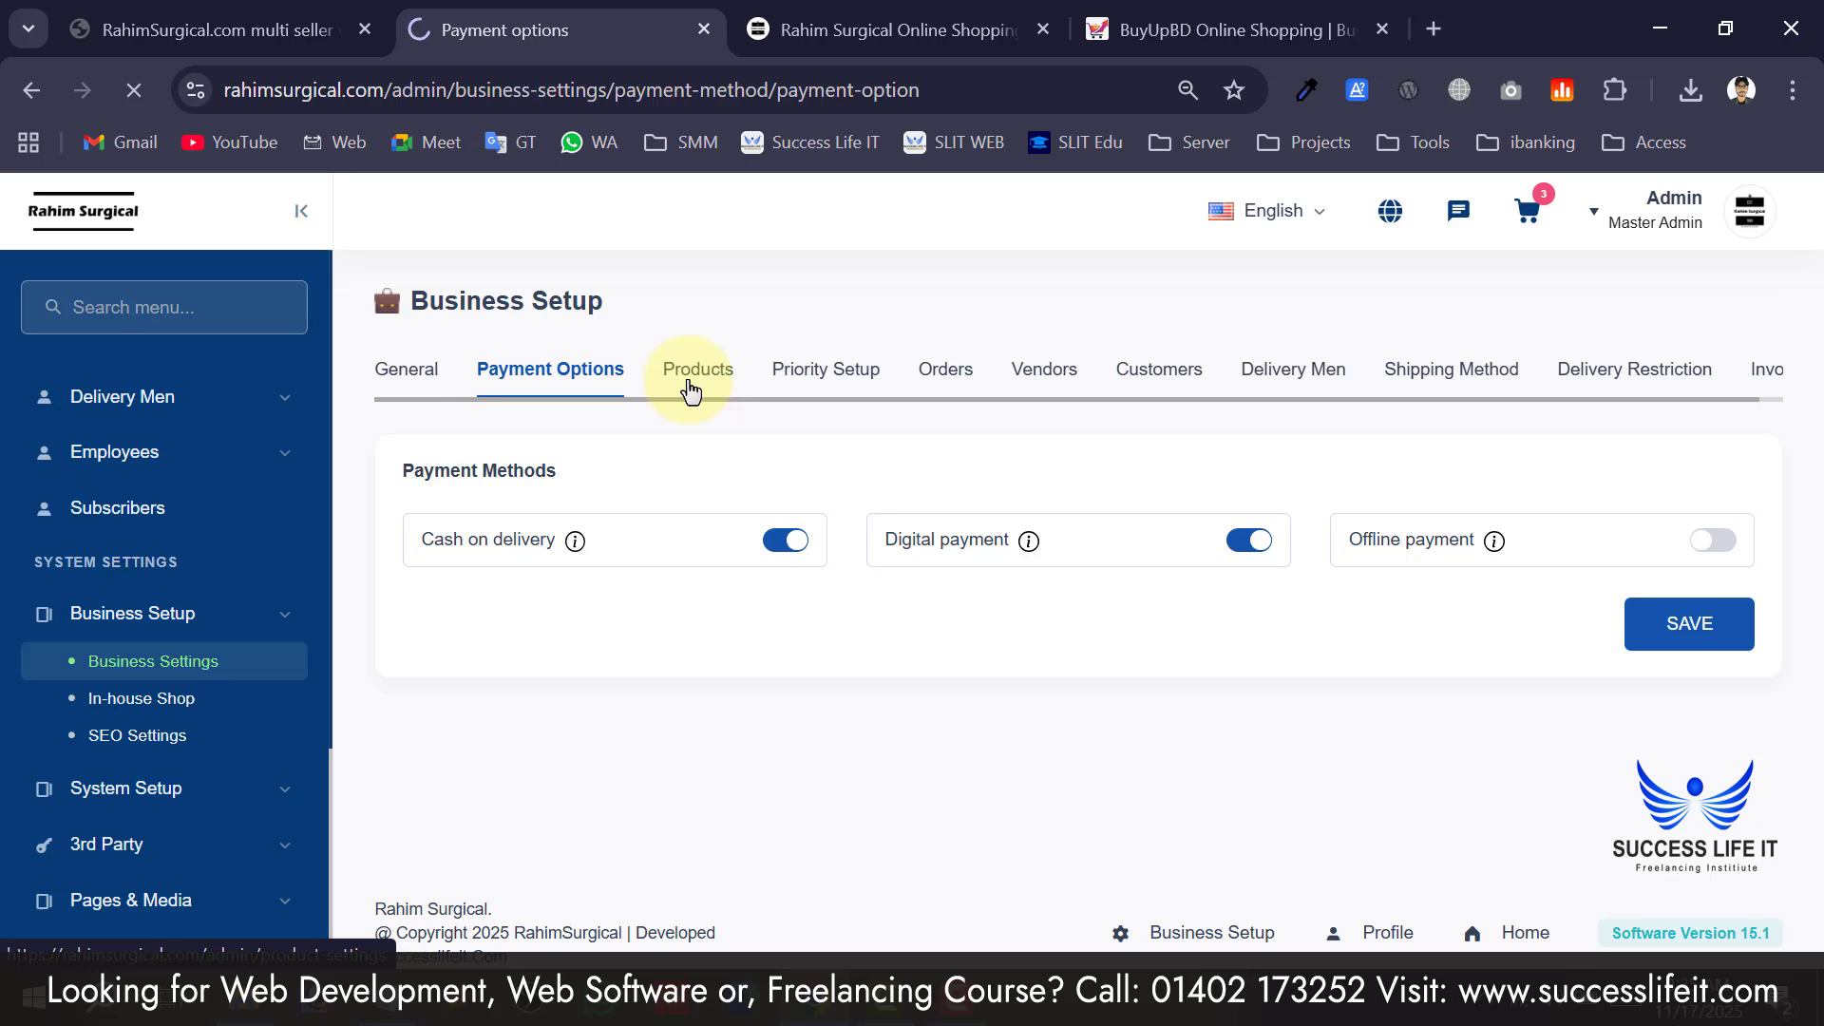
# In Product Setup, switch on Sell Digital Product and confirm the prompt with Ok.
pyautogui.click(595, 574)
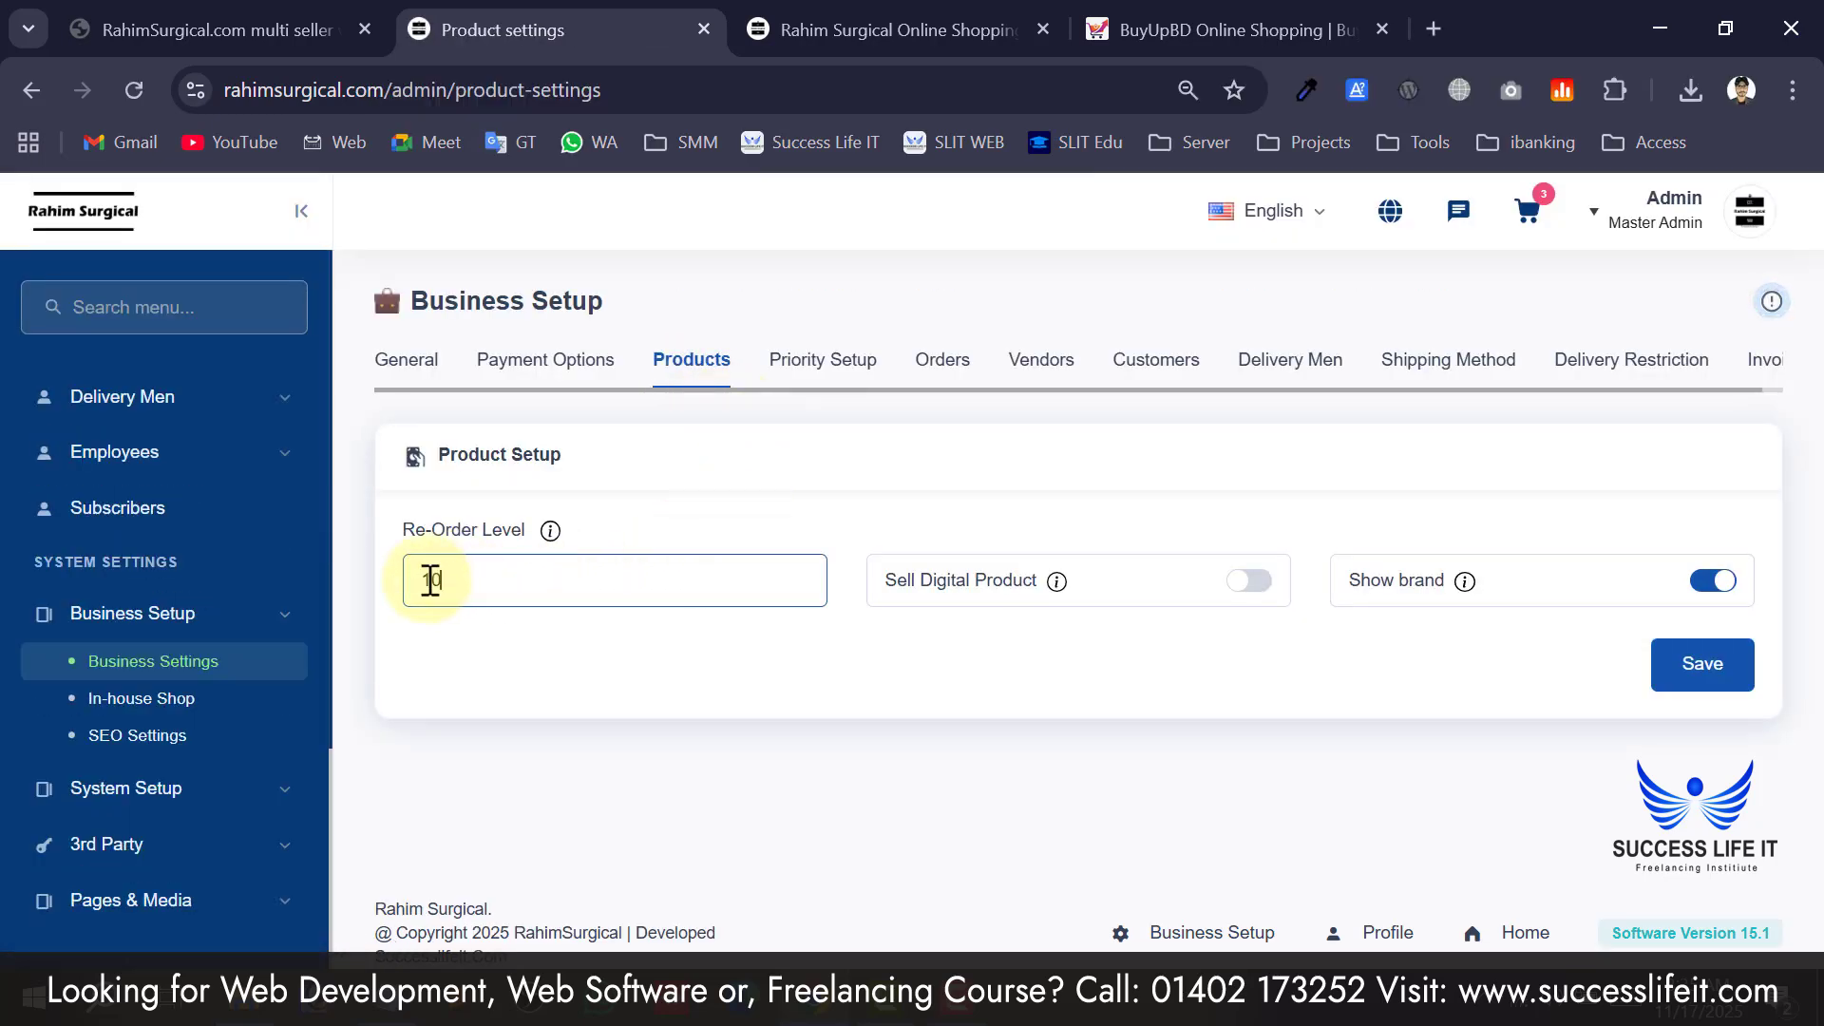
pyautogui.click(1107, 585)
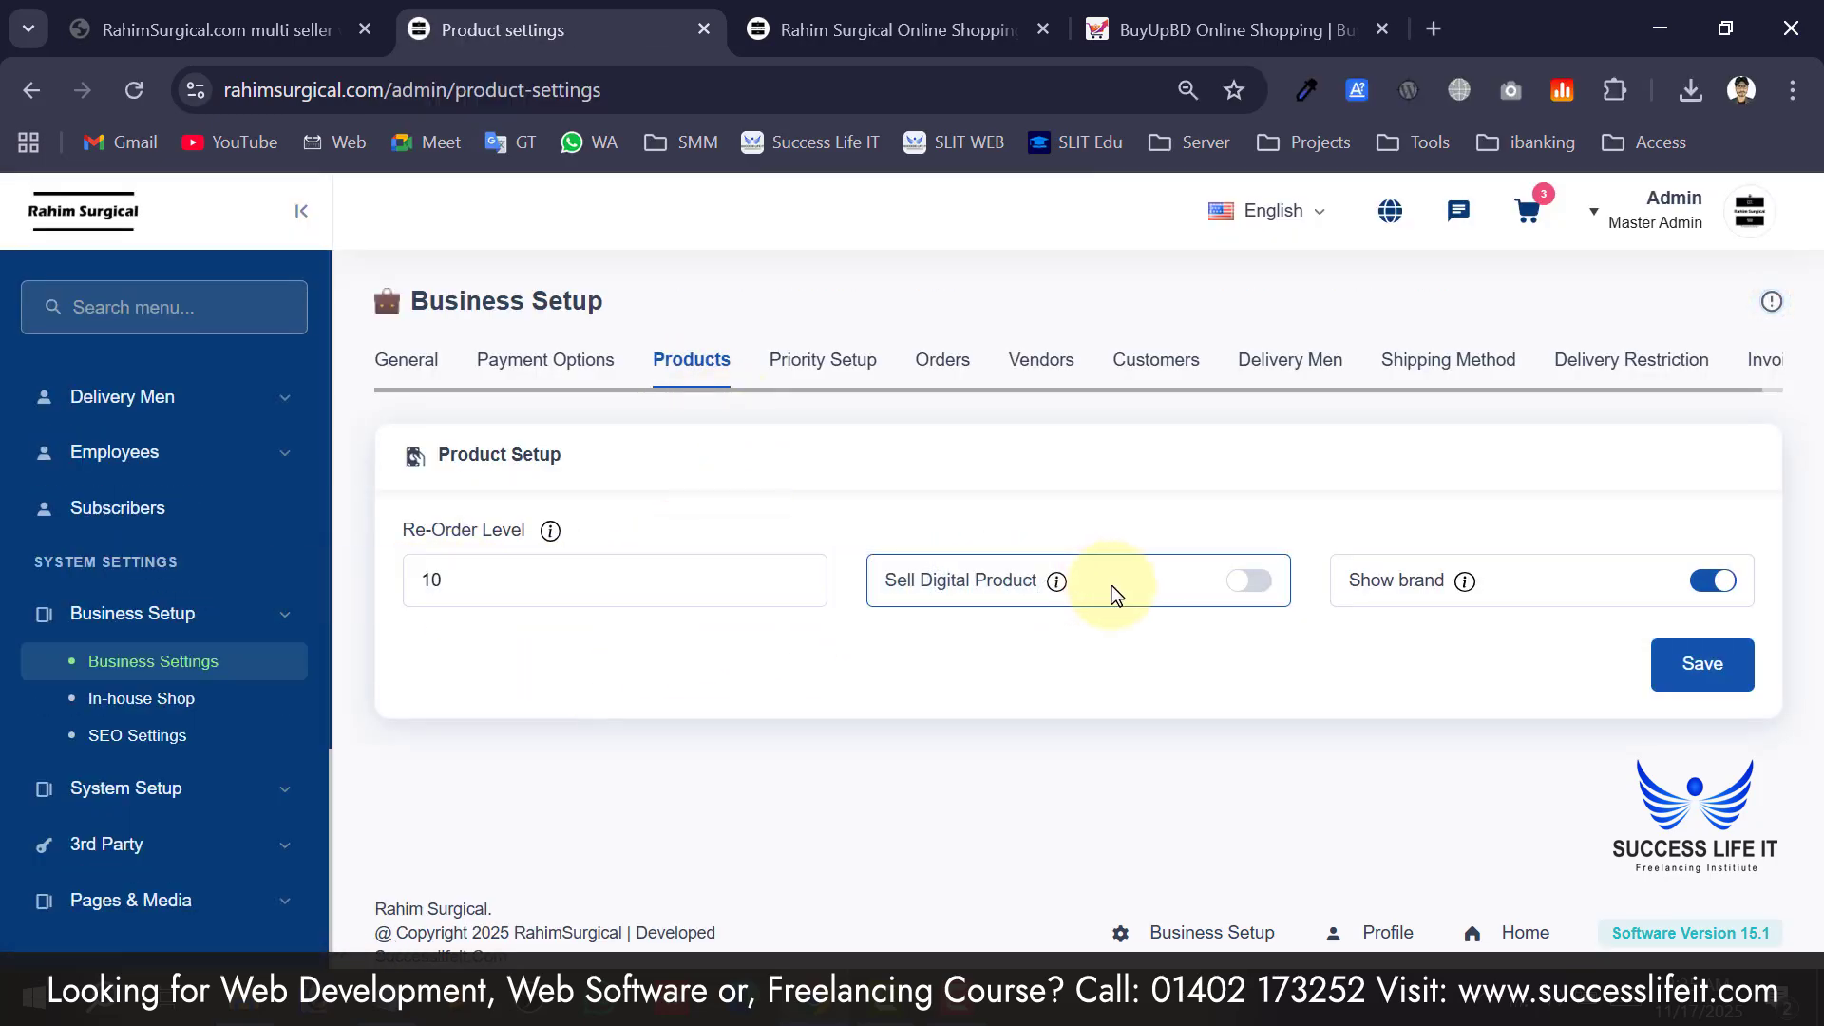
pyautogui.moveTo(1058, 591)
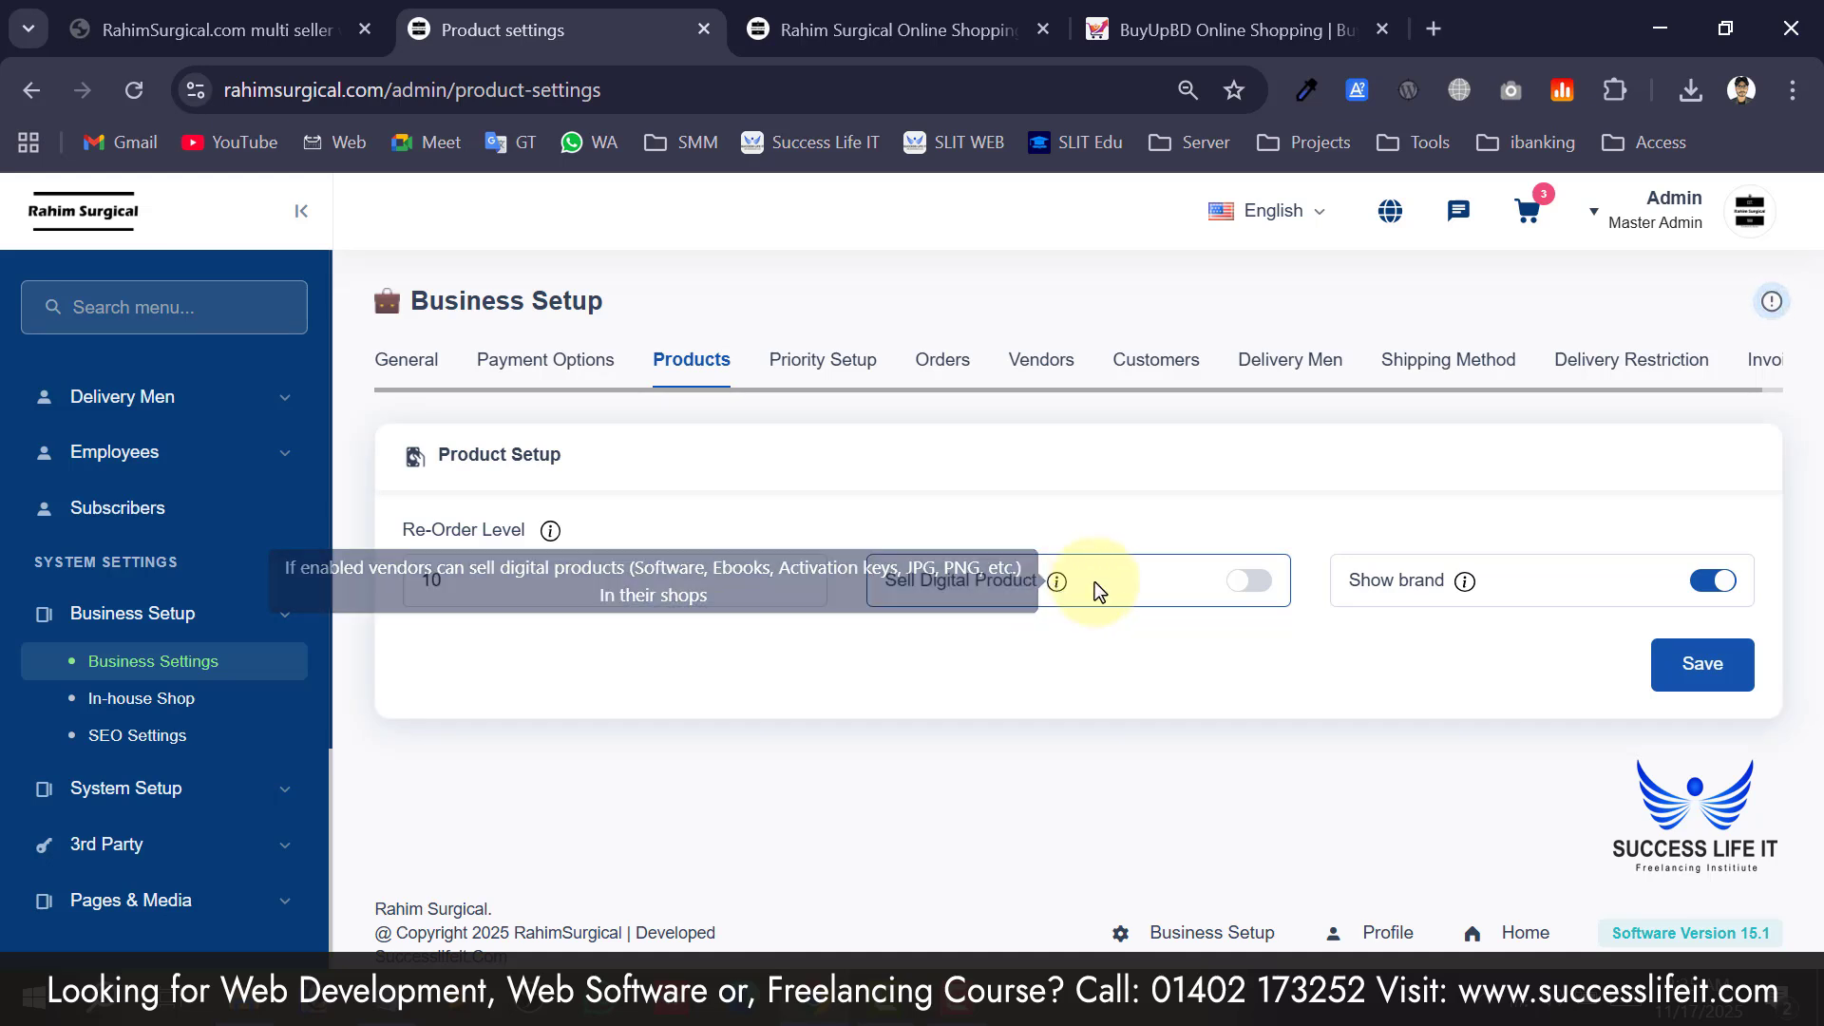
pyautogui.click(1249, 584)
pyautogui.click(798, 708)
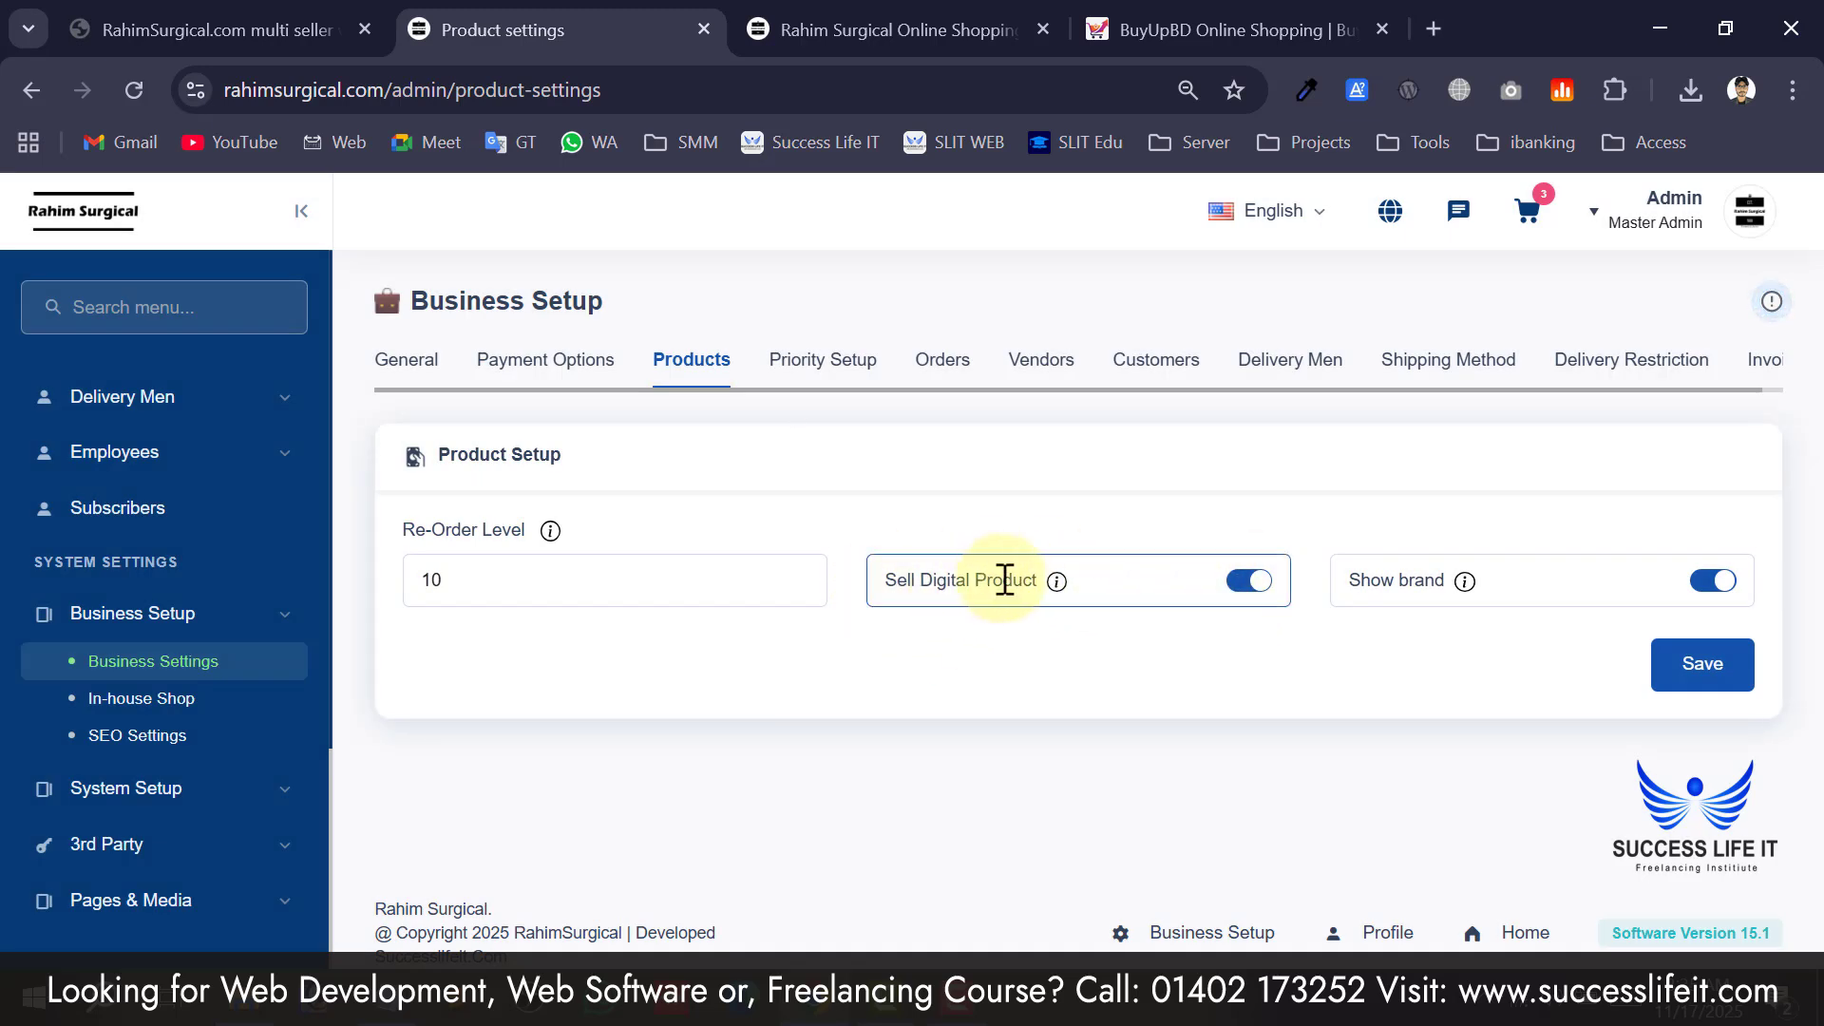
# Save the product settings and move to Order Settings, where only guest checkout is on.
pyautogui.click(1696, 665)
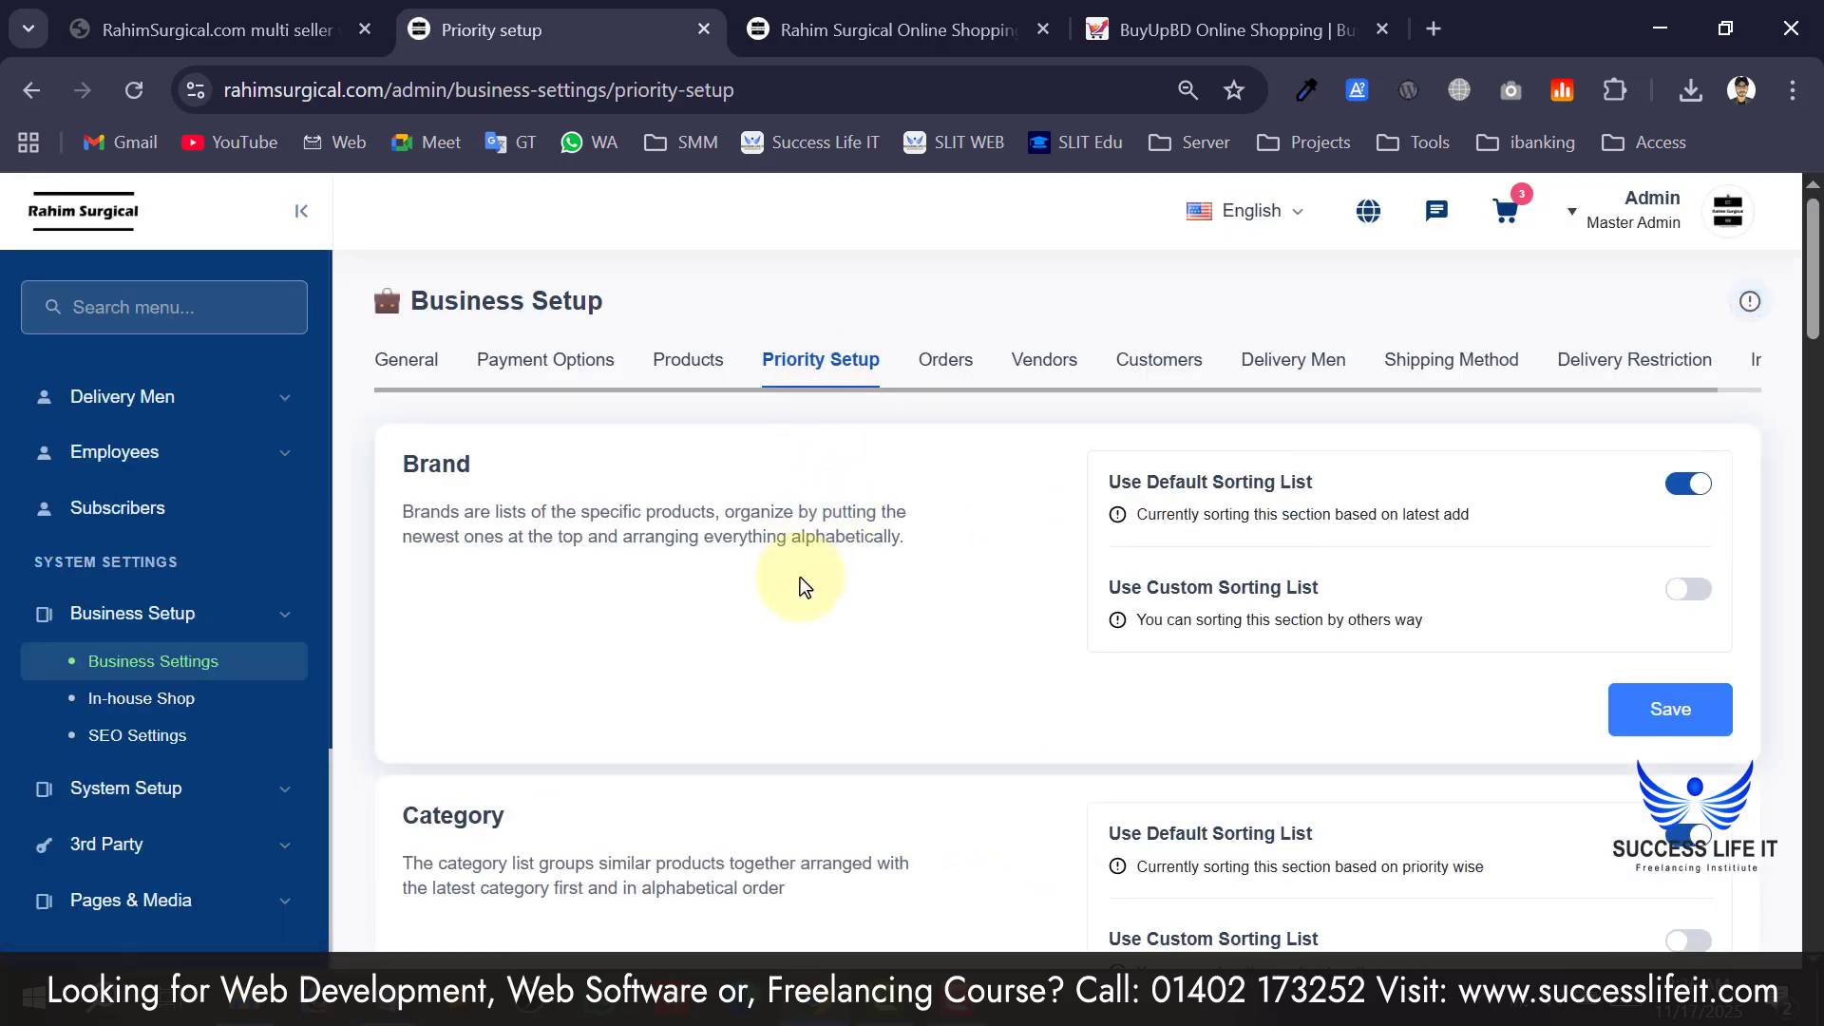
pyautogui.scroll(-5, 800, 579)
pyautogui.scroll(-10, 800, 584)
pyautogui.scroll(14, 812, 589)
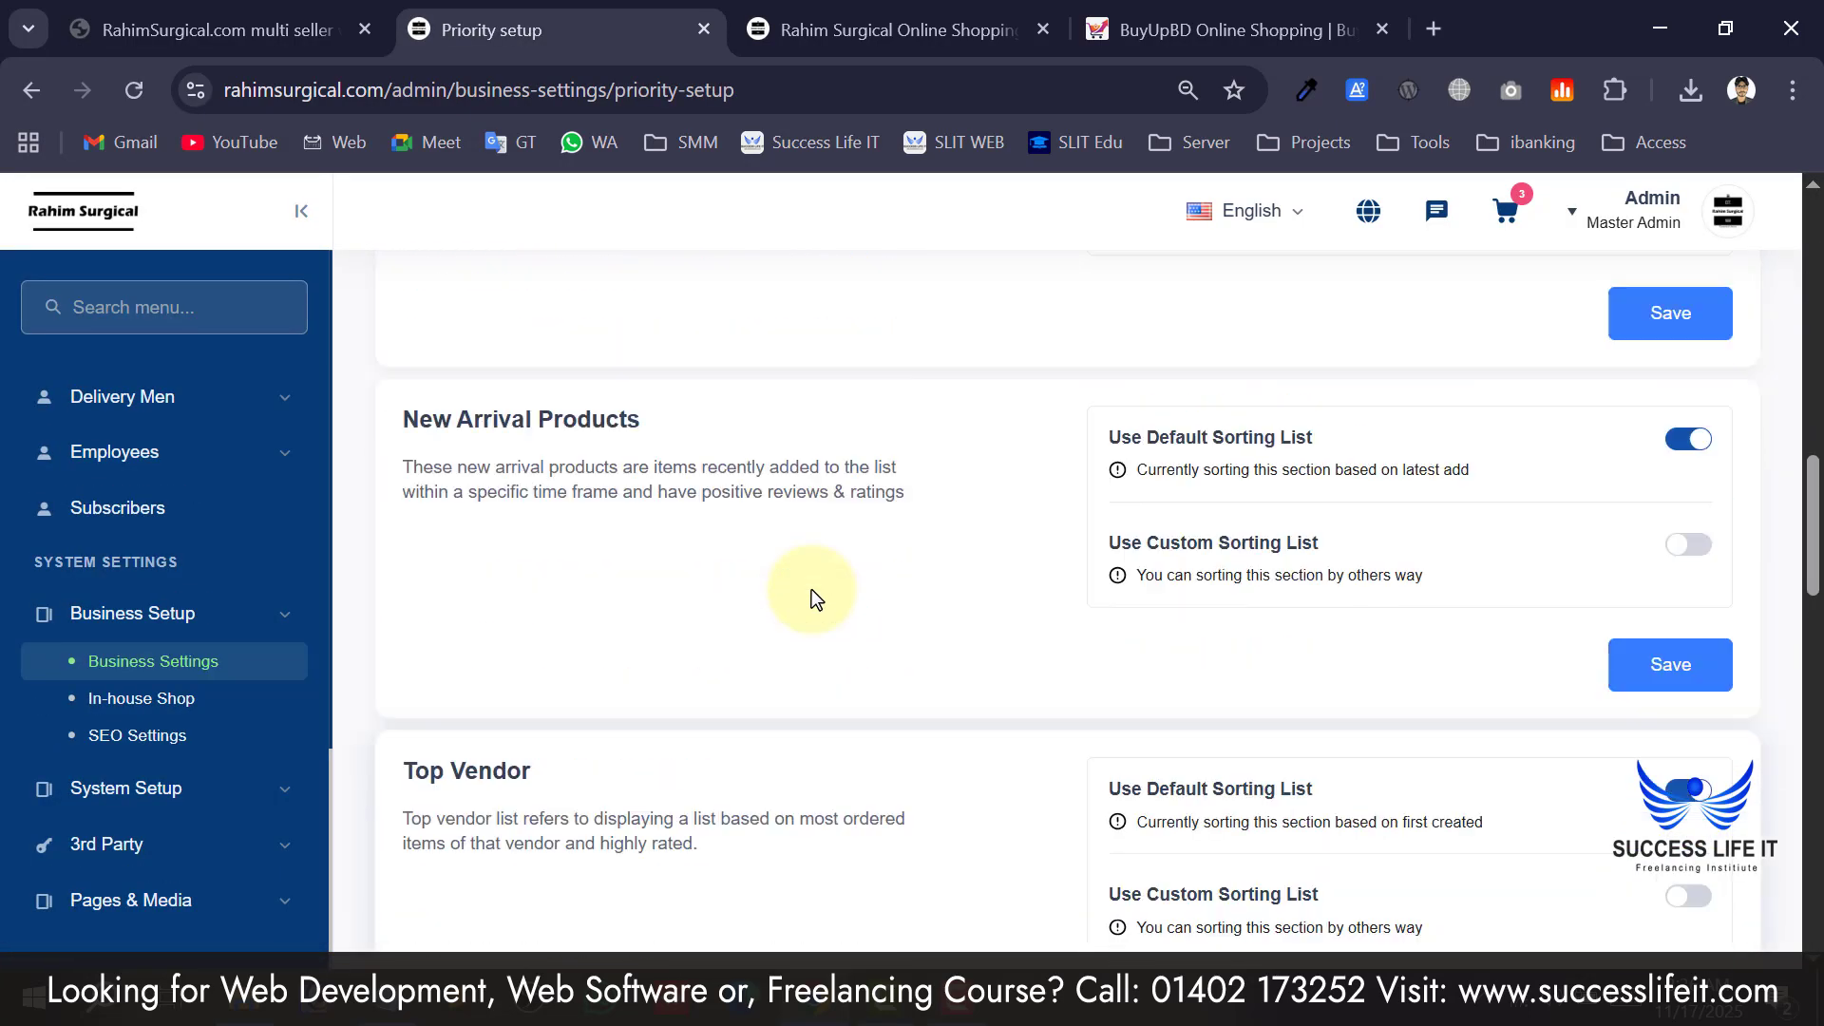
pyautogui.scroll(5, 812, 589)
pyautogui.click(939, 359)
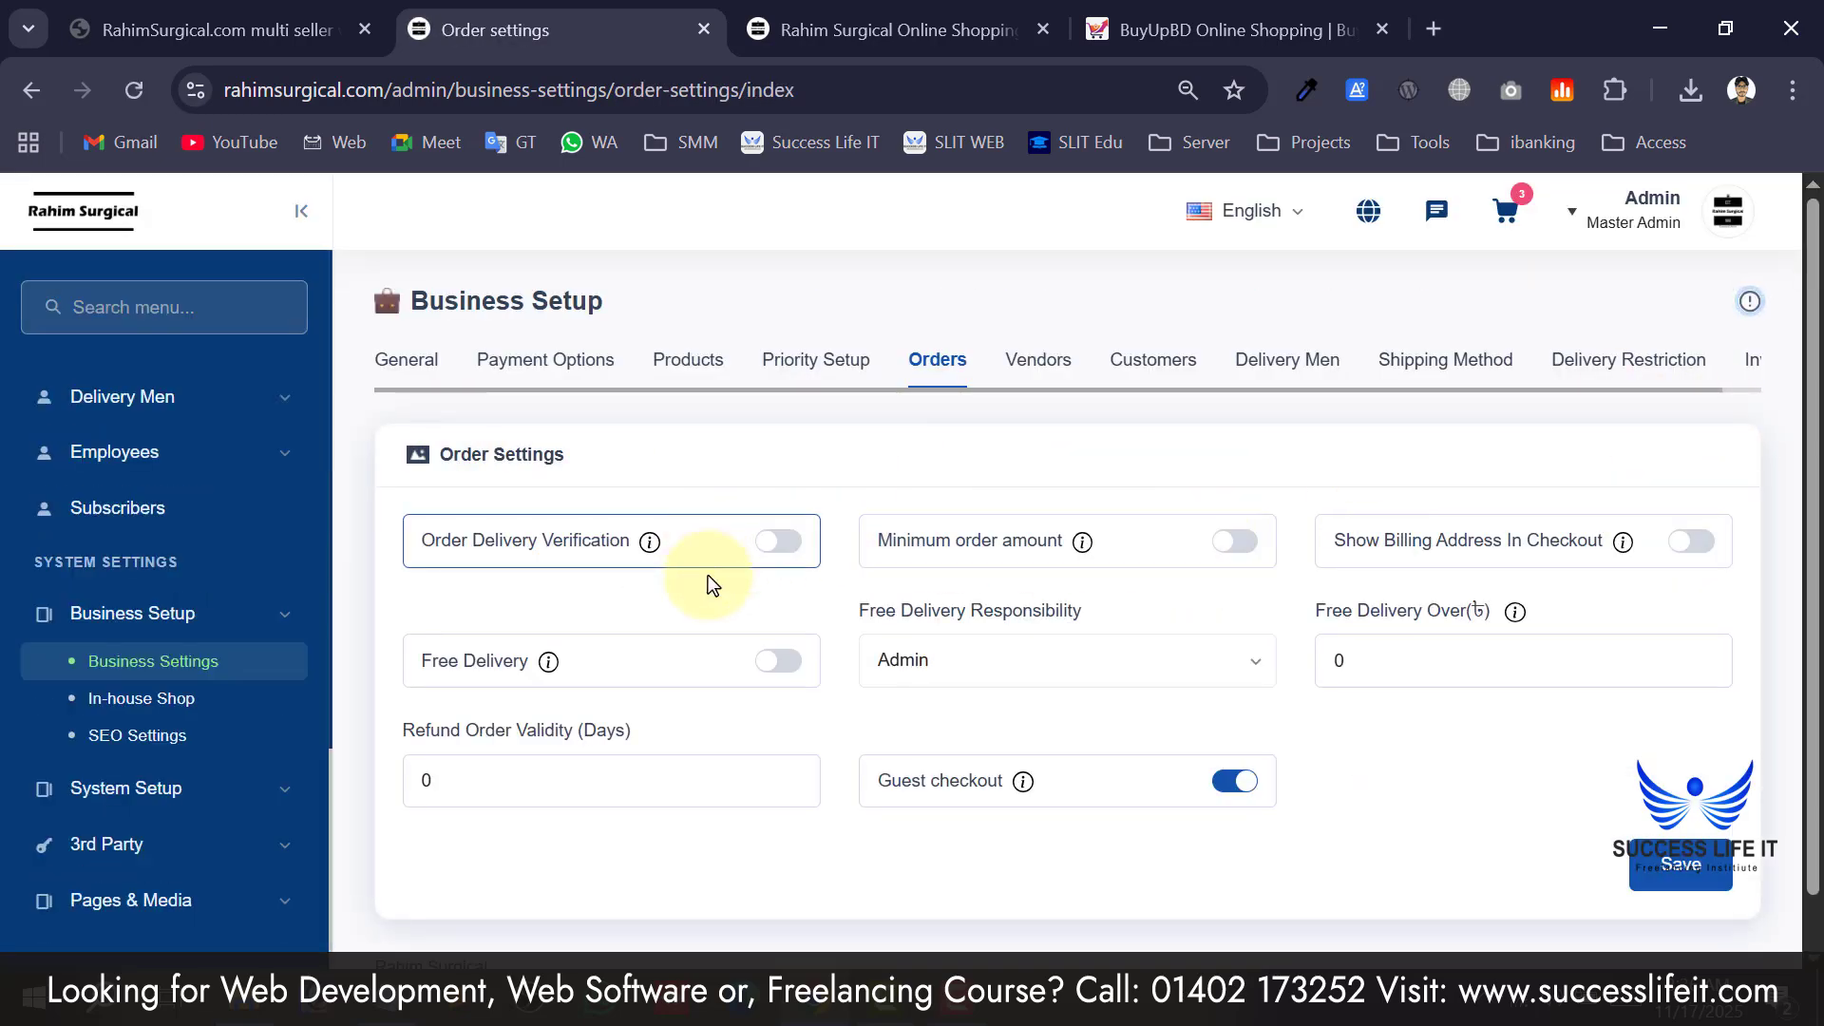
pyautogui.scroll(-1, 708, 574)
pyautogui.scroll(1, 730, 682)
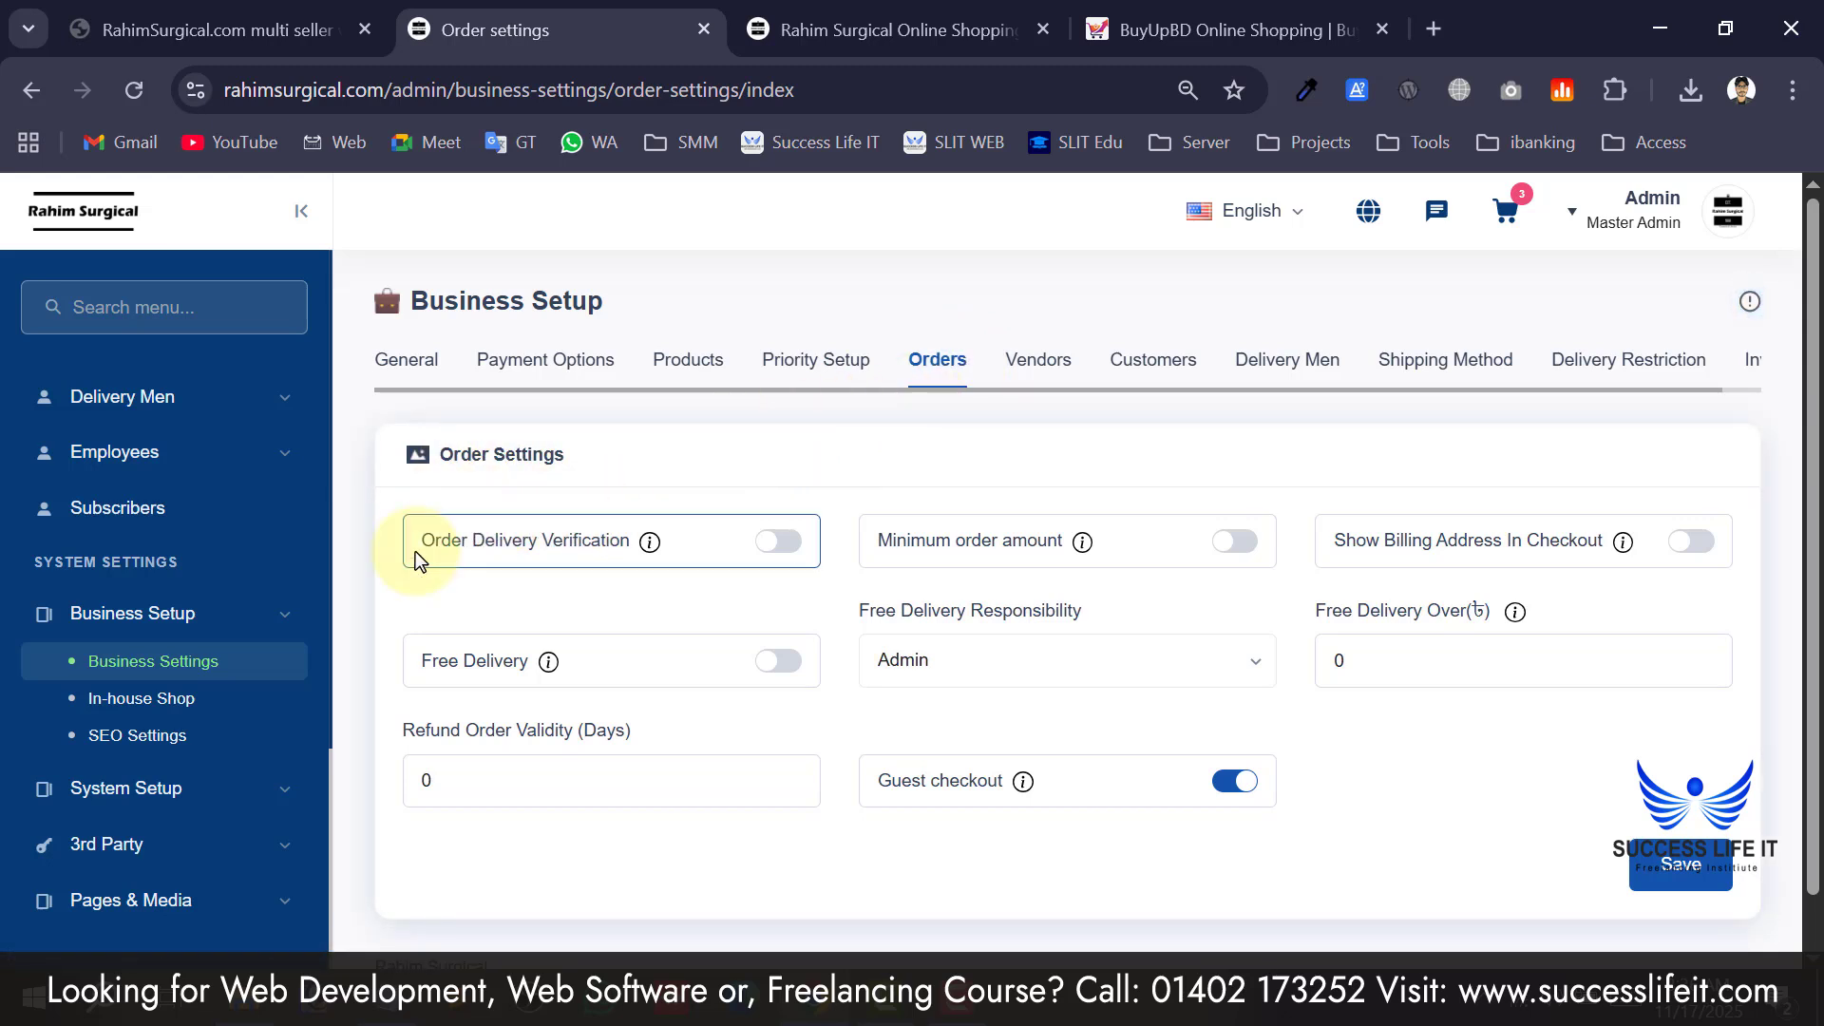
pyautogui.moveTo(434, 543); pyautogui.dragTo(590, 545)
pyautogui.click(610, 573)
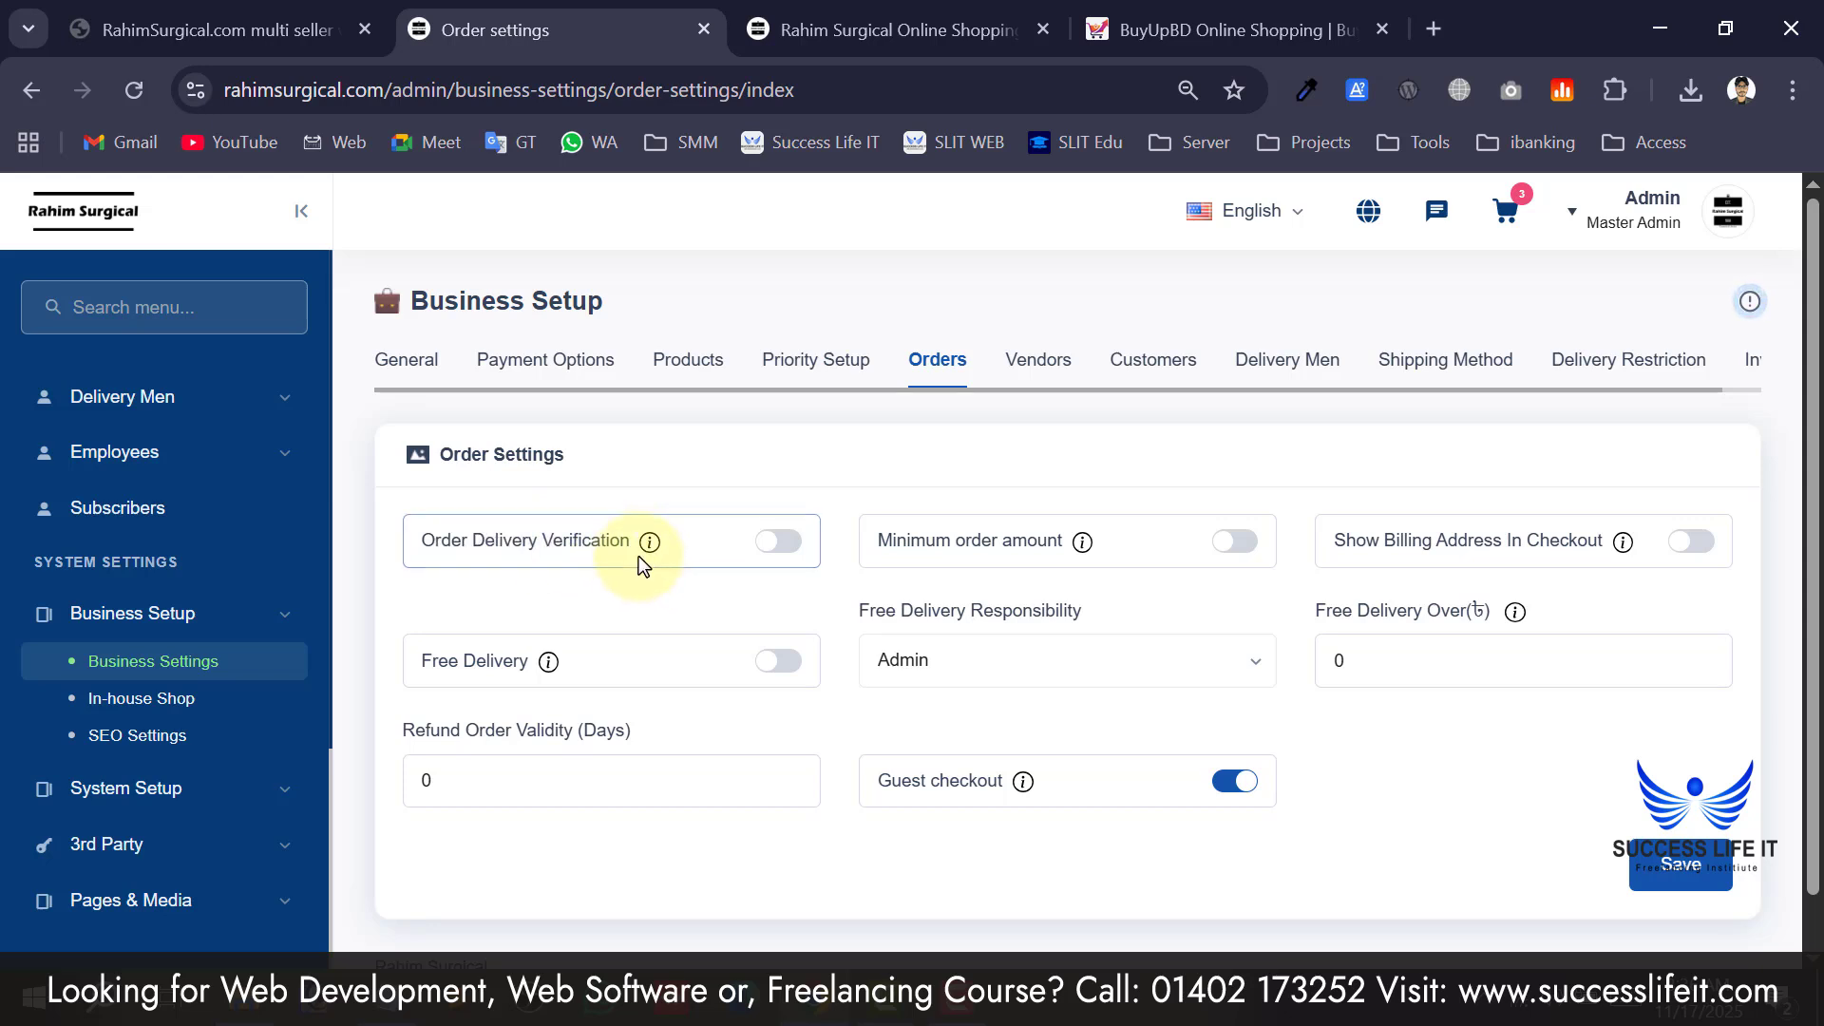
pyautogui.moveTo(646, 548)
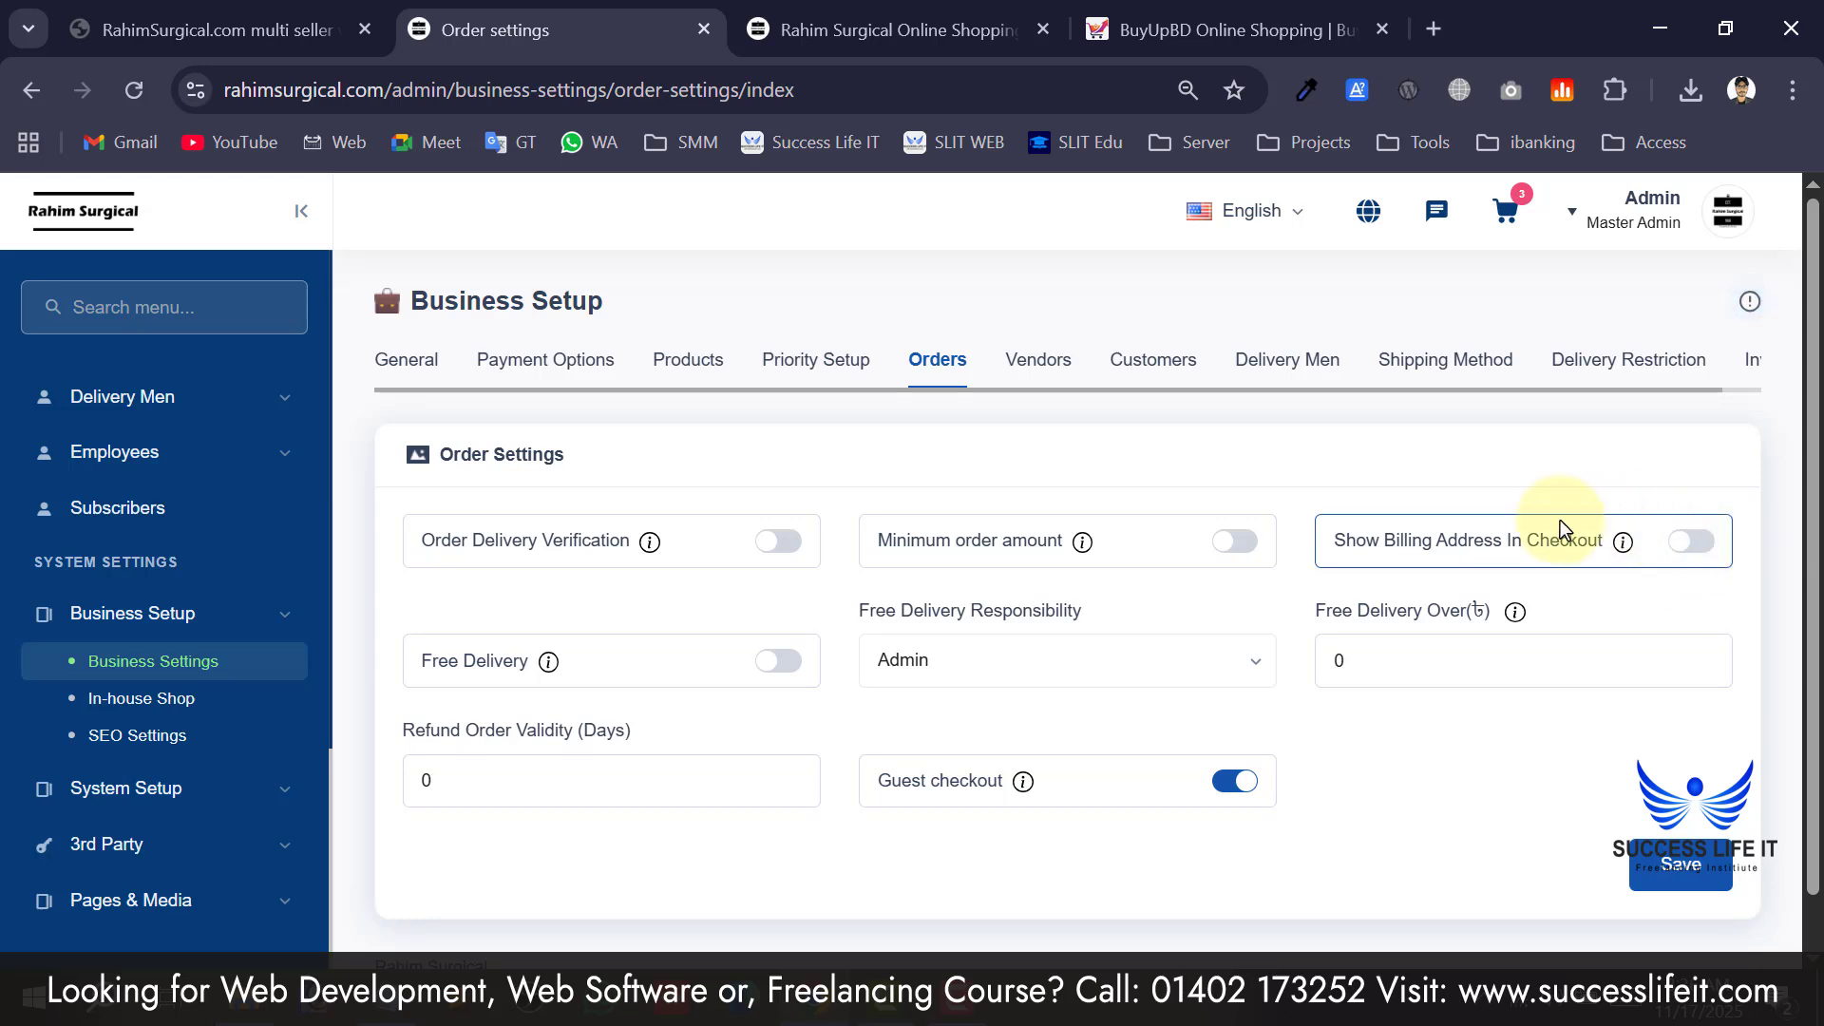
pyautogui.moveTo(1540, 537); pyautogui.dragTo(1371, 532)
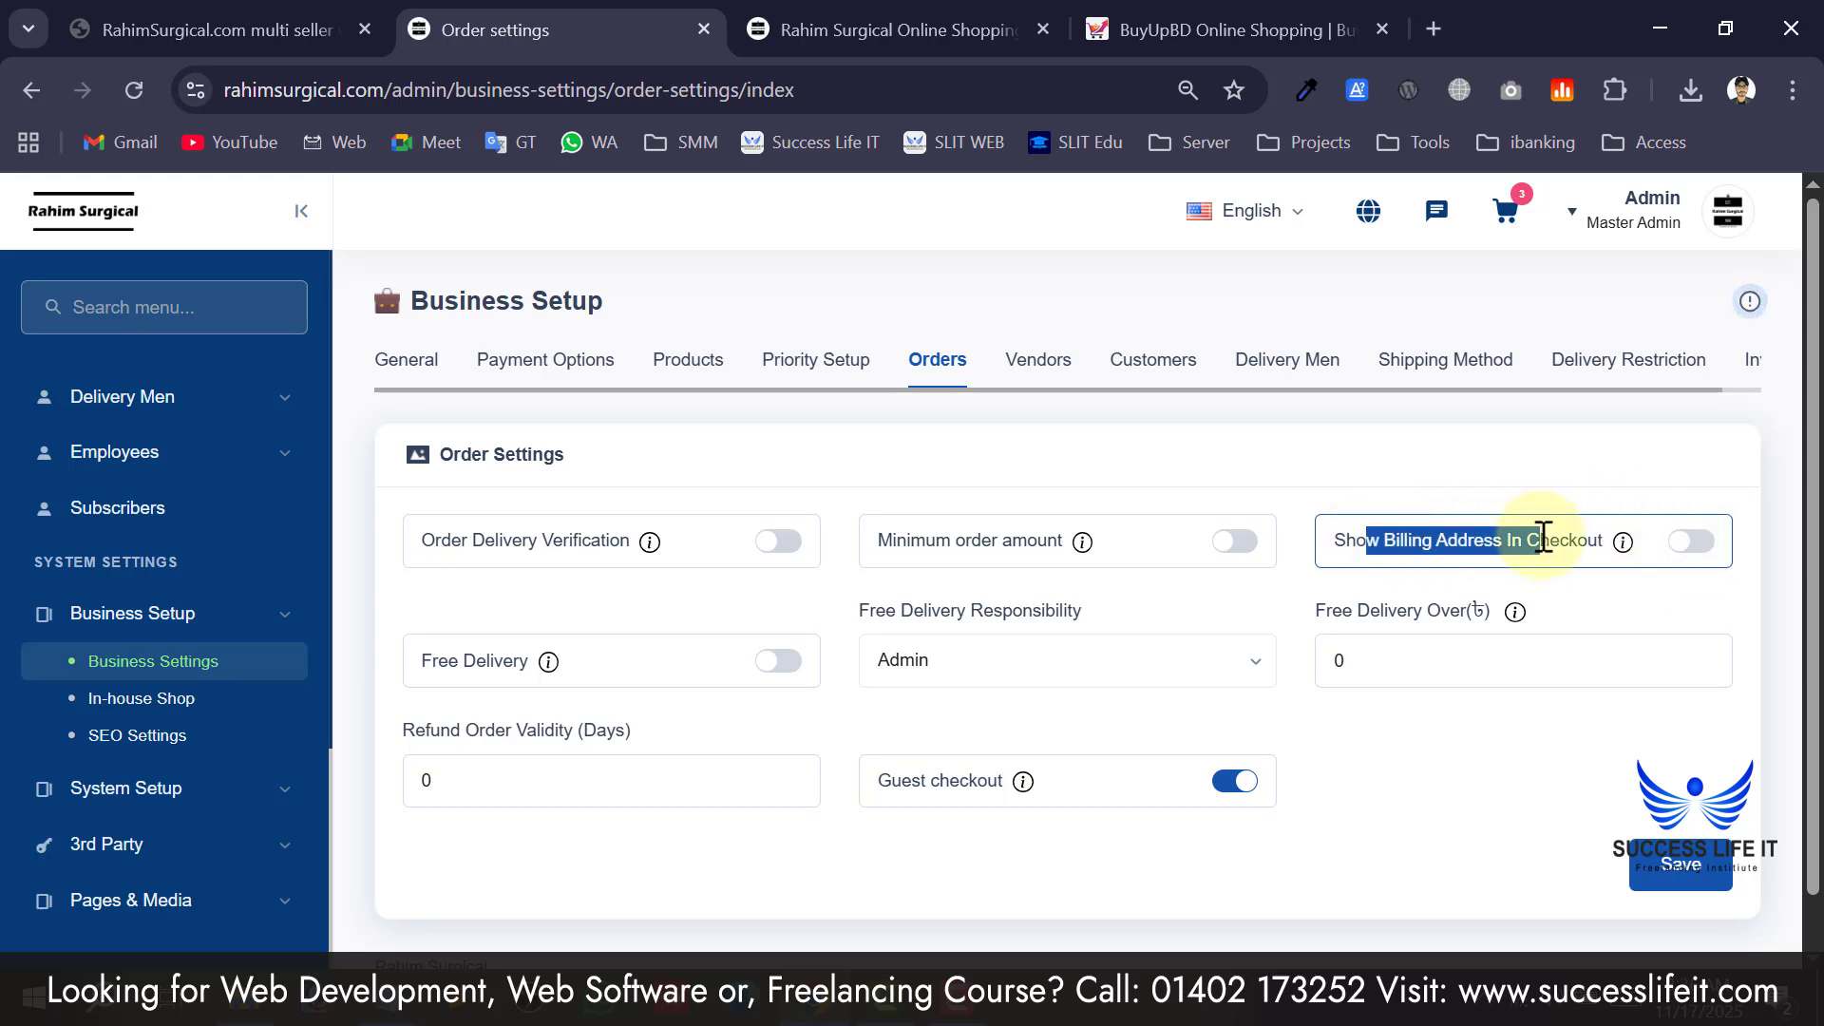
pyautogui.click(1567, 556)
pyautogui.scroll(-1, 1667, 556)
pyautogui.scroll(-1, 1670, 556)
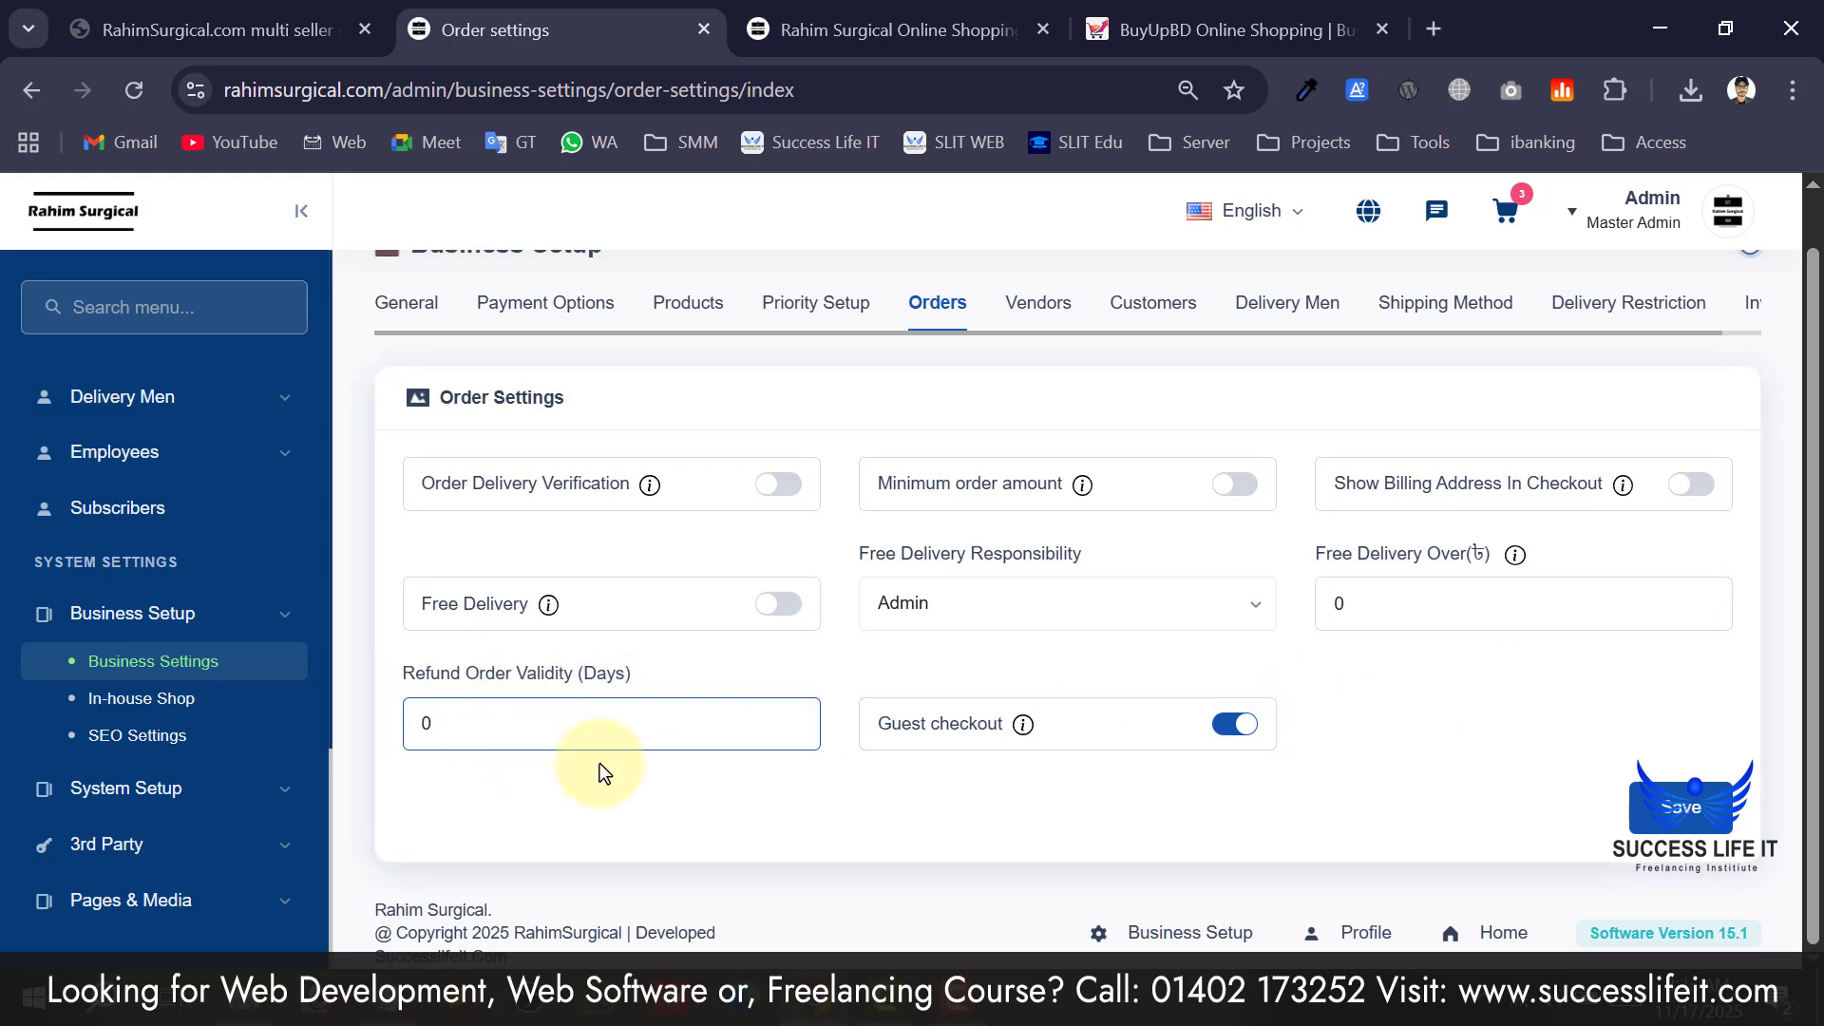
pyautogui.scroll(1, 856, 590)
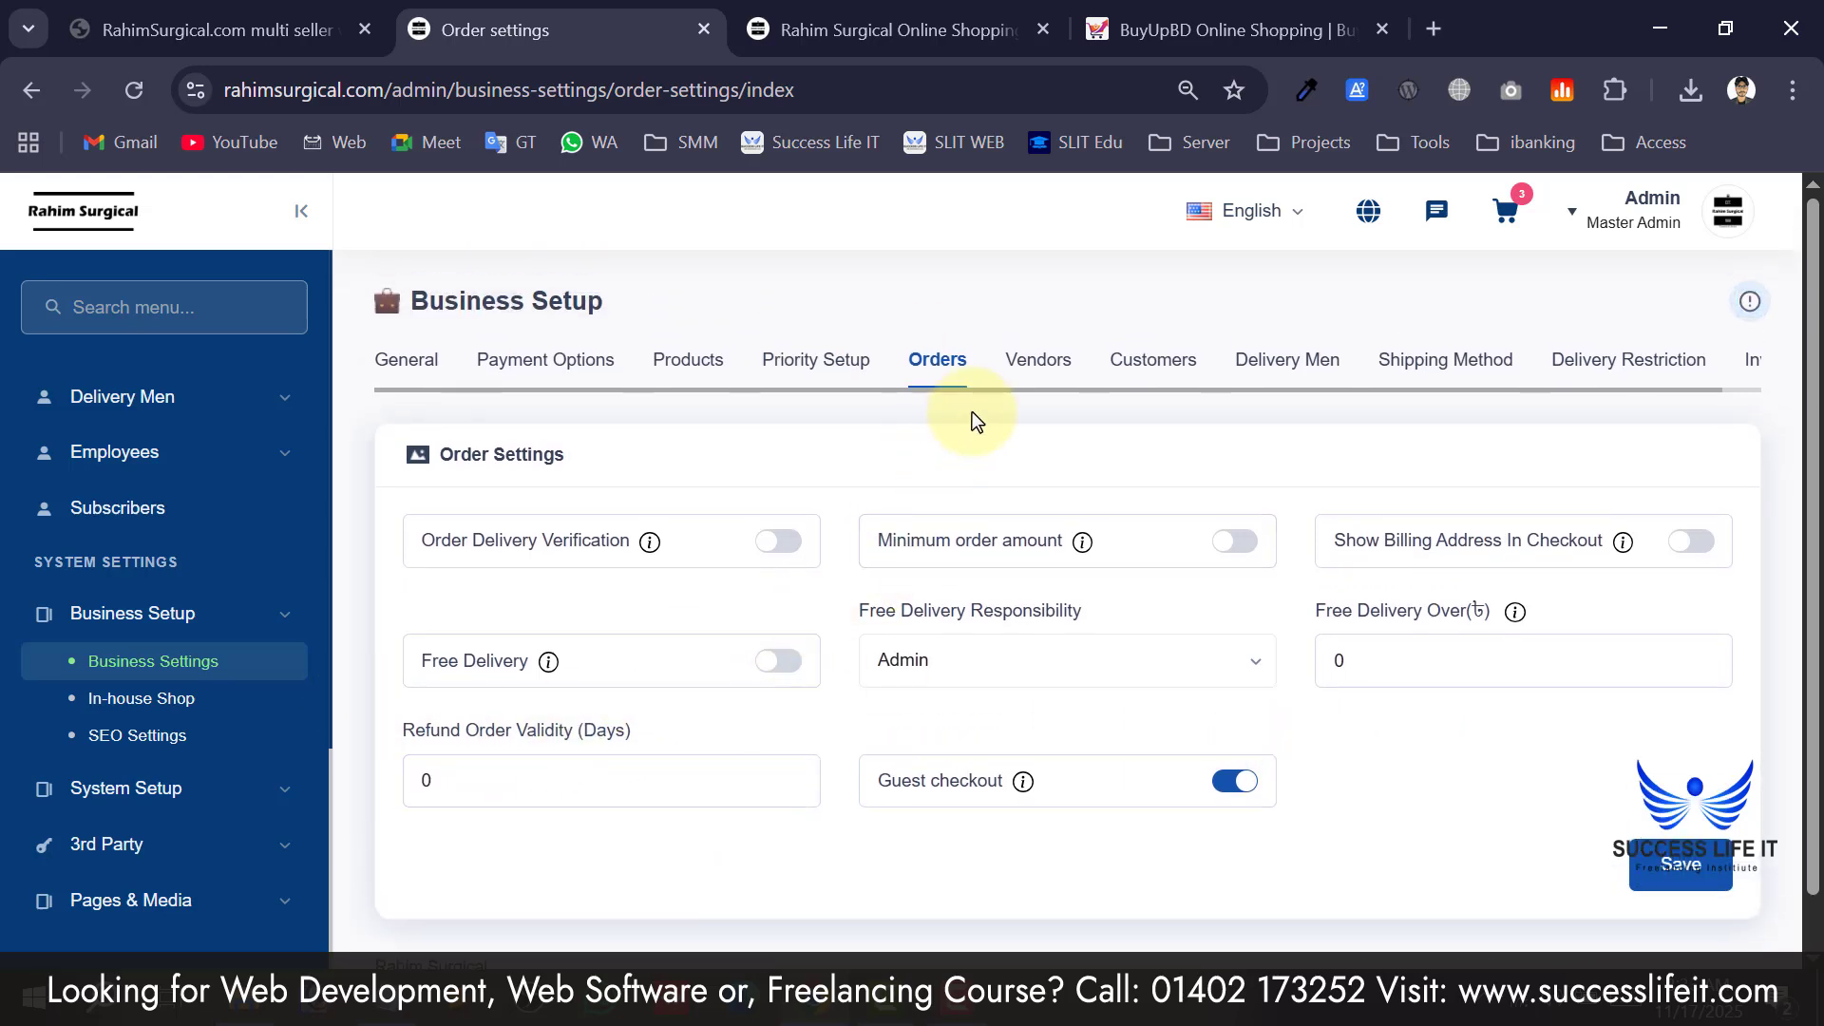
# Open Vendor Setup and select the Default Commission value.
pyautogui.click(1044, 359)
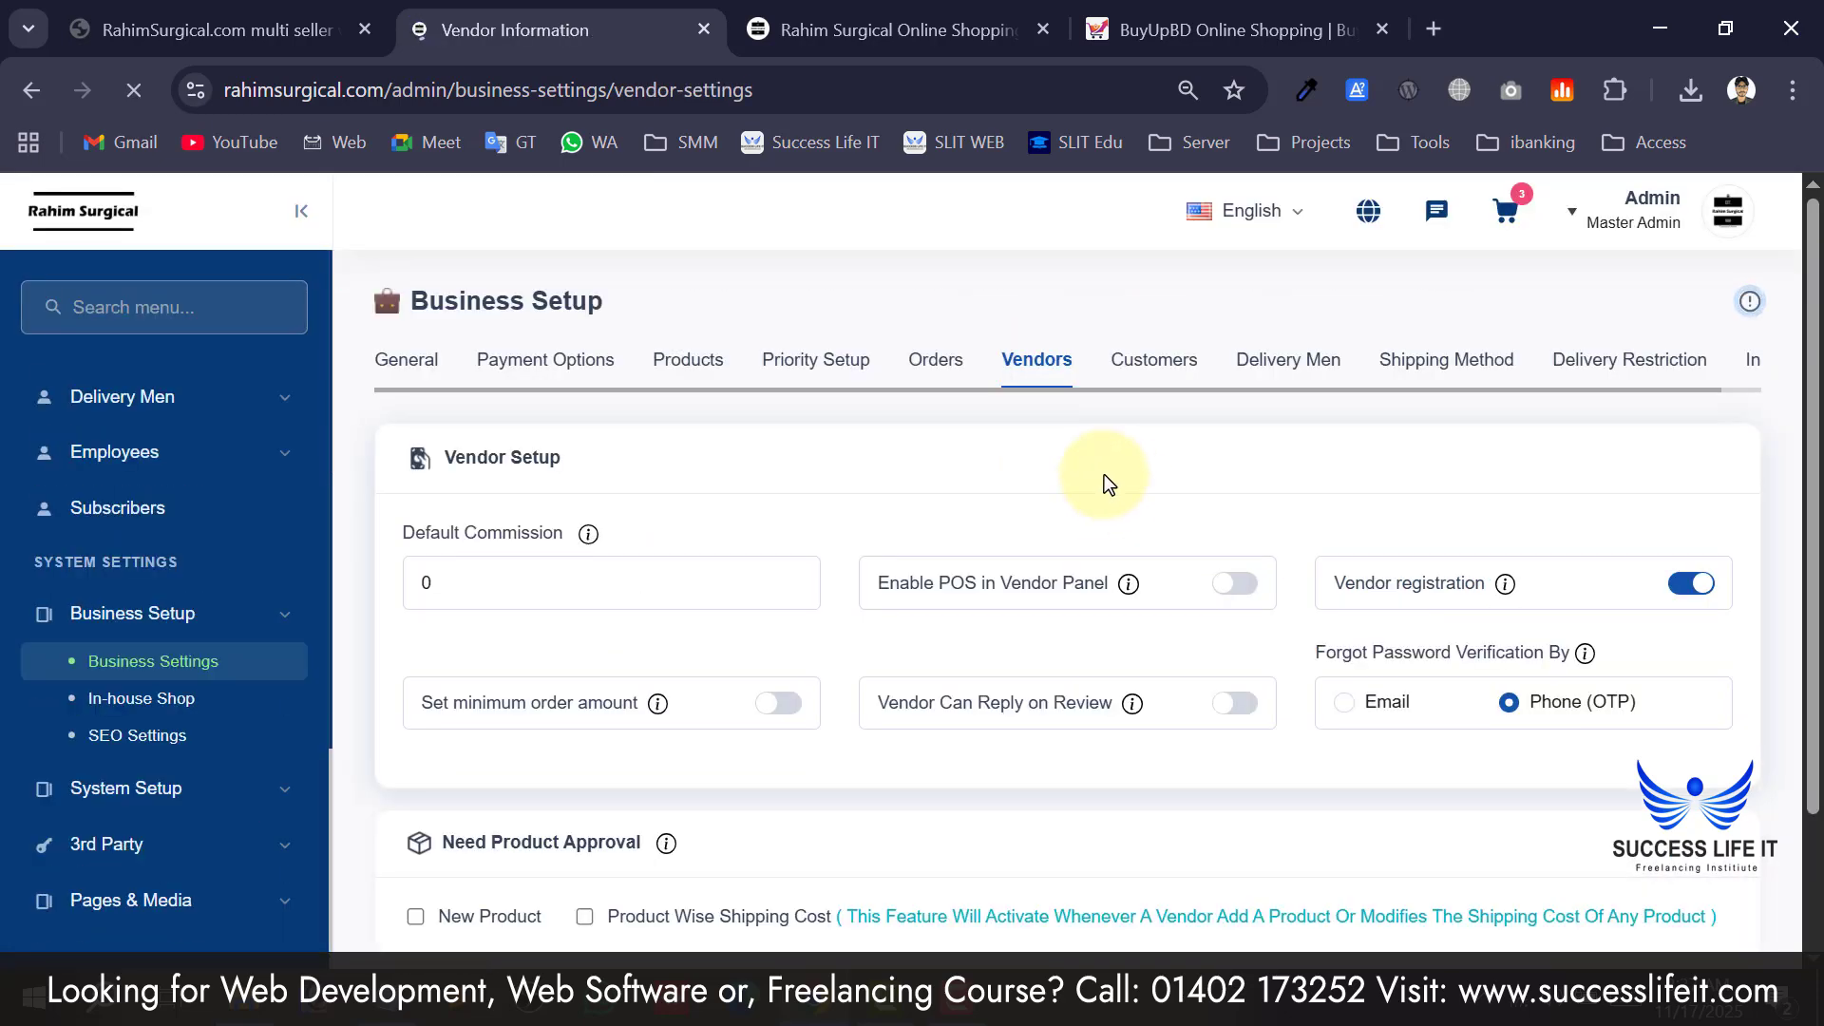
pyautogui.click(570, 601)
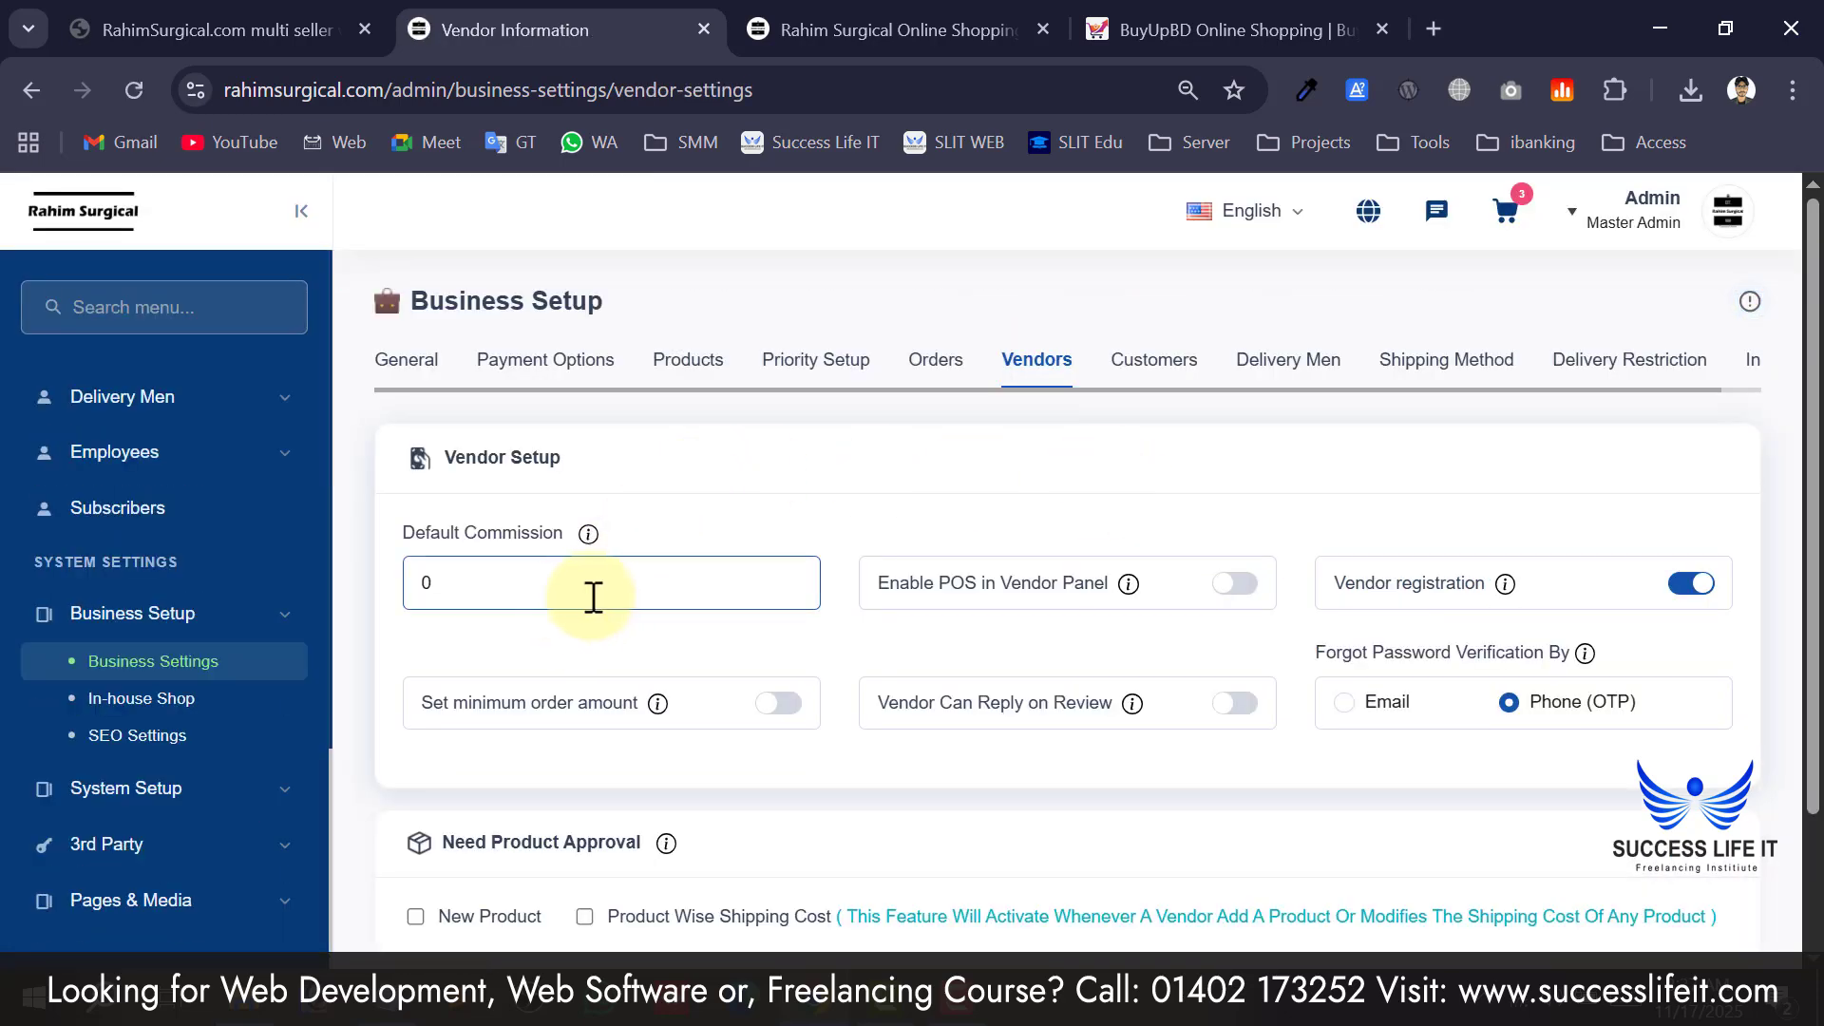
pyautogui.doubleClick(456, 574)
pyautogui.scroll(-2, 1034, 540)
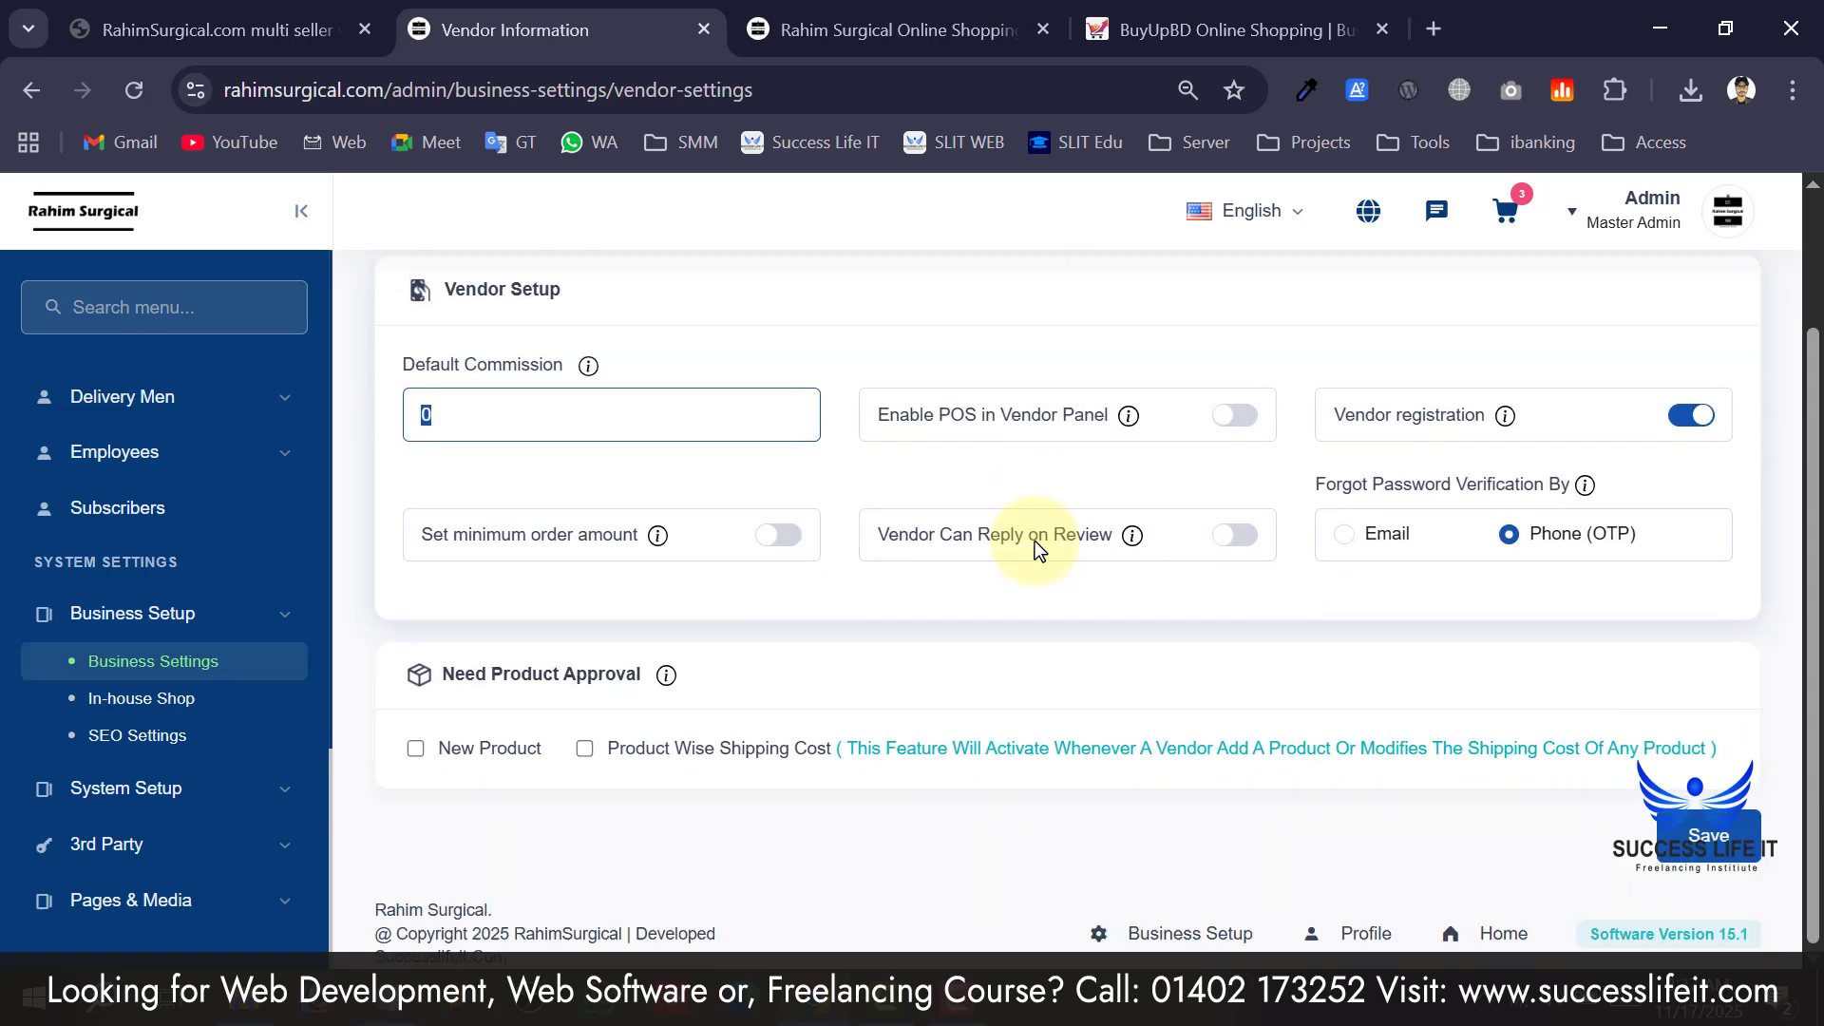
pyautogui.scroll(10, 257, 437)
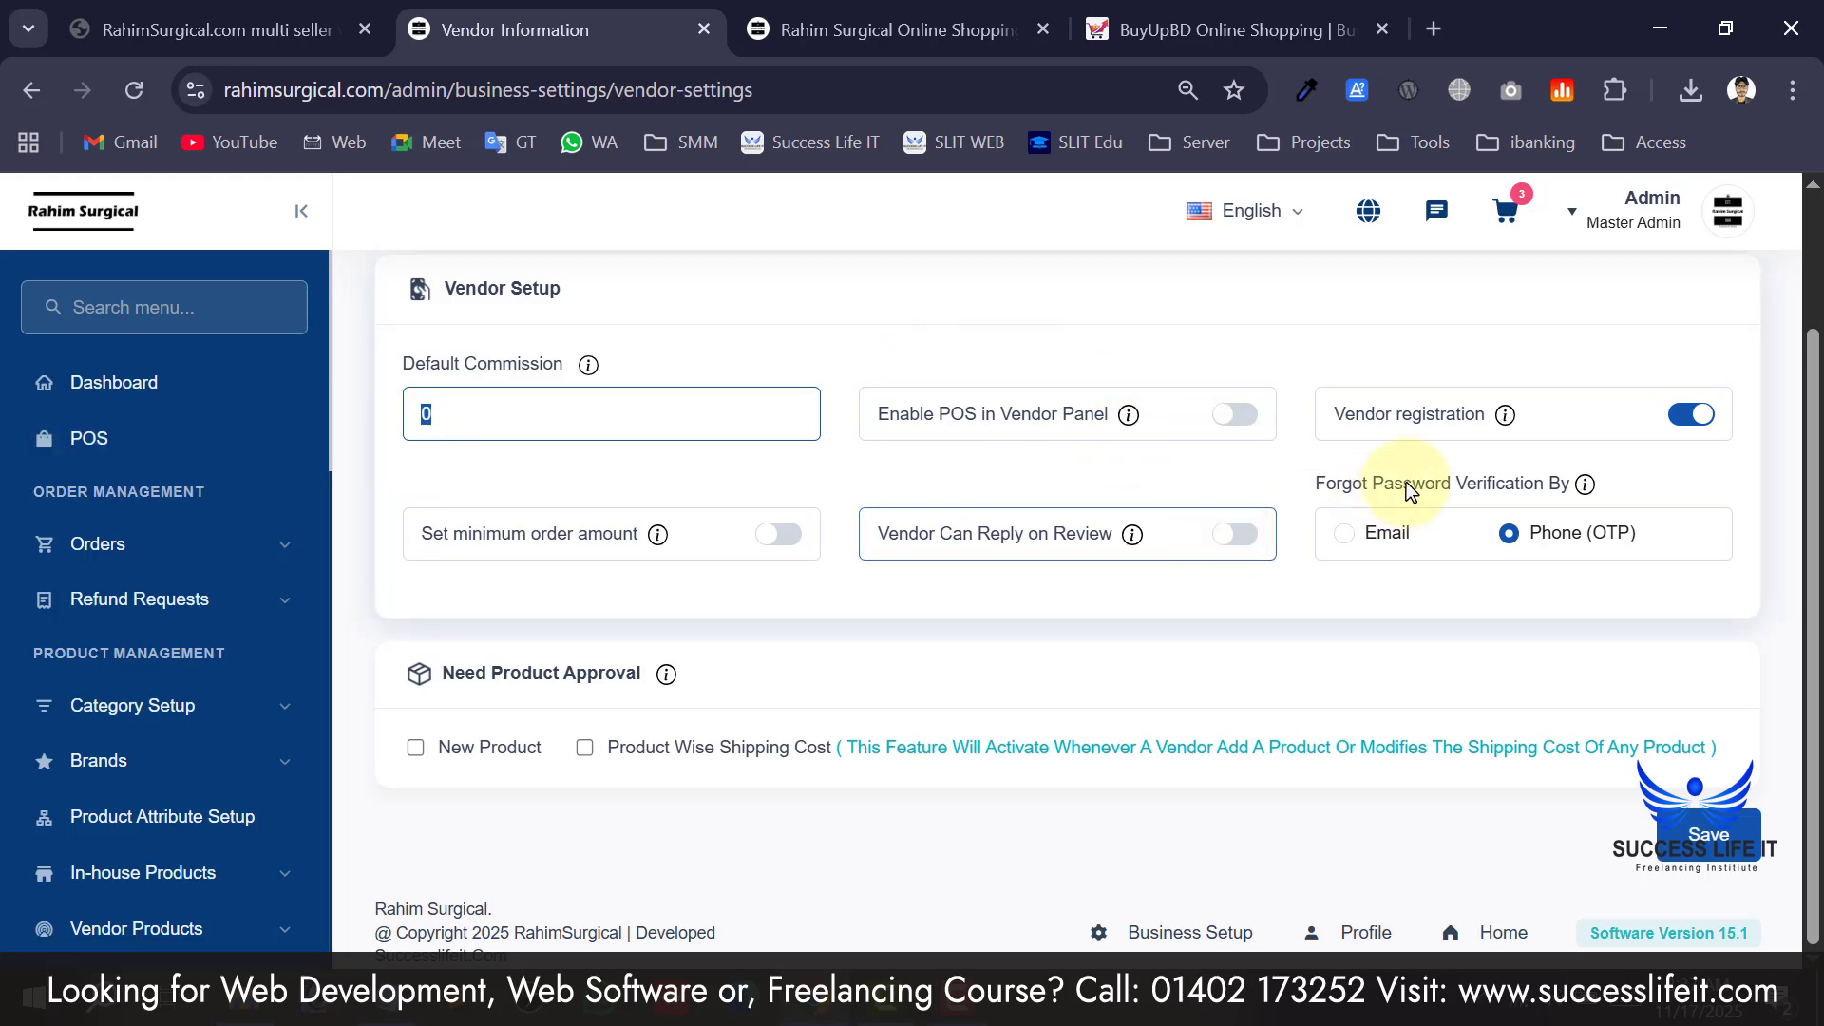
# Point out the Vendor Can Reply on Review option and Phone (OTP) password verification.
pyautogui.moveTo(1068, 528); pyautogui.dragTo(919, 532)
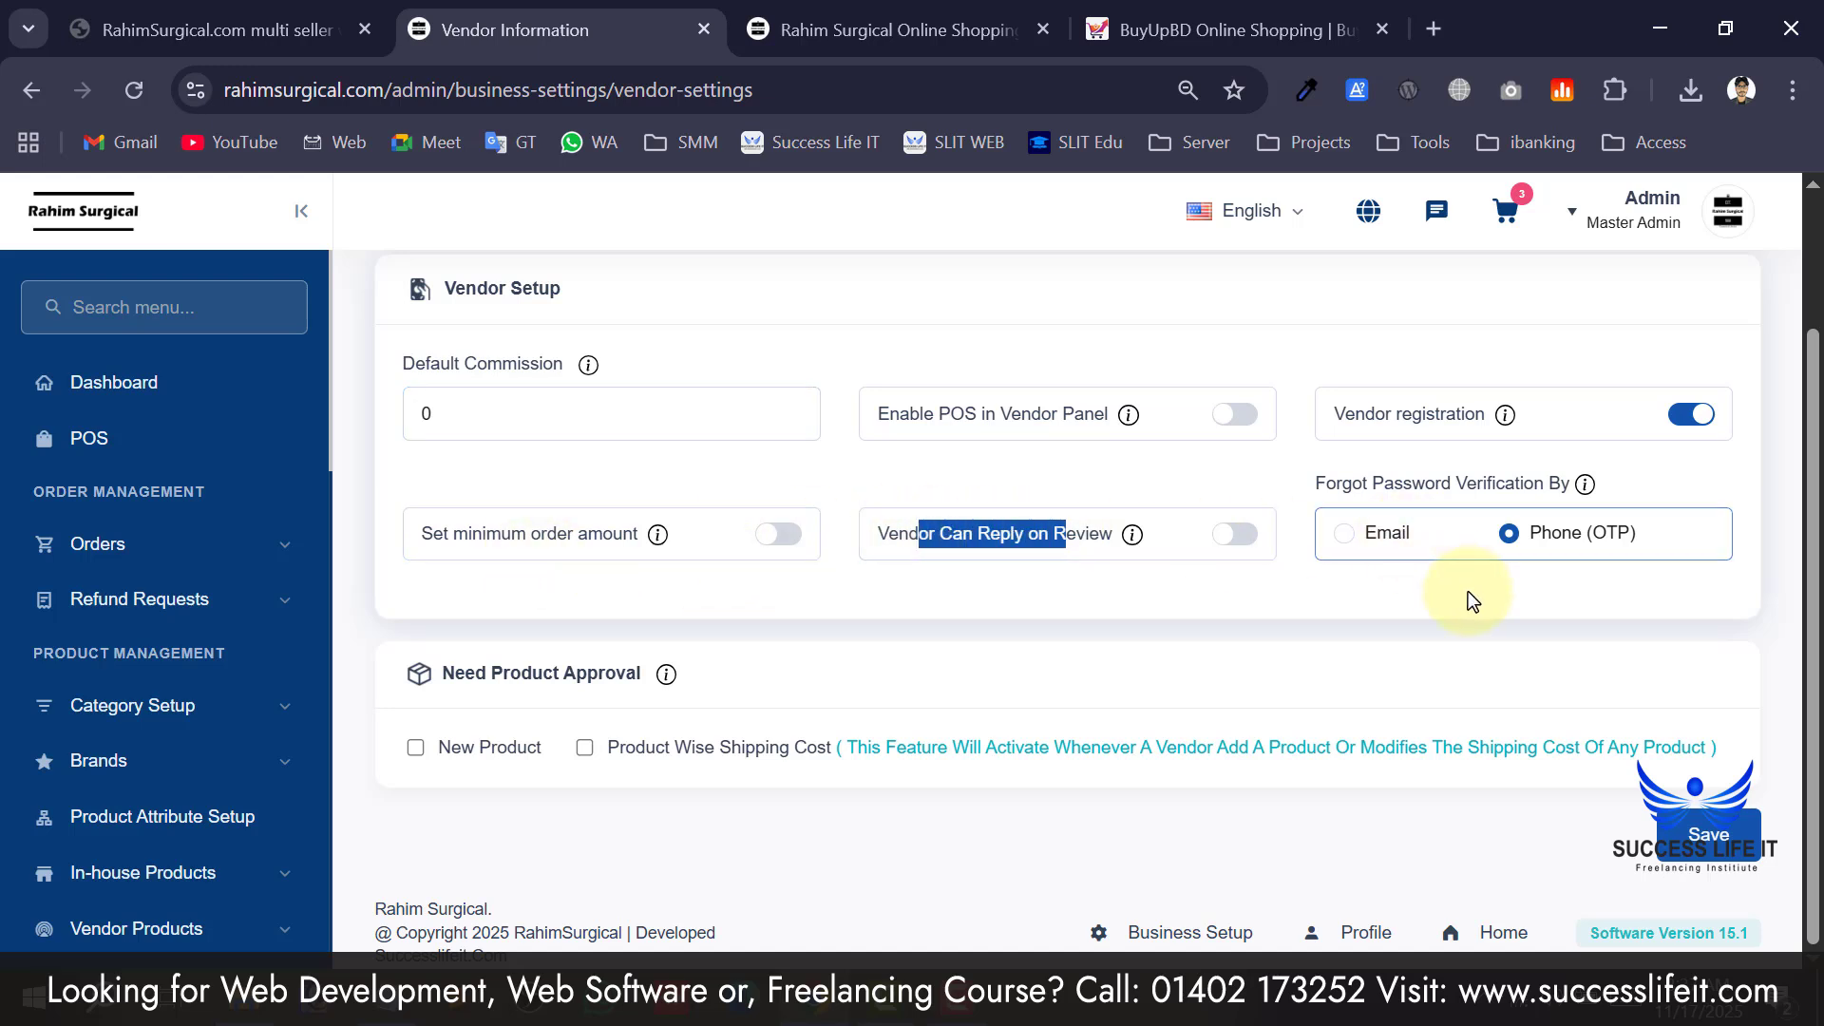
pyautogui.scroll(2, 1495, 575)
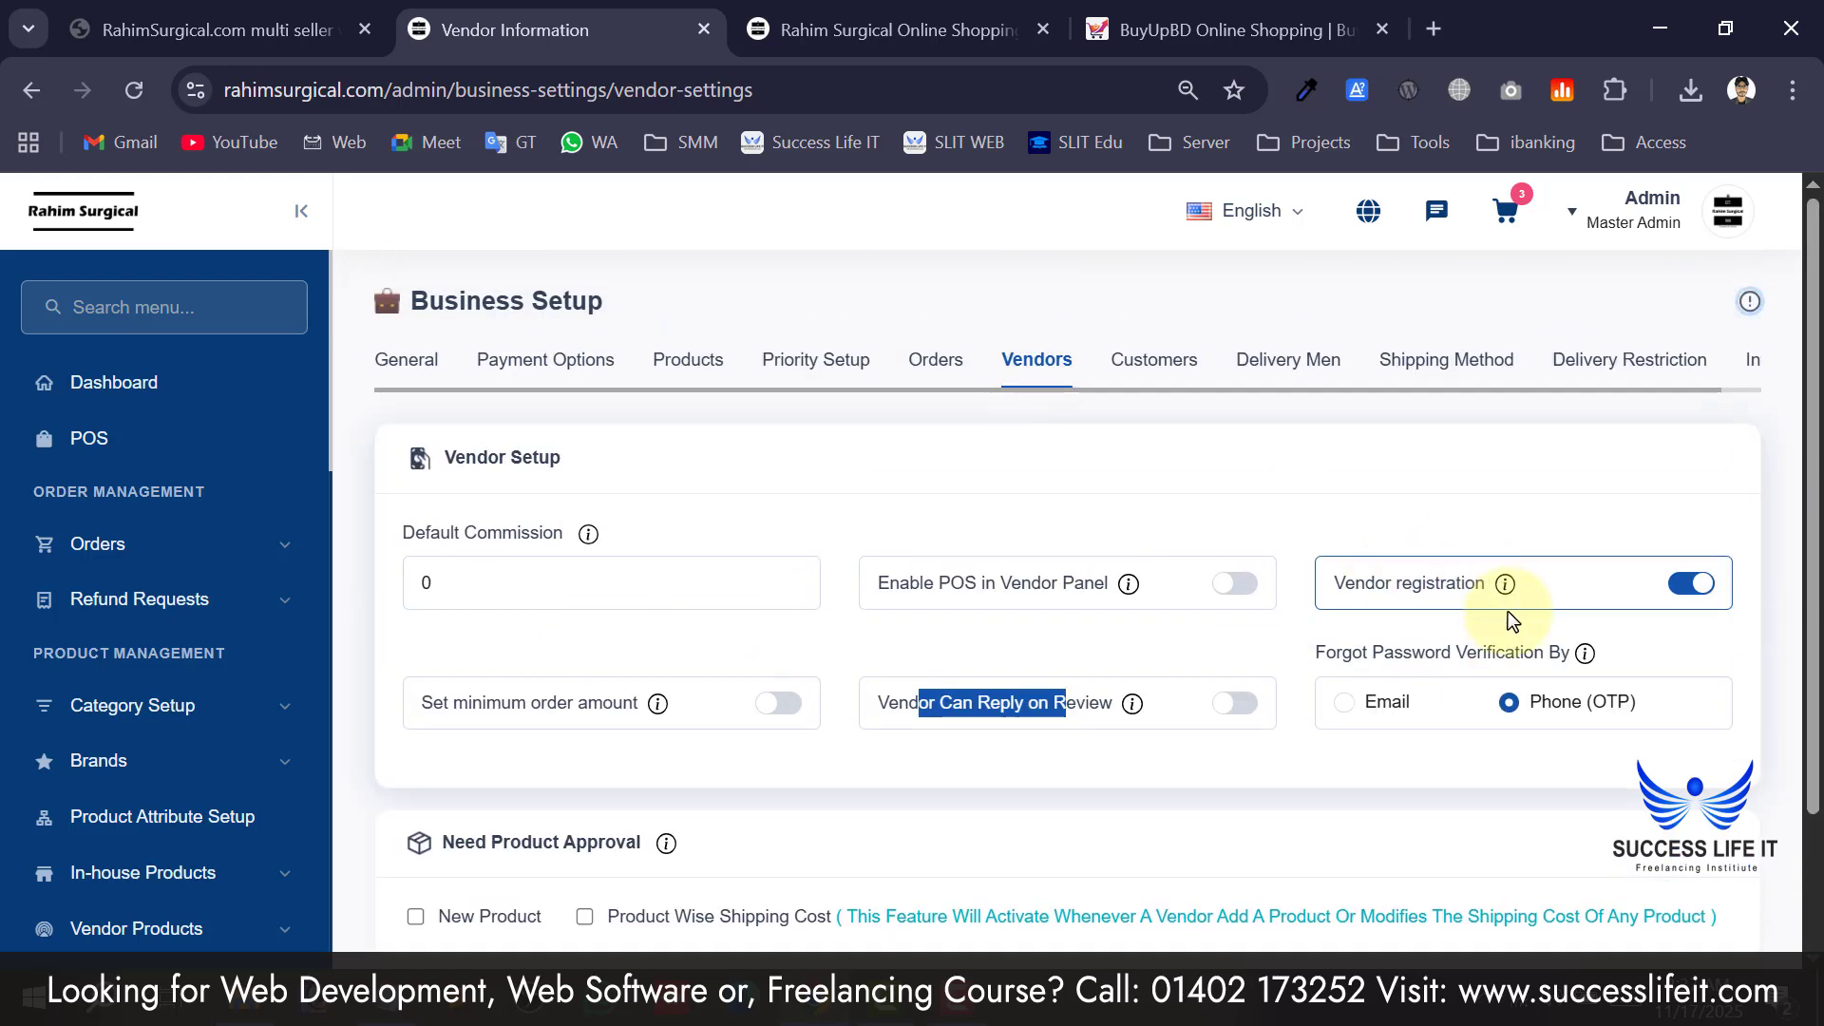
pyautogui.scroll(-2, 1416, 665)
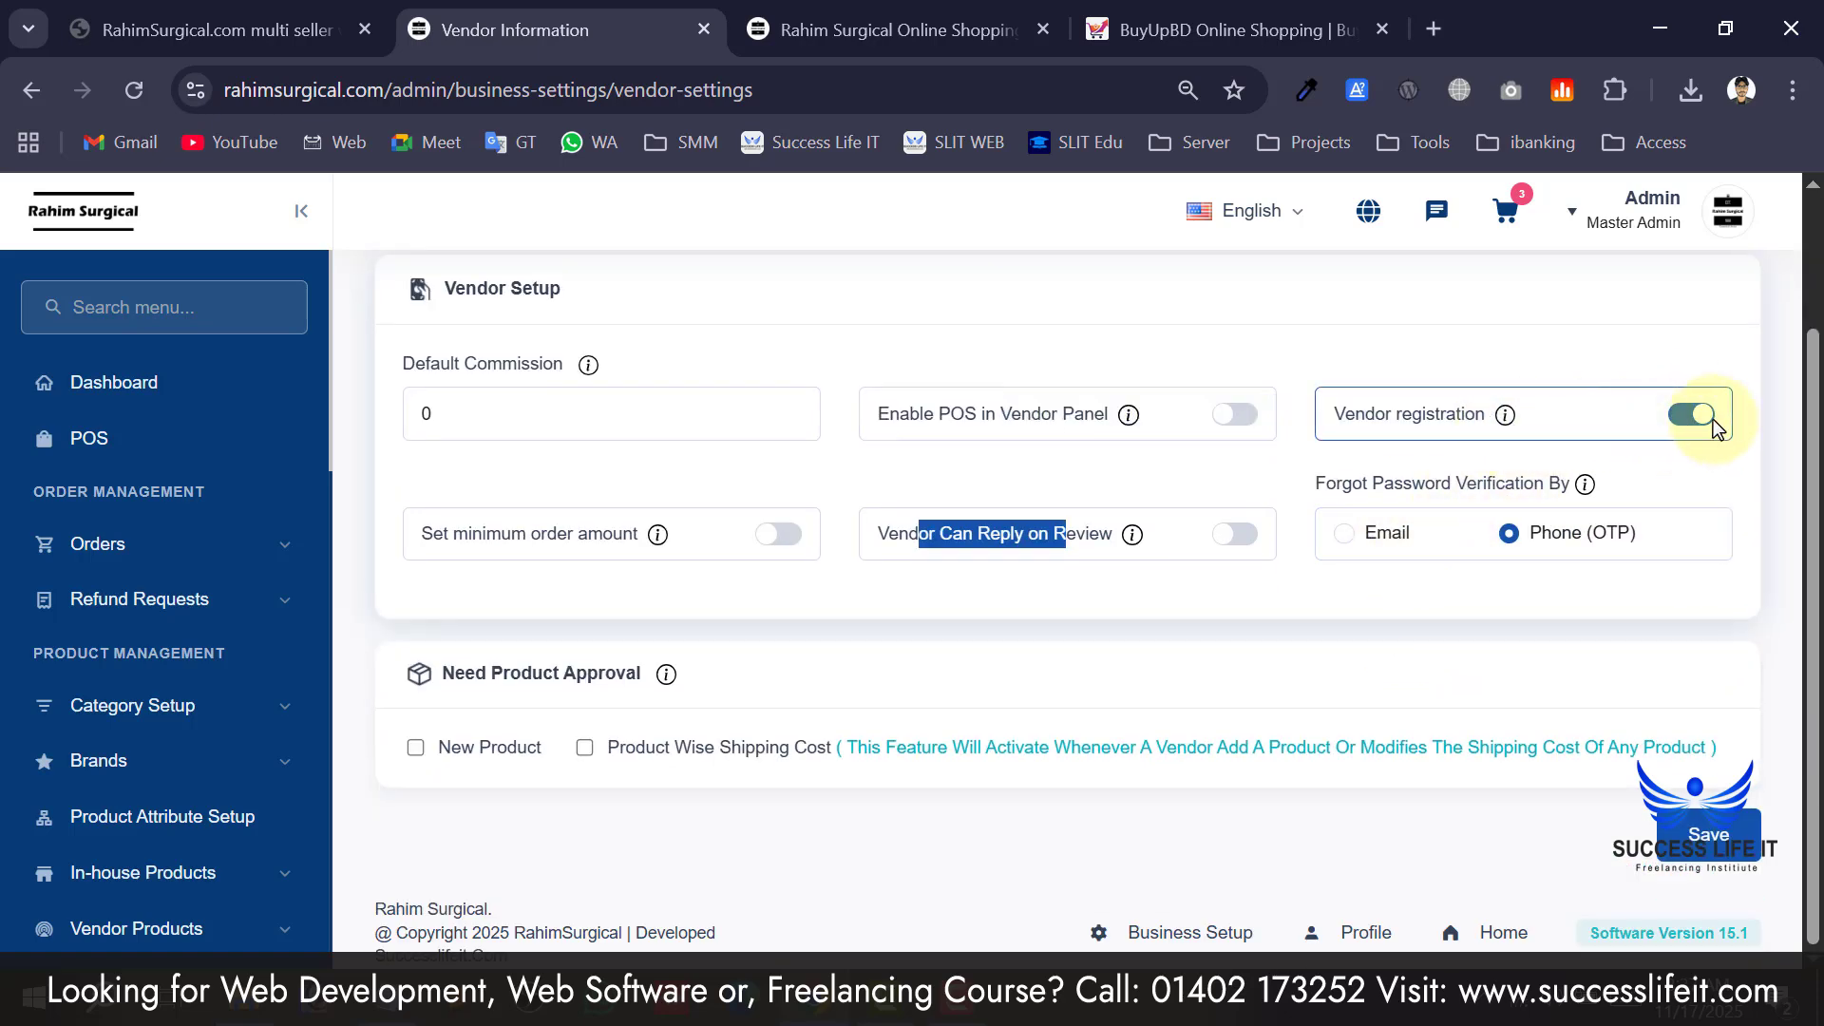
pyautogui.scroll(2, 1710, 423)
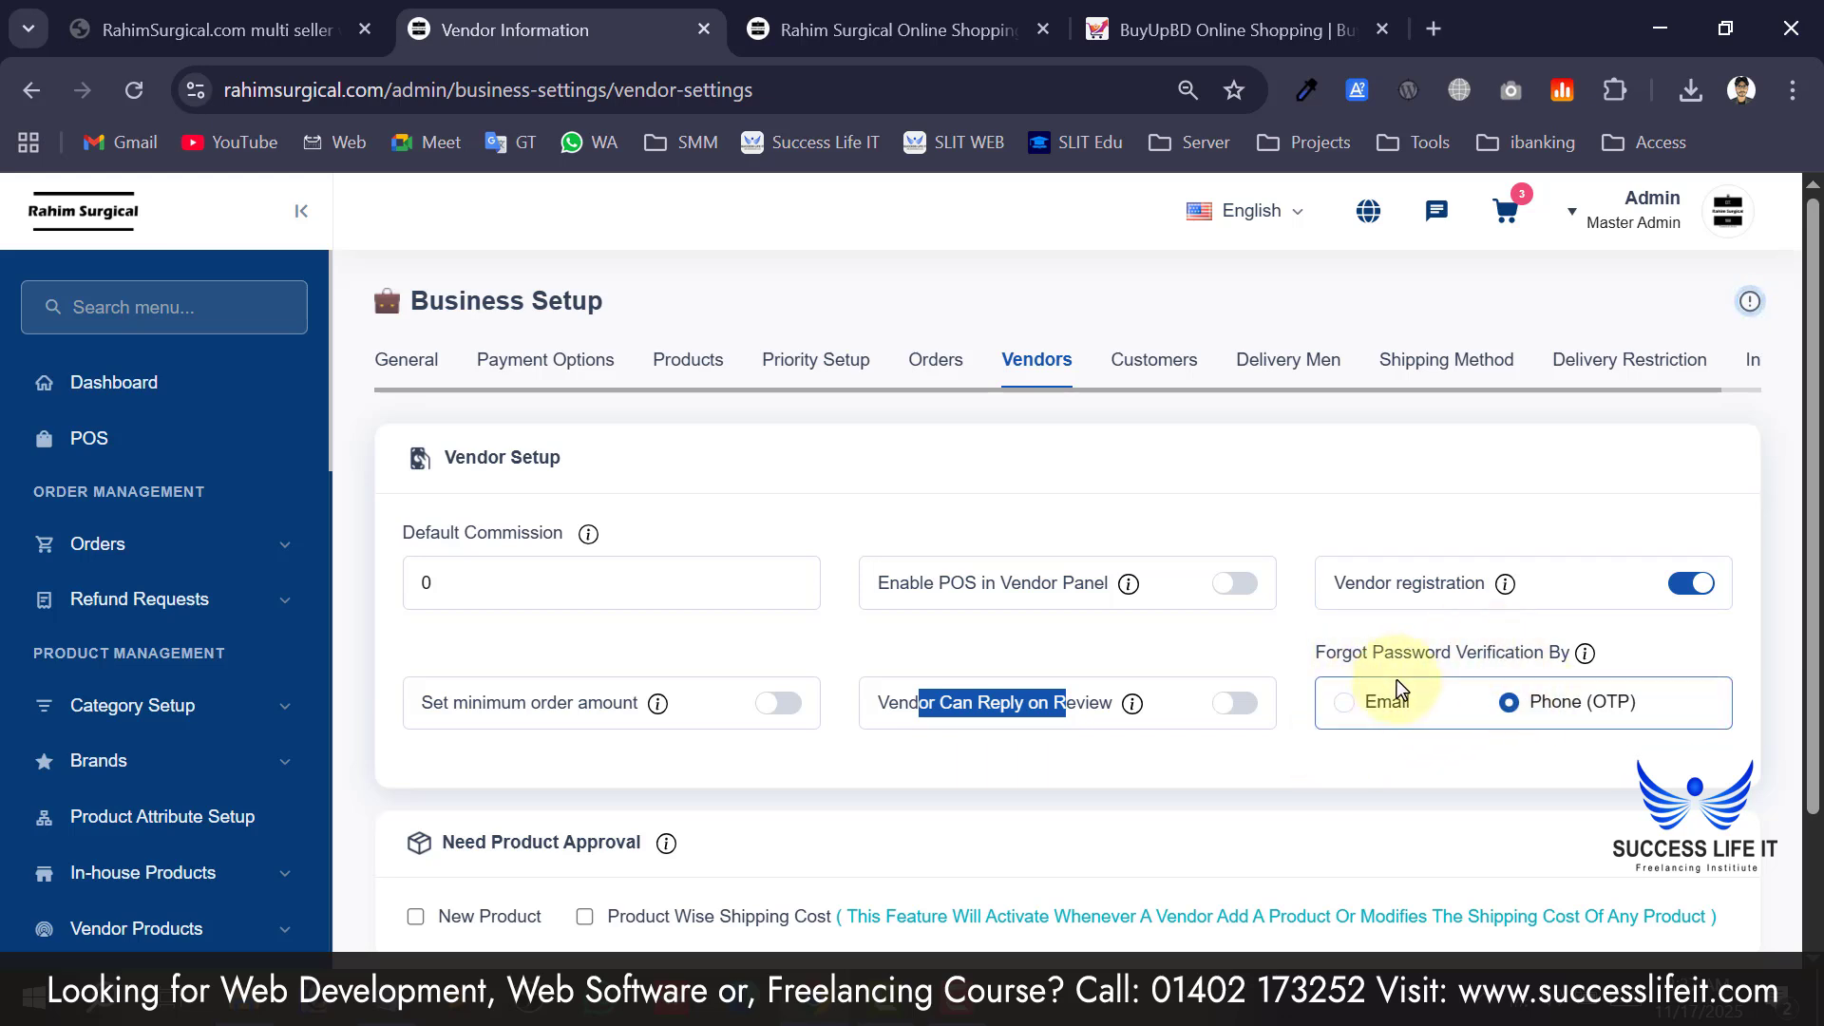
pyautogui.click(1488, 653)
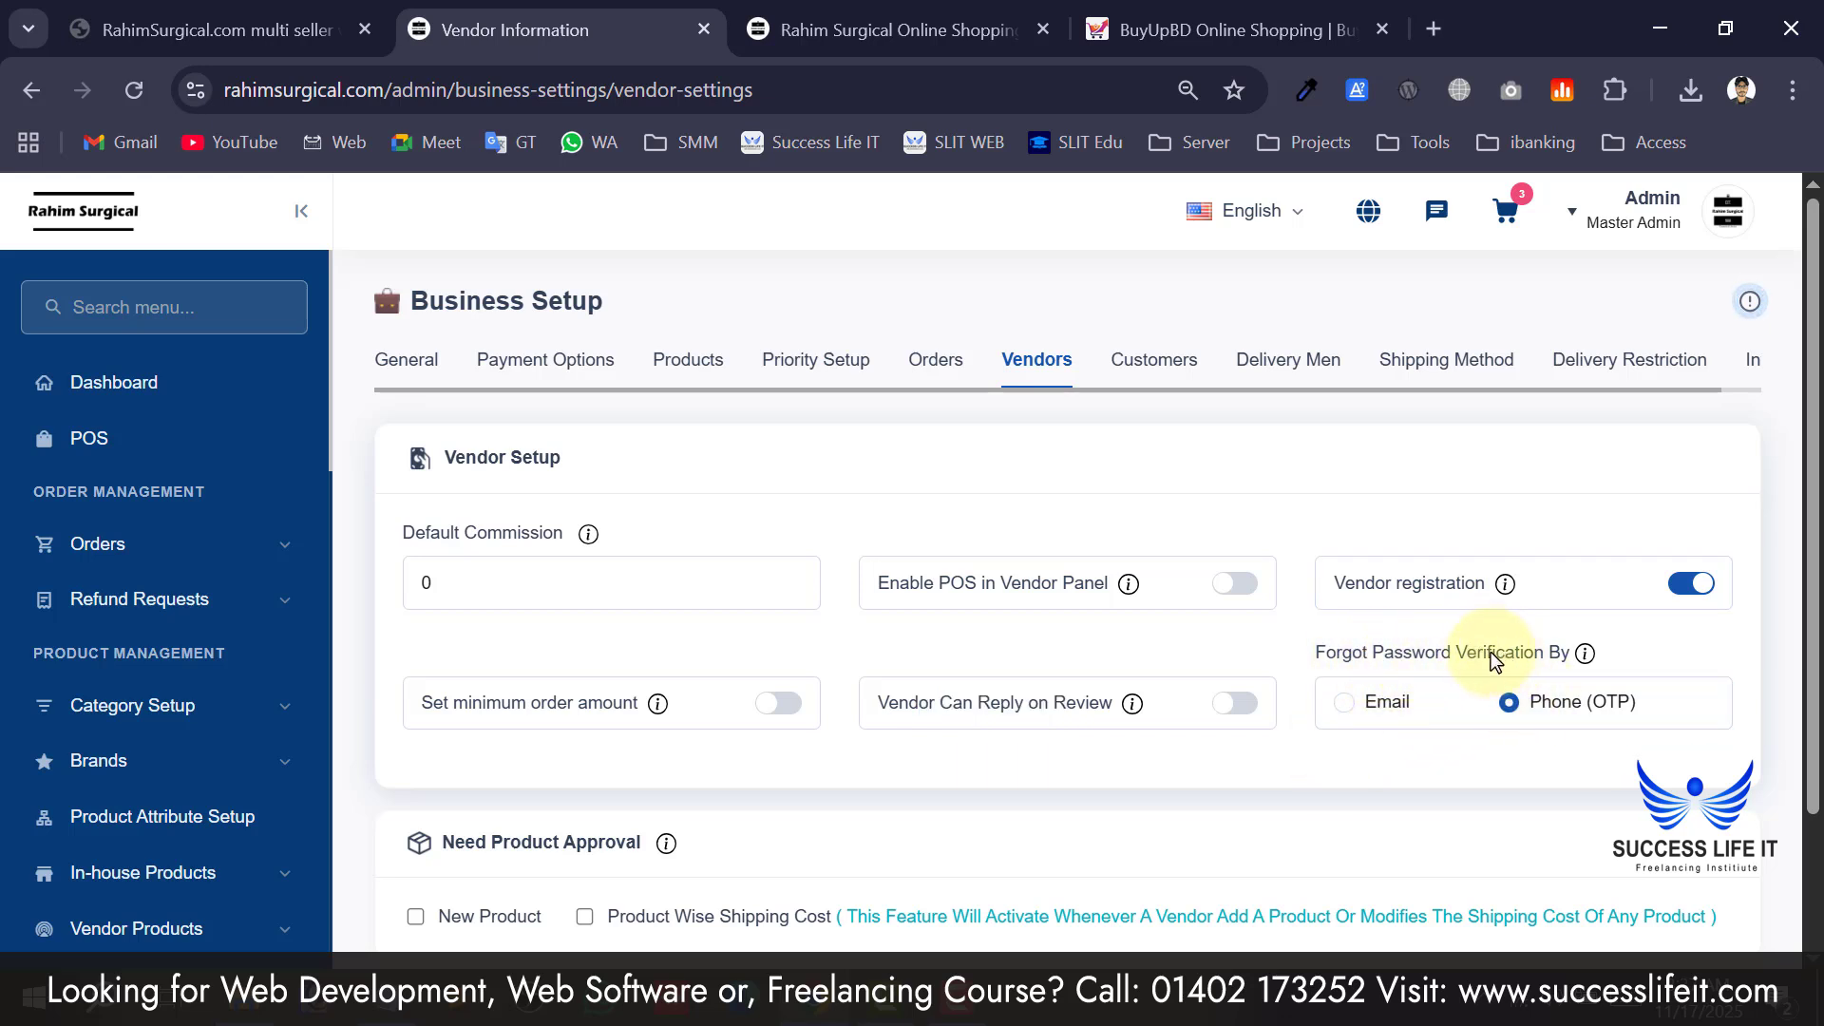
pyautogui.click(1370, 657)
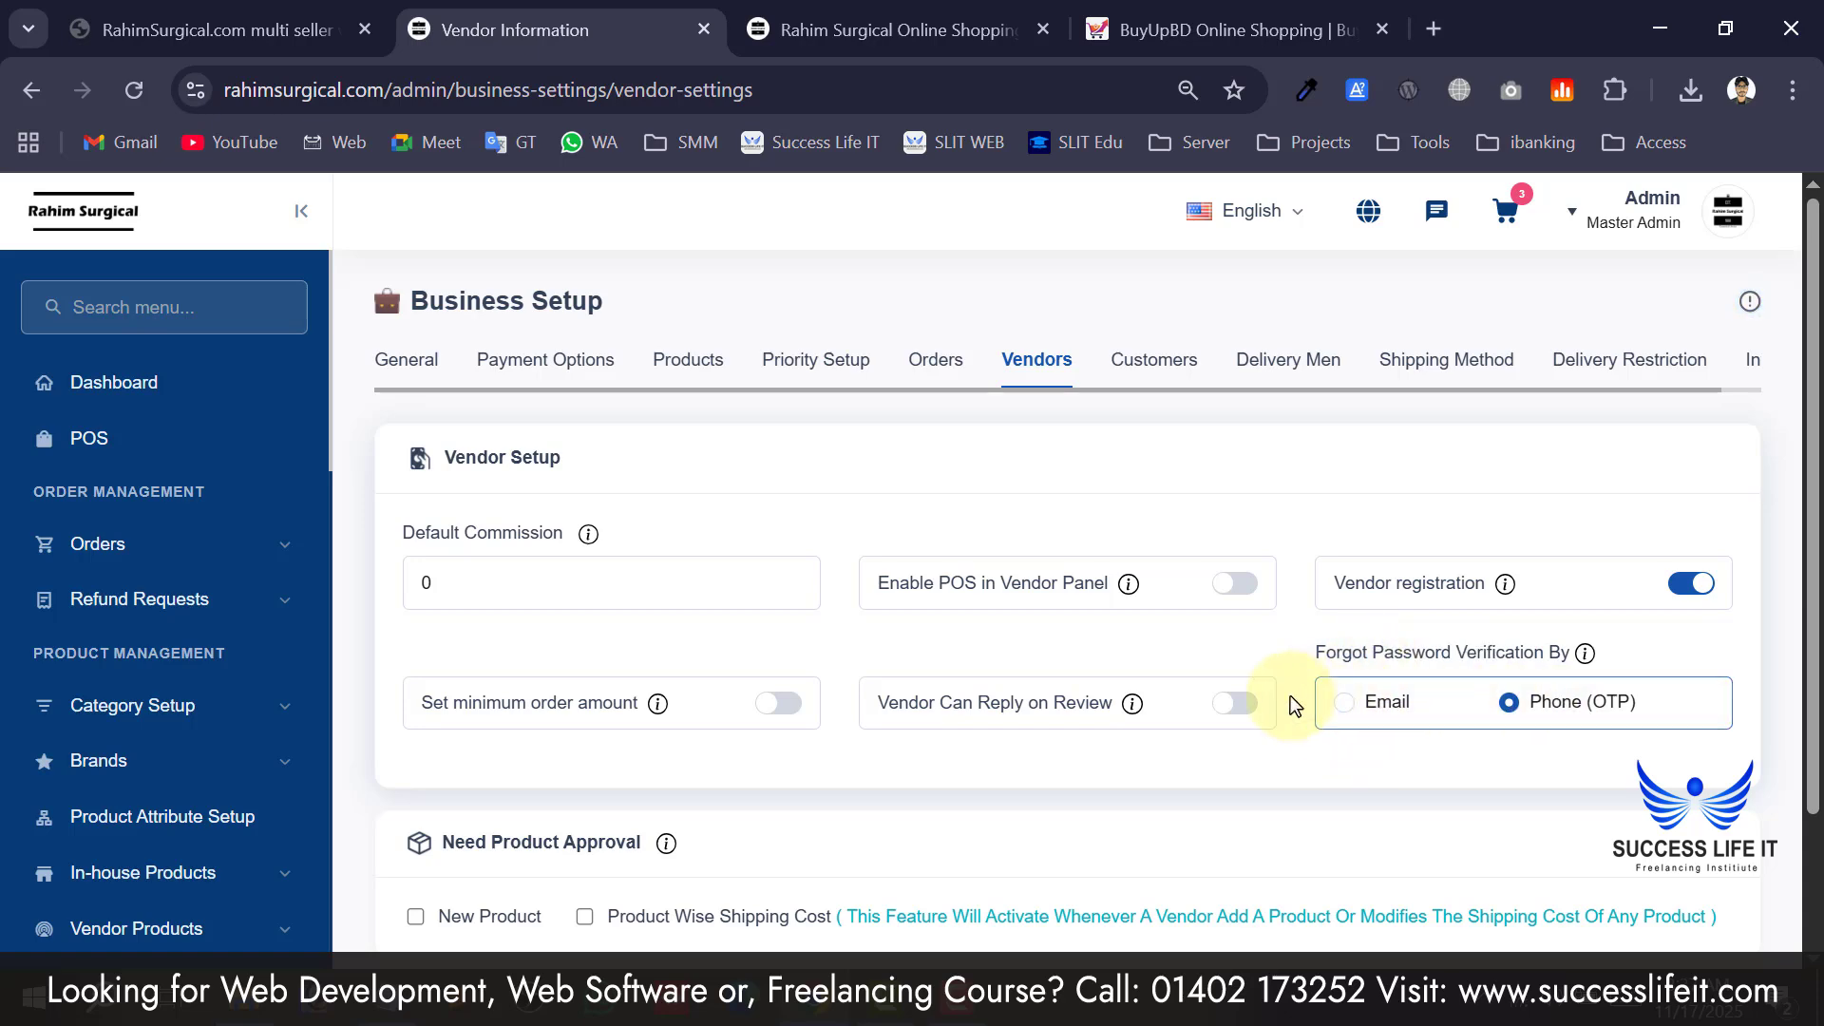
pyautogui.scroll(-2, 1290, 698)
pyautogui.scroll(2, 1549, 808)
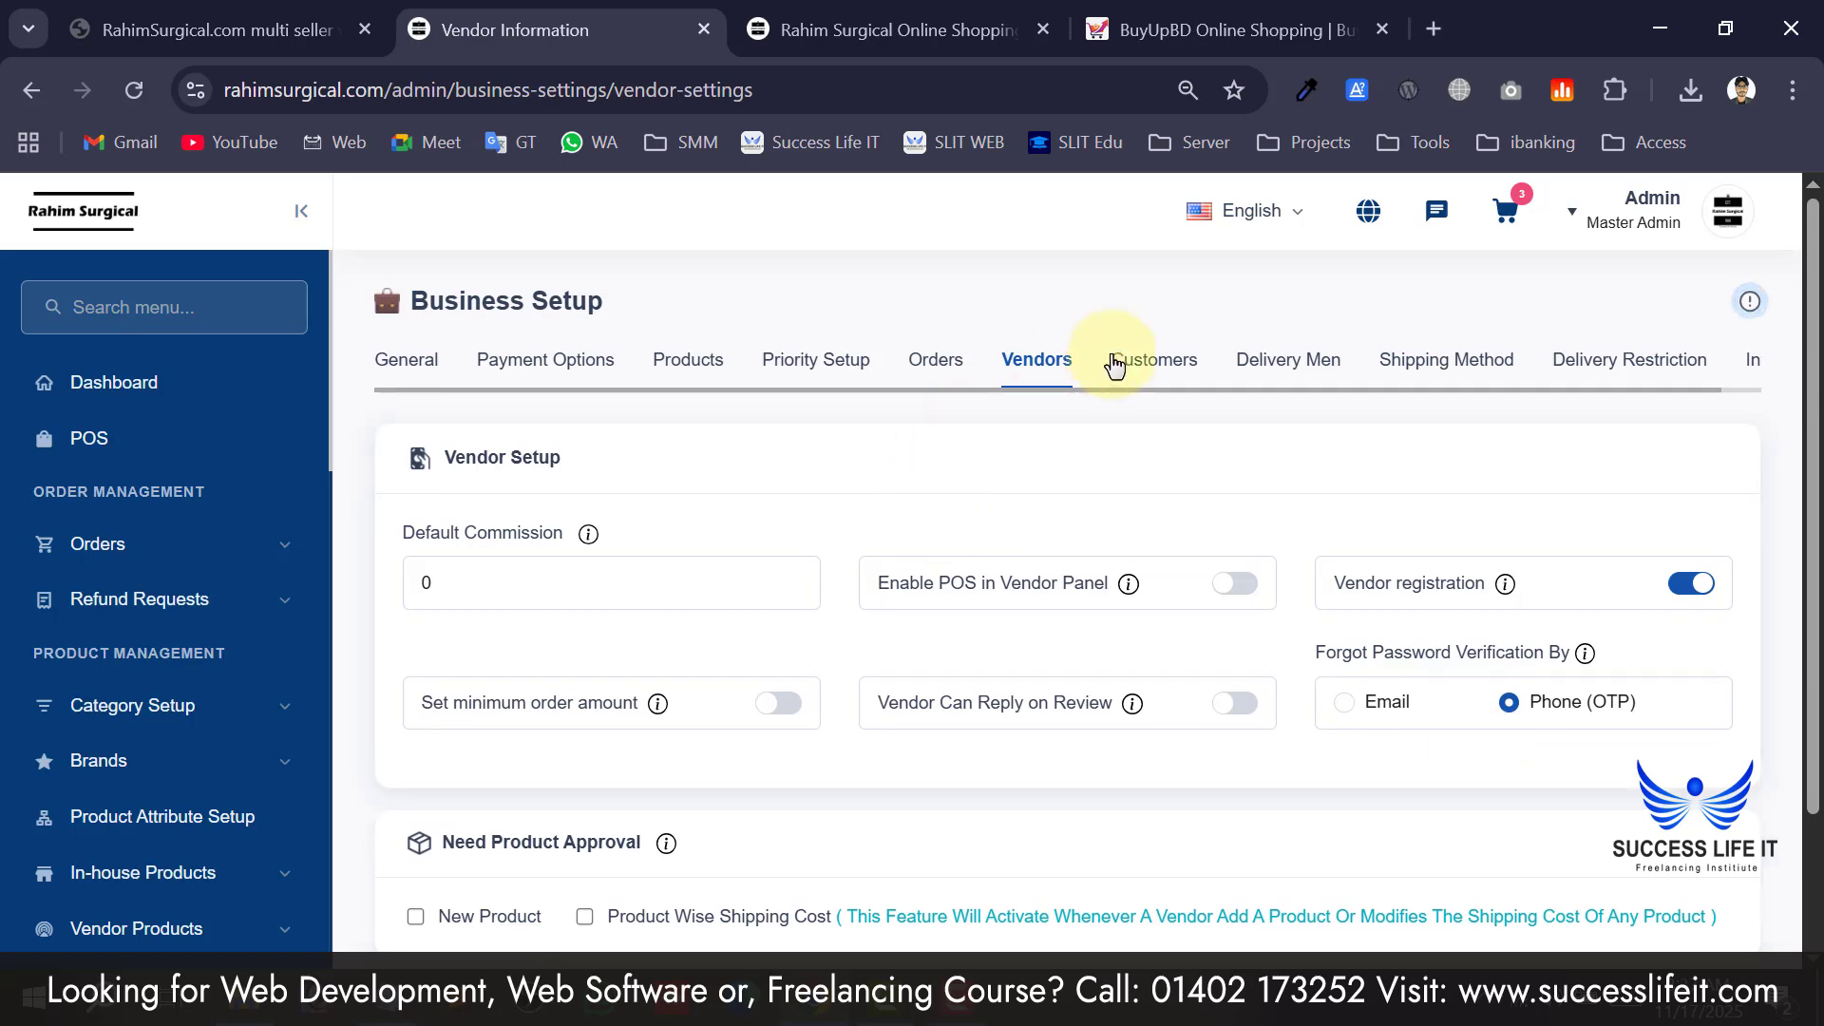
# Open the Customers settings and inspect the wallet's Maximum Add Fund Amount.
pyautogui.click(1154, 363)
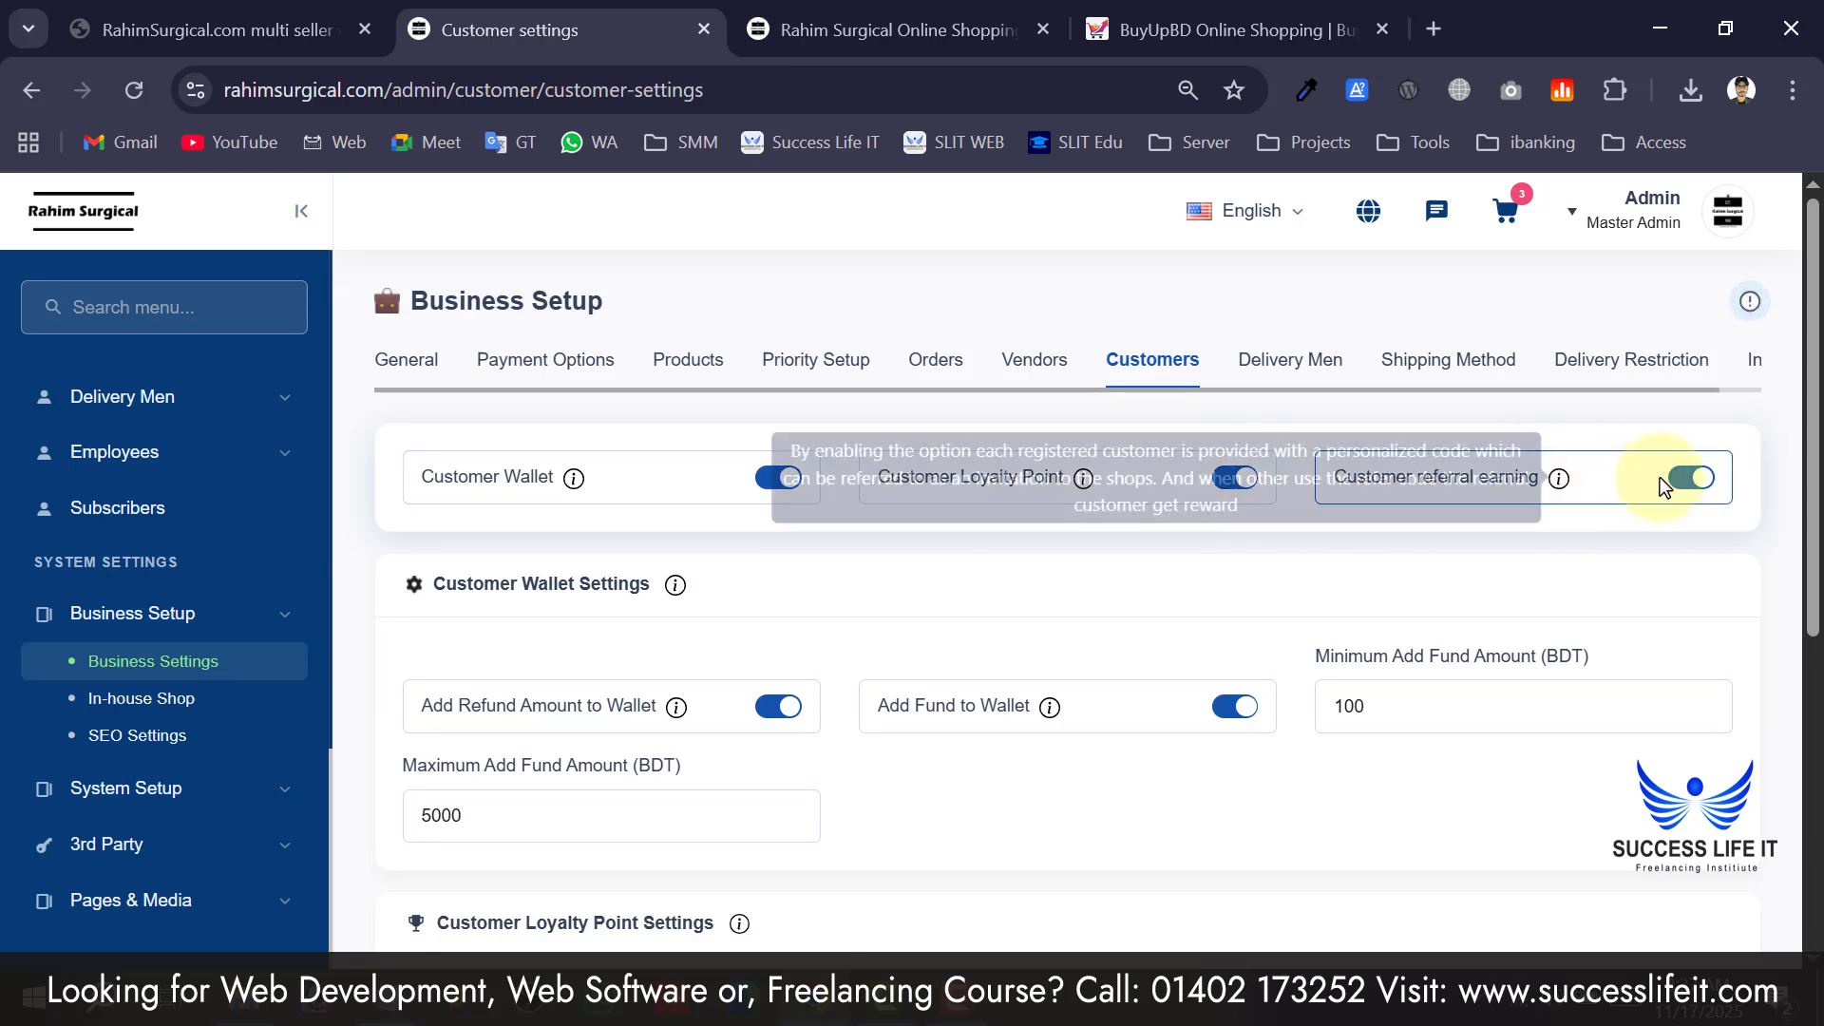
pyautogui.scroll(-4, 1396, 529)
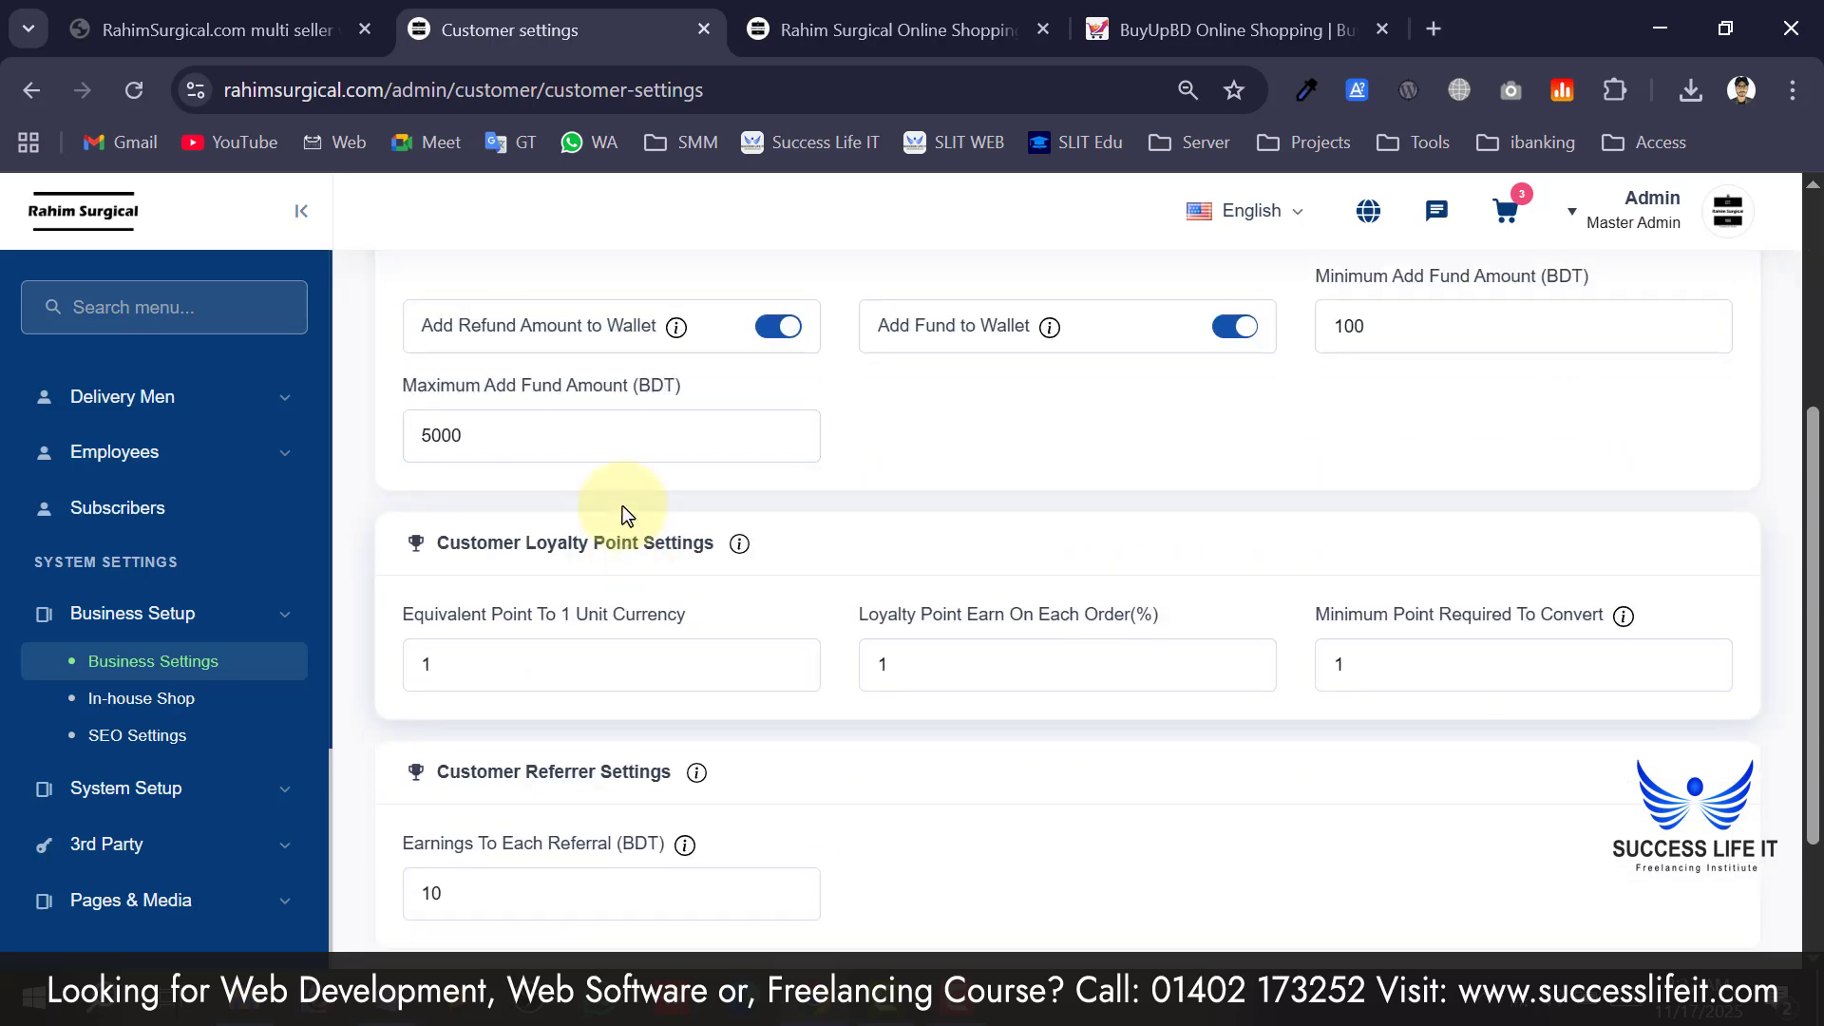
pyautogui.scroll(2, 608, 570)
pyautogui.click(584, 635)
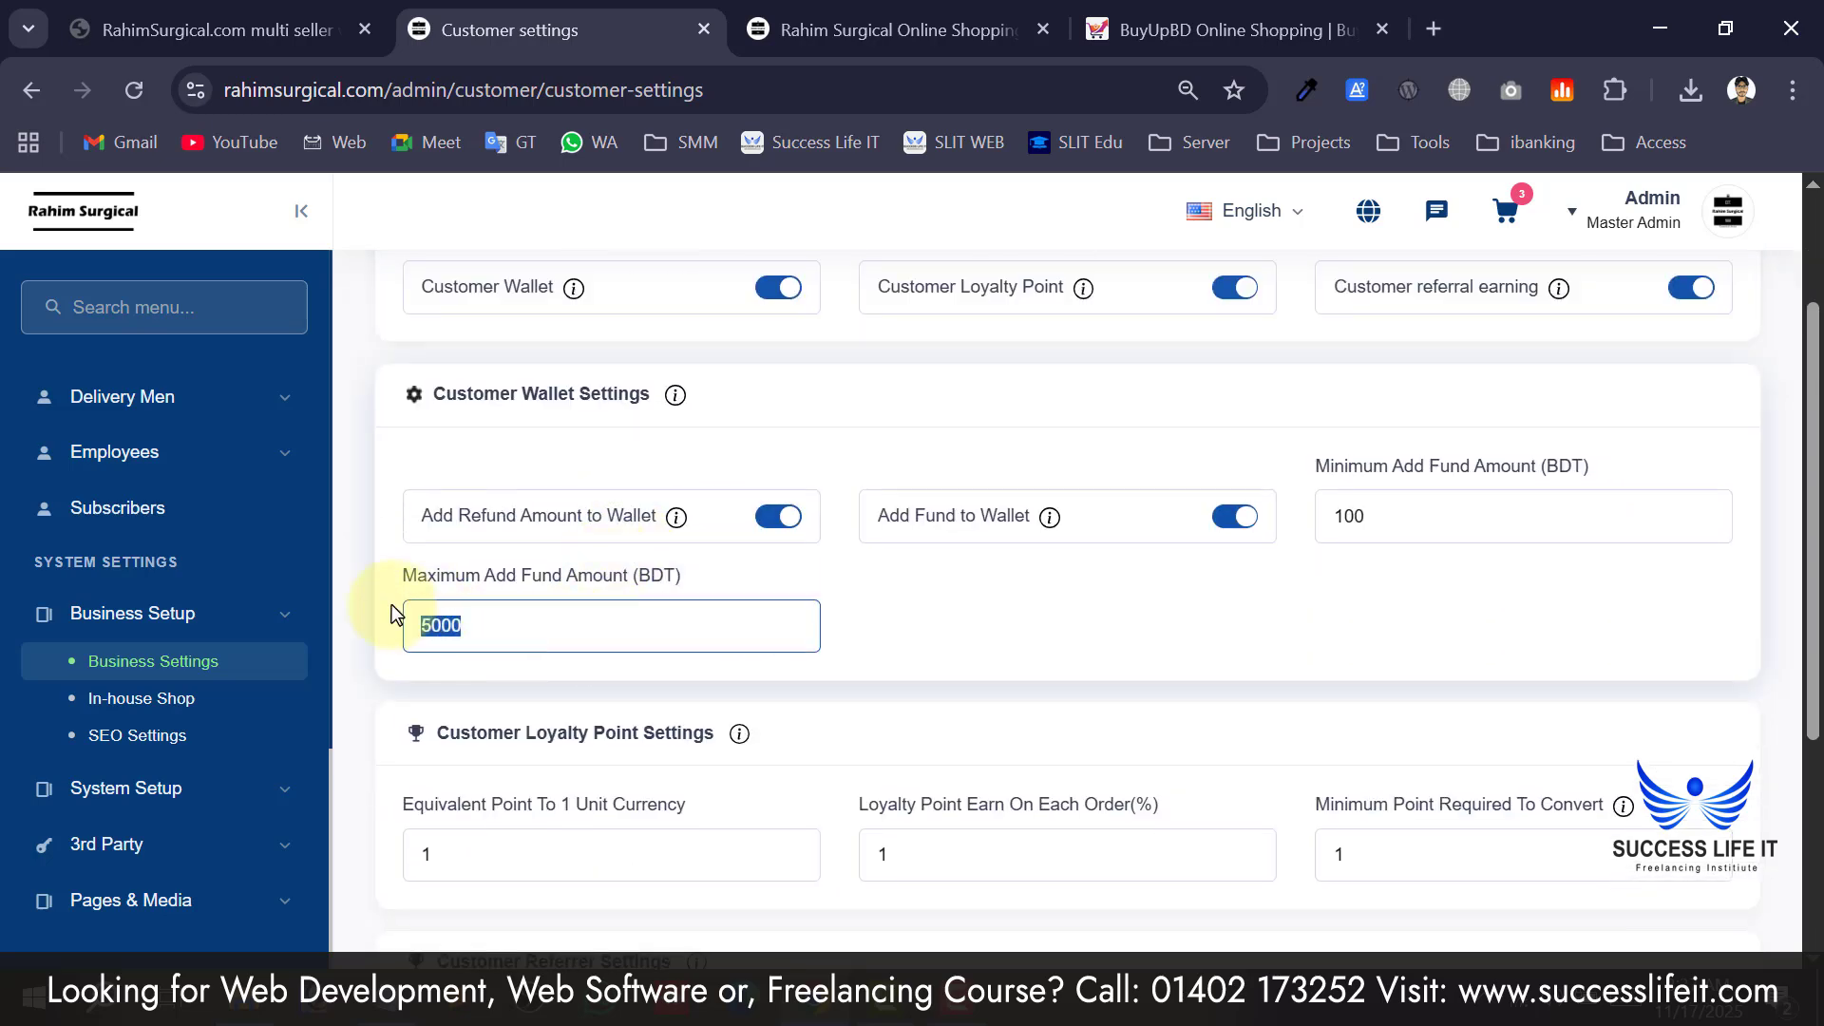
pyautogui.click(1176, 613)
# Review the 10 BDT referral earnings and the loyalty point conversion and per-order earning fields.
pyautogui.scroll(-3, 1216, 623)
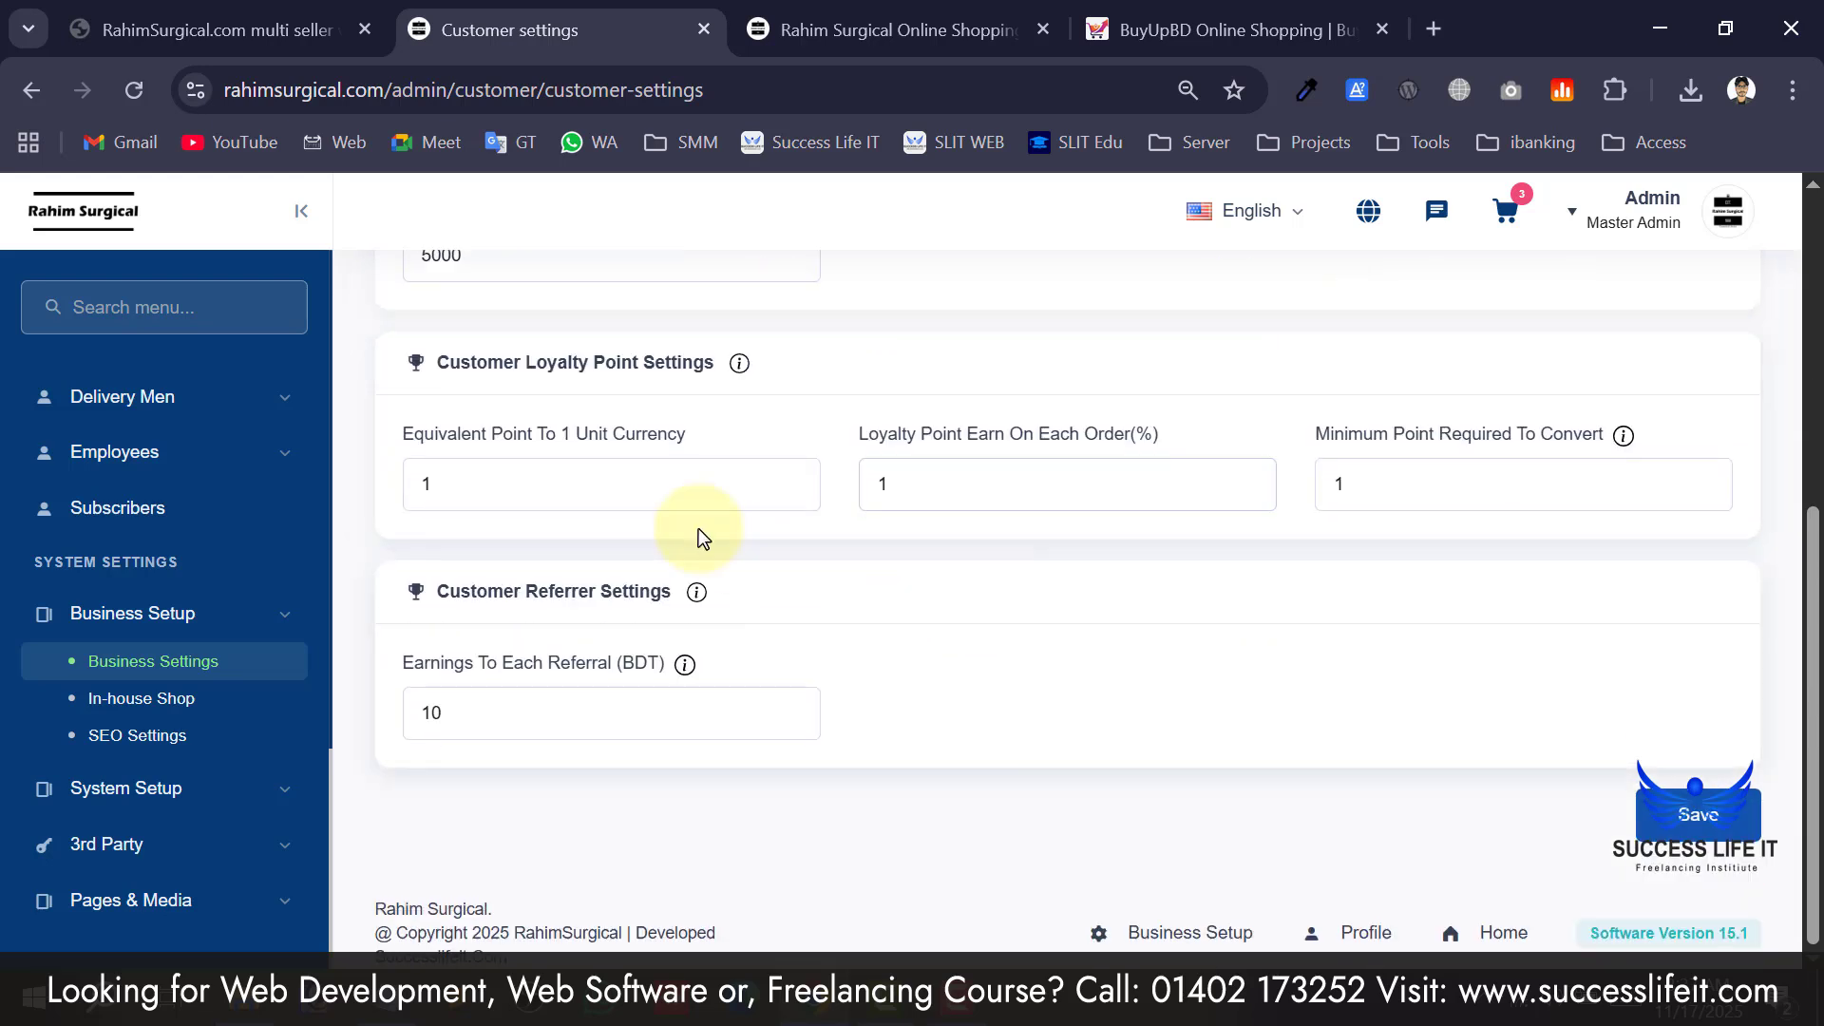
pyautogui.moveTo(542, 717); pyautogui.dragTo(428, 717)
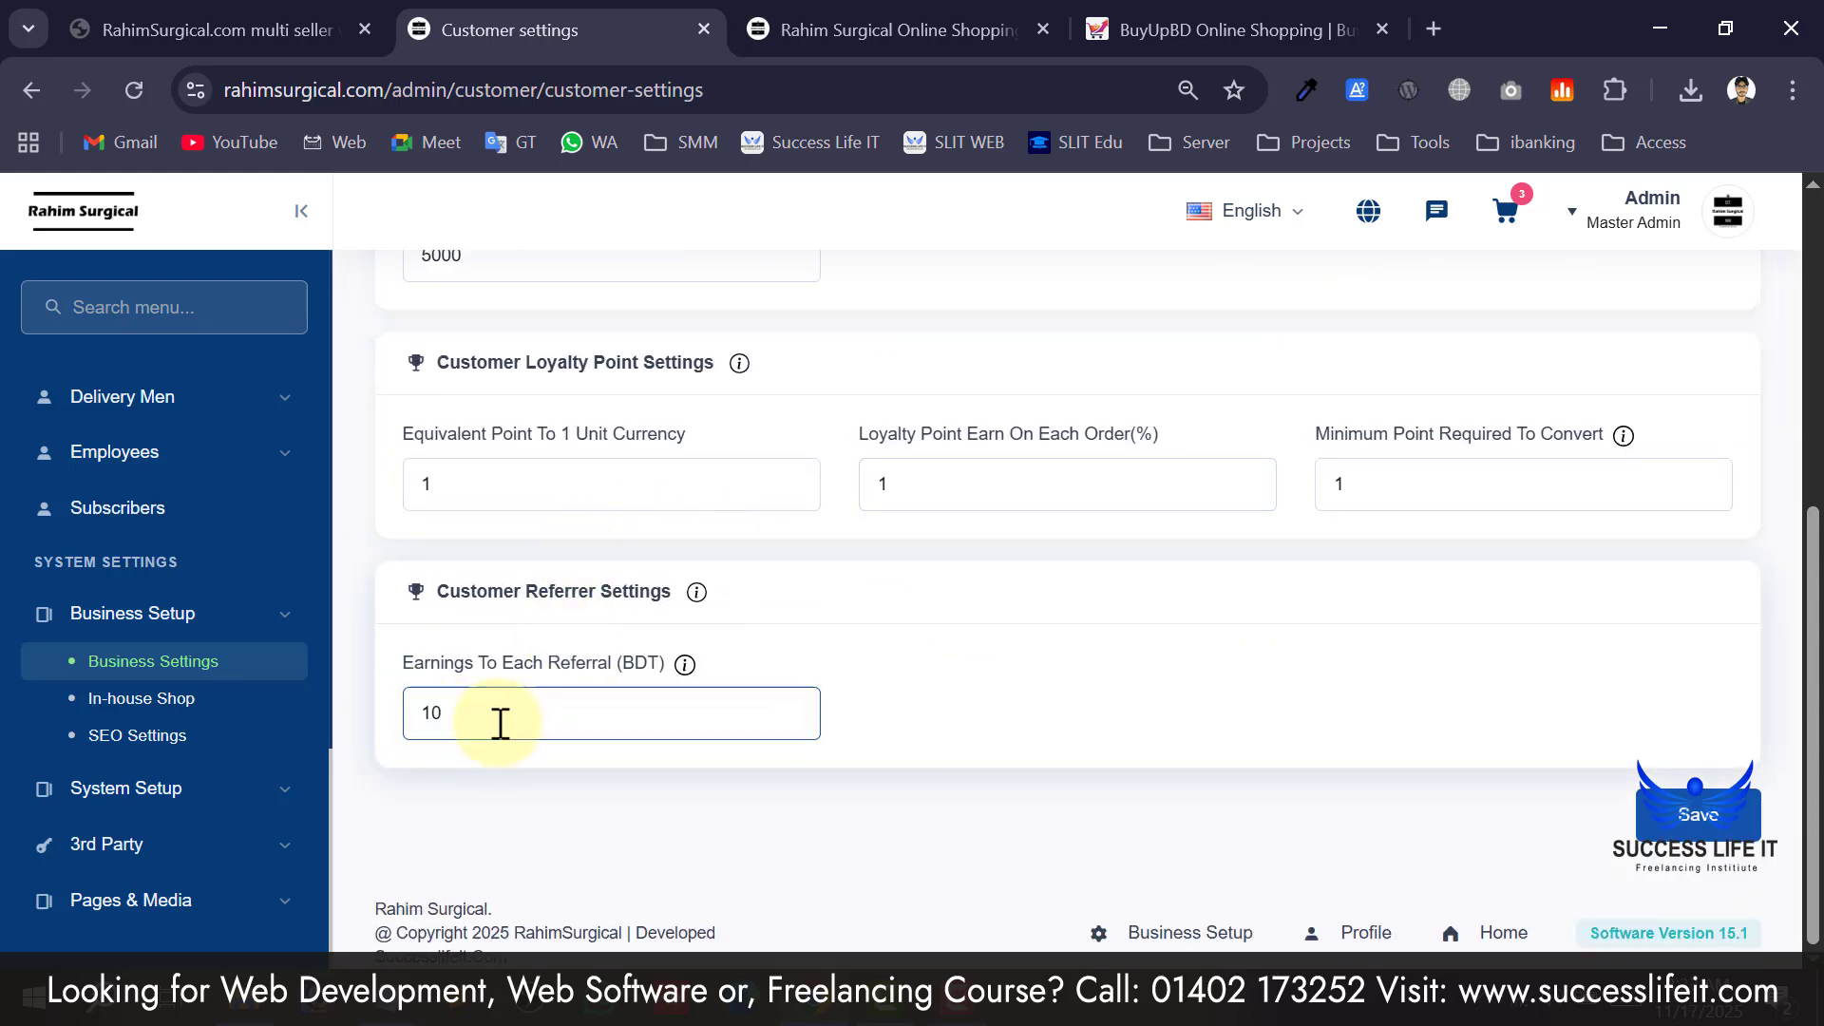
pyautogui.click(611, 465)
pyautogui.click(1520, 501)
pyautogui.click(1017, 488)
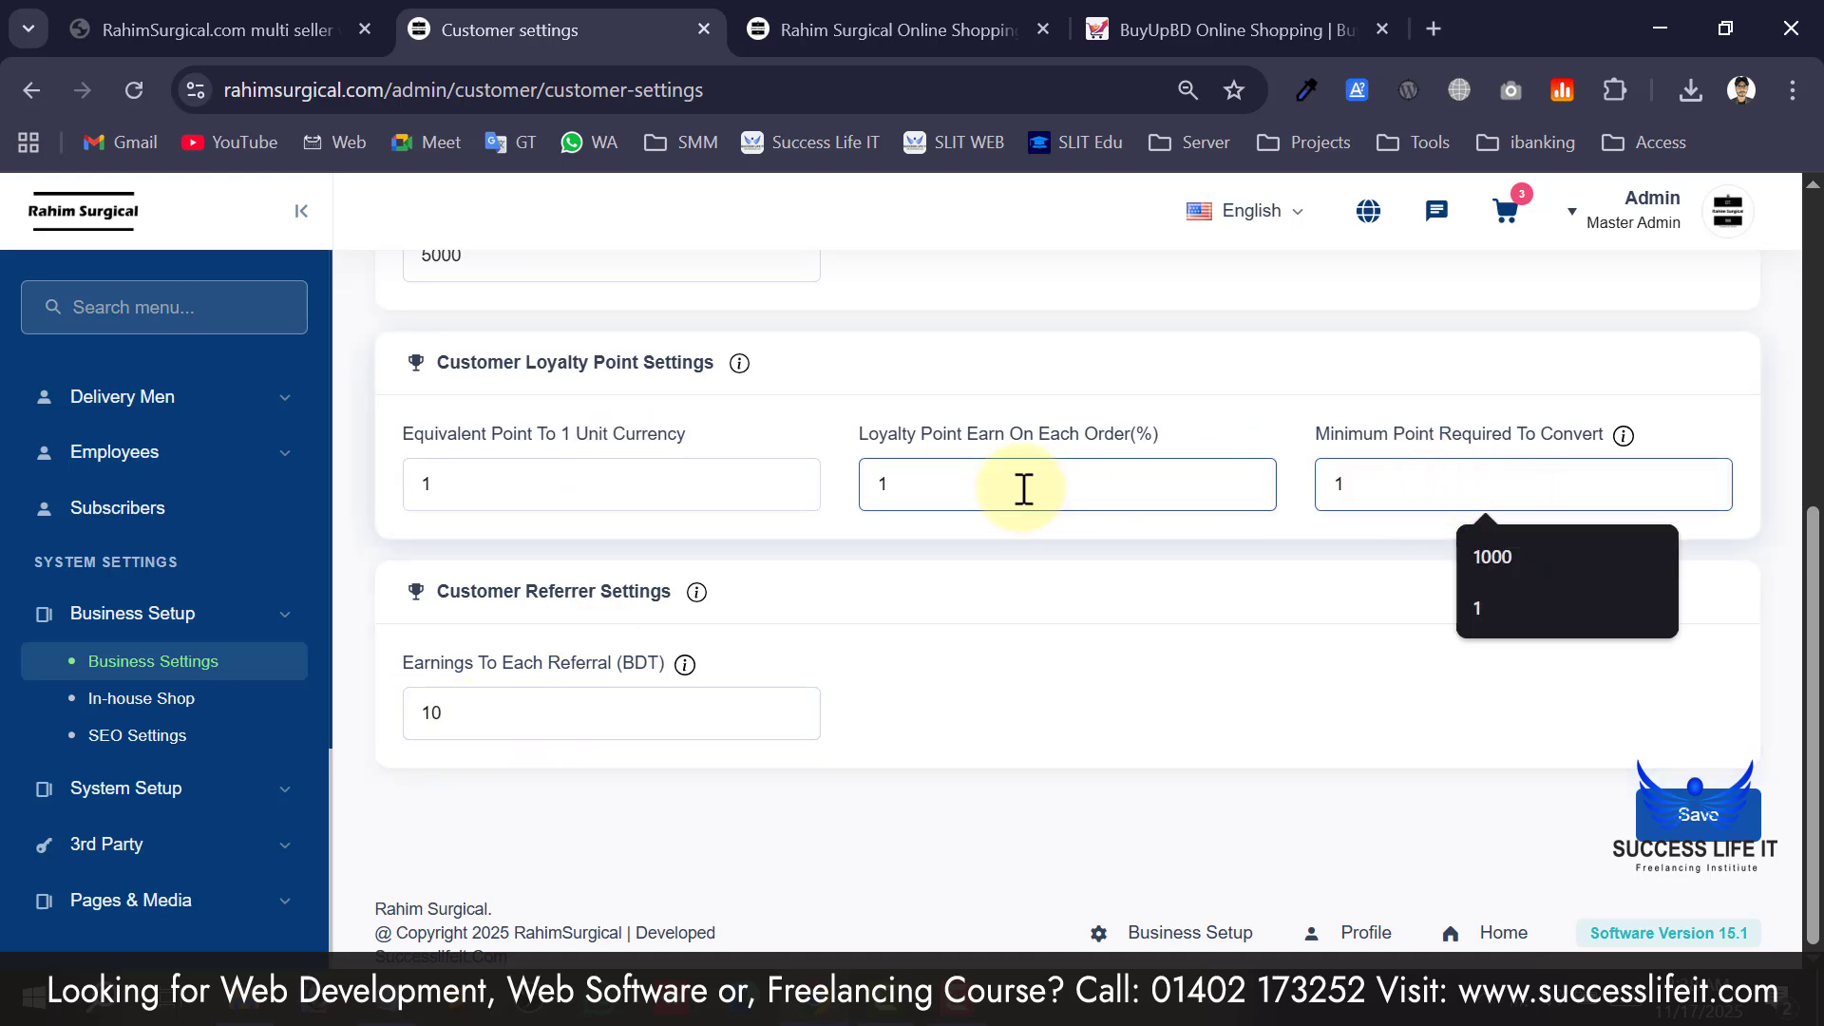
pyautogui.scroll(5, 1489, 663)
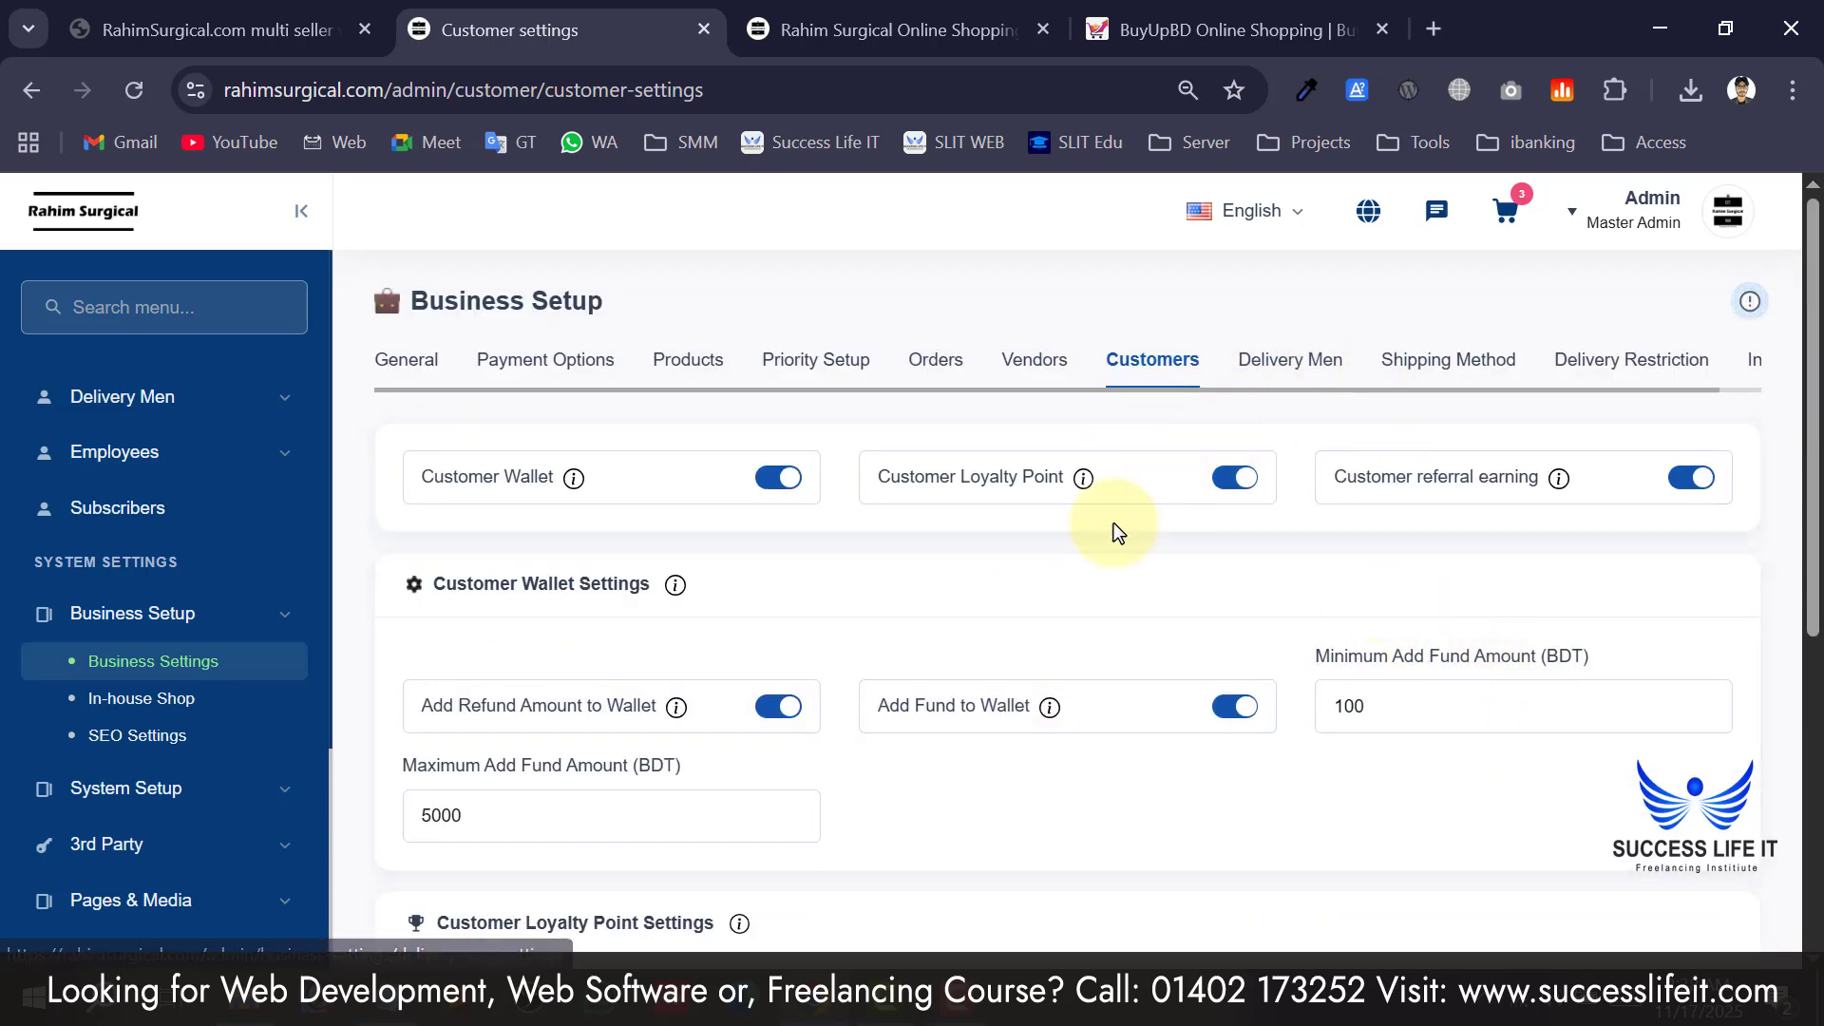
pyautogui.scroll(-4, 1047, 573)
pyautogui.scroll(4, 1060, 637)
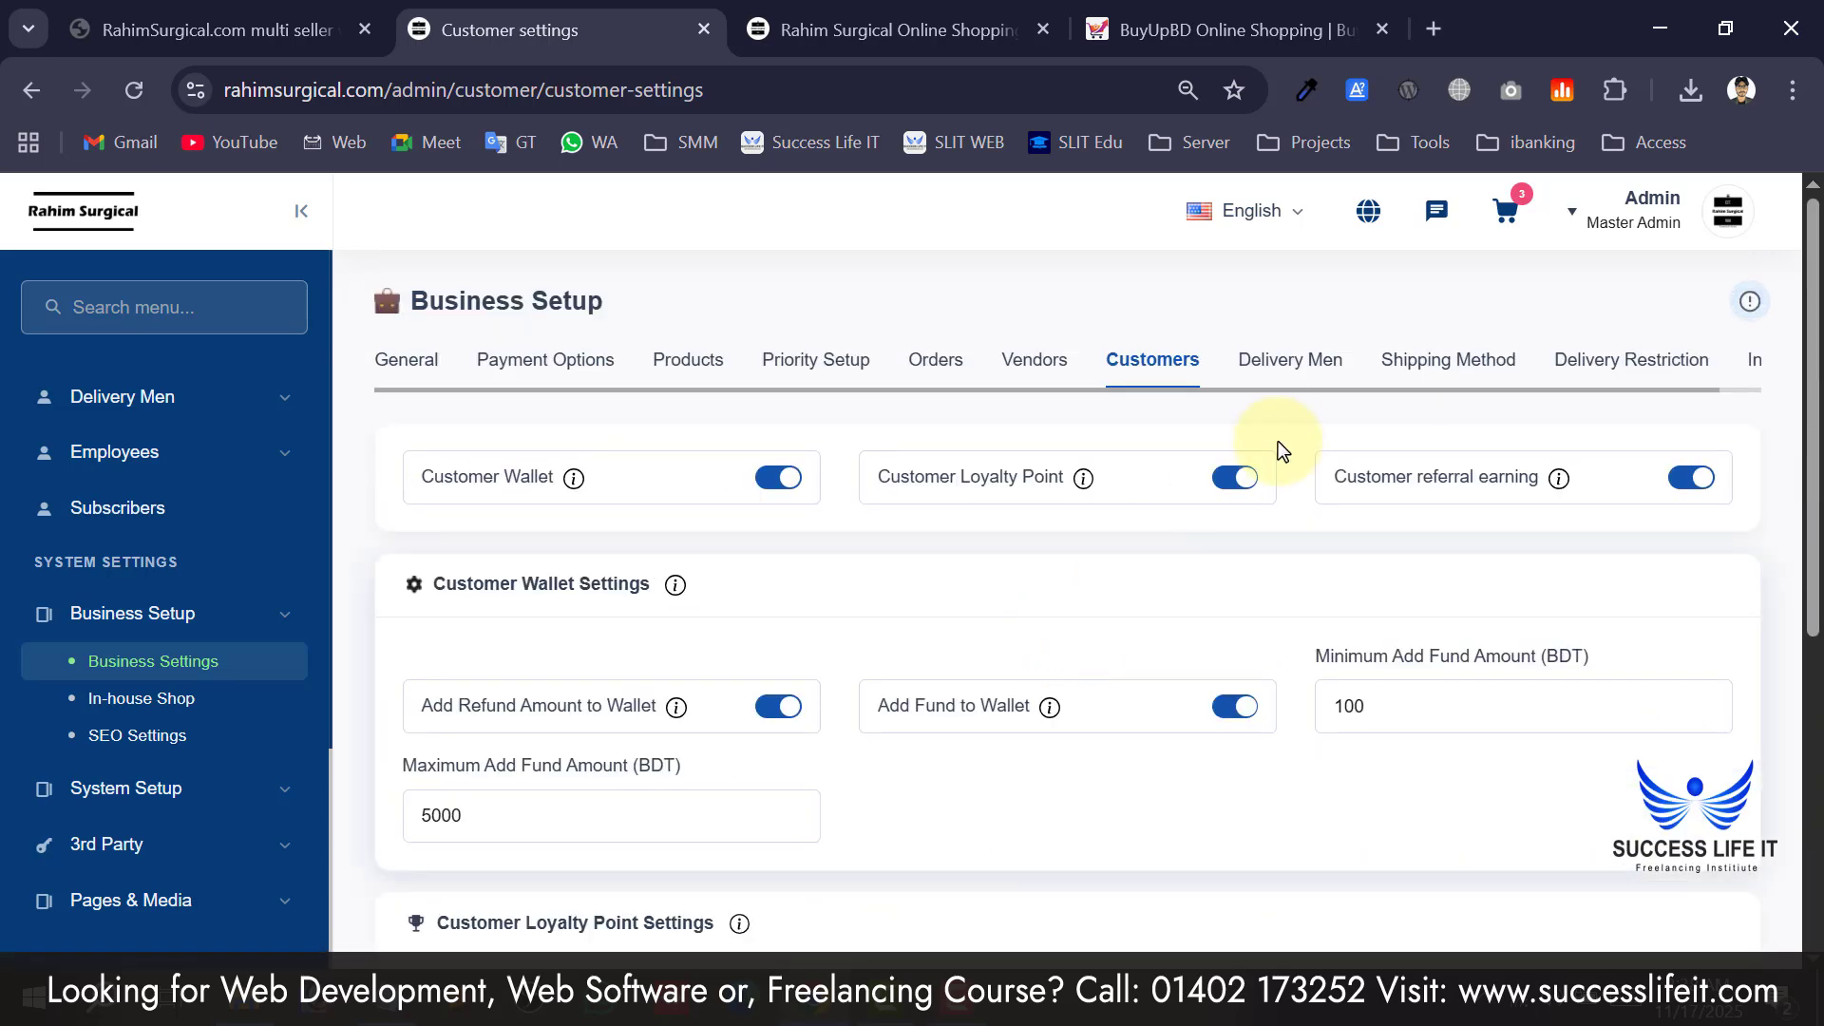
# Open Delivery Man settings and point out Upload Picture on Delivery and Email password verification.
pyautogui.click(1321, 372)
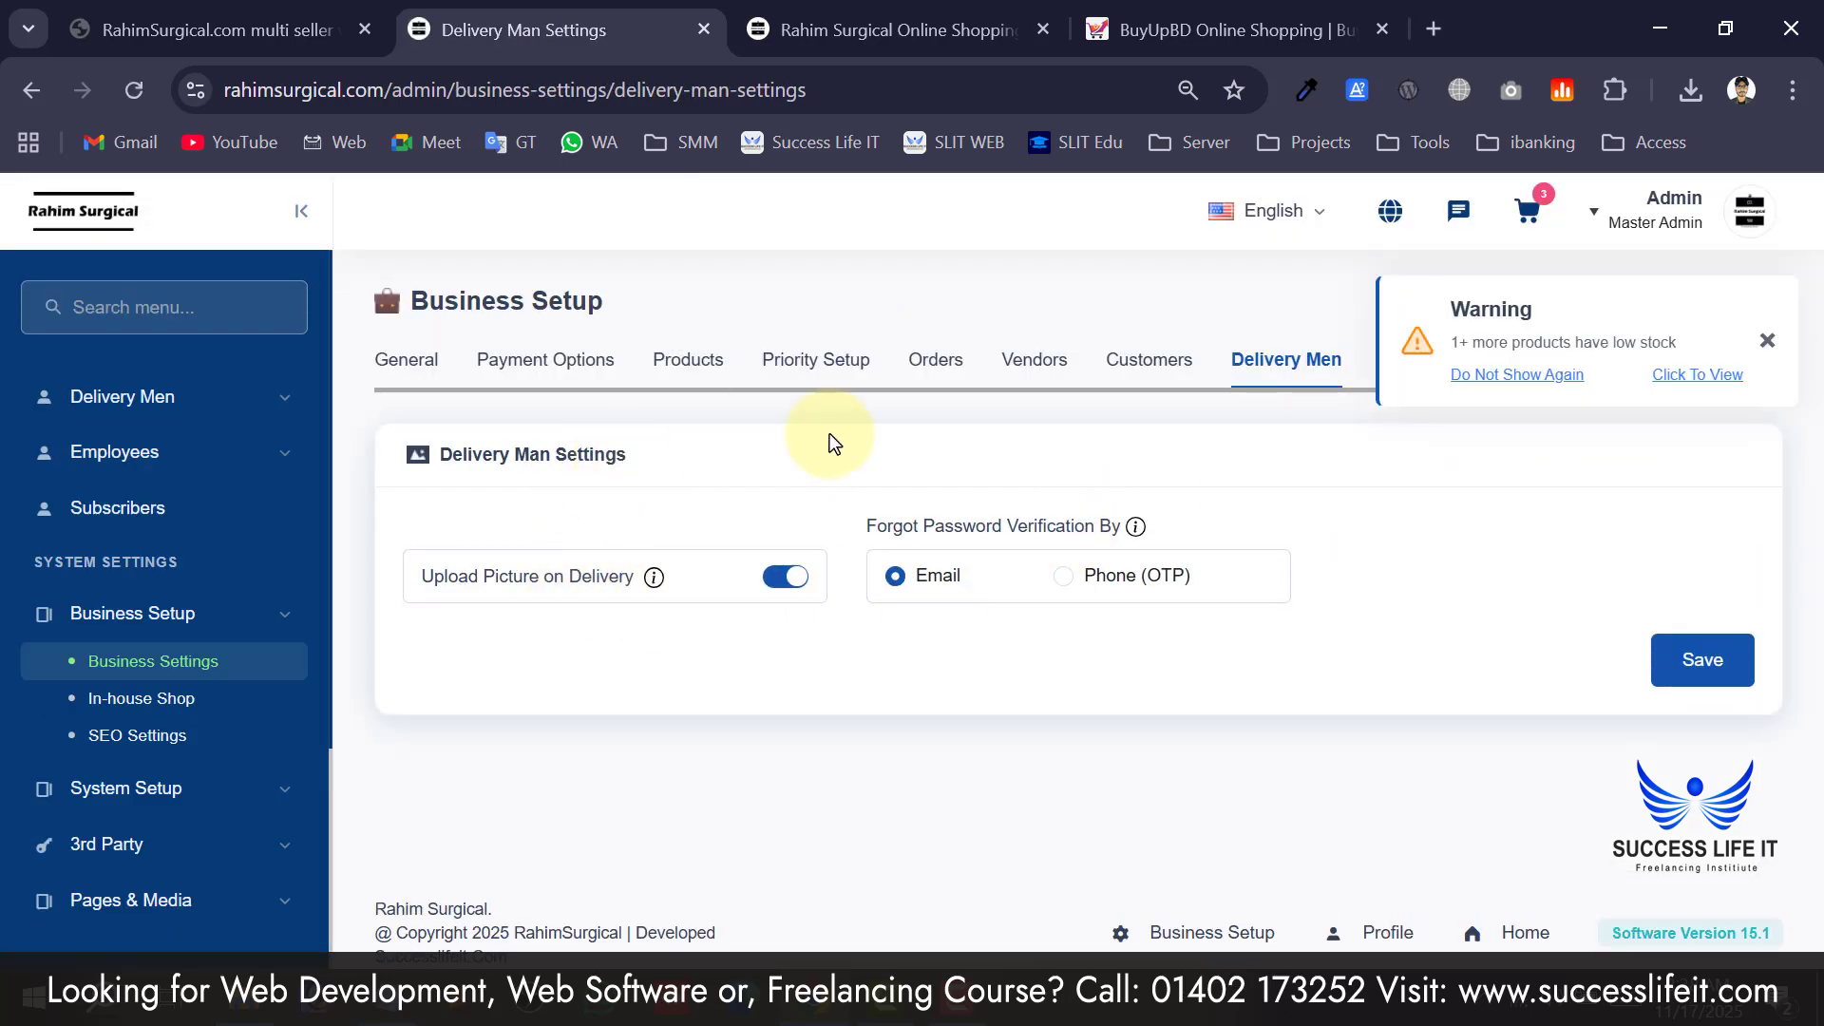
pyautogui.click(1767, 342)
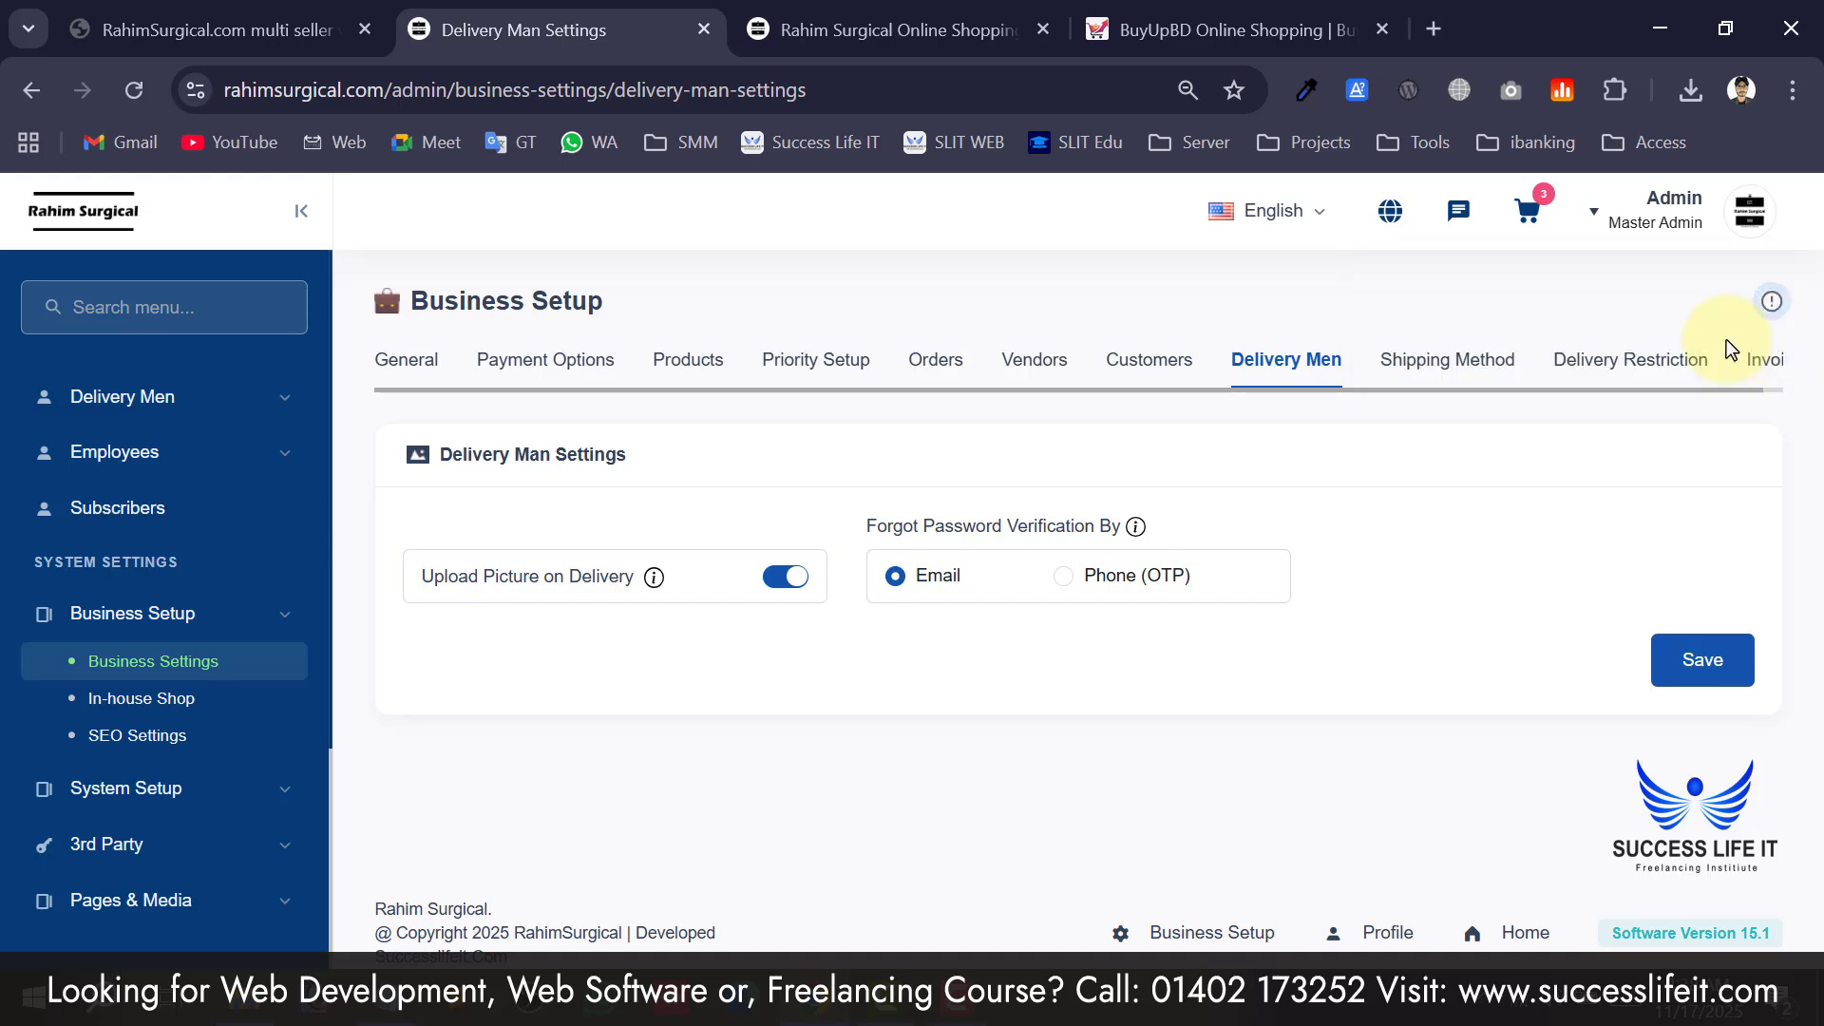
pyautogui.moveTo(448, 584); pyautogui.dragTo(577, 585)
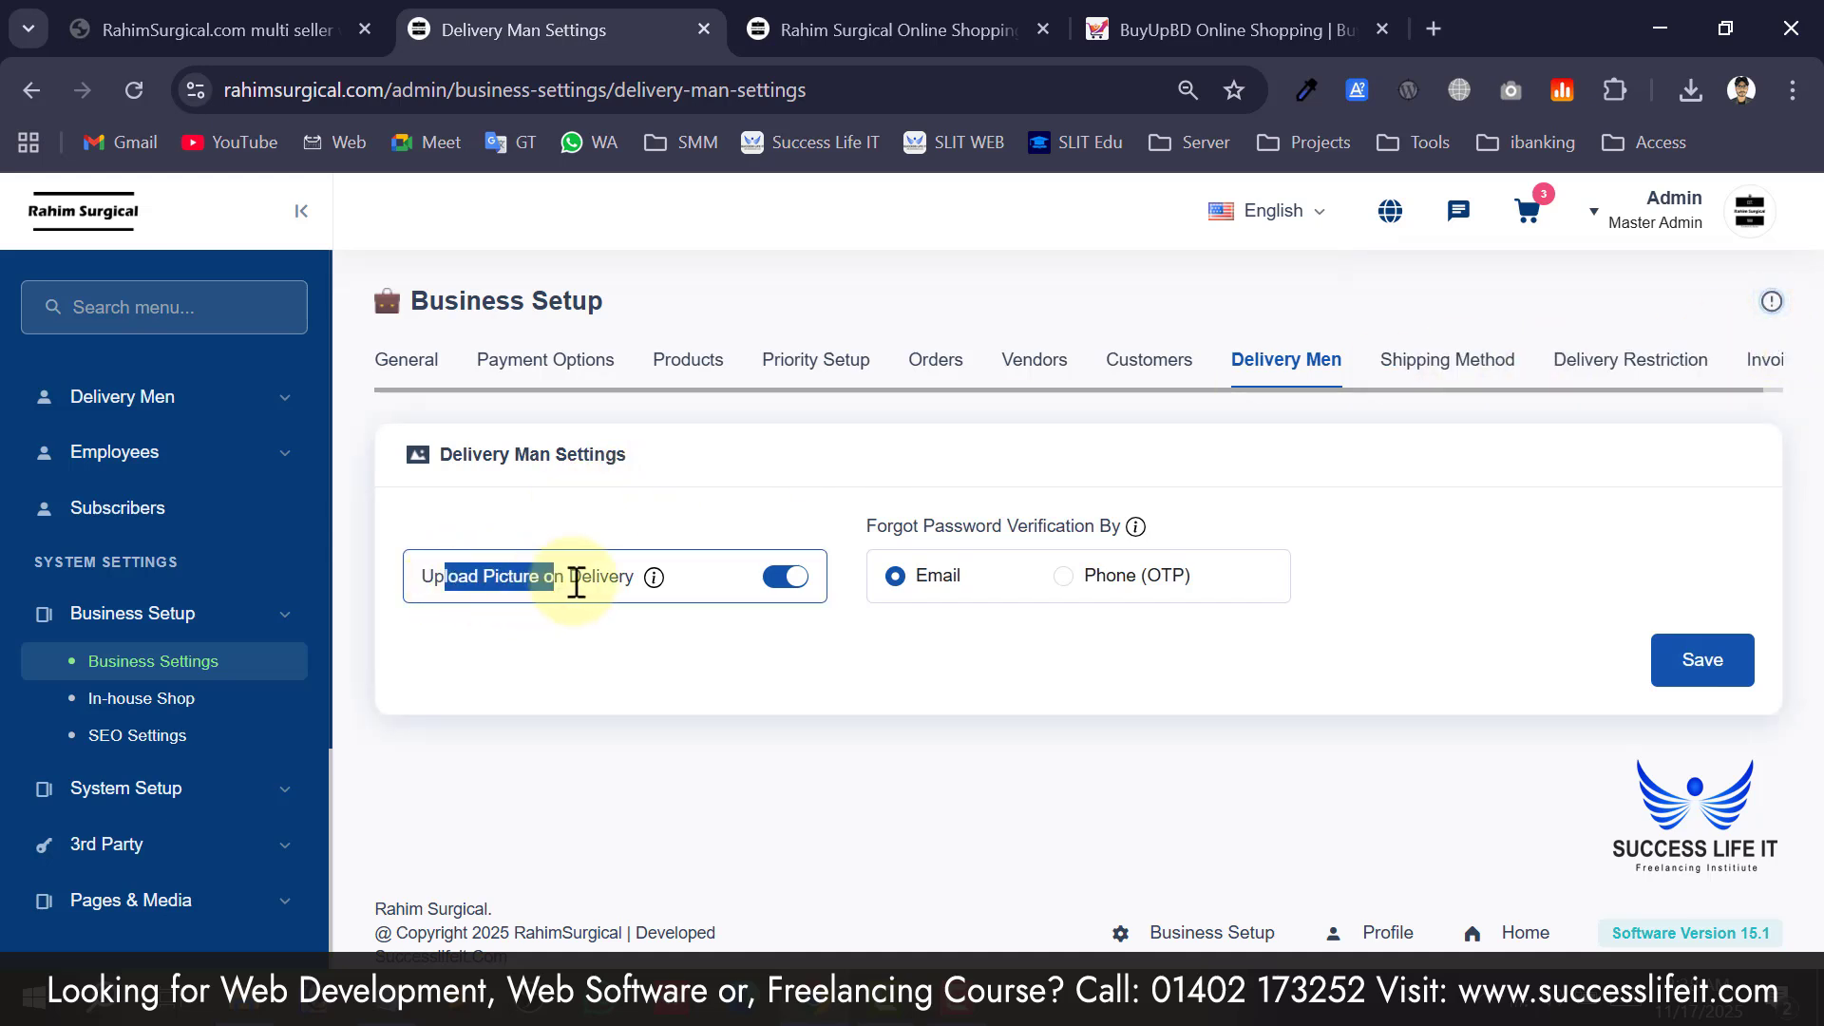
pyautogui.click(644, 650)
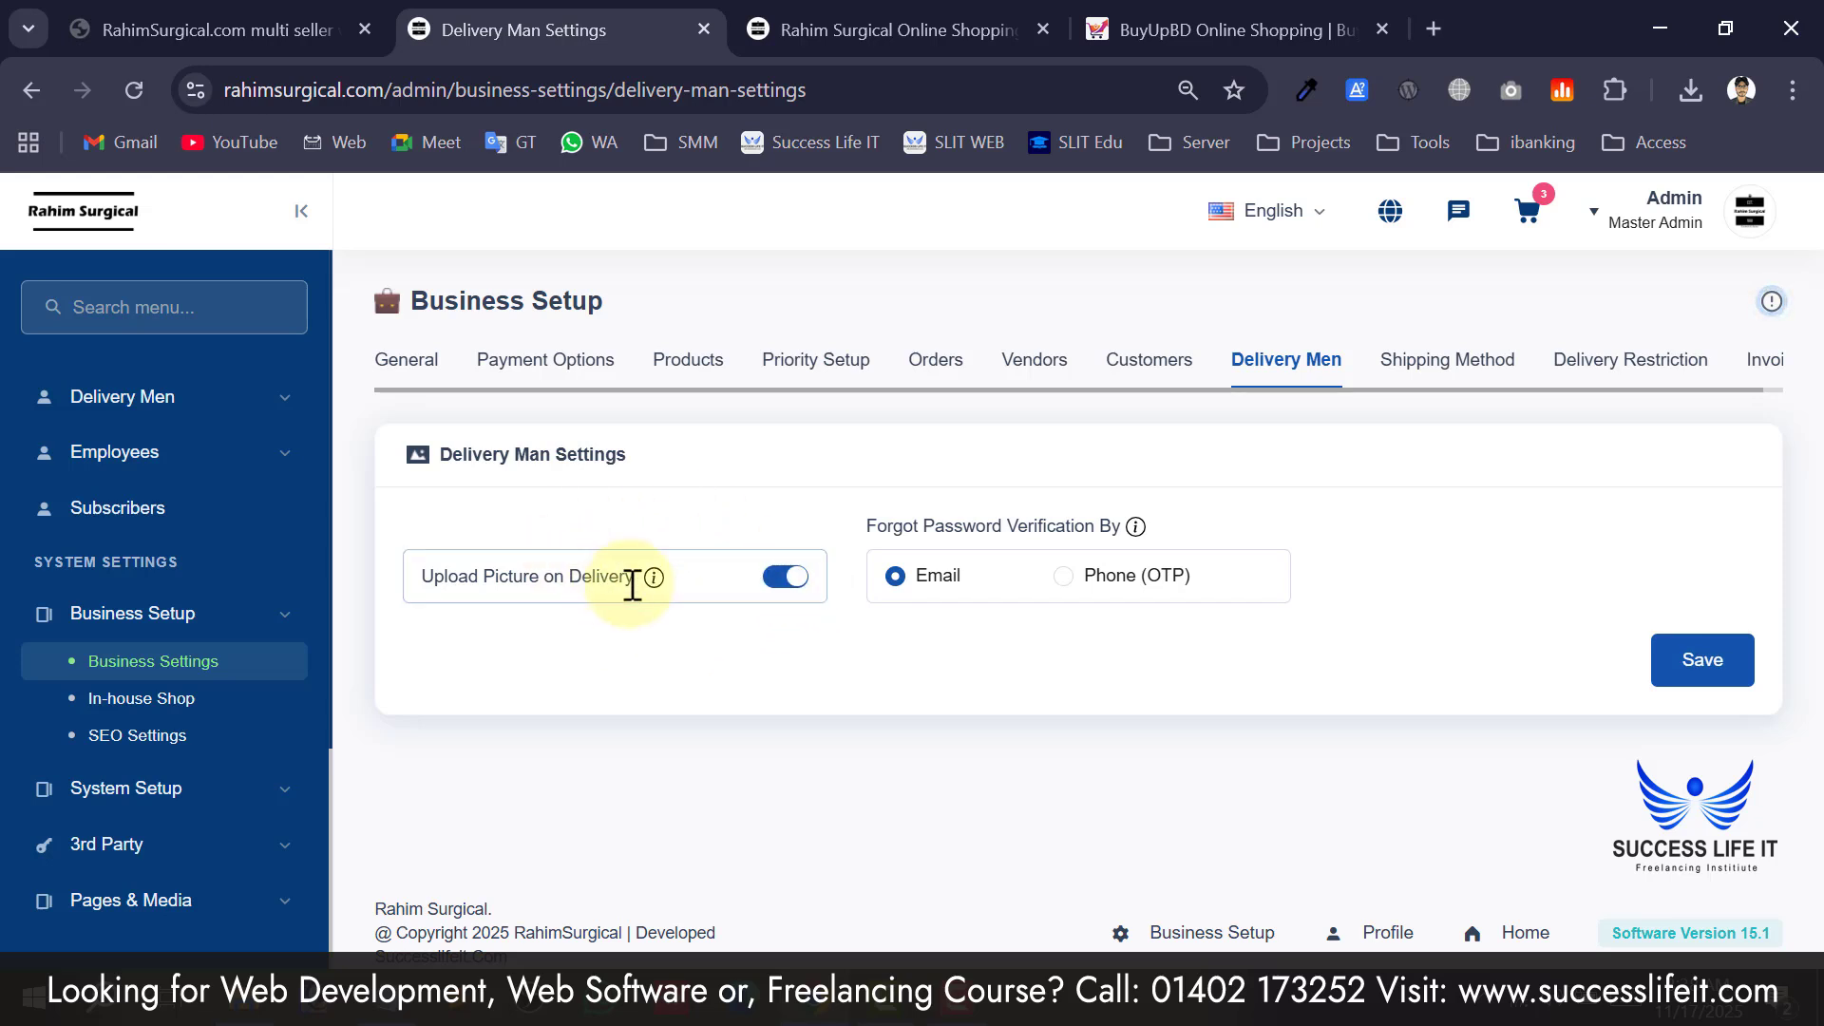
pyautogui.moveTo(915, 529); pyautogui.dragTo(1017, 530)
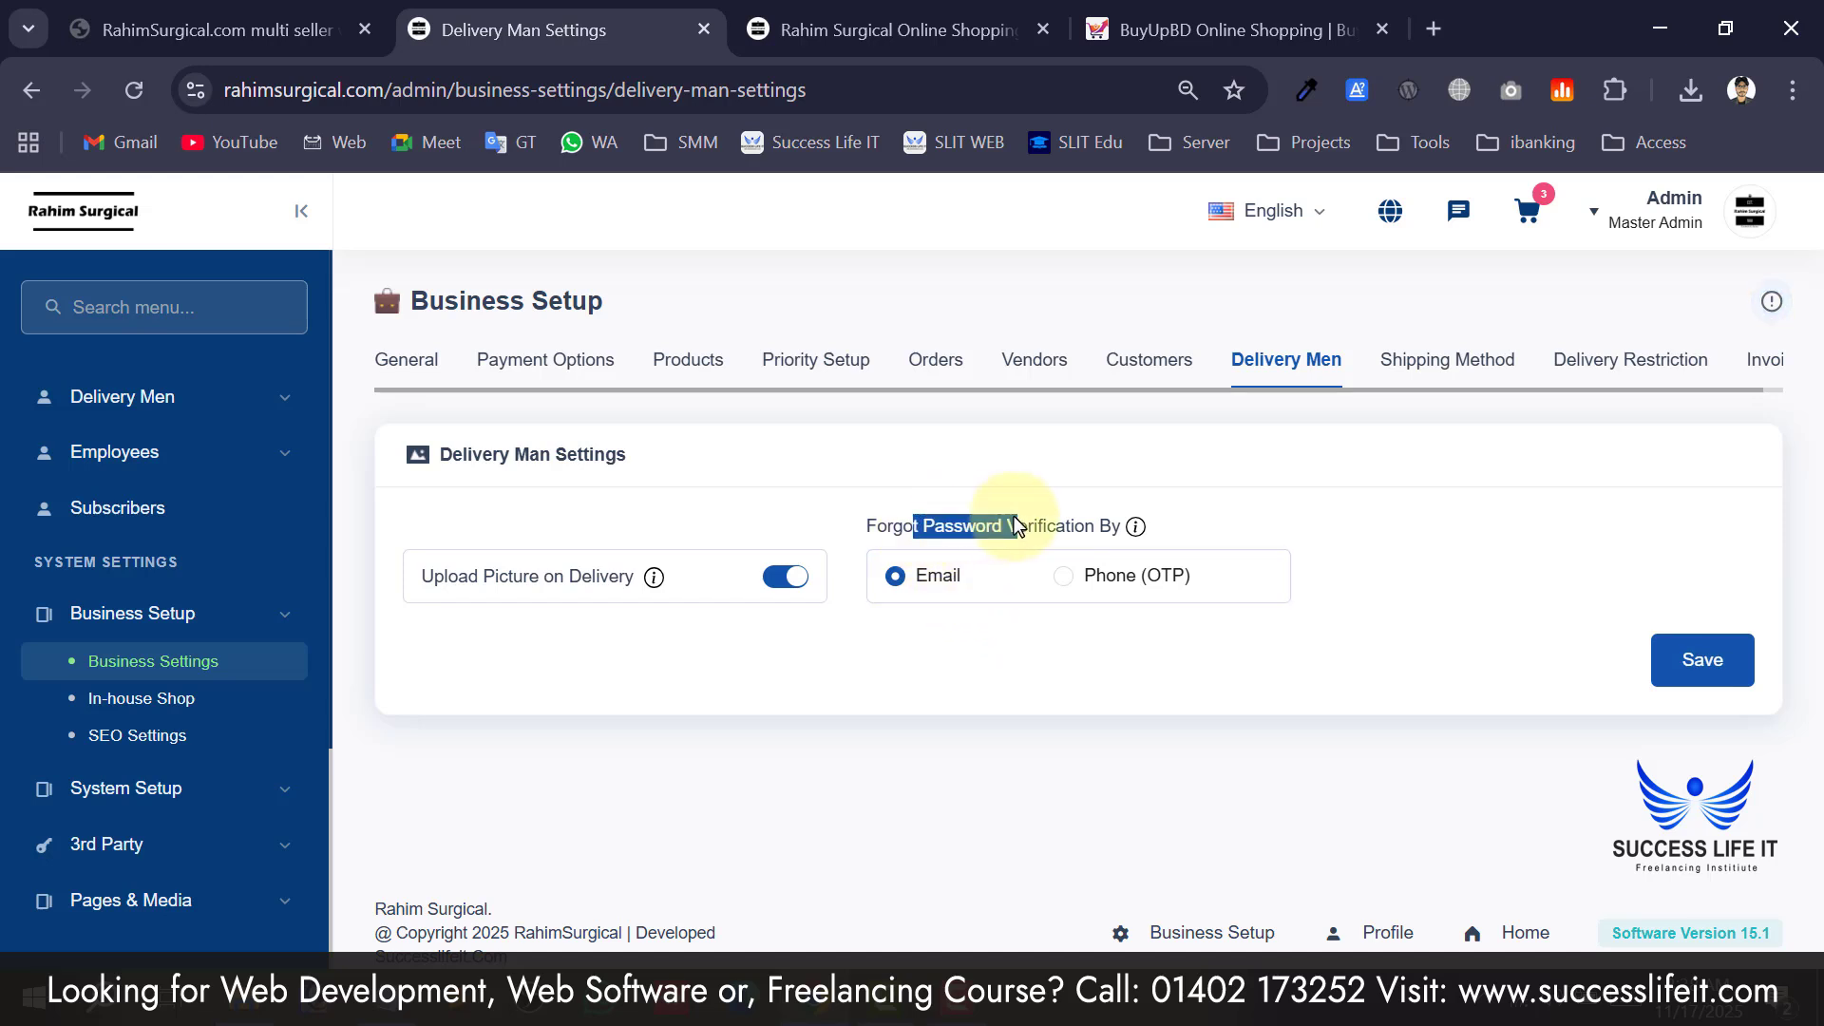
pyautogui.click(1128, 606)
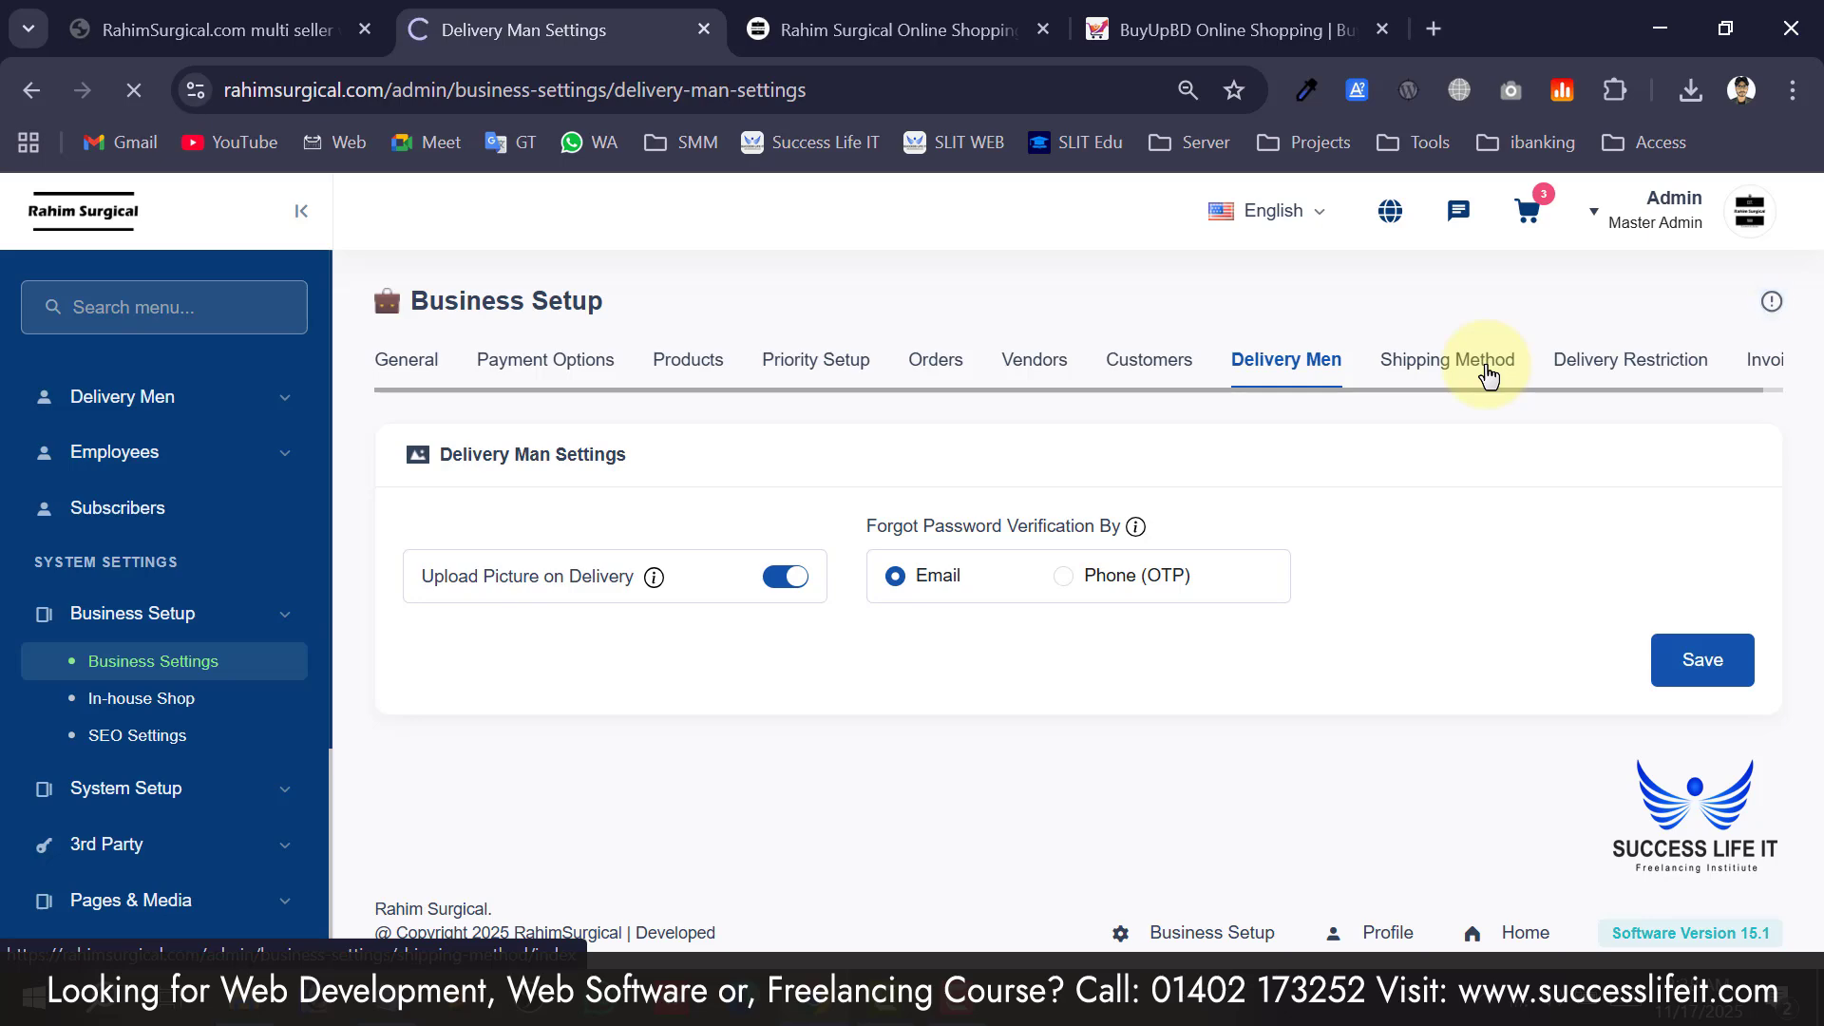
# Review the order-wise shipping rates: Inside Dhaka ৳100.00 and Outside Dhaka ৳200.00.
pyautogui.scroll(-4, 727, 536)
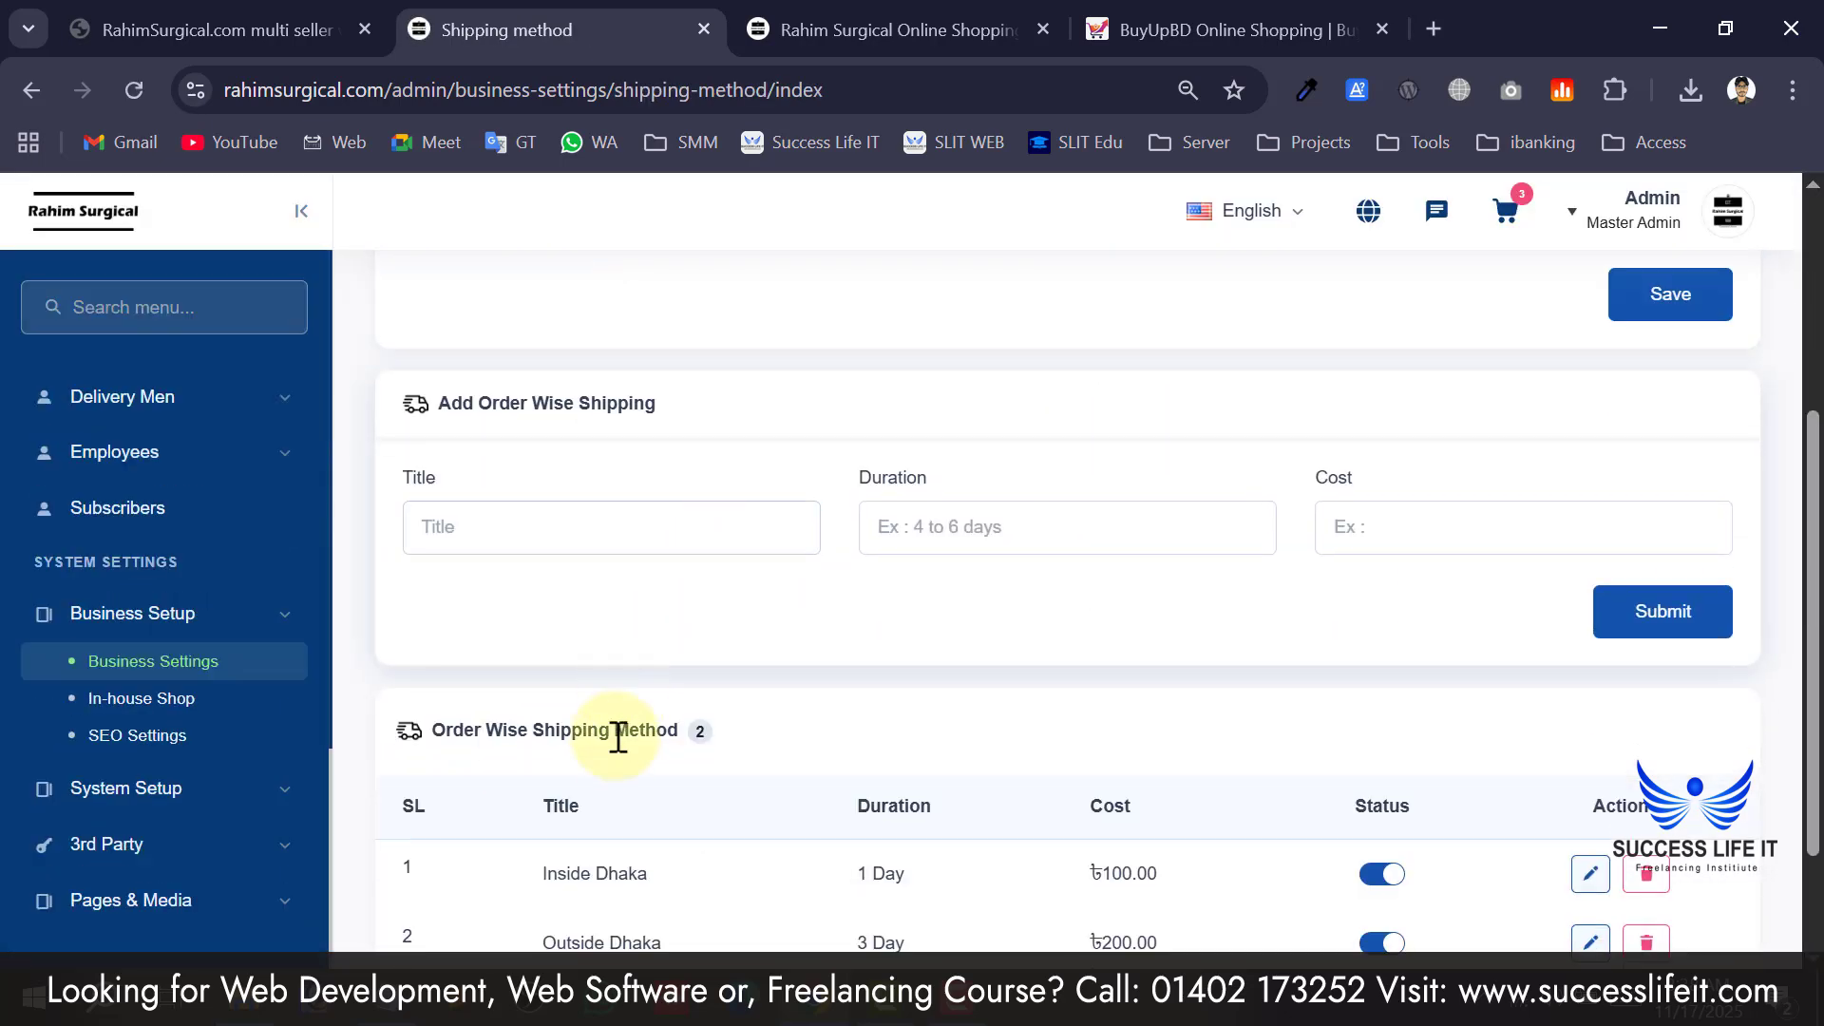
pyautogui.scroll(-2, 619, 736)
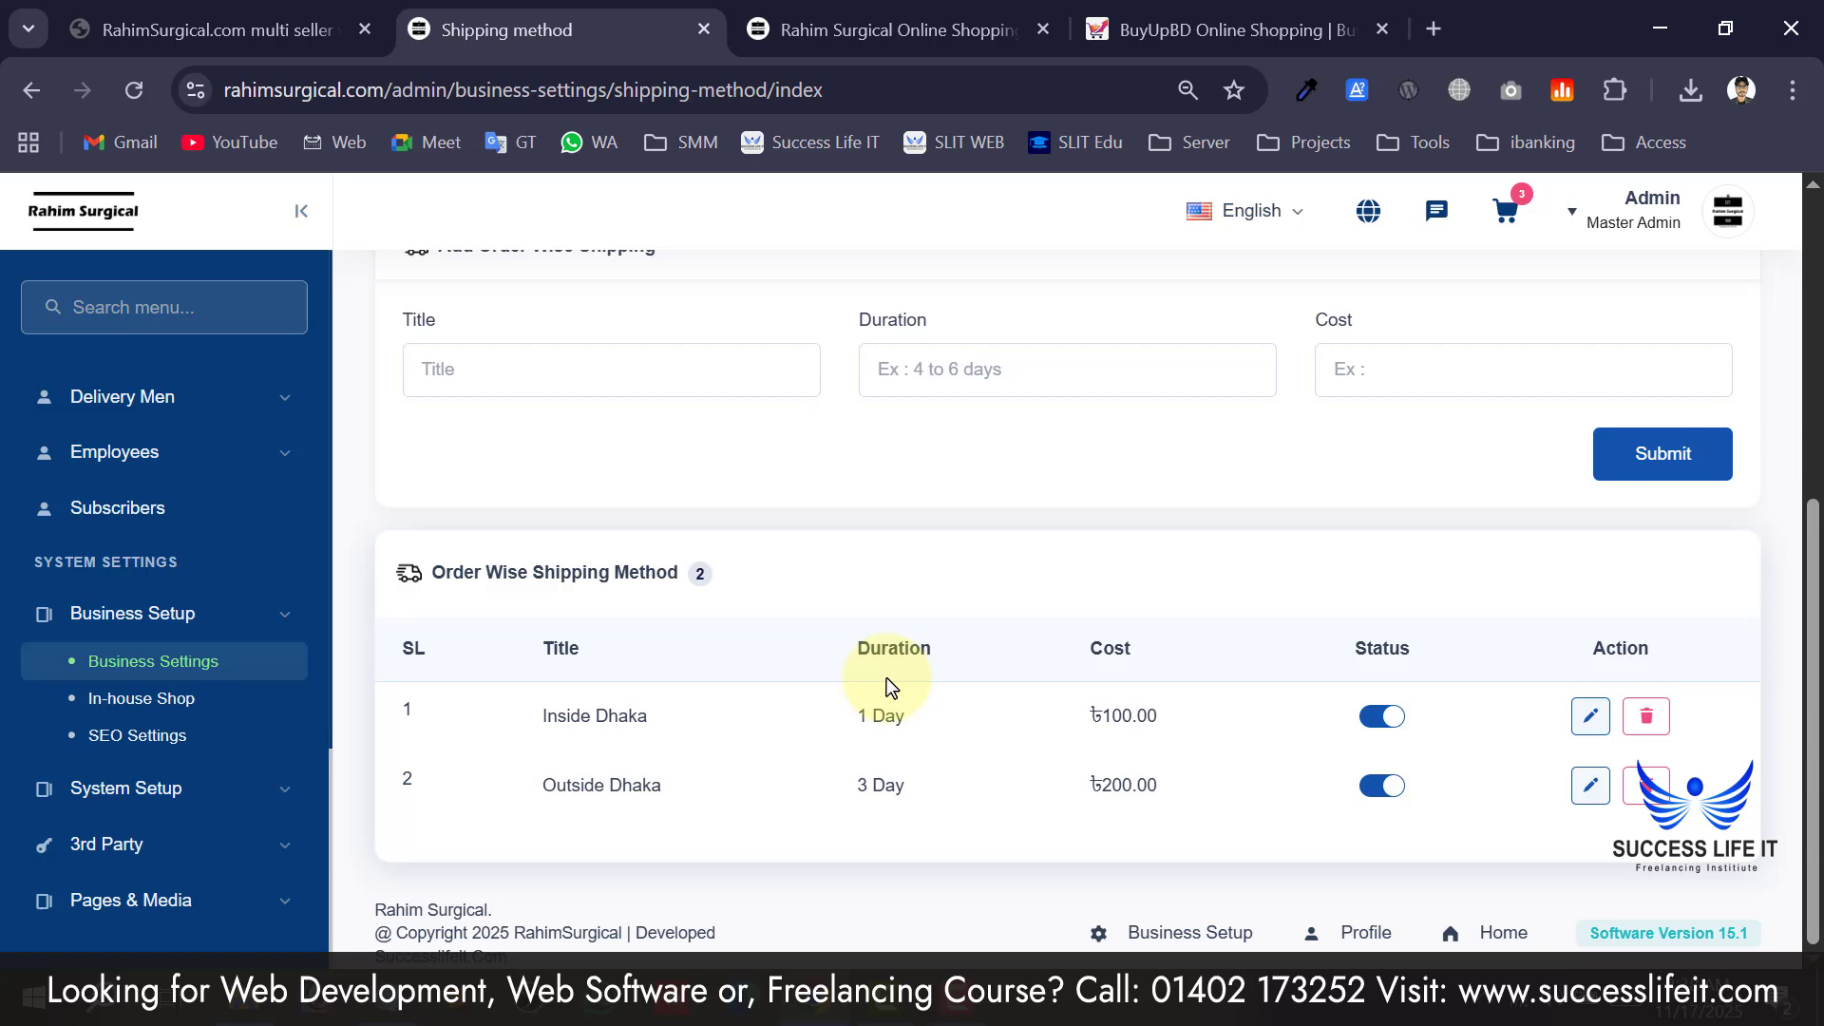
pyautogui.scroll(6, 967, 635)
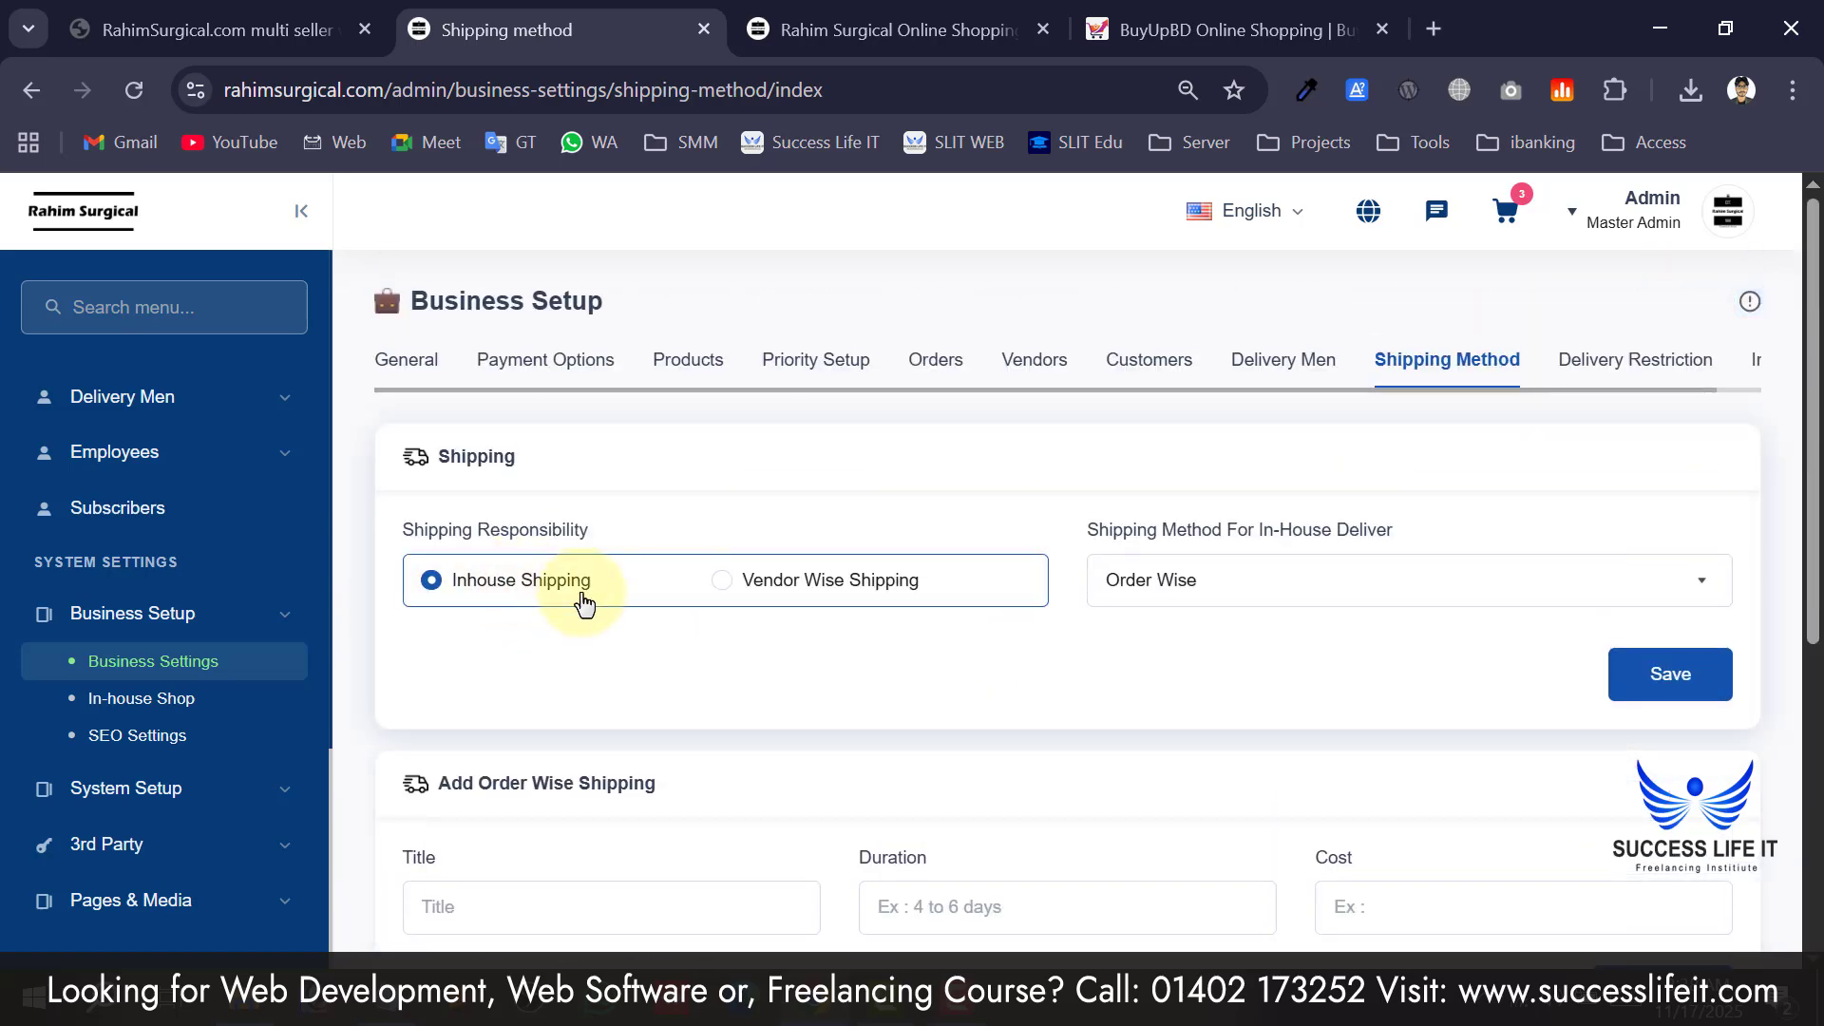
pyautogui.scroll(-2, 583, 604)
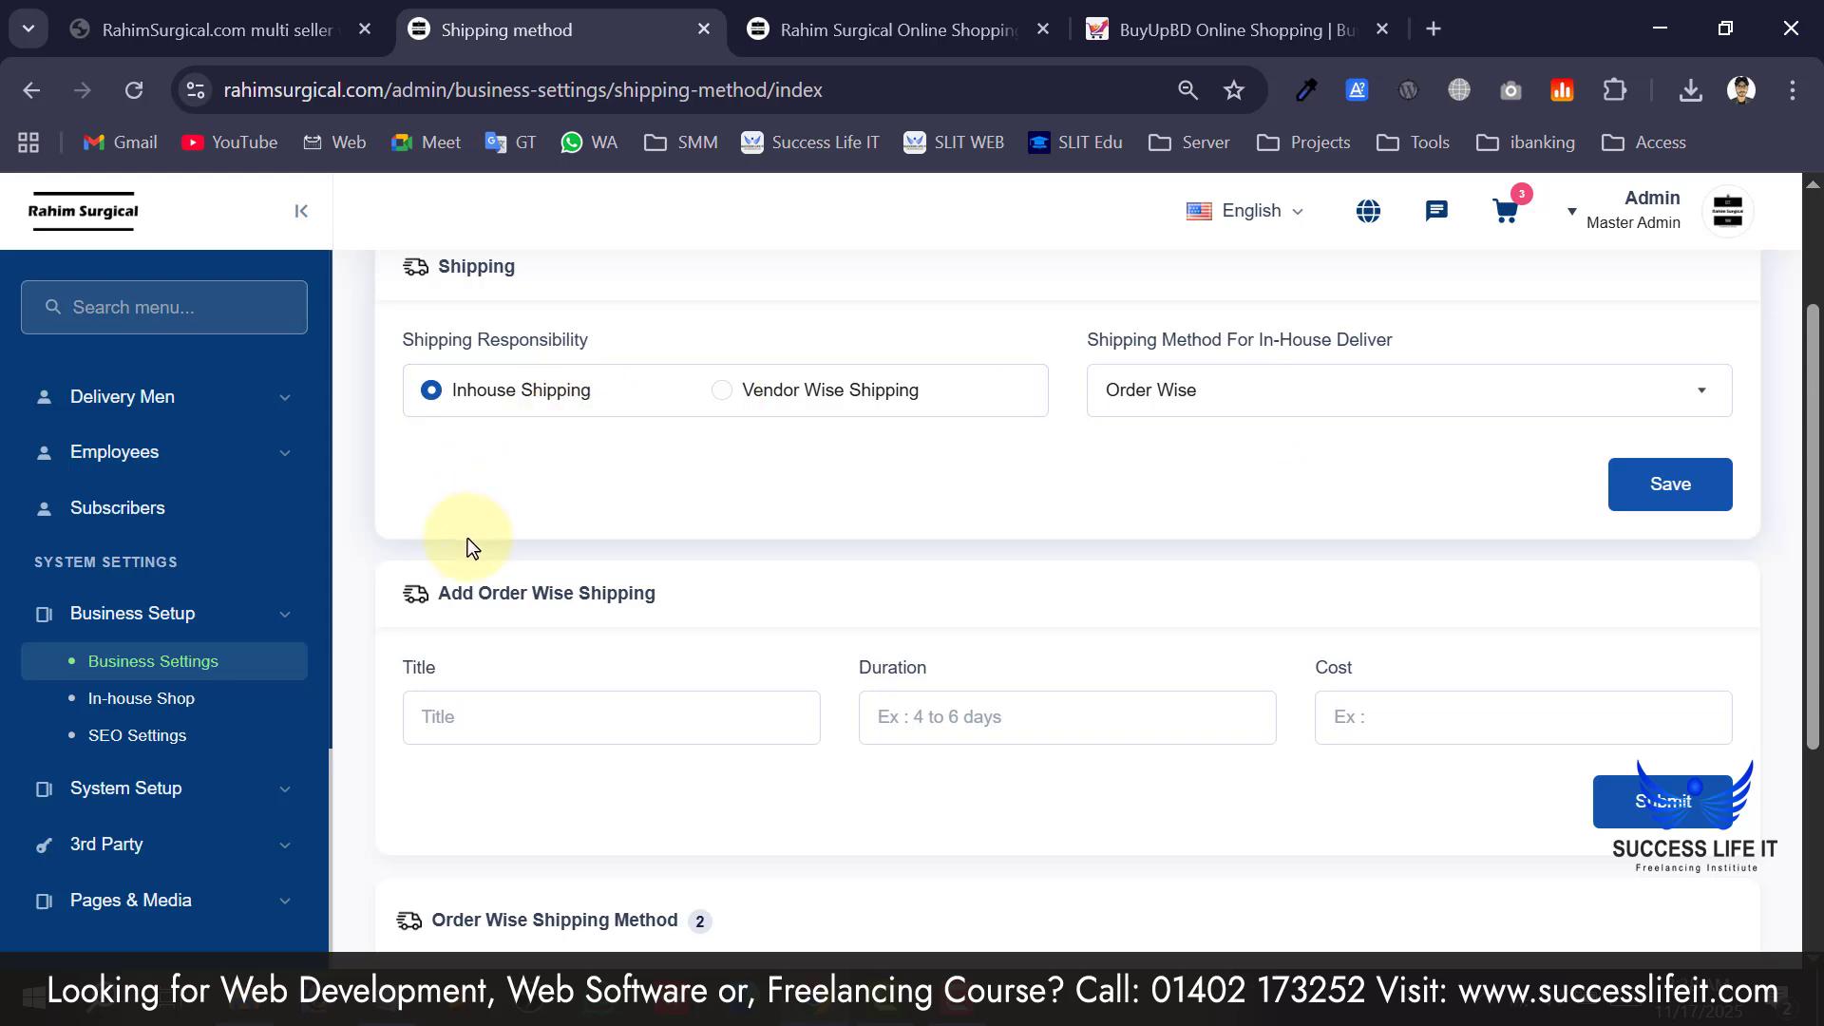
pyautogui.scroll(-2, 595, 643)
pyautogui.click(610, 530)
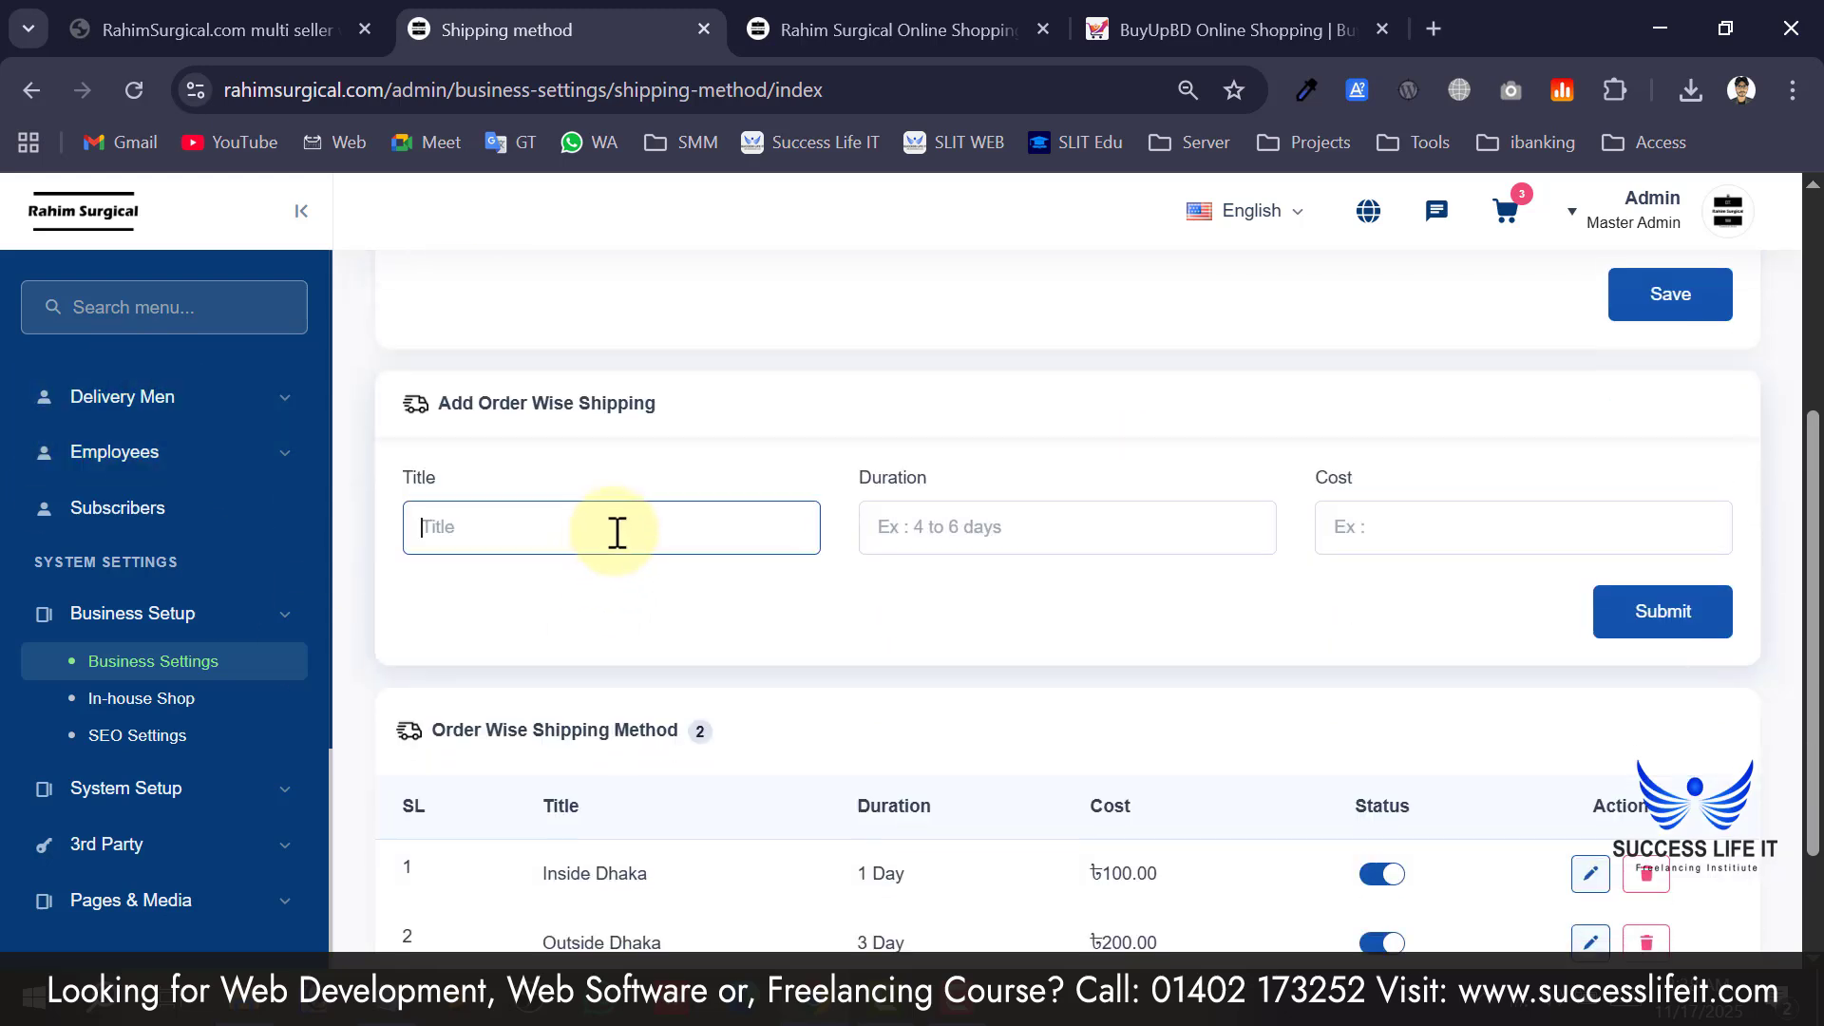
pyautogui.scroll(-2, 665, 808)
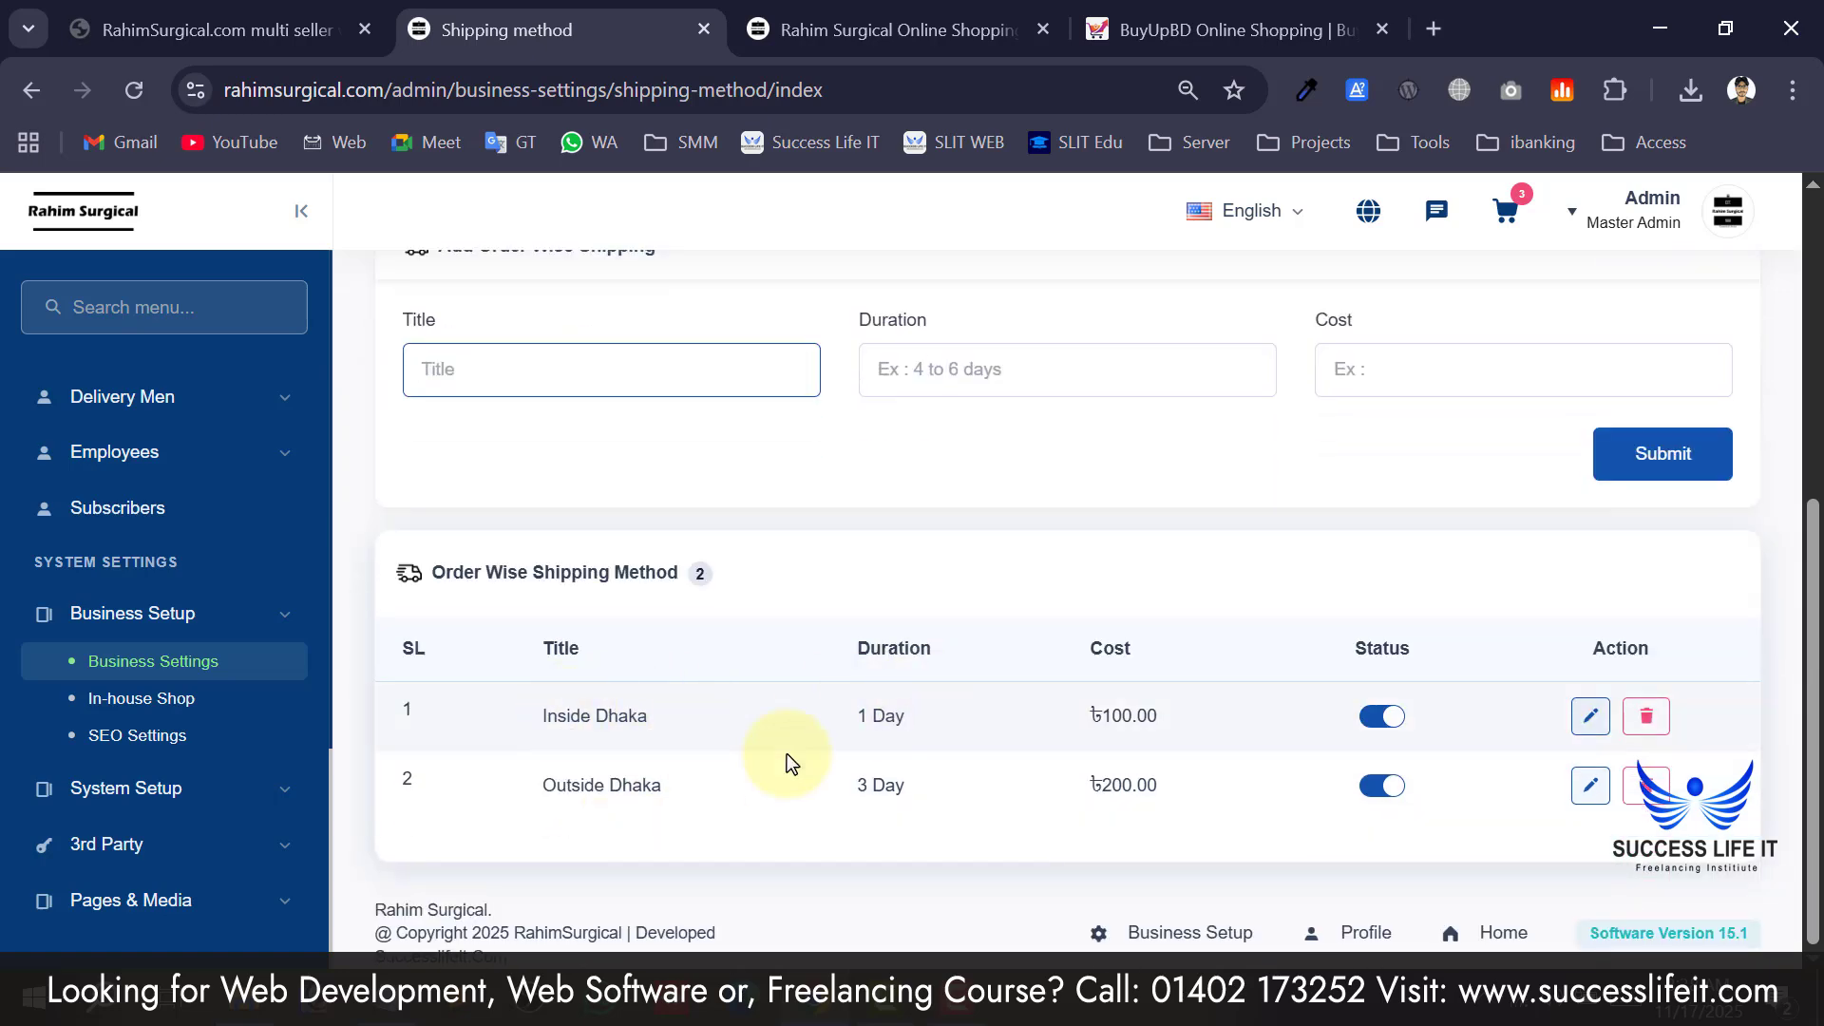
# Re-save the Inside Dhaka shipping method with duration 1 Day and cost 100.
pyautogui.click(1582, 720)
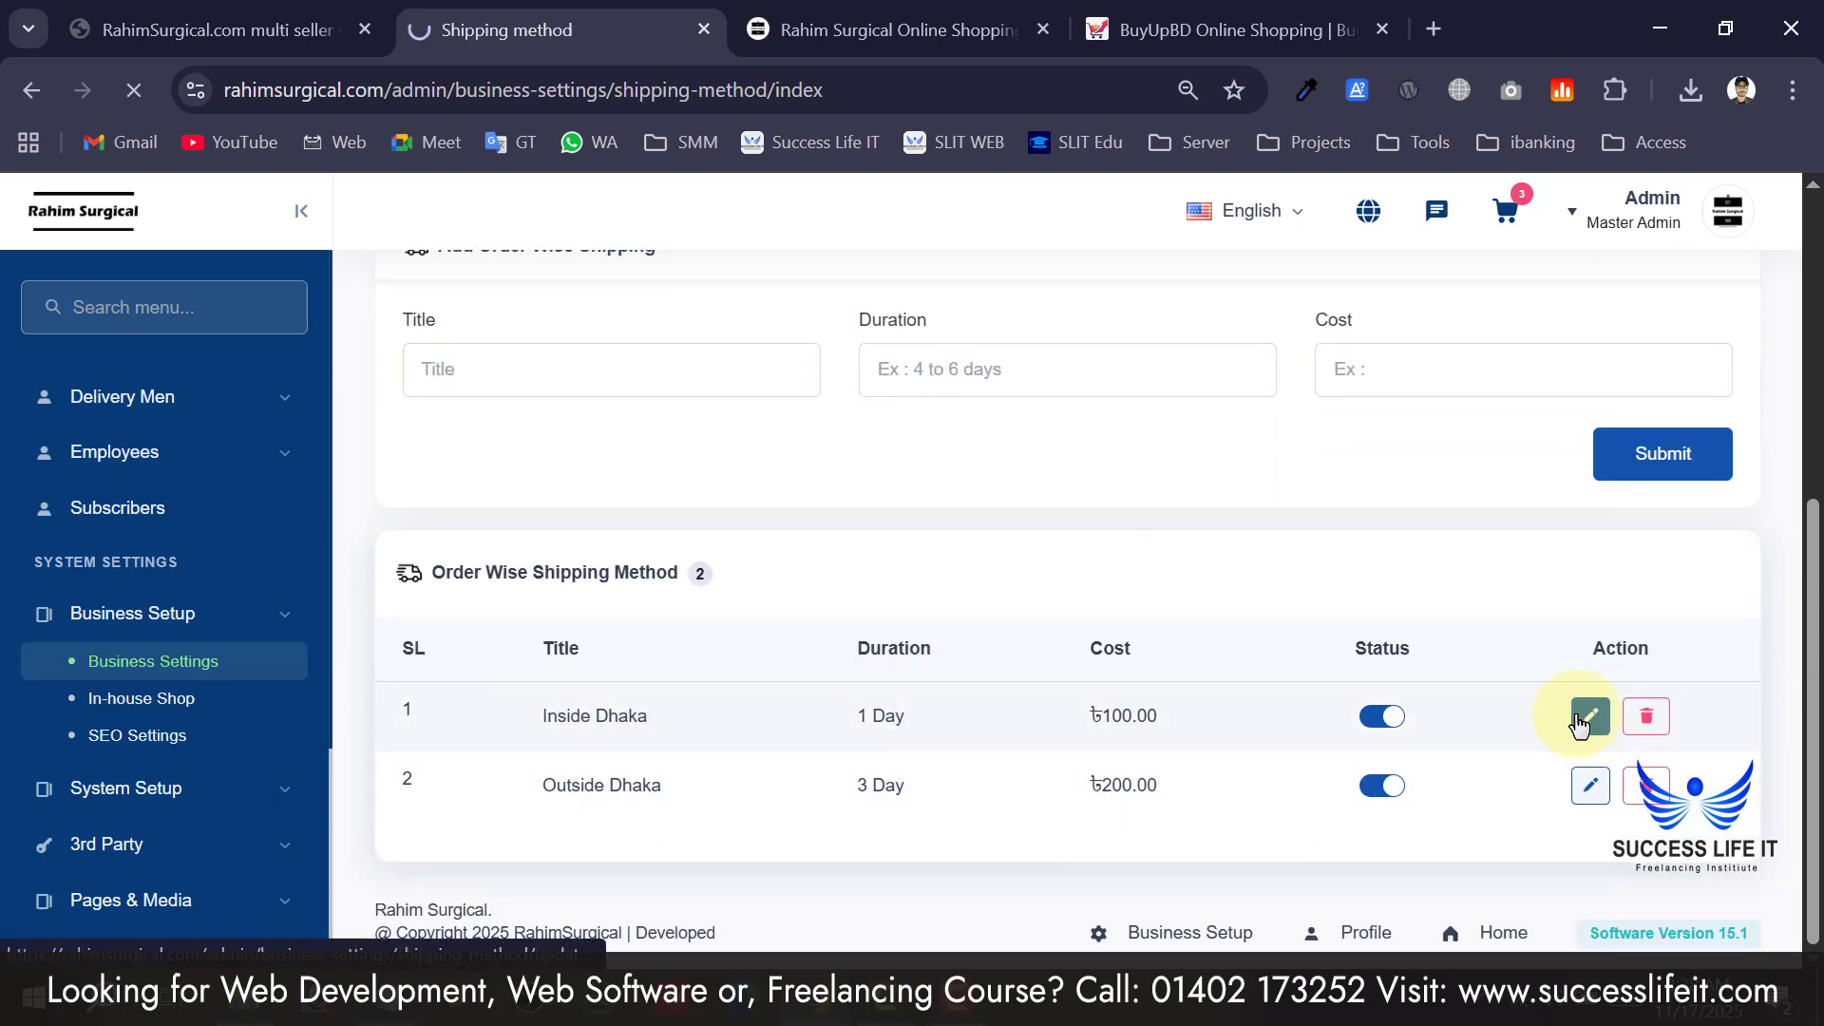
pyautogui.moveTo(583, 431); pyautogui.dragTo(366, 408)
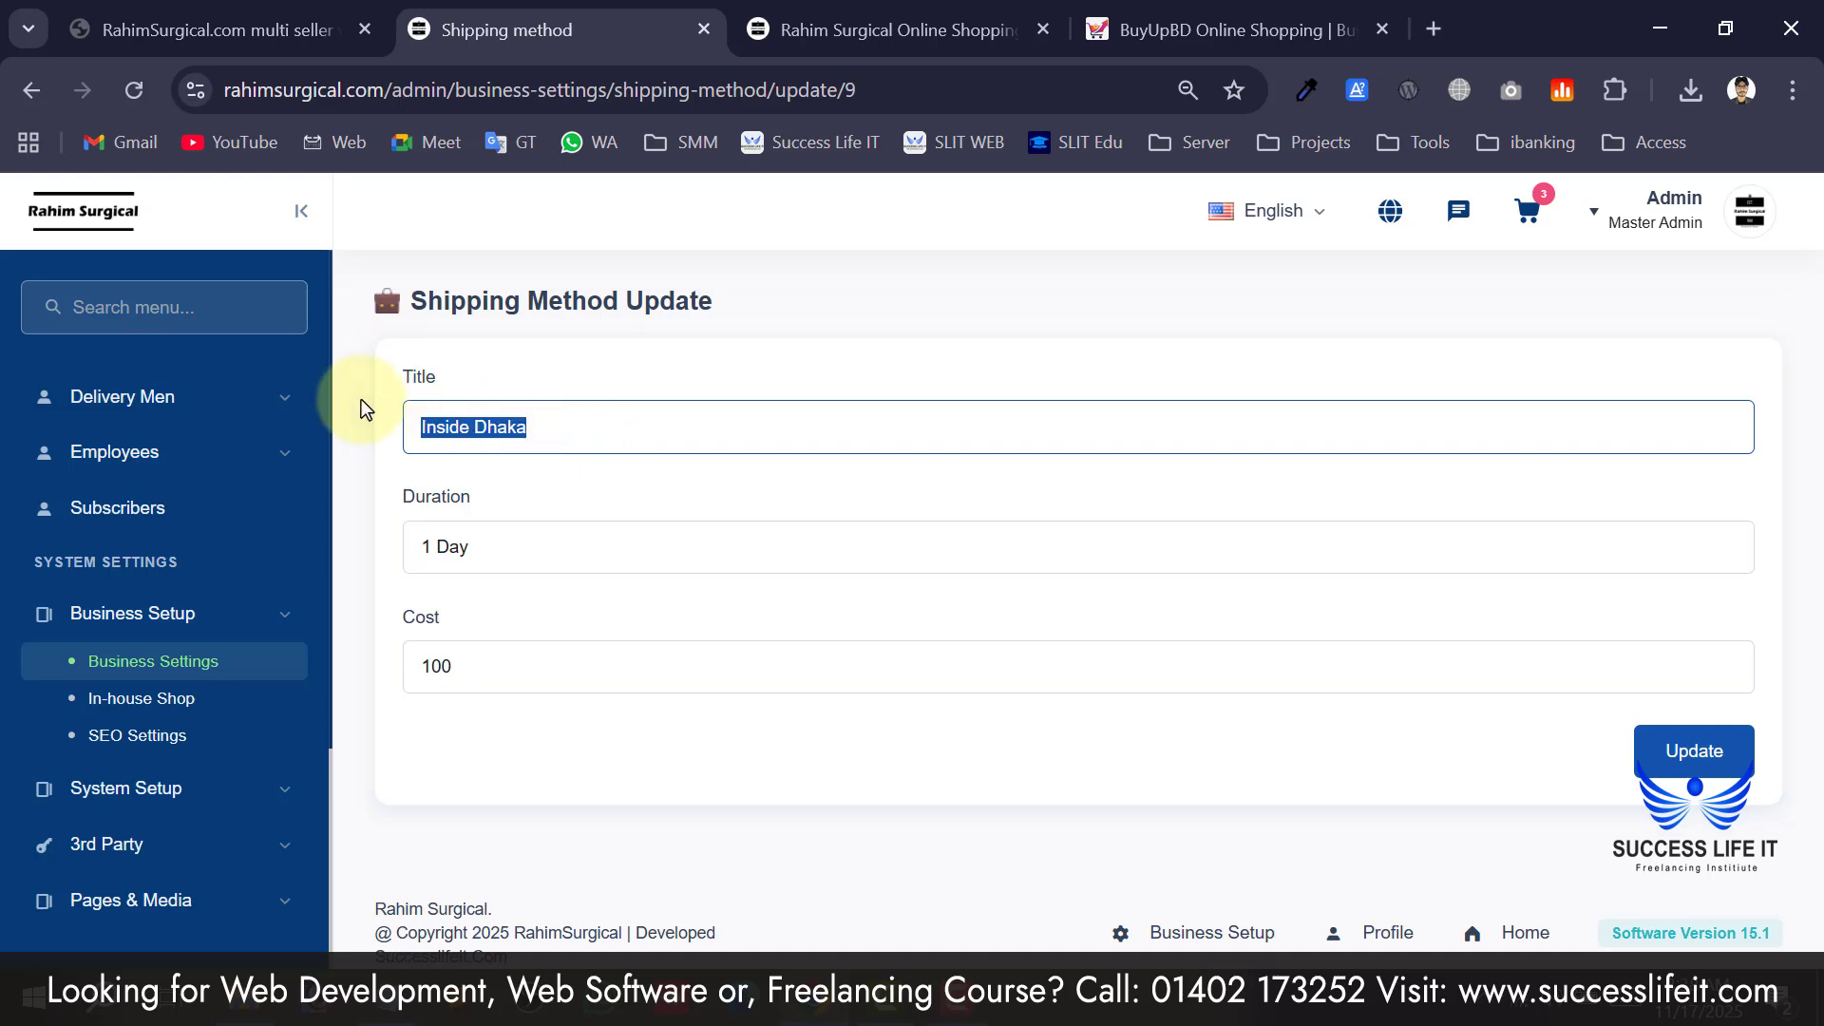
pyautogui.moveTo(549, 542); pyautogui.dragTo(407, 538)
pyautogui.click(529, 568)
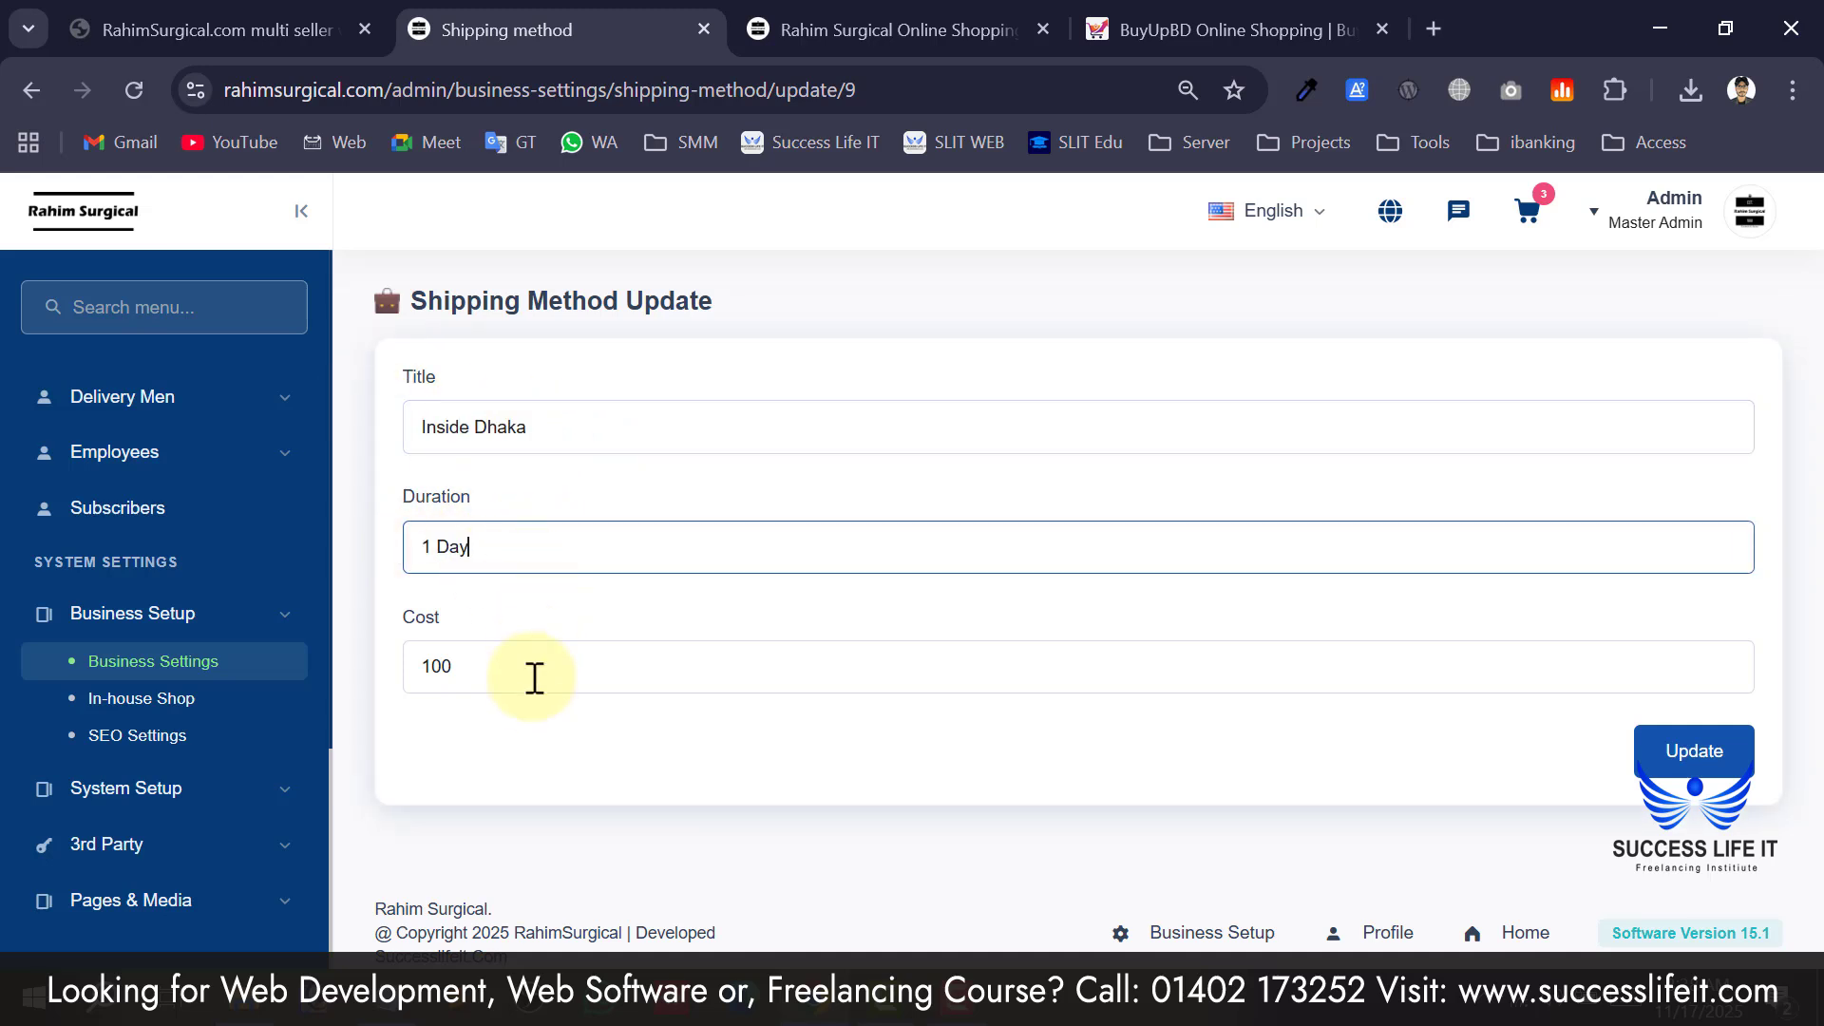
pyautogui.moveTo(496, 665); pyautogui.dragTo(423, 665)
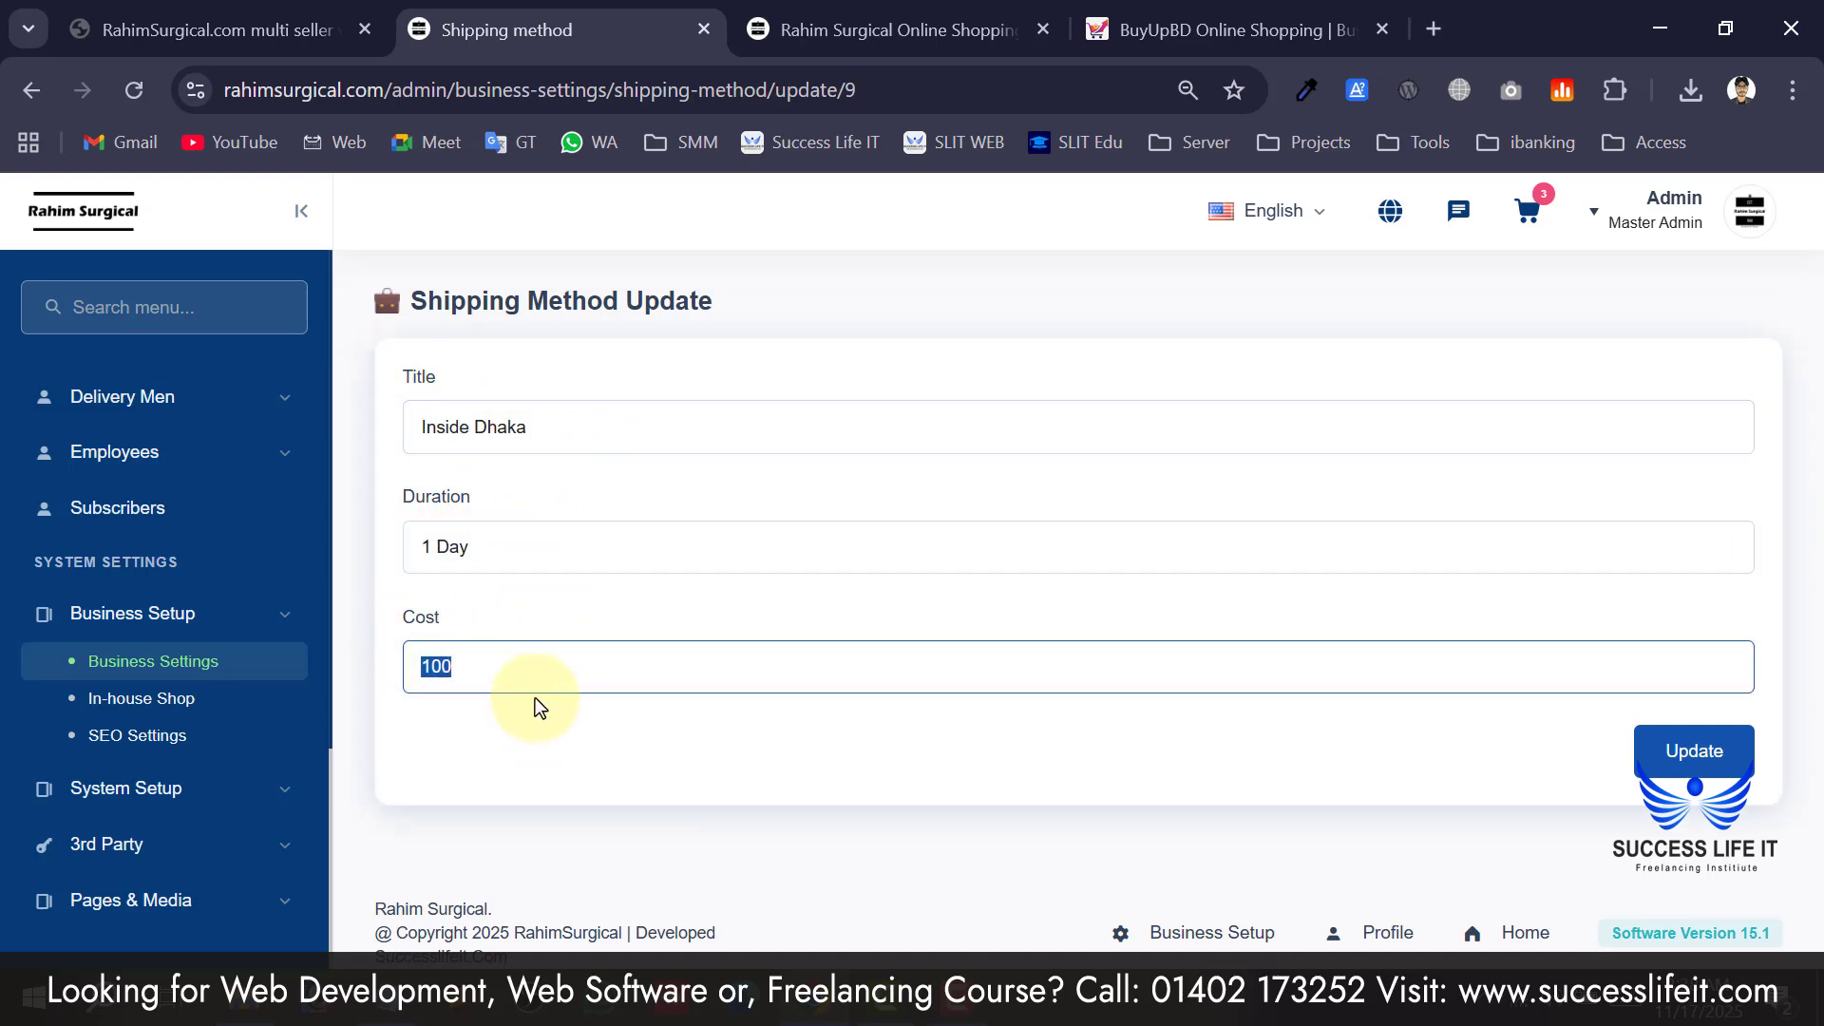
pyautogui.click(1662, 753)
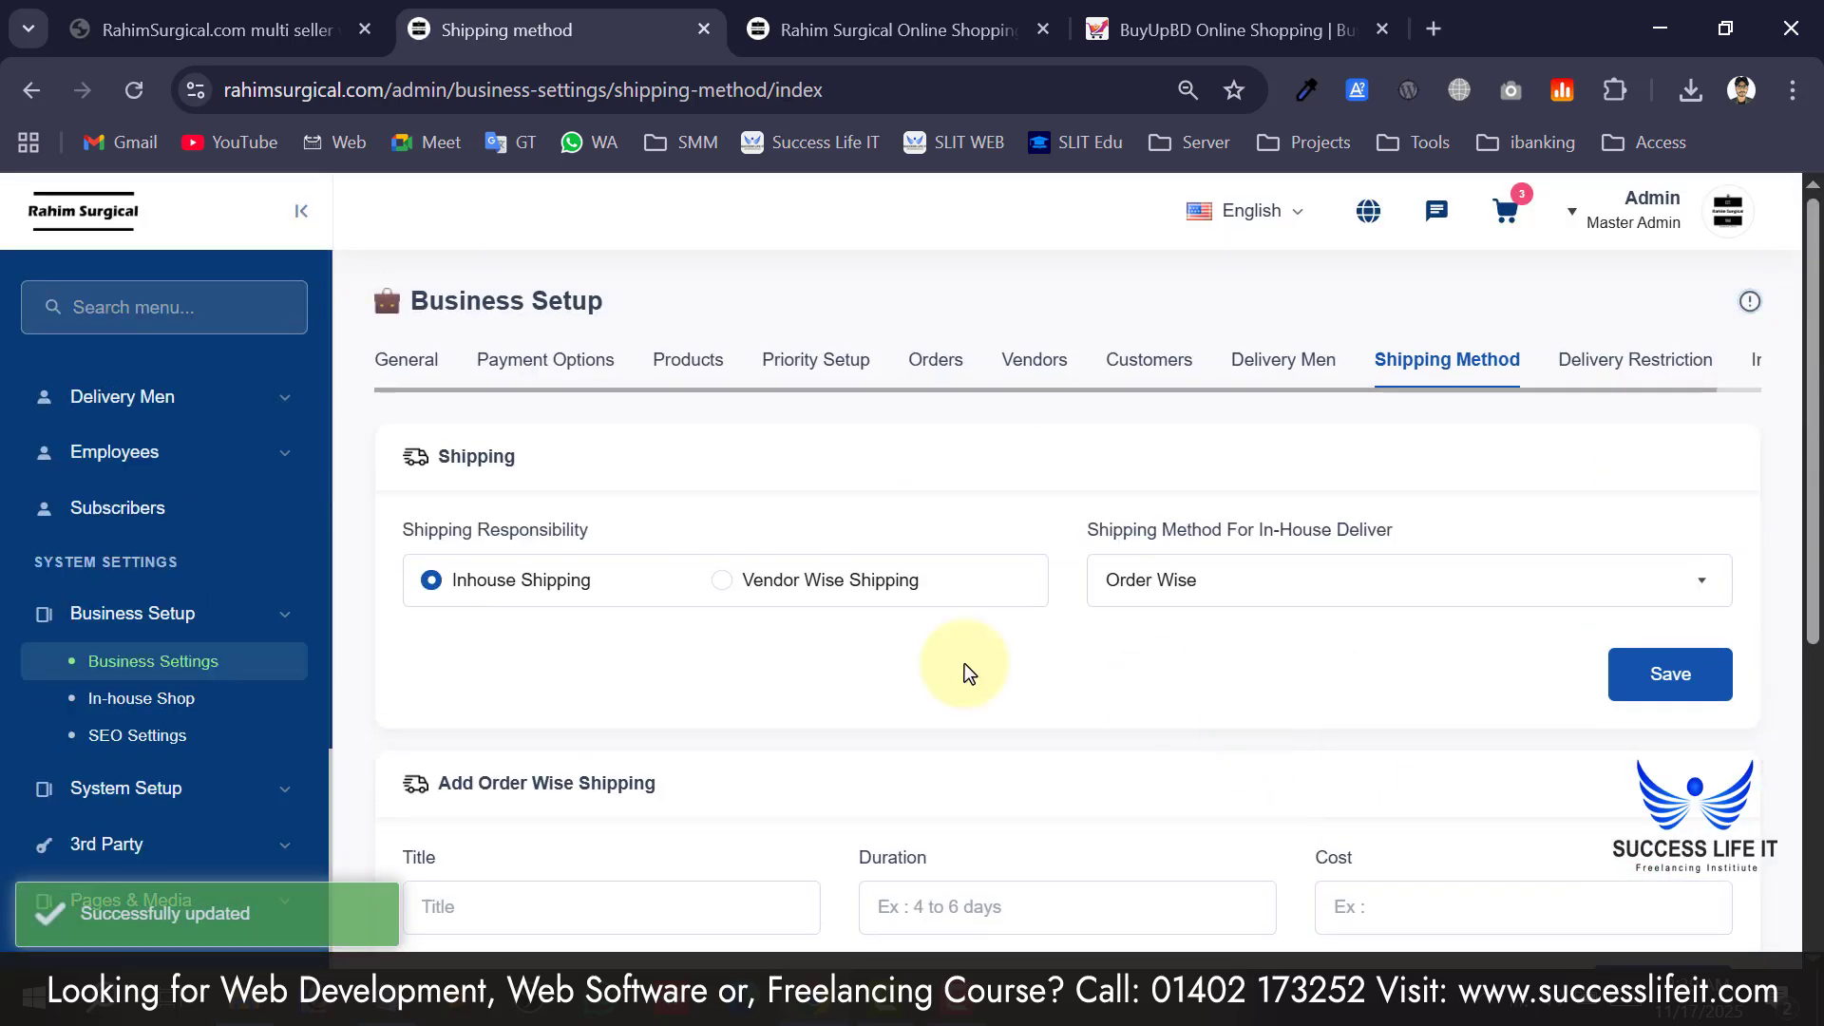
# Try submitting the empty Add Order Wise Shipping form and check its Title, Duration and Cost fields.
pyautogui.scroll(-2, 722, 721)
pyautogui.click(605, 719)
pyautogui.press('Return')
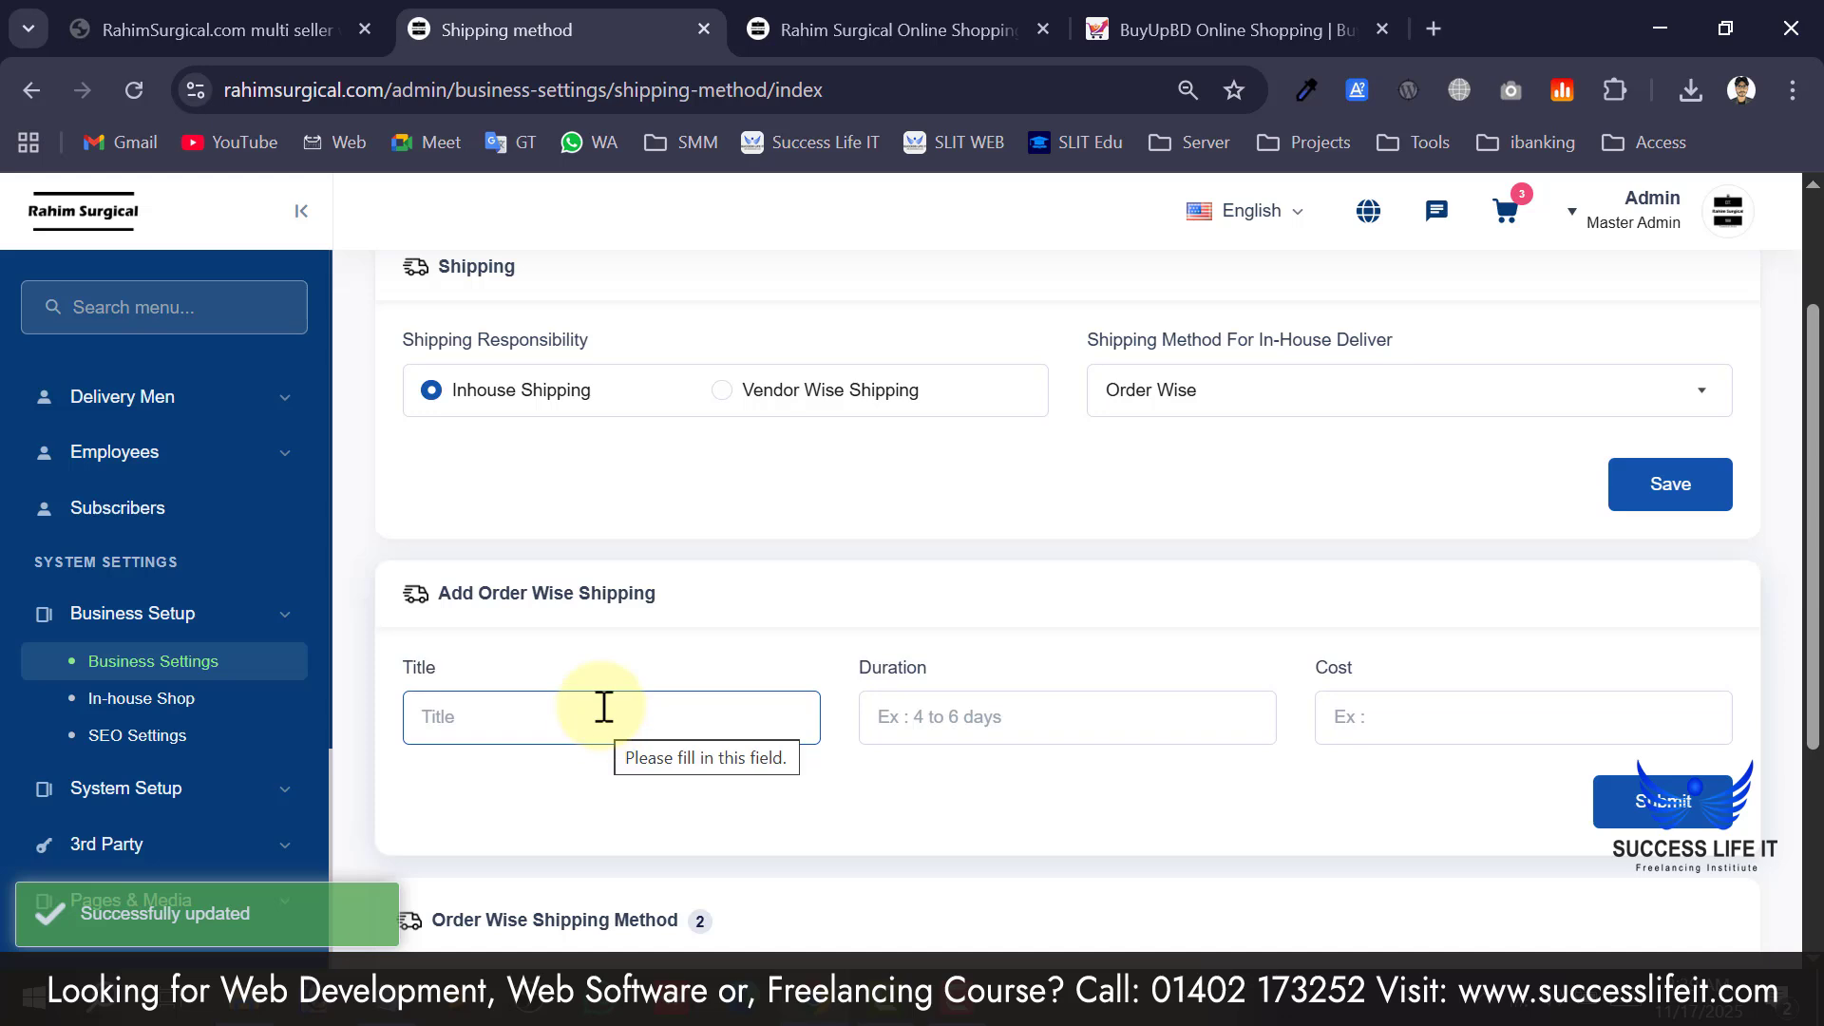
pyautogui.scroll(-4, 651, 638)
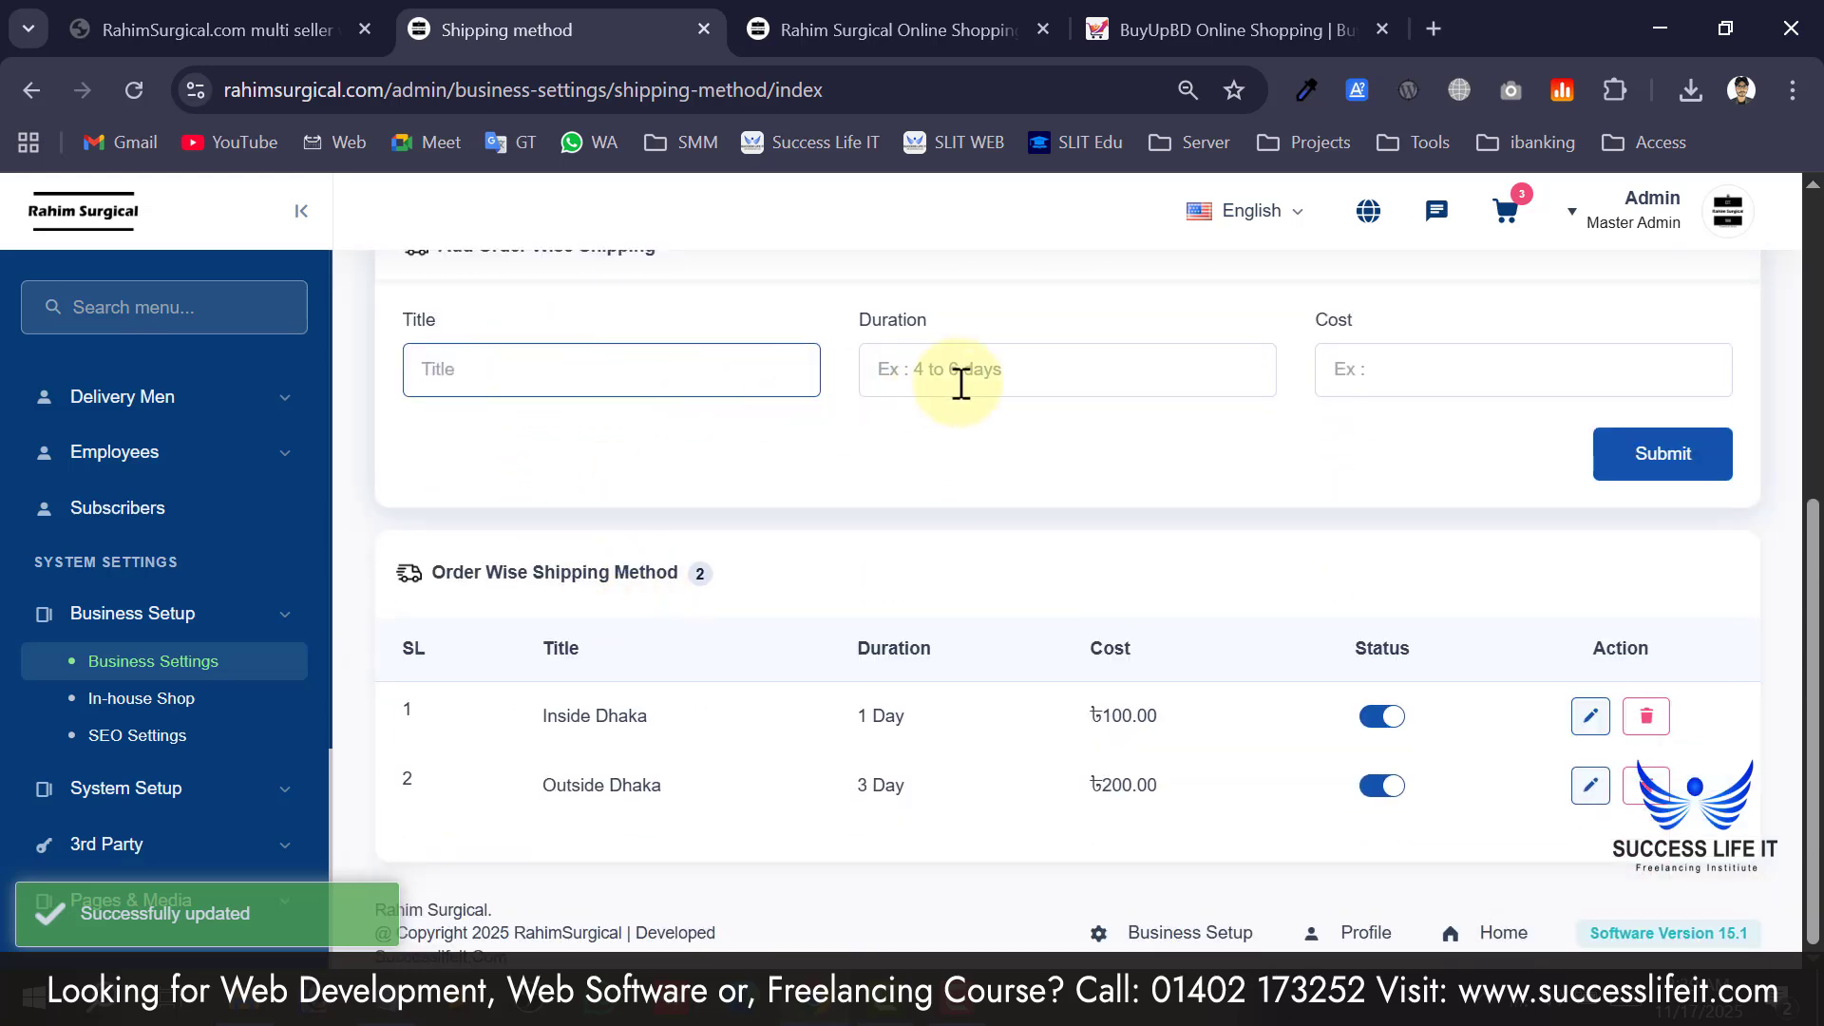
pyautogui.click(998, 373)
pyautogui.click(1429, 371)
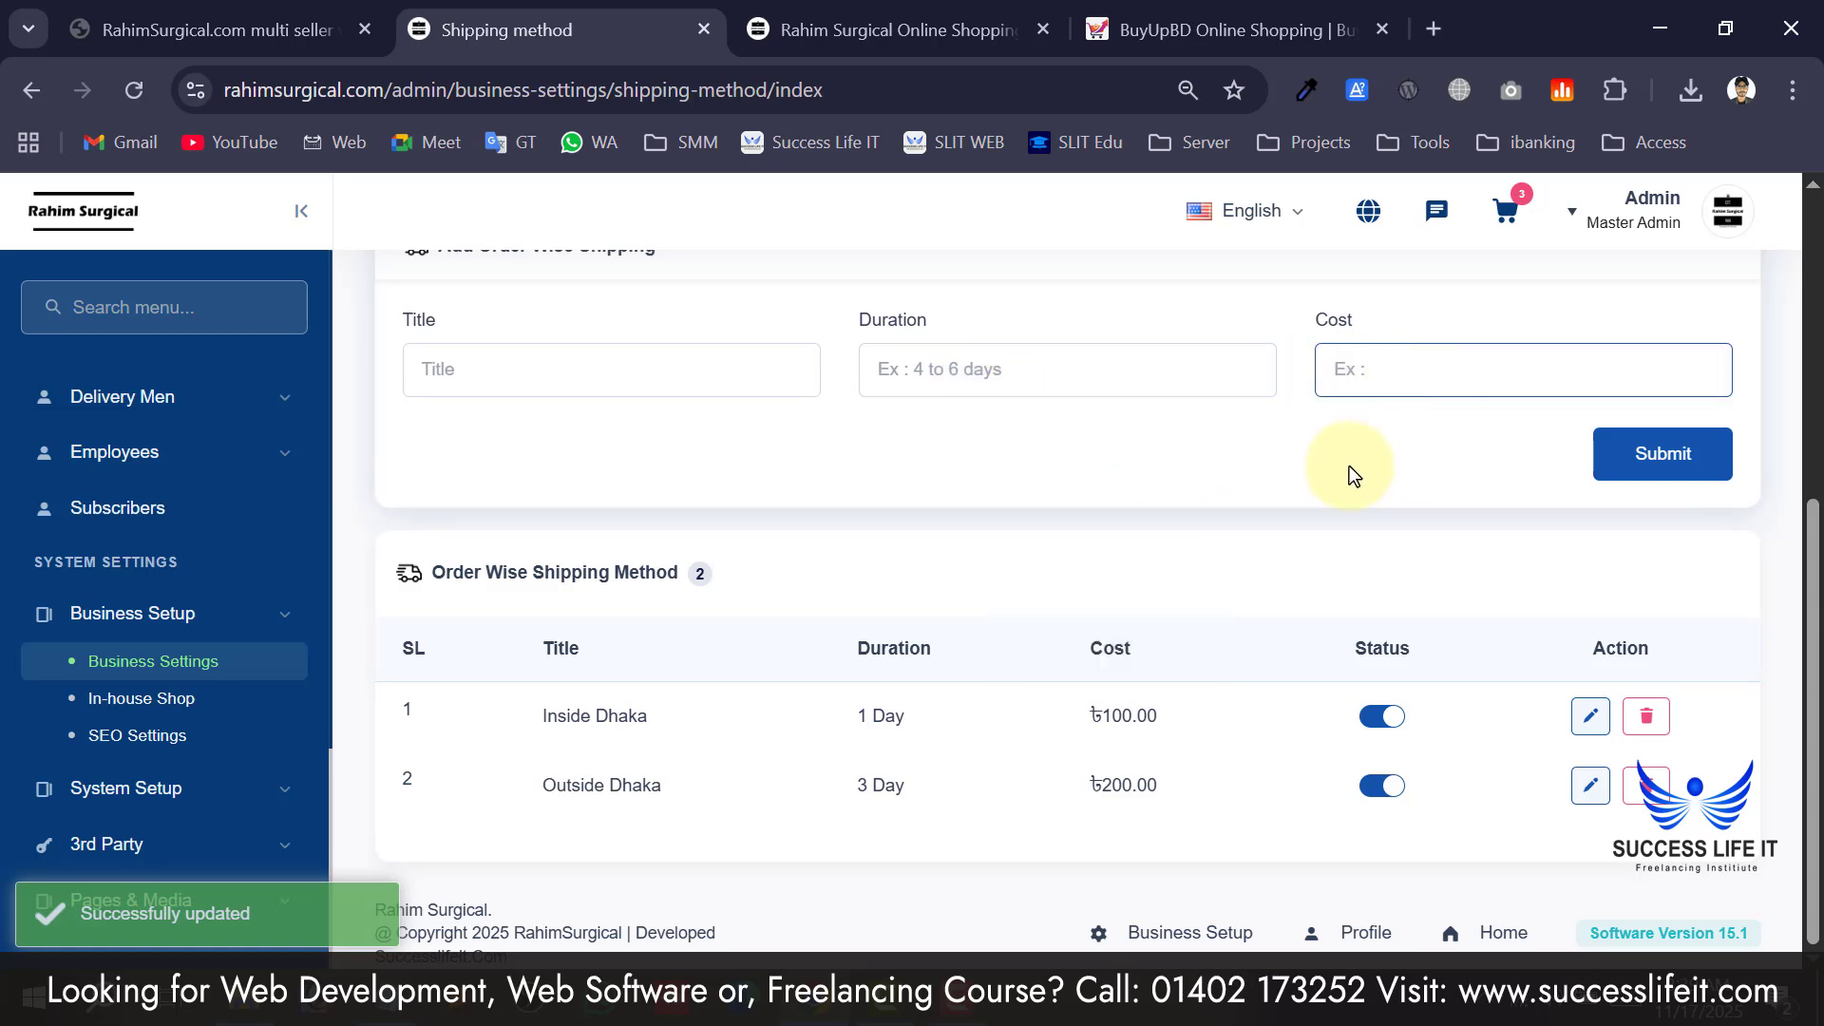
pyautogui.scroll(5, 1524, 706)
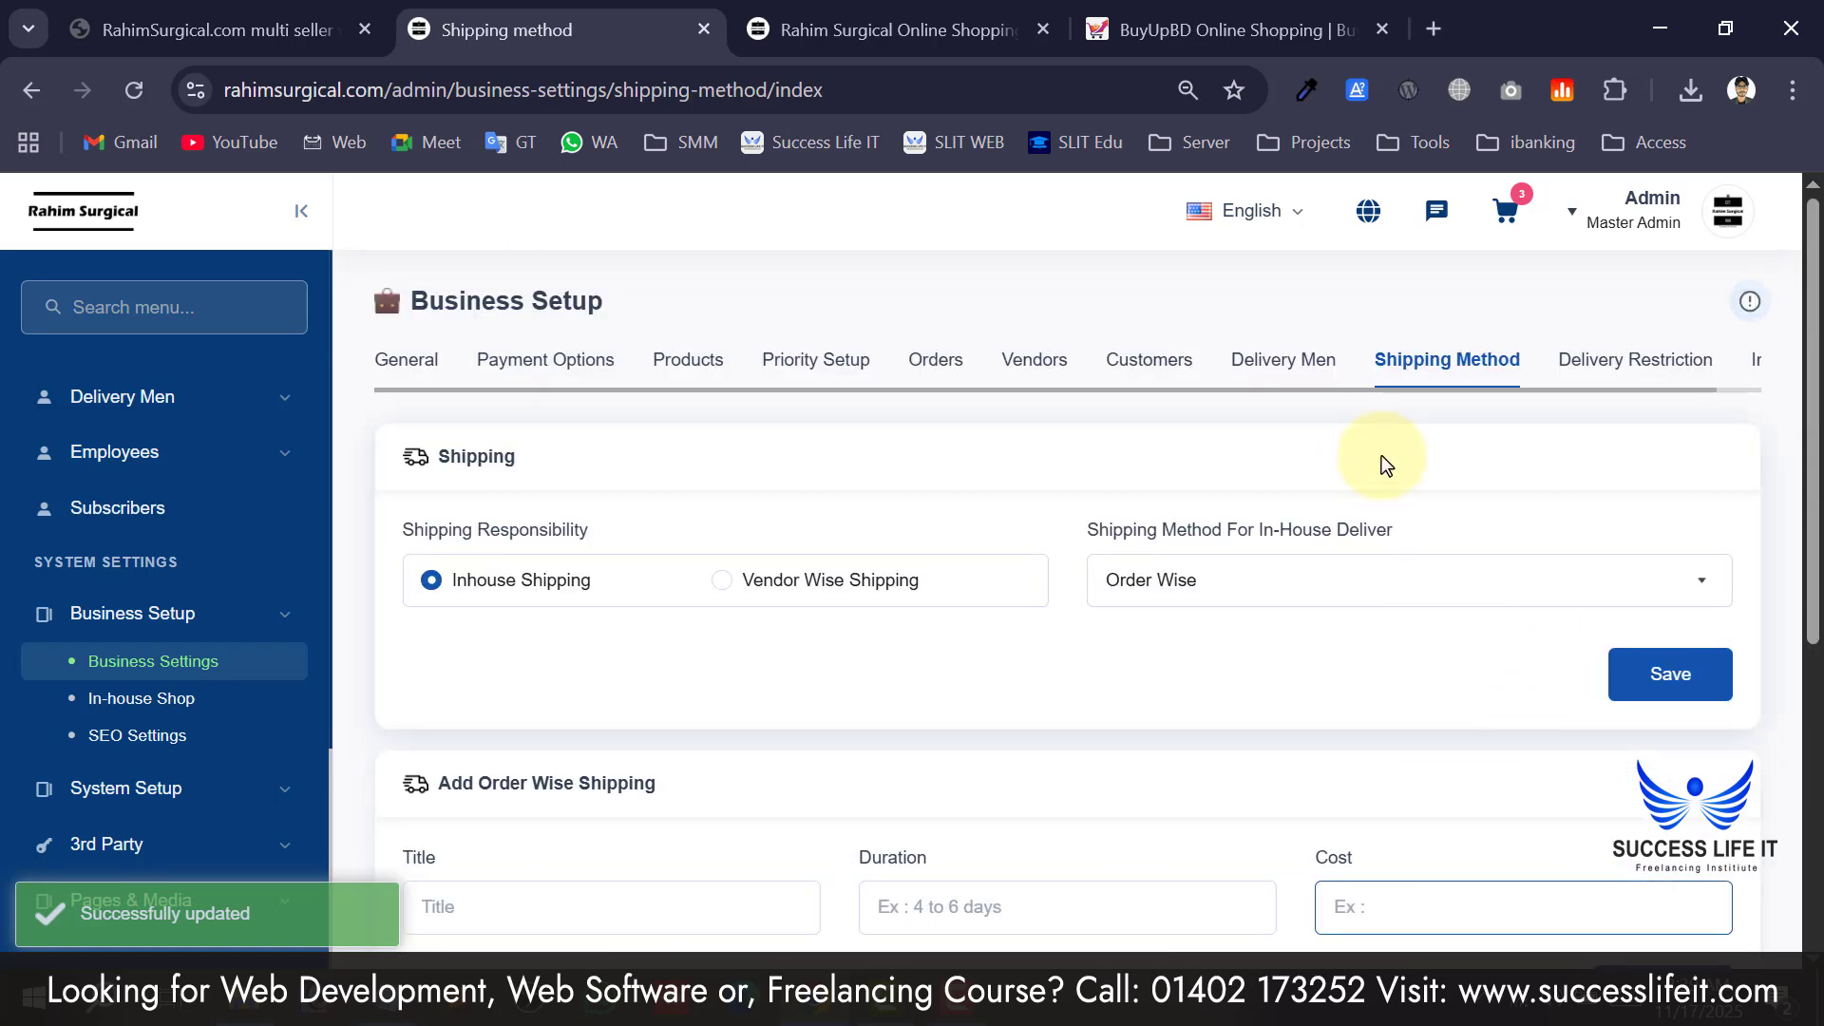
# In Delivery Restriction, cancel enabling country-based delivery availability so it stays off.
pyautogui.click(1632, 380)
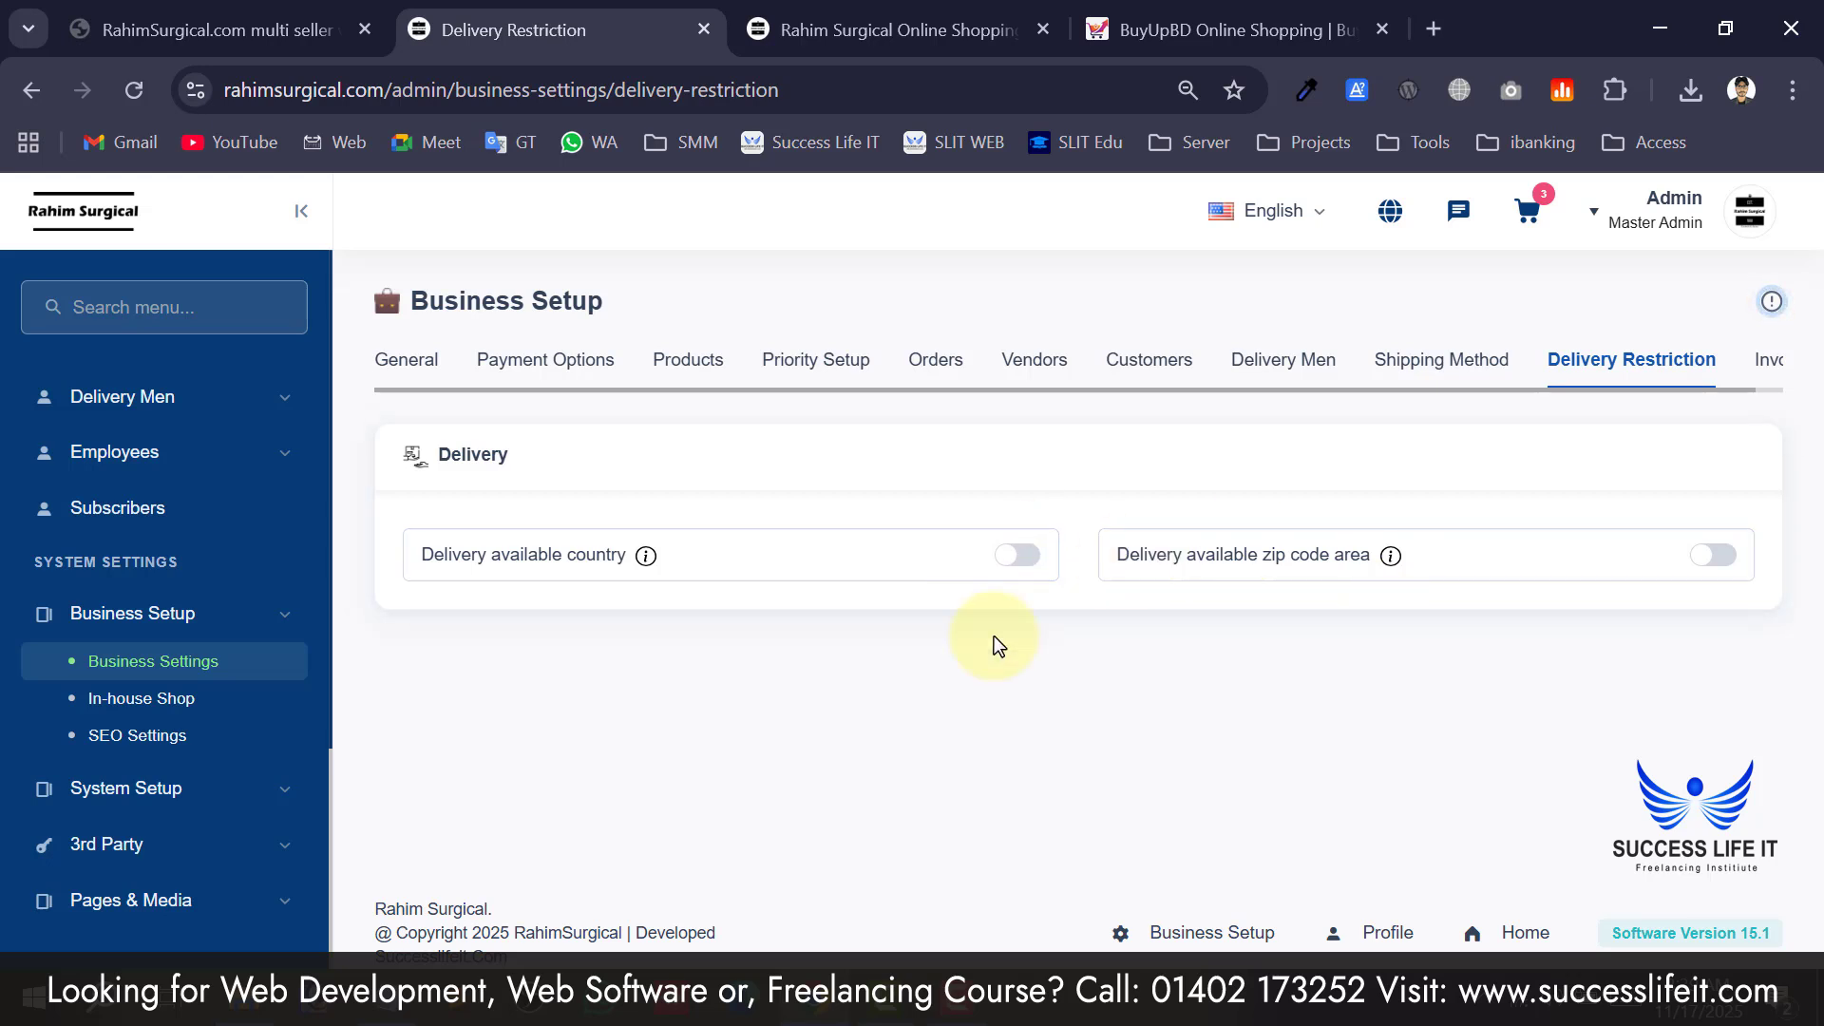
pyautogui.click(1021, 556)
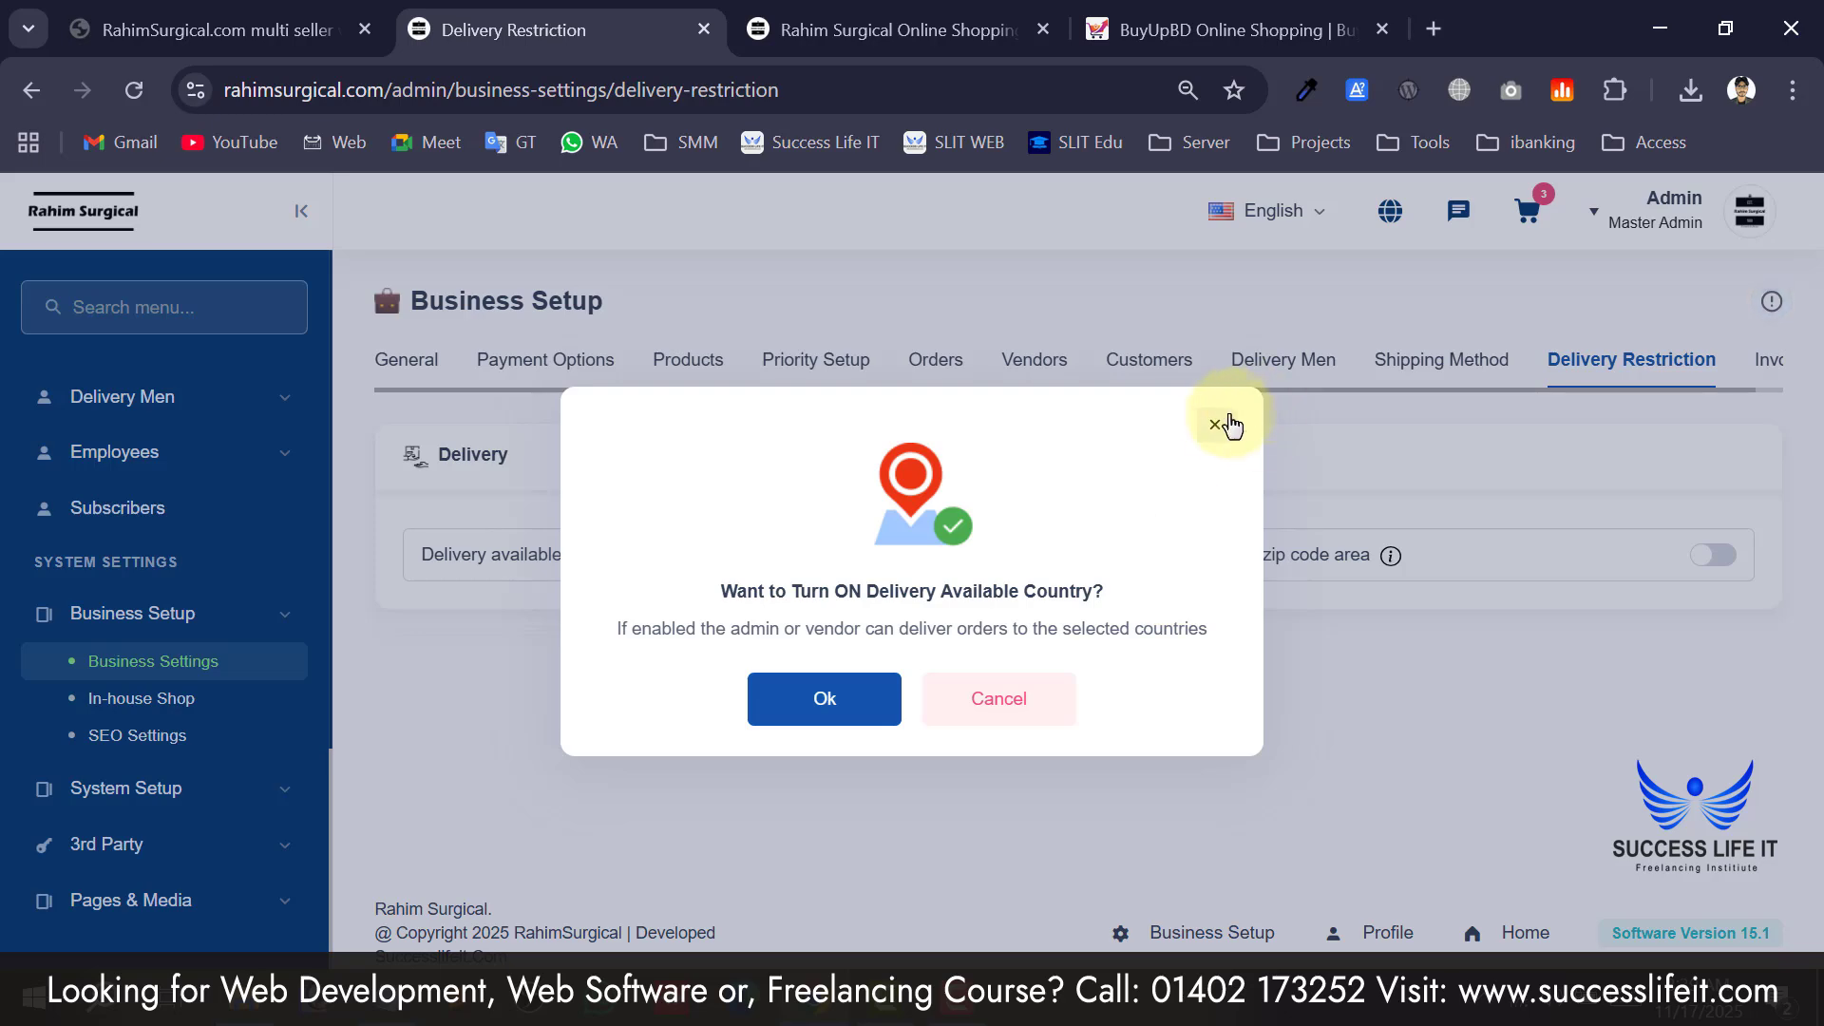
pyautogui.click(1215, 425)
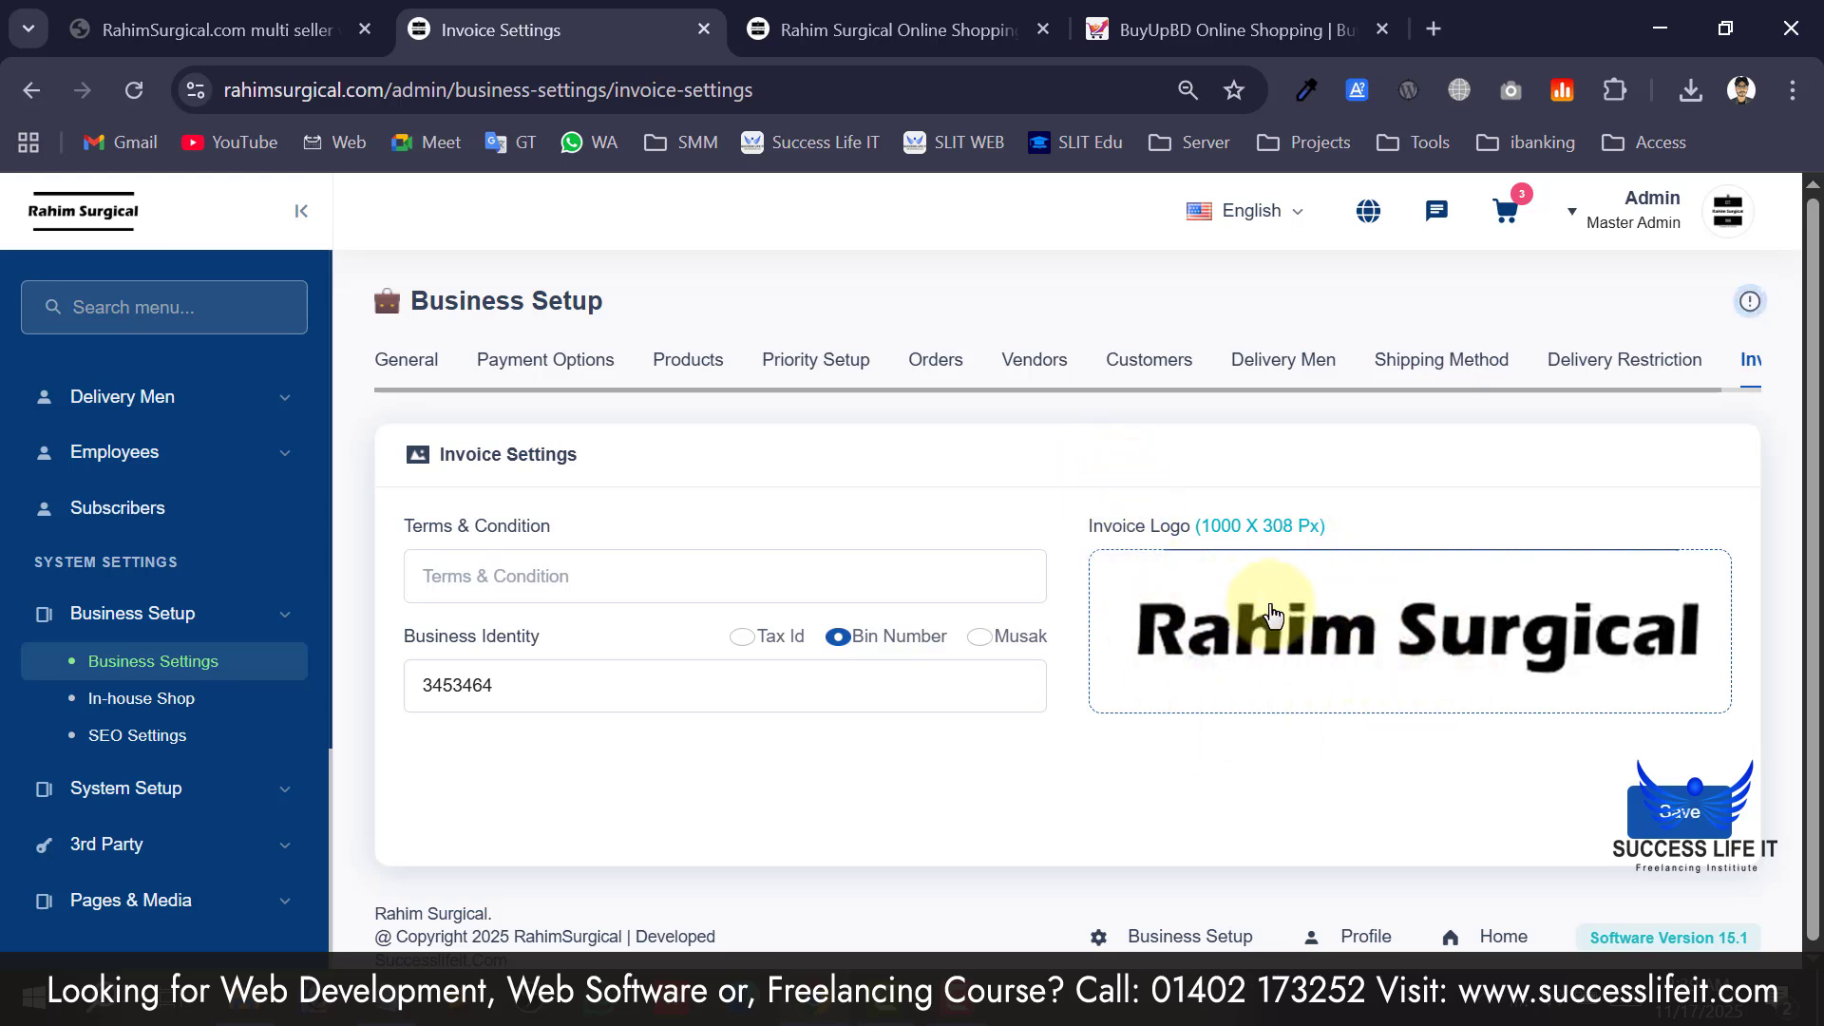
# Look over the invoice Bin Number 3453464 and empty Terms & Condition, then go to In-house Shop.
pyautogui.moveTo(640, 684); pyautogui.dragTo(395, 663)
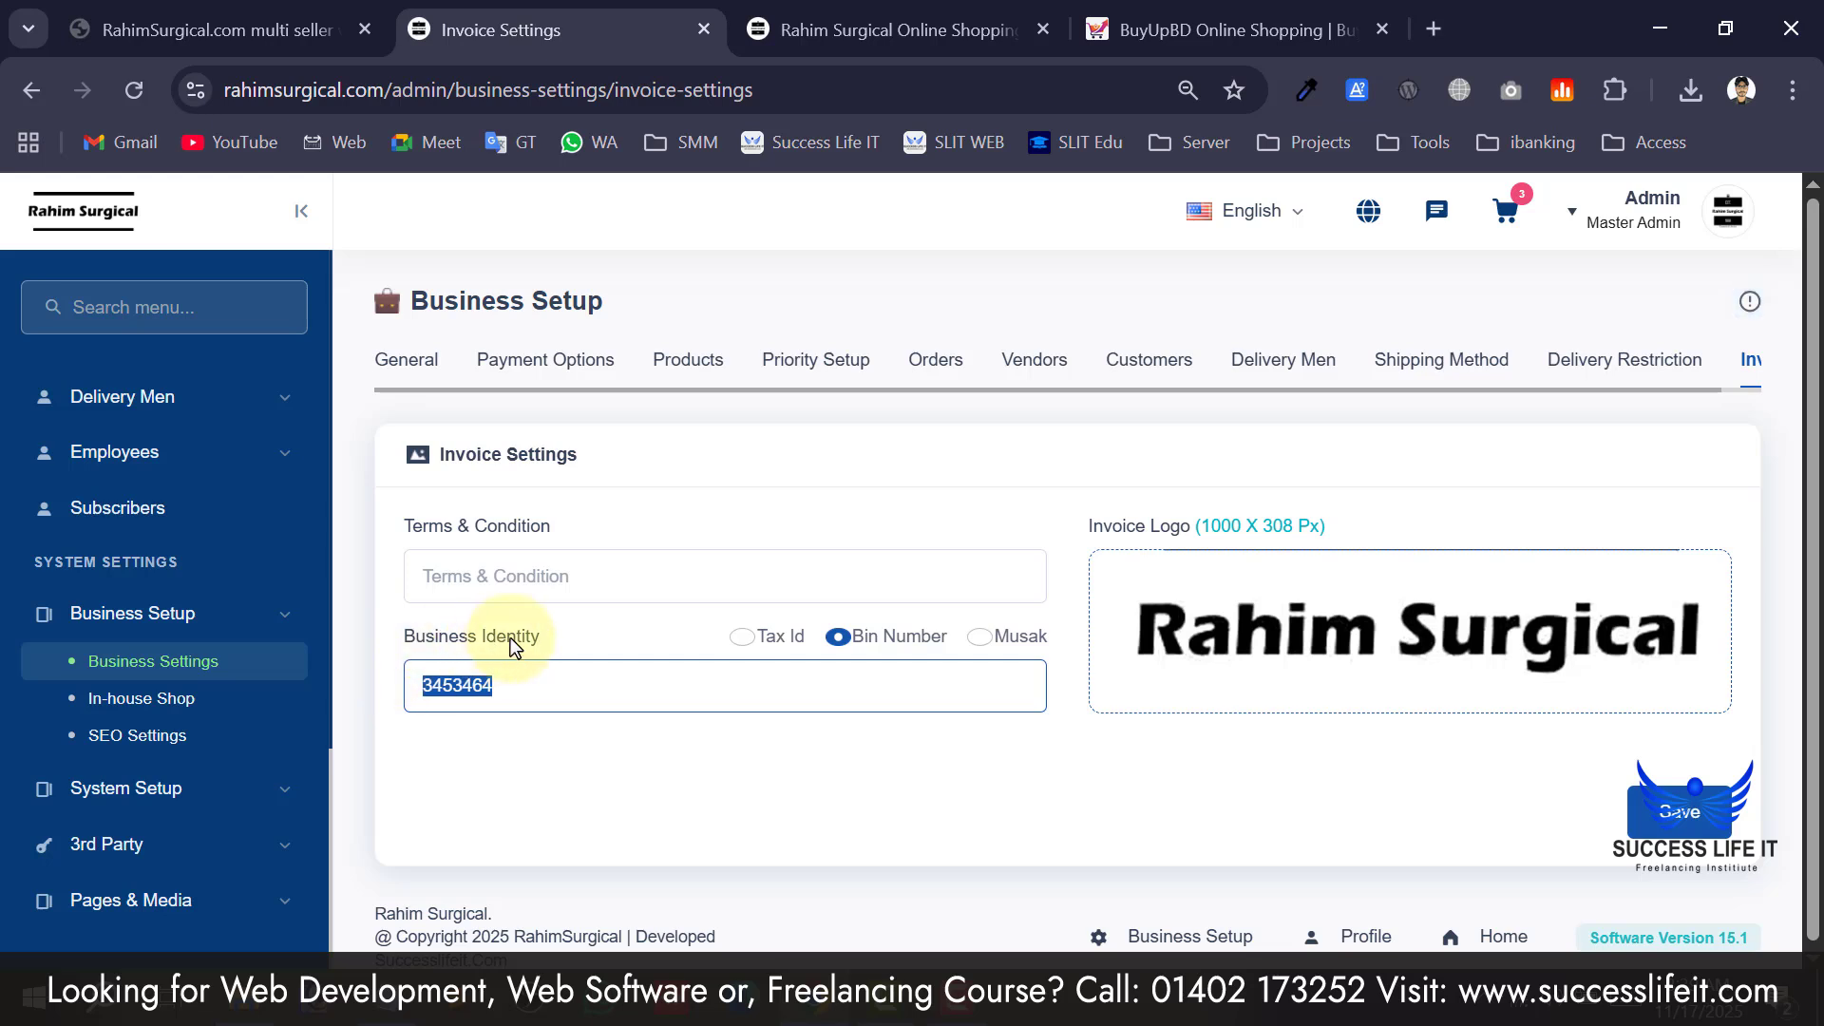
pyautogui.click(583, 589)
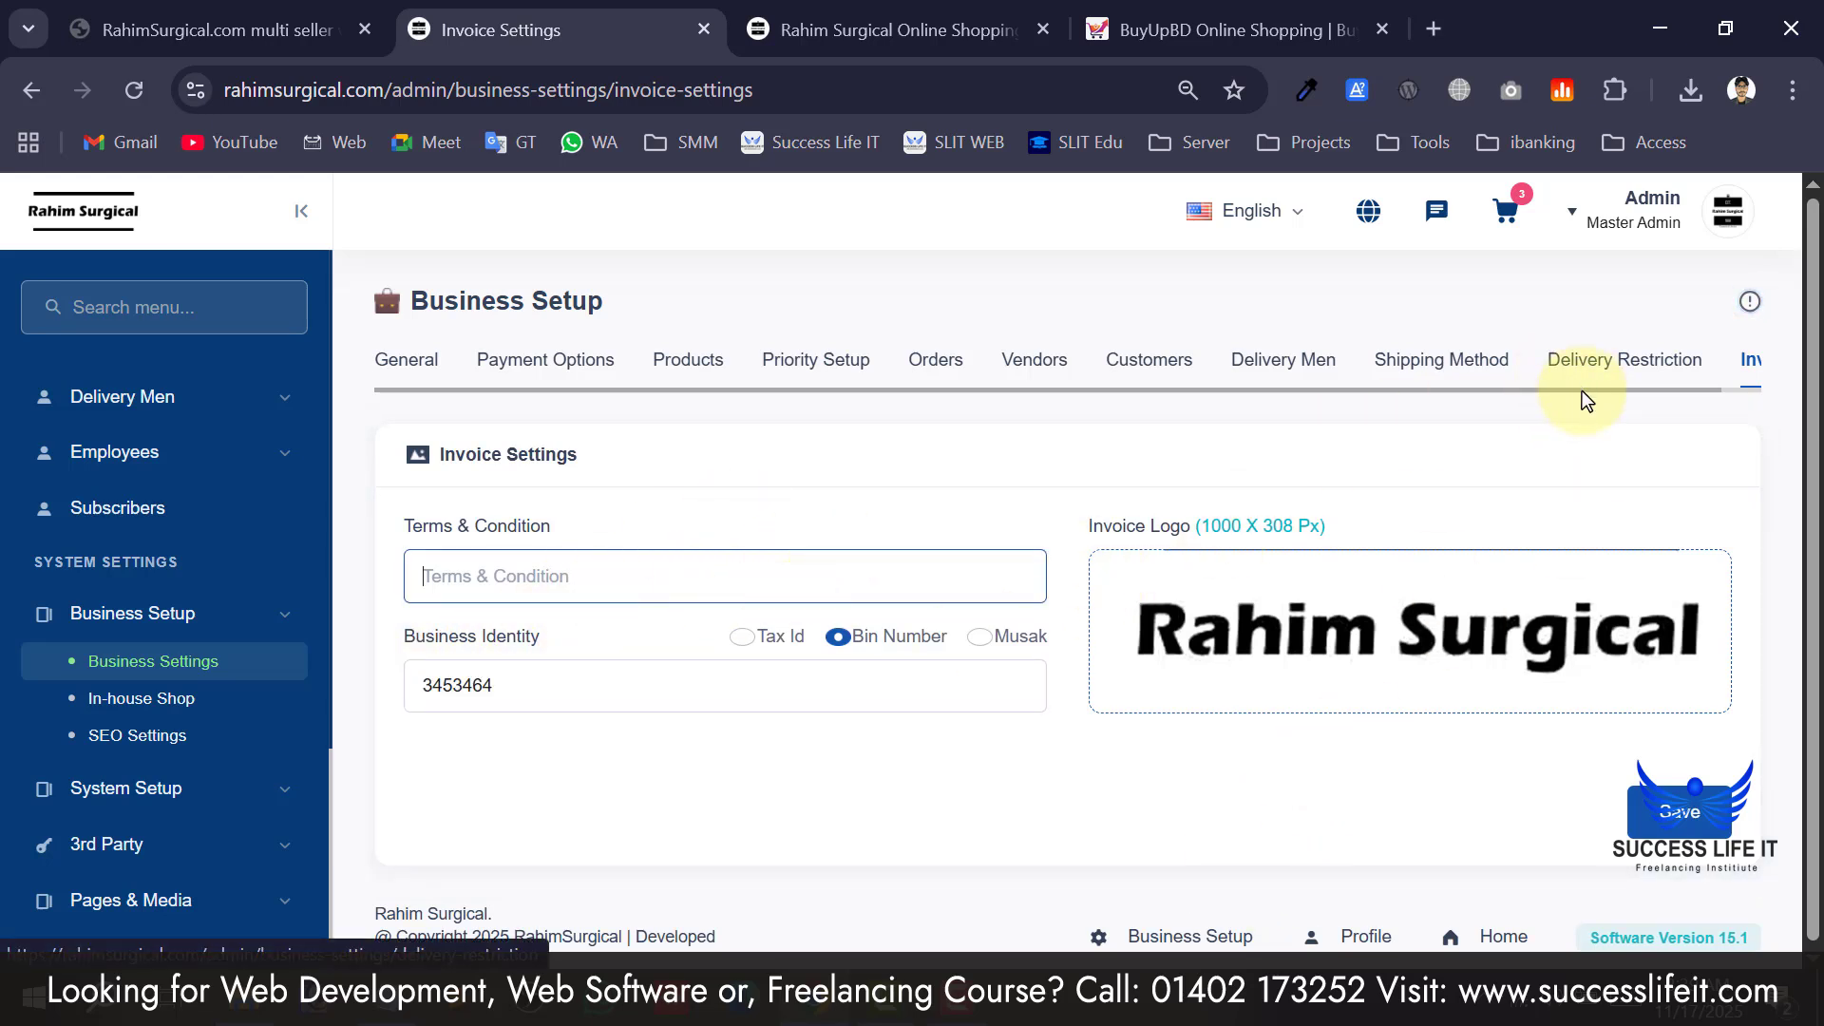
pyautogui.moveTo(1582, 391); pyautogui.dragTo(1756, 399)
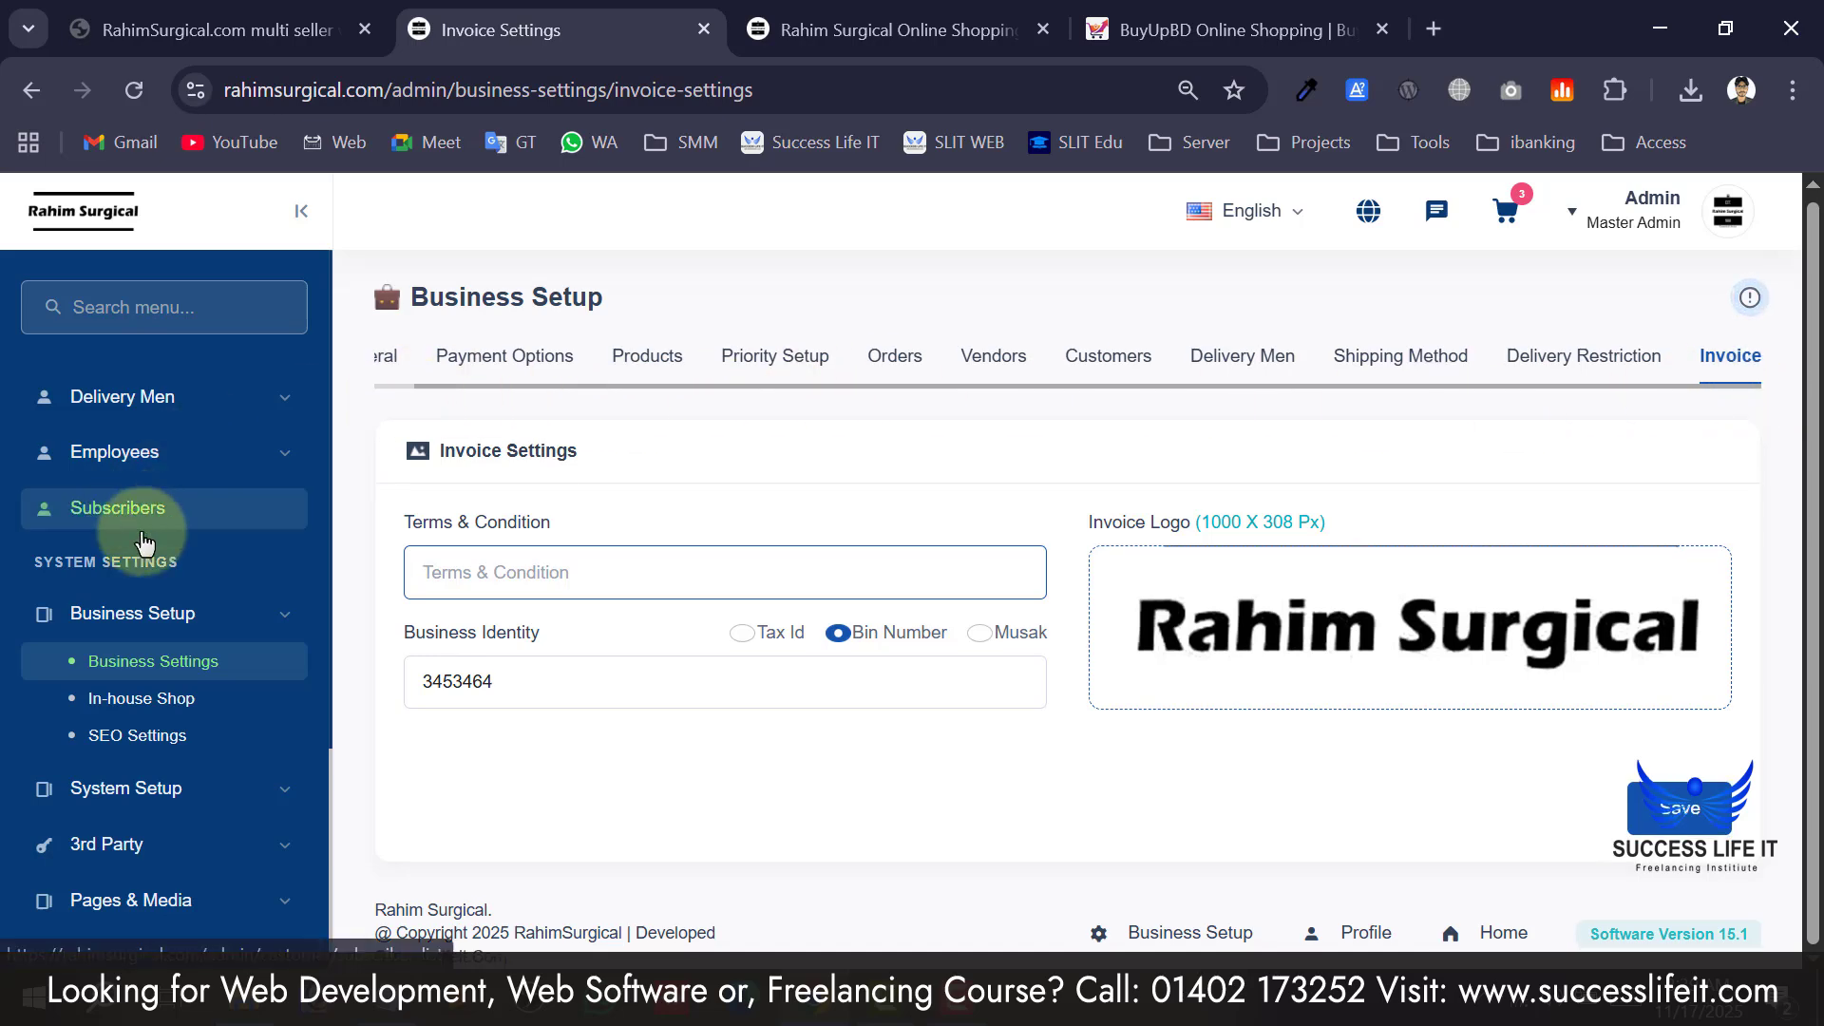
pyautogui.click(157, 703)
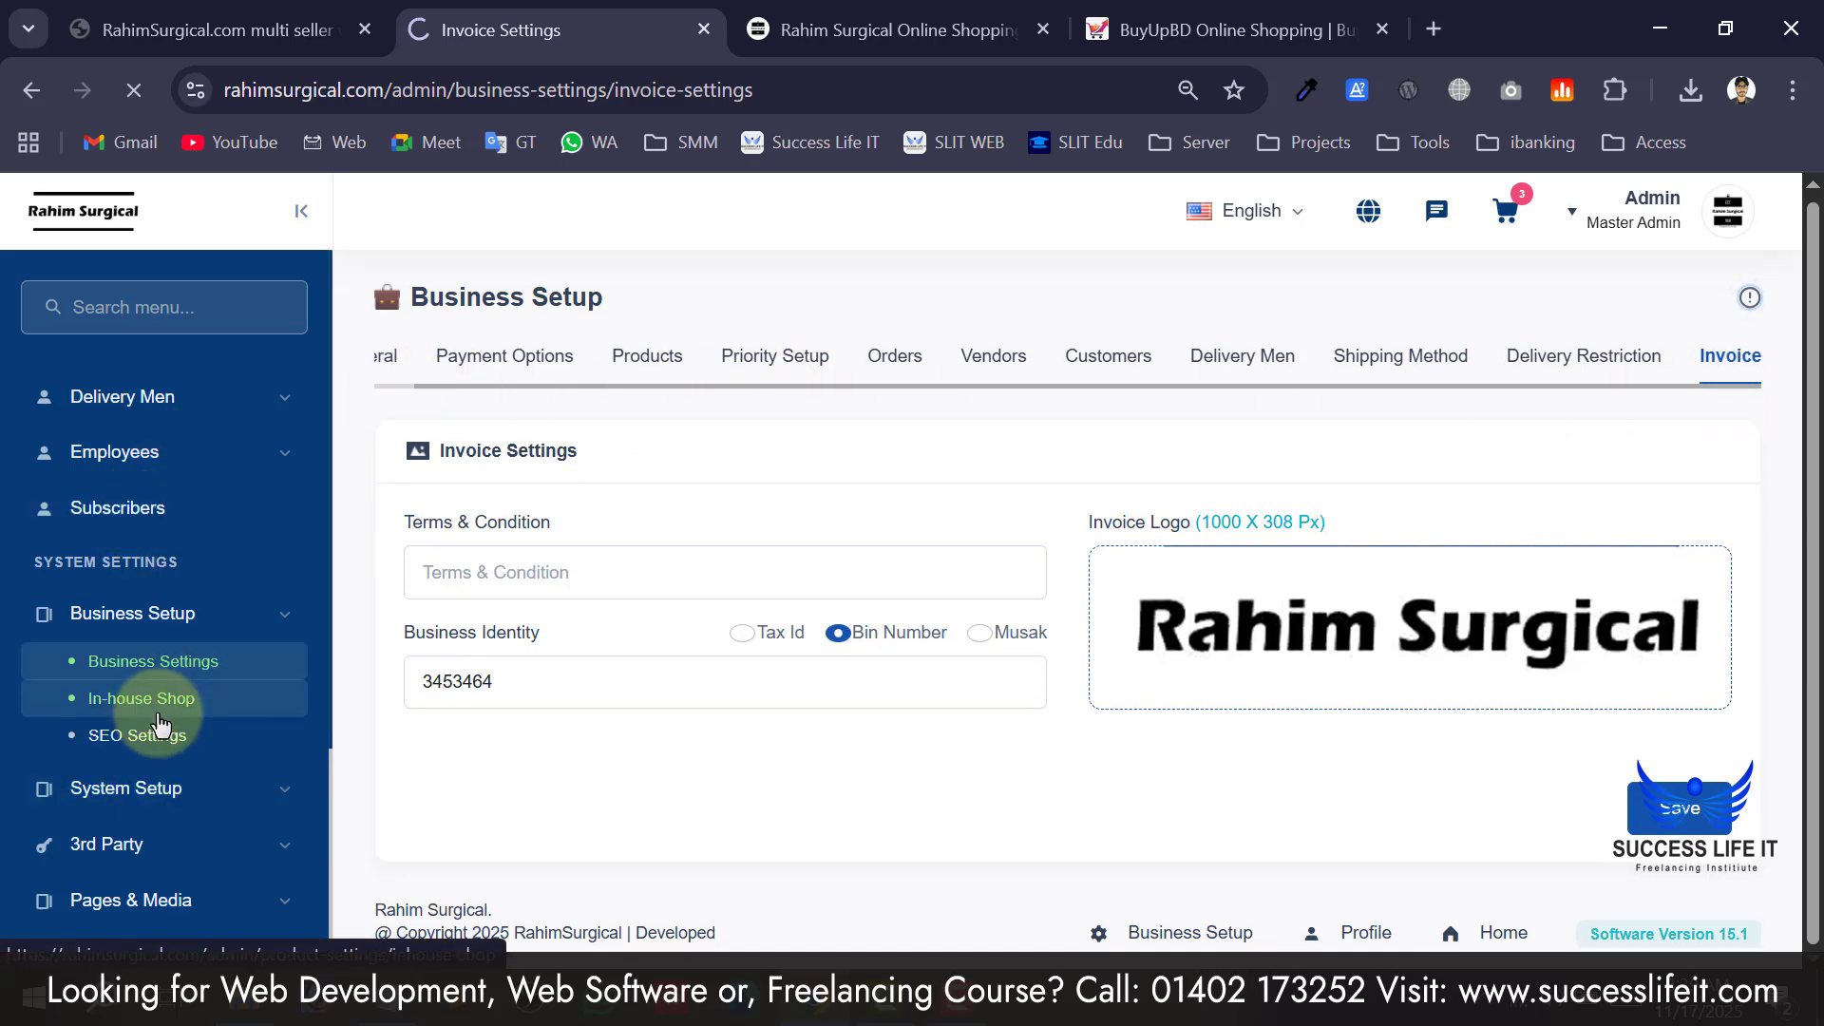
# Visit the in-house shop's storefront page, browse its three products, and return to the admin tab.
pyautogui.scroll(-4, 775, 598)
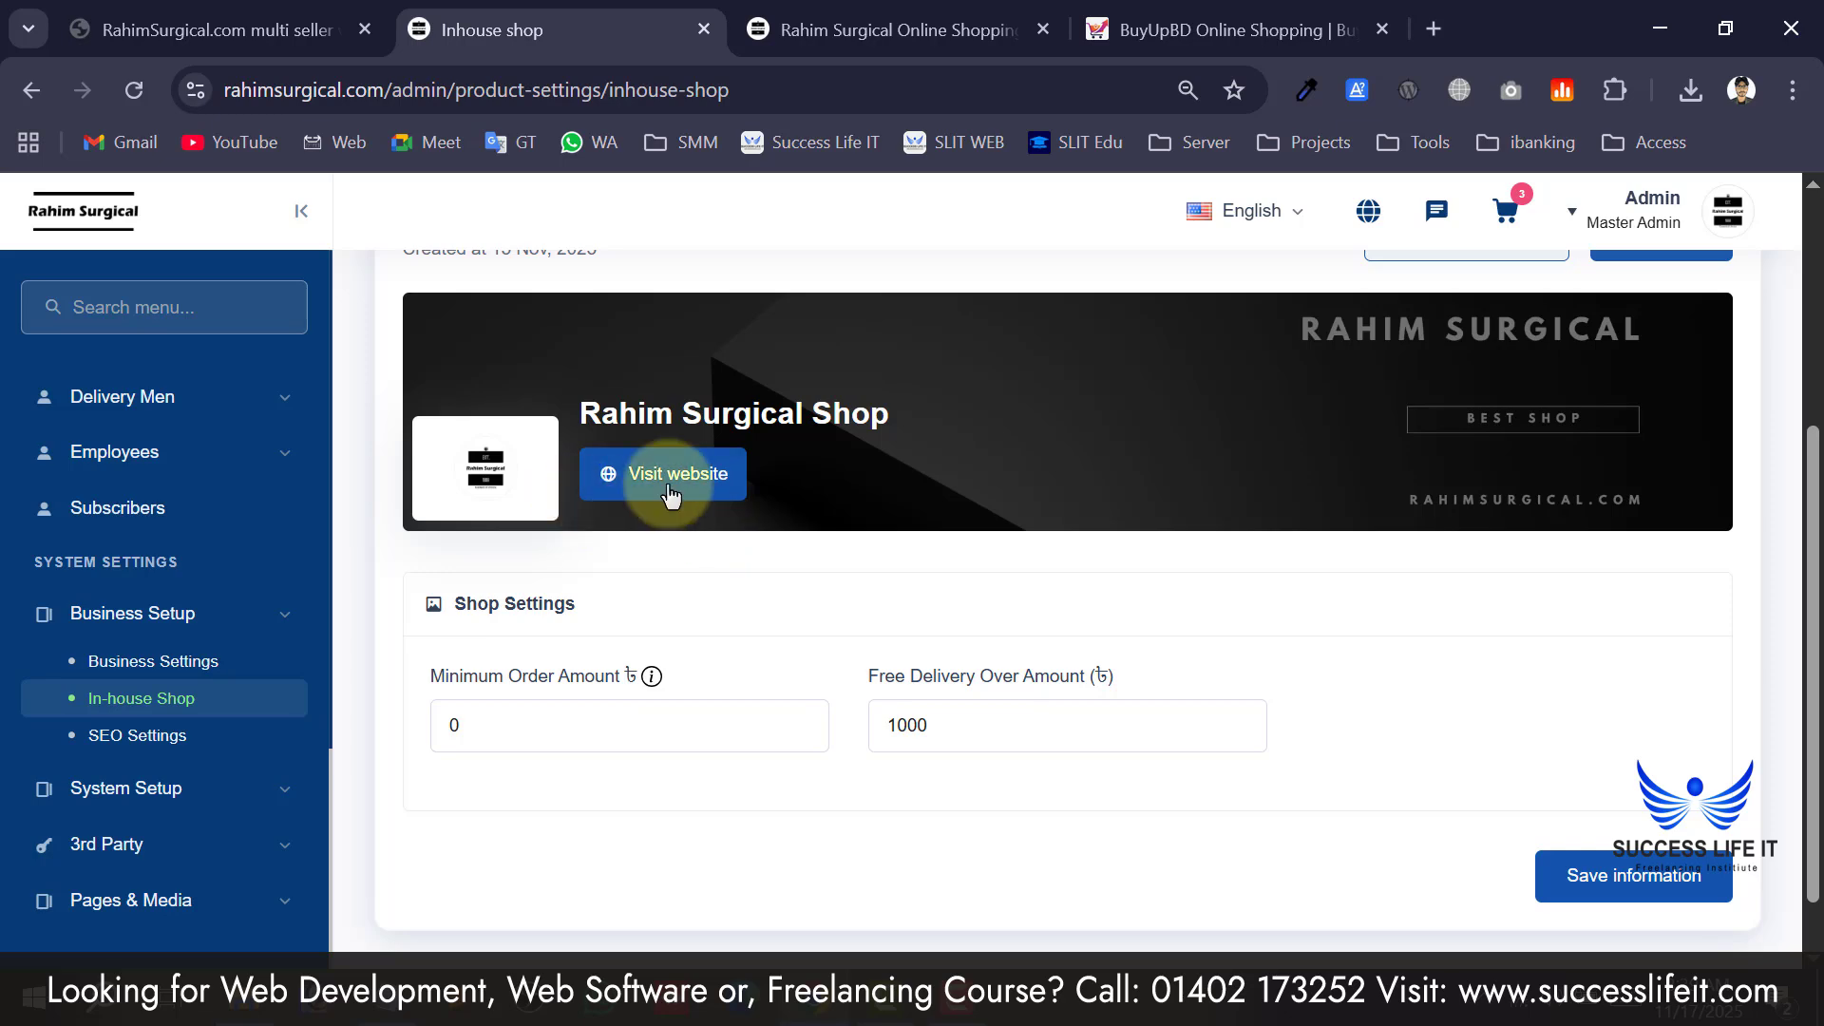
pyautogui.scroll(4, 722, 522)
pyautogui.scroll(-2, 741, 617)
pyautogui.click(675, 665)
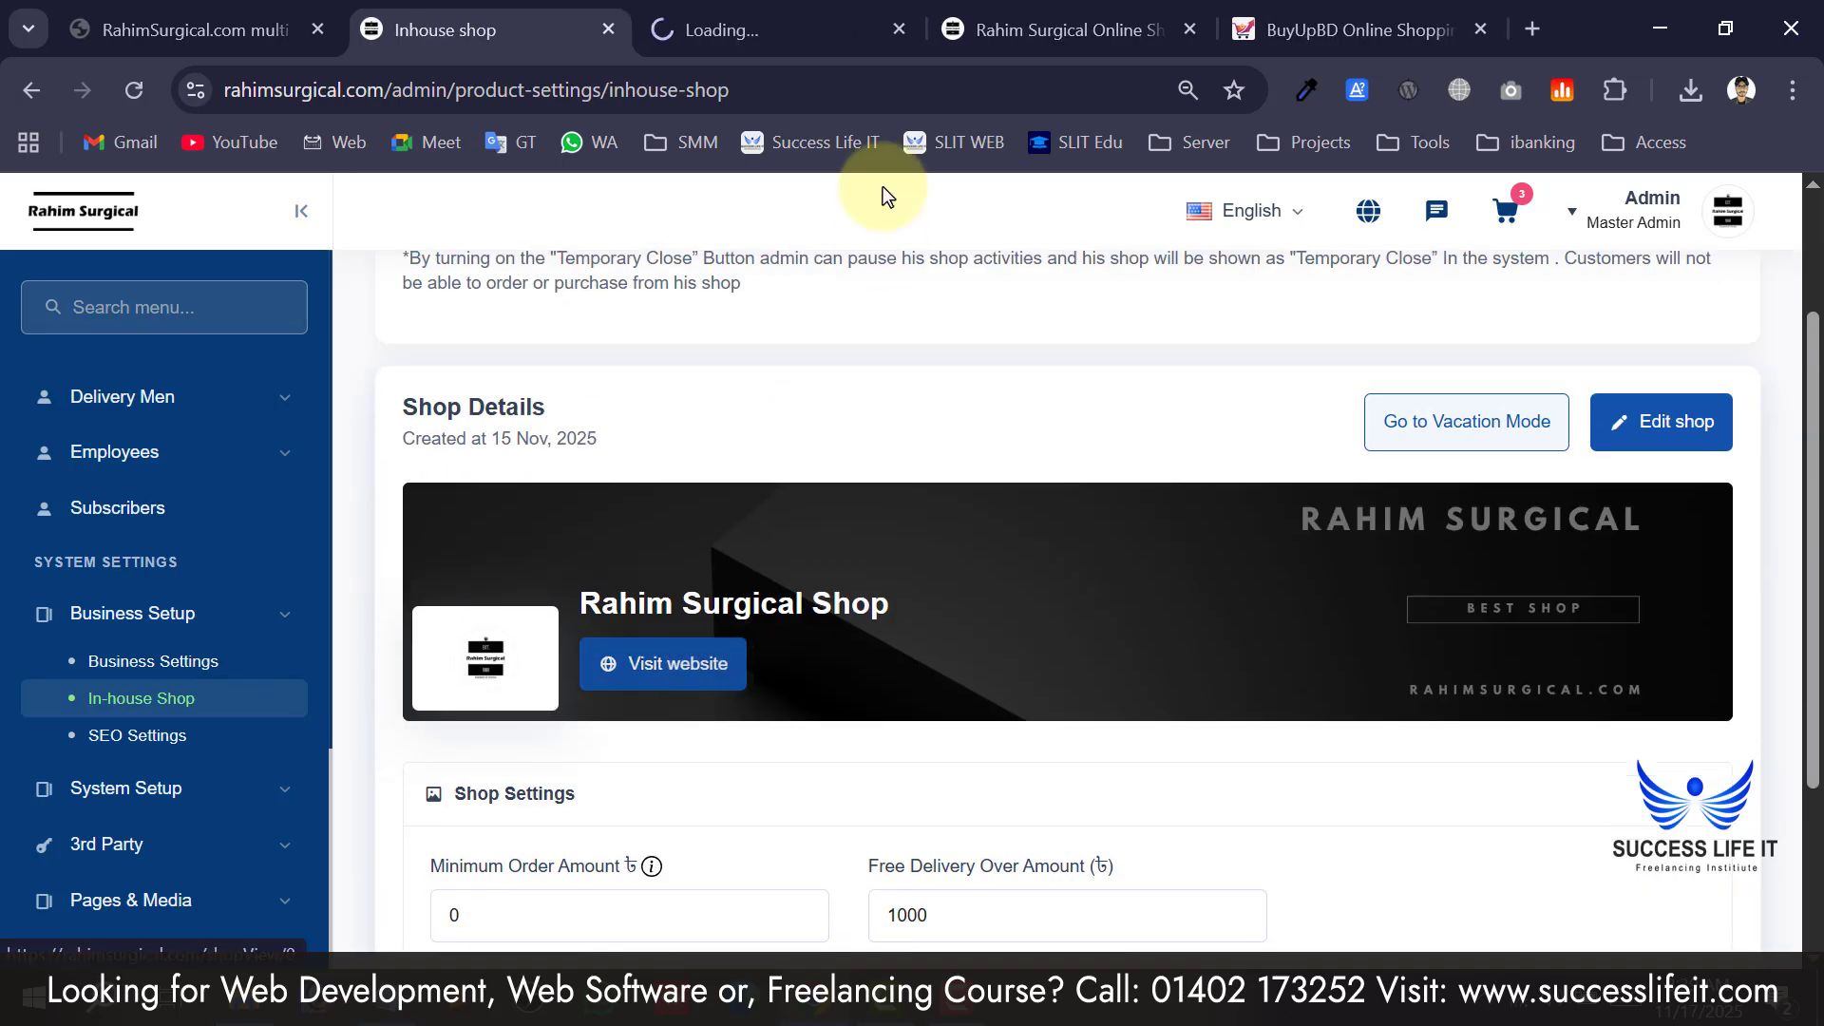
pyautogui.click(817, 24)
pyautogui.scroll(-2, 806, 550)
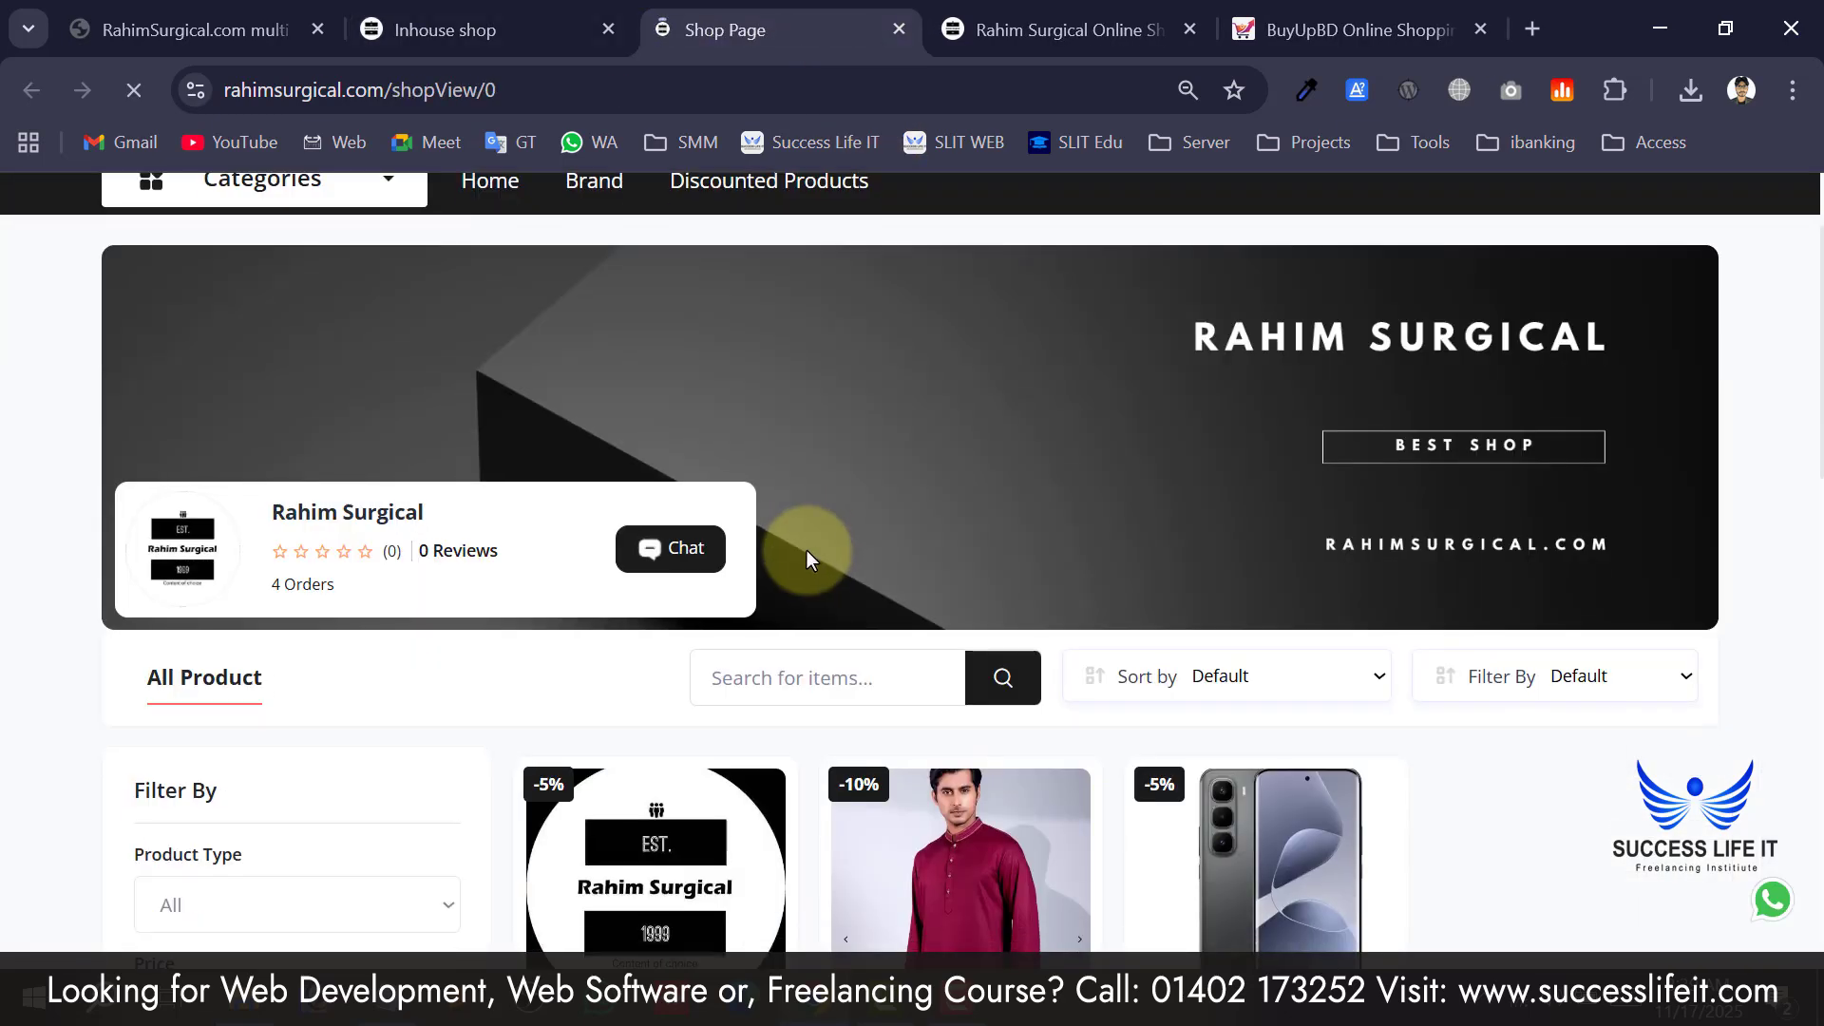
pyautogui.scroll(-5, 988, 601)
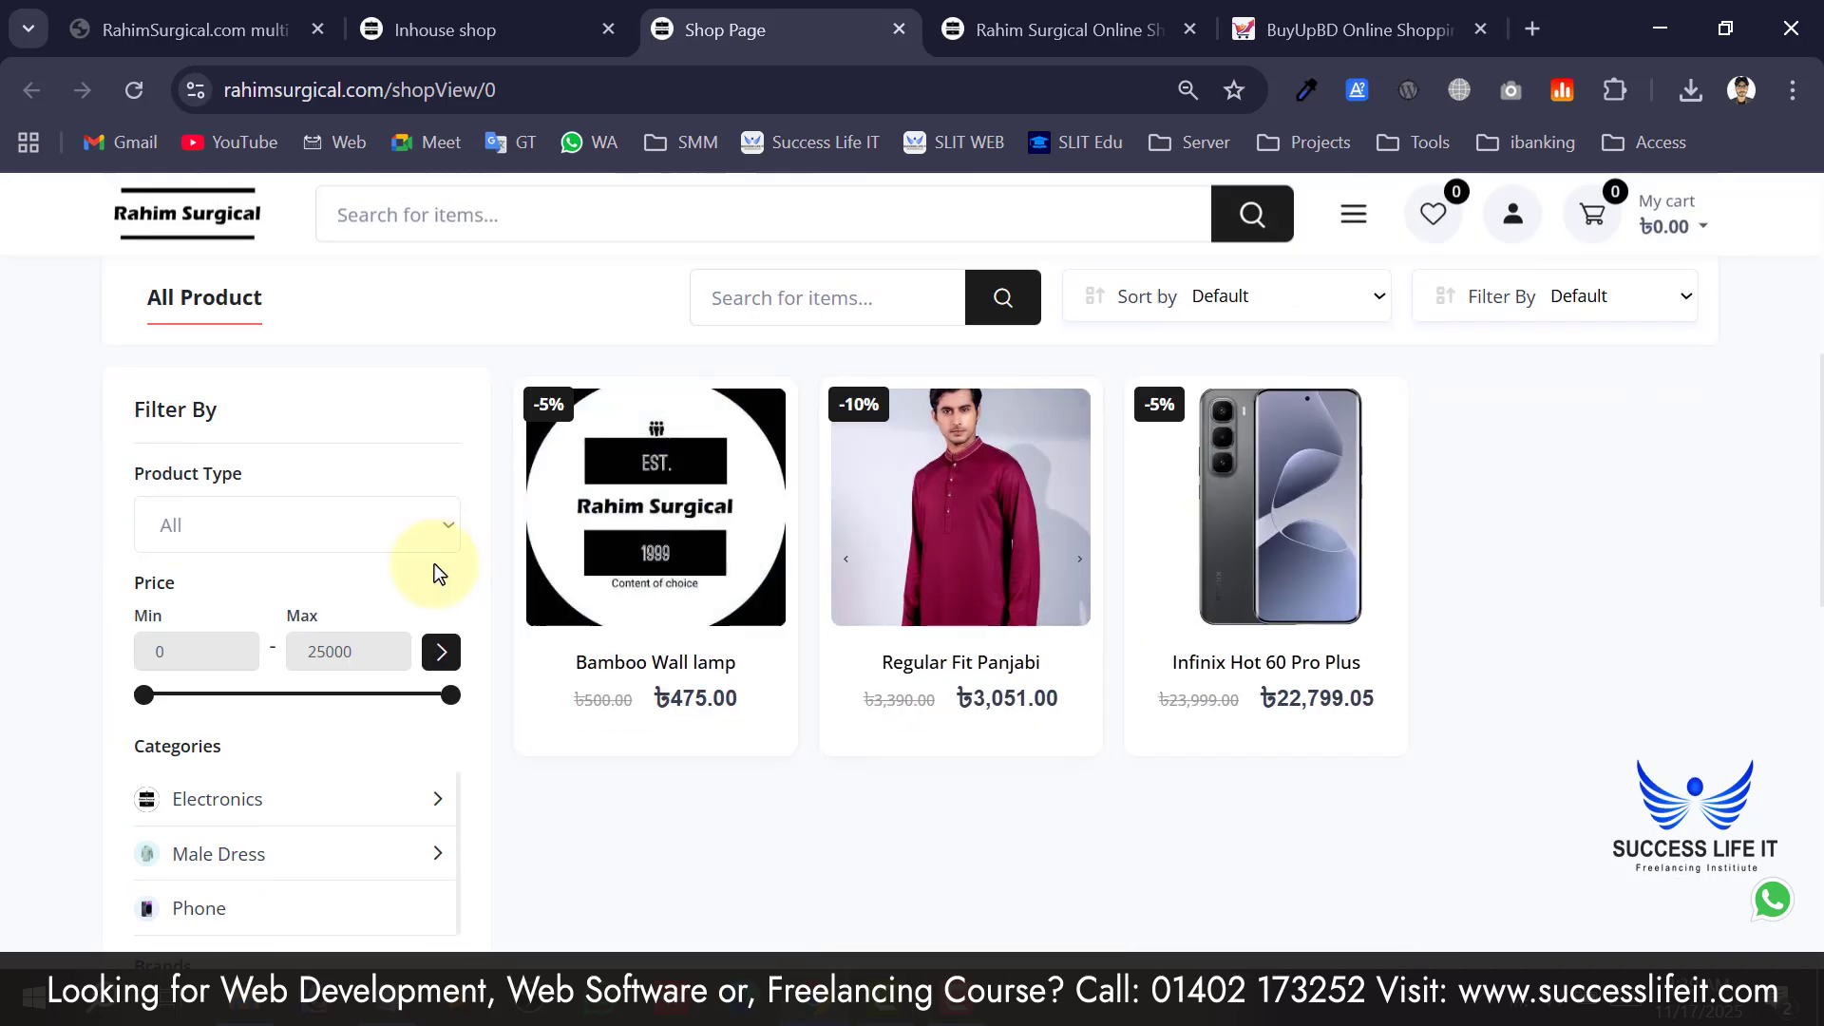
pyautogui.scroll(-8, 1425, 631)
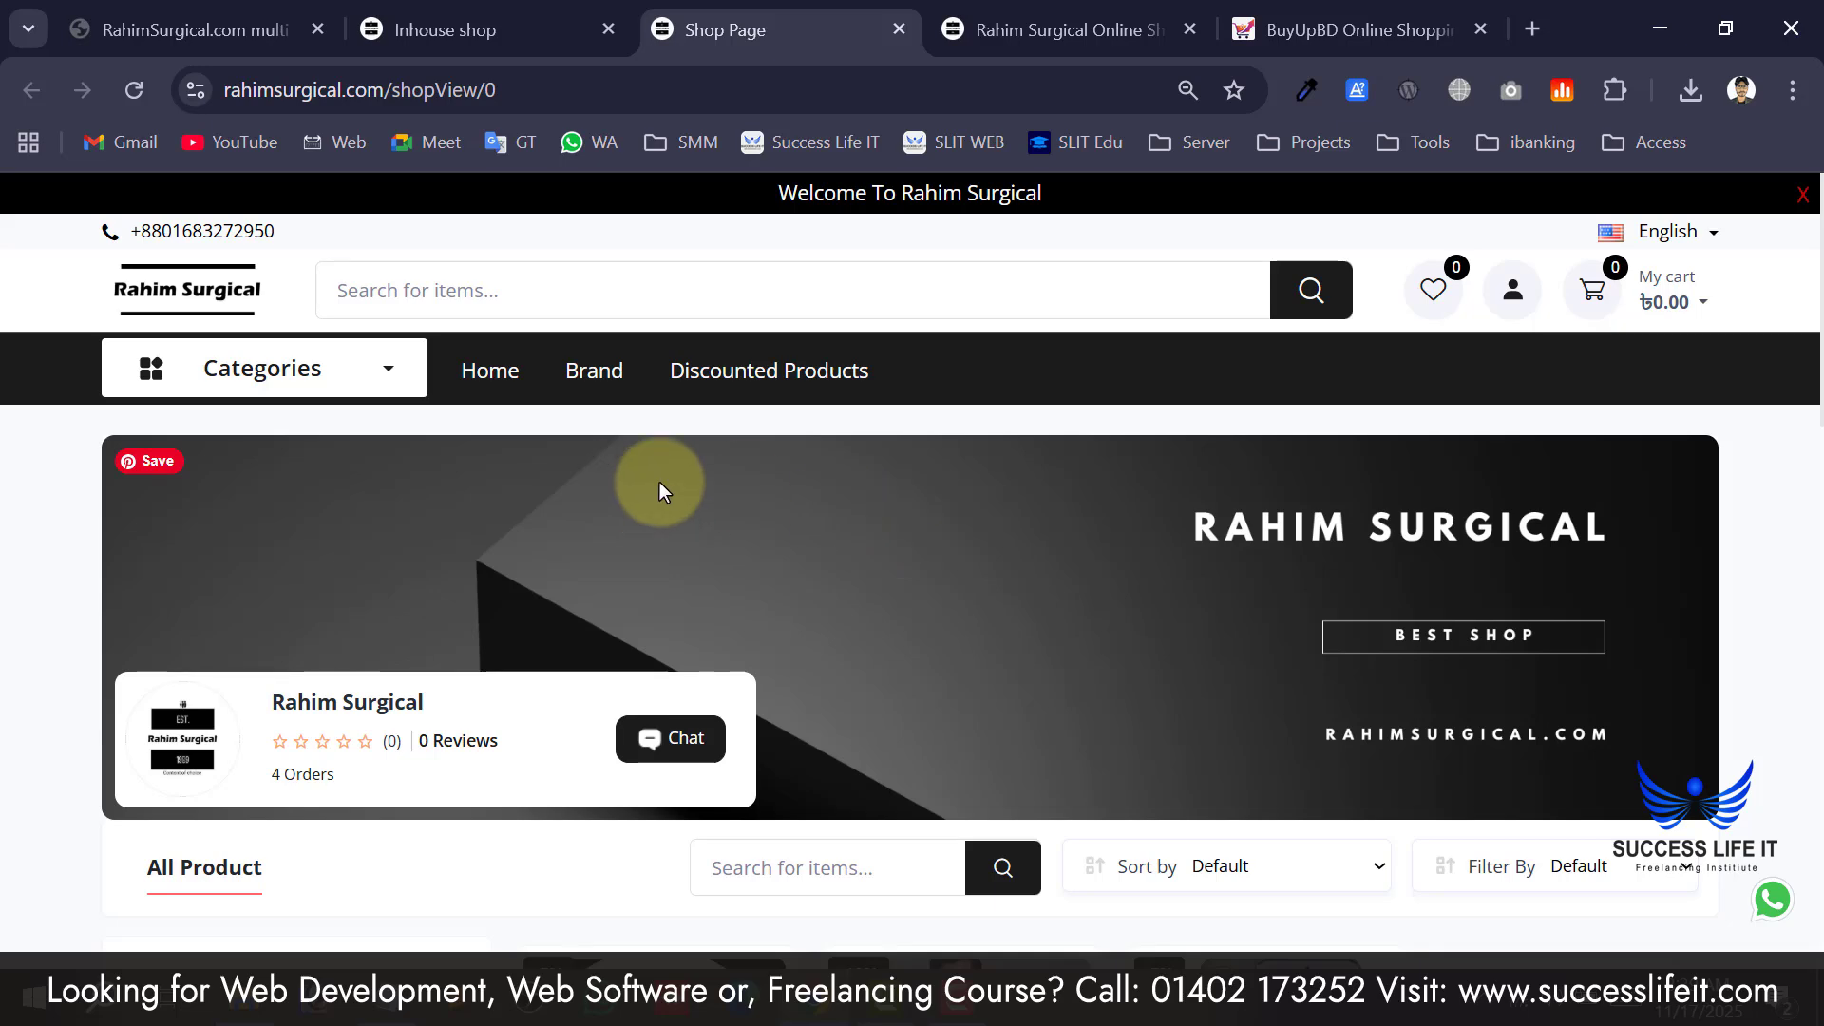
pyautogui.scroll(-4, 936, 538)
pyautogui.scroll(-4, 1040, 504)
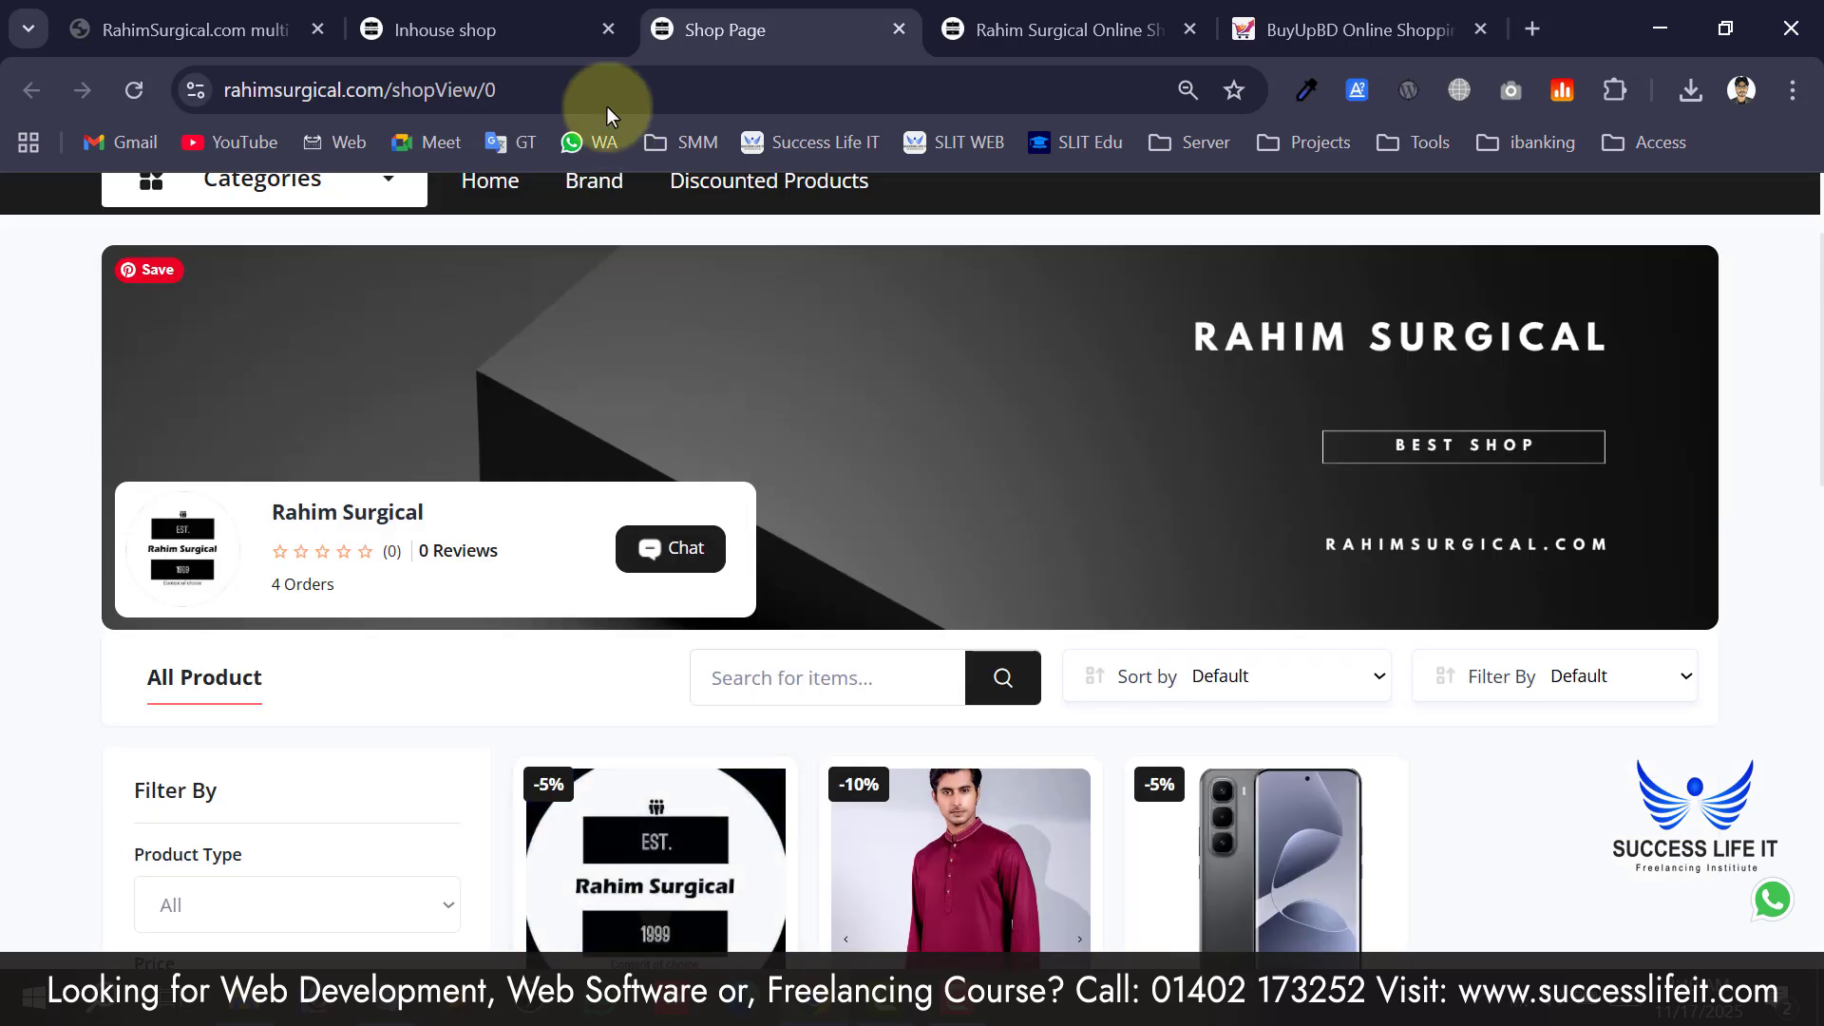
pyautogui.click(498, 13)
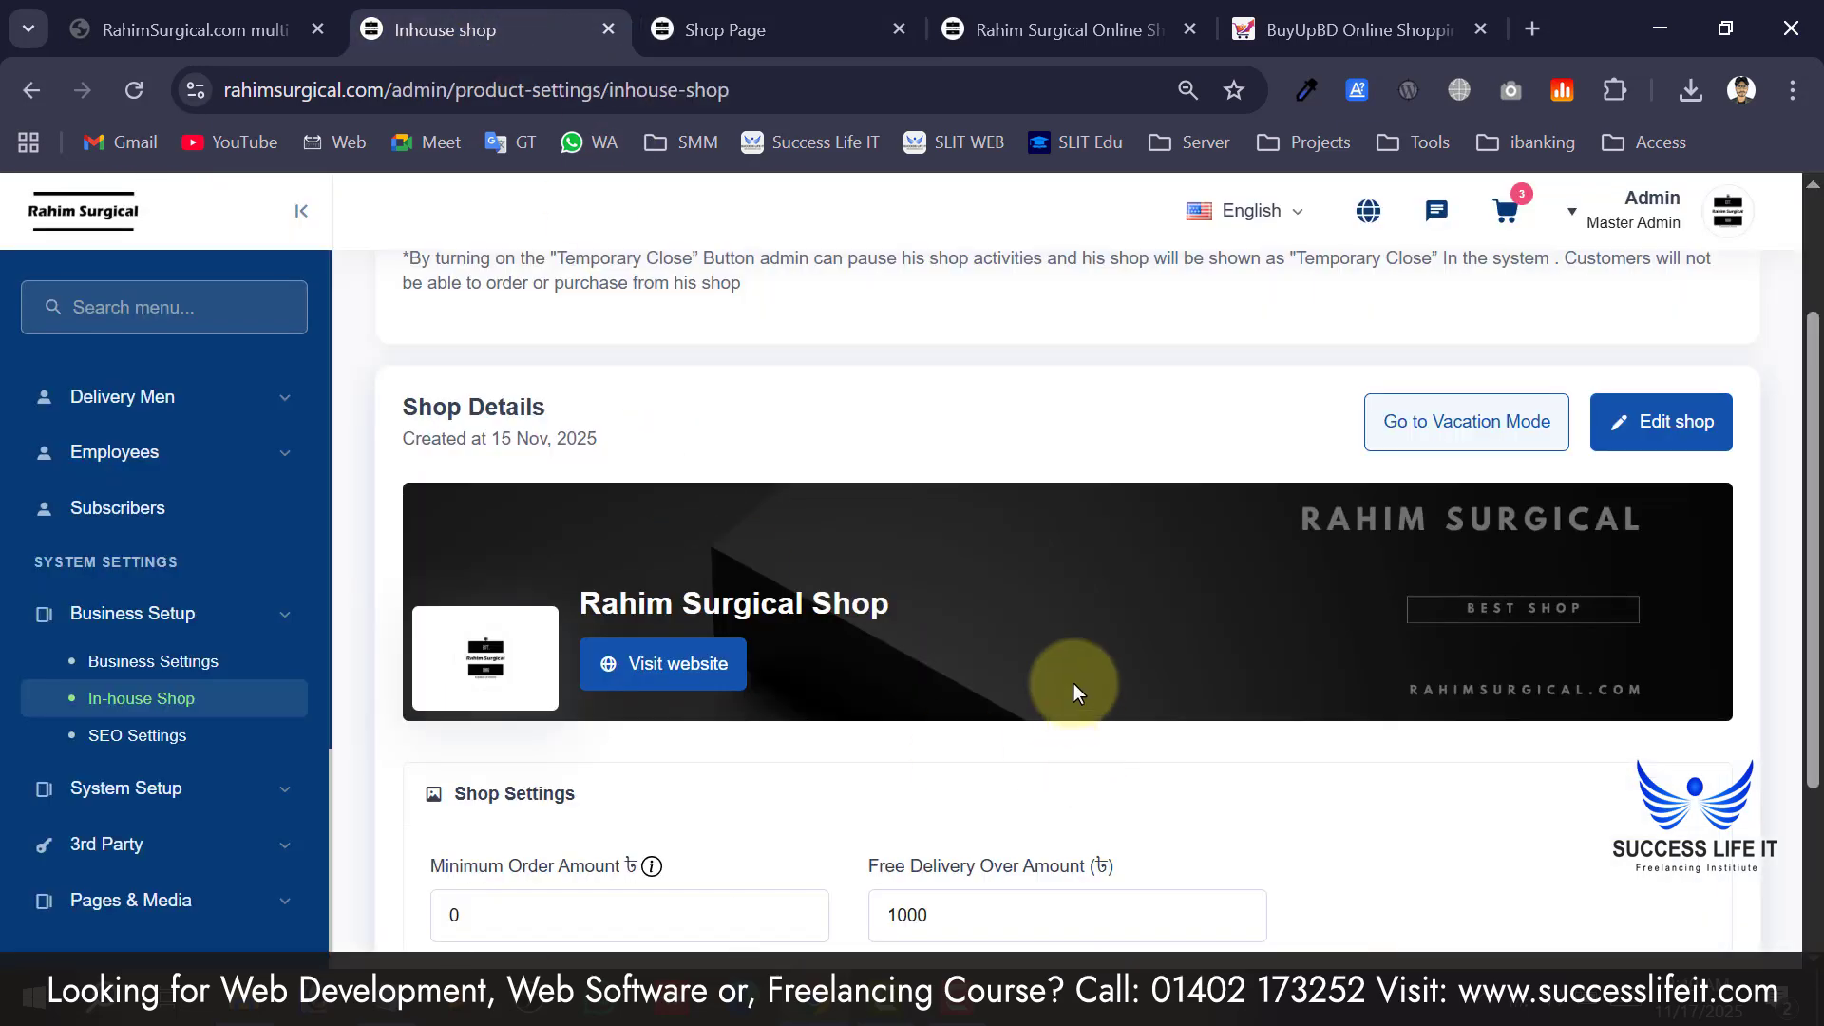
# Select the 1000 Free Delivery Over Amount and save the shop settings, which hits a server error.
pyautogui.scroll(-3, 1073, 685)
pyautogui.click(510, 670)
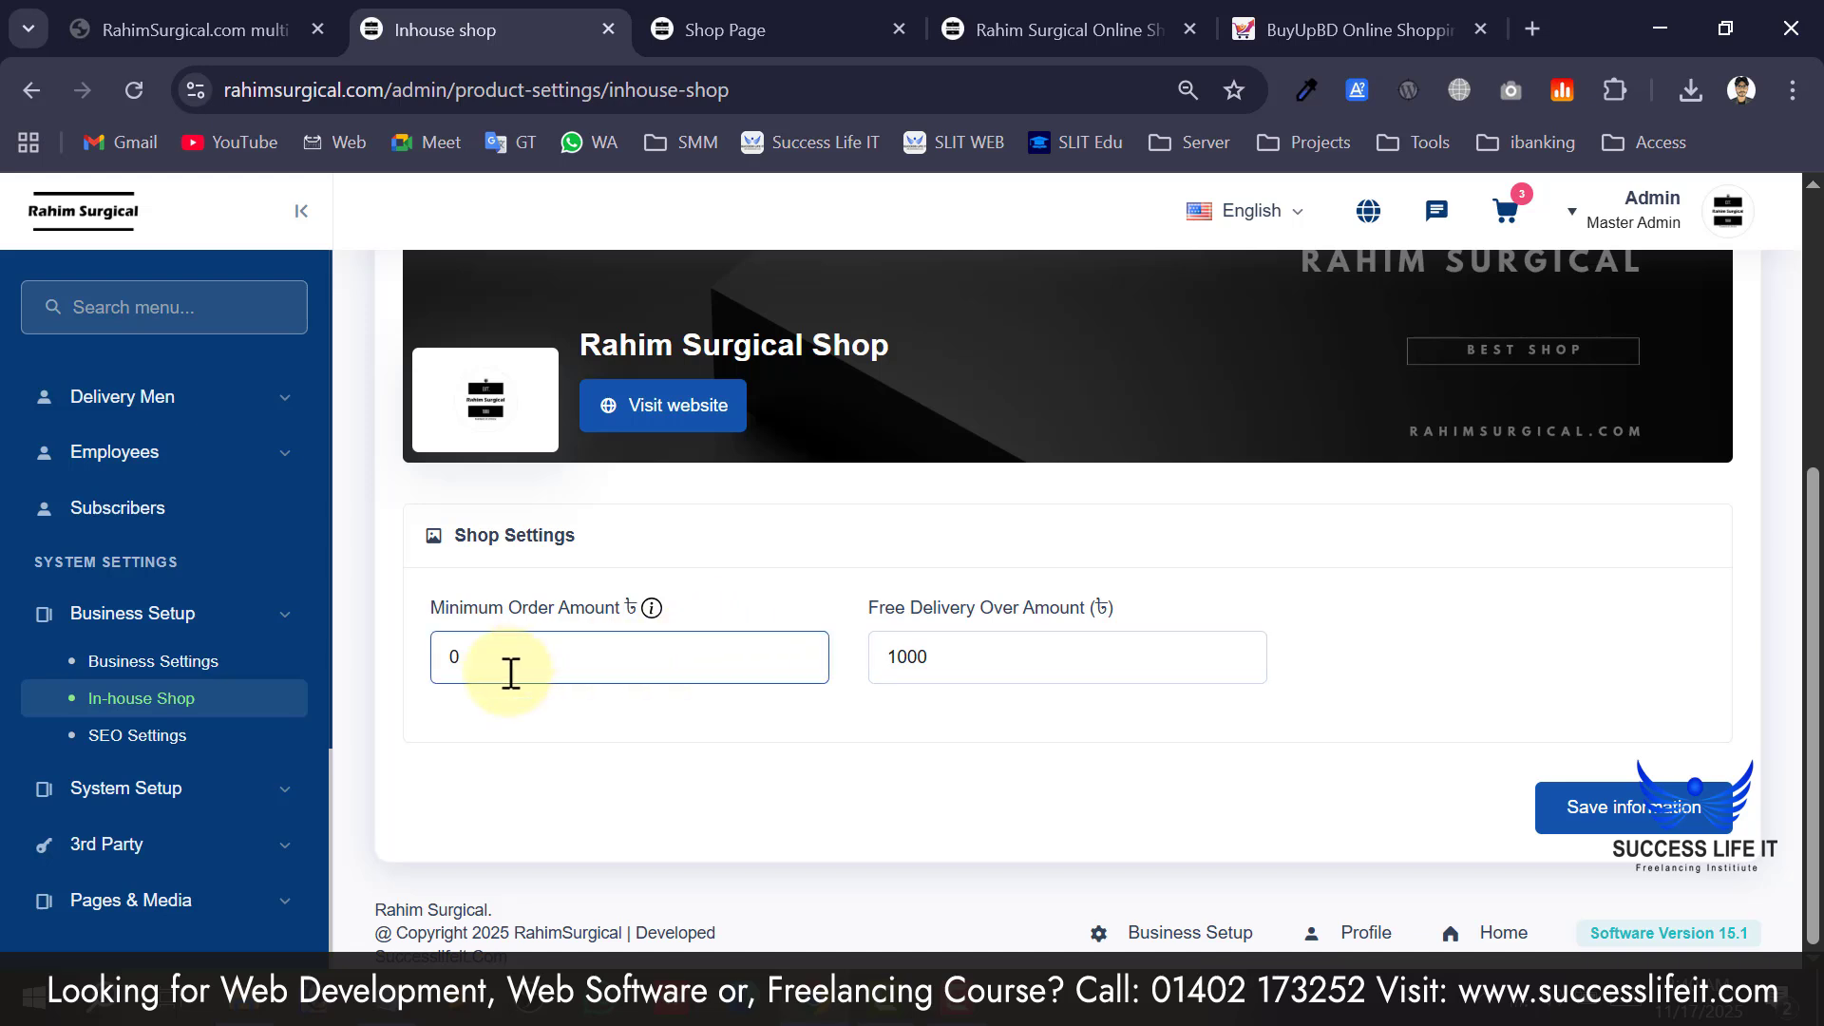
pyautogui.click(878, 664)
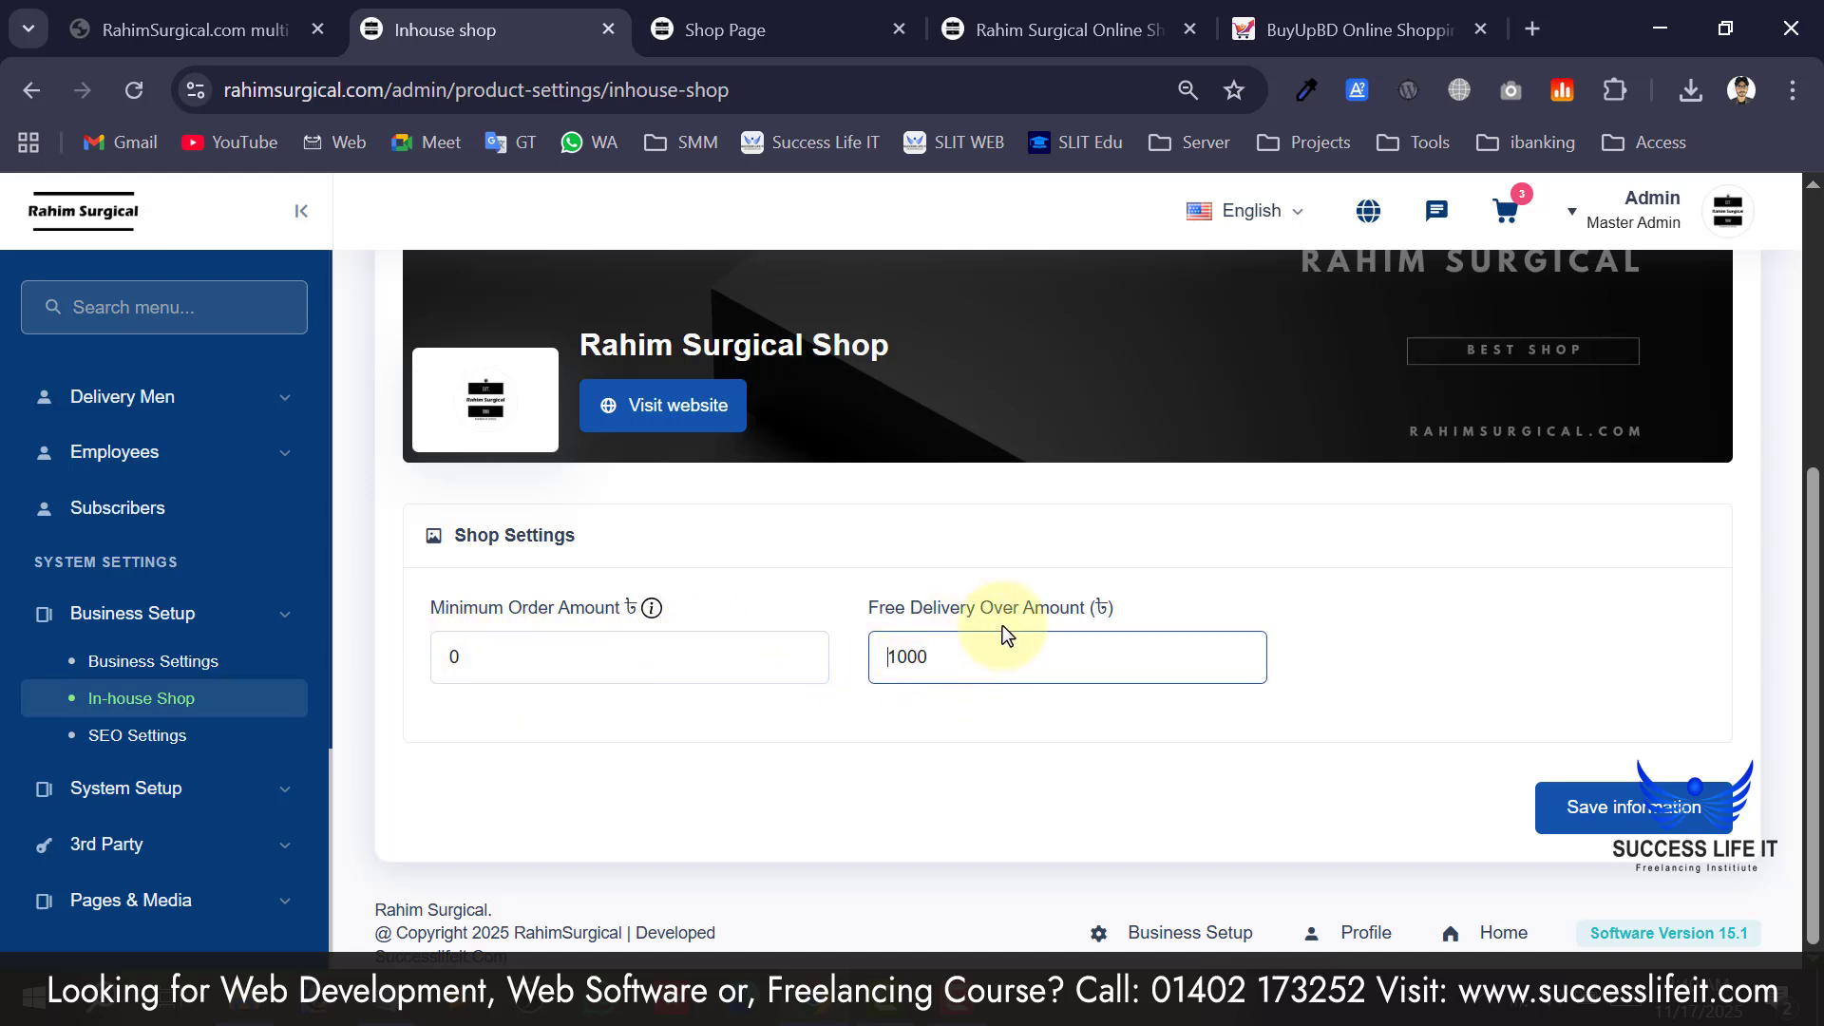
pyautogui.moveTo(1027, 652); pyautogui.dragTo(887, 638)
pyautogui.click(976, 659)
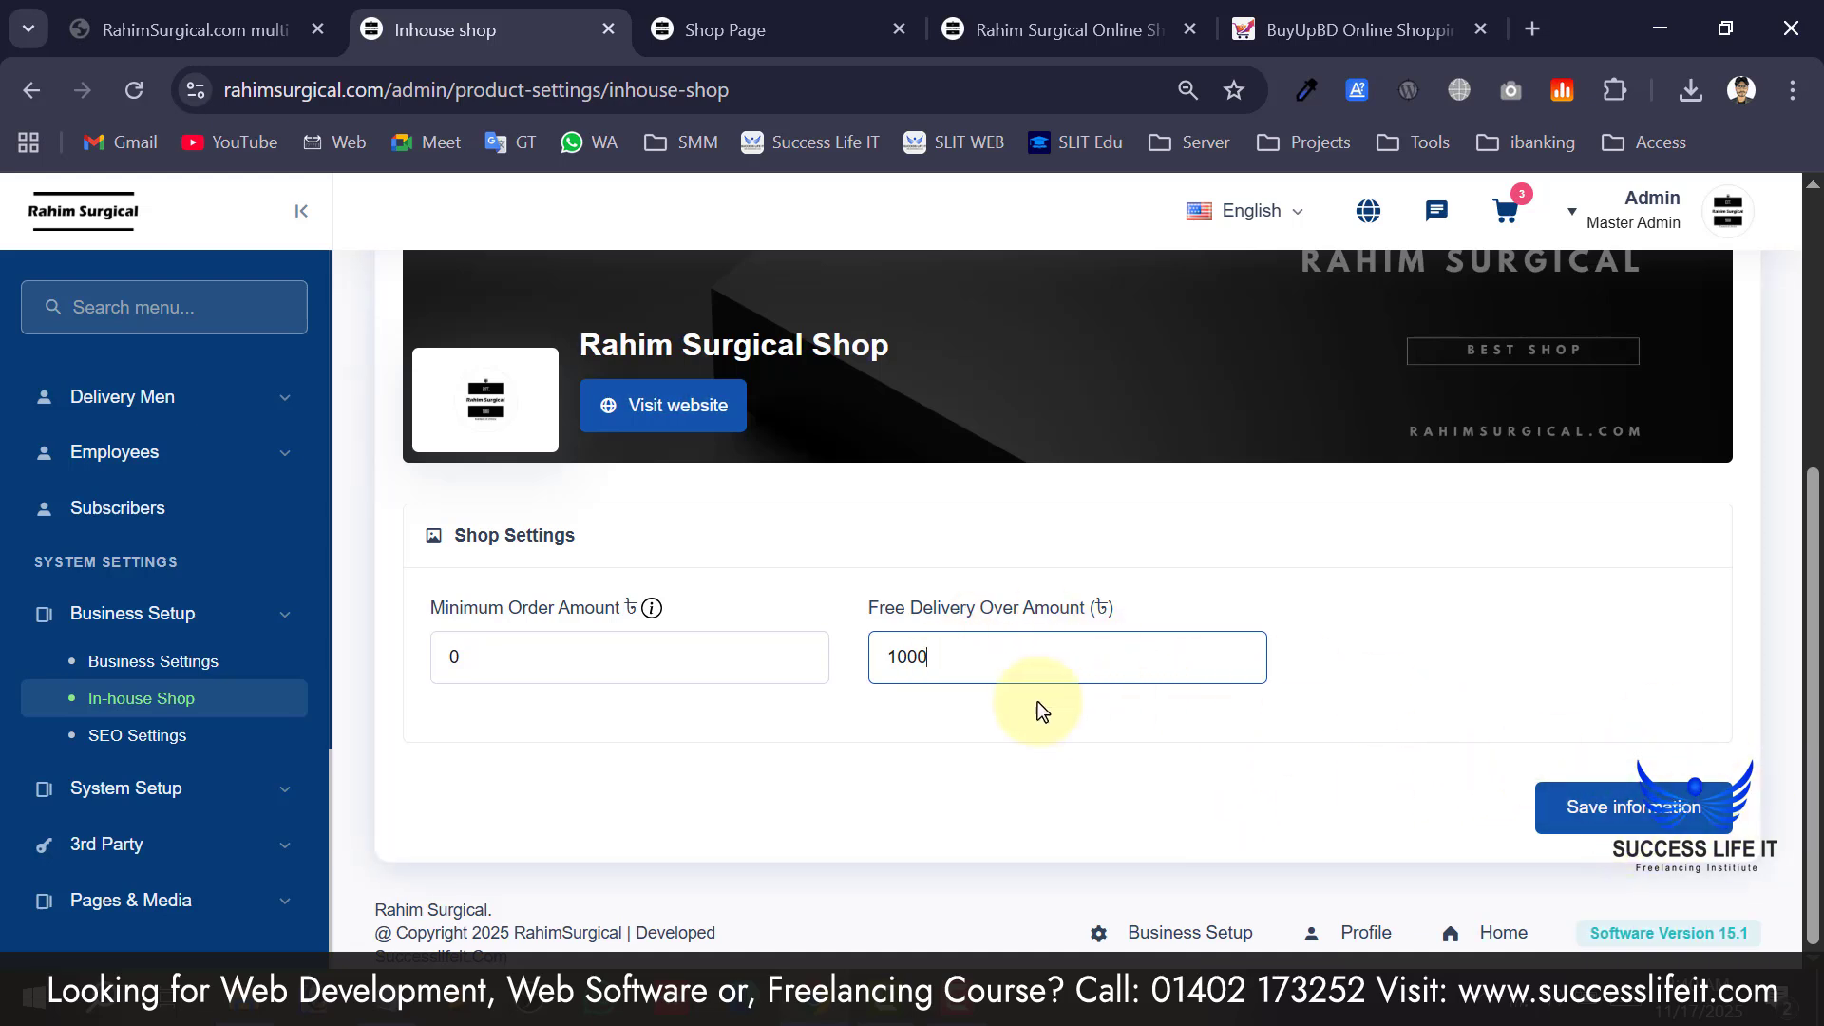
pyautogui.moveTo(978, 649); pyautogui.dragTo(843, 655)
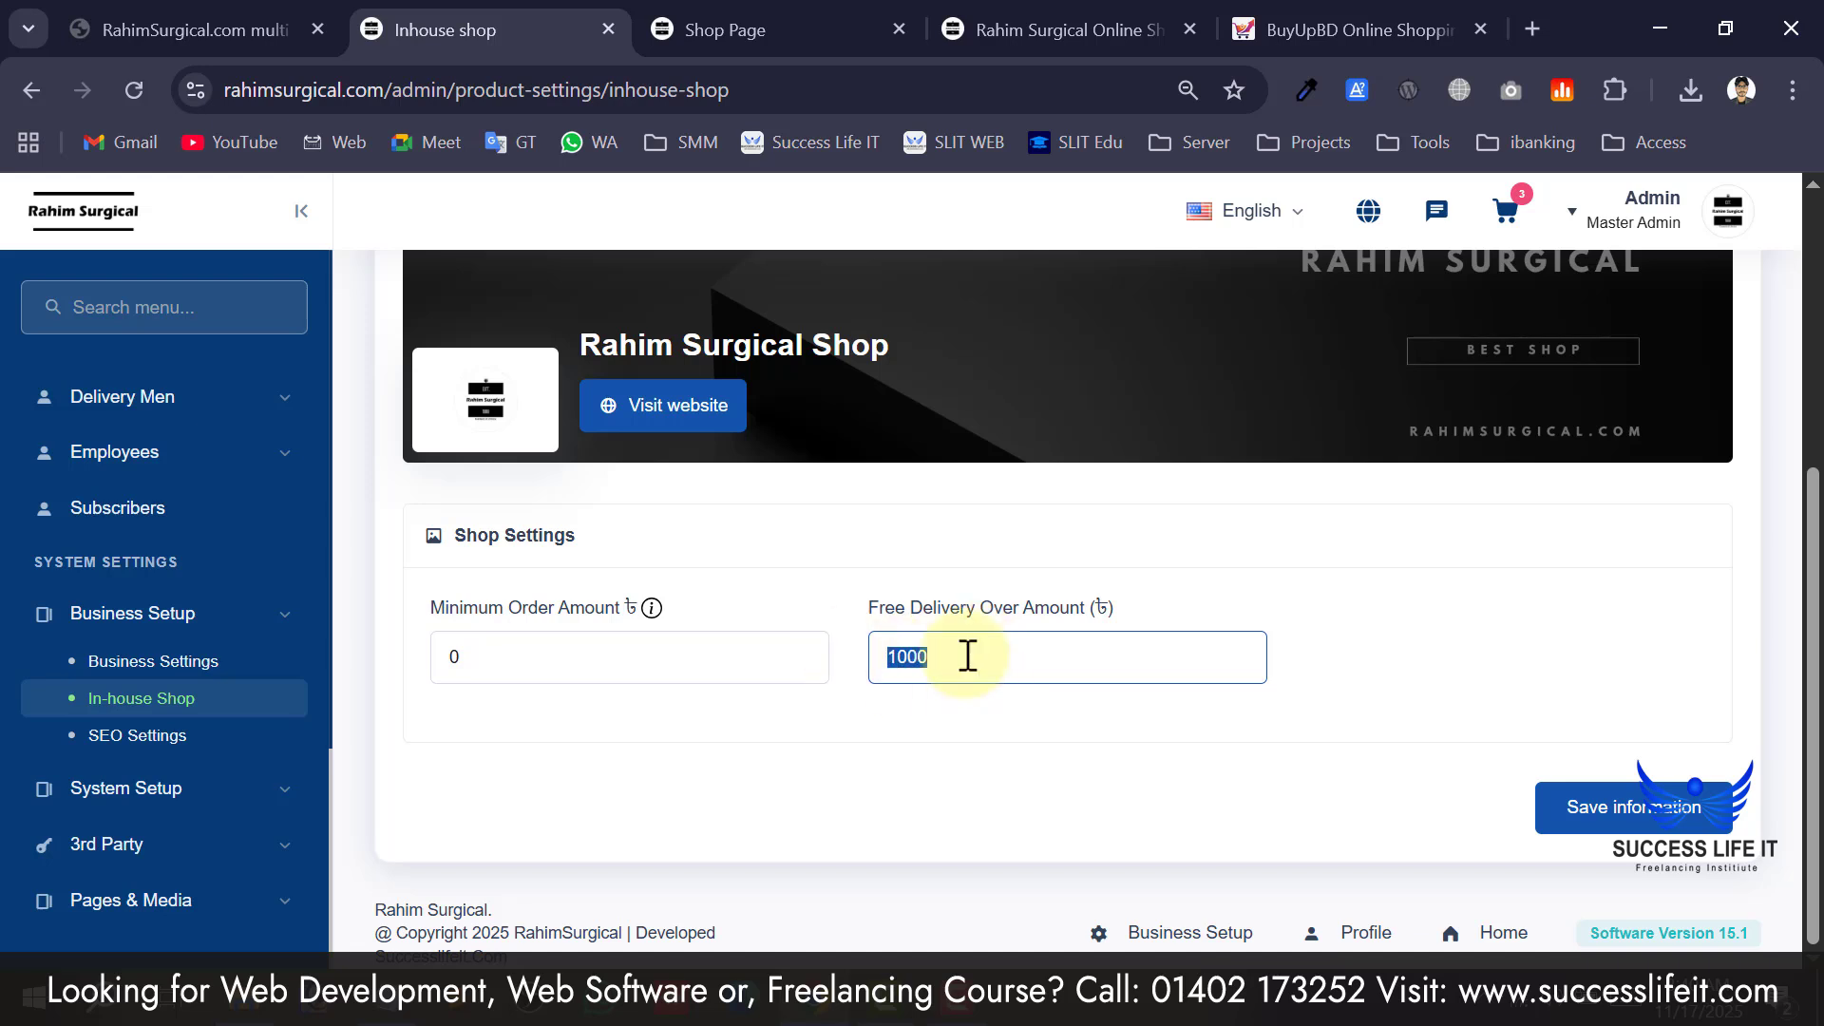
pyautogui.click(1606, 808)
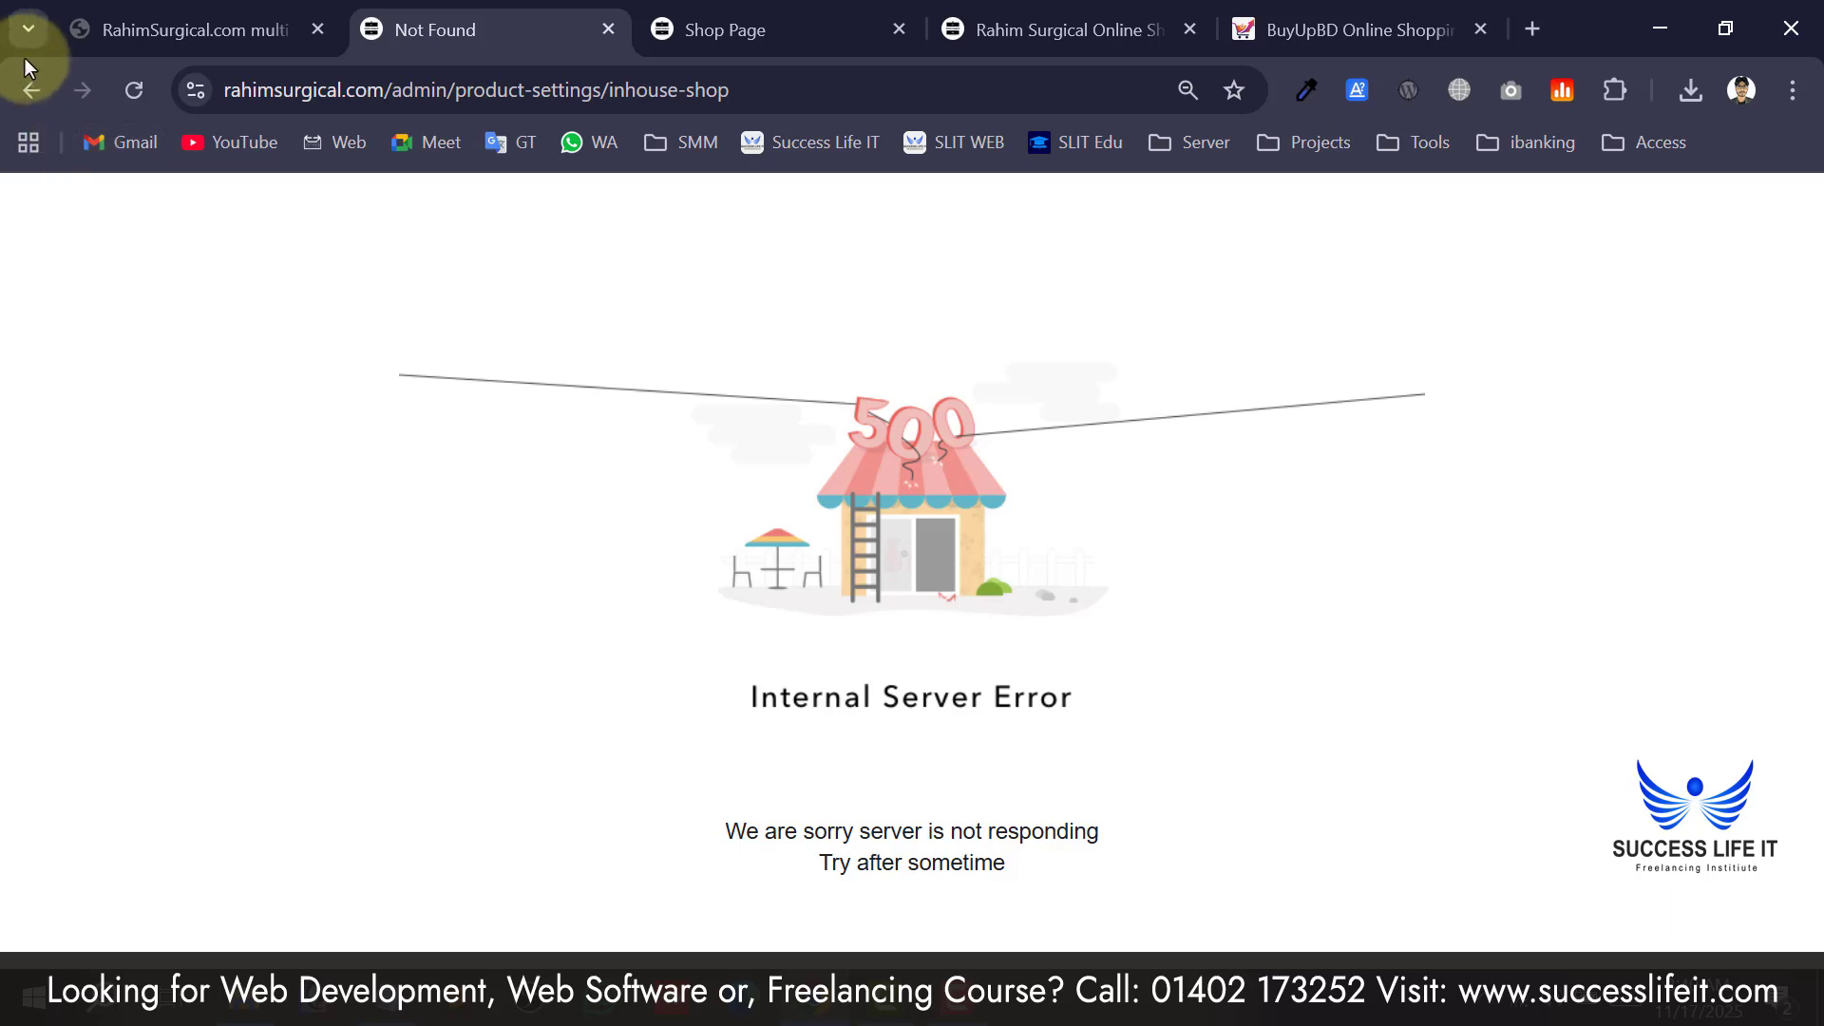
# Go back from the 500 error page to the top of the In-house Shop settings.
pyautogui.click(27, 76)
pyautogui.click(1049, 659)
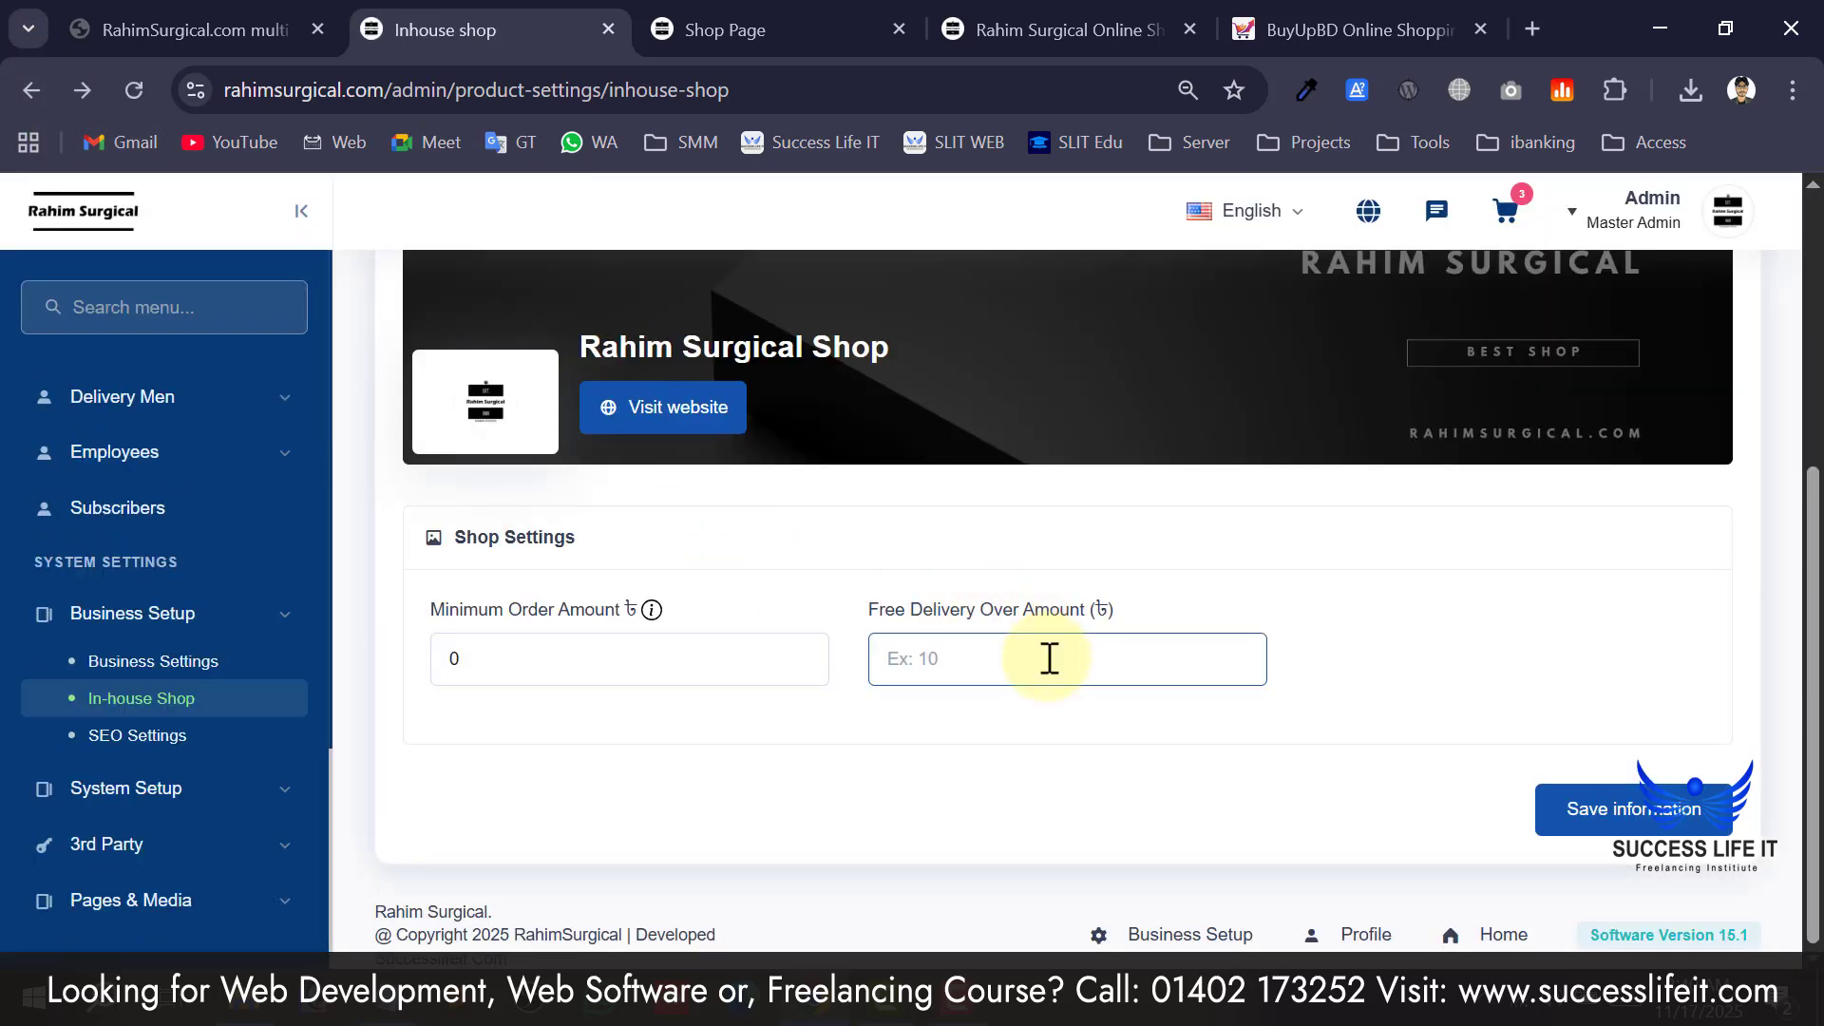
pyautogui.click(1051, 723)
pyautogui.scroll(5, 1036, 686)
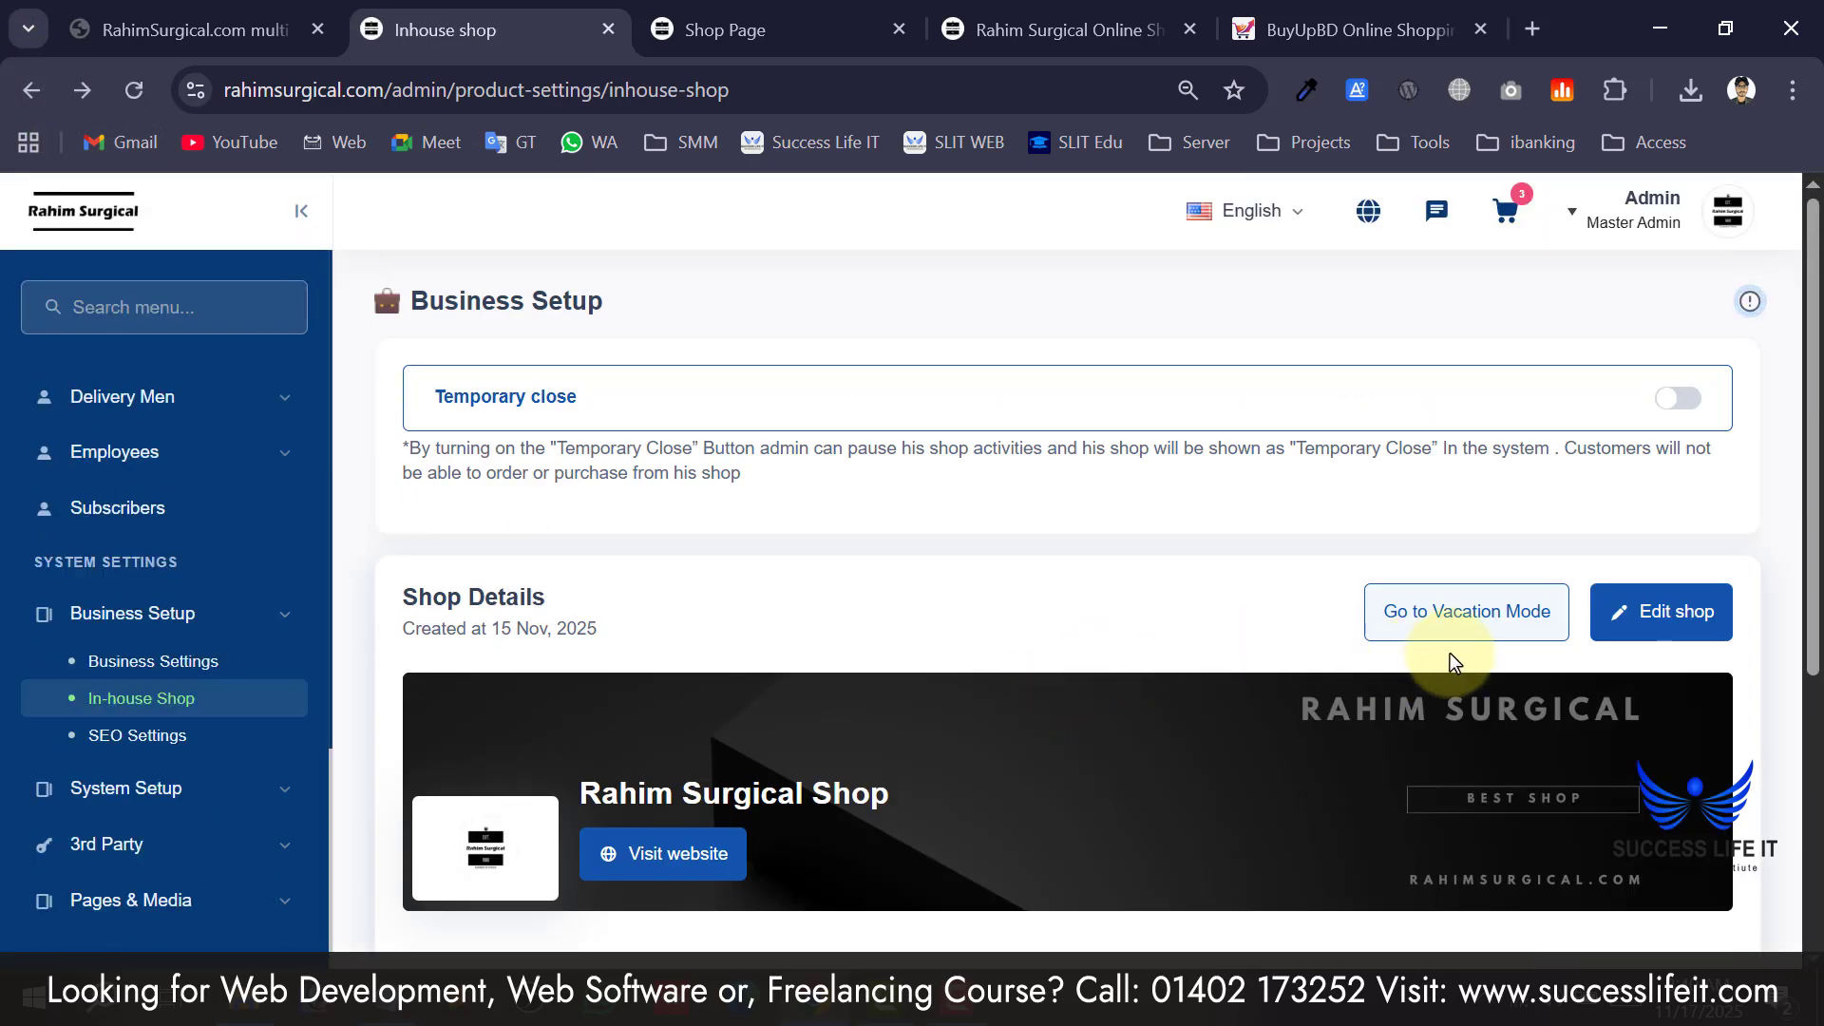
pyautogui.click(1530, 622)
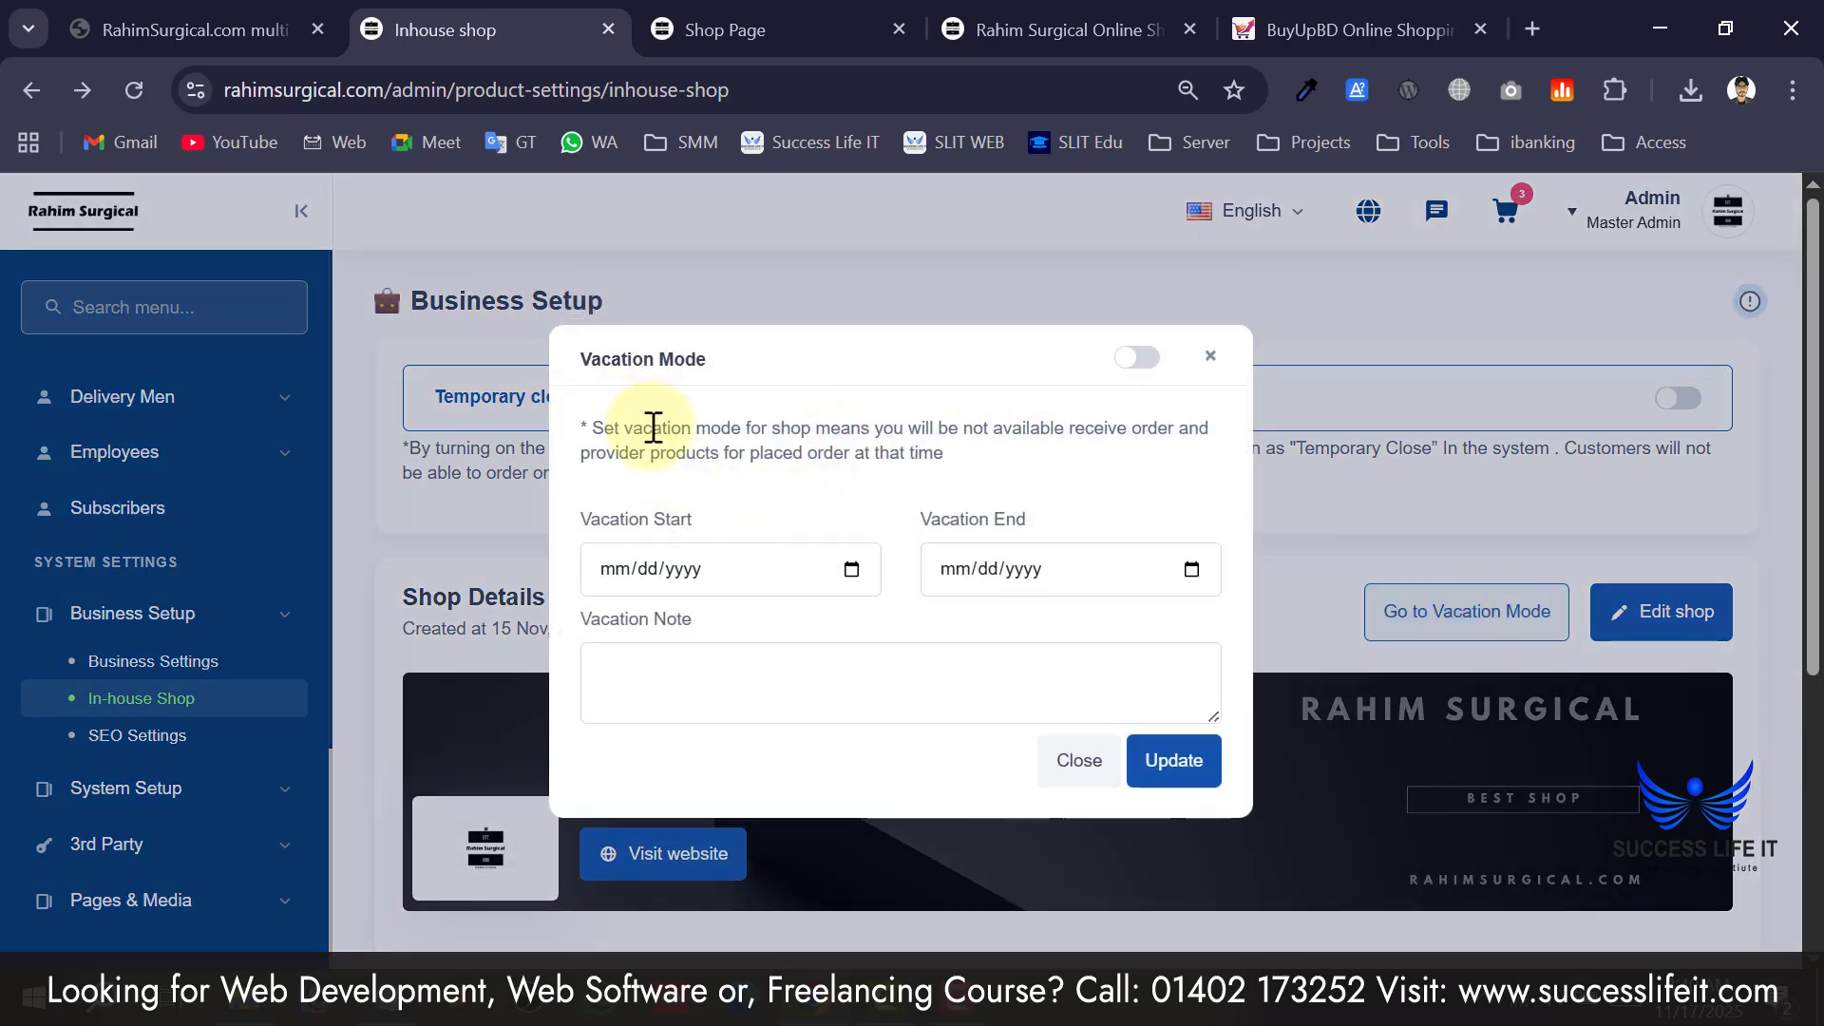
pyautogui.click(779, 571)
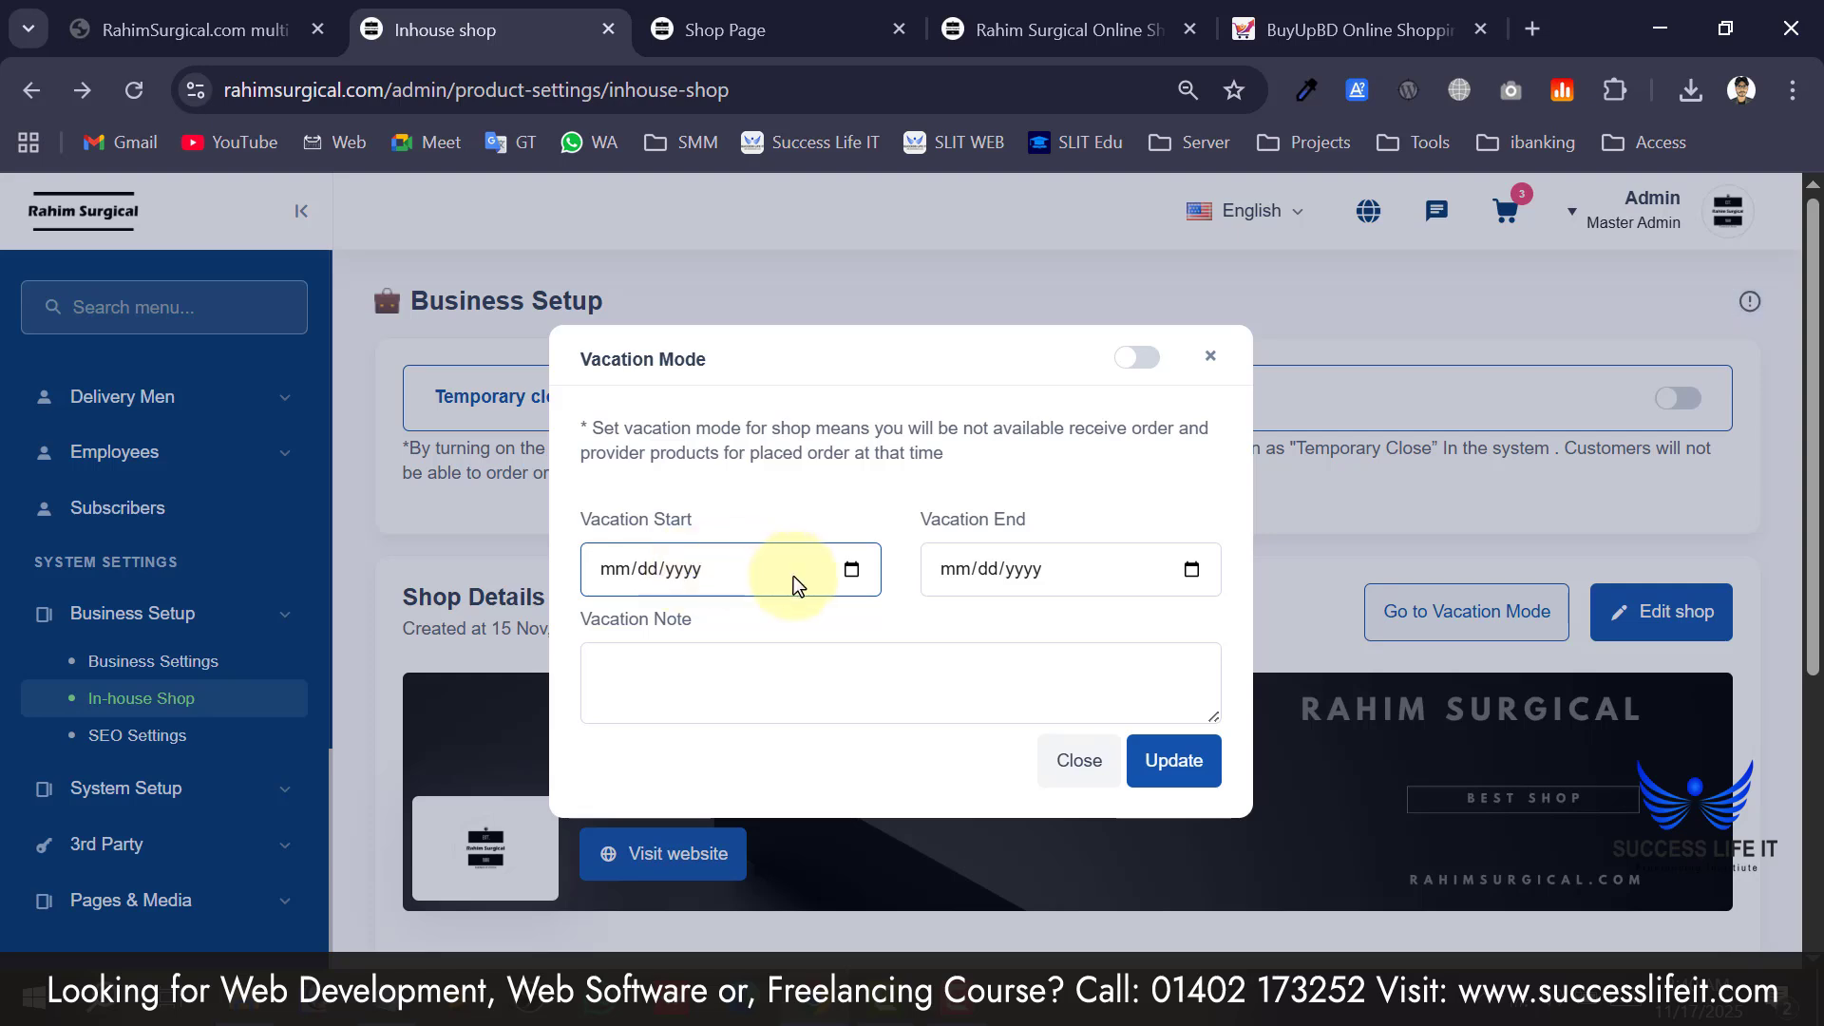
pyautogui.click(945, 576)
pyautogui.click(732, 698)
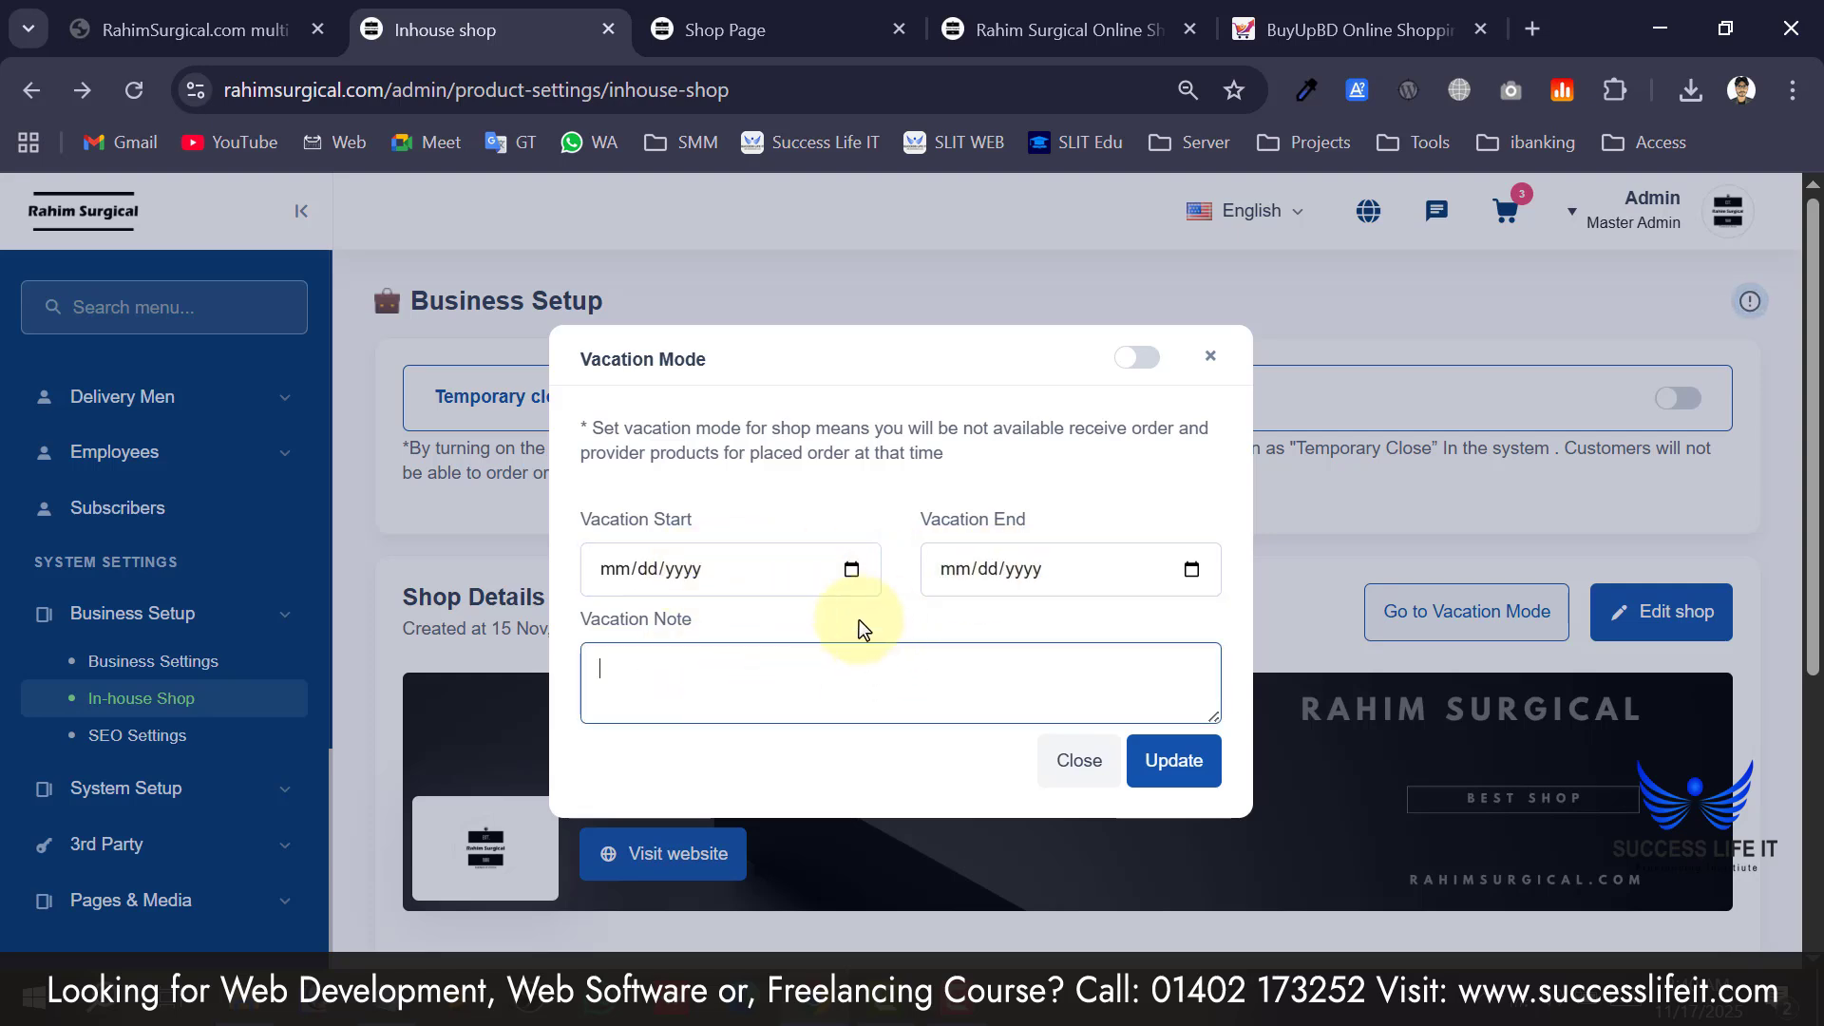
pyautogui.click(880, 631)
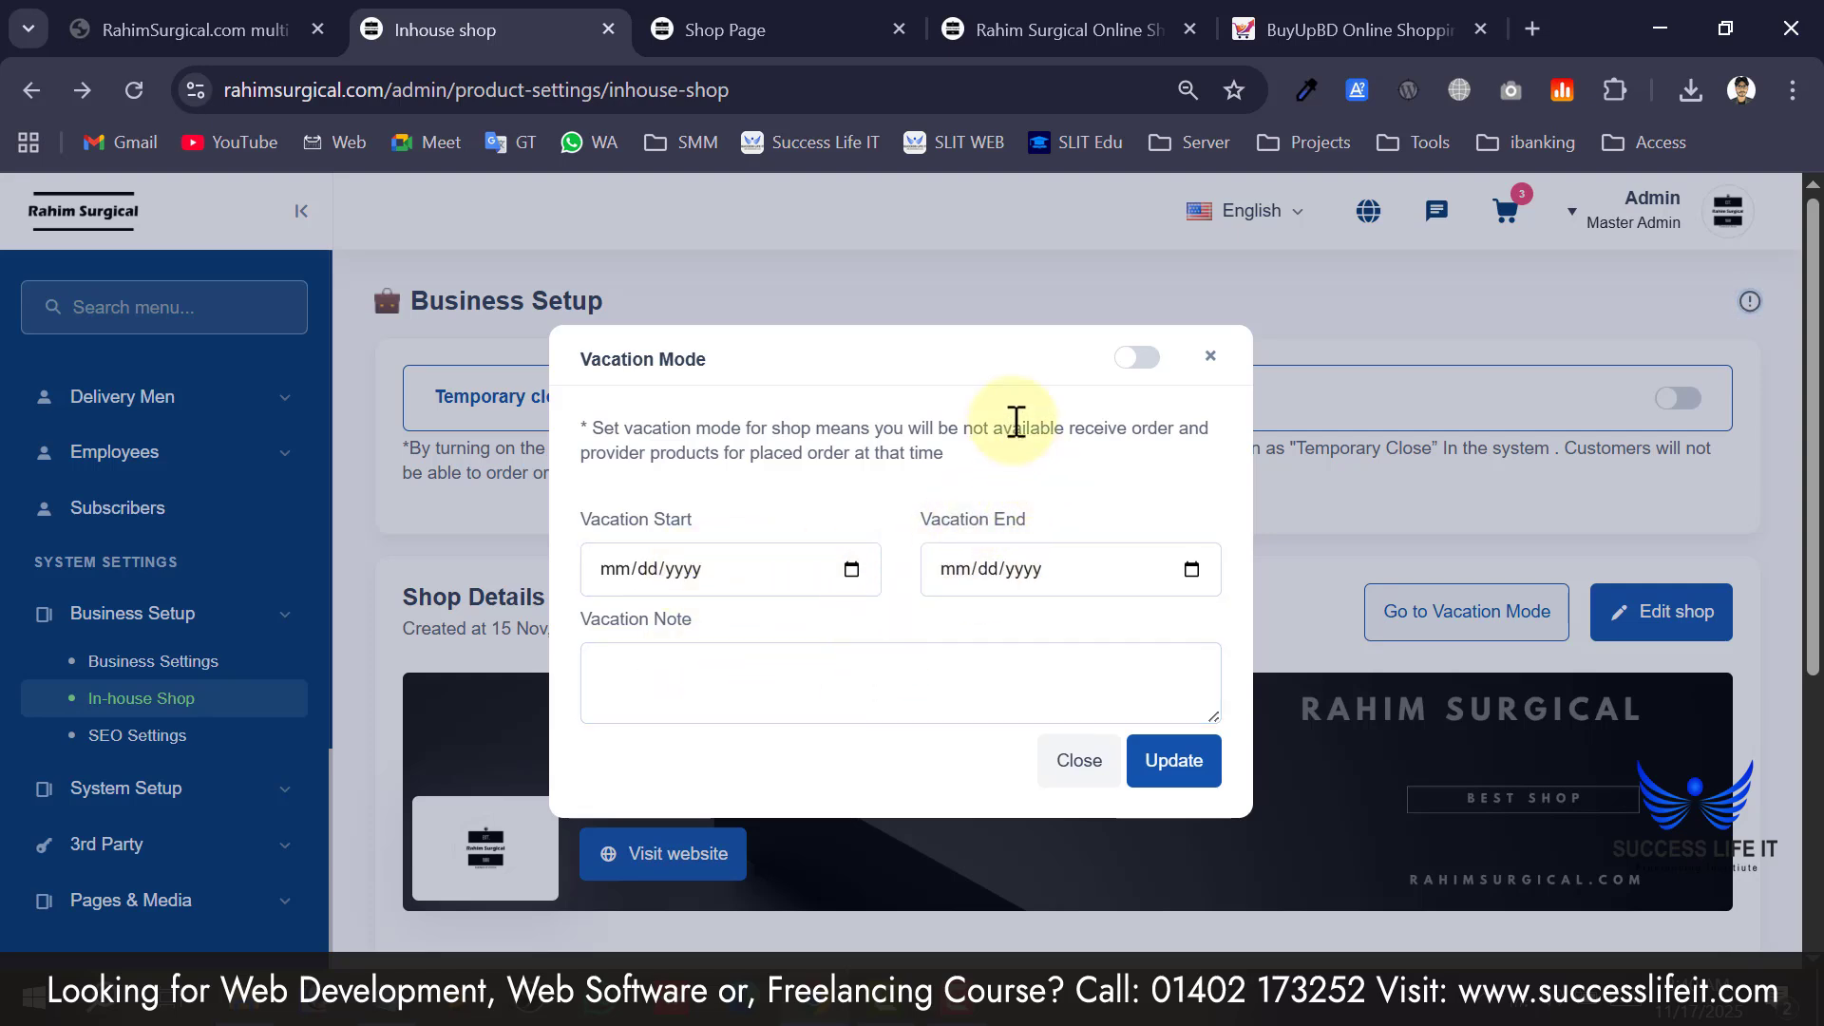
pyautogui.click(1207, 359)
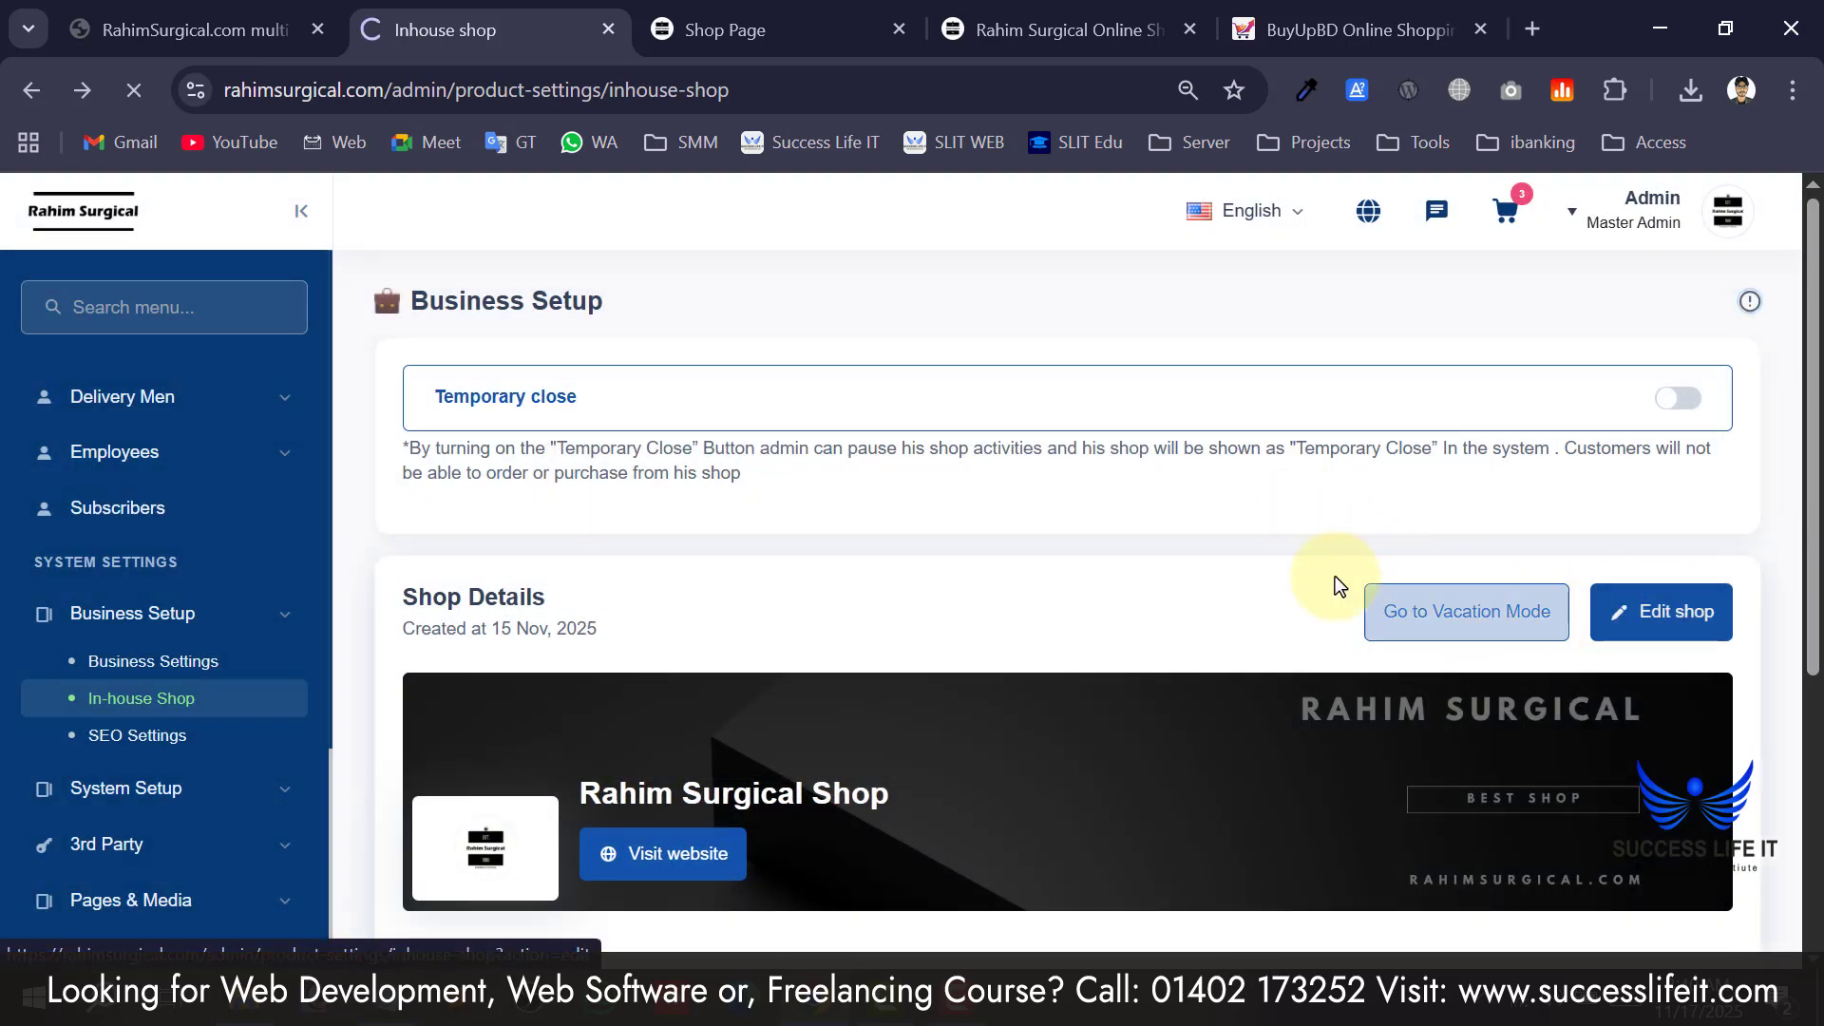
# Close the extra Shop Page browser tab and return to the shop edit form's 2000 x 500 cover upload.
pyautogui.scroll(-2, 720, 637)
pyautogui.click(751, 30)
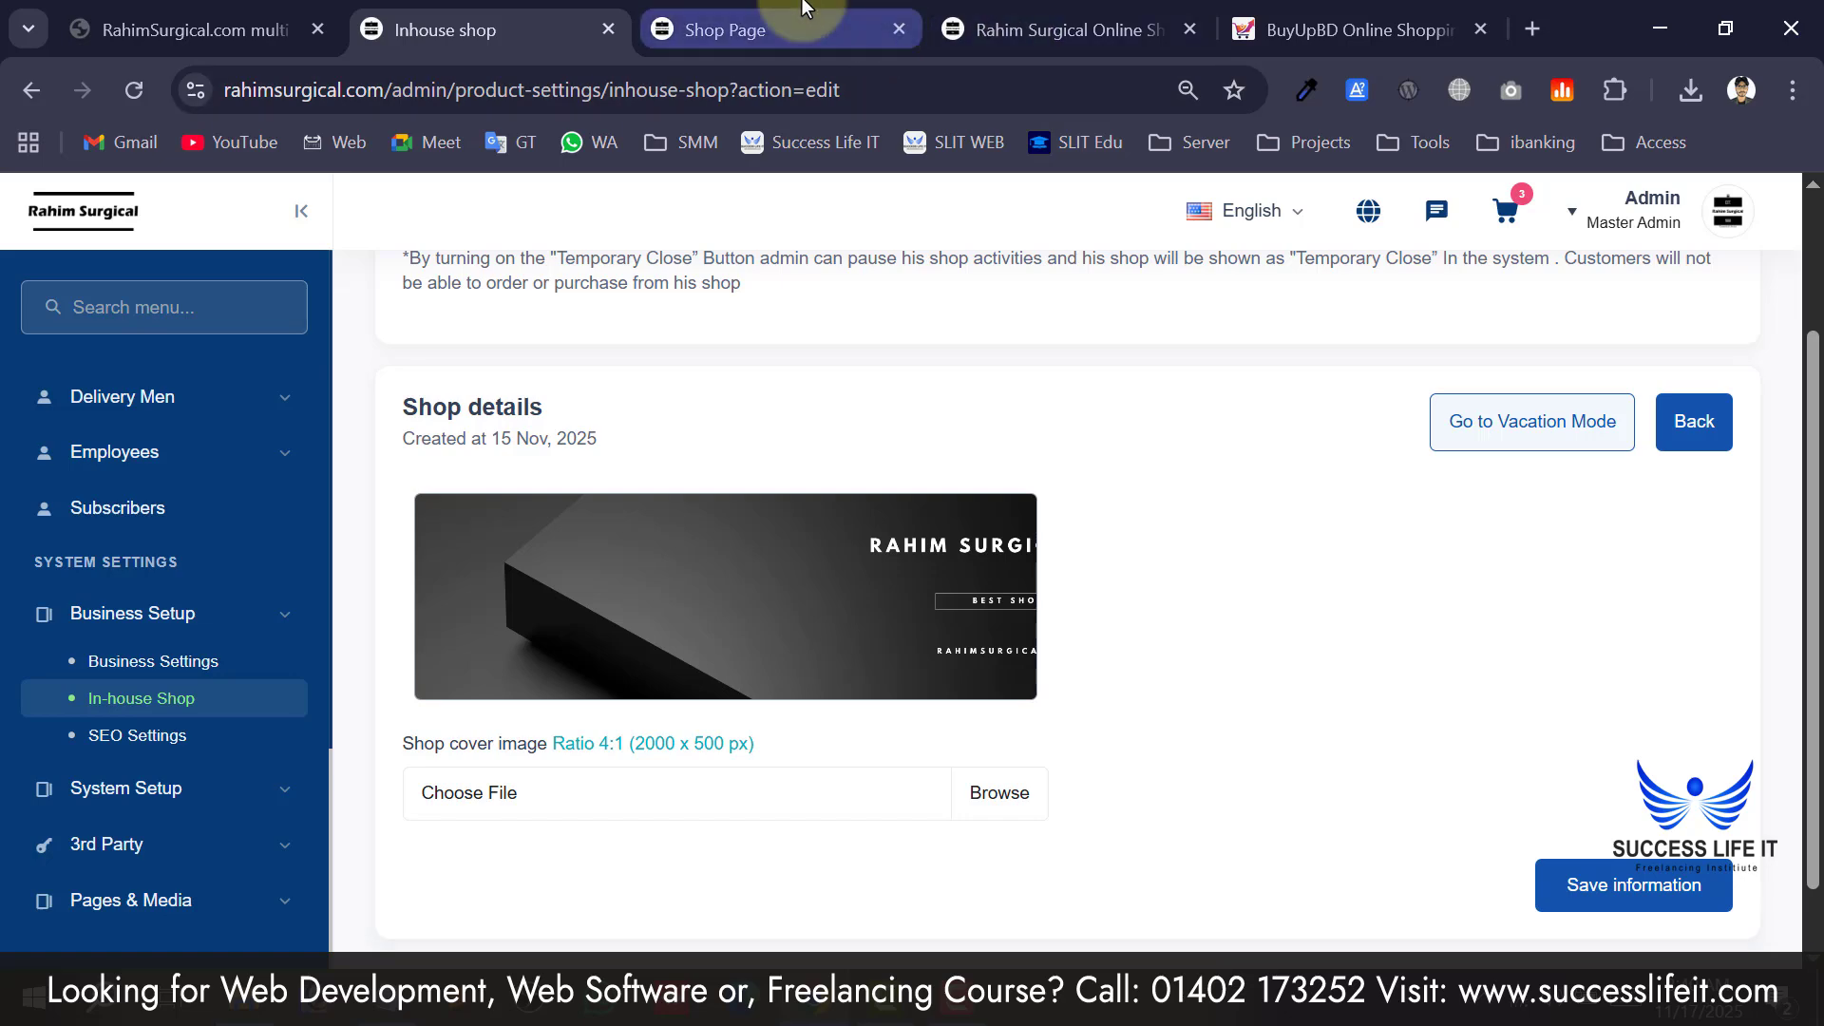
pyautogui.middleClick(671, 20)
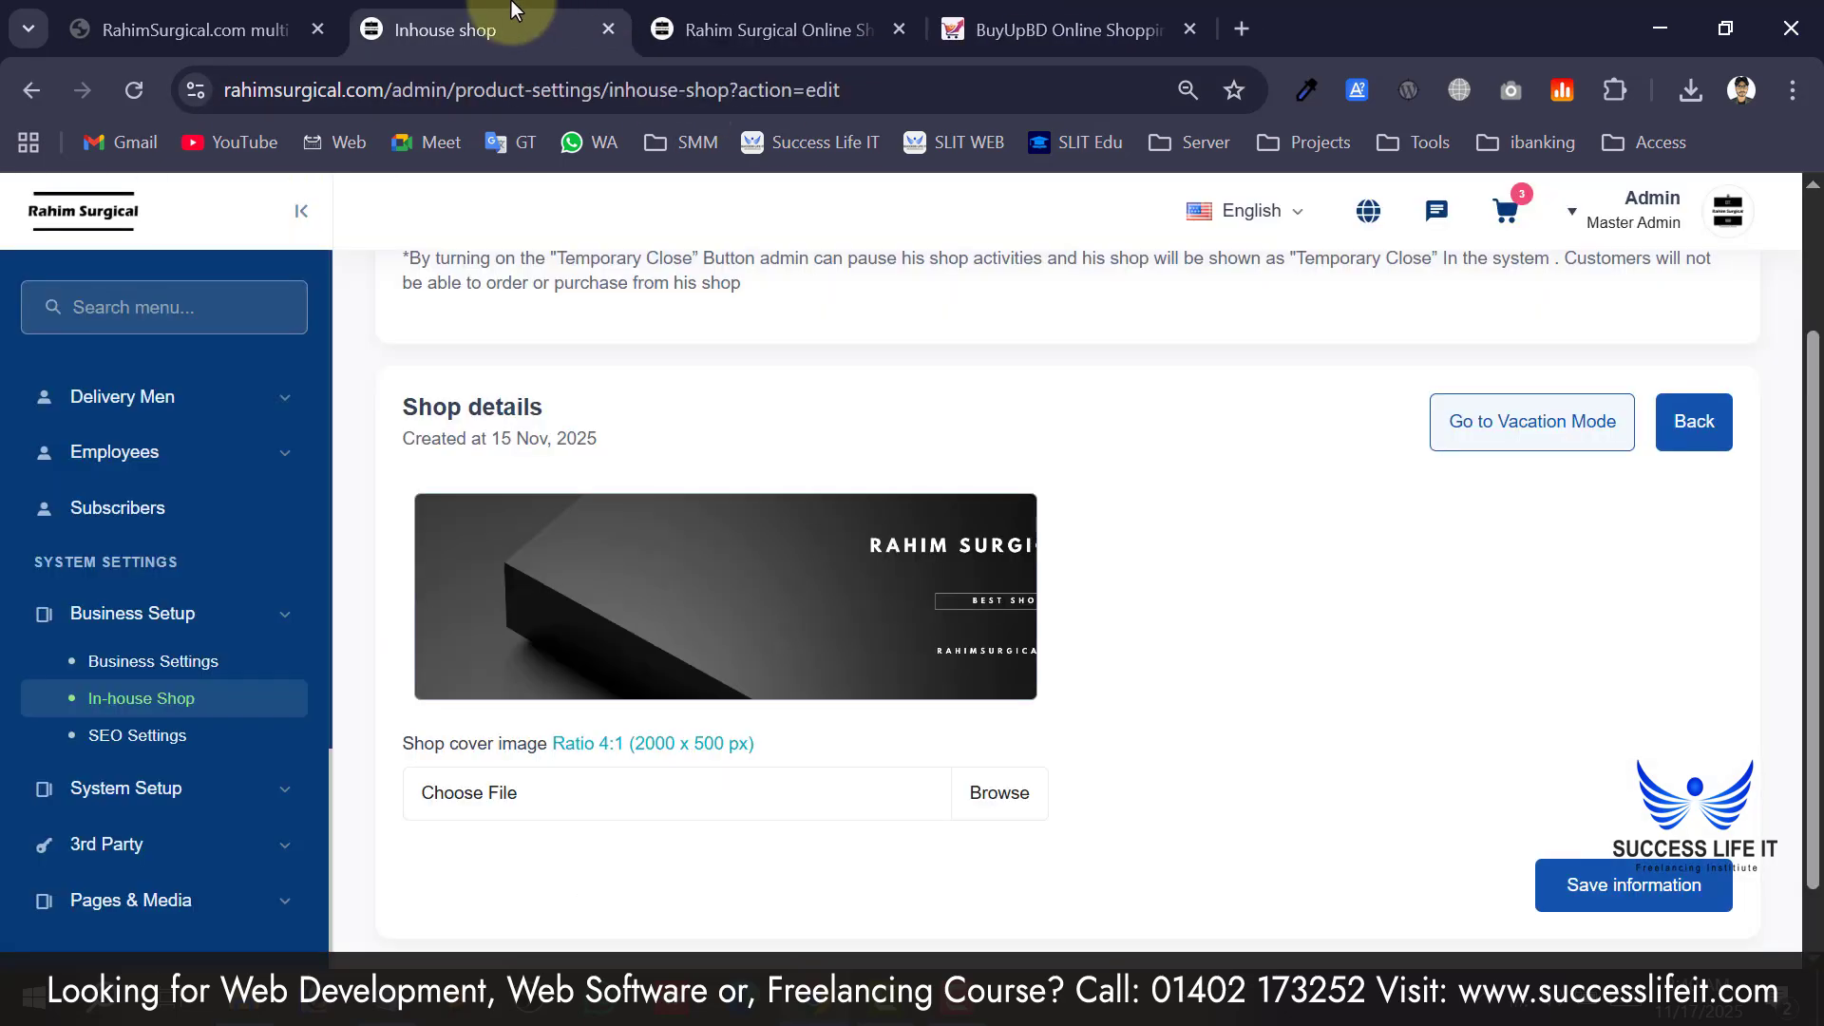
pyautogui.scroll(2, 815, 745)
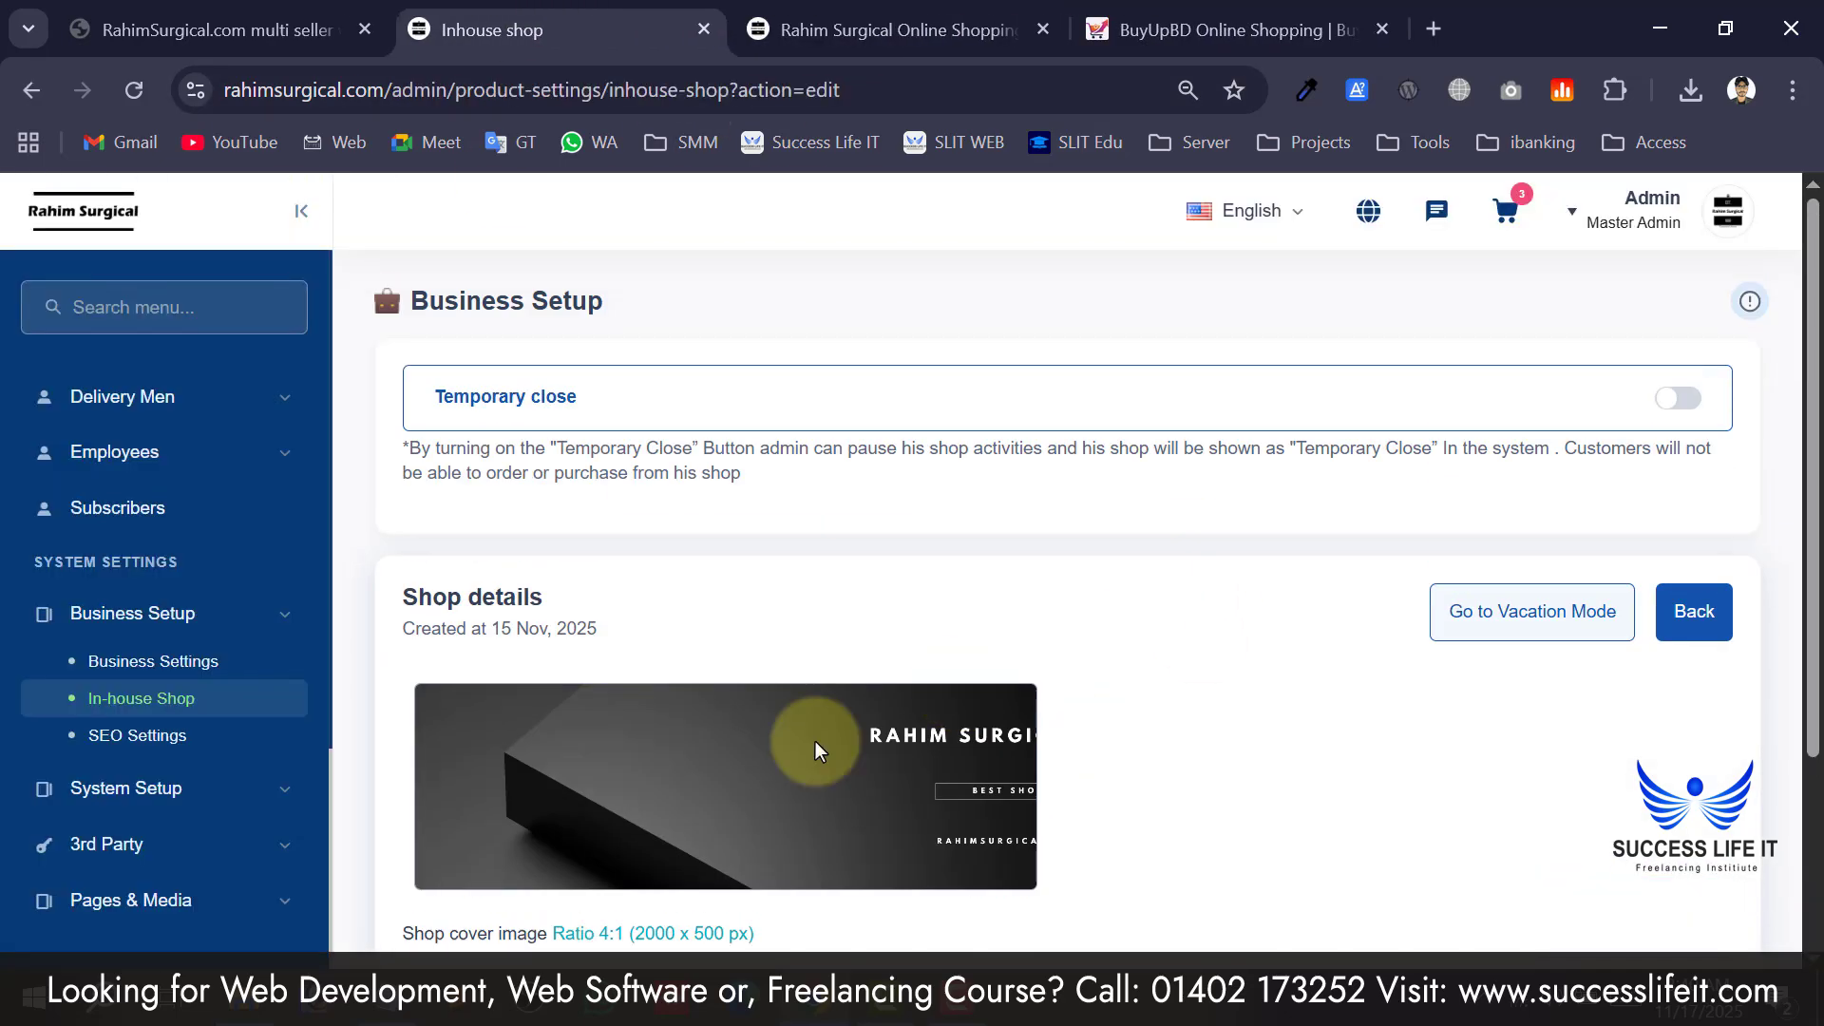
pyautogui.scroll(-2, 672, 855)
pyautogui.scroll(2, 659, 701)
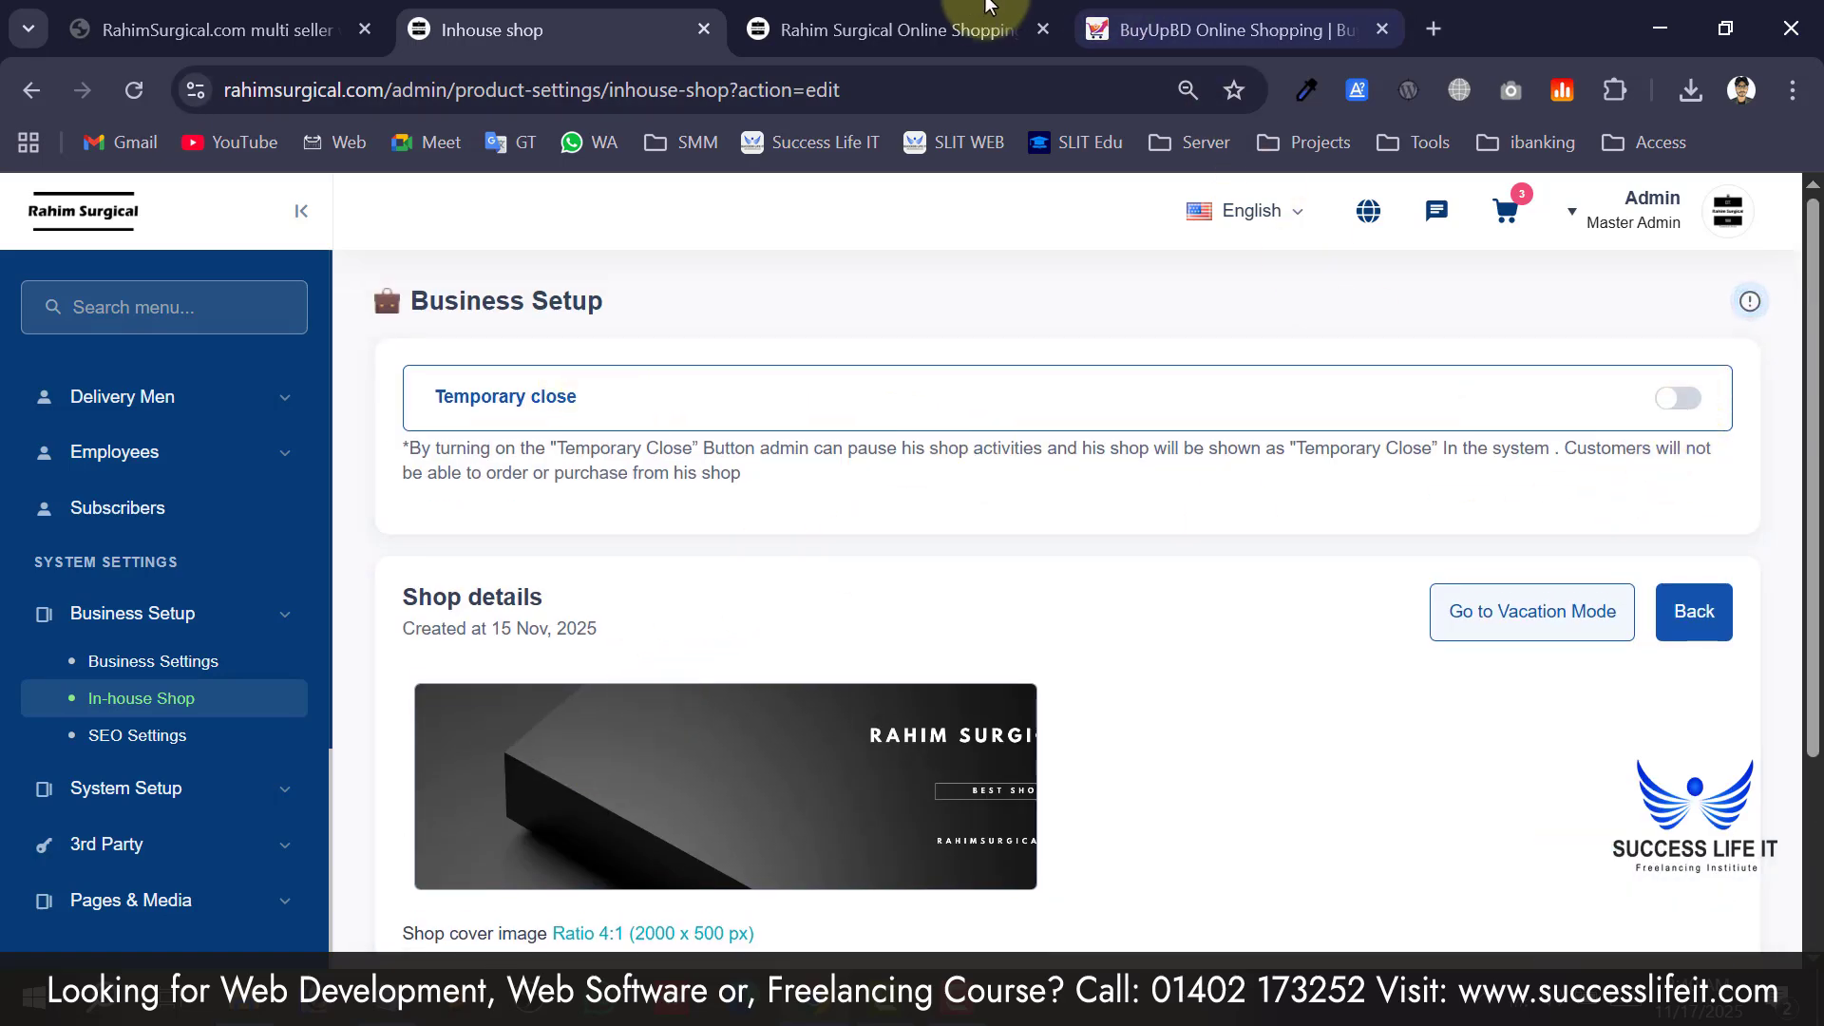
pyautogui.click(883, 30)
pyautogui.click(491, 30)
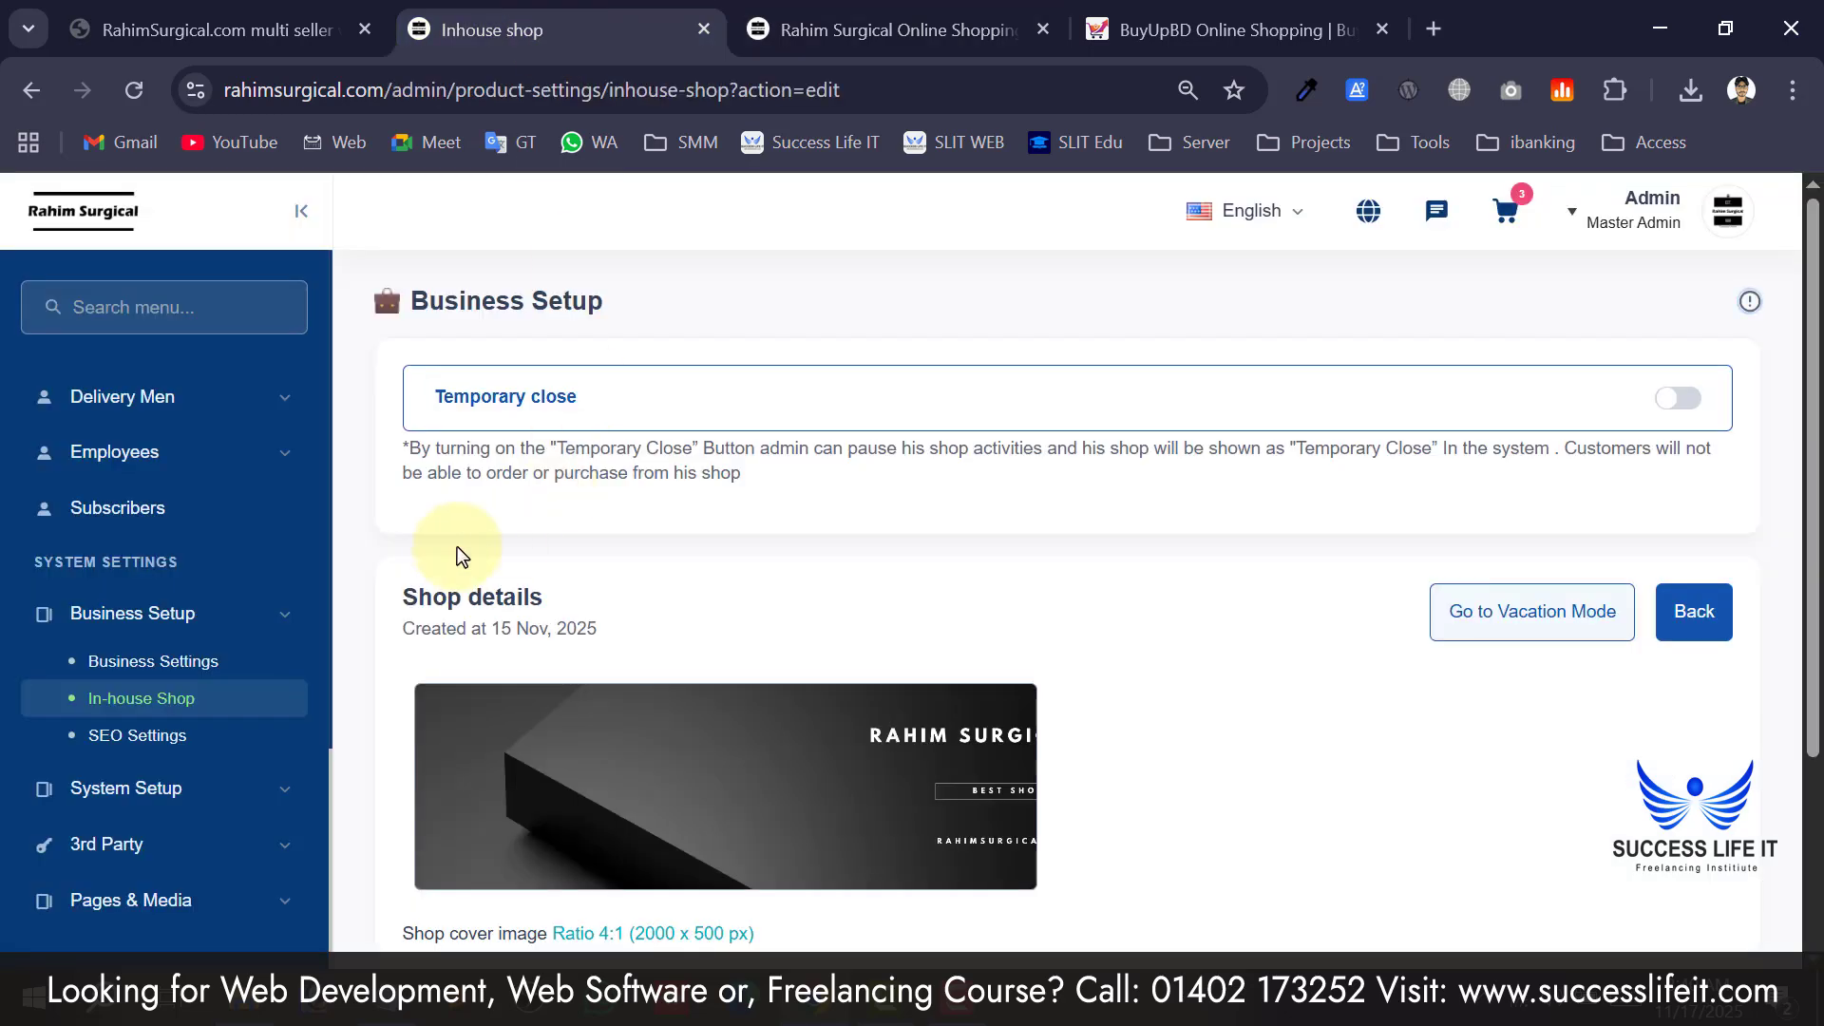
# Open SEO Settings and scroll through the empty Google, Bing, Baidu and Yandex verification fields.
pyautogui.click(133, 735)
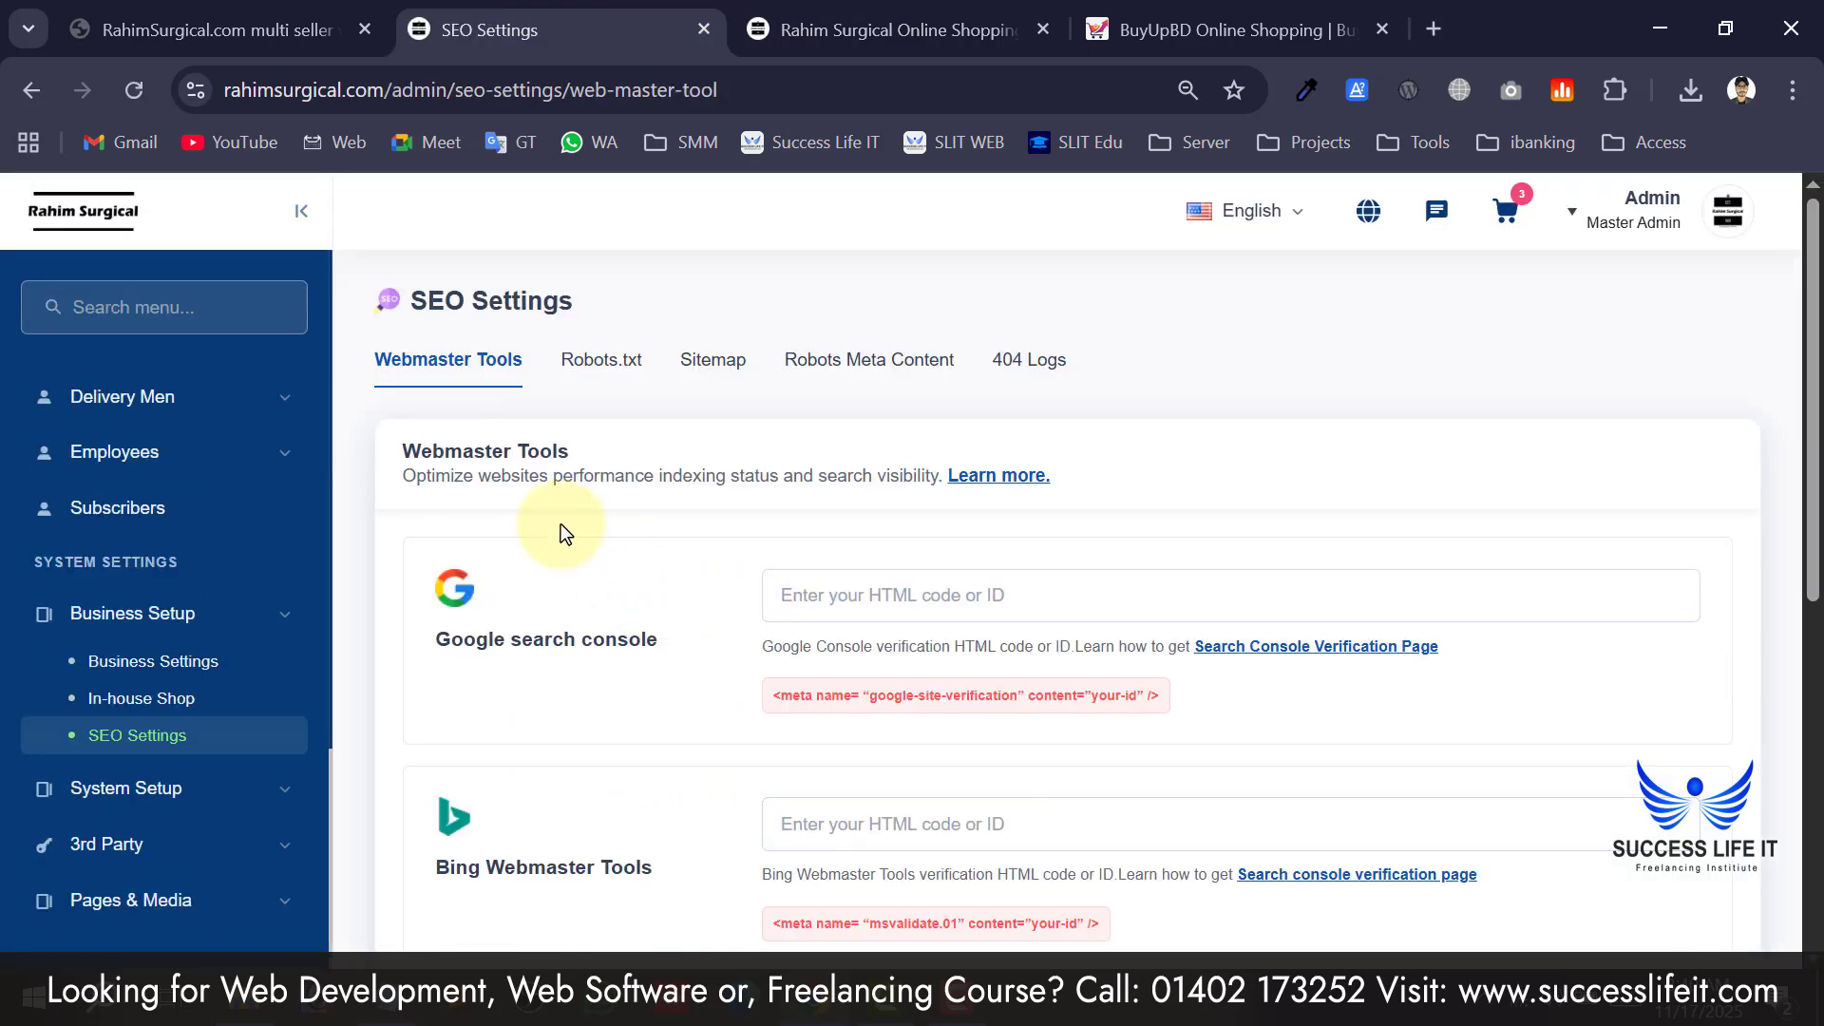
pyautogui.scroll(-5, 569, 521)
pyautogui.scroll(5, 573, 579)
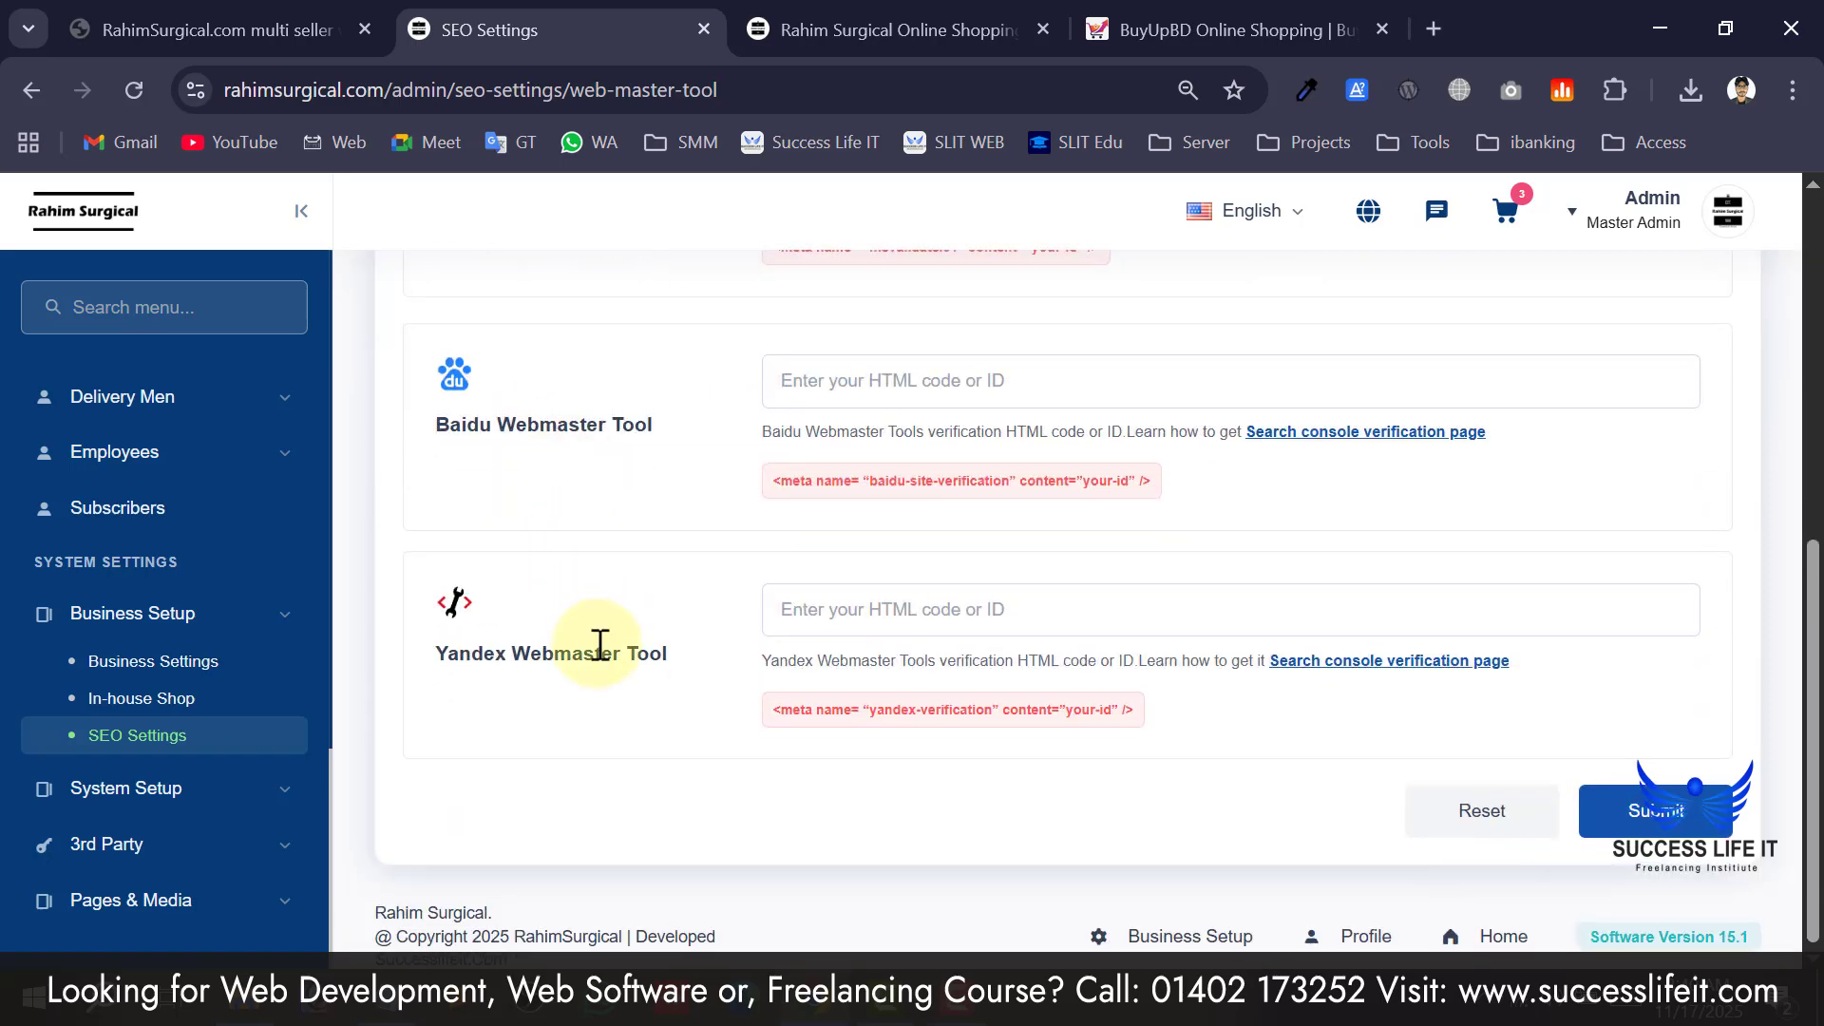
pyautogui.scroll(-4, 717, 645)
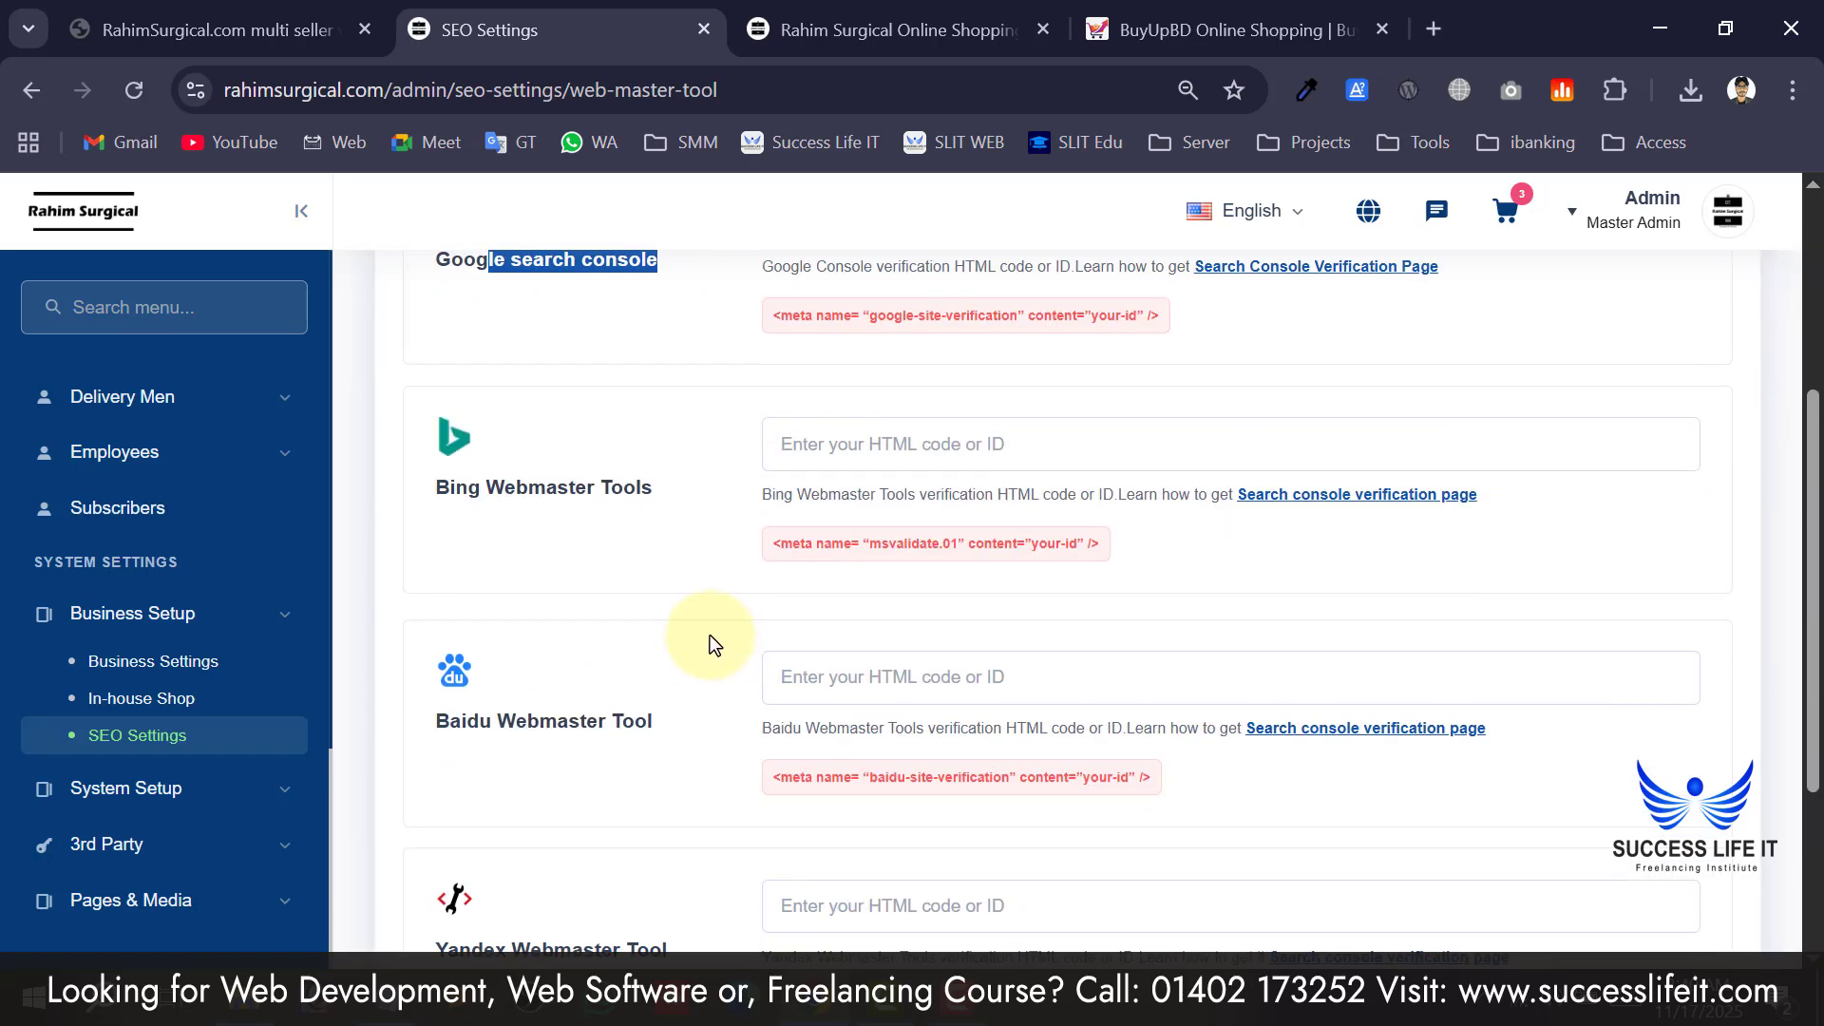
pyautogui.moveTo(504, 519); pyautogui.dragTo(629, 505)
pyautogui.scroll(4, 643, 516)
pyautogui.scroll(-7, 642, 521)
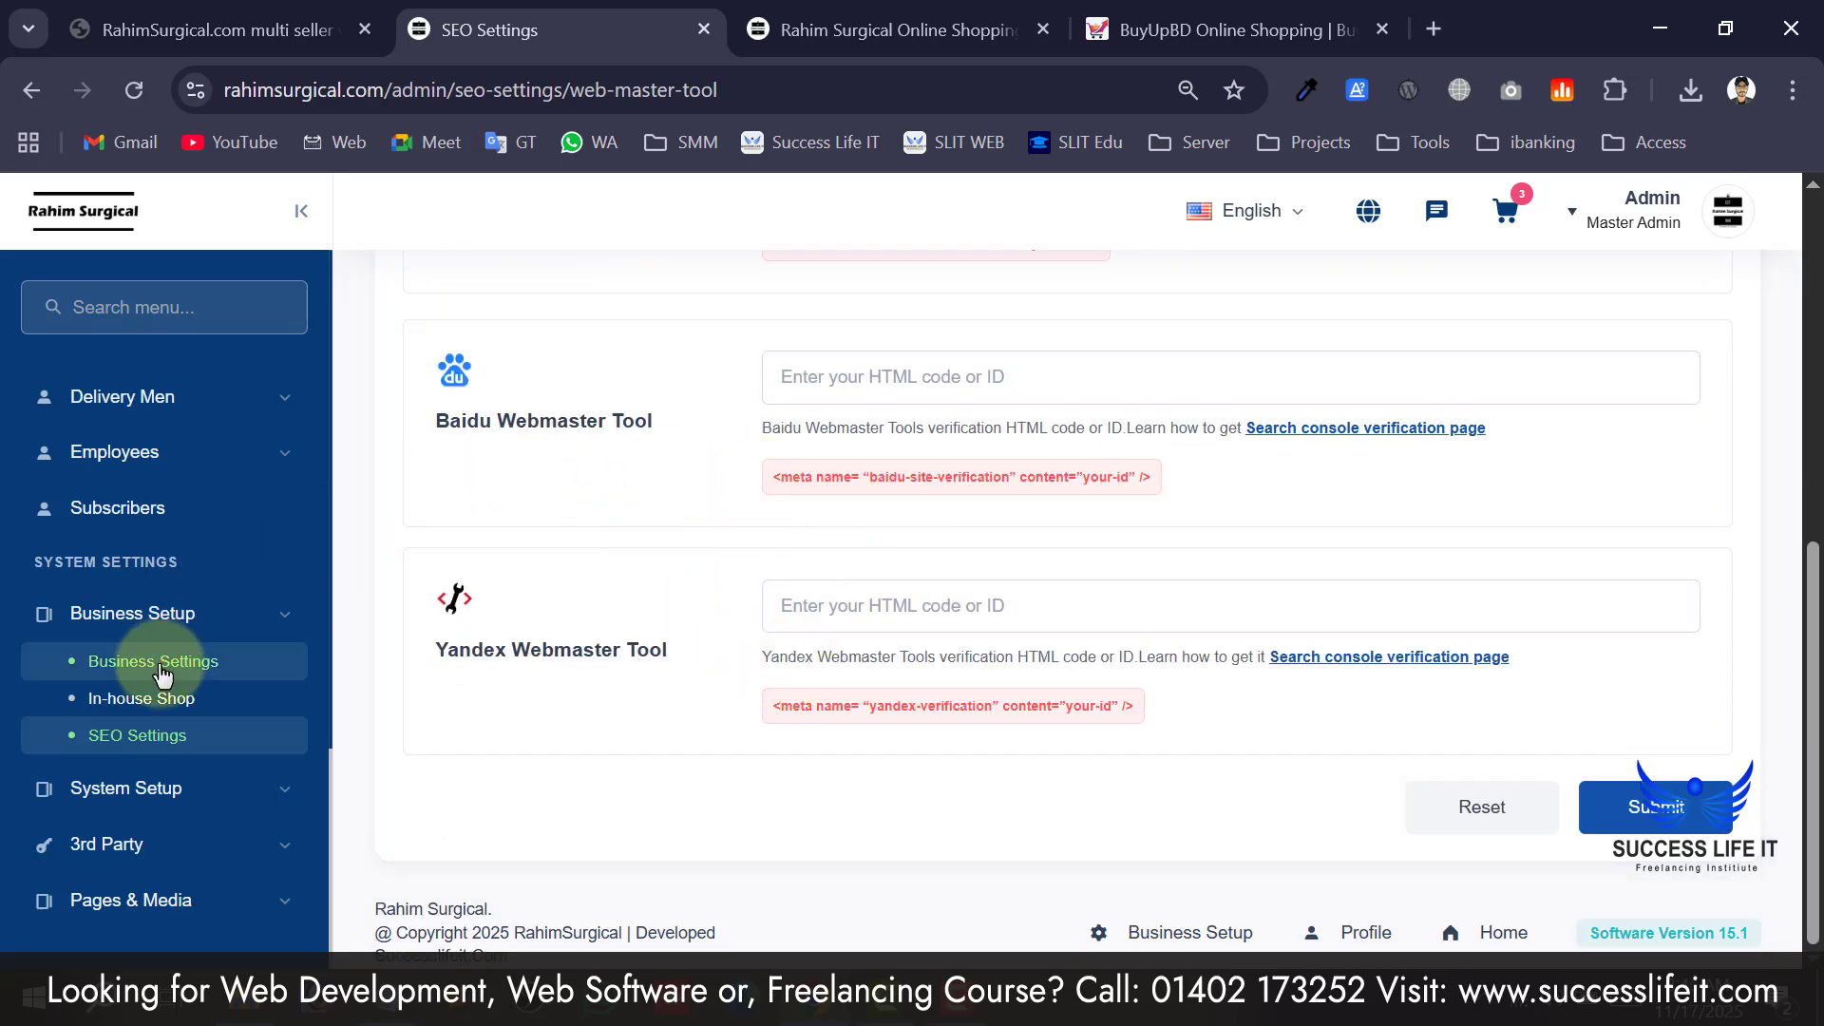
# Open System Settings and scroll the Environment Settings showing App Mode Live and App Debug False.
pyautogui.click(142, 788)
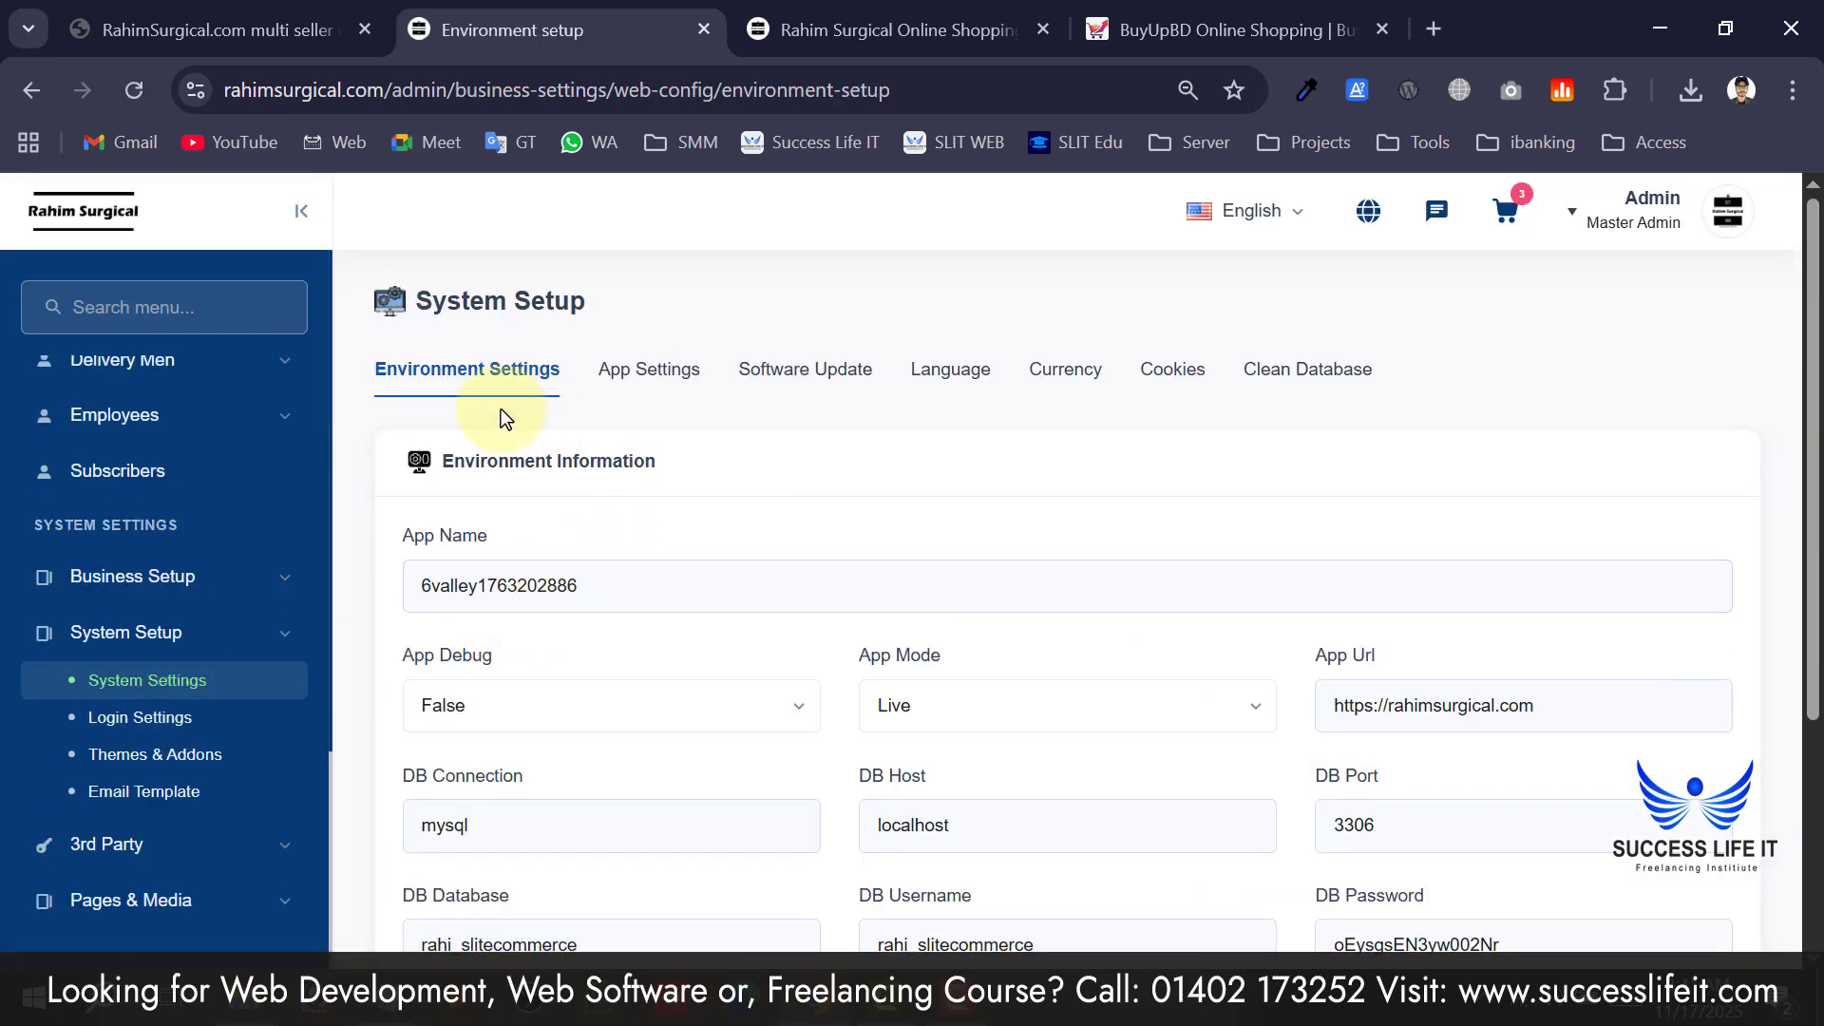
pyautogui.scroll(15, 84, 693)
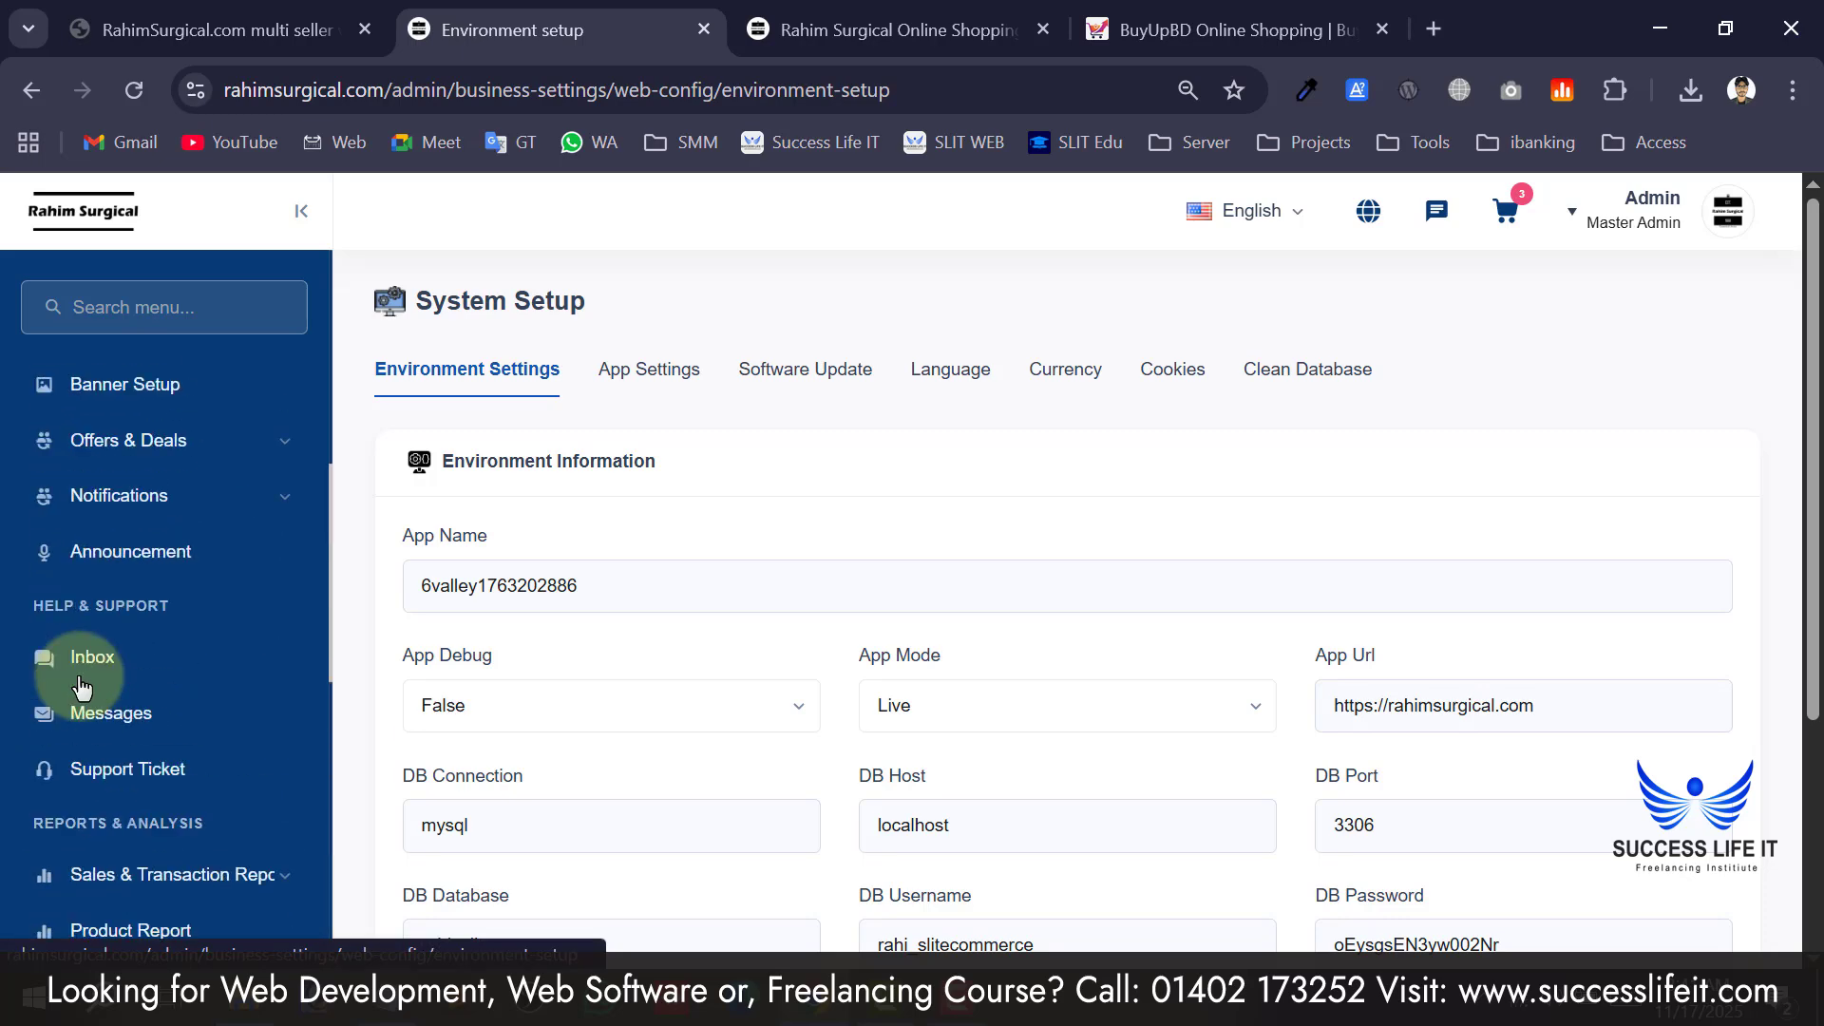
pyautogui.scroll(-10, 122, 371)
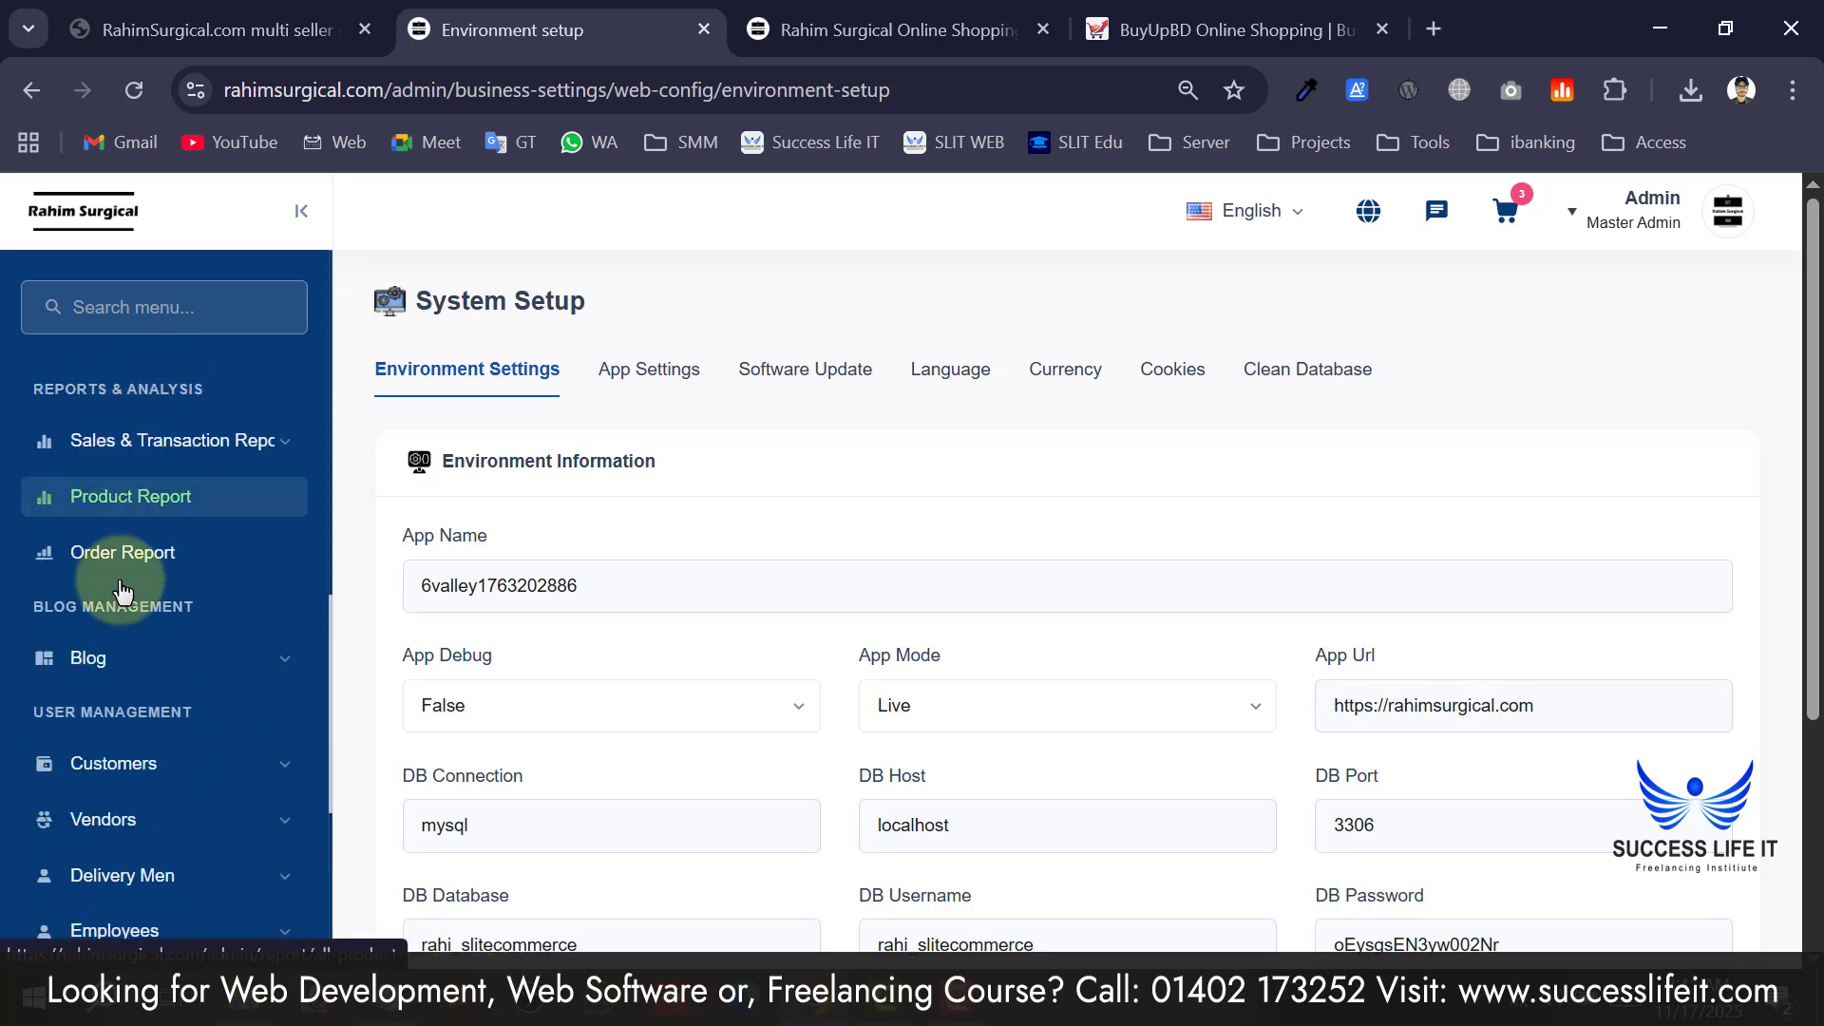
pyautogui.scroll(10, 142, 646)
pyautogui.scroll(2, 171, 671)
pyautogui.scroll(-4, 867, 570)
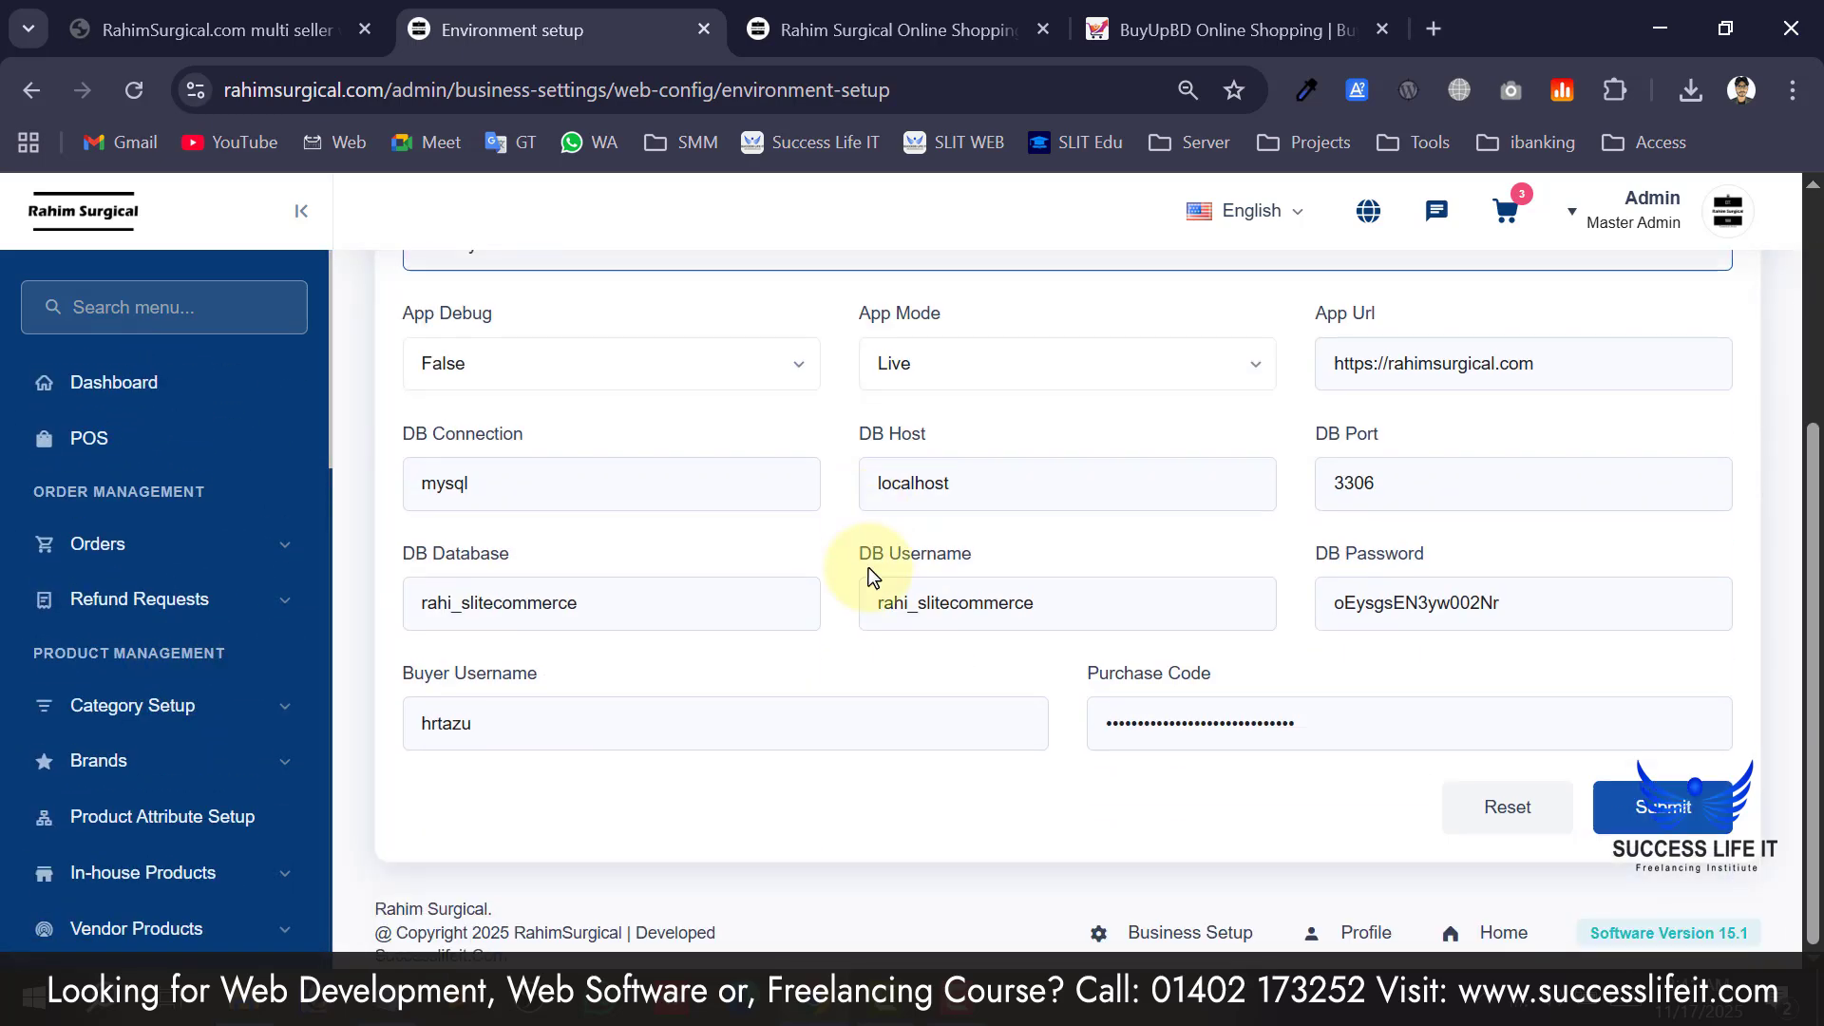
pyautogui.scroll(4, 1309, 652)
pyautogui.scroll(-4, 1010, 603)
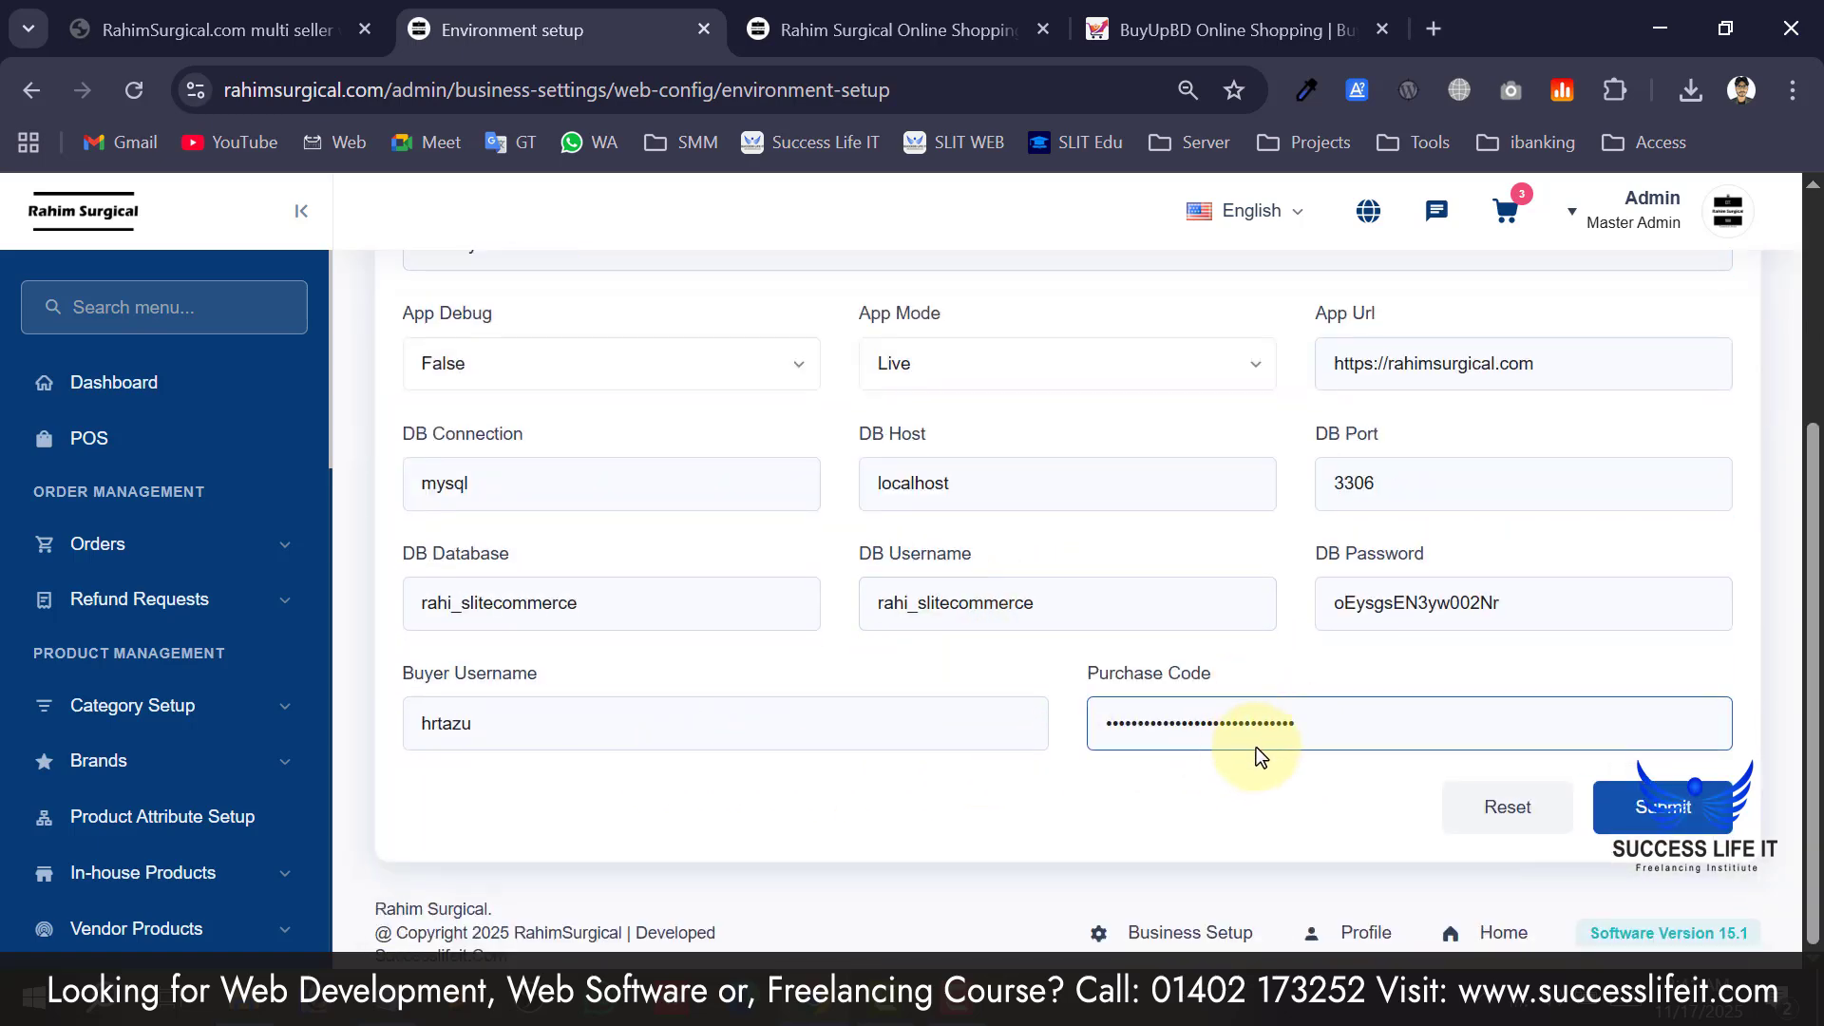
pyautogui.scroll(4, 1256, 747)
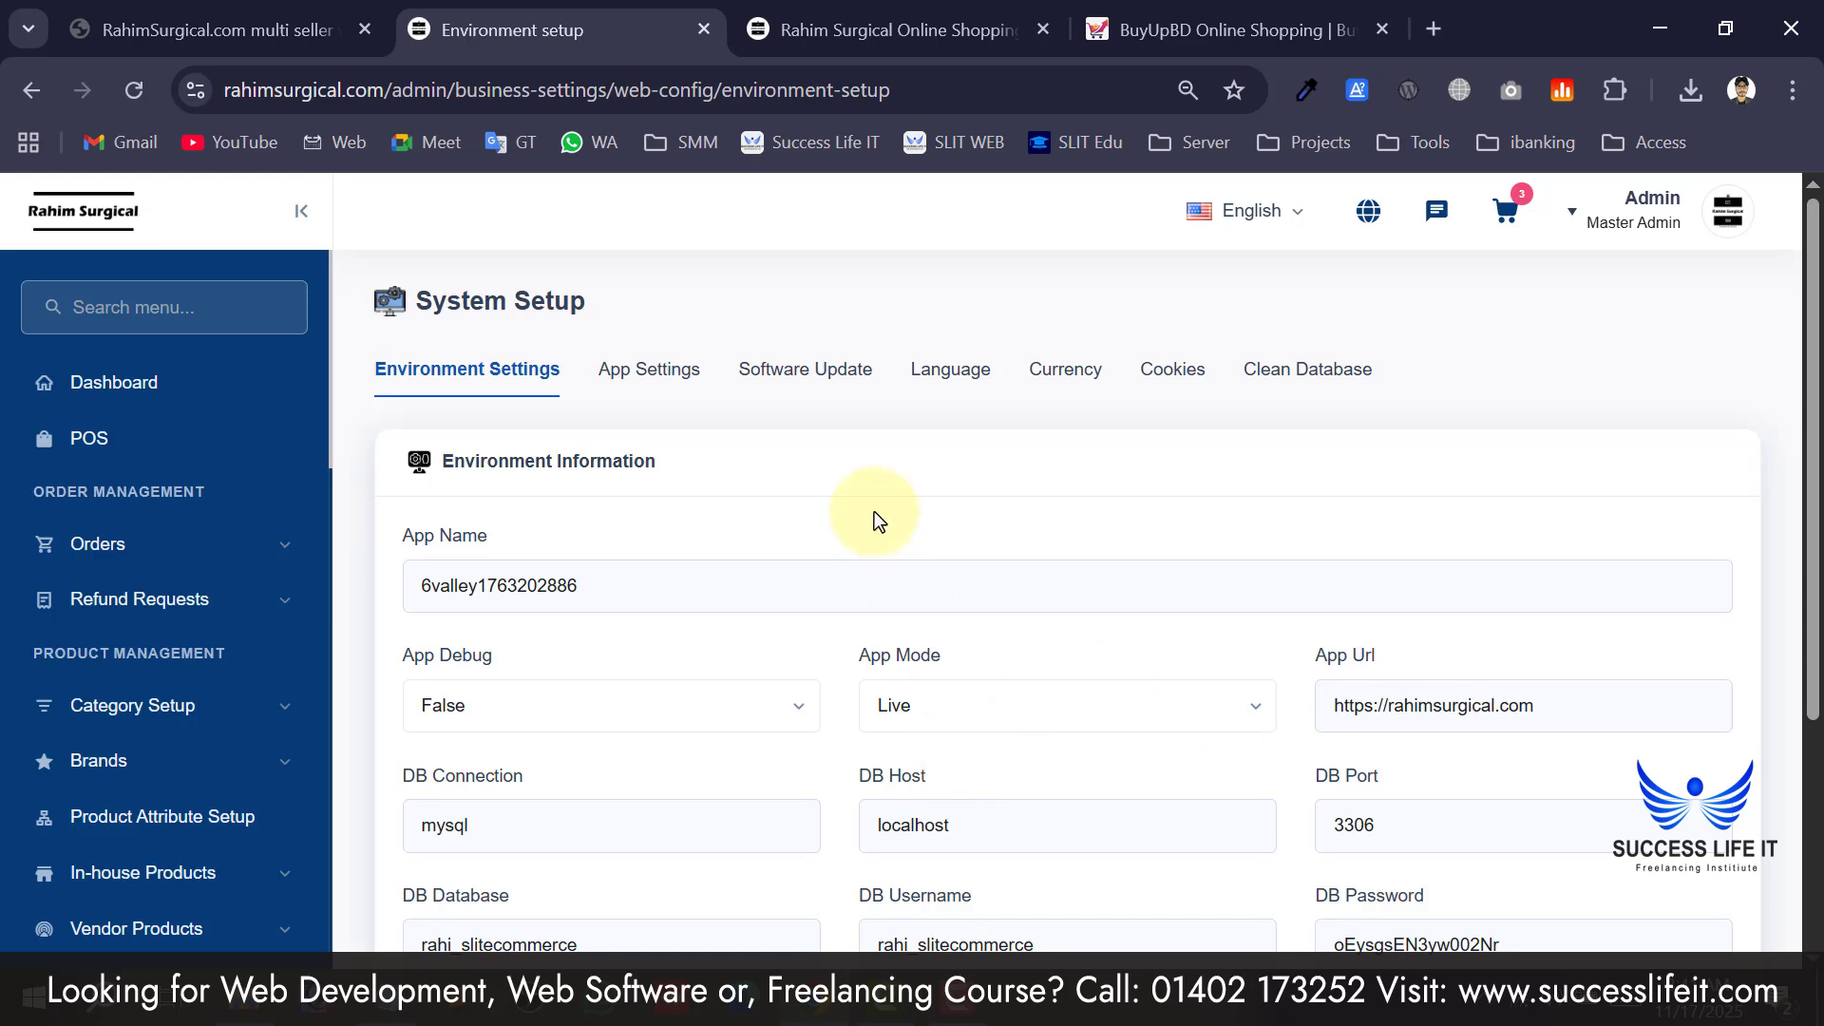
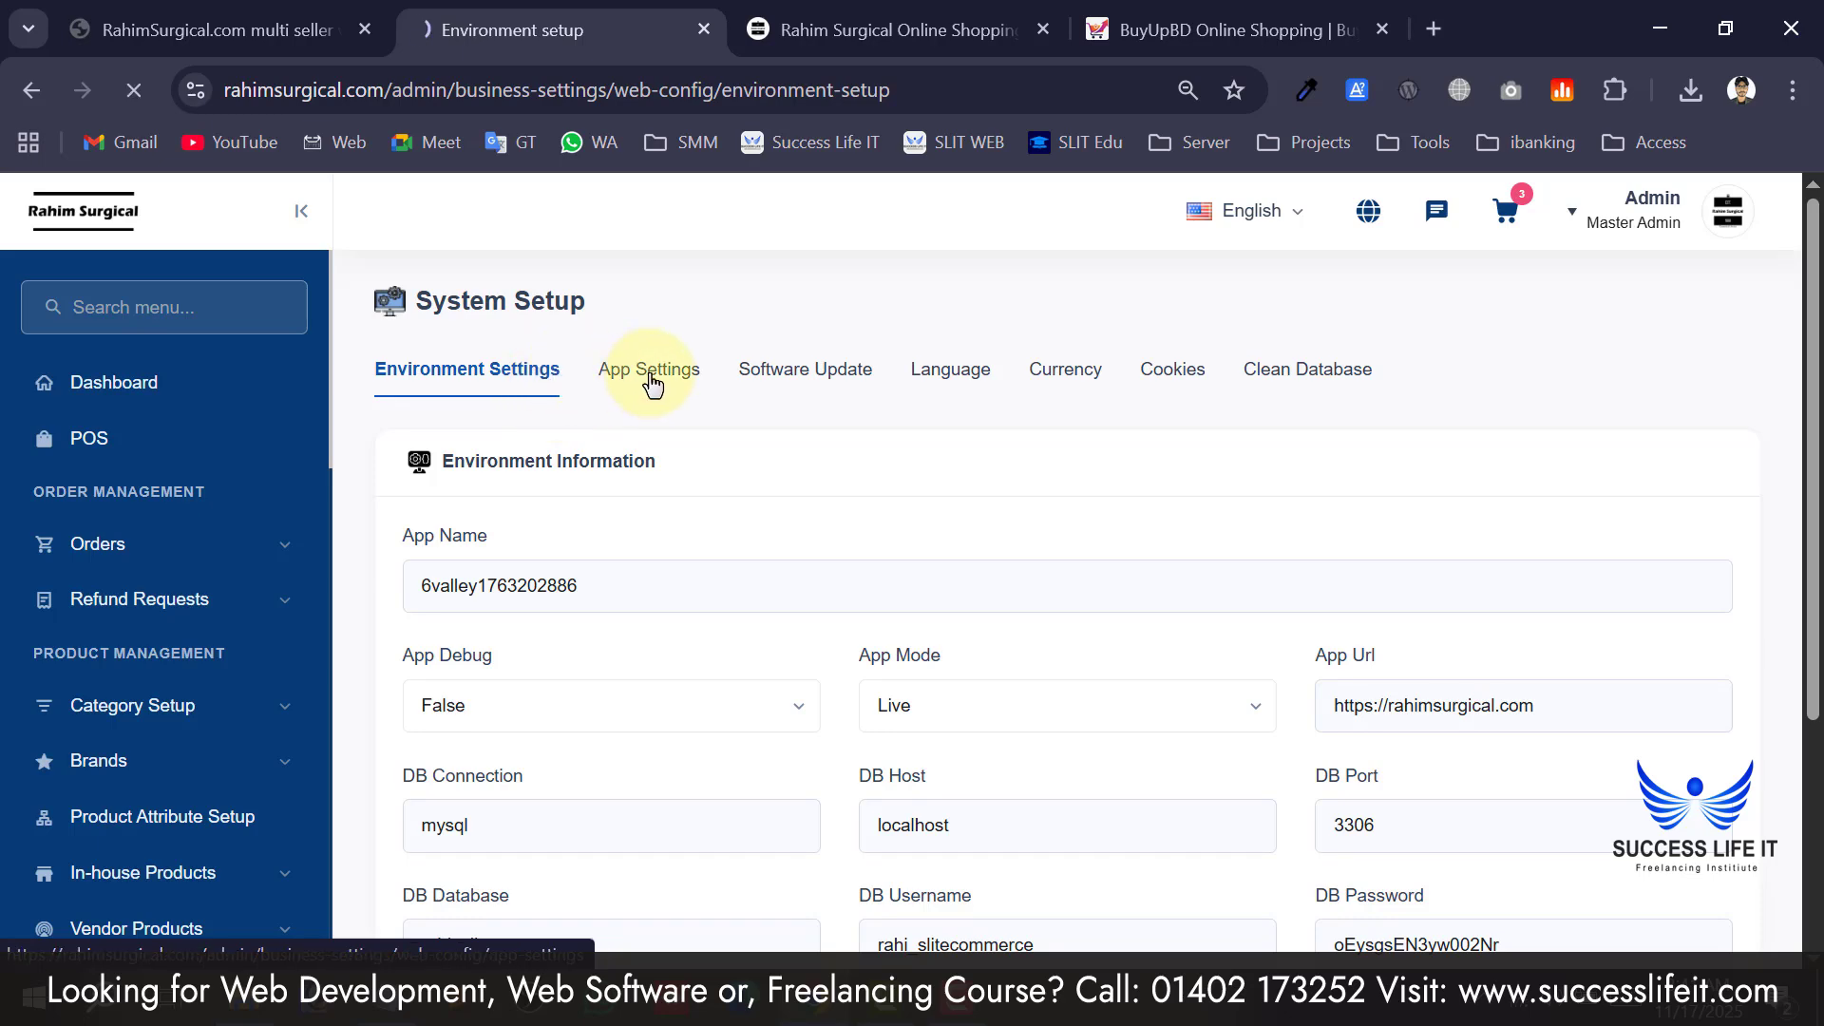
# Review the App Settings download URL and version controls, with Android and iOS customer minimum version 14.1.
pyautogui.scroll(-1, 679, 570)
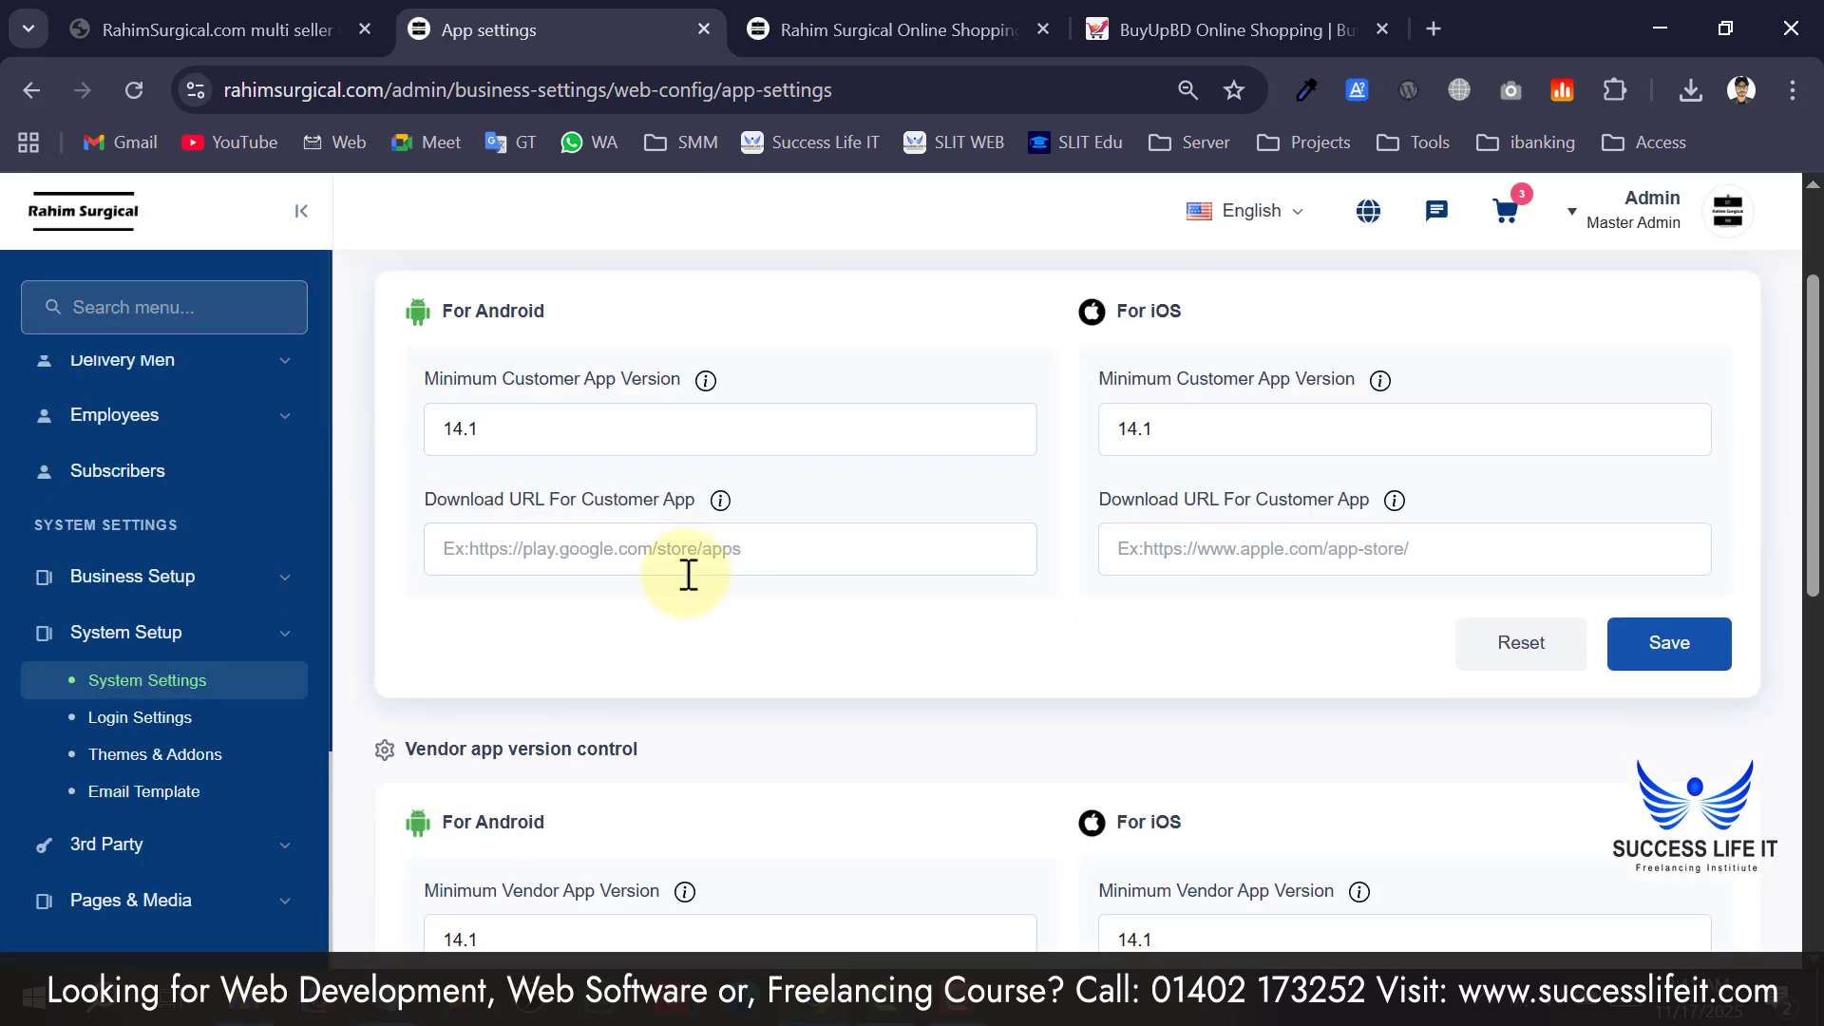
pyautogui.click(677, 550)
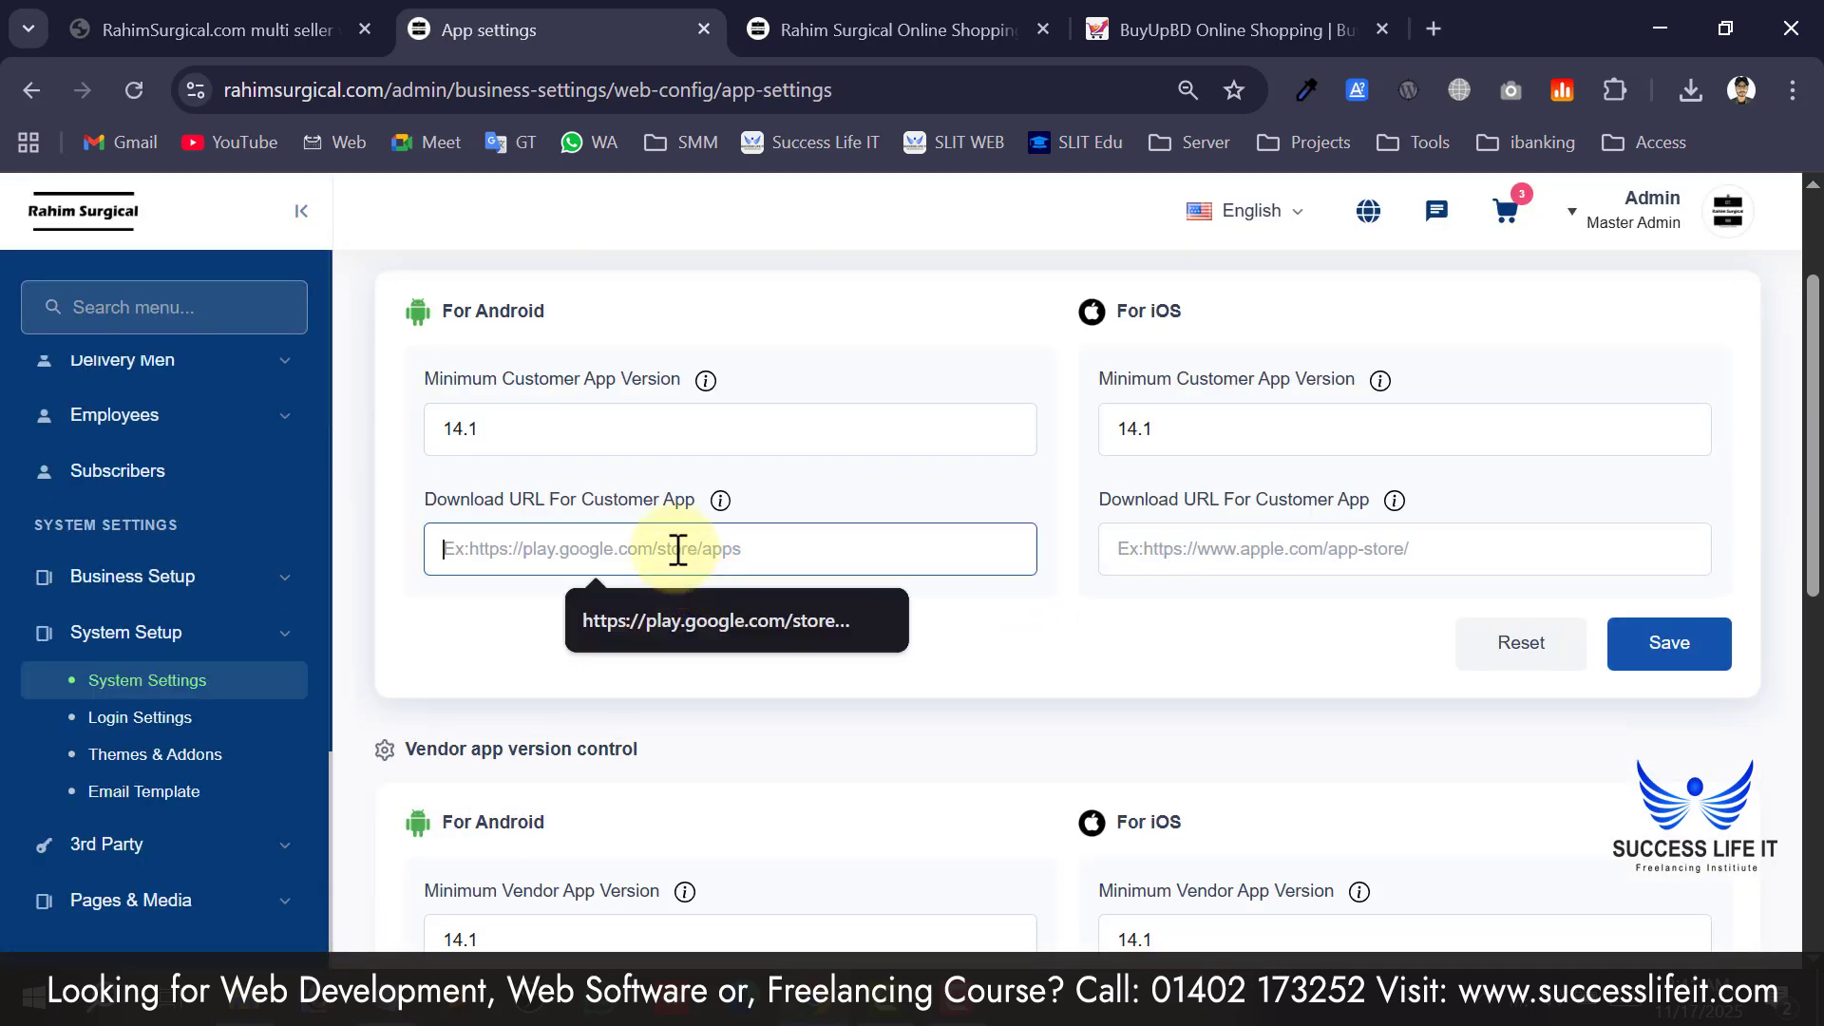
pyautogui.click(538, 613)
pyautogui.scroll(-4, 1000, 518)
pyautogui.scroll(6, 950, 589)
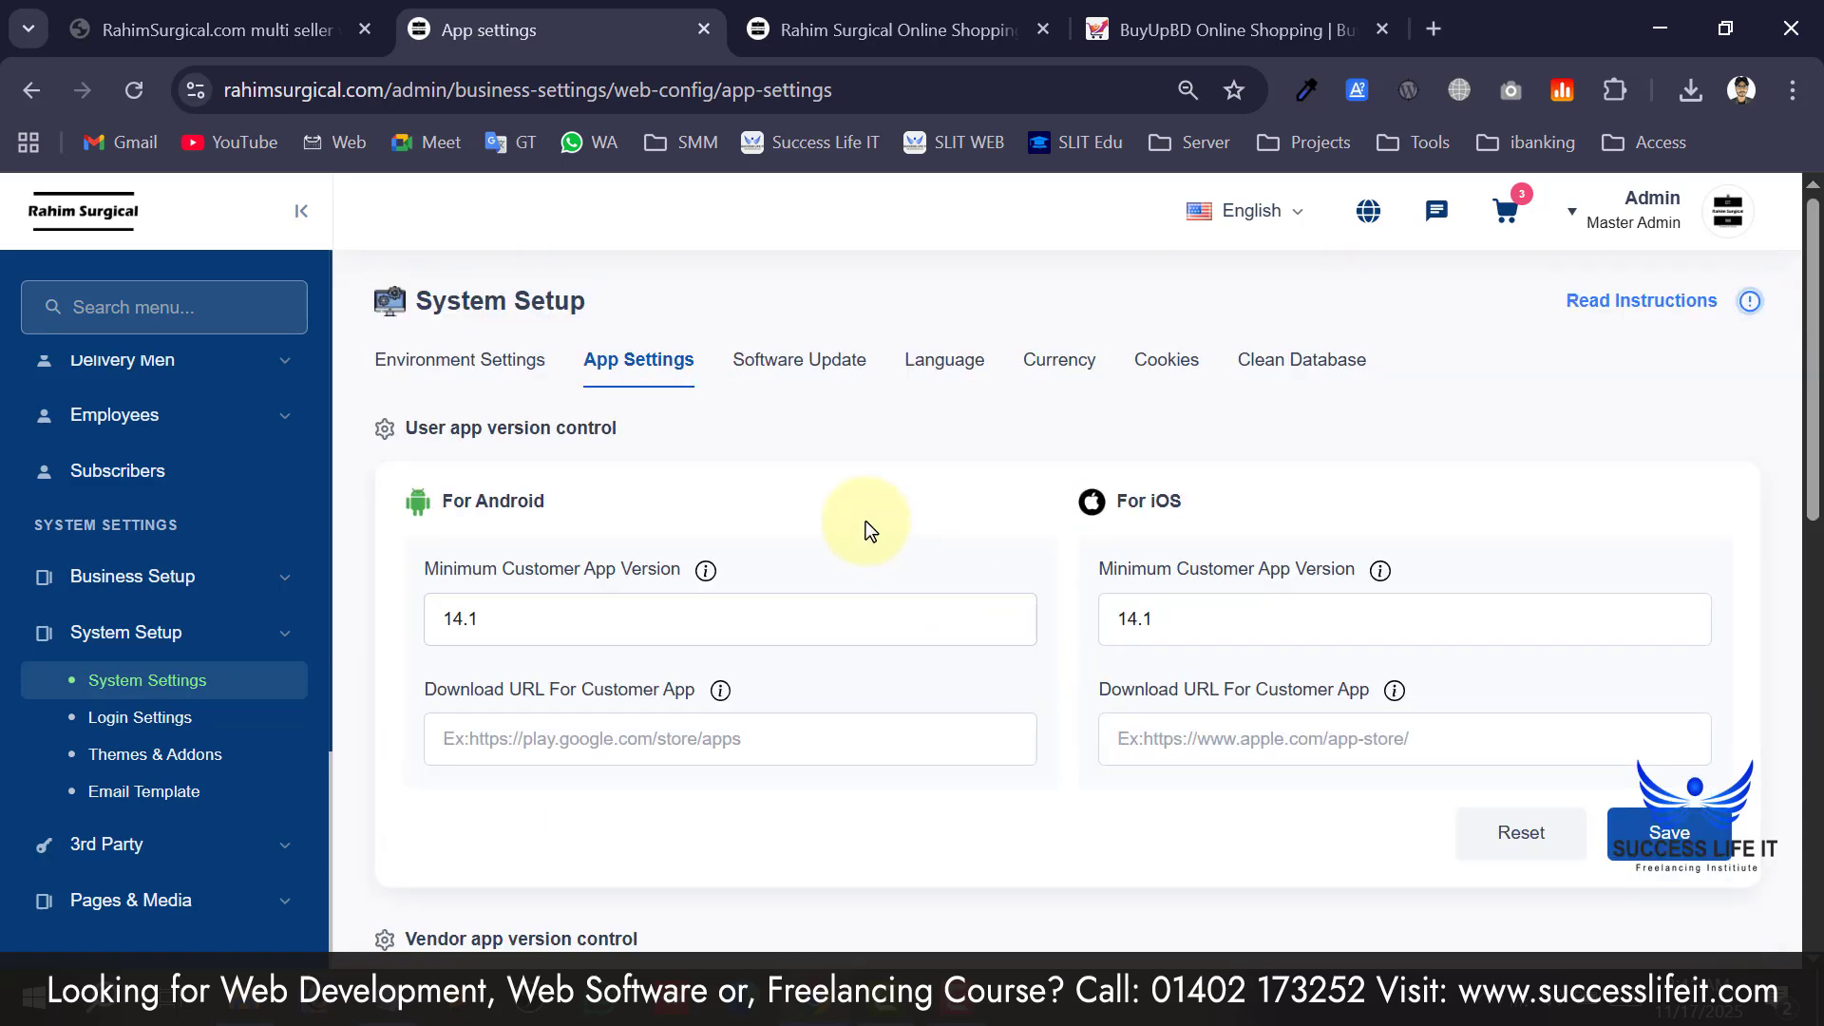
# Go via Software Update to the Language page listing English (ltr), code en, as active default.
pyautogui.click(844, 377)
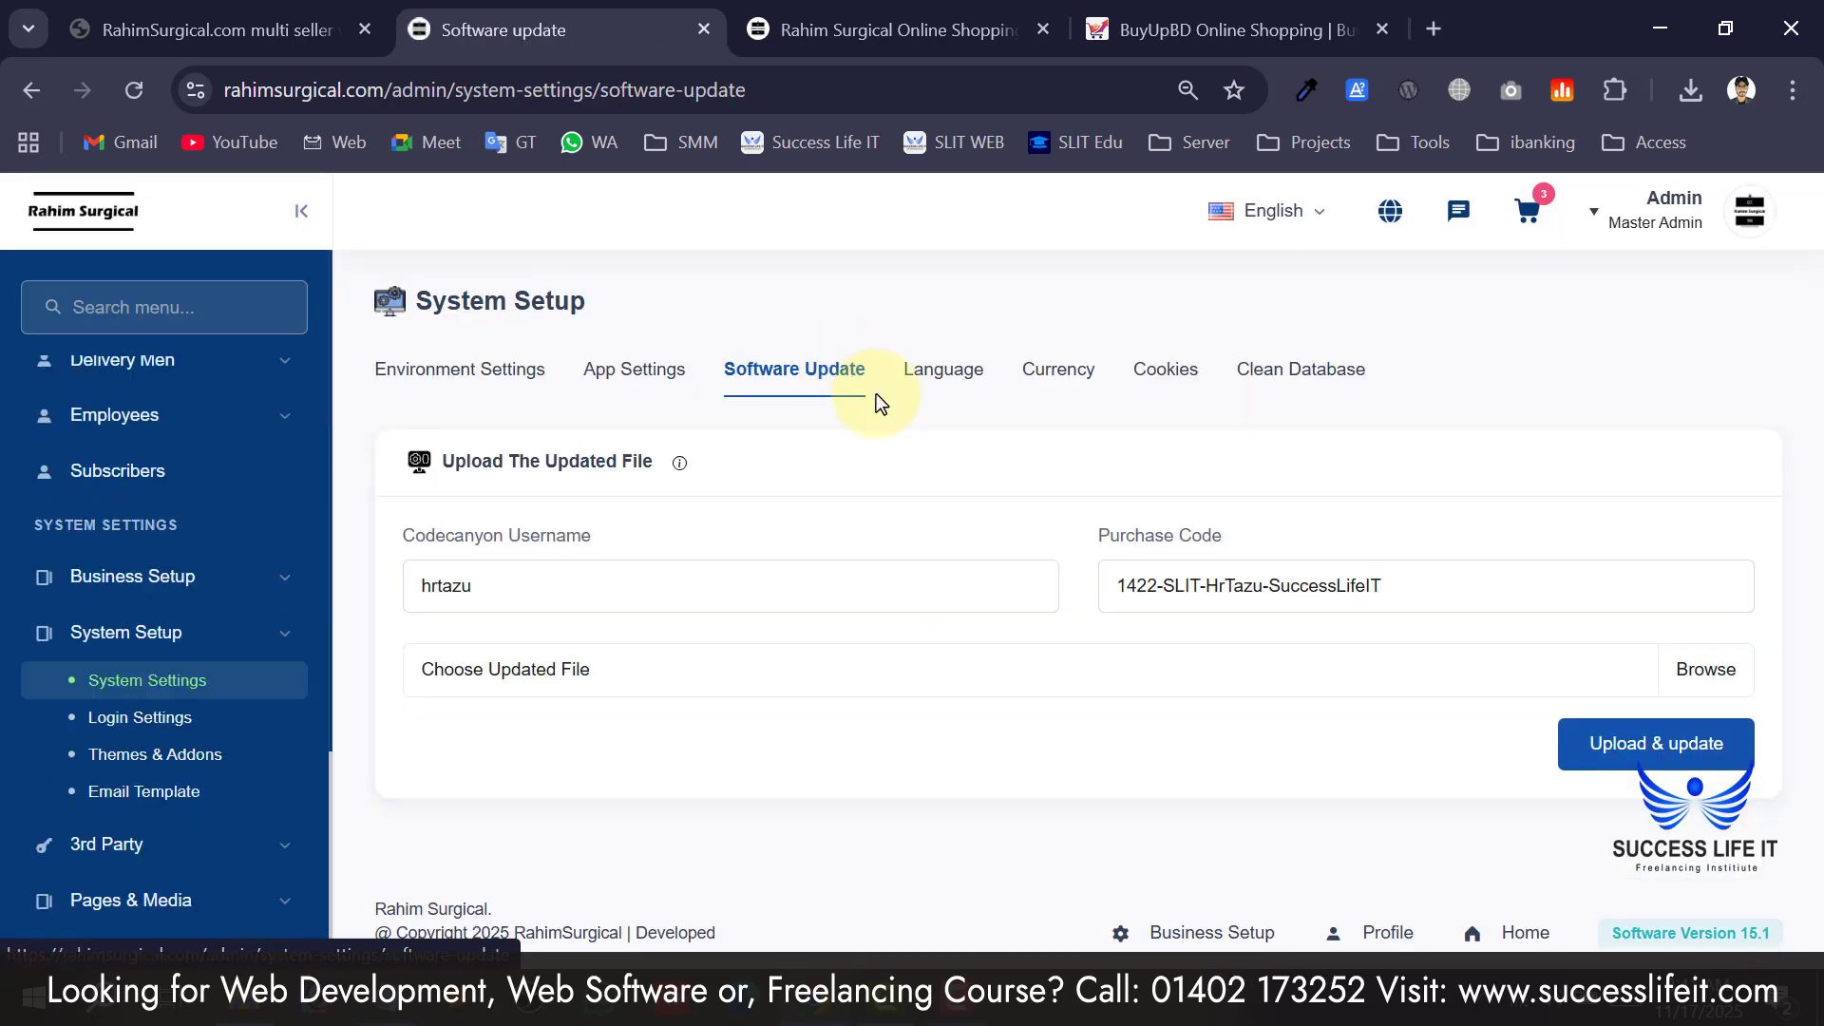
pyautogui.click(962, 372)
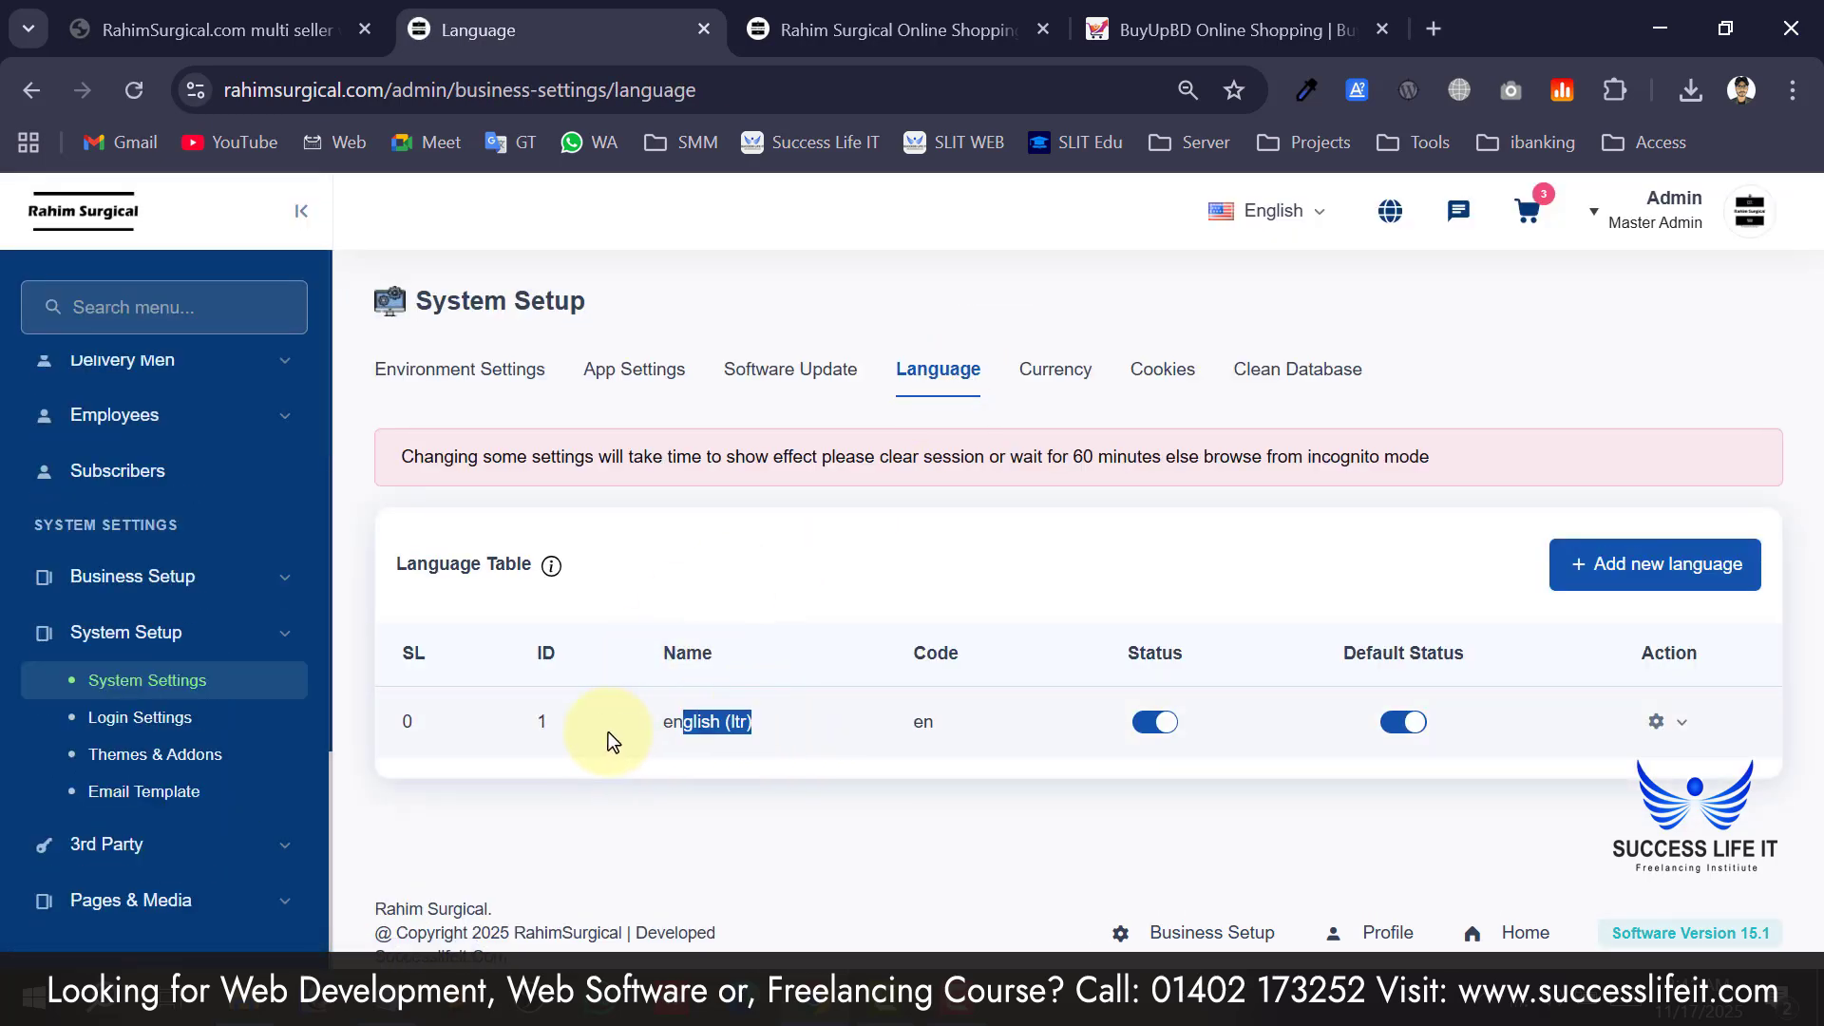
pyautogui.moveTo(609, 731); pyautogui.dragTo(610, 734)
pyautogui.click(895, 829)
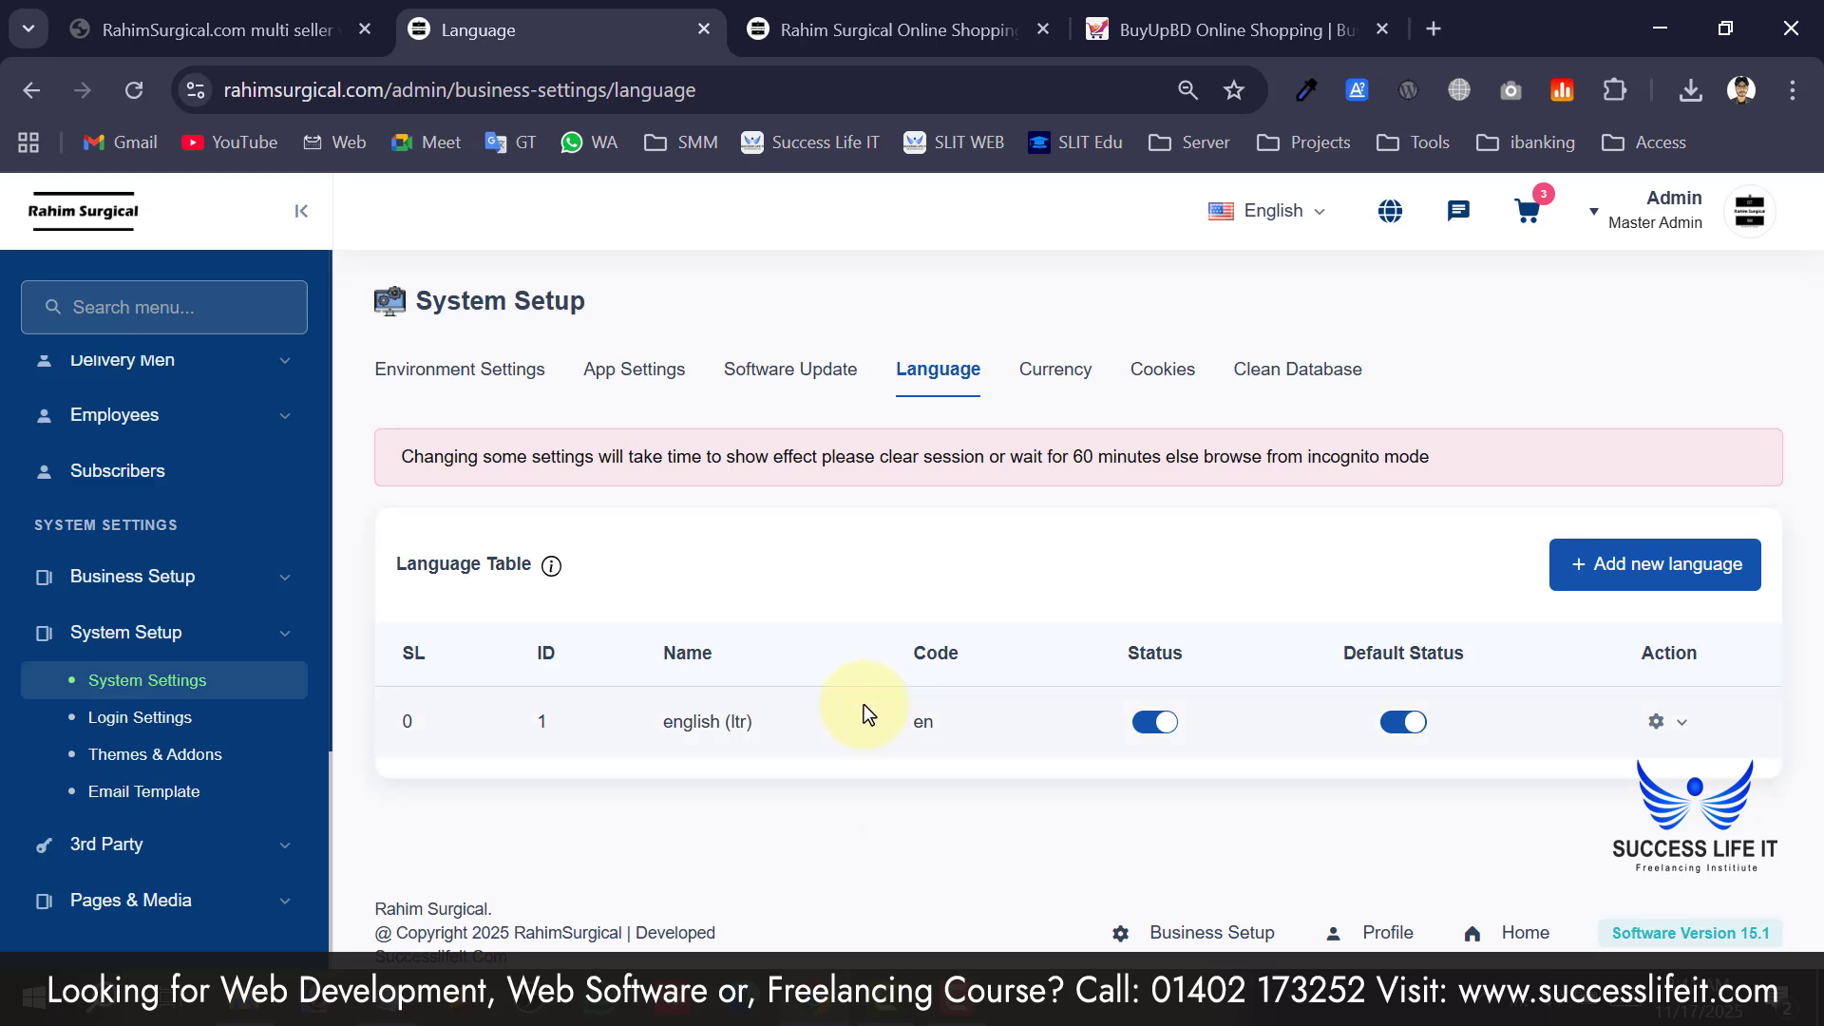
# Add a Bangla language with country code BD and left-to-right direction.
pyautogui.click(1638, 567)
pyautogui.click(768, 380)
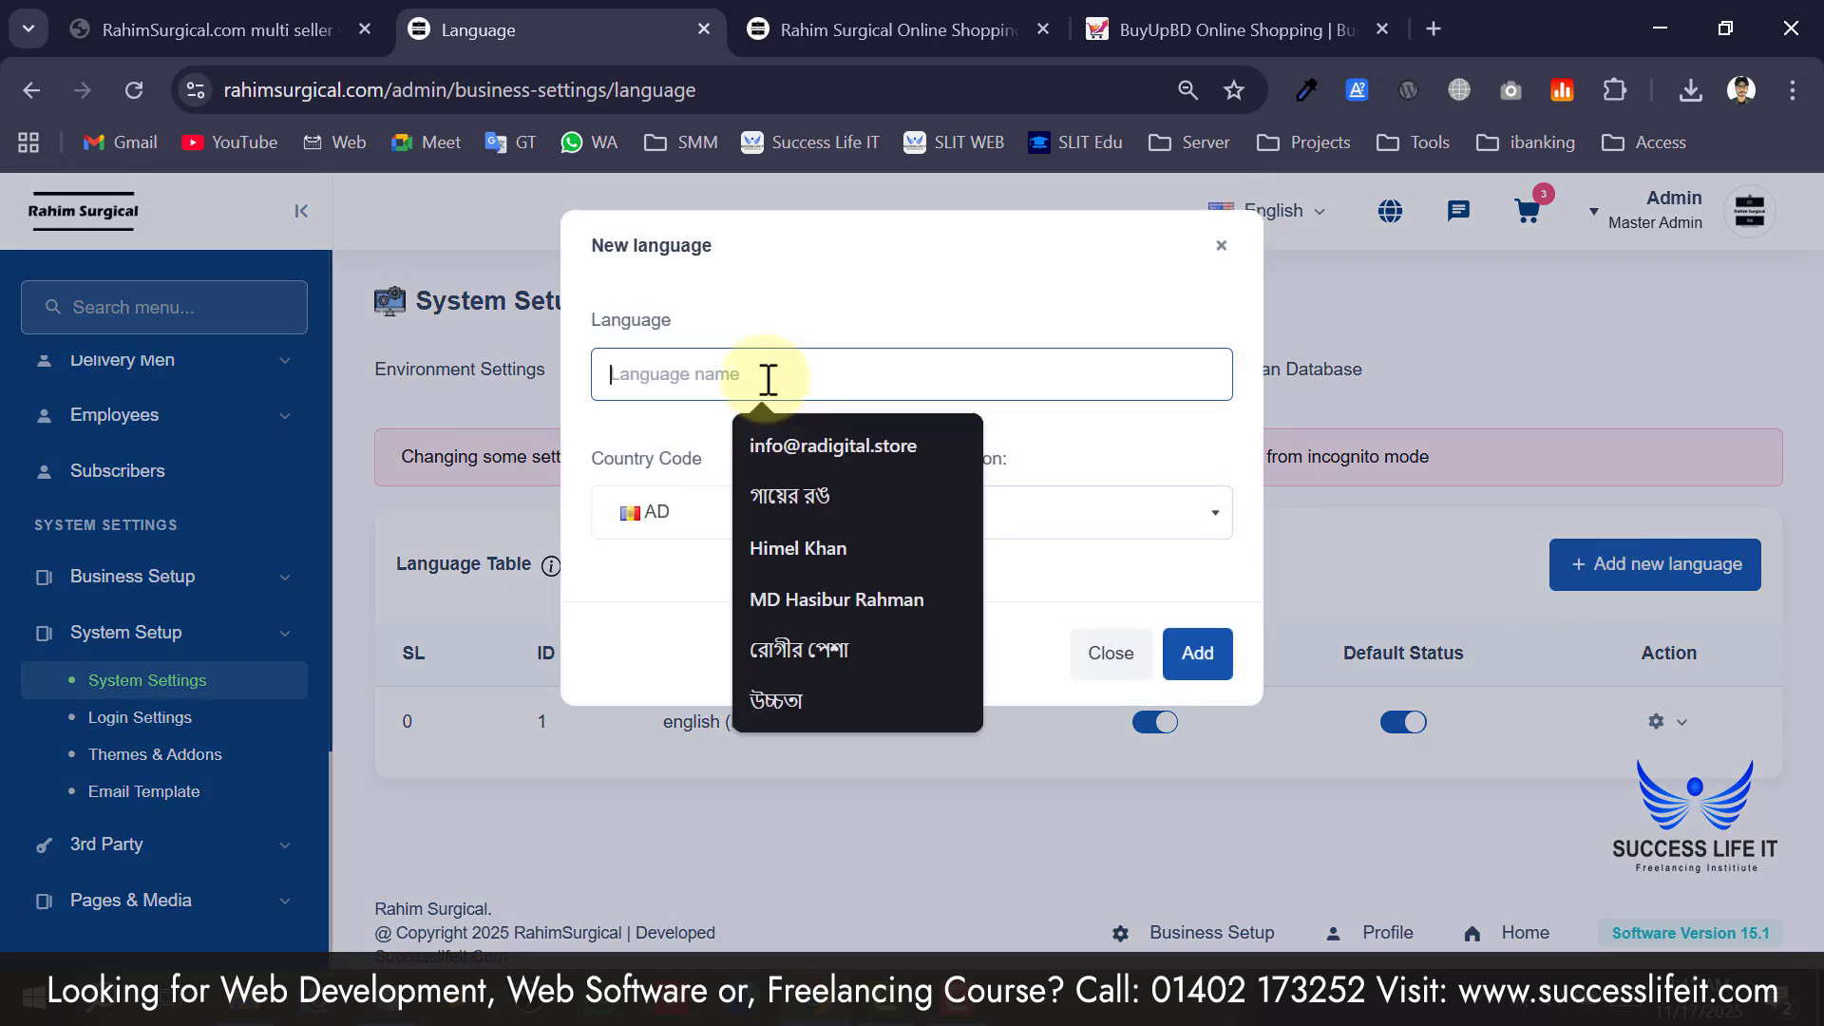
pyautogui.write('Bangla')
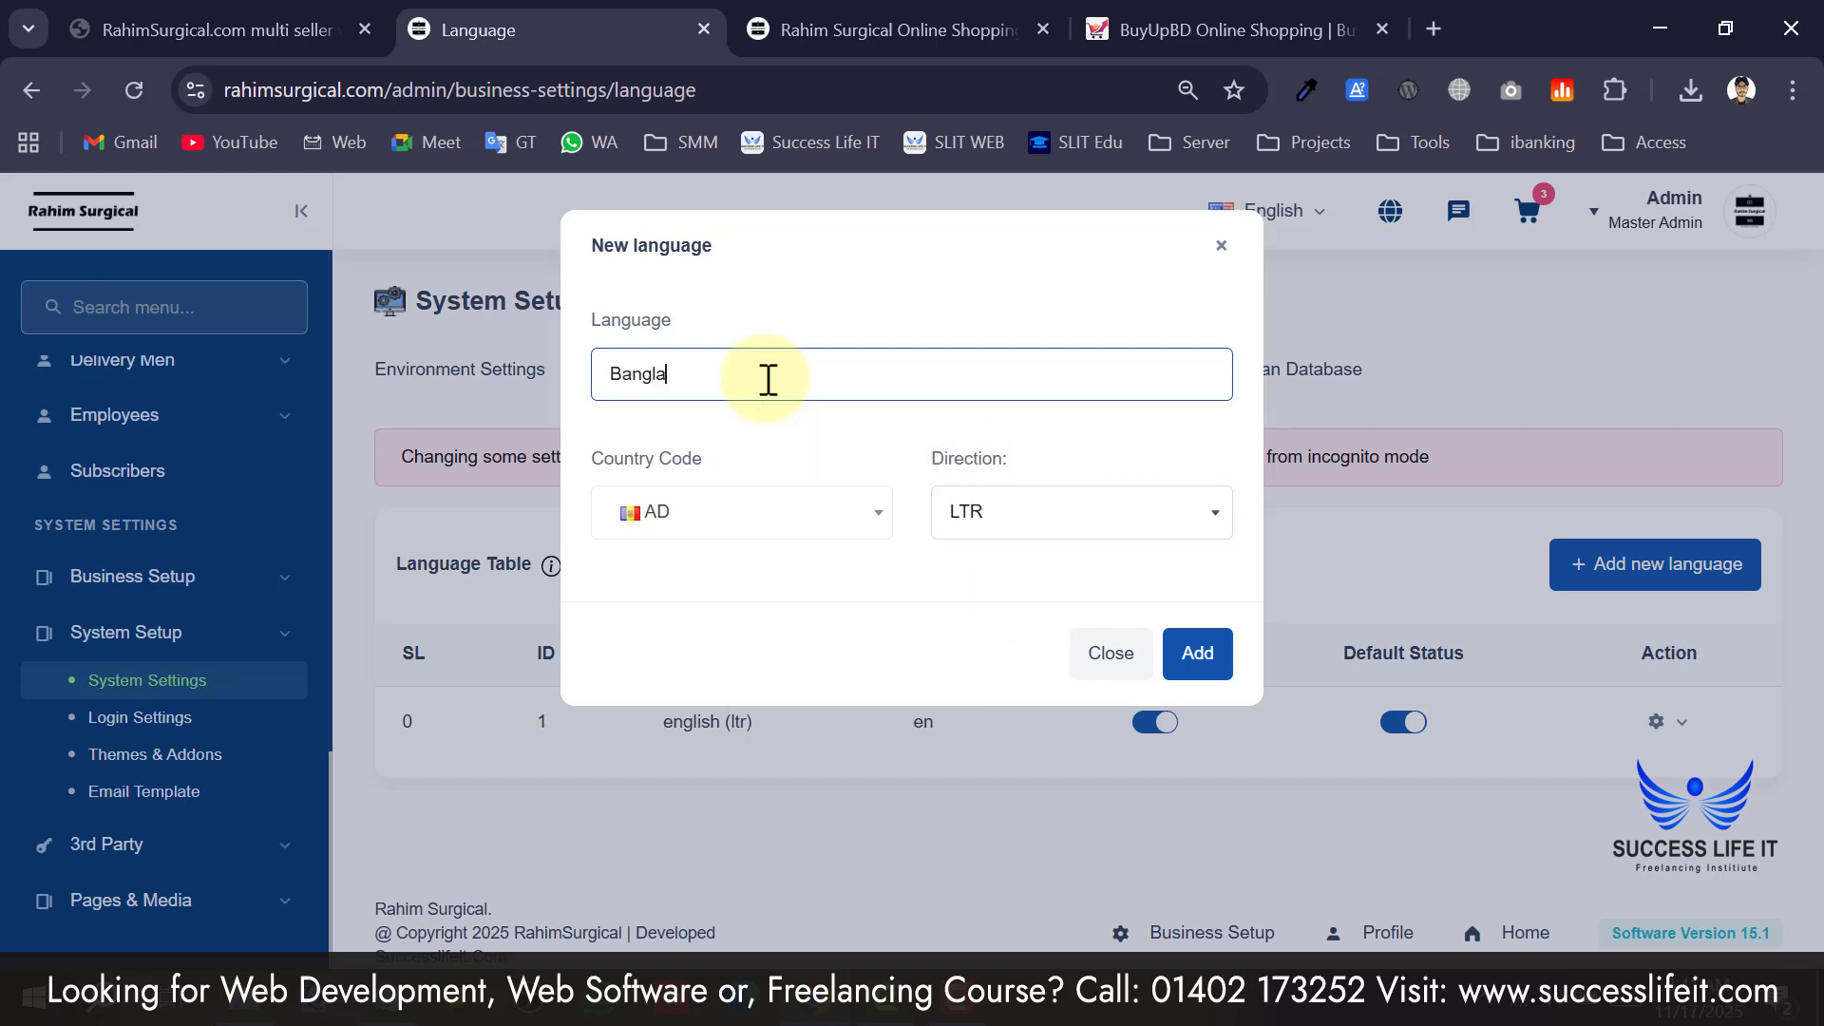
pyautogui.click(664, 517)
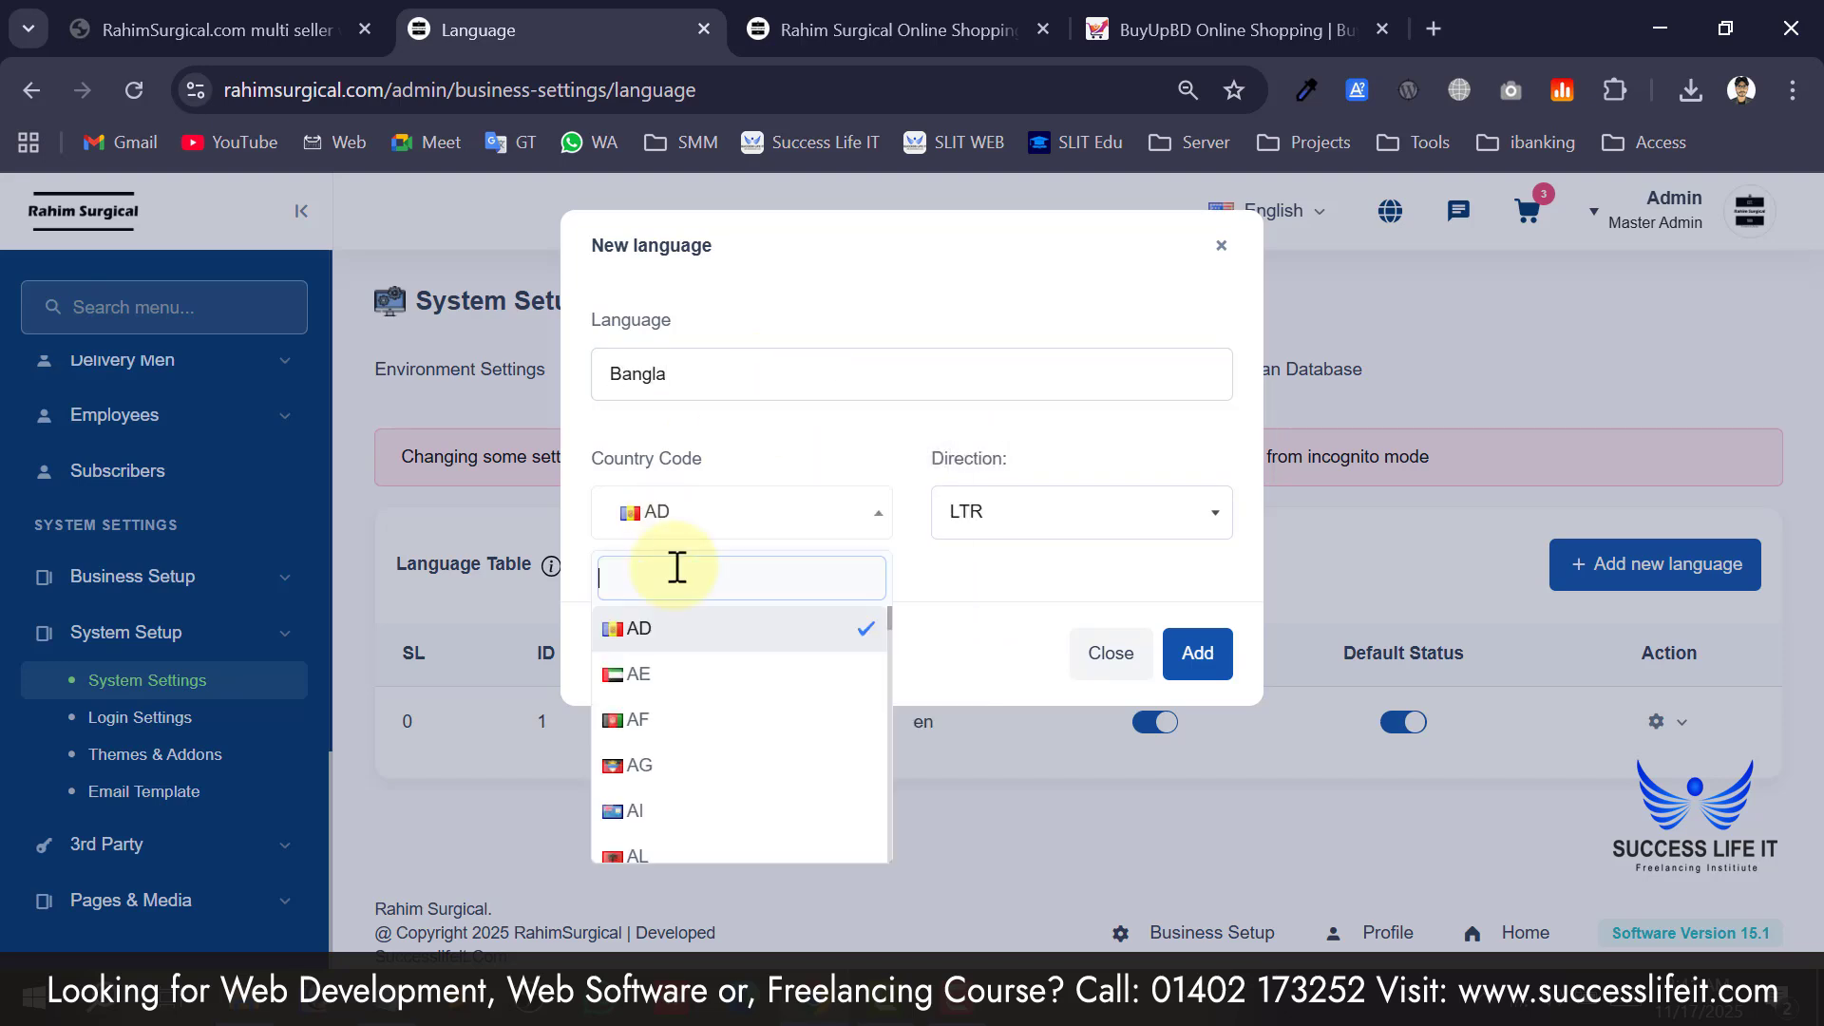
pyautogui.write('BD')
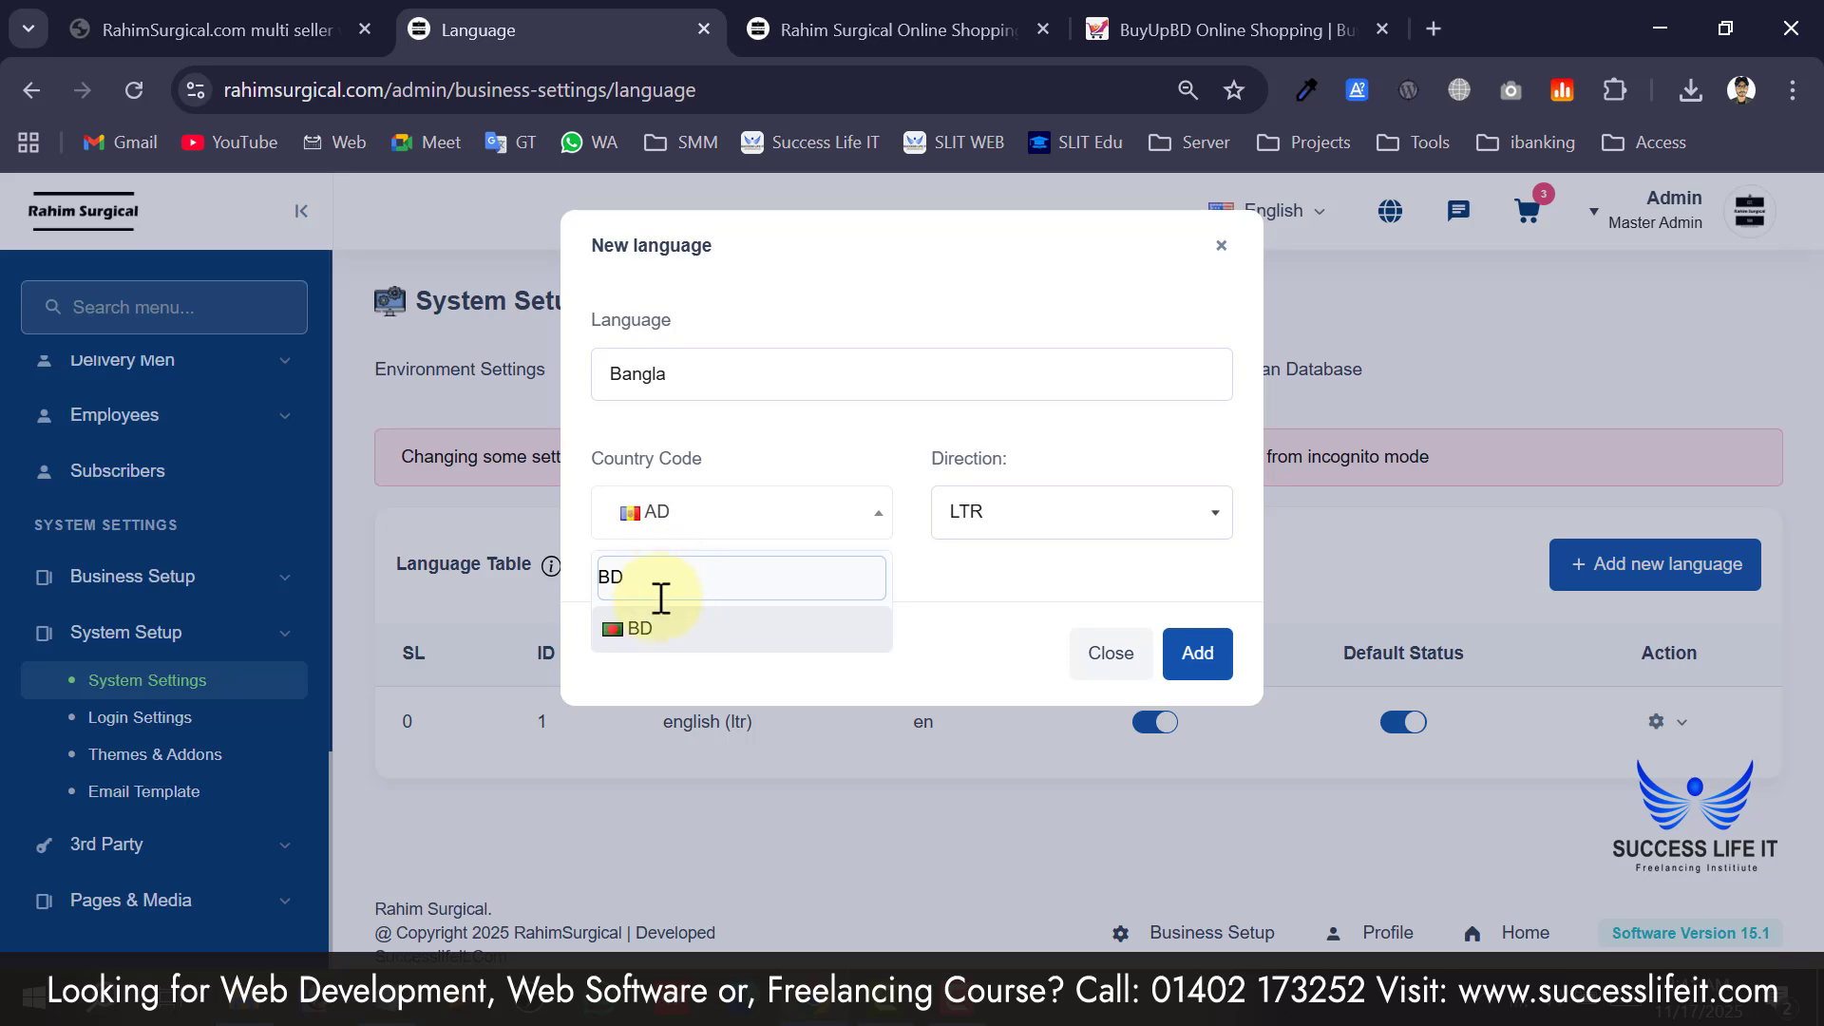
pyautogui.click(676, 649)
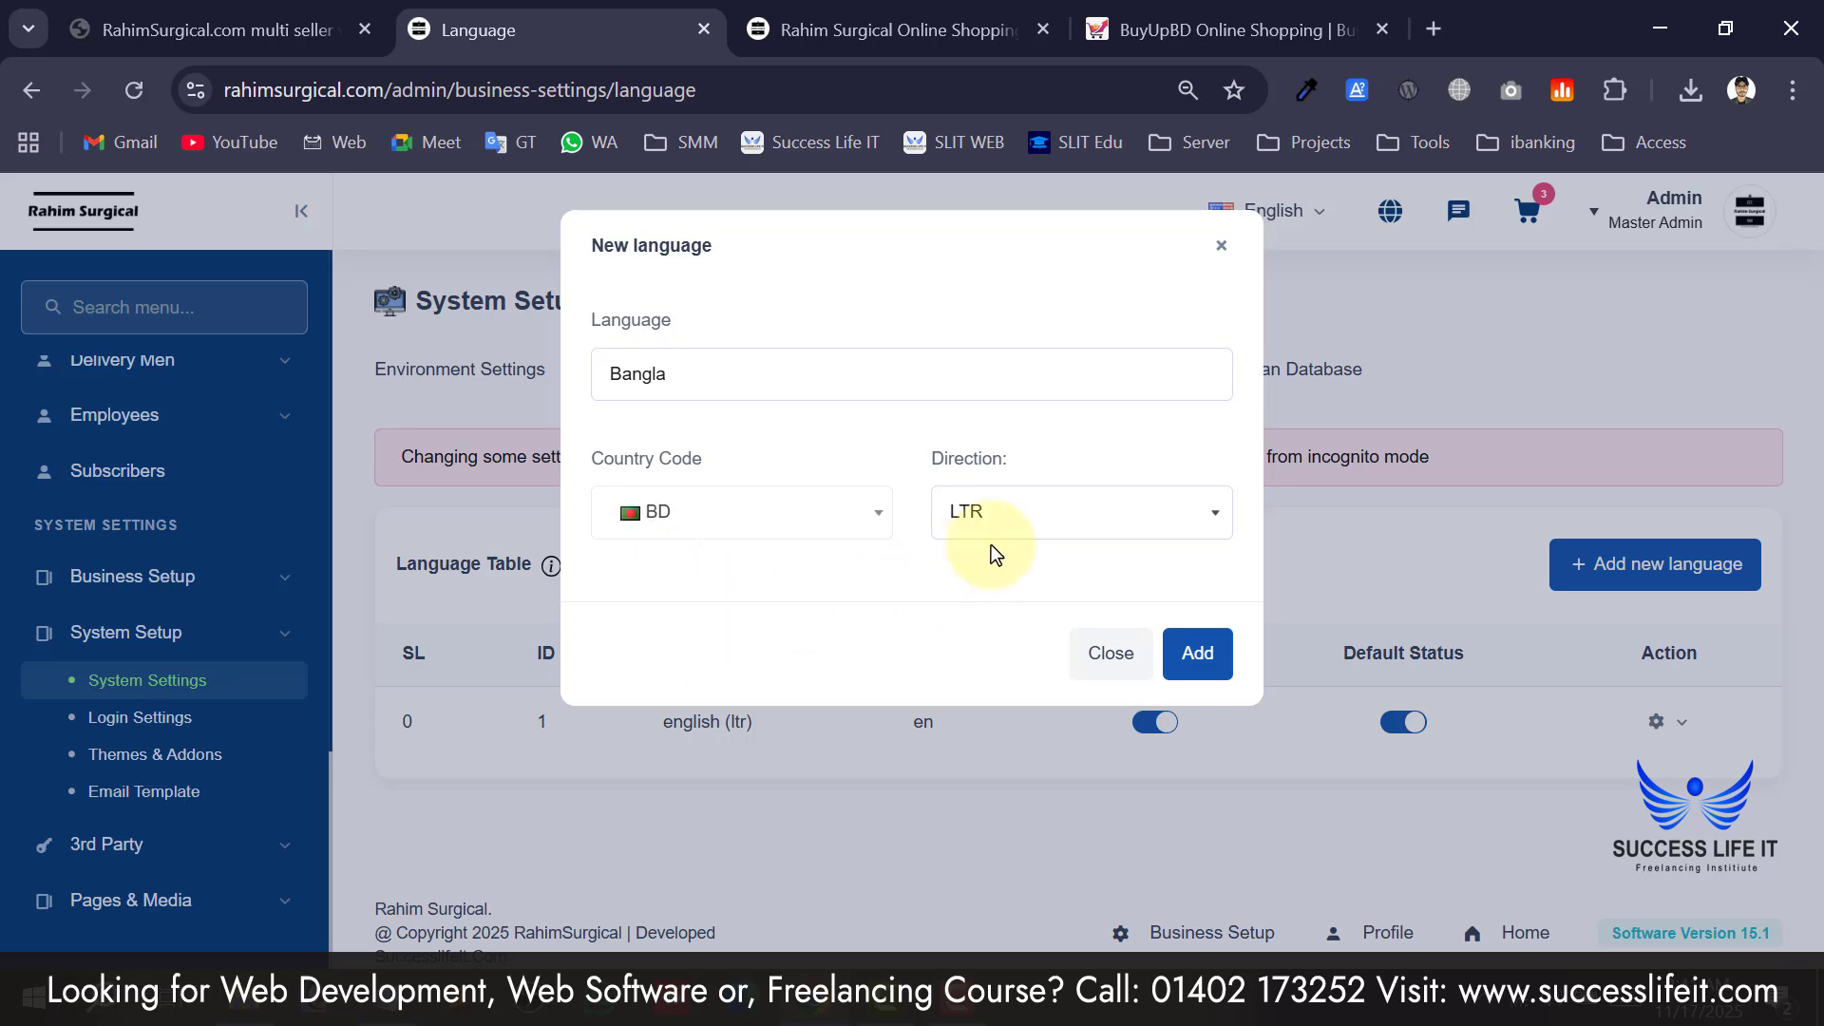
pyautogui.click(1198, 652)
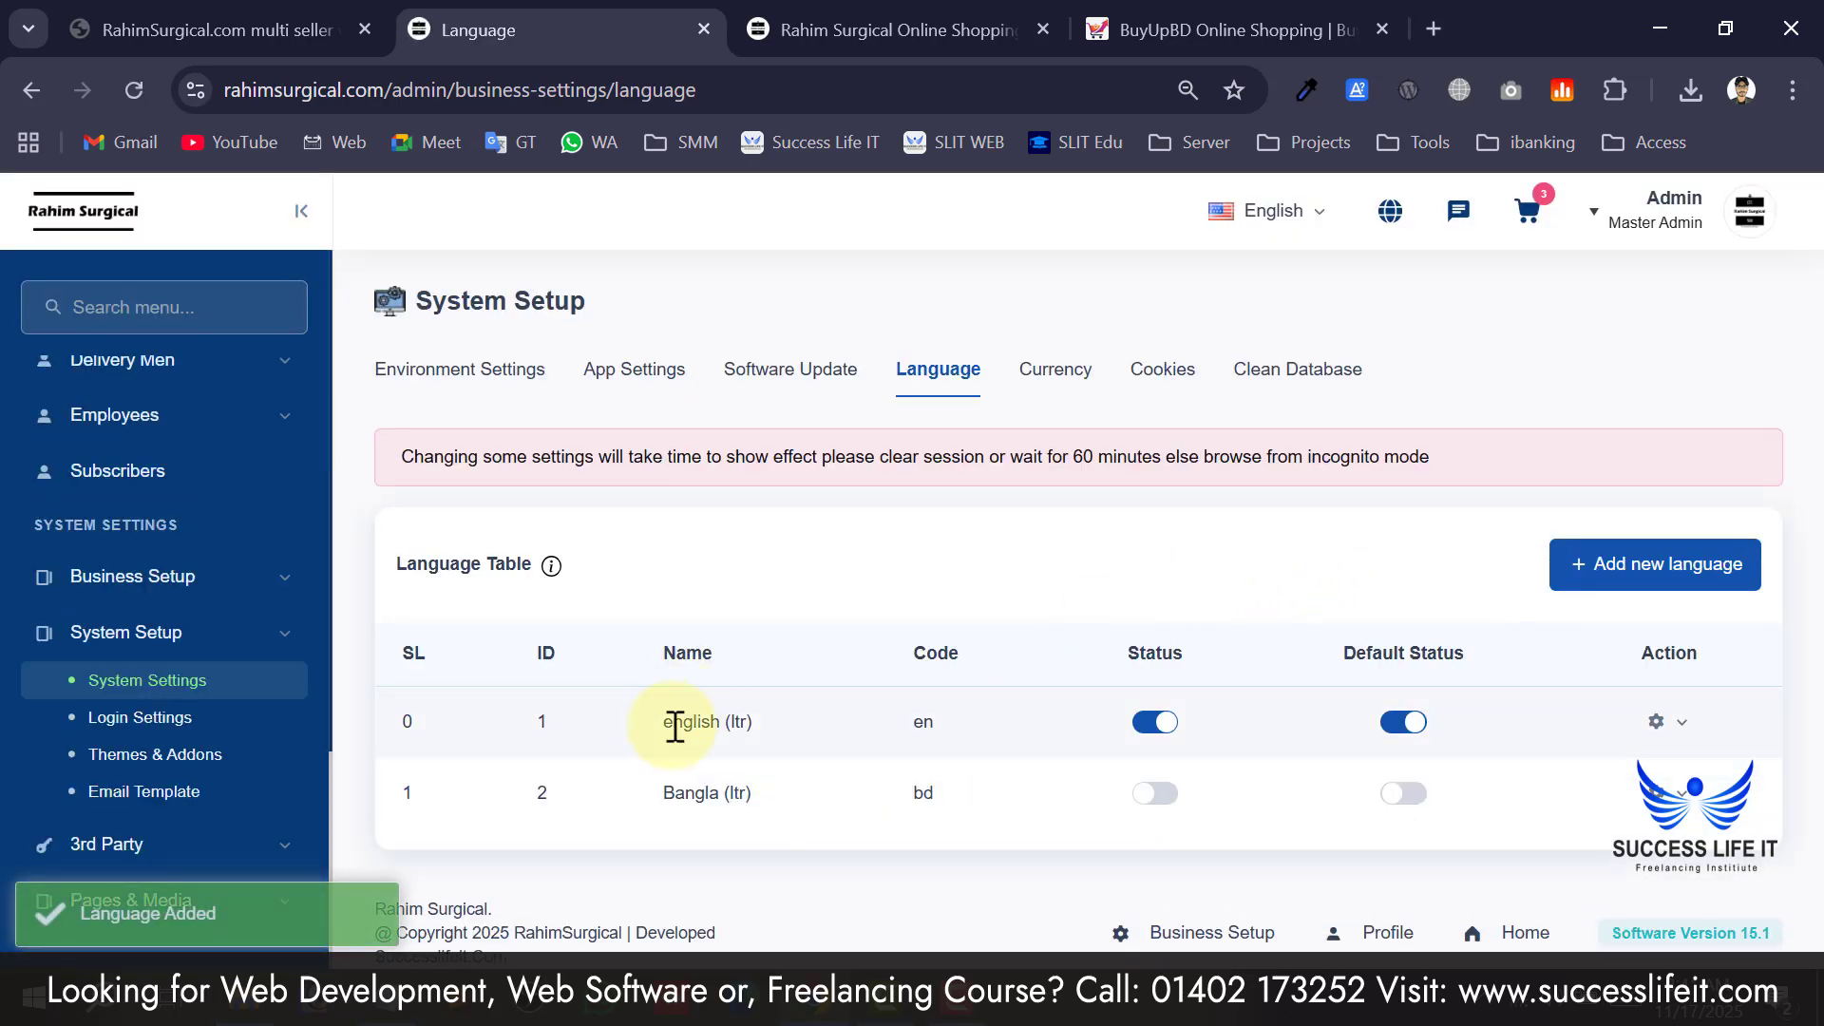
# Activate Bangla, confirm it appears in the header language switcher after a reload, and show its actions.
pyautogui.click(1153, 804)
pyautogui.click(826, 698)
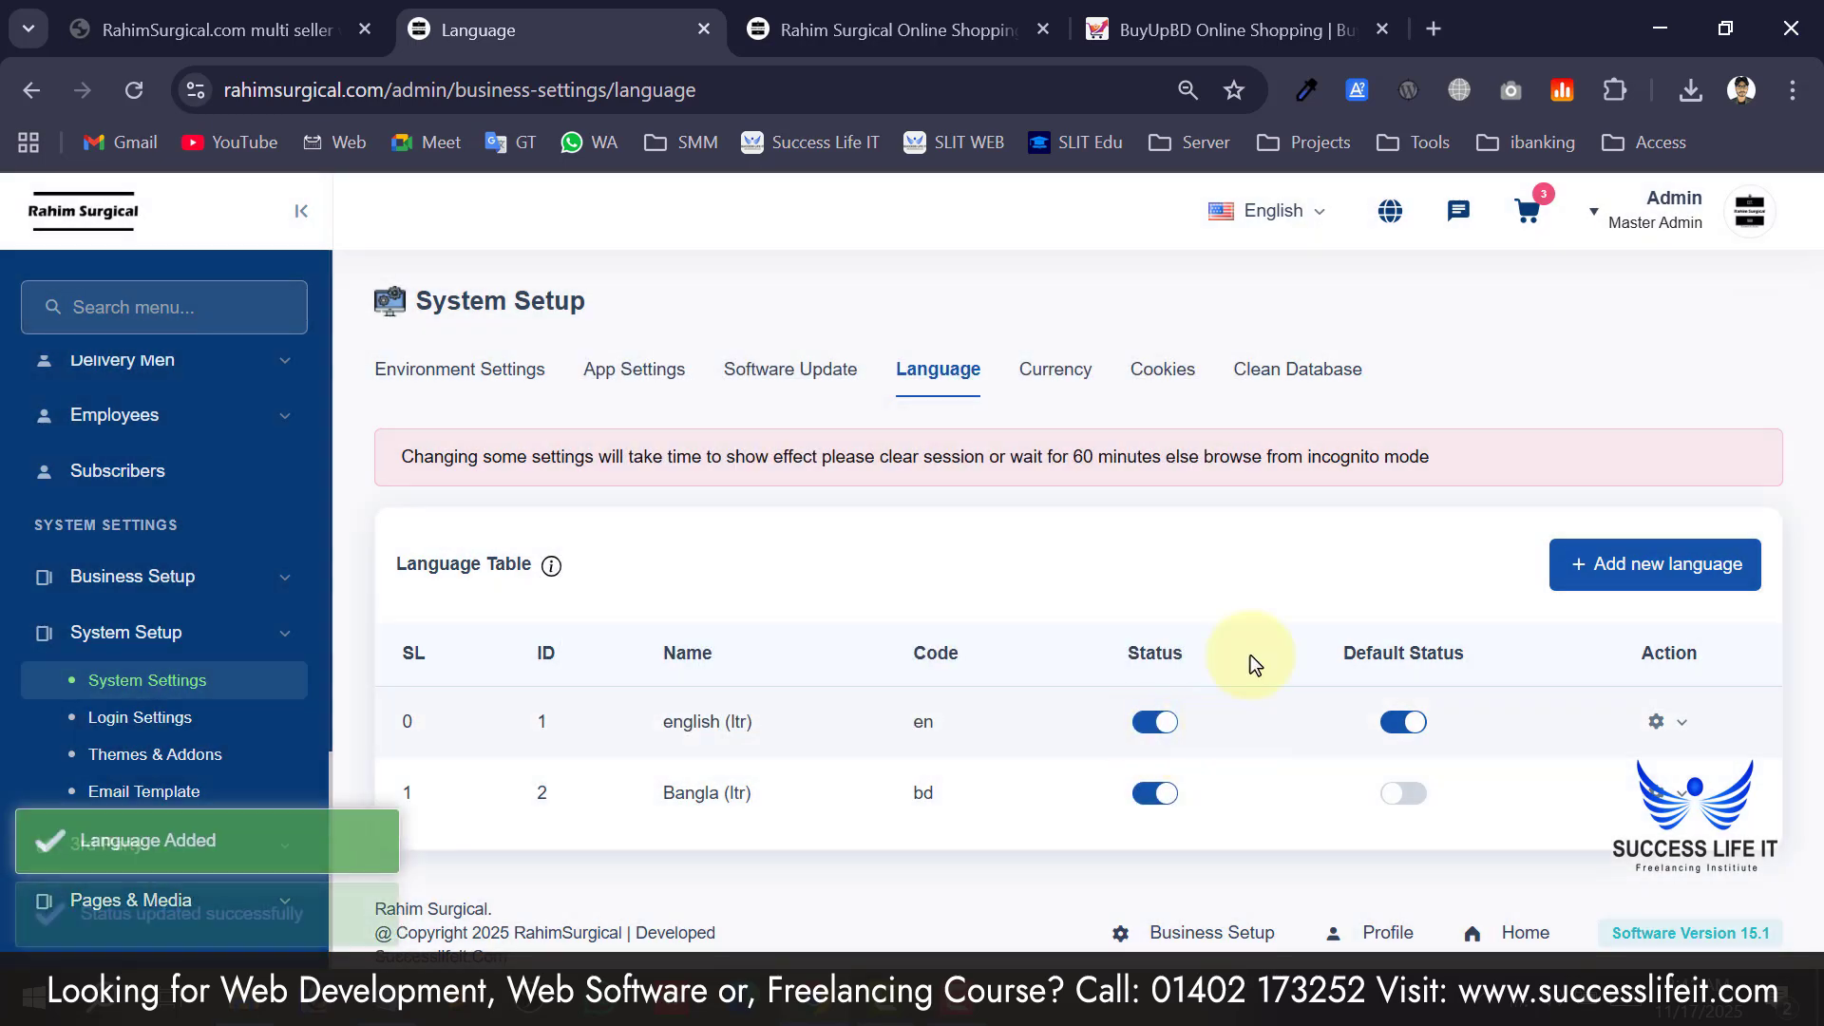
pyautogui.click(1288, 230)
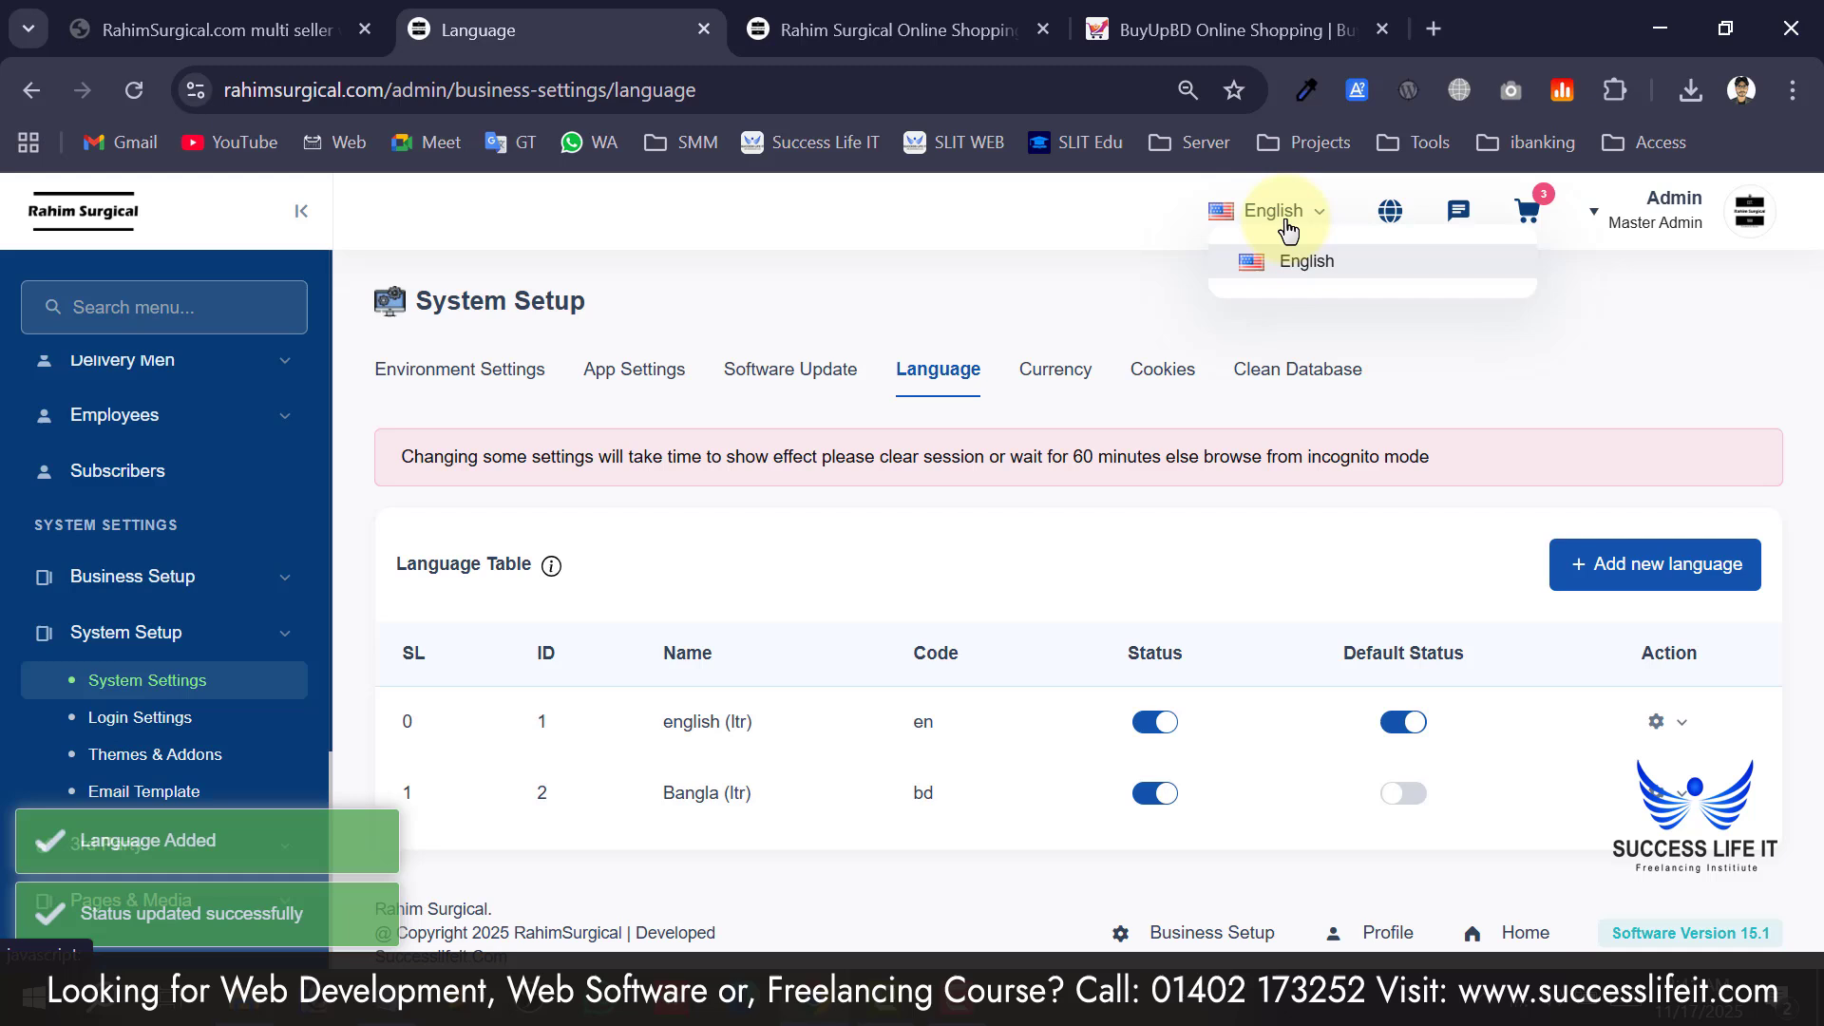
pyautogui.click(1170, 257)
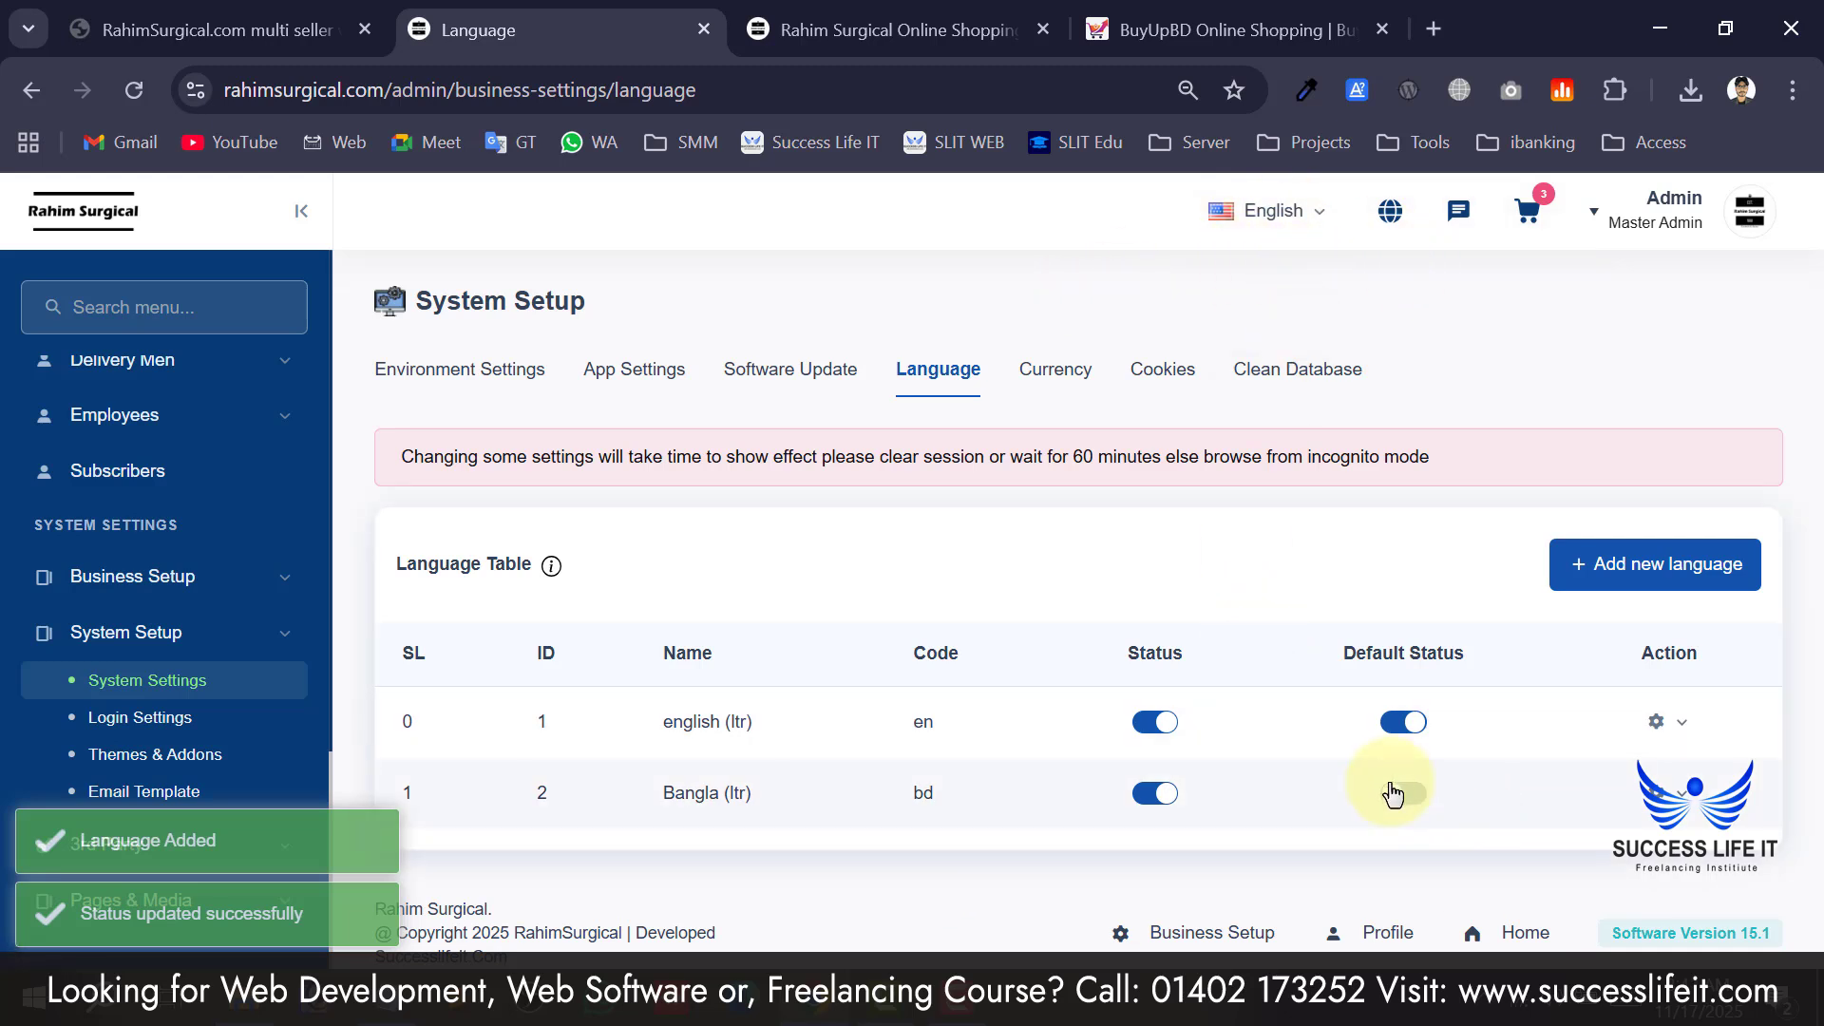
pyautogui.click(134, 90)
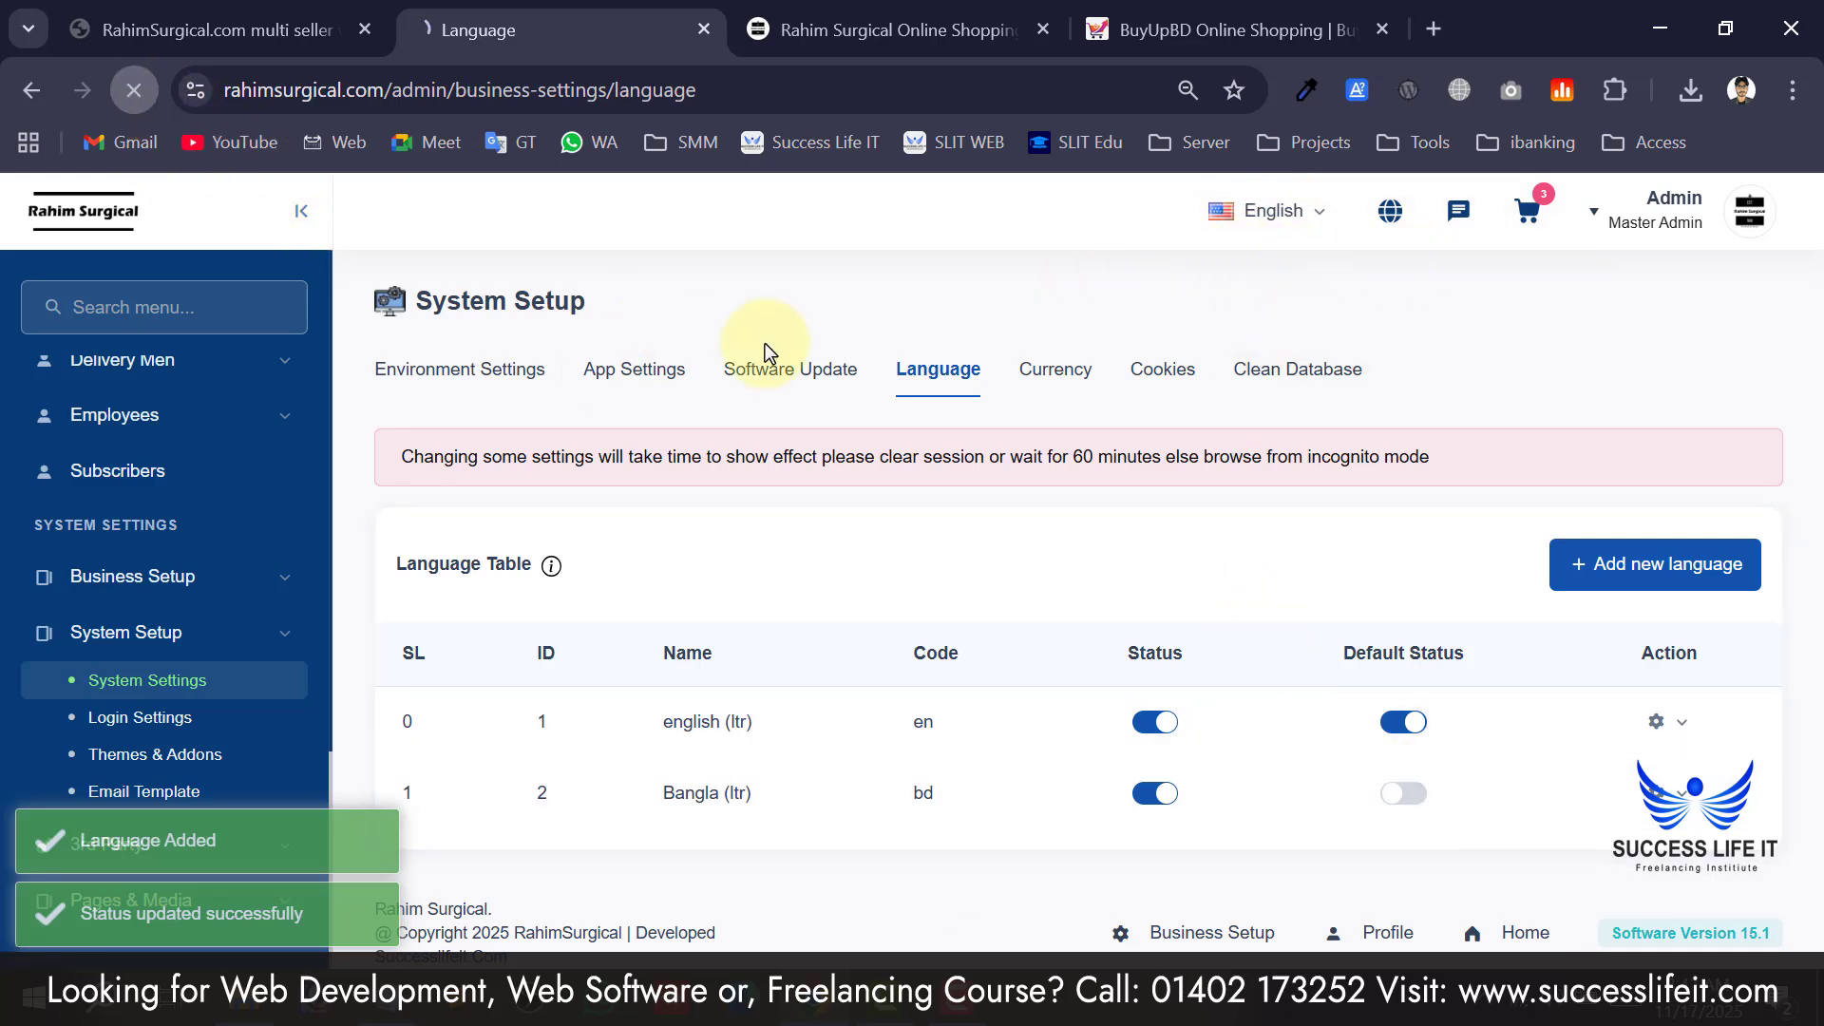
pyautogui.click(1275, 213)
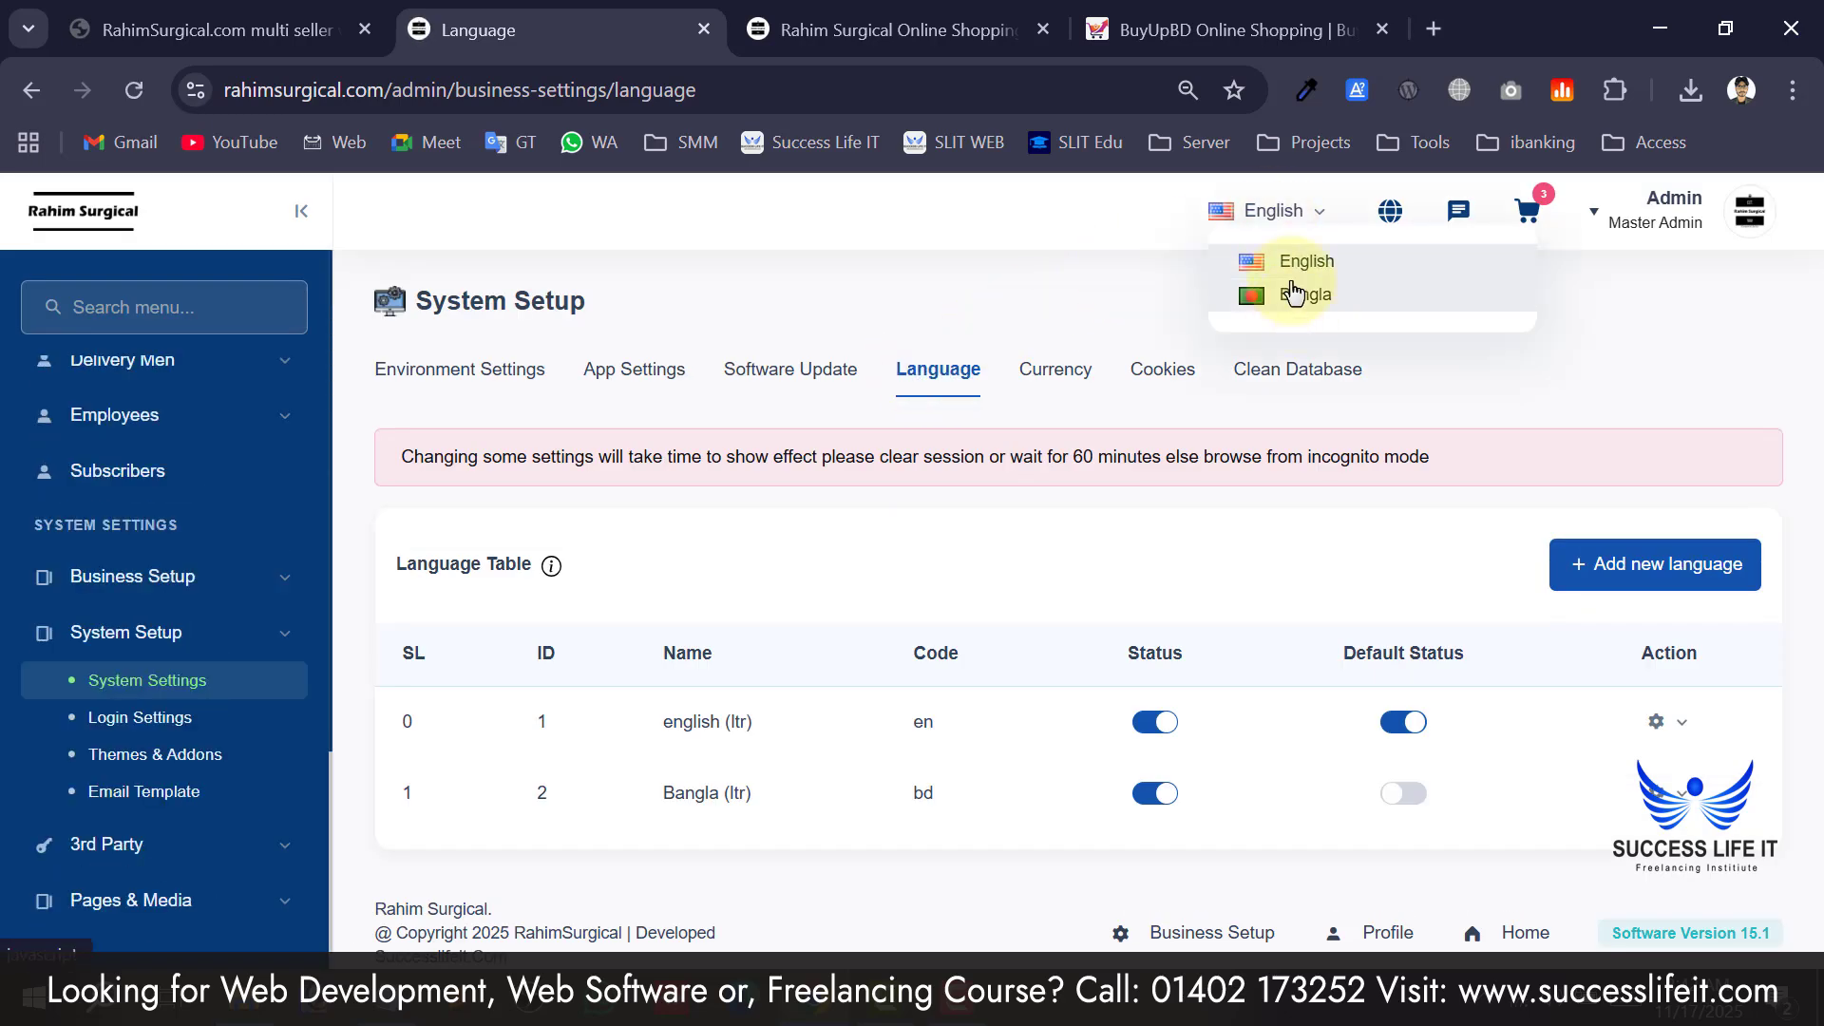
pyautogui.click(1127, 302)
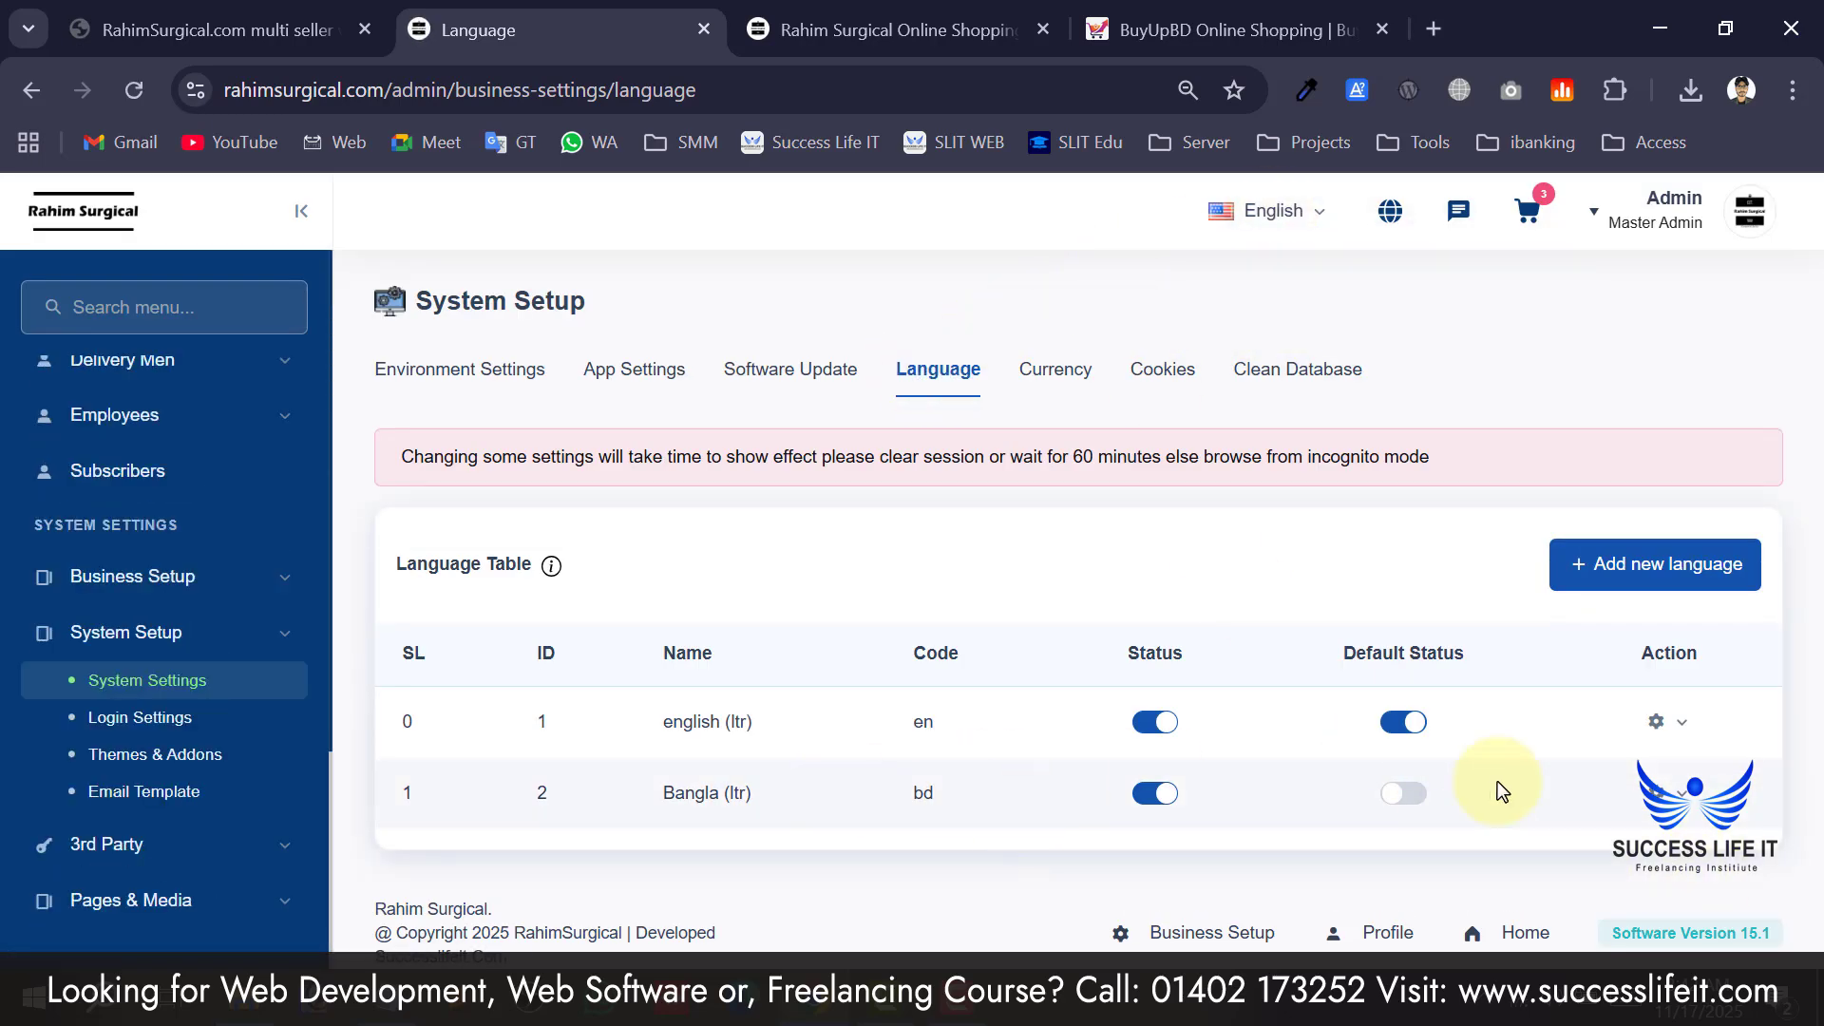
pyautogui.click(1677, 801)
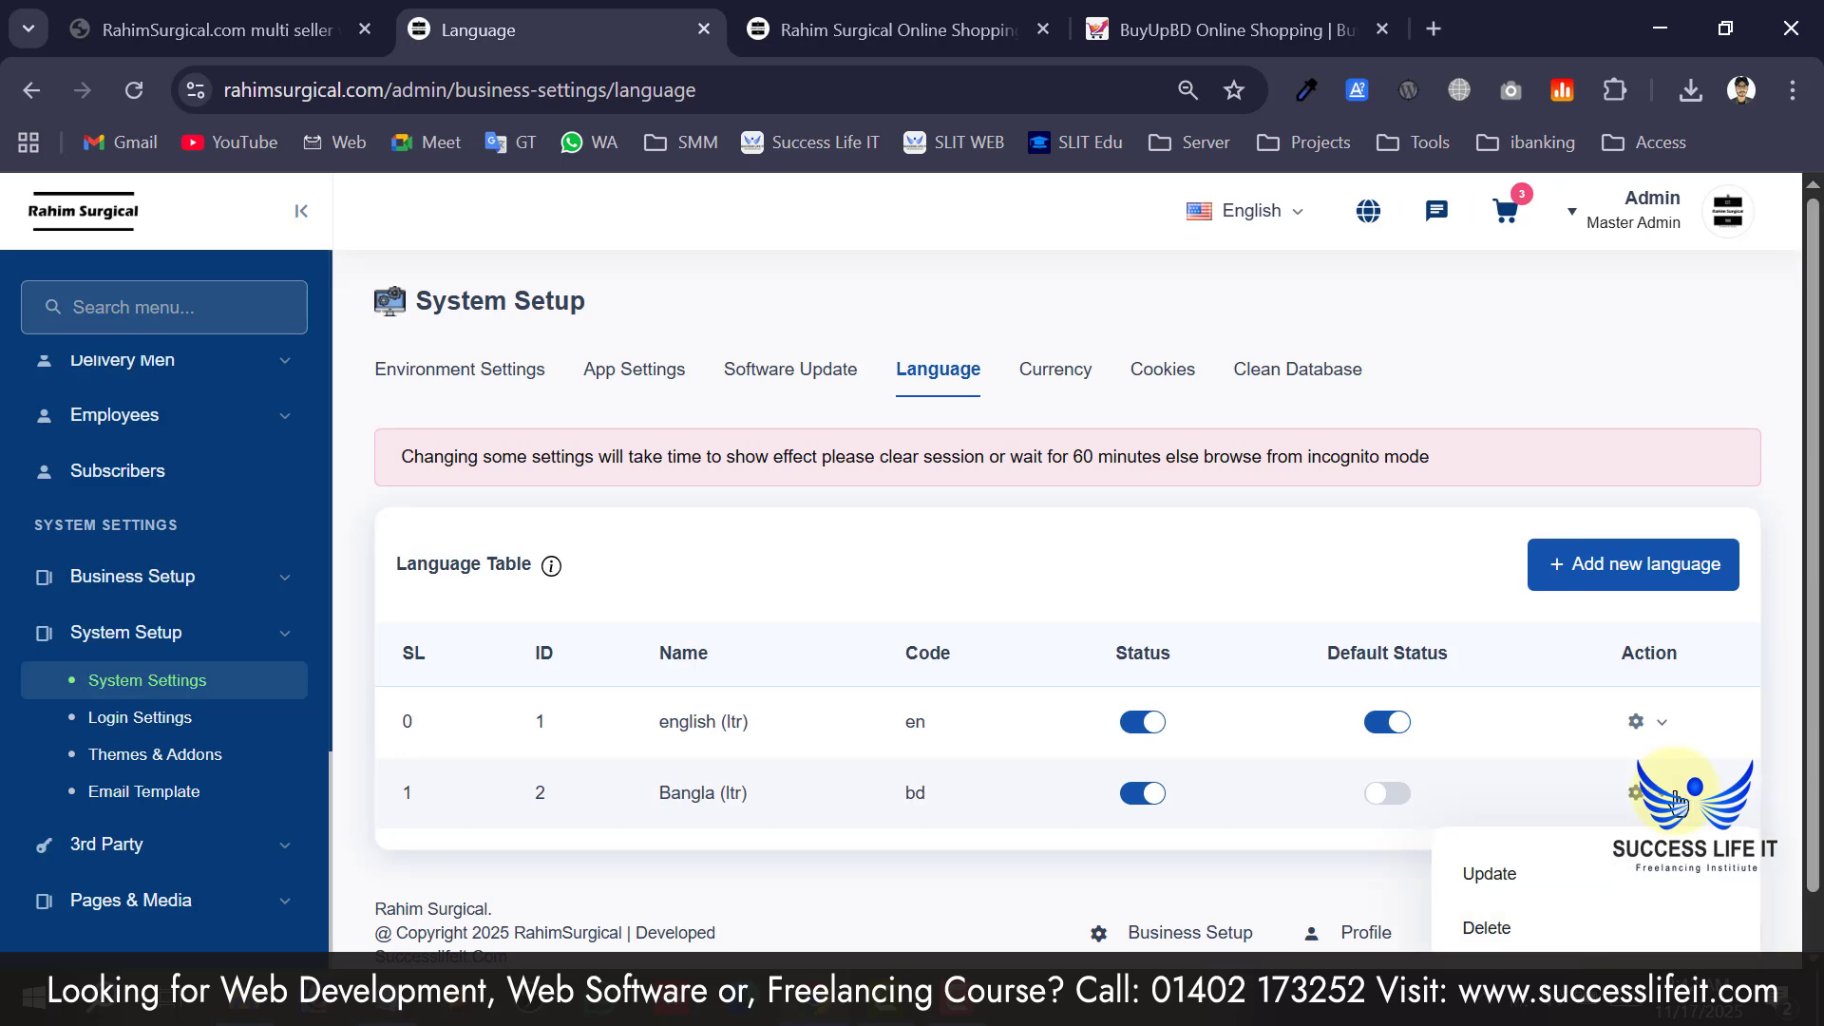
pyautogui.scroll(-1, 1598, 829)
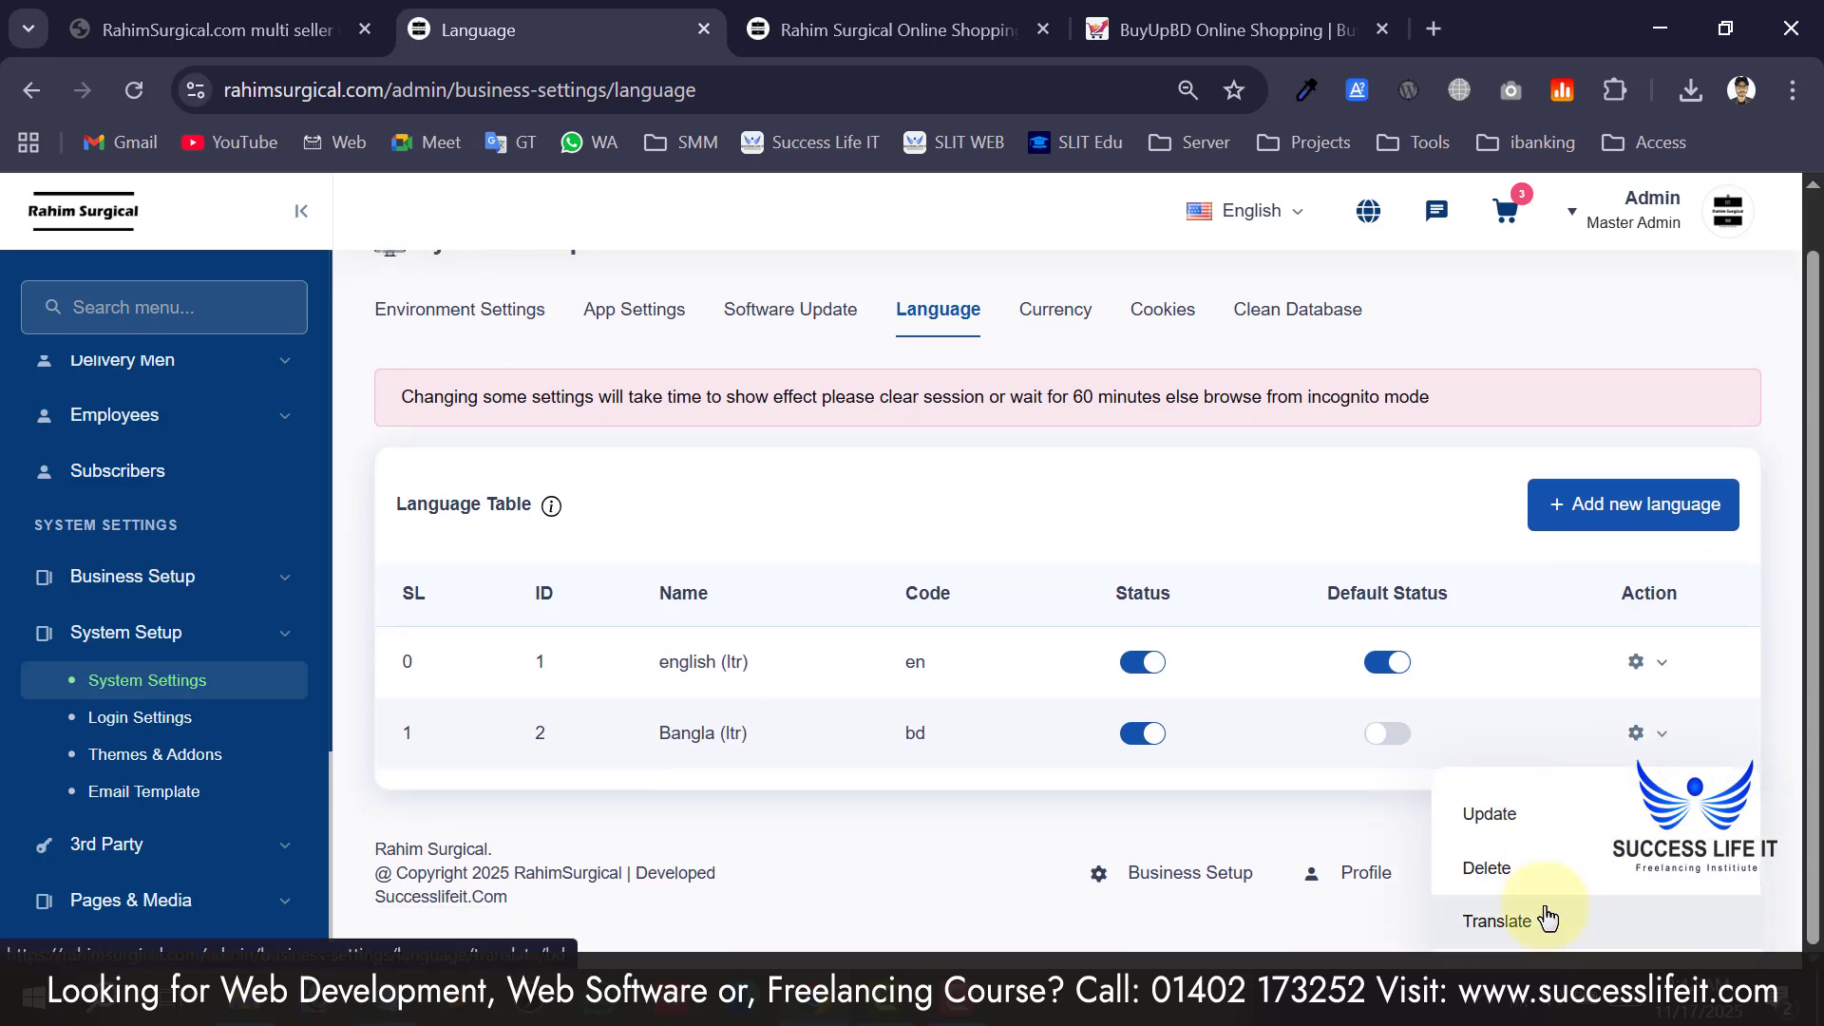
# Inspect the Bangla translation table's first key and value, then return to the language table.
pyautogui.click(1539, 920)
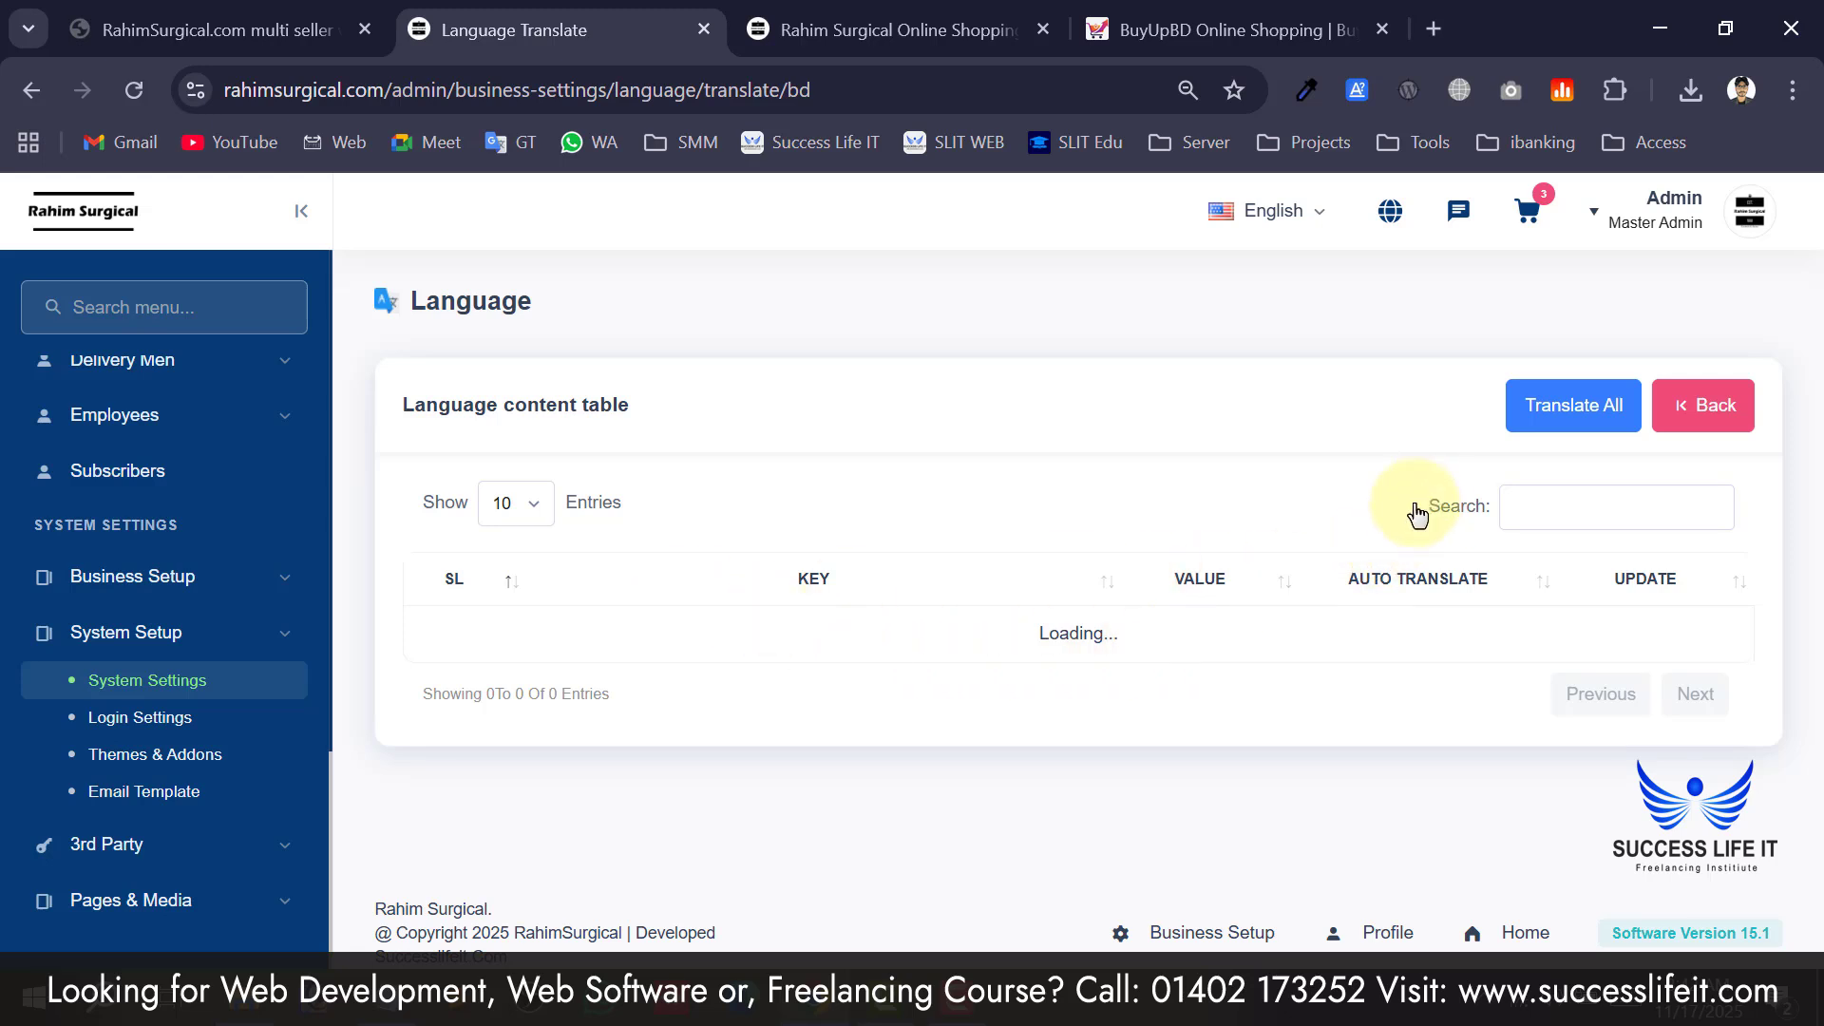
pyautogui.scroll(-3, 727, 732)
pyautogui.scroll(3, 737, 730)
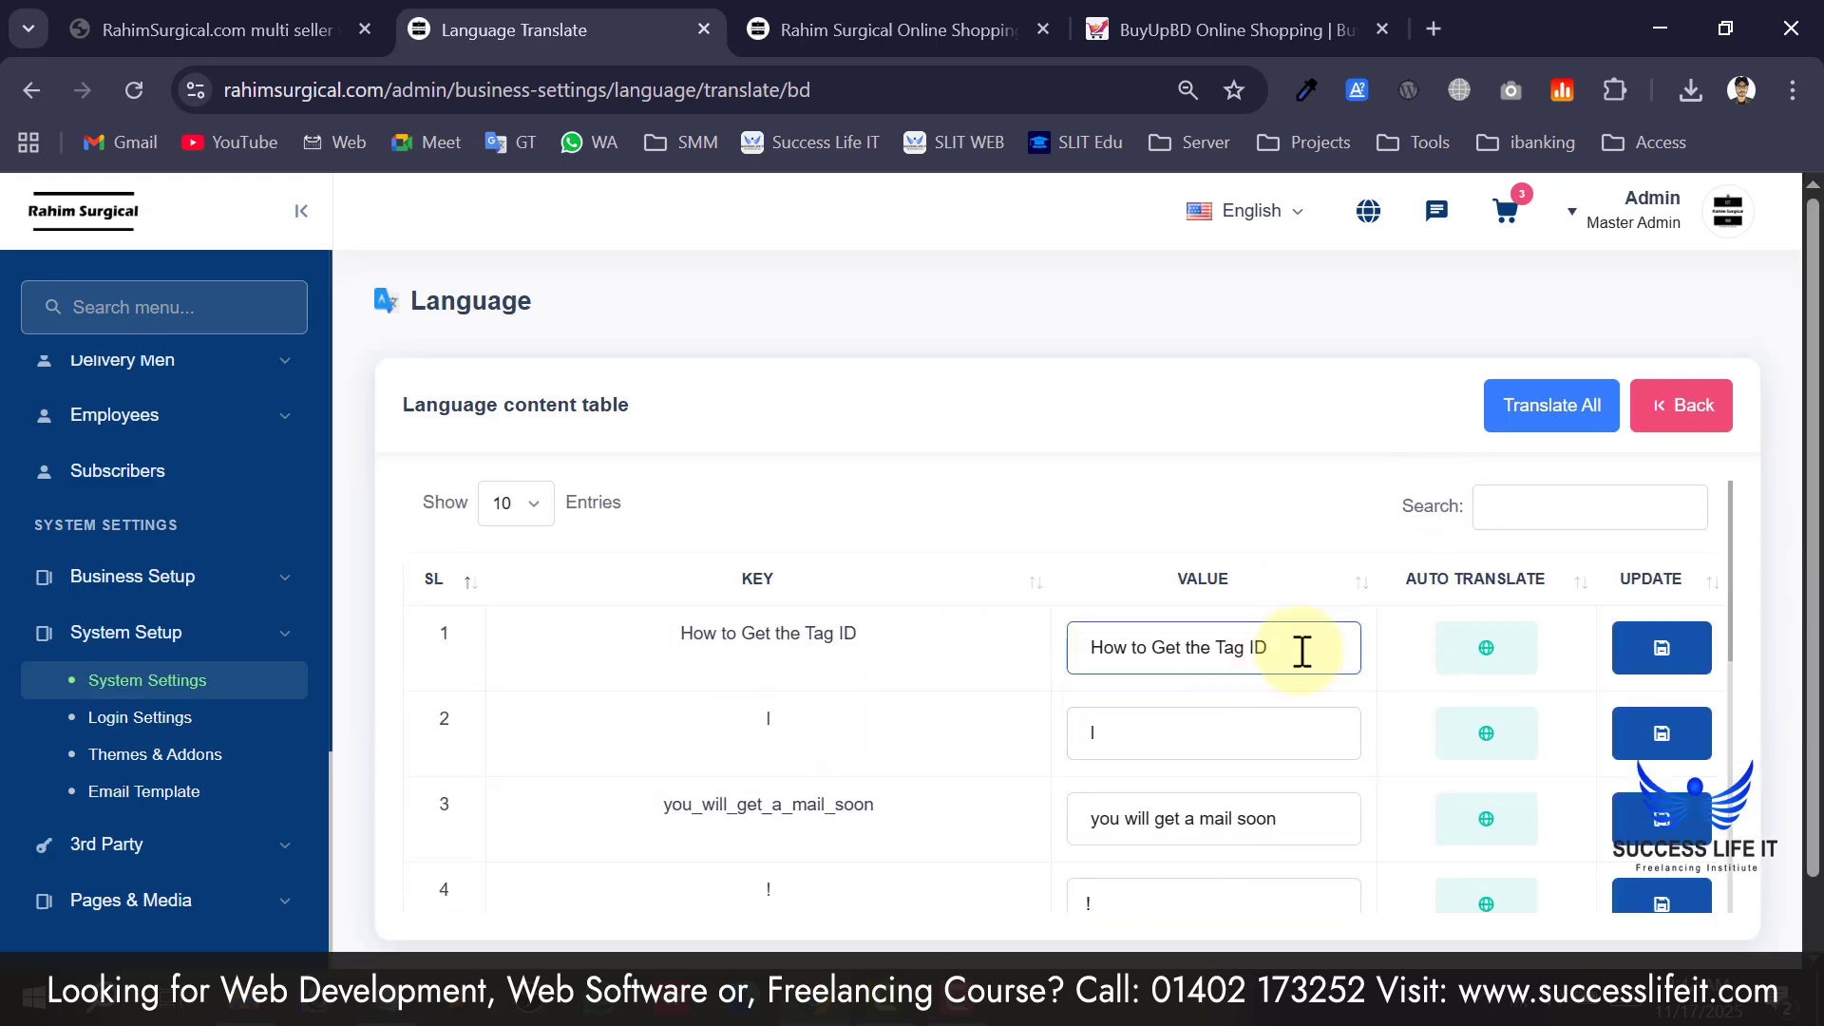
pyautogui.moveTo(692, 634); pyautogui.dragTo(829, 639)
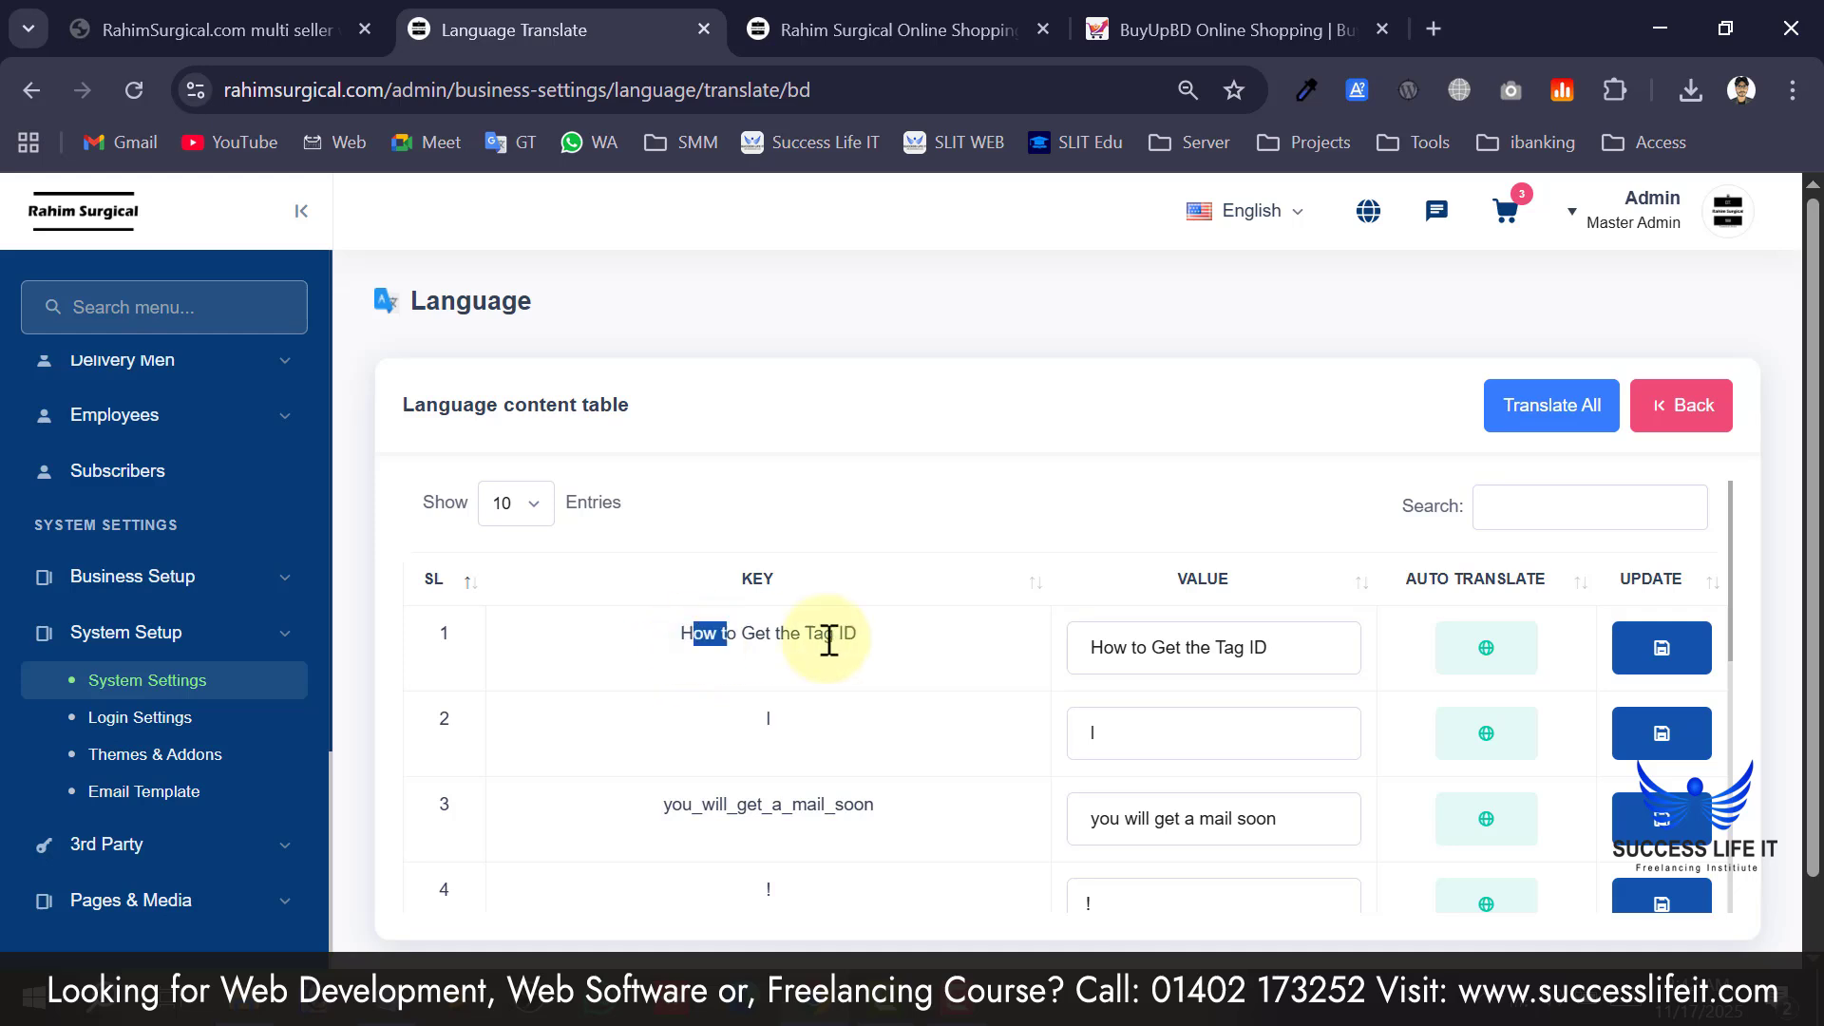
pyautogui.moveTo(1315, 651); pyautogui.dragTo(1055, 650)
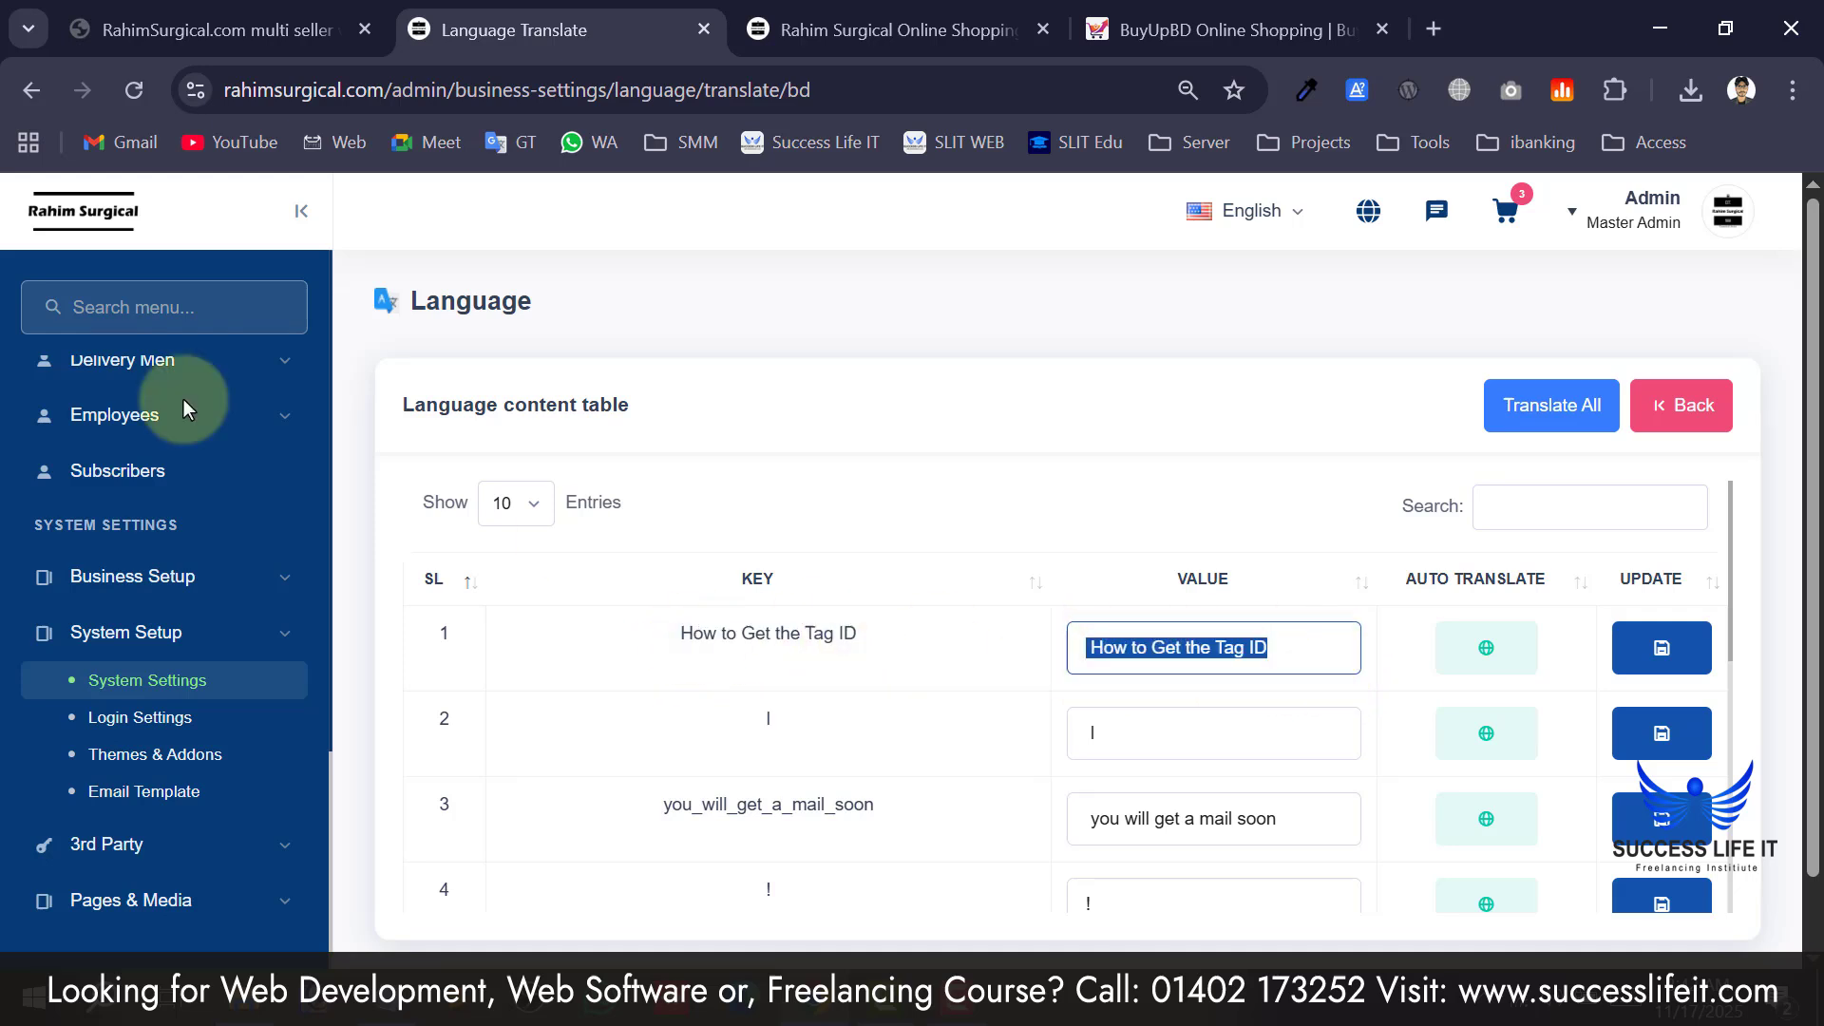
pyautogui.click(35, 87)
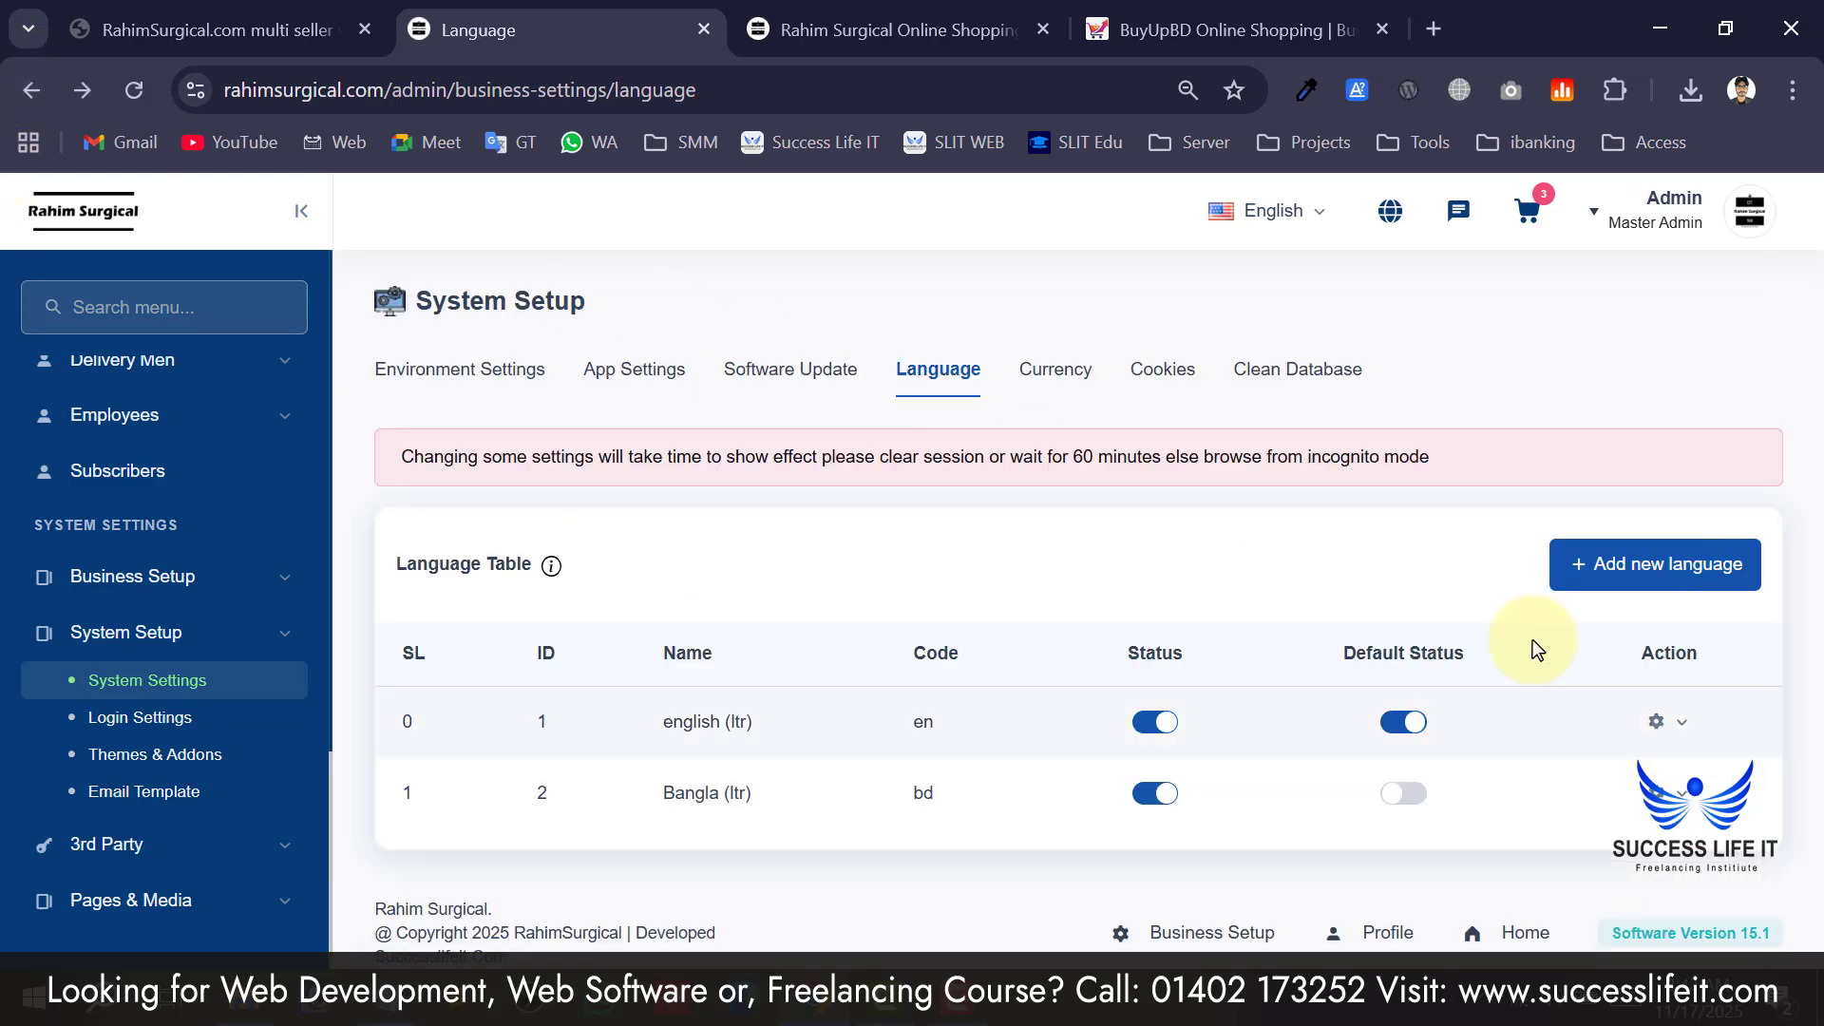
# Bring up Bangla's update form and read the notice about settings taking time.
pyautogui.click(1676, 803)
pyautogui.scroll(-1, 1577, 869)
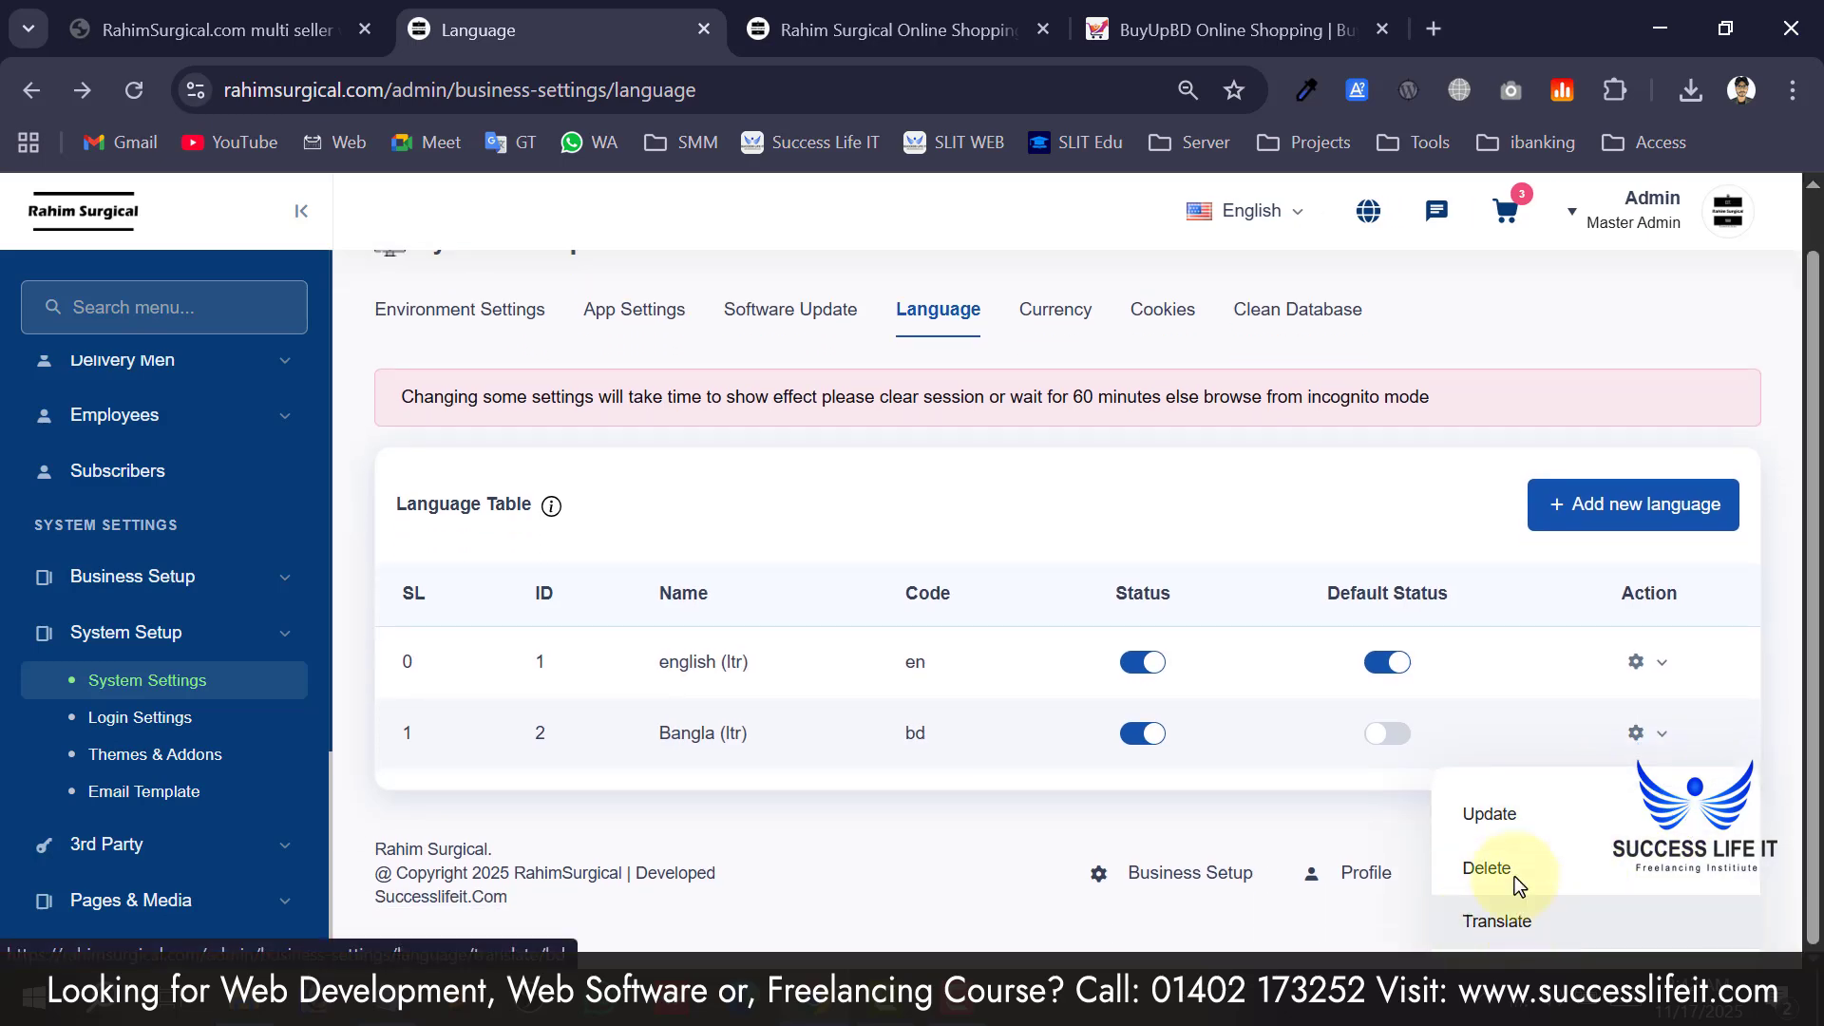
pyautogui.click(1514, 833)
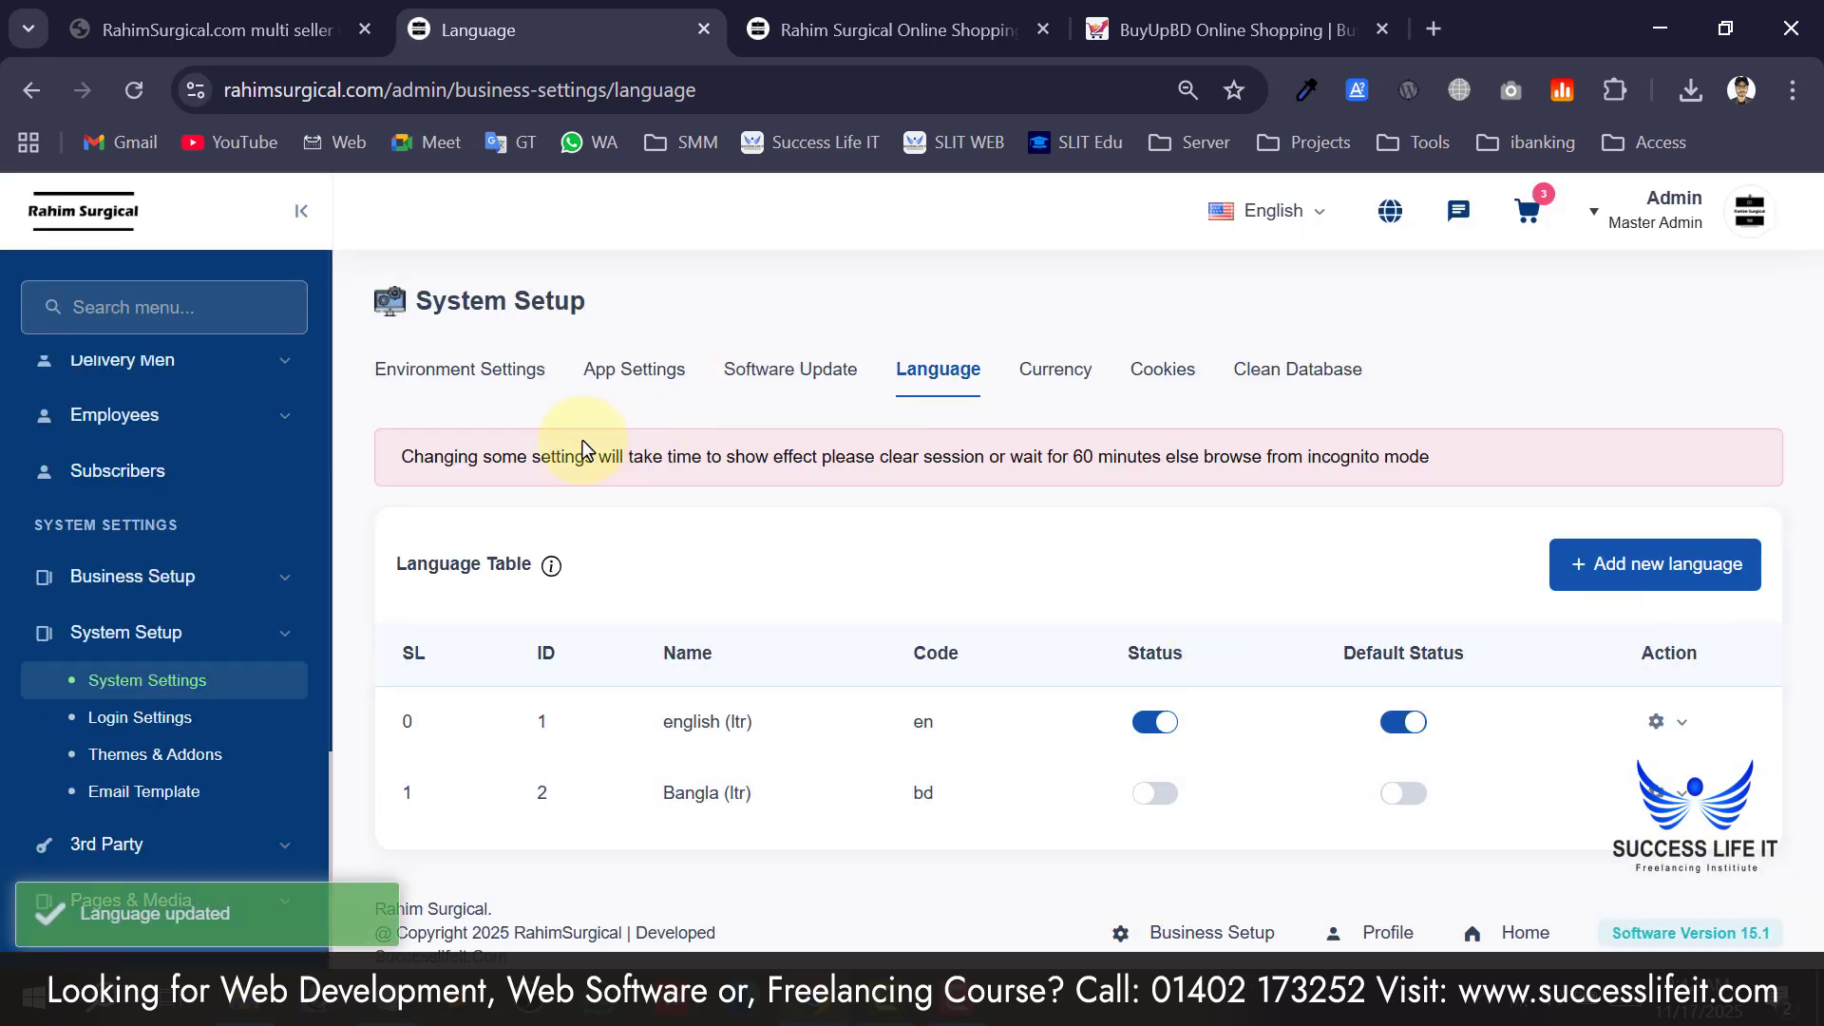
pyautogui.moveTo(609, 453); pyautogui.dragTo(964, 475)
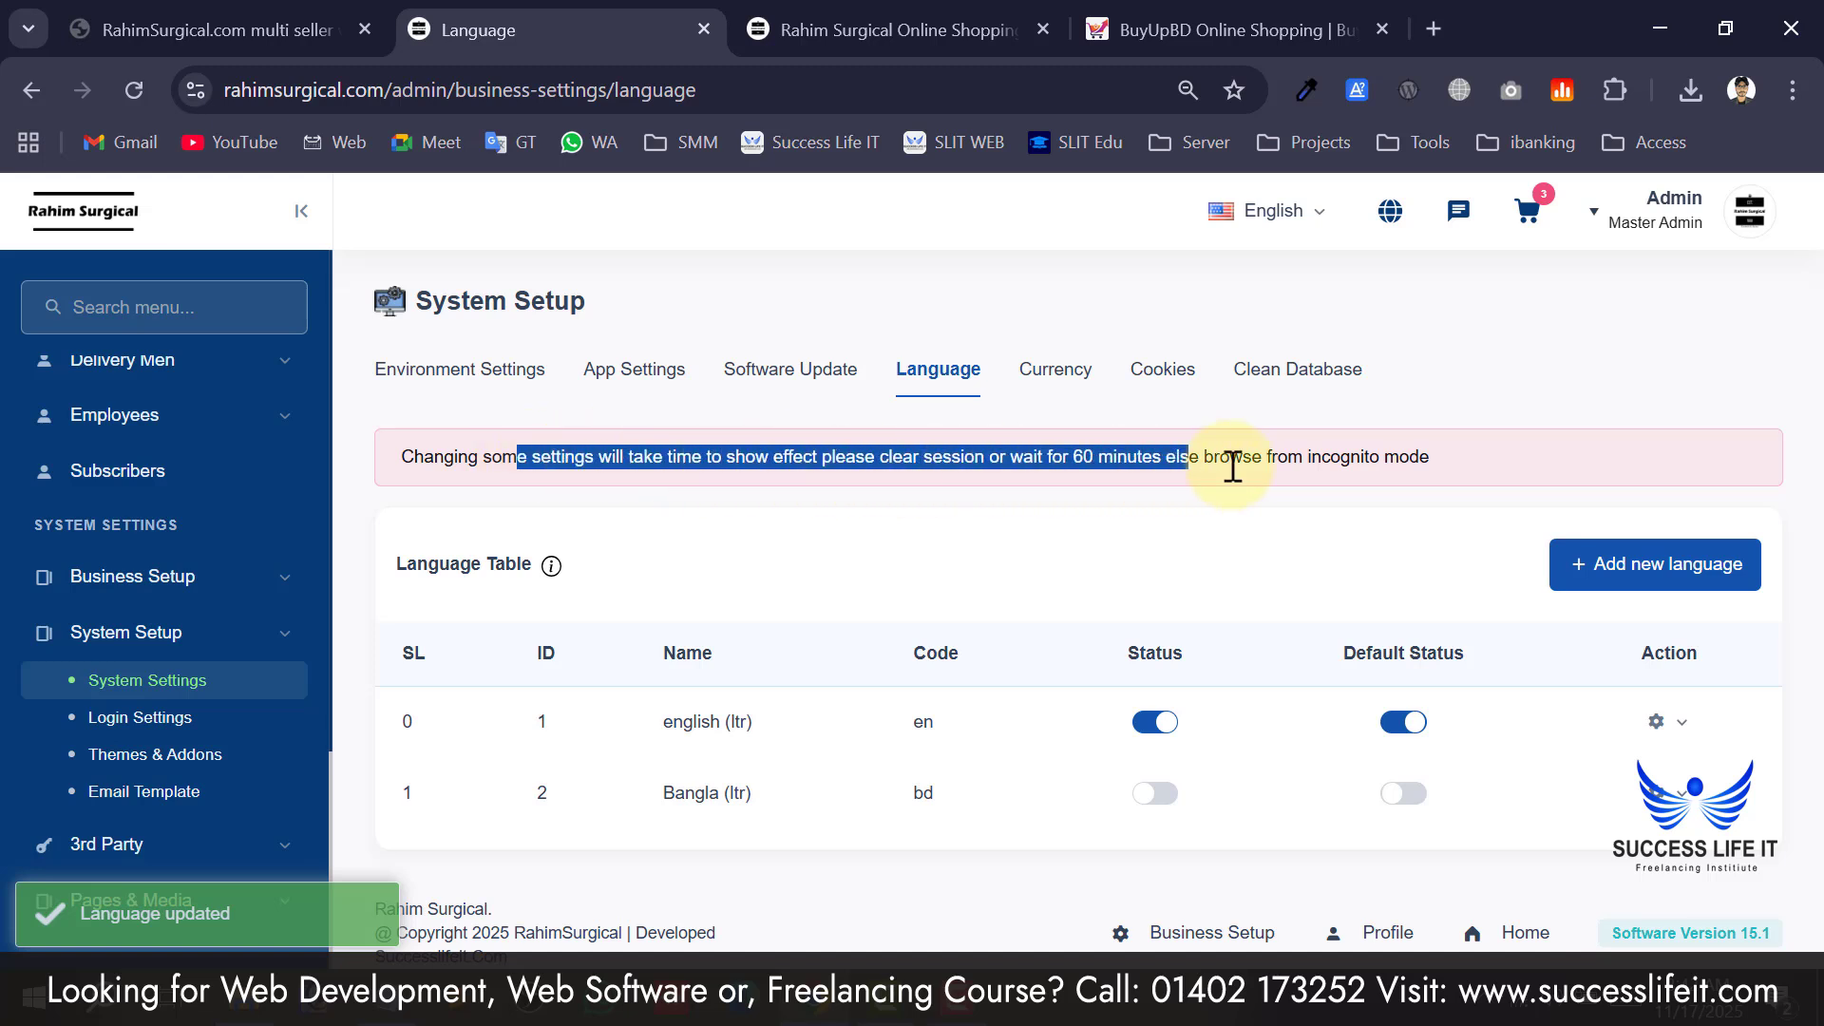
pyautogui.moveTo(1232, 466); pyautogui.dragTo(1314, 476)
pyautogui.click(1269, 509)
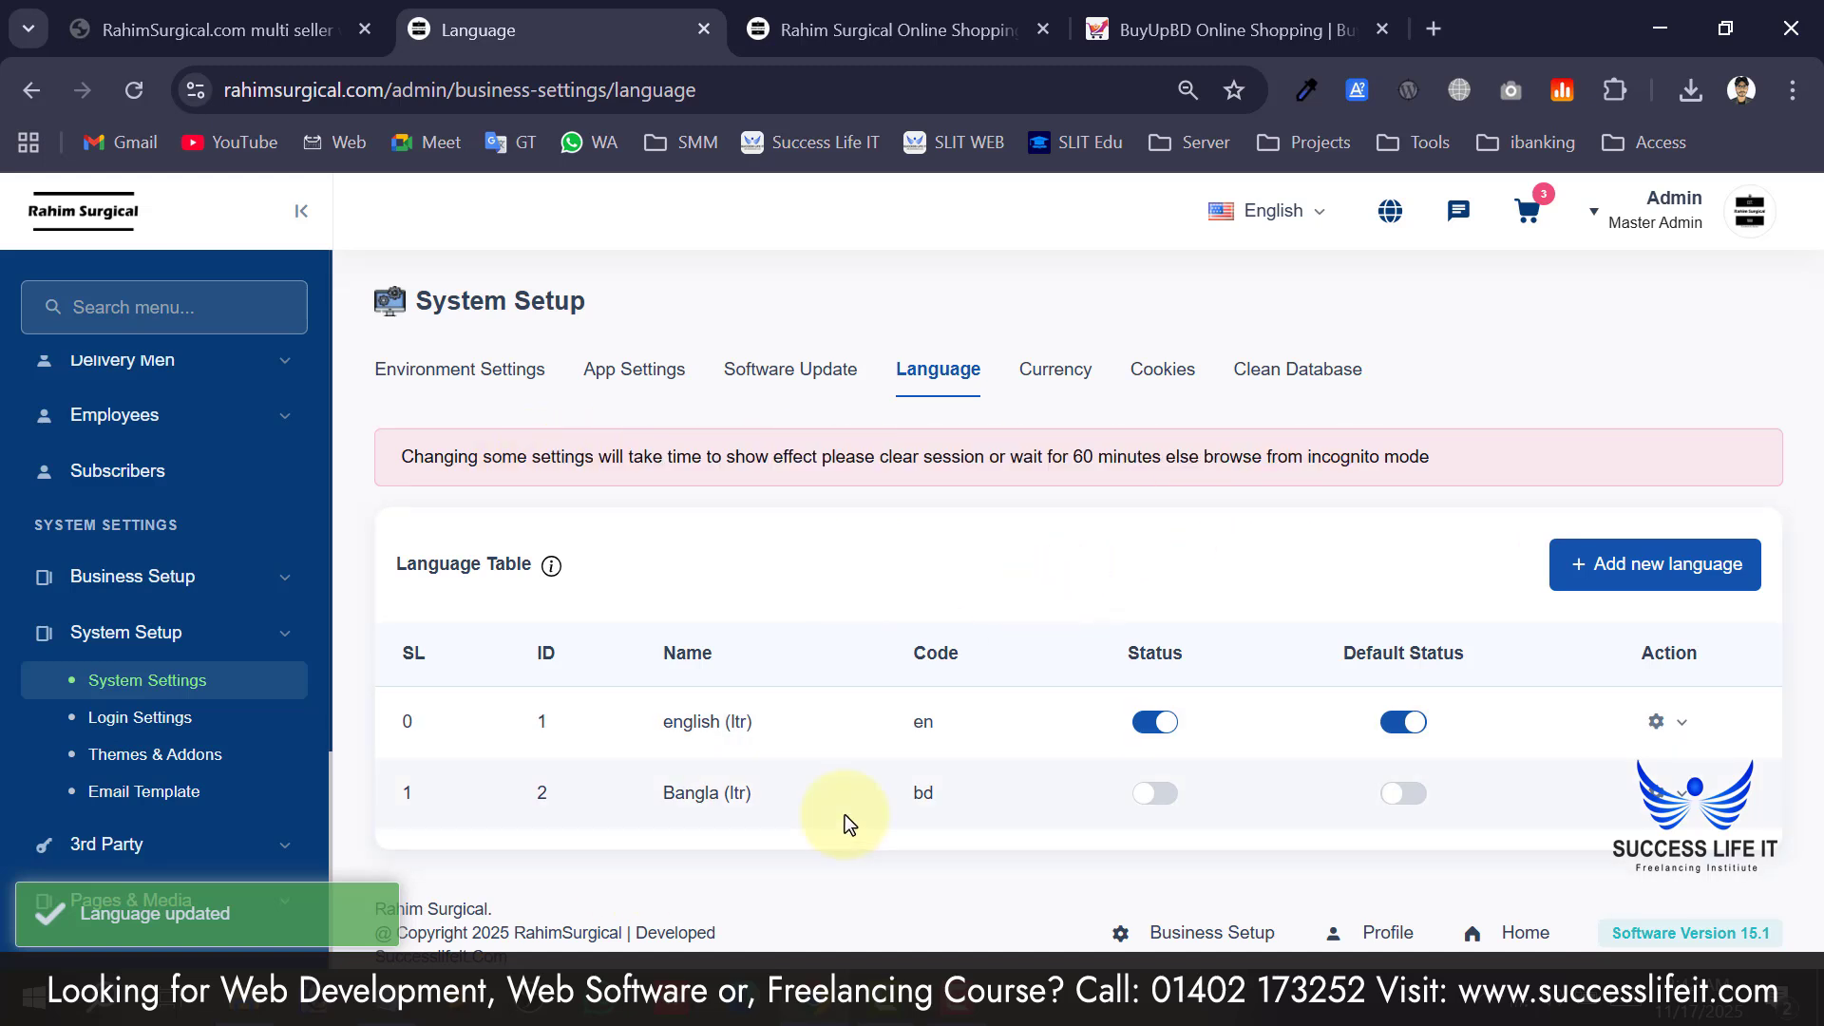
# Switch Bangla's status back on and show its update, delete and translate actions.
pyautogui.click(1151, 794)
pyautogui.click(826, 703)
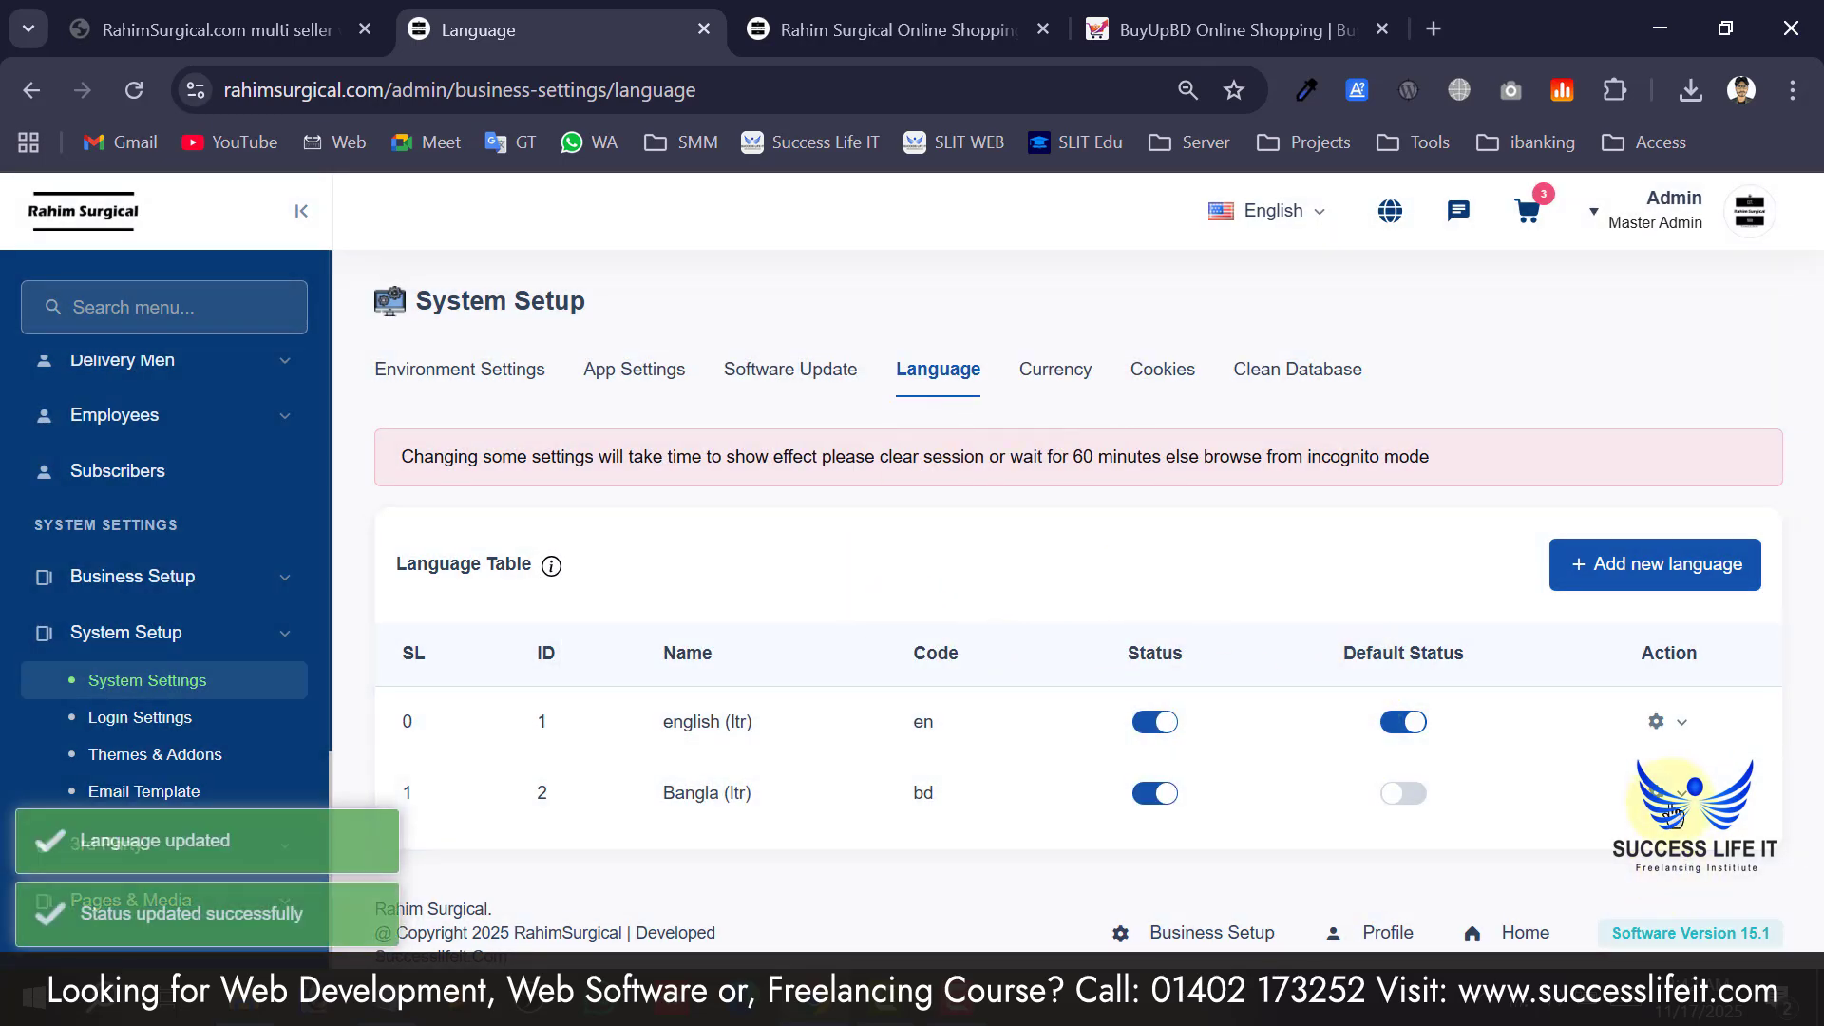
pyautogui.click(1661, 792)
pyautogui.scroll(-1, 1594, 863)
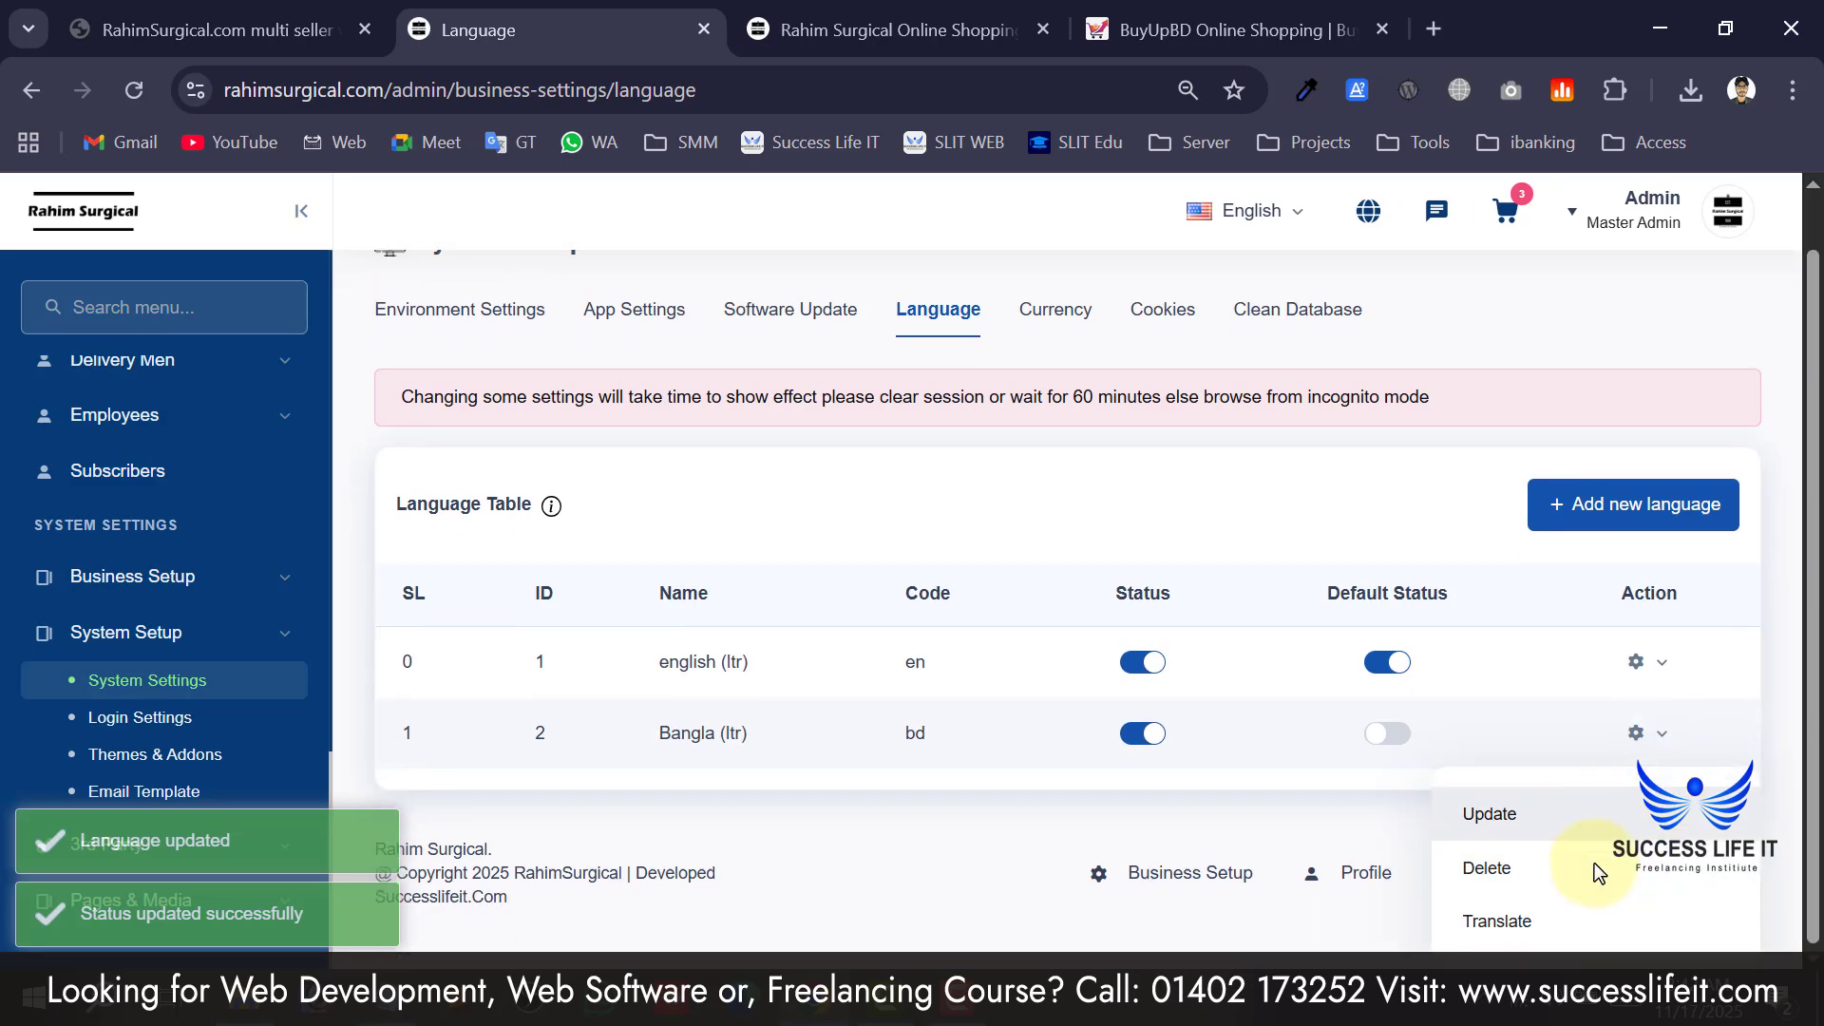
# Run Translate All for Bangla, reaching 0.21%, then go back to the language table.
pyautogui.click(1548, 927)
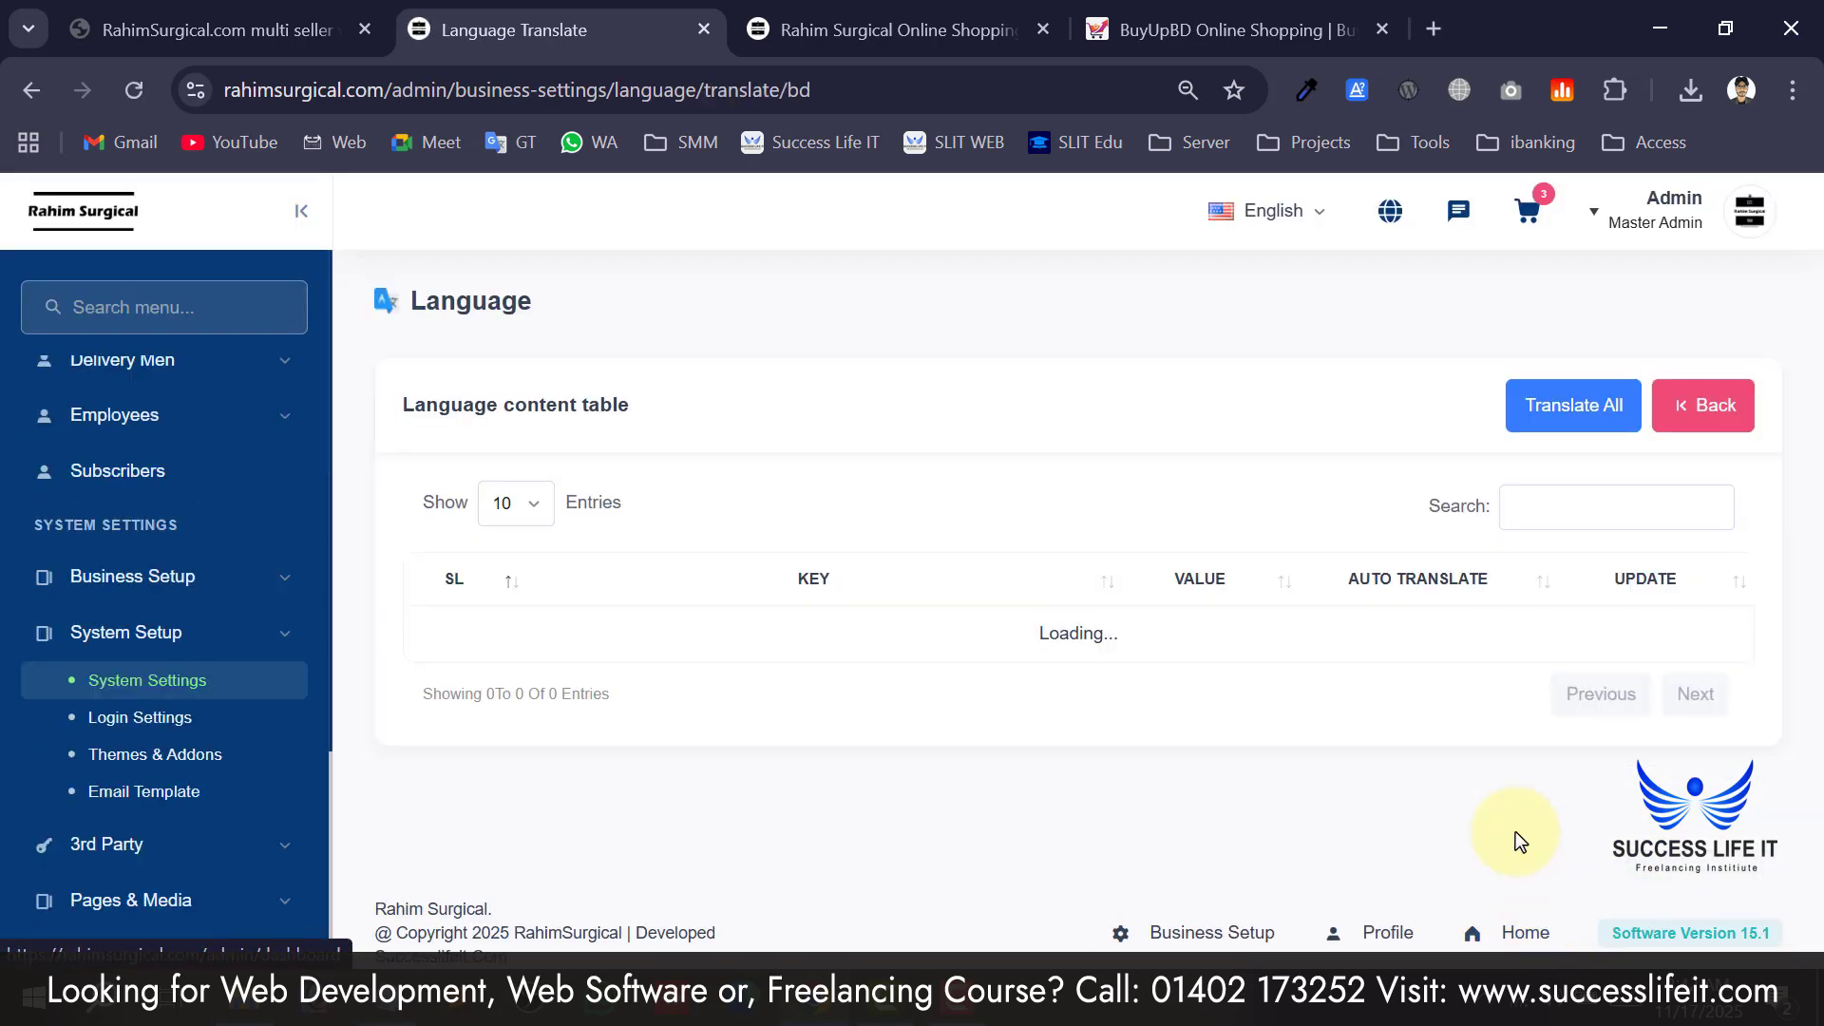
pyautogui.click(1583, 408)
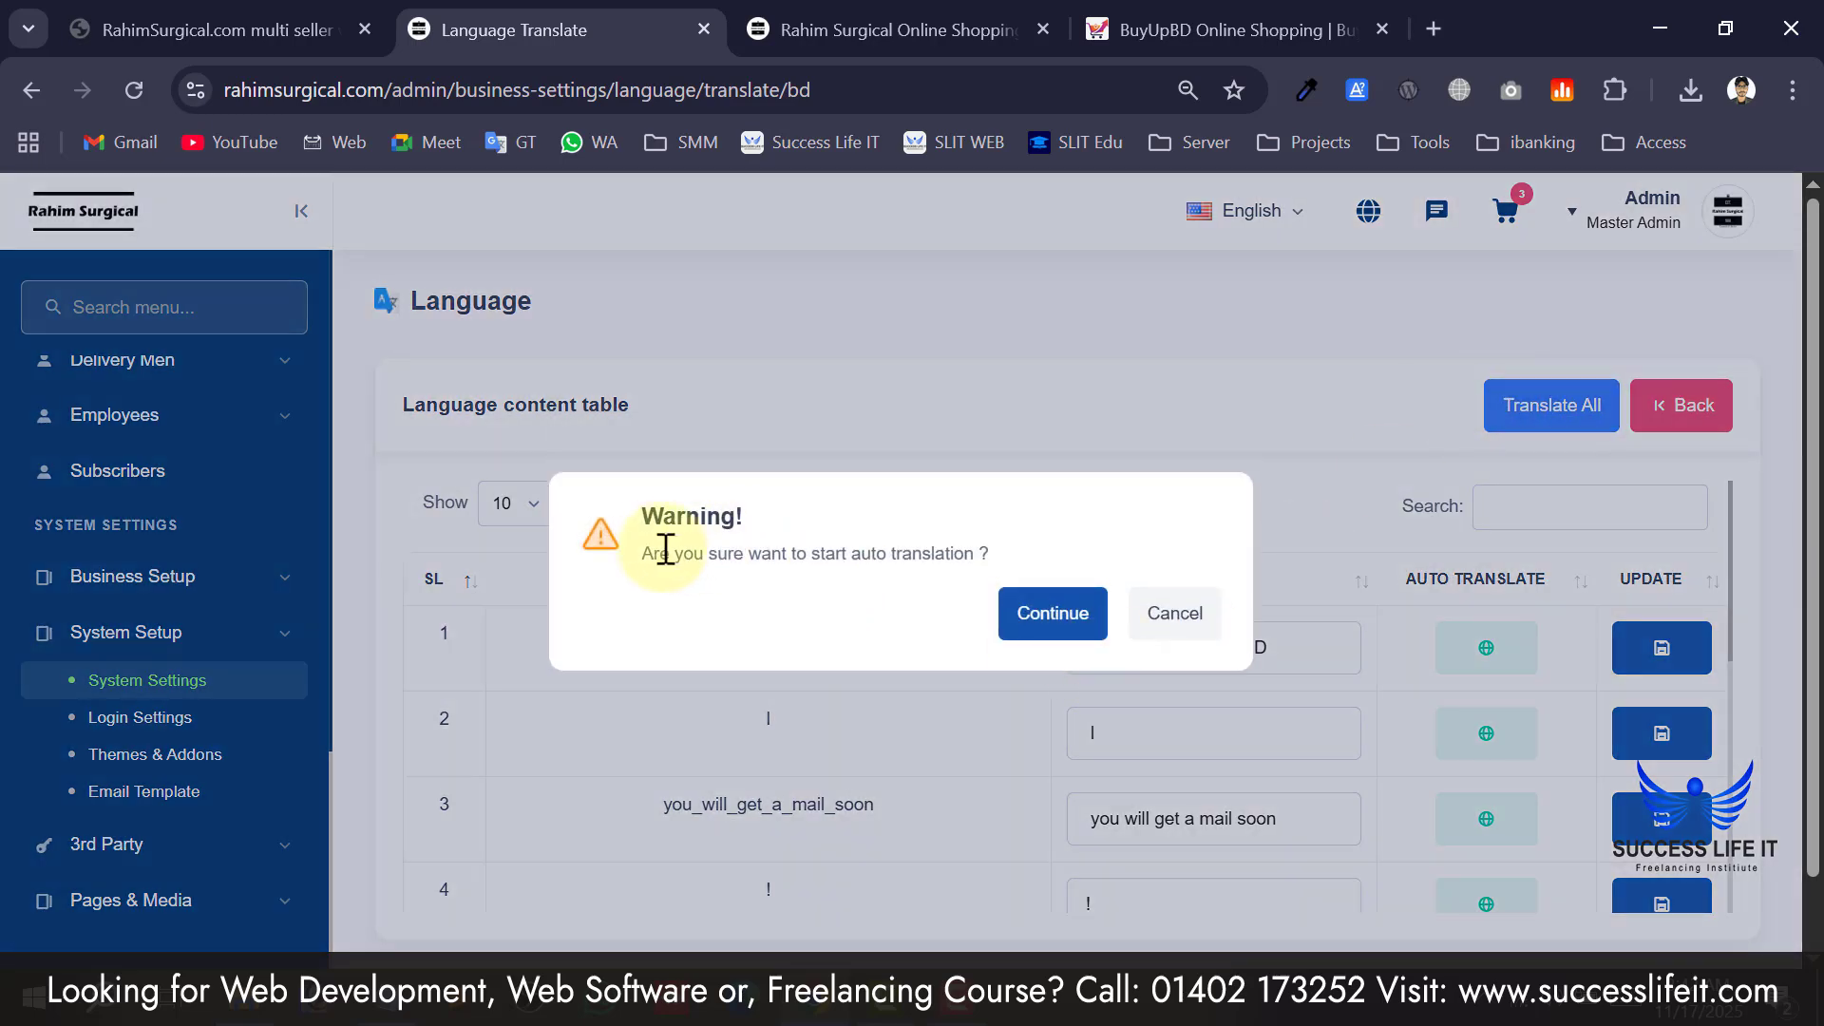
pyautogui.click(1033, 604)
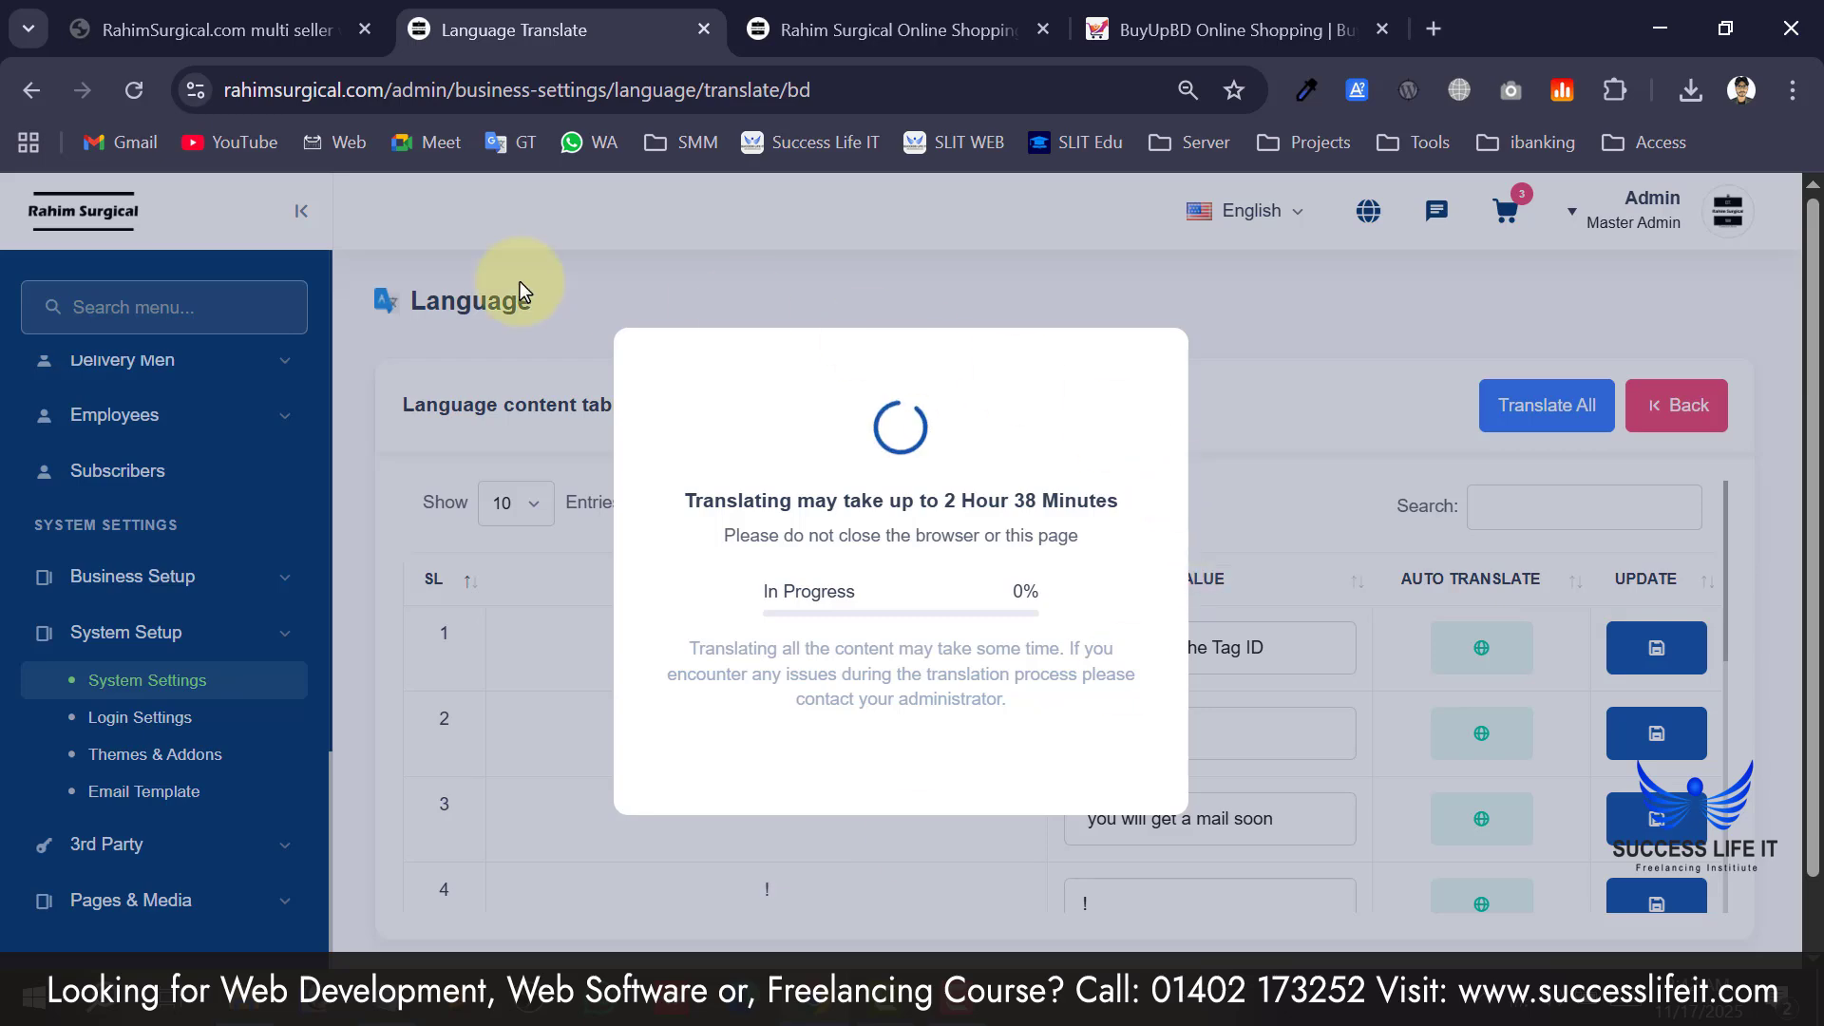
pyautogui.click(34, 93)
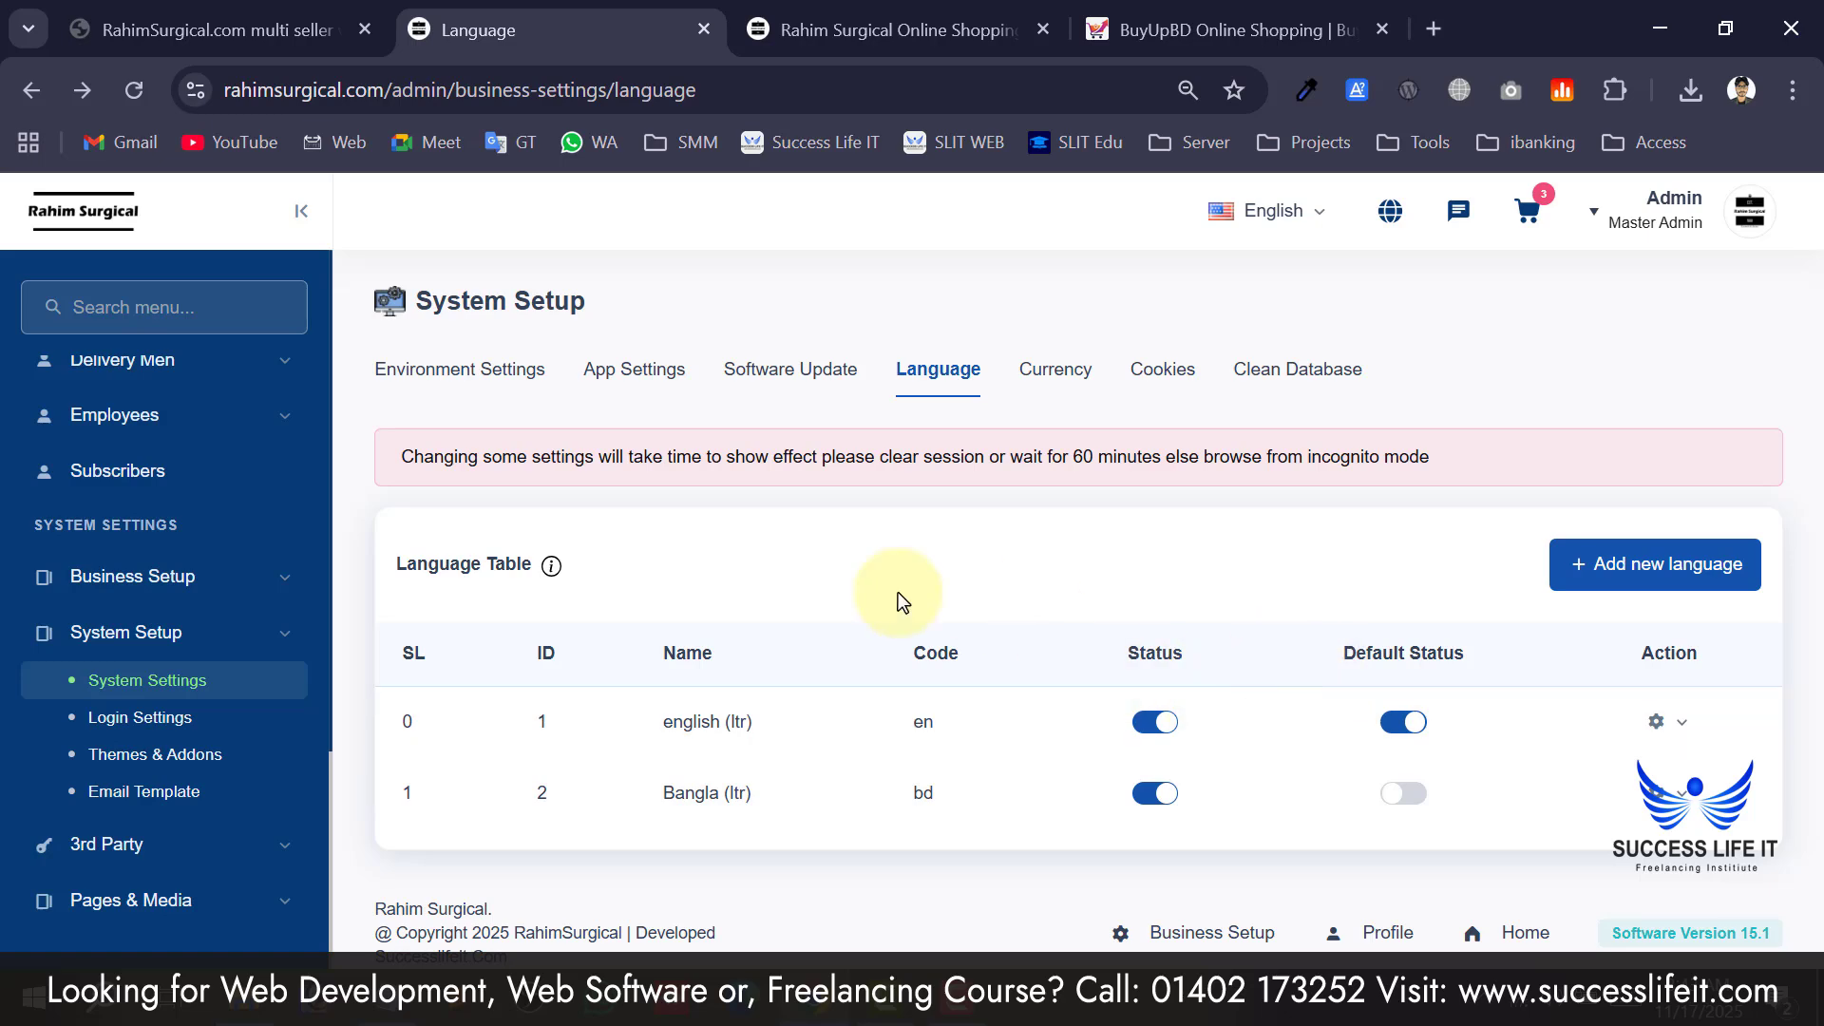
pyautogui.scroll(10, 190, 513)
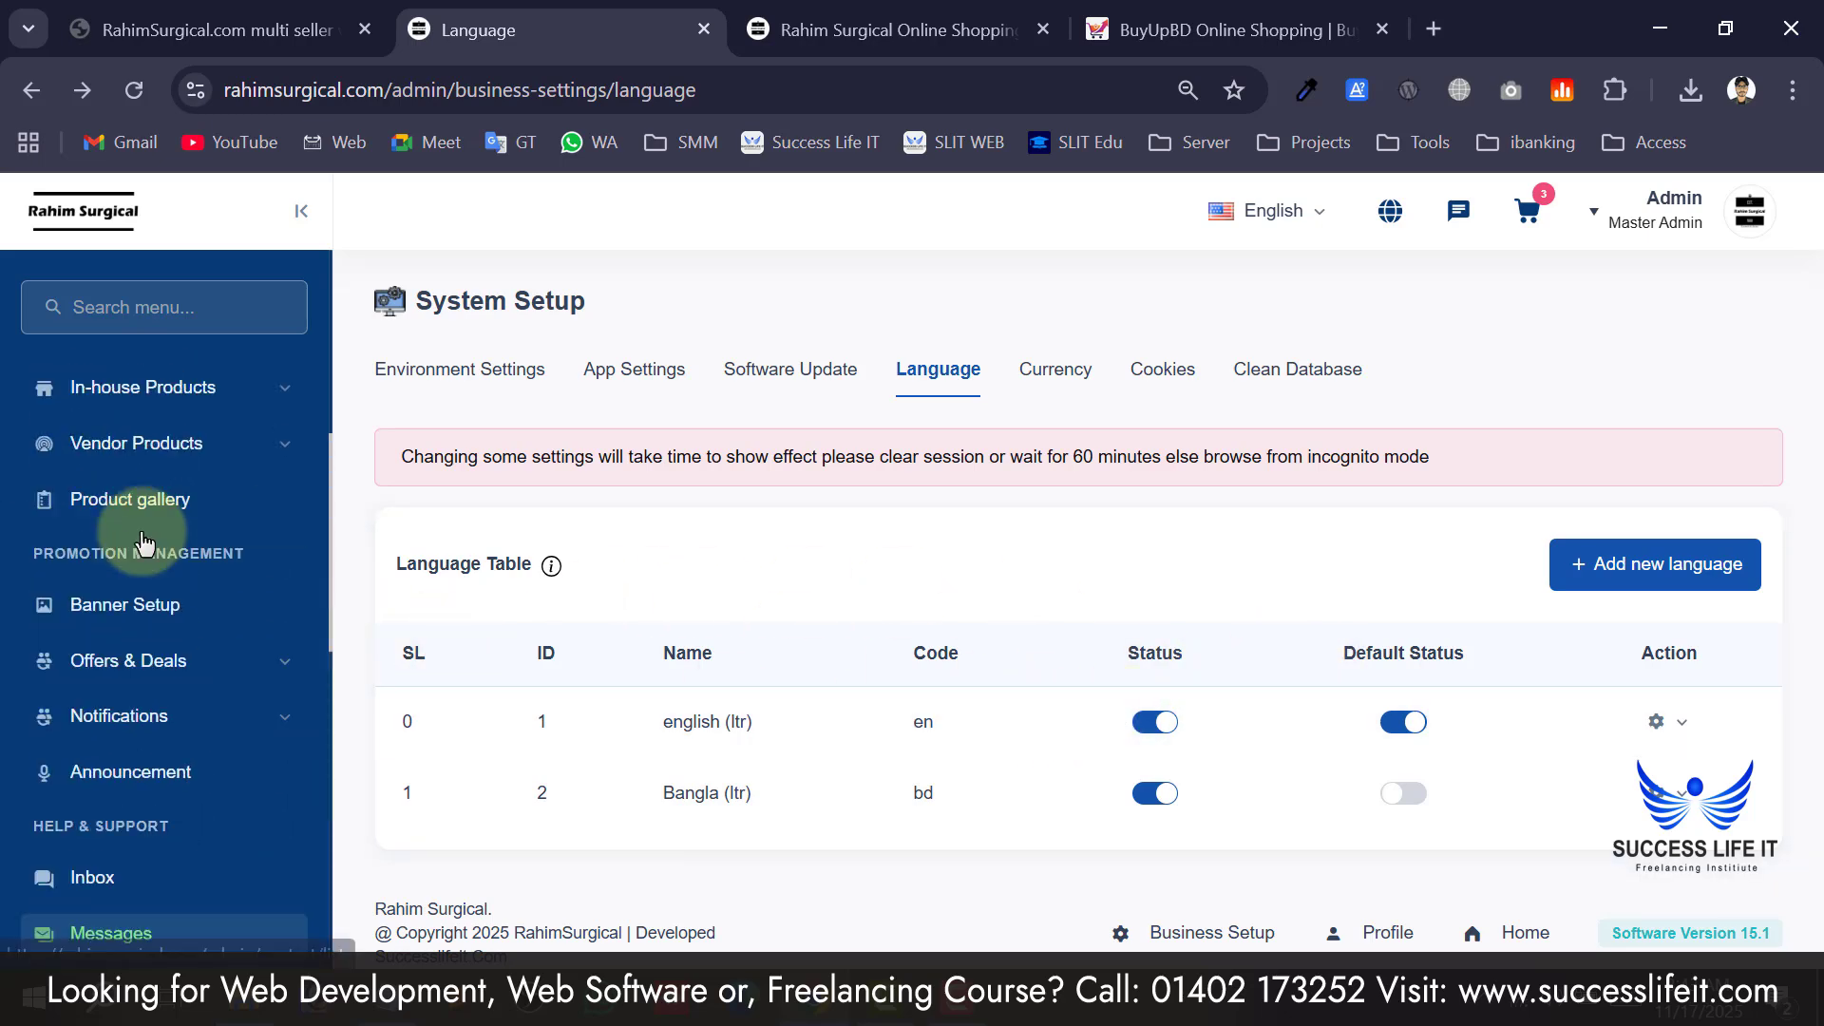
pyautogui.scroll(-5, 229, 540)
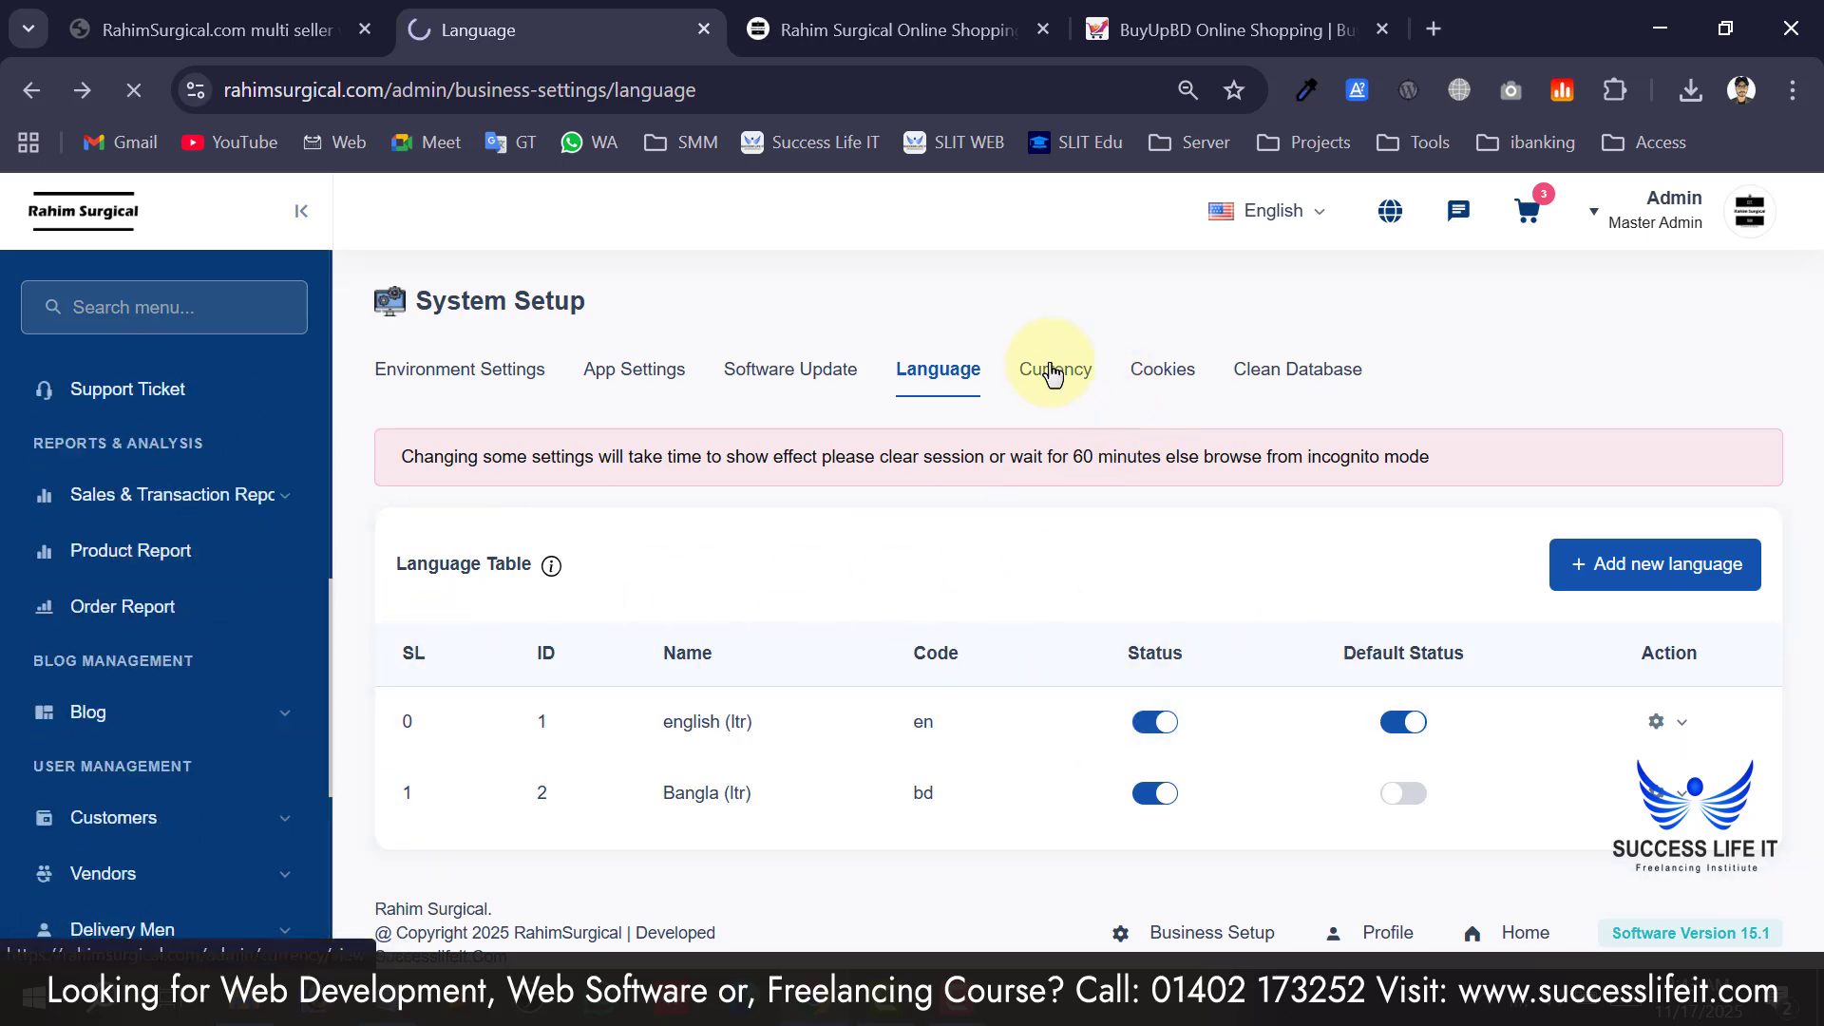
# Scroll the currency list, then move to Cookie settings and focus the Cookie Text box.
pyautogui.scroll(-6, 745, 665)
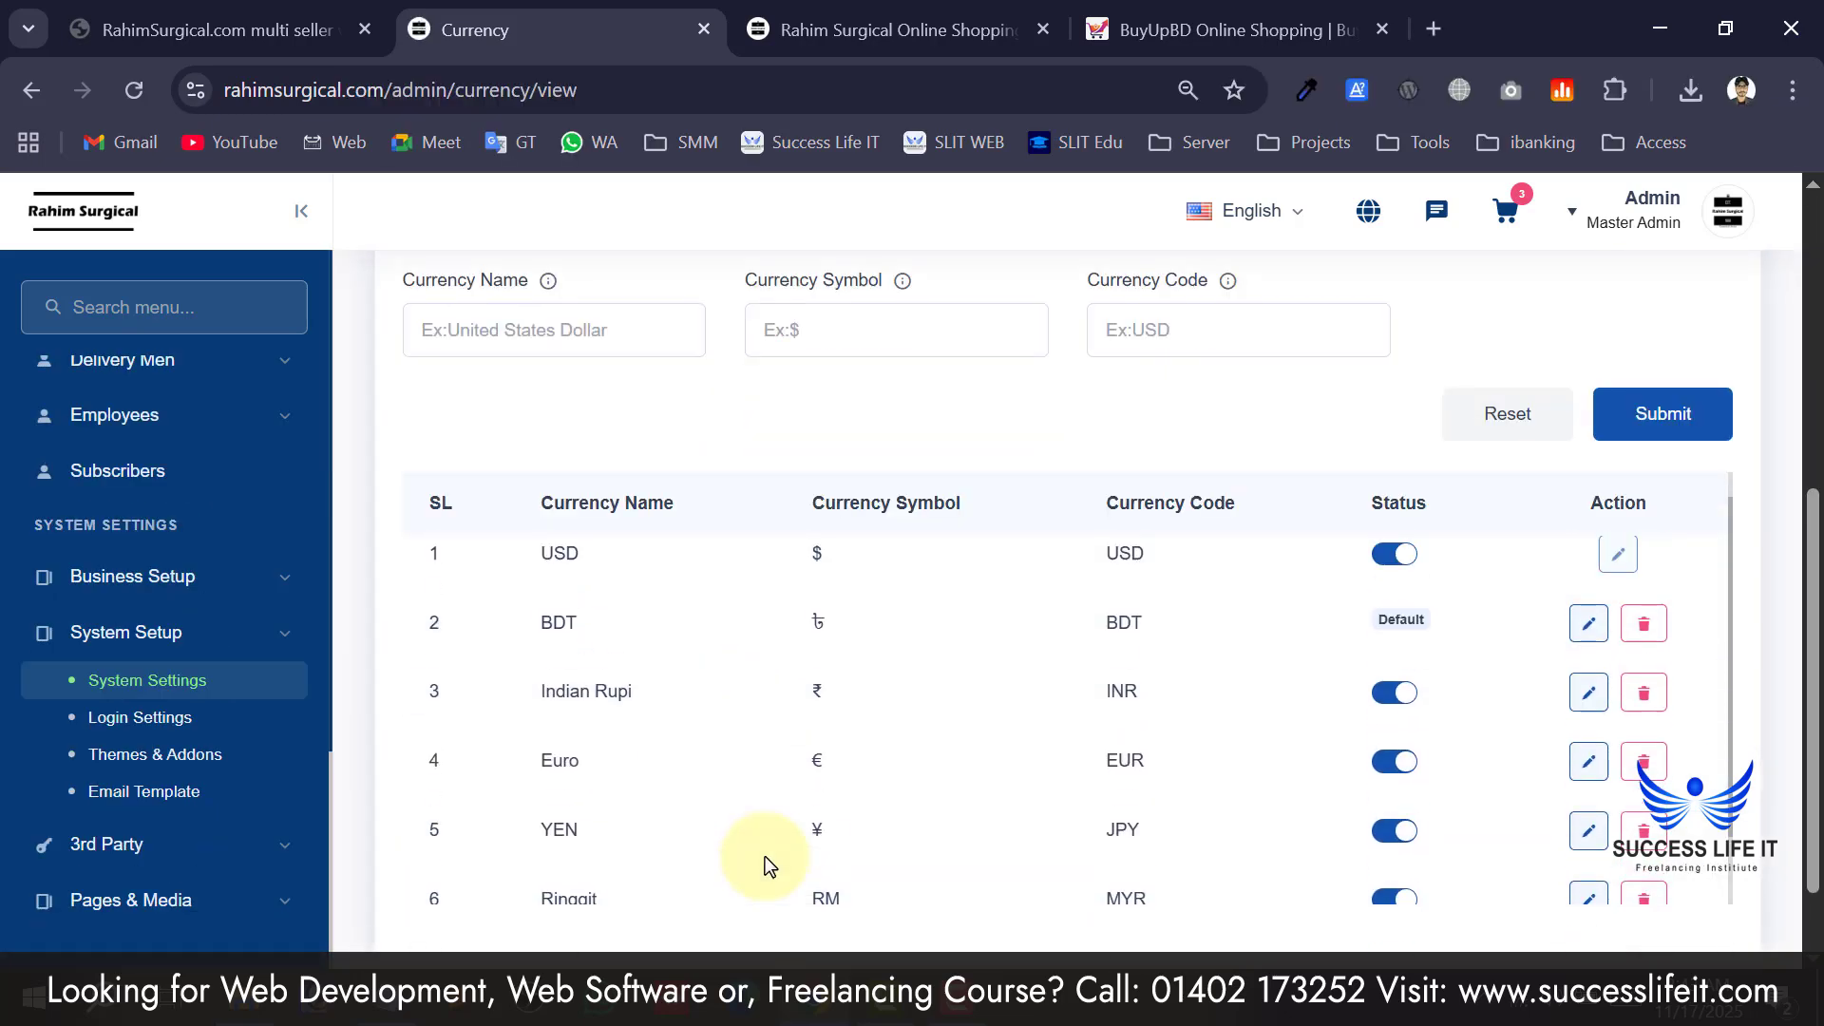
pyautogui.scroll(6, 1102, 537)
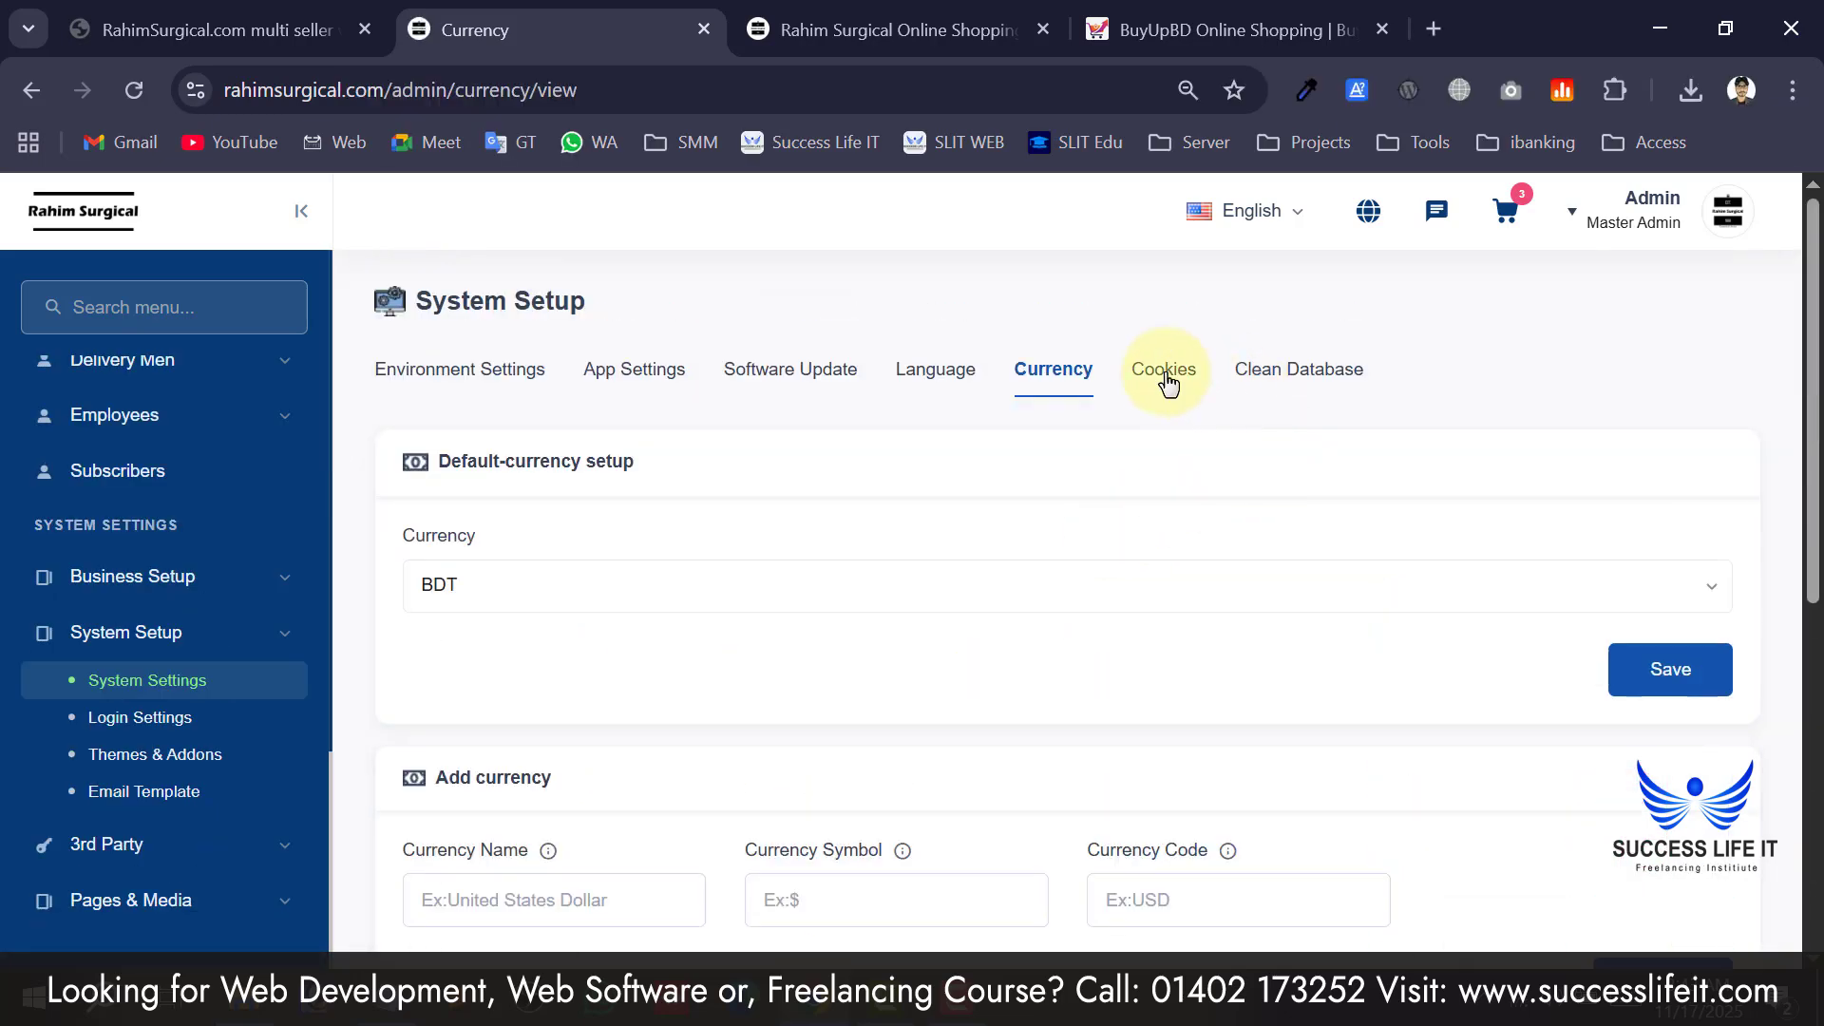
pyautogui.click(1167, 375)
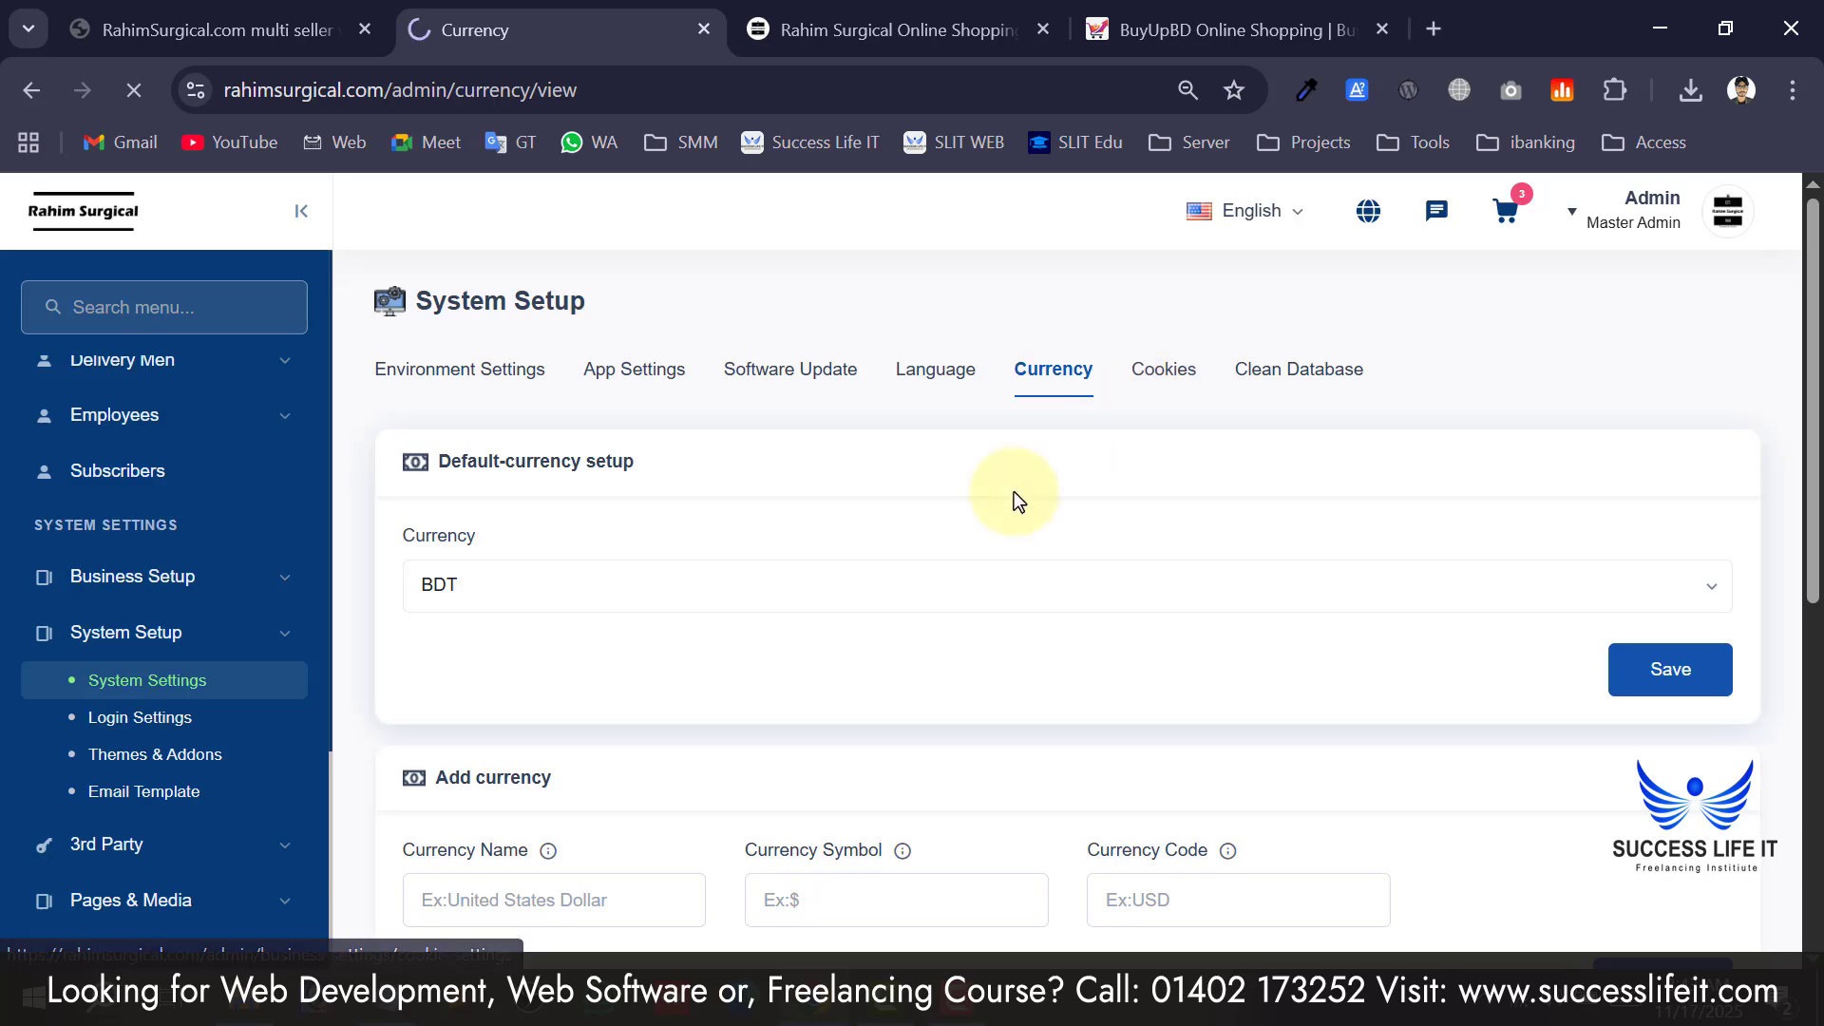
pyautogui.click(676, 635)
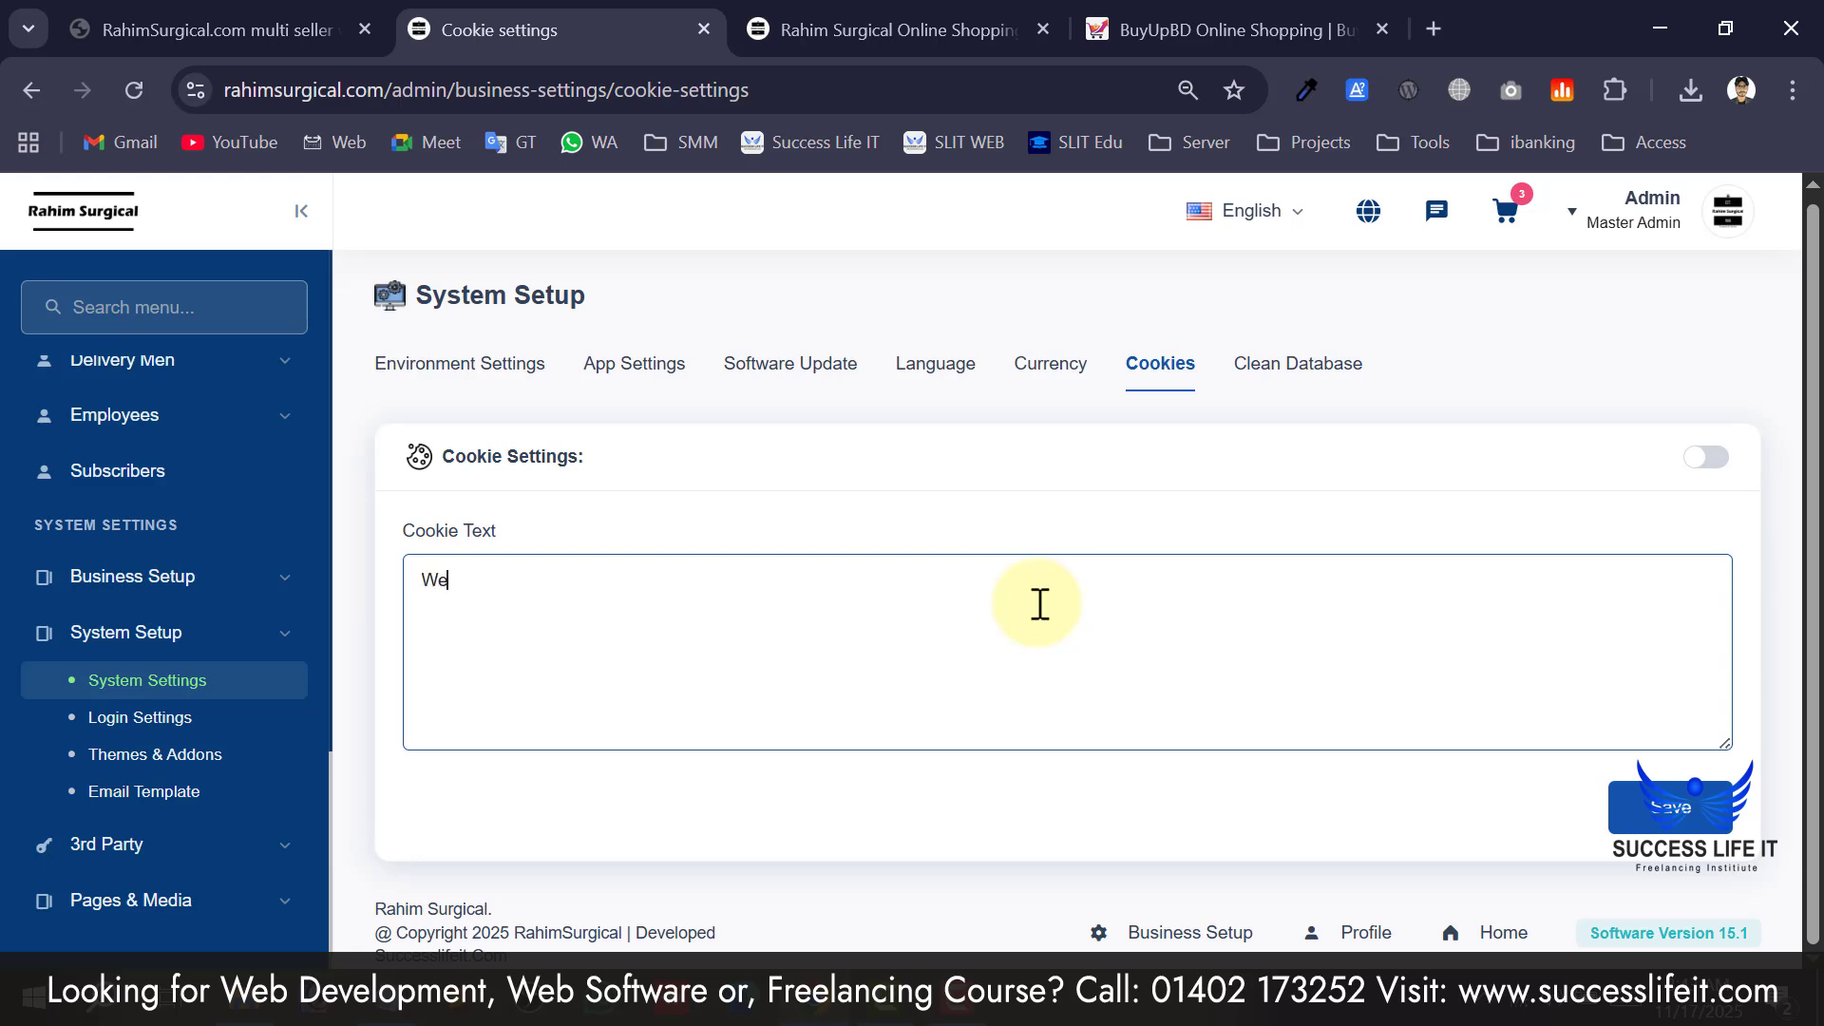
# Save the cookie text 'Welcosgherhth' and switch the cookie notice on.
pyautogui.write('Welcosgherhth')
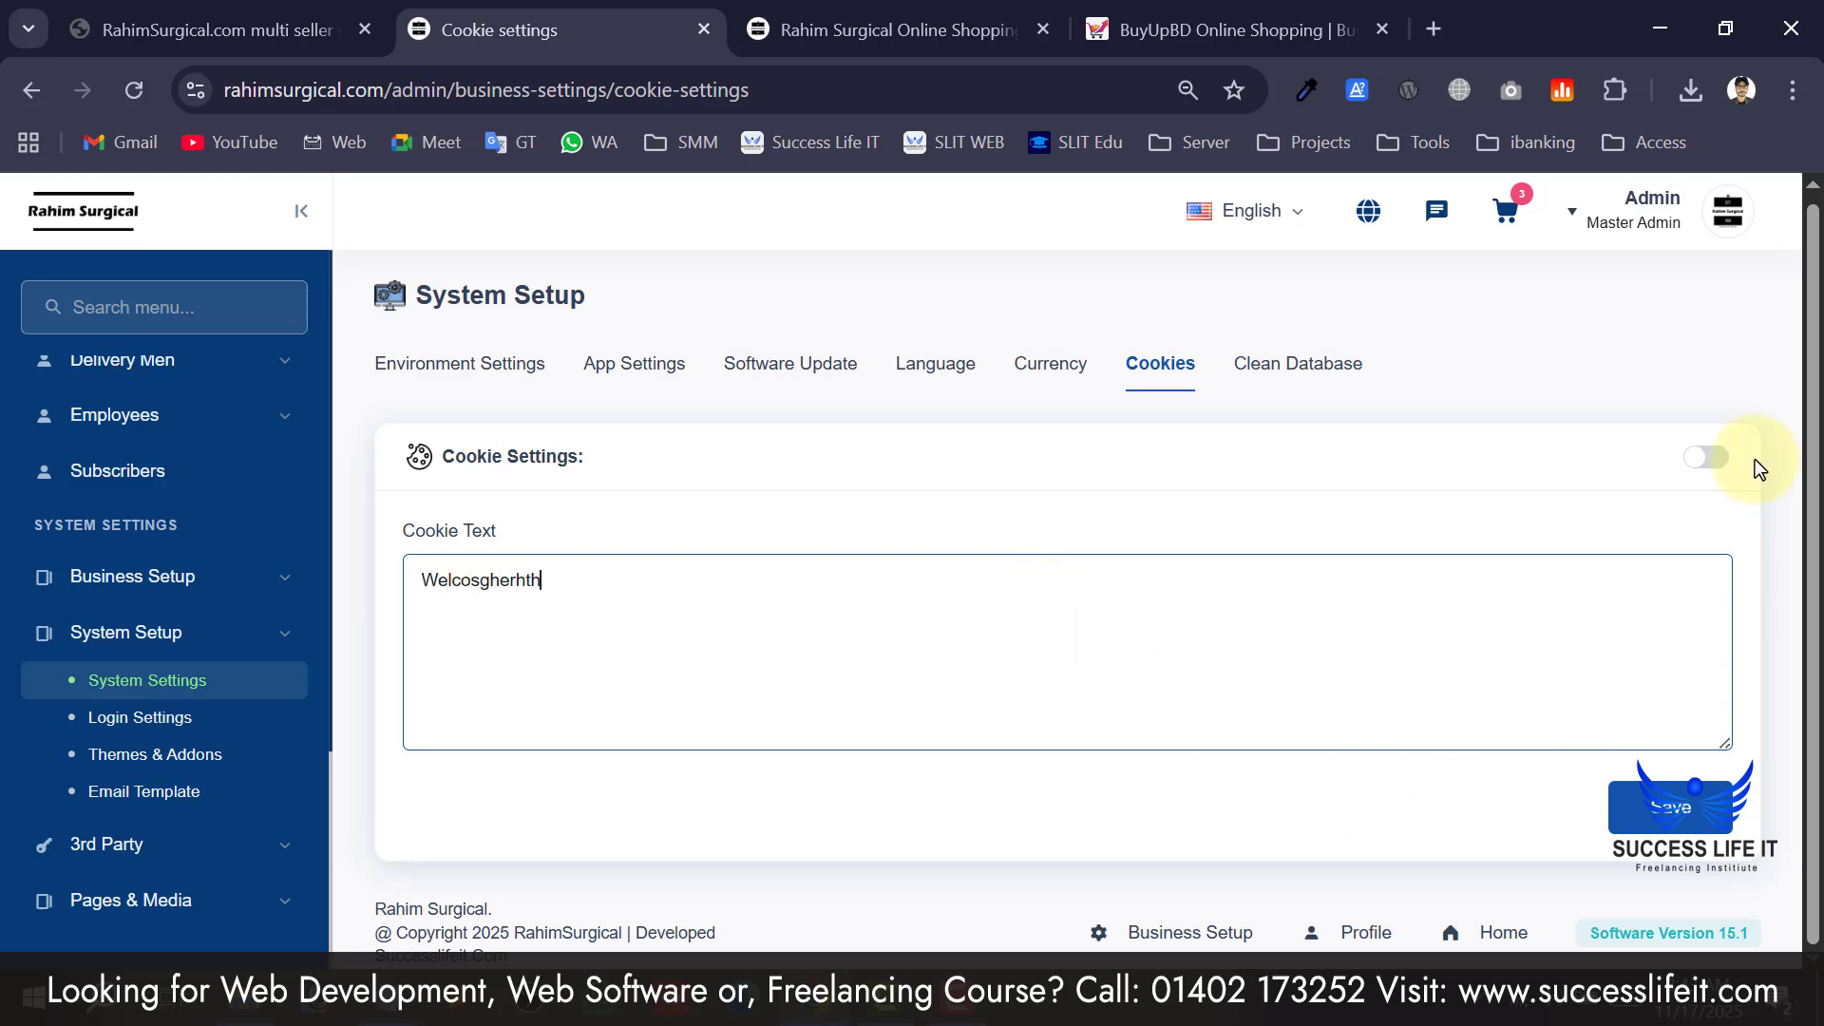
pyautogui.click(1669, 802)
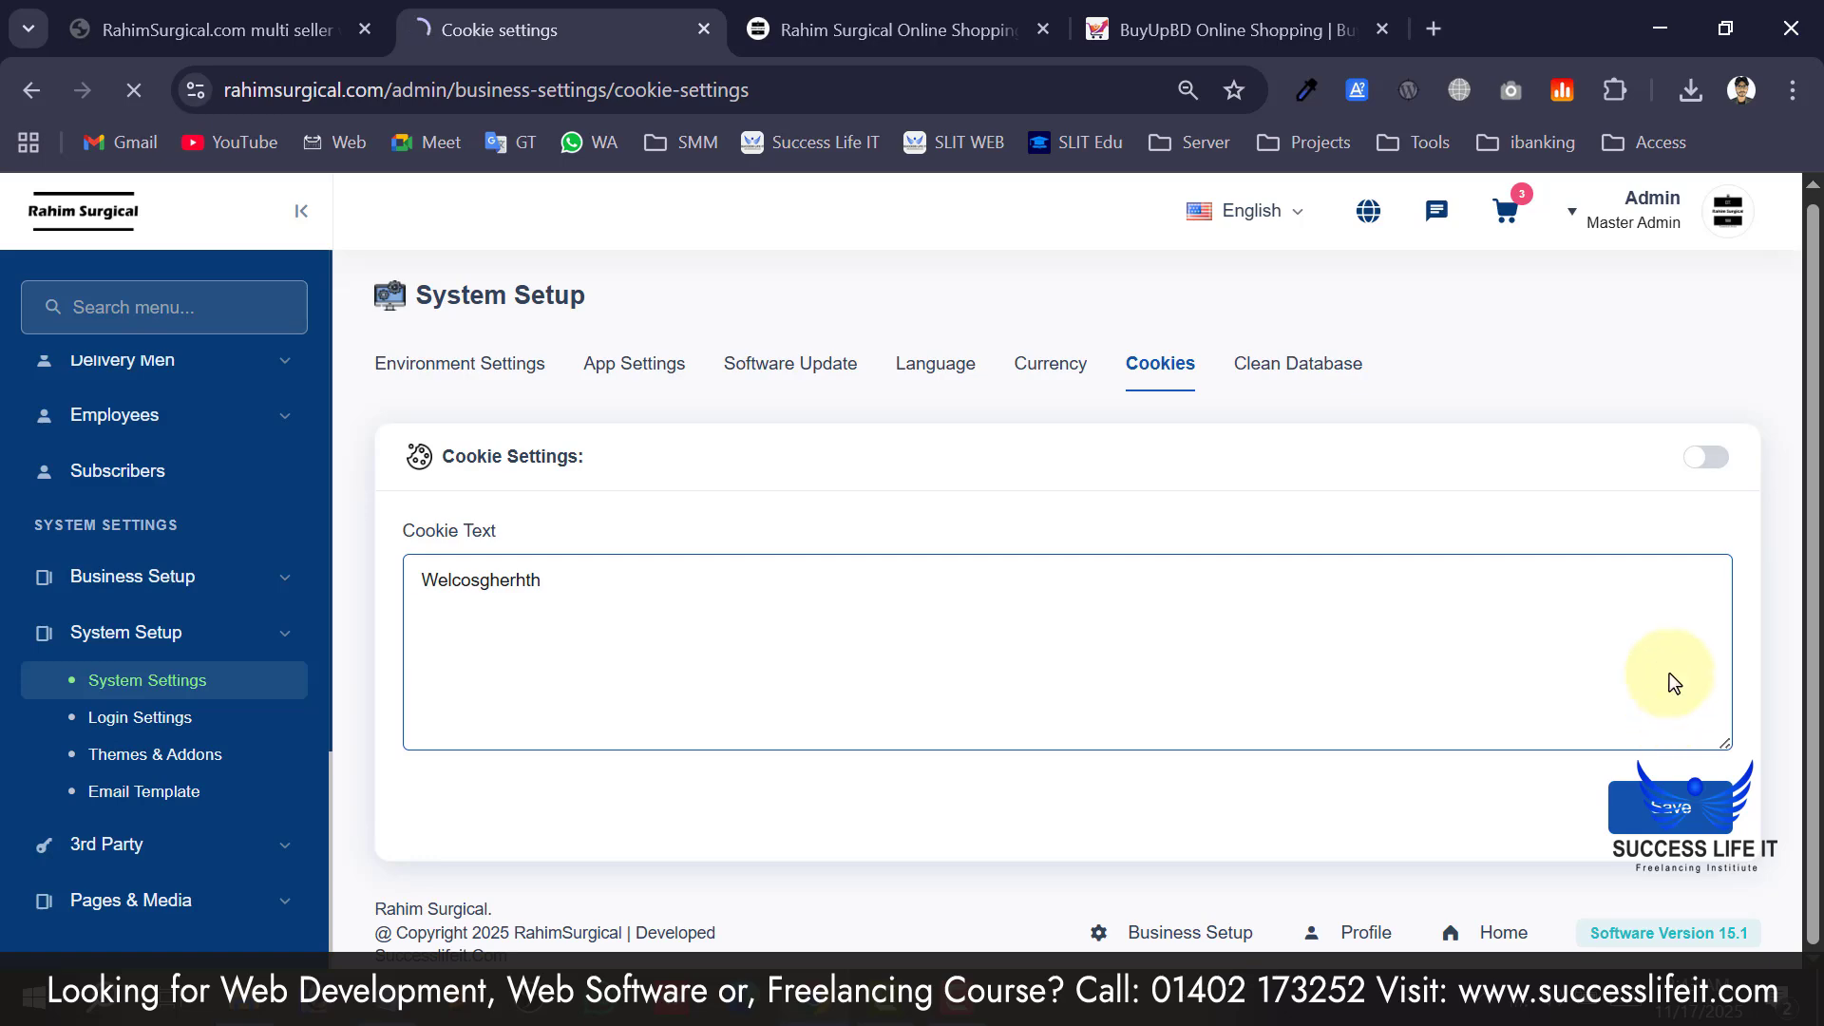
pyautogui.click(1708, 463)
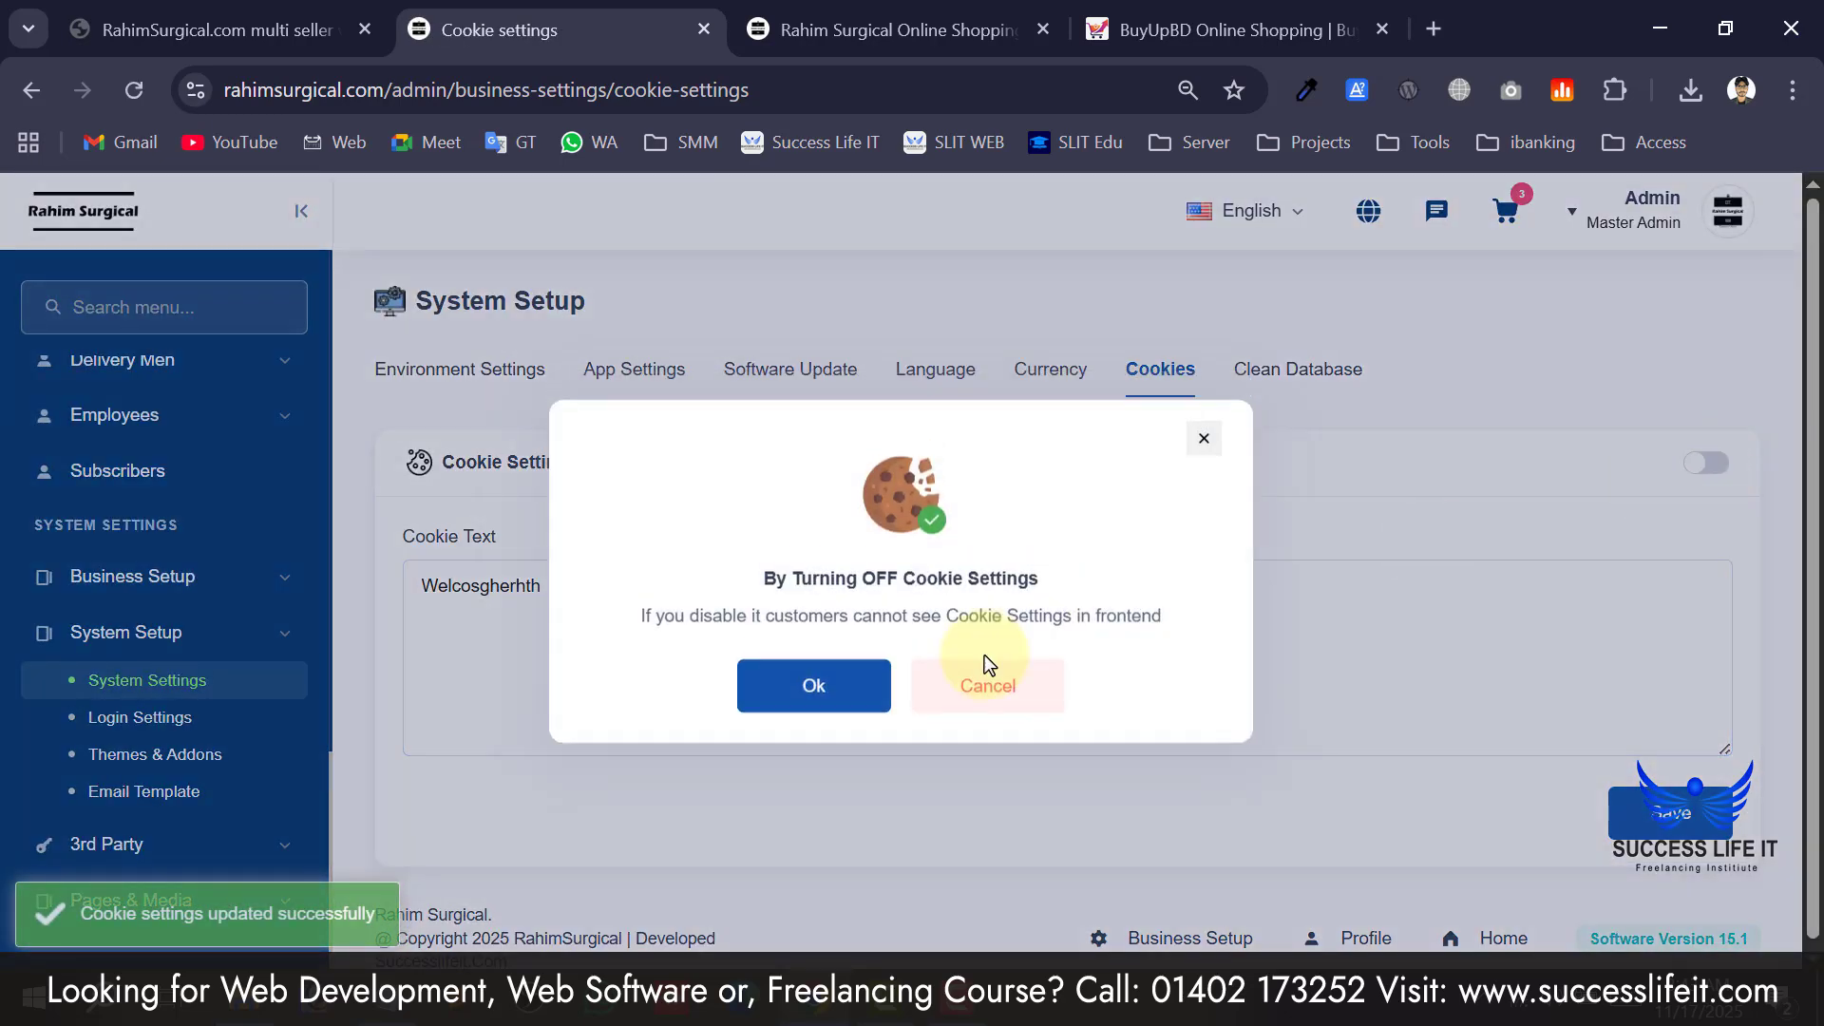
pyautogui.click(851, 708)
# Reload the storefront to check for the cookie notice, then return to the admin panel.
pyautogui.click(819, 12)
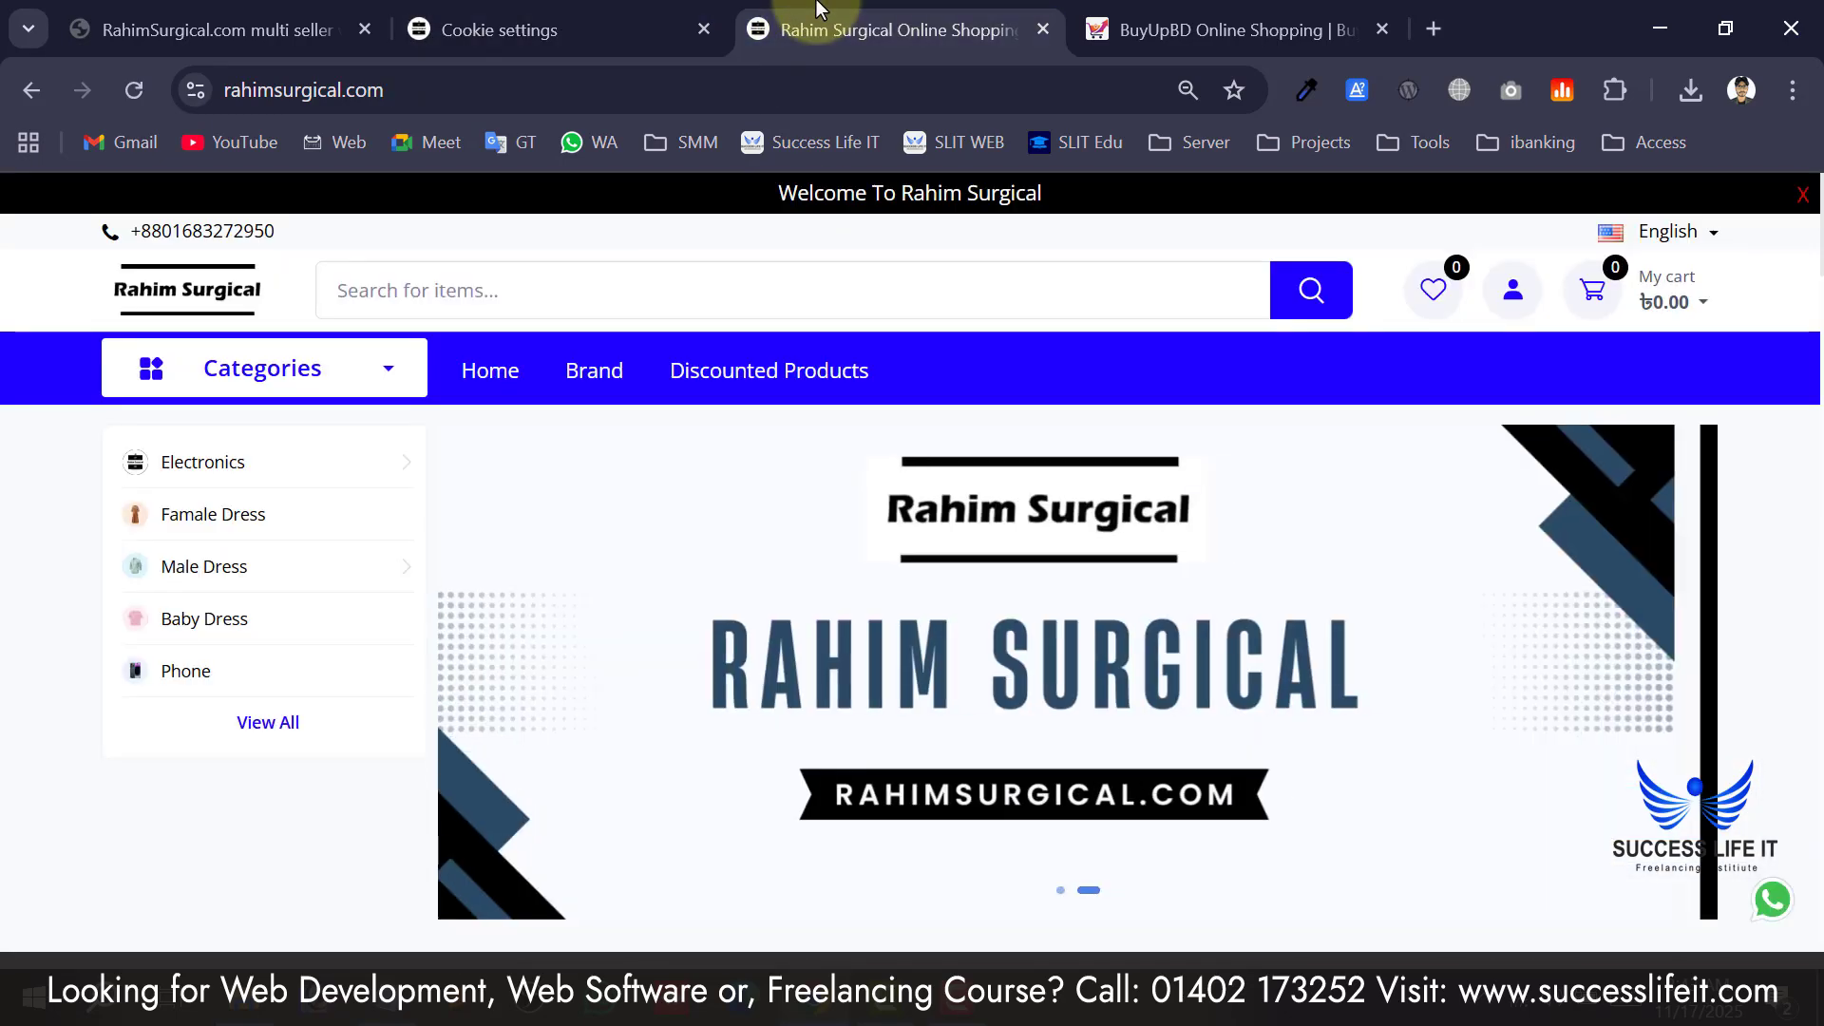
pyautogui.click(134, 90)
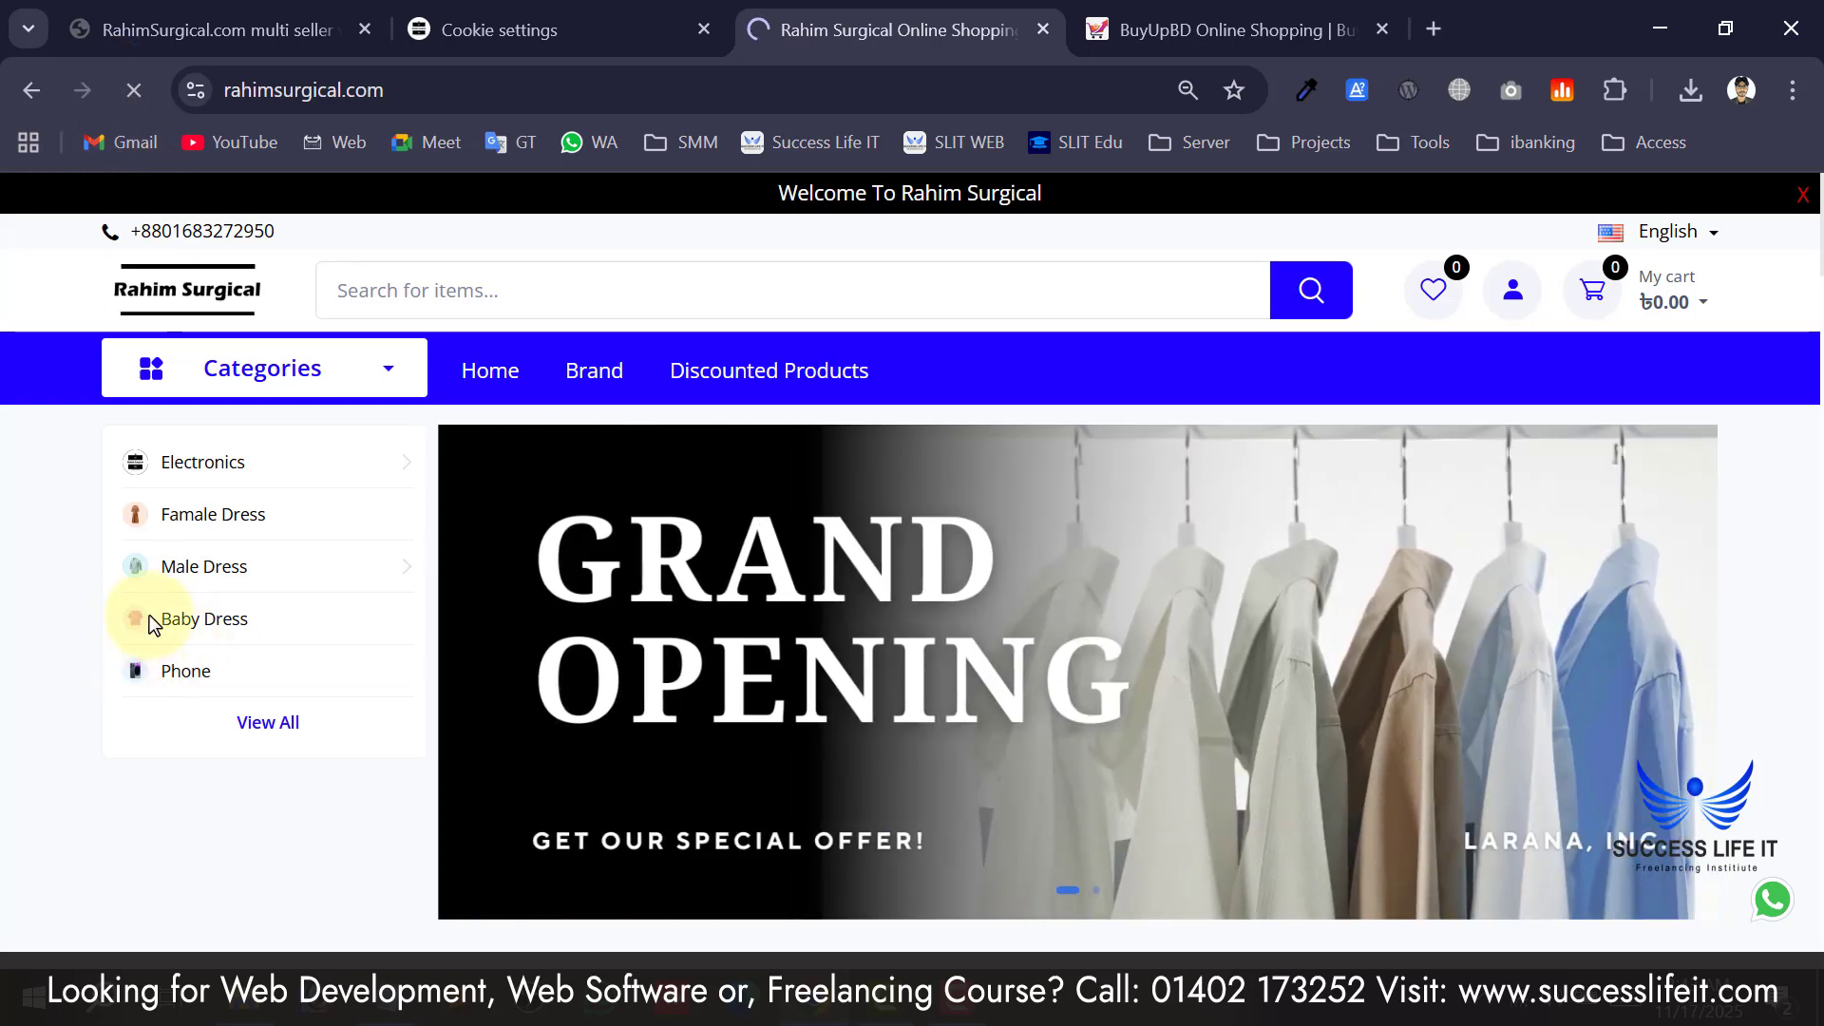
pyautogui.hotkey('ctrl', 'pageup')
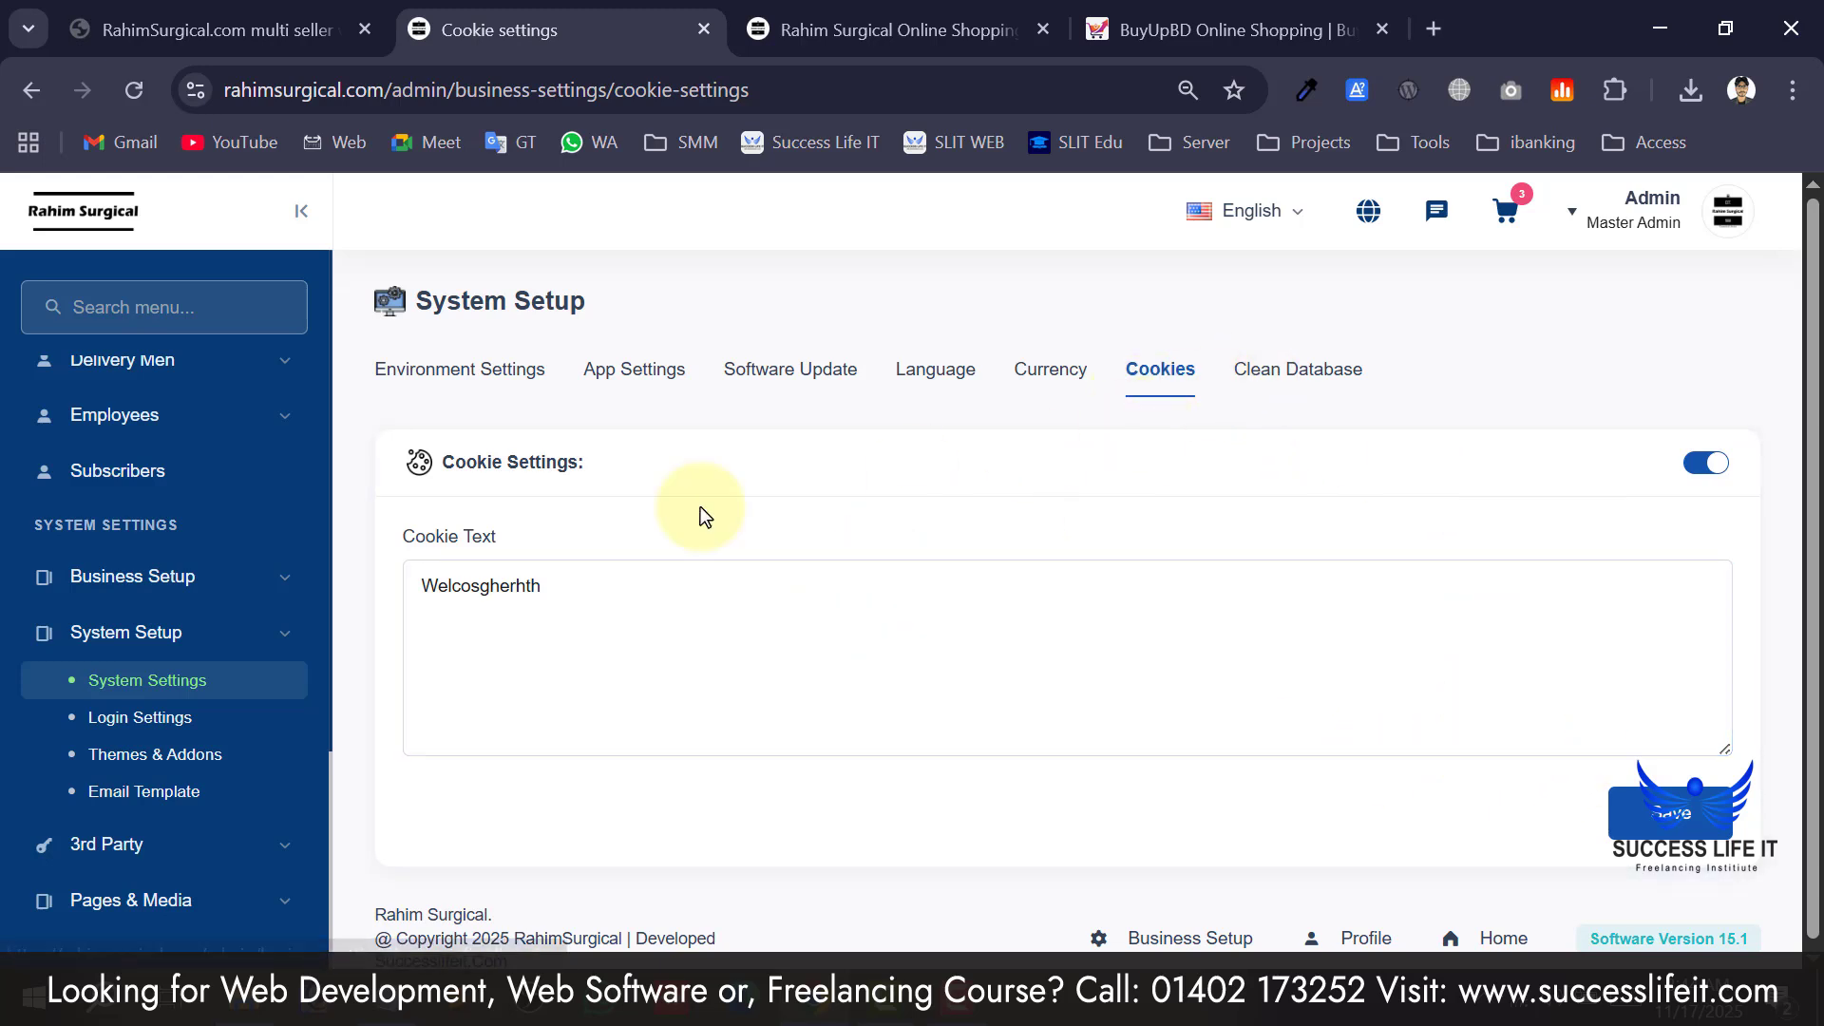
pyautogui.scroll(-1, 705, 517)
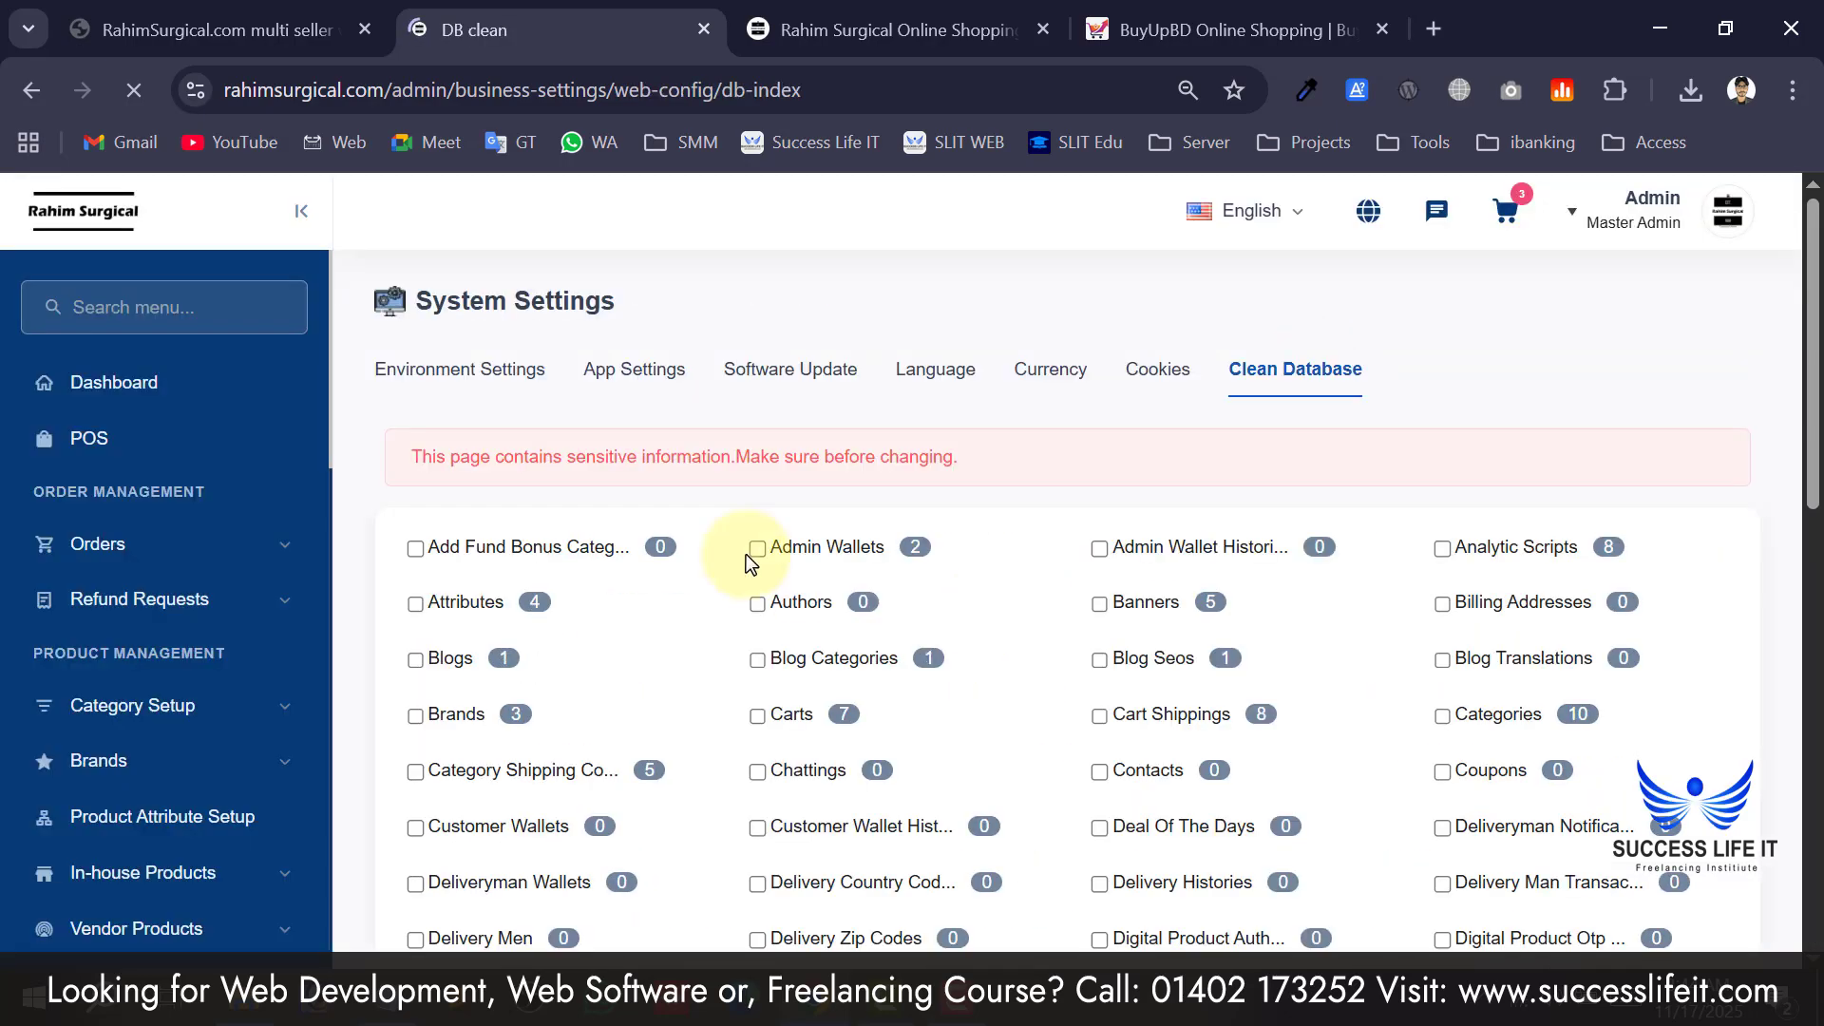
# Scroll through the Clean Database tables and their record counts.
pyautogui.scroll(-10, 477, 578)
pyautogui.scroll(-3, 485, 581)
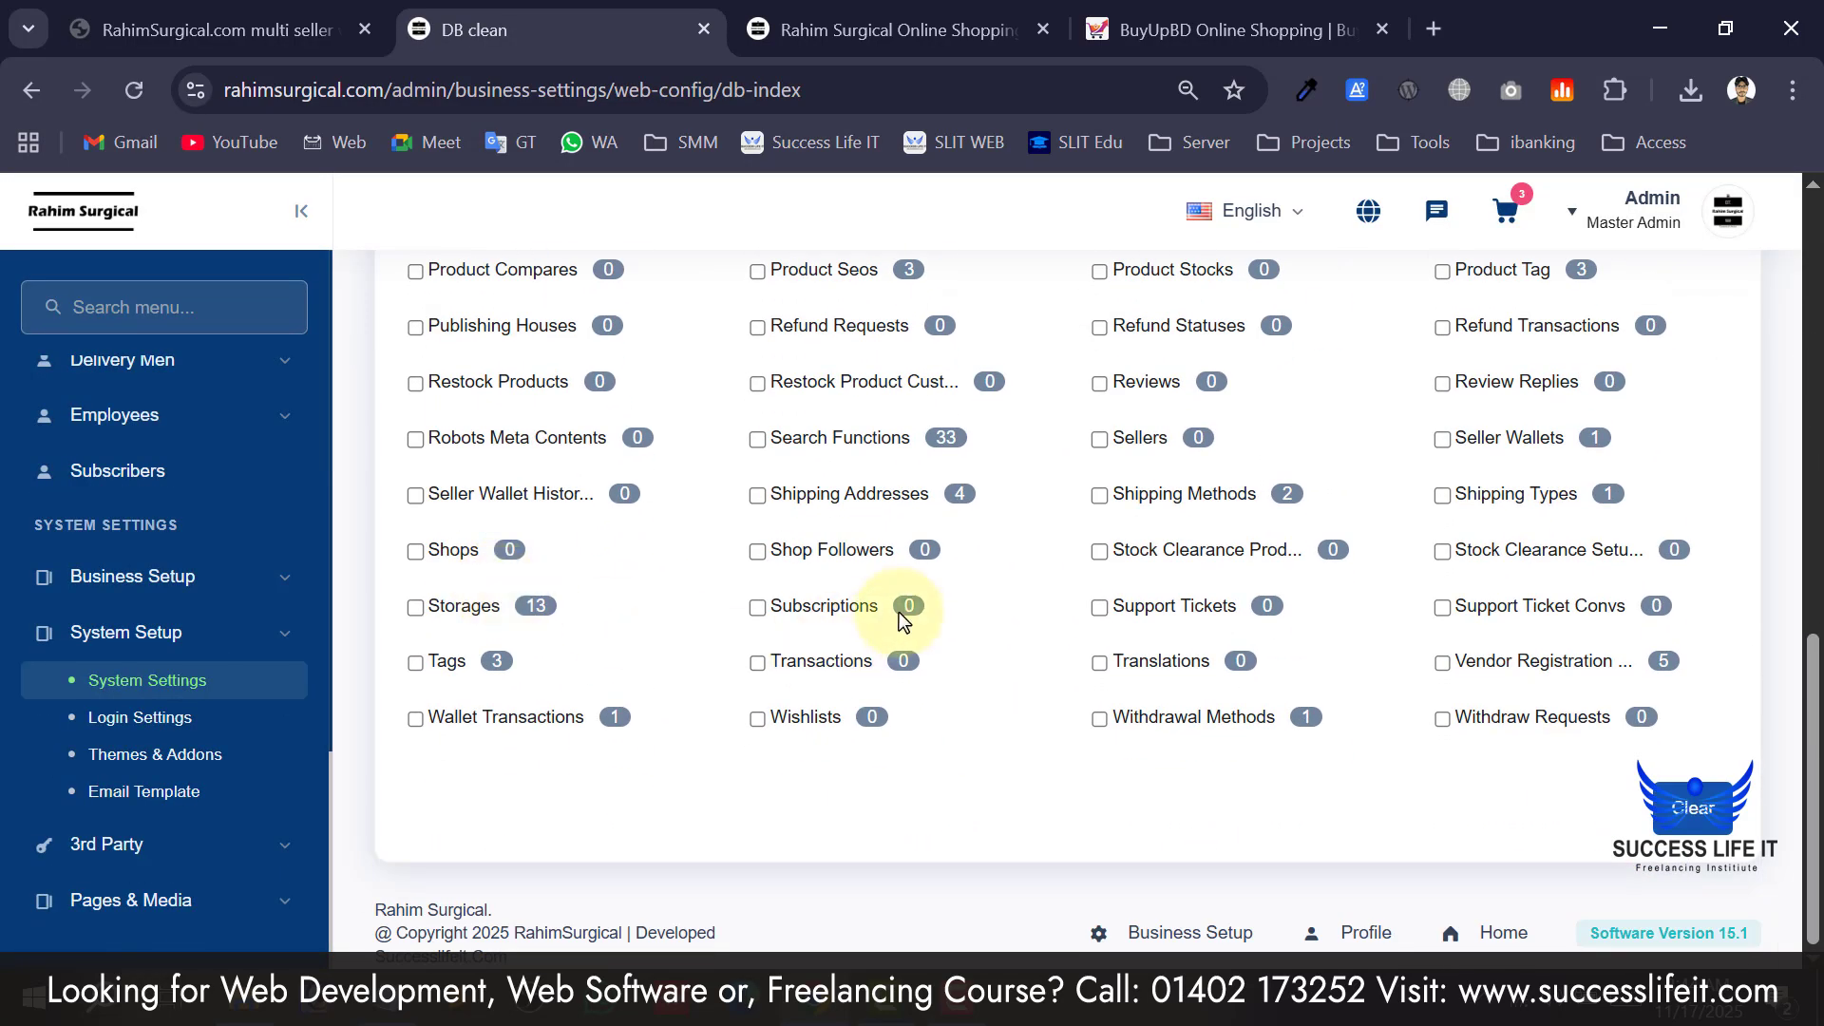
pyautogui.scroll(15, 899, 611)
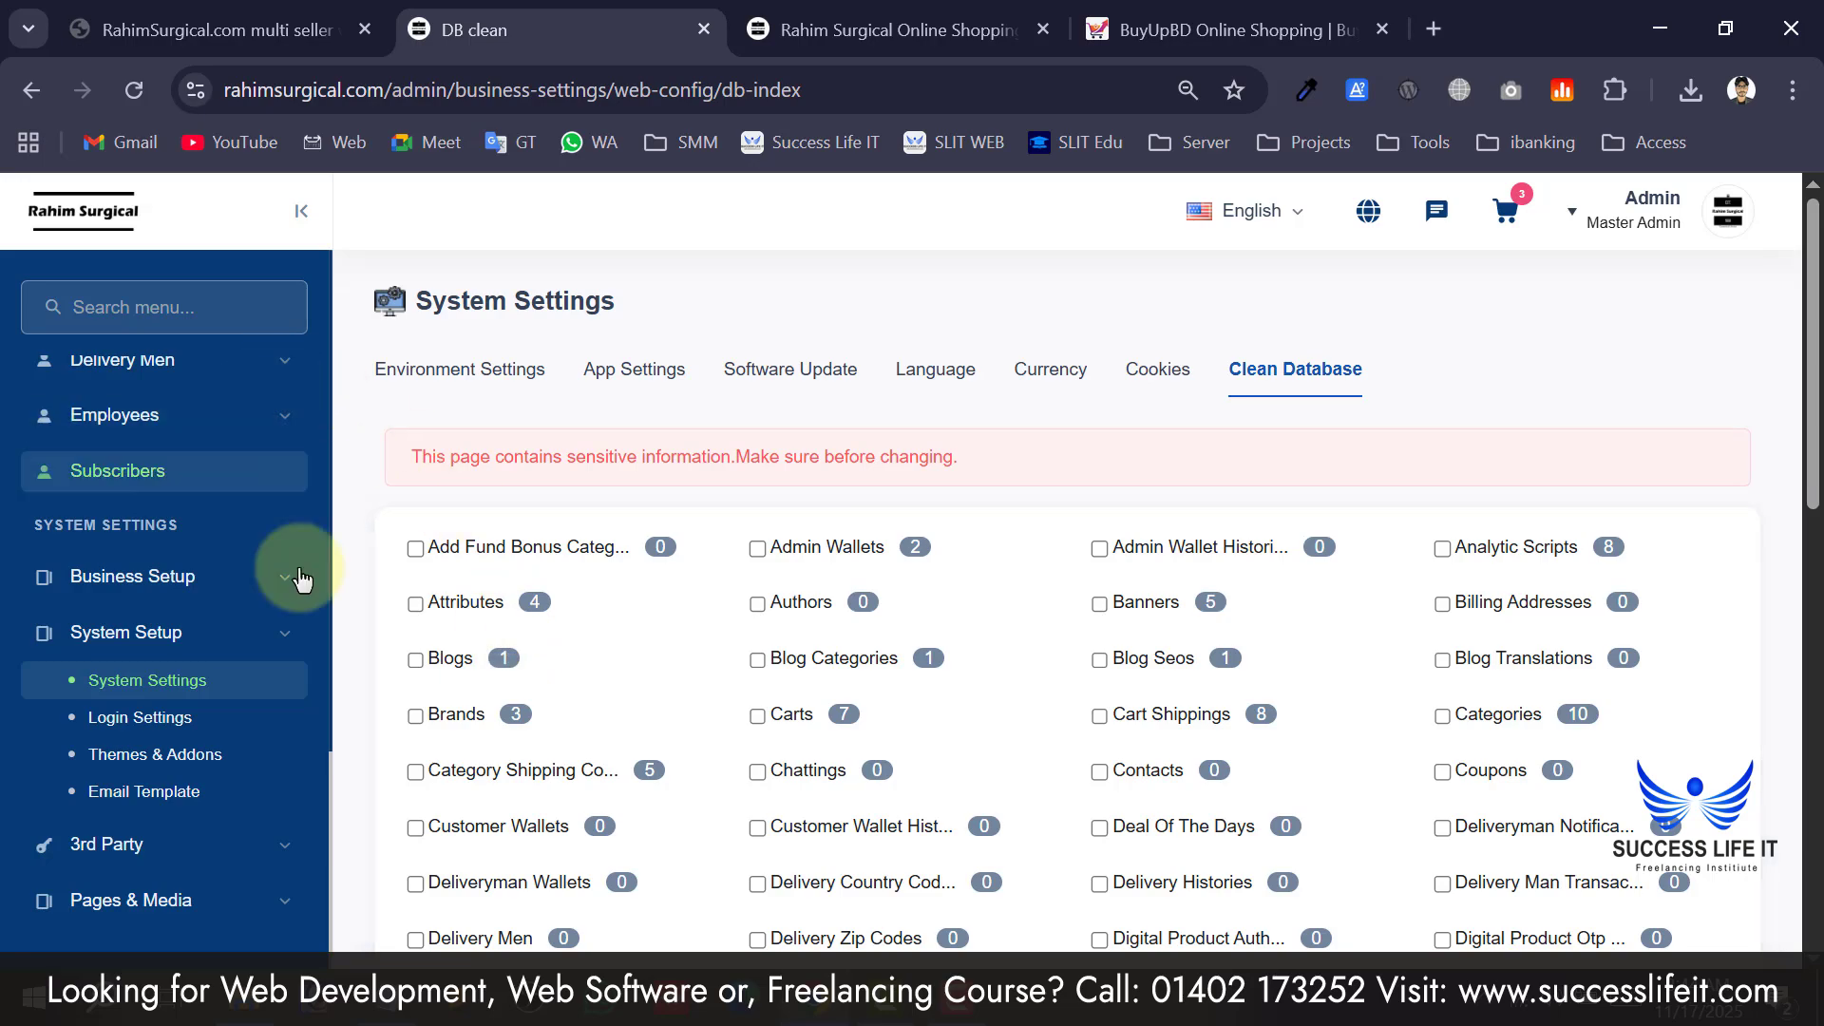
pyautogui.scroll(-8, 617, 572)
pyautogui.scroll(6, 618, 572)
pyautogui.scroll(2, 618, 572)
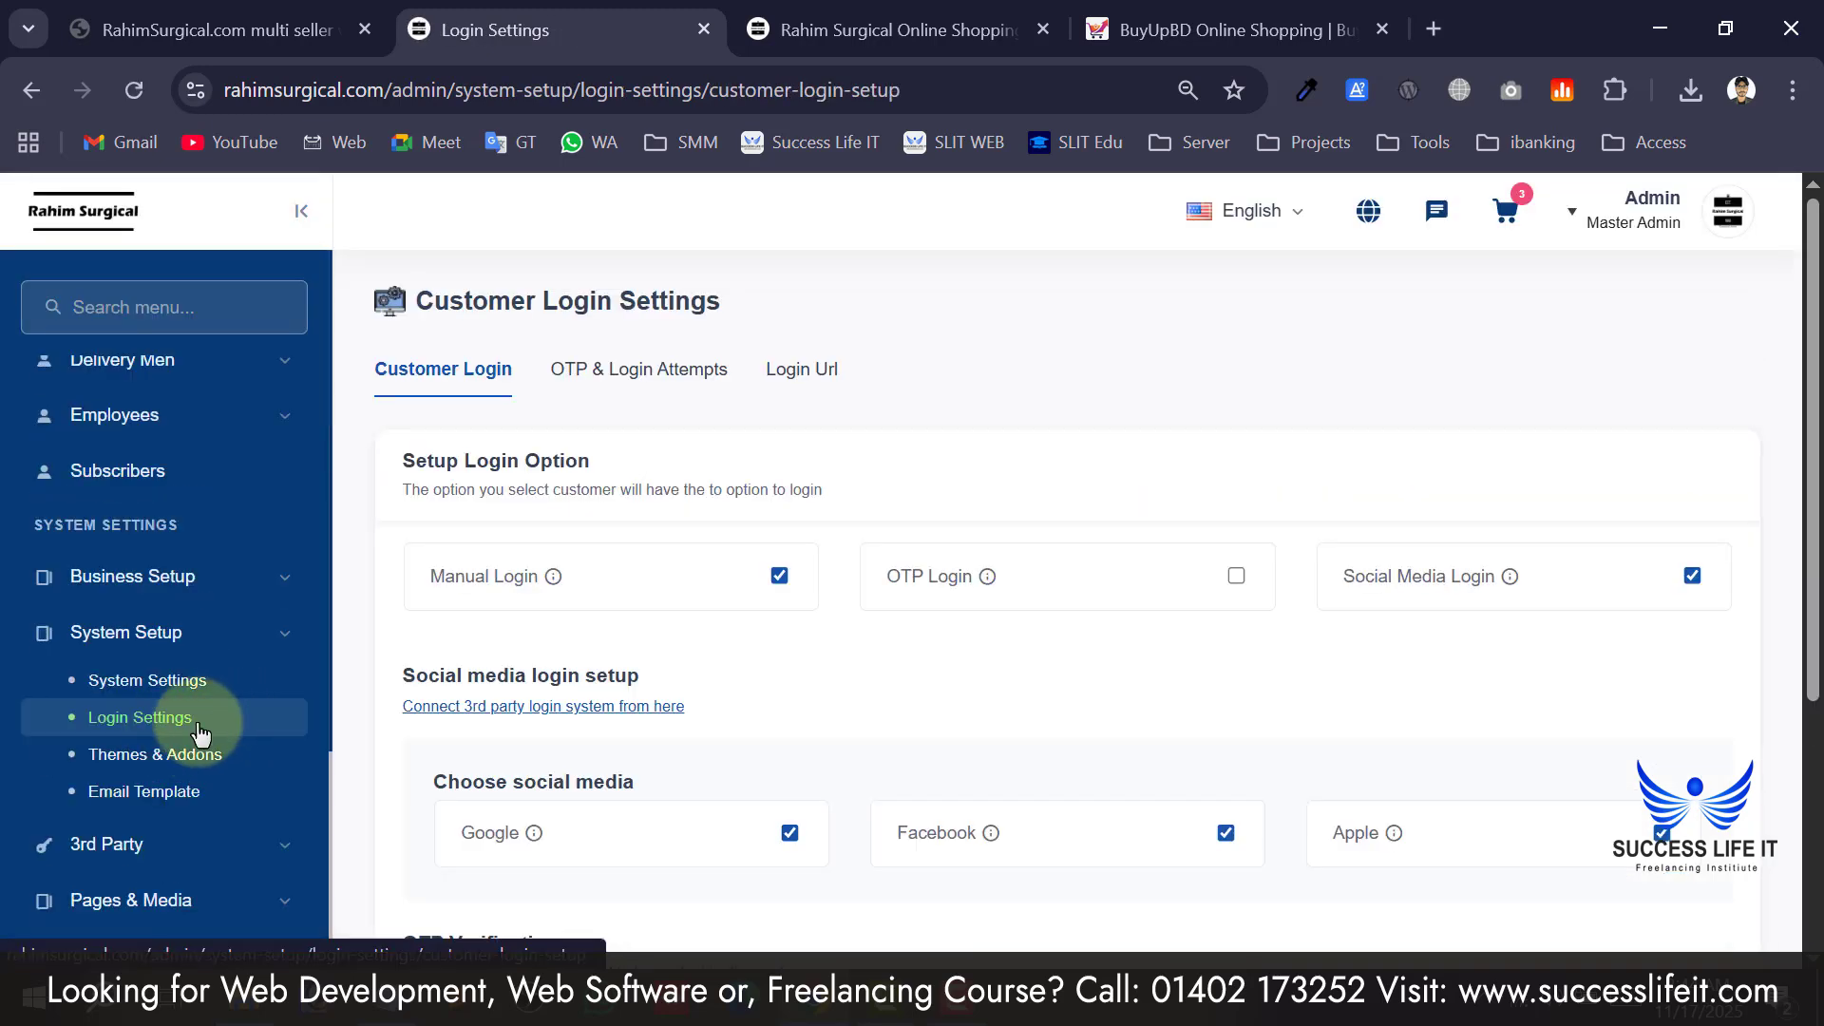
# Compare the customer login settings with the storefront sign-in form's email/phone and password fields.
pyautogui.click(442, 387)
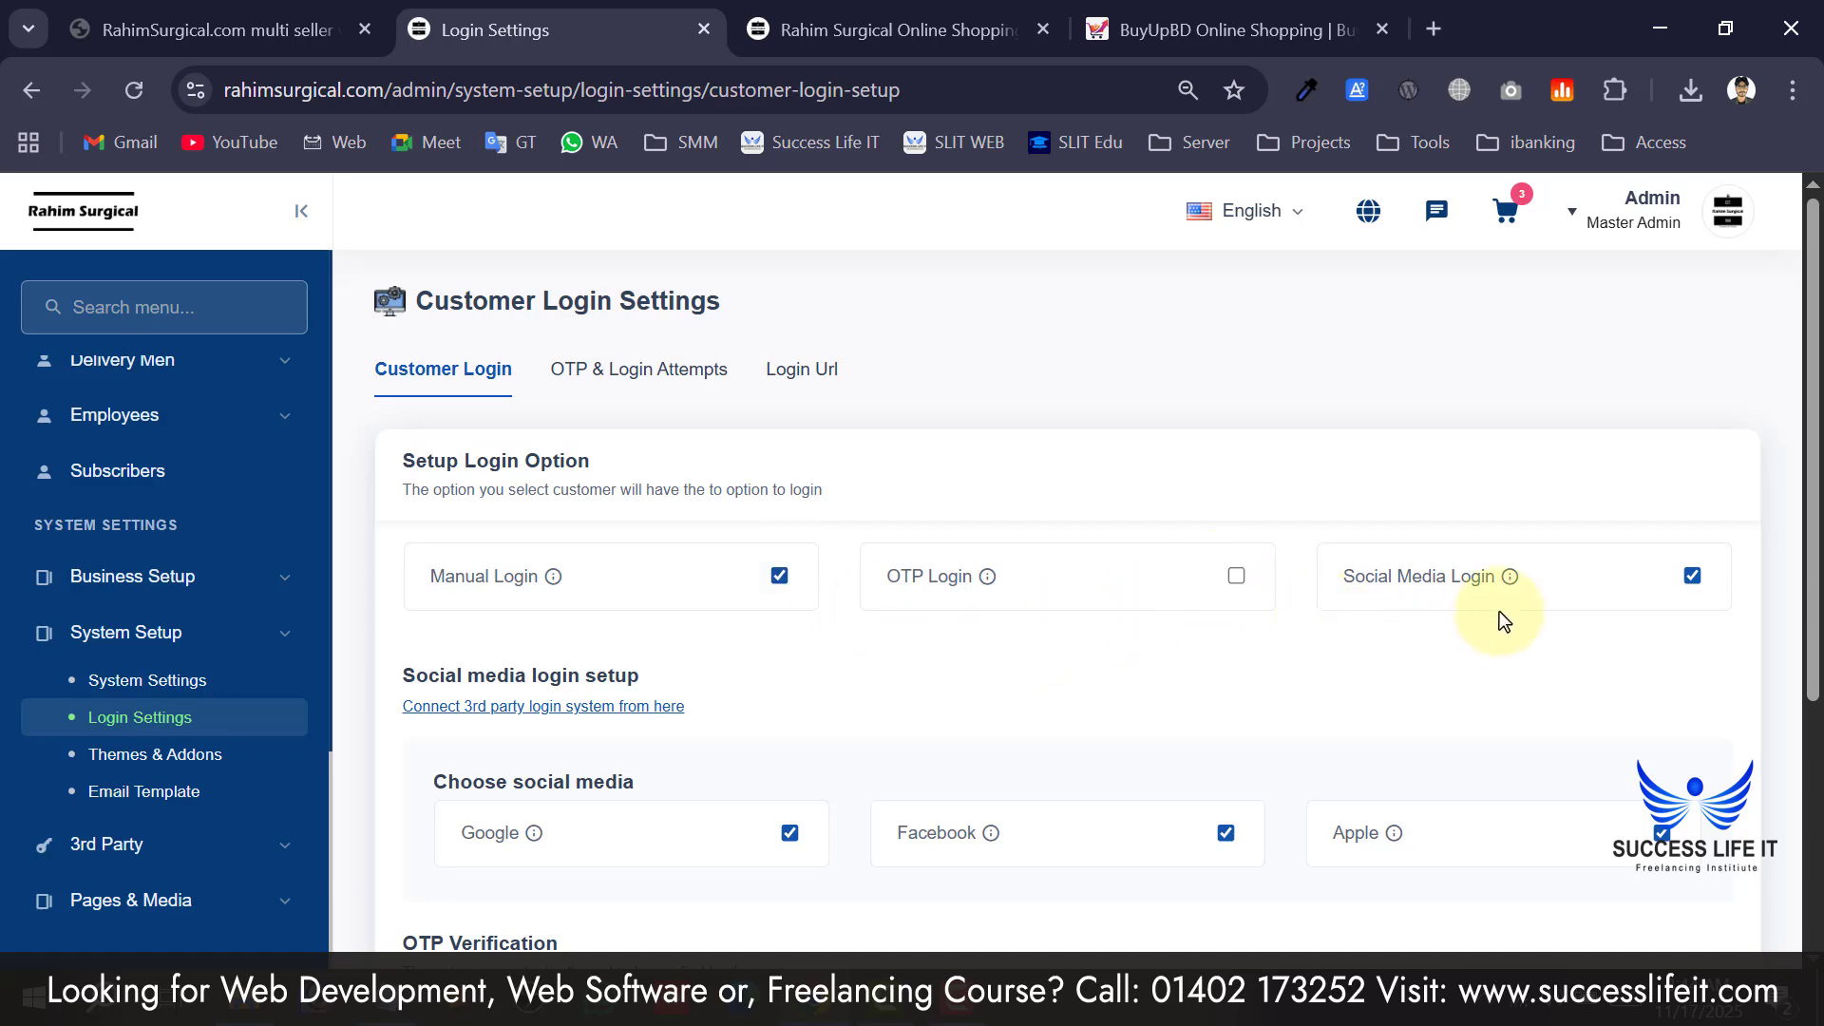
pyautogui.click(978, 12)
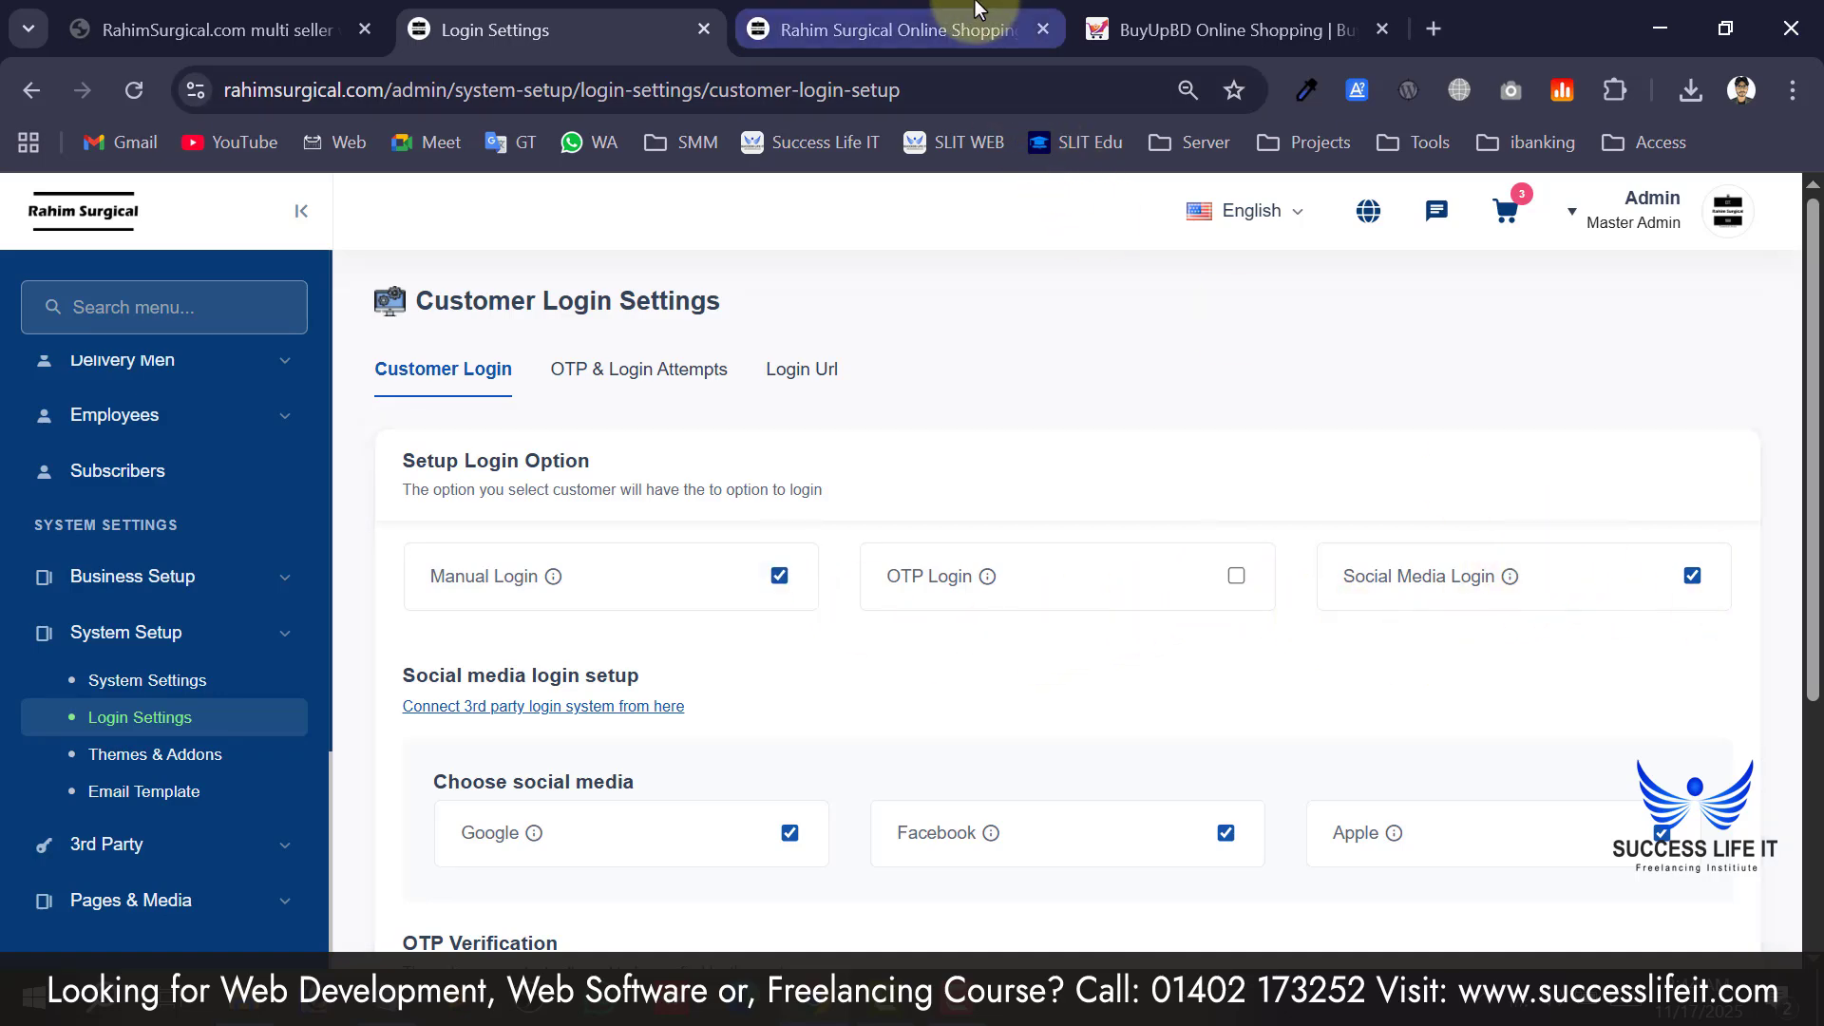
pyautogui.click(1477, 280)
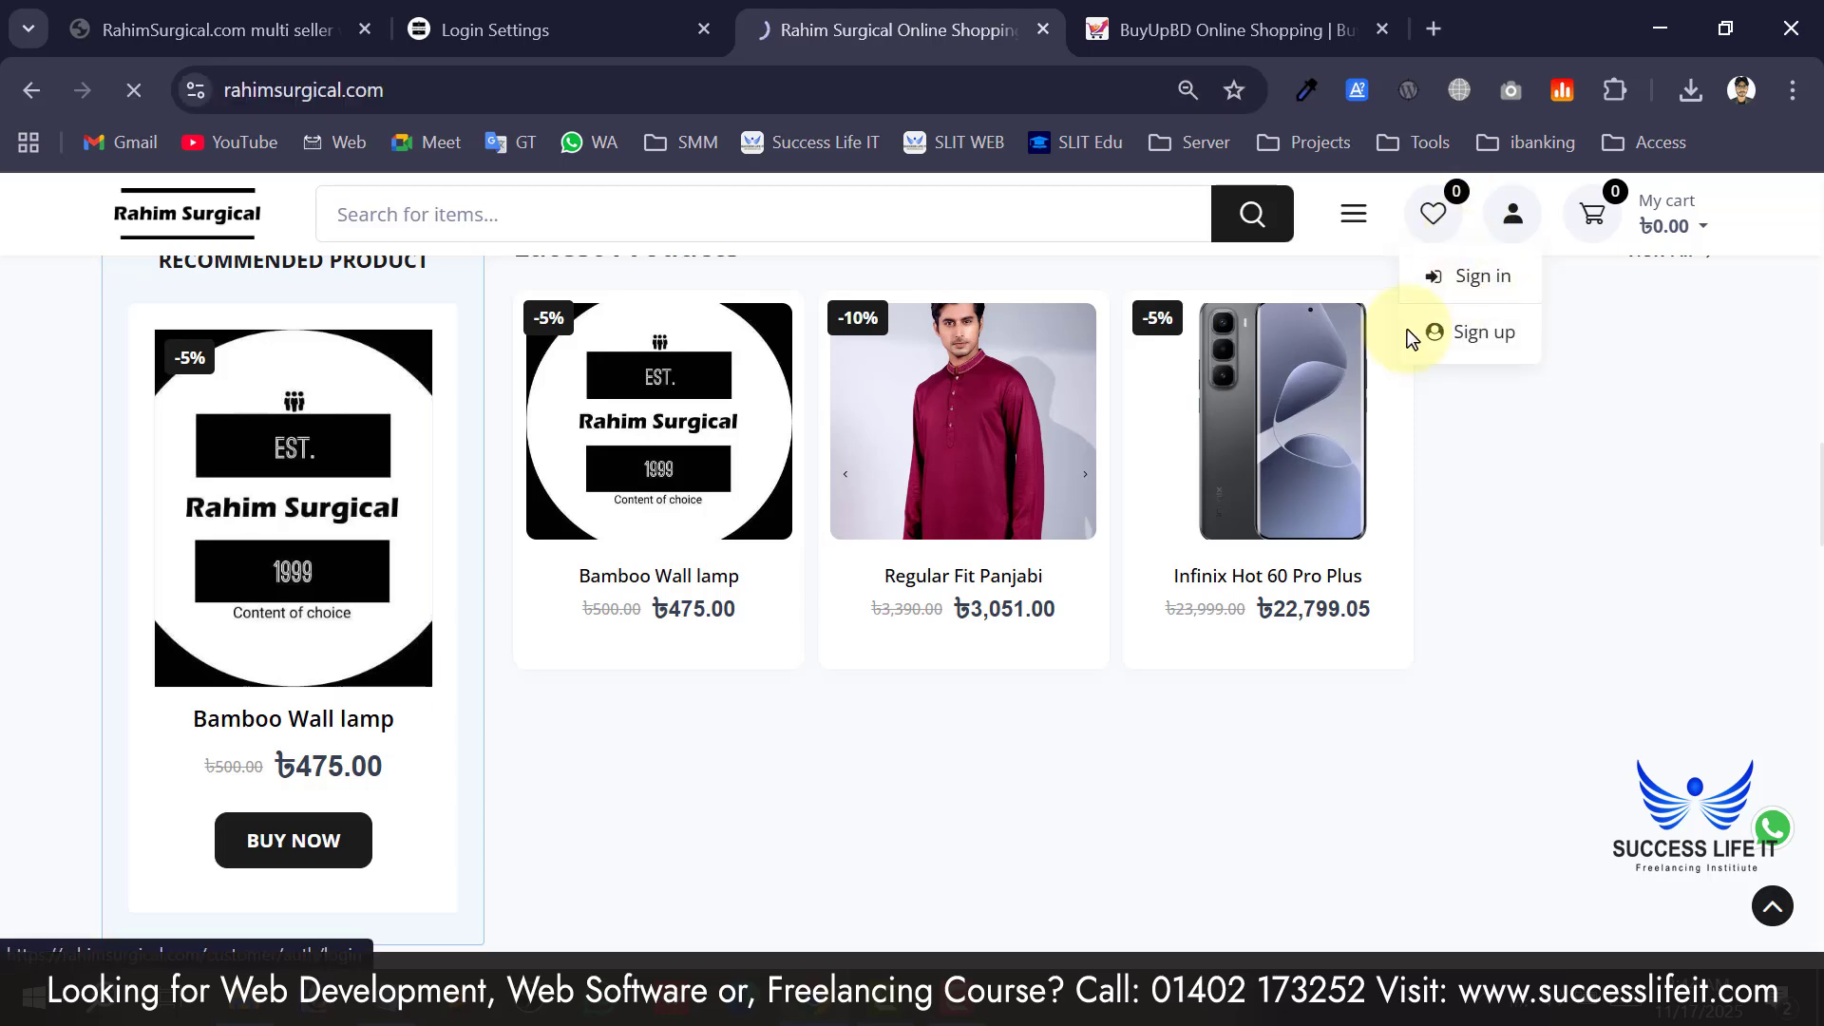
pyautogui.scroll(-3, 1076, 485)
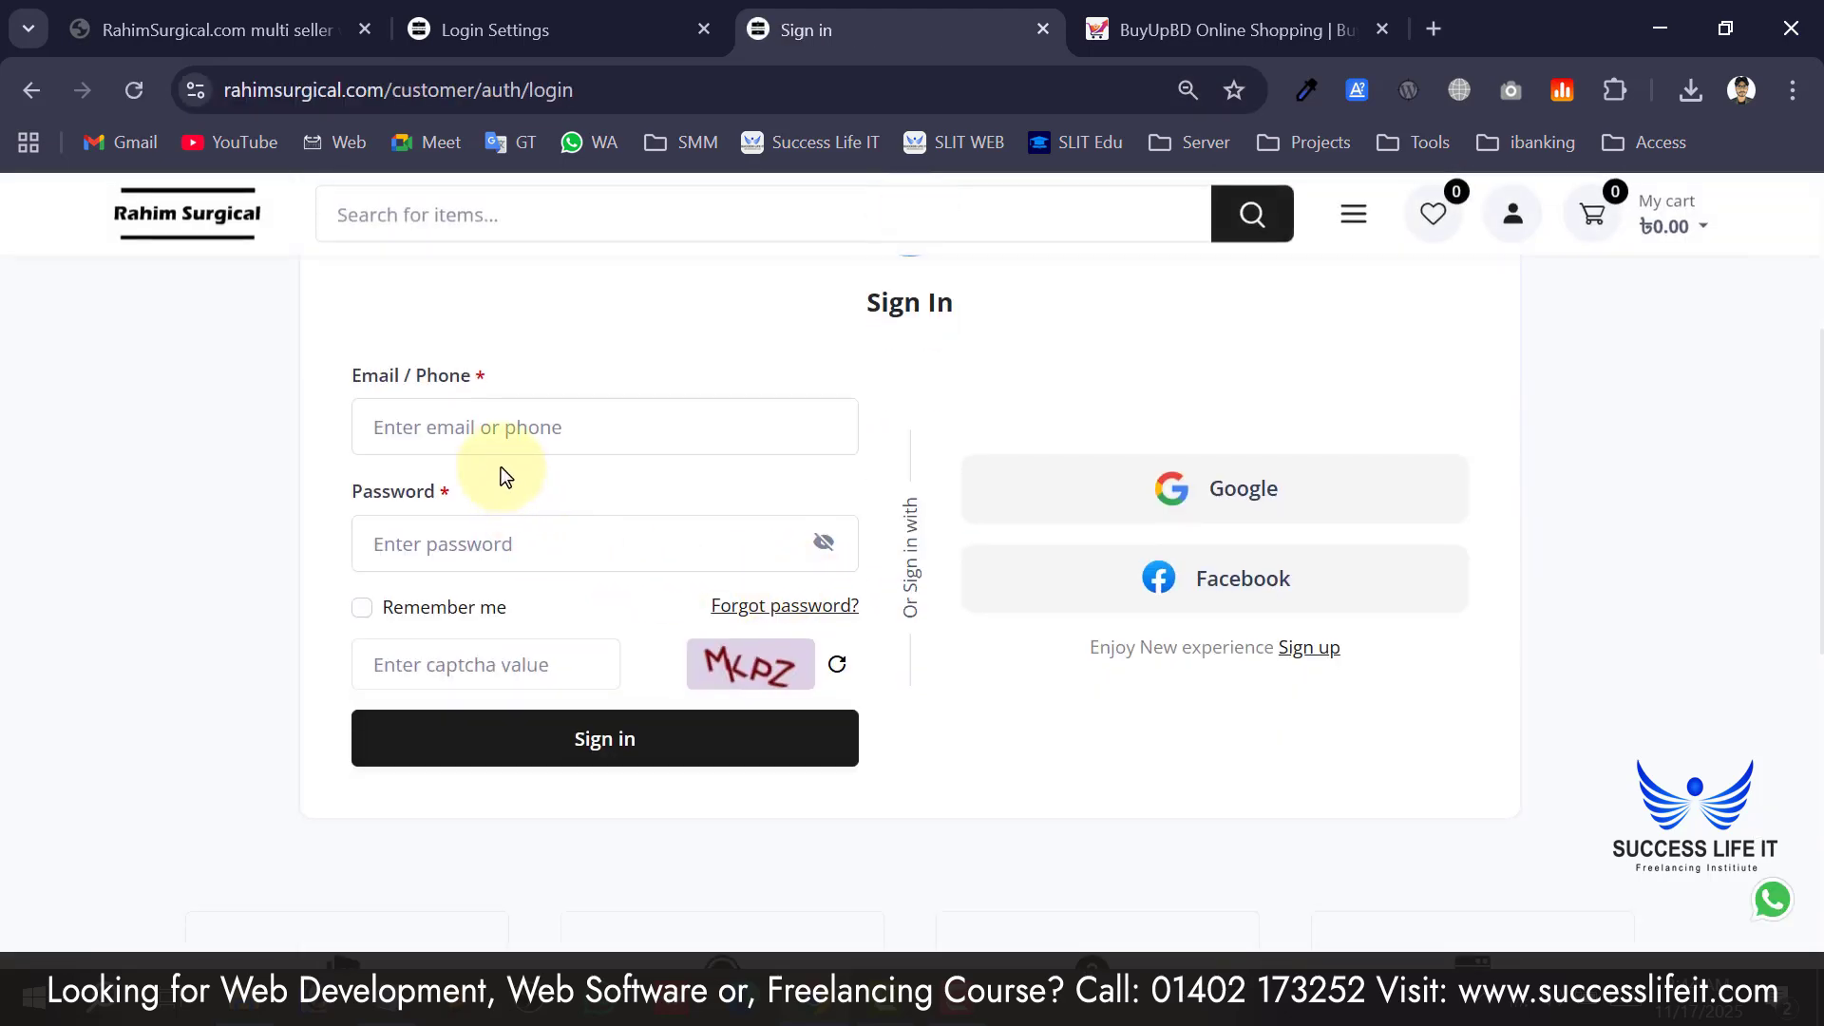
pyautogui.click(393, 563)
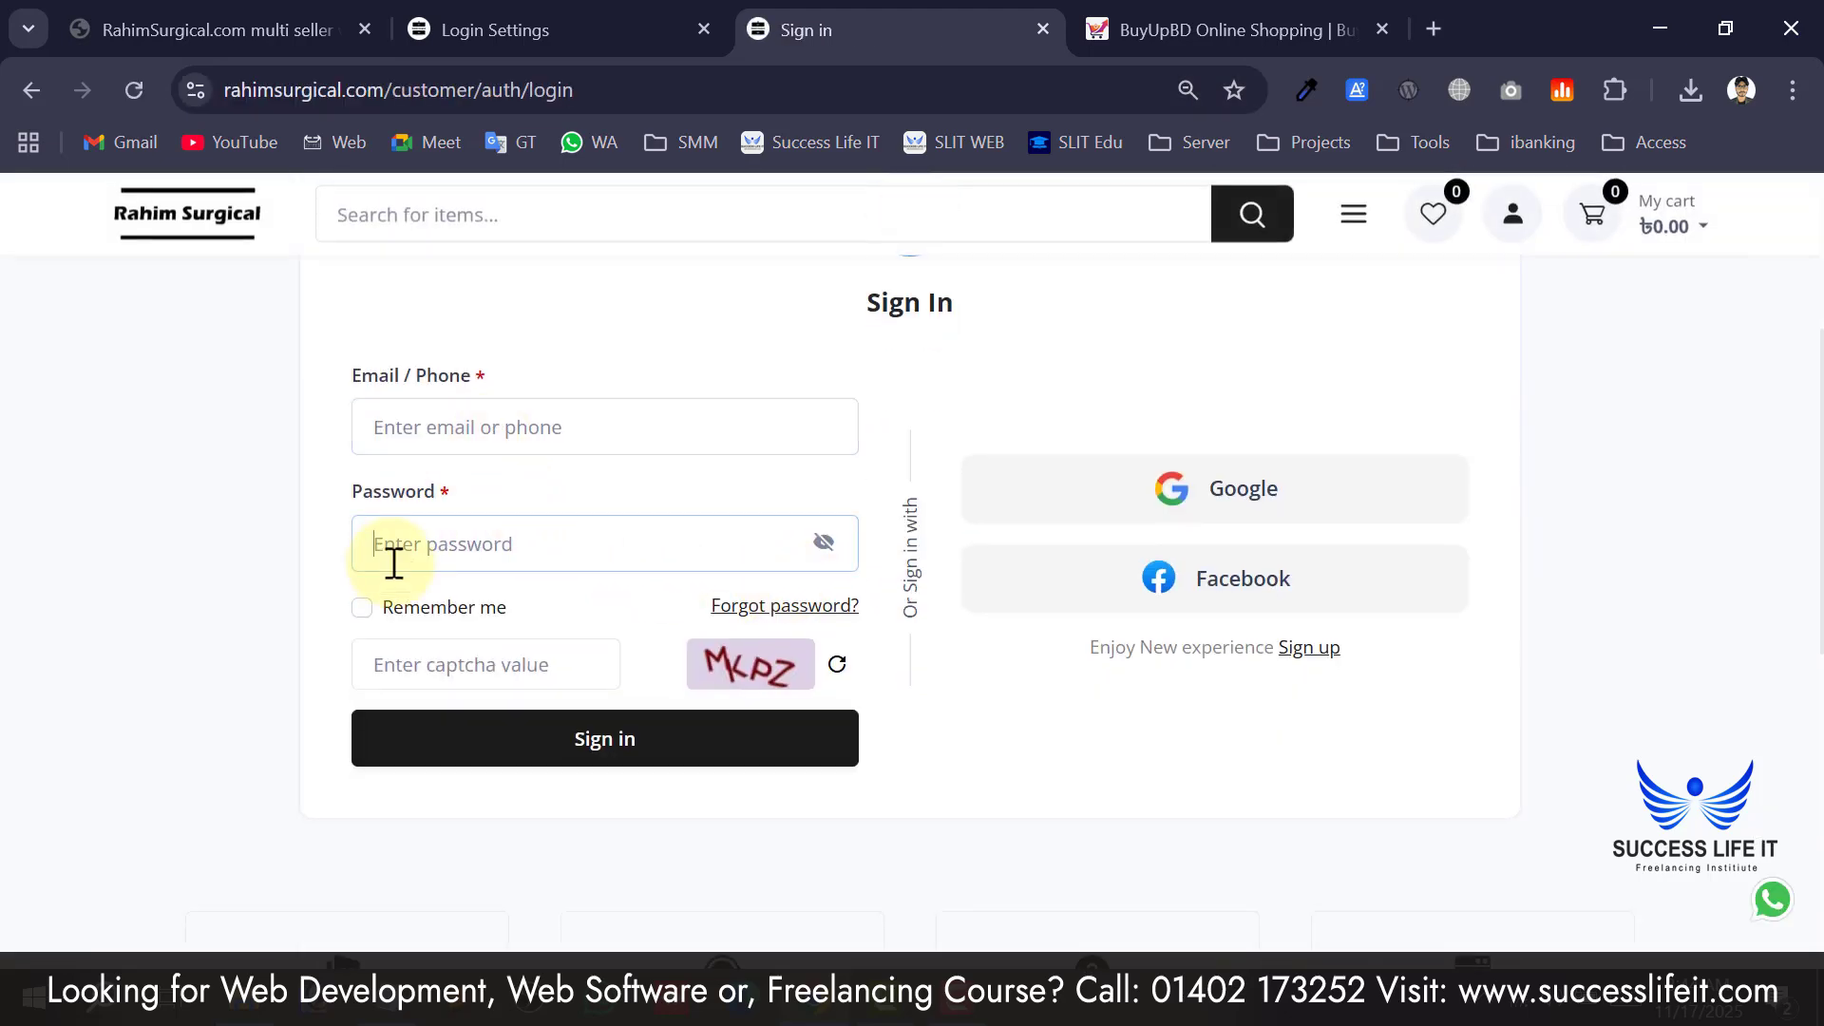
pyautogui.click(611, 443)
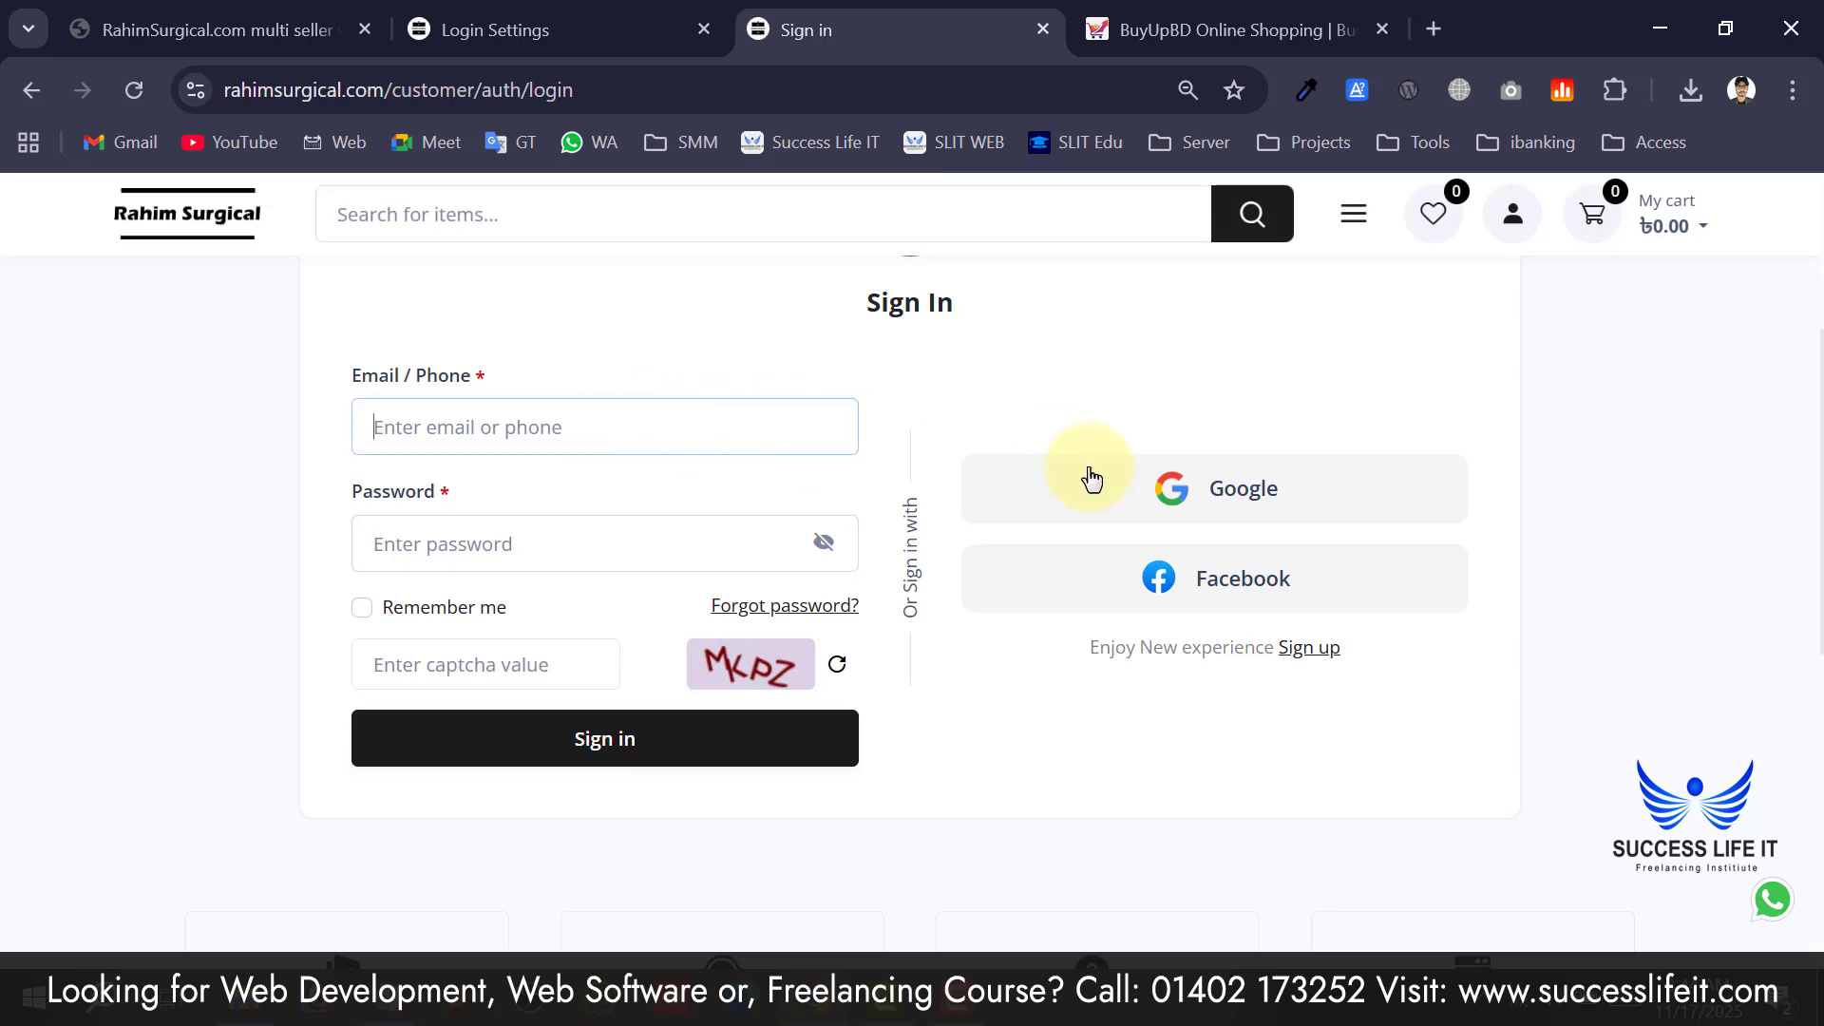
# Return to the admin login settings and scroll through them.
pyautogui.click(565, 30)
pyautogui.scroll(-4, 791, 586)
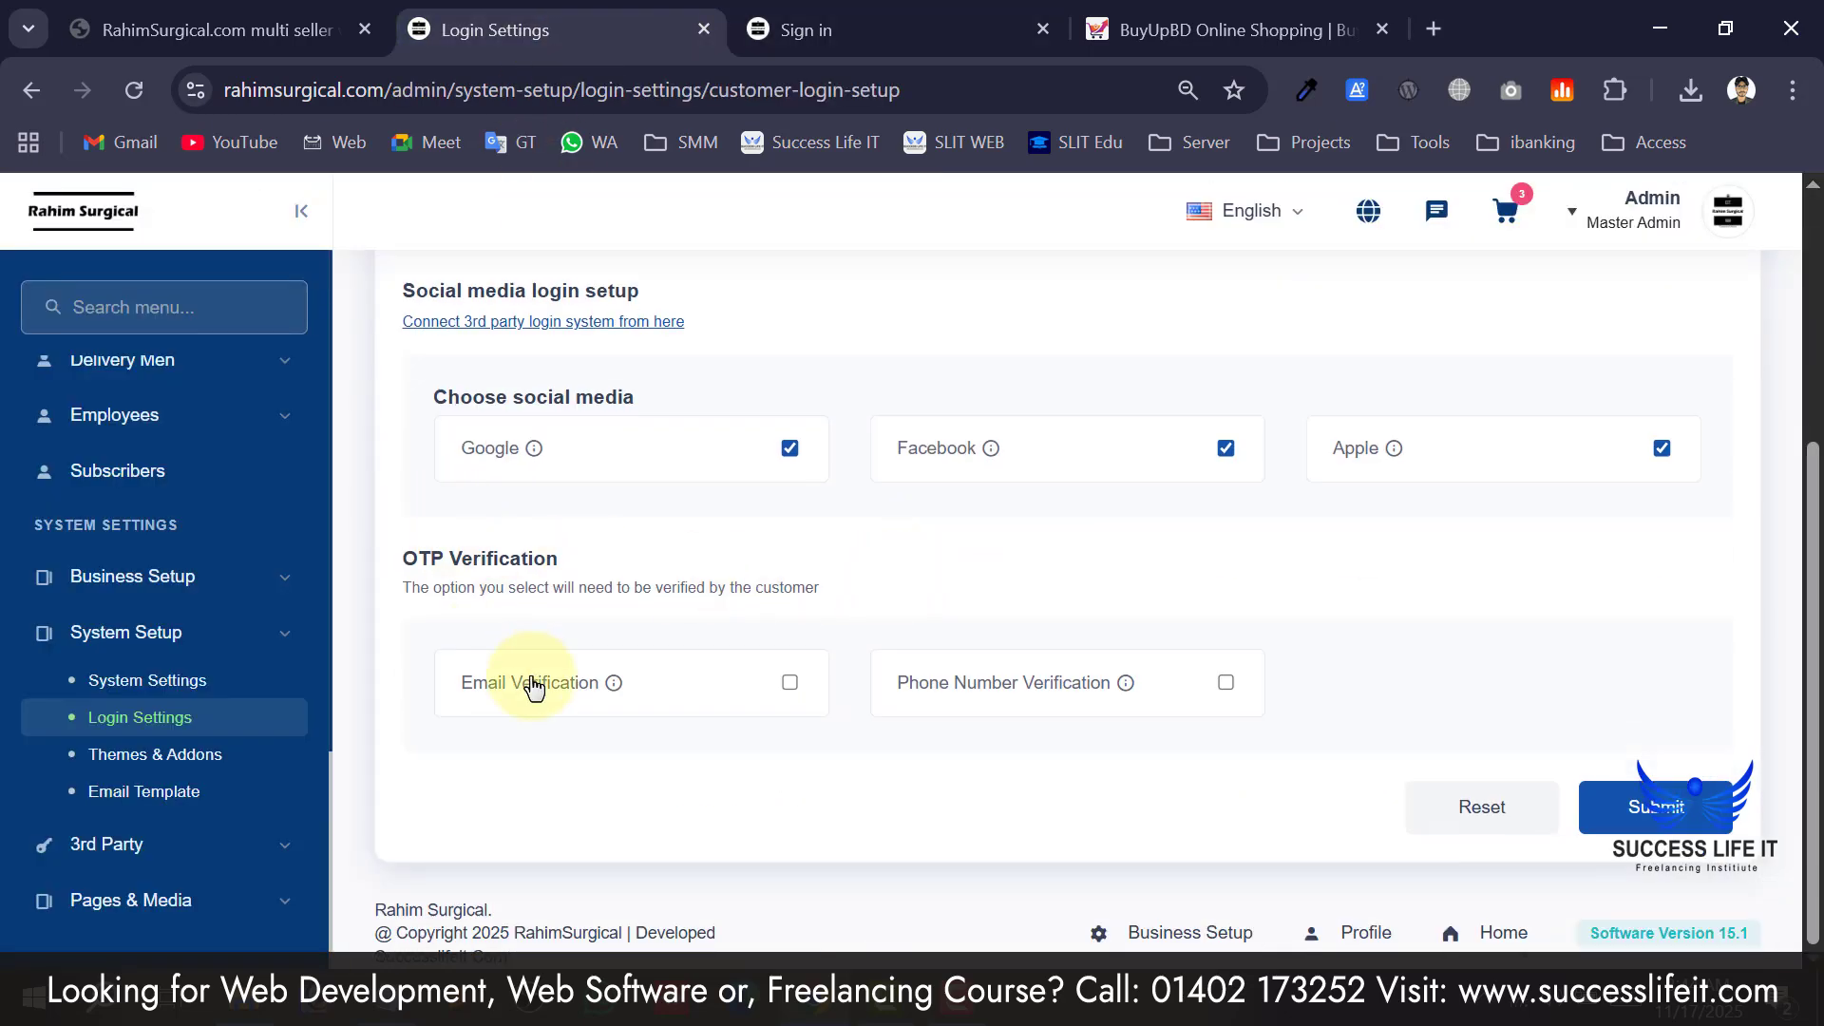
pyautogui.scroll(4, 773, 692)
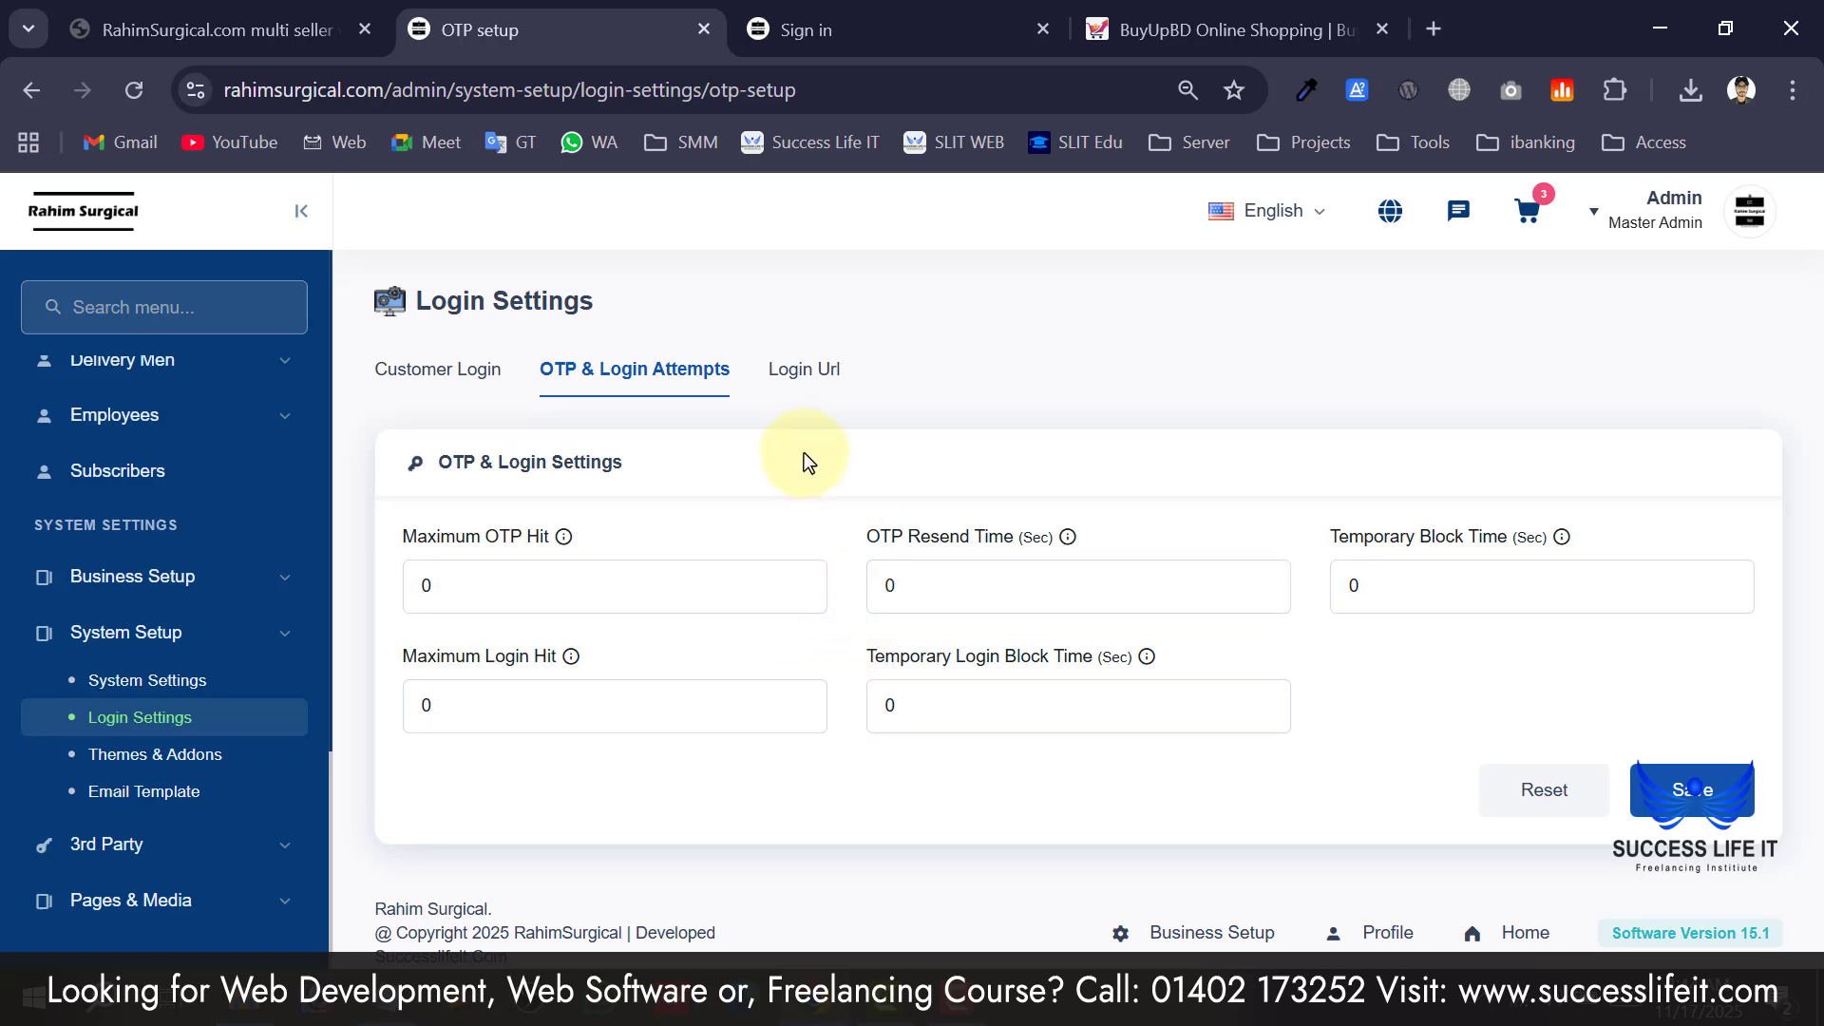
pyautogui.click(796, 390)
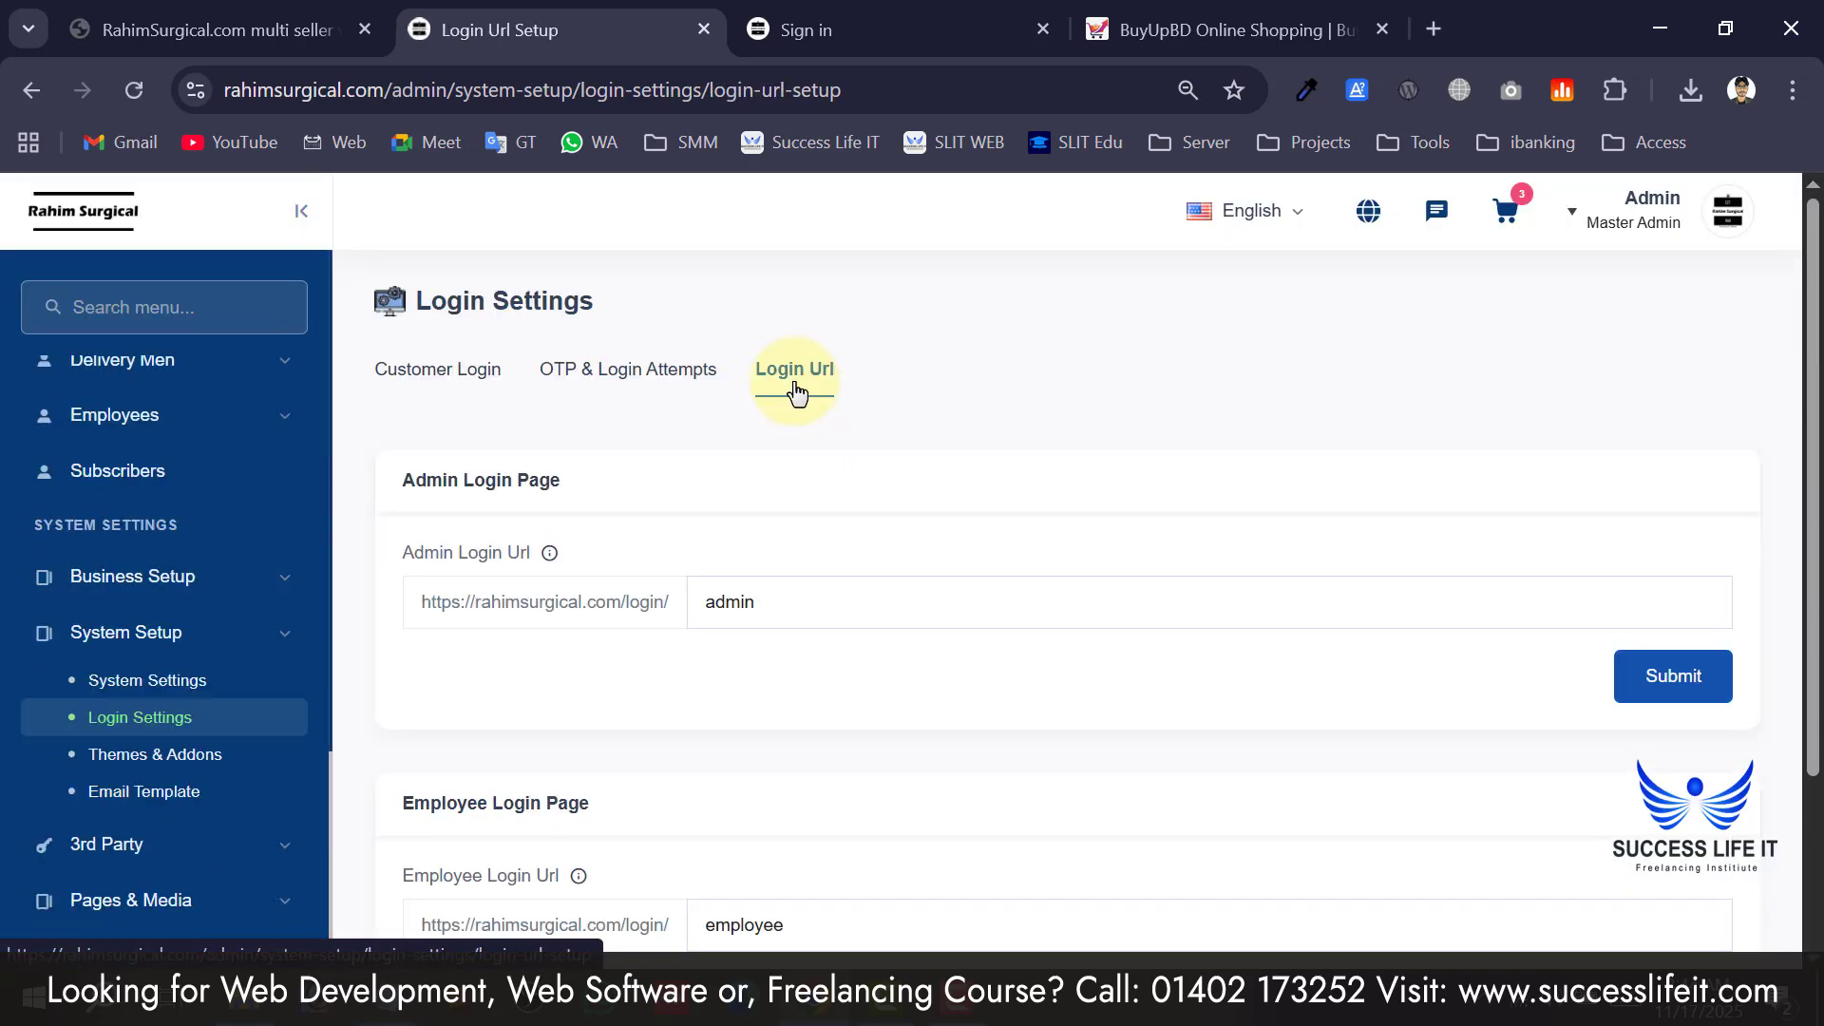
pyautogui.scroll(-2, 505, 566)
pyautogui.scroll(3, 544, 593)
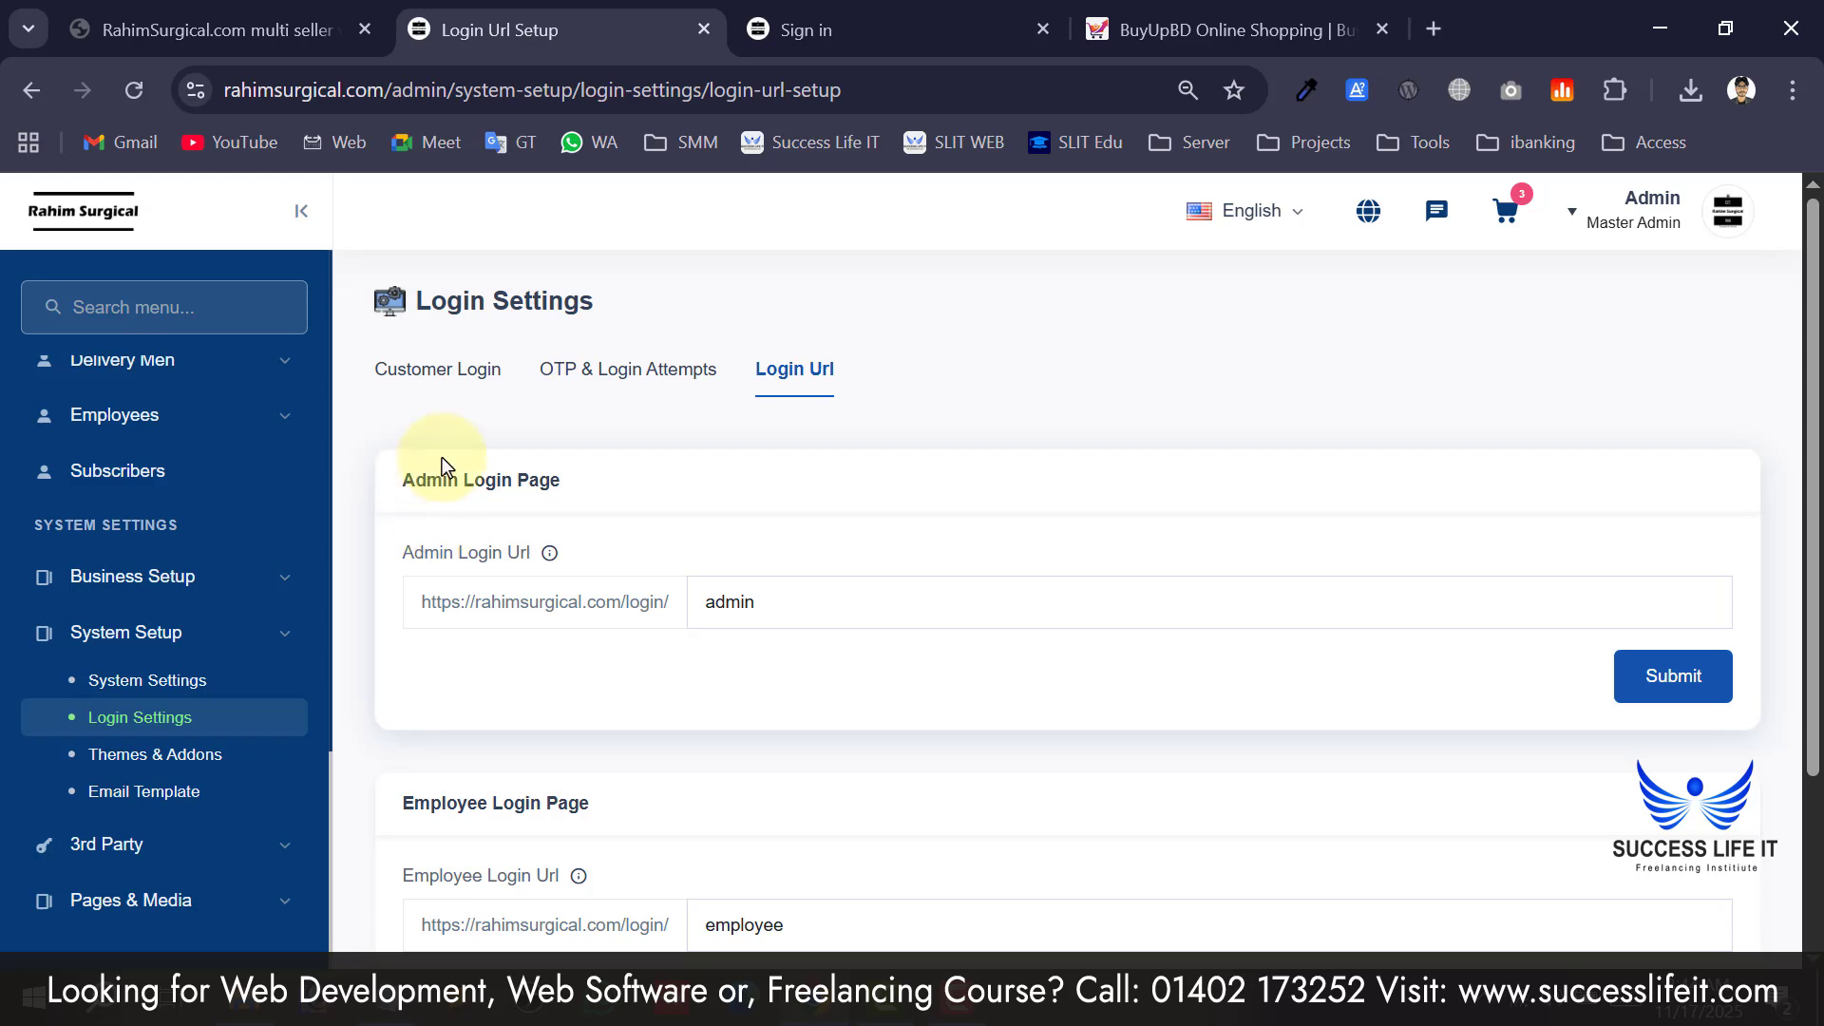
pyautogui.scroll(-2, 532, 527)
pyautogui.moveTo(875, 406); pyautogui.dragTo(584, 397)
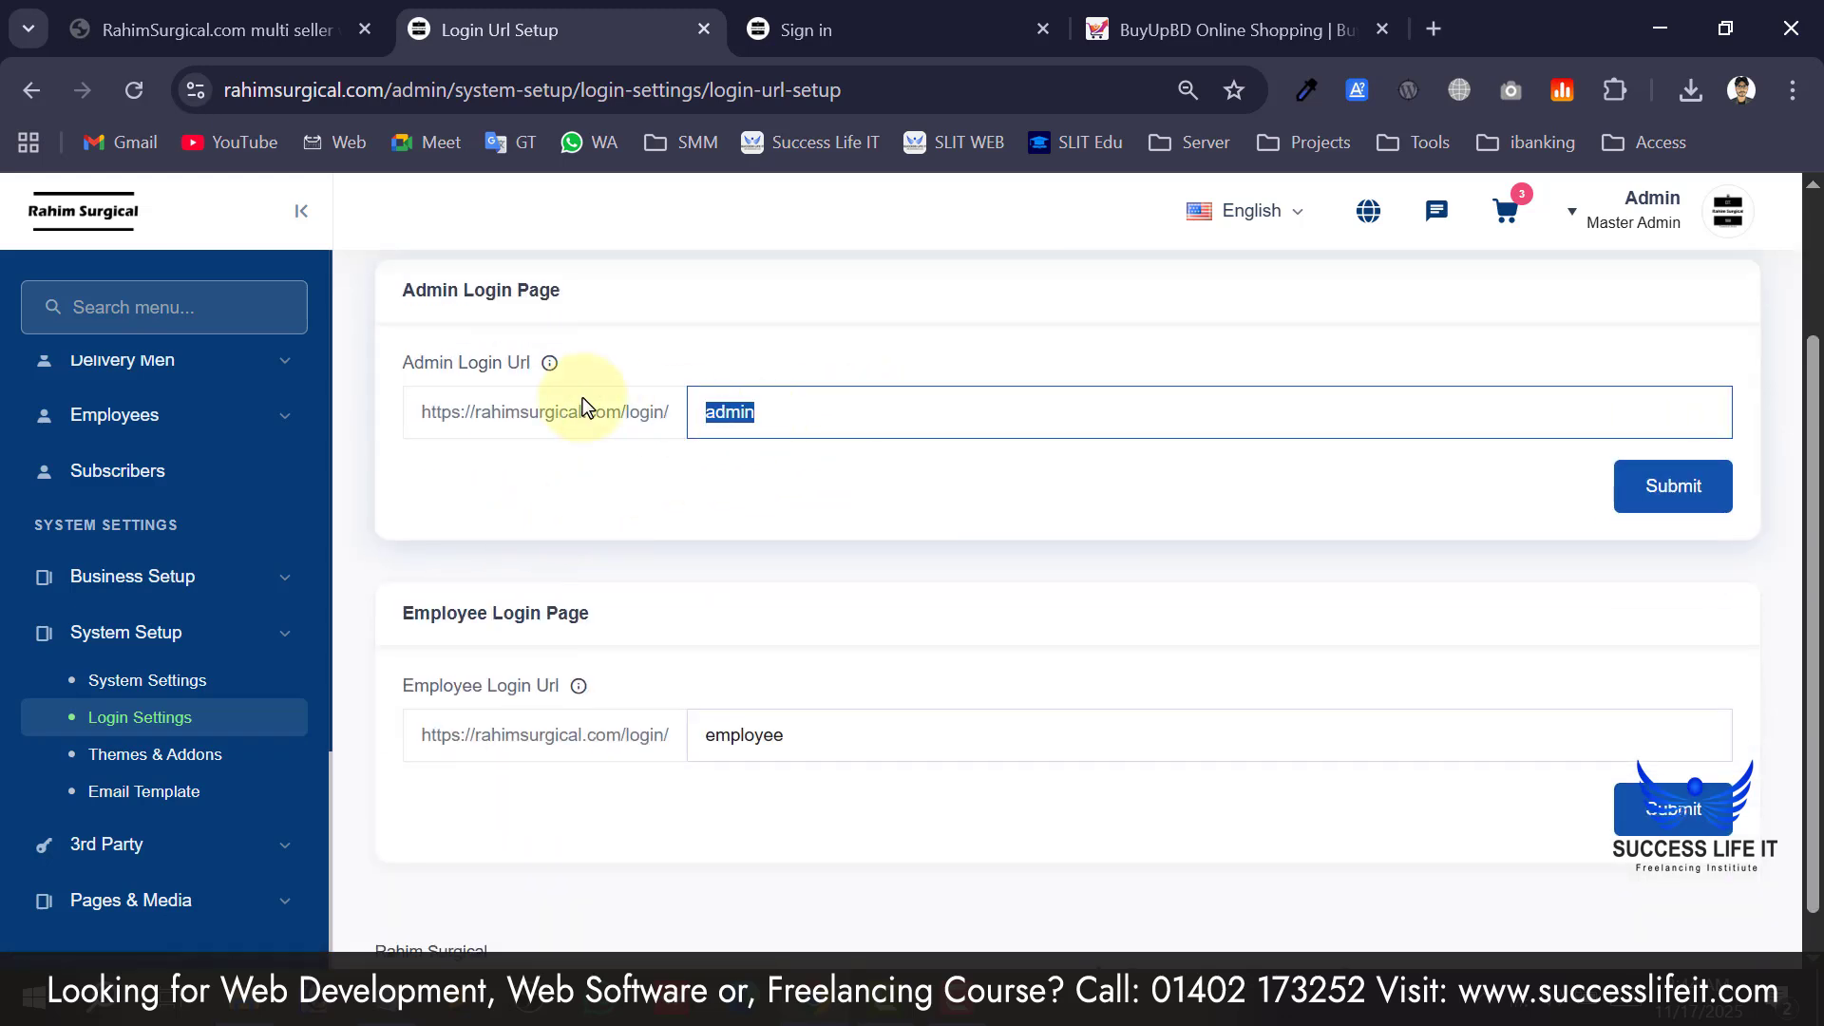
pyautogui.click(818, 399)
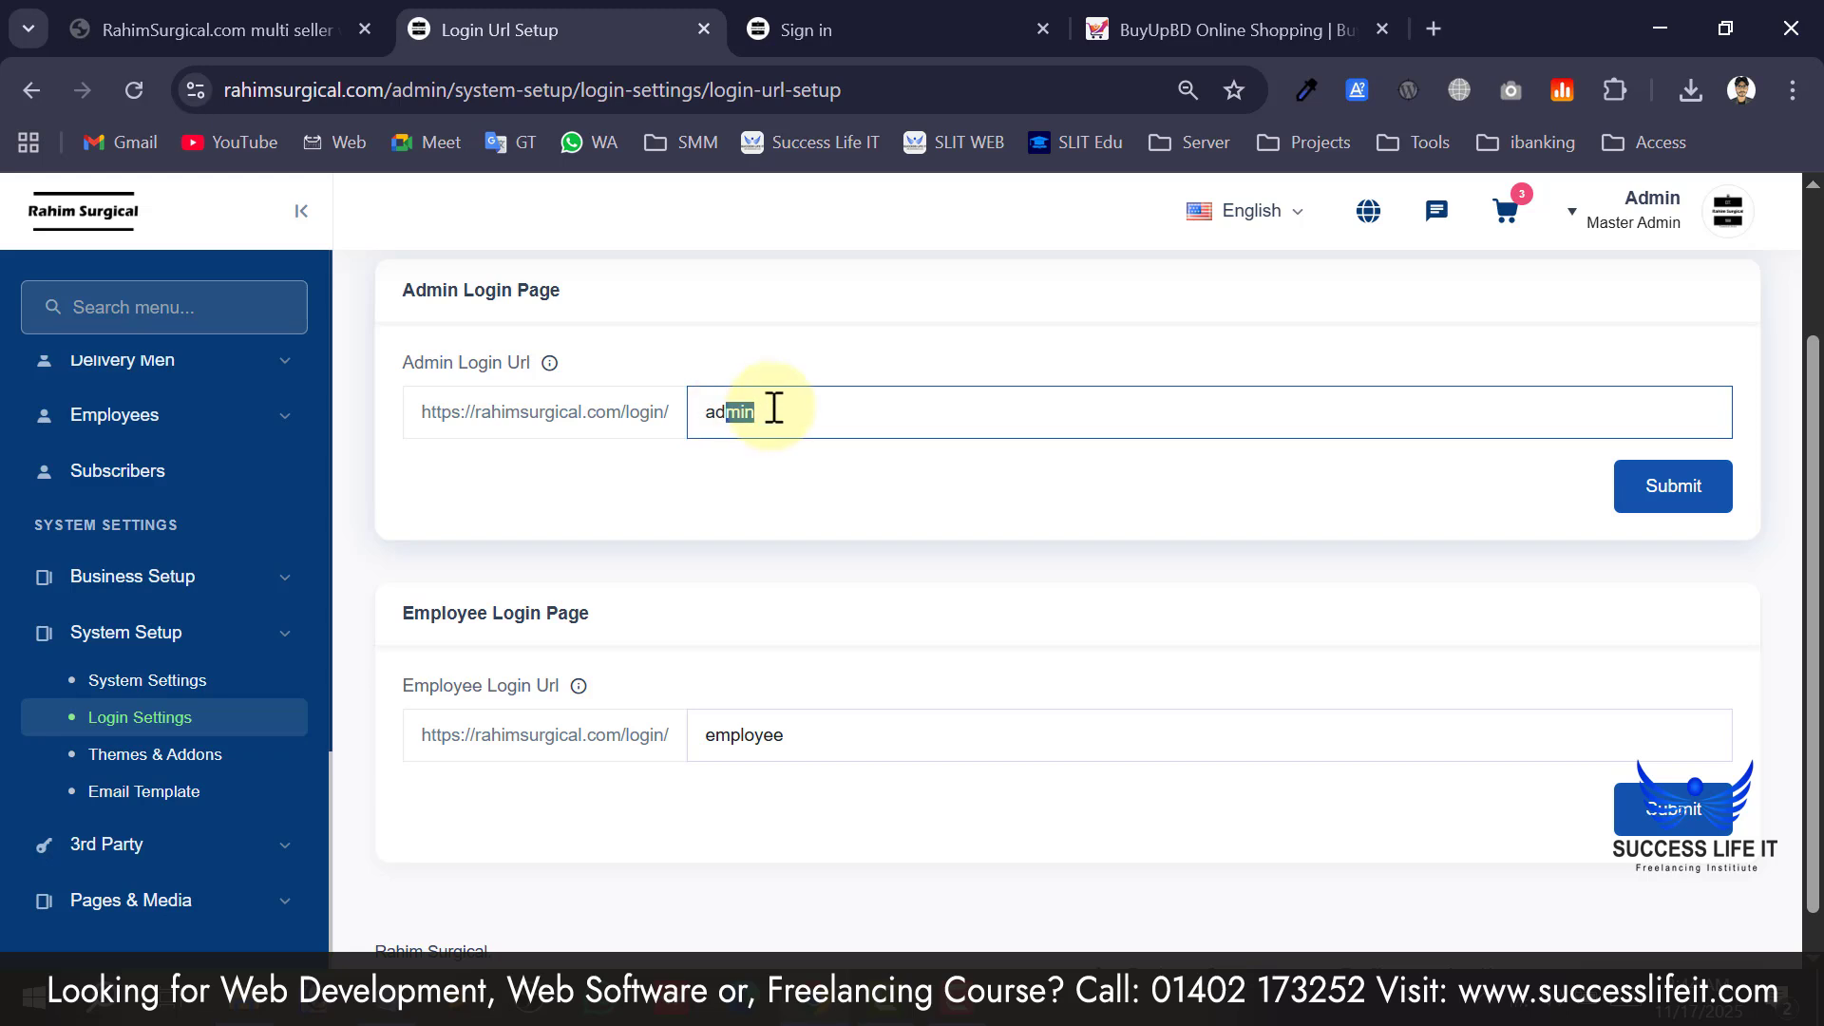
pyautogui.scroll(2, 798, 418)
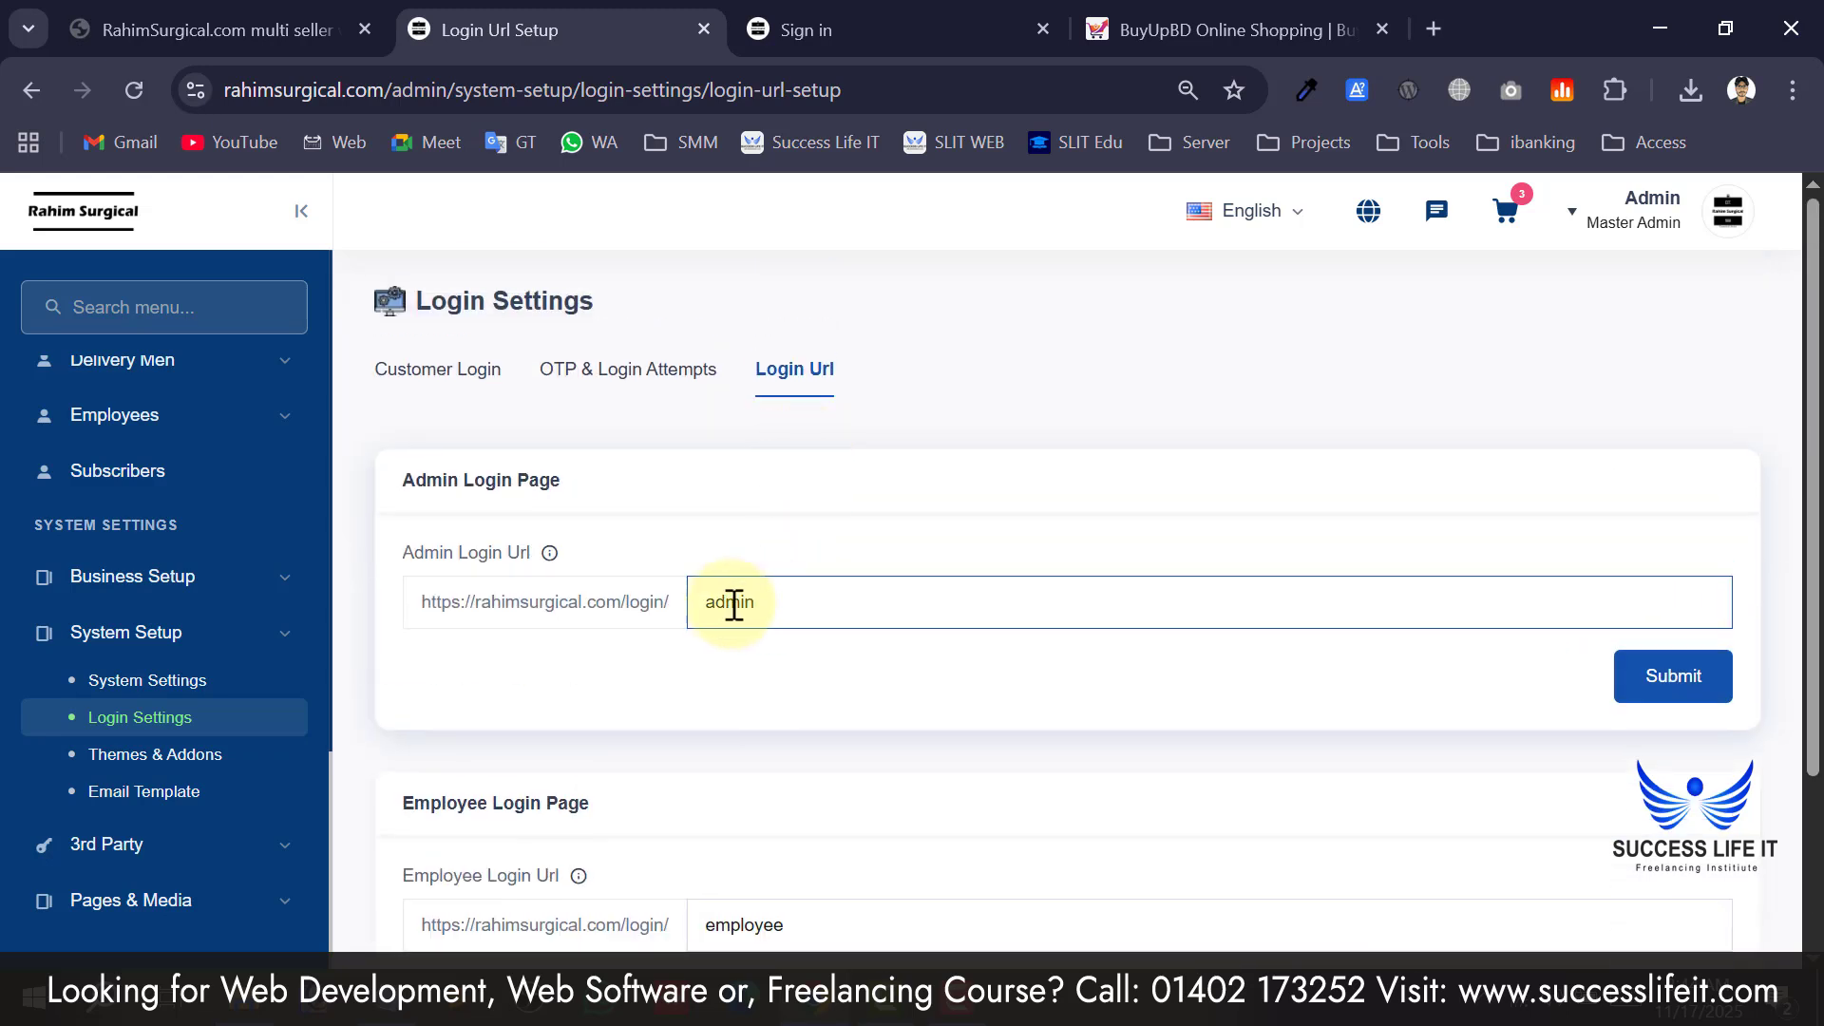
pyautogui.moveTo(708, 609); pyautogui.dragTo(806, 596)
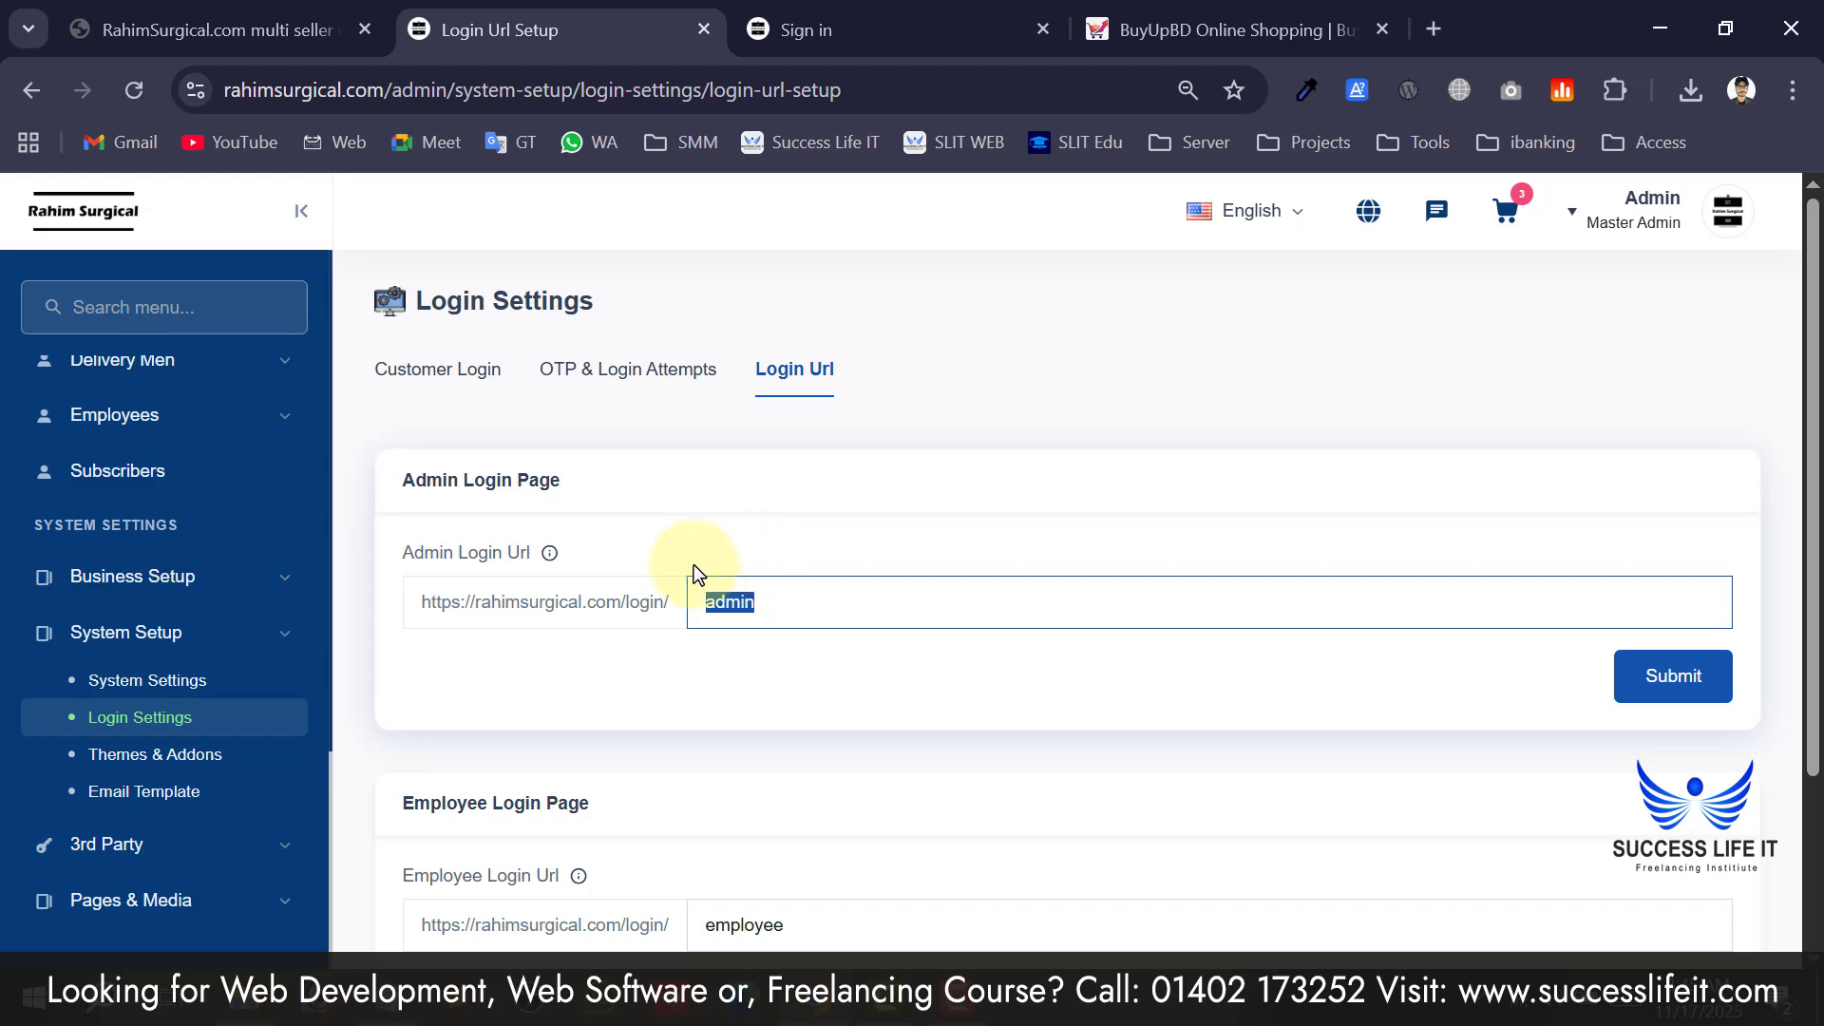
pyautogui.click(589, 572)
pyautogui.scroll(-2, 589, 572)
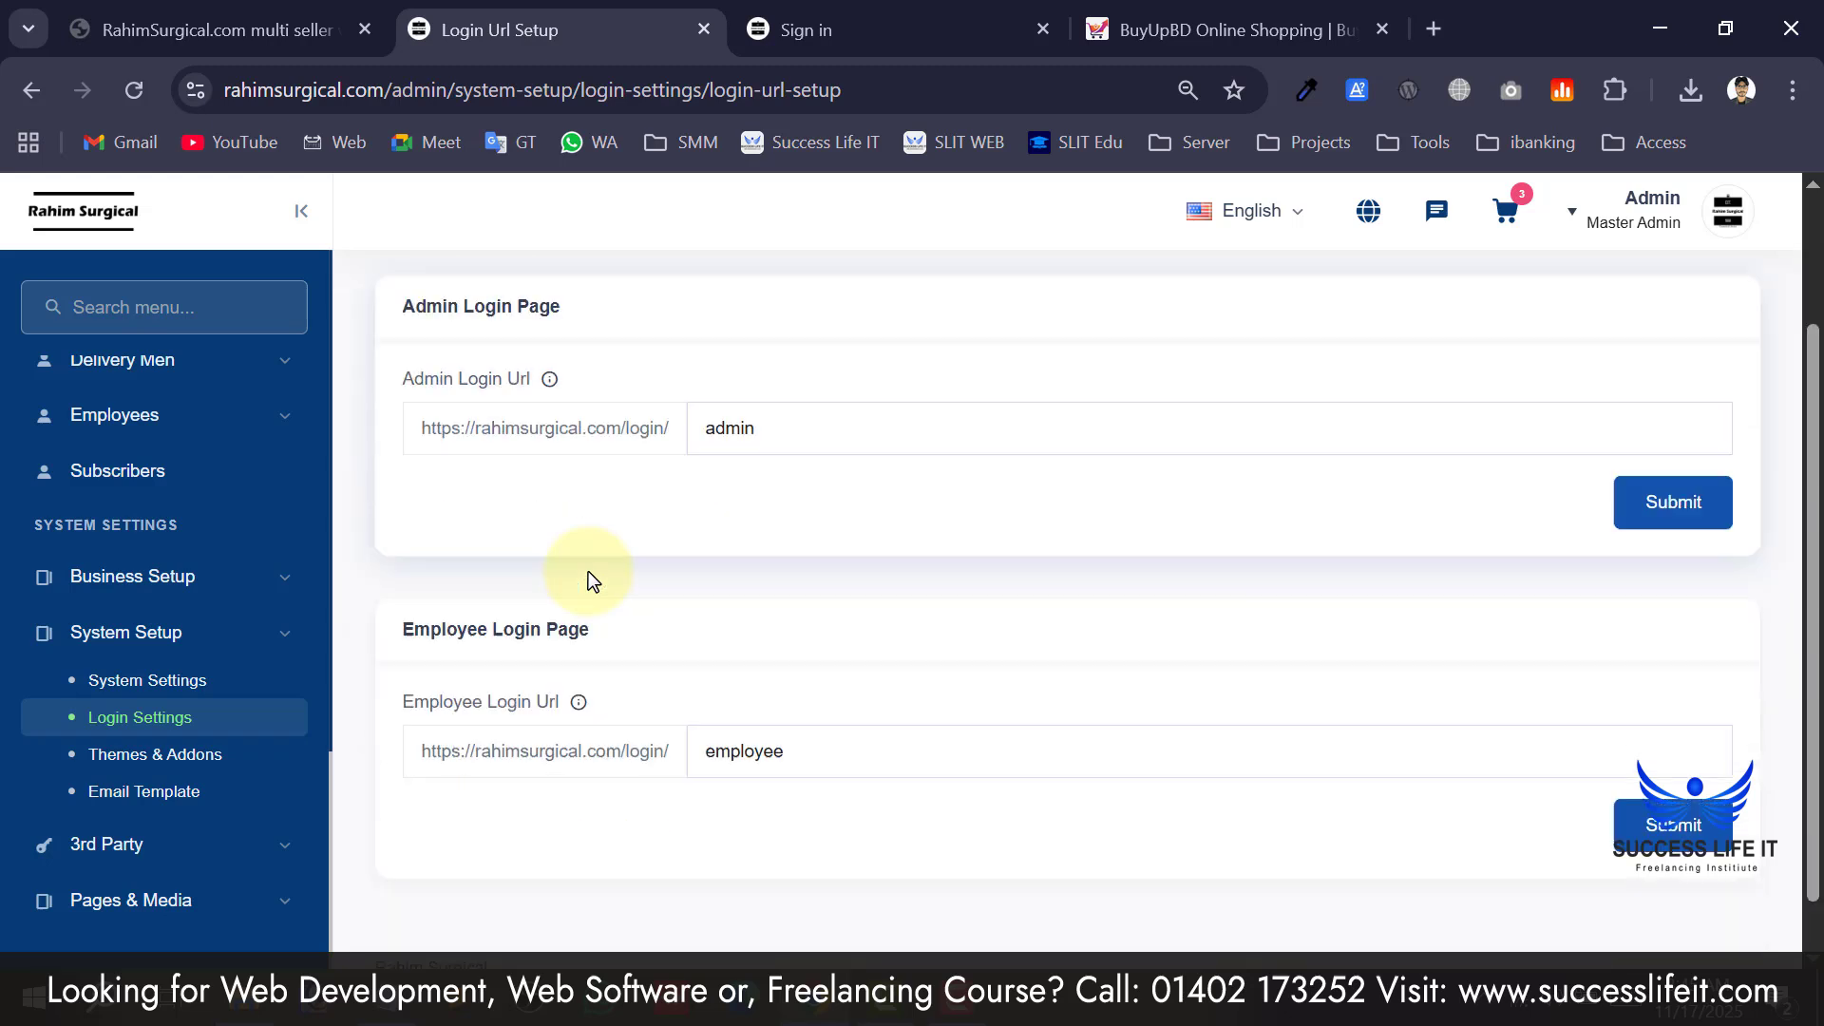
pyautogui.click(756, 429)
pyautogui.scroll(2, 755, 446)
pyautogui.moveTo(726, 602); pyautogui.dragTo(751, 608)
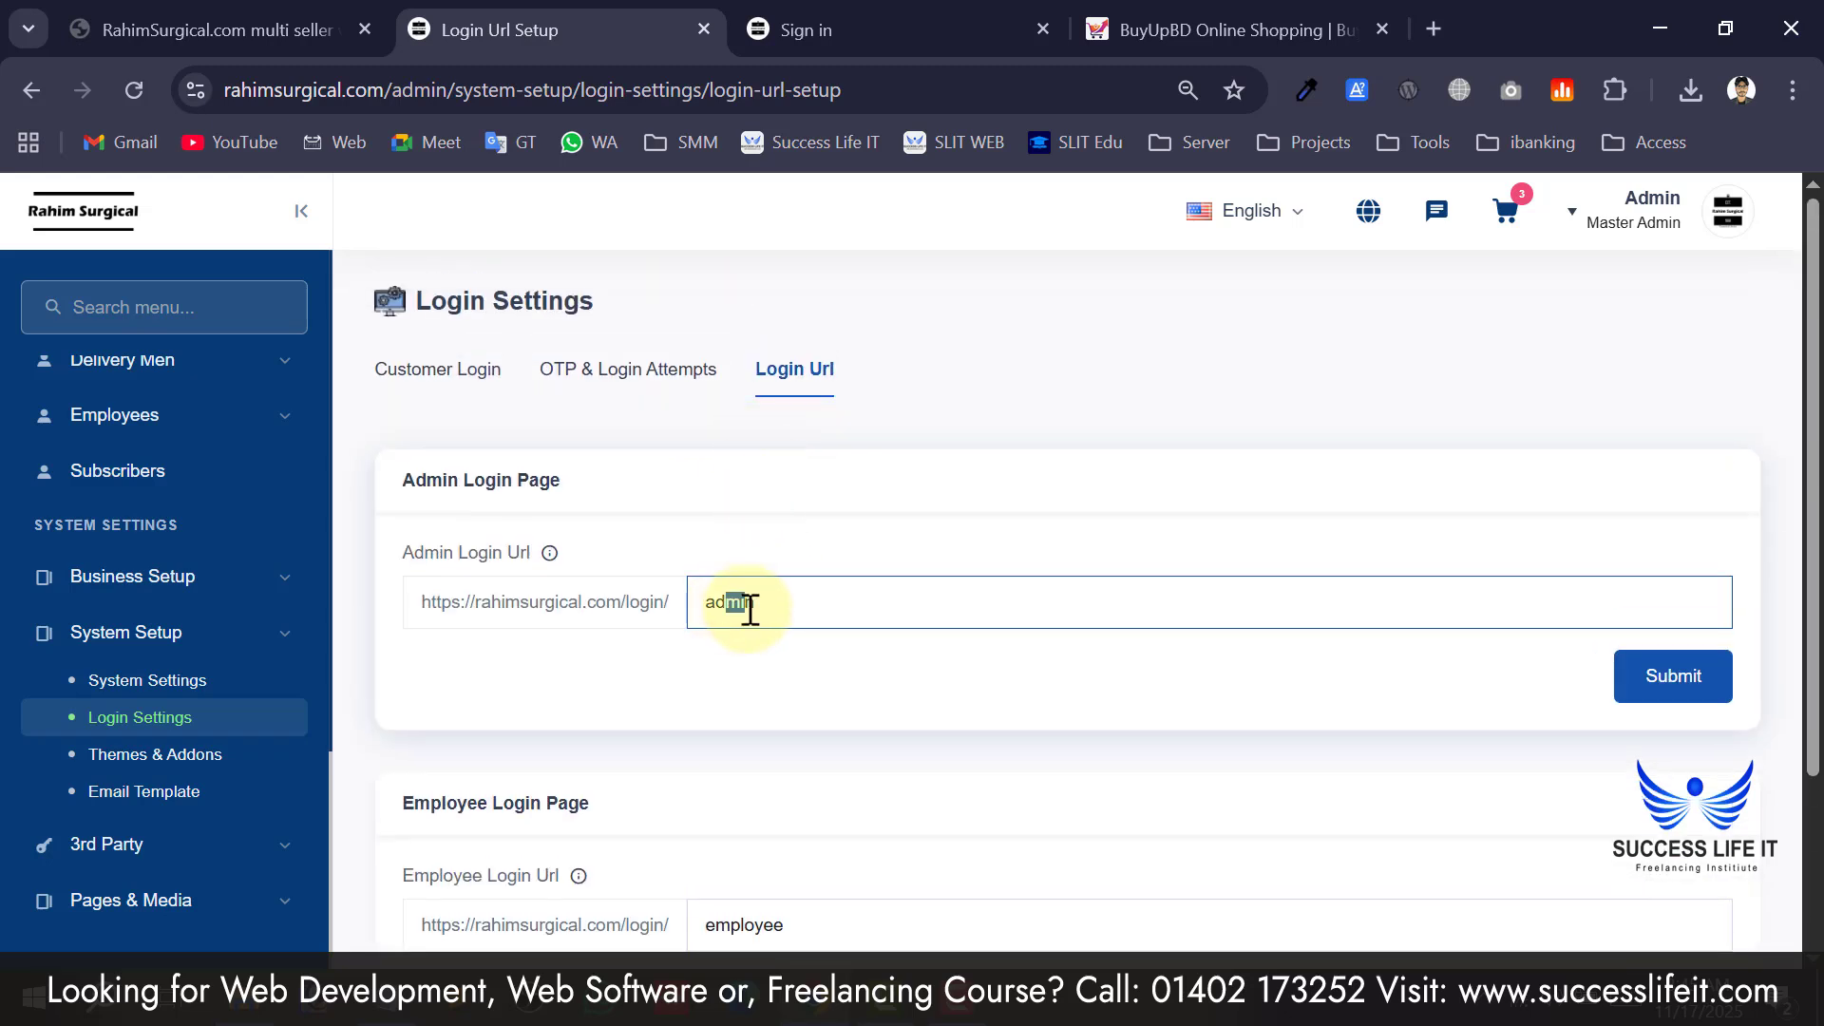
pyautogui.scroll(-2, 582, 682)
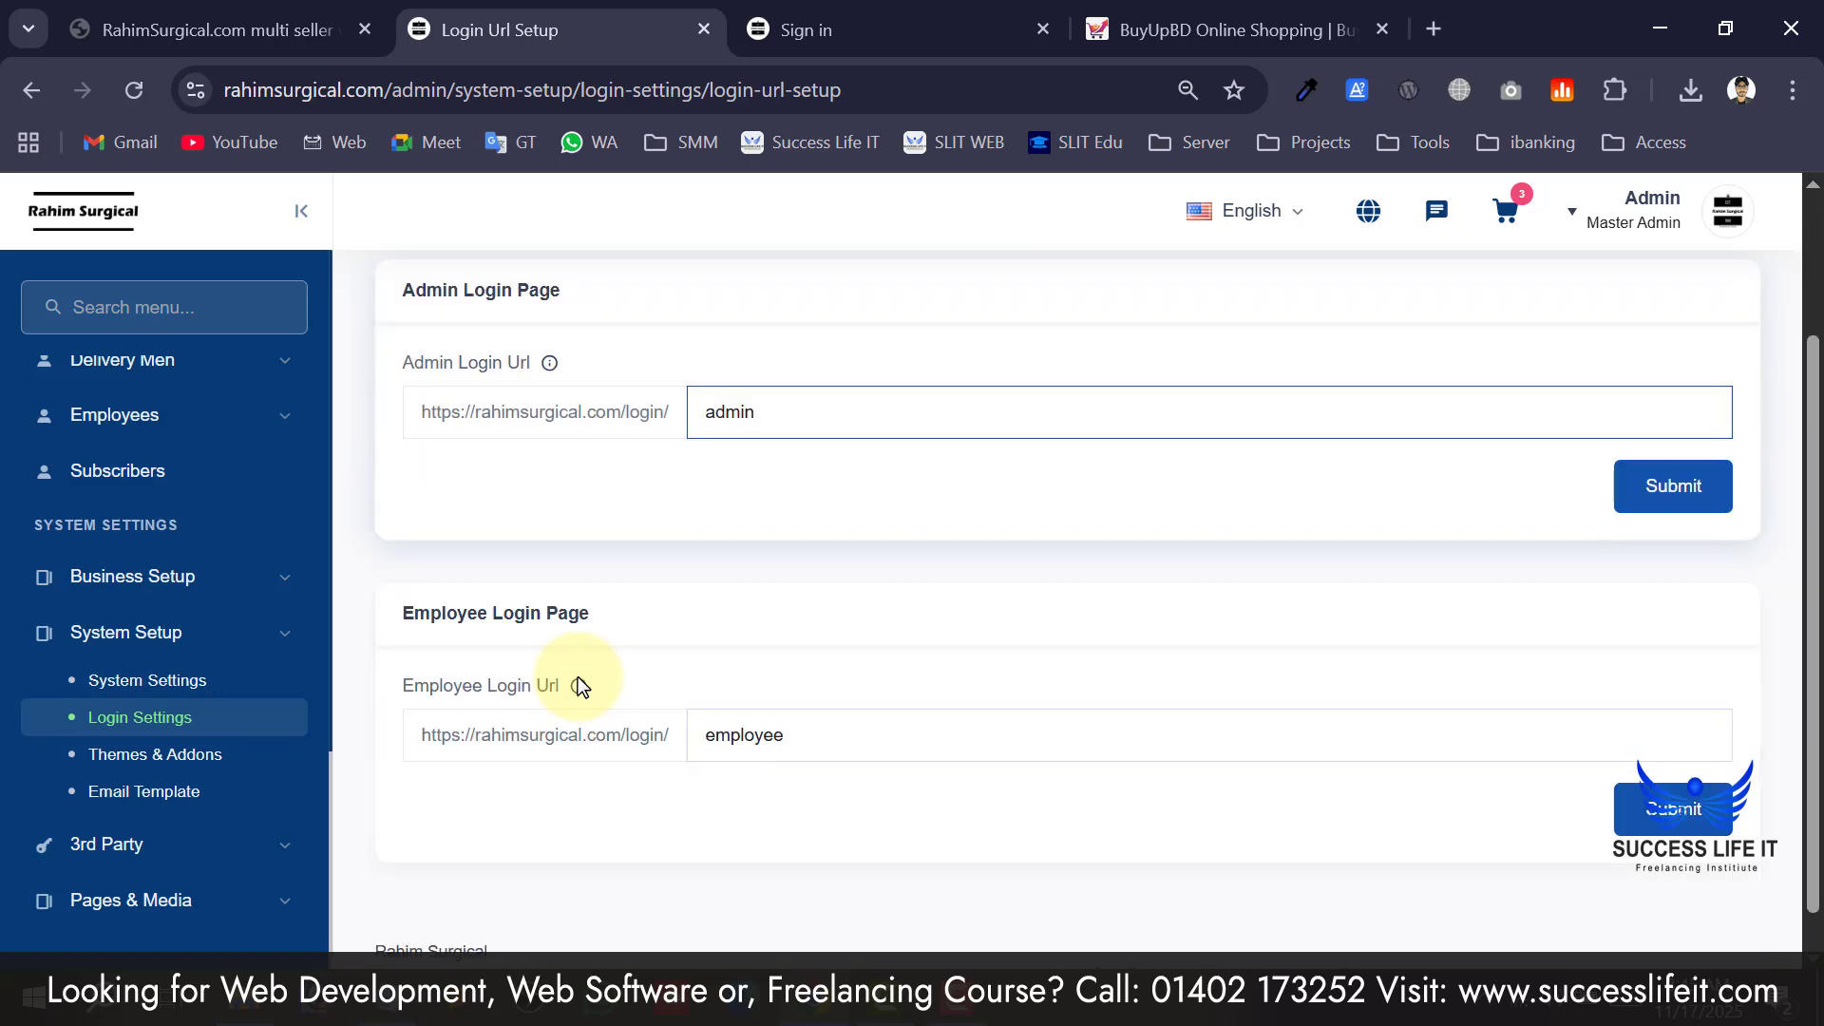
pyautogui.scroll(2, 580, 678)
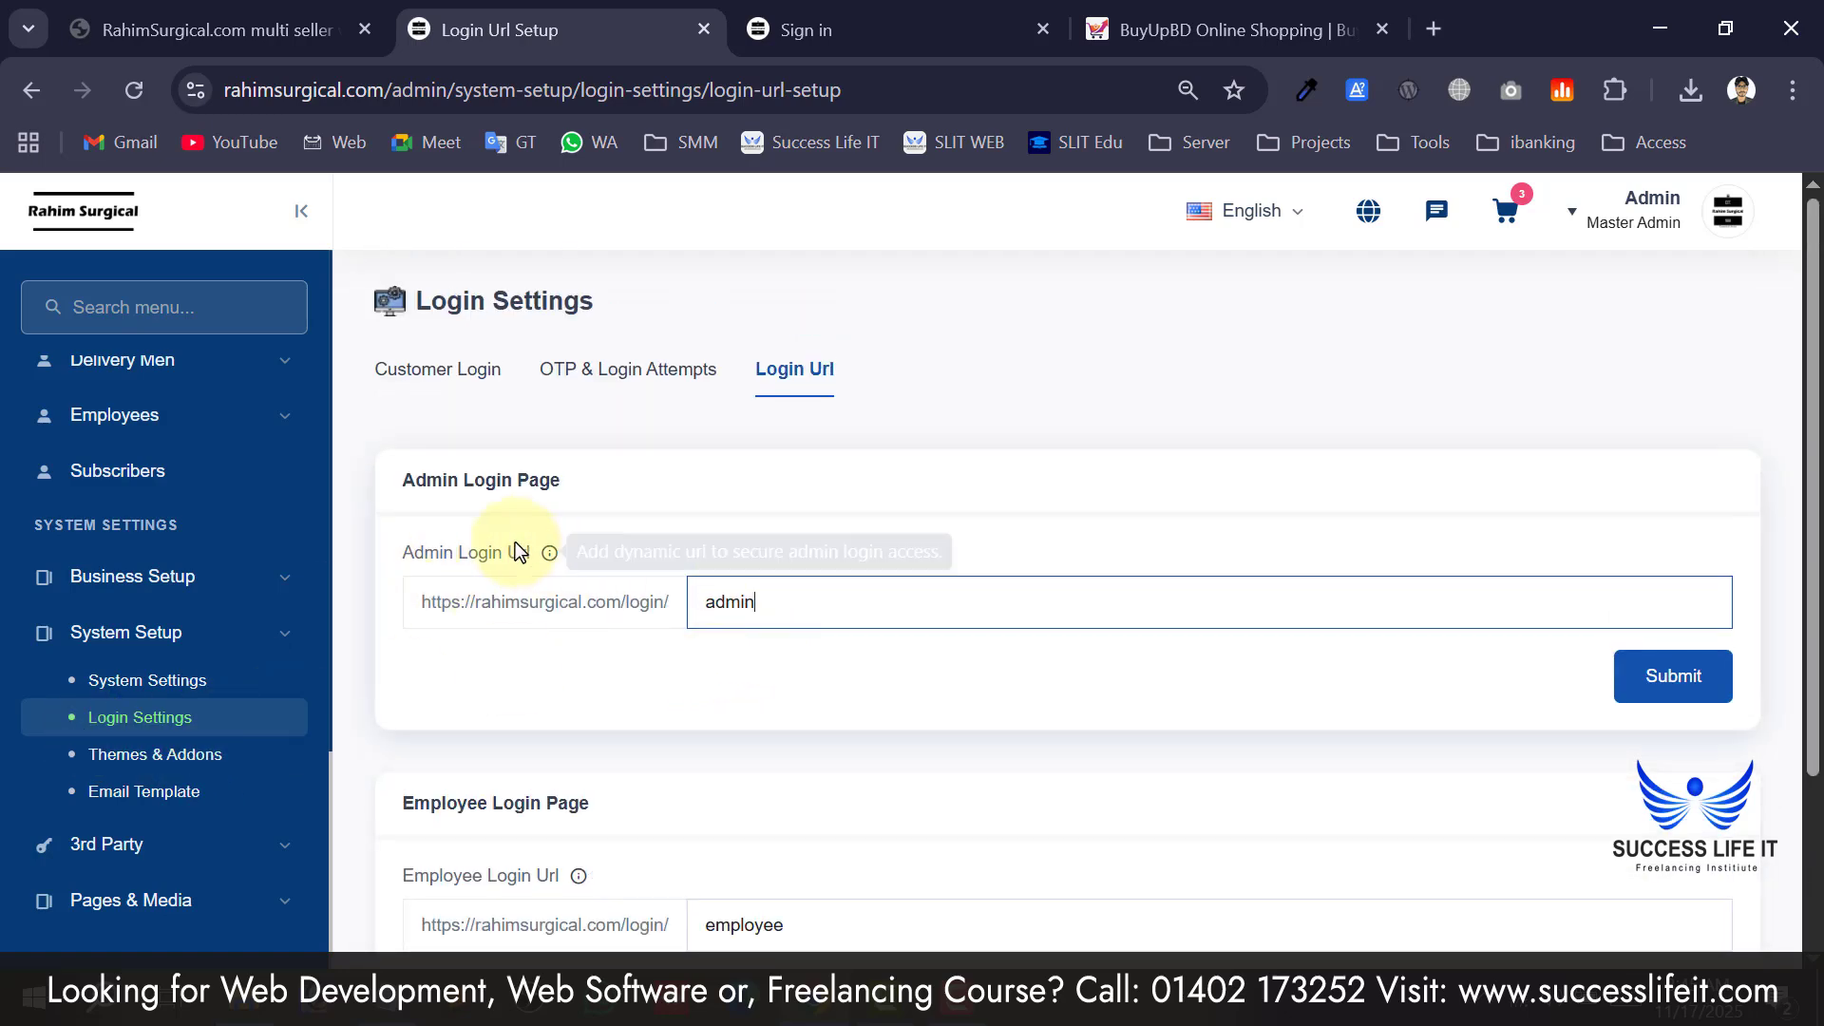
pyautogui.scroll(-2, 608, 431)
pyautogui.moveTo(441, 613); pyautogui.dragTo(586, 596)
pyautogui.scroll(-1, 574, 693)
pyautogui.click(782, 692)
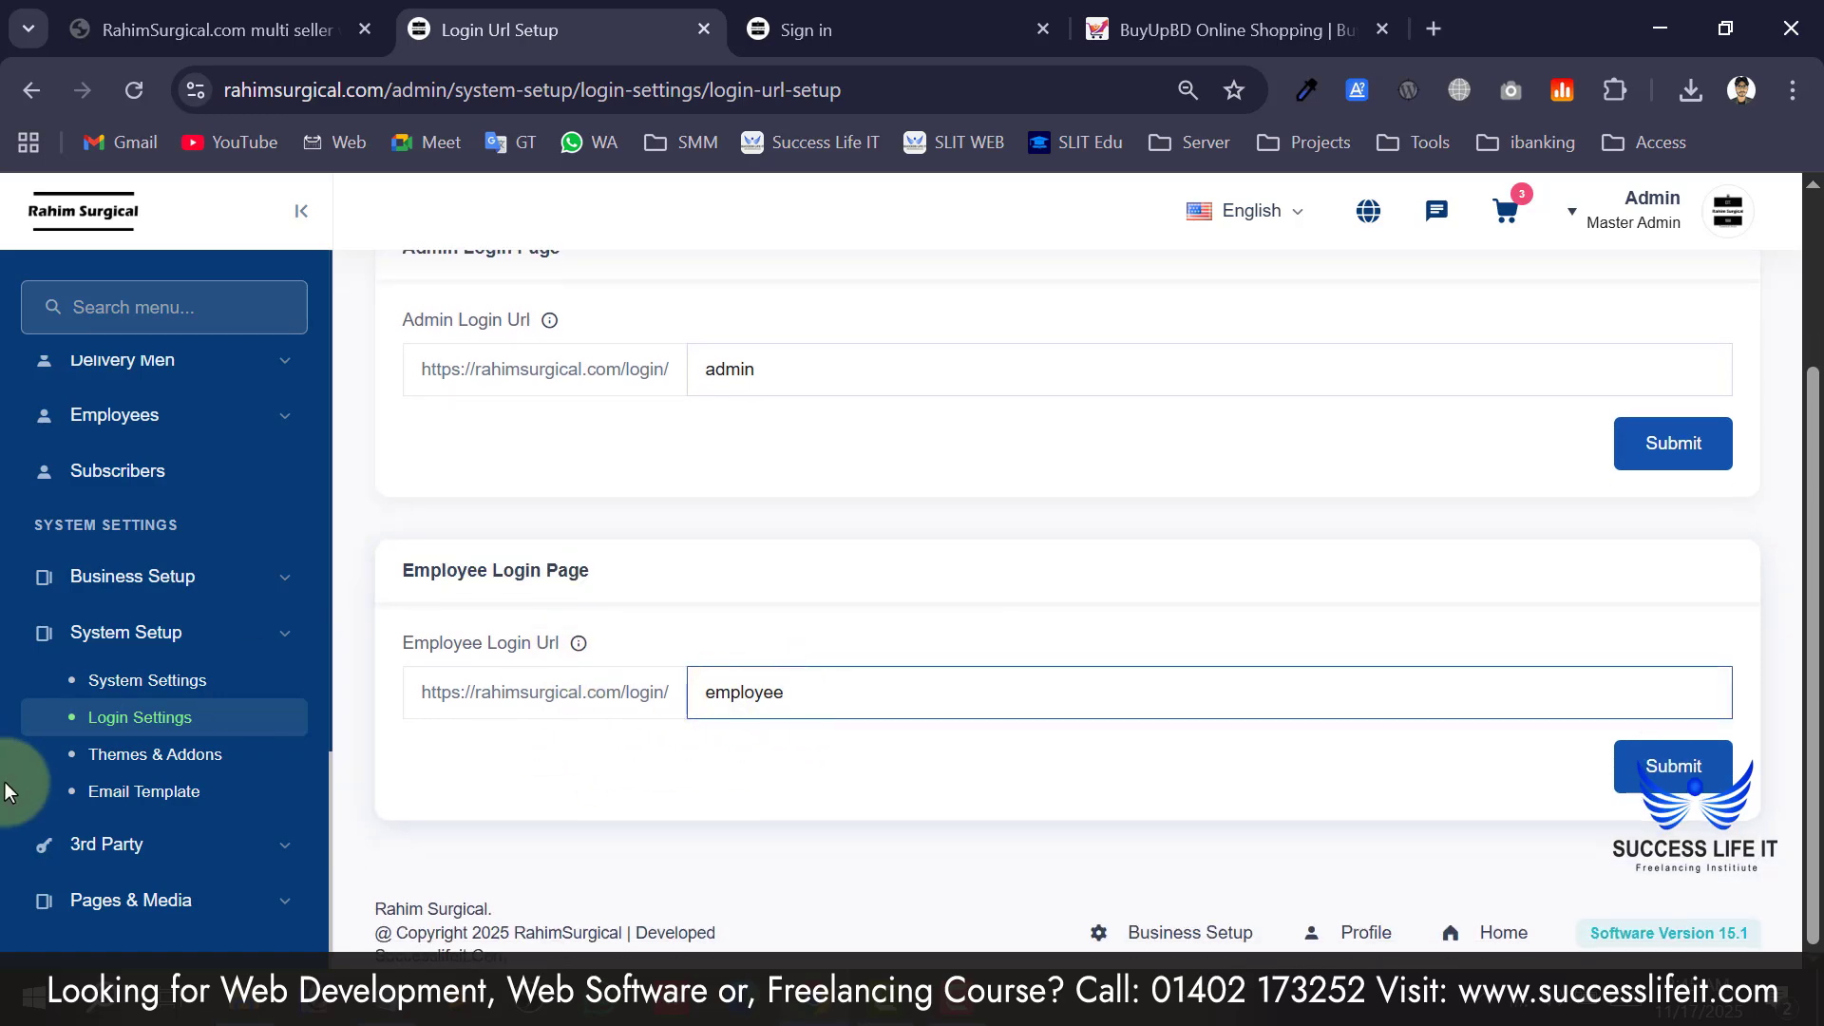
# Open the Themes & Addons page and compare it with the storefront sign-in page.
pyautogui.click(155, 768)
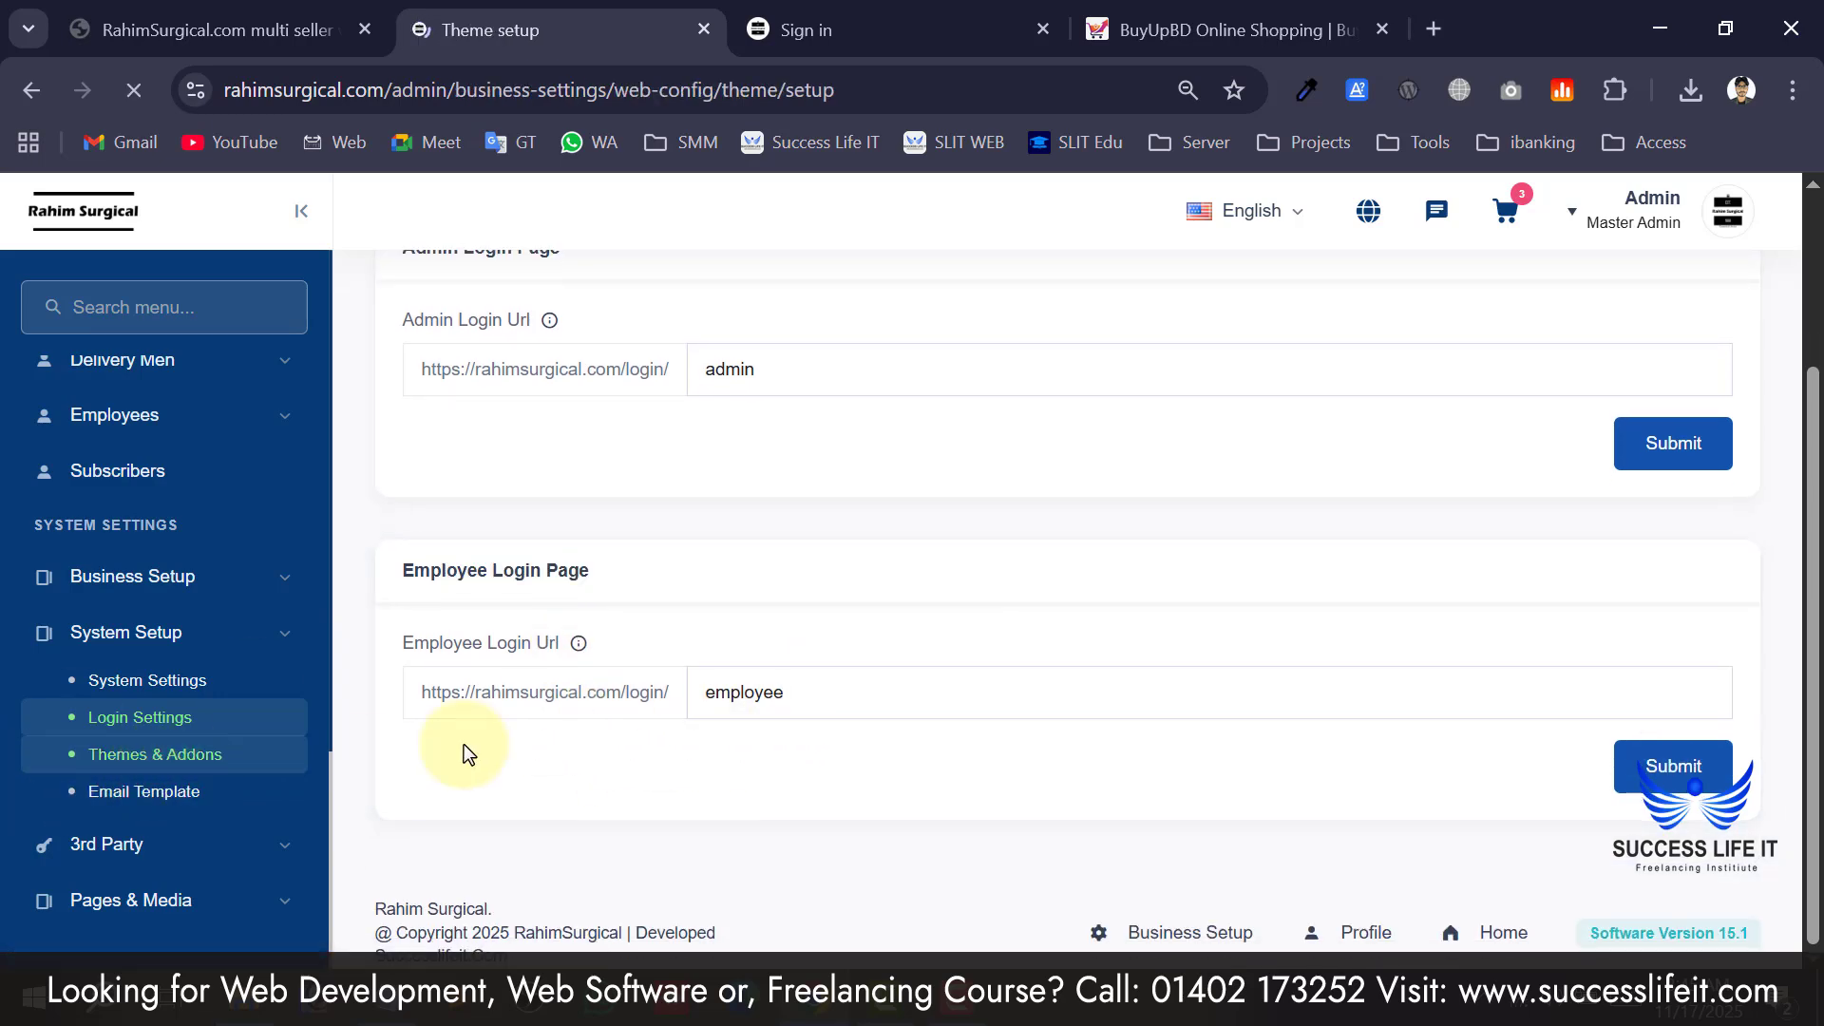
pyautogui.scroll(-5, 635, 513)
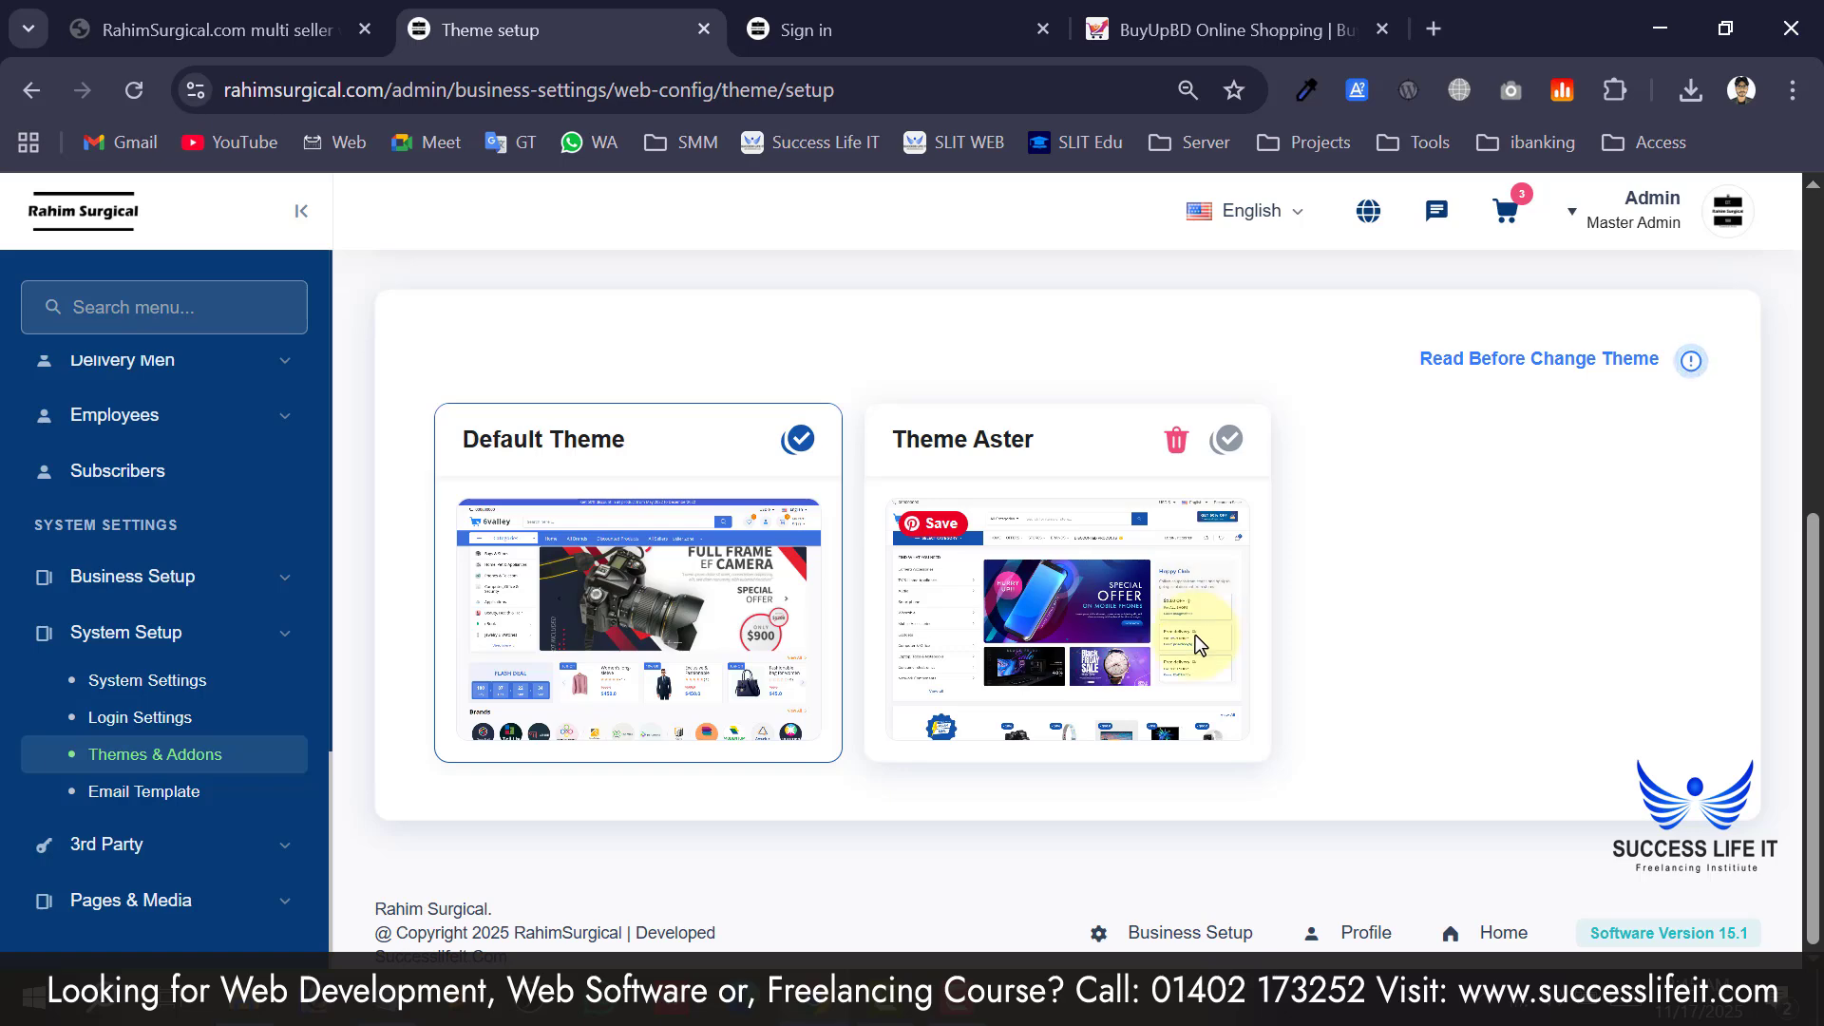
pyautogui.click(875, 40)
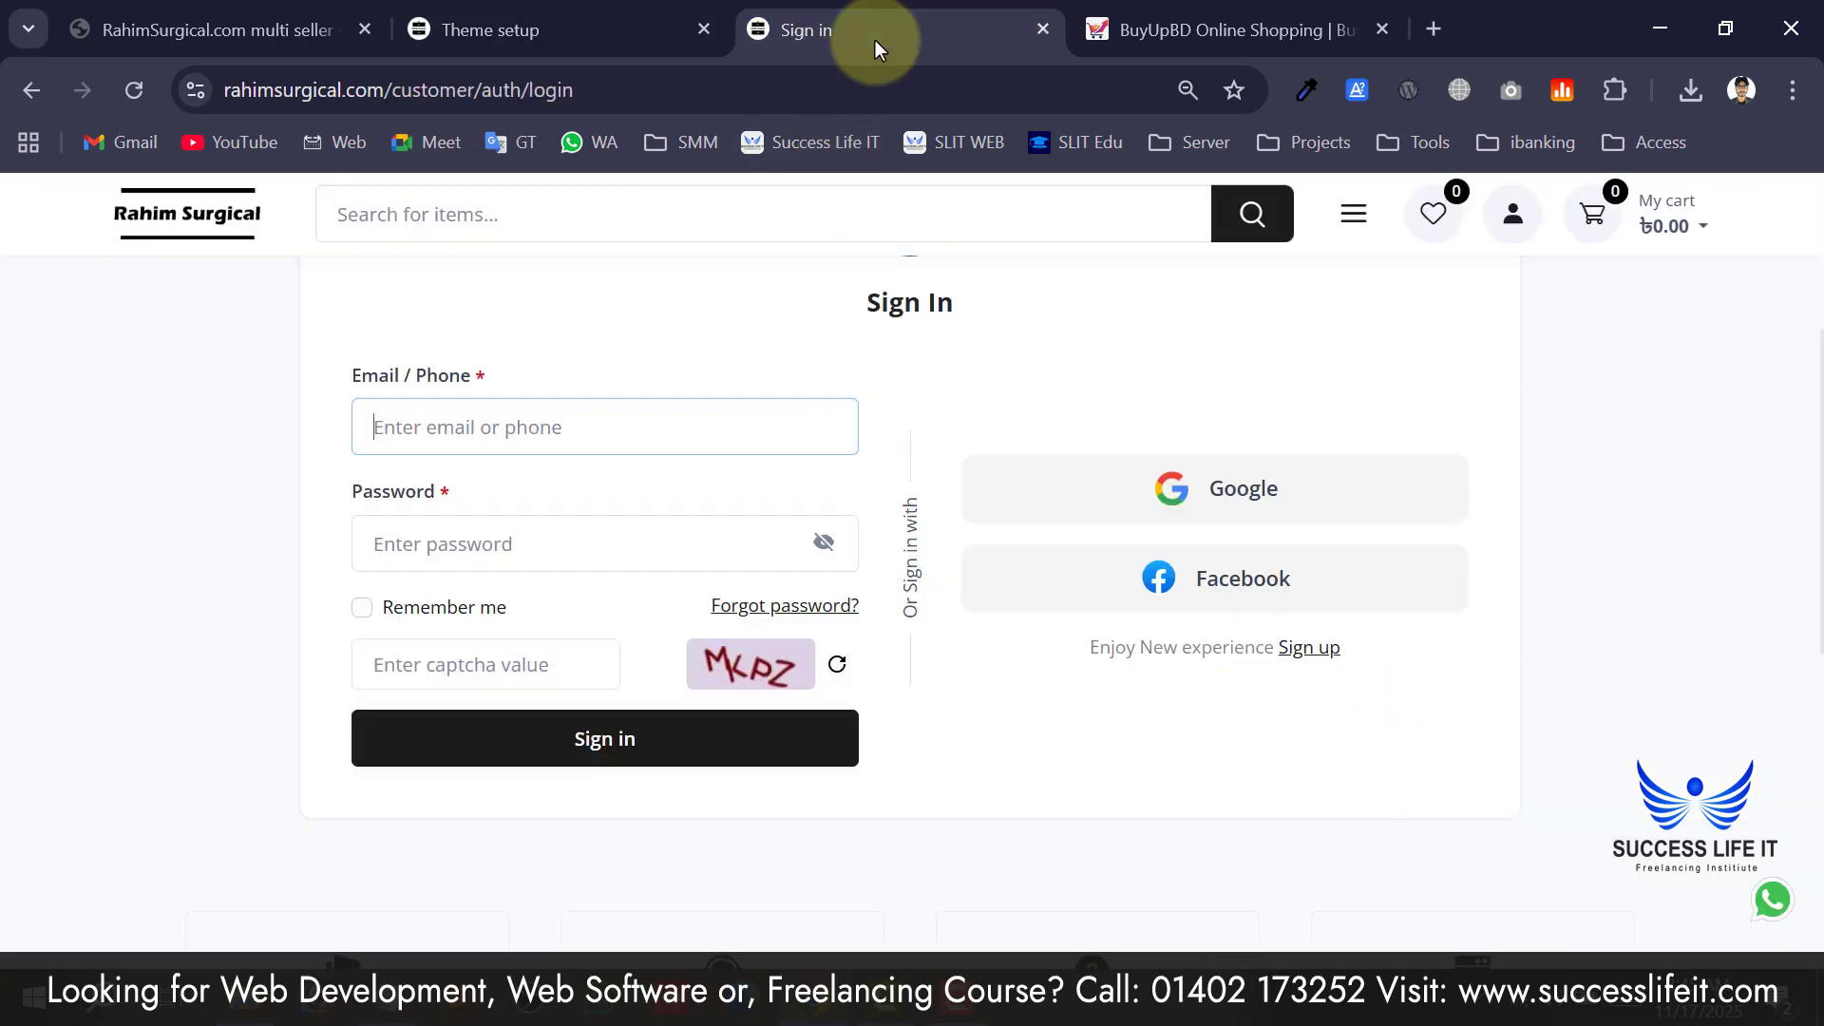
pyautogui.scroll(5, 89, 312)
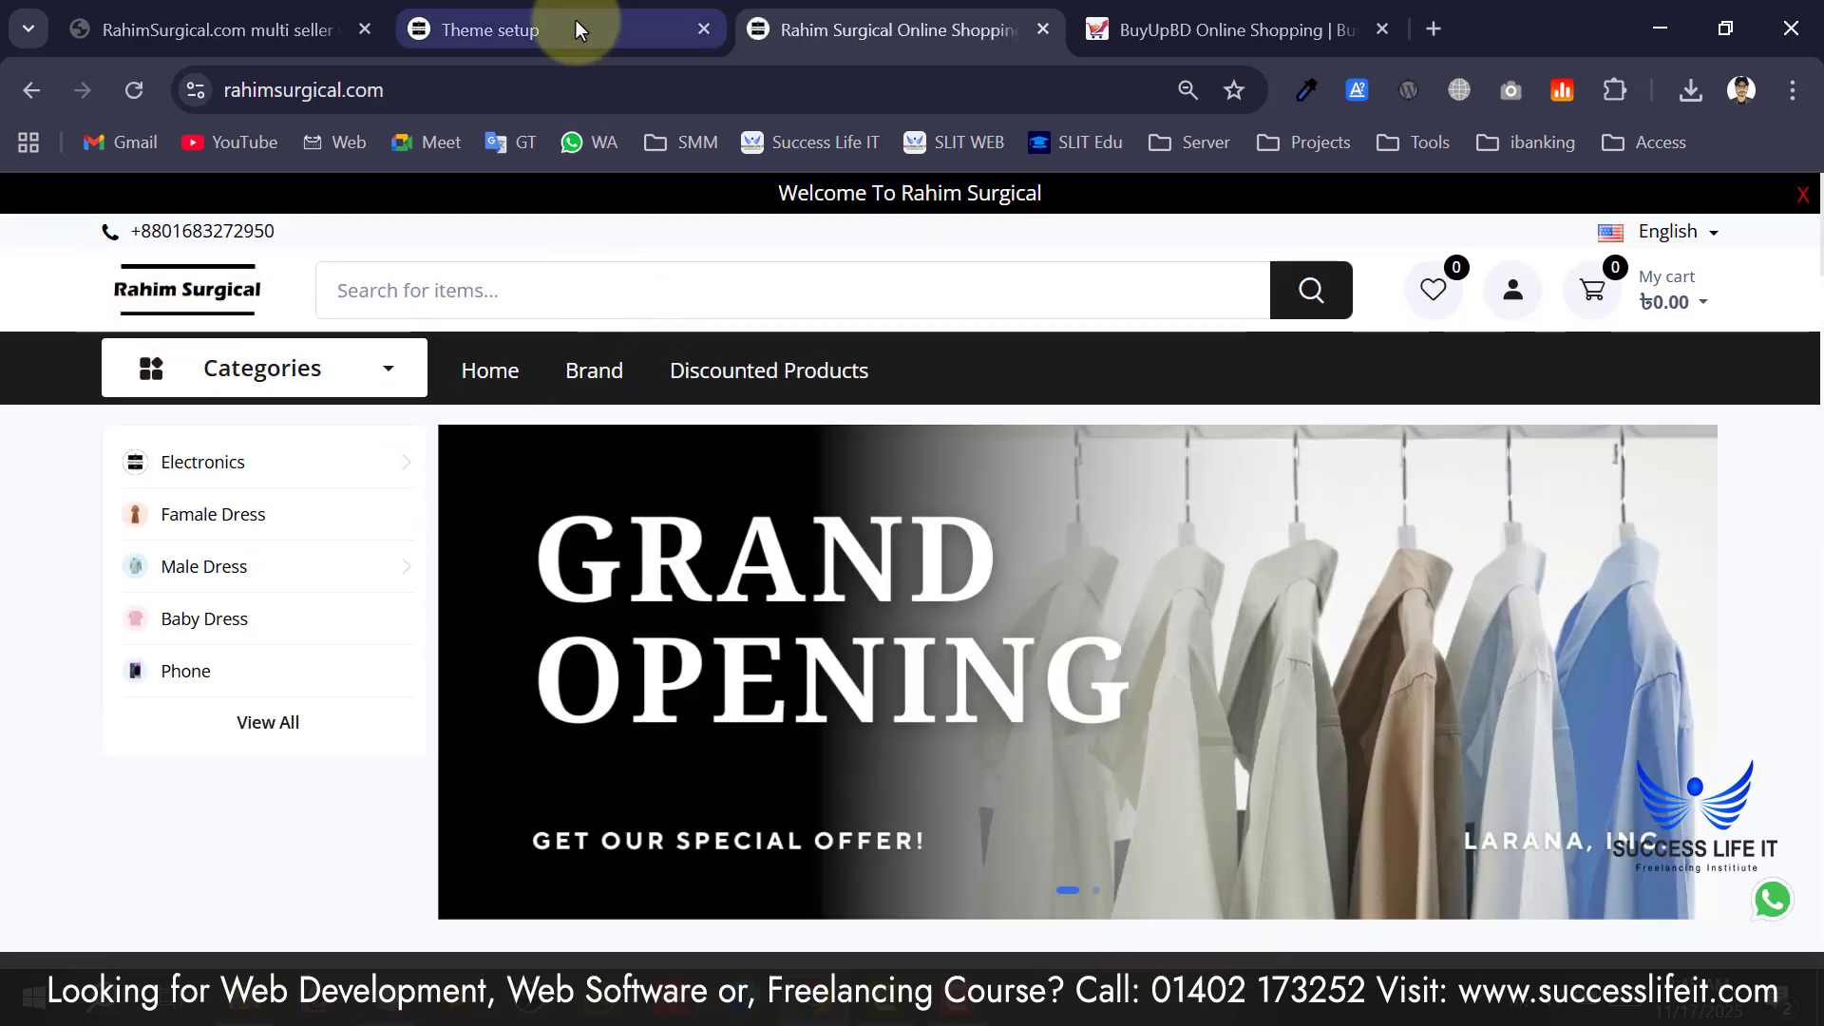
pyautogui.scroll(-20, 779, 608)
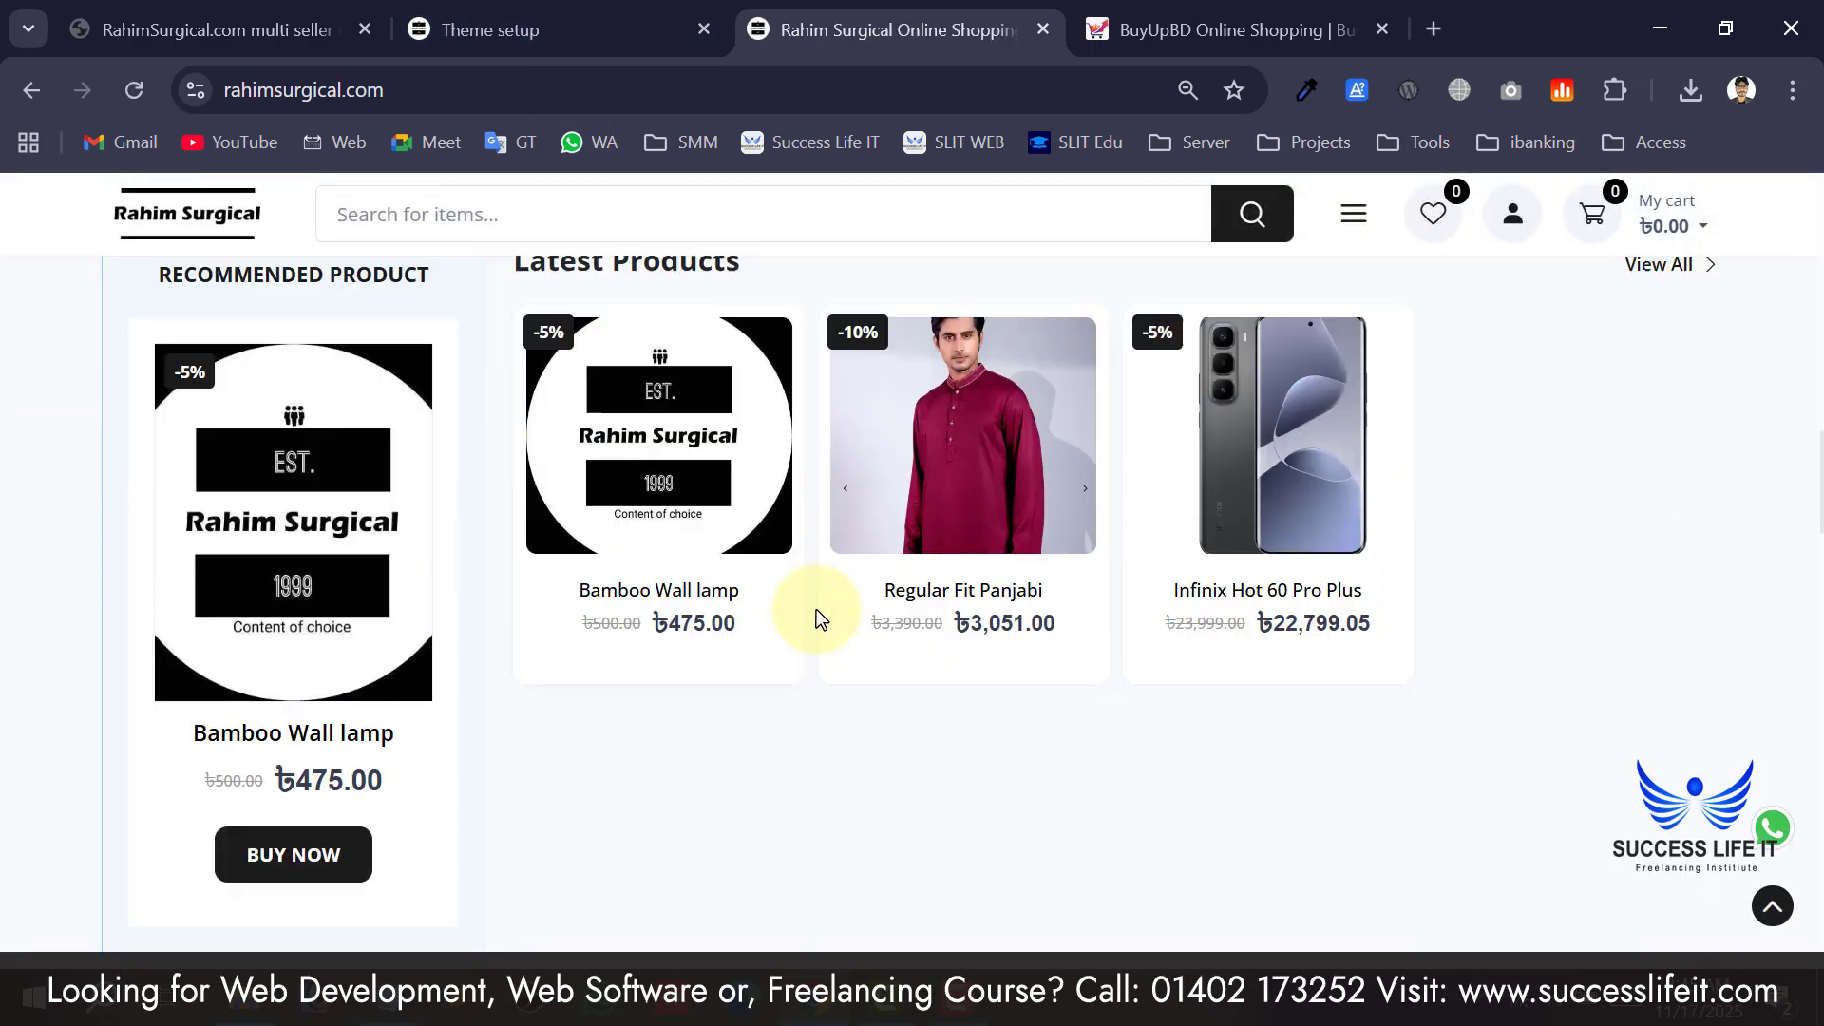
pyautogui.scroll(-15, 817, 608)
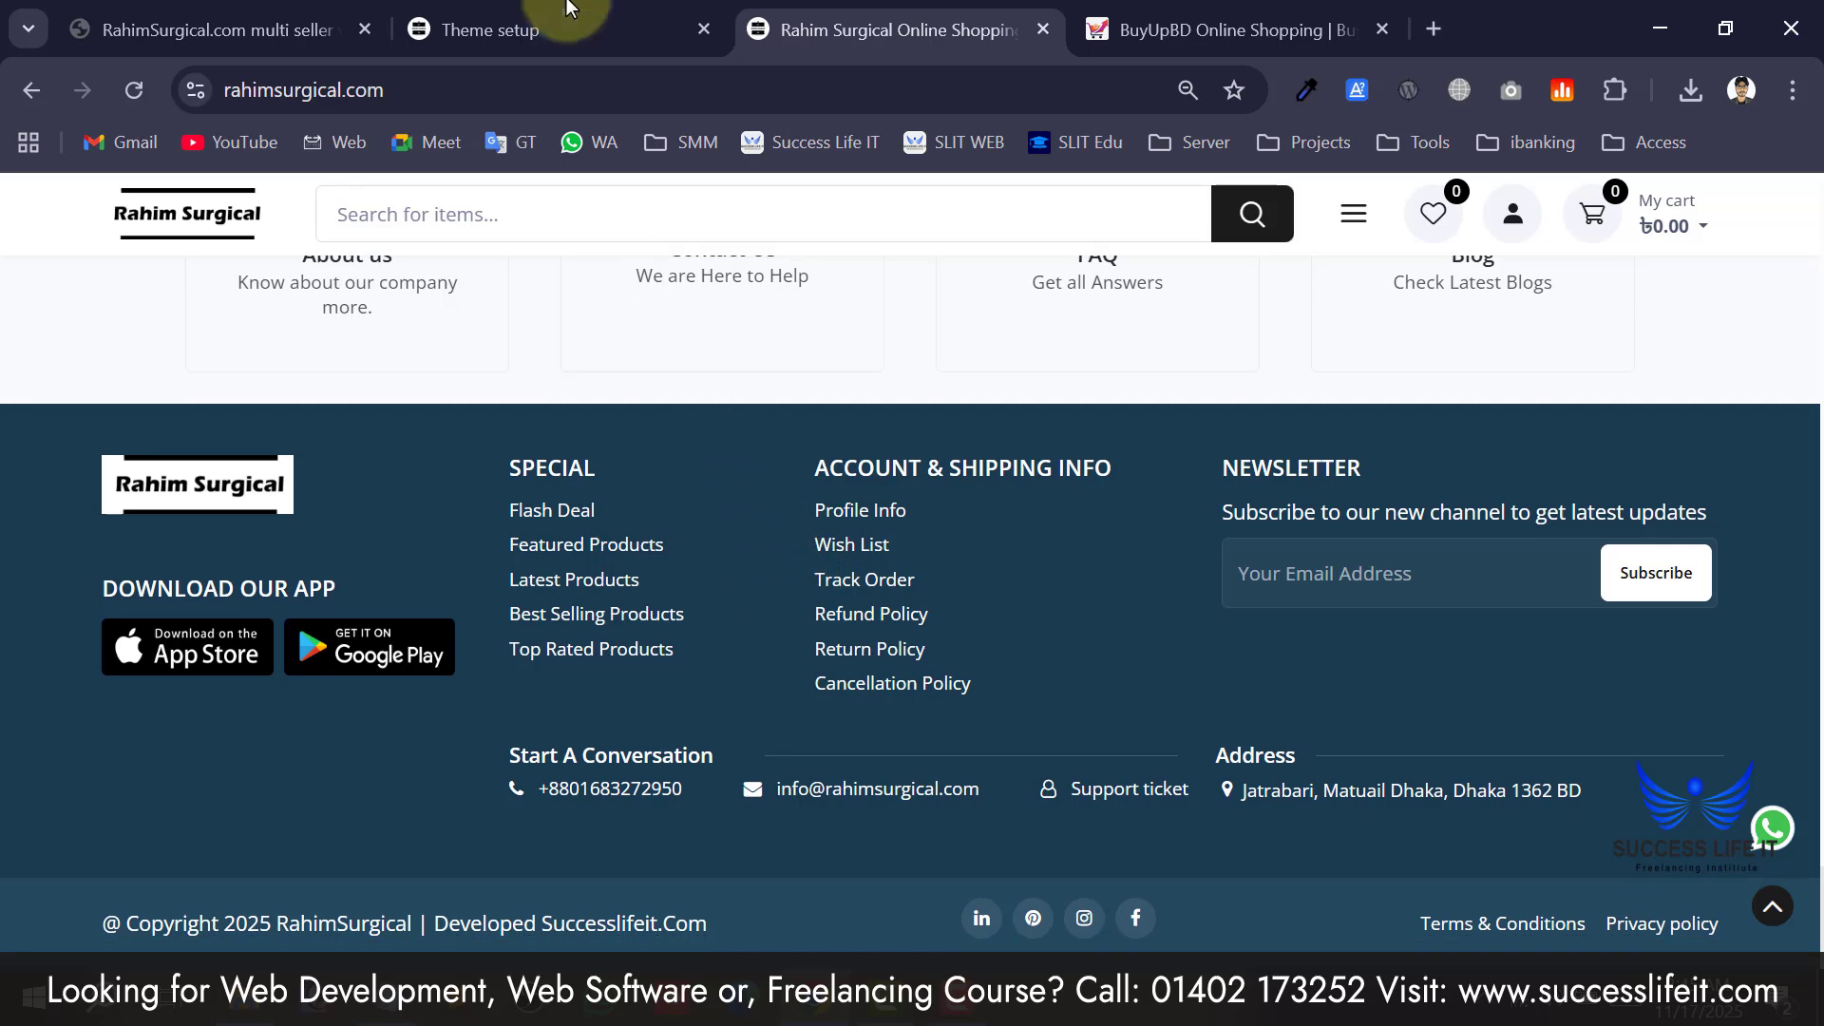
pyautogui.click(560, 30)
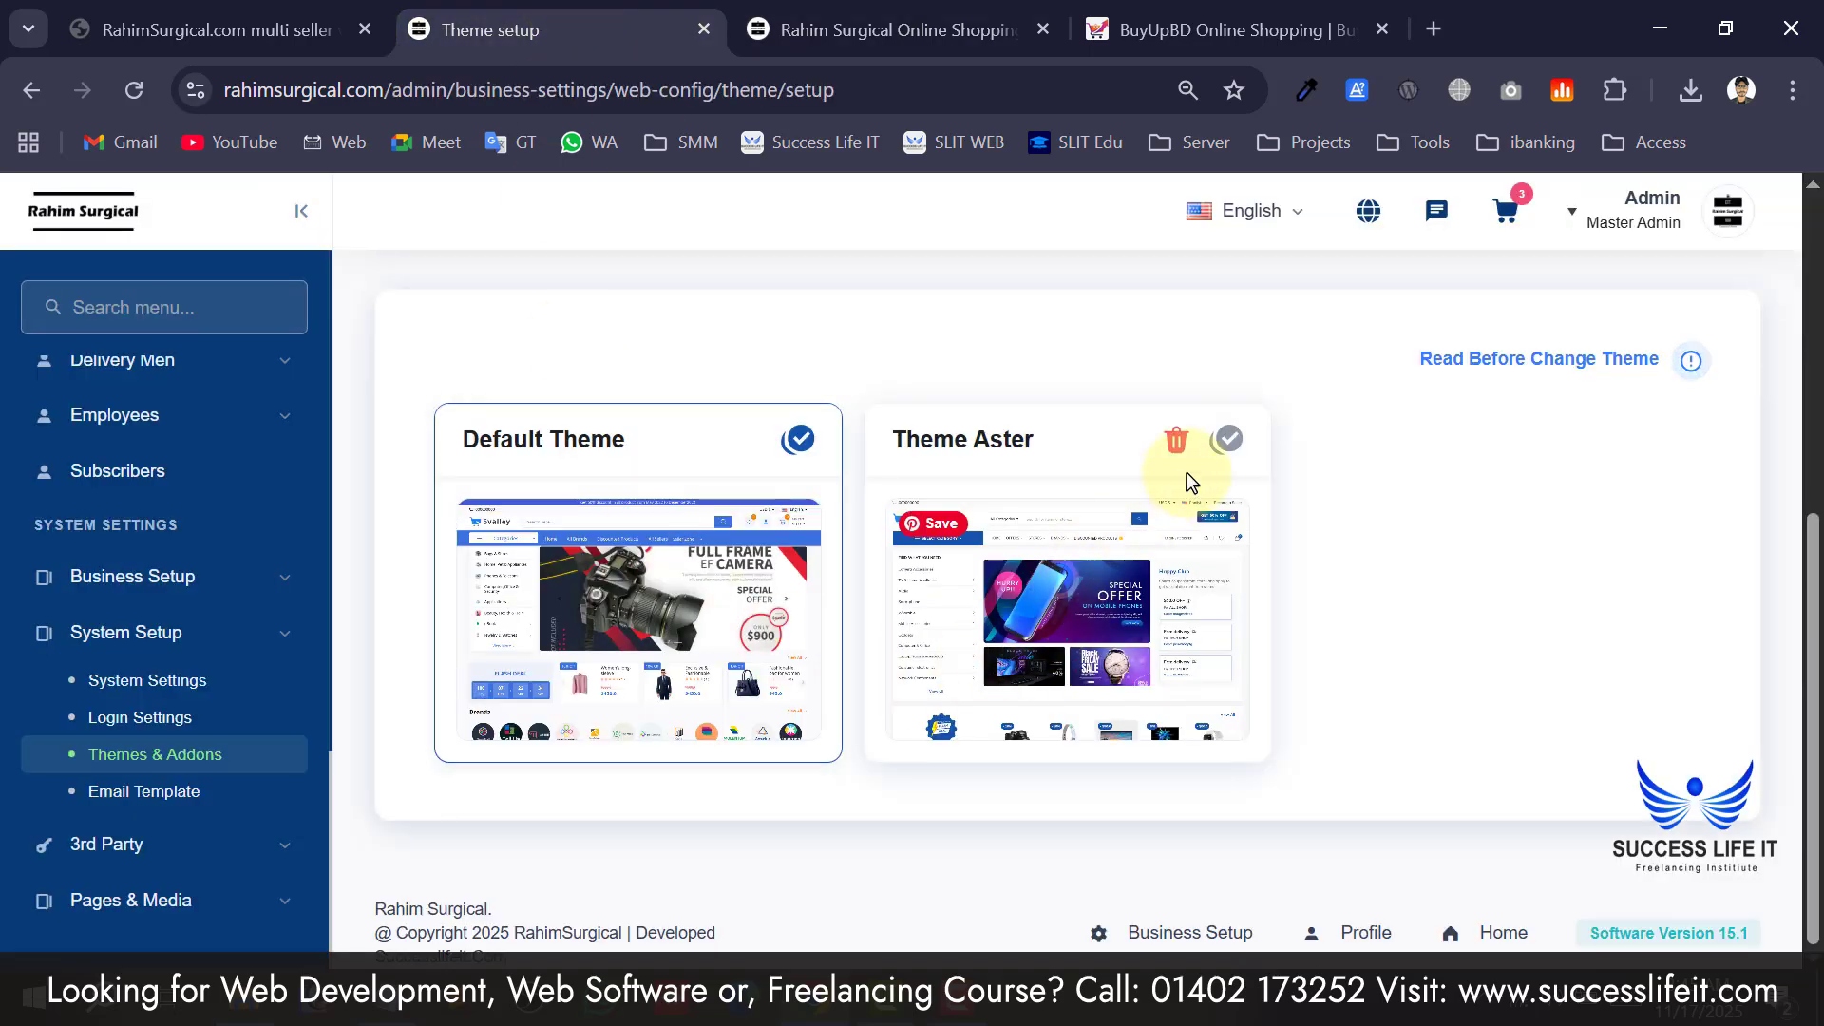
# Activate Theme Aster, confirm the switch and skip notifying vendors.
pyautogui.click(1226, 439)
pyautogui.click(964, 714)
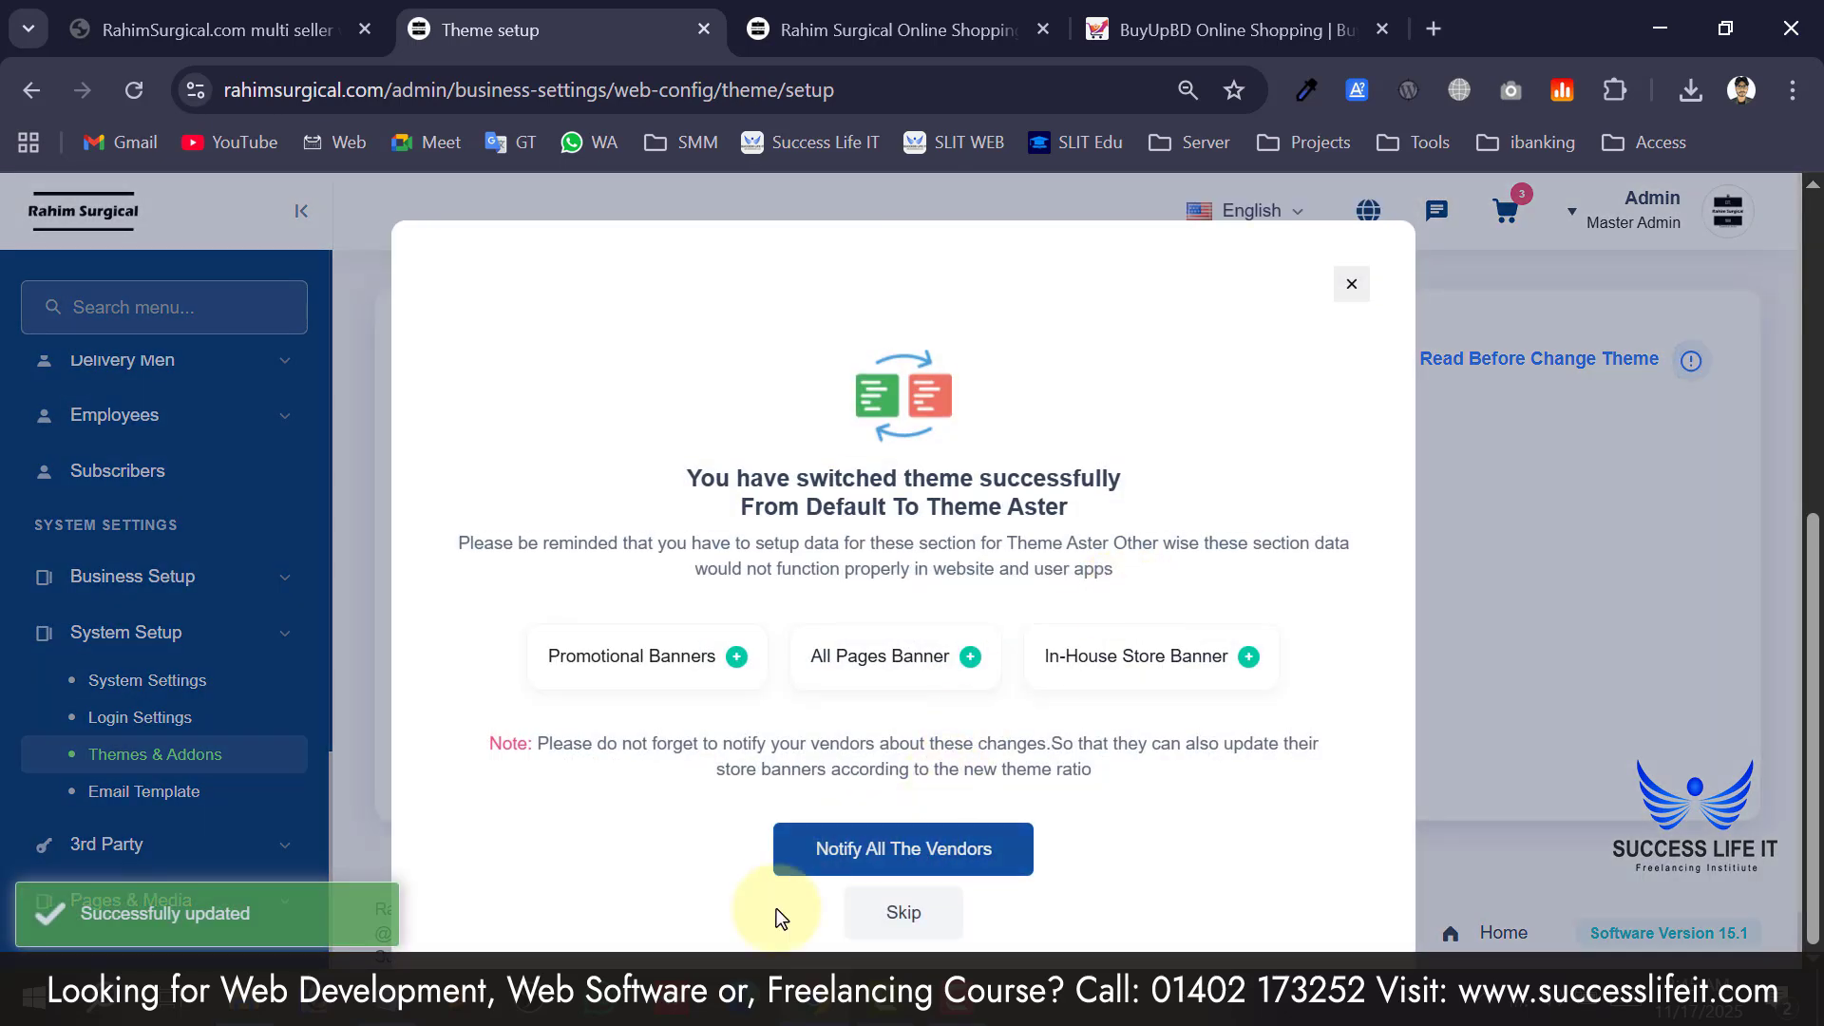
pyautogui.click(943, 936)
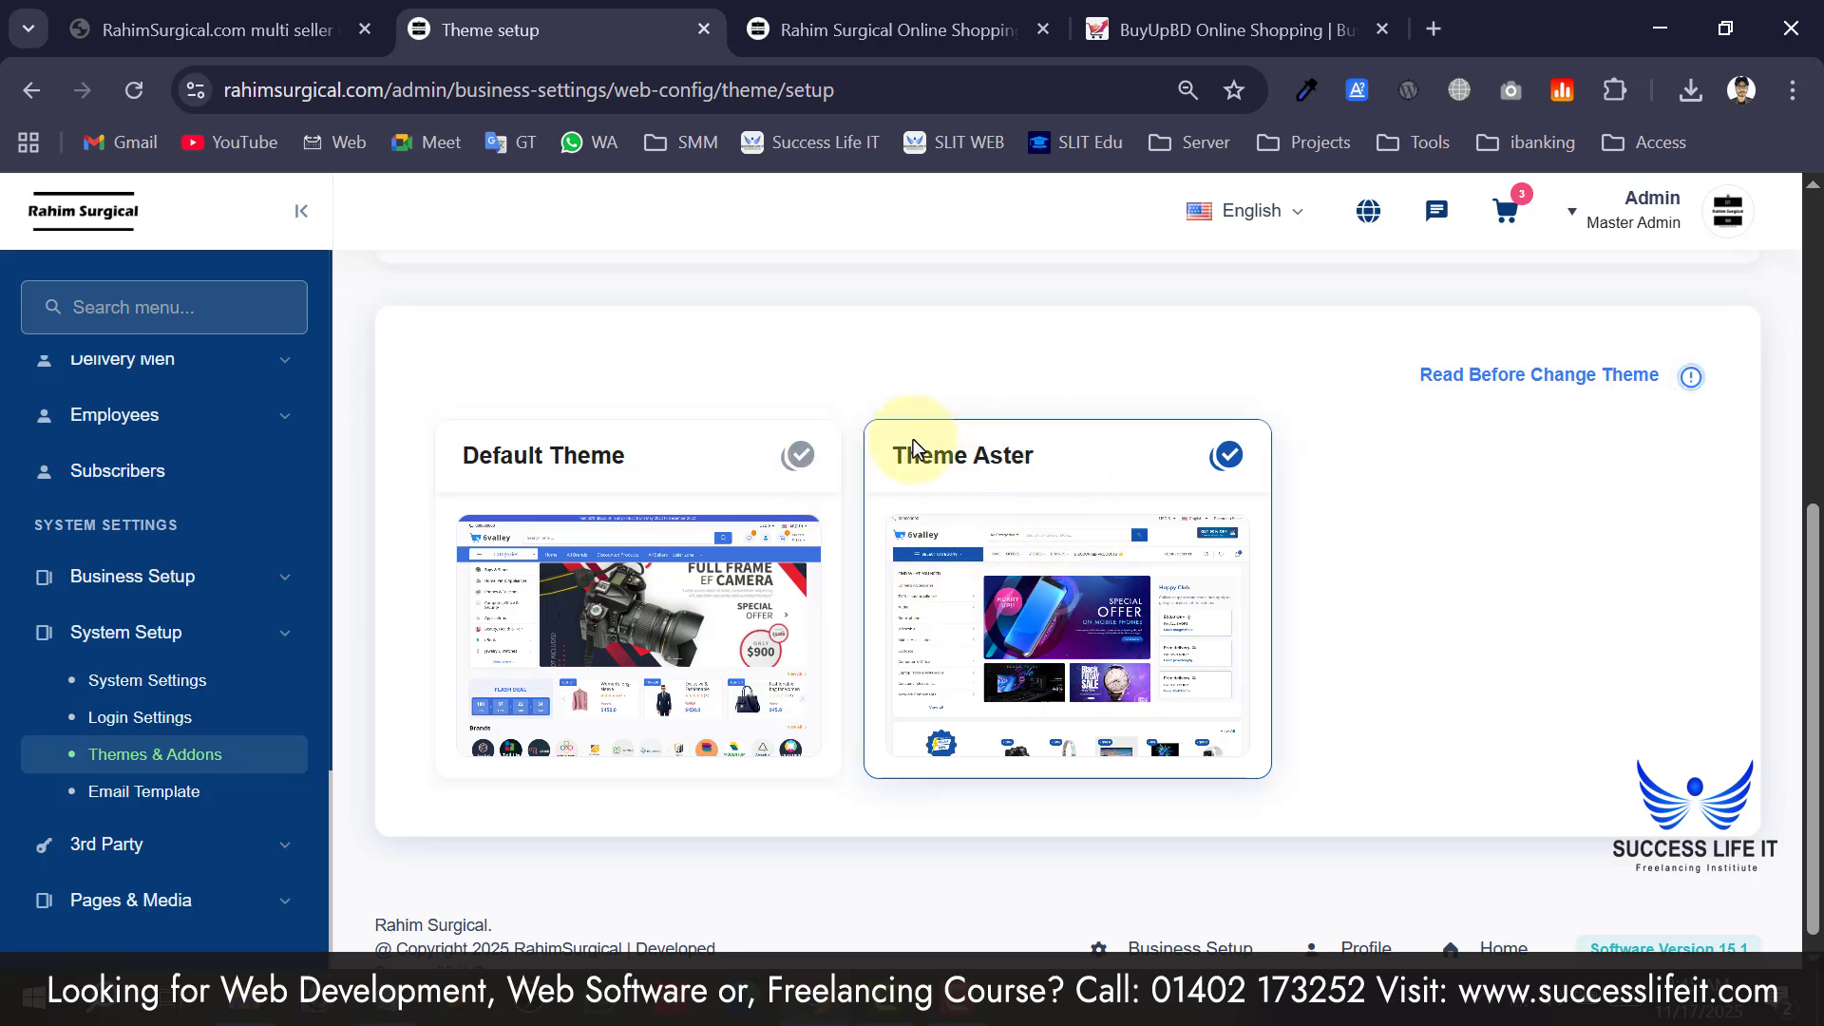
pyautogui.scroll(12, 185, 530)
pyautogui.scroll(-11, 224, 574)
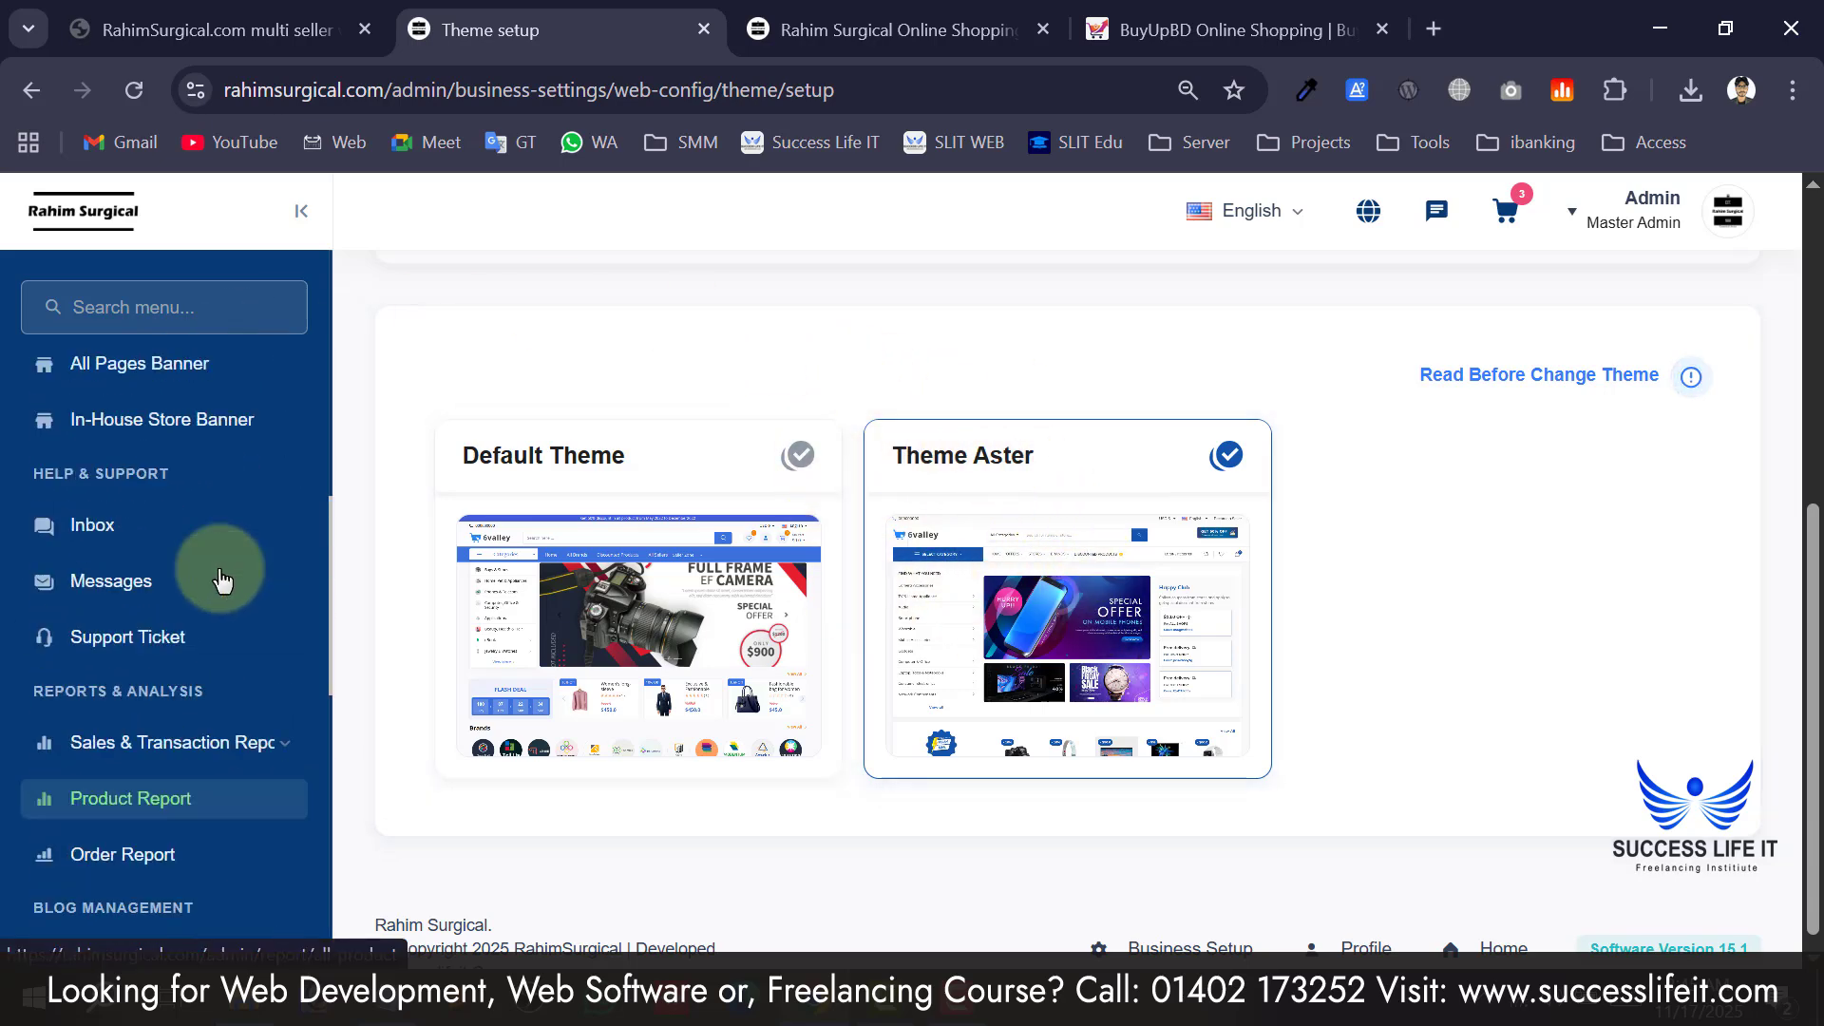
# Browse the Rahim Surgical storefront home page in its new Theme Aster look.
pyautogui.click(855, 27)
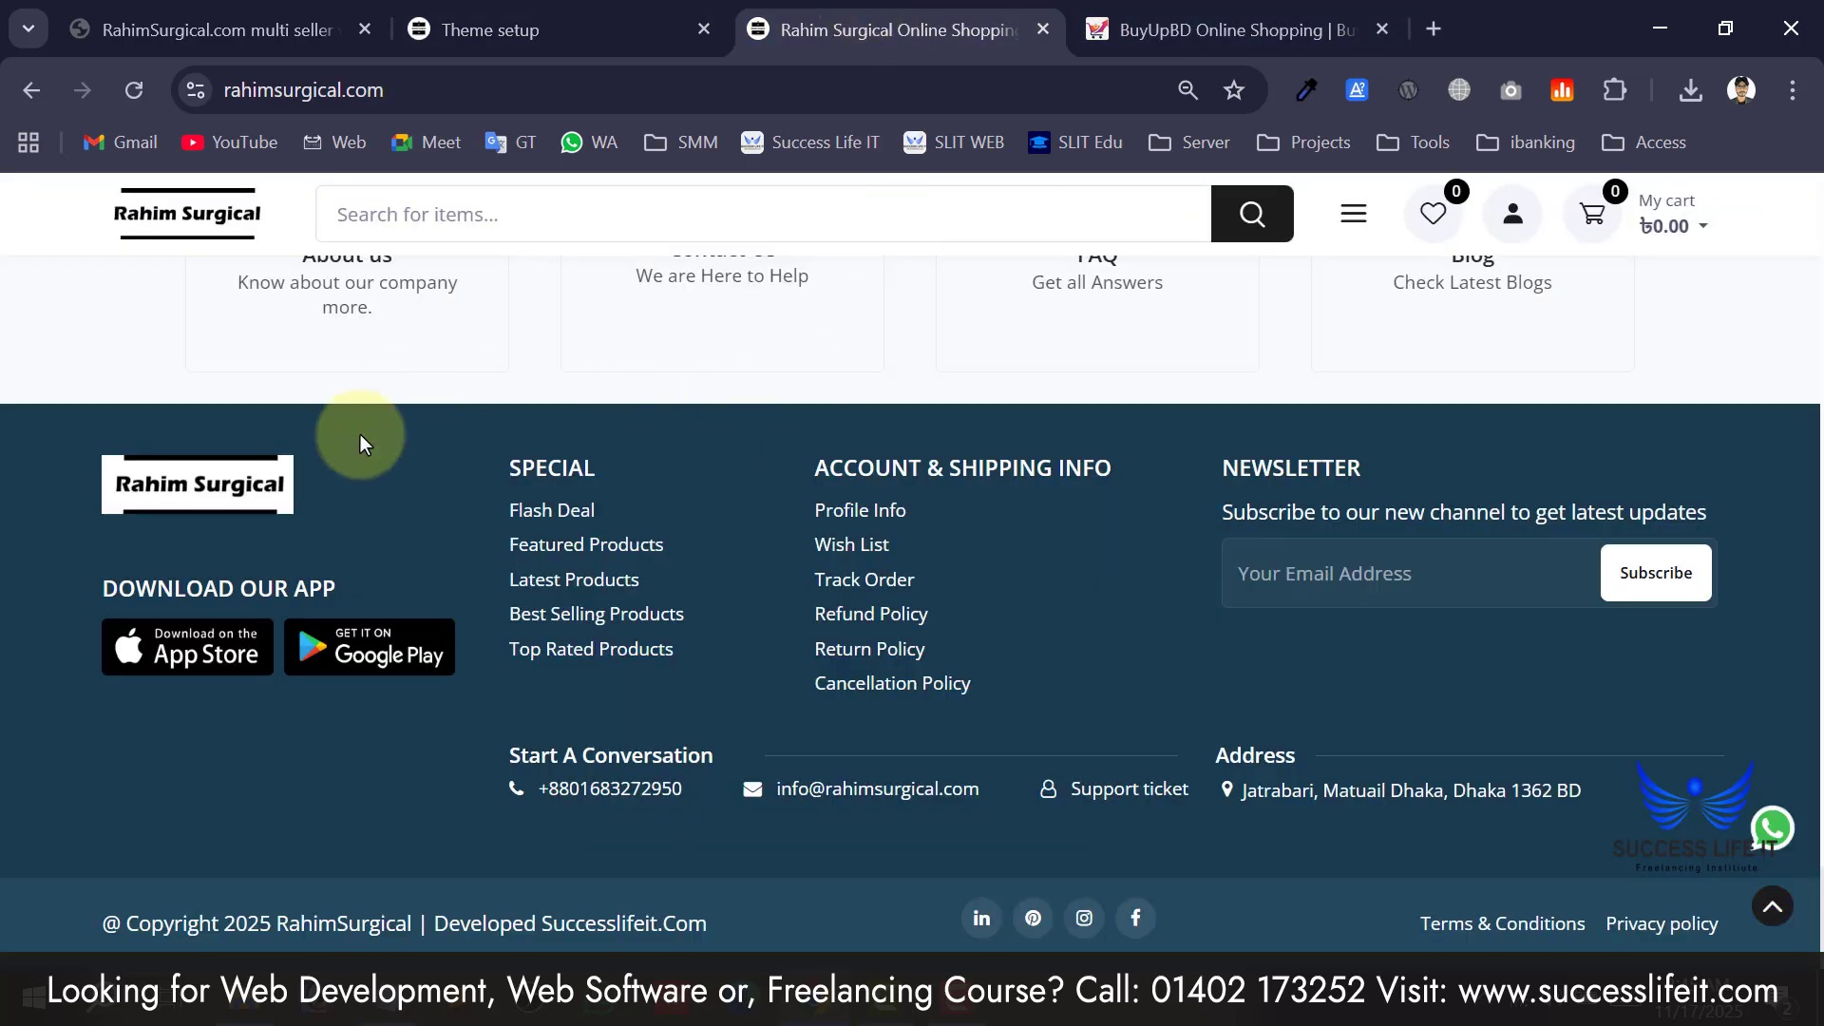
pyautogui.scroll(5, 380, 437)
pyautogui.scroll(15, 389, 437)
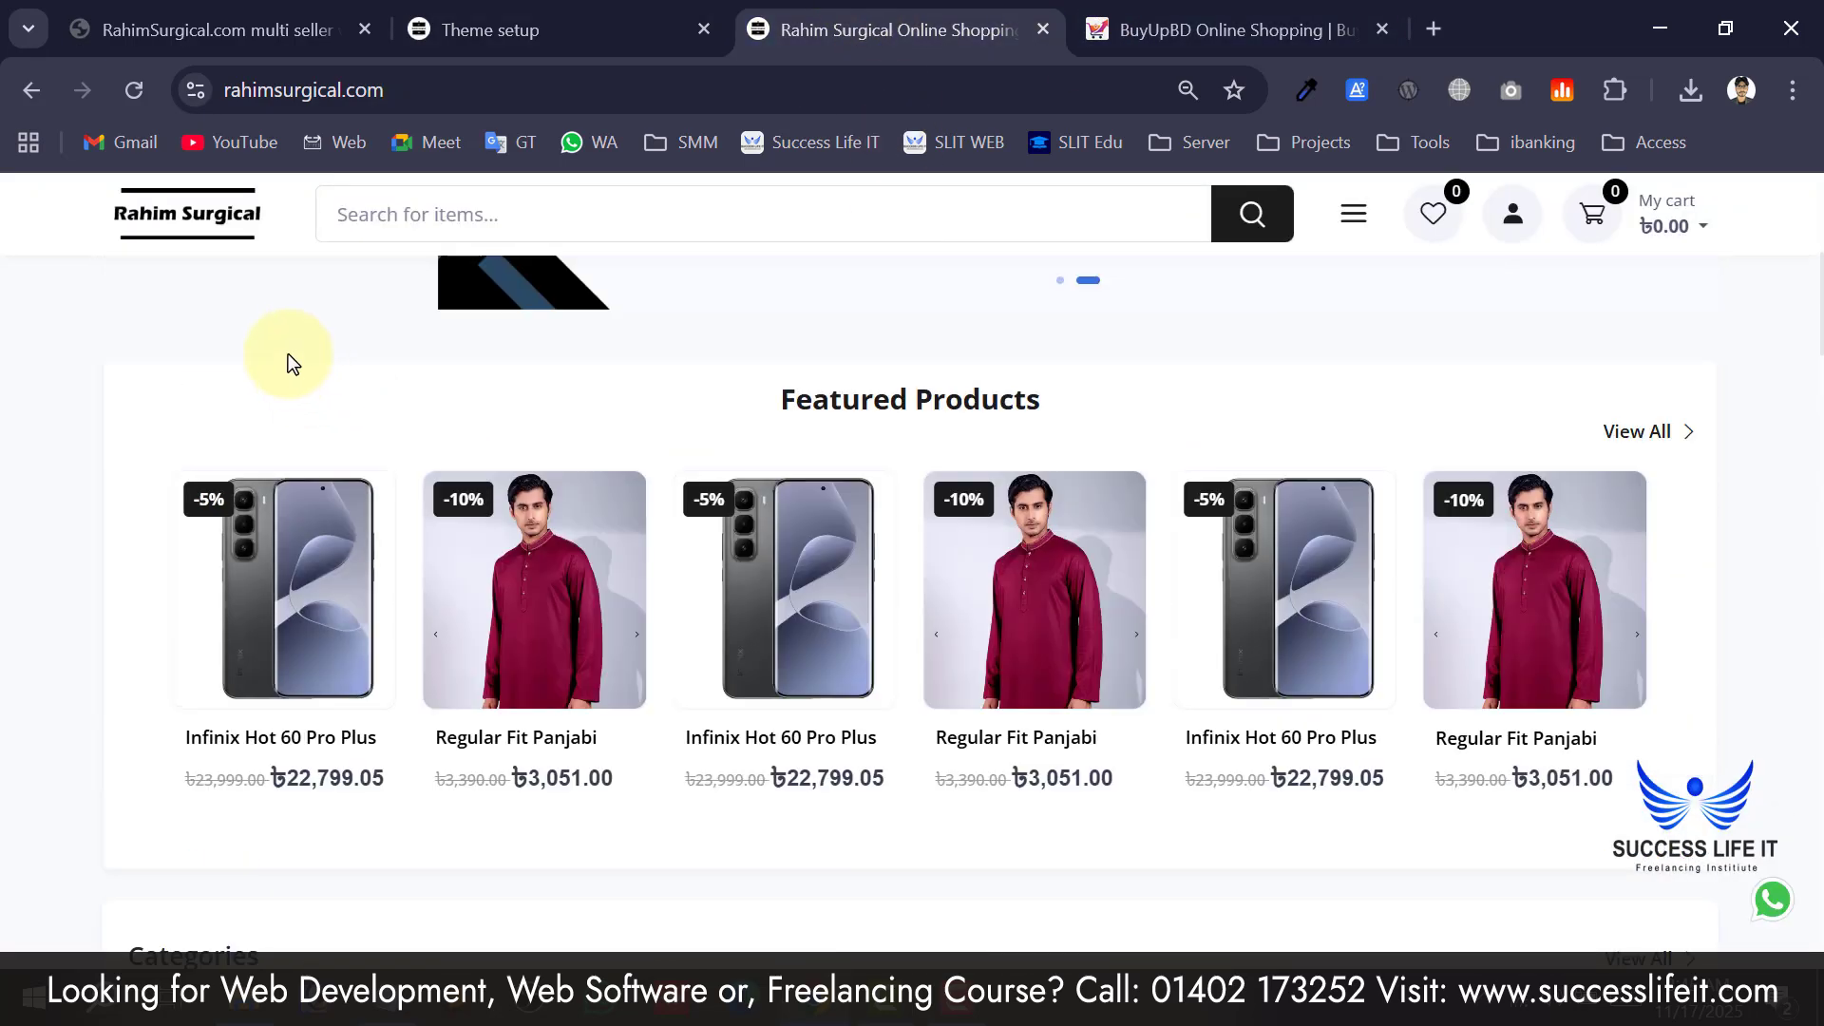
pyautogui.scroll(1, 250, 304)
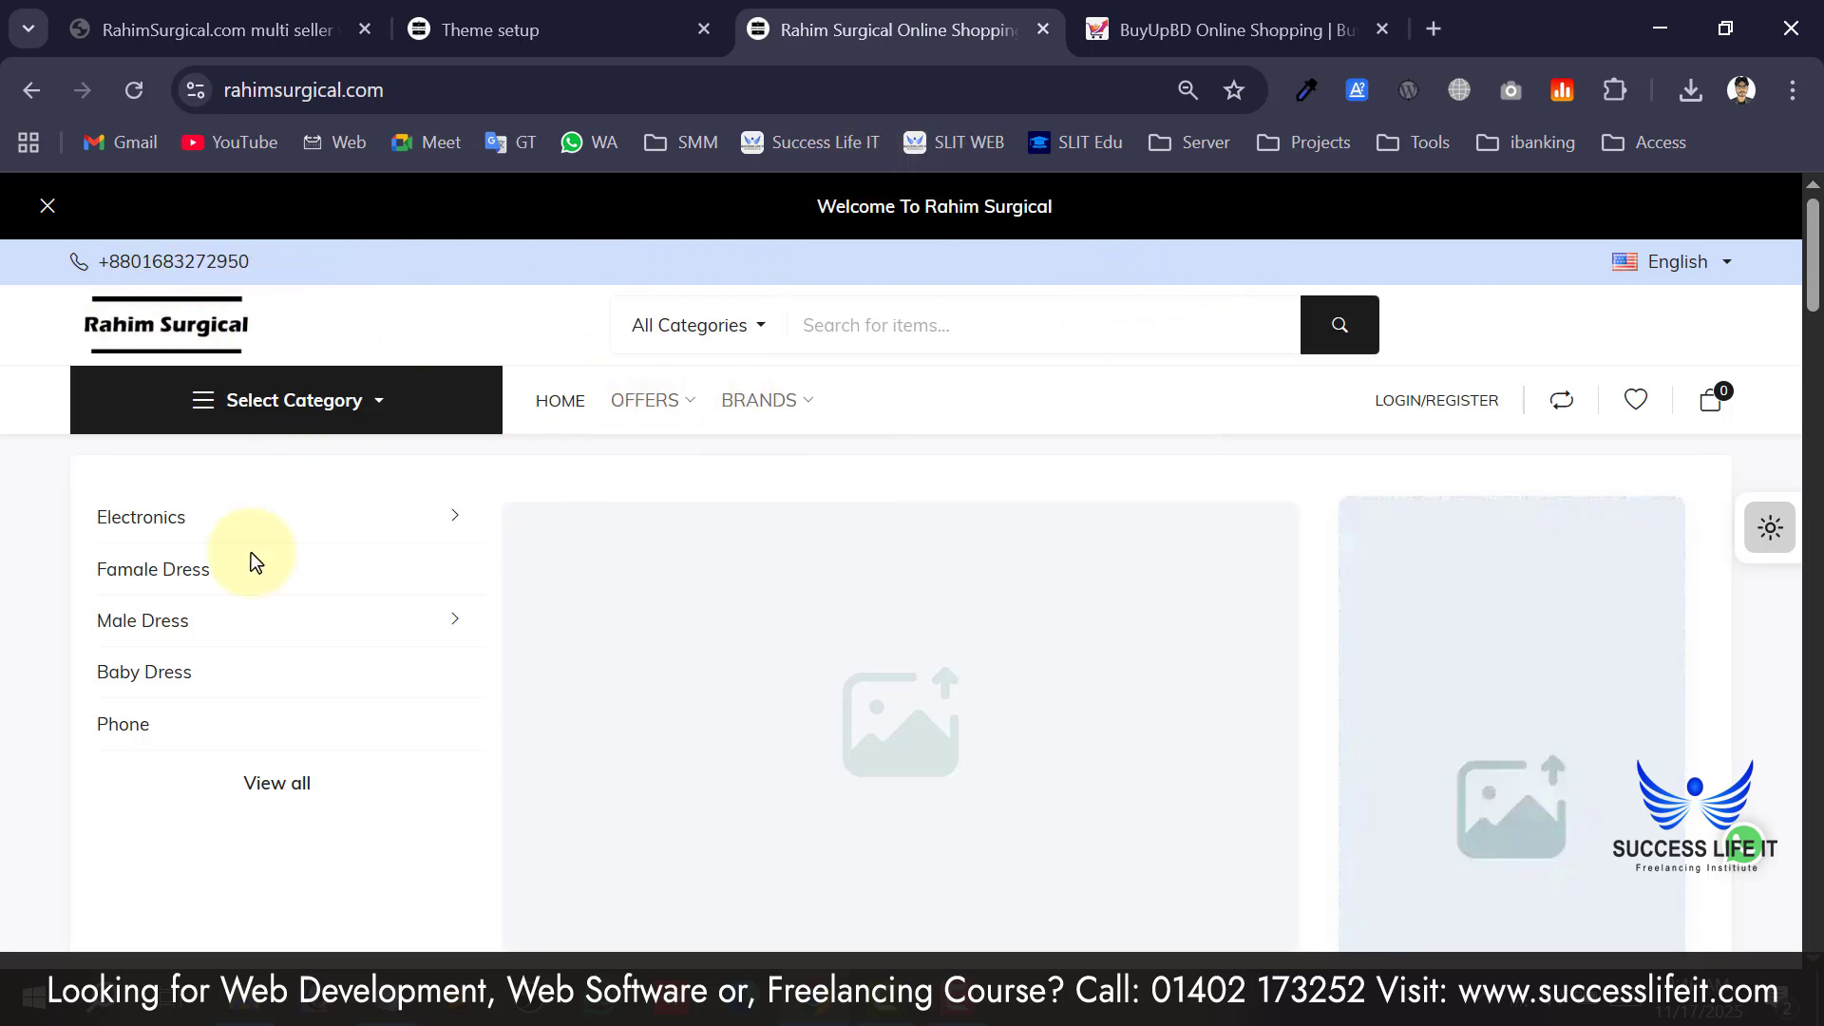
pyautogui.scroll(-1, 1235, 761)
pyautogui.scroll(-3, 1239, 762)
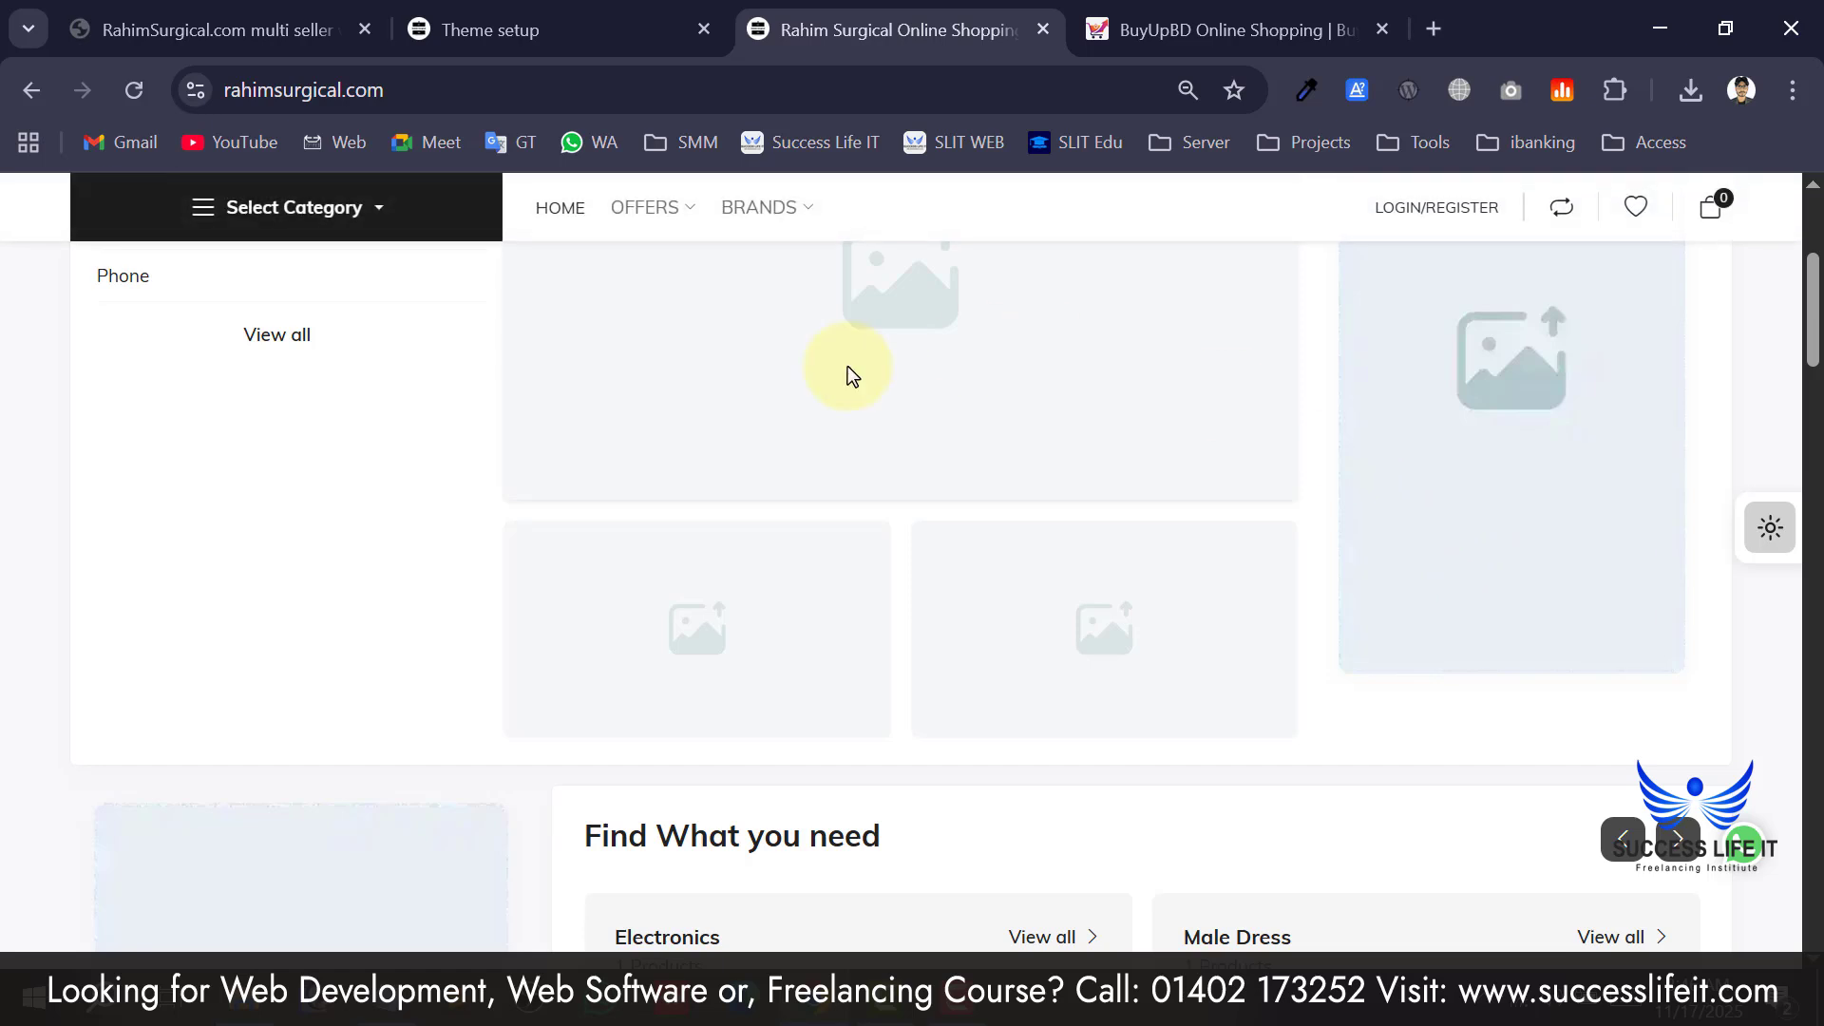
pyautogui.scroll(2, 924, 562)
pyautogui.scroll(-1, 1354, 526)
pyautogui.scroll(-1, 1354, 526)
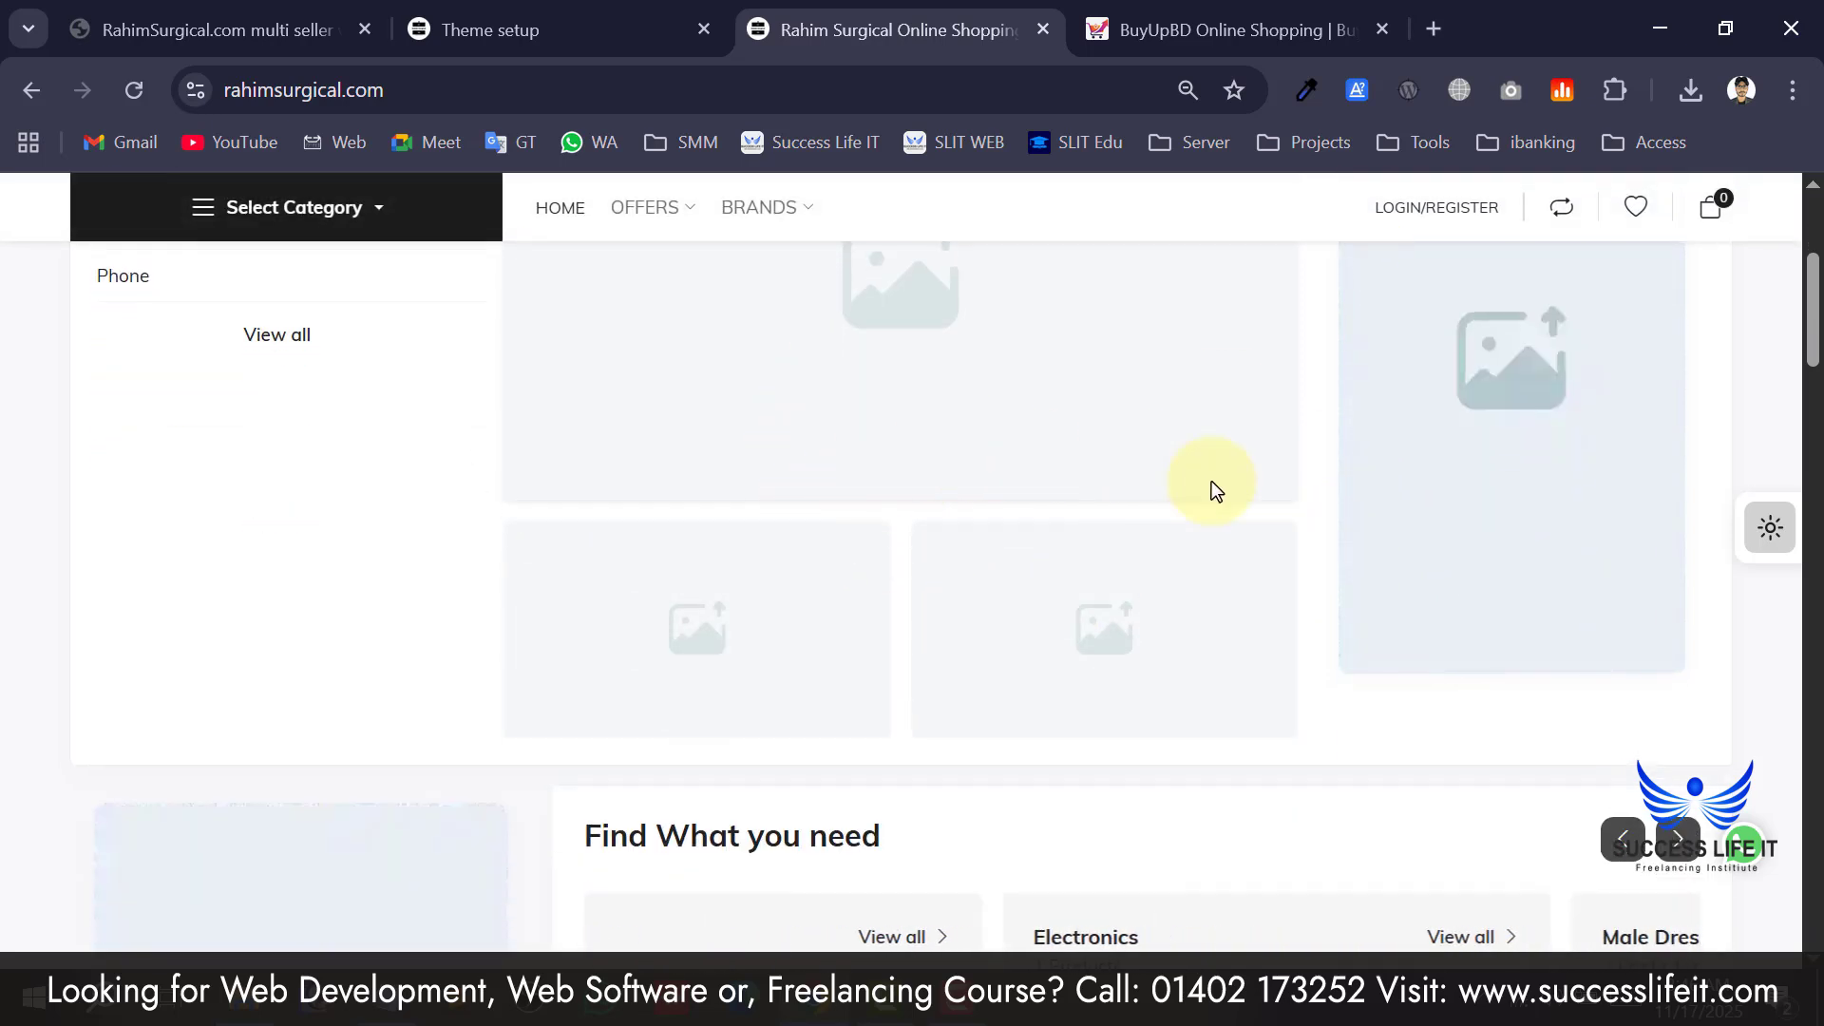
pyautogui.scroll(2, 1484, 670)
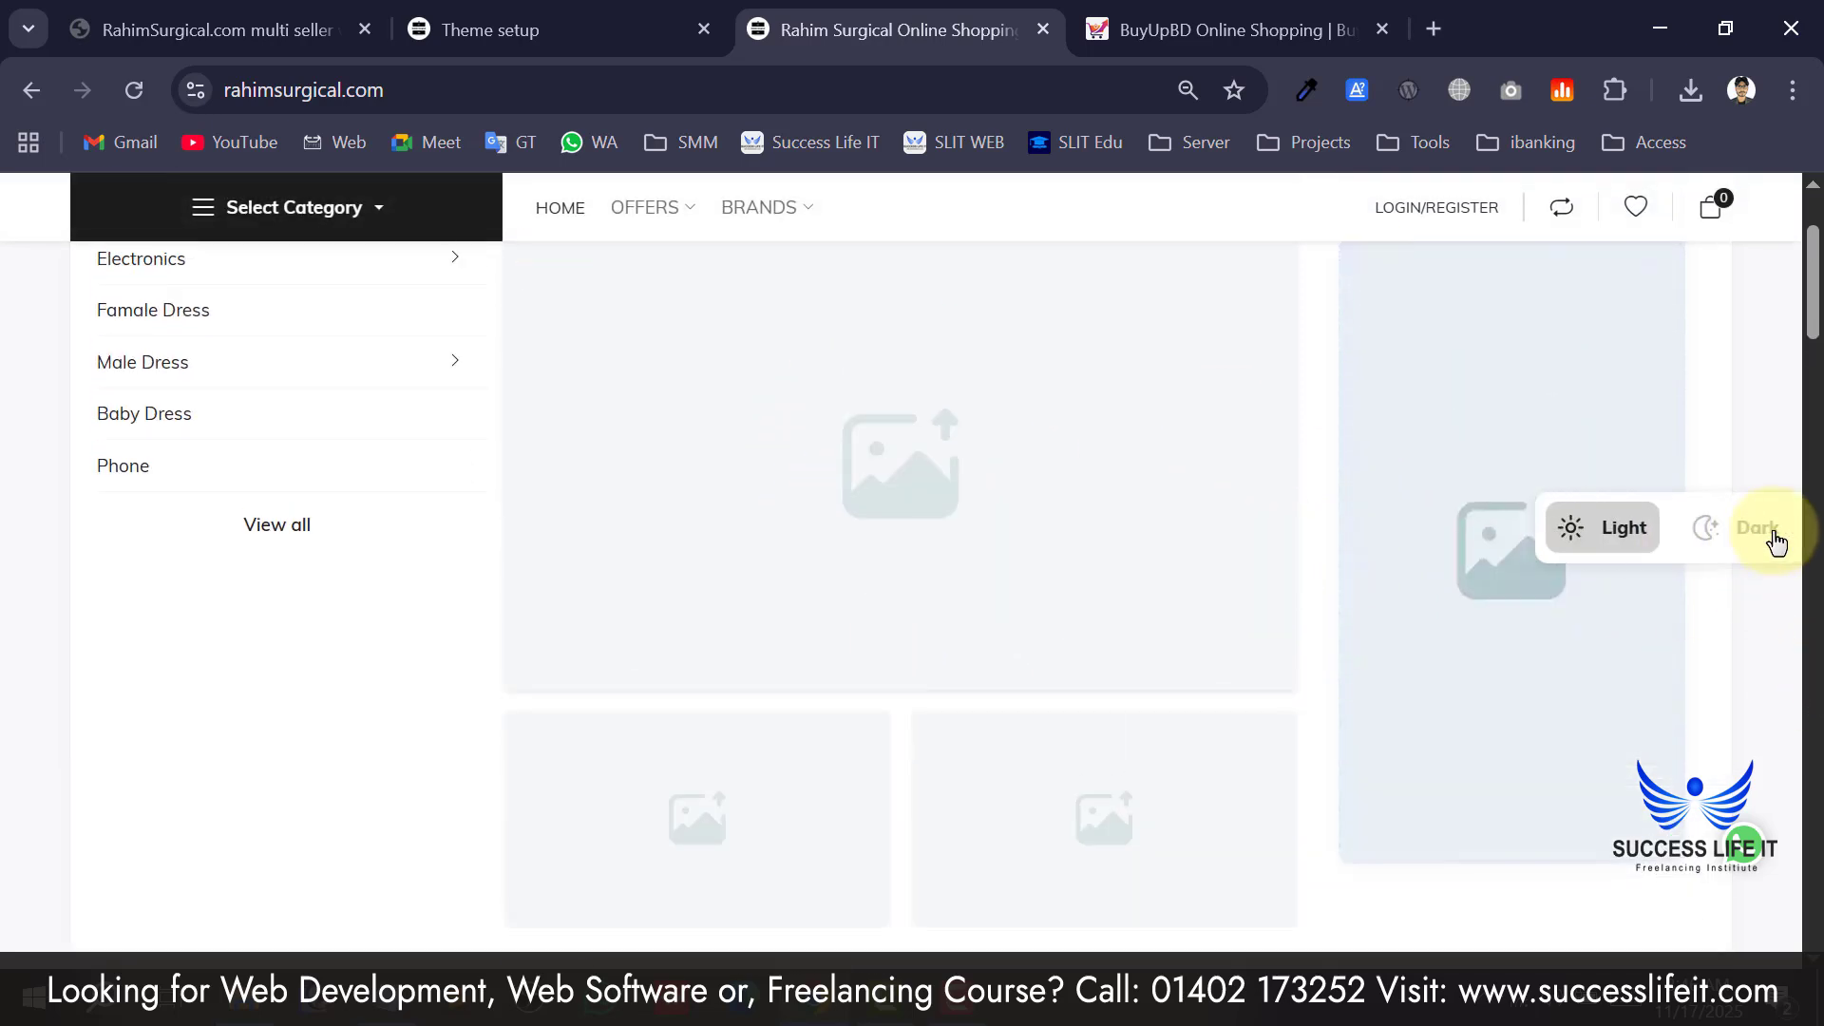
# Toggle the storefront to dark mode and back to light, then return to theme setup.
pyautogui.click(1770, 535)
pyautogui.click(1610, 541)
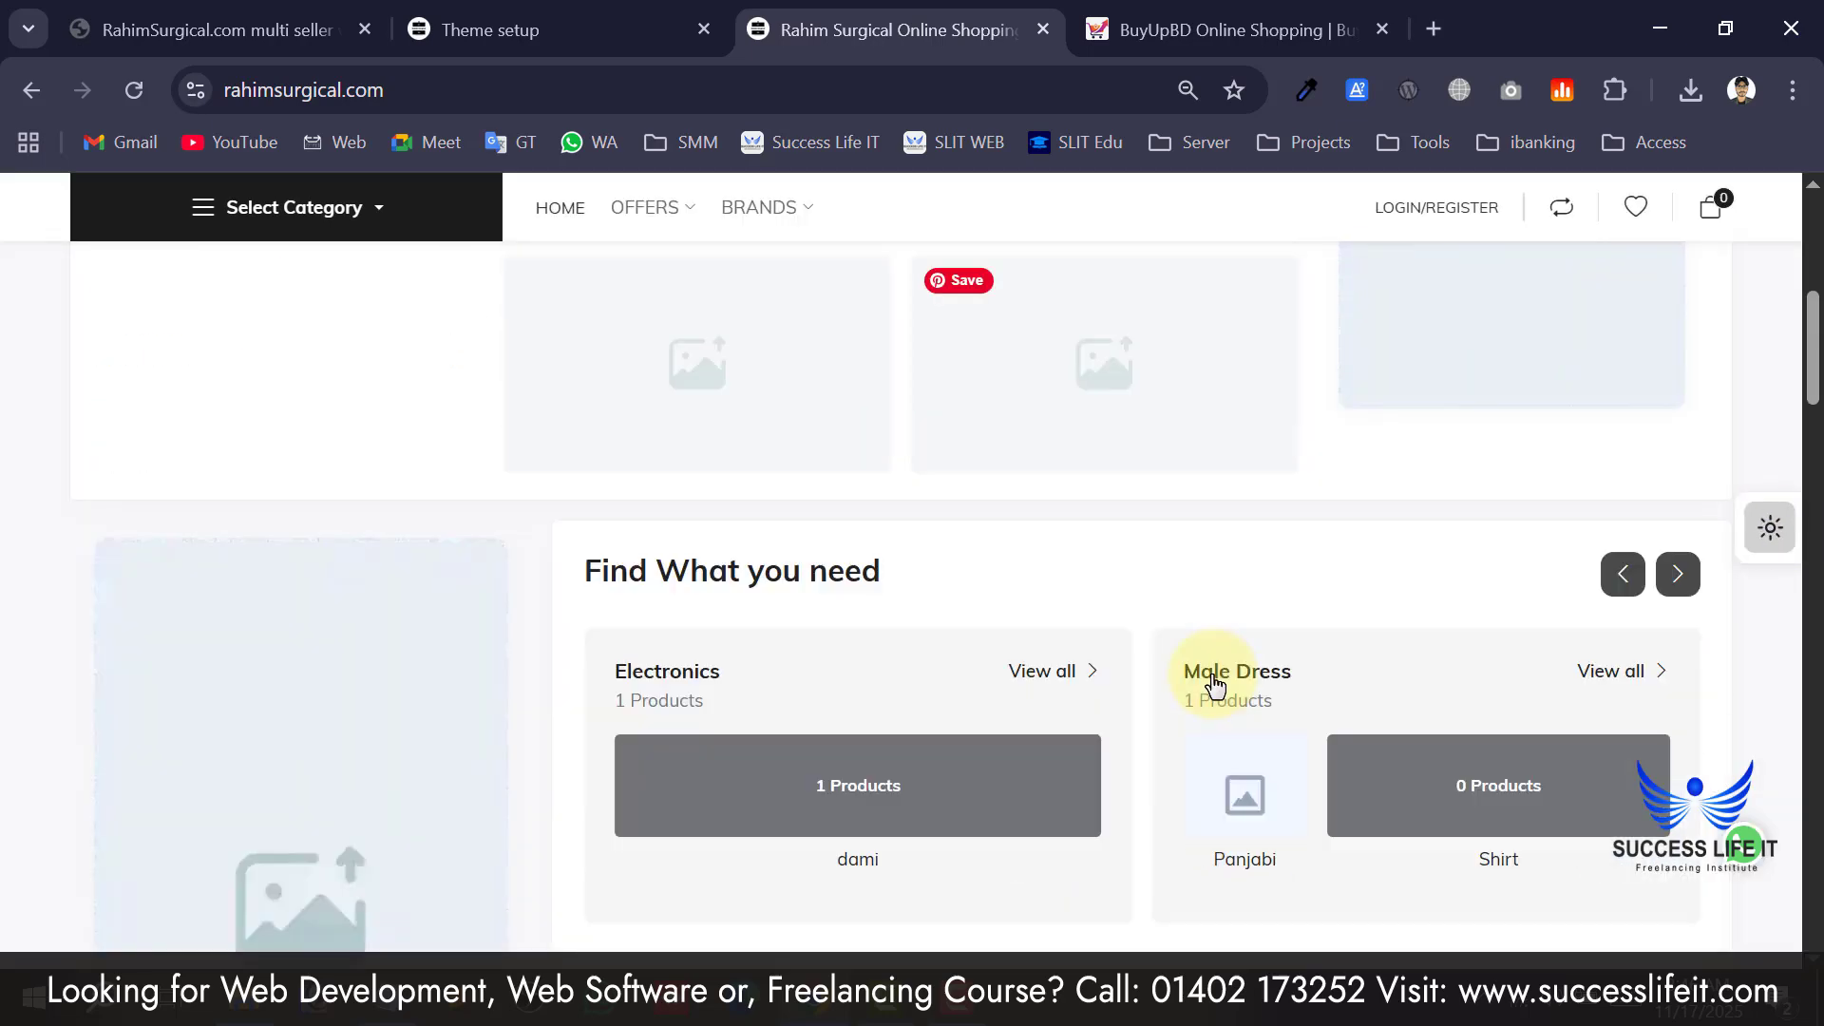
pyautogui.scroll(-12, 403, 599)
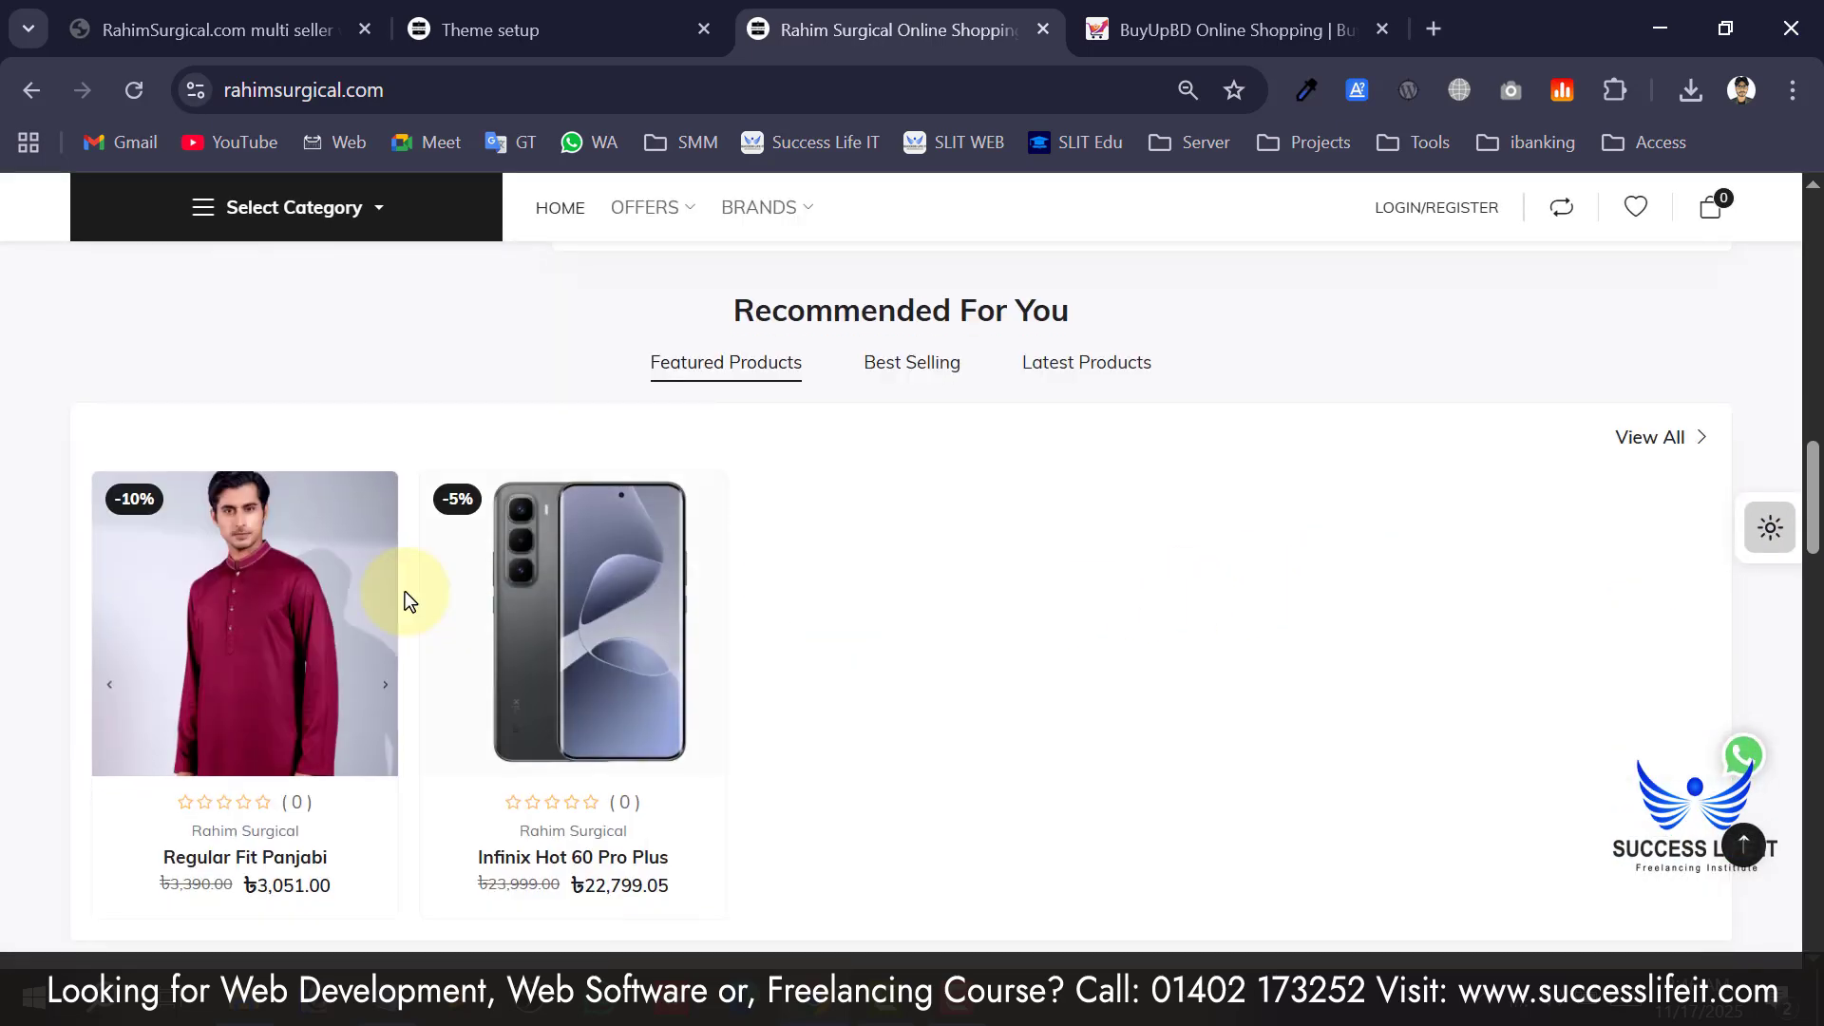
pyautogui.scroll(-10, 505, 617)
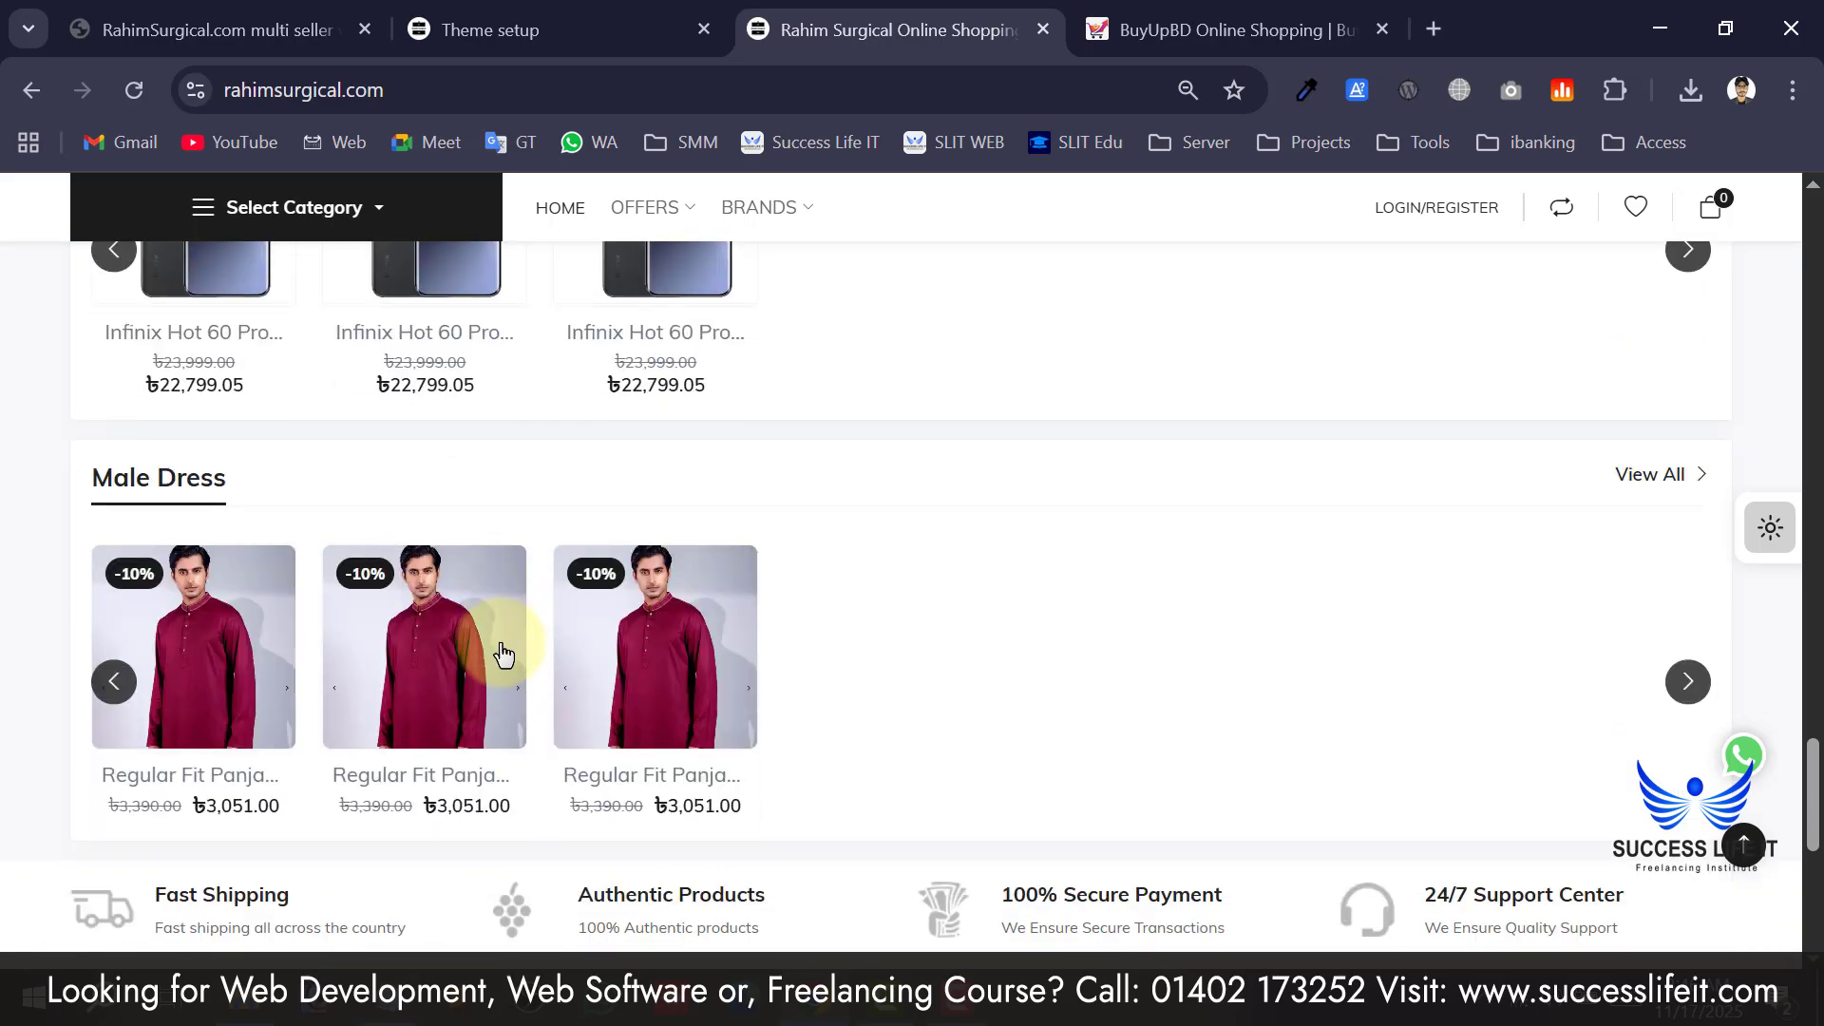
pyautogui.scroll(5, 501, 637)
pyautogui.scroll(-4, 285, 882)
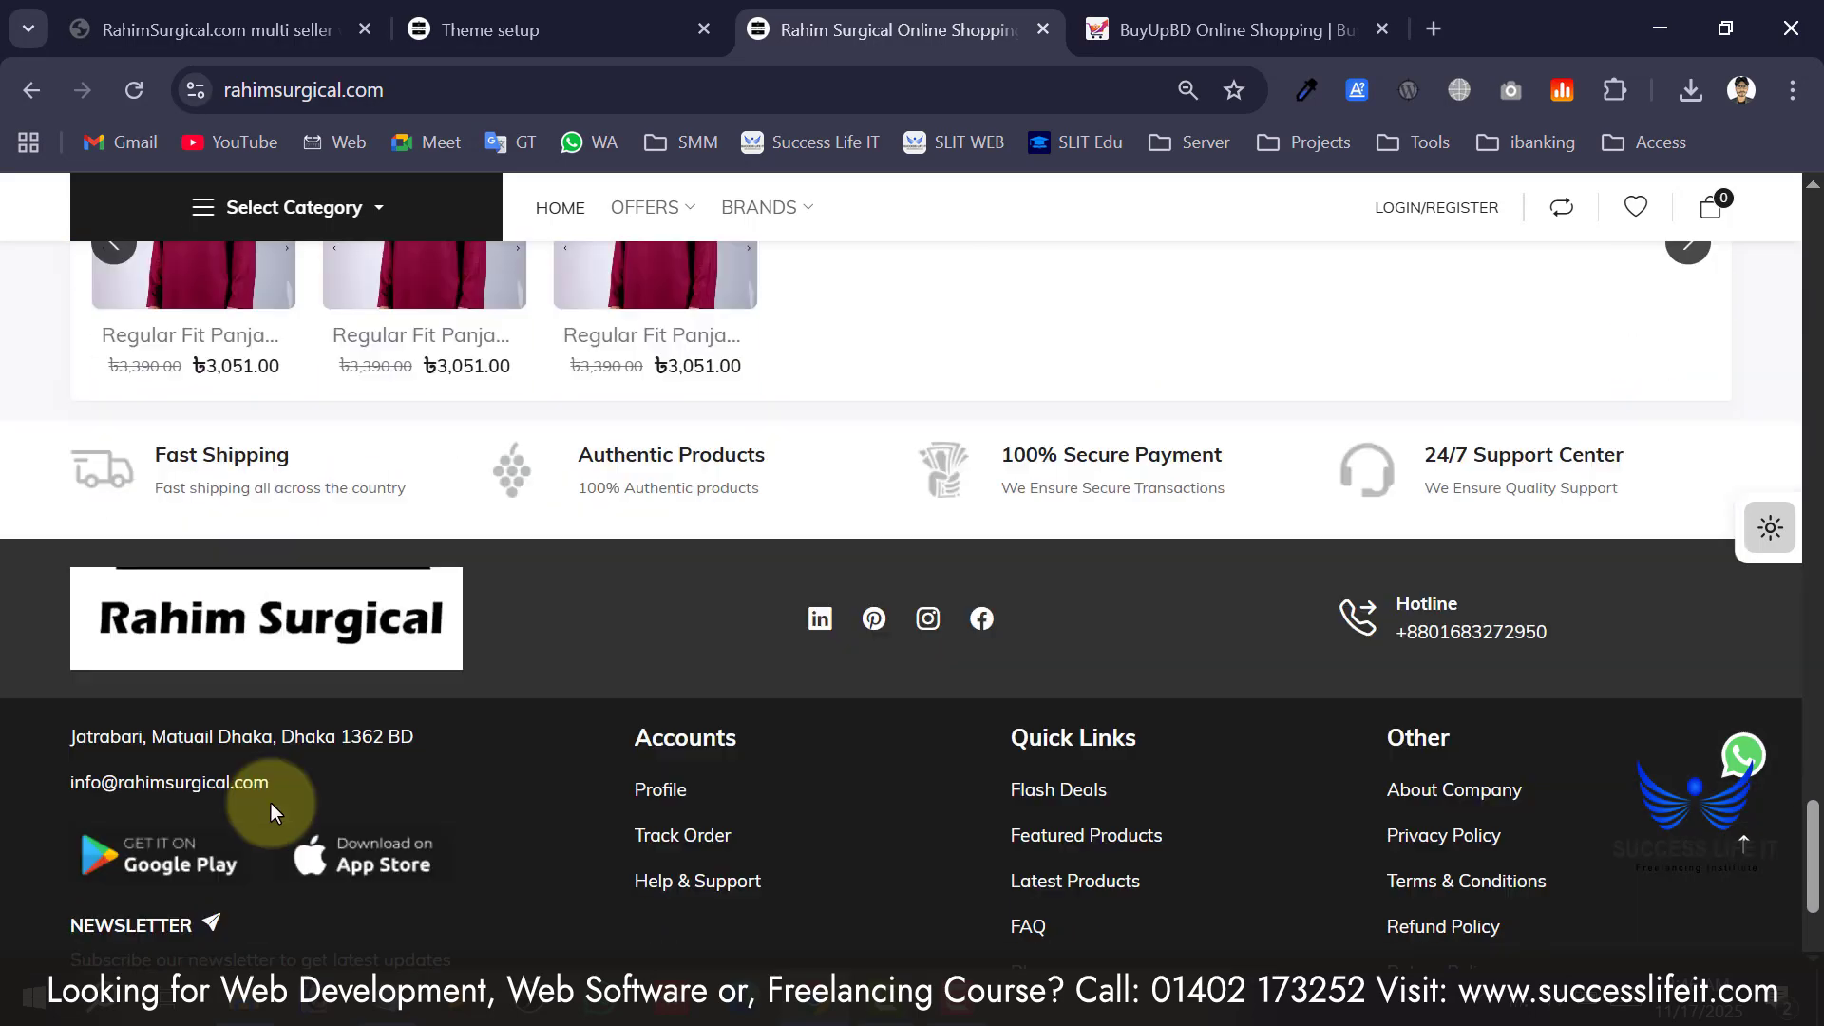
pyautogui.scroll(-2, 380, 517)
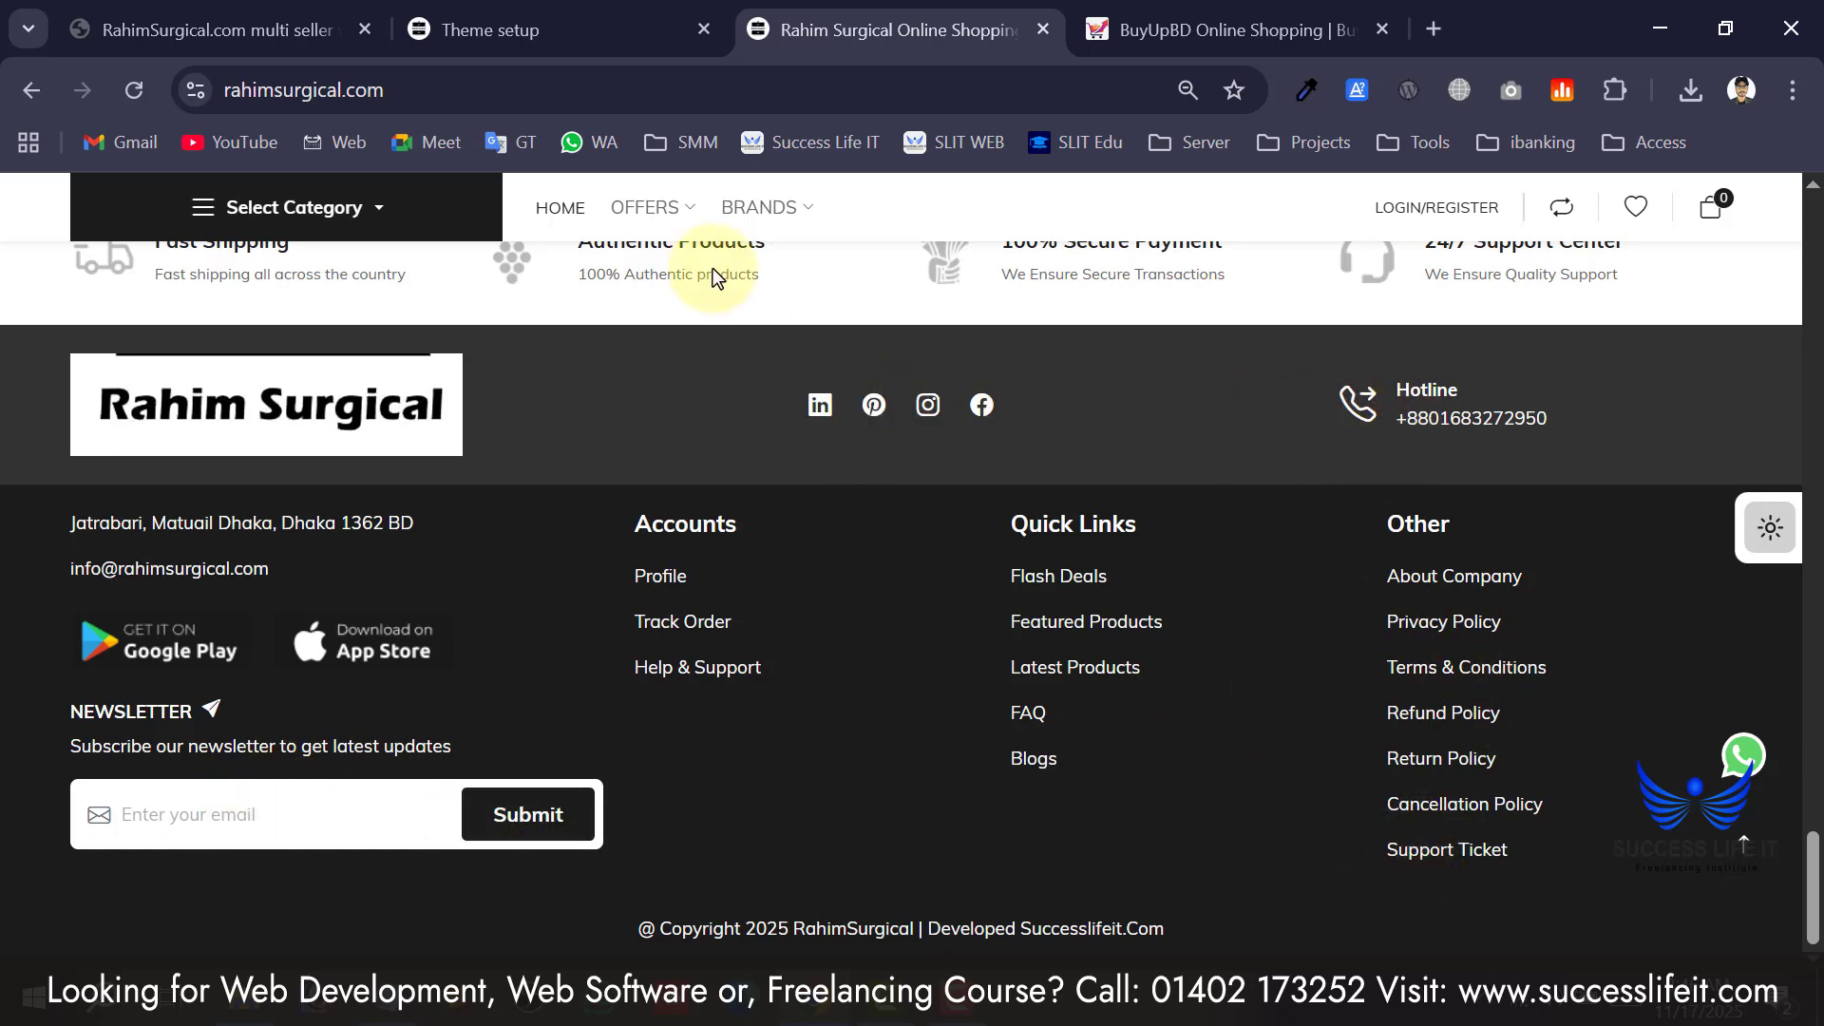
pyautogui.click(551, 30)
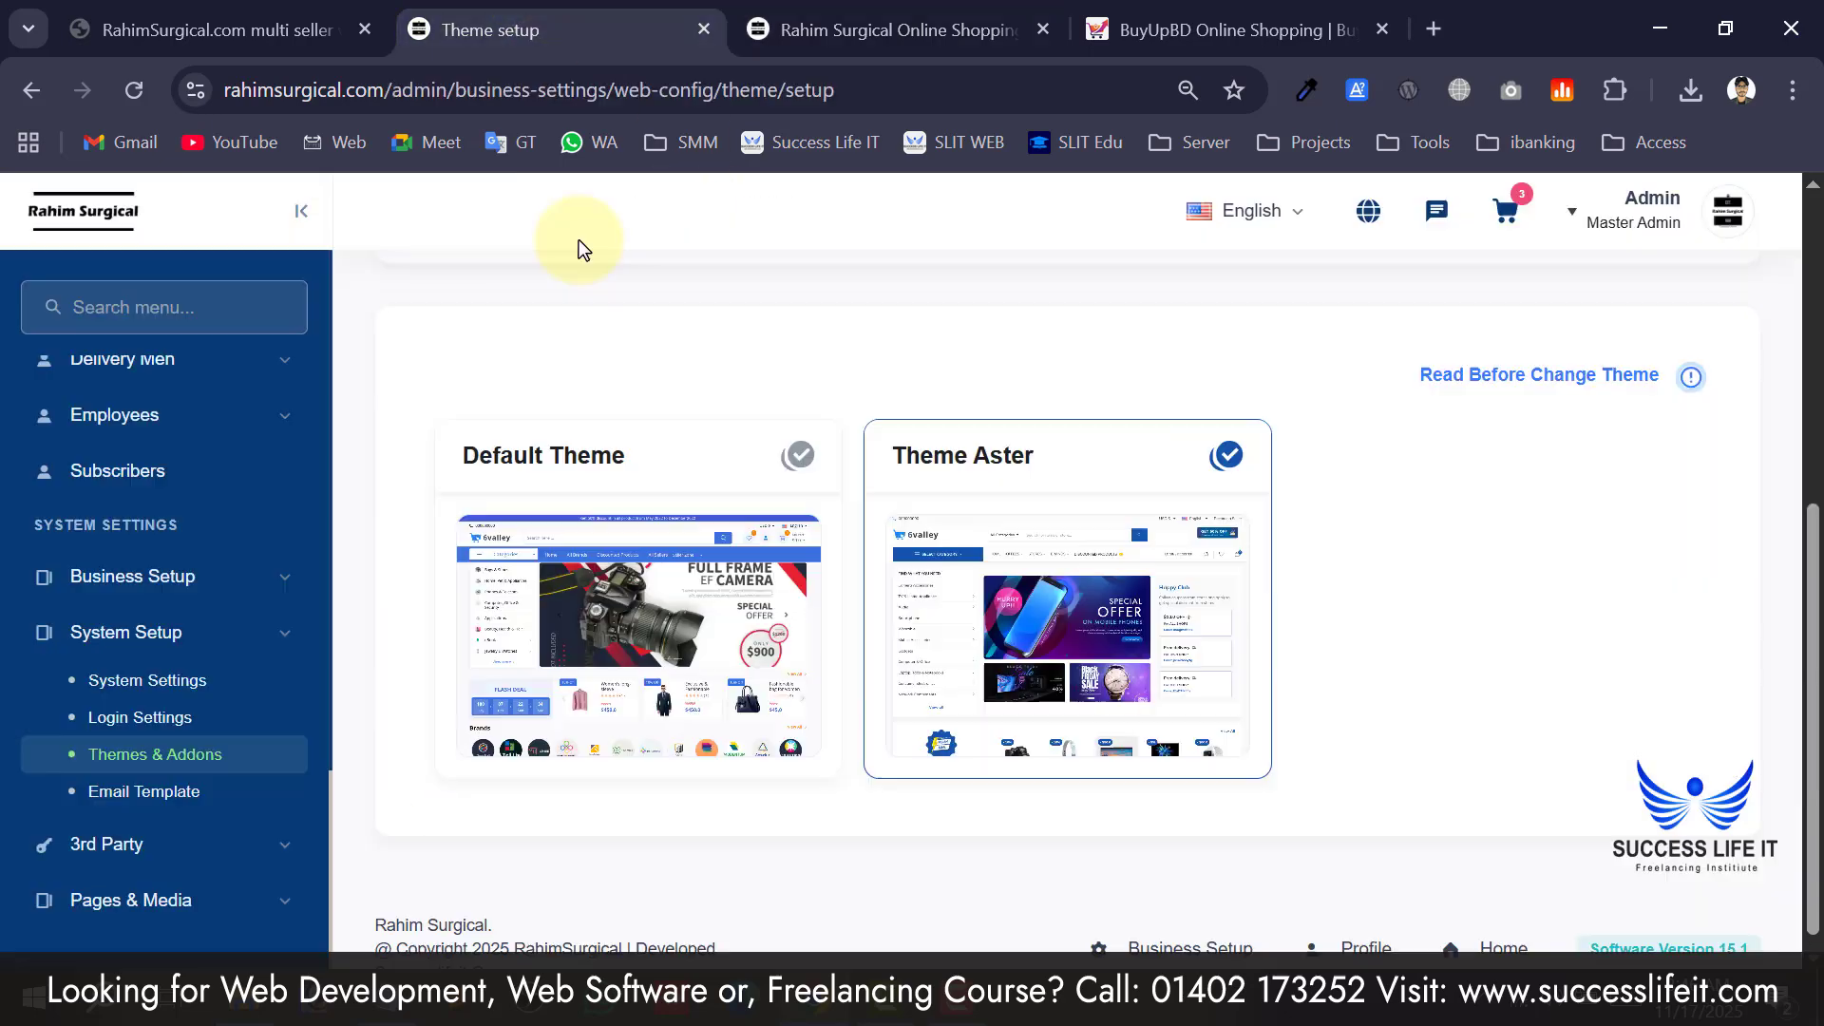
# Switch the active theme back to Default Theme and dismiss the success message.
pyautogui.click(796, 456)
pyautogui.click(964, 701)
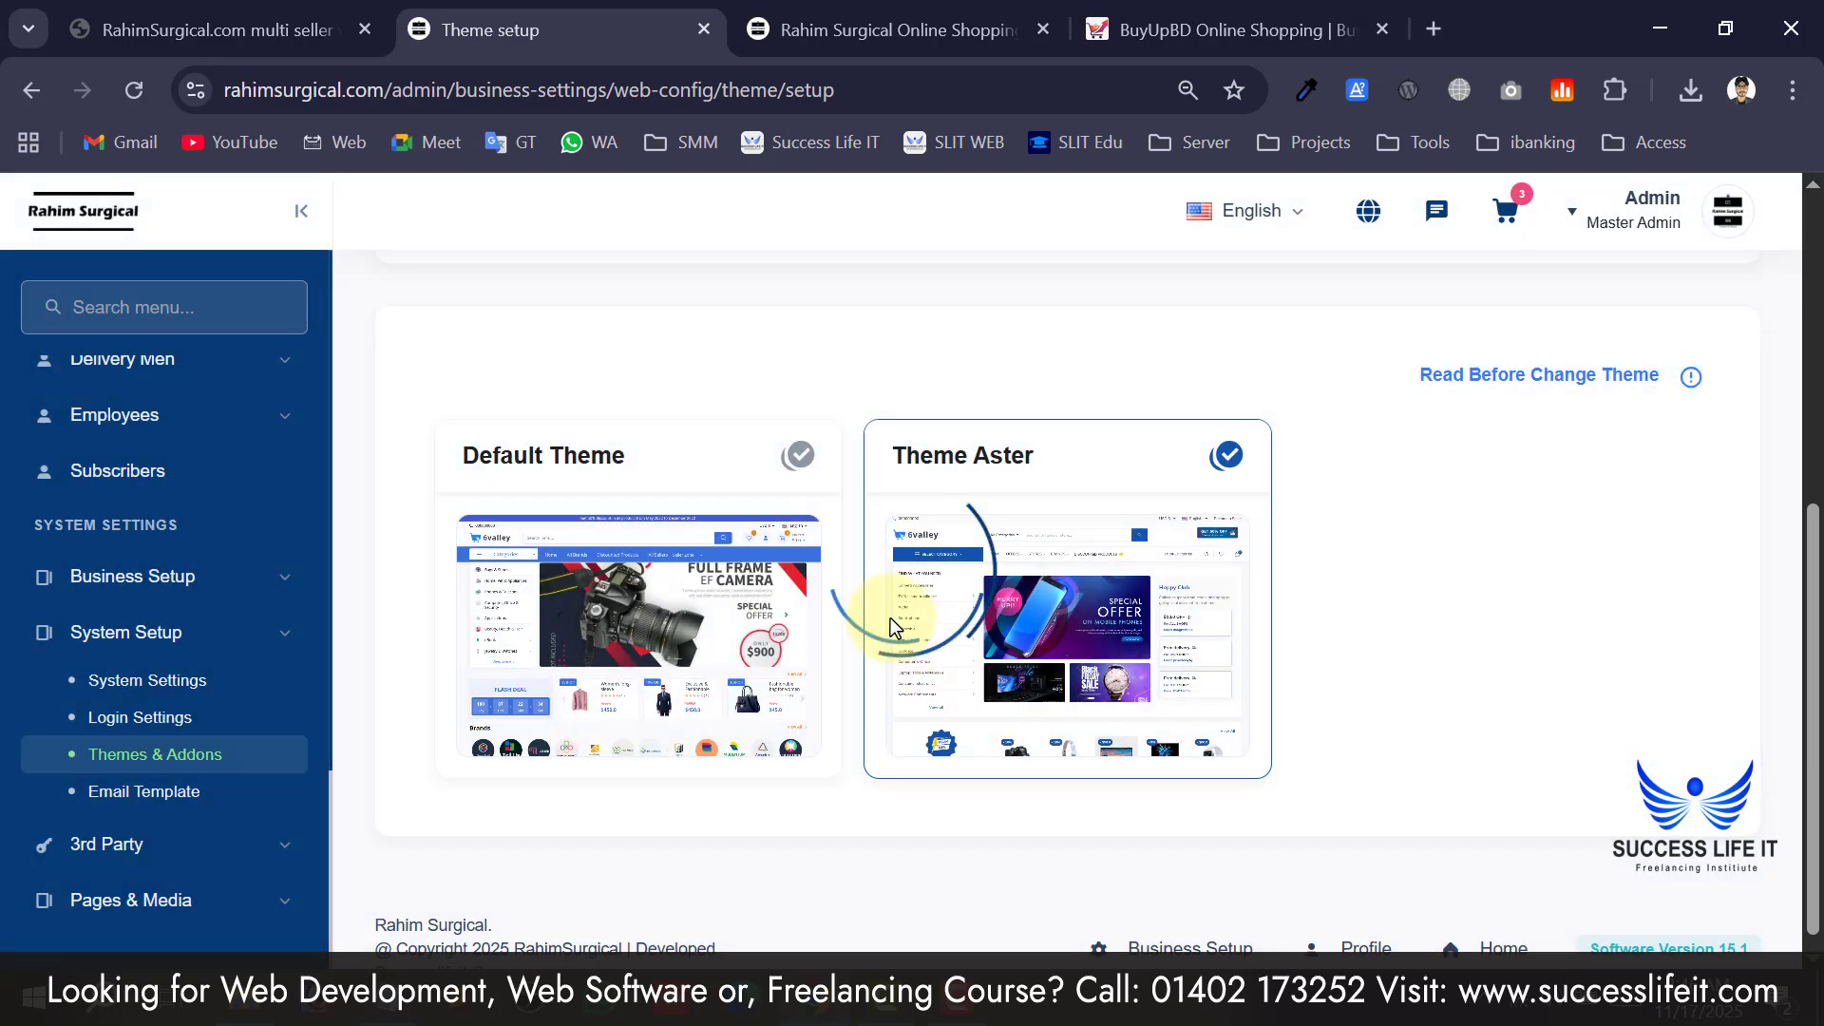
pyautogui.click(903, 900)
# View the storefront homepage with its Grand Opening banner and Featured Products.
pyautogui.click(788, 29)
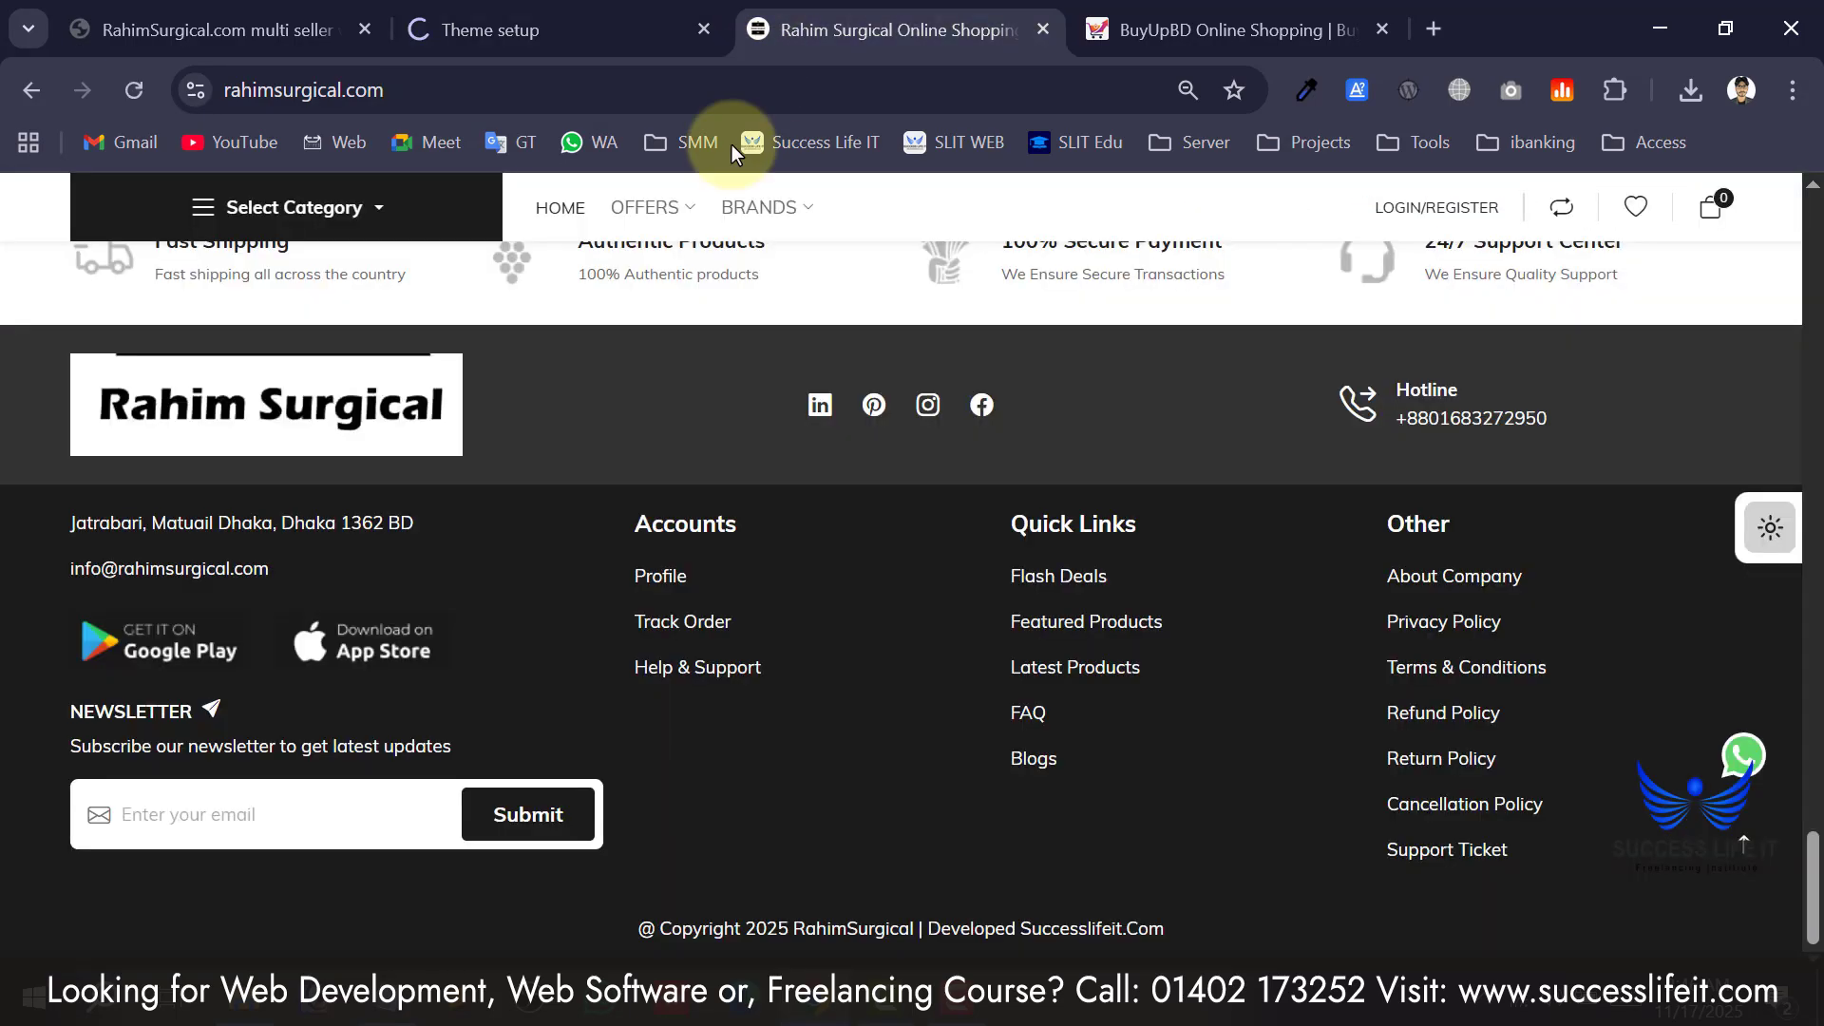
pyautogui.scroll(10, 896, 544)
pyautogui.click(1744, 848)
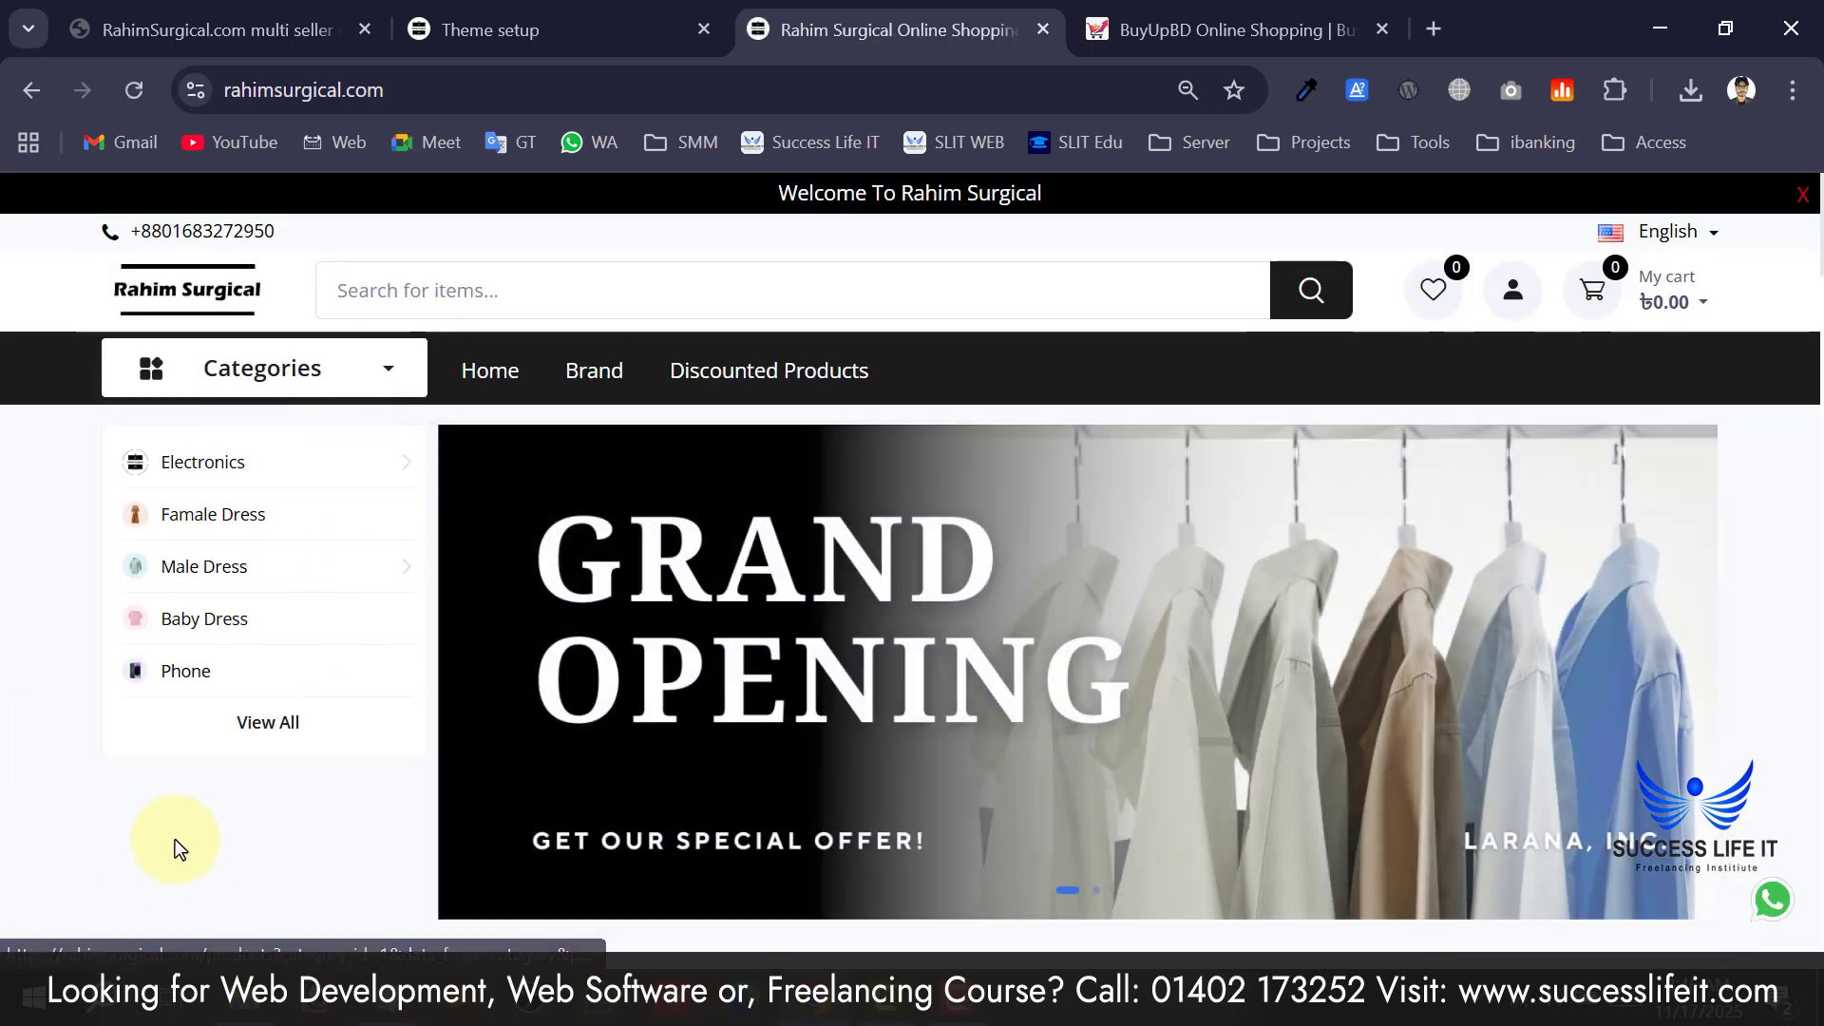
pyautogui.scroll(-15, 161, 817)
pyautogui.scroll(15, 196, 716)
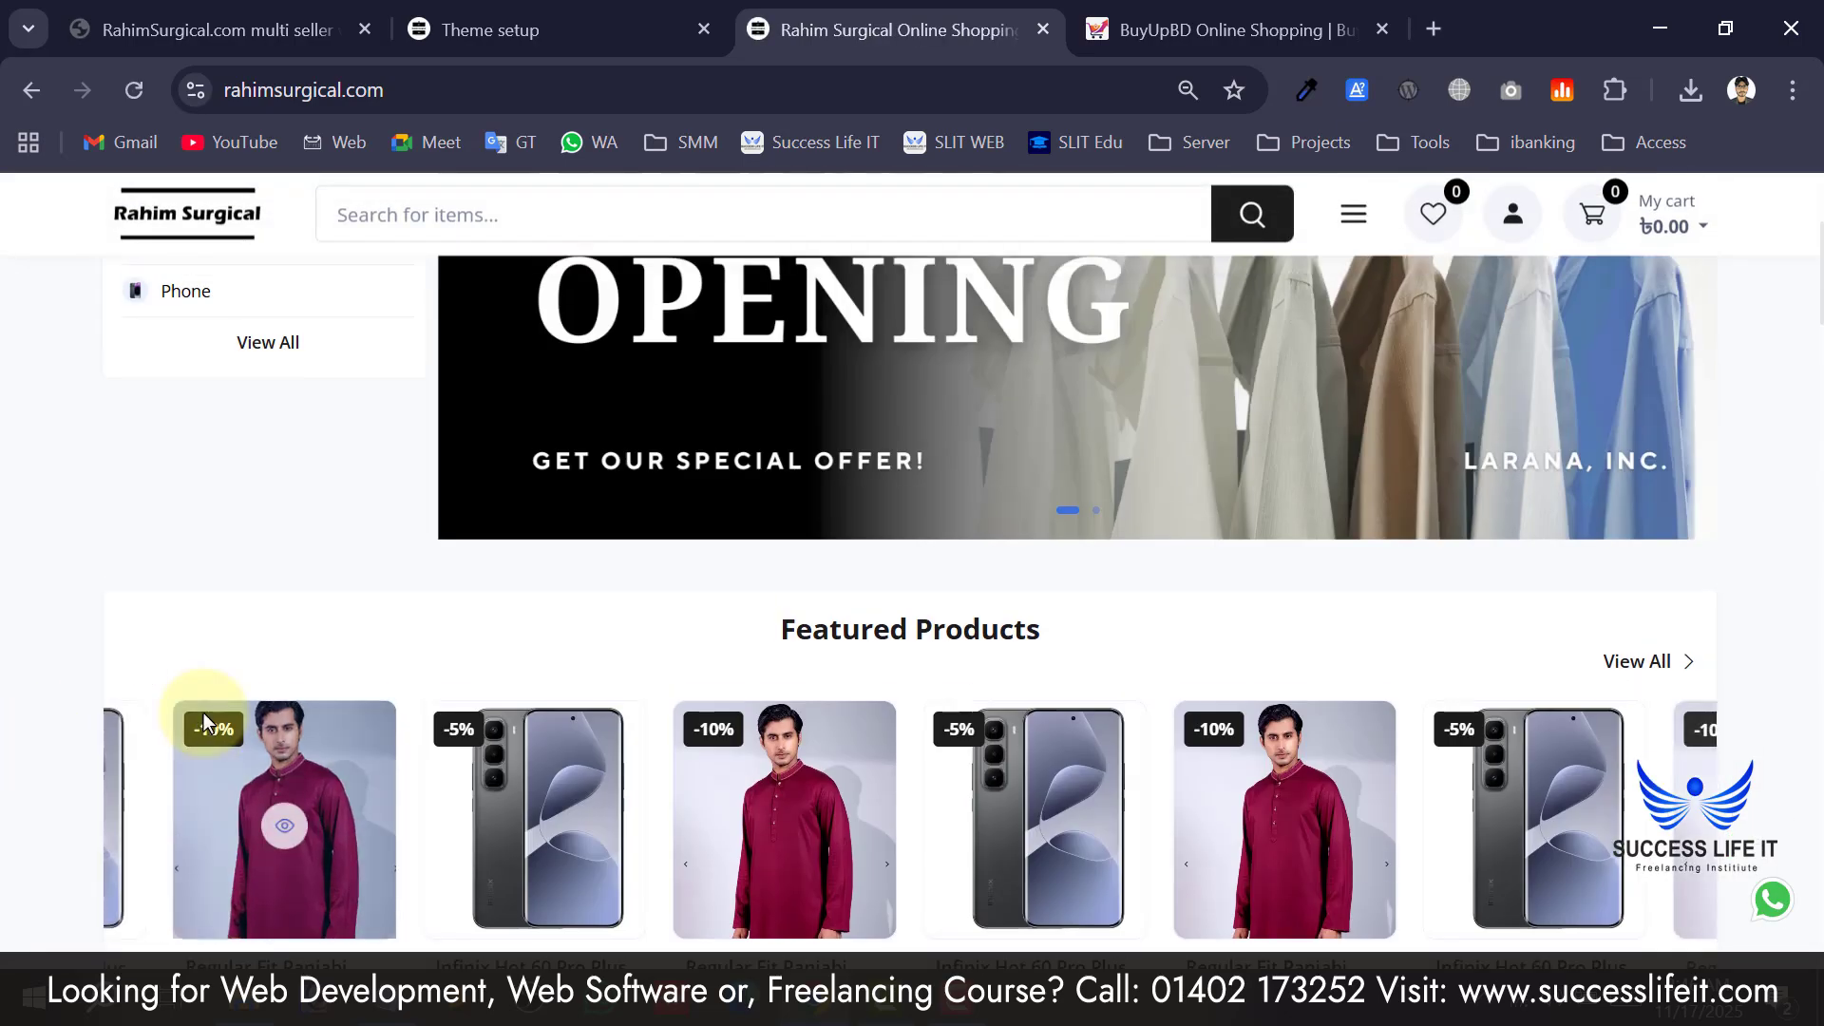
# Check the Email Template type list, then expand 3rd Party and open Payment Methods.
pyautogui.hotkey('ctrl', 'shift', 'Tab')
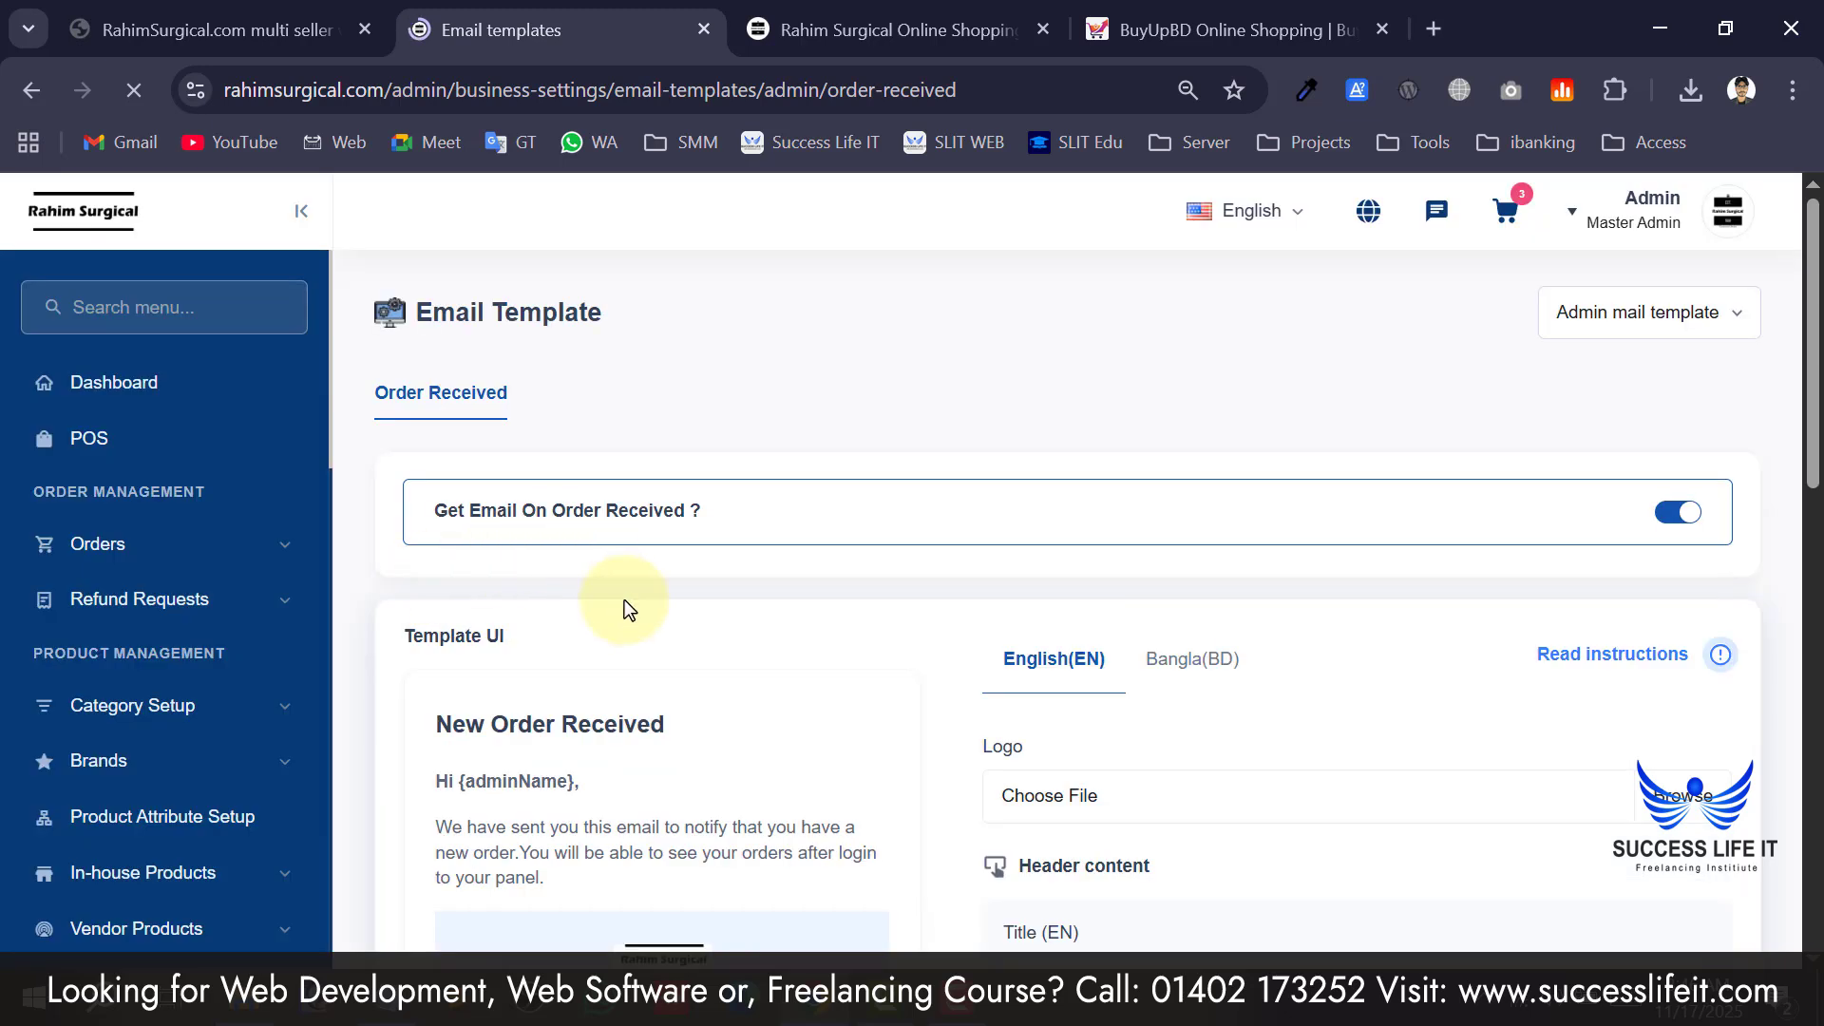
pyautogui.click(1611, 323)
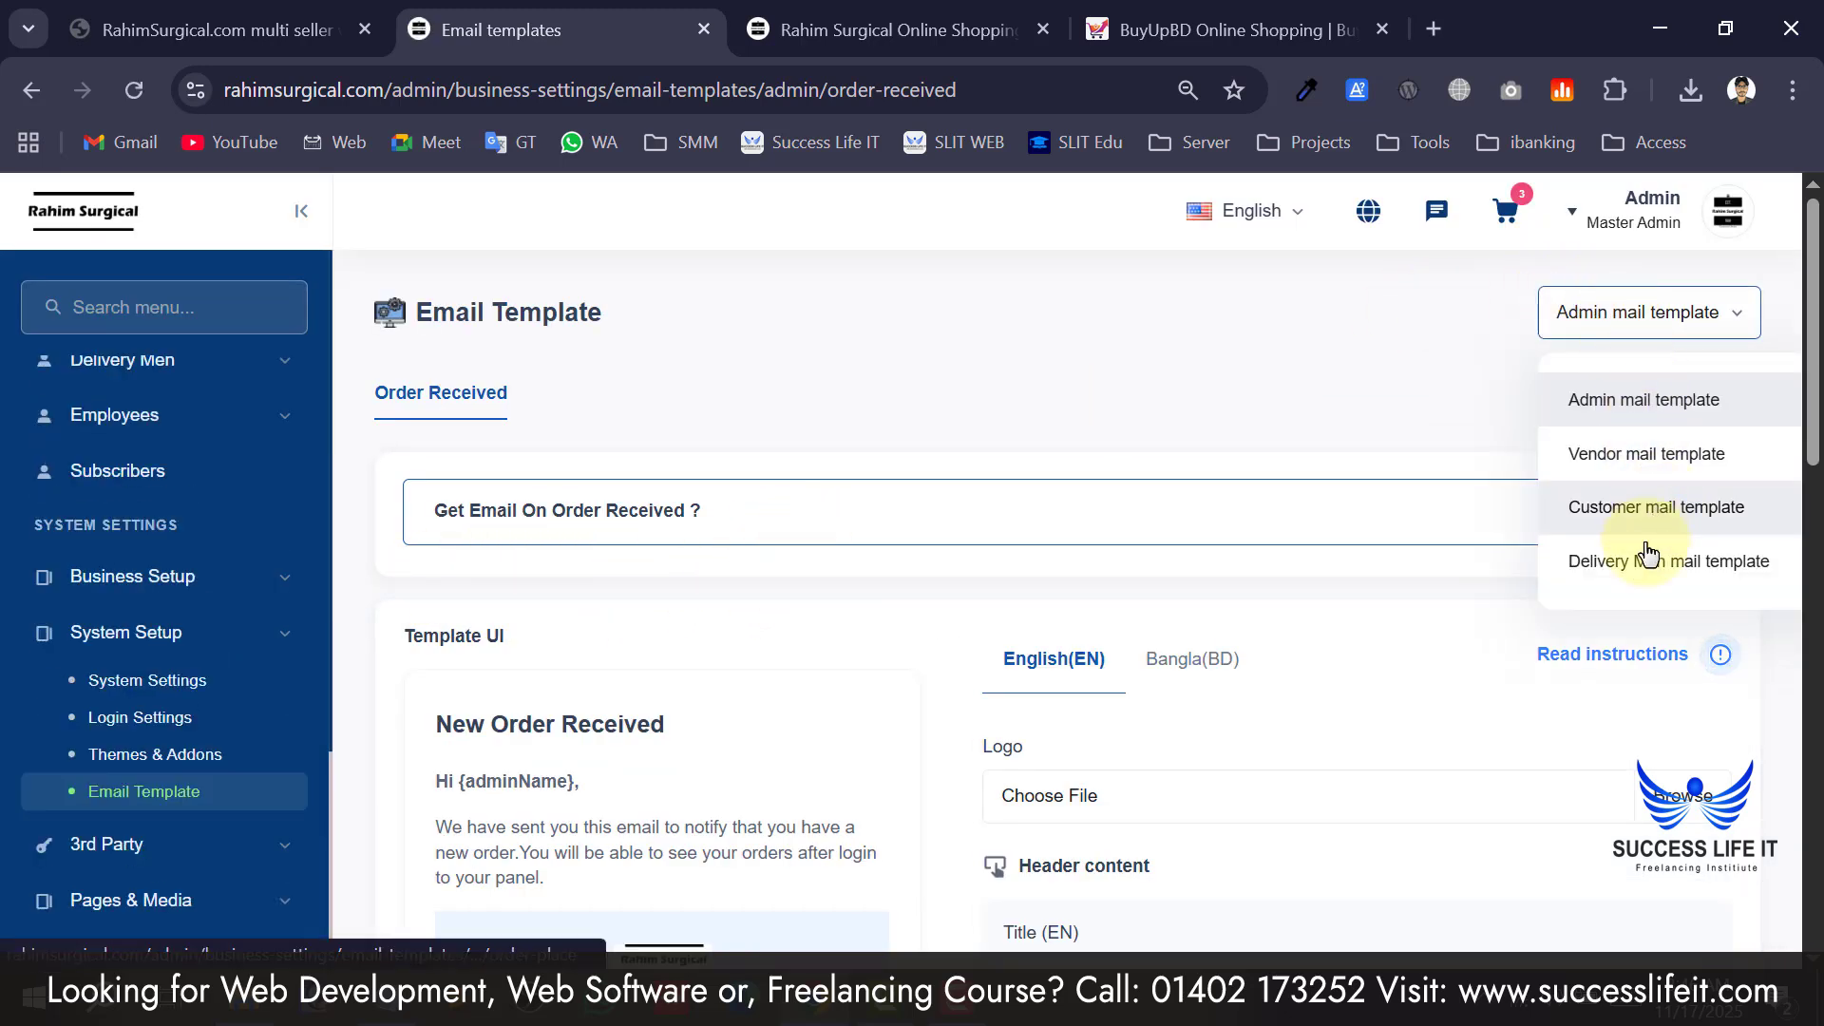
pyautogui.scroll(-10, 1246, 549)
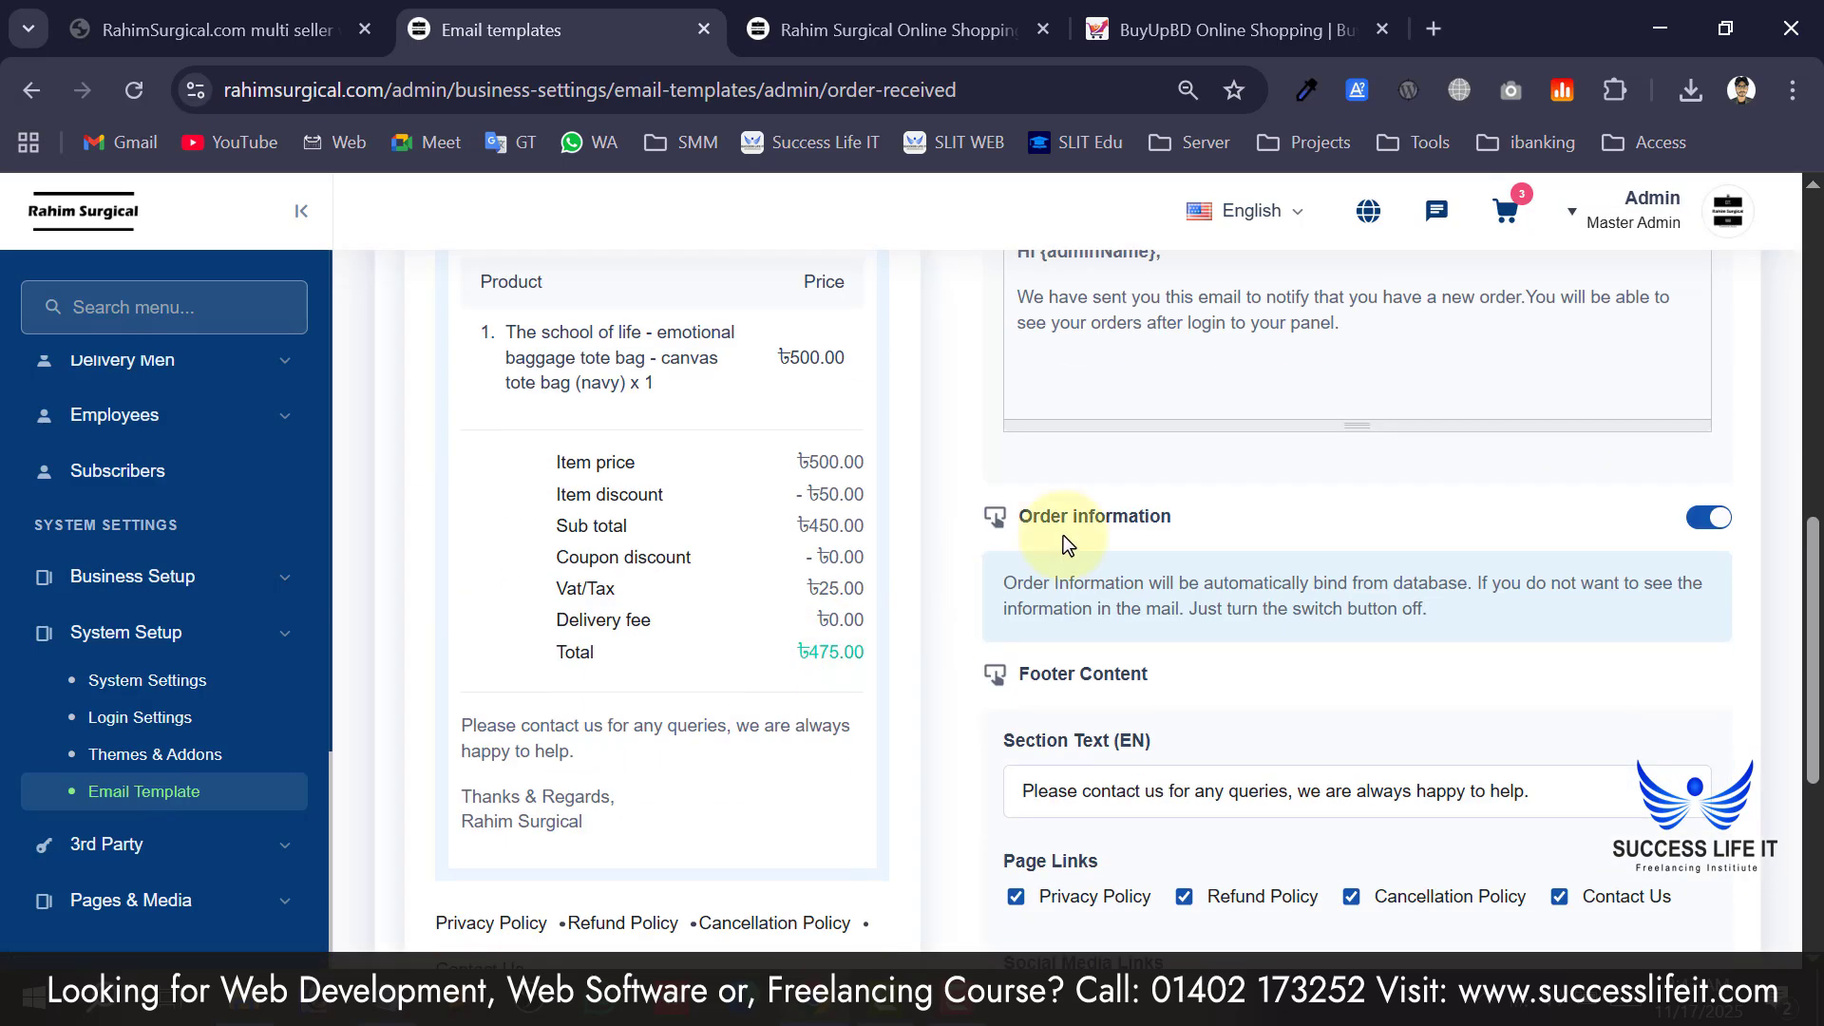
pyautogui.scroll(-5, 1063, 534)
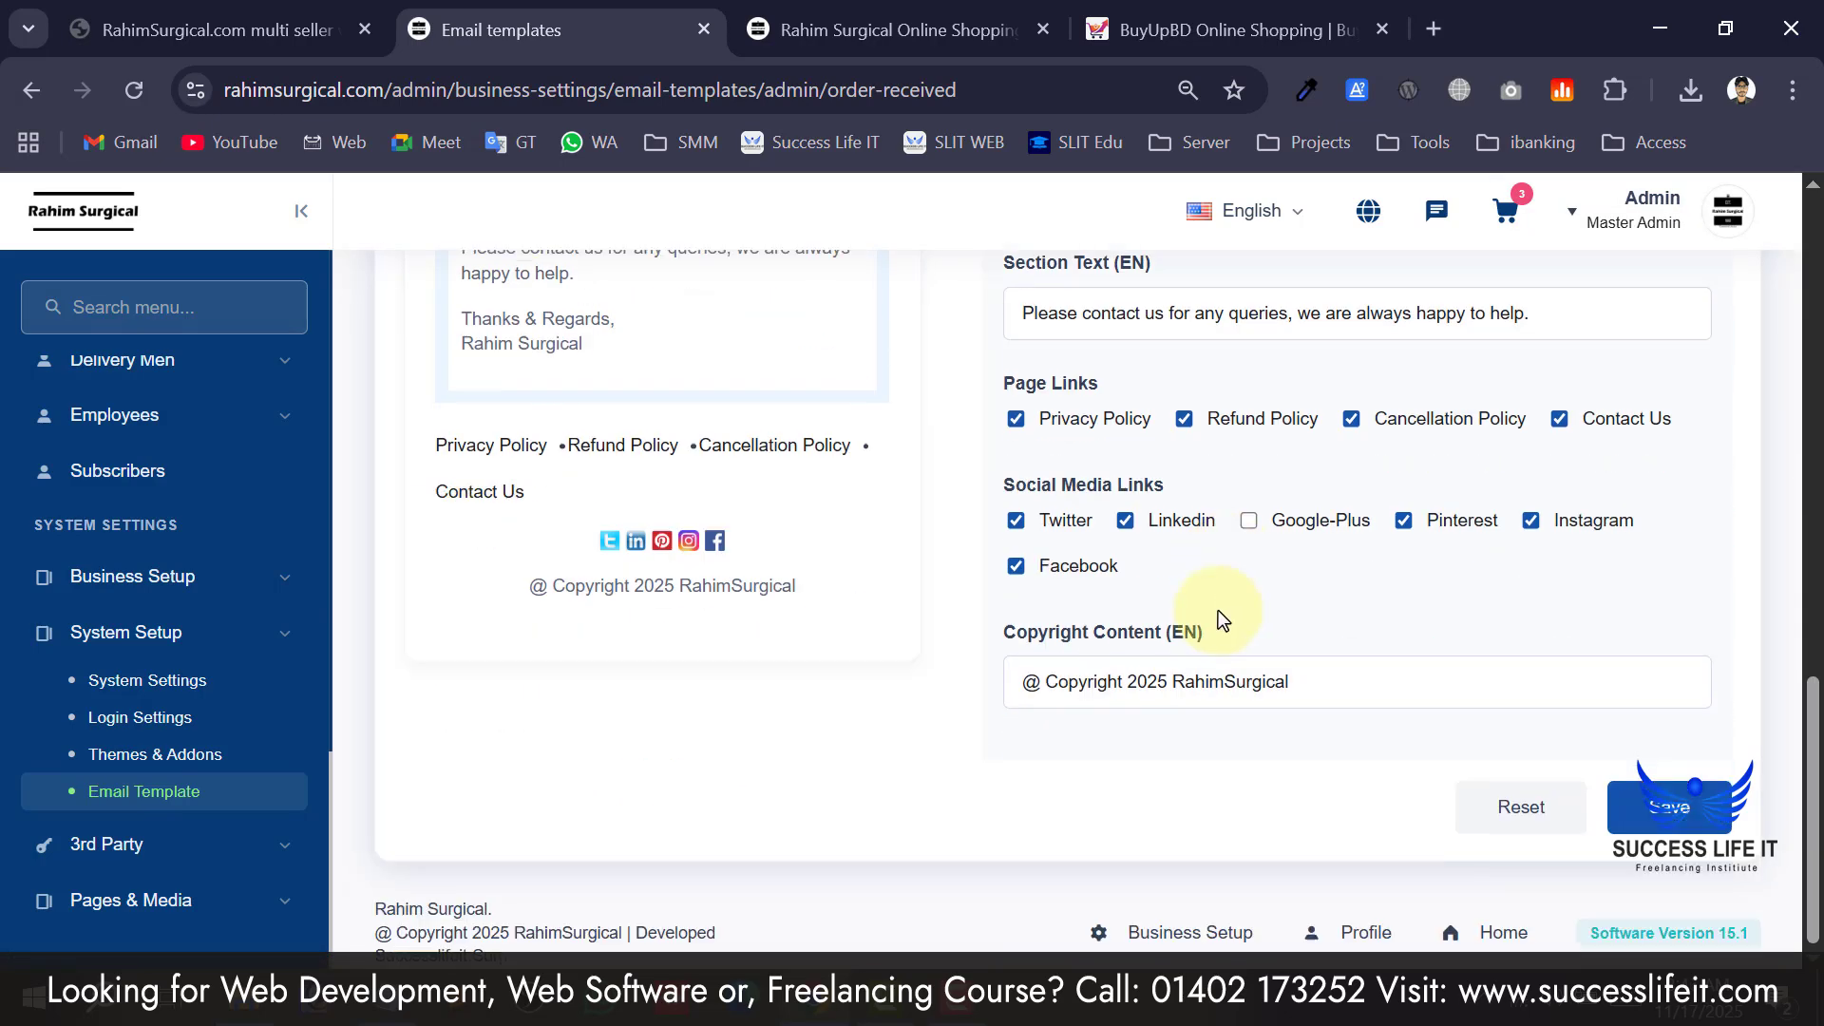
pyautogui.click(207, 855)
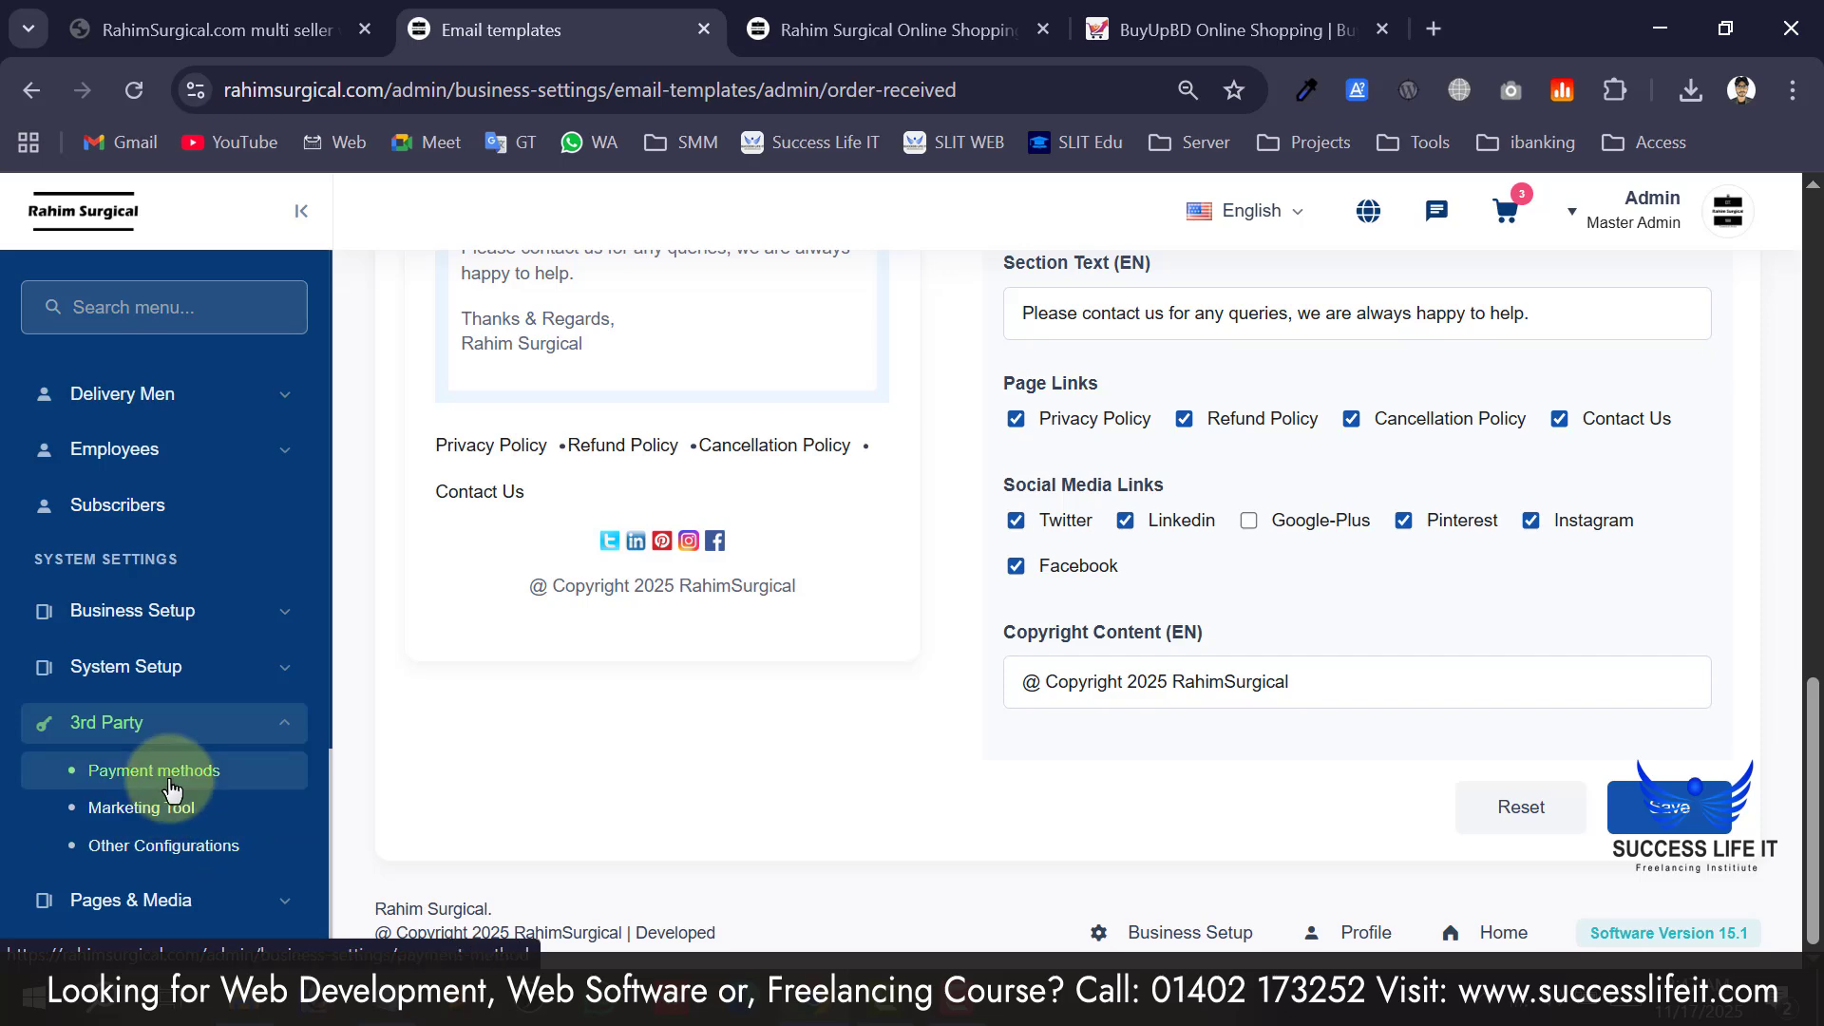
pyautogui.click(154, 771)
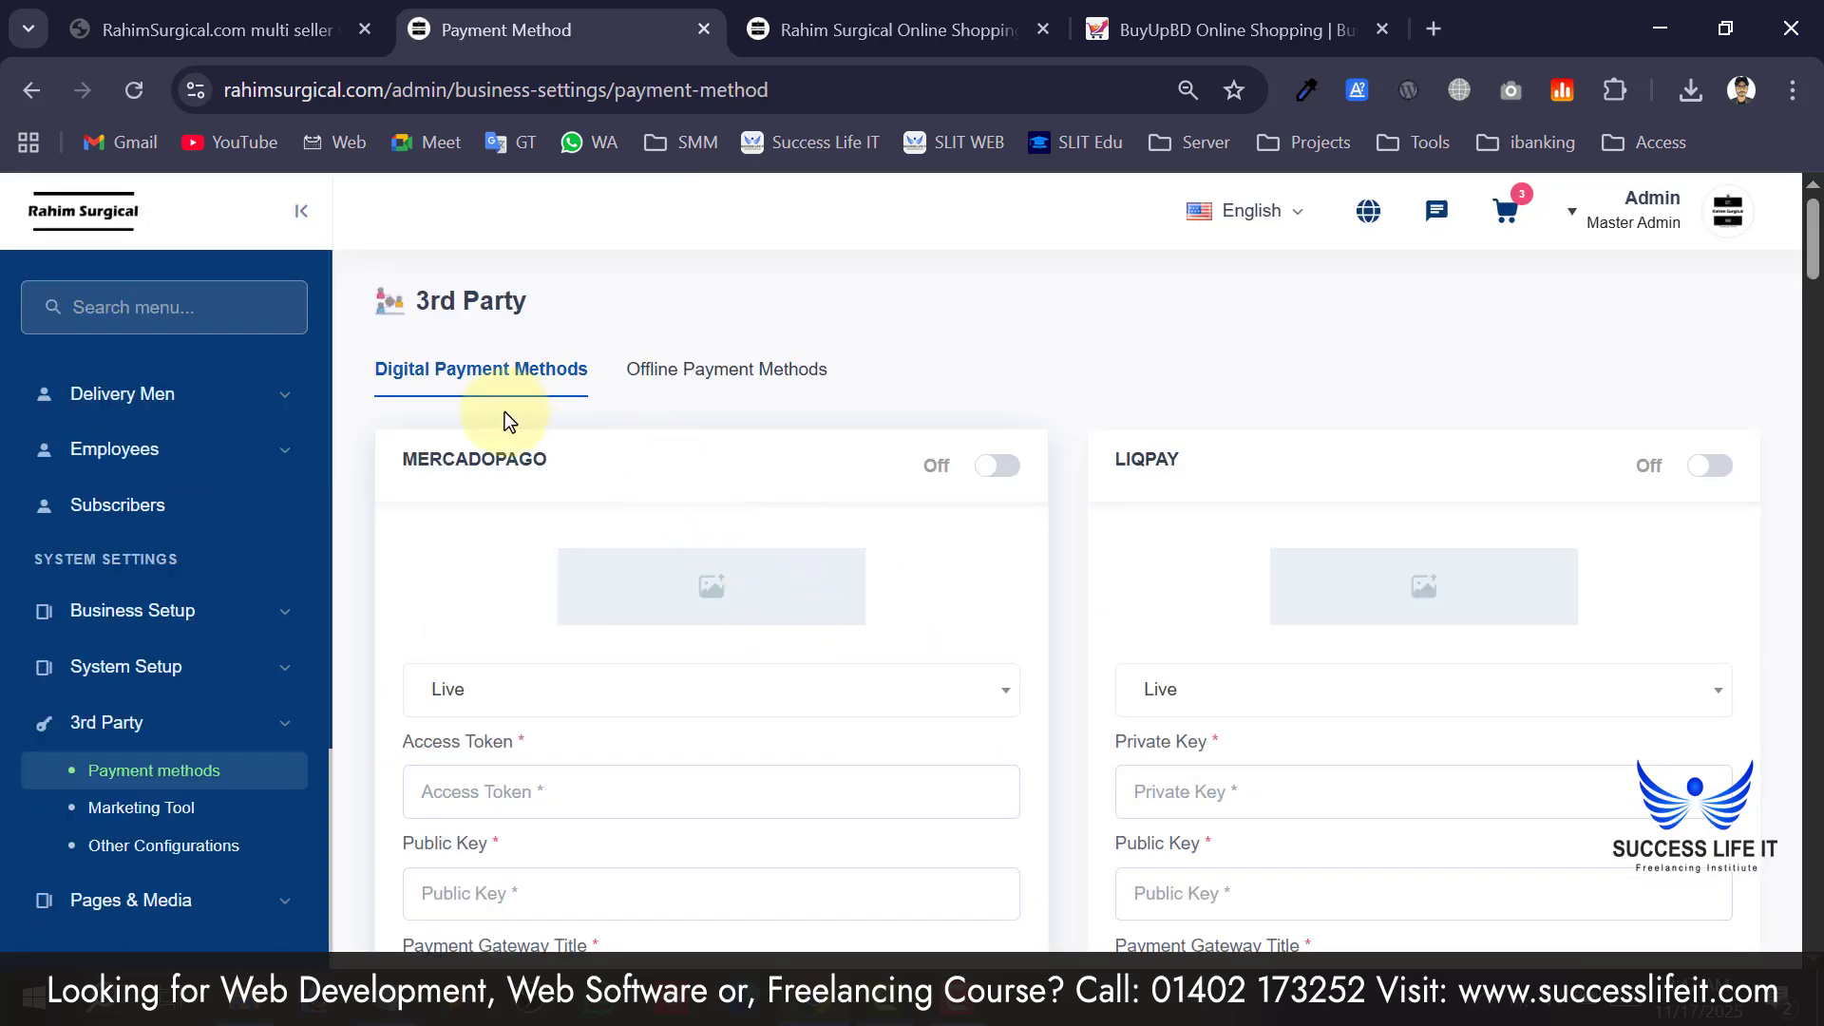
# Review the digital payment gateway cards, including SSL COMMERZ and its logo upload field.
pyautogui.scroll(-2, 733, 570)
pyautogui.scroll(2, 549, 488)
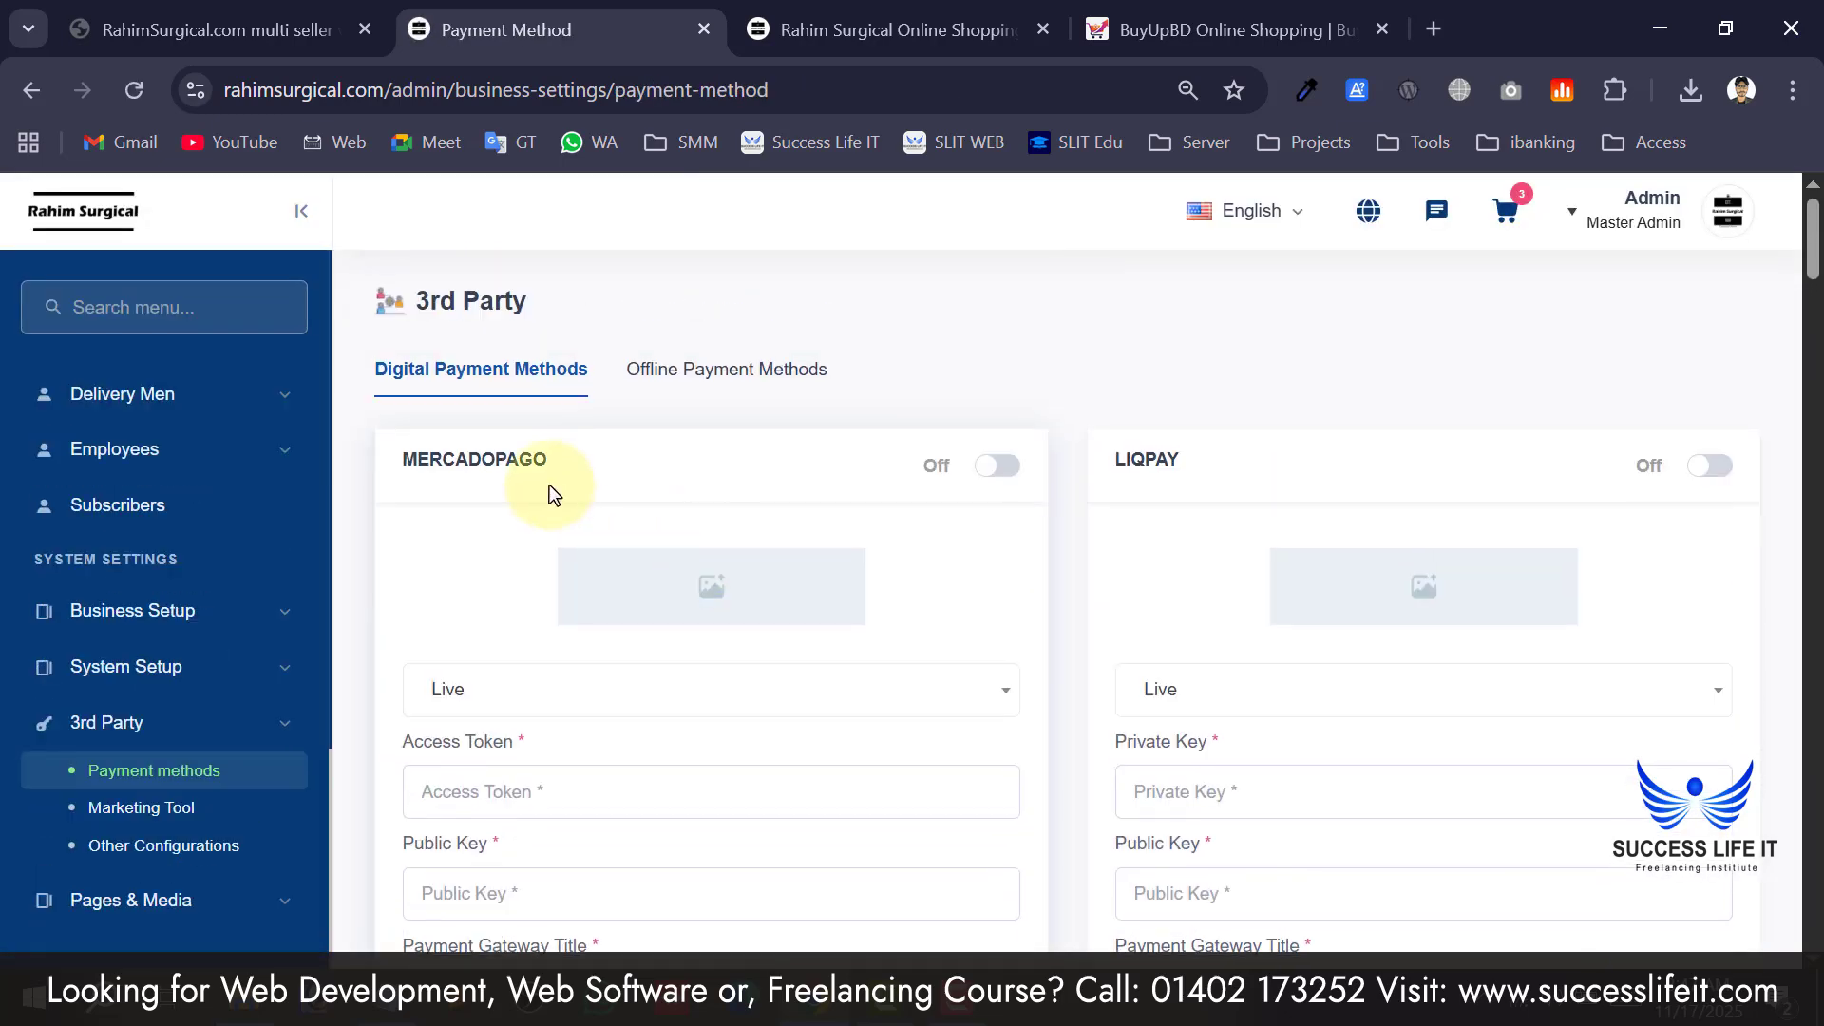
pyautogui.scroll(-8, 559, 492)
pyautogui.scroll(-2, 570, 551)
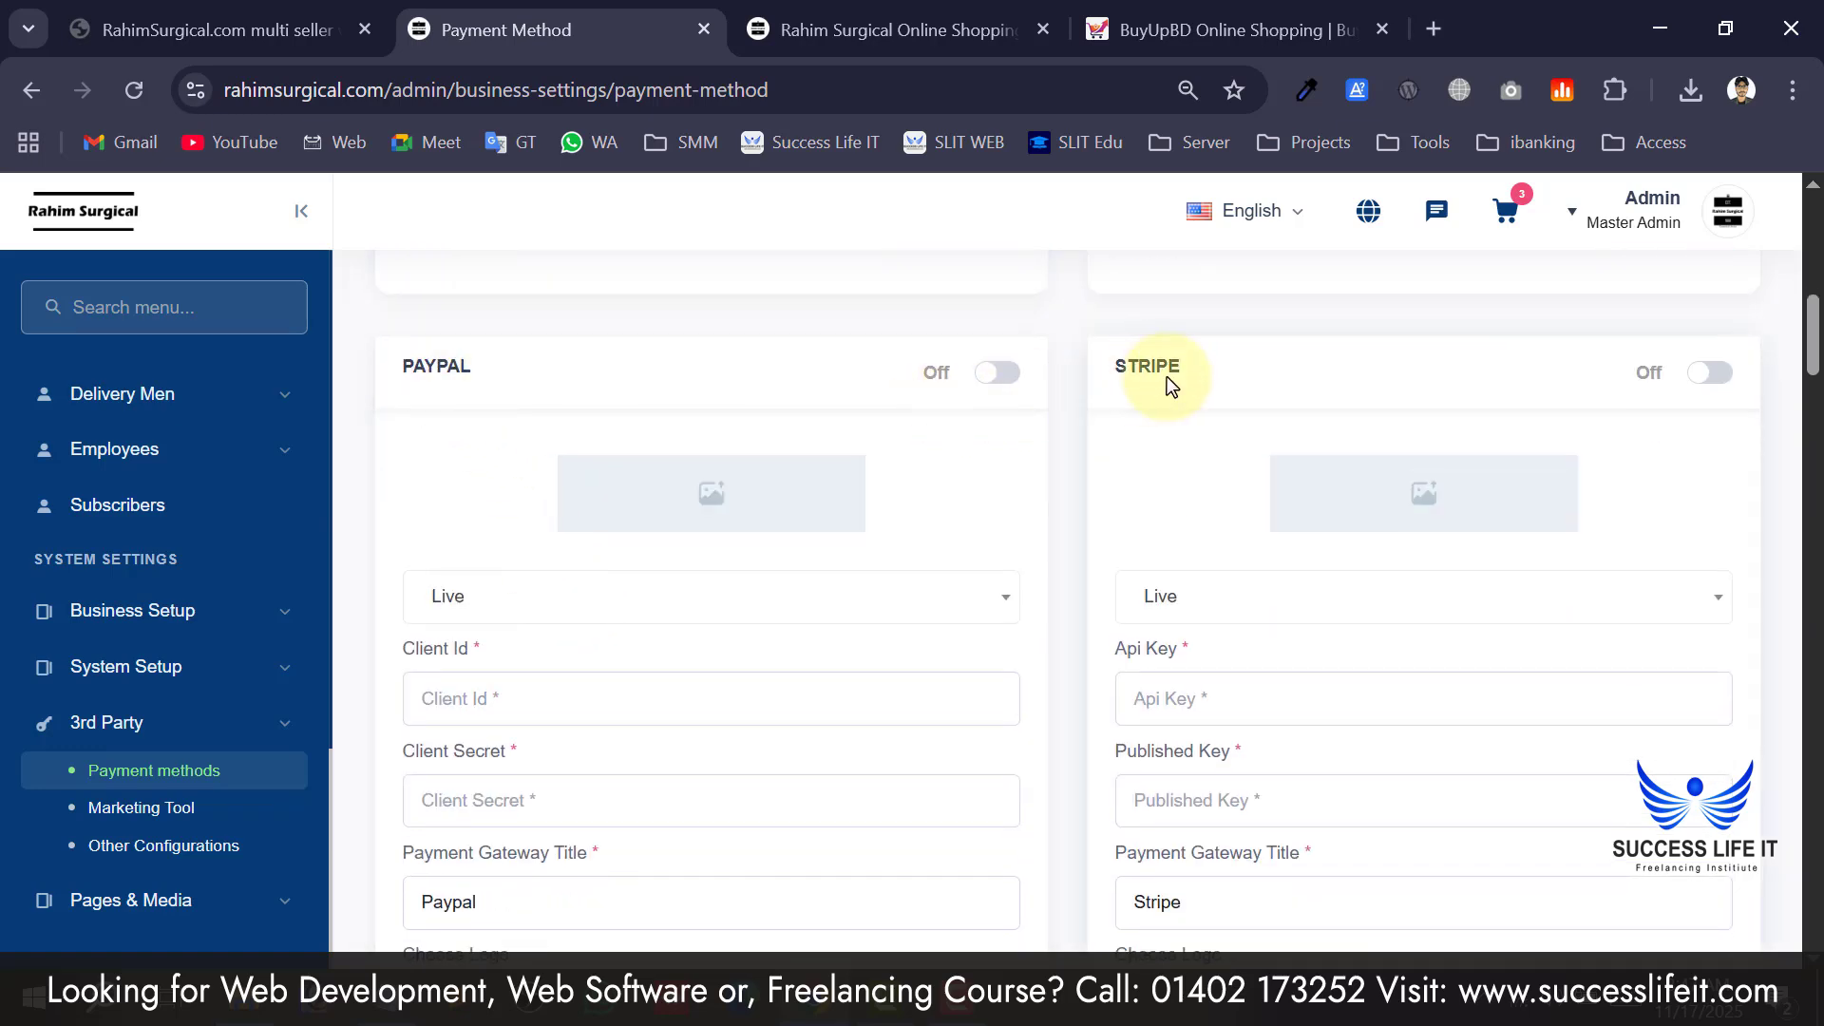
pyautogui.scroll(-5, 1111, 378)
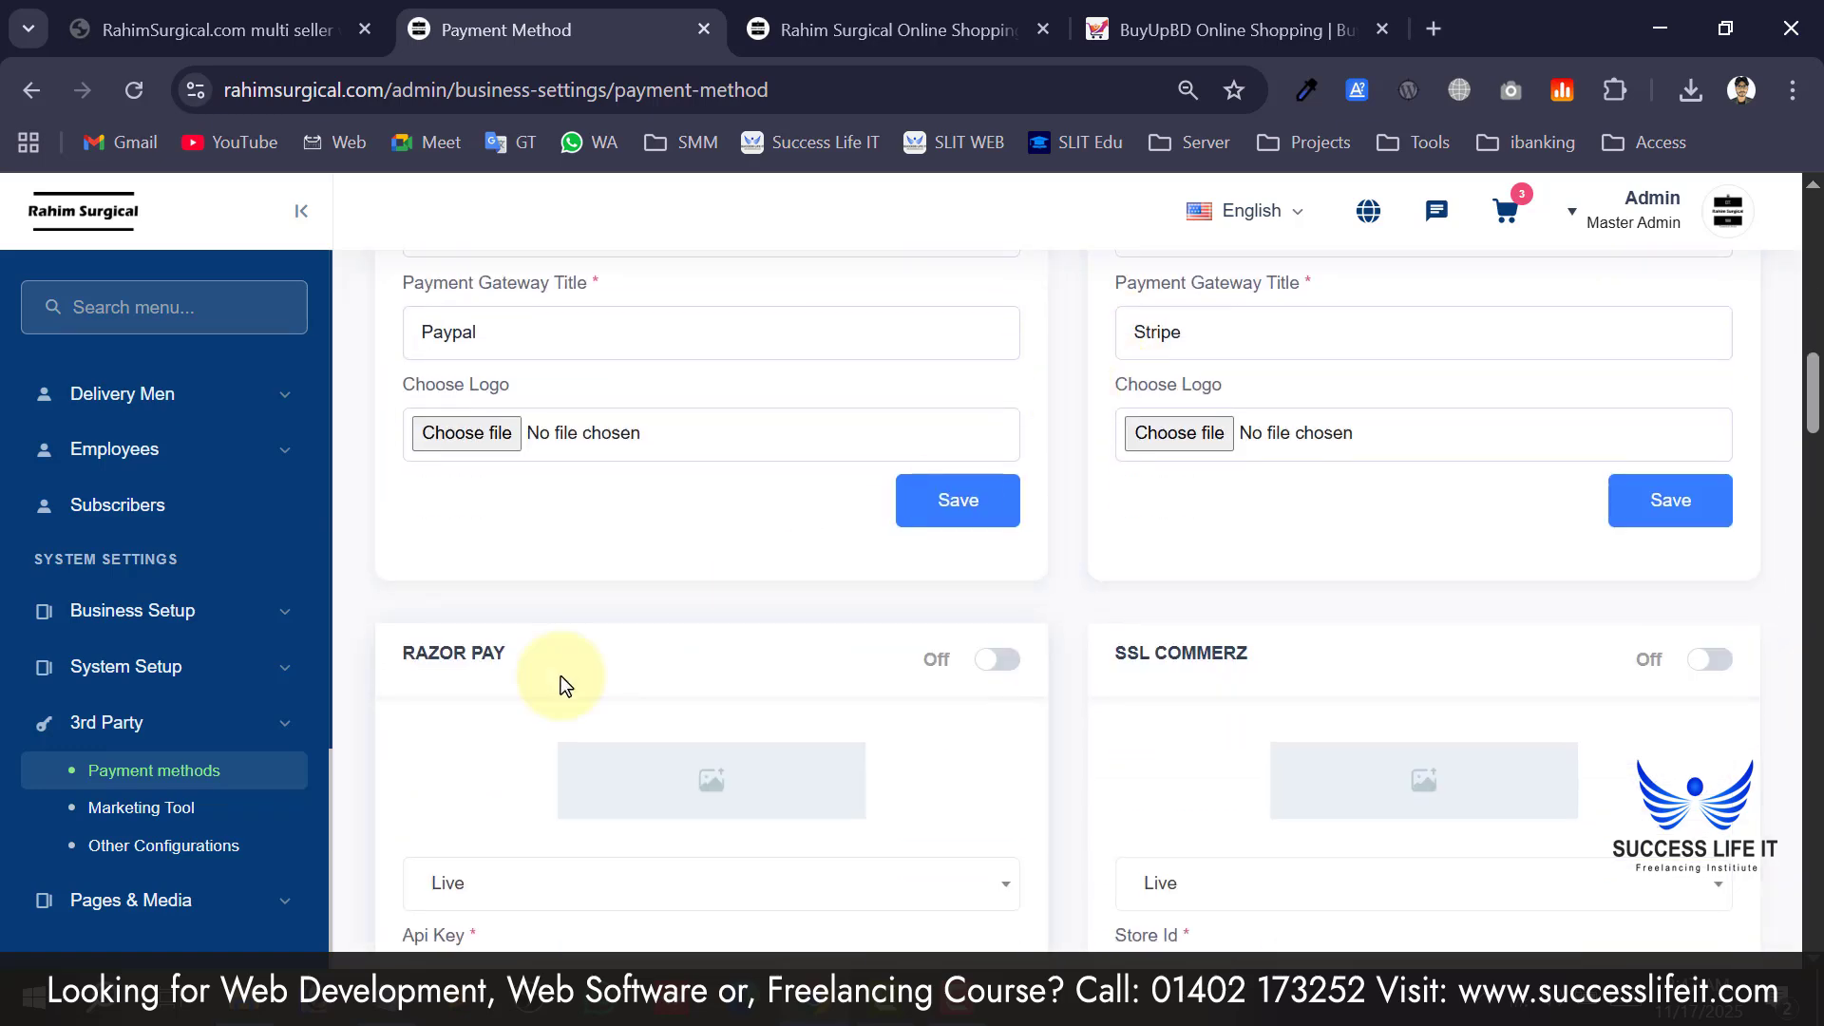
pyautogui.scroll(-4, 570, 680)
pyautogui.moveTo(1051, 265); pyautogui.dragTo(1127, 265)
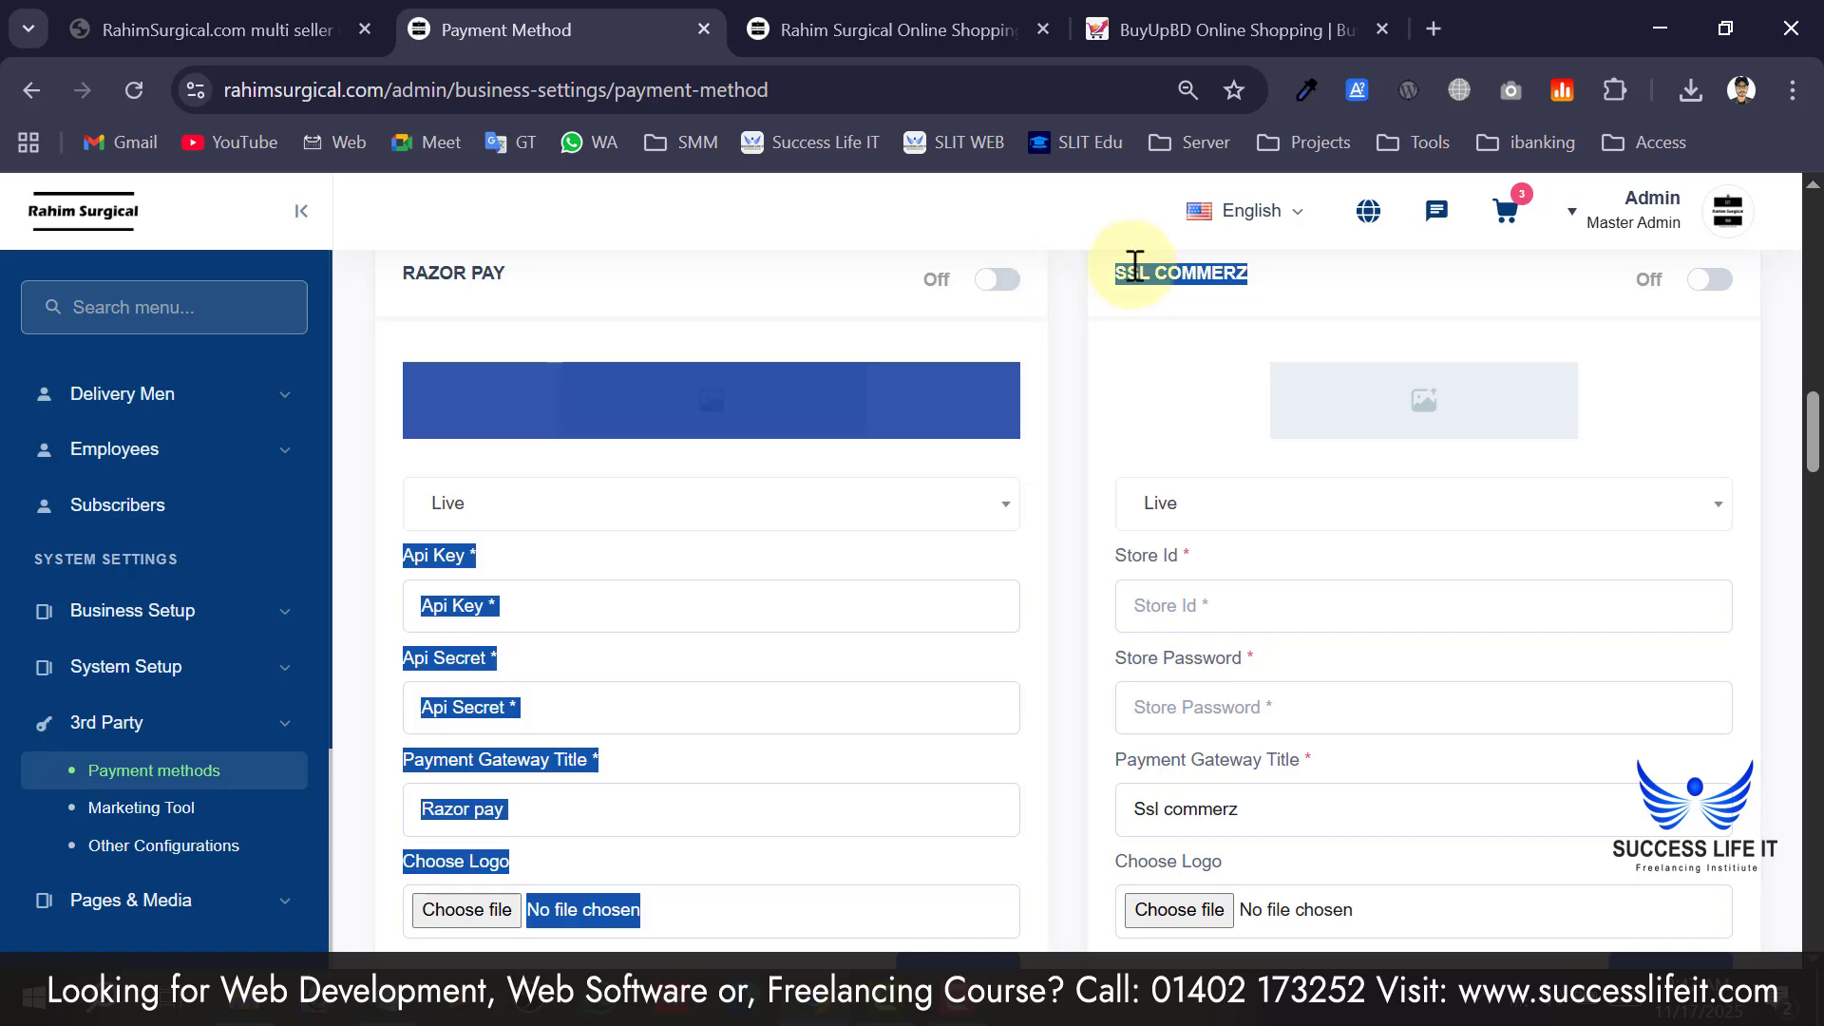
pyautogui.click(1165, 367)
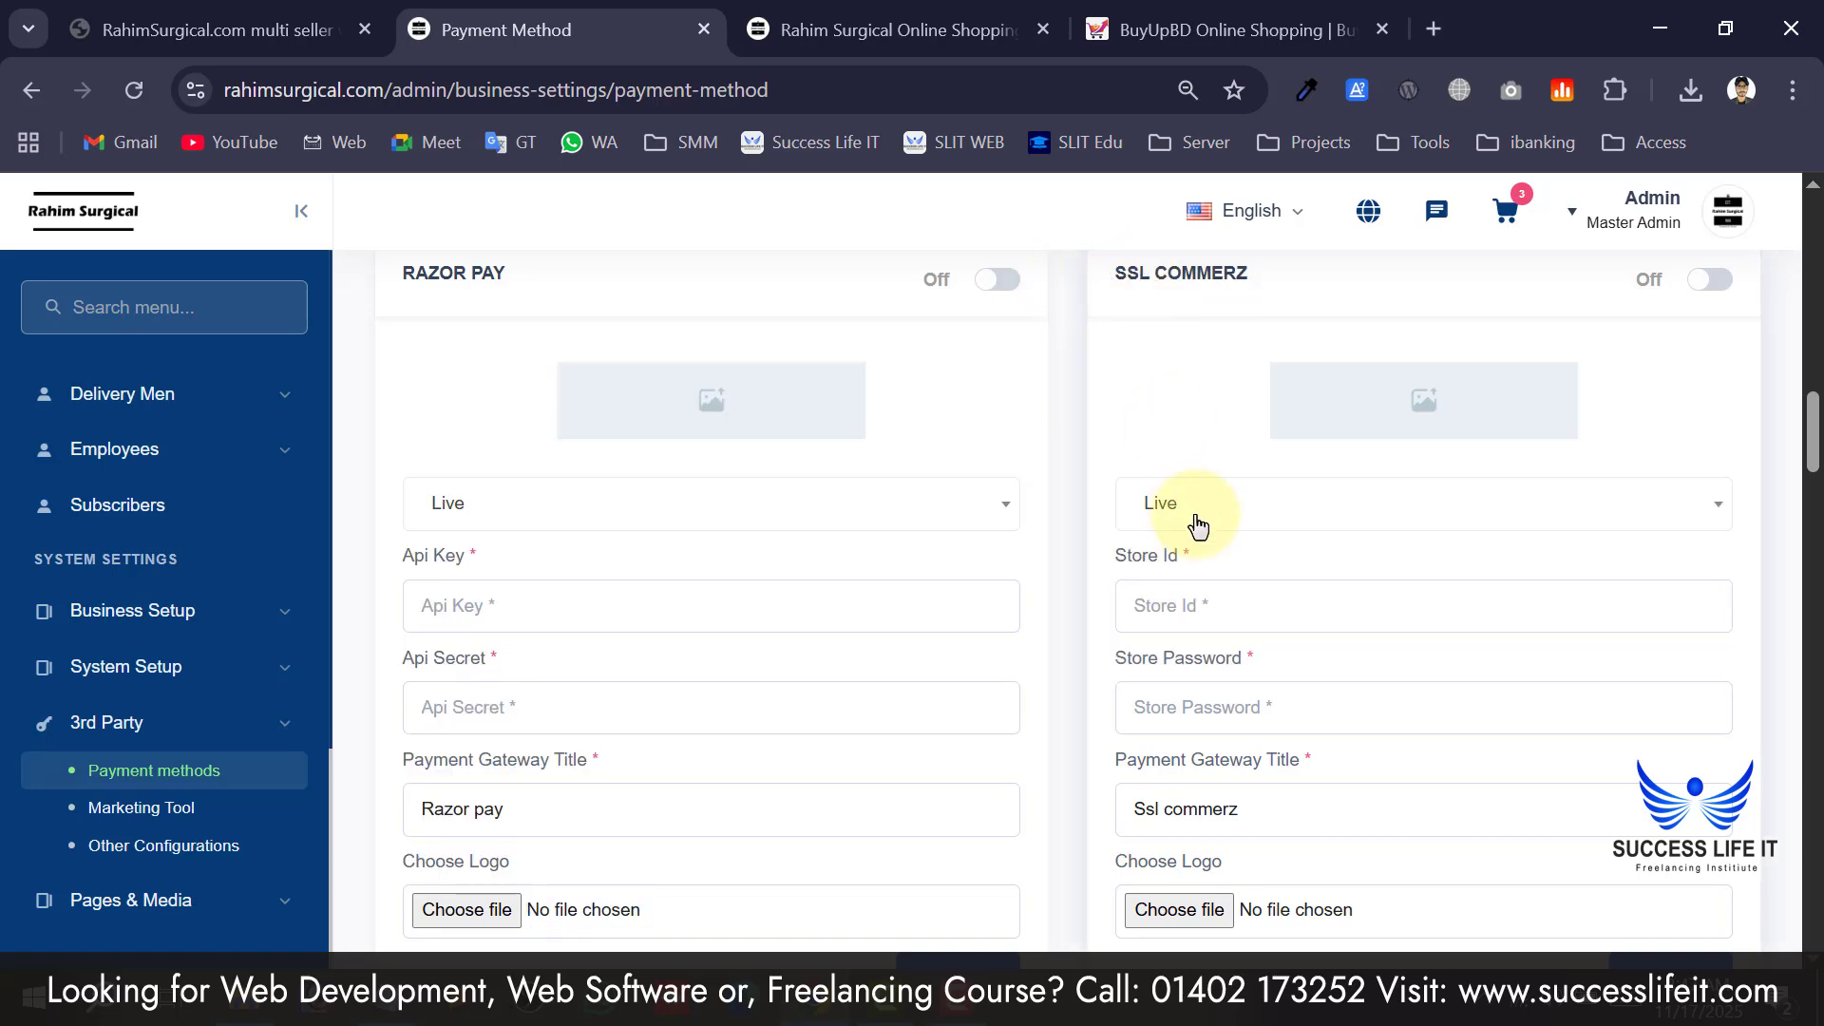
pyautogui.scroll(-4, 1194, 517)
pyautogui.scroll(5, 1193, 513)
pyautogui.scroll(3, 1212, 532)
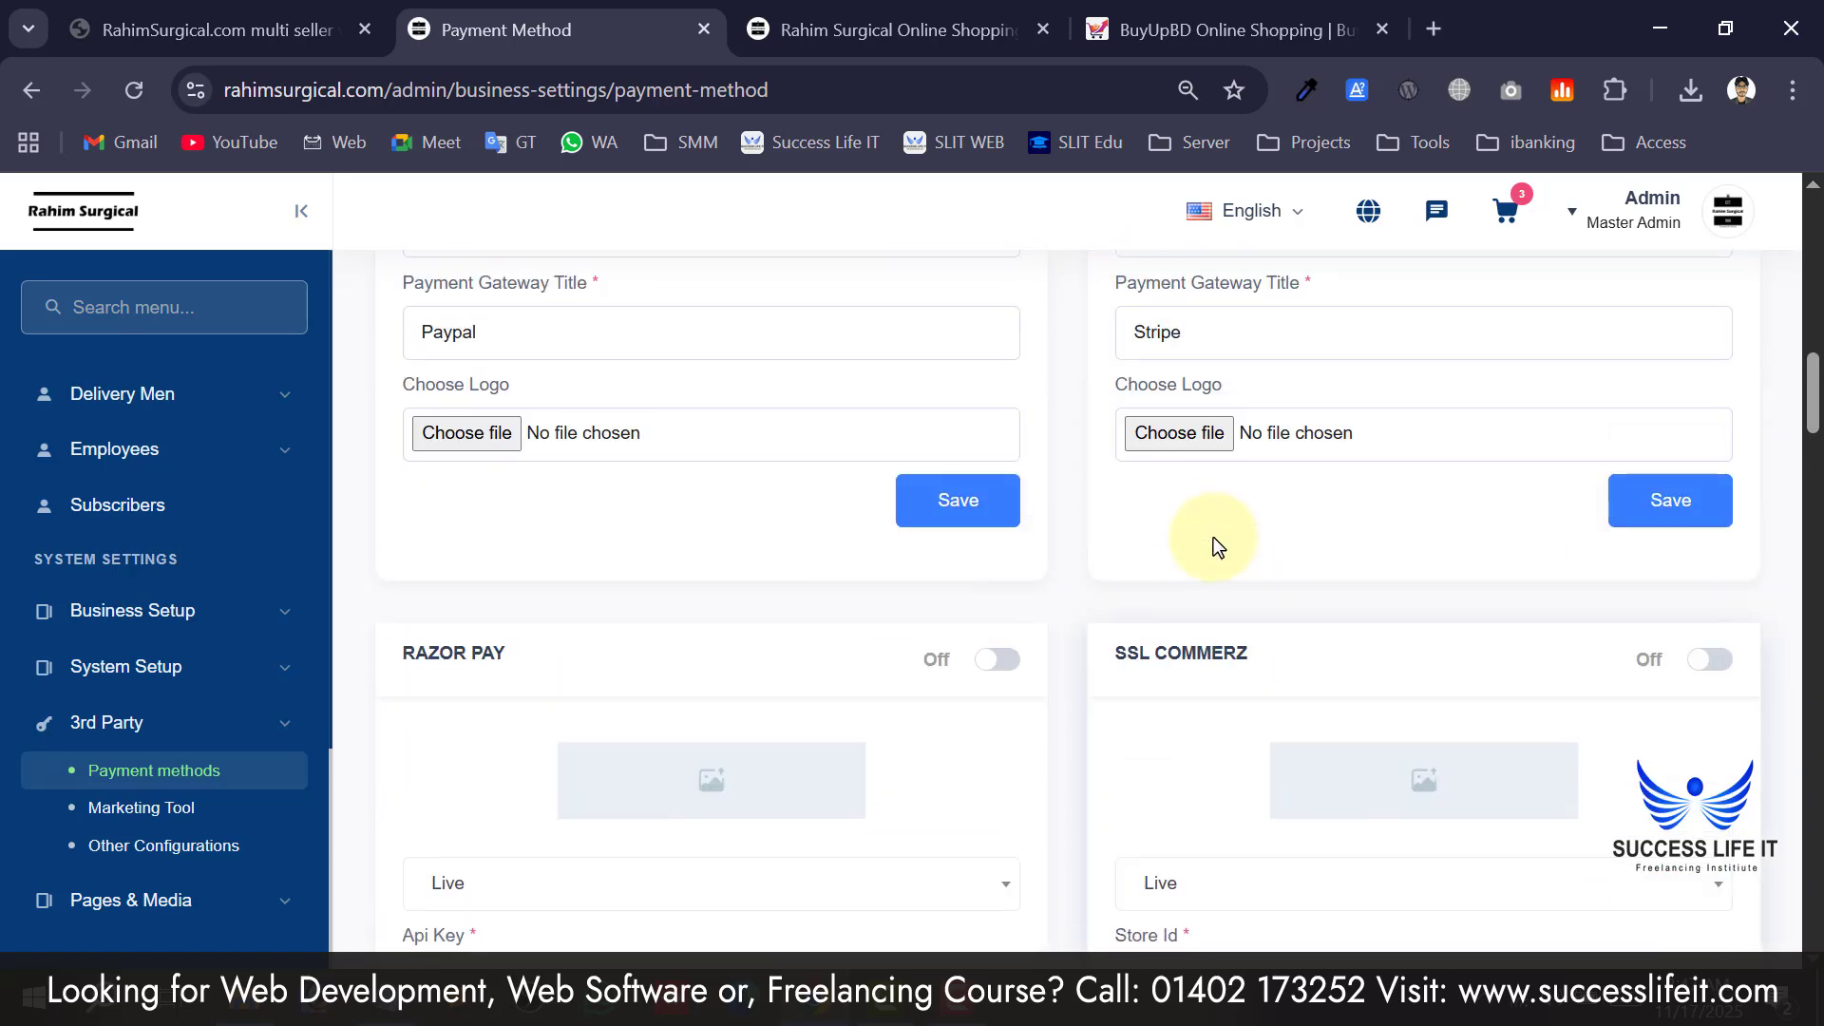
pyautogui.scroll(-7, 1195, 570)
pyautogui.scroll(4, 1232, 580)
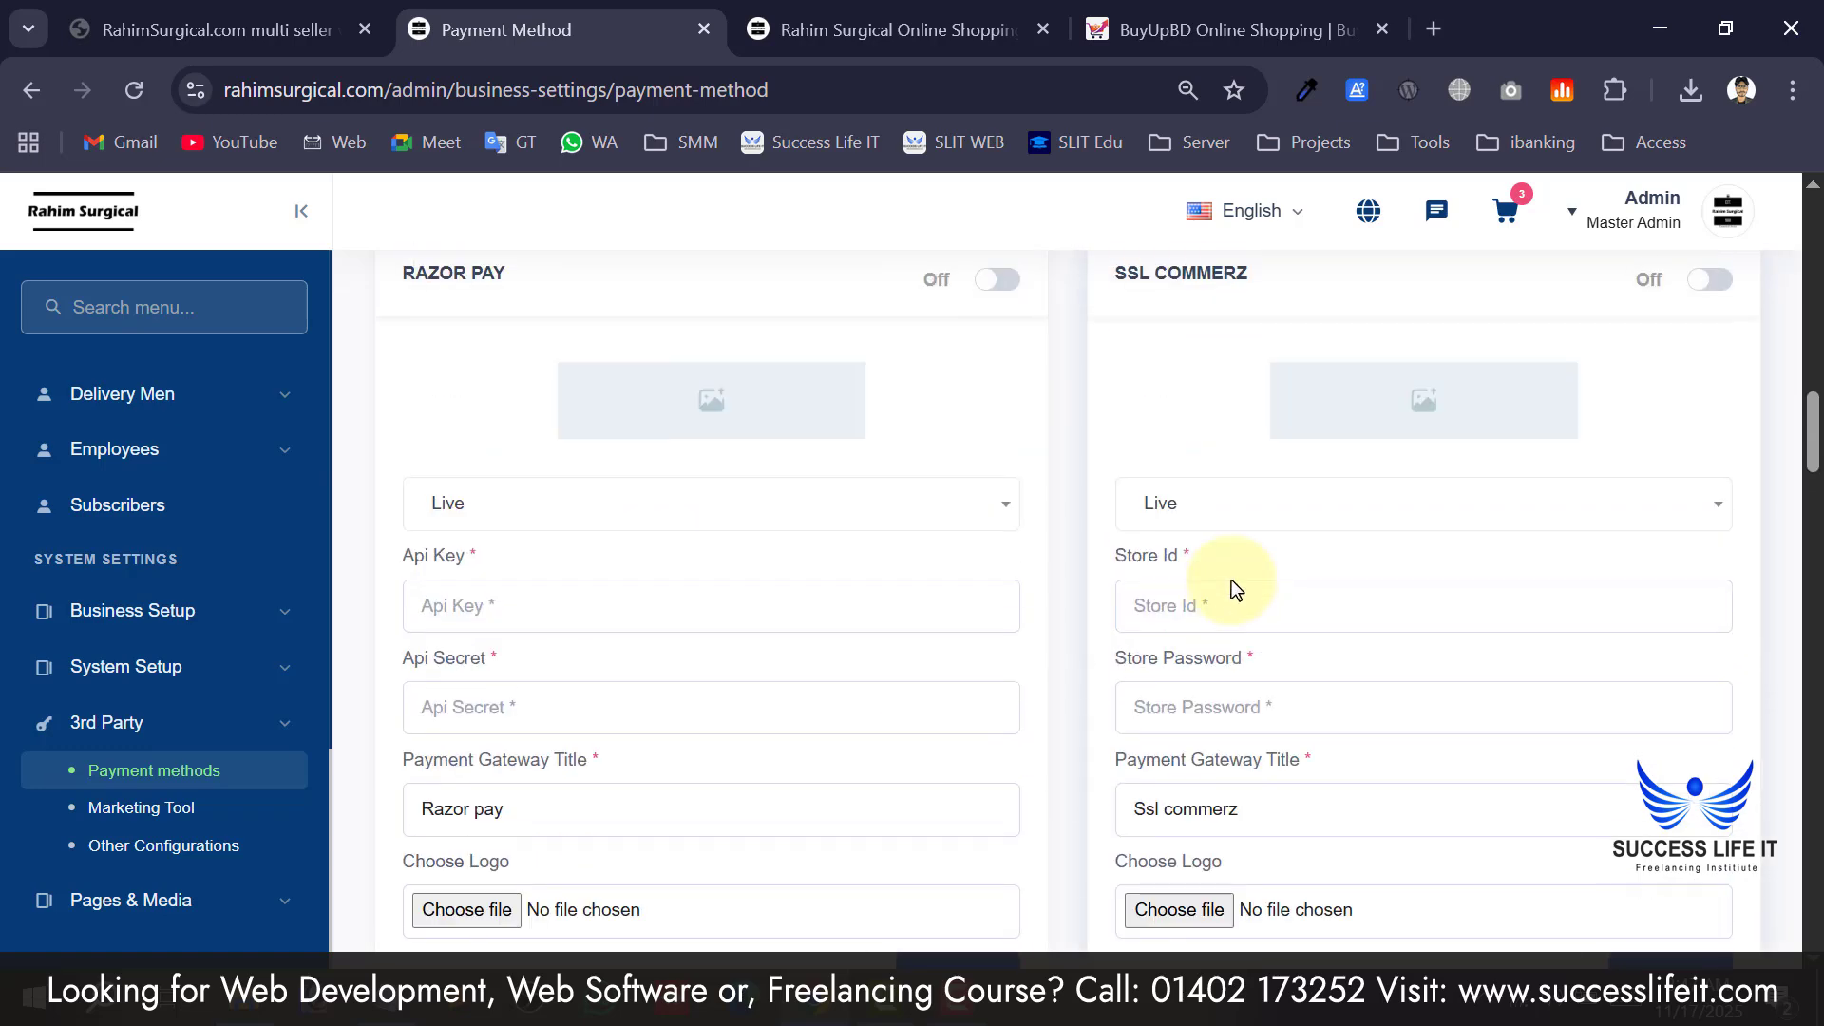
pyautogui.scroll(-2, 1232, 581)
pyautogui.scroll(-2, 1199, 534)
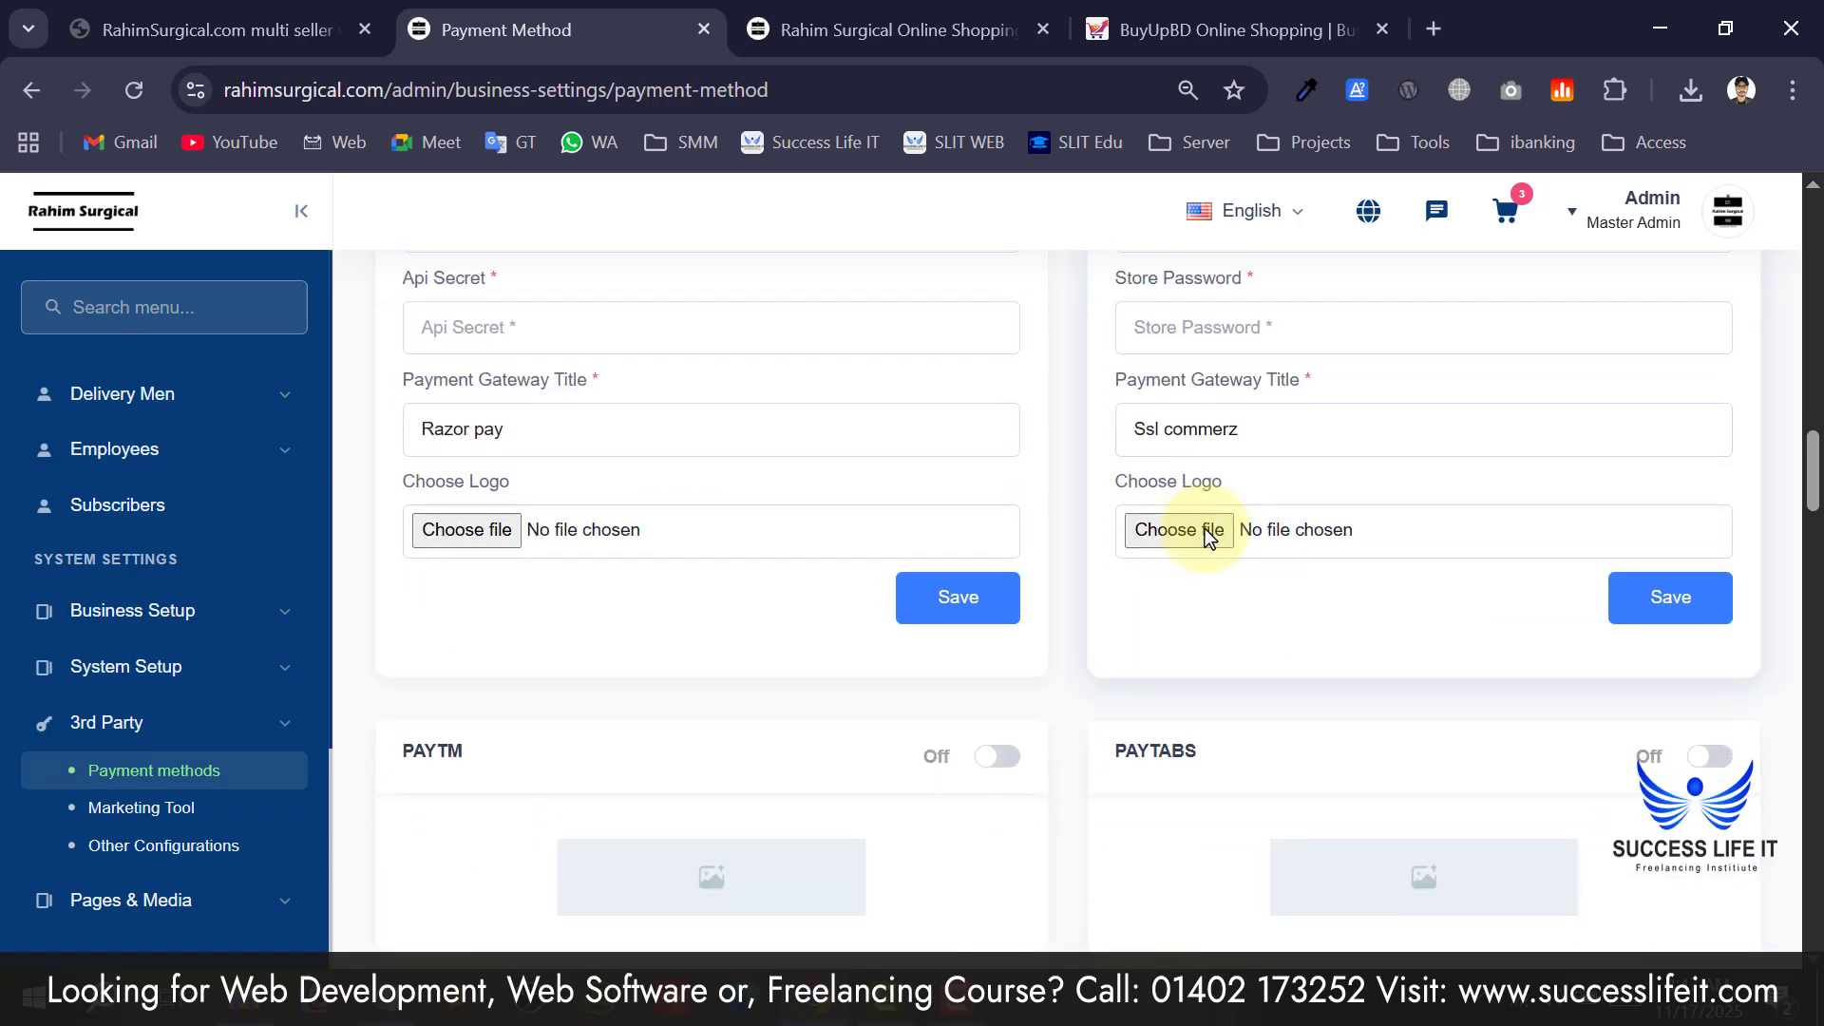
pyautogui.click(807, 538)
# Inspect the Bkash gateway's App Key, App Secret, Password and Username fields.
pyautogui.scroll(-4, 807, 537)
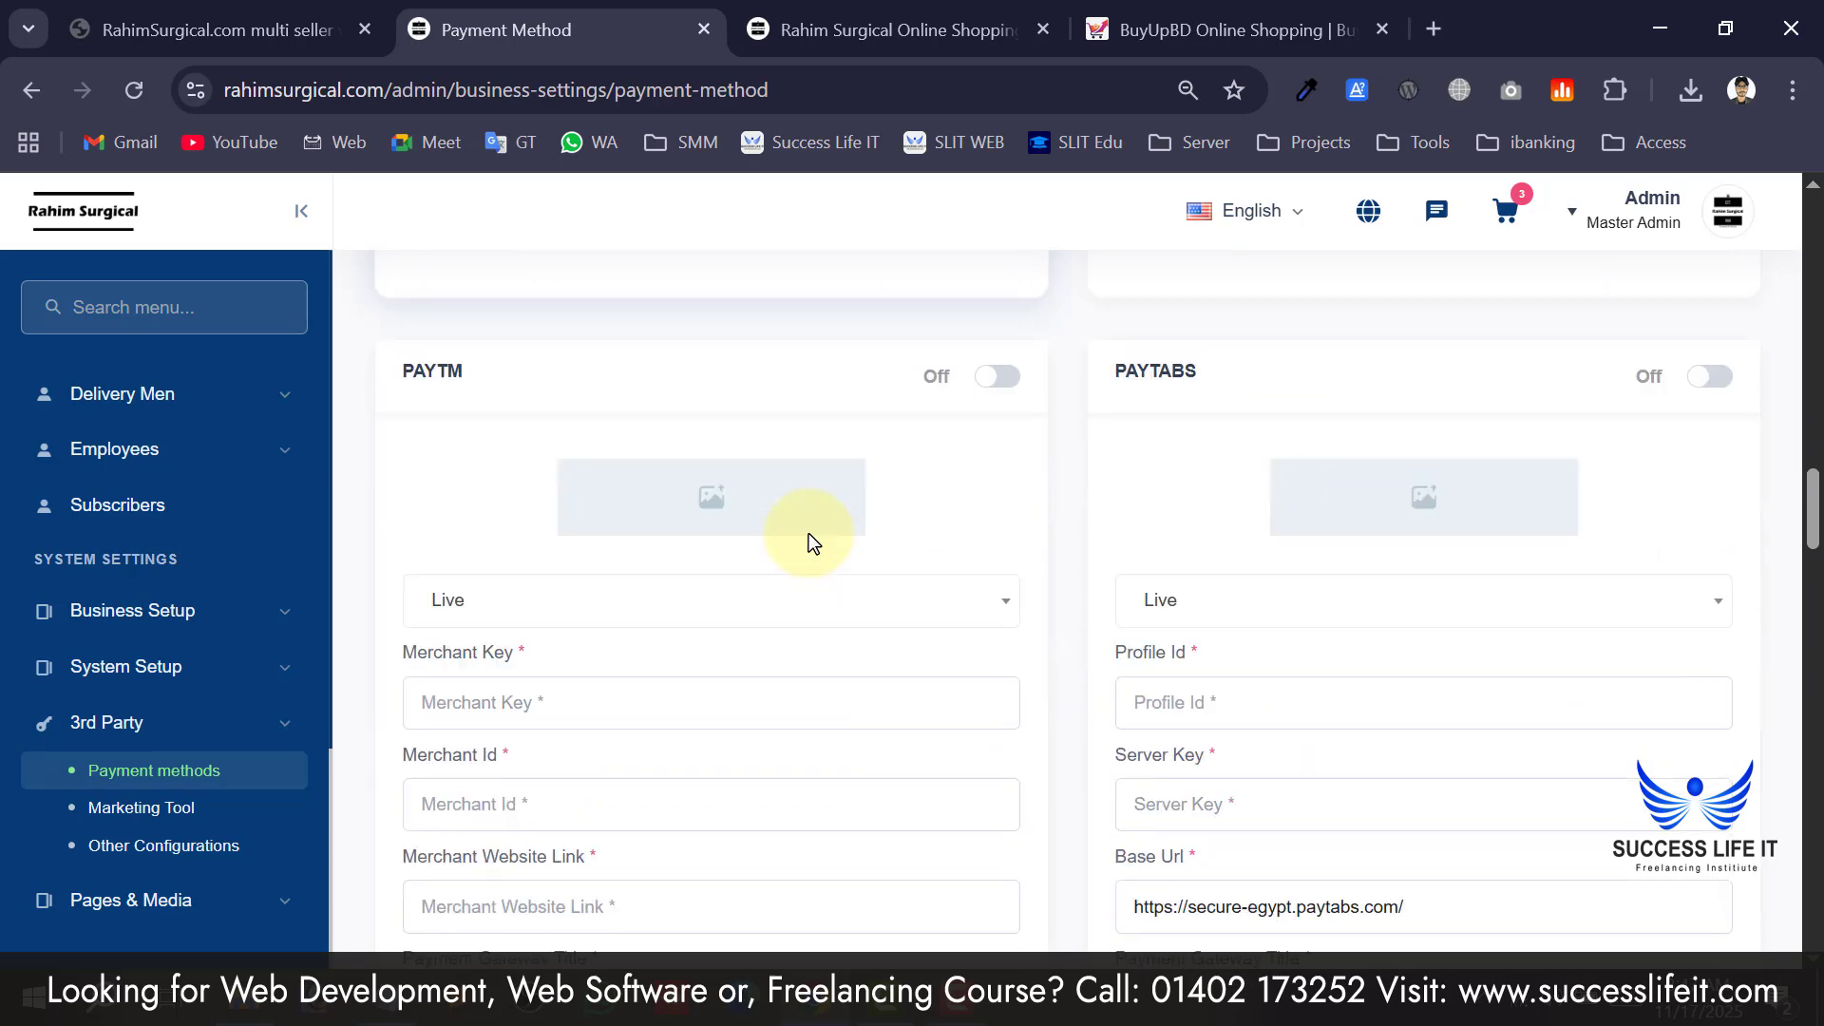
pyautogui.scroll(-8, 967, 405)
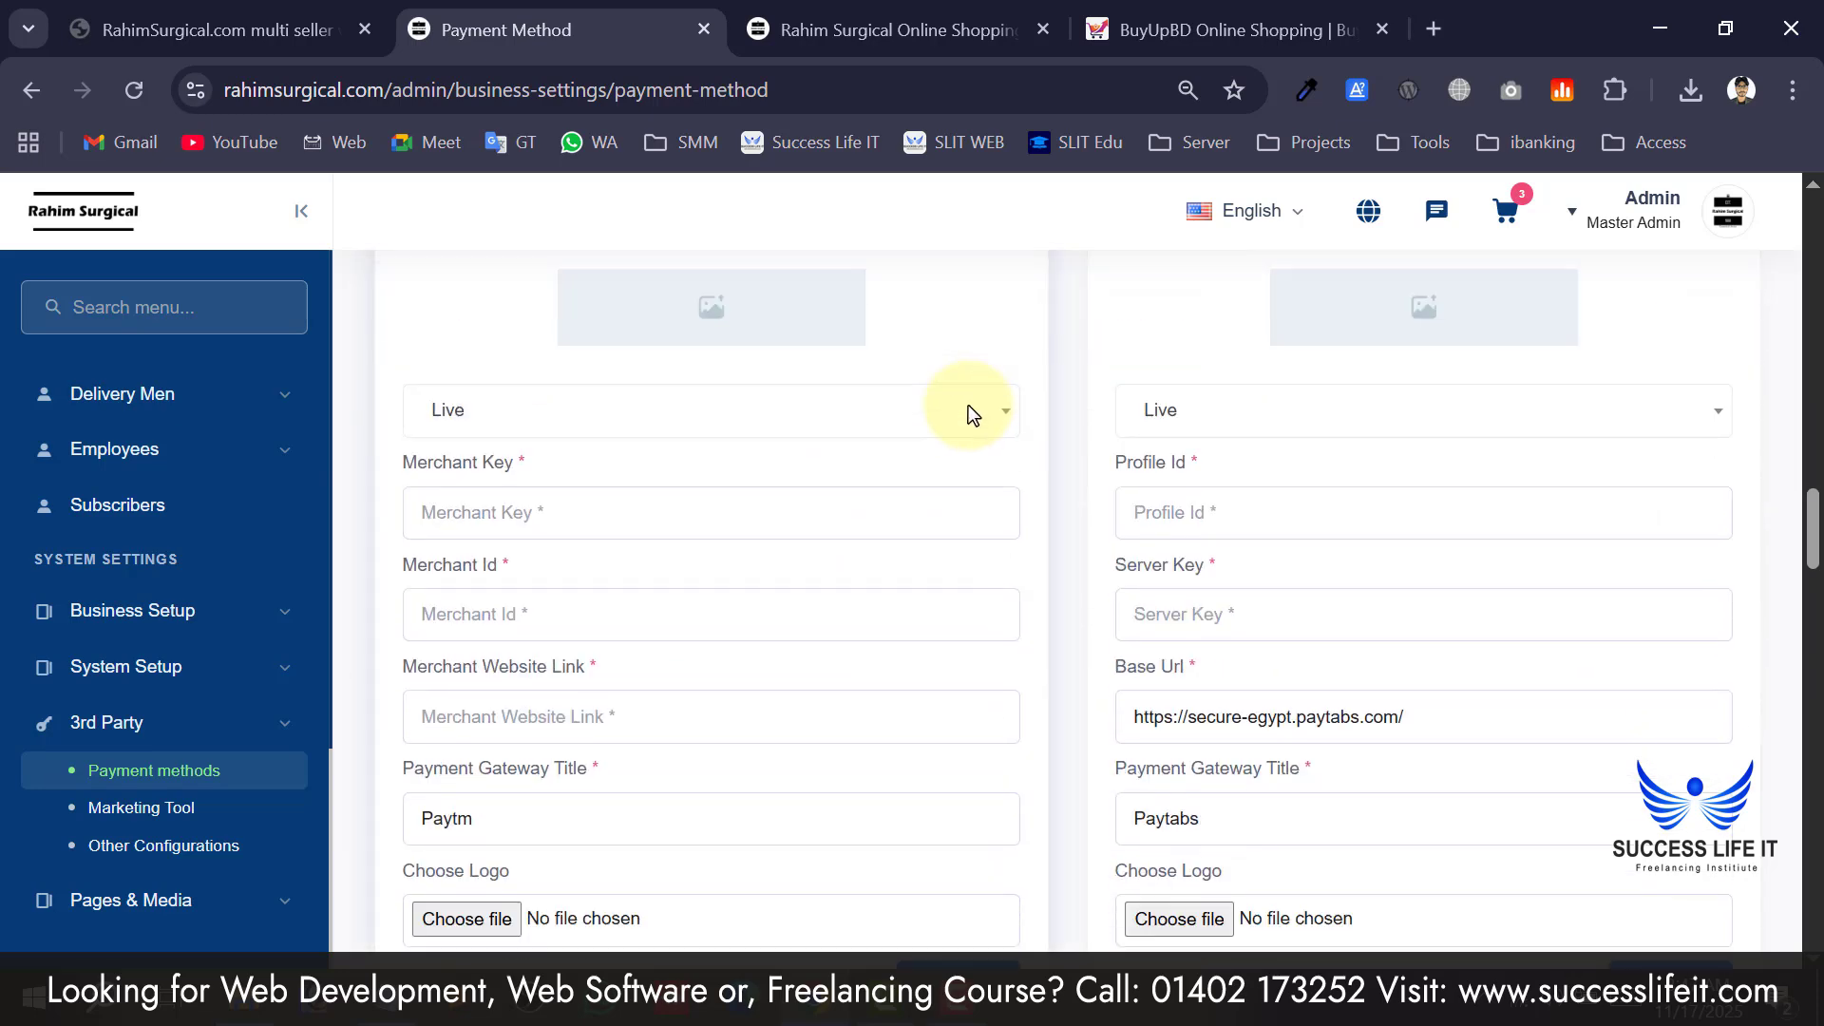
pyautogui.scroll(-13, 695, 520)
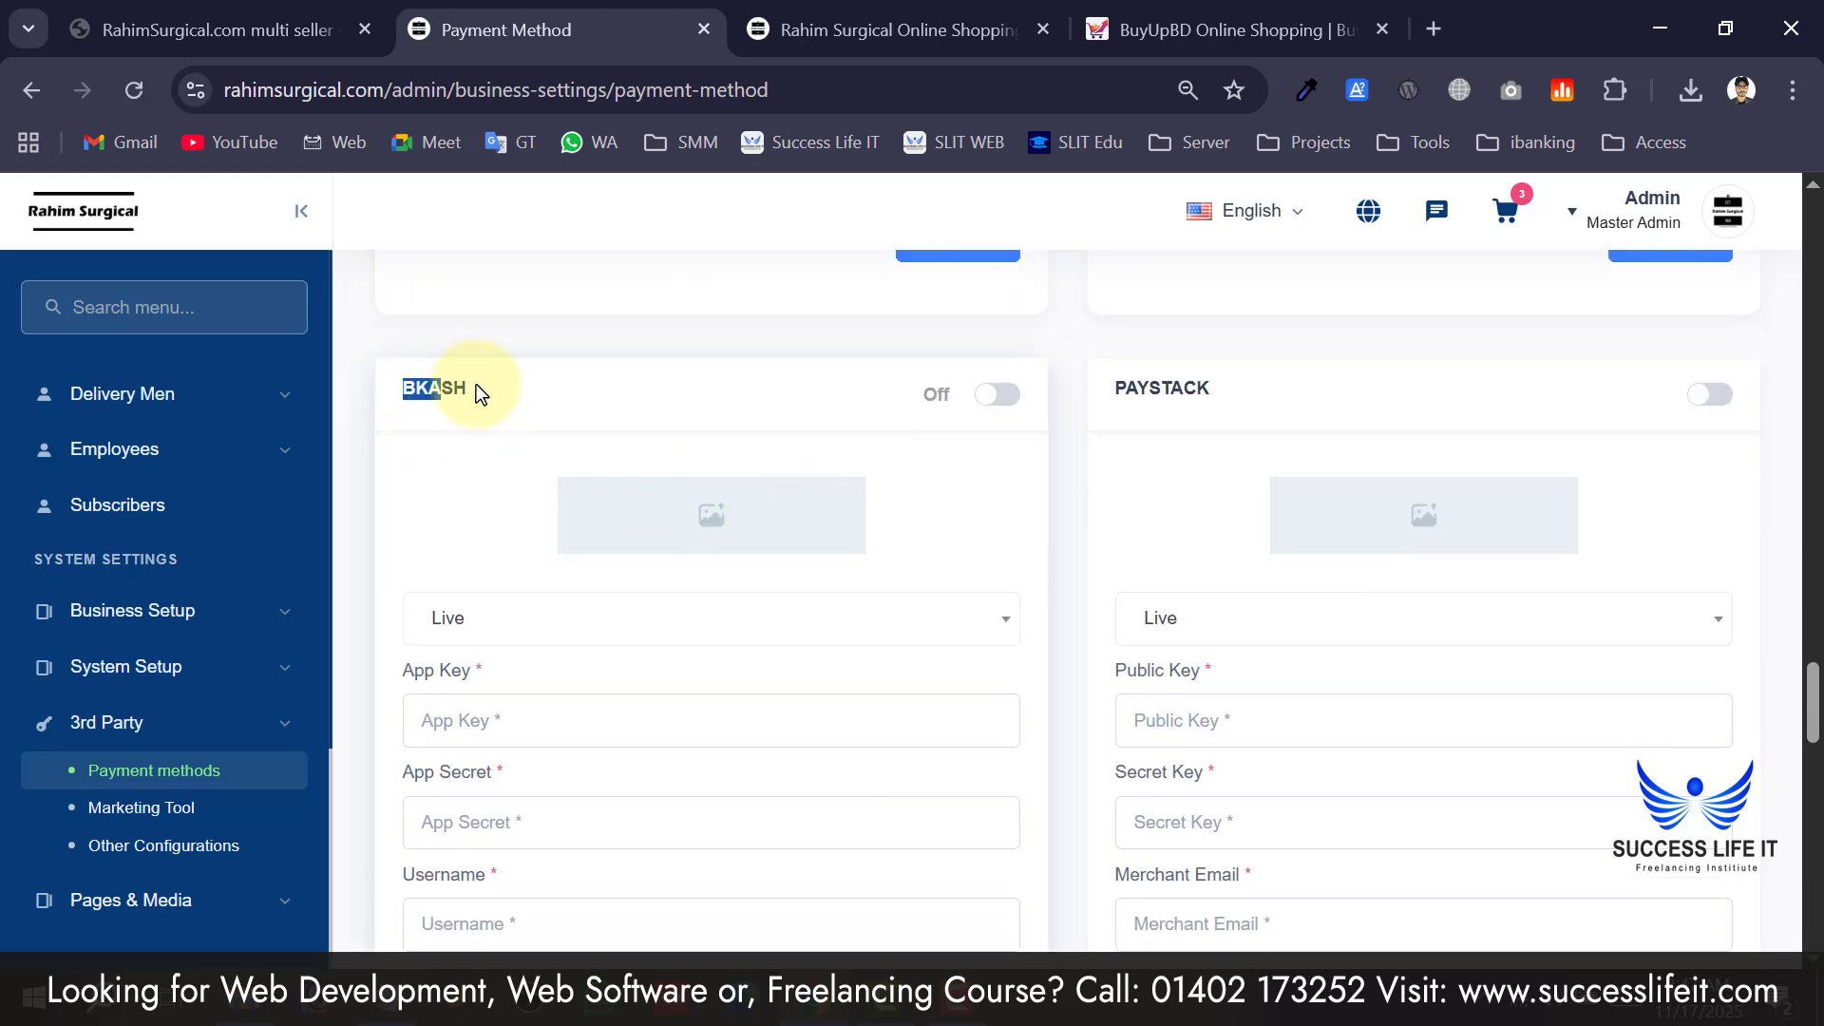
pyautogui.scroll(-2, 511, 395)
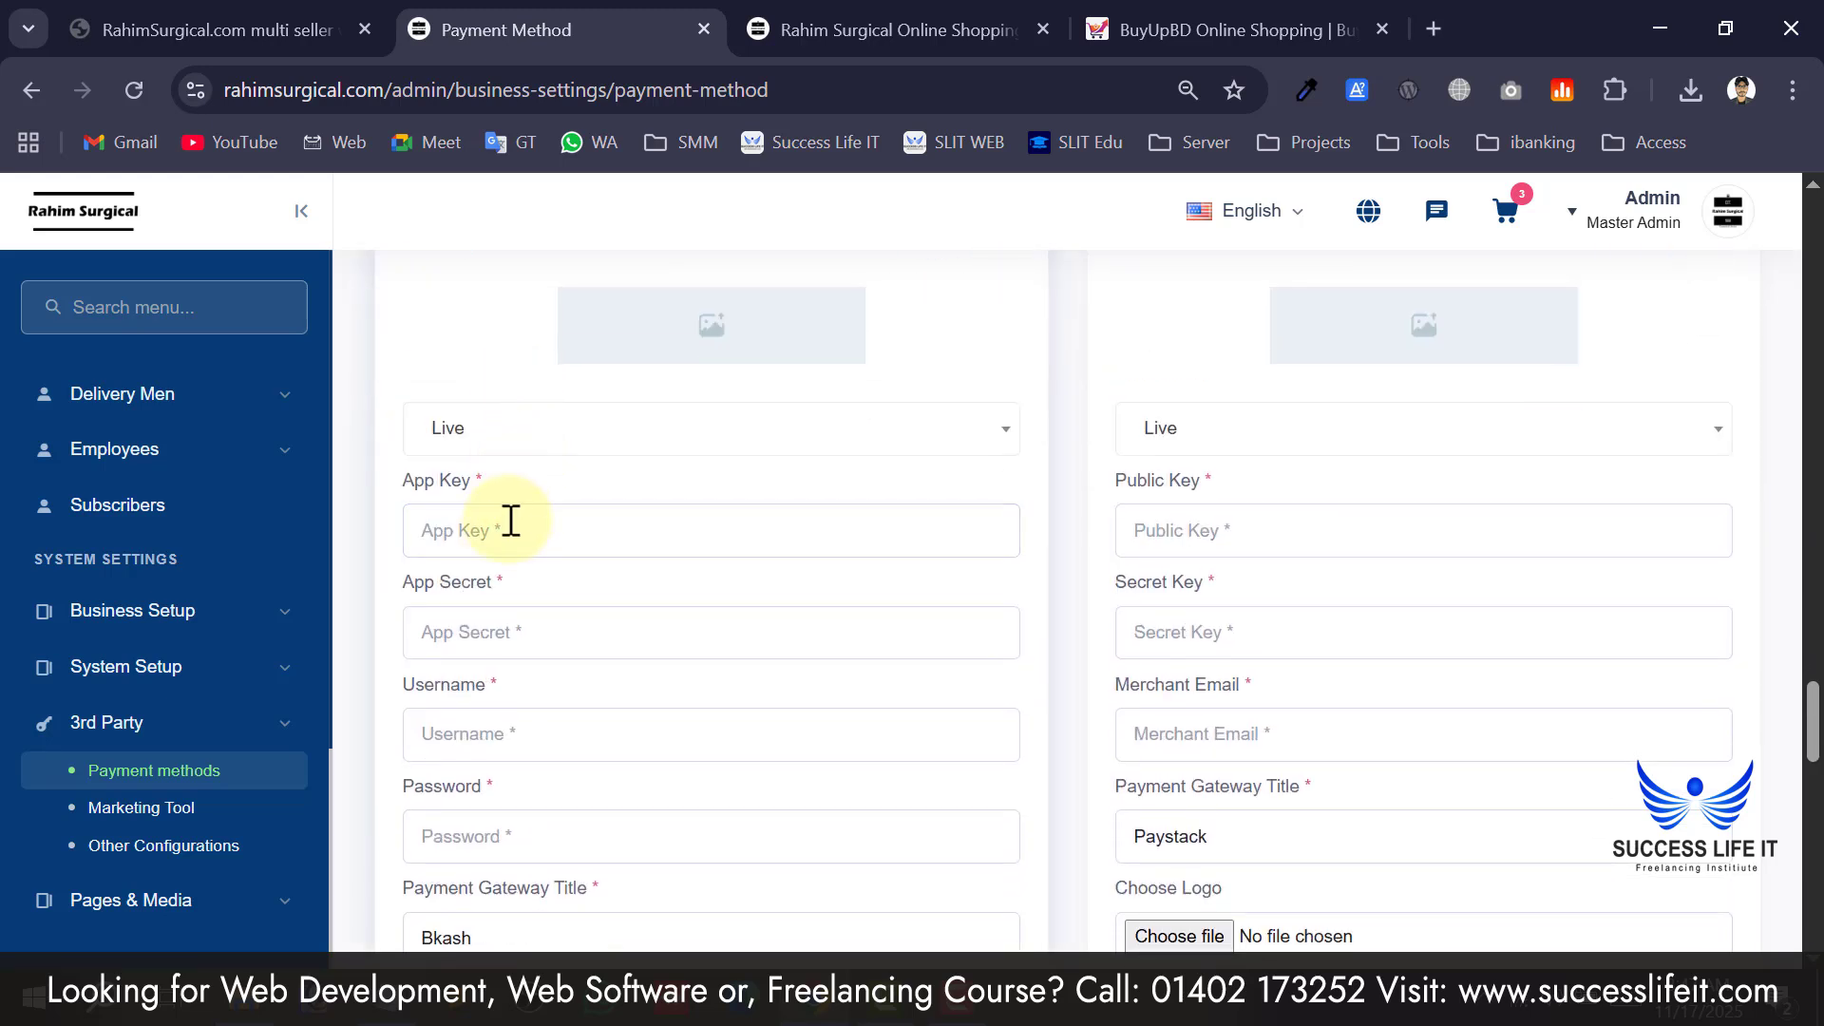
pyautogui.click(509, 522)
pyautogui.scroll(-1, 510, 523)
pyautogui.scroll(-1, 513, 494)
pyautogui.click(521, 453)
pyautogui.click(541, 632)
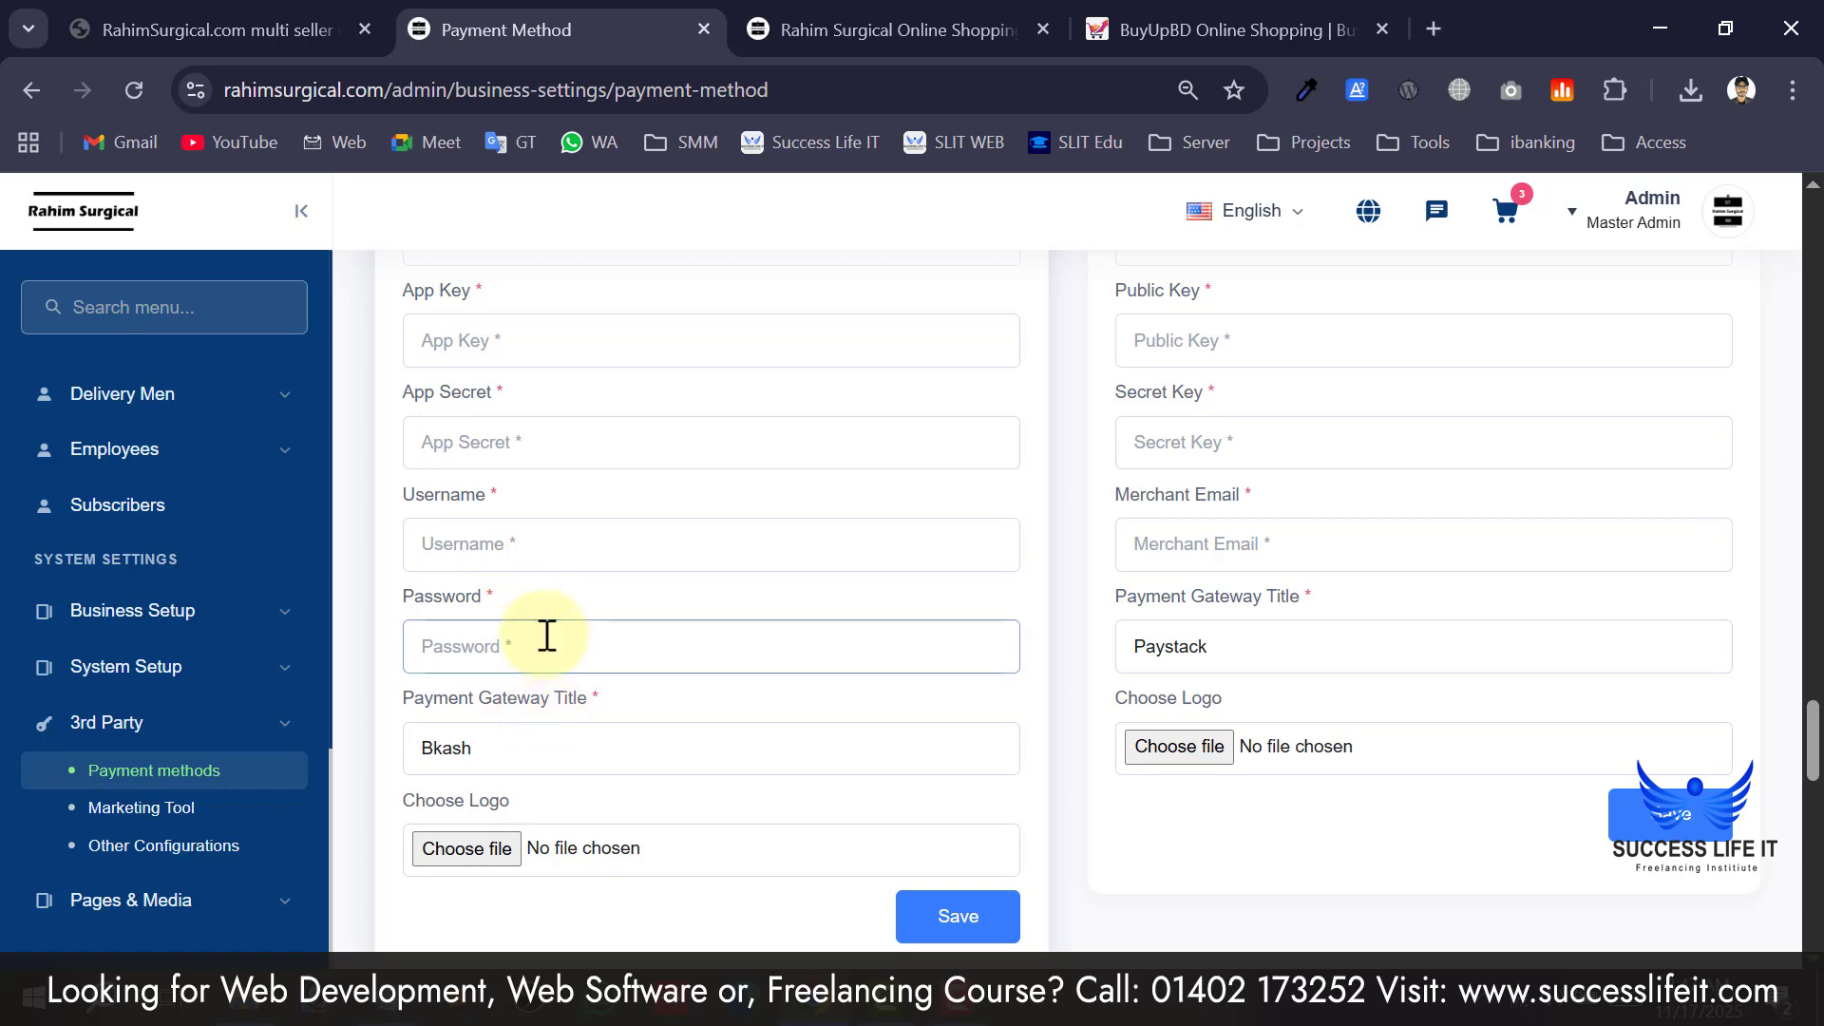
pyautogui.scroll(-4, 544, 646)
pyautogui.scroll(4, 998, 570)
pyautogui.click(794, 542)
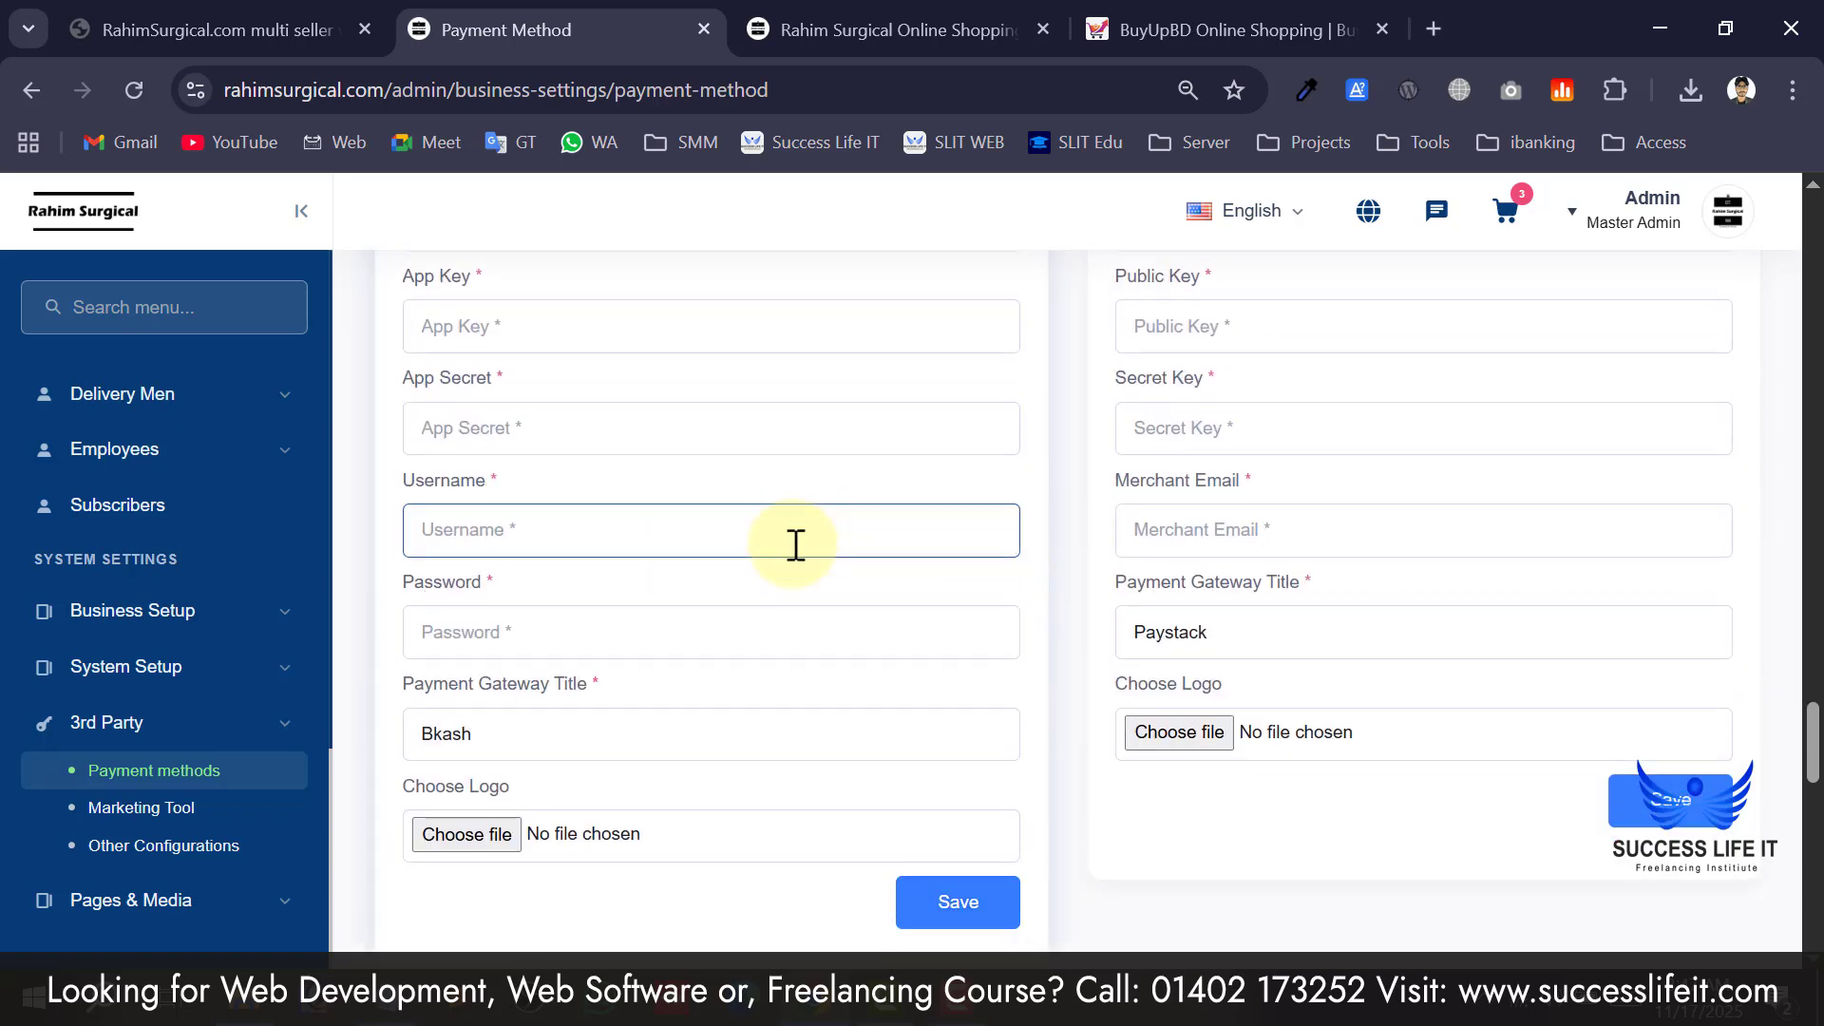
pyautogui.scroll(-13, 899, 613)
pyautogui.scroll(-3, 893, 576)
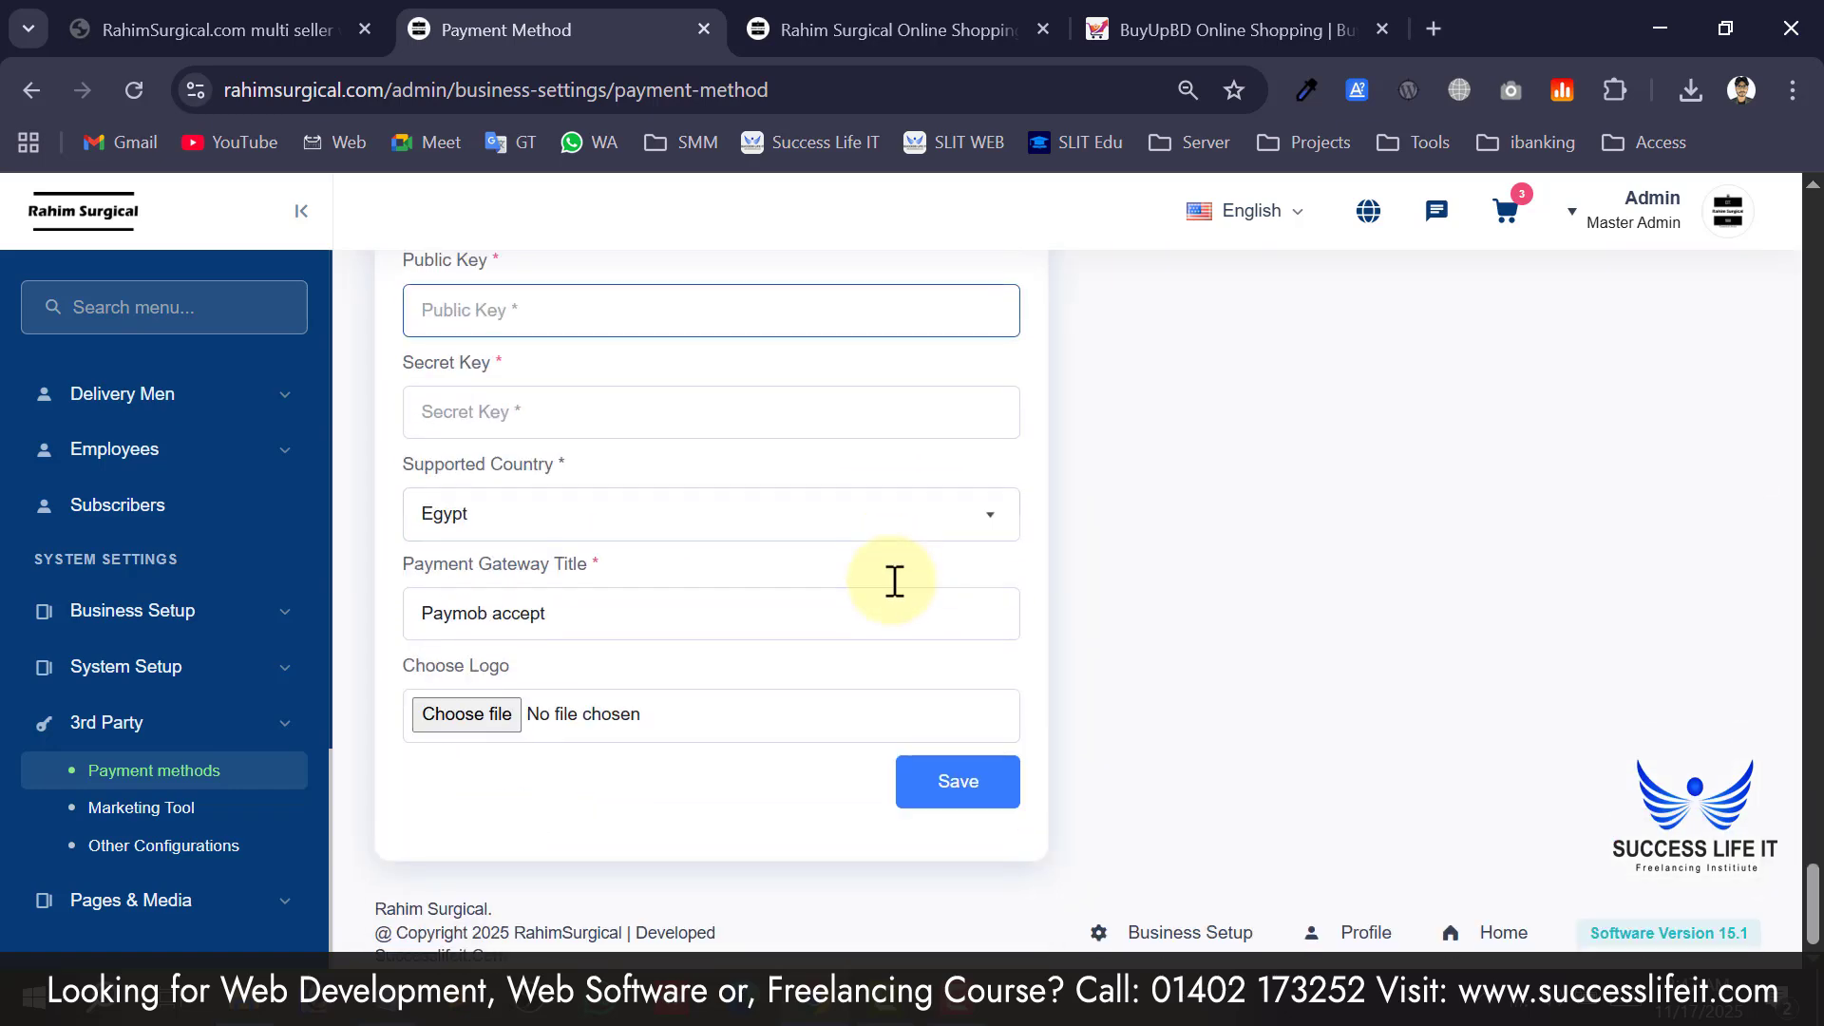
pyautogui.scroll(20, 891, 579)
# Glance at Marketing Tool, then go back and open the Offline Payment Methods list.
pyautogui.click(204, 815)
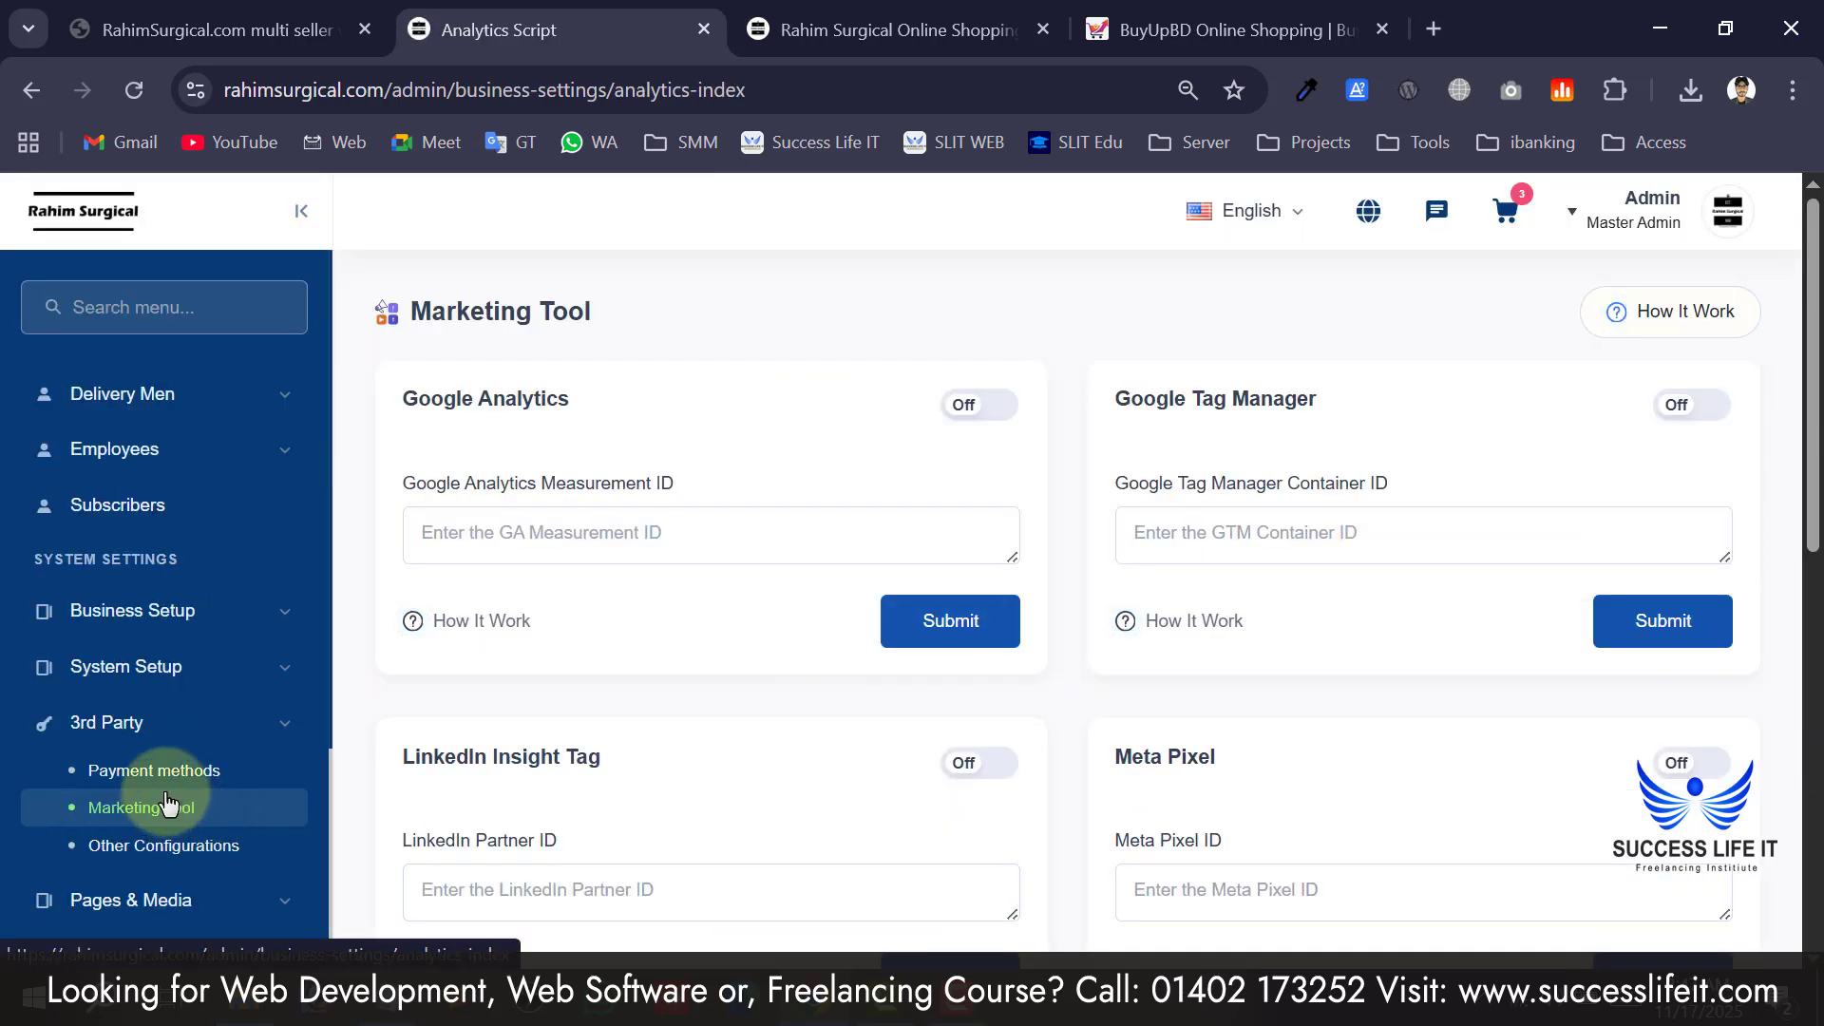
pyautogui.hotkey('alt', 'Left')
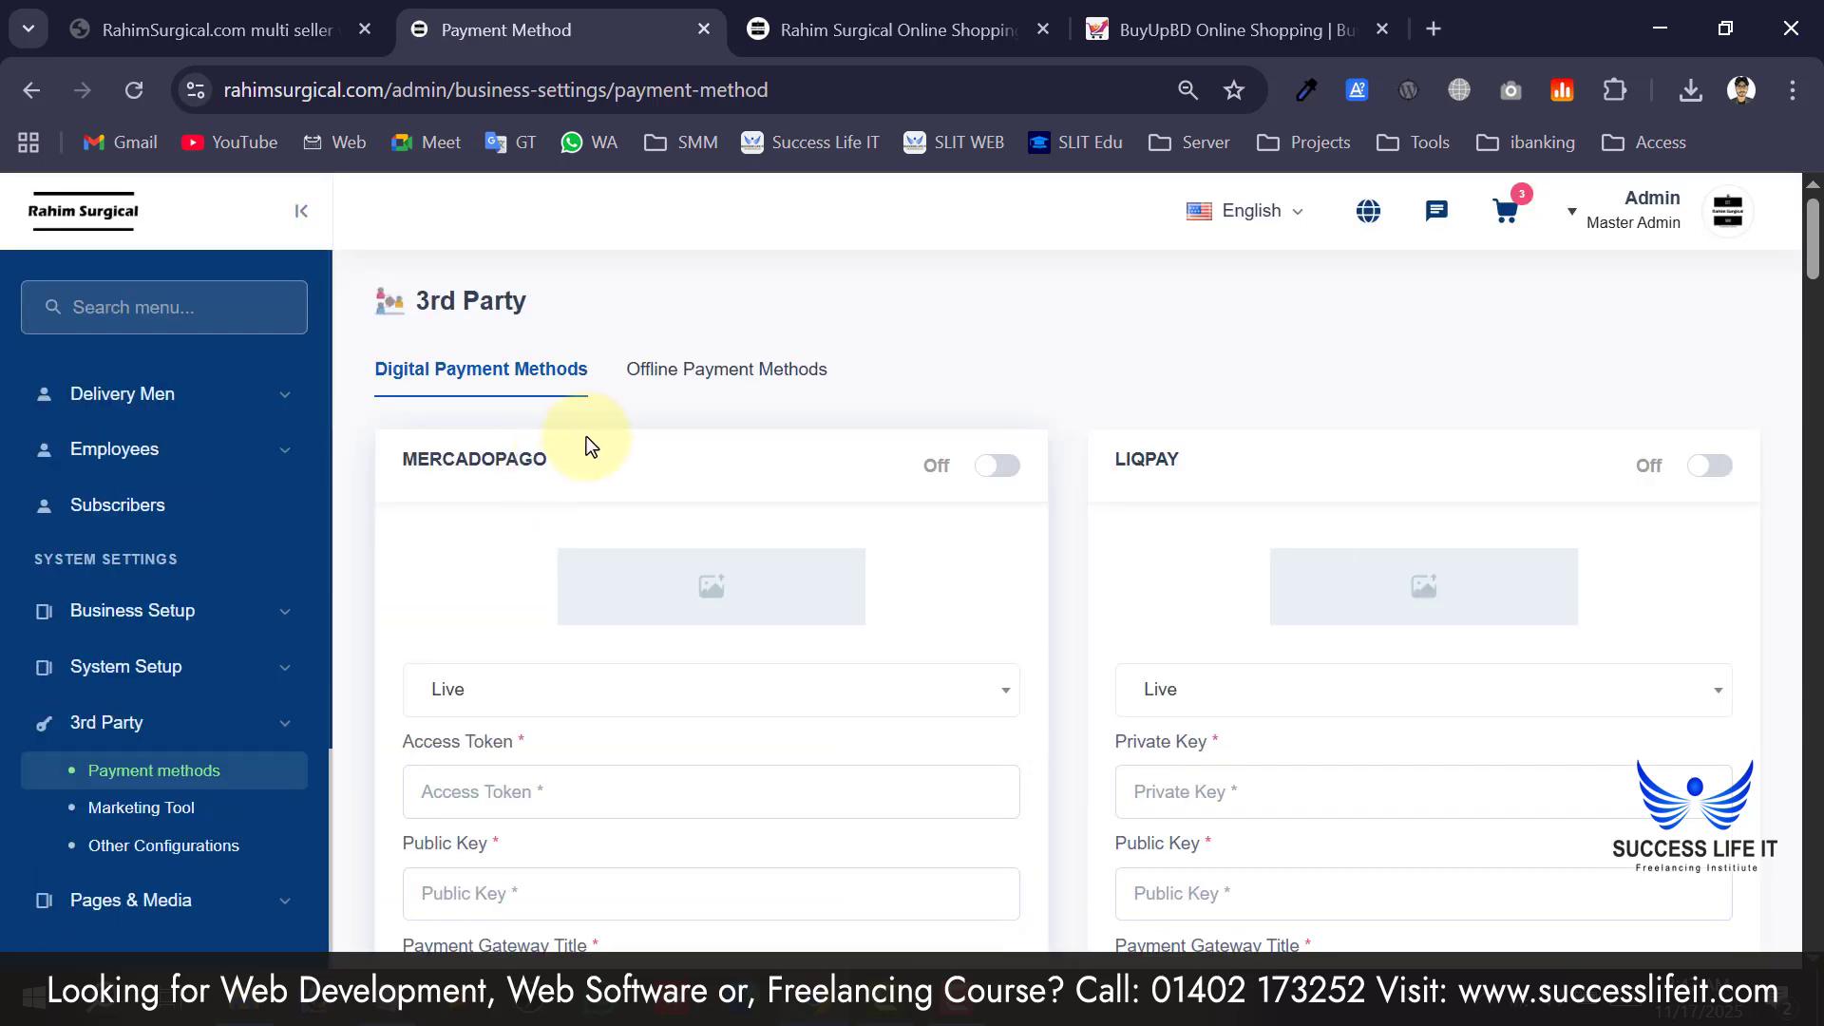
pyautogui.click(727, 373)
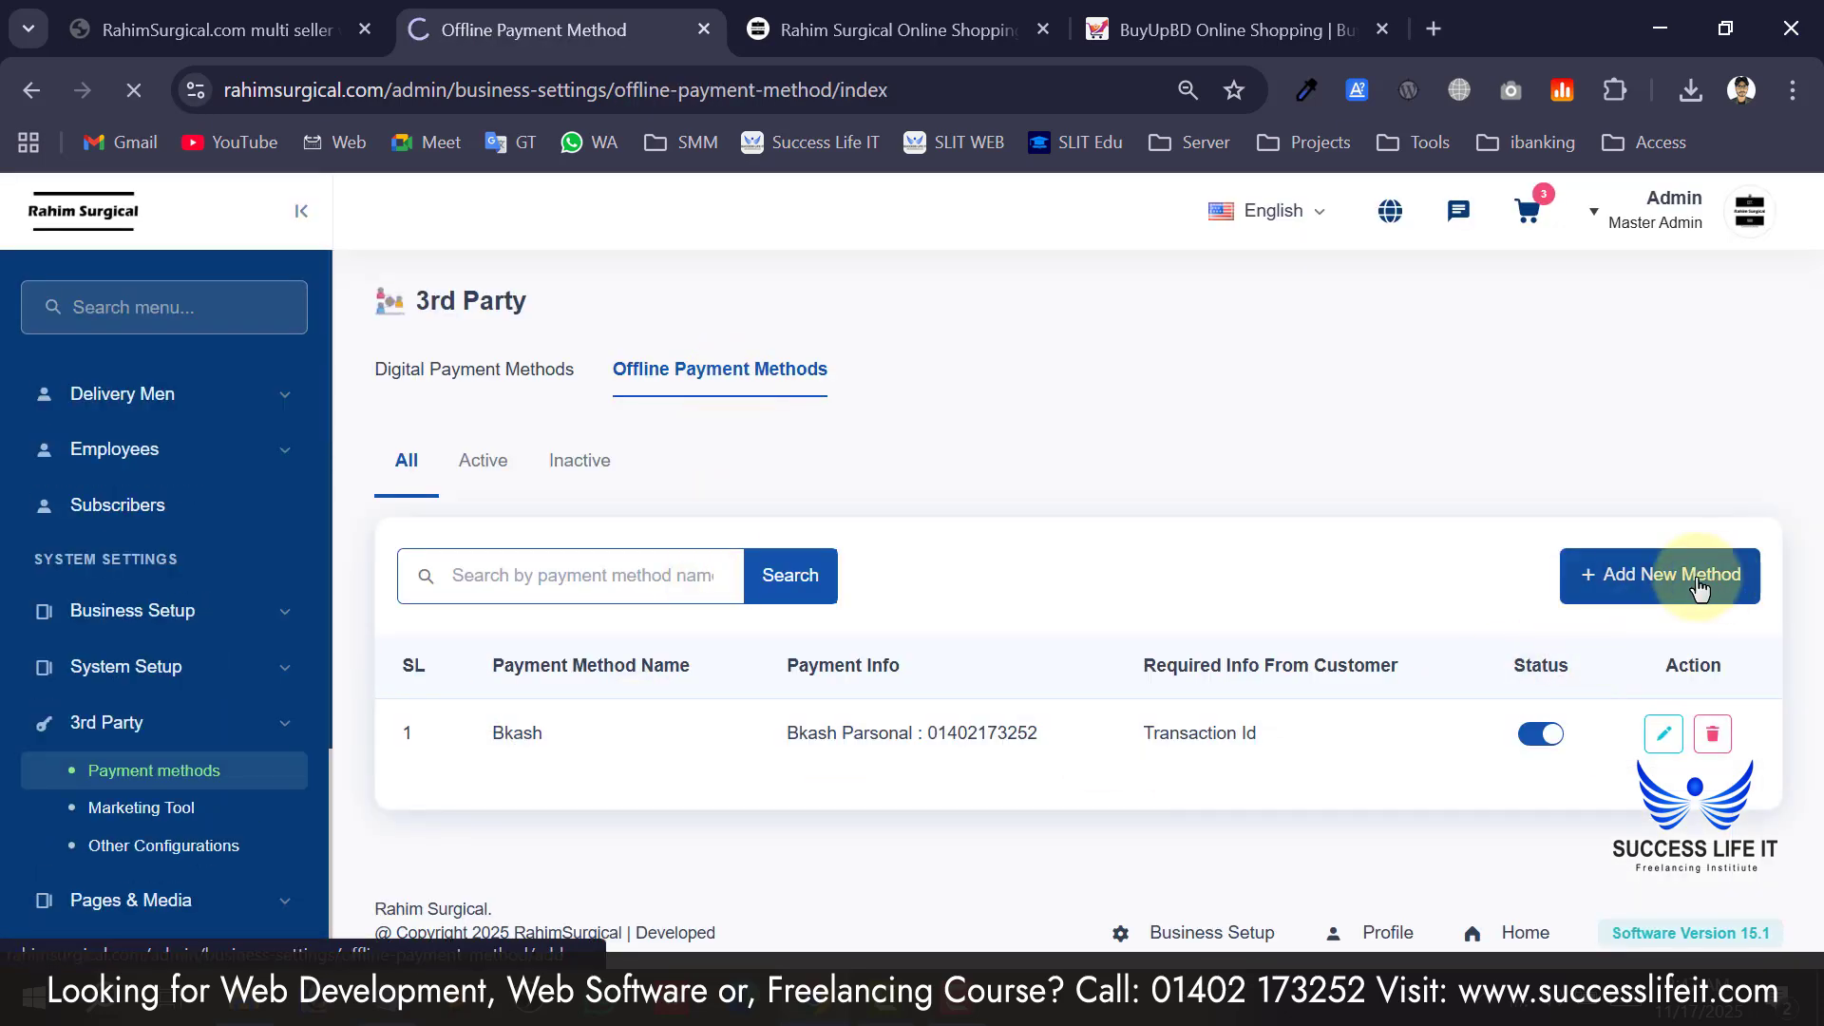
# Begin a new offline payment method named Bkash with field name 'bkash parsonal'.
pyautogui.click(582, 624)
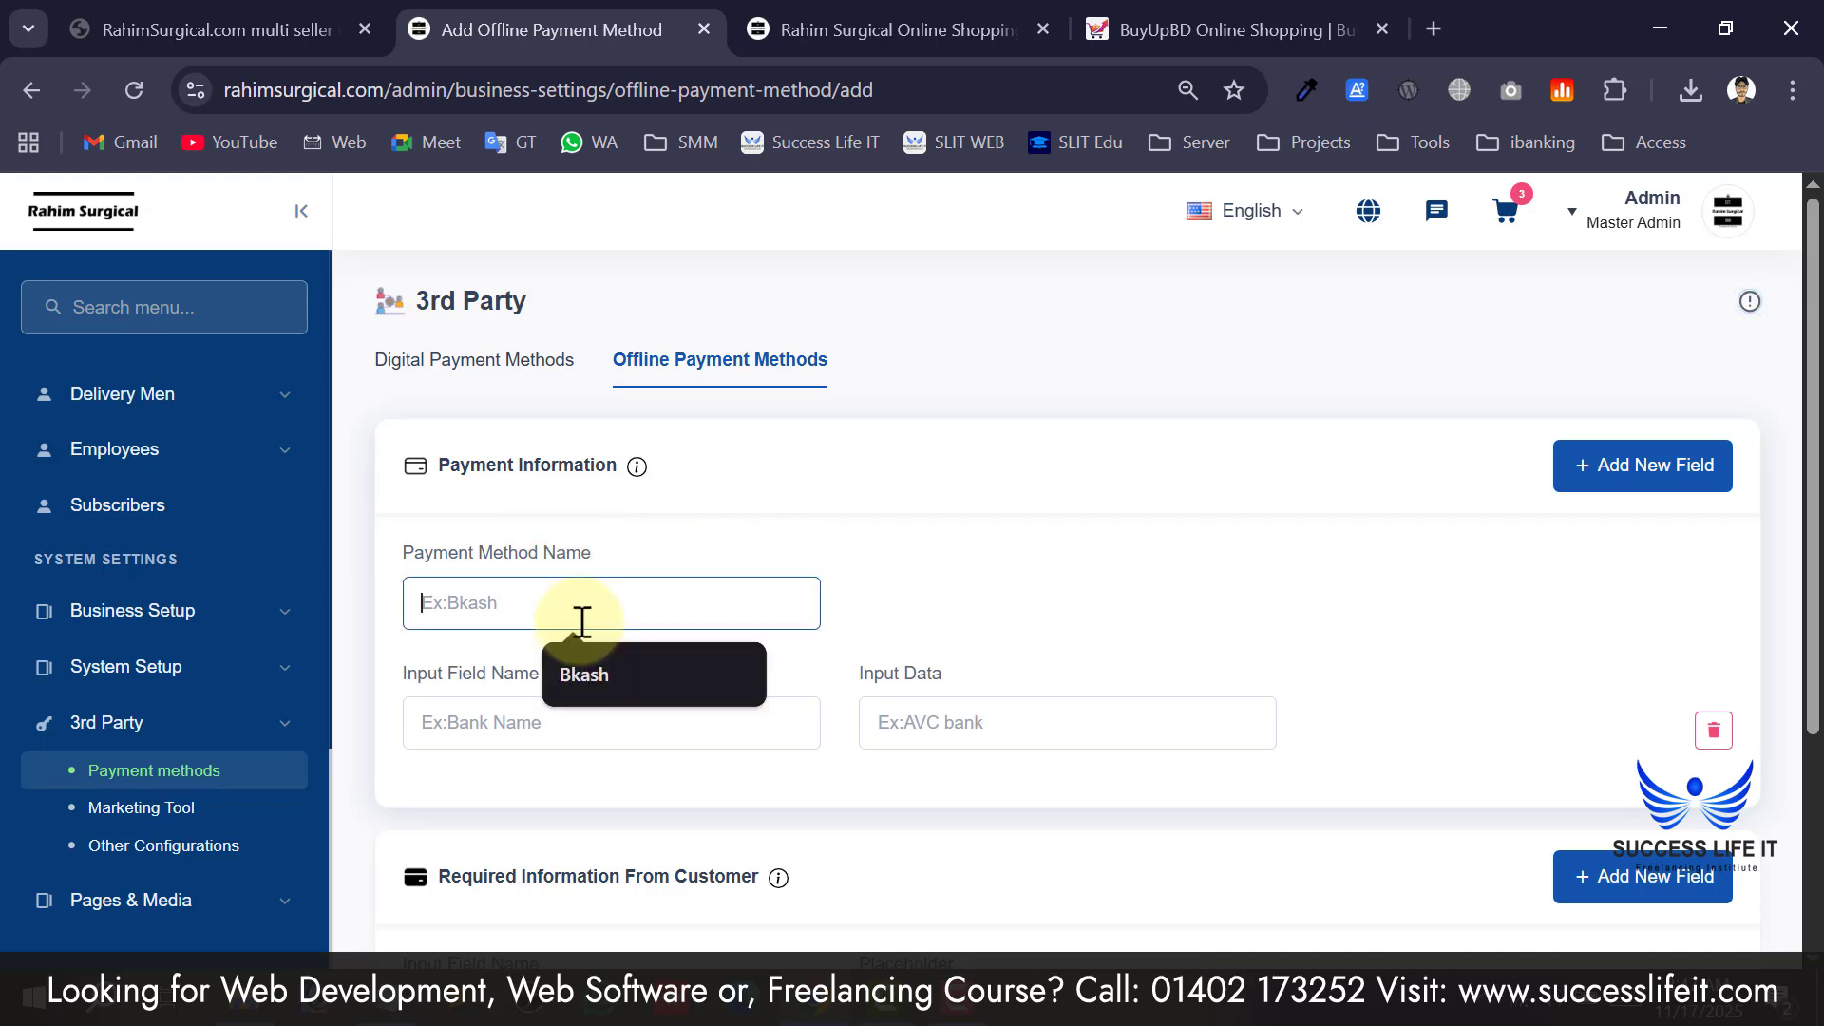
pyautogui.click(611, 677)
pyautogui.click(604, 736)
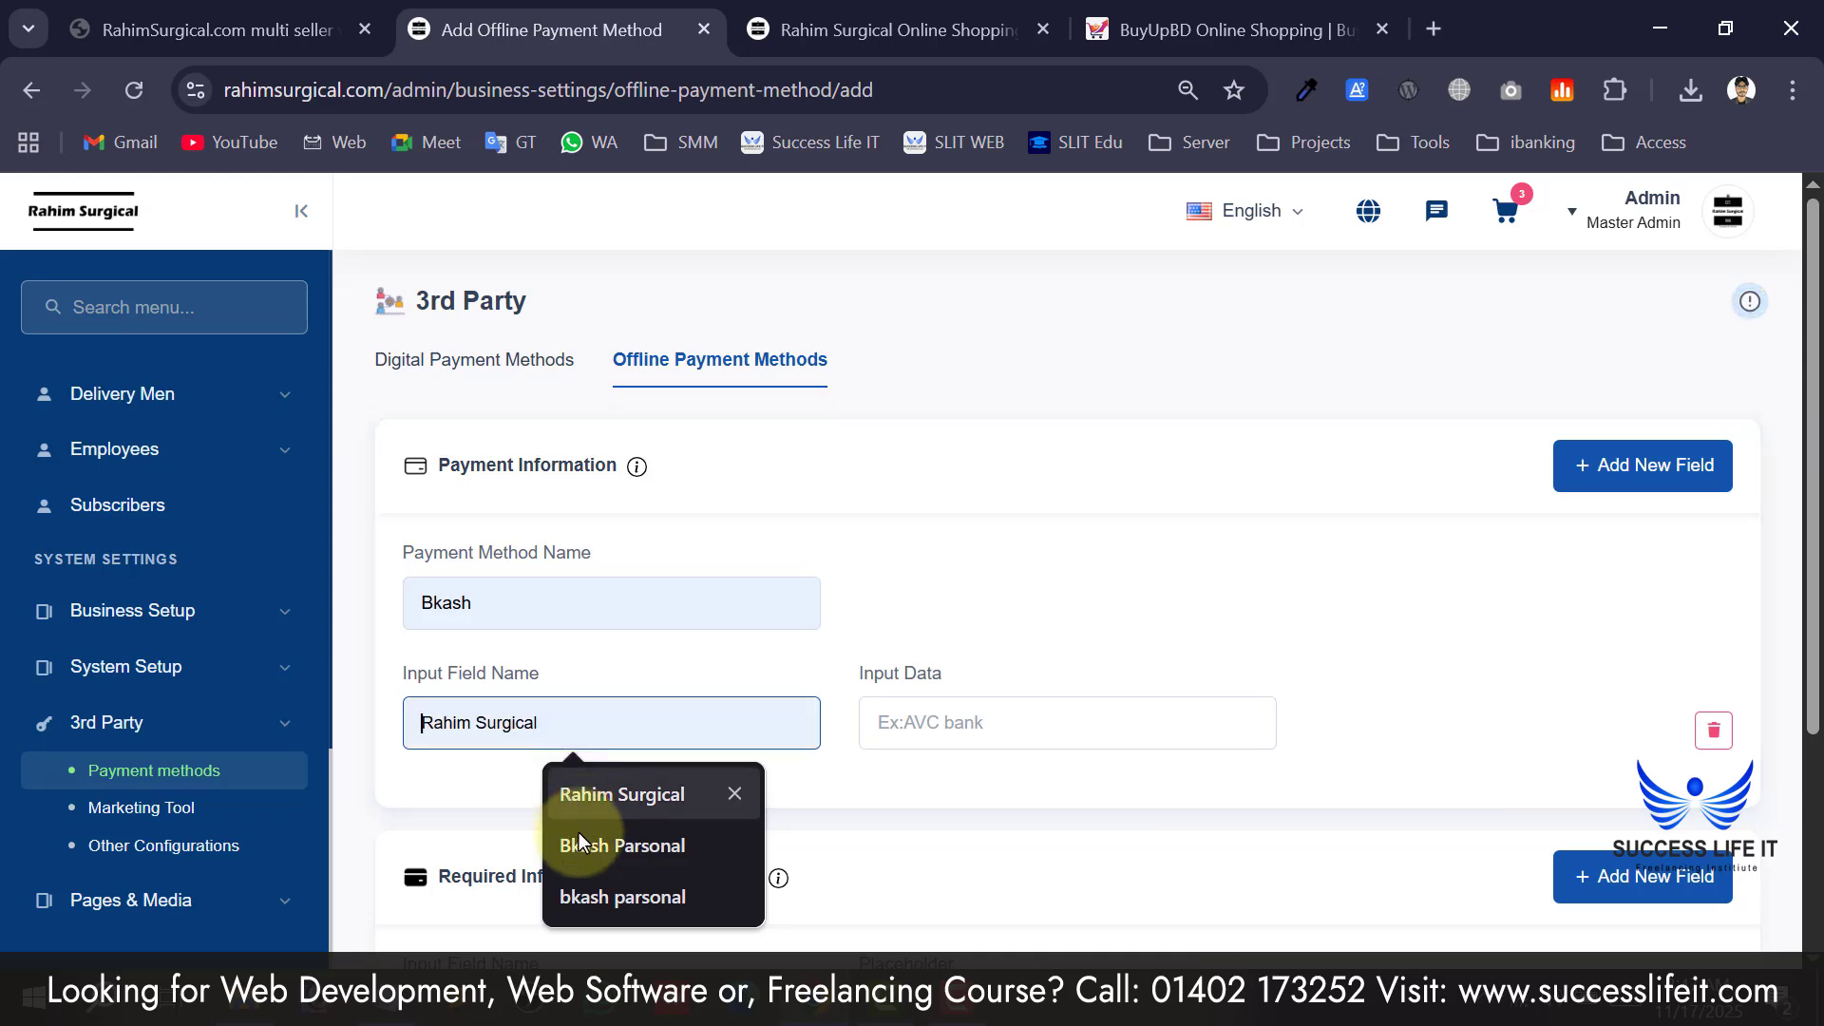
pyautogui.click(589, 888)
pyautogui.click(994, 717)
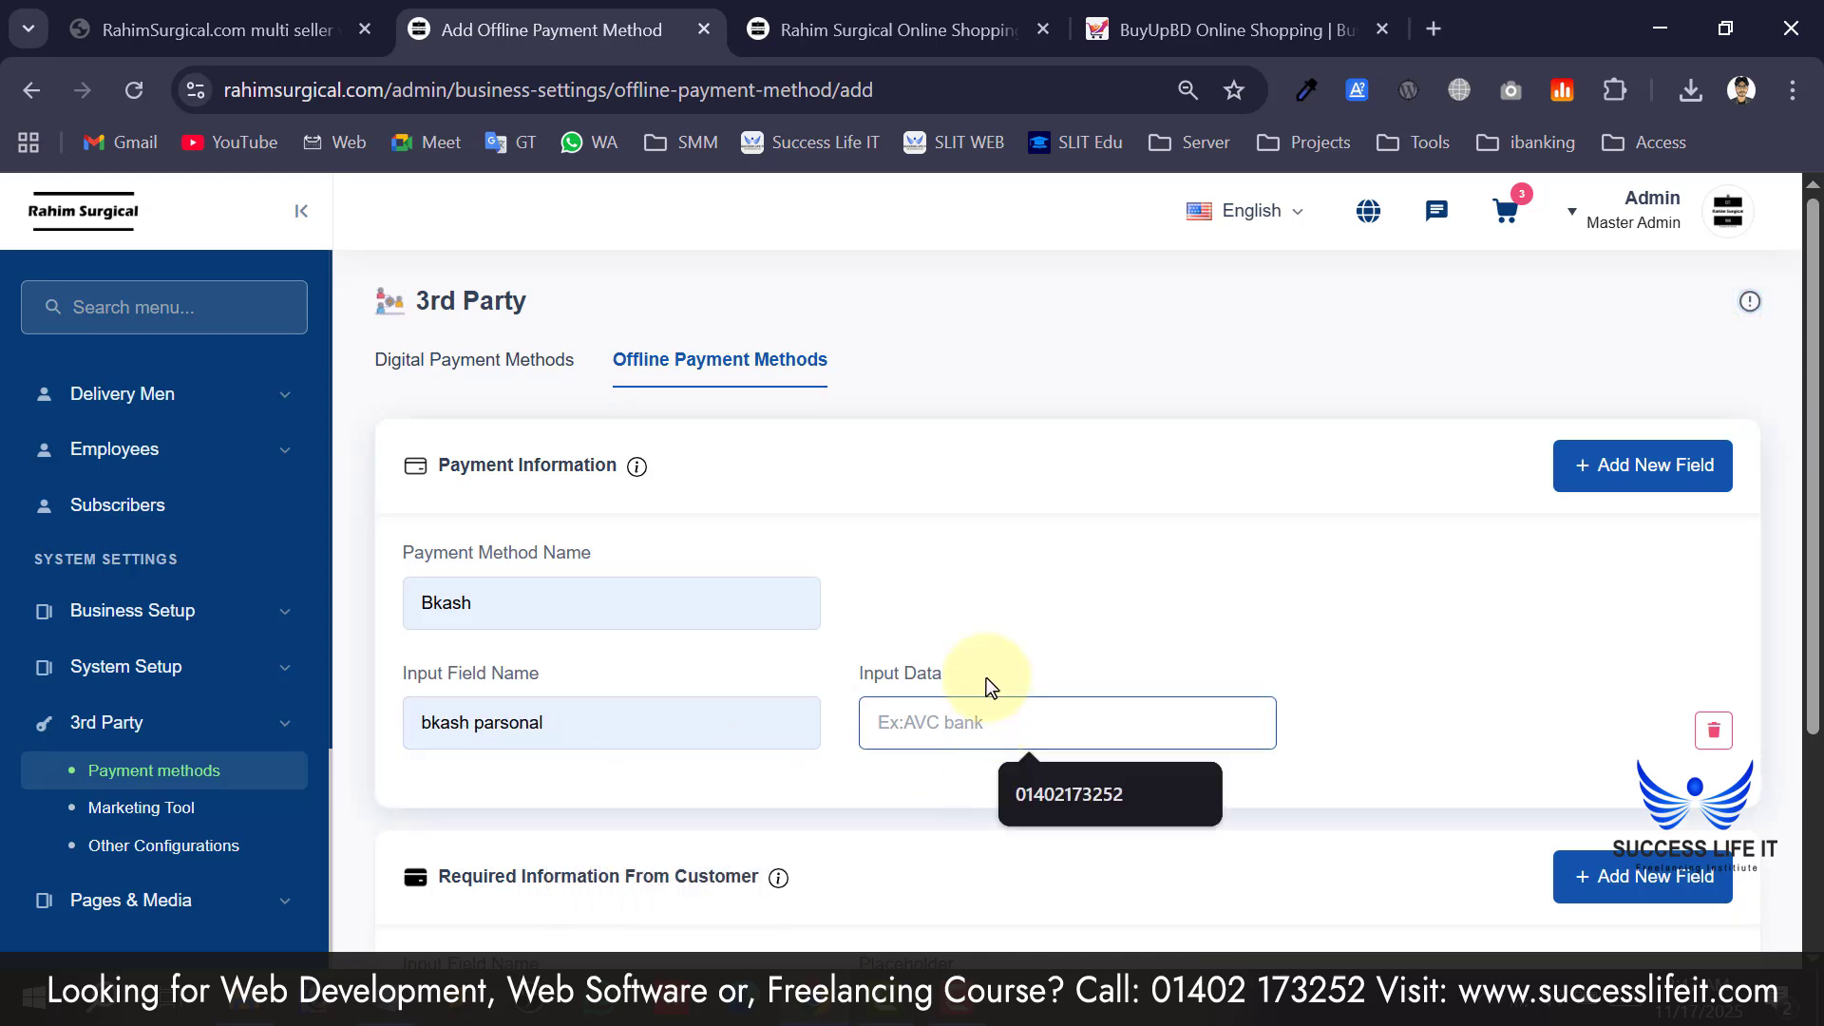
# Fill the input data with the saved account number, then return to digital payment methods.
pyautogui.scroll(-2, 1007, 686)
pyautogui.click(994, 540)
pyautogui.click(1036, 604)
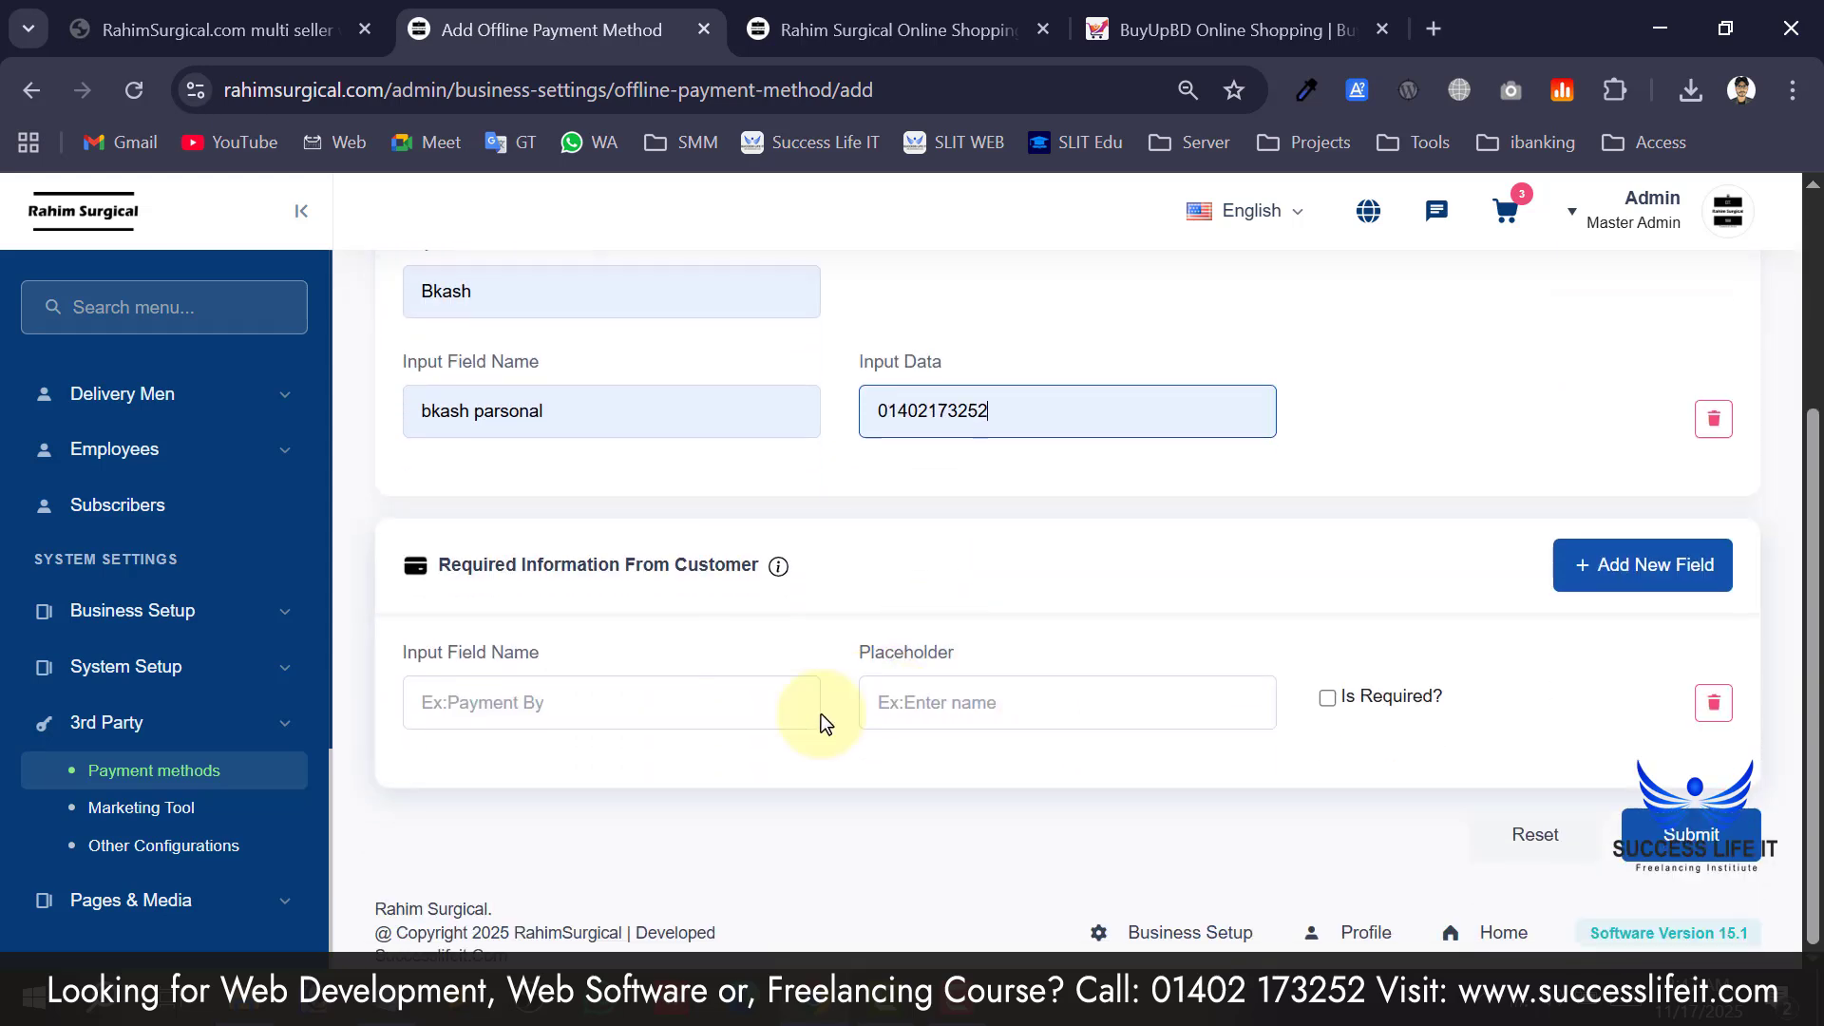
pyautogui.scroll(2, 1564, 667)
pyautogui.click(526, 376)
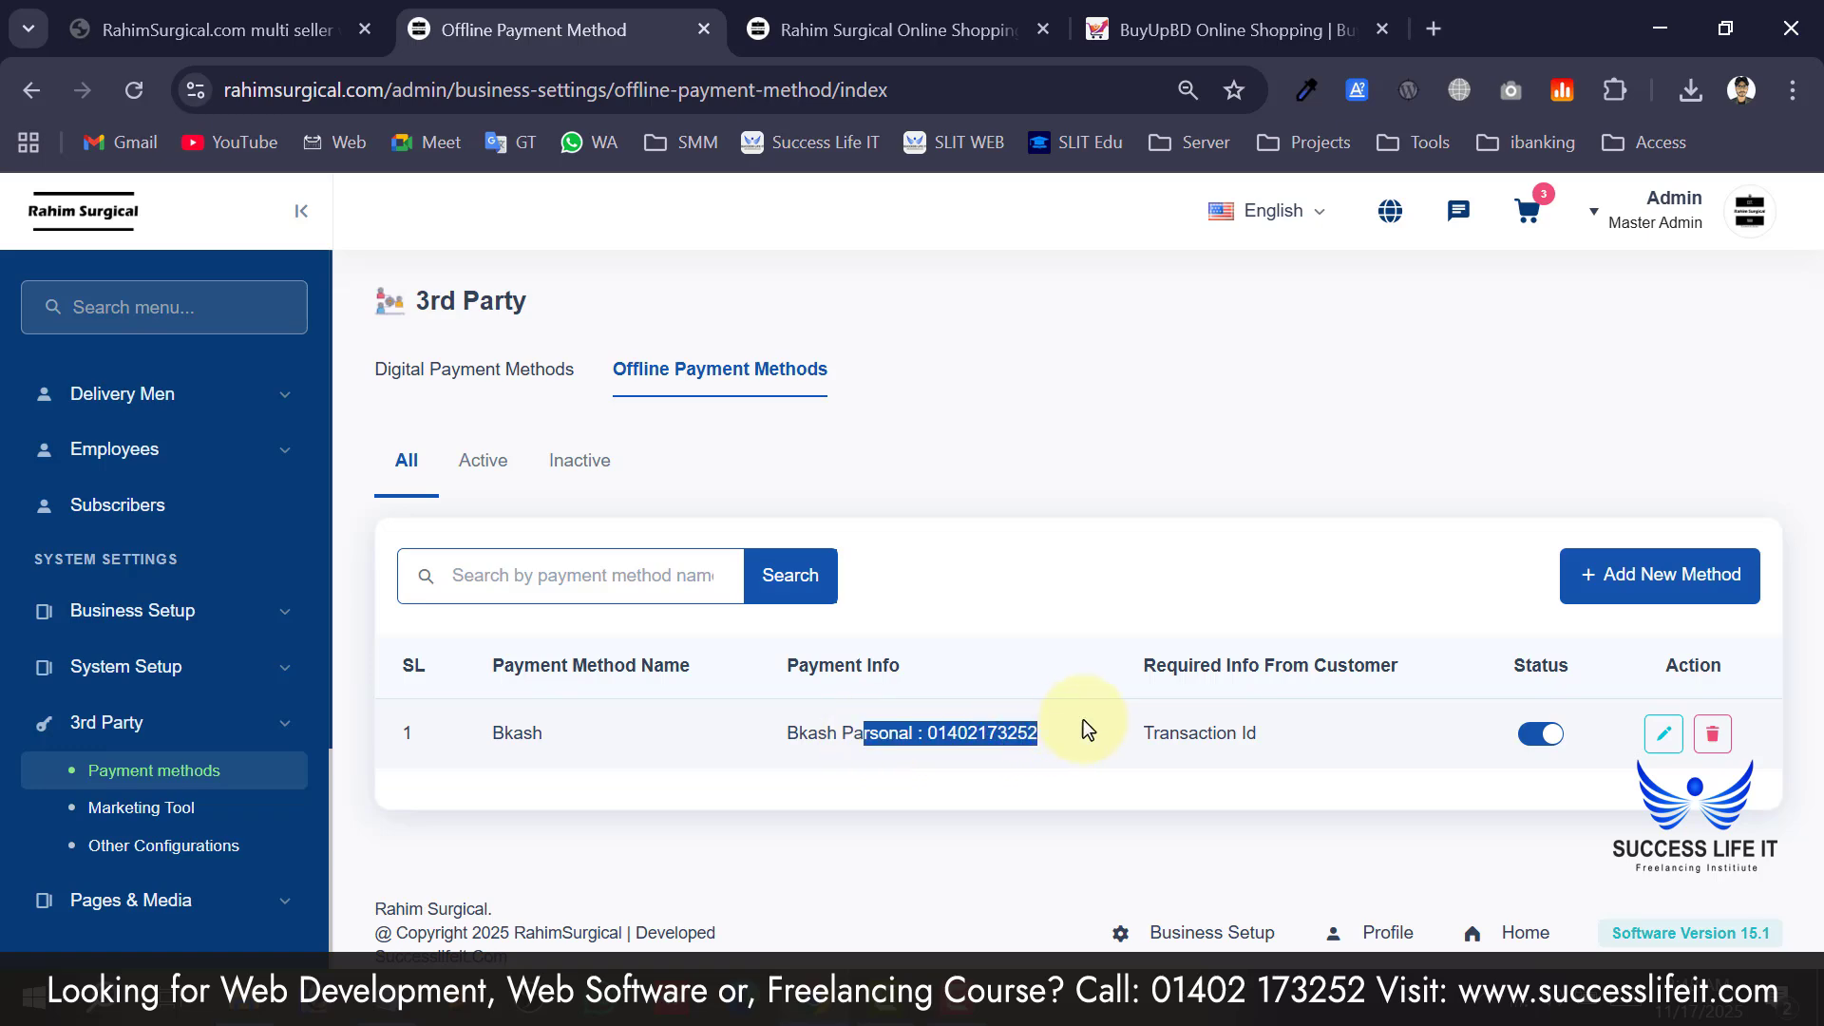
pyautogui.click(1083, 720)
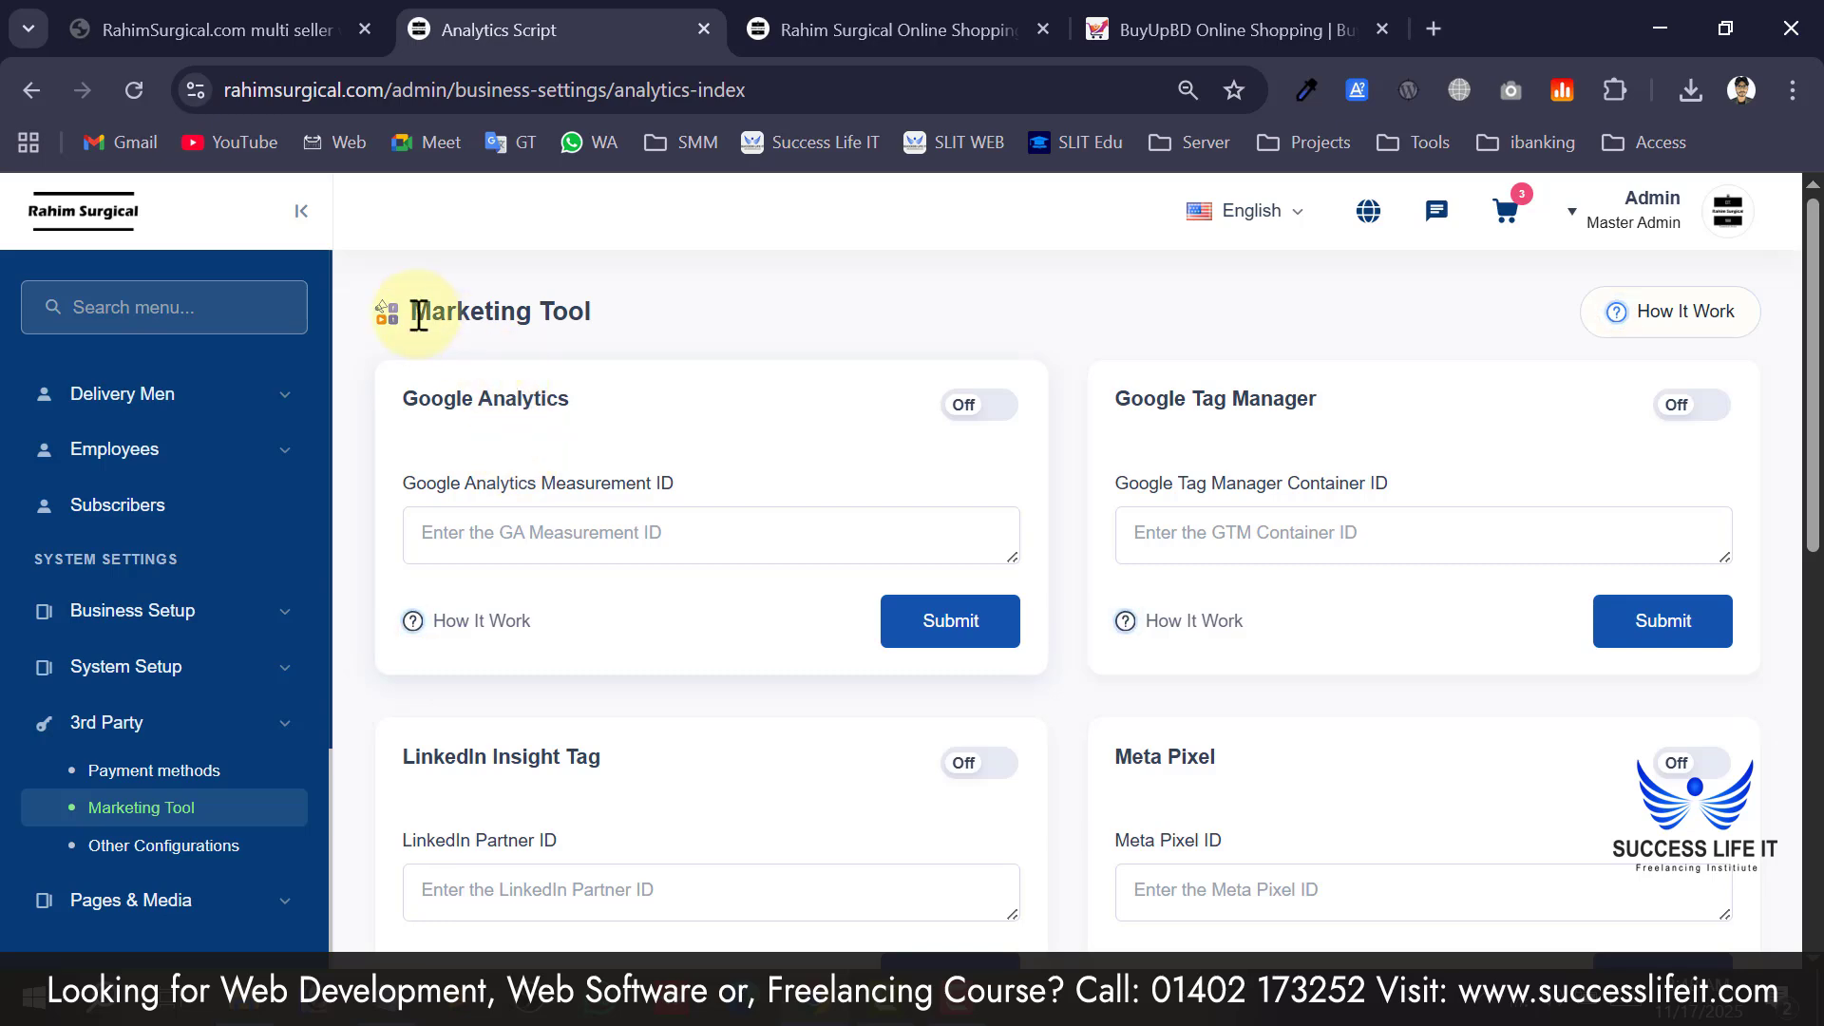
pyautogui.scroll(-3, 418, 313)
pyautogui.scroll(3, 425, 316)
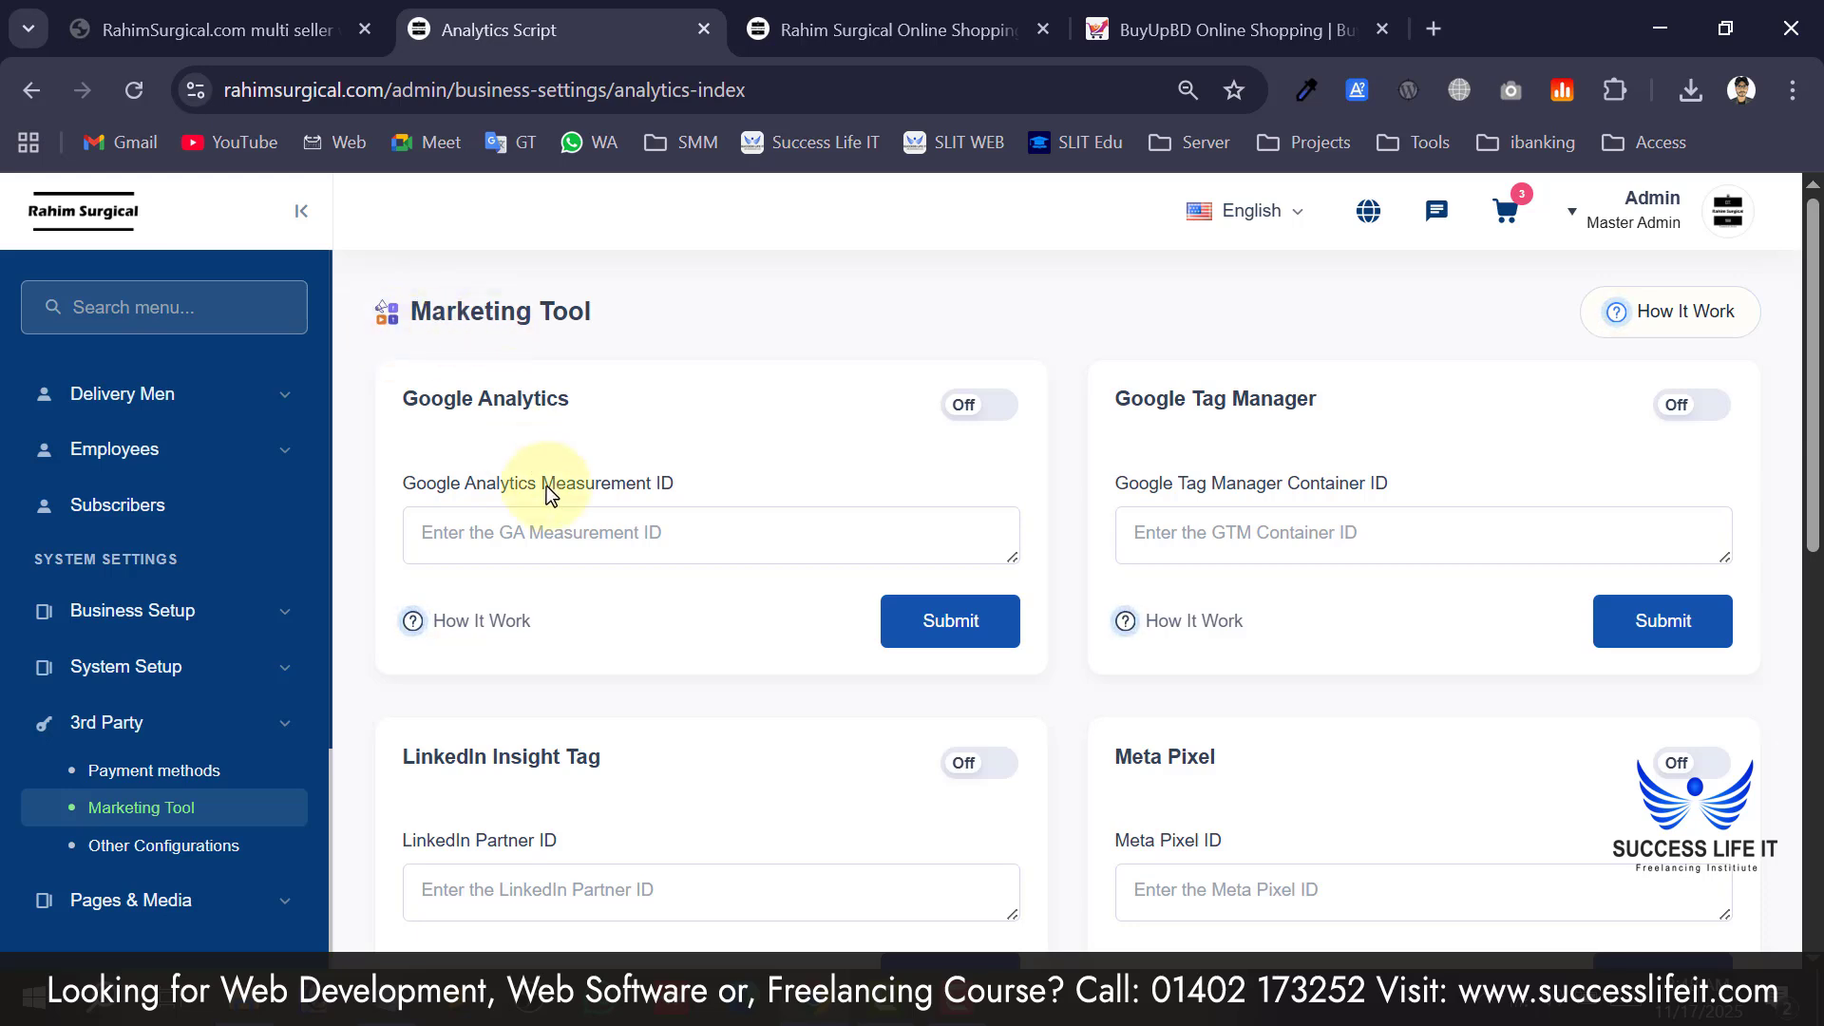
pyautogui.click(551, 530)
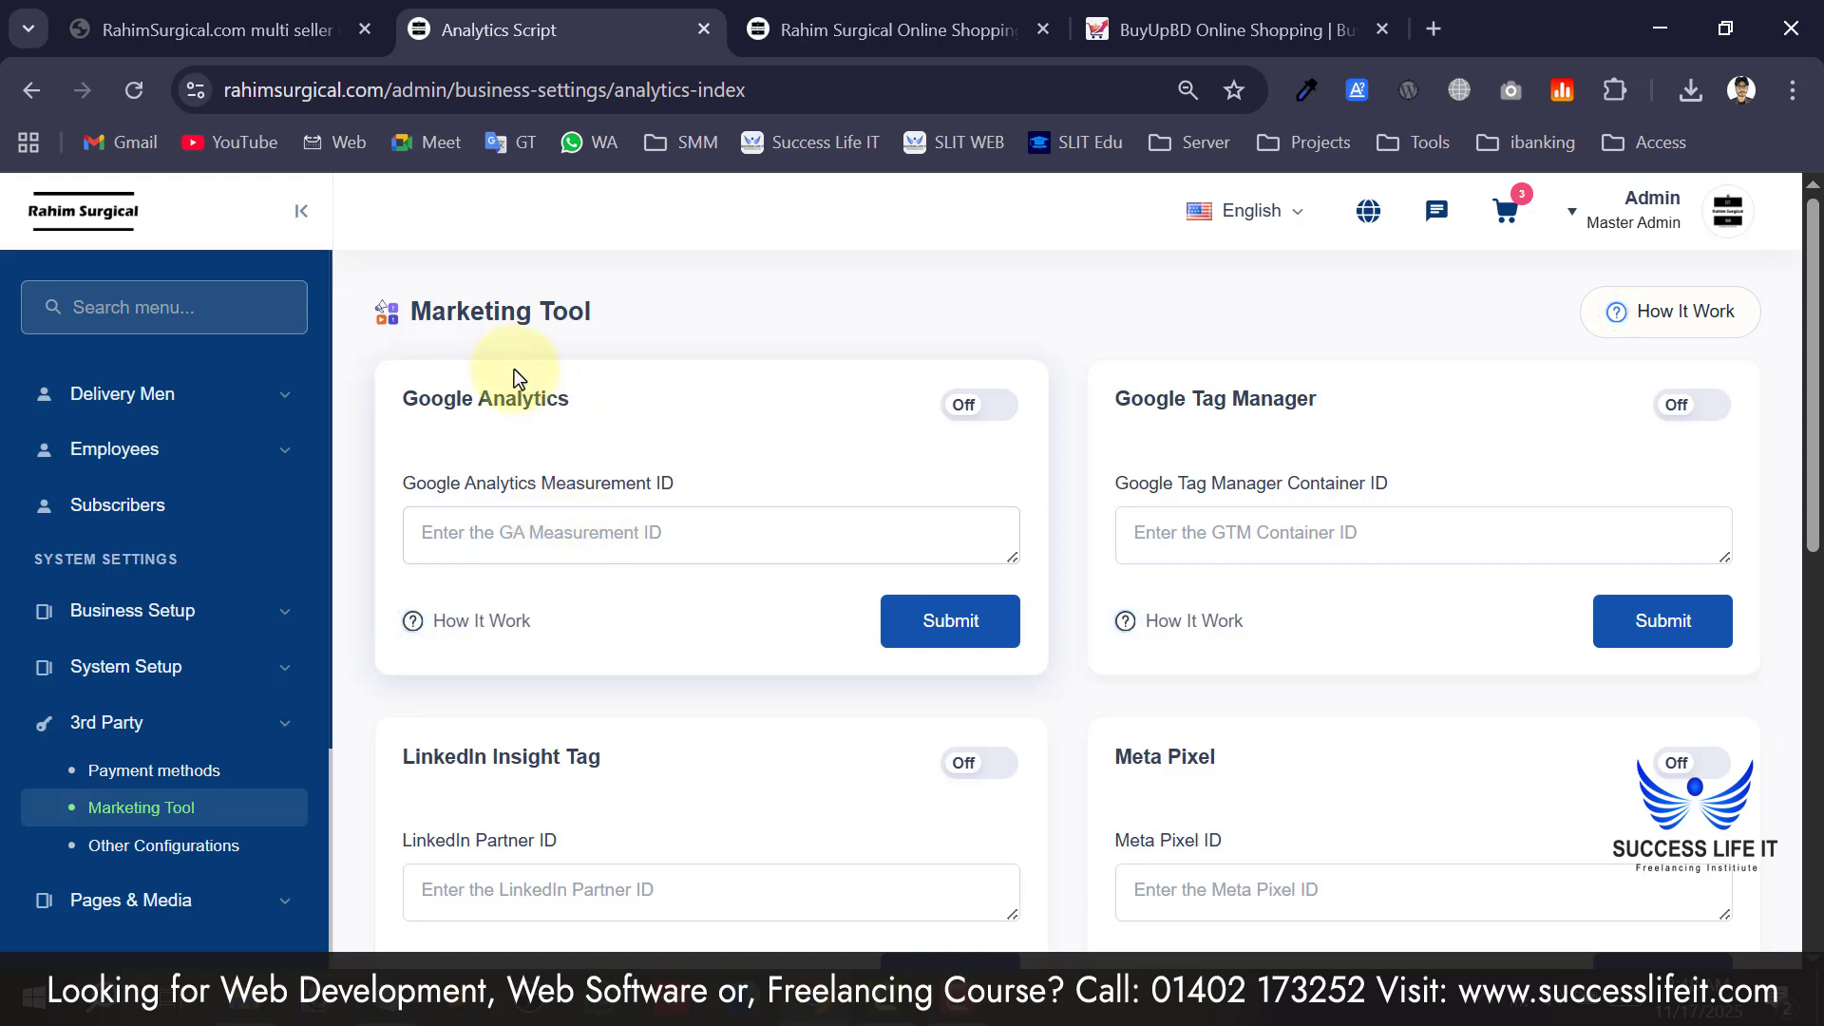
pyautogui.moveTo(407, 399); pyautogui.dragTo(570, 399)
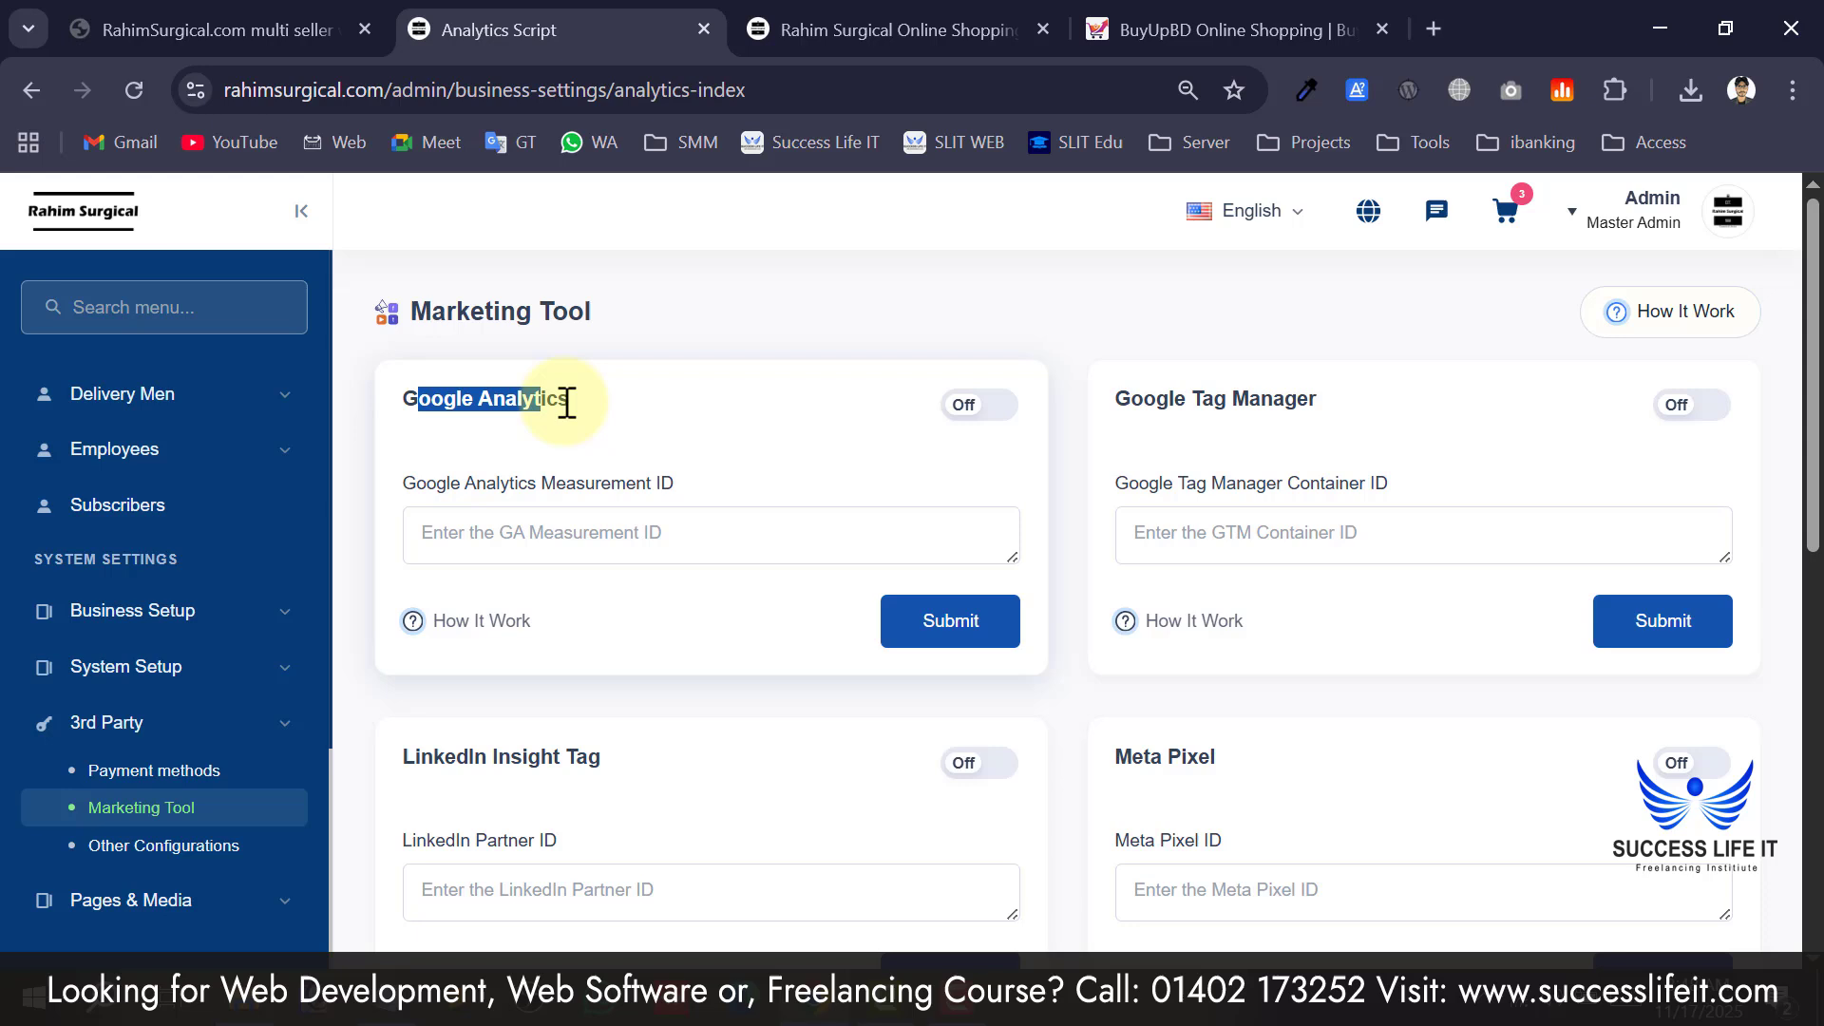
pyautogui.click(590, 542)
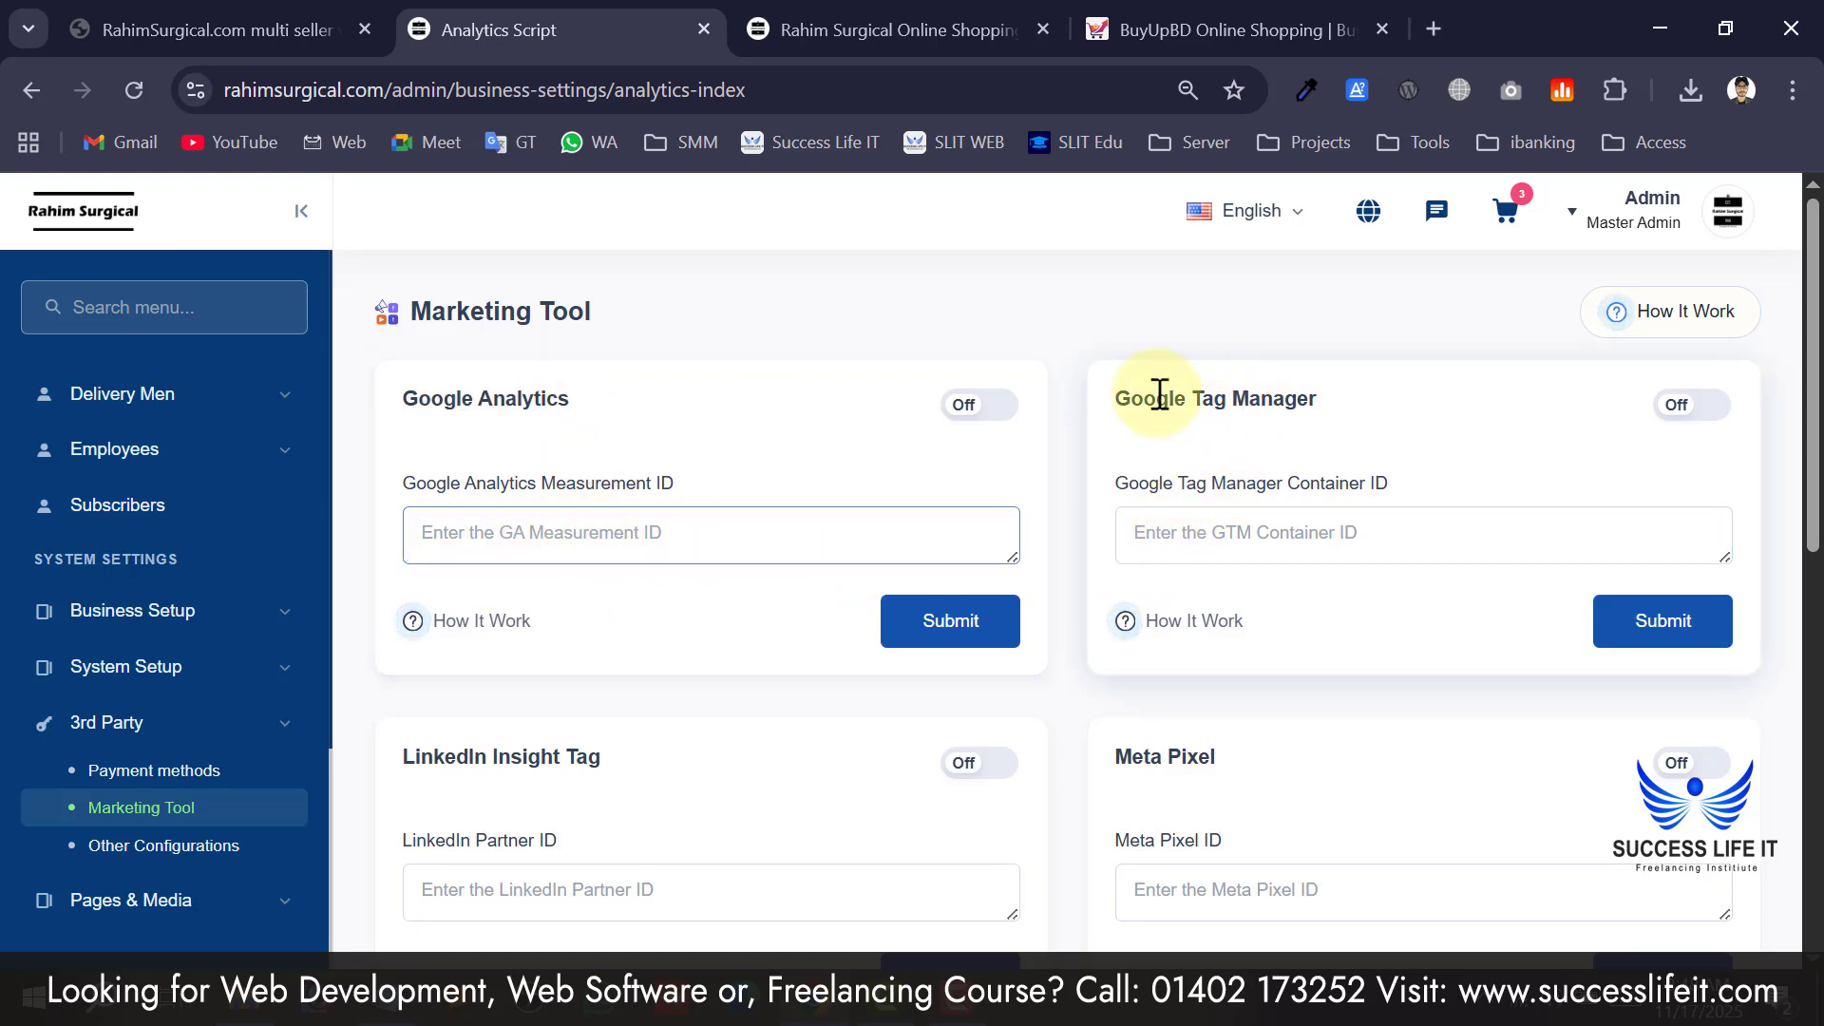
pyautogui.moveTo(1154, 399); pyautogui.dragTo(1251, 399)
pyautogui.click(1225, 556)
pyautogui.scroll(-4, 1221, 574)
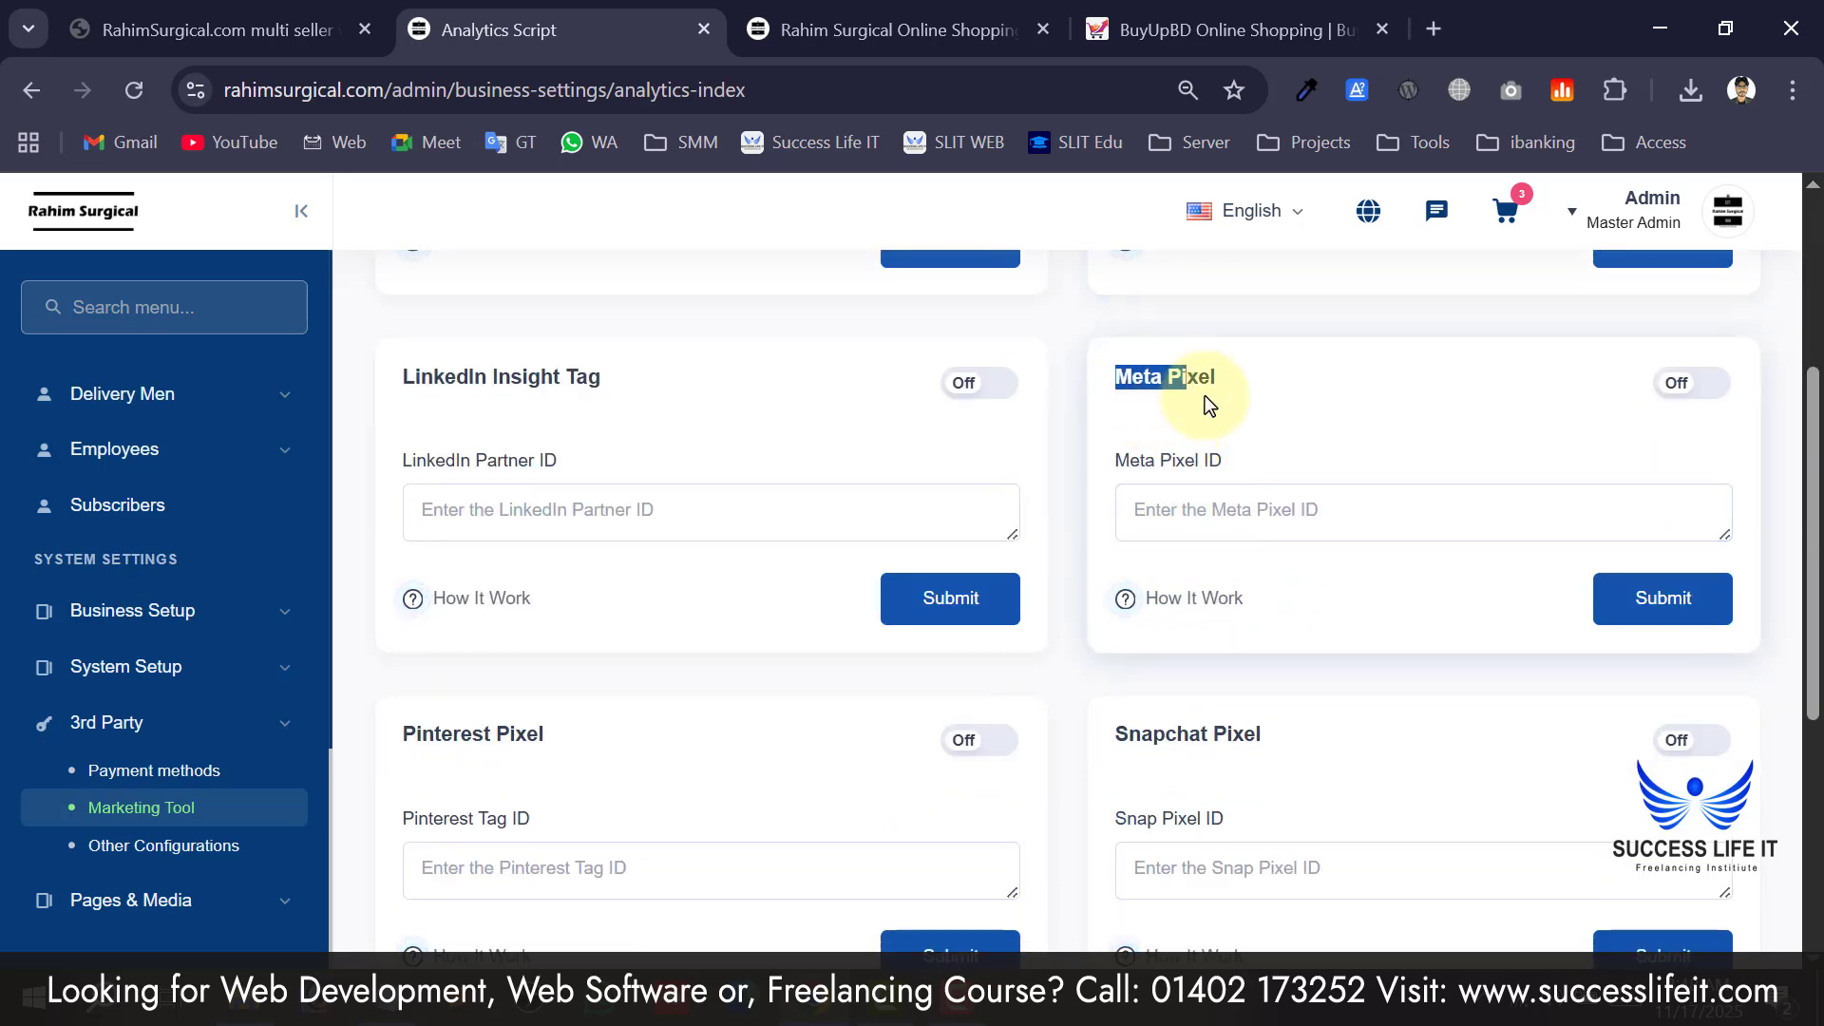
pyautogui.click(1238, 520)
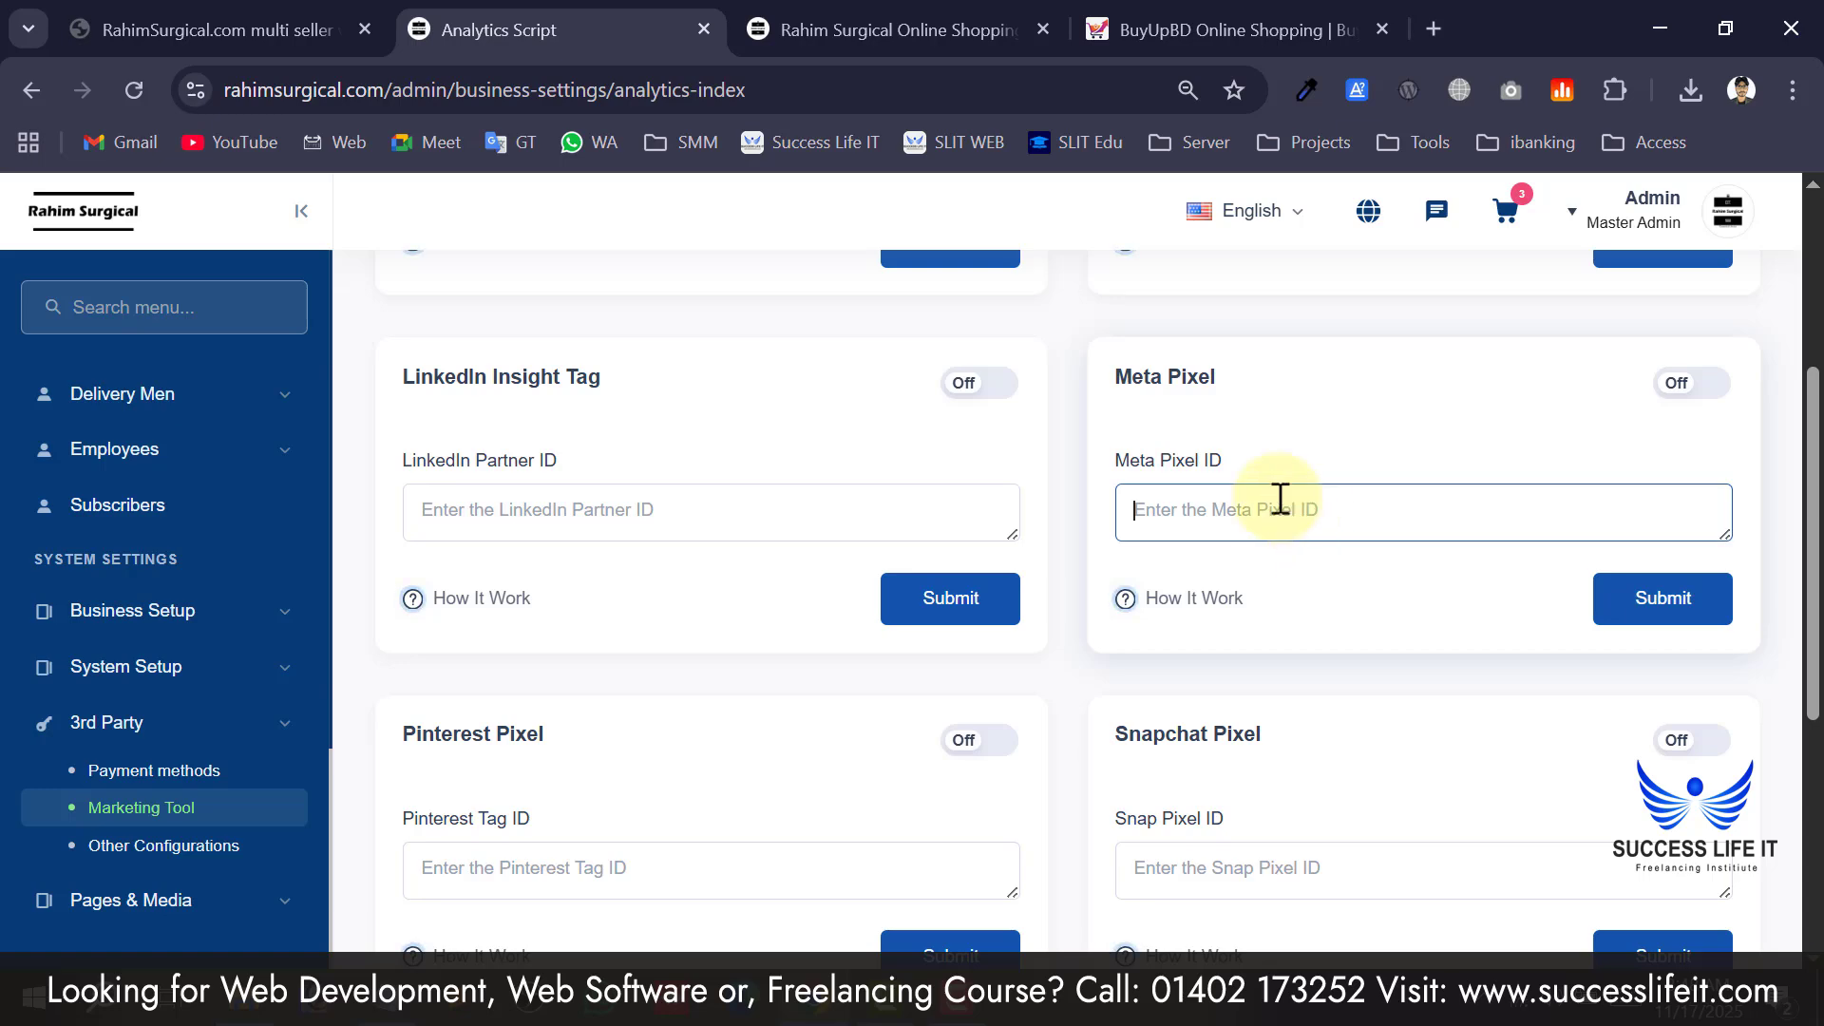
pyautogui.click(499, 513)
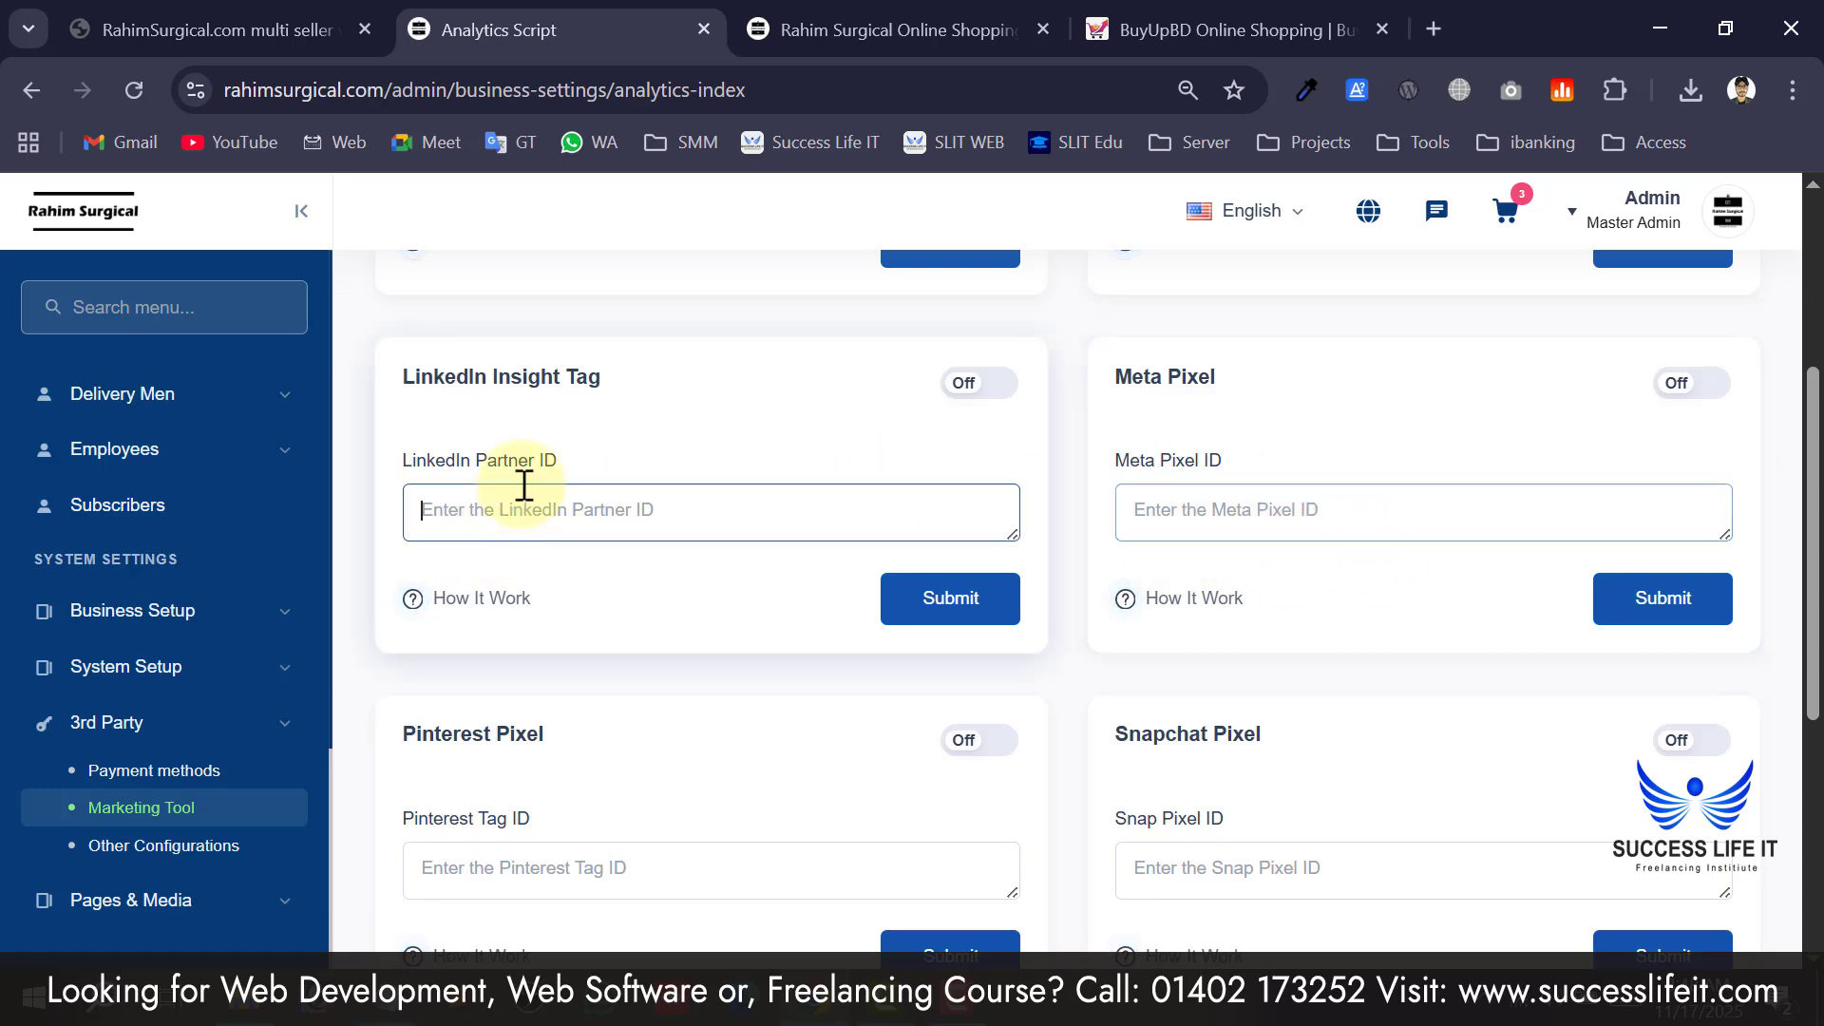
pyautogui.scroll(-5, 627, 494)
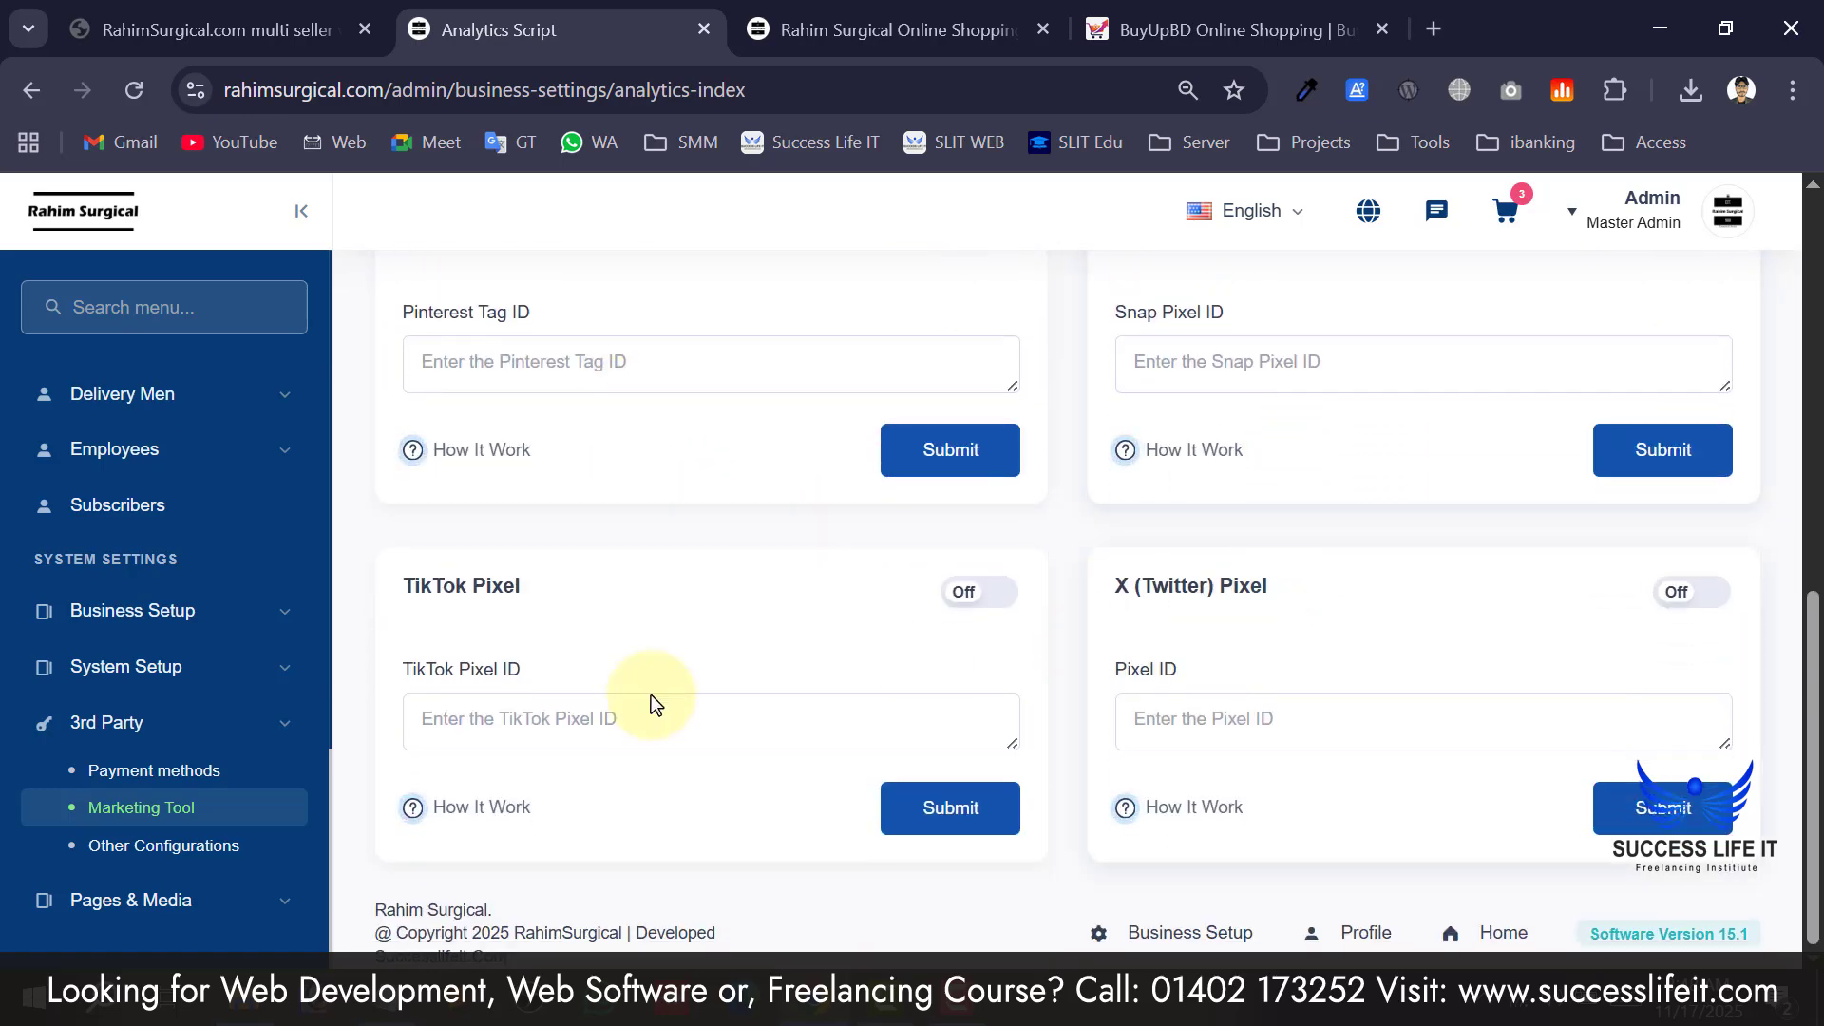
pyautogui.click(609, 705)
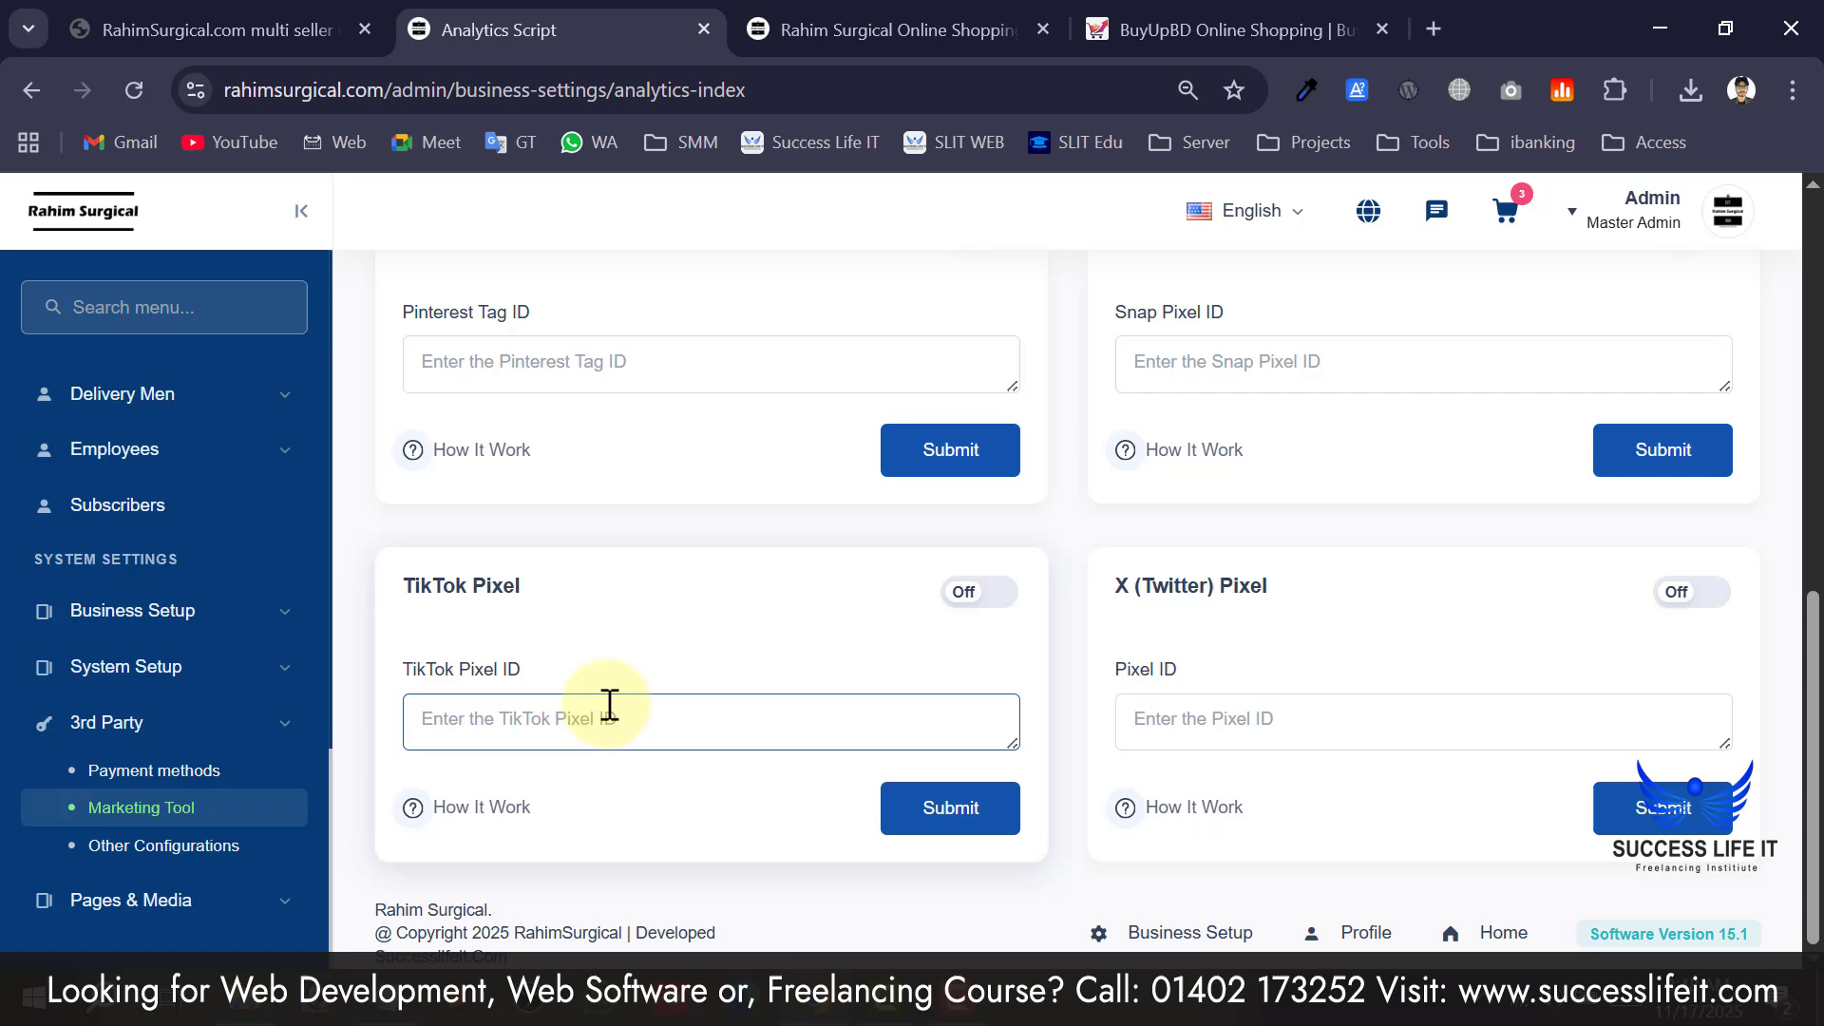
pyautogui.click(1222, 703)
pyautogui.scroll(9, 1222, 700)
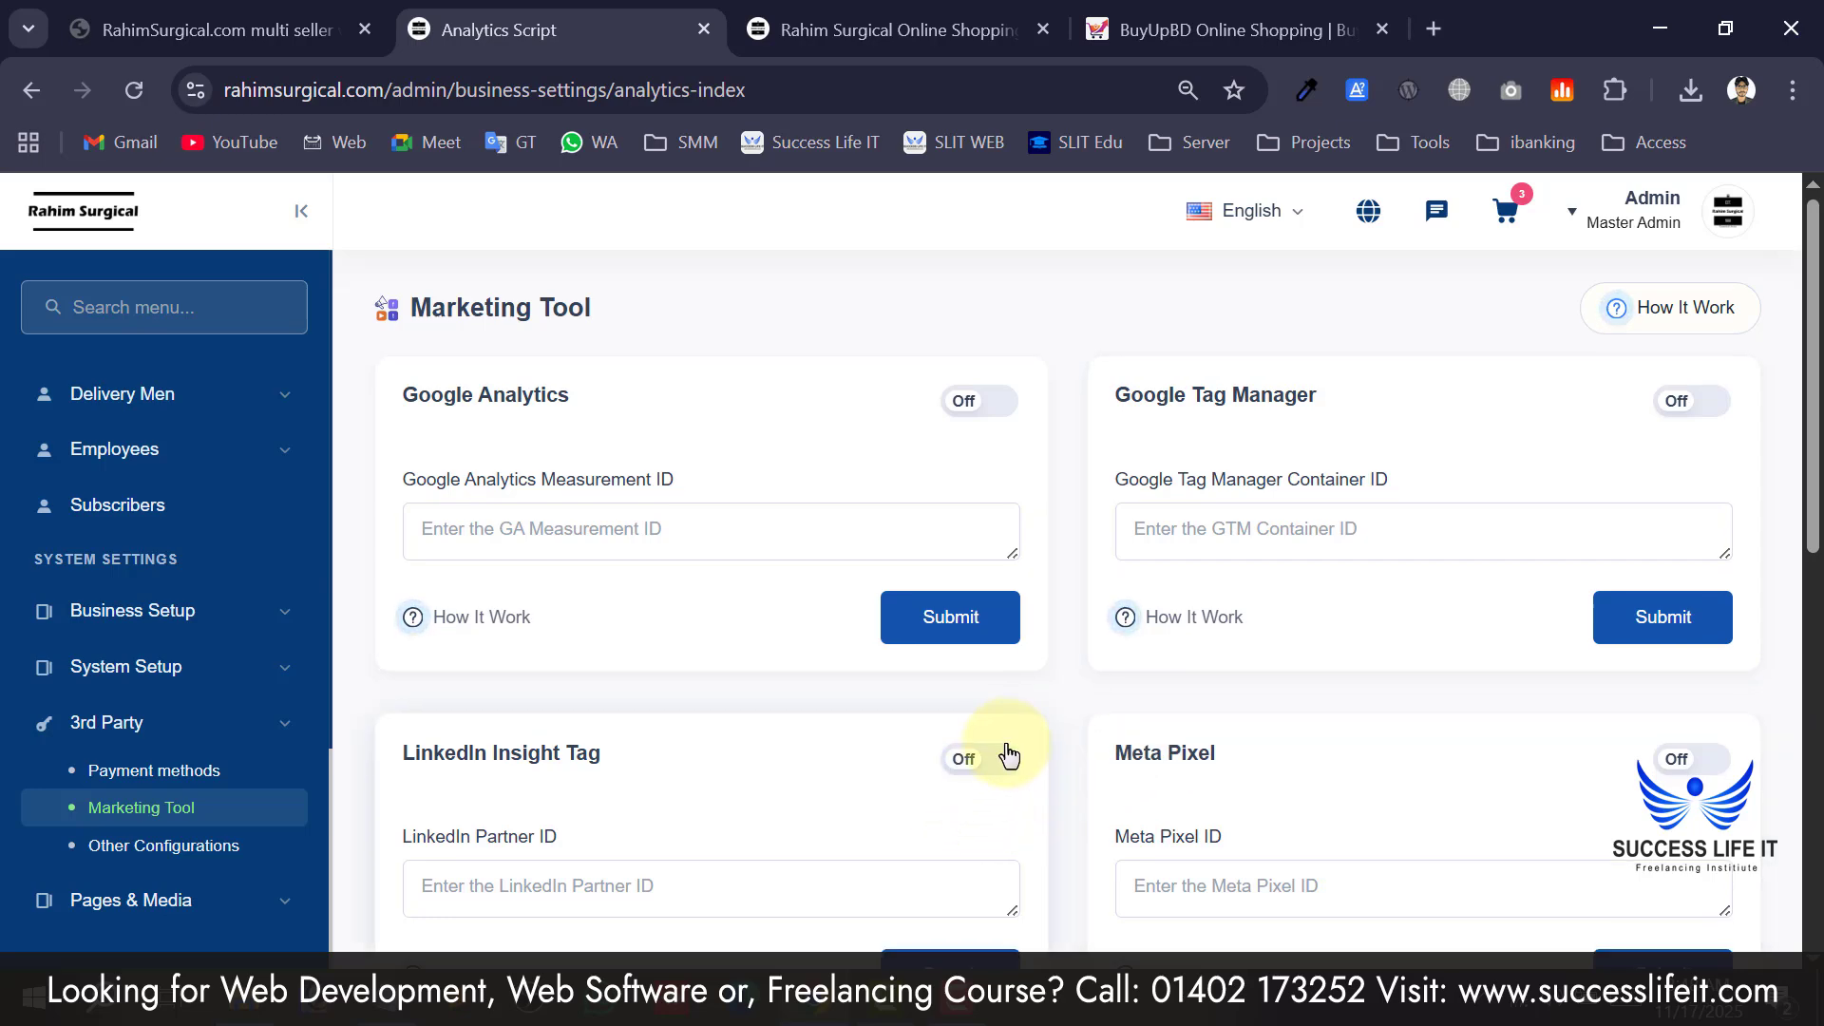
pyautogui.scroll(-4, 1051, 690)
pyautogui.scroll(4, 1051, 690)
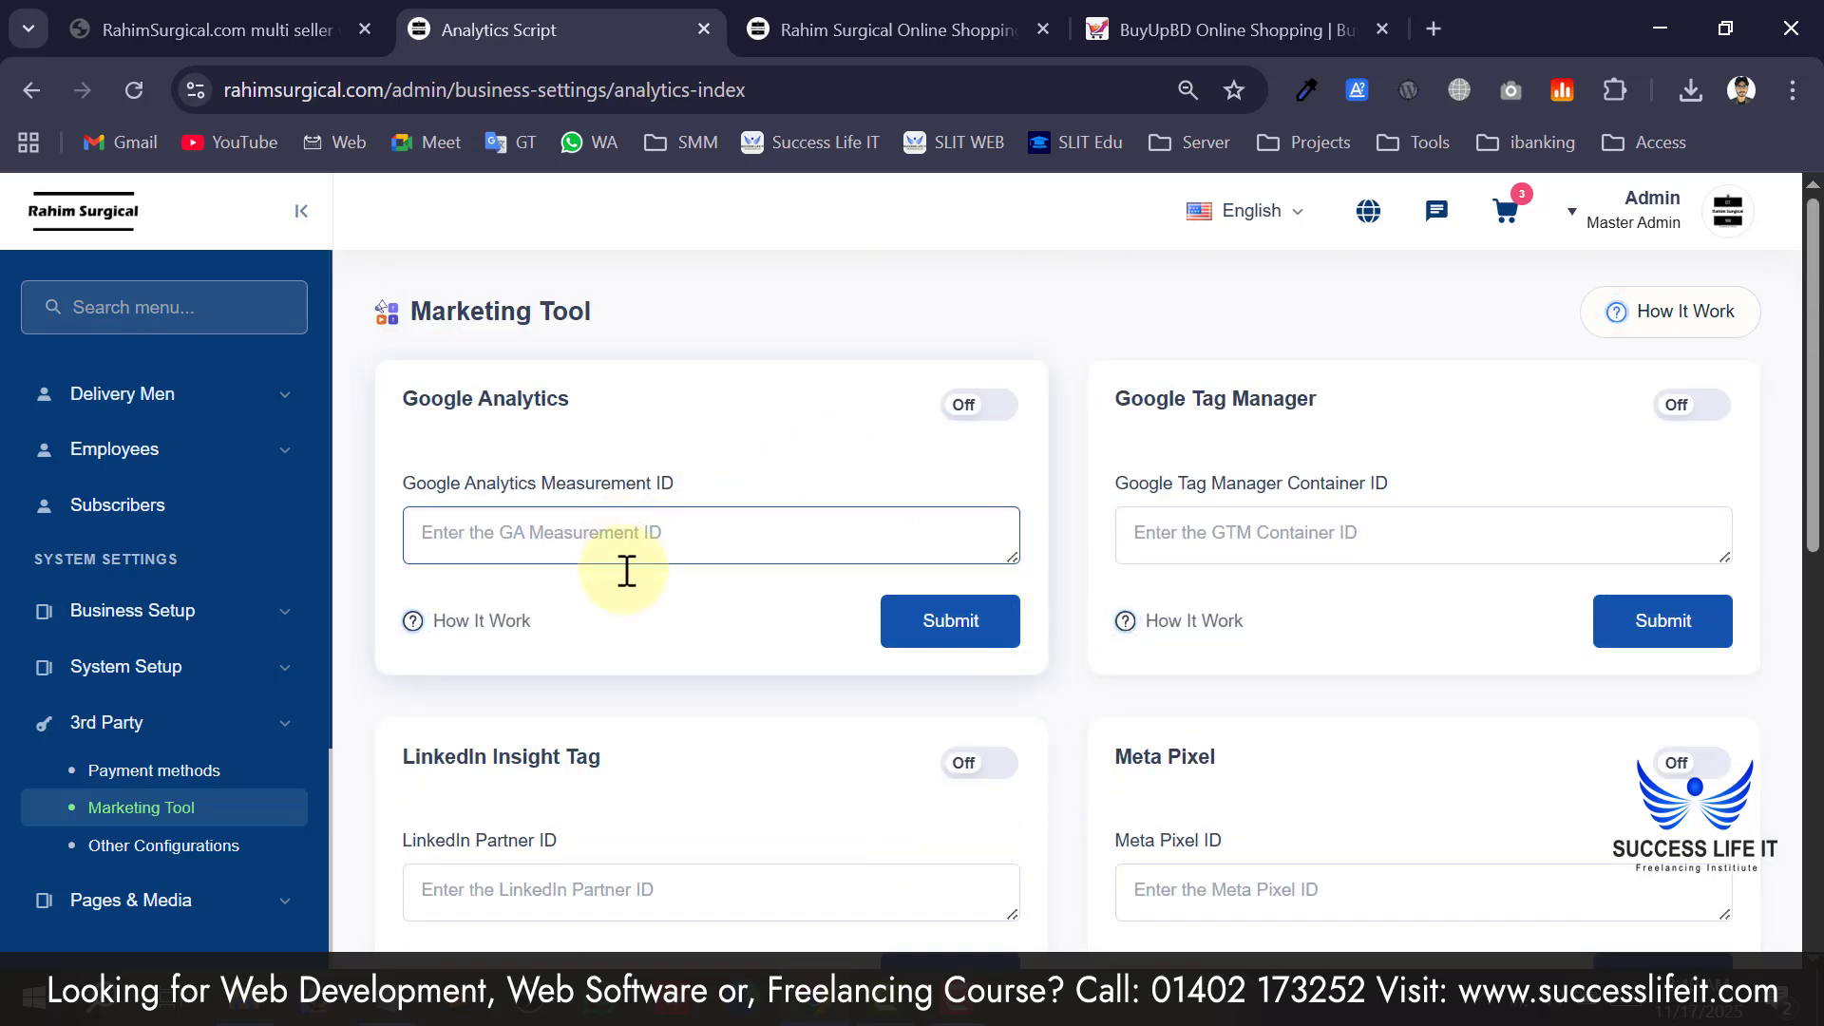
pyautogui.scroll(-3, 682, 585)
pyautogui.scroll(-7, 680, 590)
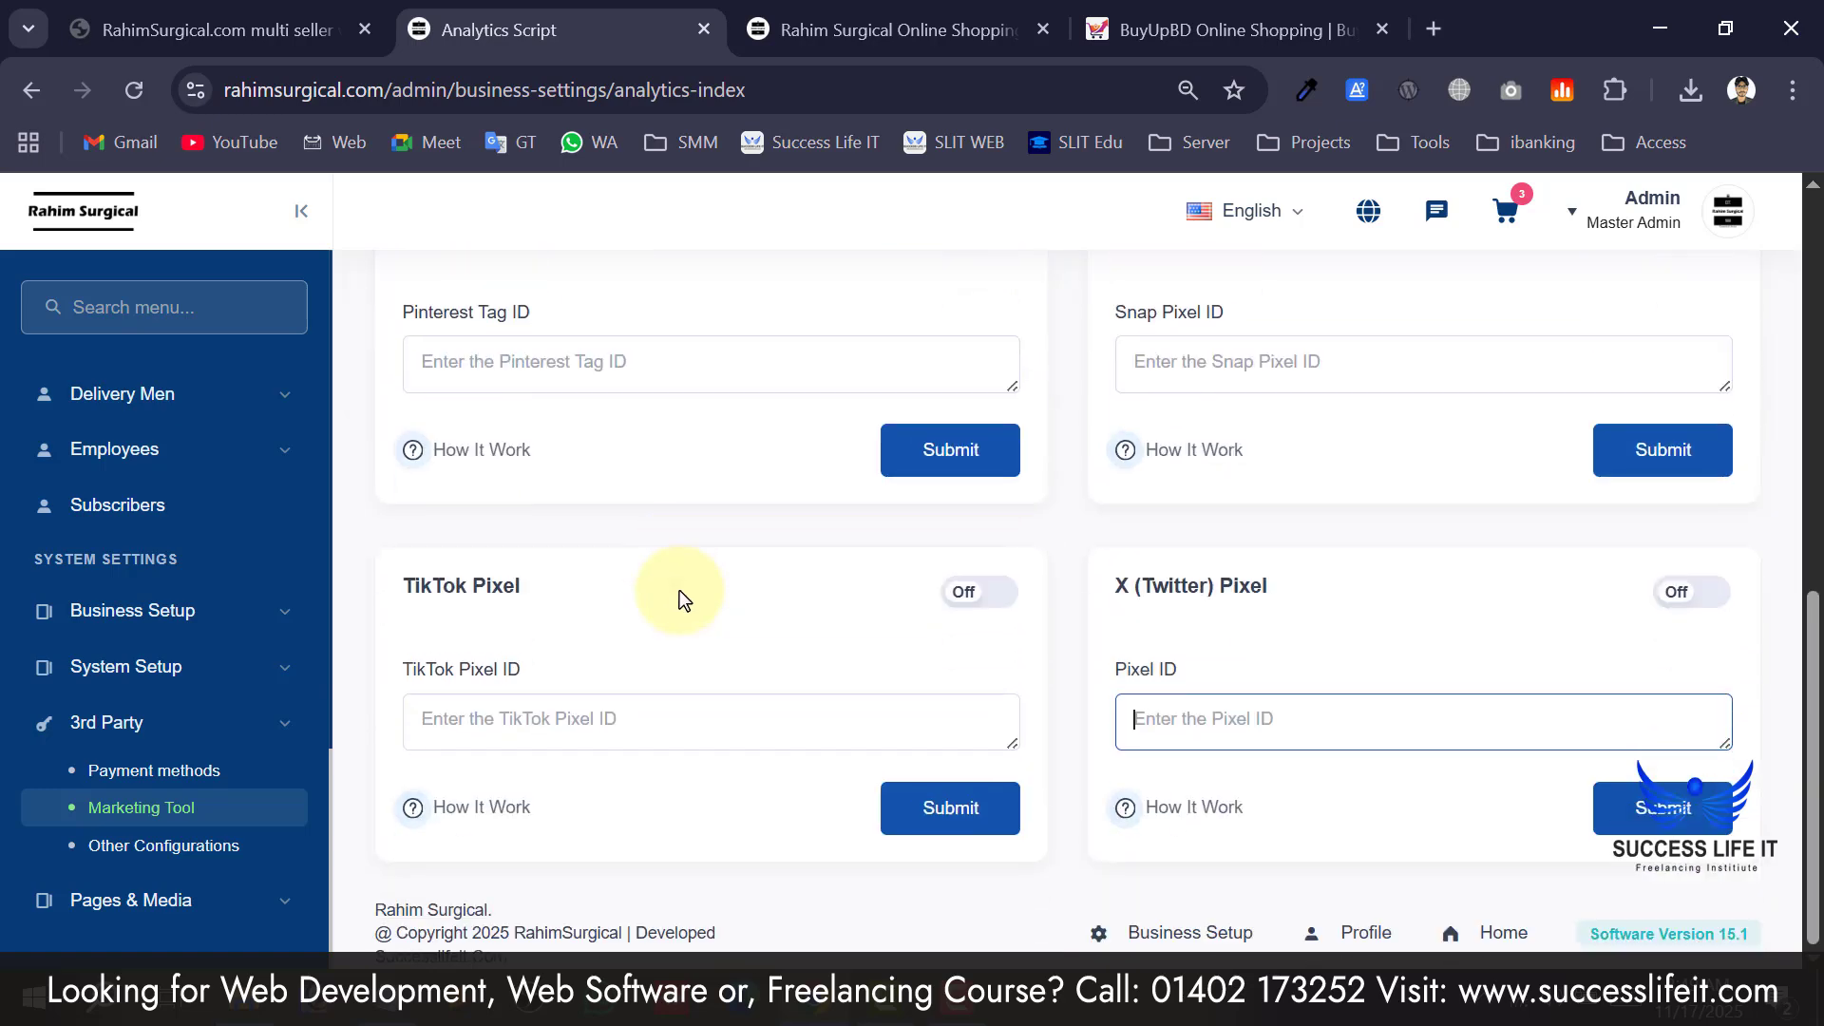
pyautogui.scroll(9, 680, 590)
pyautogui.scroll(-1, 644, 597)
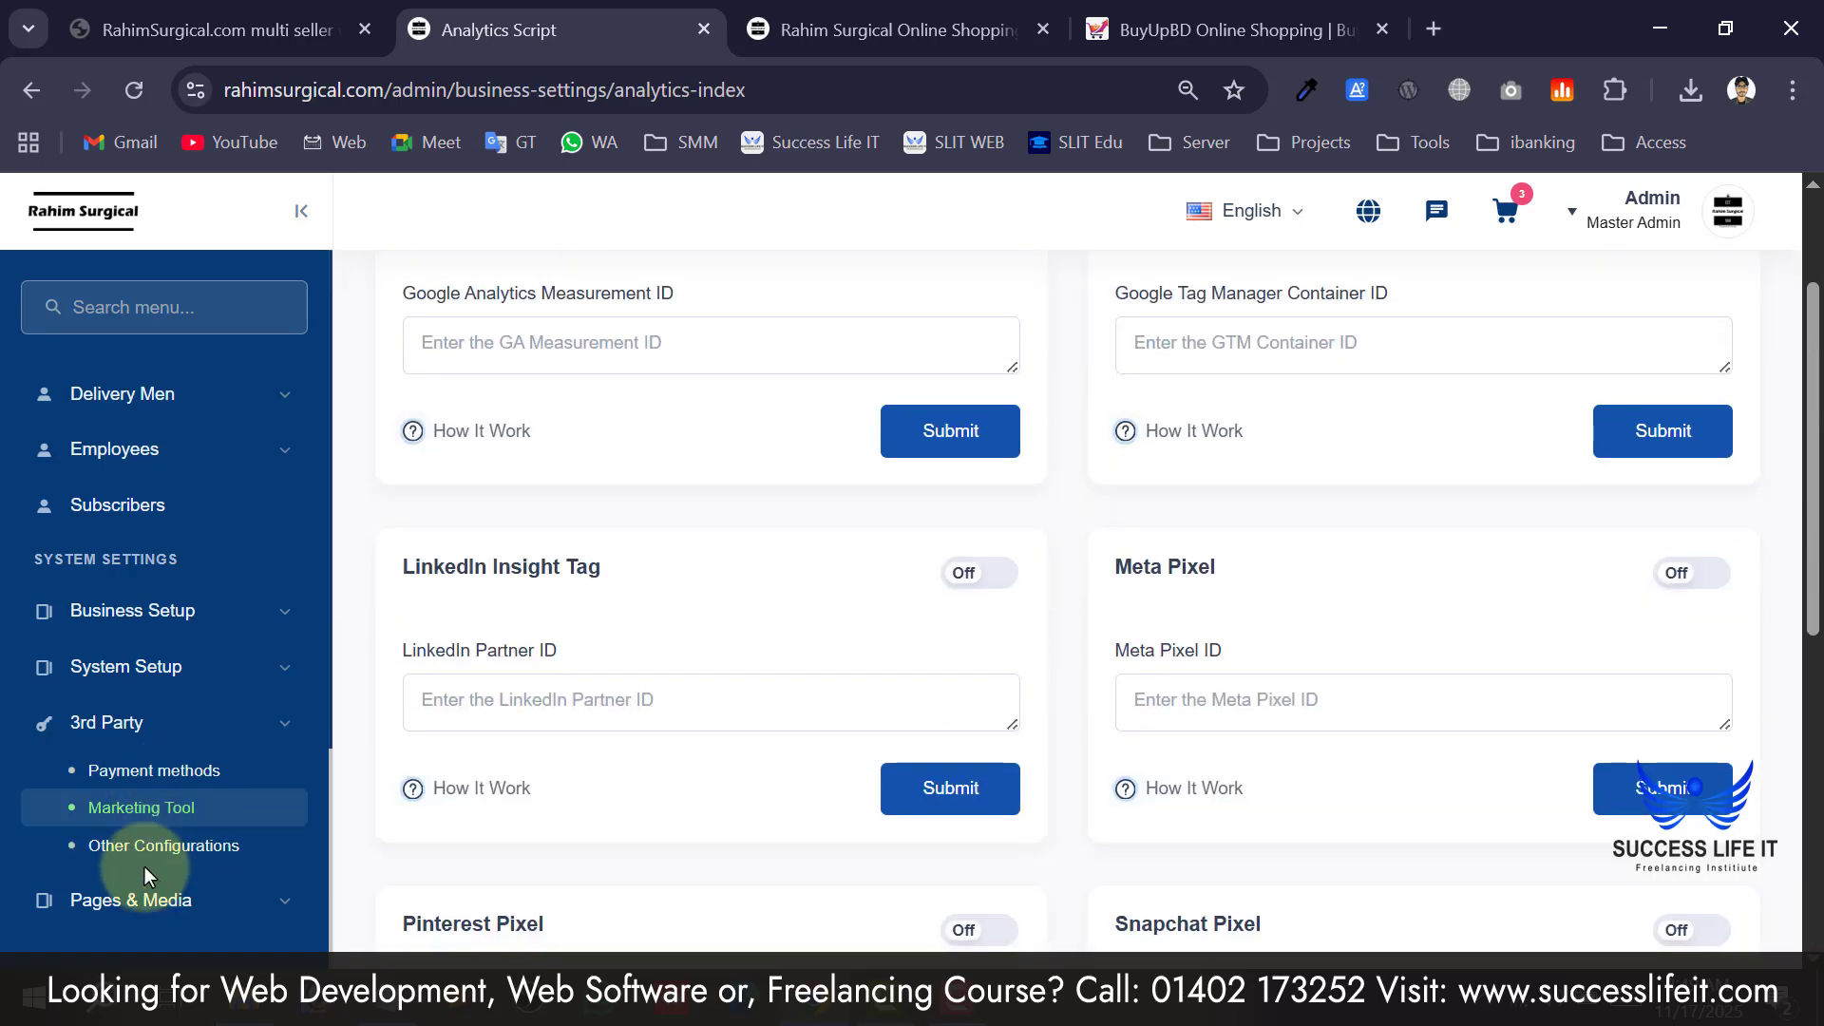
# Compare the admin WhatsApp chat number with the storefront's WhatsApp chat button.
pyautogui.click(145, 850)
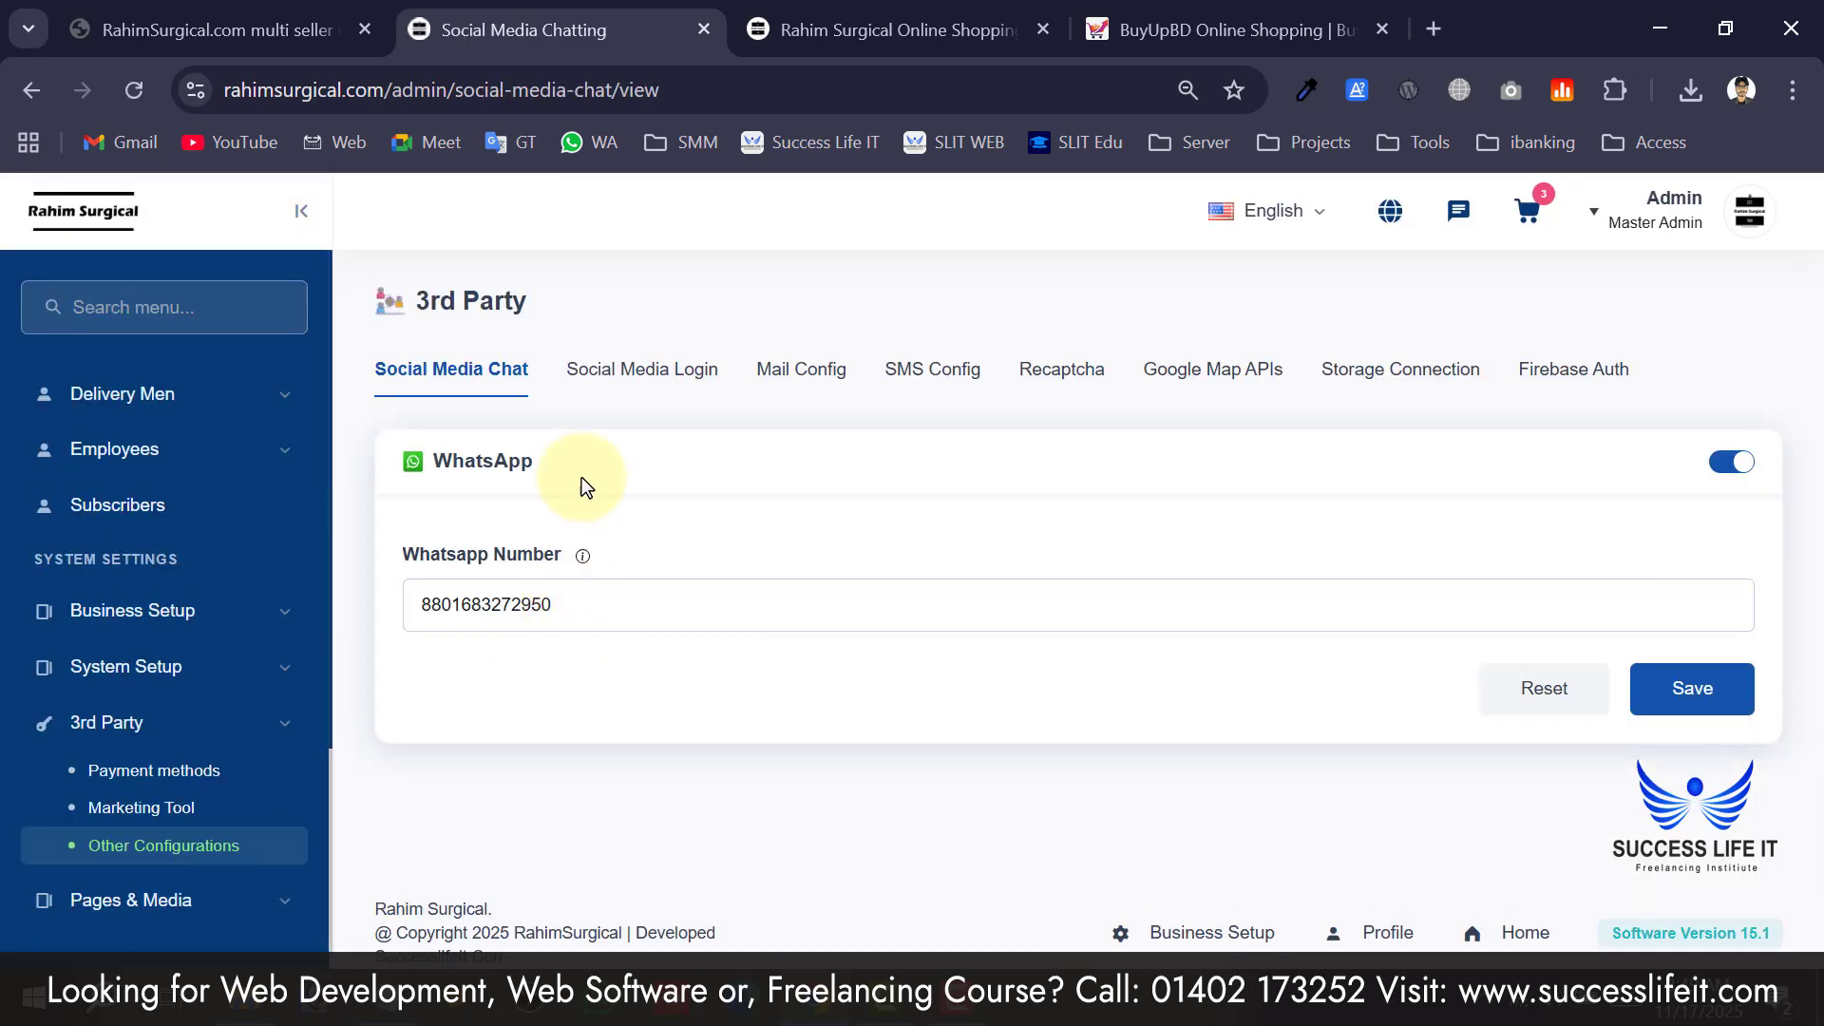
pyautogui.click(884, 29)
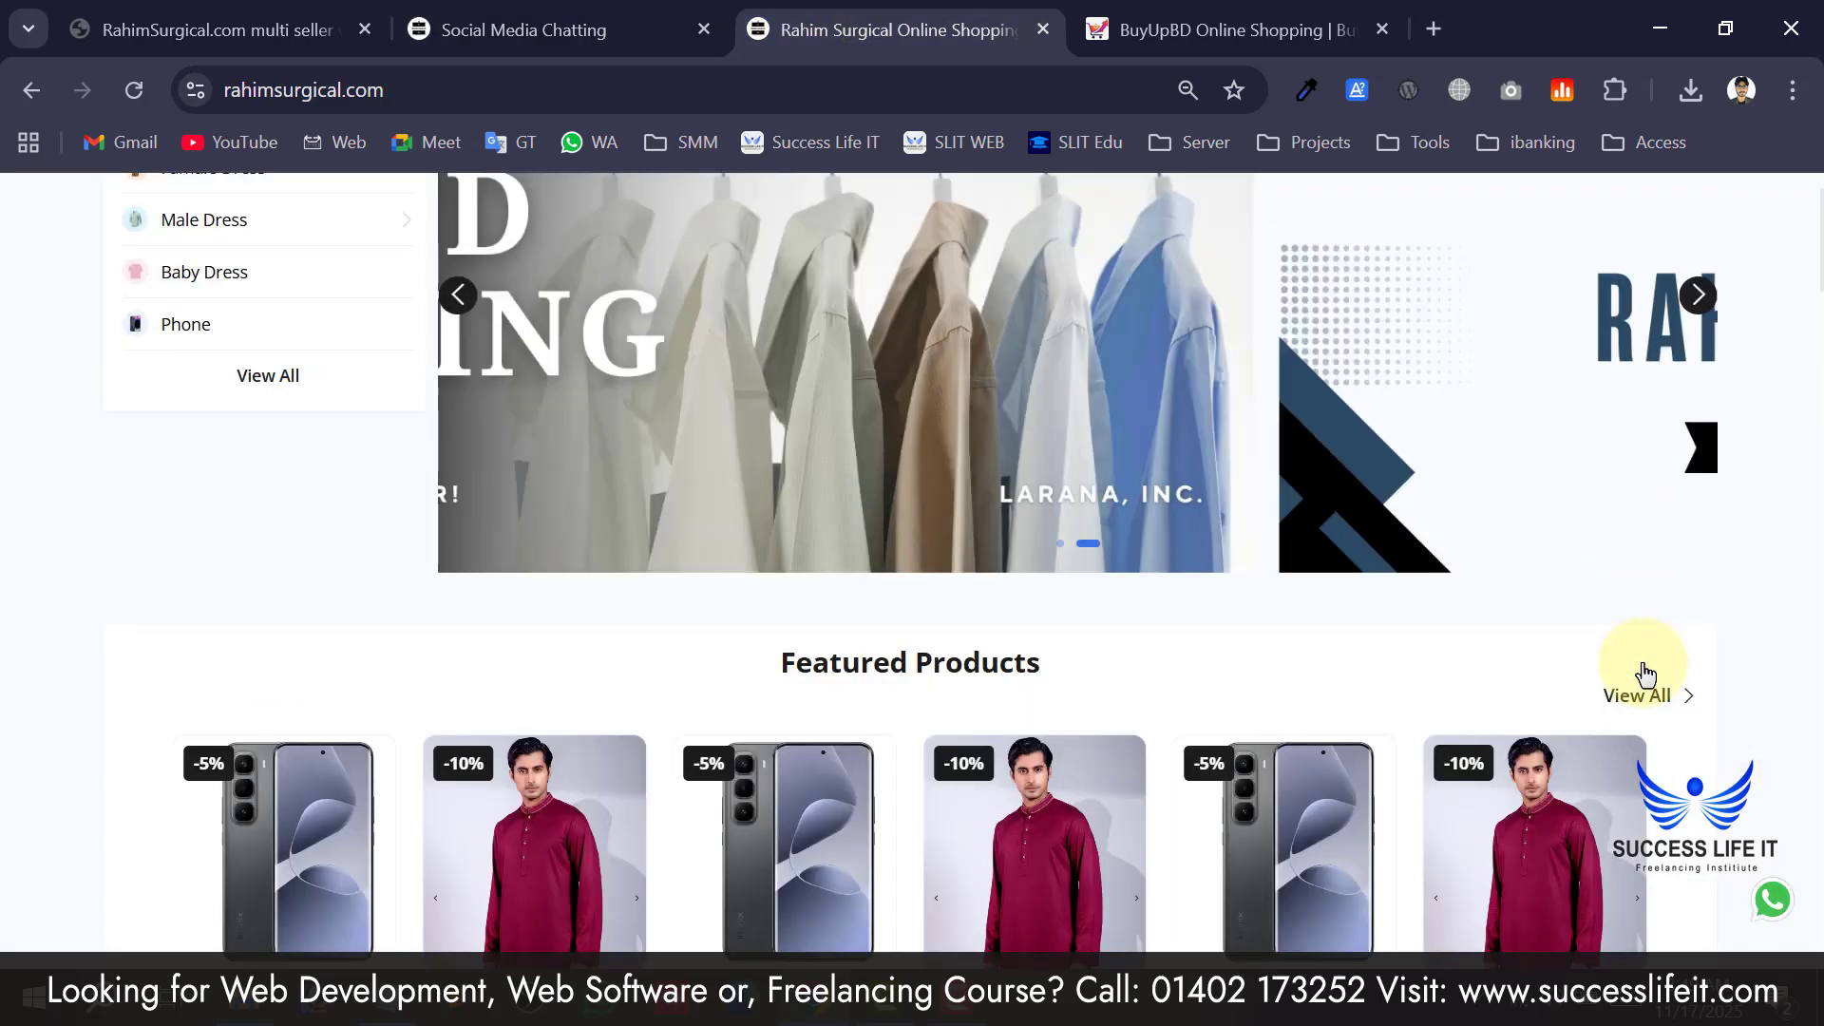
pyautogui.scroll(-4, 1641, 675)
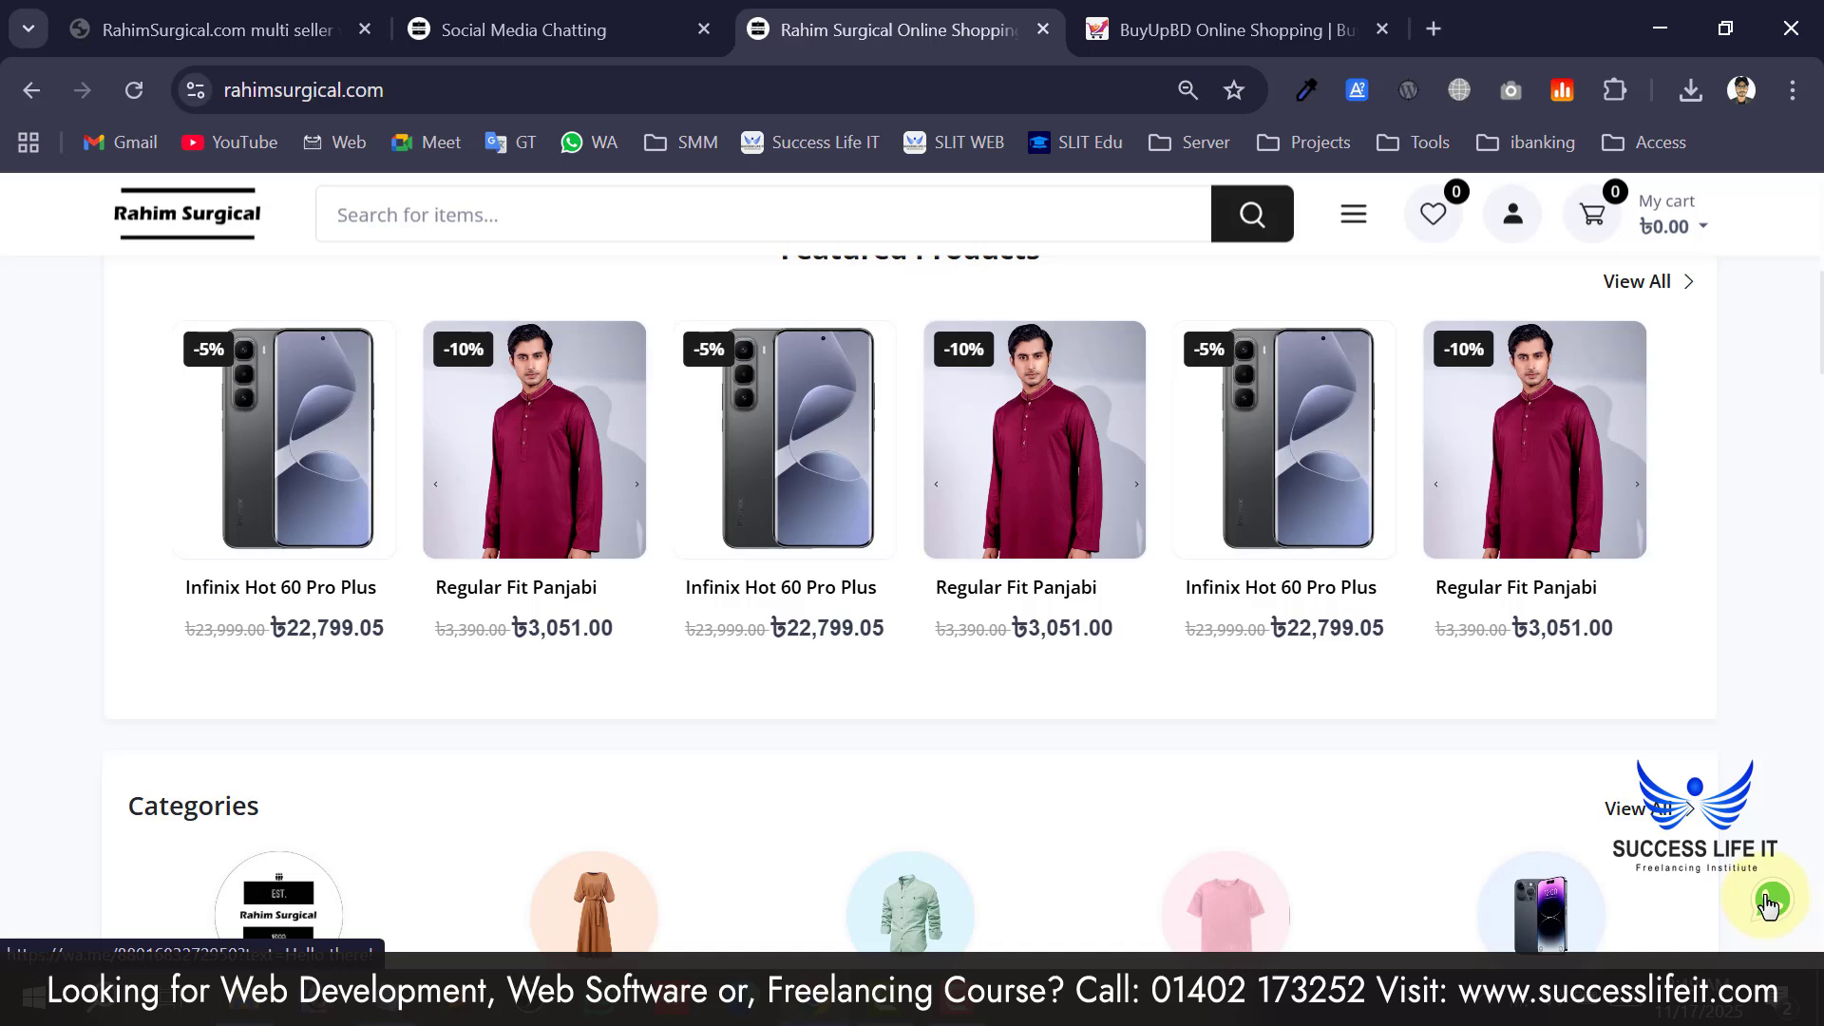
pyautogui.click(655, 30)
pyautogui.click(605, 620)
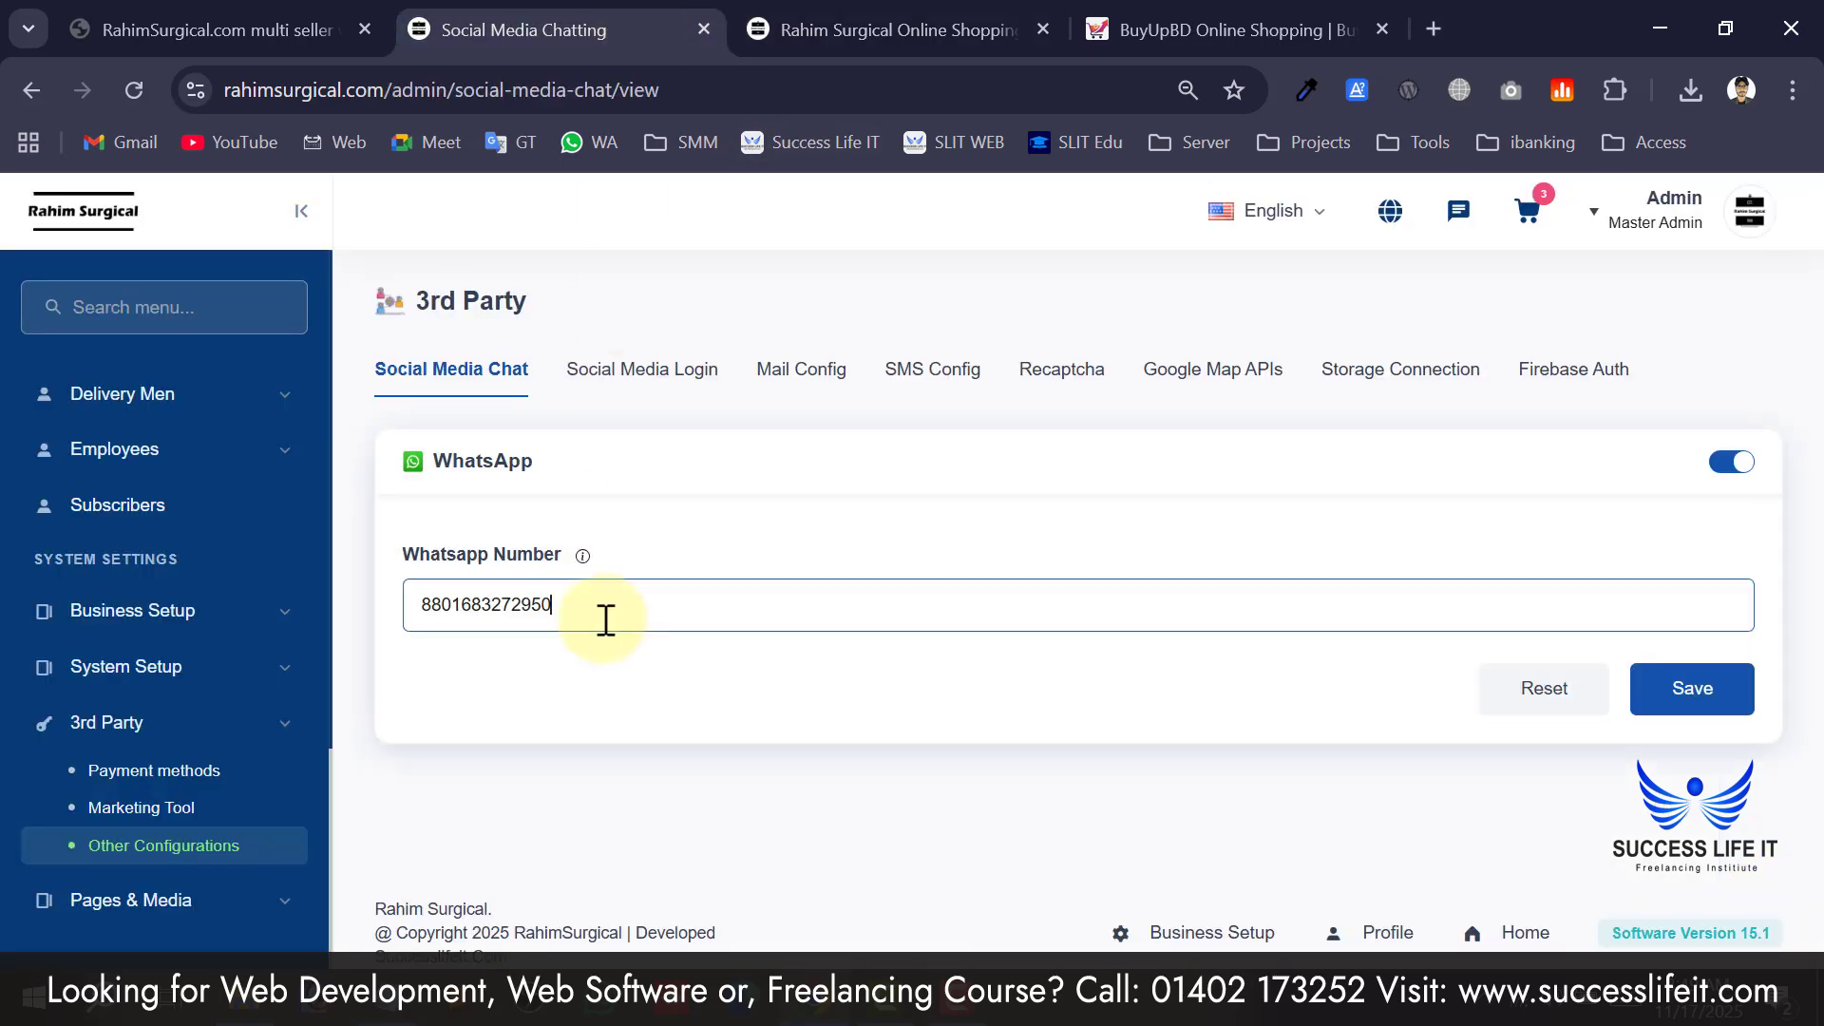
pyautogui.hotkey('ctrl', 'a')
pyautogui.click(789, 28)
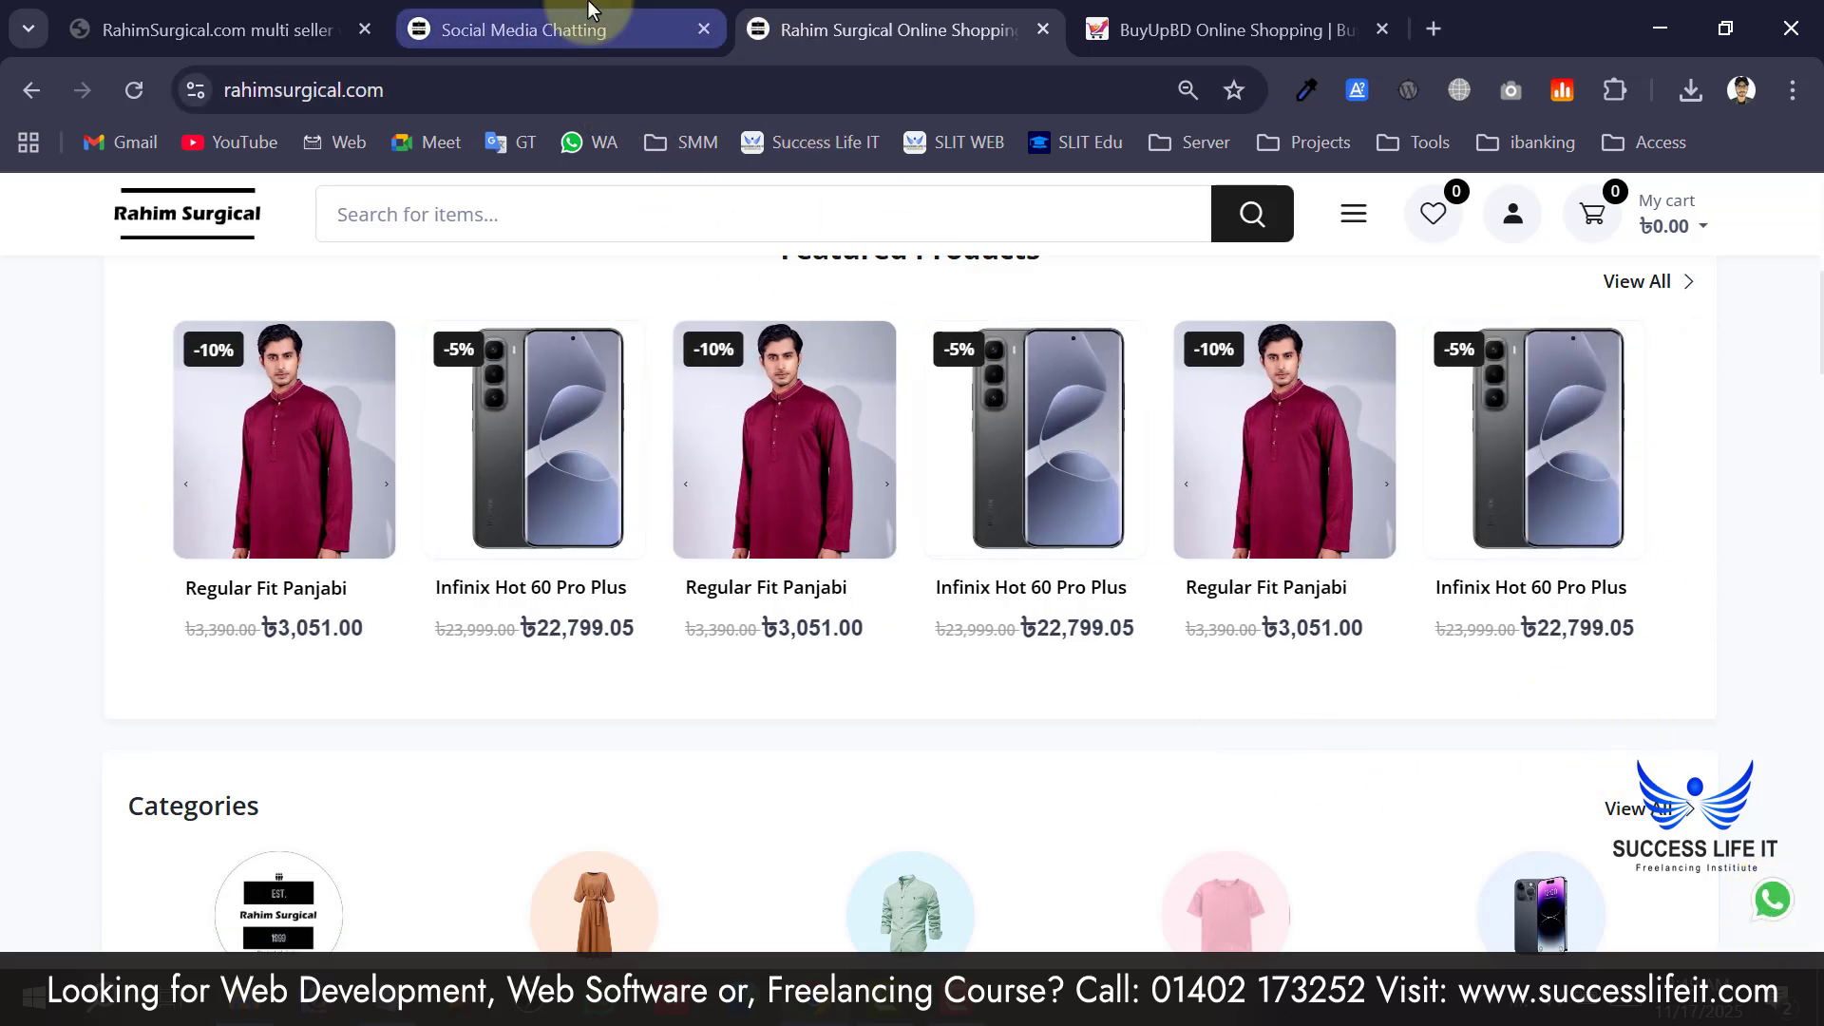
pyautogui.click(589, 13)
# Review the Social Media Login settings page.
pyautogui.click(629, 391)
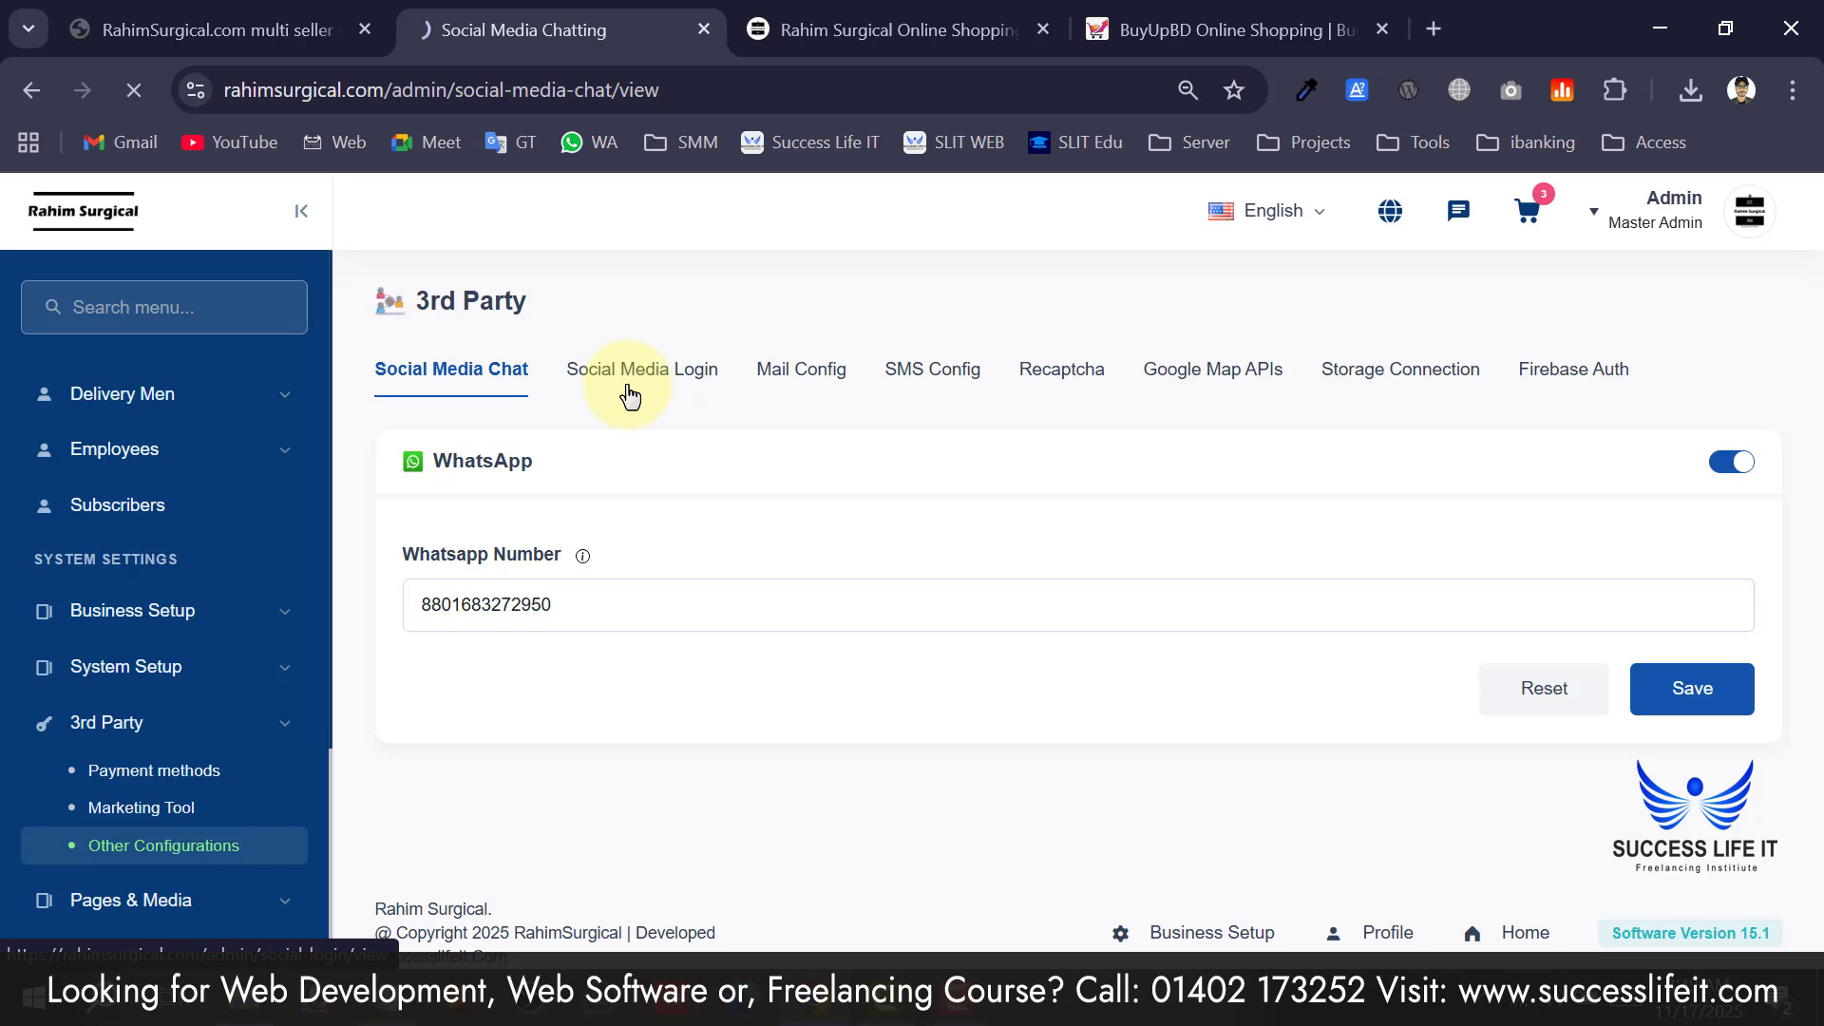
pyautogui.scroll(-8, 660, 697)
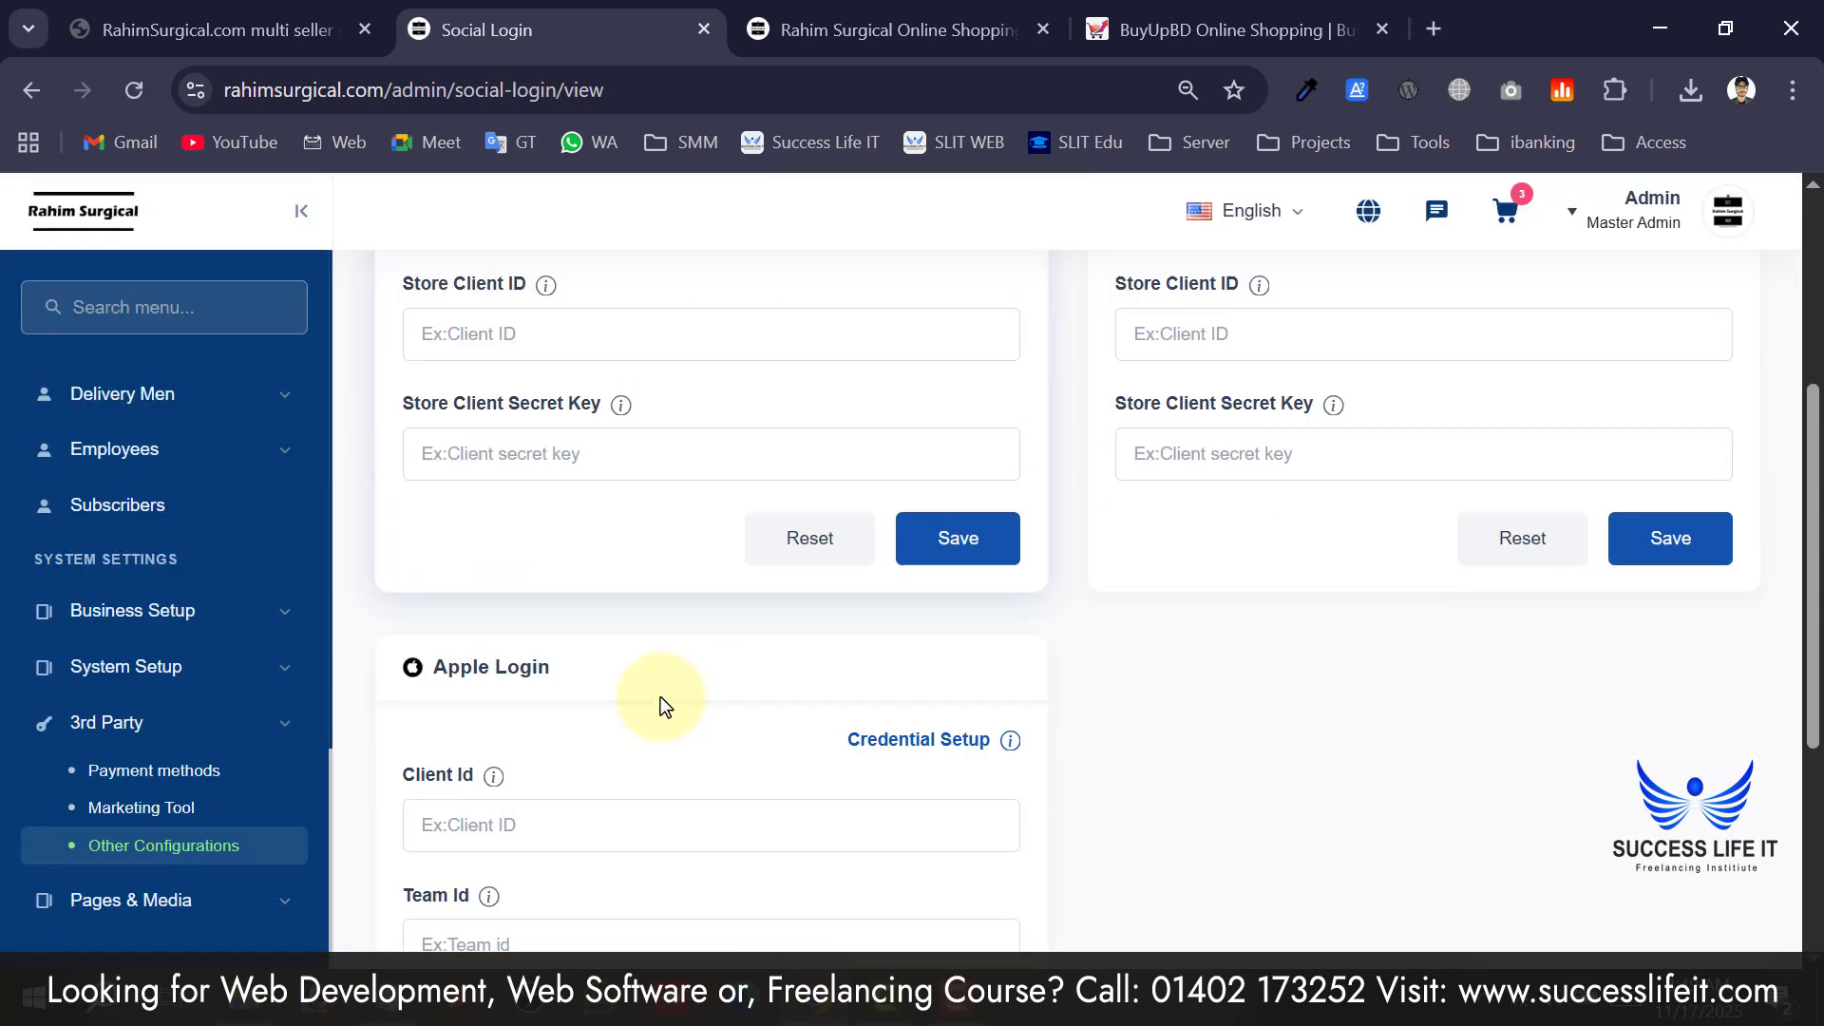
pyautogui.scroll(10, 659, 697)
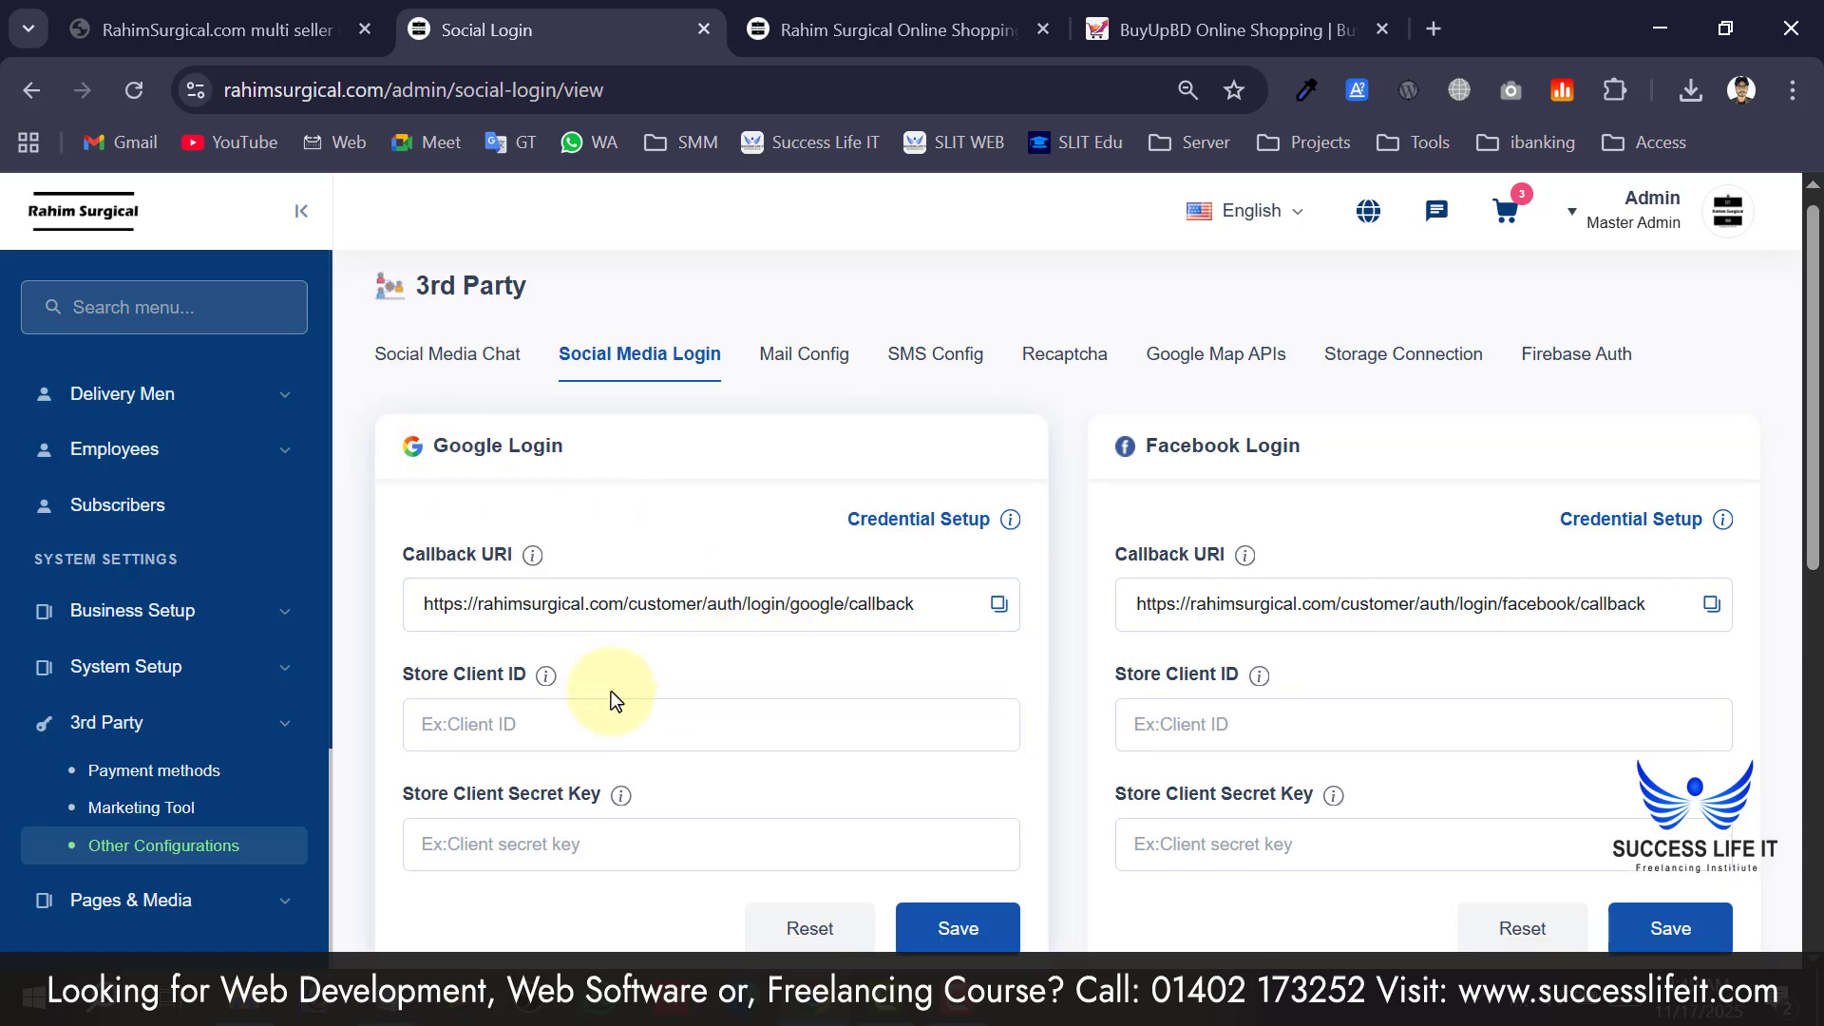
pyautogui.scroll(-2, 612, 691)
pyautogui.scroll(2, 600, 655)
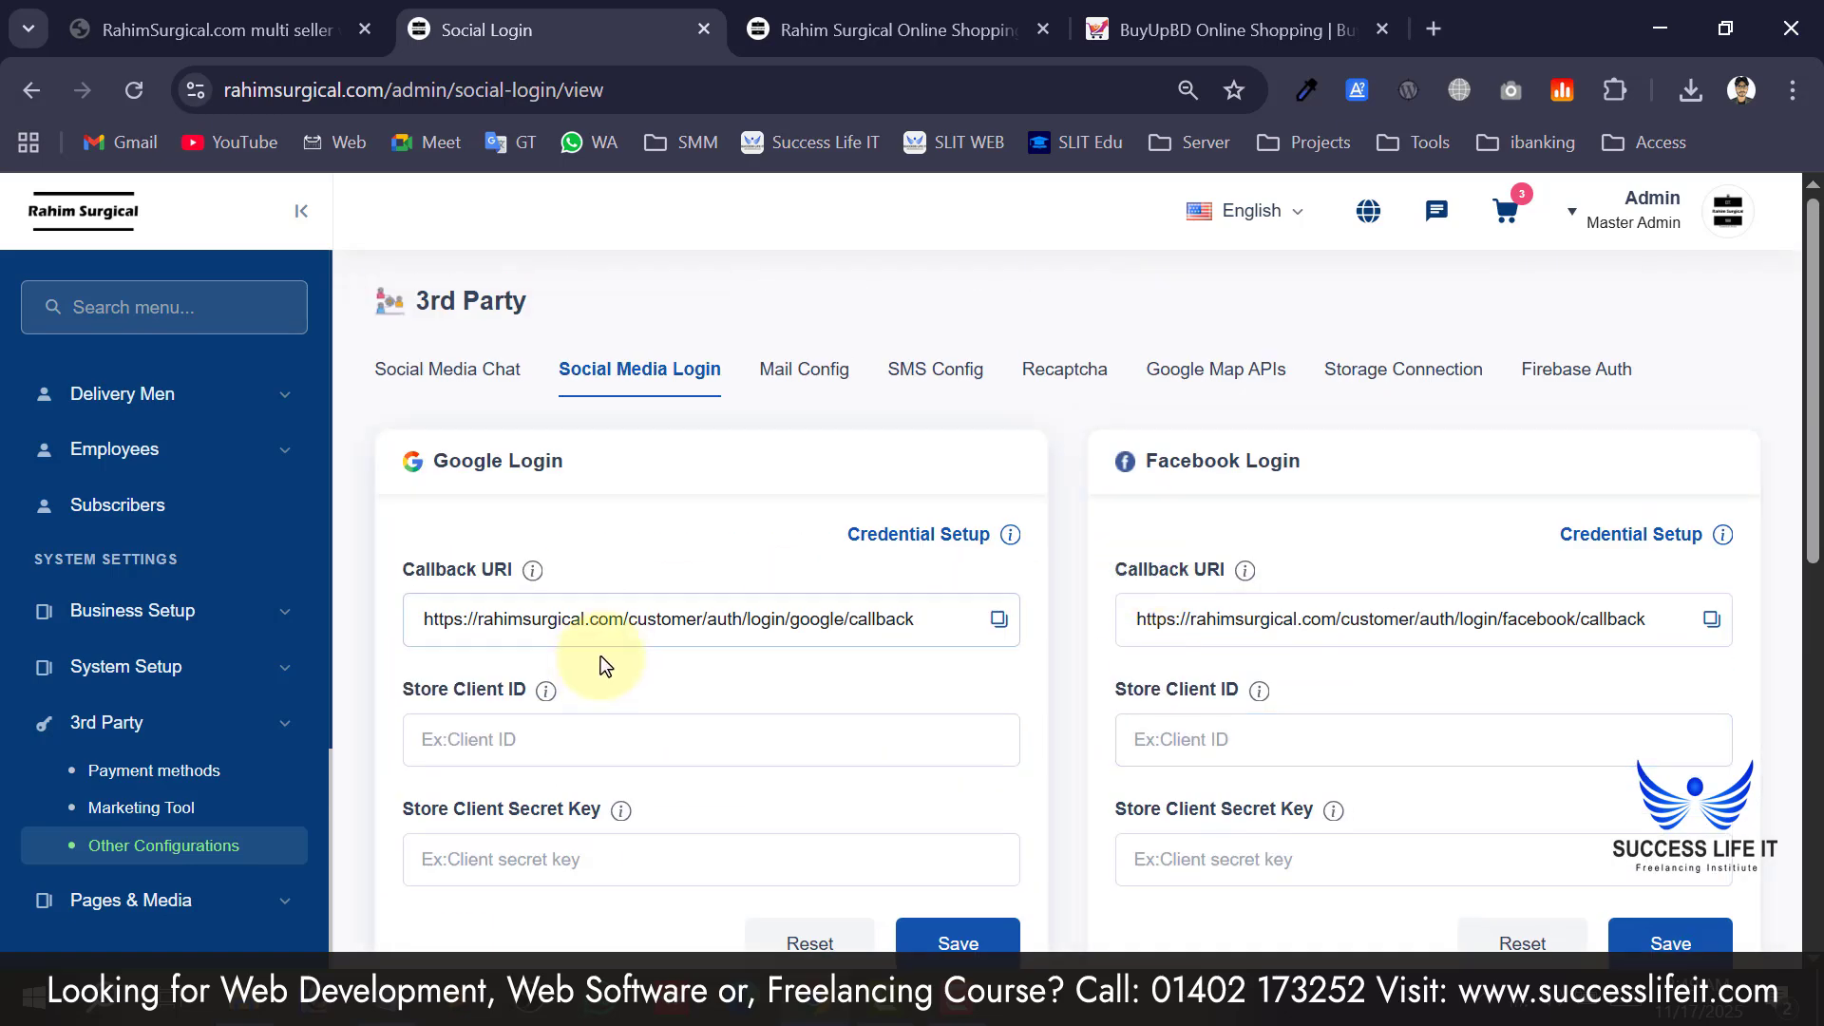
# Scroll through the Mail Configuration and SMS gateway settings cards.
pyautogui.click(804, 370)
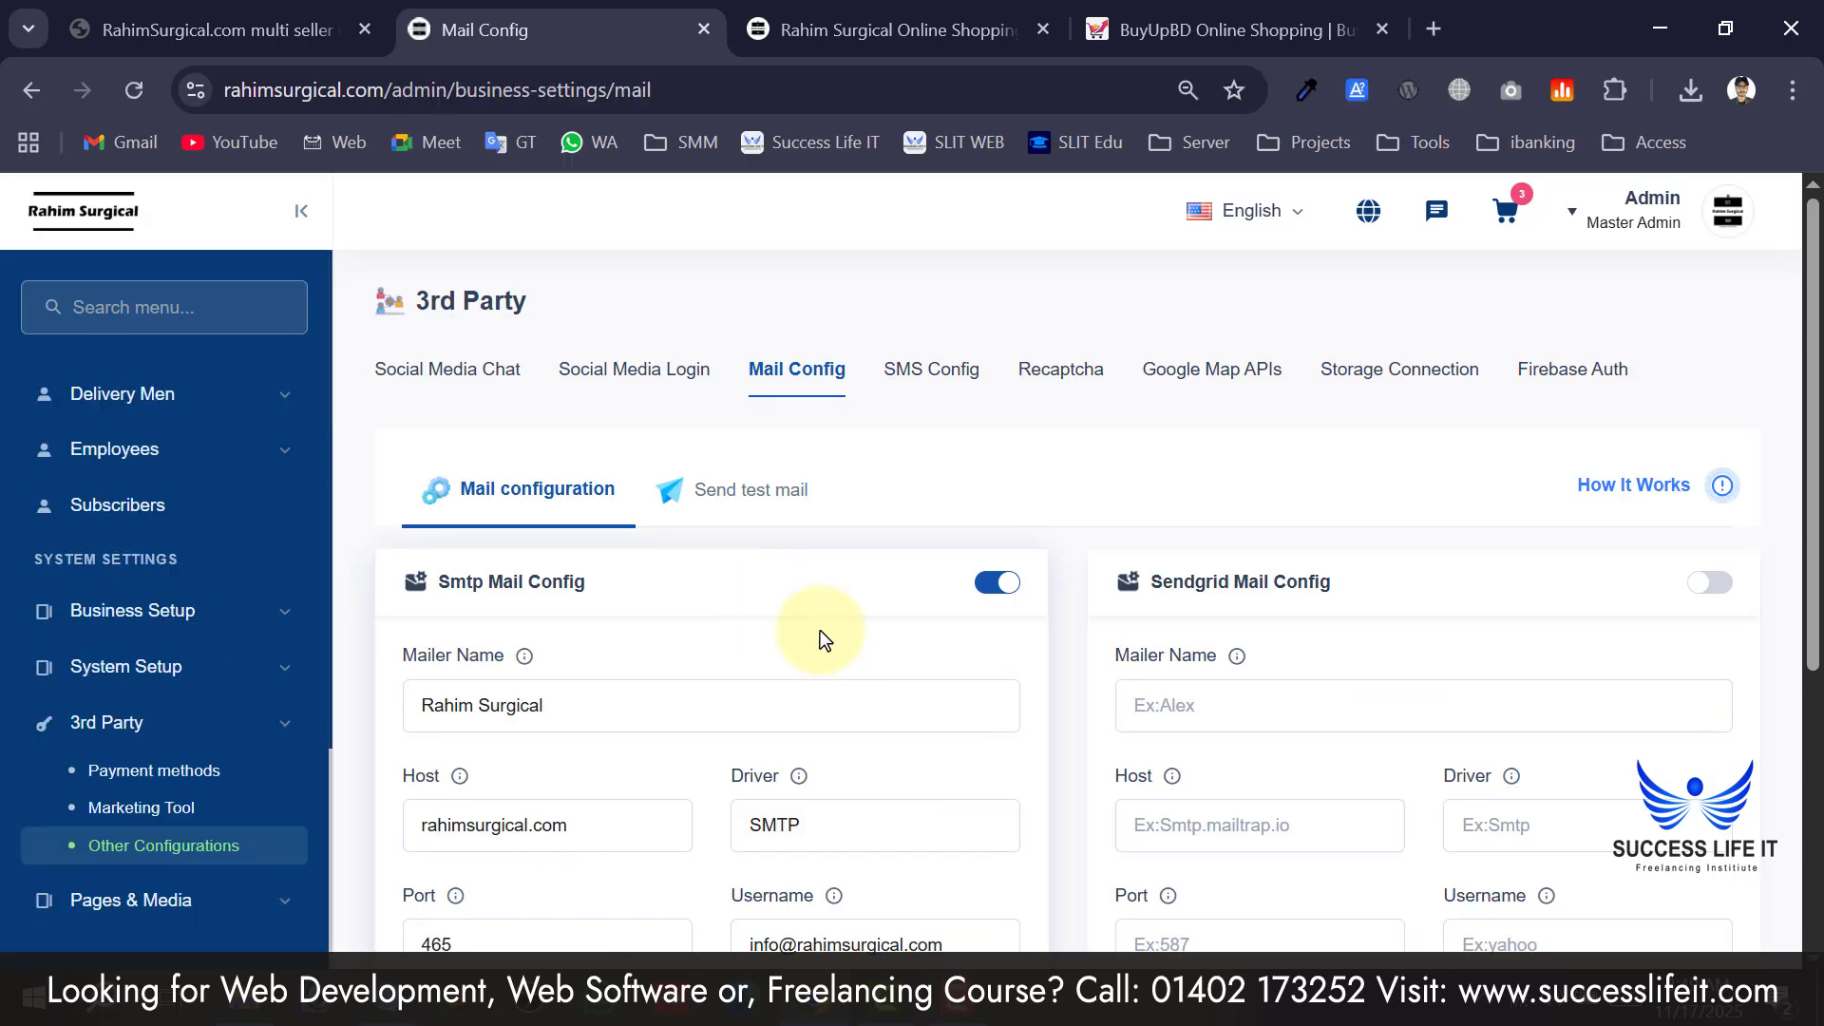
pyautogui.scroll(-2, 509, 566)
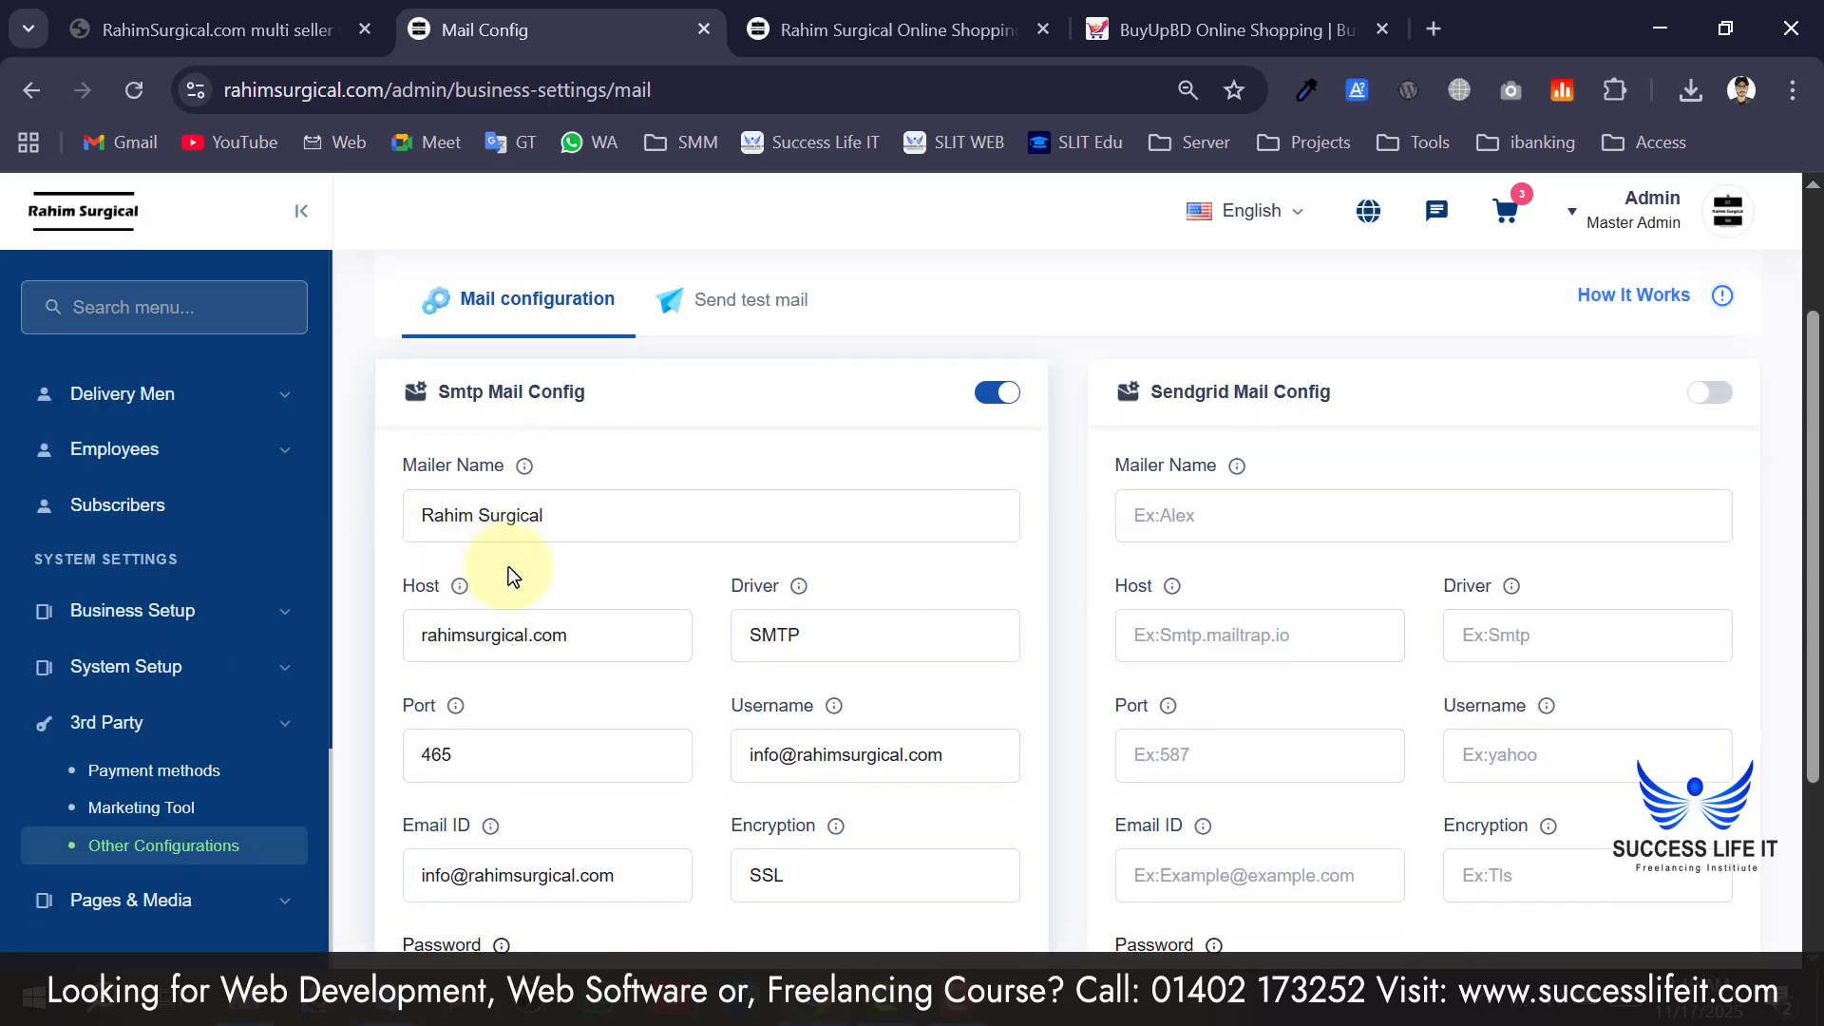
pyautogui.scroll(2, 513, 567)
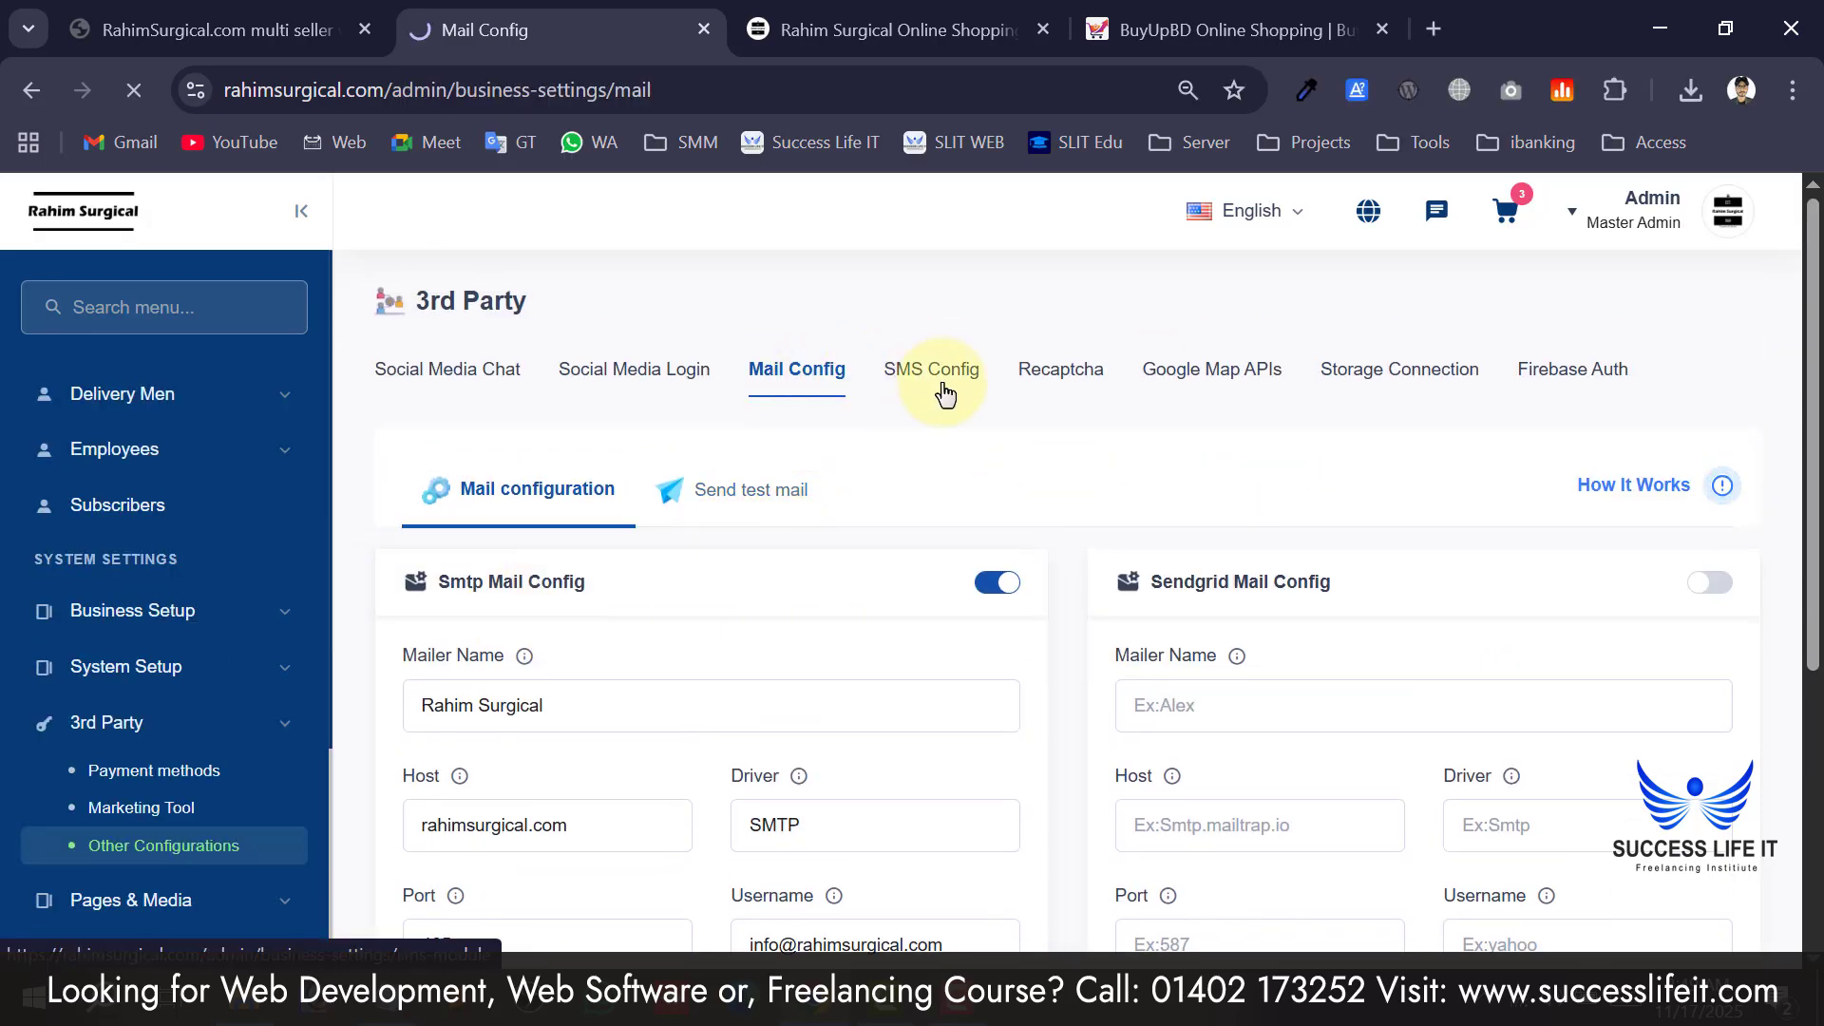
pyautogui.scroll(-8, 836, 703)
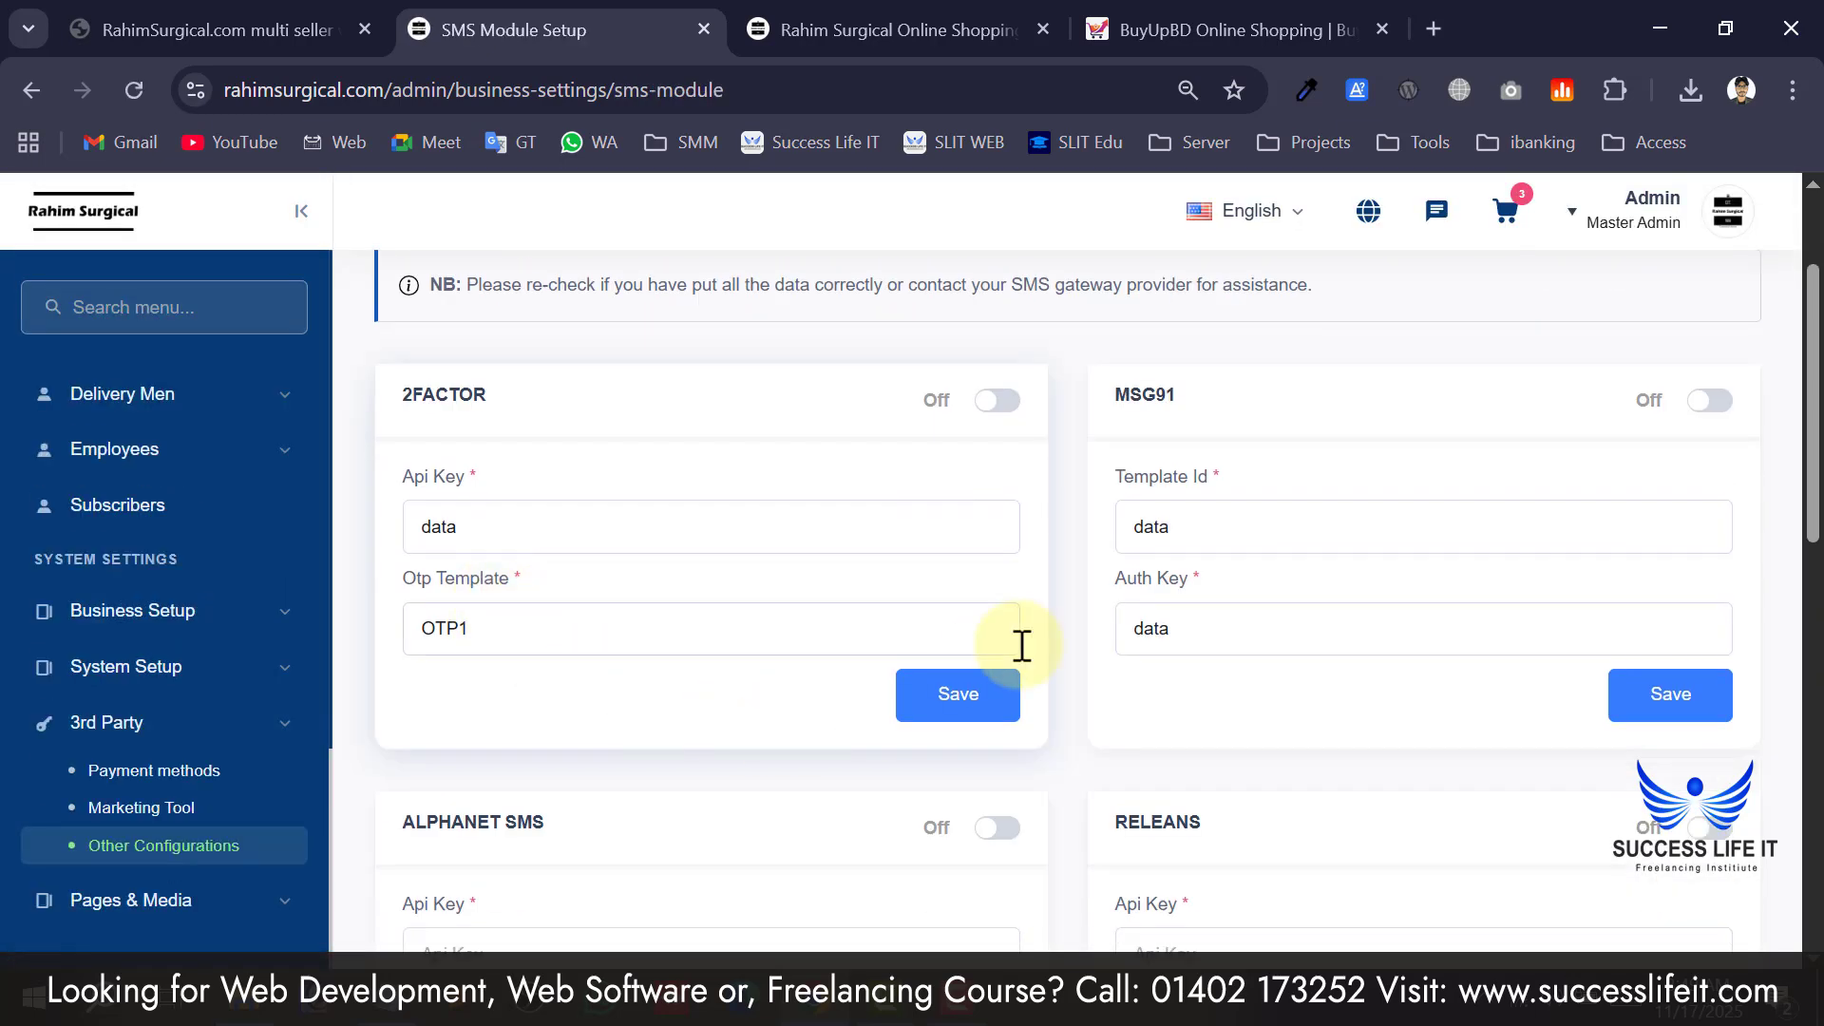
pyautogui.scroll(-6, 836, 701)
pyautogui.scroll(2, 893, 575)
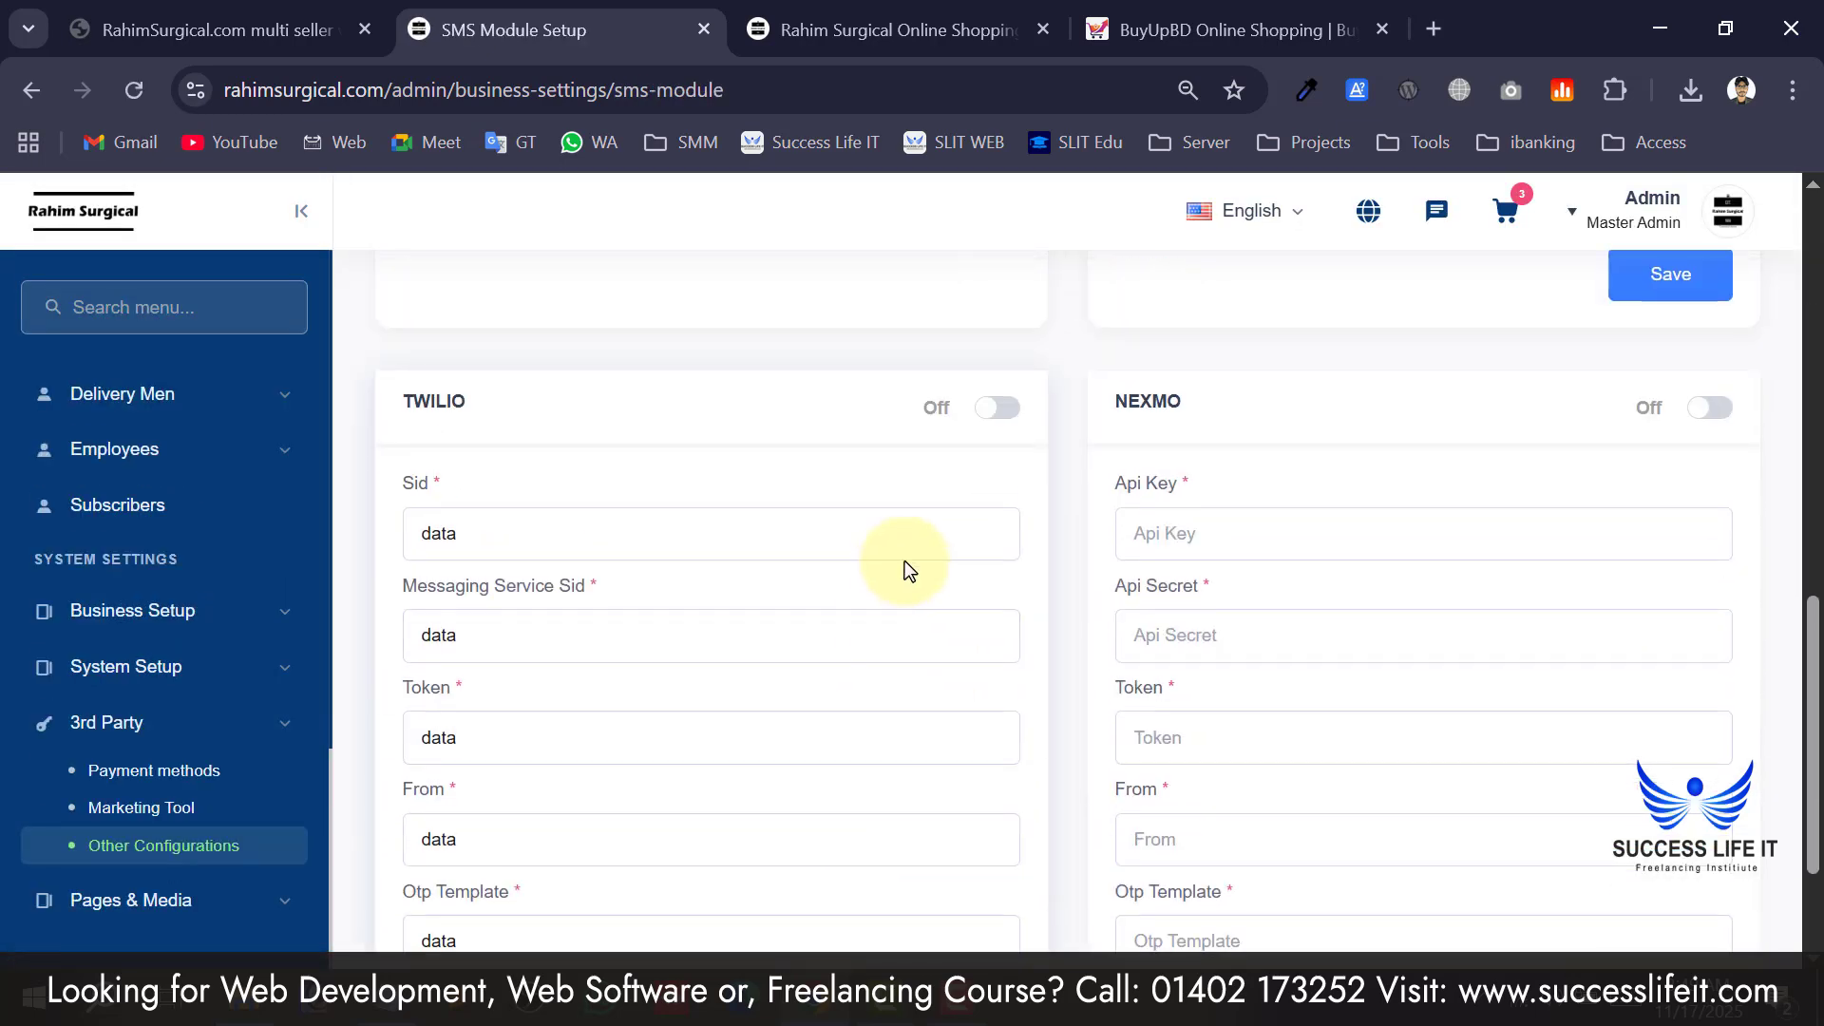
pyautogui.scroll(4, 477, 663)
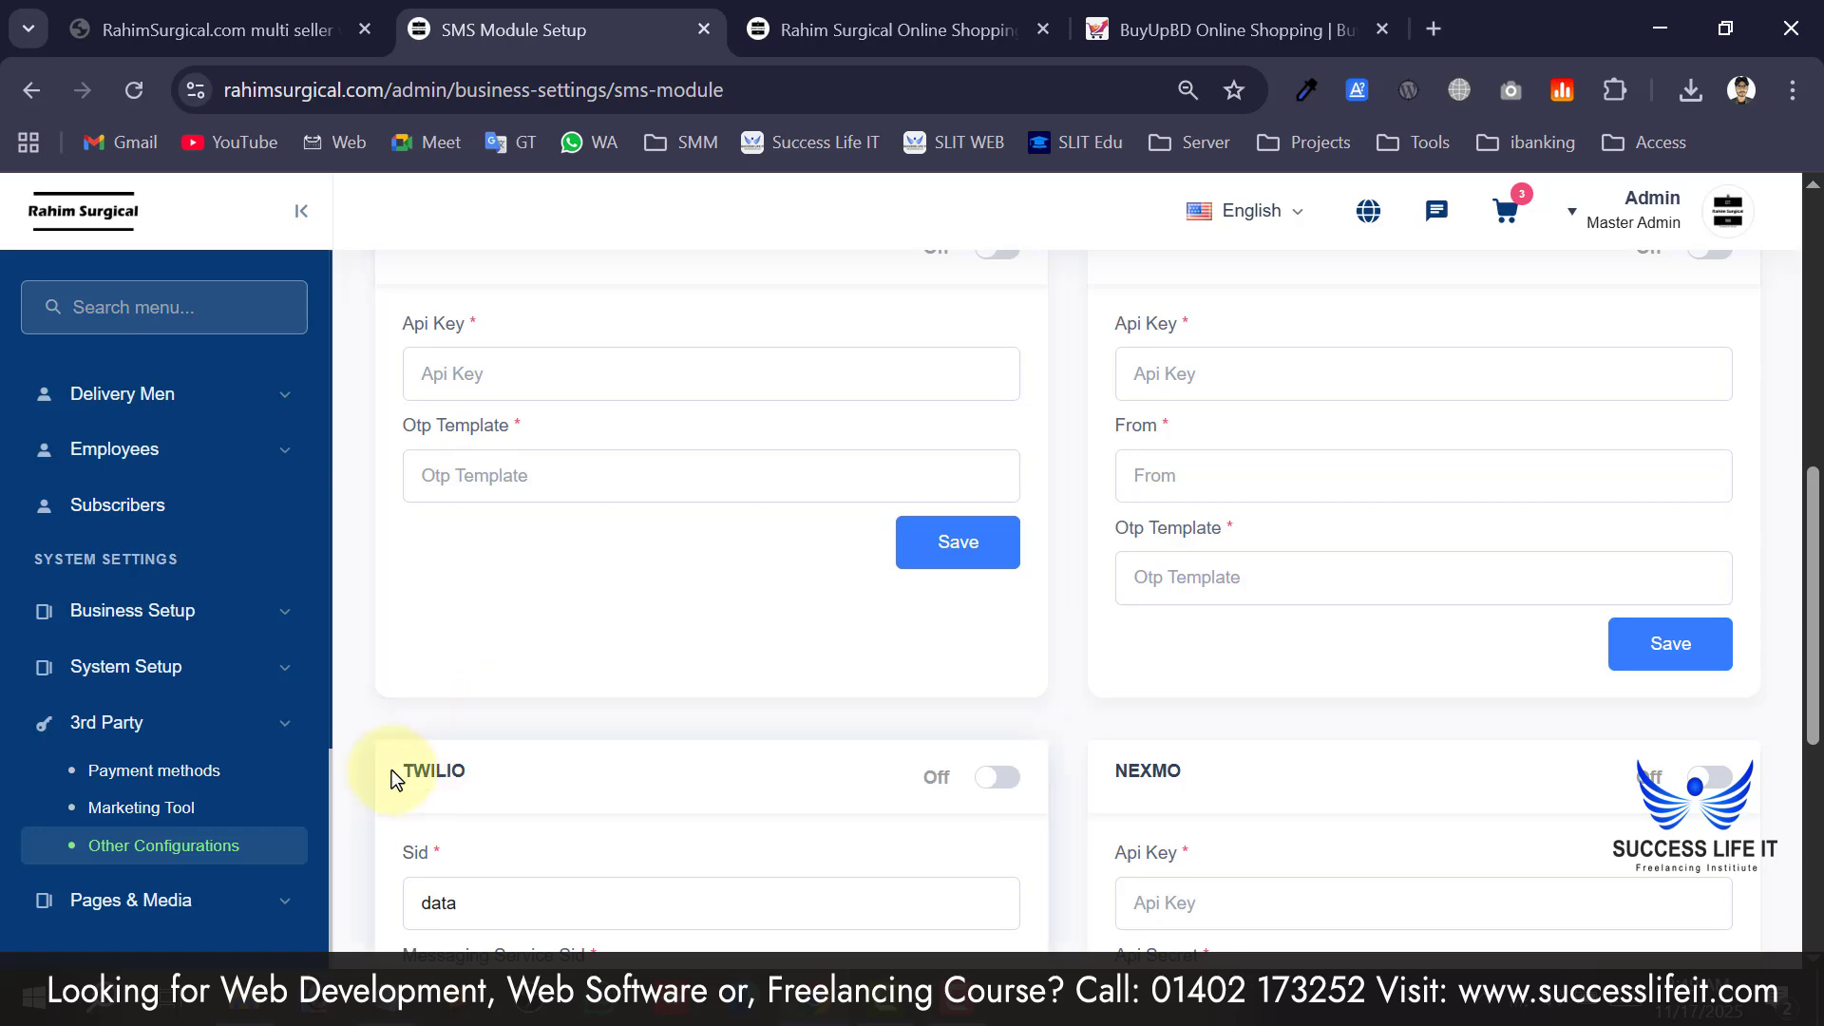
pyautogui.scroll(-6, 500, 780)
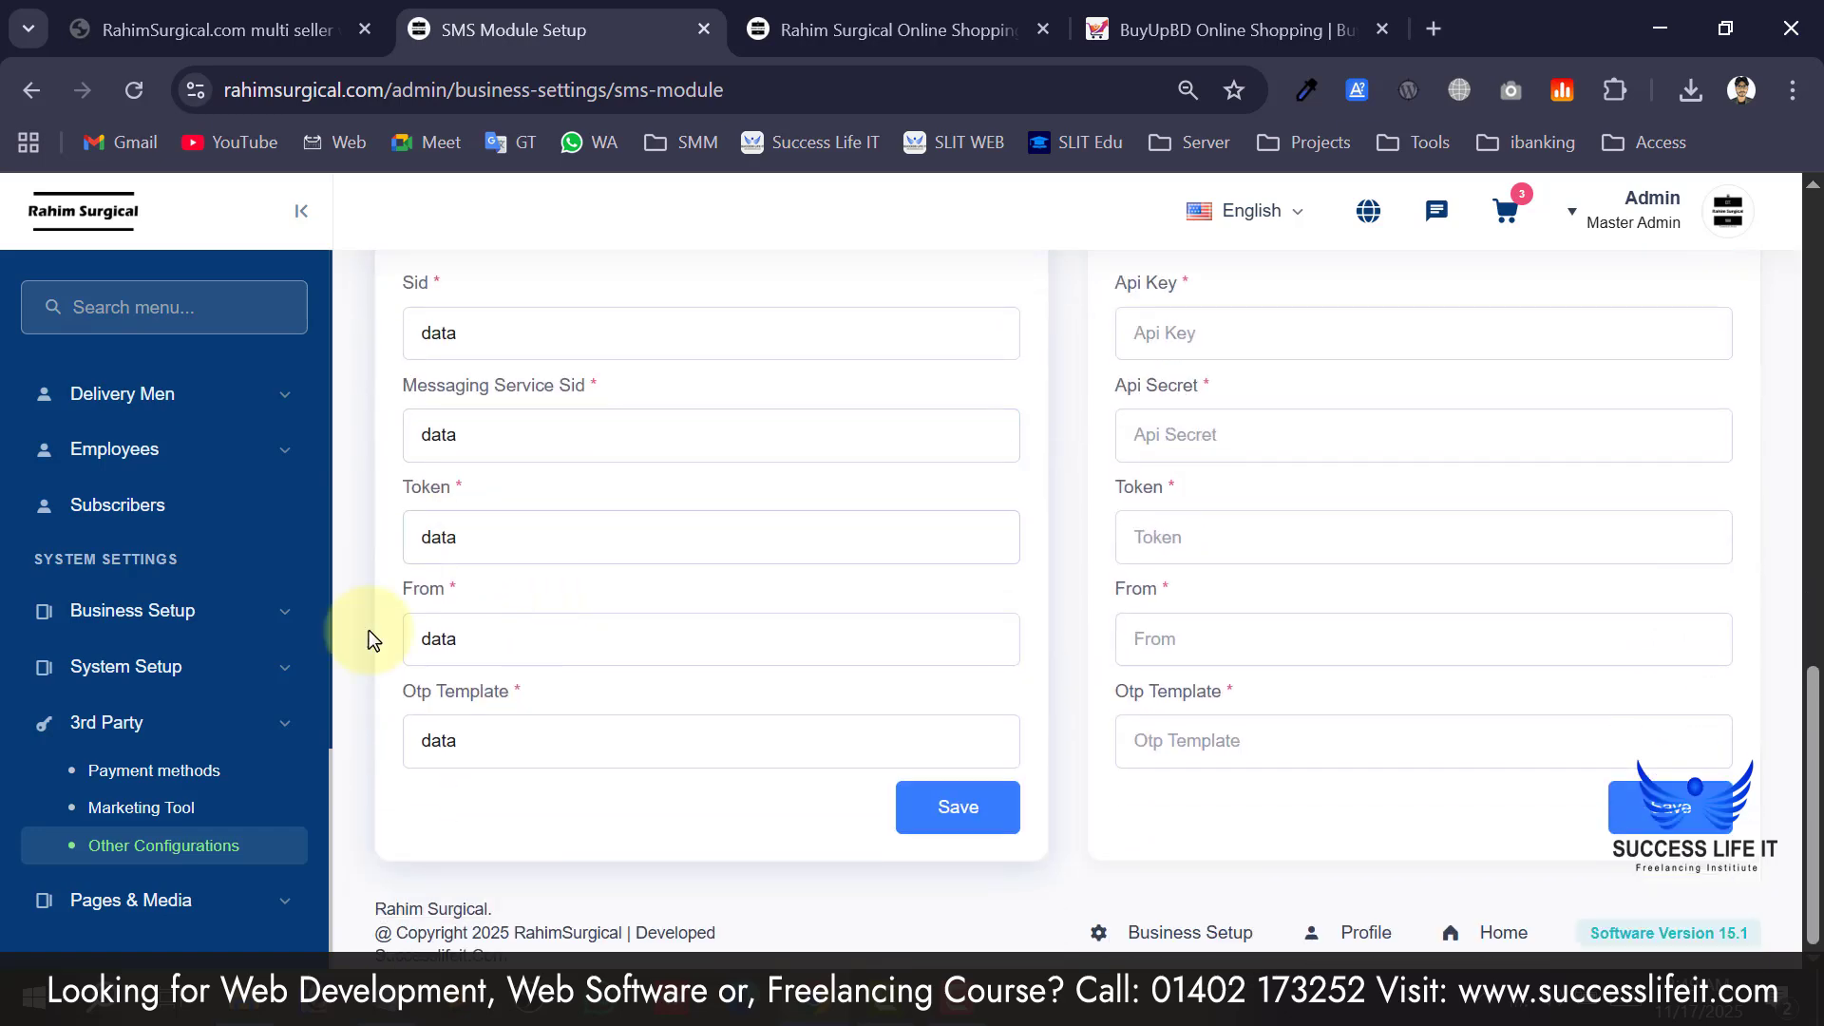
pyautogui.scroll(12, 1007, 818)
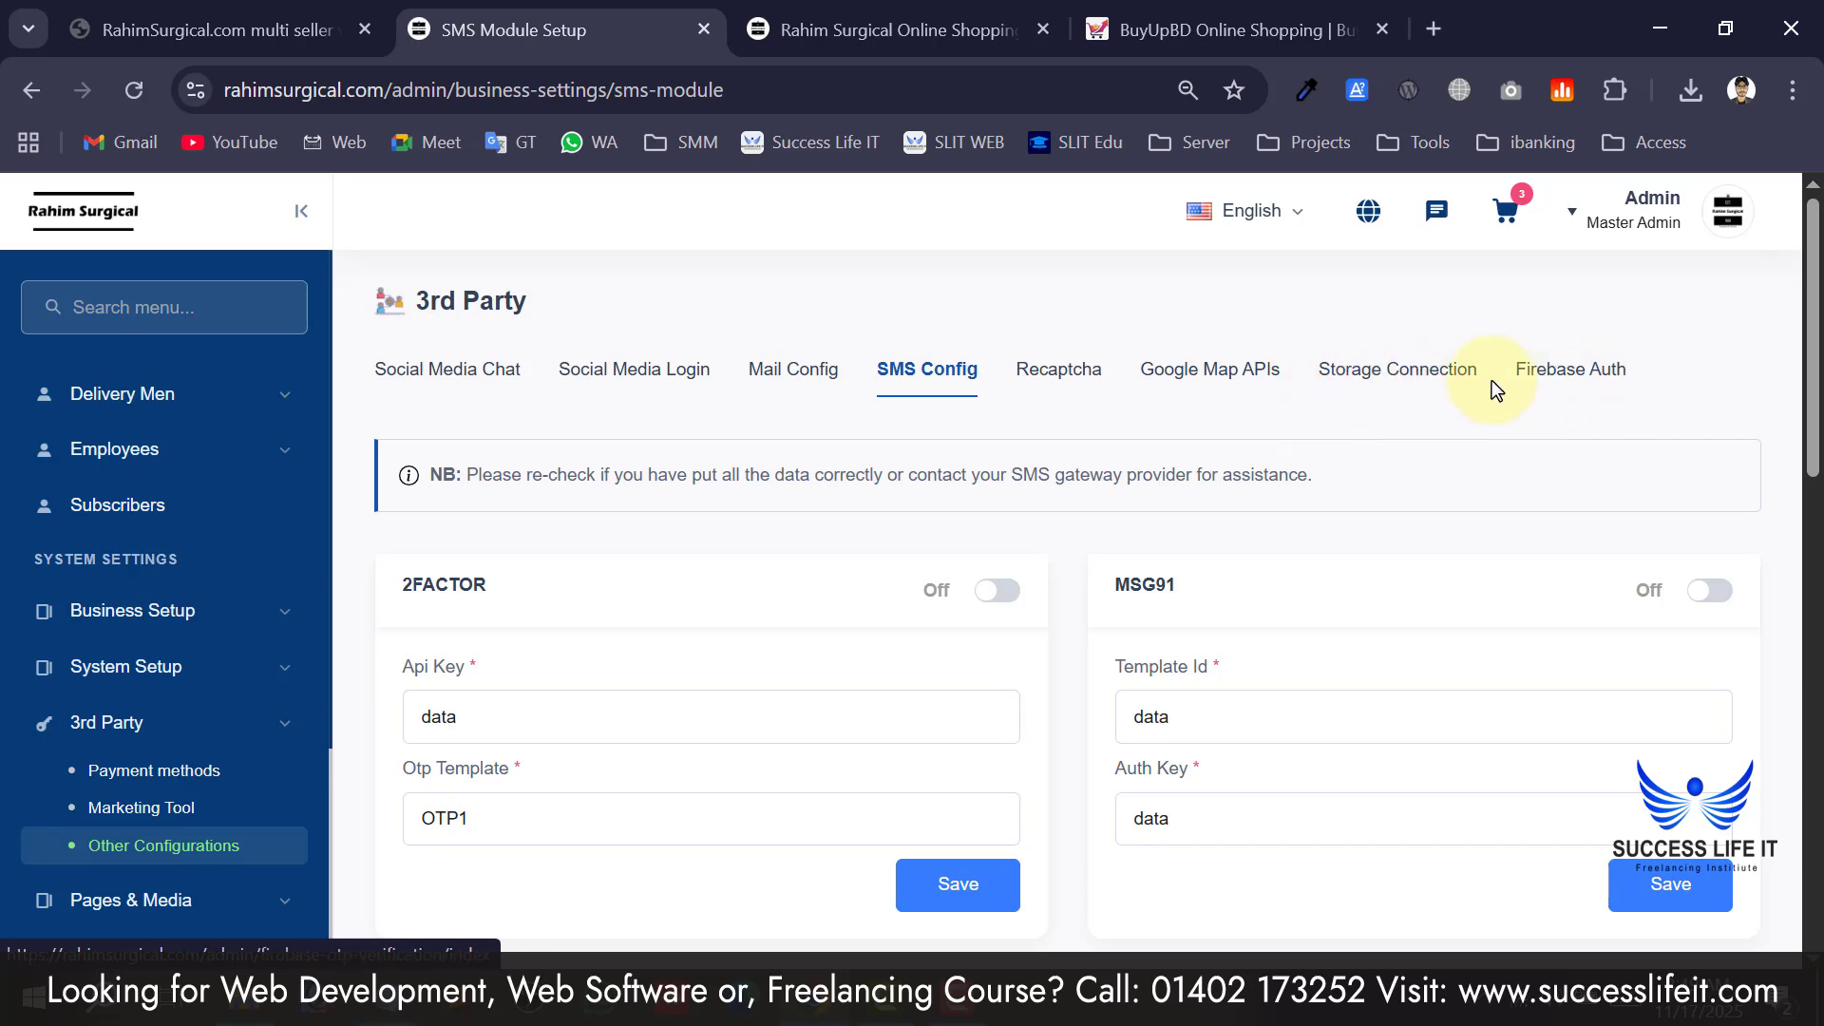
pyautogui.scroll(-9, 1319, 446)
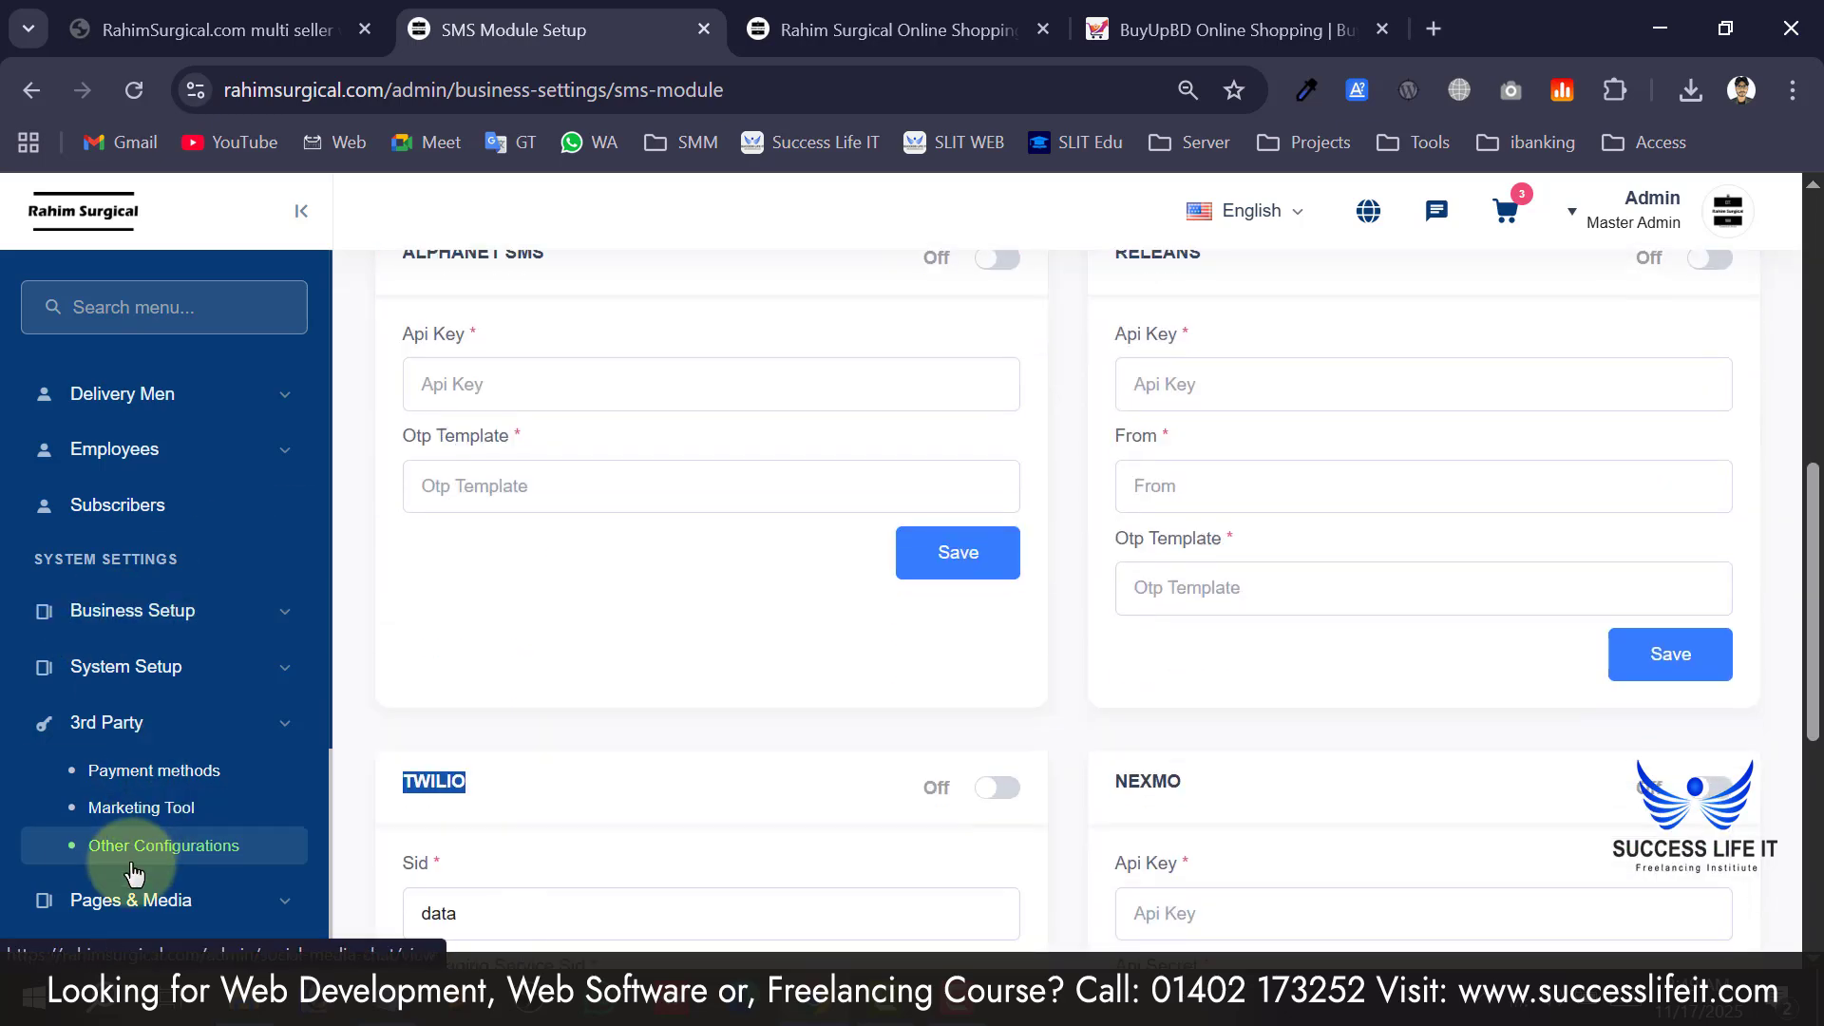
# Expand Pages & Media settings, then read the storefront's Refund Policy page.
pyautogui.click(85, 898)
pyautogui.scroll(-1, 138, 903)
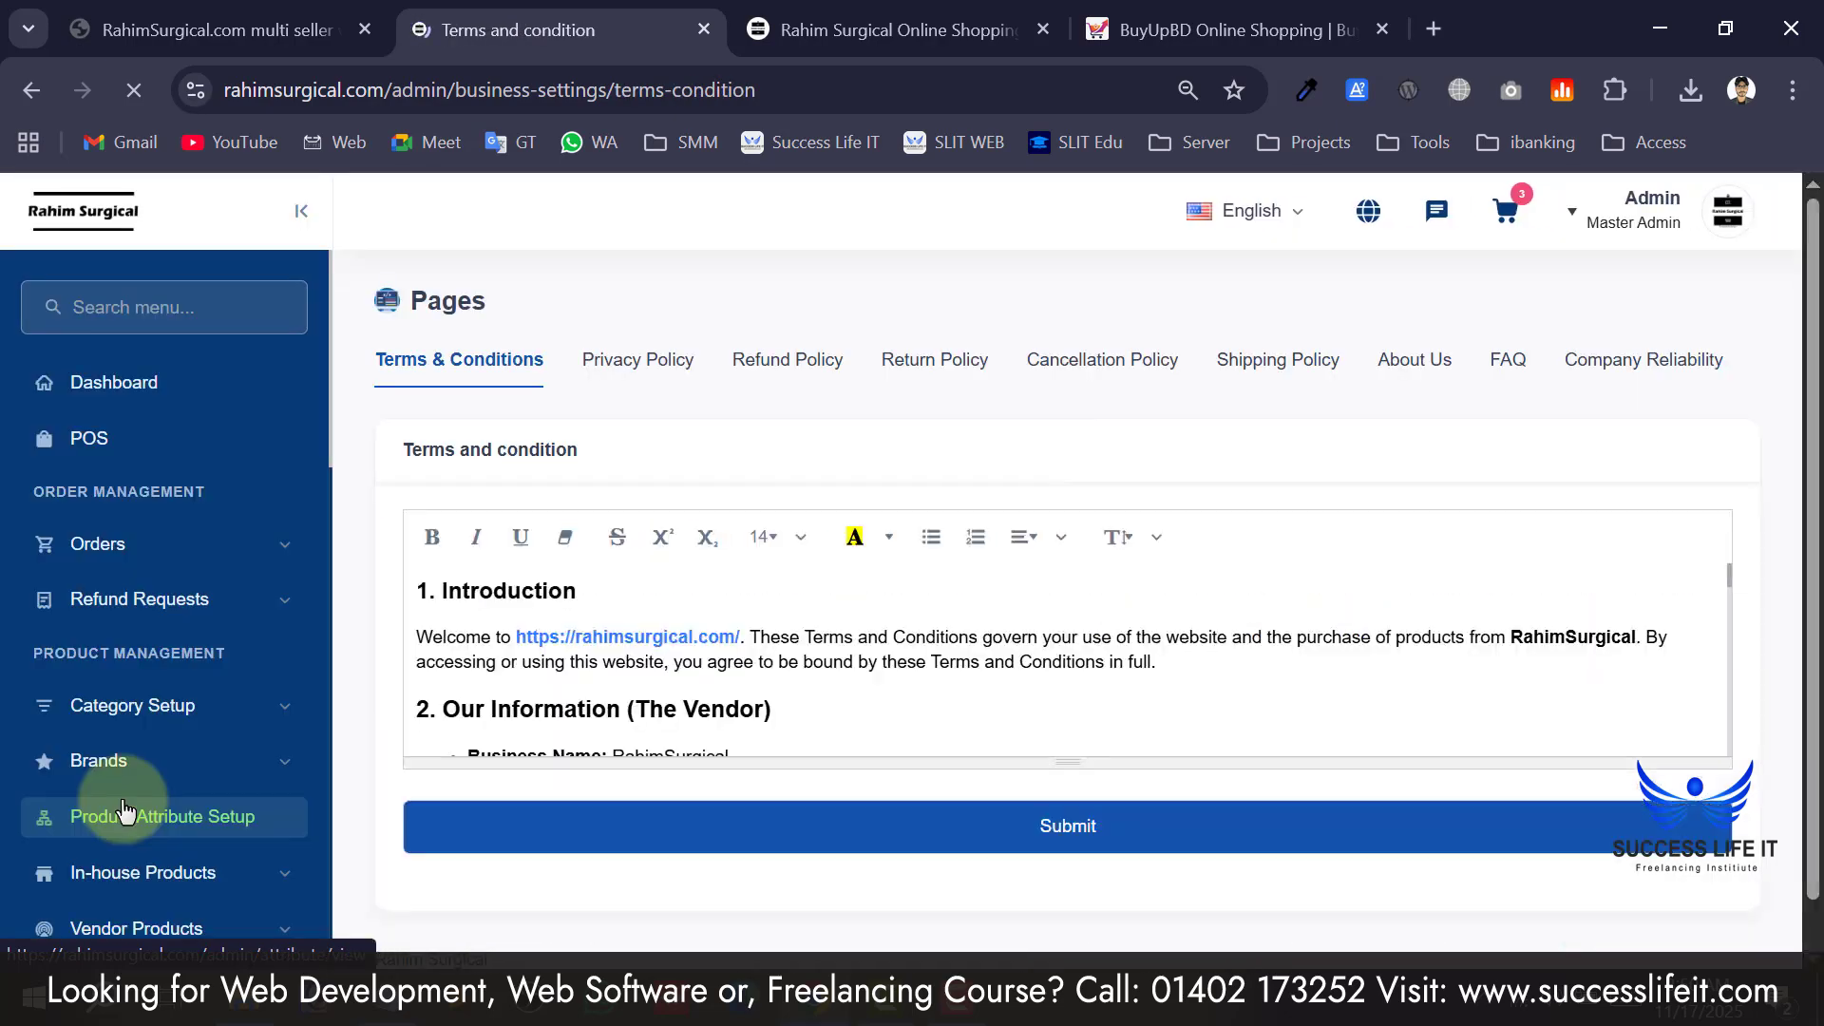
pyautogui.click(988, 31)
pyautogui.scroll(-20, 918, 602)
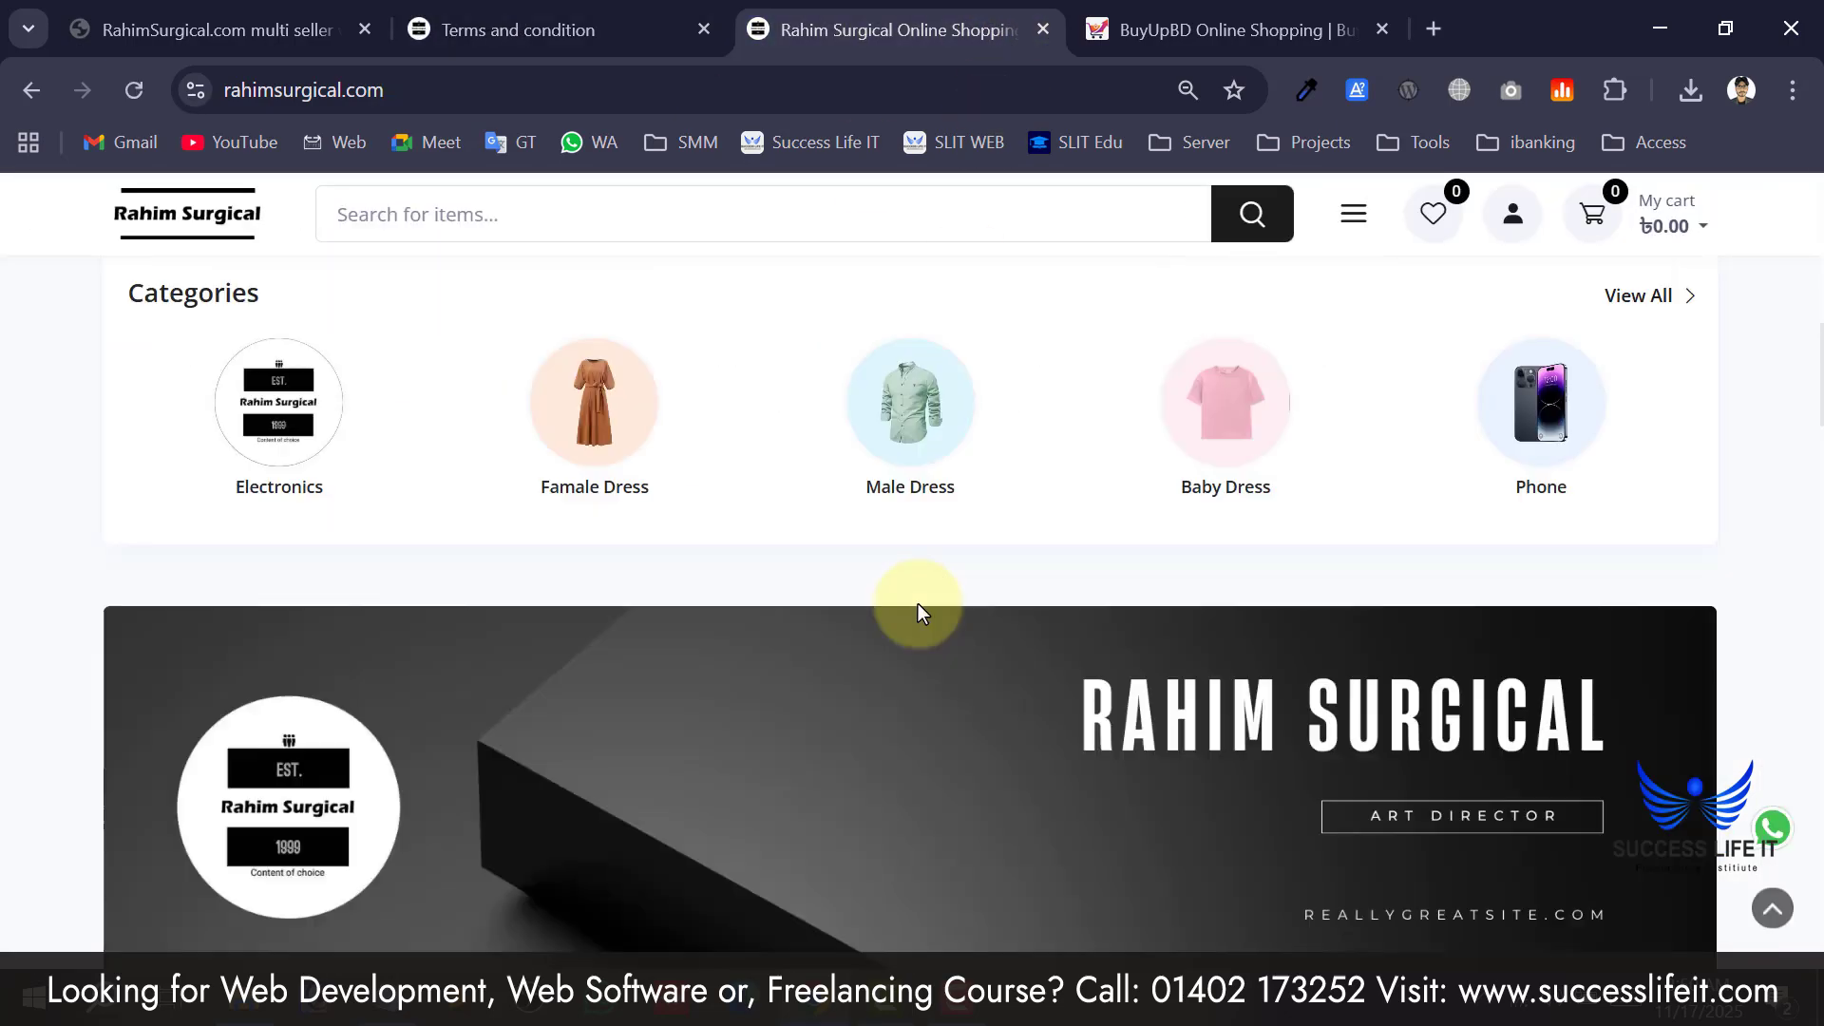
pyautogui.scroll(-4, 909, 625)
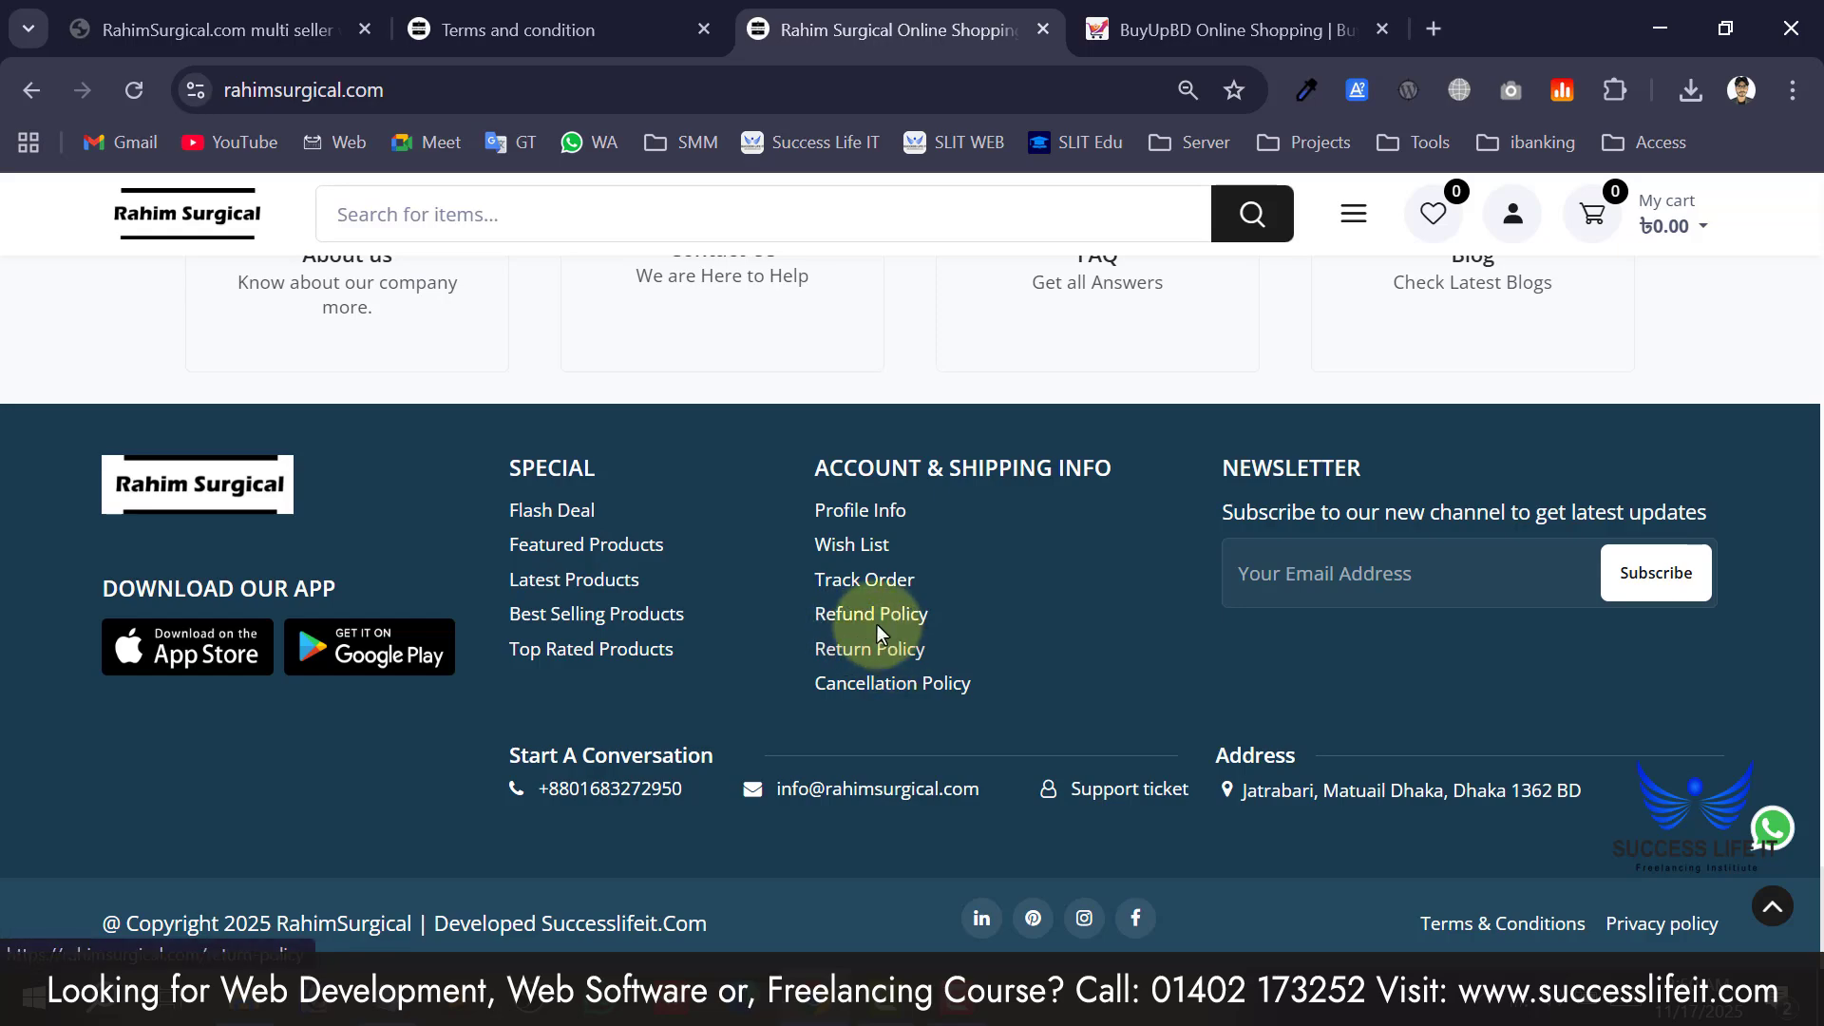
pyautogui.scroll(-7, 807, 627)
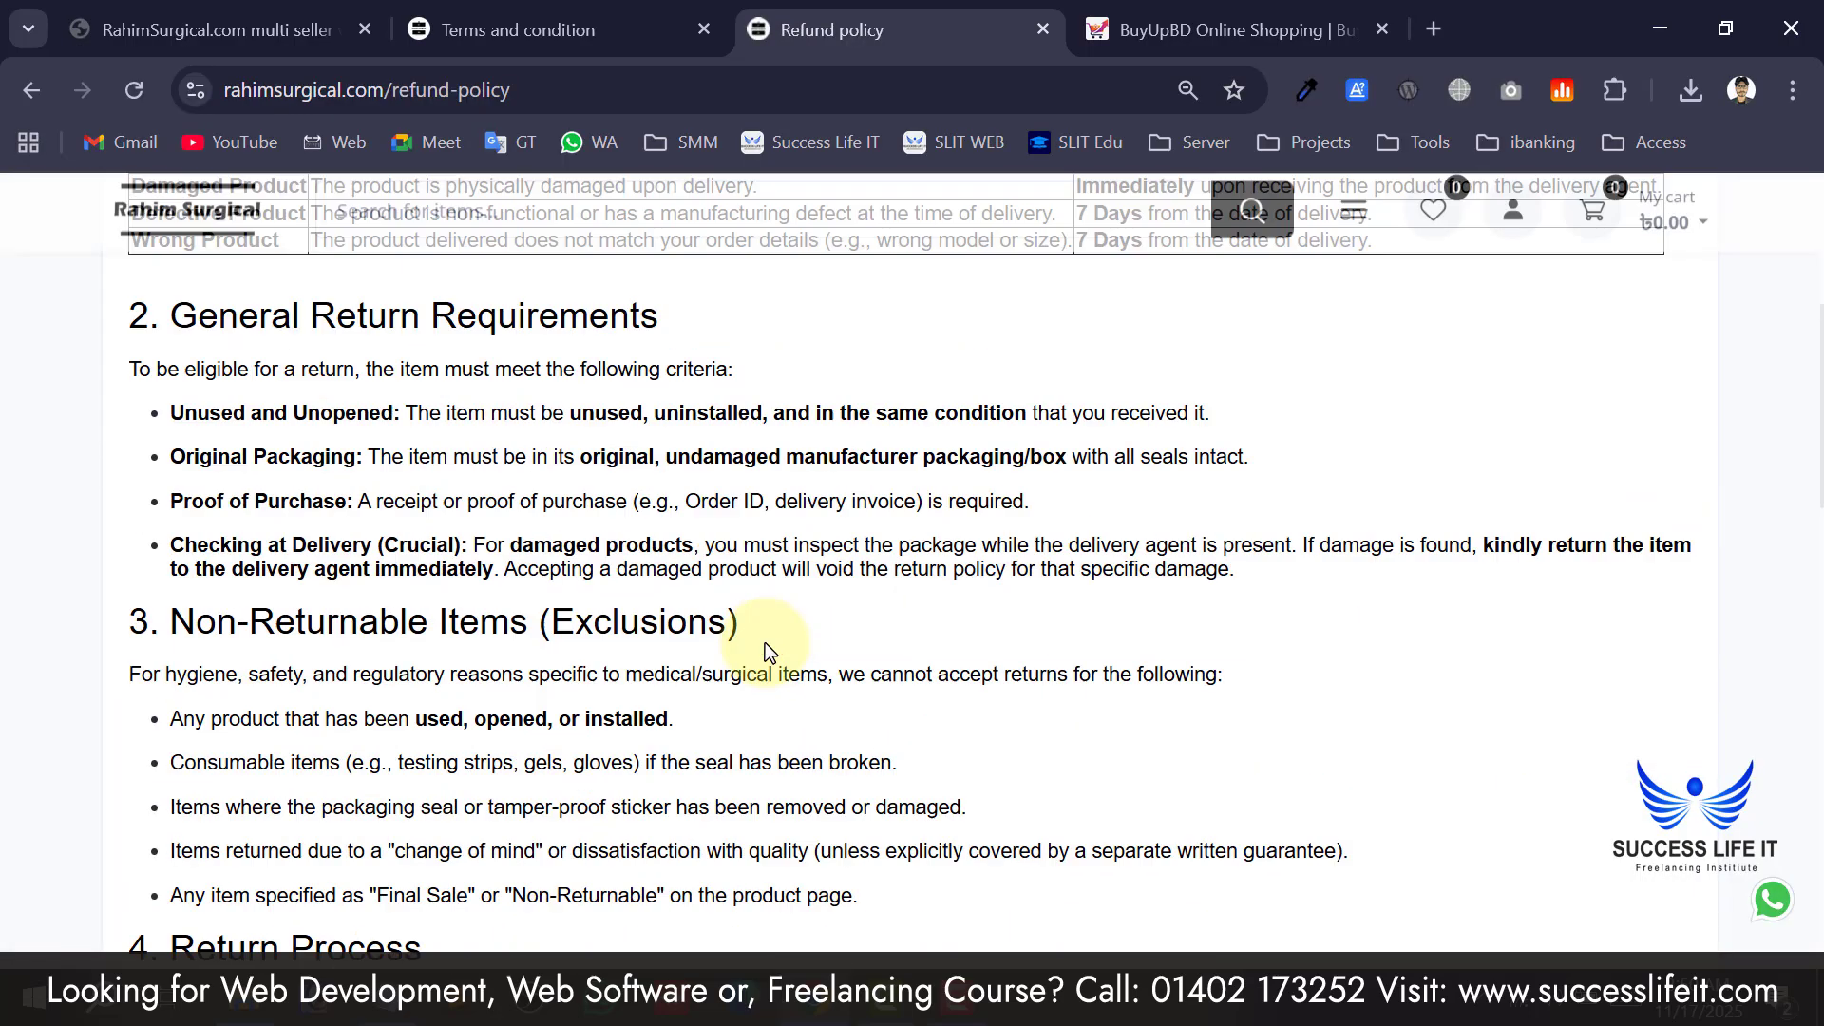
pyautogui.scroll(5, 765, 643)
pyautogui.moveTo(197, 406); pyautogui.dragTo(464, 802)
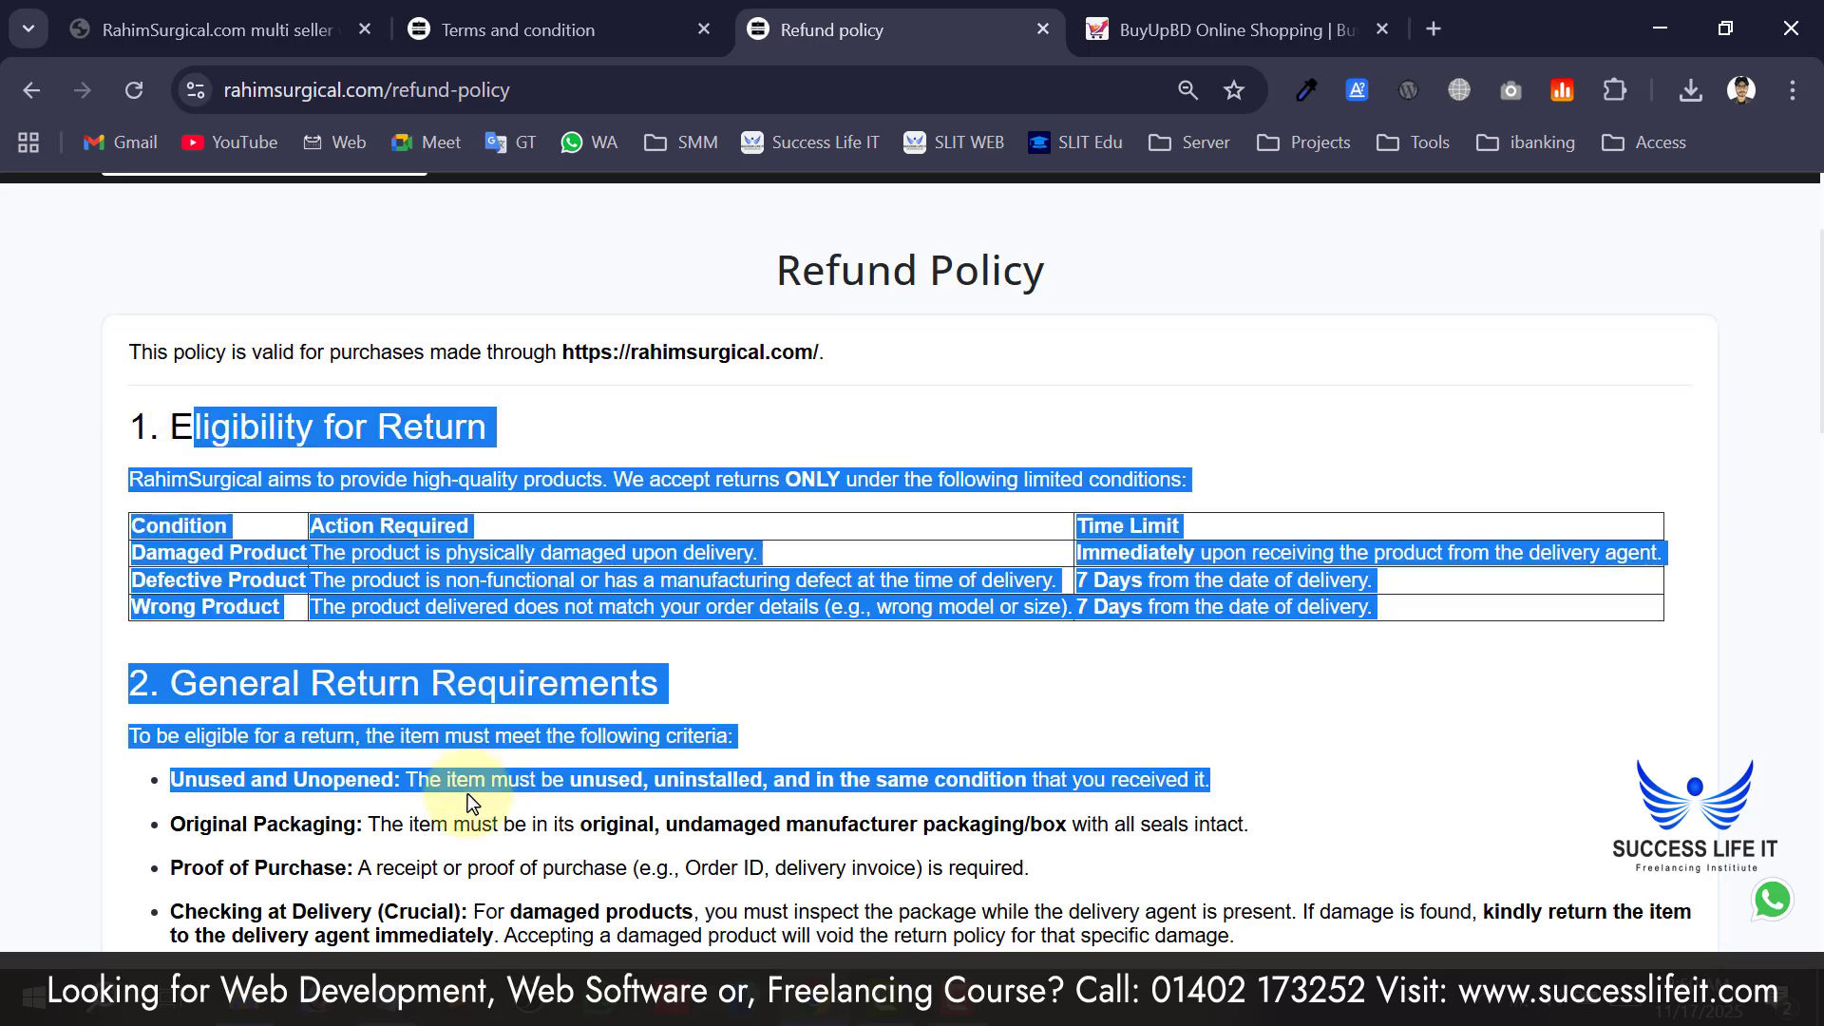
pyautogui.scroll(-15, 470, 778)
pyautogui.scroll(15, 470, 771)
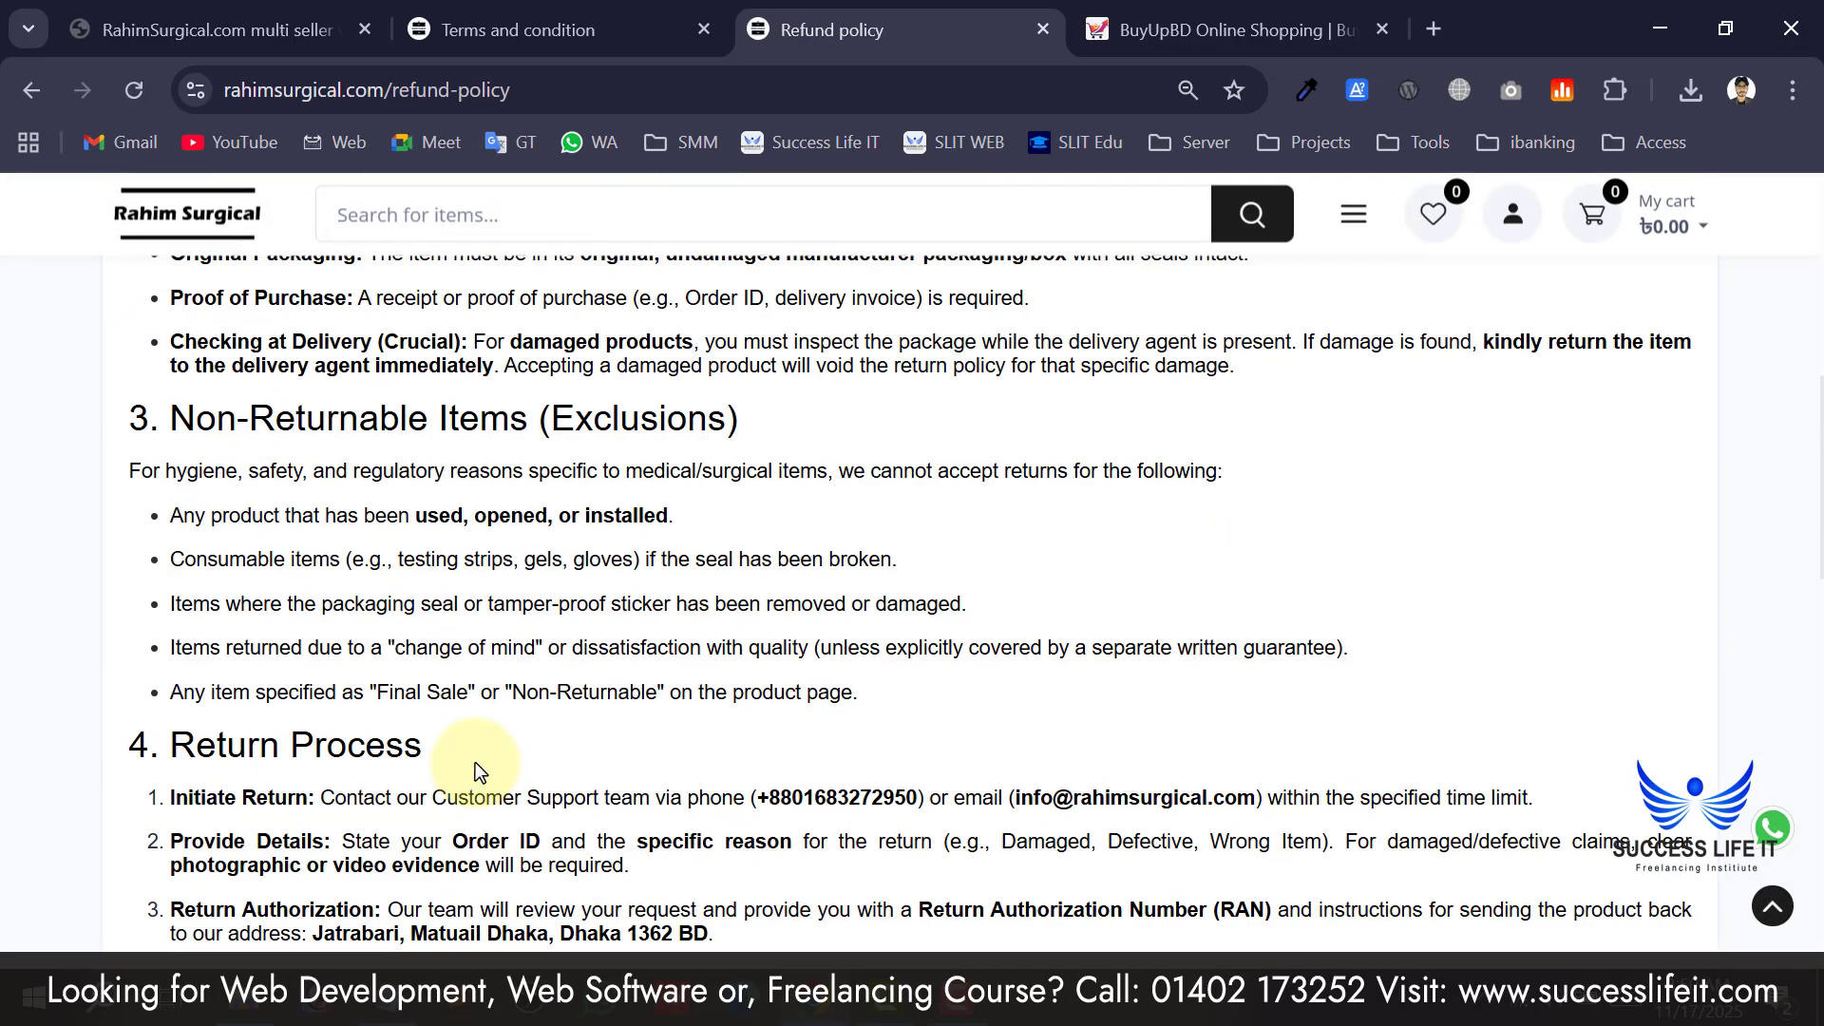
pyautogui.click(385, 604)
pyautogui.scroll(-18, 475, 570)
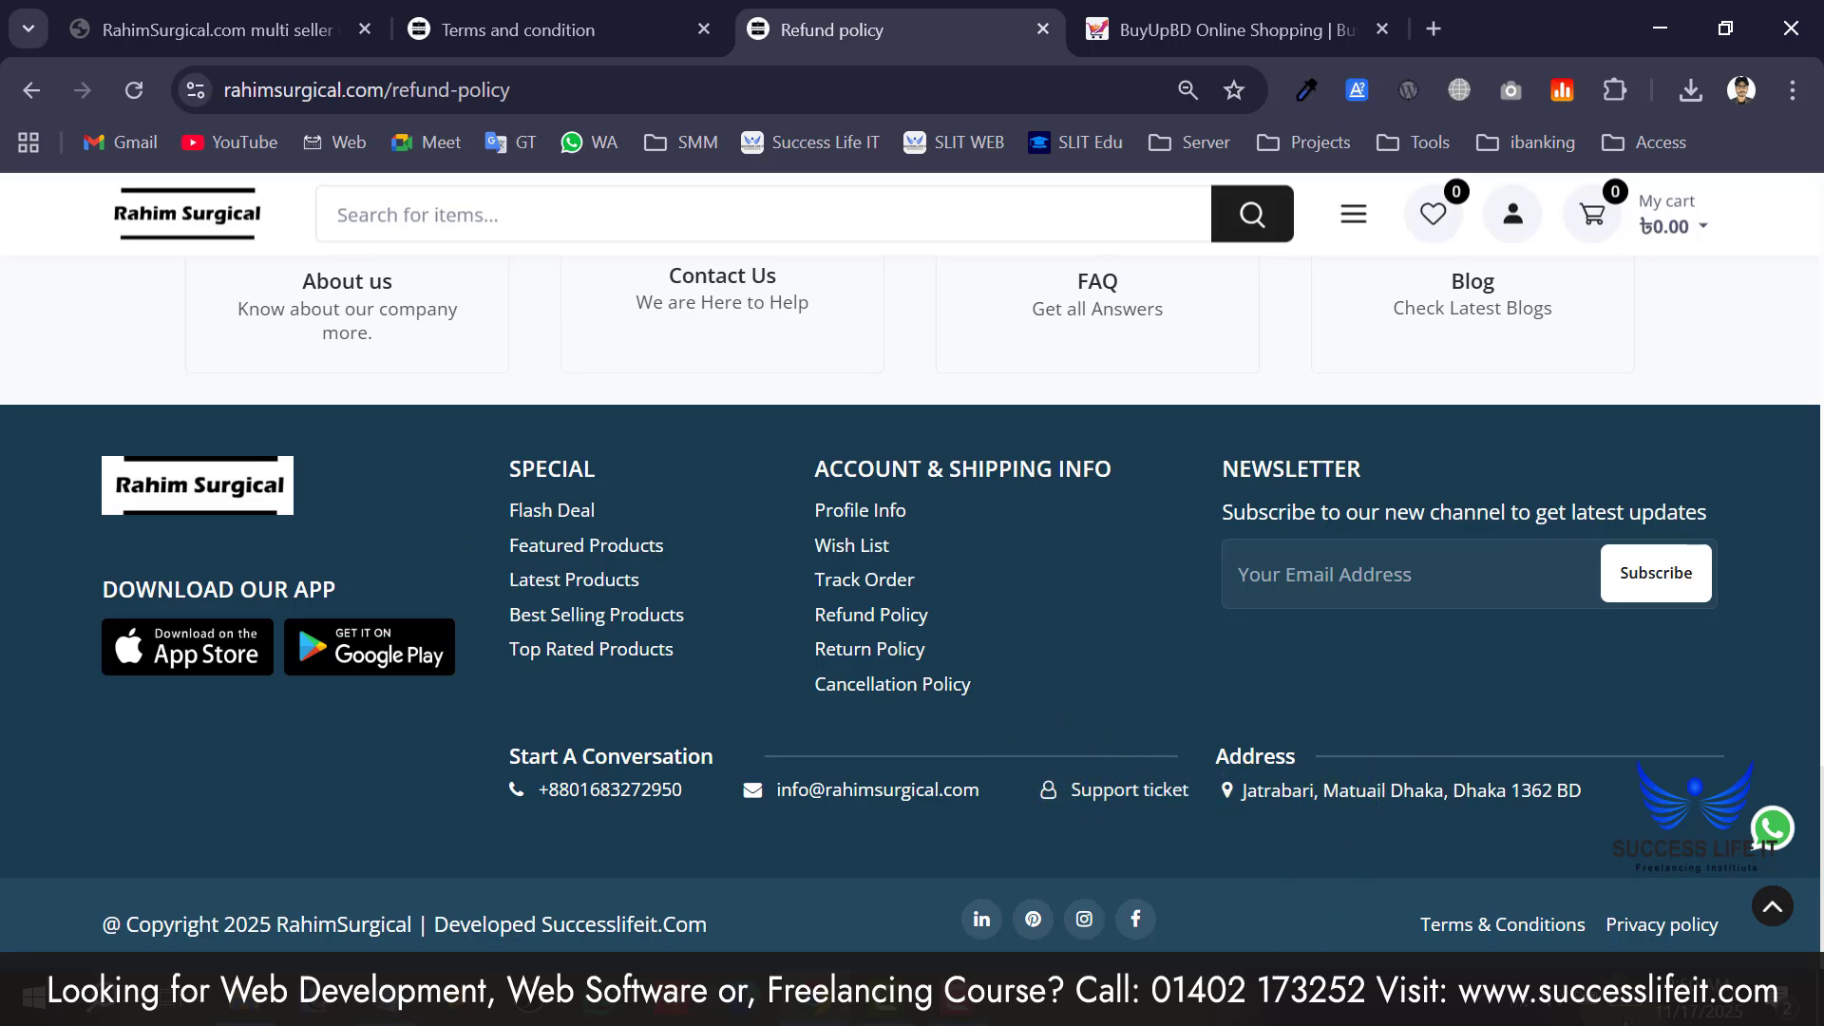
# Read the storefront Terms & Conditions, then compare with the admin Terms editor.
pyautogui.click(1541, 927)
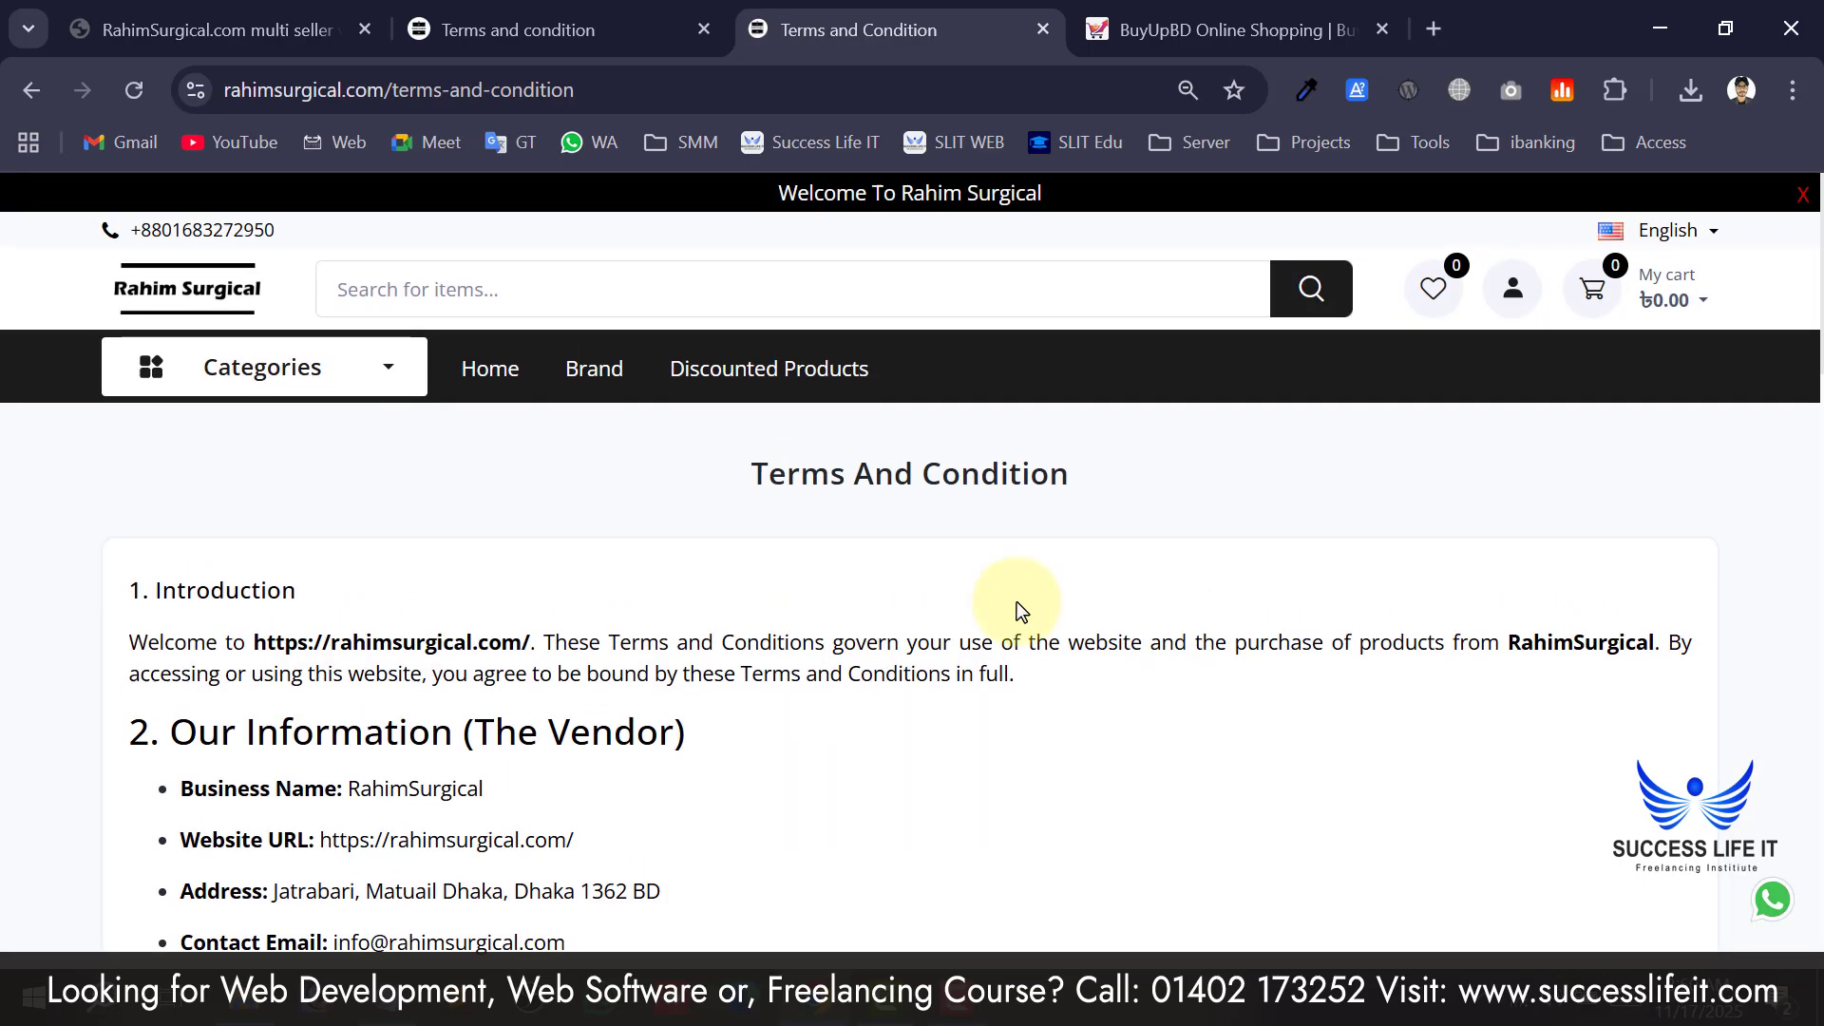
pyautogui.scroll(-4, 855, 646)
pyautogui.scroll(-12, 731, 679)
pyautogui.scroll(15, 726, 675)
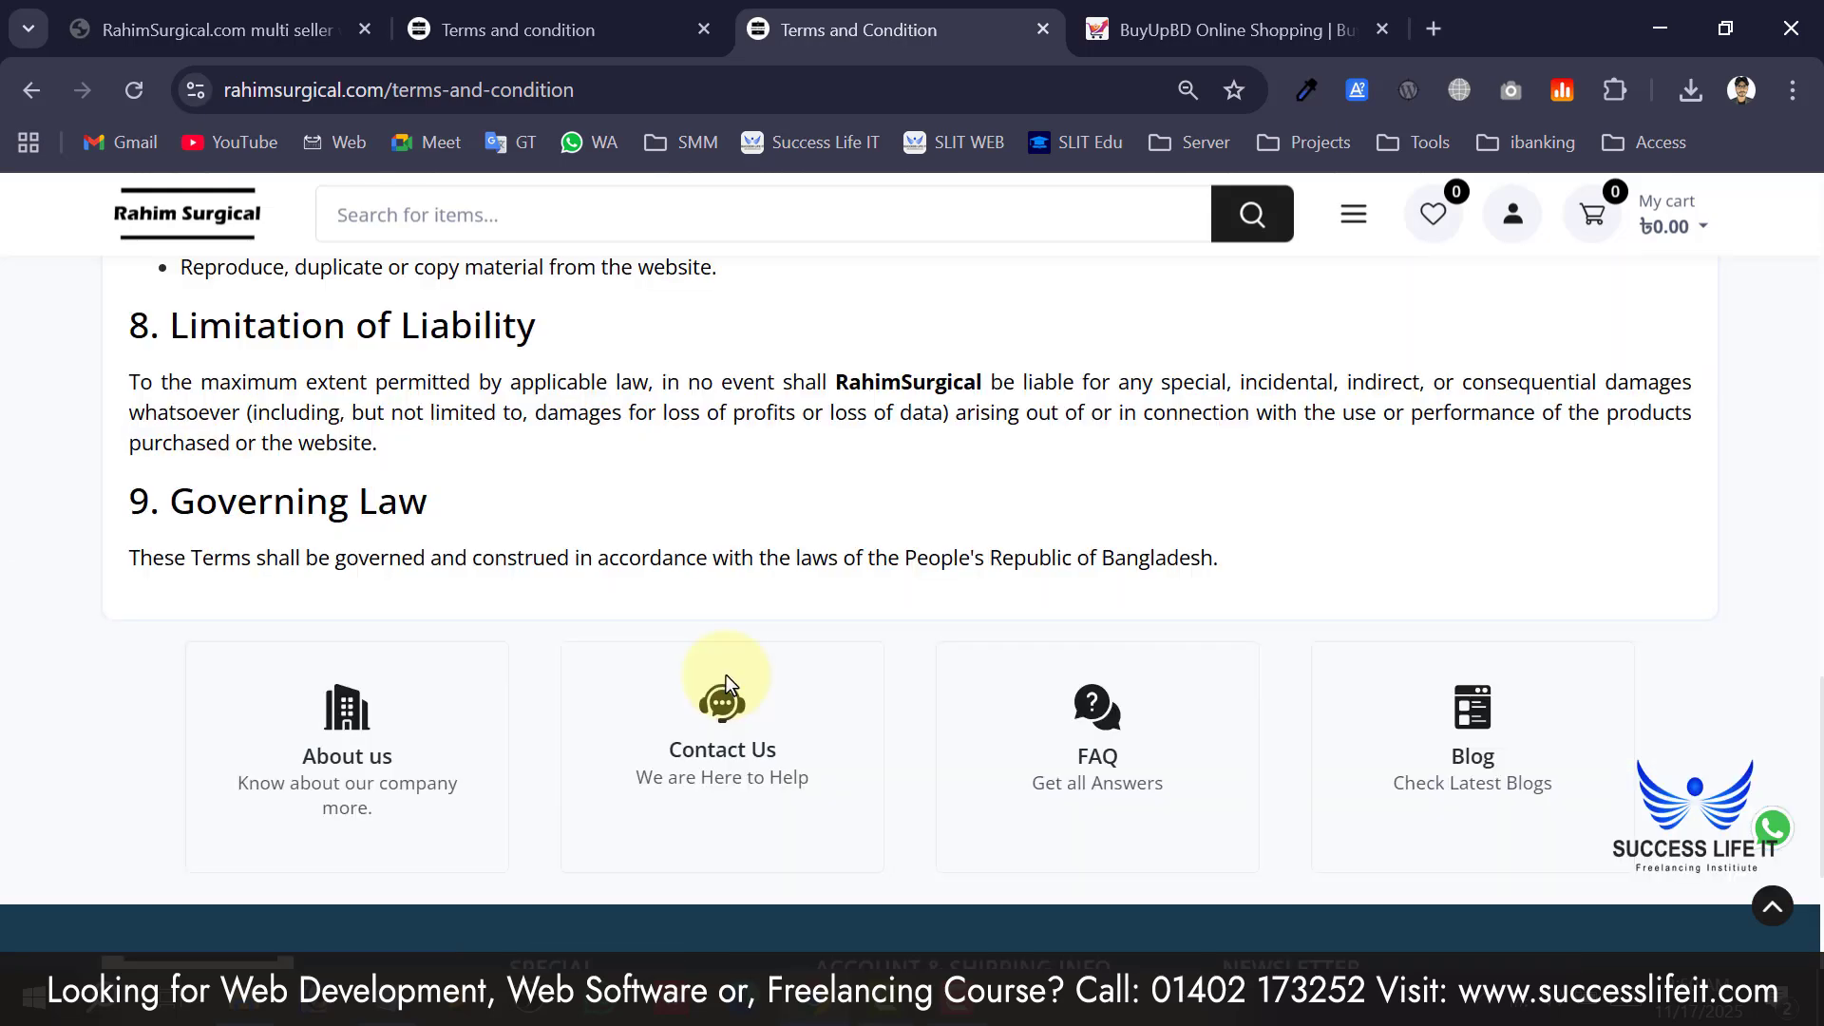
pyautogui.scroll(2, 726, 675)
pyautogui.click(575, 24)
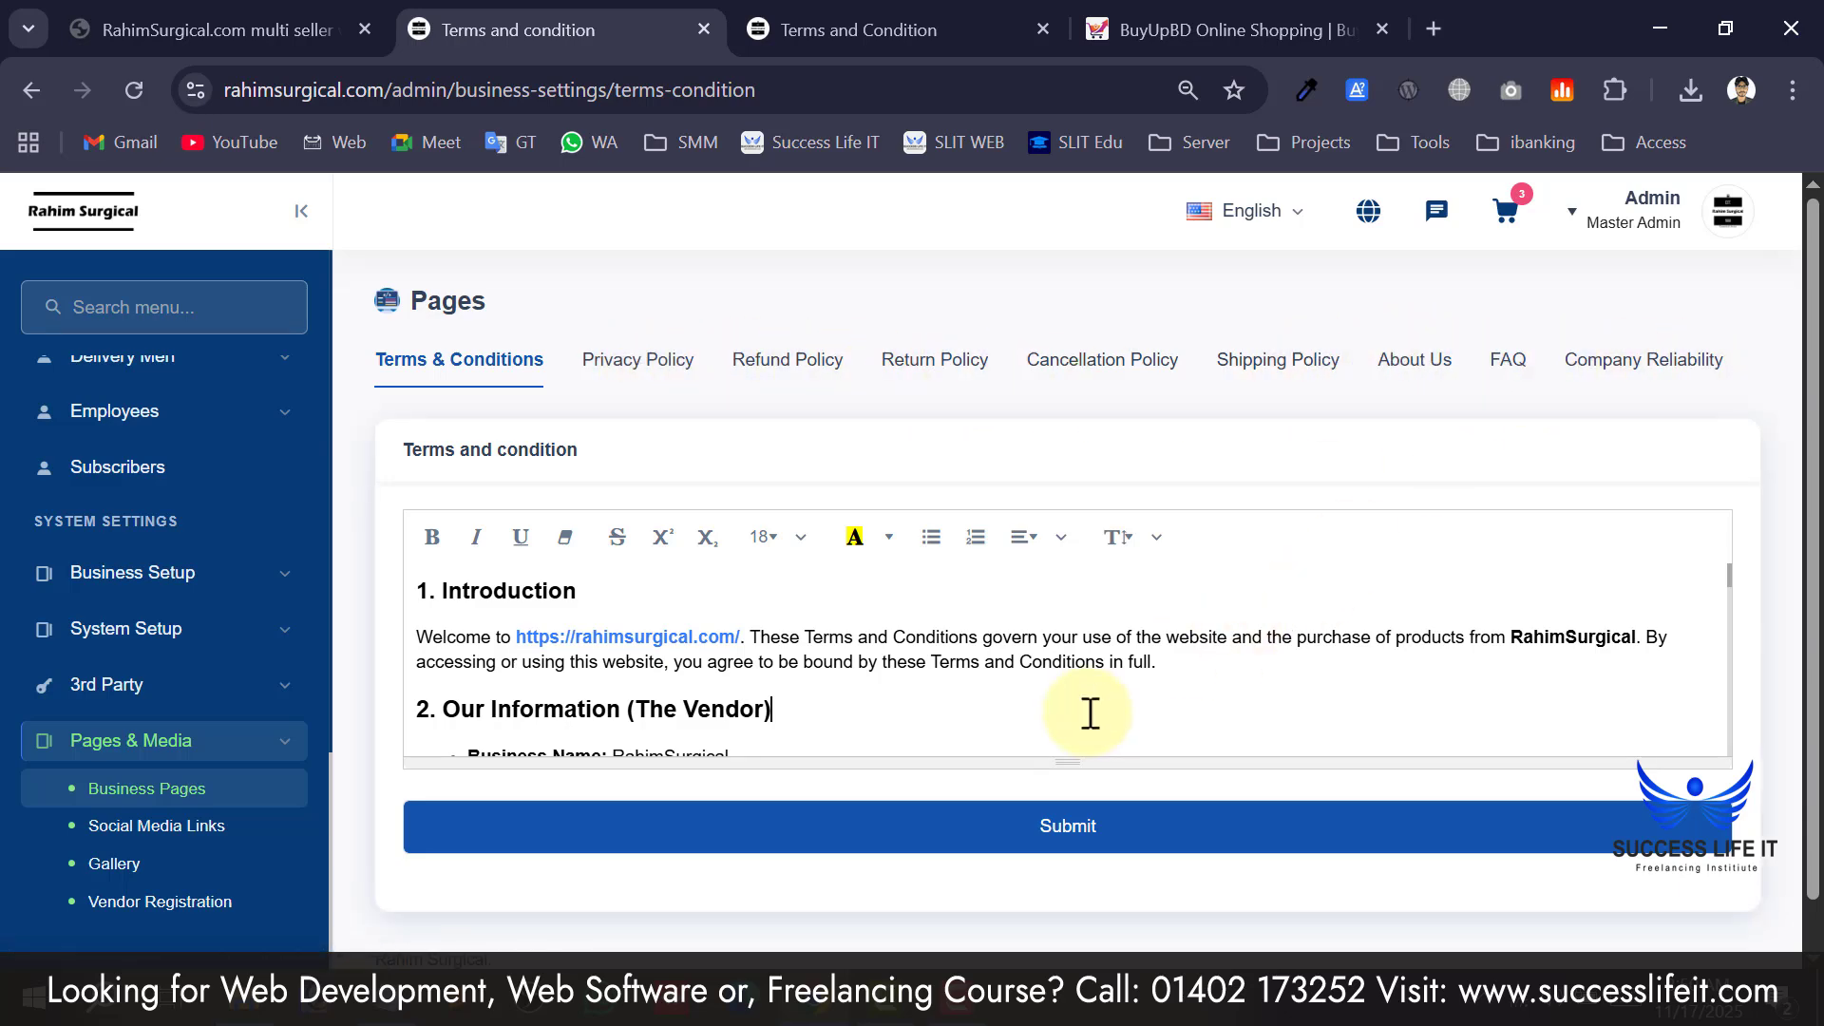
pyautogui.scroll(-5, 1091, 714)
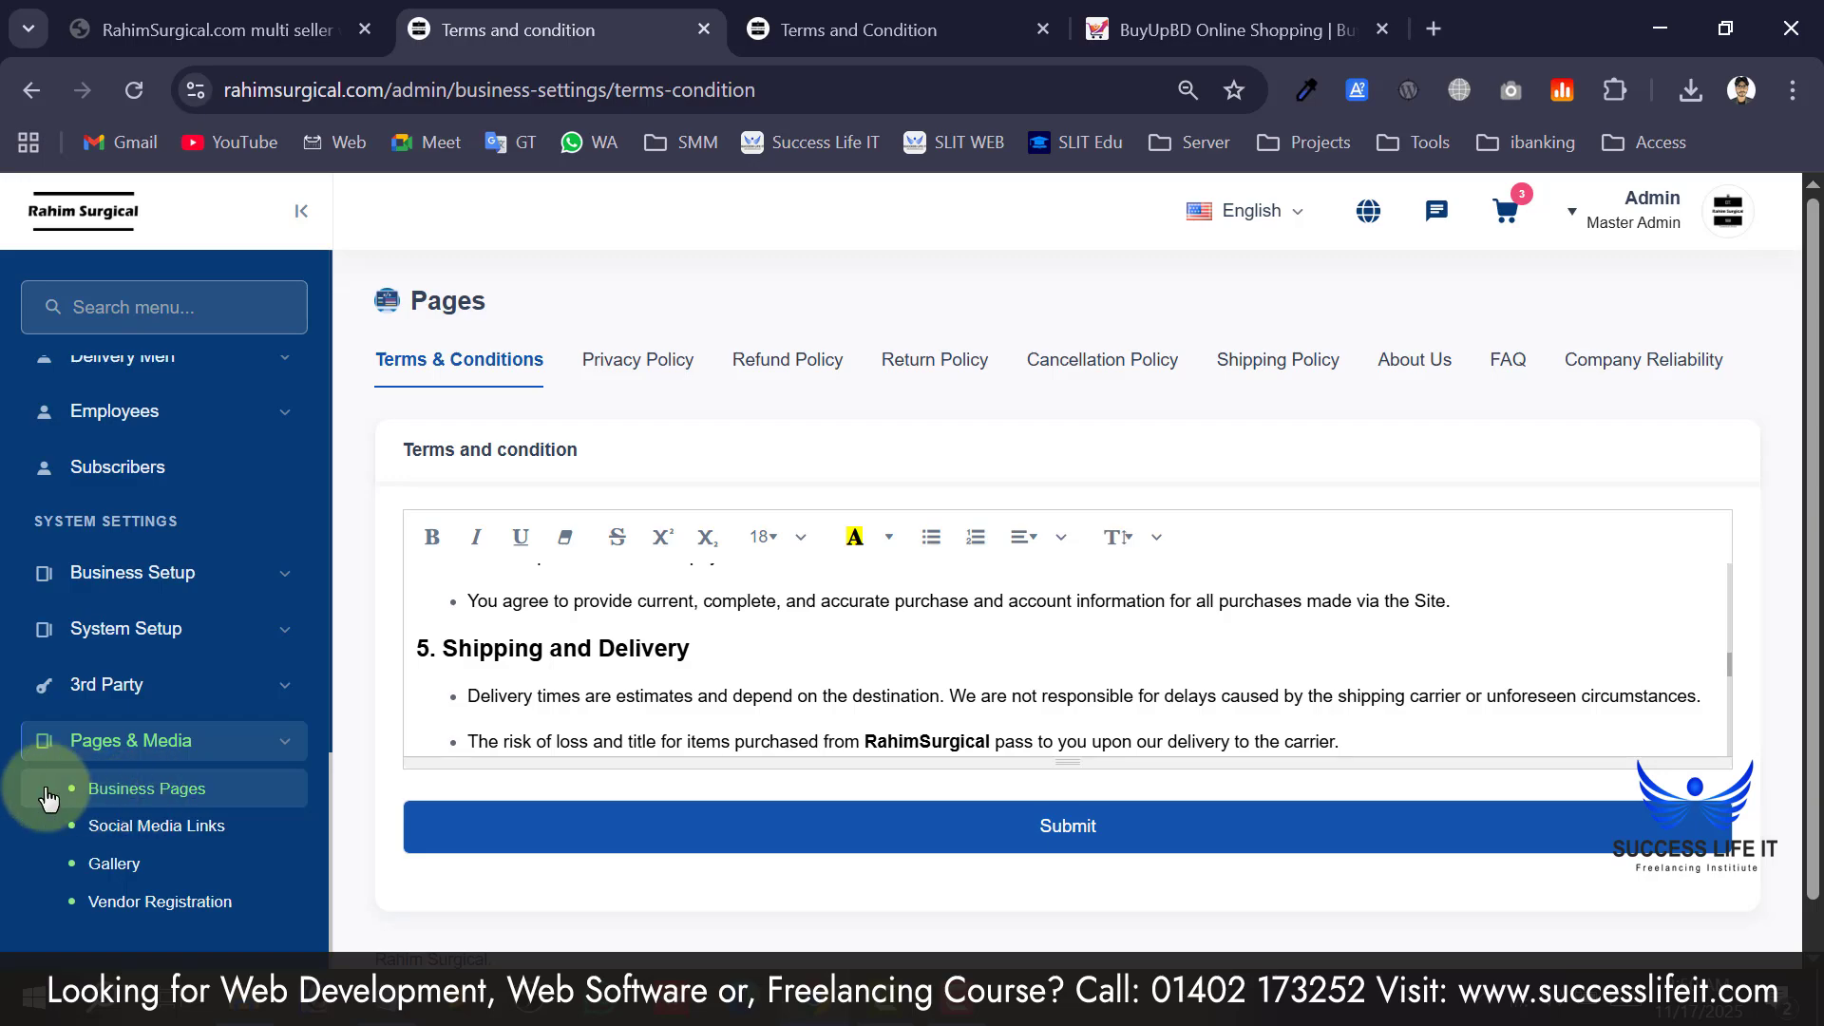
# Open the Social Media Links settings and compare them with the storefront terms page.
pyautogui.click(136, 844)
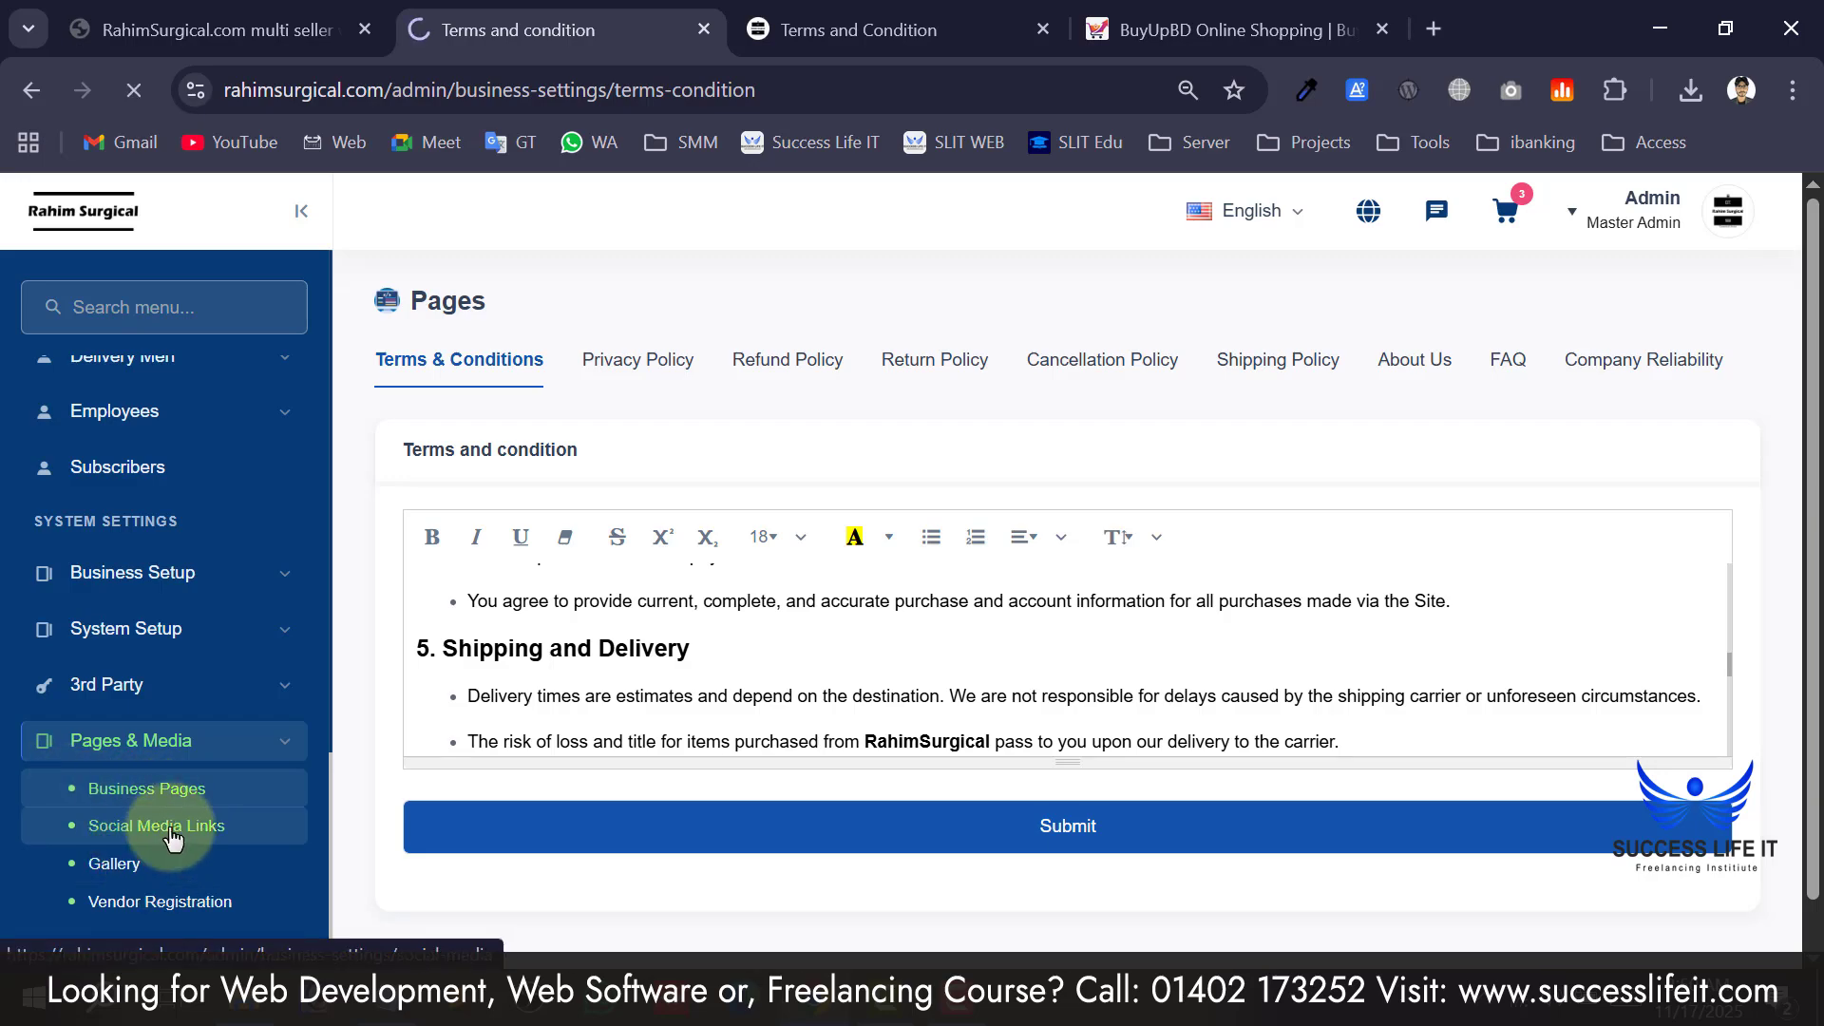
pyautogui.hotkey('ctrl', 'Tab')
pyautogui.scroll(-15, 1520, 513)
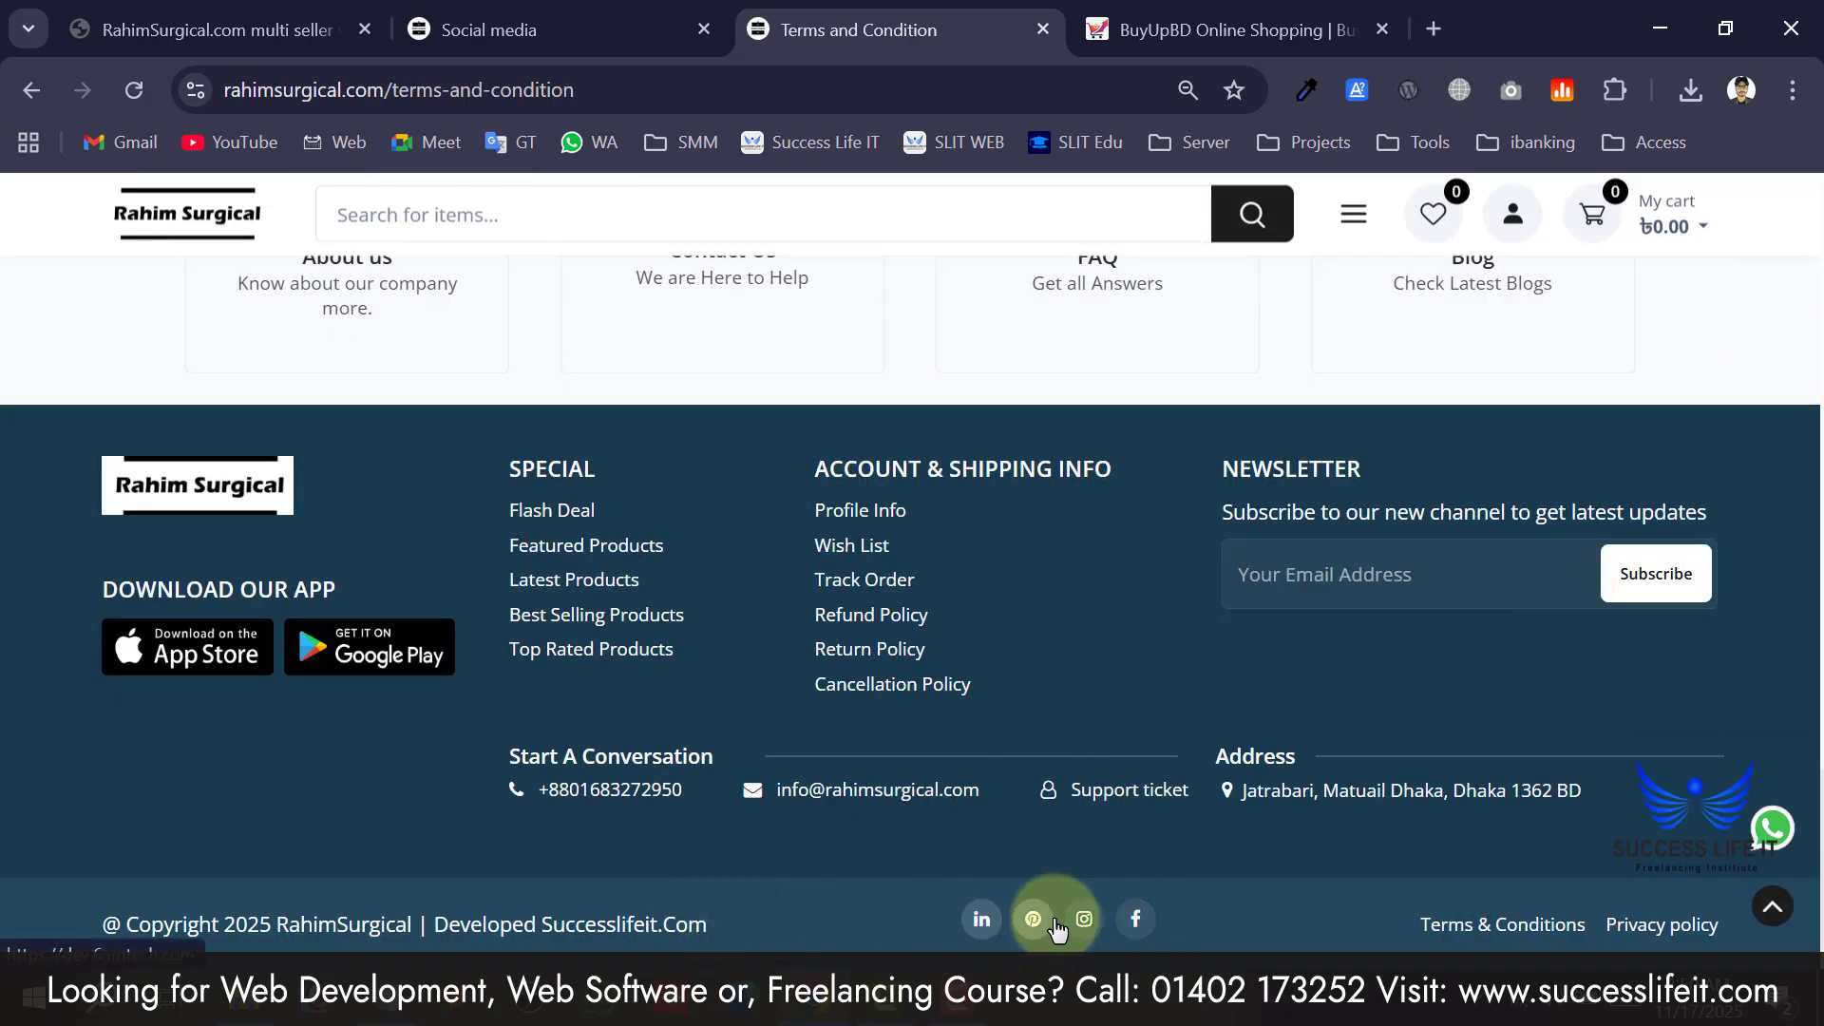
pyautogui.click(489, 29)
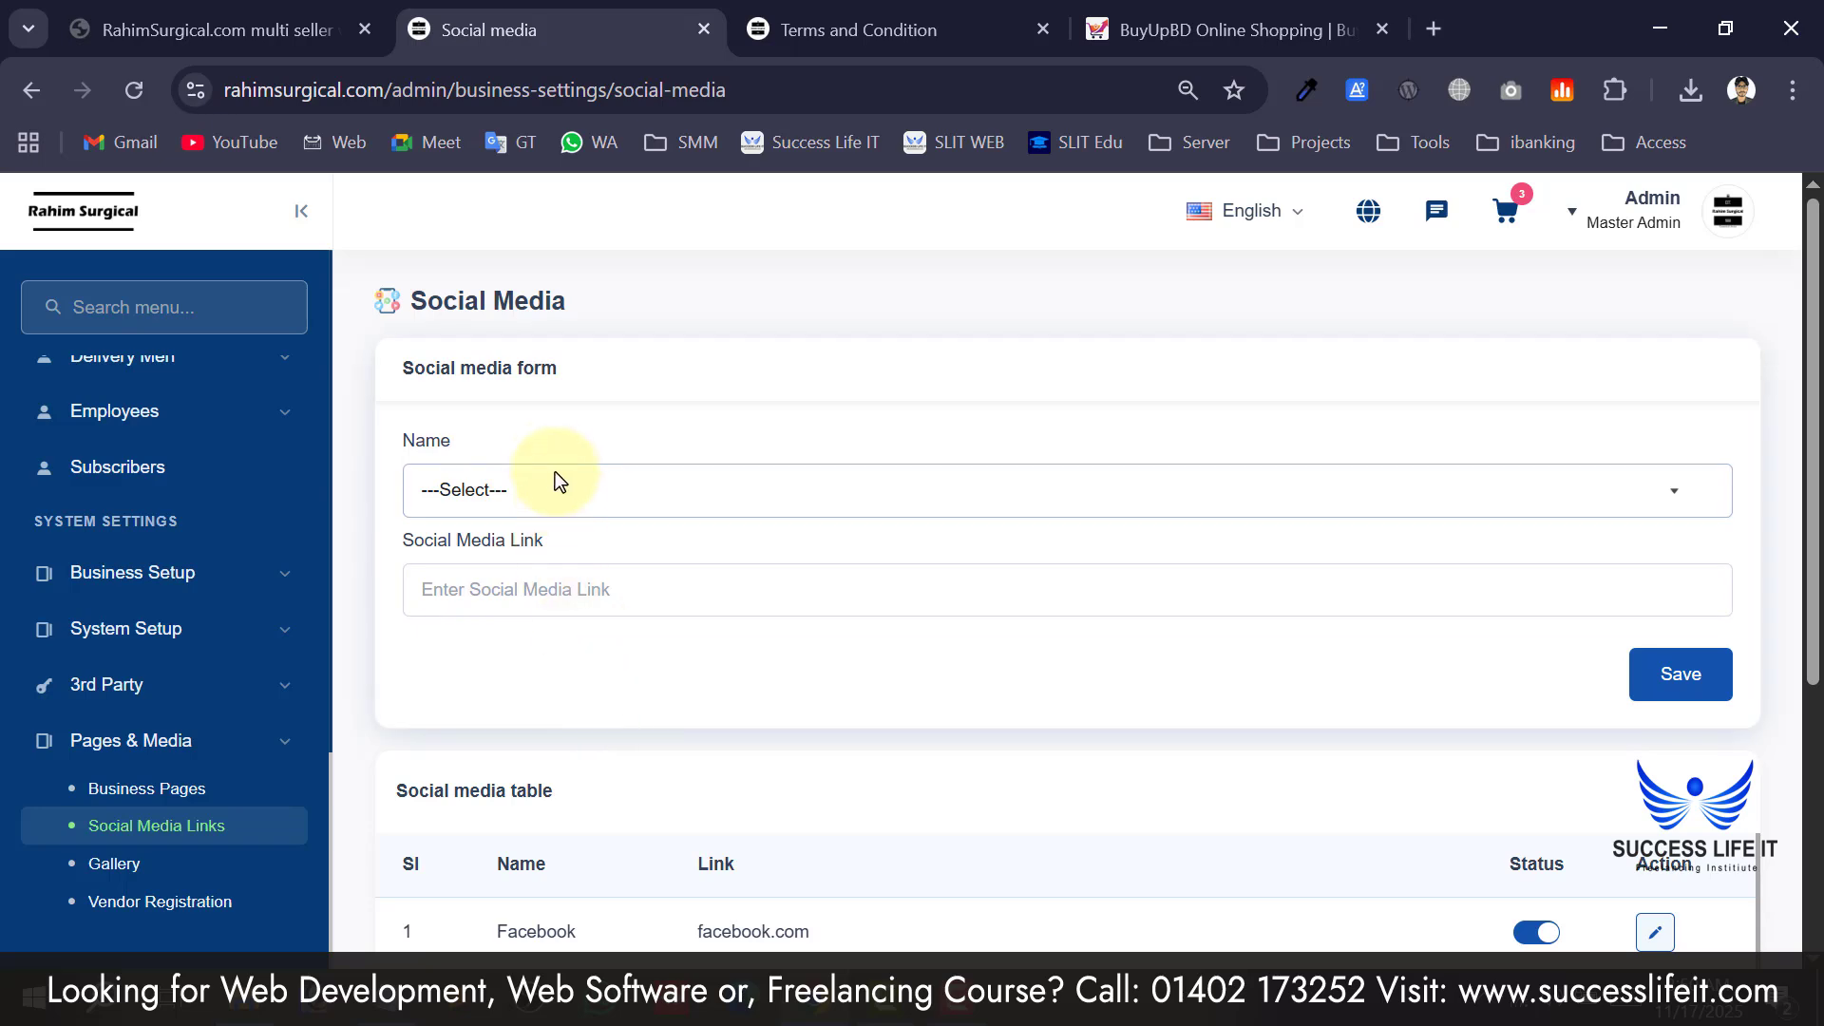
pyautogui.scroll(-4, 591, 655)
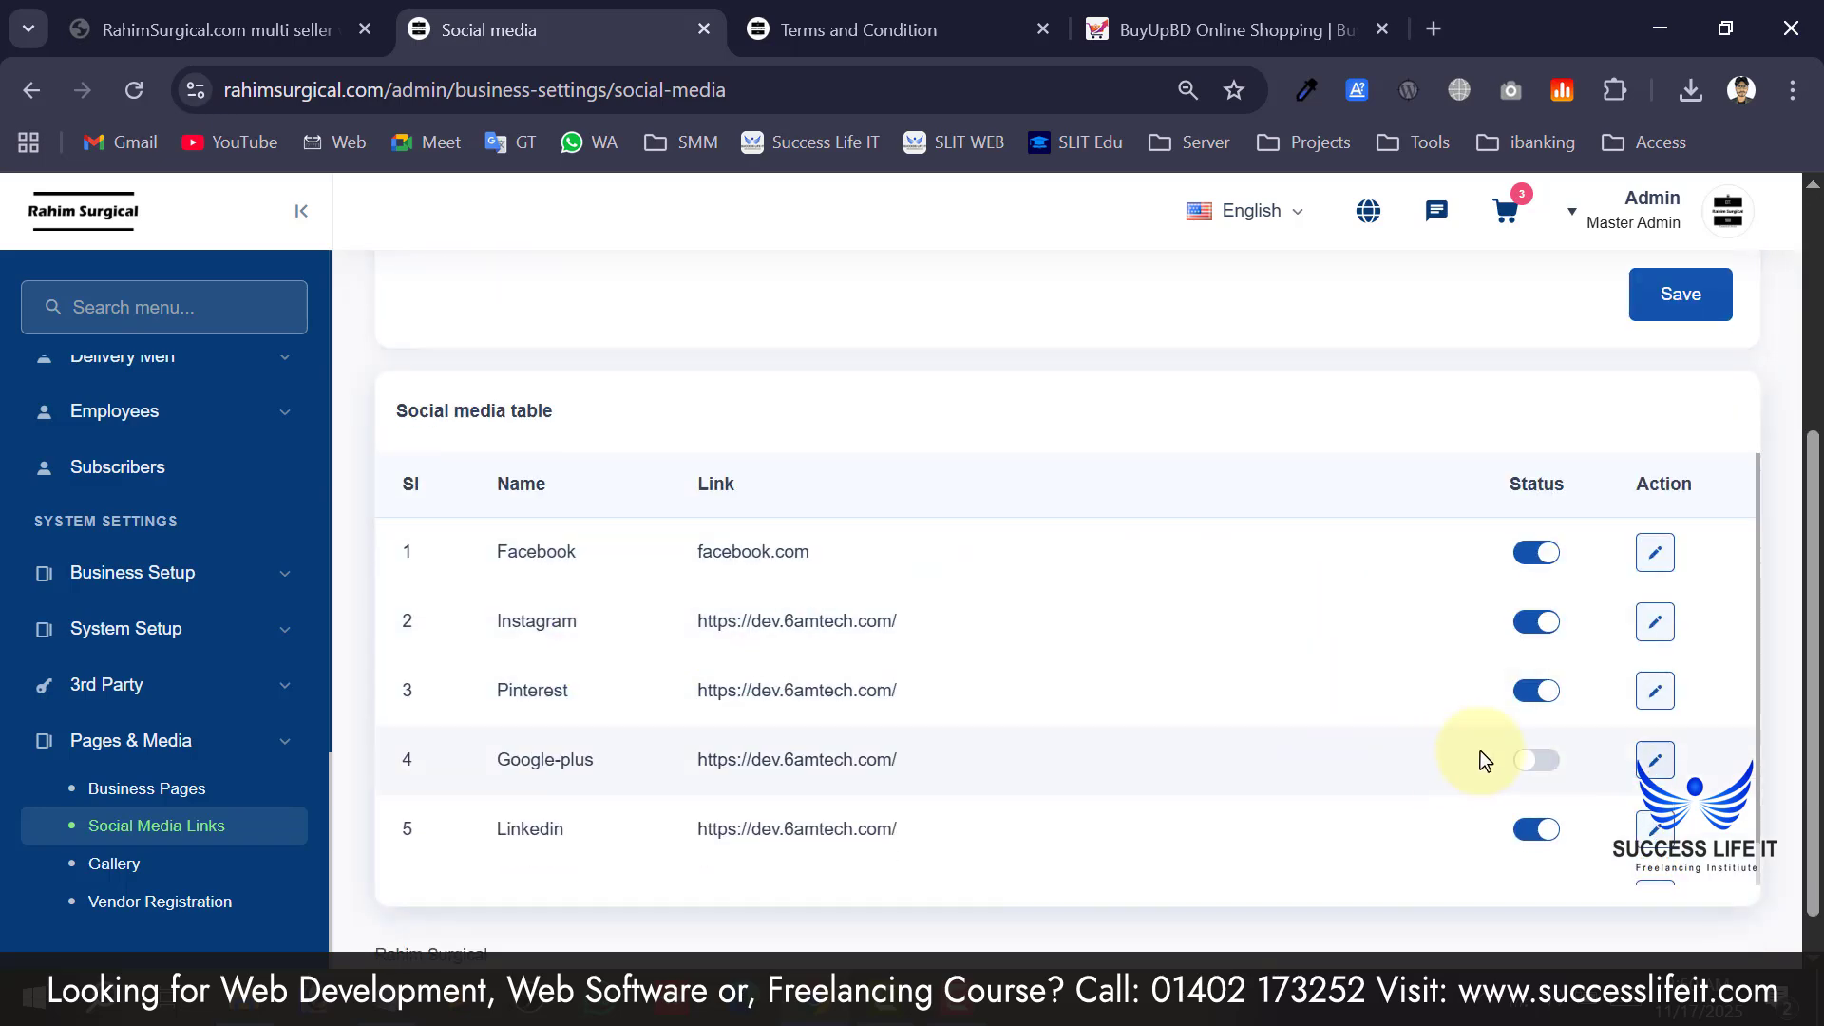
pyautogui.scroll(4, 1501, 540)
pyautogui.scroll(-2, 1395, 584)
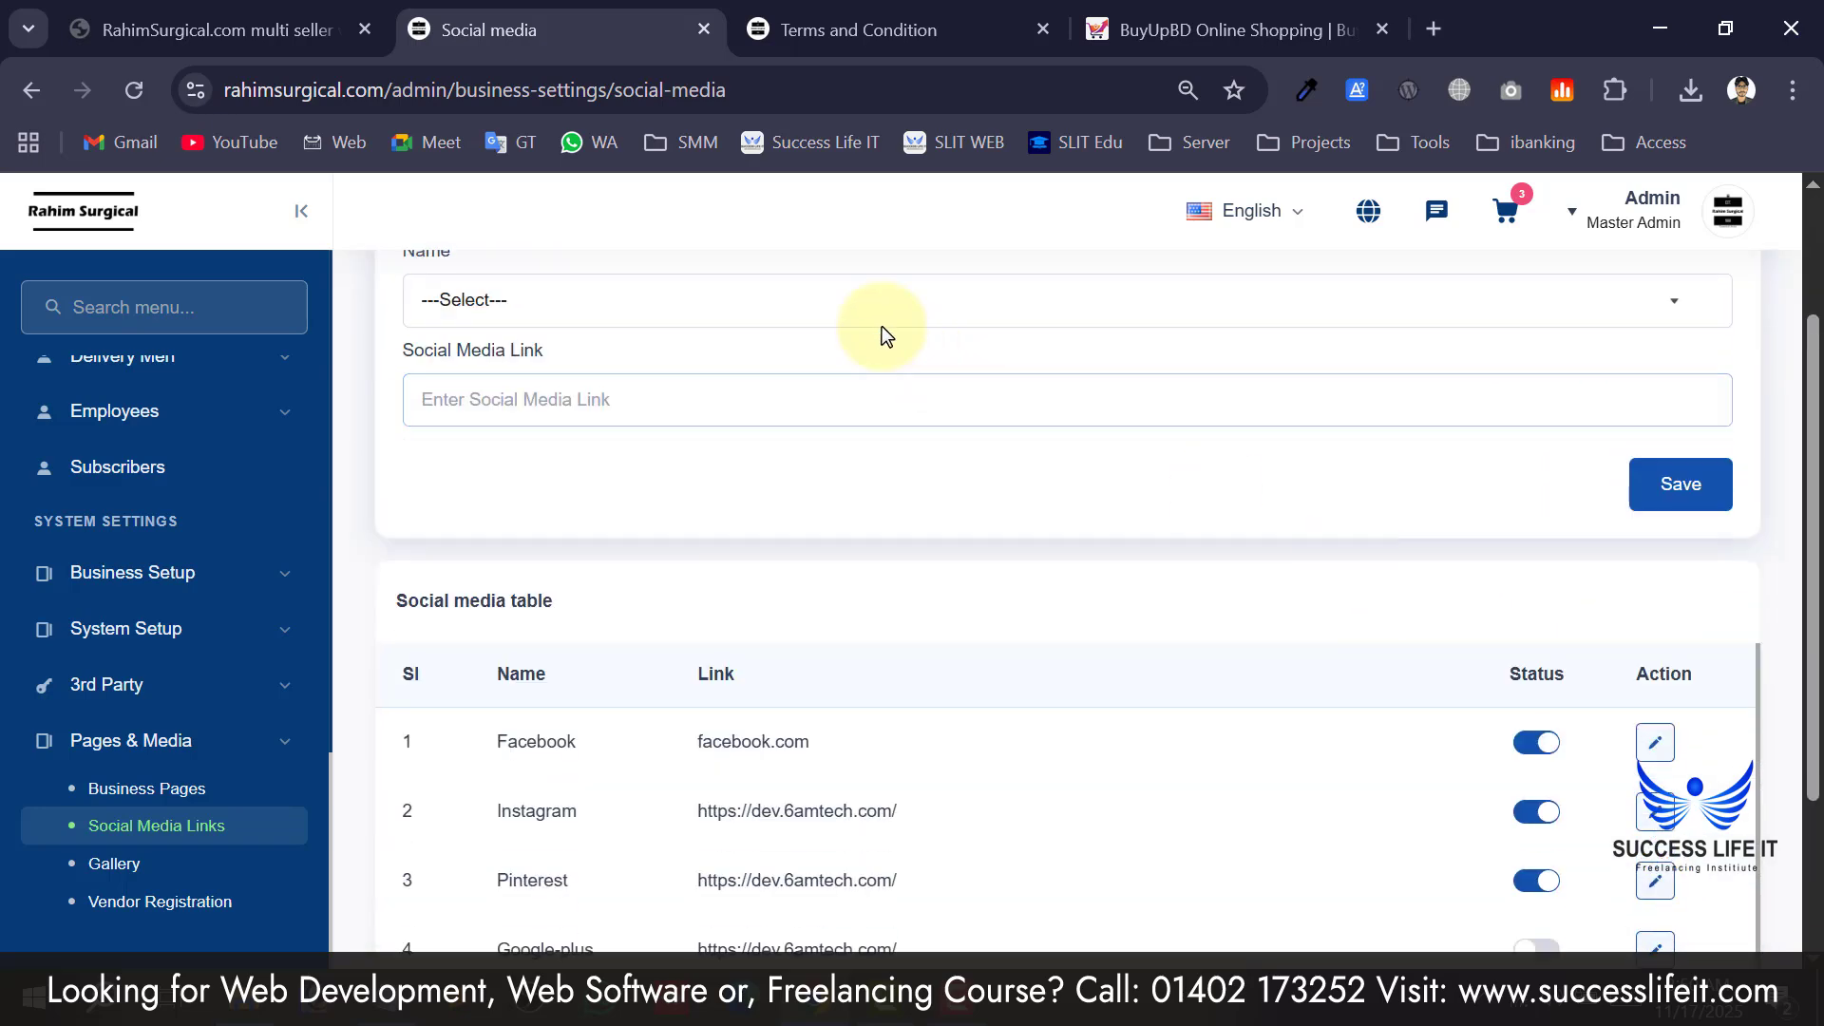
# Check the Name dropdown's networks, review the saved links table, then open the Gallery file manager.
pyautogui.click(823, 319)
pyautogui.click(655, 608)
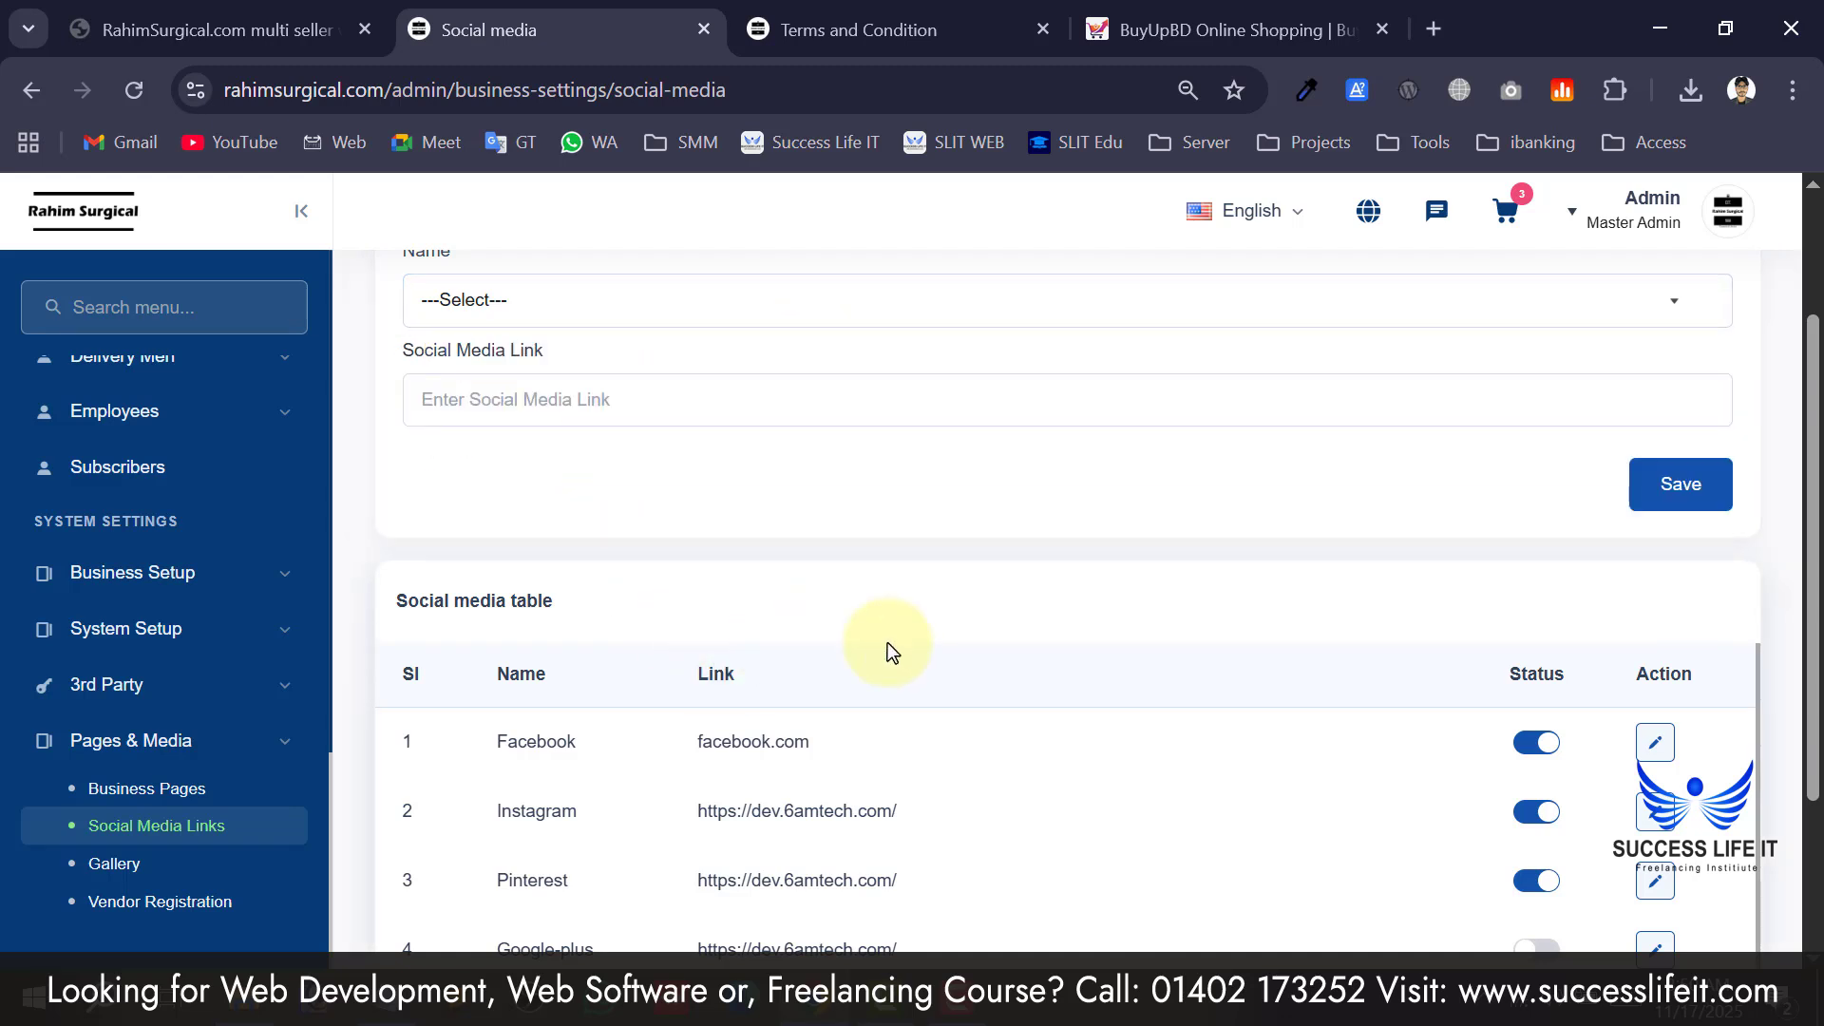
pyautogui.scroll(-4, 1328, 721)
pyautogui.scroll(1, 1231, 698)
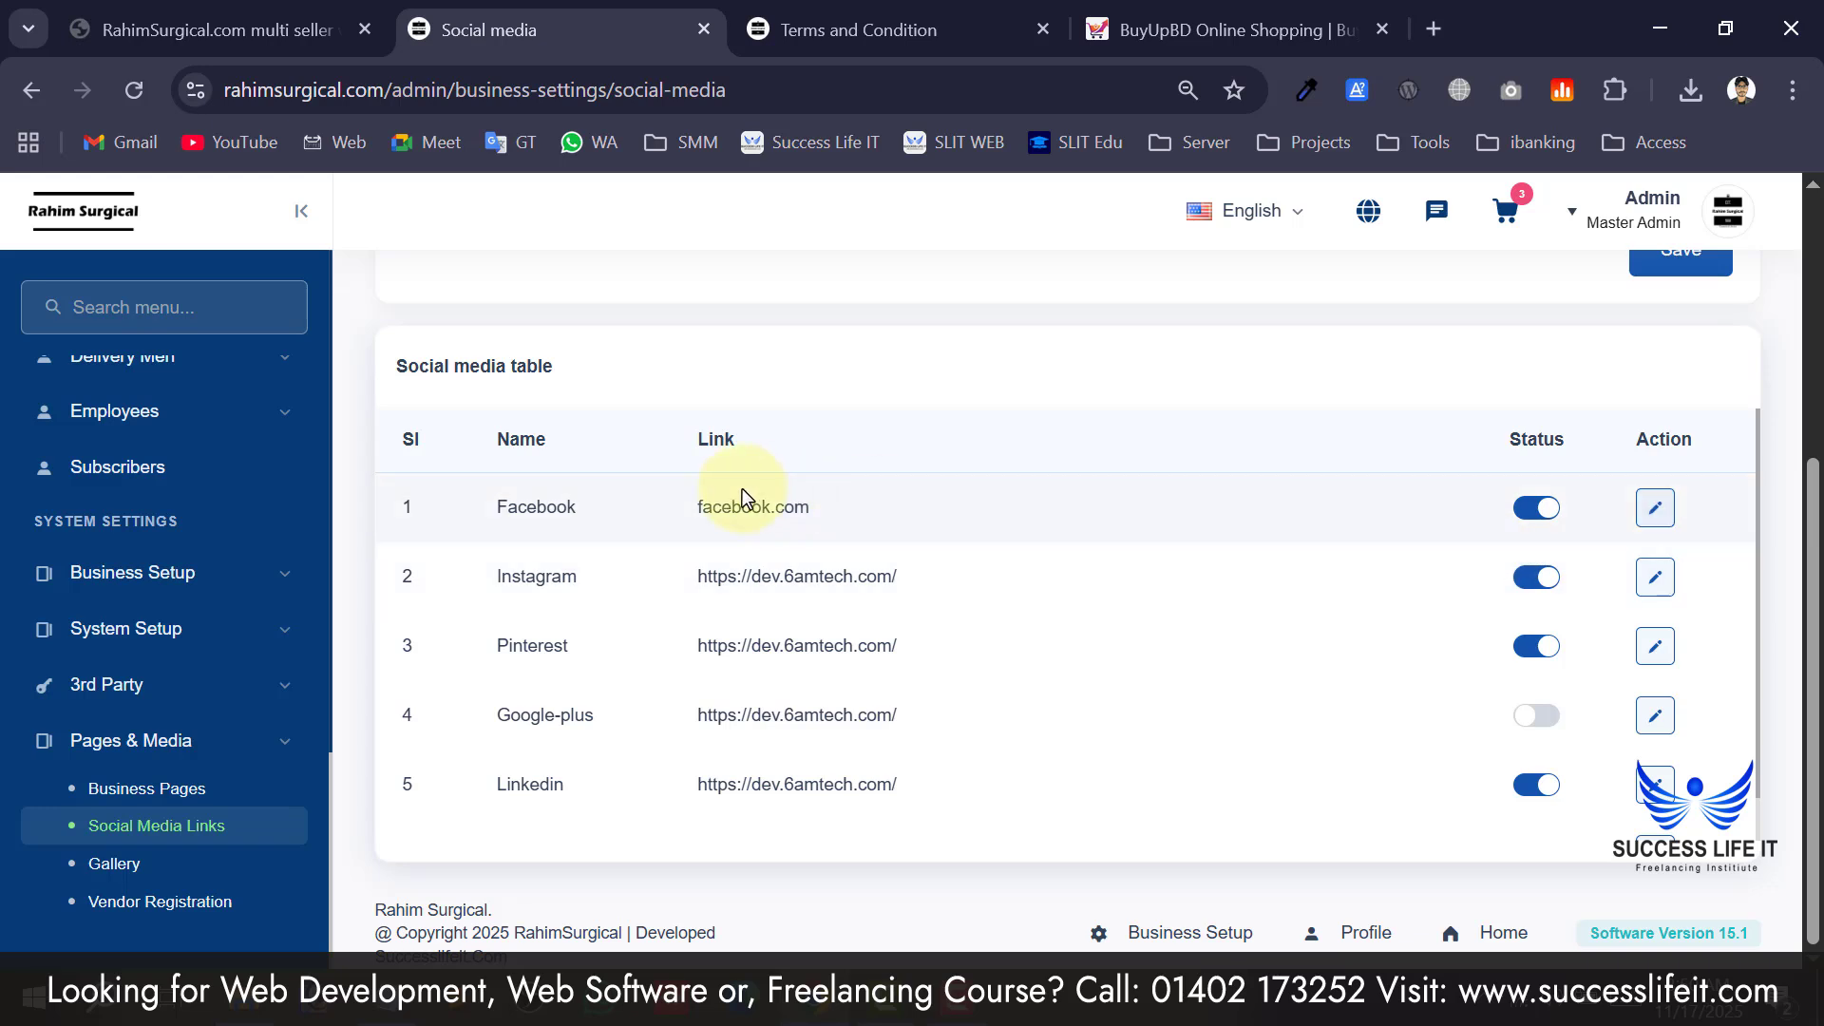
pyautogui.scroll(-1, 733, 533)
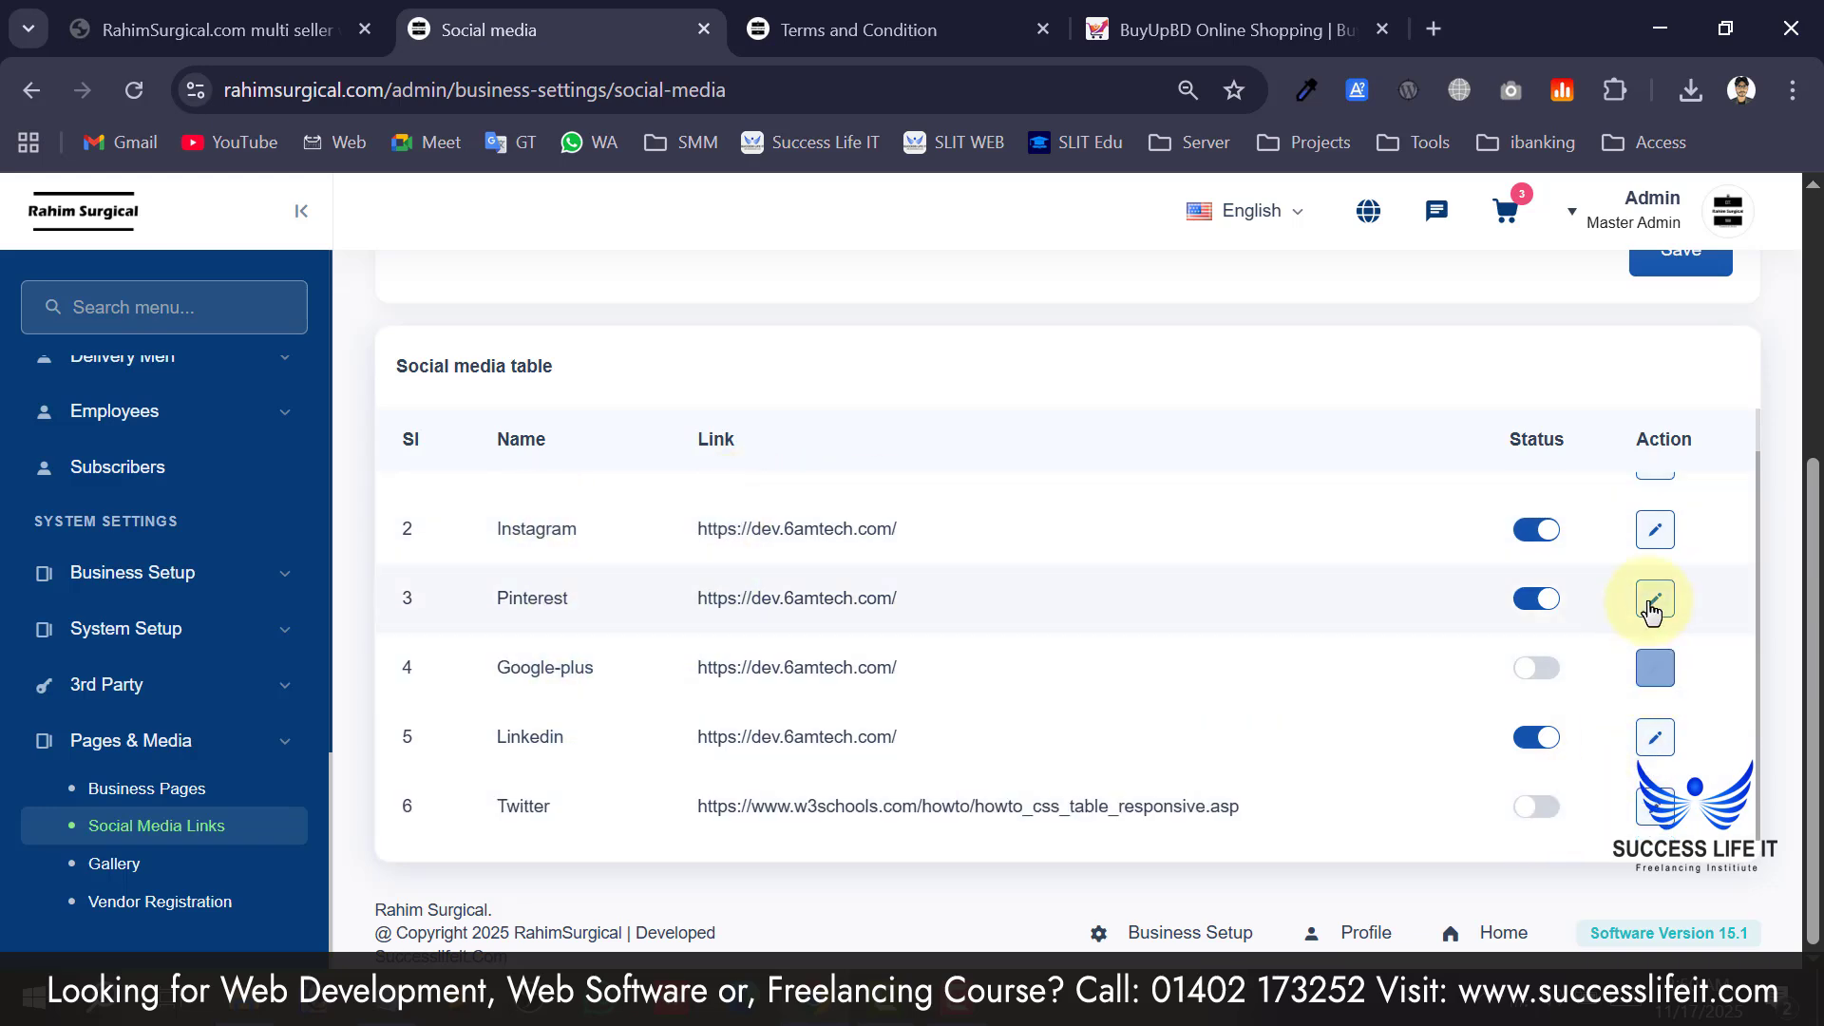
pyautogui.scroll(1, 665, 627)
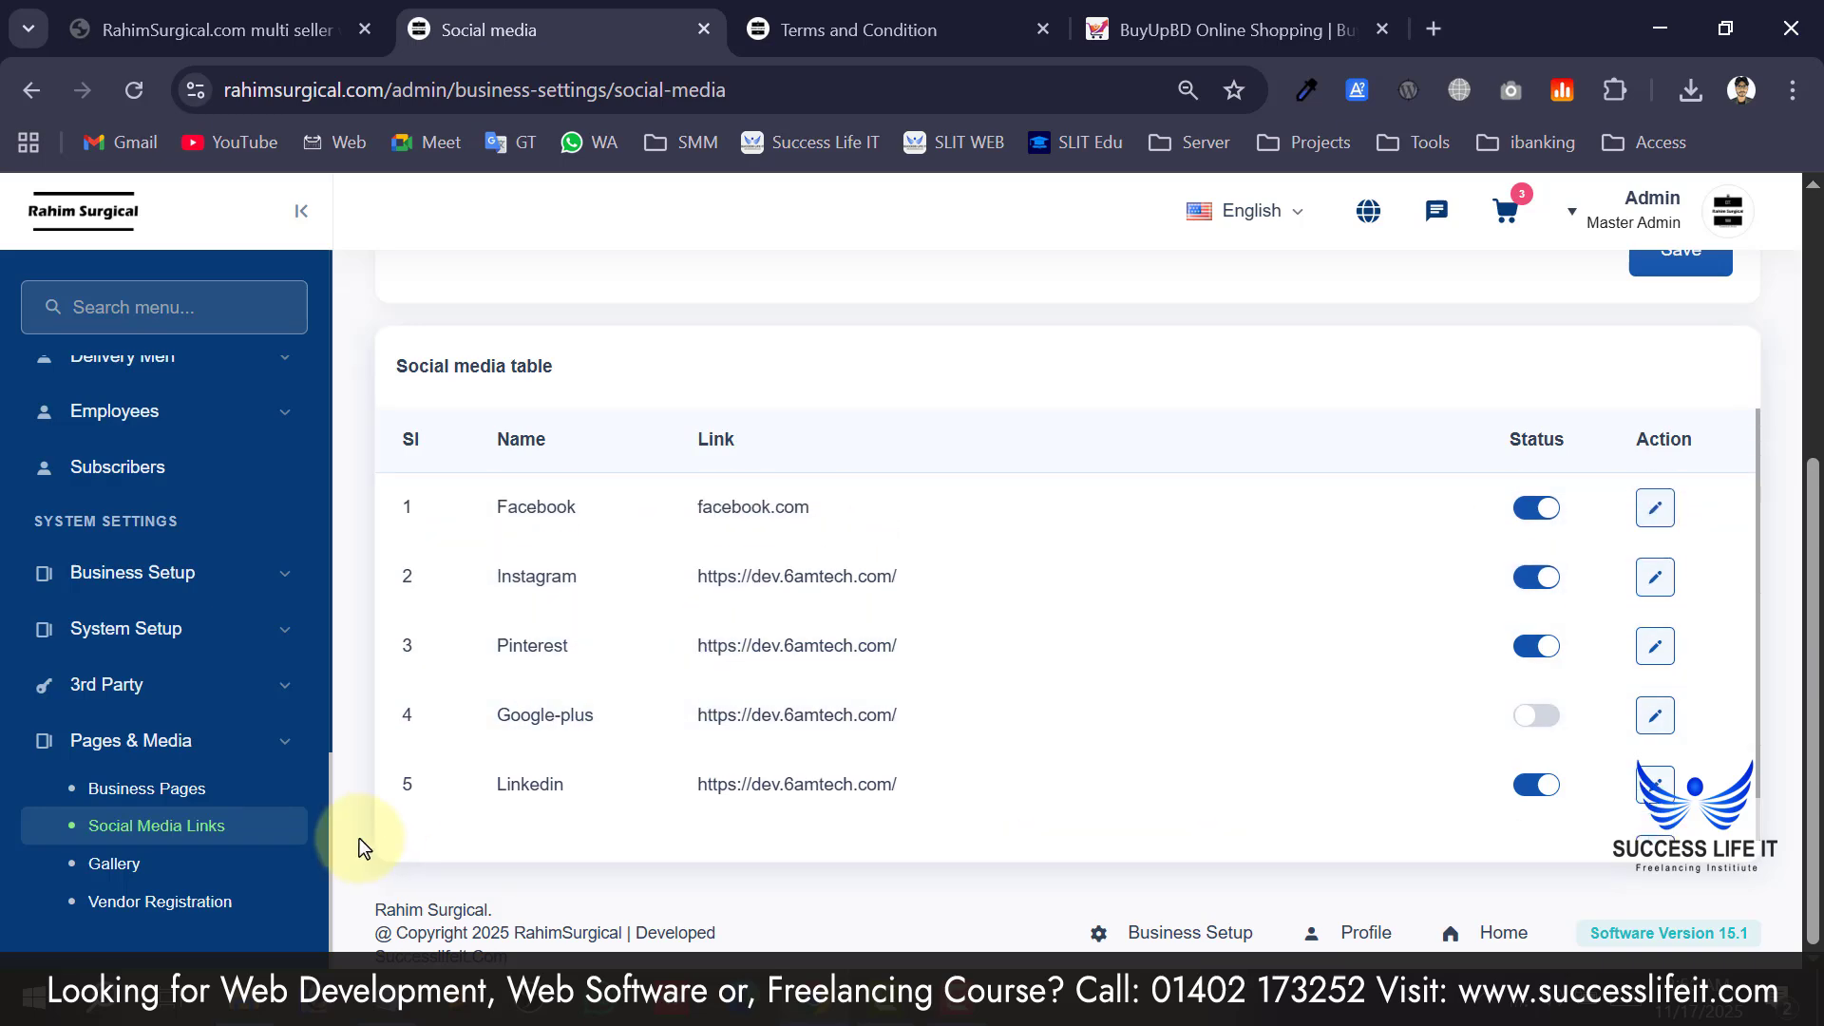
pyautogui.click(138, 879)
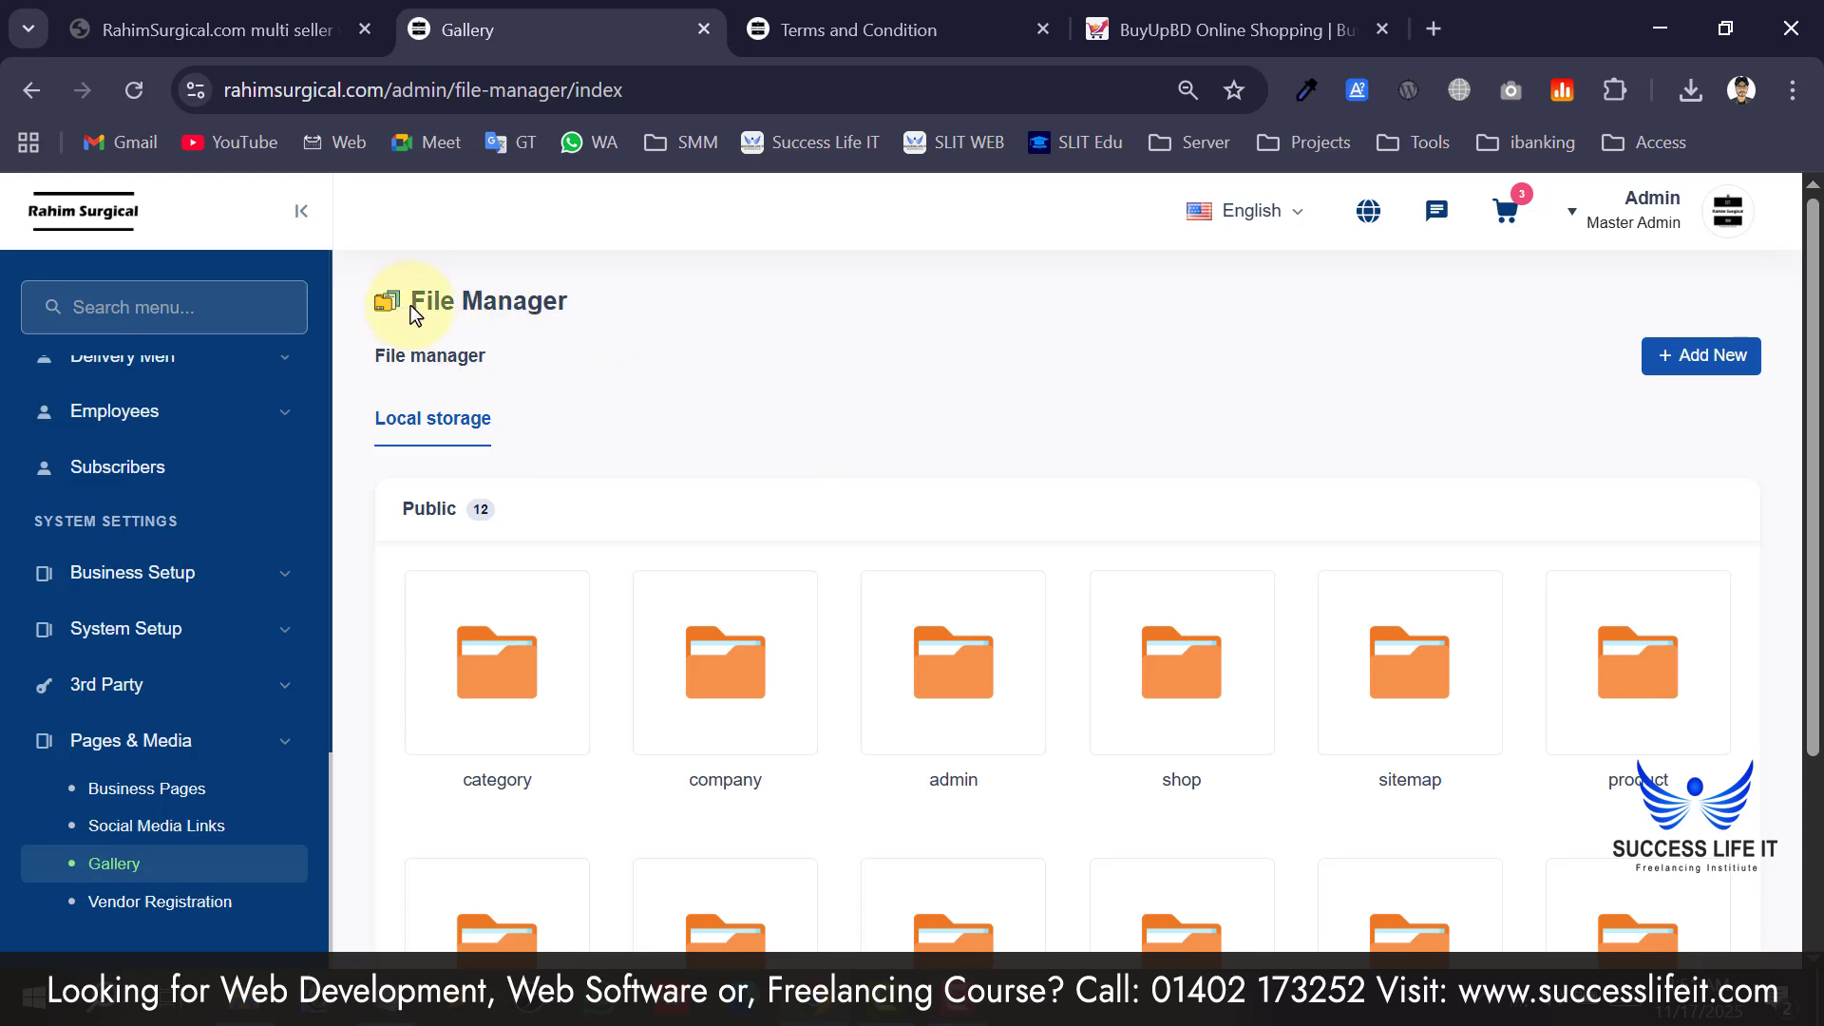
# Look through the files stored inside the open gallery folder.
pyautogui.moveTo(410, 305); pyautogui.dragTo(578, 311)
pyautogui.click(587, 293)
pyautogui.scroll(-3, 583, 359)
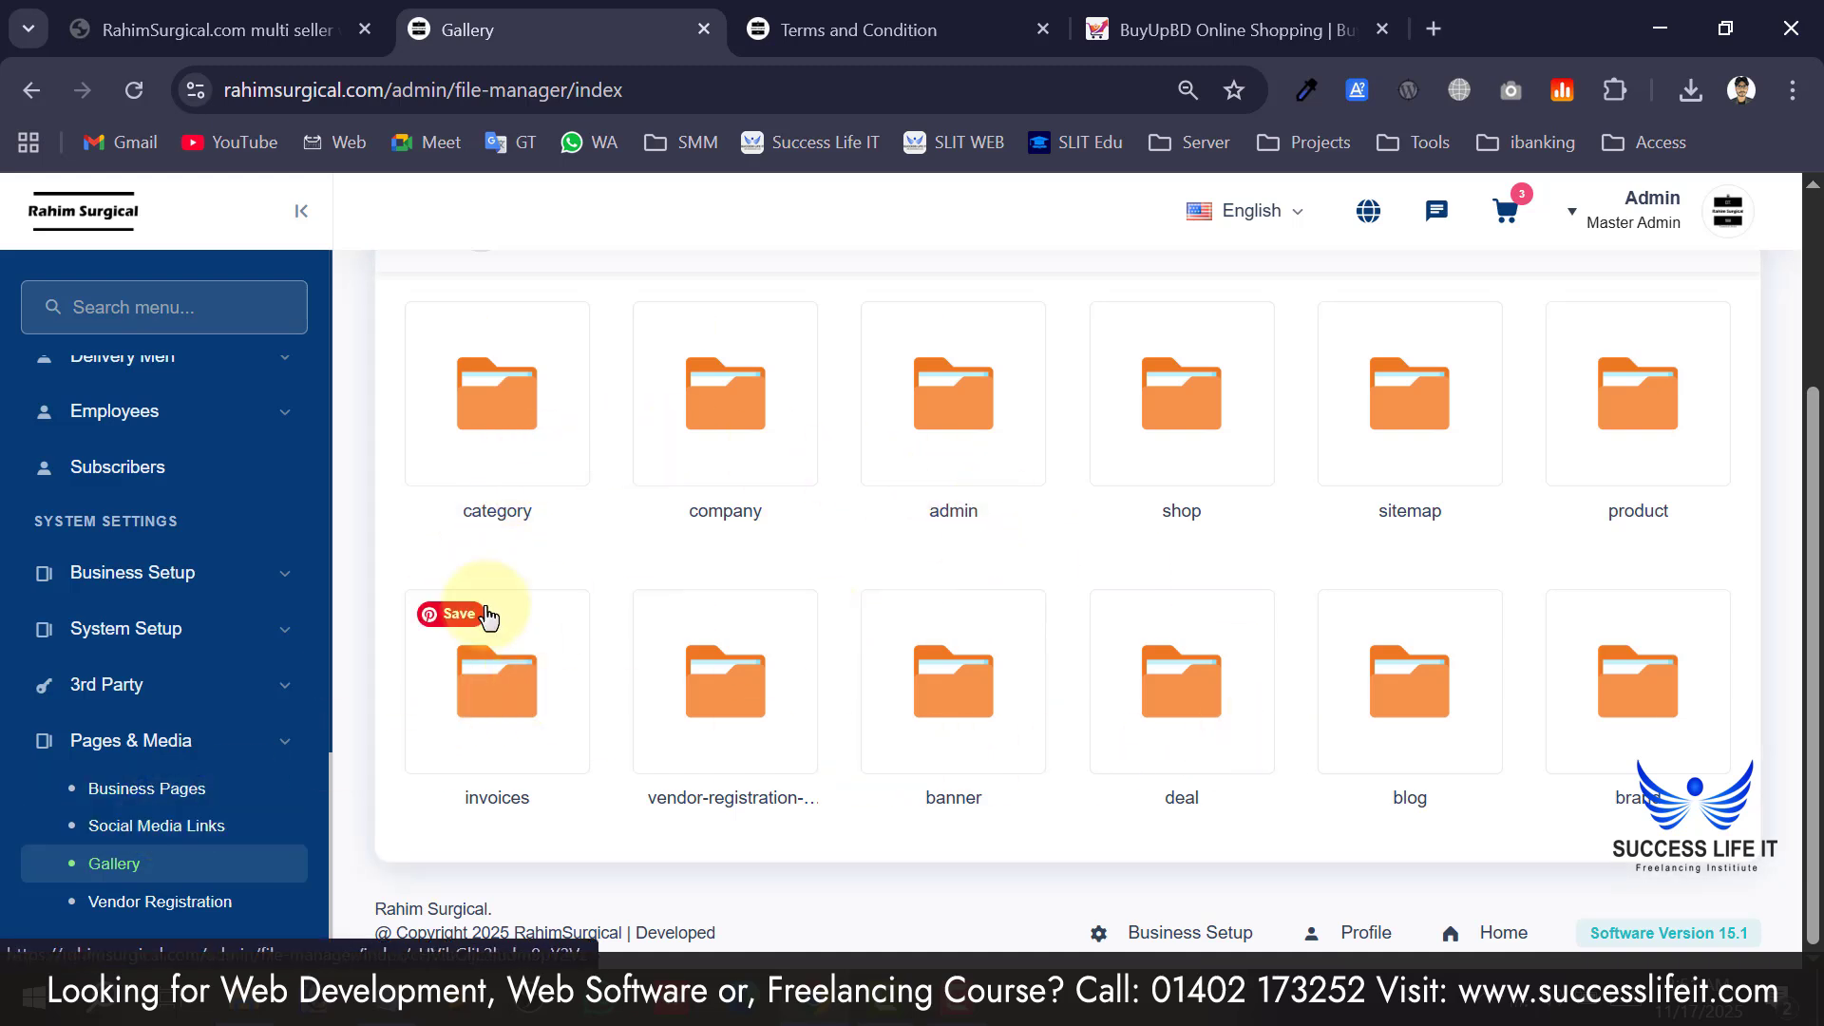
pyautogui.scroll(3, 1112, 692)
pyautogui.scroll(-3, 950, 618)
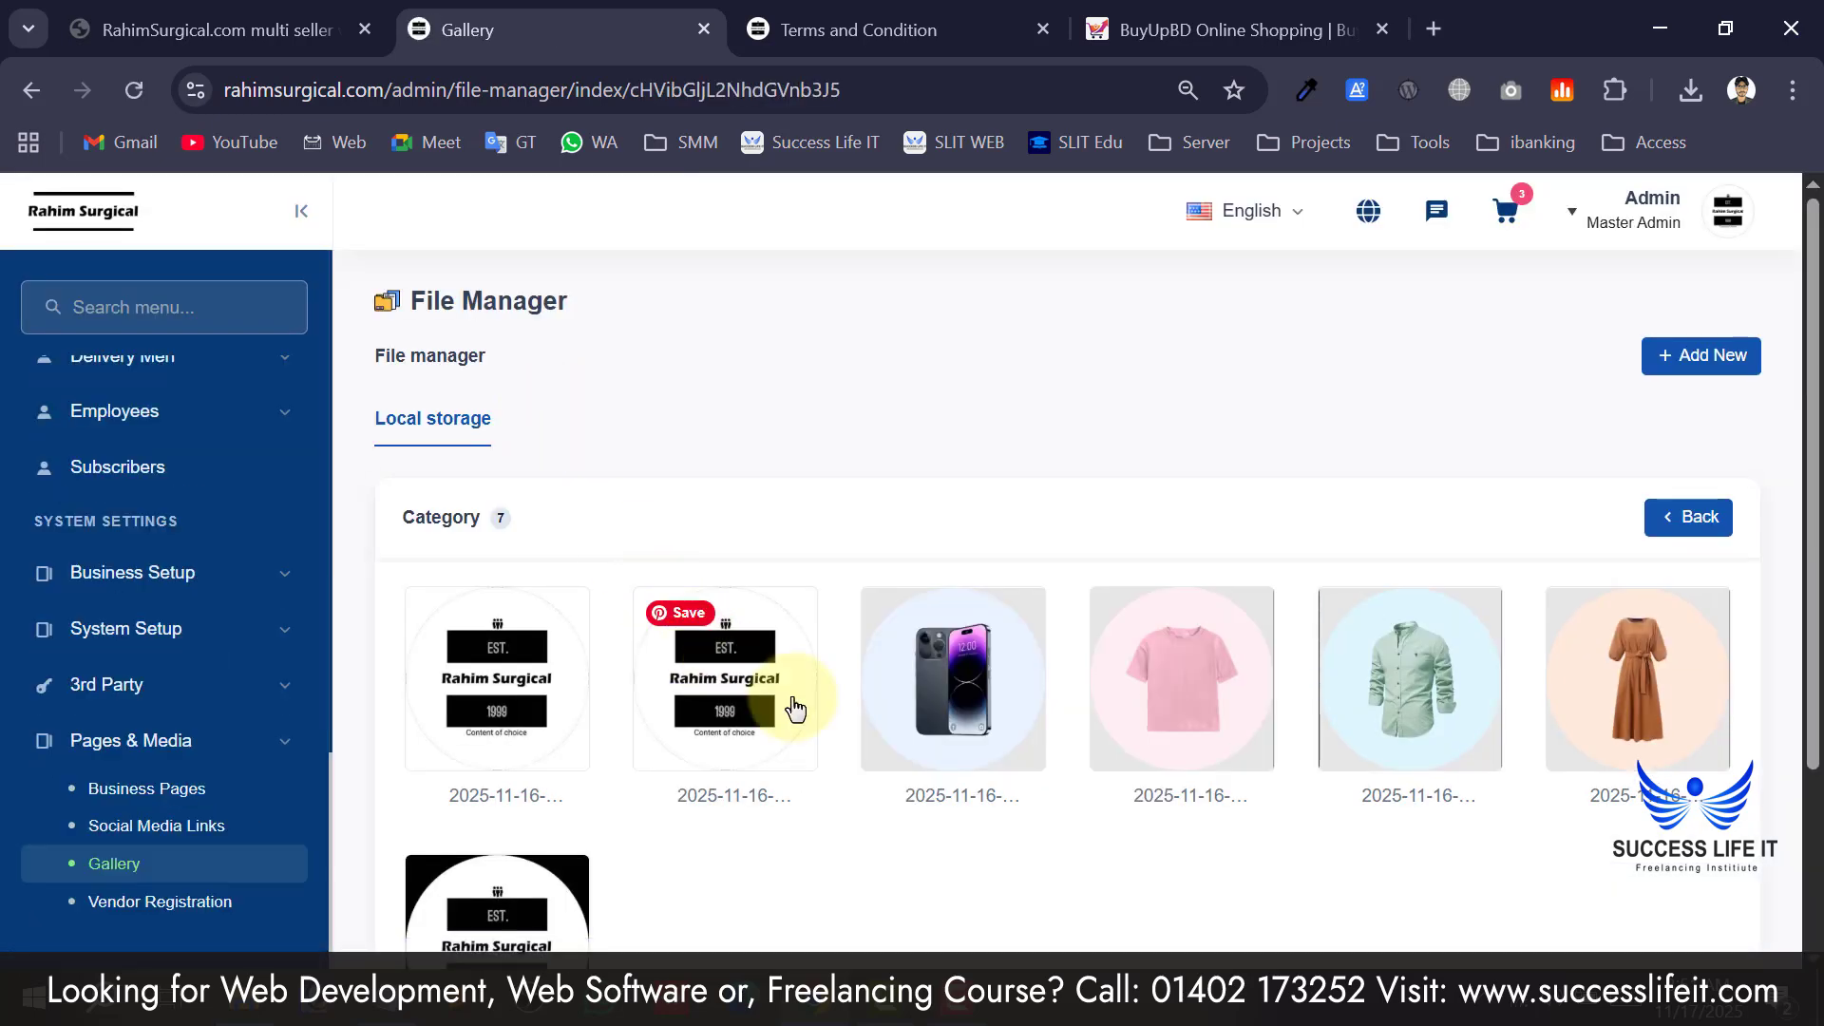
pyautogui.scroll(-3, 1391, 700)
pyautogui.scroll(2, 1389, 700)
pyautogui.scroll(1, 1389, 700)
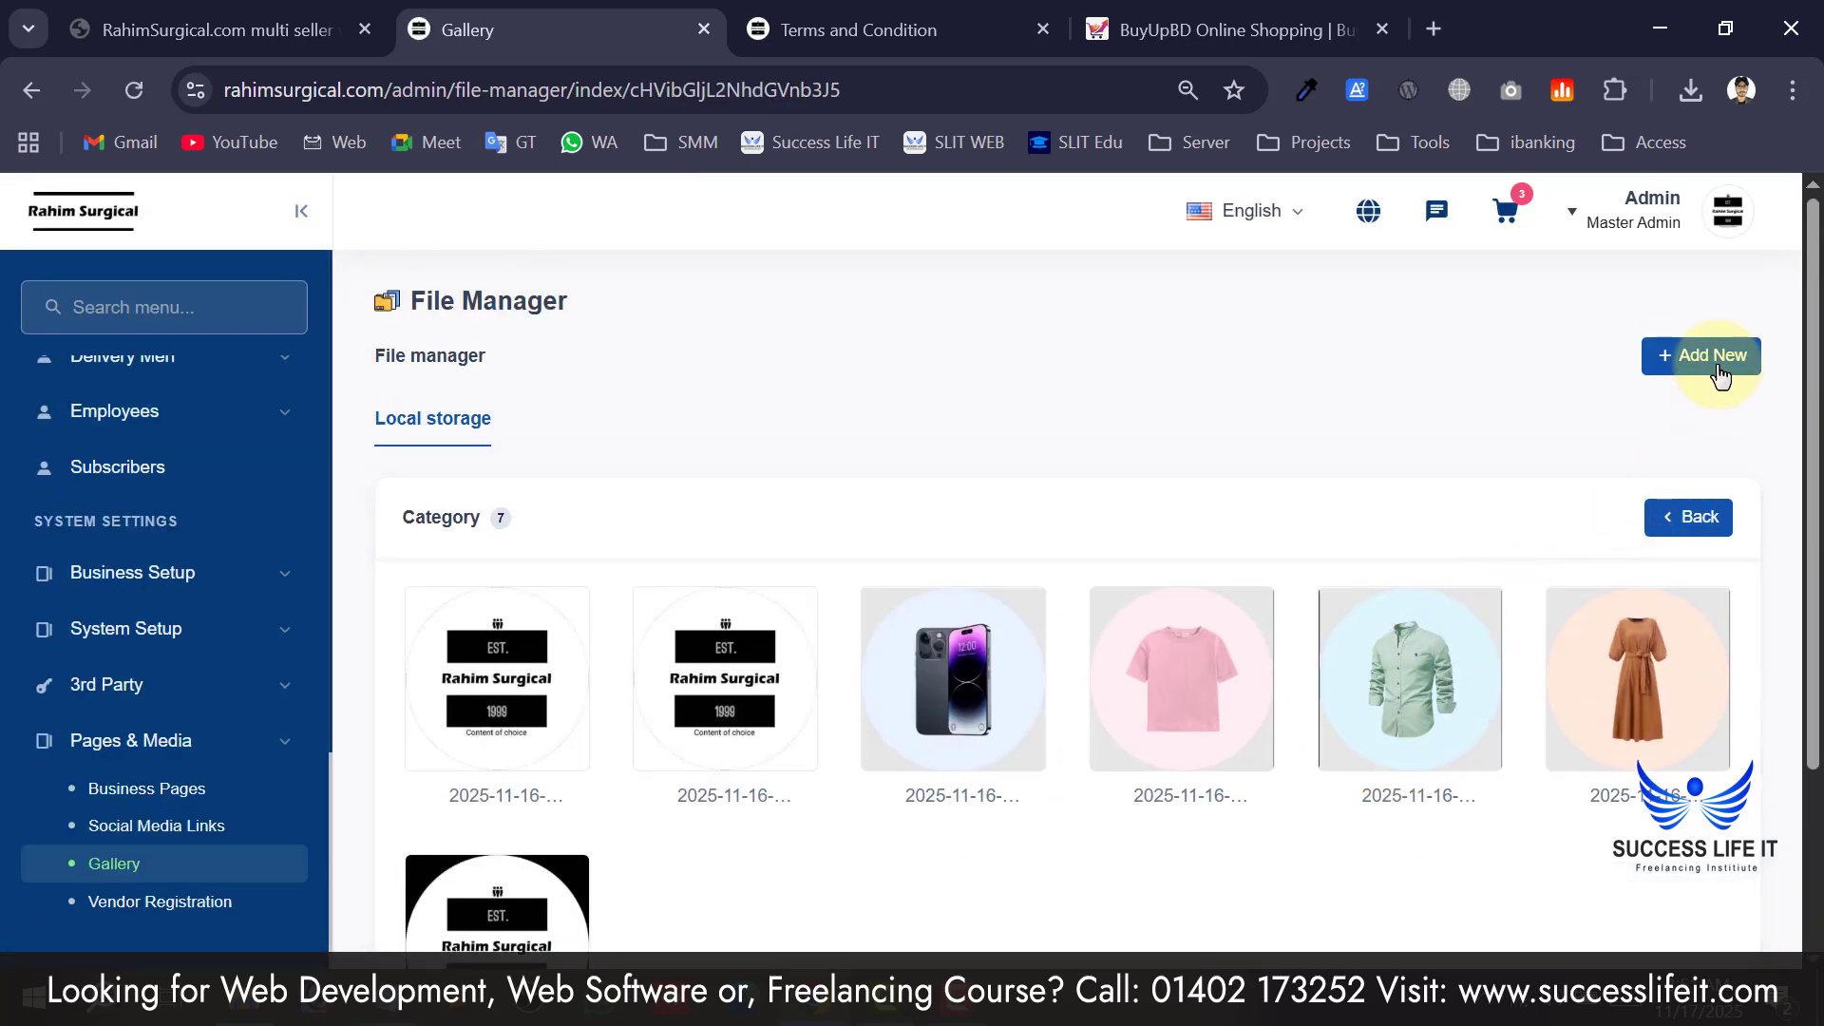
pyautogui.scroll(-3, 1506, 448)
pyautogui.scroll(3, 1276, 614)
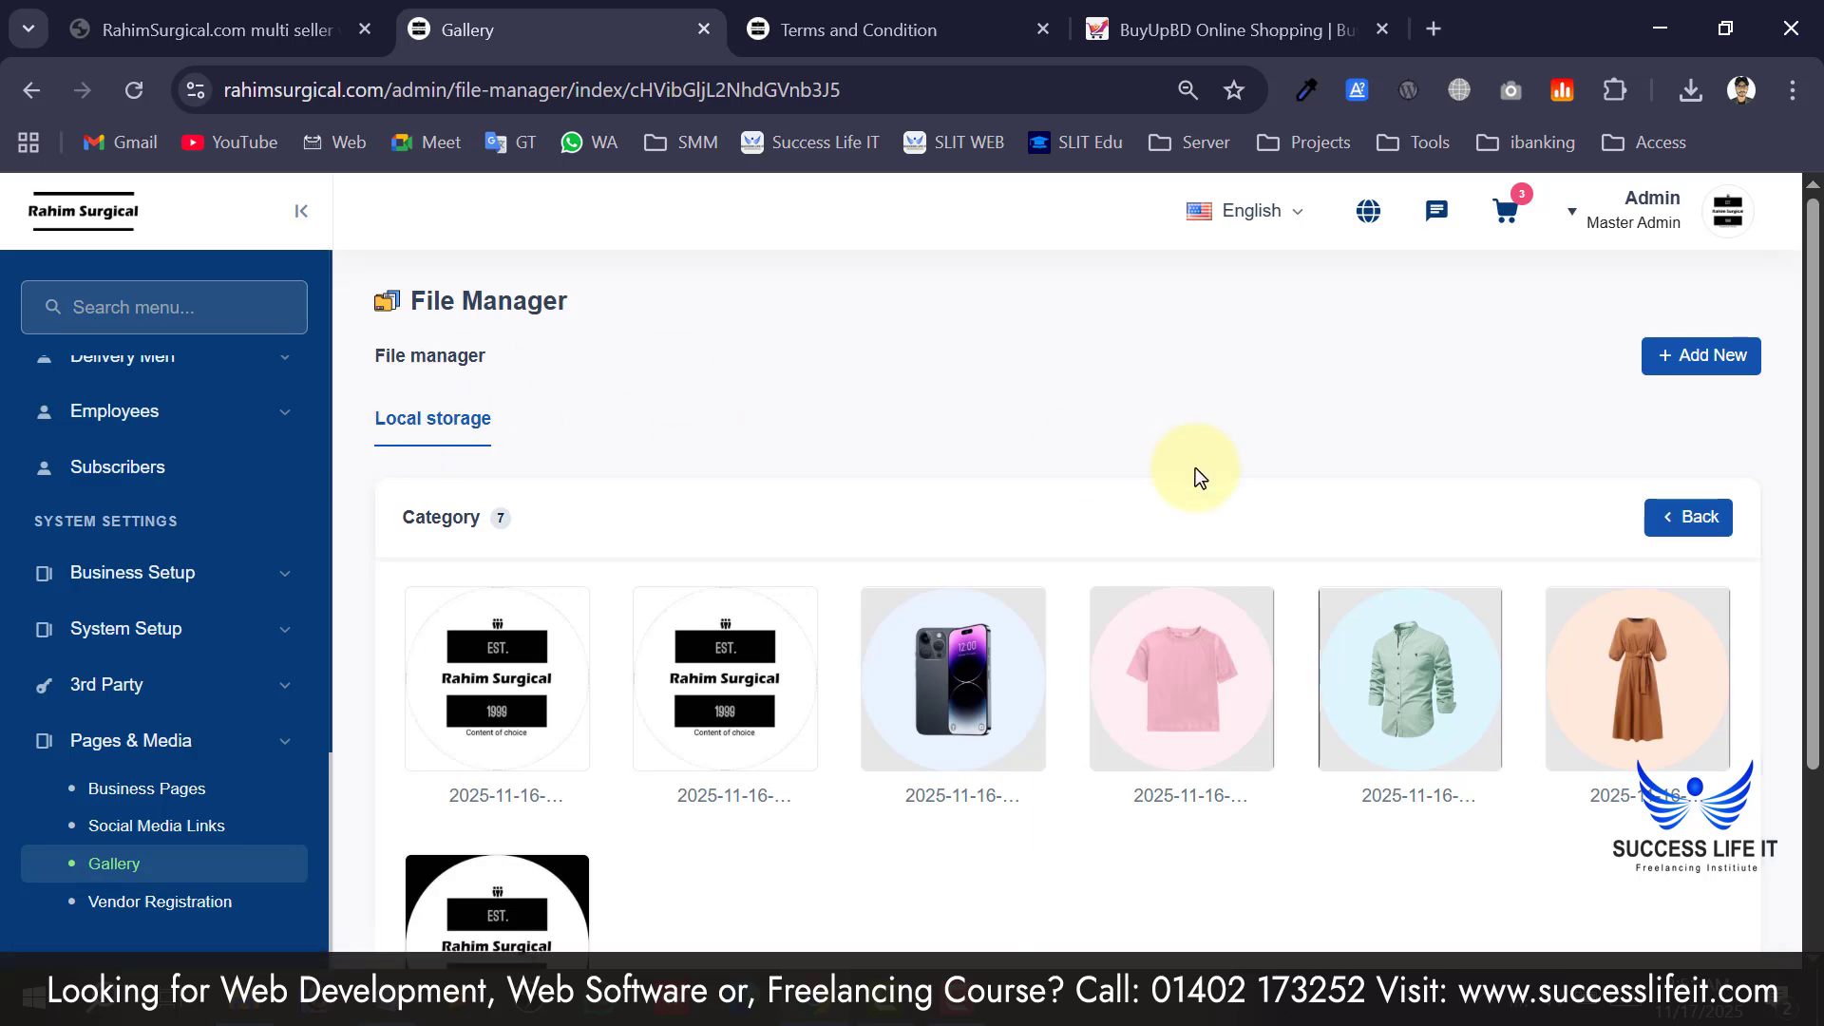
# Return to the public folder list and scroll past invoices, vendor-registration, banner, deal and blog.
pyautogui.click(1706, 519)
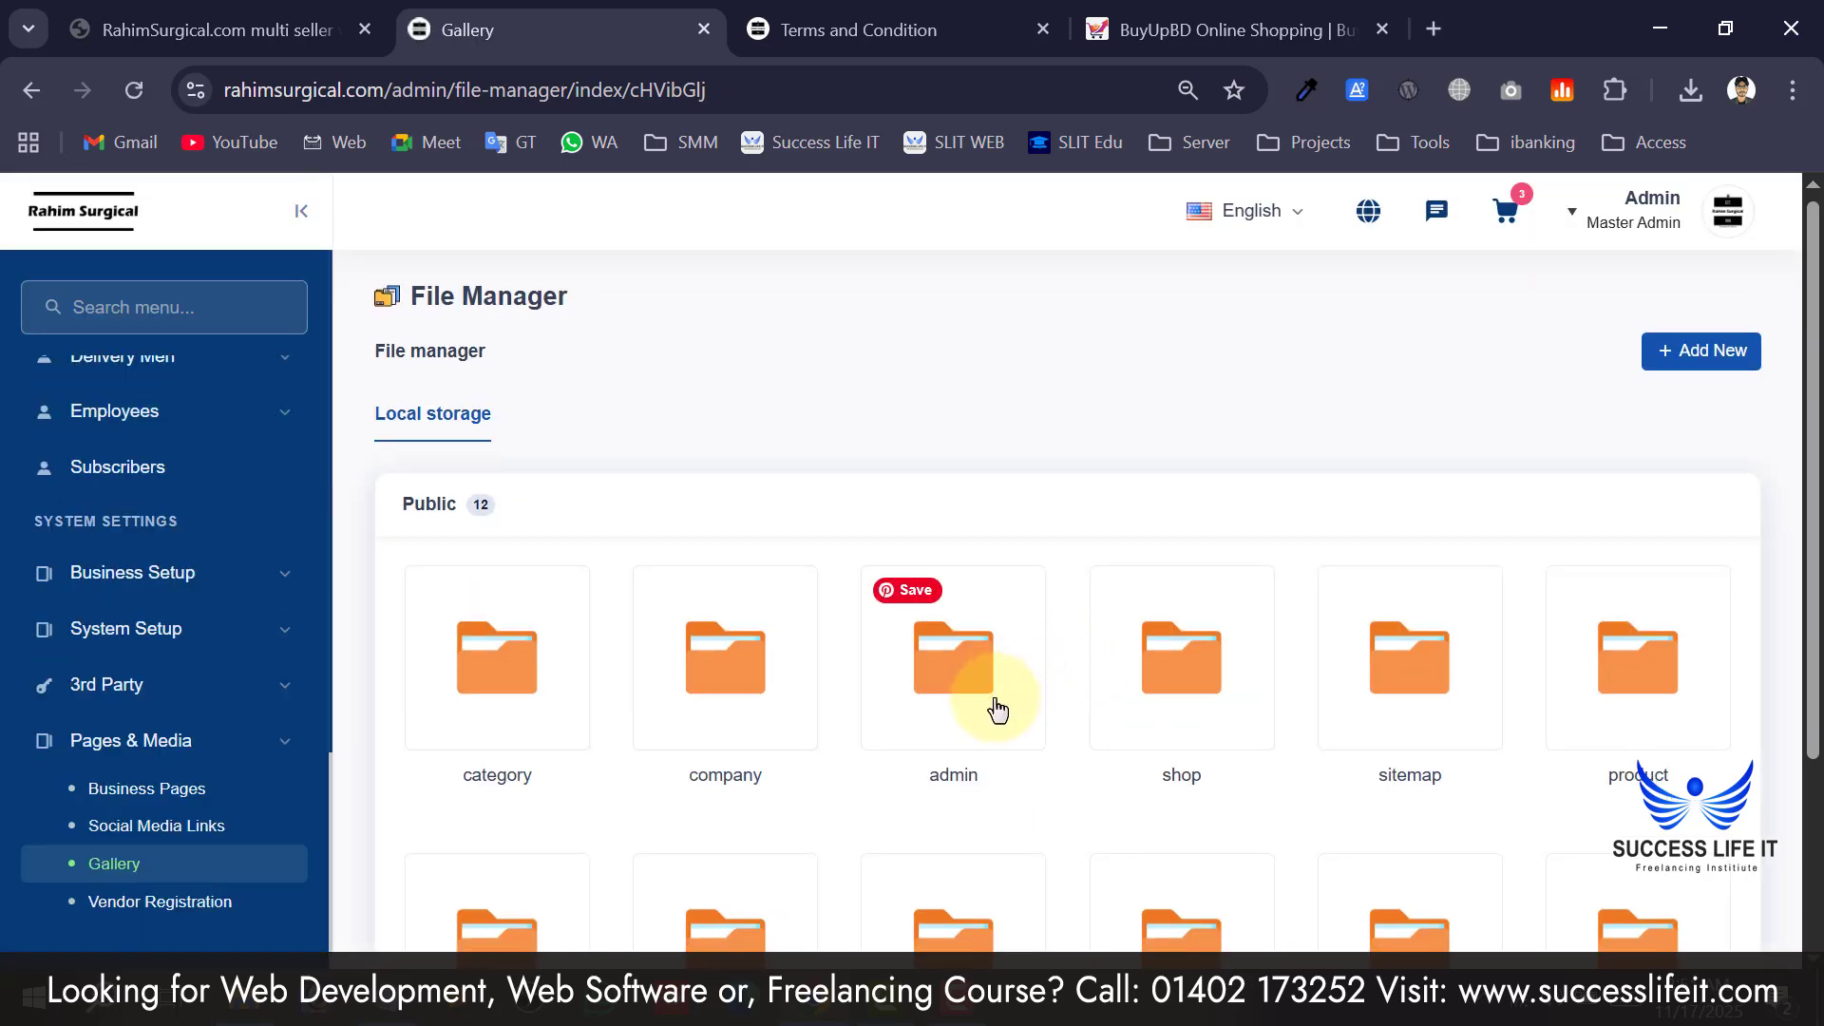
pyautogui.scroll(-2, 969, 627)
pyautogui.scroll(-1, 1312, 751)
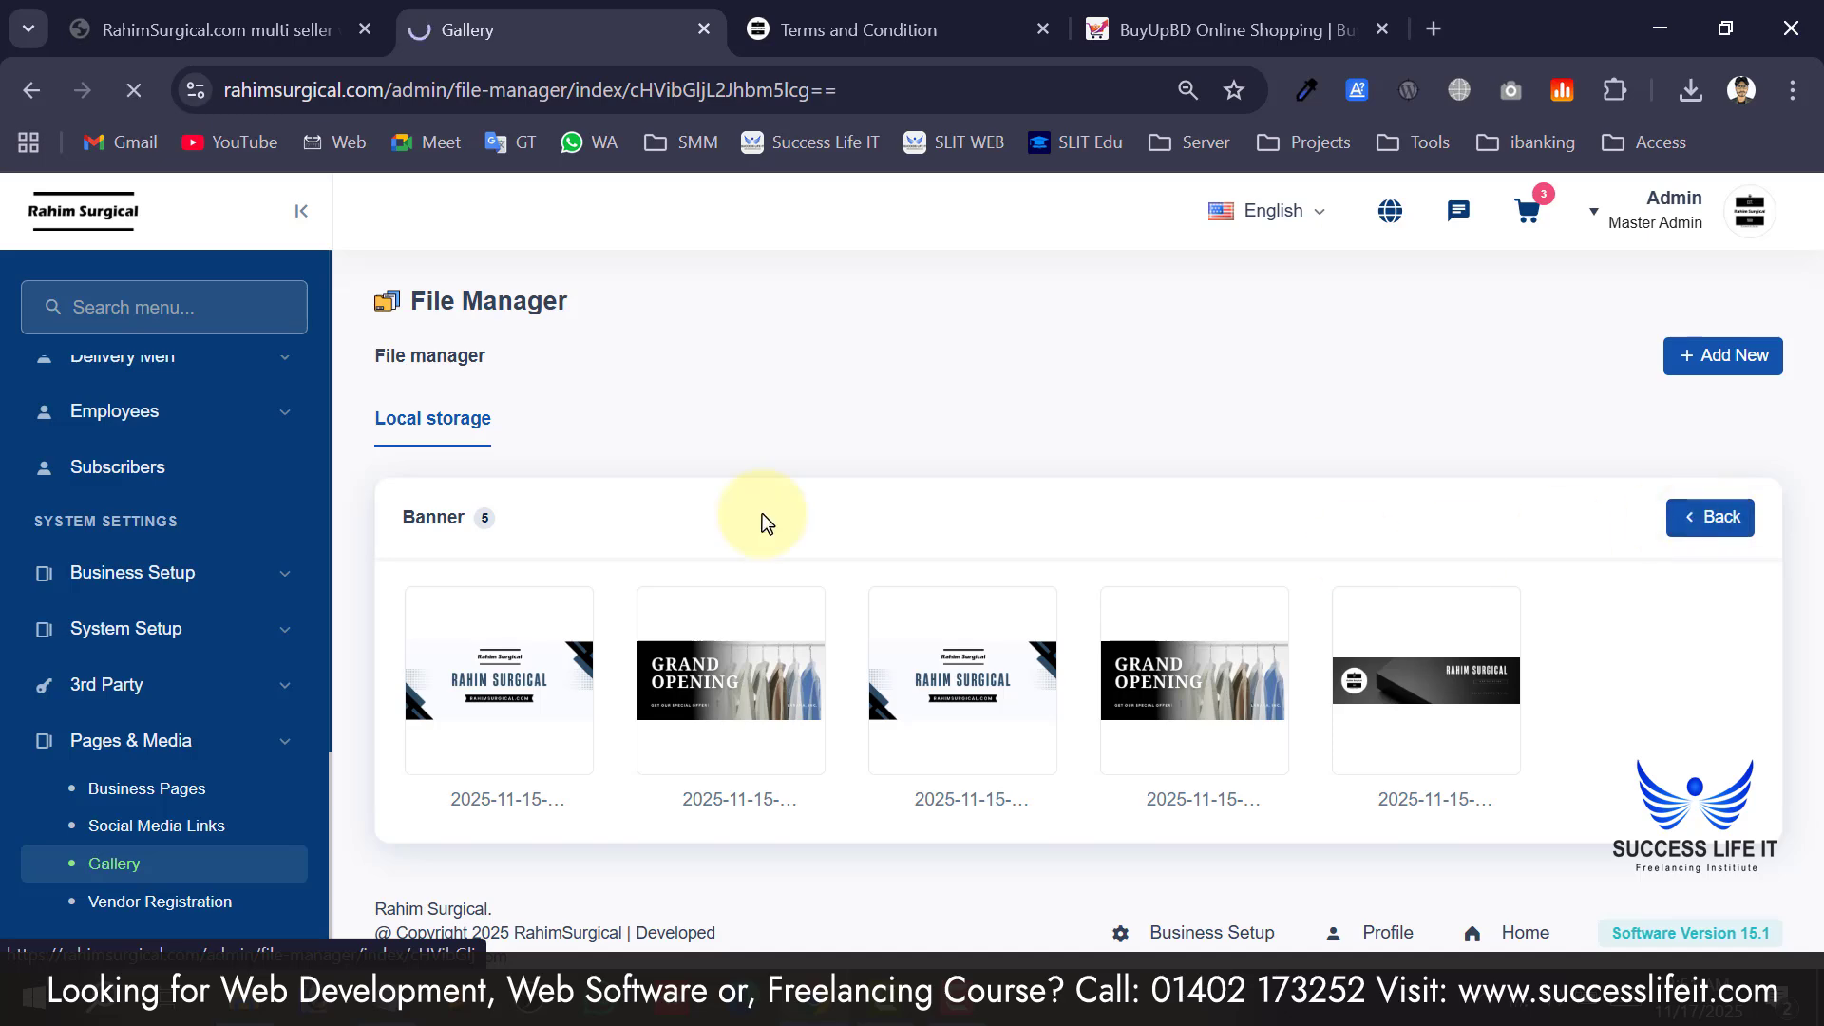
pyautogui.scroll(-1, 741, 619)
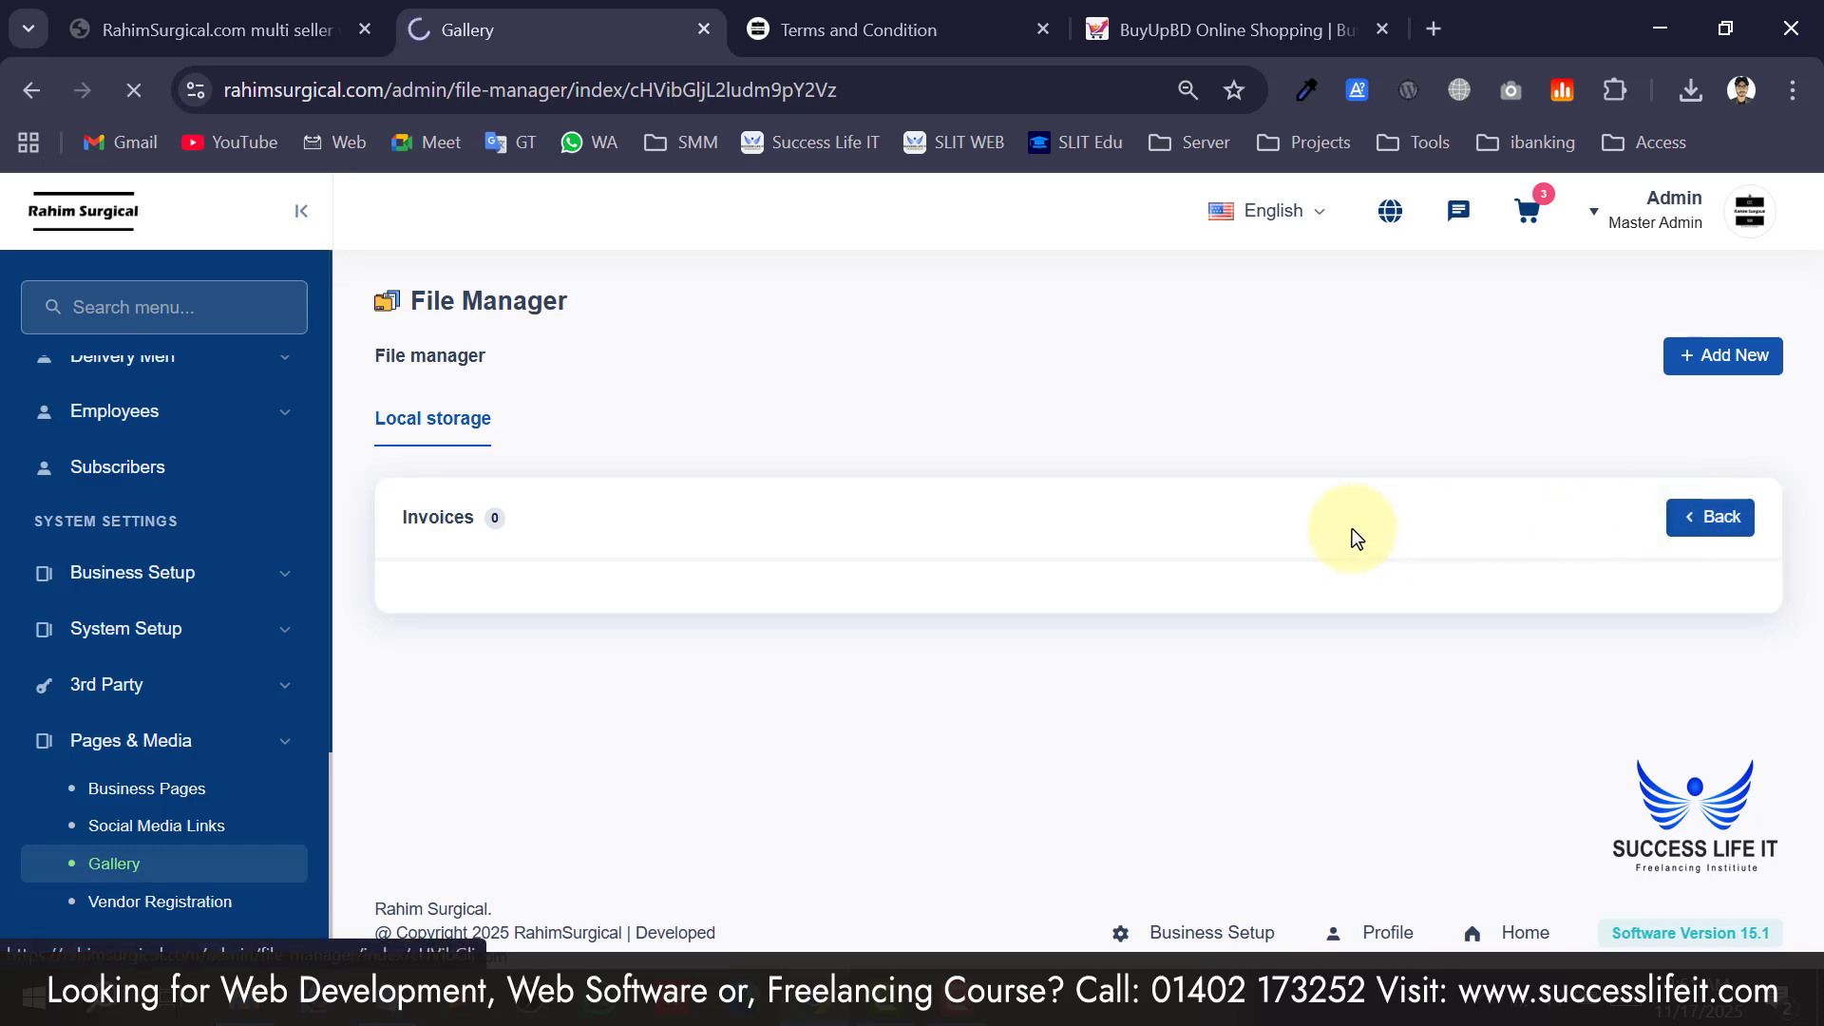
pyautogui.scroll(-3, 643, 602)
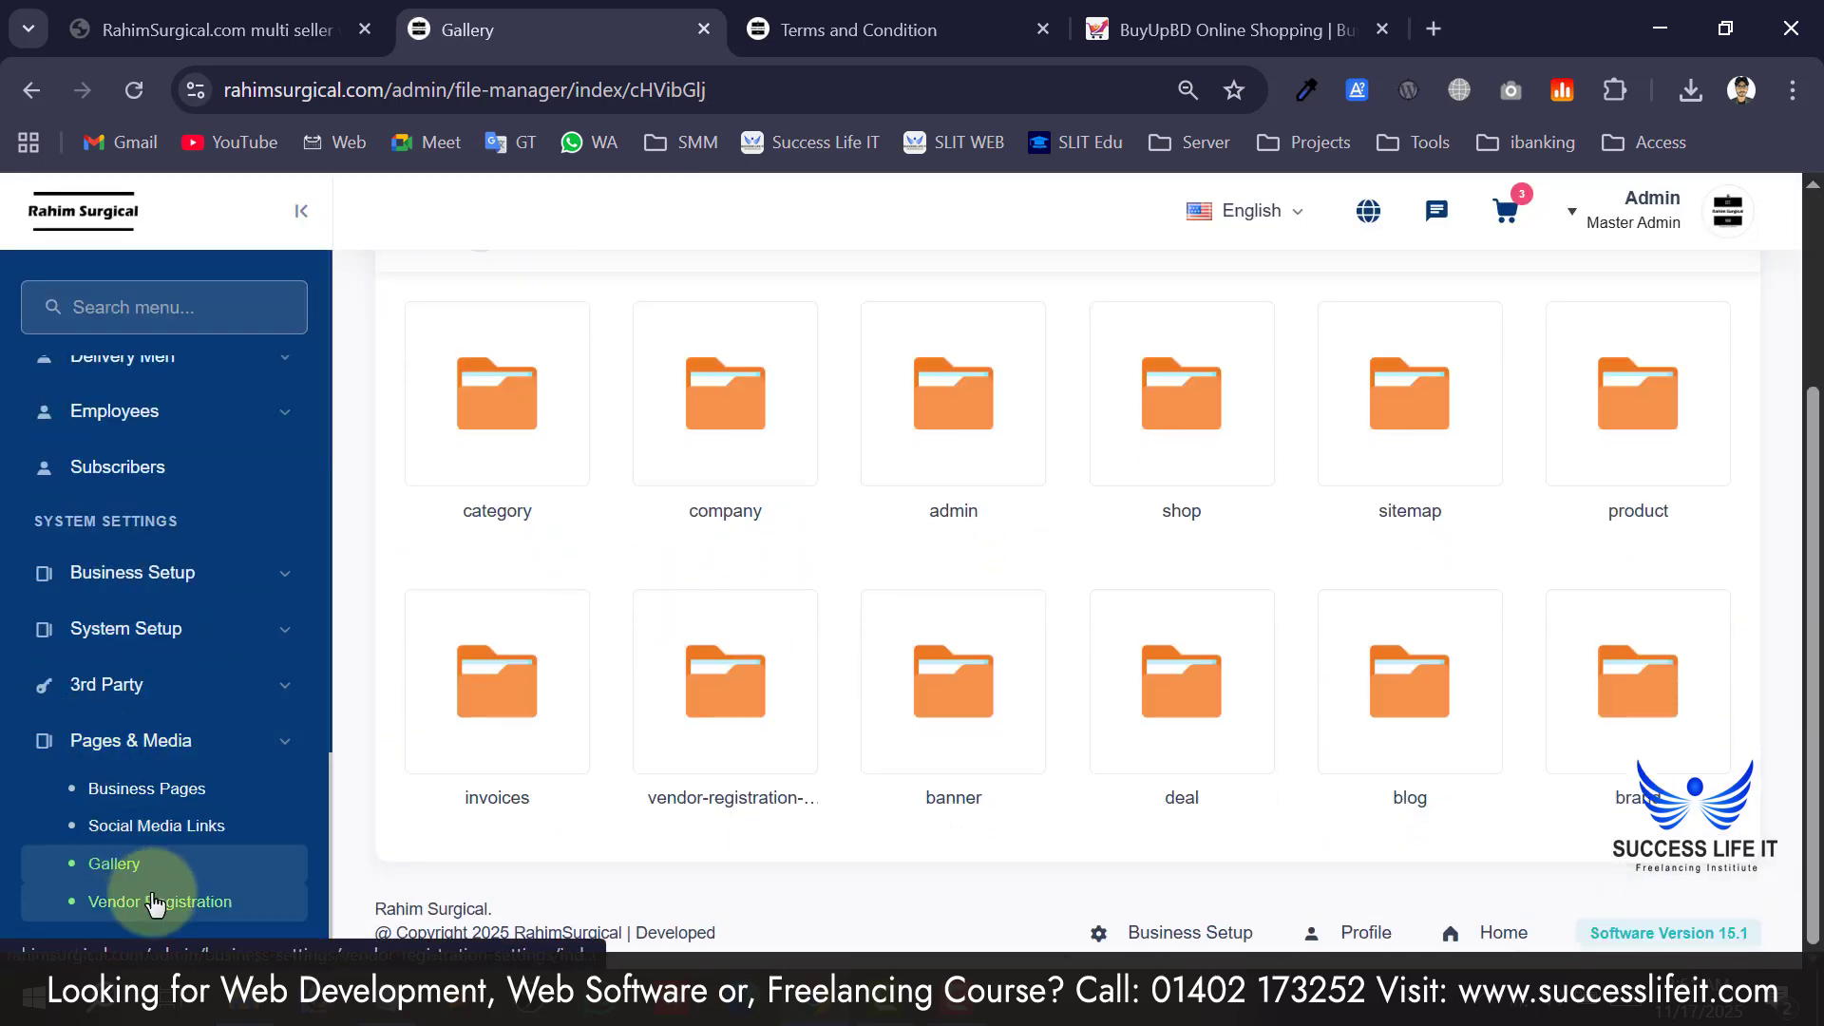
# Open the Vendor Registration settings and scroll through its Header section.
pyautogui.click(186, 909)
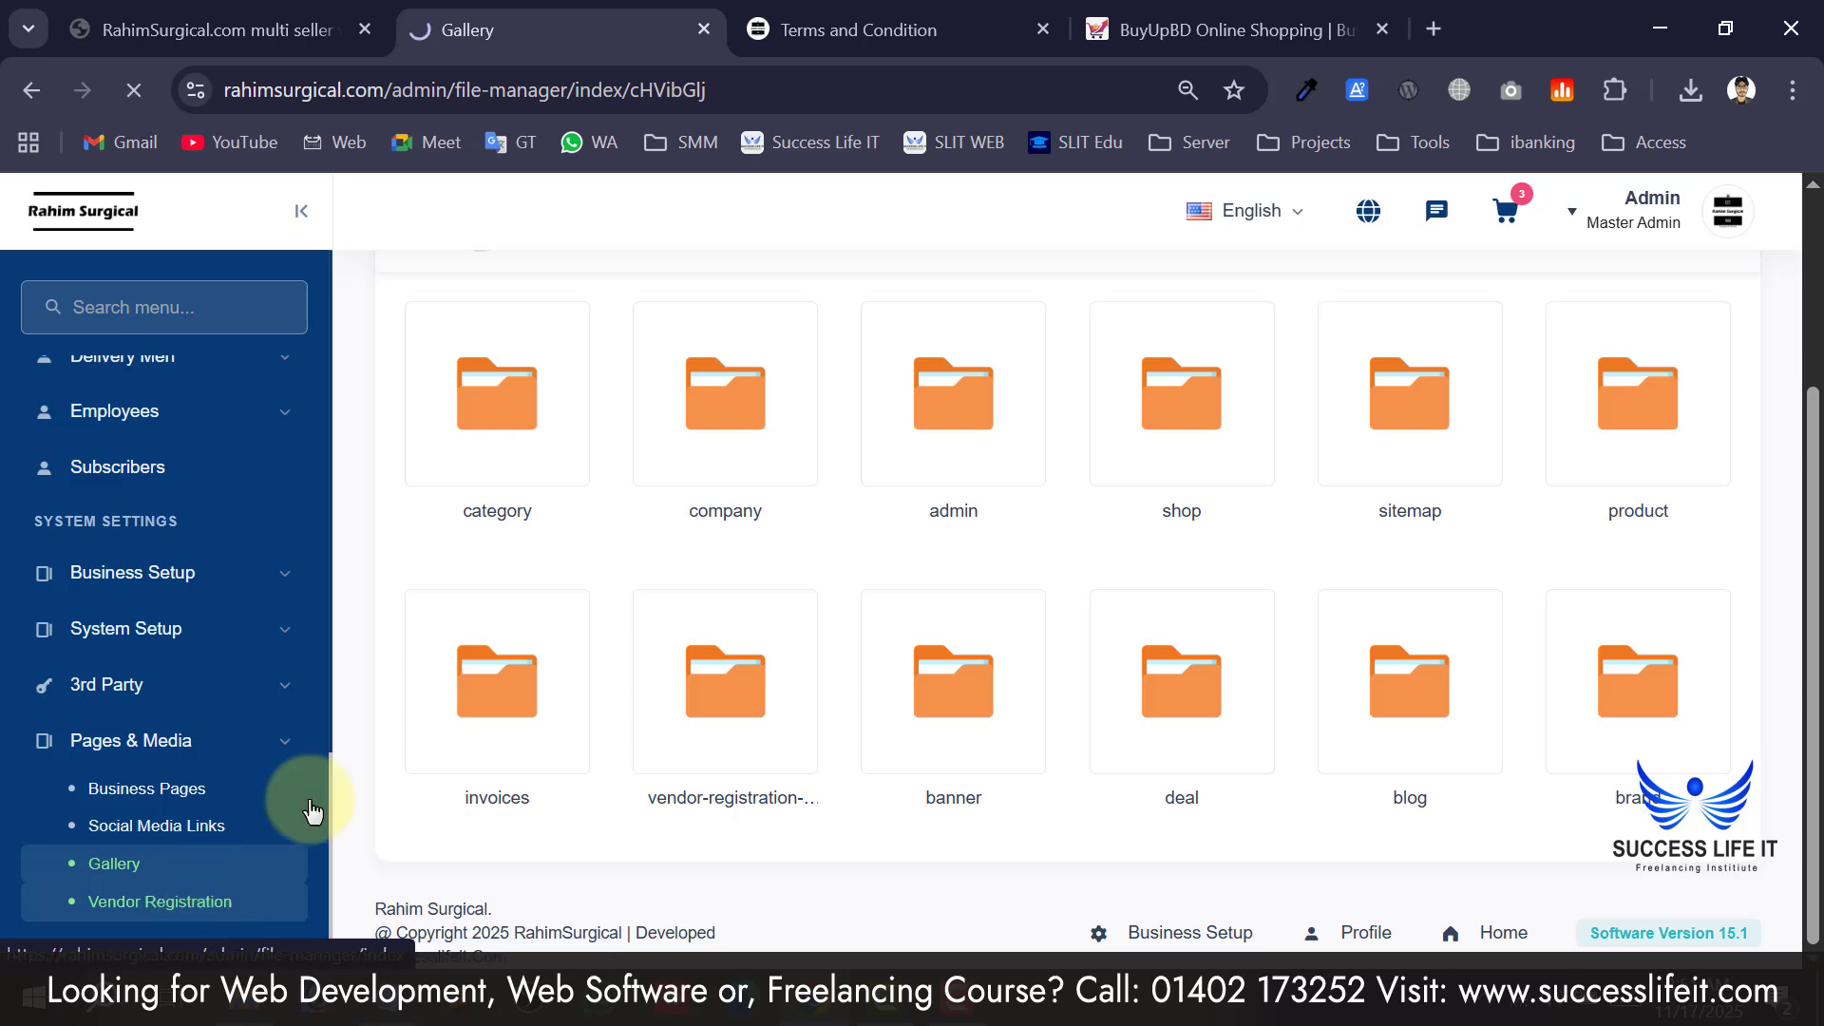
pyautogui.scroll(-4, 555, 469)
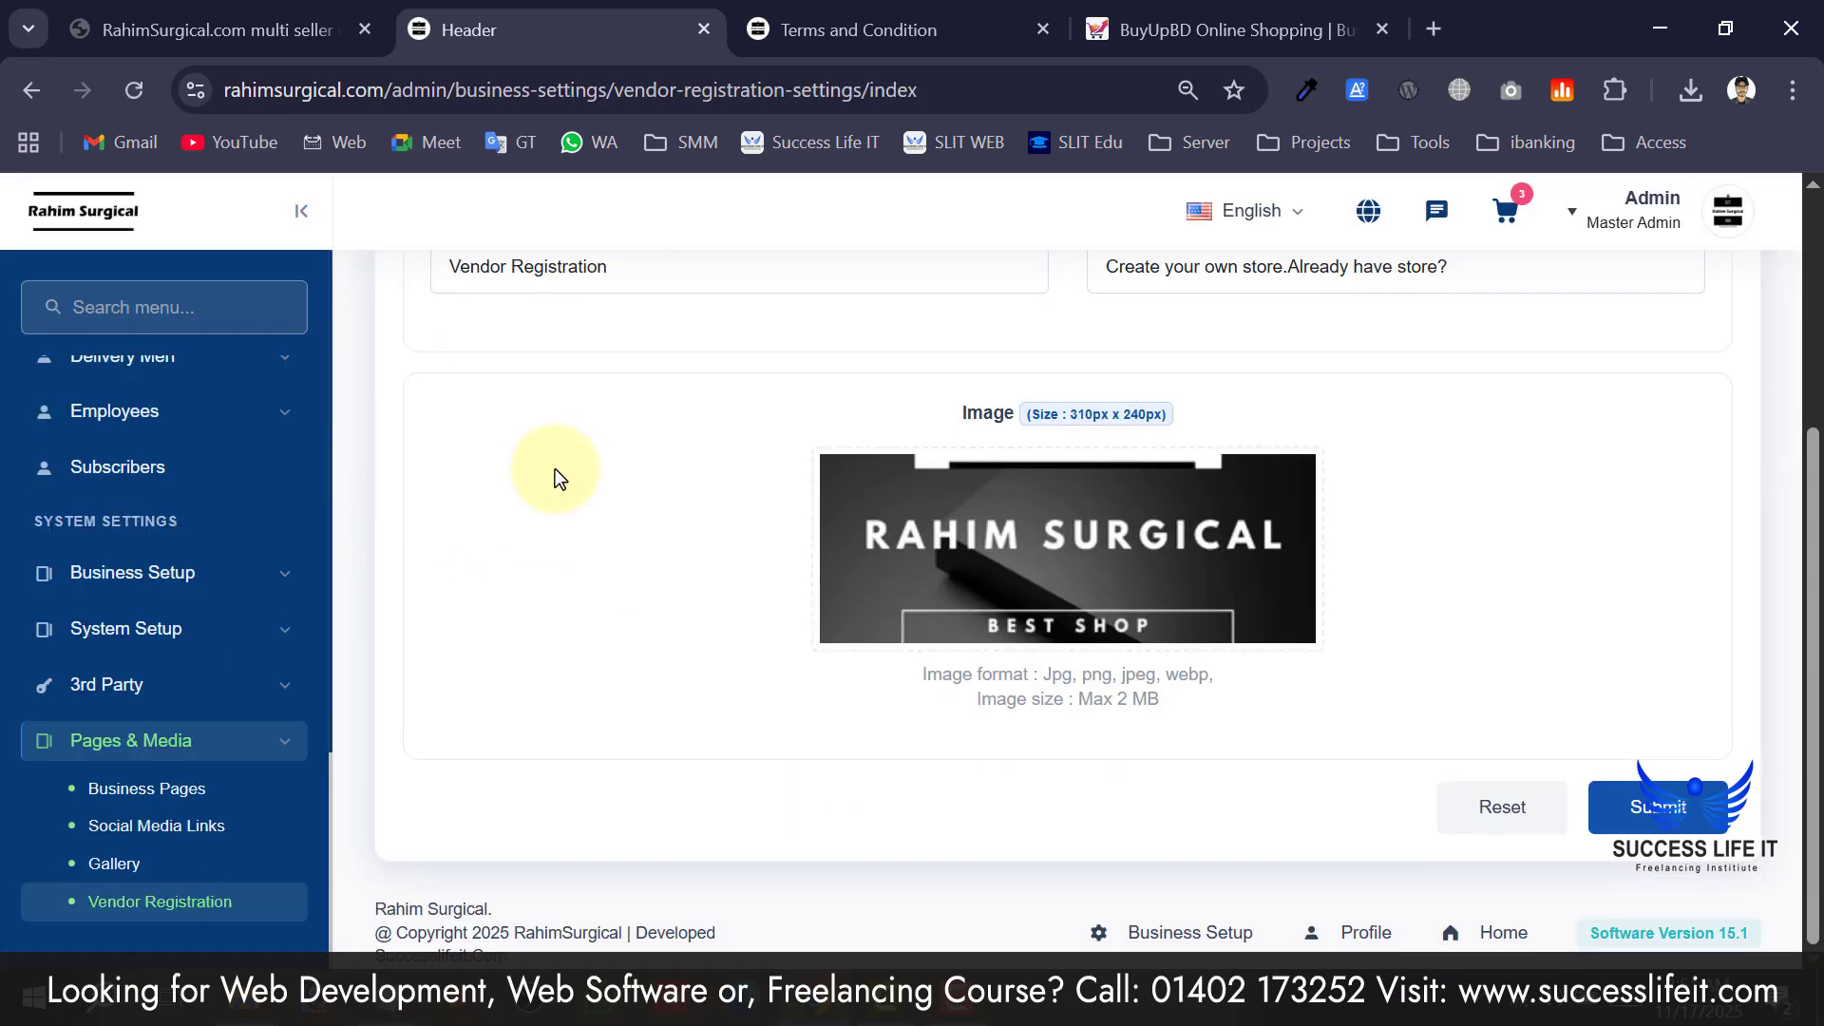
pyautogui.scroll(4, 577, 525)
pyautogui.scroll(-3, 607, 464)
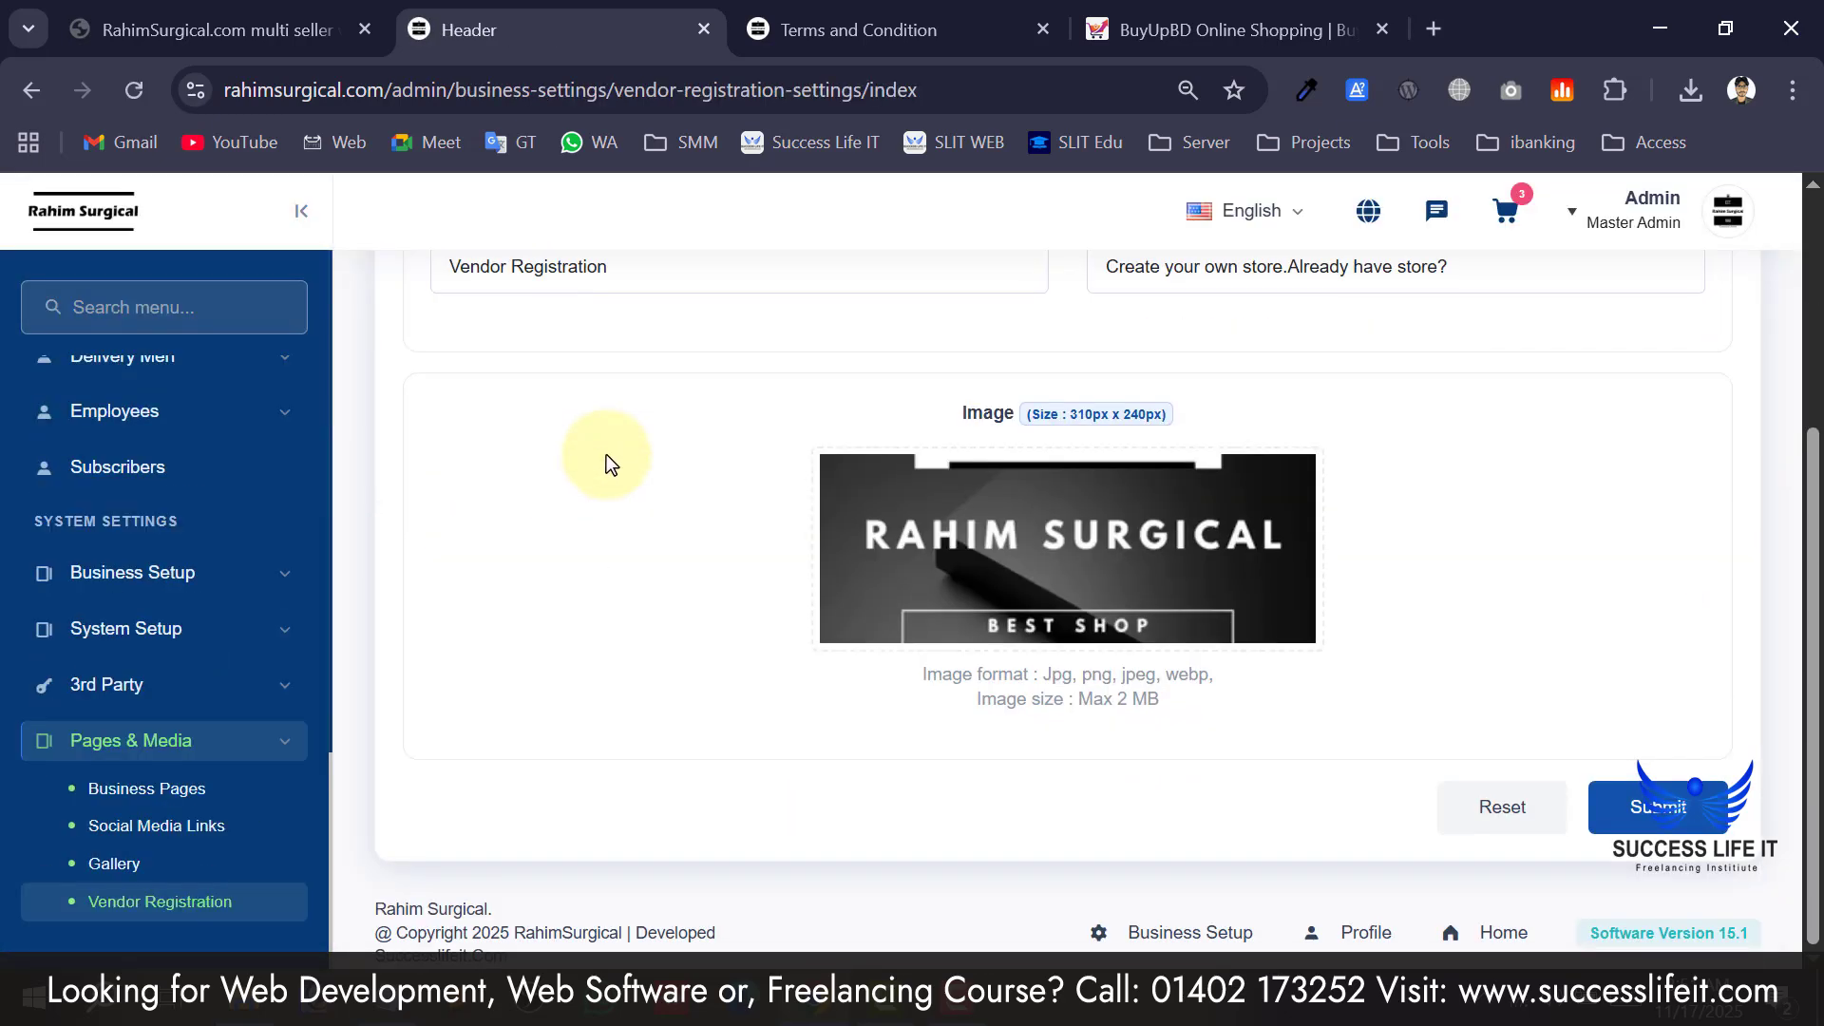
pyautogui.scroll(3, 688, 590)
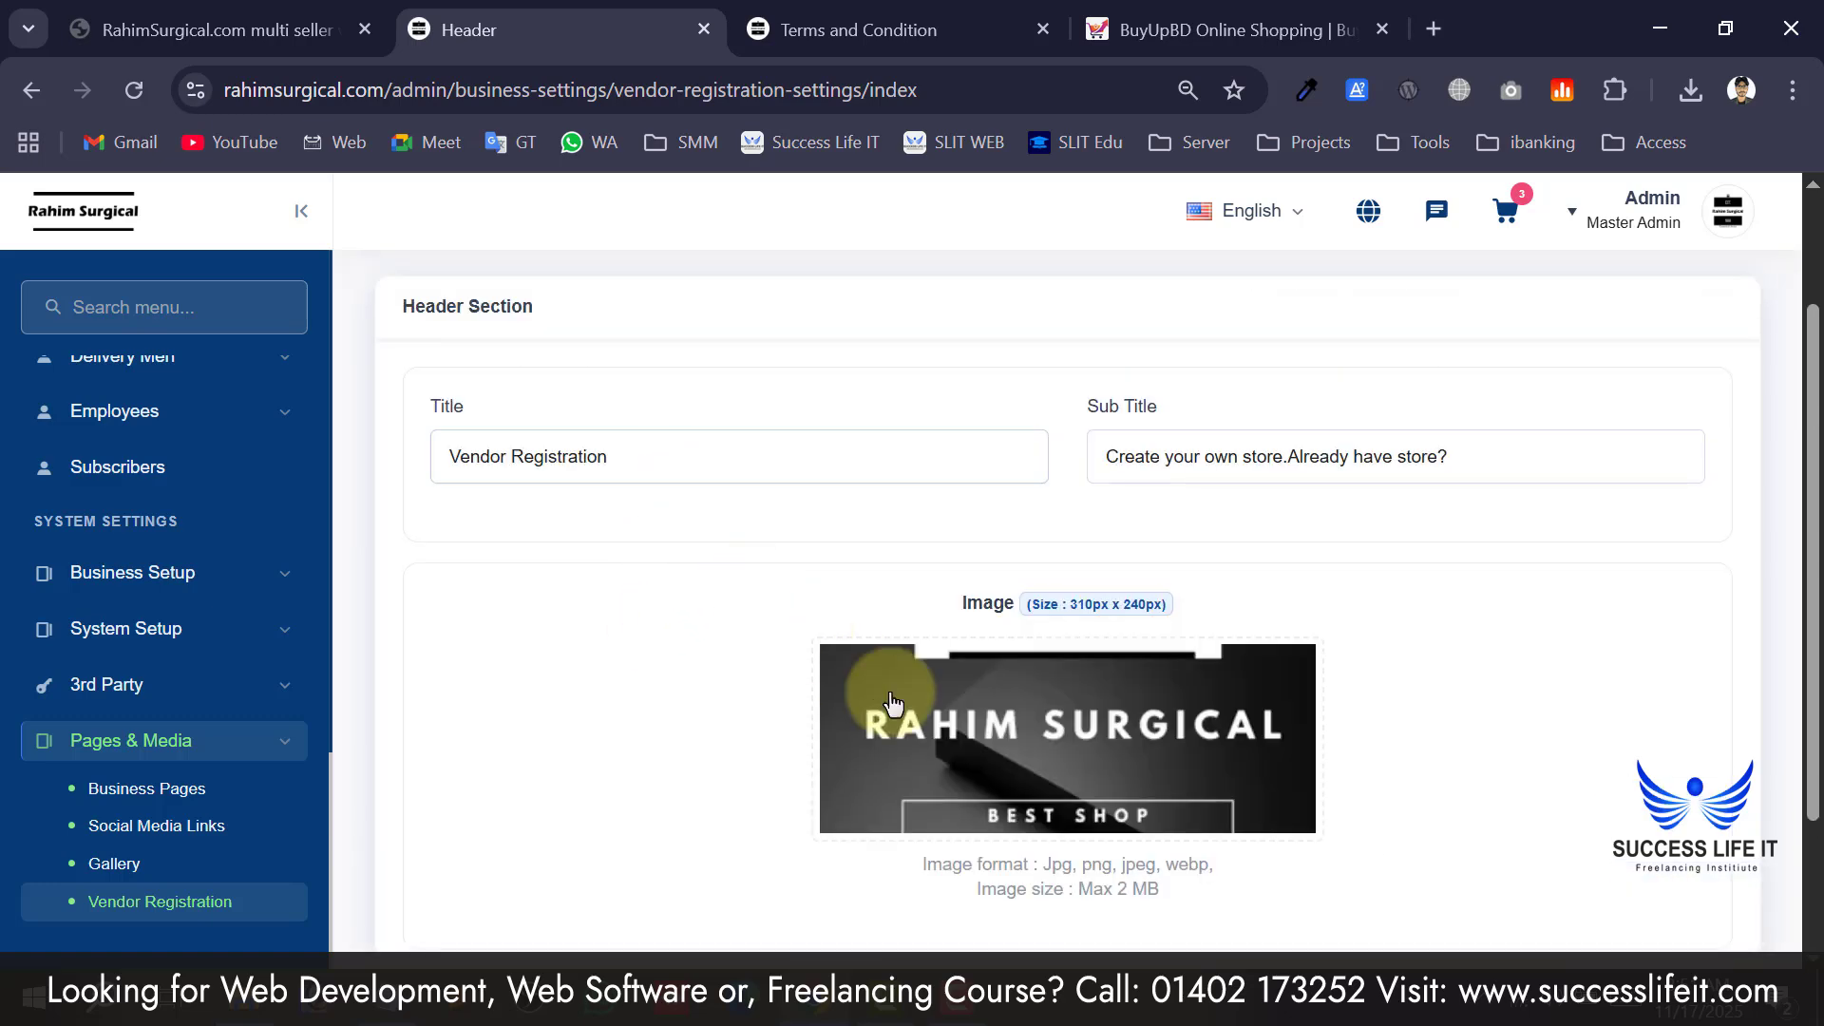
pyautogui.scroll(-3, 950, 685)
pyautogui.scroll(3, 1140, 617)
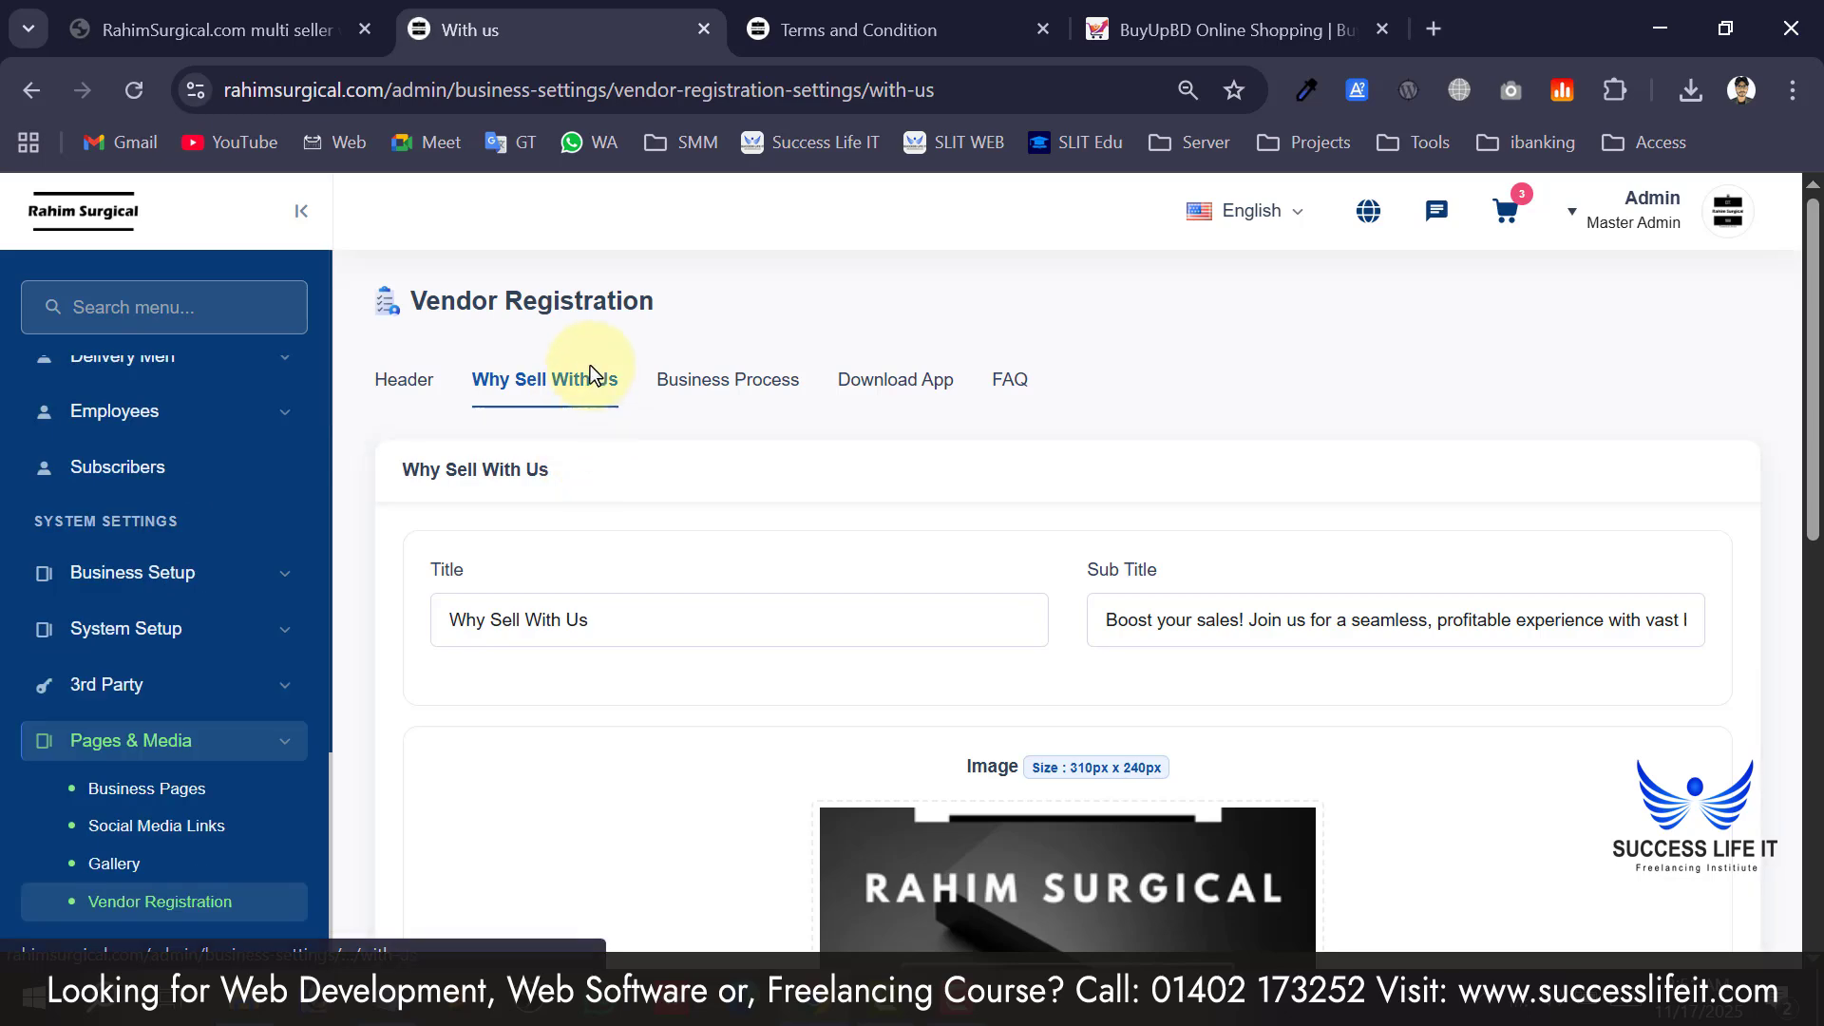
pyautogui.scroll(-2, 568, 404)
pyautogui.scroll(-8, 580, 495)
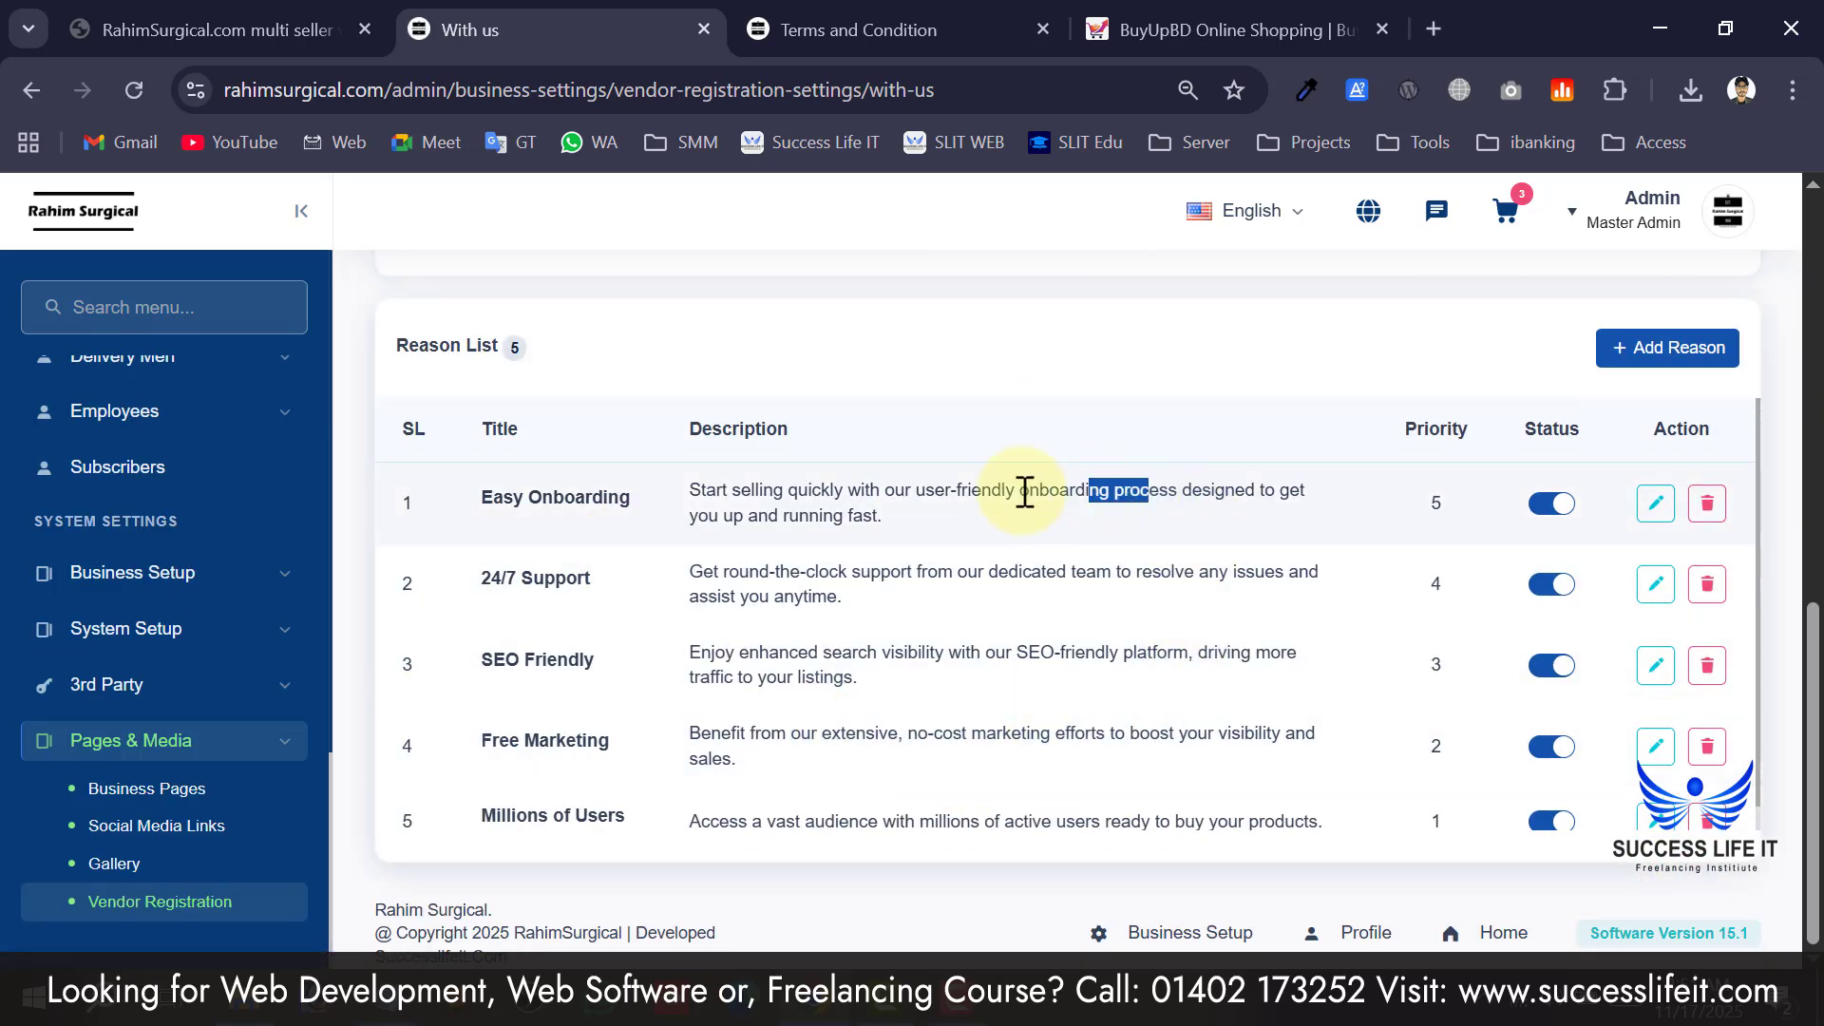
# Review the Why Sell With Us reason list, highlighting the Easy Onboarding description.
pyautogui.moveTo(1025, 492); pyautogui.dragTo(692, 477)
pyautogui.scroll(10, 867, 619)
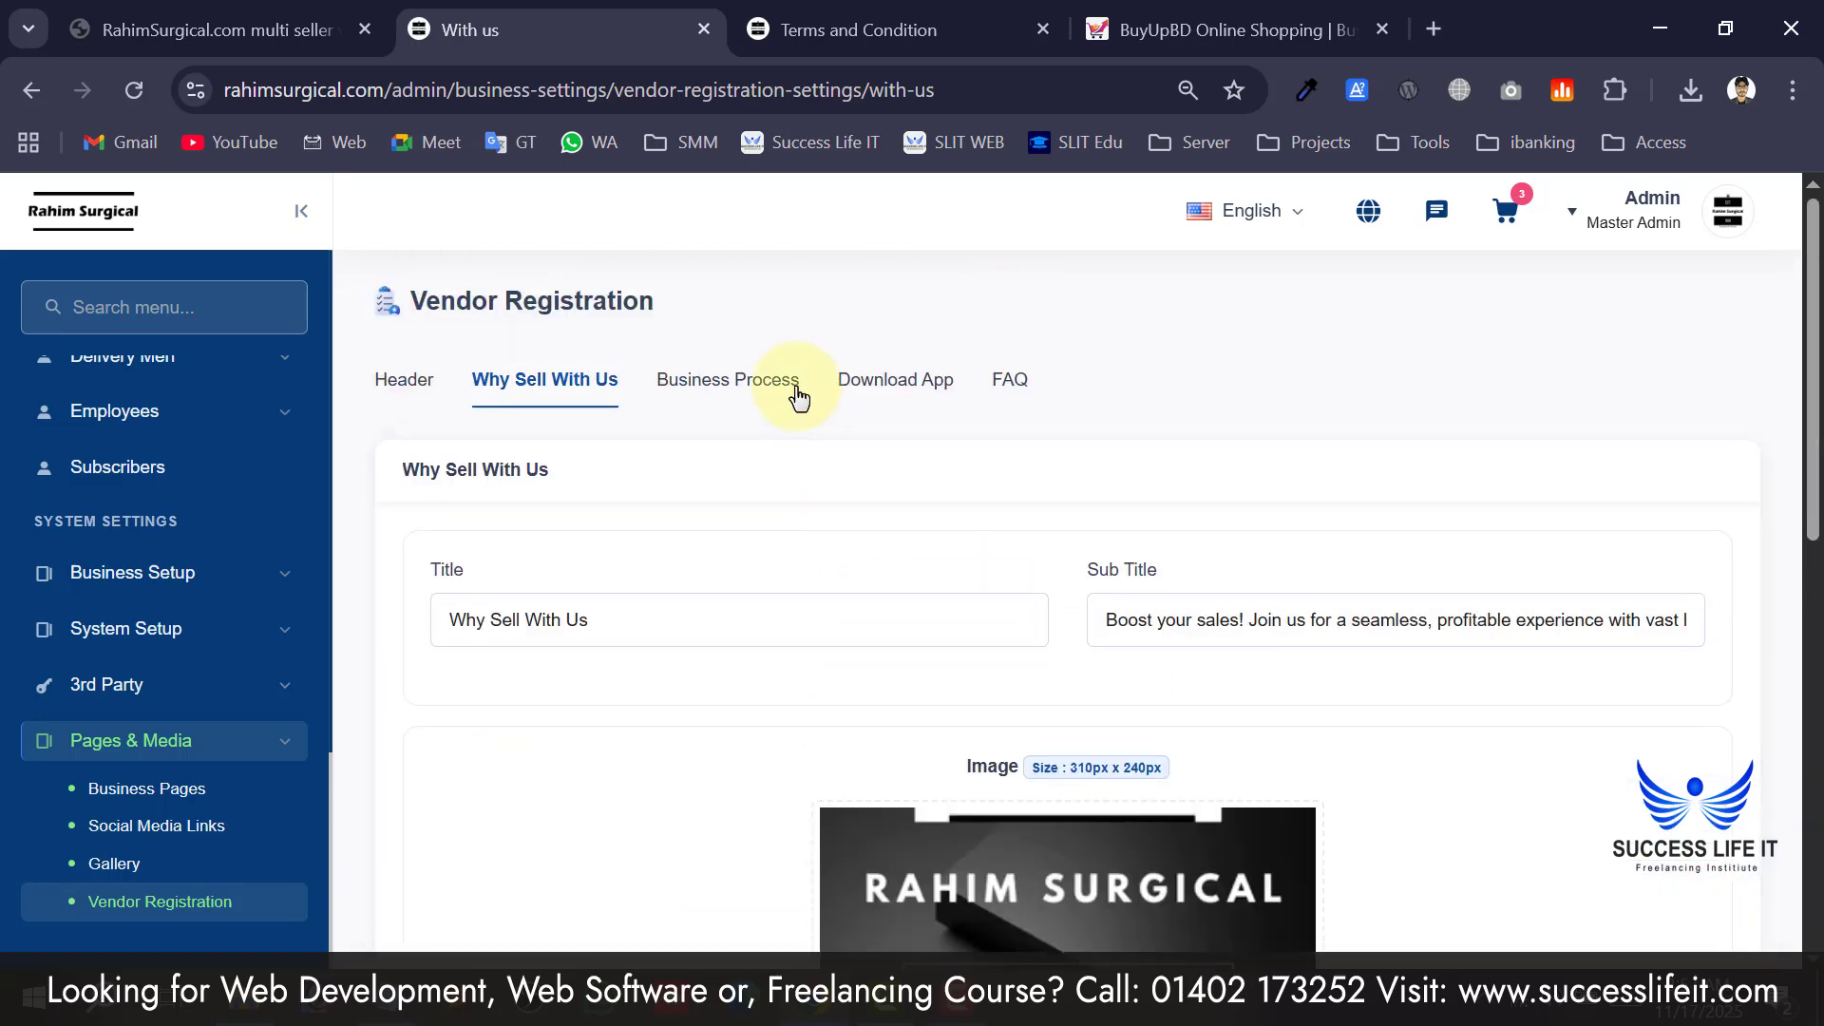
pyautogui.scroll(2, 154, 601)
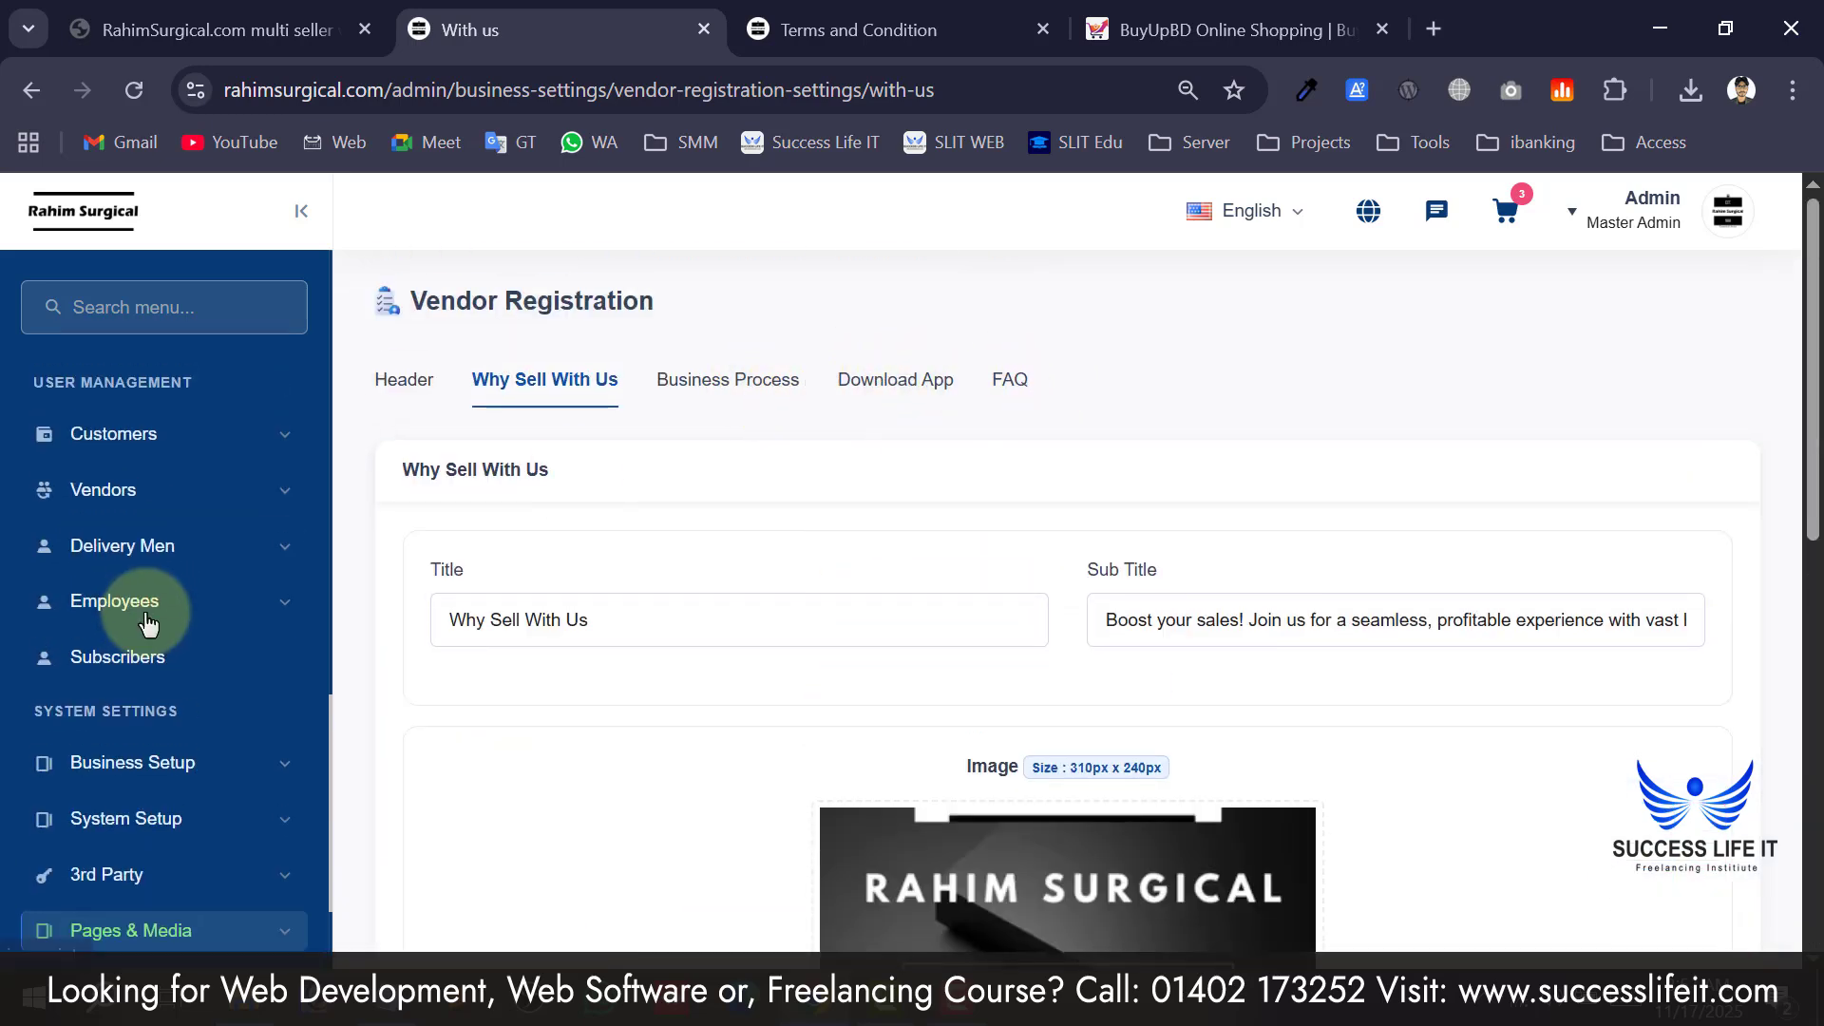
pyautogui.scroll(-2, 157, 788)
pyautogui.scroll(6, 163, 898)
pyautogui.scroll(15, 163, 893)
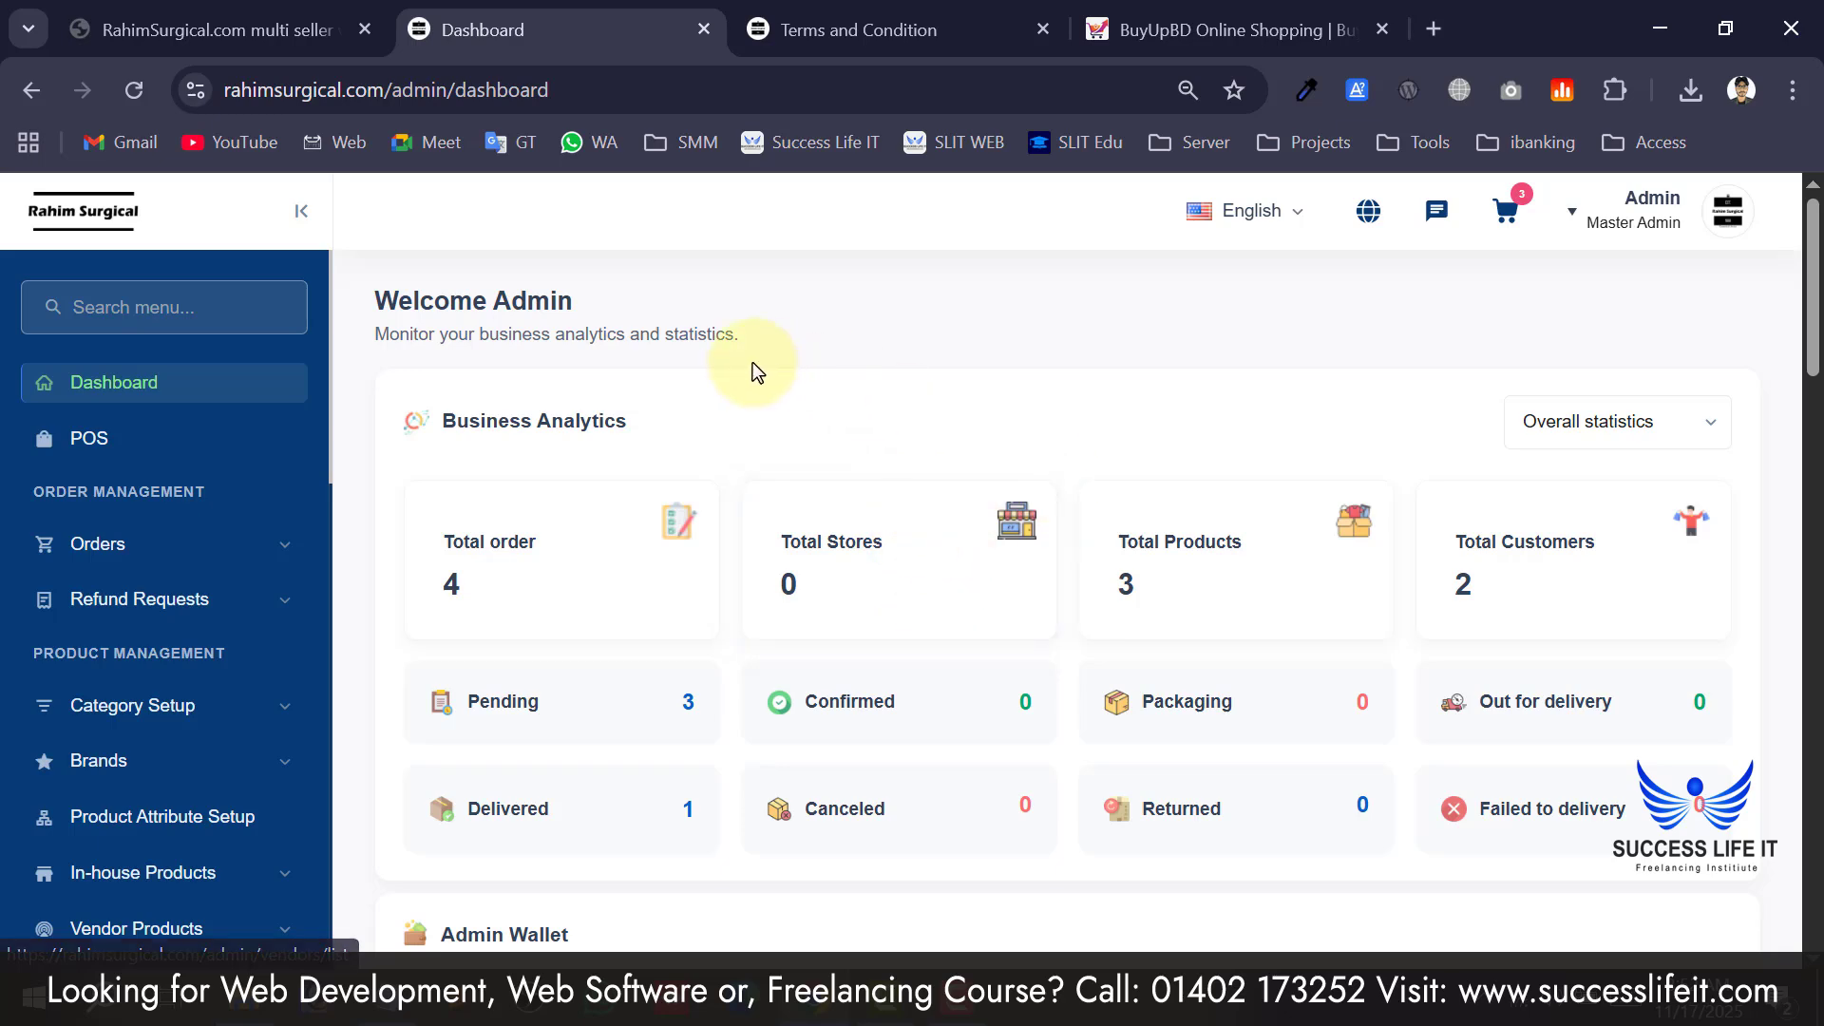
# Glance over the dashboard statistics, then open POS with the Infinix Hot 60 Pro Plus in the cart.
pyautogui.scroll(-10, 752, 362)
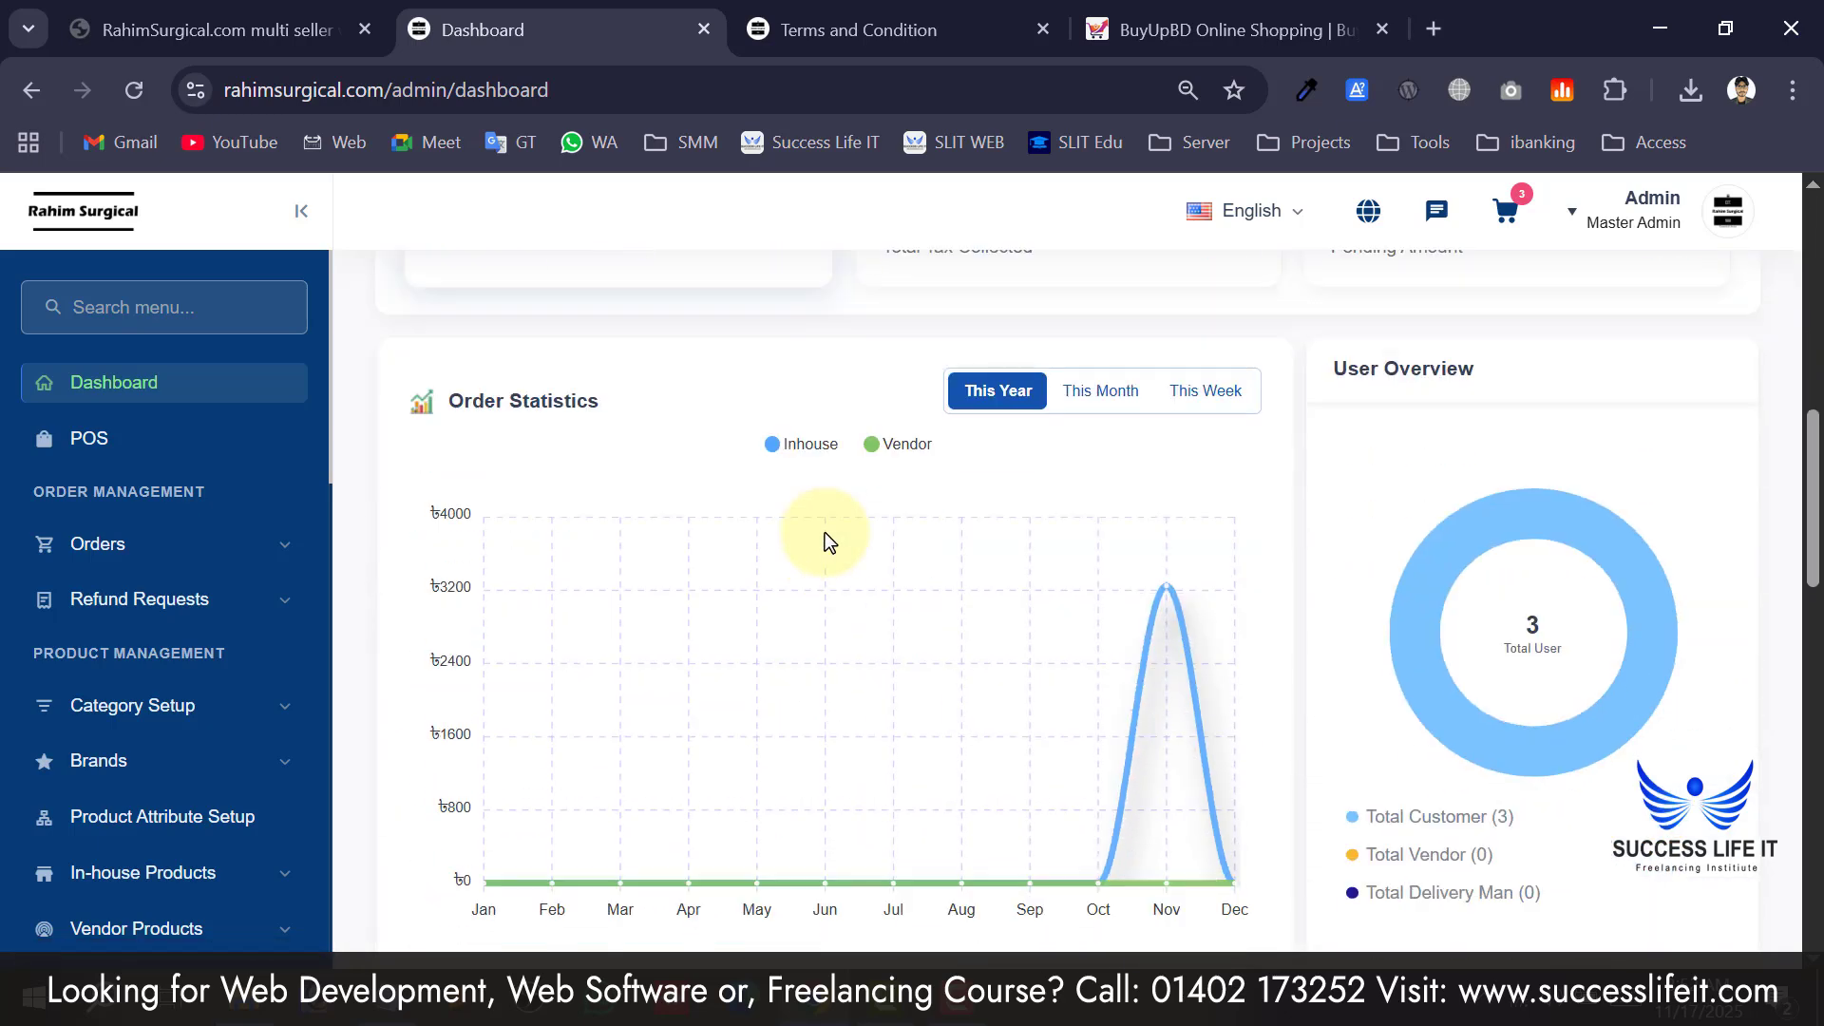
pyautogui.scroll(10, 825, 532)
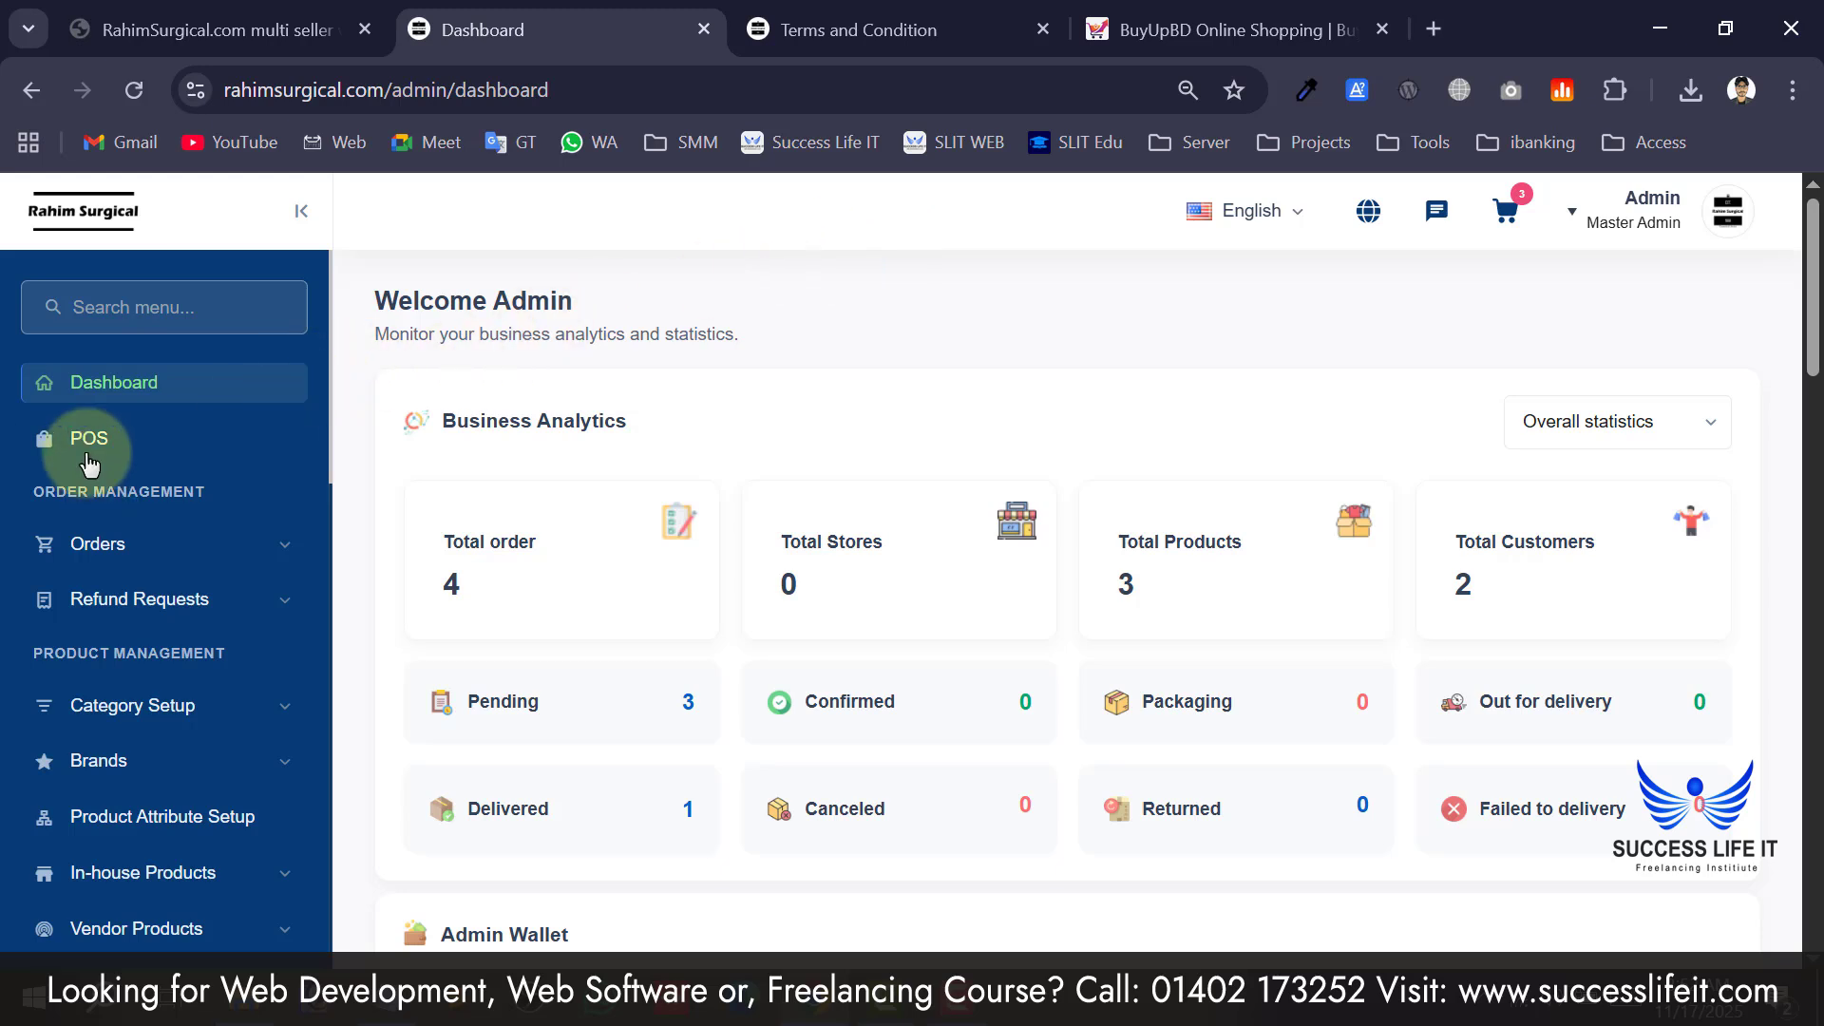
pyautogui.click(155, 456)
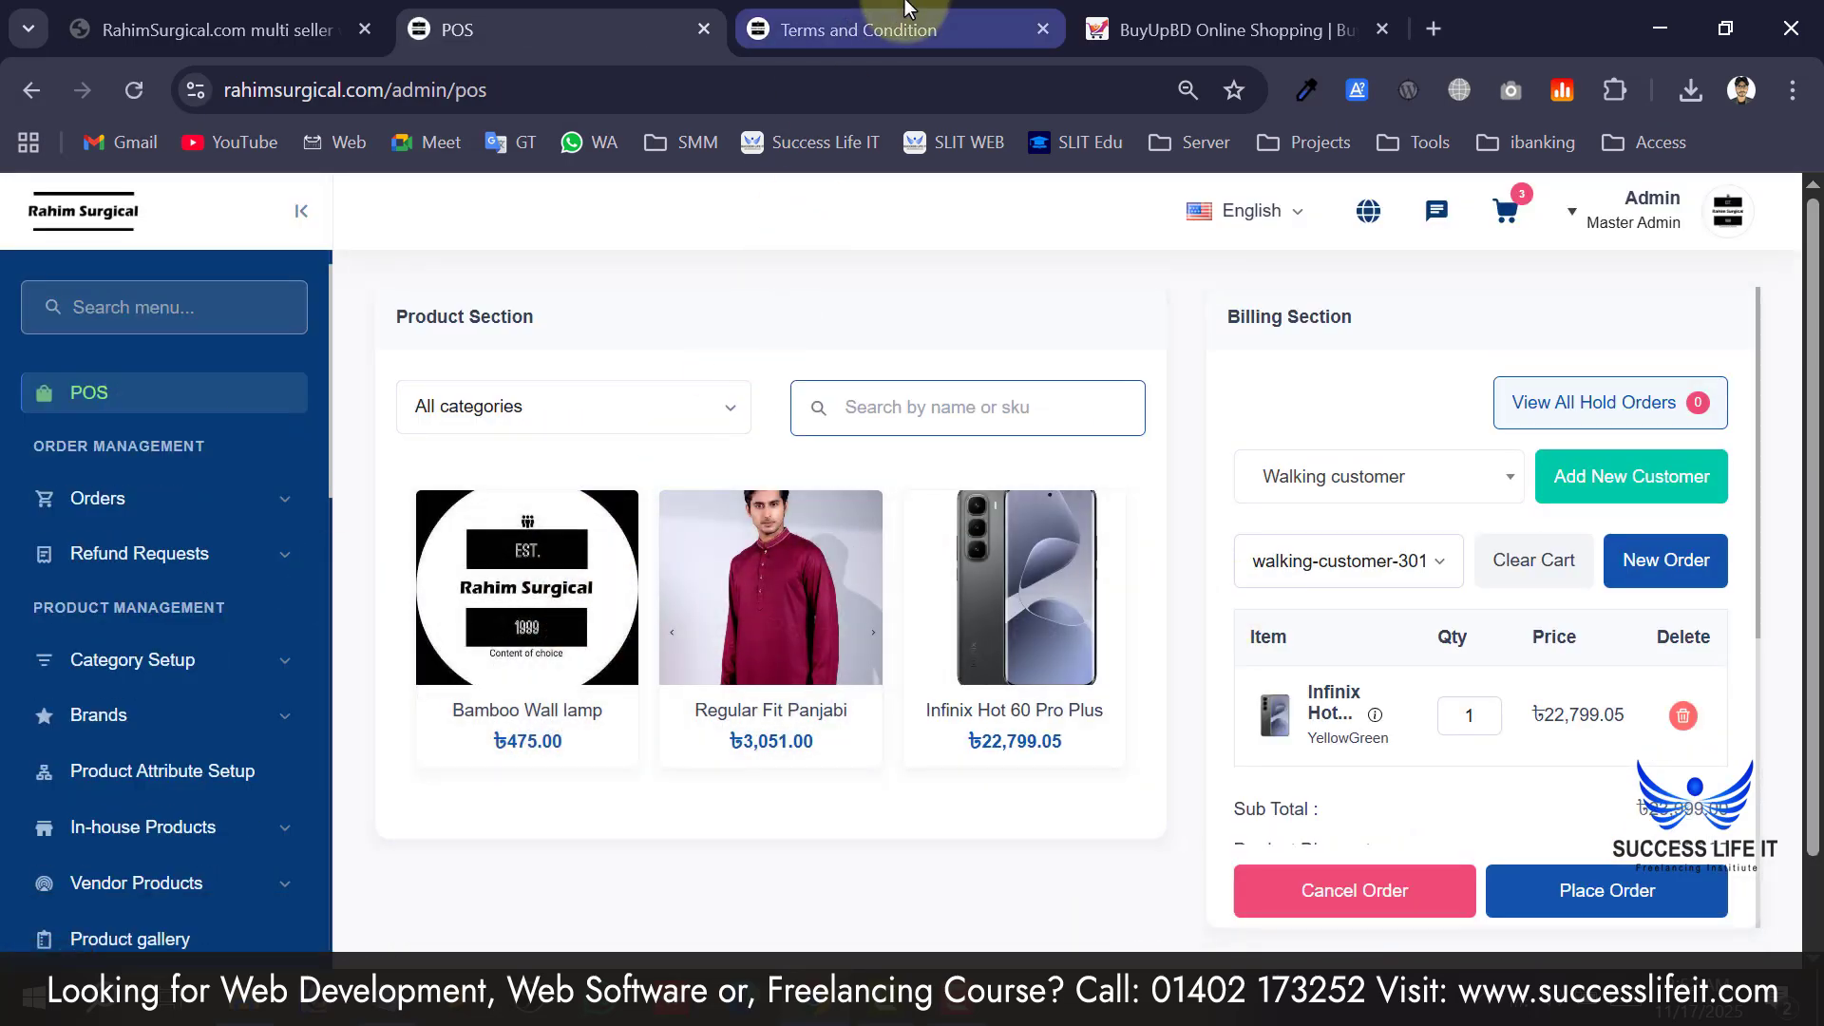
# Switch to the Rahim Surgical storefront and scroll past featured products and new arrivals to the footer.
pyautogui.click(857, 29)
pyautogui.scroll(20, 709, 358)
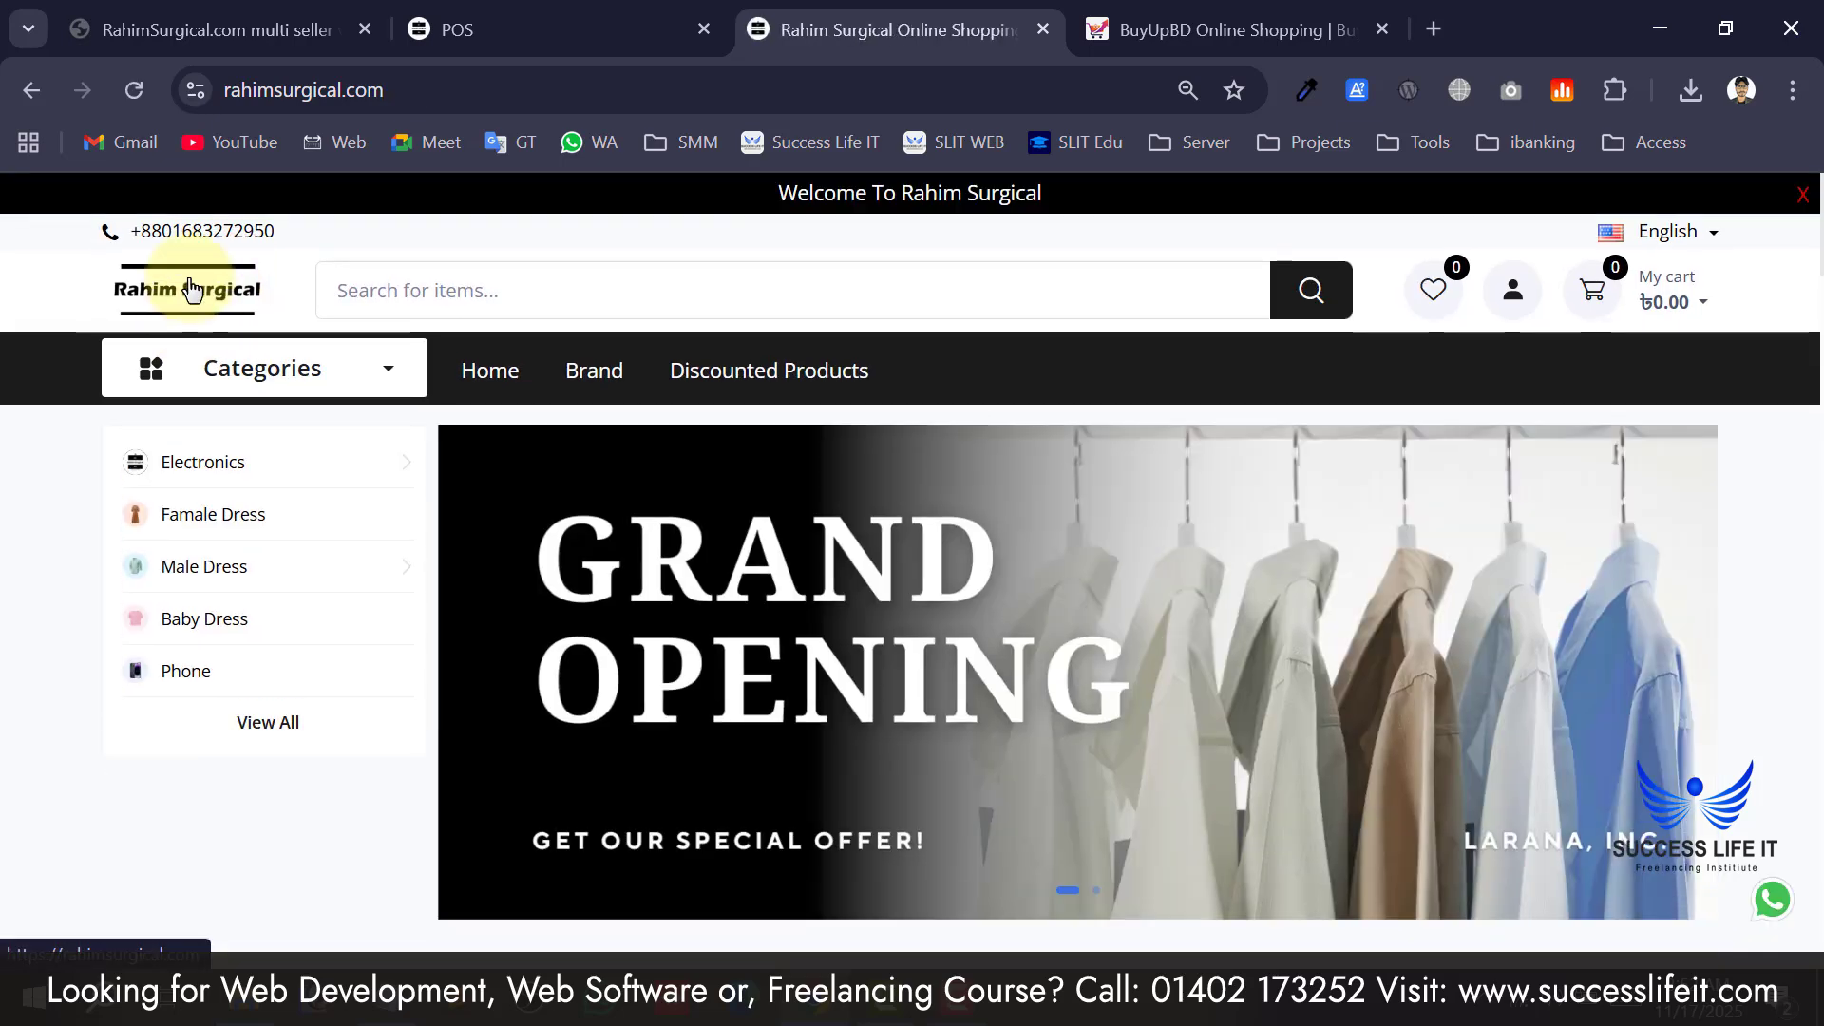
pyautogui.scroll(-6, 338, 533)
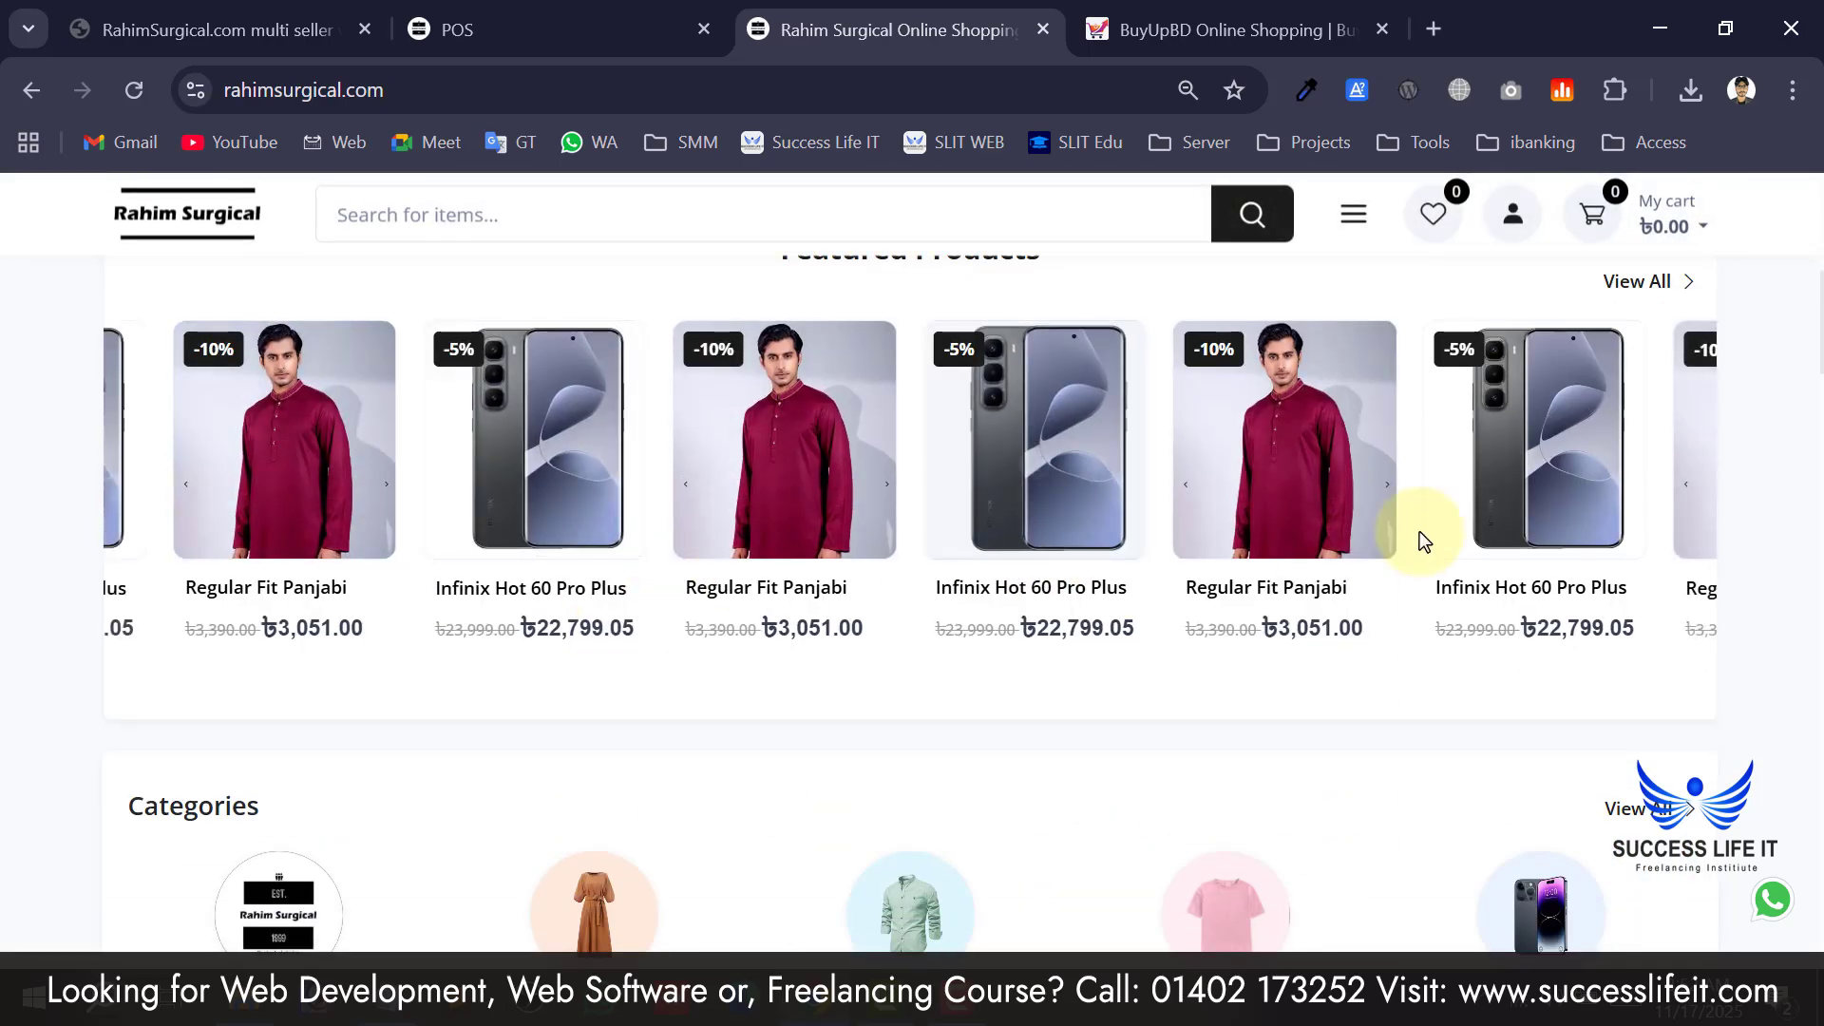
pyautogui.scroll(-15, 704, 504)
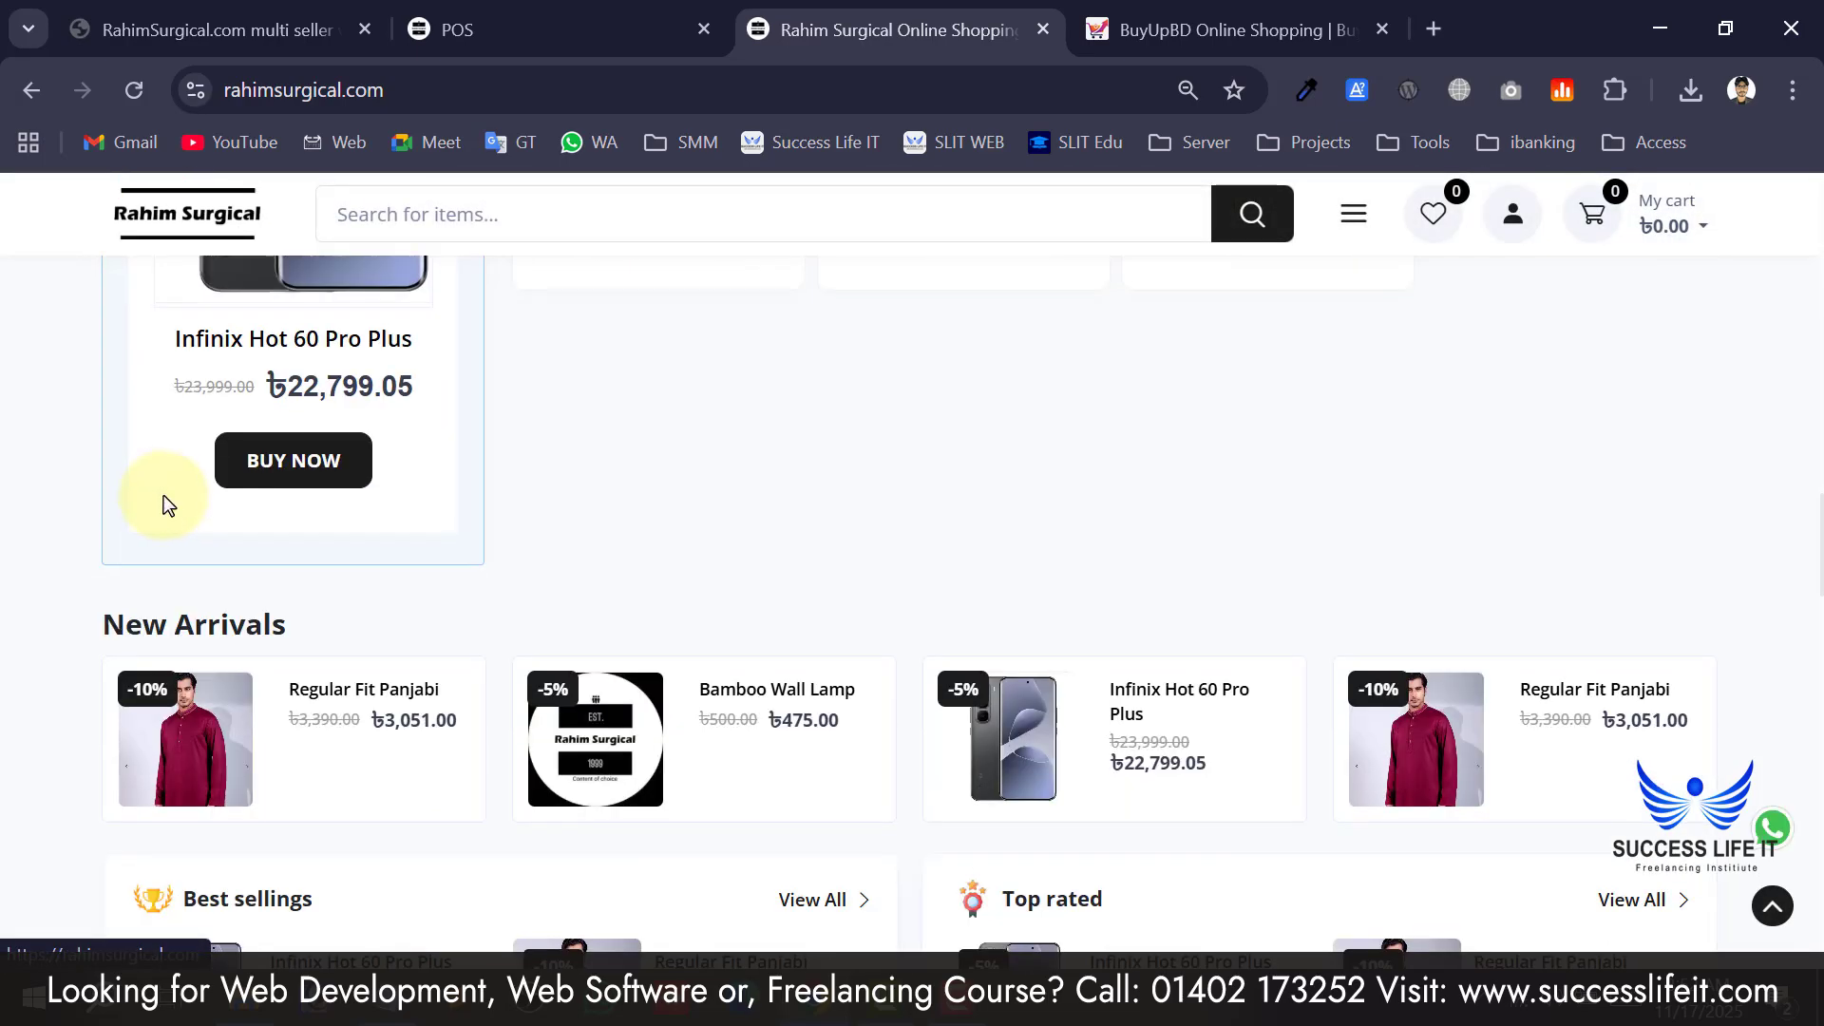
pyautogui.scroll(-15, 871, 510)
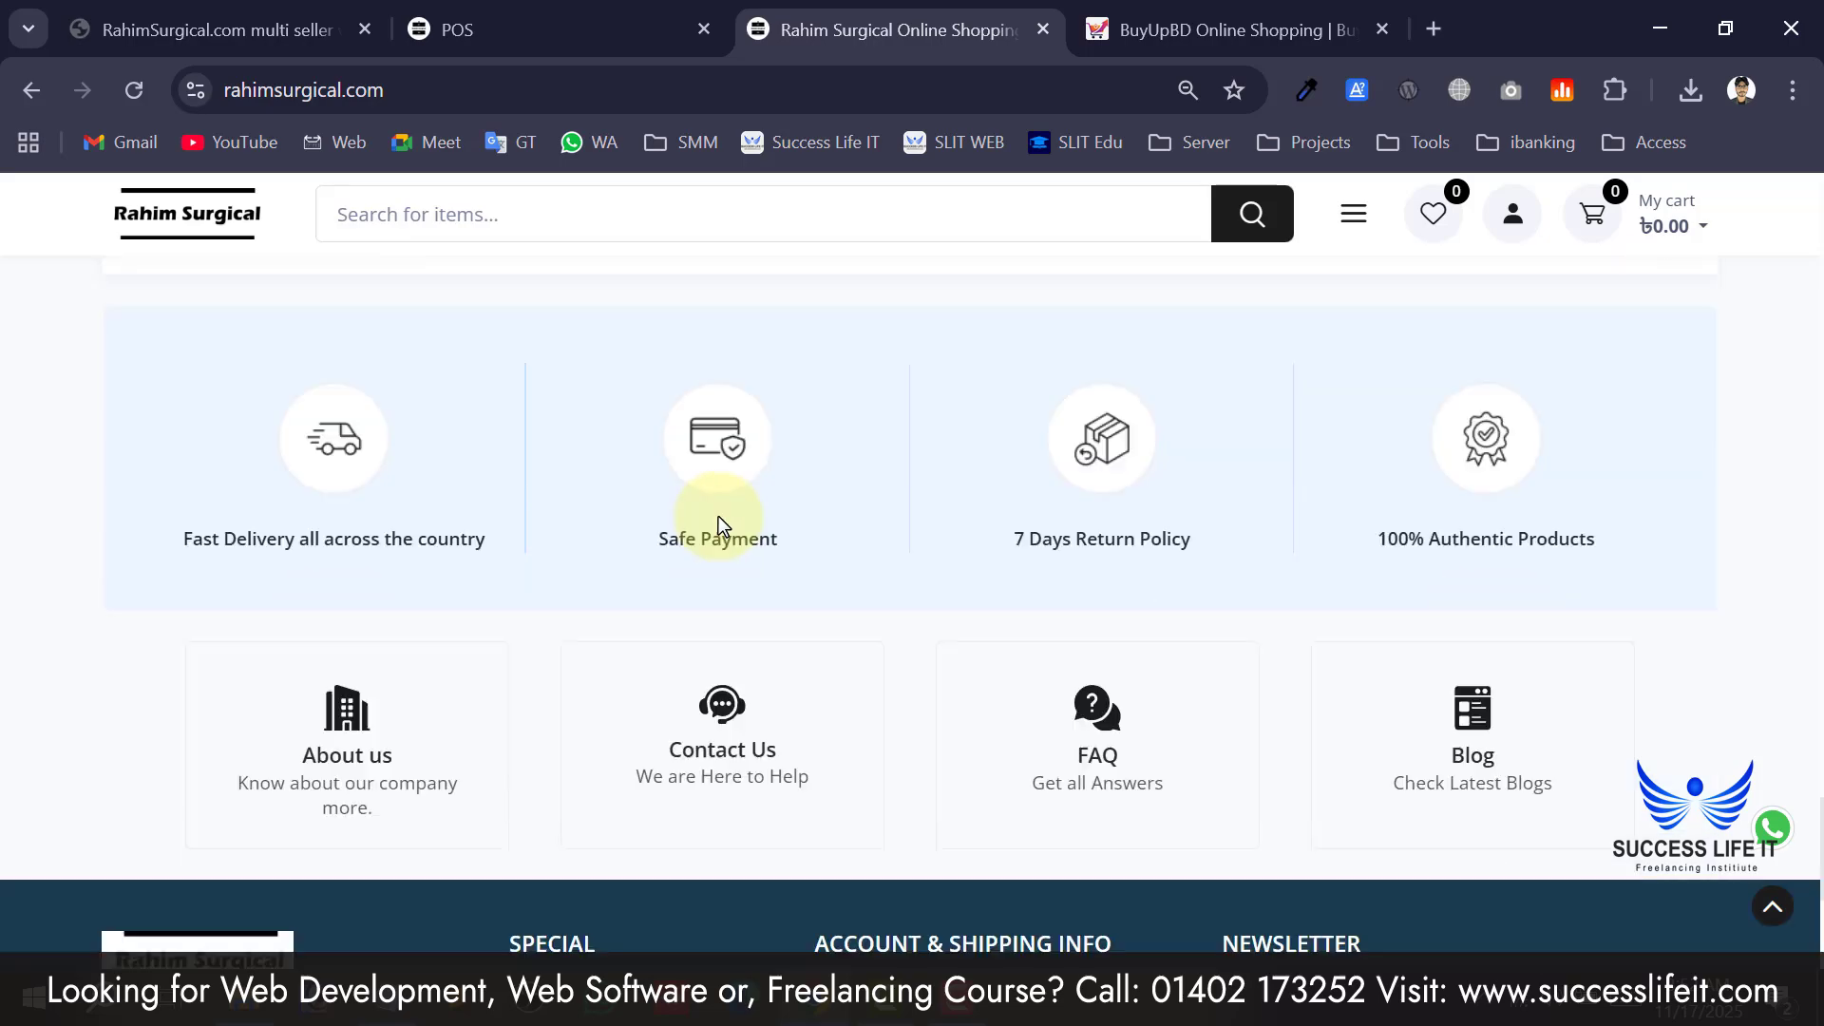
pyautogui.scroll(-1, 516, 507)
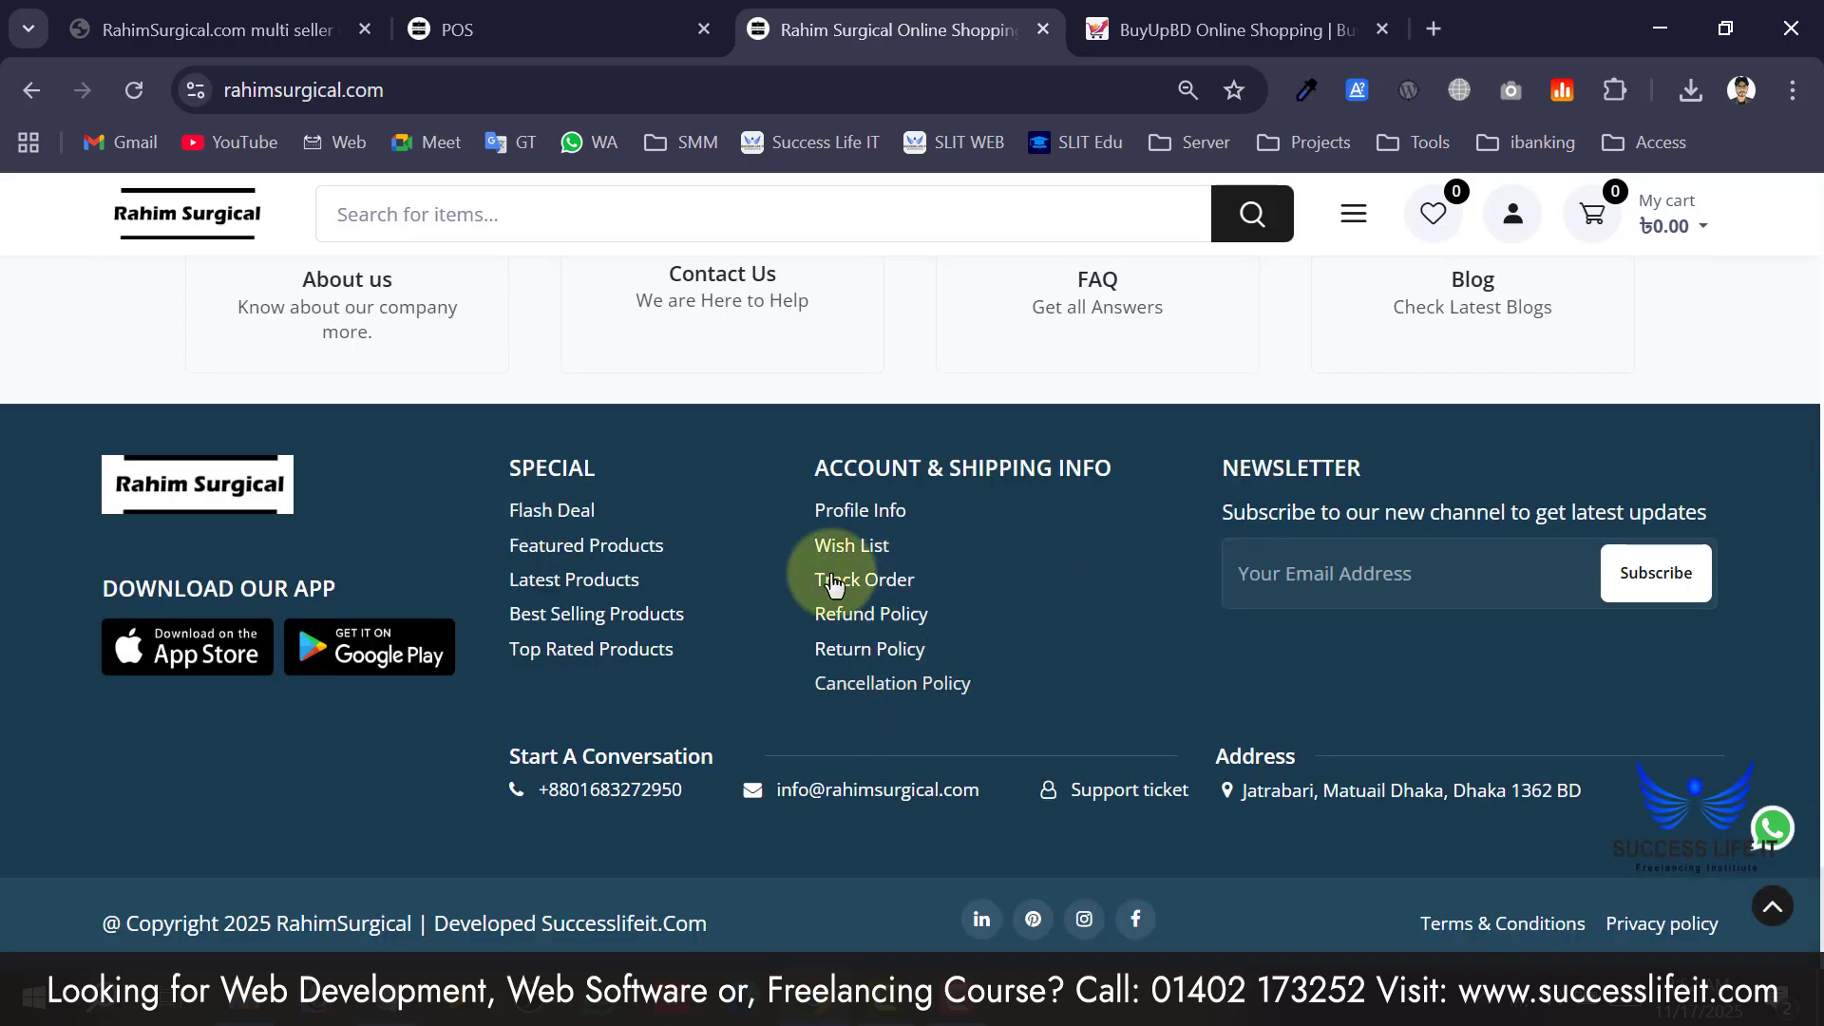
# Scroll back up the storefront home page, then bring up the BuyUpBD shop tab.
pyautogui.scroll(20, 609, 613)
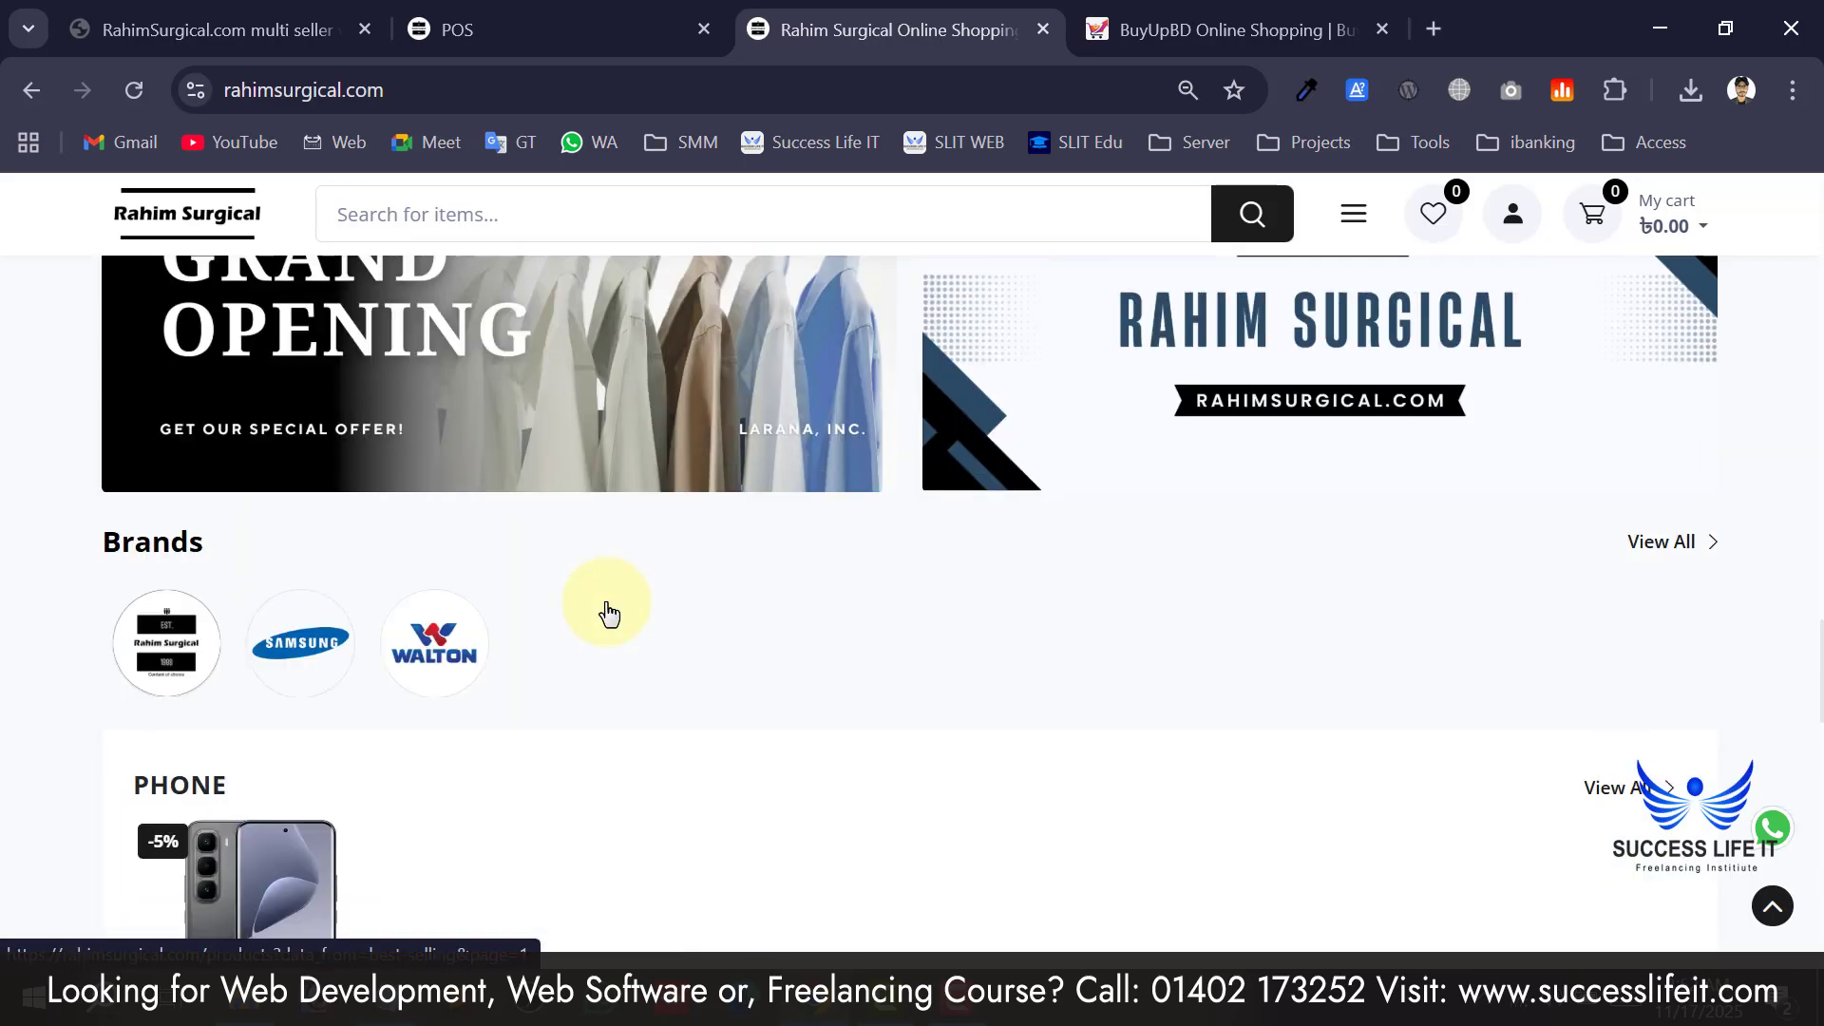
pyautogui.scroll(15, 609, 613)
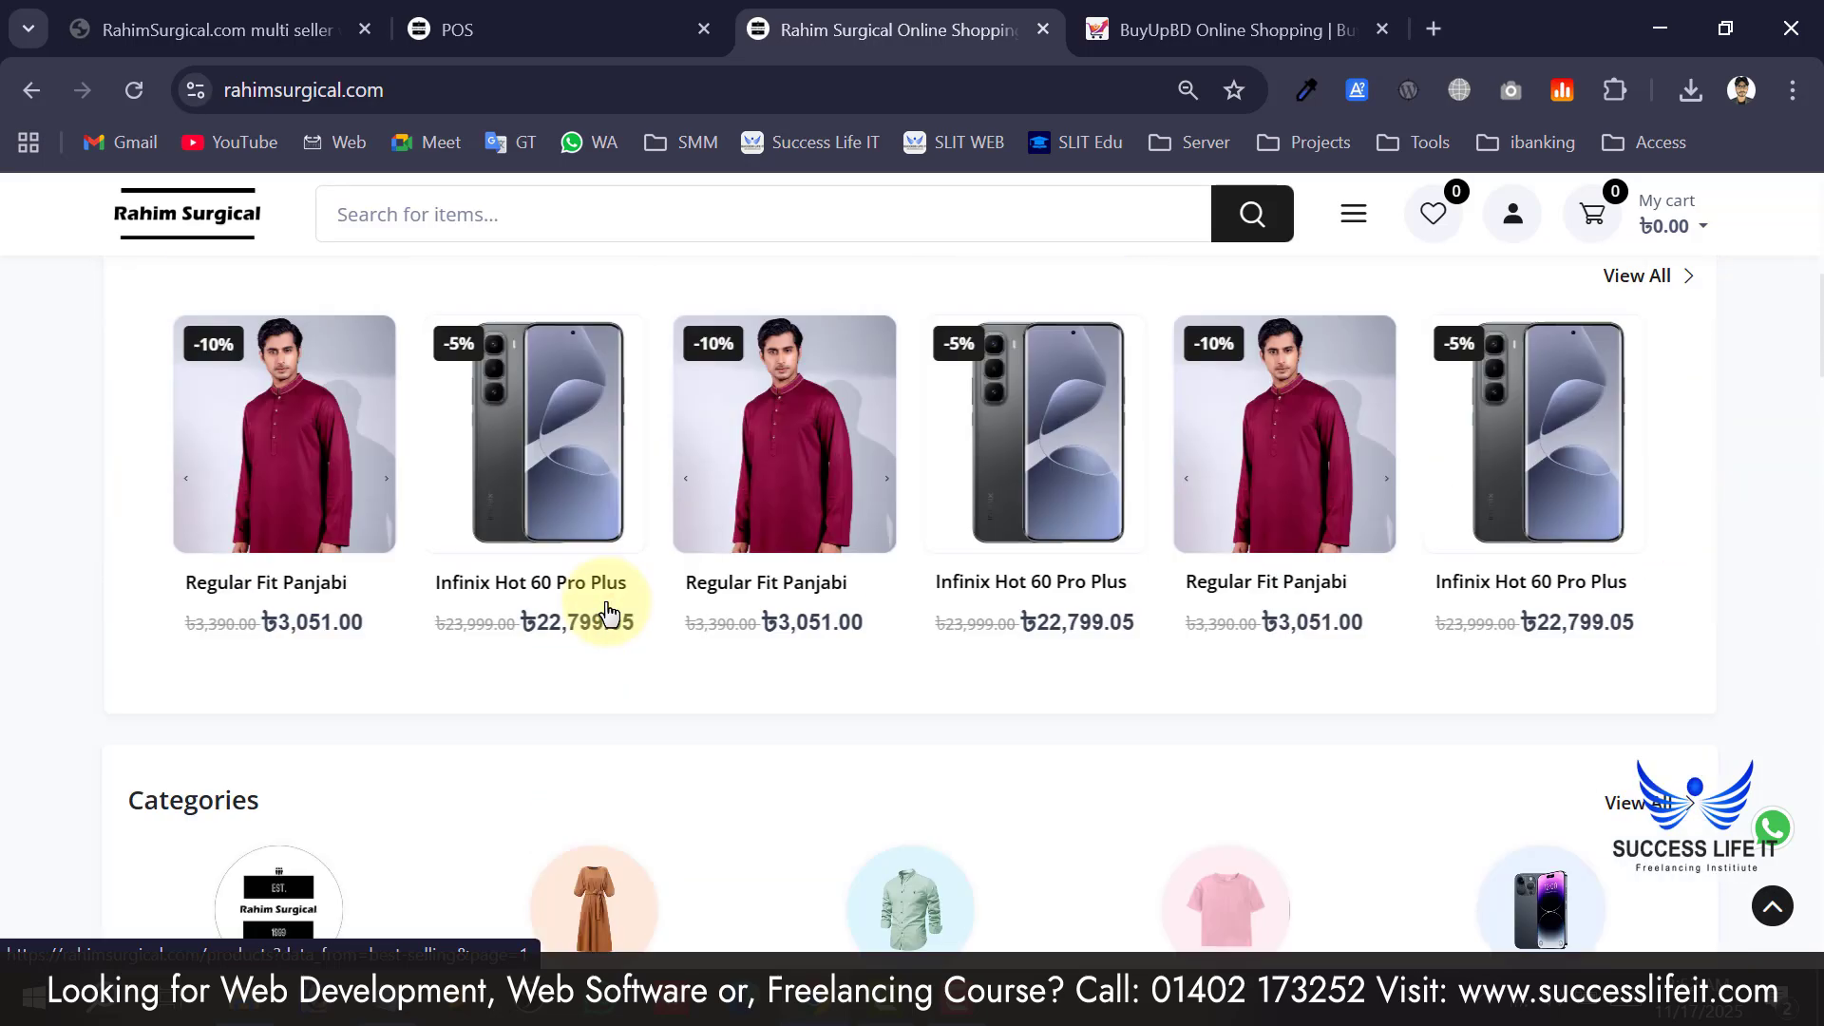
pyautogui.scroll(5, 606, 613)
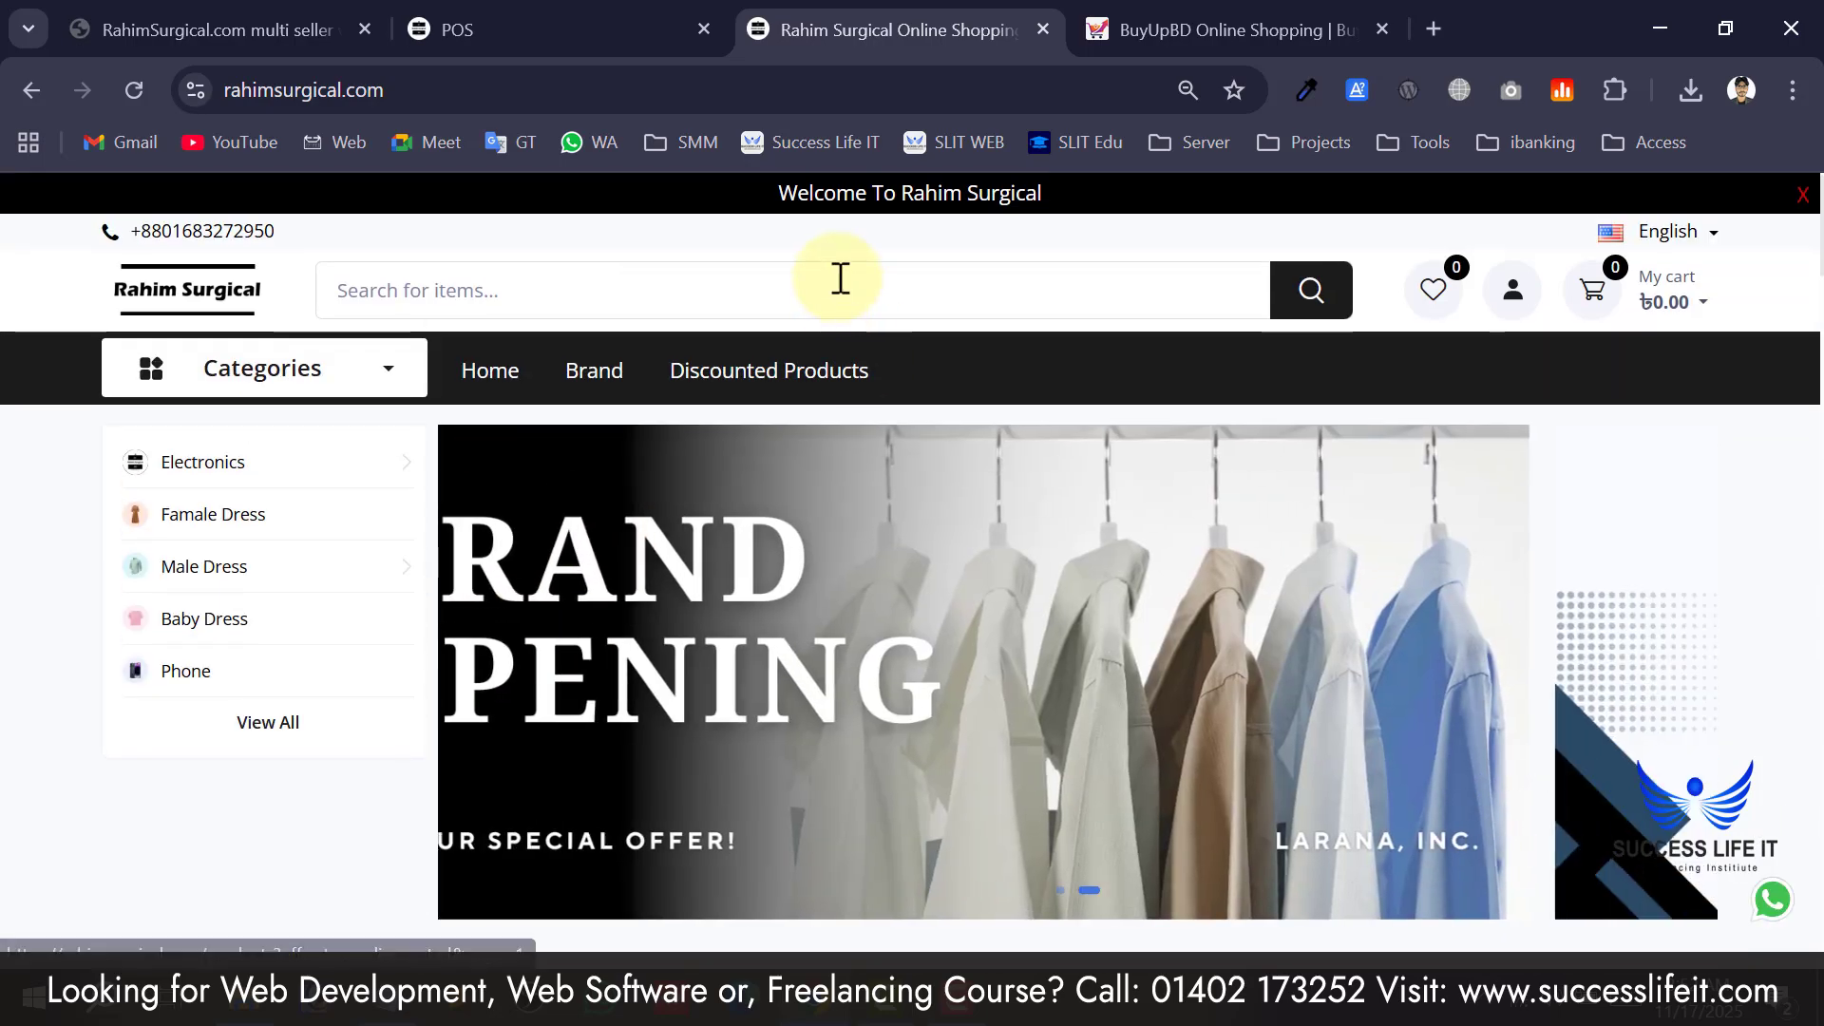
pyautogui.scroll(-5, 191, 700)
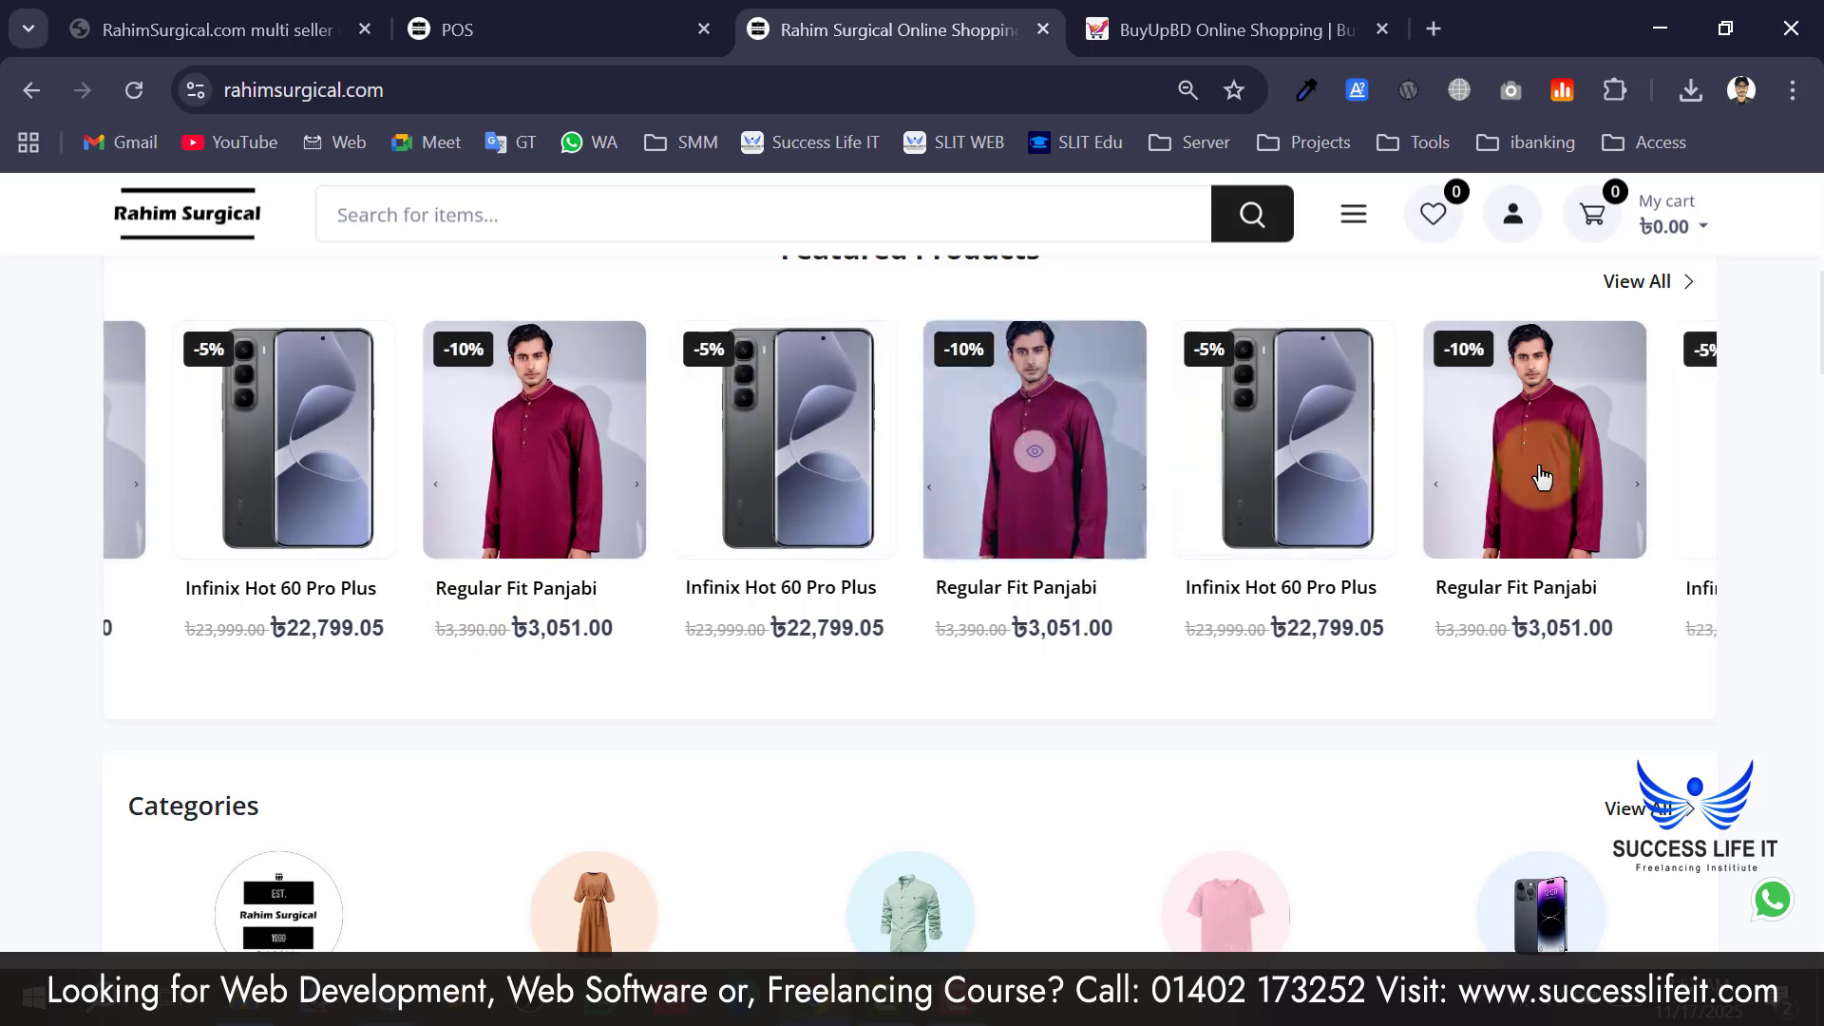
pyautogui.scroll(-3, 1493, 589)
pyautogui.scroll(8, 258, 583)
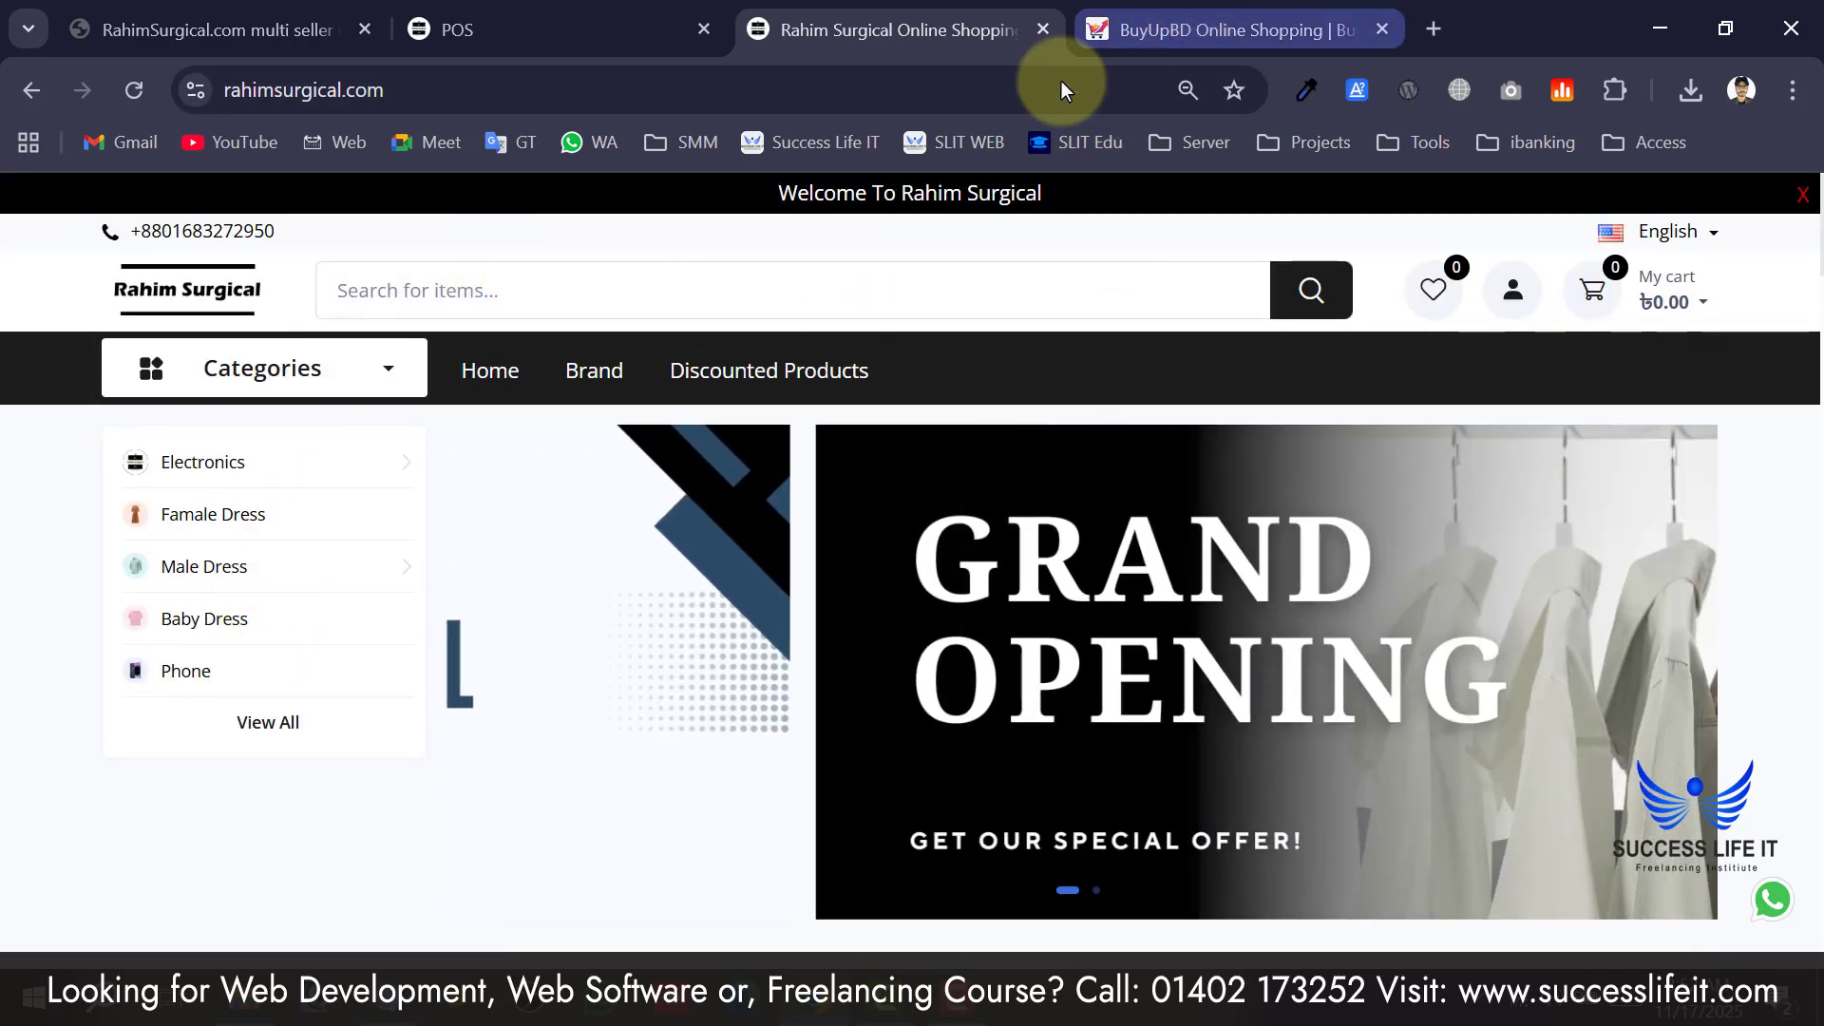
pyautogui.click(1130, 29)
# Replace the BuyUpBD address with 'google play' and load the Google Play store.
pyautogui.click(770, 89)
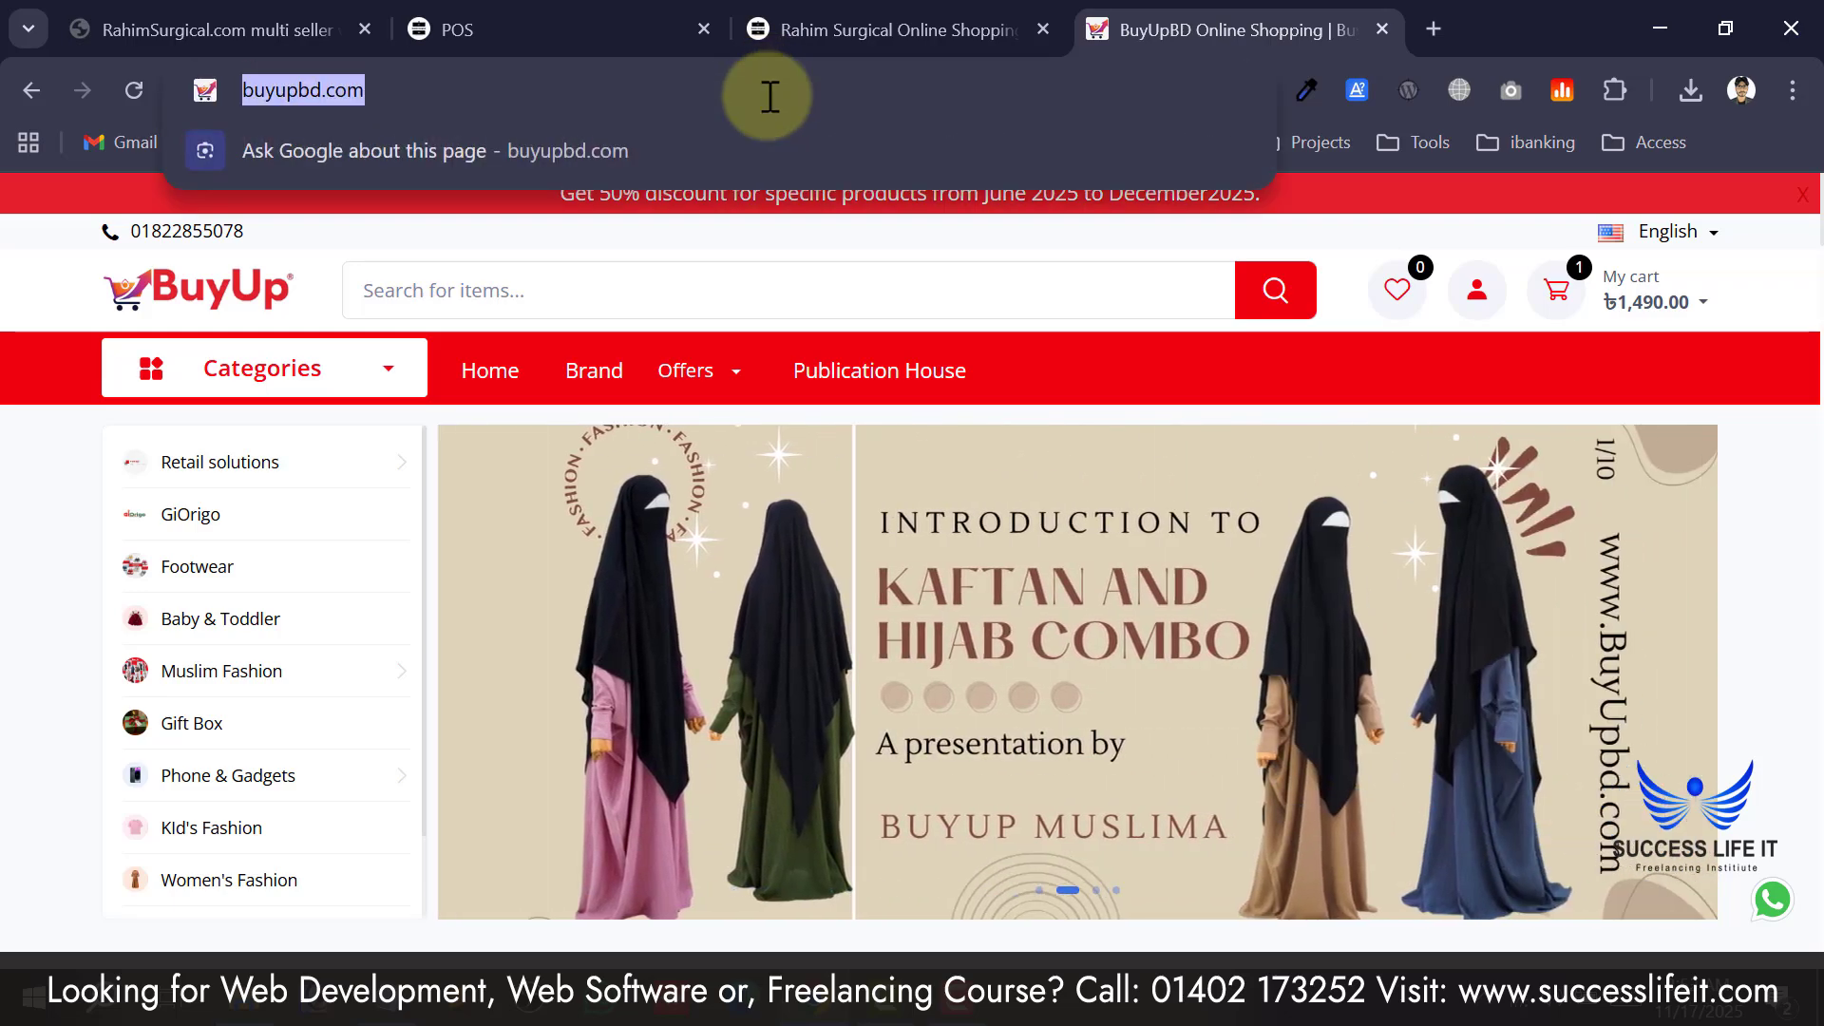
pyautogui.write('google')
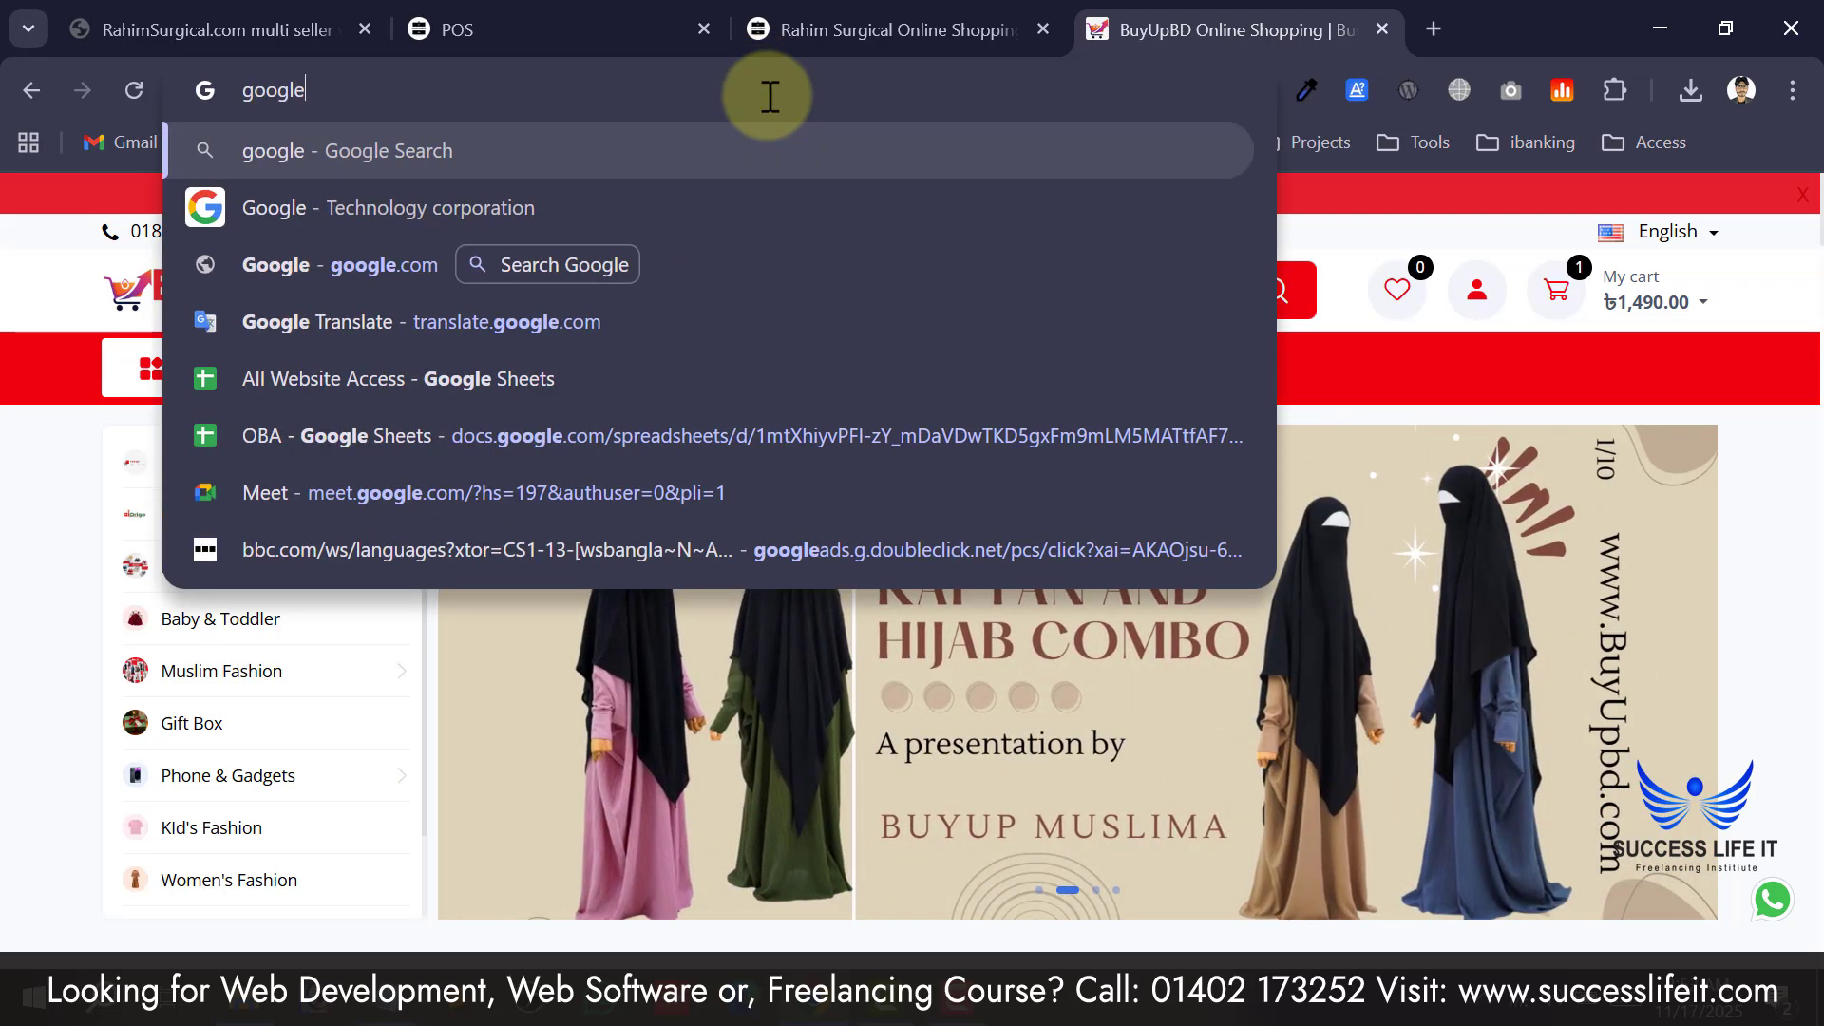
pyautogui.write(' pal')
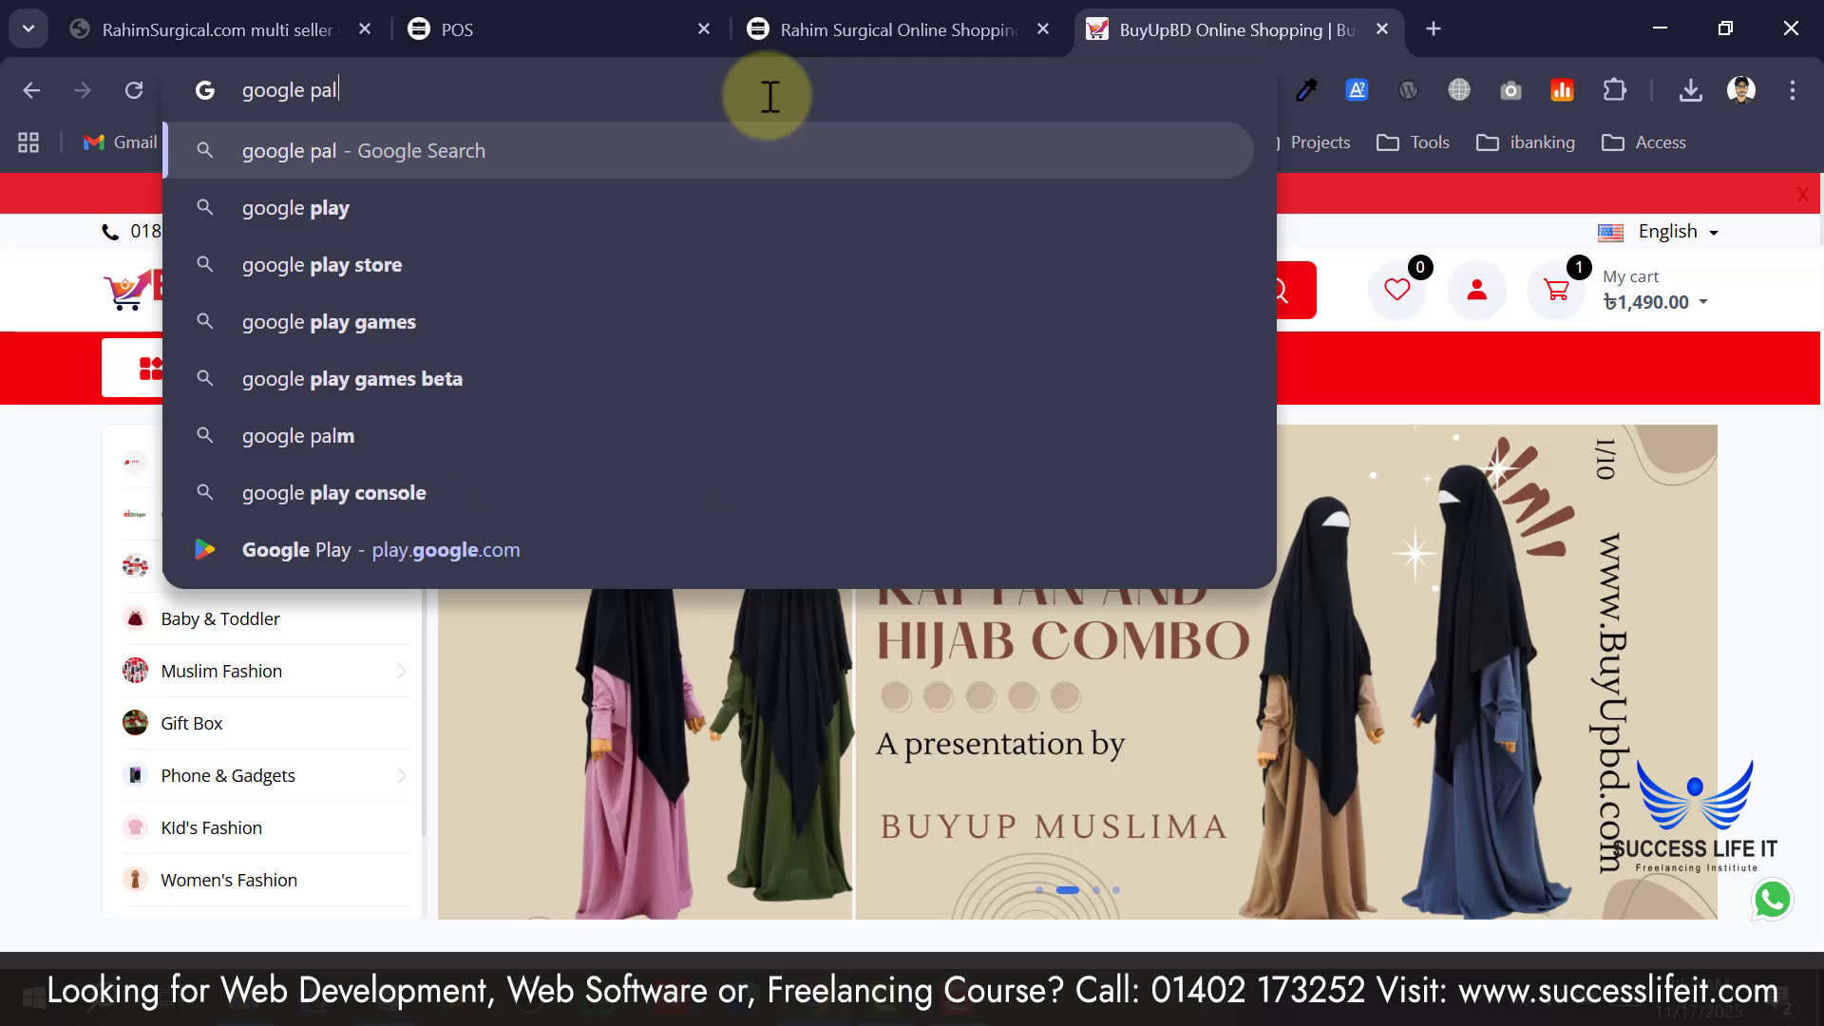
pyautogui.press('BackSpace')
pyautogui.press('BackSpace')
pyautogui.write('lay')
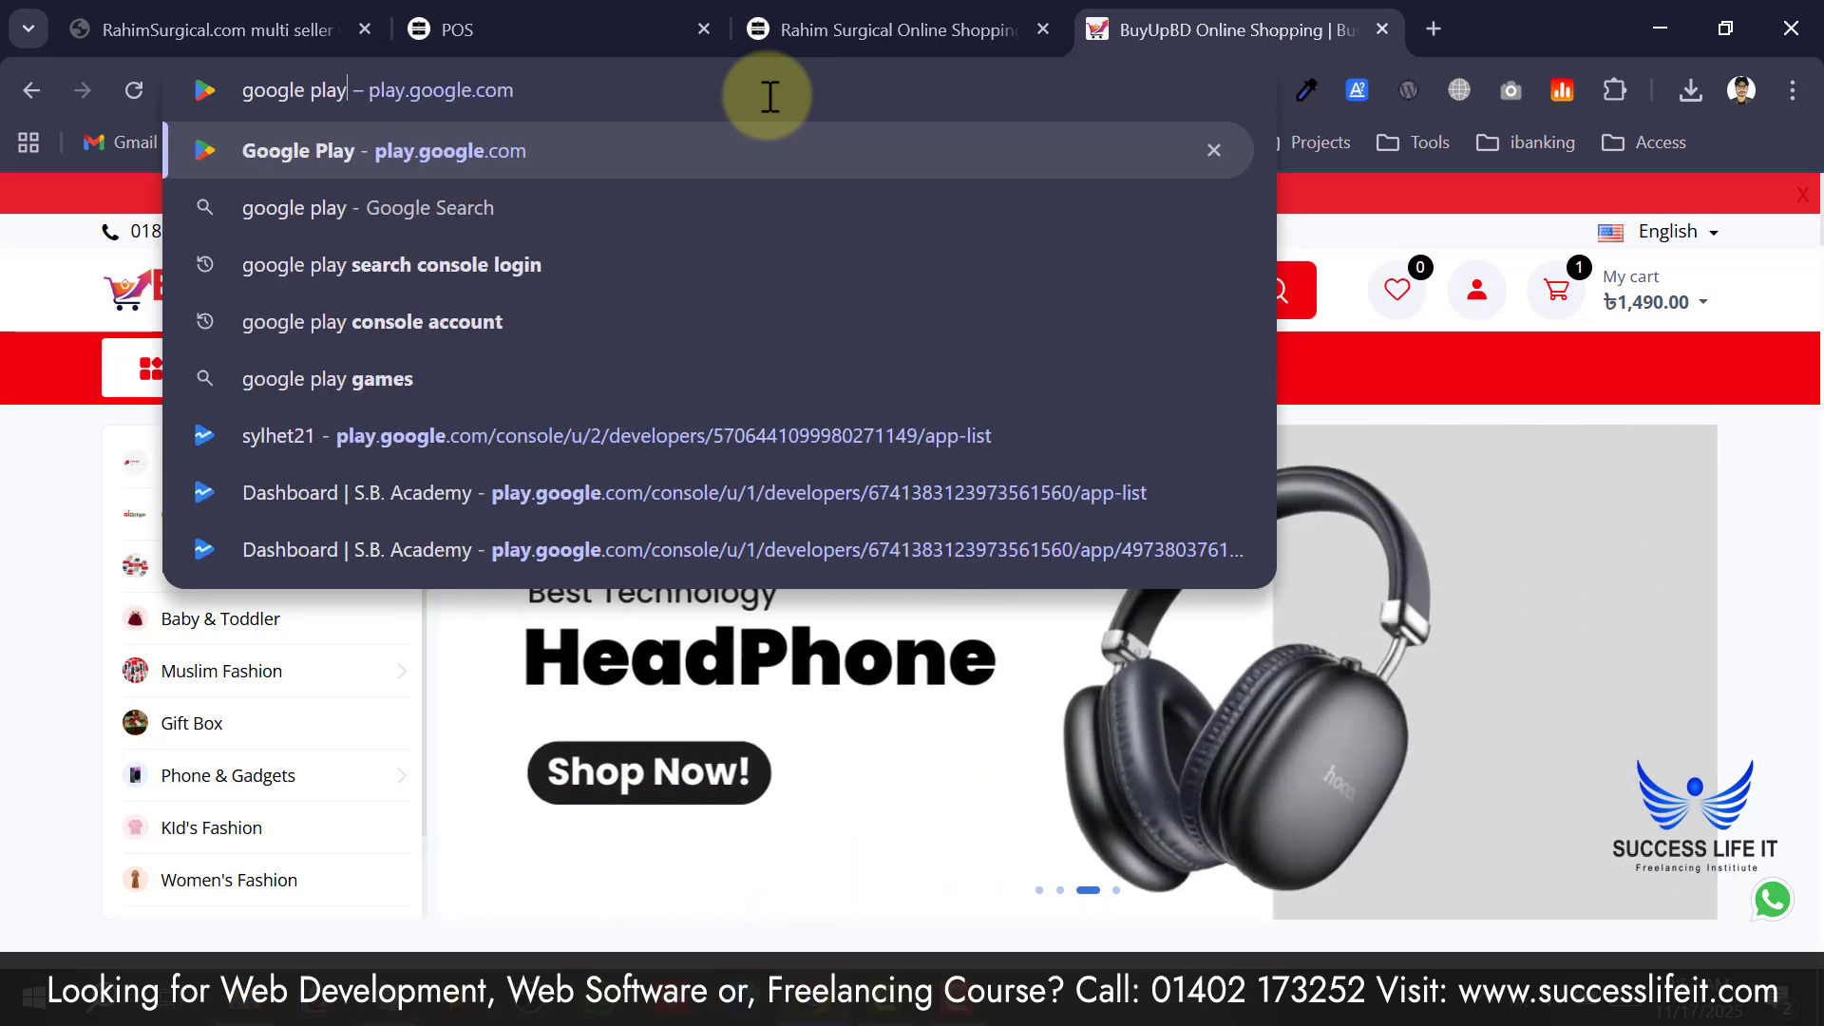
pyautogui.press('Return')
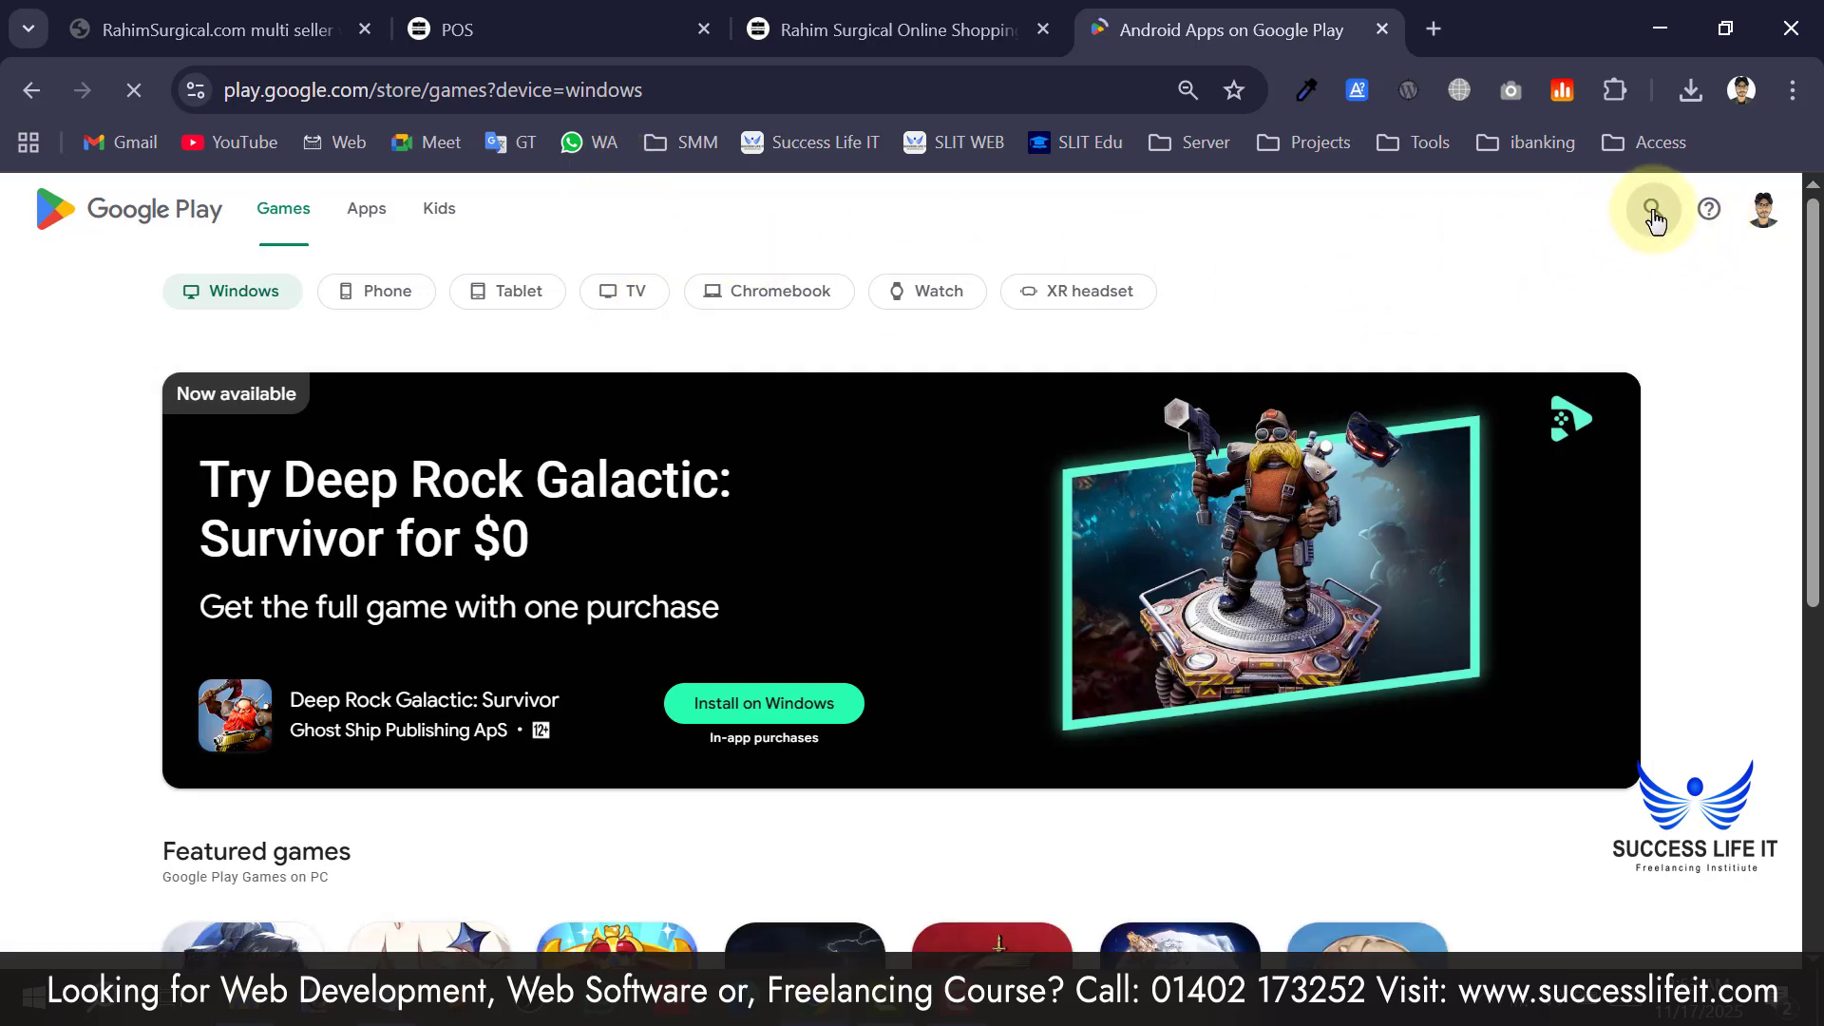
# Search Google Play apps for 'ra digital ecommerce'.
pyautogui.click(1652, 211)
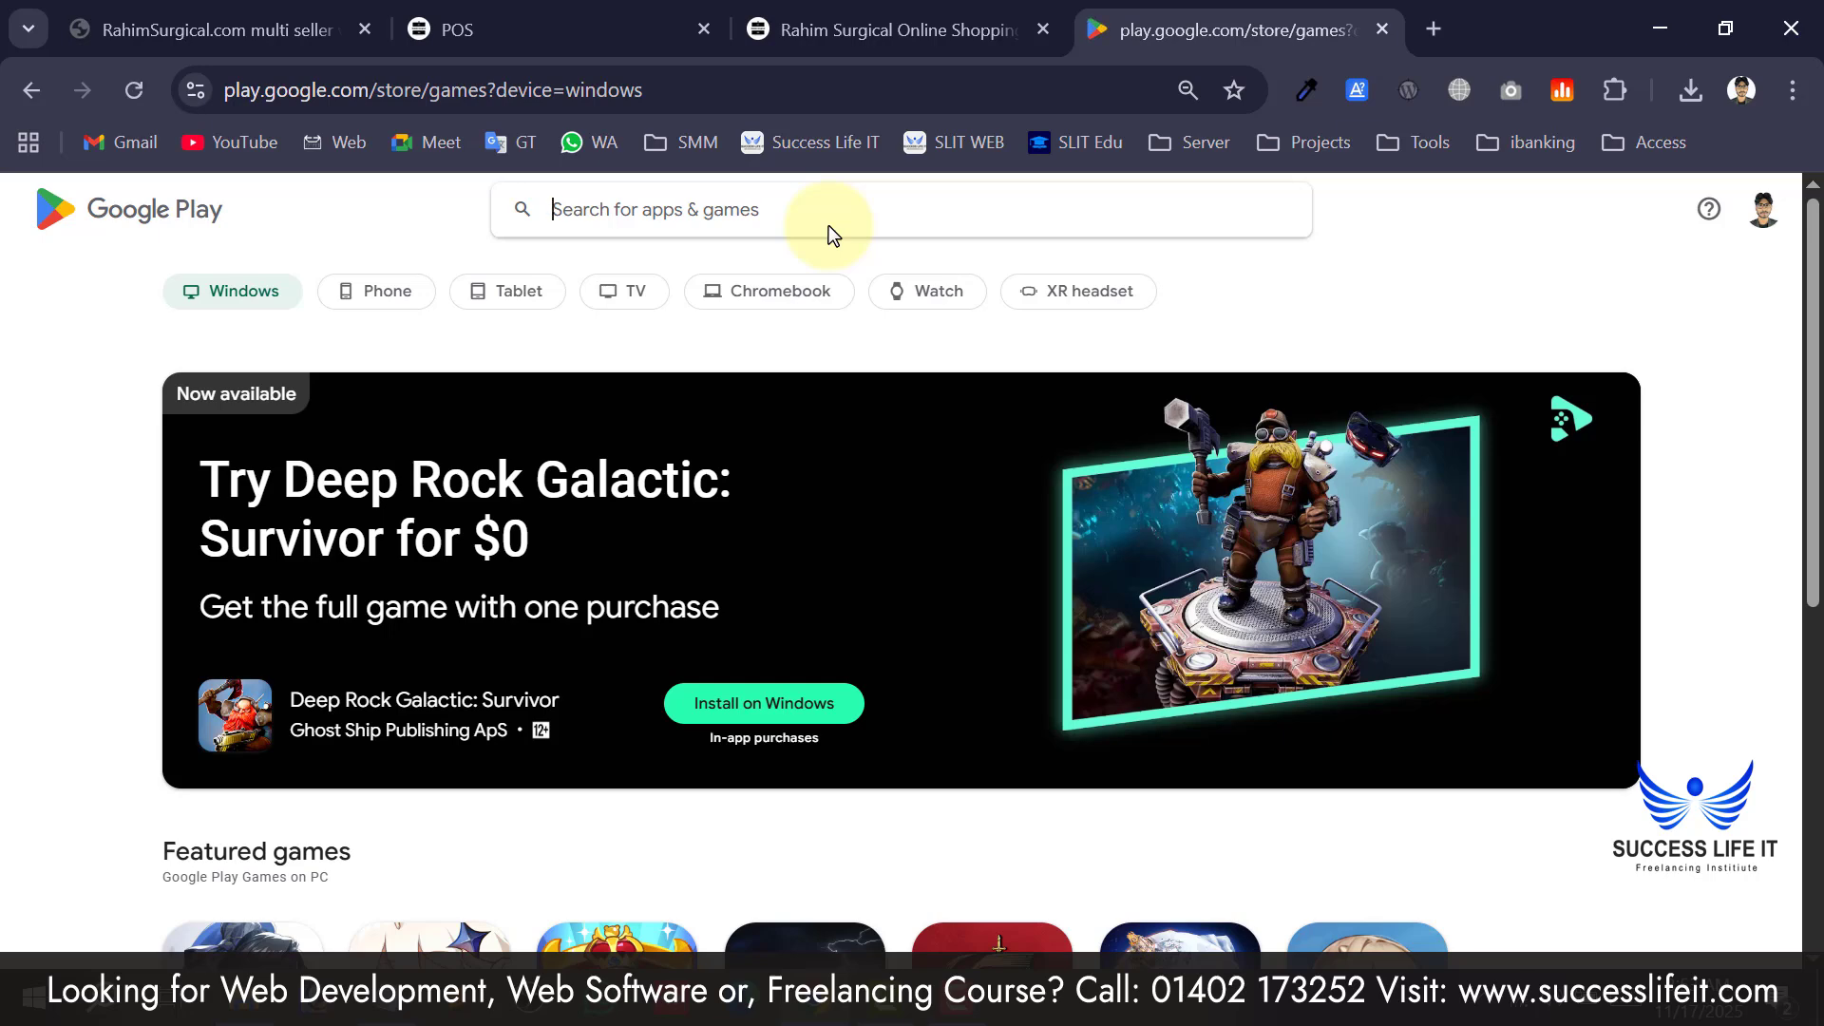
pyautogui.write('r')
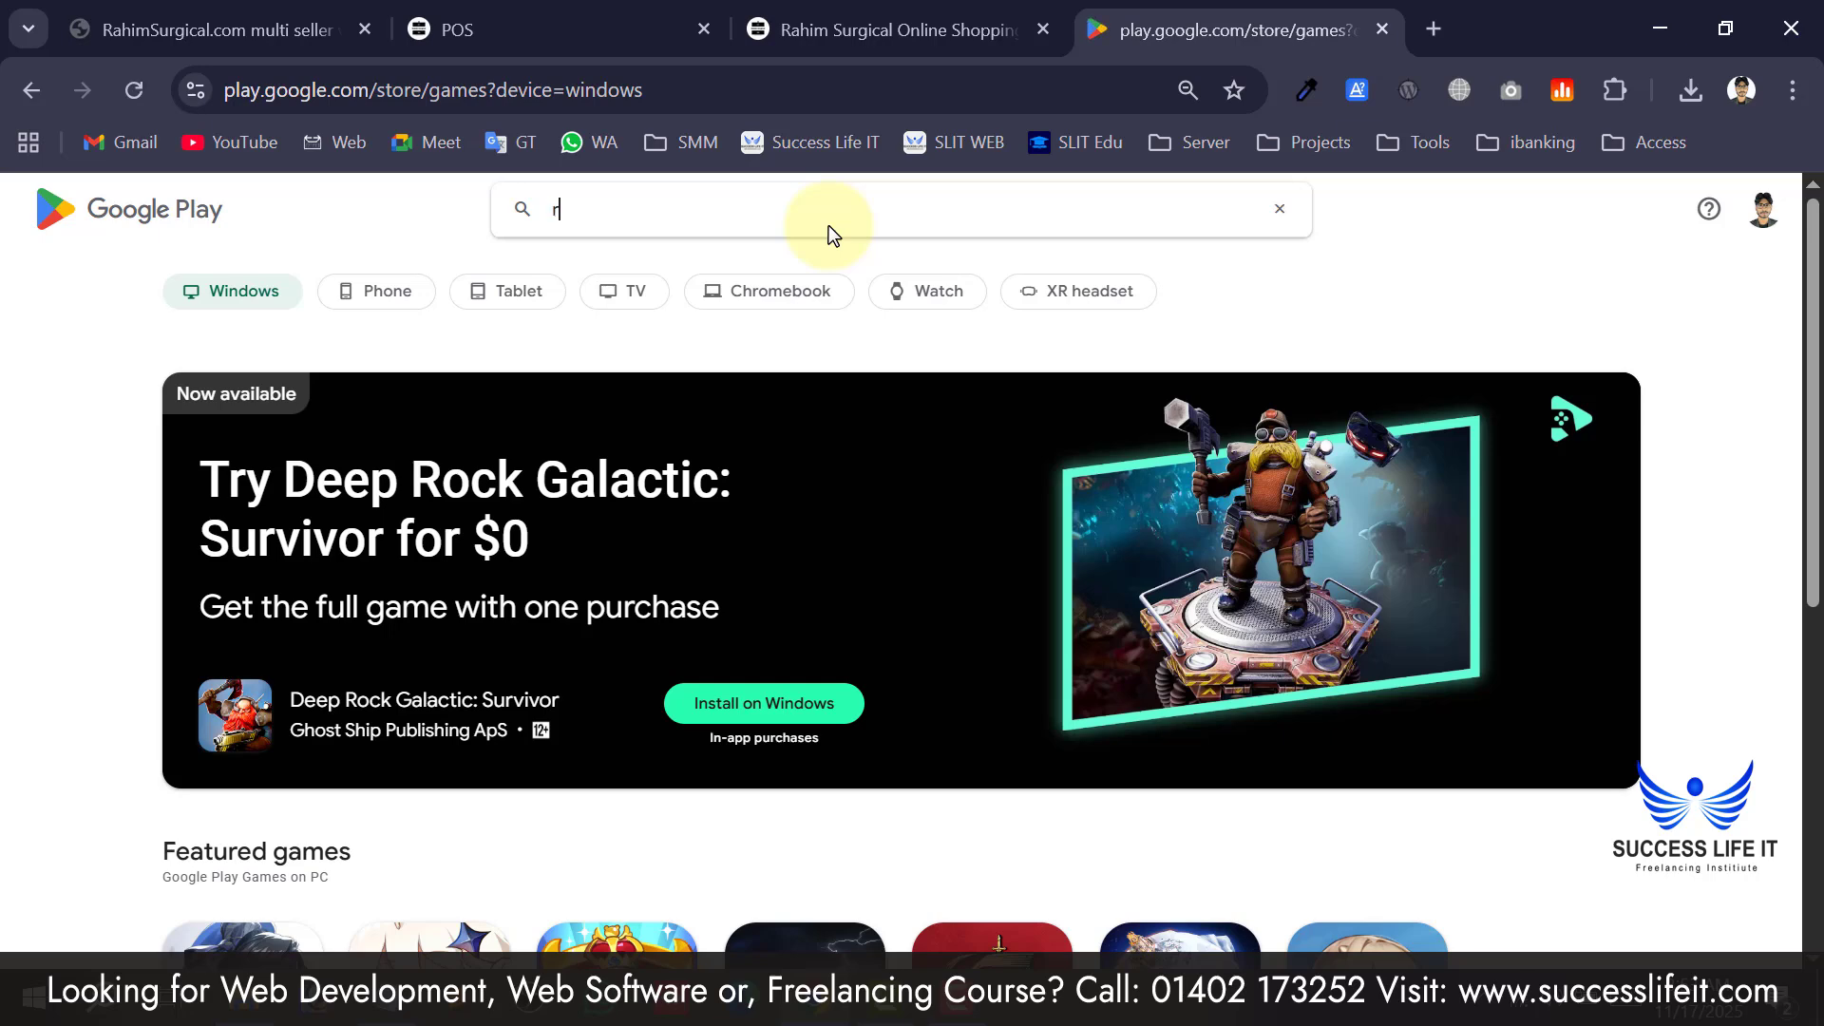
pyautogui.write('a digit')
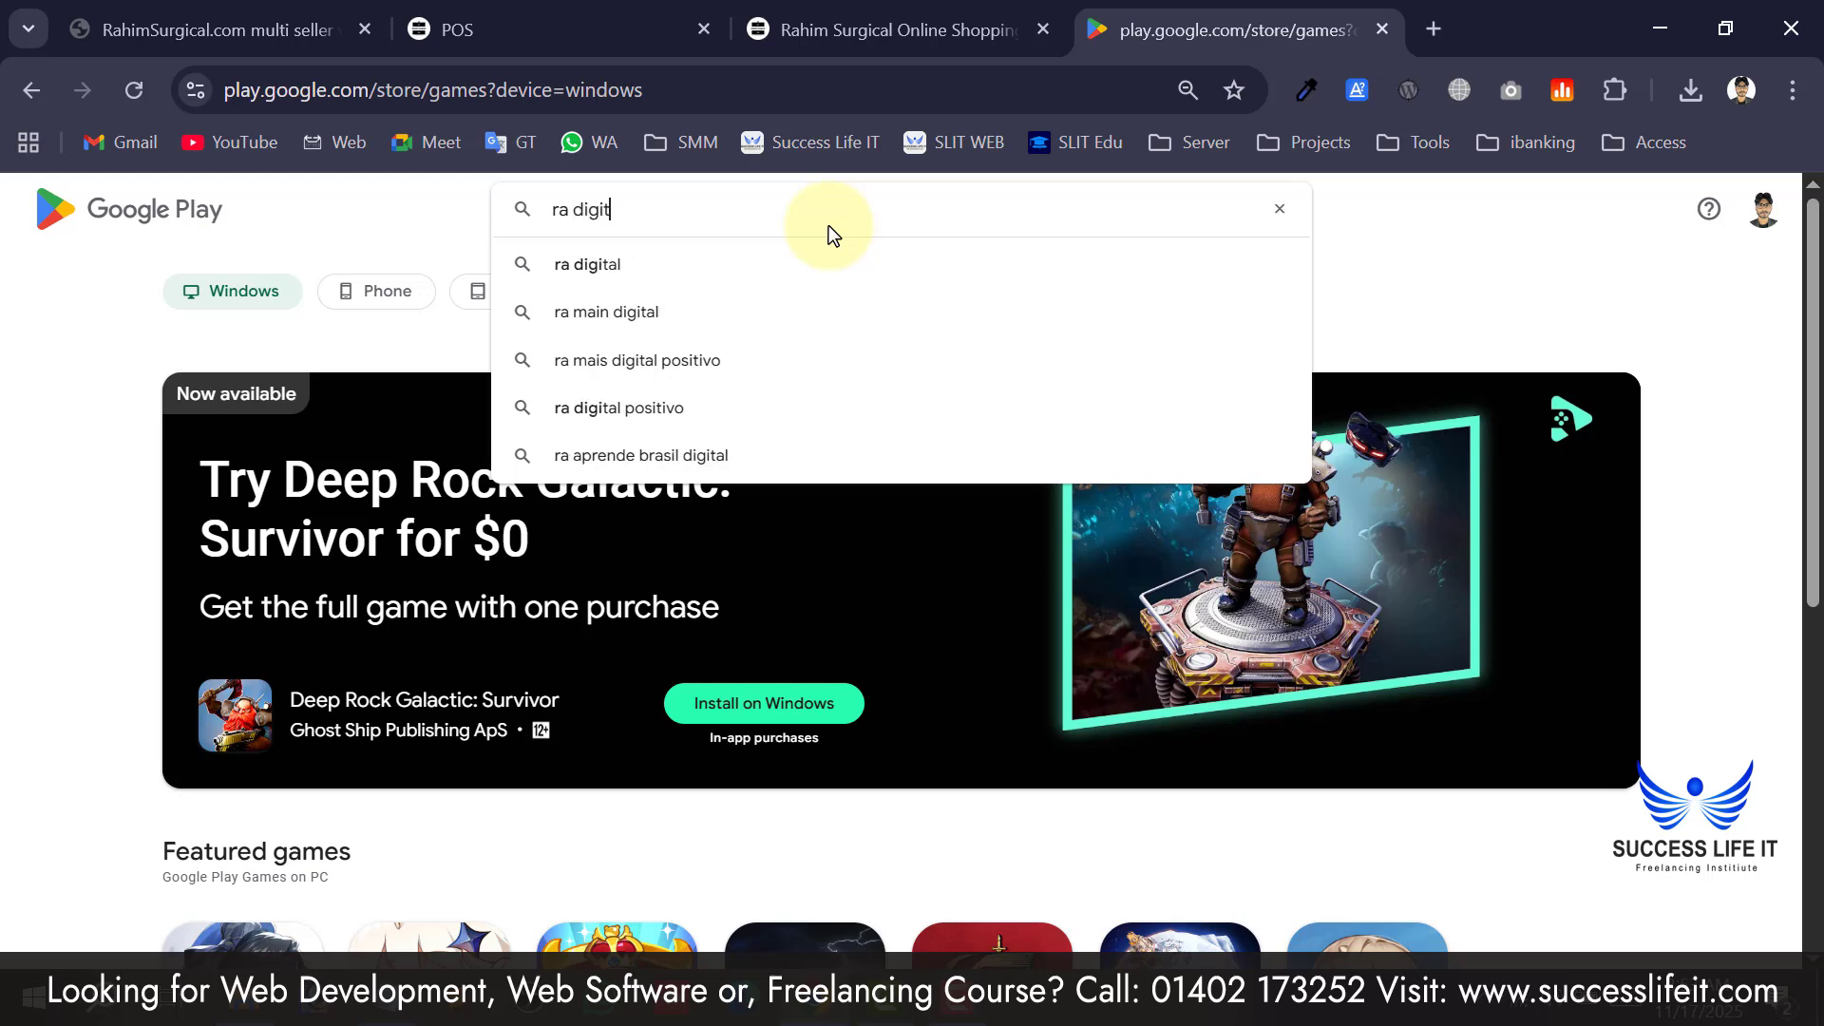
pyautogui.write('al ecomm')
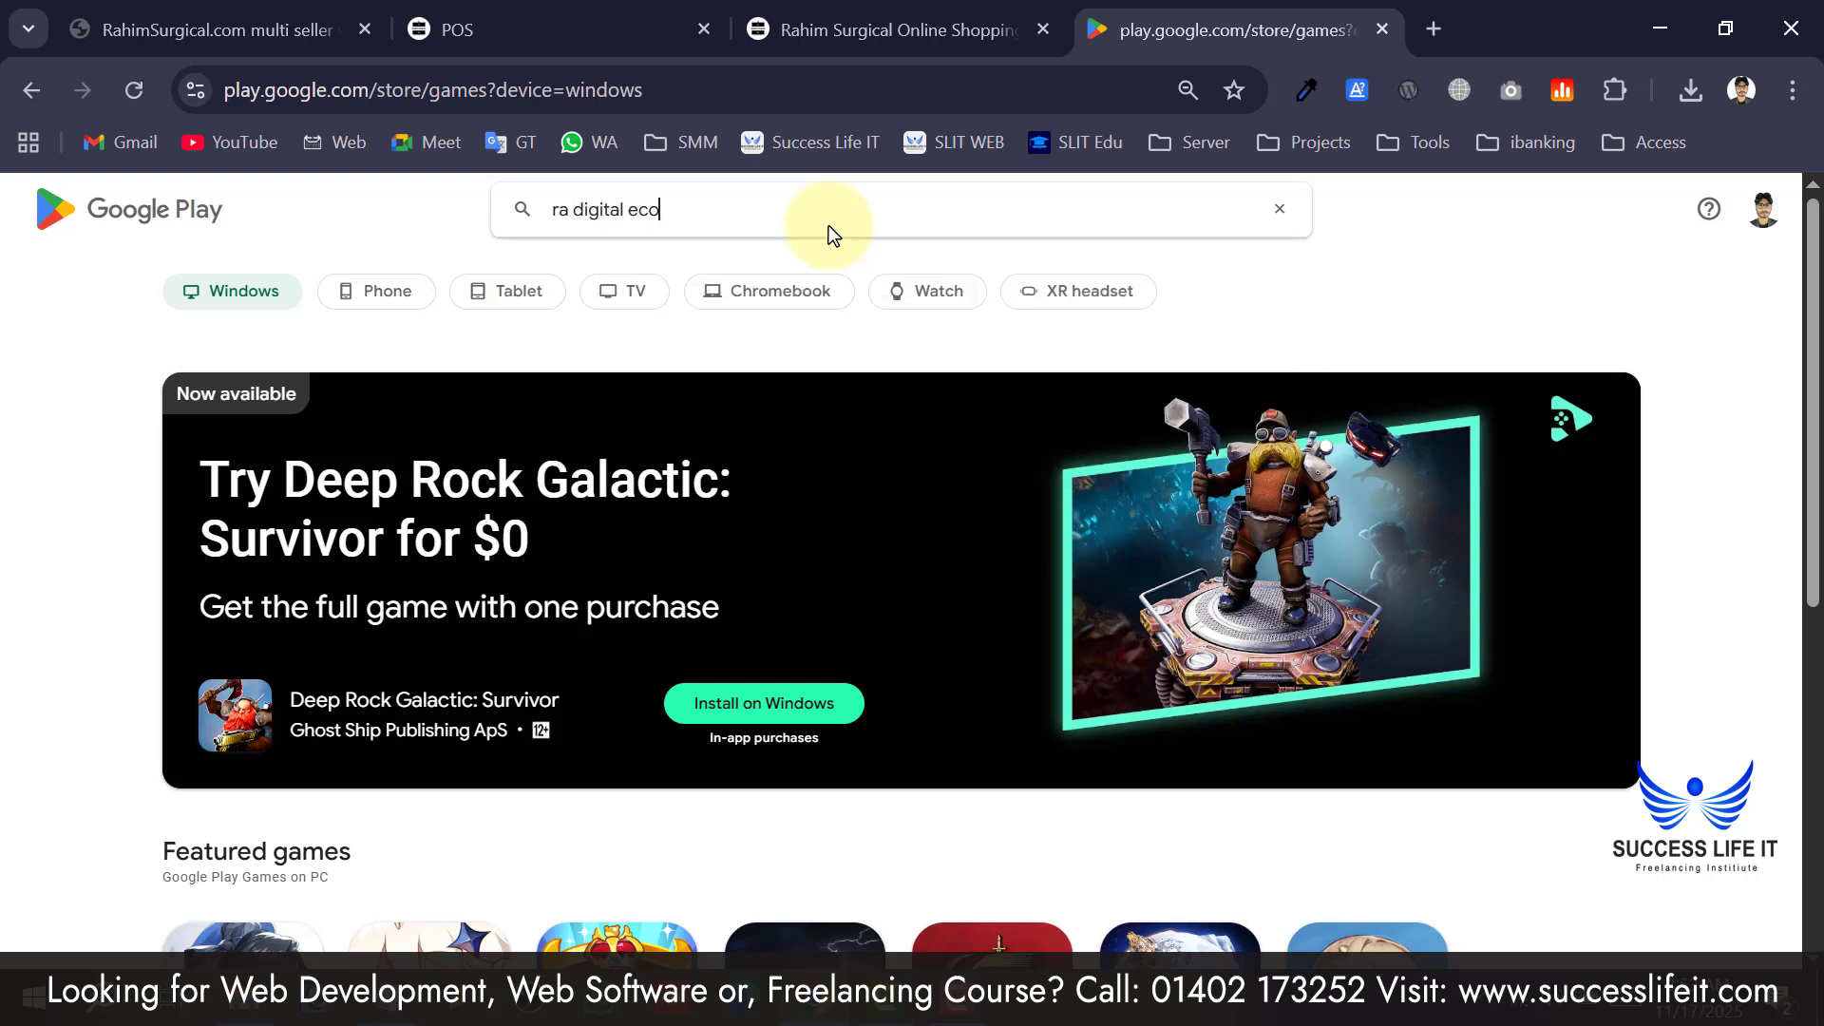
pyautogui.press('BackSpace')
pyautogui.press('BackSpace')
pyautogui.press('BackSpace')
pyautogui.write('ommerce')
pyautogui.press('Return')
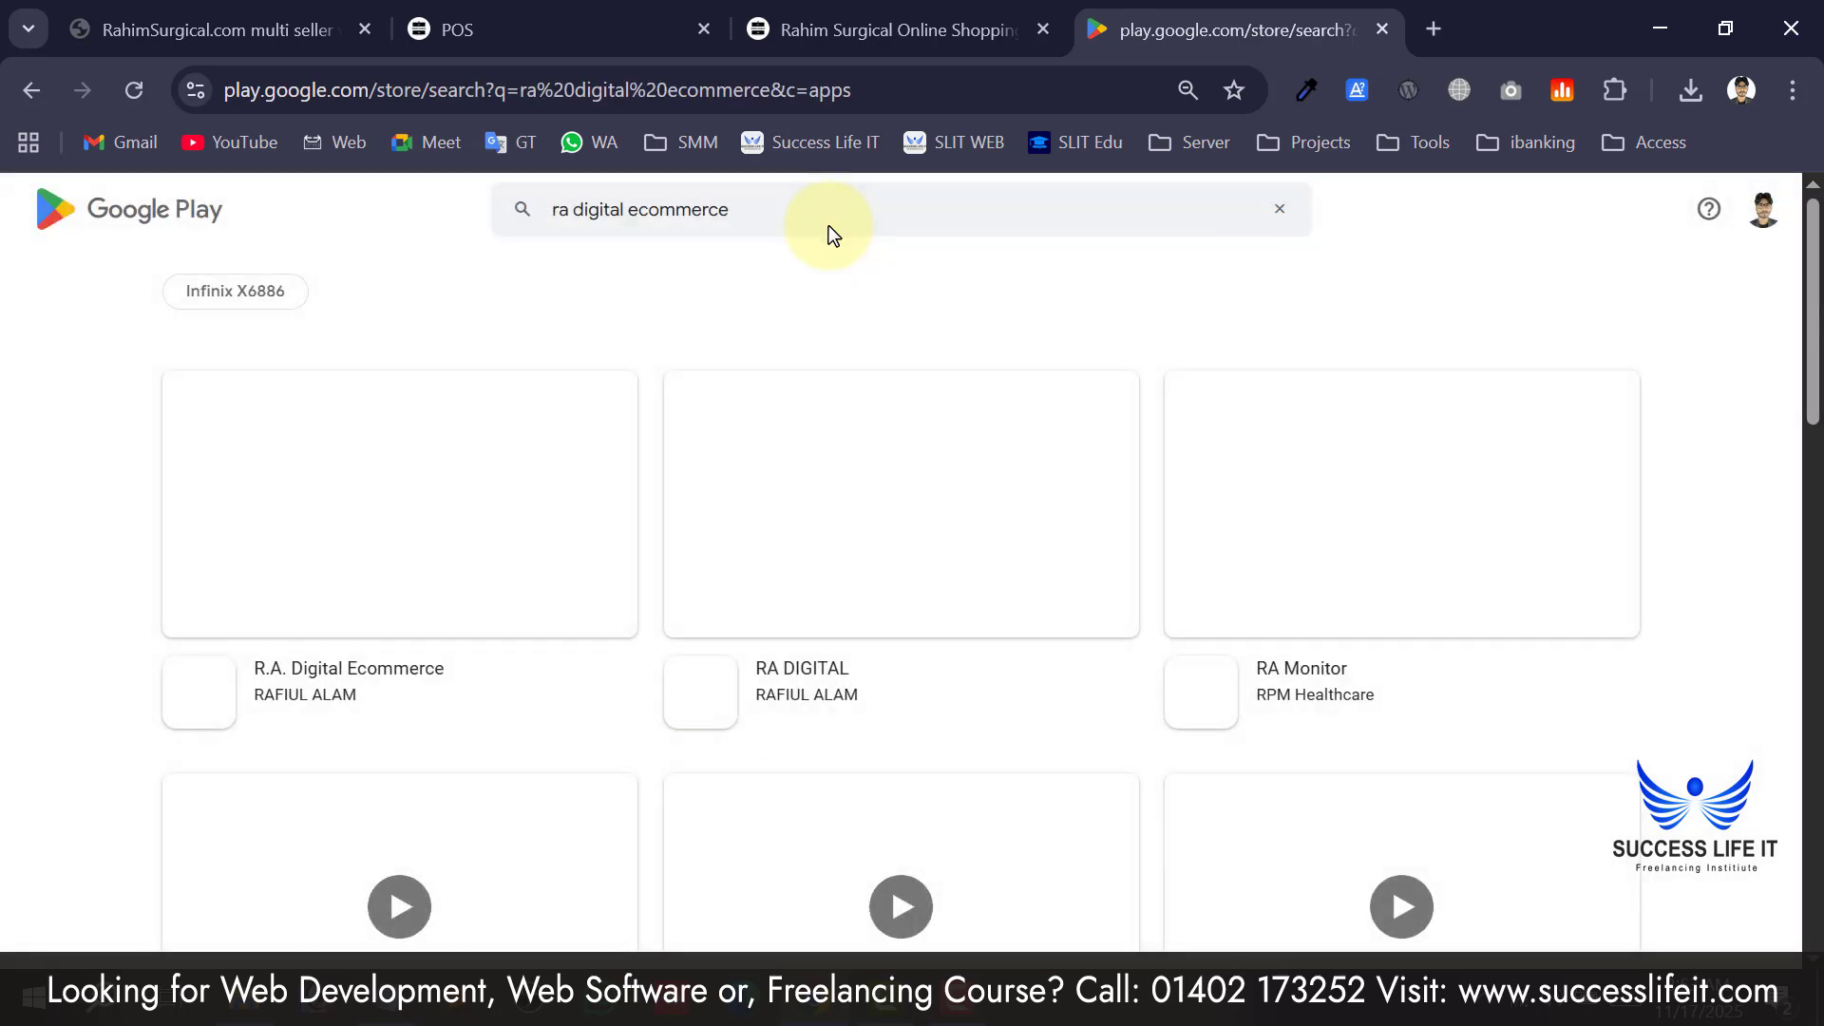
# Open the R.A. Digital Ecommerce listing and page through its enlarged screenshots.
pyautogui.click(342, 673)
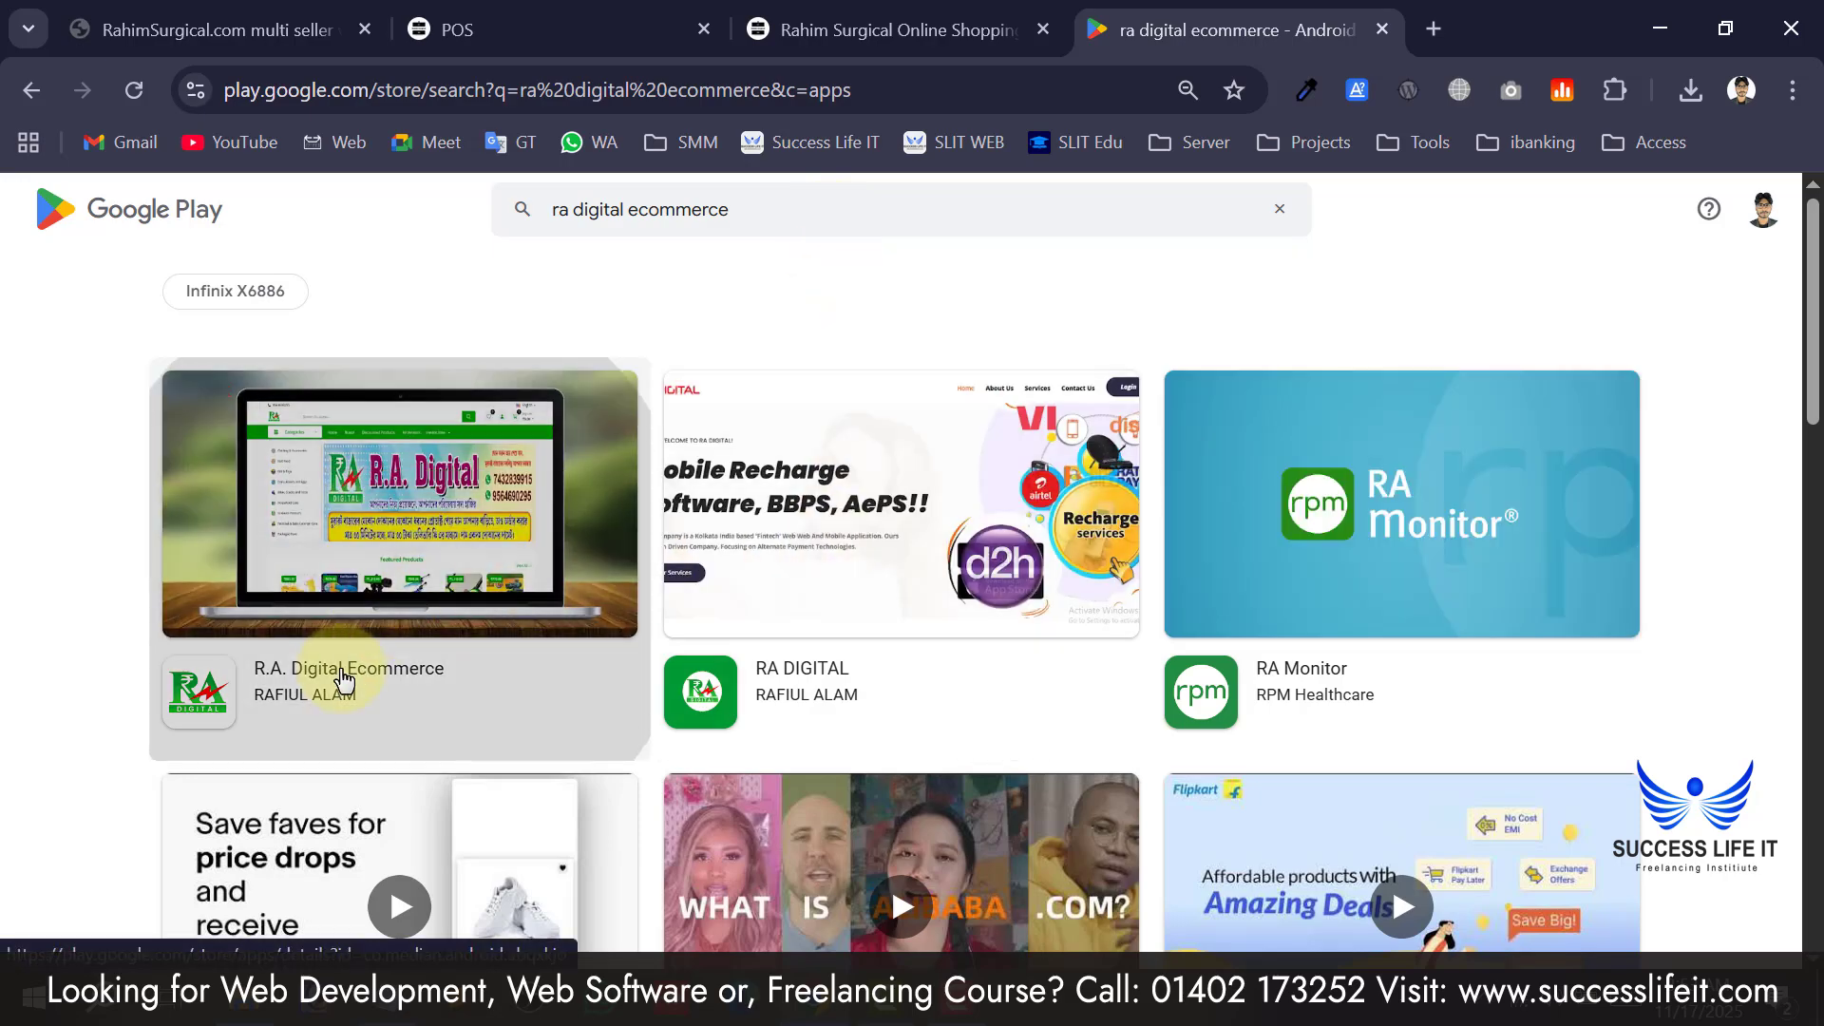
pyautogui.scroll(-4, 276, 456)
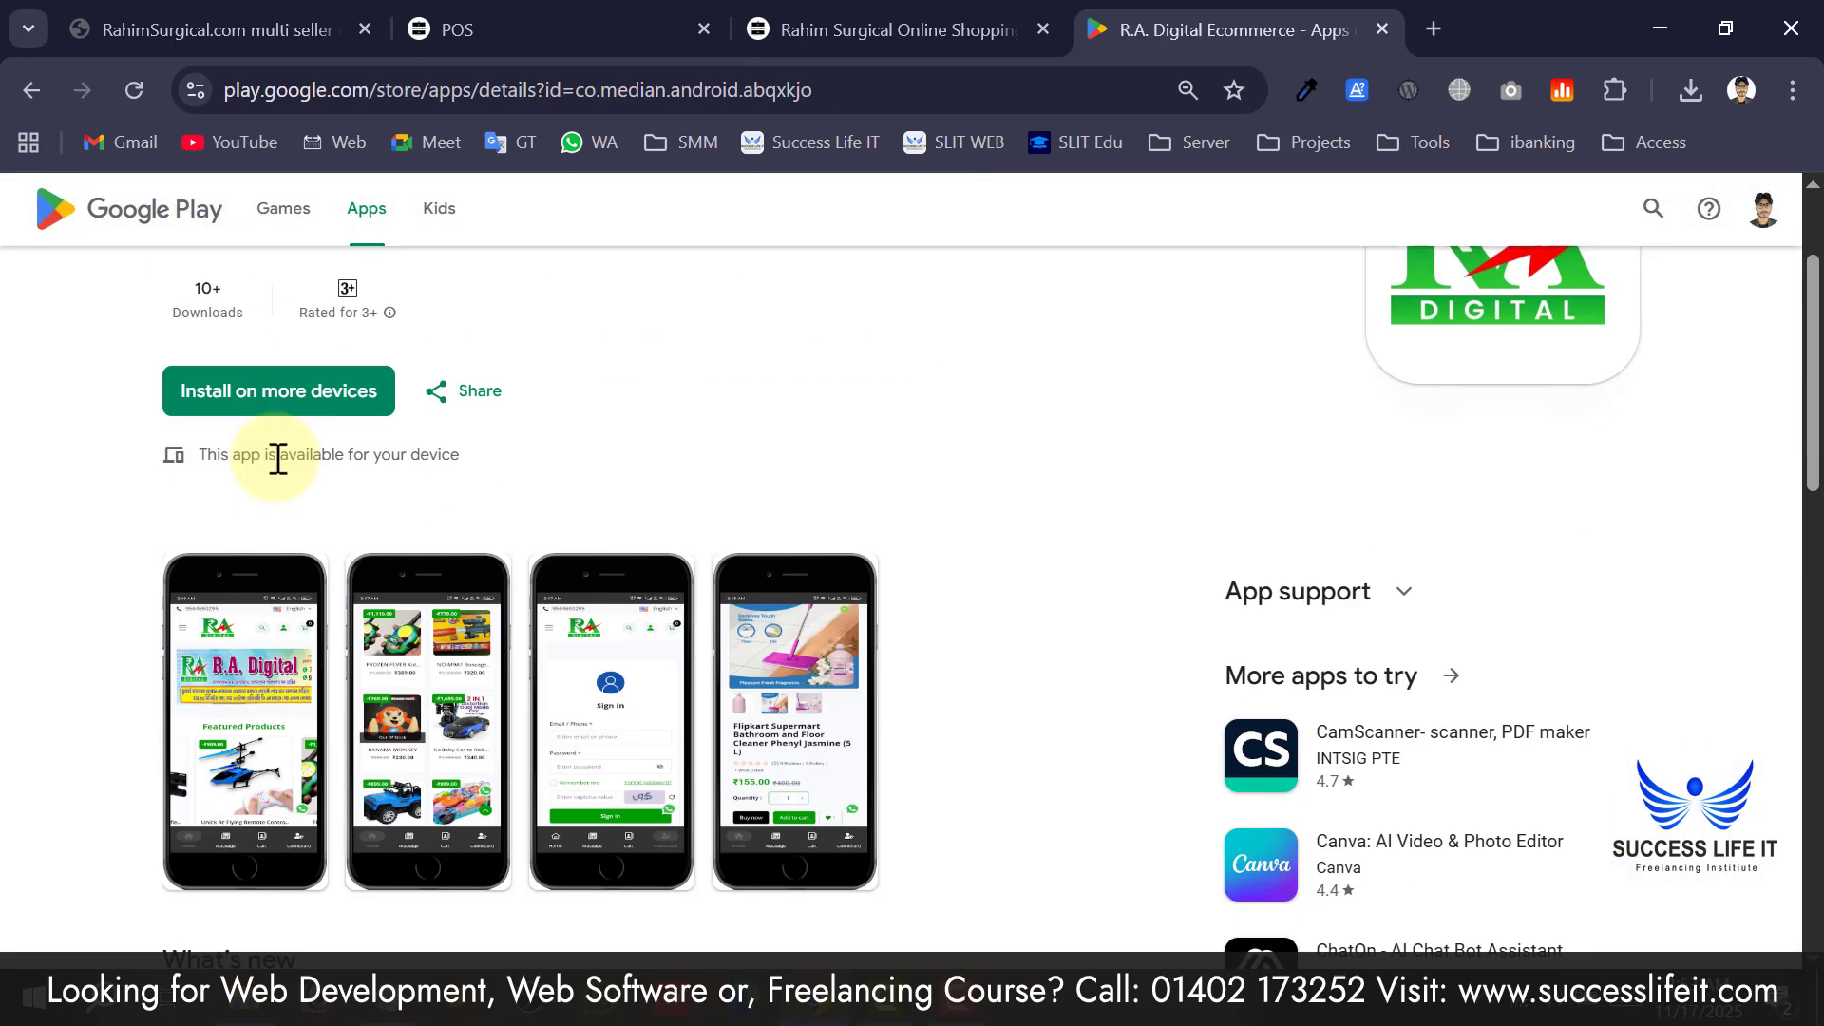
pyautogui.scroll(4, 935, 576)
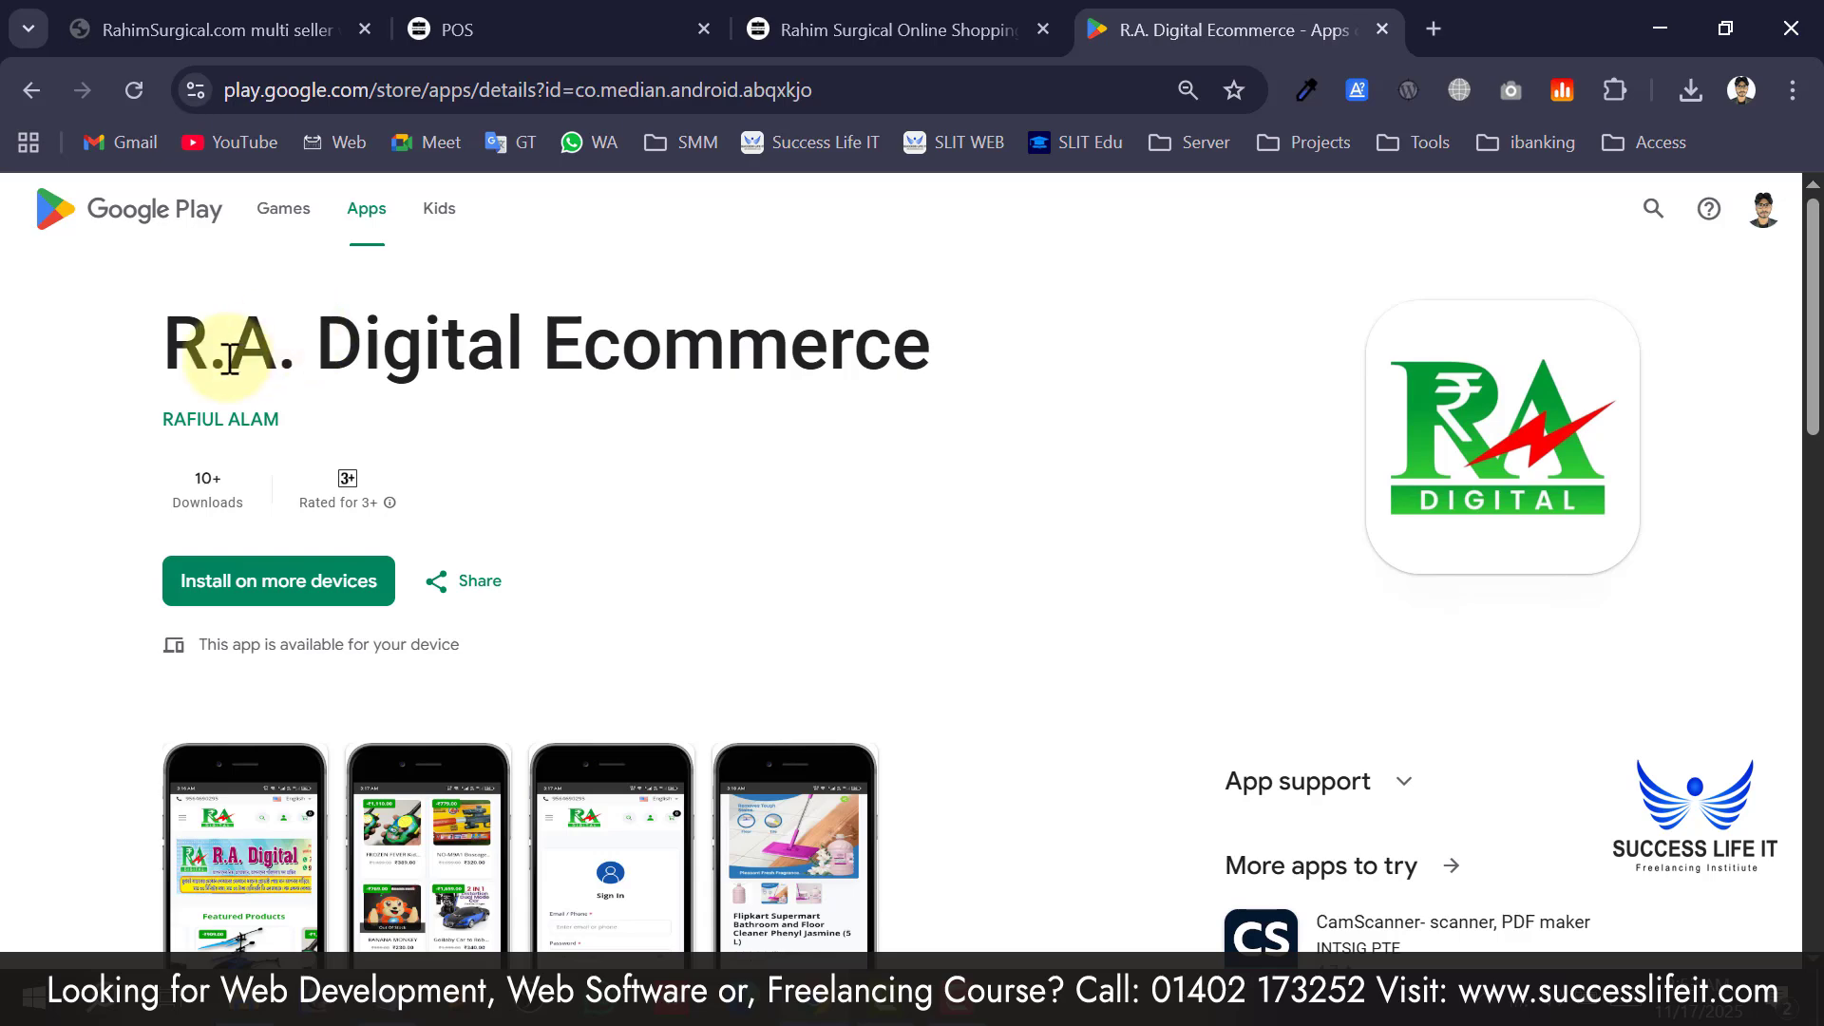
pyautogui.moveTo(231, 350); pyautogui.dragTo(855, 348)
pyautogui.scroll(-1, 856, 348)
pyautogui.scroll(-1, 855, 348)
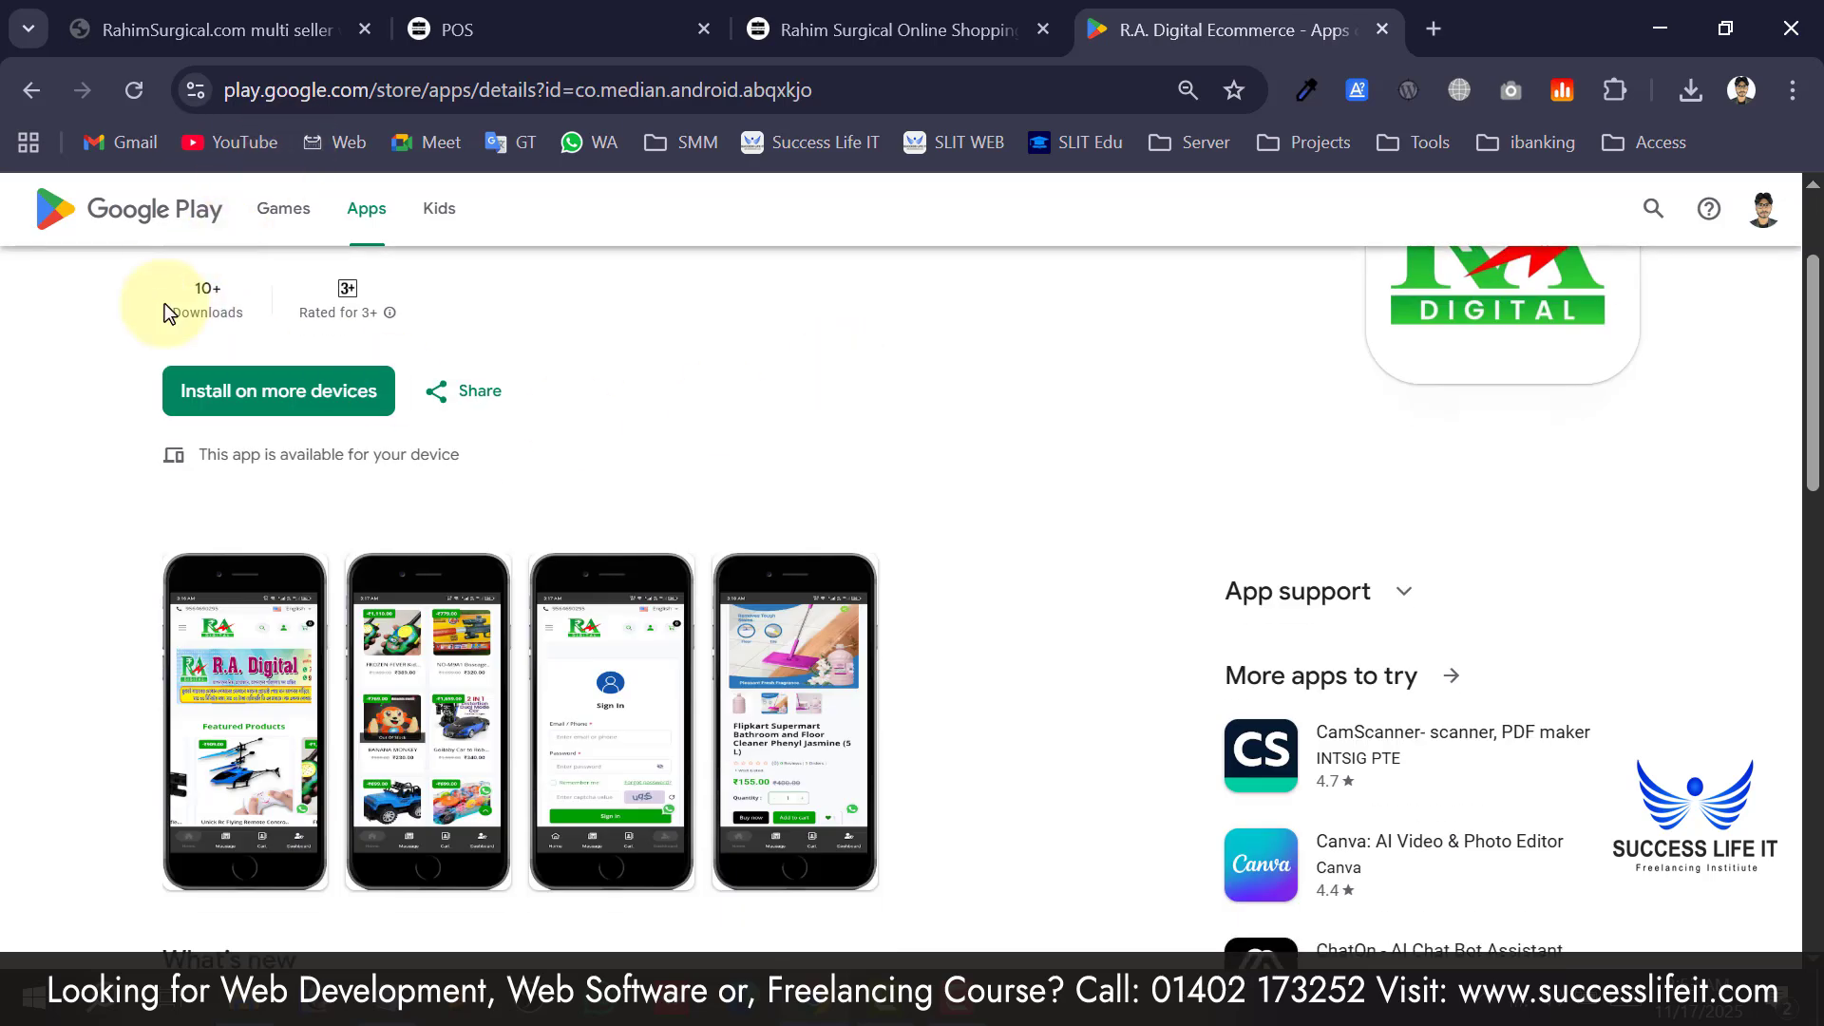
pyautogui.scroll(-2, 163, 304)
pyautogui.click(277, 542)
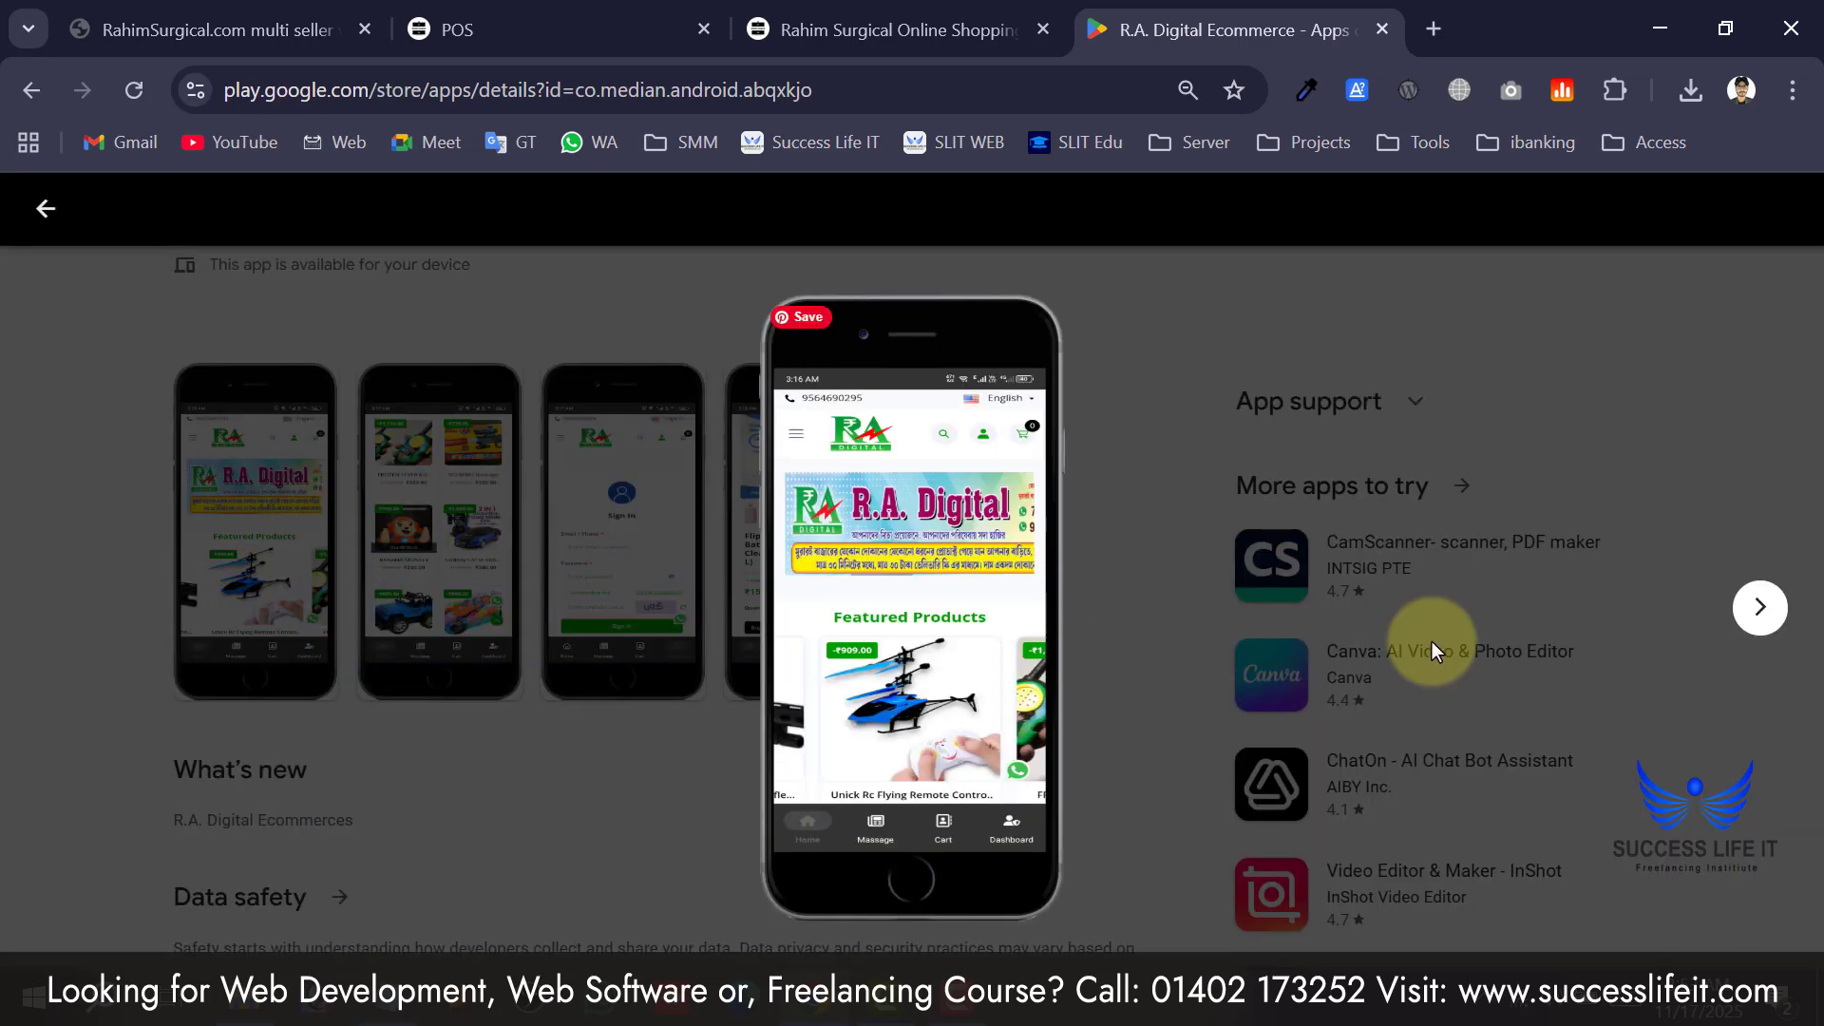
pyautogui.click(1746, 610)
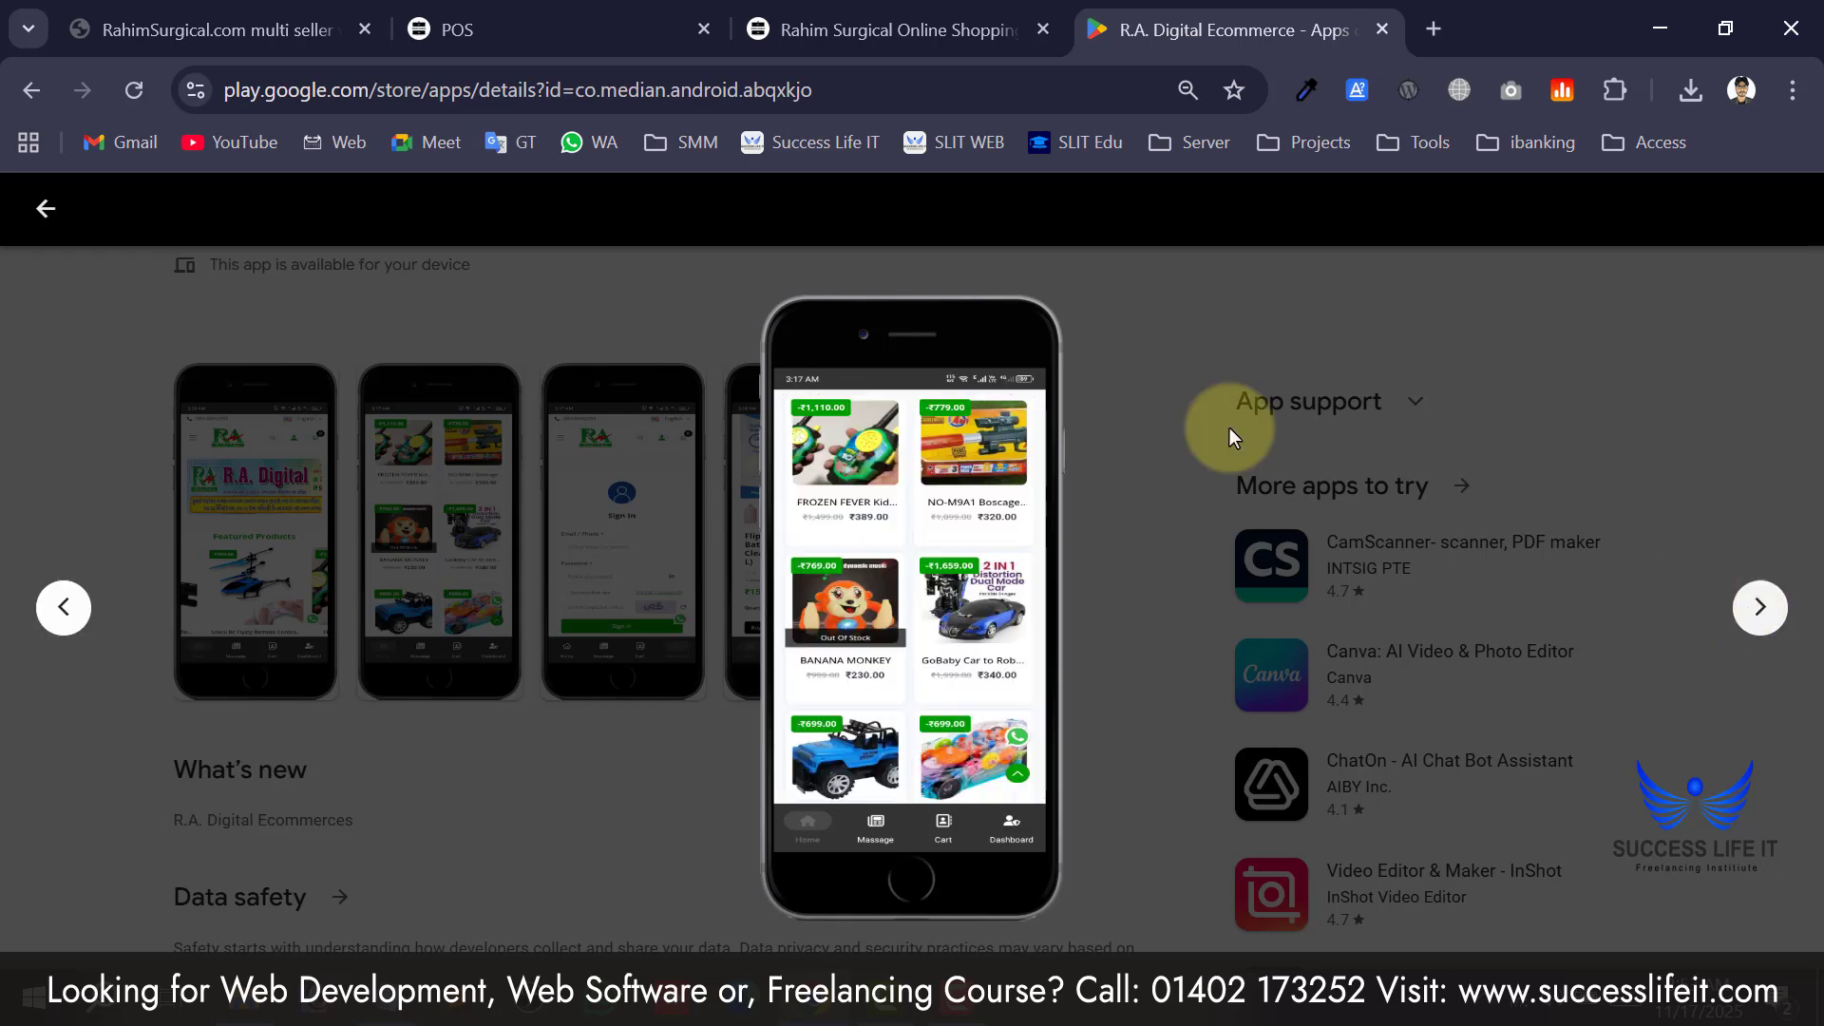
pyautogui.click(45, 208)
pyautogui.scroll(3, 645, 604)
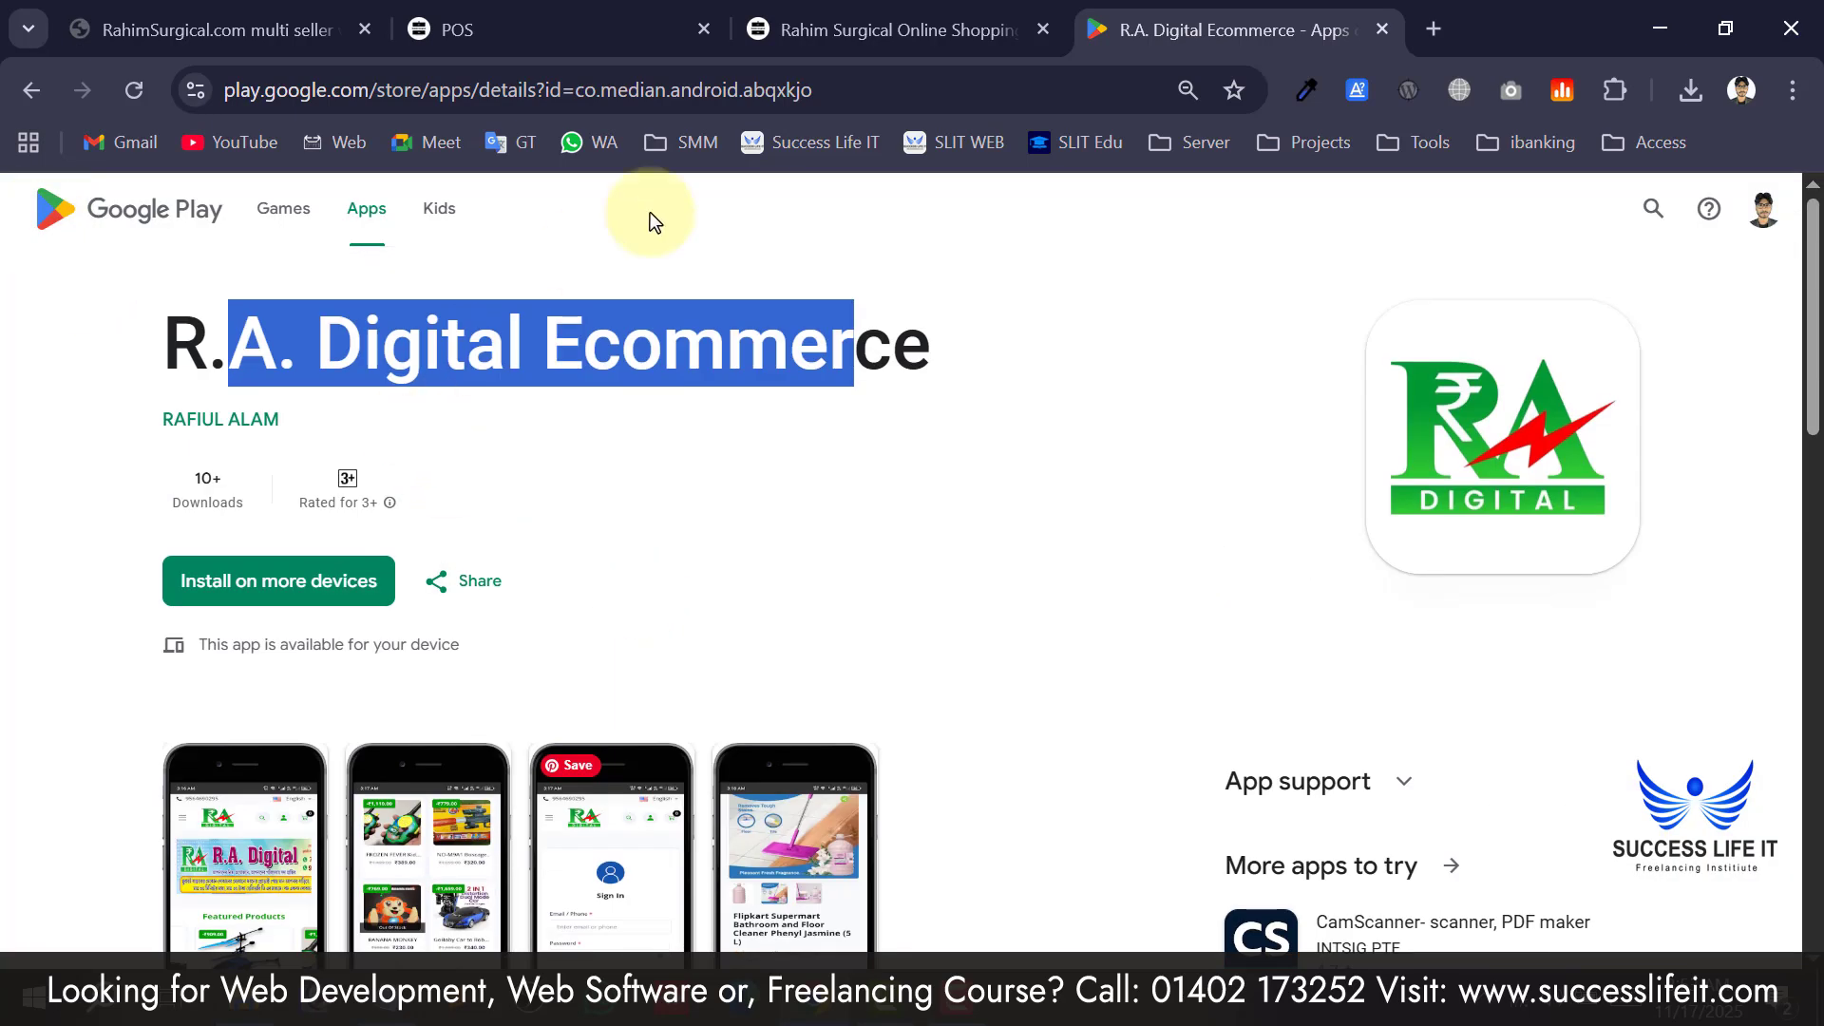
# Go to radigital.store via the 'ra' address suggestion and start scrolling its homepage.
pyautogui.click(716, 107)
pyautogui.write('ra')
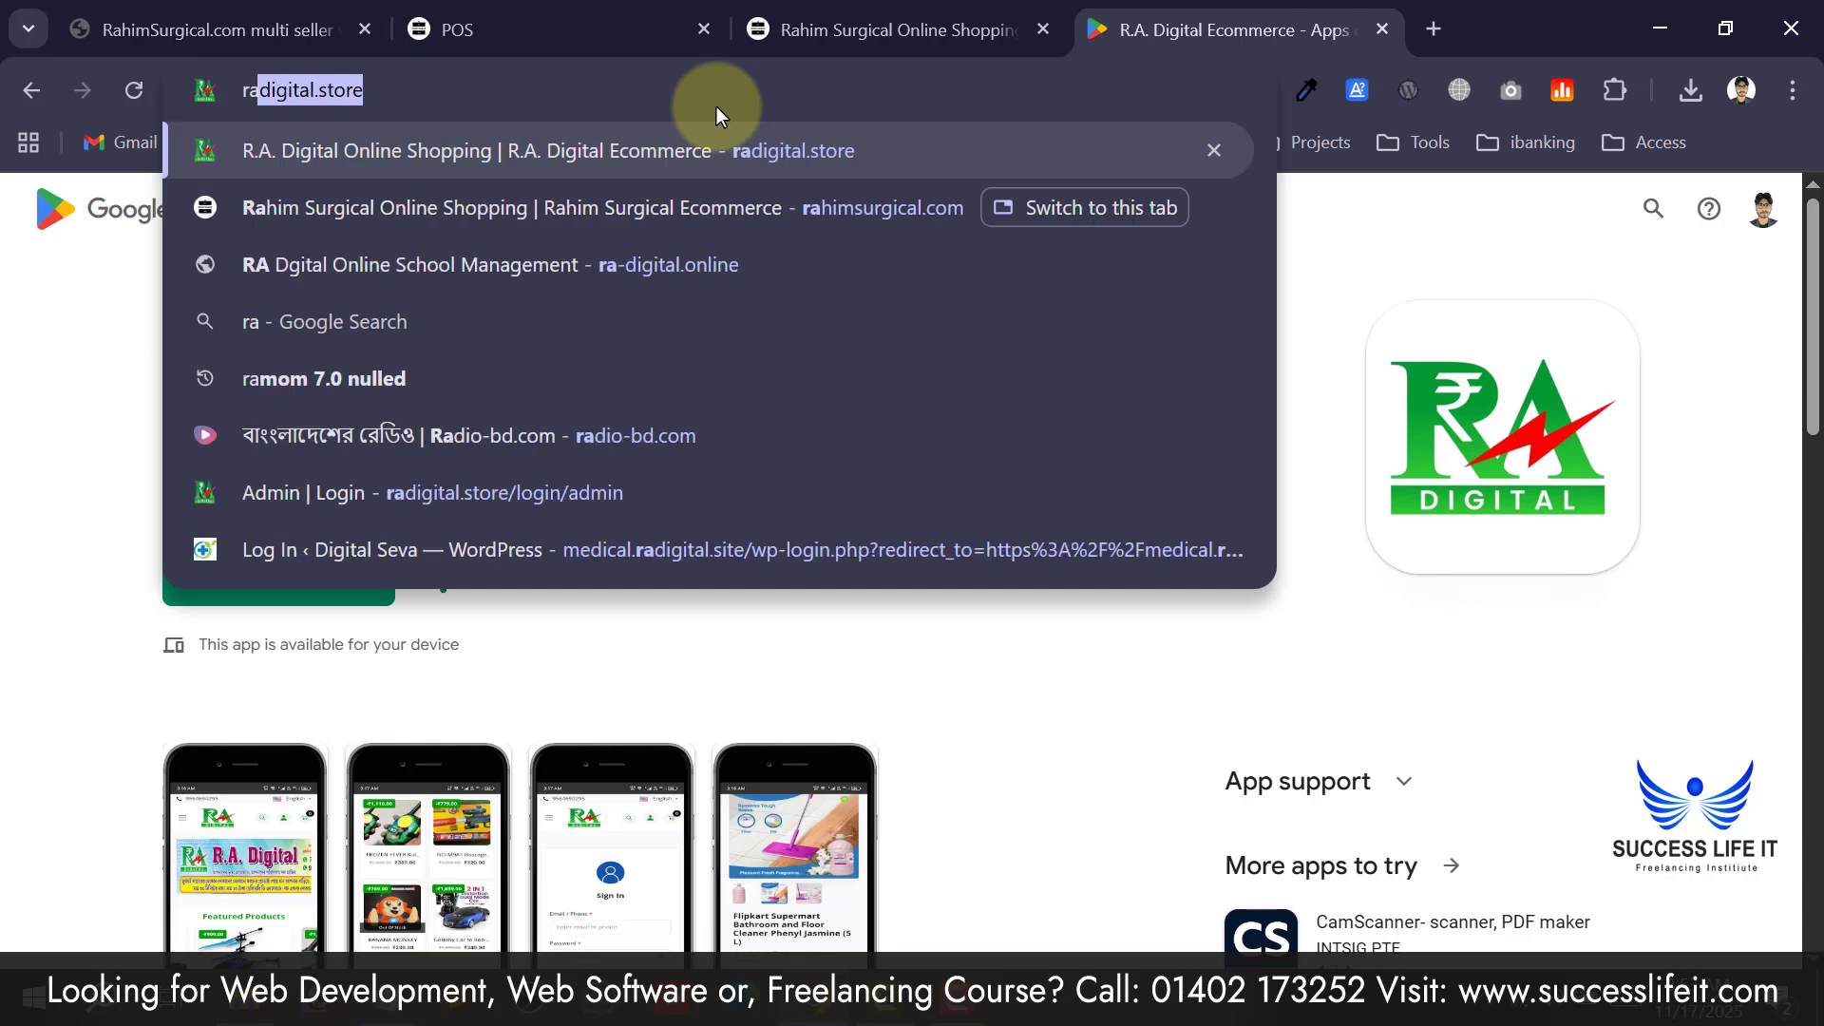
pyautogui.press('Return')
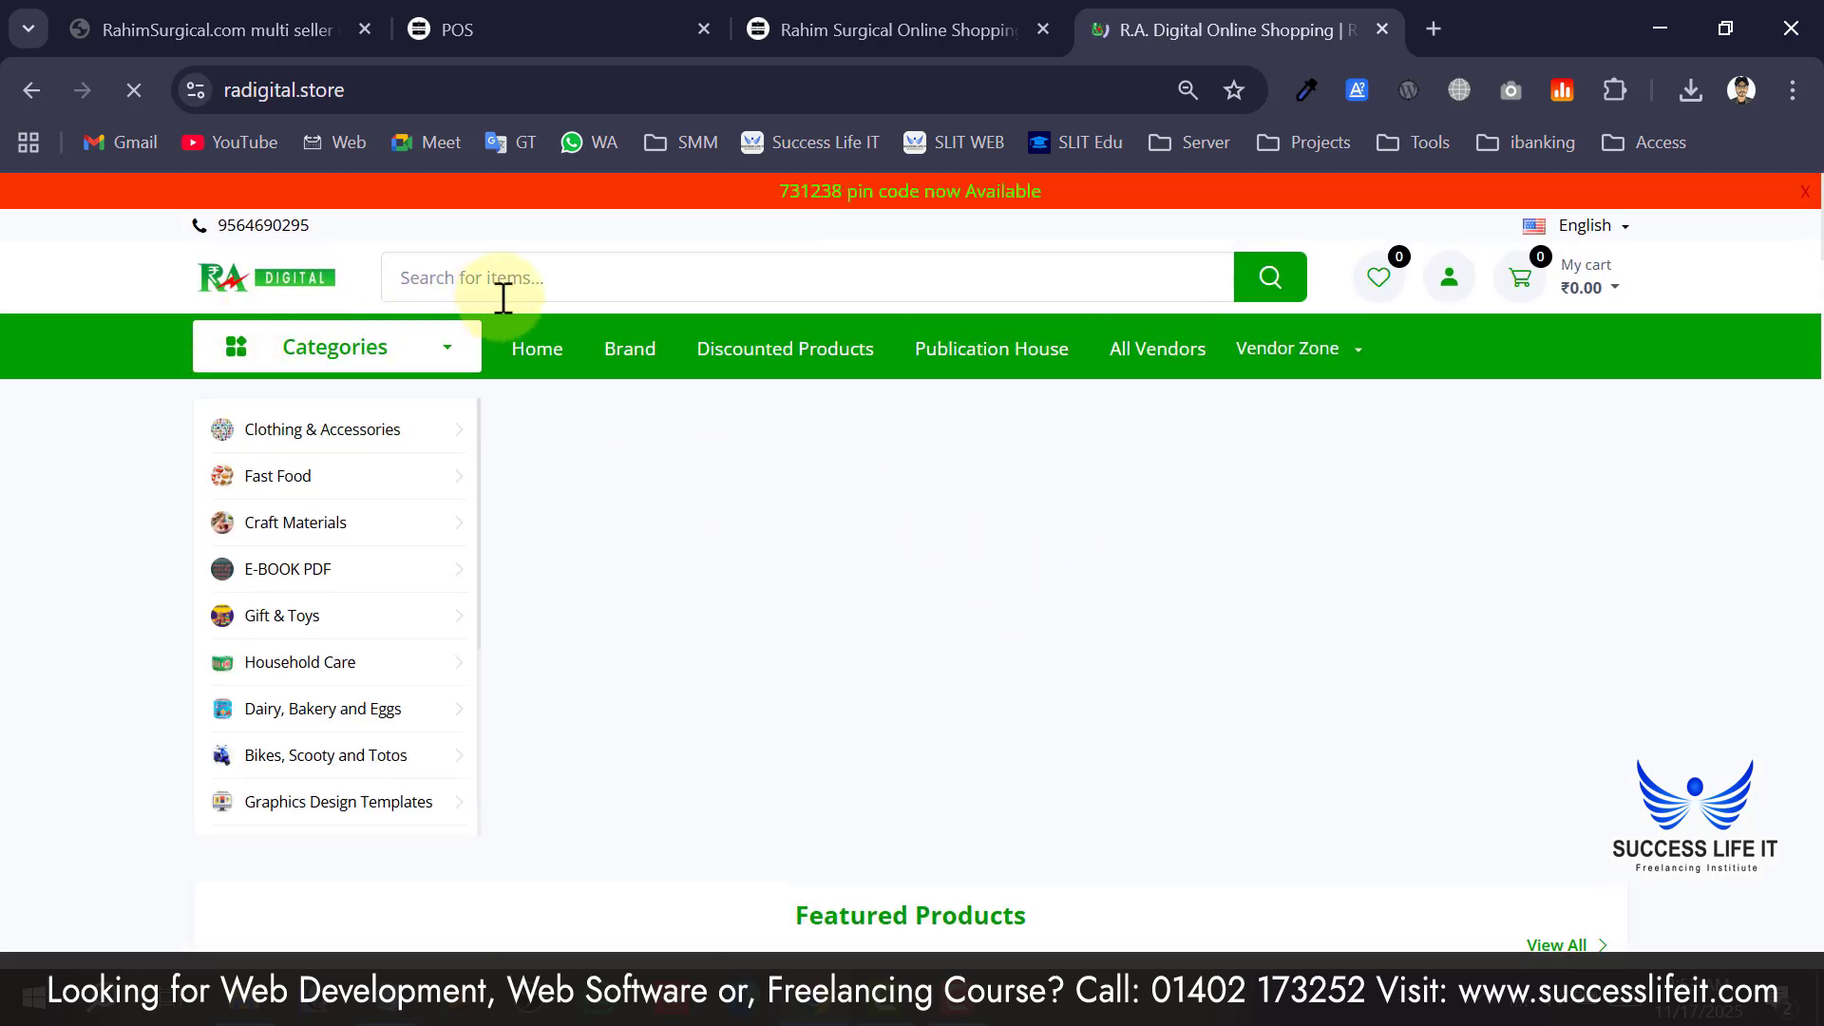
pyautogui.scroll(-2, 311, 403)
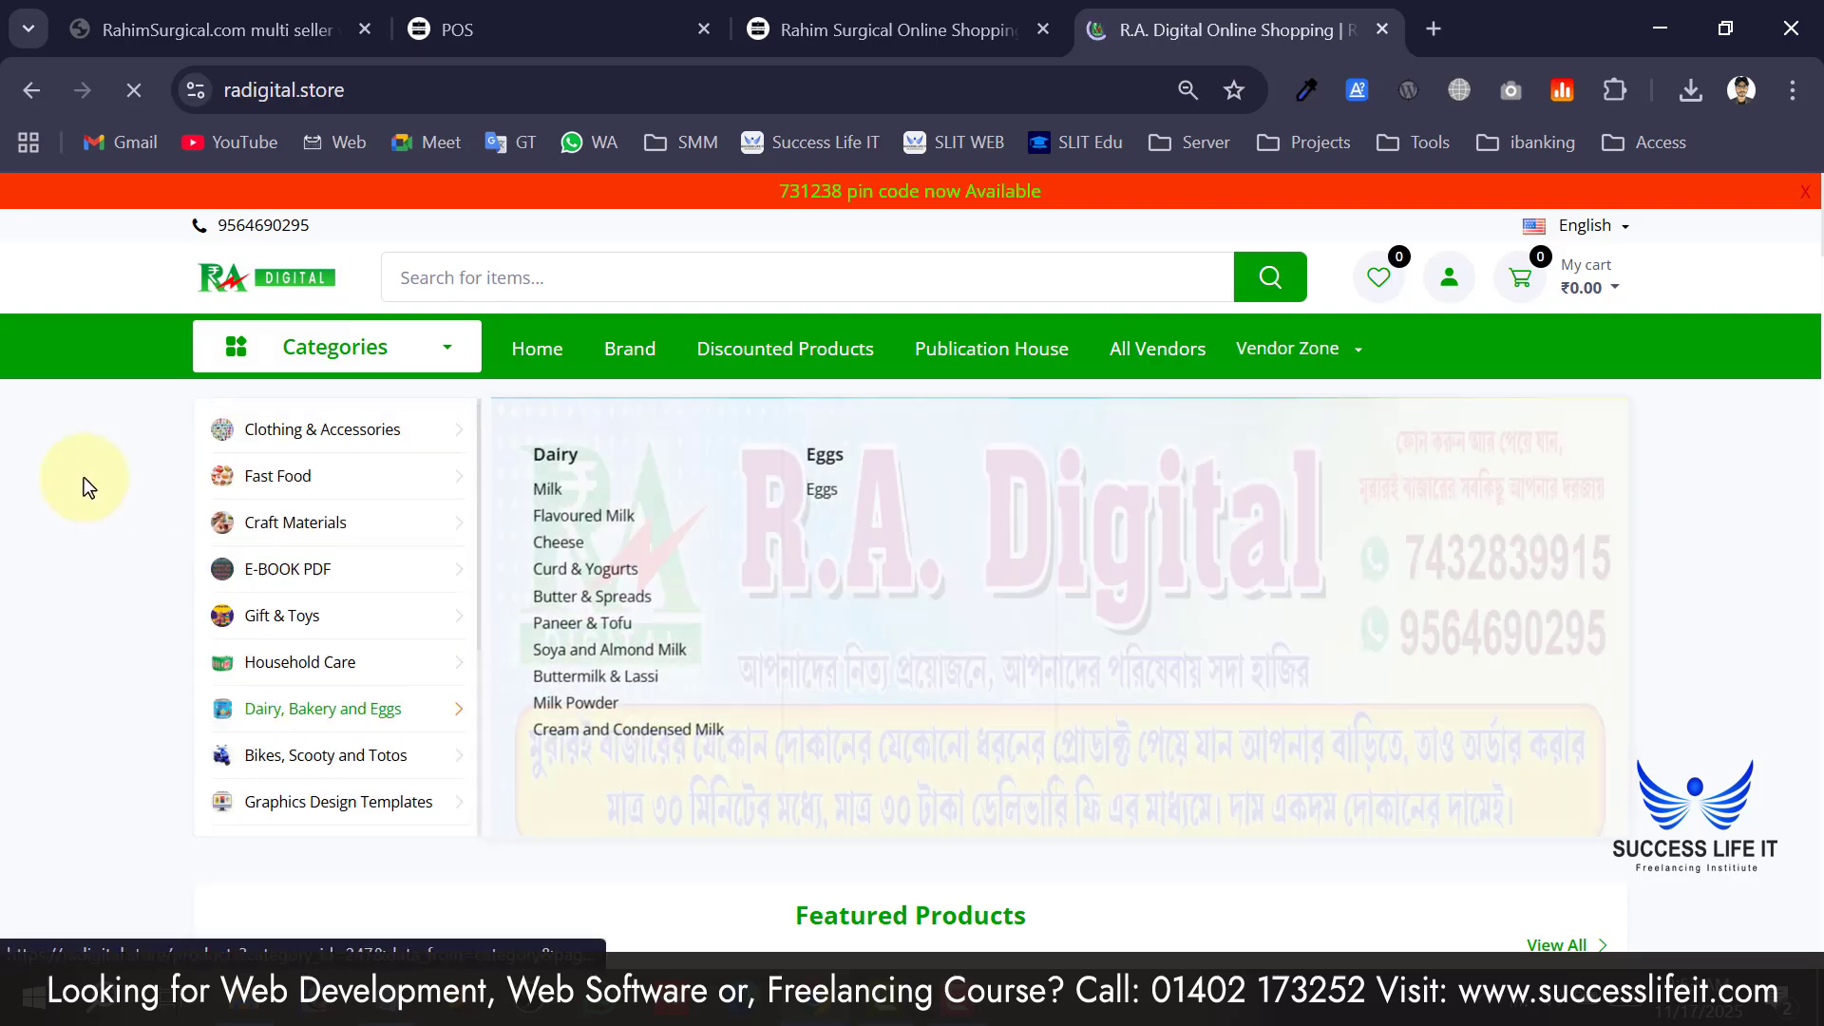
pyautogui.scroll(-8, 26, 555)
pyautogui.scroll(-4, 954, 409)
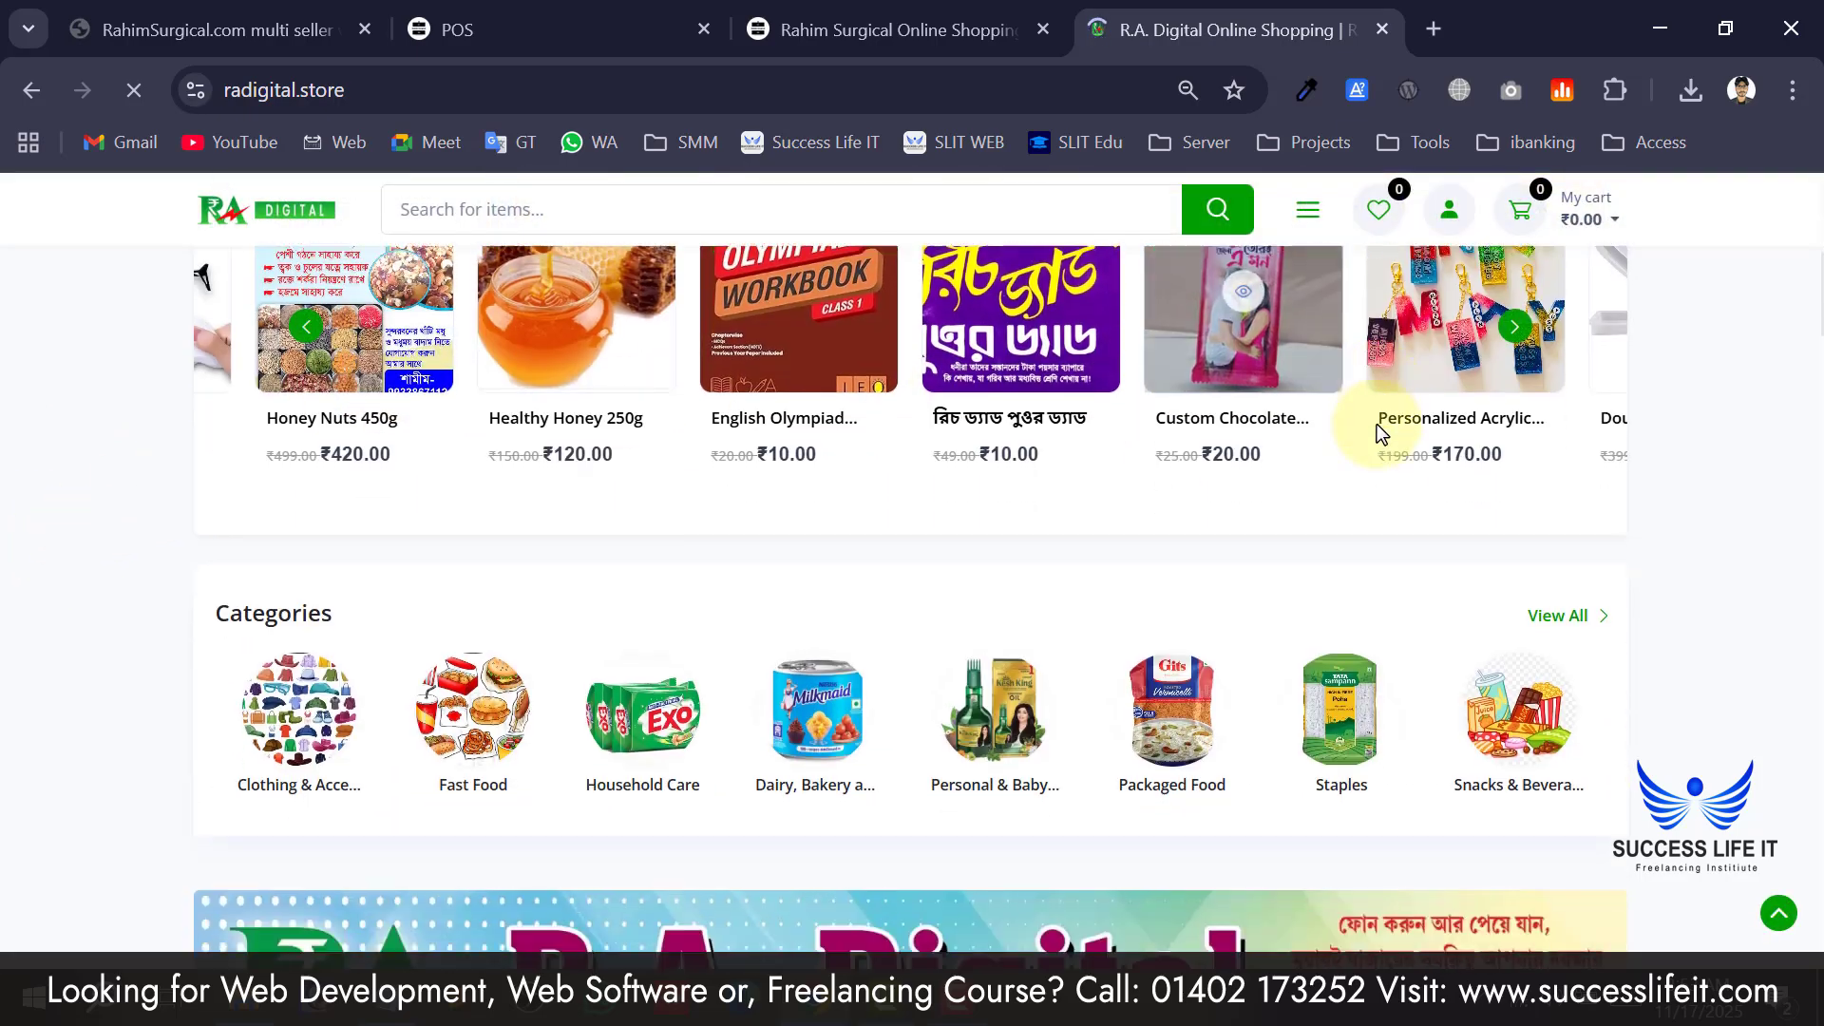
pyautogui.scroll(-7, 494, 580)
pyautogui.scroll(-4, 493, 587)
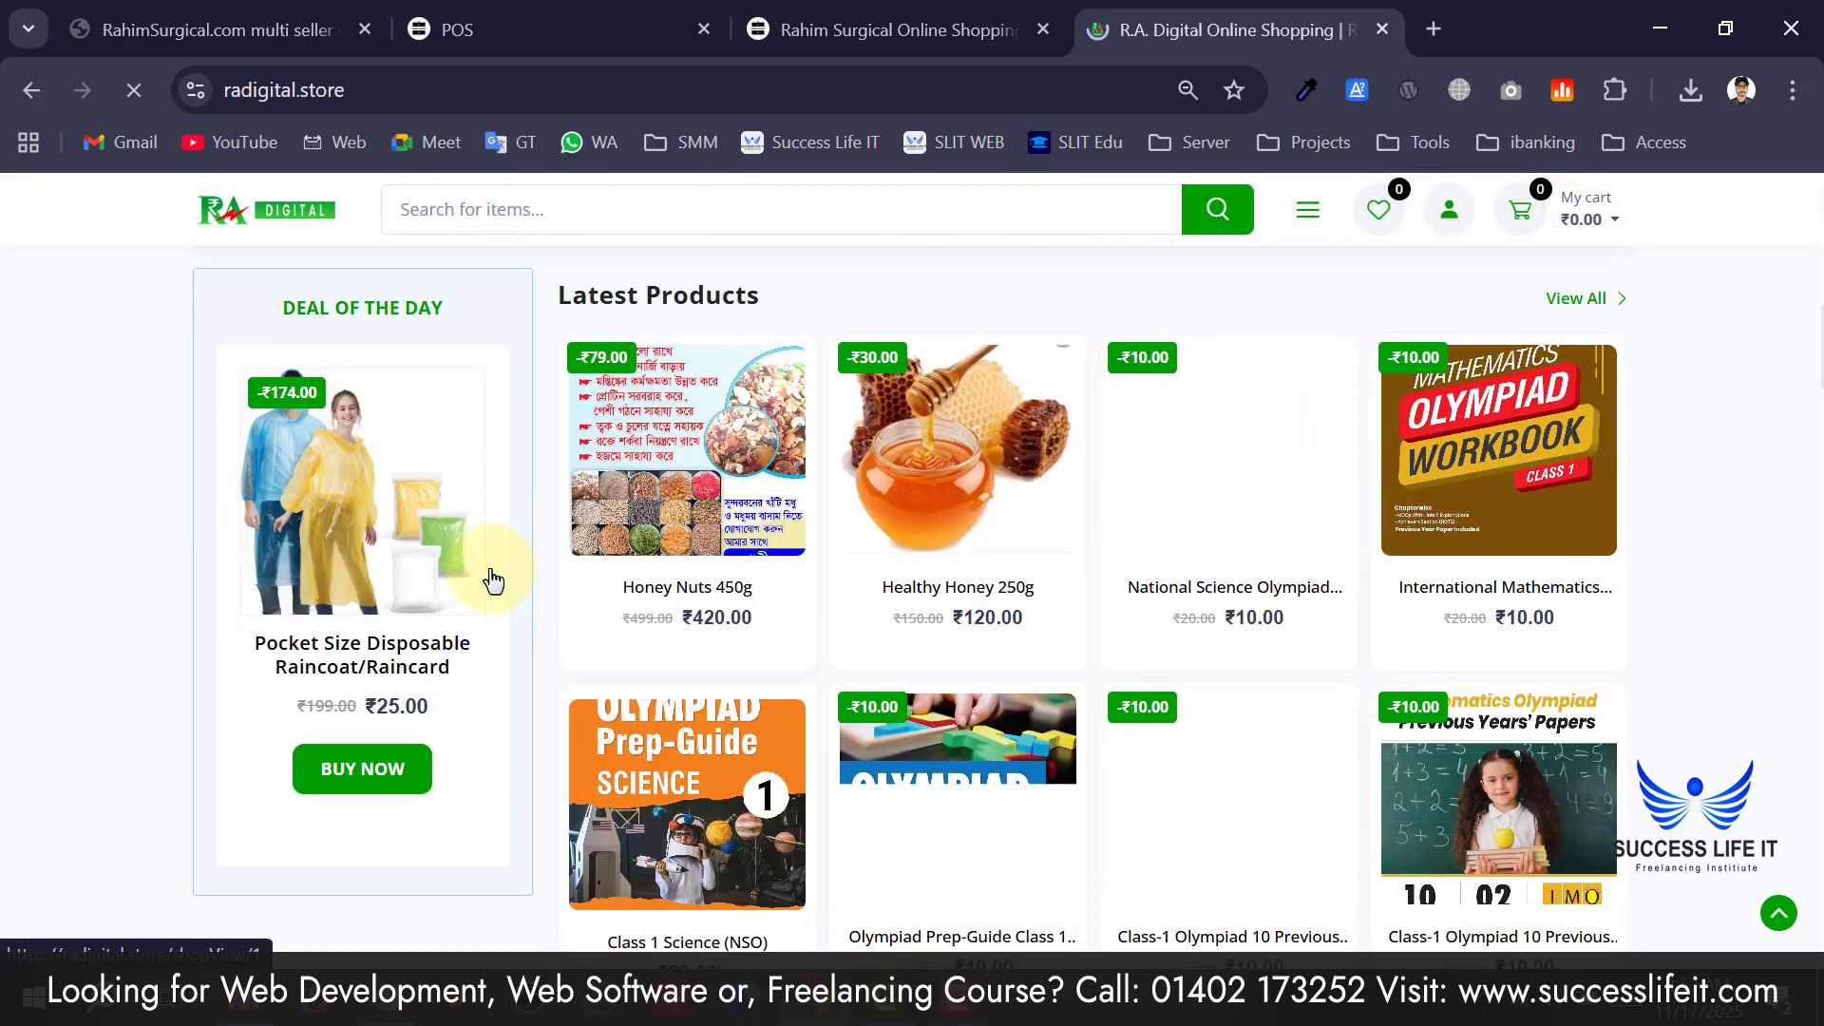
# Keep scrolling the R.A. Digital homepage product sections down to the footer.
pyautogui.scroll(4, 498, 556)
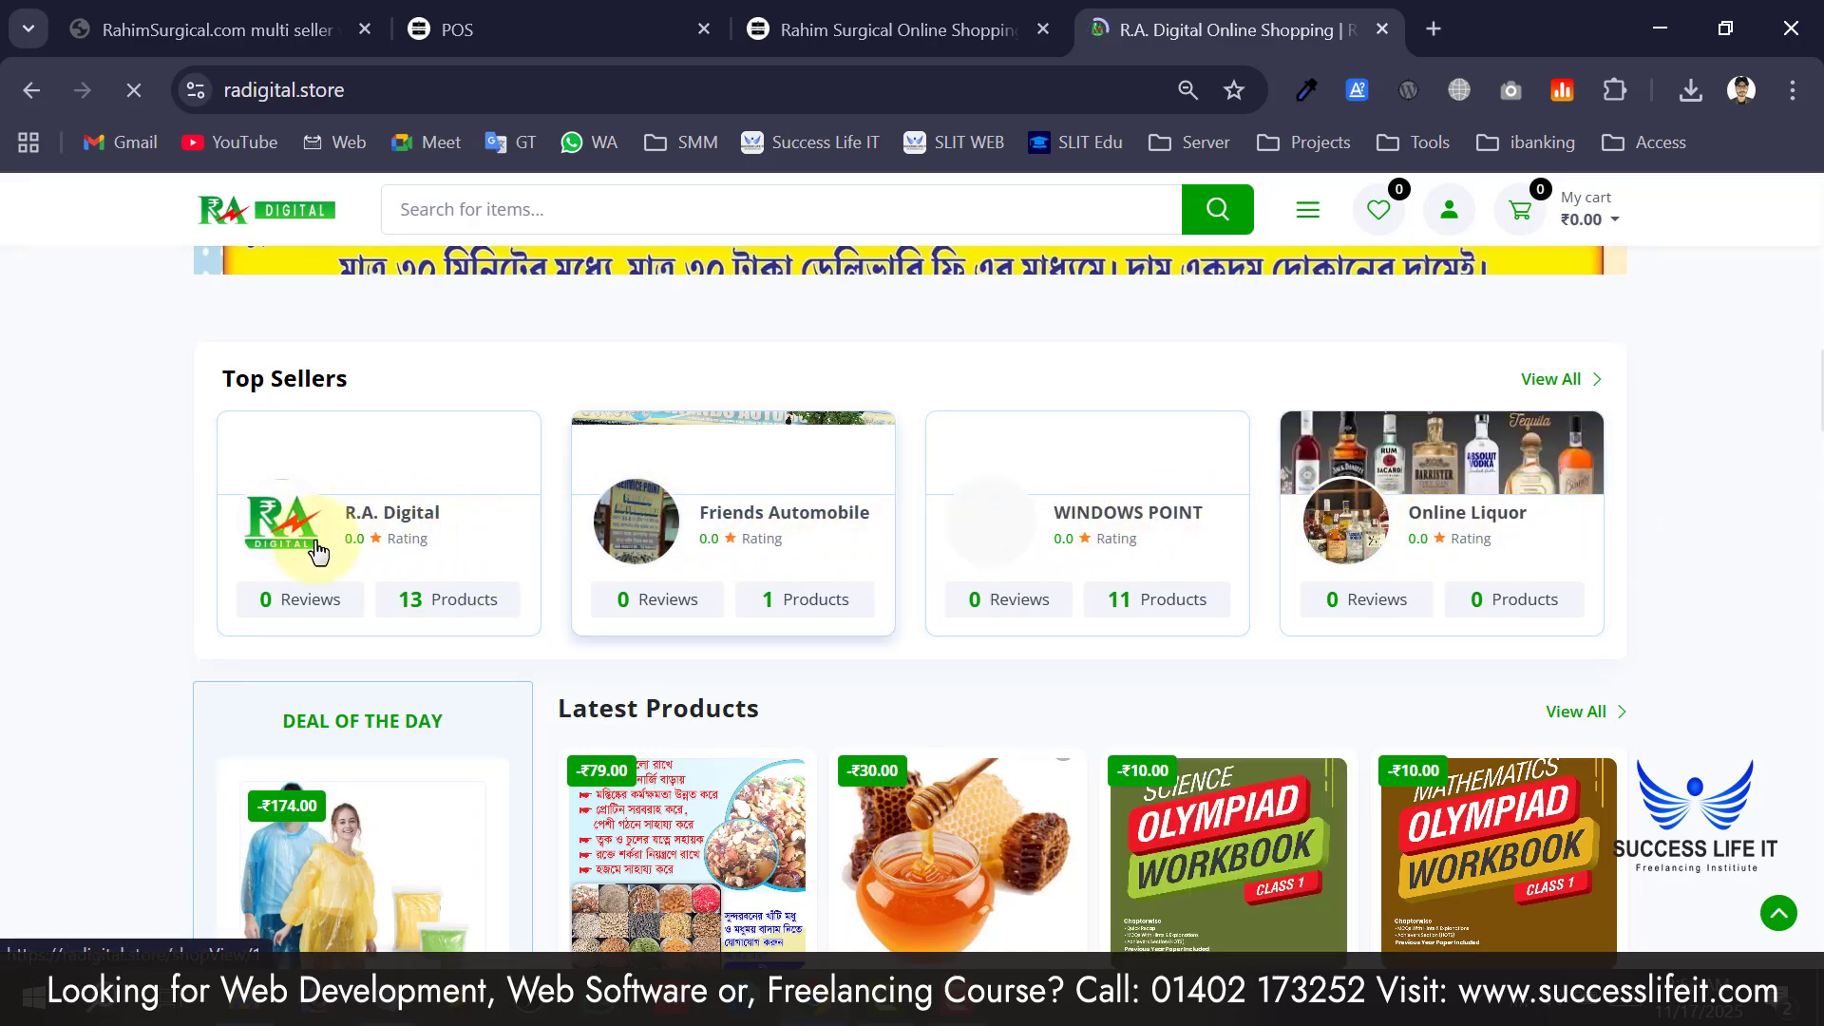
pyautogui.scroll(-2, 286, 532)
pyautogui.scroll(4, 362, 470)
pyautogui.scroll(-15, 787, 670)
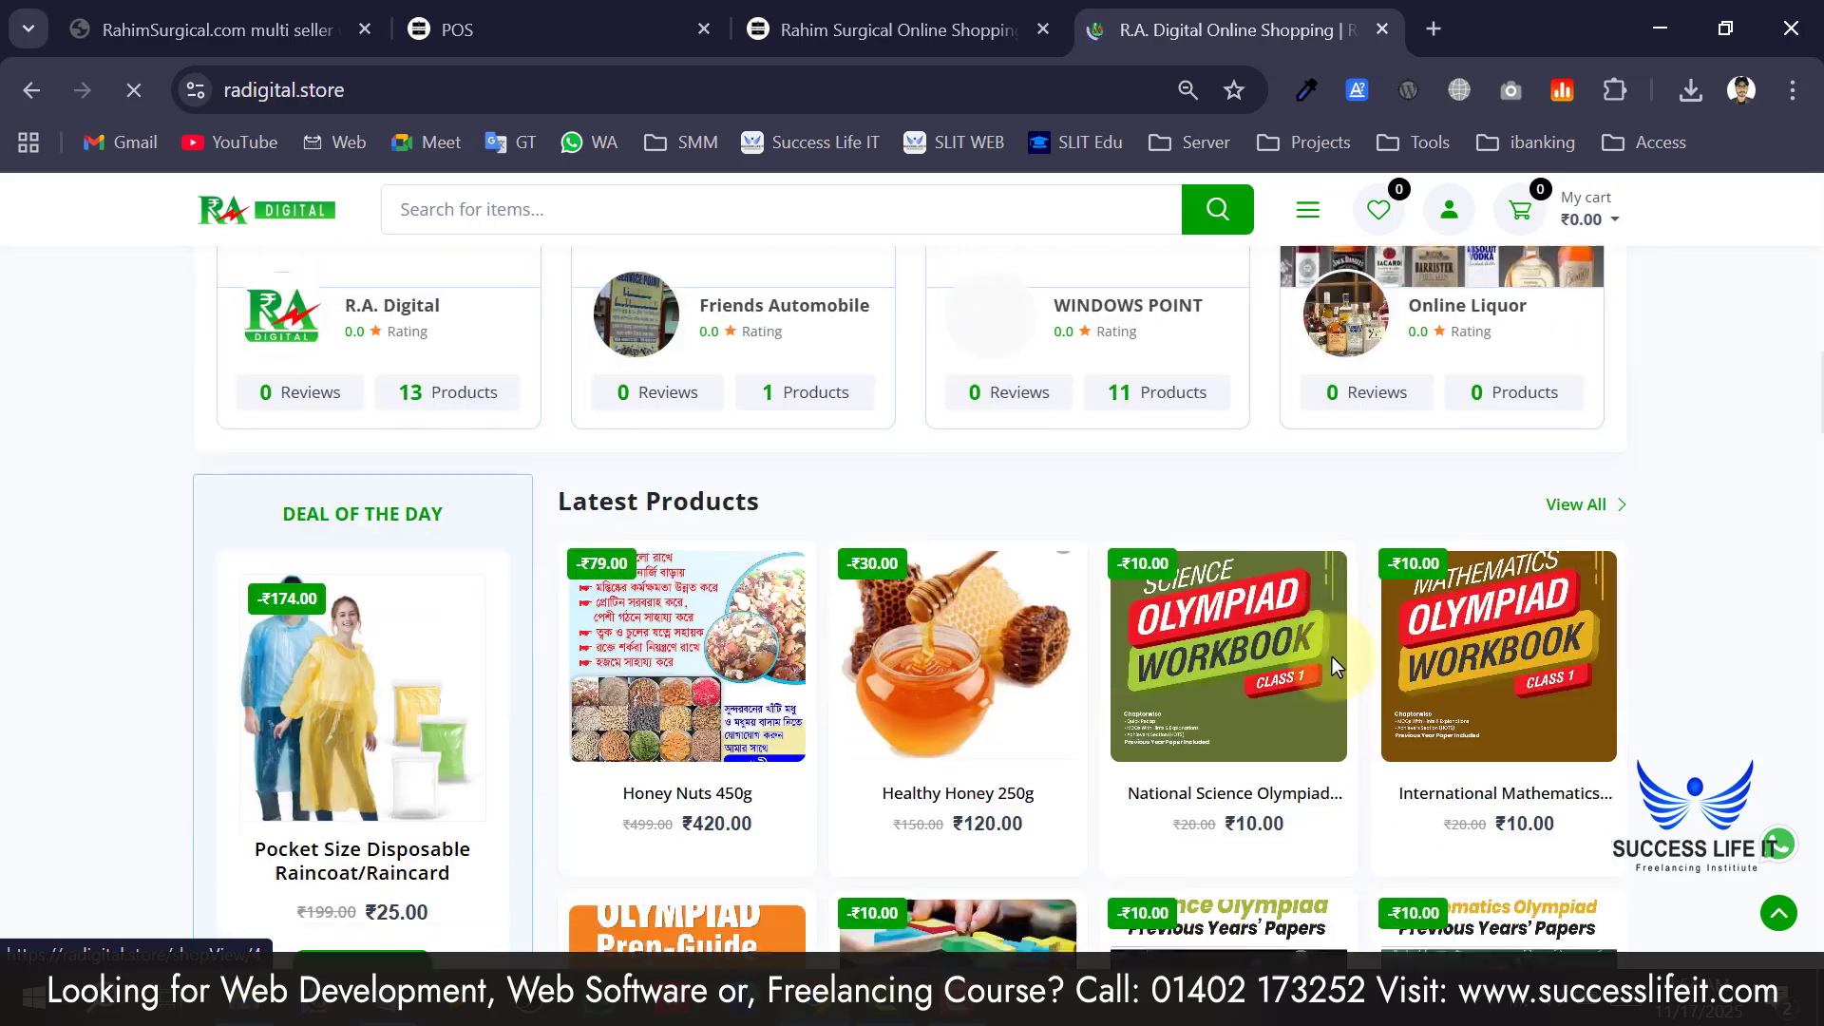
pyautogui.scroll(-8, 1001, 538)
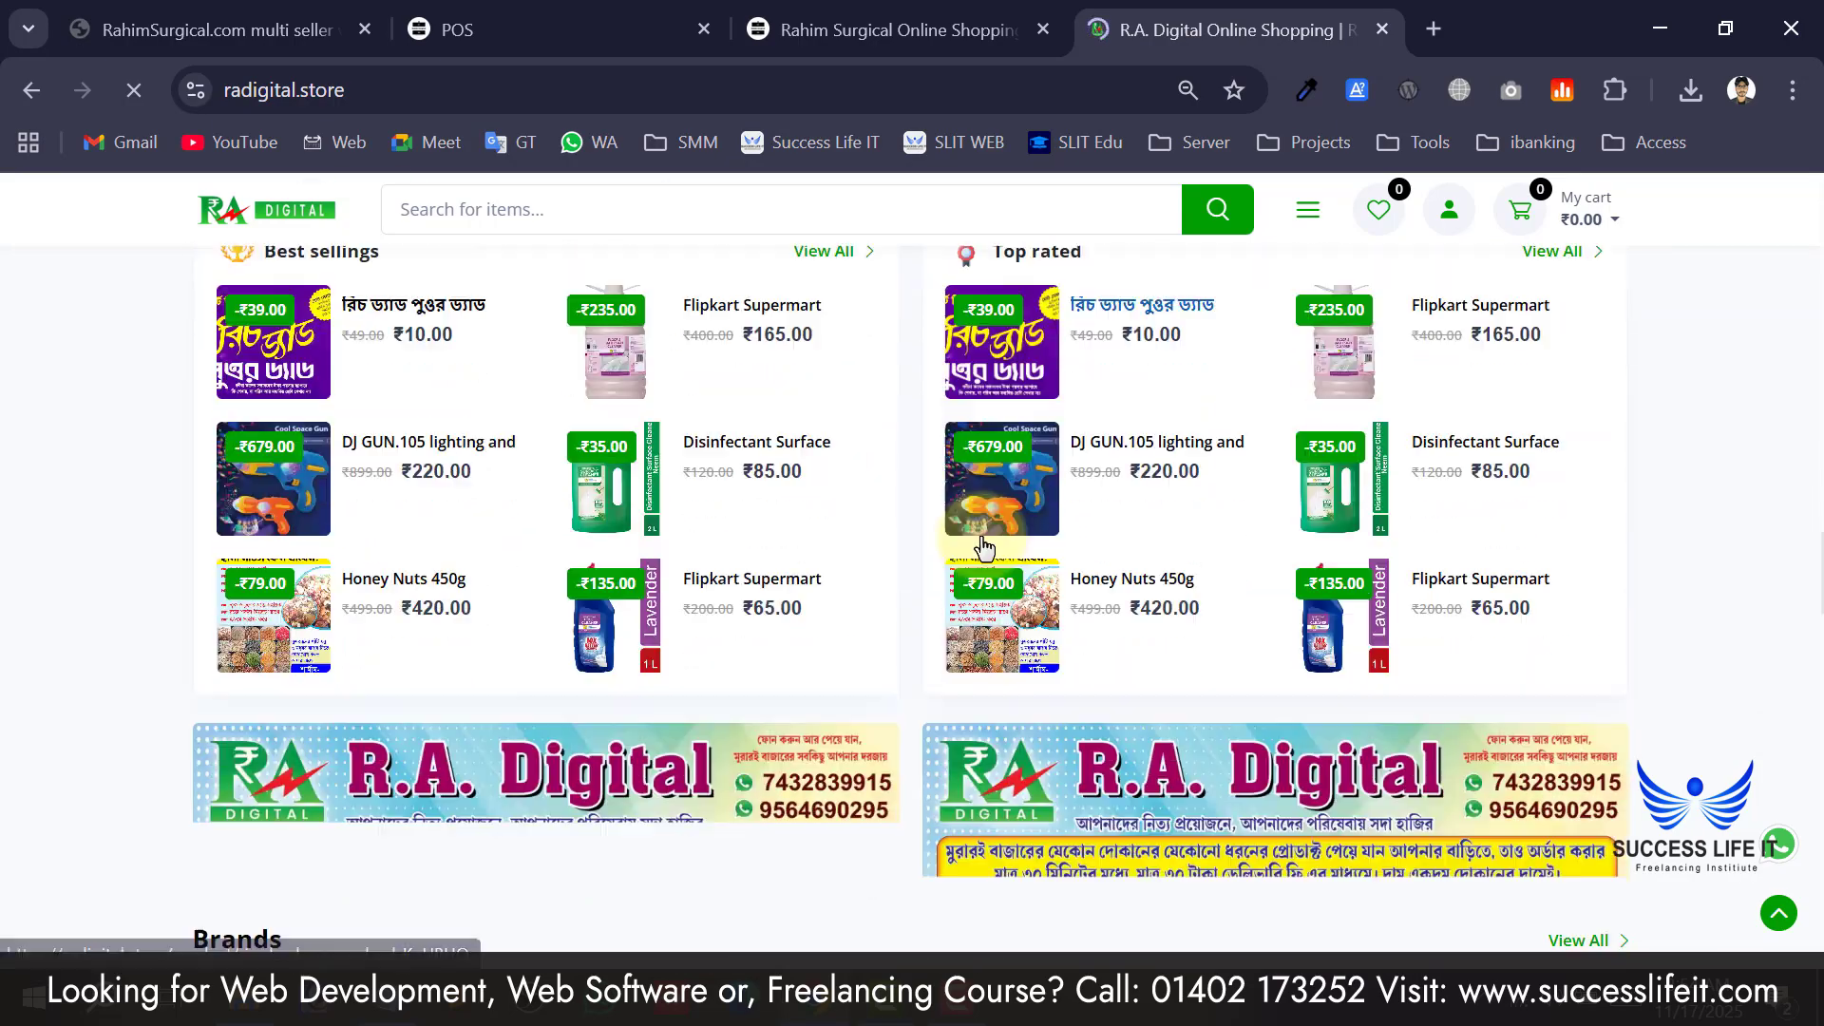
pyautogui.scroll(-4, 656, 589)
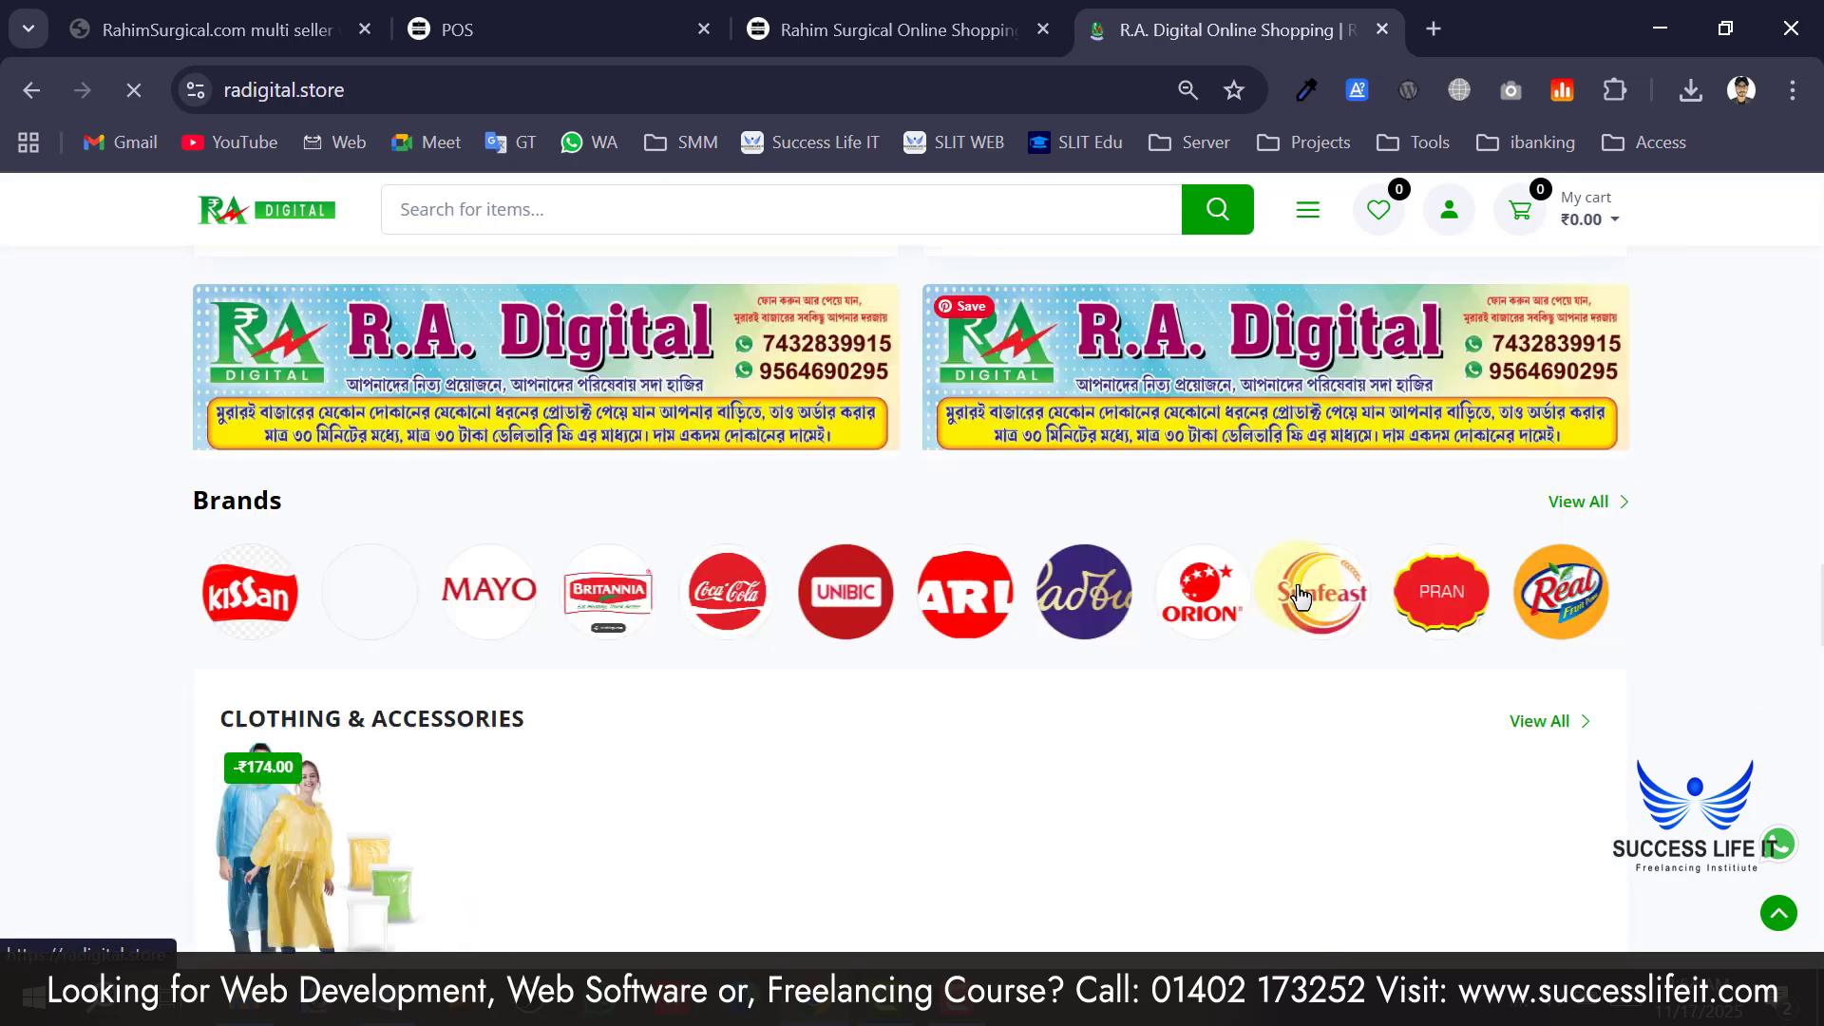
pyautogui.scroll(-4, 986, 685)
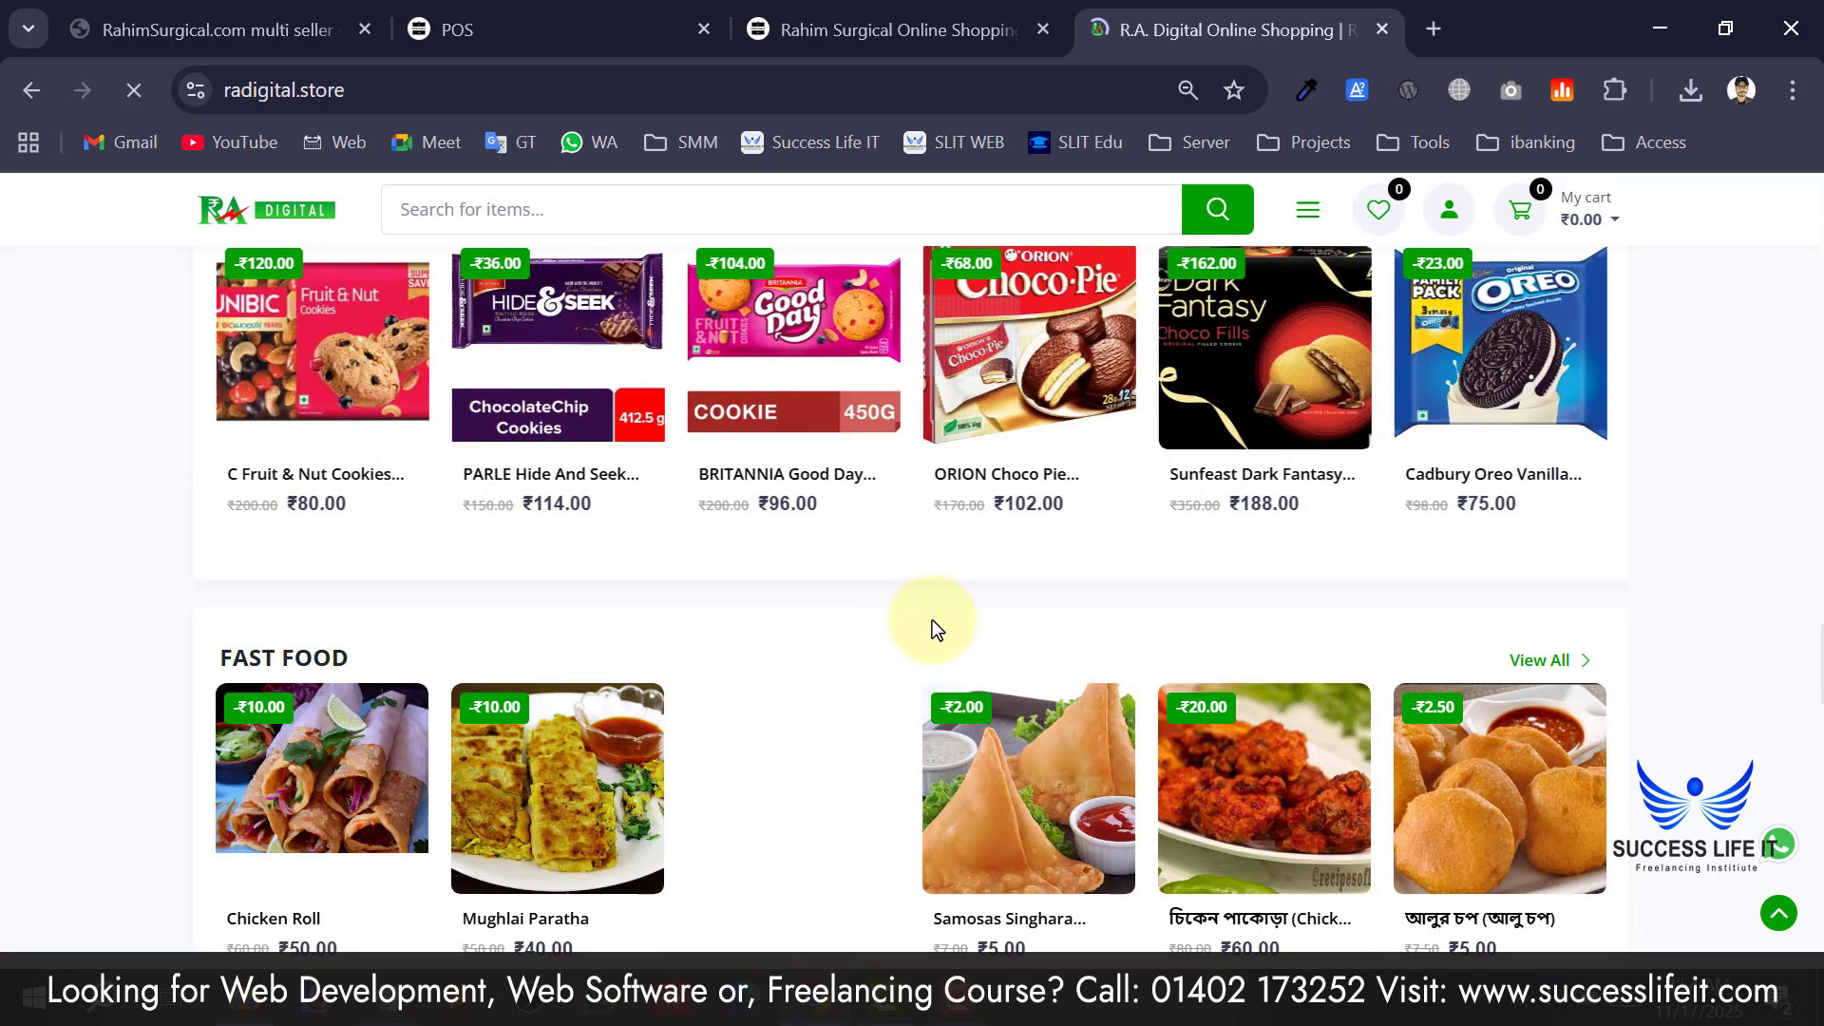
pyautogui.scroll(-5, 390, 687)
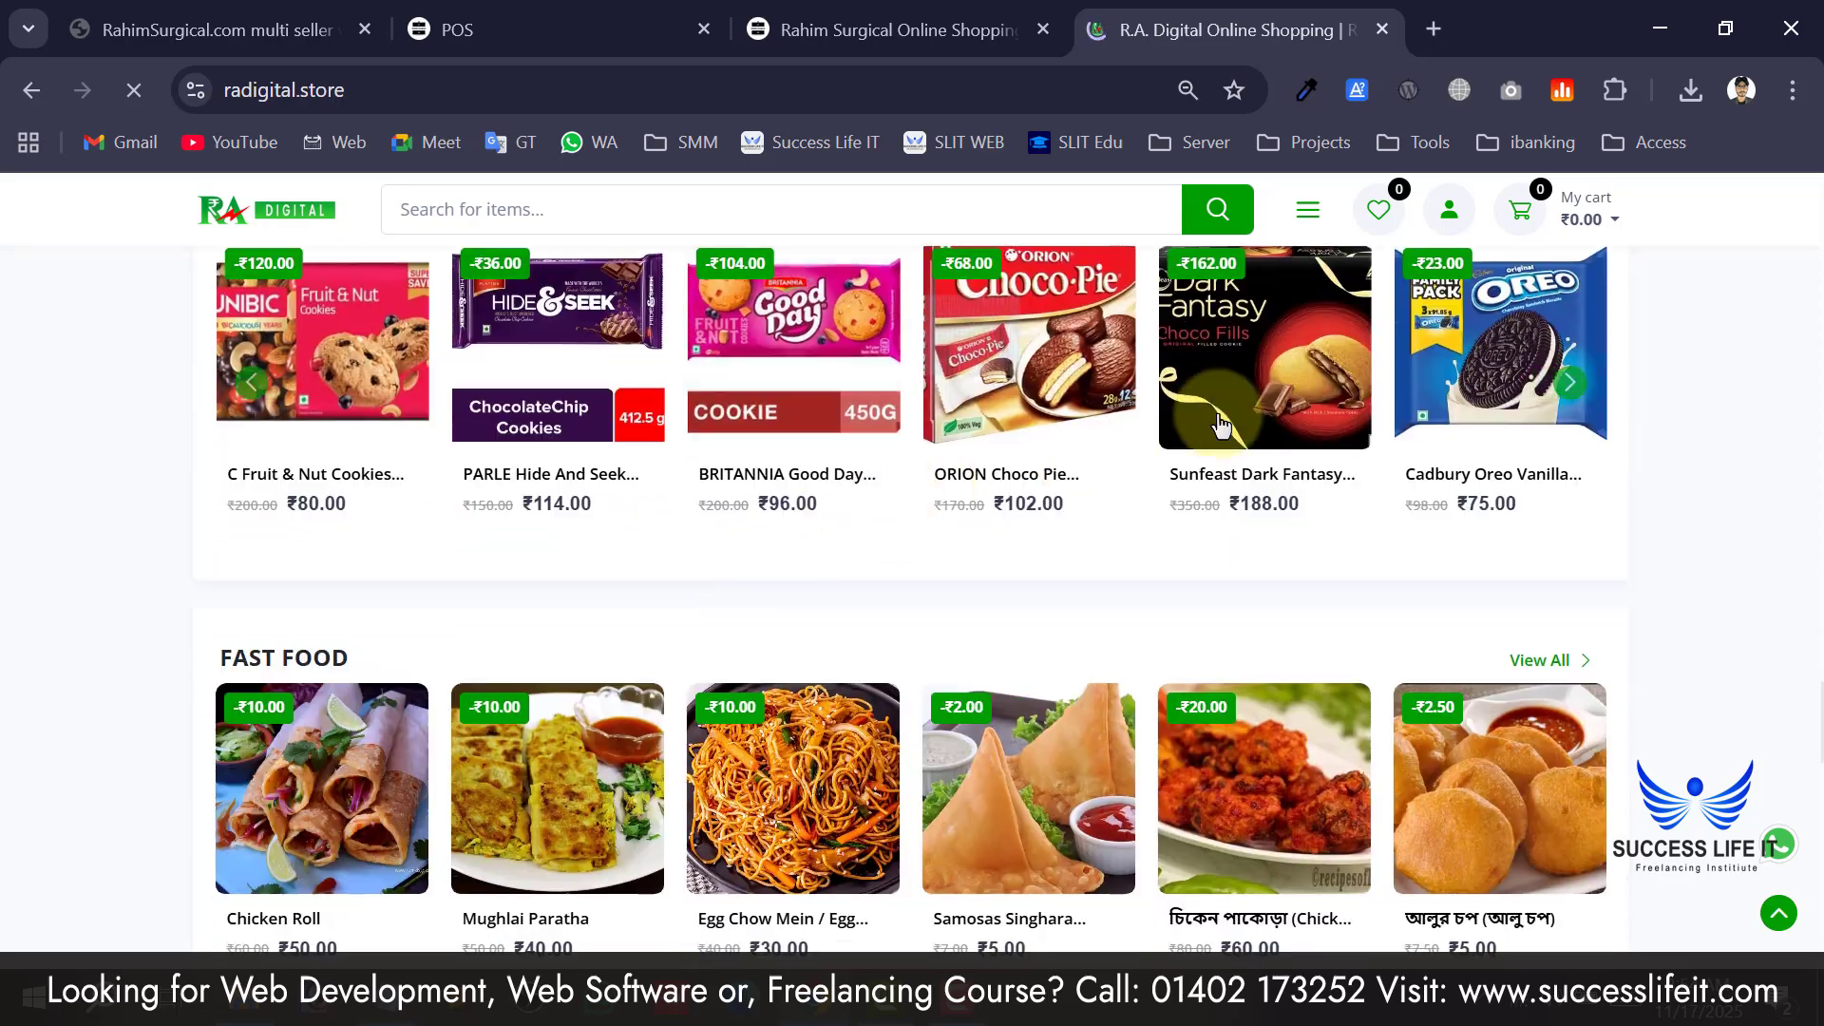
pyautogui.scroll(-4, 760, 675)
pyautogui.scroll(-15, 760, 675)
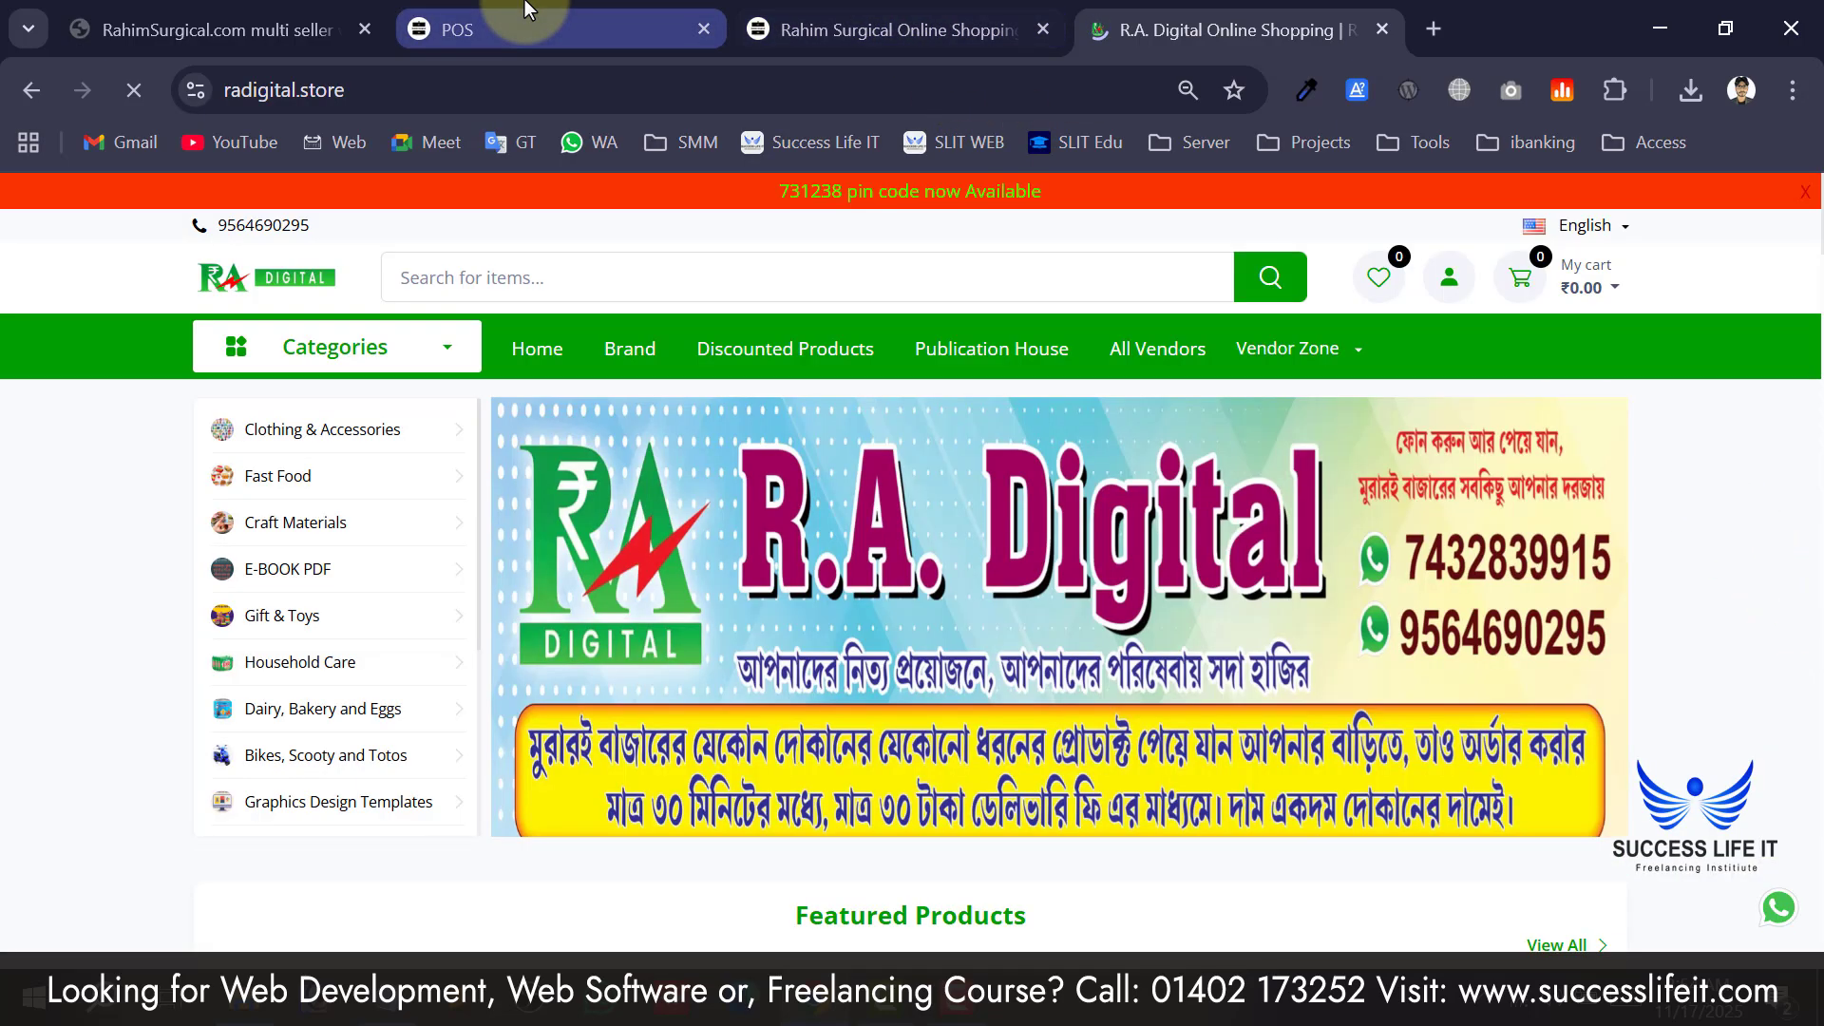
# Go from the POS tab back to the dashboard showing 4 total orders, 3 pending.
pyautogui.click(532, 30)
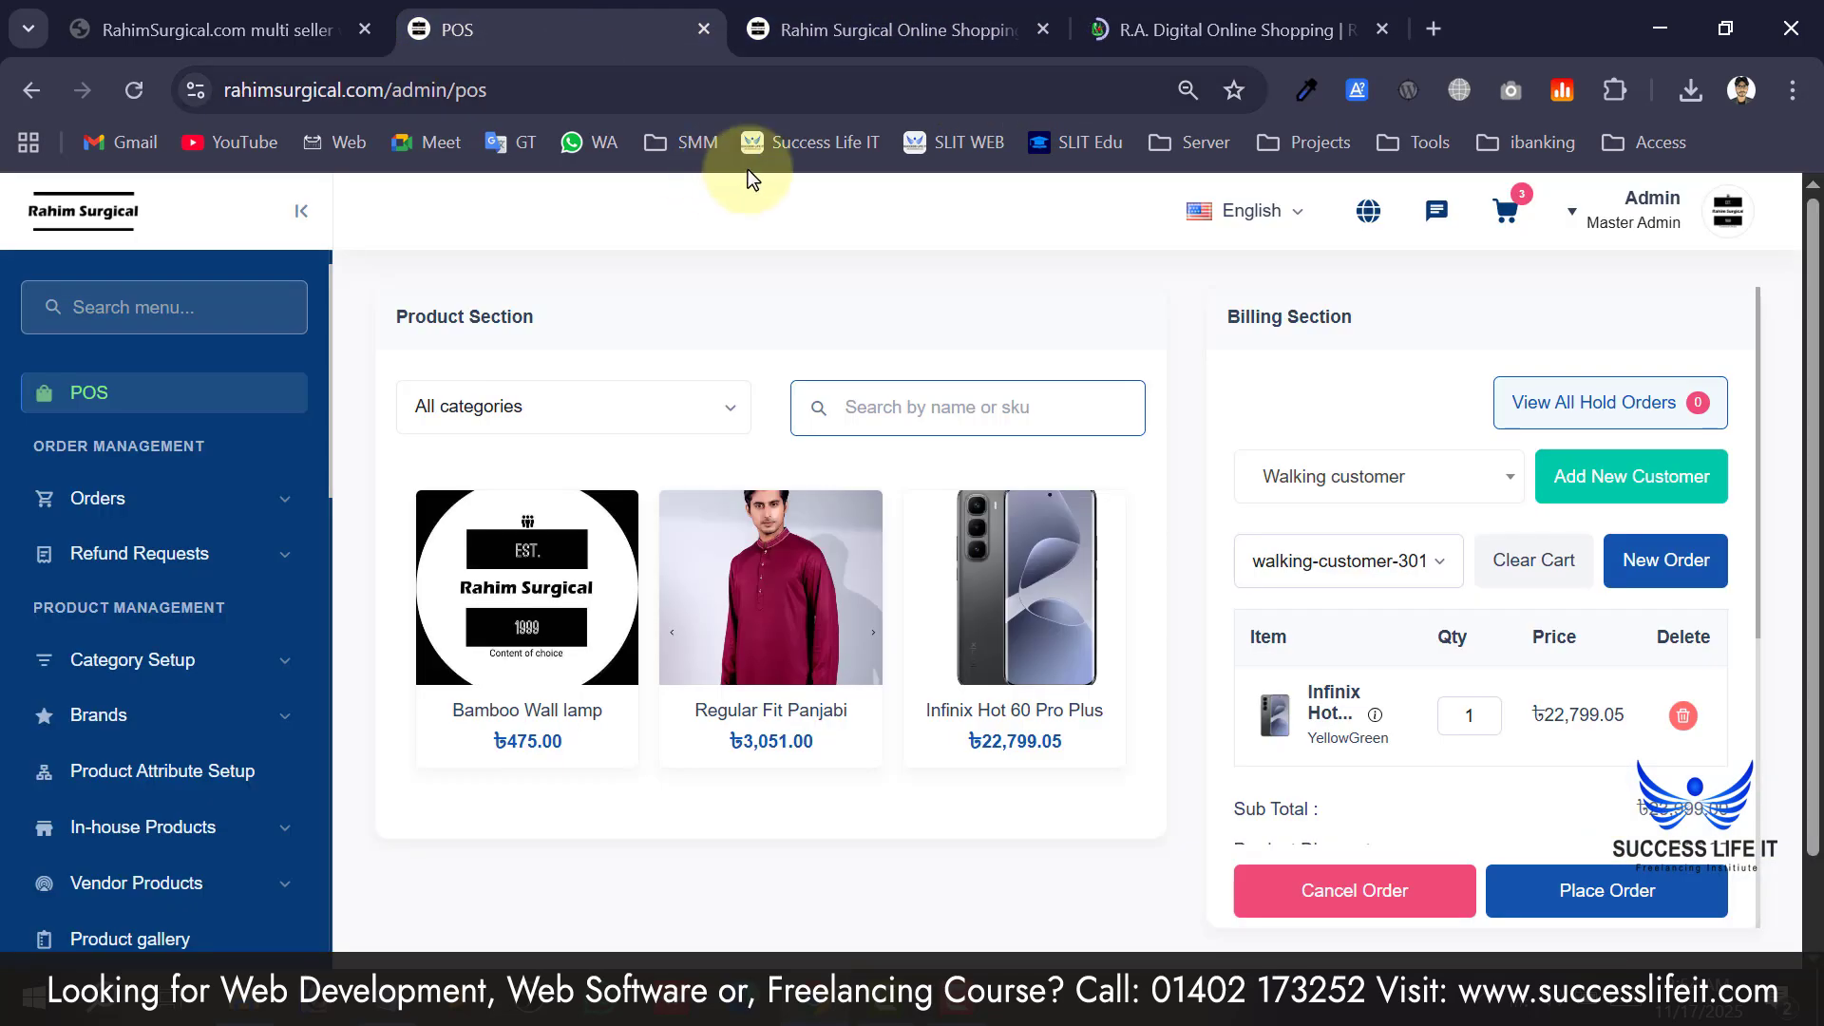
pyautogui.scroll(1, 47, 525)
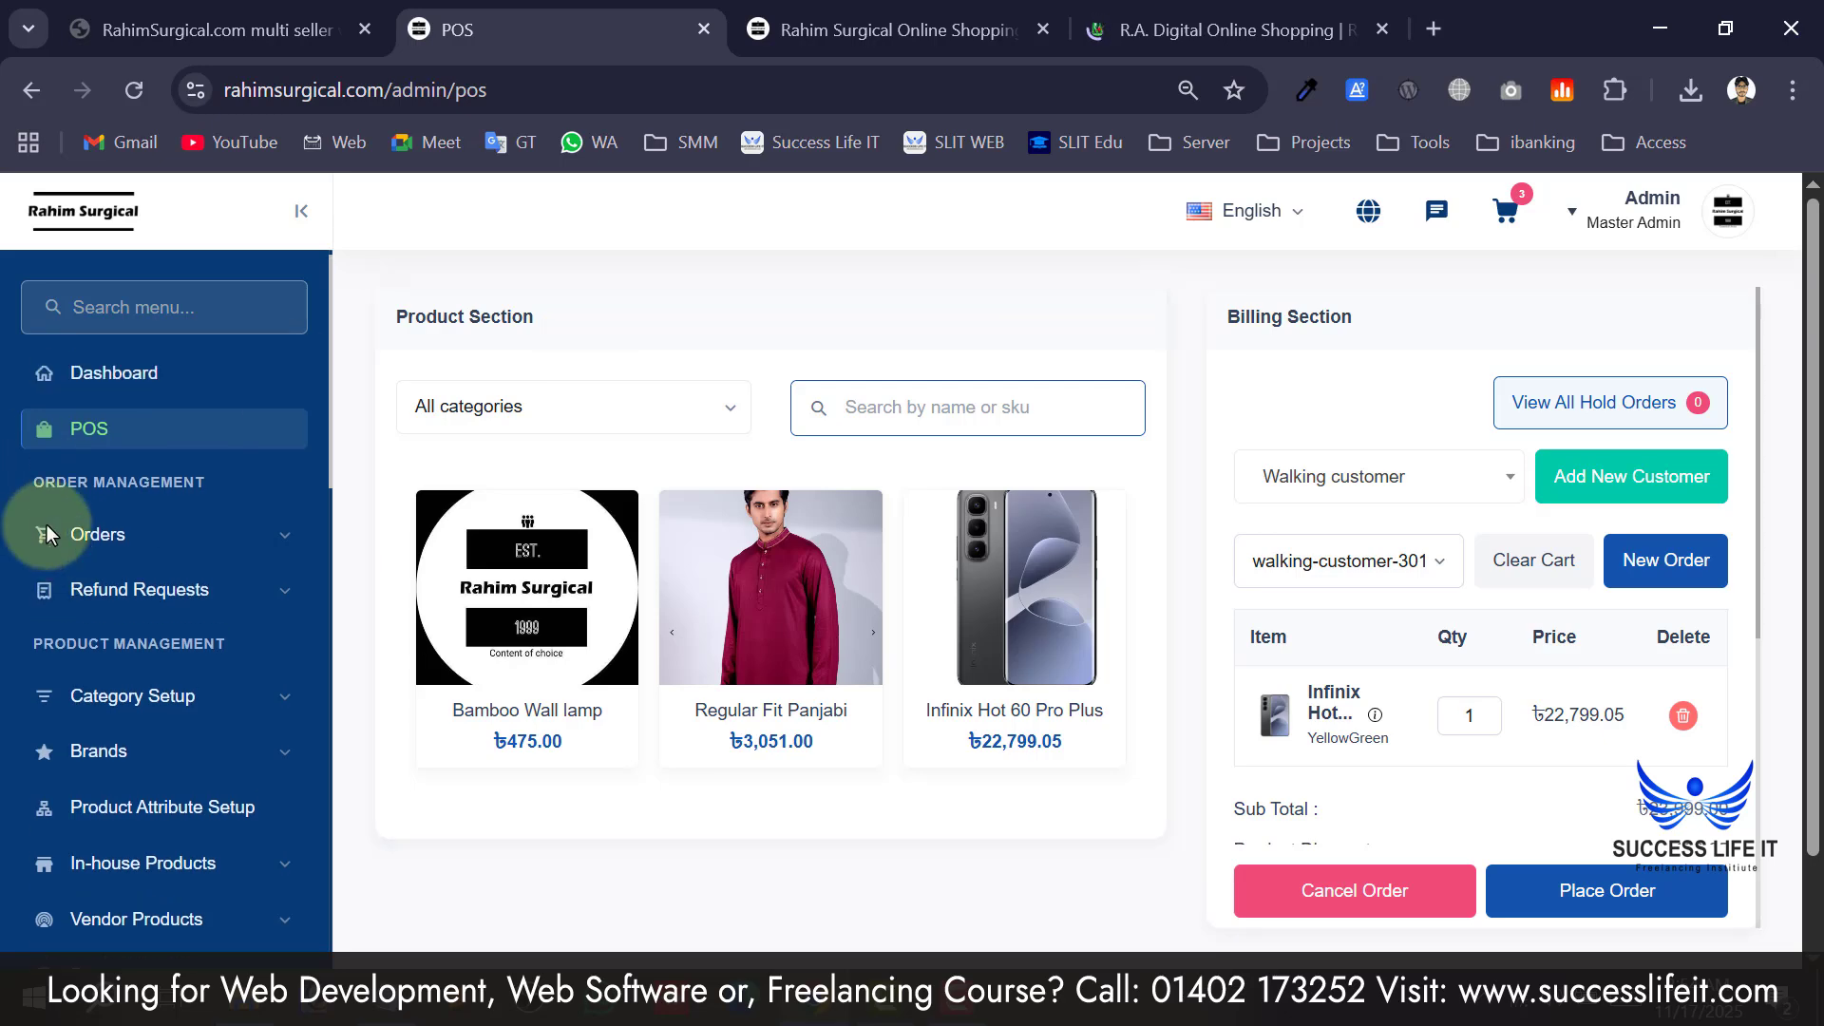
pyautogui.click(92, 216)
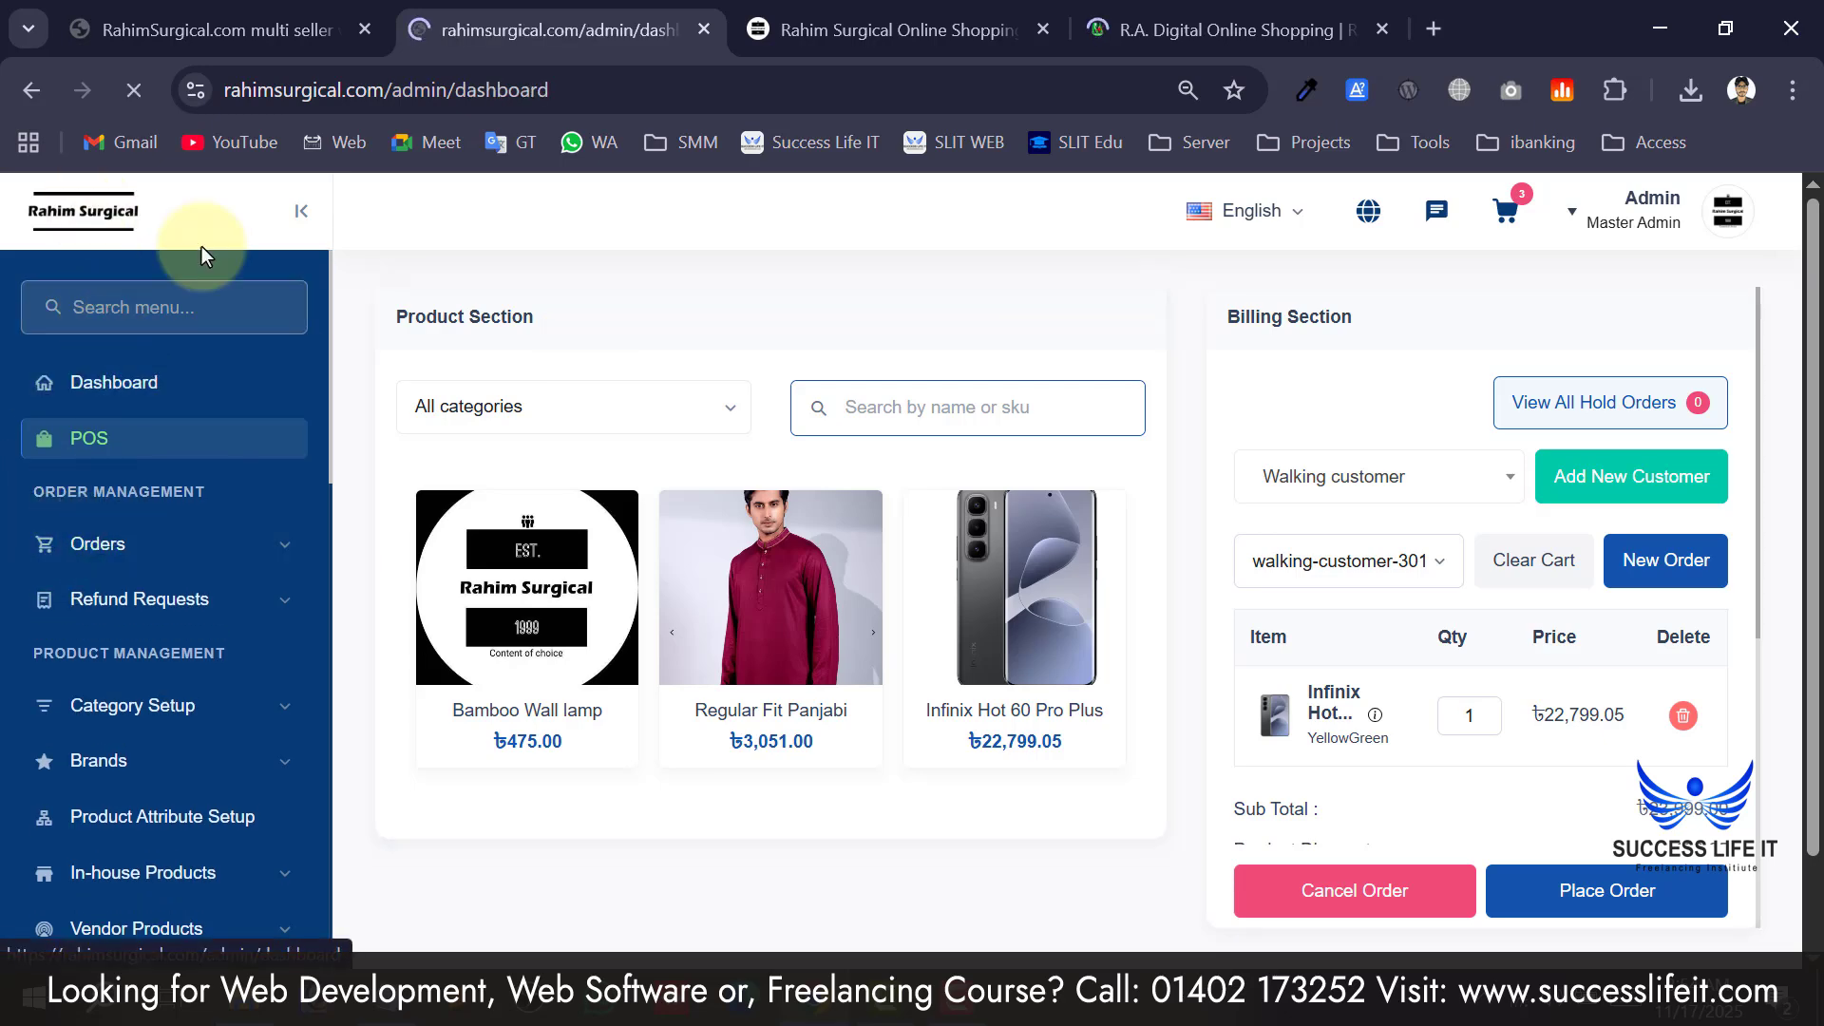
pyautogui.scroll(-8, 1008, 596)
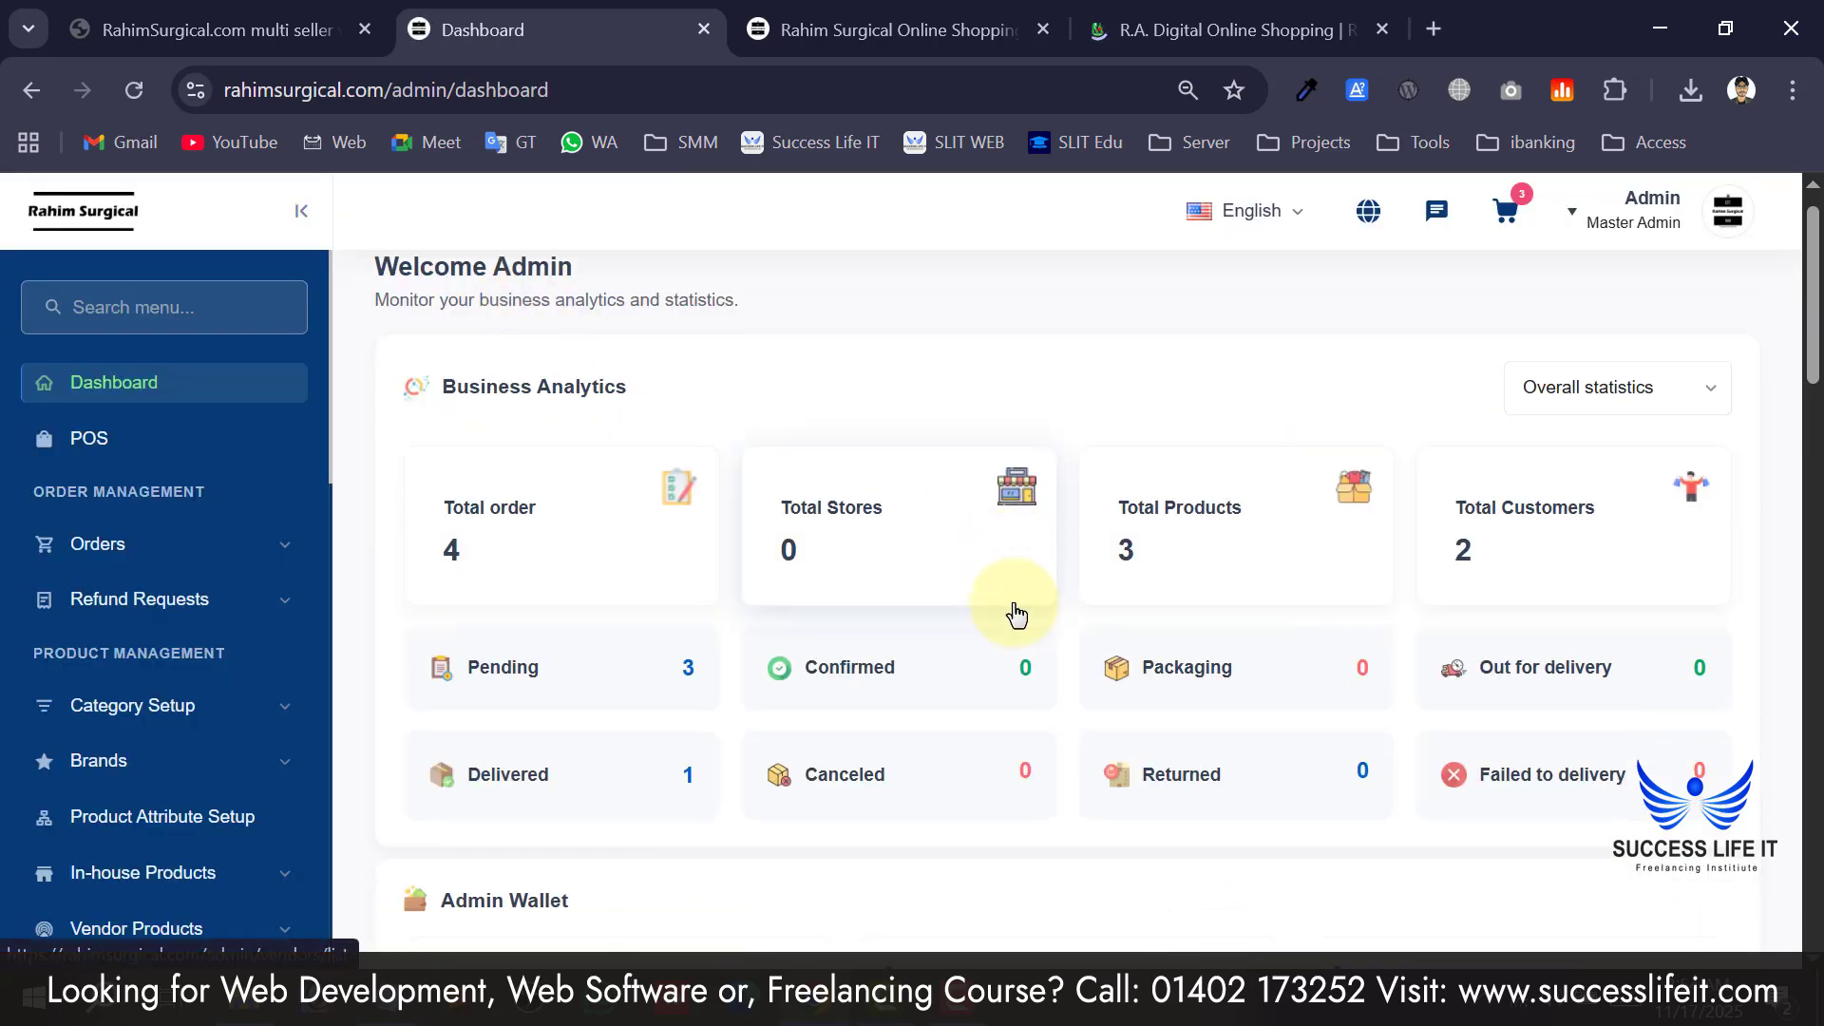
pyautogui.scroll(8, 1013, 603)
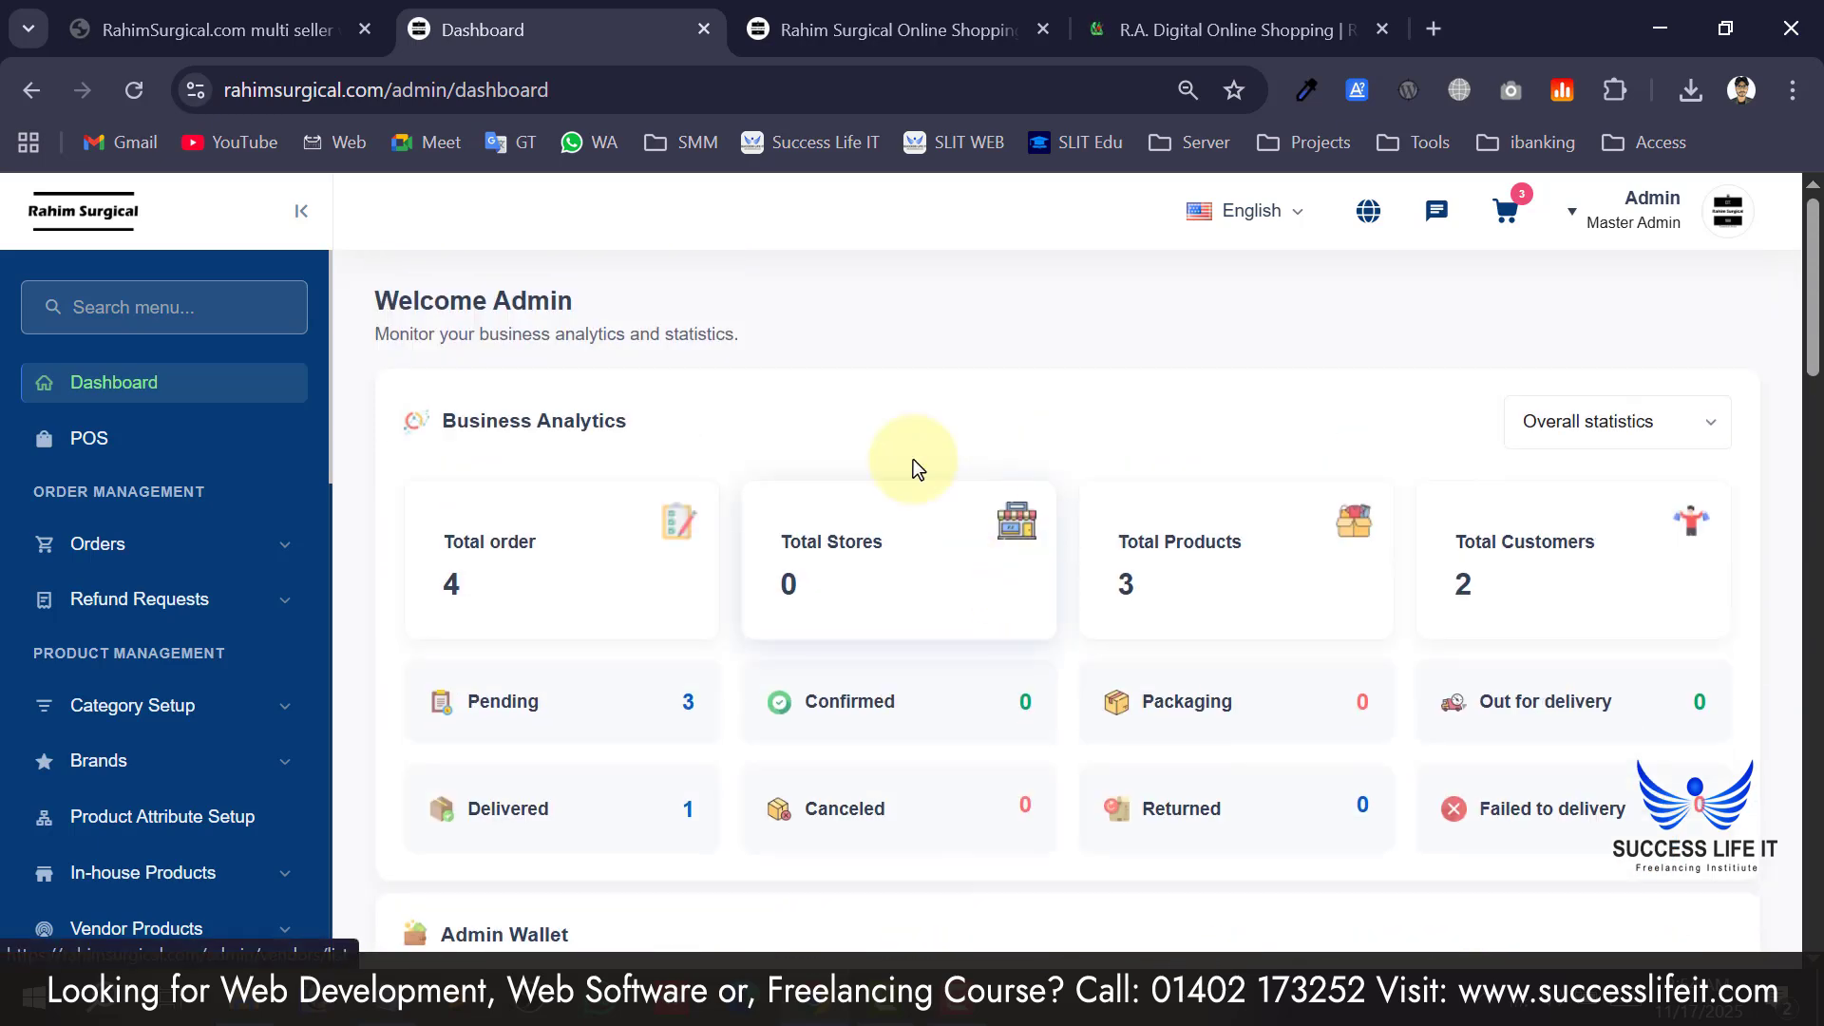